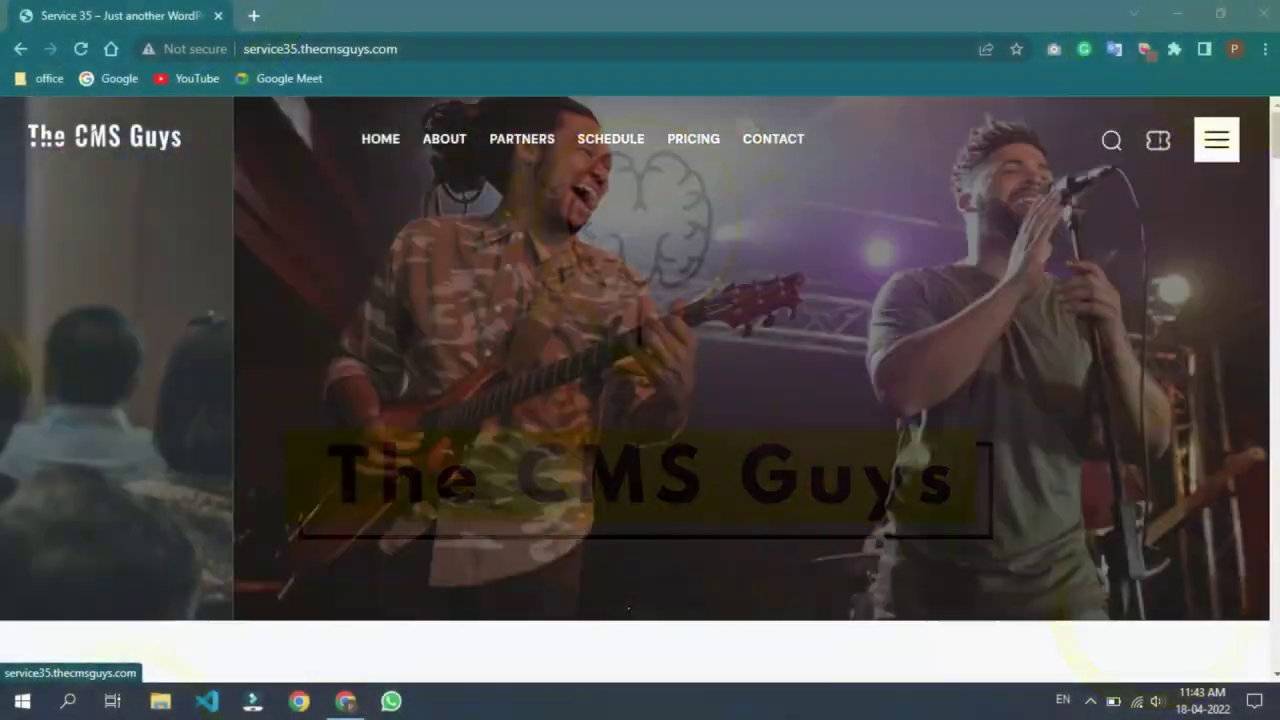
Step: Open the site's About page from the header navigation
scroll(640, 400, "down", 8)
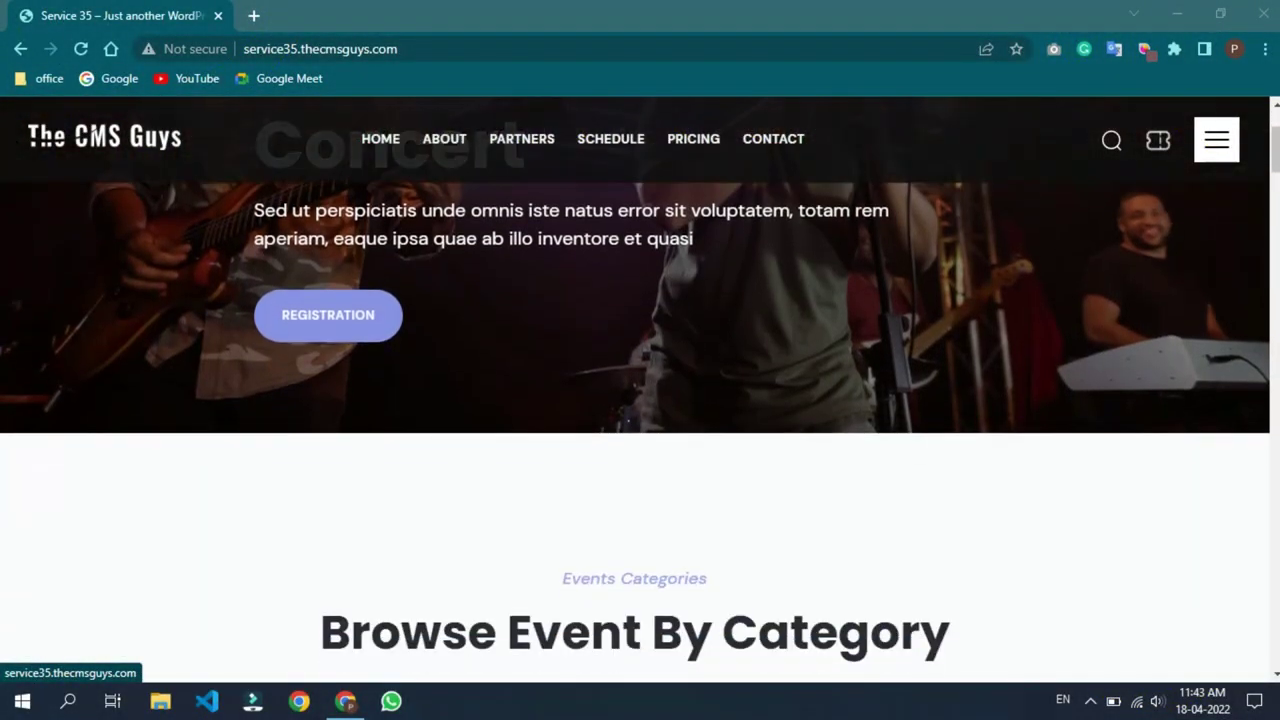
scroll(640, 430, "down", 8)
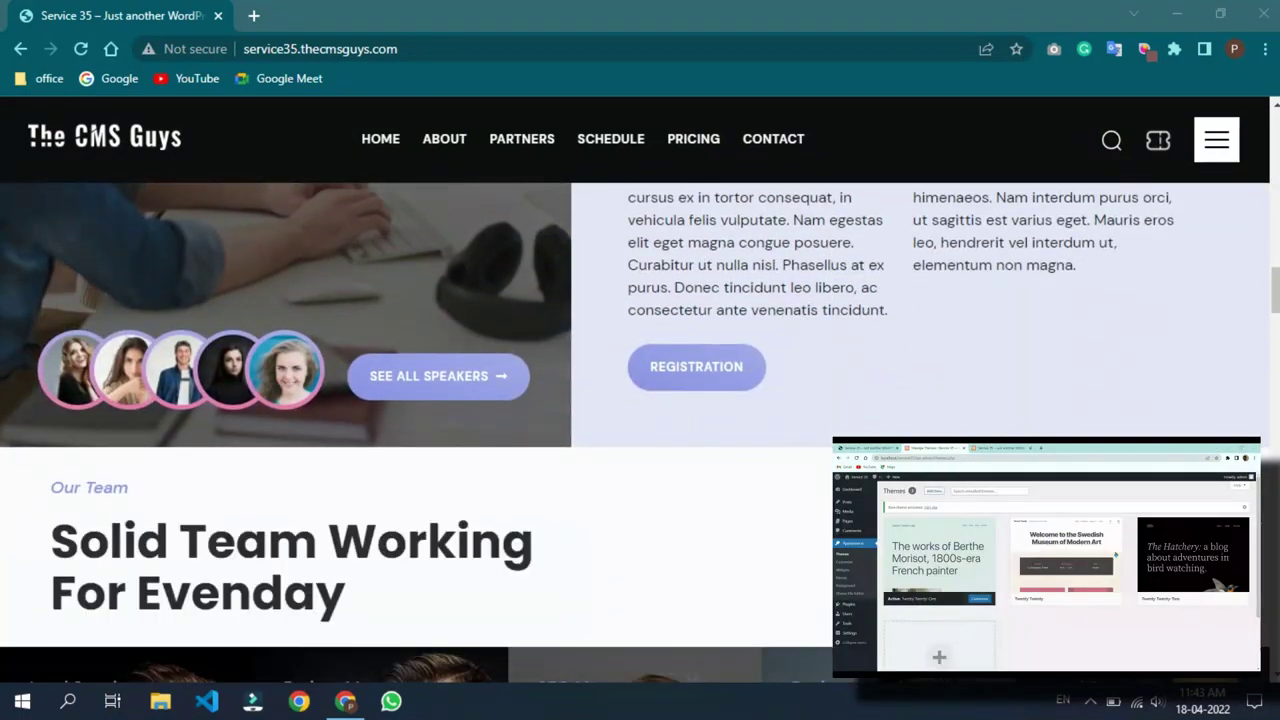
scroll(640, 430, "down", 10)
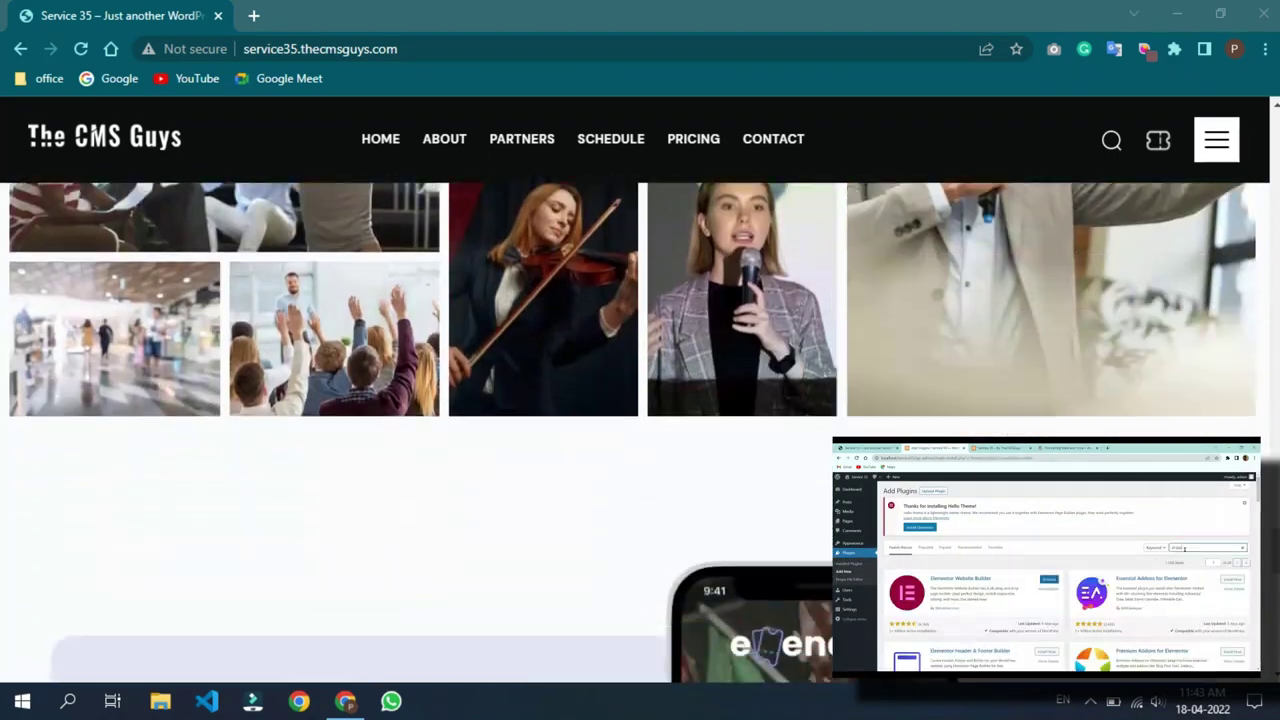
scroll(640, 430, "down", 4)
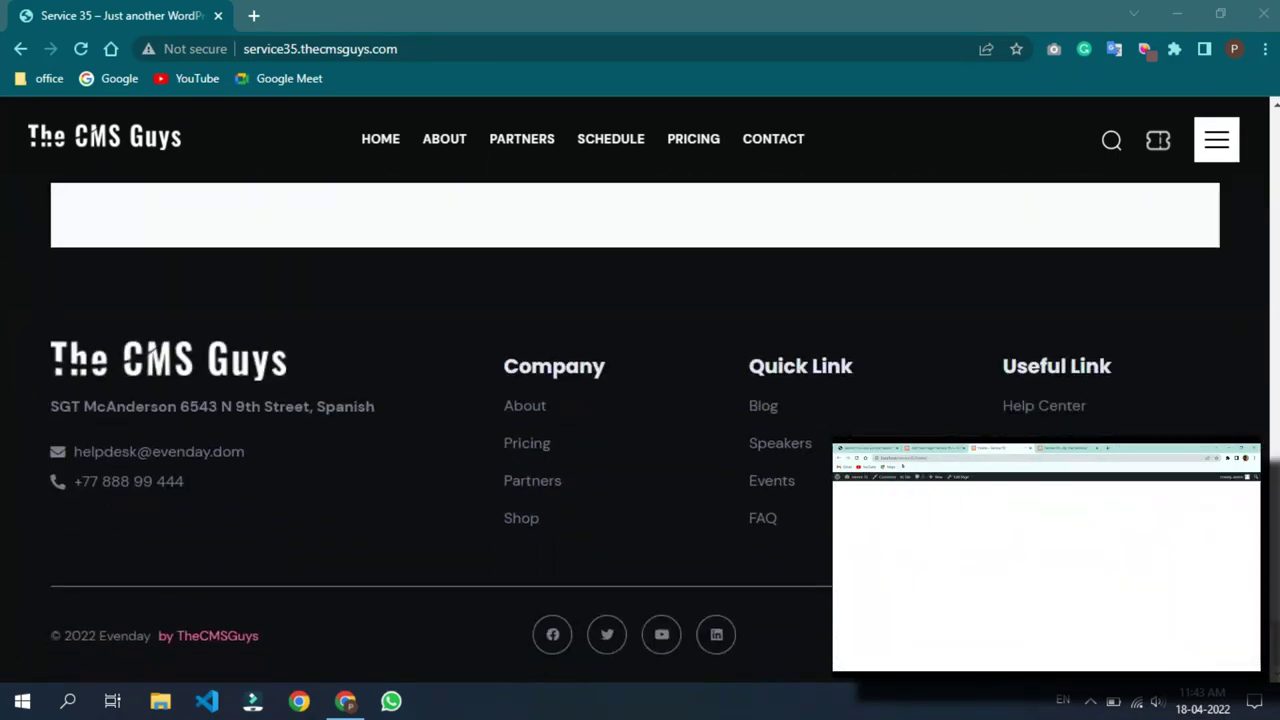
left_click(525, 405)
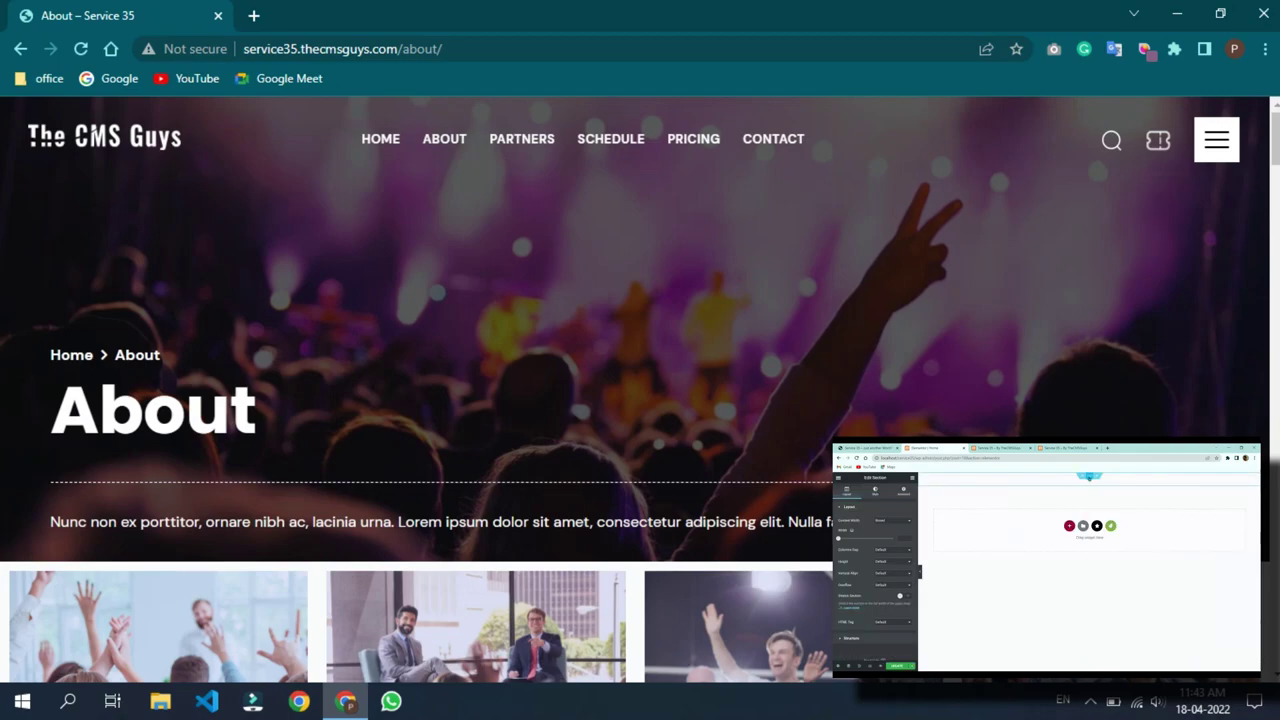
Step: Scroll down through the About page and back up to its top
scroll(640, 390, "down", 4)
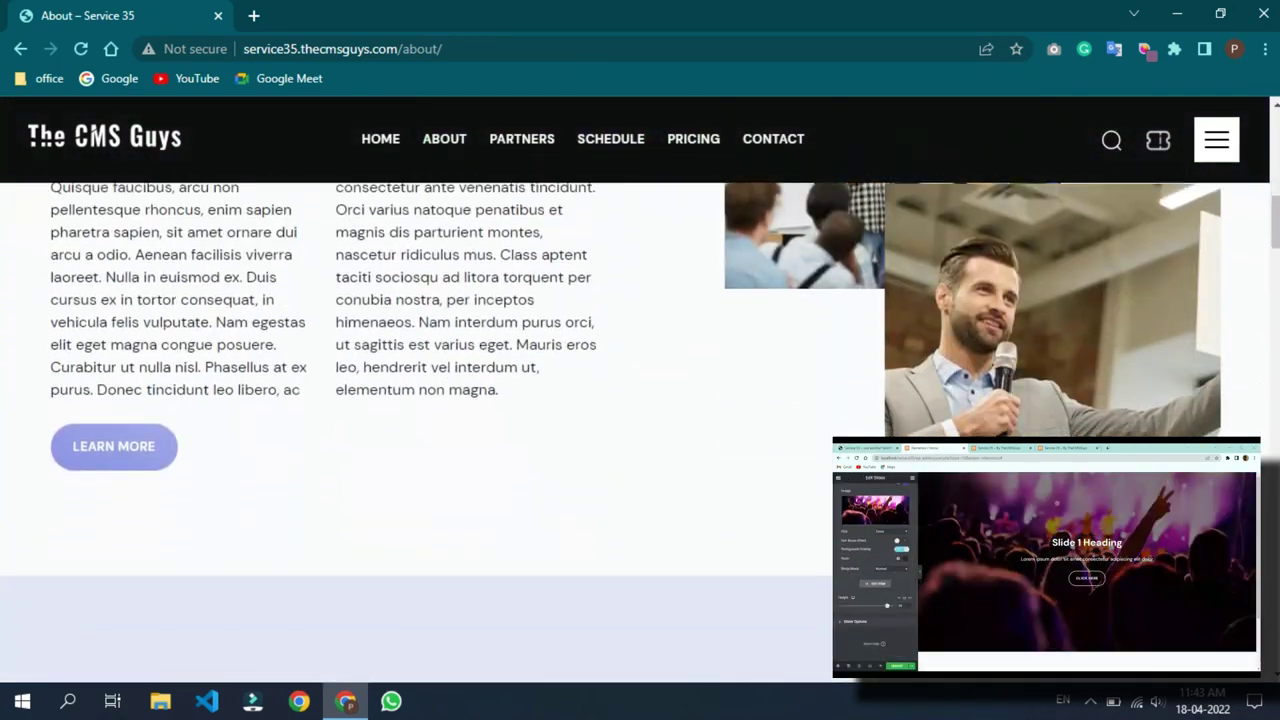
scroll(640, 430, "down", 10)
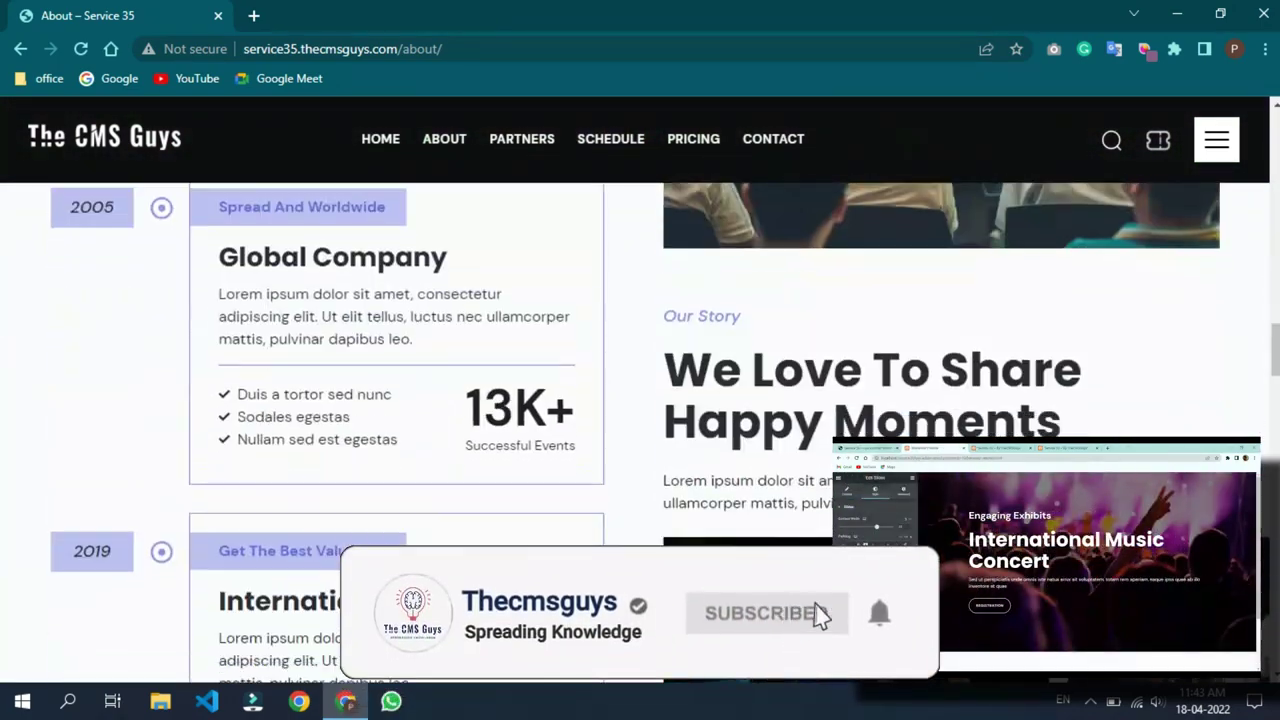
scroll(640, 400, "down", 12)
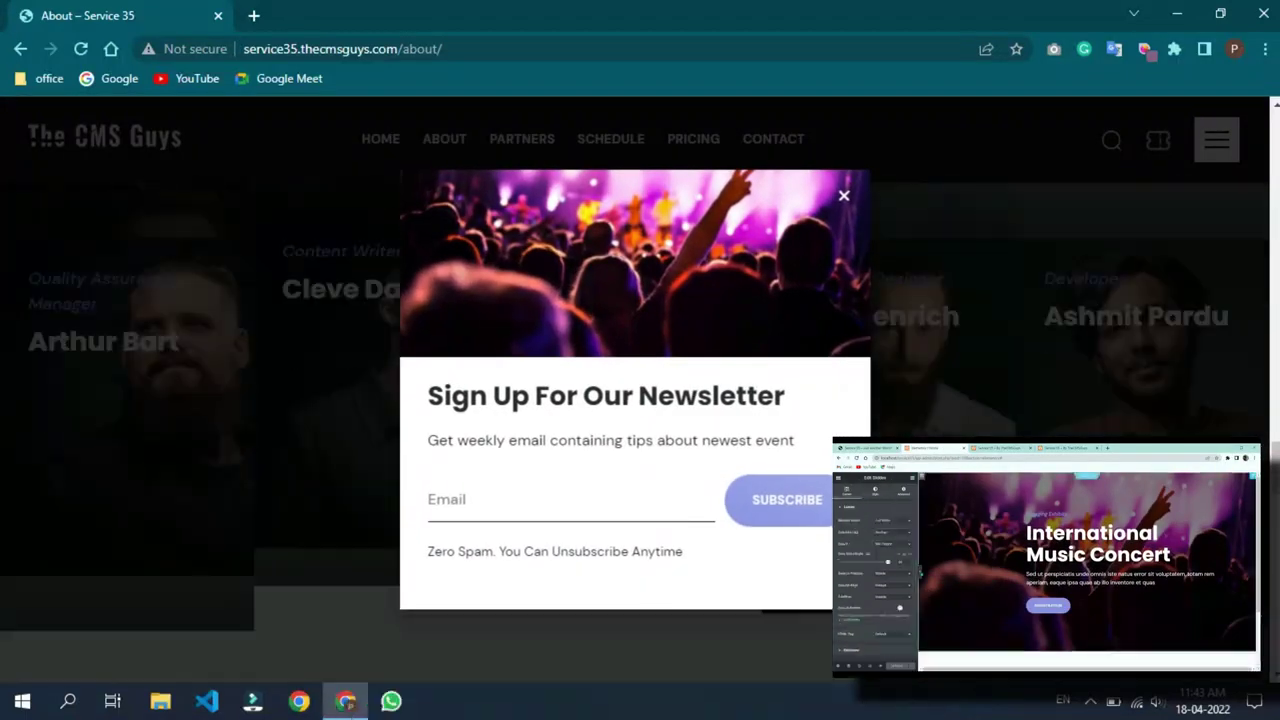
scroll(640, 400, "down", 10)
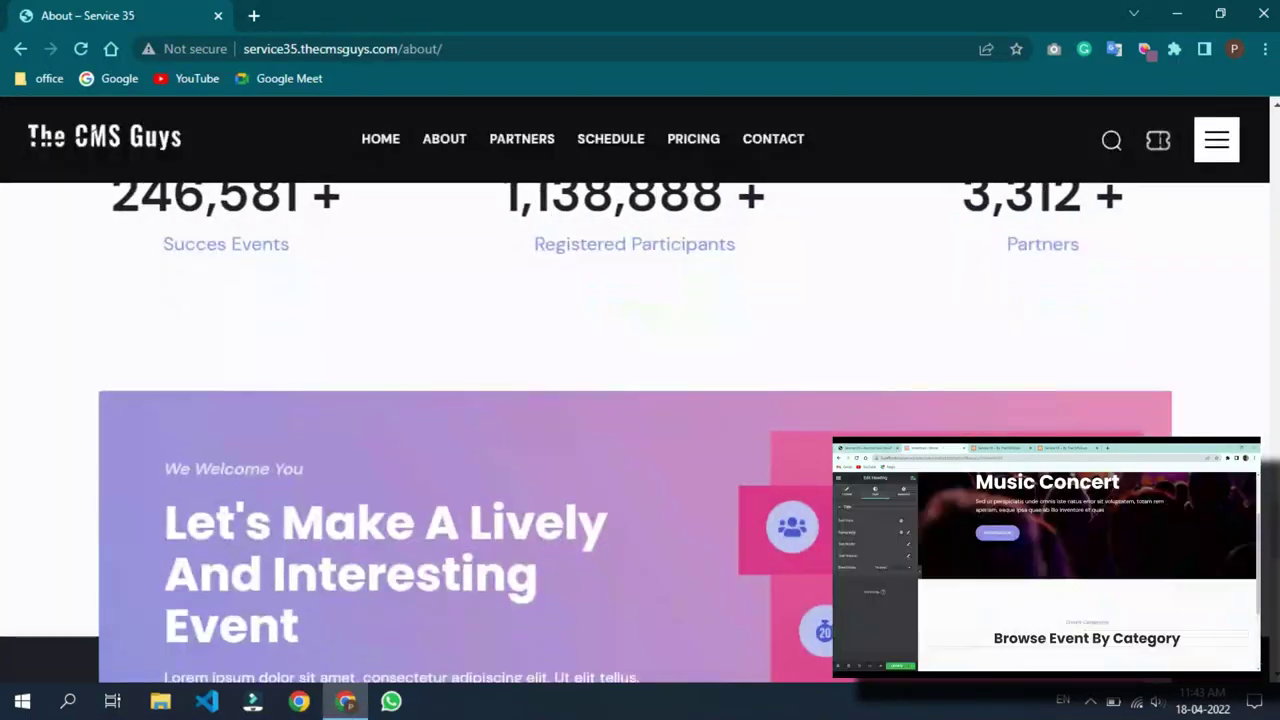
scroll(640, 400, "down", 8)
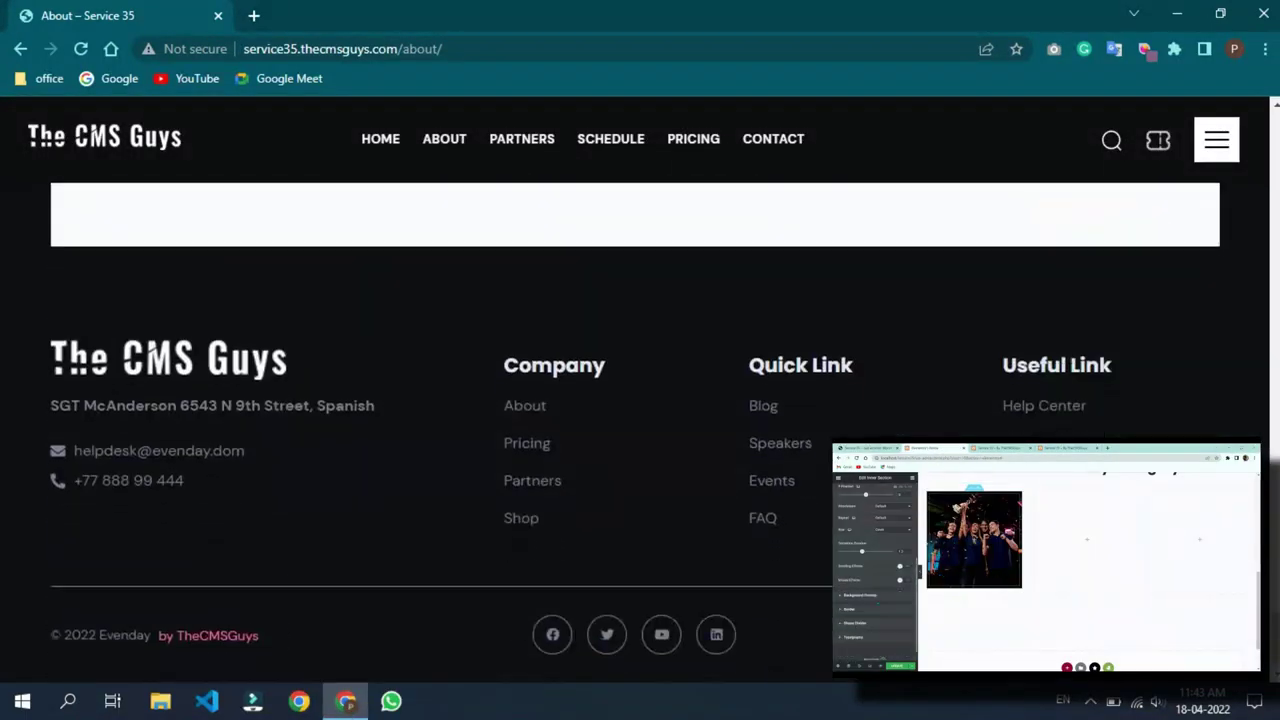
scroll(640, 400, "up", 10)
scroll(640, 400, "up", 10)
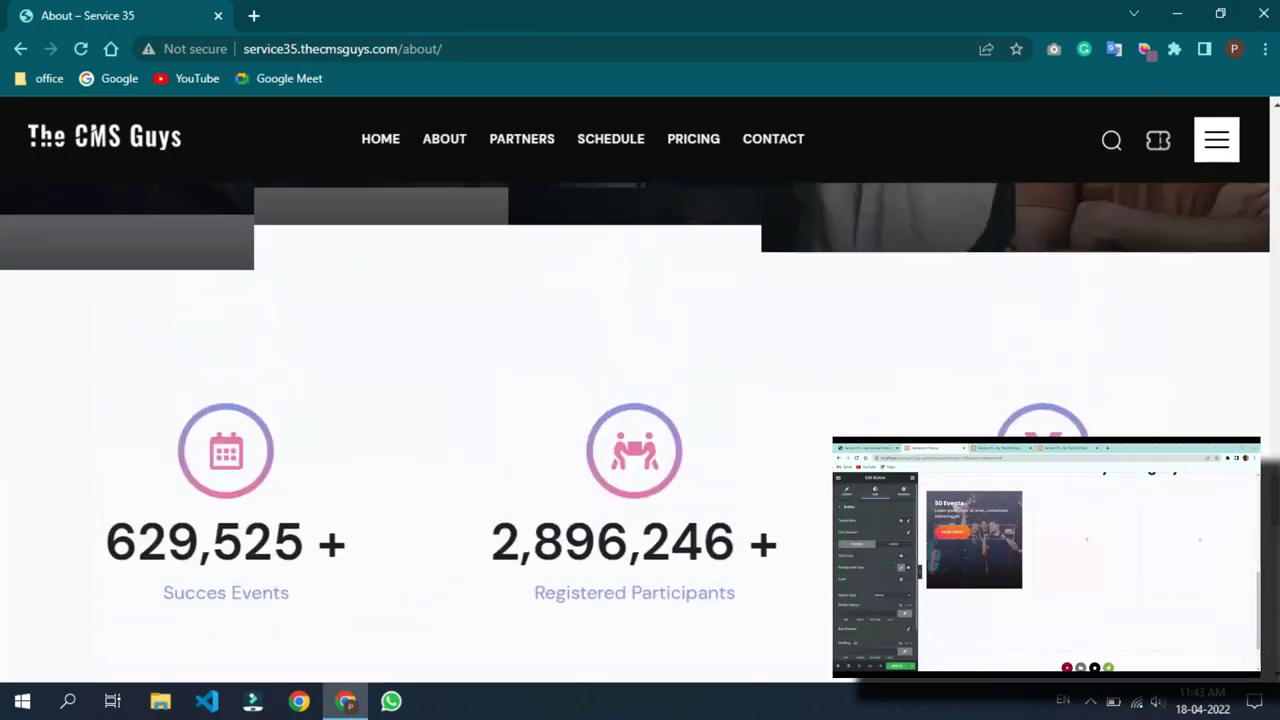
scroll(640, 400, "up", 5)
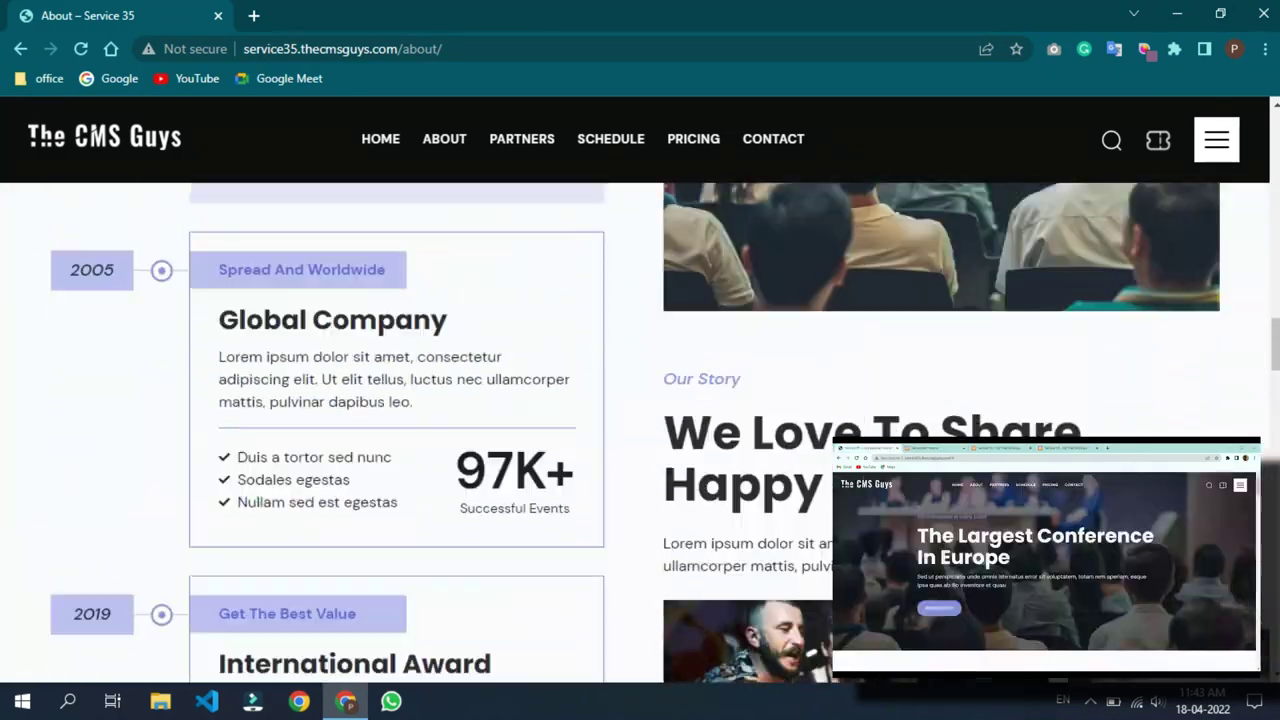
scroll(640, 400, "up", 5)
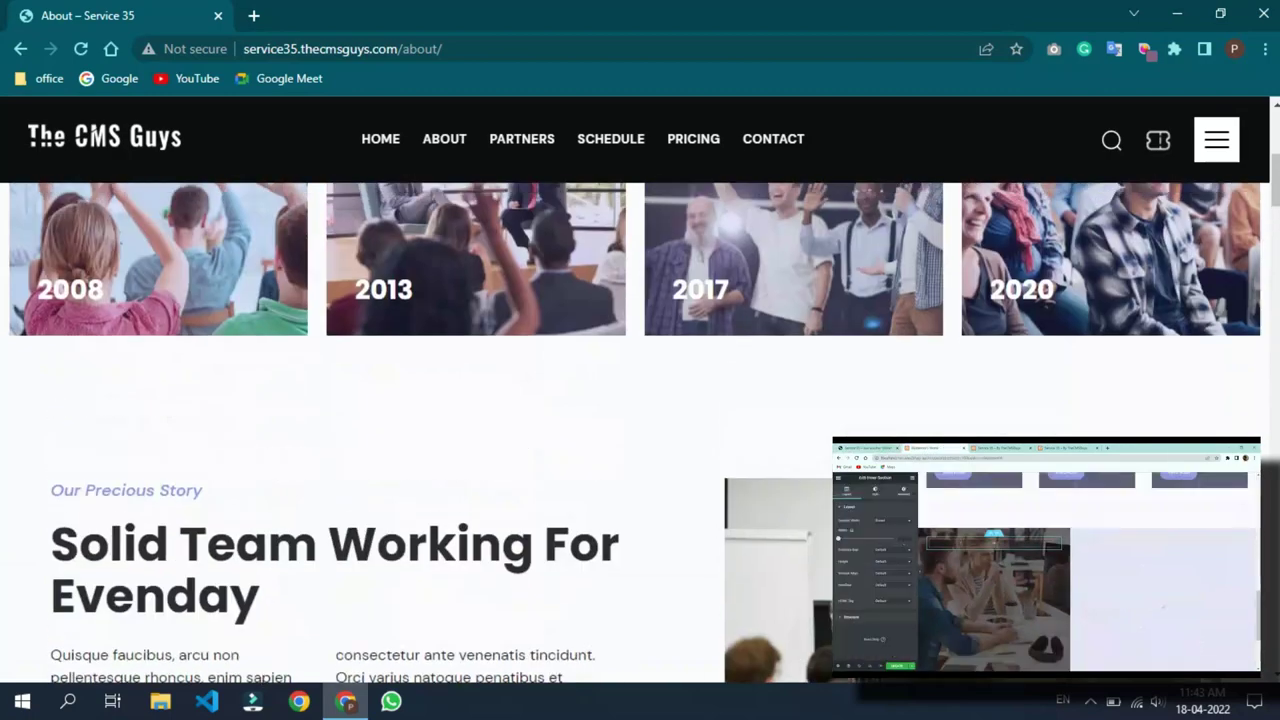
scroll(640, 400, "up", 5)
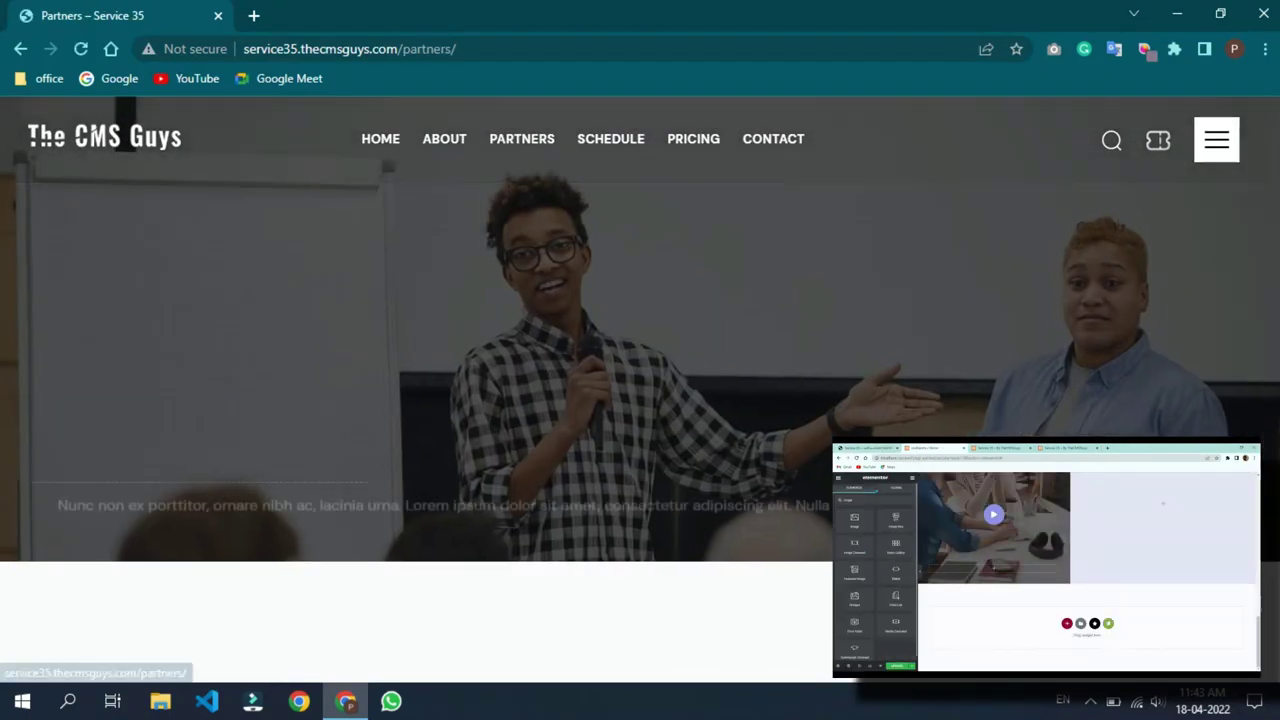
Step: Scroll down through the Partners page to its footer
scroll(640, 400, "down", 10)
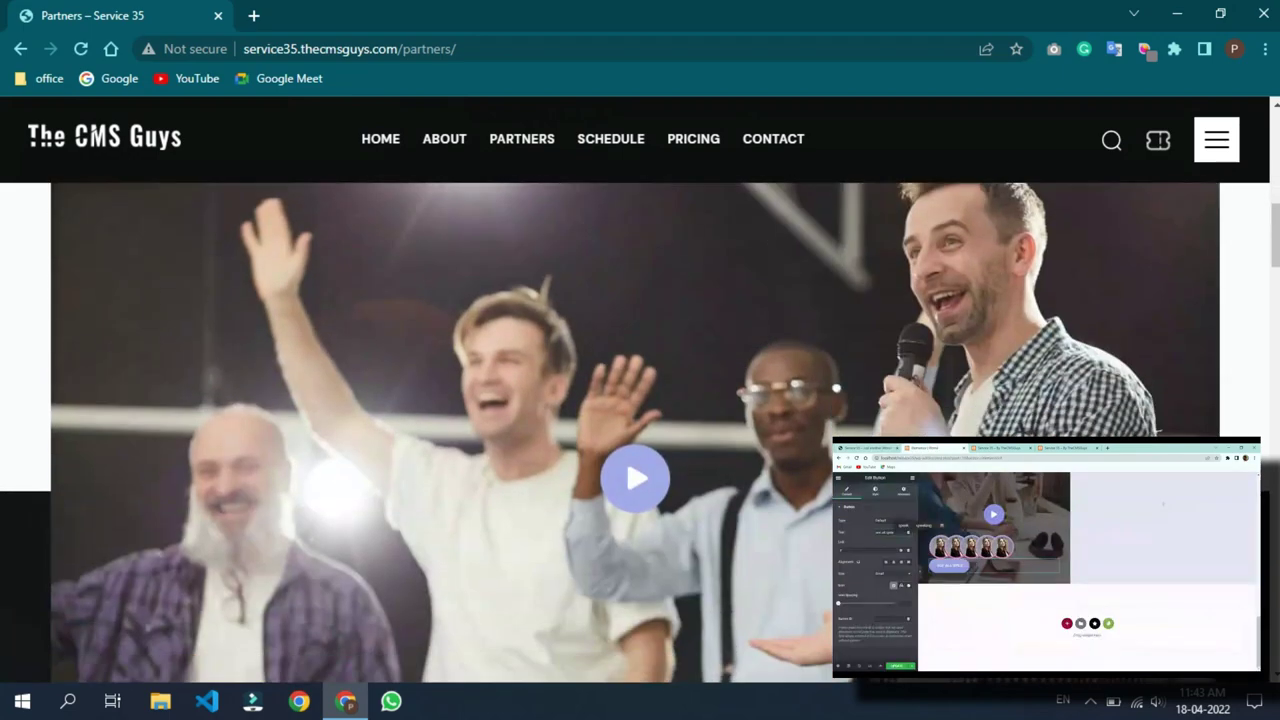
scroll(640, 400, "down", 10)
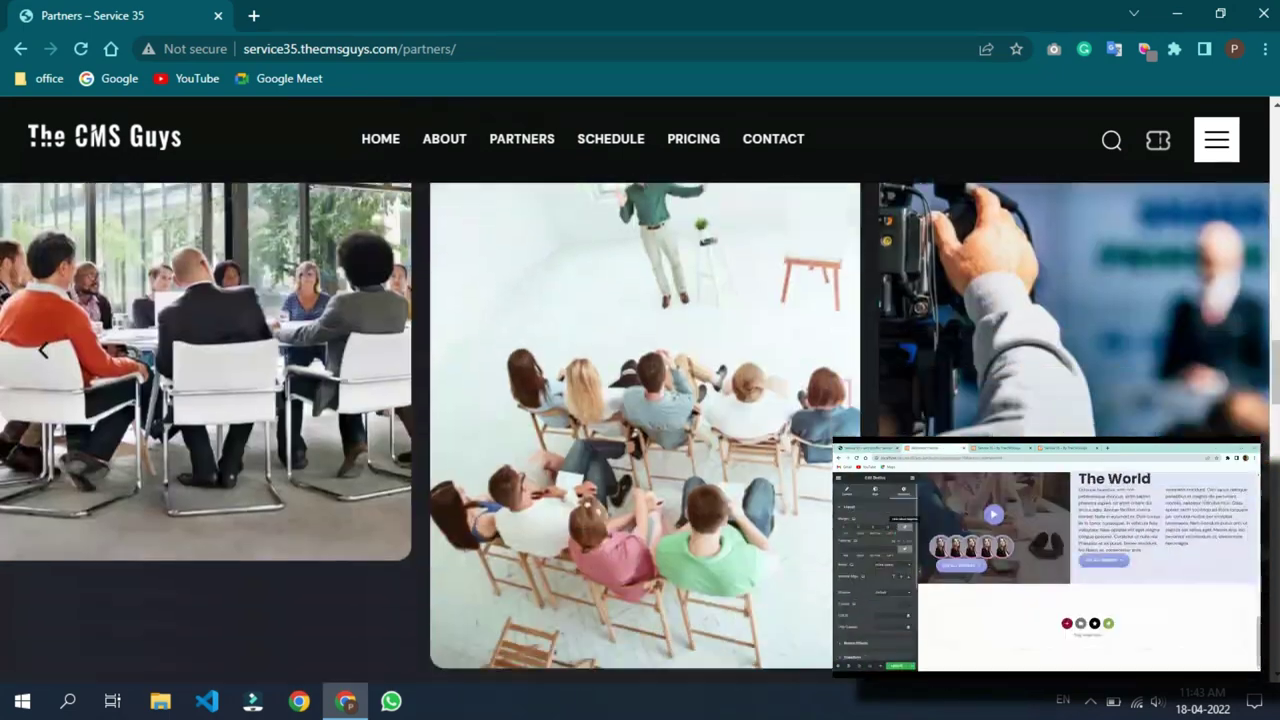
scroll(640, 400, "down", 10)
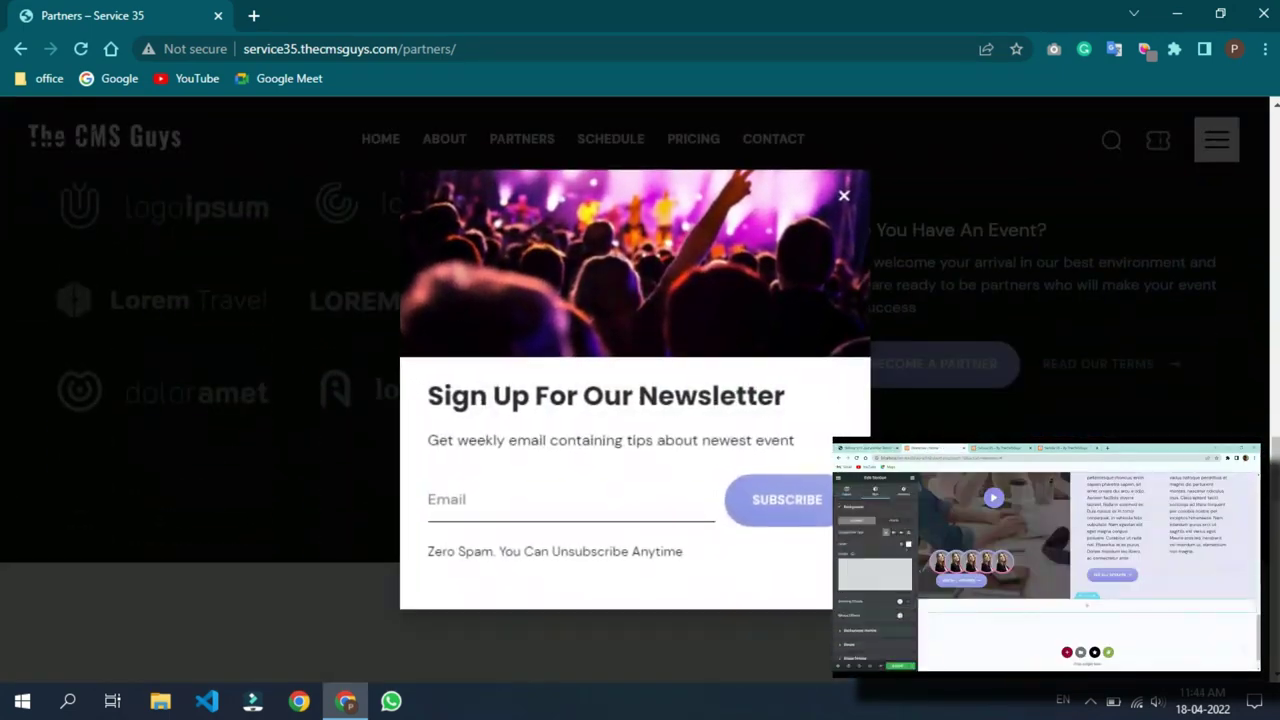
scroll(640, 400, "down", 10)
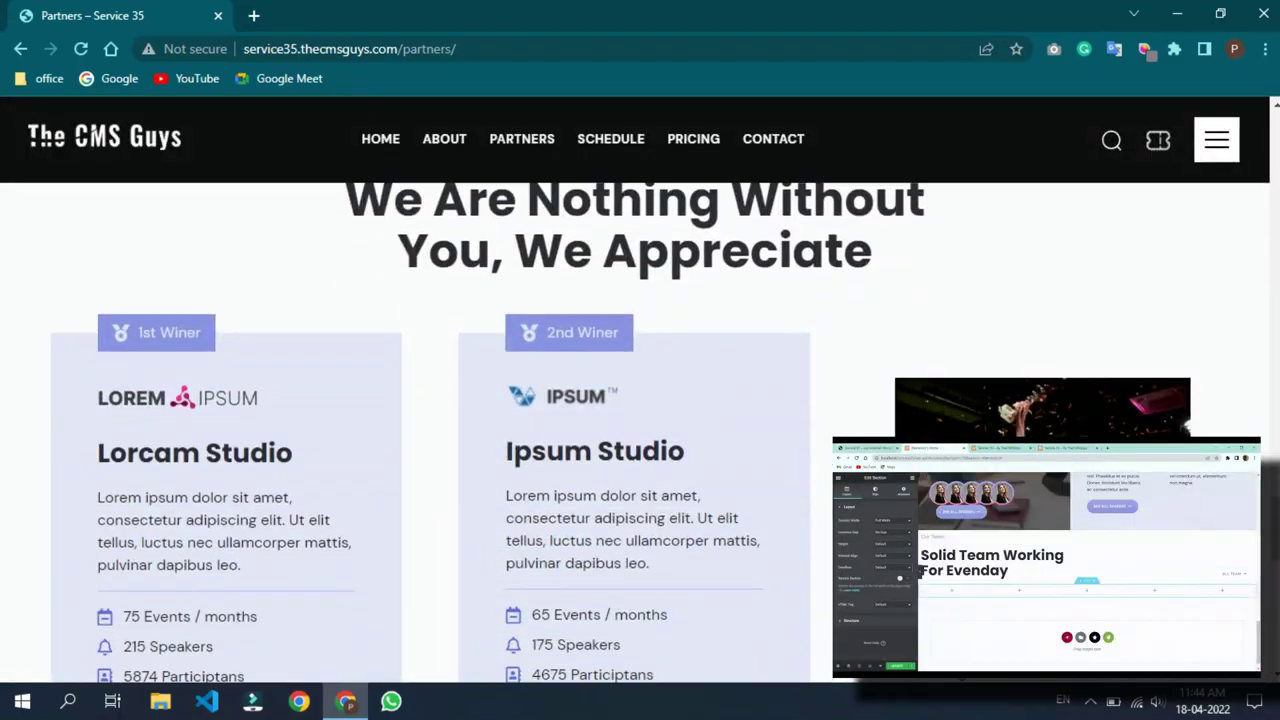
scroll(640, 400, "down", 10)
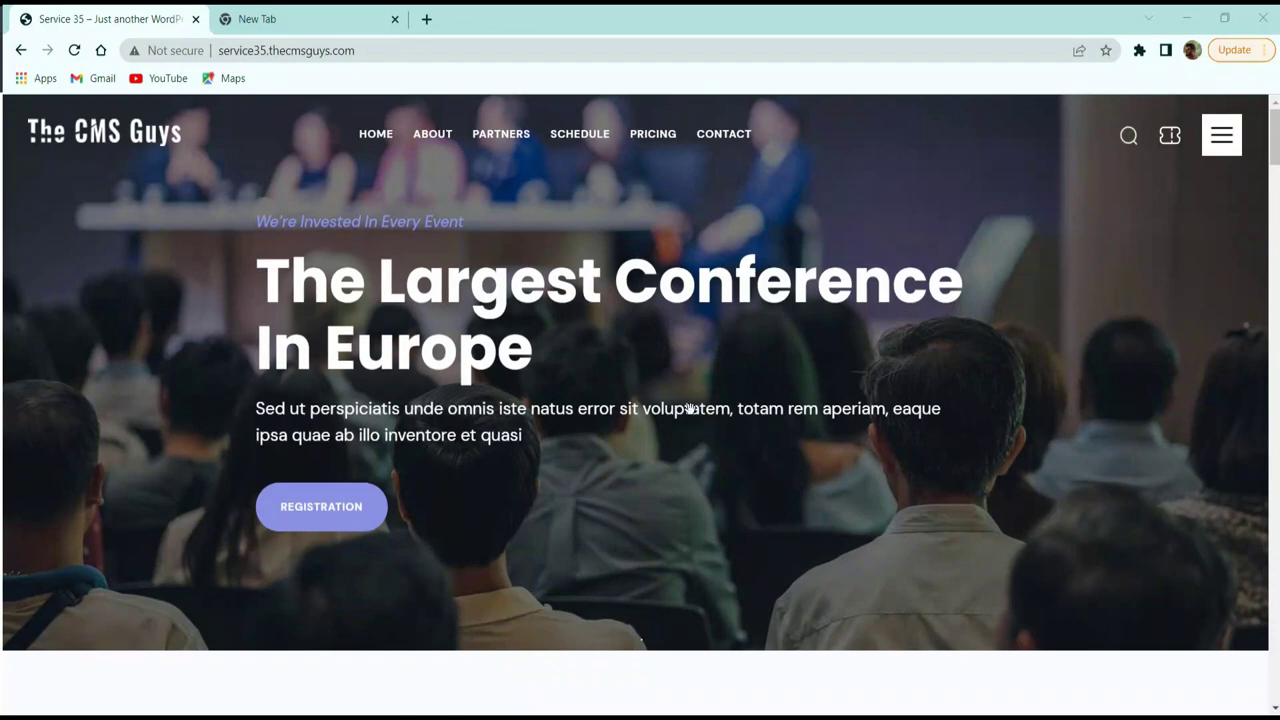
Step: Open the off-canvas panel showing Support Centre, Get In Touch and Find Us At
scroll(757, 420, "down", 5)
scroll(757, 424, "up", 5)
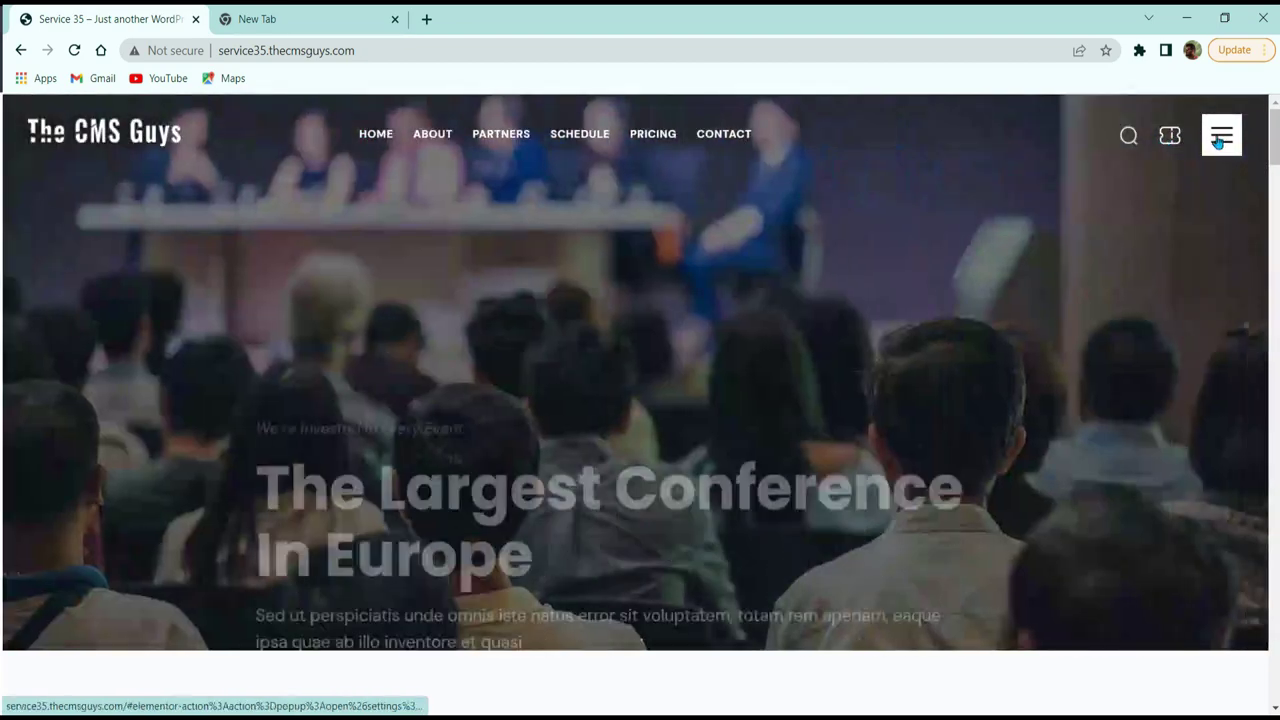
left_click(1218, 142)
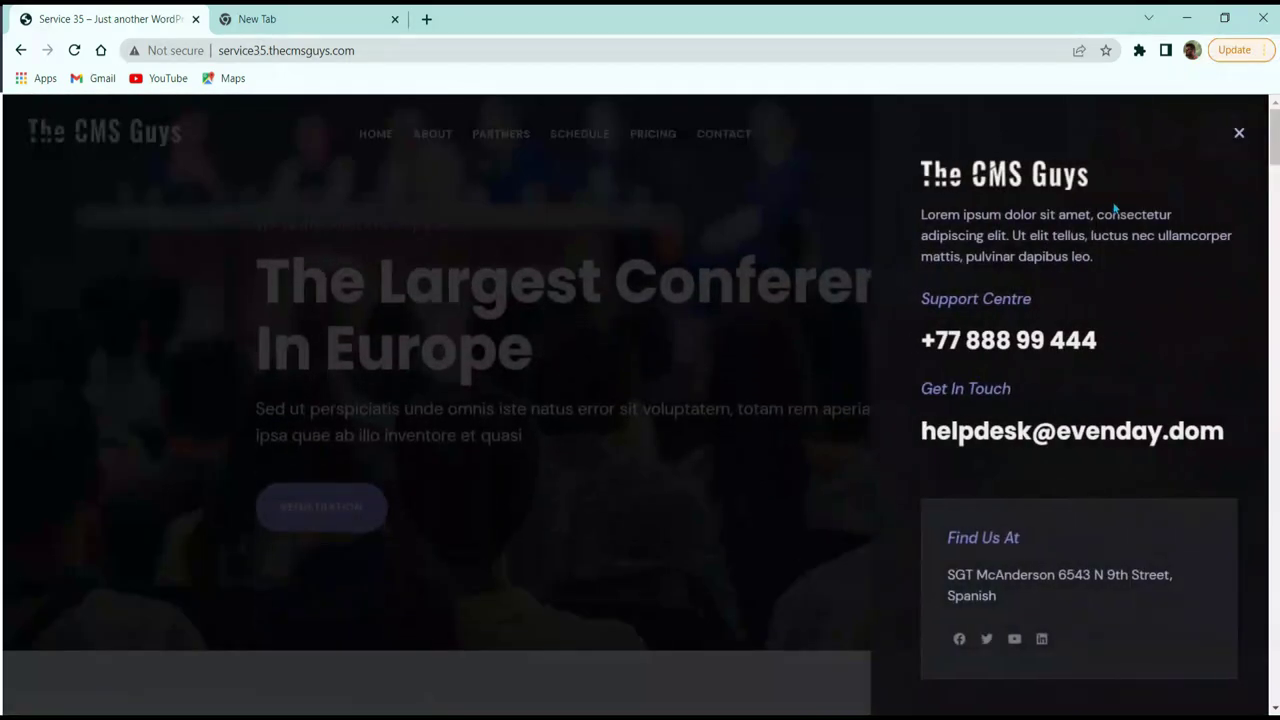
scroll(1094, 260, "down", 6)
scroll(1094, 260, "up", 6)
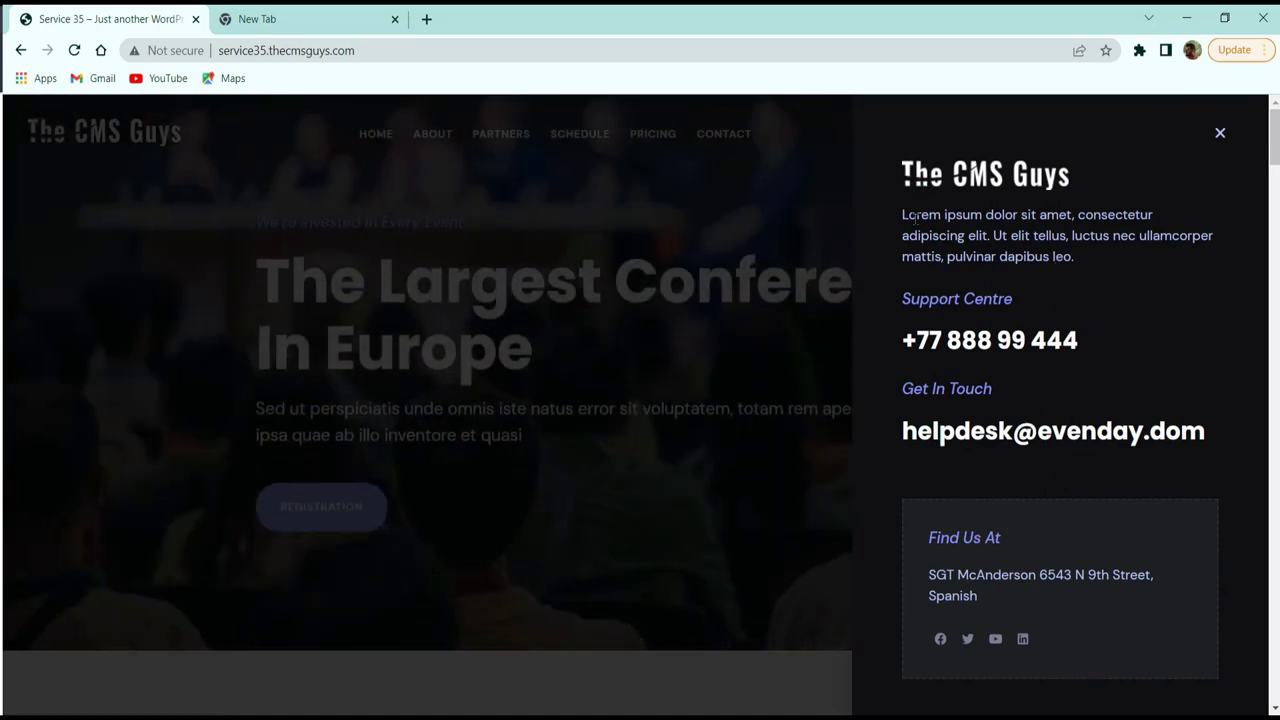
left_click_drag(916, 218, 1086, 269)
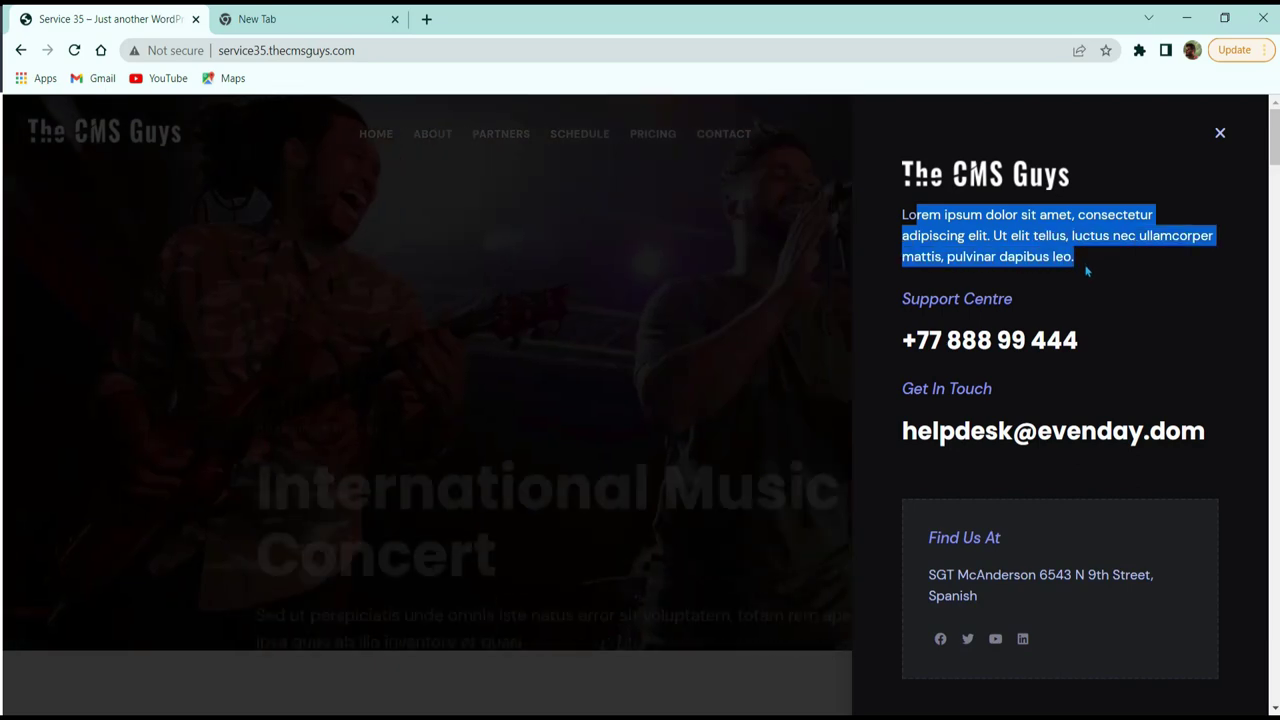
left_click(985, 333)
left_click_drag(962, 340, 1033, 342)
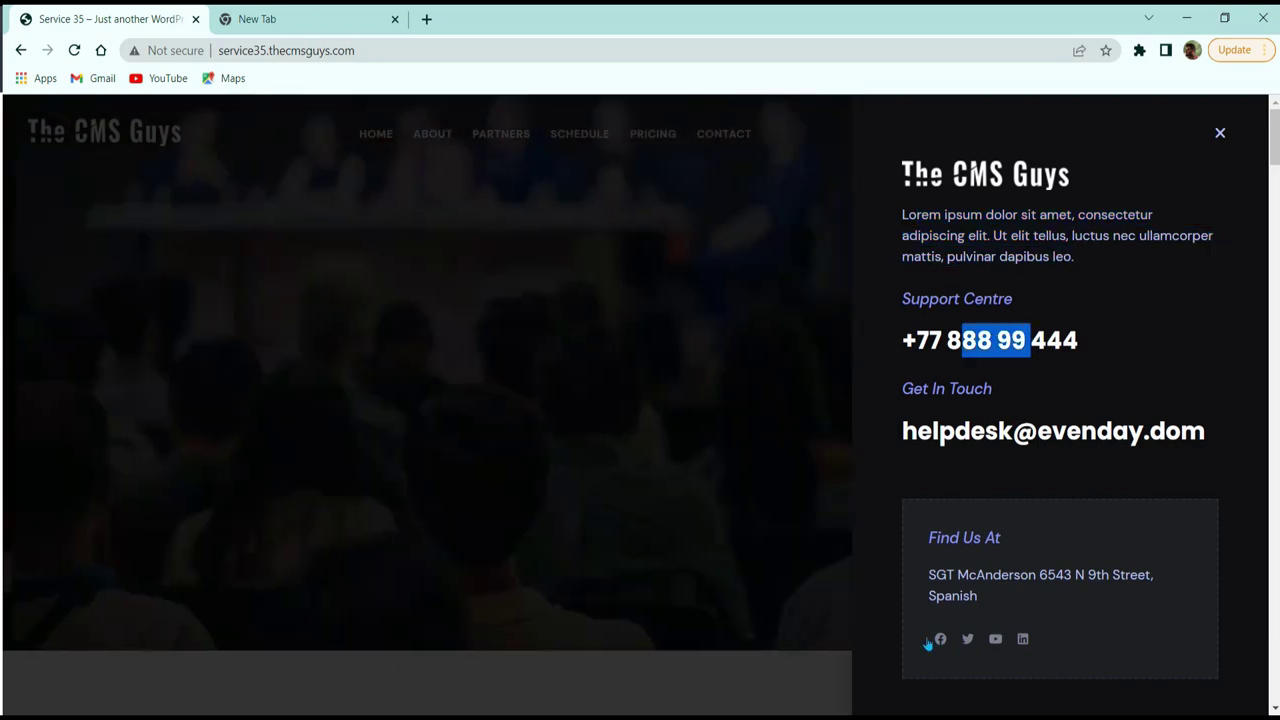
left_click(1216, 133)
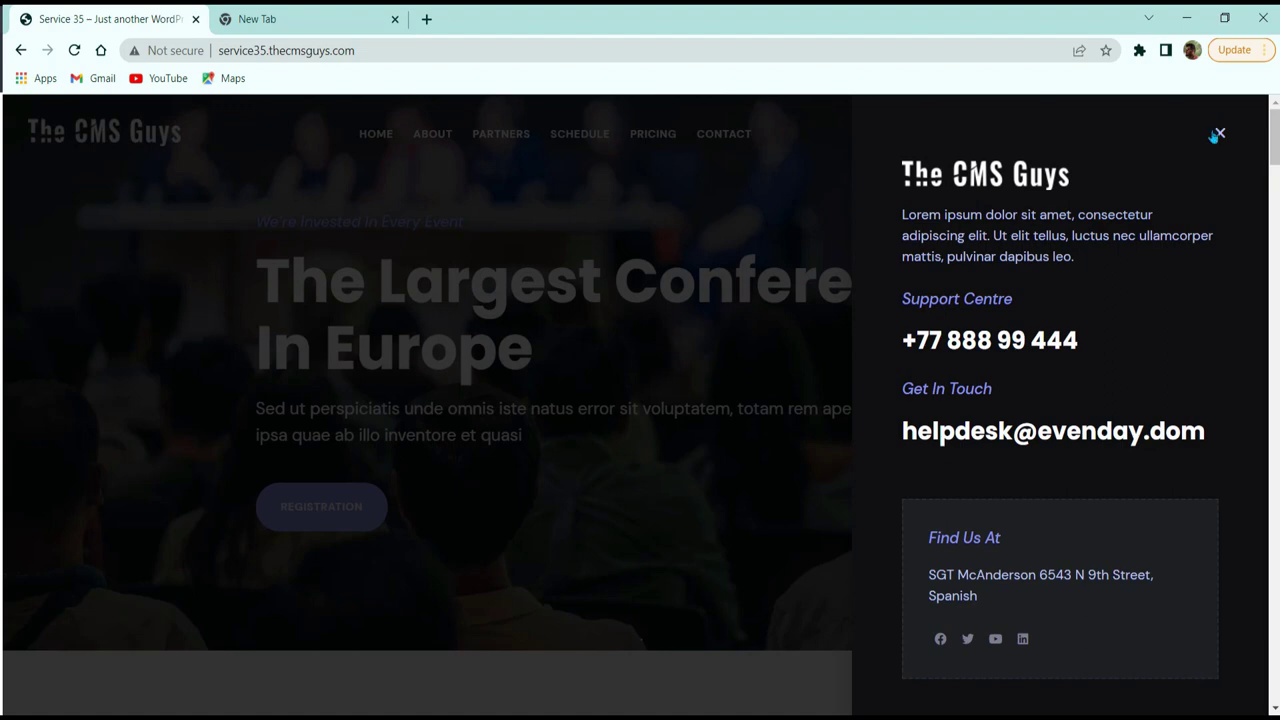
Step: Close the info panel and scroll to the Championship, Music, Conference cards and the countdown
left_click(1216, 133)
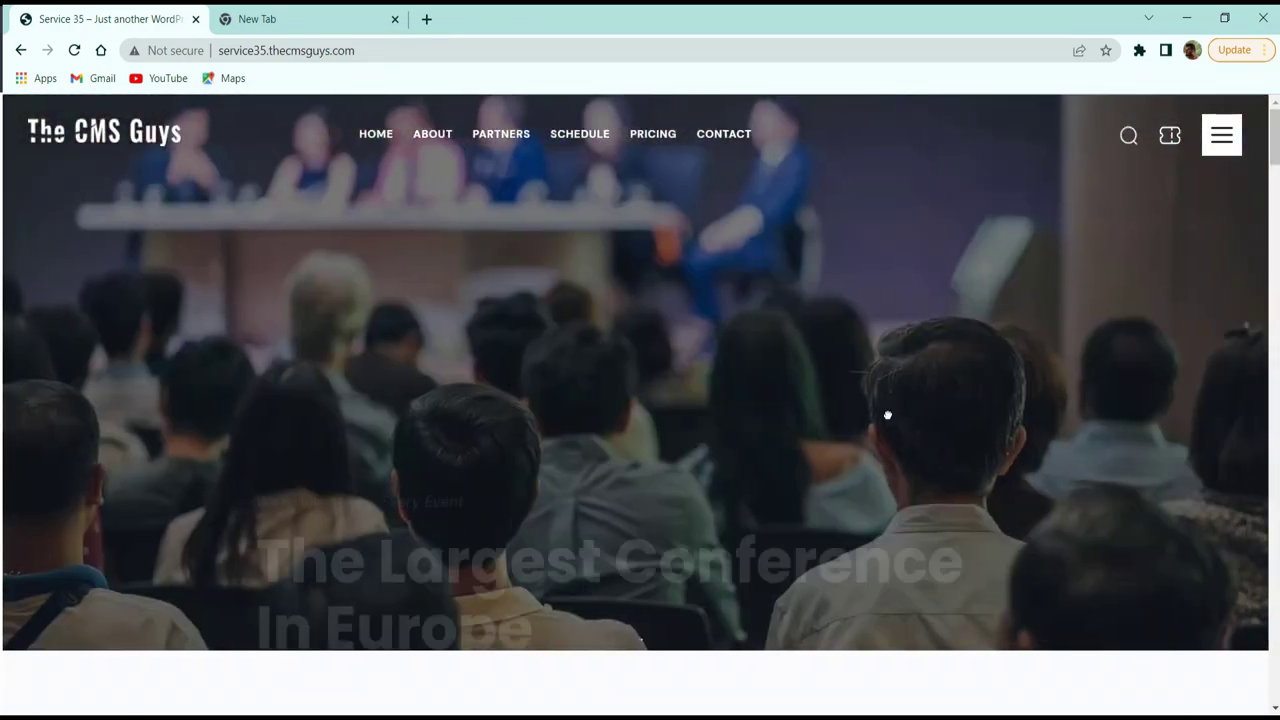
scroll(545, 384, "down", 3)
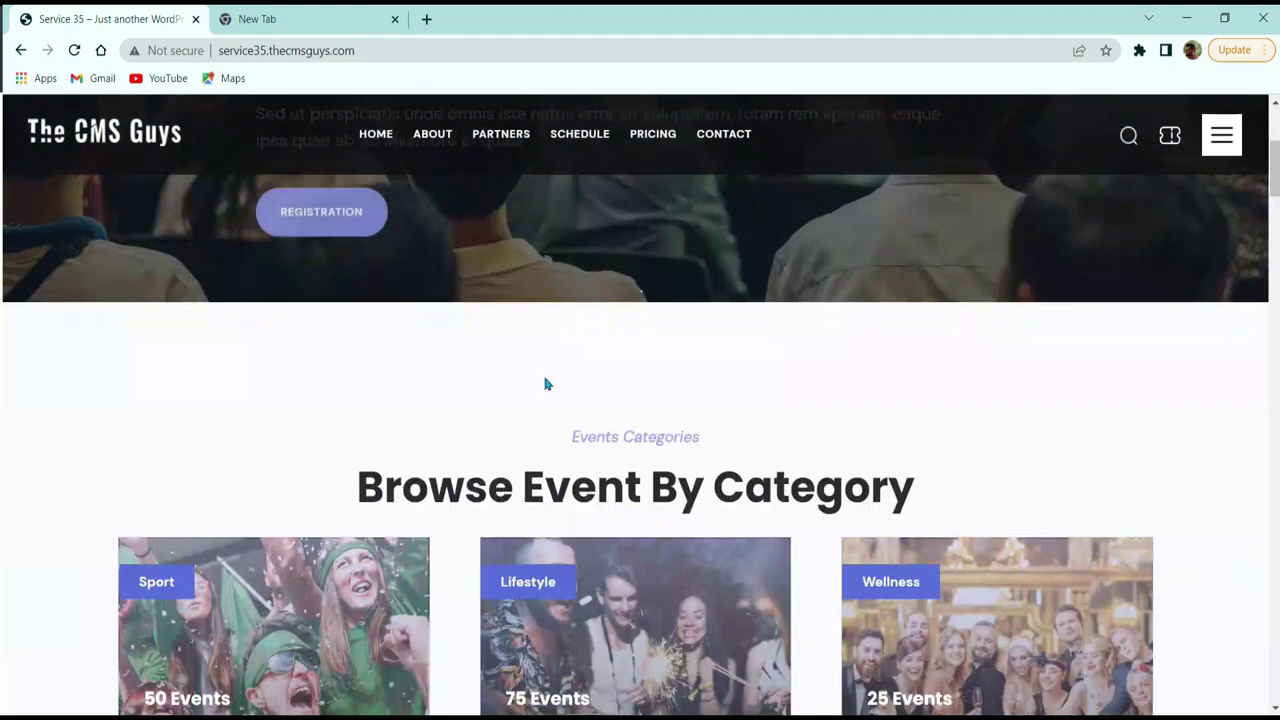
scroll(560, 370, "down", 2)
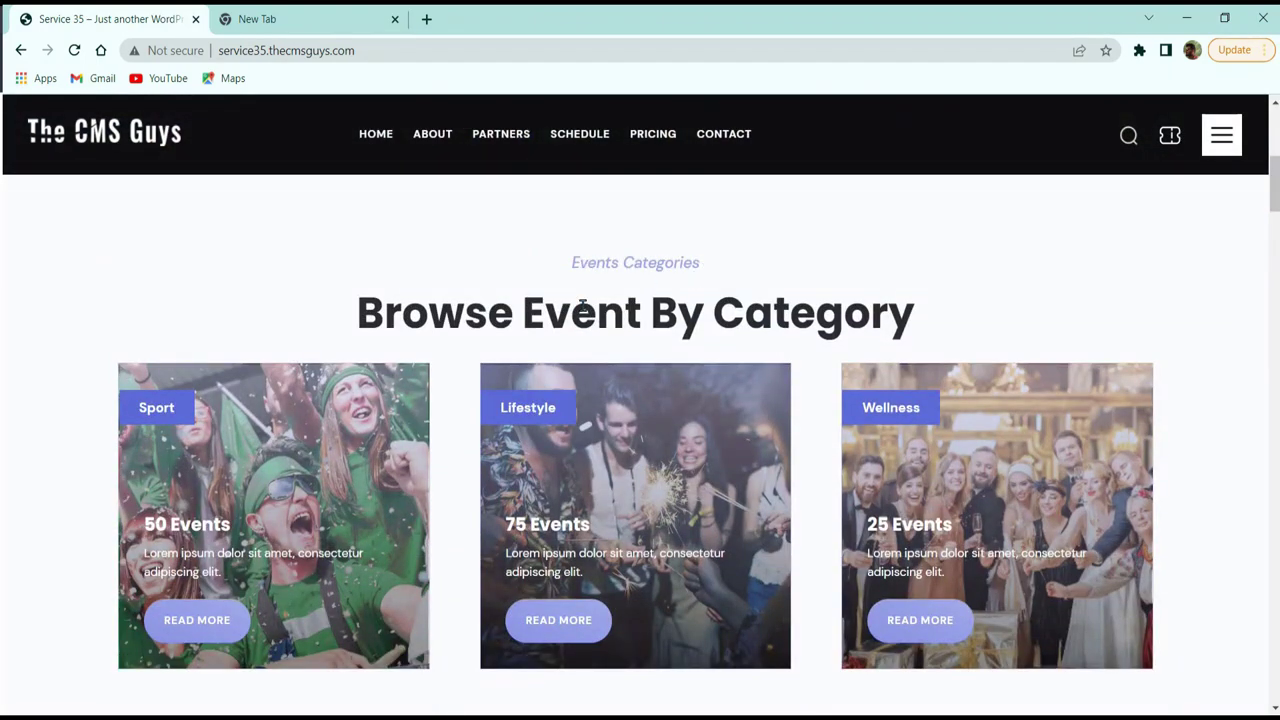
scroll(767, 367, "down", 2)
scroll(457, 449, "up", 2)
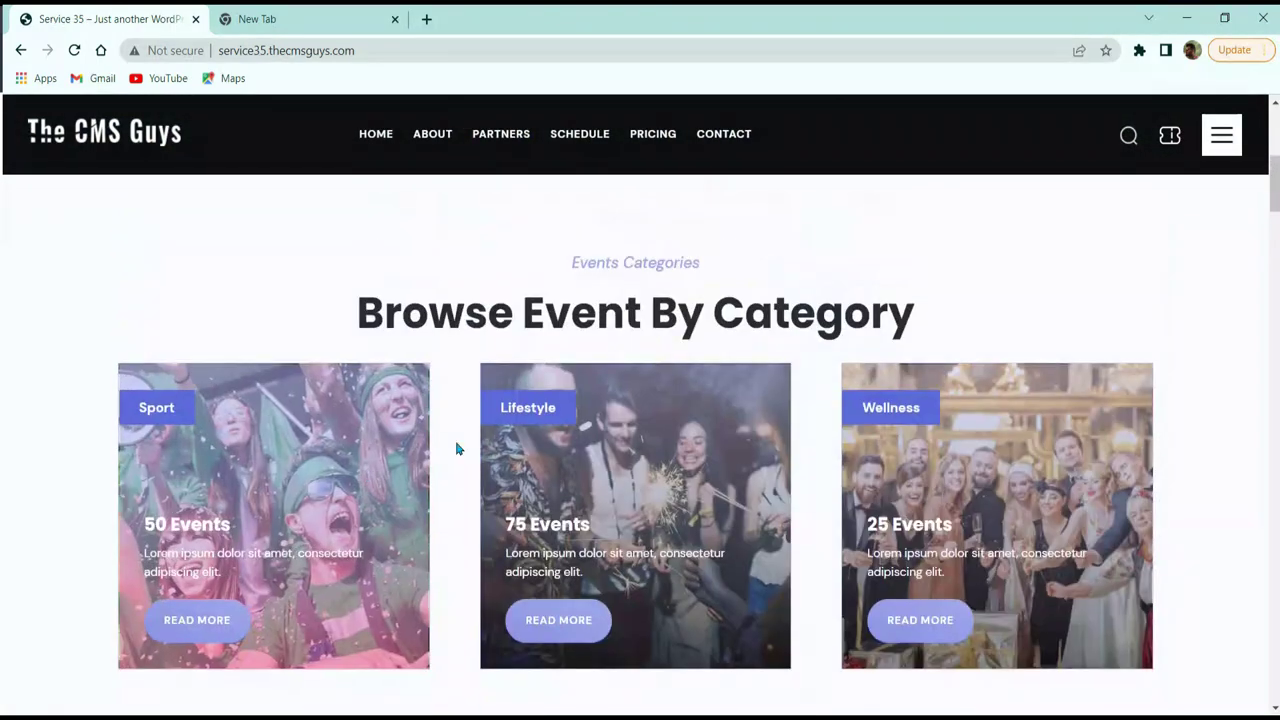
scroll(744, 468, "down", 1)
scroll(744, 463, "down", 1)
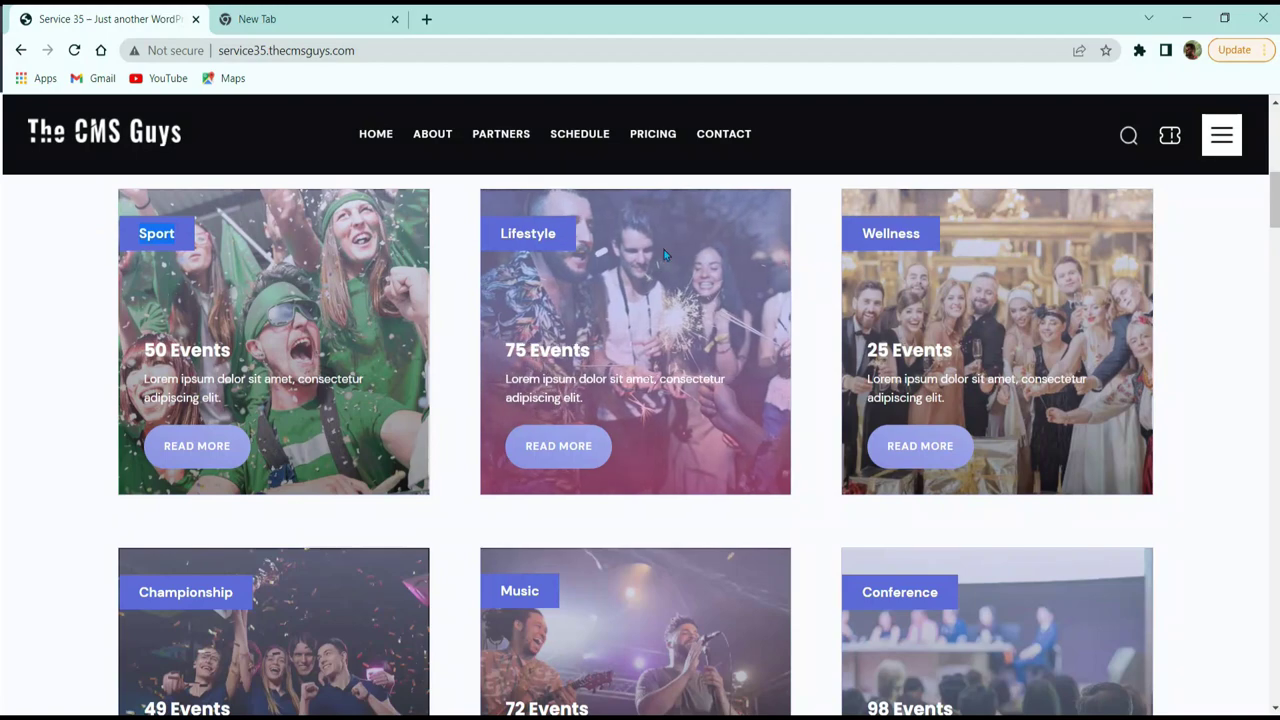
scroll(882, 377, "down", 2)
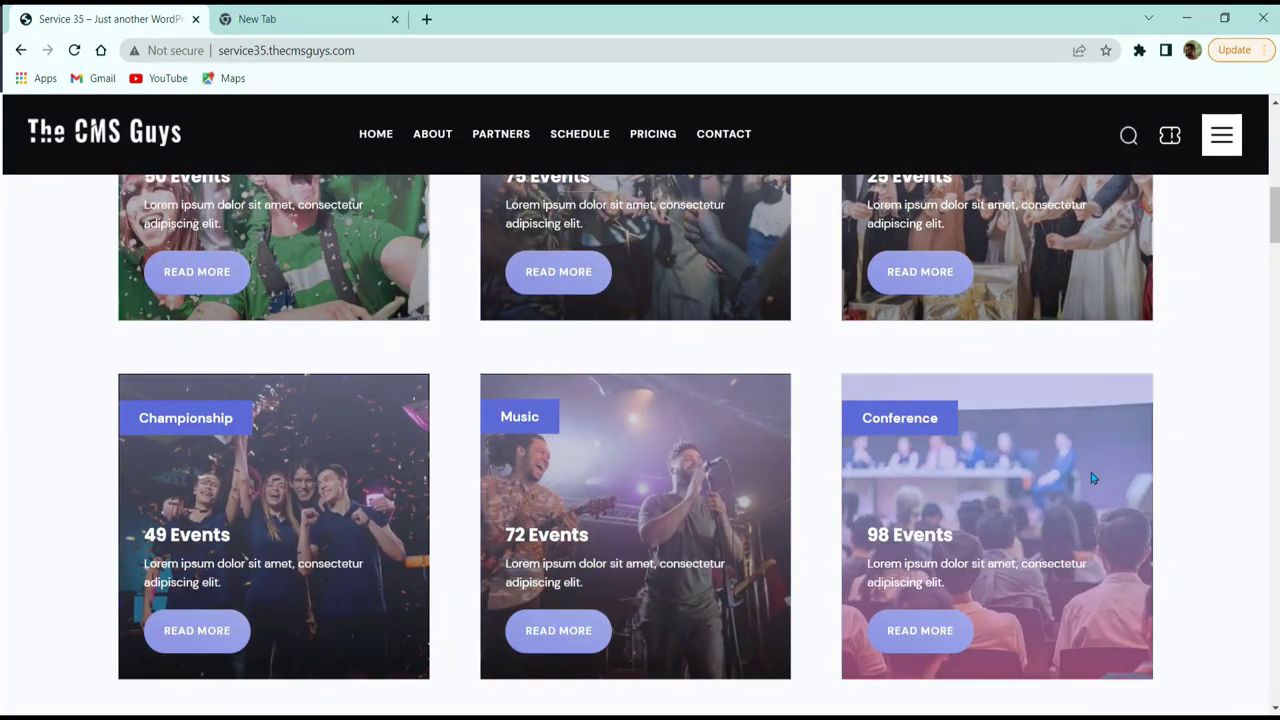
scroll(1086, 470, "down", 2)
scroll(1086, 385, "down", 6)
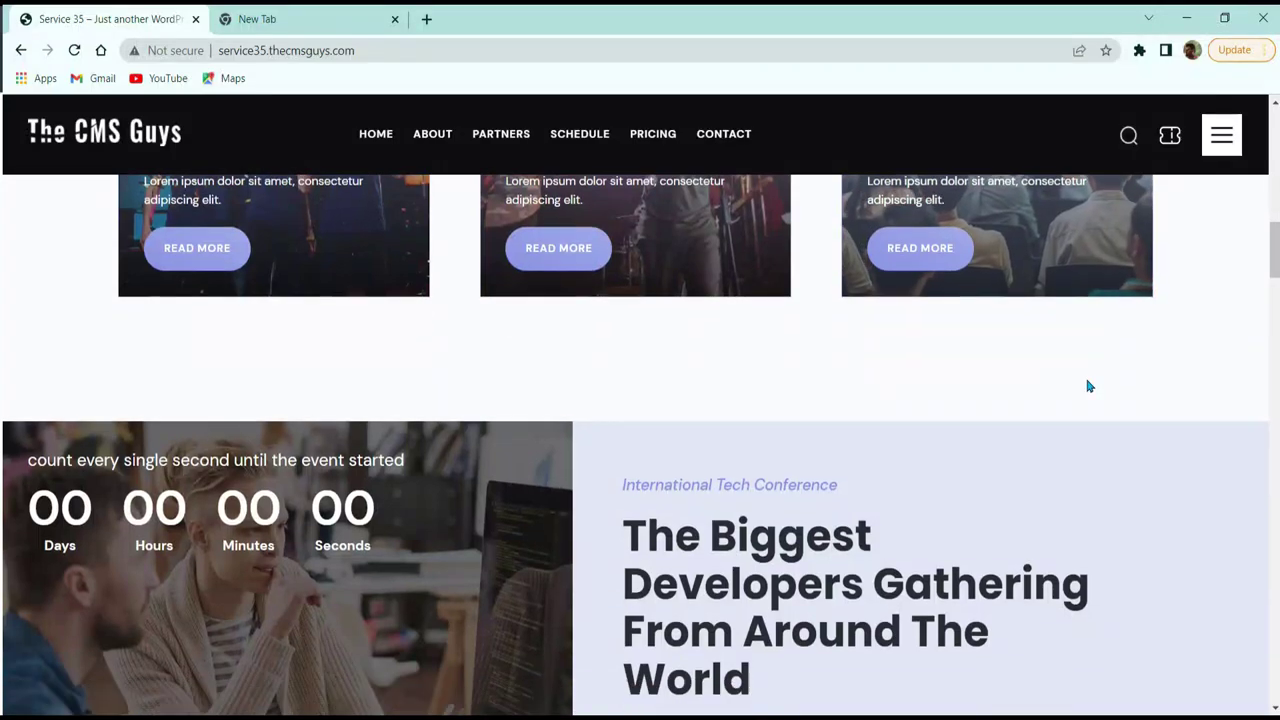
Step: Scroll past the Developers Gathering countdown to the 'Solid Team Working For Evenday' team cards
scroll(997, 450, "up", 2)
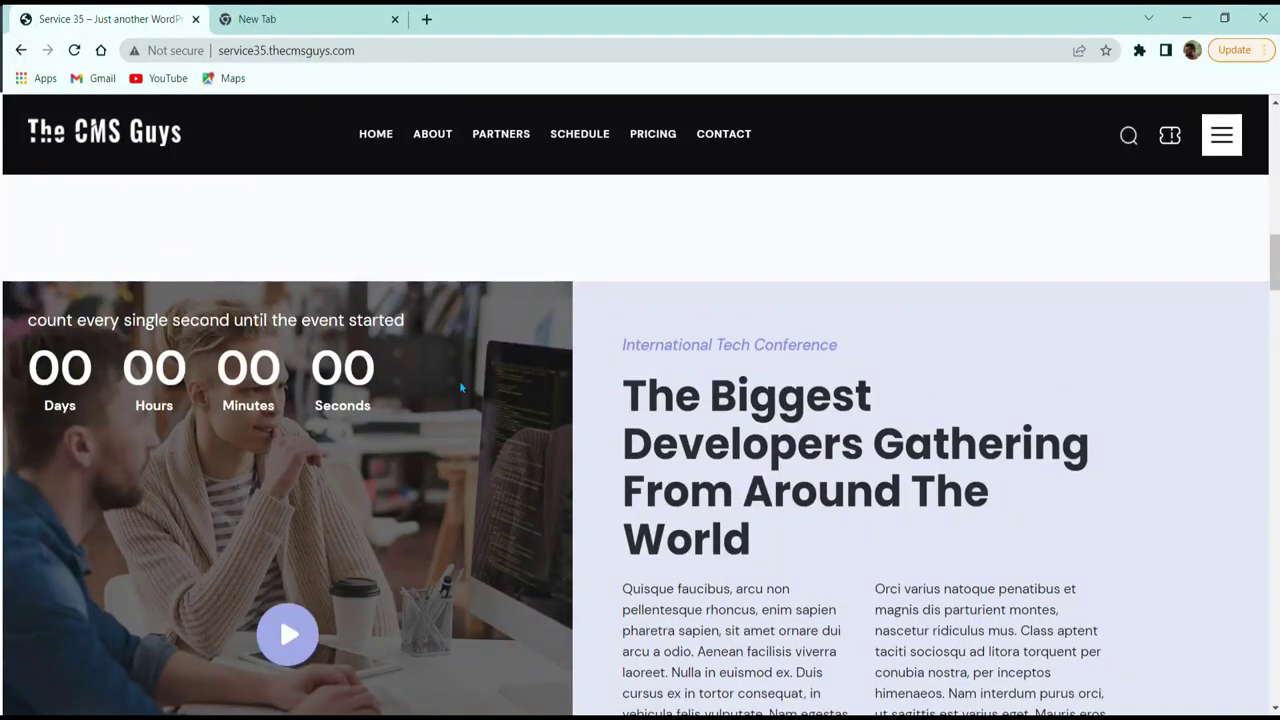
scroll(333, 345, "down", 4)
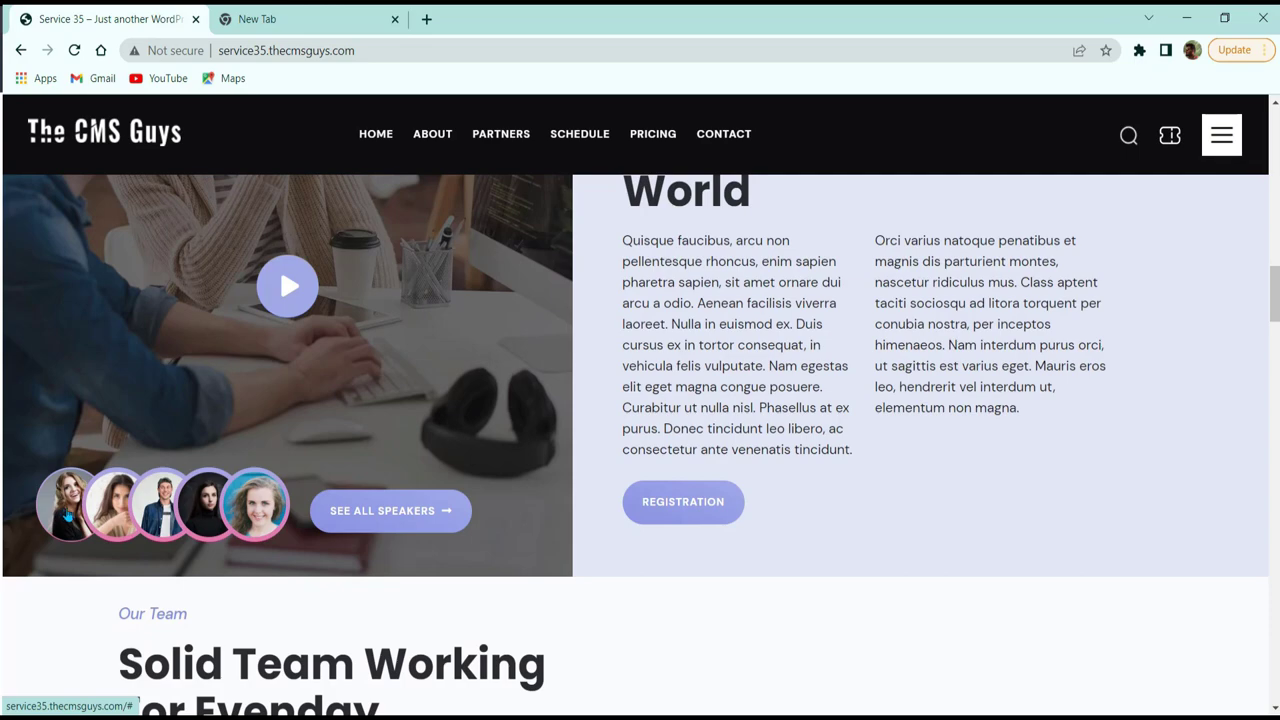
scroll(200, 530, "up", 4)
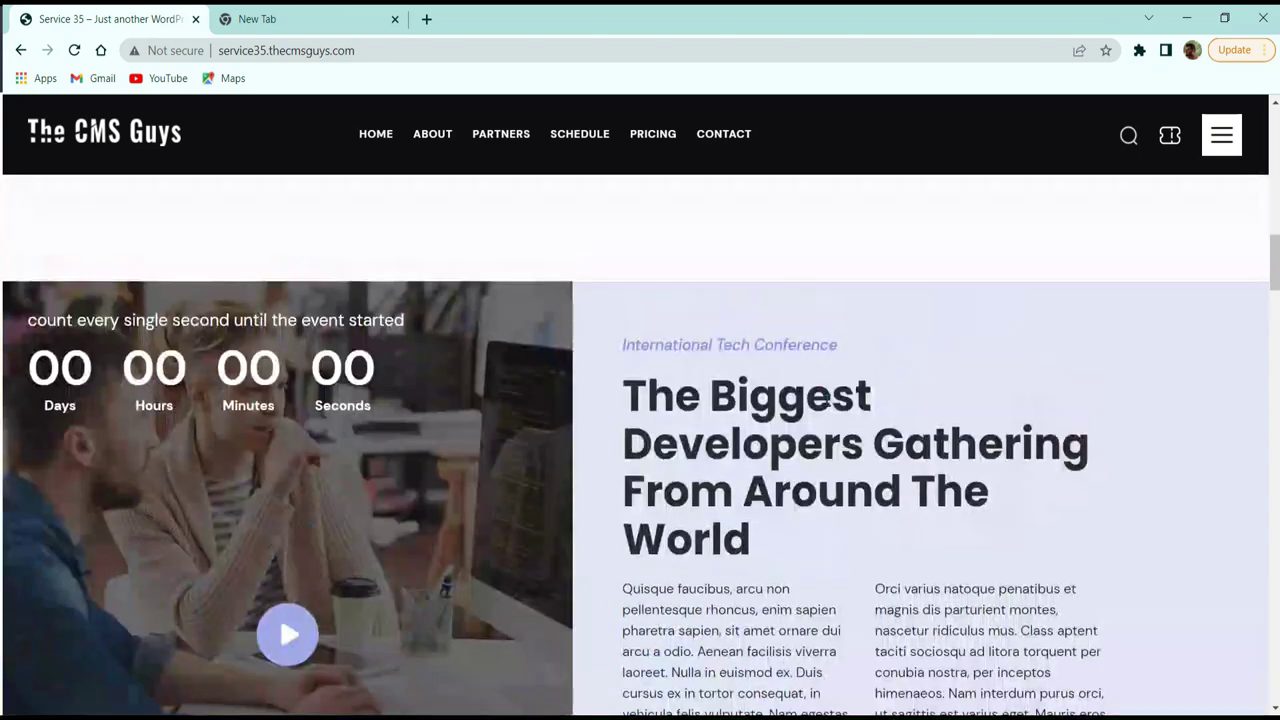
scroll(715, 420, "down", 2)
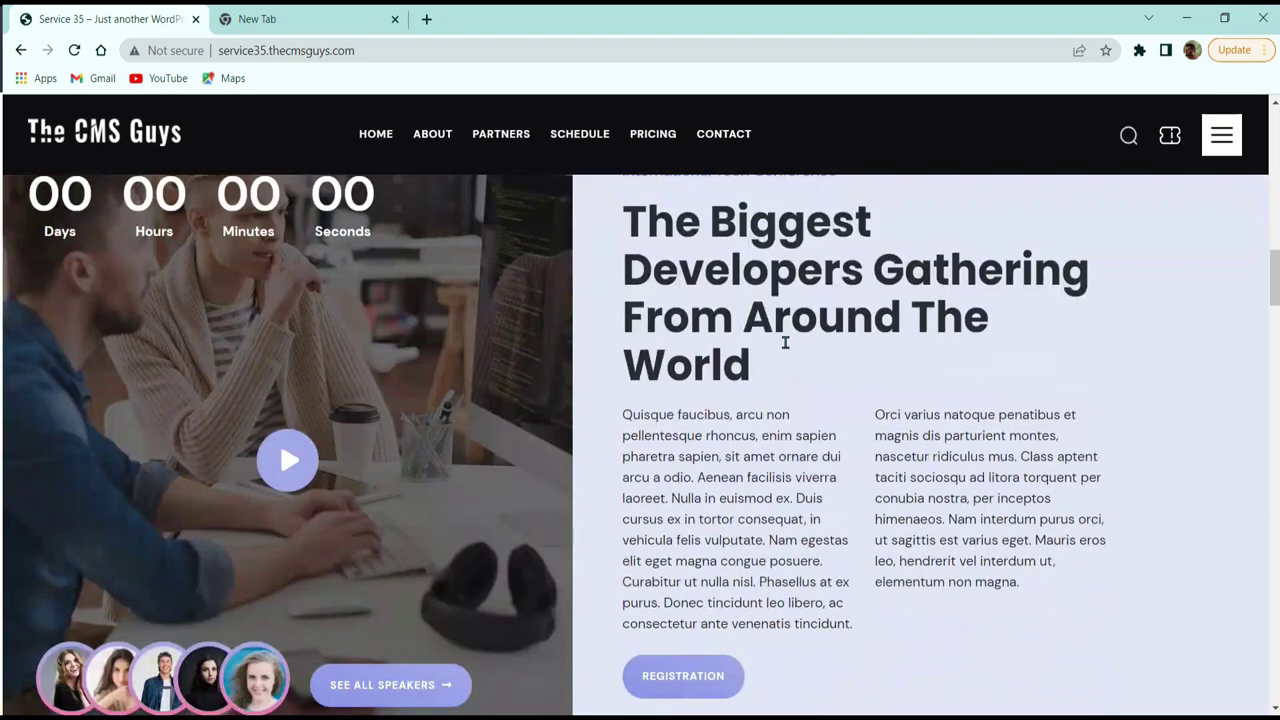
scroll(800, 467, "down", 2)
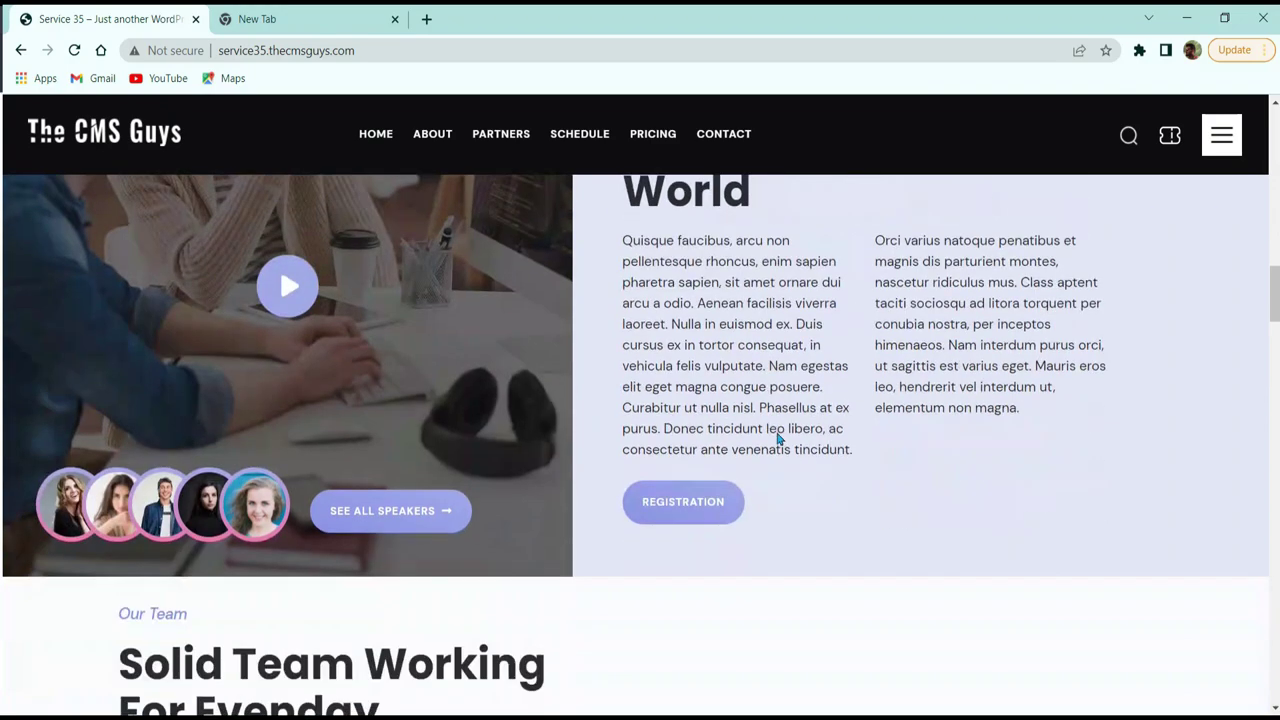
scroll(868, 460, "down", 4)
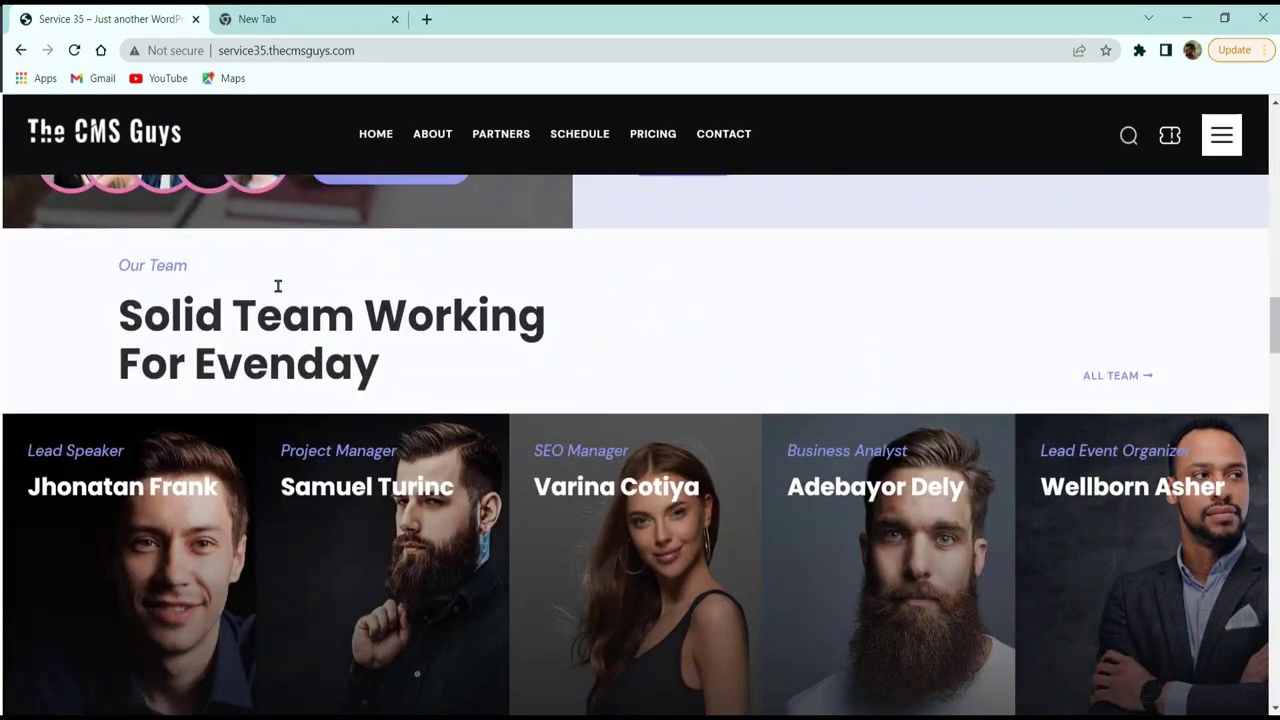
Step: Scroll past the team member cards to the 'What Our Member Are Saying' testimonials
scroll(250, 275, "down", 2)
scroll(225, 263, "up", 2)
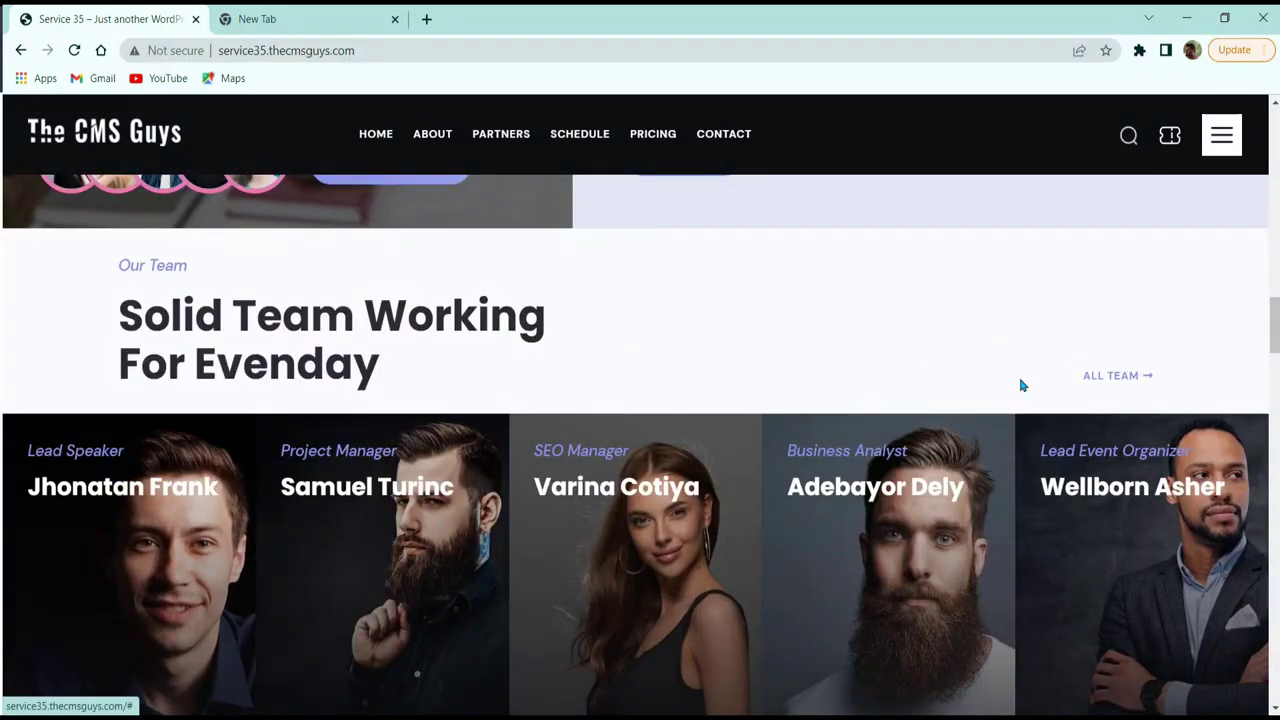
scroll(1120, 378, "down", 4)
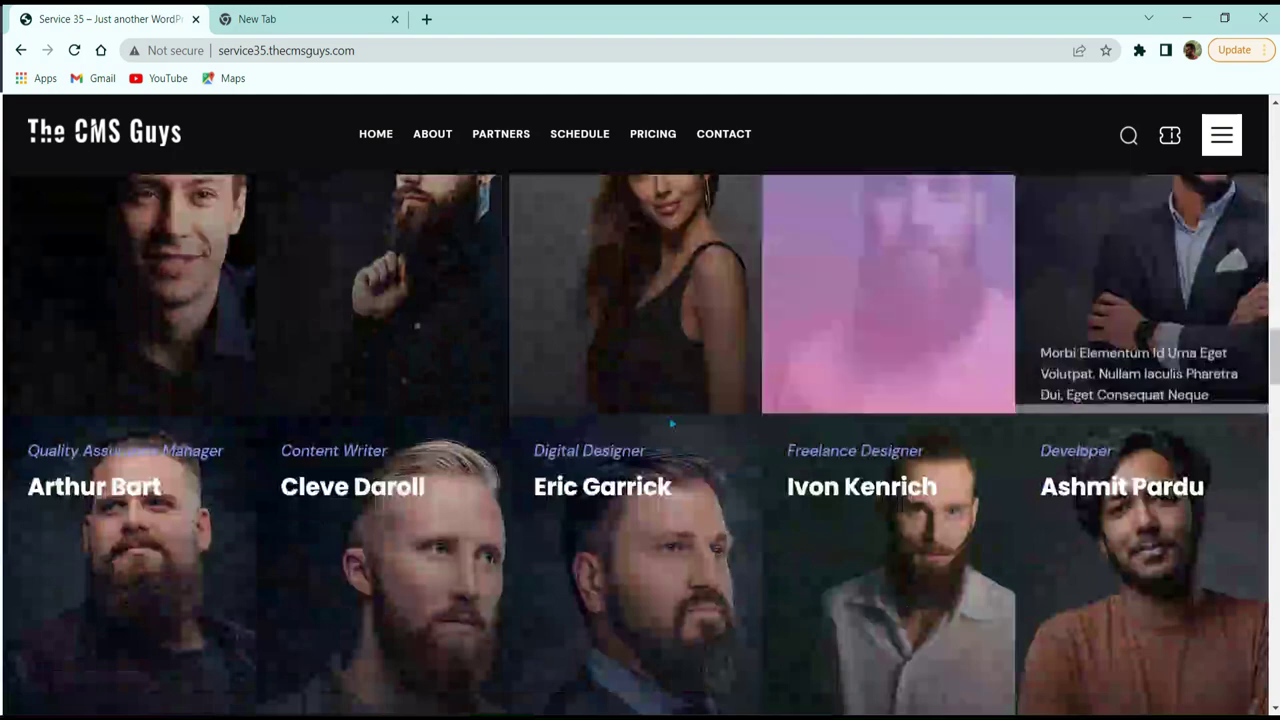
scroll(640, 400, "up", 2)
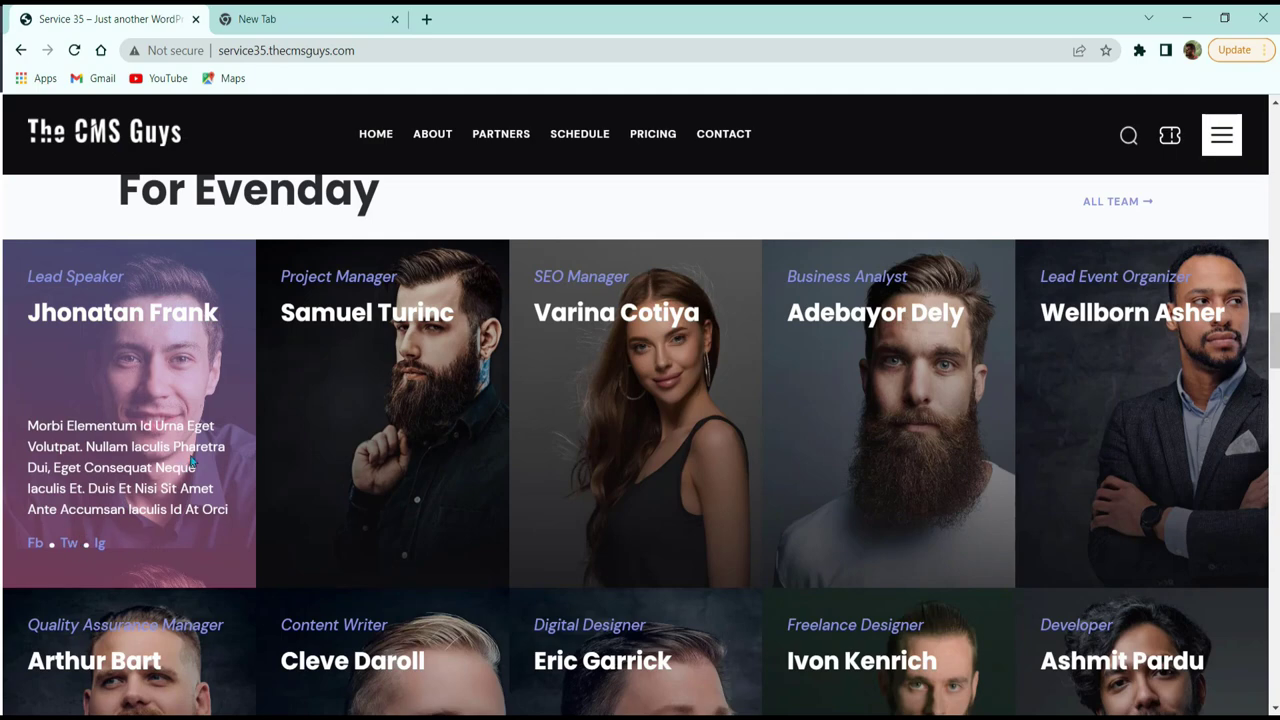
scroll(189, 453, "down", 8)
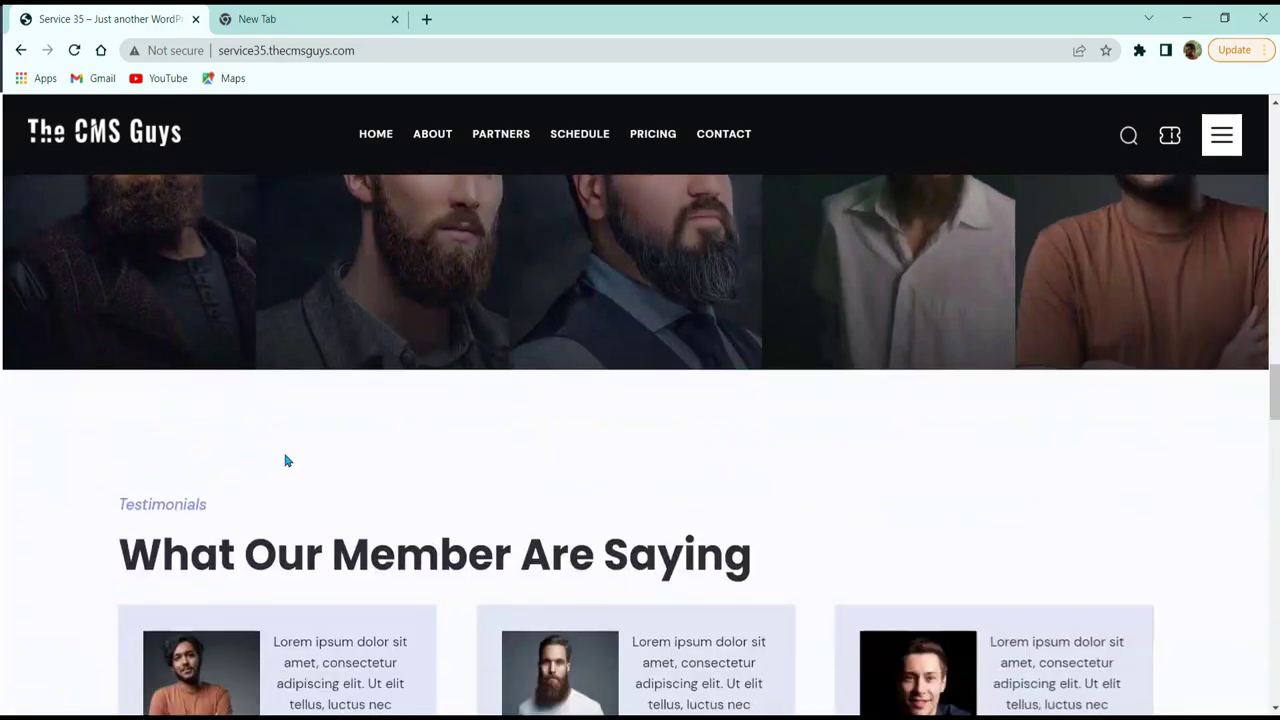
Step: Scroll past the testimonials and 'Are You Ready To Host' banner to the partners logos
scroll(159, 400, "up", 2)
scroll(296, 393, "down", 2)
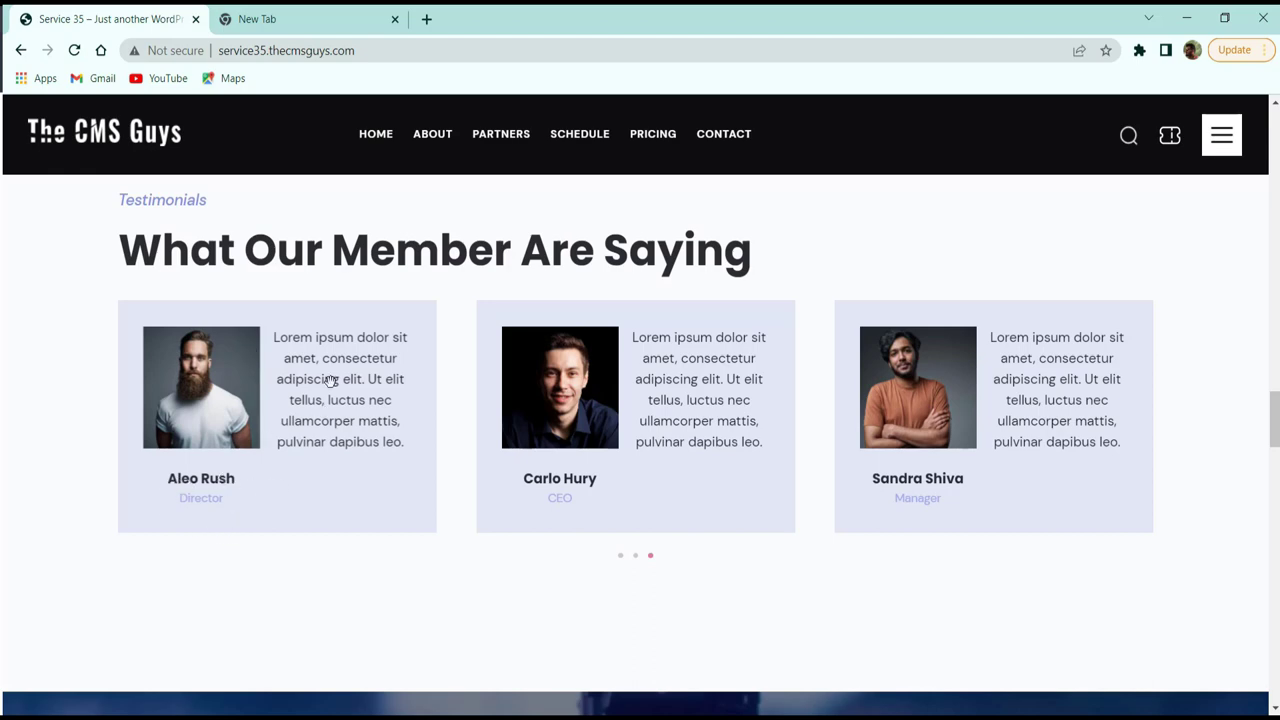
scroll(396, 374, "down", 7)
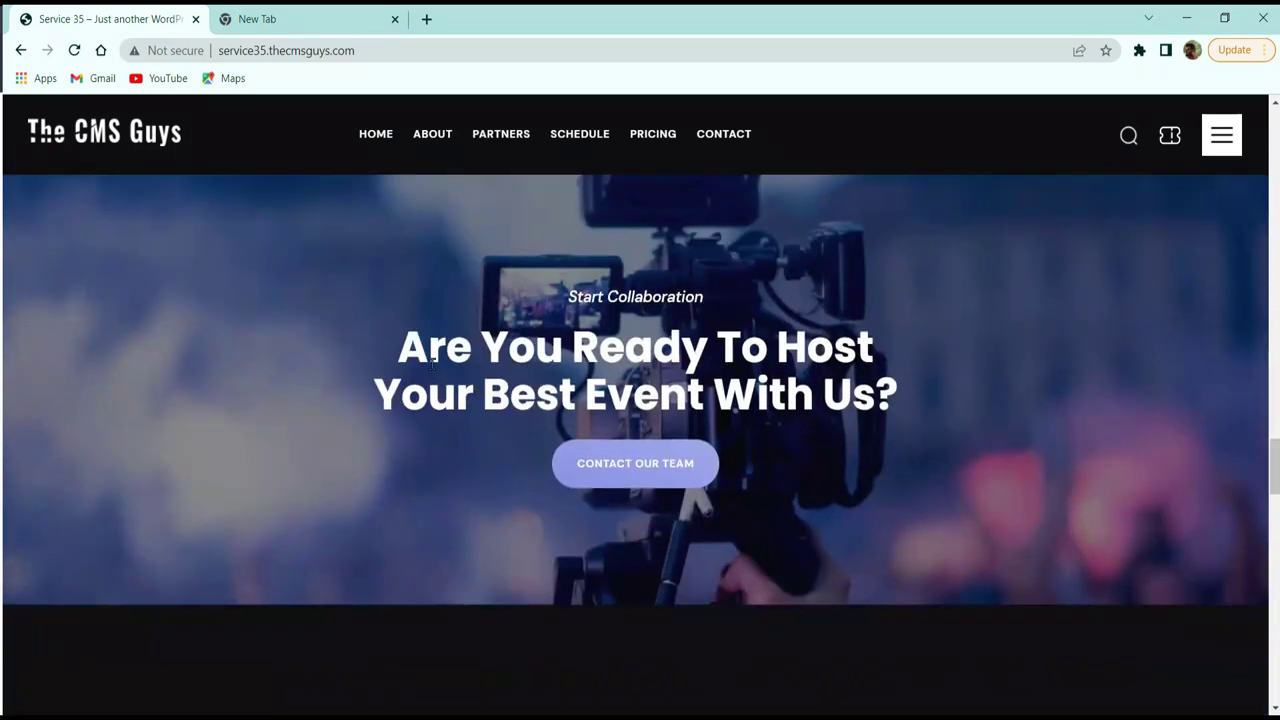
scroll(445, 369, "up", 2)
scroll(436, 368, "up", 2)
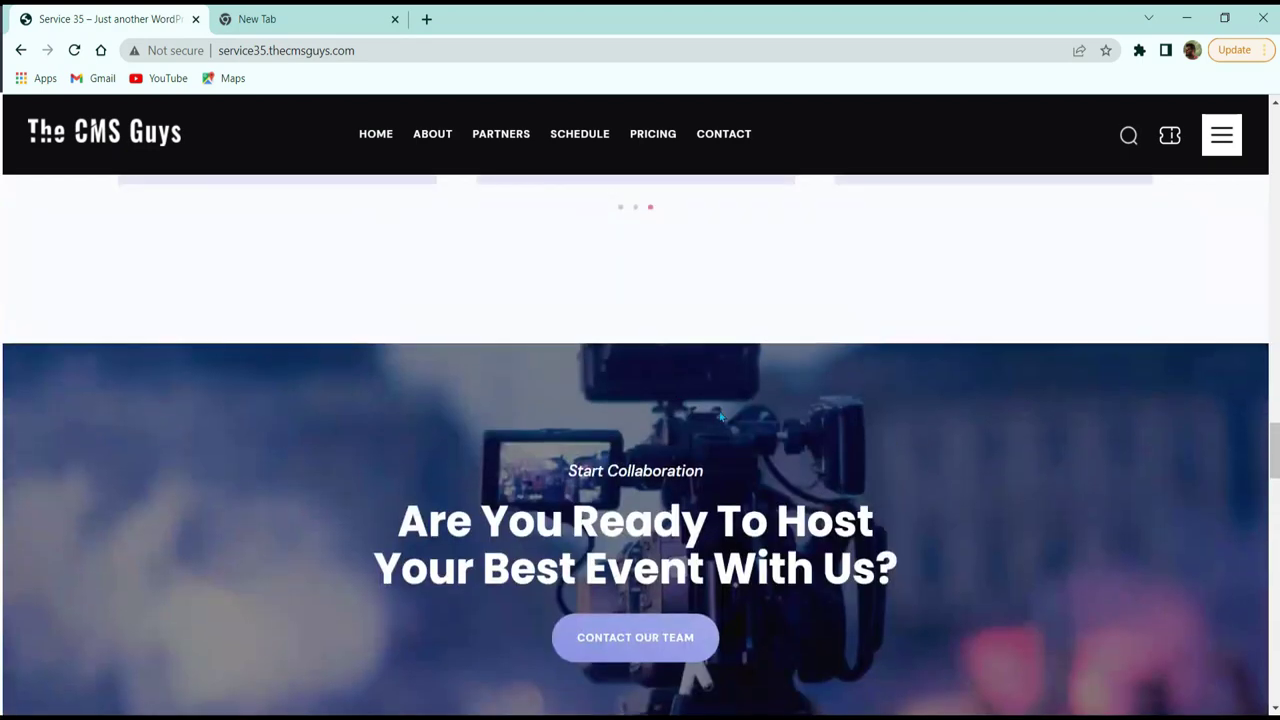
scroll(436, 368, "down", 2)
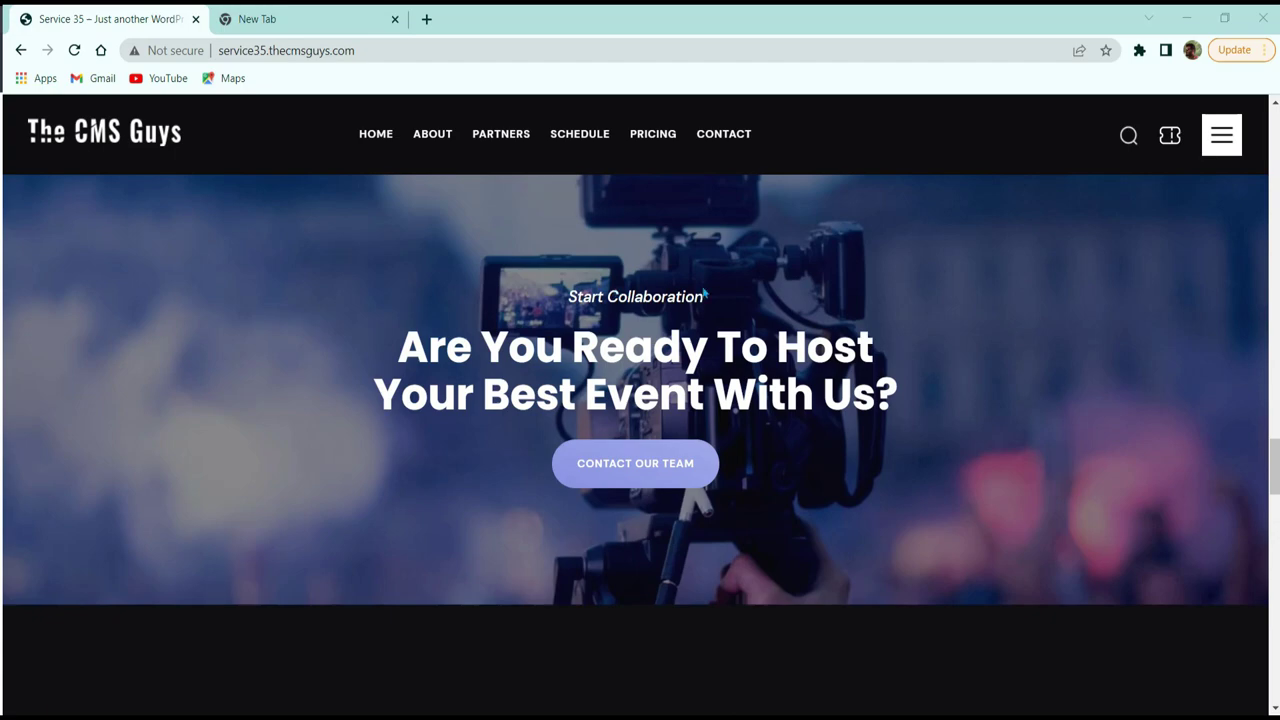
scroll(664, 318, "down", 2)
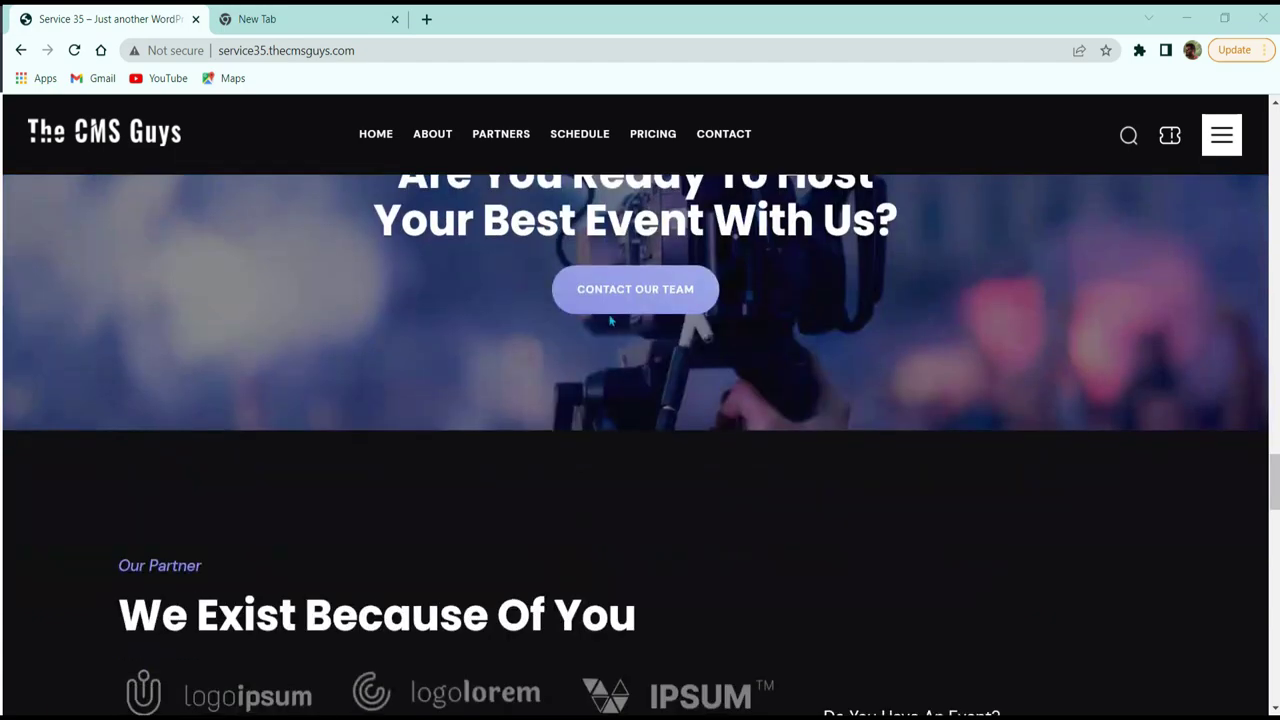
scroll(664, 318, "down", 4)
scroll(534, 397, "up", 2)
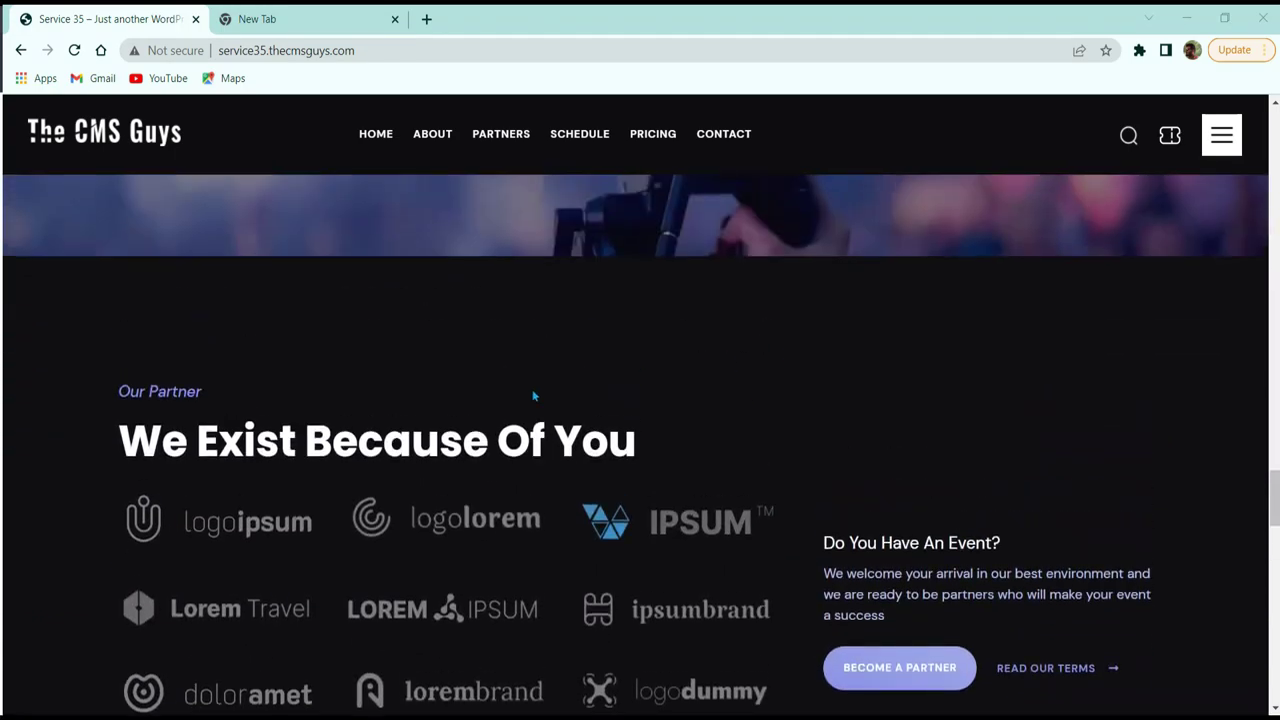
scroll(534, 397, "down", 2)
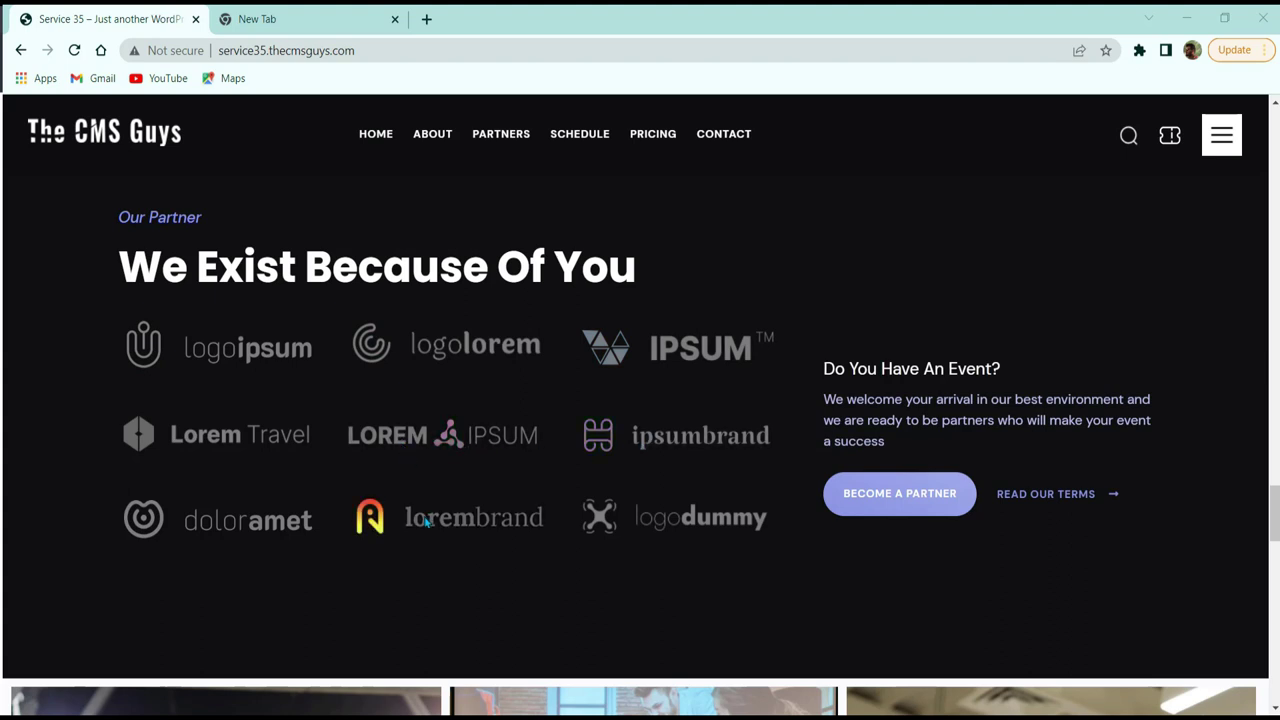
Step: Highlight the partners heading and paragraph text, then clear the selection
left_click_drag(846, 372, 938, 420)
left_click(896, 371)
left_click(995, 418)
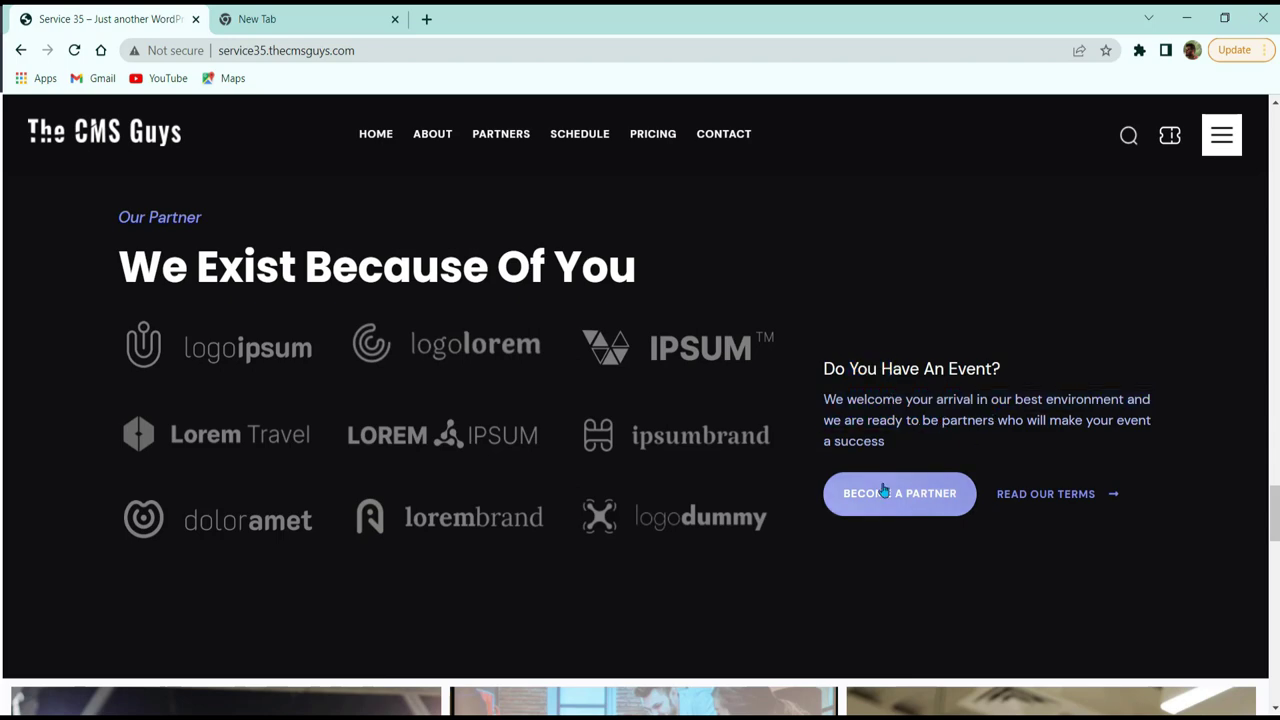
Step: Scroll past the photo gallery and 'Download Our App' section to the newsletter band
scroll(1077, 491, "down", 2)
scroll(1053, 415, "down", 2)
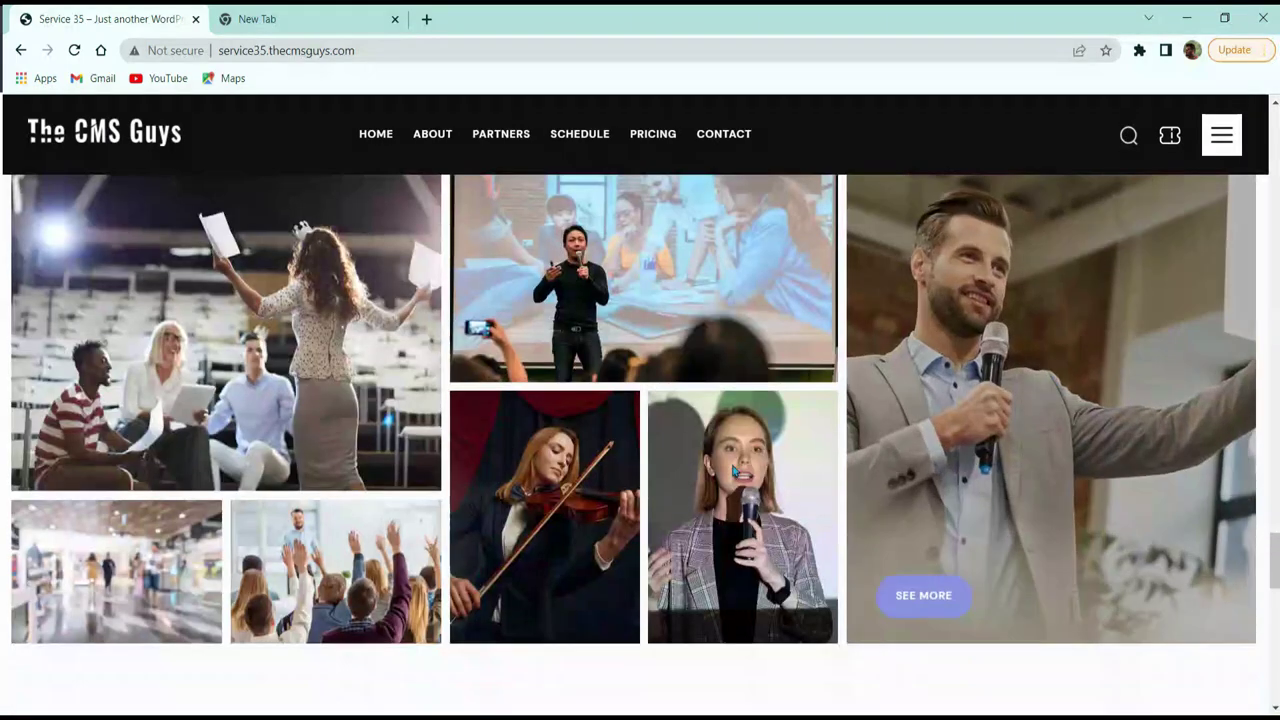
scroll(730, 400, "up", 2)
scroll(408, 386, "down", 2)
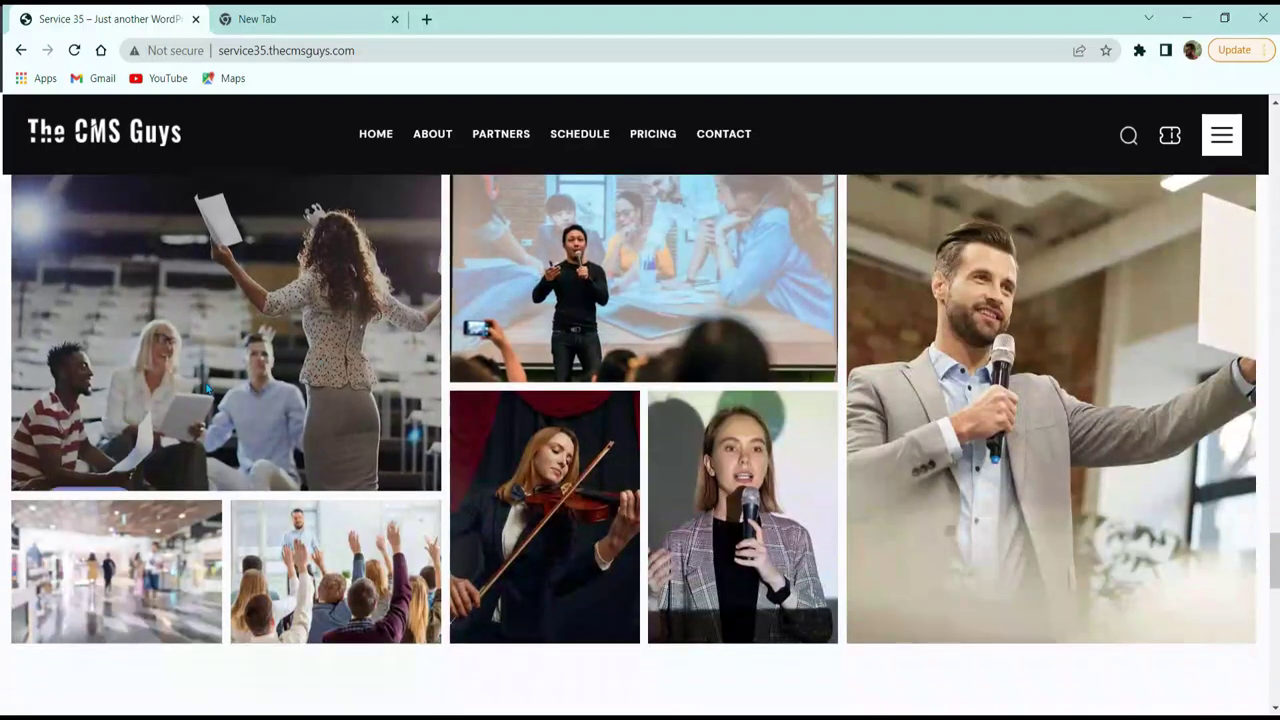
scroll(408, 386, "down", 2)
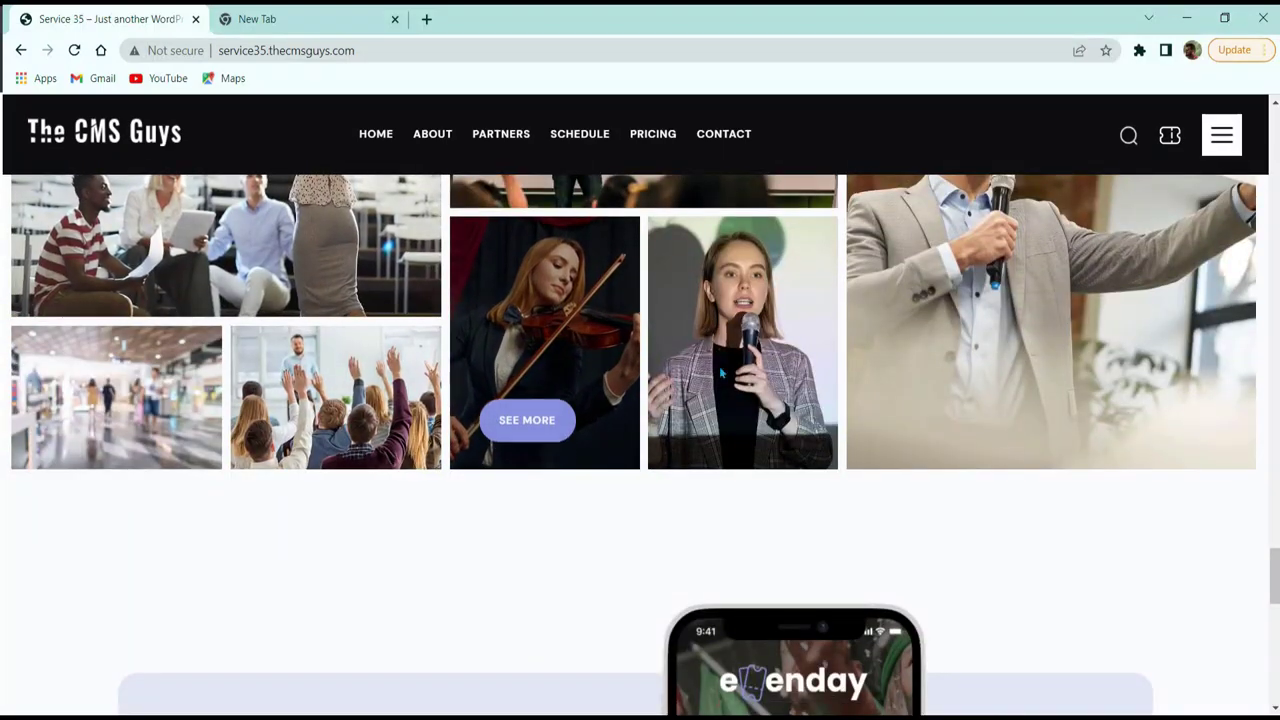
mouse_move(691, 376)
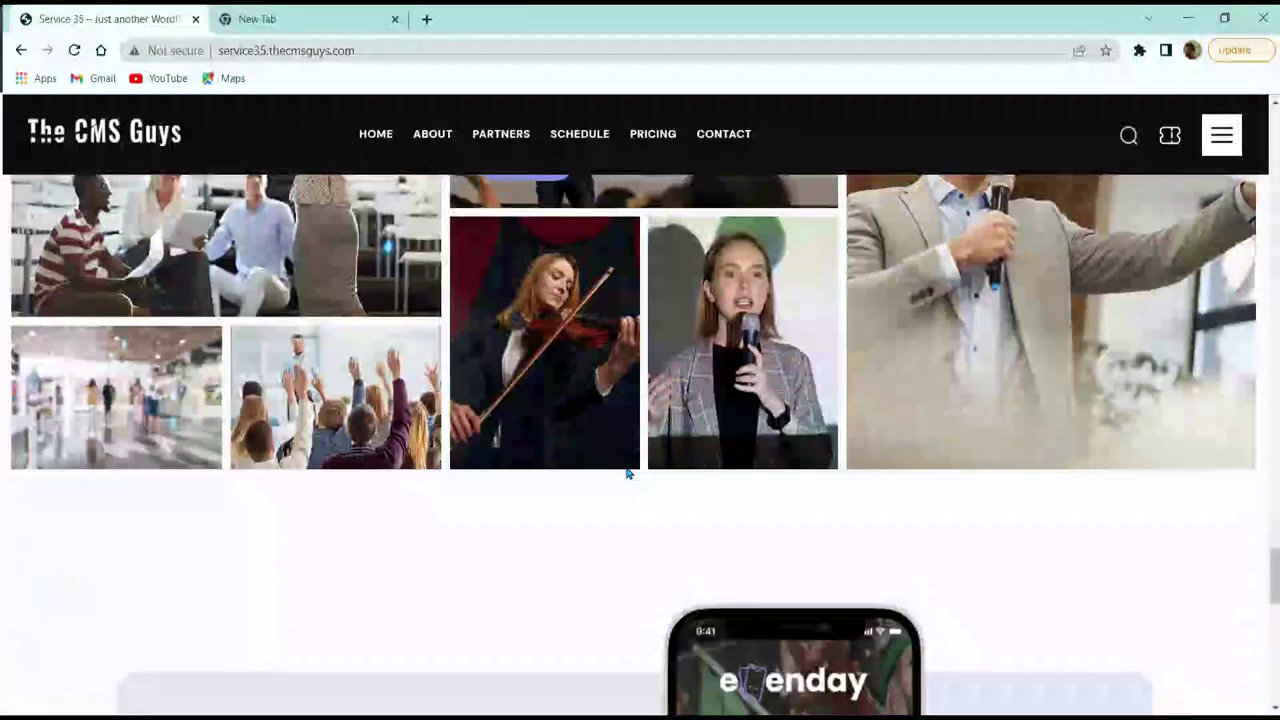
scroll(554, 360, "down", 5)
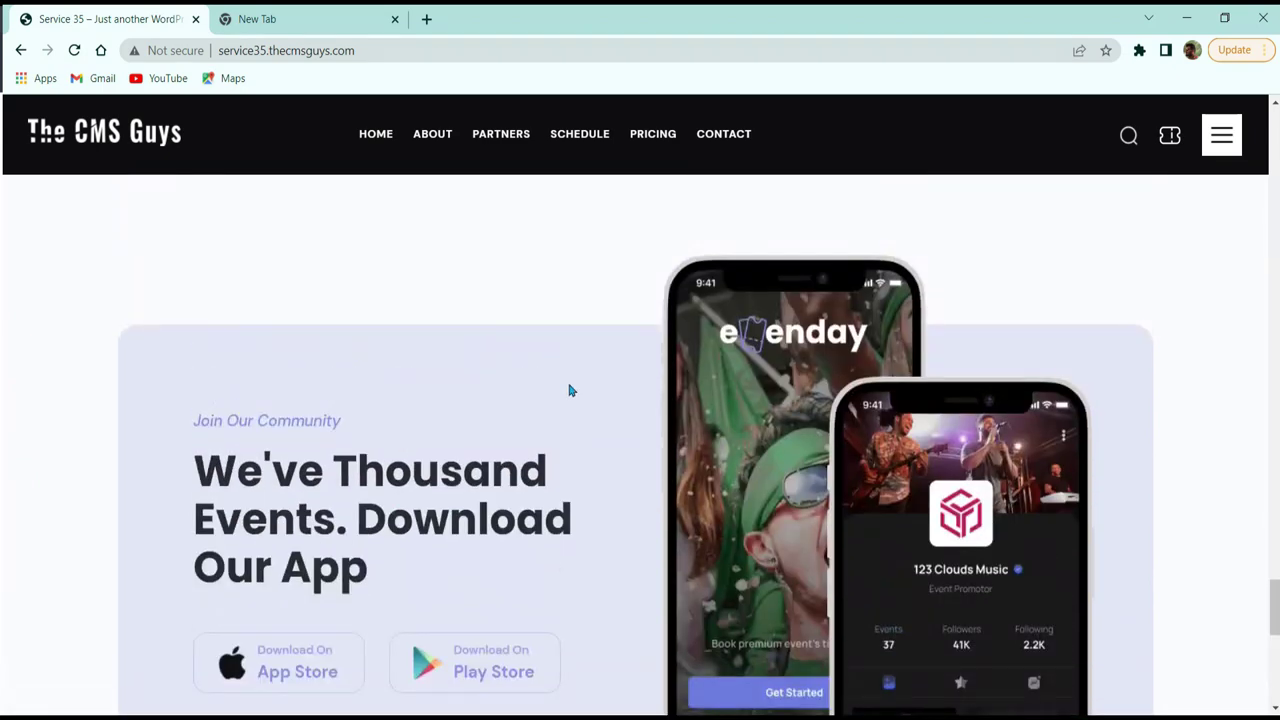
scroll(569, 390, "down", 2)
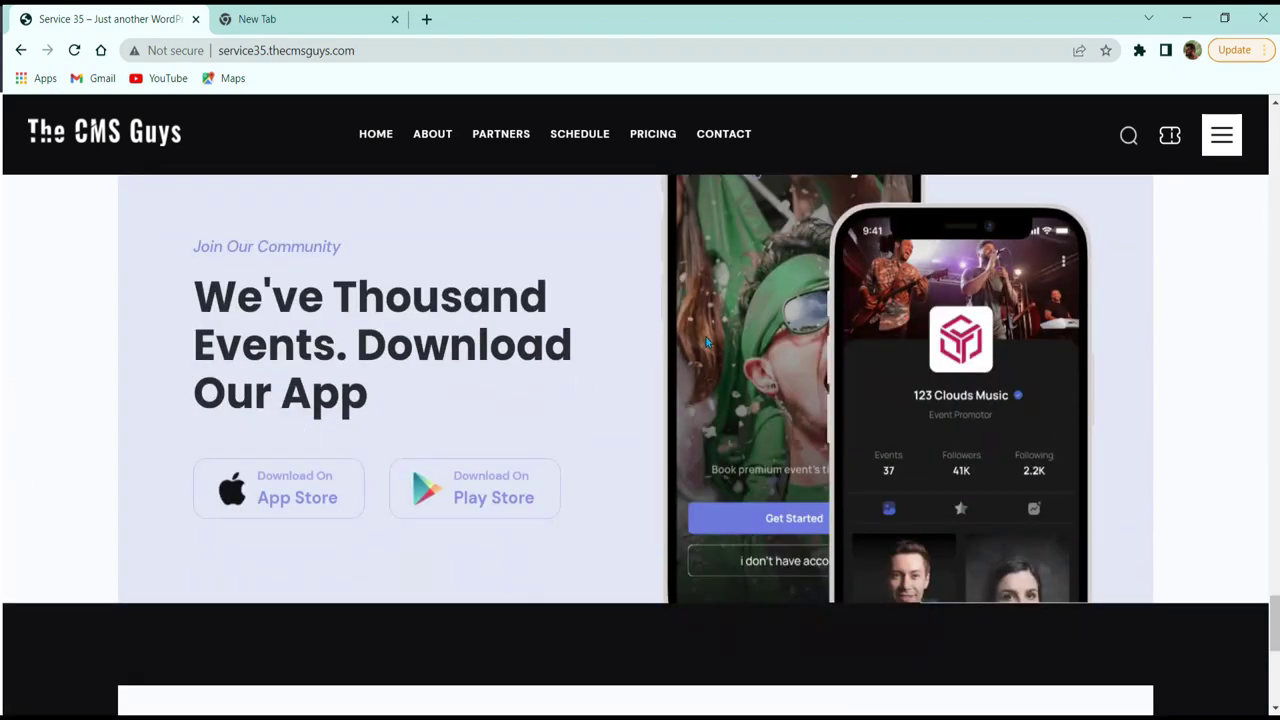
scroll(706, 343, "up", 2)
scroll(754, 380, "down", 2)
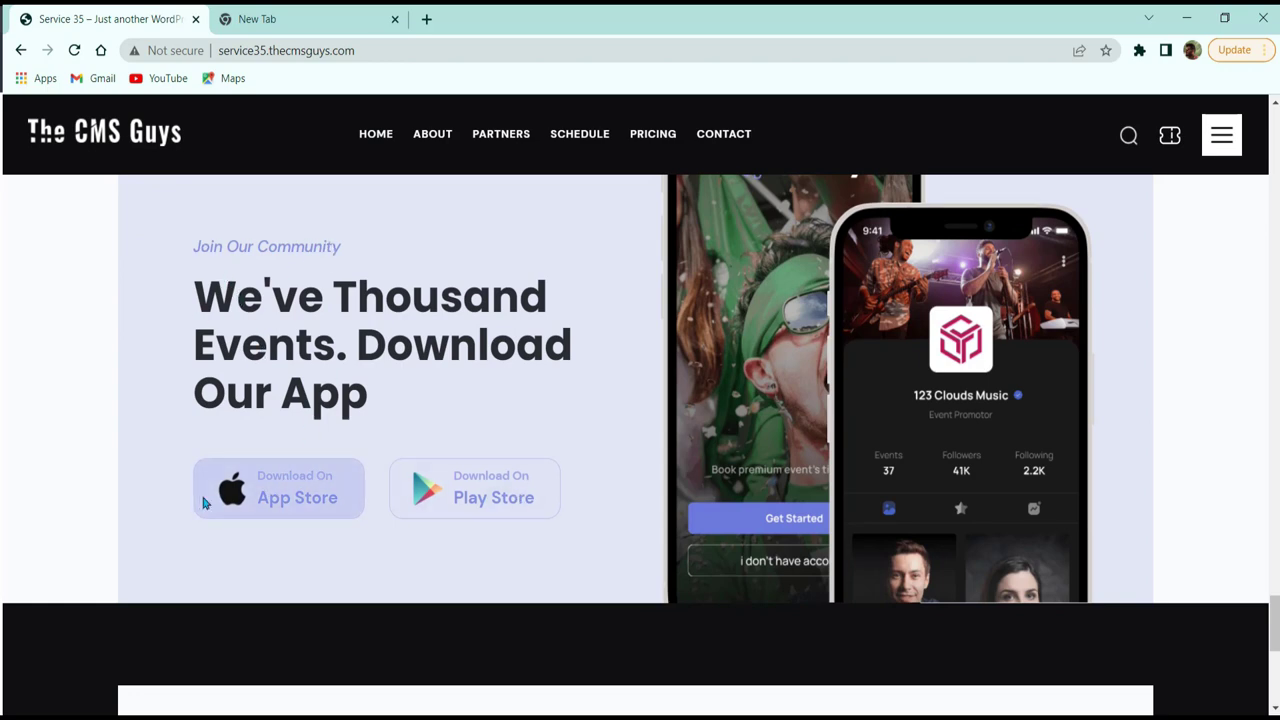
scroll(343, 477, "down", 4)
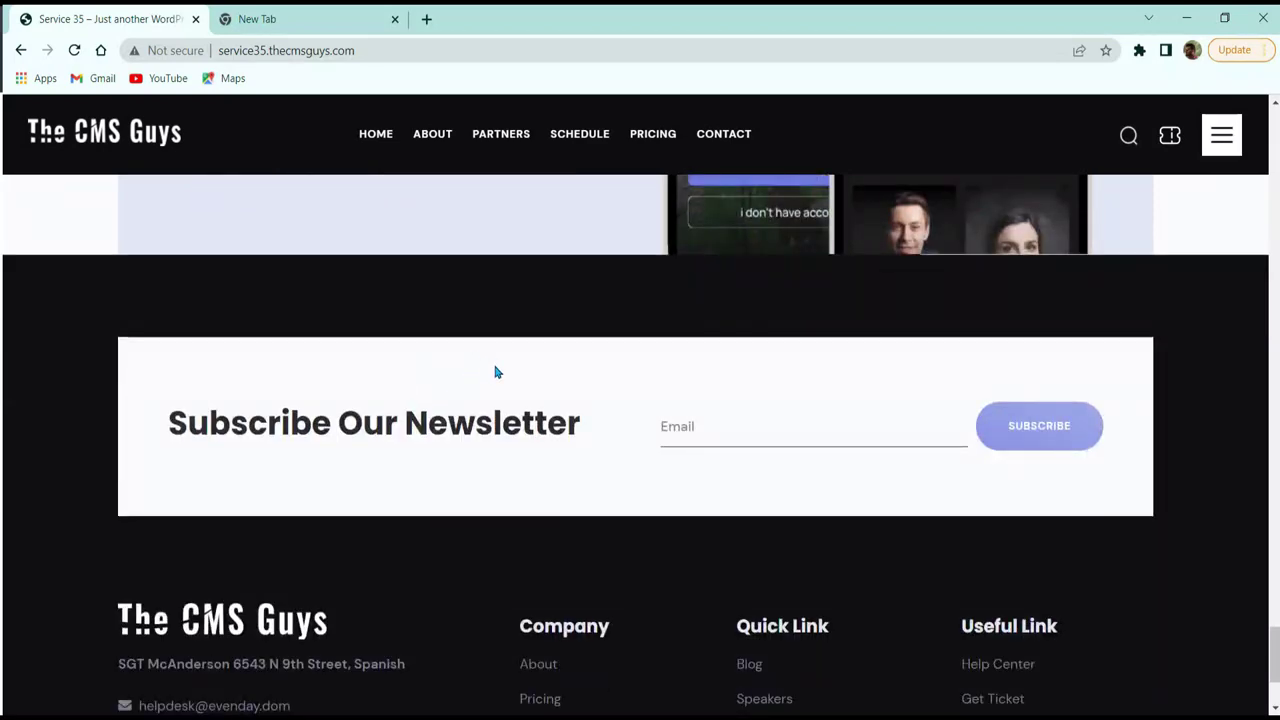
Step: Highlight part of the newsletter heading, focus the Email field, then scroll to the footer
scroll(494, 371, "down", 2)
scroll(497, 371, "up", 1)
scroll(505, 395, "up", 1)
left_click_drag(441, 420, 312, 423)
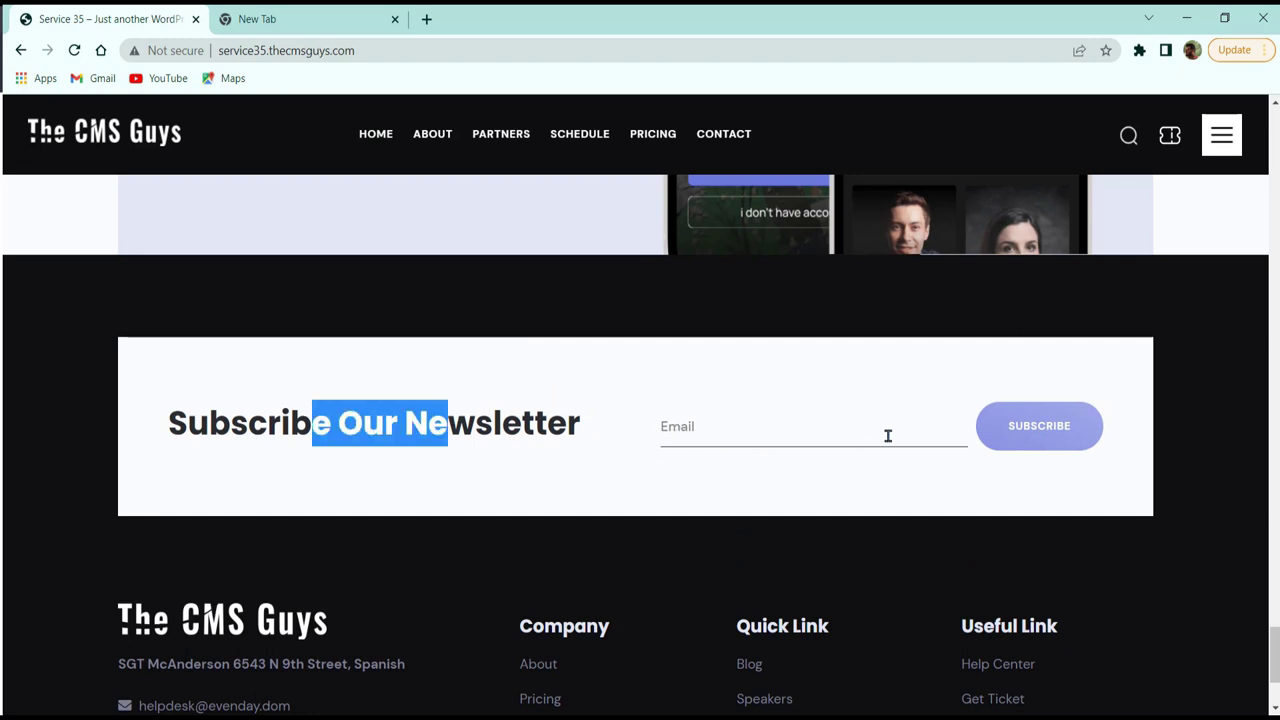
left_click(725, 438)
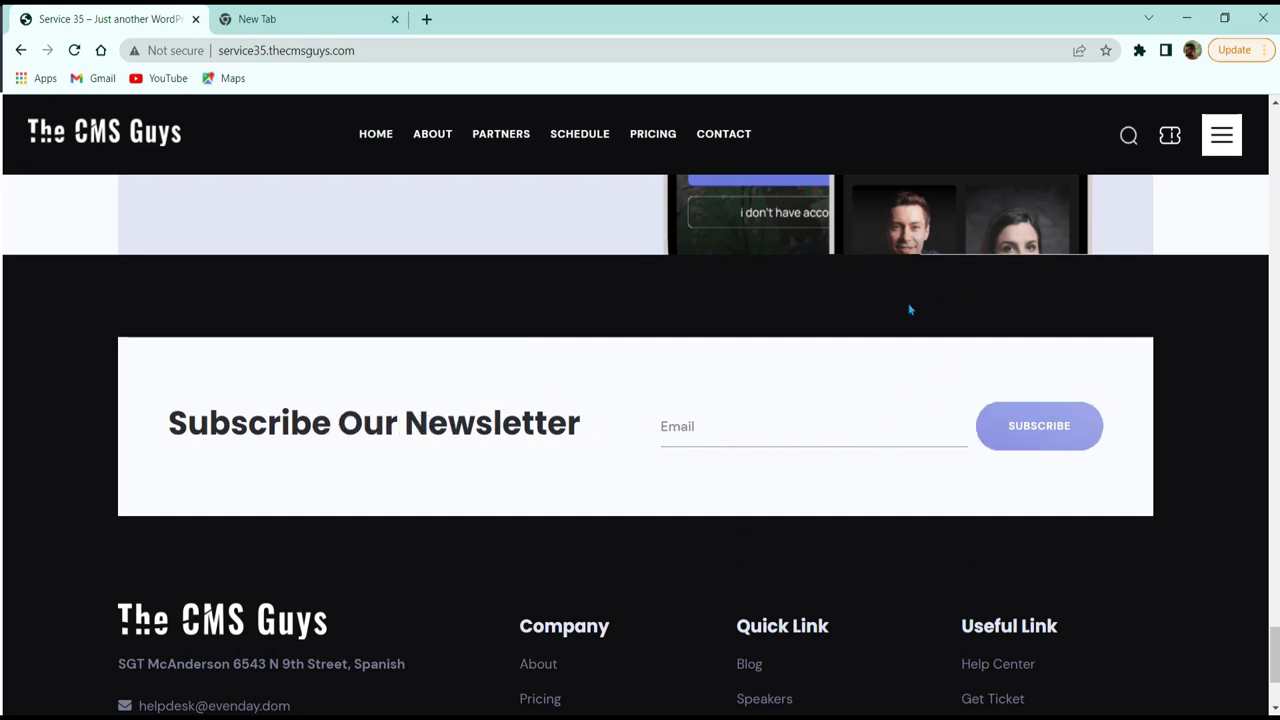
scroll(846, 337, "down", 2)
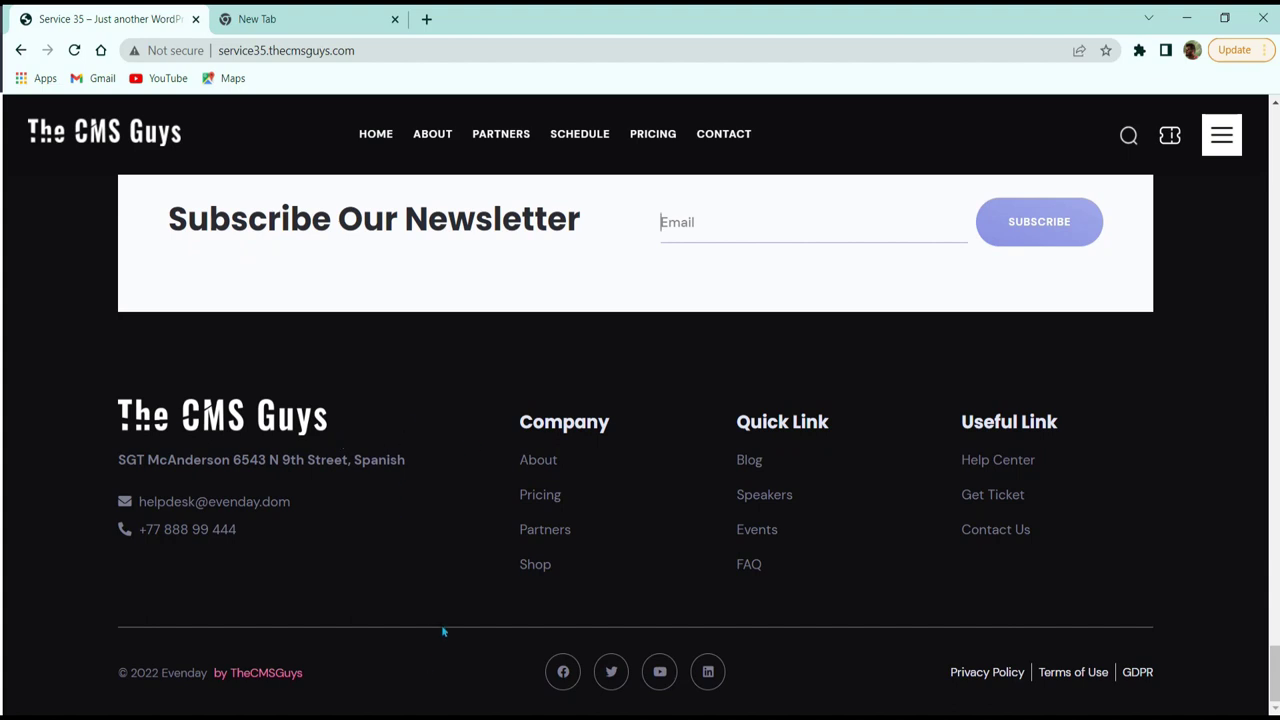
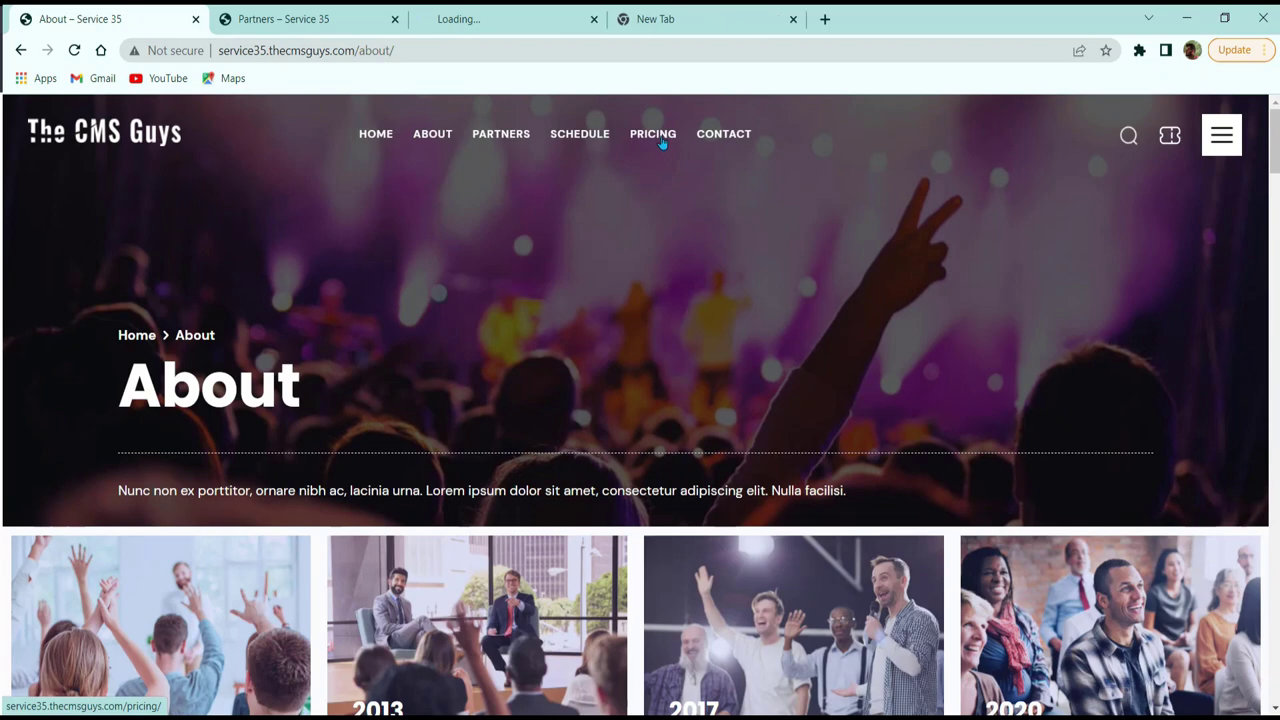
Step: Open the Pricing and Contact pages from the site menu in background tabs
middle_click(660, 140)
middle_click(716, 140)
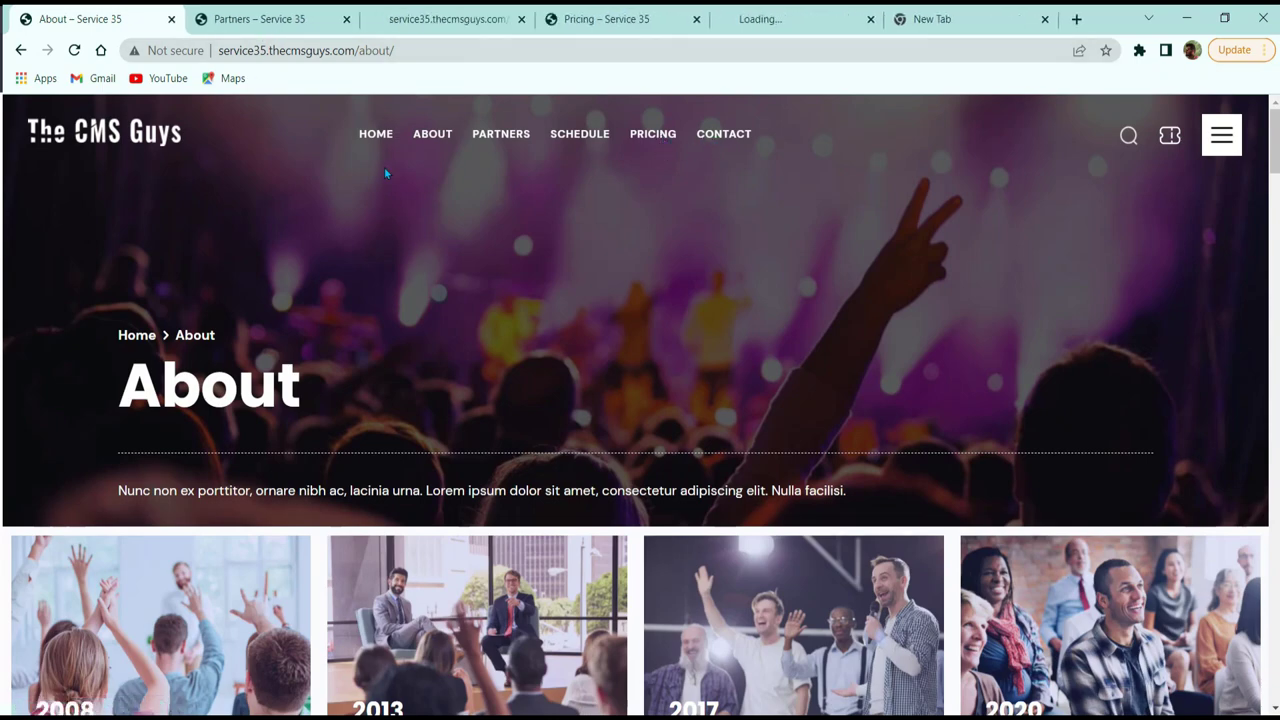
scroll(460, 395, "down", 2)
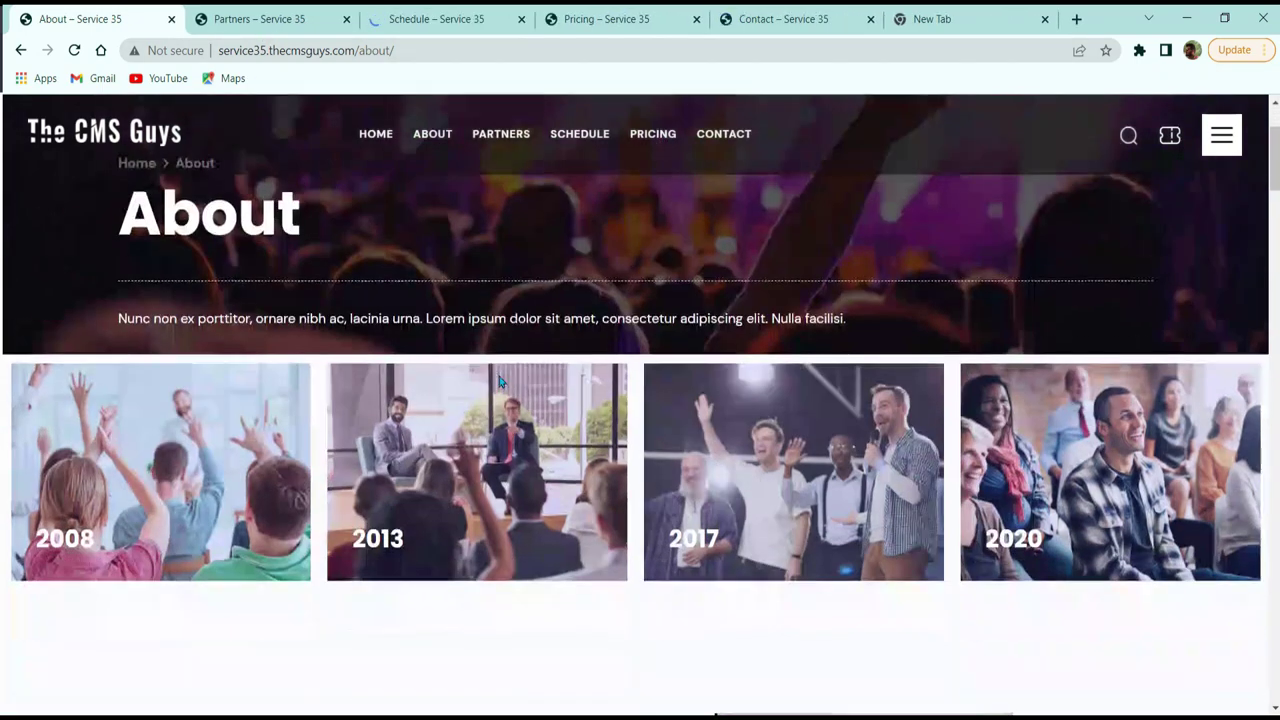
scroll(460, 395, "up", 2)
scroll(400, 370, "down", 4)
scroll(349, 343, "up", 4)
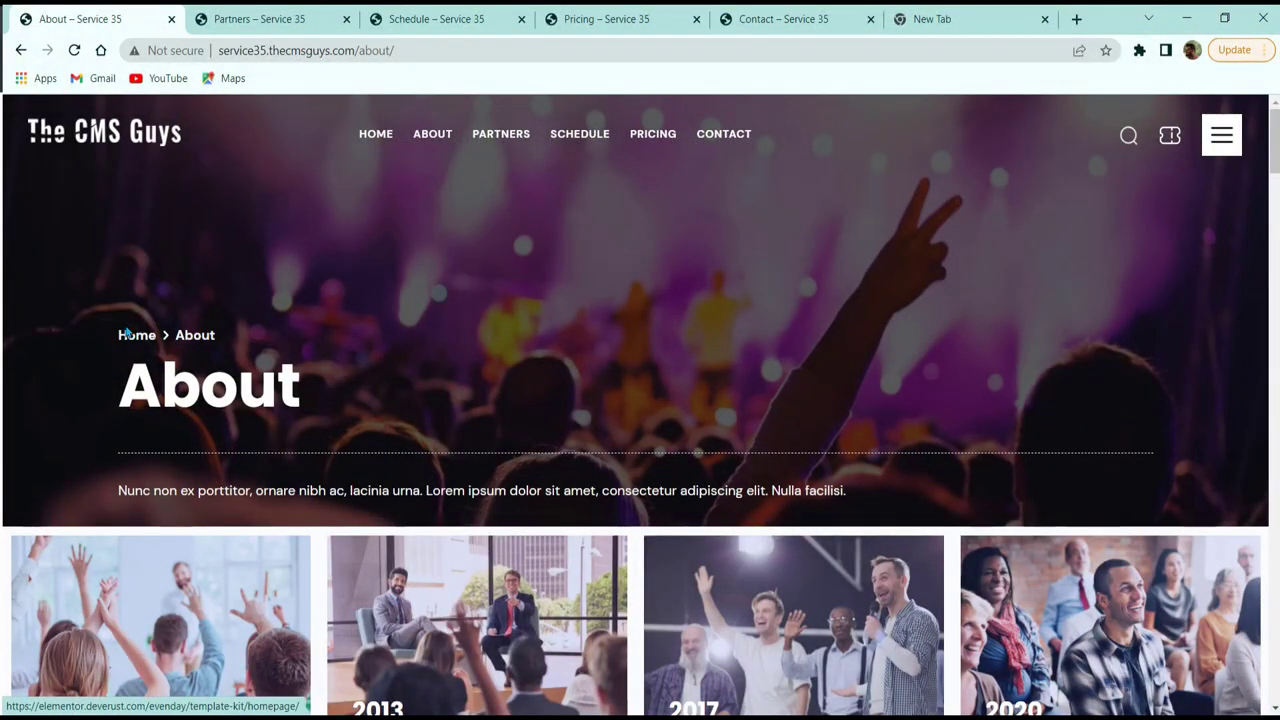
Step: Read down the About page past the 2008 caption to the 'Detail In Brief' feature boxes
left_click_drag(122, 382, 286, 405)
scroll(403, 445, "down", 2)
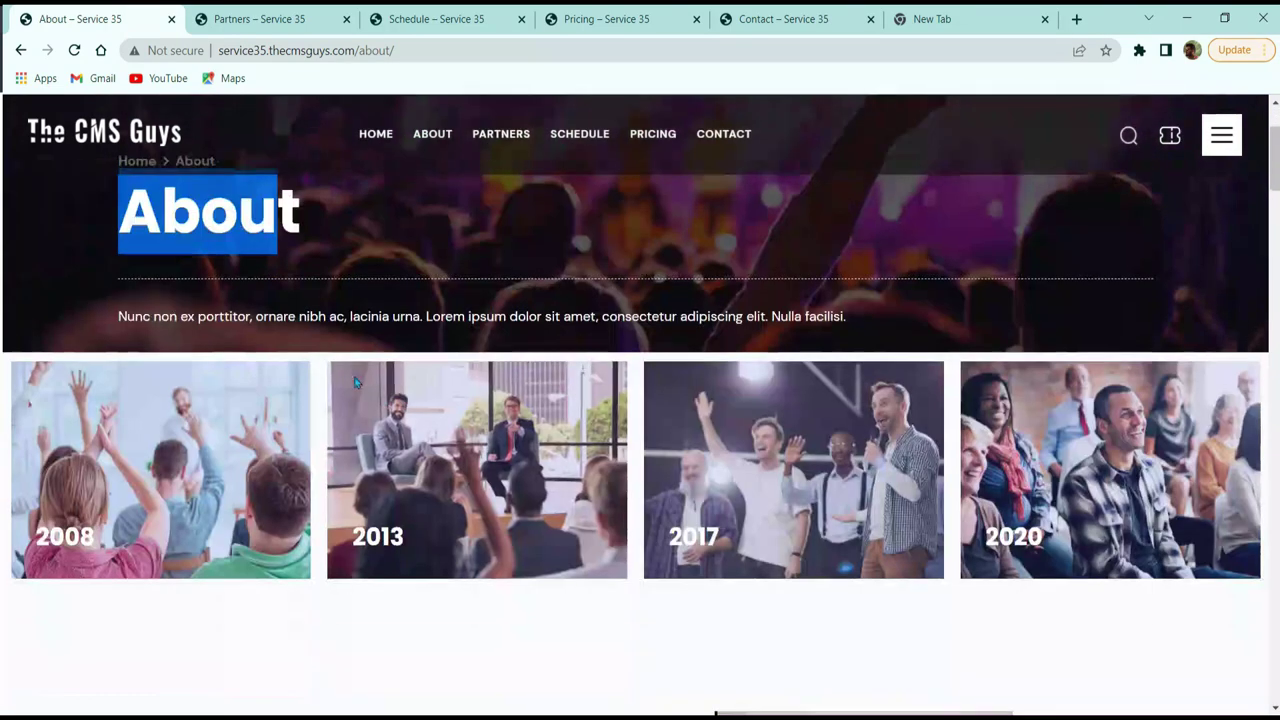
left_click_drag(154, 316, 668, 314)
scroll(780, 300, "down", 2)
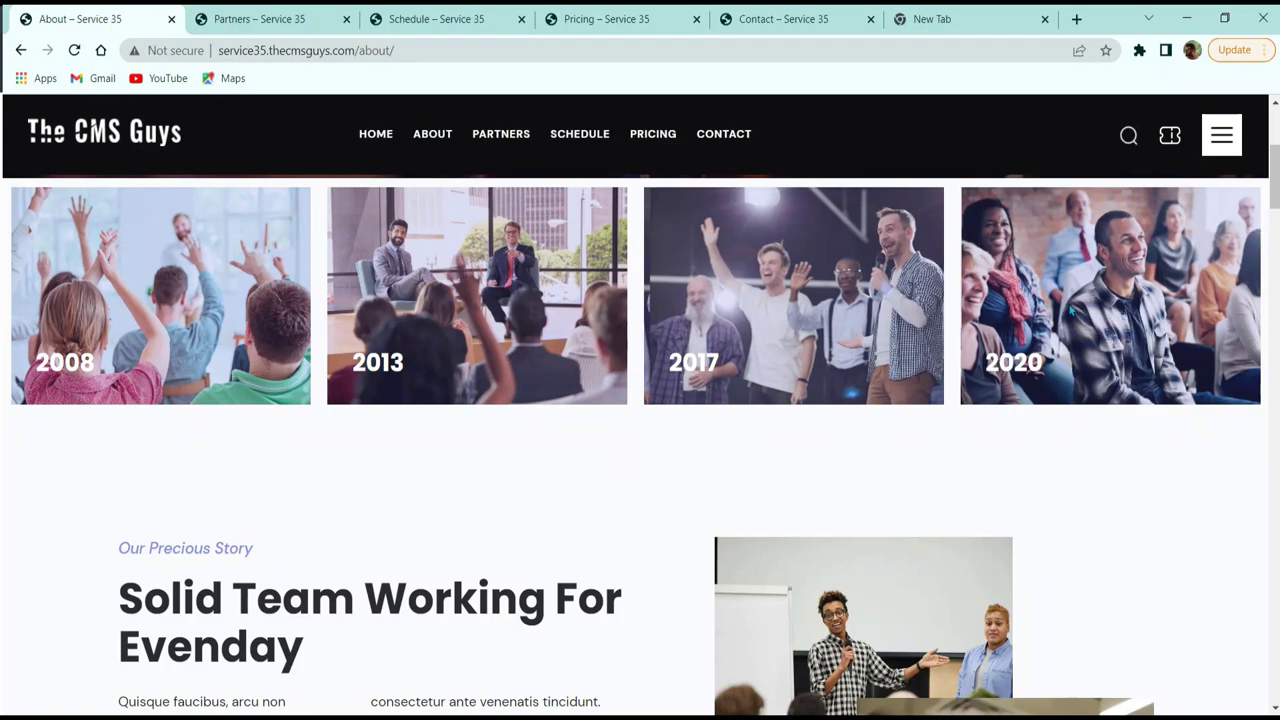
double_click(65, 362)
scroll(591, 417, "down", 2)
scroll(602, 371, "down", 1)
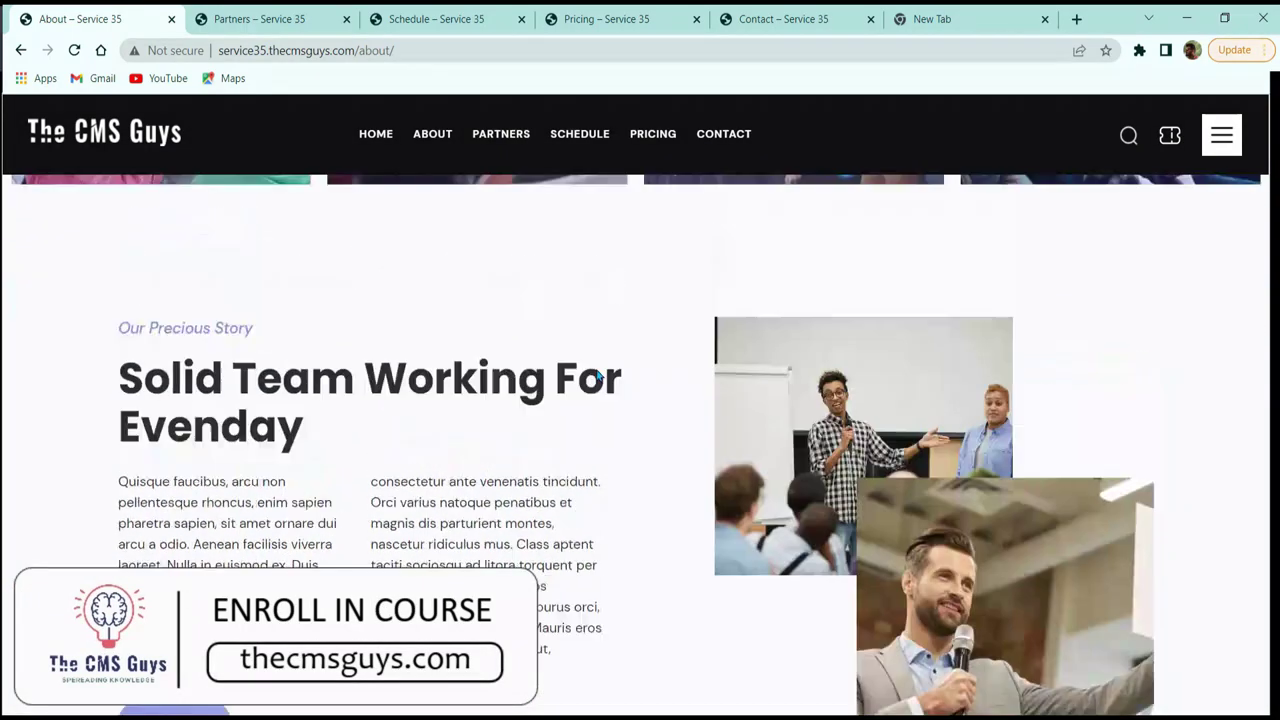
scroll(450, 380, "up", 1)
scroll(220, 428, "down", 2)
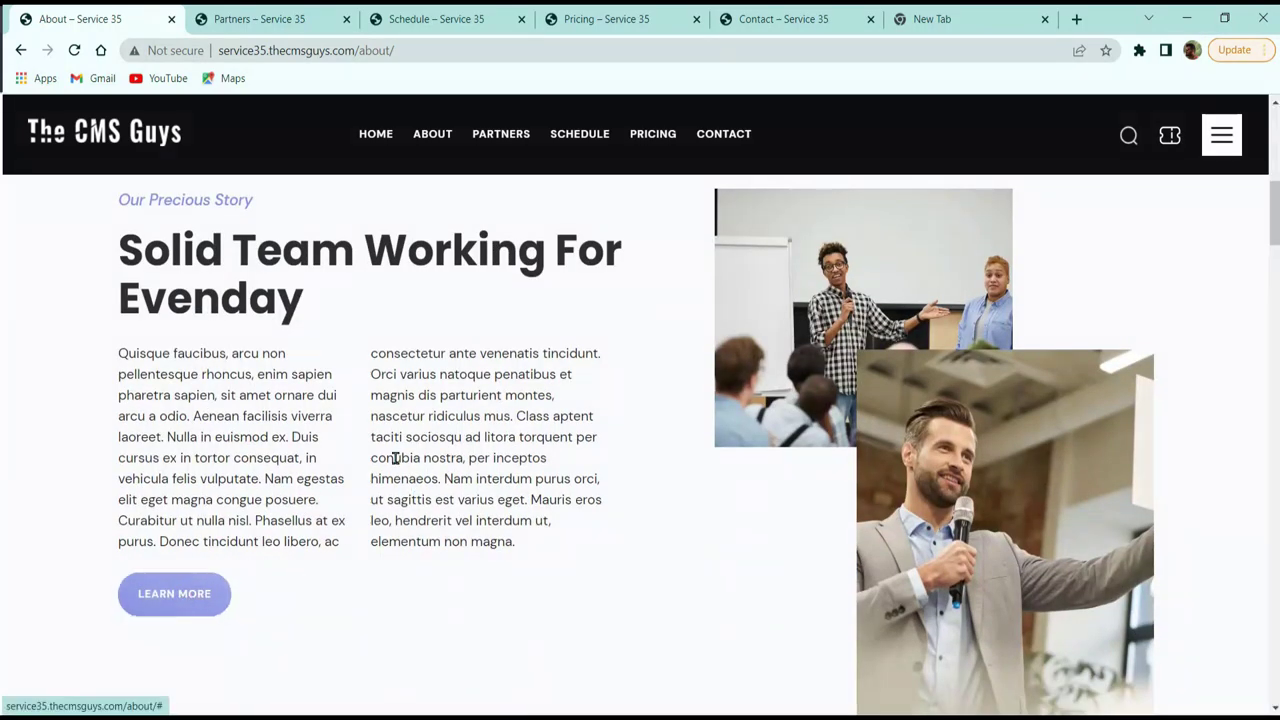
scroll(345, 505, "up", 2)
scroll(870, 437, "down", 8)
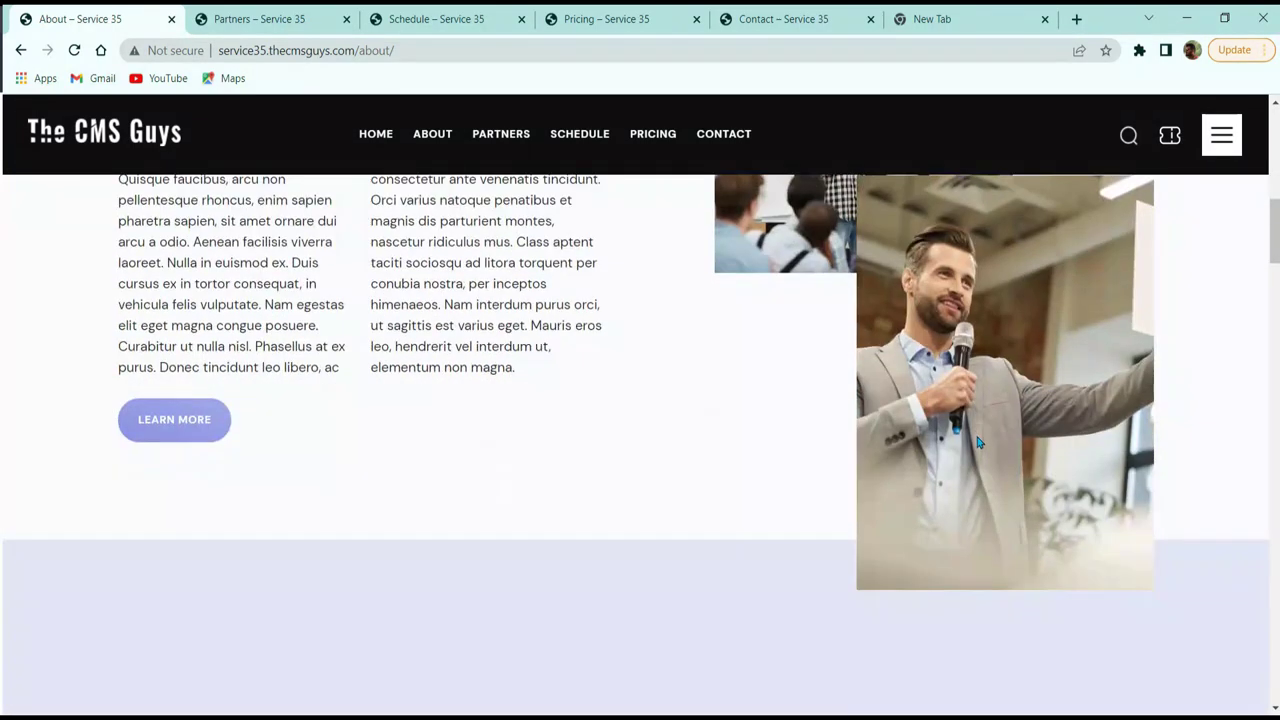
scroll(566, 320, "down", 2)
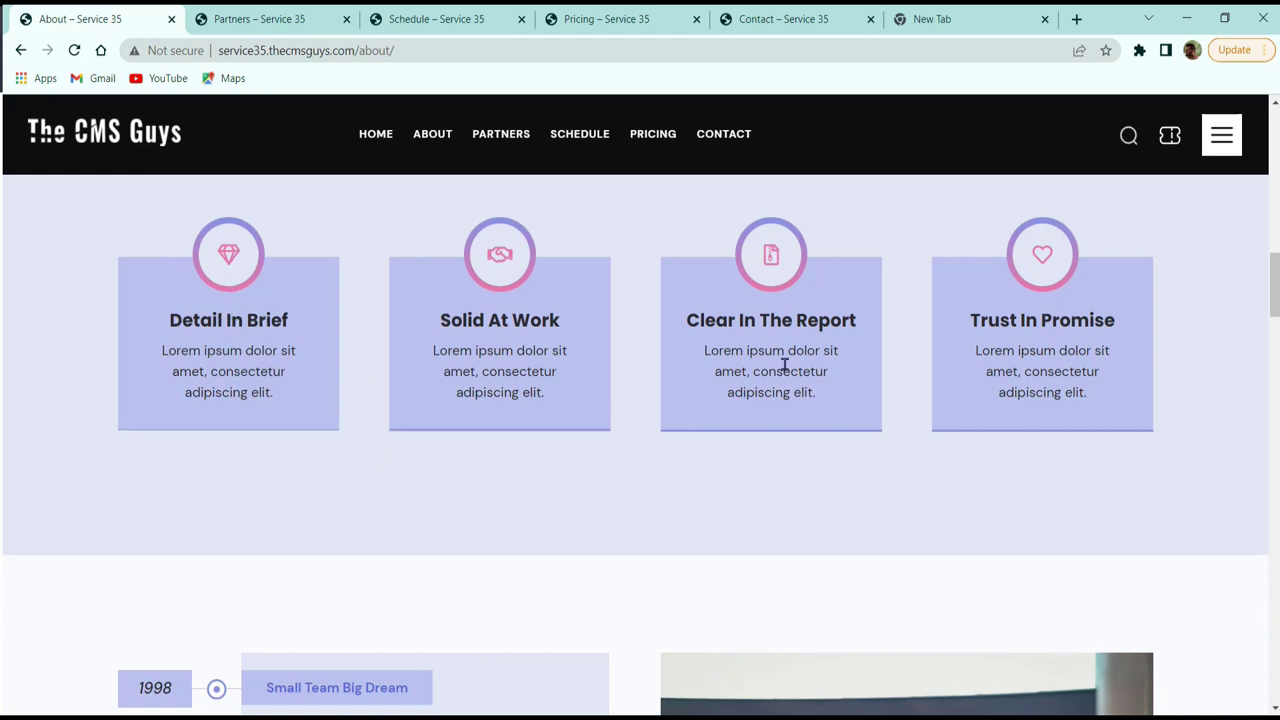
scroll(635, 472, "down", 4)
scroll(506, 409, "down", 4)
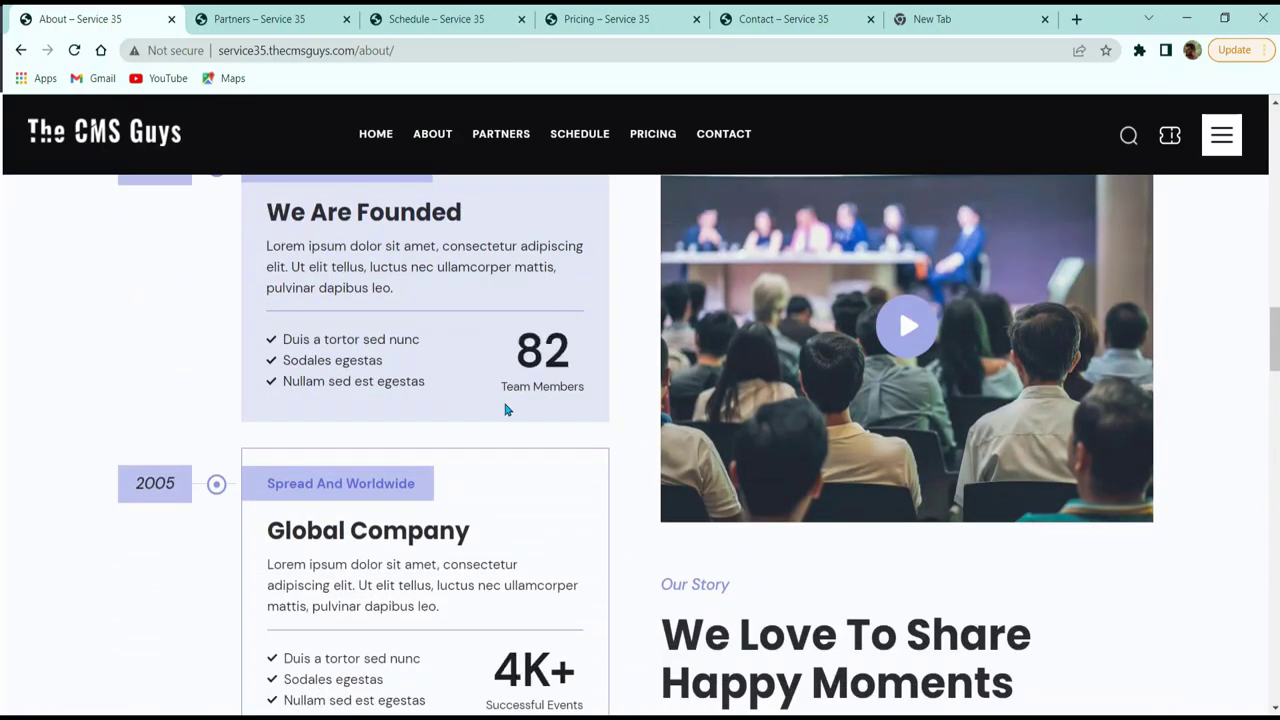
scroll(508, 430, "up", 3)
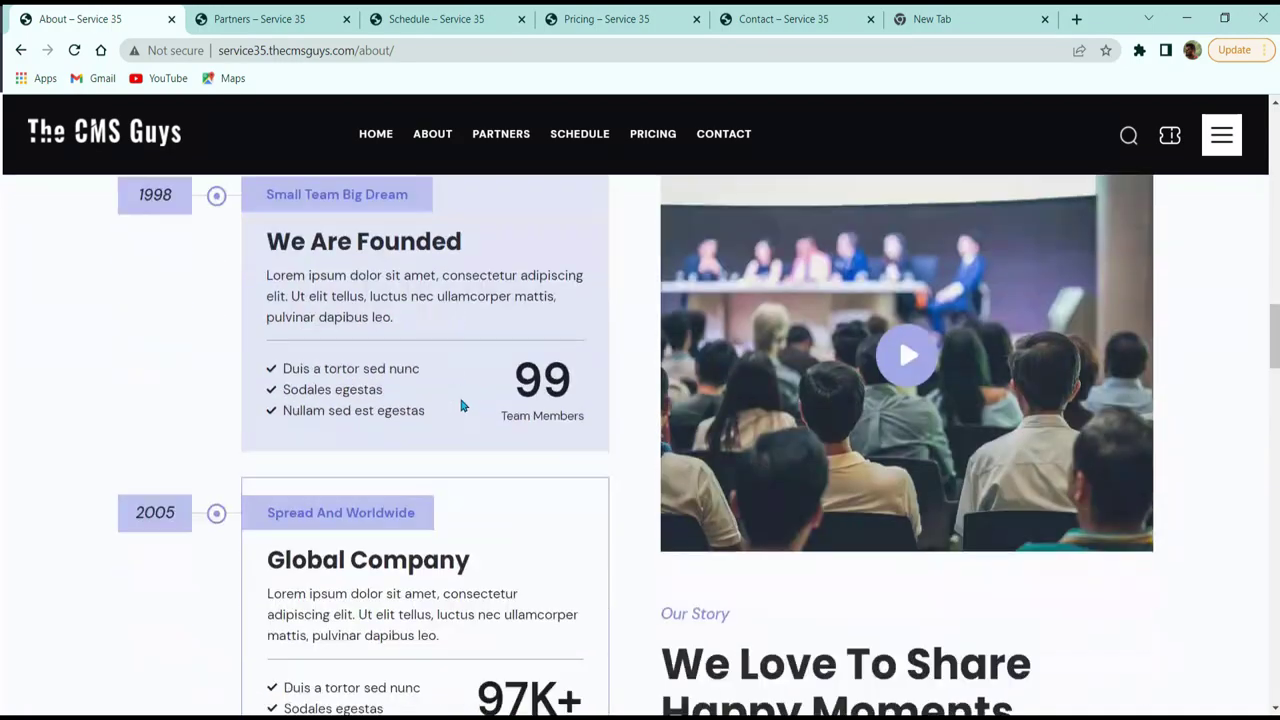
scroll(449, 403, "down", 1)
scroll(400, 395, "up", 2)
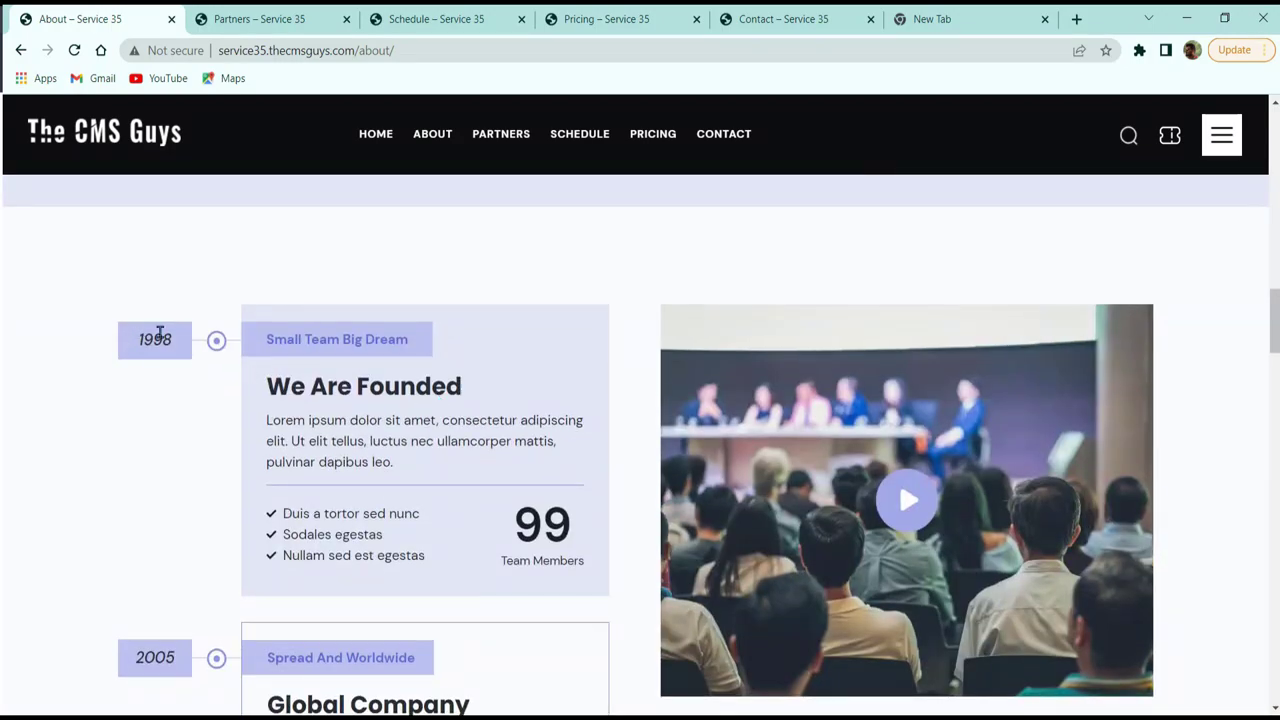
left_click_drag(161, 338, 102, 344)
left_click(250, 390)
left_click_drag(264, 341, 424, 355)
left_click_drag(290, 388, 455, 390)
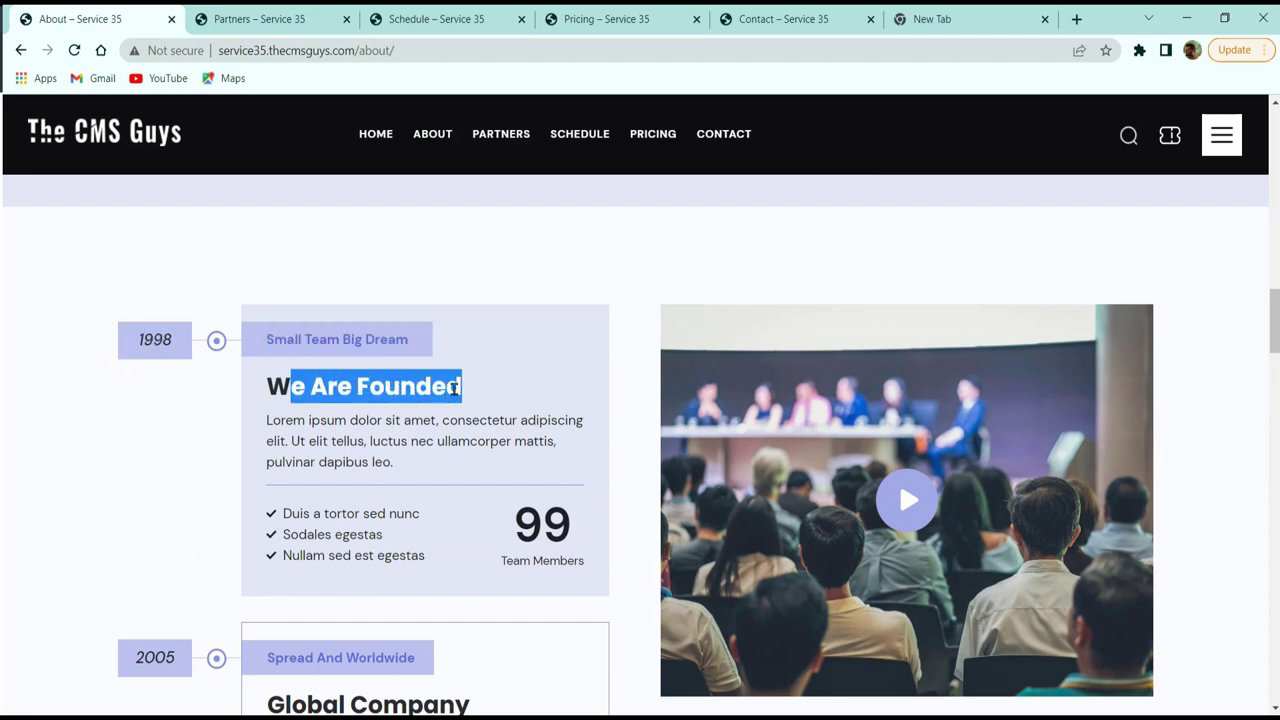
left_click(322, 420)
left_click_drag(404, 550, 296, 538)
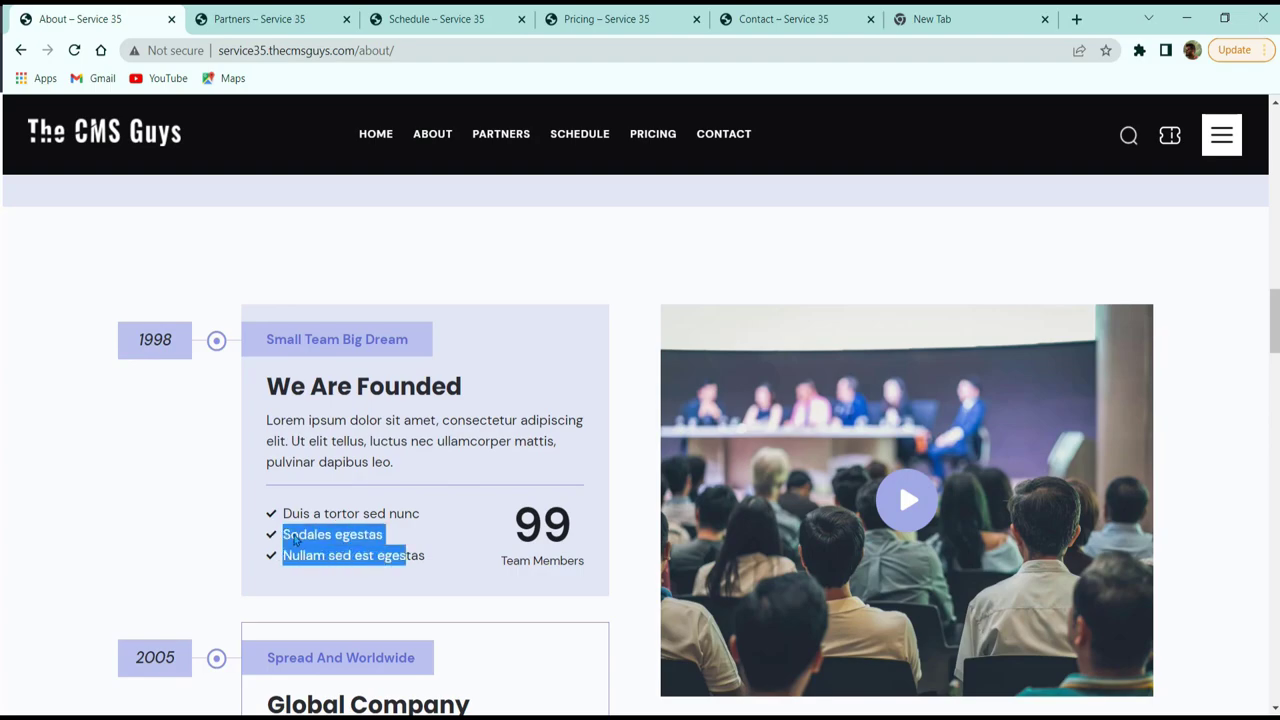
left_click(527, 528)
left_click_drag(516, 525, 576, 556)
scroll(578, 563, "down", 5)
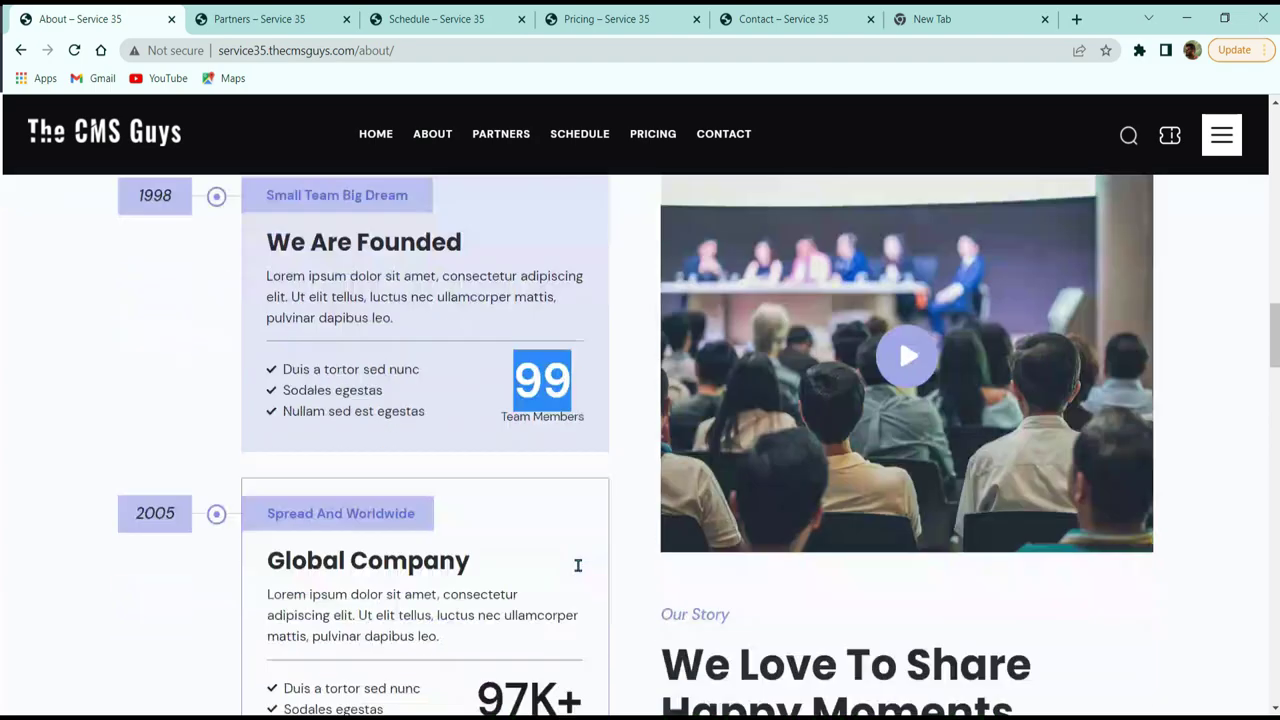
scroll(575, 545, "down", 2)
scroll(606, 451, "up", 5)
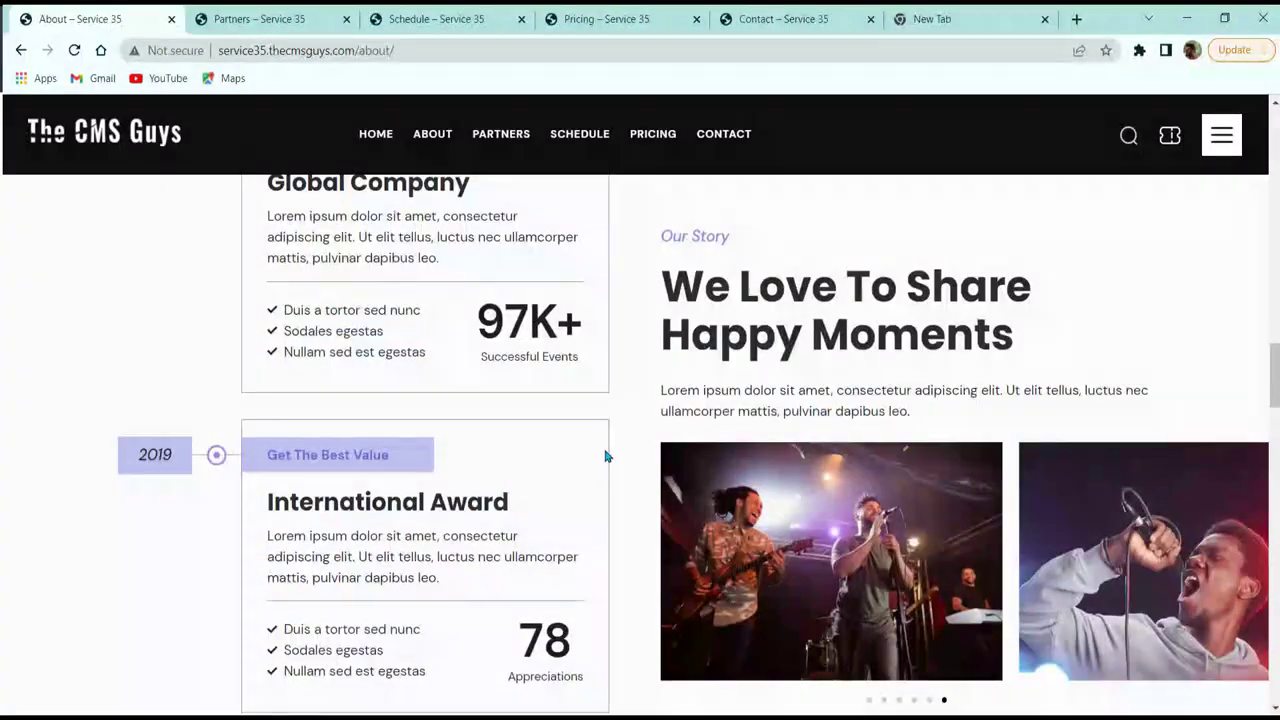
scroll(786, 405, "up", 2)
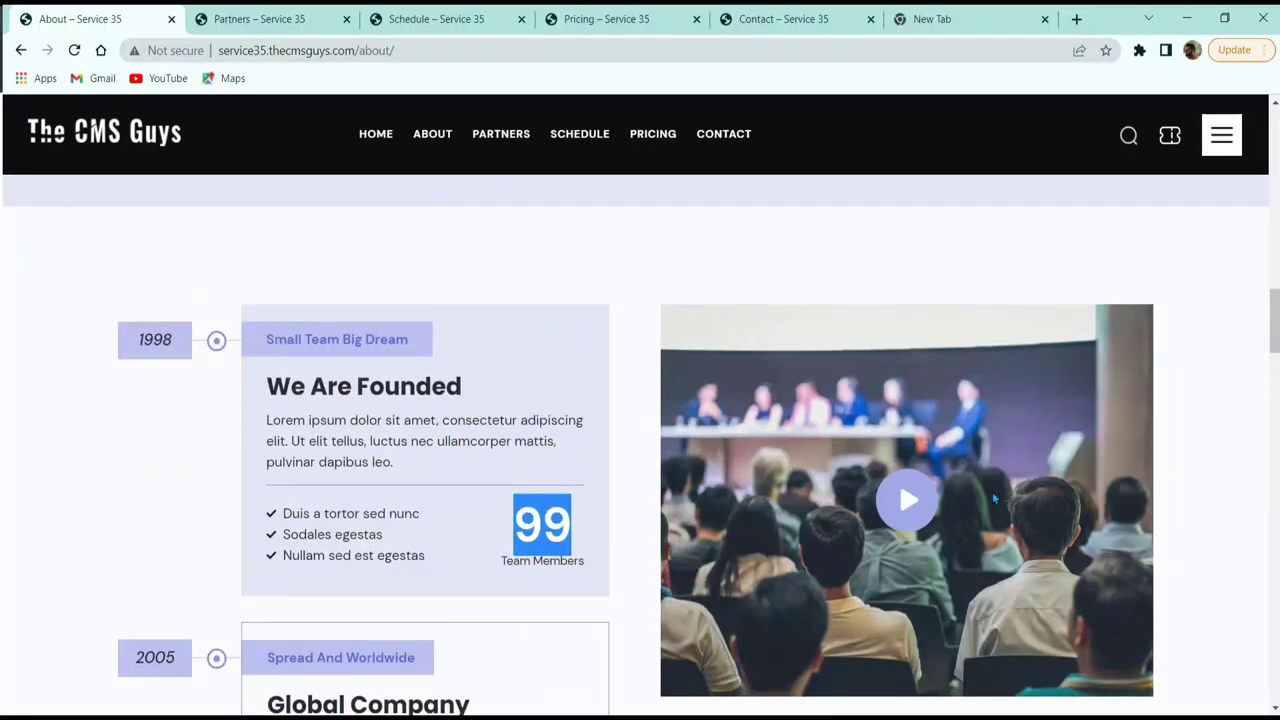
scroll(943, 494, "down", 4)
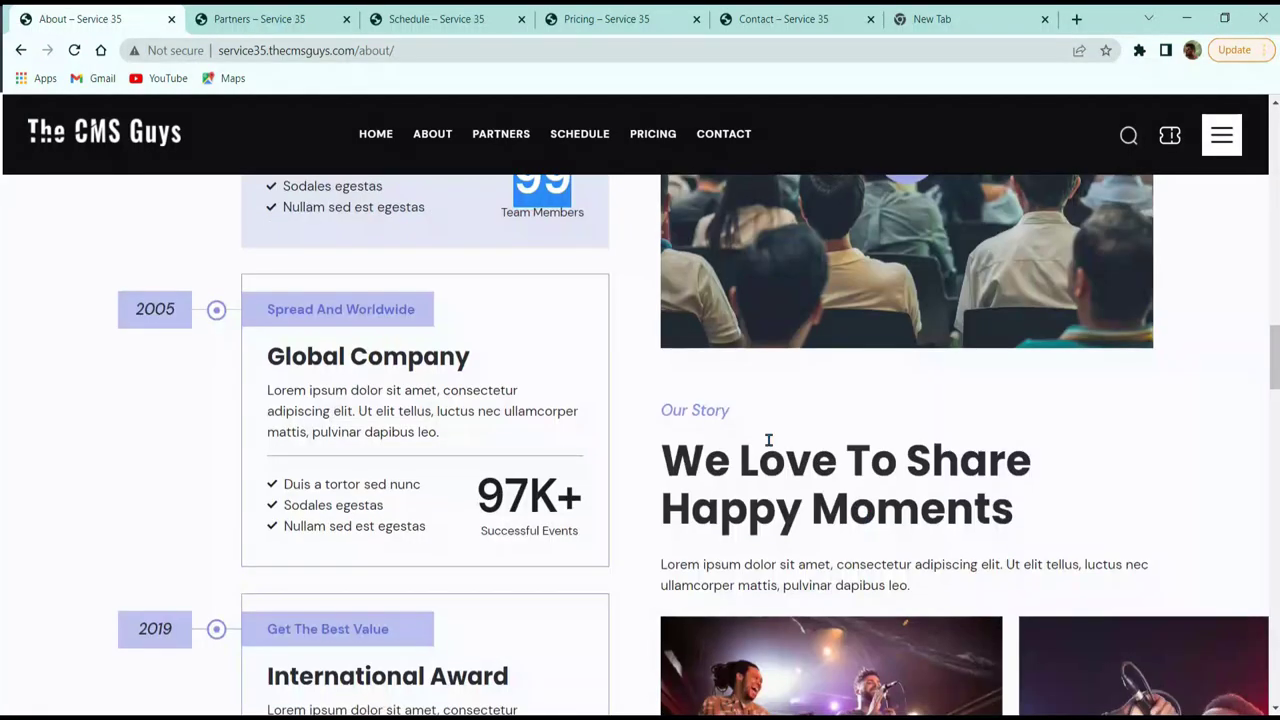
scroll(797, 527, "down", 6)
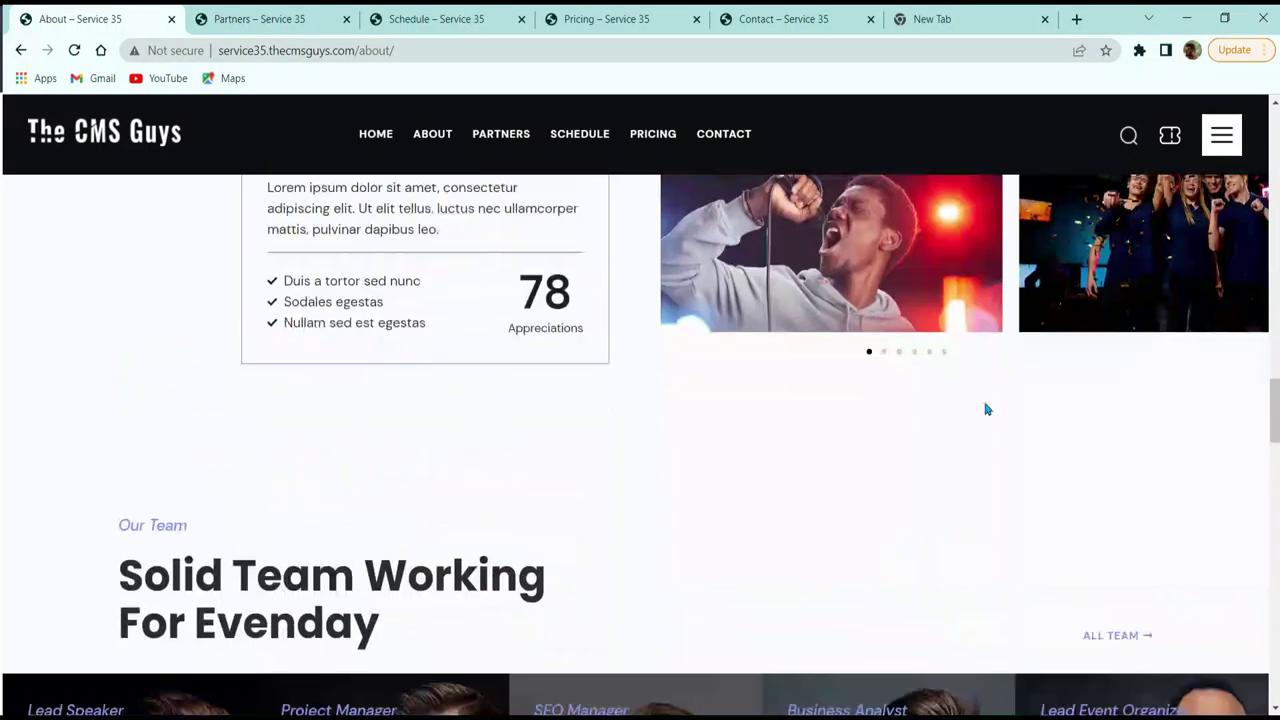
scroll(986, 406, "up", 2)
scroll(989, 420, "down", 5)
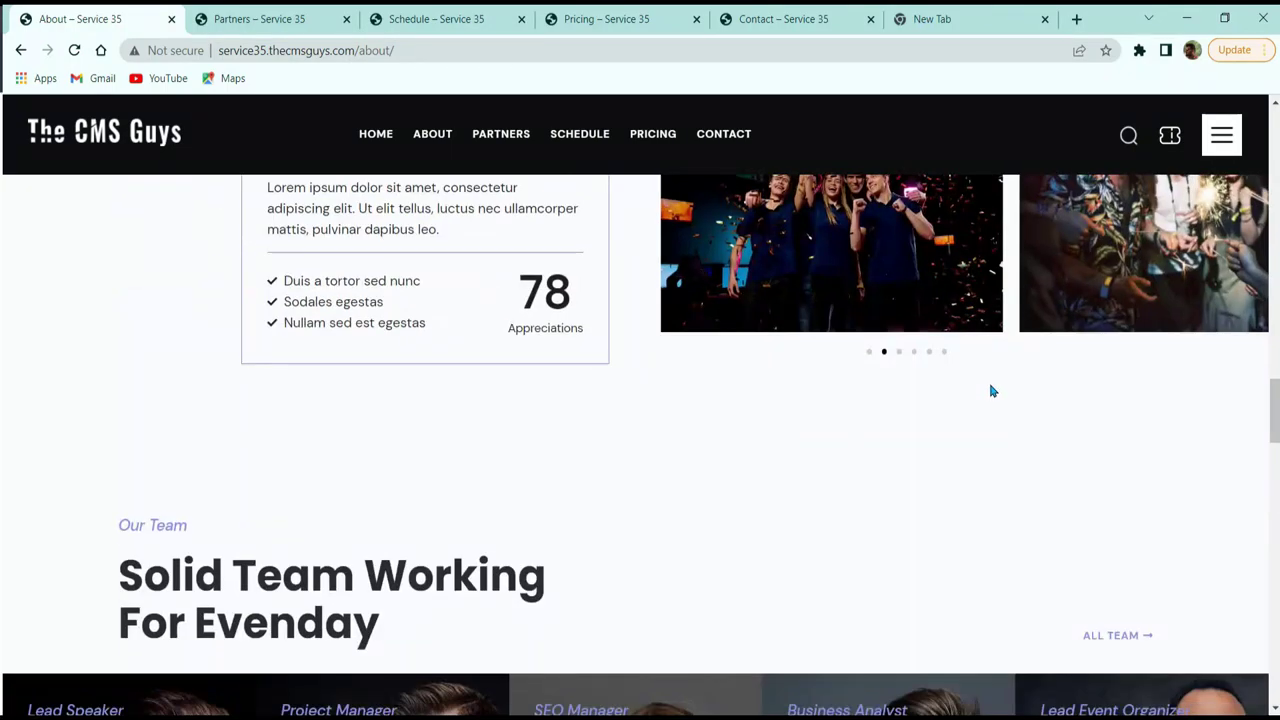
scroll(757, 314, "up", 2)
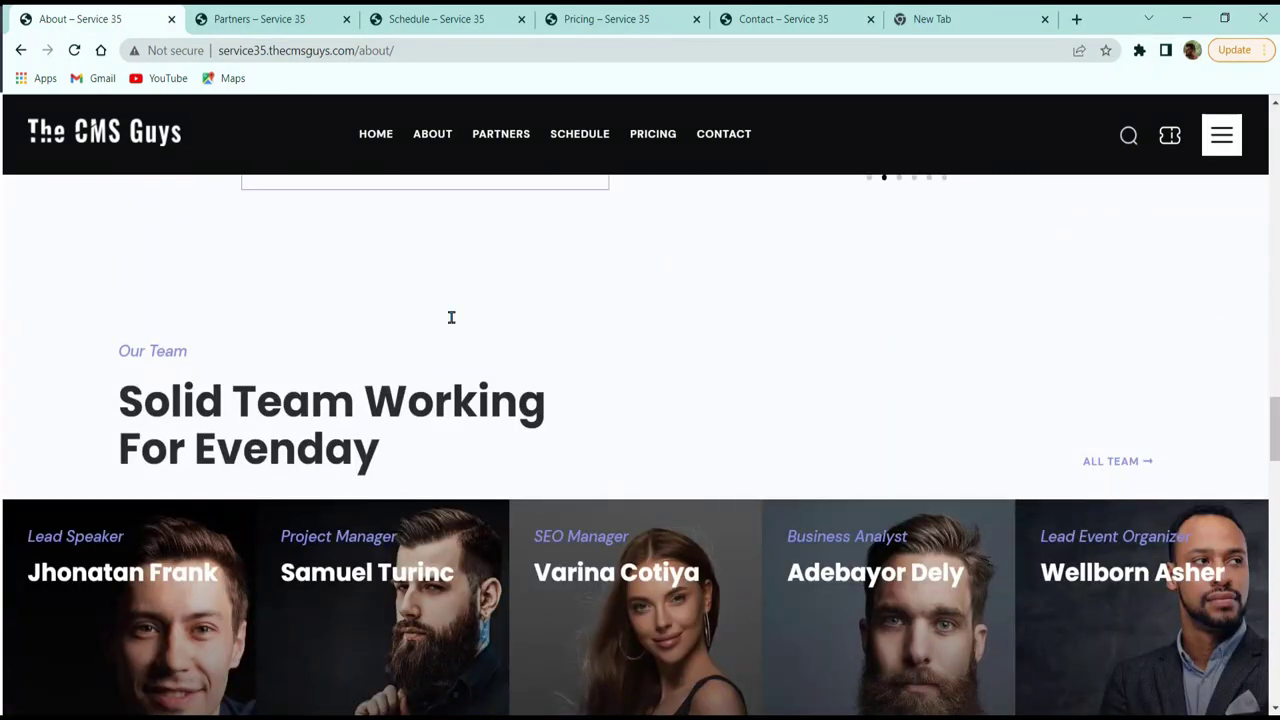
scroll(490, 305, "down", 2)
scroll(435, 277, "down", 1)
scroll(451, 257, "up", 1)
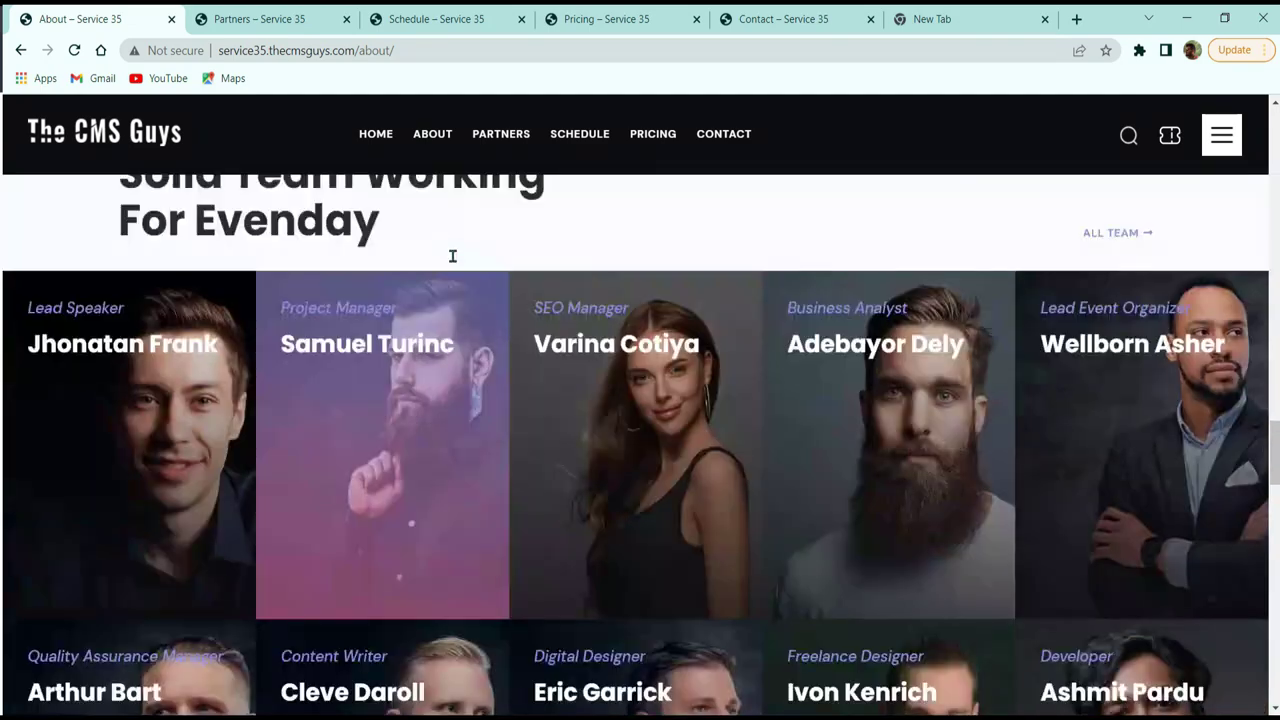
scroll(420, 241, "down", 3)
scroll(420, 241, "down", 5)
scroll(423, 237, "up", 2)
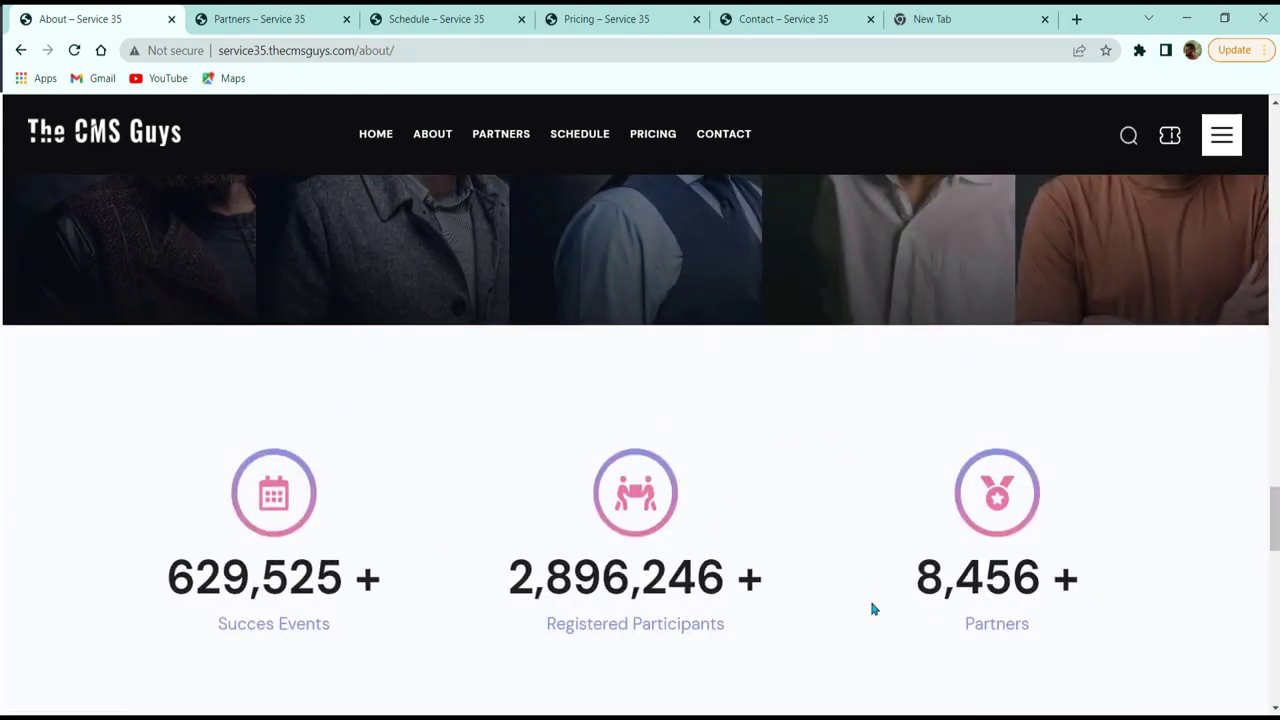
scroll(1070, 541, "down", 2)
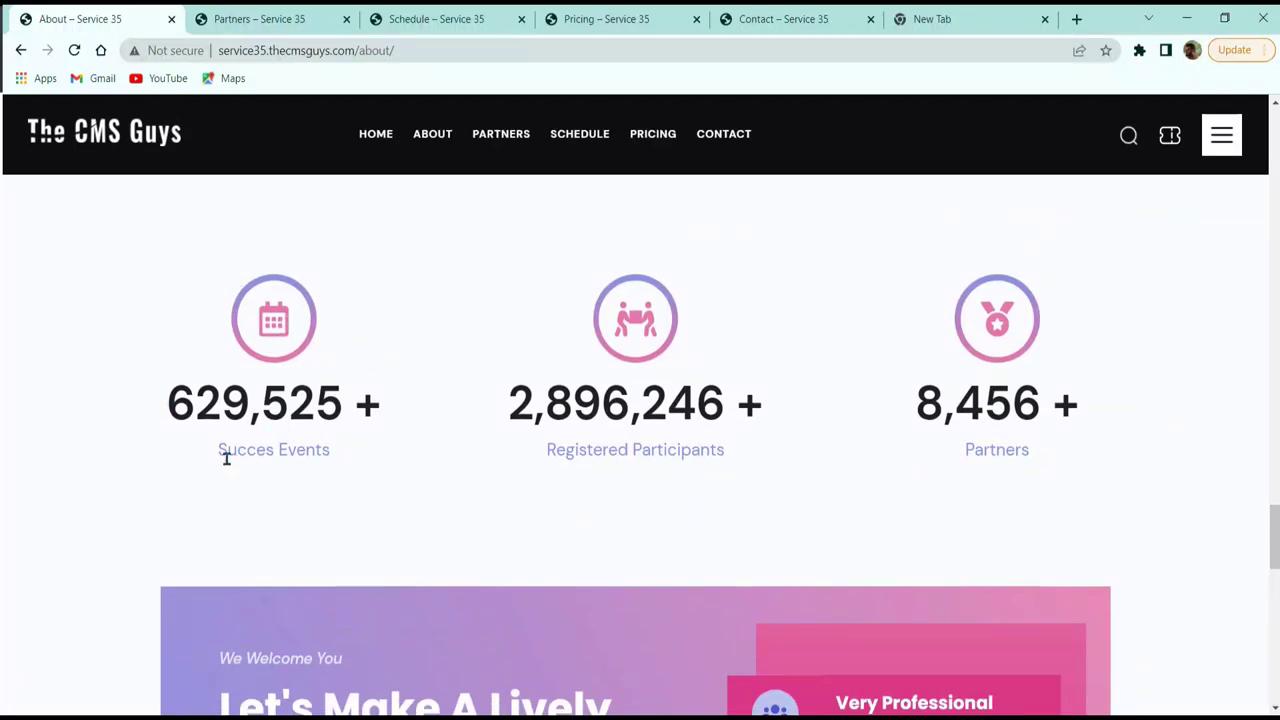
left_click_drag(226, 452, 308, 450)
left_click(362, 471)
scroll(643, 449, "down", 5)
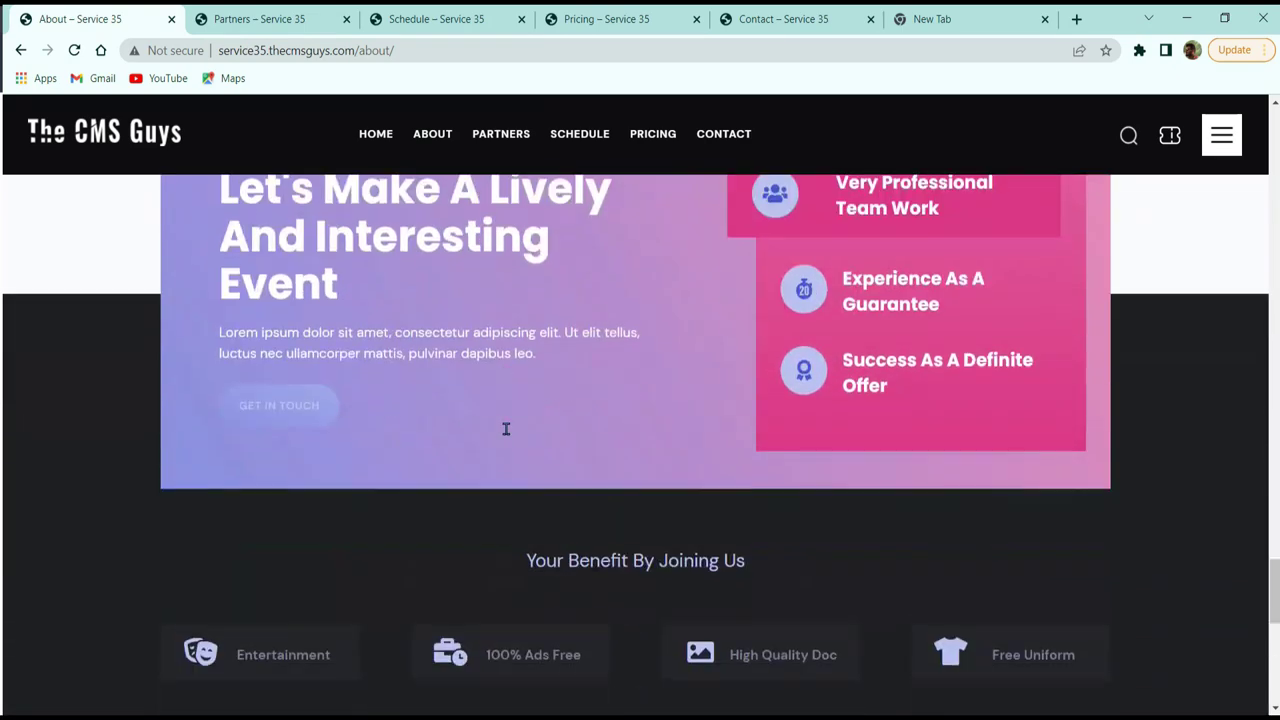
scroll(506, 429, "up", 2)
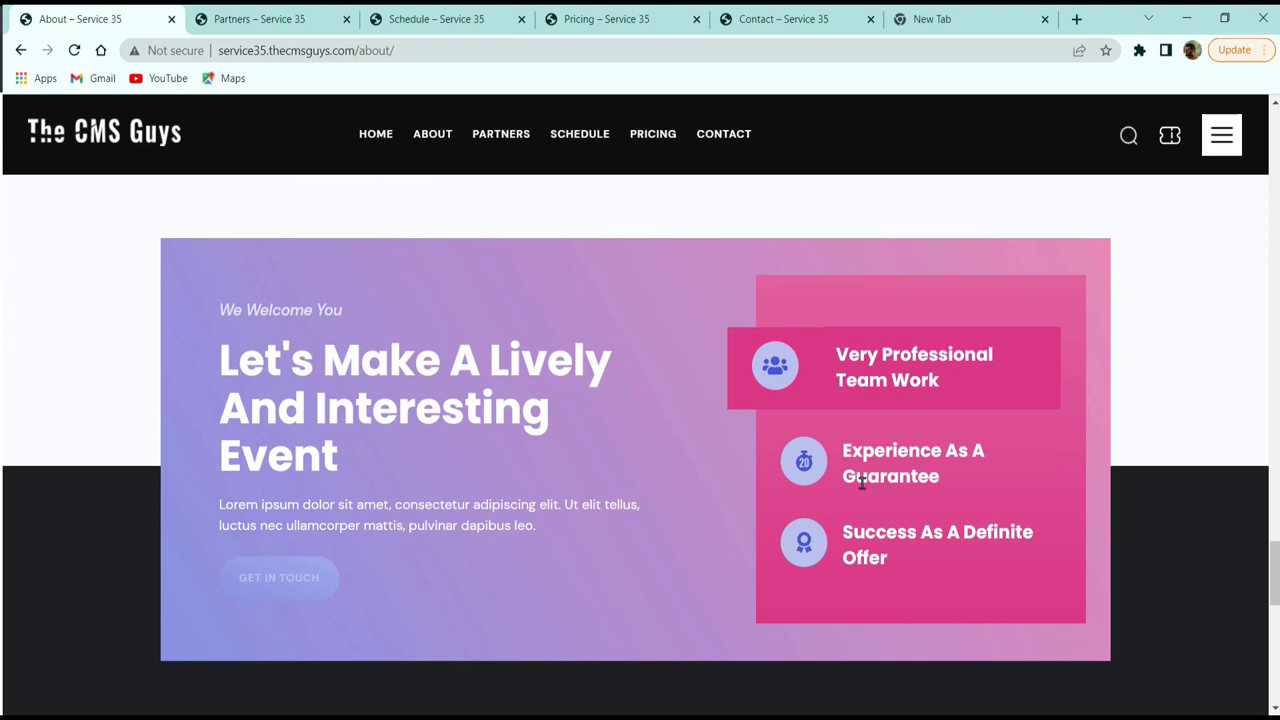
left_click_drag(879, 479, 808, 500)
scroll(508, 471, "down", 4)
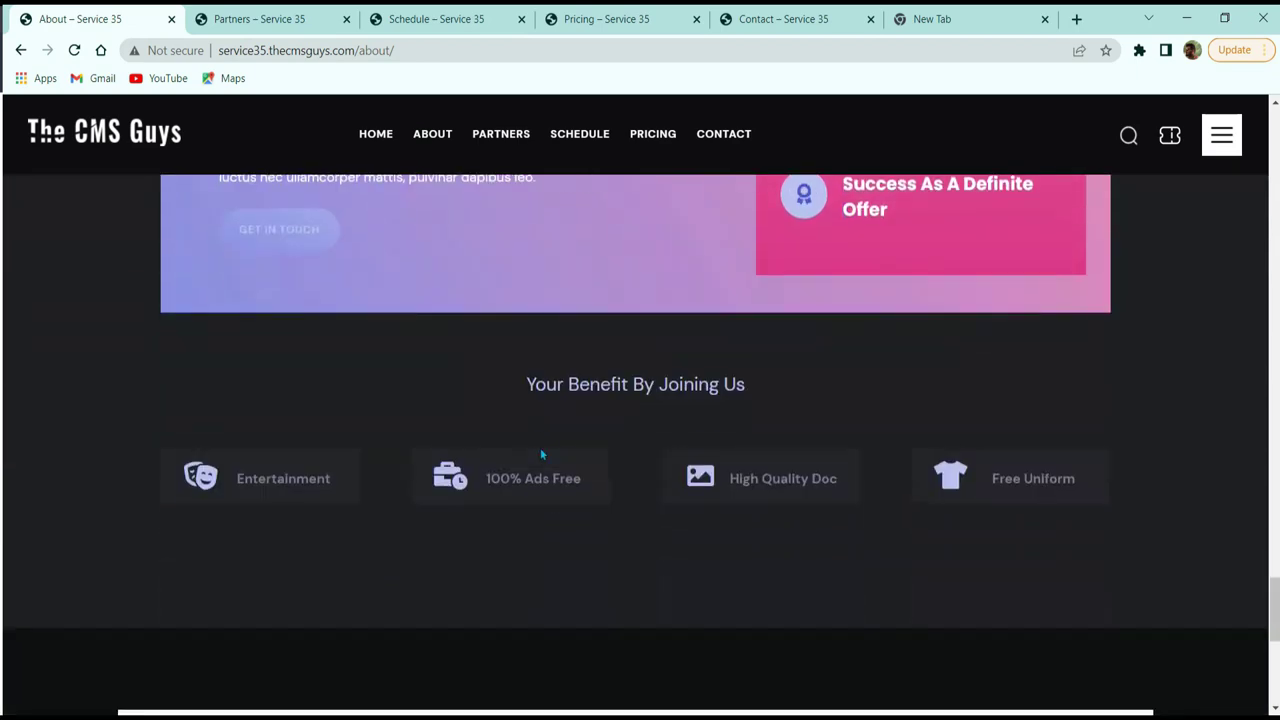
scroll(571, 412, "down", 2)
scroll(580, 417, "up", 2)
scroll(1030, 497, "down", 6)
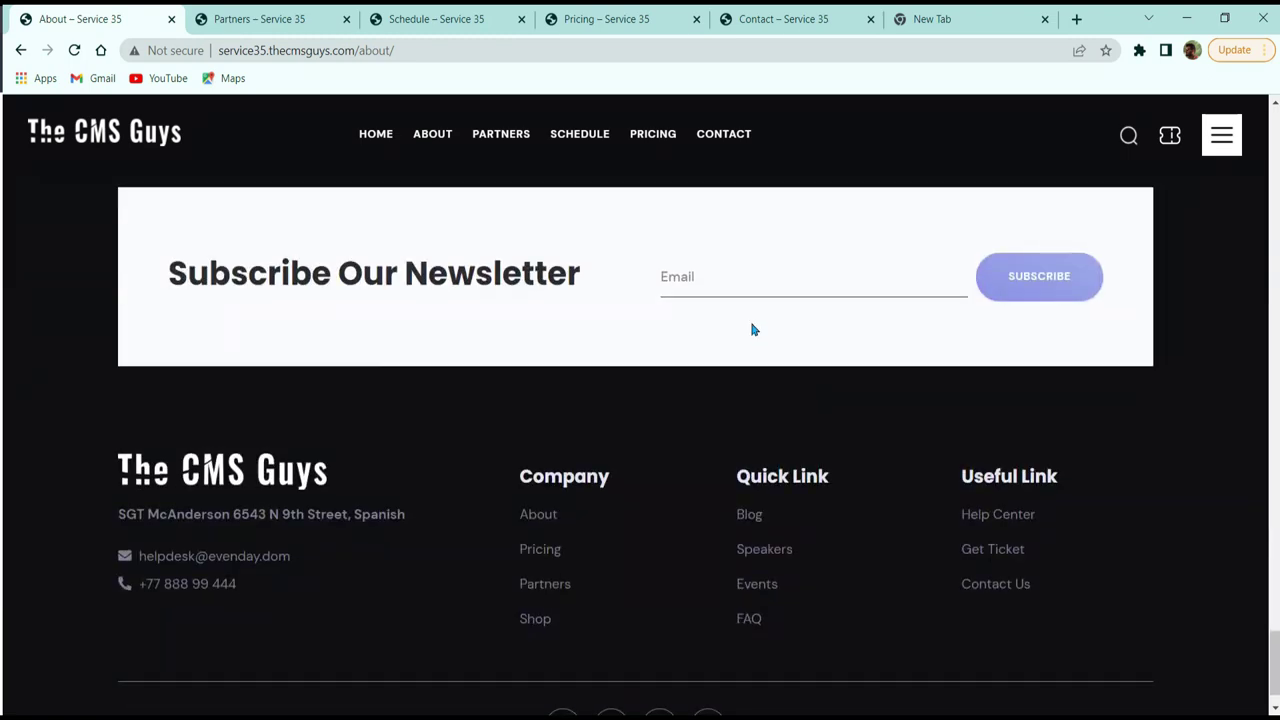
scroll(370, 388, "down", 1)
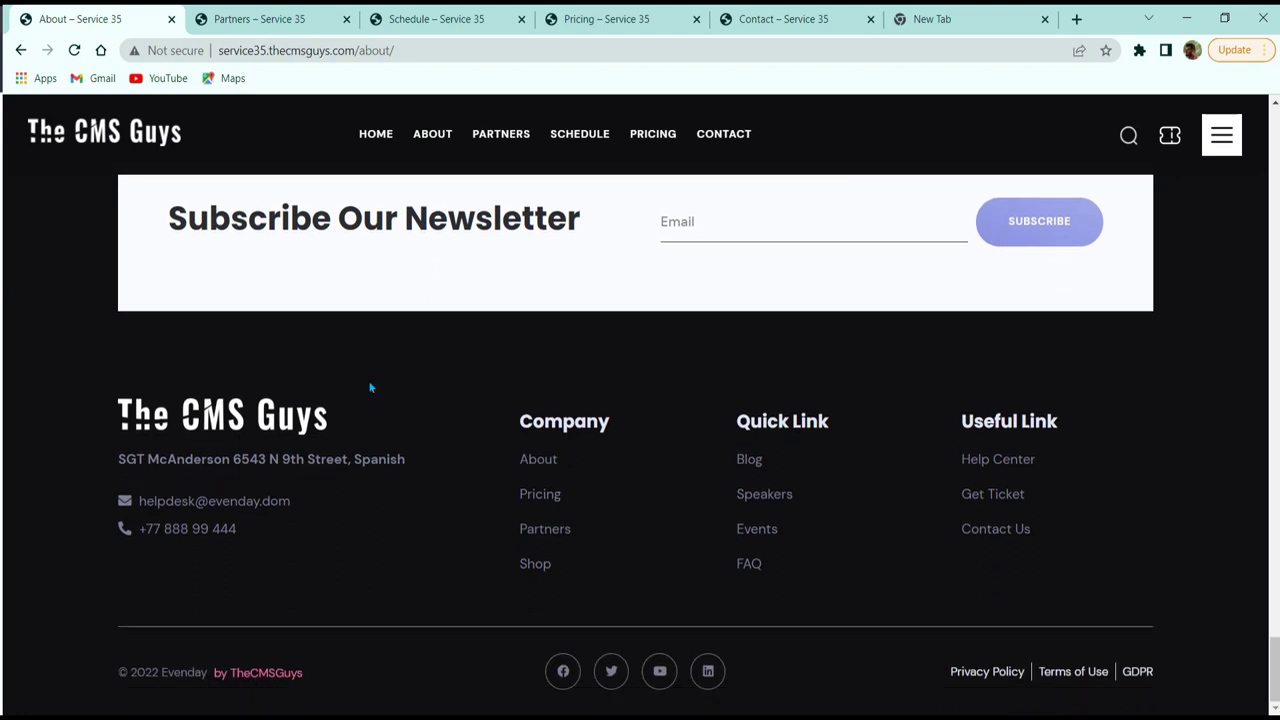
left_click(376, 133)
Step: Switch to the Partners page and dismiss its newsletter sign-up popup
key("ctrl+Tab")
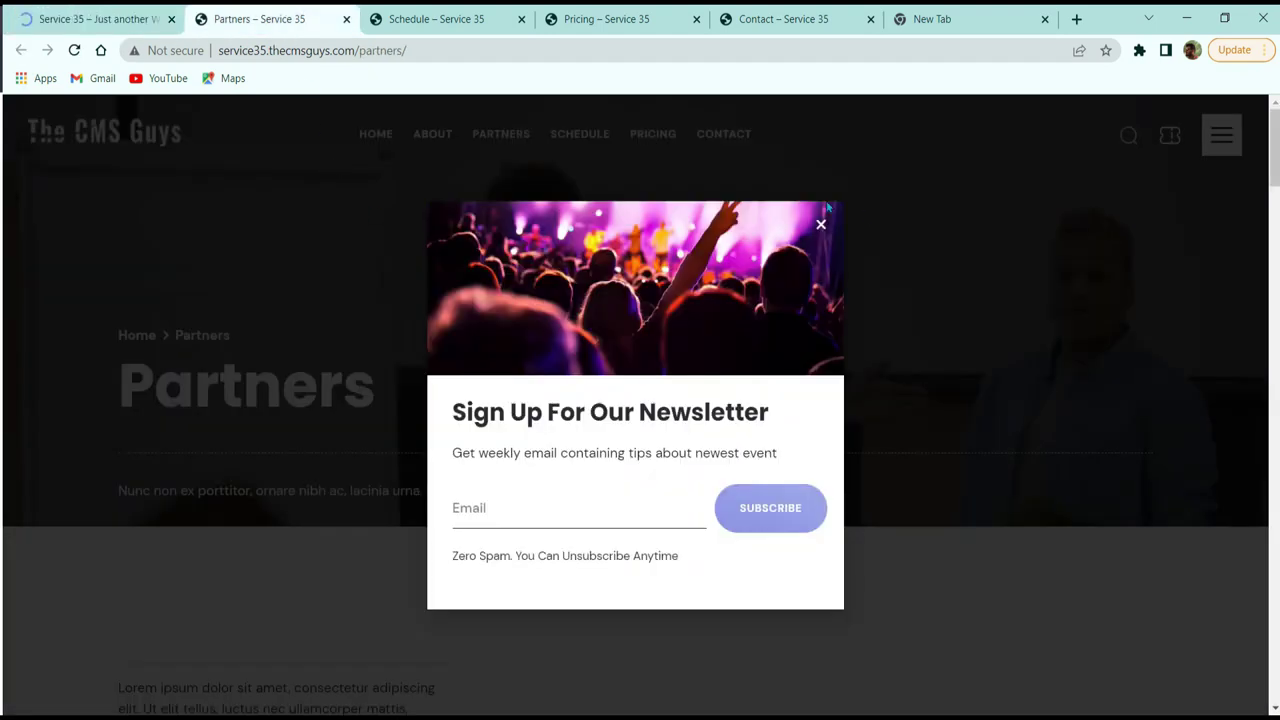
left_click(820, 226)
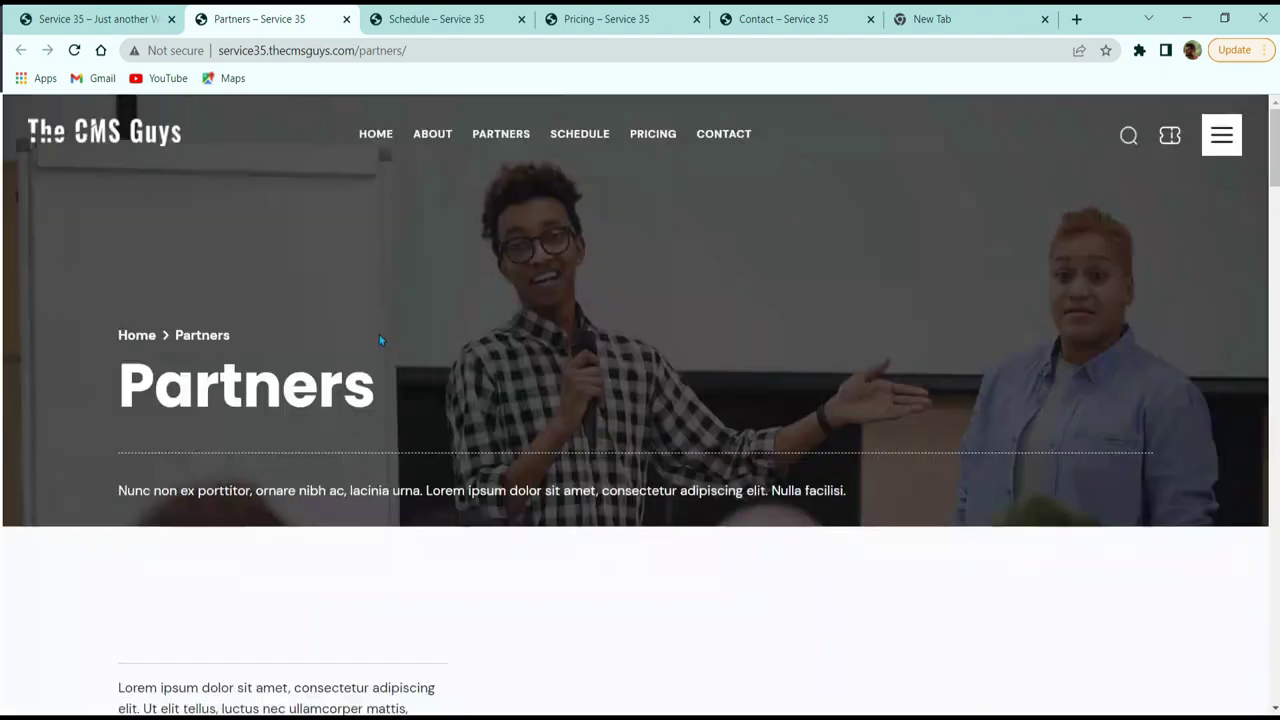
left_click_drag(195, 388, 331, 400)
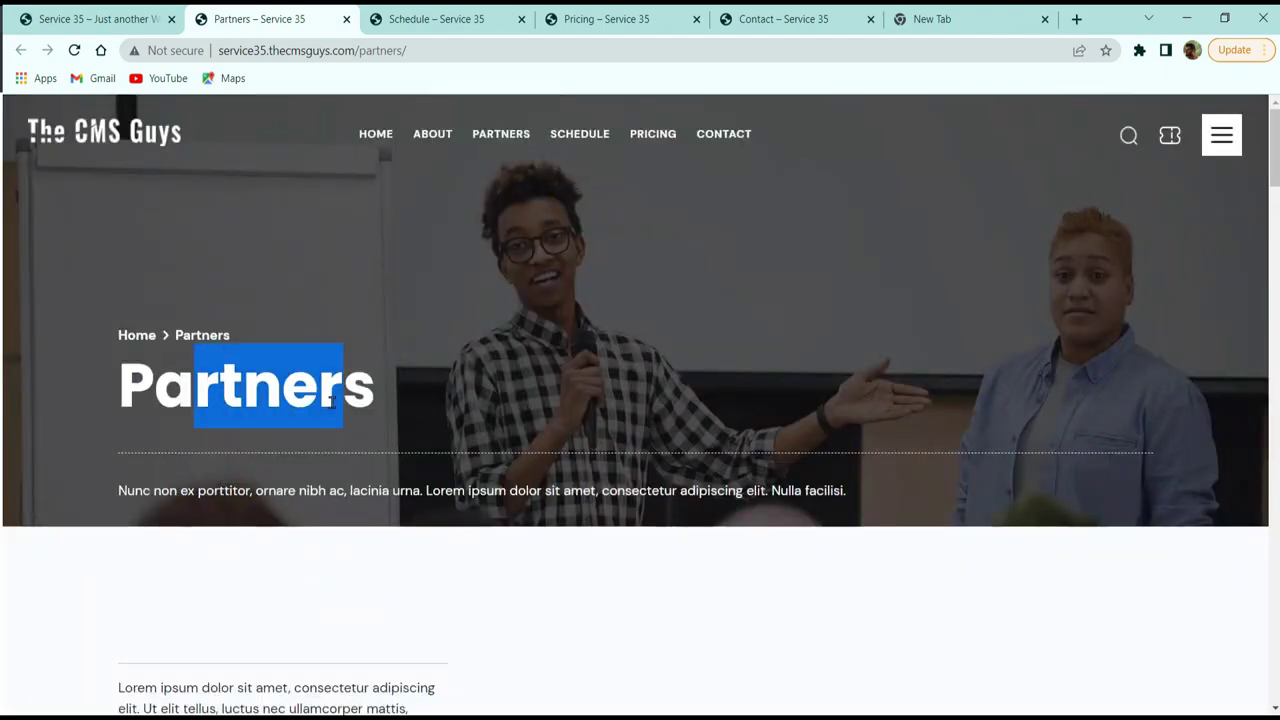
scroll(435, 355, "down", 3)
scroll(414, 357, "up", 2)
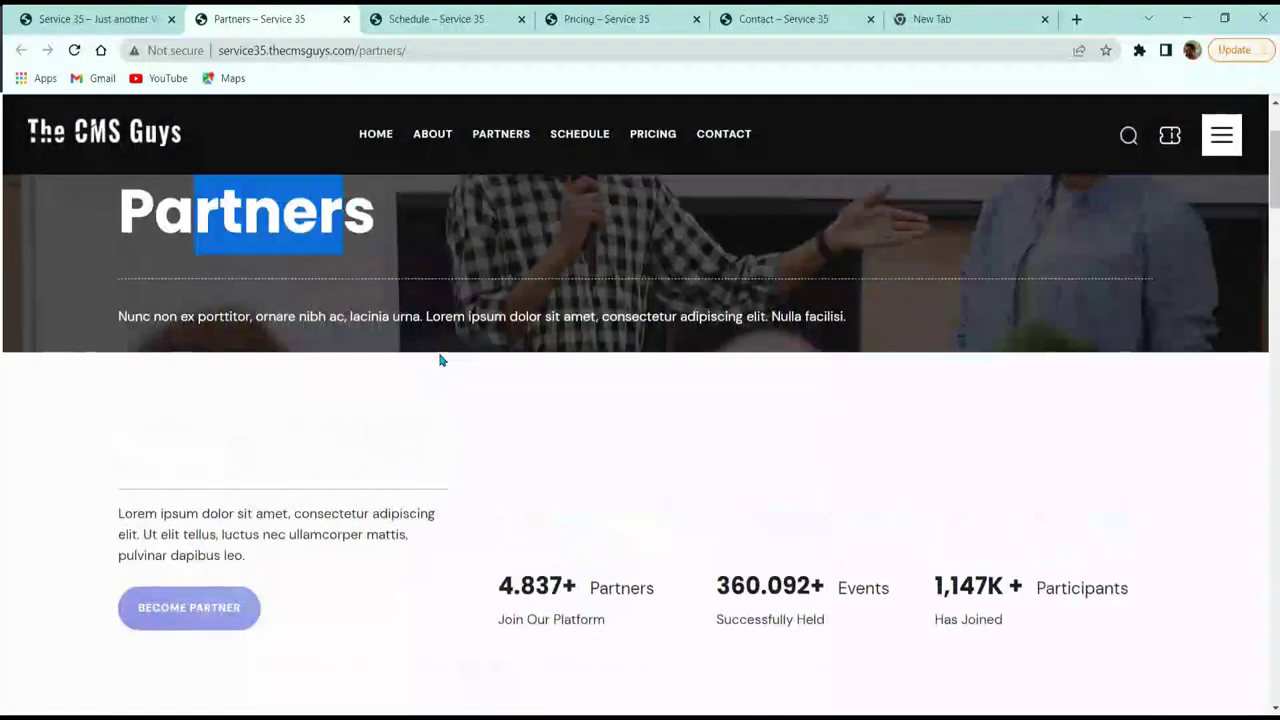
scroll(498, 404, "down", 2)
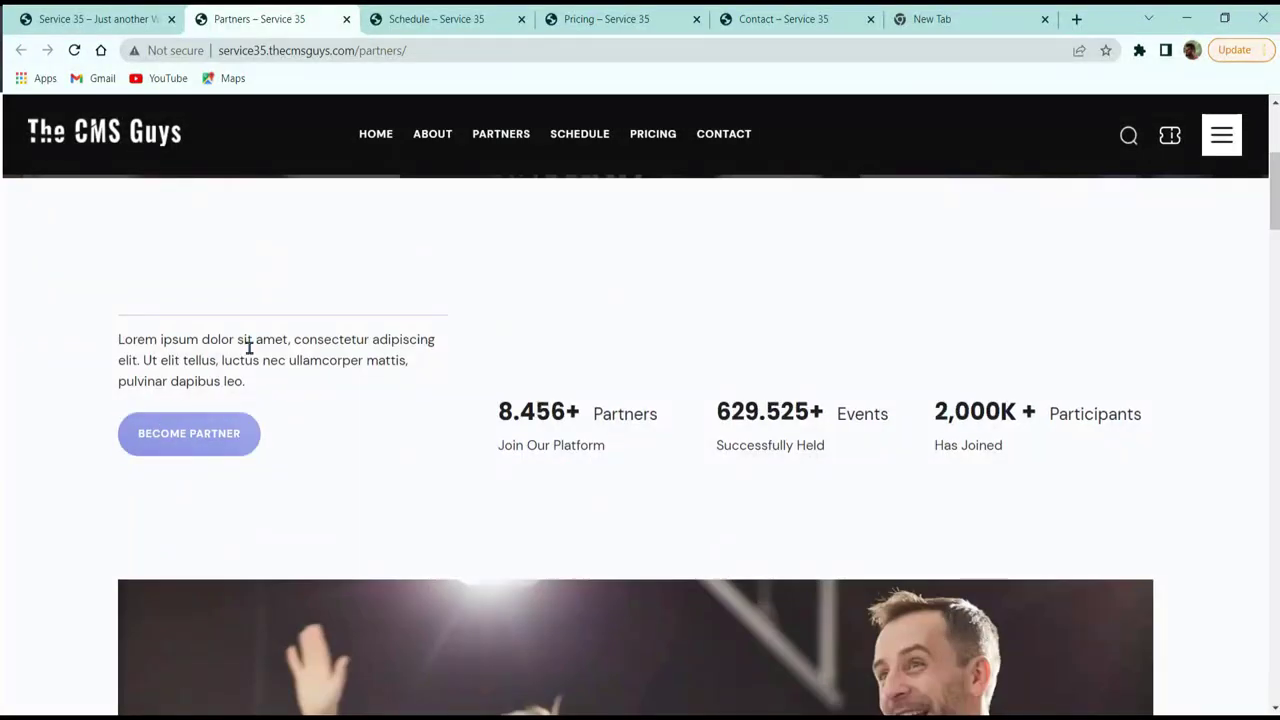
Step: Scroll through the Partners intro paragraph and the sections below it
left_click_drag(131, 351, 283, 385)
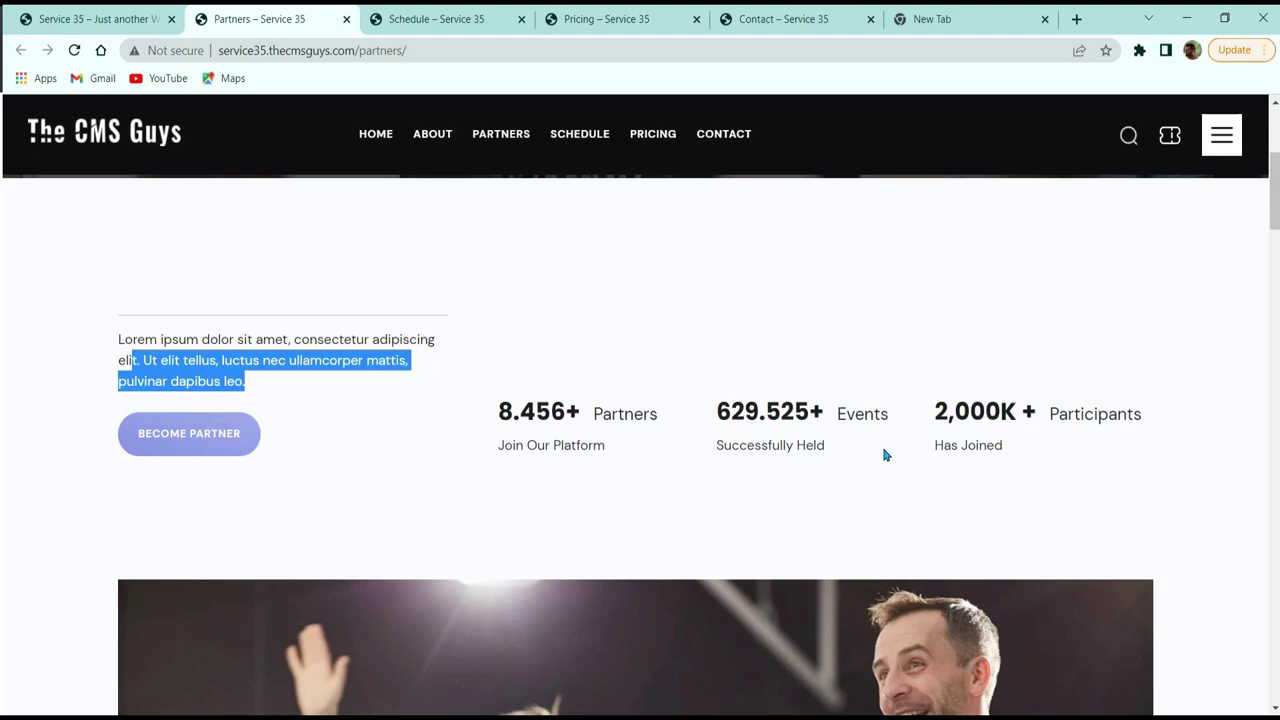
scroll(735, 506, "down", 2)
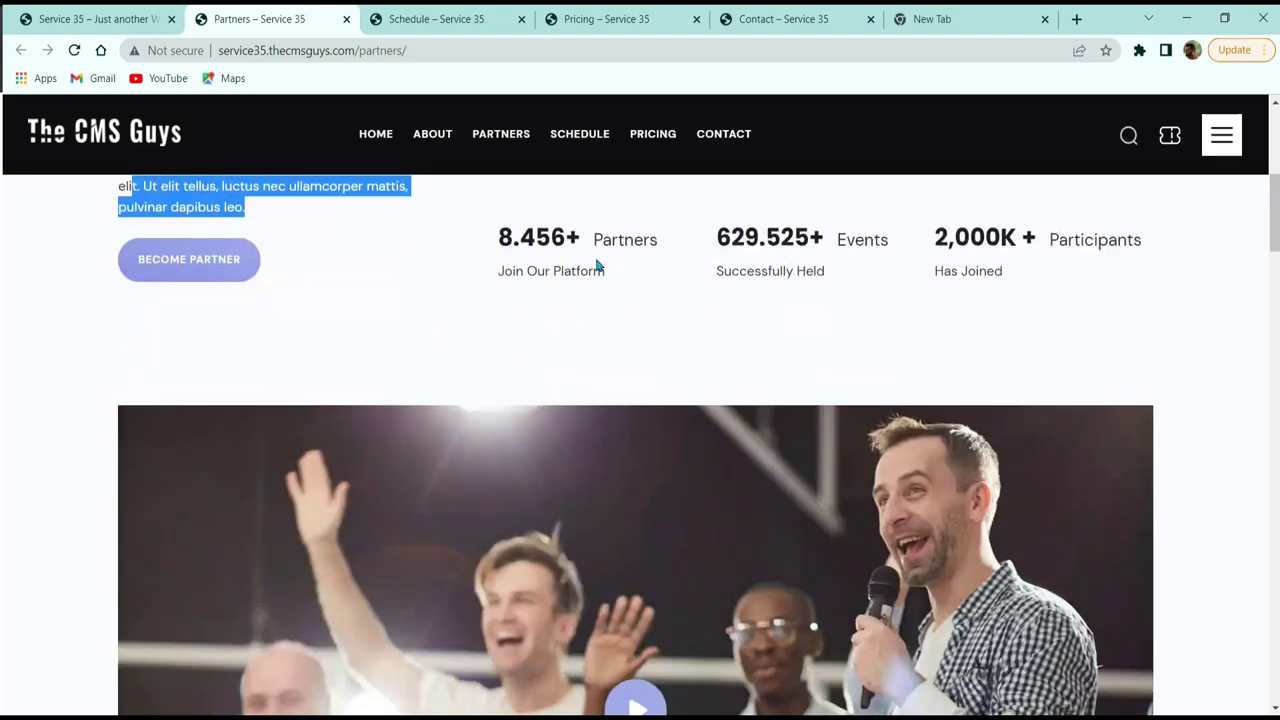
scroll(636, 342, "down", 8)
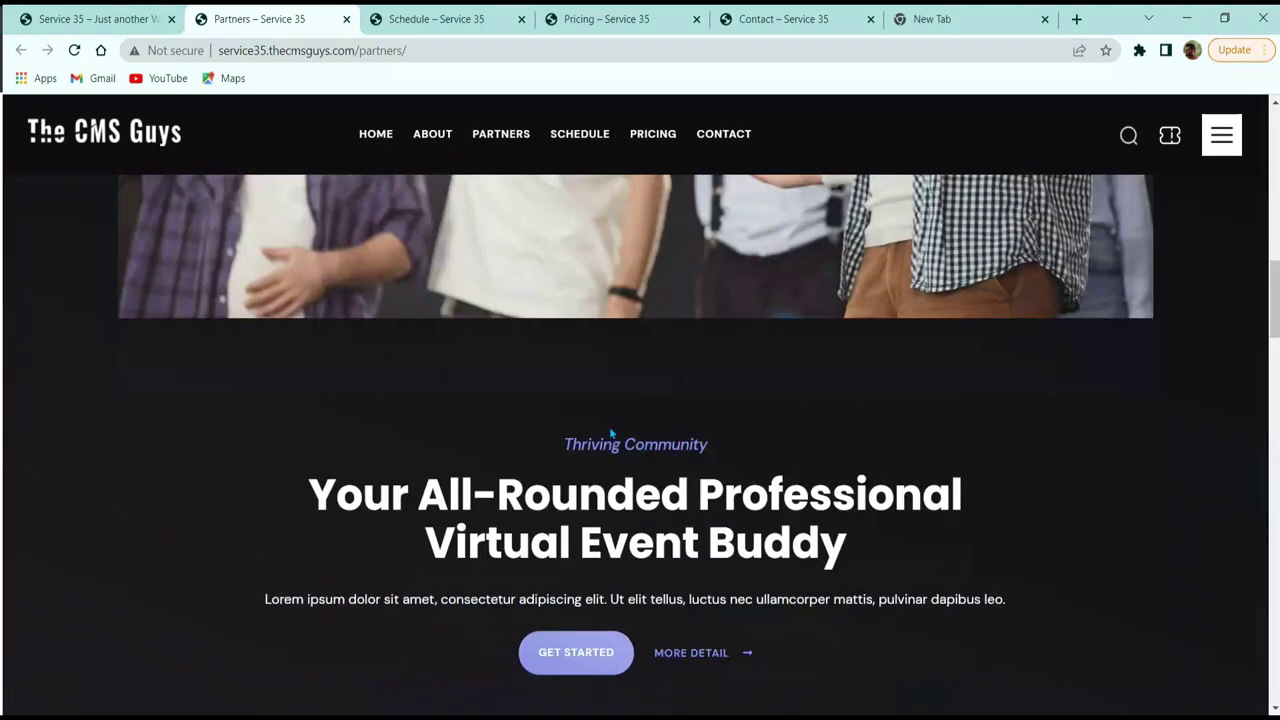
scroll(609, 432, "up", 6)
scroll(609, 432, "down", 2)
scroll(700, 390, "up", 2)
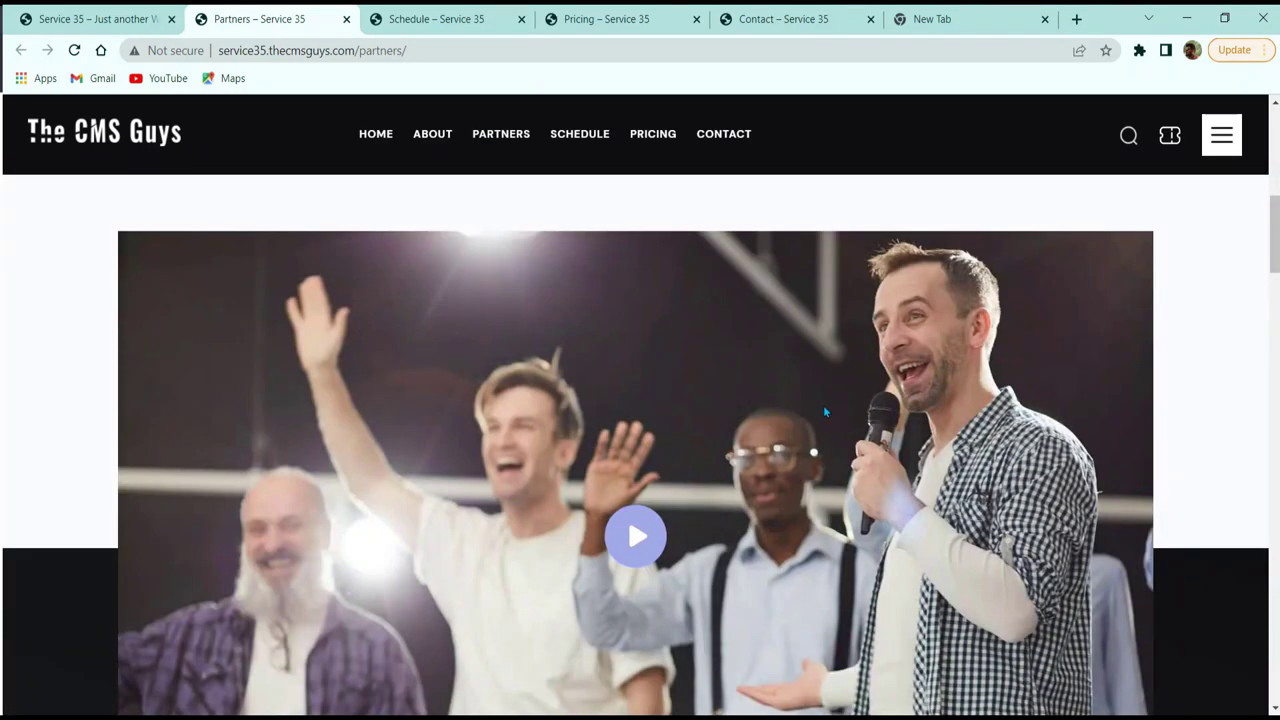
scroll(652, 537, "down", 5)
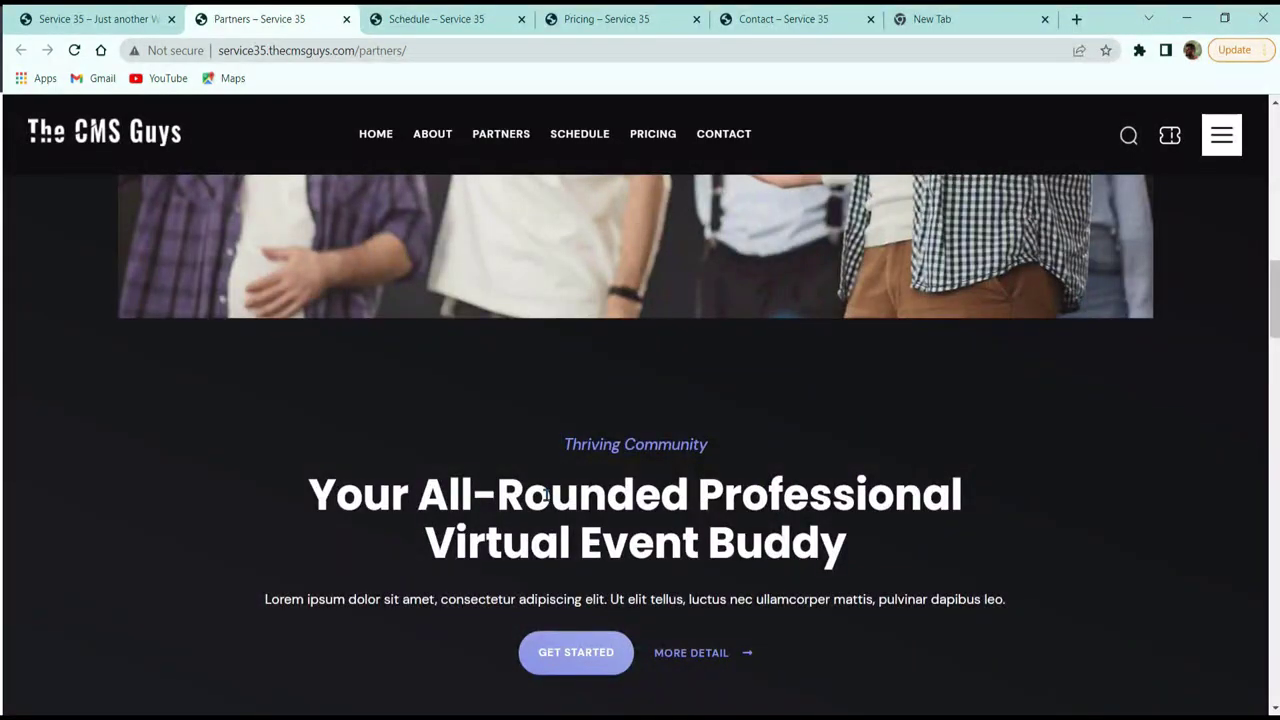
scroll(546, 495, "down", 2)
scroll(614, 414, "down", 2)
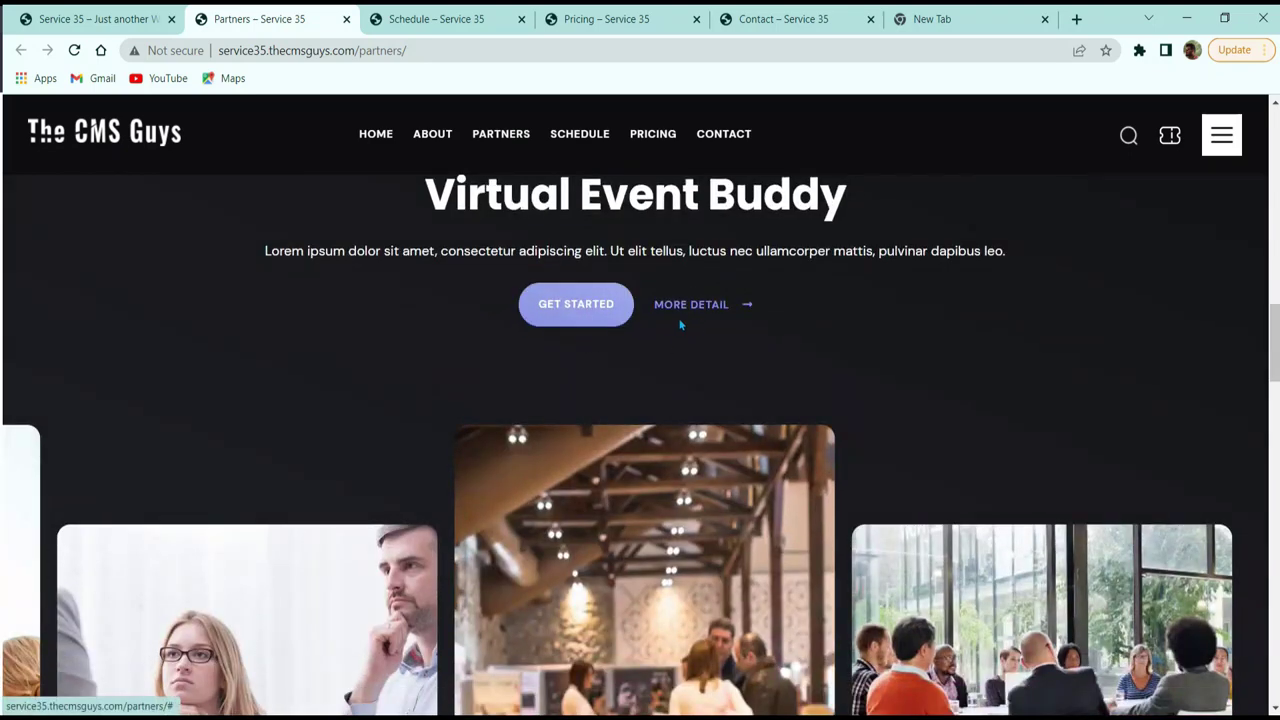
scroll(680, 325, "down", 3)
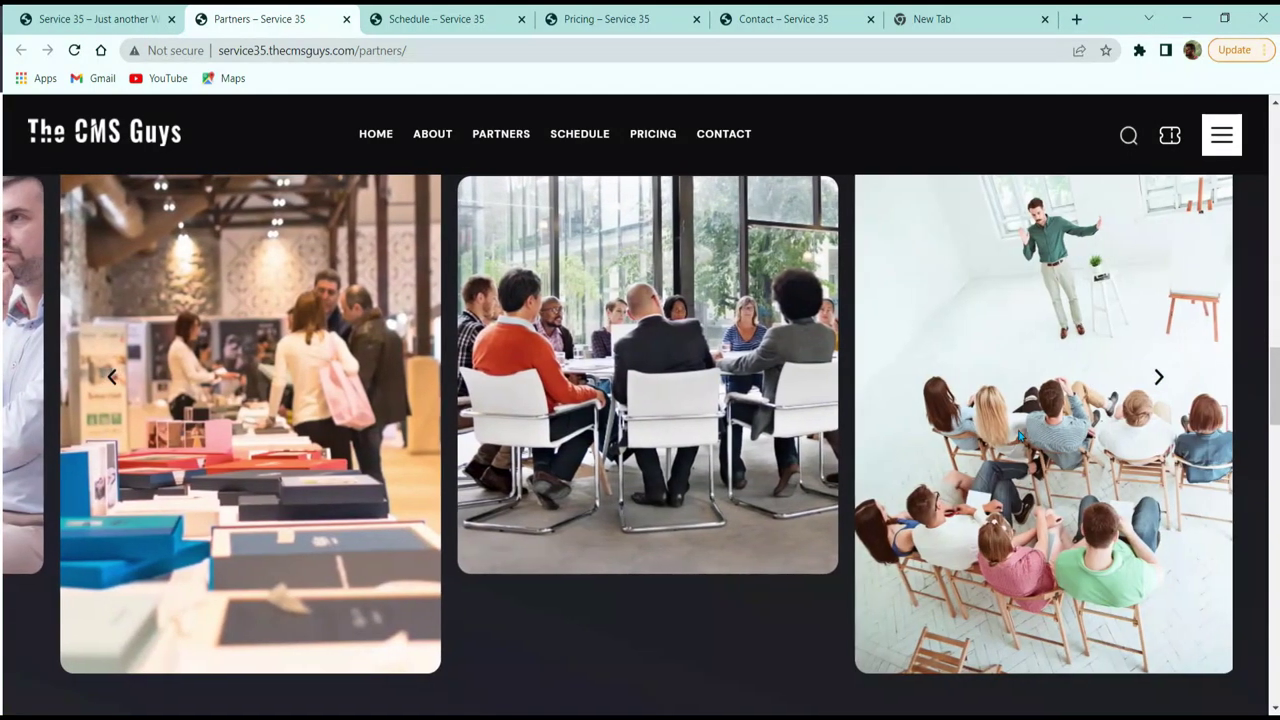
scroll(318, 420, "down", 6)
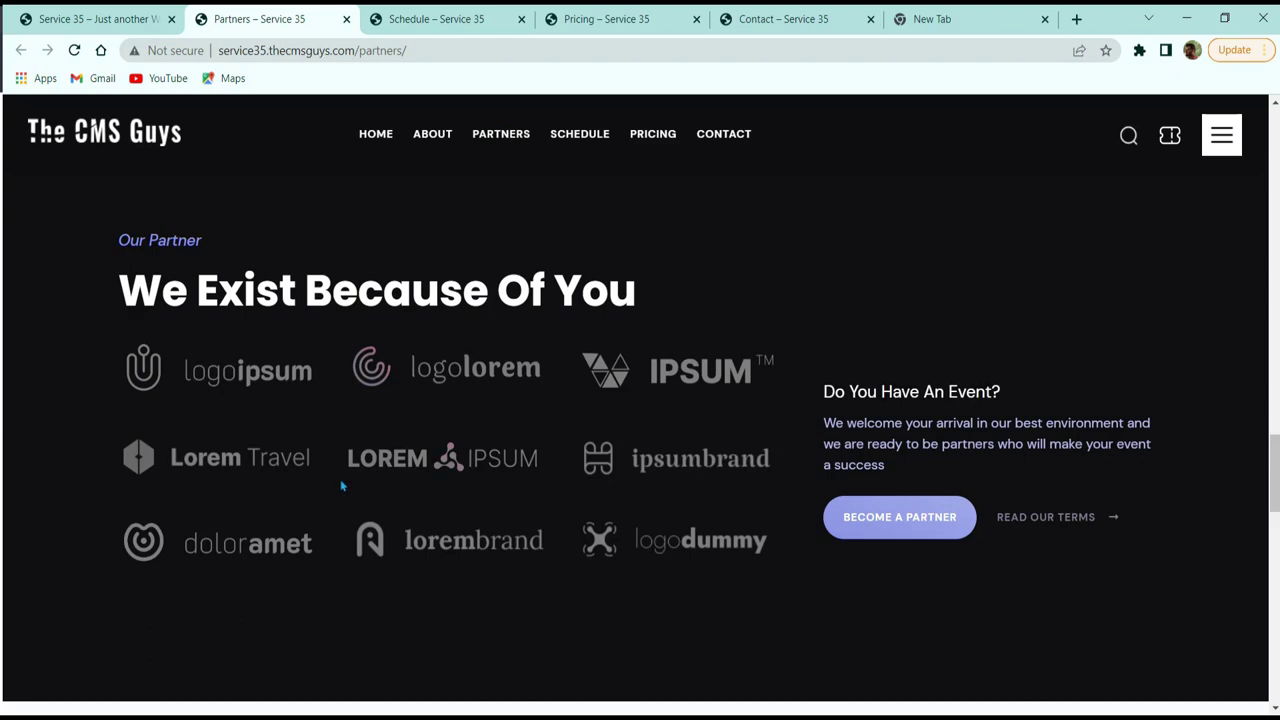
scroll(624, 405, "down", 5)
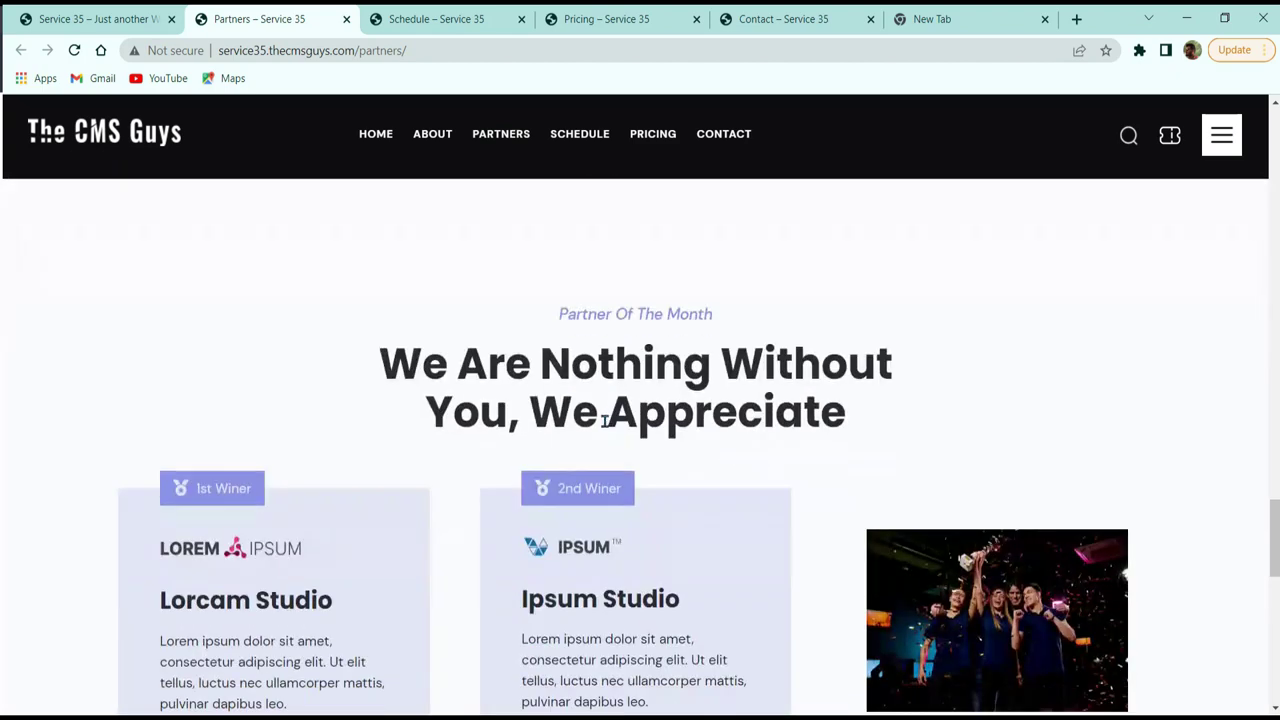
scroll(703, 374, "down", 3)
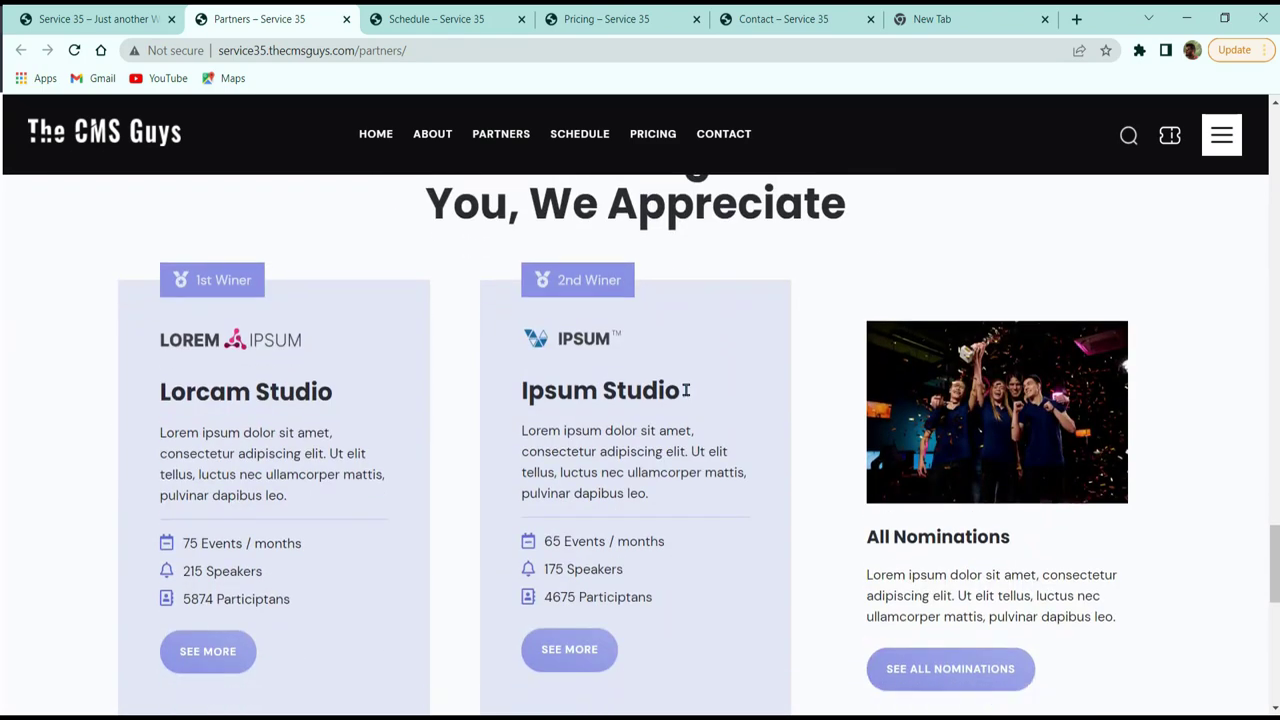
scroll(686, 394, "up", 1)
scroll(686, 397, "up", 2)
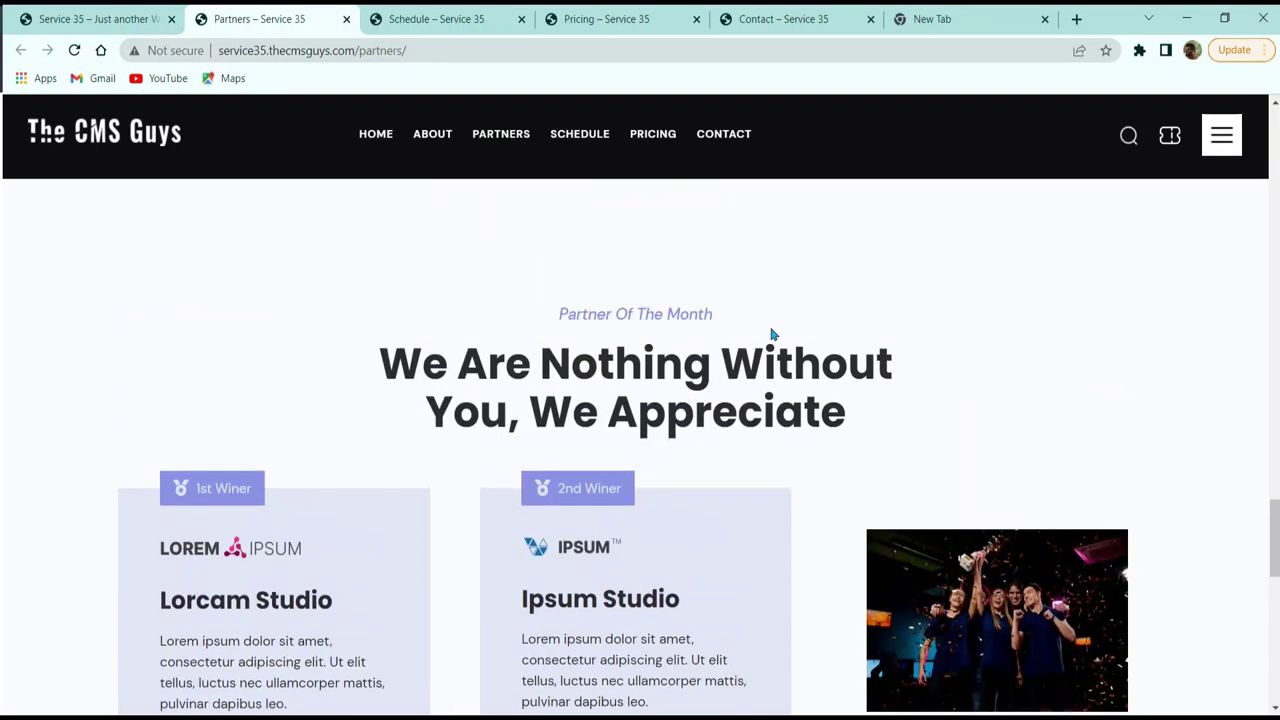
Step: Review the Partner Of The Month winner cards, including Lorcam Studio, down to the newsletter section
left_click_drag(566, 310, 647, 378)
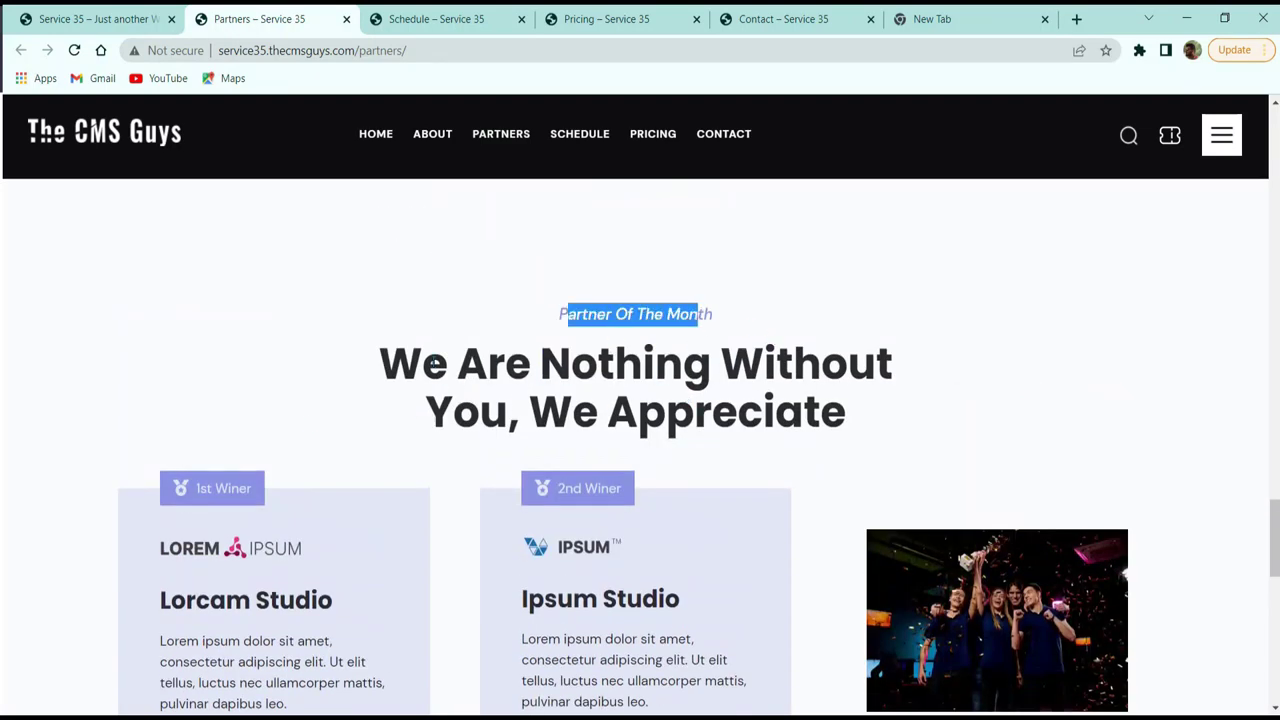
left_click_drag(428, 361, 737, 410)
left_click(737, 410)
scroll(420, 457, "down", 4)
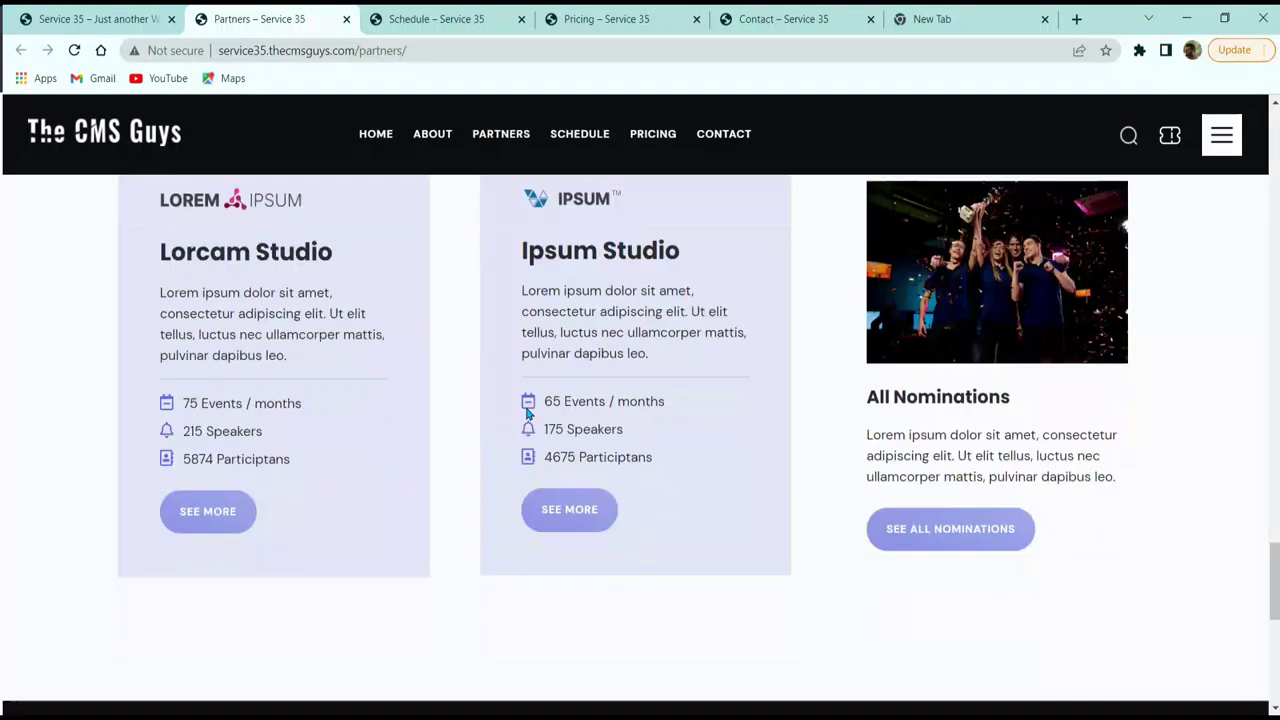
scroll(466, 458, "up", 2)
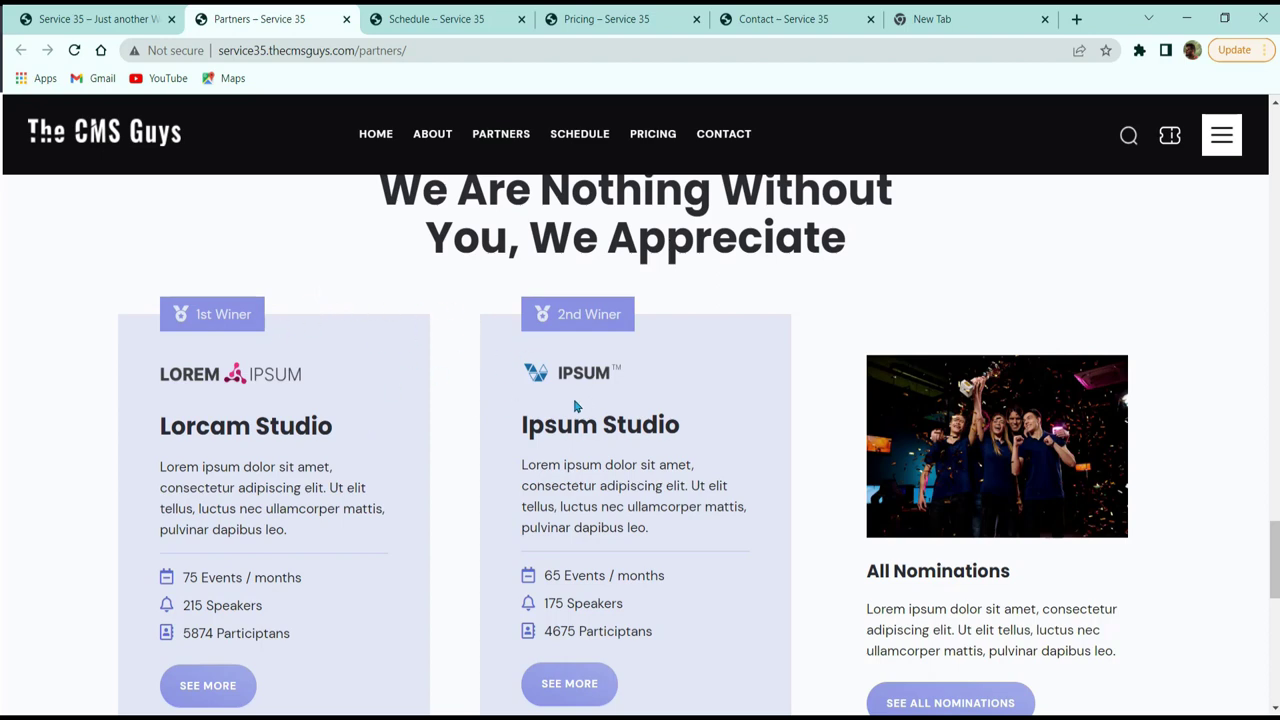
scroll(565, 425, "down", 2)
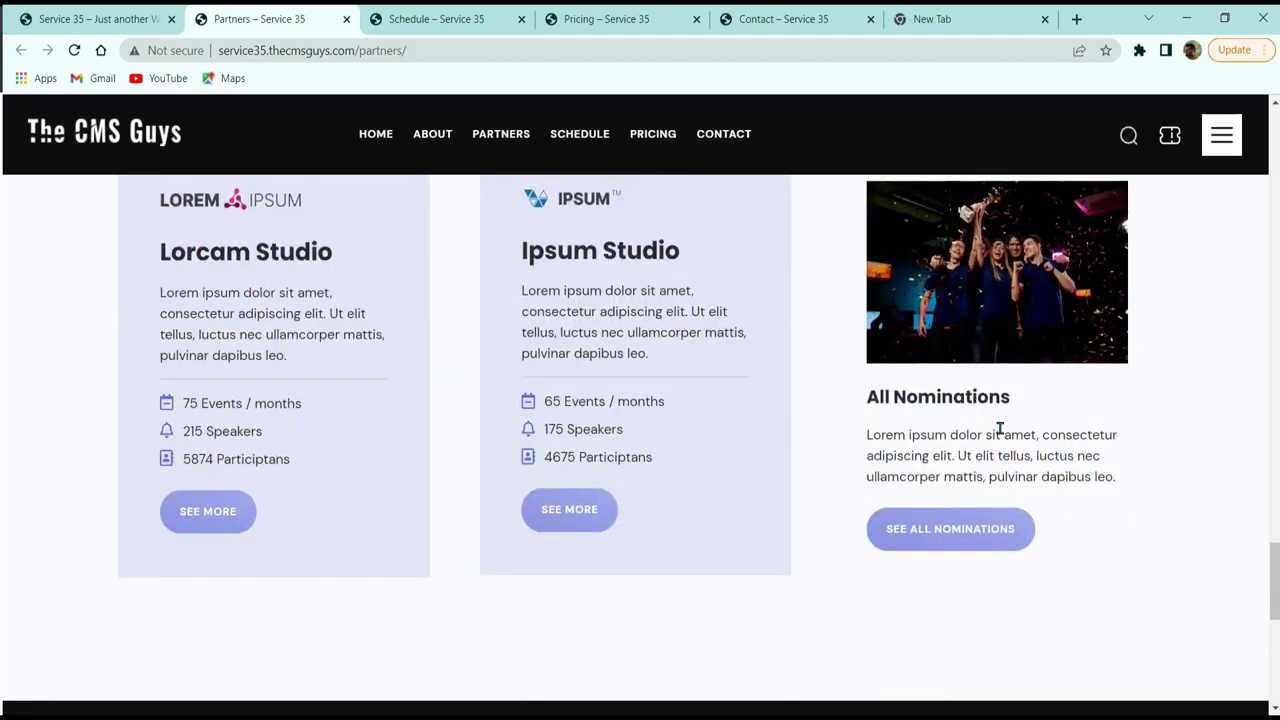
scroll(915, 415, "up", 2)
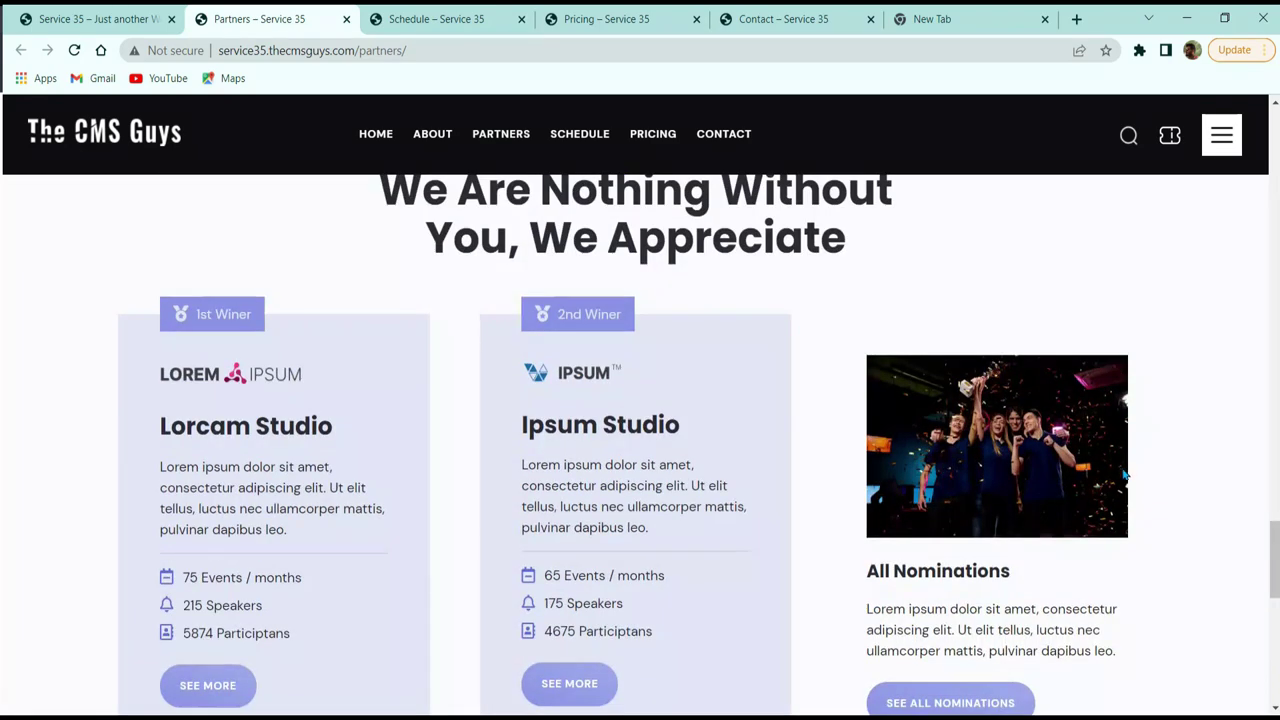
scroll(1062, 682, "down", 2)
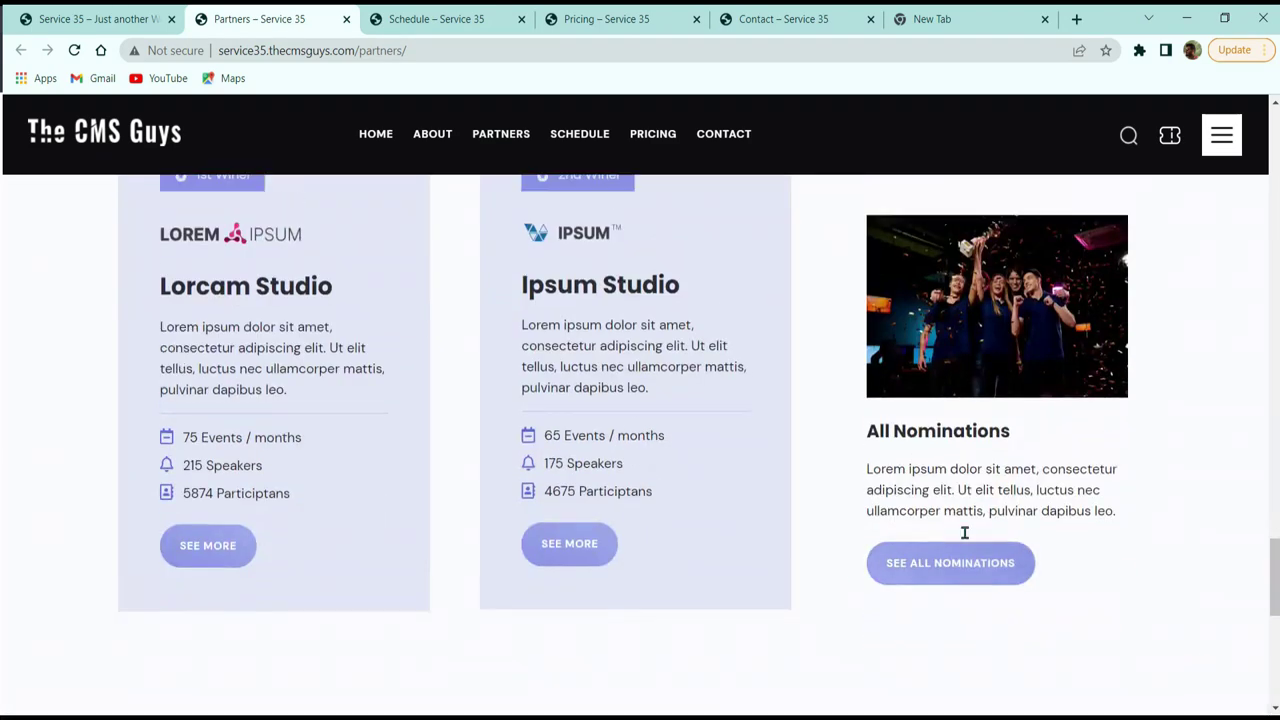
scroll(963, 531, "up", 2)
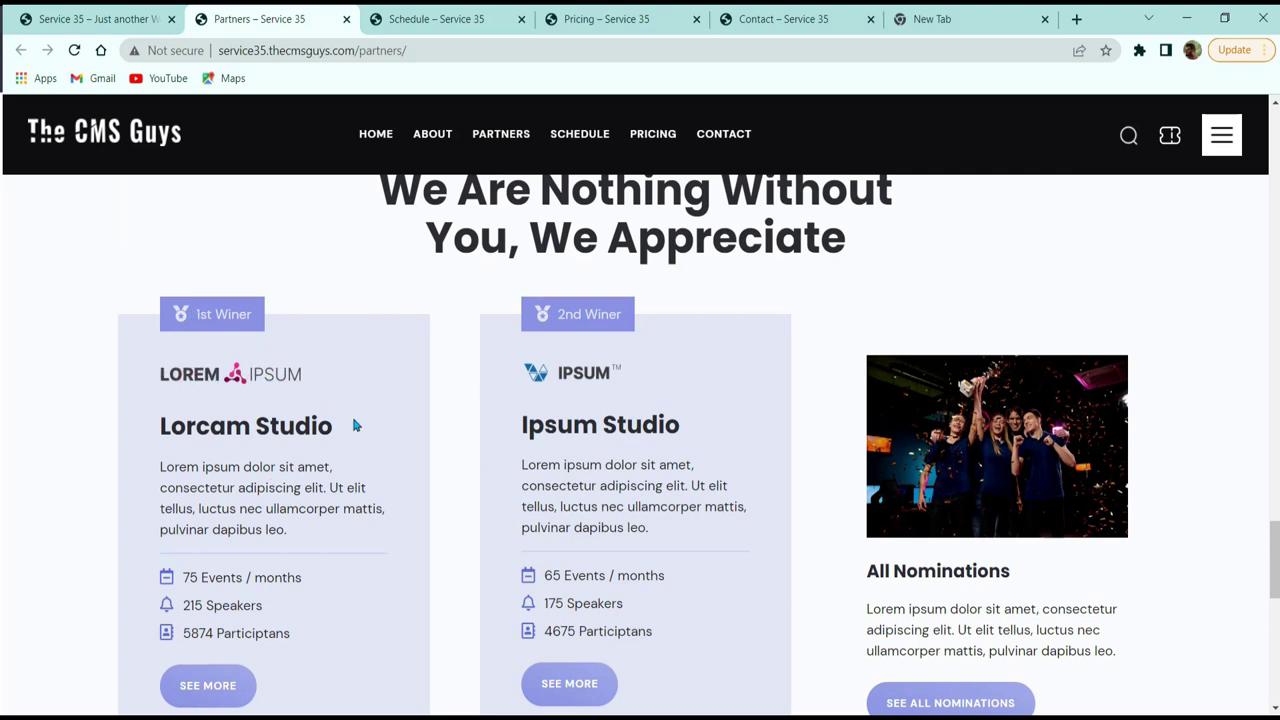
left_click_drag(354, 425, 158, 426)
left_click_drag(284, 487, 187, 466)
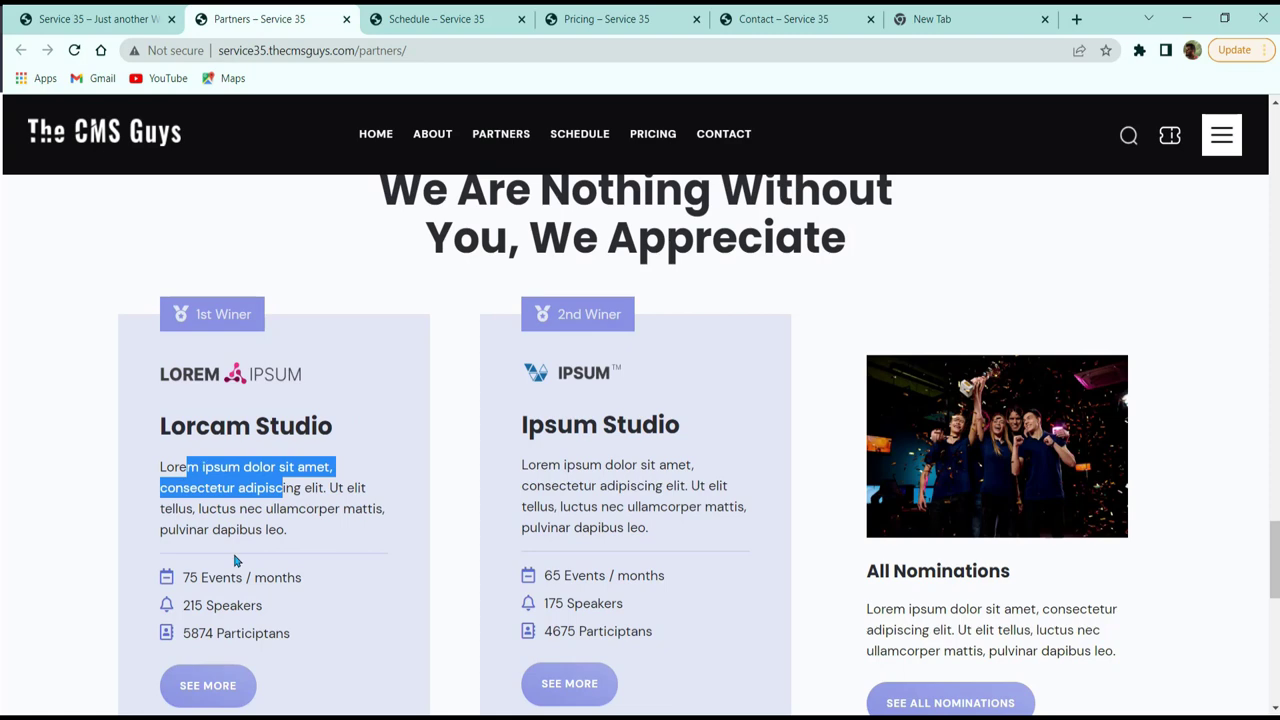
scroll(236, 561, "down", 2)
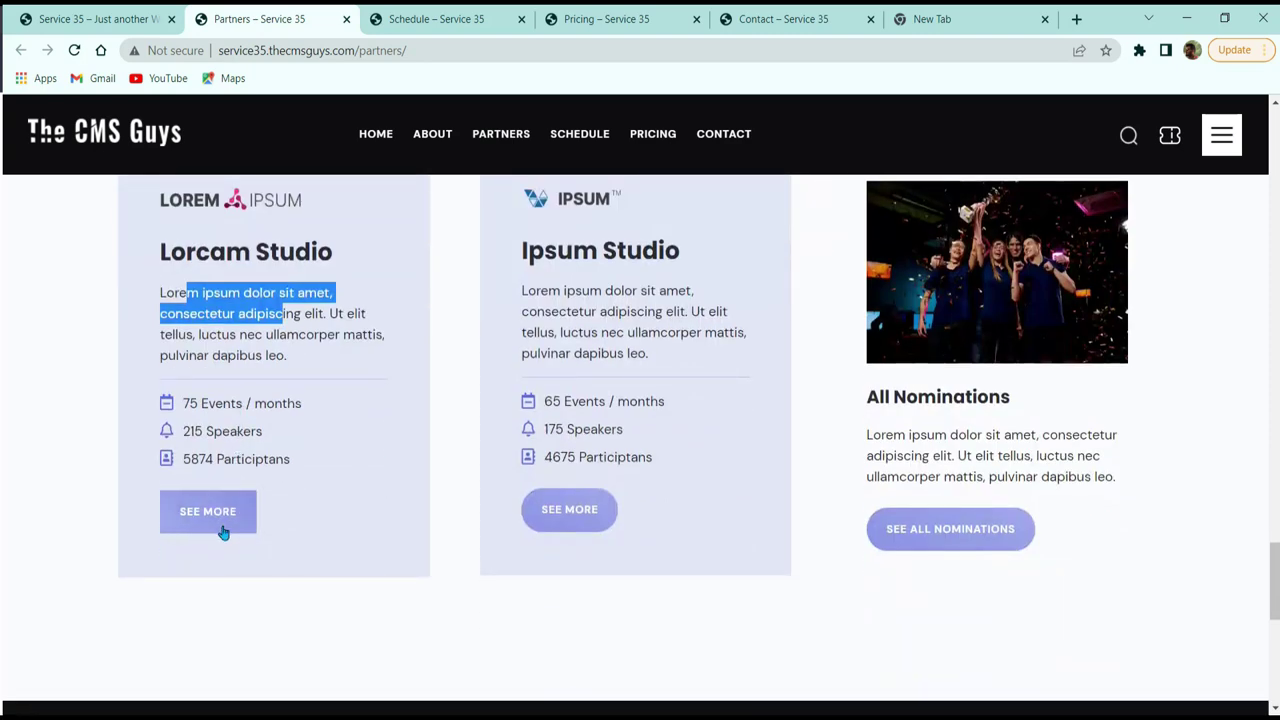
scroll(310, 458, "down", 4)
scroll(310, 460, "up", 2)
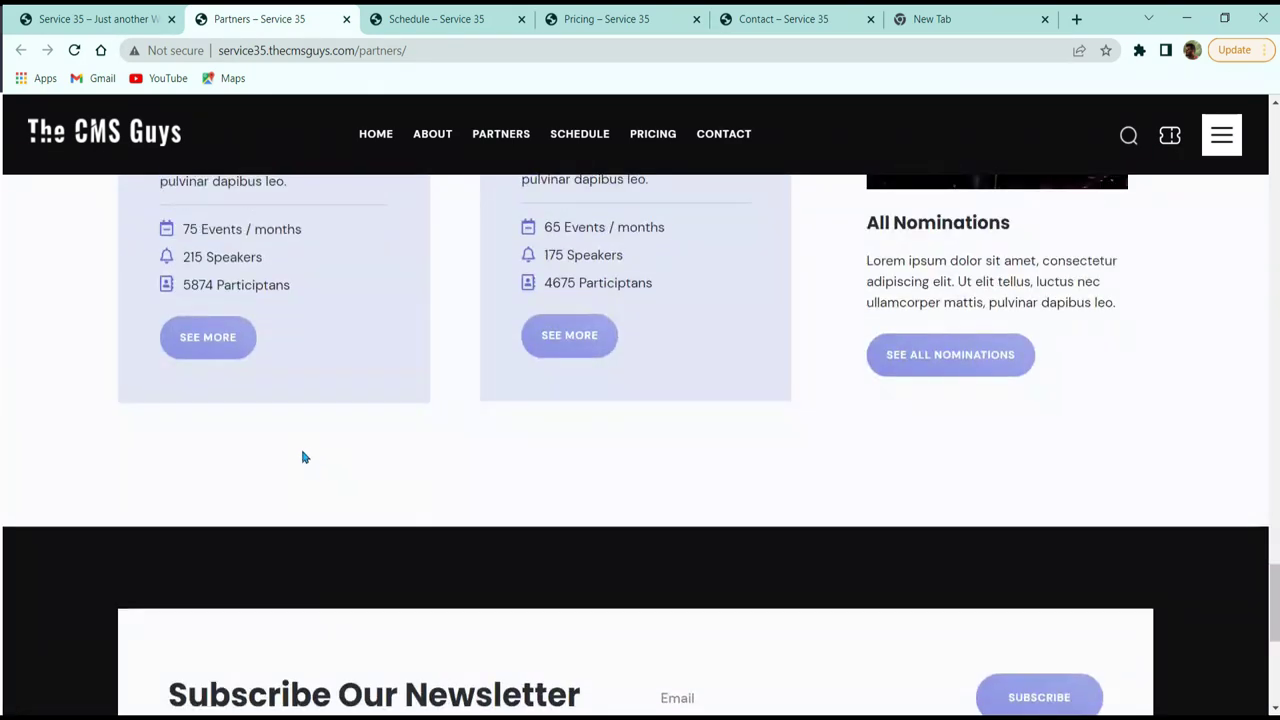
scroll(300, 458, "down", 5)
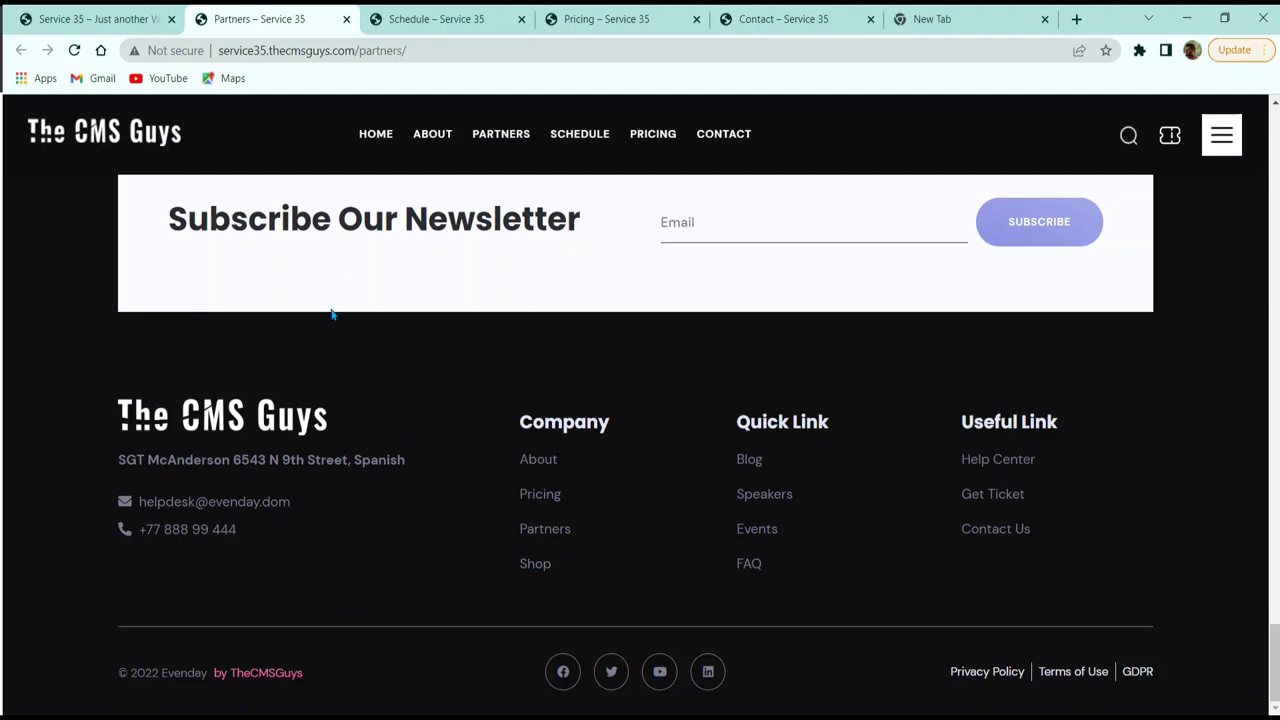
Step: Close the Partners tab, dismiss the Schedule page's popup and scroll through its content
left_click(345, 20)
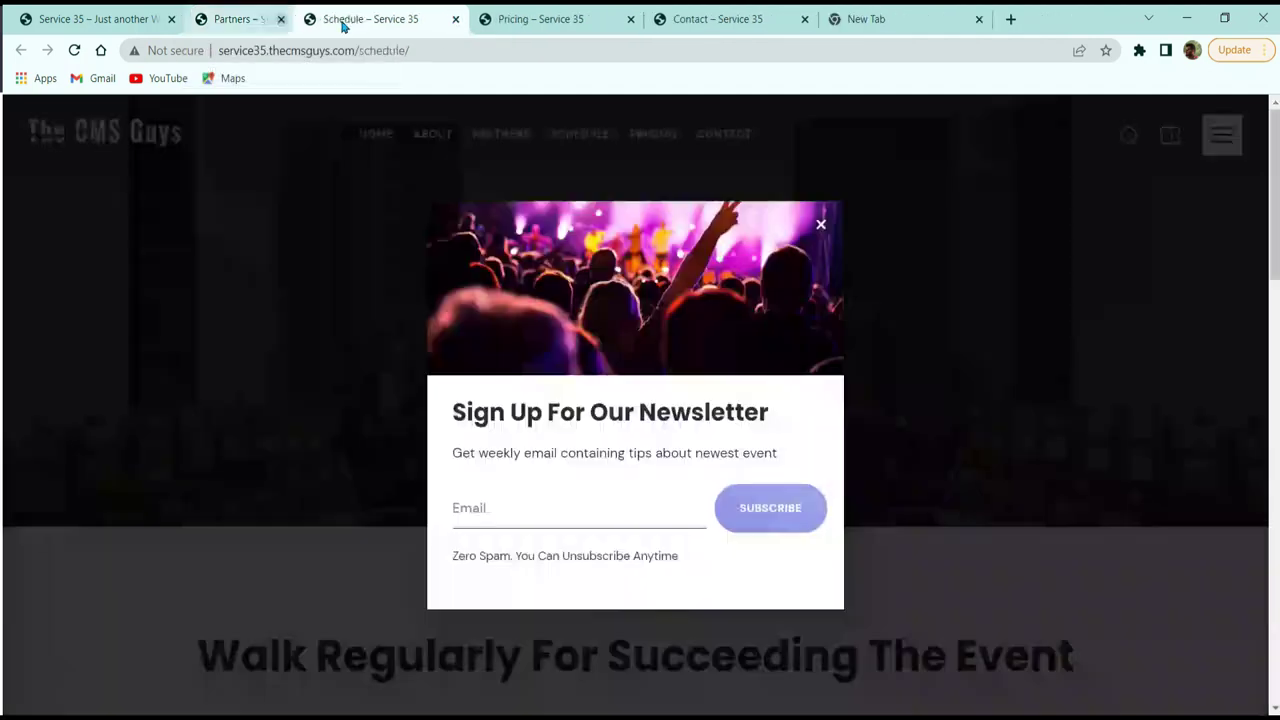
left_click(819, 225)
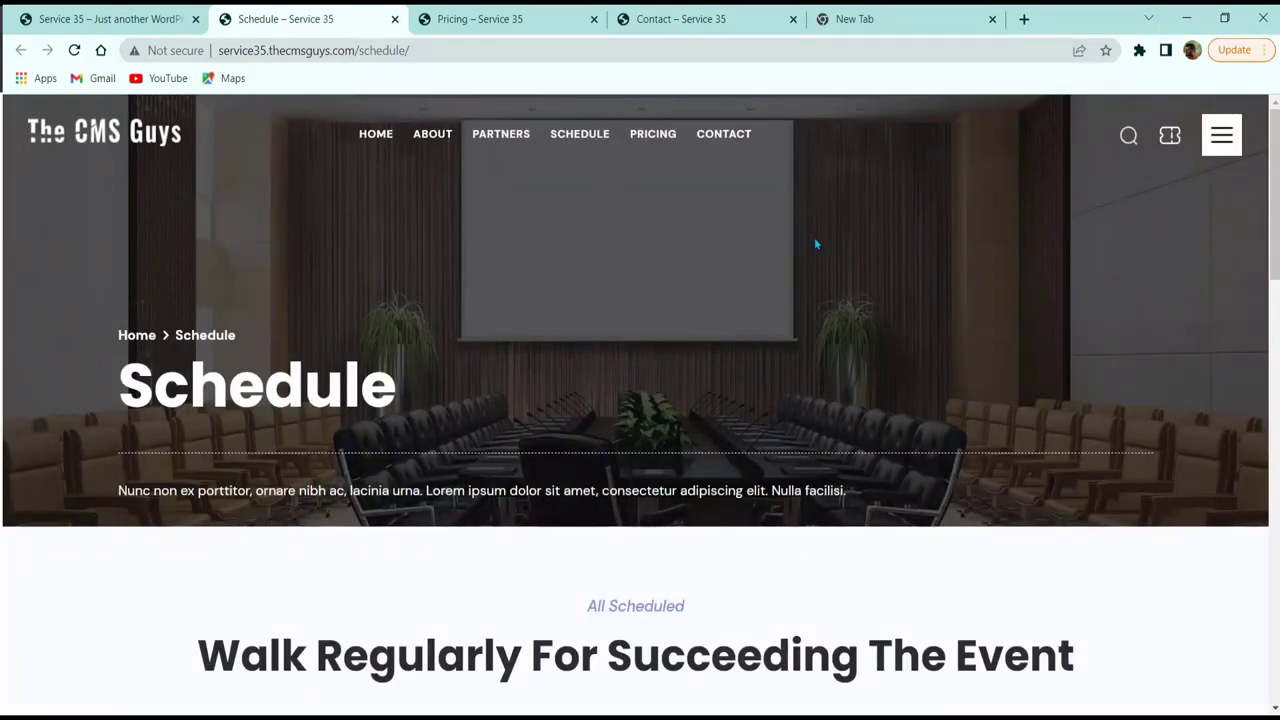
scroll(405, 385, "down", 6)
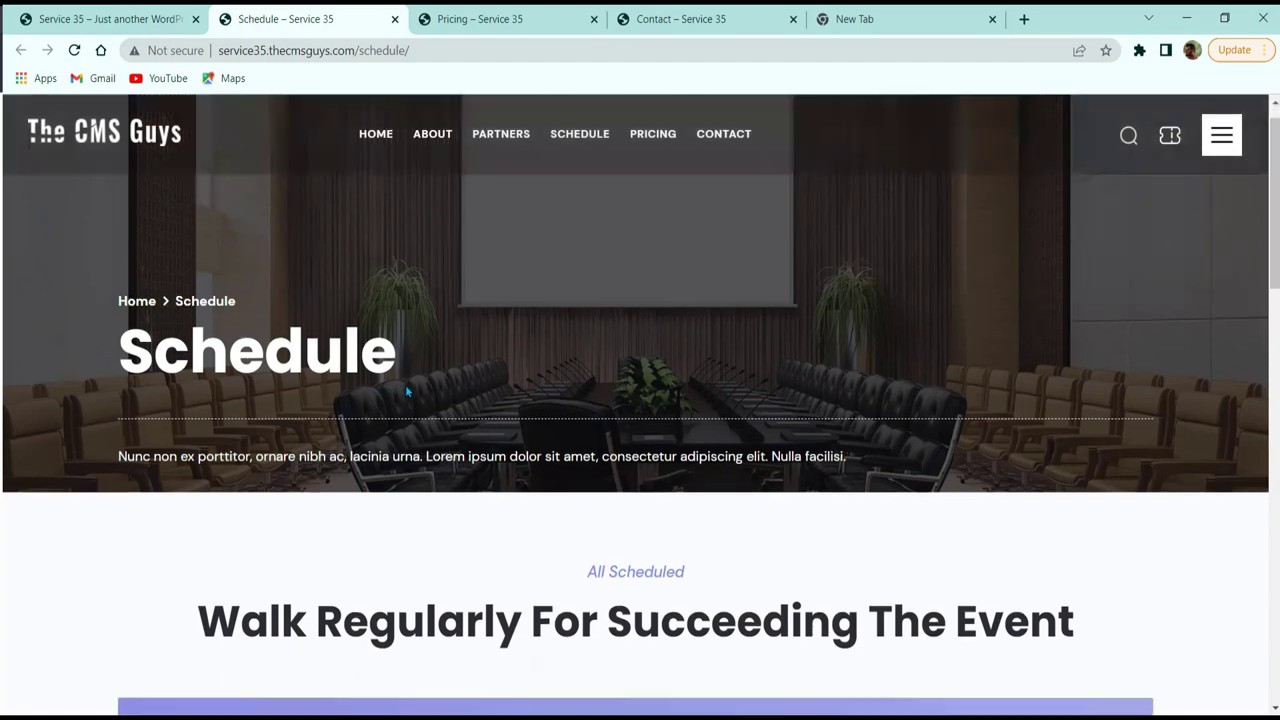
scroll(424, 405, "down", 3)
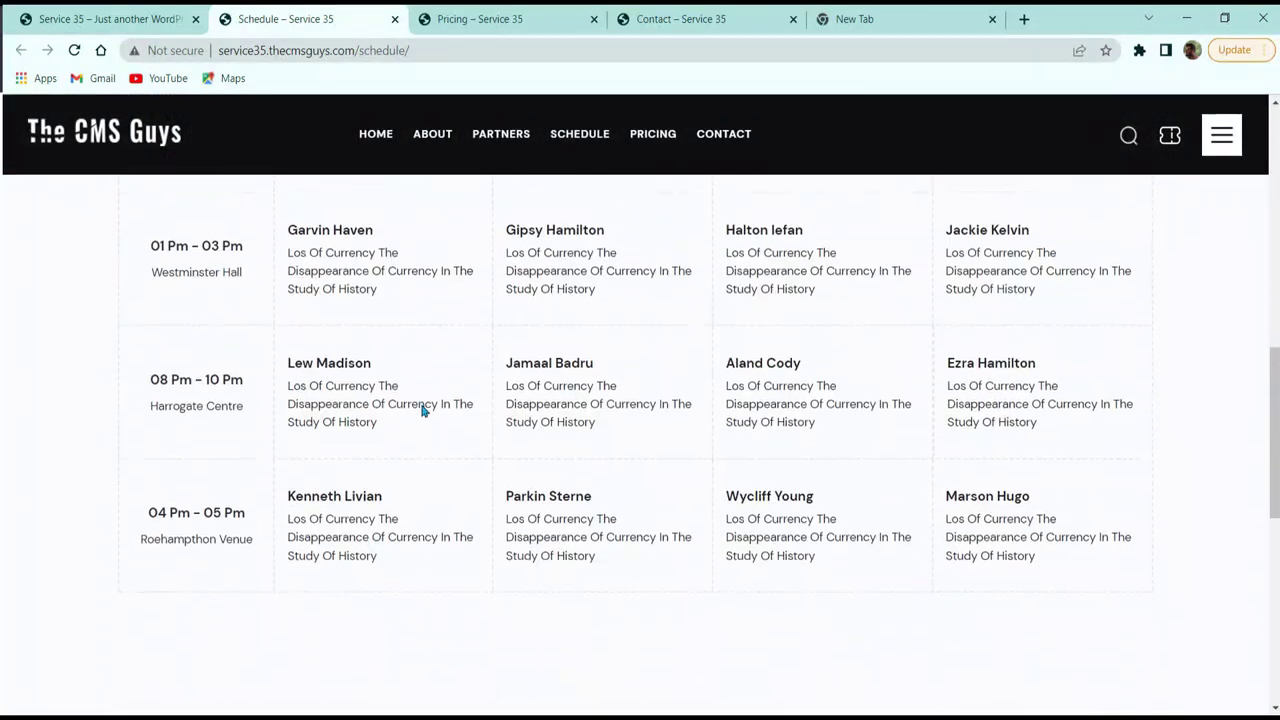
scroll(426, 330, "up", 5)
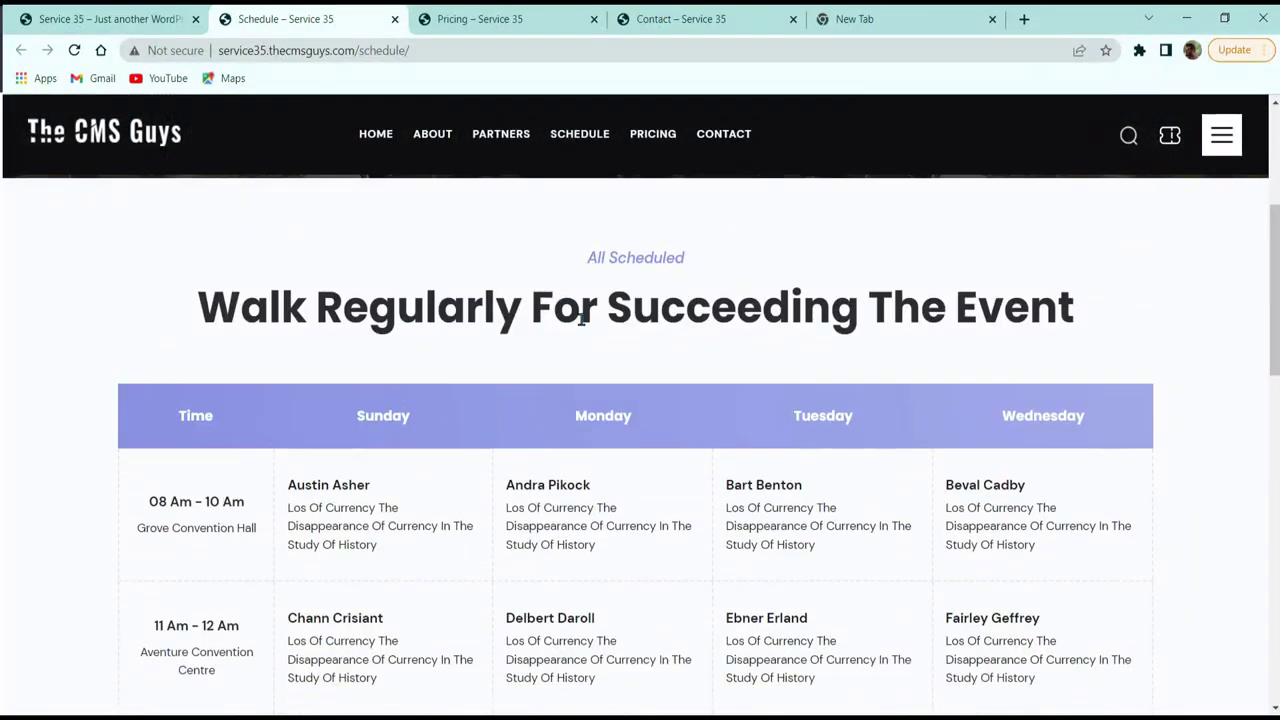
scroll(375, 400, "down", 2)
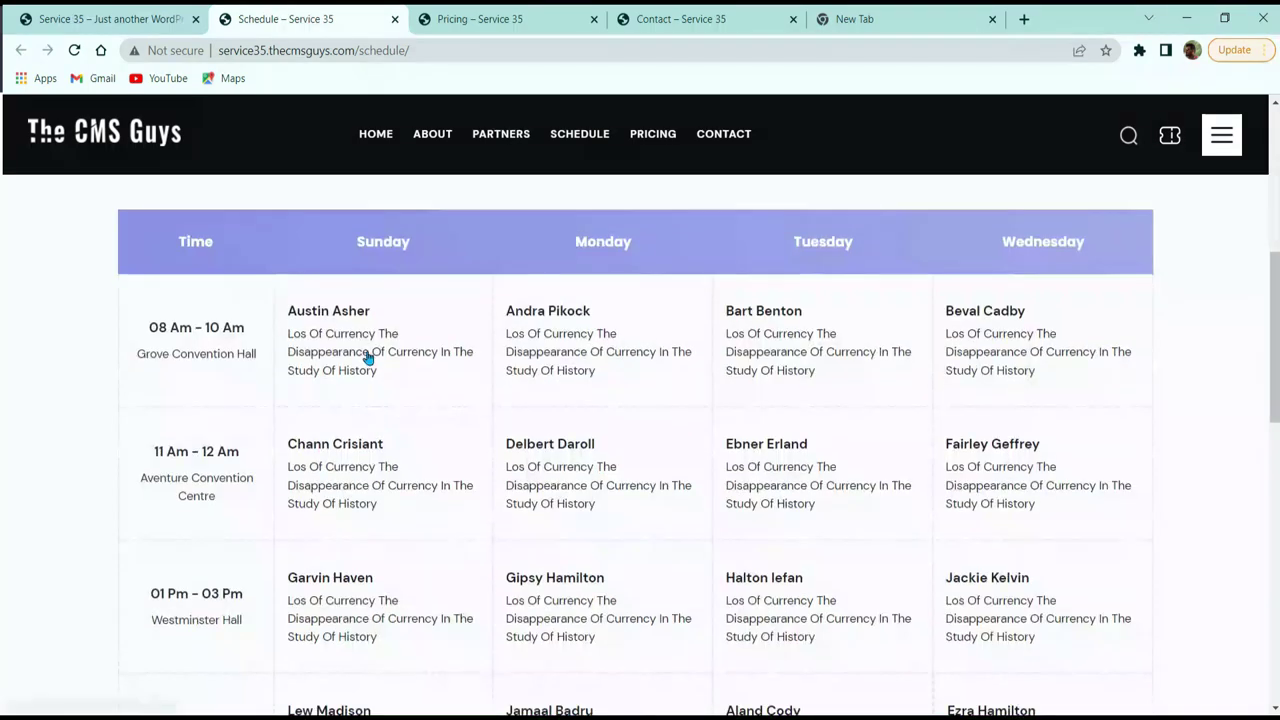
scroll(250, 295, "down", 4)
scroll(322, 330, "up", 4)
Step: Scroll to the Schedule page footer and close the Schedule tab
scroll(722, 312, "down", 8)
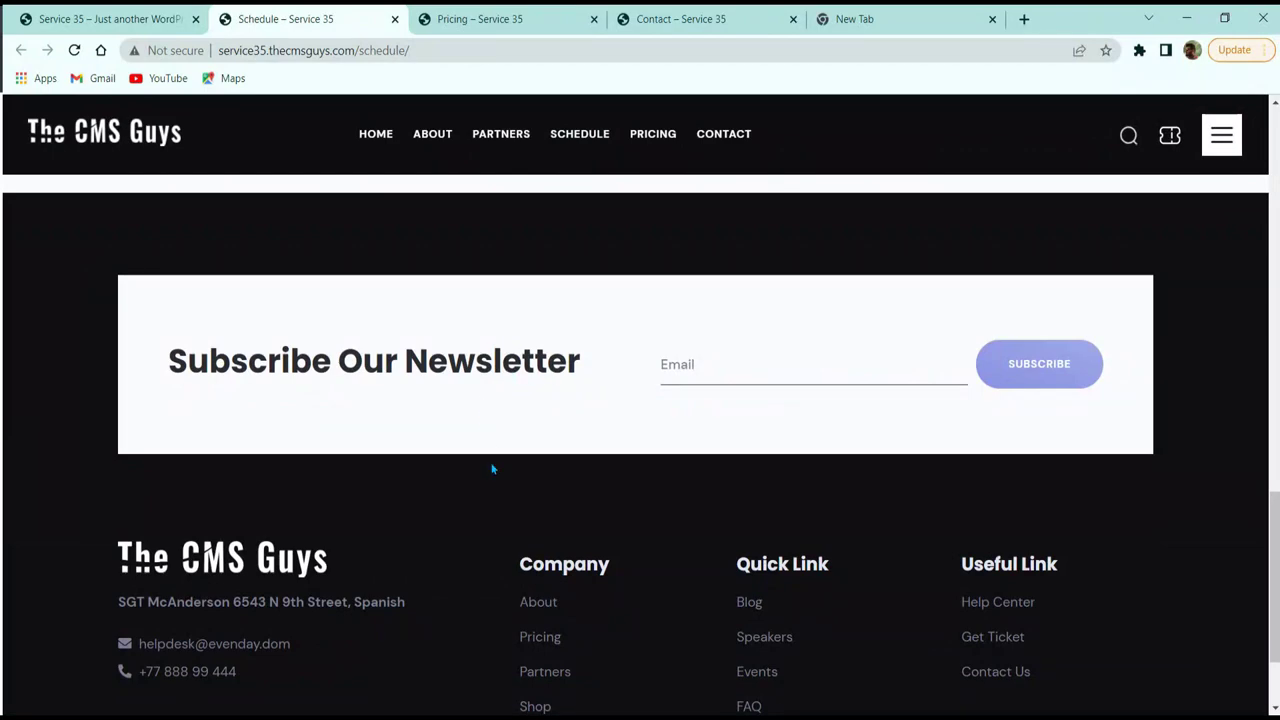
scroll(491, 466, "down", 2)
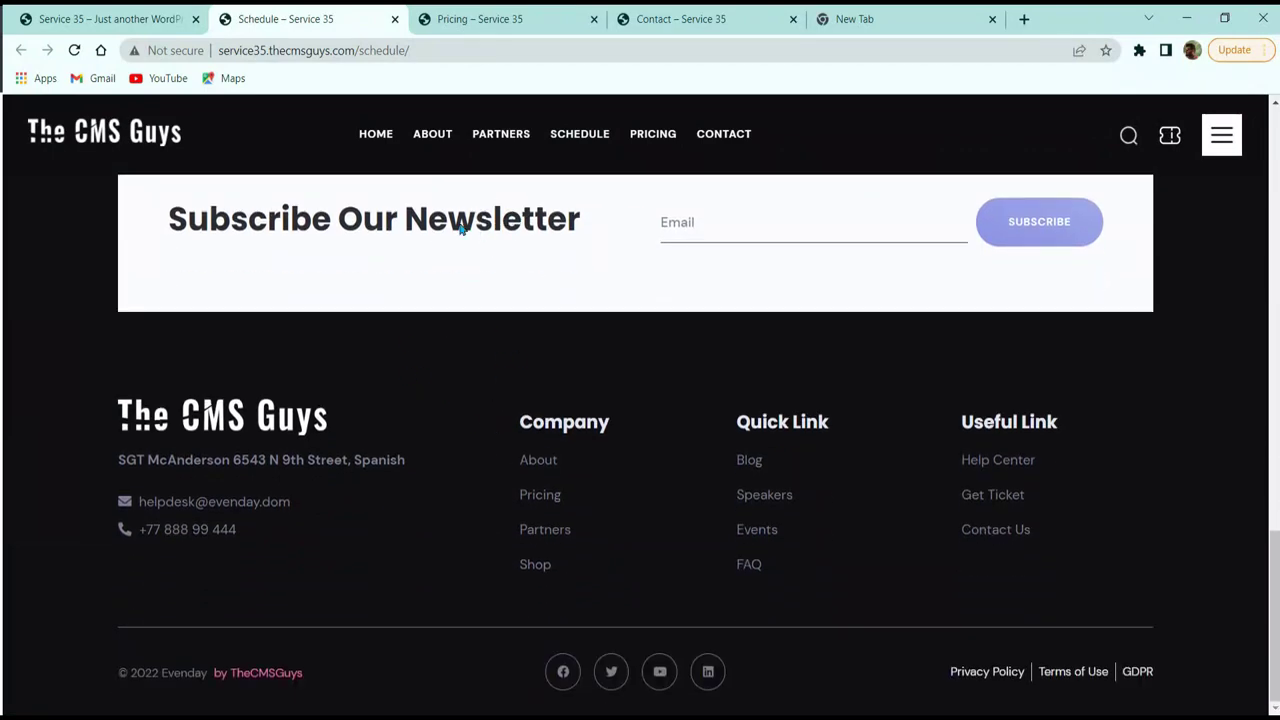
left_click(395, 19)
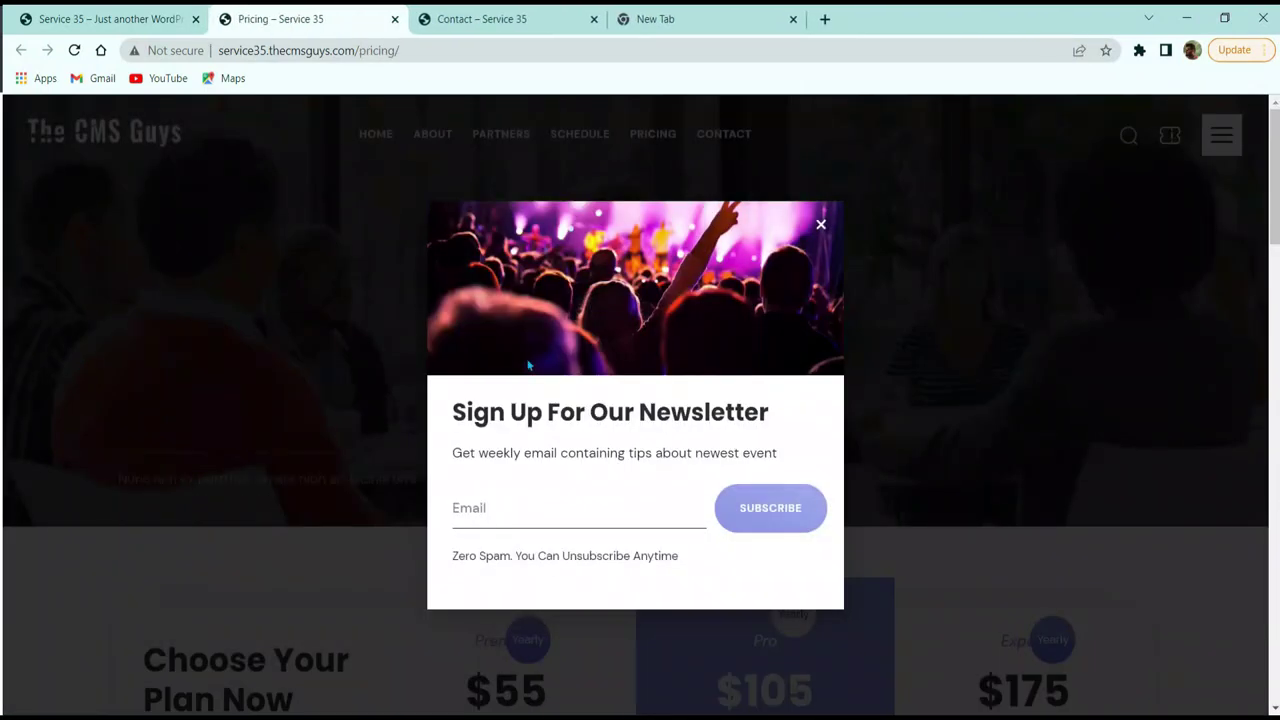
Step: Dismiss the popup and scroll through the Pricing page's plans
left_click(820, 225)
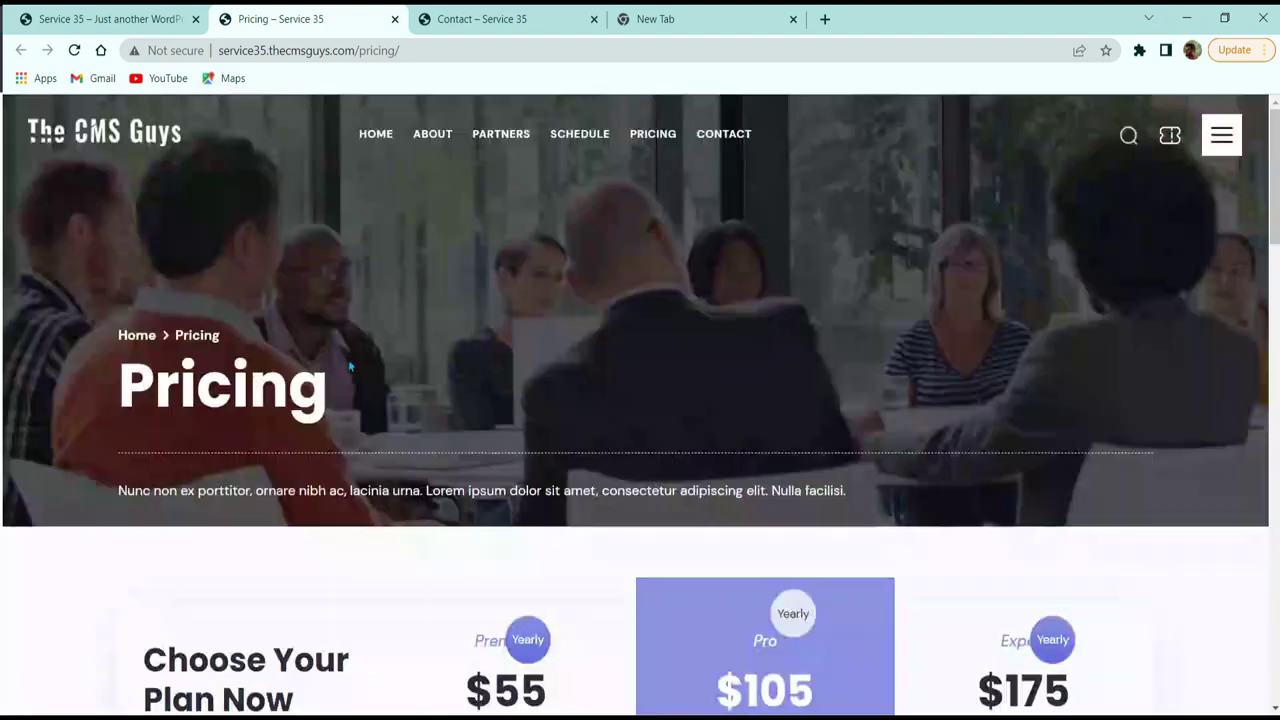
left_click_drag(330, 410, 72, 343)
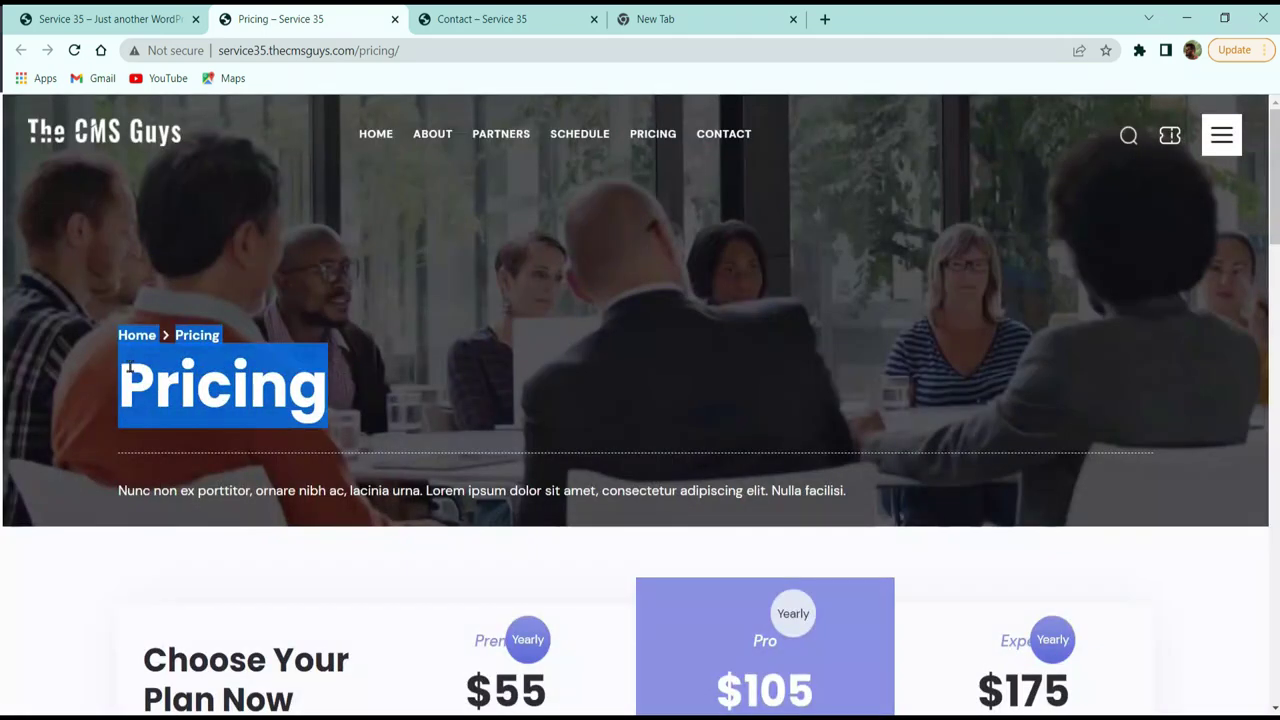
scroll(425, 405, "down", 3)
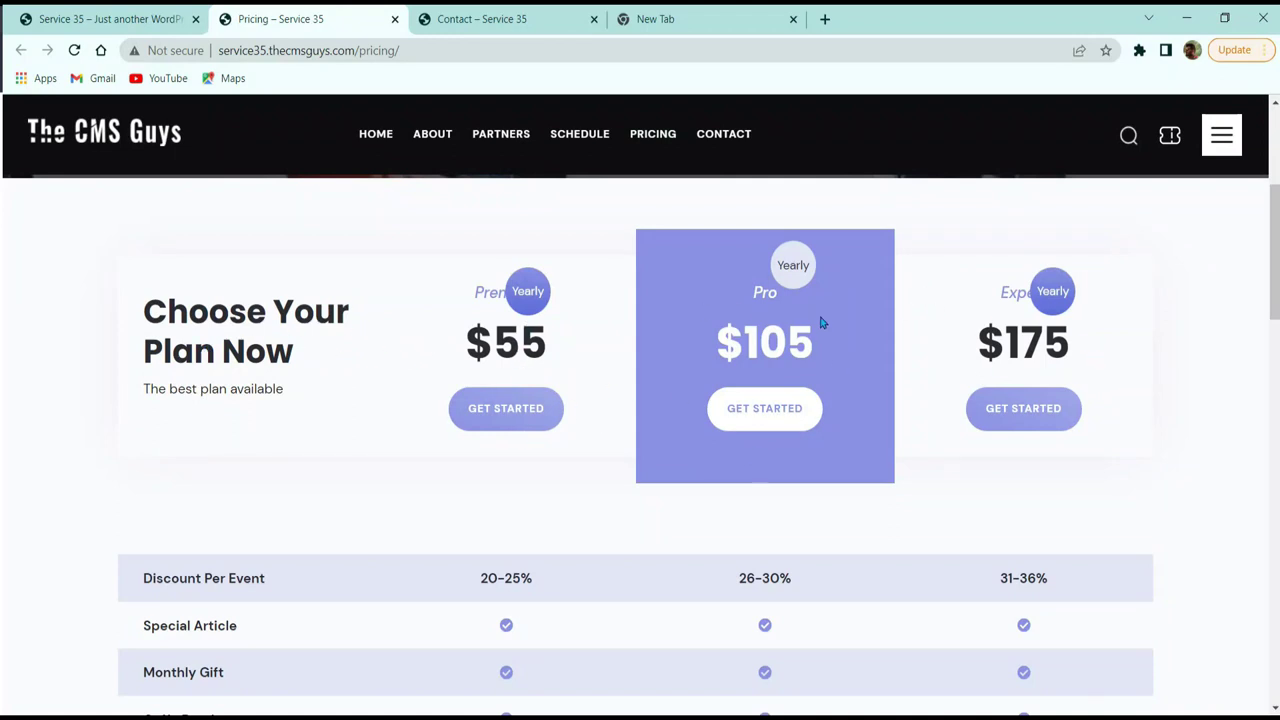
scroll(874, 351, "down", 2)
scroll(400, 400, "down", 3)
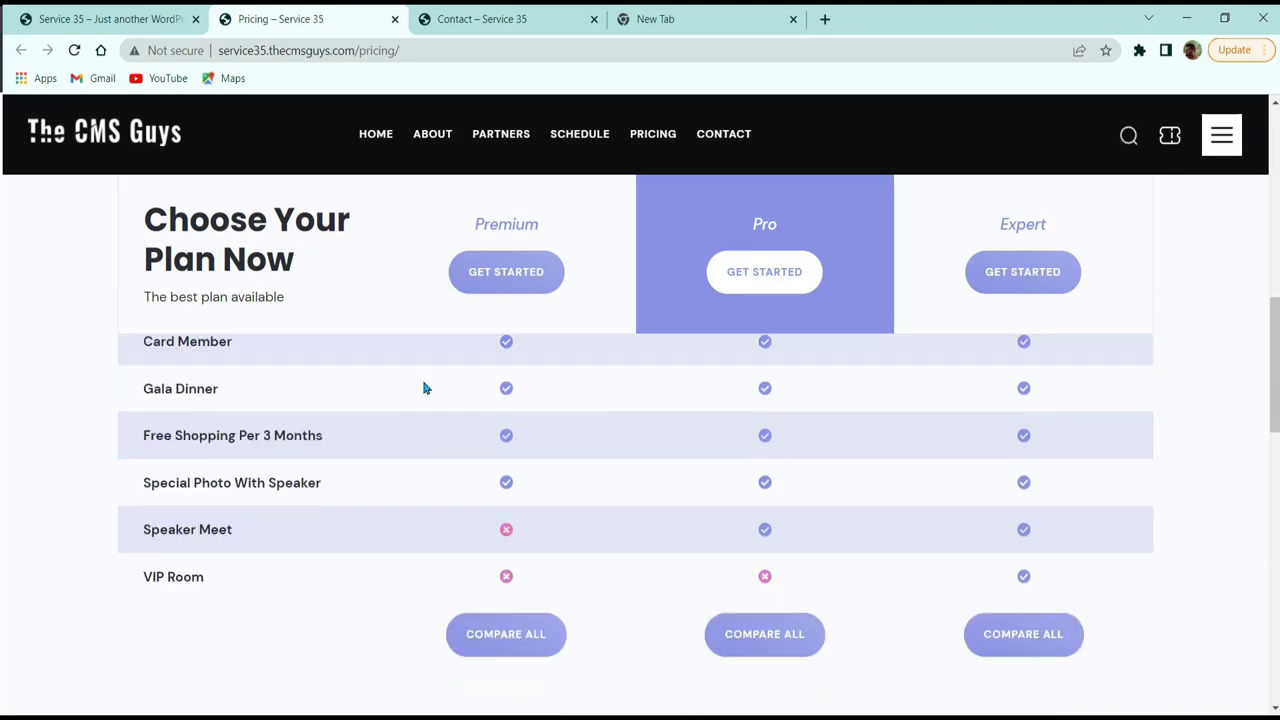
scroll(645, 330, "down", 1)
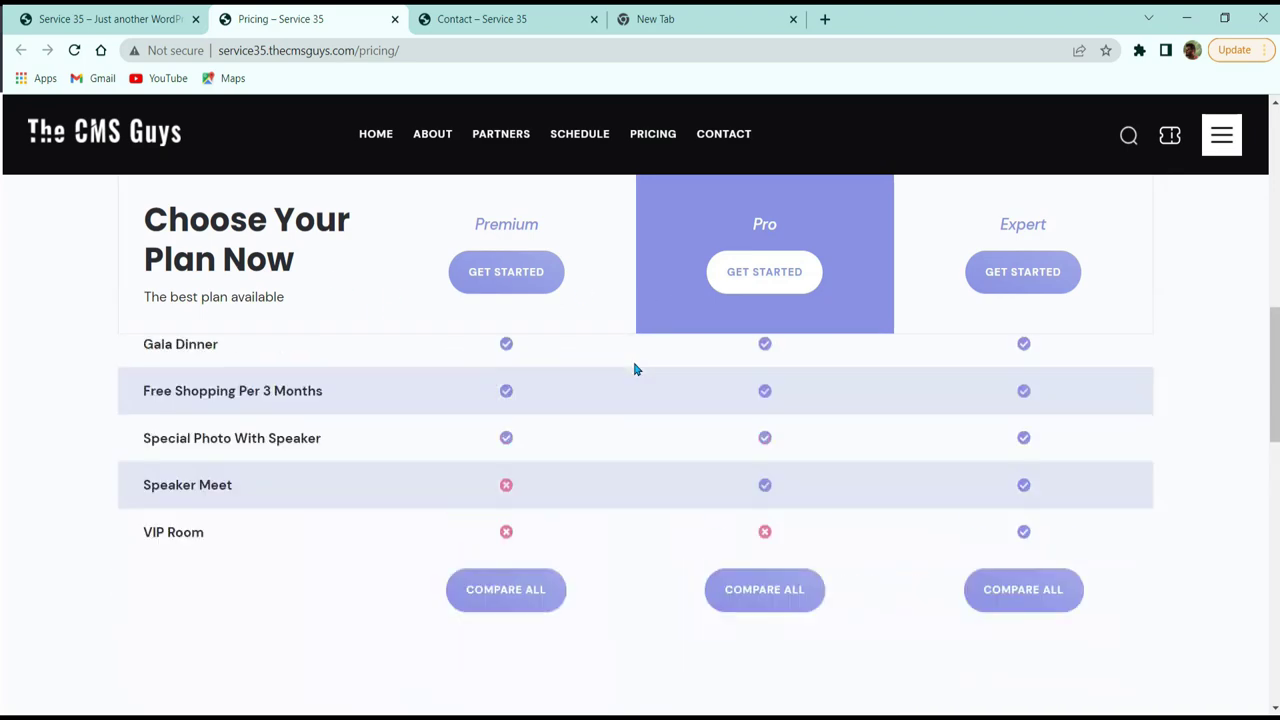
scroll(634, 369, "up", 4)
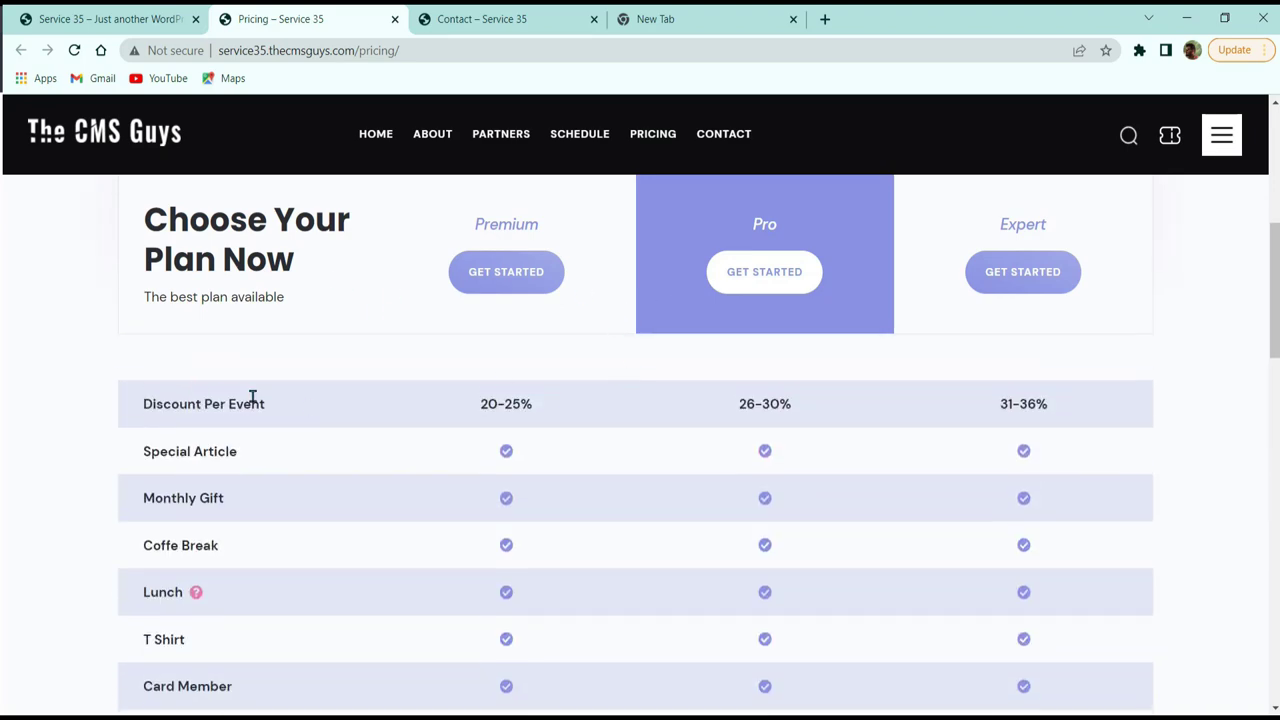
Step: Inspect the feature table rows: Discount Per Event, Special Article and Coffe Break
left_click_drag(251, 397, 171, 403)
left_click_drag(160, 455, 221, 424)
left_click_drag(249, 471, 268, 408)
left_click(154, 457)
left_click(350, 462)
left_click_drag(152, 543, 555, 561)
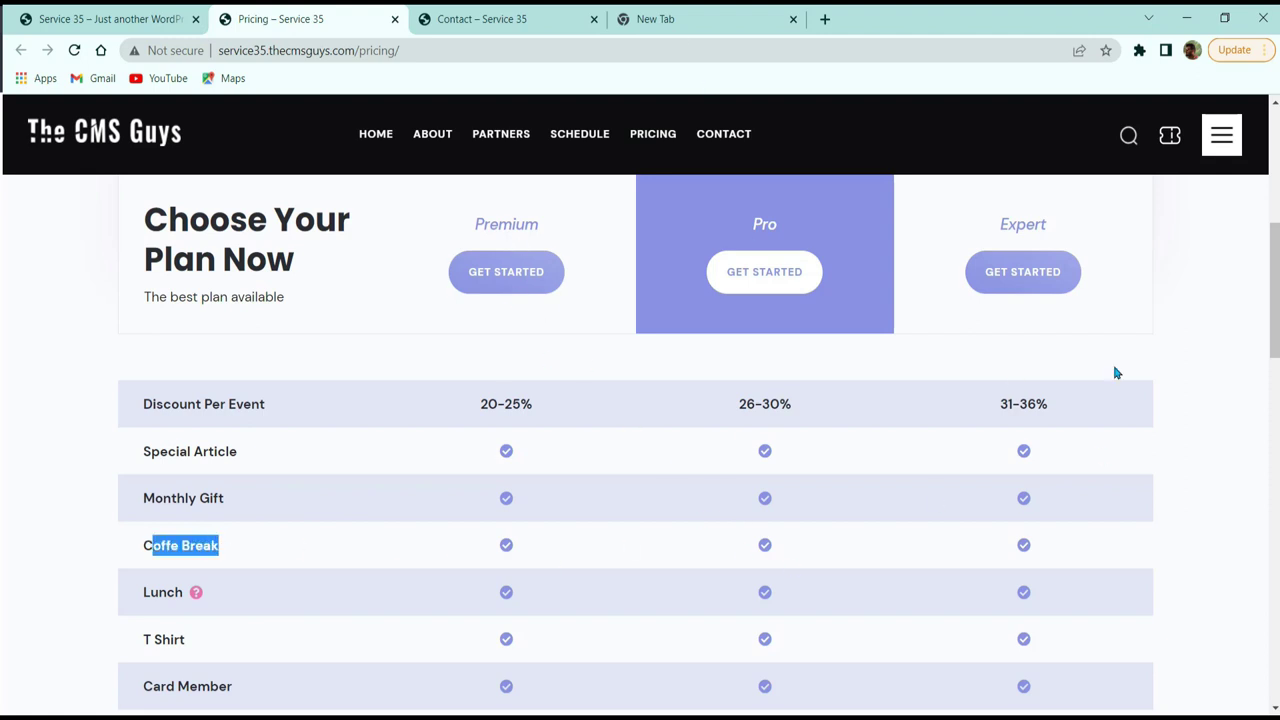
scroll(737, 469, "down", 5)
scroll(628, 501, "up", 2)
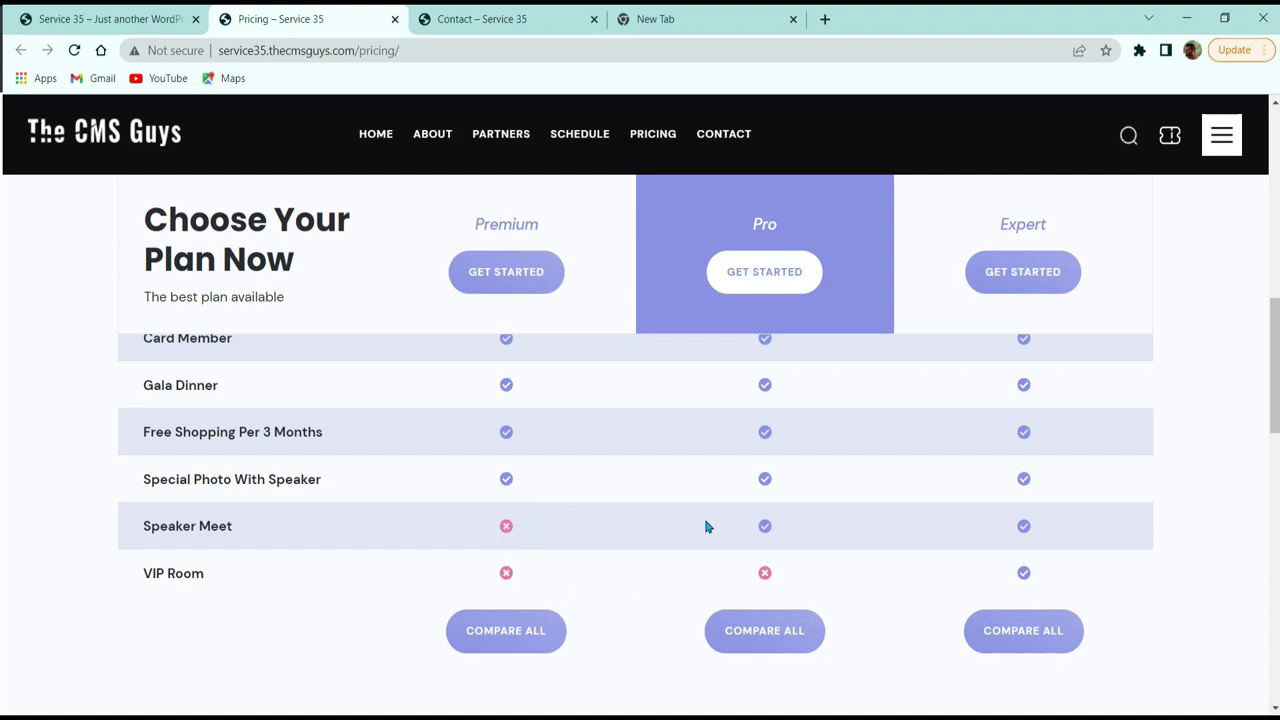
Step: Scroll to the Pricing page footer and close the Pricing tab
scroll(730, 530, "down", 2)
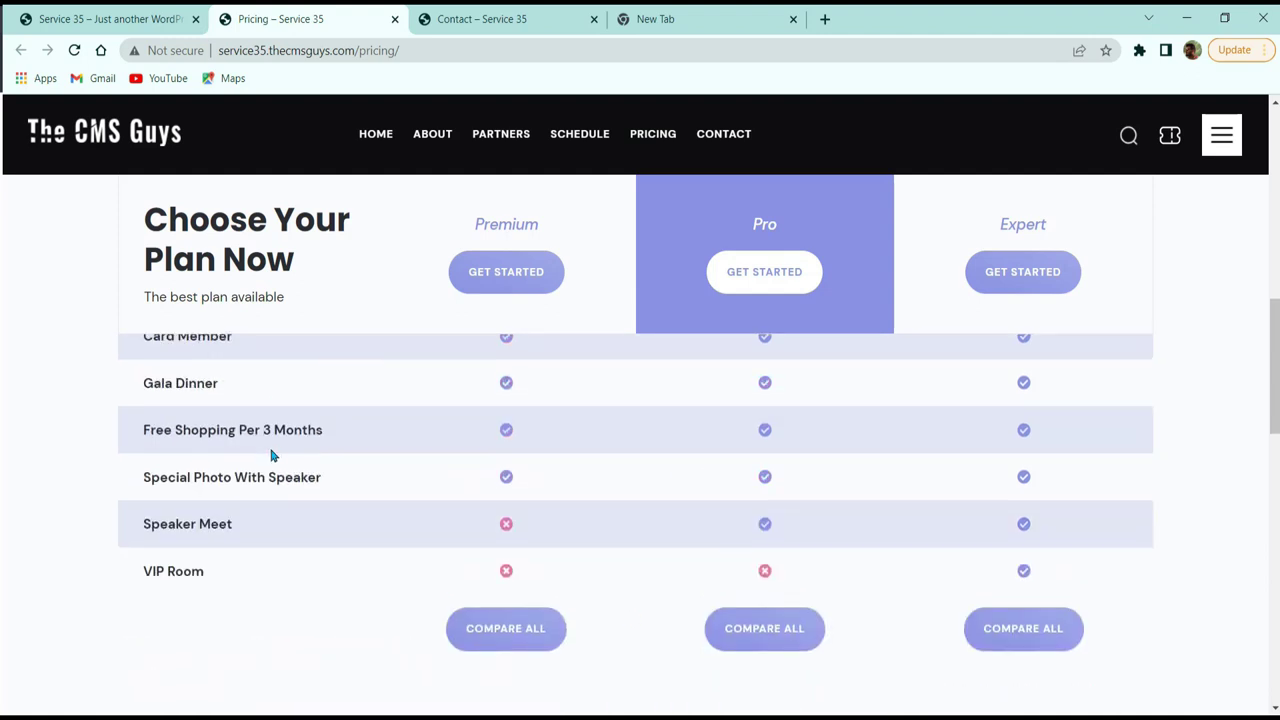
scroll(309, 445, "up", 2)
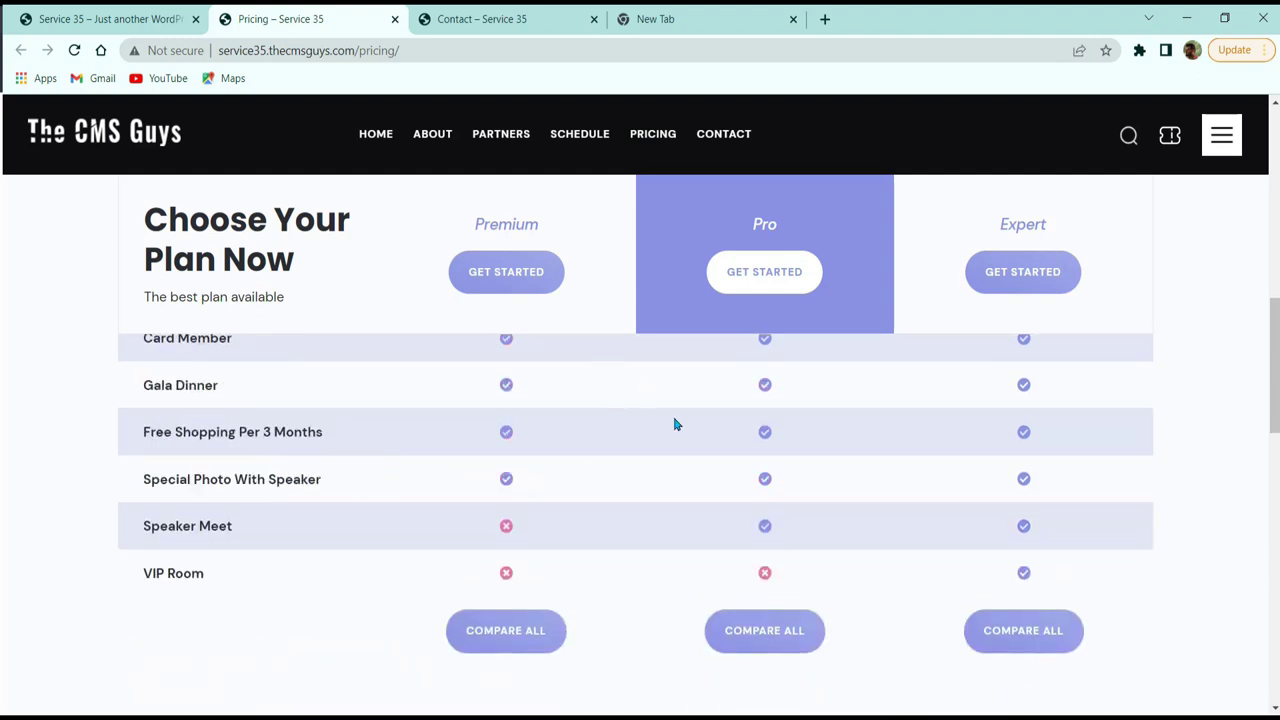
scroll(675, 425, "down", 3)
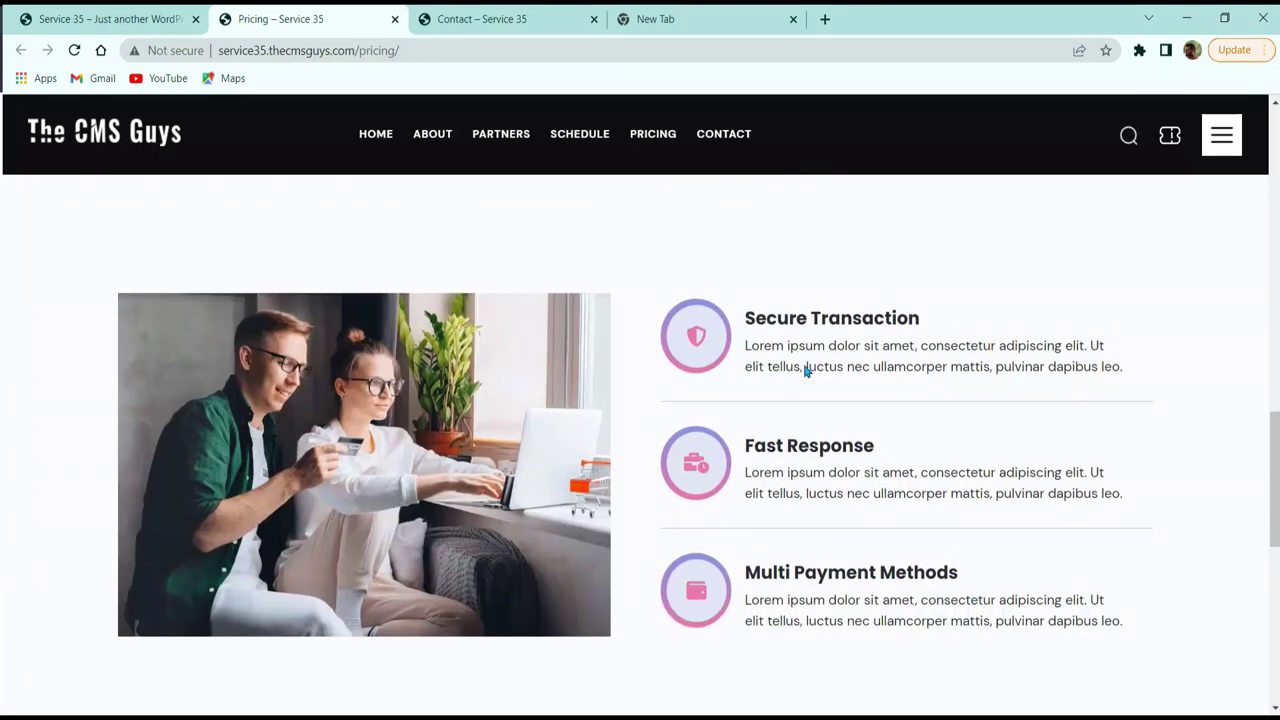
scroll(783, 366, "down", 5)
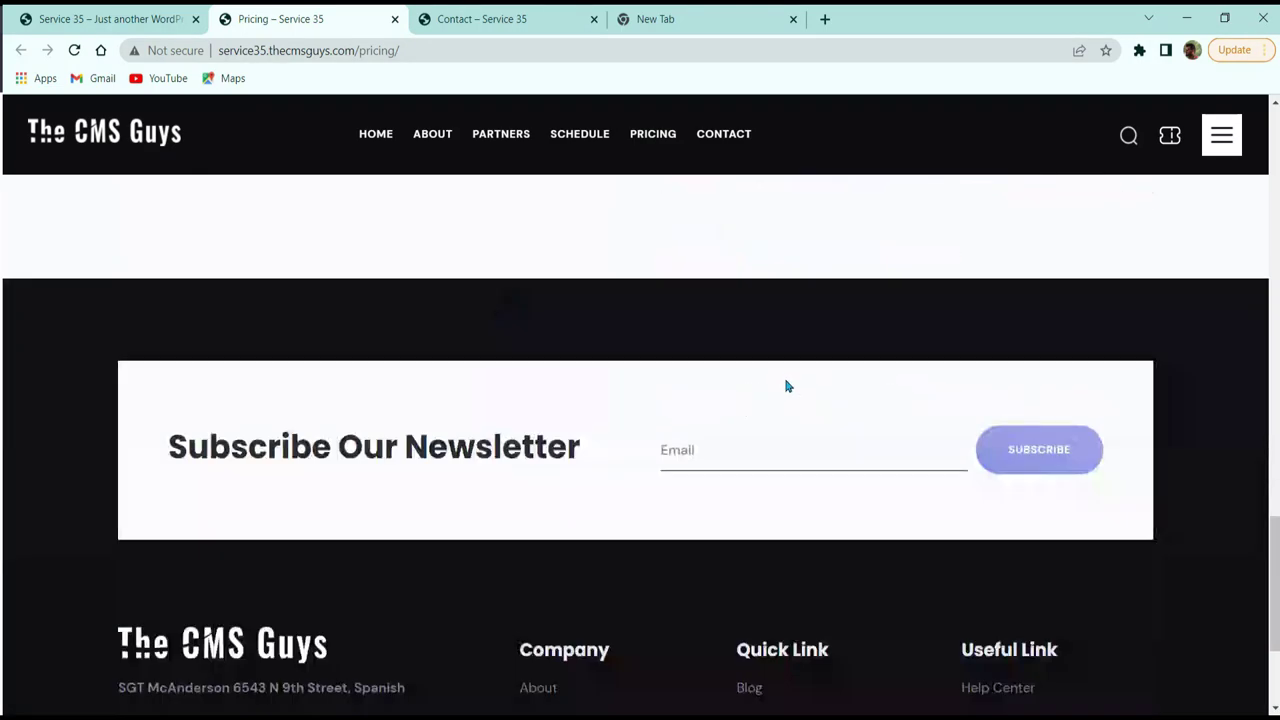
scroll(811, 371, "down", 2)
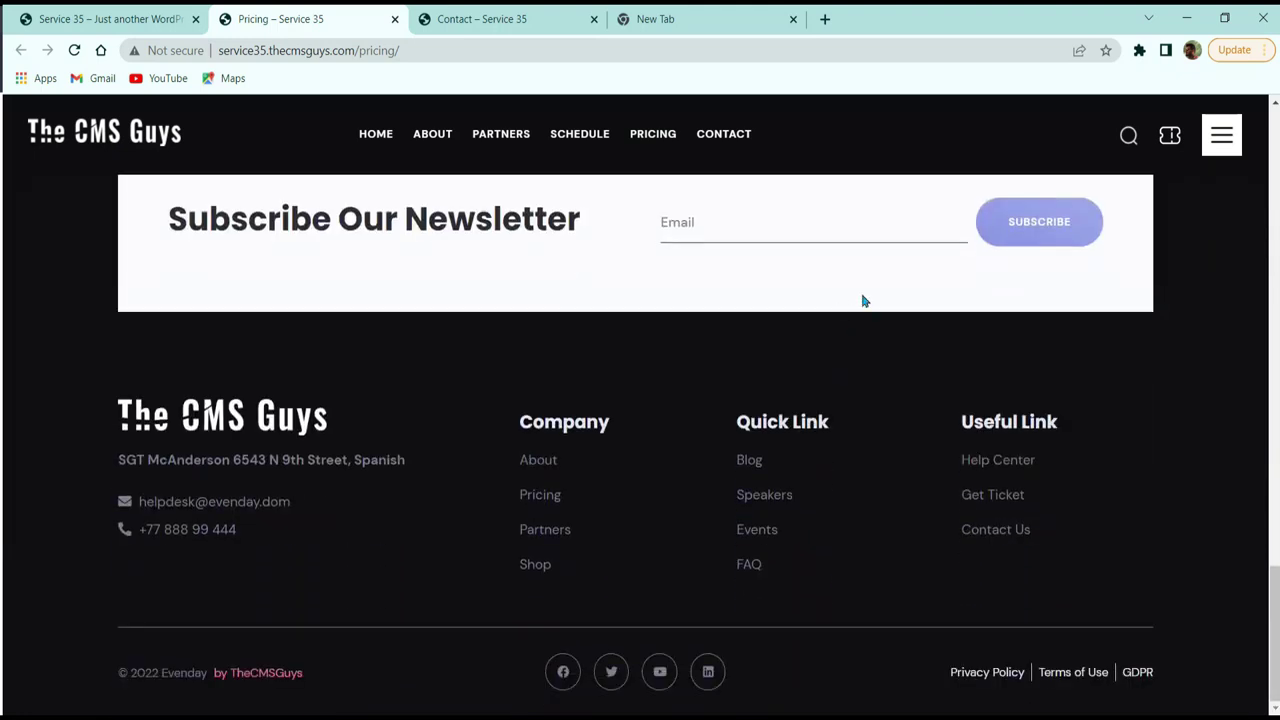
left_click(394, 18)
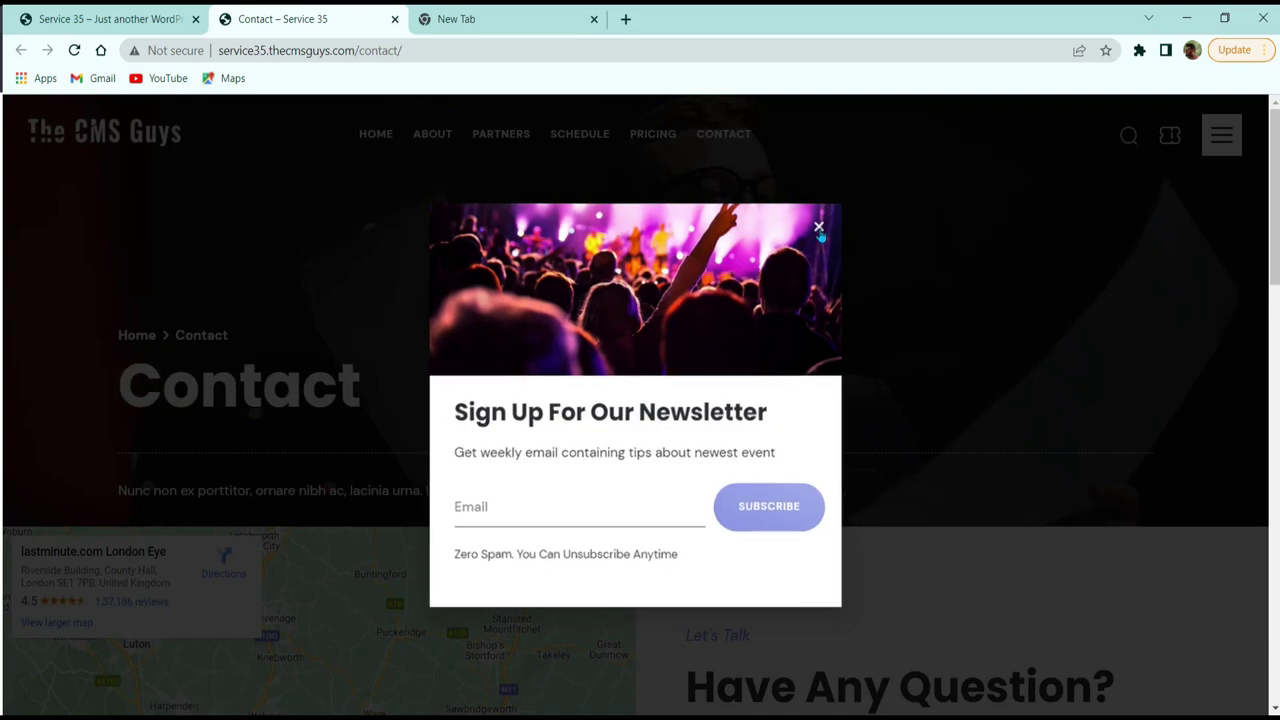
Step: Dismiss the popup and scroll through the Contact page
left_click(763, 153)
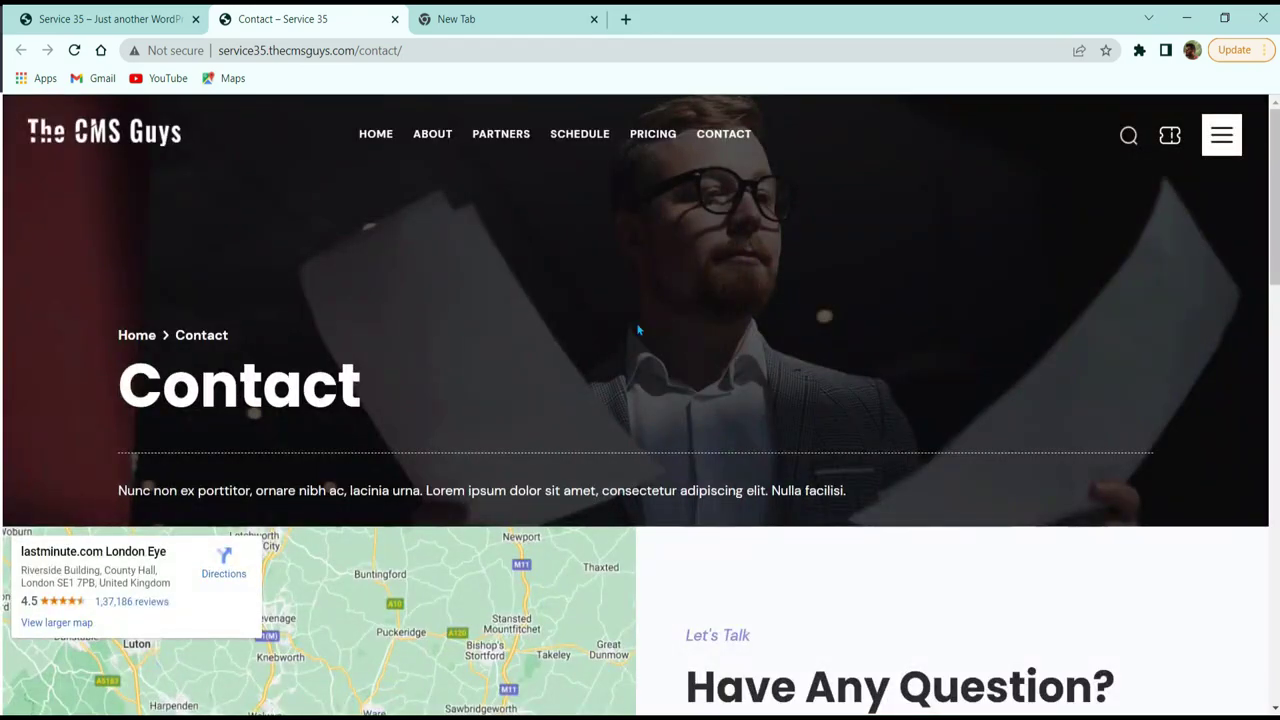
left_click_drag(333, 405, 151, 422)
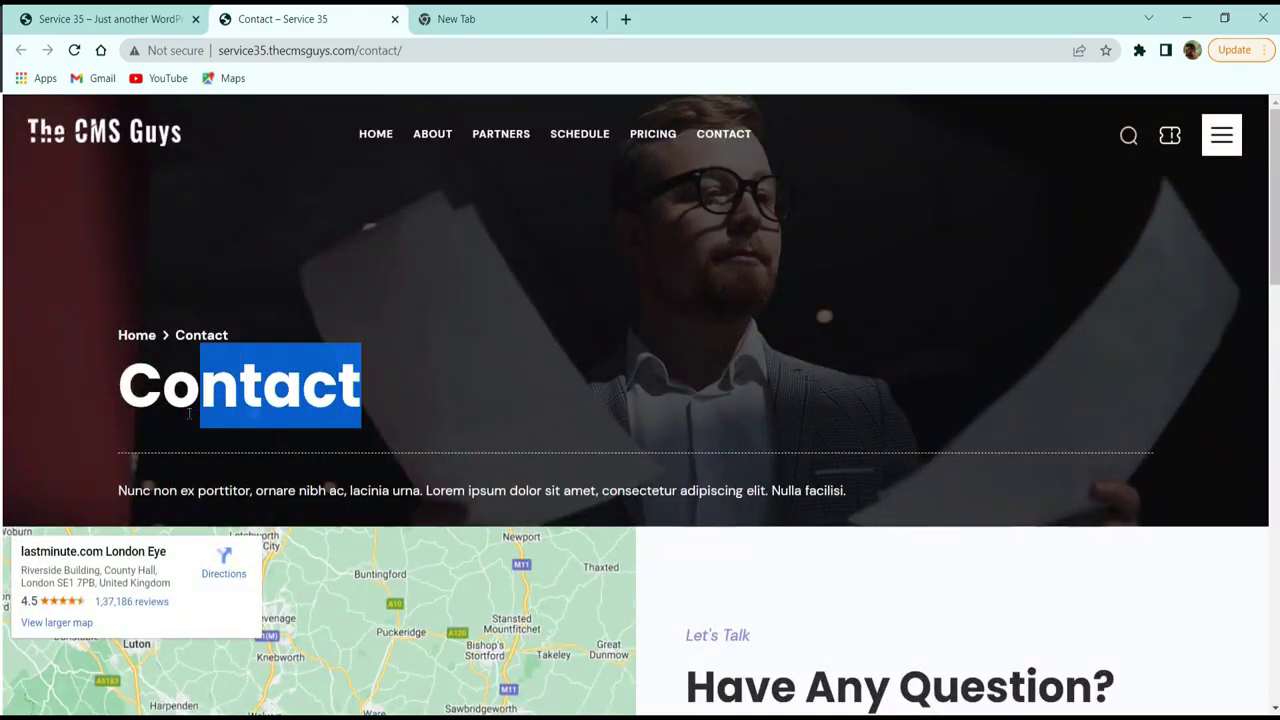
left_click(188, 413)
scroll(209, 409, "down", 4)
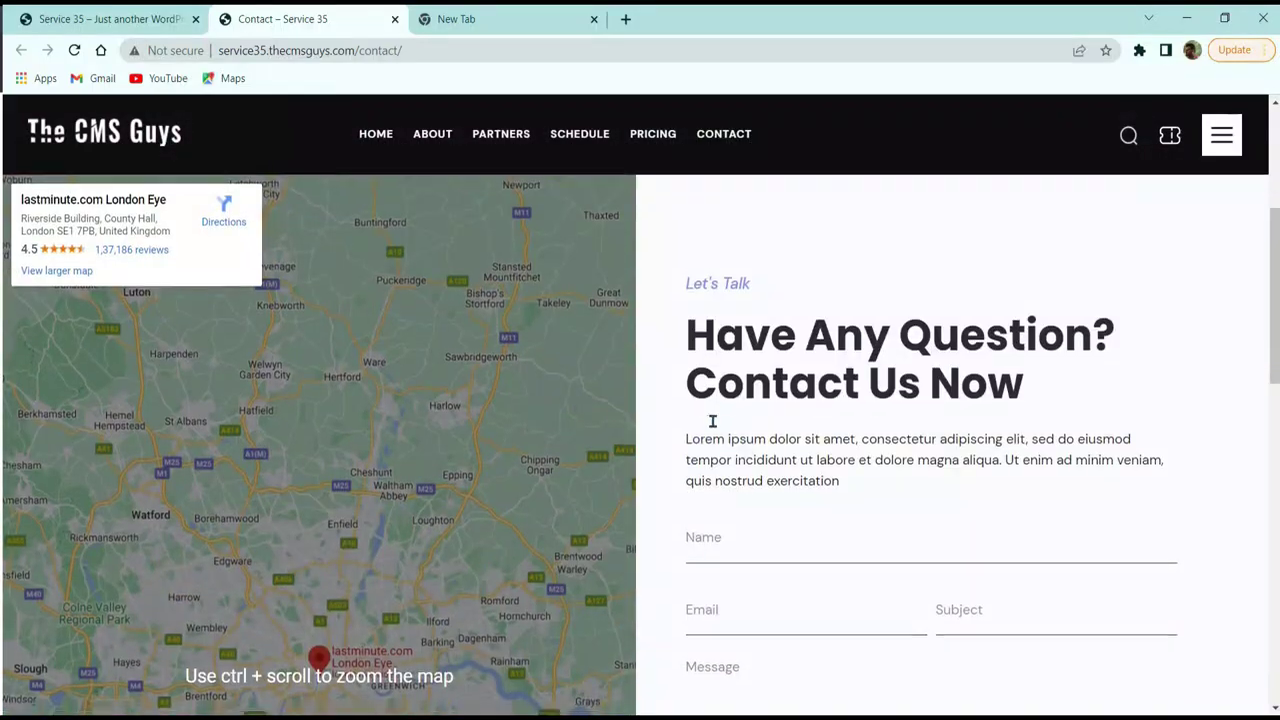
scroll(710, 430, "down", 4)
scroll(660, 438, "up", 4)
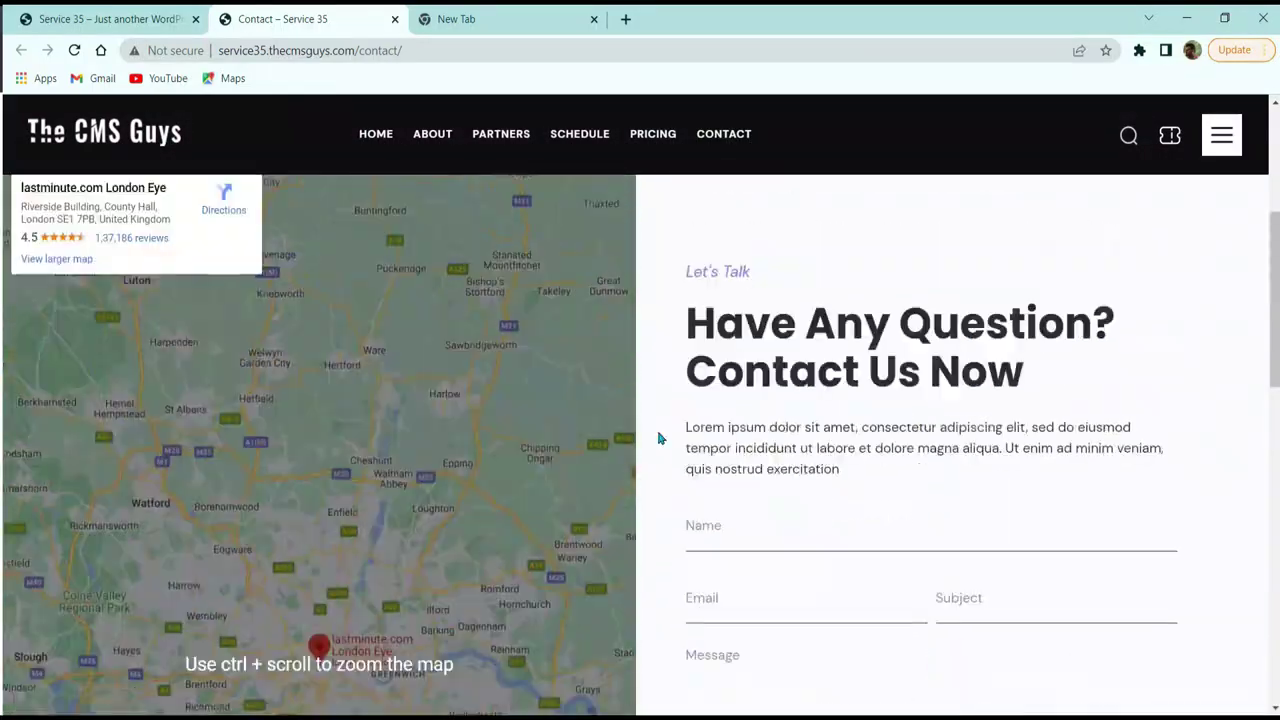
scroll(660, 440, "up", 2)
scroll(665, 400, "down", 2)
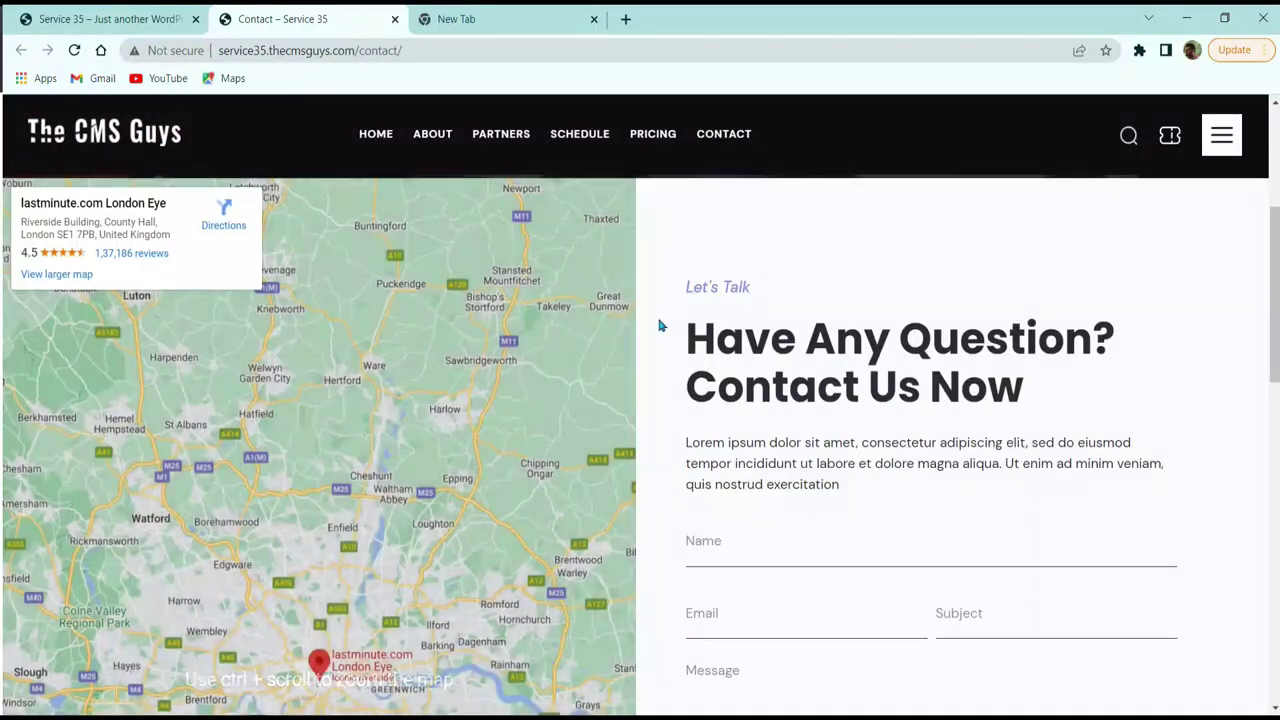
scroll(845, 468, "down", 2)
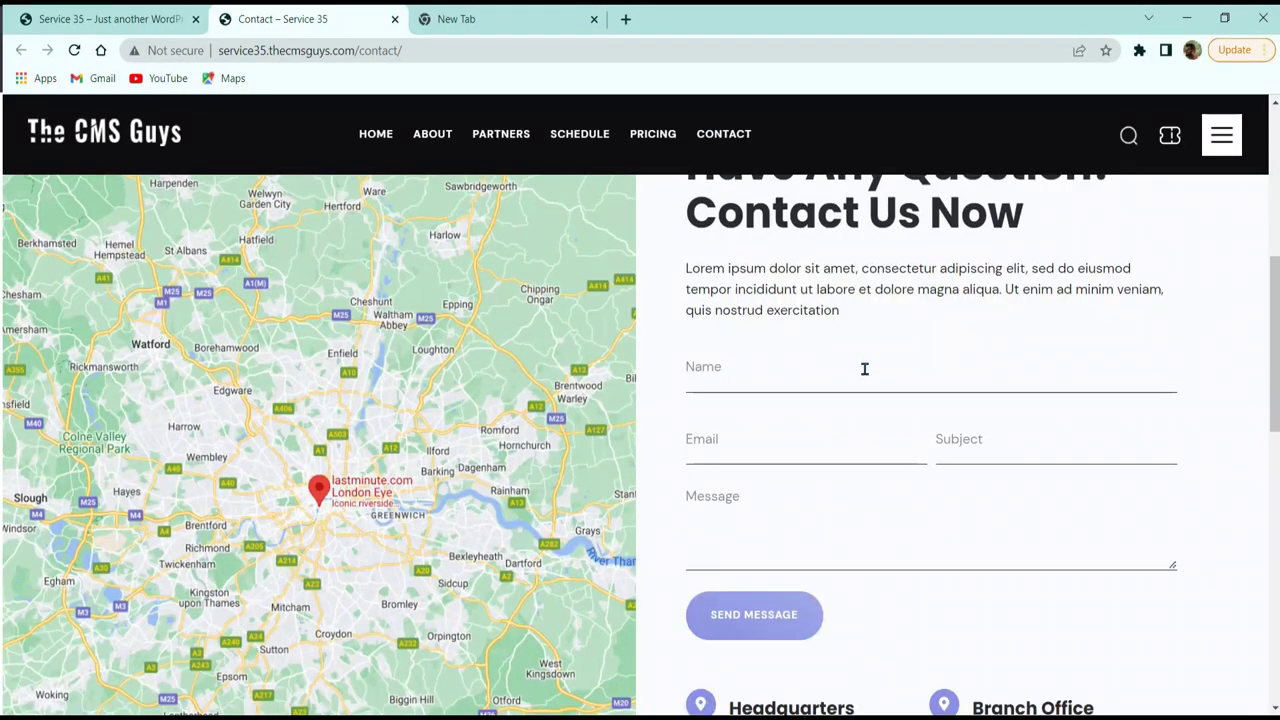
Step: Tab through the contact form fields from Name, then return to the homepage tab
left_click(863, 369)
key("Tab")
key("Tab")
key("Tab")
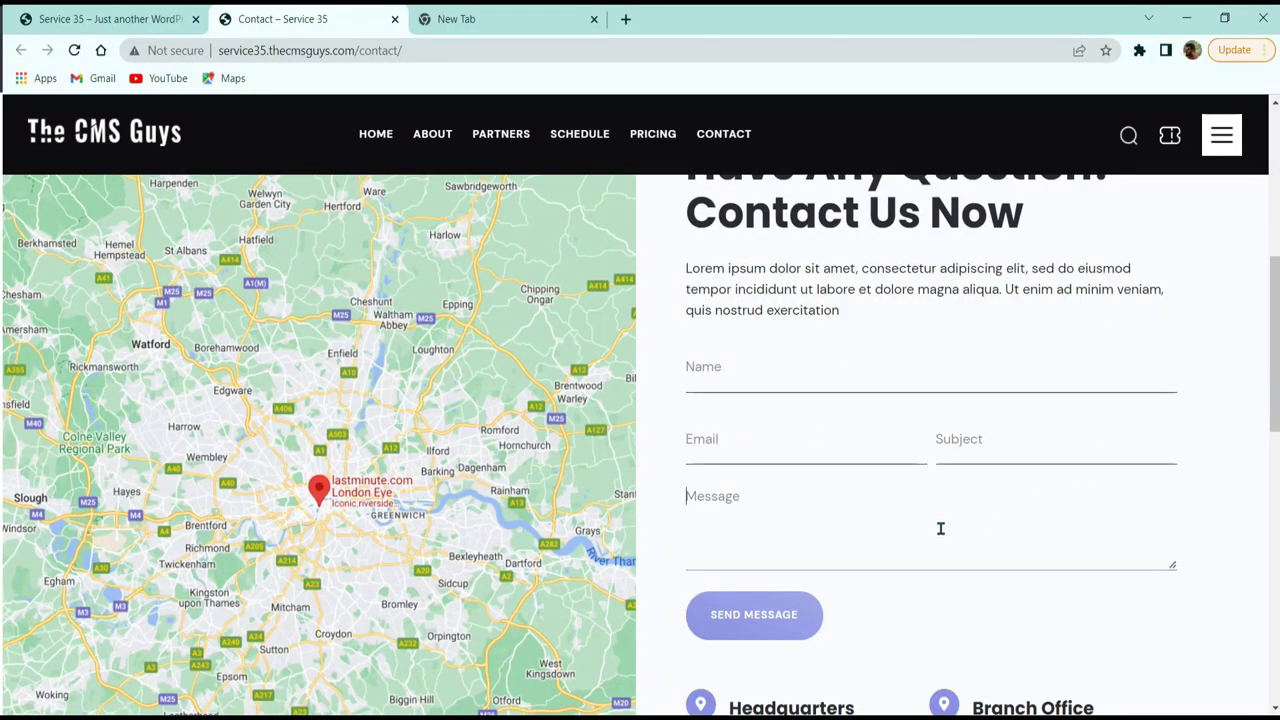
scroll(930, 510, "down", 4)
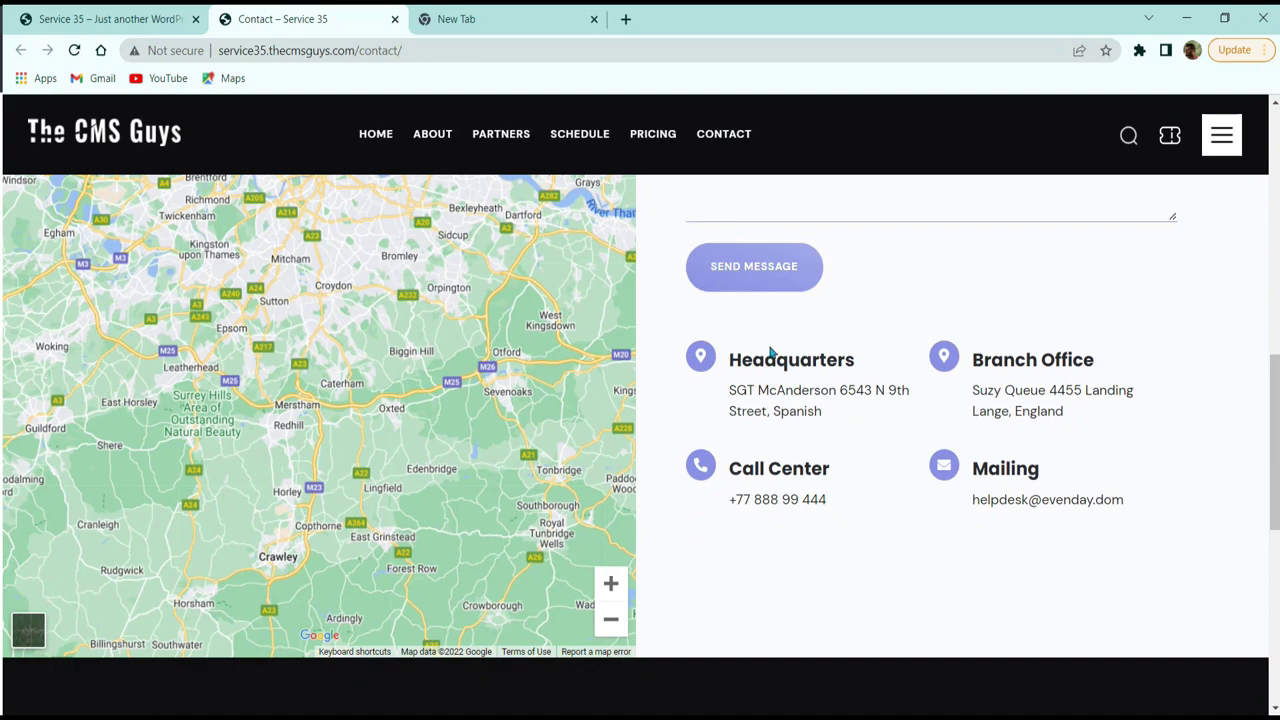
scroll(920, 440, "down", 4)
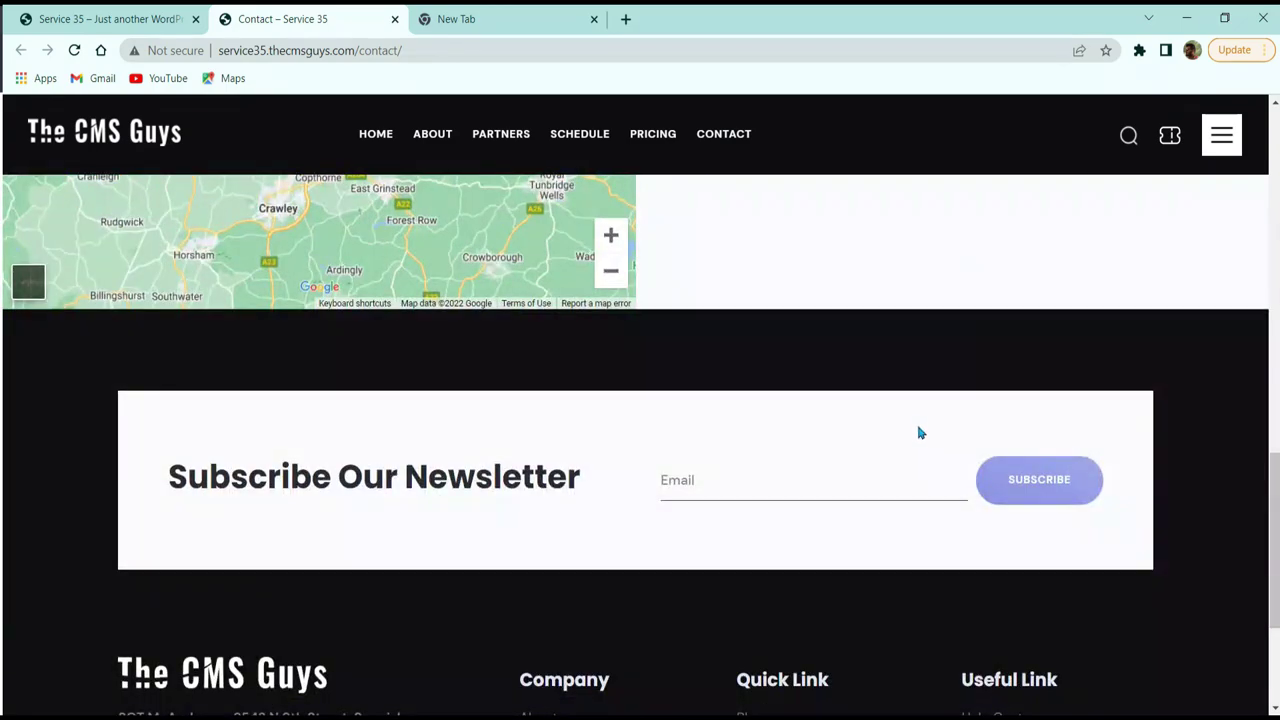
scroll(922, 431, "down", 3)
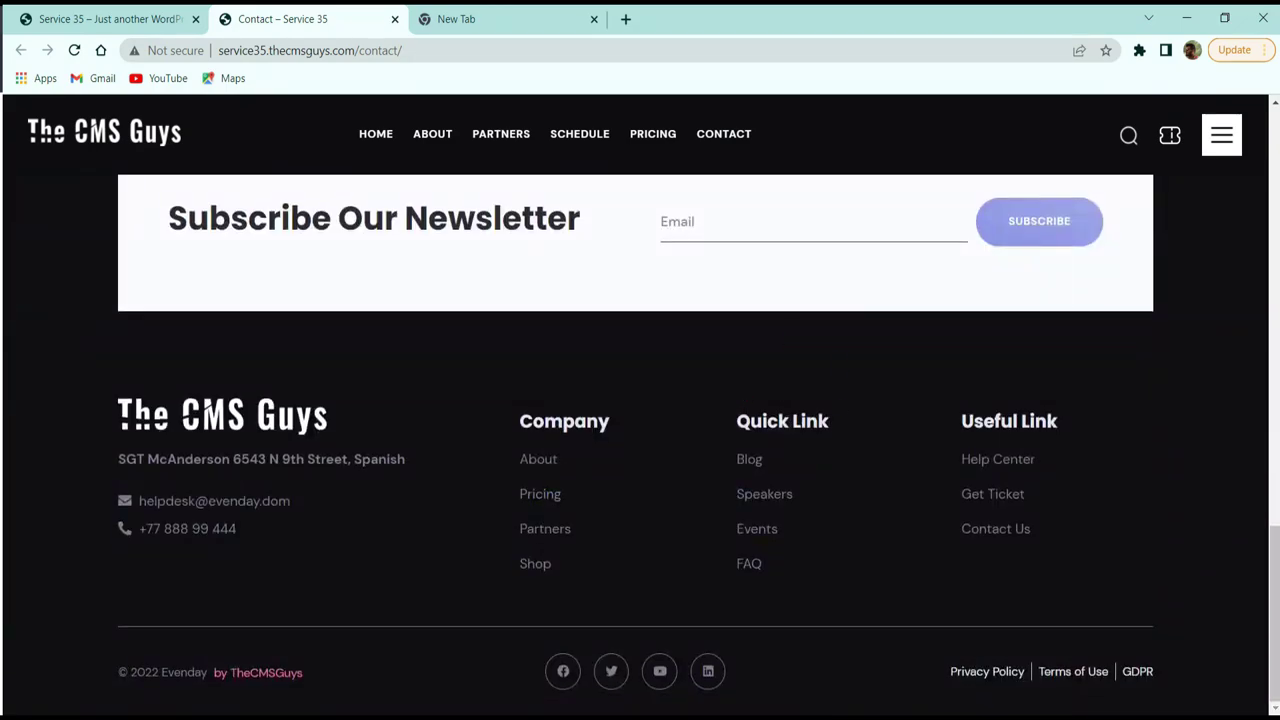
left_click(186, 22)
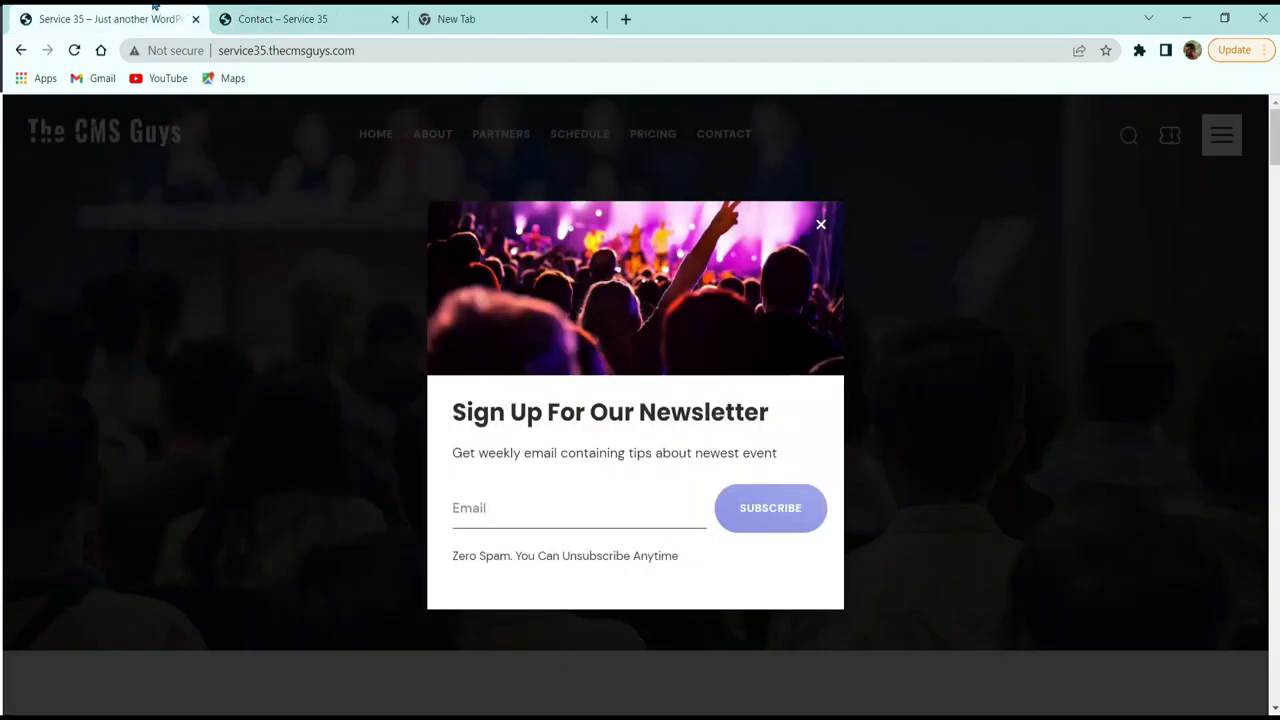
Step: Close the Contact tab and dismiss the homepage's newsletter popup
left_click(395, 19)
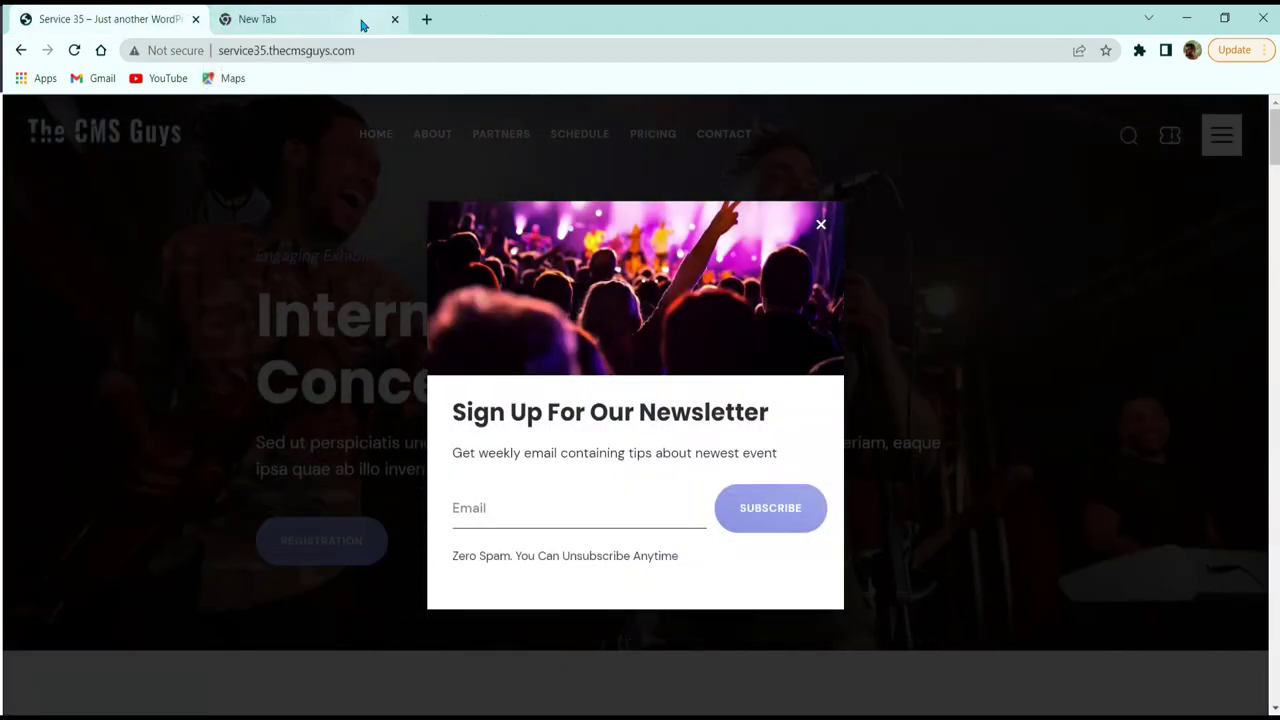
left_click(820, 226)
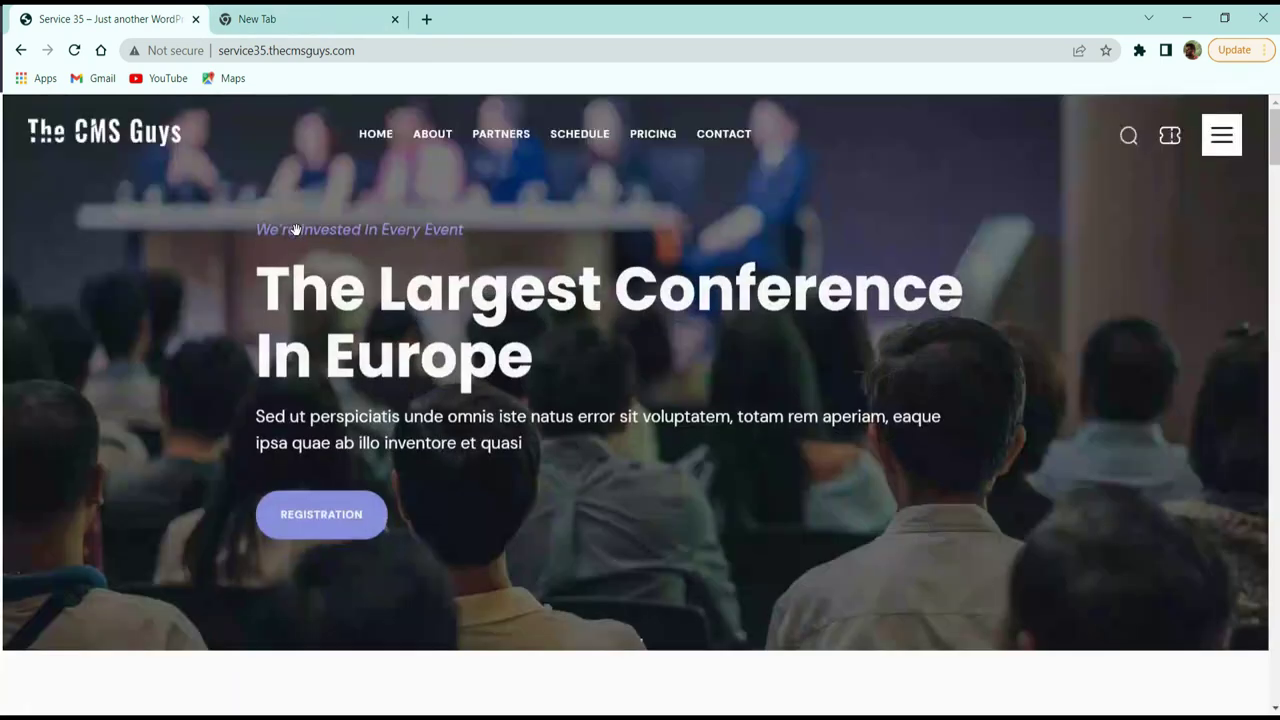
right_click(298, 235)
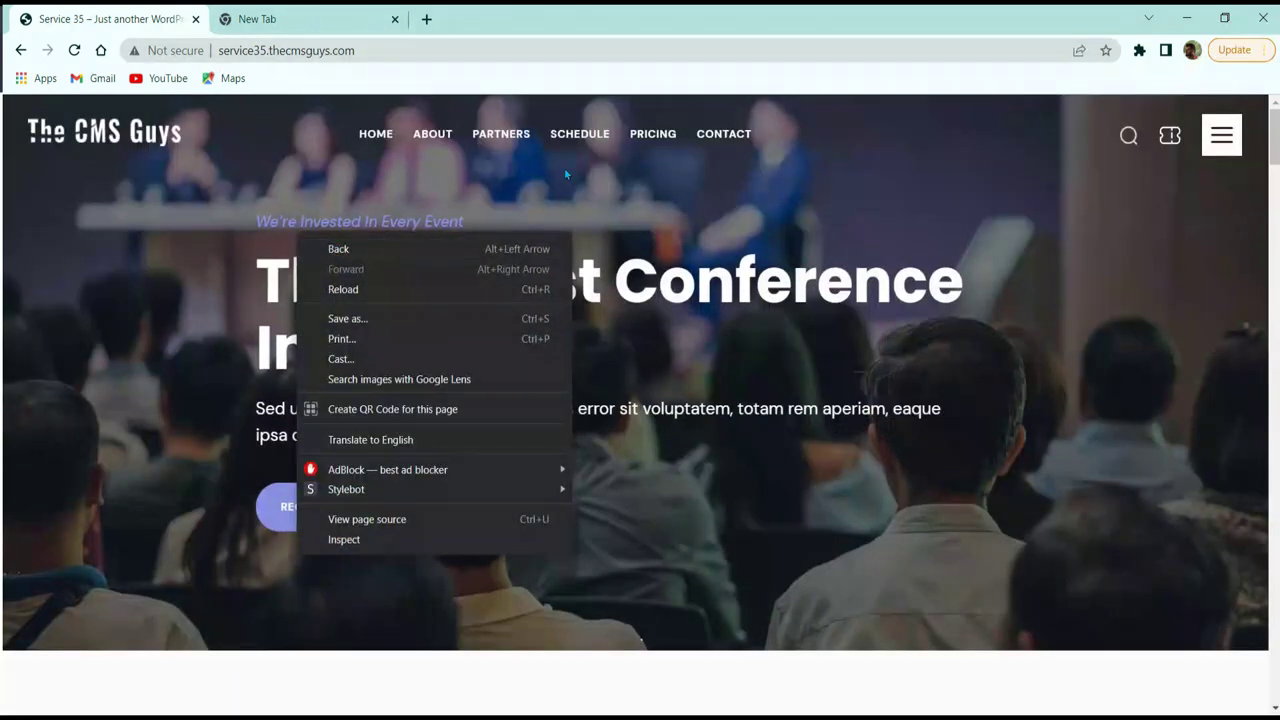
left_click(565, 175)
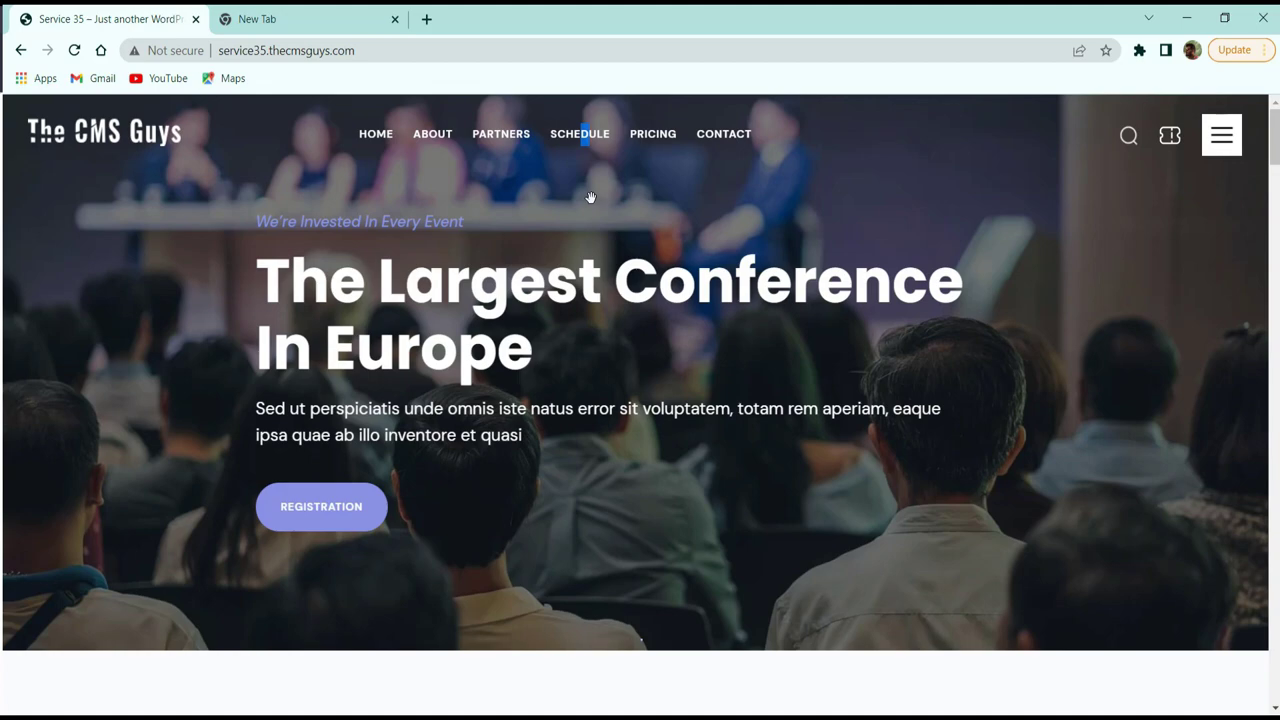
Step: Preview the homepage's 317-pixel mobile layout in DevTools, scrolling the stacked cards, then close DevTools
key("ctrl+shift+i")
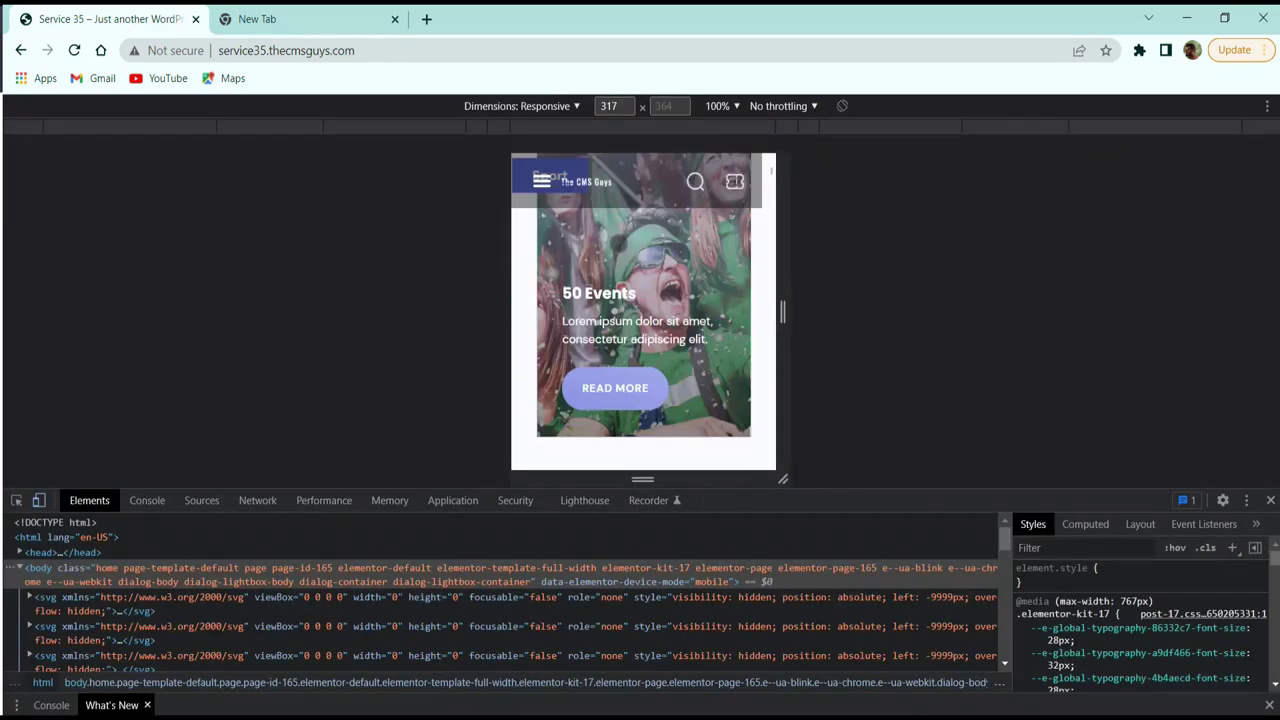
scroll(622, 272, "down", 2)
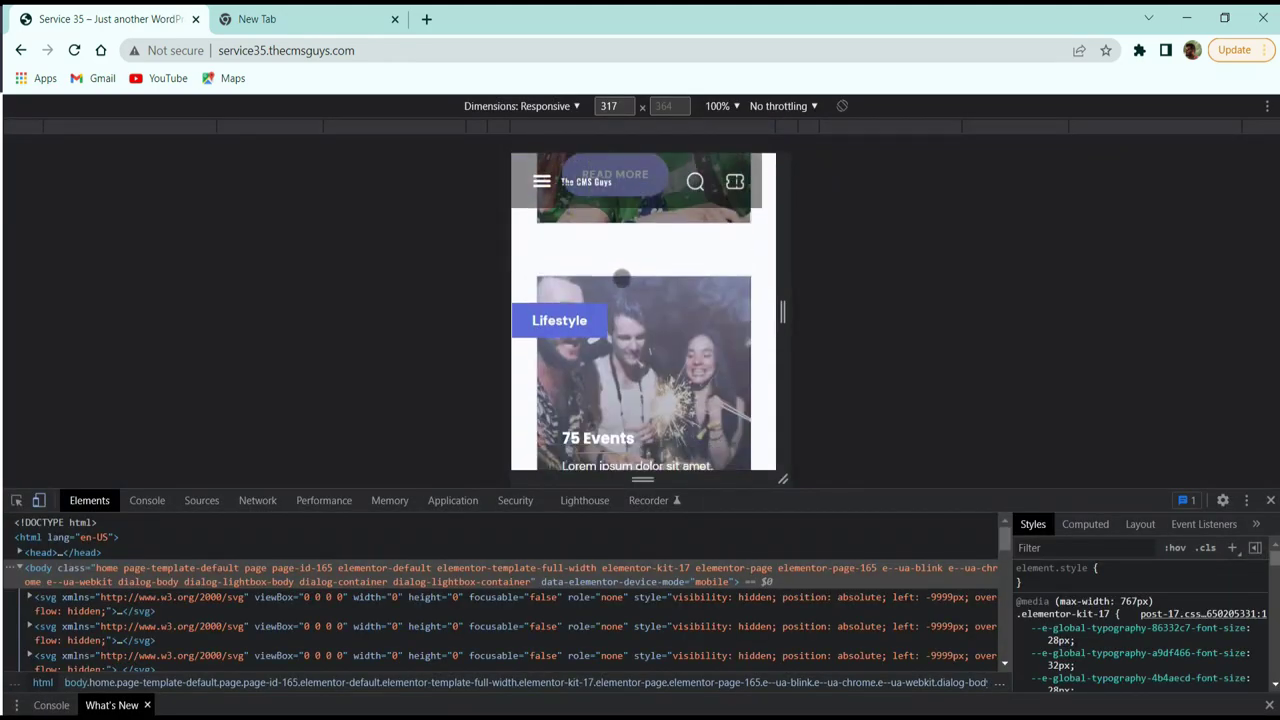
scroll(622, 280, "down", 2)
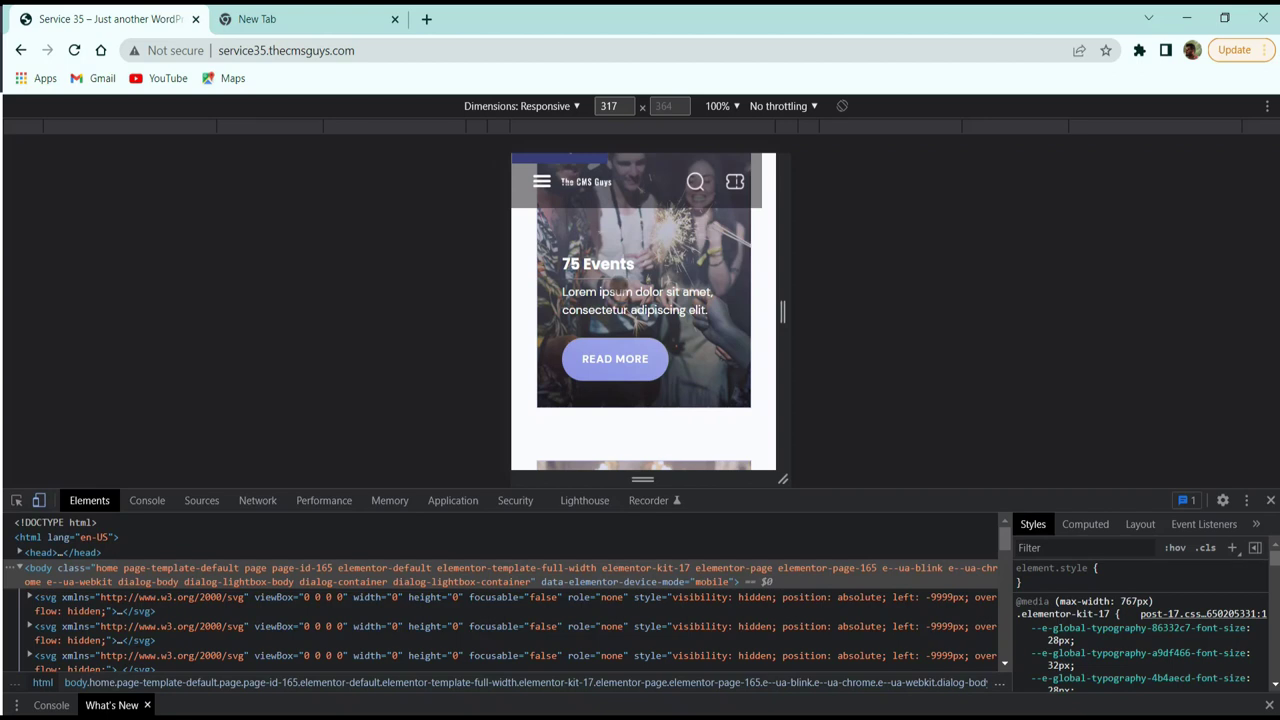
scroll(618, 285, "down", 2)
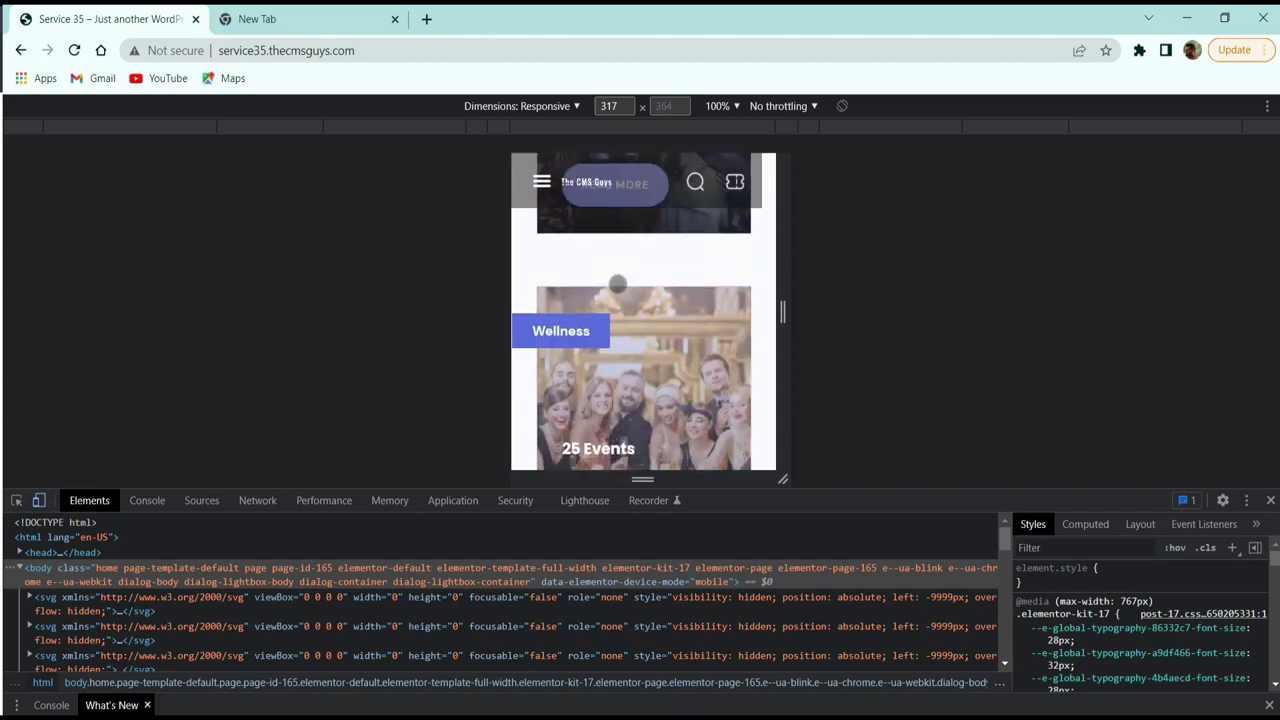
scroll(619, 286, "down", 8)
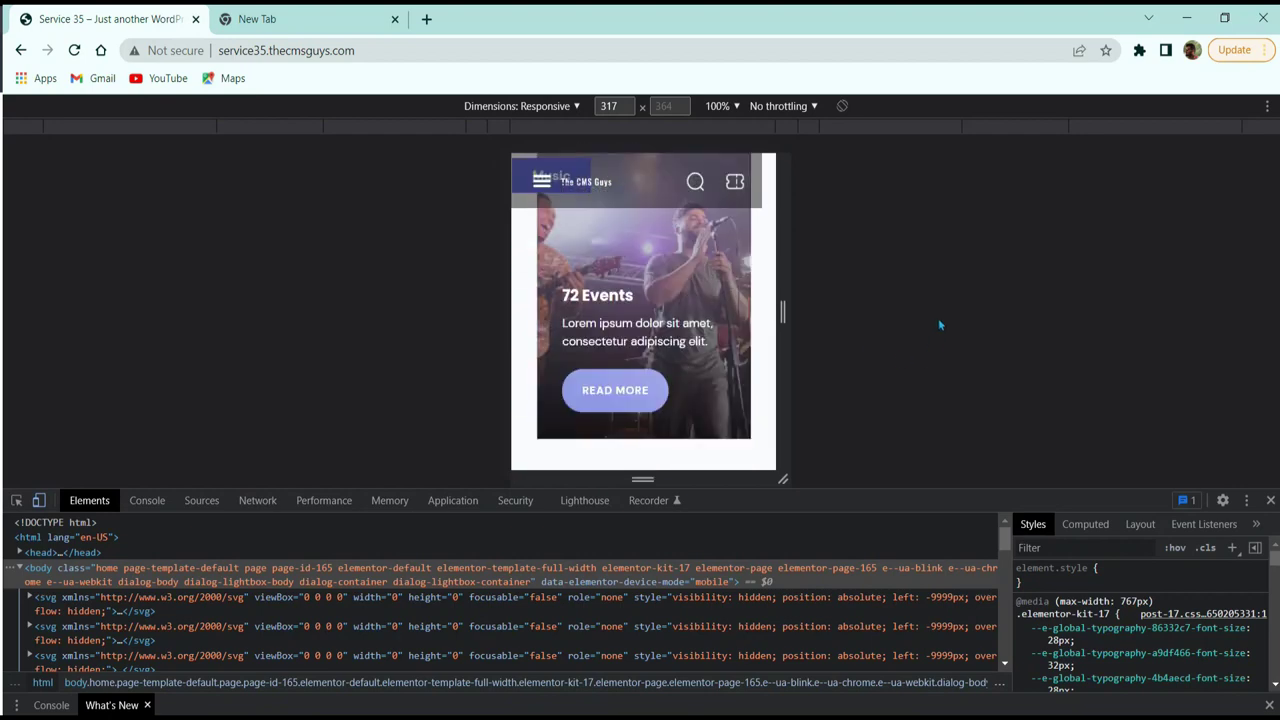
left_click(1270, 501)
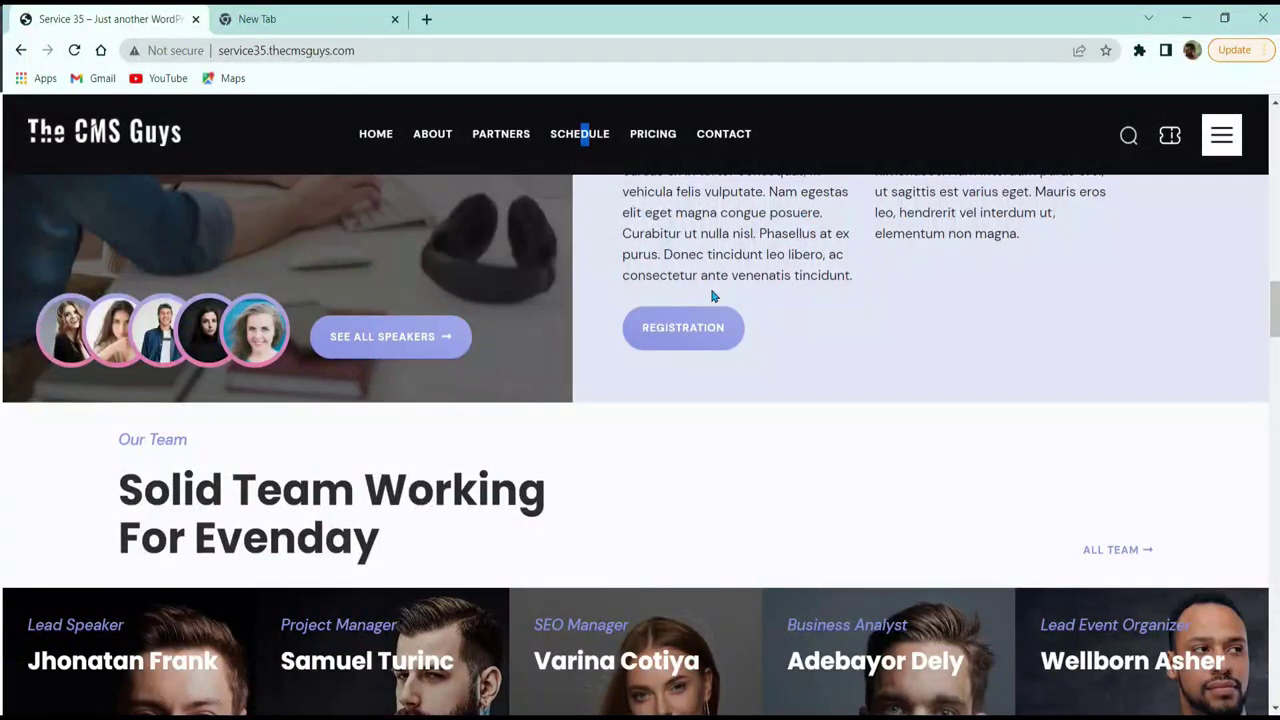
scroll(688, 338, "up", 10)
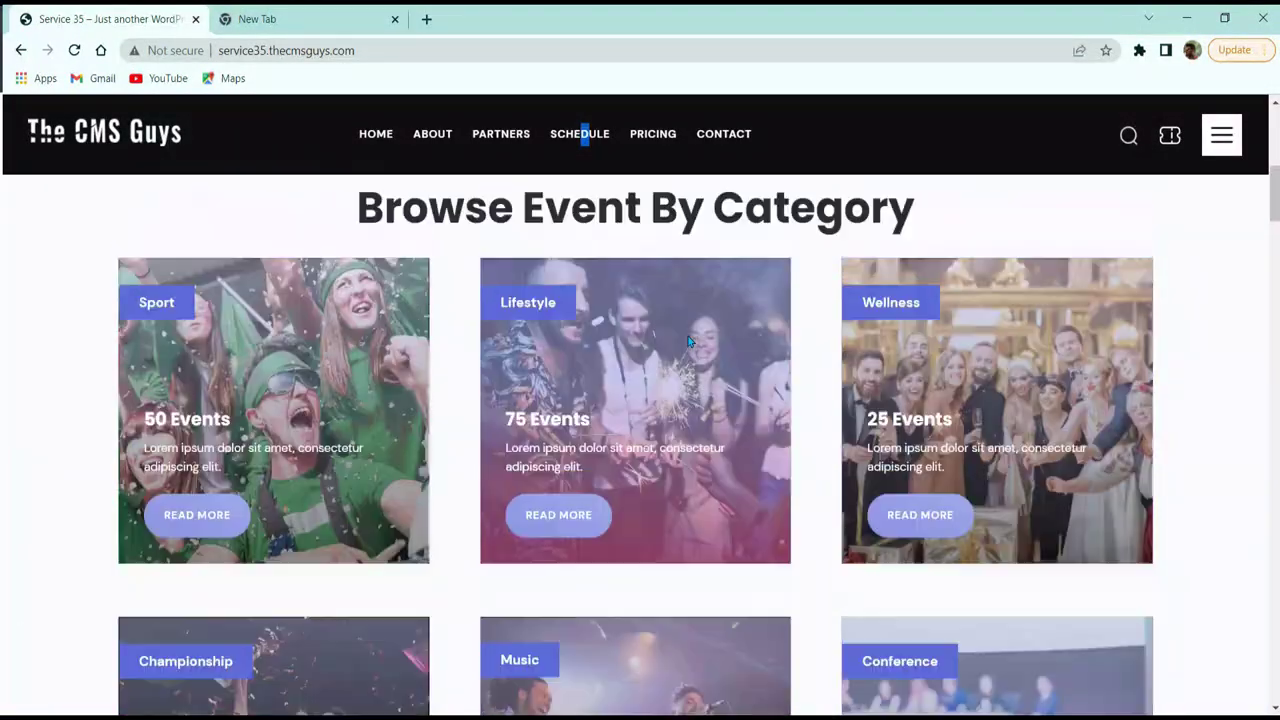
scroll(688, 338, "up", 3)
scroll(688, 338, "down", 2)
scroll(687, 338, "up", 5)
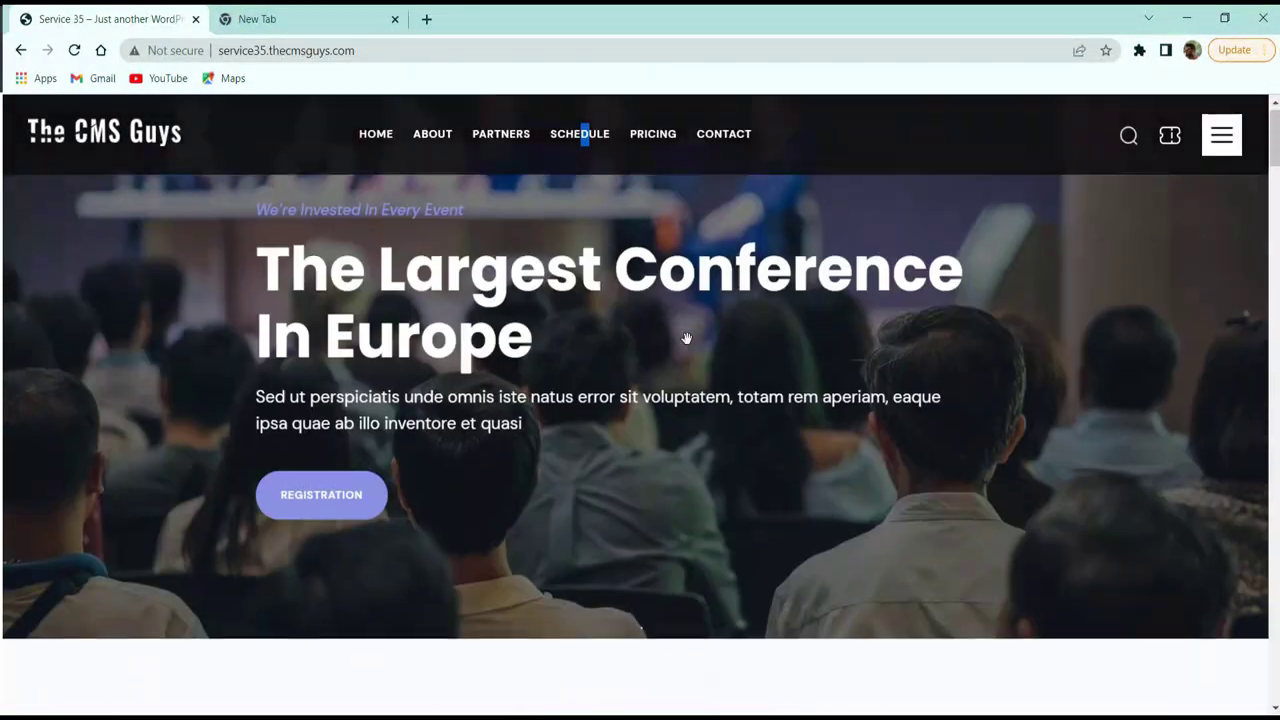
scroll(686, 340, "down", 3)
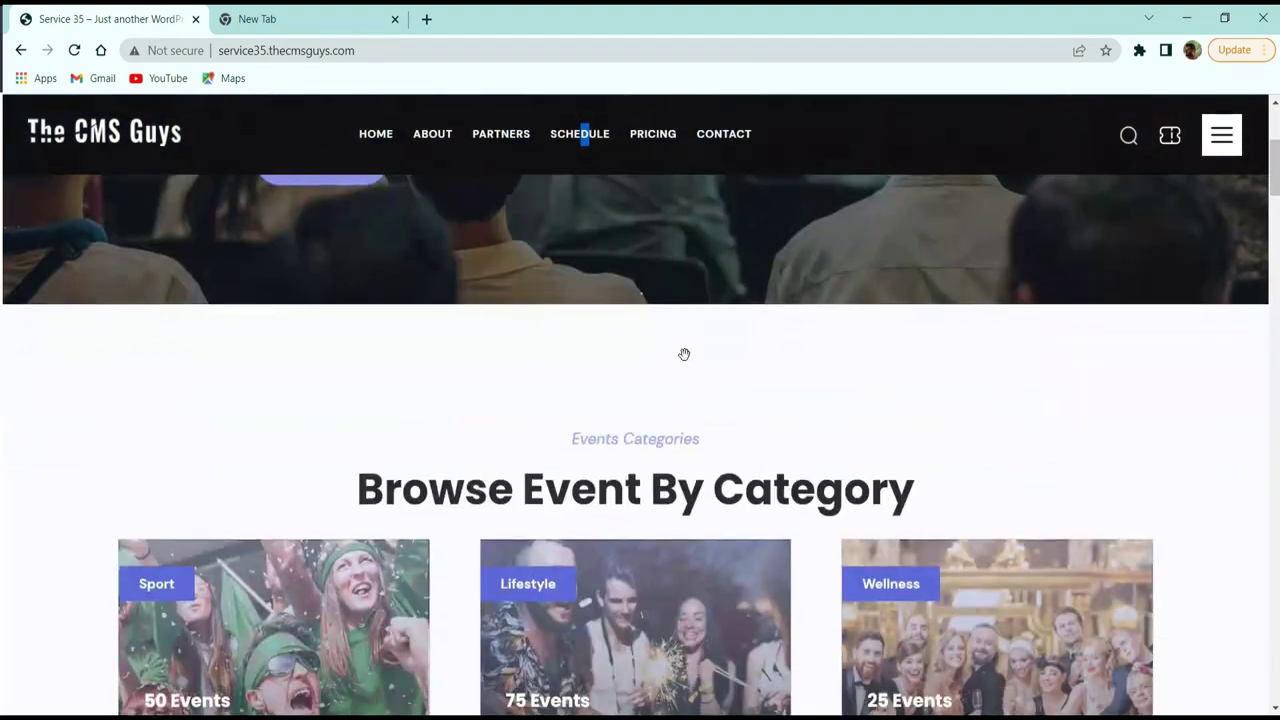
scroll(684, 354, "down", 5)
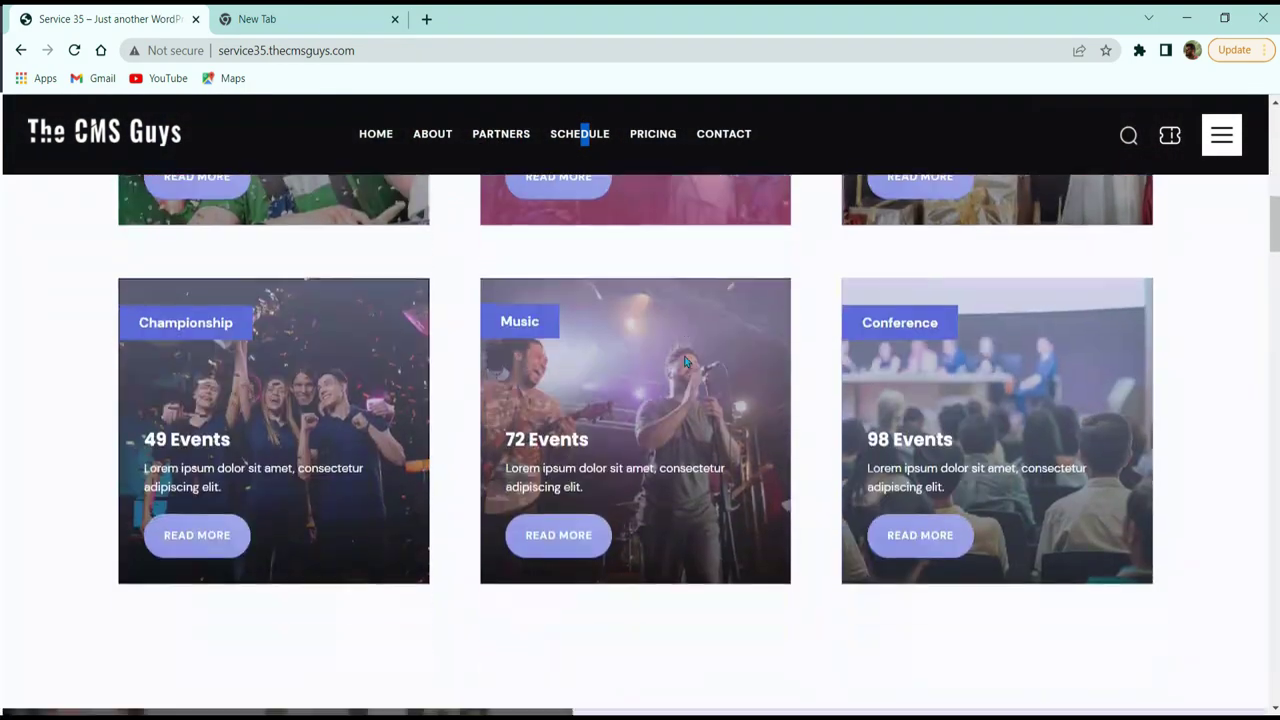
scroll(686, 362, "down", 5)
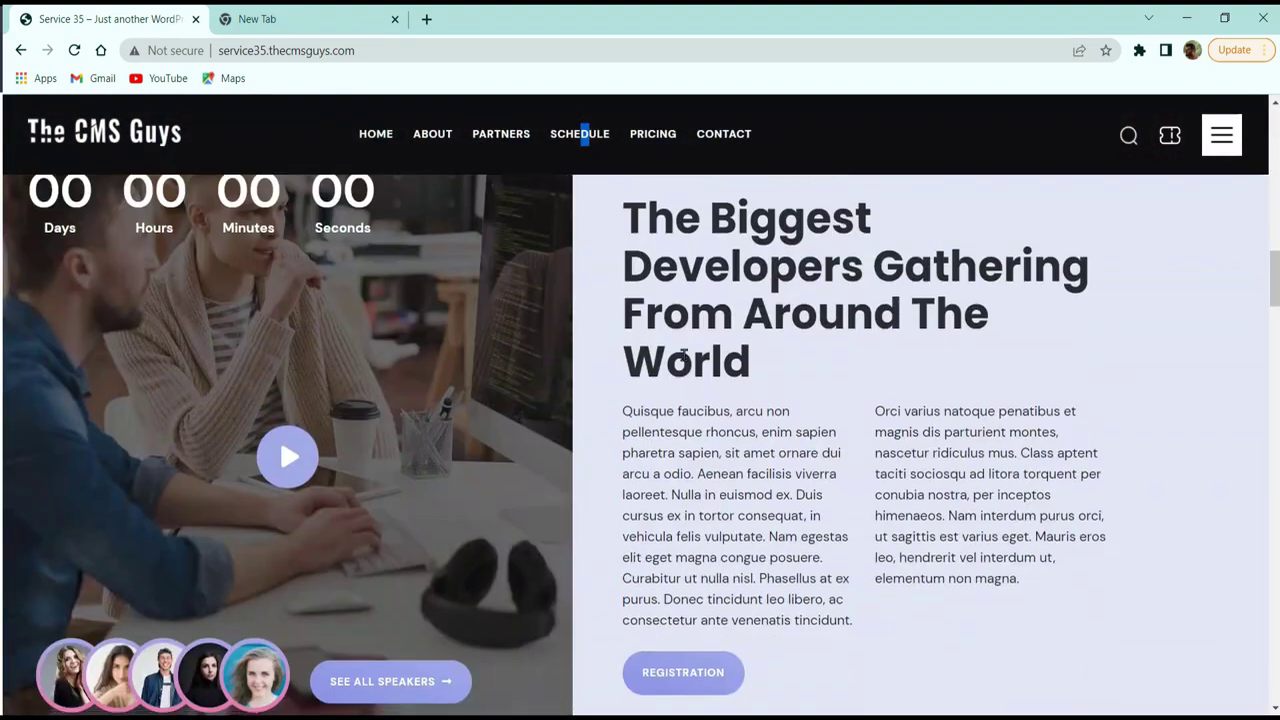
scroll(684, 354, "down", 7)
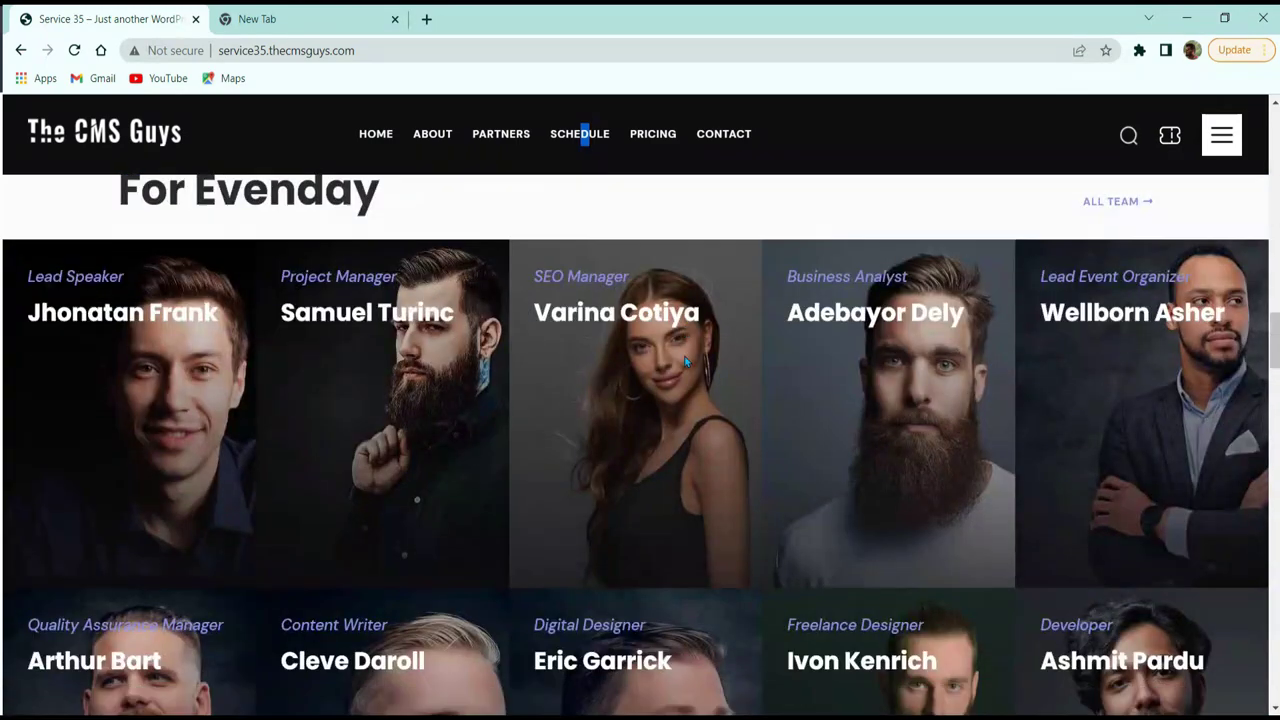
scroll(685, 361, "down", 7)
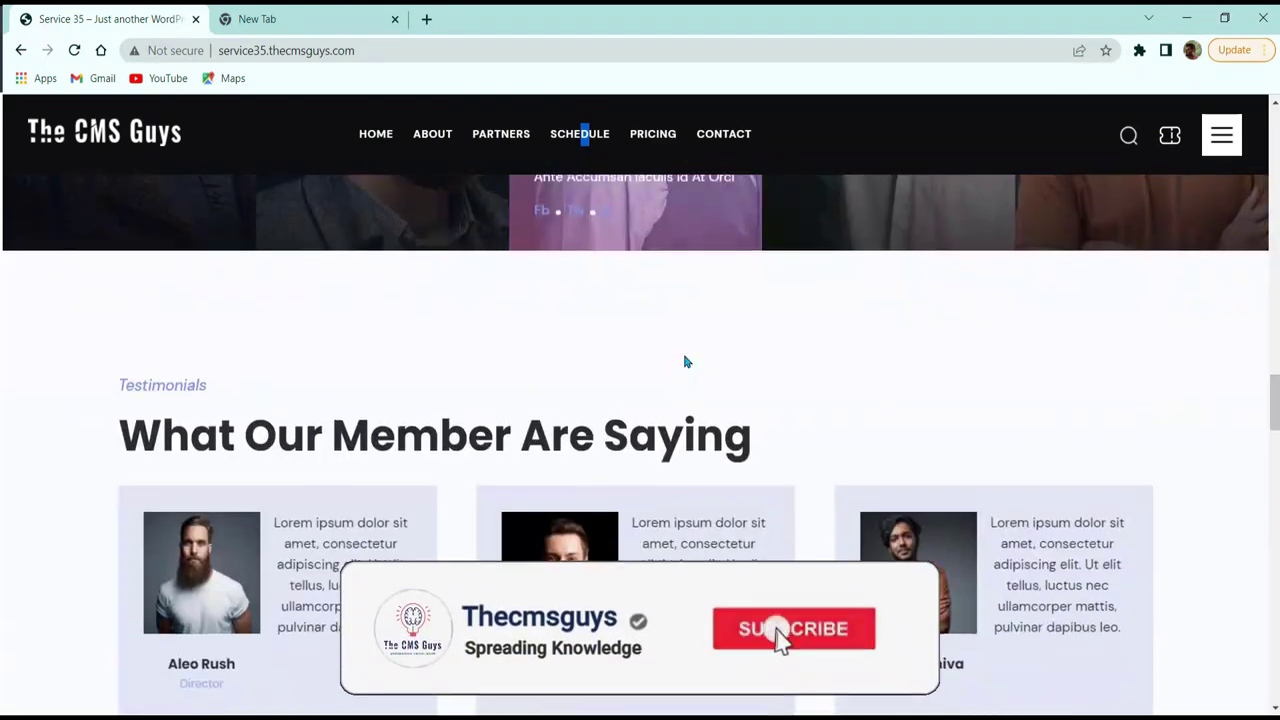
scroll(685, 362, "down", 7)
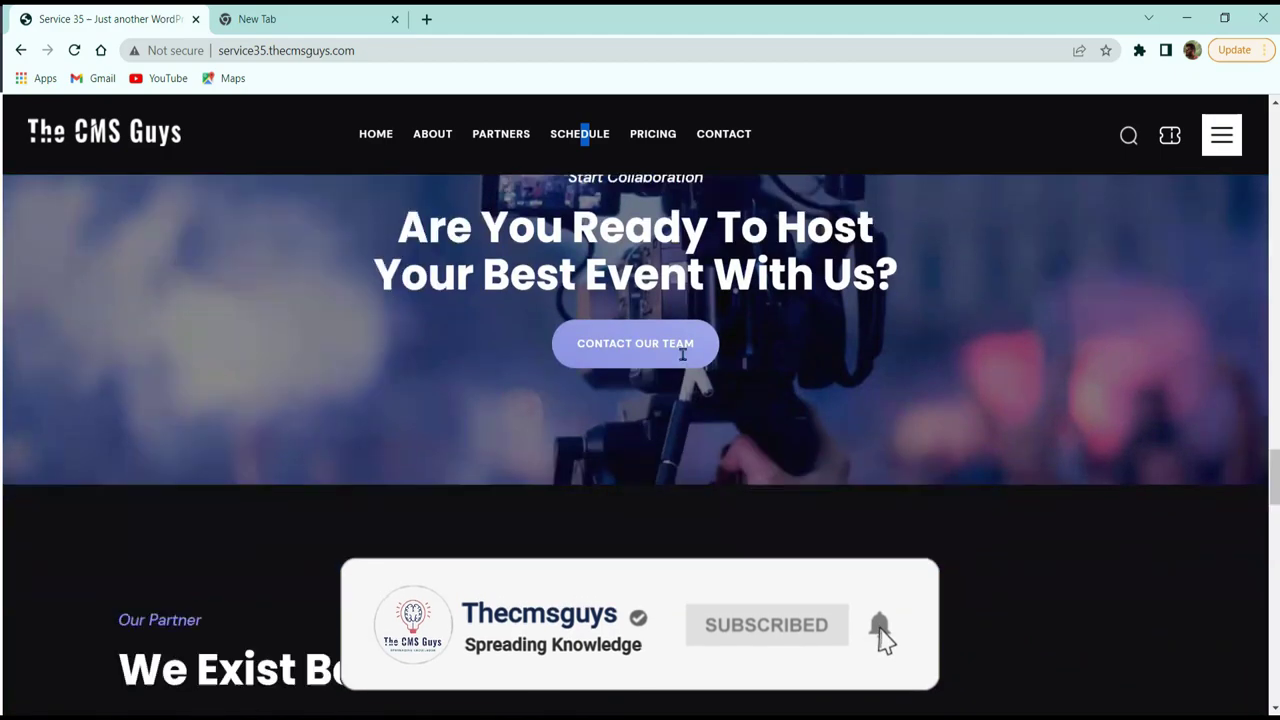
scroll(684, 357, "down", 6)
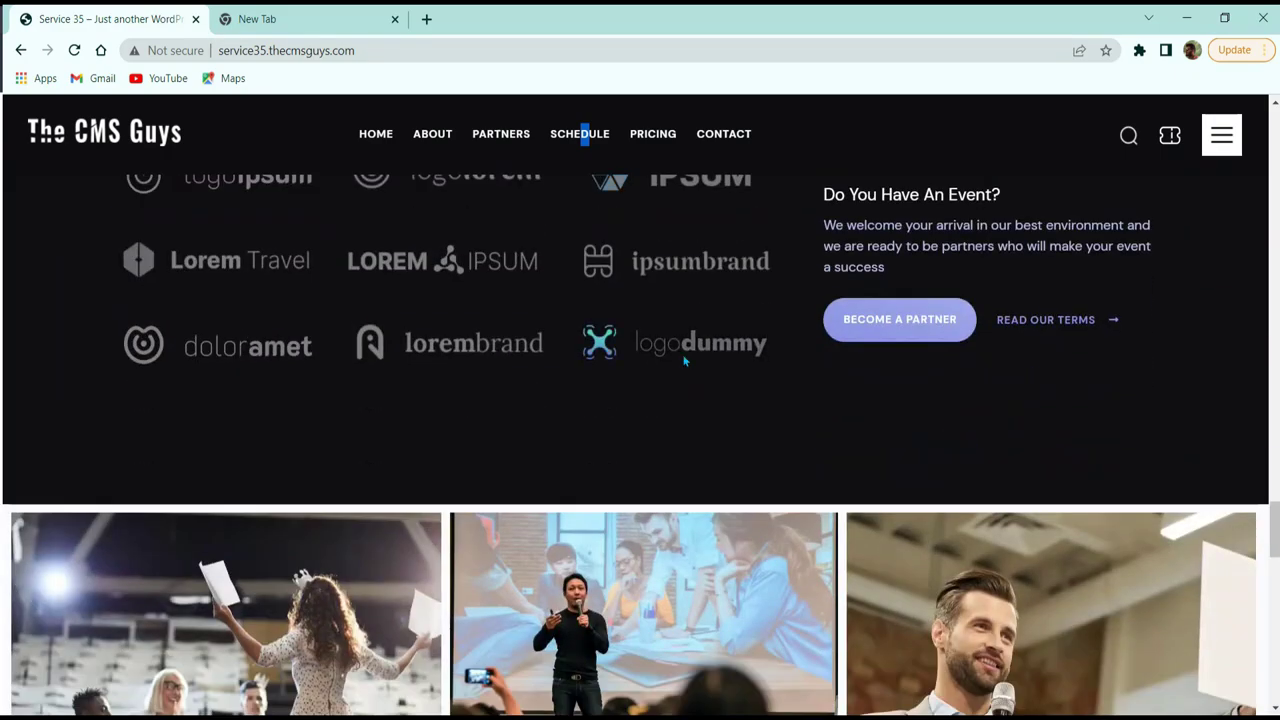
scroll(685, 361, "down", 5)
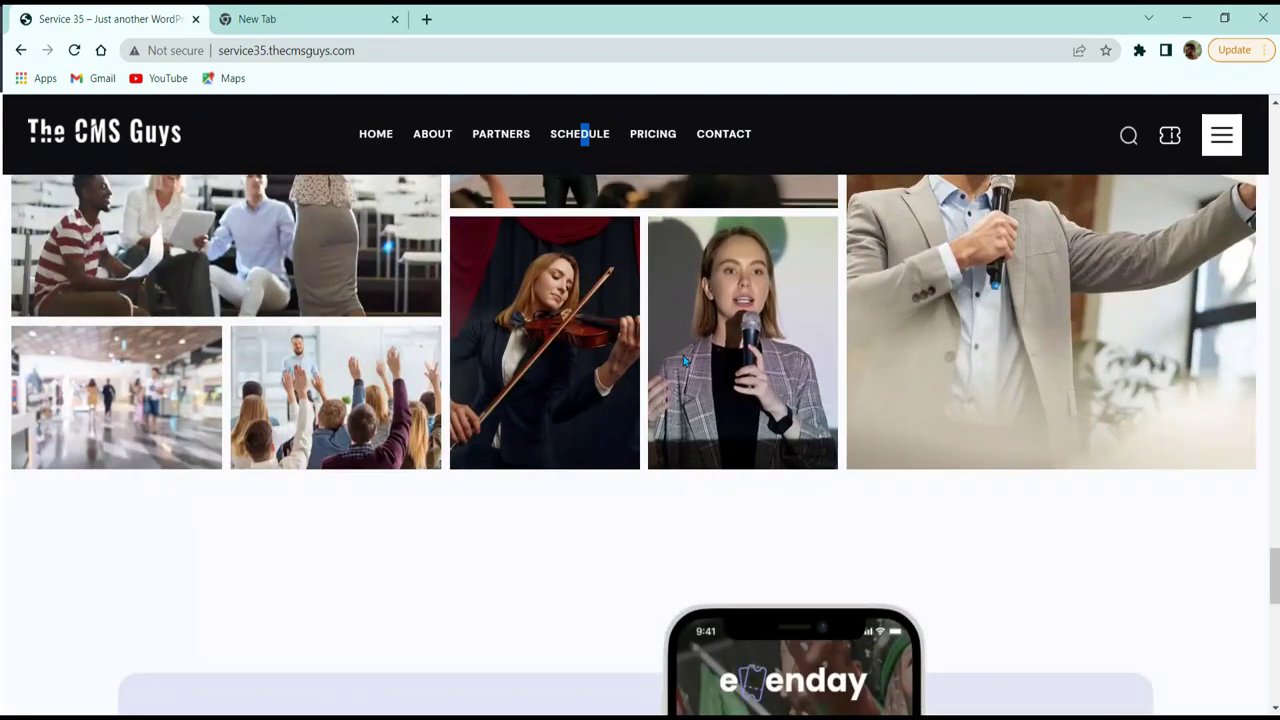
scroll(685, 361, "down", 2)
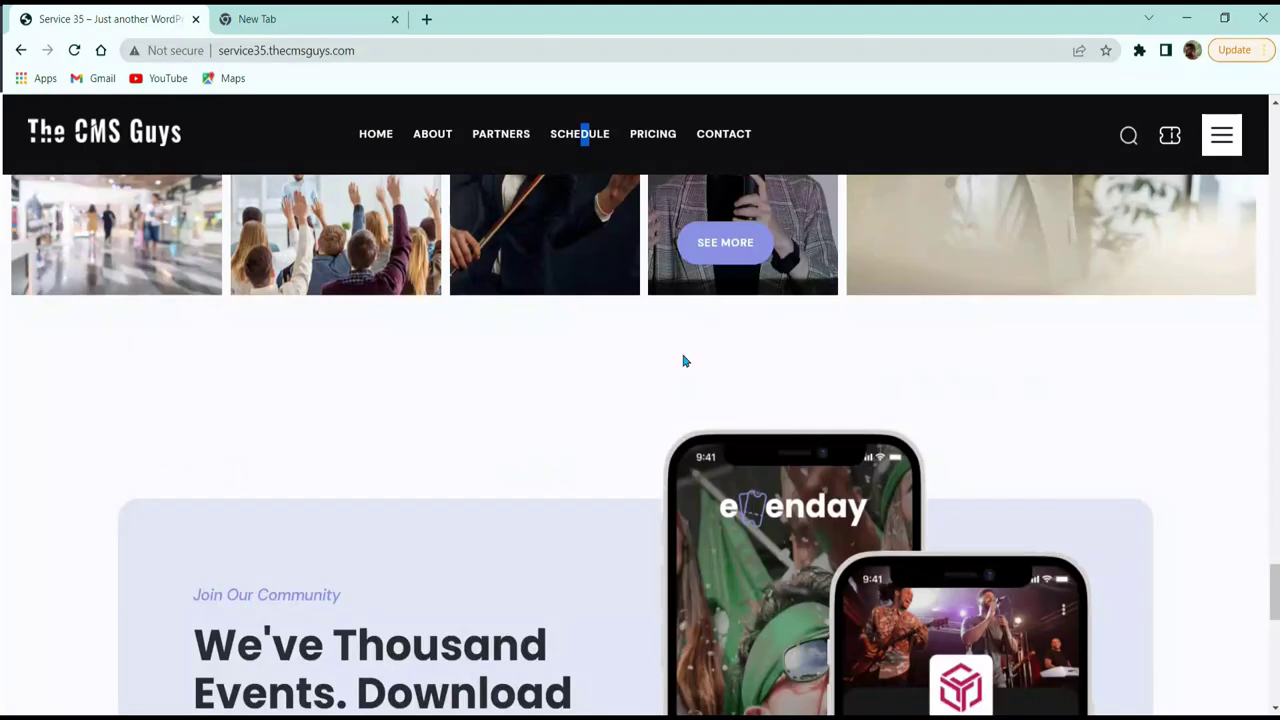
scroll(684, 361, "down", 4)
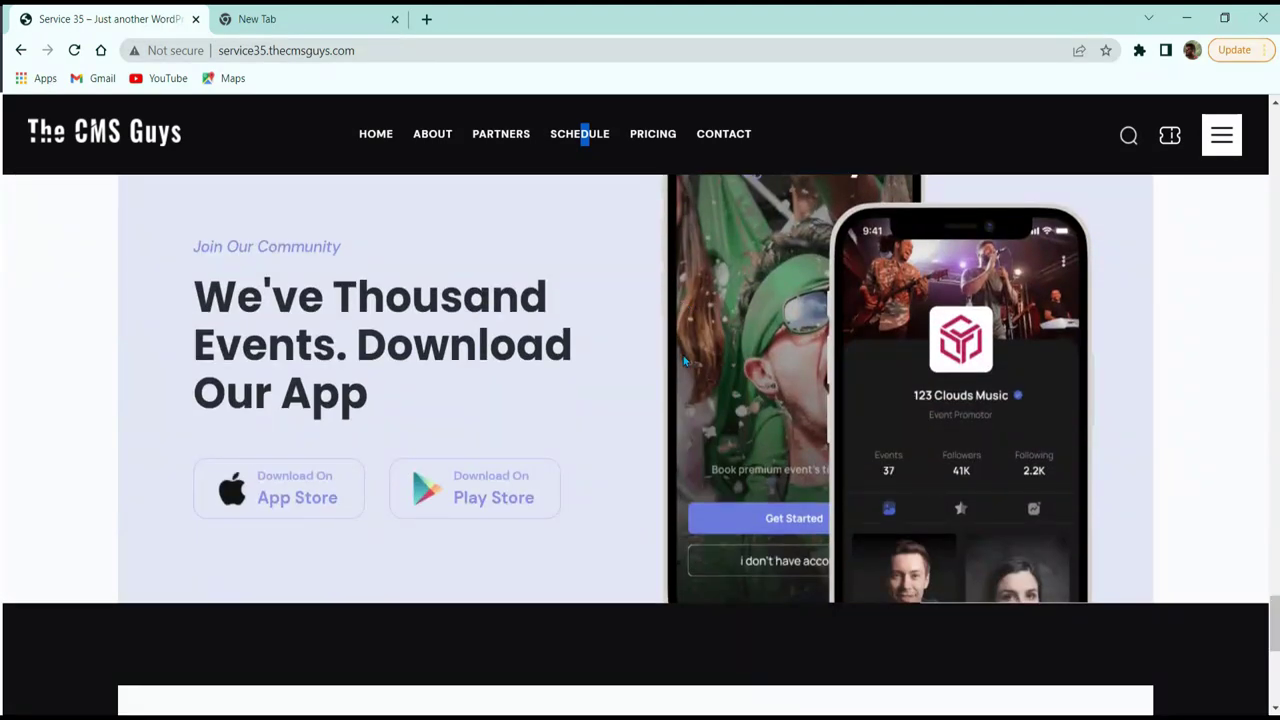
scroll(685, 361, "down", 4)
scroll(685, 361, "down", 2)
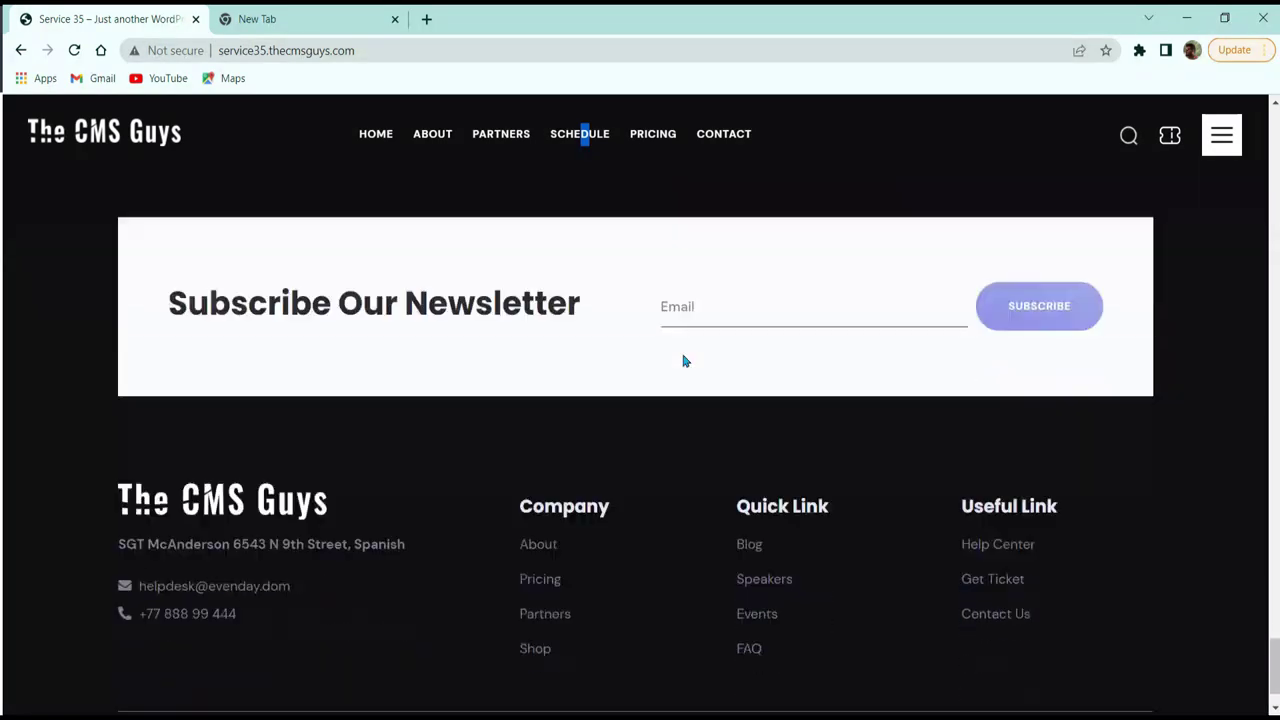
scroll(684, 361, "down", 1)
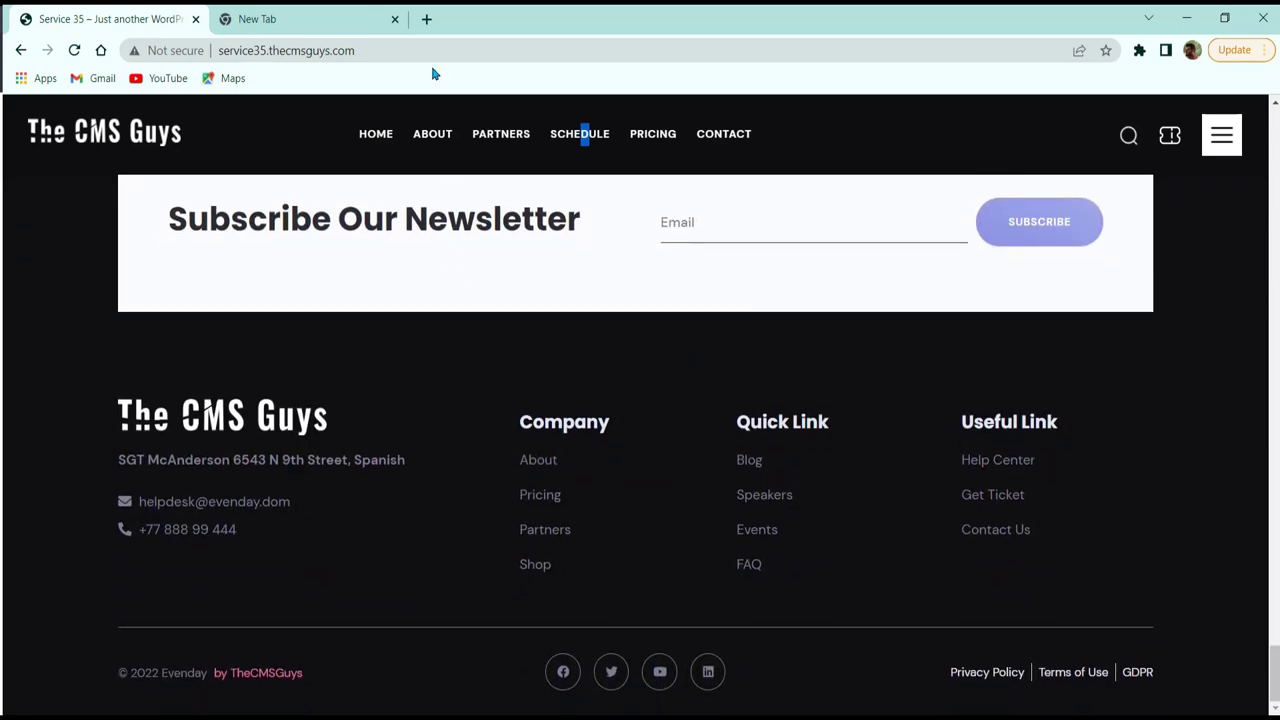
left_click(375, 14)
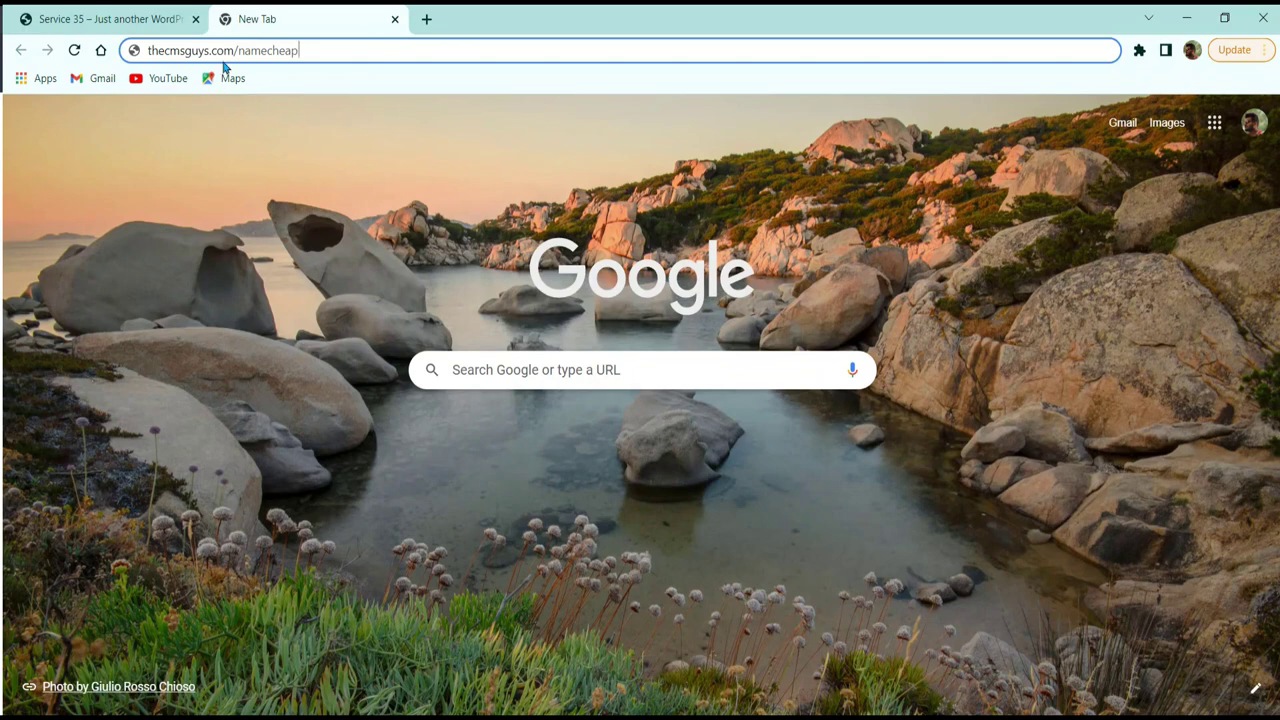
Step: Load thecmsguys.com/namecheap to reach Namecheap's Shared Hosting Plans page
key("Return")
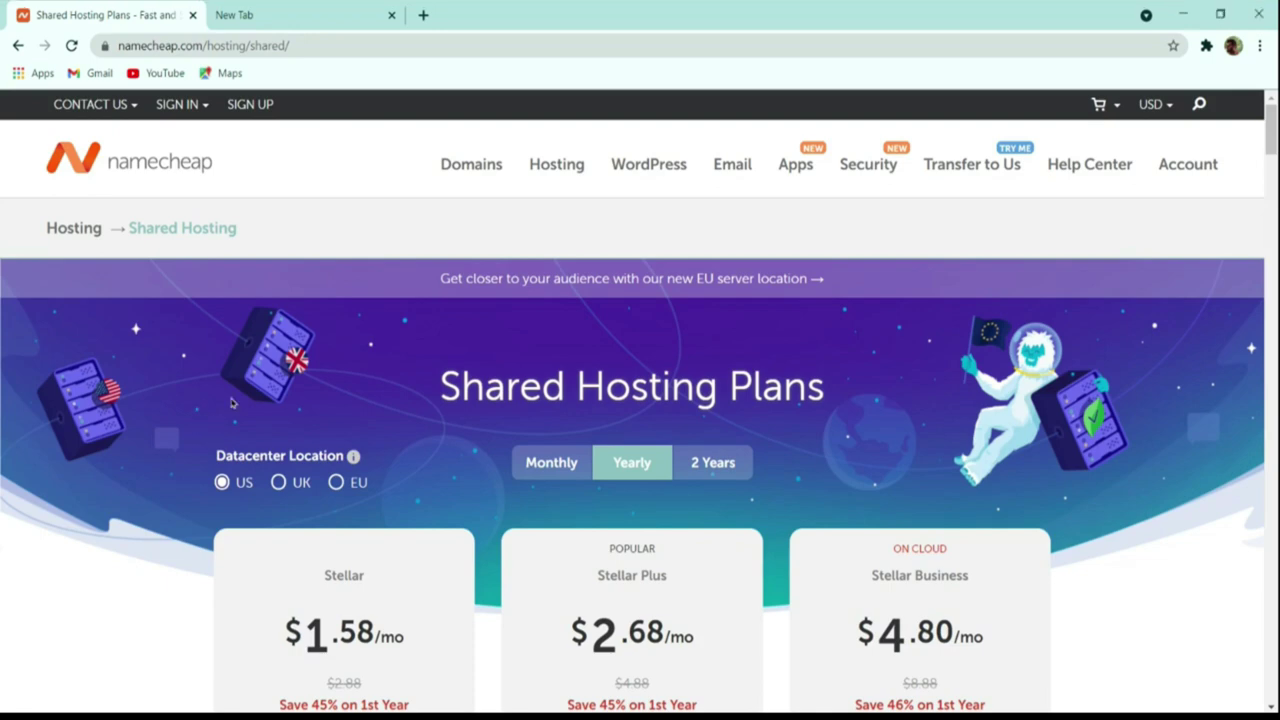
scroll(395, 347, "down", 3)
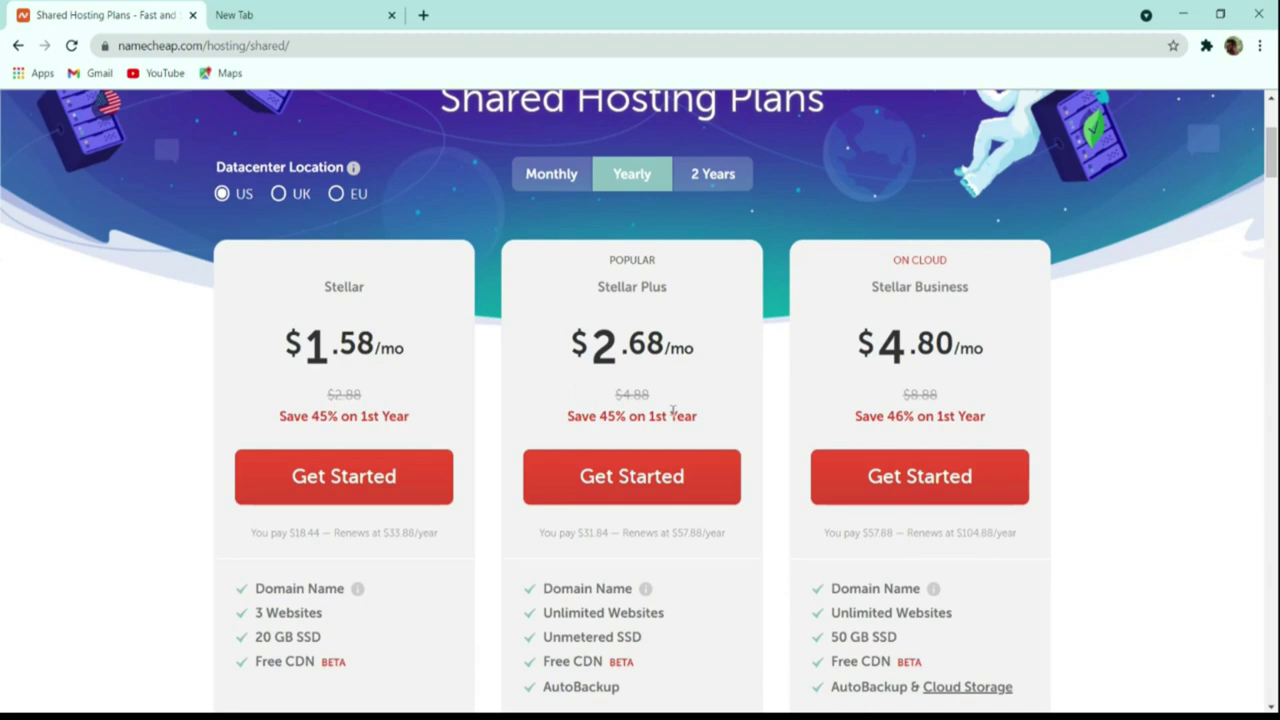
scroll(672, 410, "down", 3)
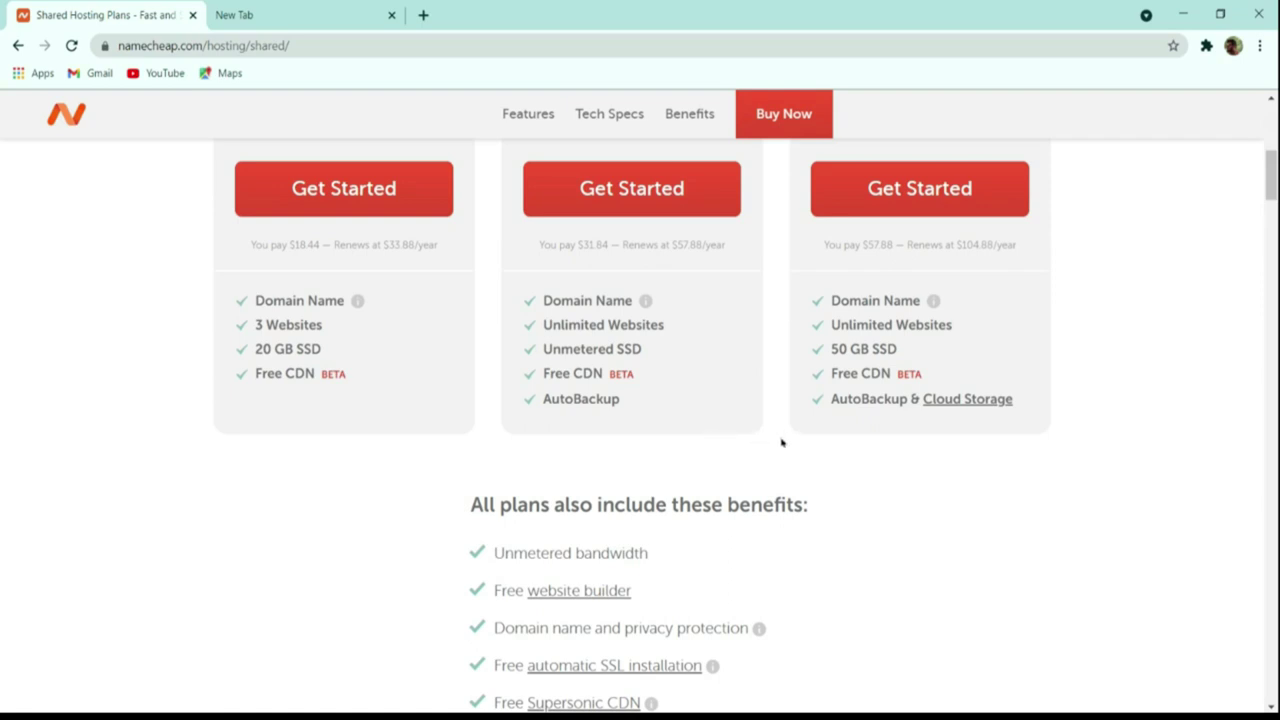
scroll(785, 455, "up", 8)
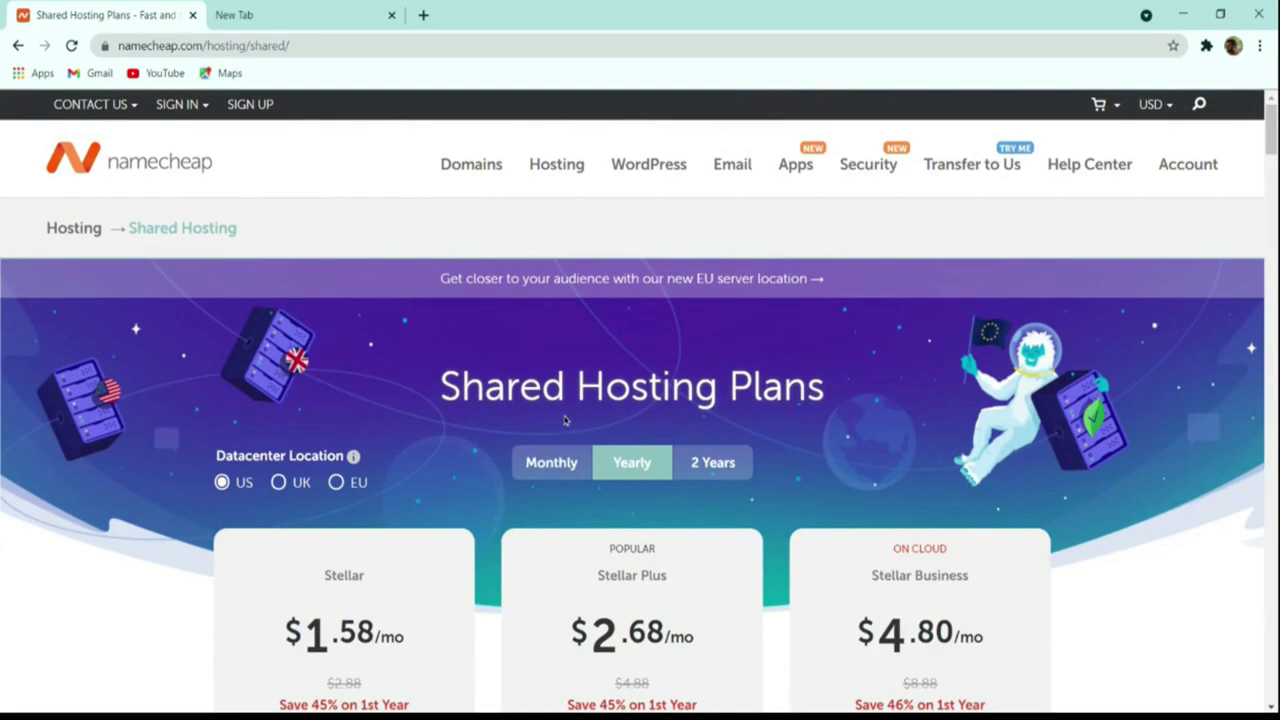
scroll(543, 434, "down", 3)
scroll(526, 433, "up", 3)
Step: Compare plan prices across the UK, EU and US datacenter locations
left_click(290, 485)
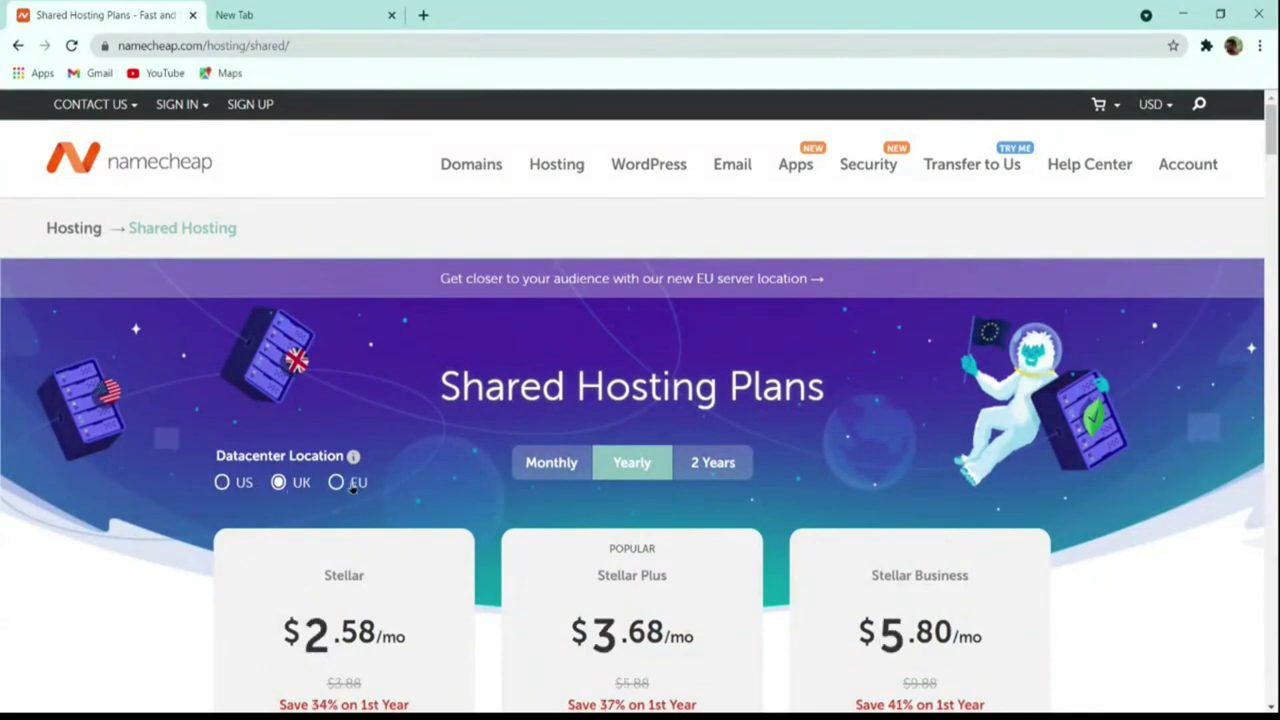
left_click(350, 485)
left_click(282, 485)
left_click(240, 485)
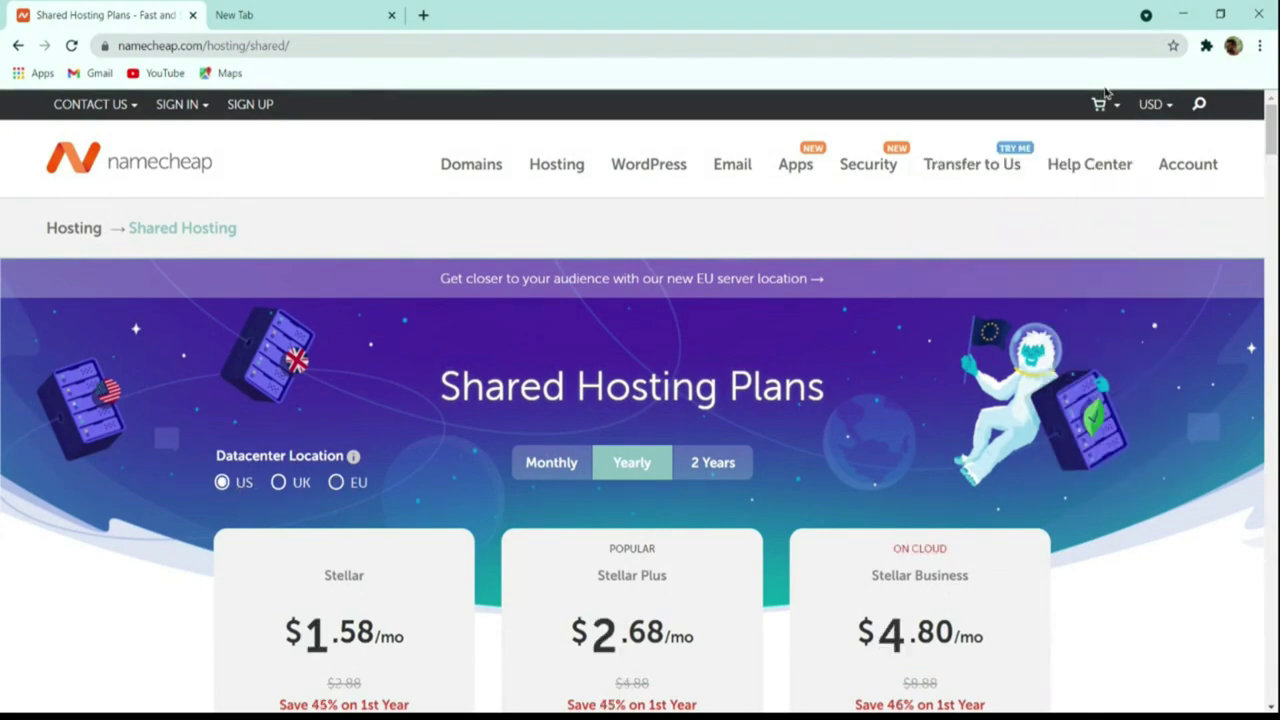
Step: Switch the currency to Indian Rupees and scroll down to the plan cards
mouse_move(1140, 105)
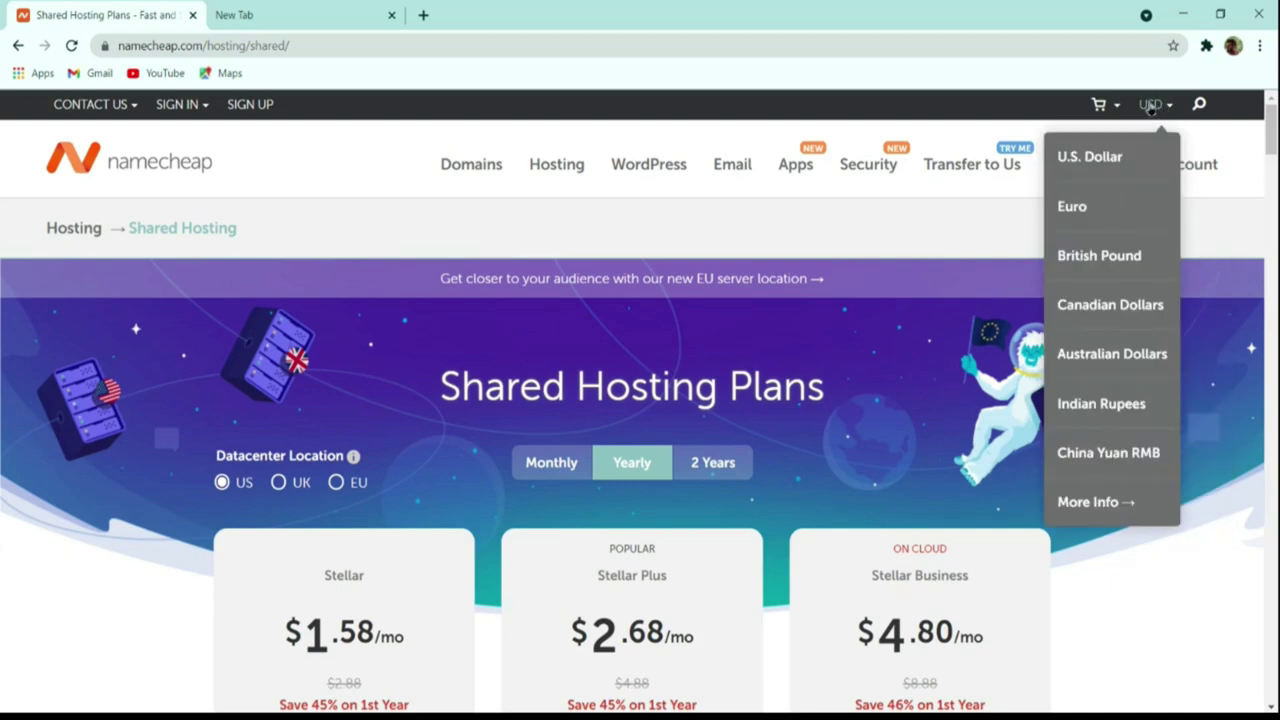
left_click(1118, 403)
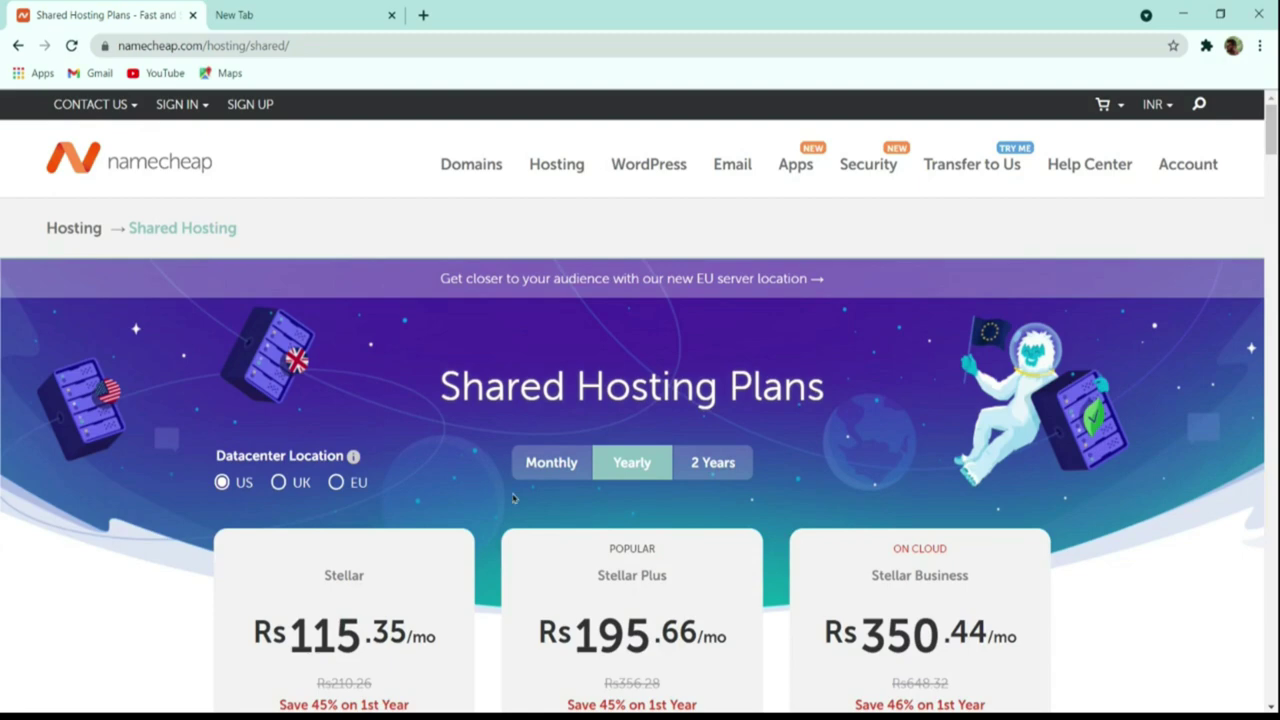
scroll(505, 498, "down", 3)
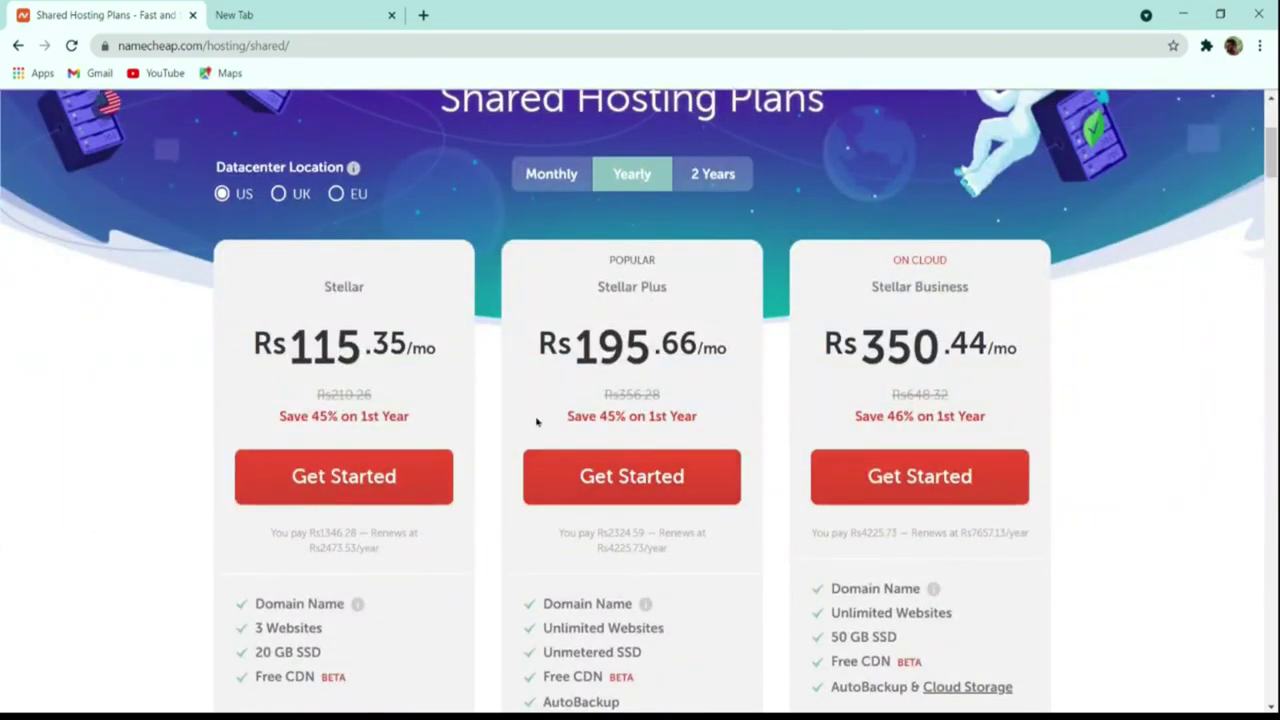
Step: Start the Stellar Plus order and choose to register a new domain name
left_click(645, 479)
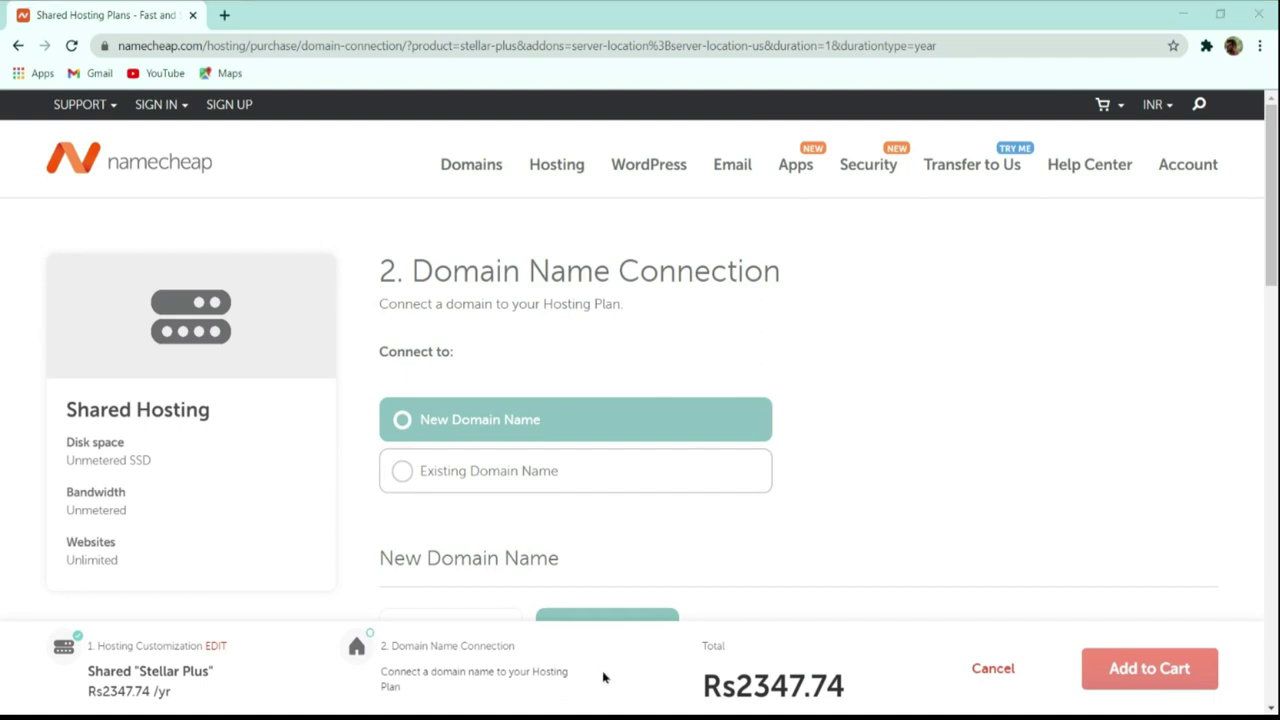
left_click(488, 470)
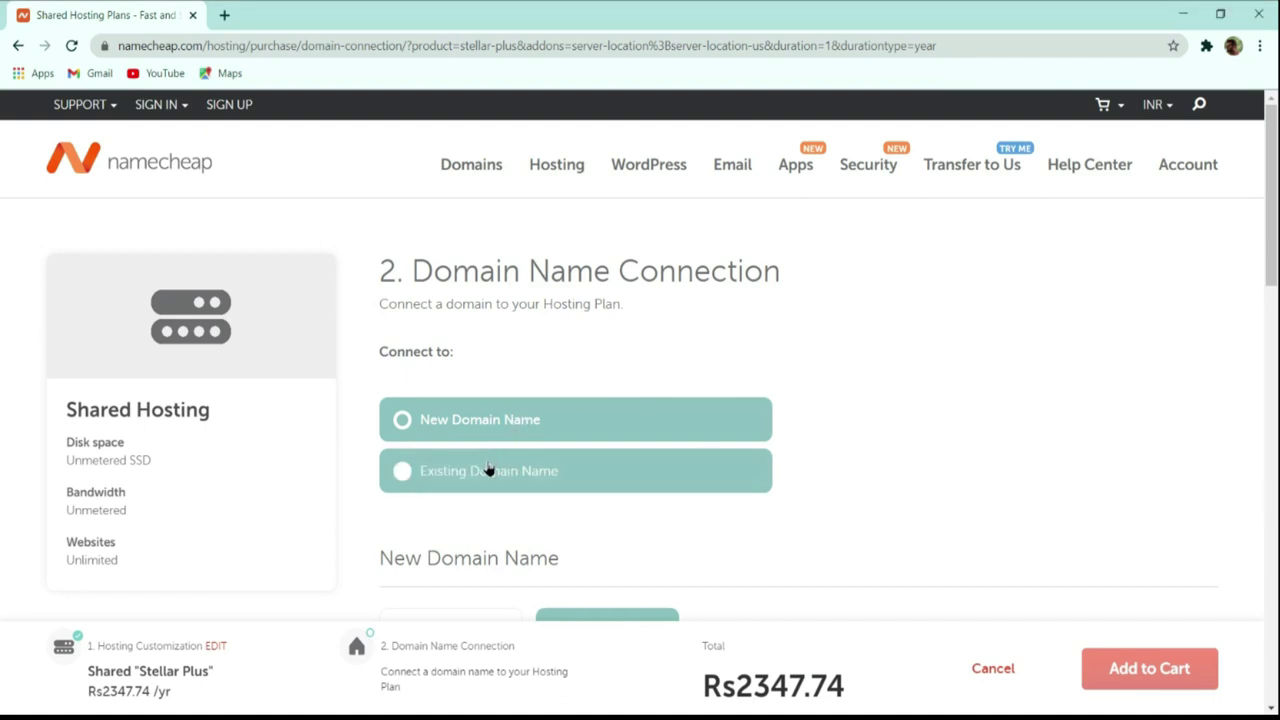
scroll(838, 350, "down", 3)
scroll(849, 377, "up", 3)
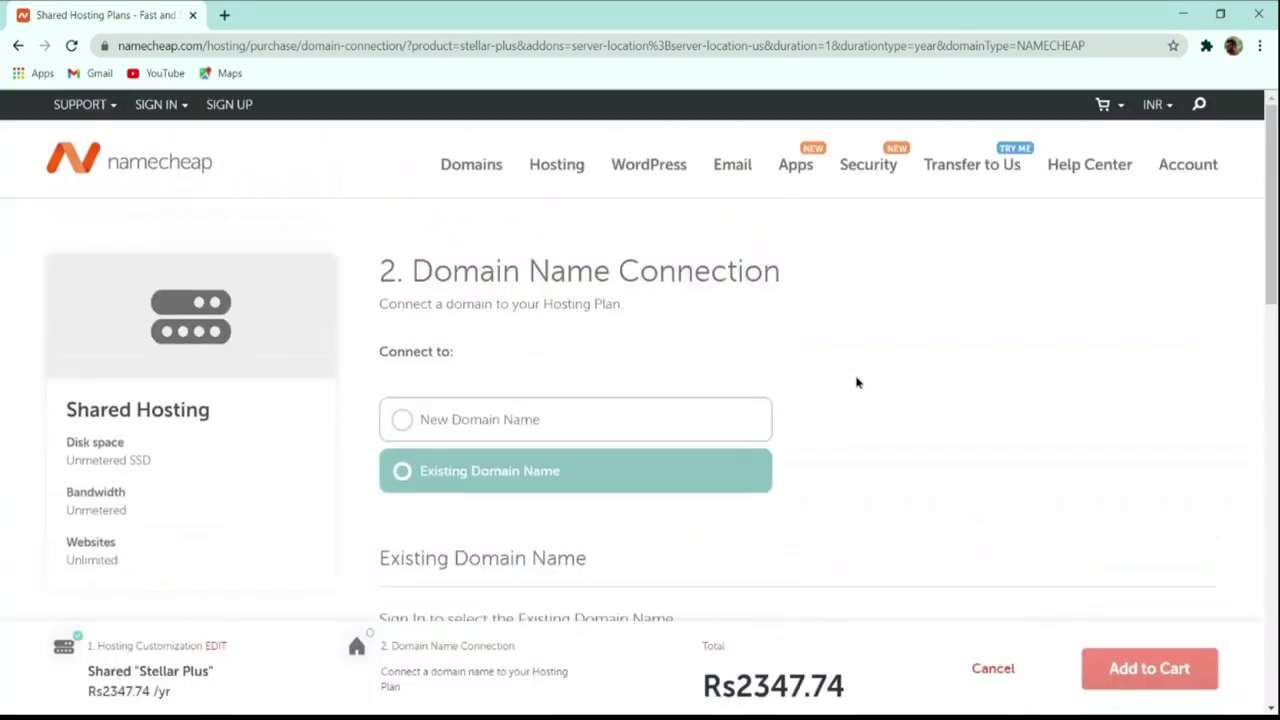
left_click(553, 417)
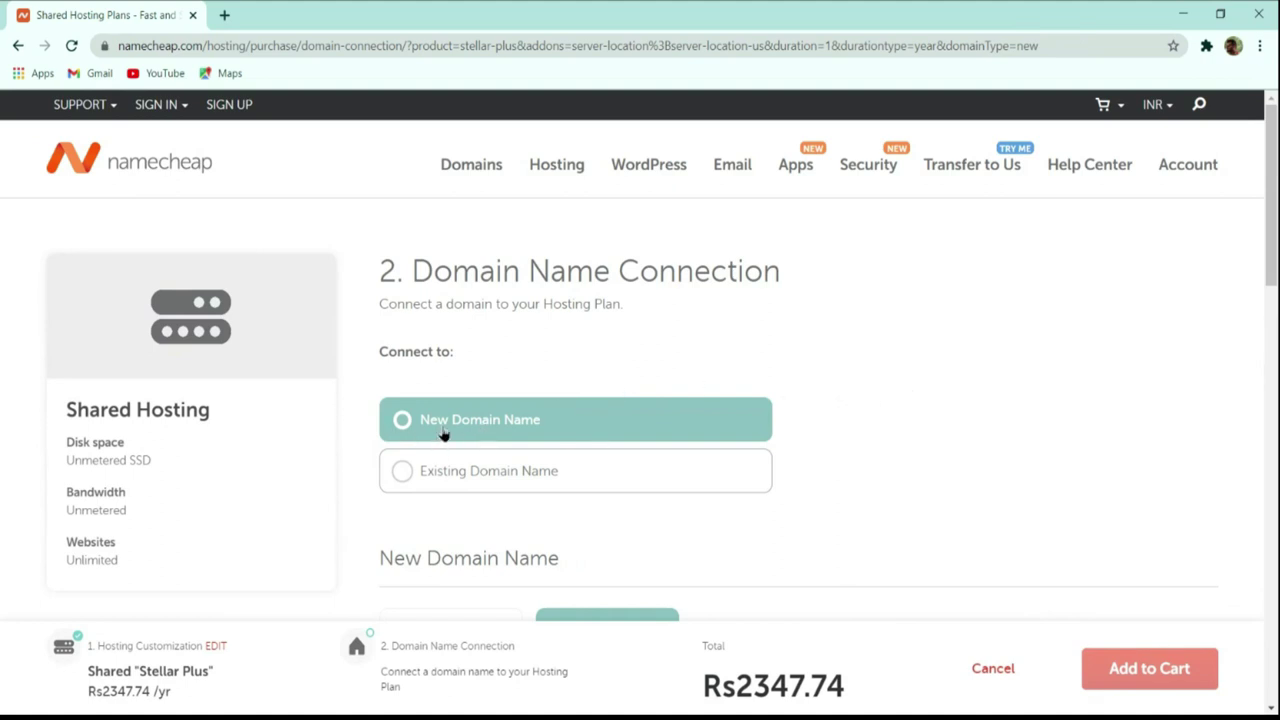
scroll(775, 387, "down", 1)
scroll(775, 387, "down", 3)
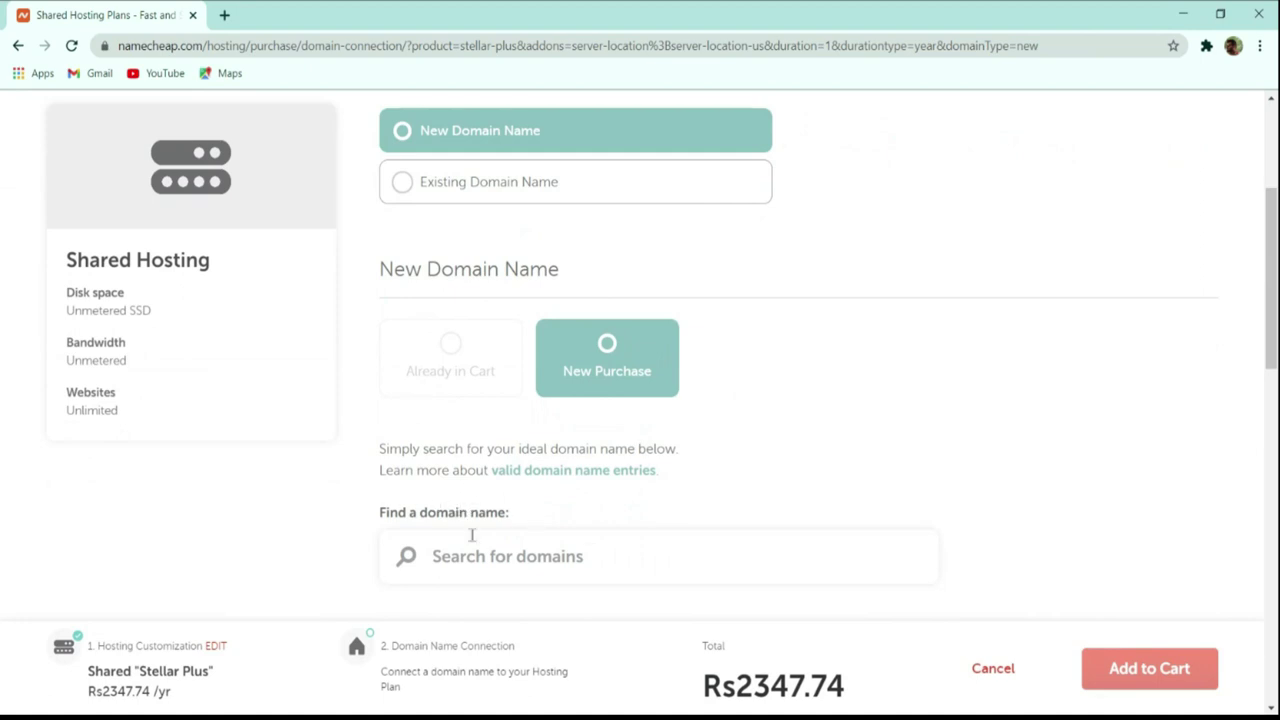
scroll(591, 557, "down", 1)
Step: Search for thecmsguys.in, connect the domain to hosting and add both to the cart
type("t")
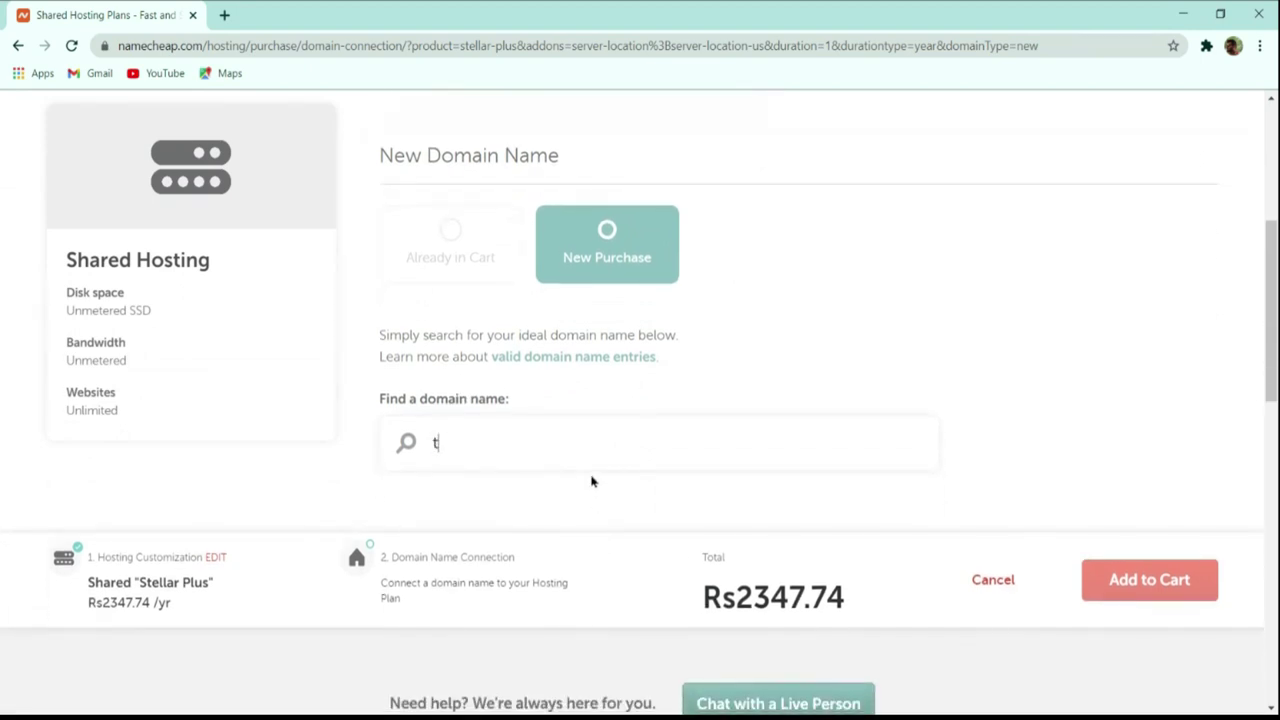
type("hecms")
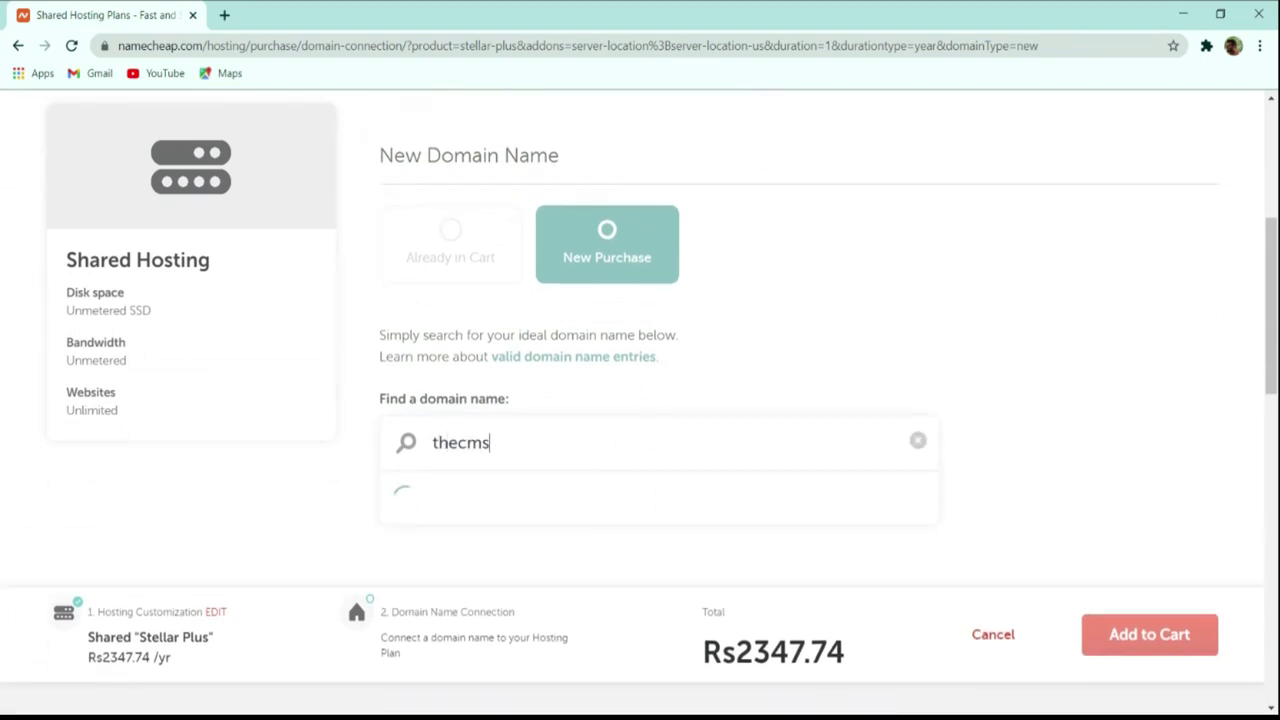
type("guys.in")
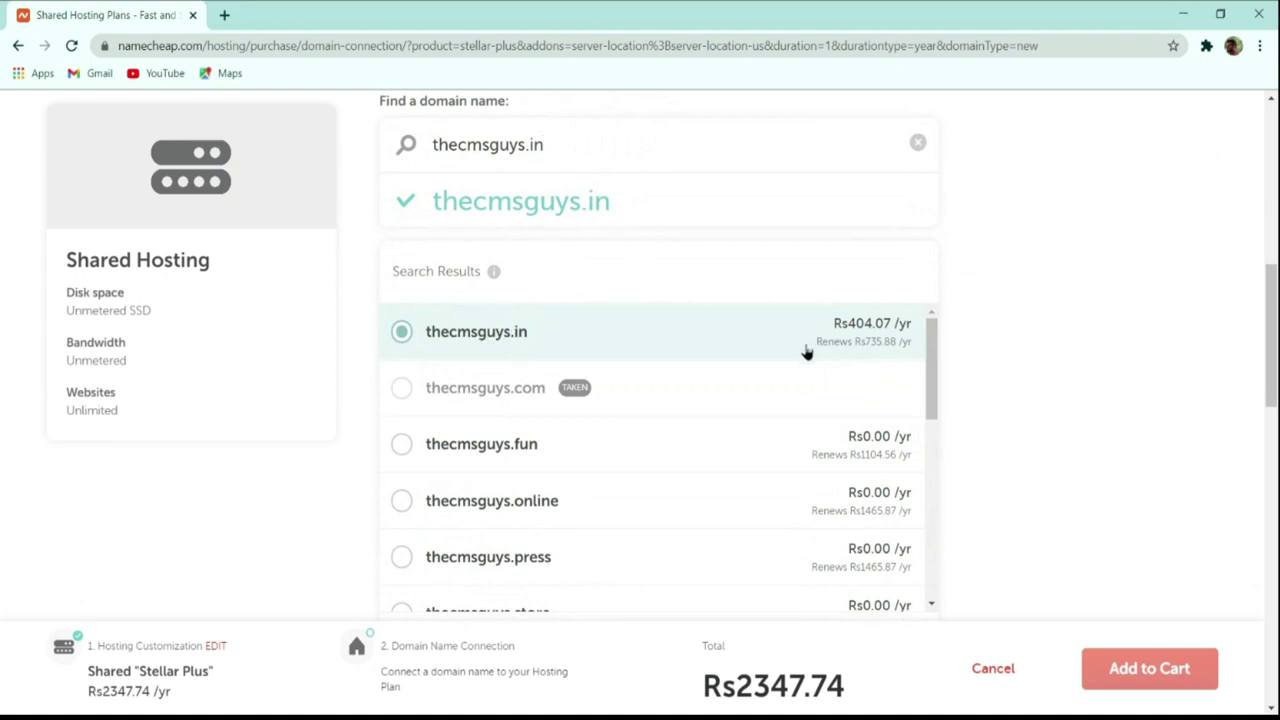
scroll(870, 380, "down", 3)
left_click(894, 417)
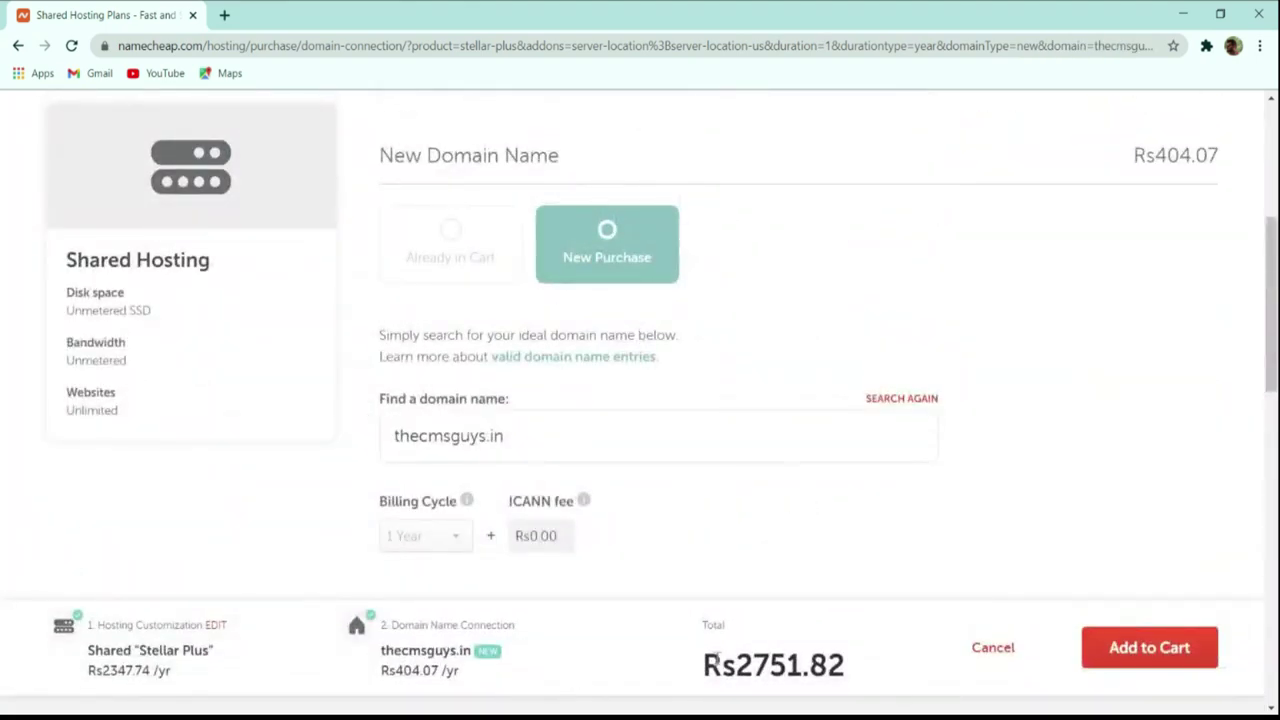
left_click_drag(706, 654, 805, 655)
left_click(835, 655)
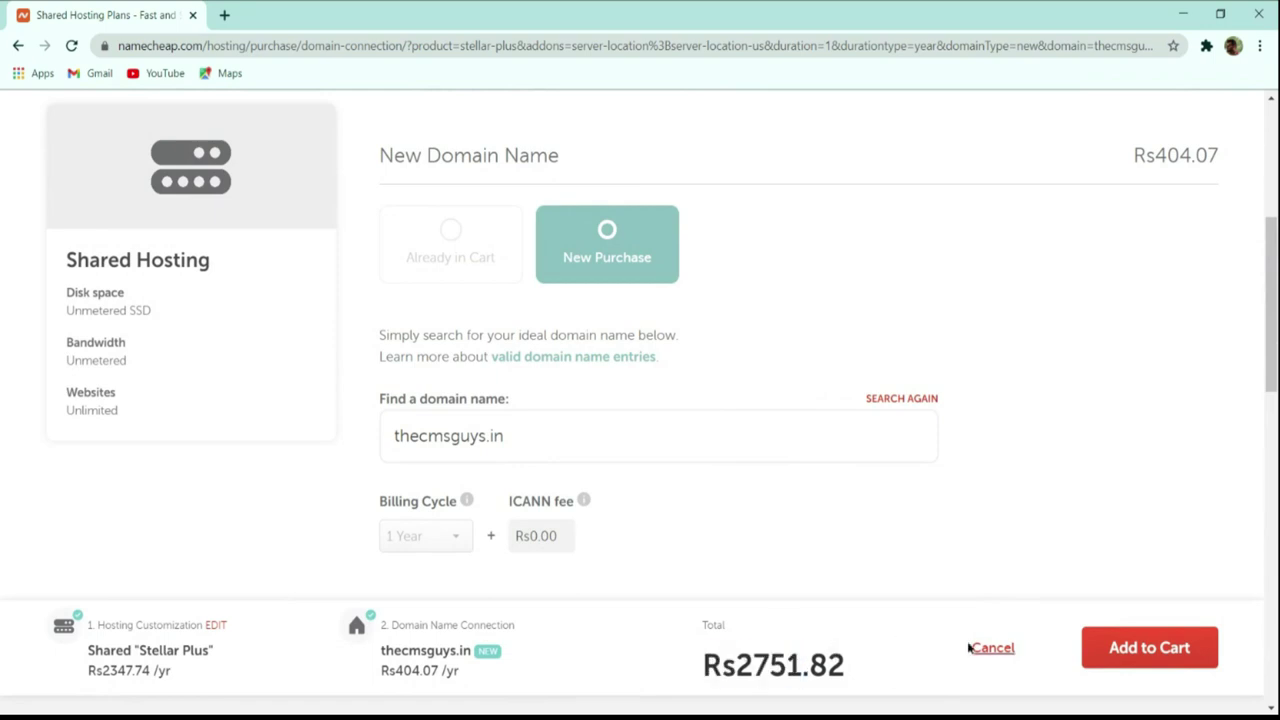
left_click(1150, 648)
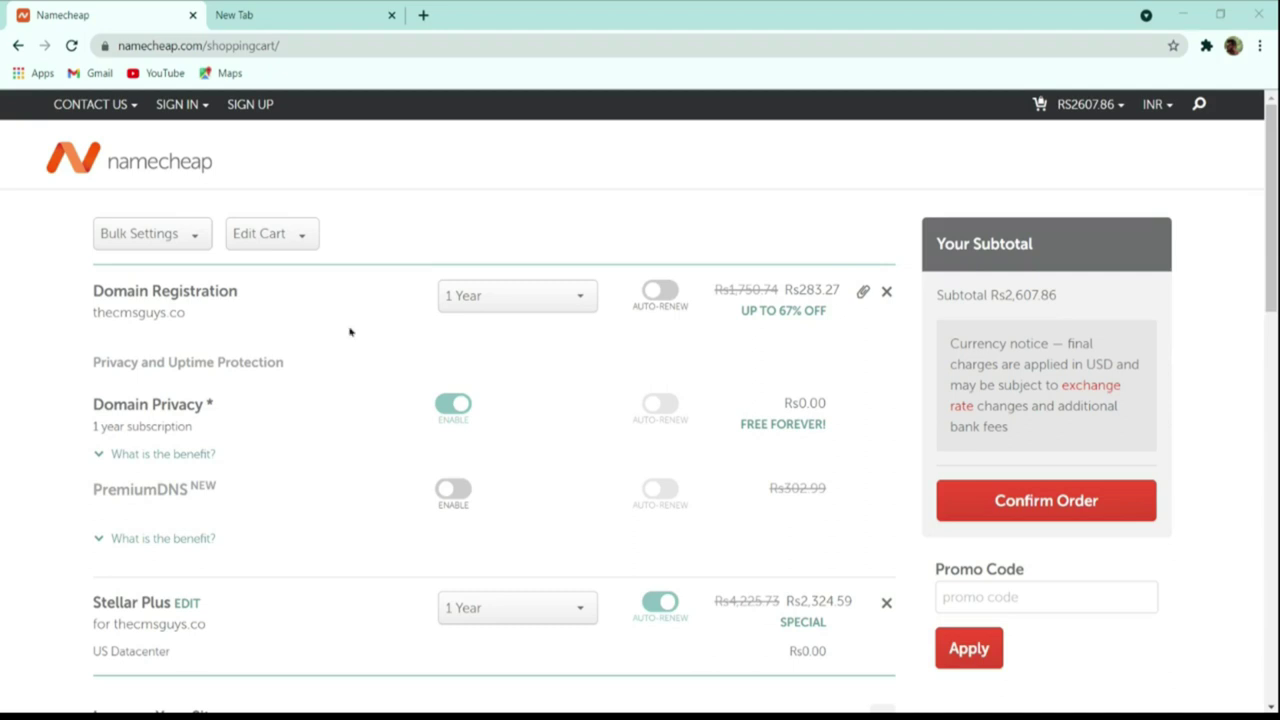
Step: Keep domain registration at 1 Year after trying 5 Years, then confirm the order
left_click(505, 299)
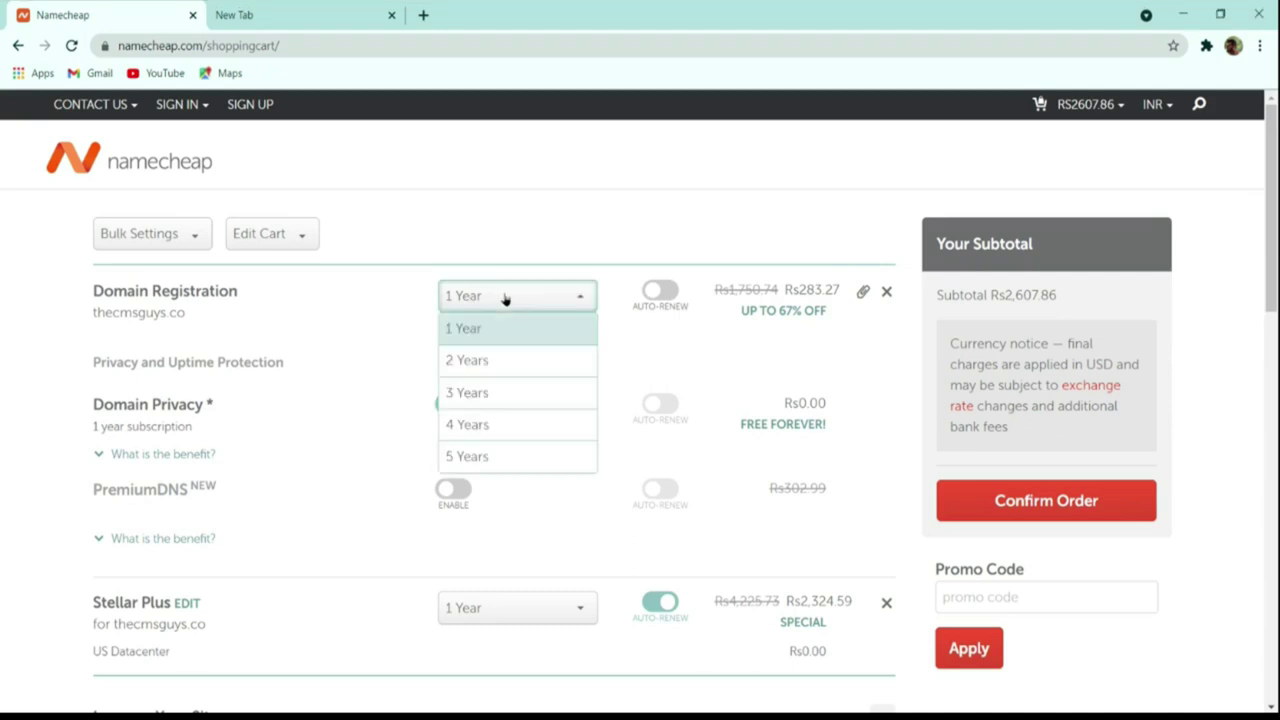
left_click(496, 455)
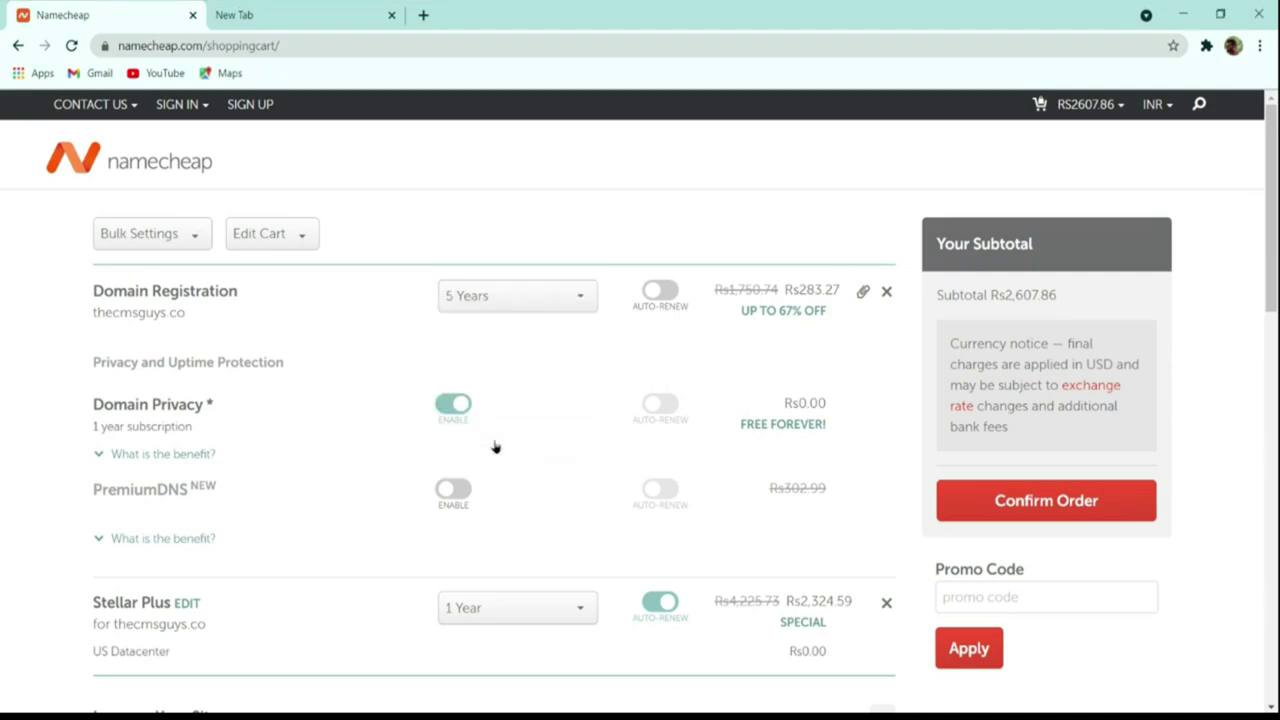
left_click(486, 300)
left_click(498, 330)
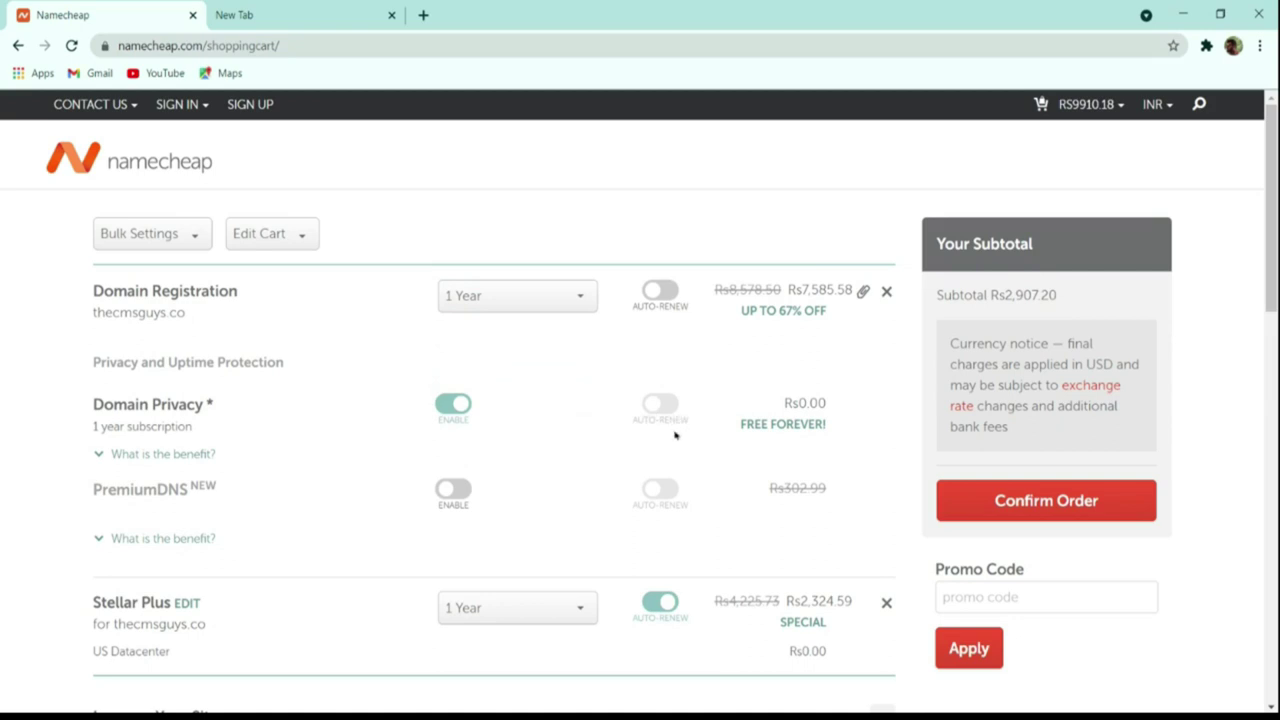
scroll(765, 422, "down", 3)
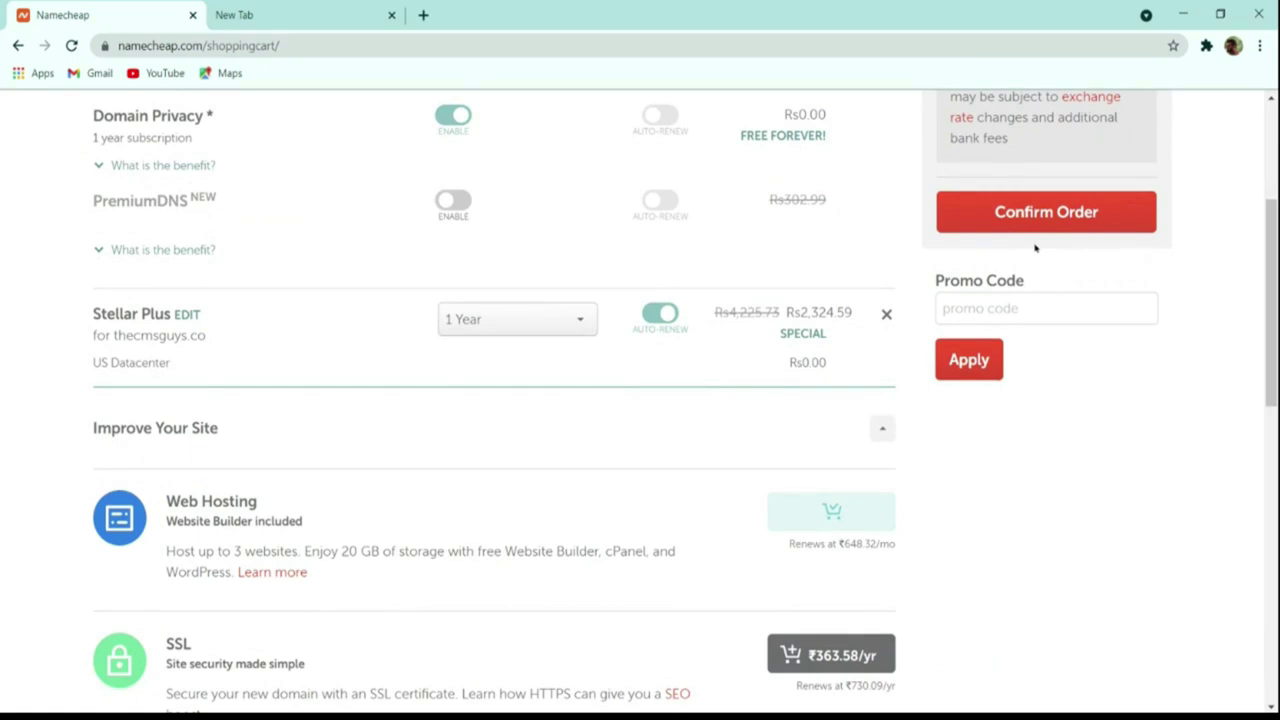
left_click(1058, 225)
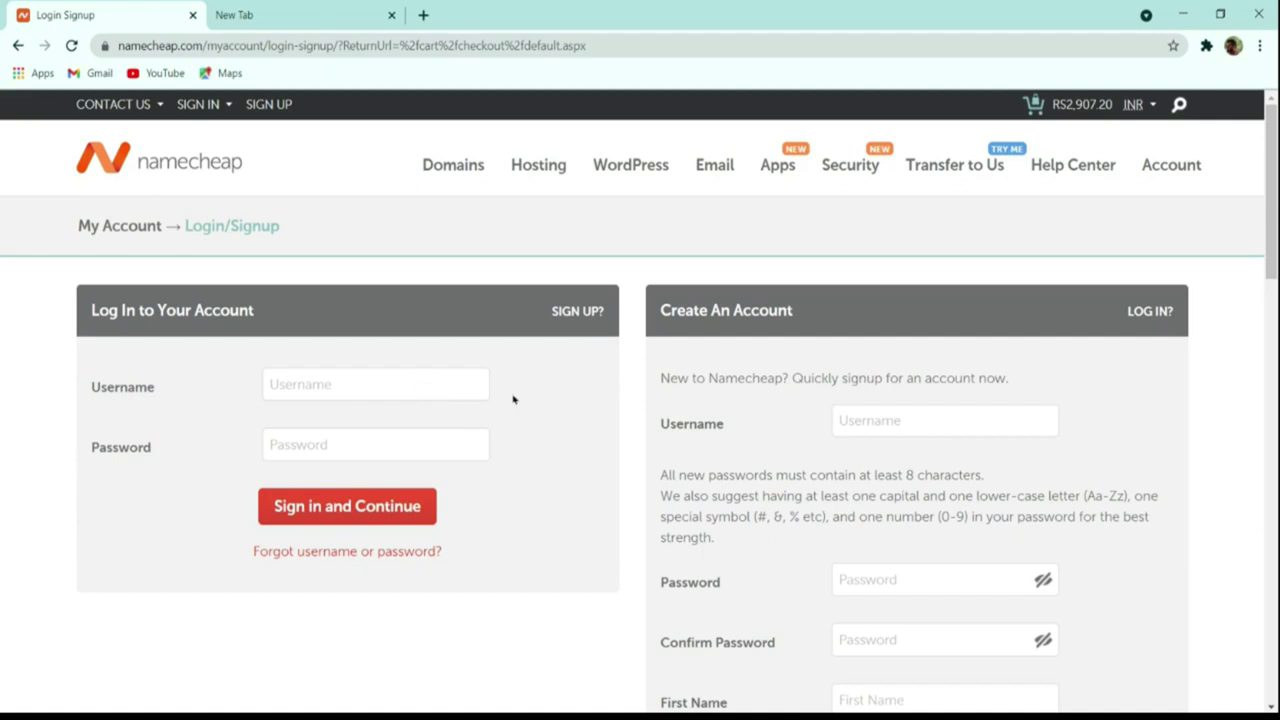
Step: Sign in to Namecheap and look over the checkout page
left_click(222, 475)
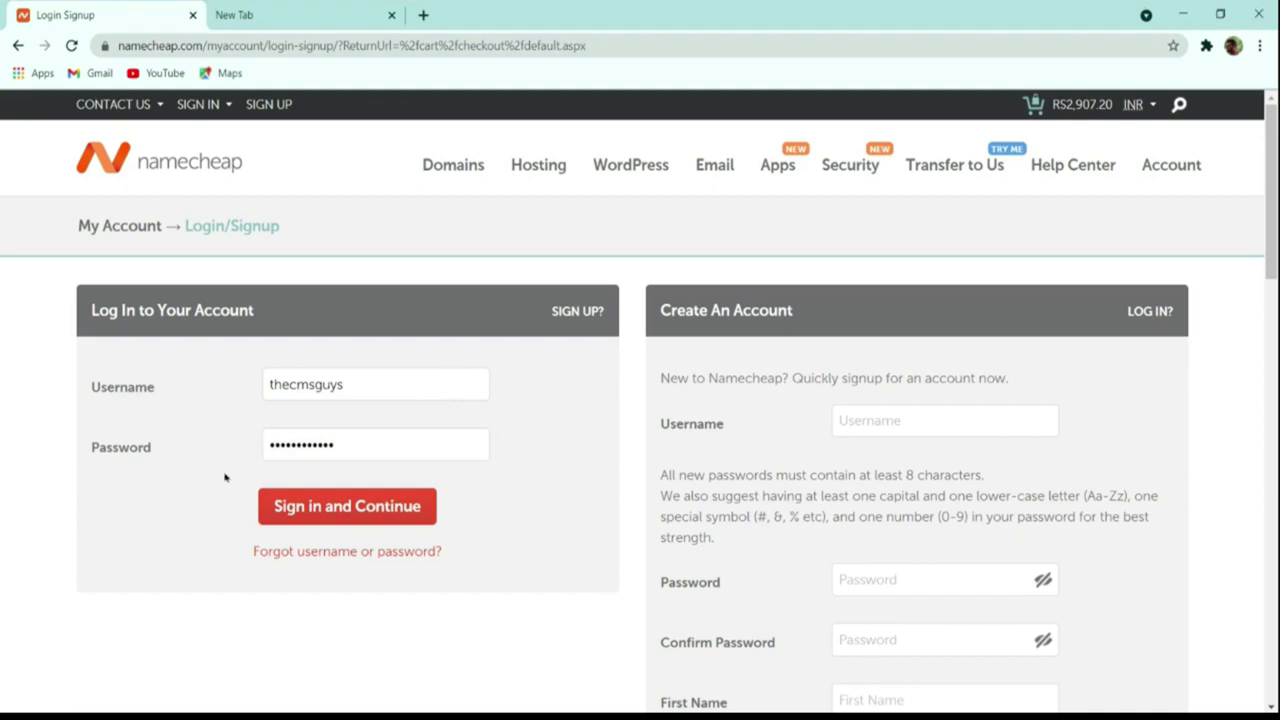
left_click(368, 507)
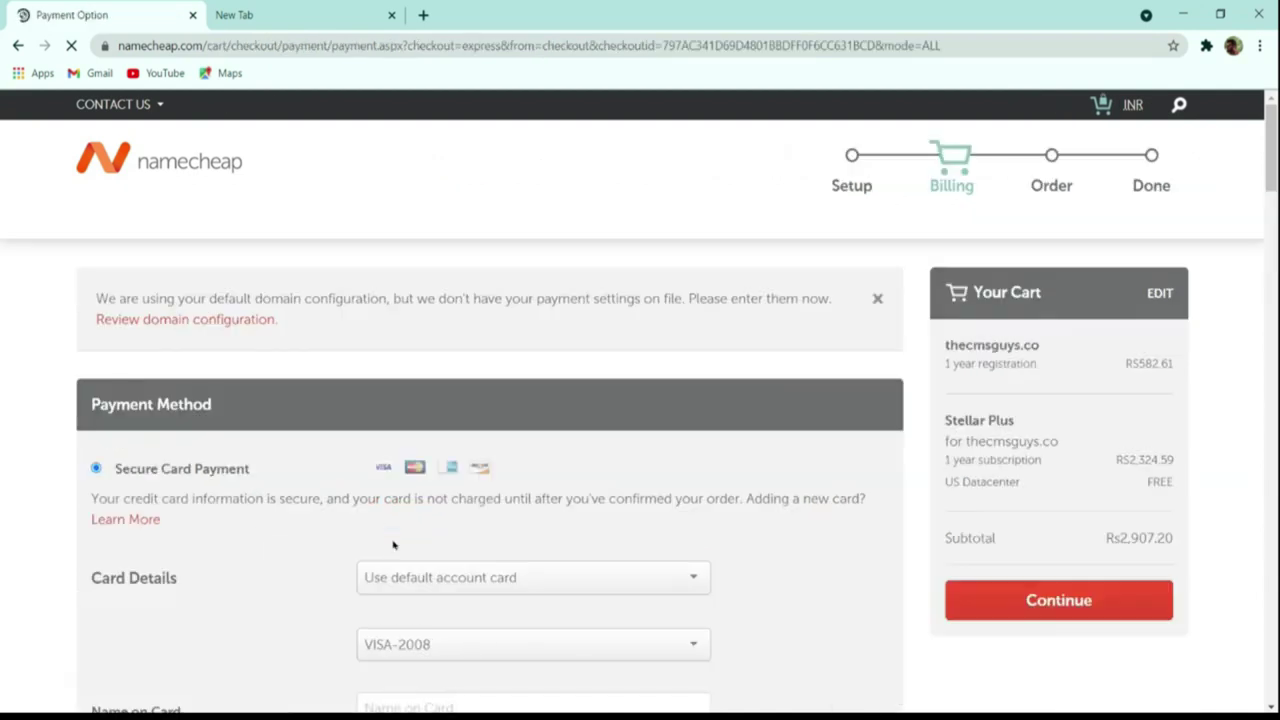
scroll(420, 530, "down", 3)
scroll(450, 515, "up", 3)
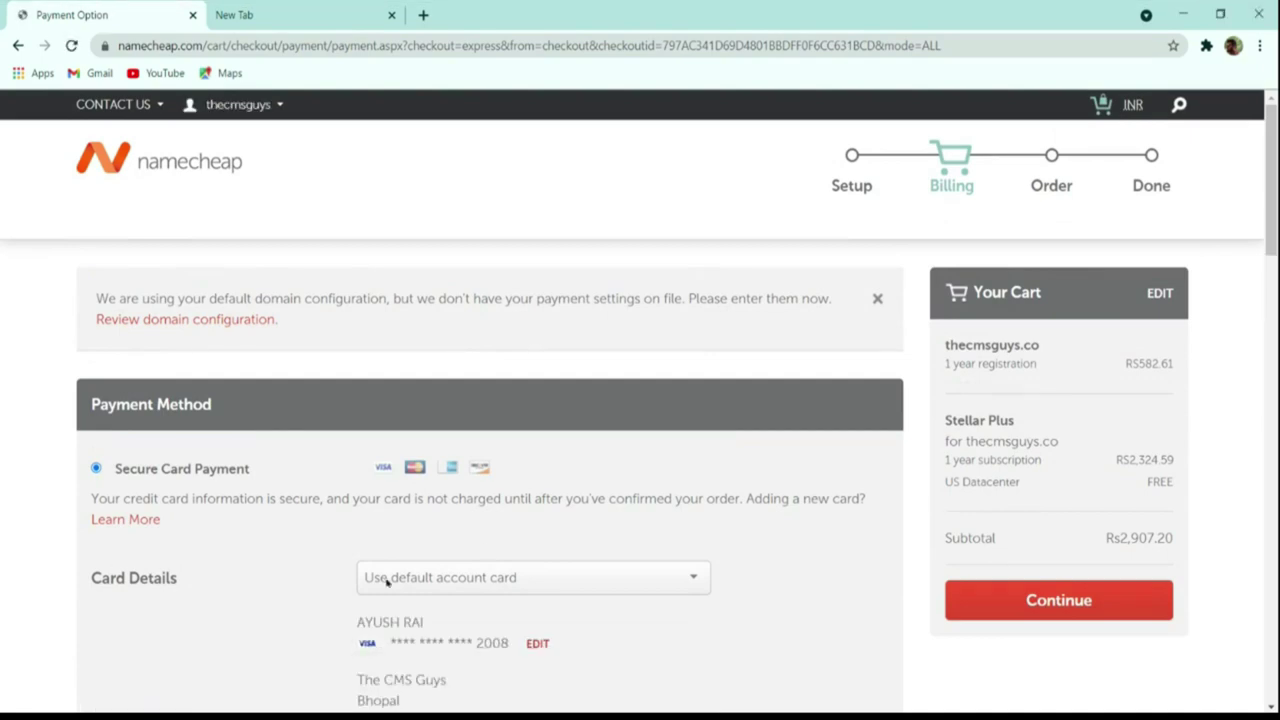
scroll(663, 550, "down", 3)
scroll(298, 462, "down", 3)
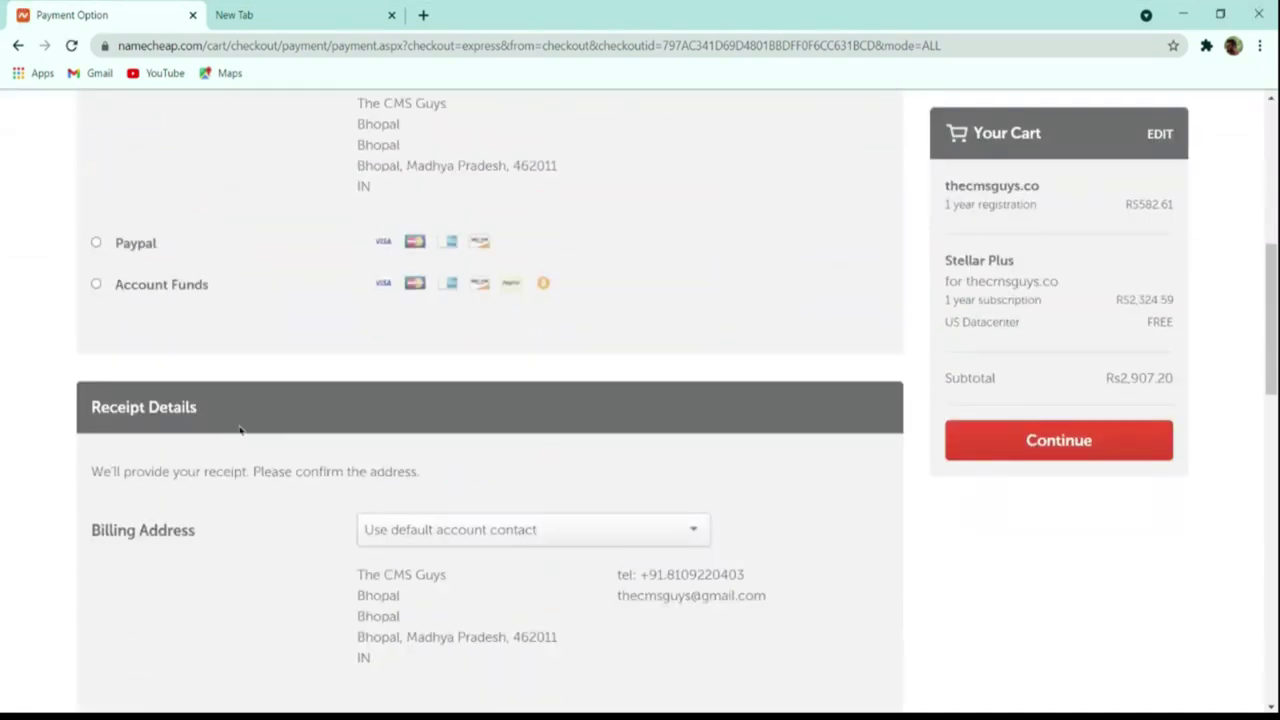
scroll(240, 430, "up", 3)
scroll(248, 398, "down", 5)
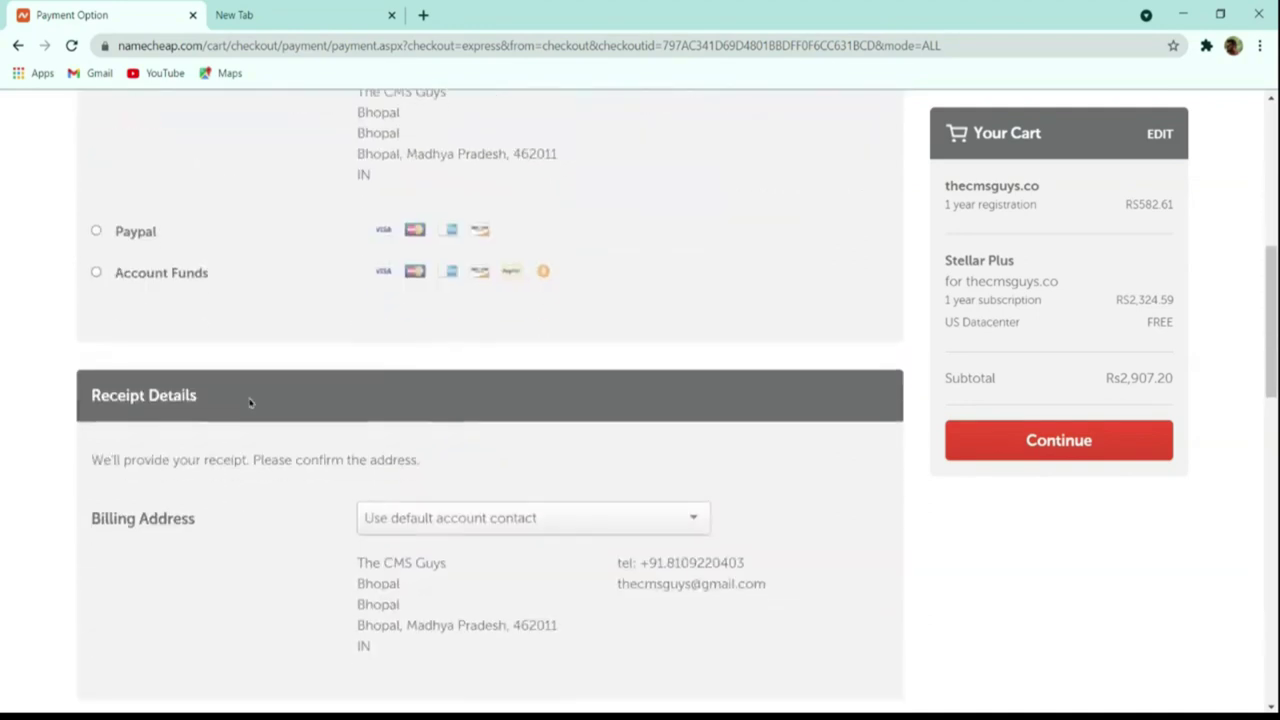
scroll(250, 400, "up", 2)
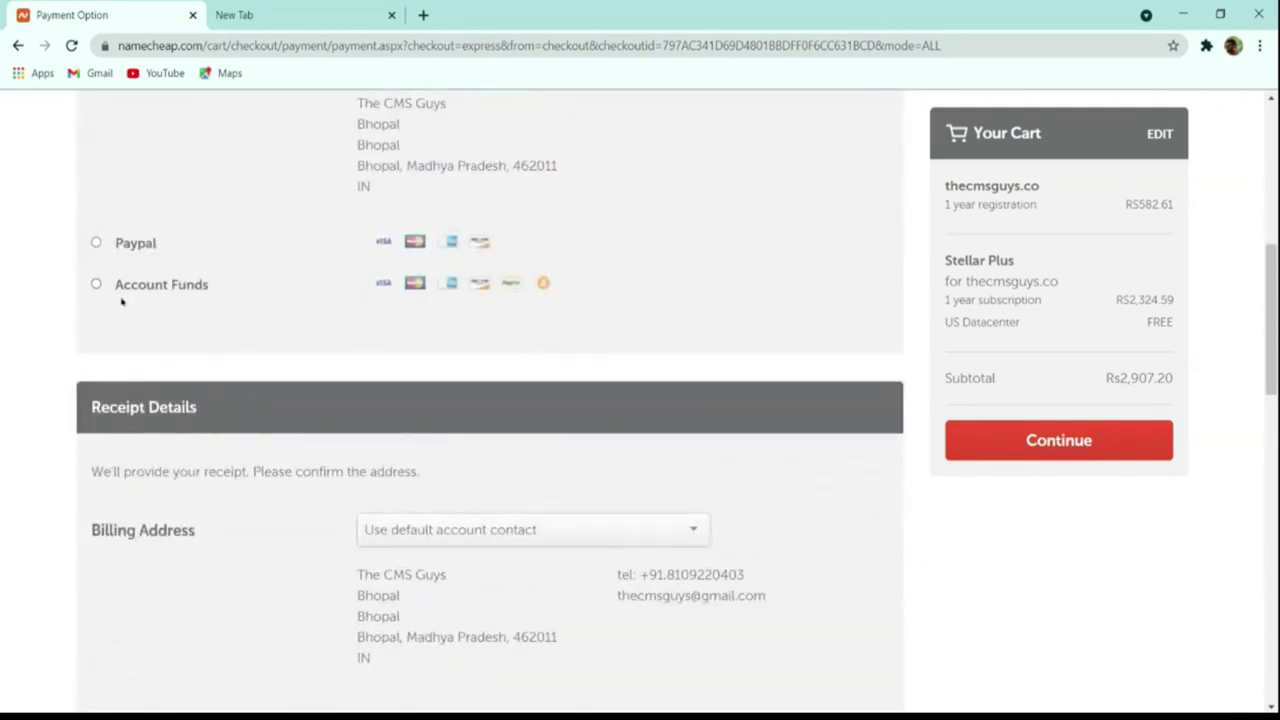
Step: Choose PayPal as the payment method and continue to the order review
left_click(112, 288)
left_click(112, 256)
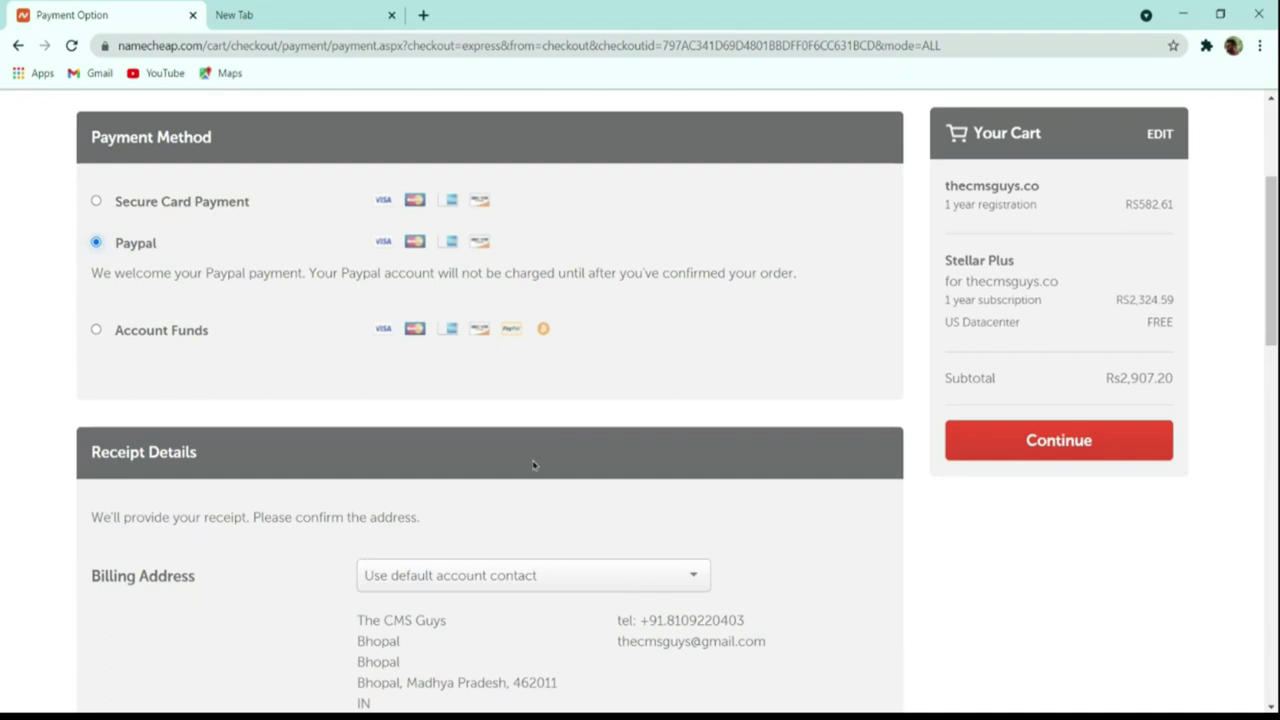
left_click(1006, 439)
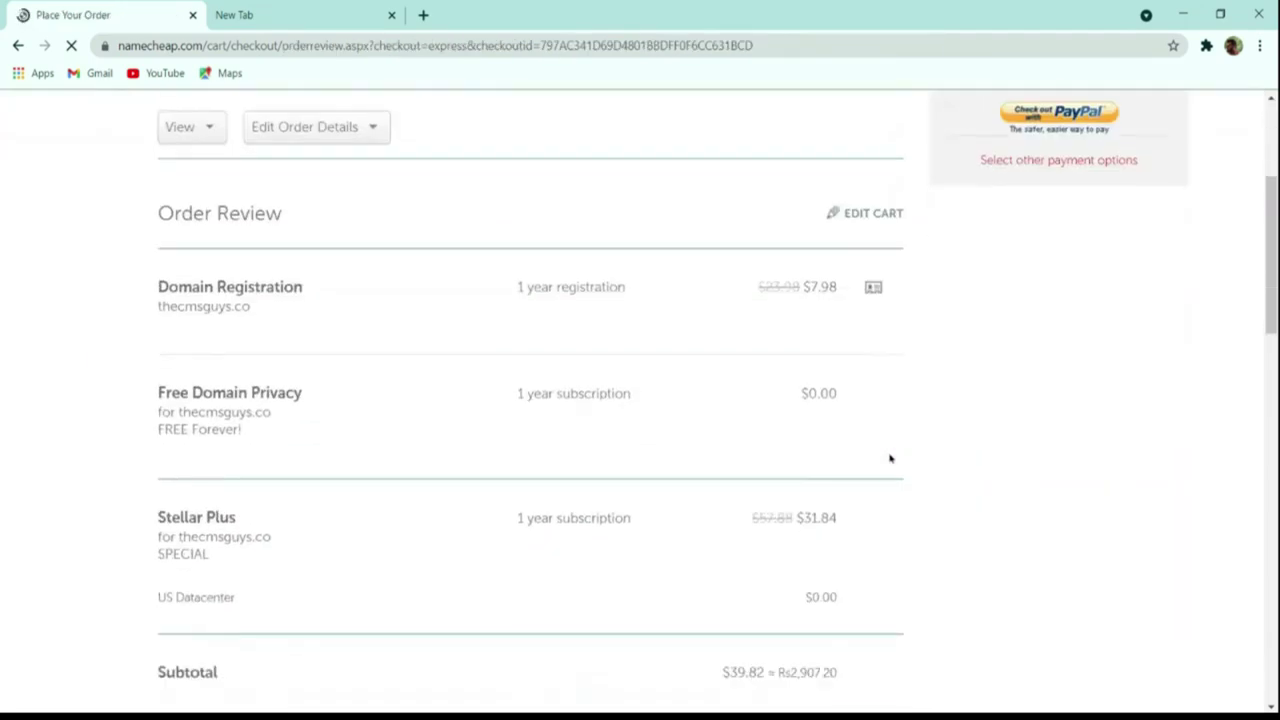
Step: Look over the $39.82 order review, then go to the account Dashboard from the header menu
scroll(957, 434, "up", 4)
scroll(916, 449, "down", 6)
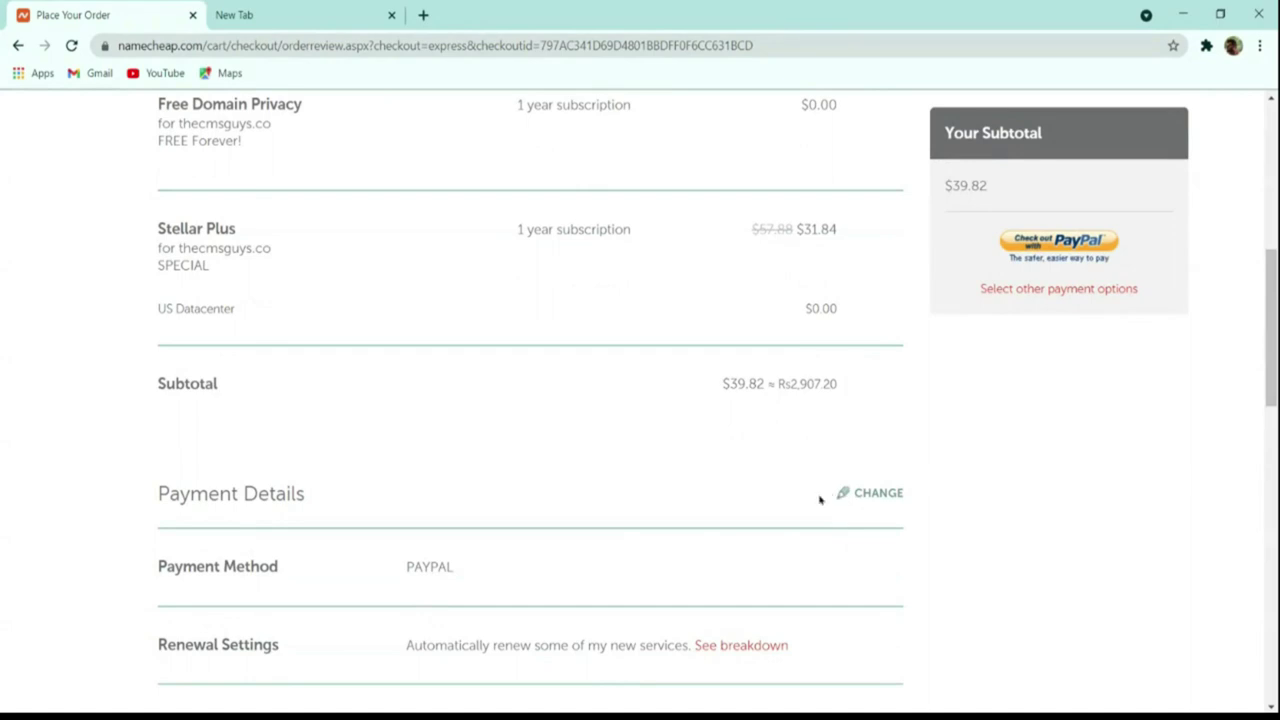
scroll(793, 492, "up", 6)
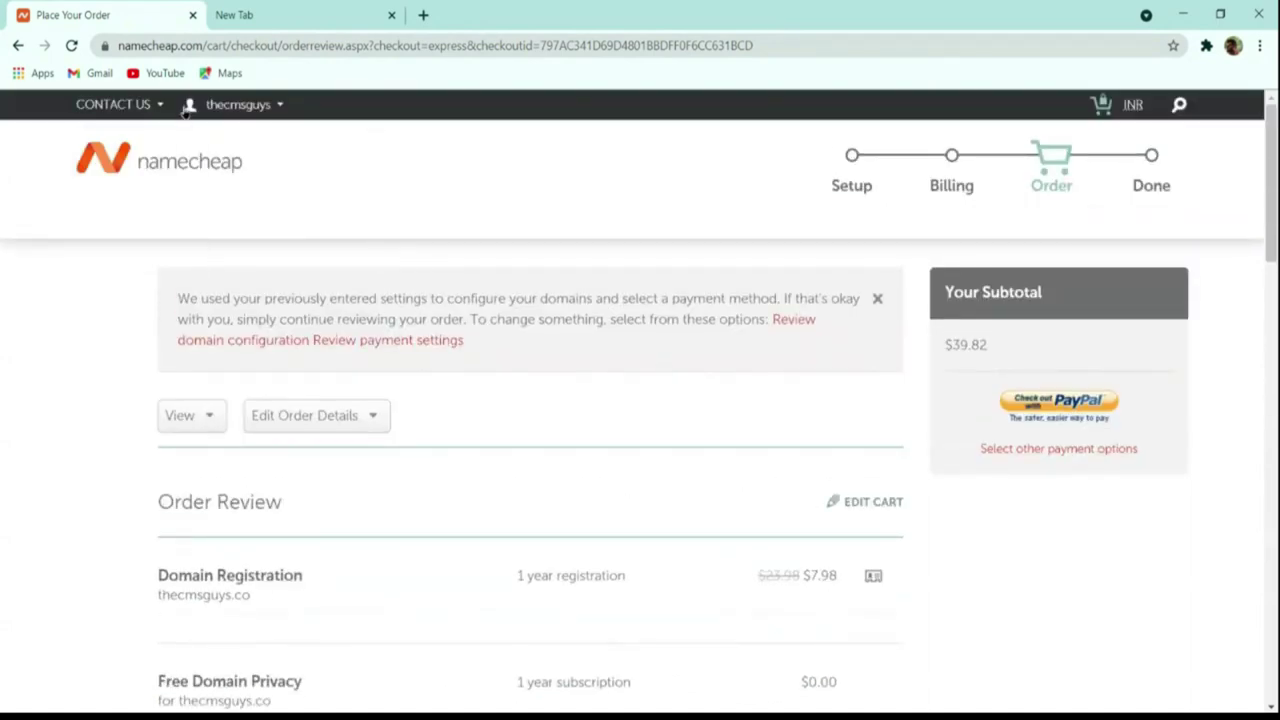
mouse_move(224, 110)
left_click(216, 286)
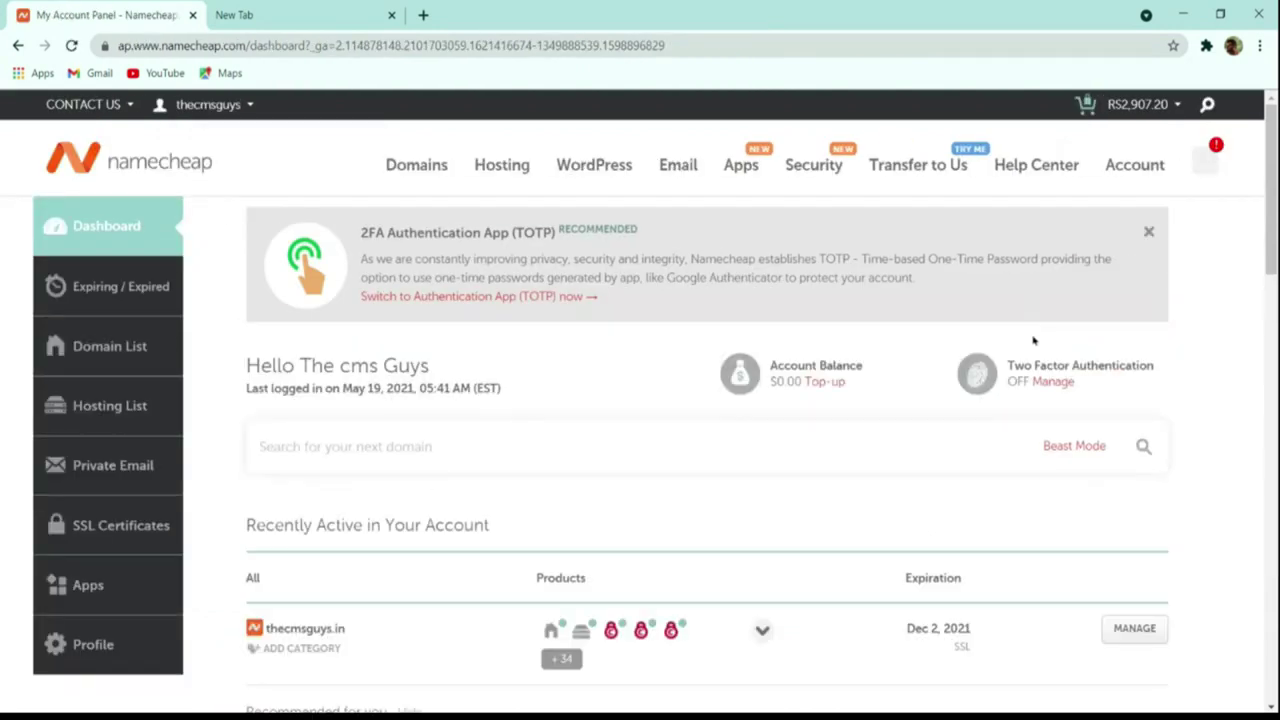
Step: Open cPanel for thecmsguys.in's Stellar Plus hosting plan from the dashboard
scroll(1043, 347, "down", 3)
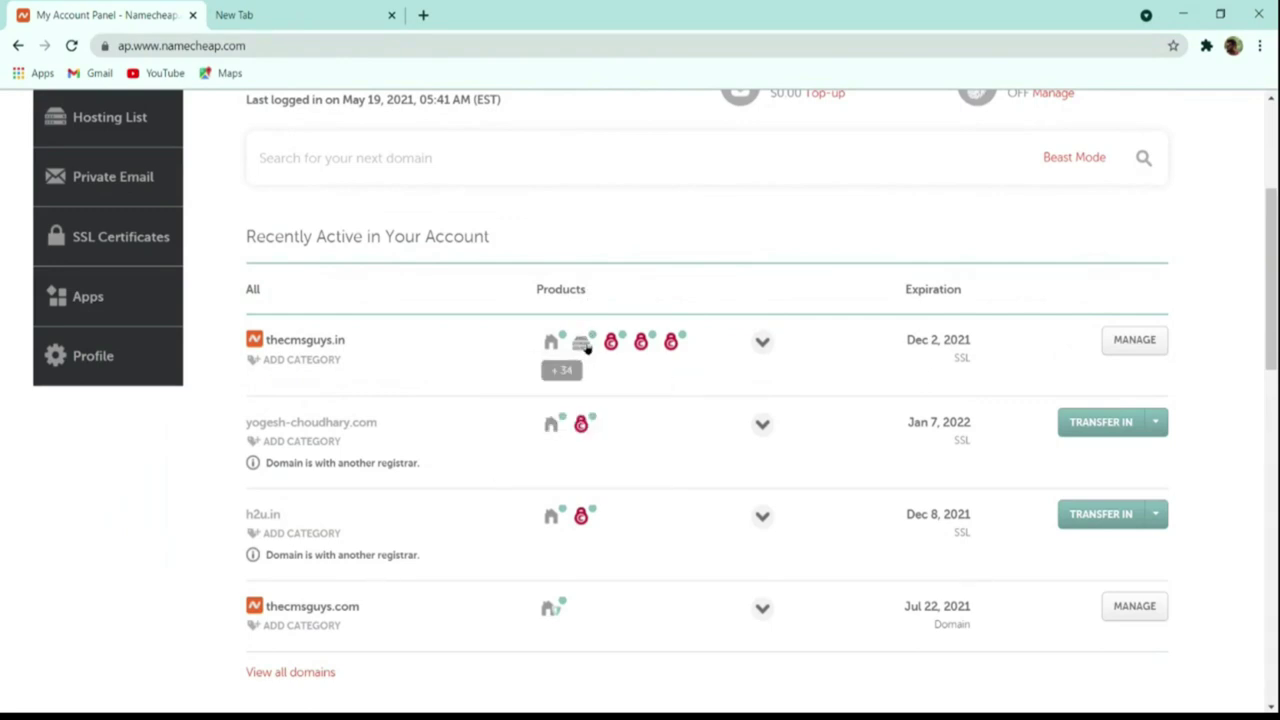
mouse_move(584, 346)
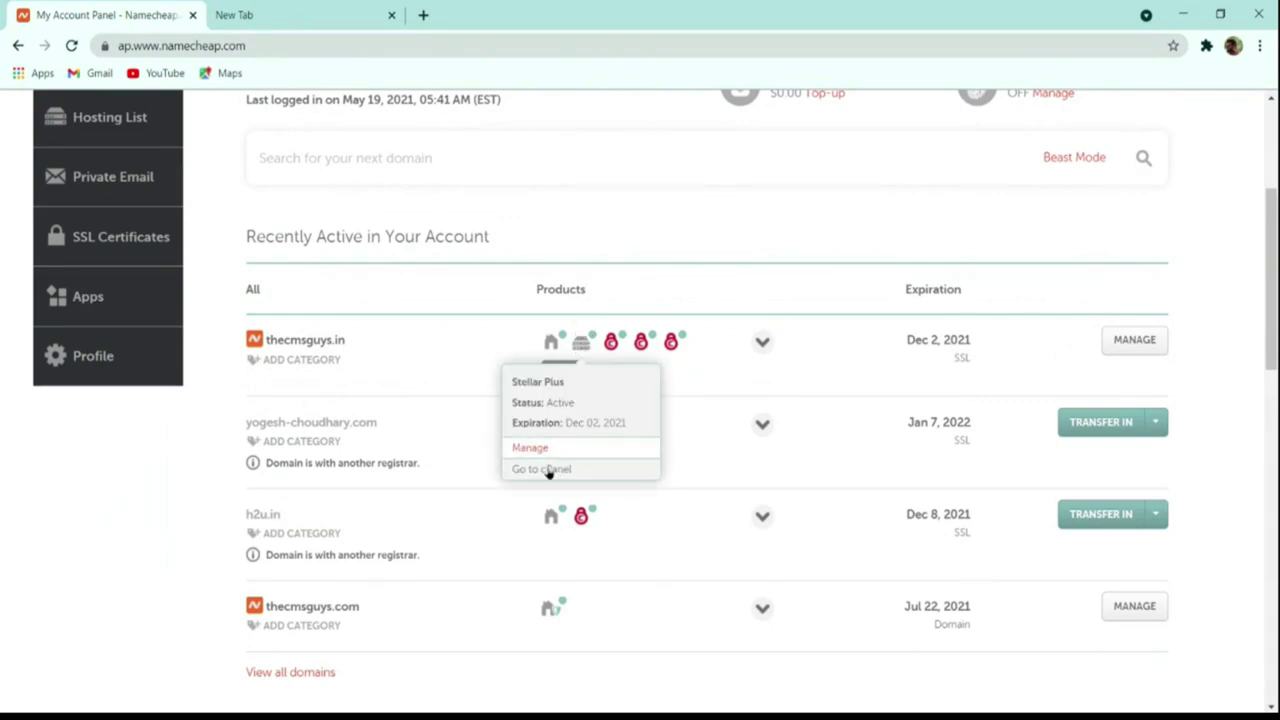
left_click(548, 470)
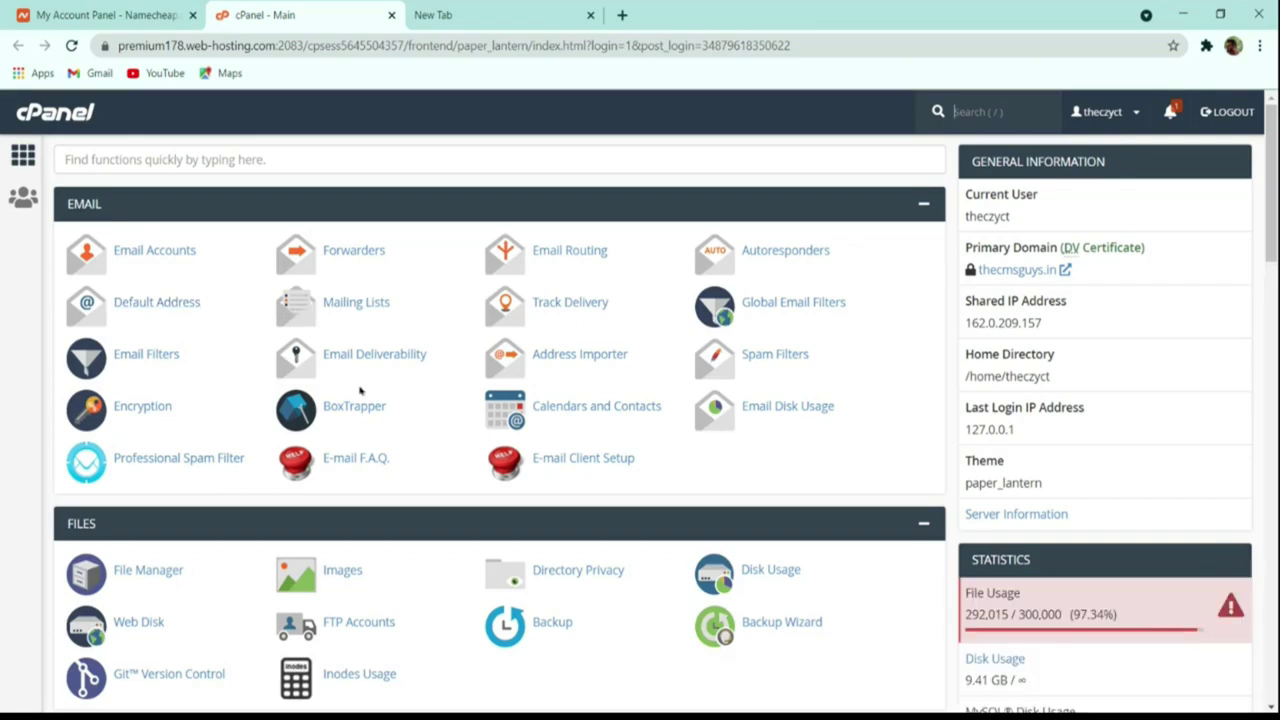
Step: Search cPanel functions for 'wor' and open WordPress Manager by Softaculous
scroll(455, 400, "down", 10)
scroll(465, 404, "down", 5)
scroll(443, 409, "up", 20)
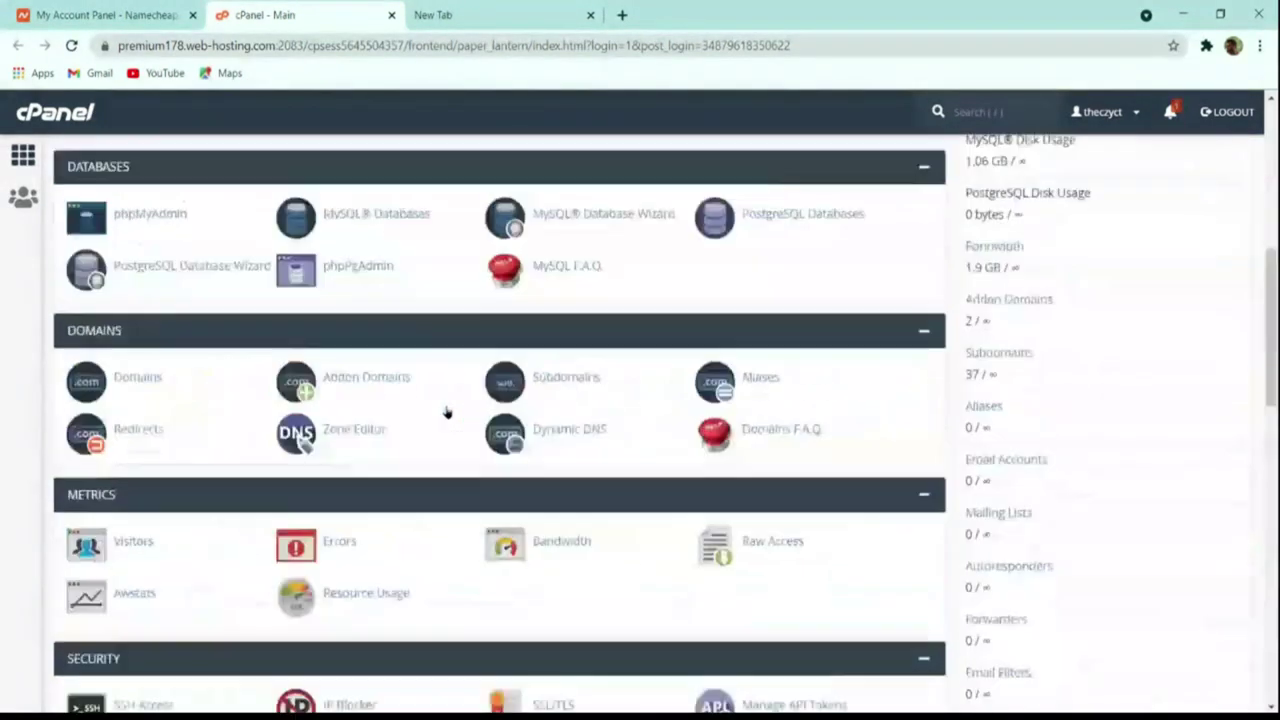
left_click(268, 152)
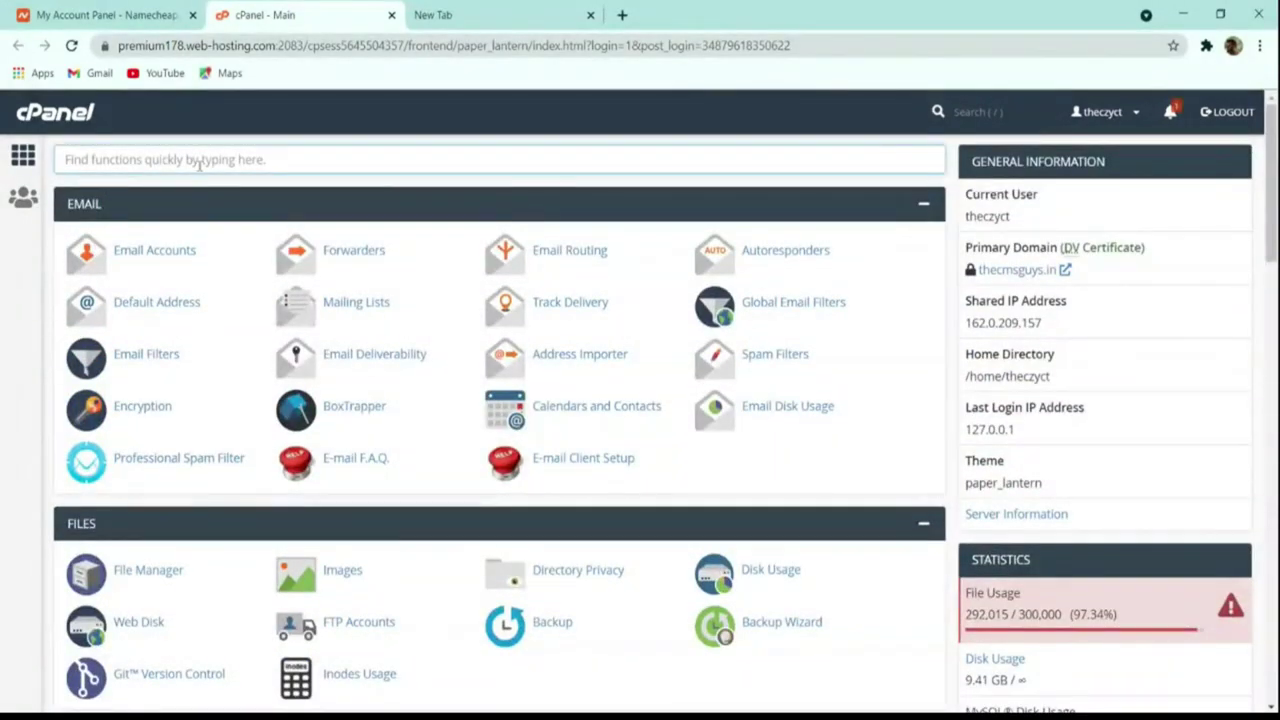
type("wor")
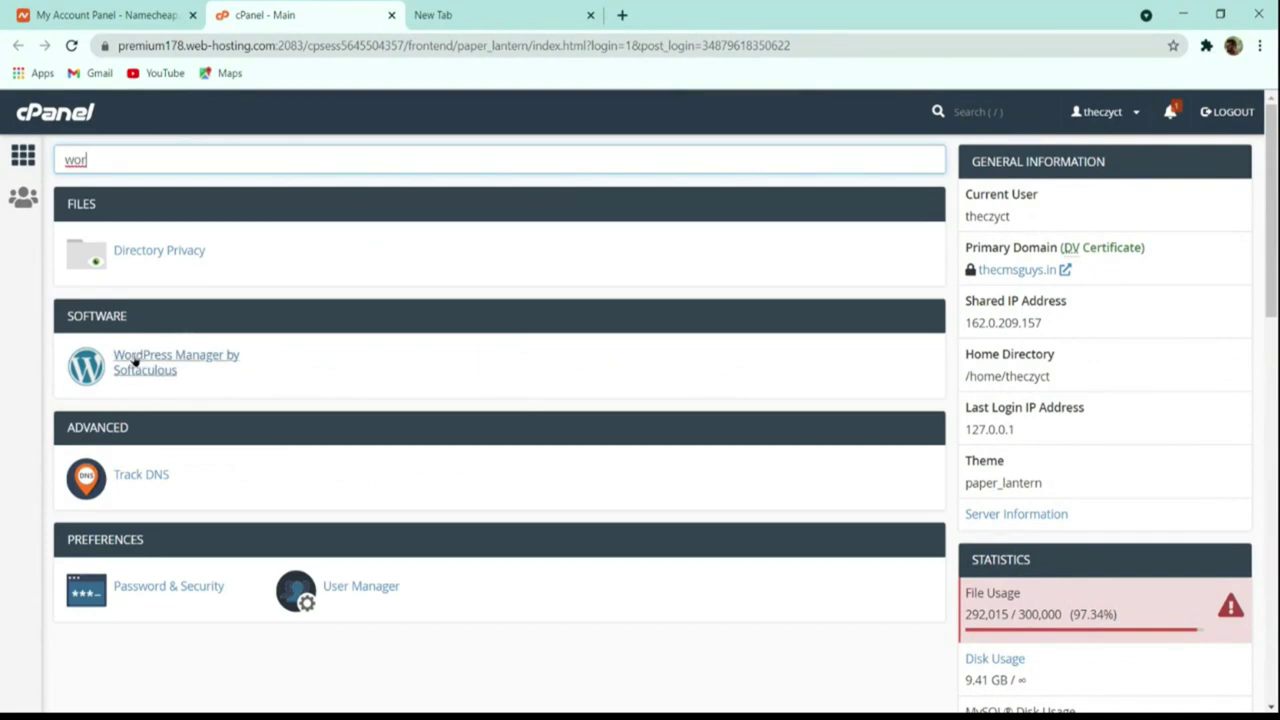
left_click(145, 362)
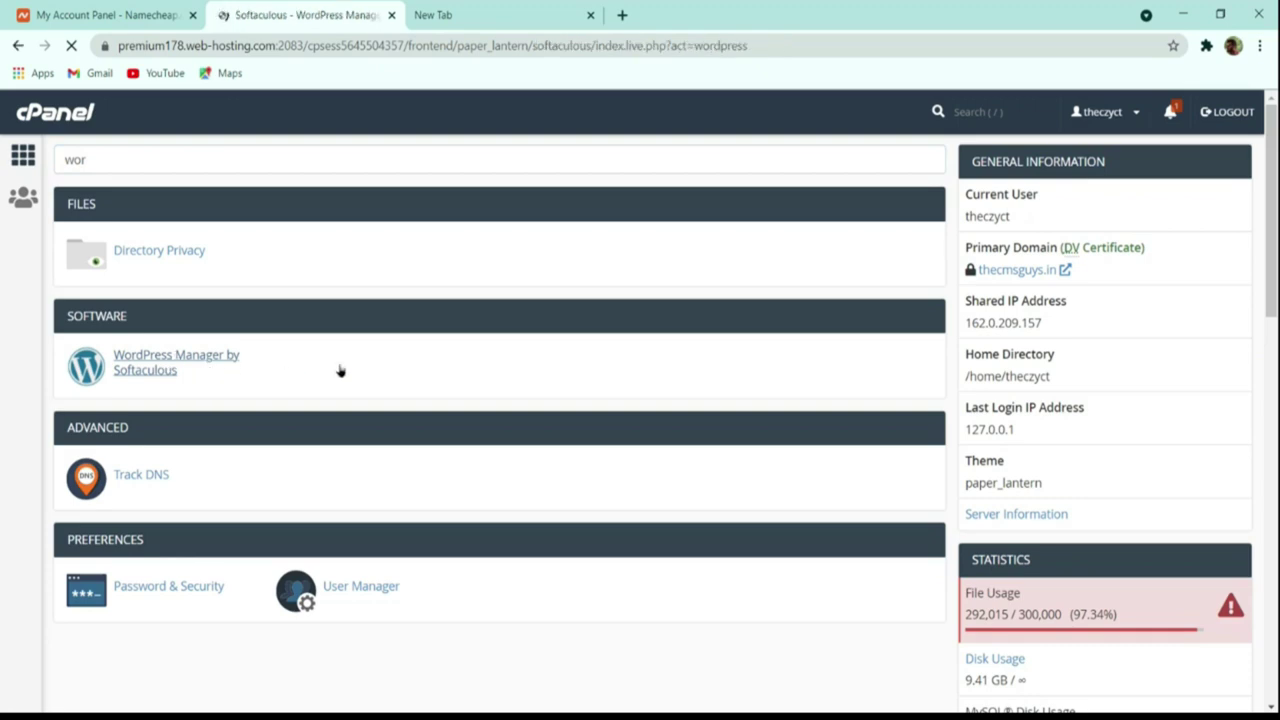
scroll(450, 365, "down", 3)
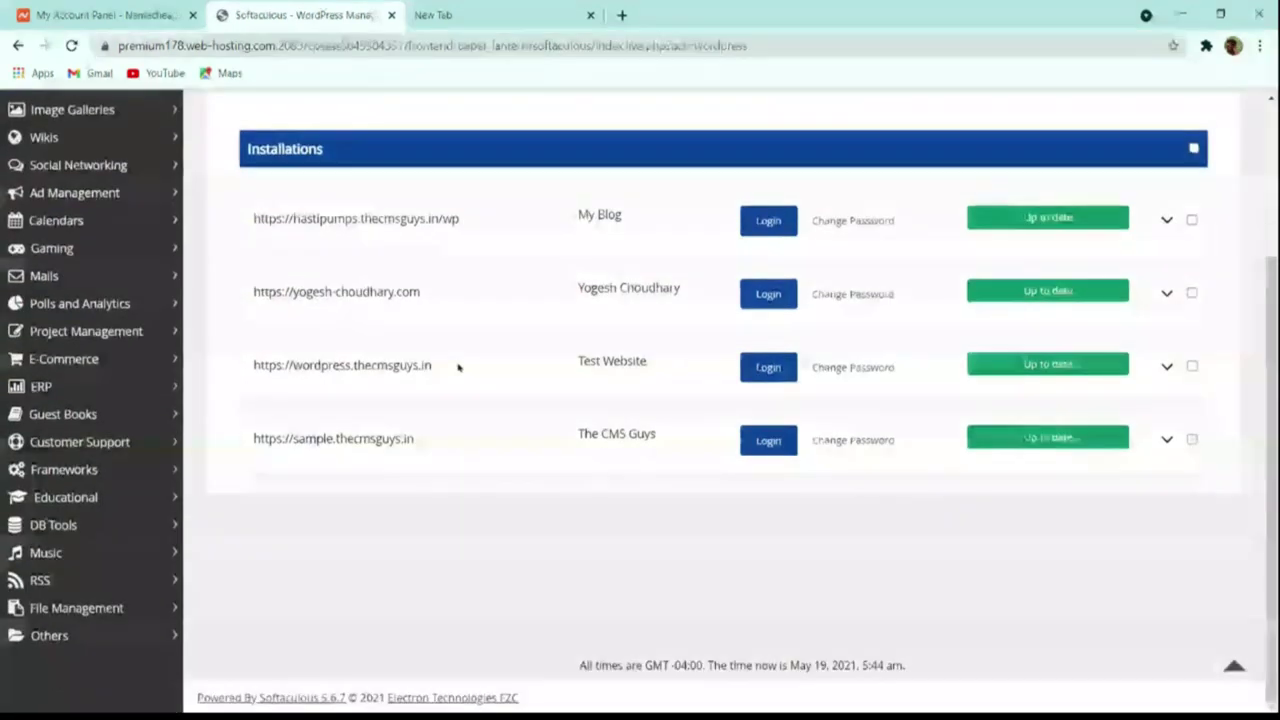
Step: Review the four existing WordPress installations, then start a new WordPress install
scroll(400, 450, "up", 3)
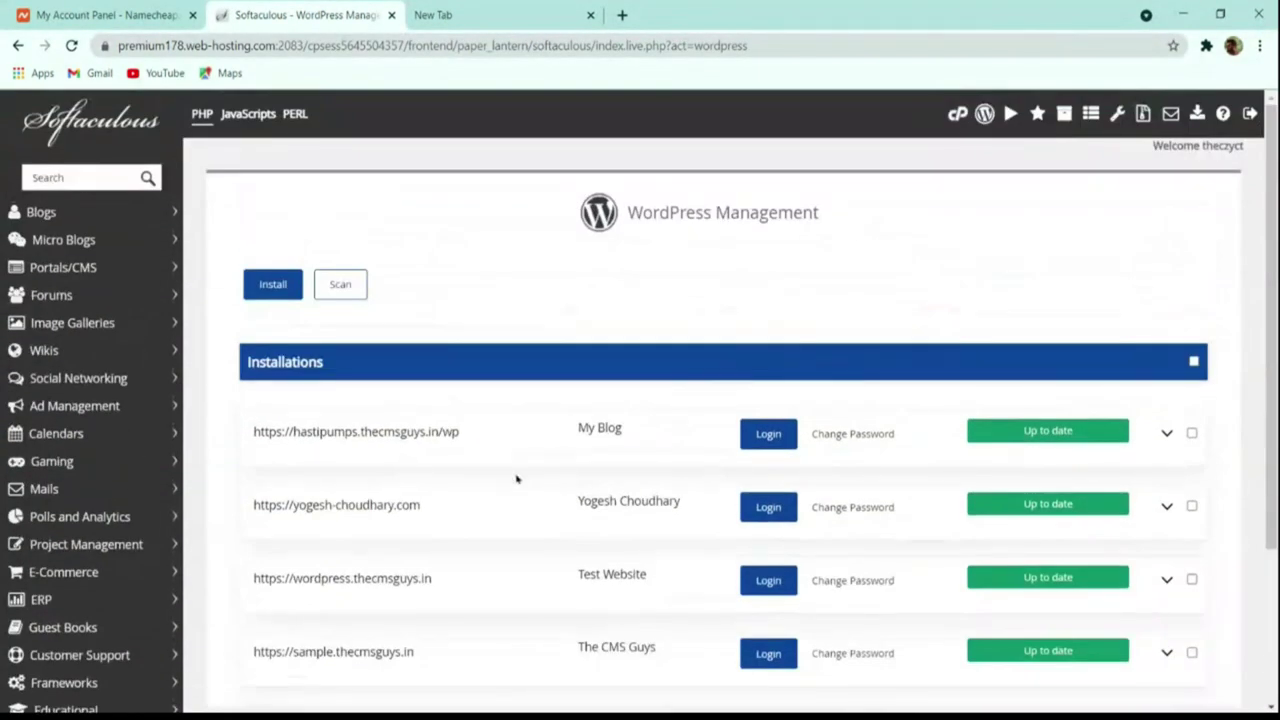
scroll(516, 479, "down", 3)
scroll(514, 471, "up", 3)
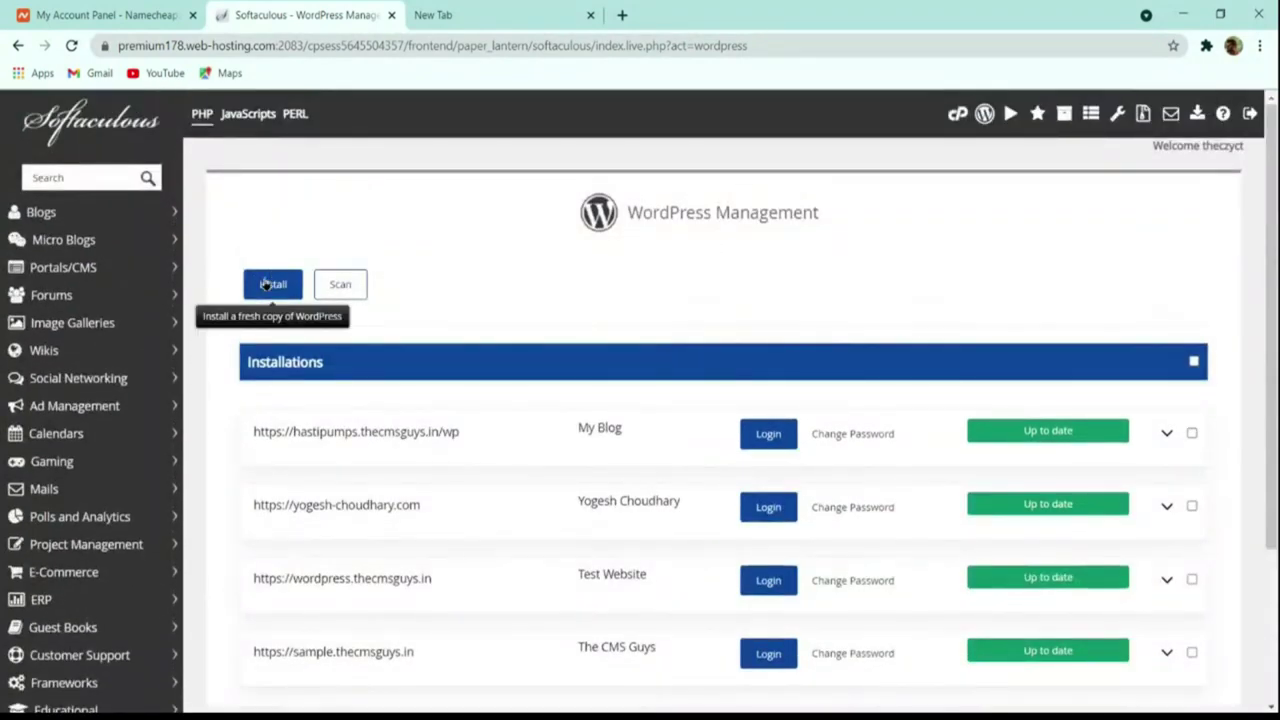
scroll(486, 320, "down", 3)
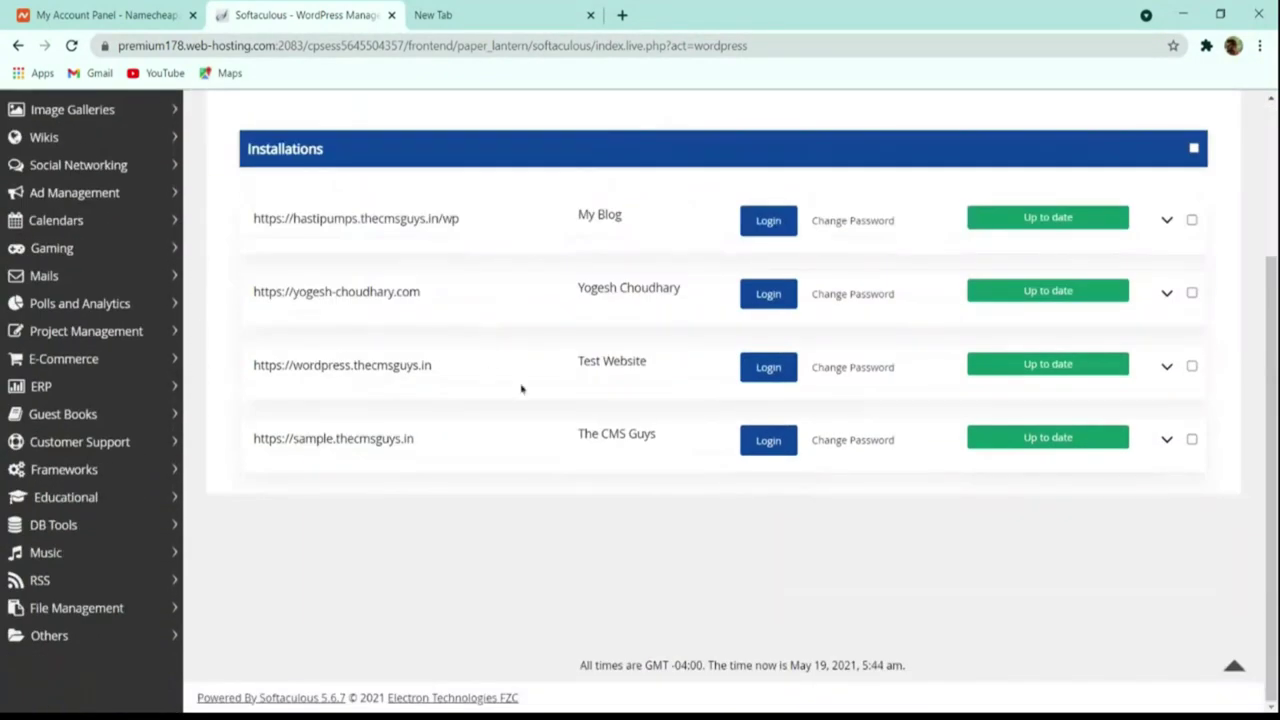
scroll(345, 357, "up", 3)
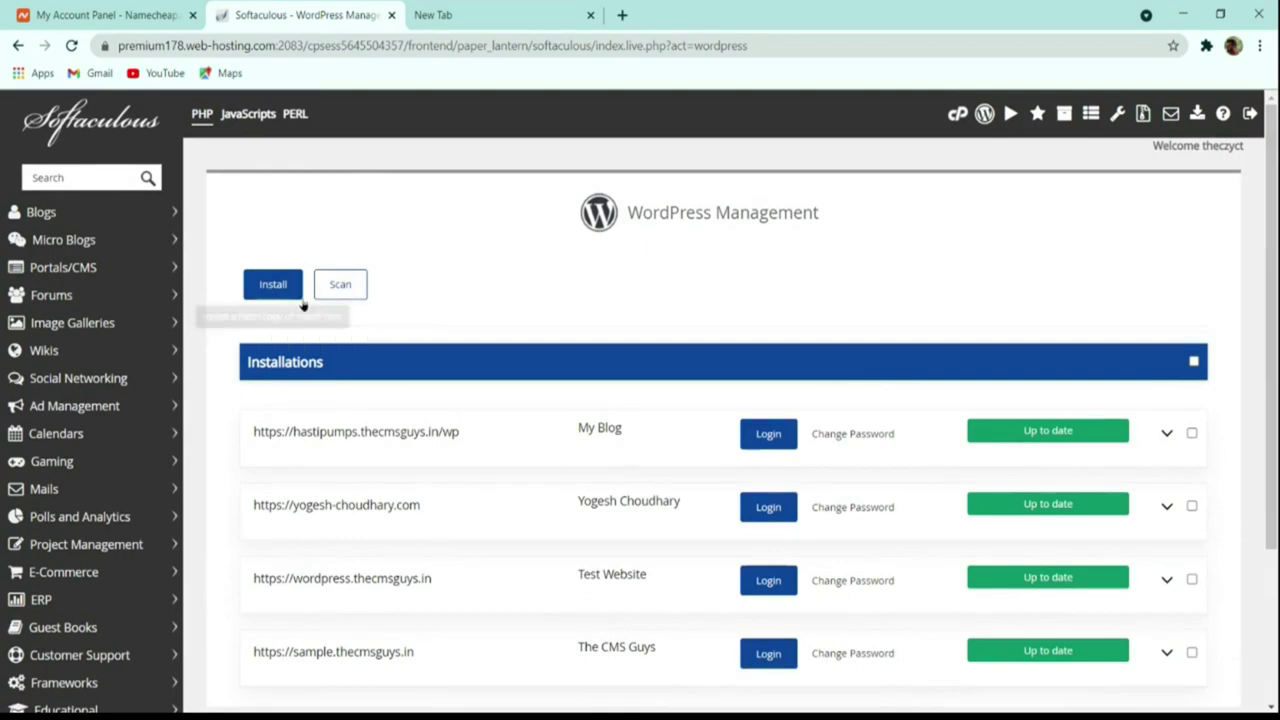
scroll(394, 294, "down", 3)
scroll(377, 337, "up", 3)
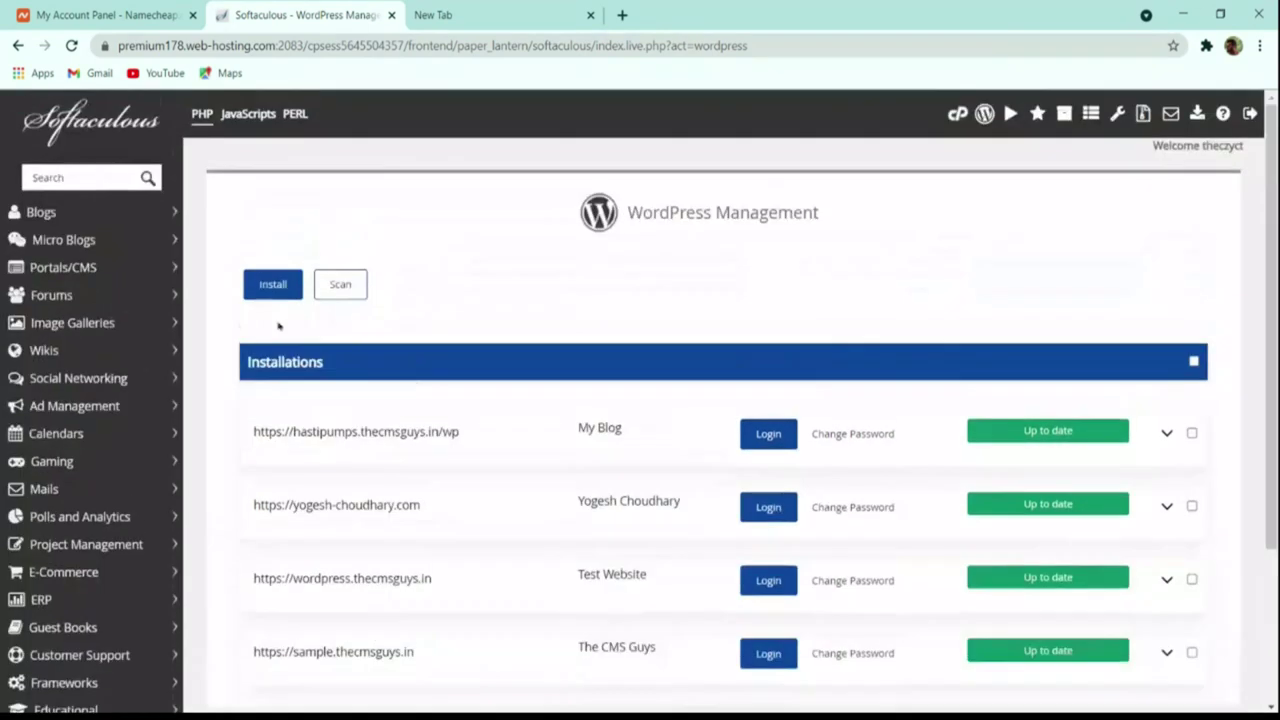
left_click(276, 290)
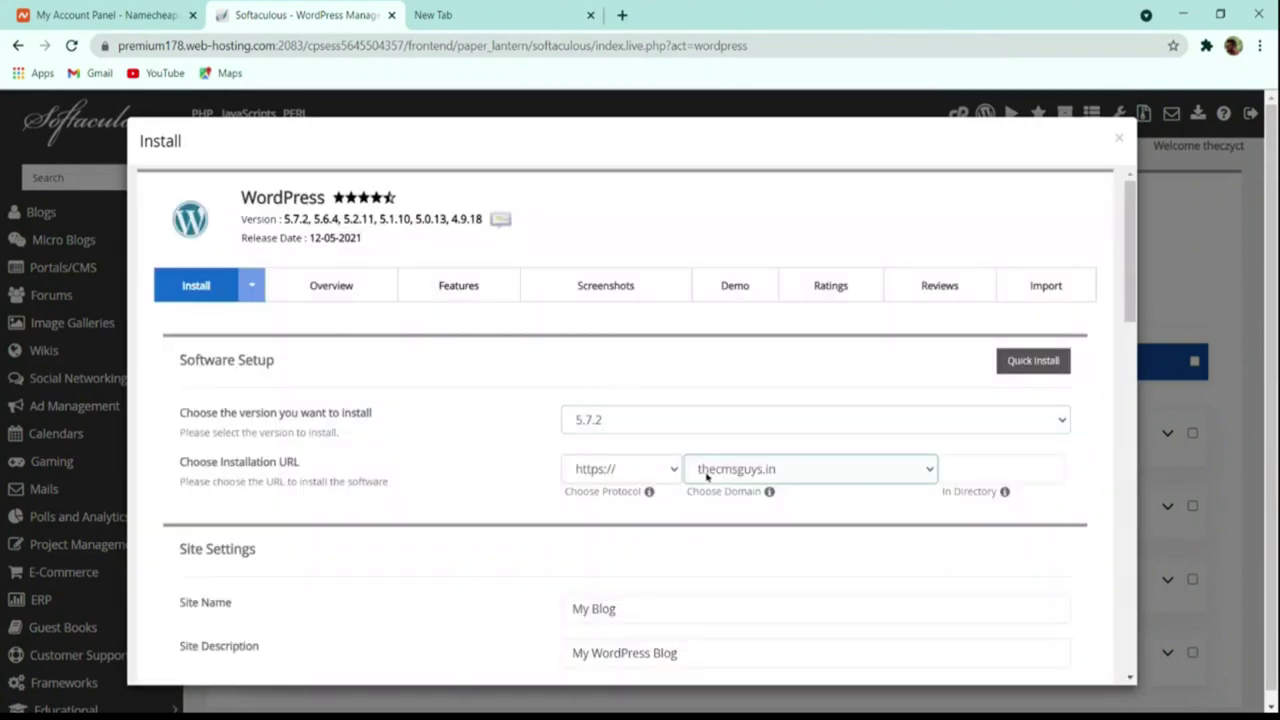
Step: Replace 'My Blog' with site name 'The CMS Guys' and description 'Spreading the Knowledge'
left_click(737, 476)
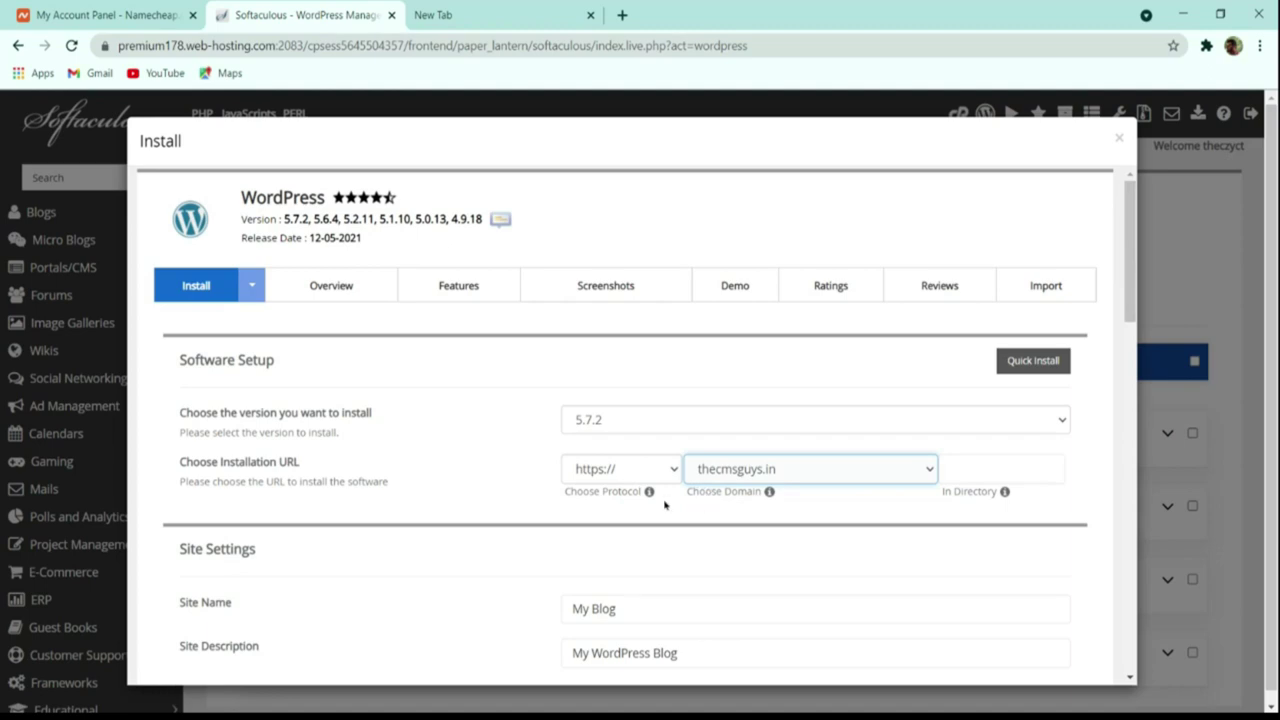
scroll(664, 505, "down", 3)
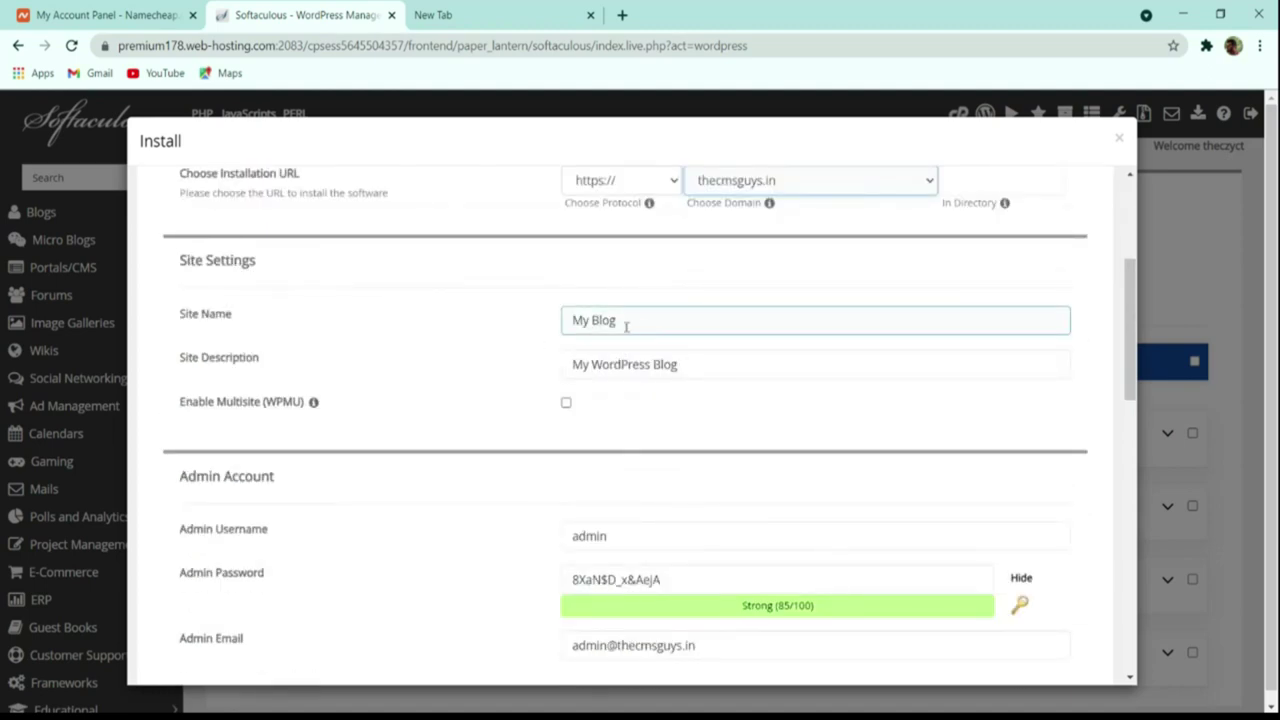
left_click_drag(642, 328, 352, 330)
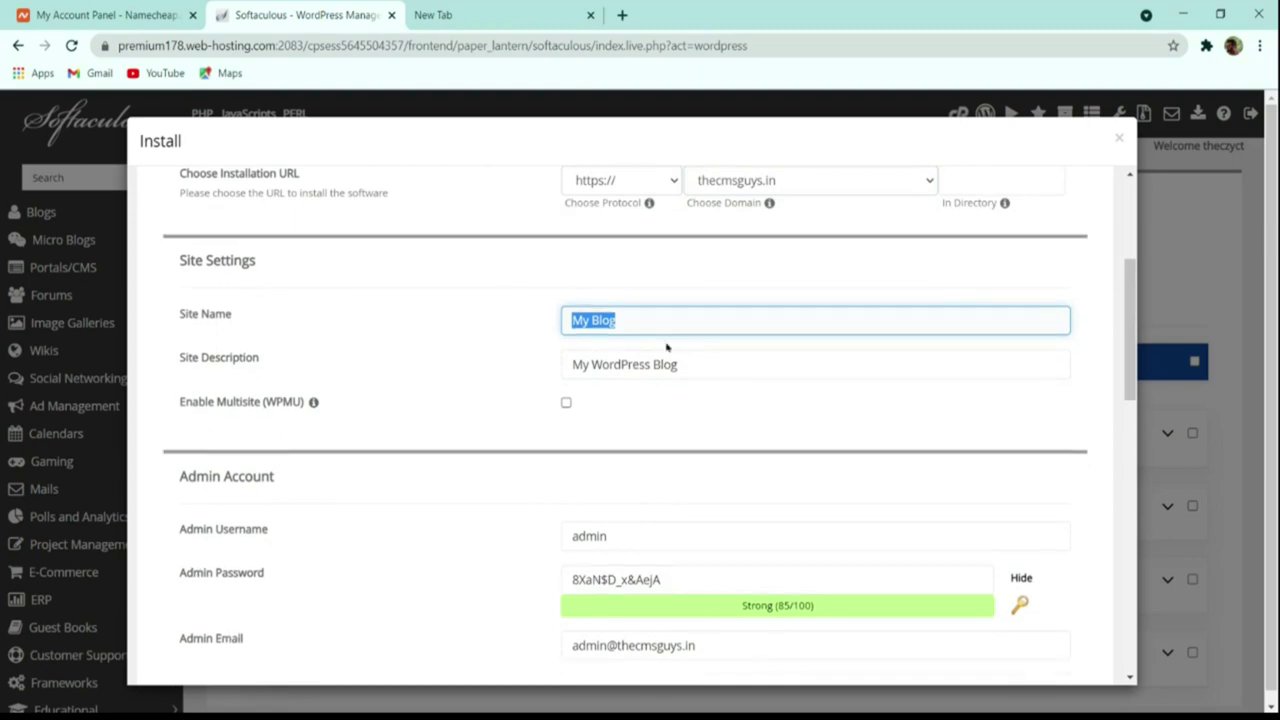
type("The Cms")
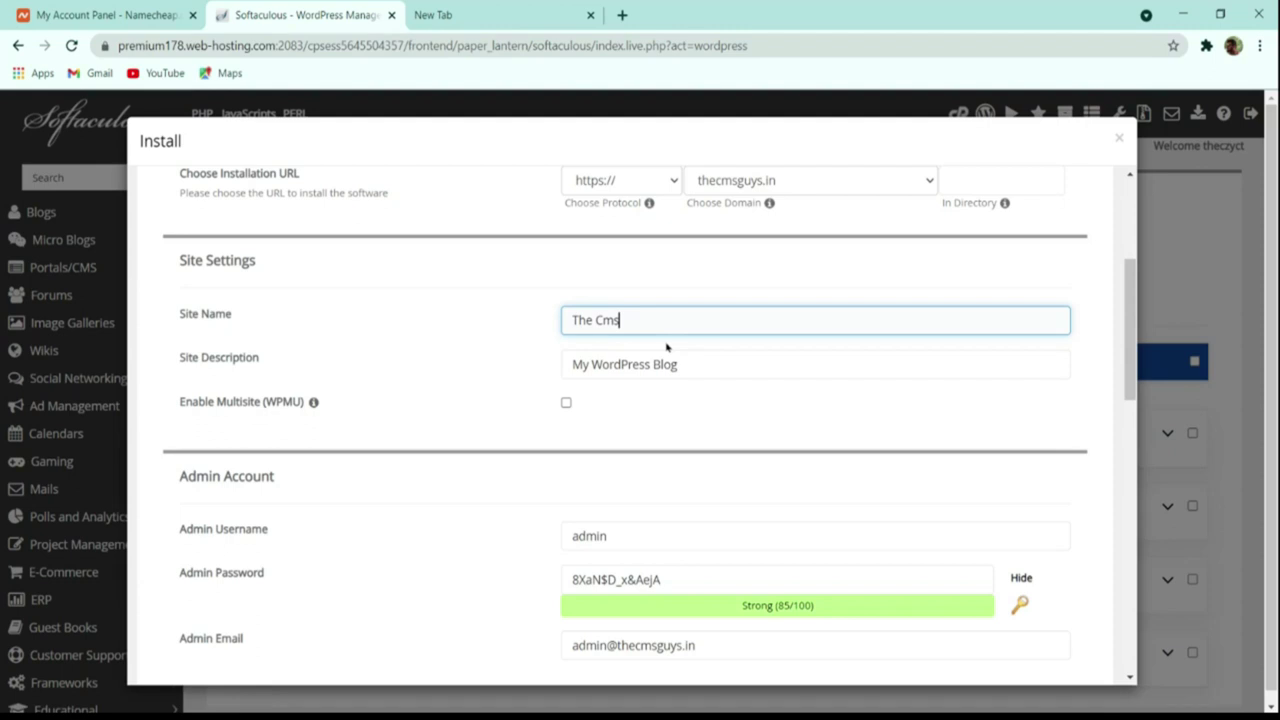
key("BackSpace")
type("MS Guys")
key("Tab")
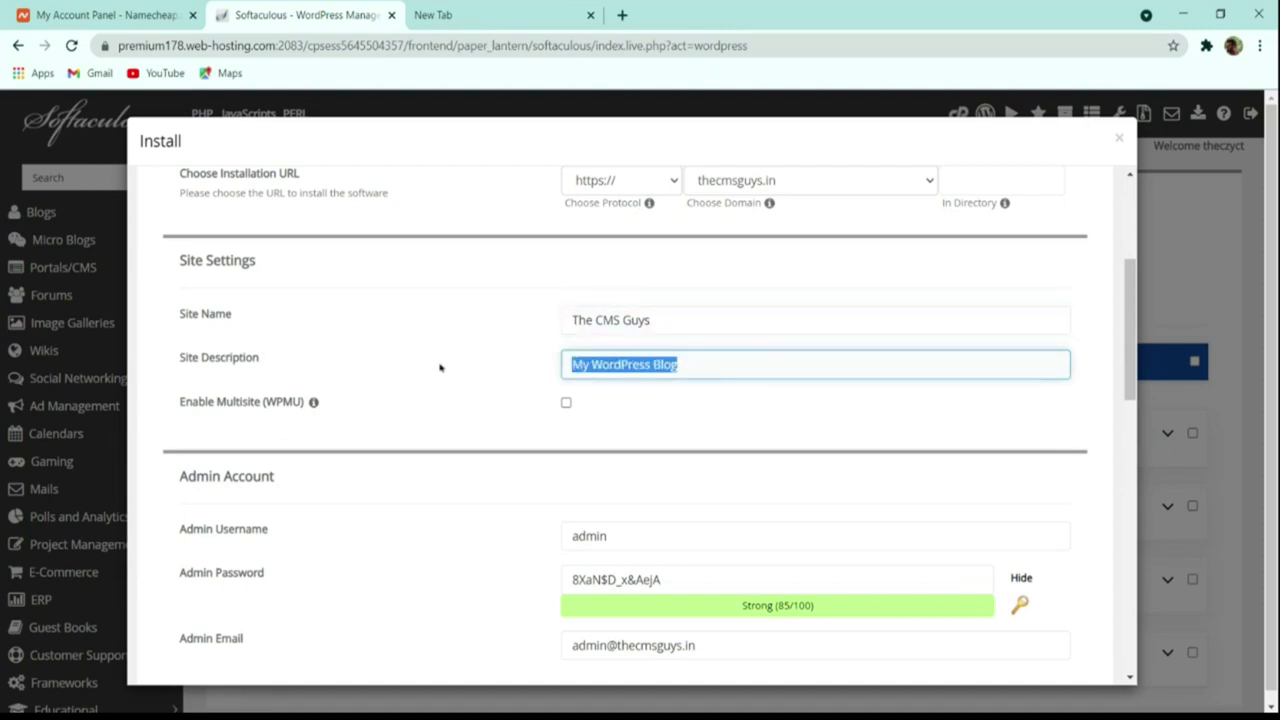
type("S")
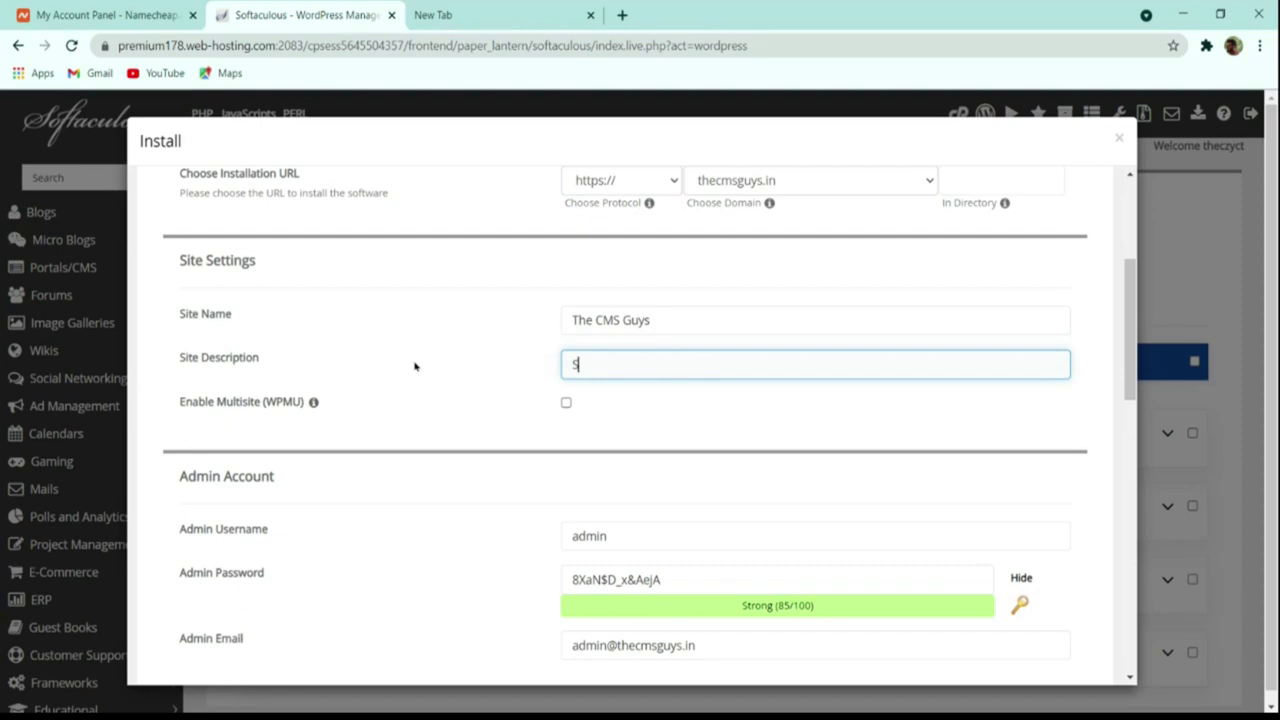
type("pres")
type("ding the")
type(" Knowledge")
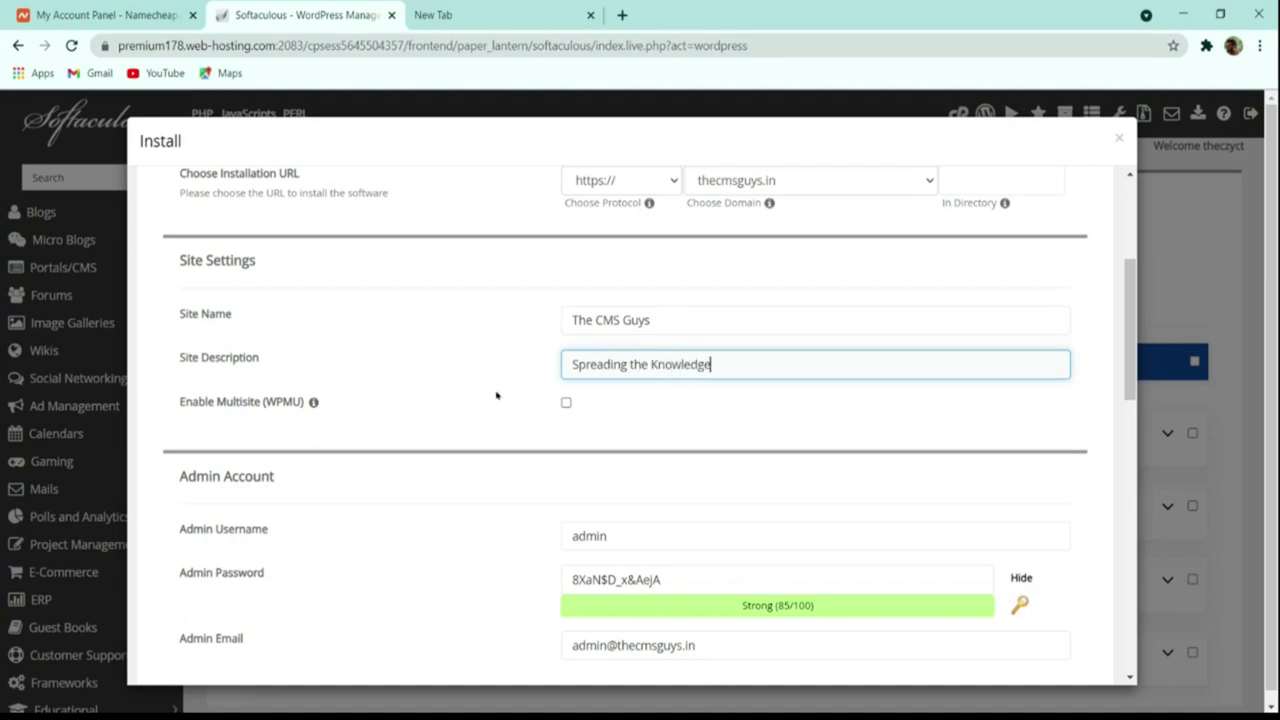
scroll(660, 429, "down", 3)
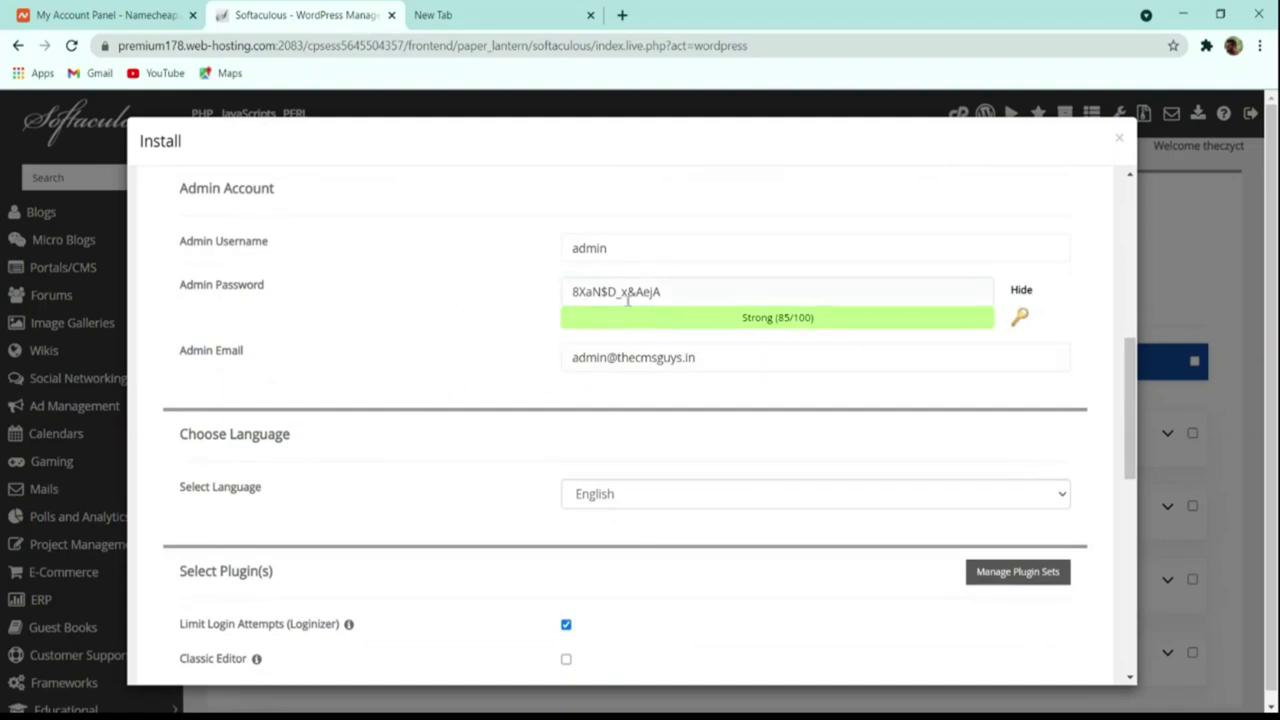
Step: Set the admin username to 'thecmsguys' and edit the admin password
double_click(595, 248)
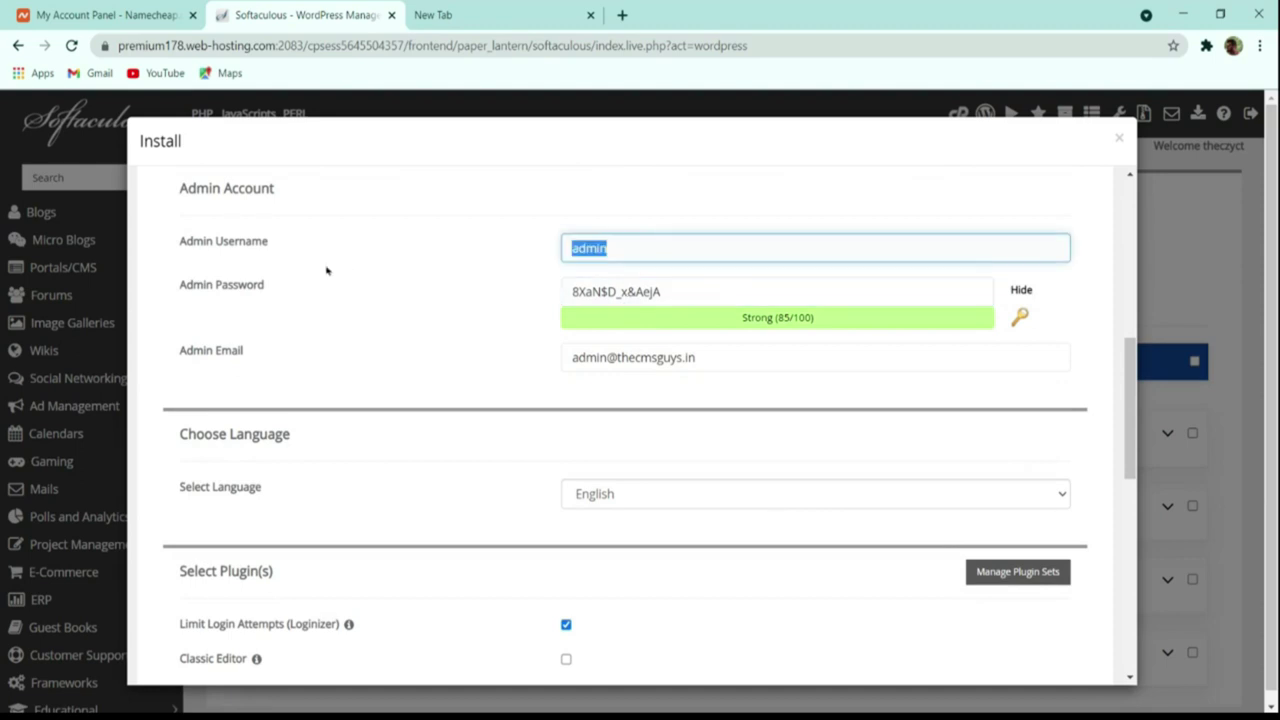
type("thecmsguys")
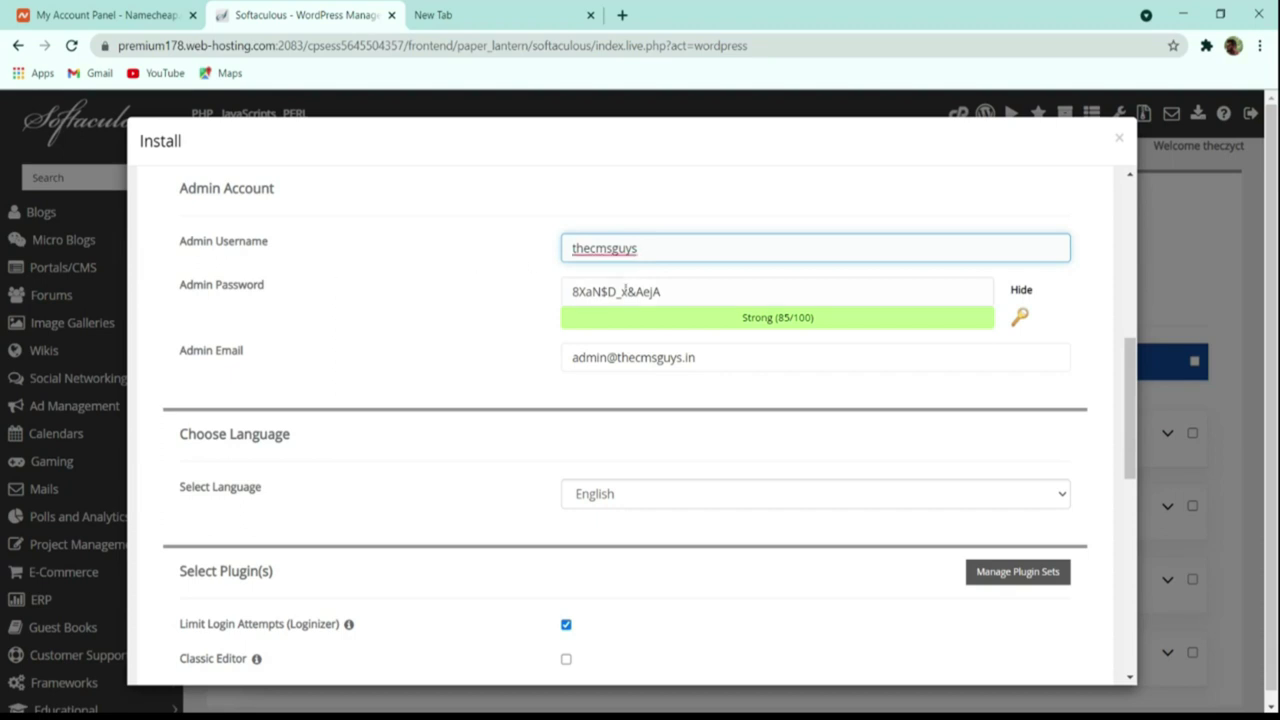
left_click_drag(688, 294, 425, 292)
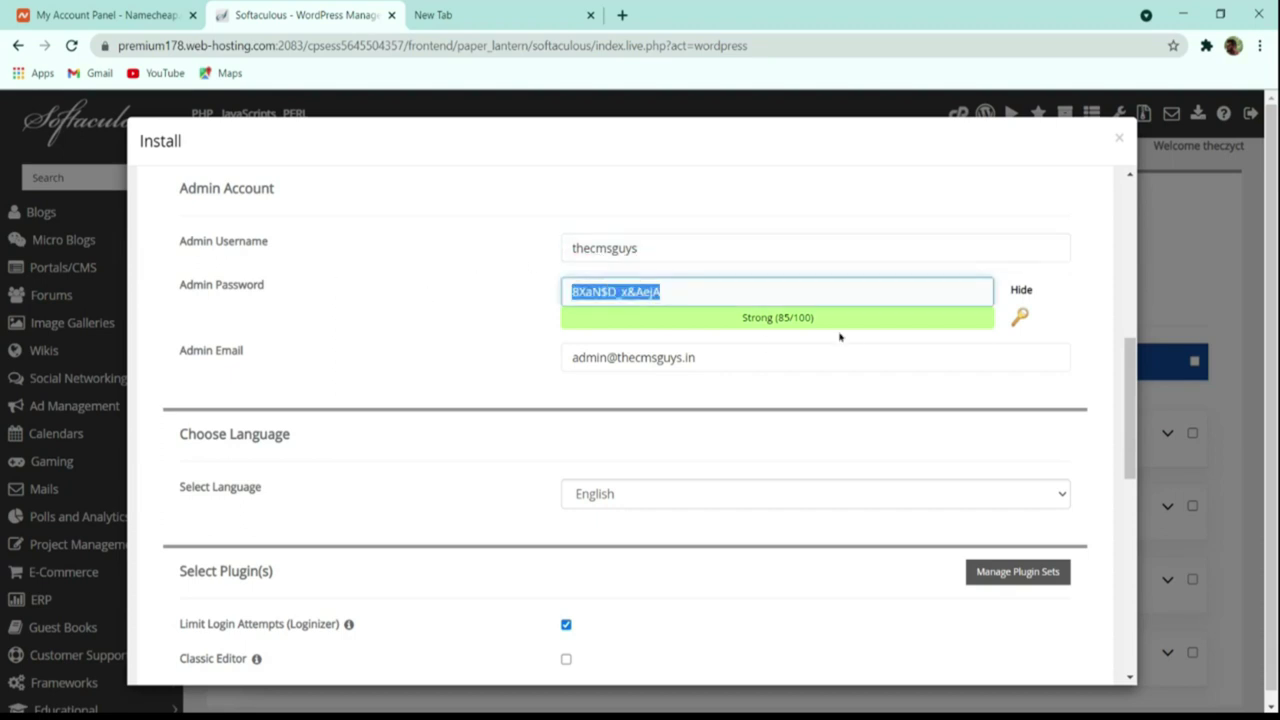
key("End")
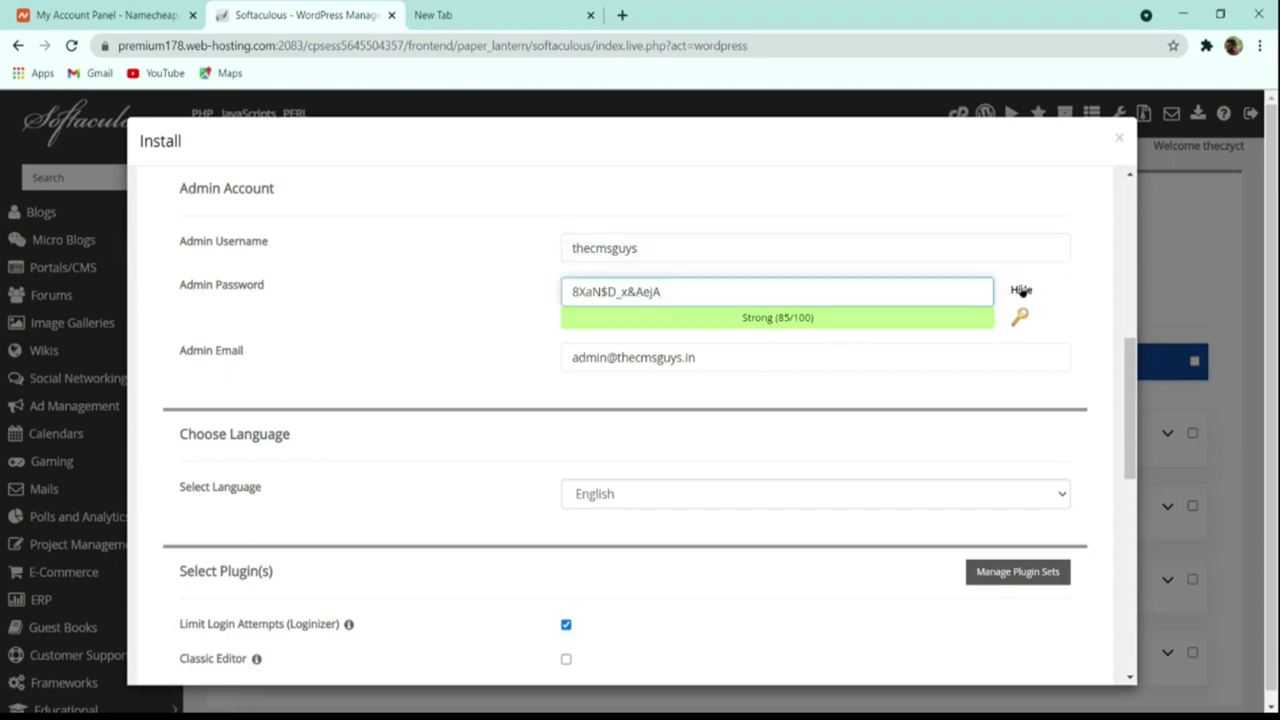
triple_click(861, 291)
left_click(861, 291)
double_click(805, 317)
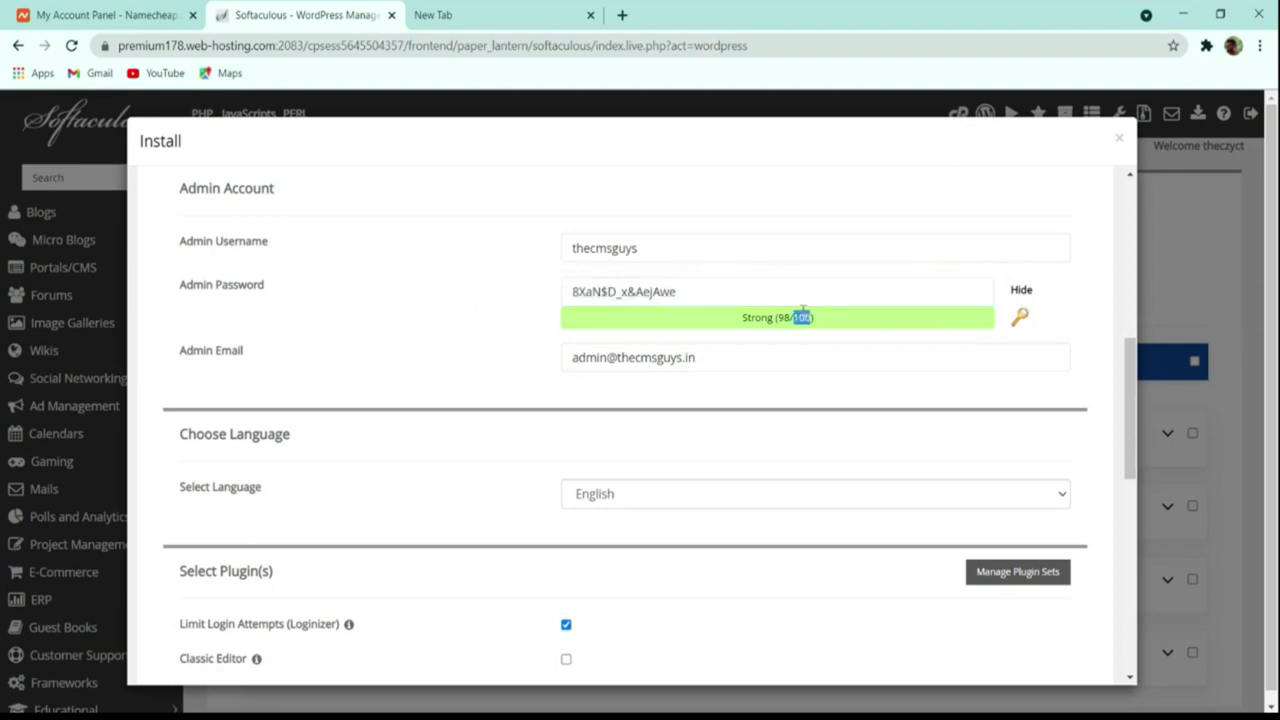
left_click(957, 297)
triple_click(816, 291)
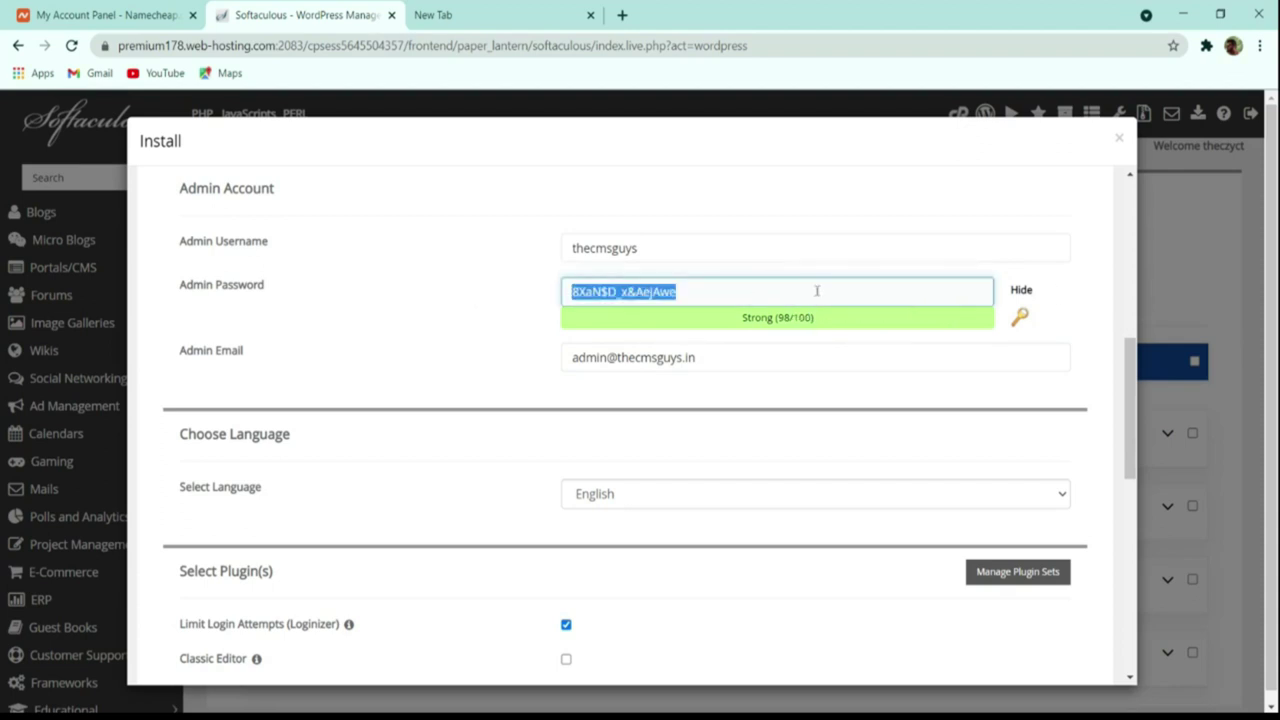
Step: Generate a new random strong admin password rated 85/100
left_click(1020, 318)
left_click(1020, 318)
left_click(1020, 318)
left_click(1020, 318)
left_click(1020, 318)
left_click(1020, 318)
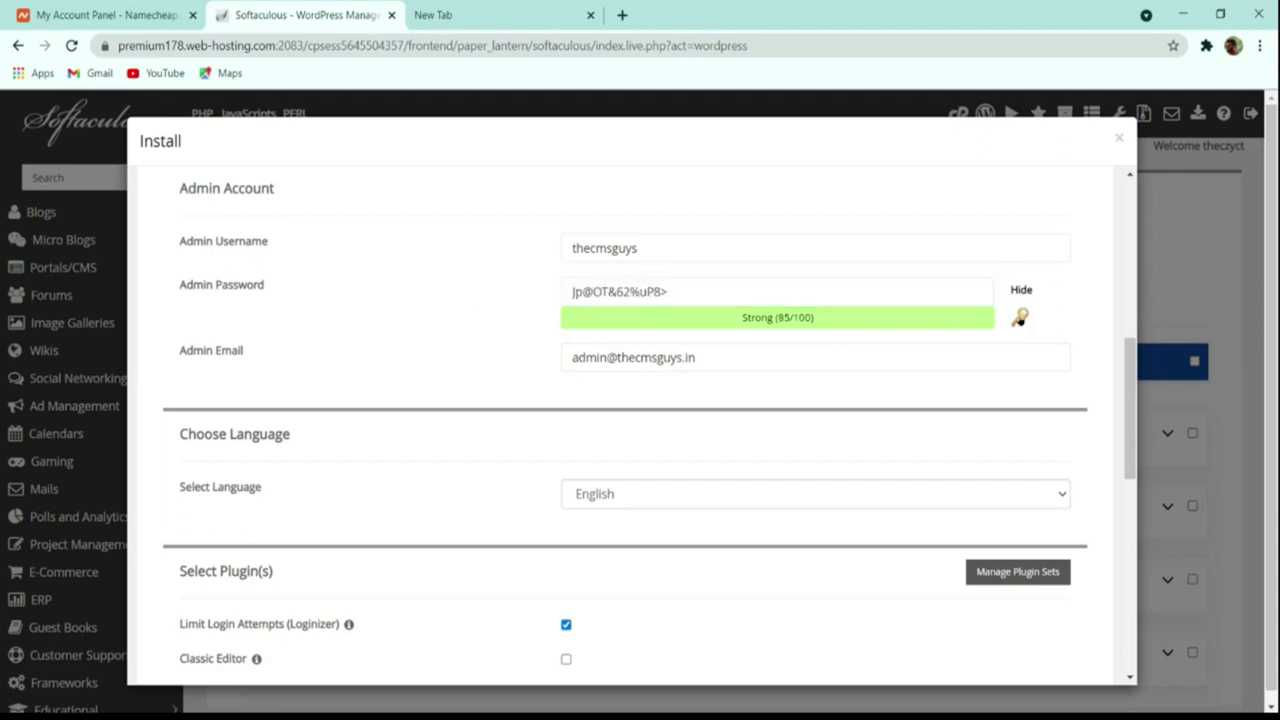
left_click(1020, 318)
left_click(1020, 318)
left_click(1020, 318)
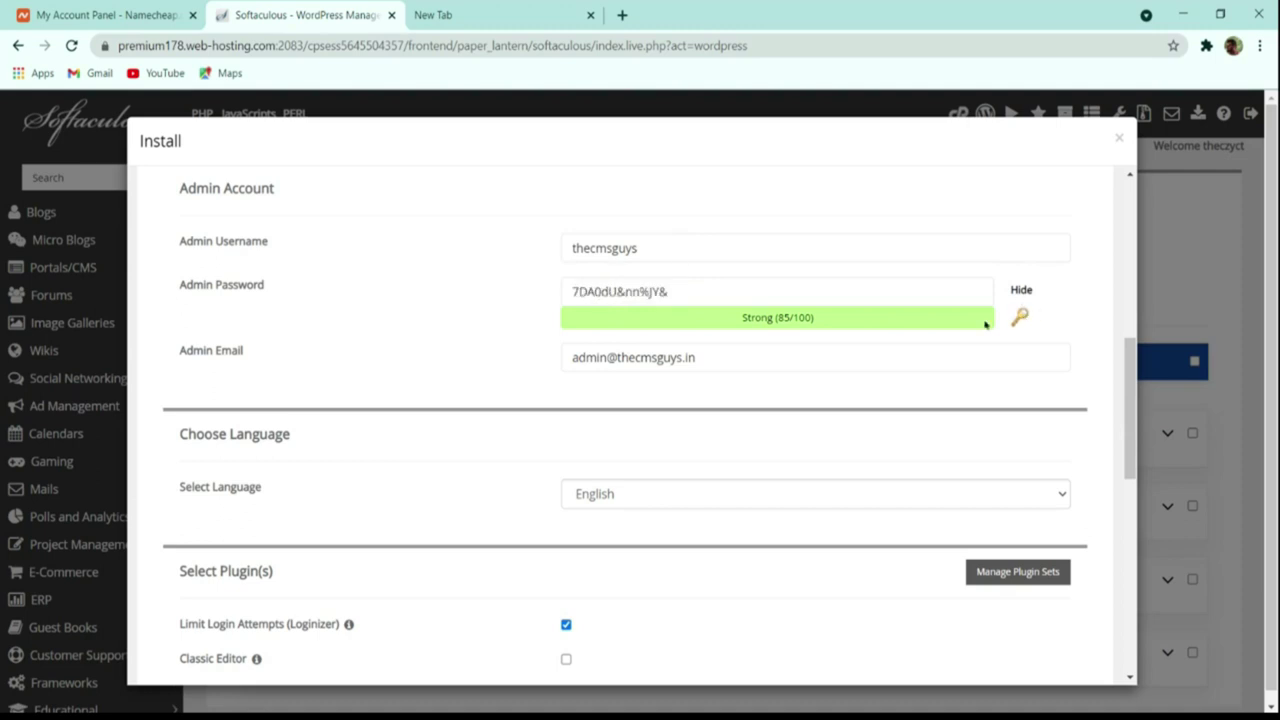
left_click(884, 289)
key("ctrl+a")
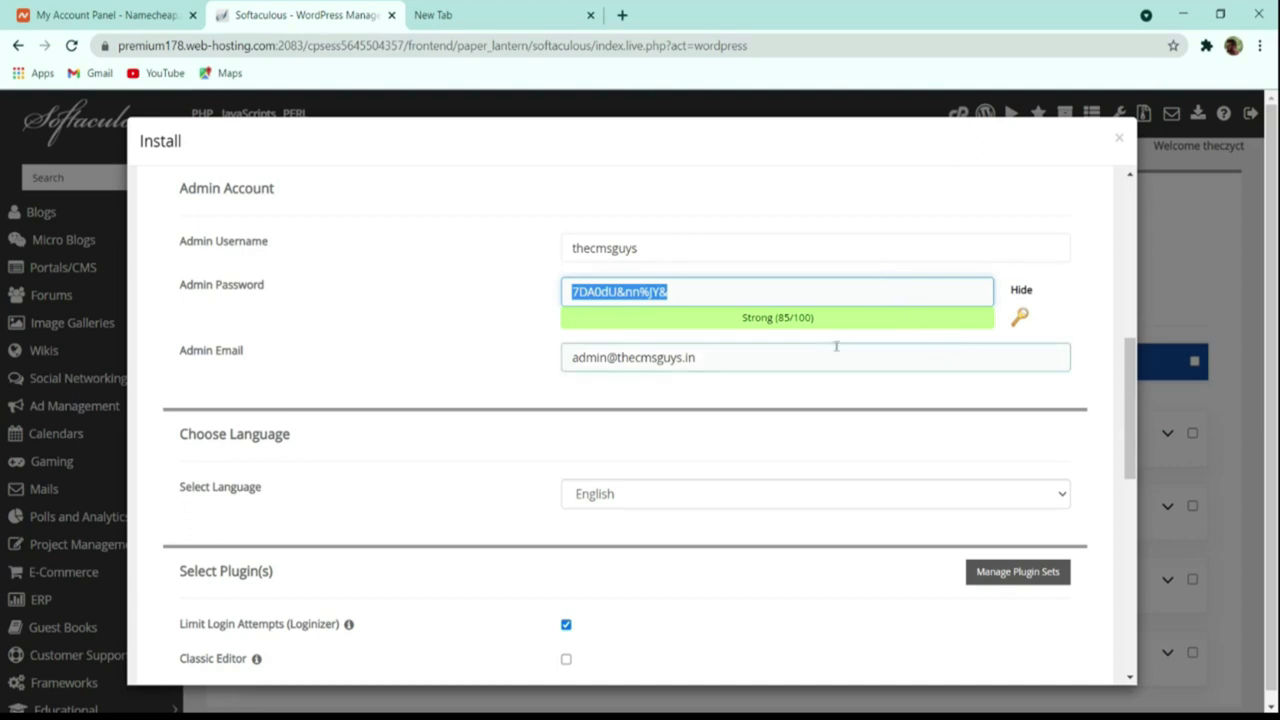
Step: Replace the preset admin e-mail with the site owner's e-mail address
scroll(834, 343, "down", 3)
scroll(834, 349, "up", 3)
left_click_drag(730, 357, 297, 375)
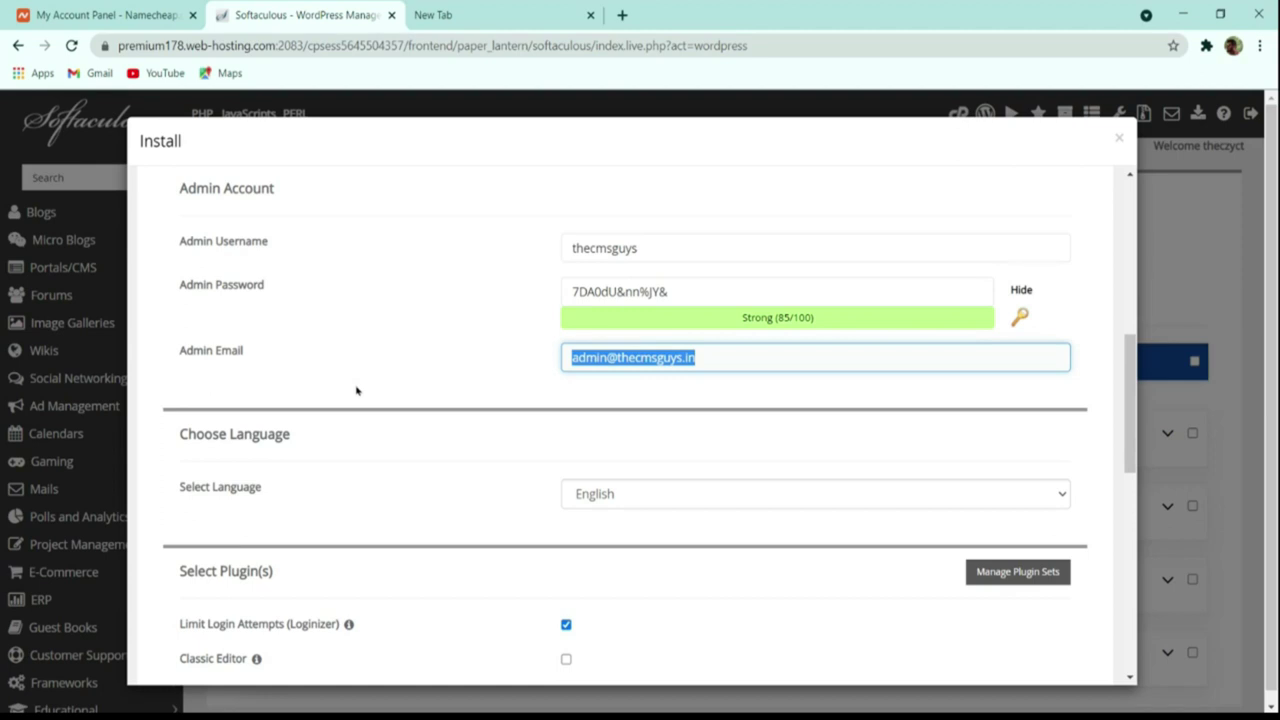
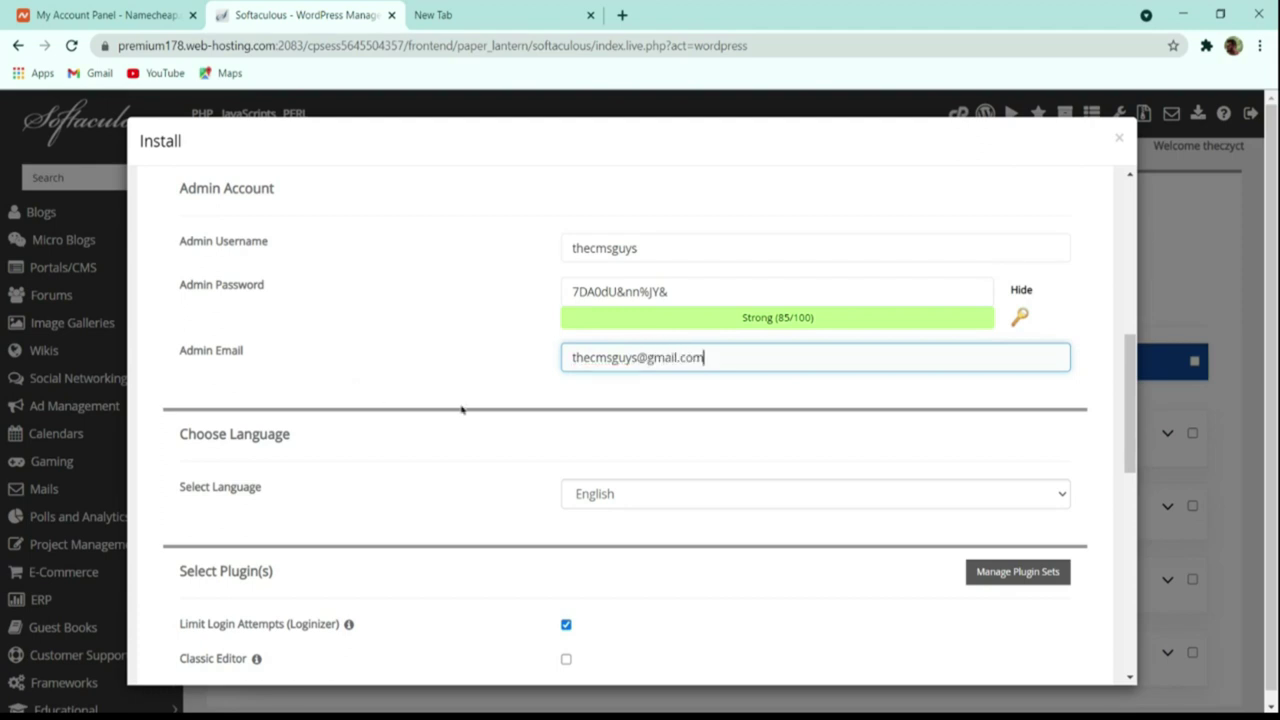
scroll(460, 409, "down", 3)
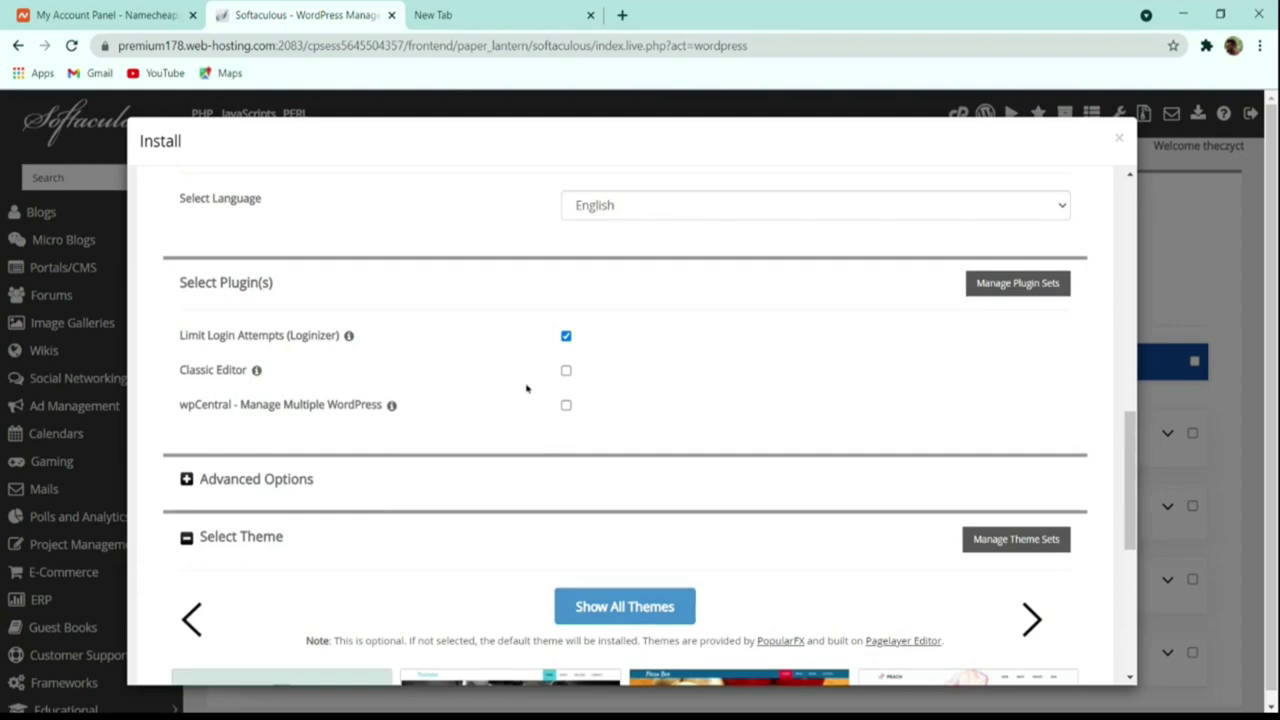
scroll(527, 388, "down", 3)
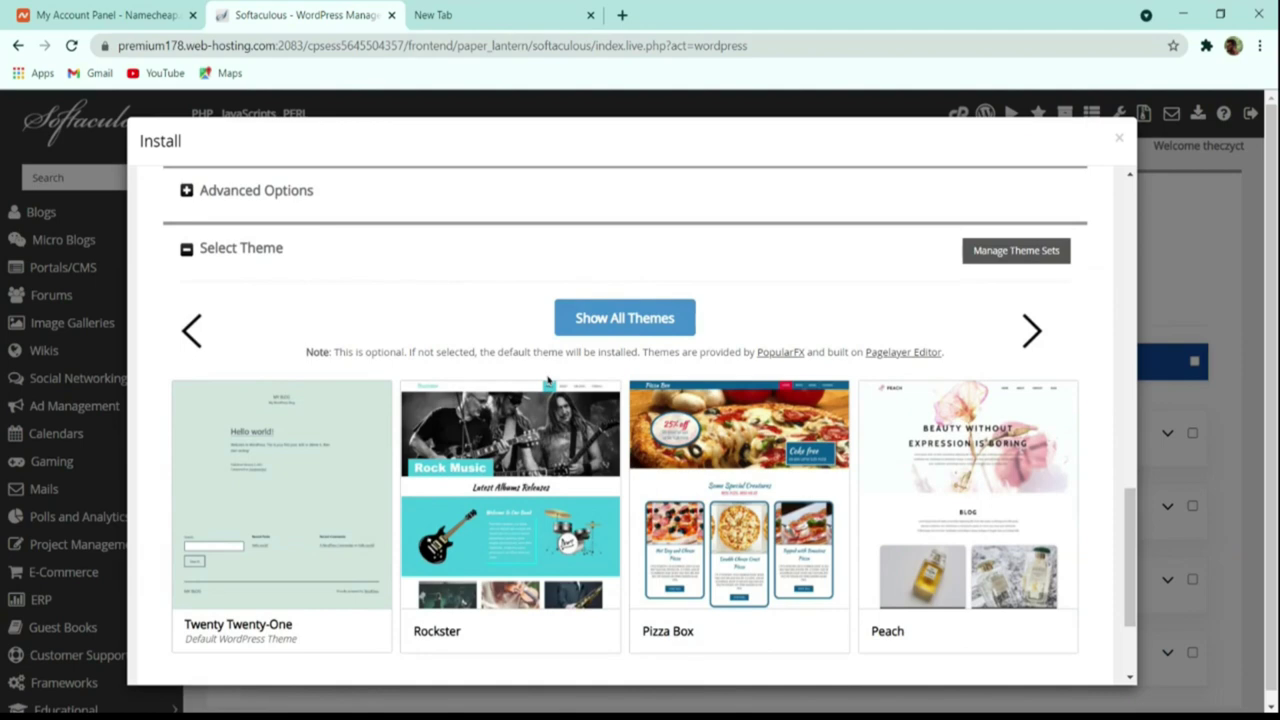
scroll(548, 378, "down", 2)
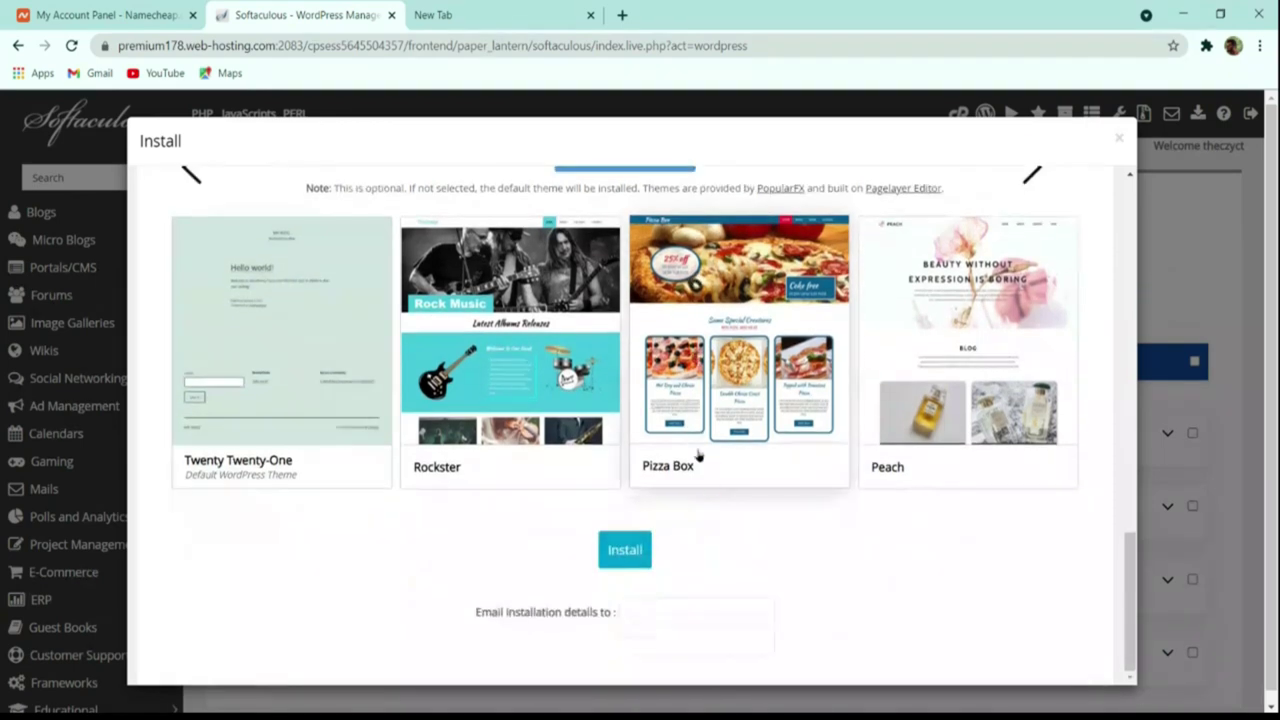
left_click(626, 550)
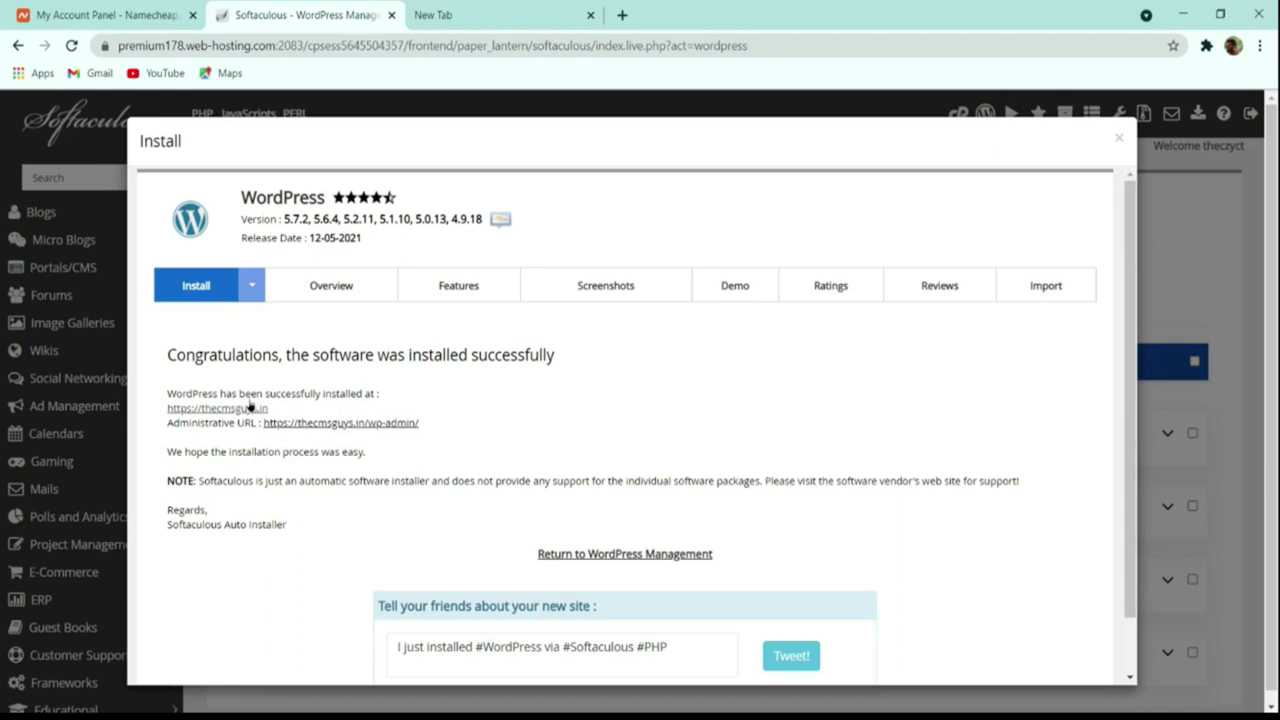
Step: View the new site's Hello world home page in a new tab, load /wp-admin, then return to Softaculous
left_click(270, 424)
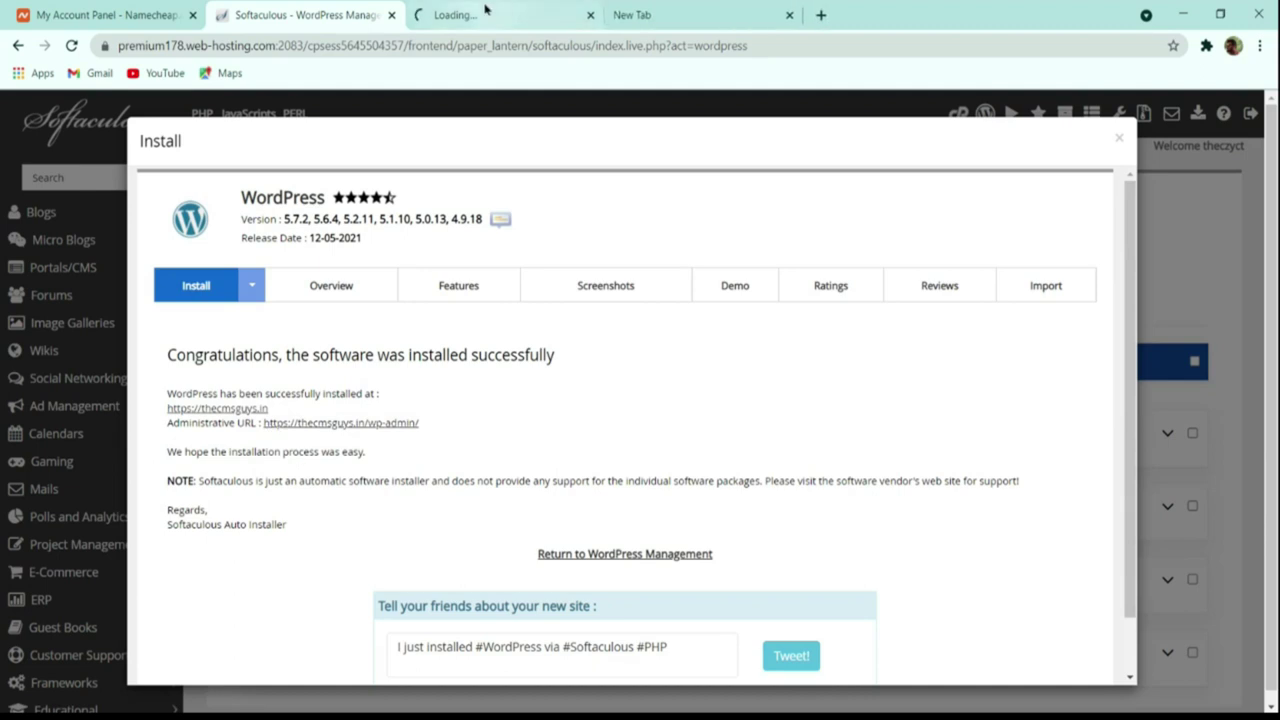
left_click(455, 15)
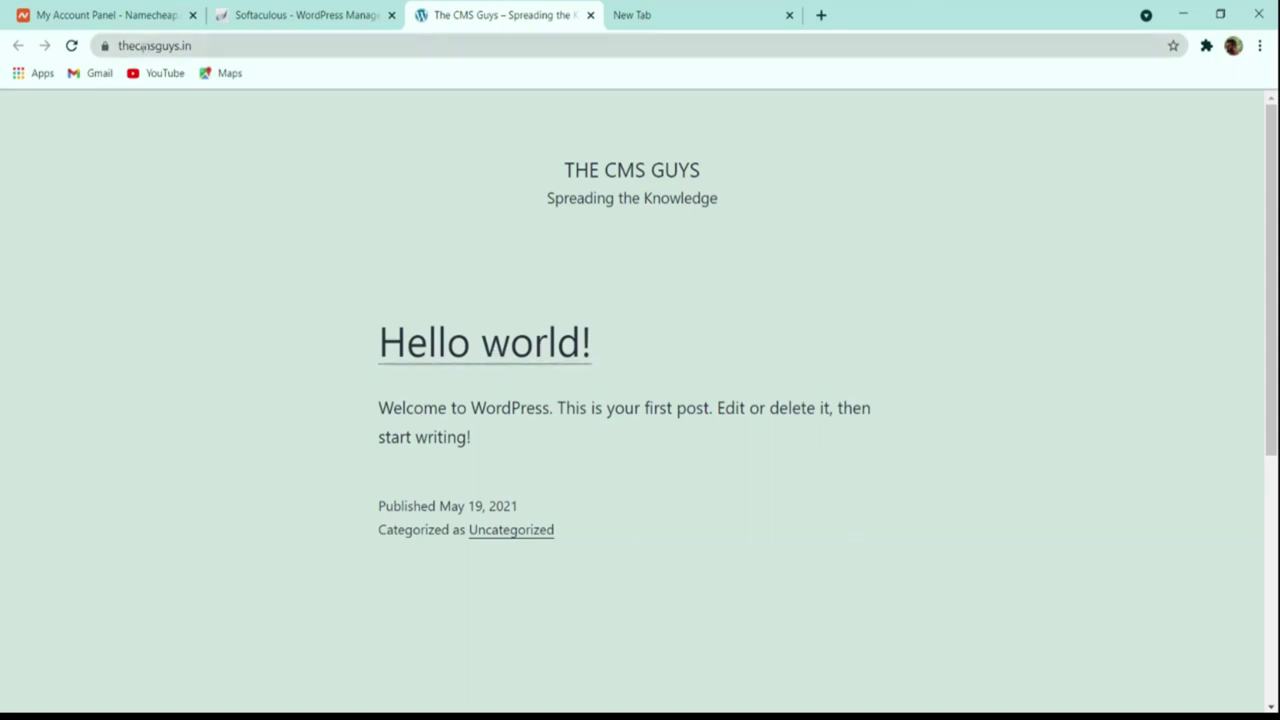
left_click(245, 45)
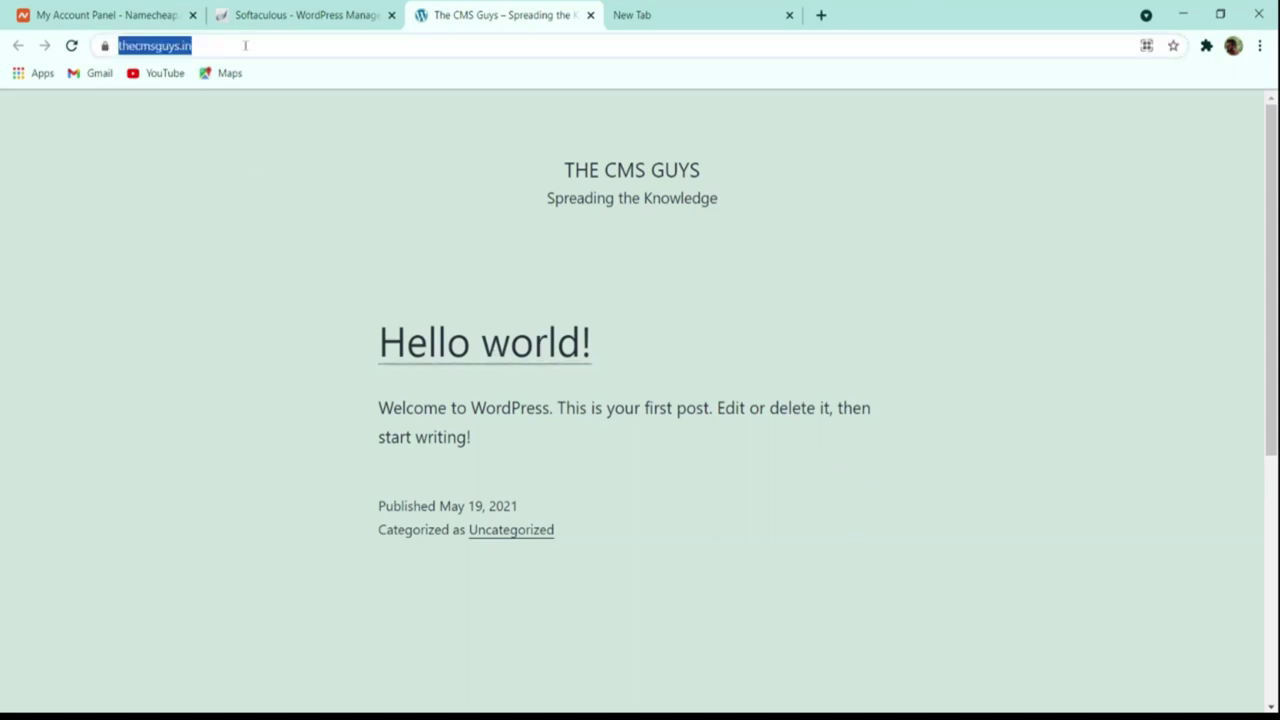
left_click(245, 45)
type("/wp")
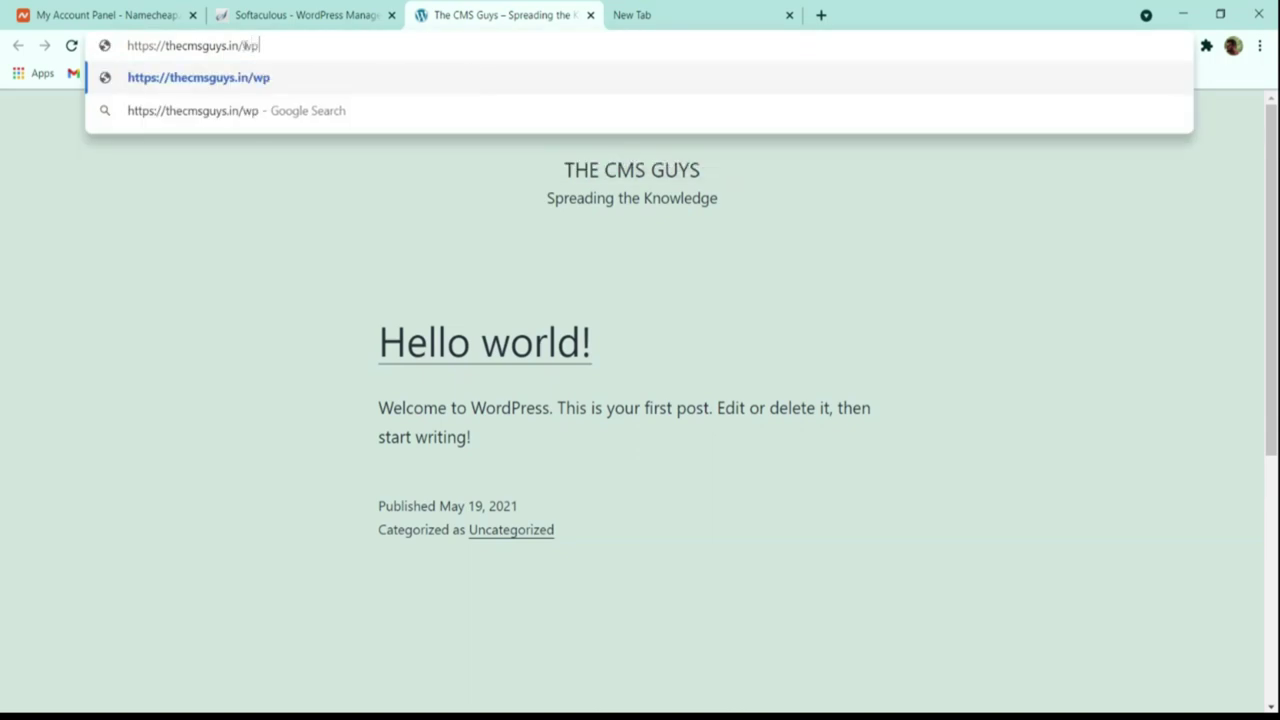
type("-admin")
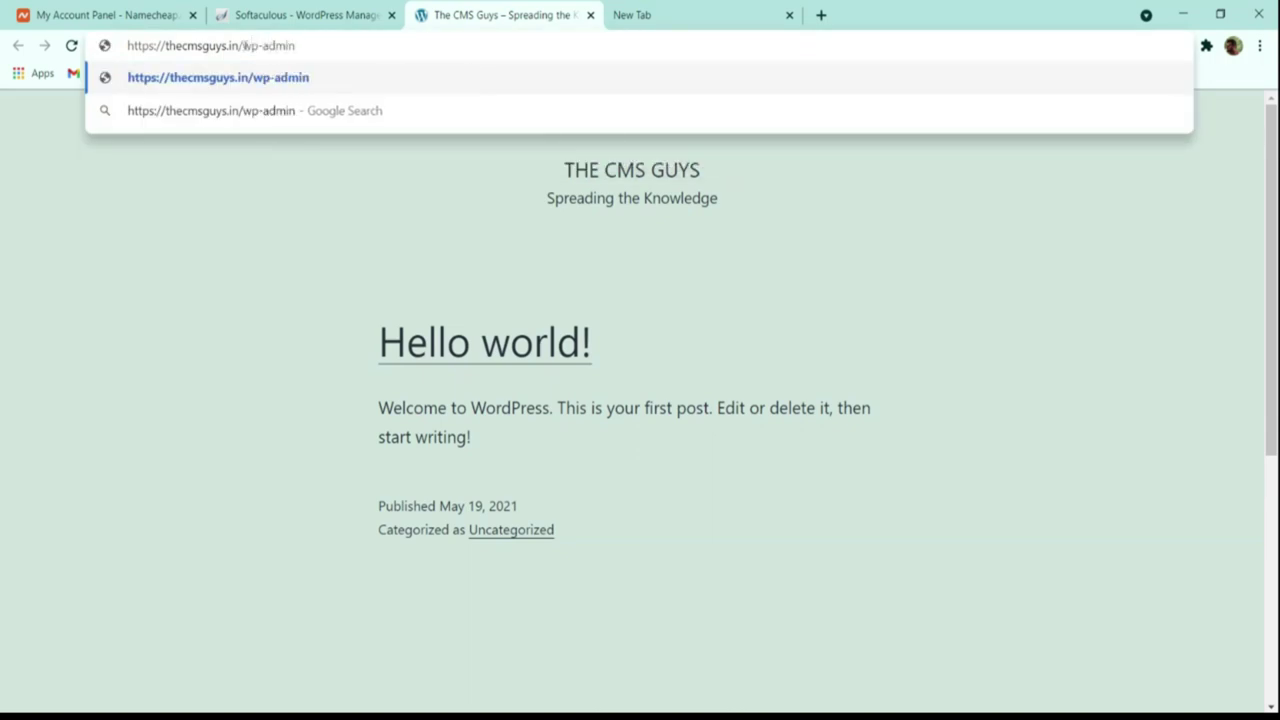
key("Return")
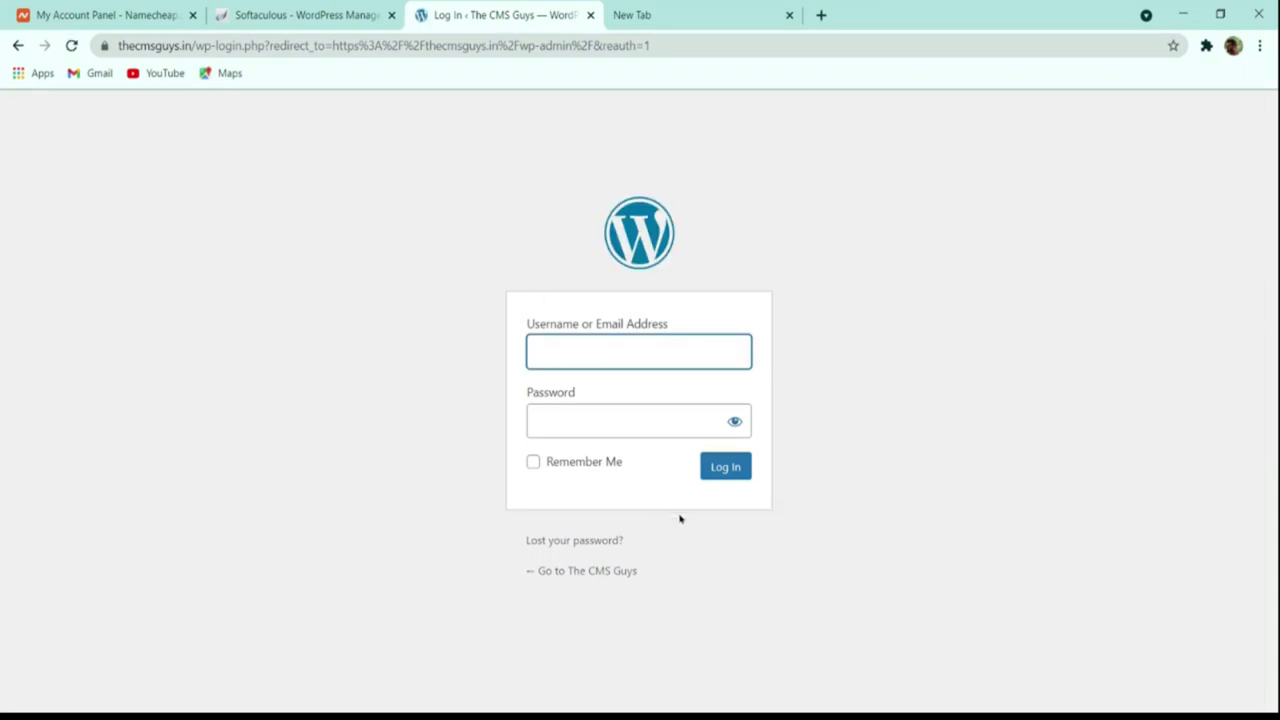
key("ctrl+shift+Tab")
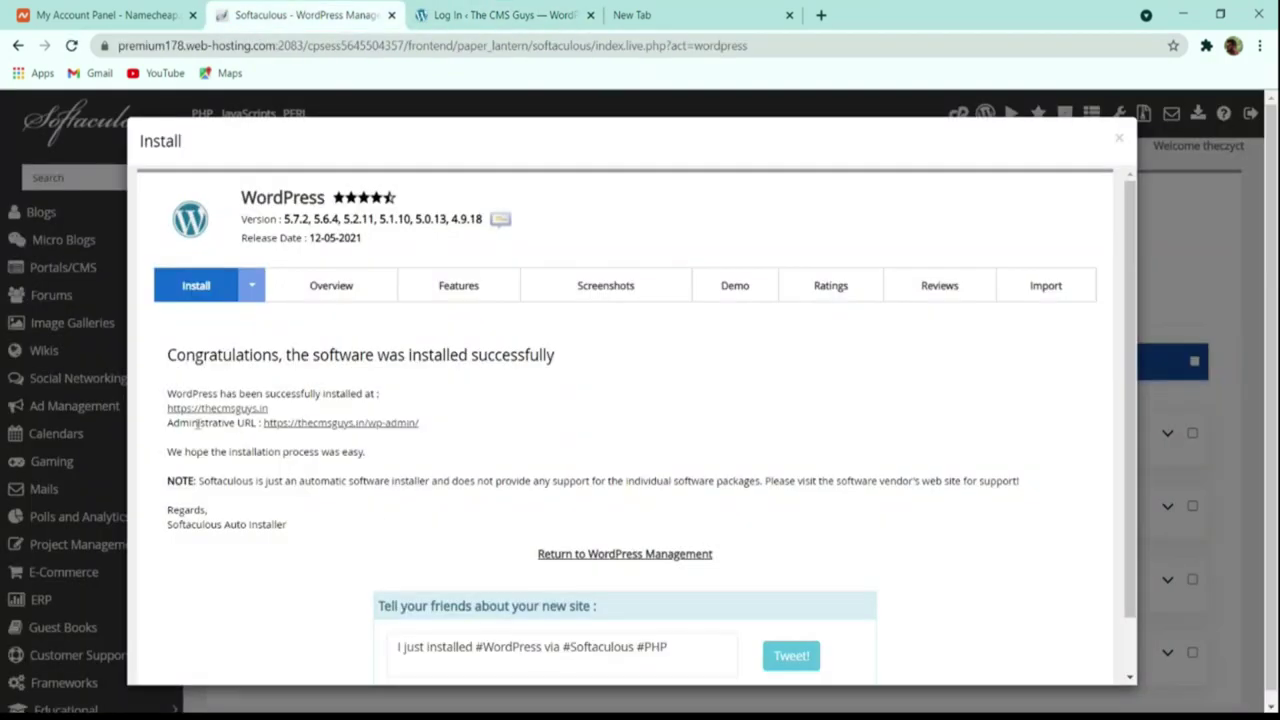
Step: Auto sign in to the new WordPress dashboard through the Administrative URL link, closing the extra dashboard tab
left_click(320, 422)
key("ctrl+shift+Tab")
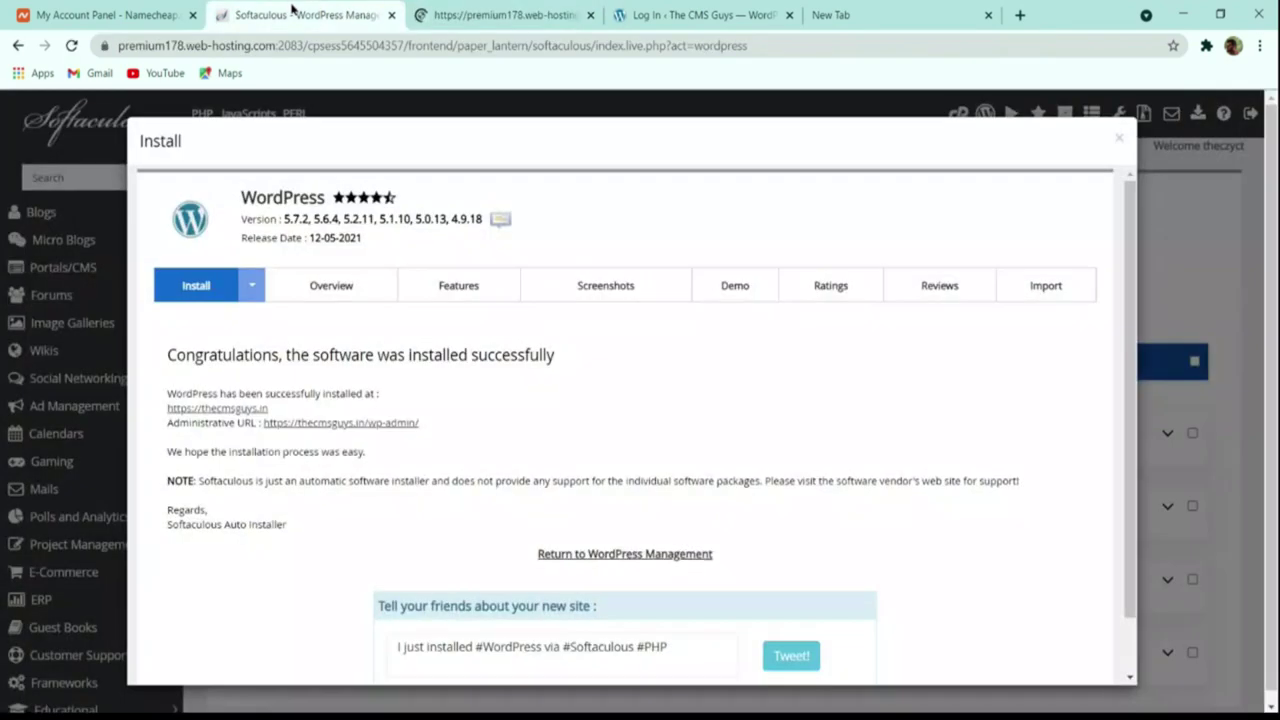
key("ctrl+Tab")
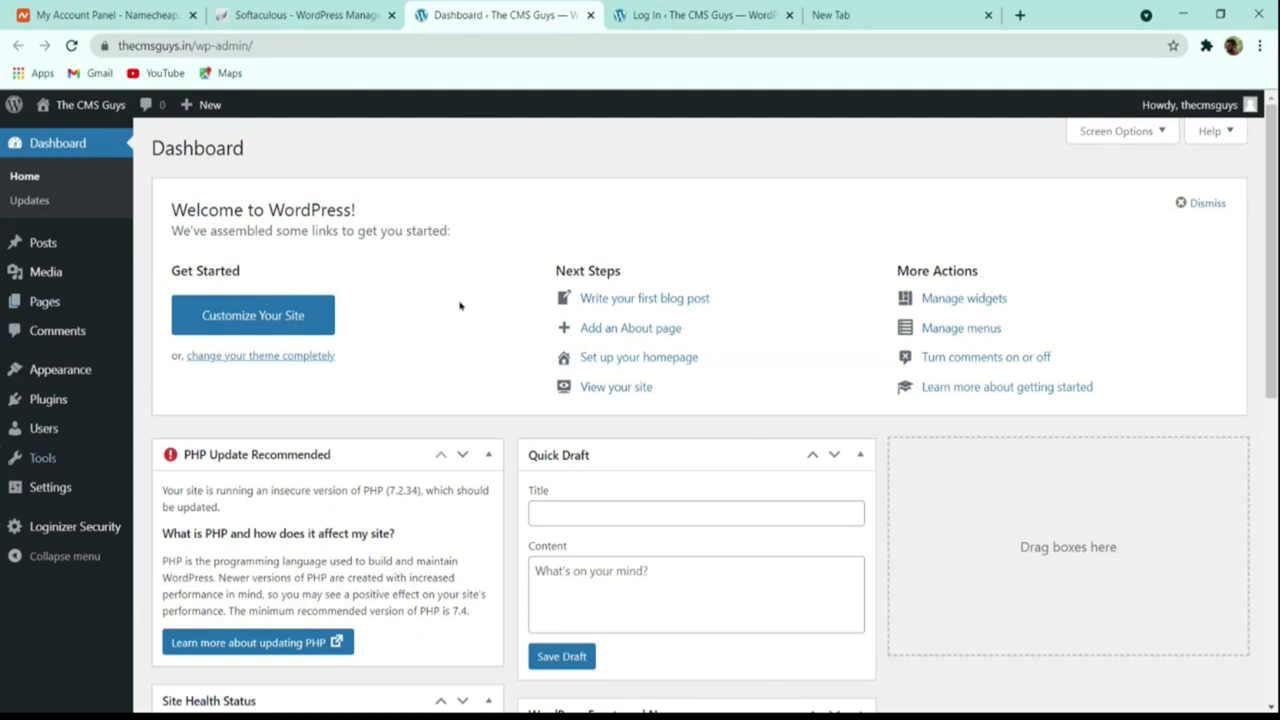
left_click(700, 14)
left_click(590, 15)
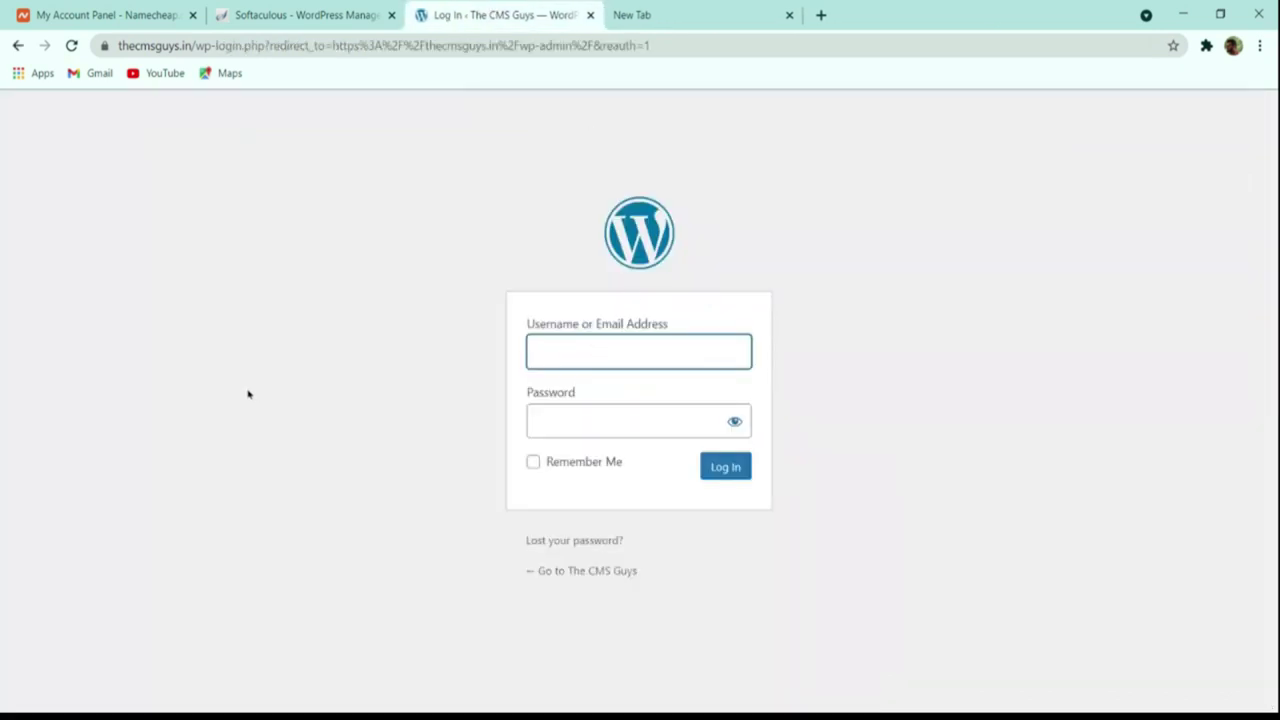
left_click(343, 10)
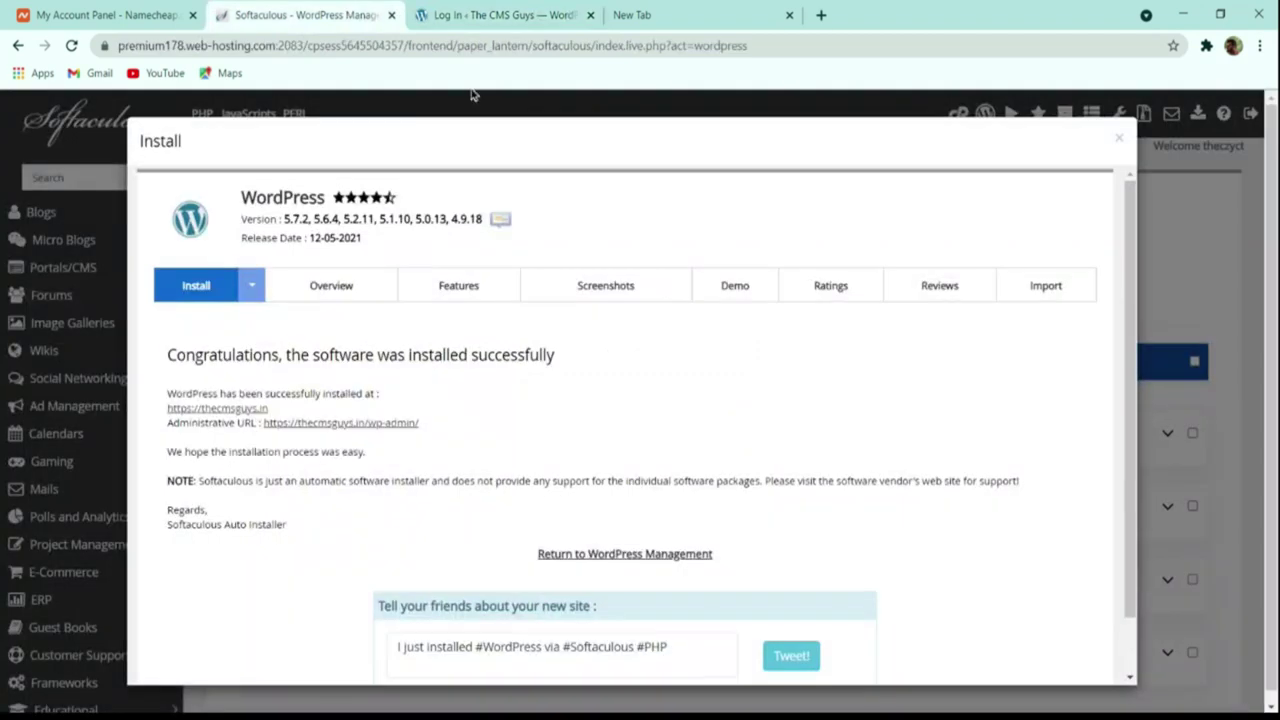
left_click(470, 15)
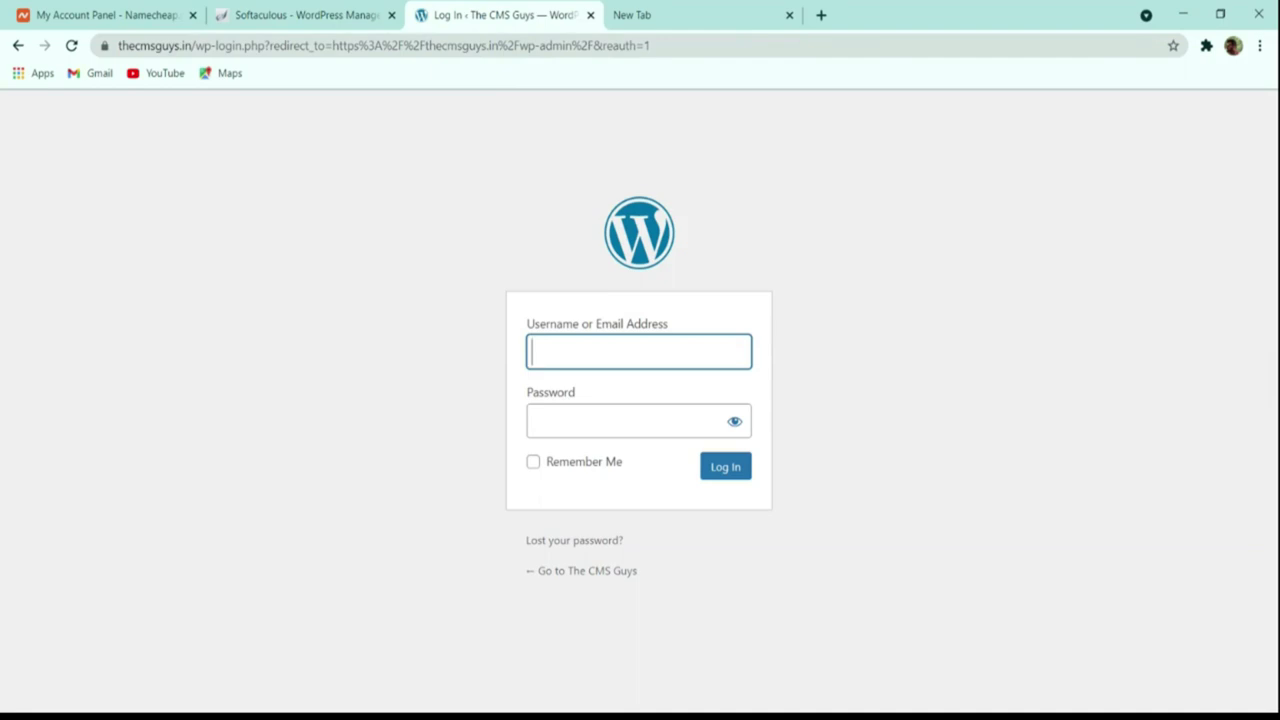
left_click(340, 15)
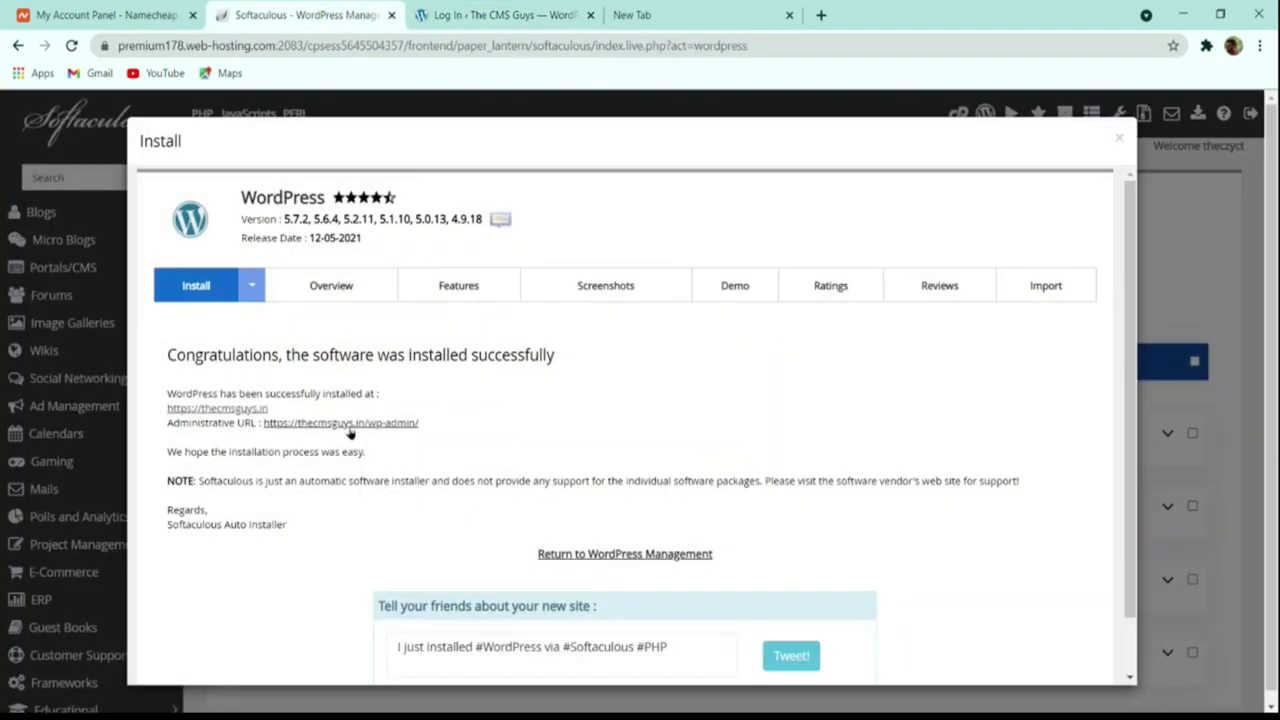
left_click(360, 424)
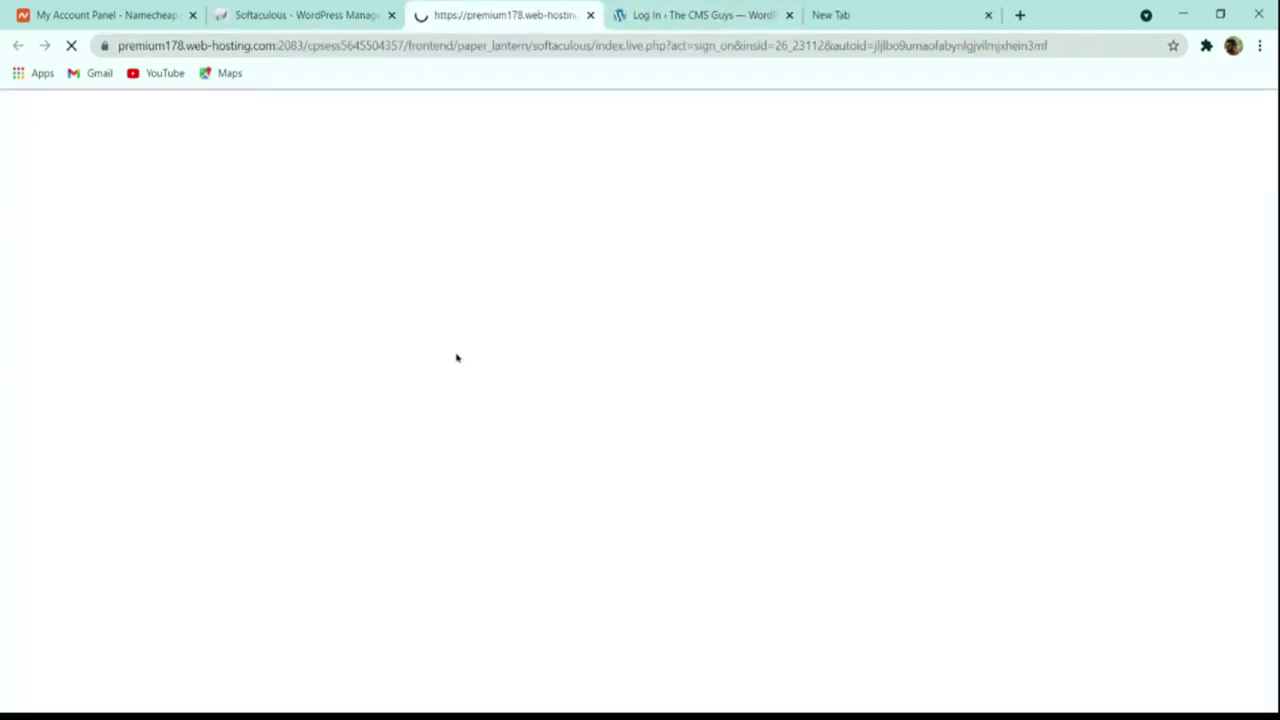
scroll(720, 234, "down", 6)
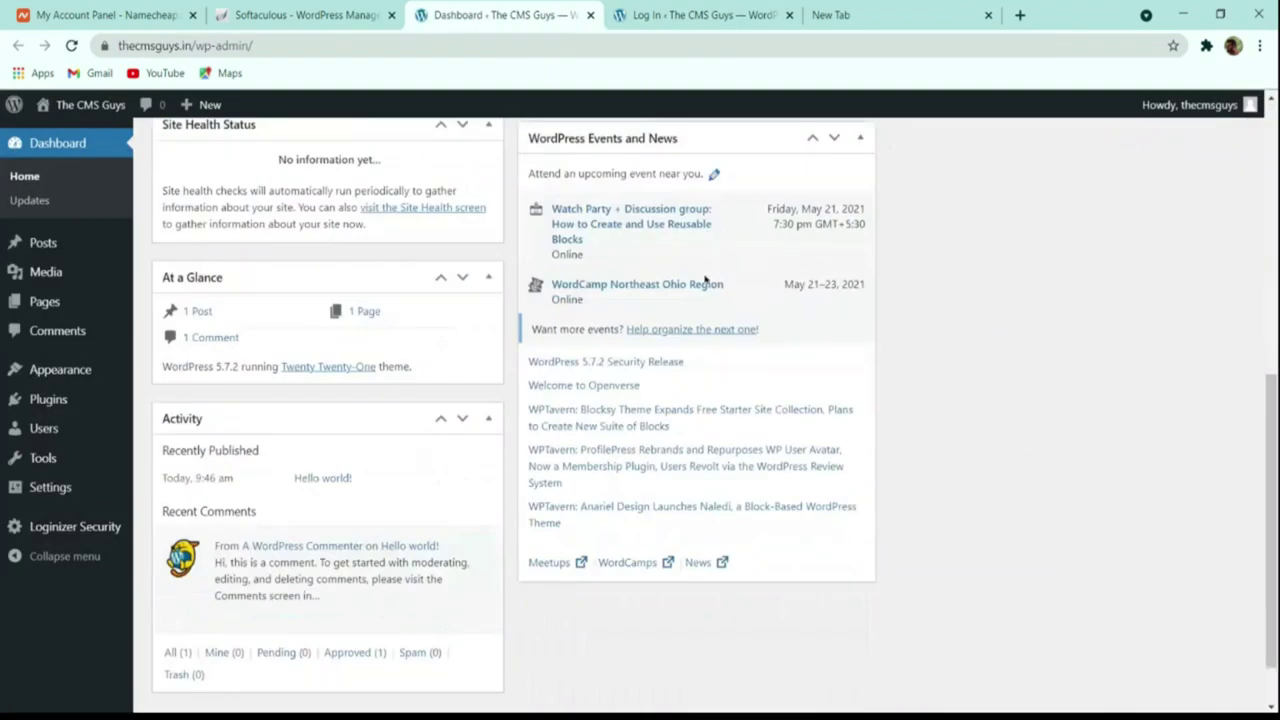
scroll(705, 281, "up", 6)
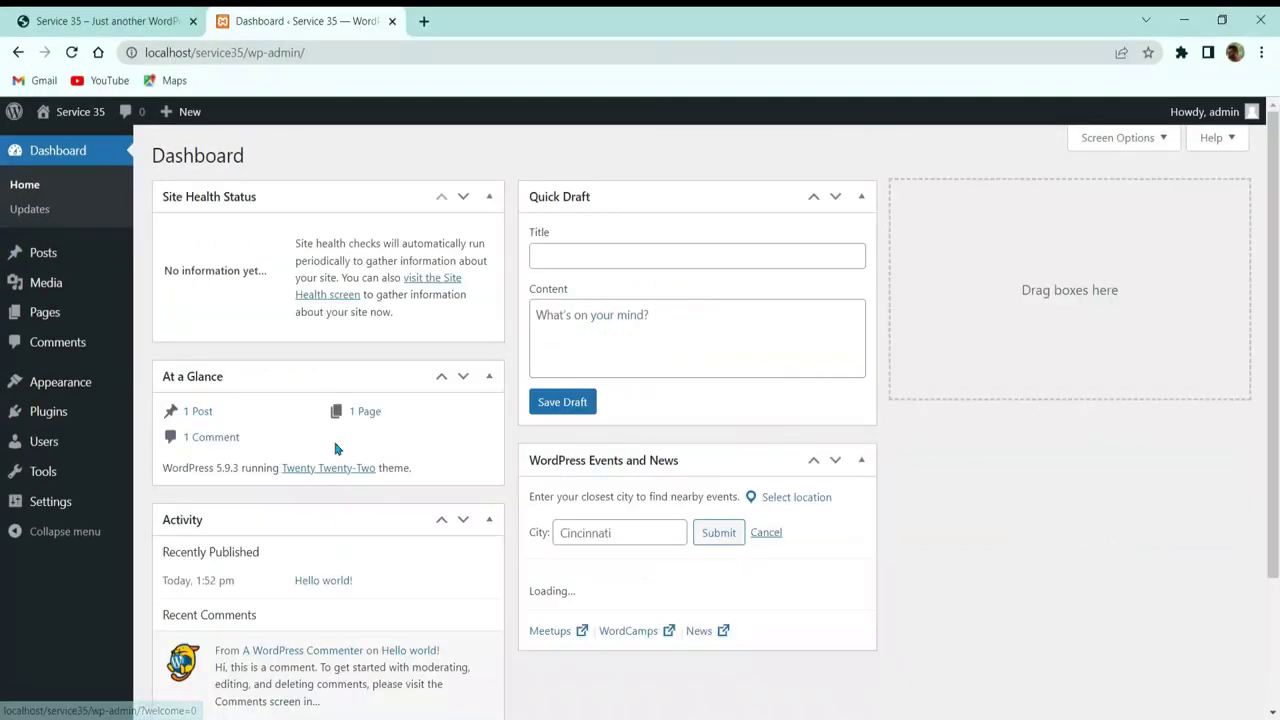
scroll(146, 260, "down", 3)
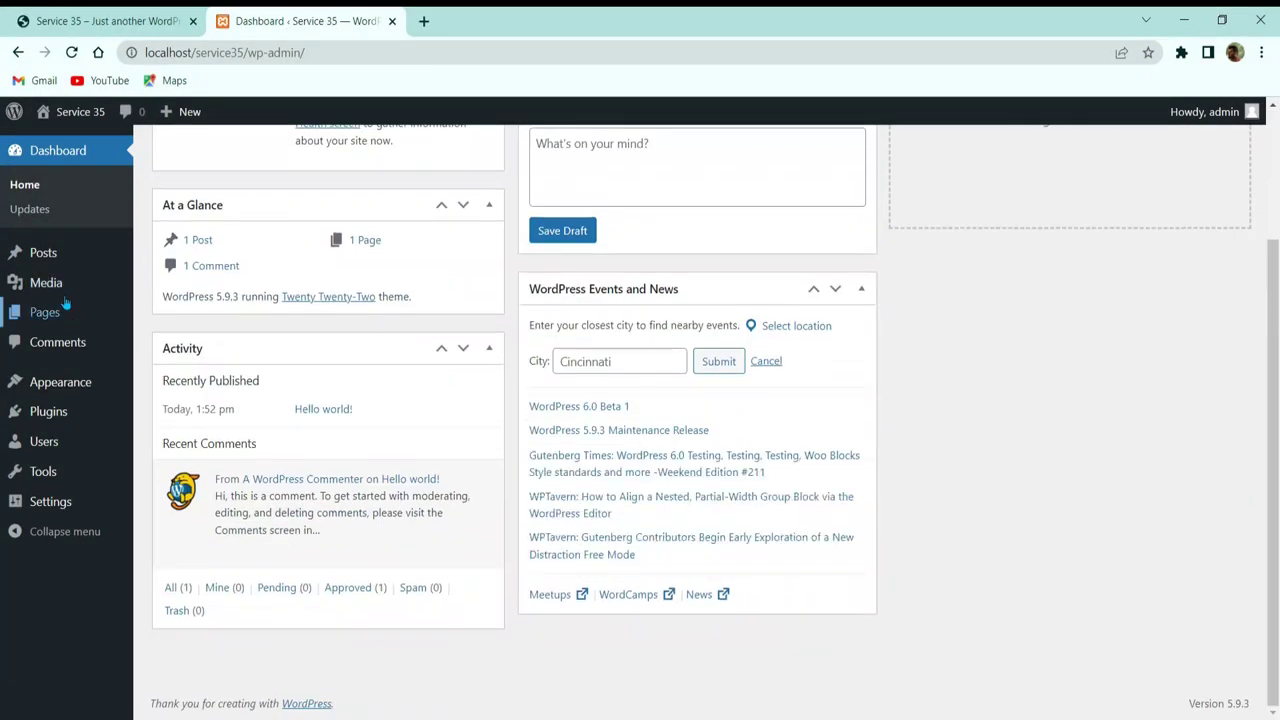
mouse_move(33, 398)
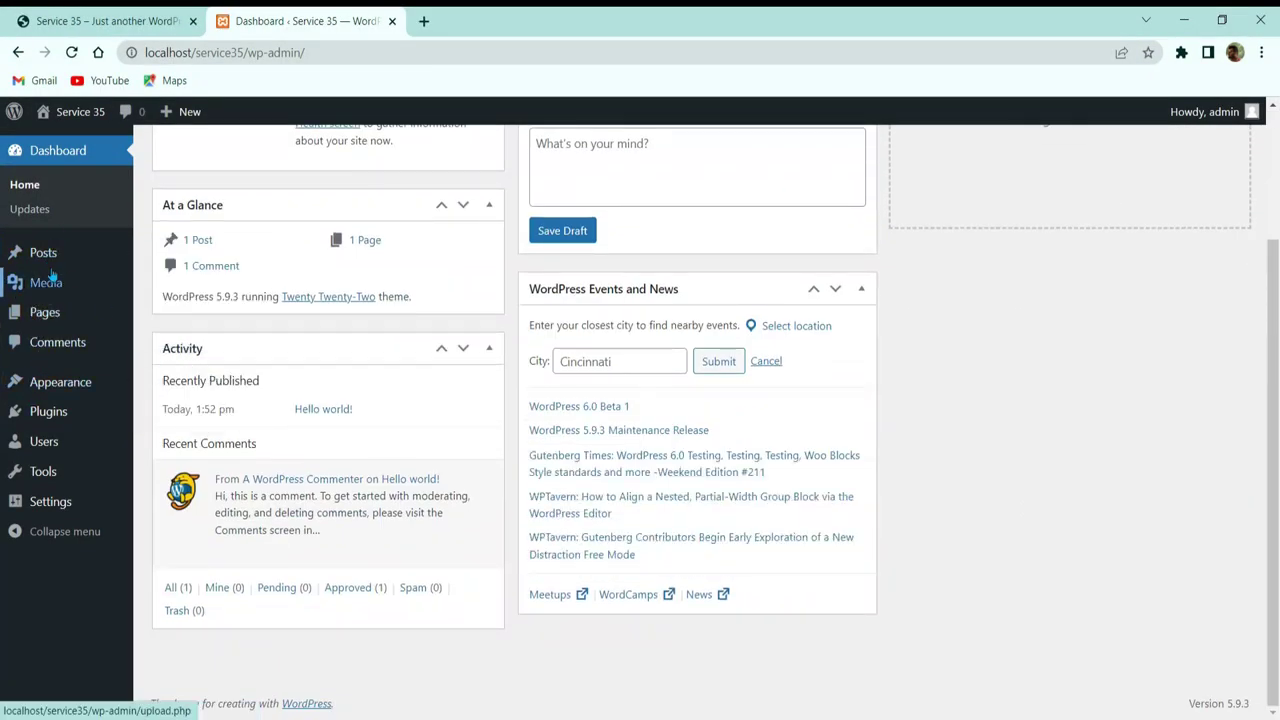
mouse_move(53, 260)
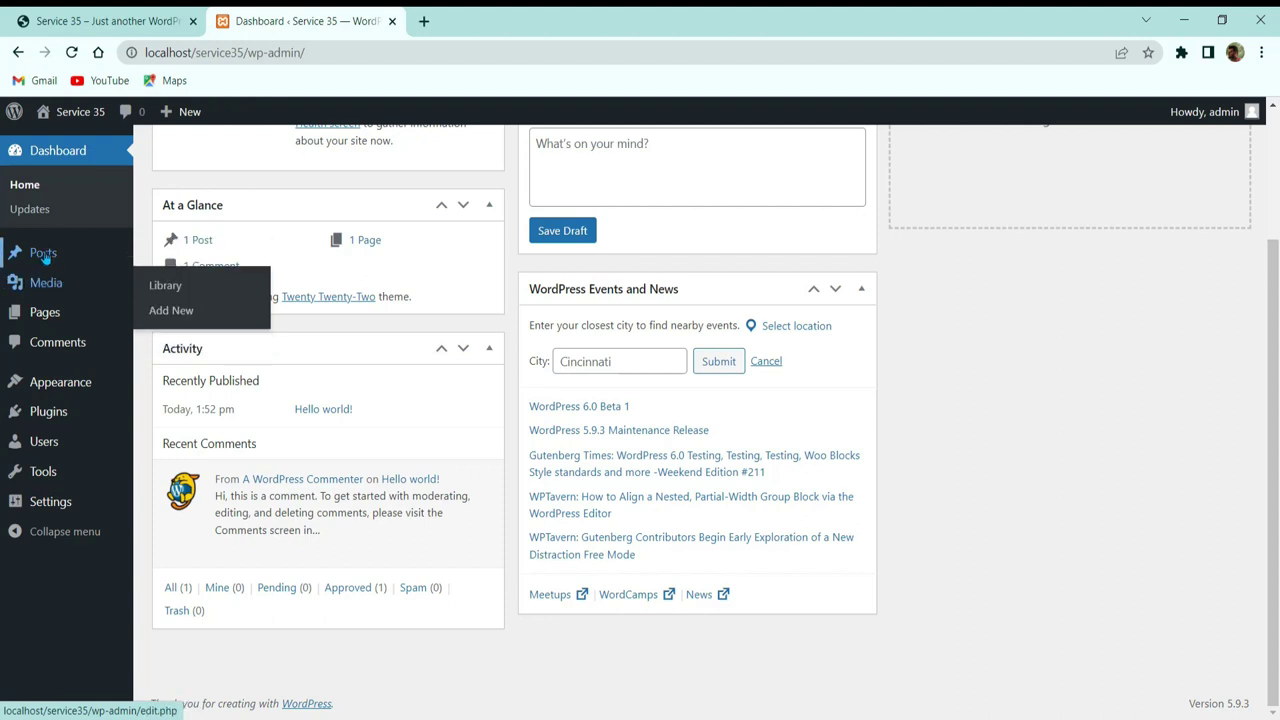
mouse_move(74, 330)
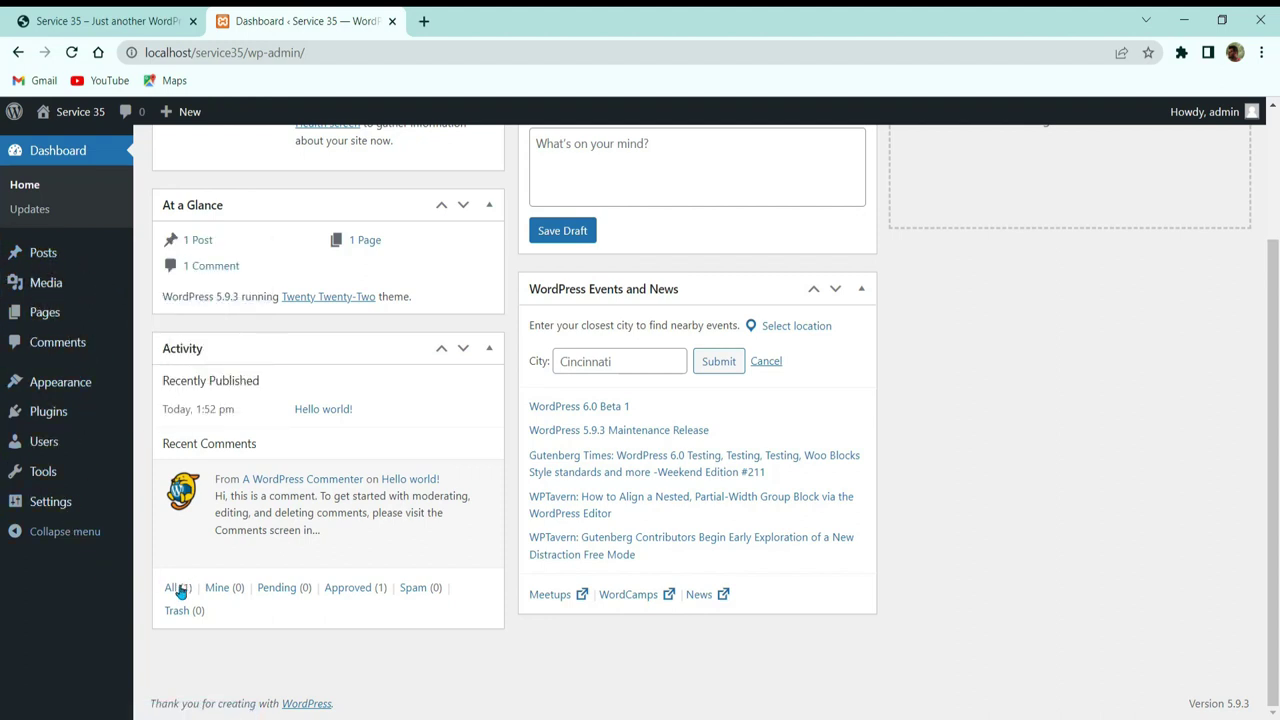
scroll(622, 510, "up", 1)
scroll(622, 510, "up", 3)
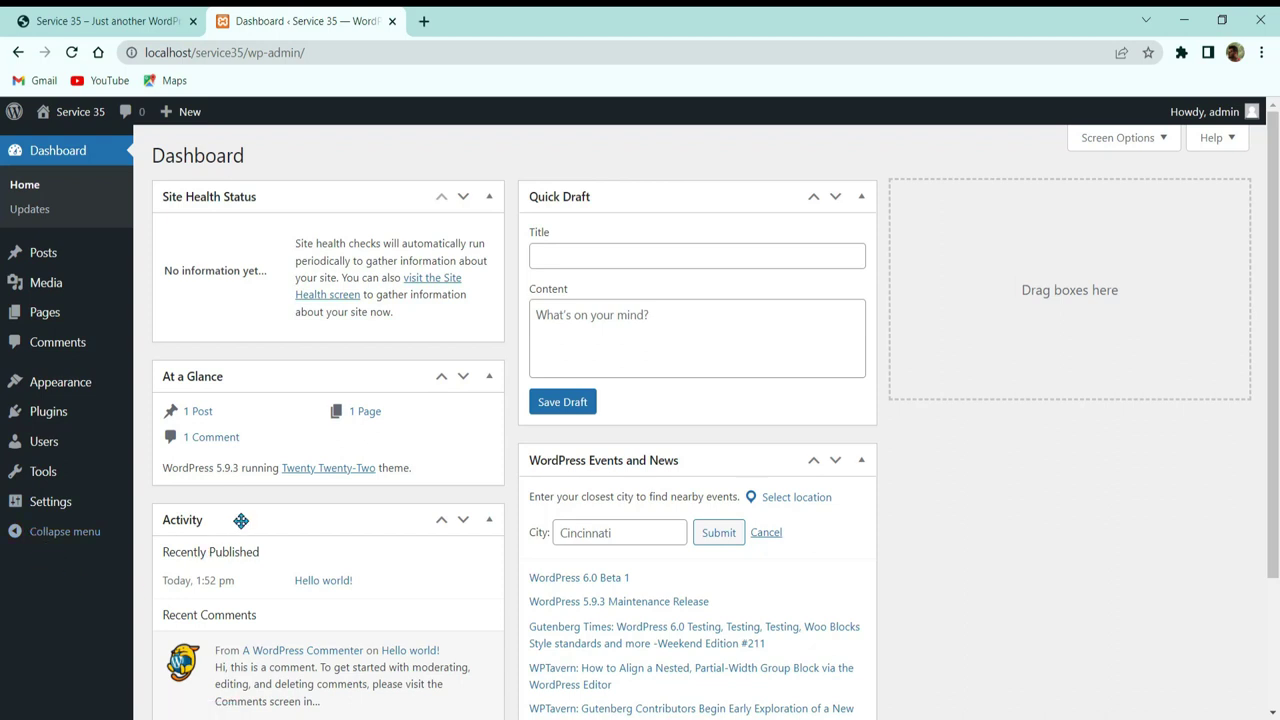
Step: Trash the Hello world! post from All Posts, then empty the Trash to delete it permanently
left_click(47, 251)
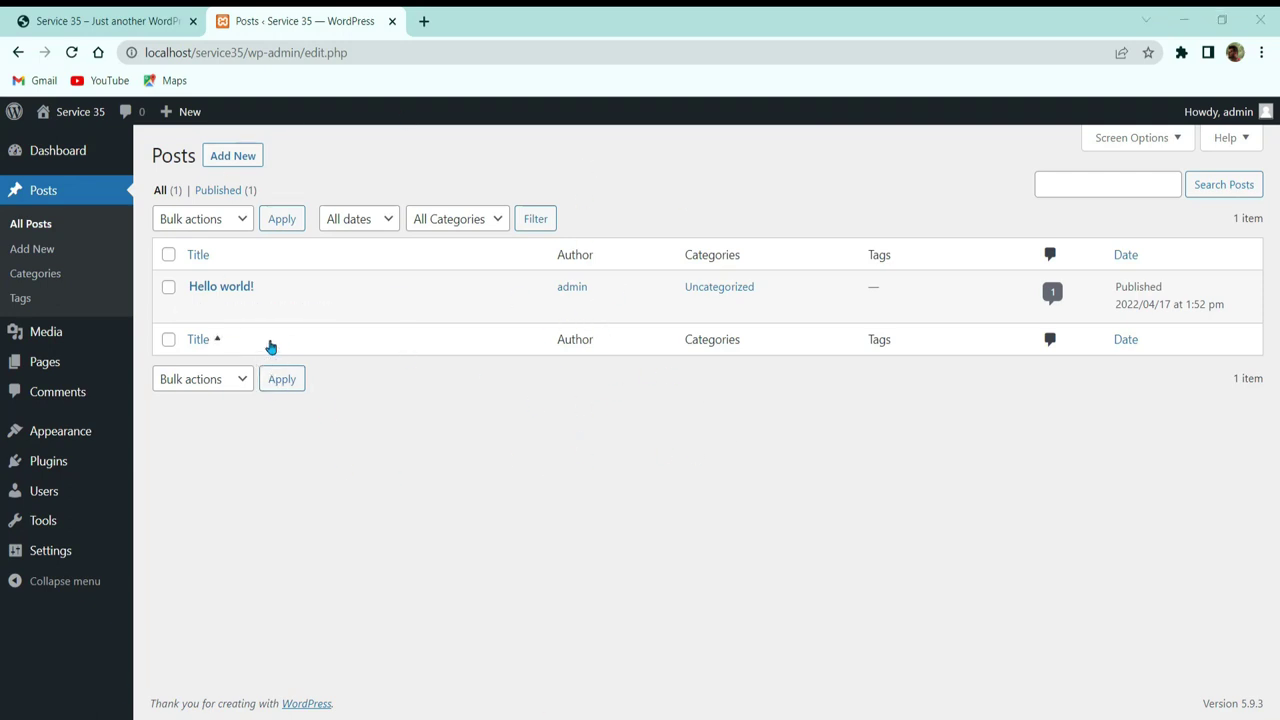
mouse_move(289, 291)
left_click(284, 309)
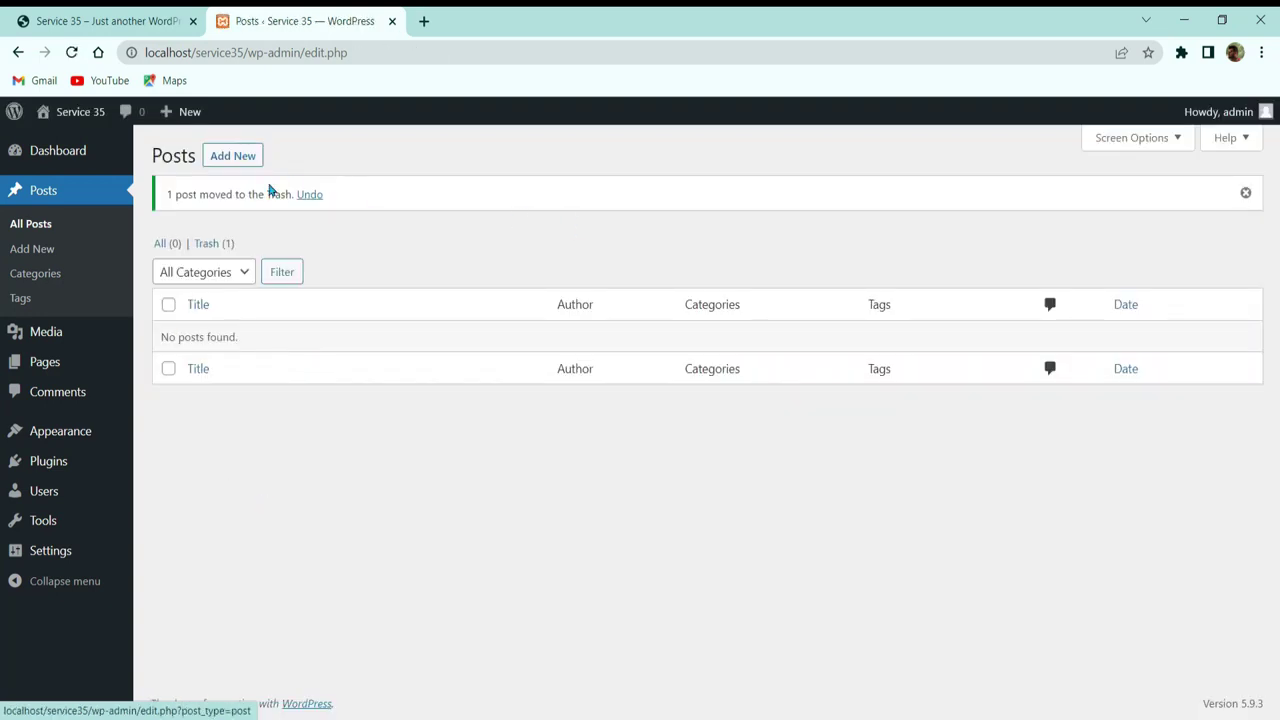
left_click_drag(176, 194, 240, 194)
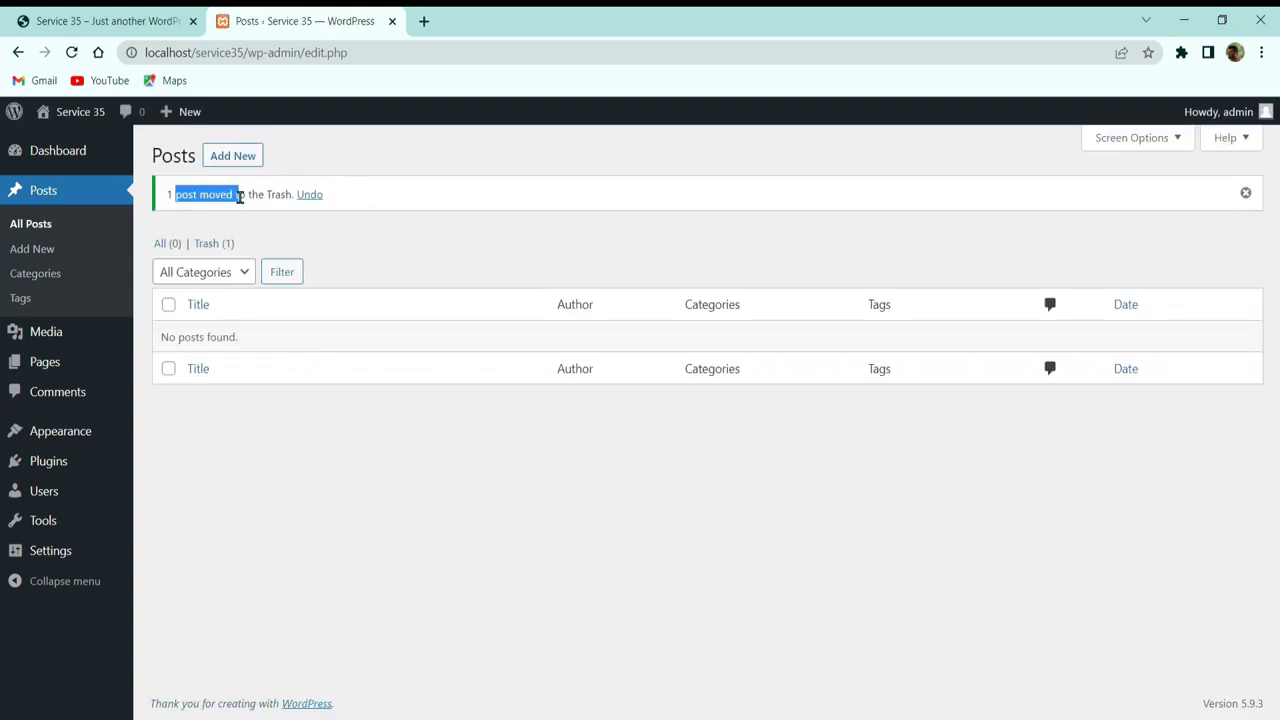
left_click(208, 245)
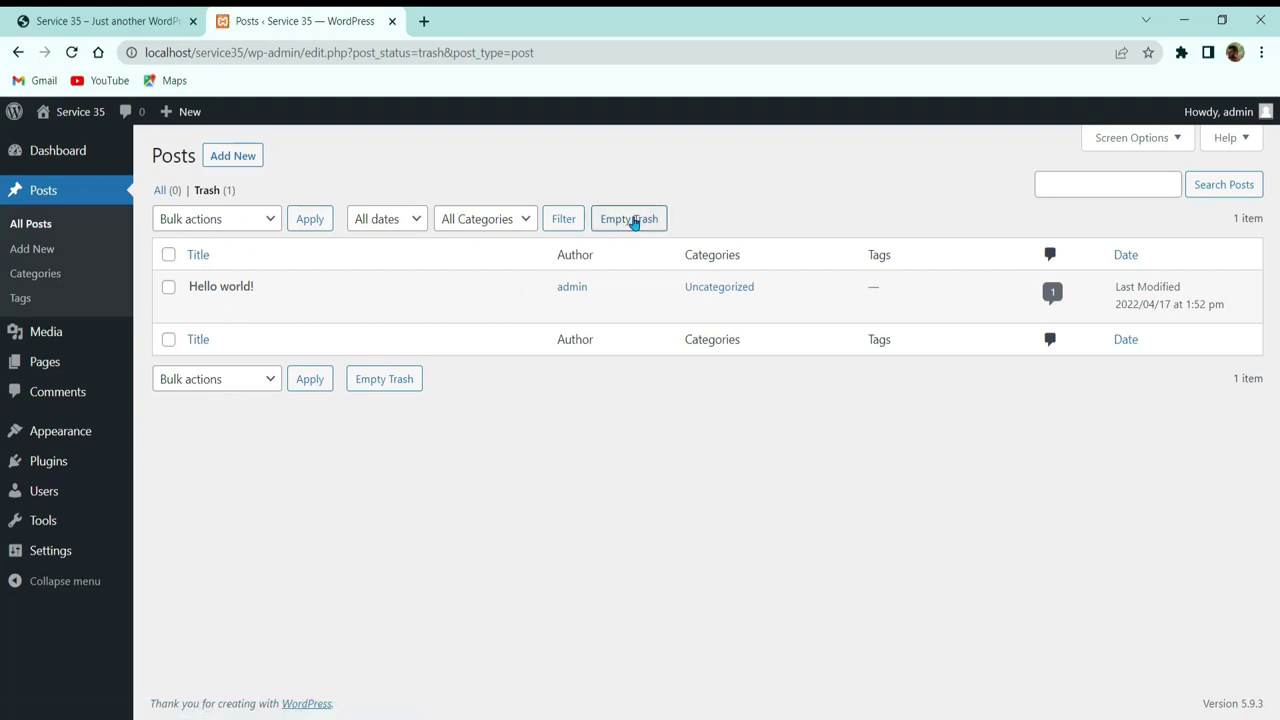
left_click(633, 222)
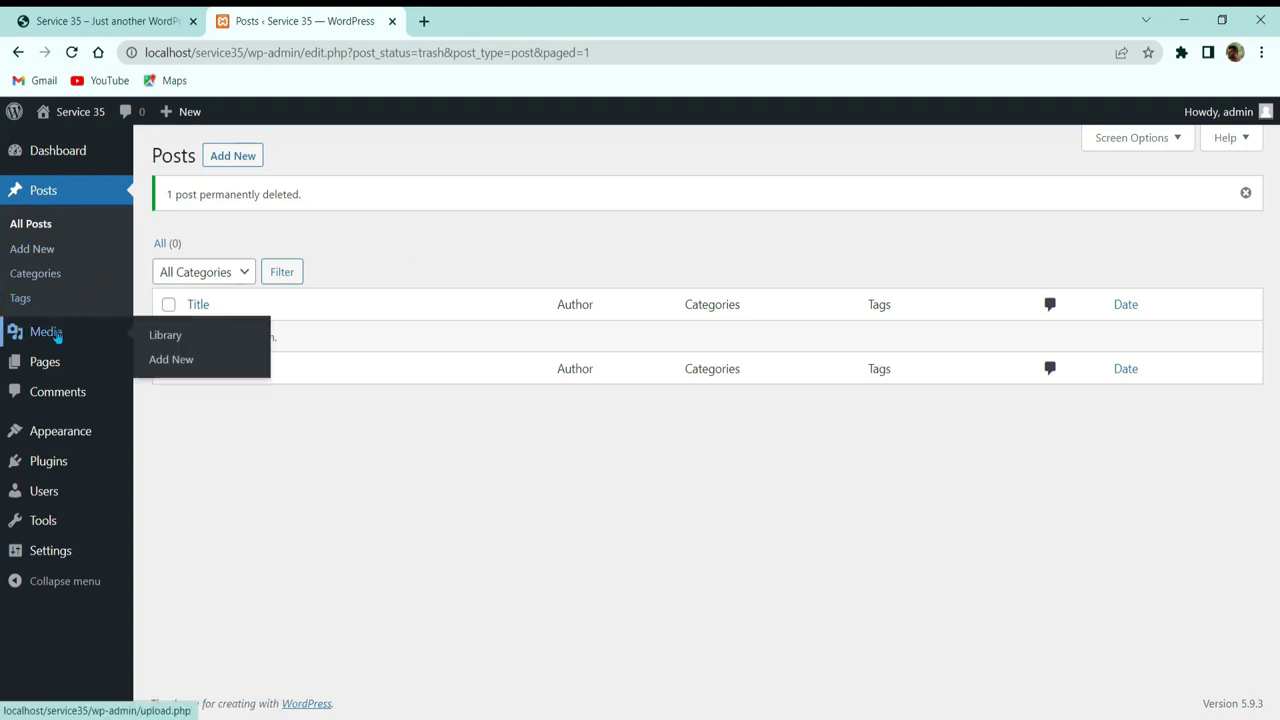
Step: Open the Media Library and confirm it shows no media items
left_click(57, 337)
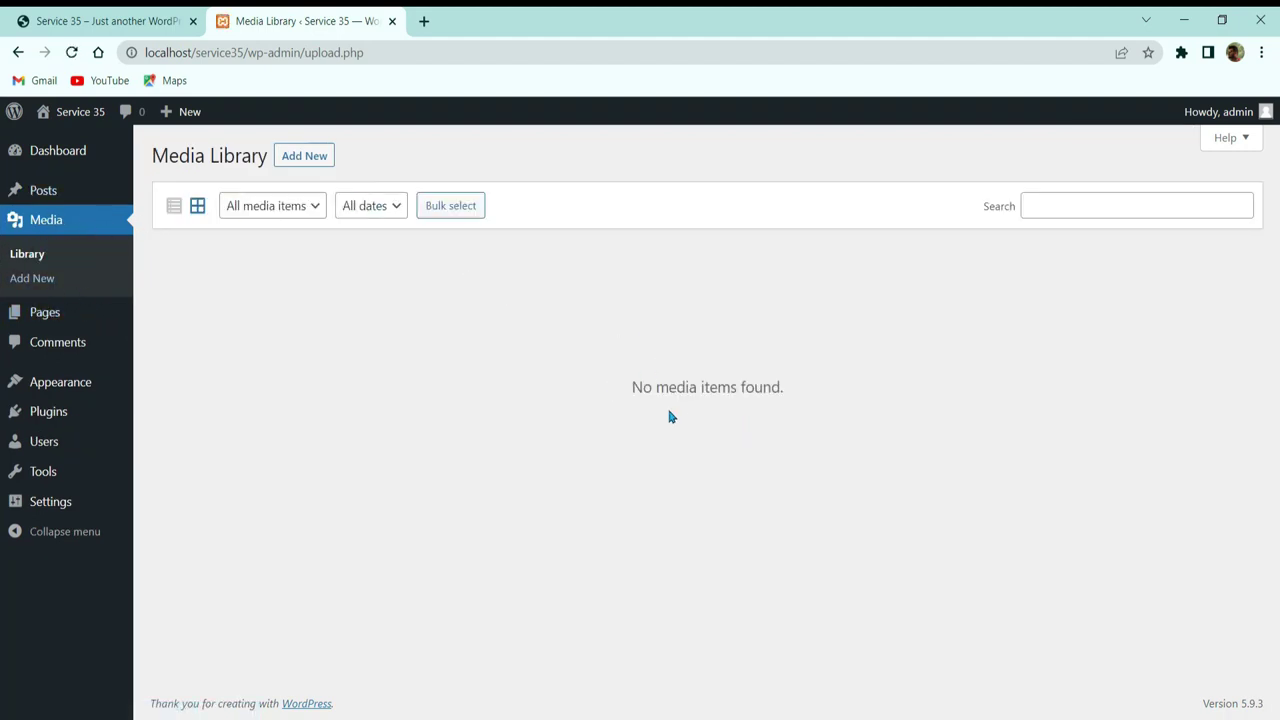
left_click_drag(631, 397, 791, 400)
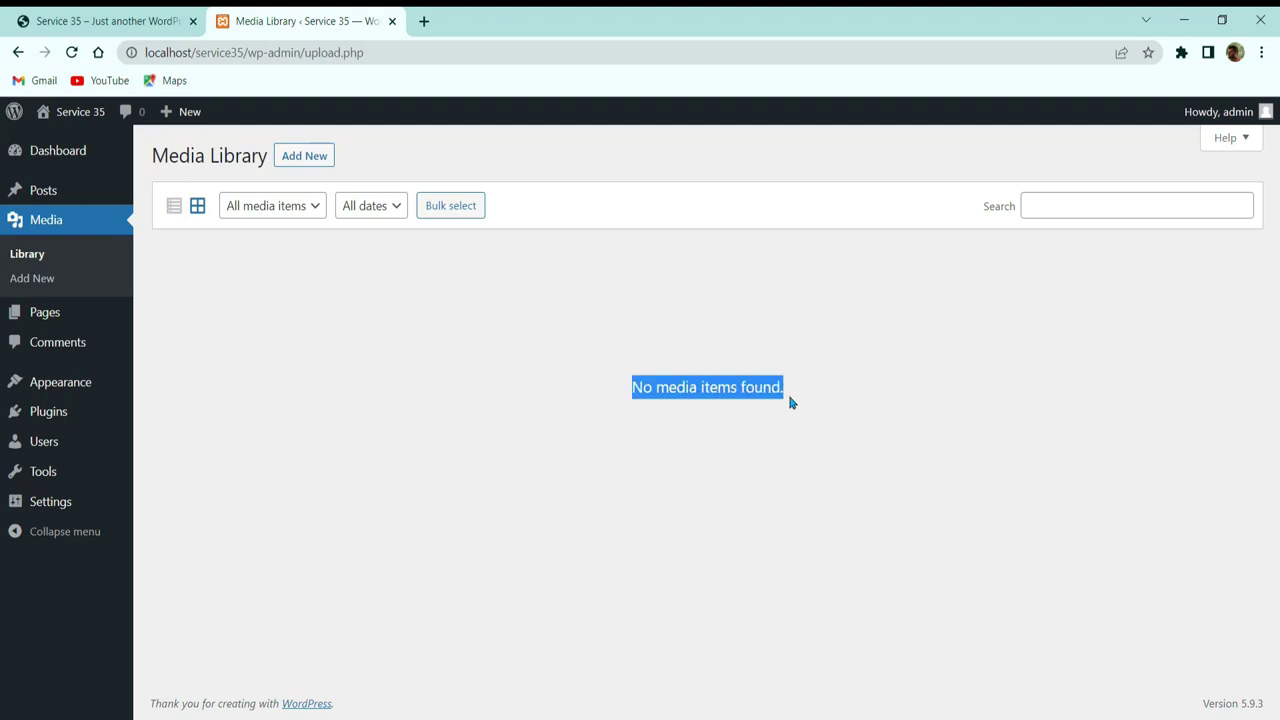
left_click(791, 408)
left_click(287, 208)
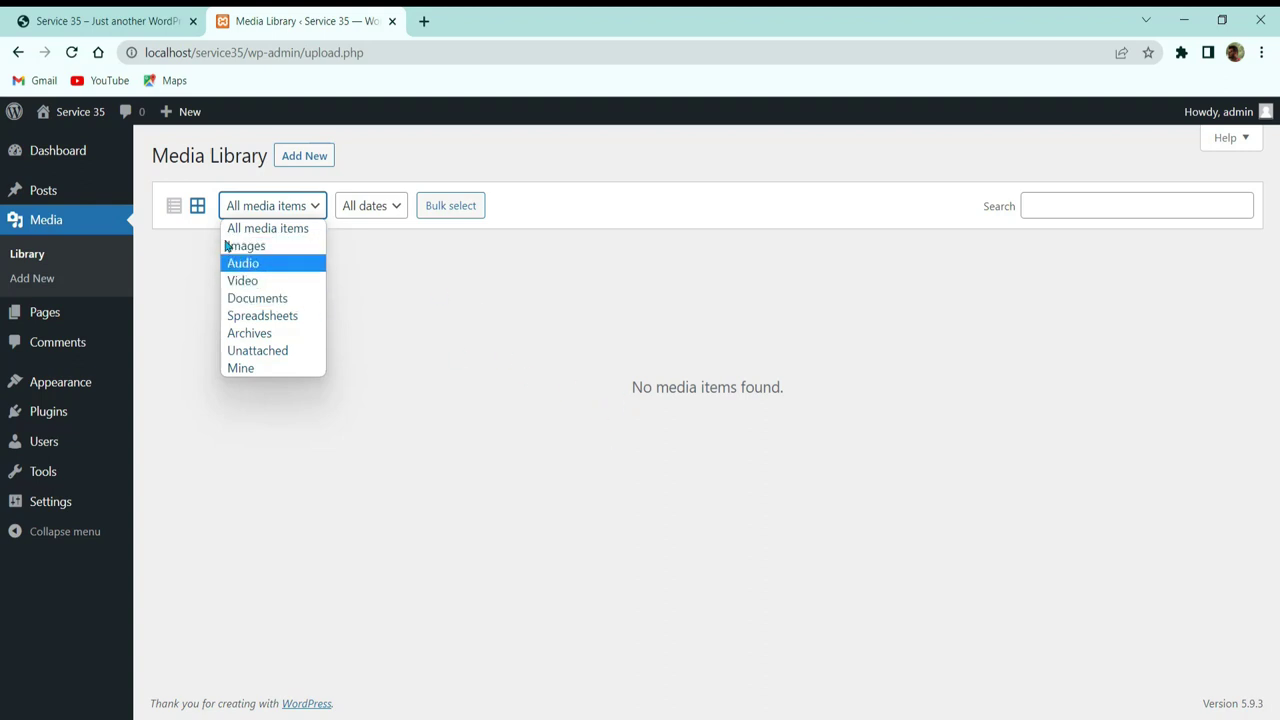
Step: Check the live site tab, dismissing its newsletter sign-up popup
left_click(90, 20)
left_click(614, 194)
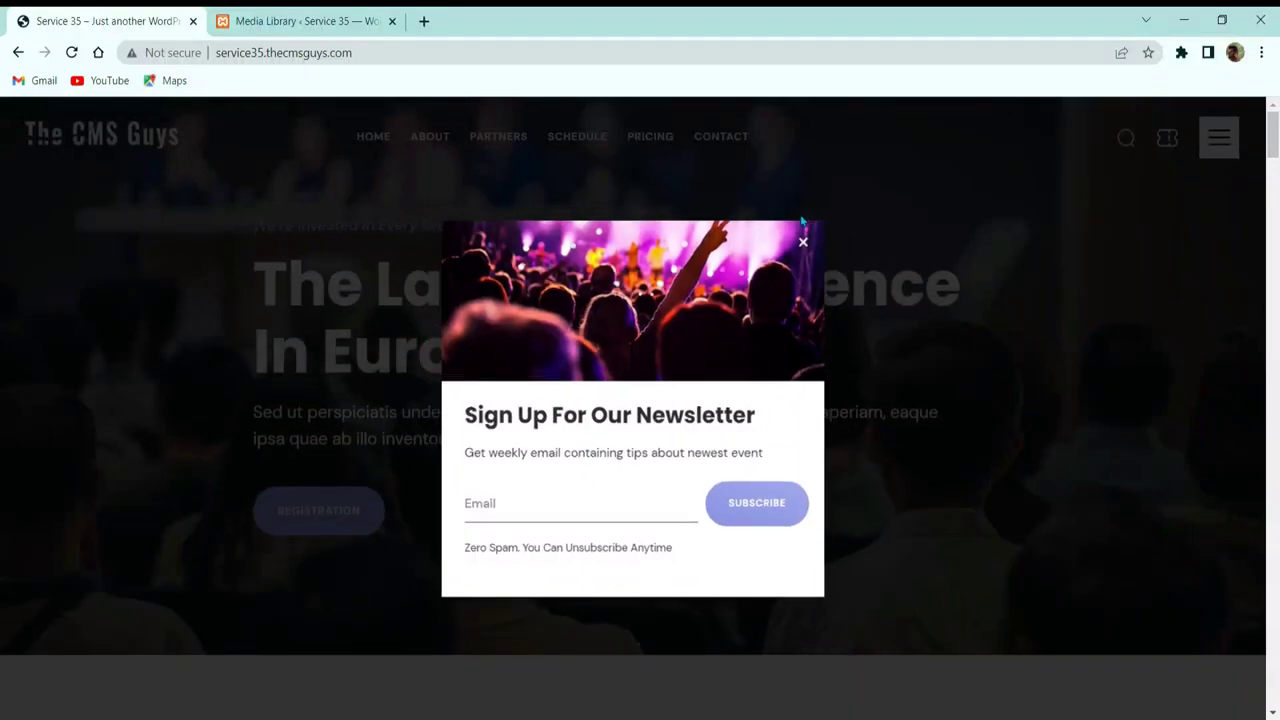
scroll(688, 209, "down", 5)
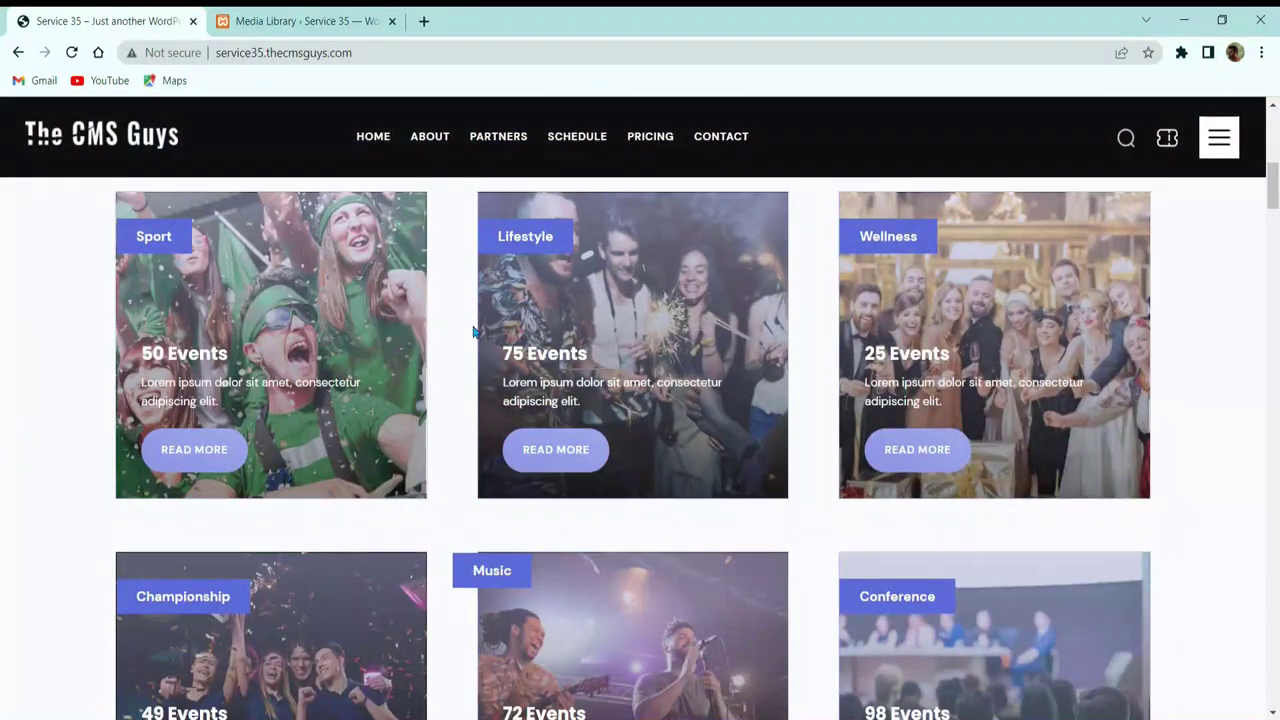
scroll(650, 300, "down", 6)
scroll(570, 255, "up", 5)
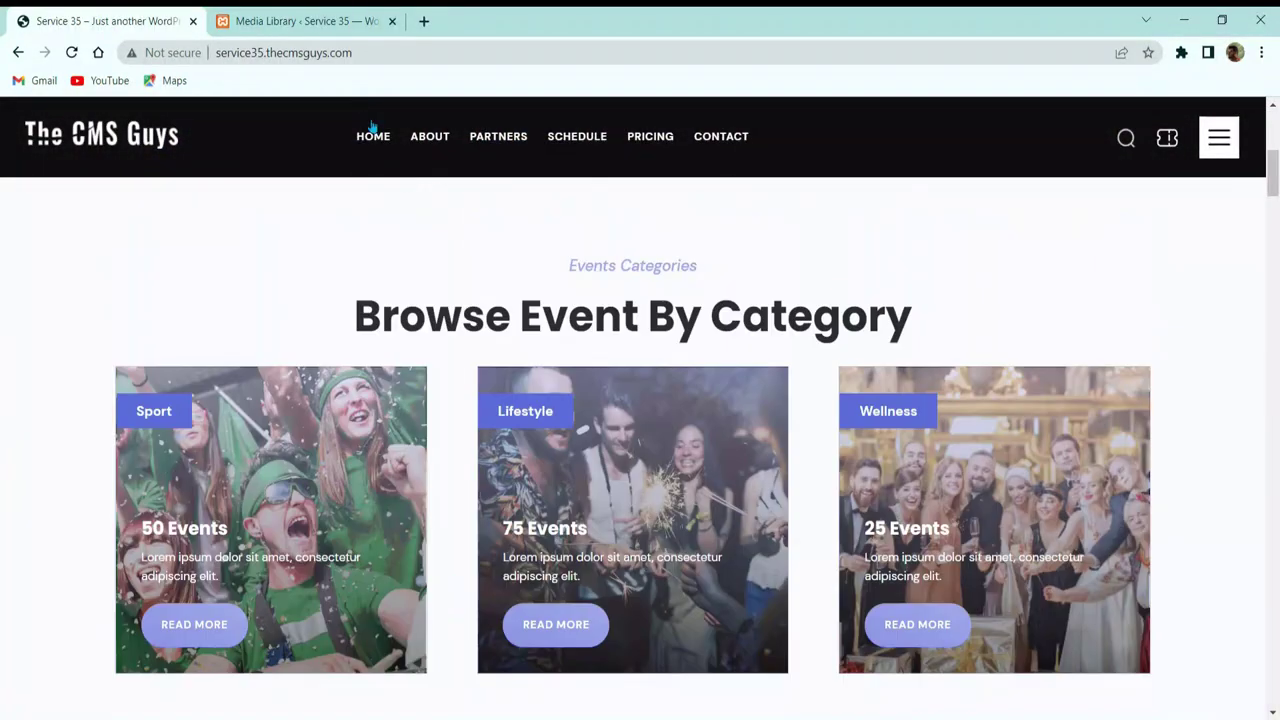
Step: Recheck the media type filter in the library, then bring up the Pages list
left_click(305, 20)
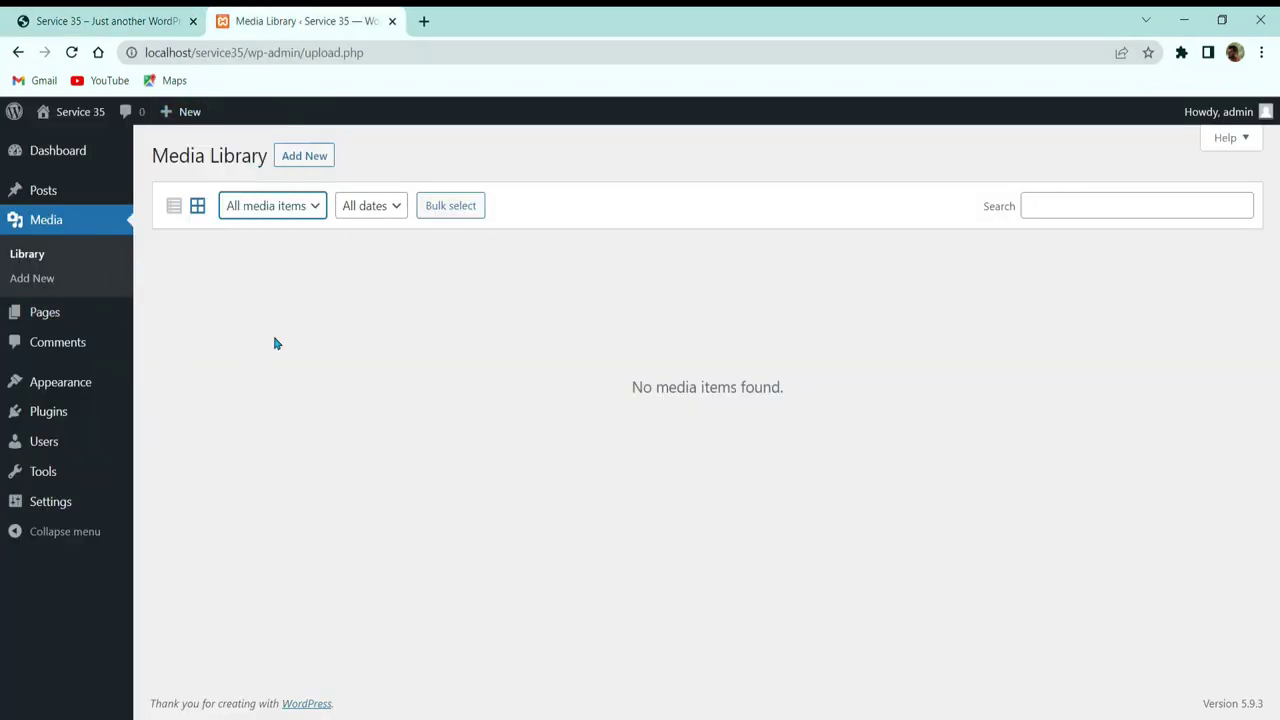
left_click(240, 210)
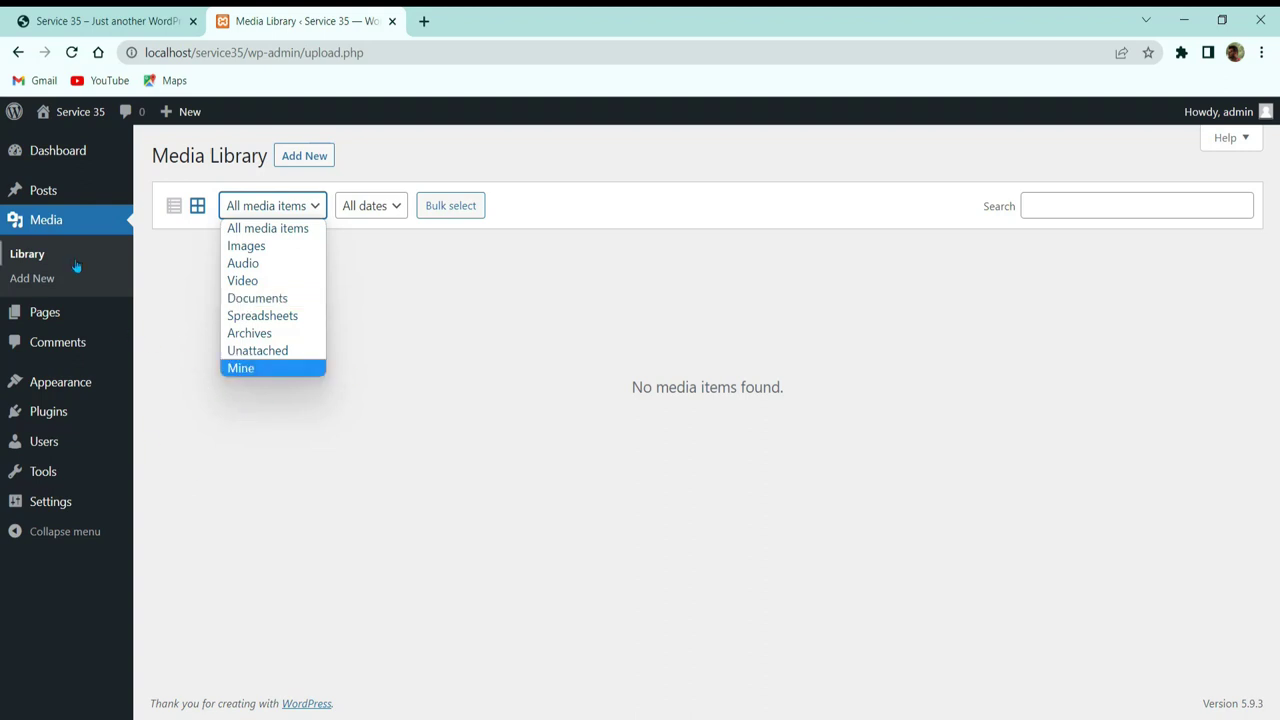
left_click(47, 312)
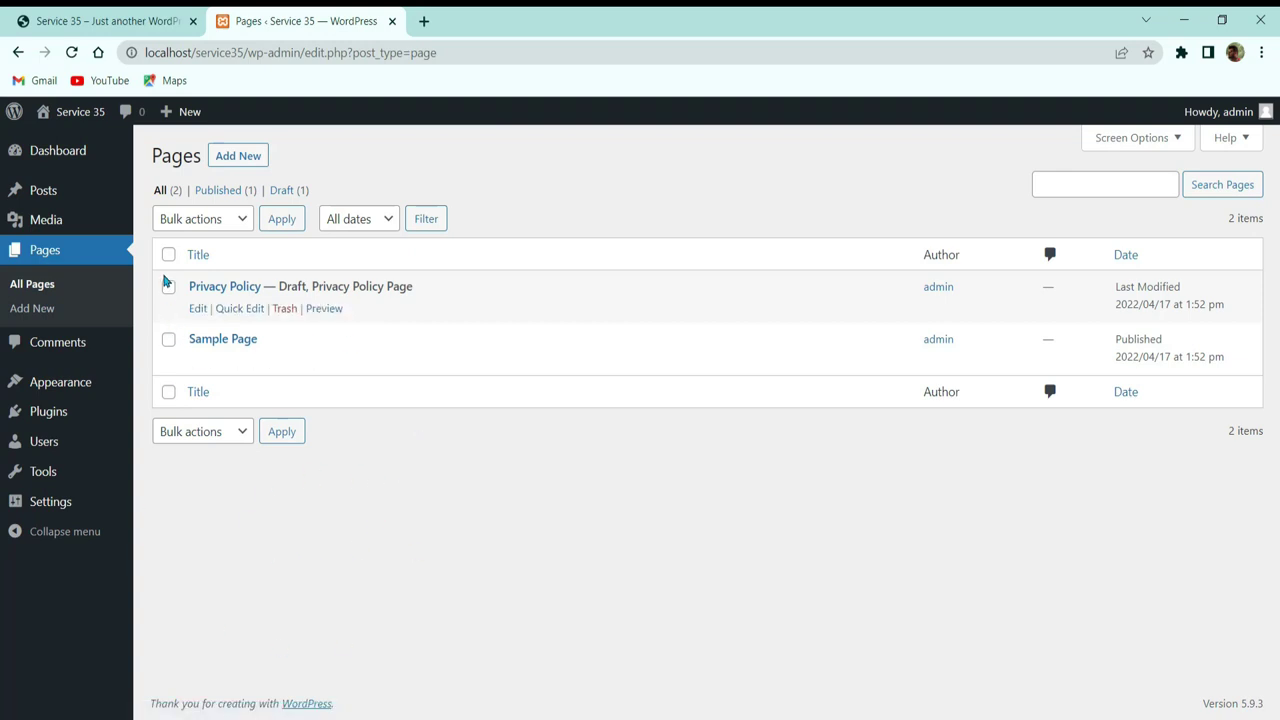
Step: Select both pages and move Privacy Policy and Sample Page to the trash with Bulk actions
mouse_move(280, 311)
mouse_move(263, 360)
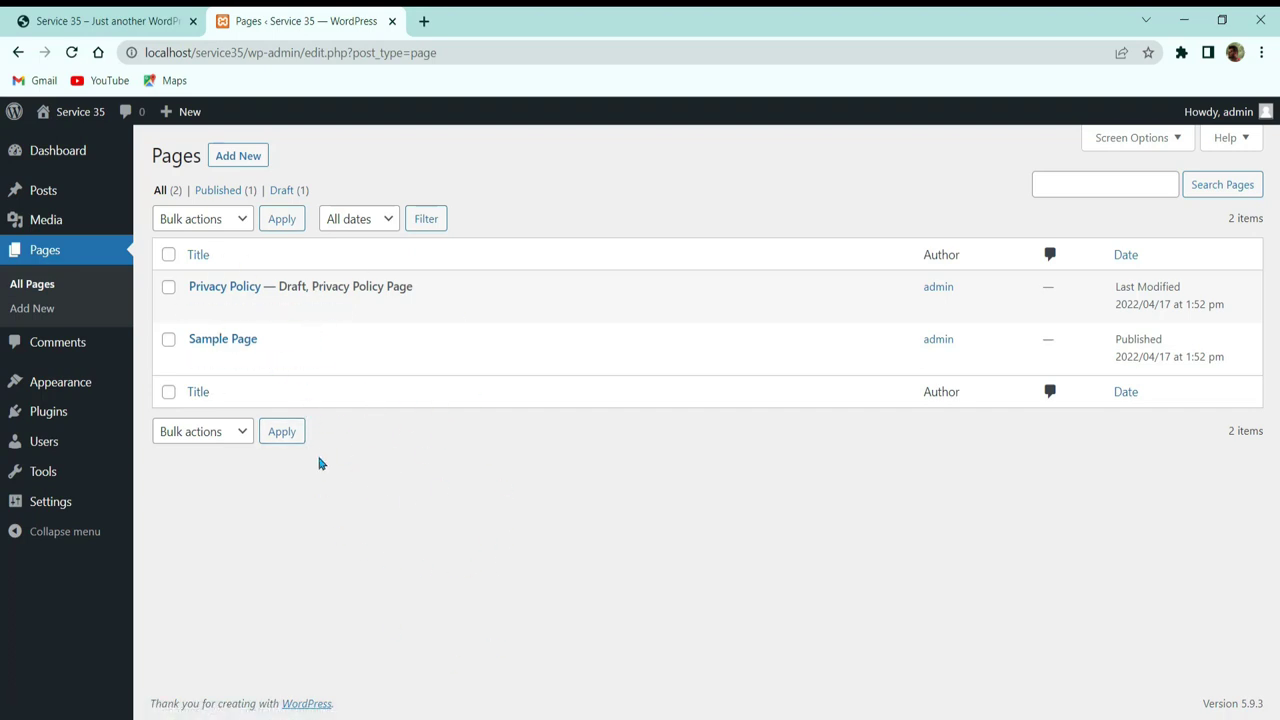
left_click(168, 256)
left_click(175, 218)
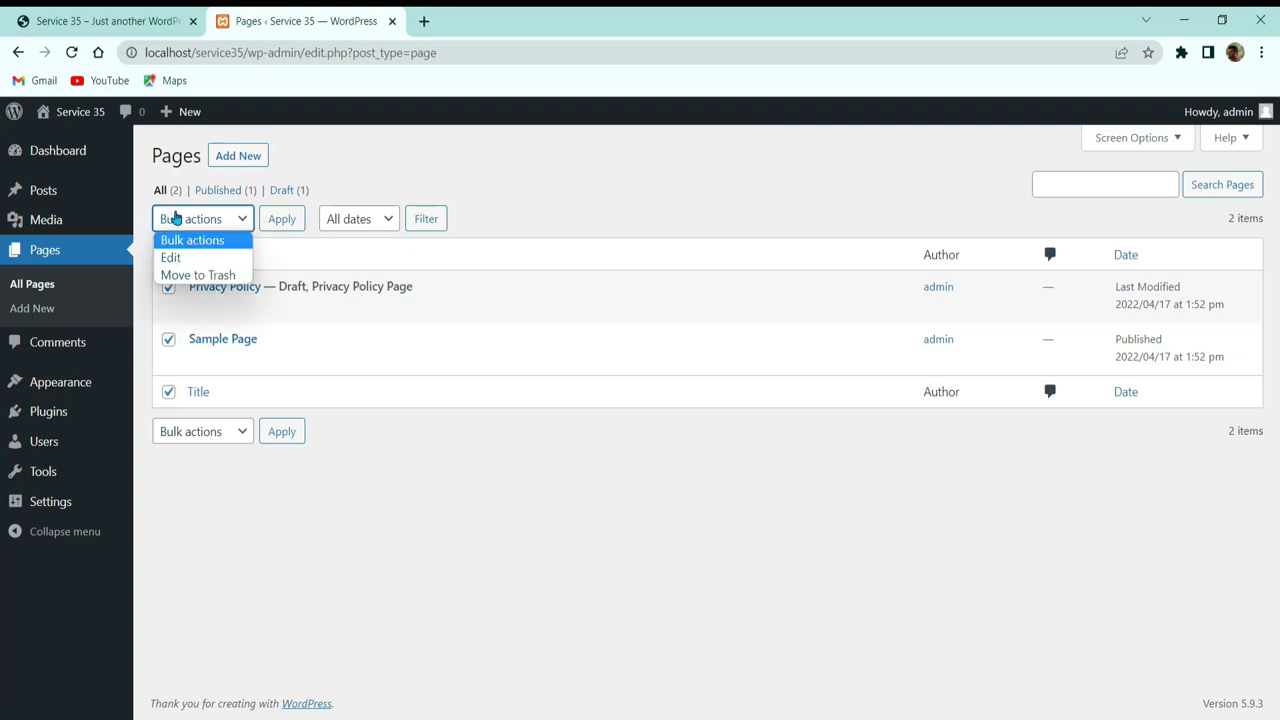
left_click(197, 278)
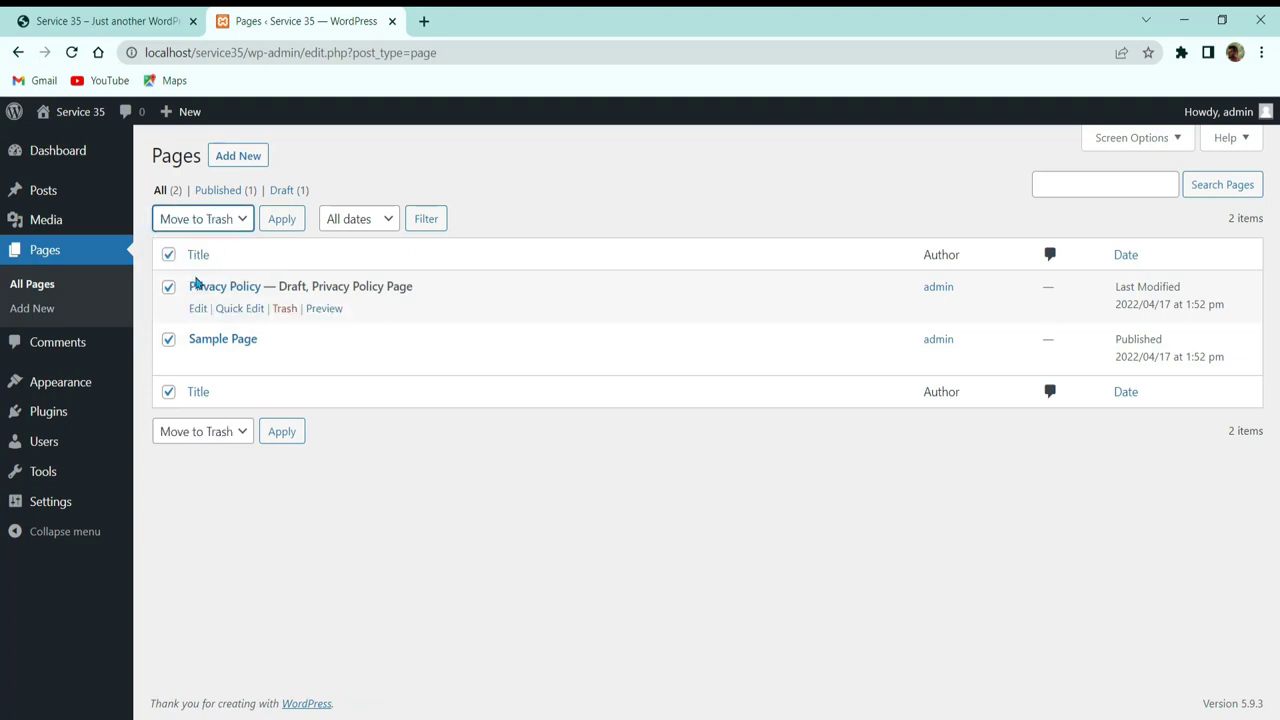
left_click(284, 220)
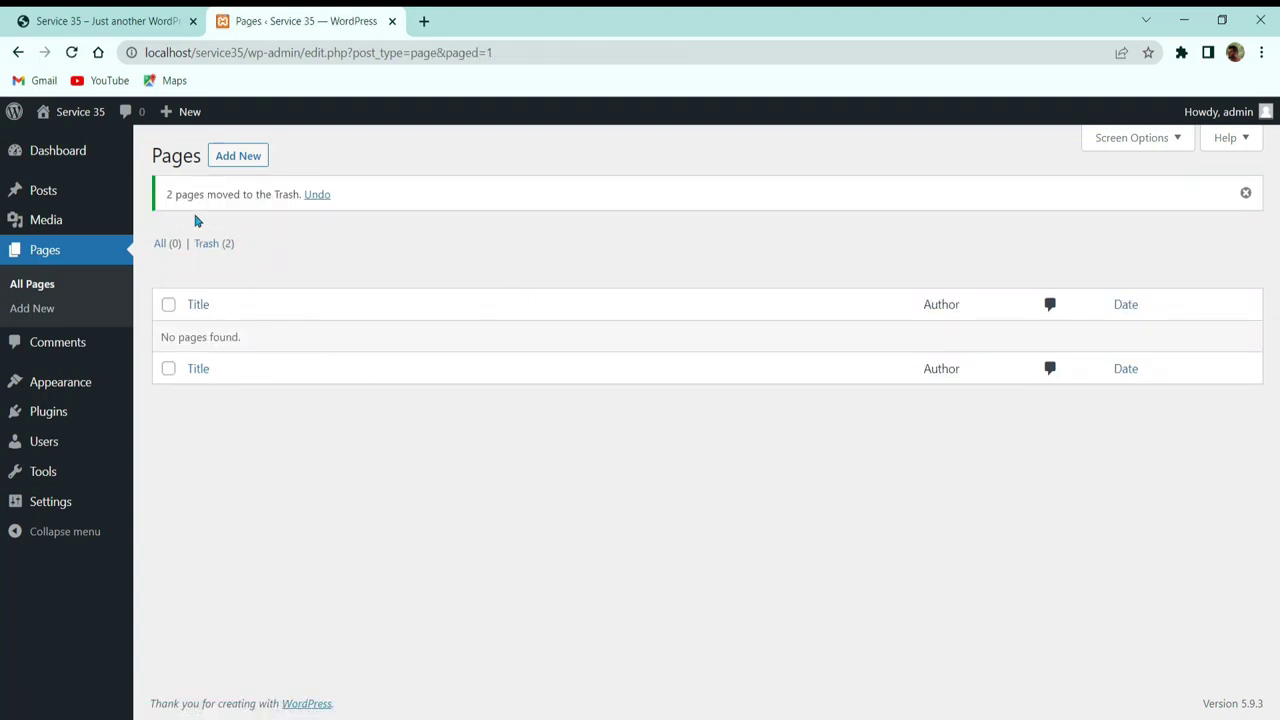
Step: Empty the pages Trash to permanently delete both pages, then view the live site
left_click_drag(167, 200, 281, 191)
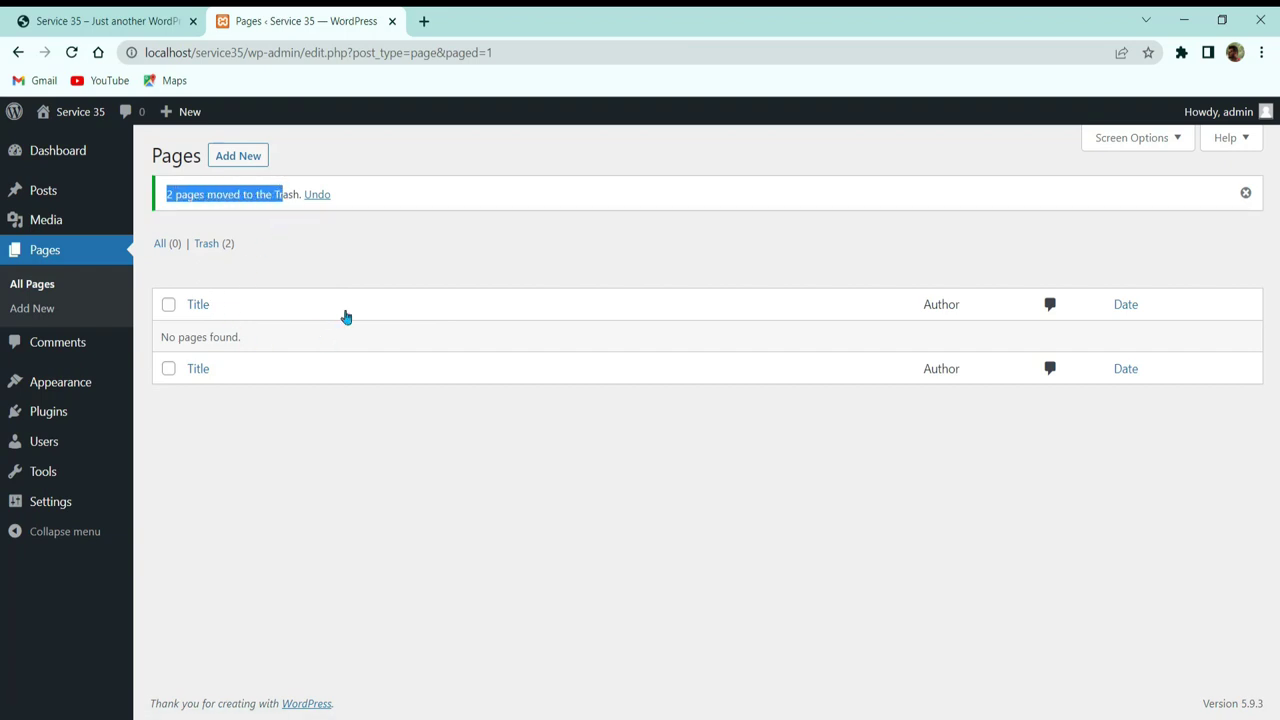
left_click(220, 247)
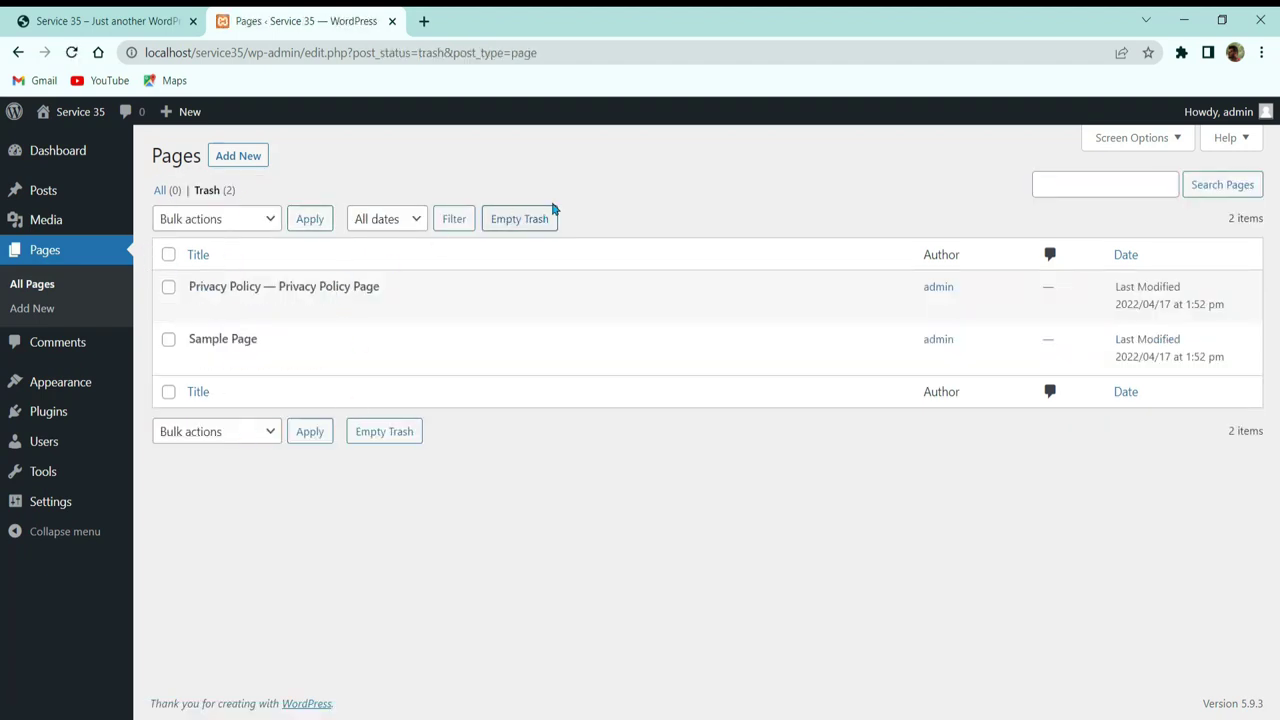
left_click(522, 220)
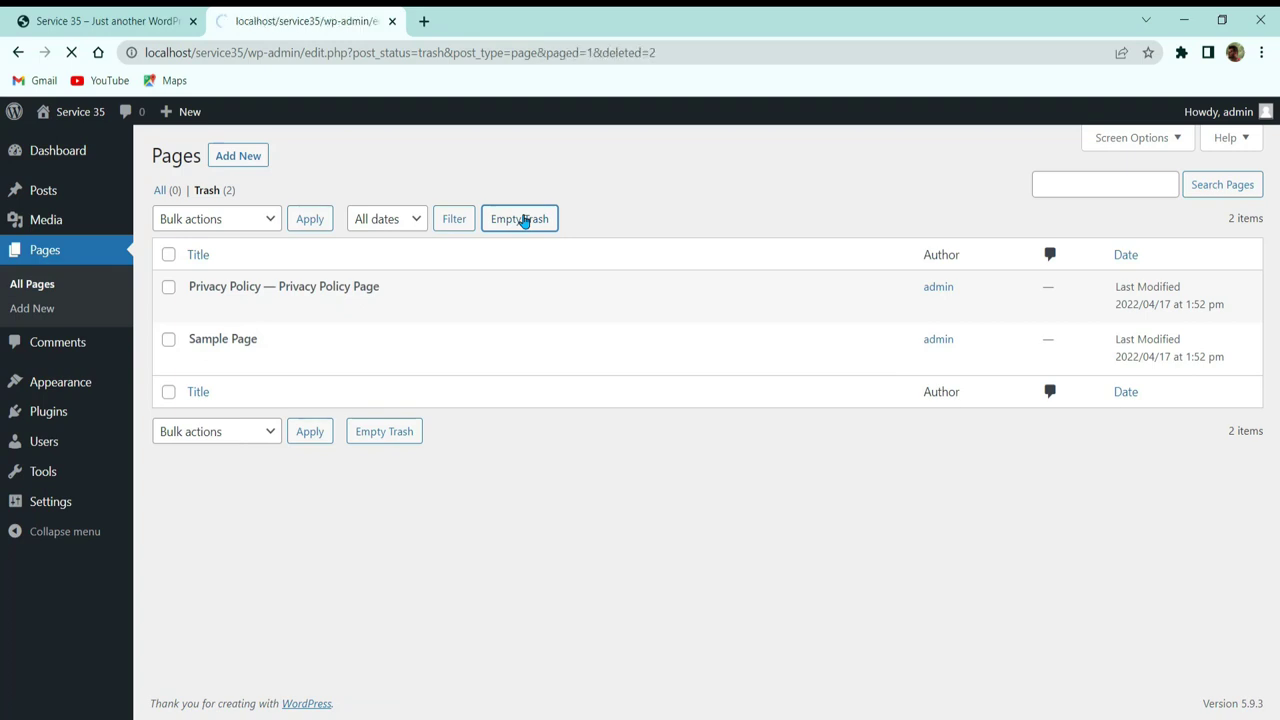
left_click_drag(174, 191, 398, 213)
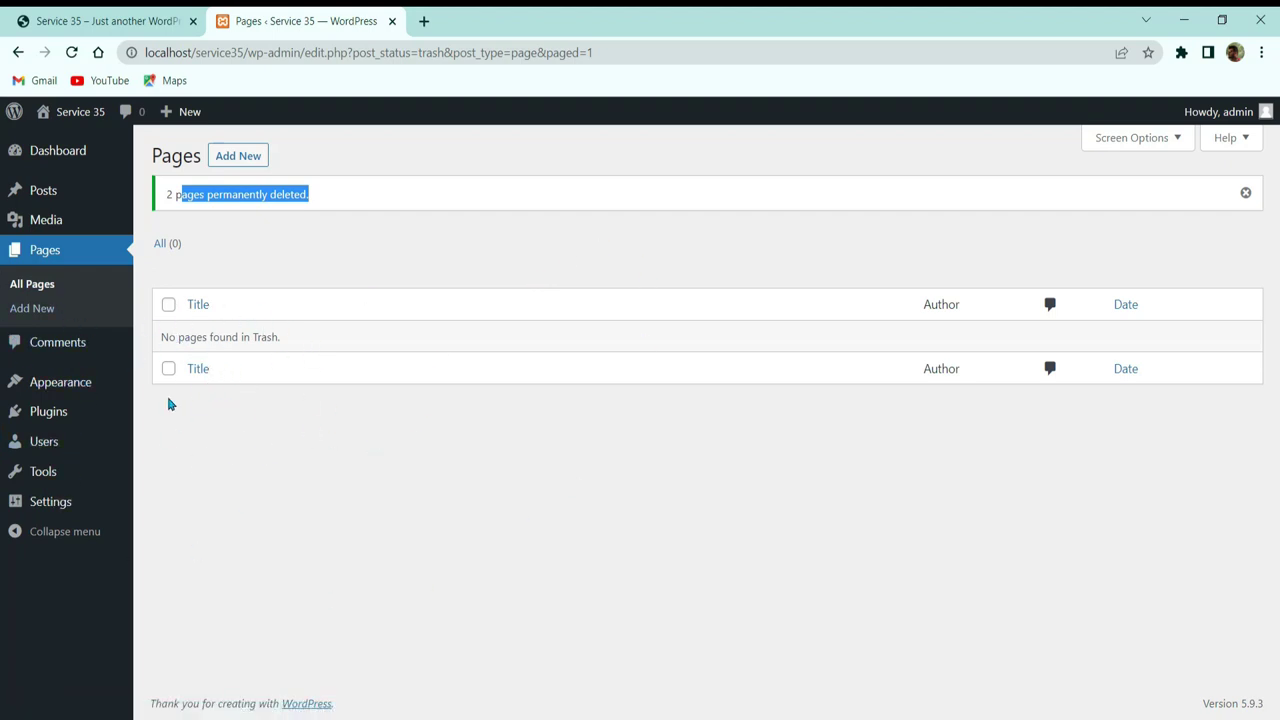
left_click(108, 18)
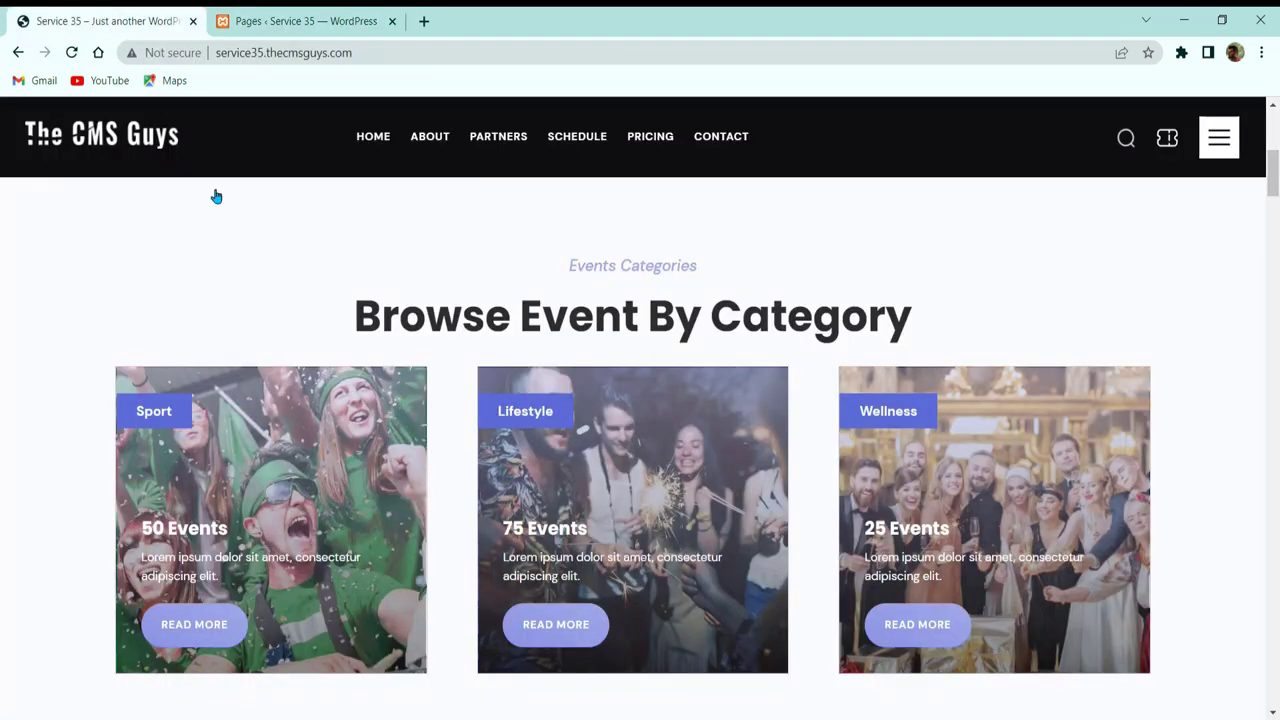
Step: Visit the live site's About and Home pages, then return to the WordPress admin tab
scroll(470, 145, "up", 5)
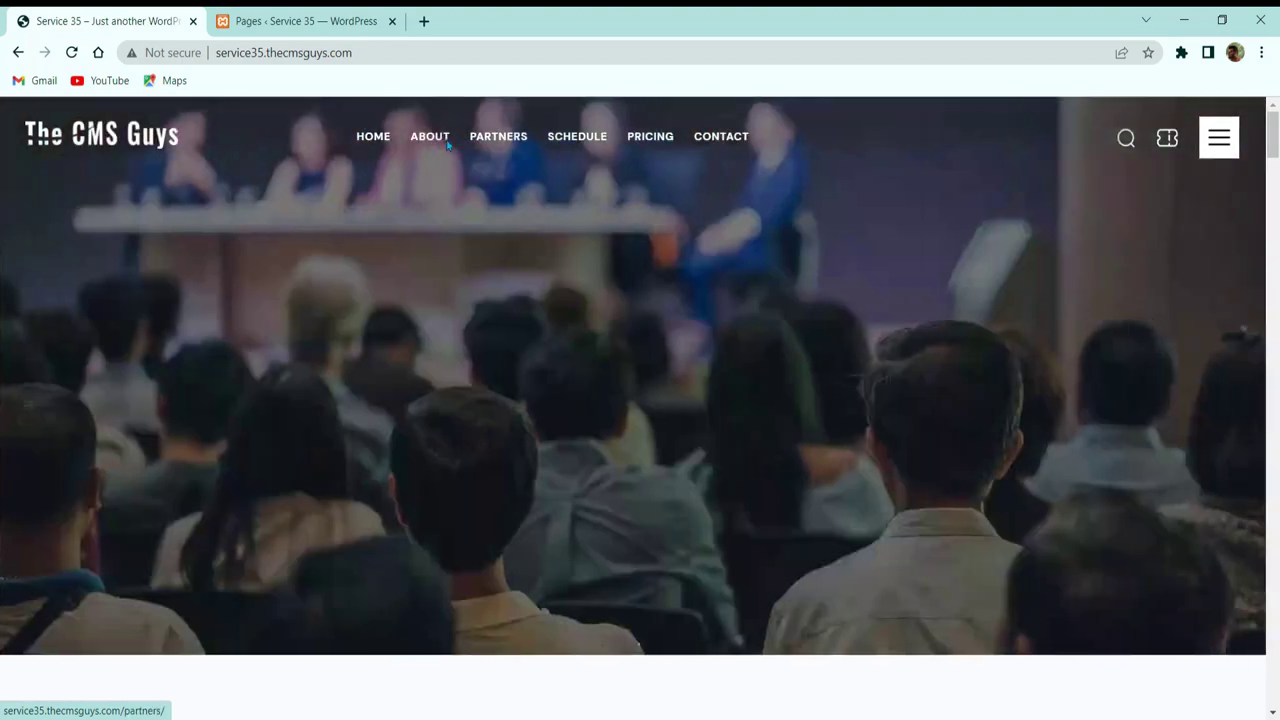
left_click(492, 142)
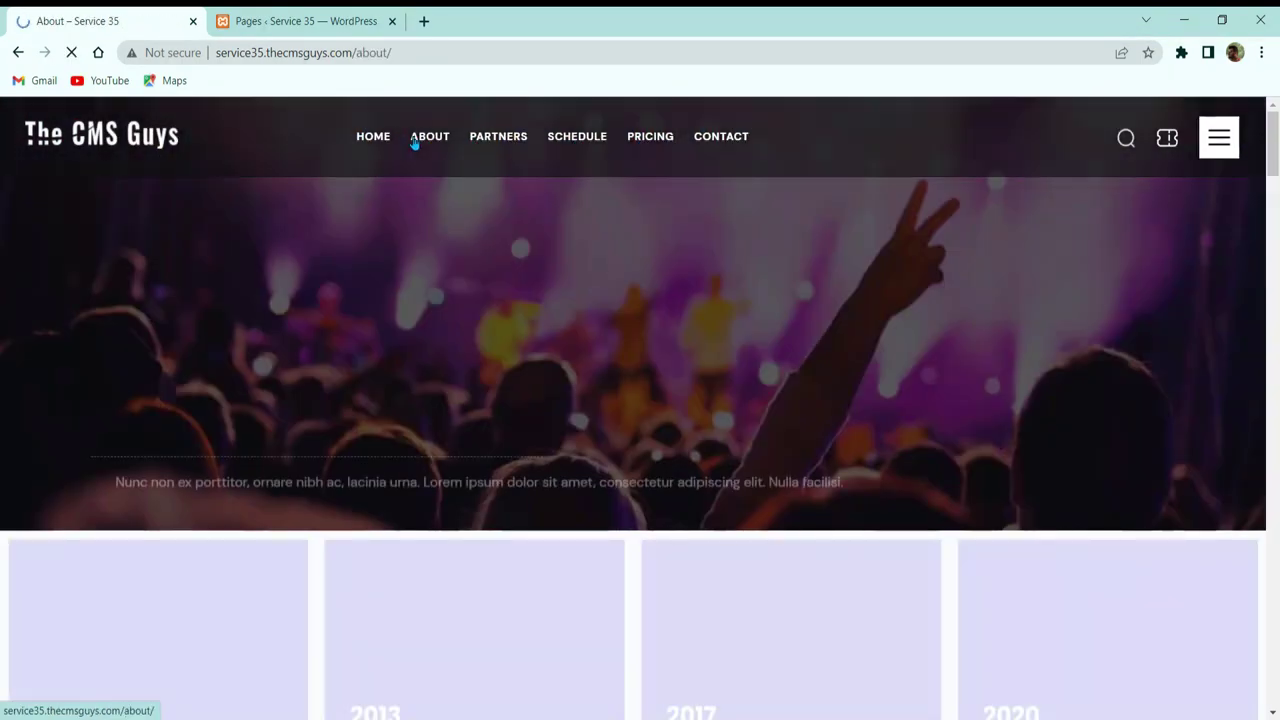
left_click(376, 139)
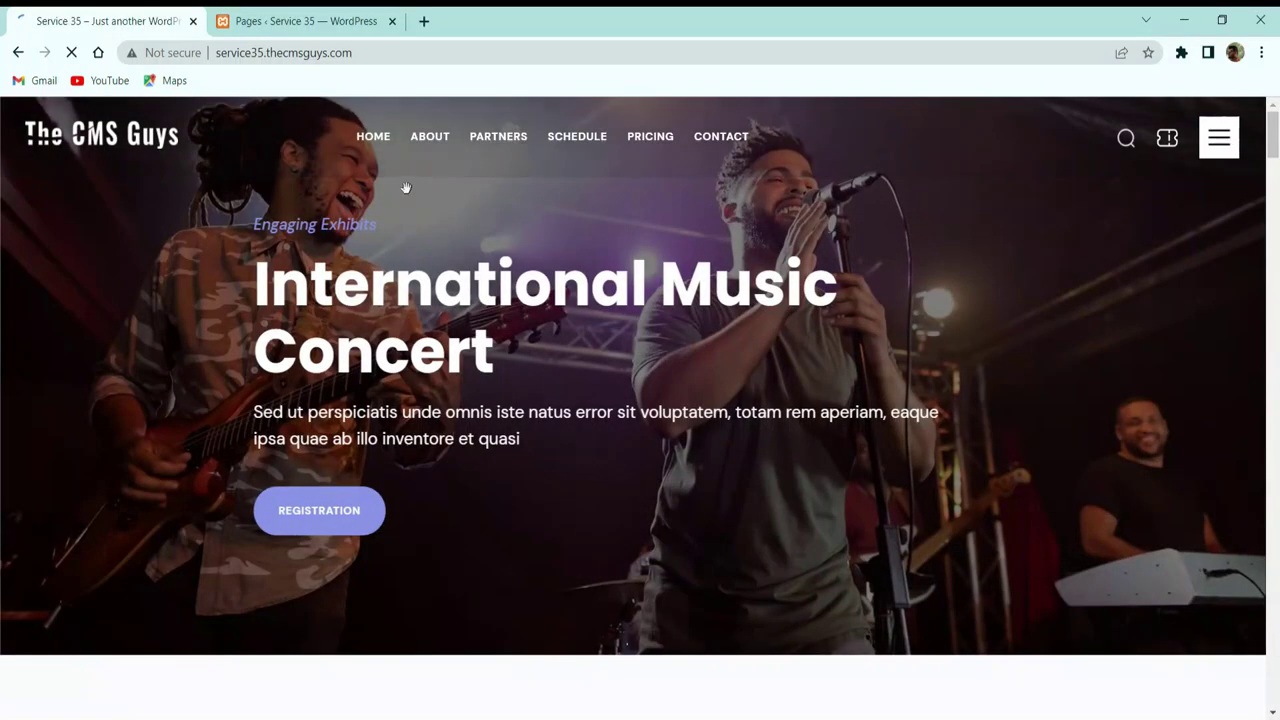
left_click(290, 14)
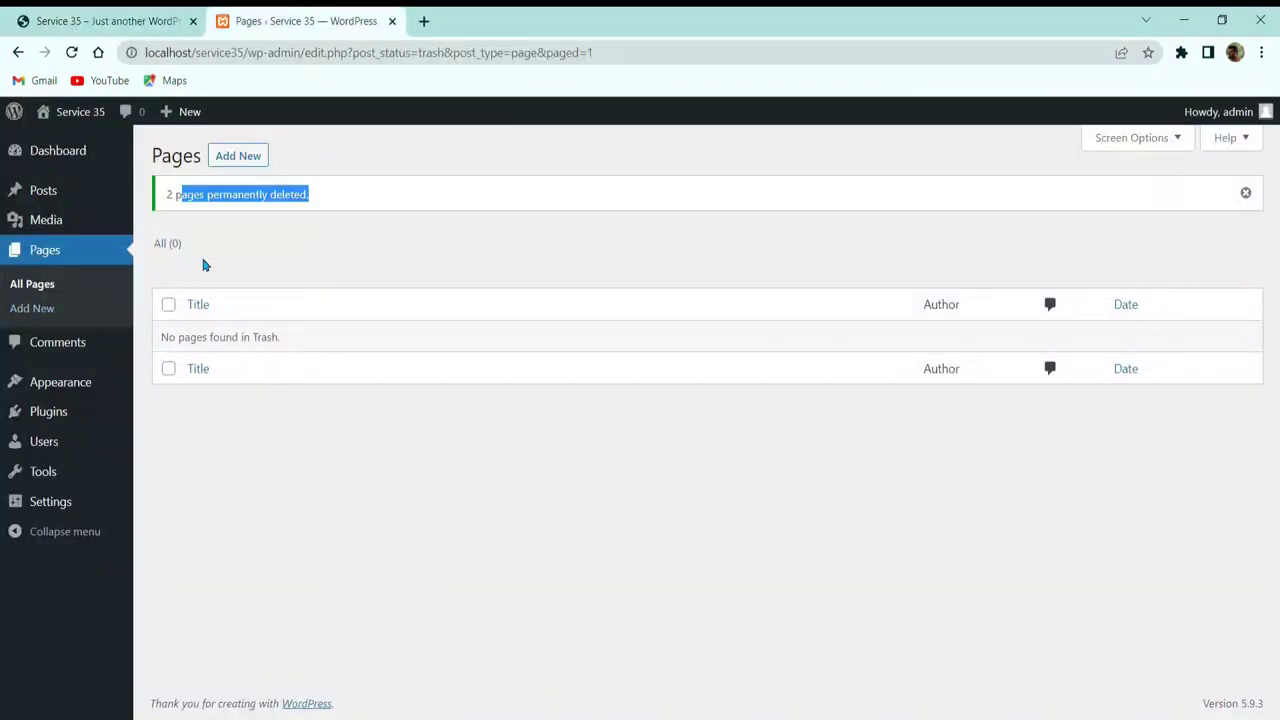
Step: View the empty Comments list, then the Themes page with three themes installed
left_click(63, 340)
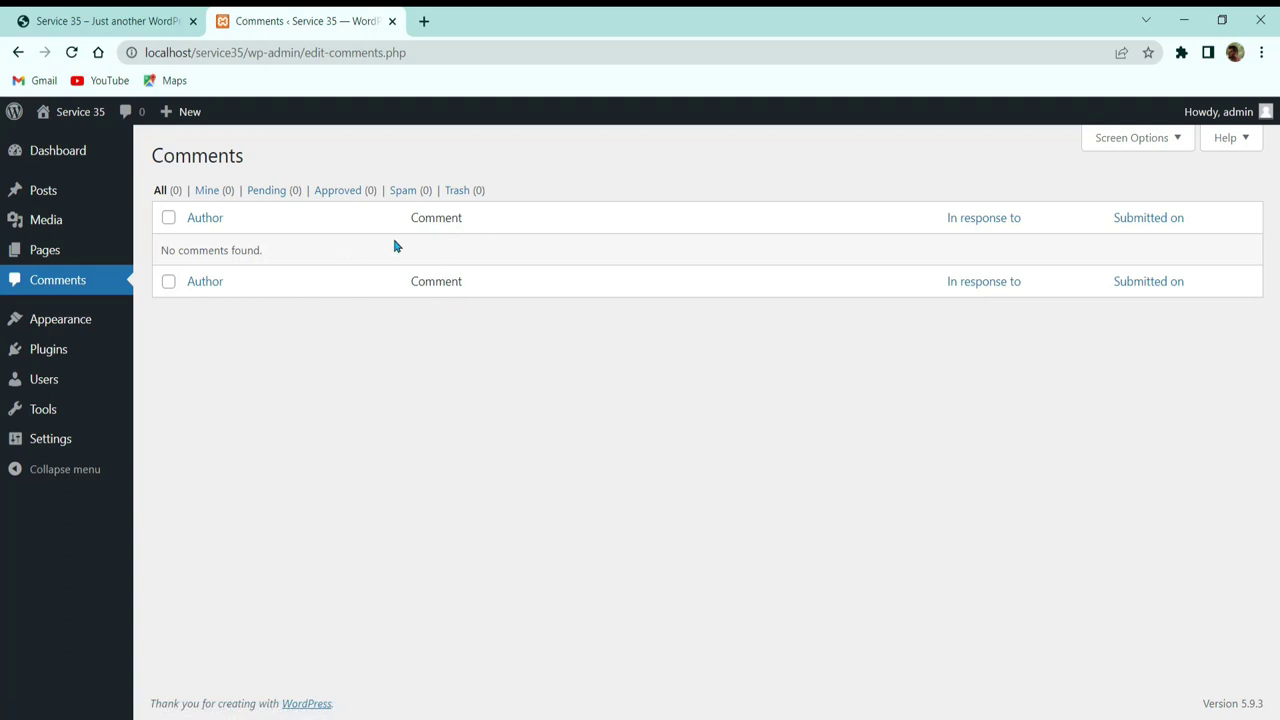
left_click(52, 328)
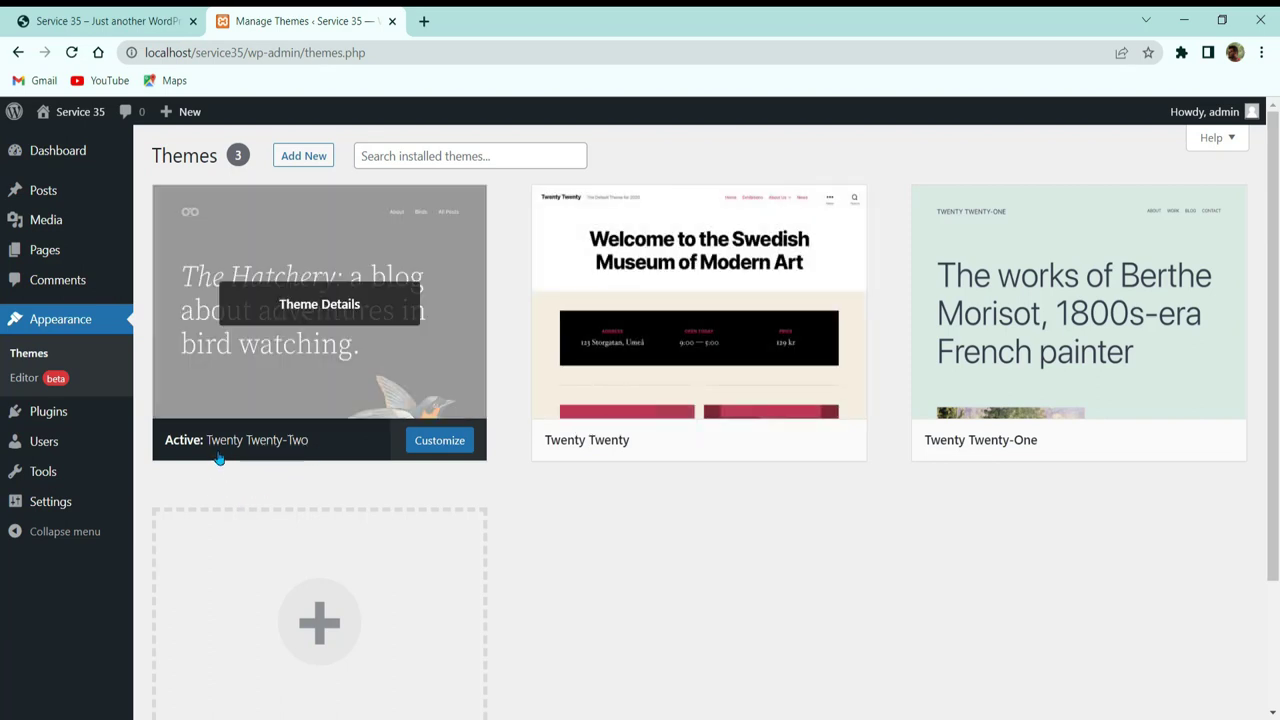
Step: Open the live site in a new tab and look over its current front page
mouse_move(75, 111)
middle_click(75, 142)
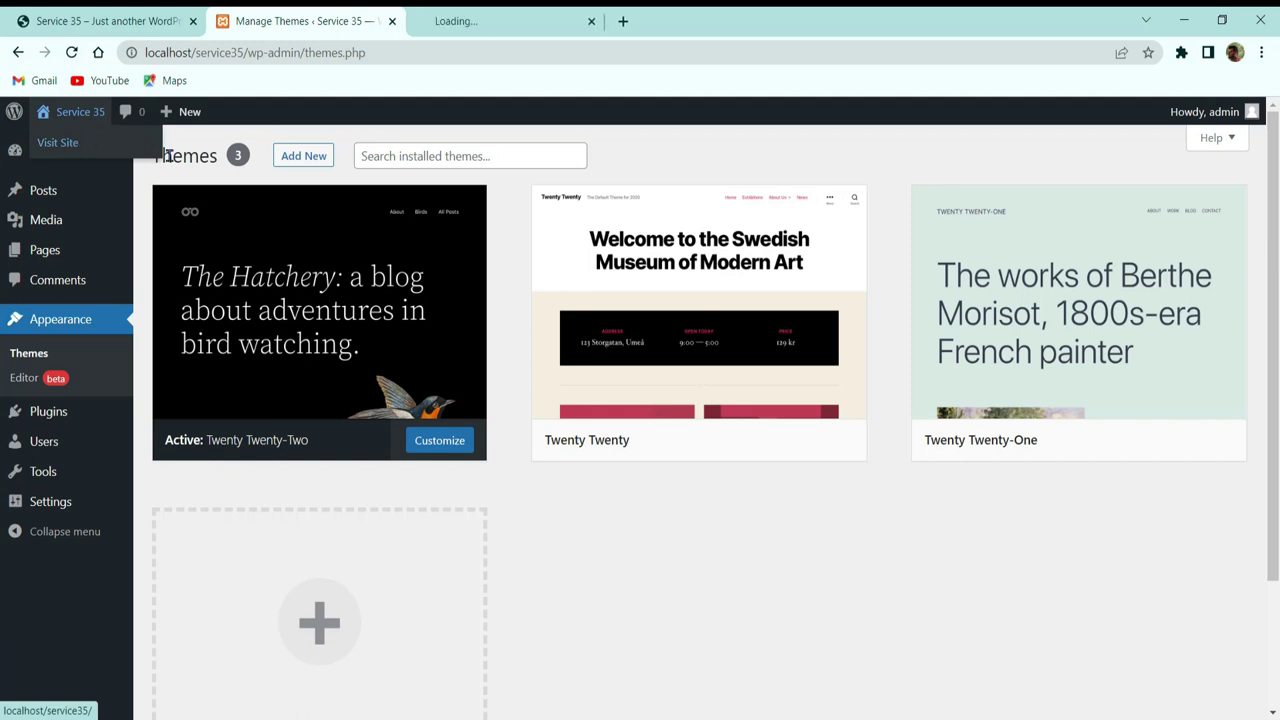
left_click(500, 21)
scroll(537, 230, "down", 2)
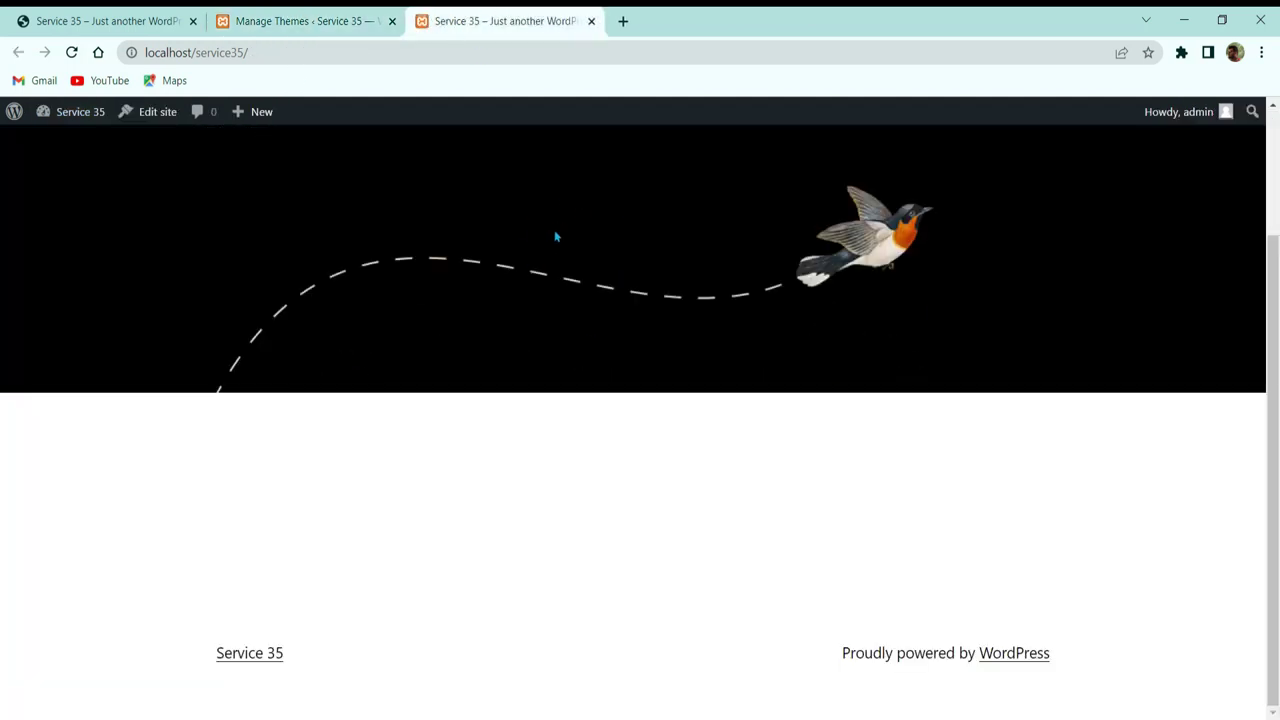
scroll(540, 250, "up", 2)
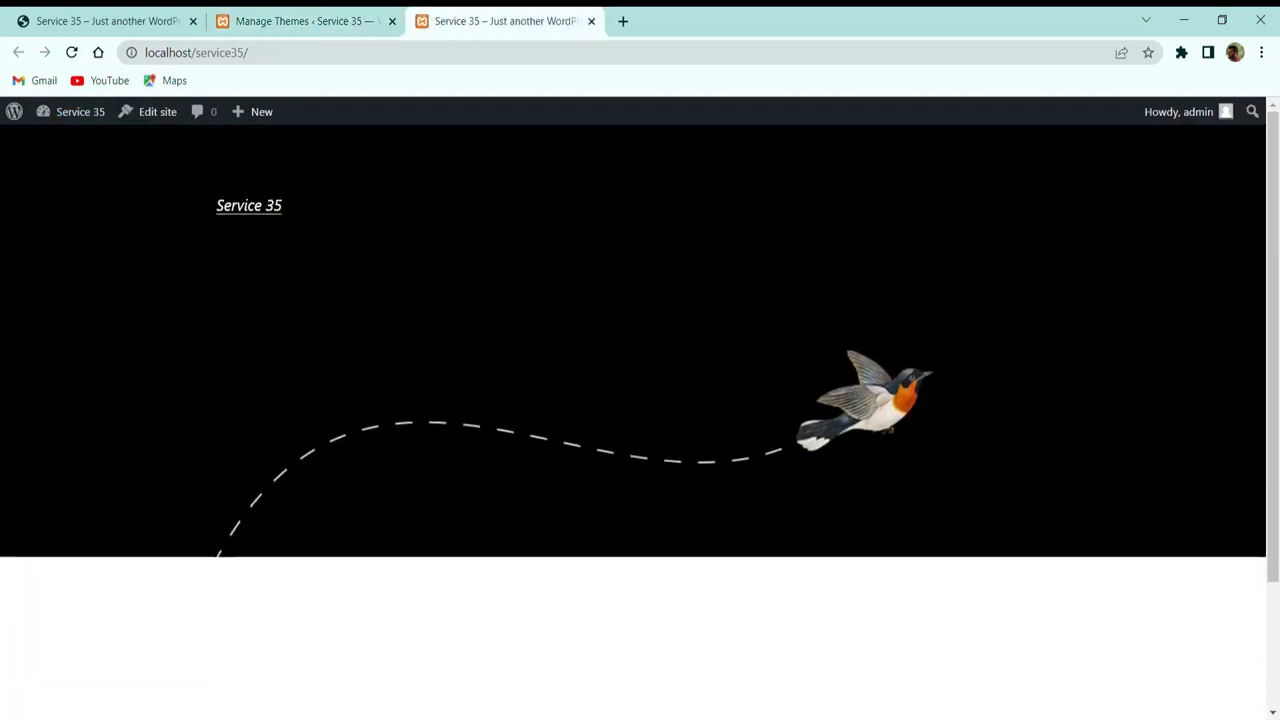
Step: Activate Twenty Twenty-One and reload the front page to confirm the new theme
left_click(337, 16)
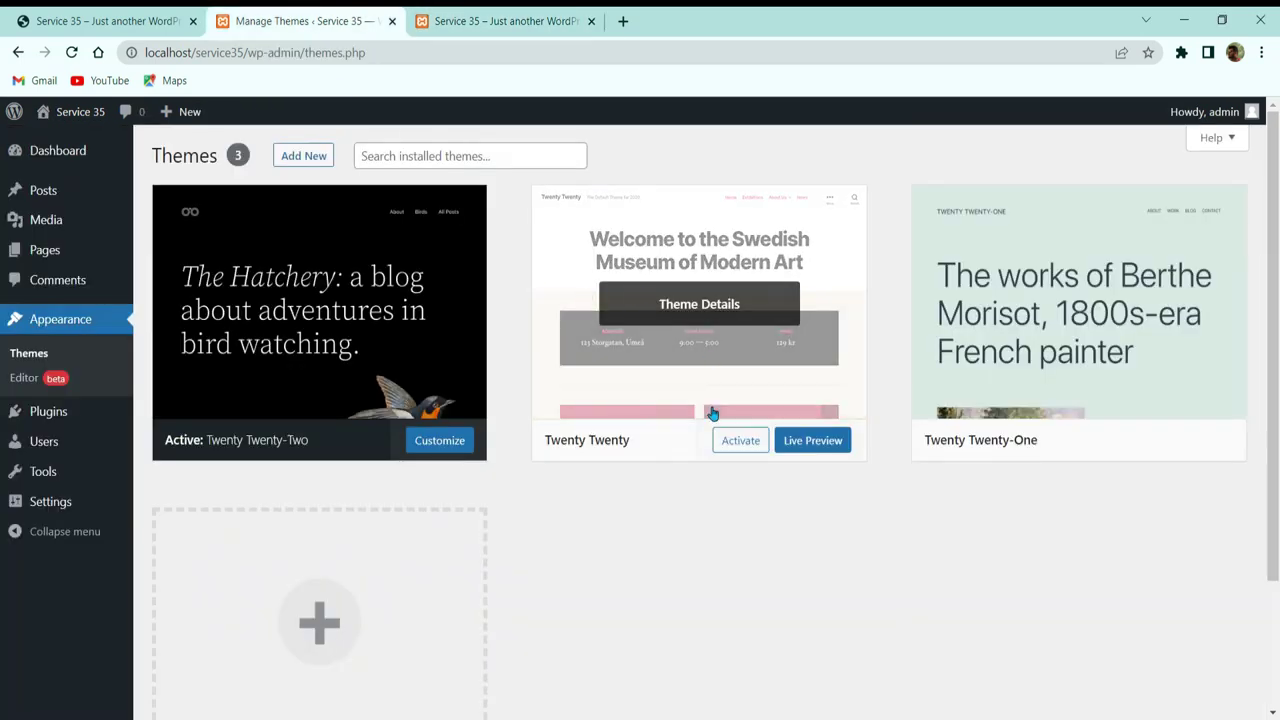
left_click(1112, 444)
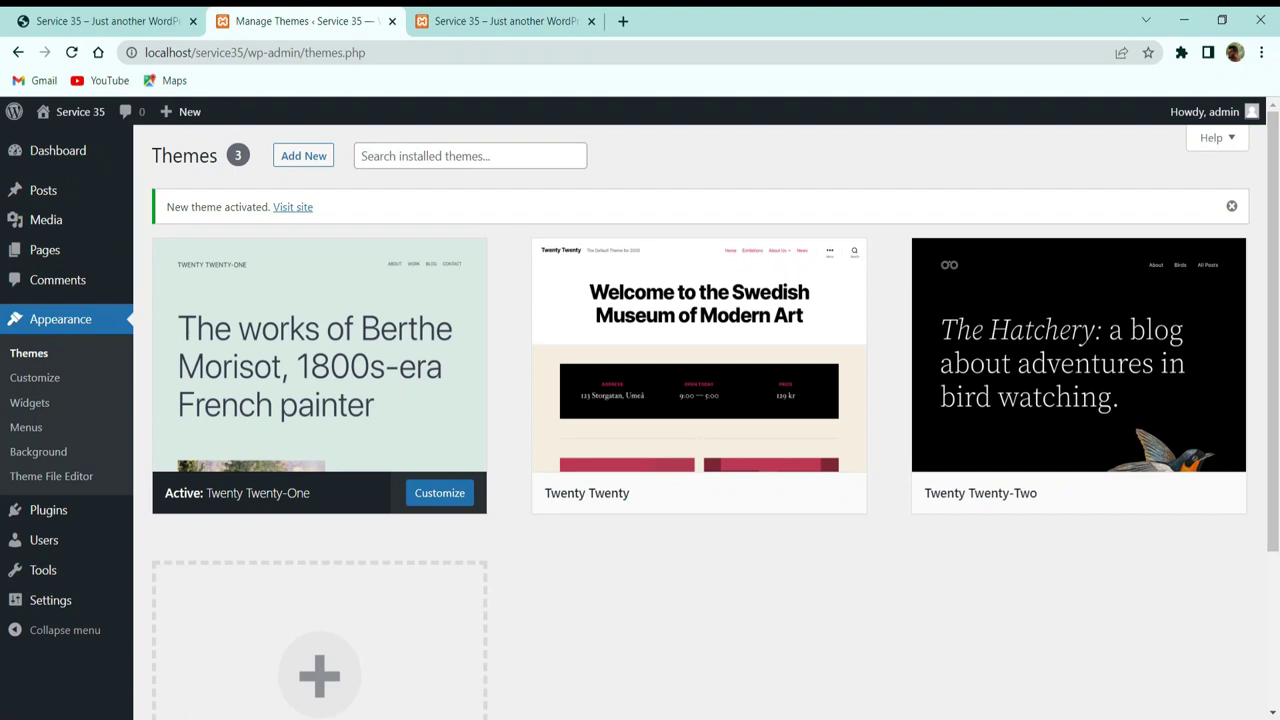
left_click(440, 21)
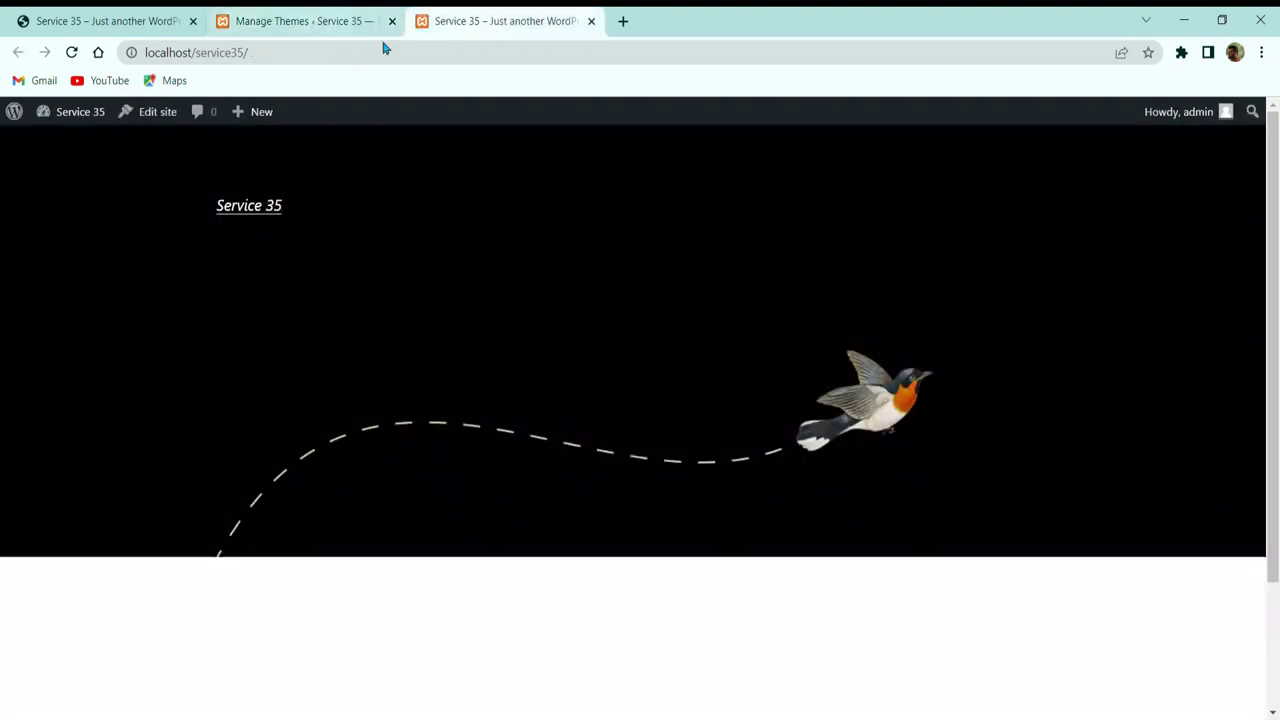
left_click(71, 52)
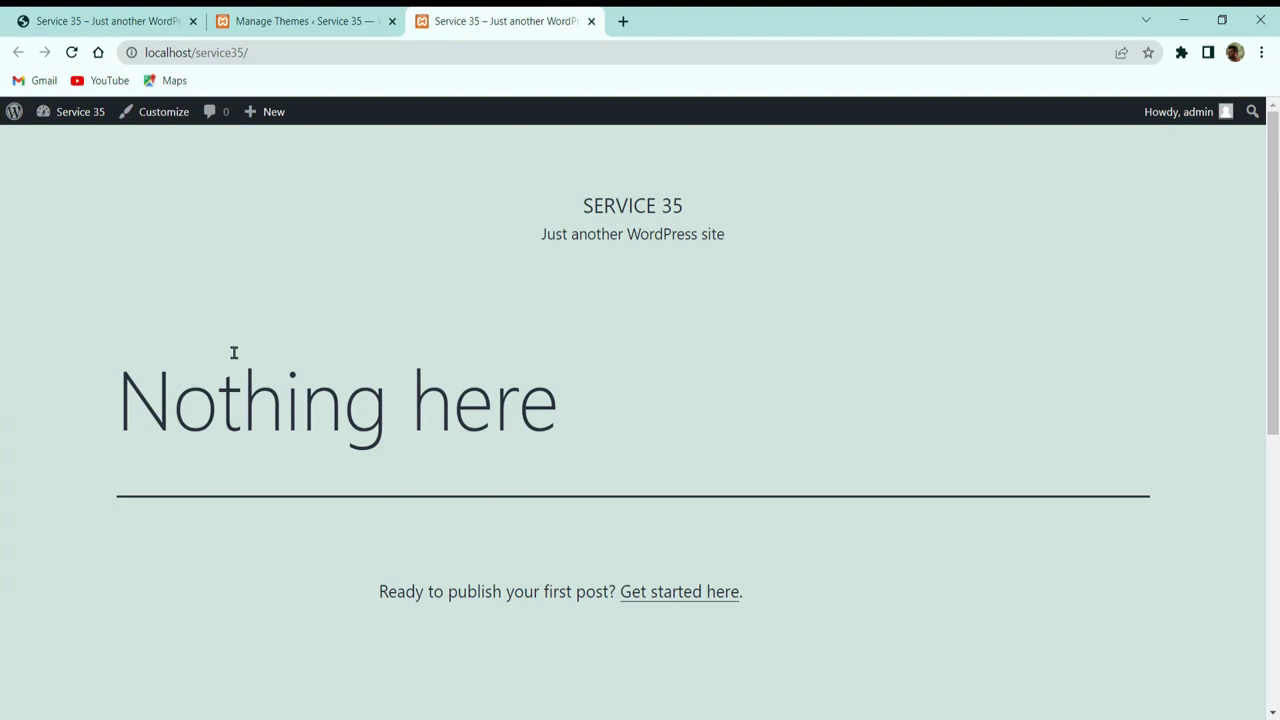
left_click(311, 24)
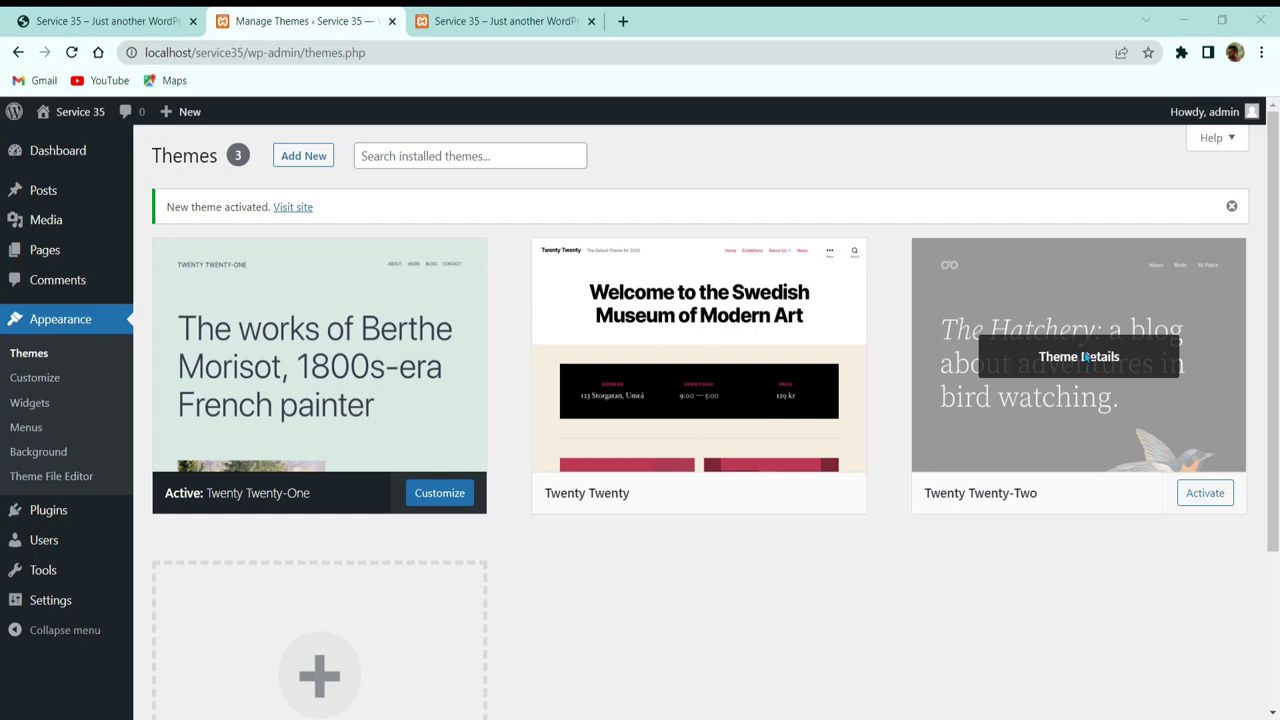
Step: Delete the Twenty Twenty-Two and Twenty Twenty themes from their Theme Details, confirming each
left_click(1086, 357)
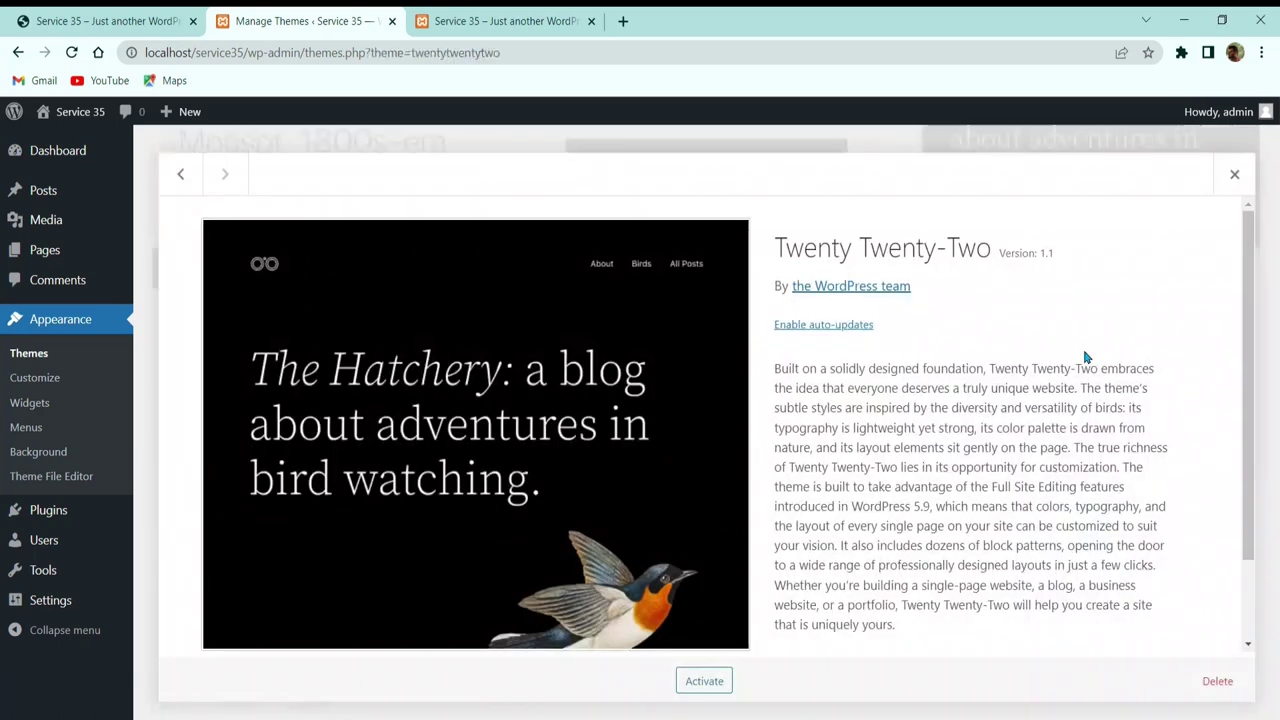
left_click(1209, 684)
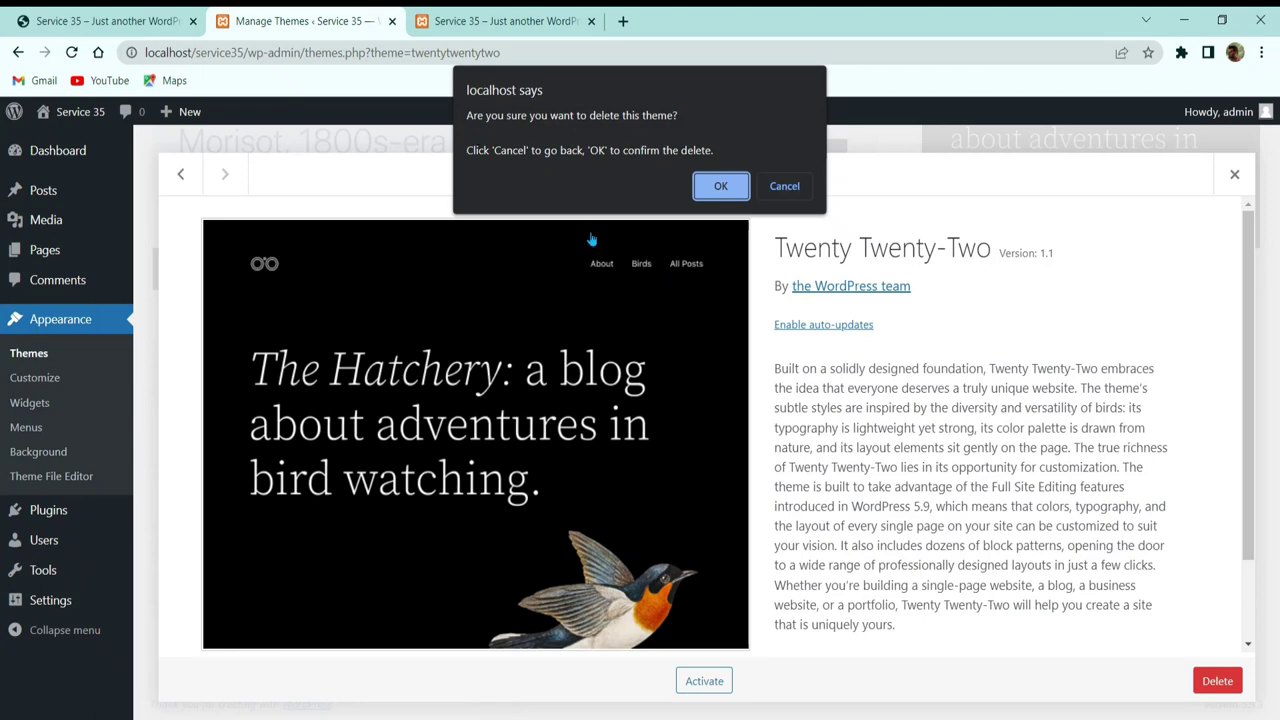
left_click(718, 187)
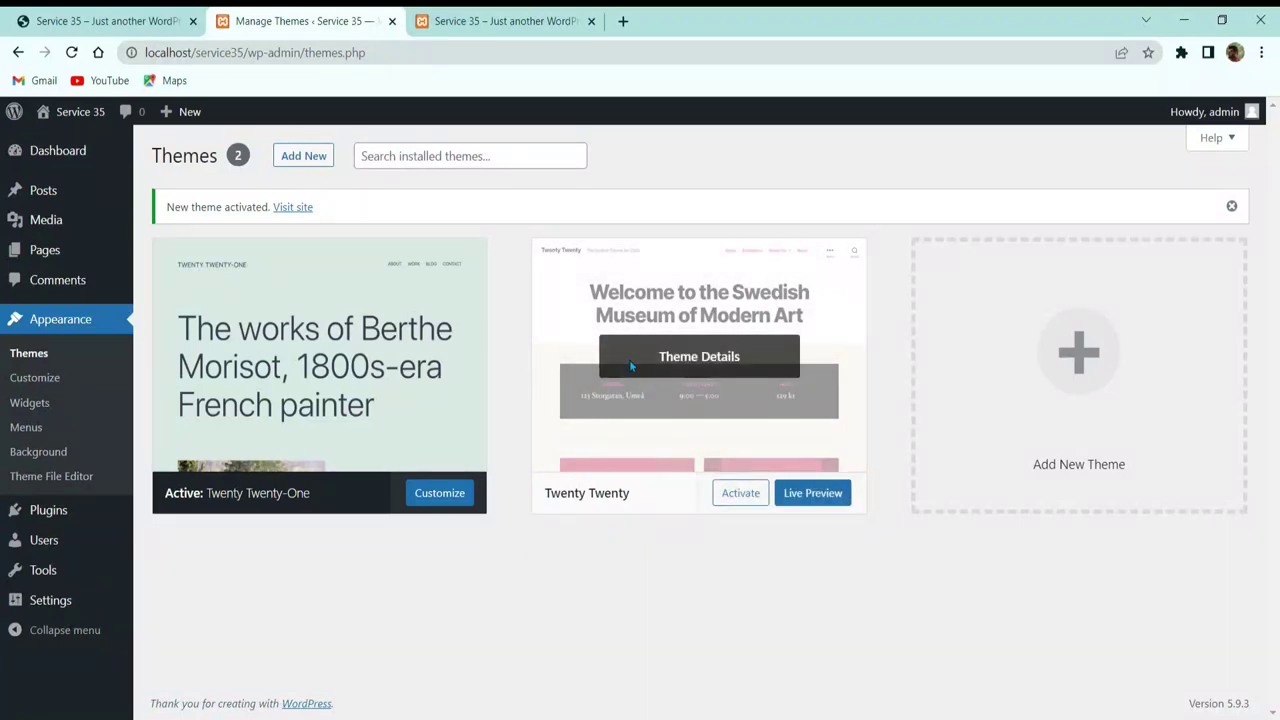
left_click(714, 355)
left_click(1226, 681)
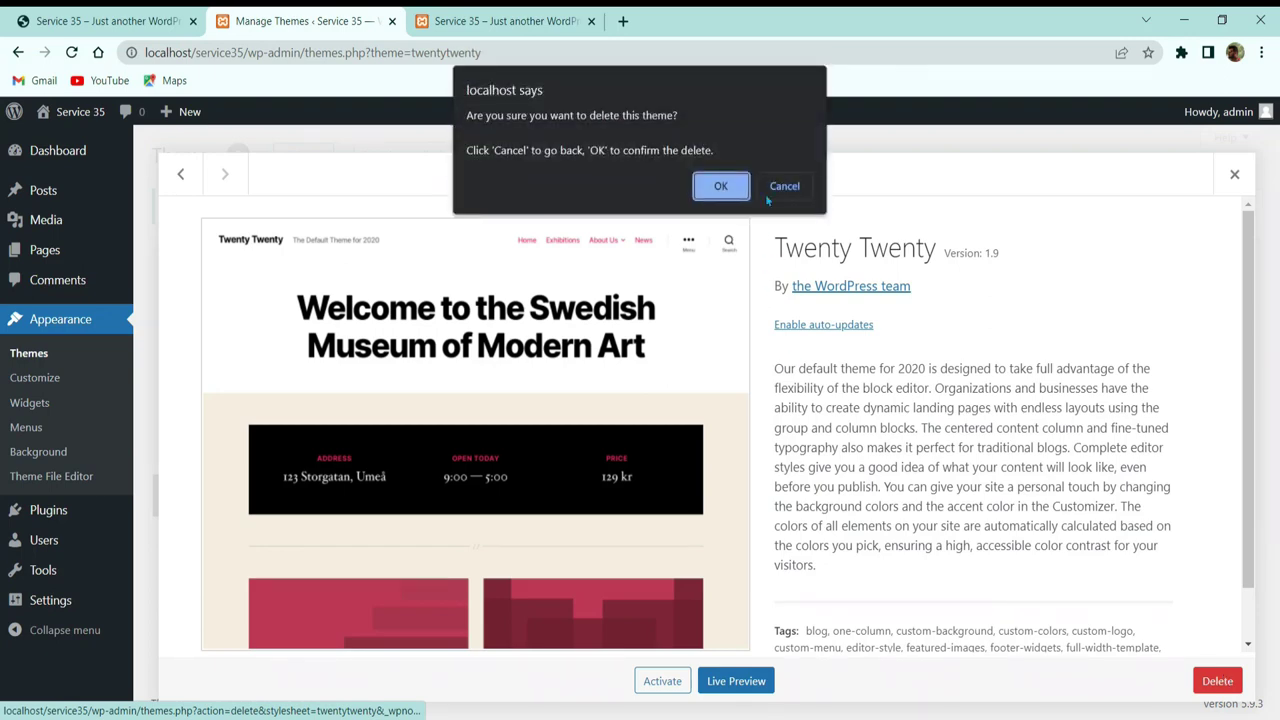
left_click(722, 187)
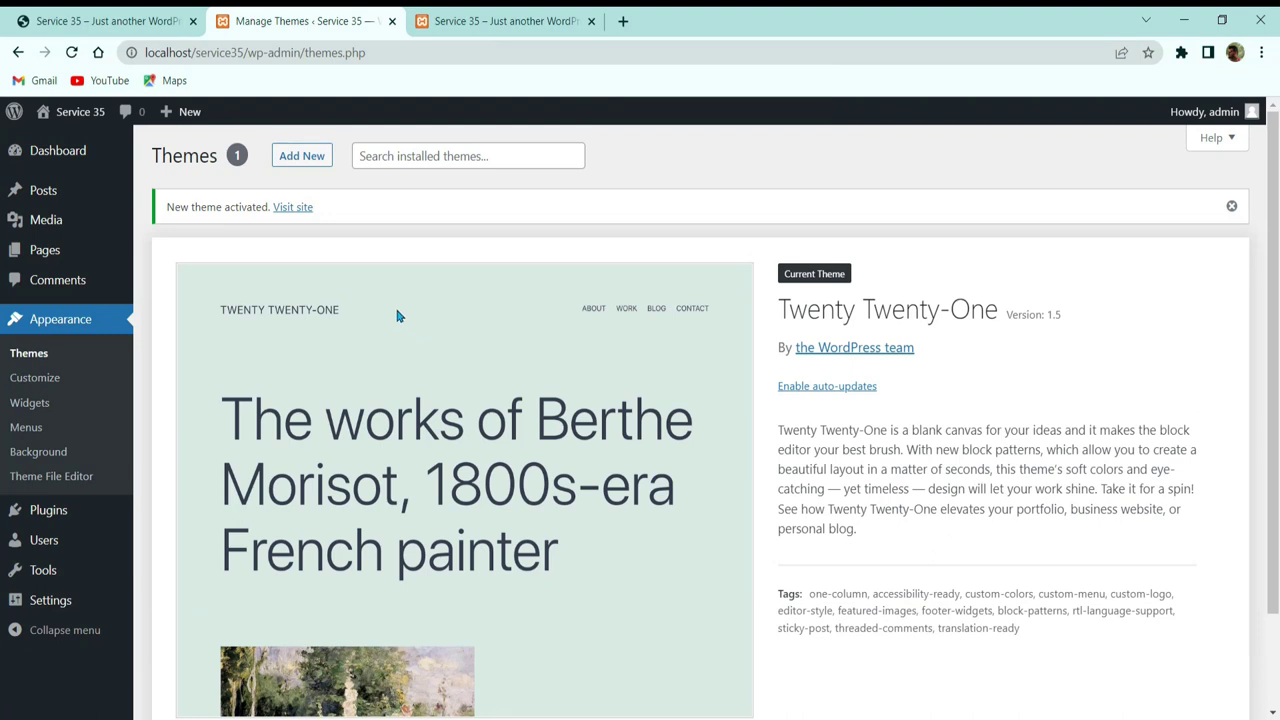
Step: Deactivate the Akismet Anti-Spam plugin through the Installed Plugins bulk actions
mouse_move(30, 505)
left_click(50, 512)
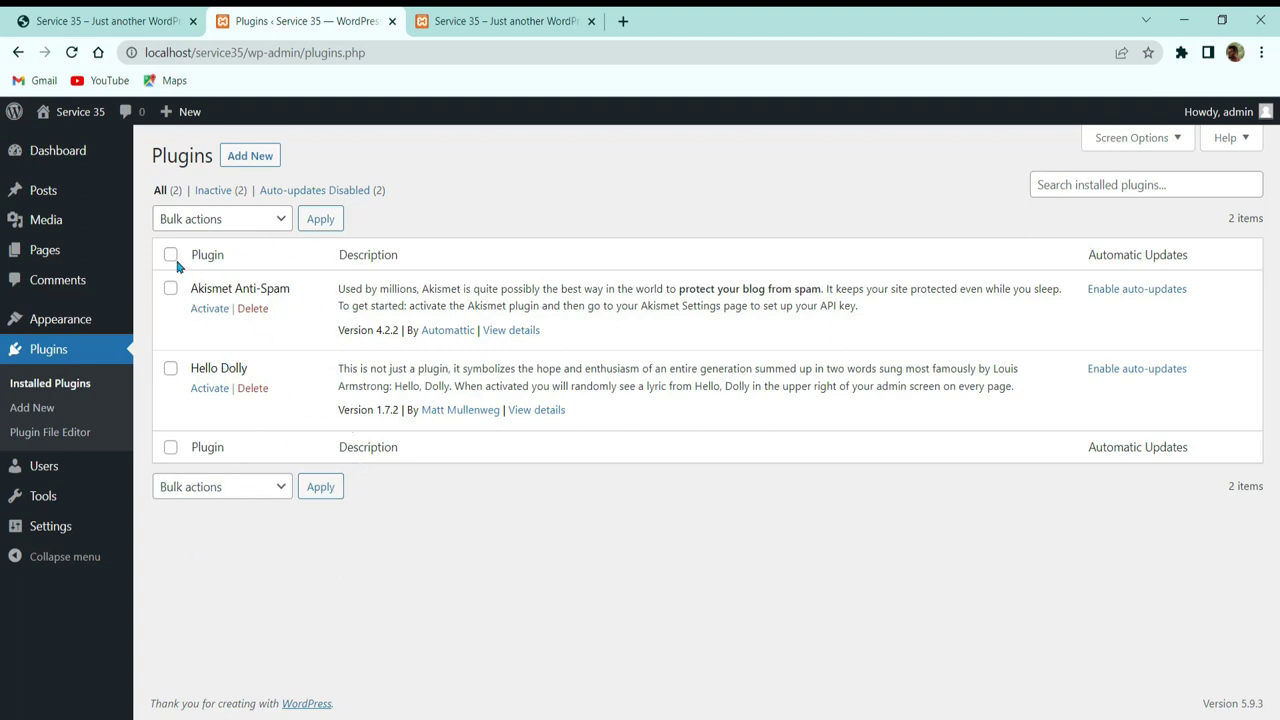
left_click(171, 369)
left_click(171, 369)
left_click(171, 289)
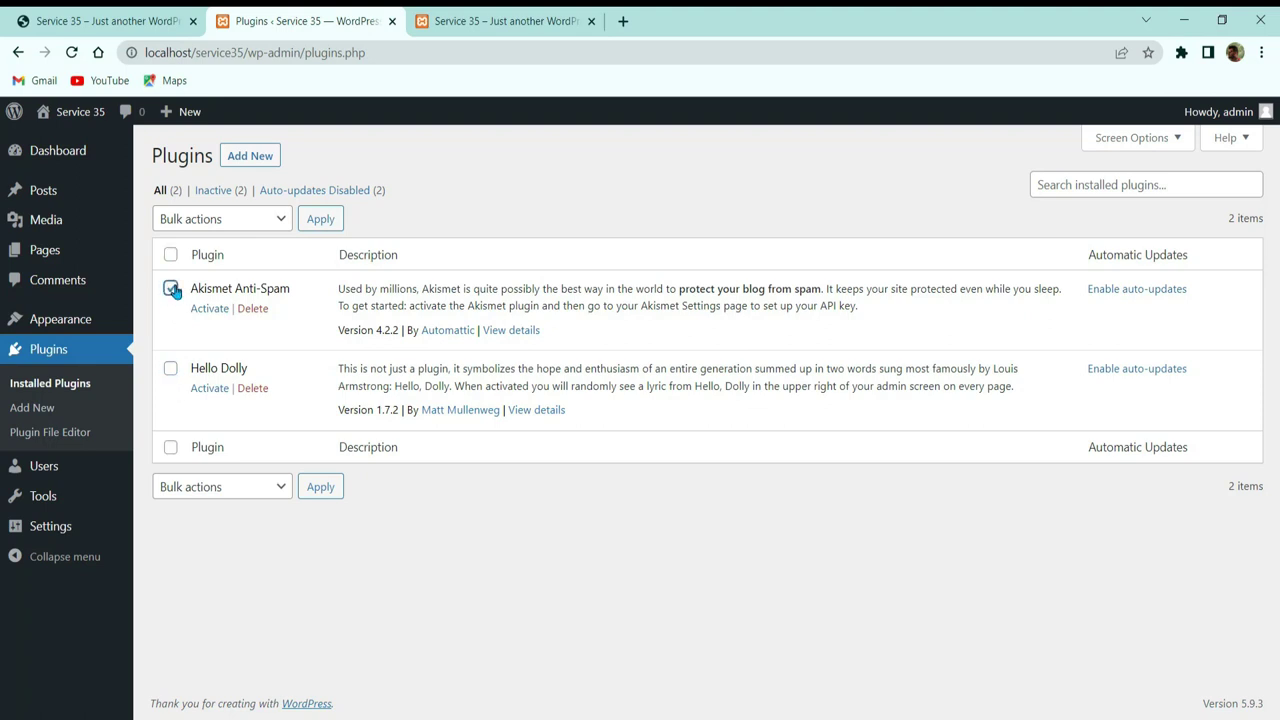
left_click(222, 219)
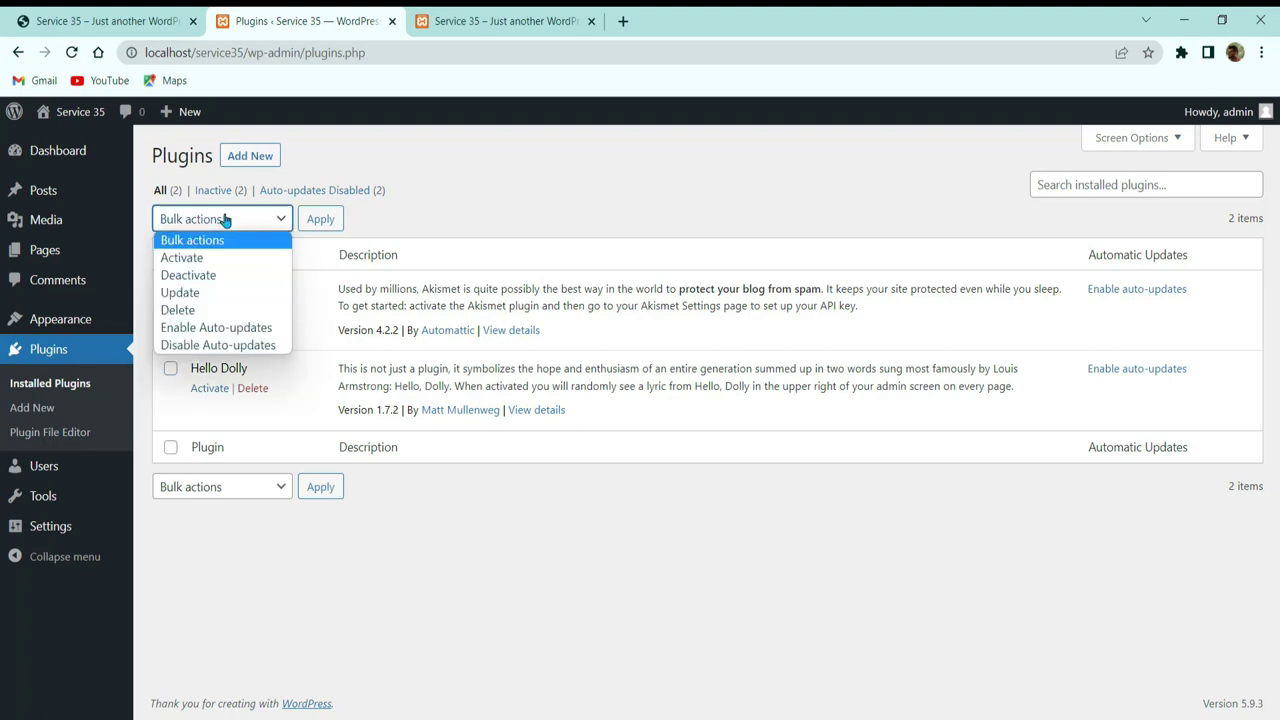
left_click(198, 277)
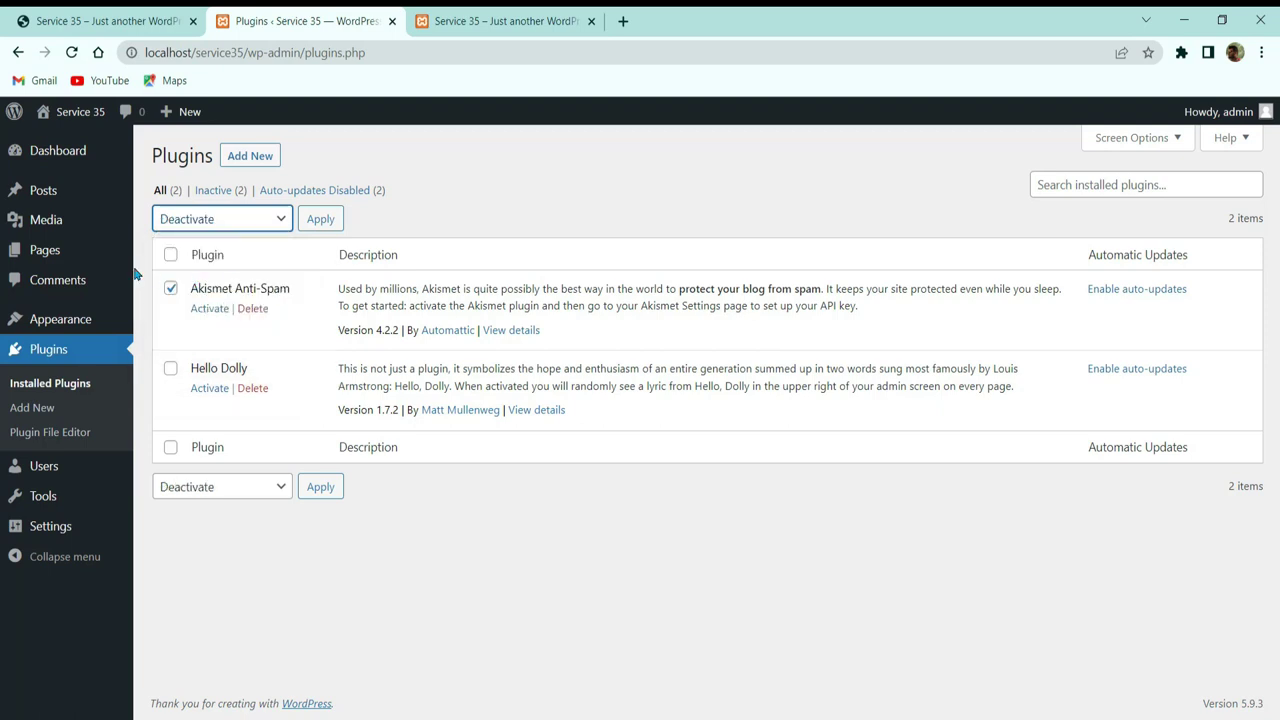
left_click(321, 220)
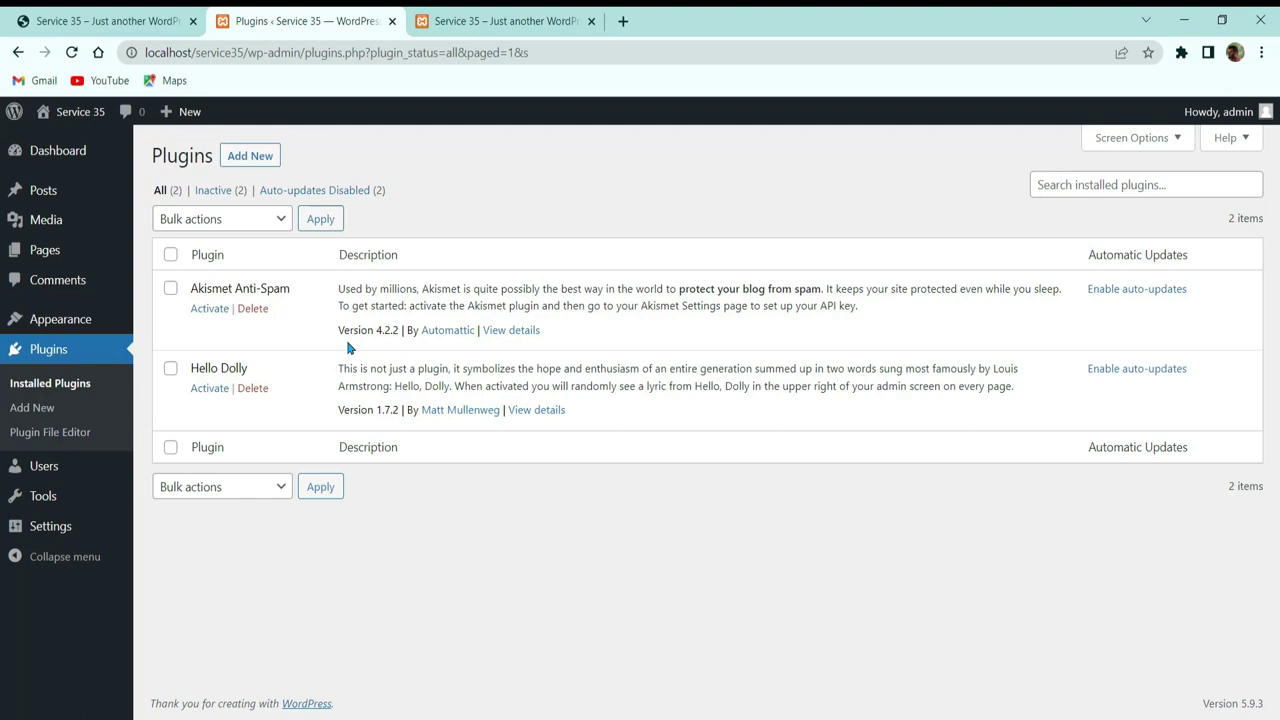
Step: Bulk-delete Akismet Anti-Spam and Hello Dolly with their data, then go to Users
left_click(170, 254)
left_click(214, 221)
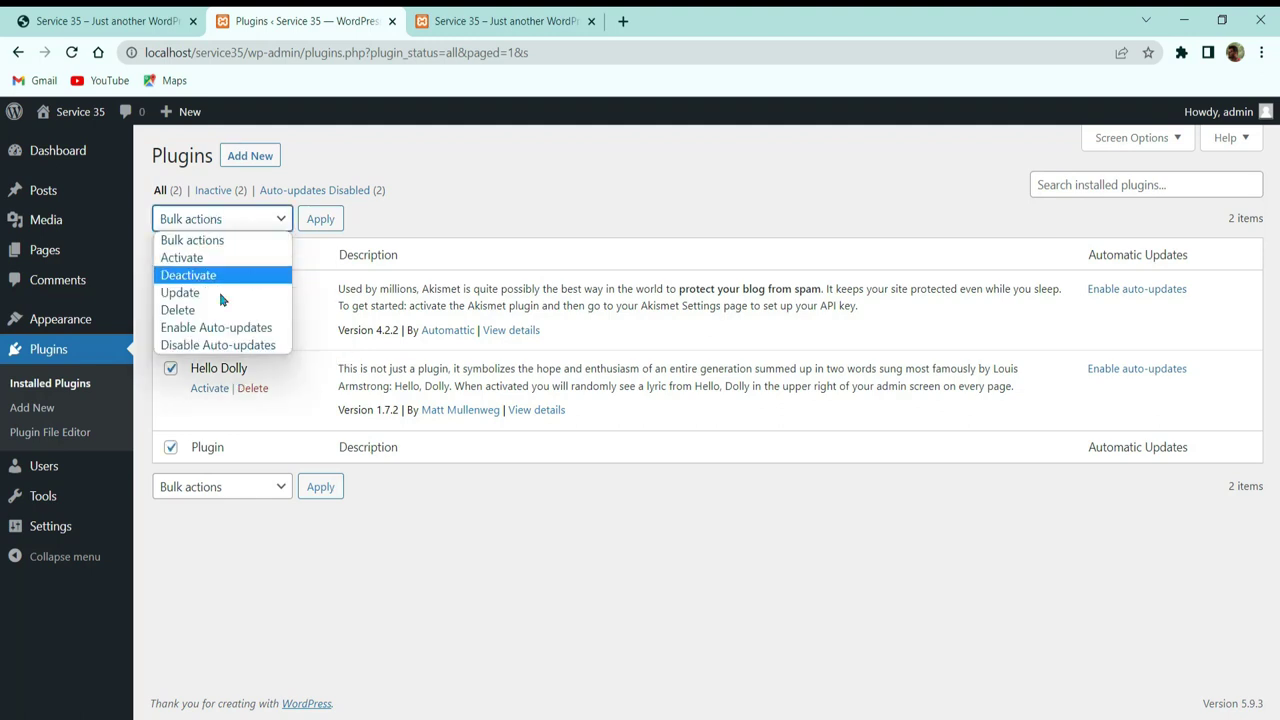
left_click(182, 313)
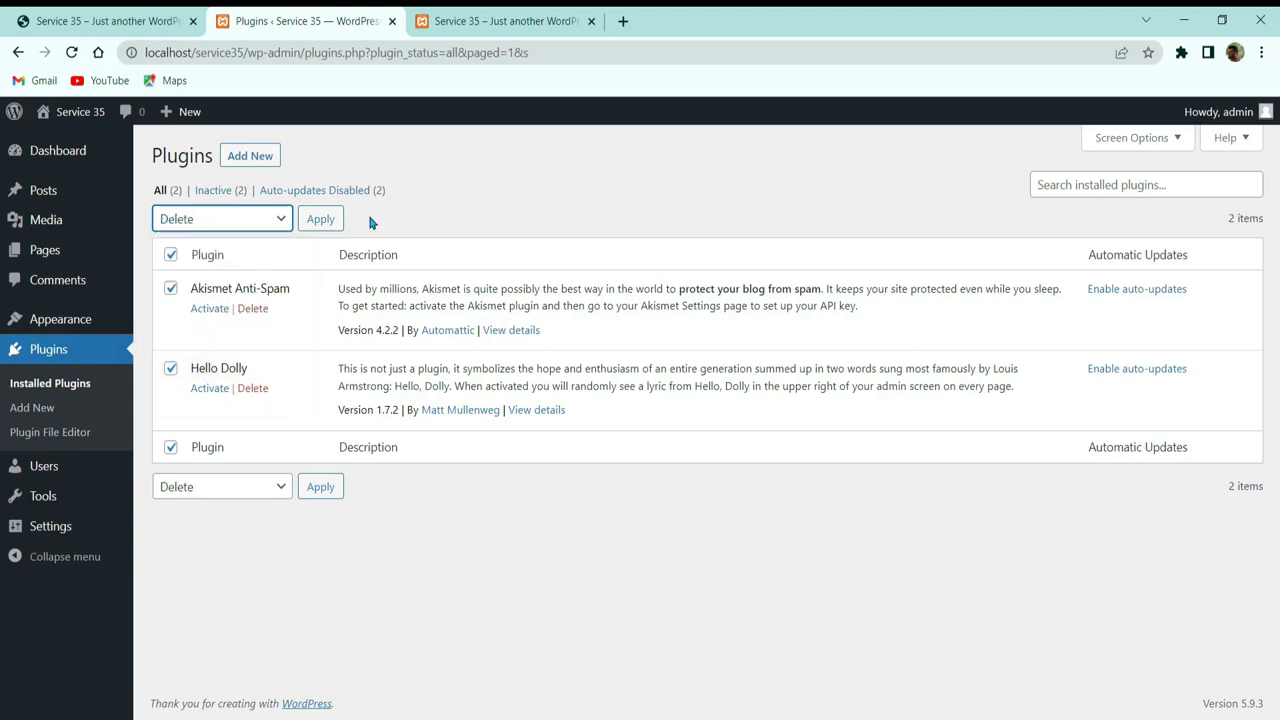
left_click(319, 222)
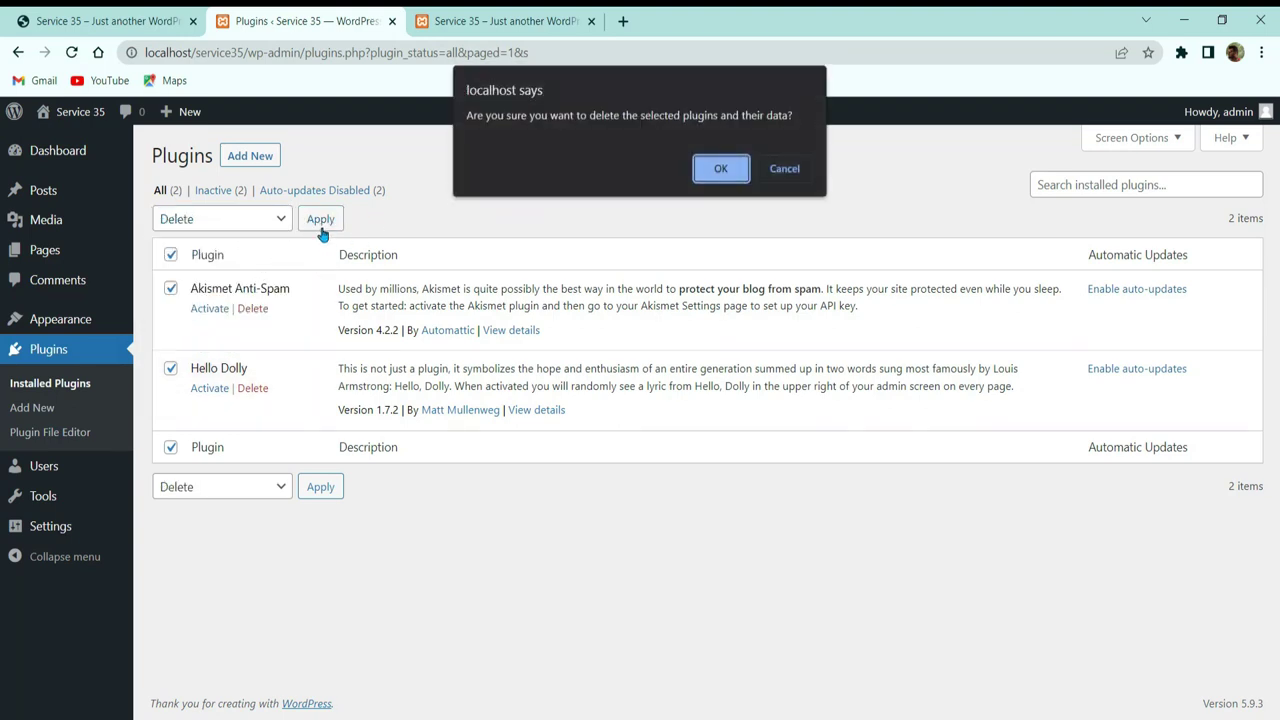
left_click_drag(469, 112, 825, 117)
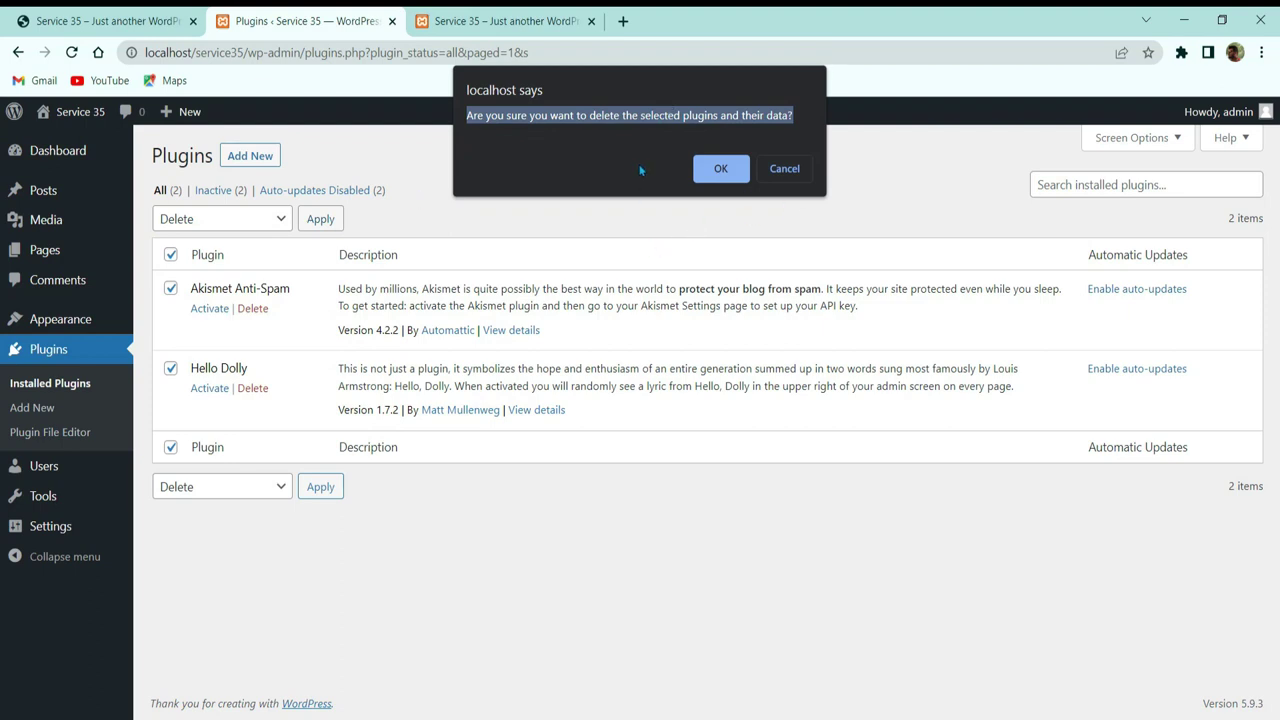
left_click(718, 170)
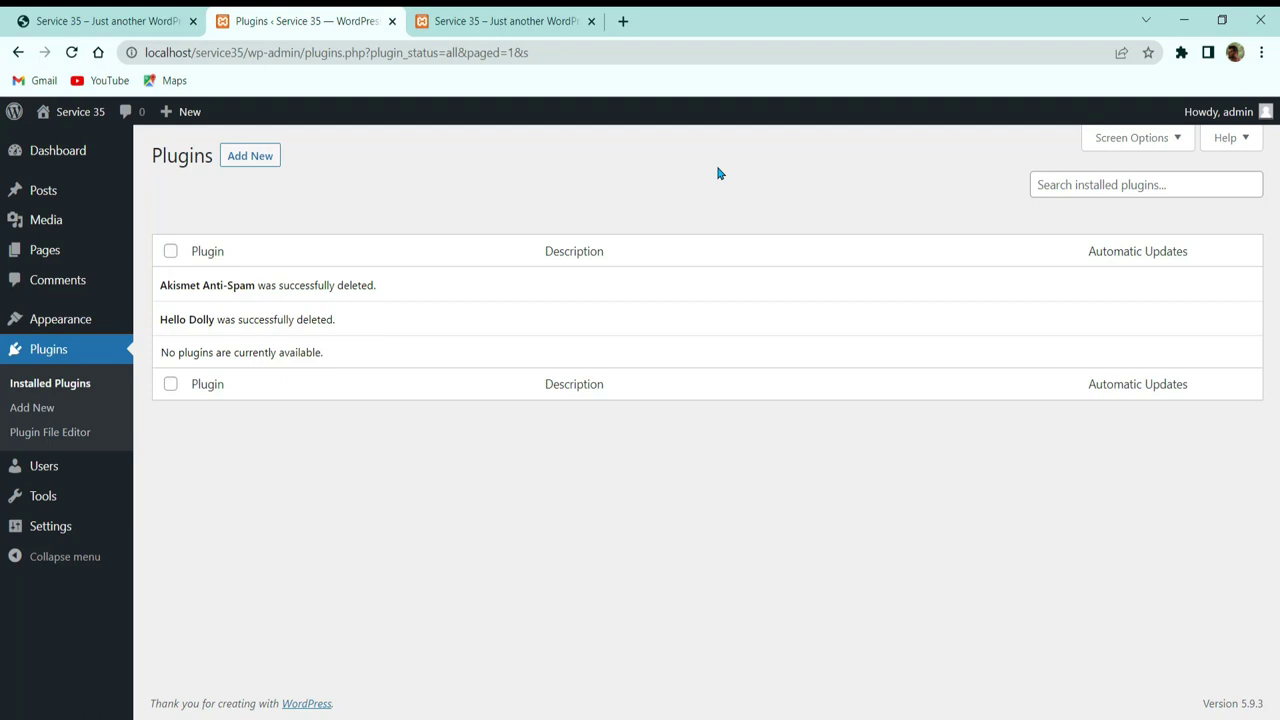
left_click(87, 467)
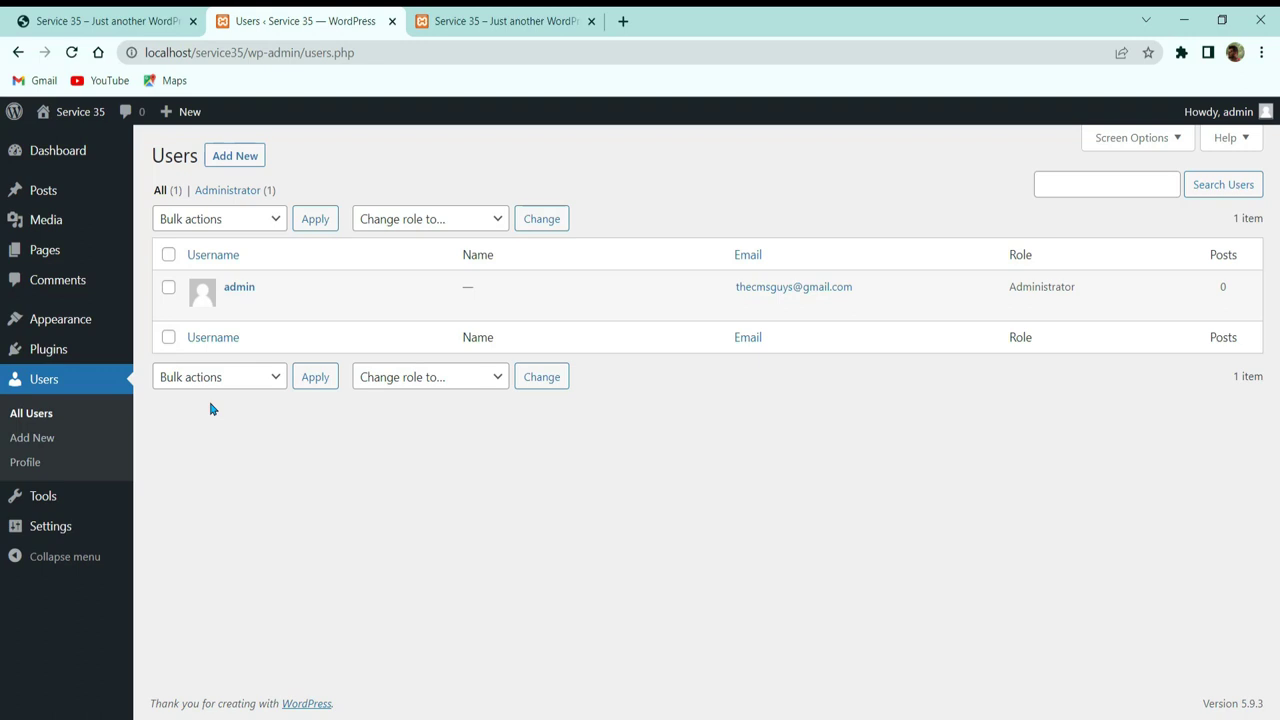
Step: Open the Add New User form after dismissing the Change role to list
left_click(402, 387)
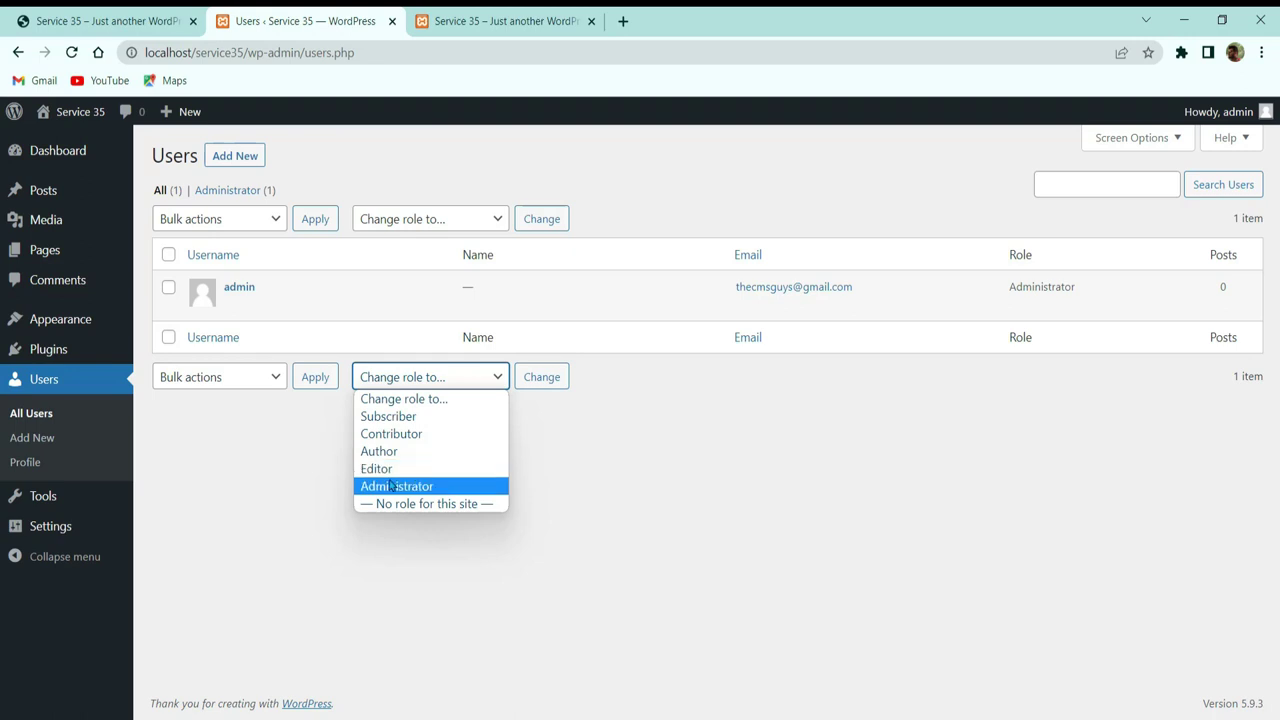
left_click(300, 470)
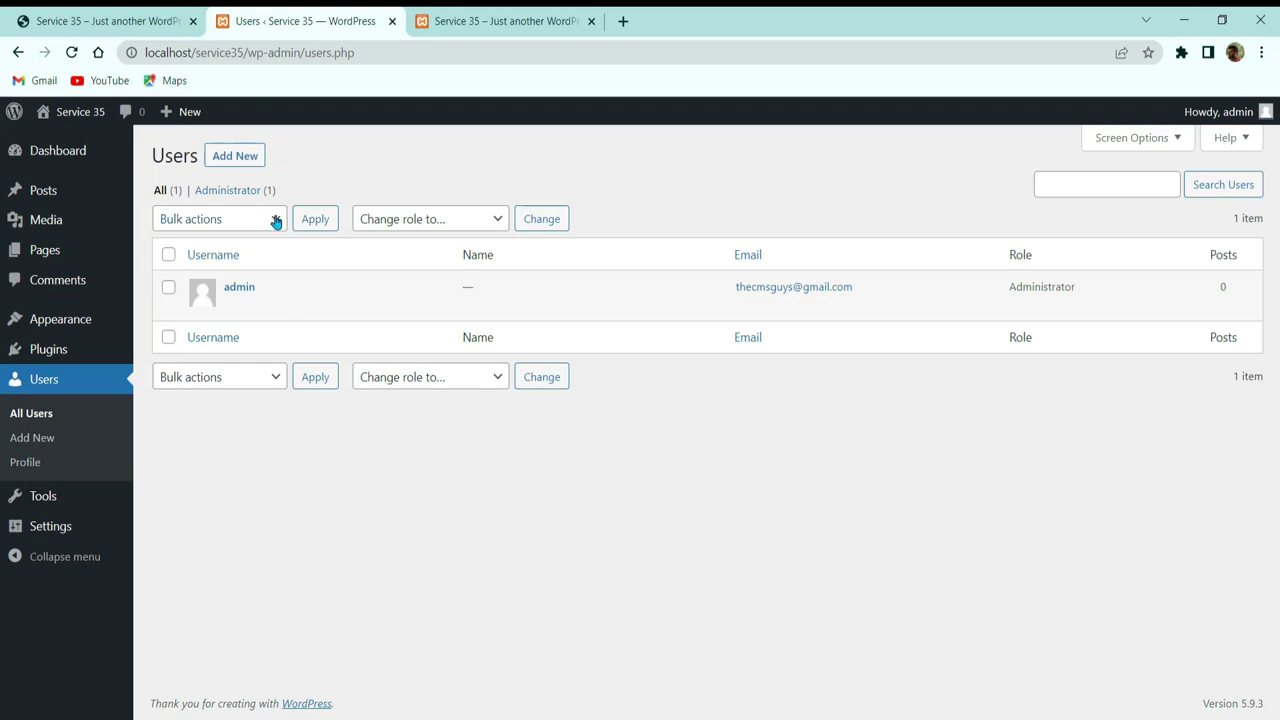
mouse_move(297, 286)
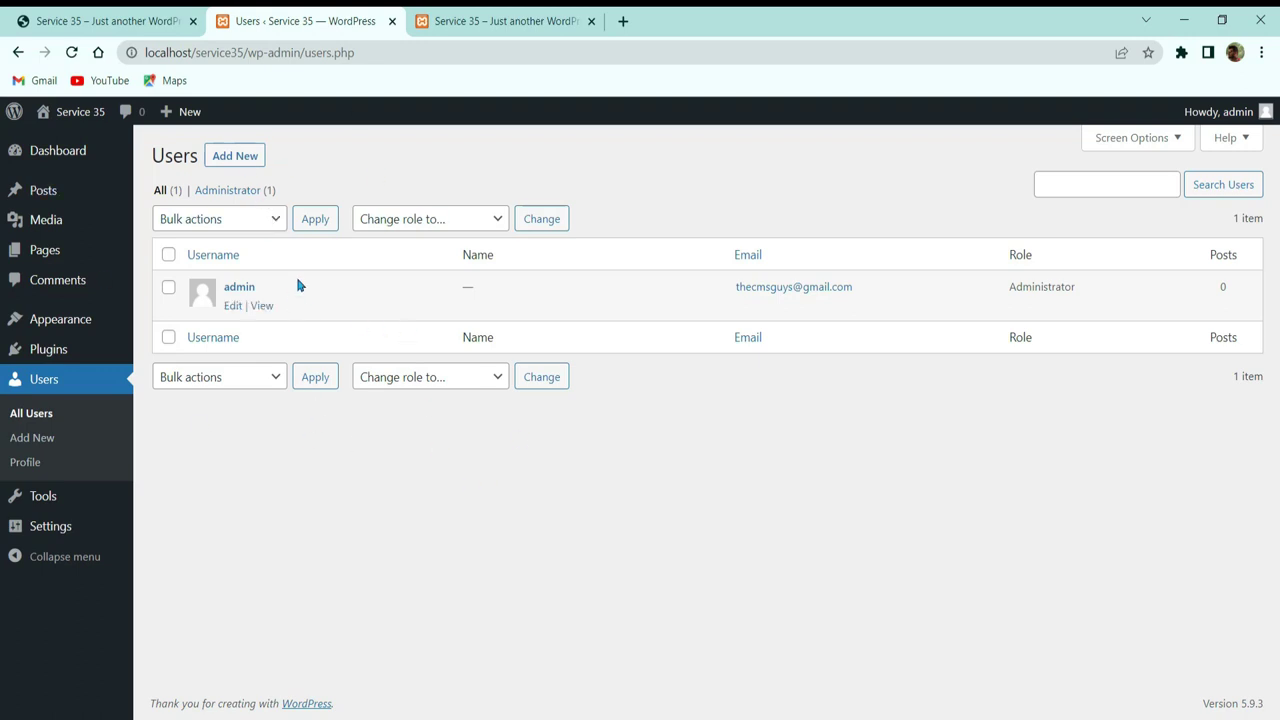
left_click(234, 166)
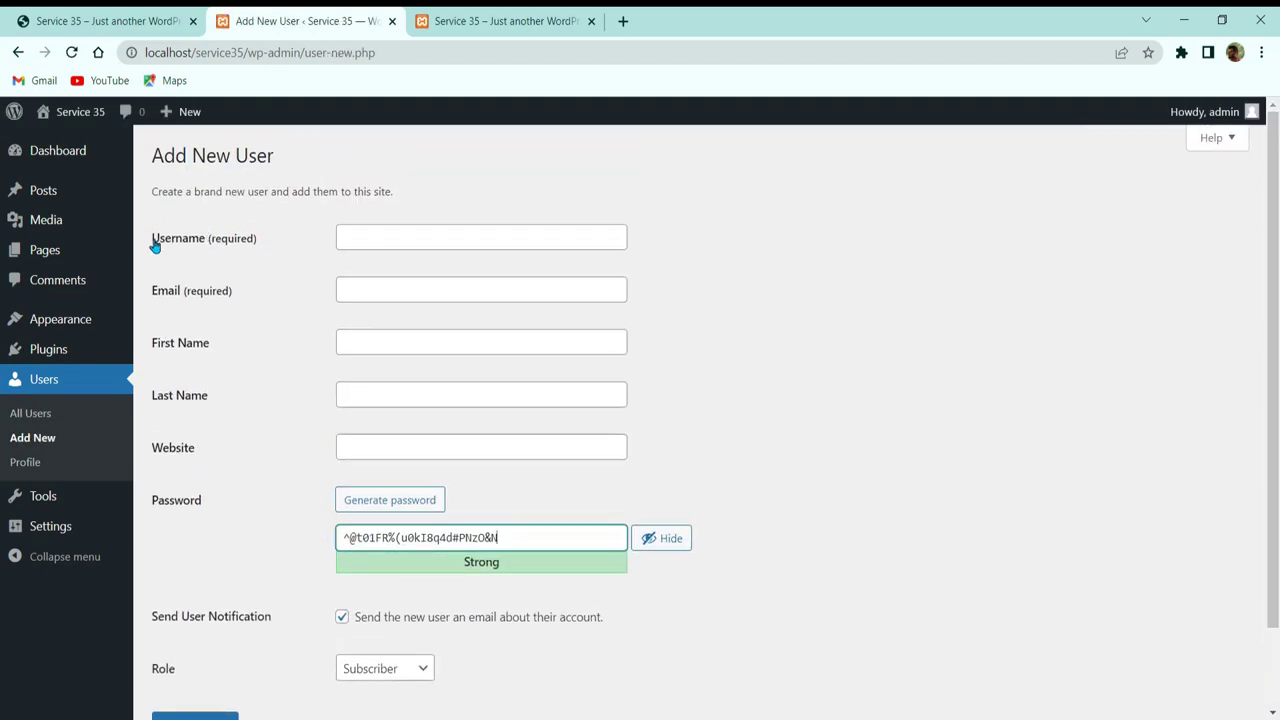
Step: Look over the required Username and Email fields of the new user form
mouse_move(151, 246)
left_mouse_down()
mouse_move(223, 240)
mouse_move(257, 264)
mouse_move(200, 289)
mouse_move(143, 249)
left_mouse_up()
left_click(274, 328)
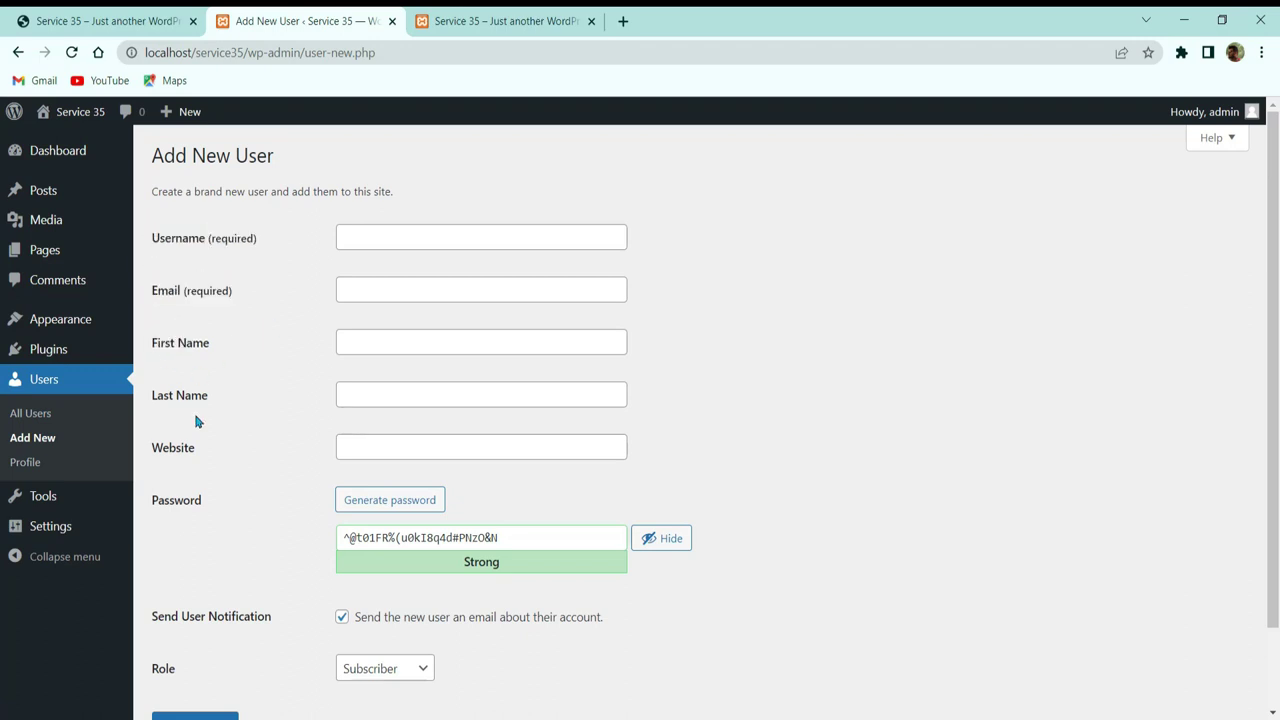
scroll(236, 468, "down", 1)
scroll(236, 468, "up", 1)
left_click(385, 237)
left_click(383, 285)
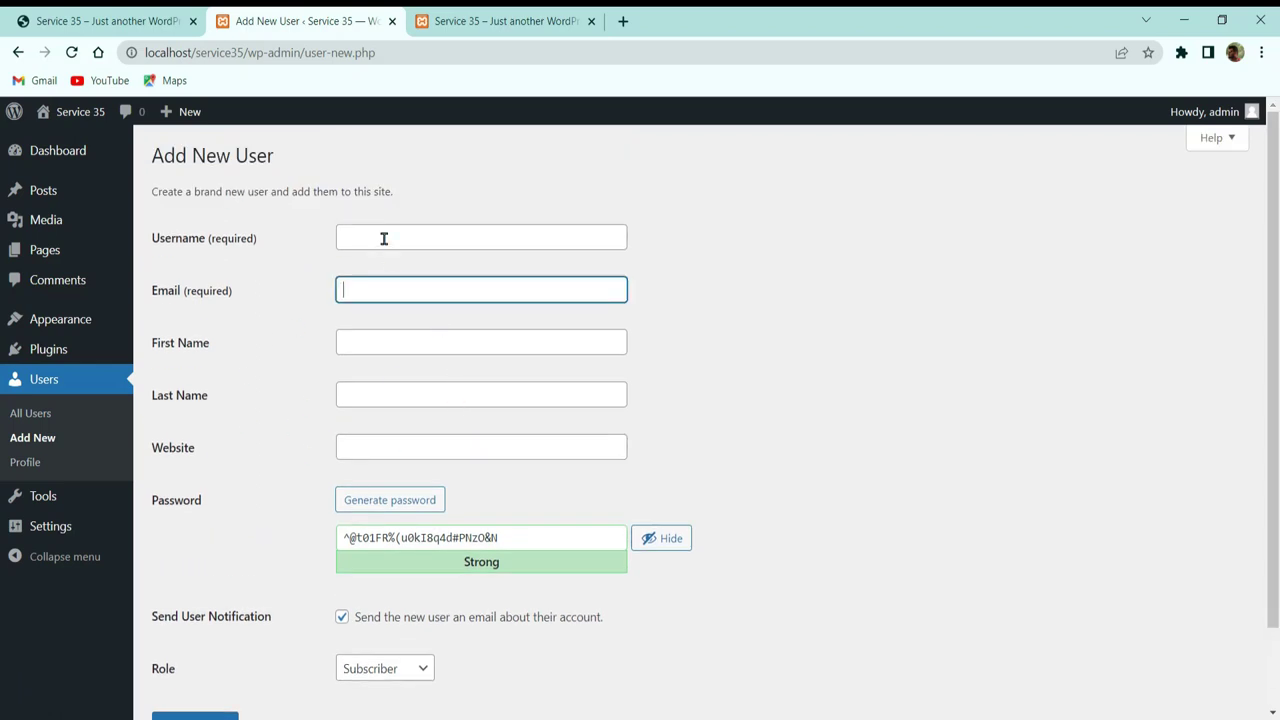
left_click(383, 237)
left_click(383, 291)
Step: Regenerate the password several times, then overwrite it with a short weak password
left_click(342, 505)
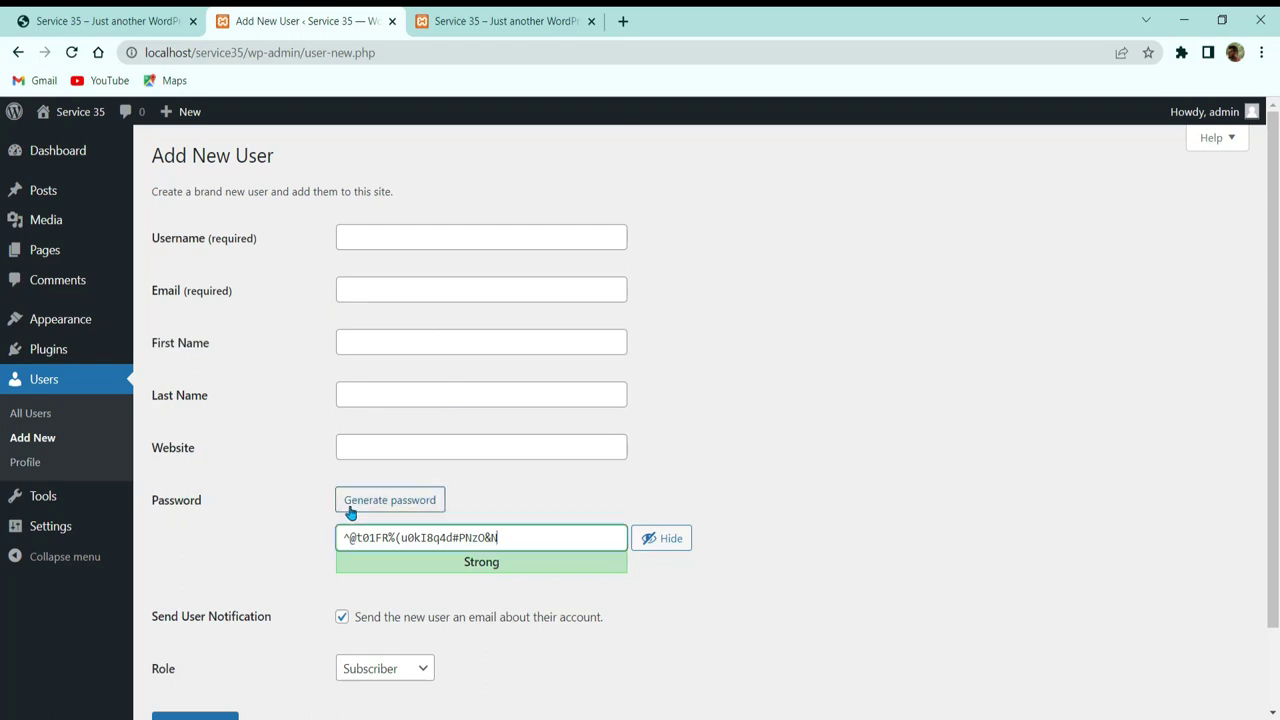
left_click(379, 511)
left_click(382, 509)
left_click(382, 509)
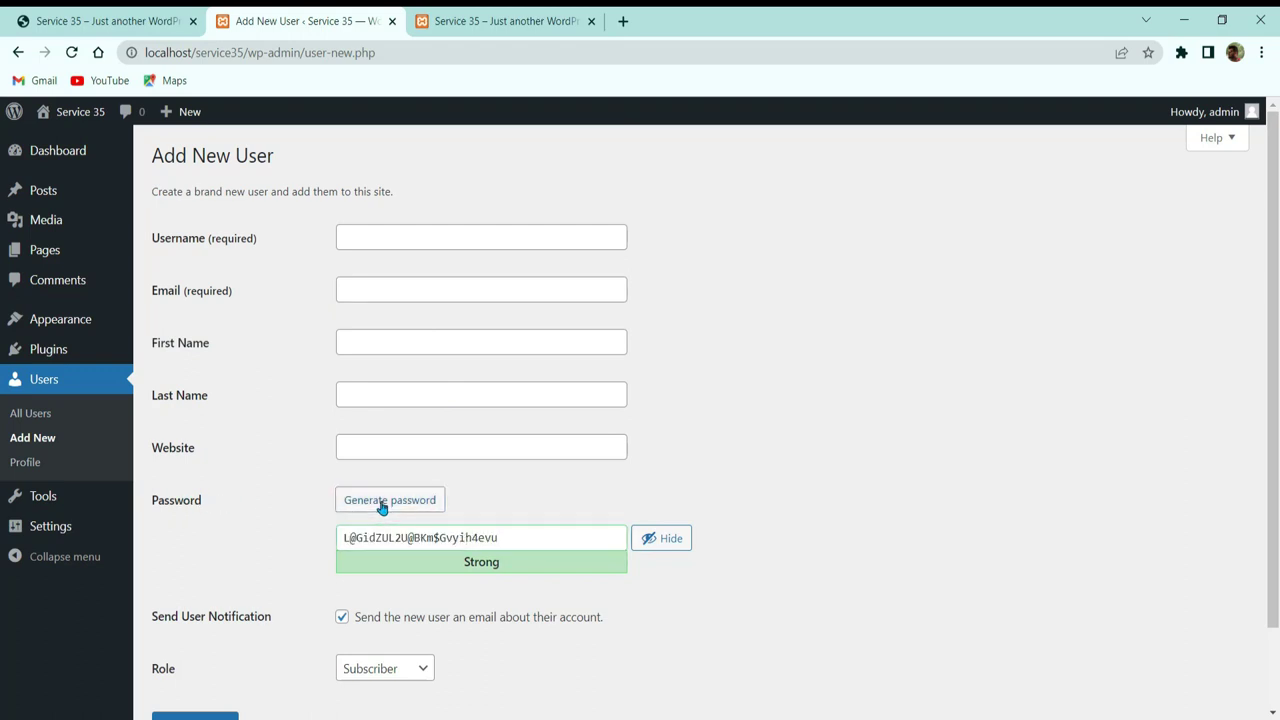
left_click(381, 508)
left_click(381, 508)
left_click(381, 508)
left_click(381, 509)
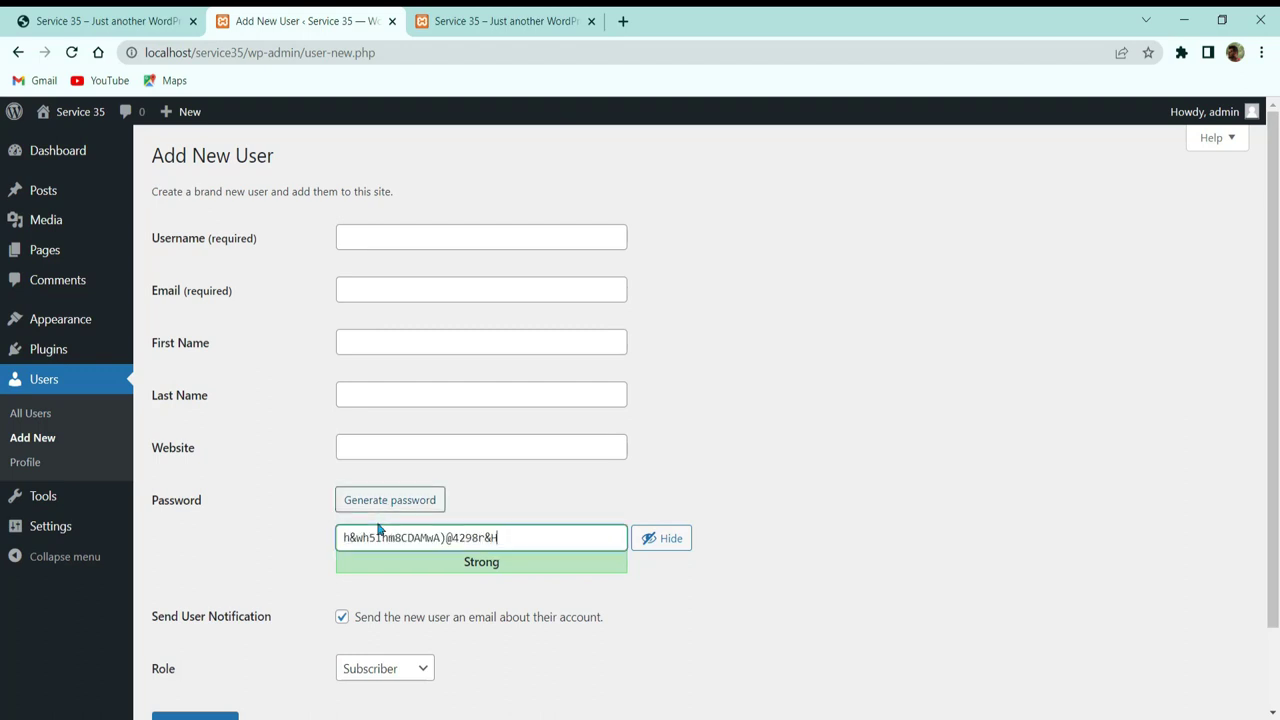
mouse_move(357, 537)
left_mouse_down()
mouse_move(480, 529)
mouse_move(333, 537)
left_mouse_up()
left_click(500, 529)
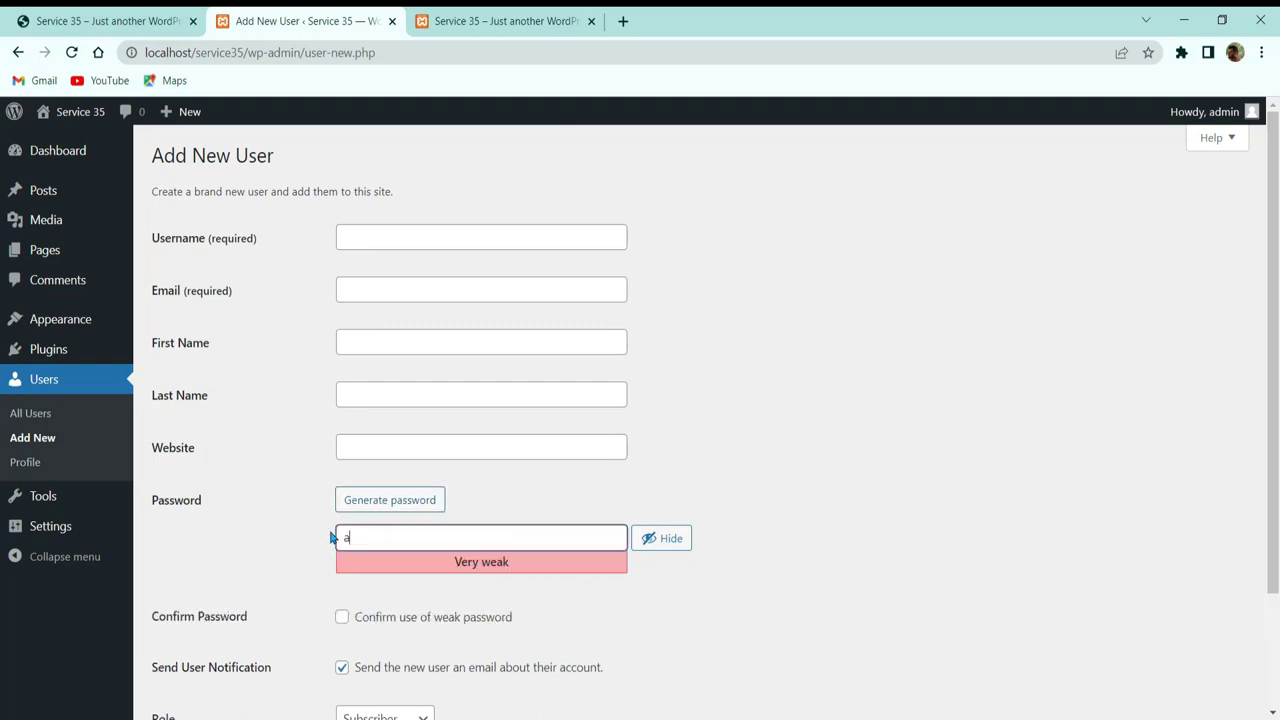
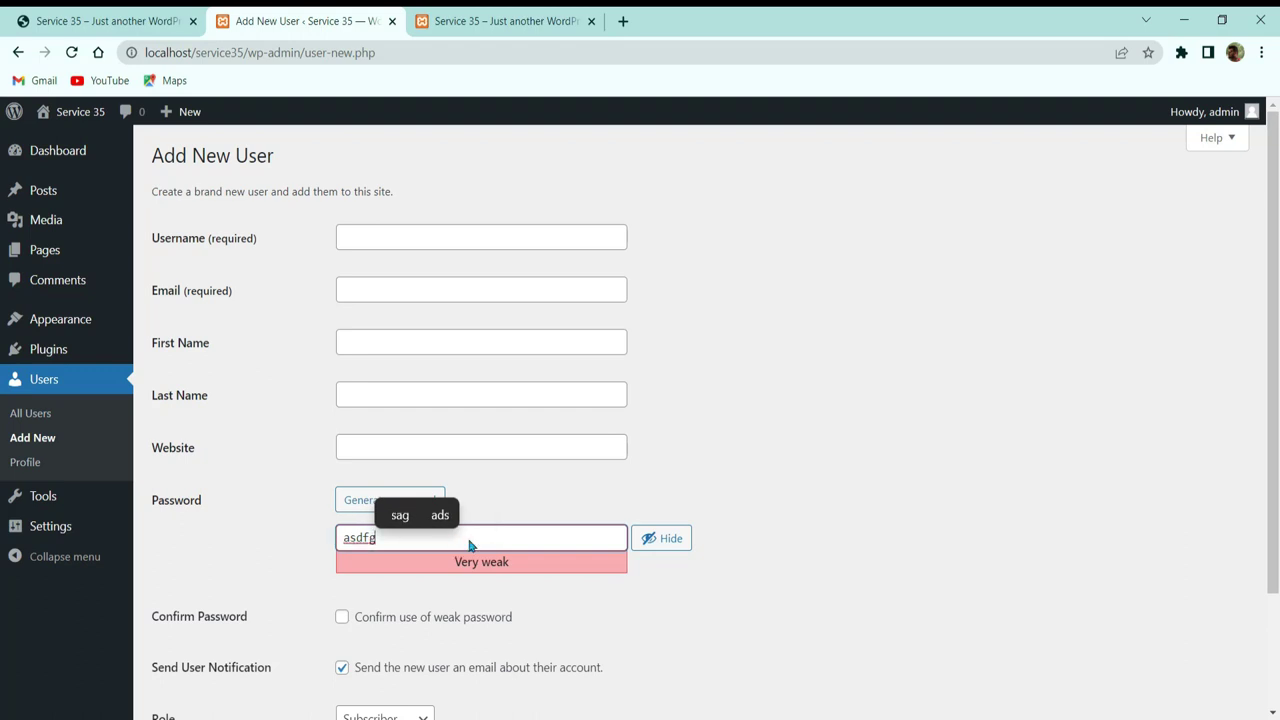
Step: Toggle the weak-password confirmation and new-user notification checkboxes on and off
triple_click(199, 616)
left_click(321, 616)
scroll(234, 571, "down", 3)
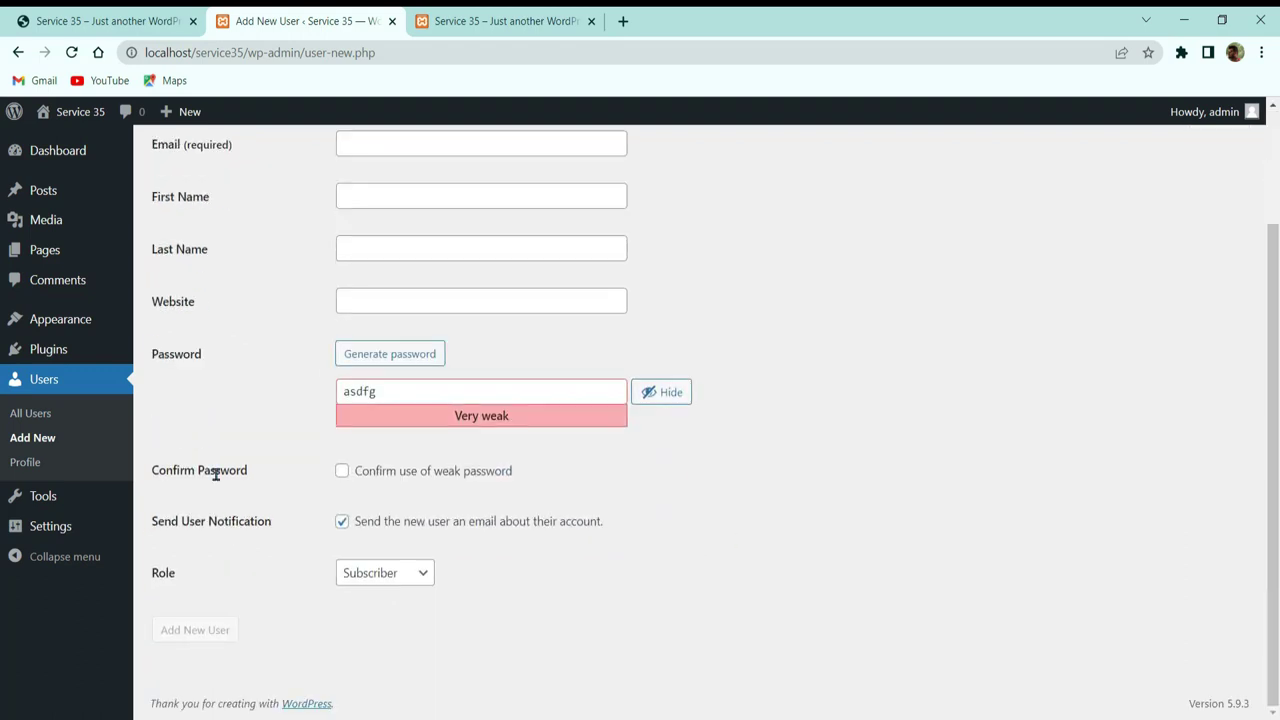
left_click_drag(178, 476, 229, 470)
left_click(274, 480)
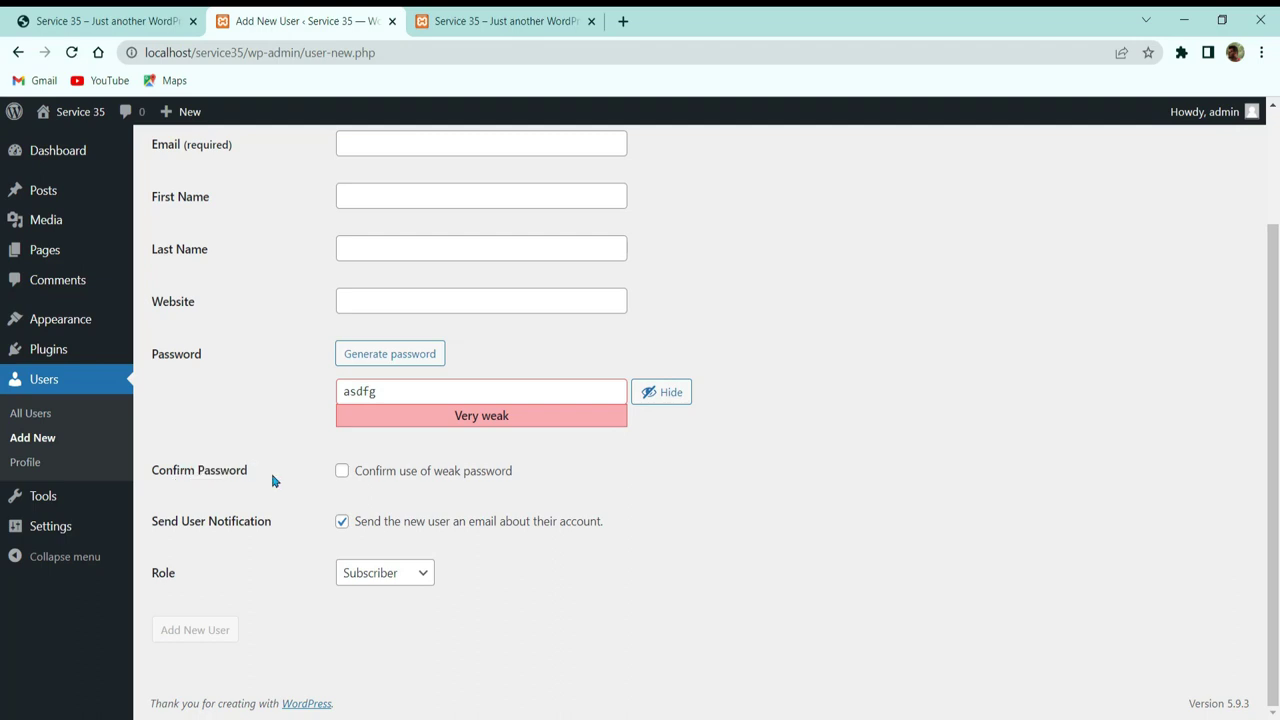
left_click(358, 472)
left_click(366, 473)
left_click(366, 472)
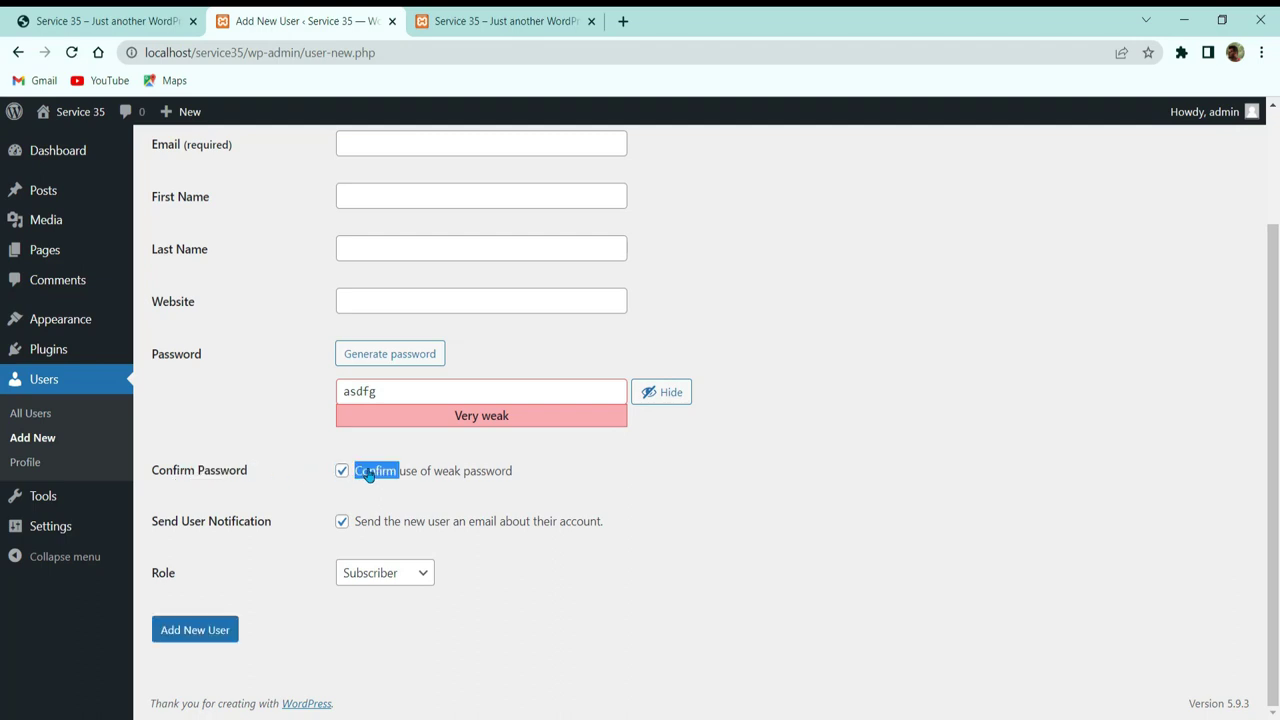
left_click(366, 472)
left_click_drag(171, 522, 246, 521)
left_click(364, 527)
left_click(364, 527)
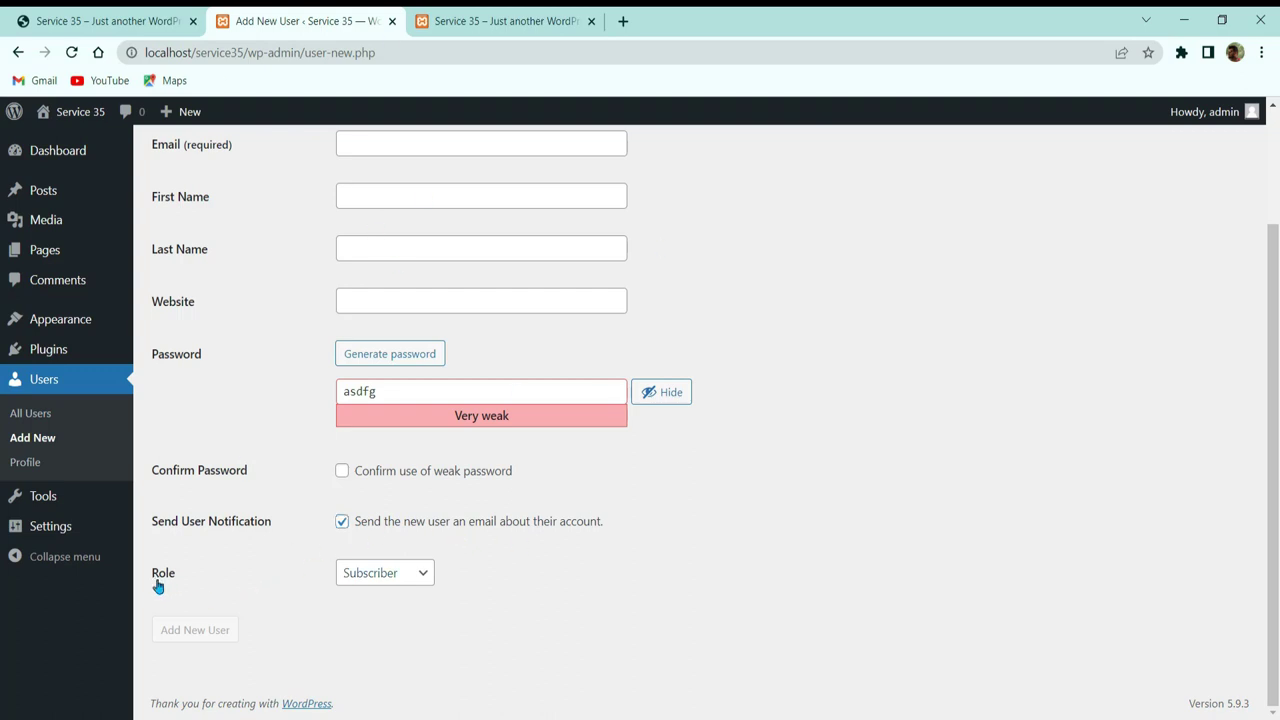
Step: Set the new user's role to Author
left_click_drag(160, 586, 213, 580)
left_click(340, 578)
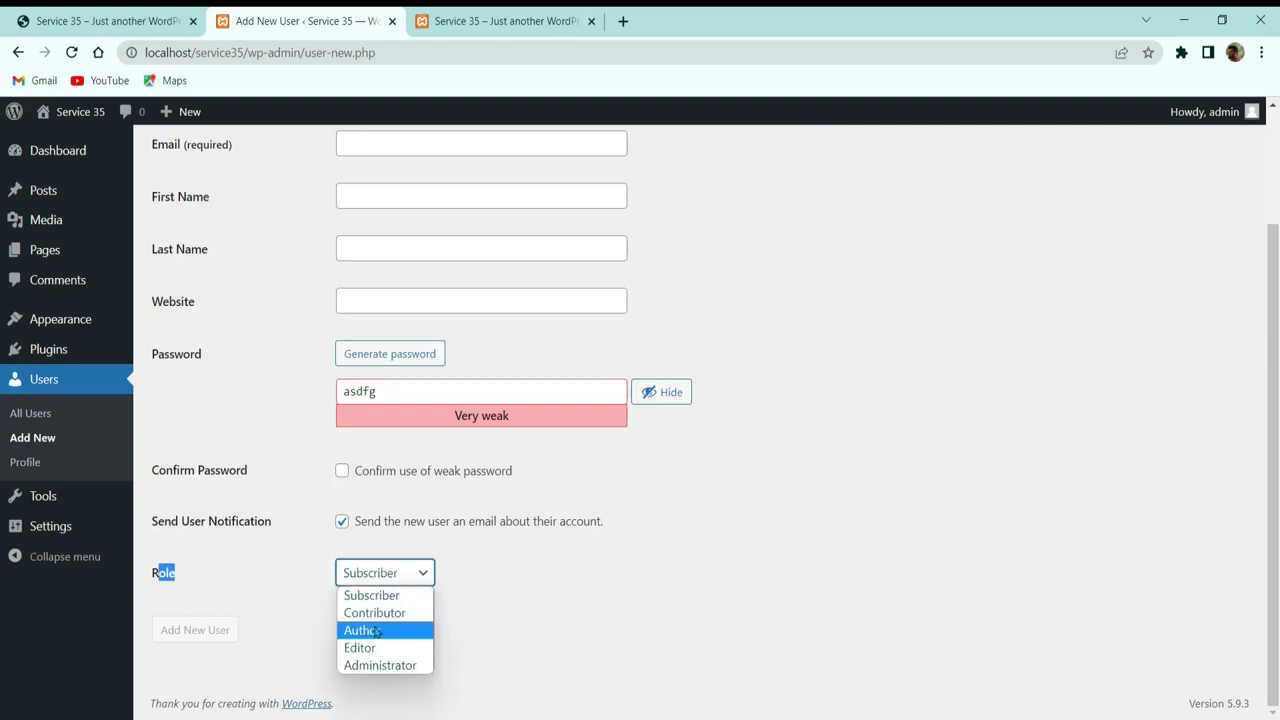
left_click(391, 626)
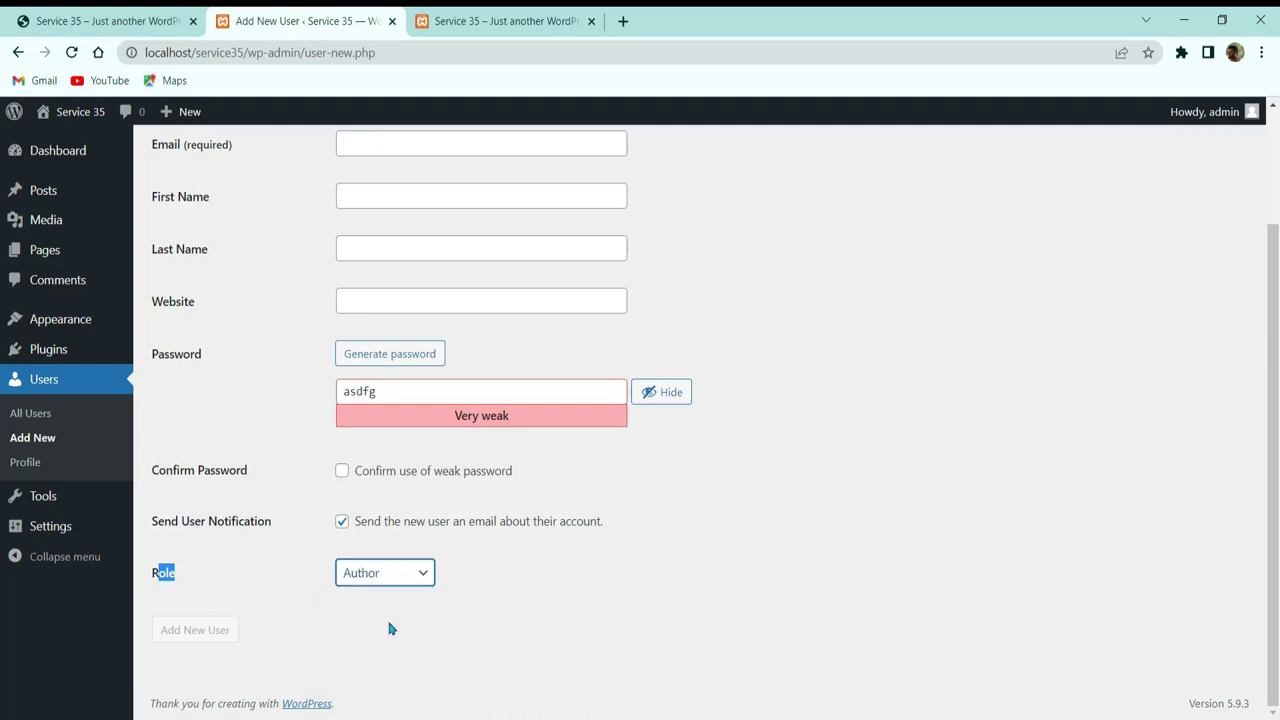
left_click(406, 597)
left_click(410, 570)
left_click(660, 597)
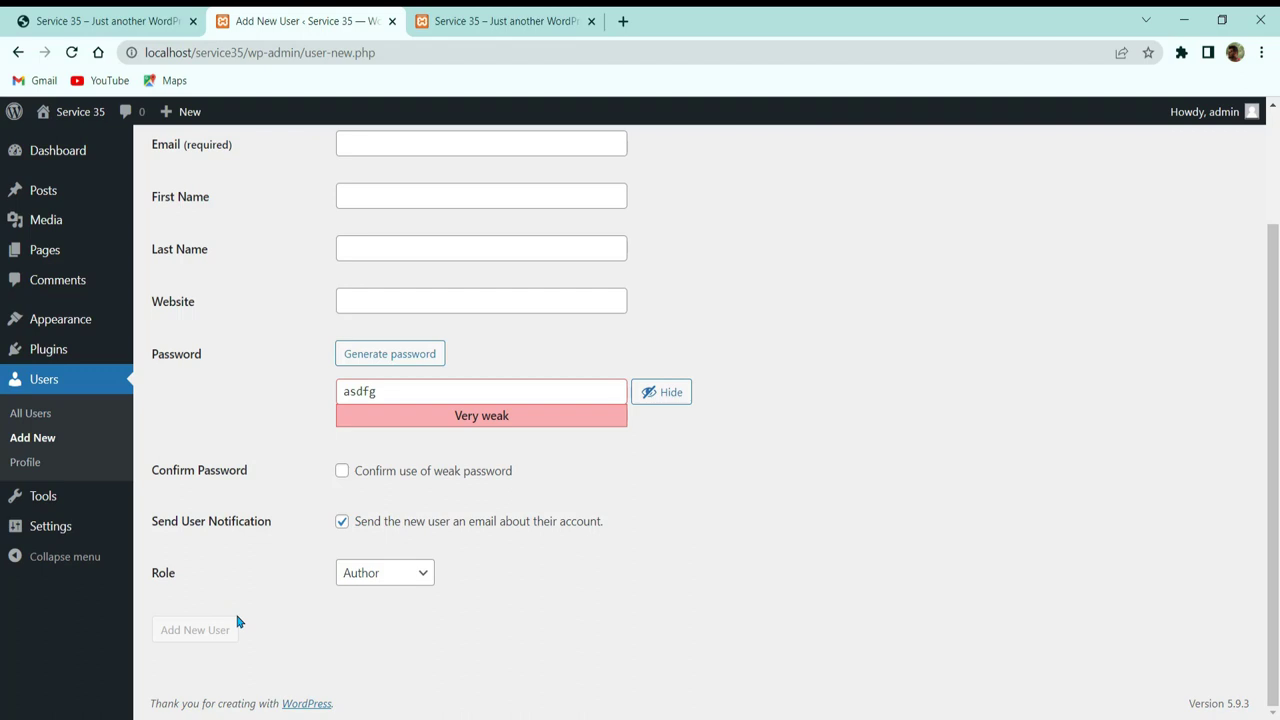
Step: Go to Settings > General, leaving the unsaved new-user form
left_click(50, 525)
left_click(722, 151)
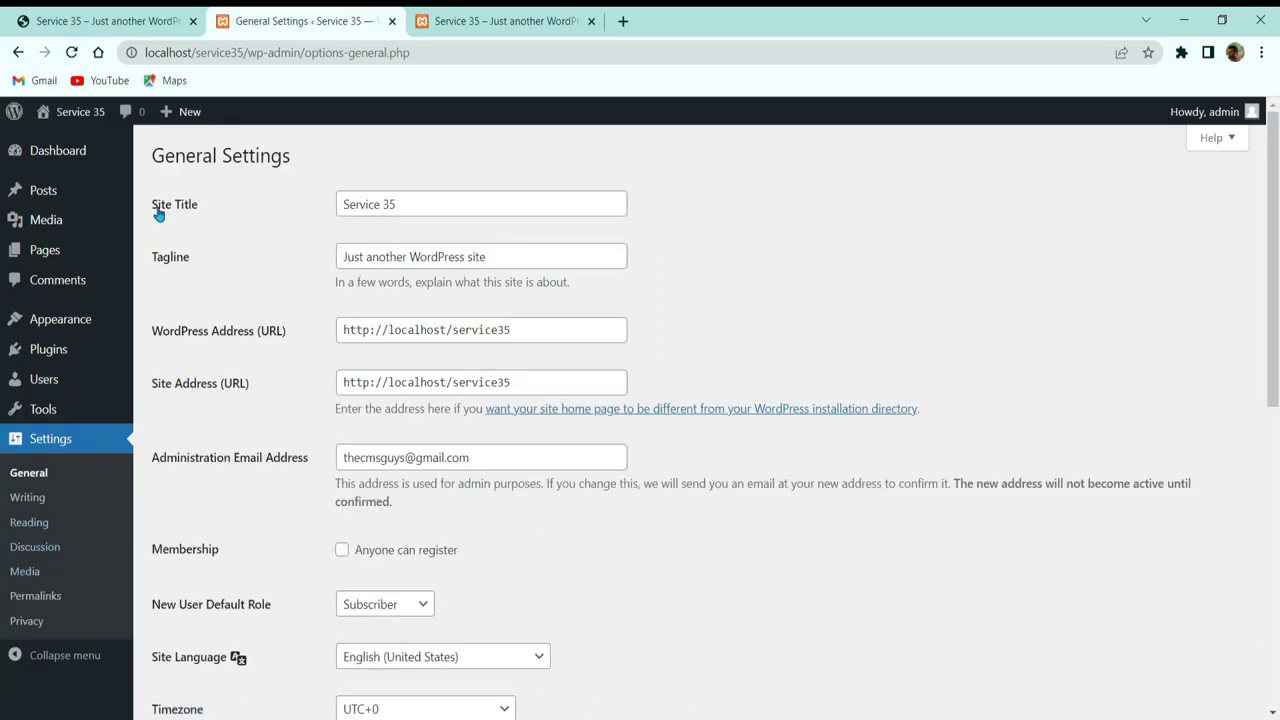
left_click_drag(154, 212, 194, 211)
left_click(207, 216)
left_click_drag(156, 269, 224, 268)
left_click(226, 269)
Step: Change the tagline to 'By TheCMSGuys', save, and reload the front page to verify
triple_click(430, 257)
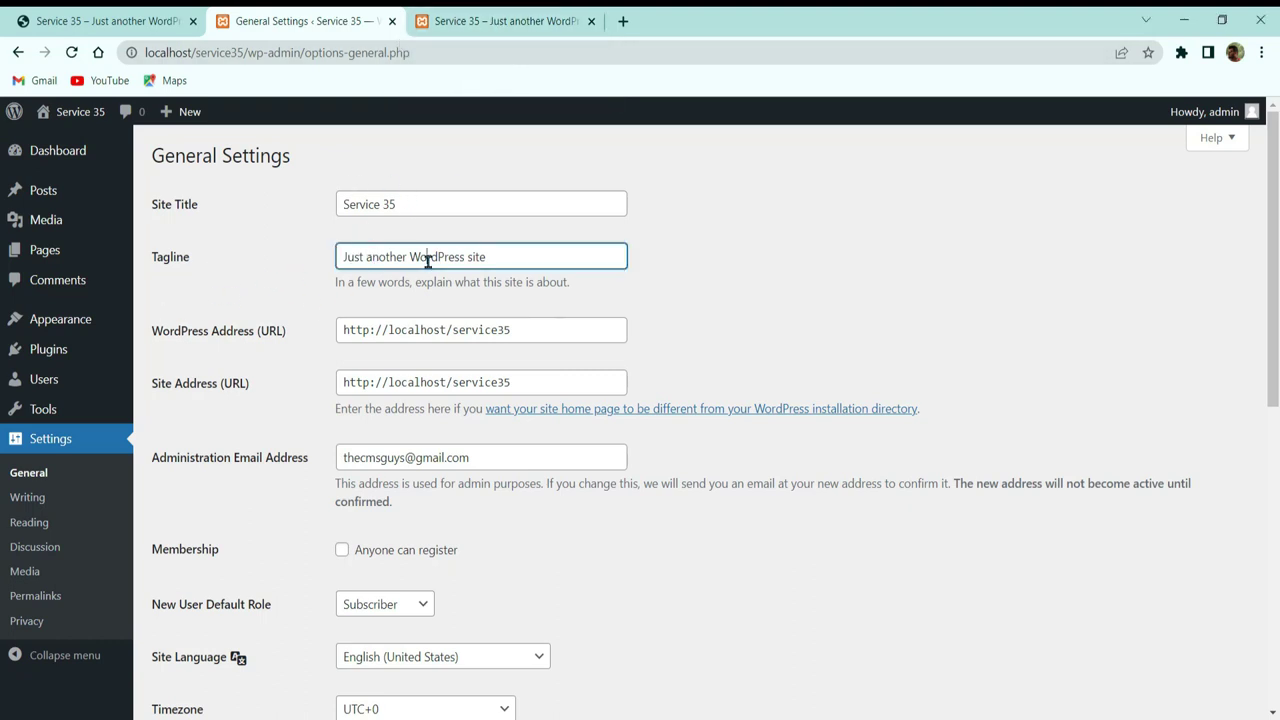
type("By TheCMSGuys")
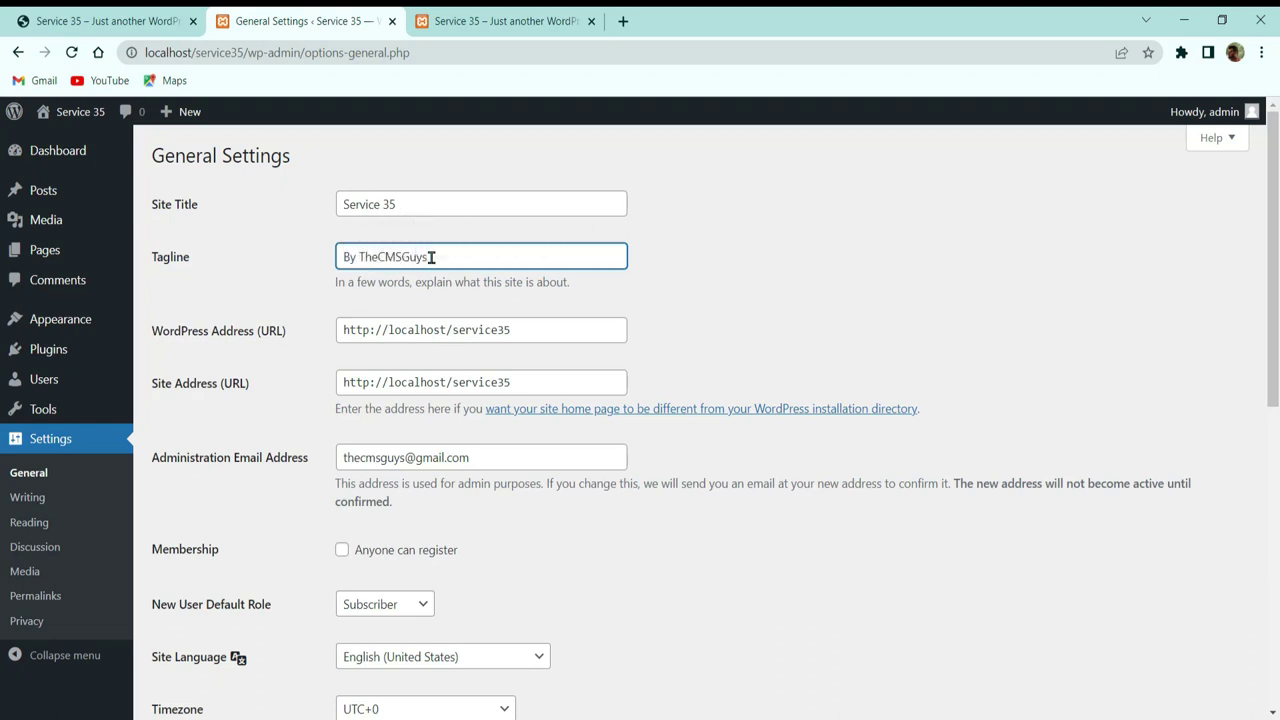
scroll(286, 574, "down", 6)
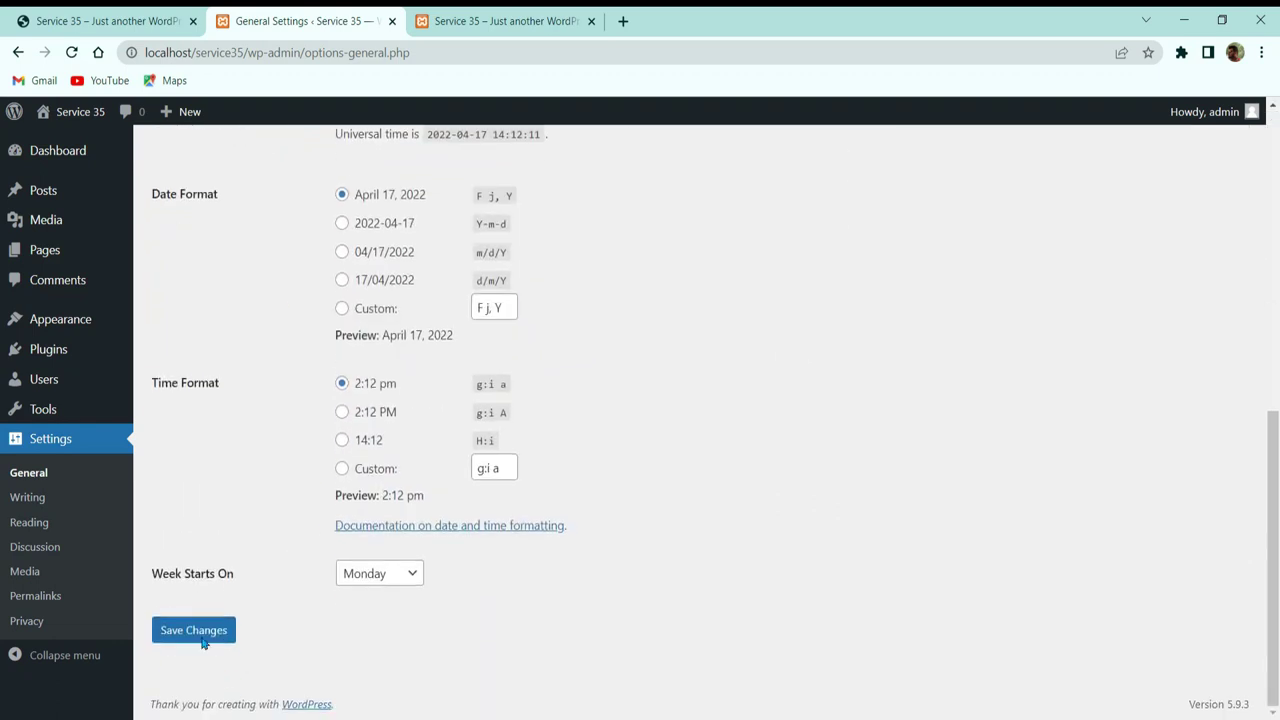
left_click(194, 628)
left_click(483, 20)
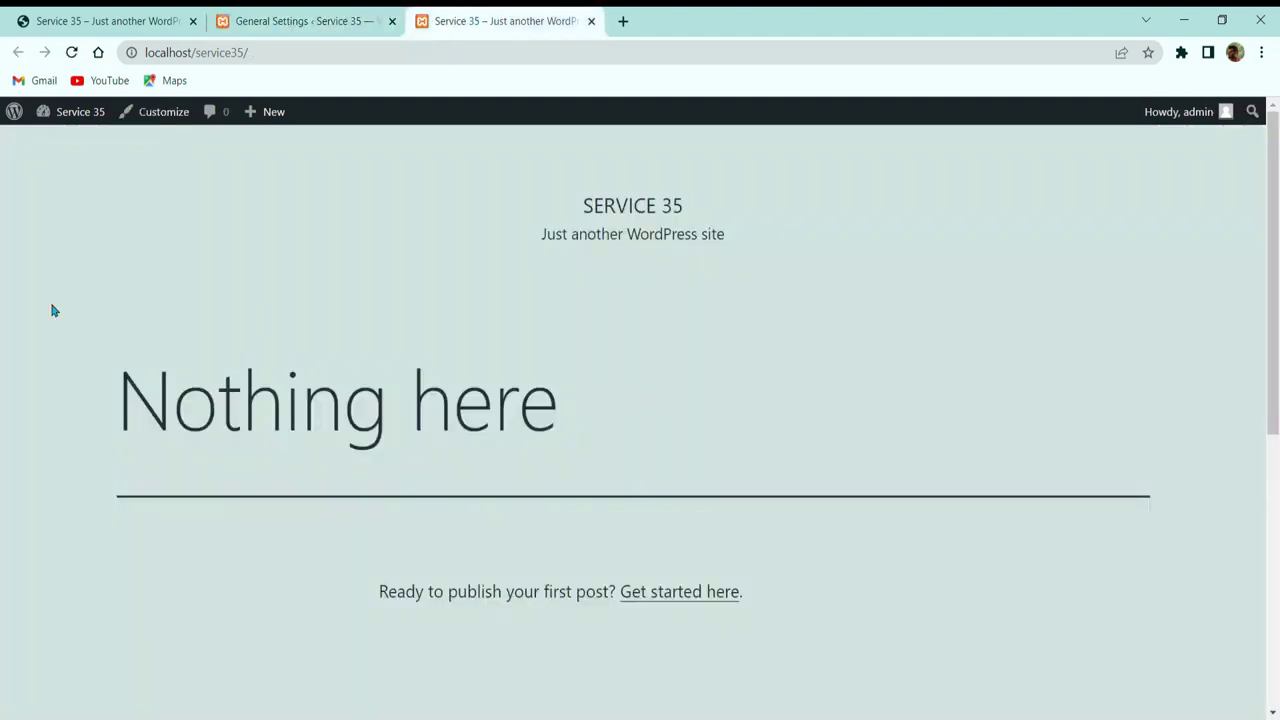
left_click(71, 52)
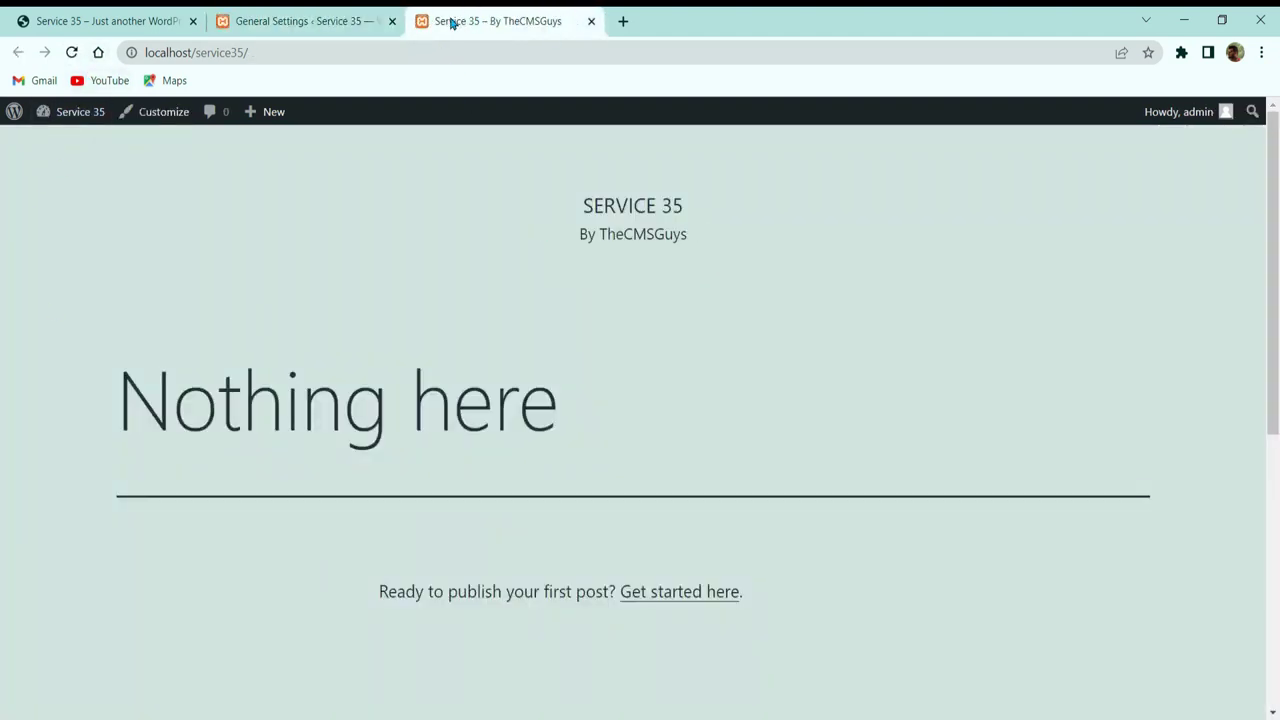
left_click(363, 14)
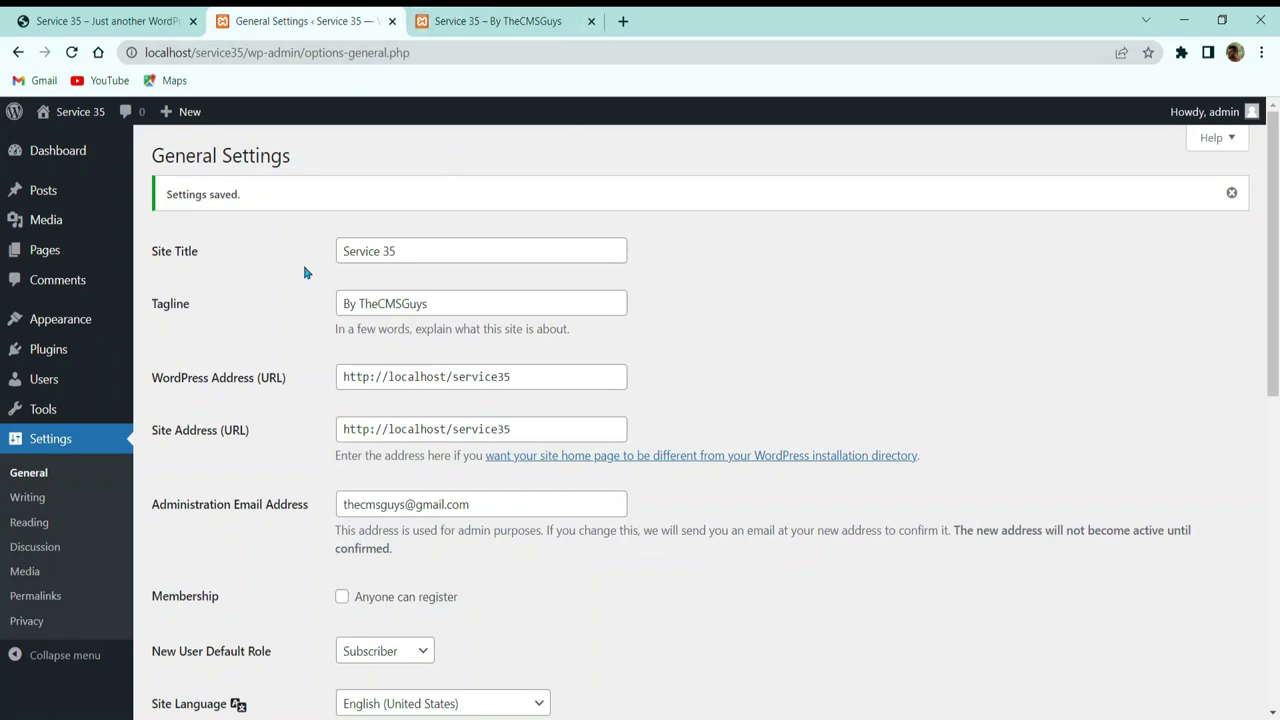
scroll(268, 409, "down", 2)
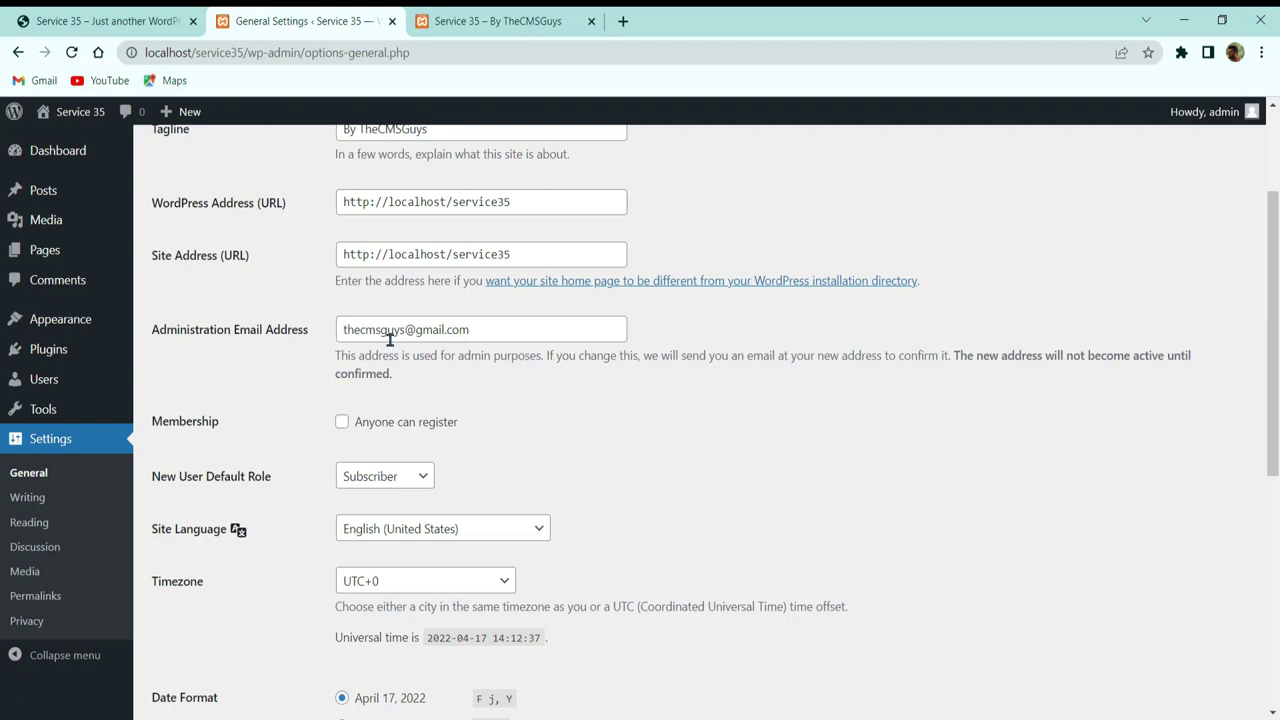
left_click_drag(372, 328, 500, 337)
left_click(465, 329)
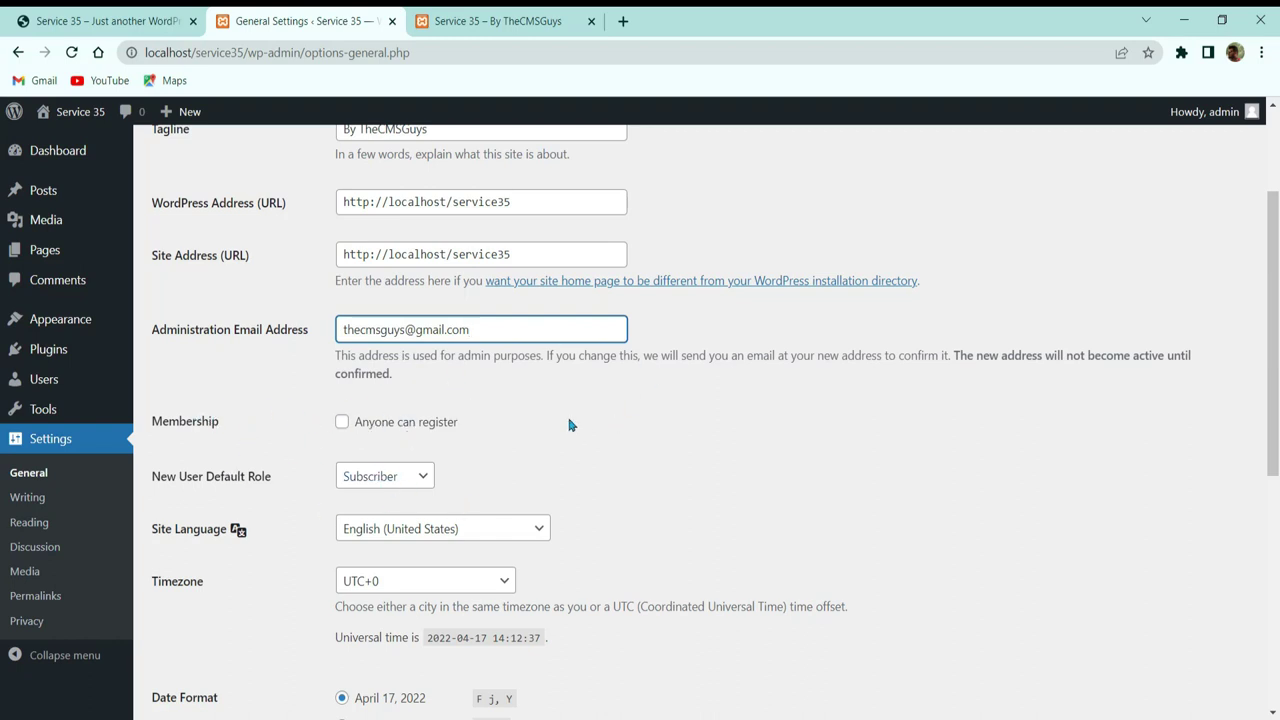
double_click(401, 421)
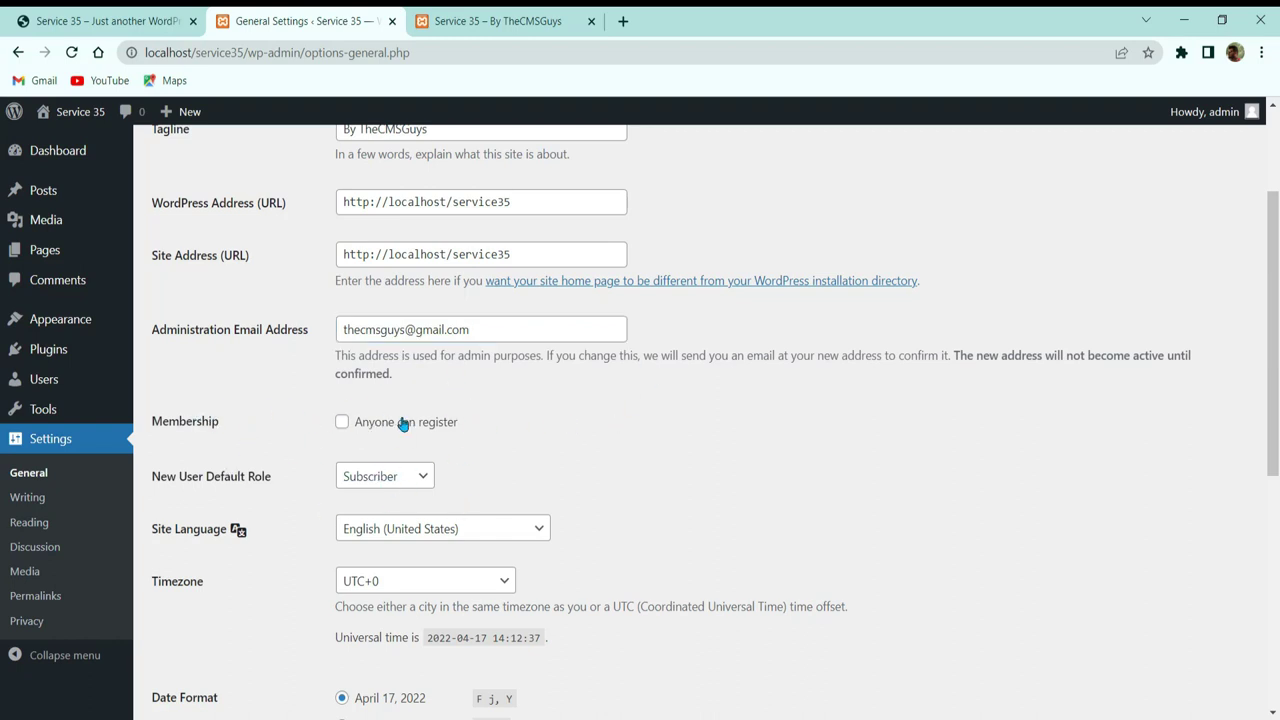
left_click(557, 455)
scroll(640, 477, "down", 2)
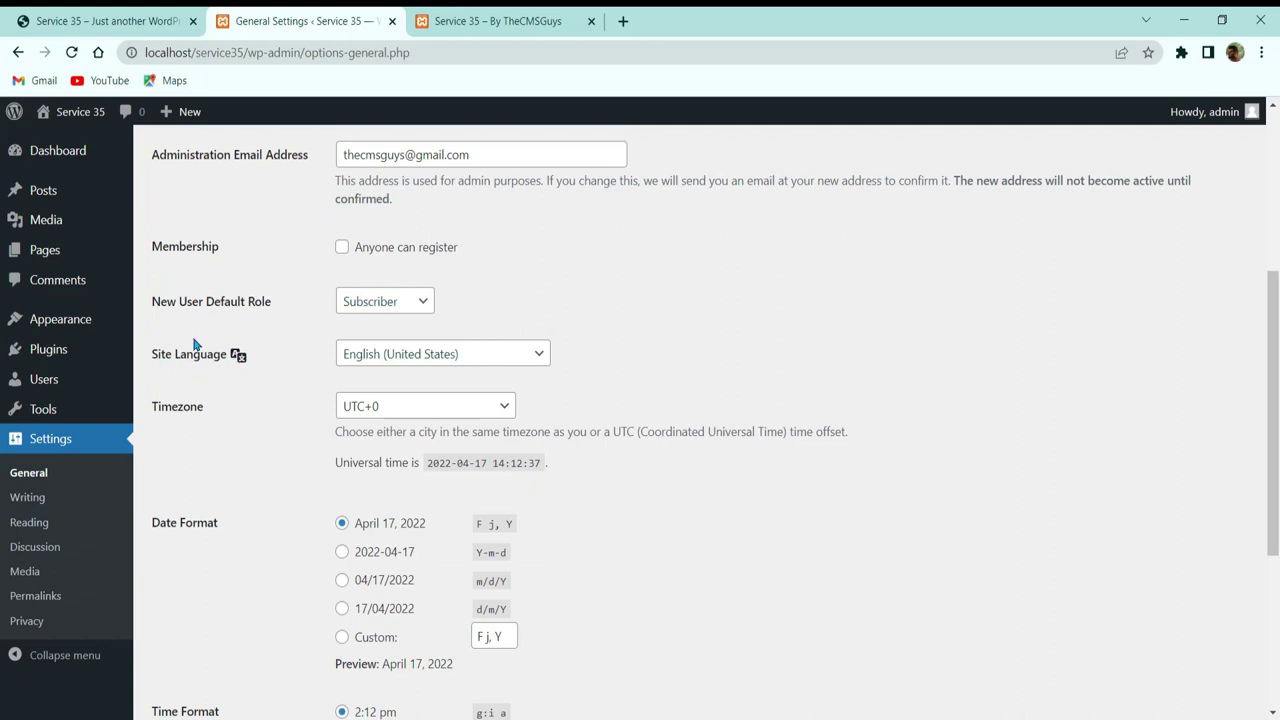
left_click(368, 360)
left_click(368, 360)
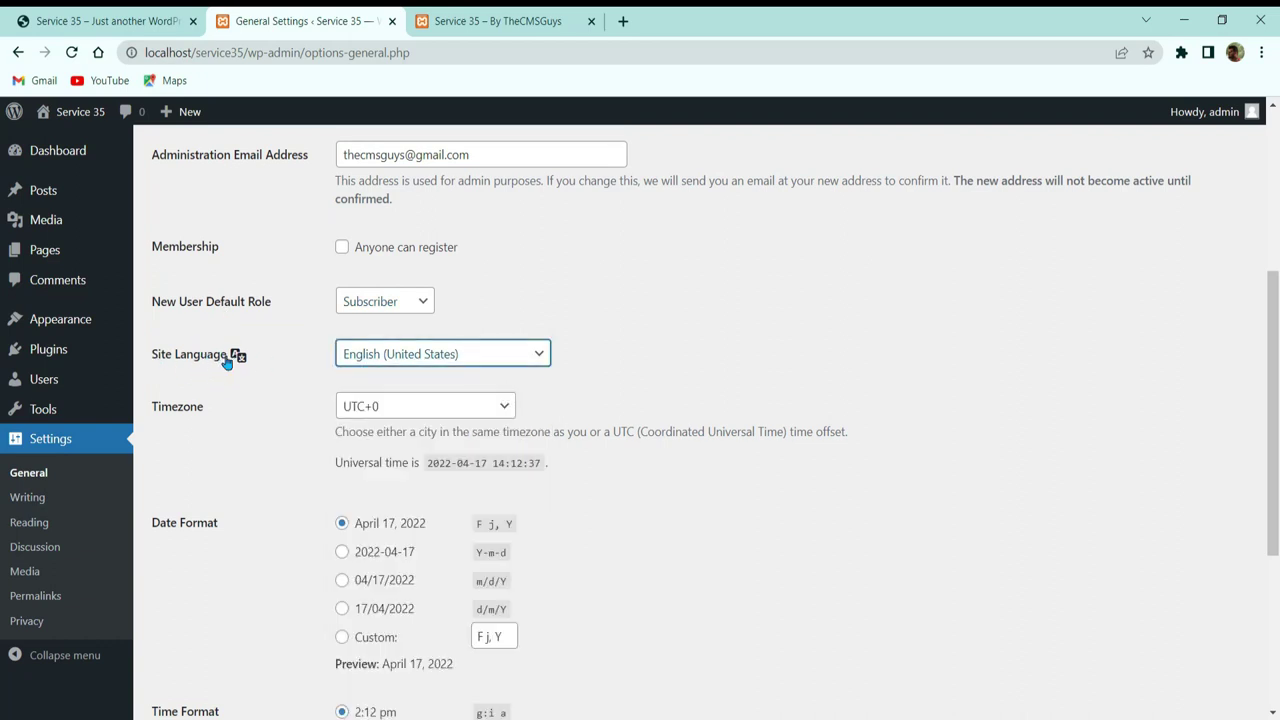
left_click(410, 354)
left_click(875, 304)
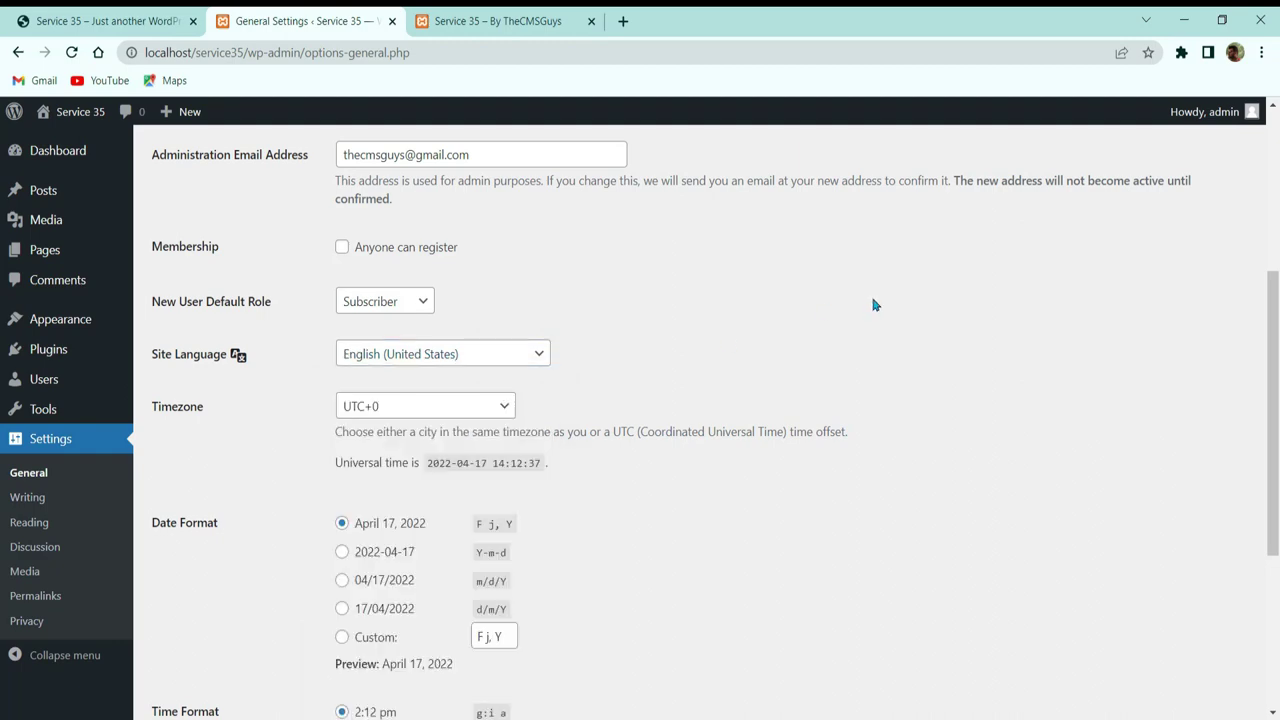
scroll(800, 340, "down", 2)
left_click(485, 182)
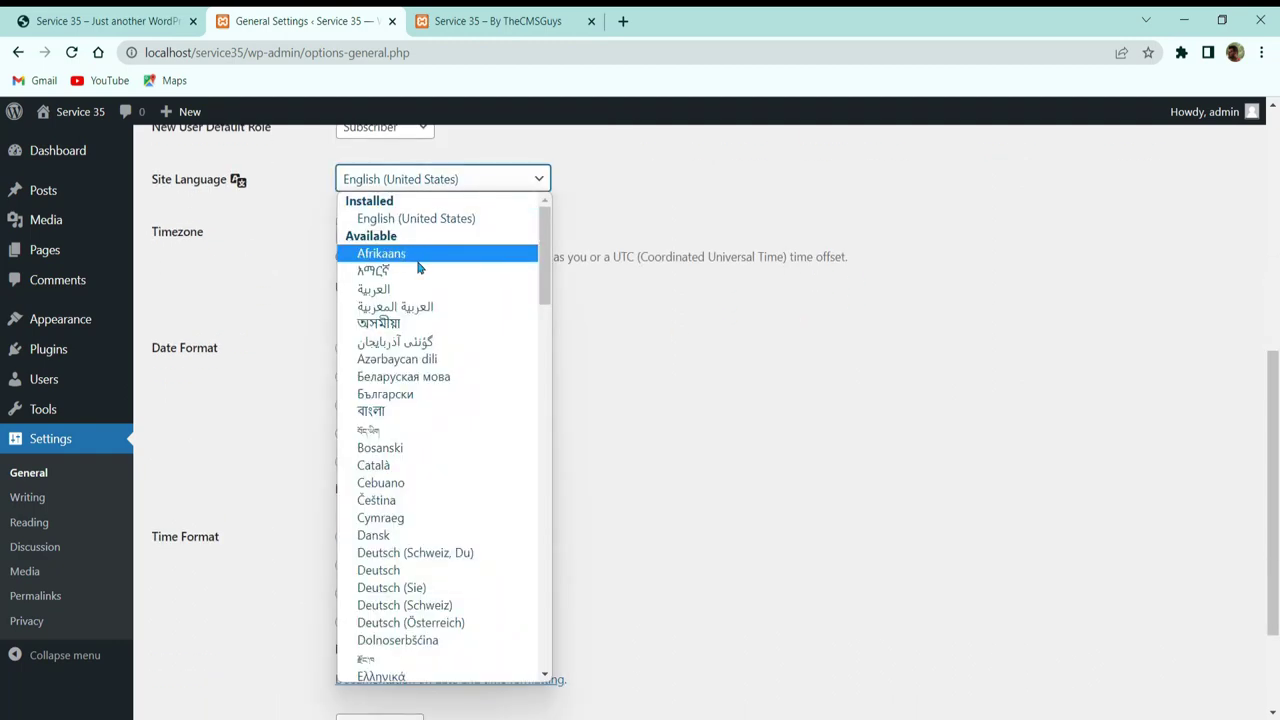
scroll(445, 320, "down", 3)
scroll(440, 348, "down", 10)
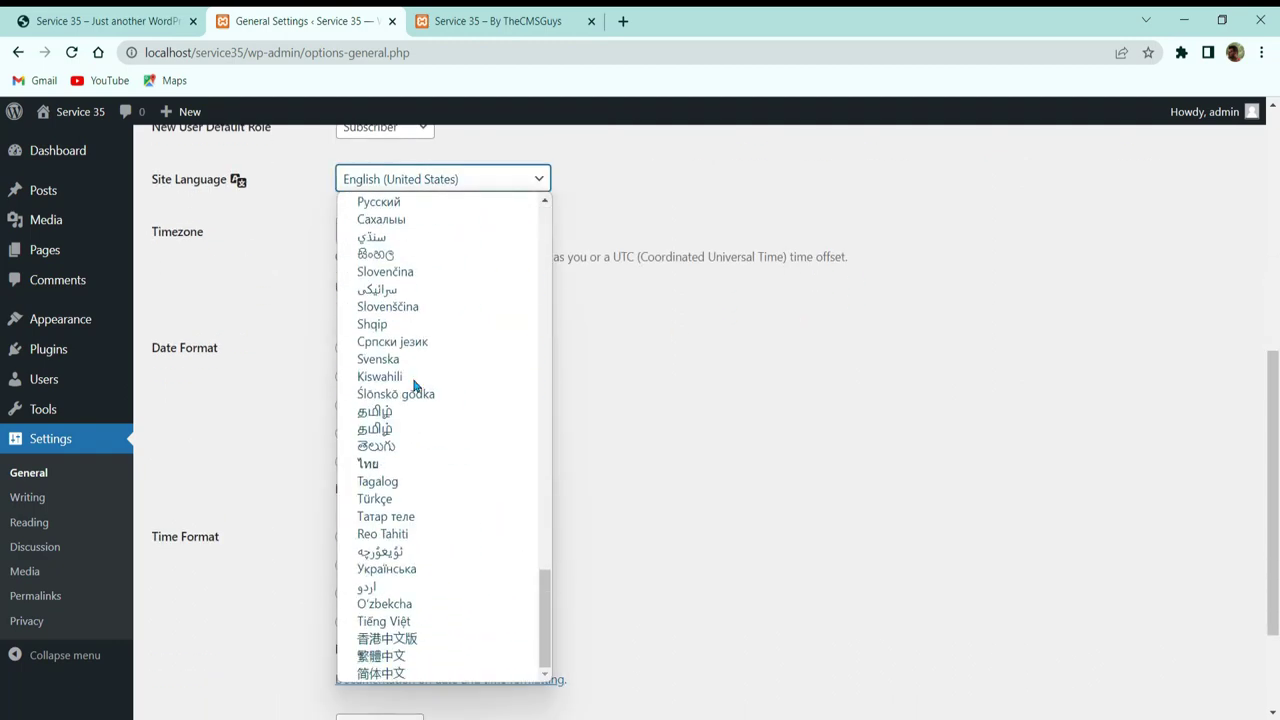
left_click(788, 432)
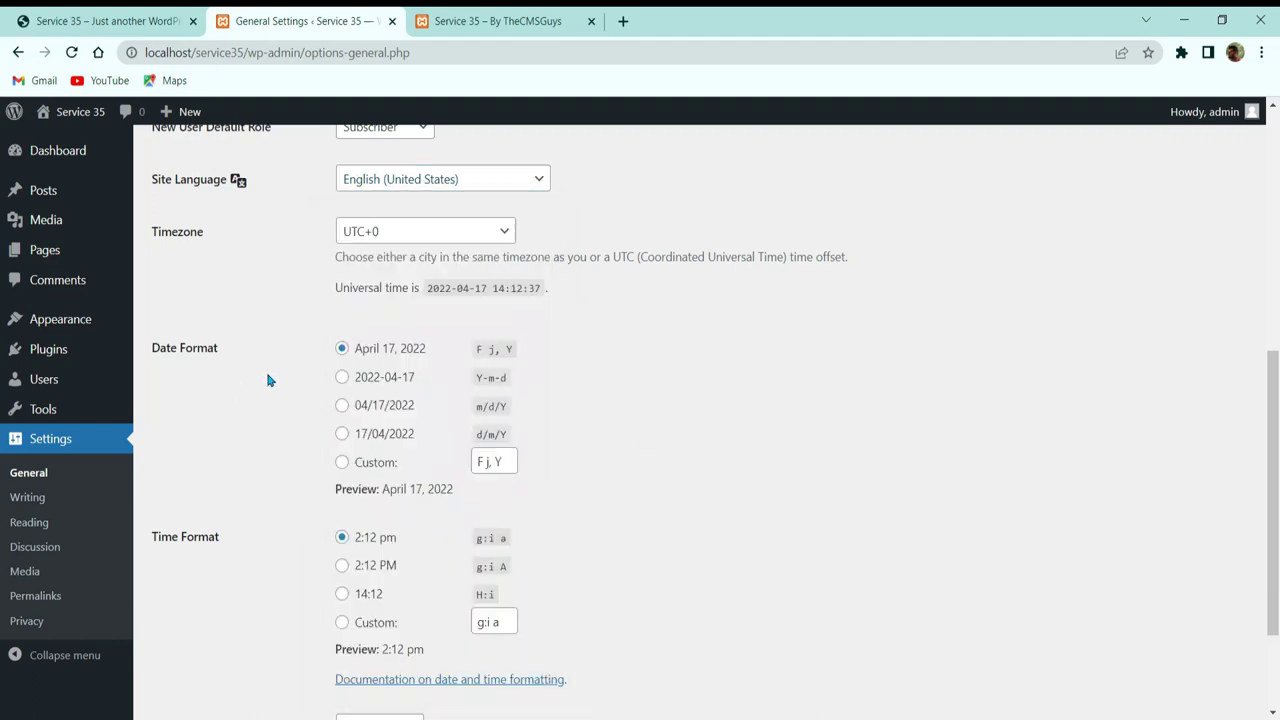
left_click(351, 240)
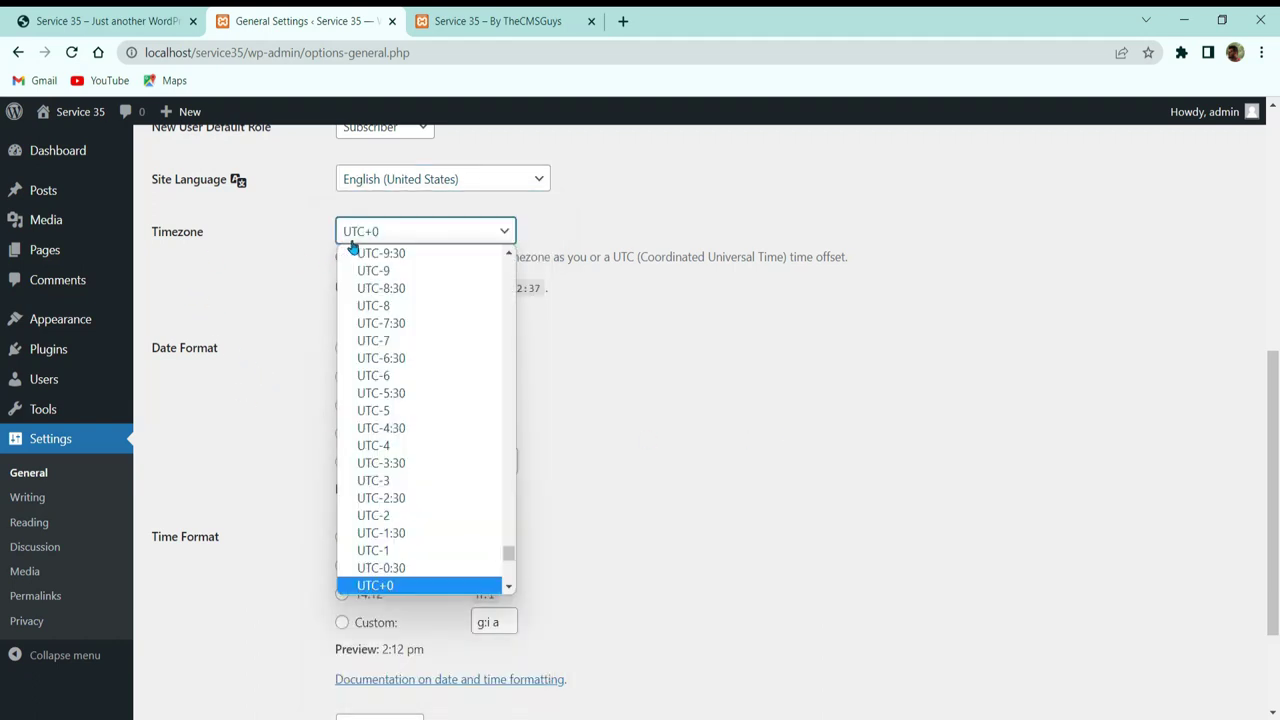
left_click(229, 263)
scroll(729, 317, "down", 2)
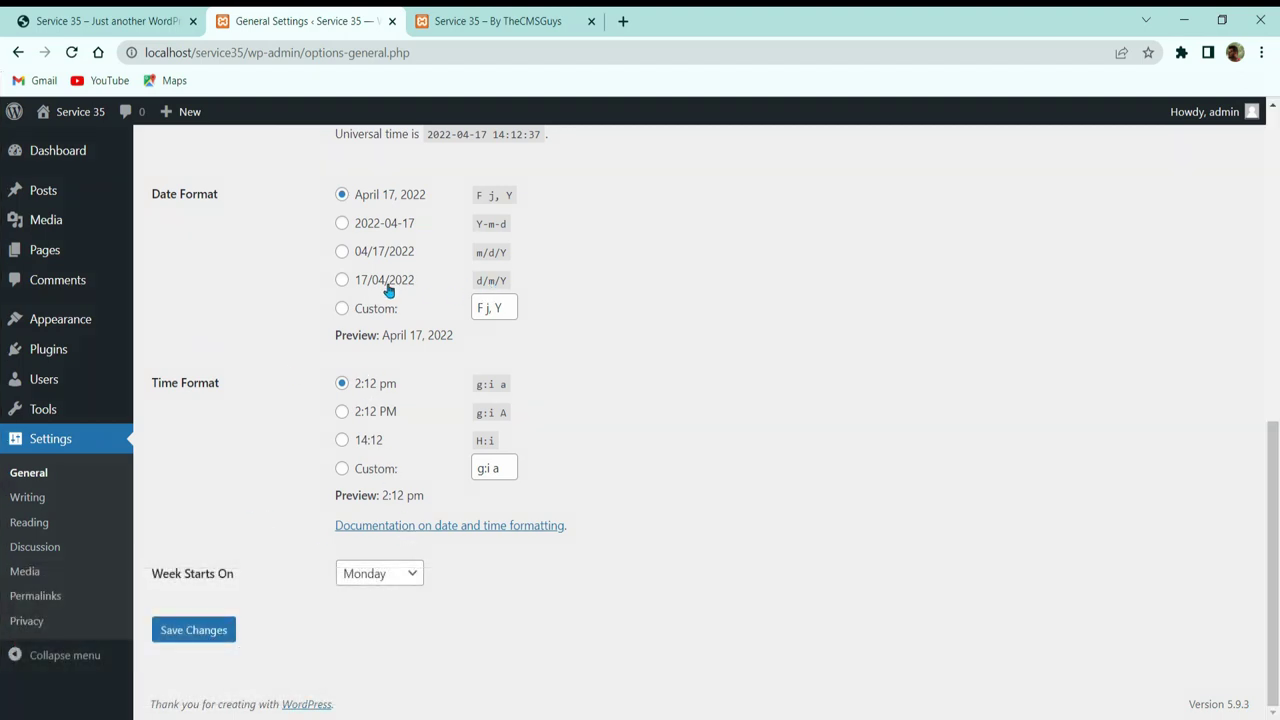
Step: Open the date and time formatting documentation in a new tab and read it
left_click(459, 533, "ctrl")
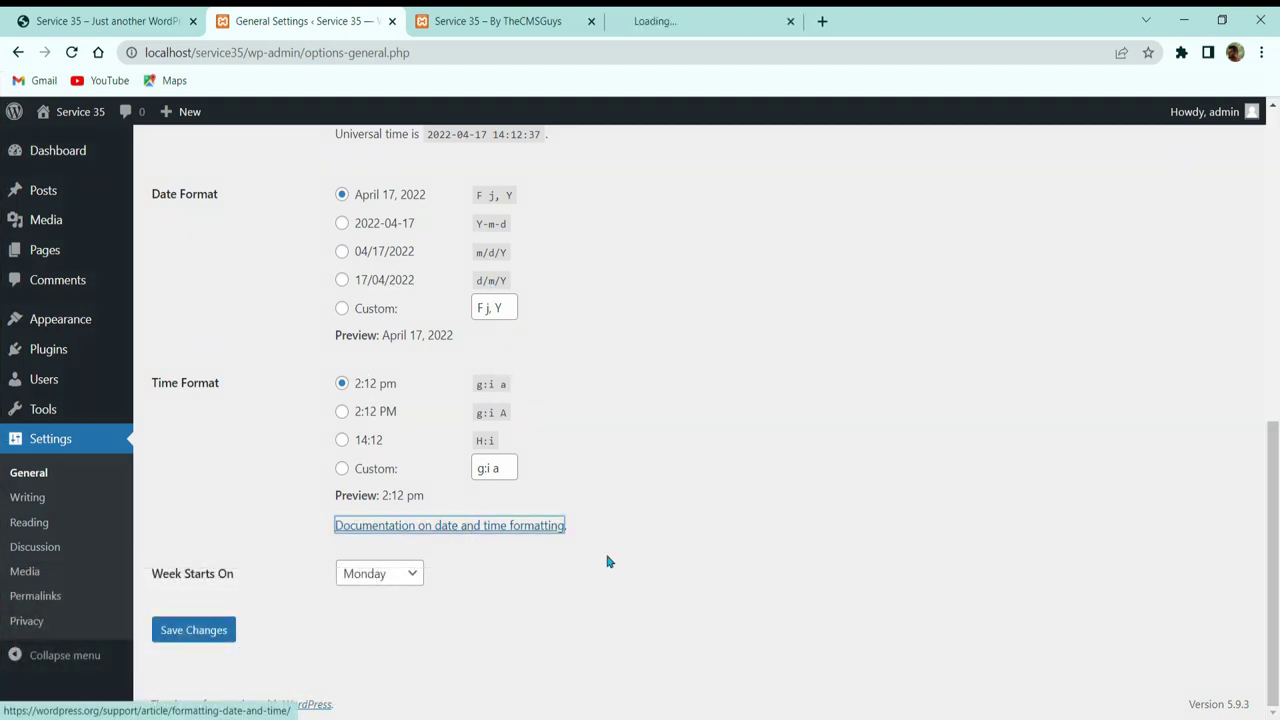
left_click(474, 22)
scroll(471, 178, "down", 5)
scroll(471, 178, "up", 5)
left_click(766, 20)
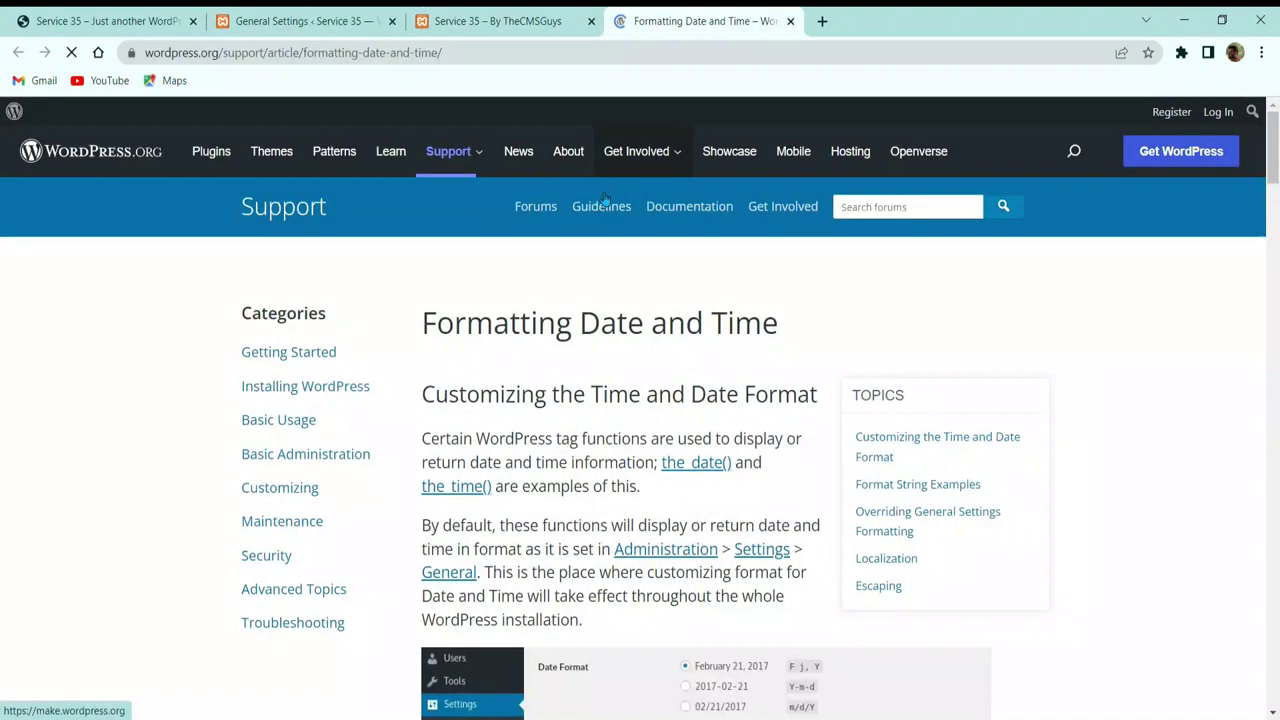
scroll(860, 300, "down", 15)
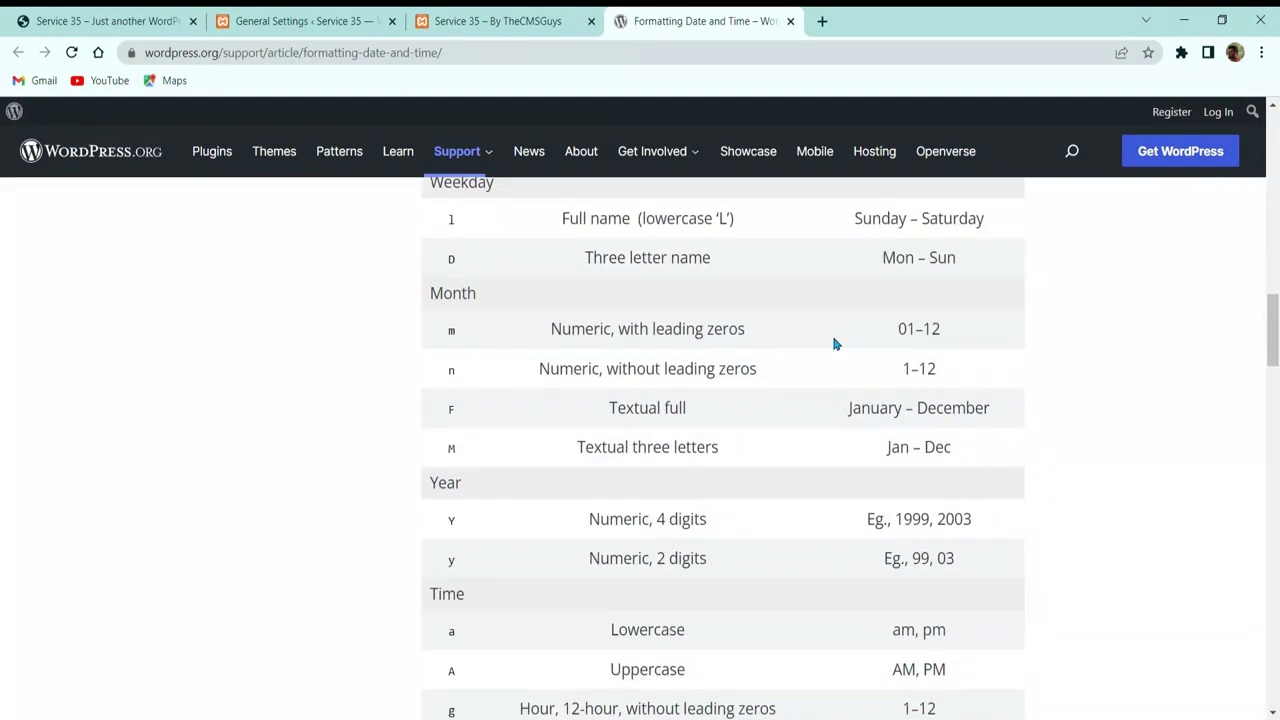
Step: Return to General Settings and save the unchanged settings
left_click(305, 20)
scroll(366, 380, "up", 4)
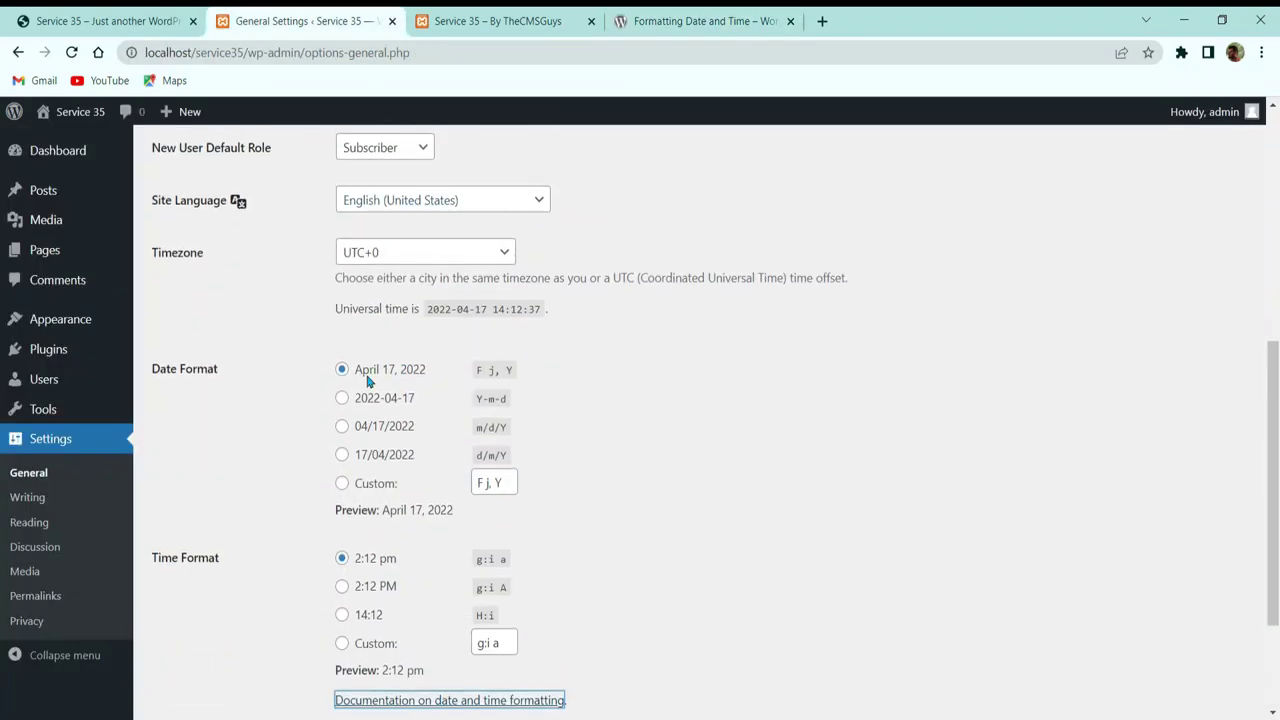
scroll(366, 329, "down", 4)
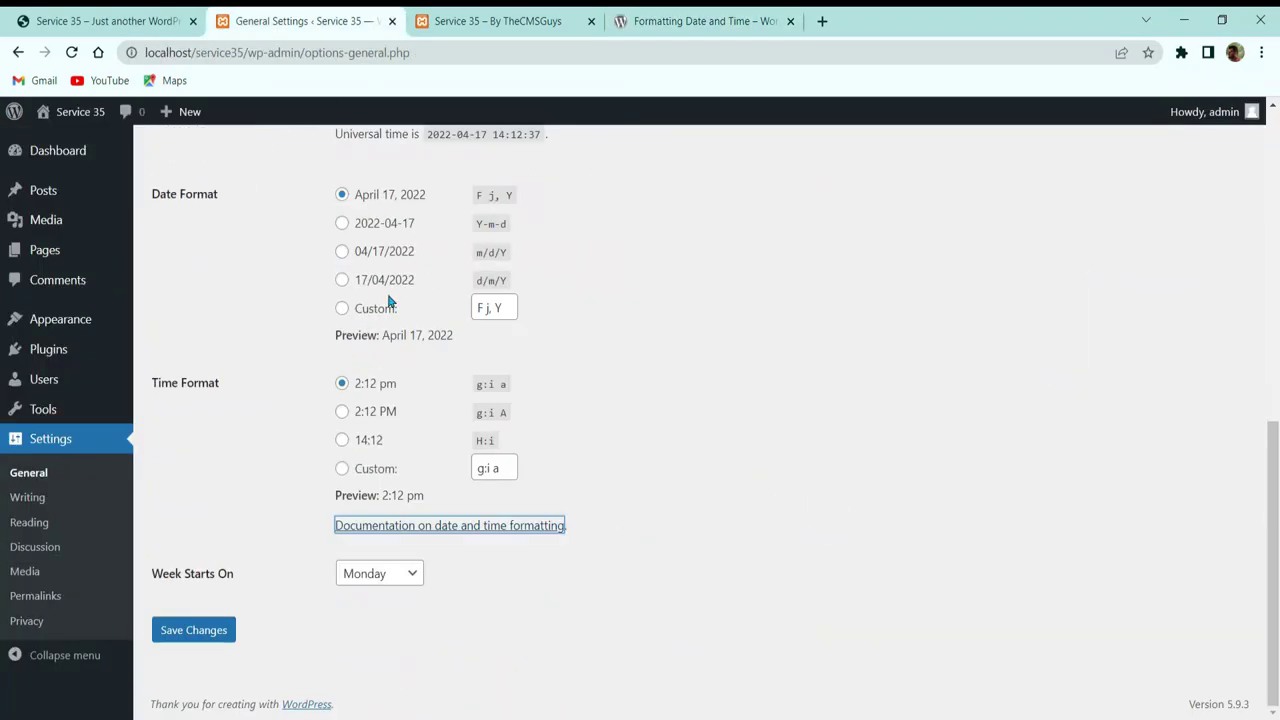
left_click(206, 627)
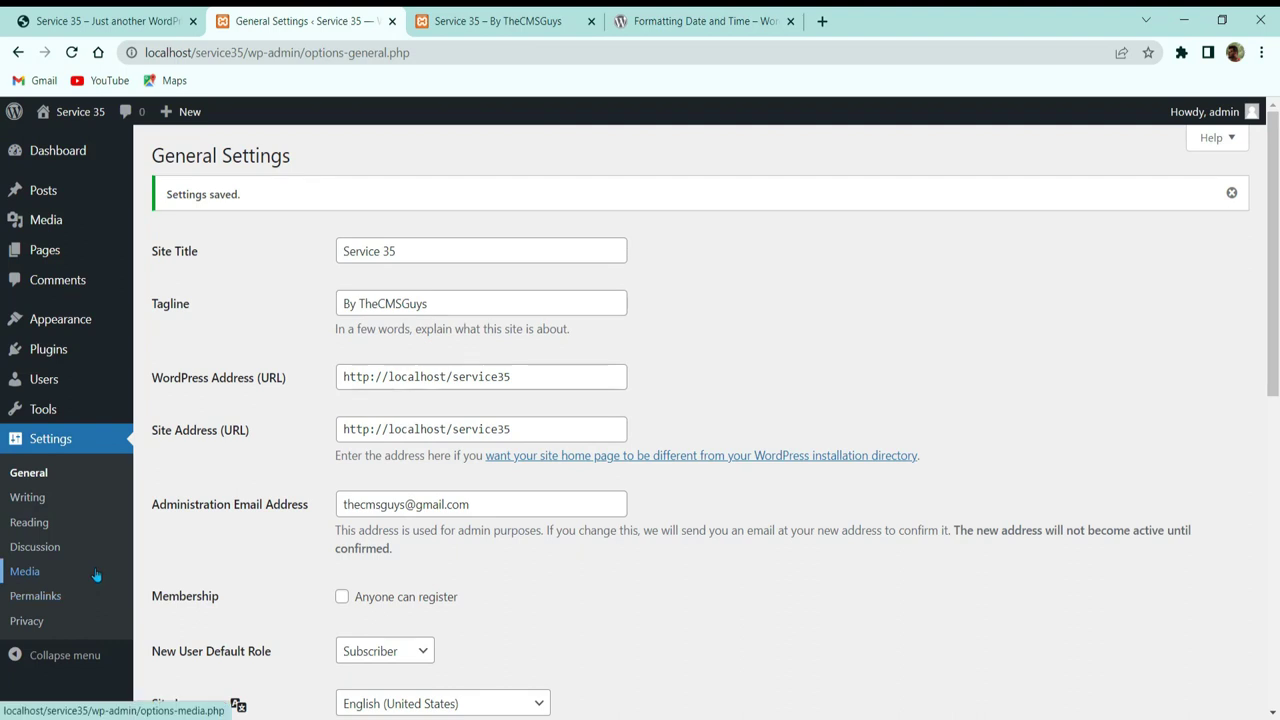
Step: Choose the Post name structure in Settings > Permalinks and save it
left_click(42, 596)
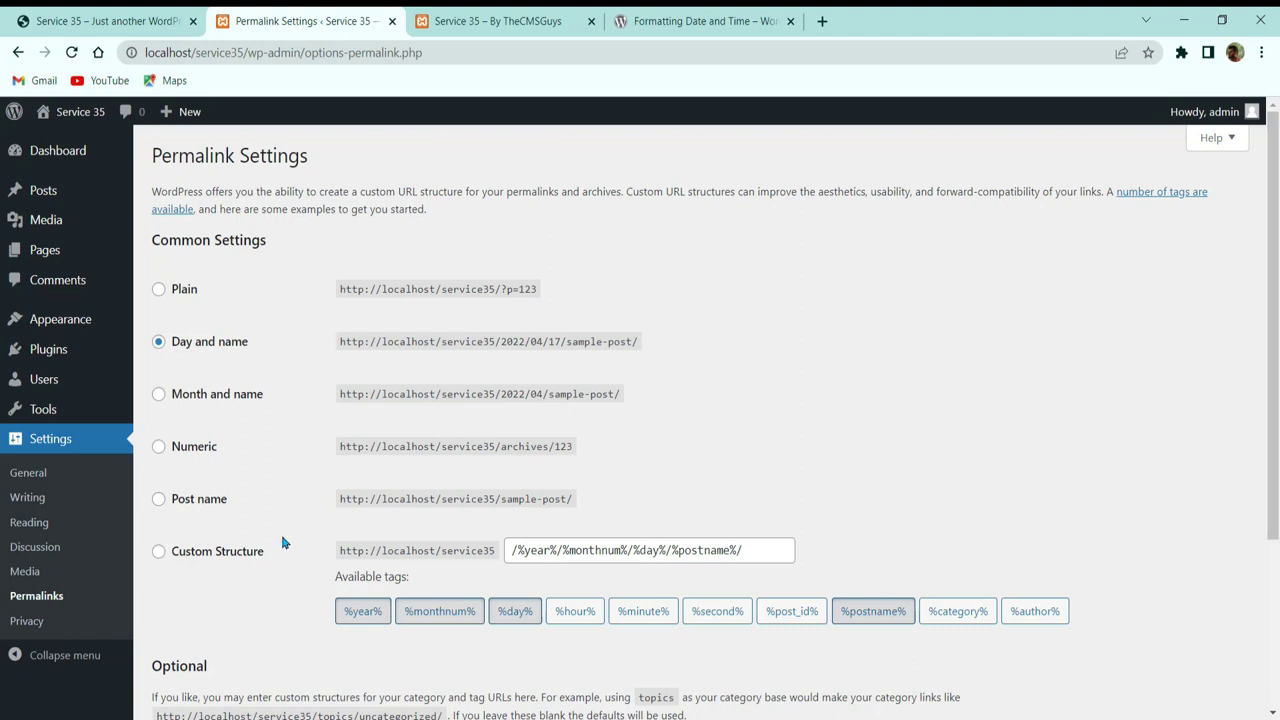
left_click(207, 504)
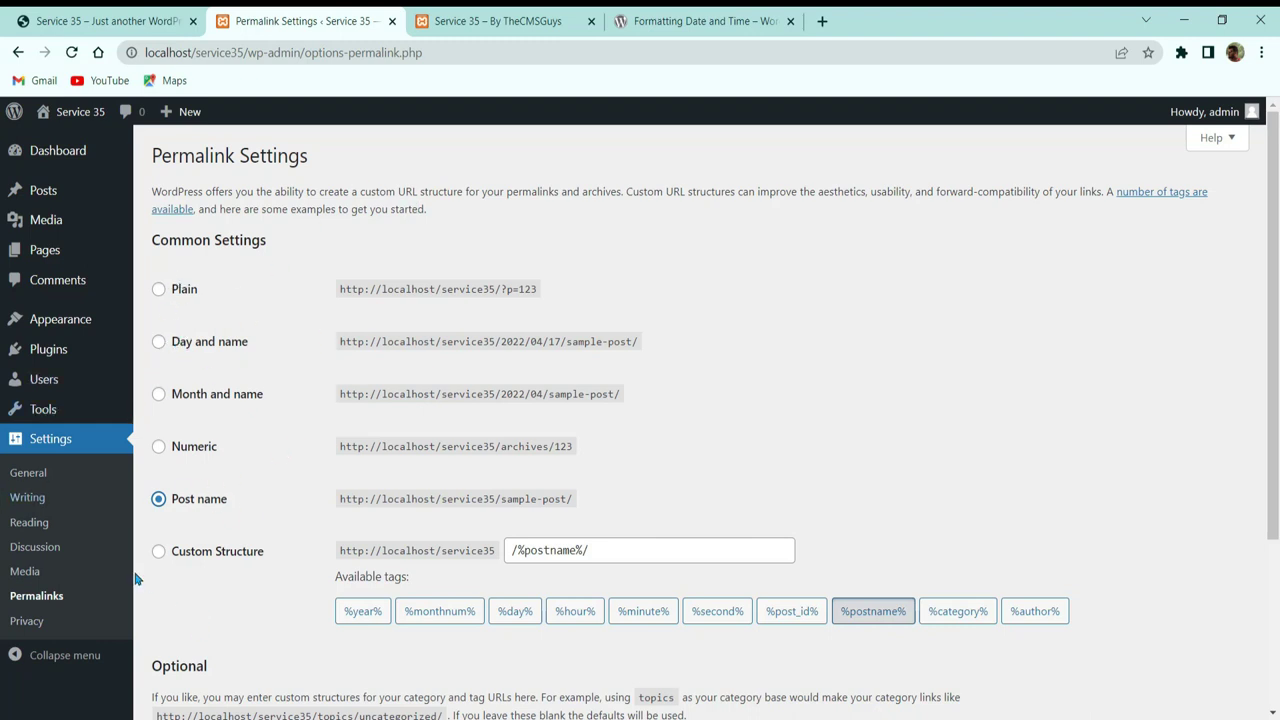
left_click(181, 342)
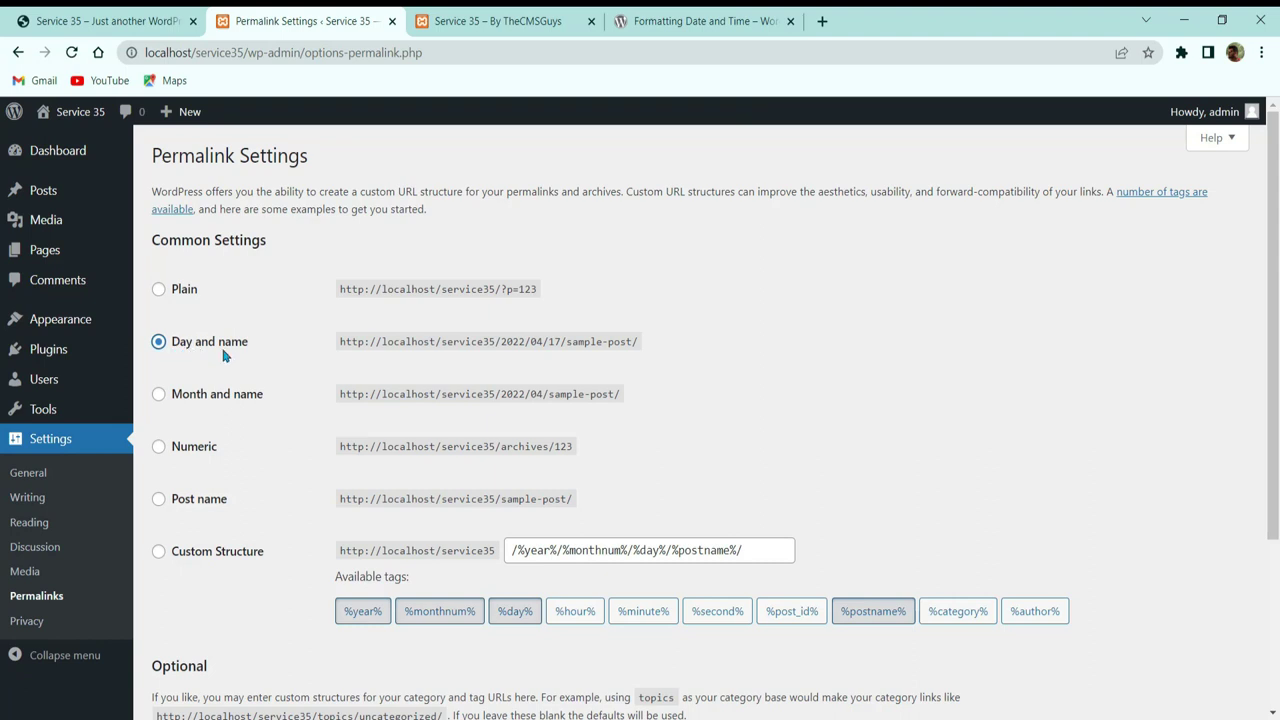
left_click(214, 557)
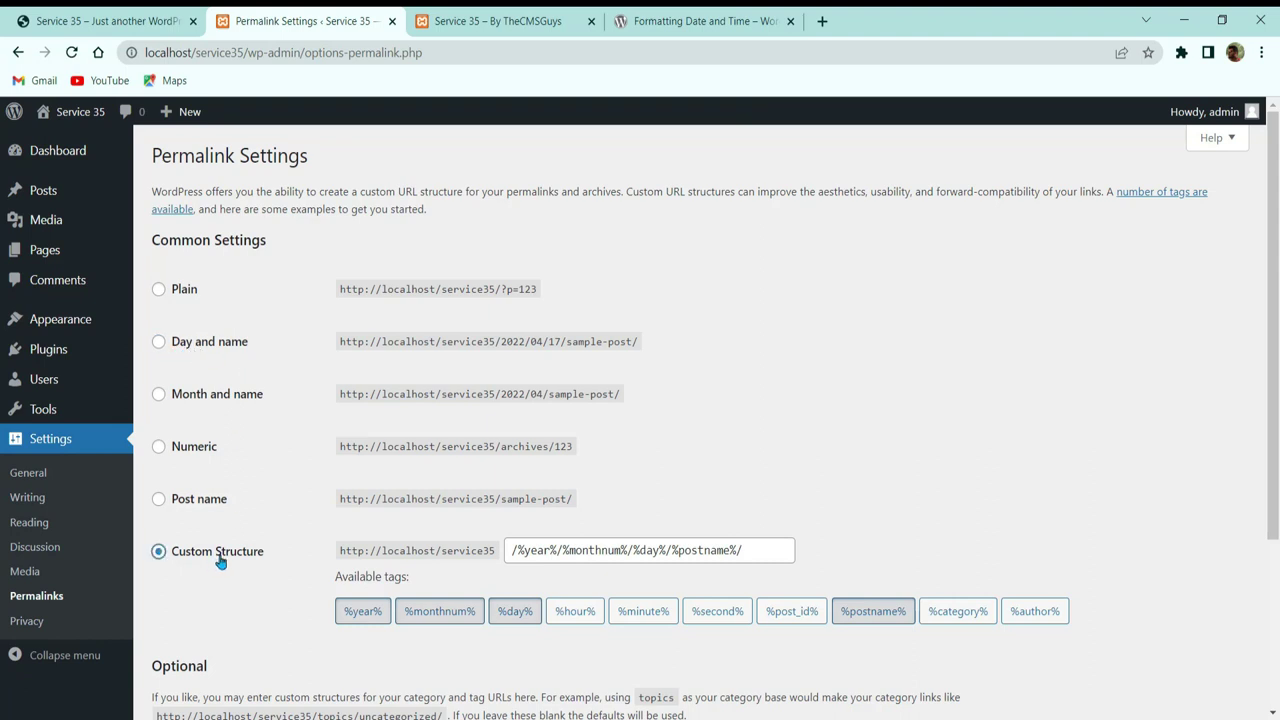
left_click(181, 448)
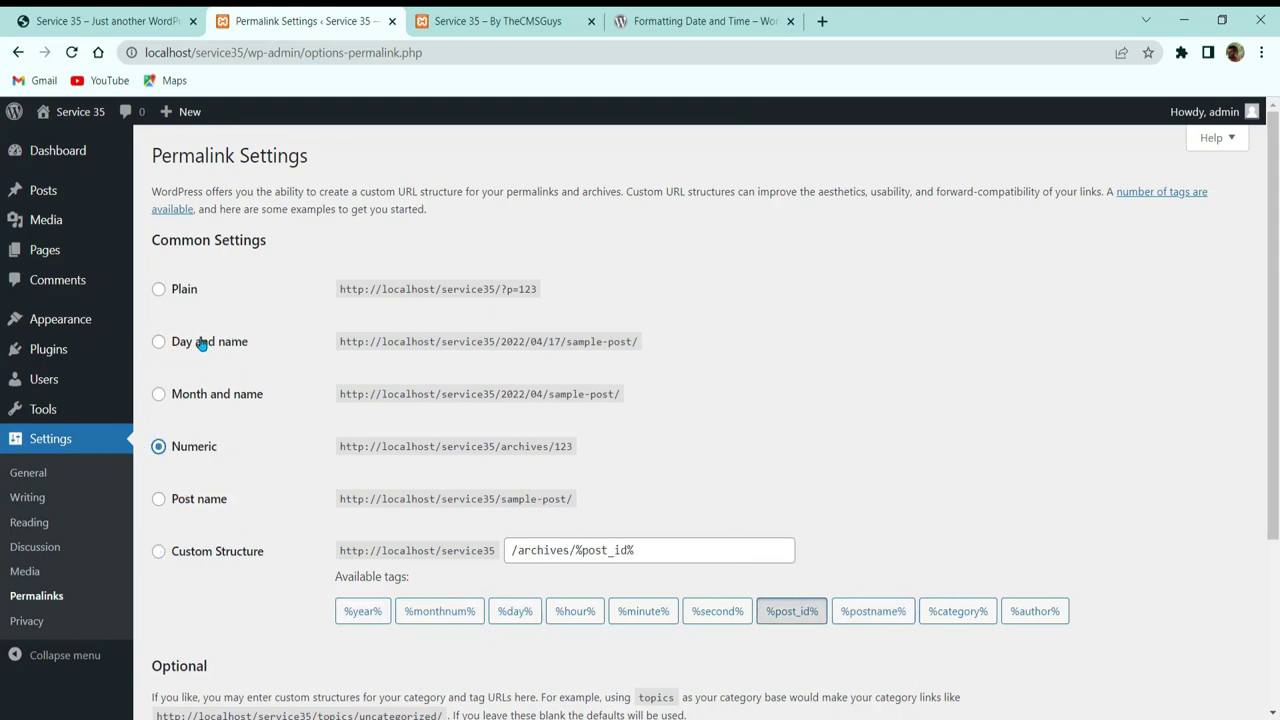
left_click(159, 500)
scroll(263, 497, "down", 3)
left_click(194, 630)
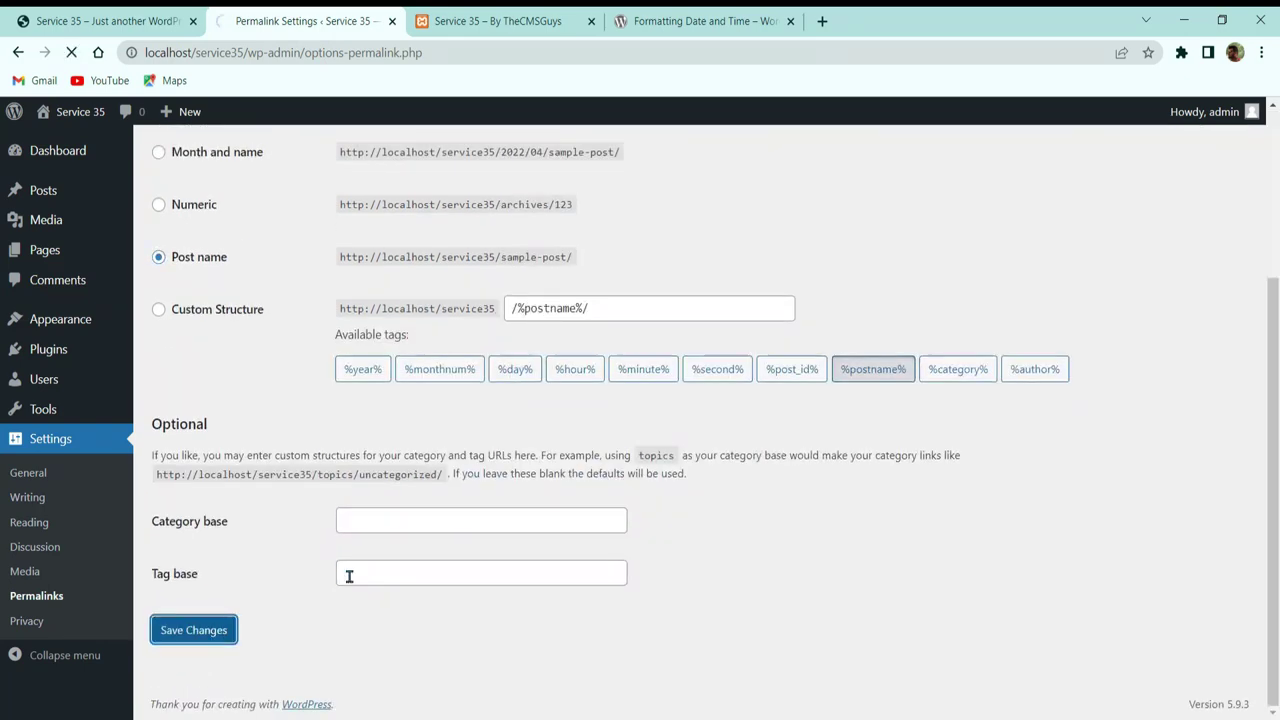
left_click(58, 150)
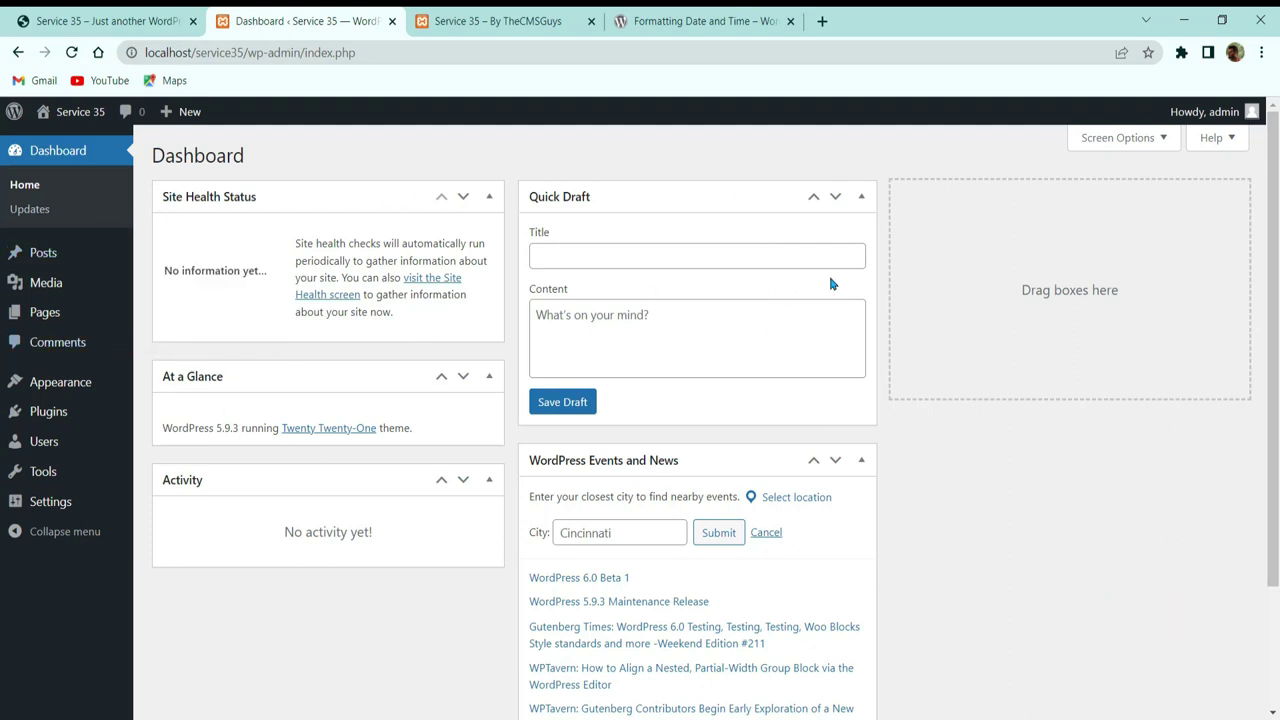
Step: Uncheck Site Health Status, At a Glance, Activity, Quick Draft and Events and News in Screen Options
left_click(1107, 141)
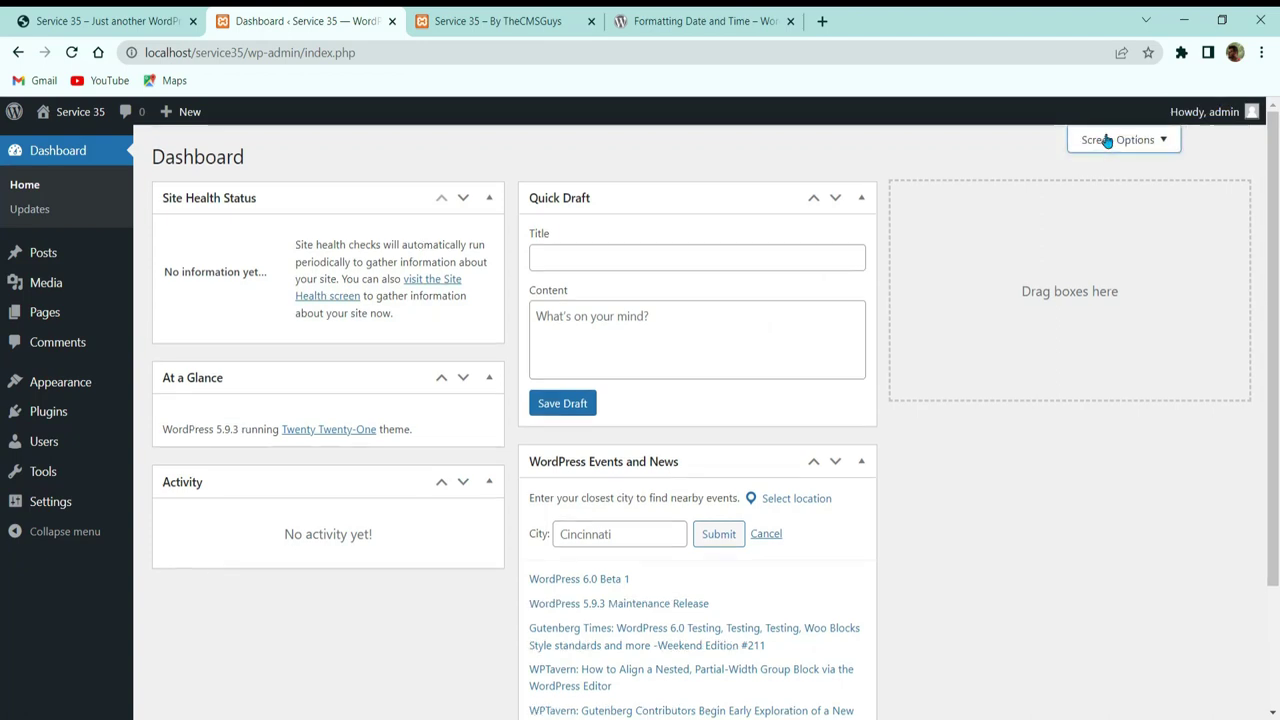
left_click(194, 240)
left_click(190, 234)
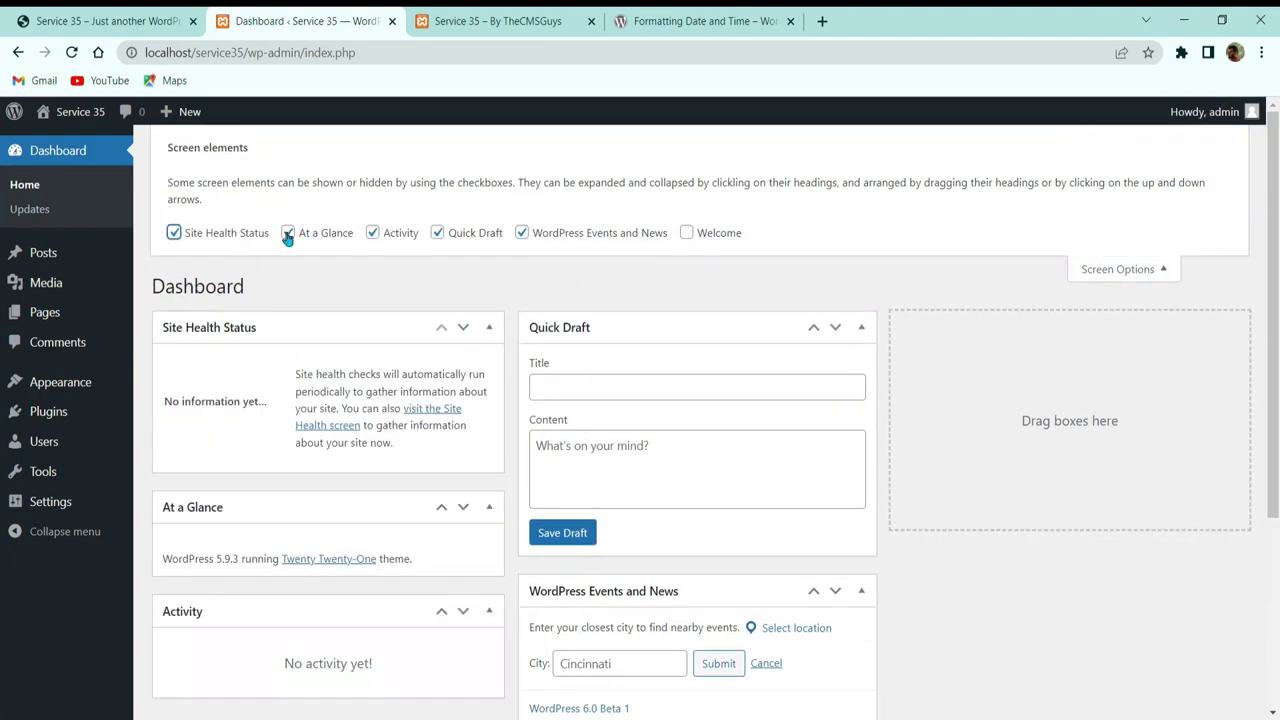
left_click(288, 232)
left_click(372, 232)
left_click(478, 240)
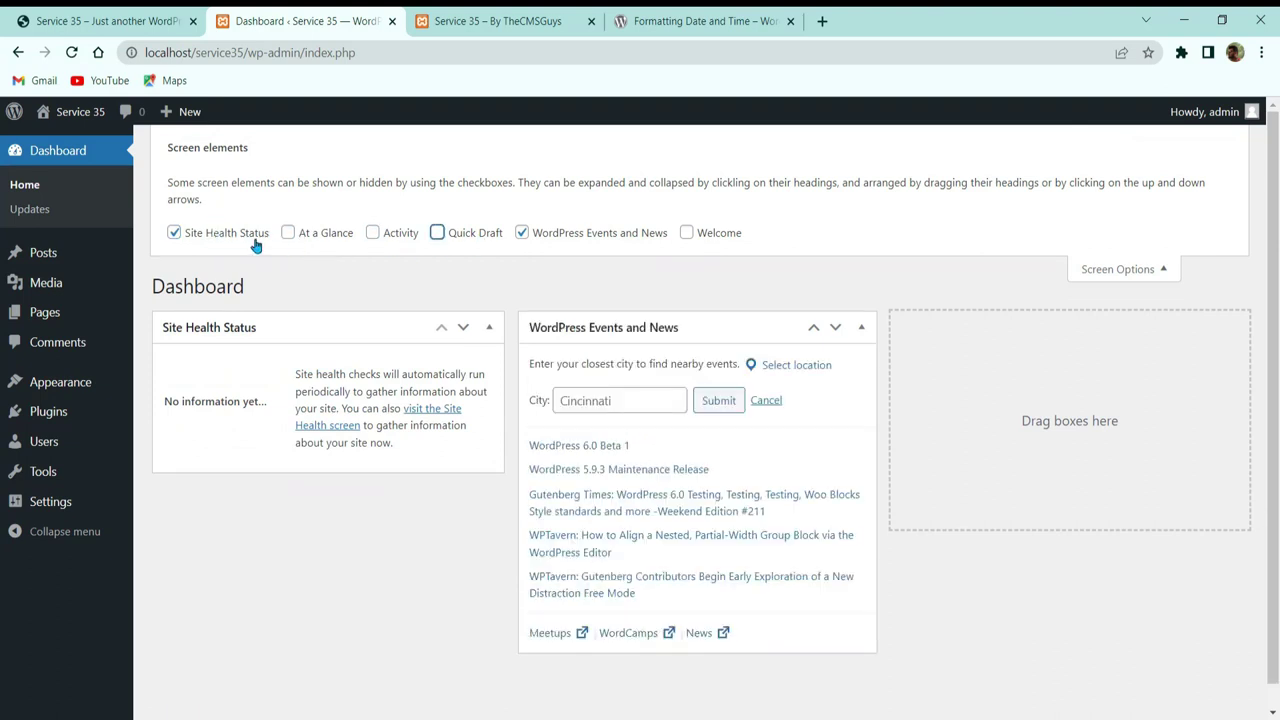
left_click(255, 243)
left_click(559, 243)
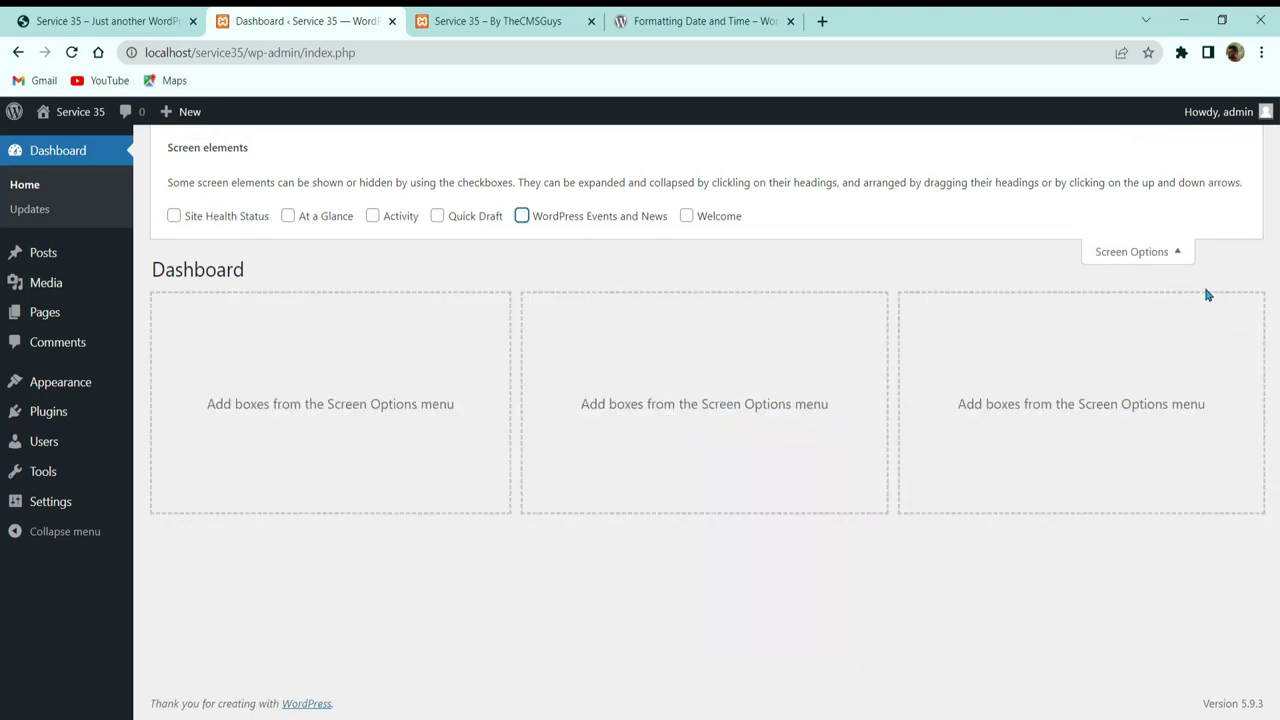
left_click(1180, 256)
left_click(259, 295)
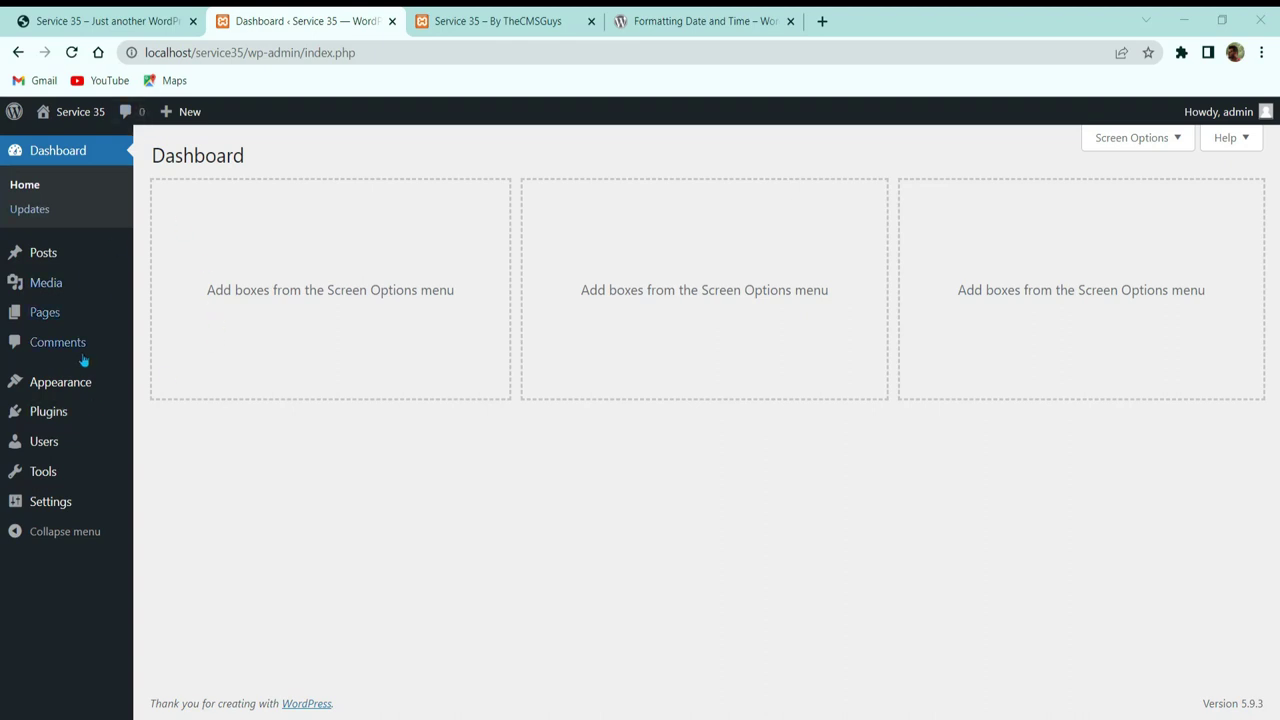
mouse_move(41, 385)
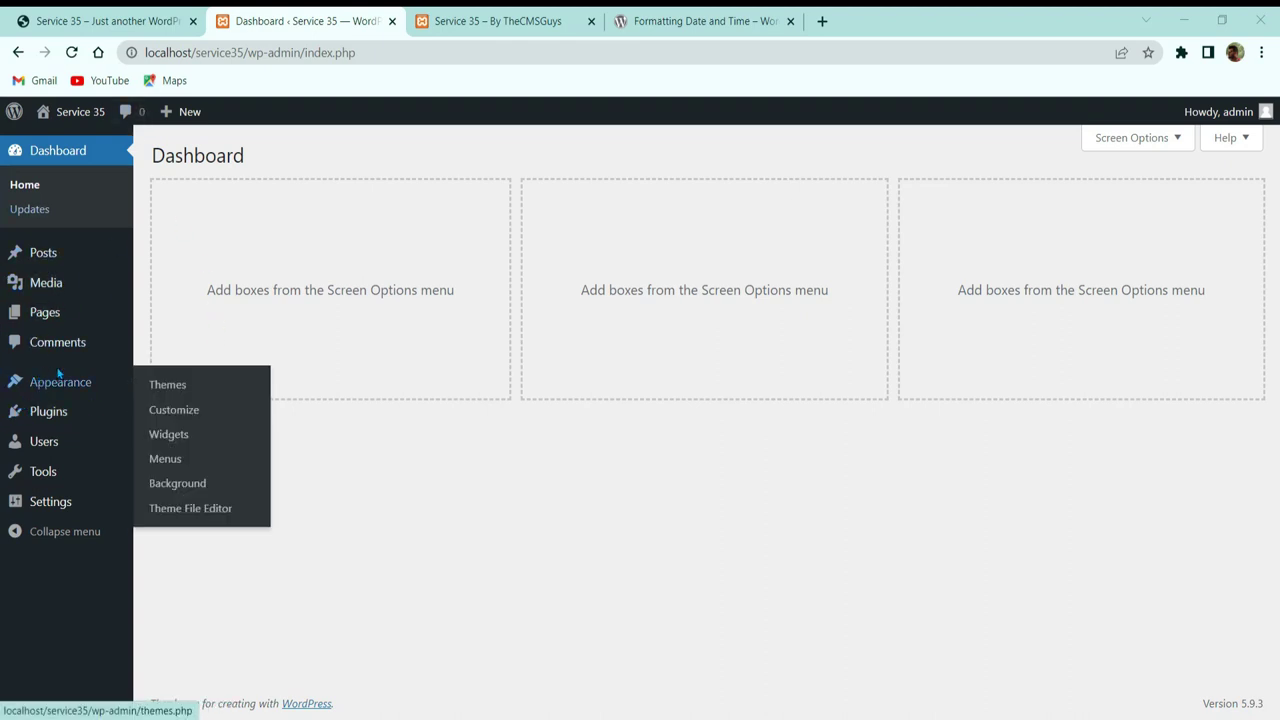
Step: Open Add New themes, browse Latest and Popular, and search for Hello Elementor
left_click(170, 384)
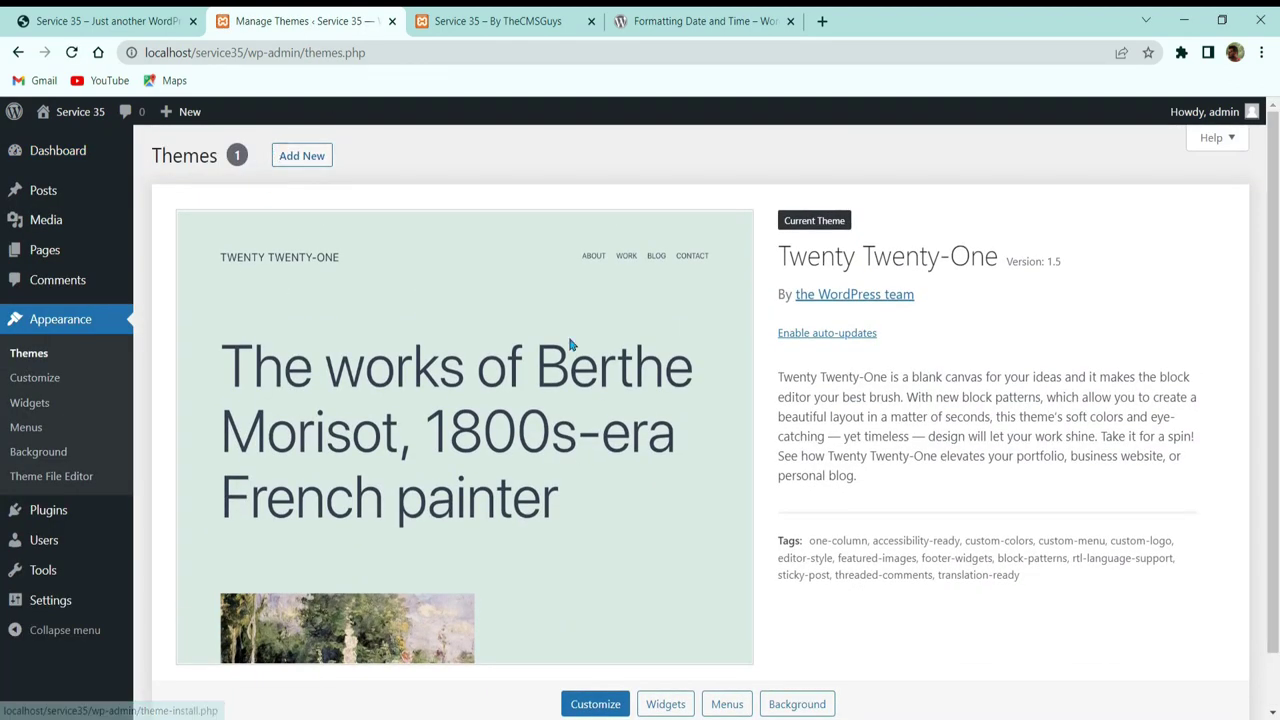
left_click(301, 153)
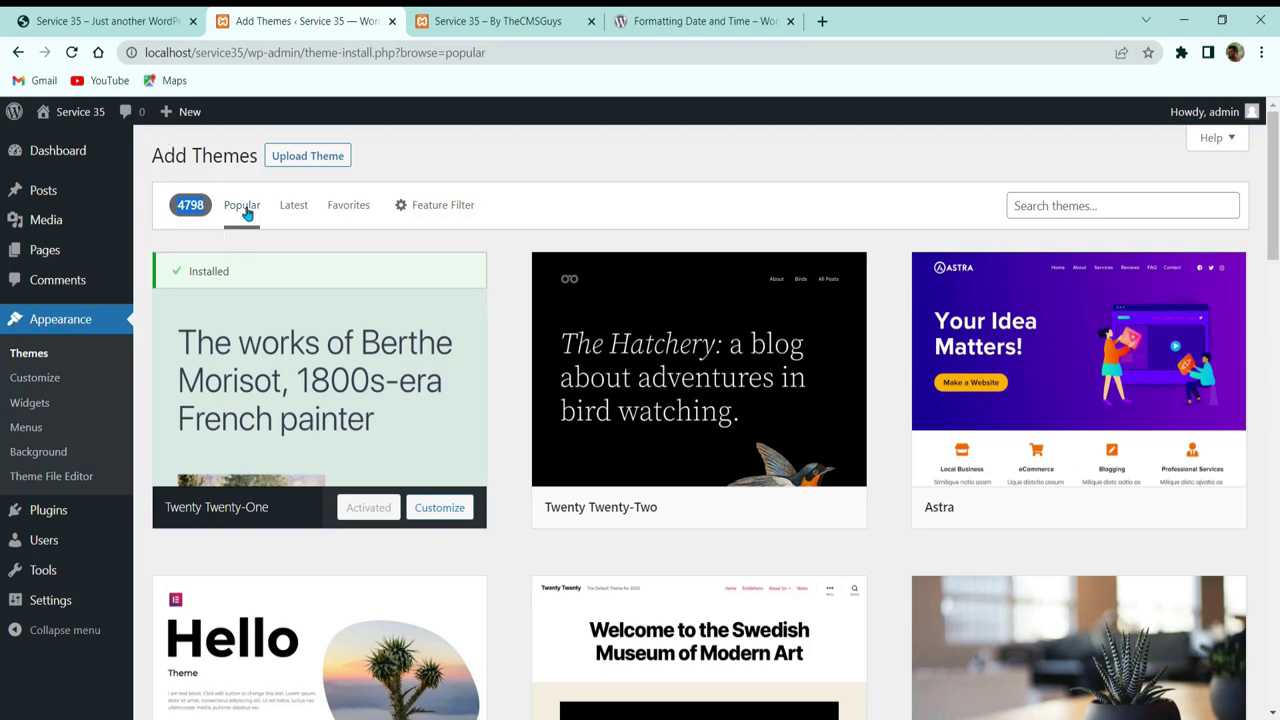
left_click(291, 206)
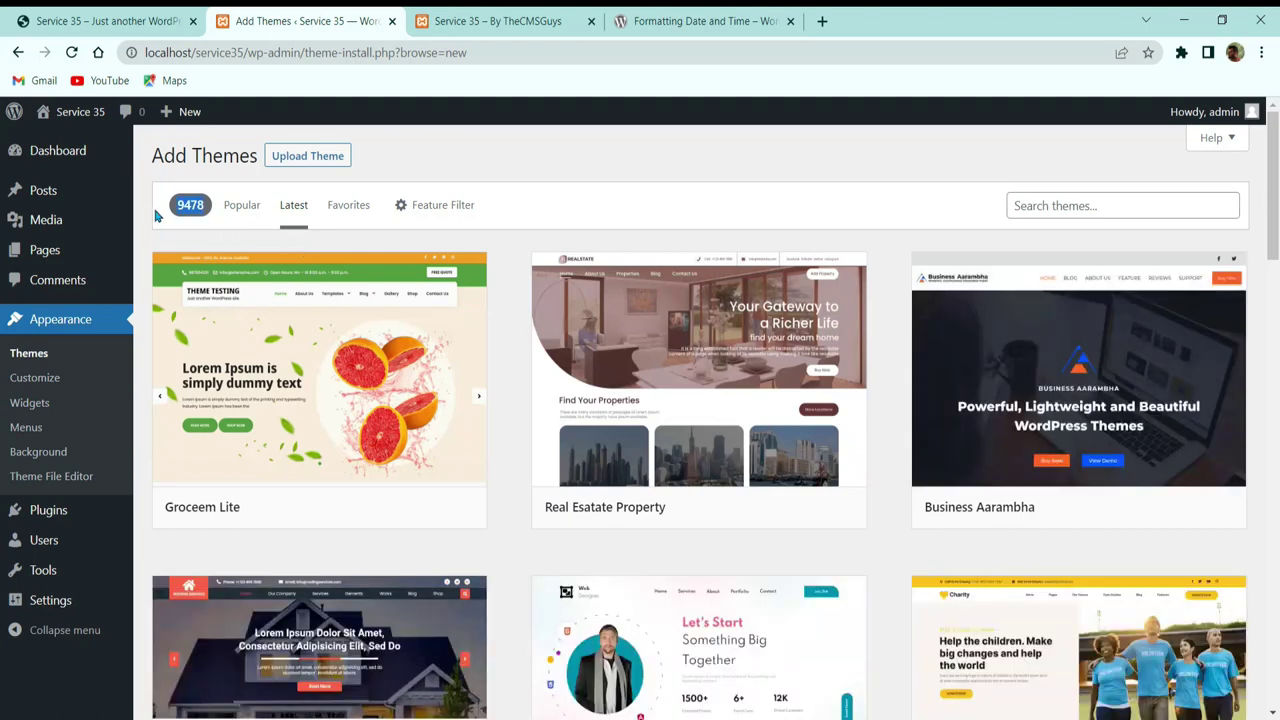
left_click(249, 206)
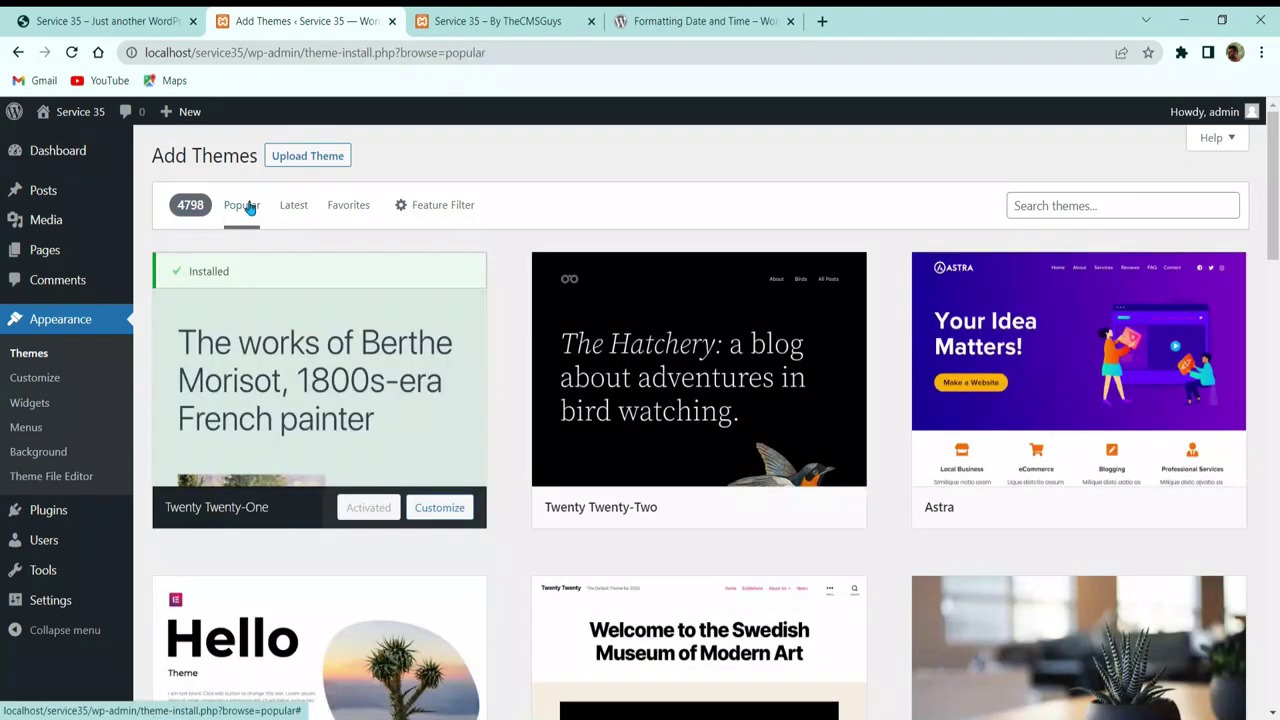
left_click(290, 206)
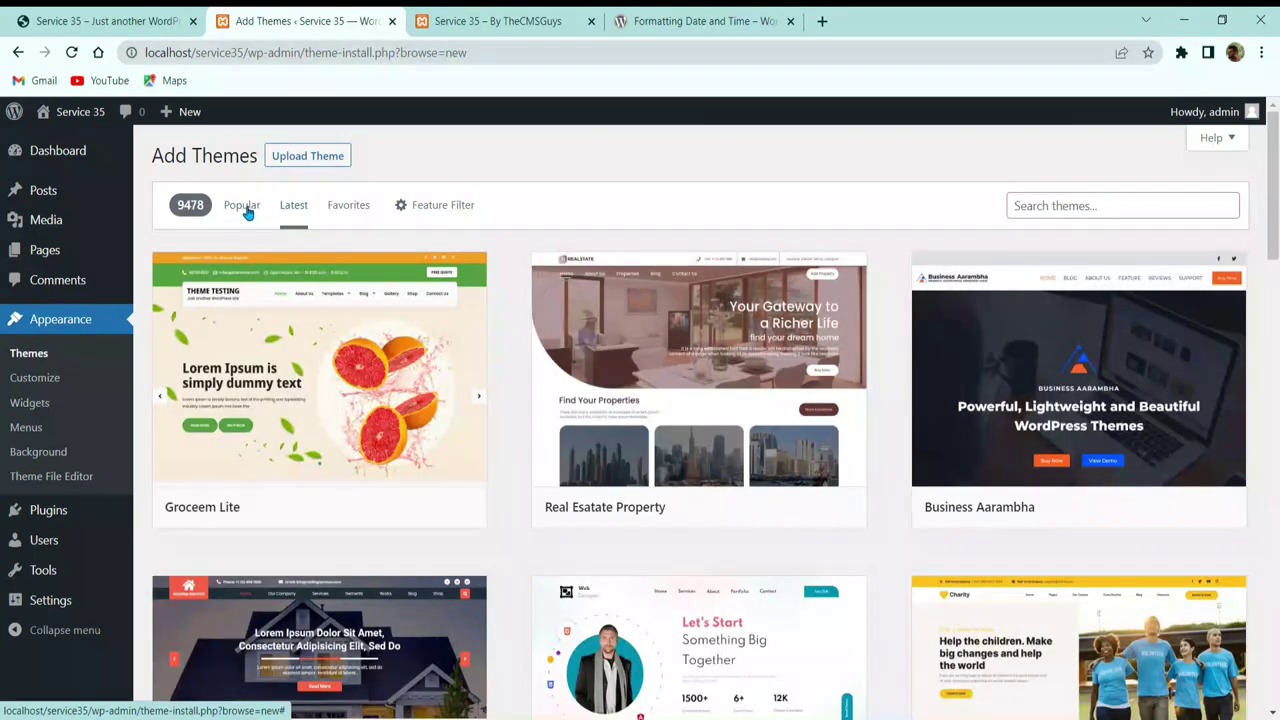
left_click(242, 211)
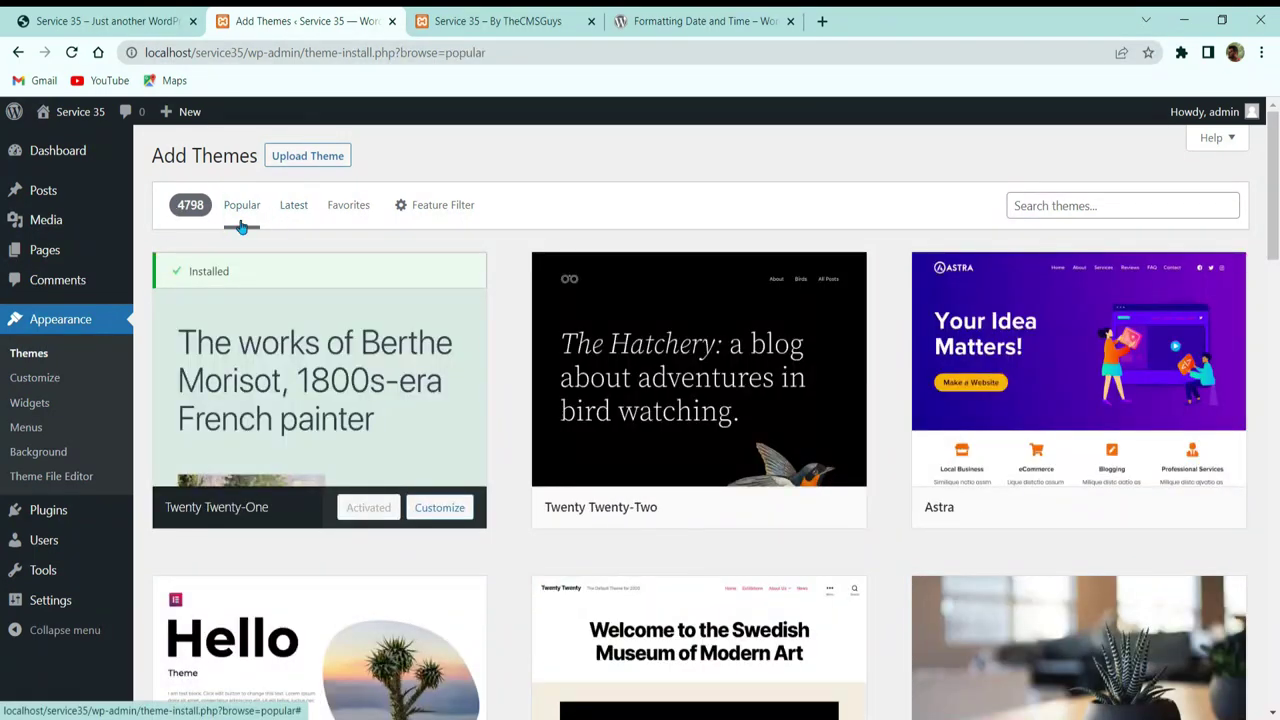
left_click(1010, 204)
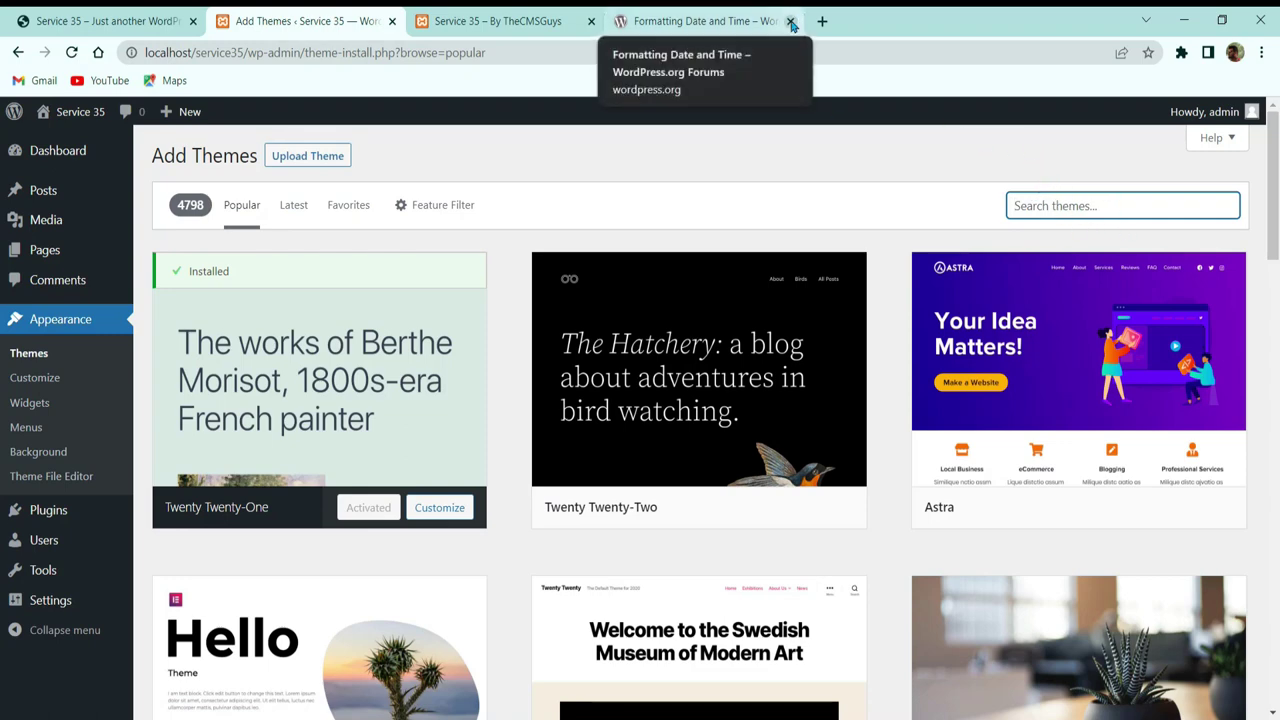
scroll(383, 165, "down", 3)
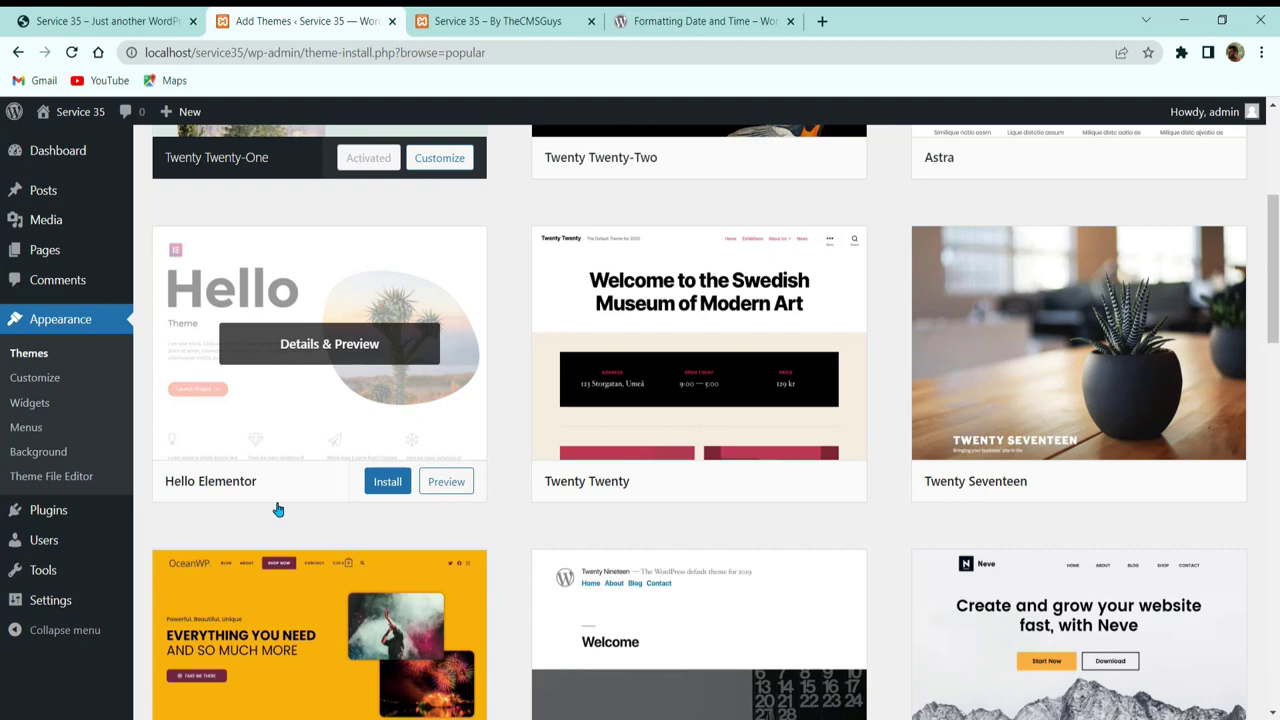
scroll(606, 160, "up", 4)
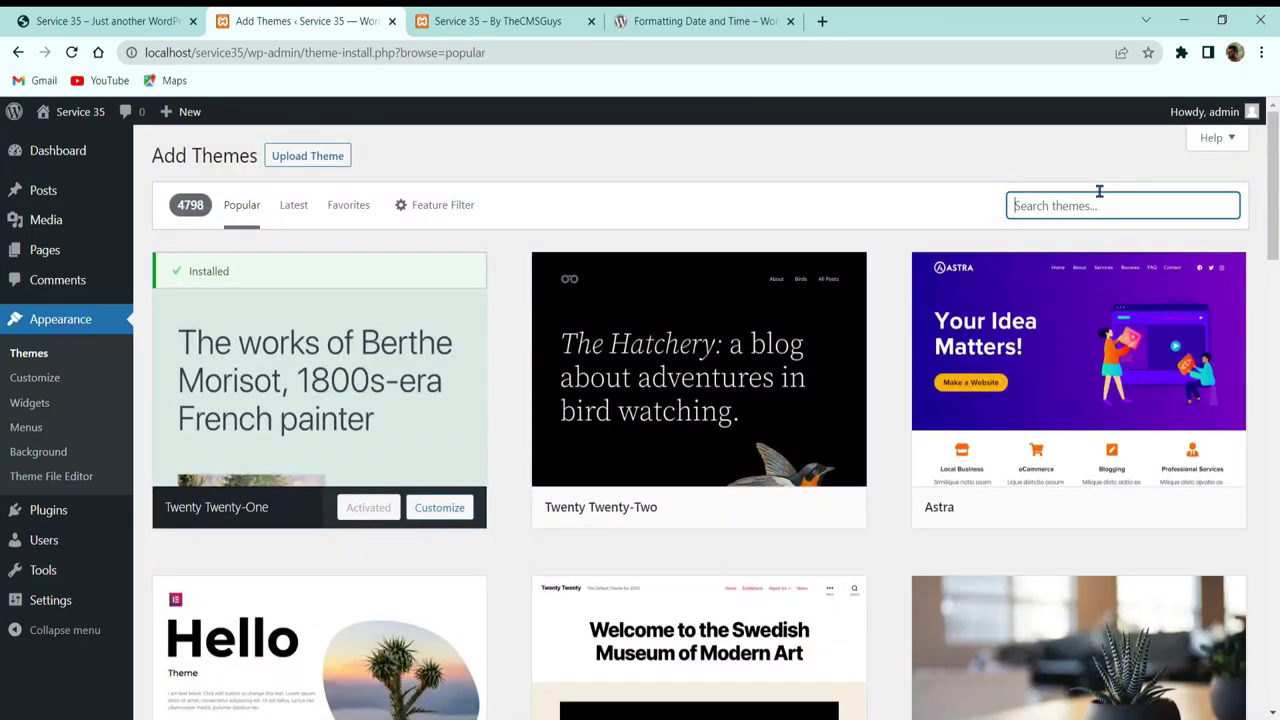
type("hello")
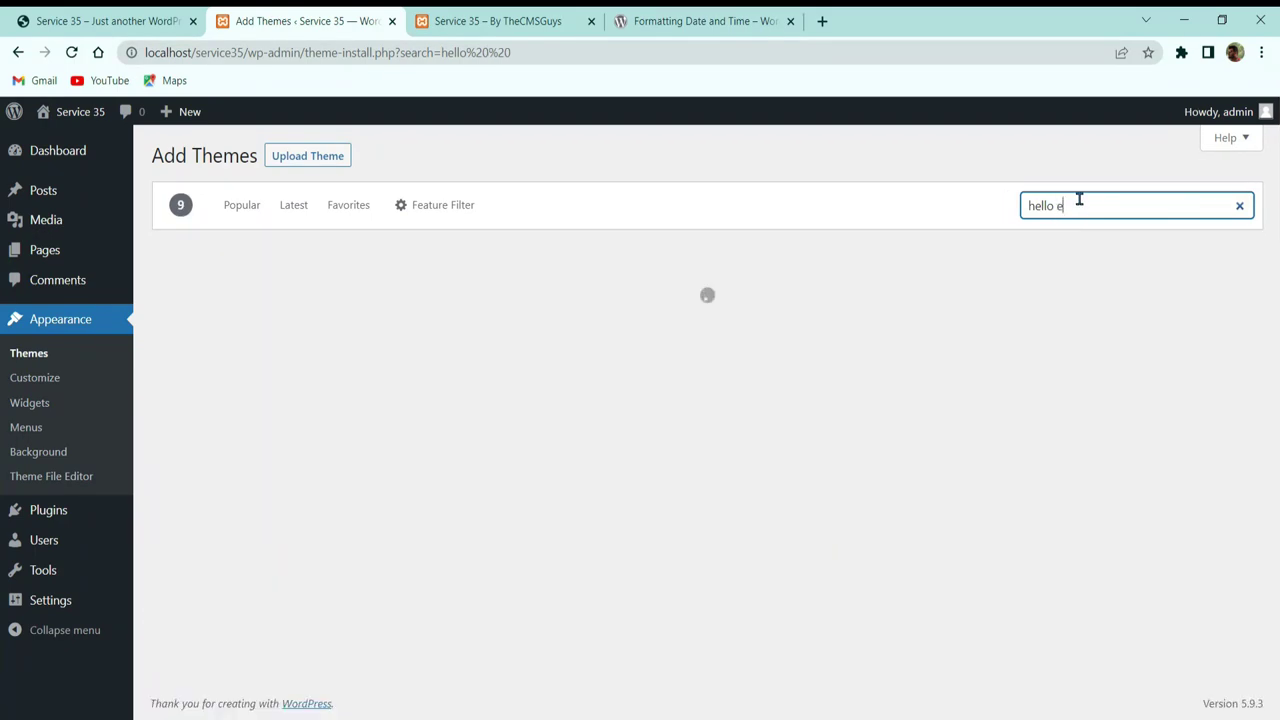
type("elementor")
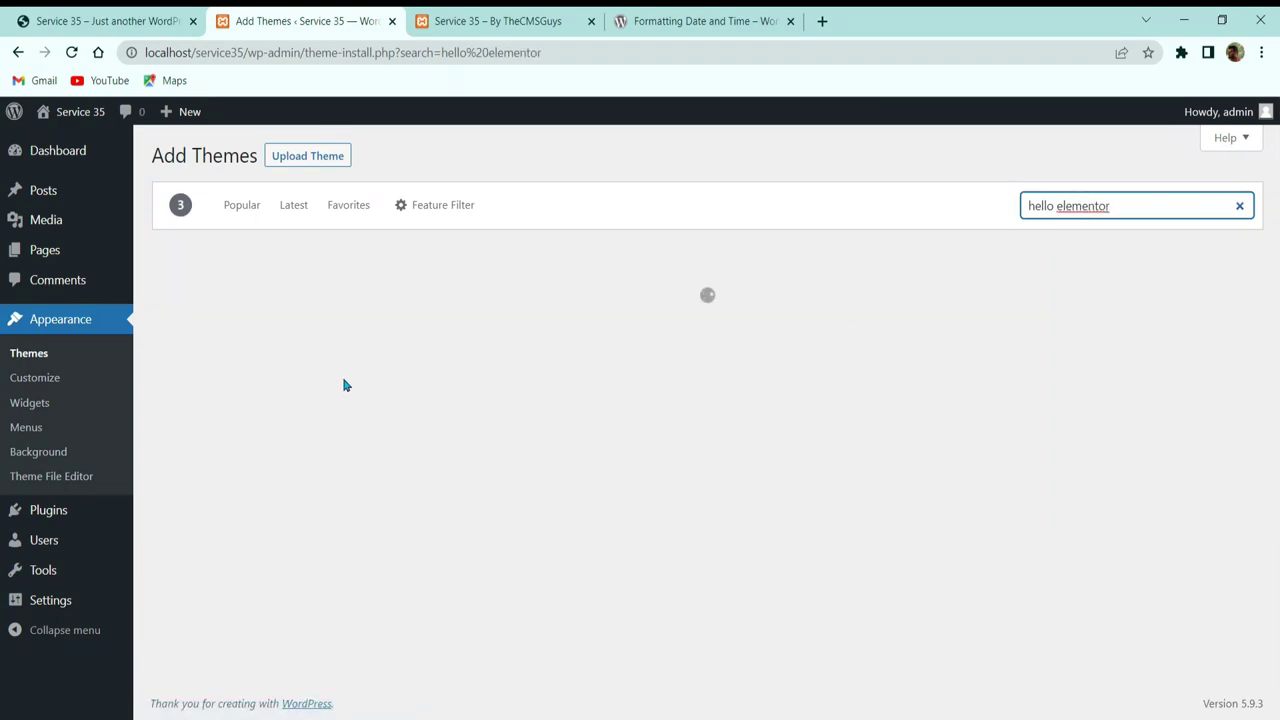
left_click(234, 205)
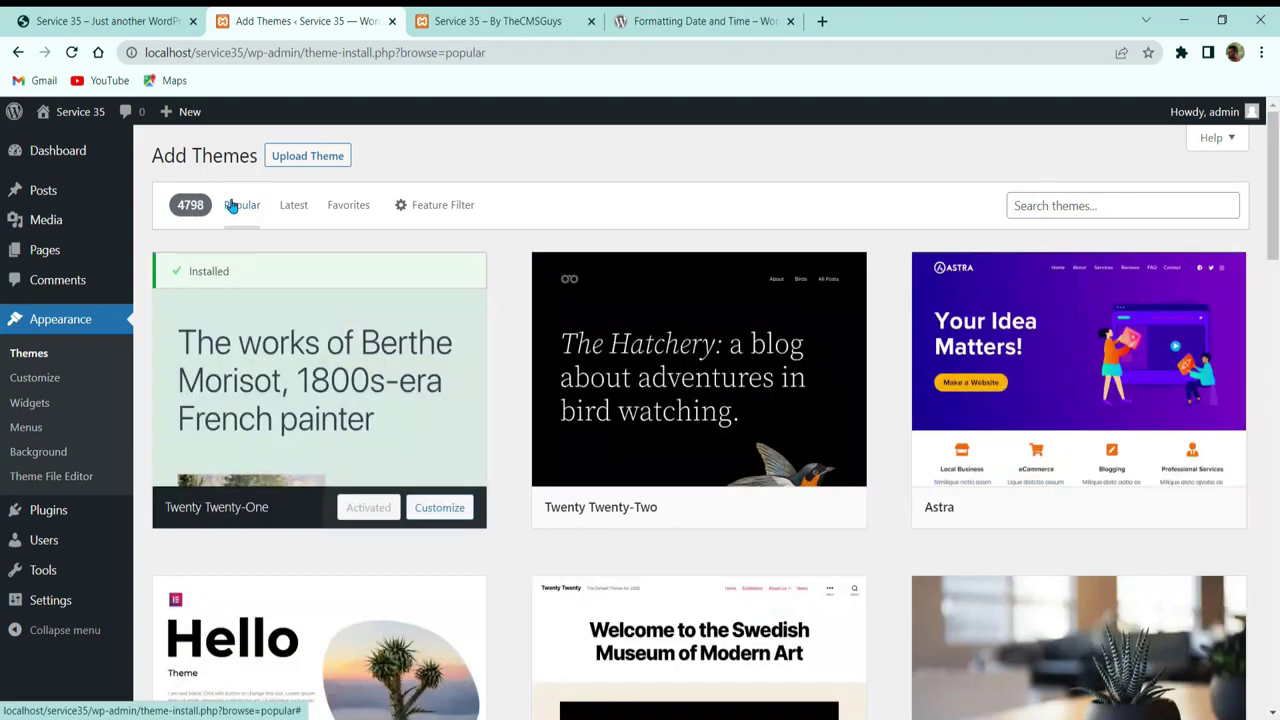
Step: Install the Hello Elementor theme and activate it
scroll(250, 260, "down", 5)
mouse_move(228, 311)
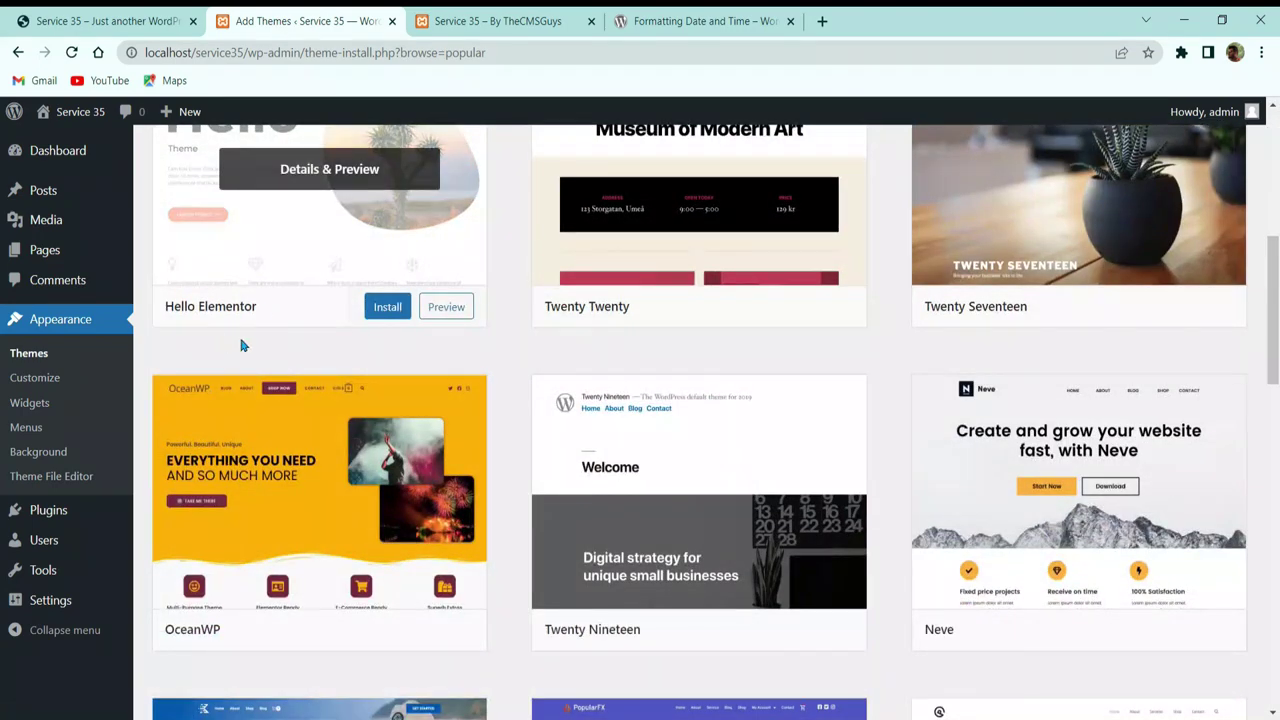
left_click(376, 310)
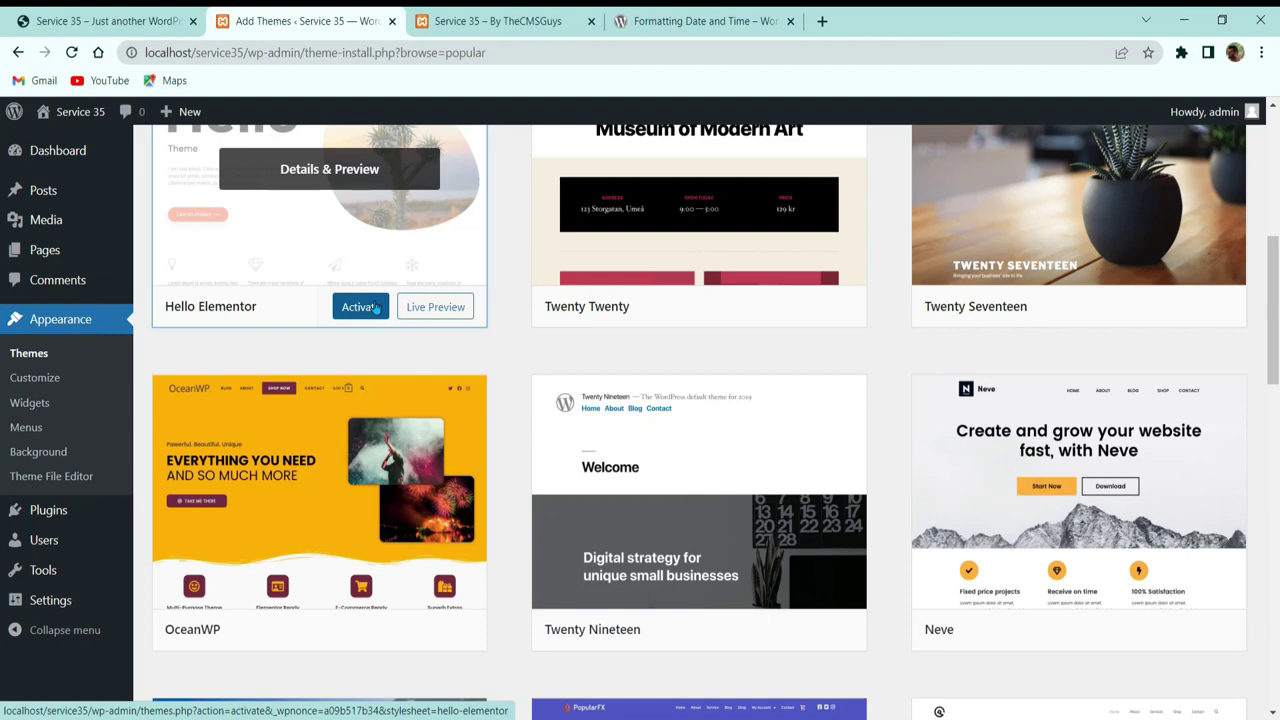
scroll(306, 343, "up", 2)
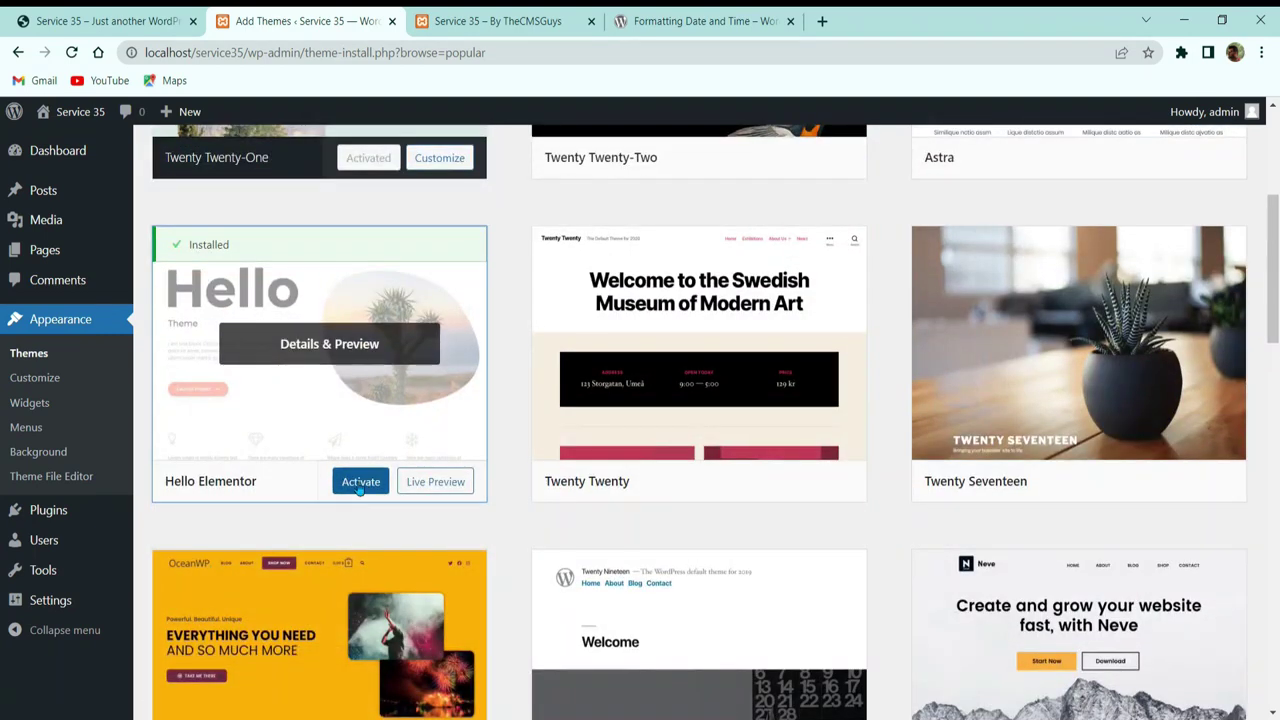
left_click(361, 481)
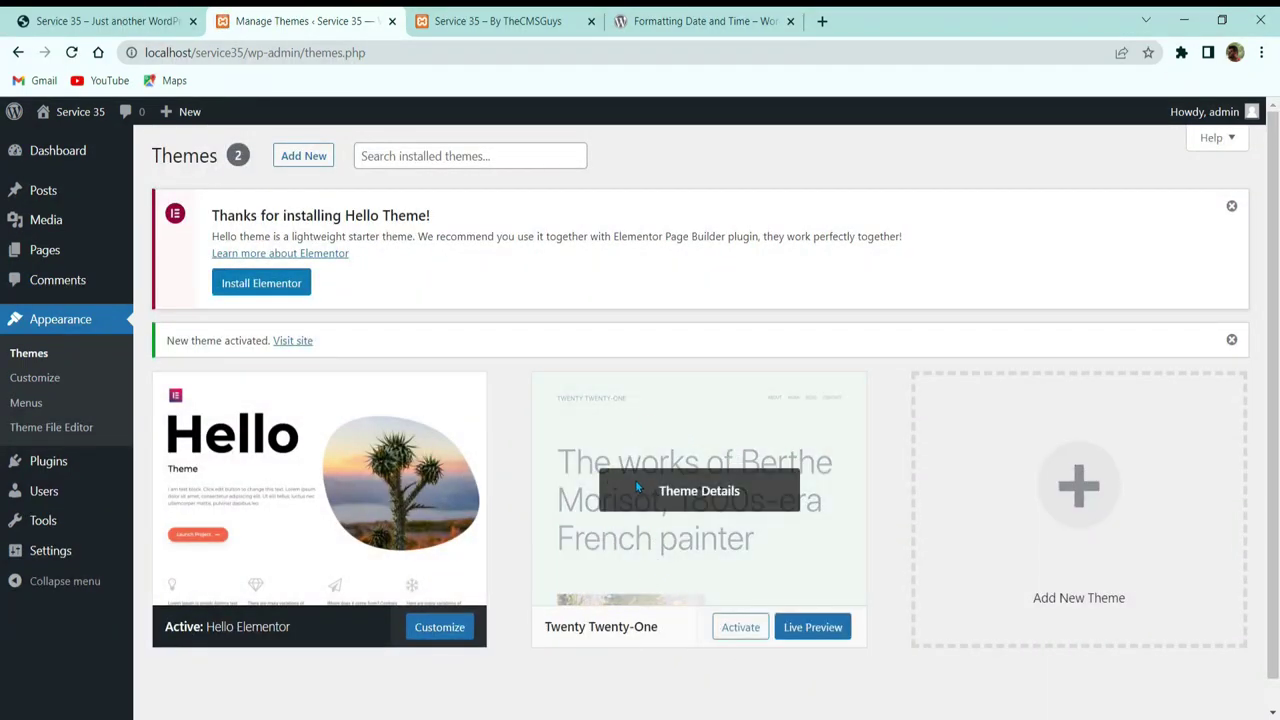
Step: Delete the Twenty Twenty-One theme from its details and go to Plugins
left_click(702, 490)
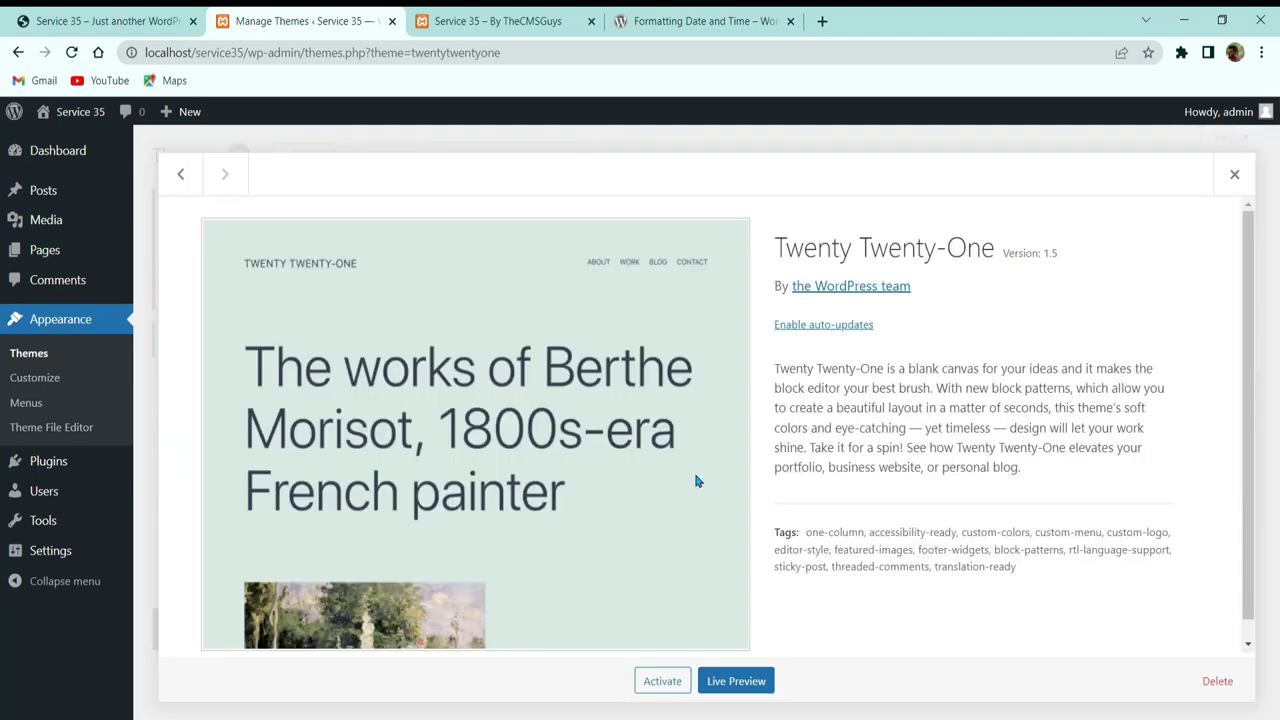
left_click(1217, 681)
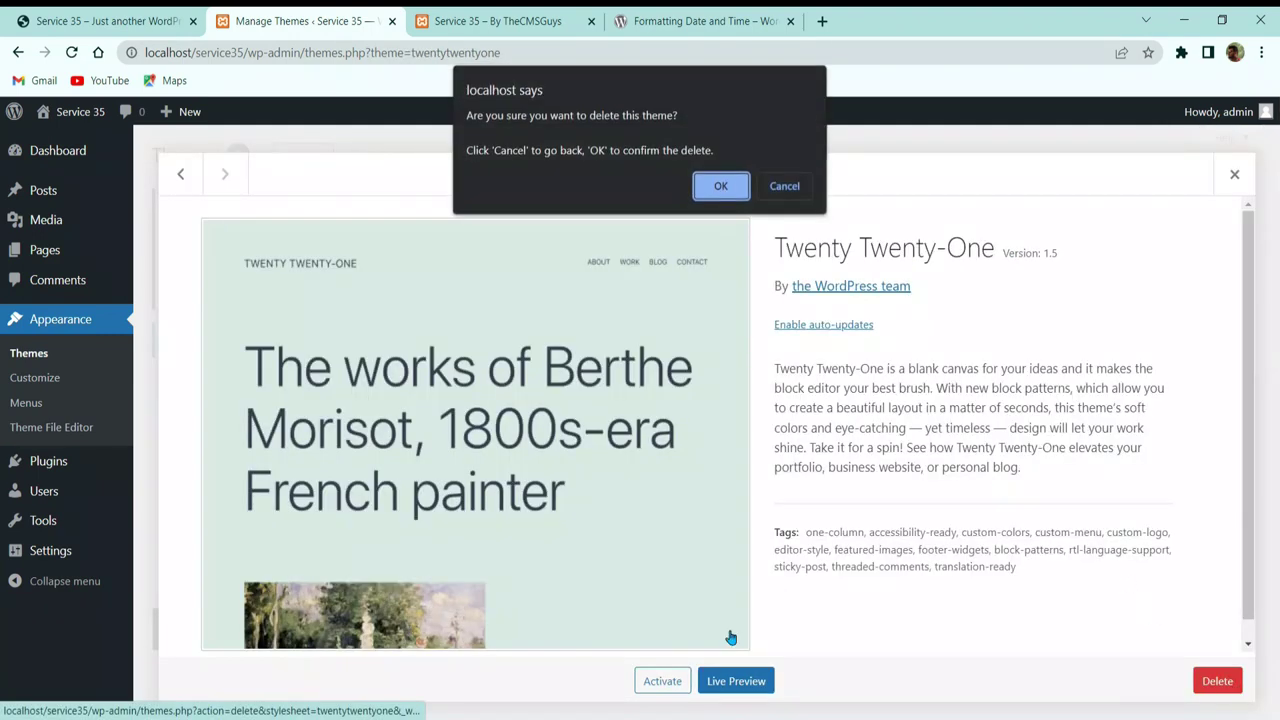
left_click(706, 183)
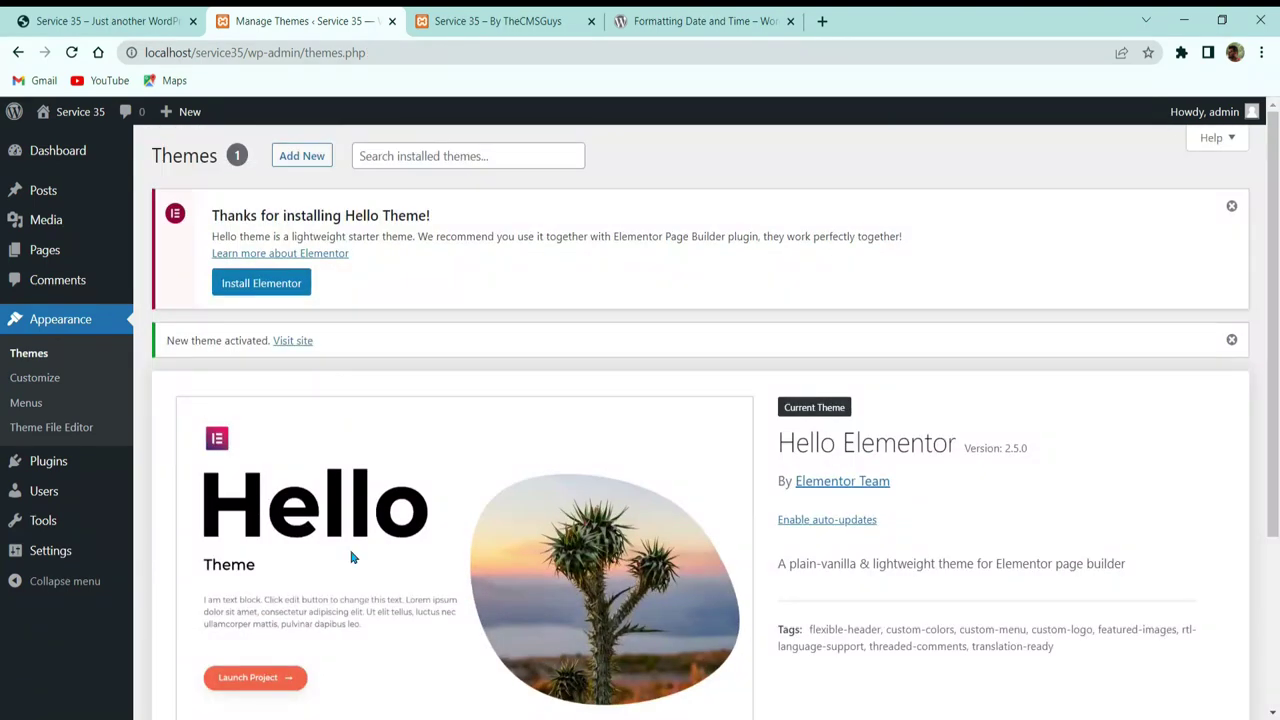
left_click(48, 461)
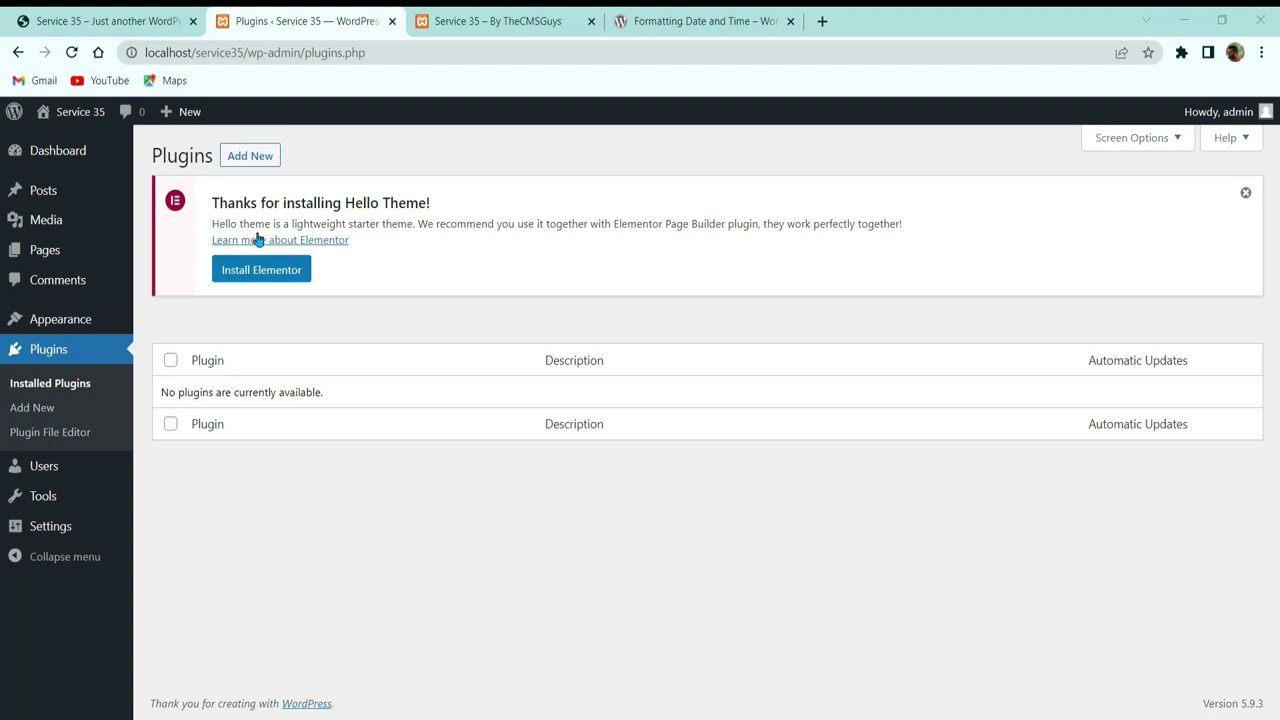
Step: Search Add Plugins for 'elementor' and install Elementor Website Builder
left_click(236, 158)
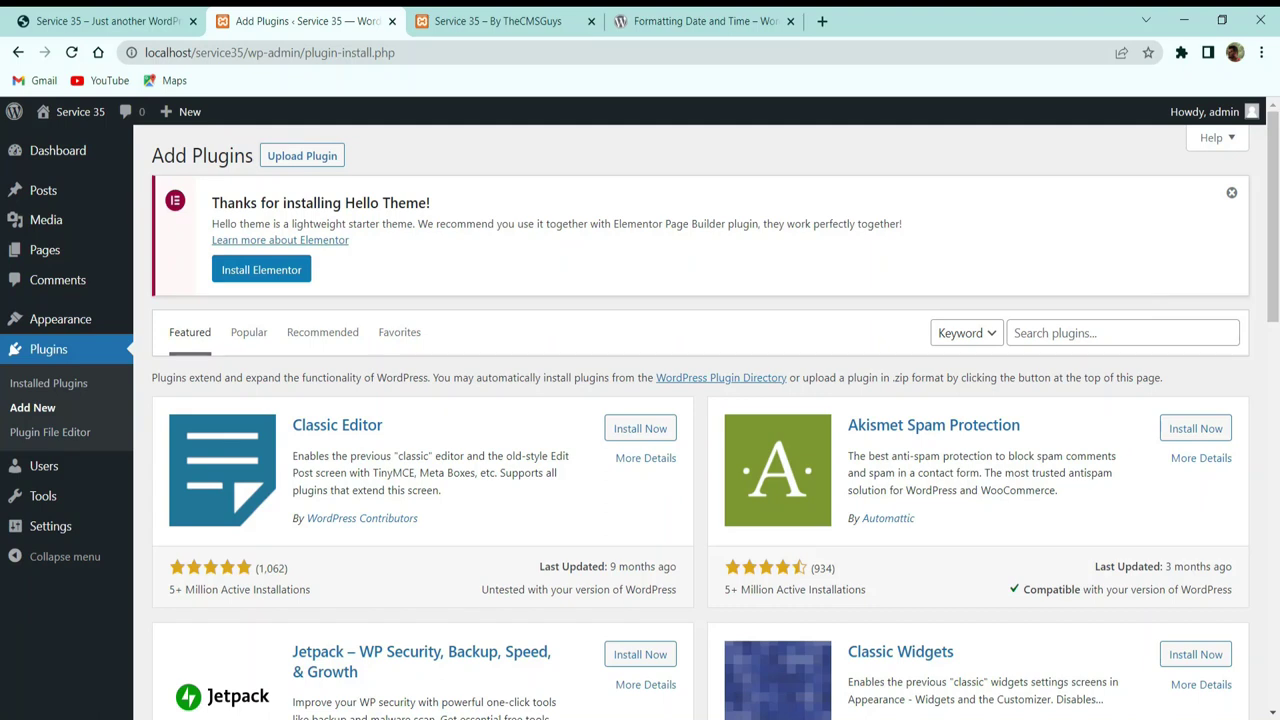
left_click(1065, 337)
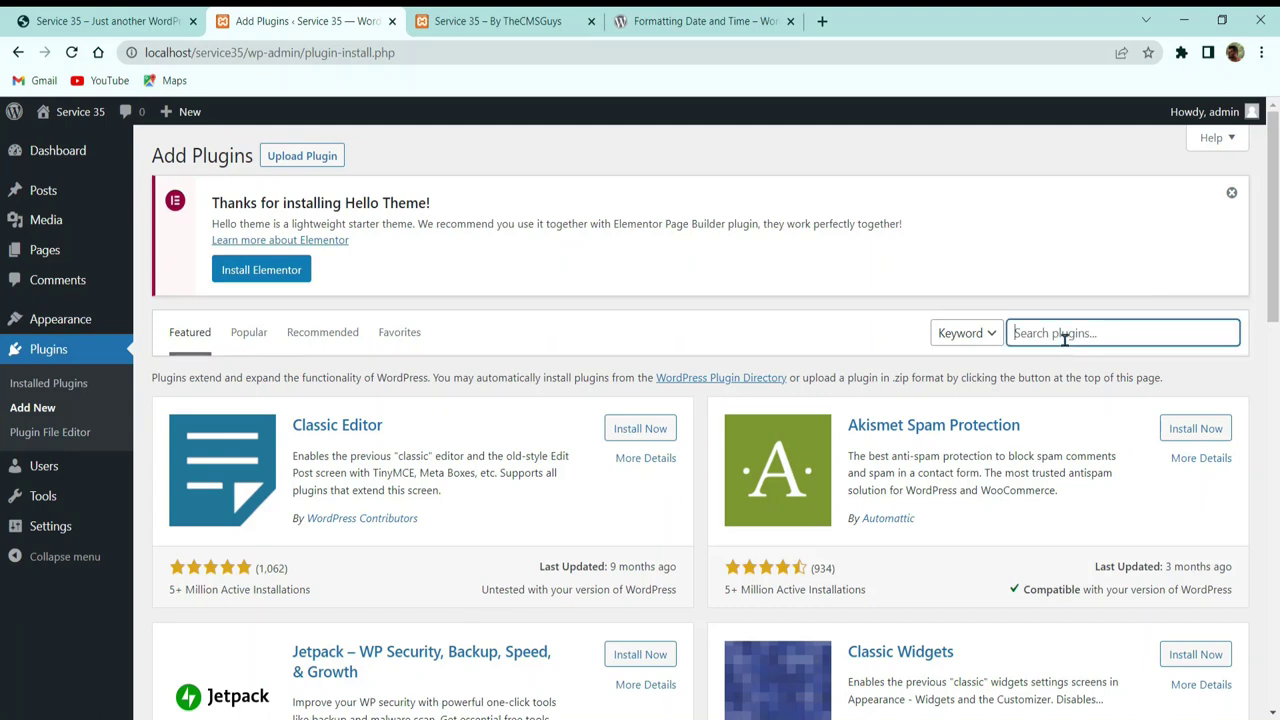
type("elemen")
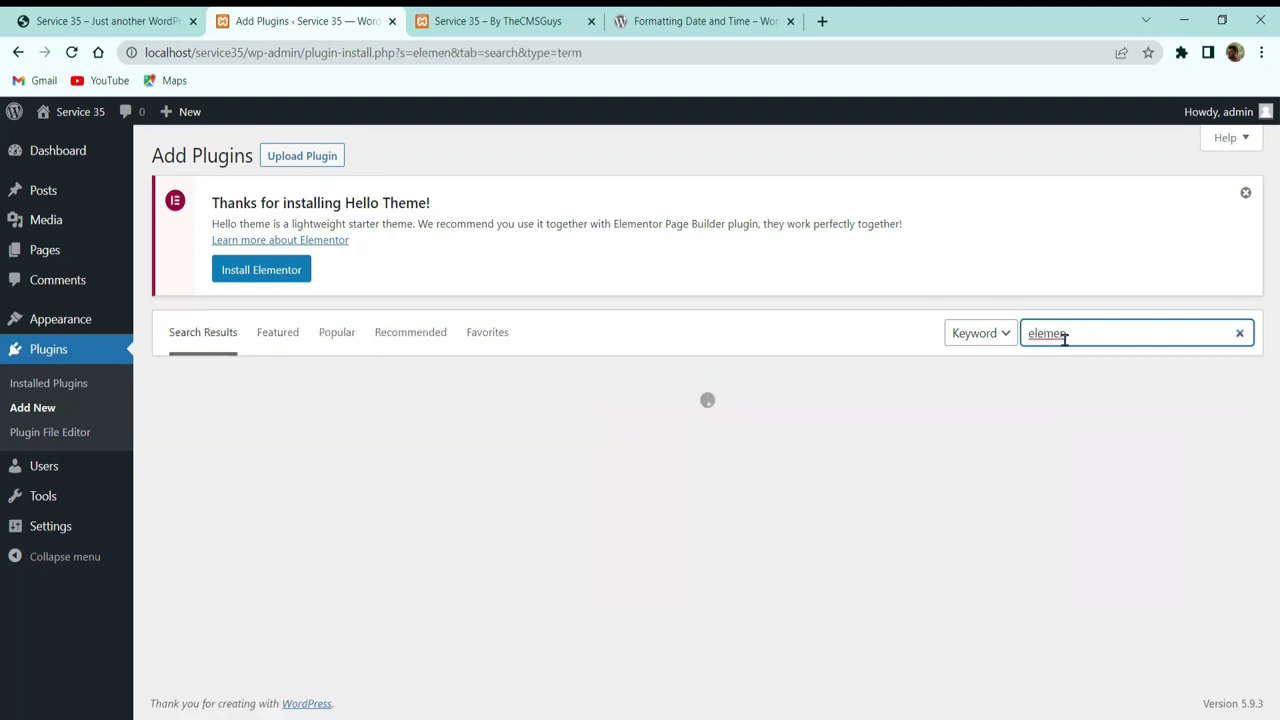
type("tor")
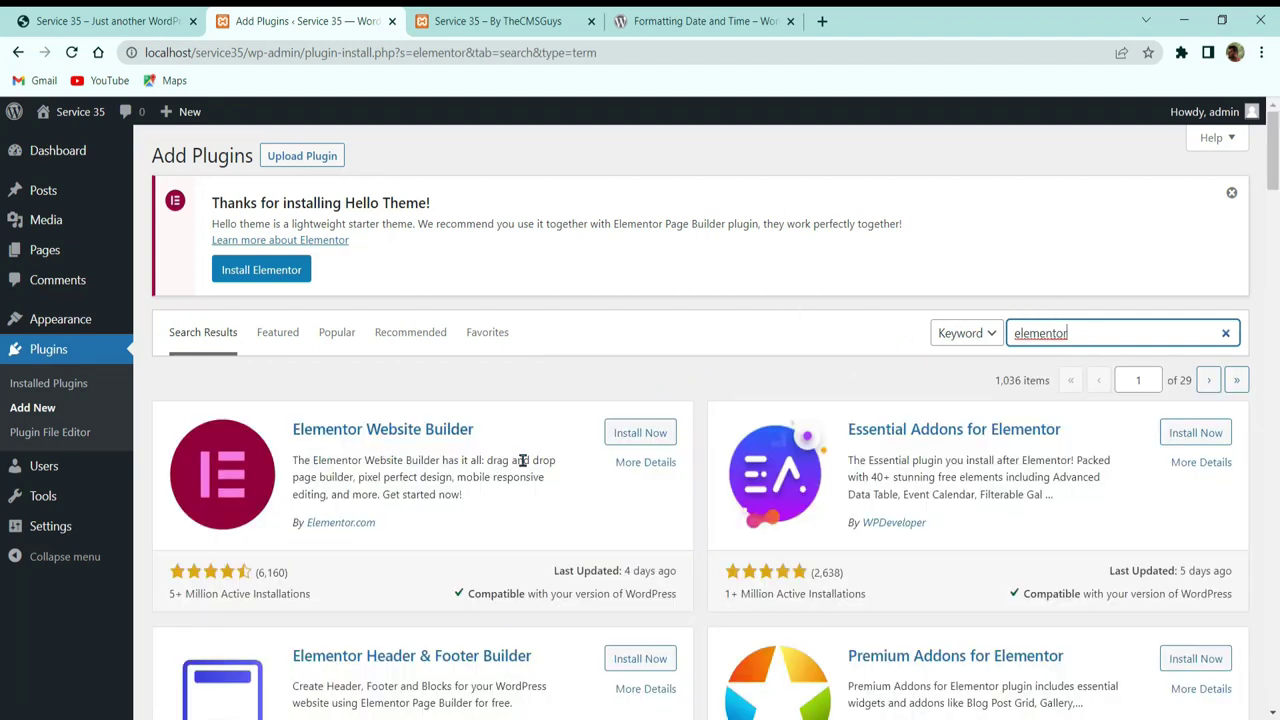
left_click(638, 446)
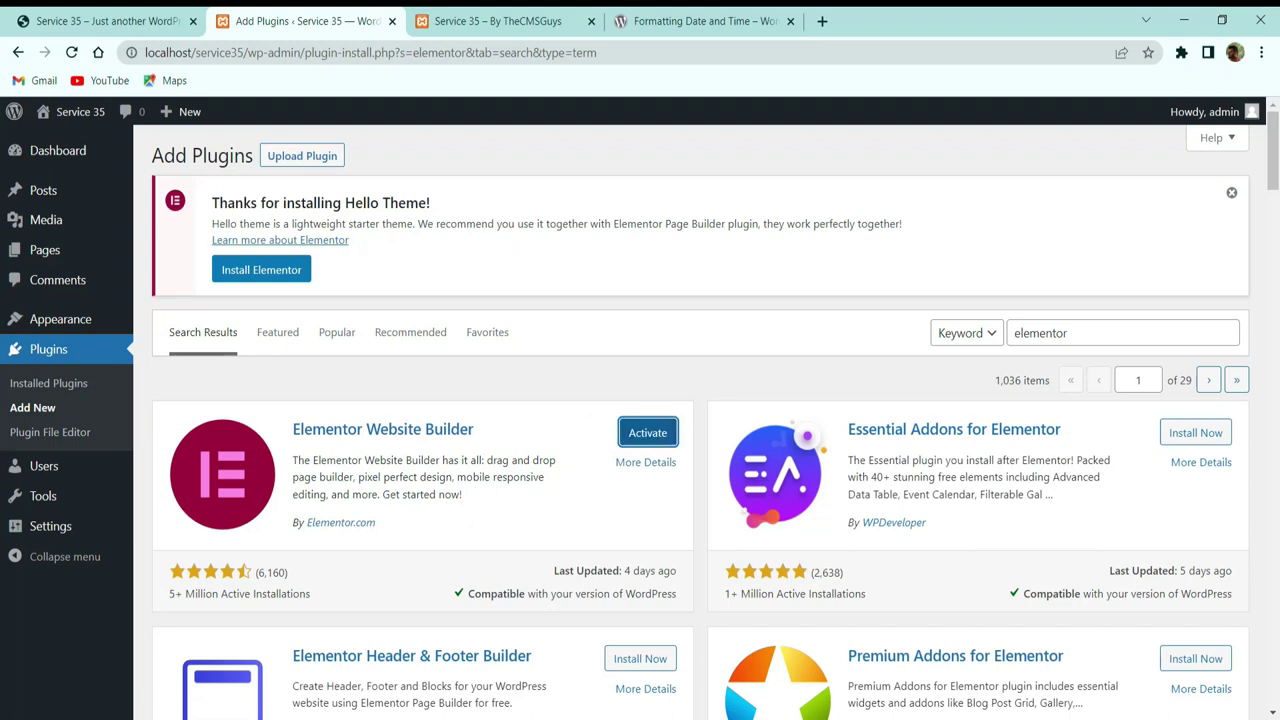
left_click(1052, 337)
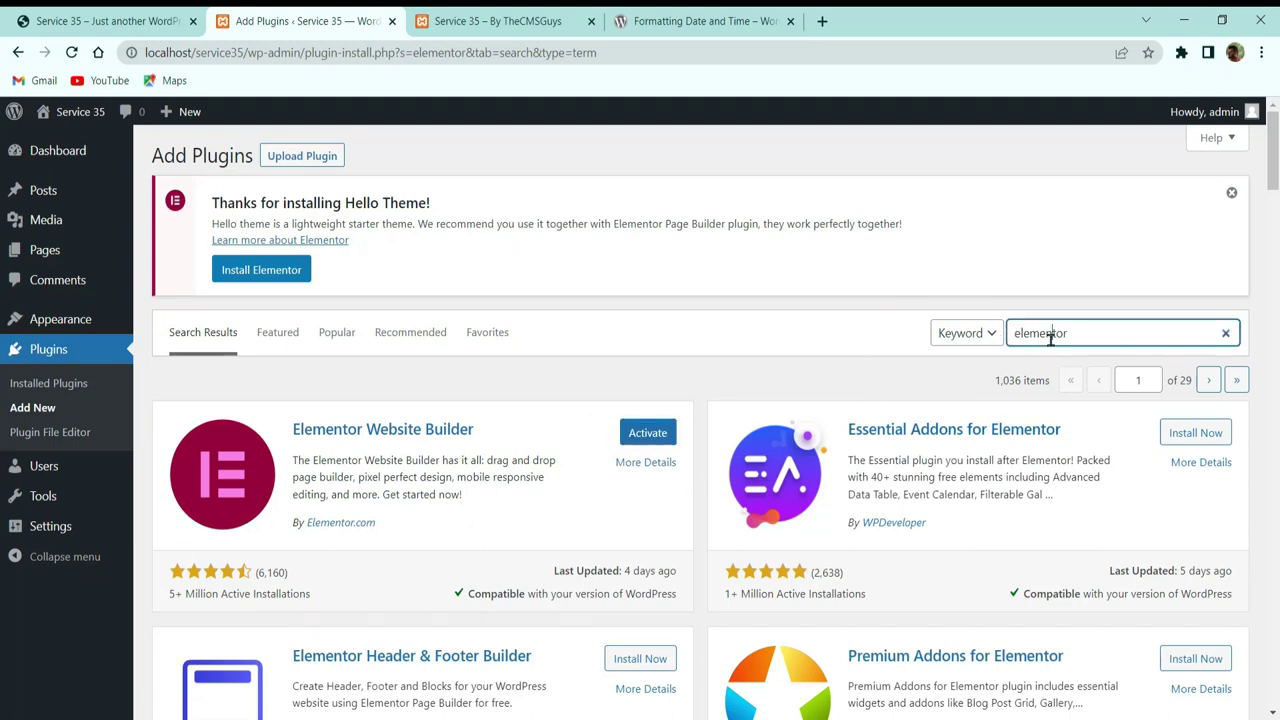
Step: Search plugins for 'xl tab', install XLTab, and switch to the date and time guide
double_click(1052, 338)
type("xl tab")
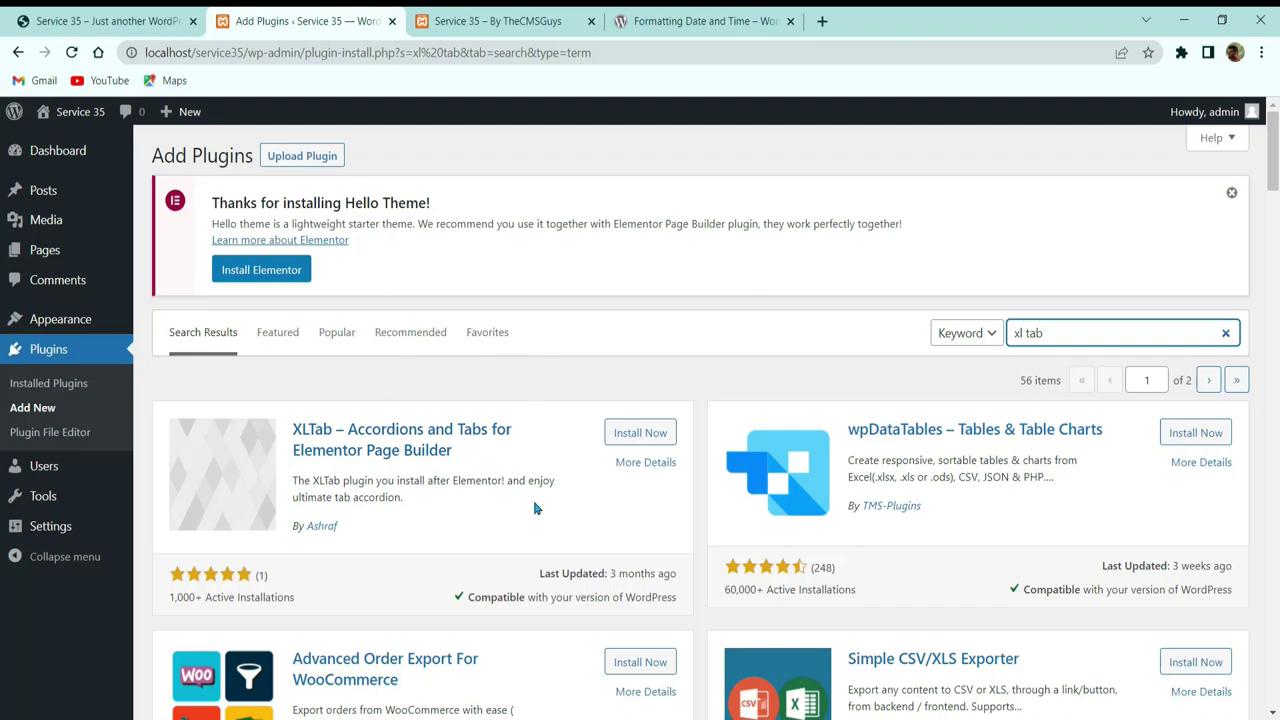
left_click(625, 429)
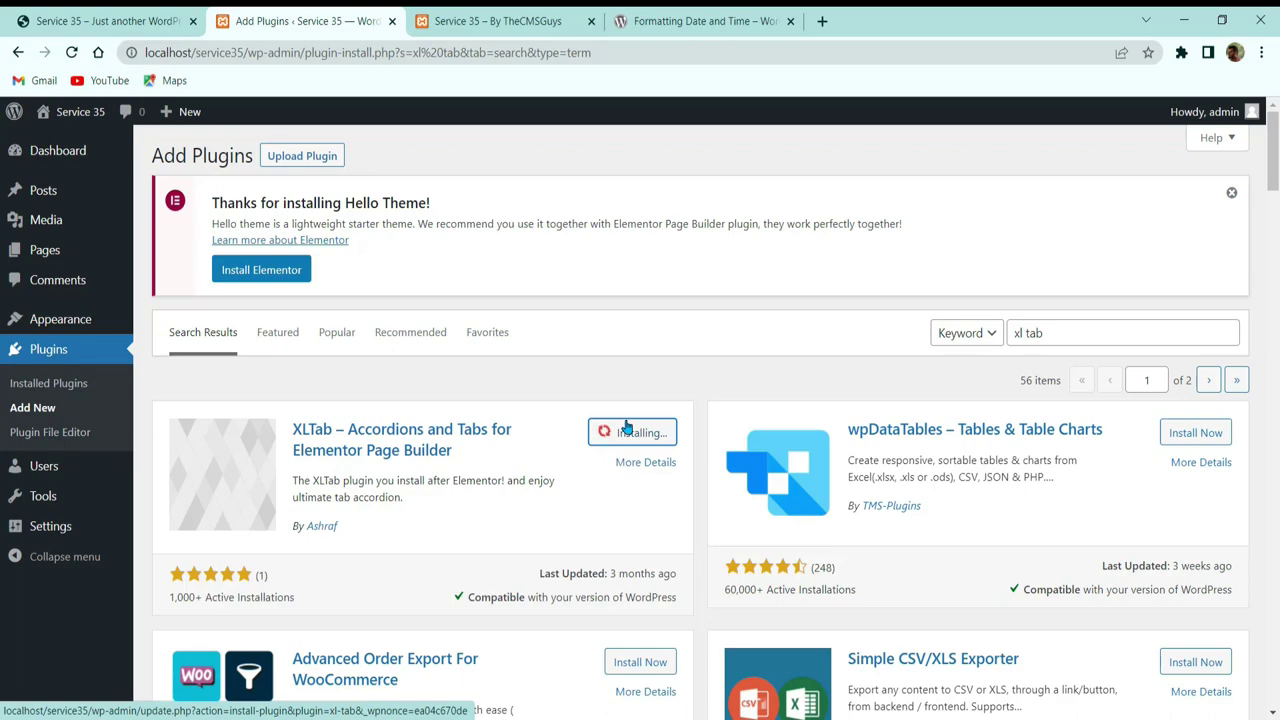
left_click(752, 30)
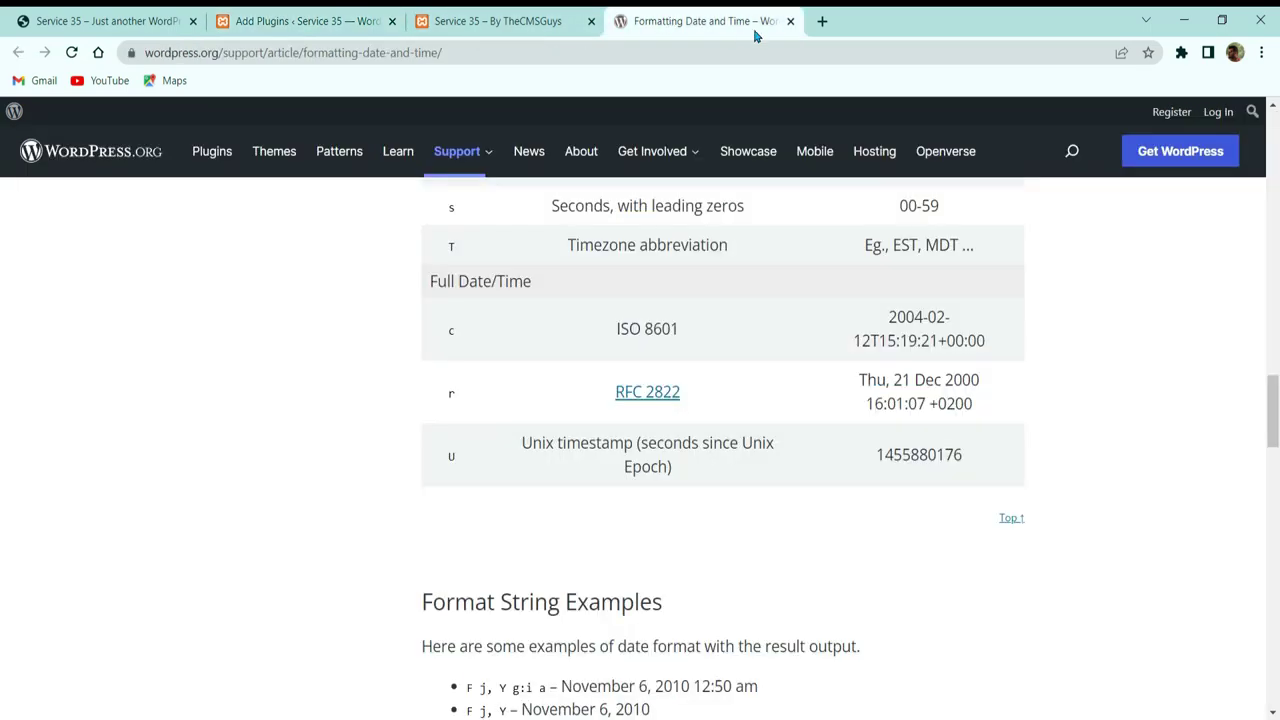
Step: Open elementor.com/pro in a new tab and scroll to the yearly pricing cards
left_click(822, 21)
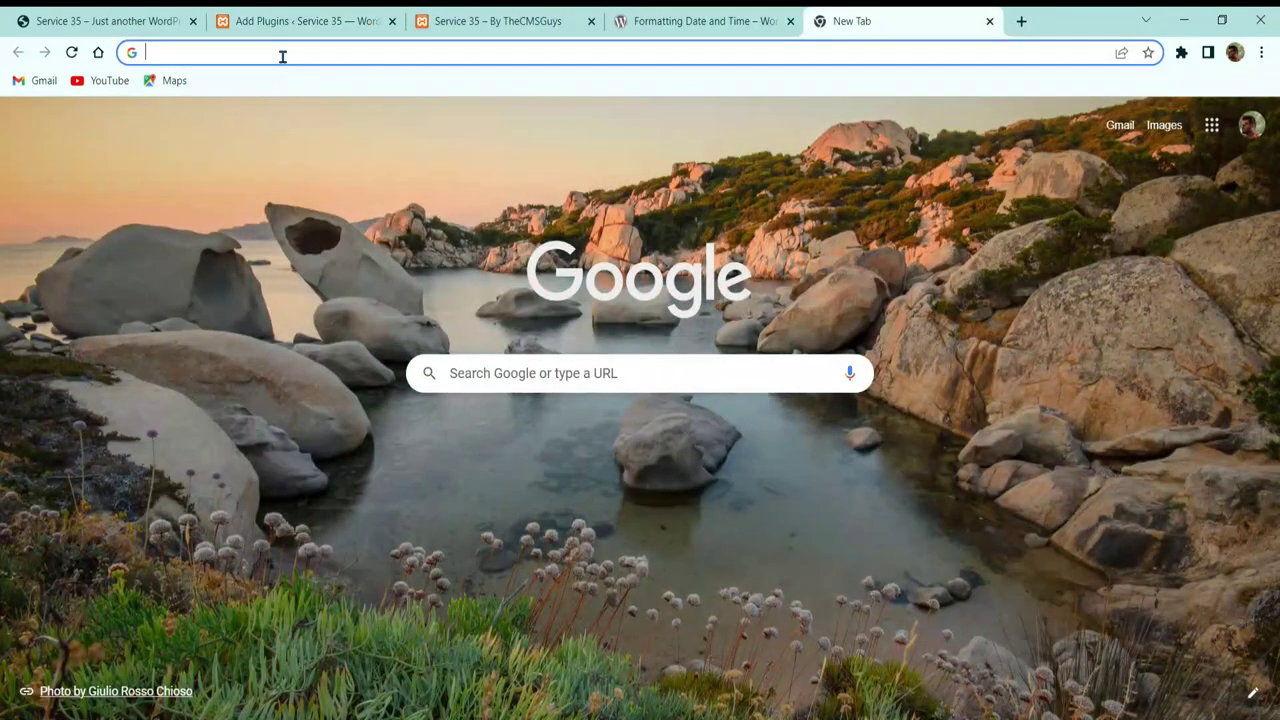
type("el")
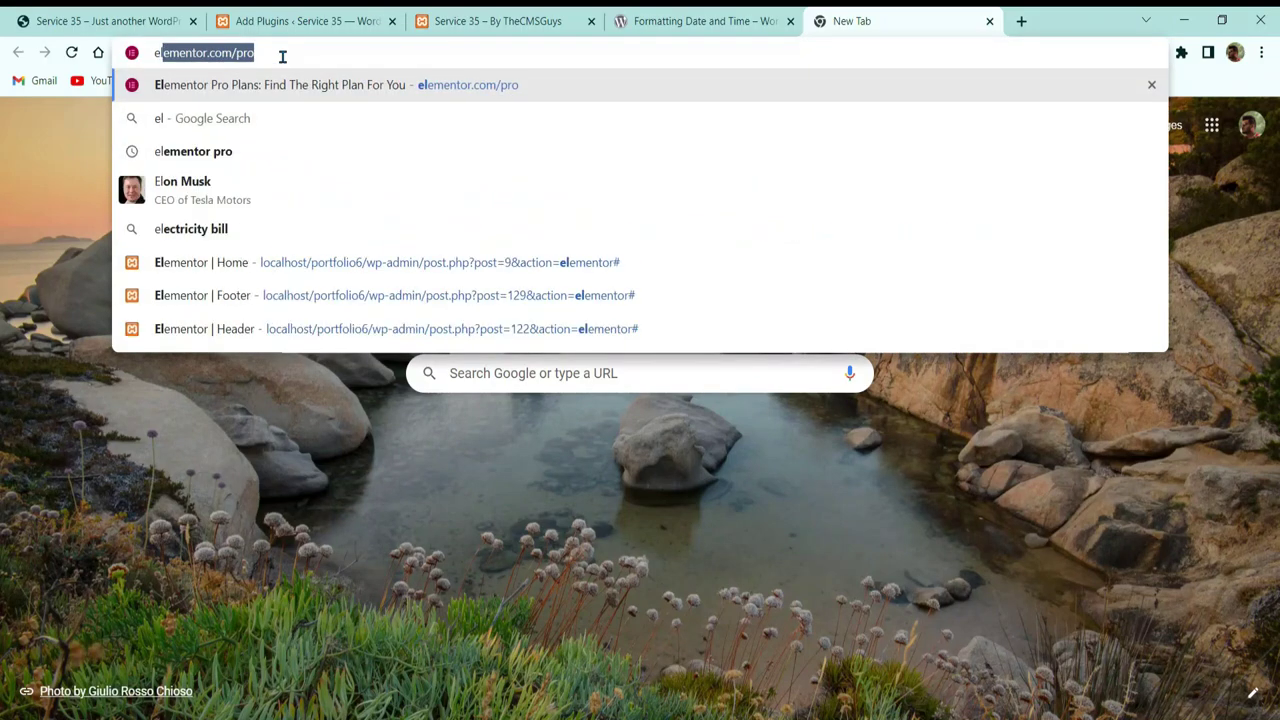
key("Return")
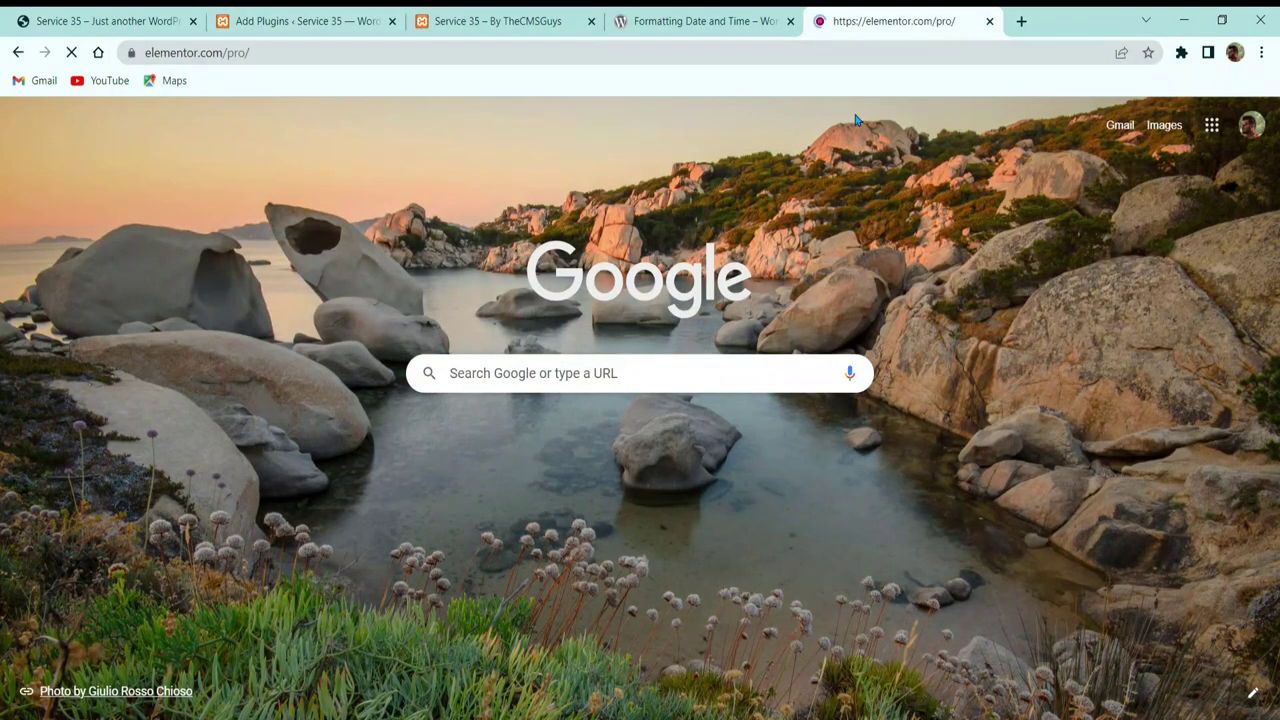
scroll(595, 363, "down", 2)
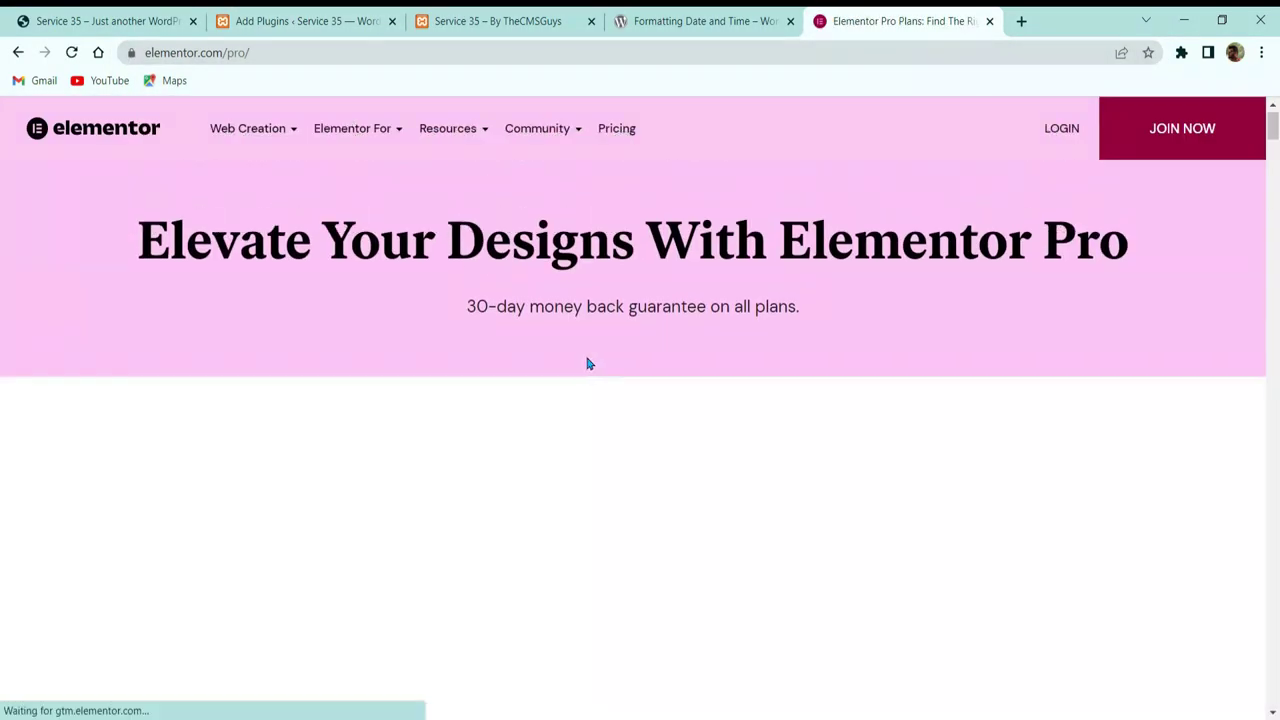
scroll(589, 363, "down", 3)
scroll(605, 505, "up", 3)
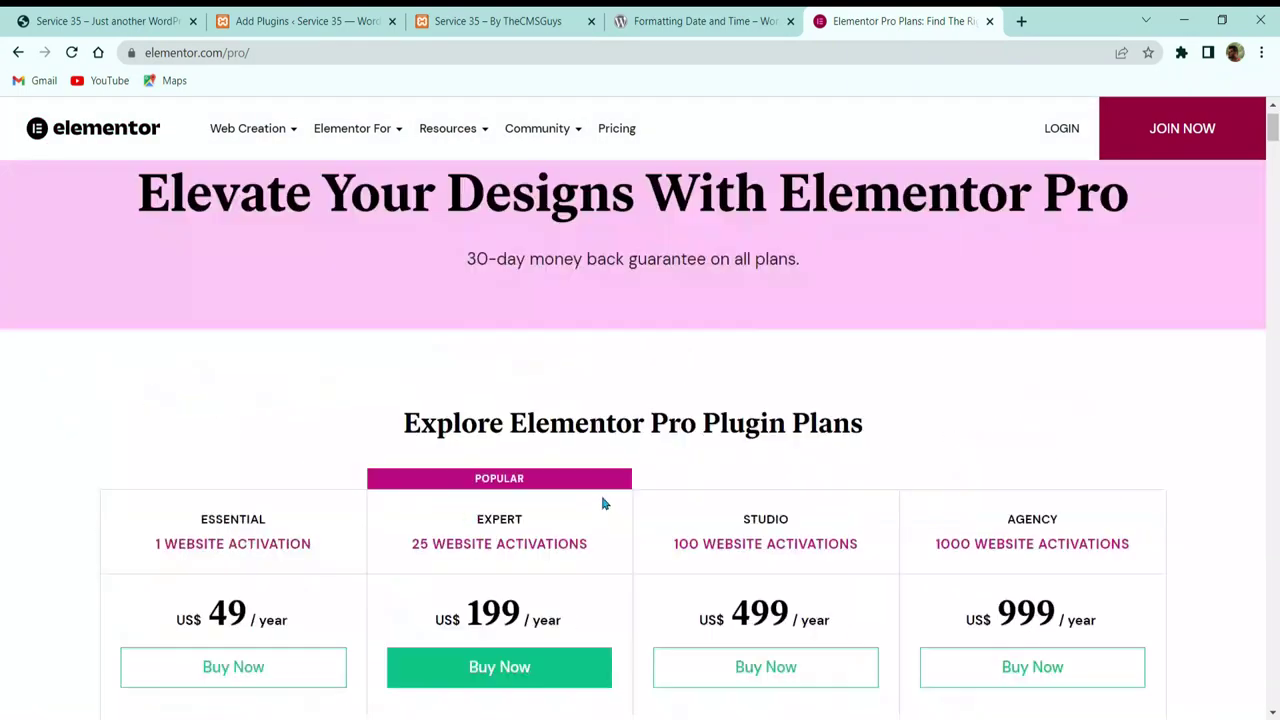
scroll(443, 443, "down", 3)
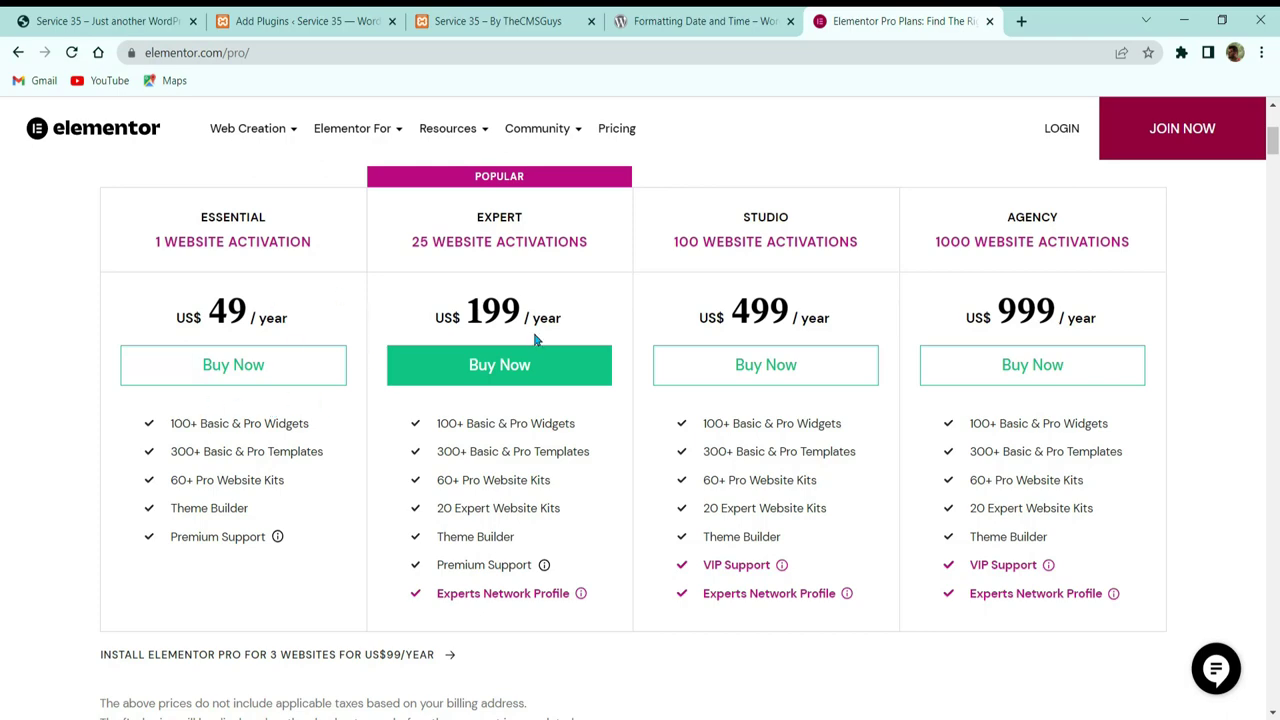
Step: Highlight the Essential plan's name, activation count and US$ 49 / year price
scroll(535, 340, "down", 2)
scroll(437, 374, "up", 2)
left_click_drag(160, 242, 323, 309)
left_click(320, 316)
left_click_drag(153, 224, 341, 281)
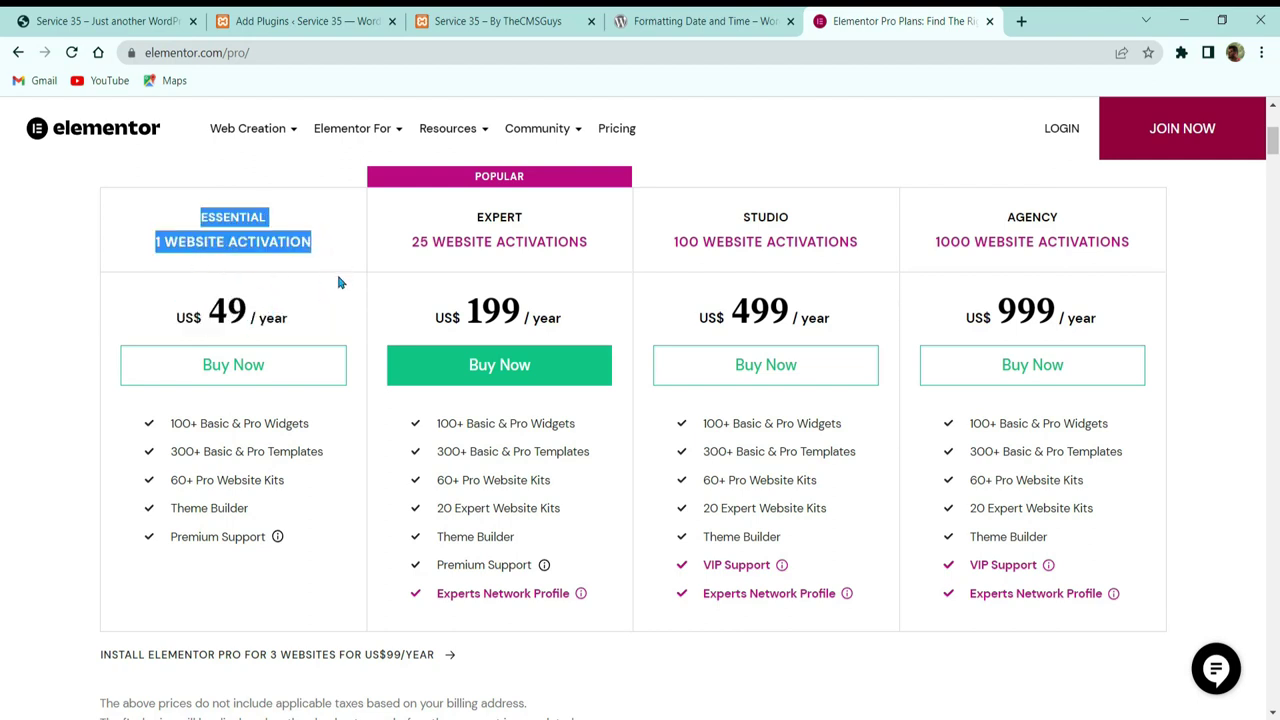
left_click(250, 320)
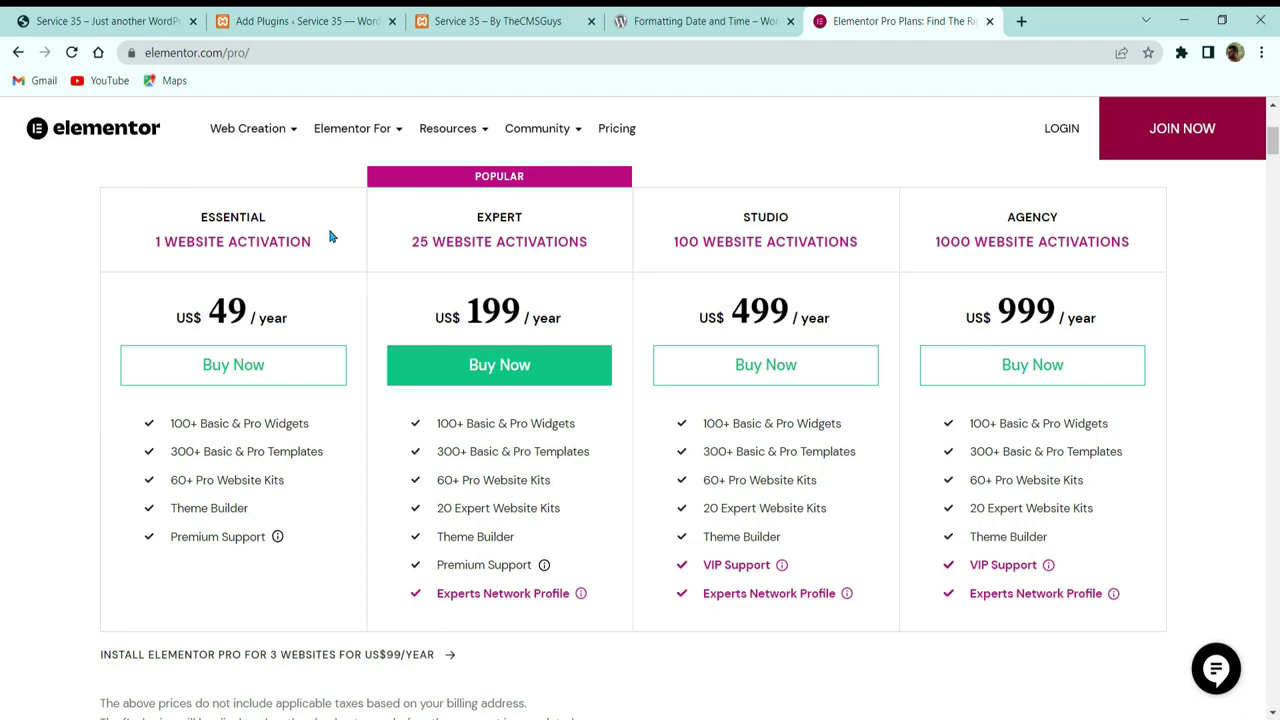
left_click_drag(170, 311, 334, 318)
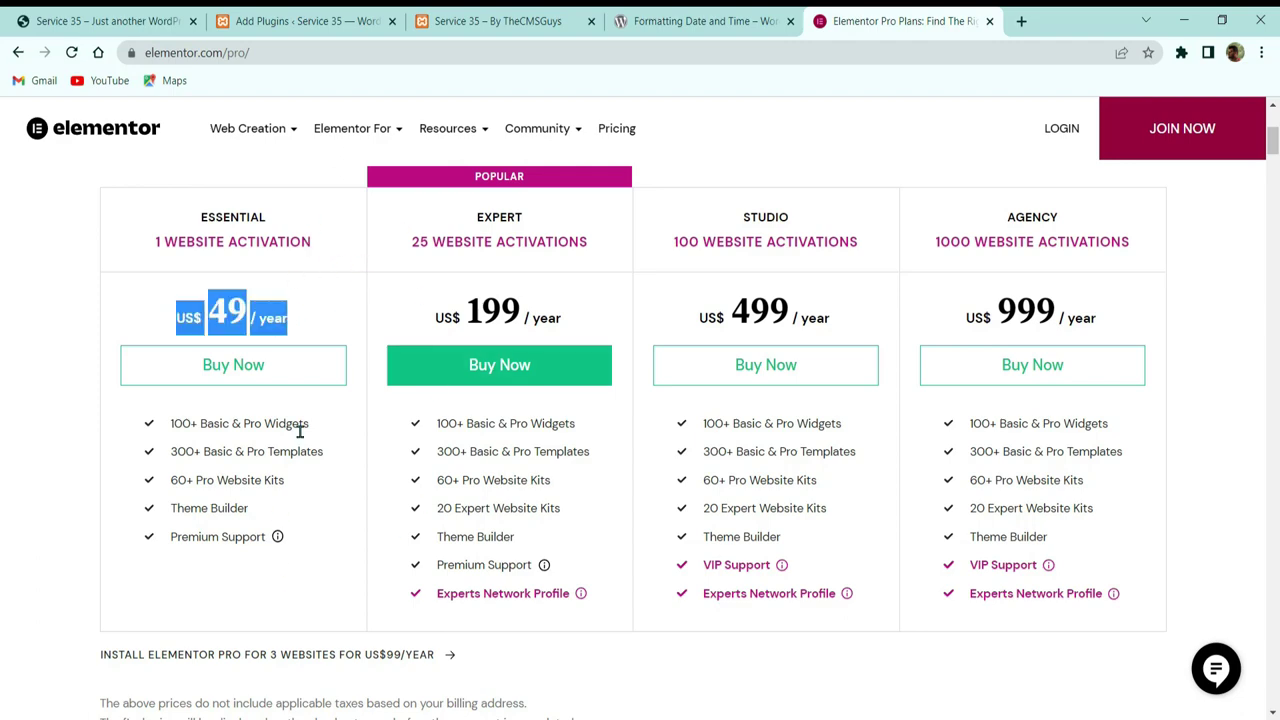
scroll(299, 430, "up", 4)
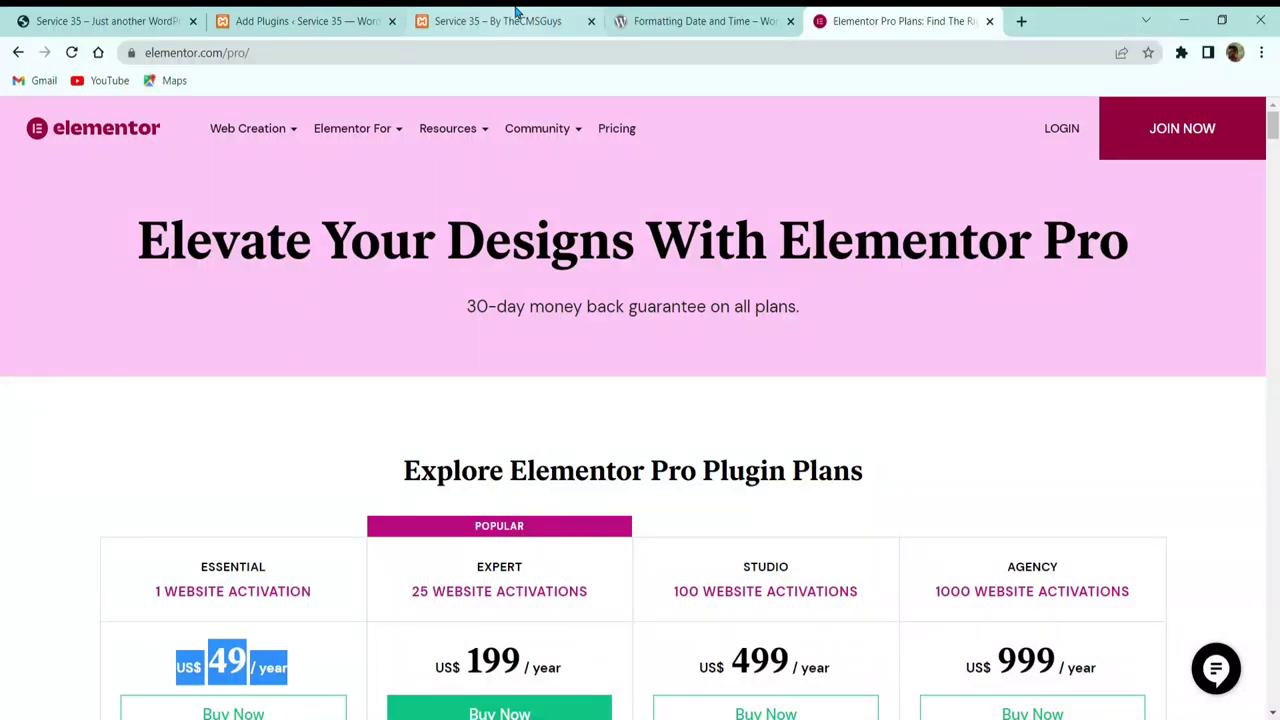
left_click(510, 16)
Step: Review the Installed Plugins list showing Elementor and Xl Tab, then return to Add New
left_click(322, 12)
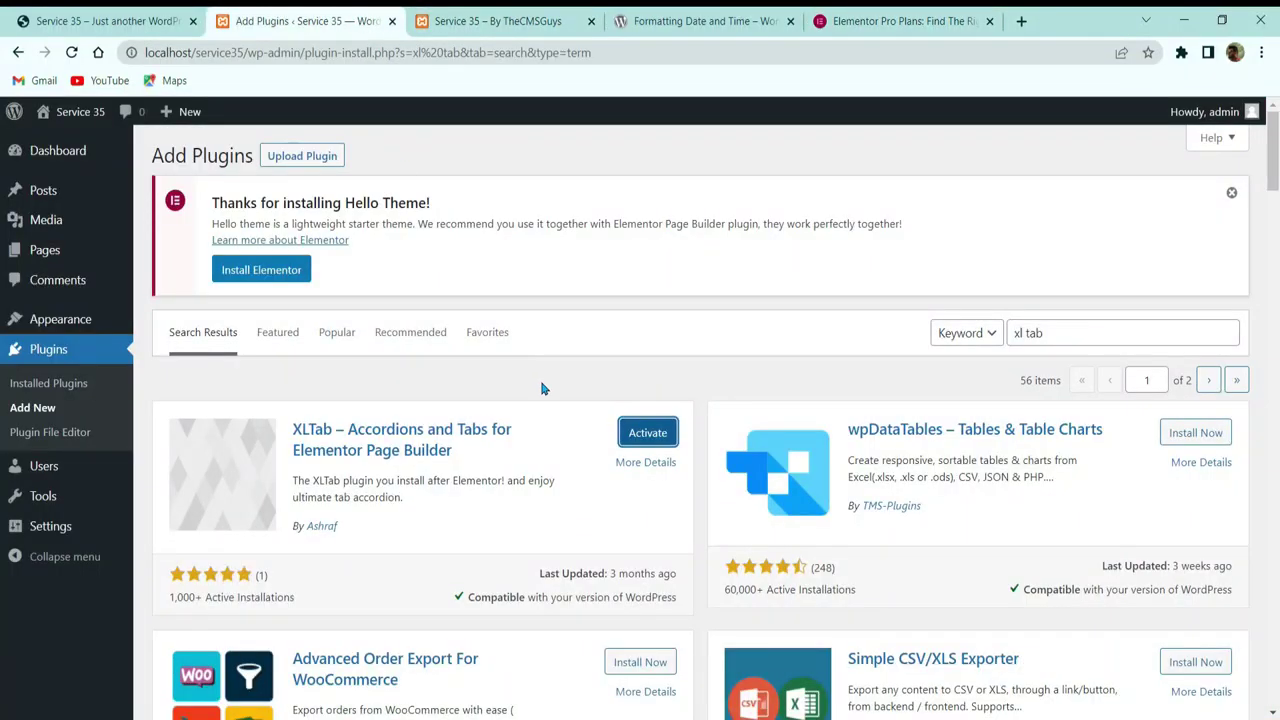
left_click(35, 376)
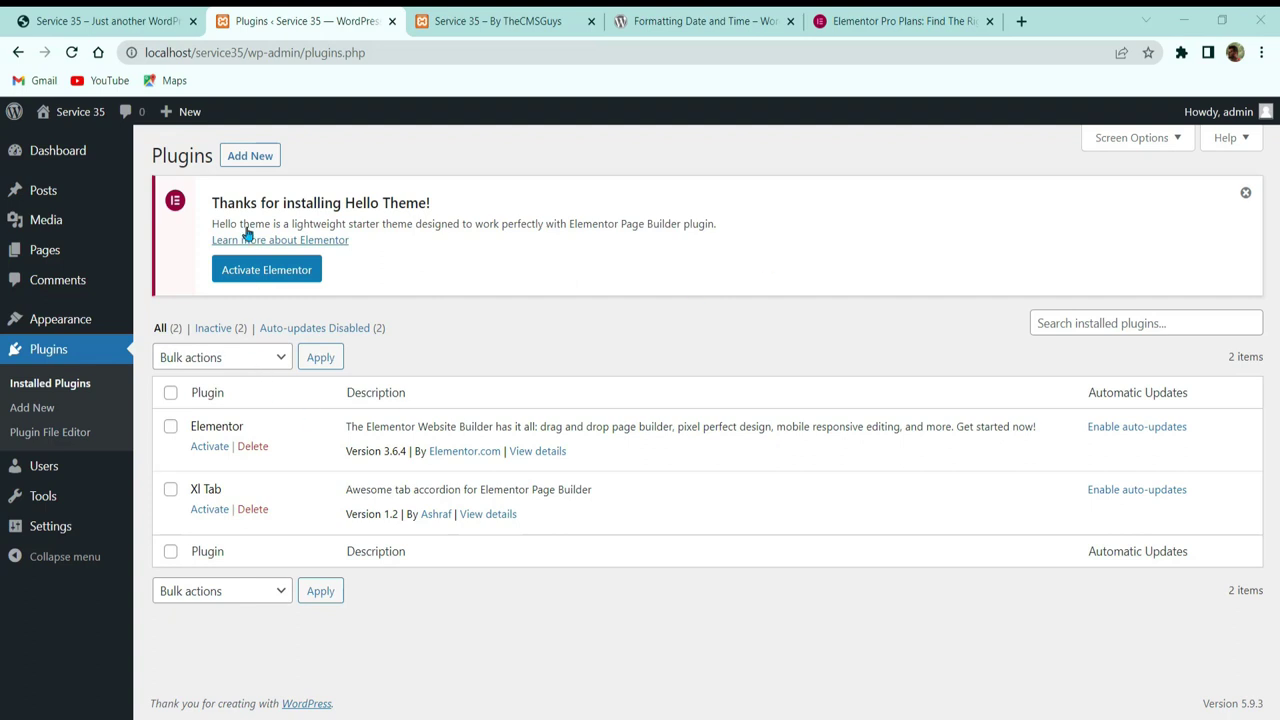
left_click(252, 158)
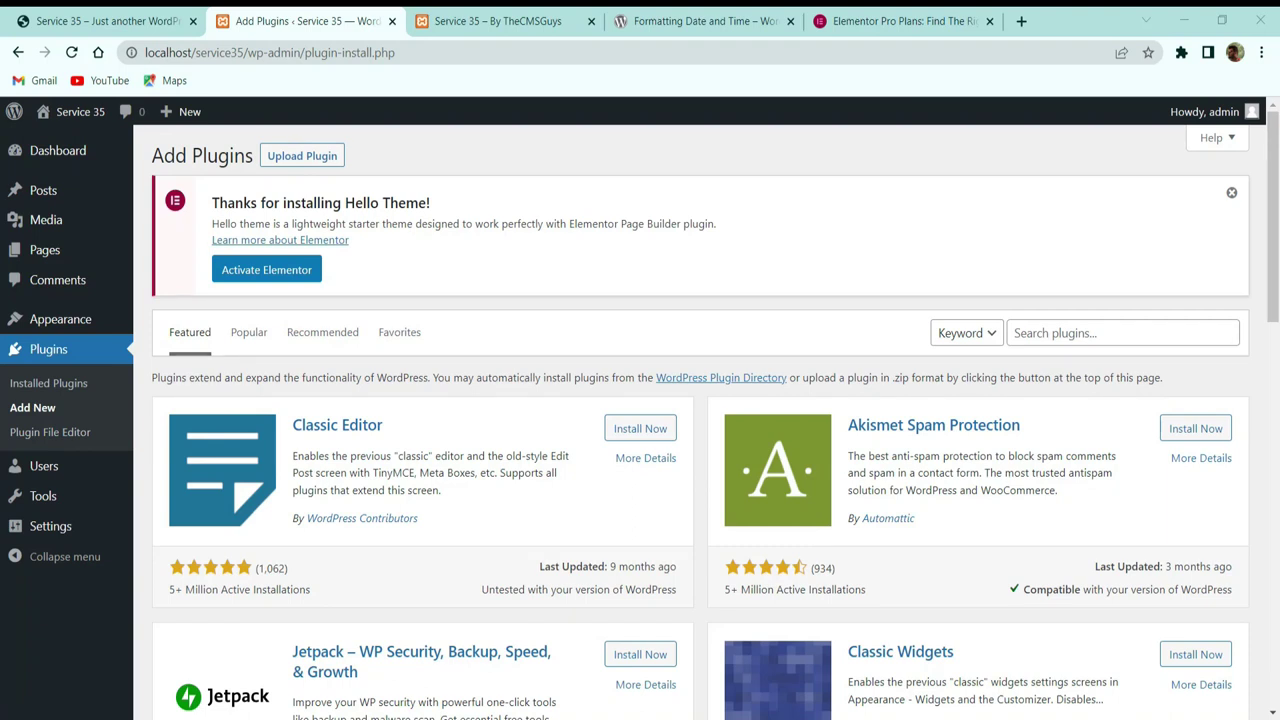
Step: Upload and install the elementor-pro.3.4.1 zip, then view the installed plugins list
left_click(285, 160)
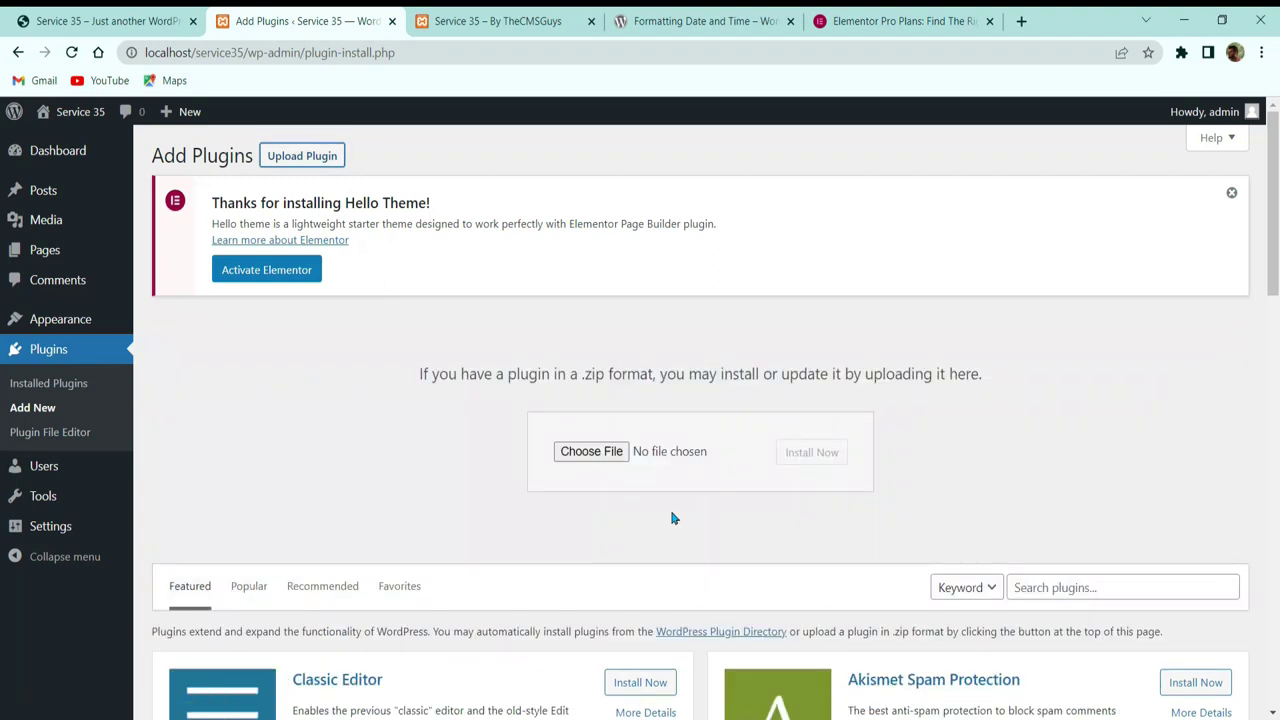
left_click(591, 451)
left_click(591, 451)
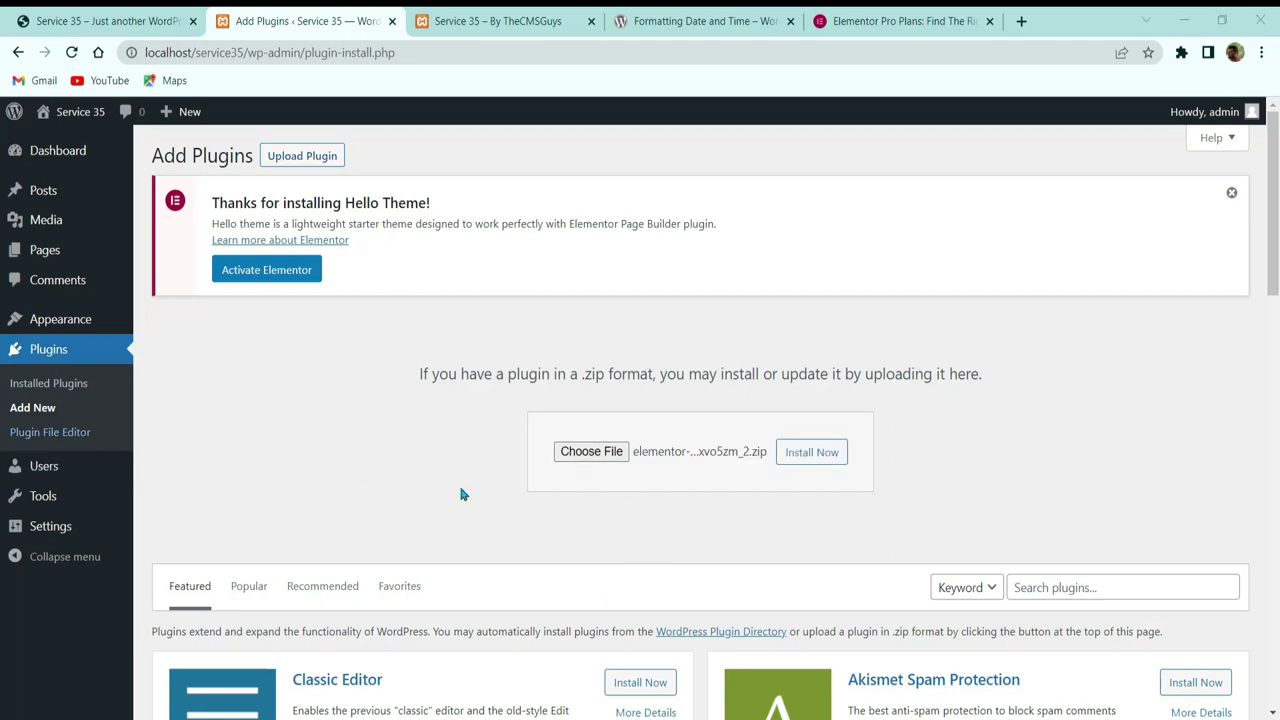
left_click(790, 448)
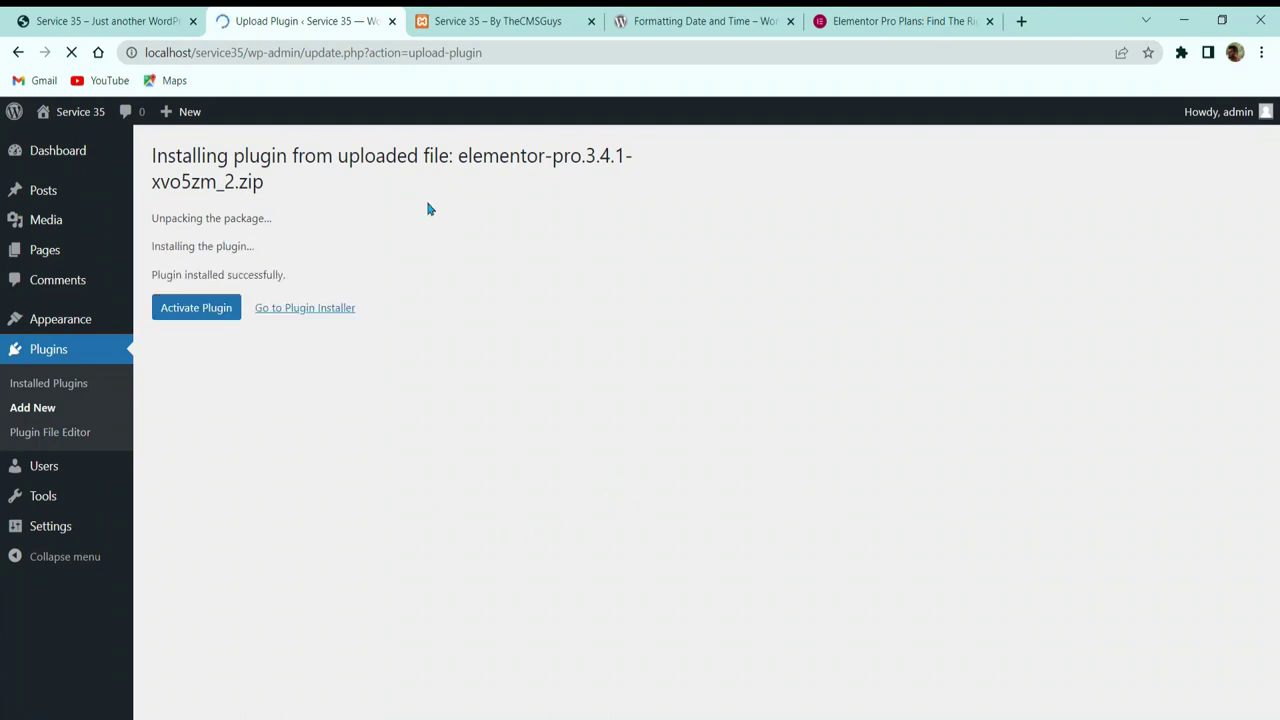
left_click(71, 391)
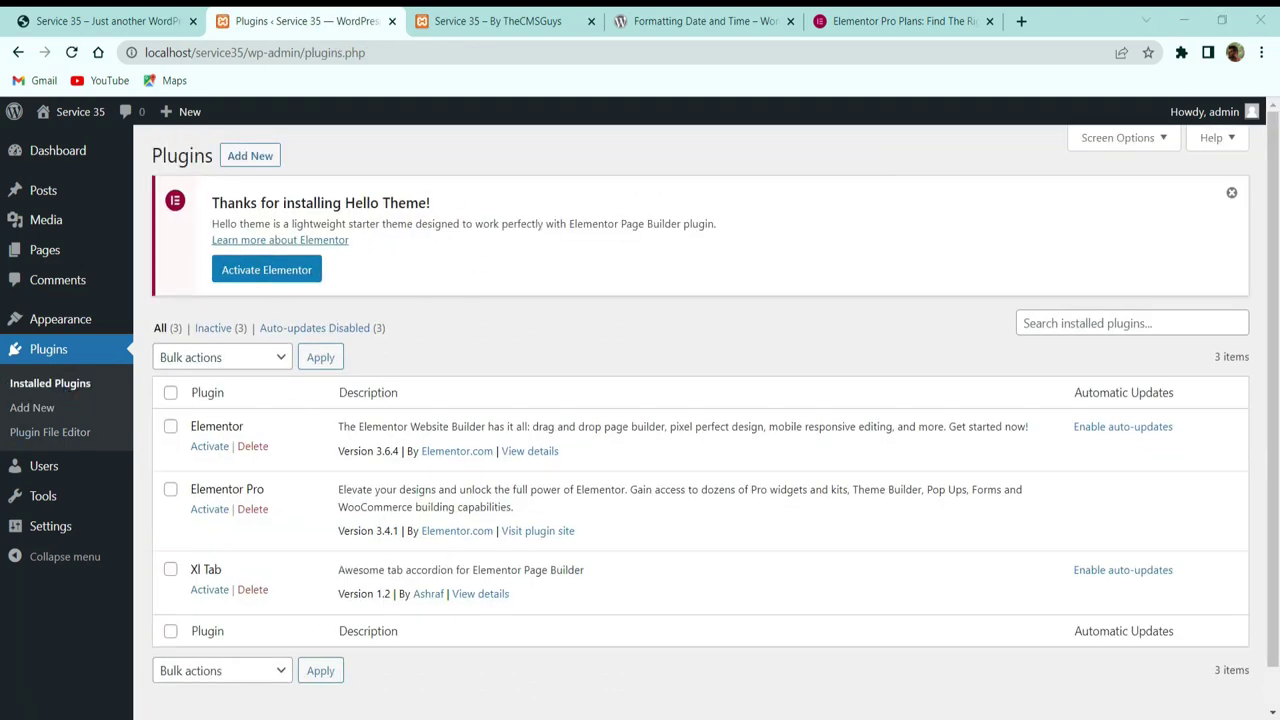
Step: Bulk-activate all three plugins: Elementor, Elementor Pro and Xl Tab
left_click(171, 393)
left_click(186, 354)
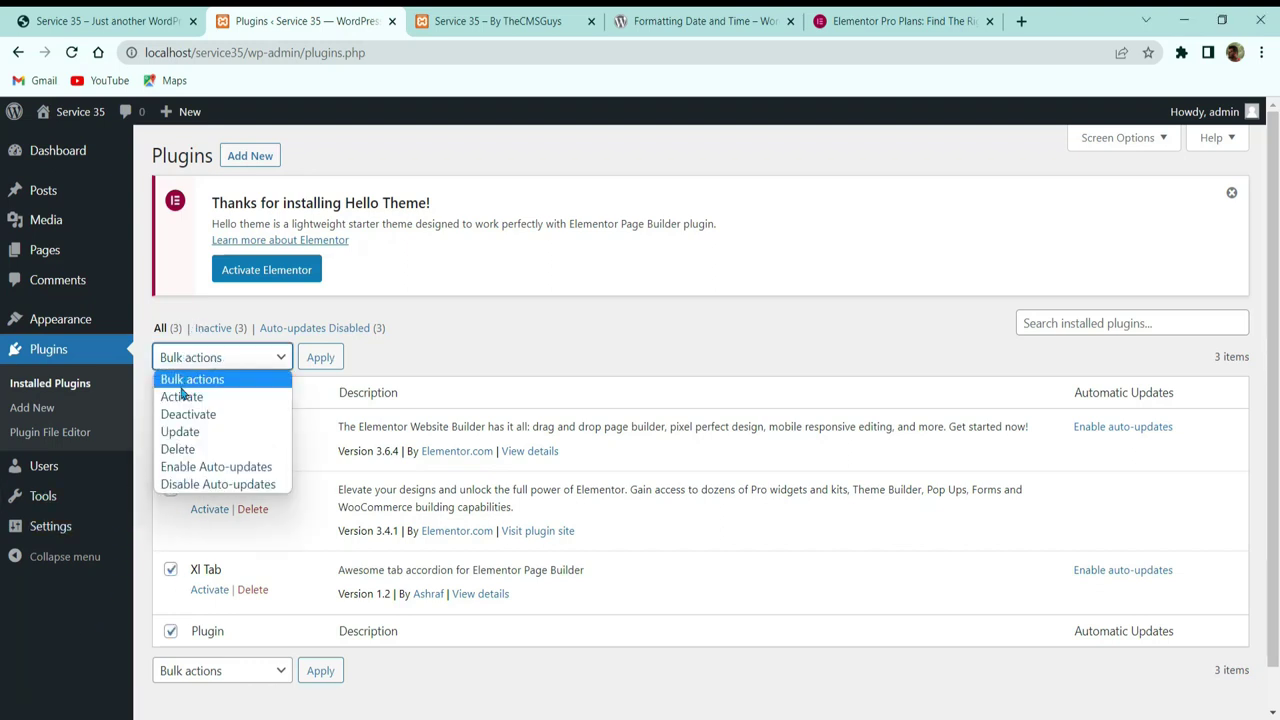
left_click(195, 398)
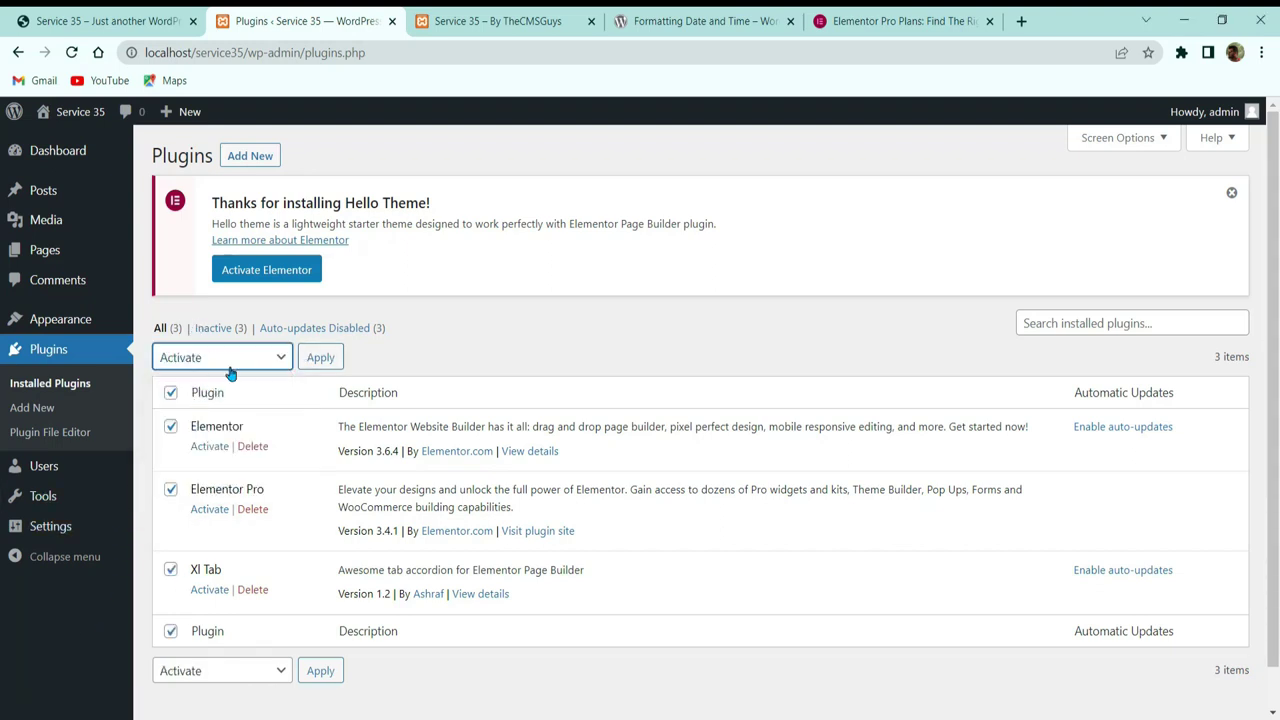
left_click(320, 358)
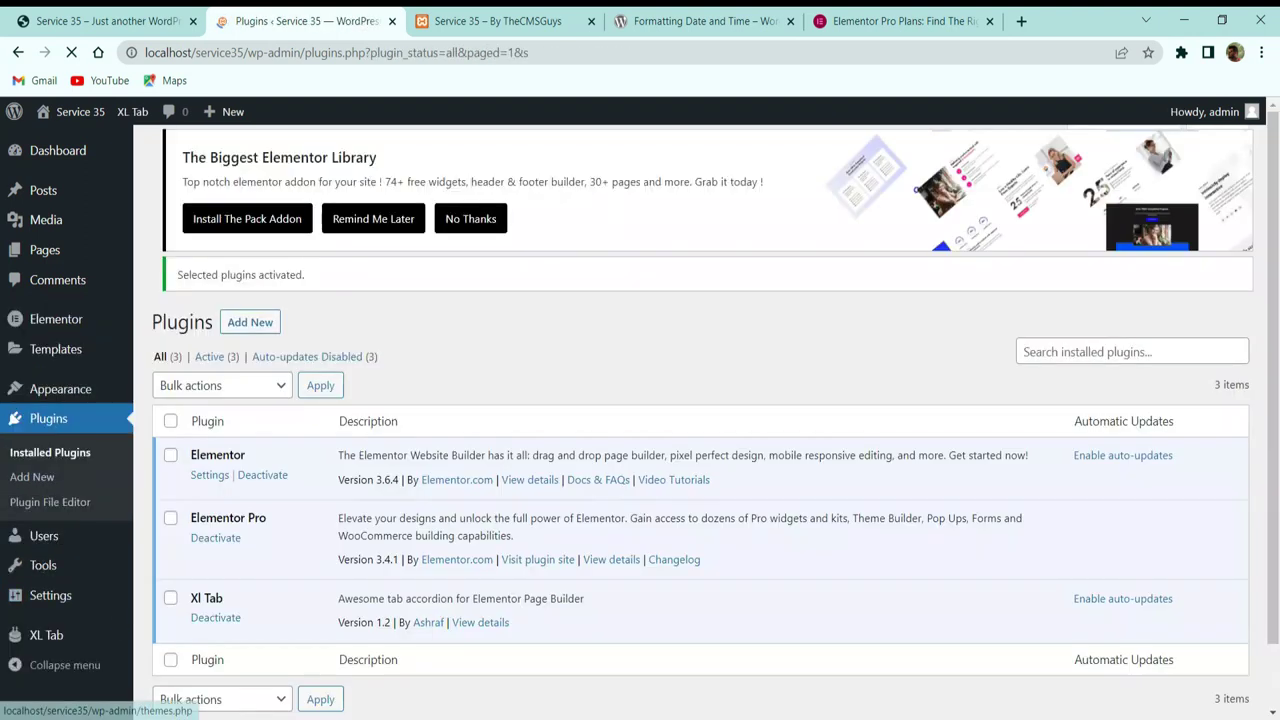
Step: Dismiss the activation notice and close the Elementor Pro plans and date-formatting tabs
scroll(270, 374, "down", 2)
scroll(277, 408, "up", 2)
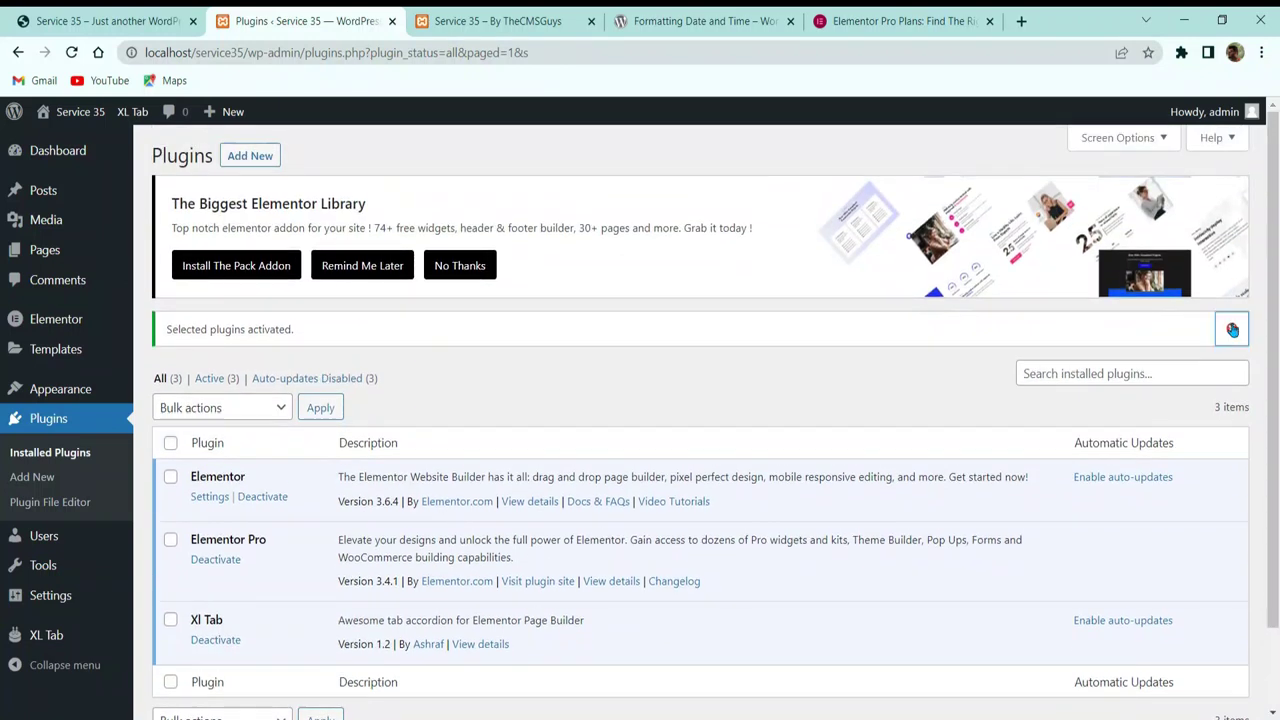
left_click(1231, 328)
scroll(459, 387, "down", 1)
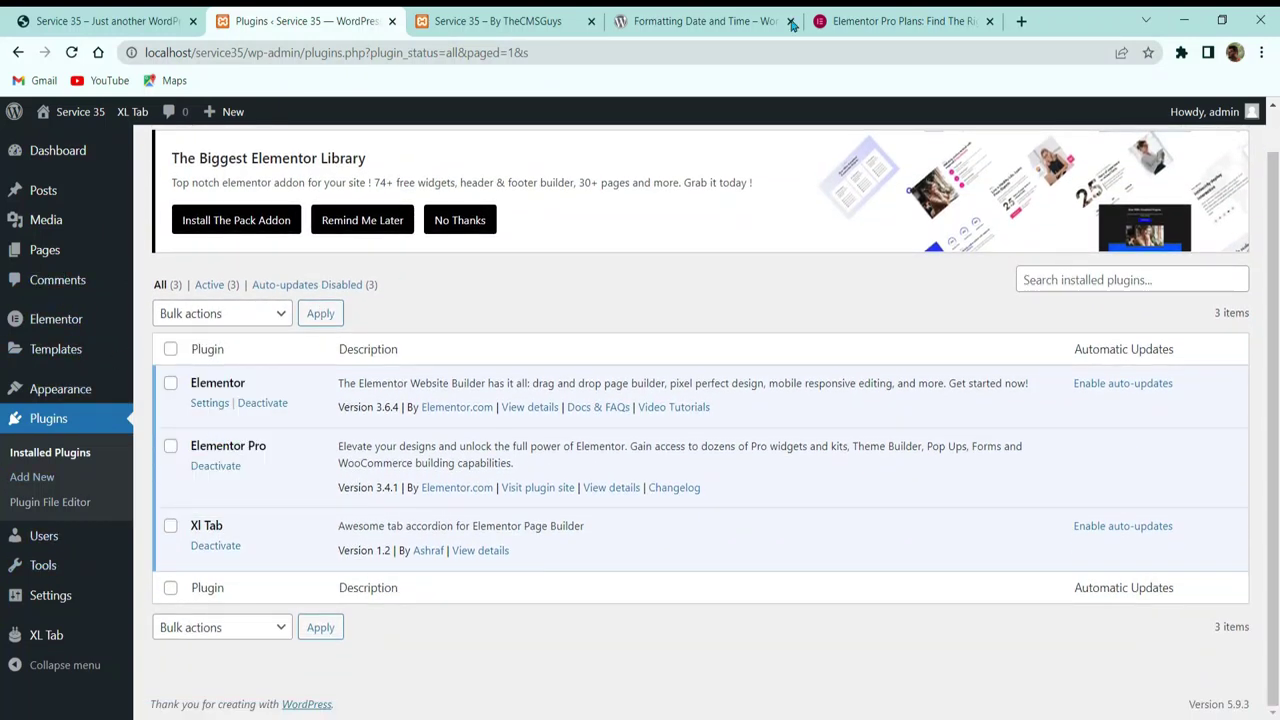
left_click(989, 21)
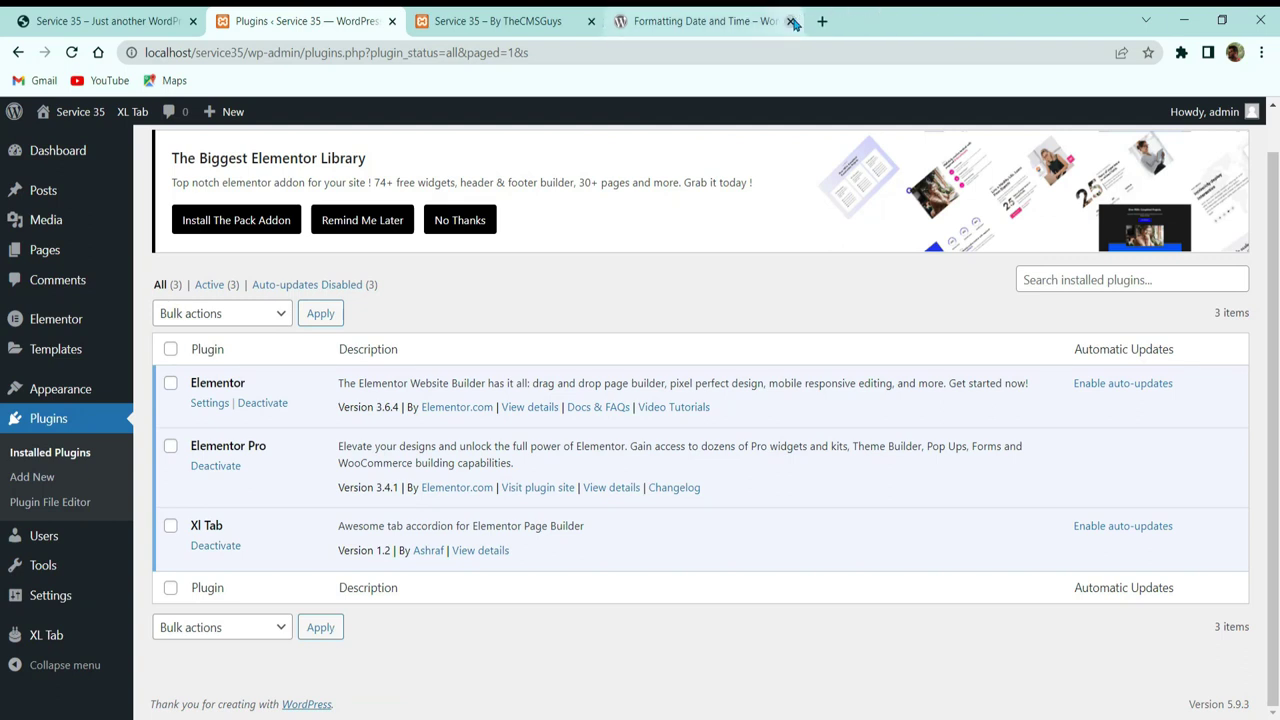
left_click(792, 21)
Step: Dismiss the Service 35 site's newsletter popup and return to the WordPress Plugins page
left_click(137, 22)
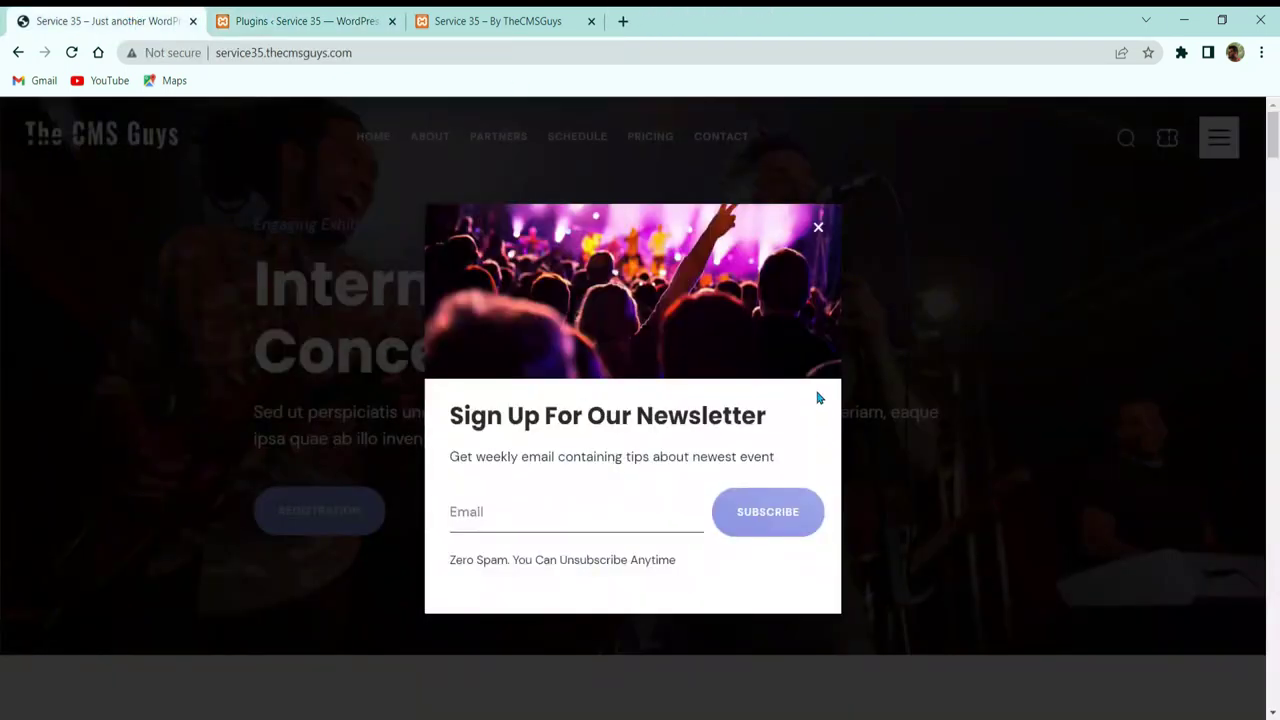
left_click(817, 228)
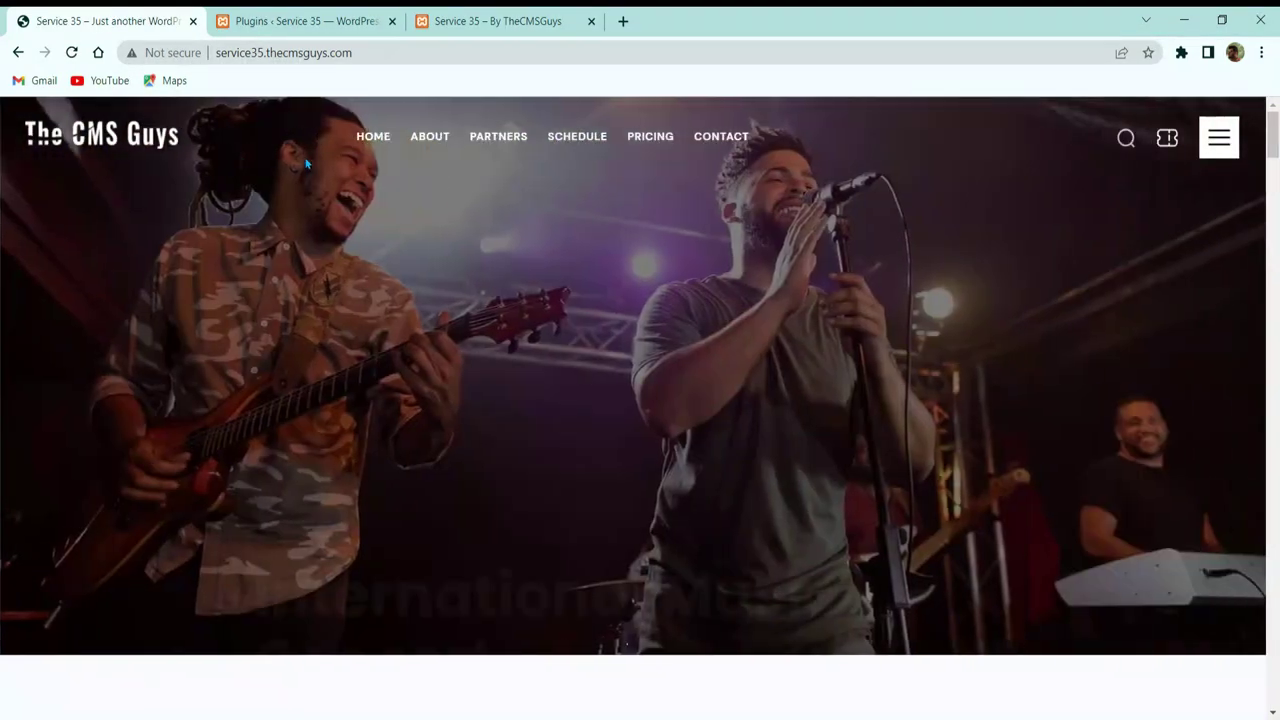
left_click(273, 12)
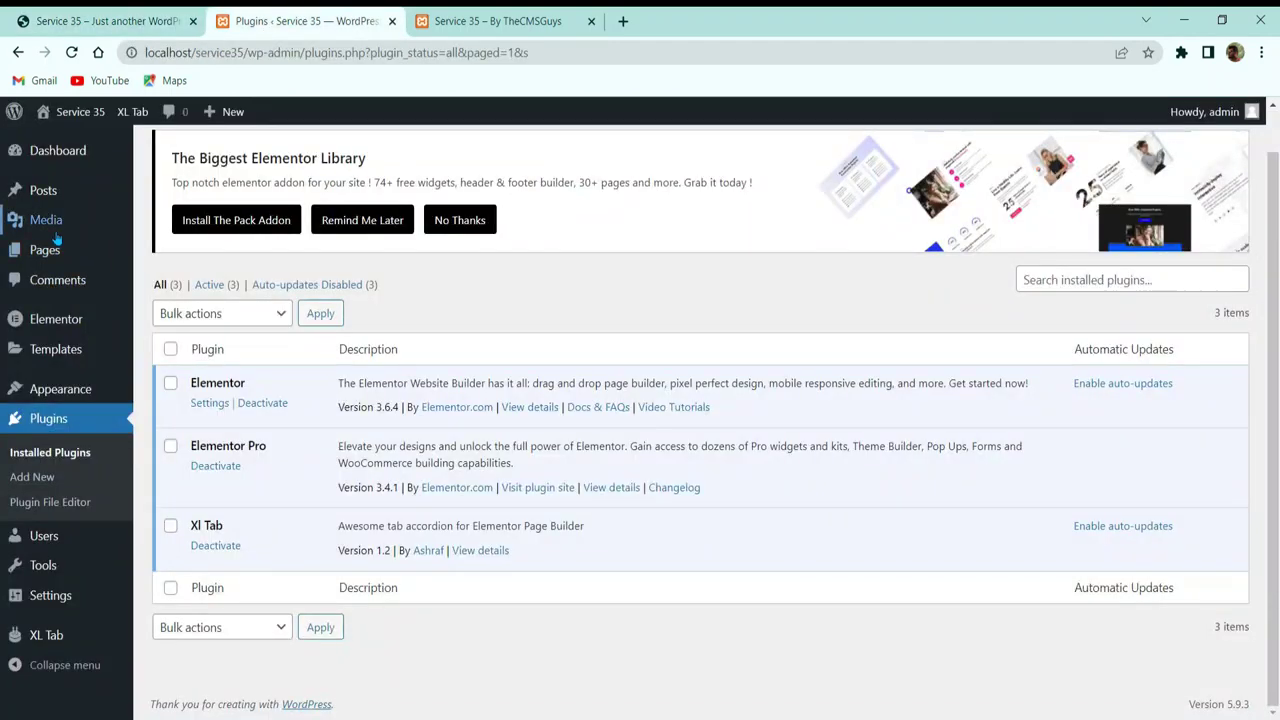
Step: Create and publish a new page titled 'Home', opening the published page in a new tab
left_click(46, 251)
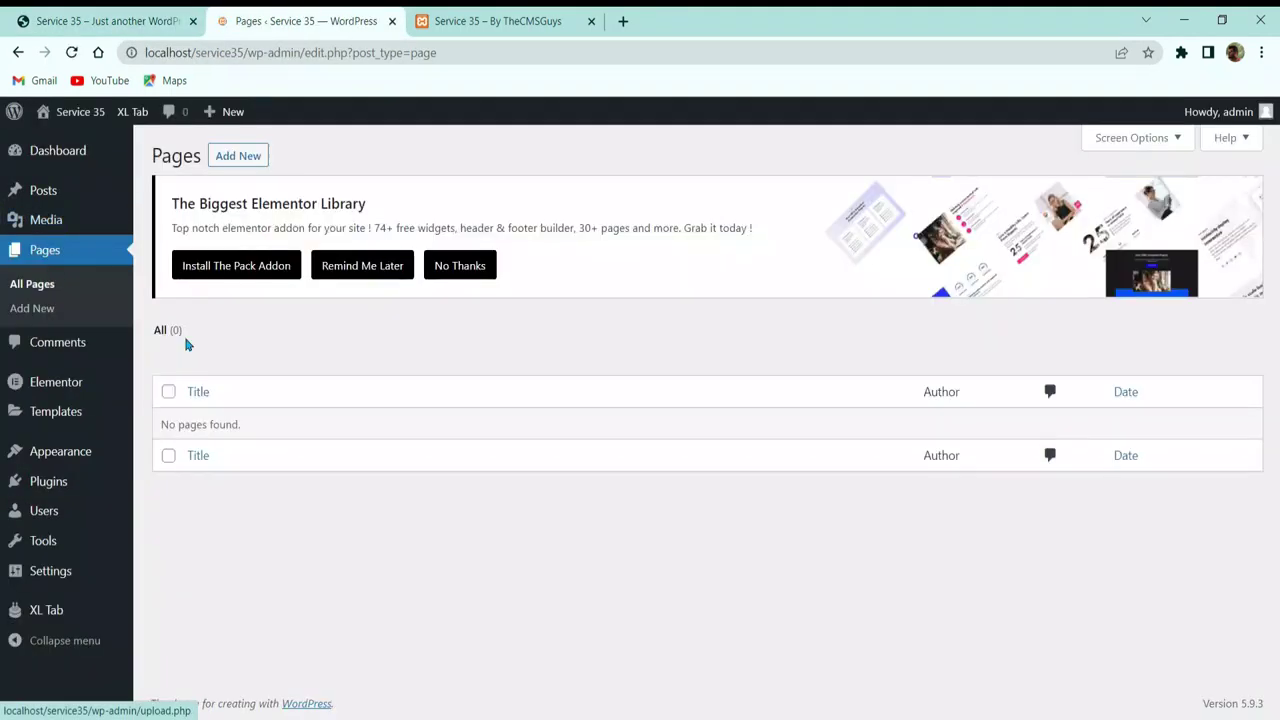
left_click(238, 160)
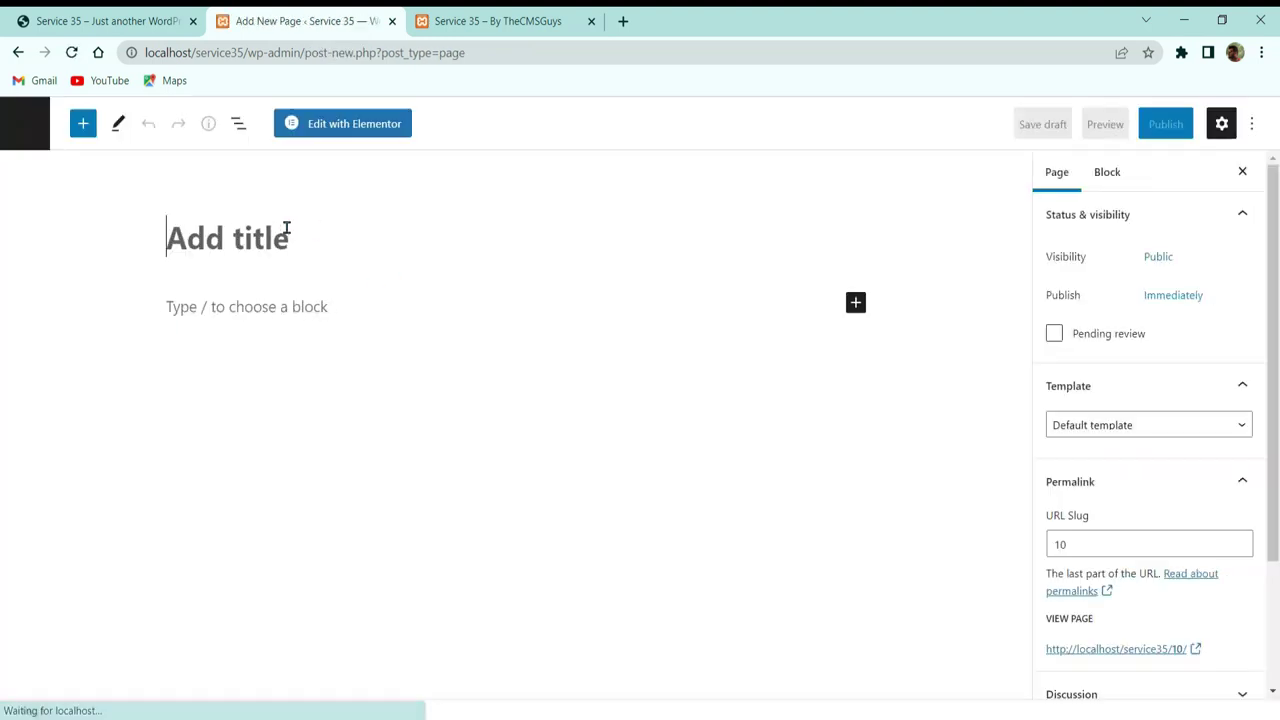
type("H")
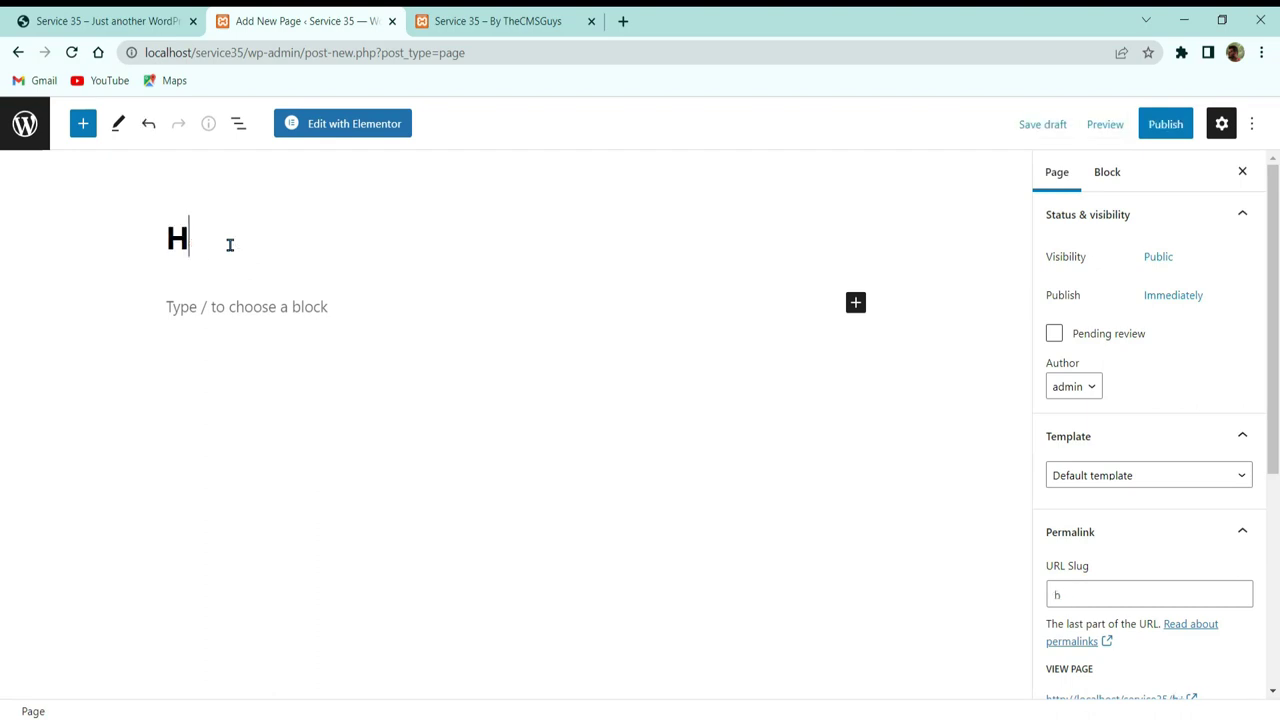
type("ome")
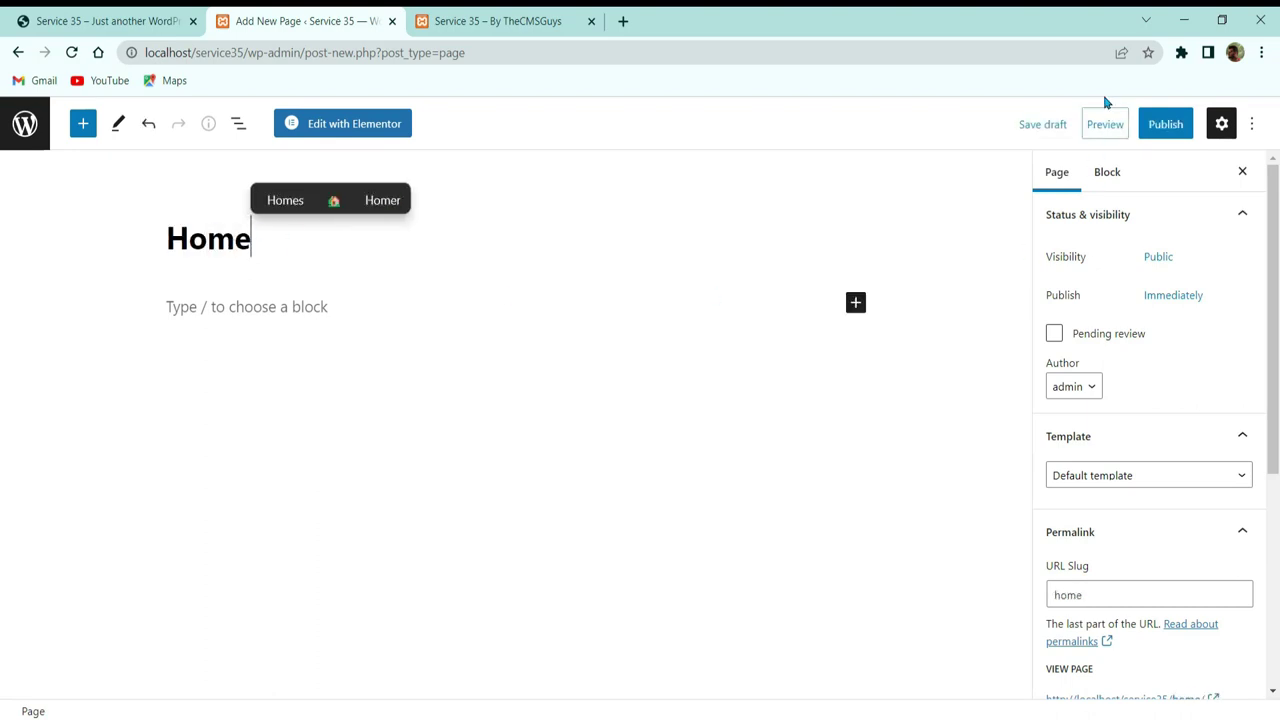
left_click(1140, 130)
left_click(1139, 133)
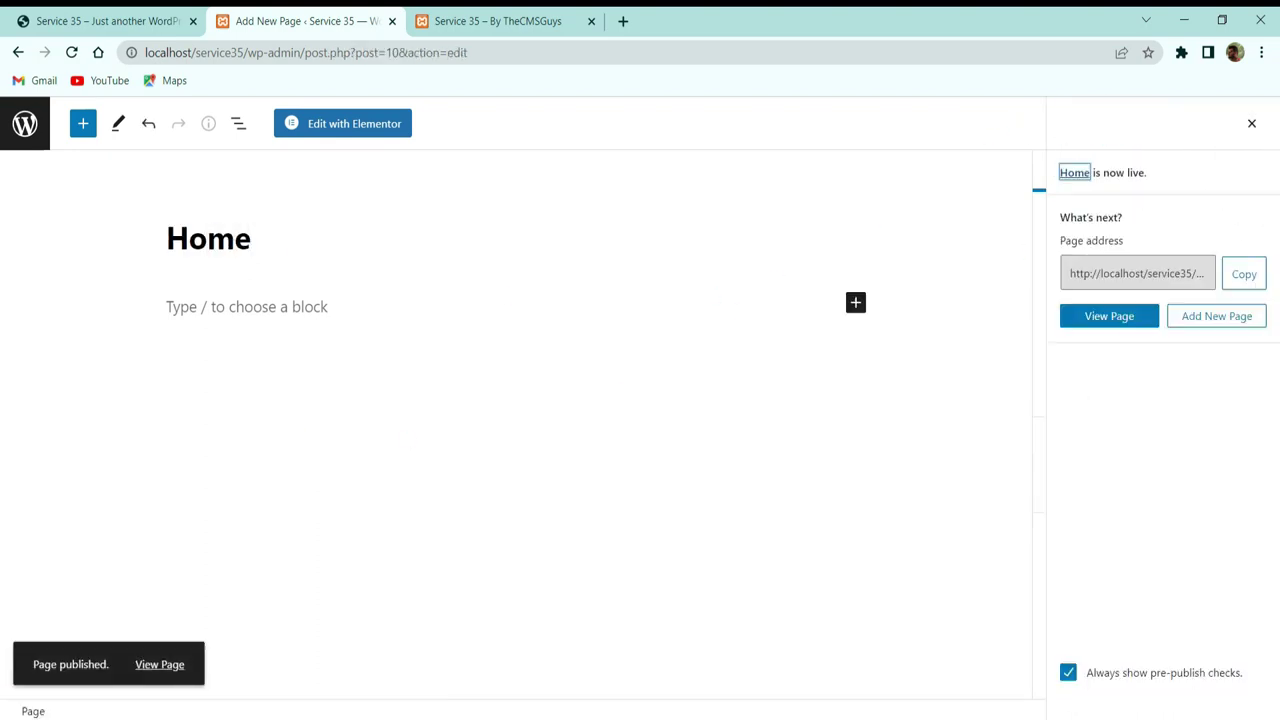
middle_click(163, 666)
Step: On the live Home page, highlight the Home heading, site title, tagline and footer text
left_click(476, 20)
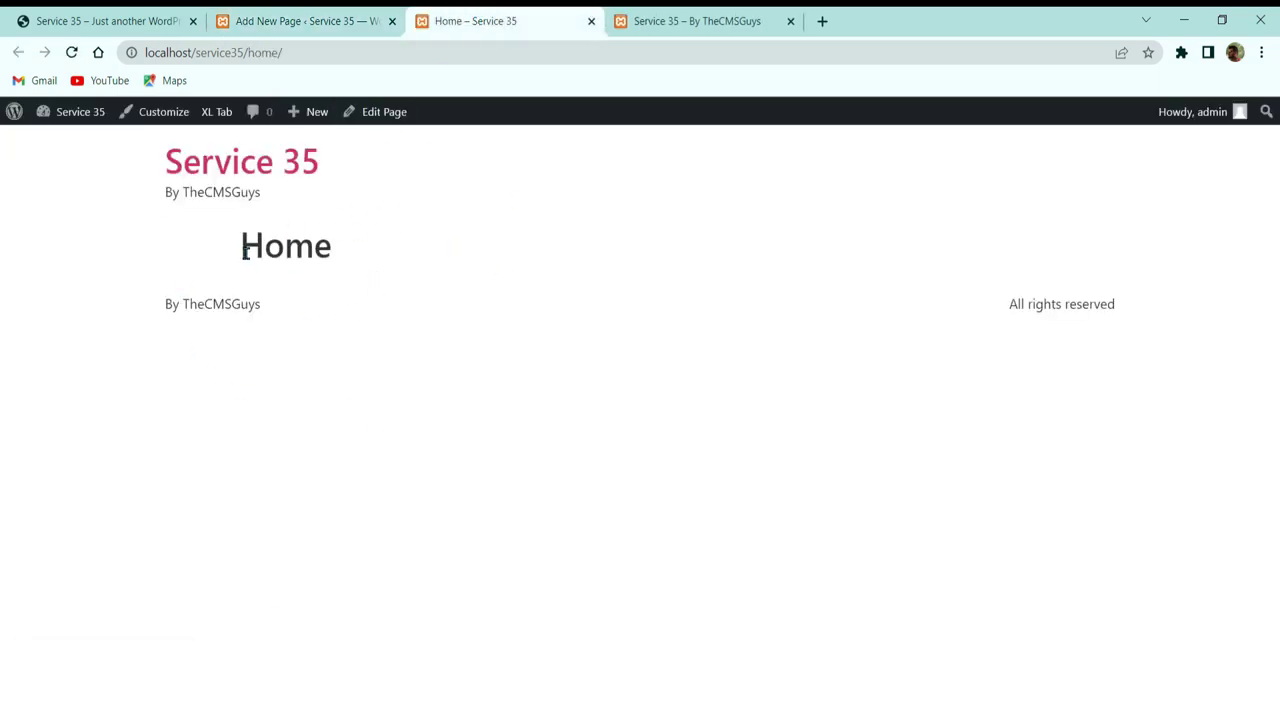
left_click_drag(238, 253, 380, 249)
left_click(389, 249)
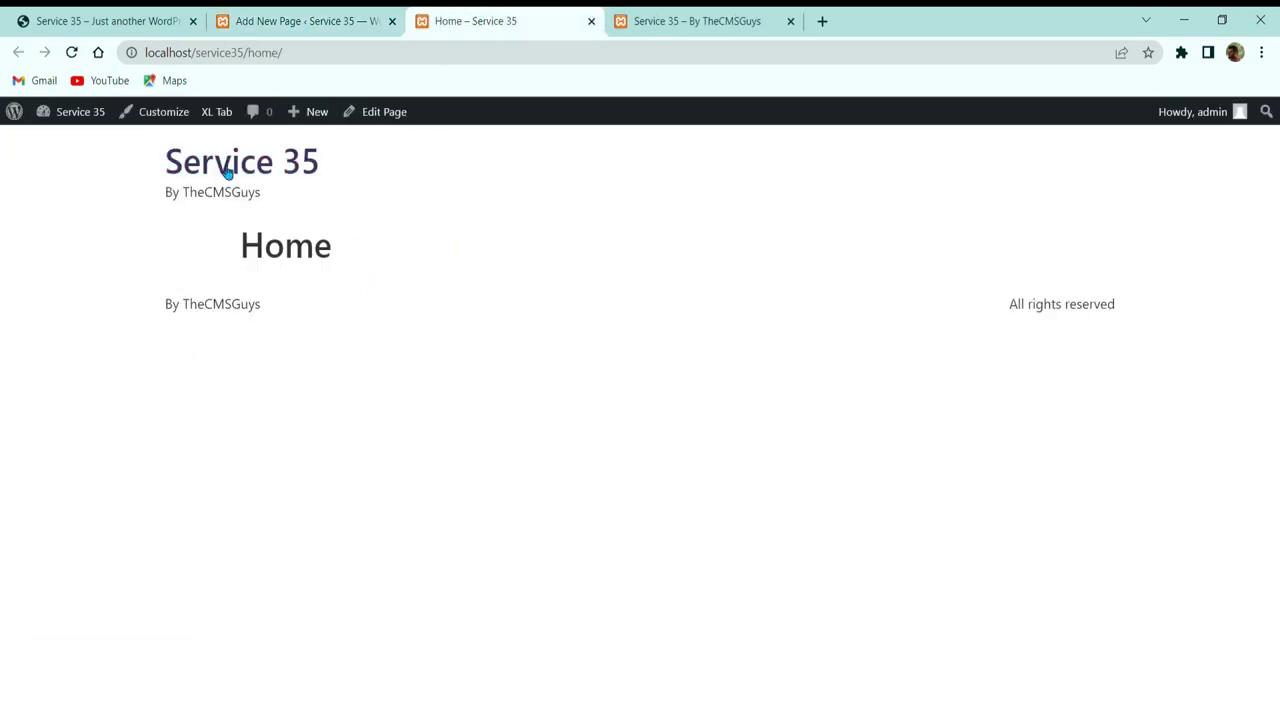
left_click_drag(151, 163, 395, 194)
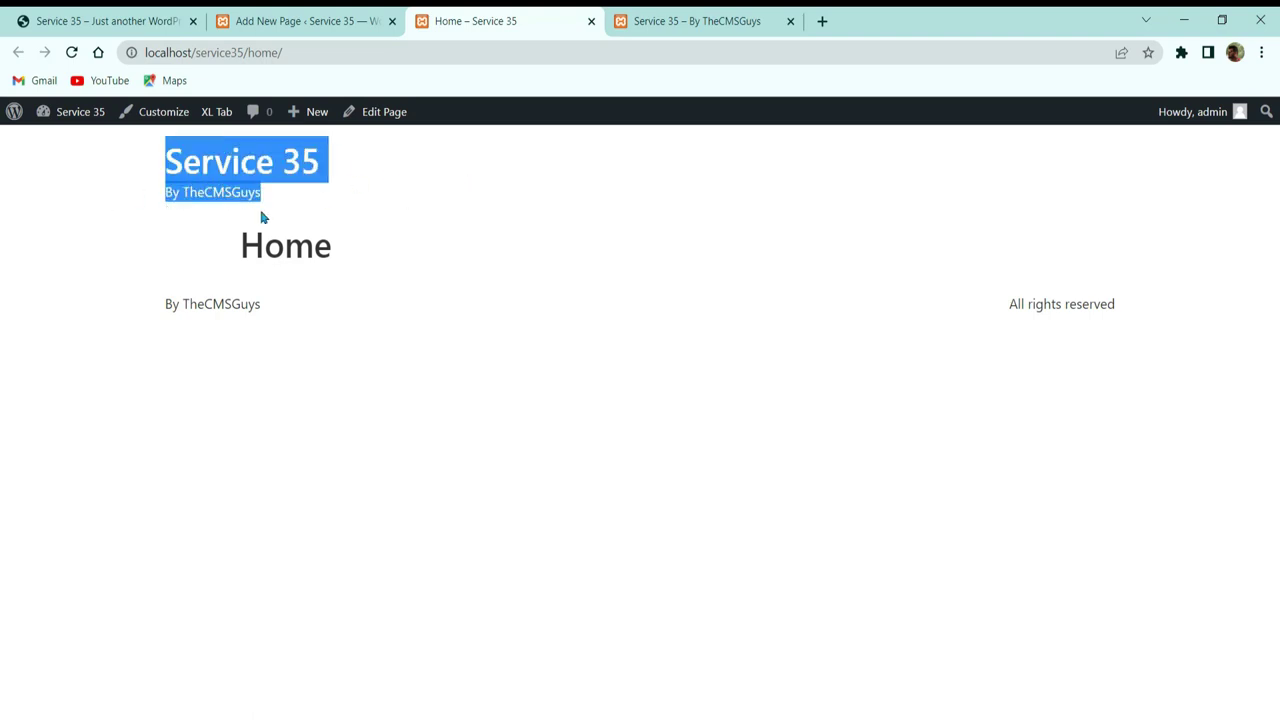
left_click_drag(262, 217, 311, 200)
left_click(357, 250)
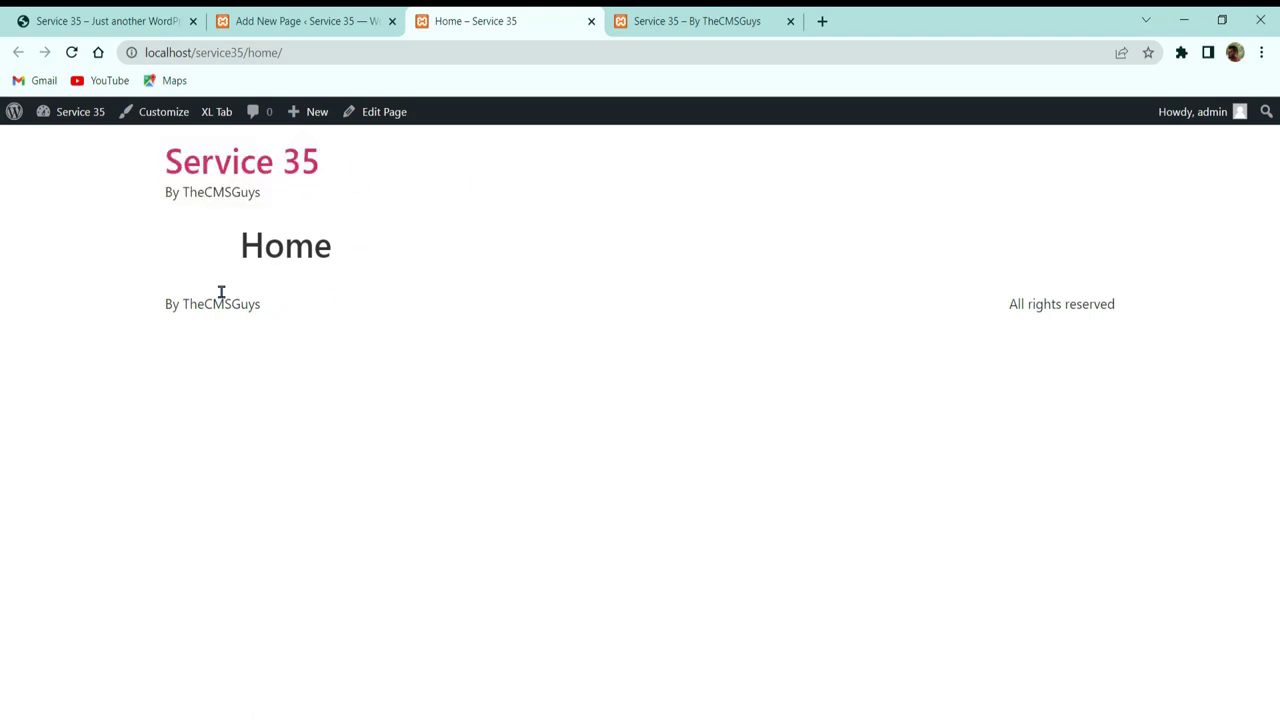
left_click_drag(125, 308, 1164, 320)
left_click(314, 280)
Step: Return to the Home page editor and close the page-published panel
left_click(275, 24)
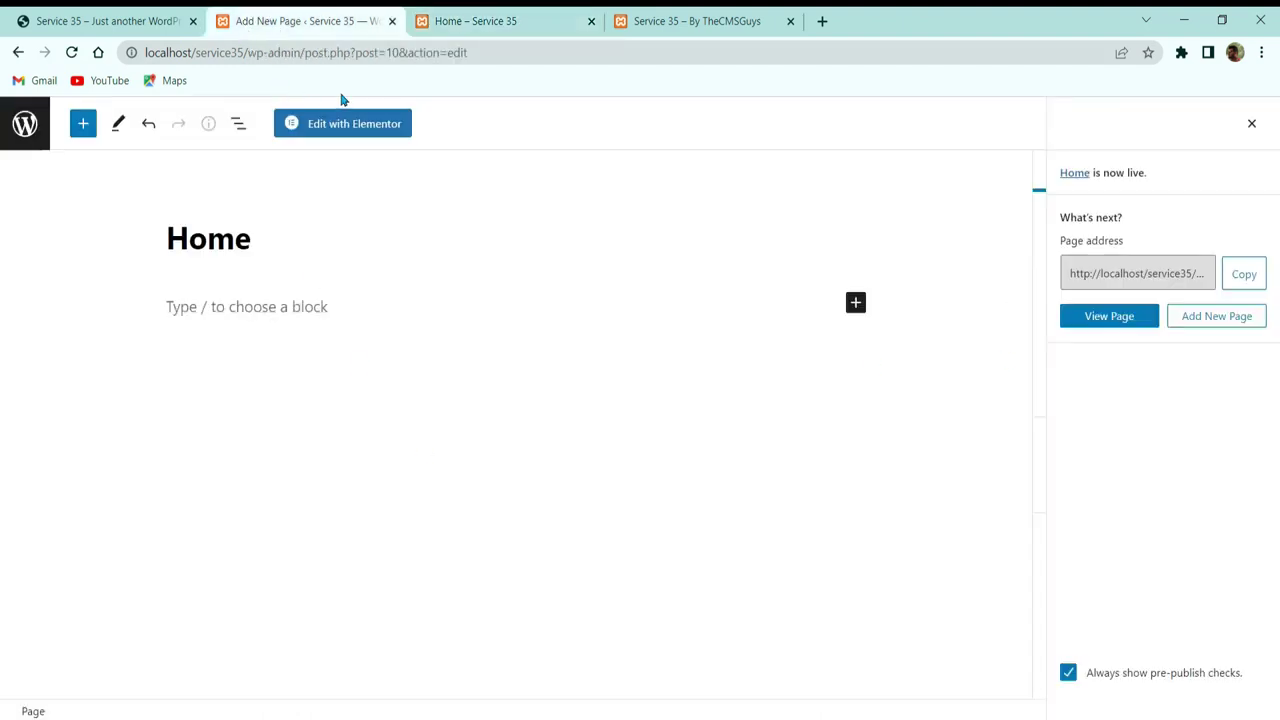
left_click(486, 20)
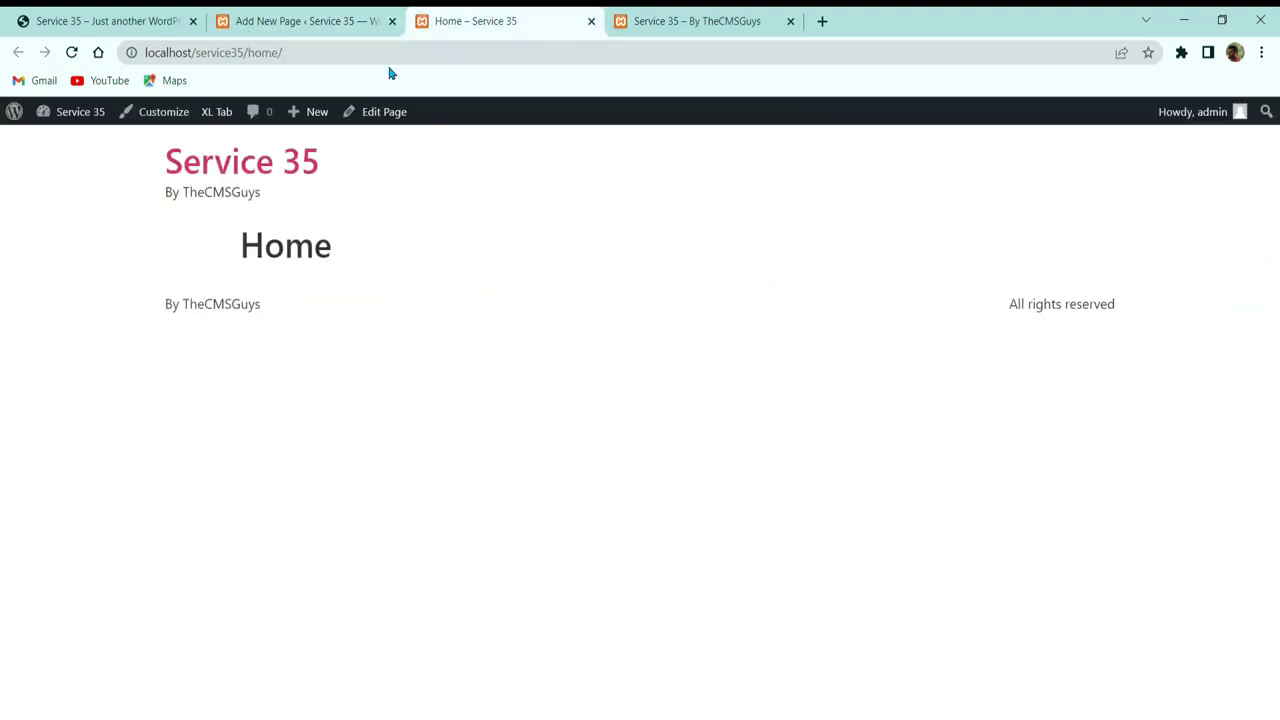
left_click(330, 21)
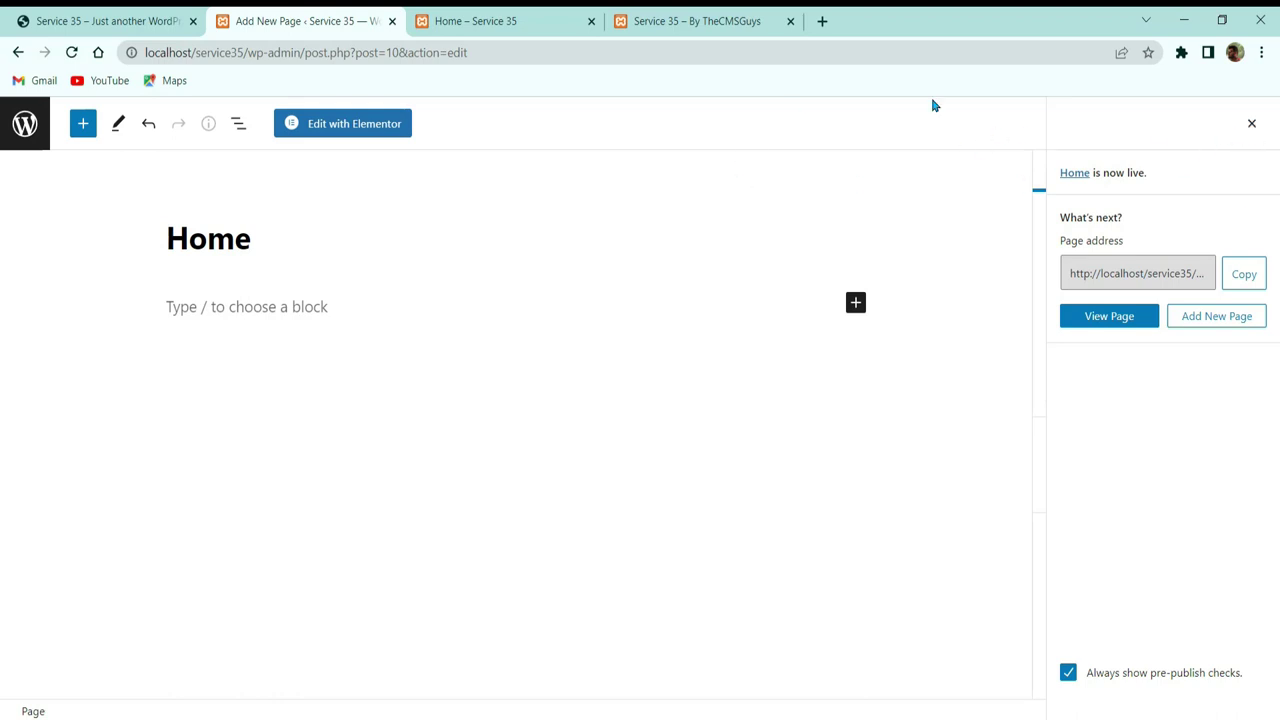
left_click(1249, 124)
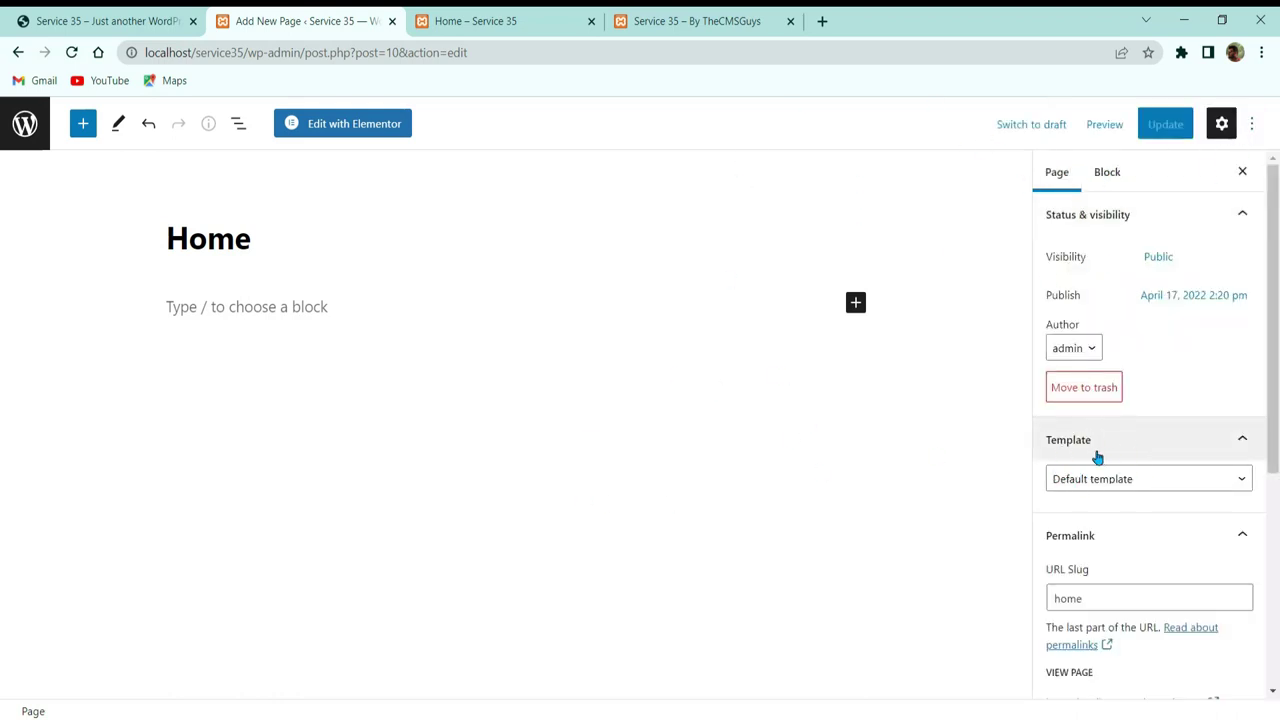
Step: Switch the Home page template to Elementor Canvas and update the page
left_click(1124, 482)
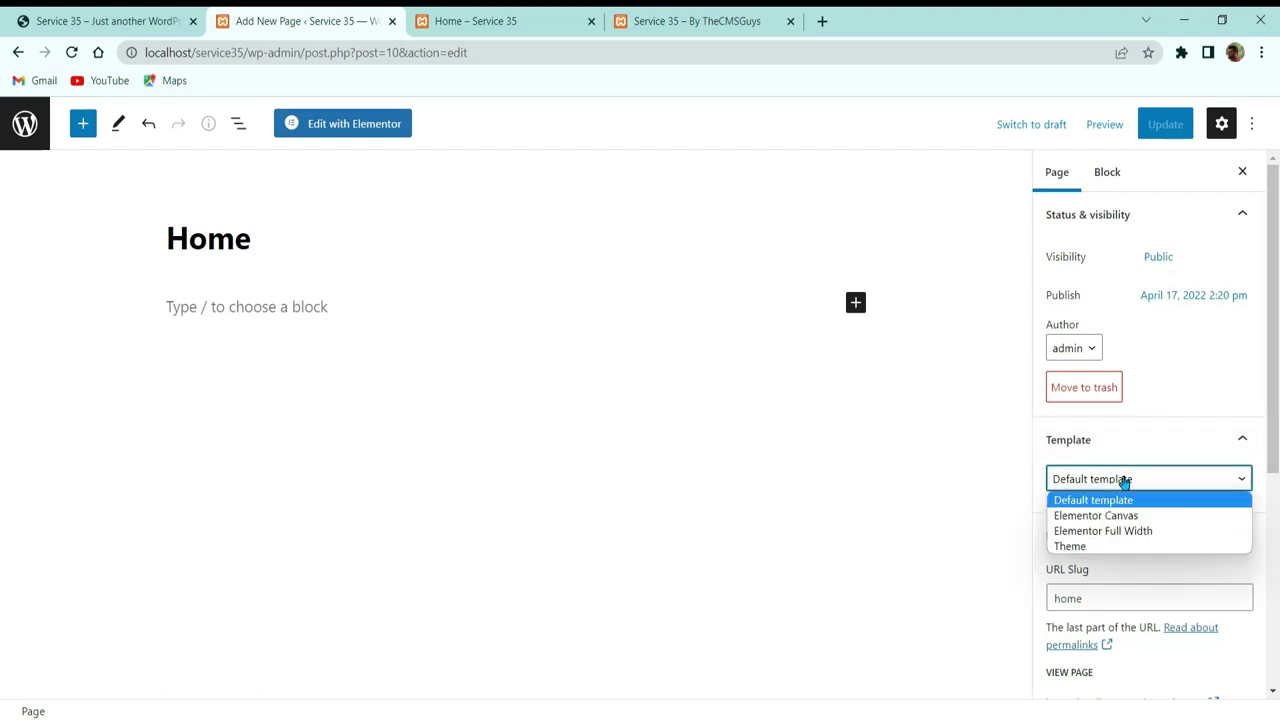
left_click(1123, 513)
left_click(1165, 124)
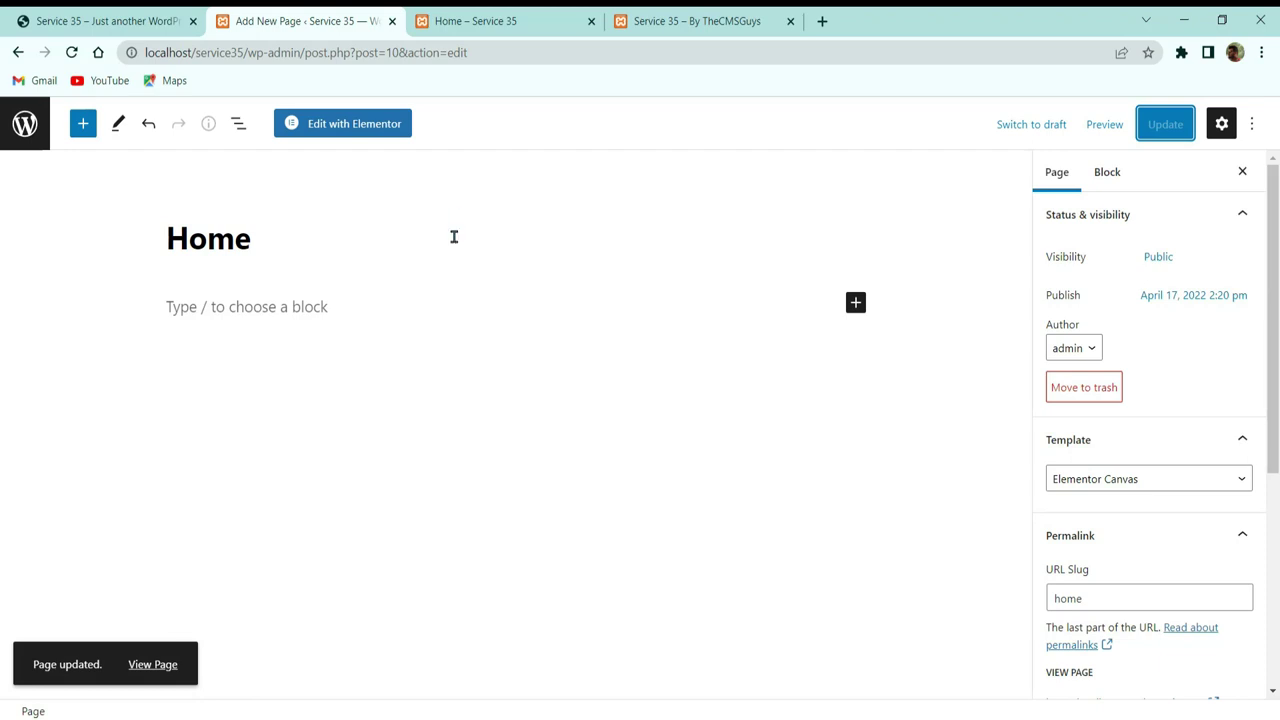
left_click(470, 18)
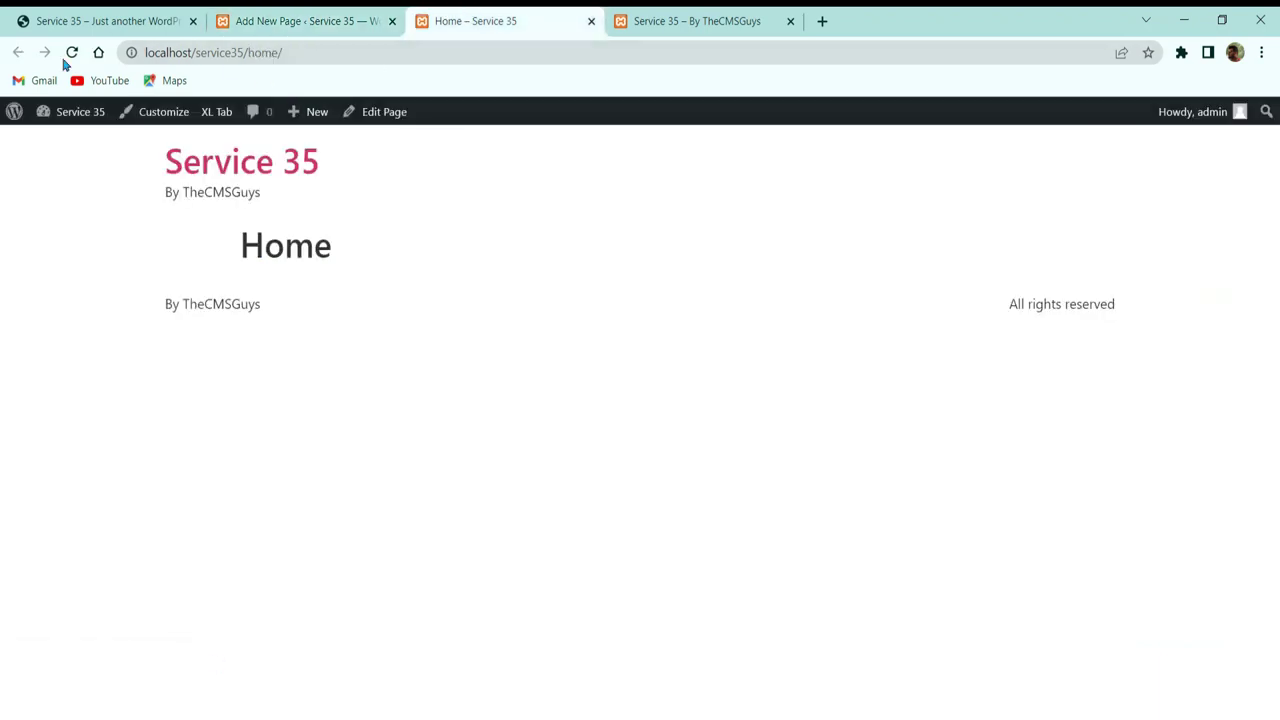
Step: Reload the Home and front-page tabs, confirming the Home page now renders blank
left_click(70, 52)
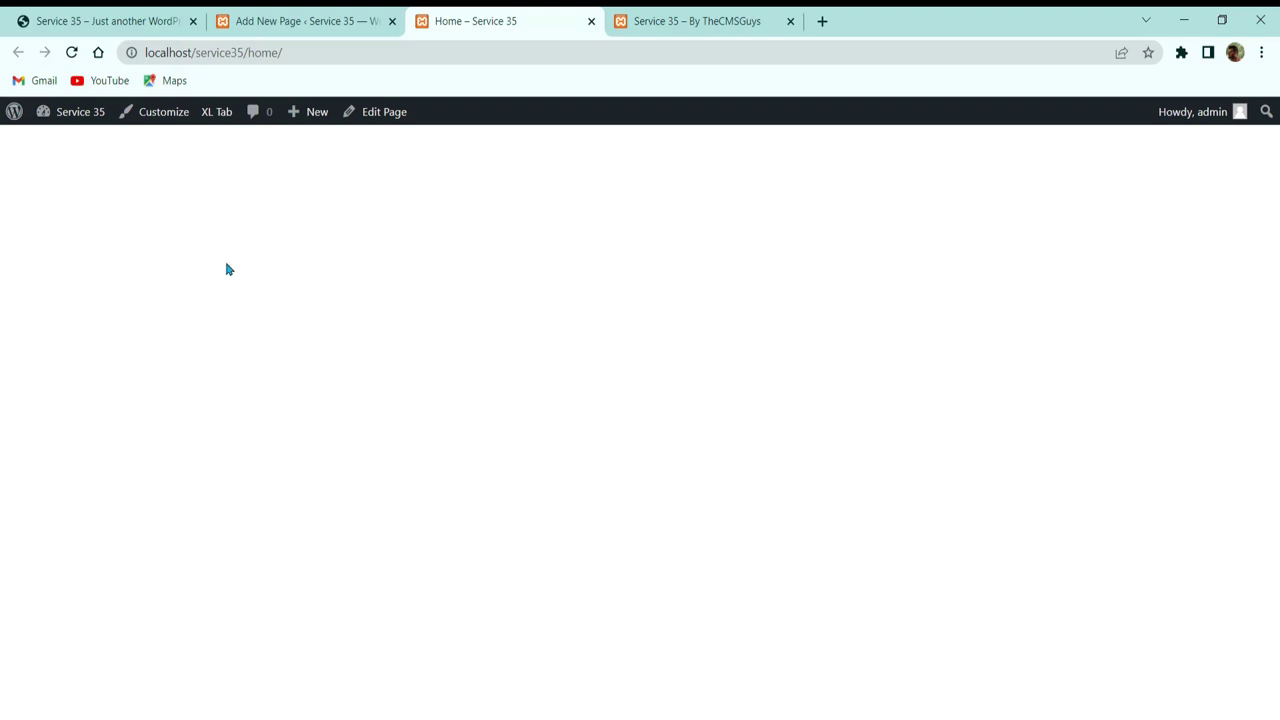
left_click(658, 32)
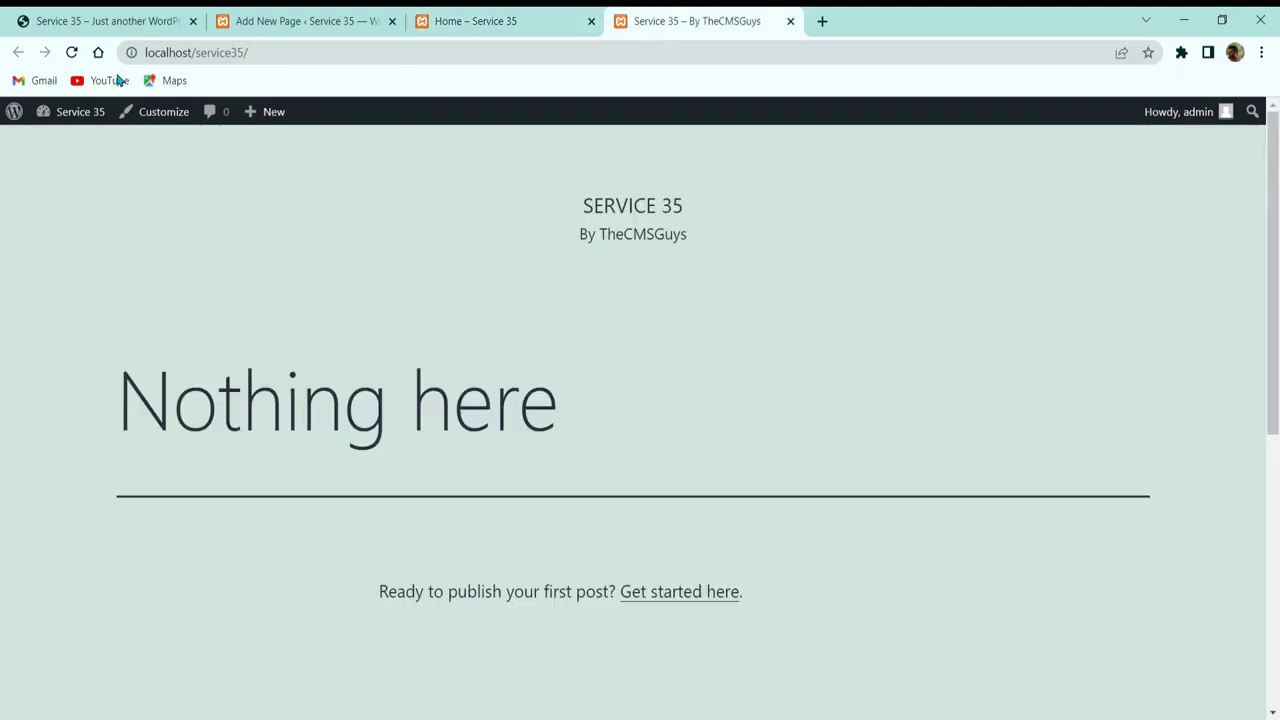
left_click(72, 52)
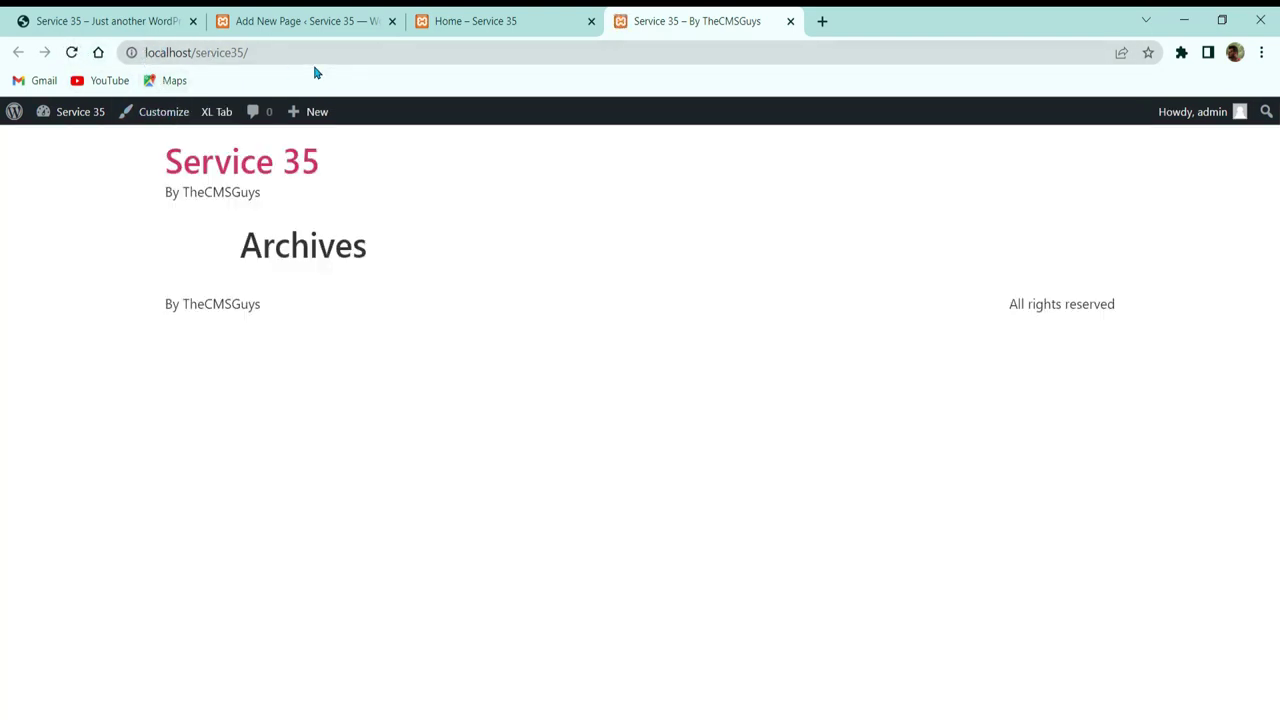
left_click(474, 10)
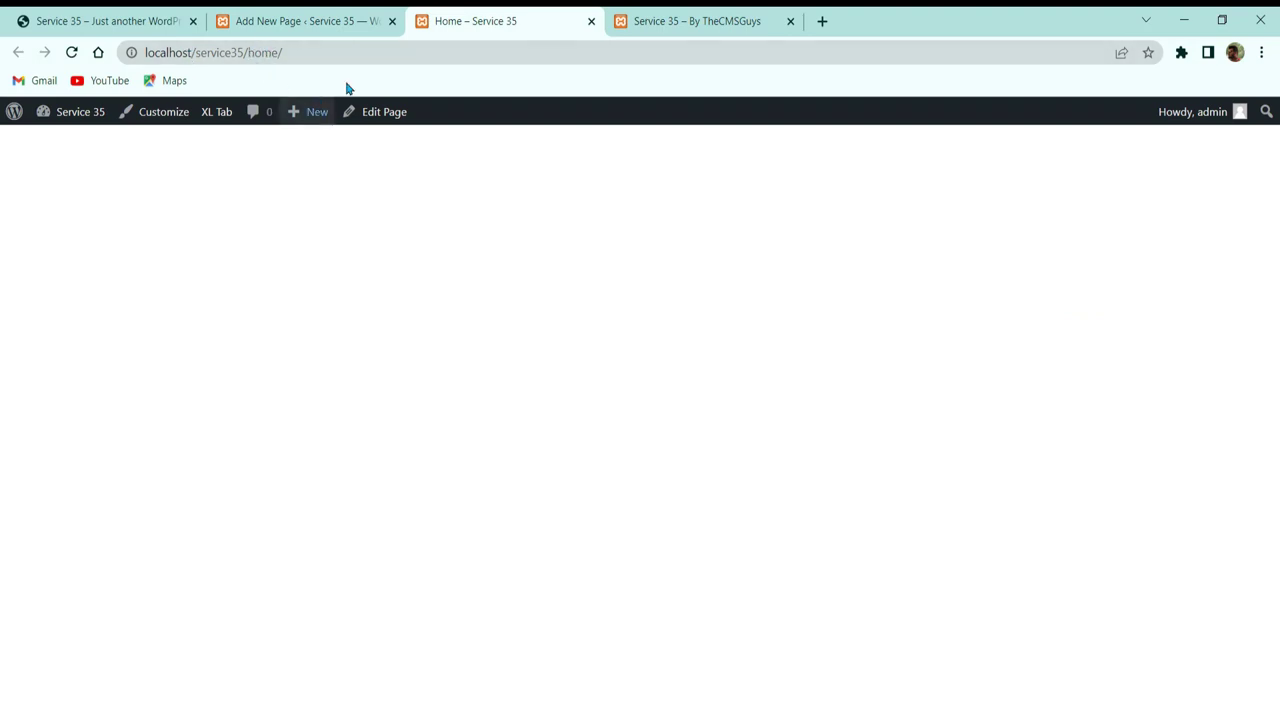
Step: Reload the local front page and the CMS Guys demo site's home page
left_click(120, 16)
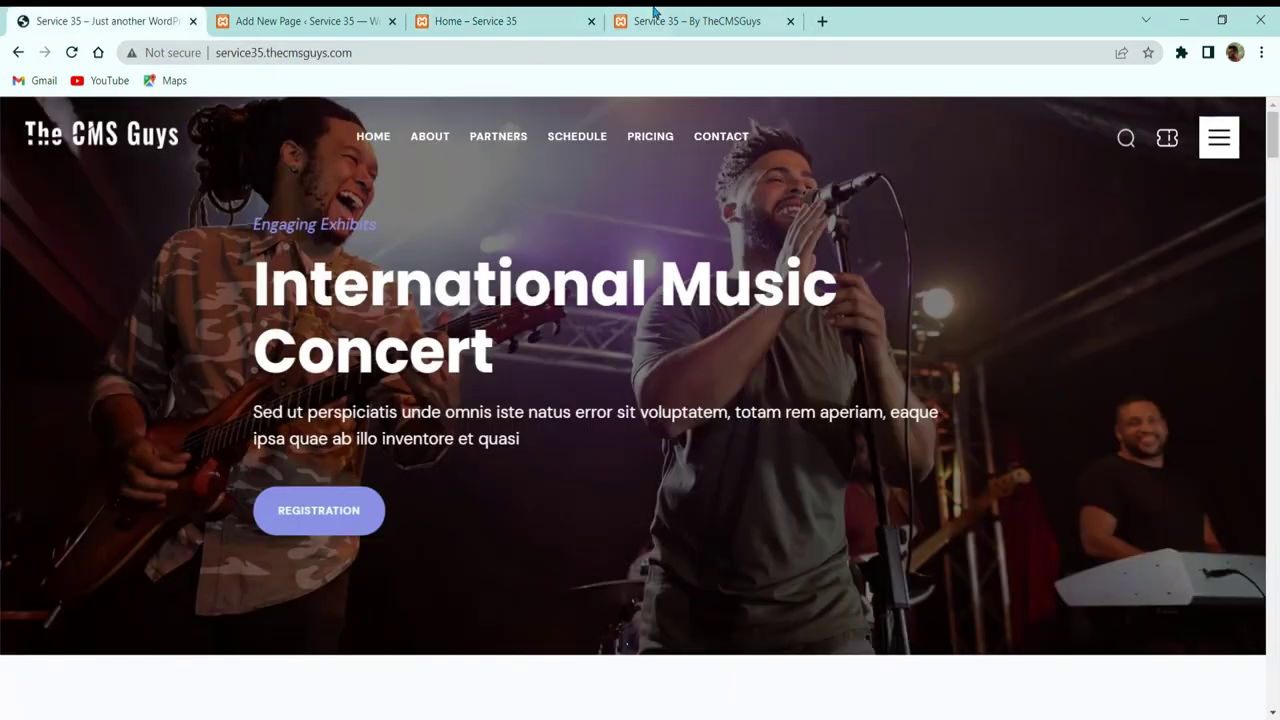
left_click(655, 12)
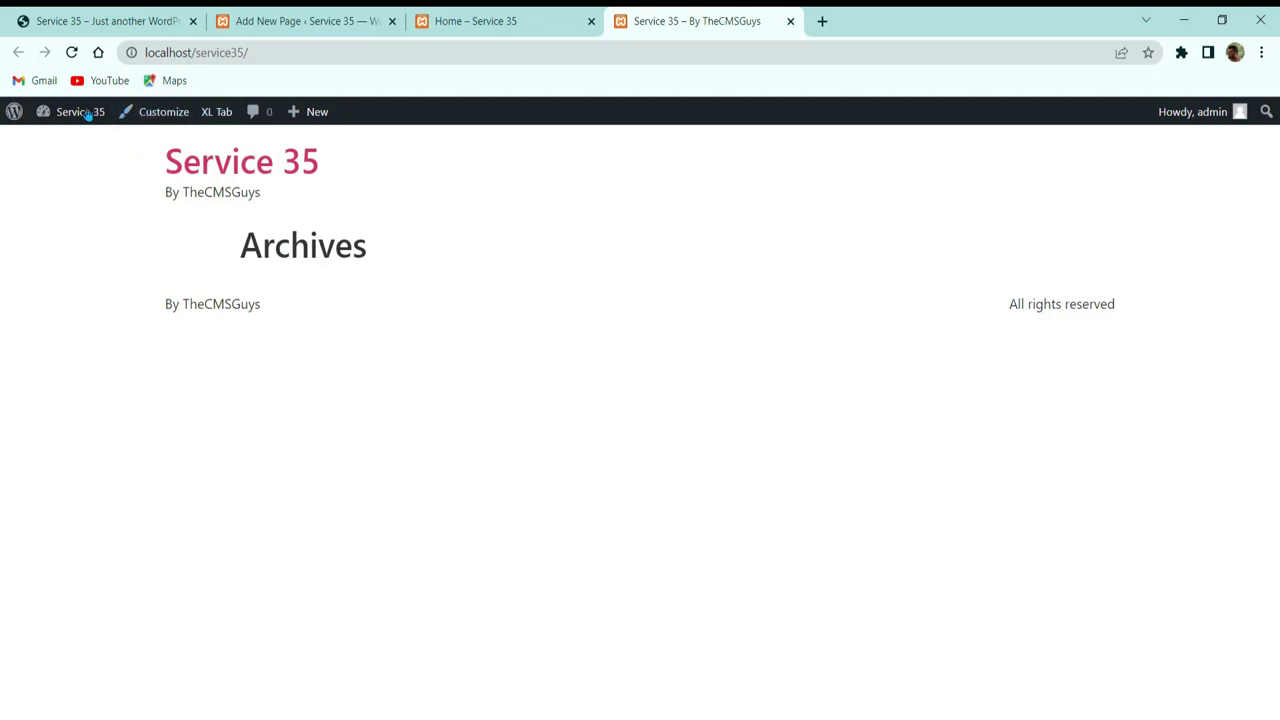
left_click(74, 53)
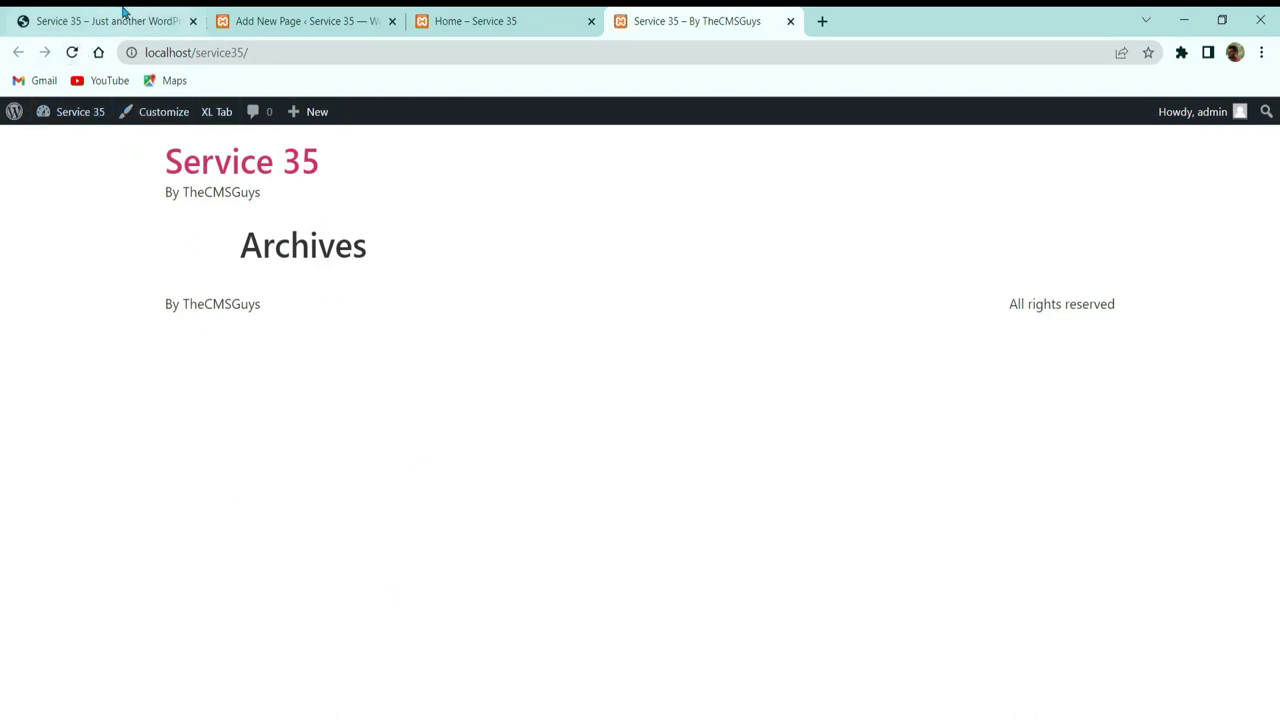
left_click(123, 14)
left_click(365, 137)
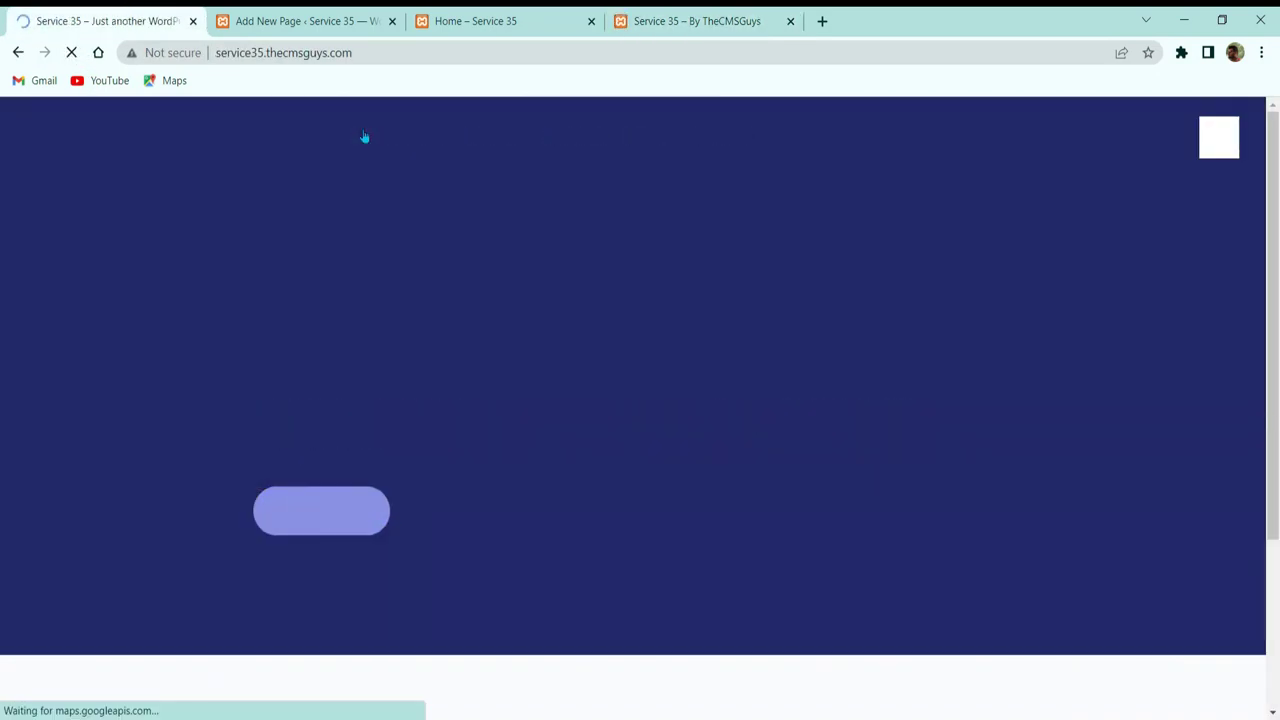
scroll(606, 331, "down", 1)
scroll(606, 331, "down", 1)
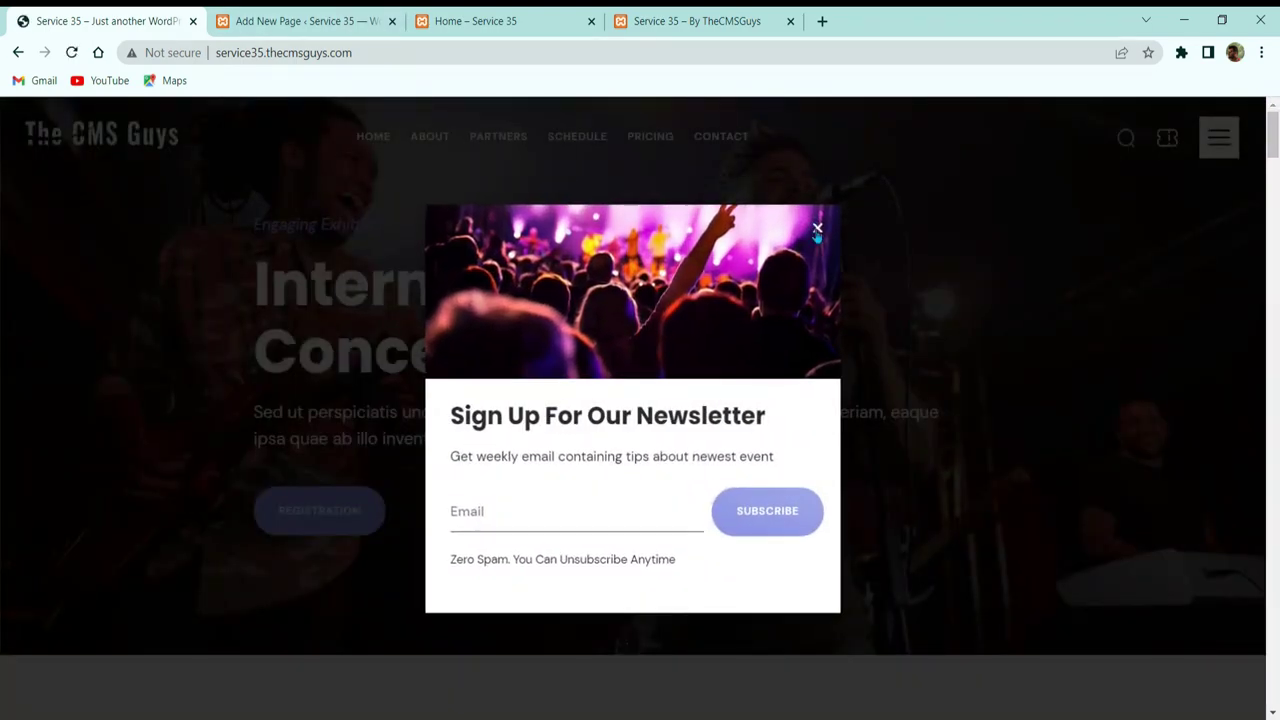
Step: Close the demo site's newsletter popup and return to the Home page editor
left_click(816, 227)
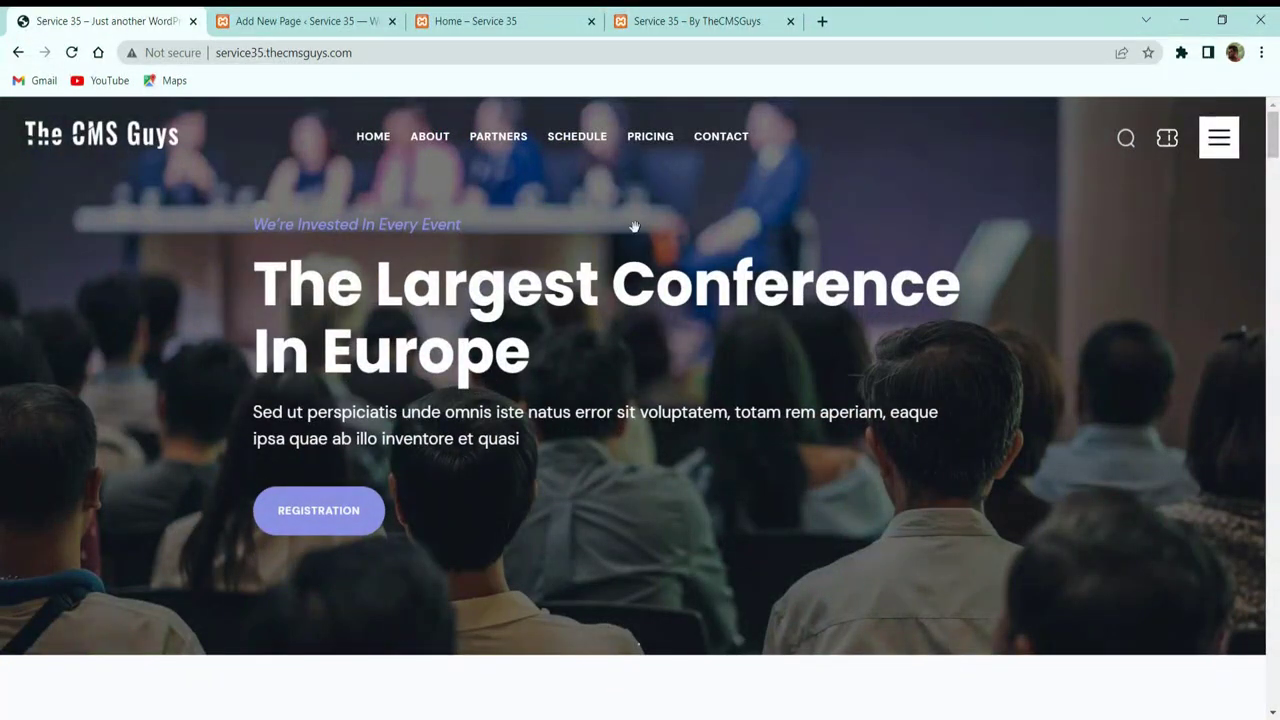
left_click(655, 20)
left_click(245, 21)
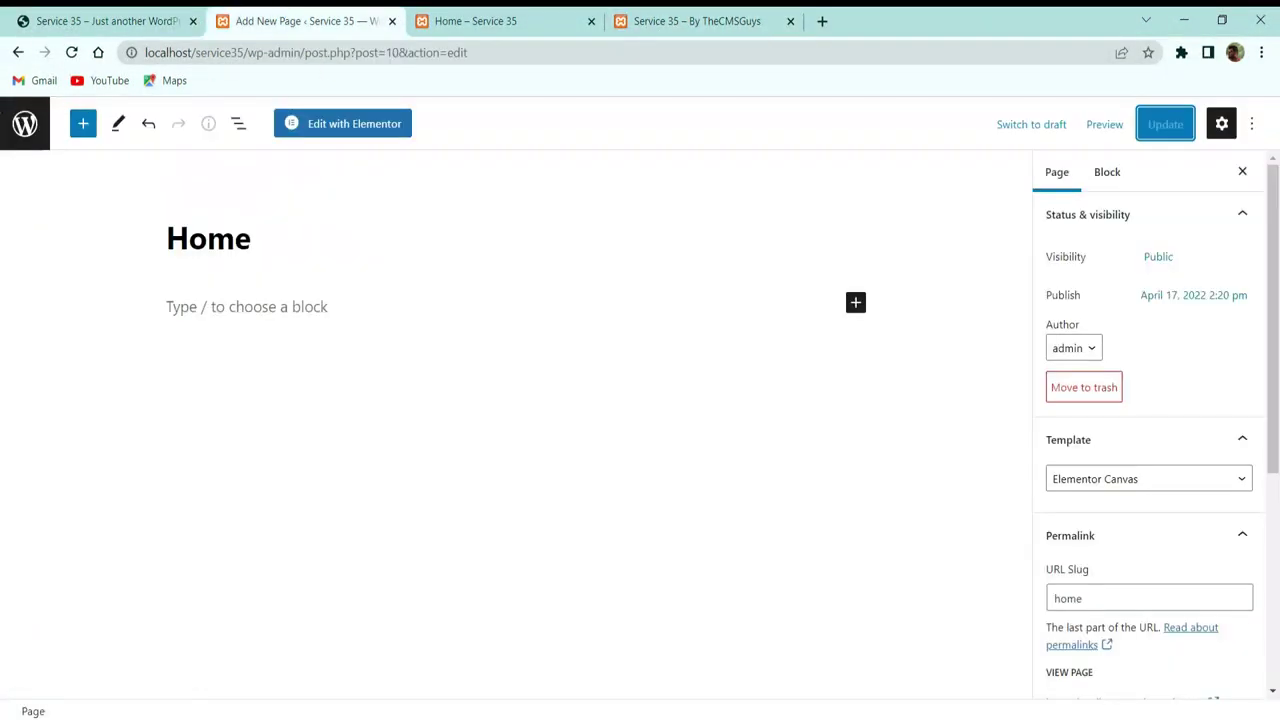
Step: In Reading Settings, set the homepage to the static page Home and save
left_click(25, 123)
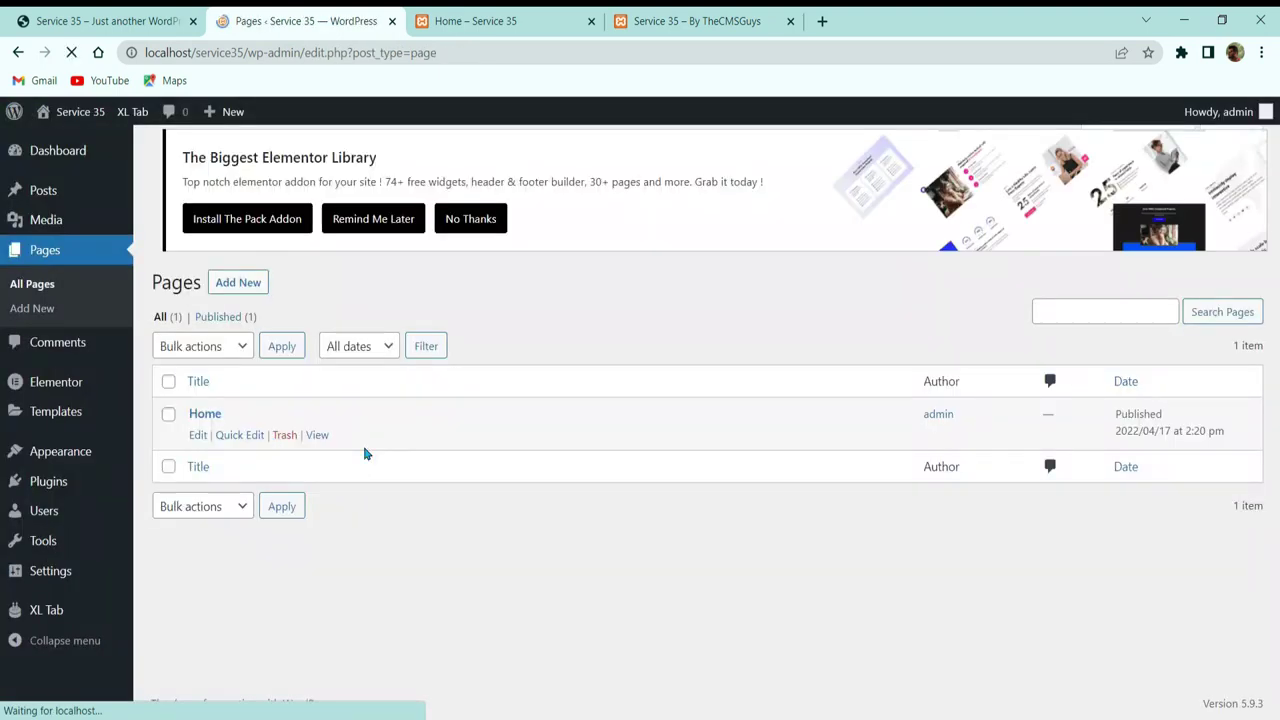
mouse_move(33, 565)
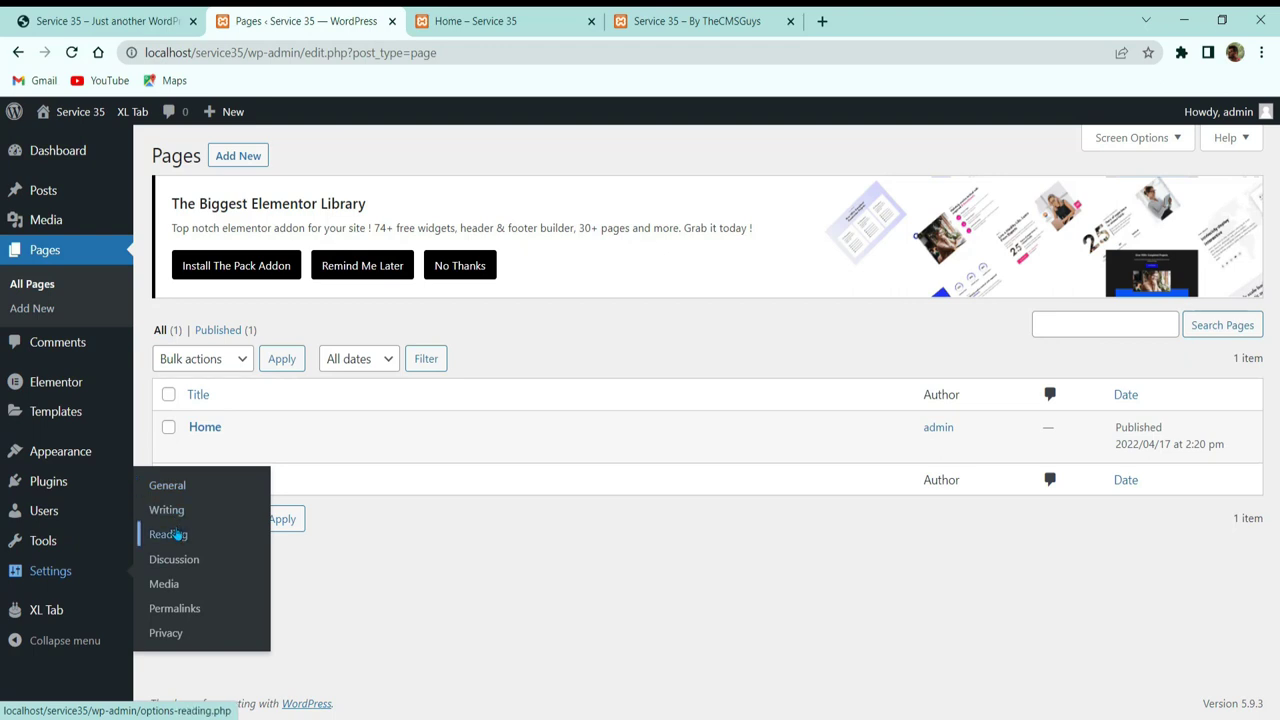
left_click(168, 535)
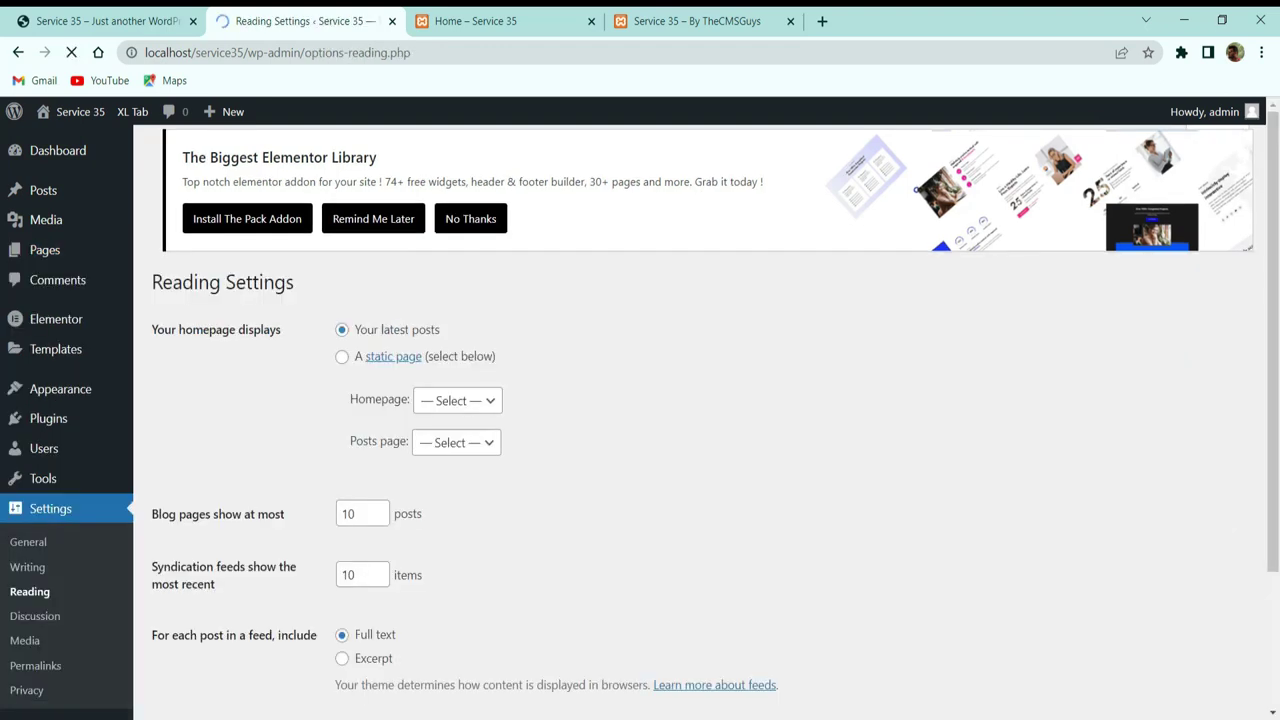
left_click(341, 364)
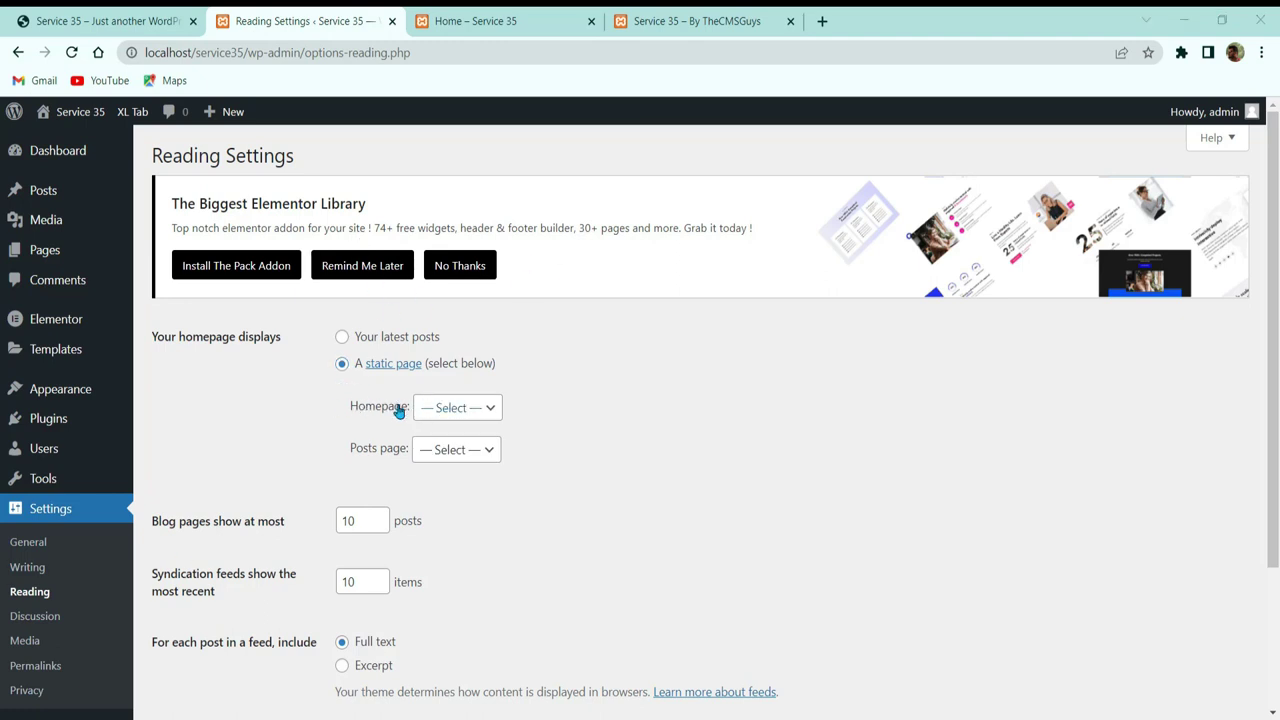
left_click(453, 410)
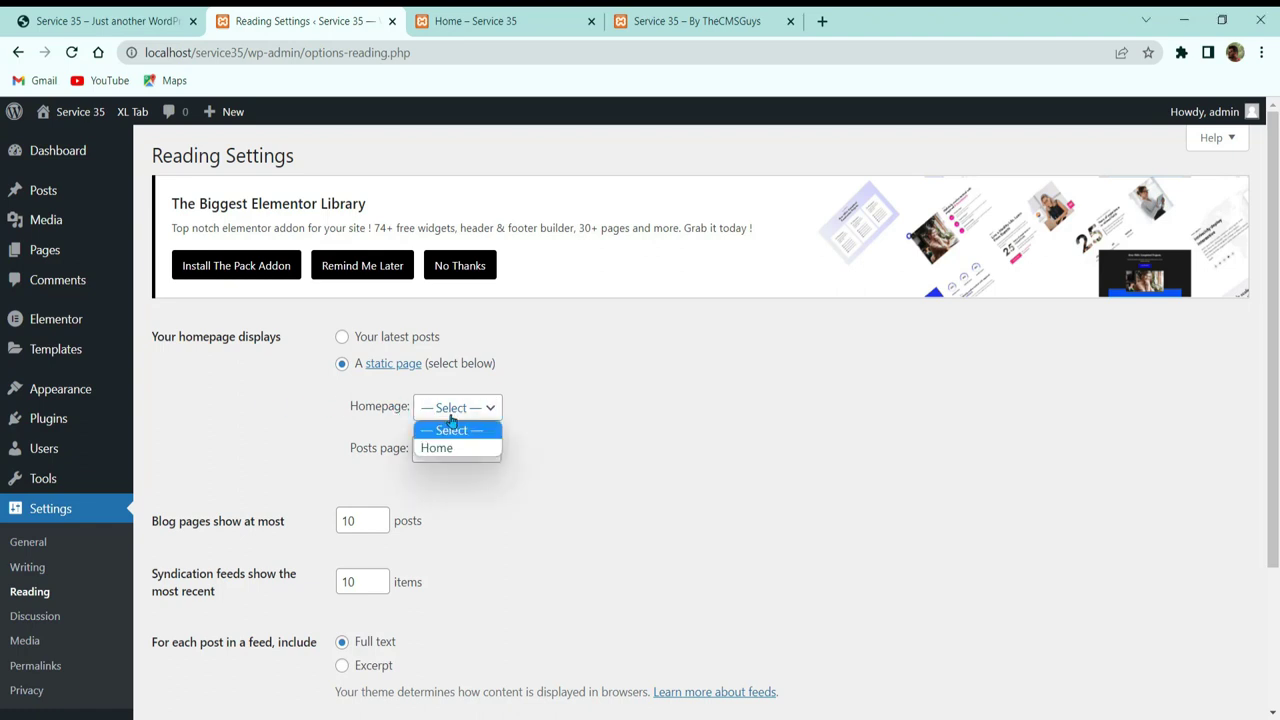
left_click(455, 448)
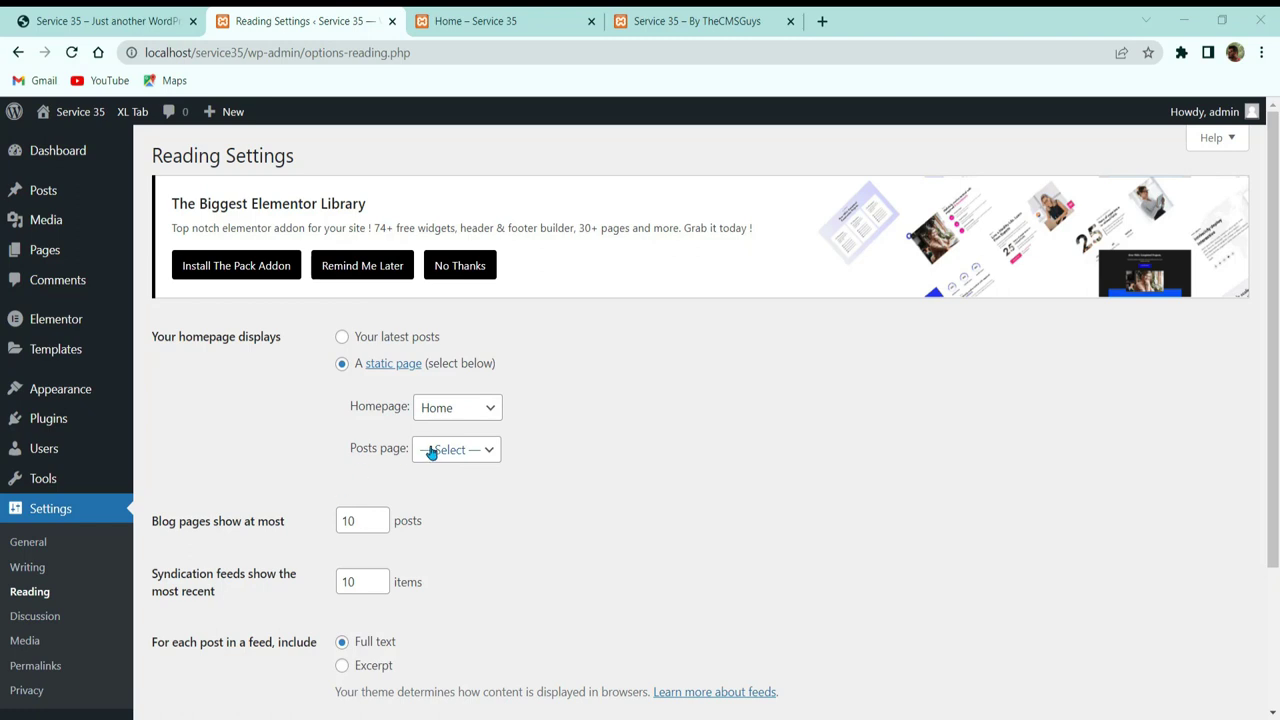
scroll(430, 450, "down", 2)
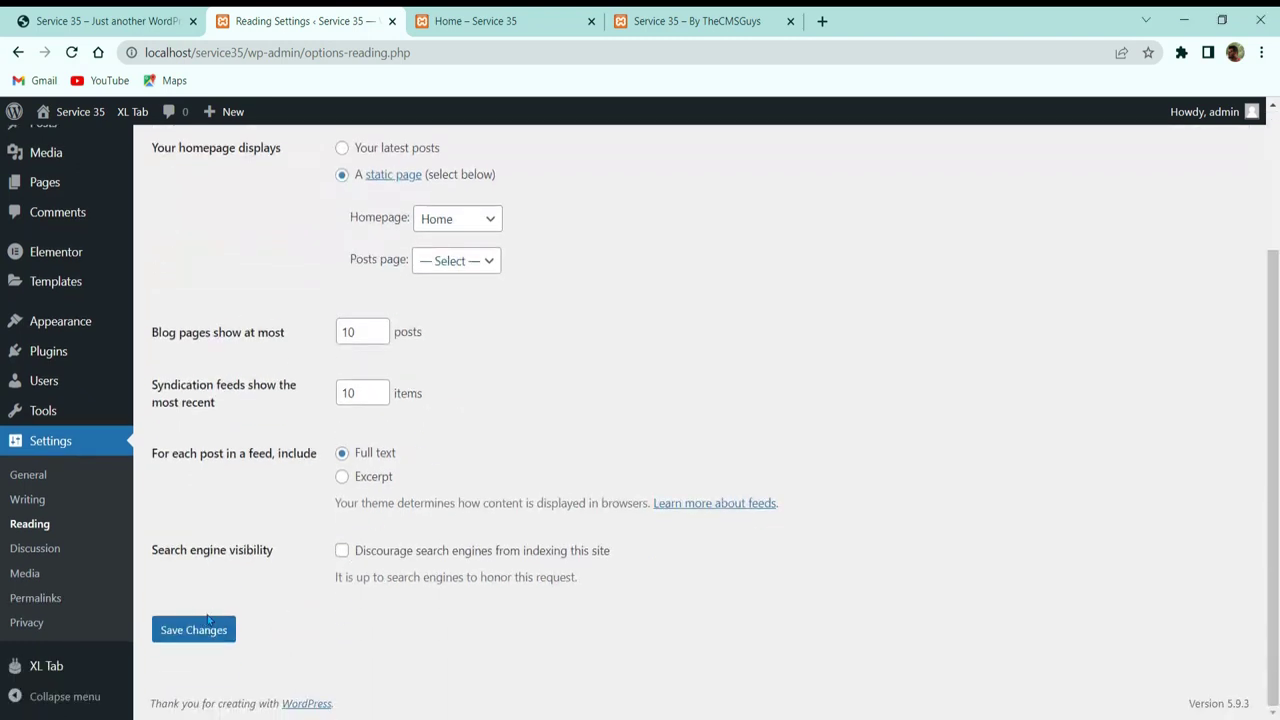
left_click(186, 640)
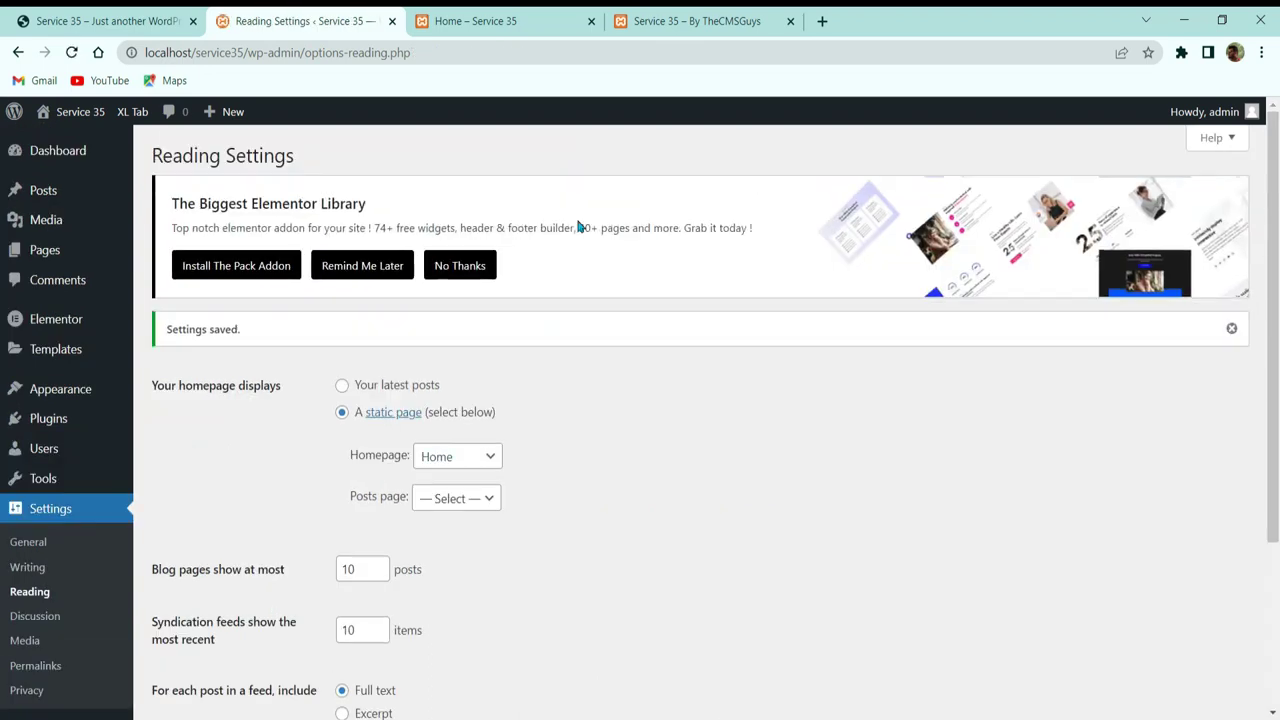
left_click(455, 16)
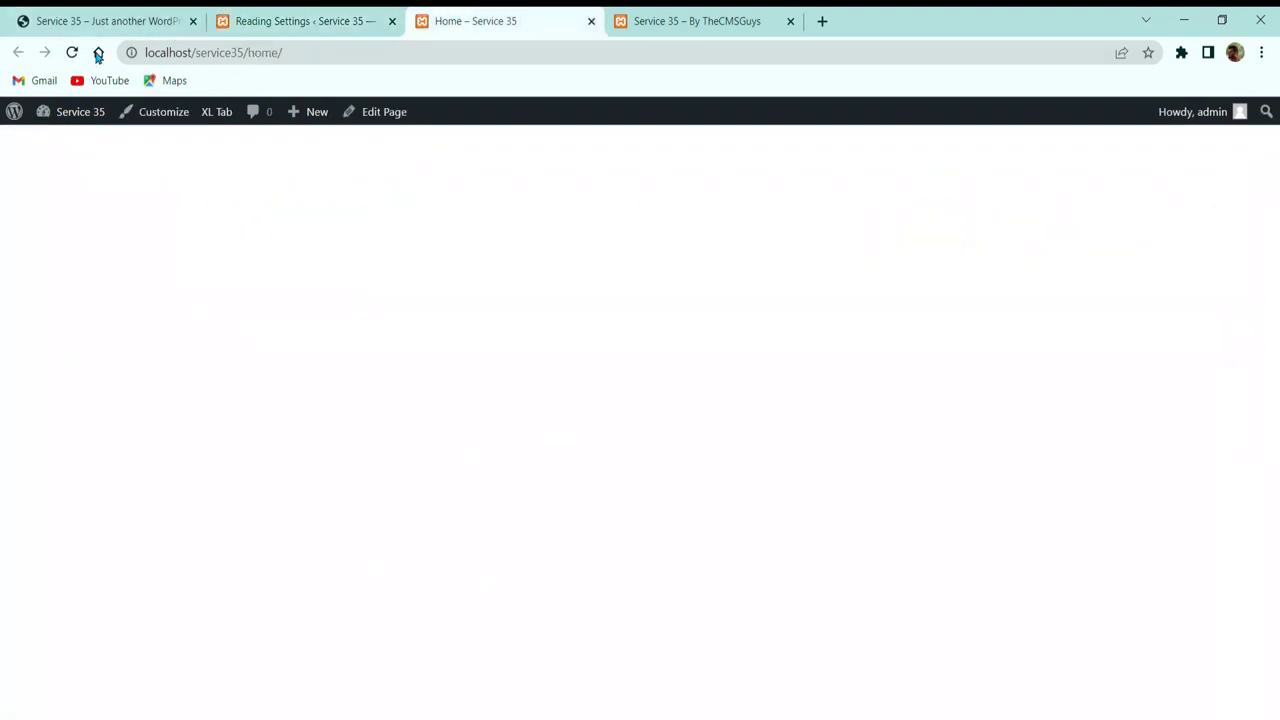
Step: Reload the front page and Home tabs to confirm localhost/service35/ now shows the blank Home page
left_click(752, 16)
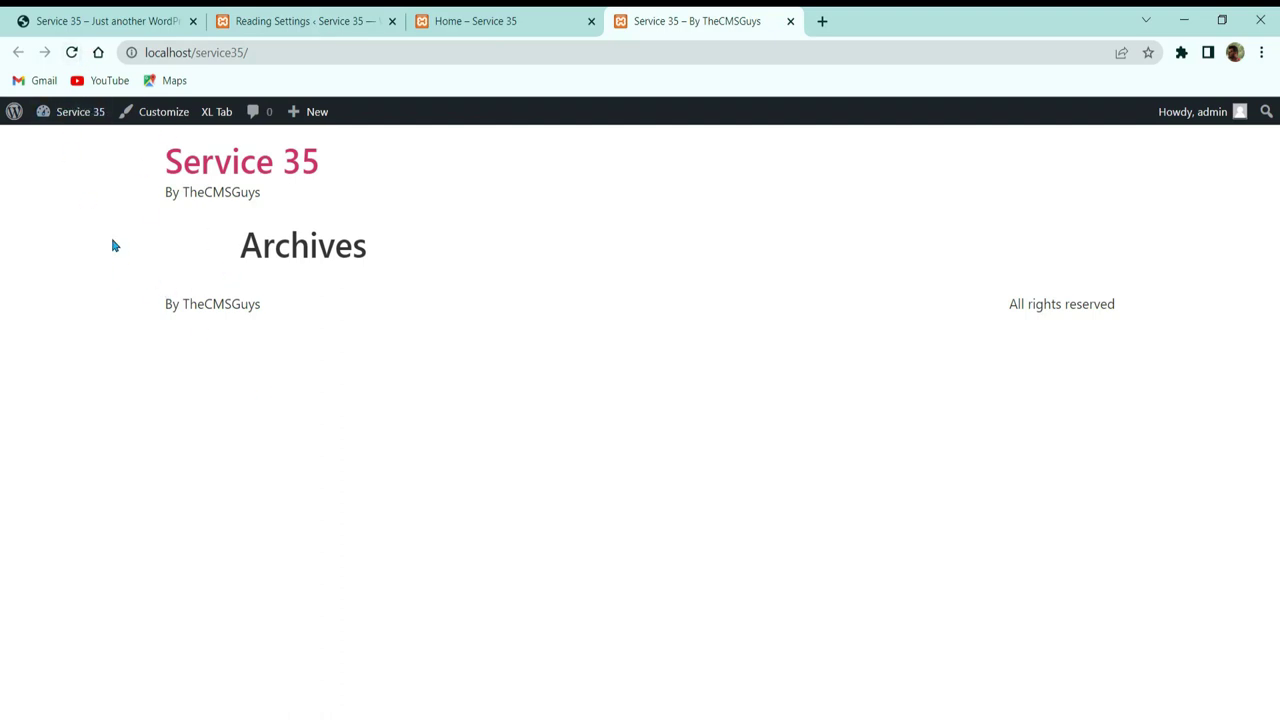
left_click(71, 52)
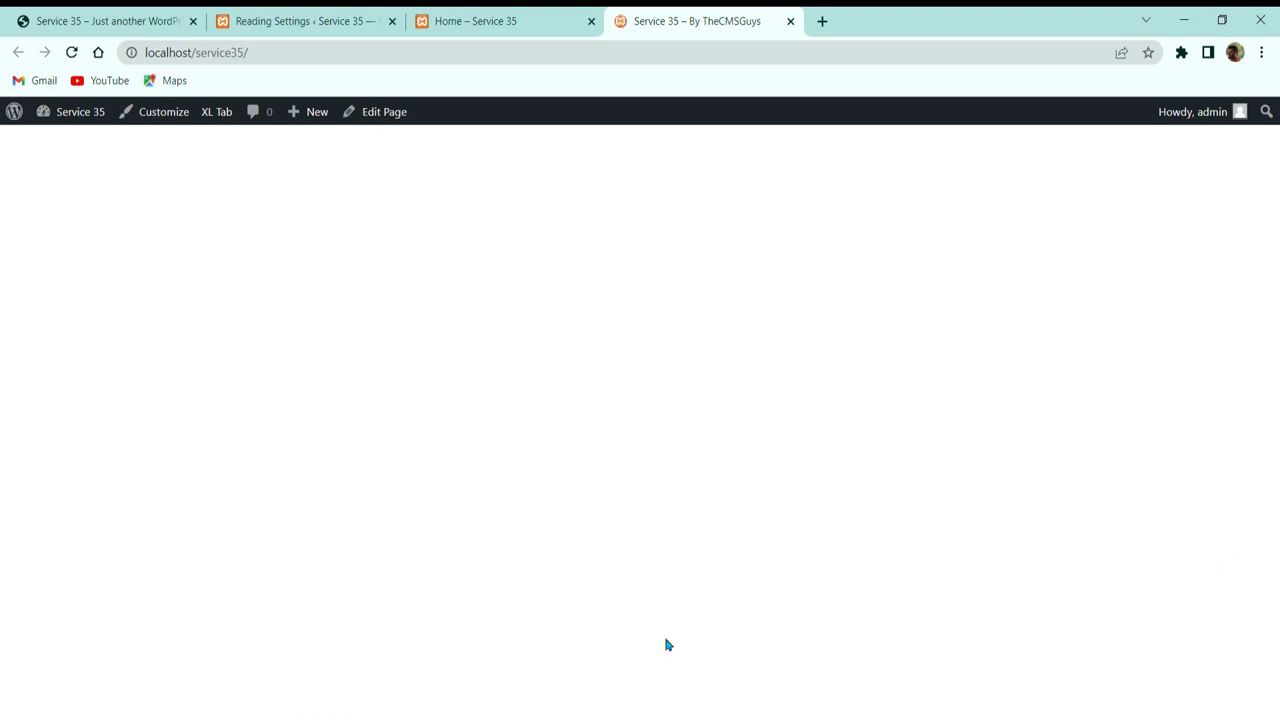
left_click(460, 28)
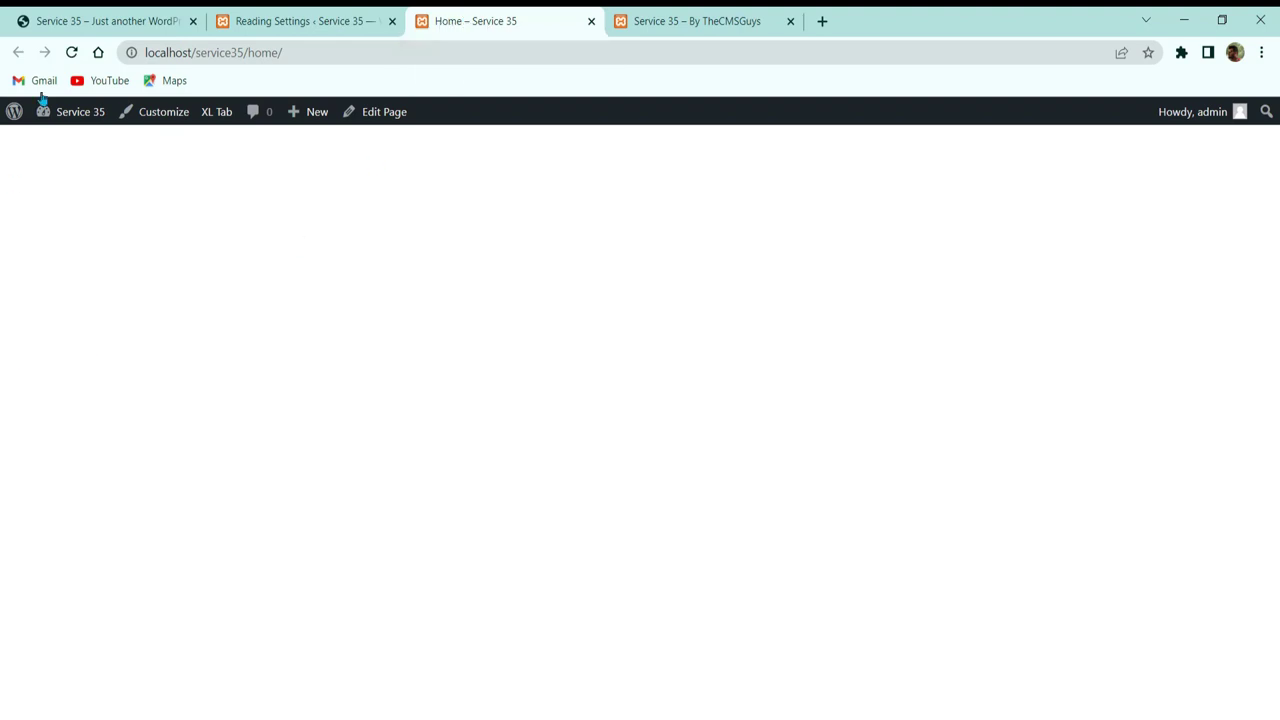
left_click(77, 56)
left_click(73, 53)
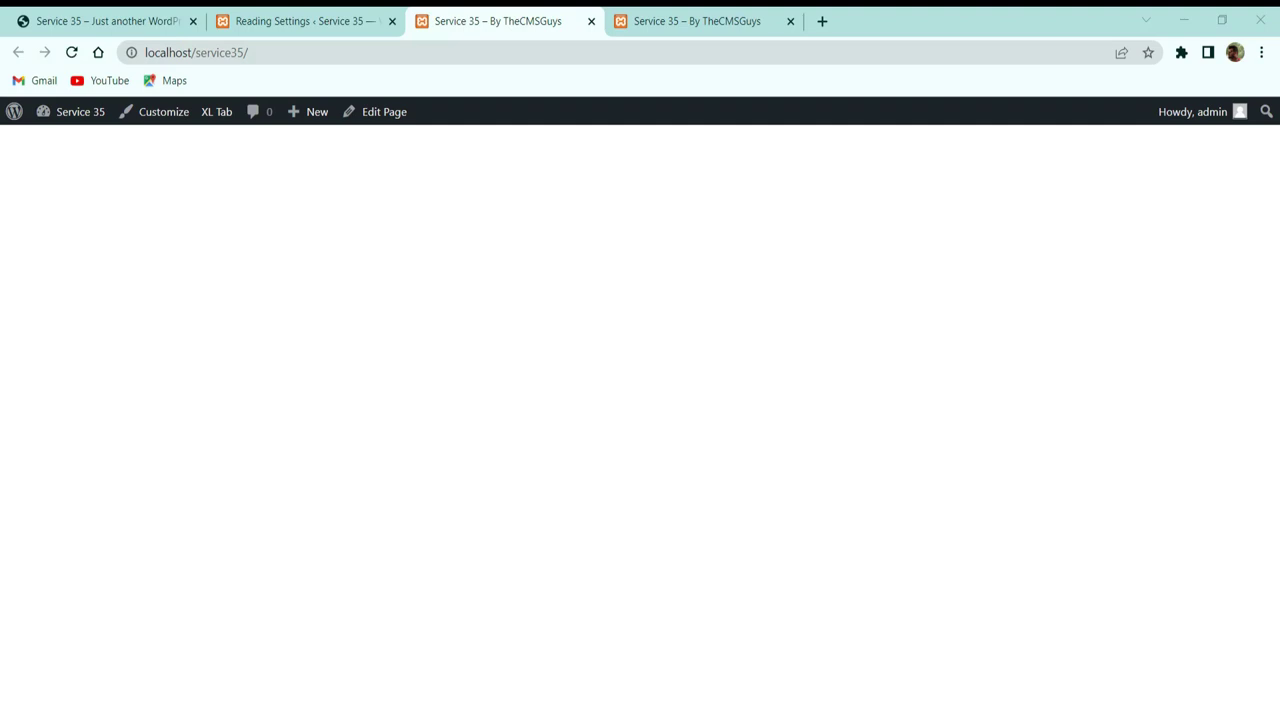
Step: From the Pages list, open the Home page in the Elementor editor
left_click(331, 18)
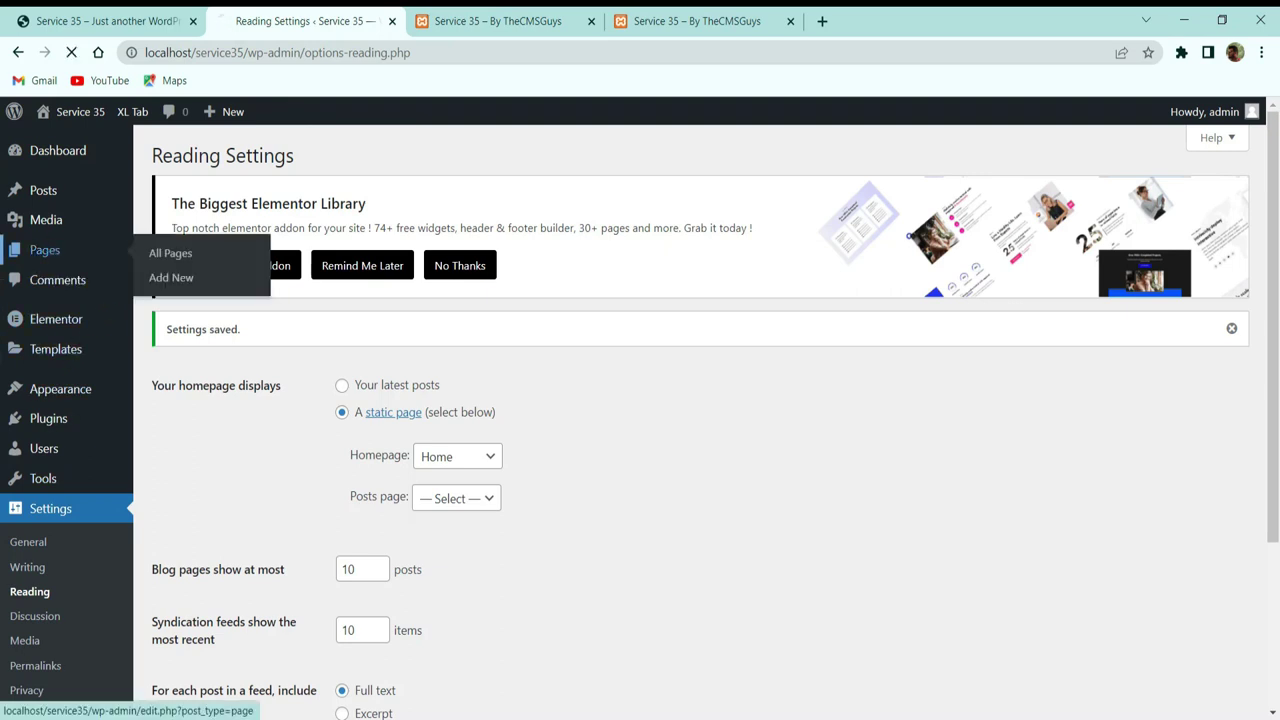
left_click(45, 249)
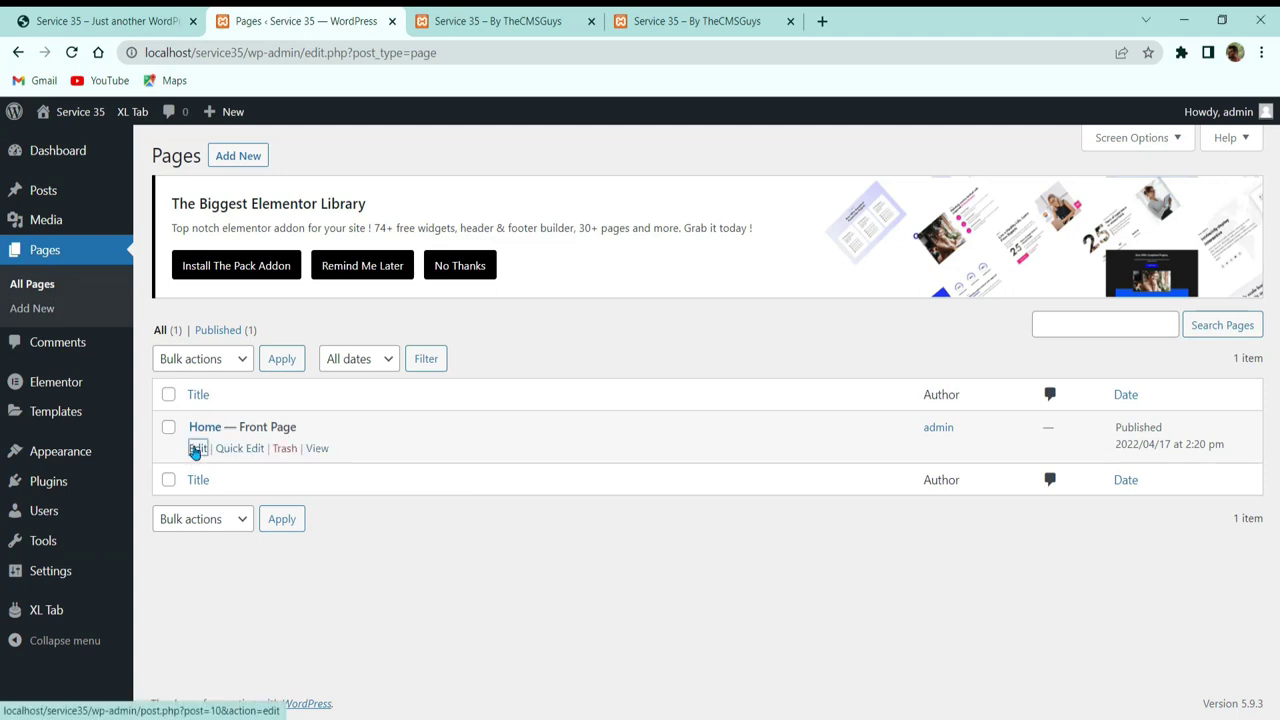
left_click(196, 450)
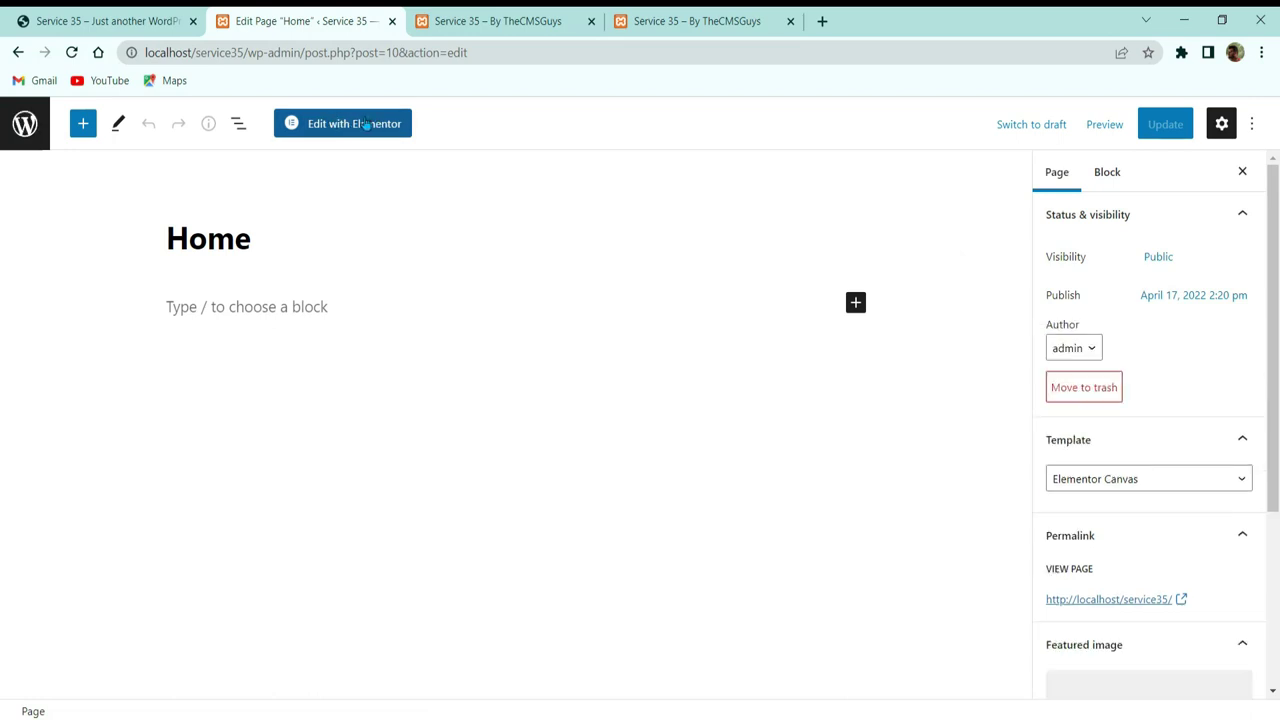
left_click(366, 124)
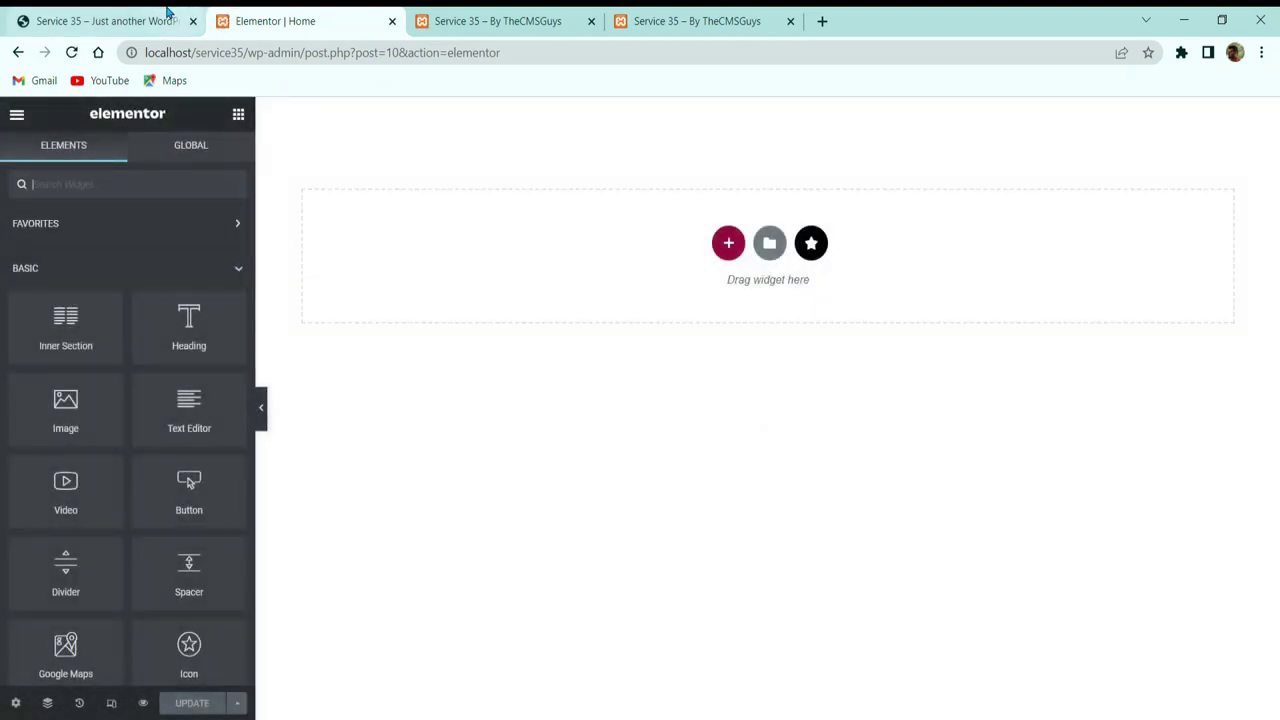
Step: Bring up the live CMS Guys demo site alongside the Elementor Home editor for reference
left_click(155, 21)
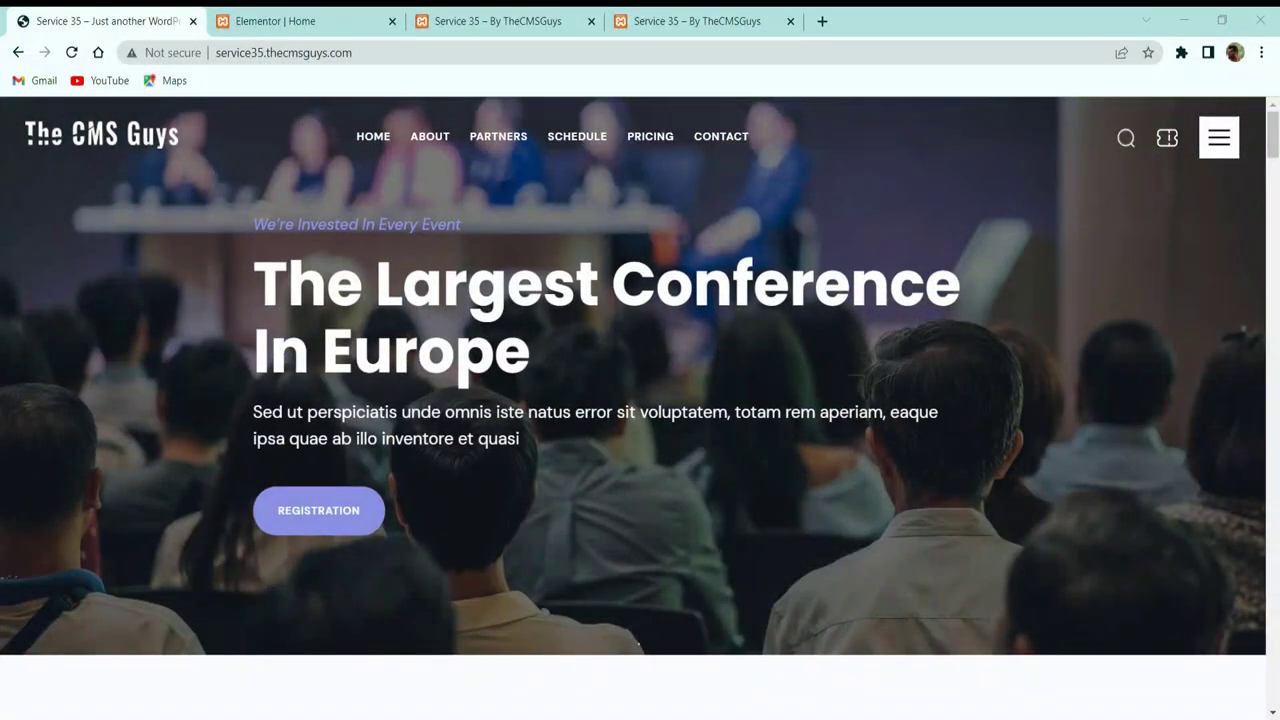
left_click(335, 20)
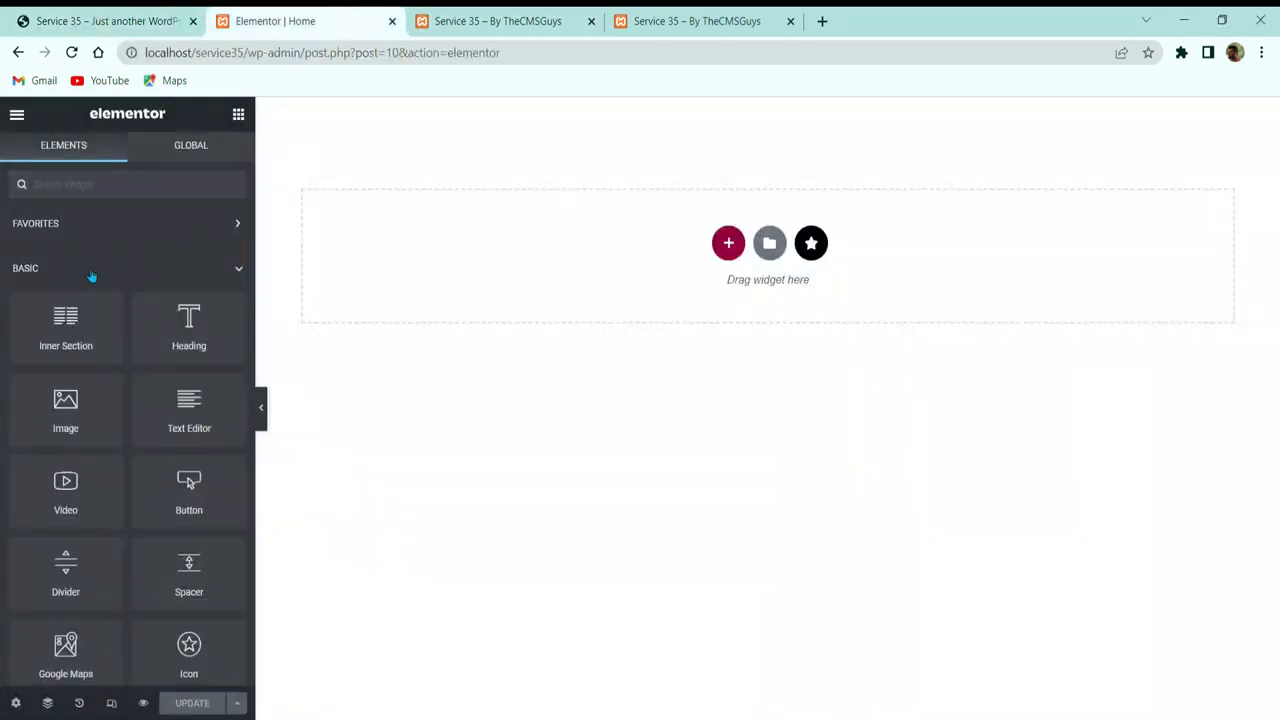
left_click(114, 24)
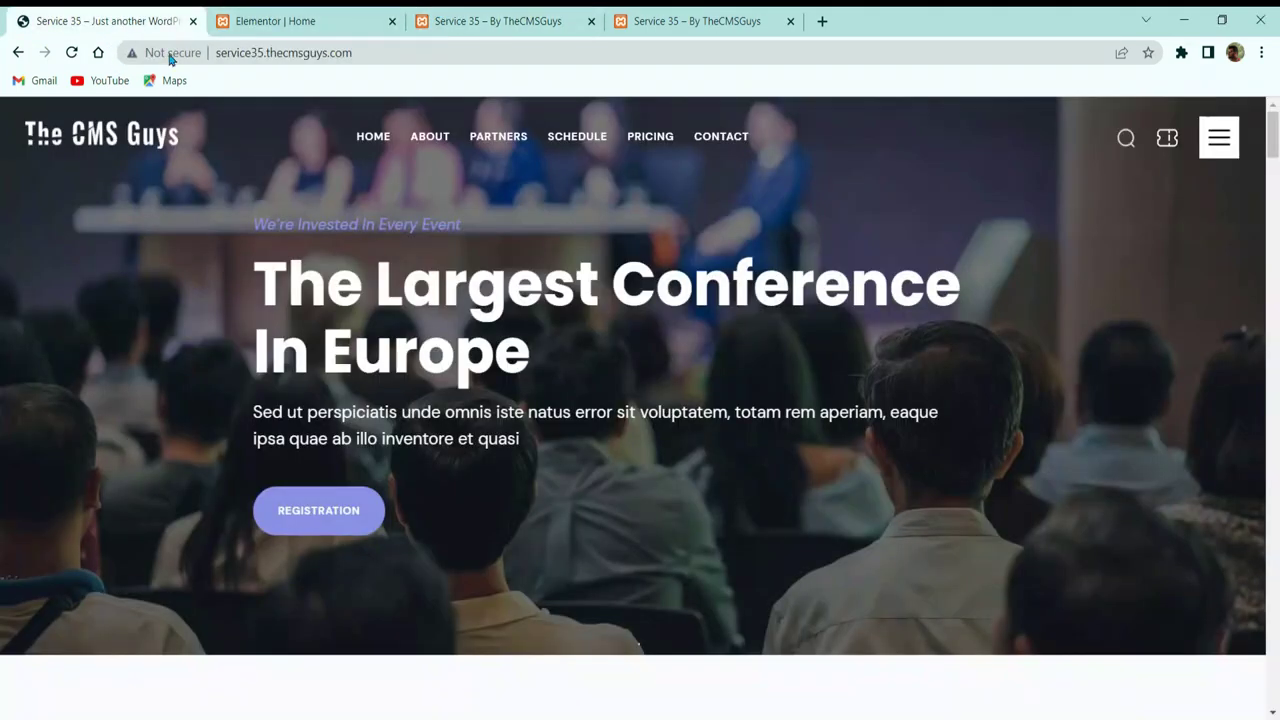
Step: Open Elementor's Site Settings from the editor's main menu
left_click(330, 20)
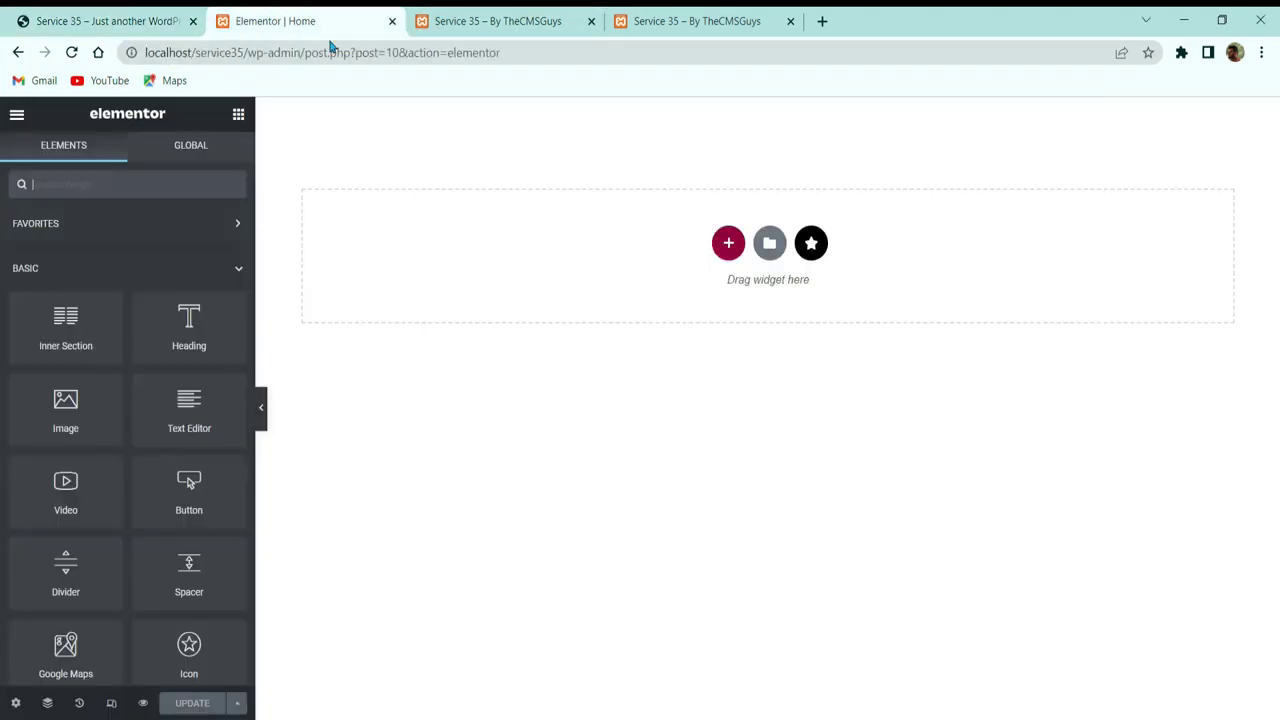
left_click(17, 118)
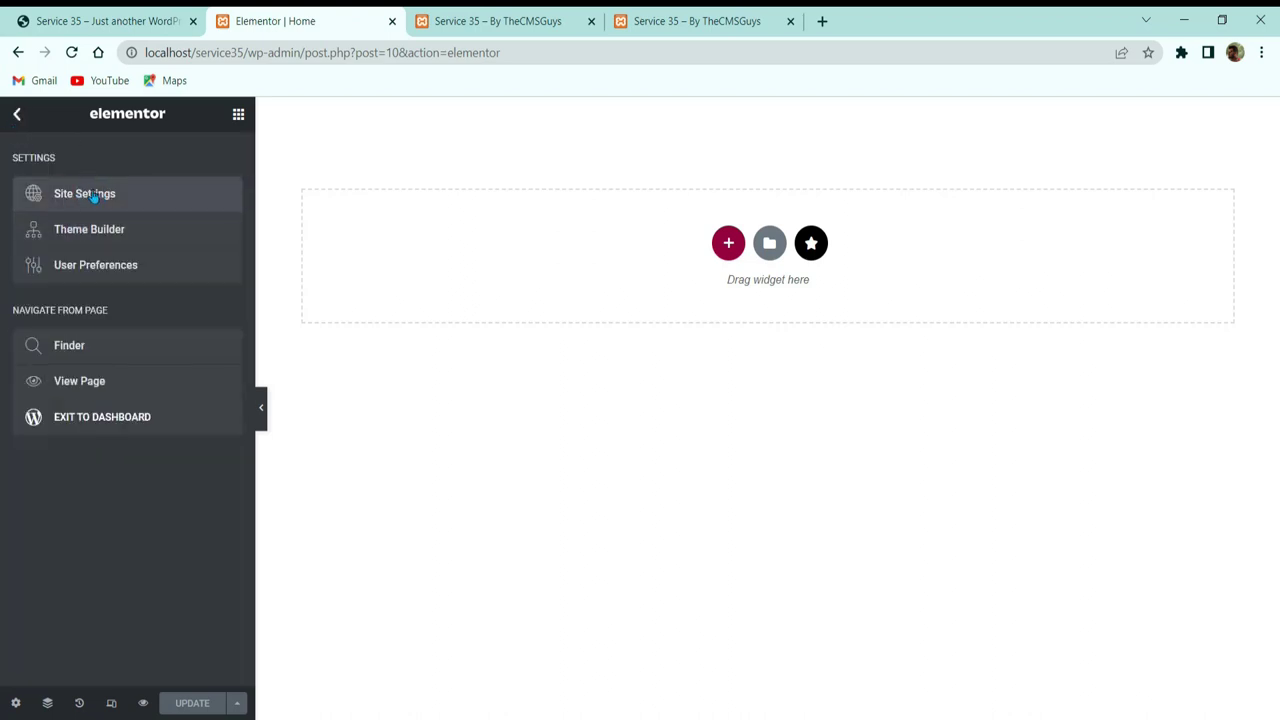
left_click(93, 197)
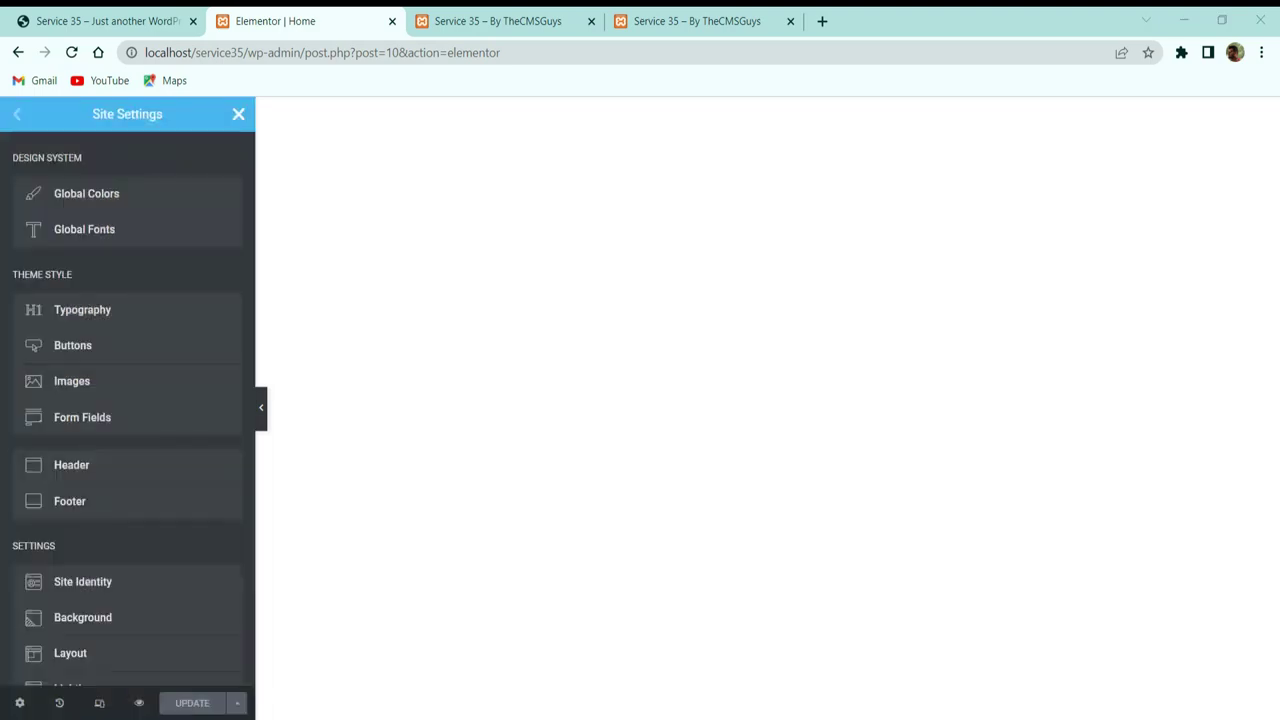
Step: Scroll the live demo site to check its colours, then return to the Elementor editor
left_click(105, 21)
scroll(480, 491, "down", 10)
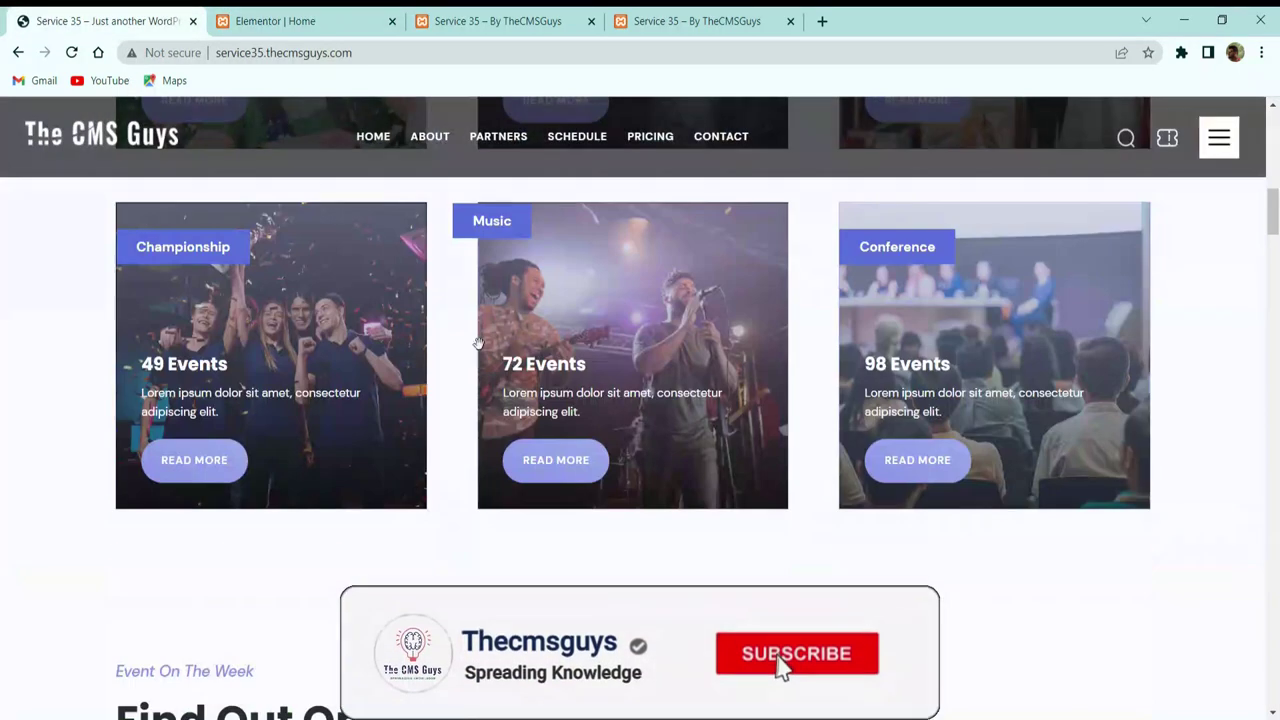
scroll(480, 491, "down", 5)
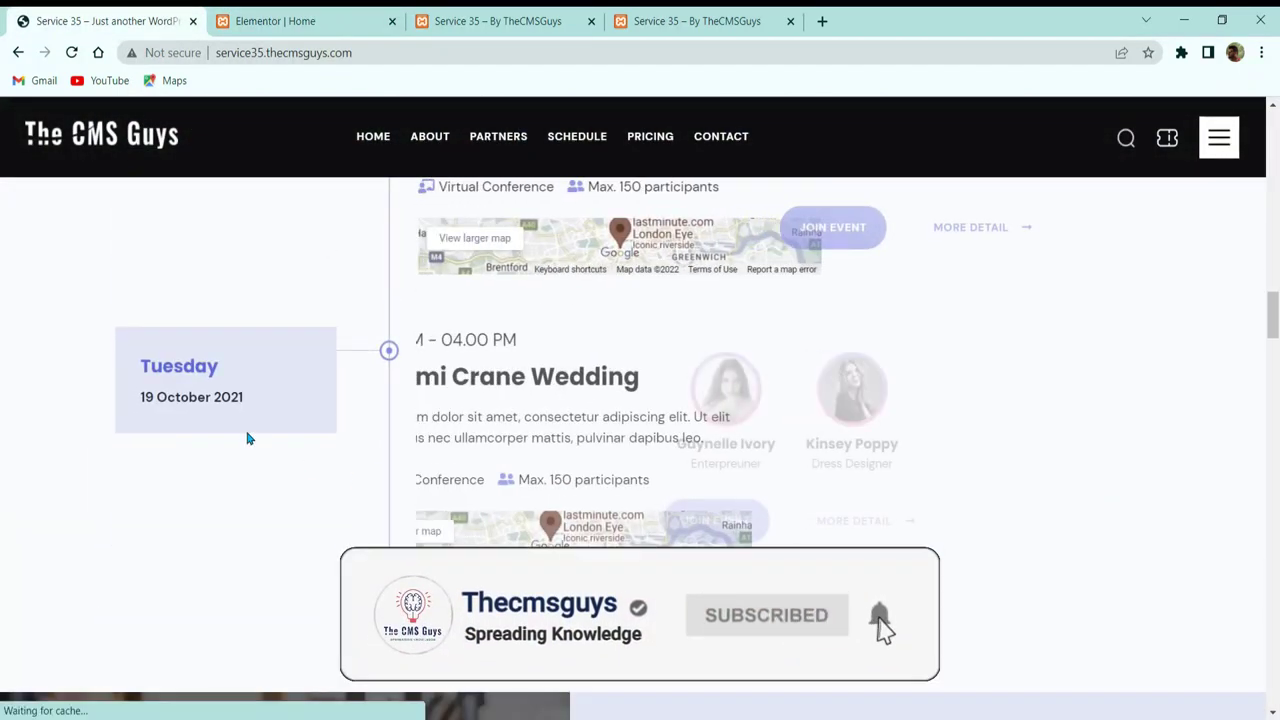
scroll(308, 436, "up", 15)
scroll(309, 445, "down", 8)
scroll(309, 445, "up", 8)
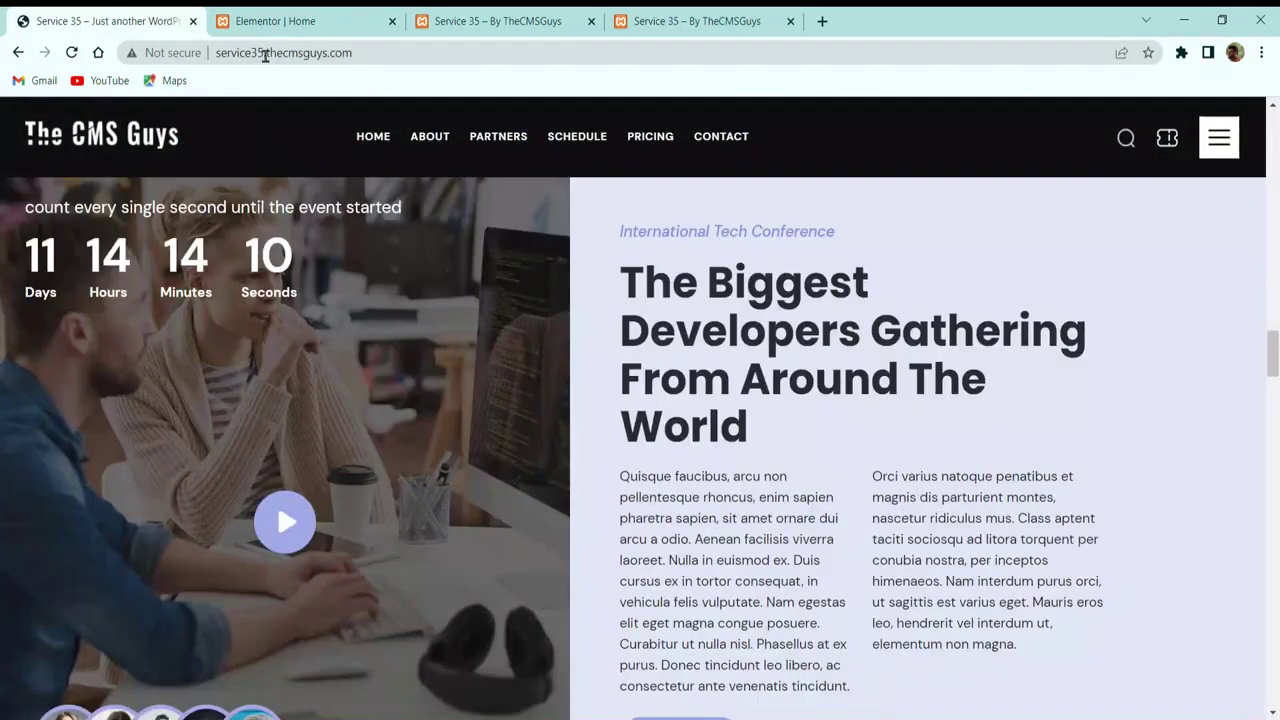
left_click(267, 28)
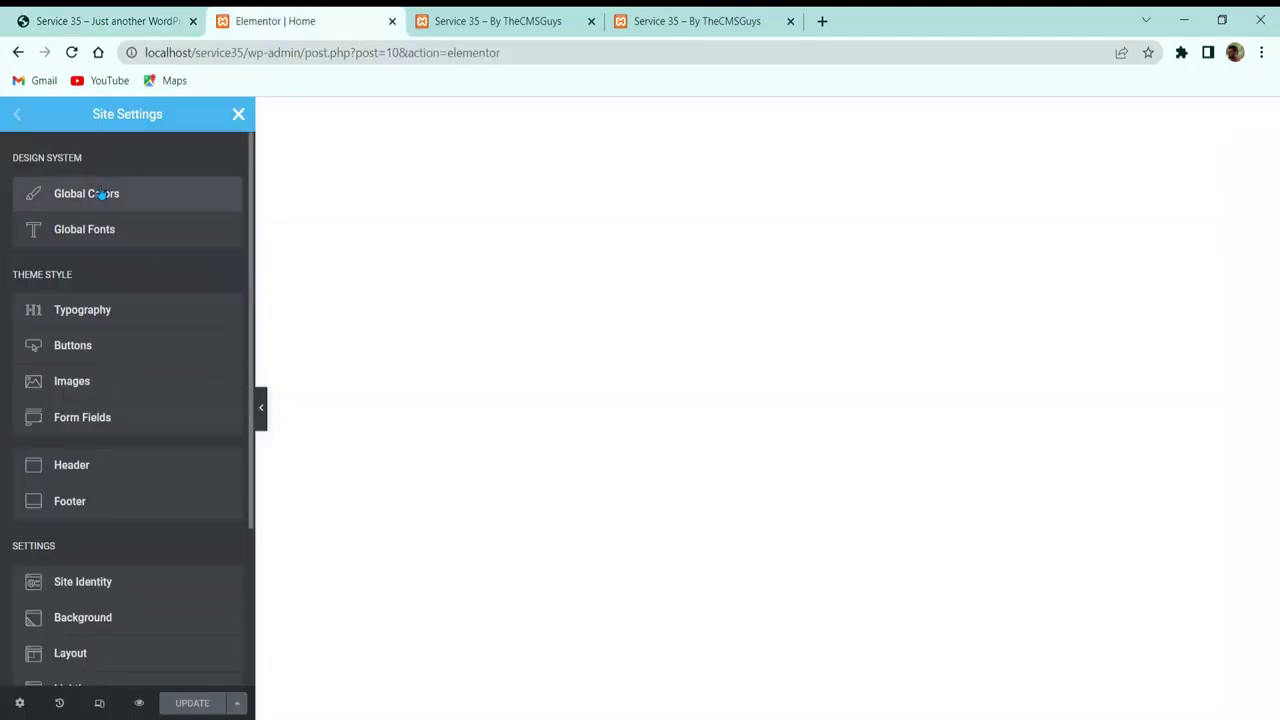
Step: In Global Colors, rename Primary to Primary 100 and set it to #8BC1F1
left_click(100, 194)
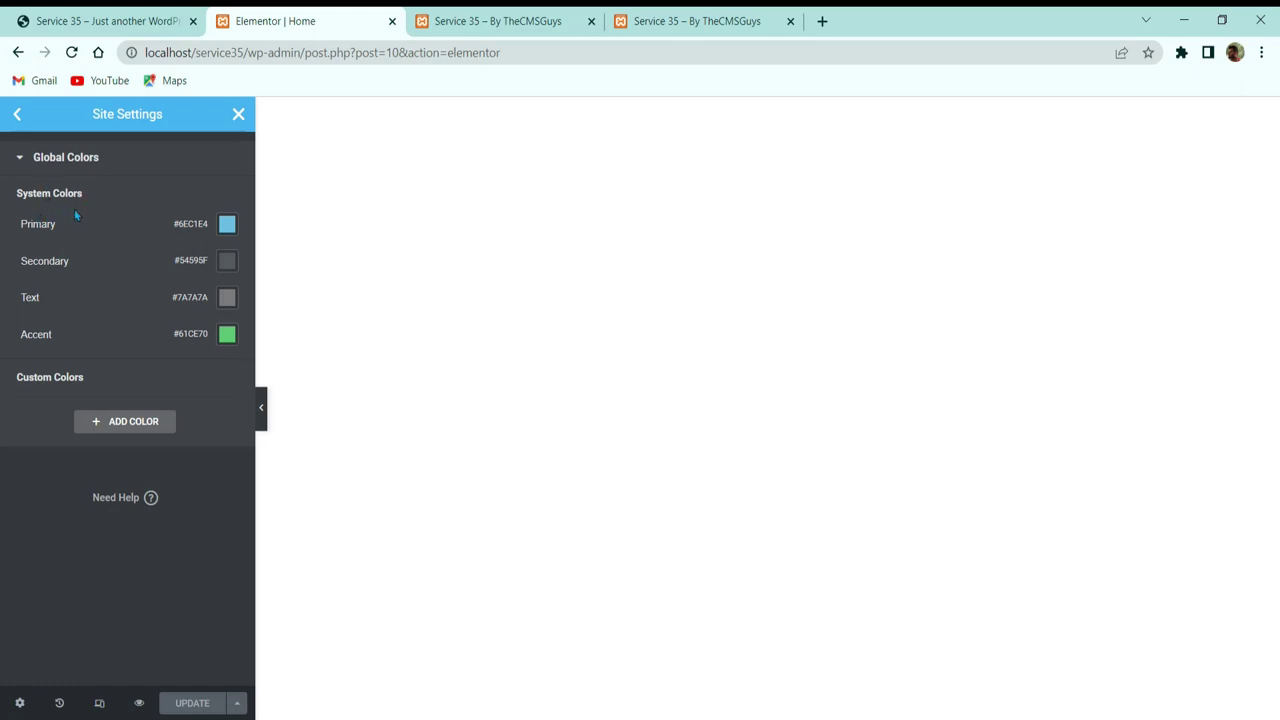
left_click(42, 223)
double_click(50, 223)
left_click(75, 222)
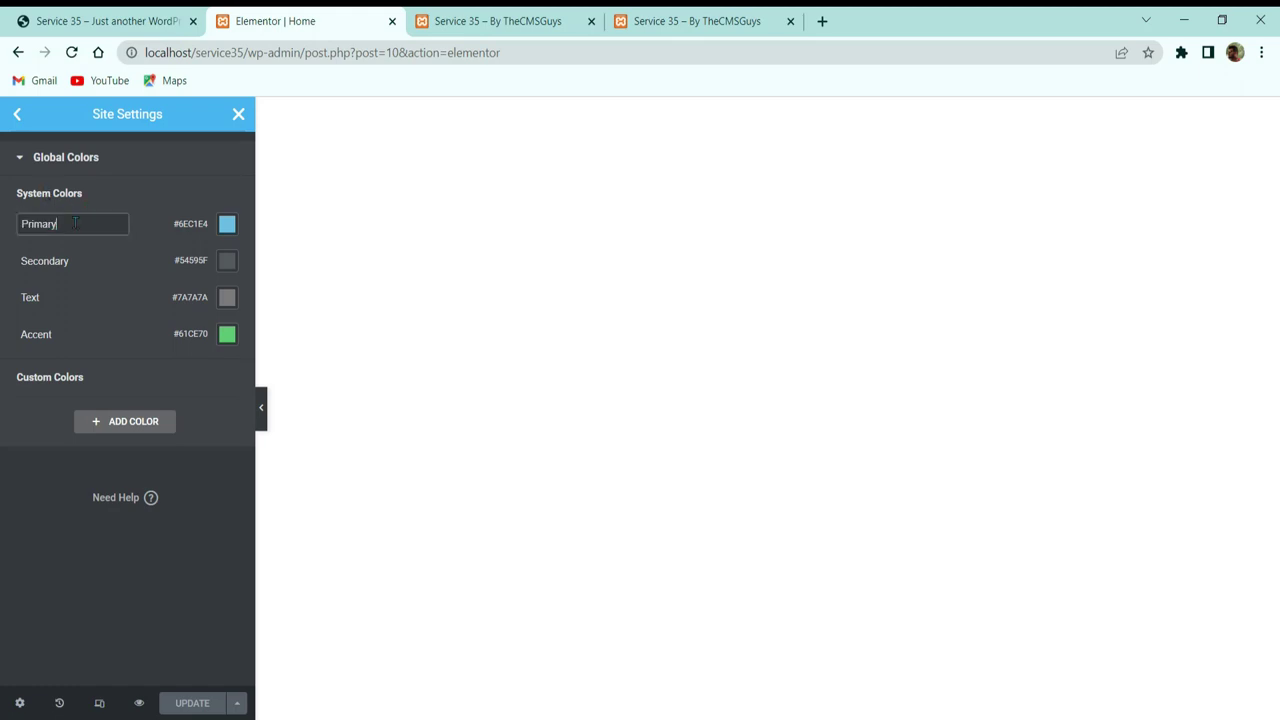
type("100")
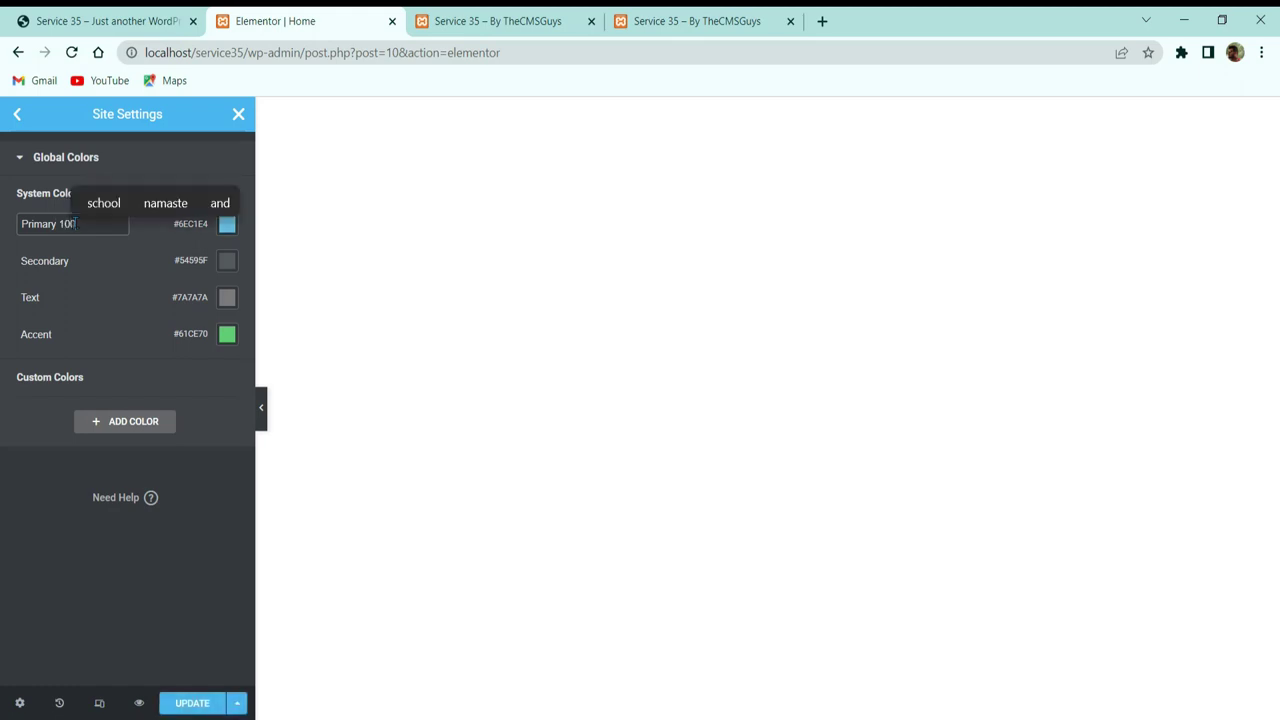
key("Return")
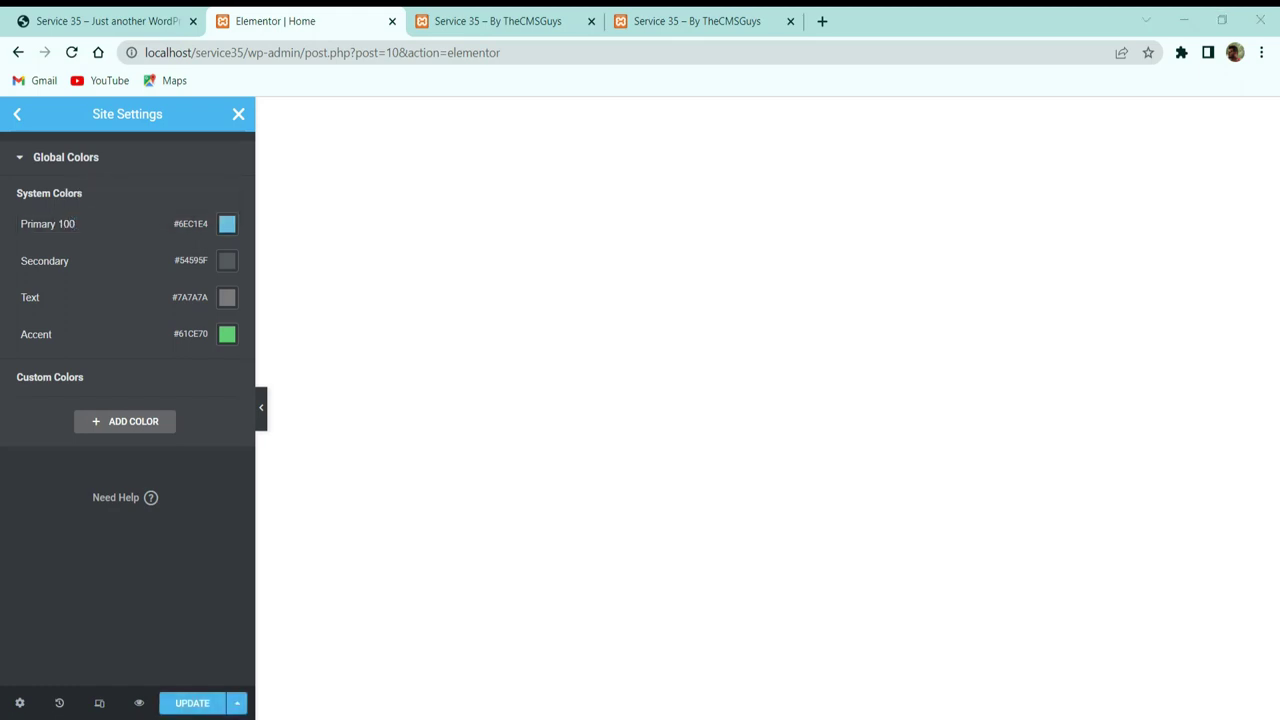
left_click(227, 224)
type("#8BC1F1")
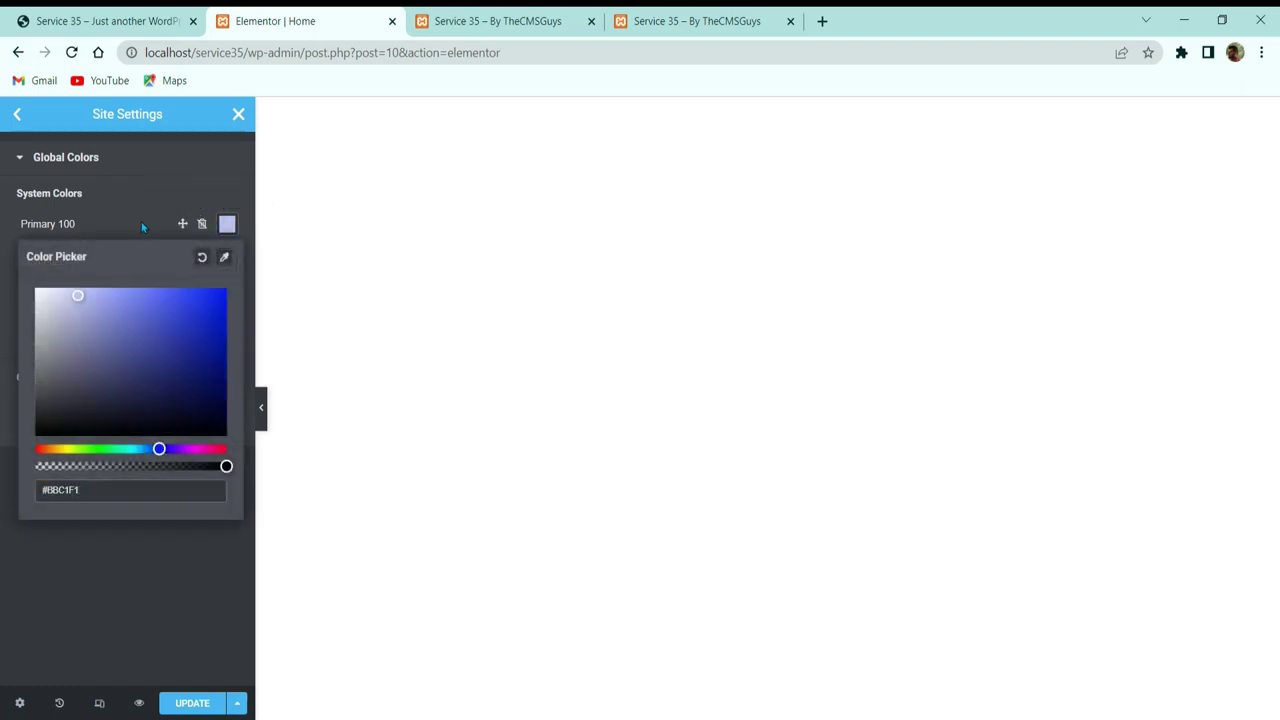
left_click(114, 218)
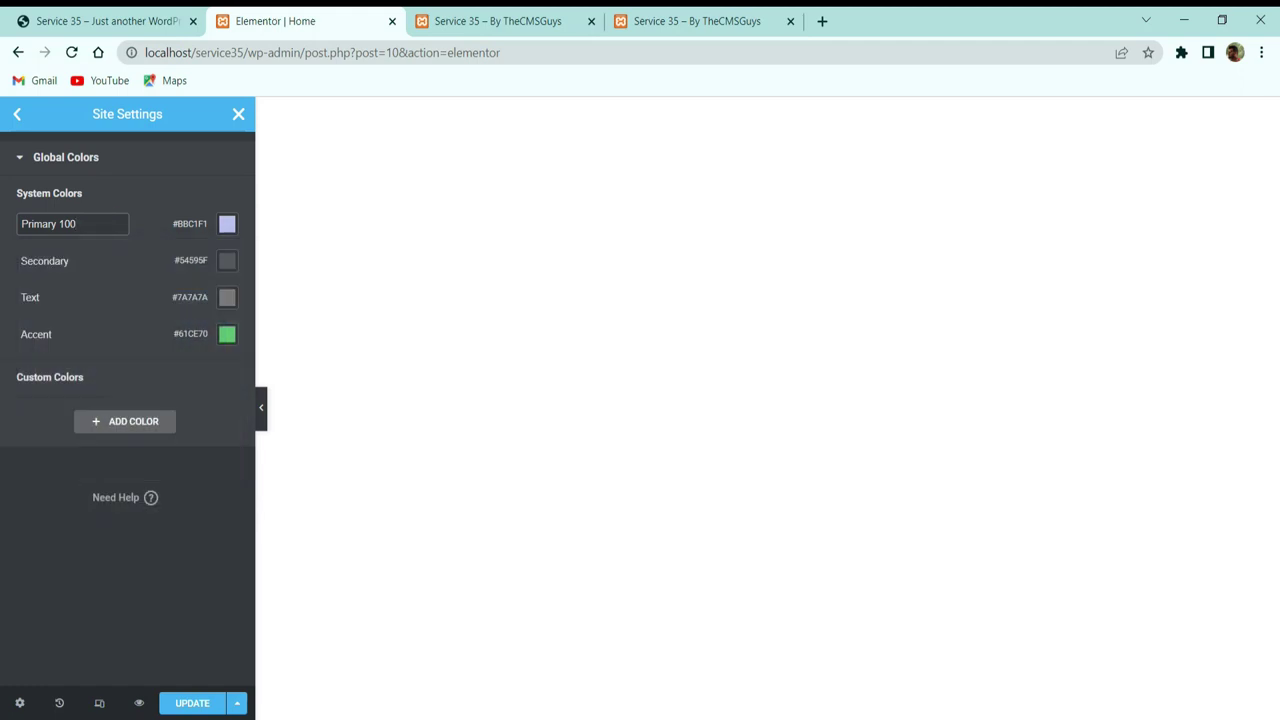
key("alt+Tab")
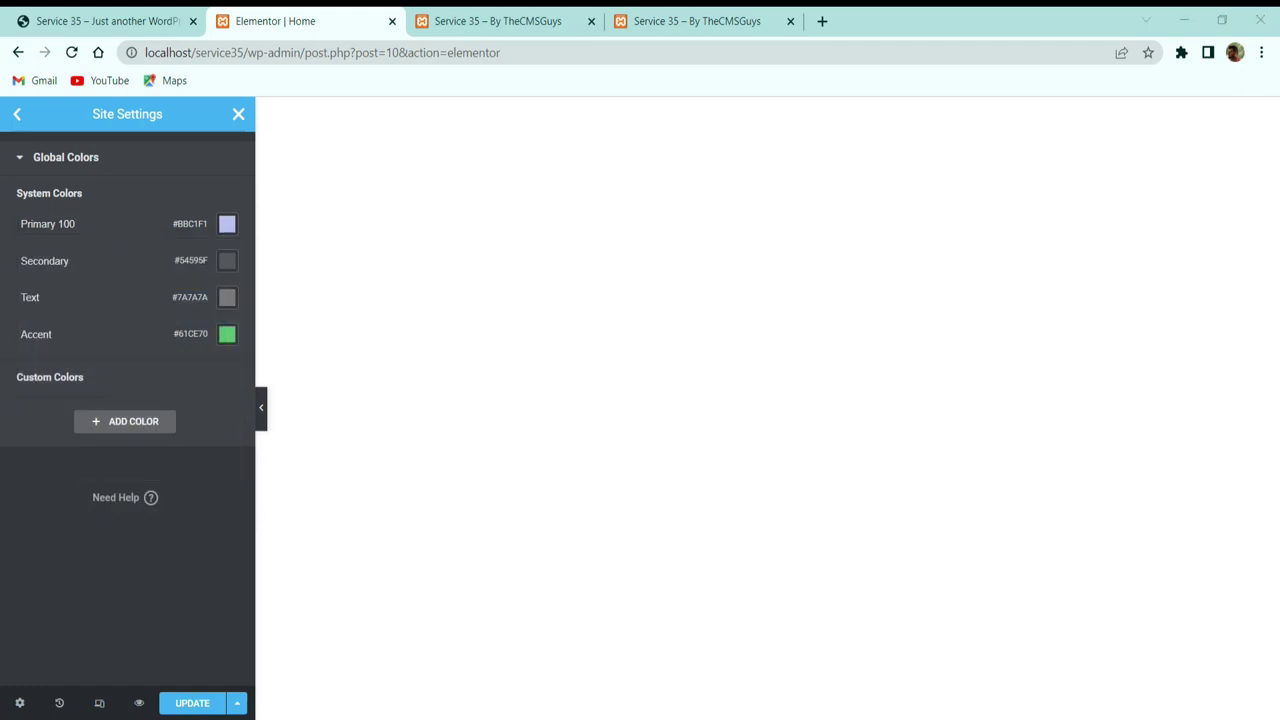
Step: Rename Secondary to Primary 300 (#A2A9EC) and Text to Primary 400 (#8892E7)
left_click(47, 261)
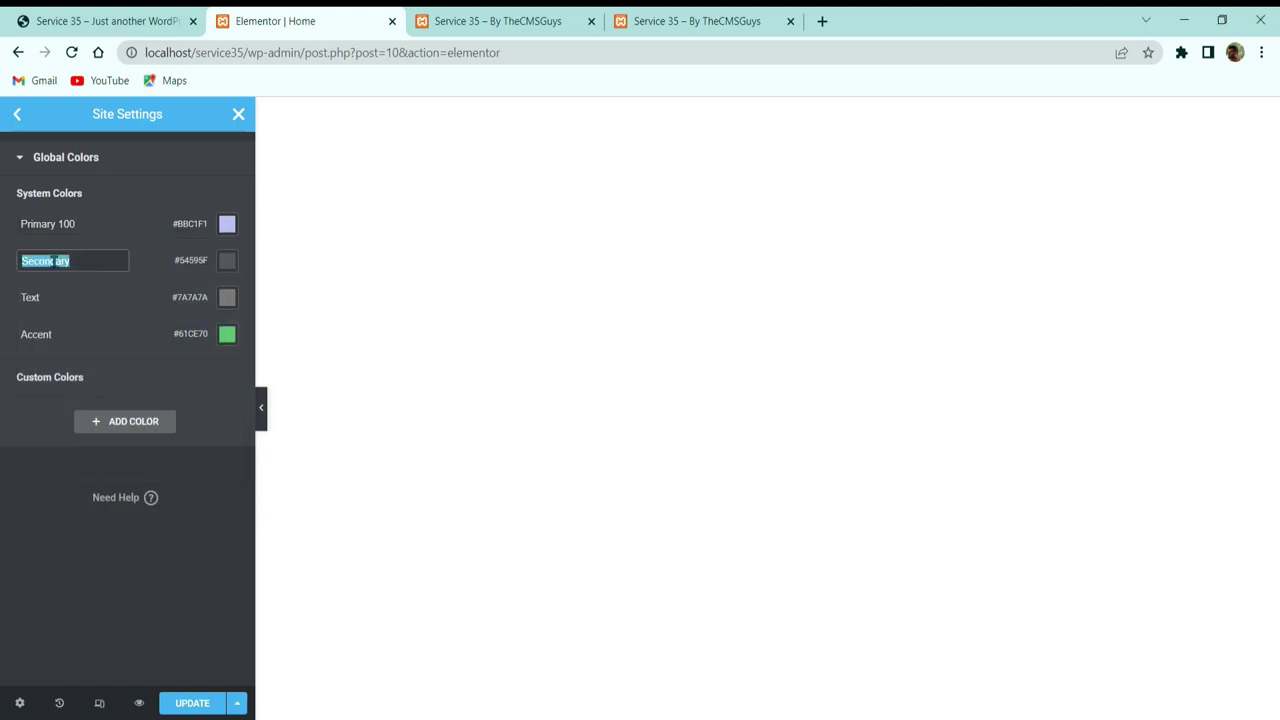
type("Pr")
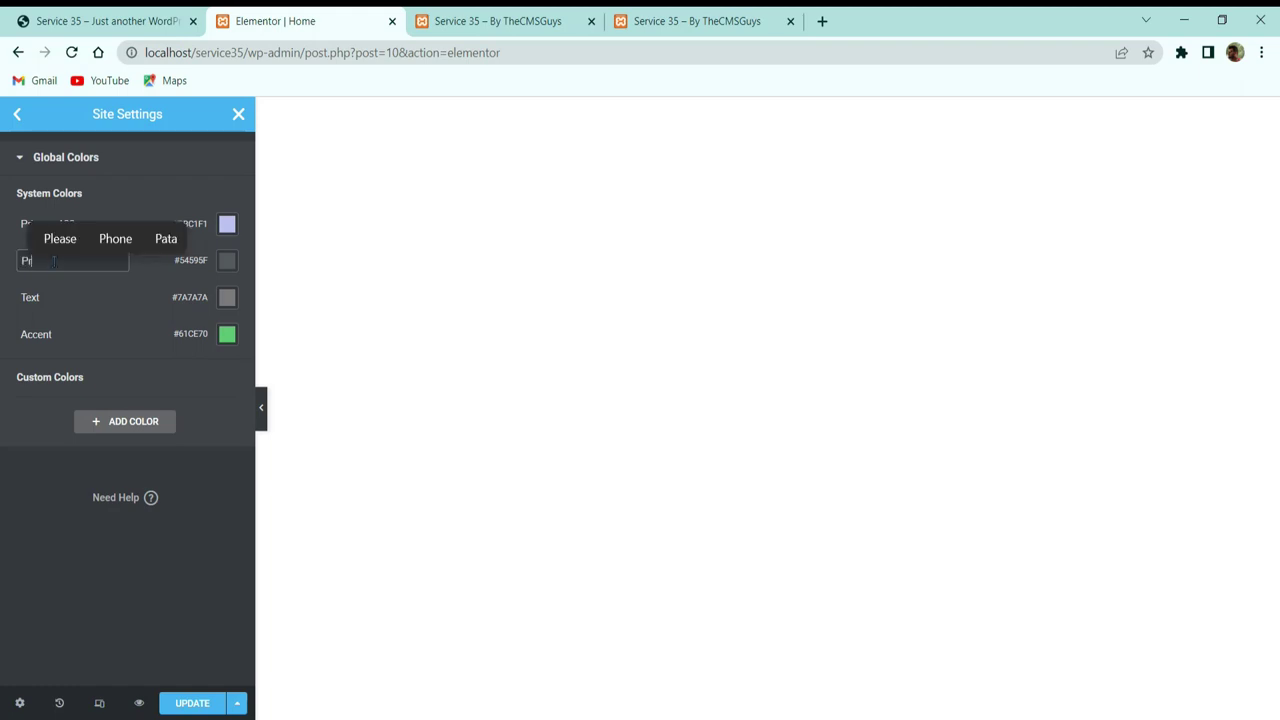
type("imary 300")
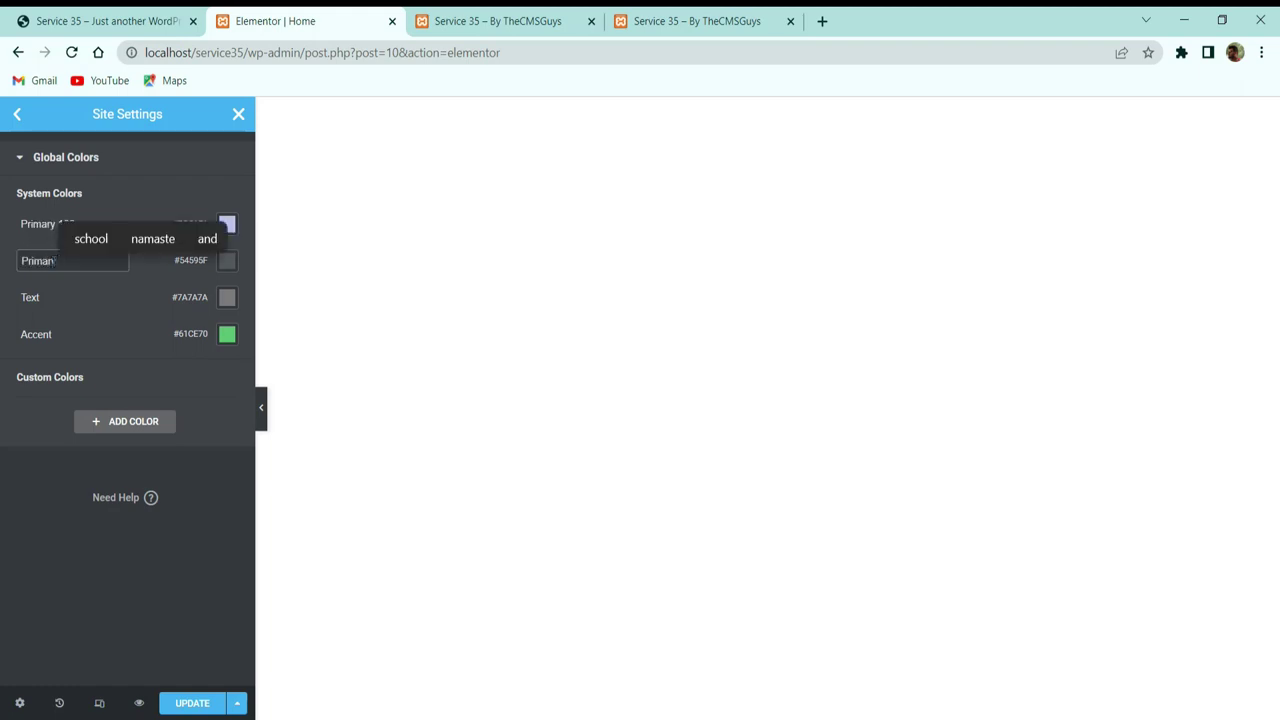
left_click(227, 262)
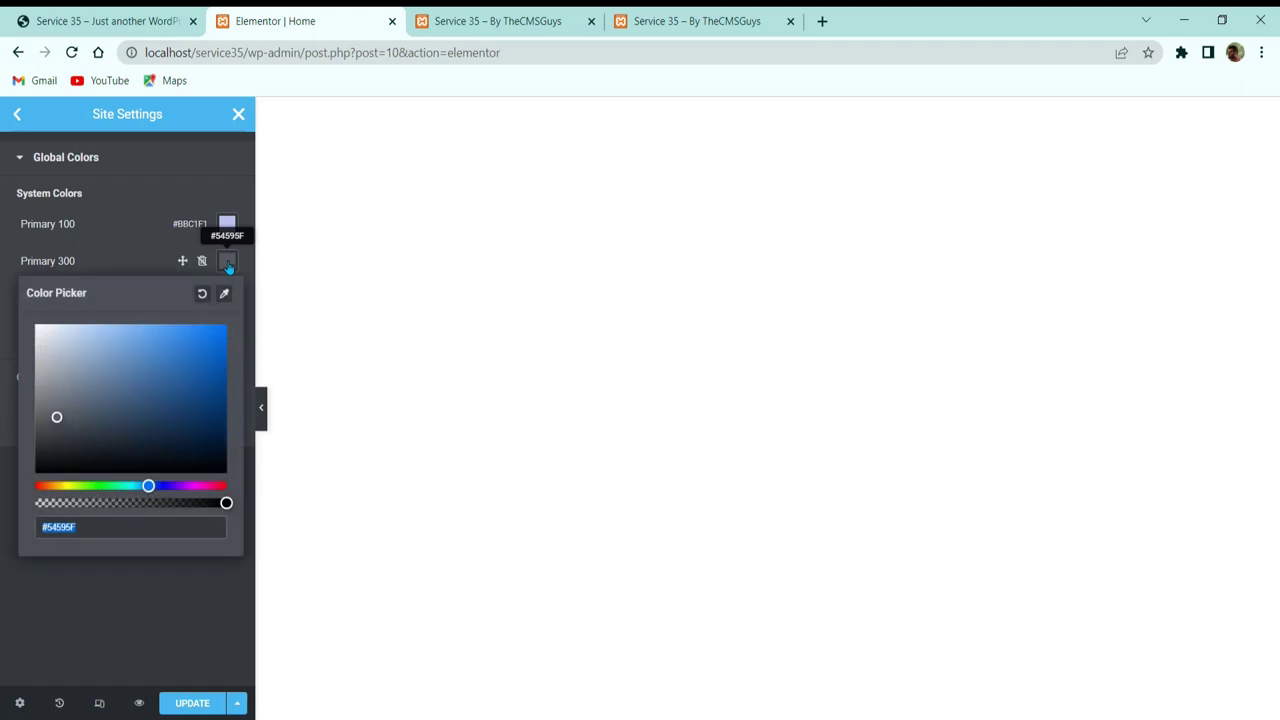
type("Primary 300")
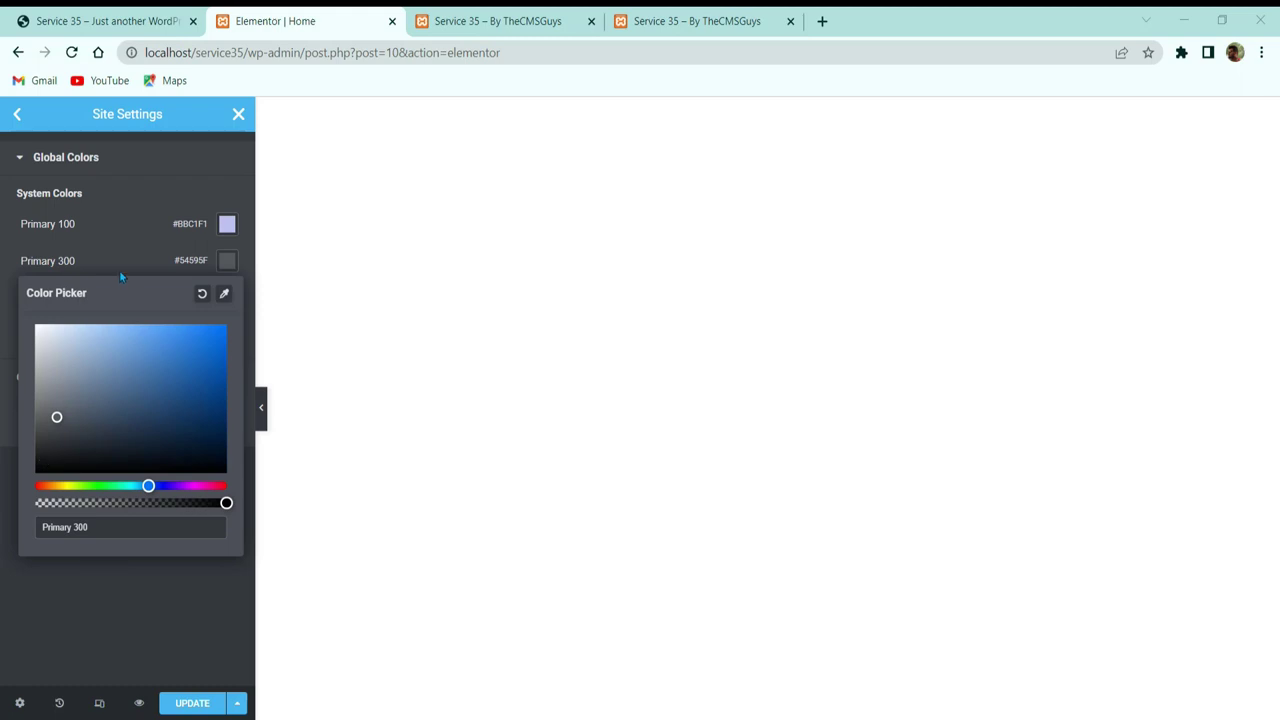
triple_click(98, 529)
type("#A2A9EC")
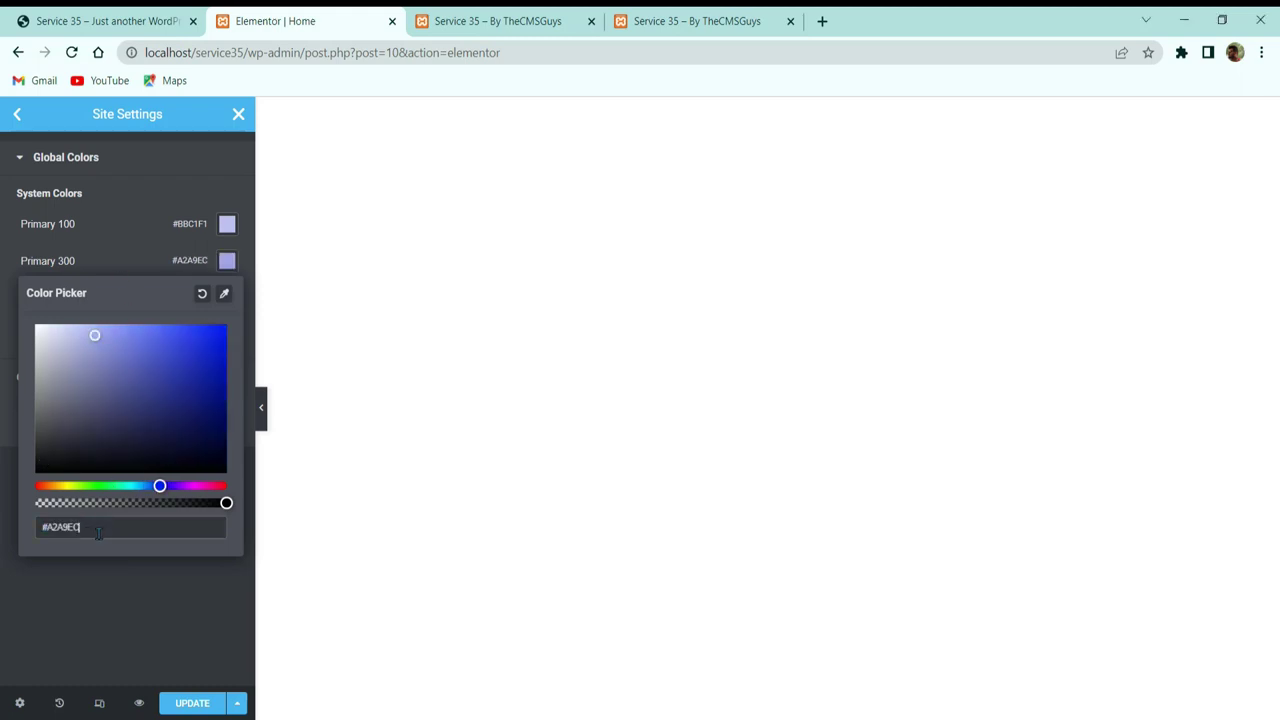
left_click(74, 600)
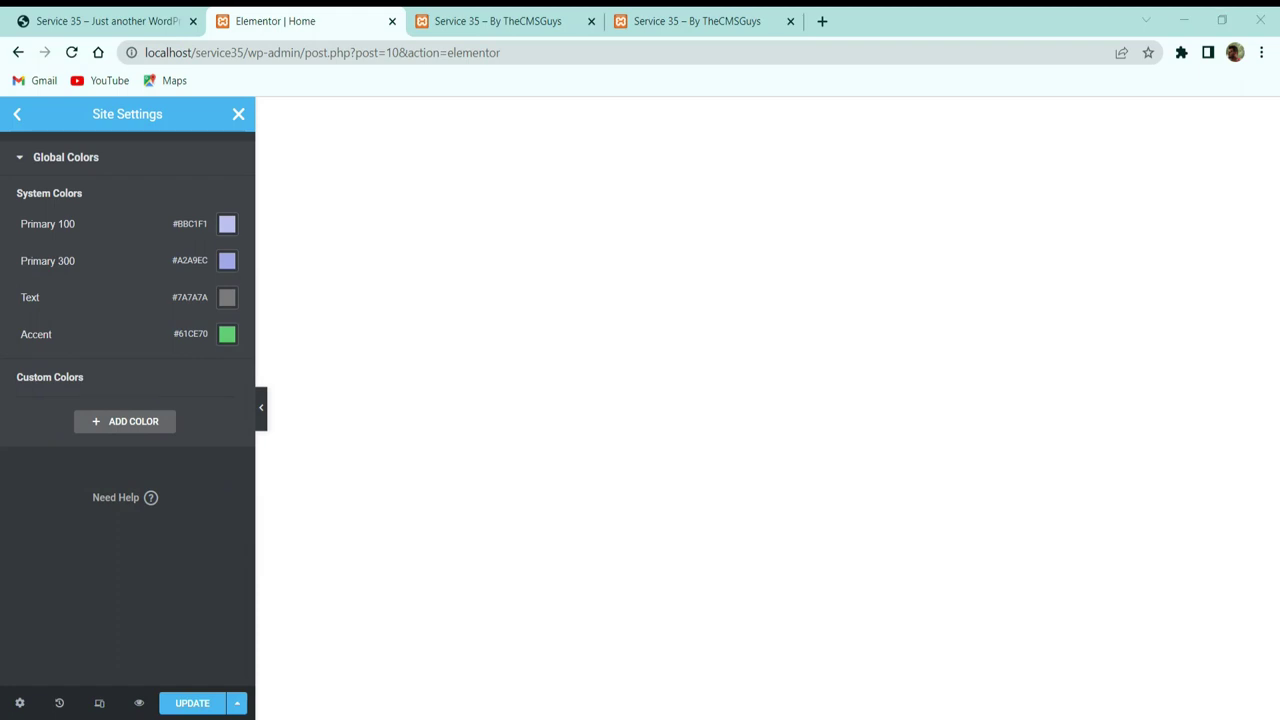
left_click(72, 297)
type("Prima")
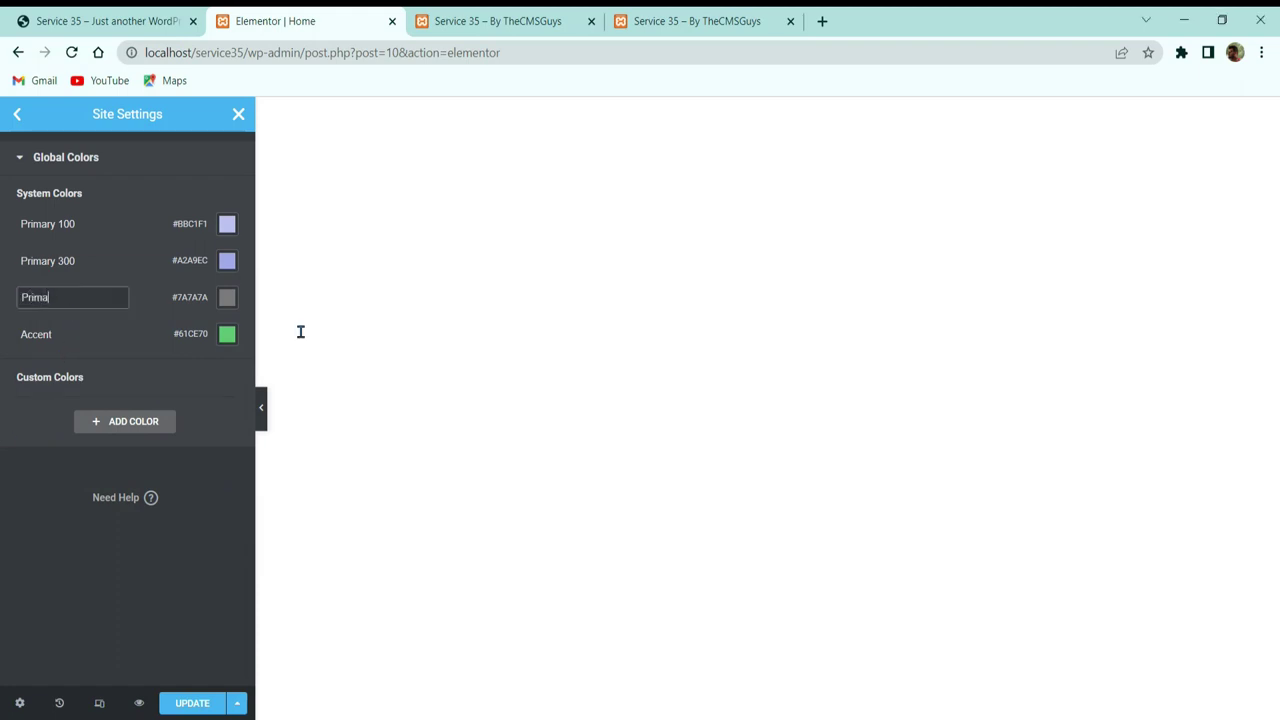
type("ry 4")
type("00")
left_click(227, 297)
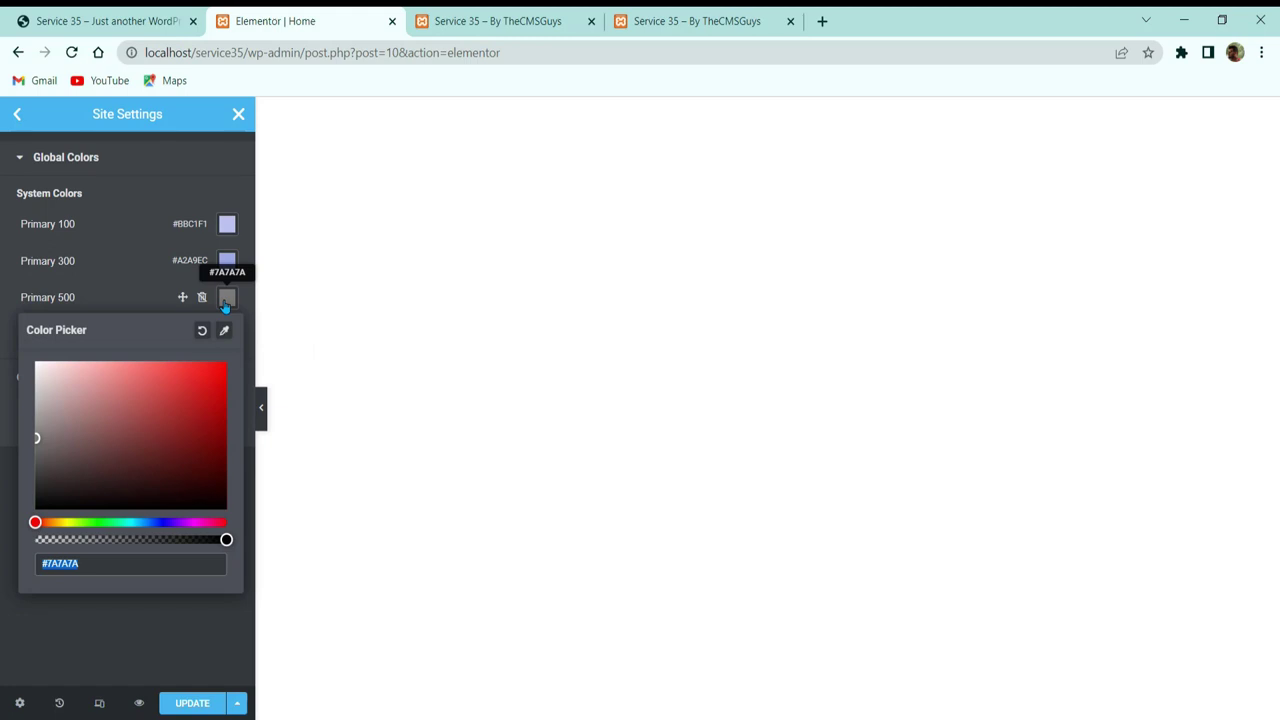
type("#8892E7")
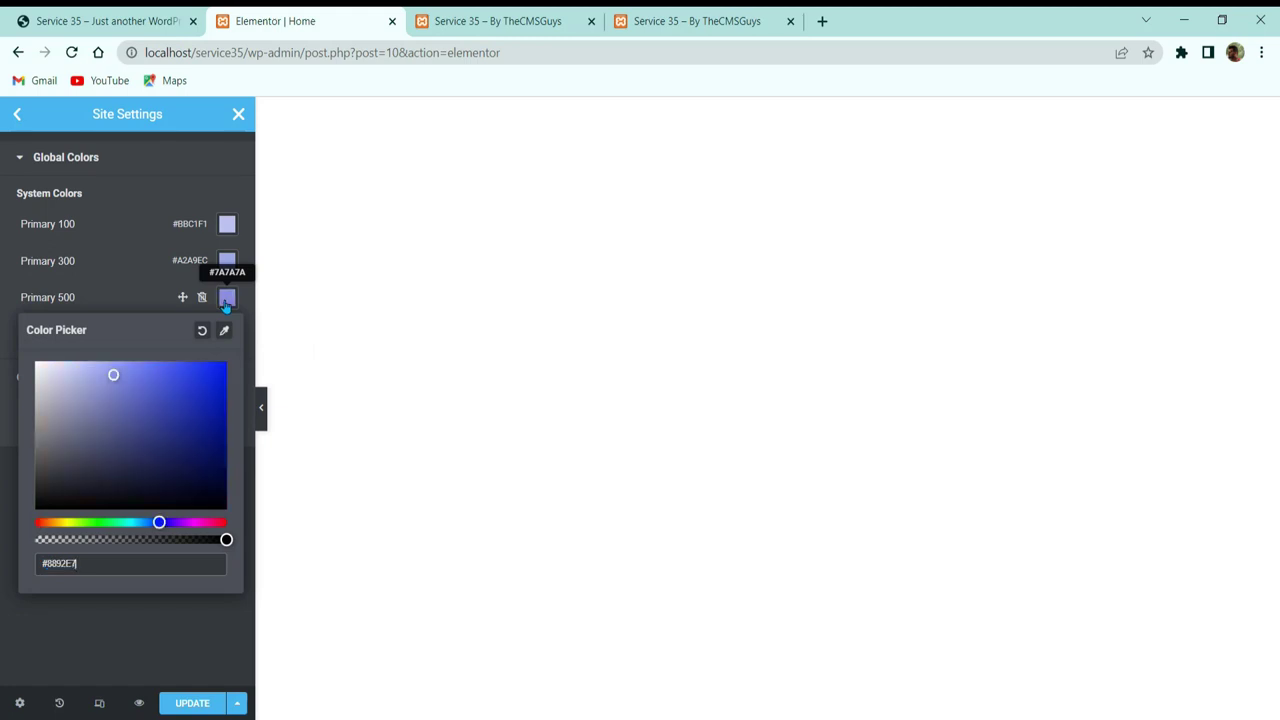
left_click(125, 280)
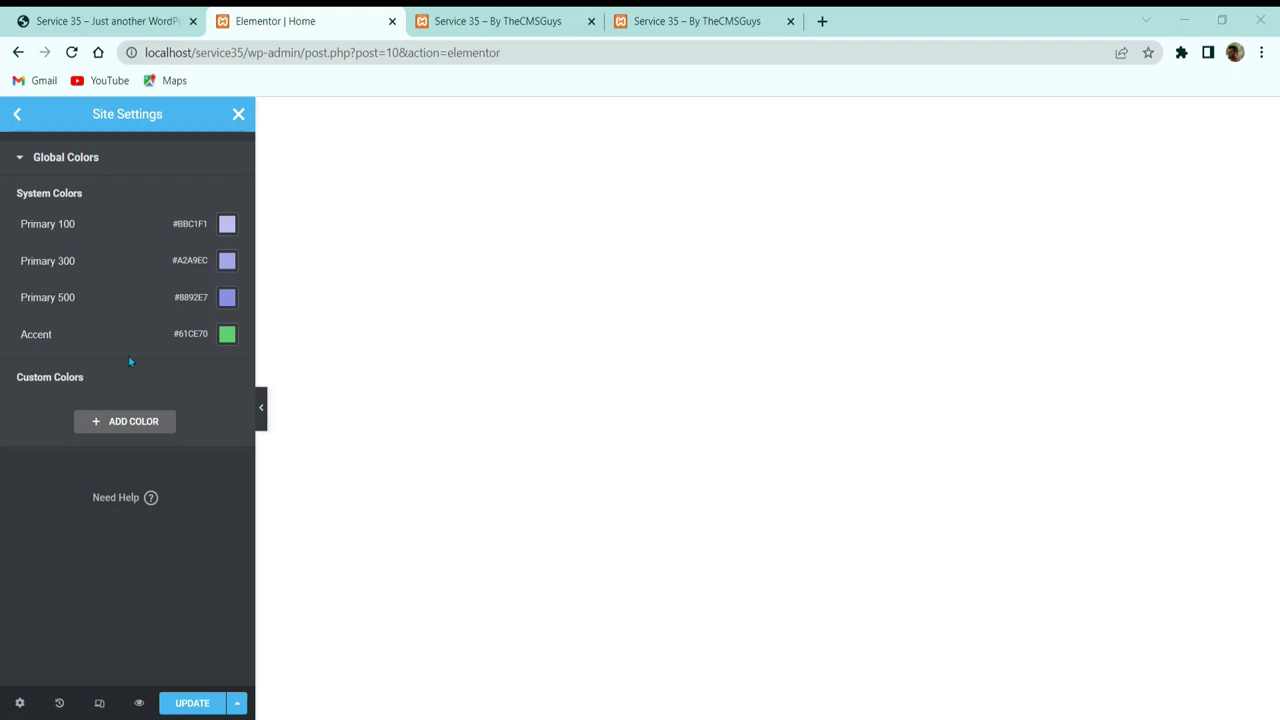
Step: Rename Accent to Primary 700 with #5D6ADE, then add a new custom color
double_click(59, 334)
type("Primary")
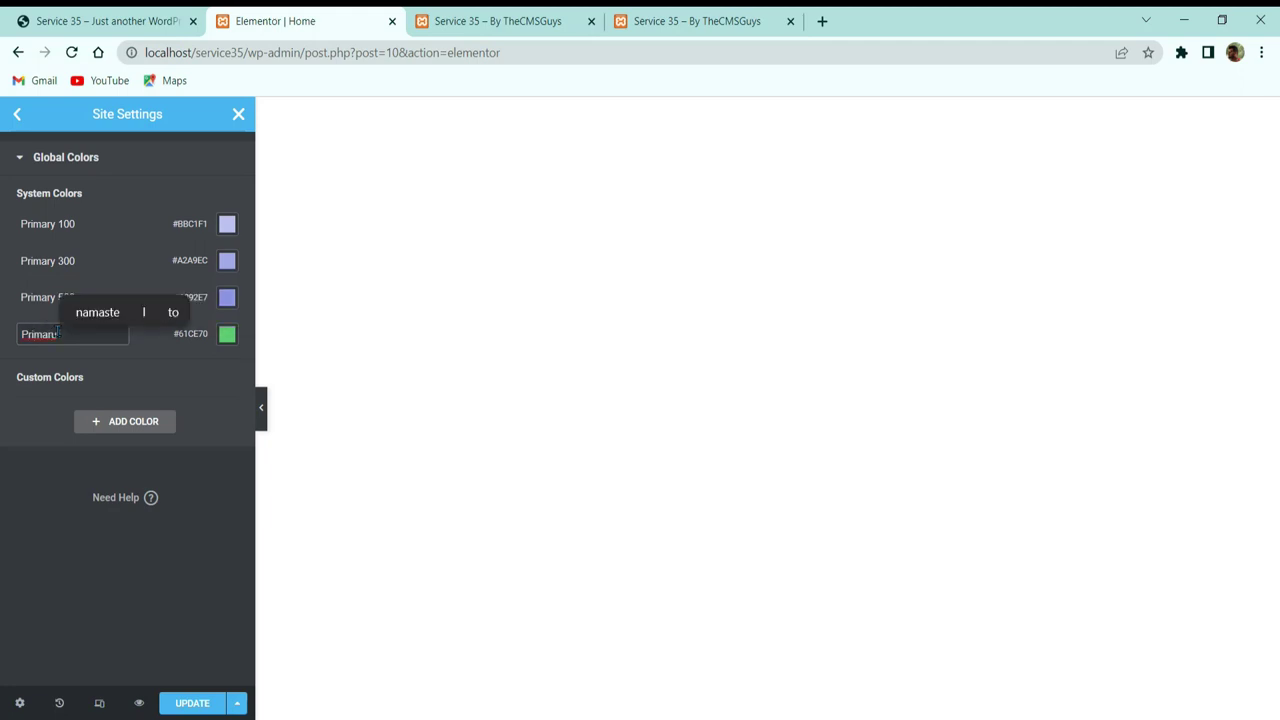
type(" 700")
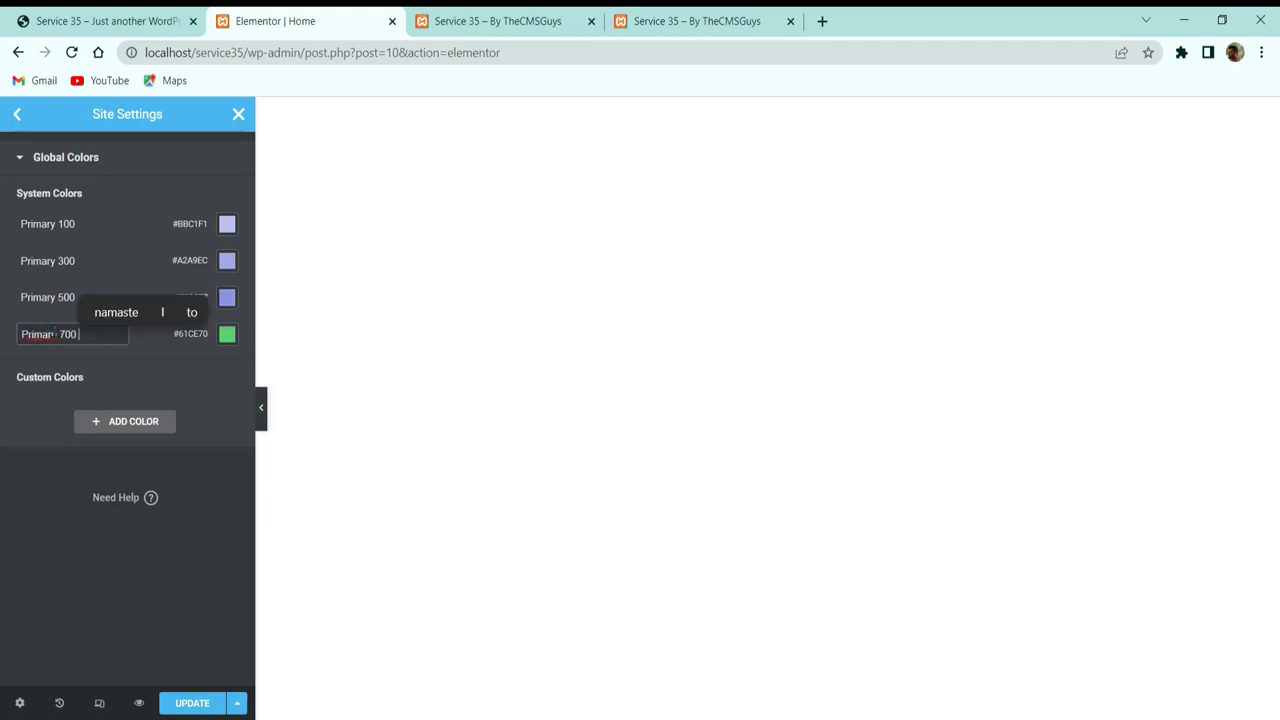
key("Left")
key("Left")
key("Left")
key("Left")
key("BackSpace")
type("y")
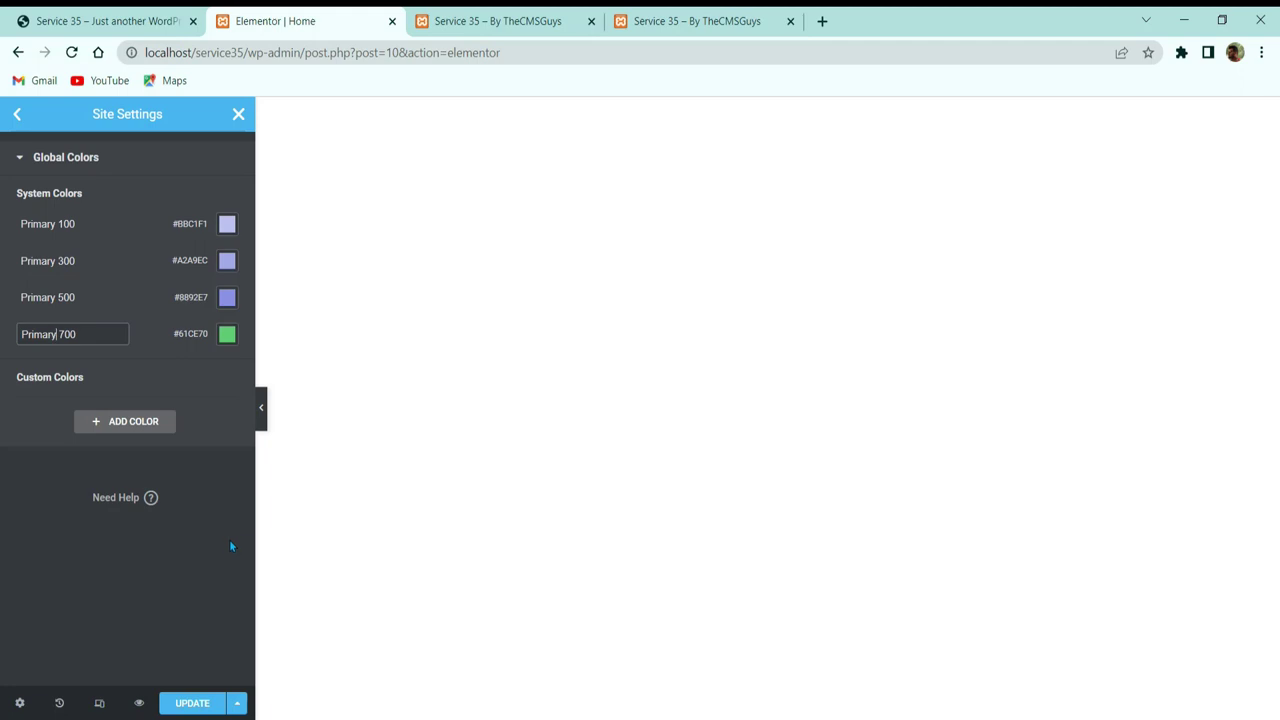
left_click(226, 336)
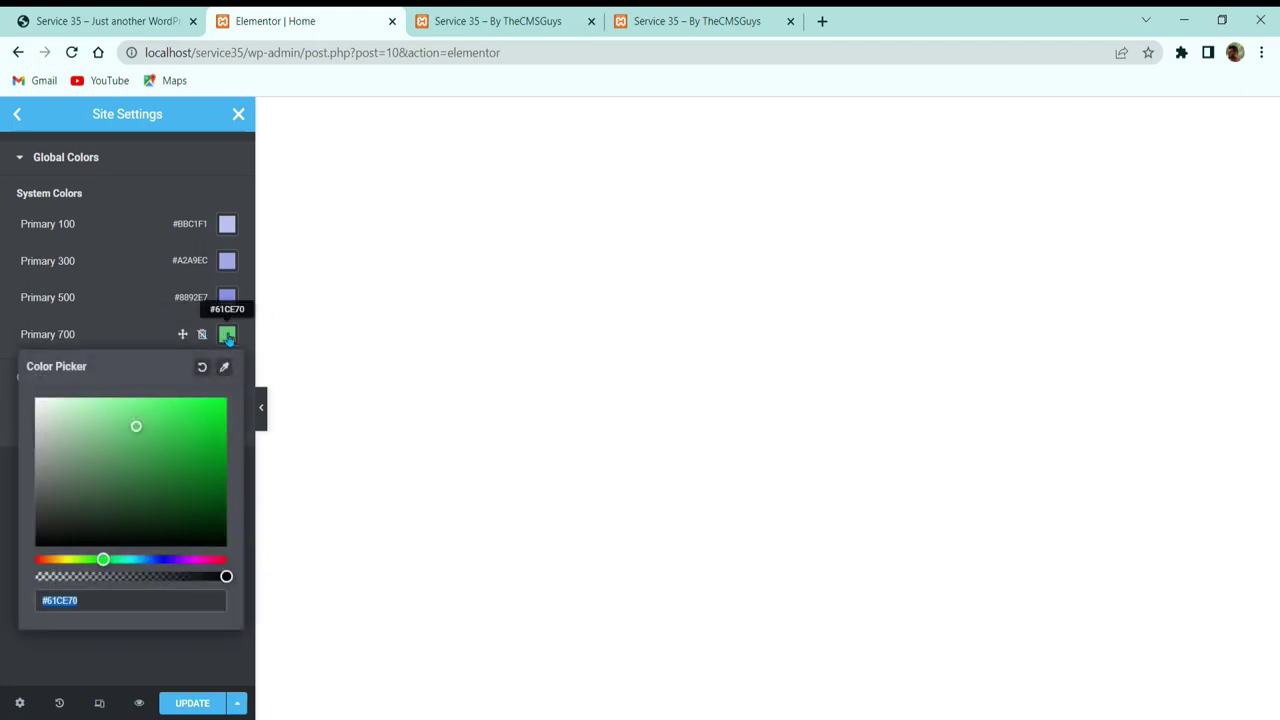
type("#5D6ADE")
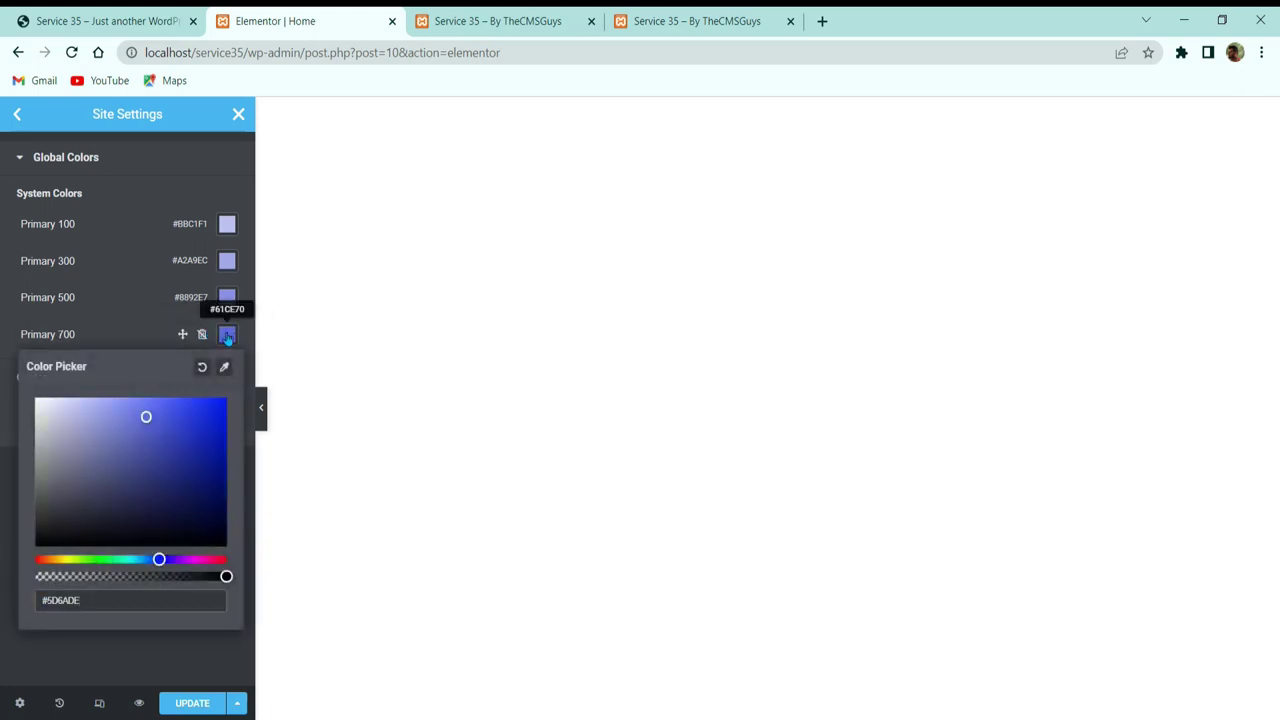
left_click(124, 296)
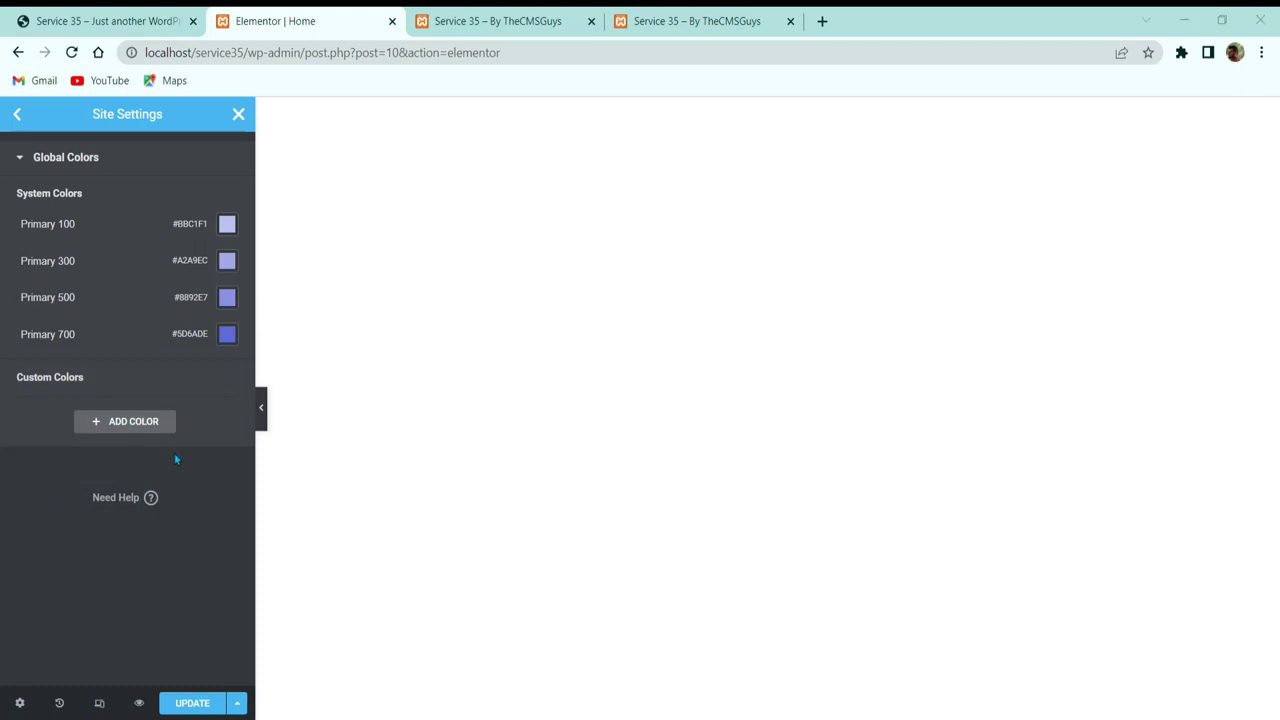
left_click(125, 421)
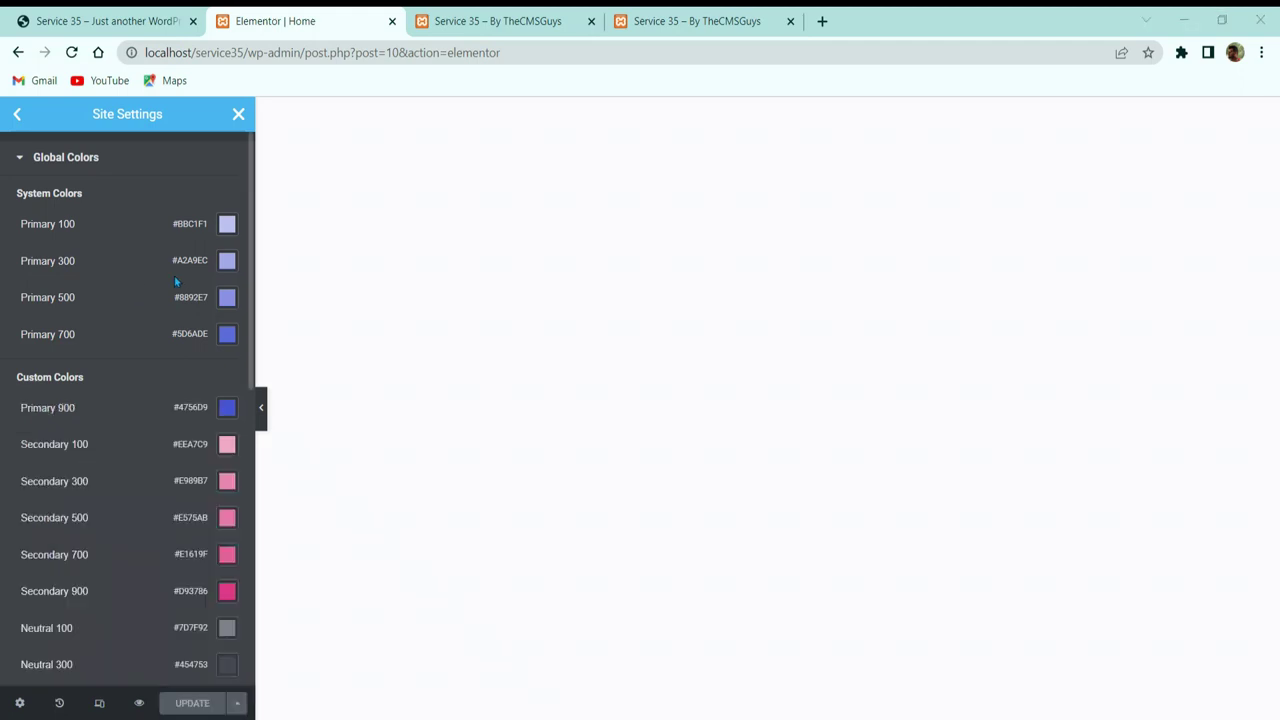
Step: Scroll through the custom palette and check the Primary 900 color value
scroll(187, 228, "down", 6)
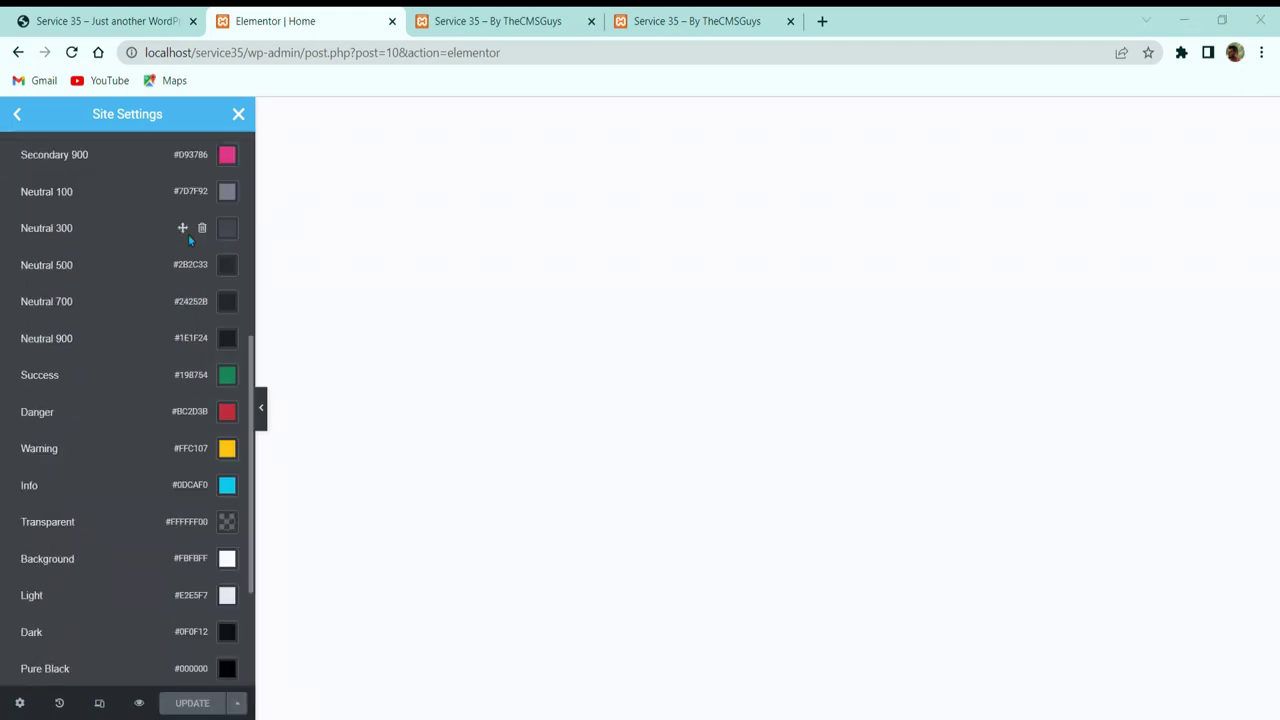
scroll(90, 320, "up", 3)
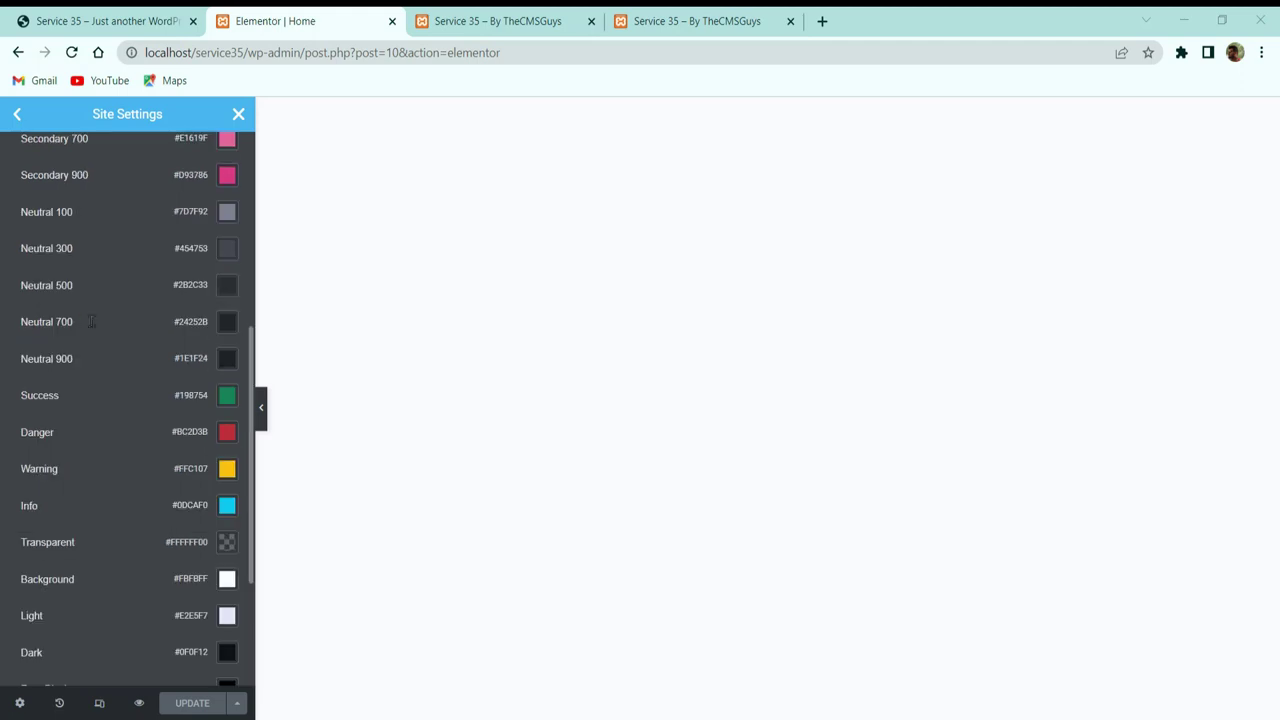
scroll(115, 335, "up", 4)
scroll(85, 298, "down", 2)
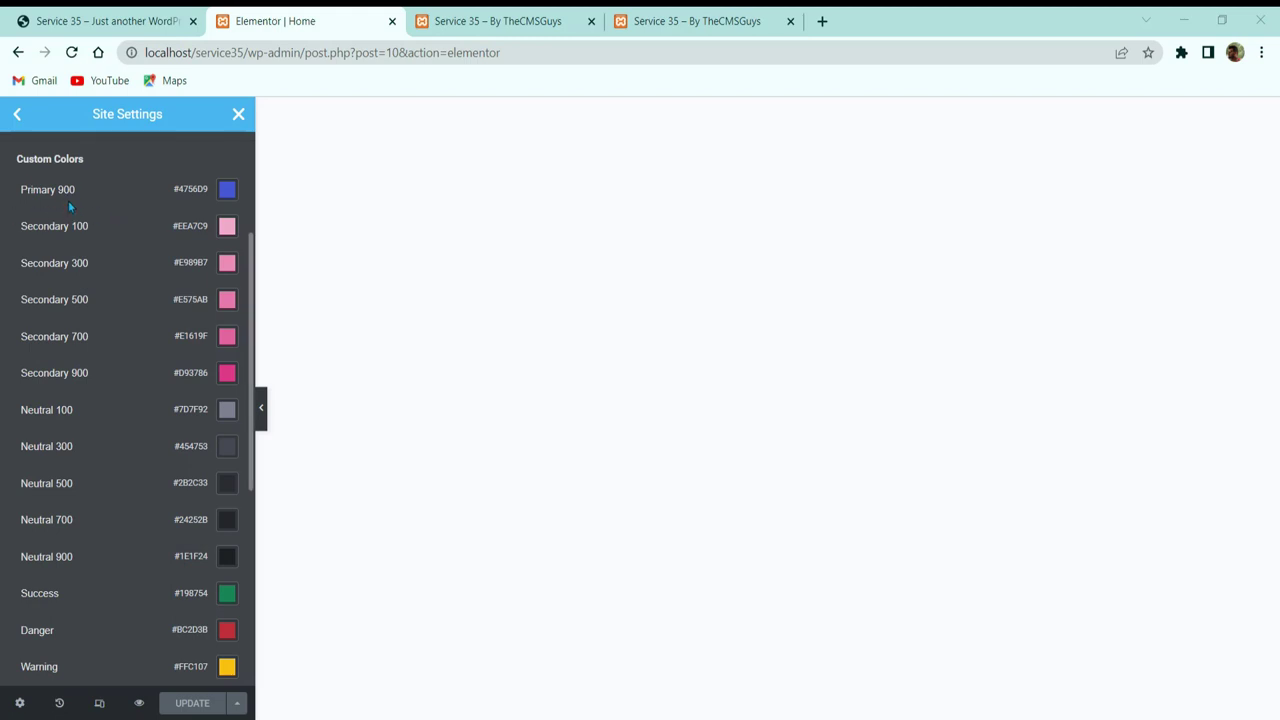
left_click(226, 189)
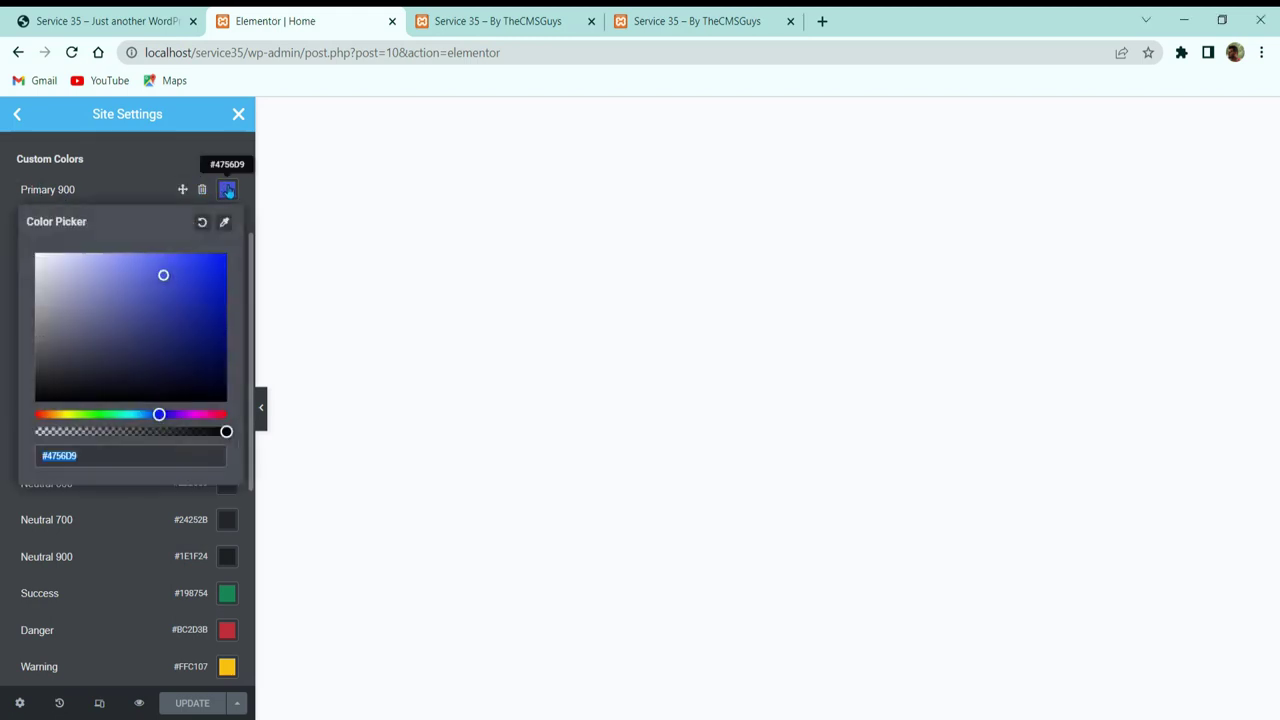
left_click(135, 206)
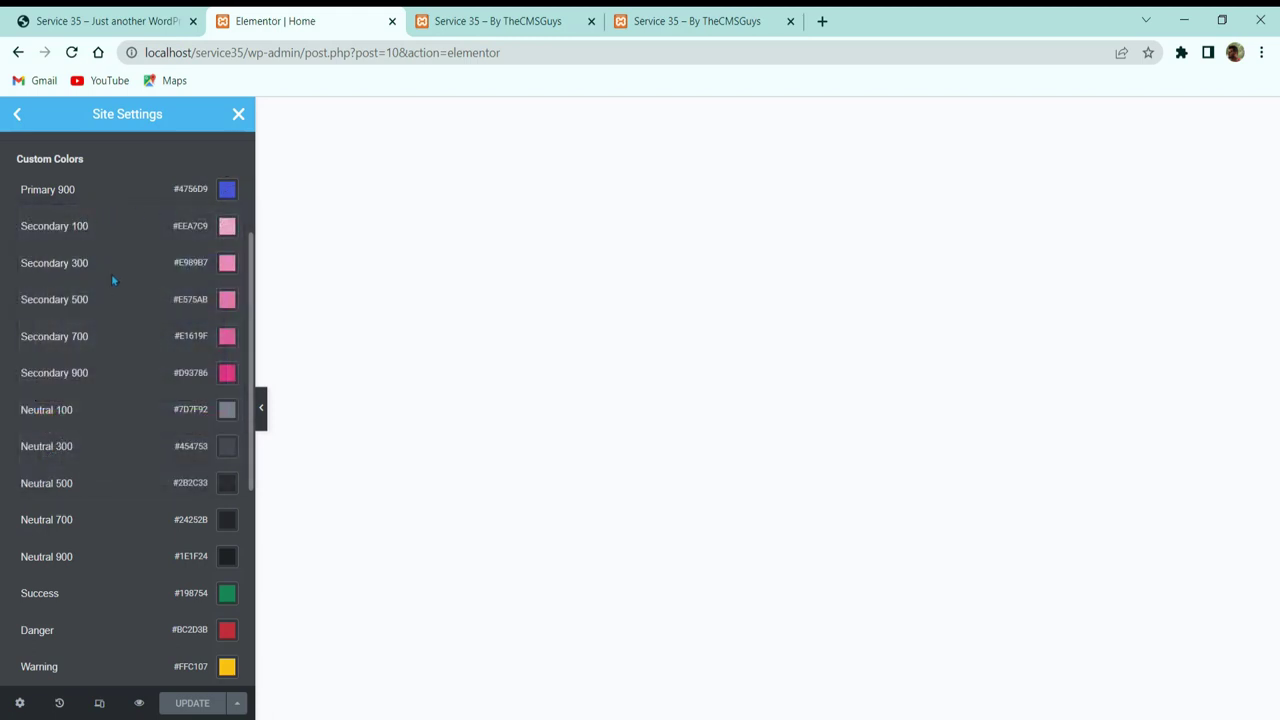
scroll(95, 330, "down", 2)
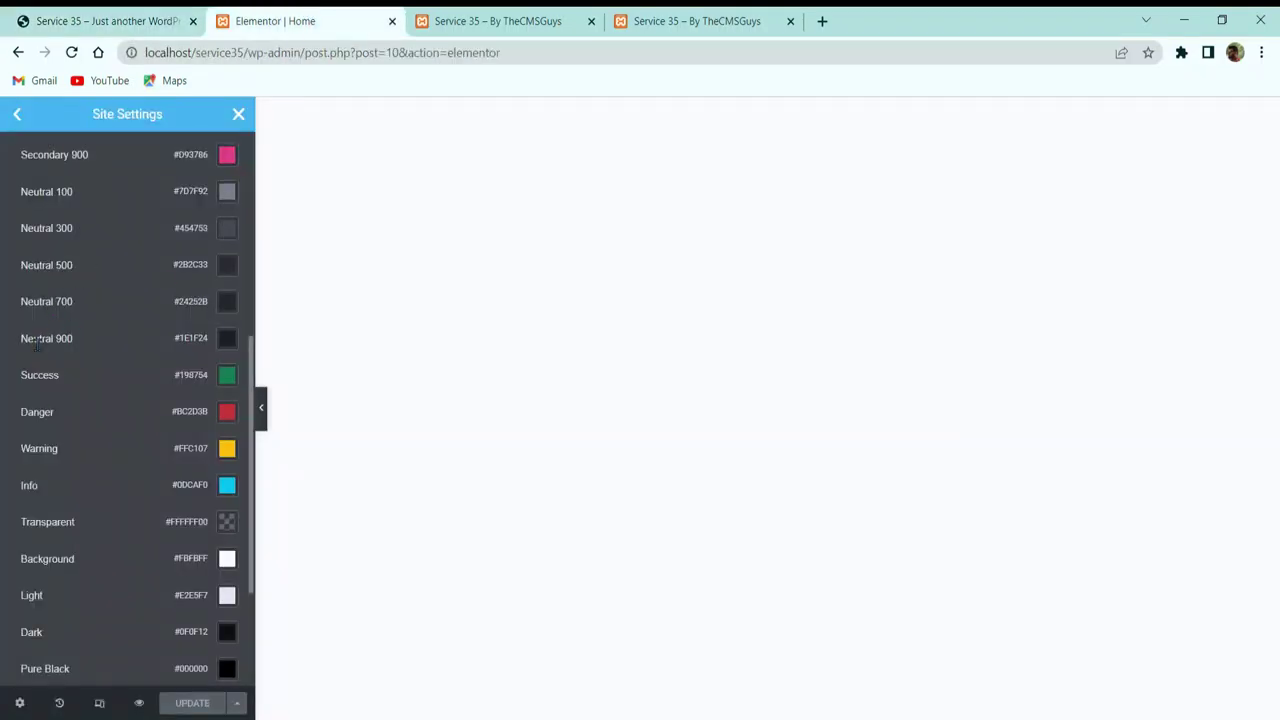
scroll(83, 322, "up", 4)
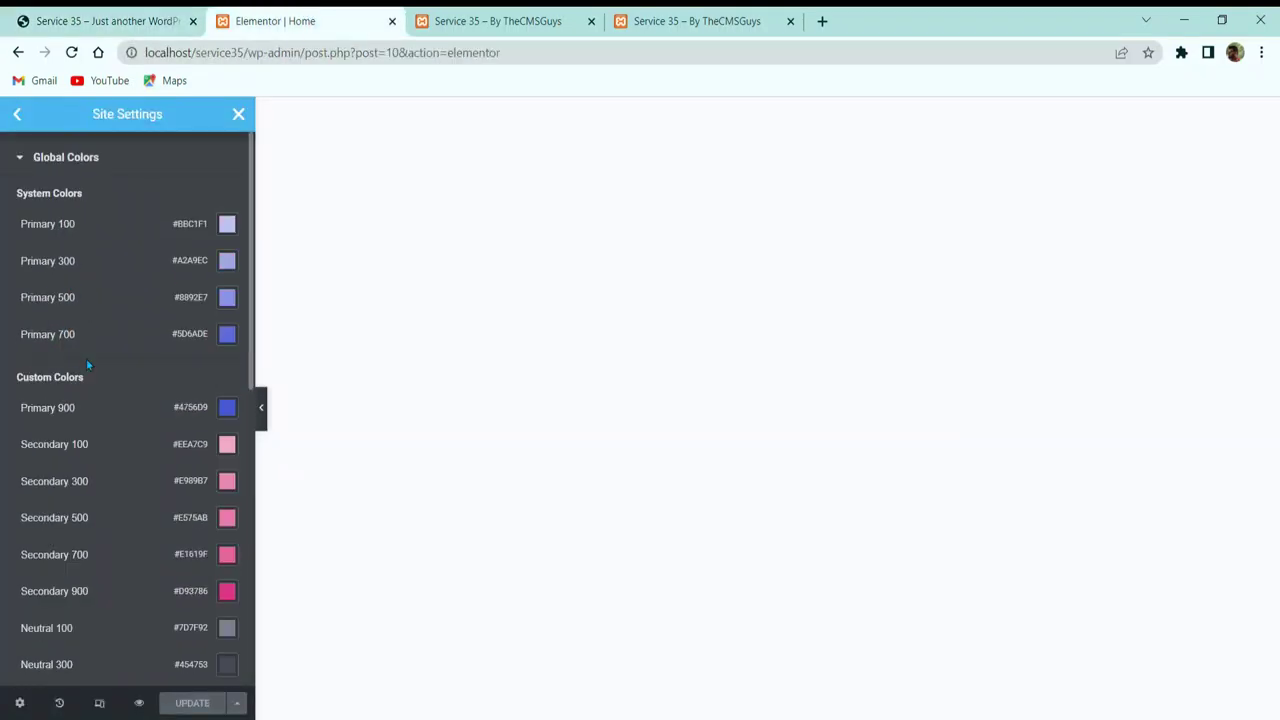
Step: Inspect the hex values of the Background, Transparent and Info colors
scroll(88, 372, "down", 7)
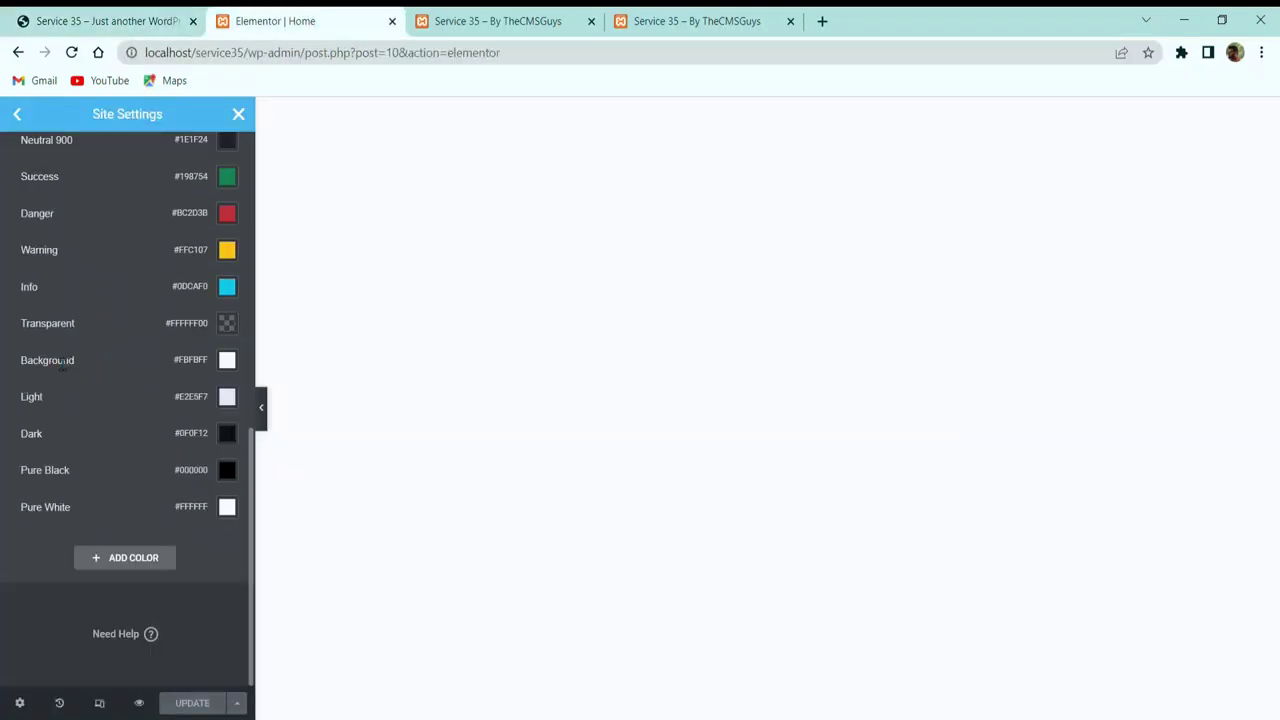
left_click(227, 362)
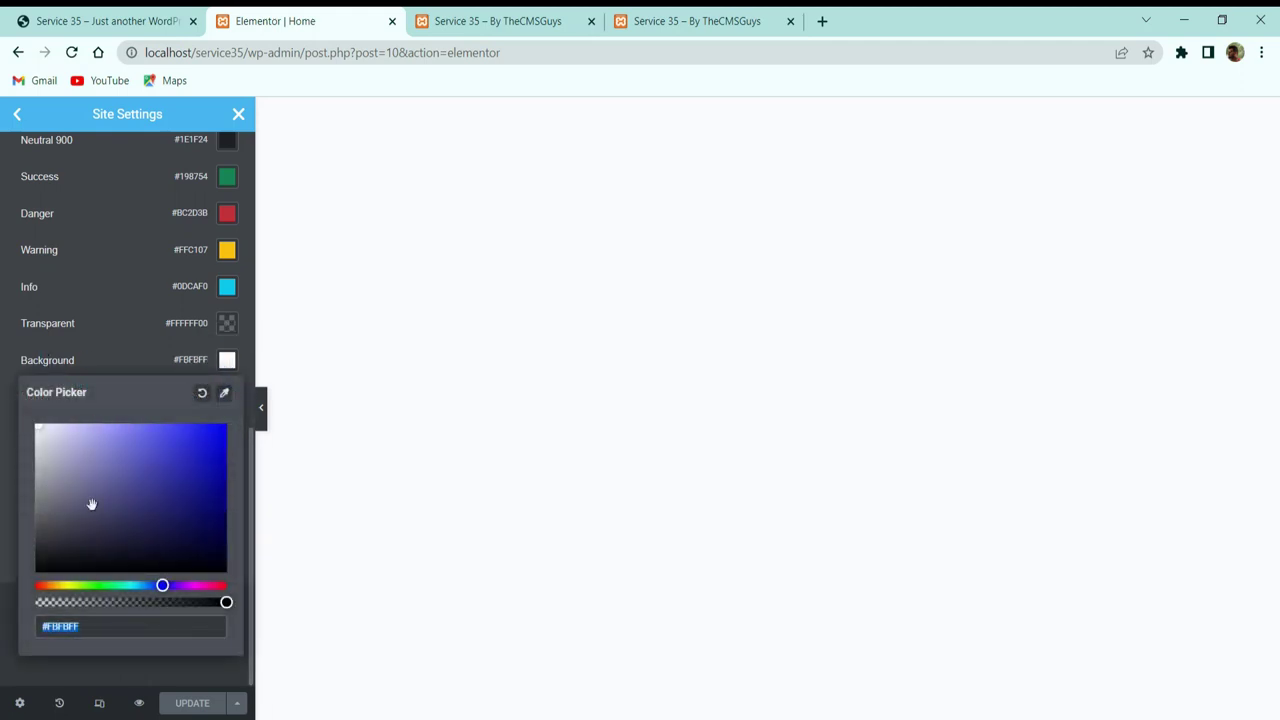
left_click(78, 630)
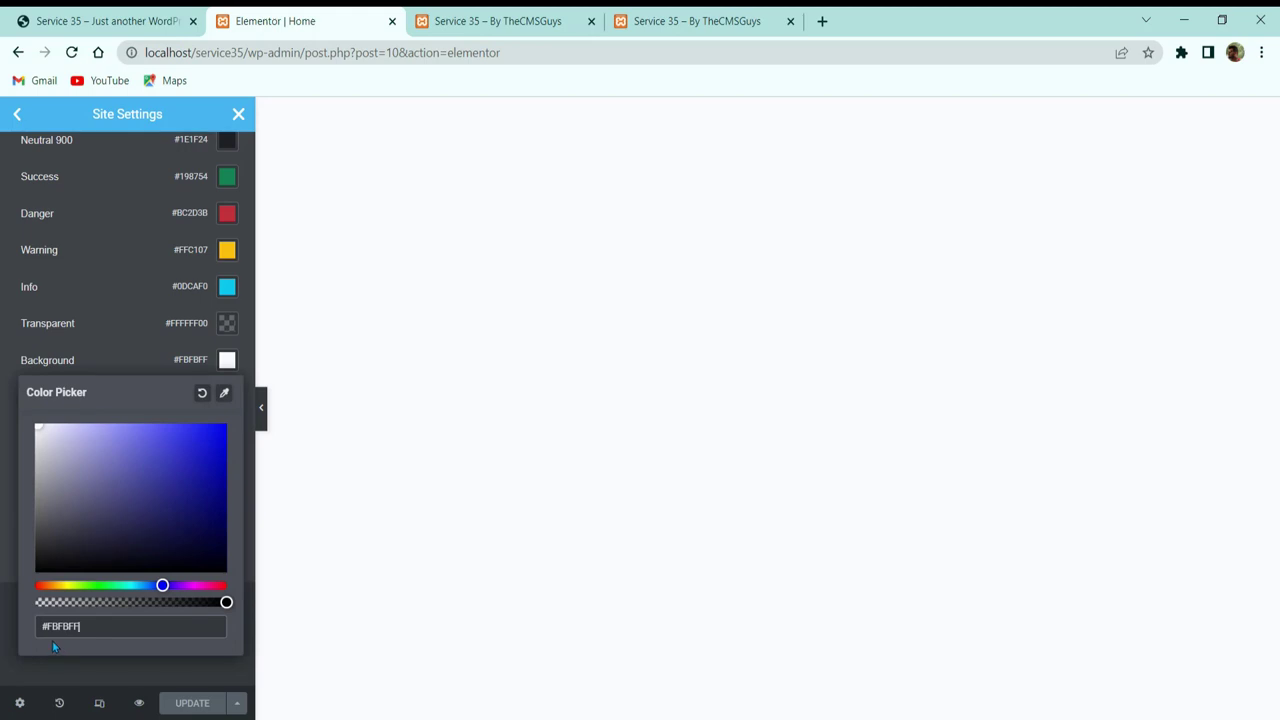
left_click(106, 368)
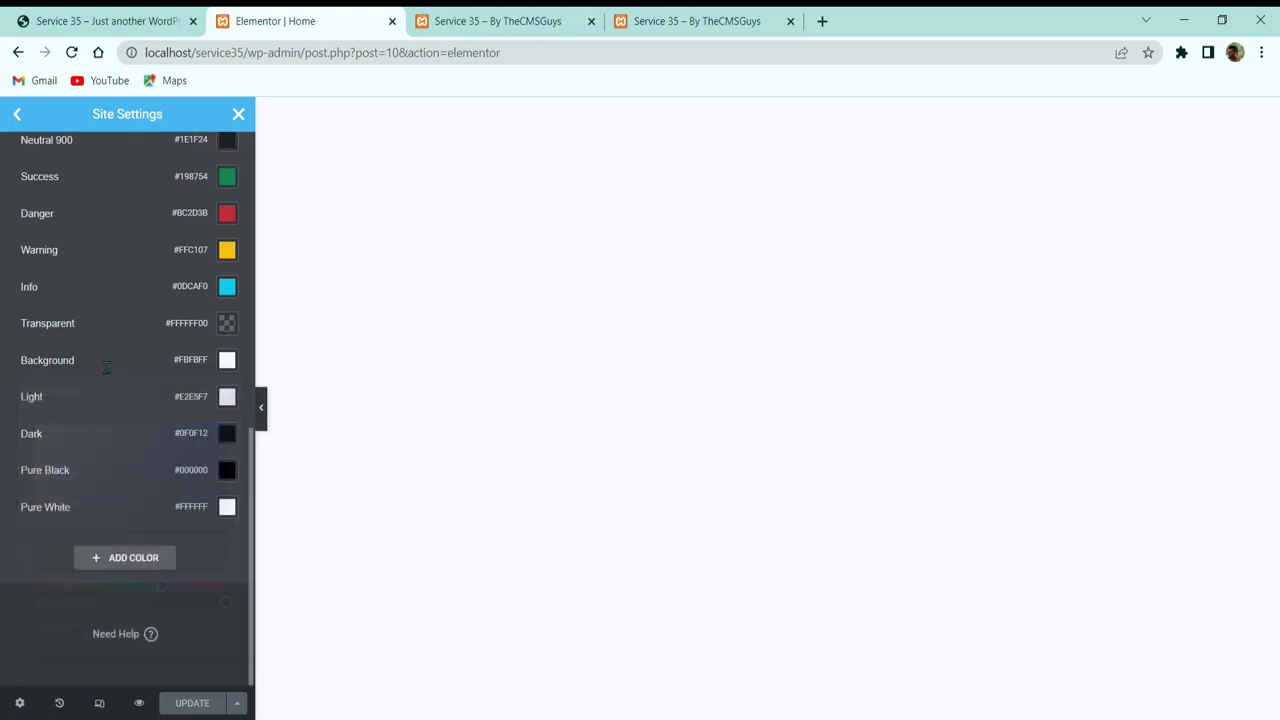
left_click(227, 323)
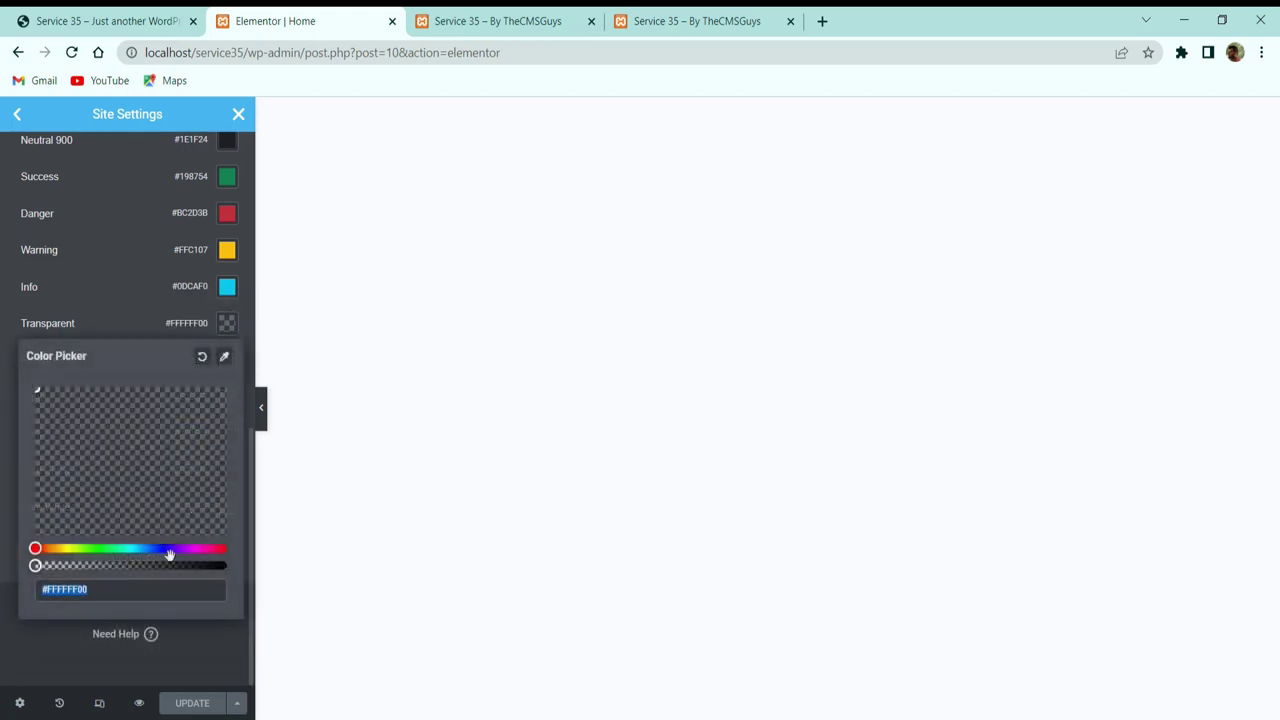
left_click(66, 293)
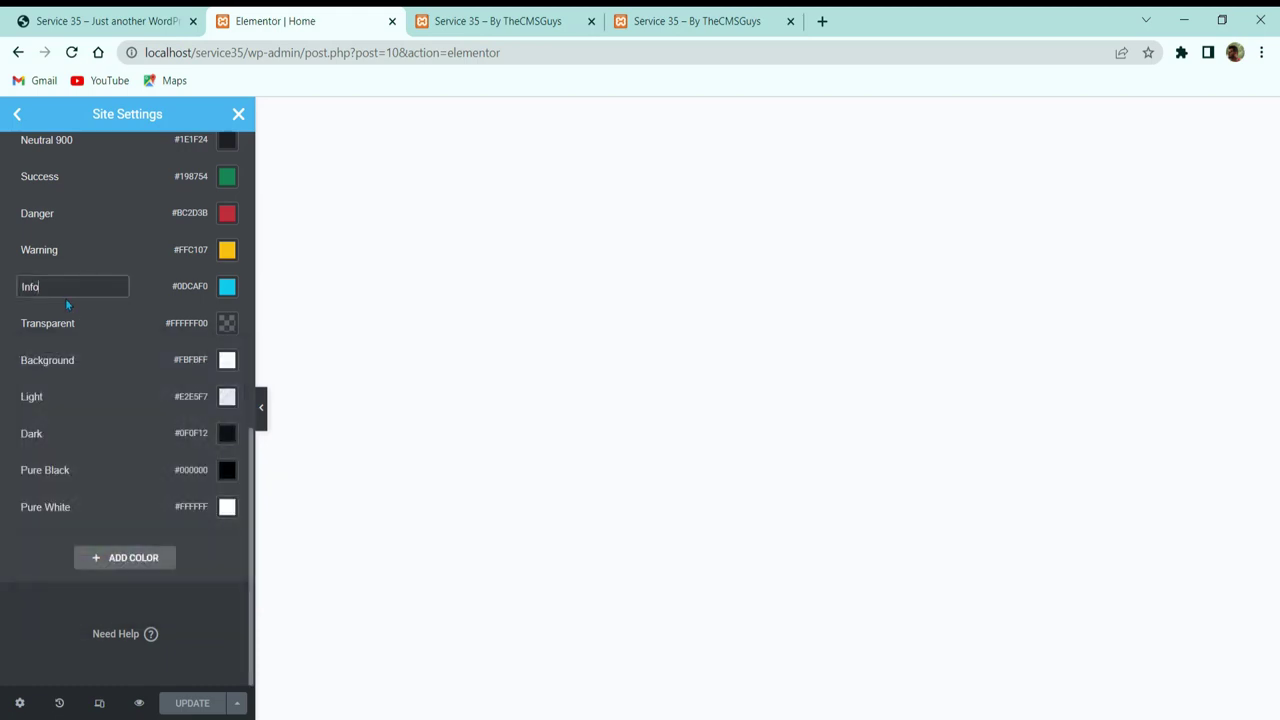
left_click(227, 286)
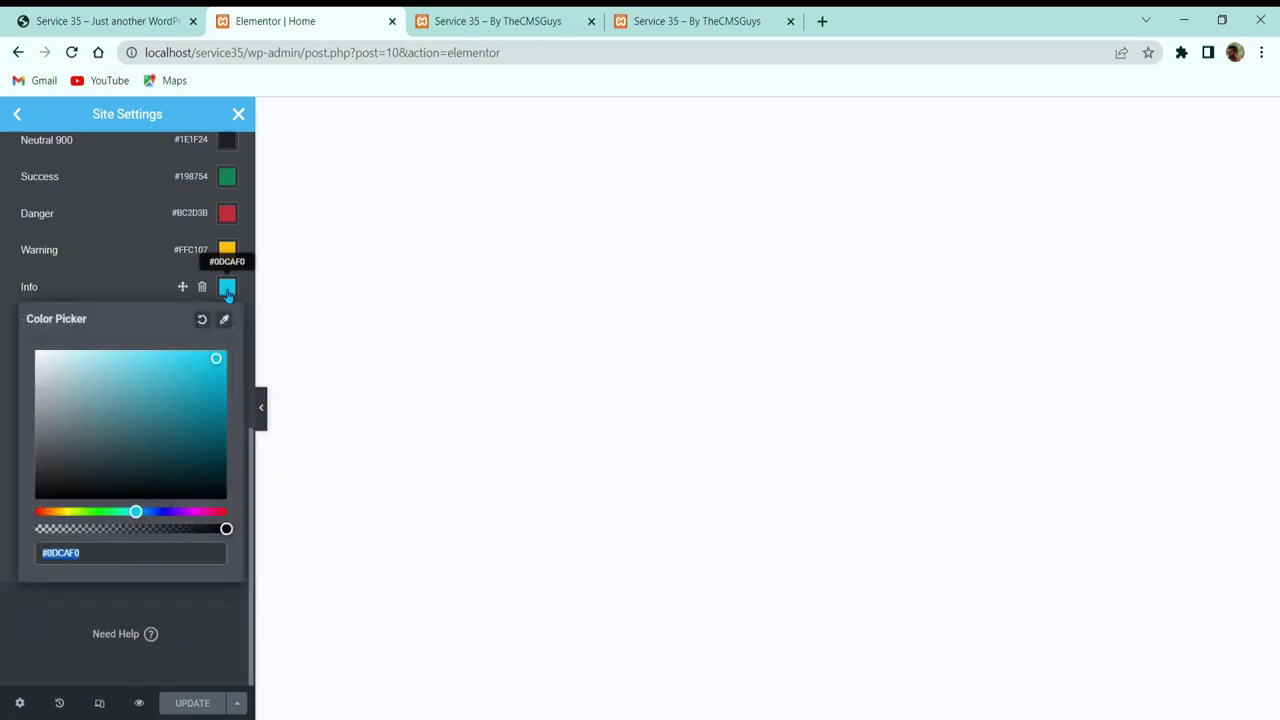
left_click(131, 550)
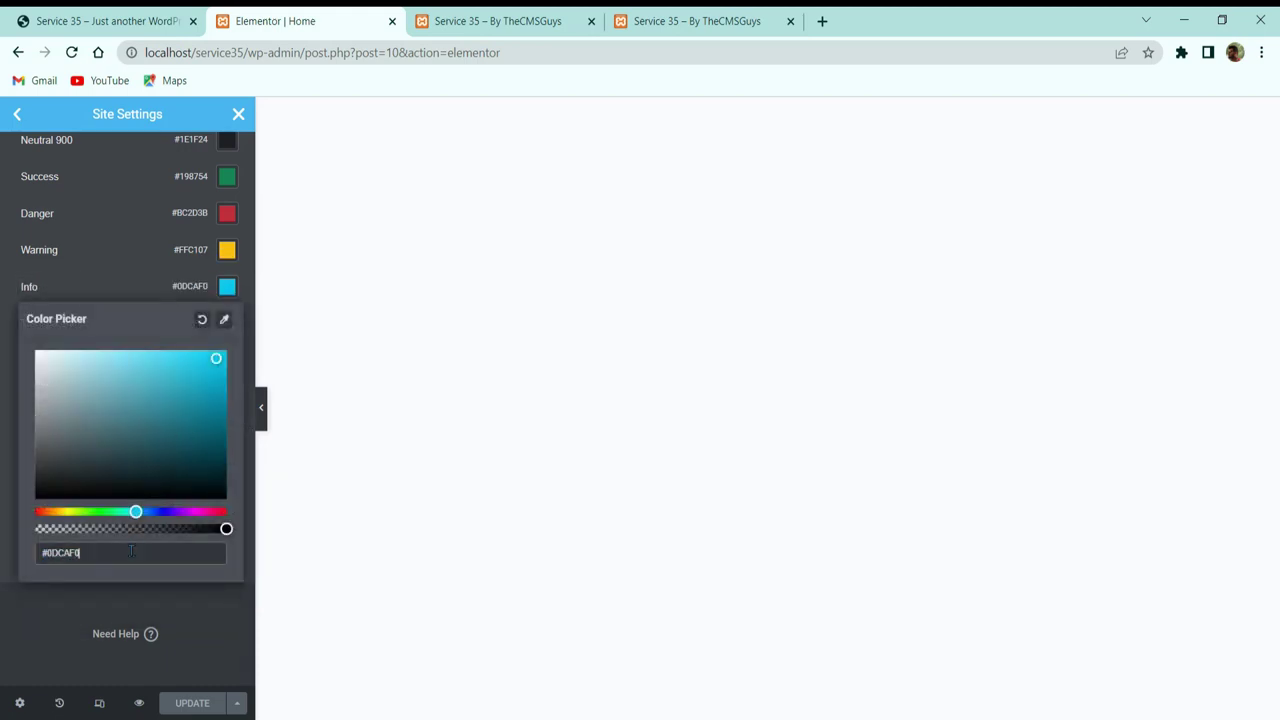
left_click(110, 286)
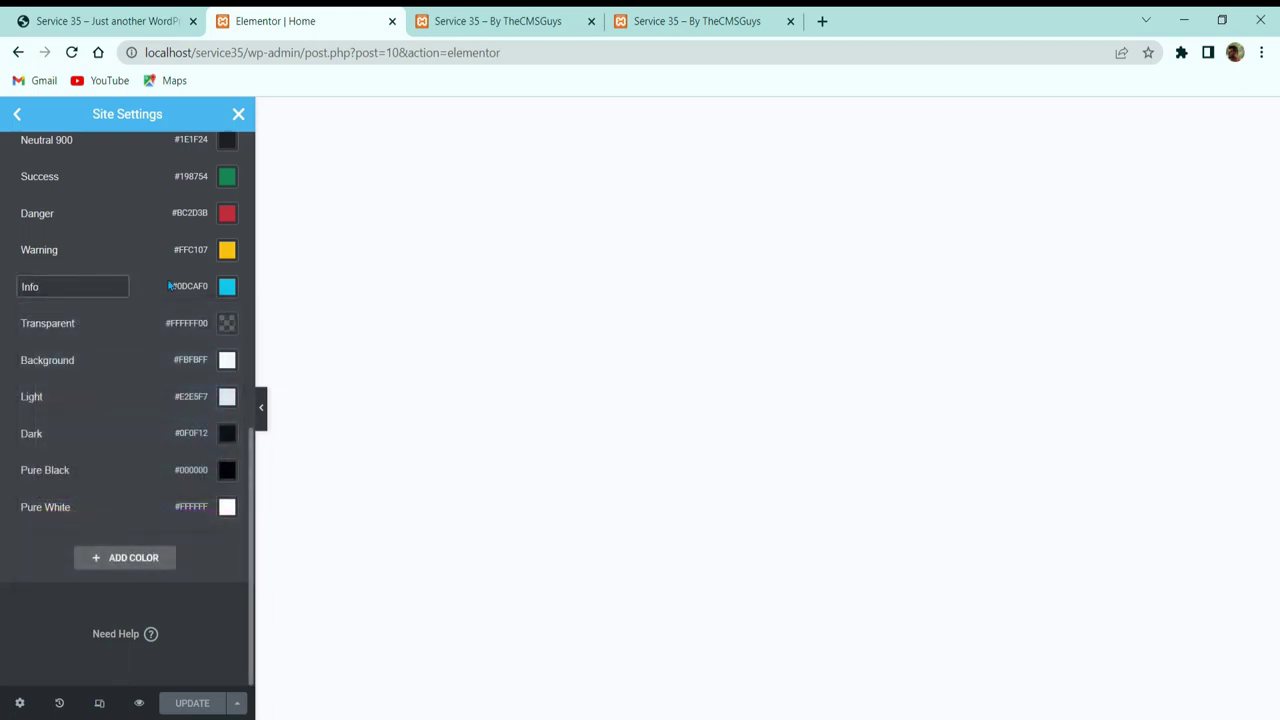
Step: Inspect the Warning and Danger color values, then go back to the main Site Settings menu
left_click(228, 254)
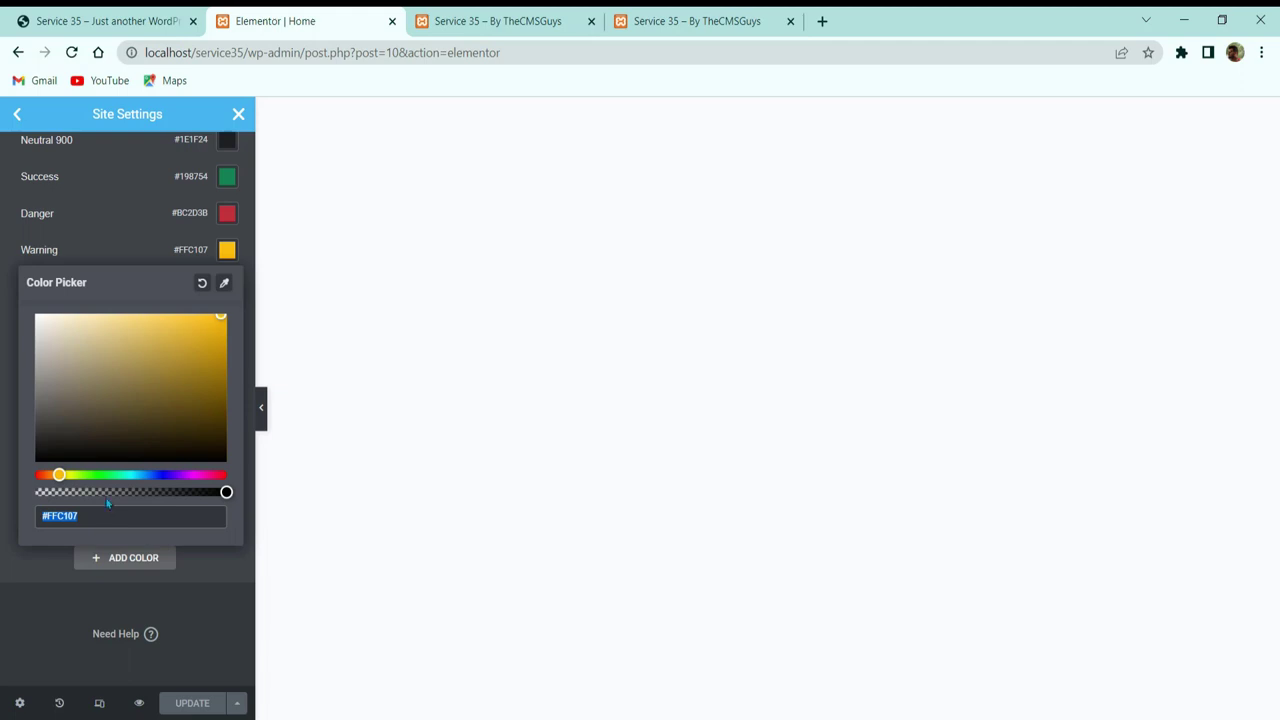
left_click(77, 241)
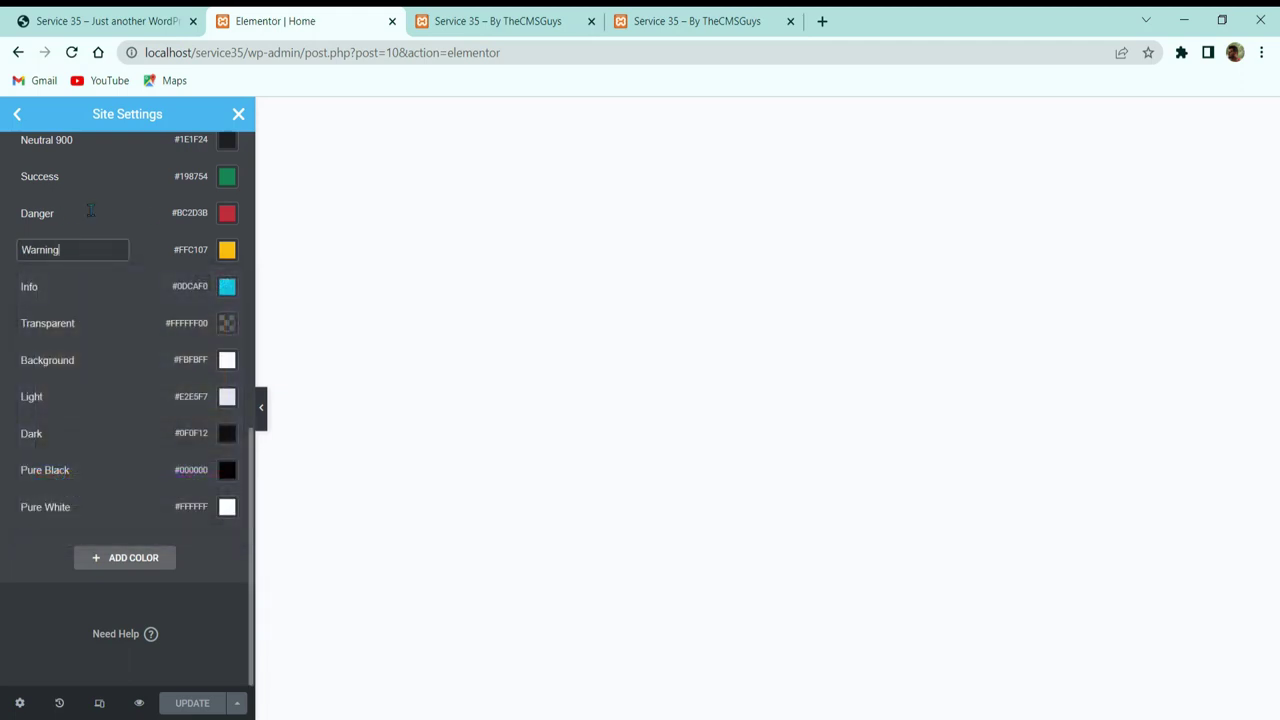
left_click(227, 213)
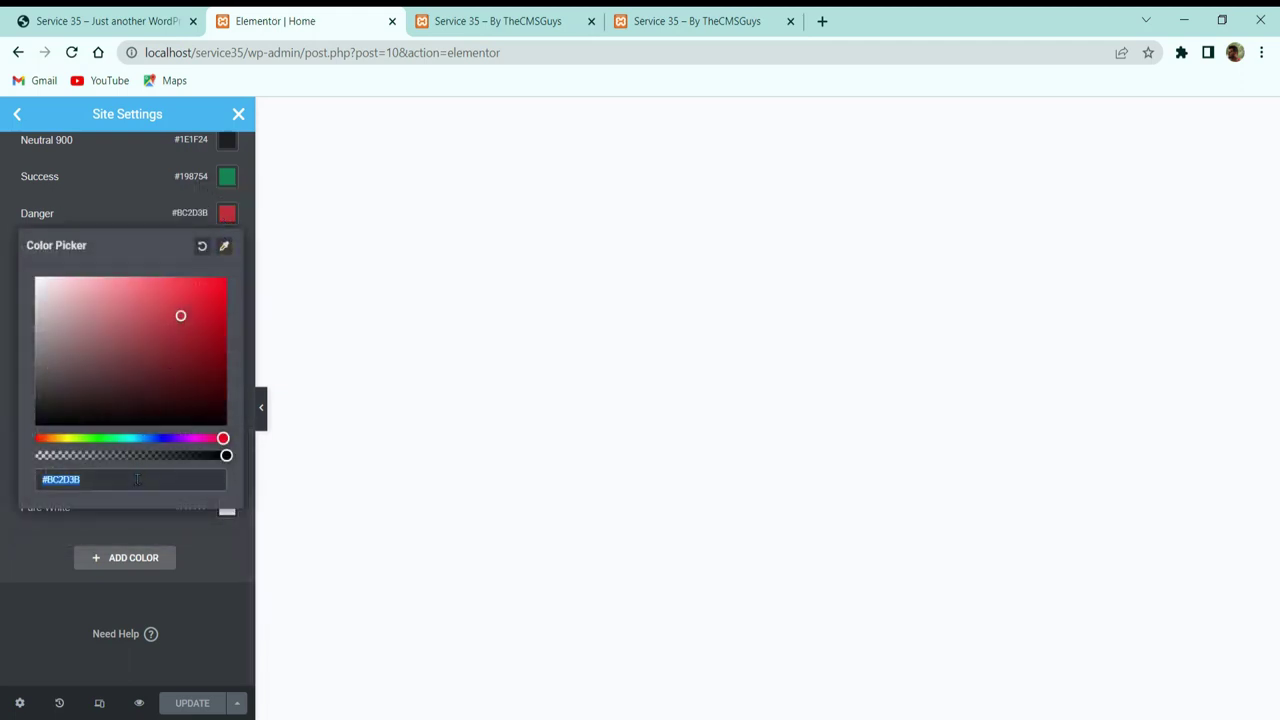
left_click(137, 479)
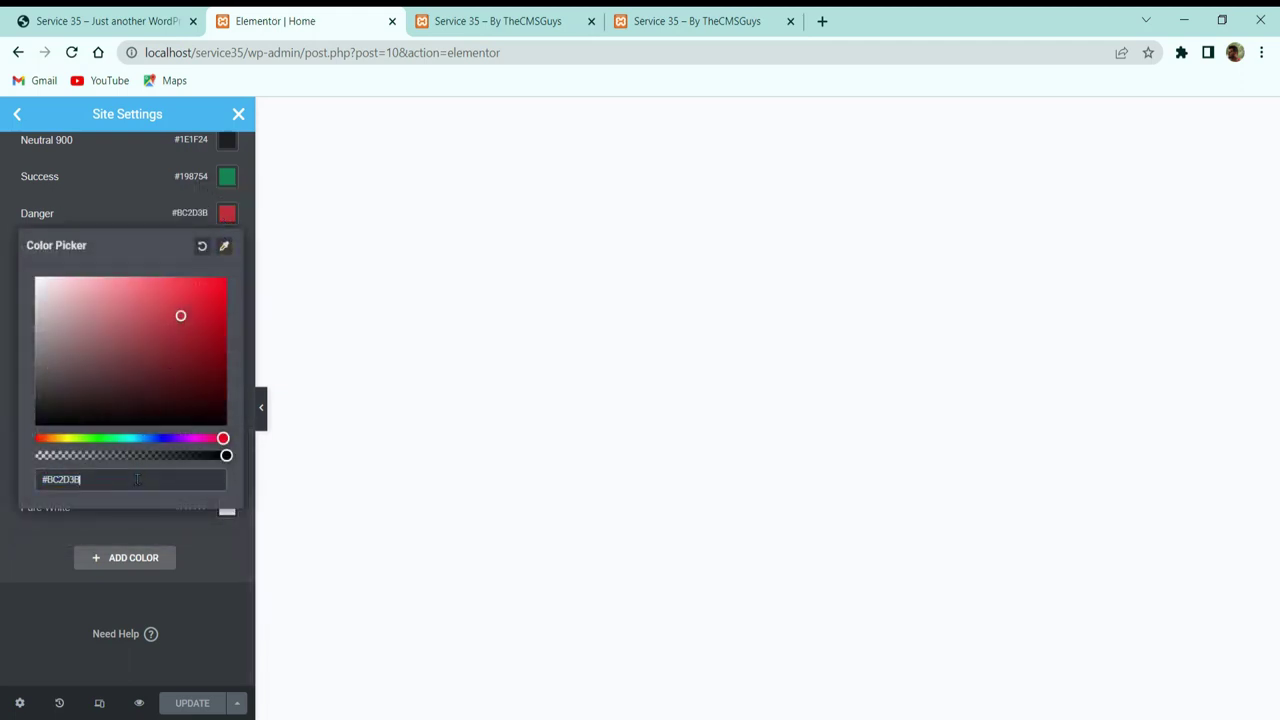
left_click(46, 541)
scroll(81, 414, "up", 6)
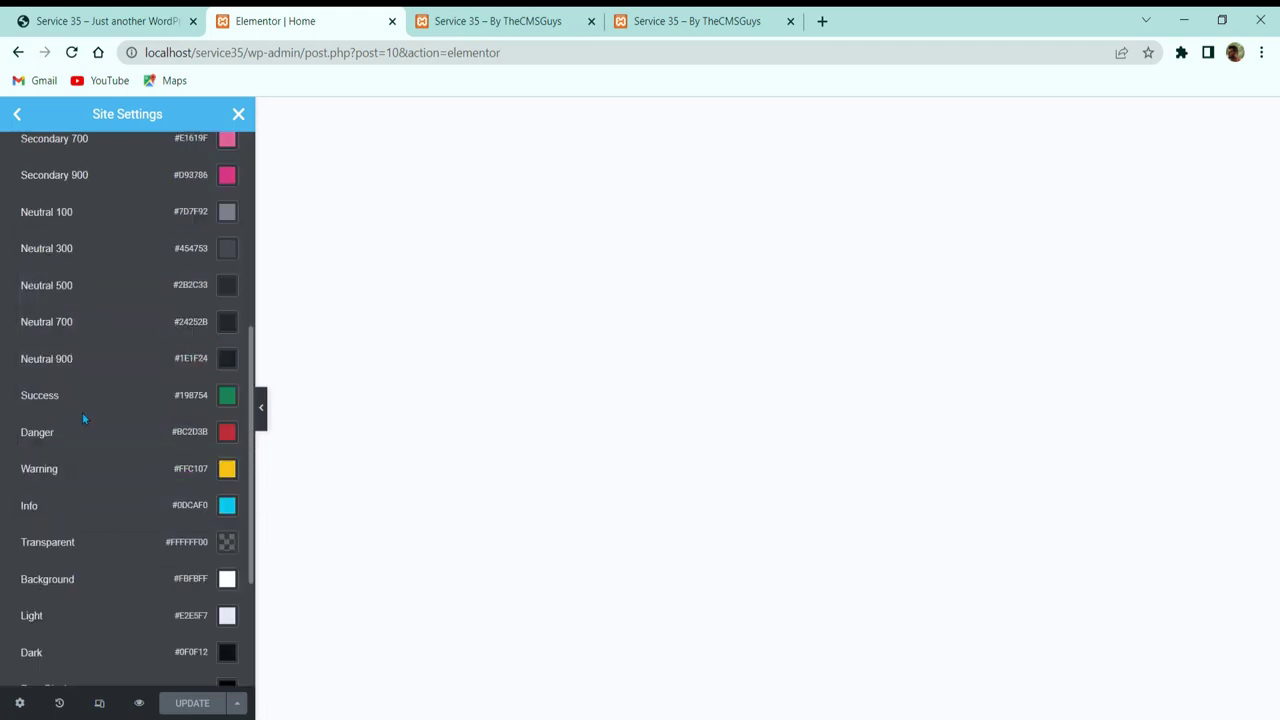
scroll(80, 390, "down", 4)
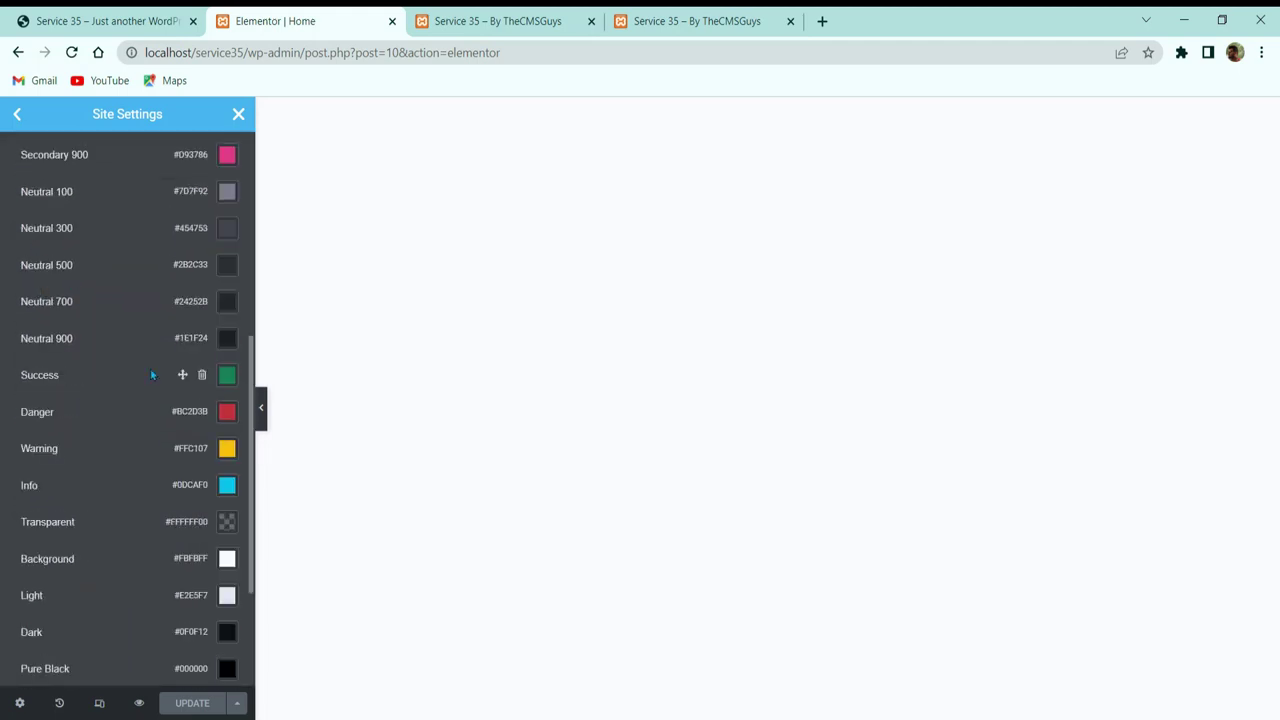
scroll(152, 374, "up", 5)
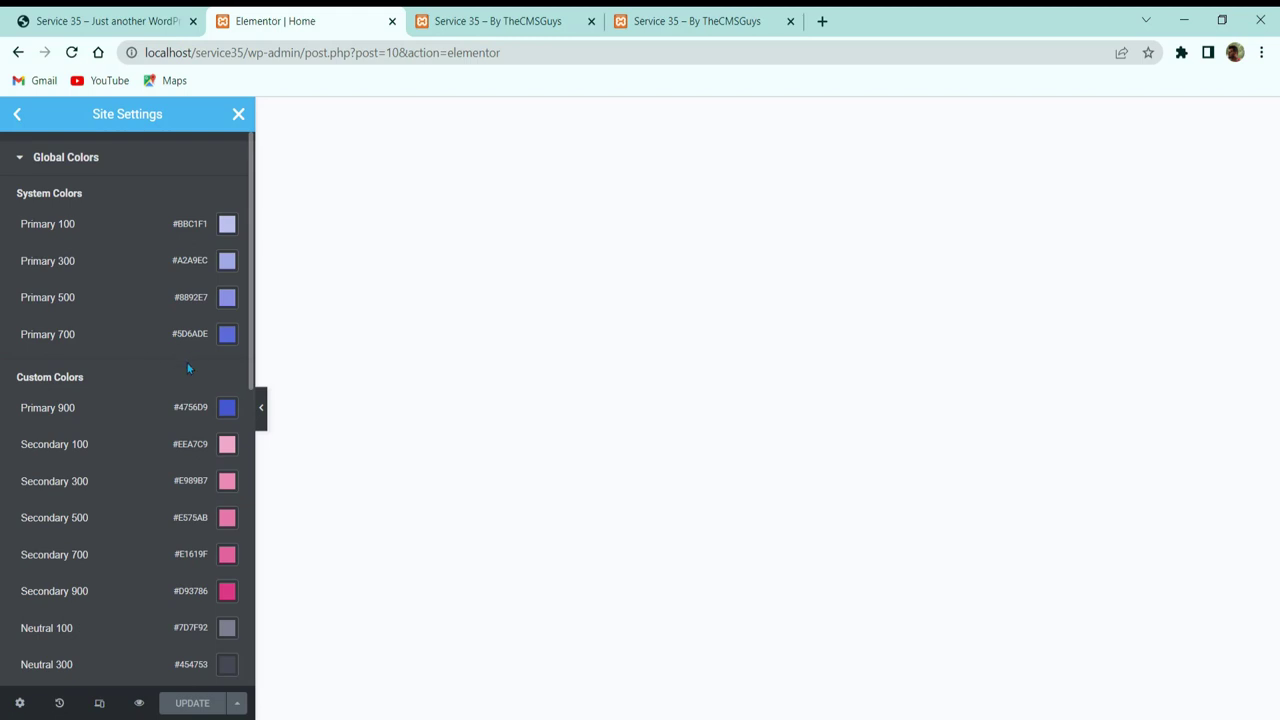
left_click(22, 116)
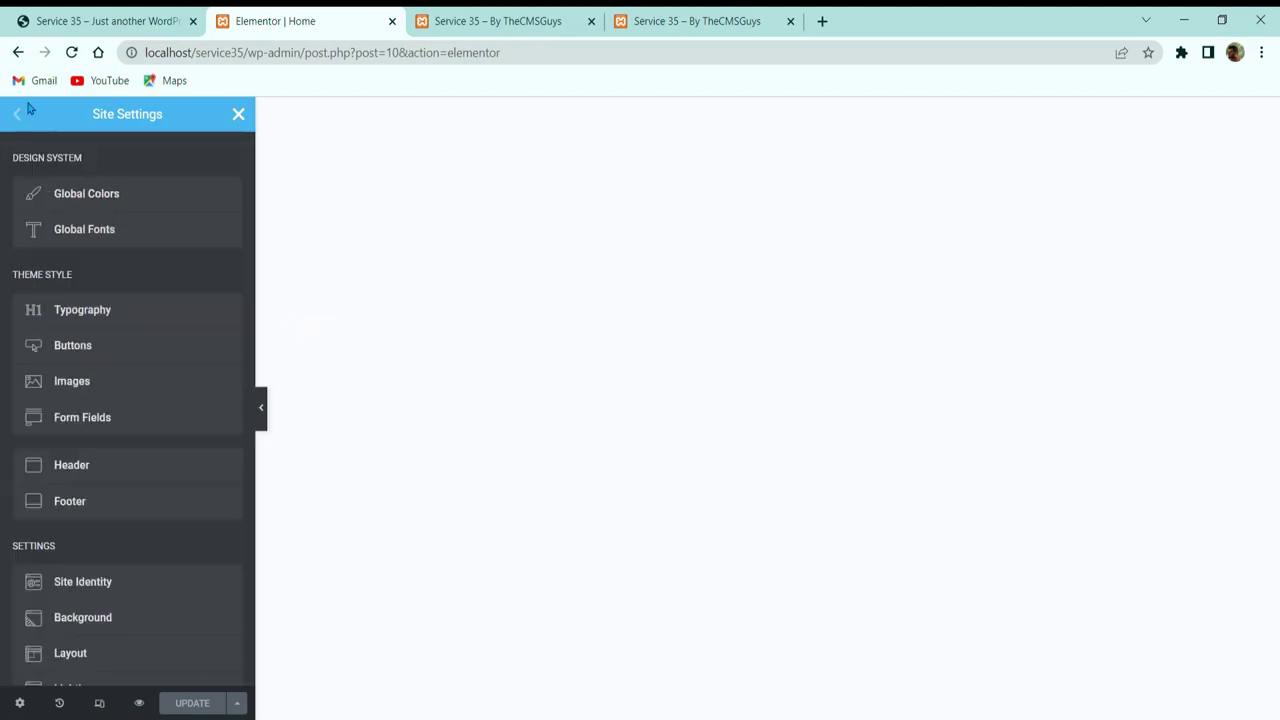
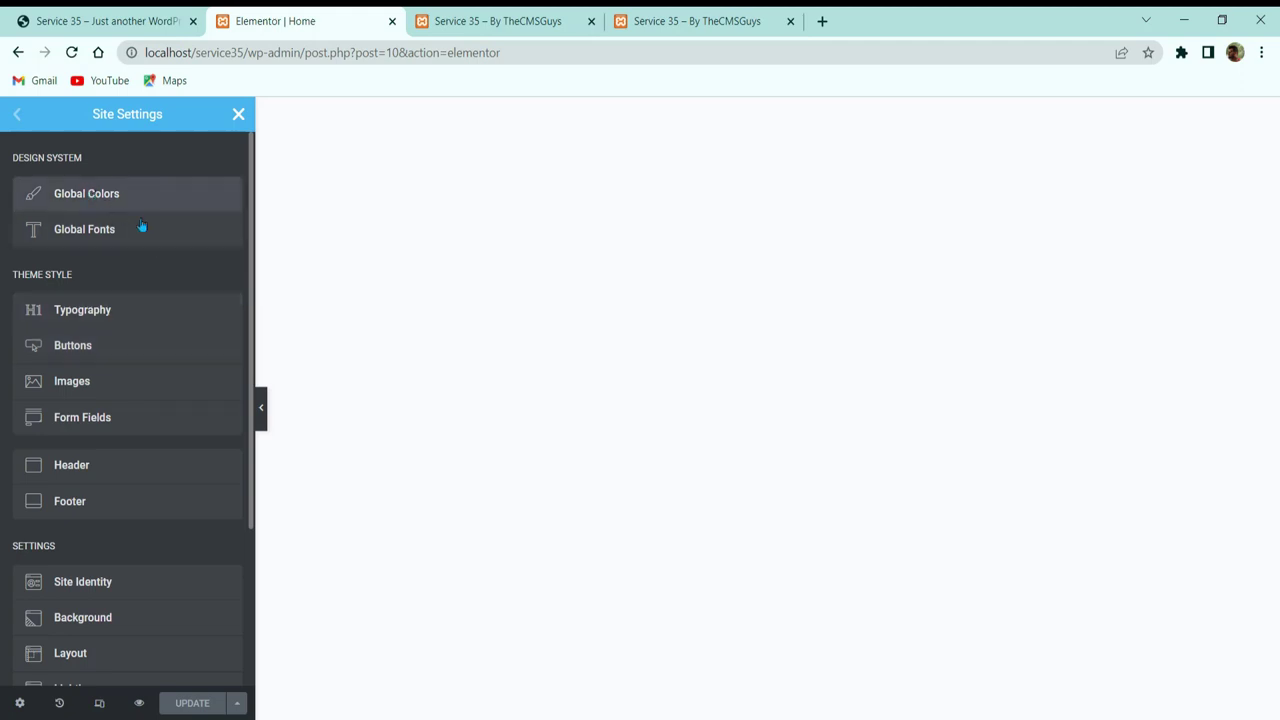
Step: Go from the global colour palette back to Site Settings and open Global Fonts
left_click(58, 194)
left_click(15, 112)
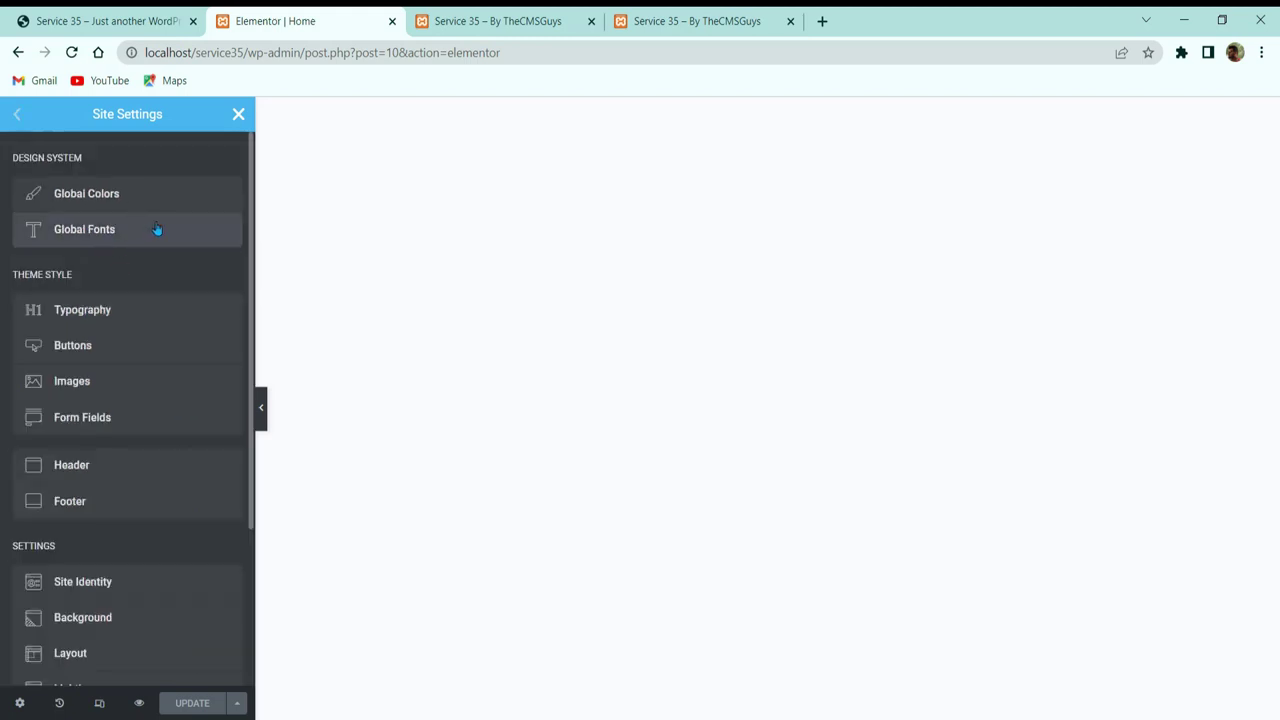
left_click(97, 232)
scroll(97, 250, "down", 5)
scroll(85, 319, "up", 5)
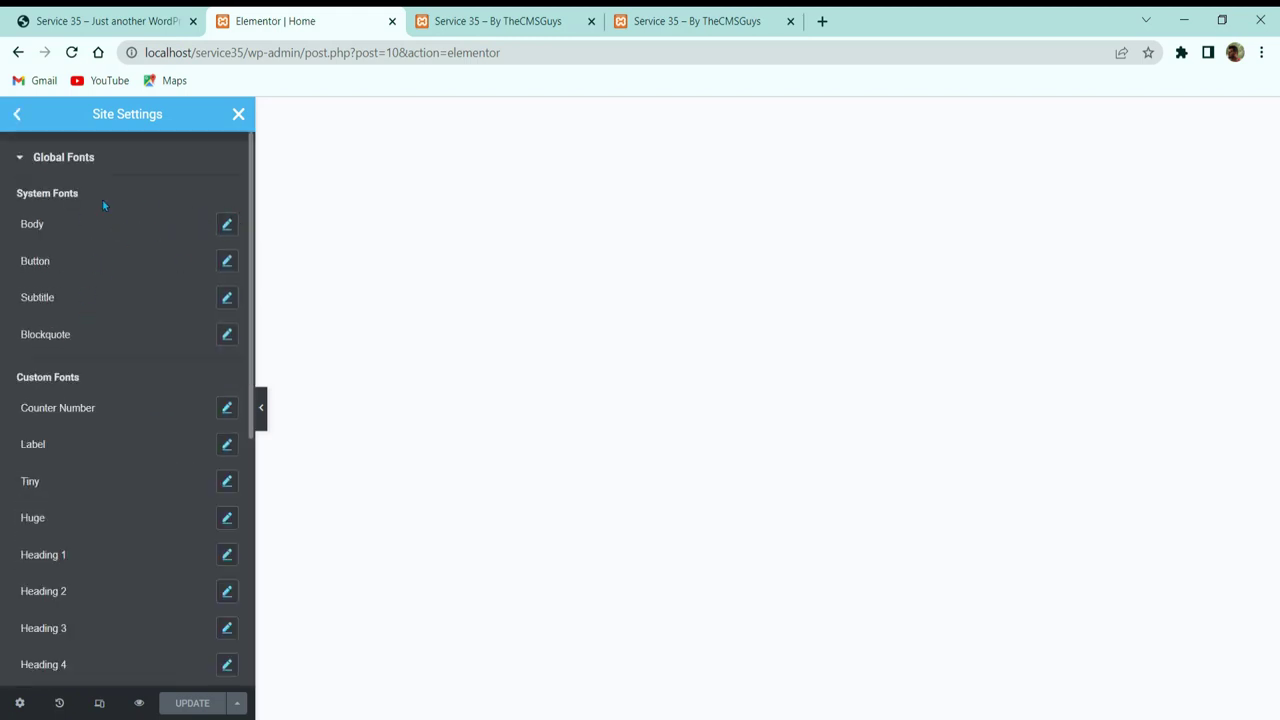
Step: Inspect Body and Button typography, then show Subtitle's: DM Sans, 18, weight 500, capitalized italic
left_click(227, 224)
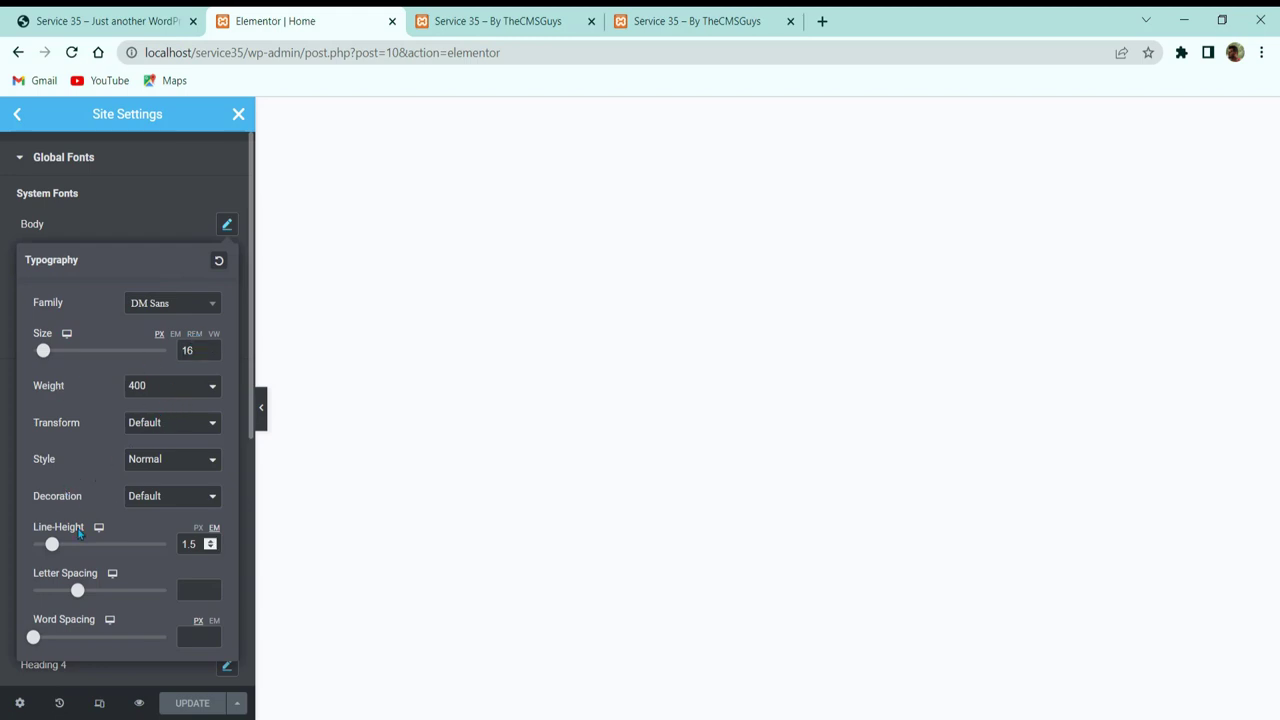
left_click(123, 214)
left_click(227, 261)
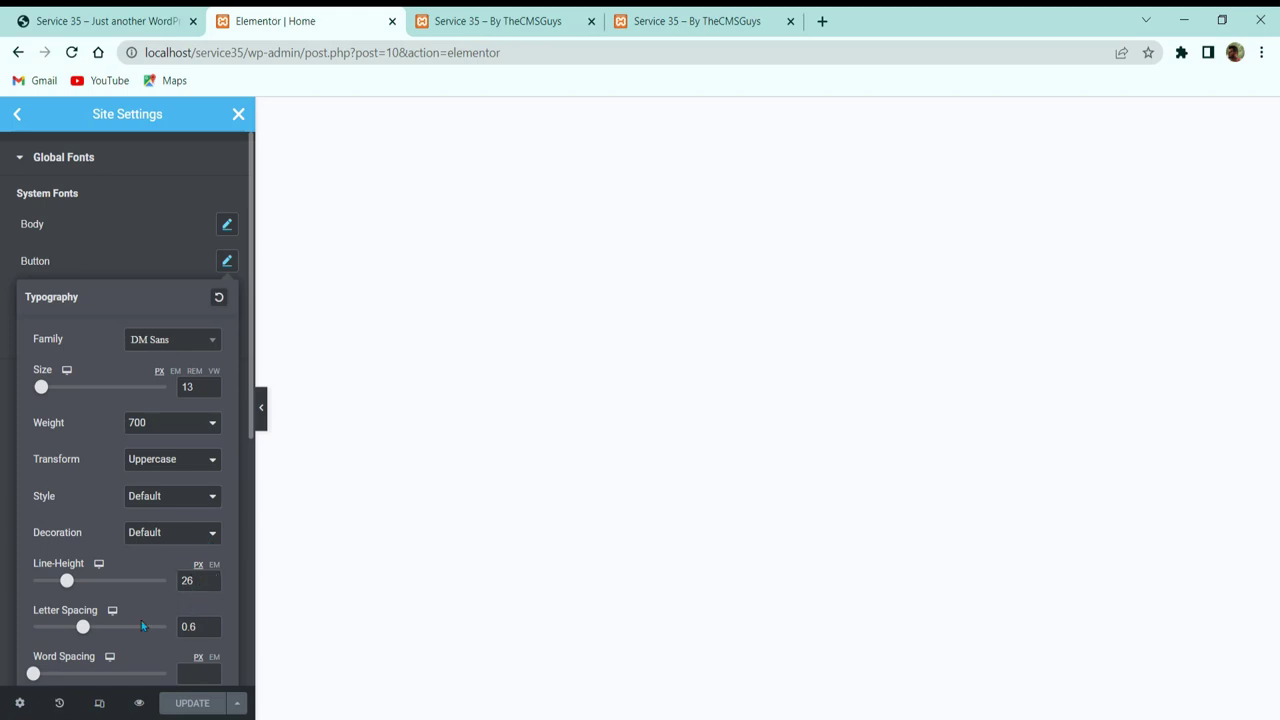
left_click(95, 261)
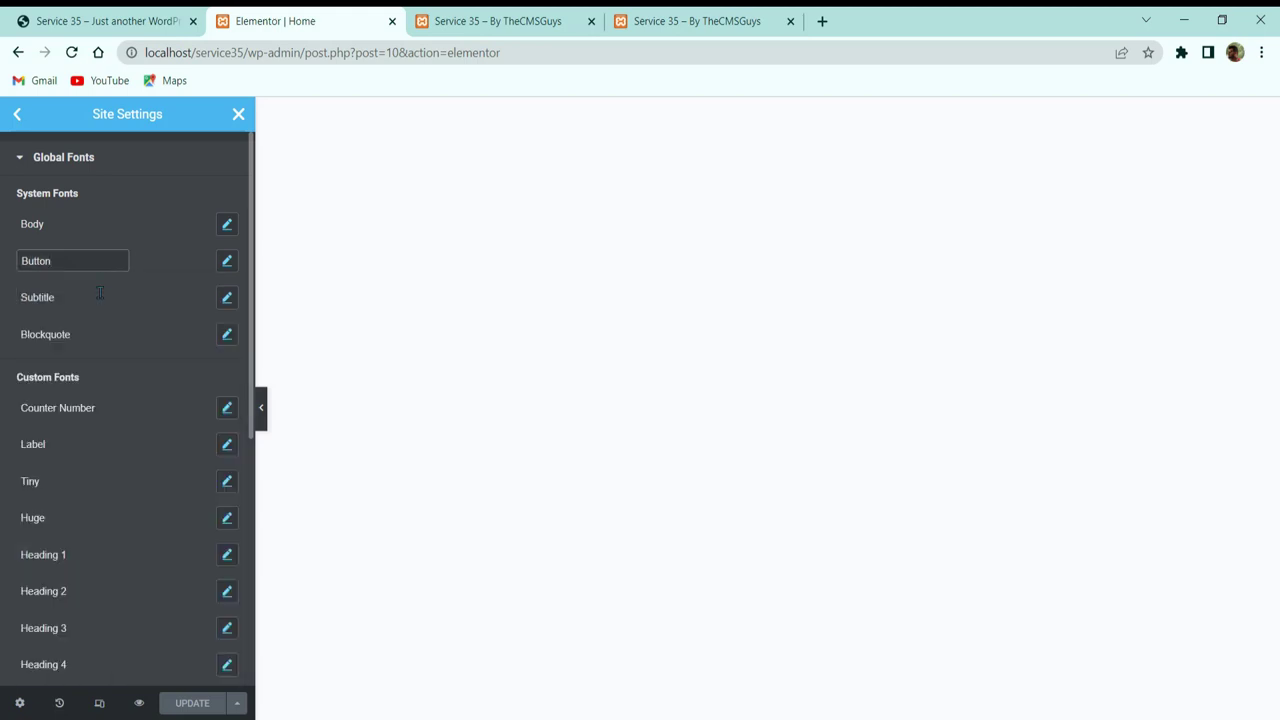
left_click(226, 297)
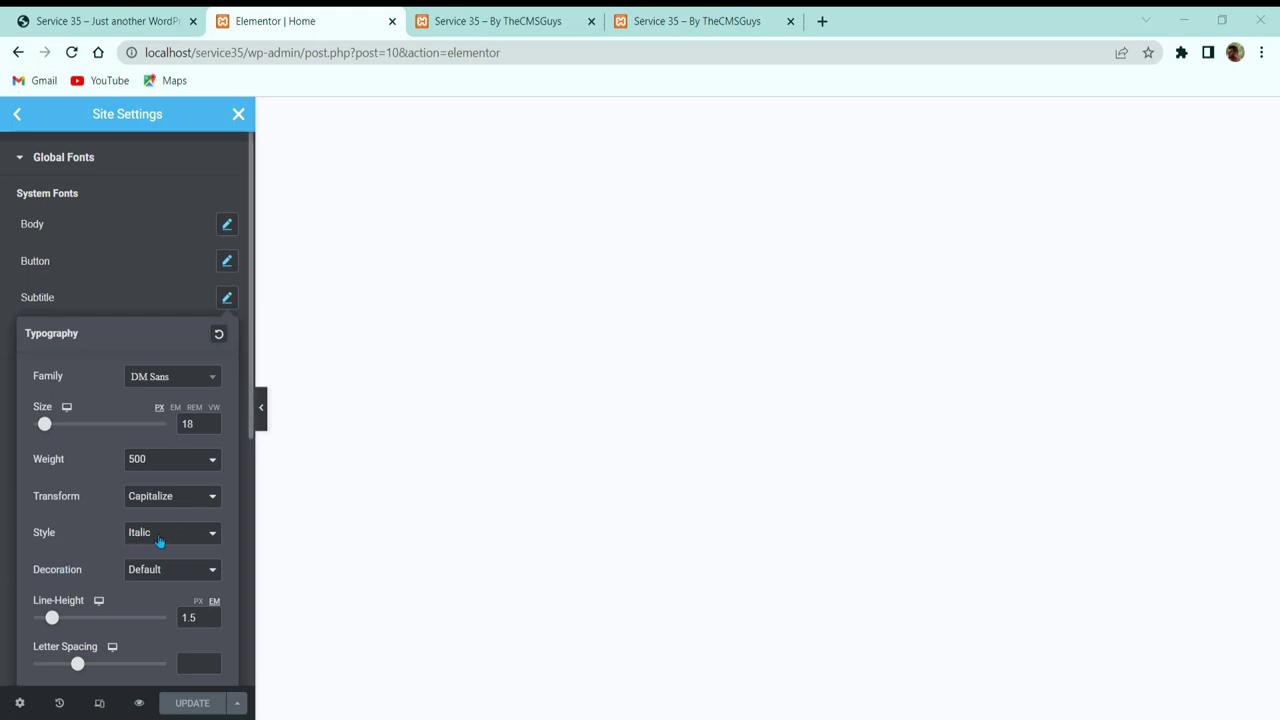
Step: Close the Subtitle typography and inspect the Blockquote font style
left_click(122, 294)
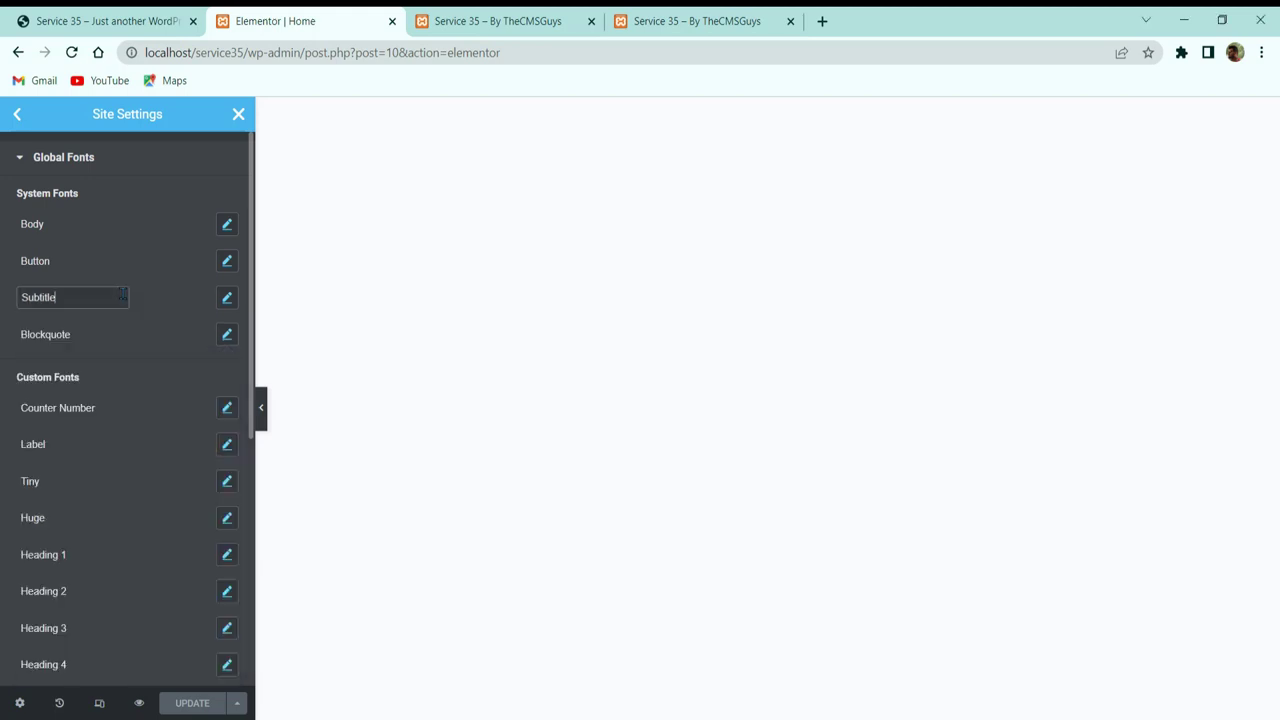
left_click(44, 336)
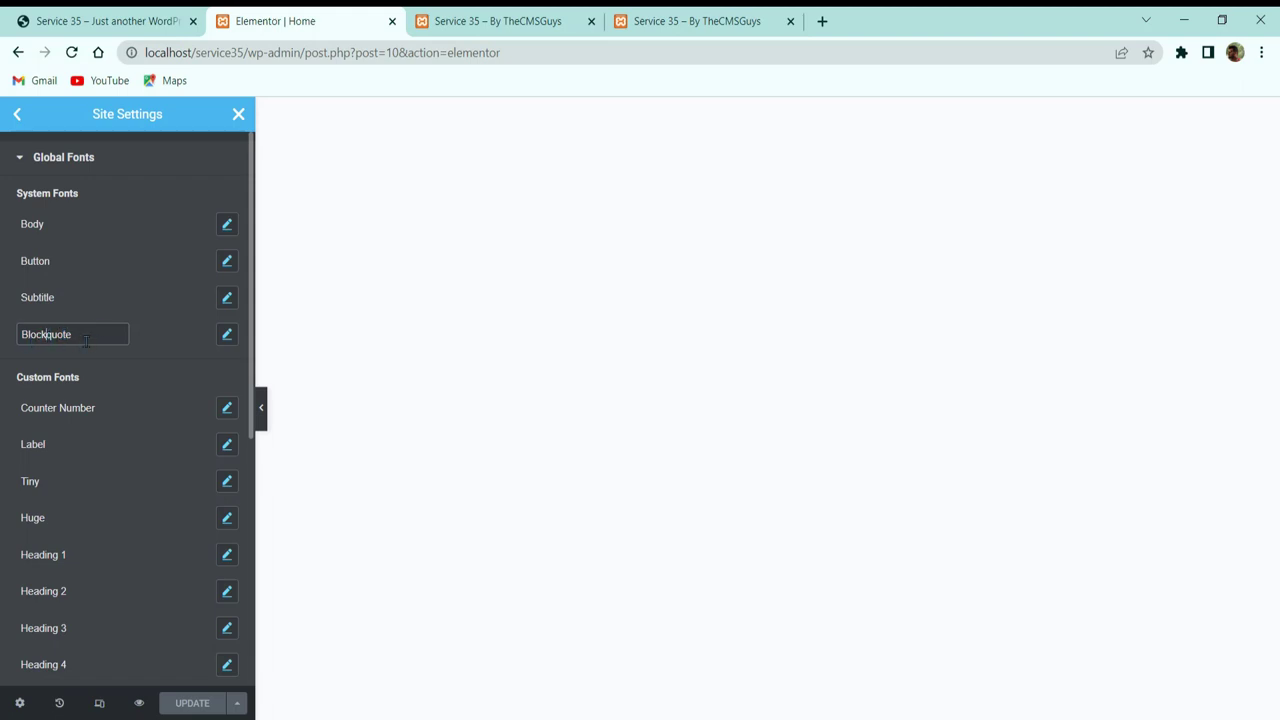
left_click(227, 334)
scroll(159, 295, "down", 2)
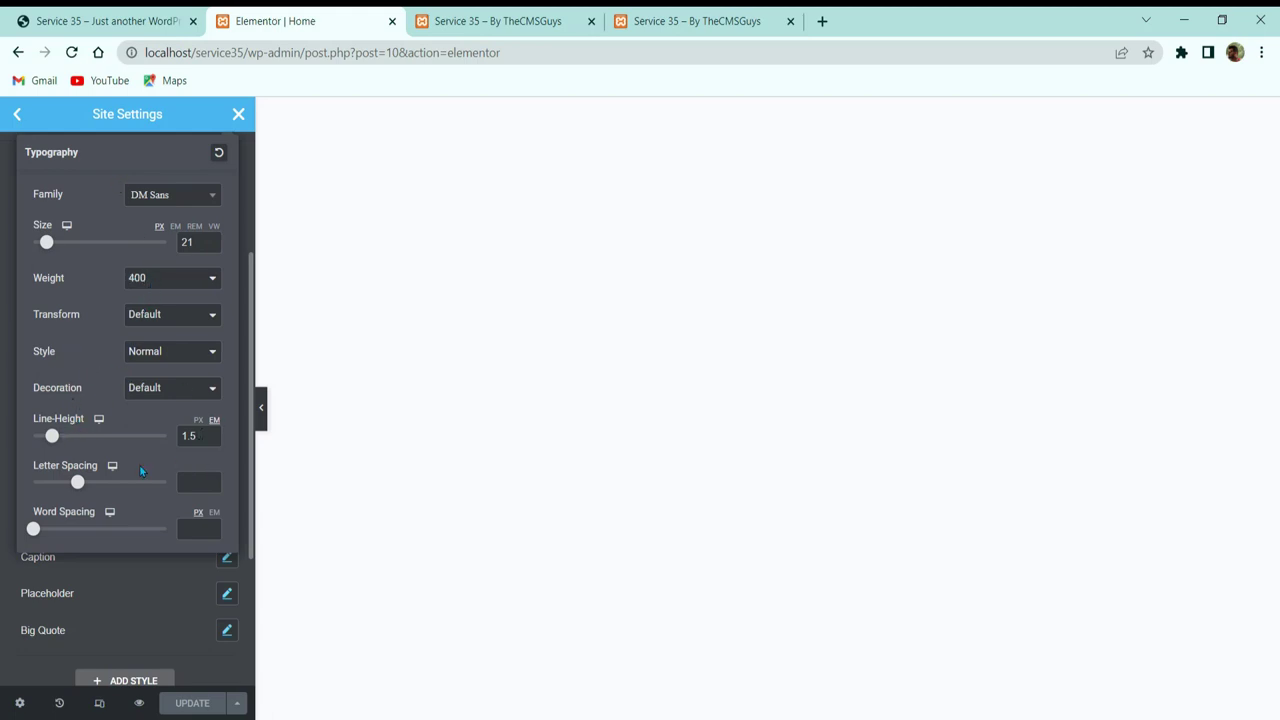
left_click(140, 595)
Step: Inspect Heading 2, then show Counter Number typography: DM Sans, 55, weight 700
scroll(116, 413, "down", 3)
scroll(116, 413, "up", 5)
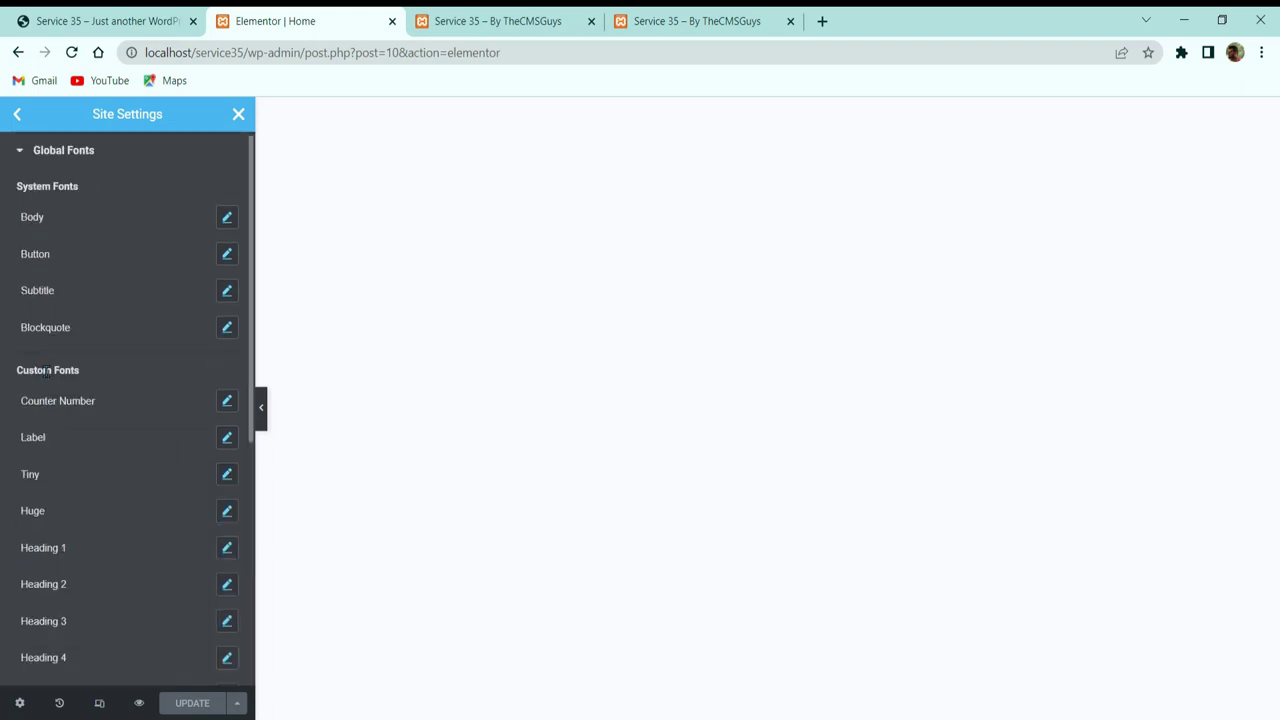
scroll(60, 466, "down", 2)
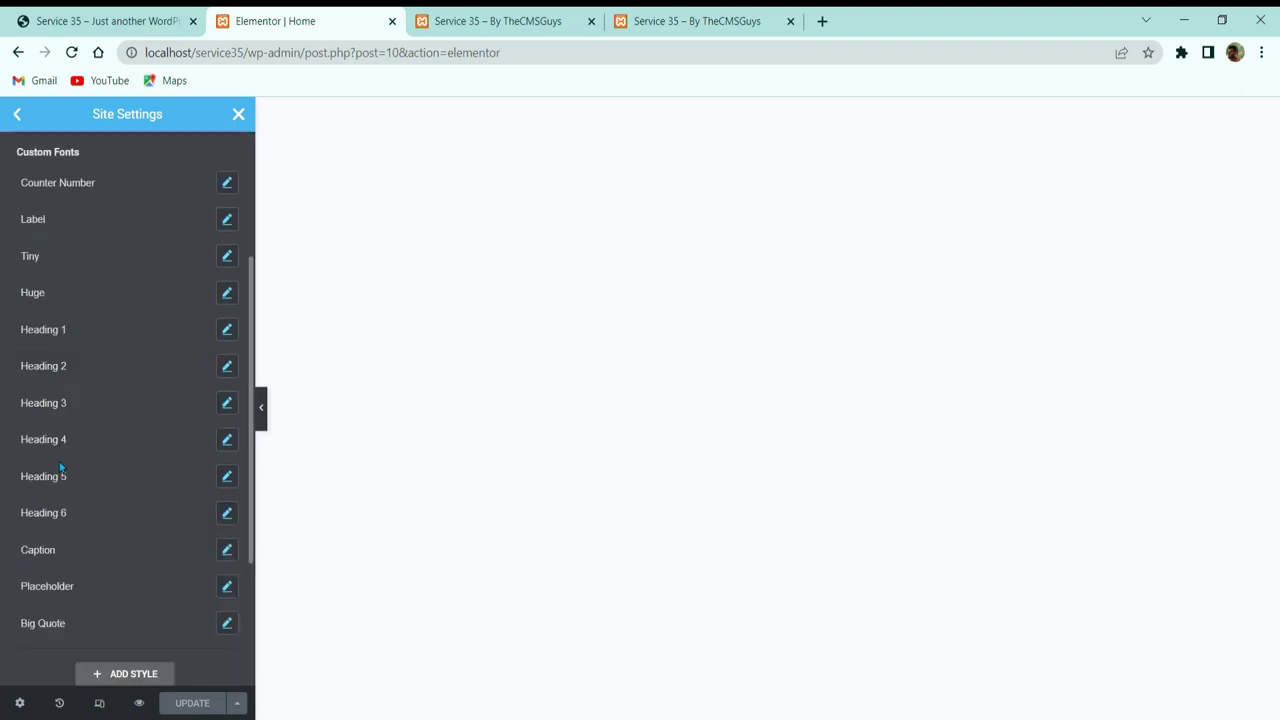
left_click(226, 366)
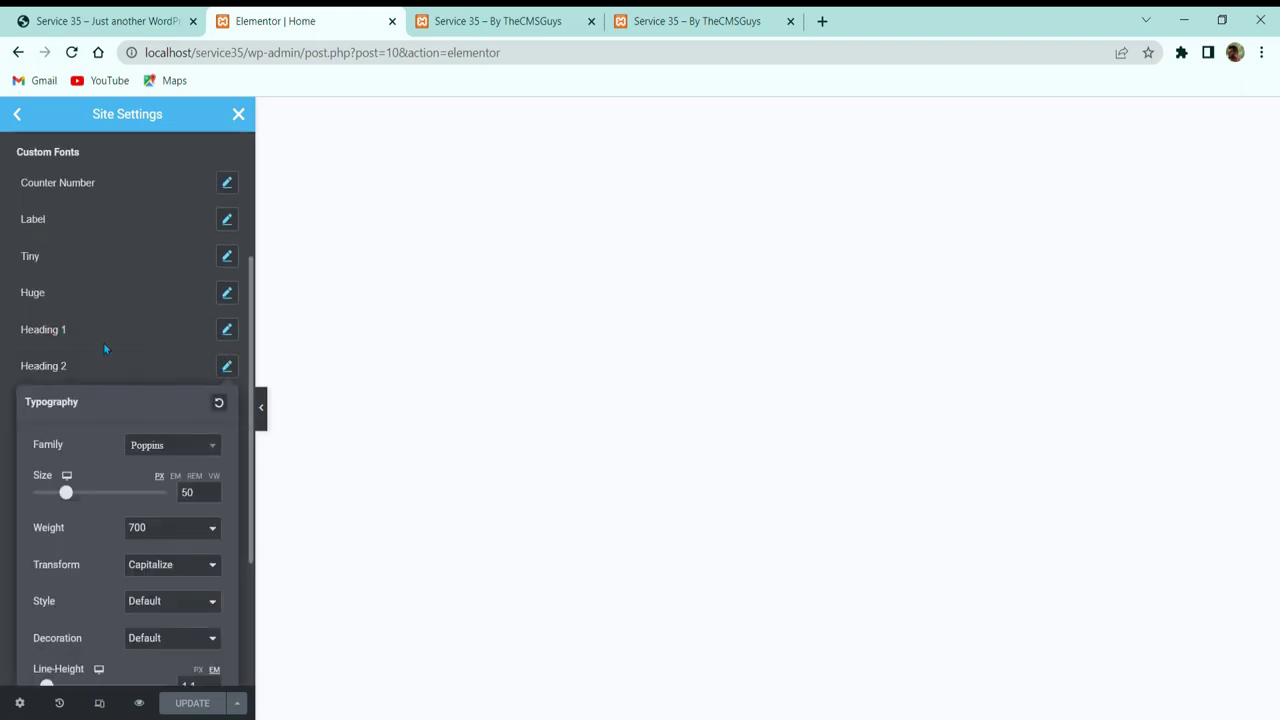
left_click(103, 342)
left_click(226, 182)
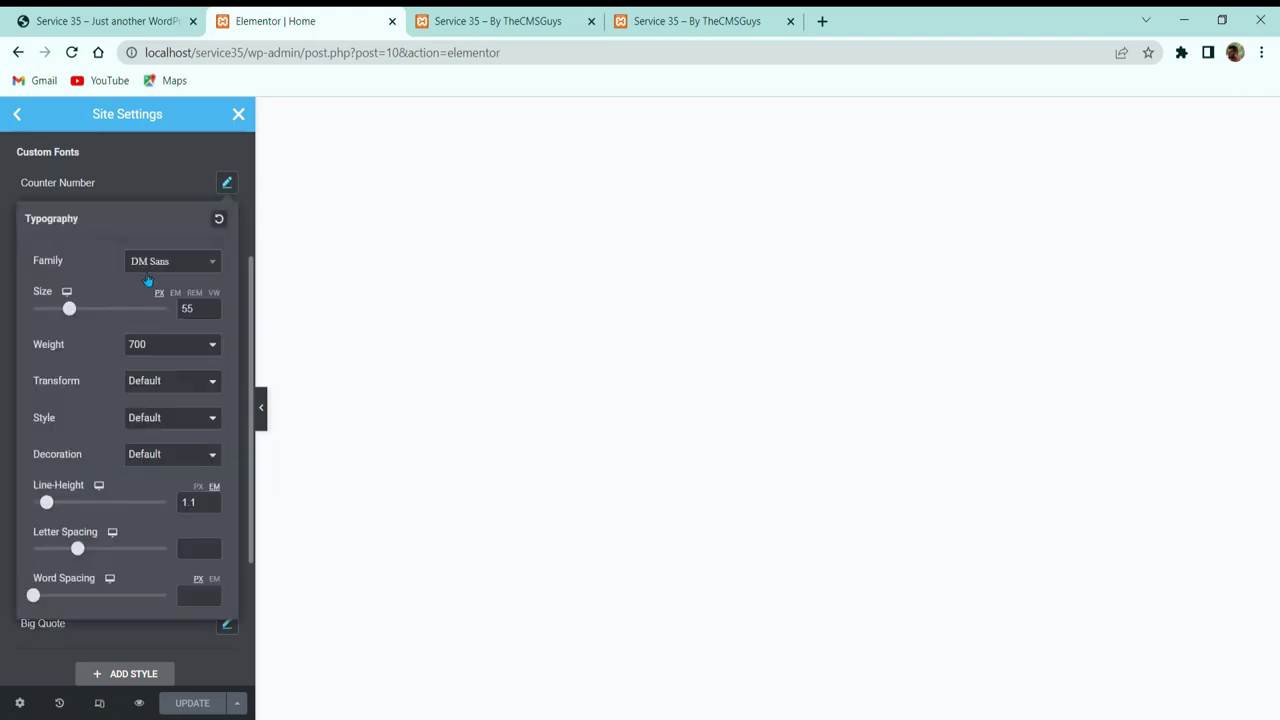
left_click(105, 22)
scroll(534, 349, "down", 5)
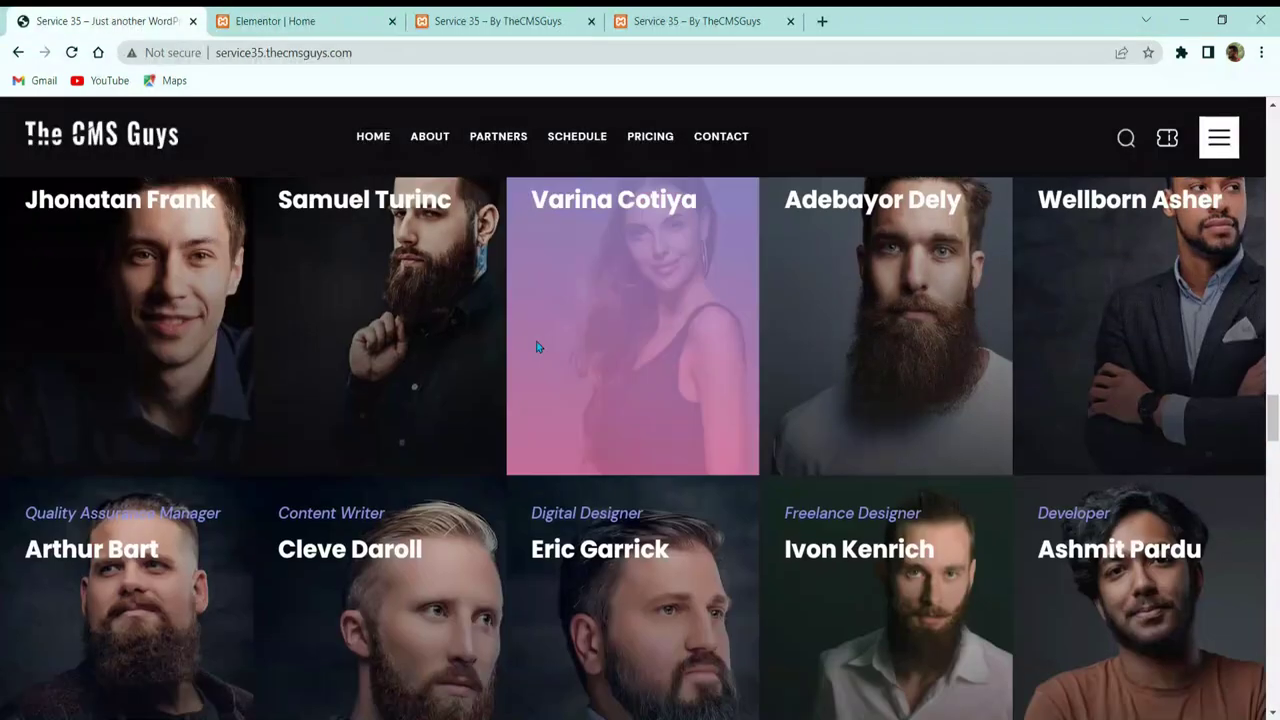
scroll(506, 408, "up", 10)
scroll(504, 410, "down", 20)
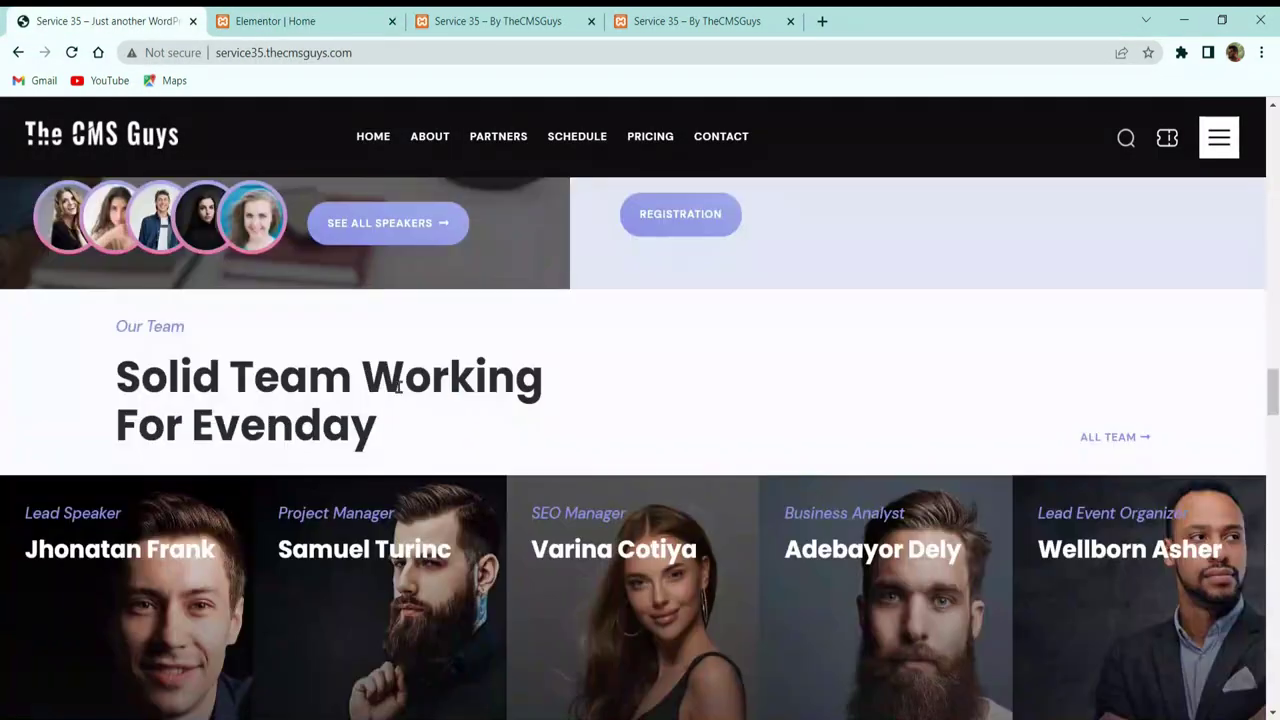
scroll(260, 376, "down", 20)
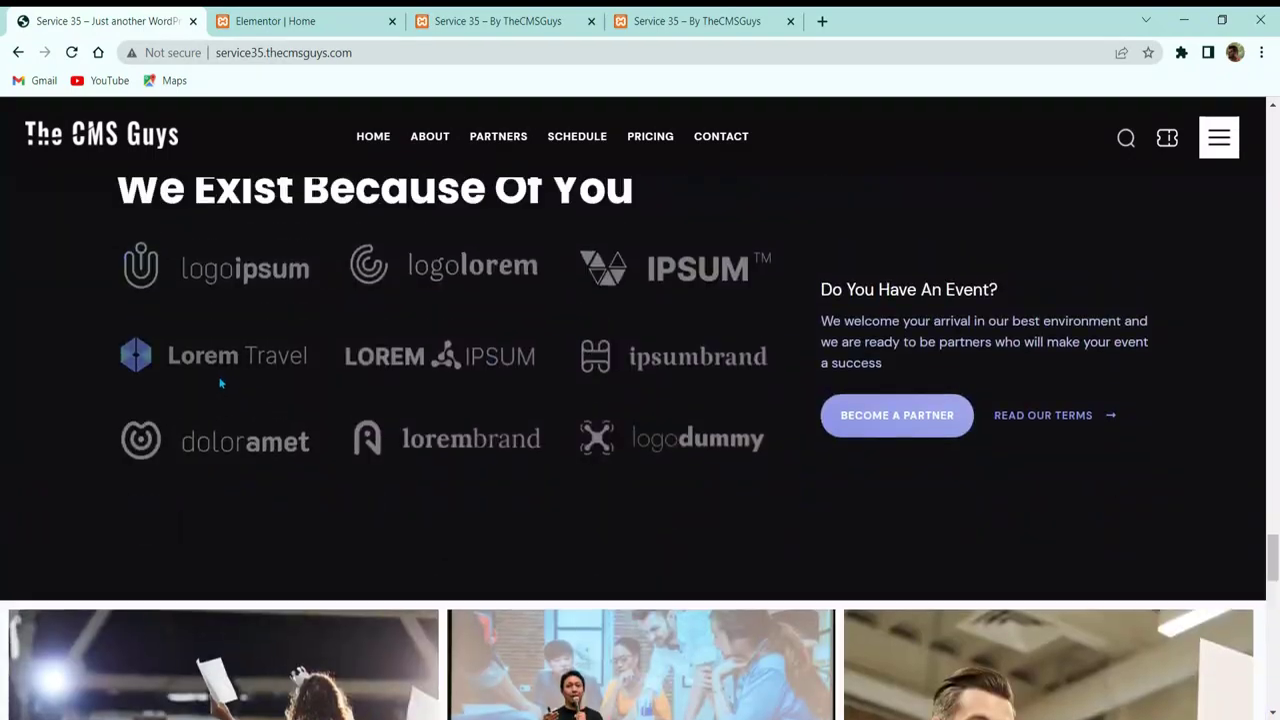
scroll(224, 378, "down", 5)
scroll(309, 374, "up", 10)
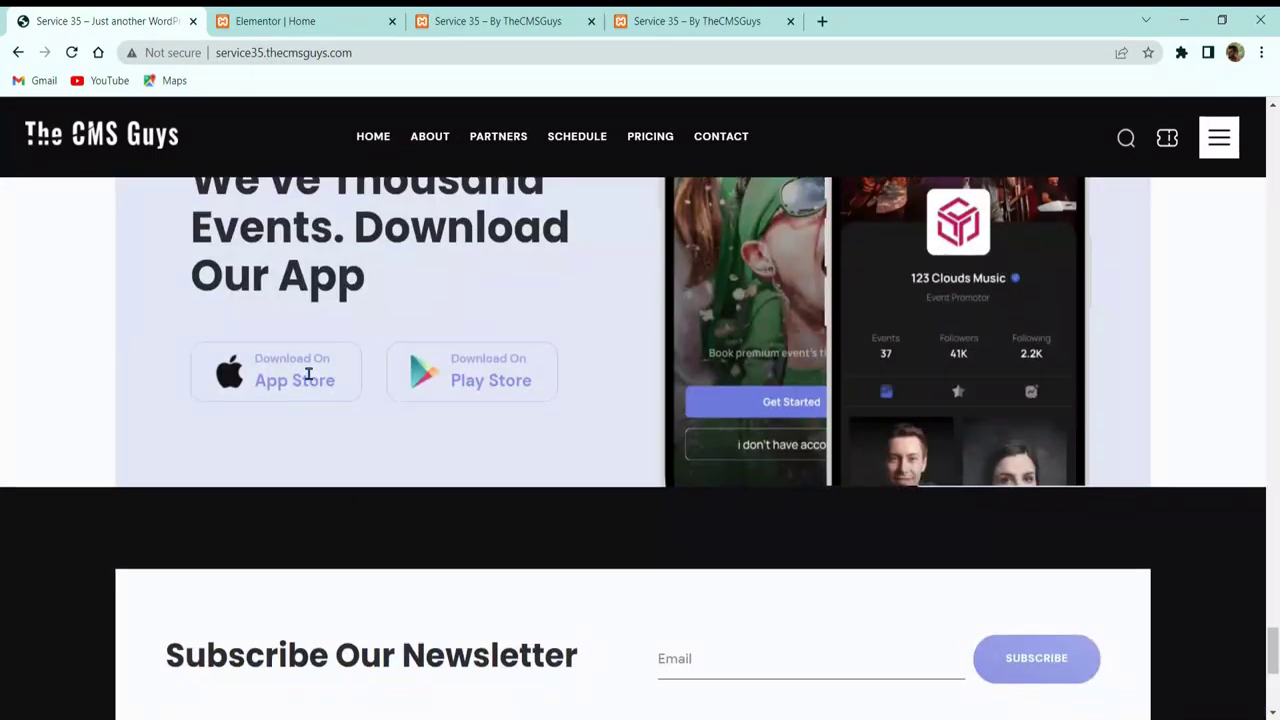
scroll(327, 374, "up", 15)
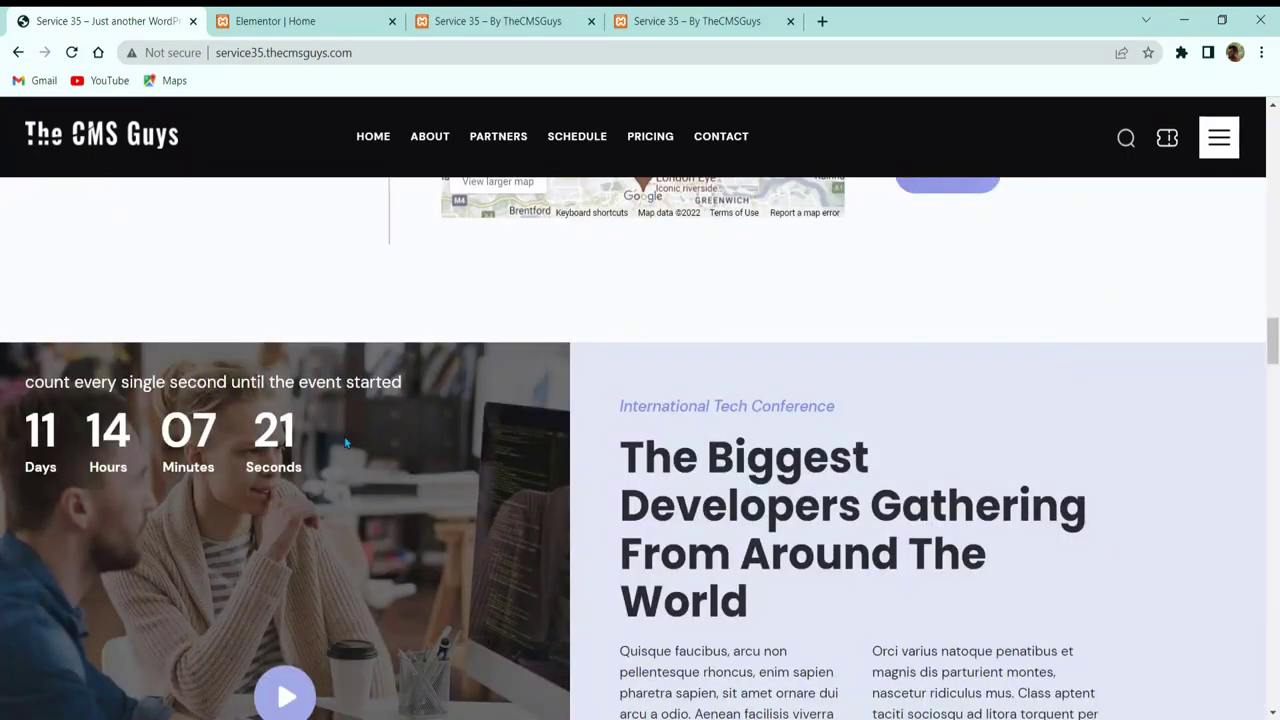
left_click_drag(345, 443, 345, 382)
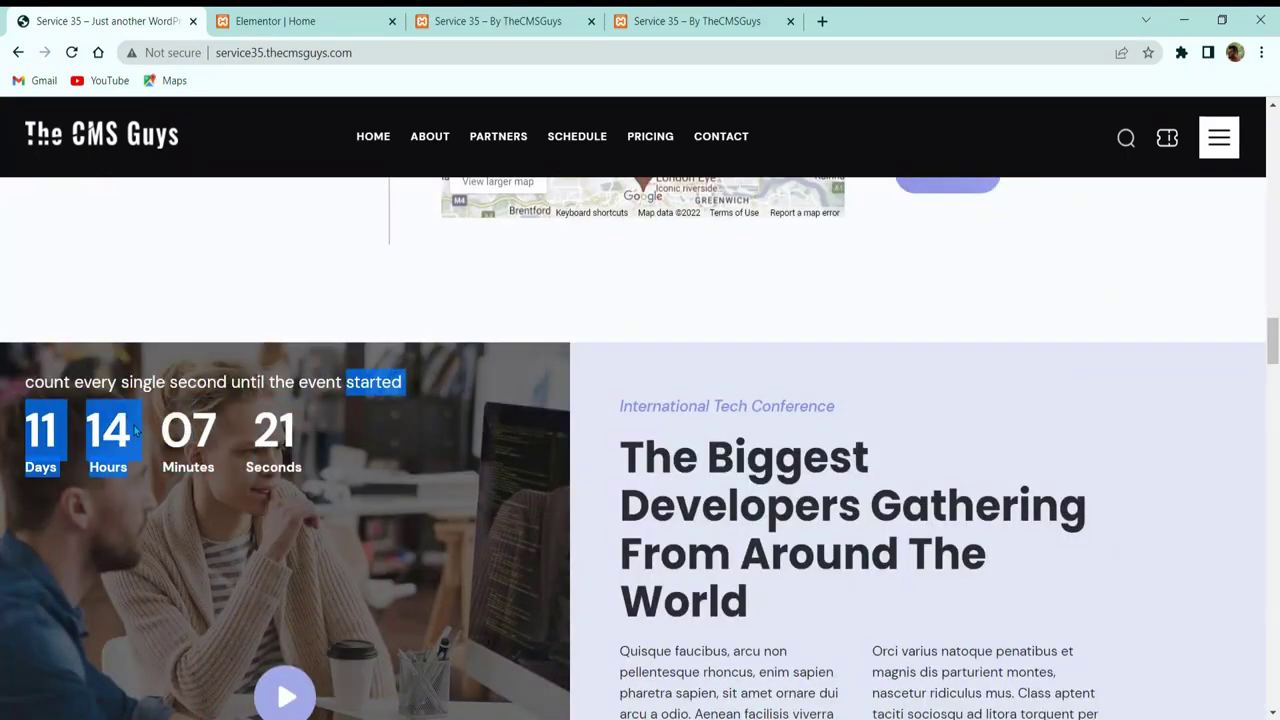
scroll(325, 420, "up", 10)
scroll(327, 420, "up", 10)
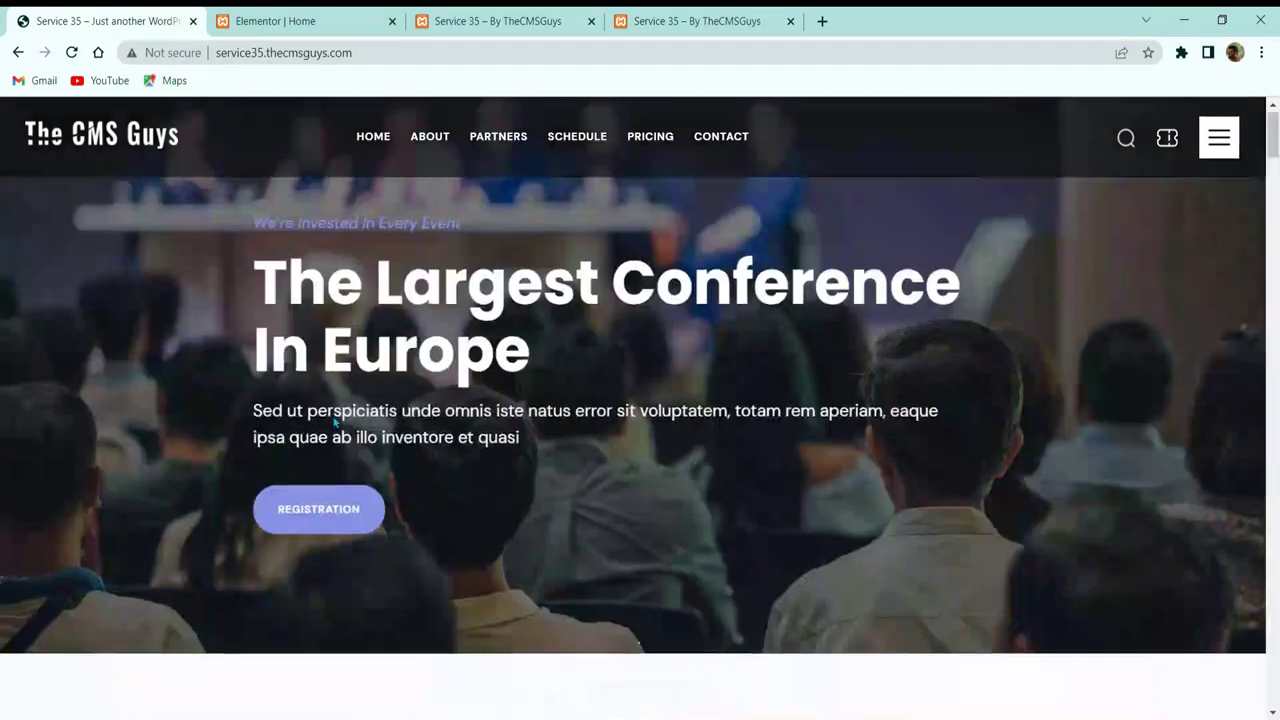
left_click(296, 20)
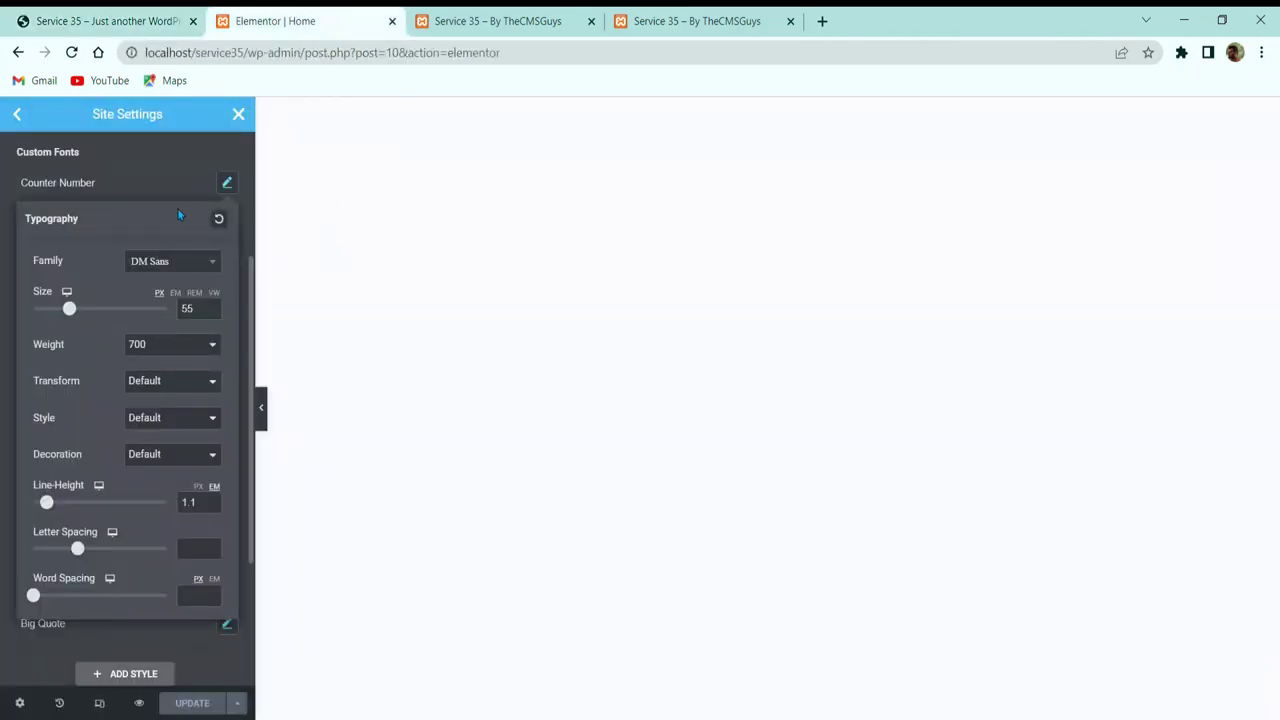
Step: Close the Counter Number popover and open the theme Typography settings
left_click(161, 183)
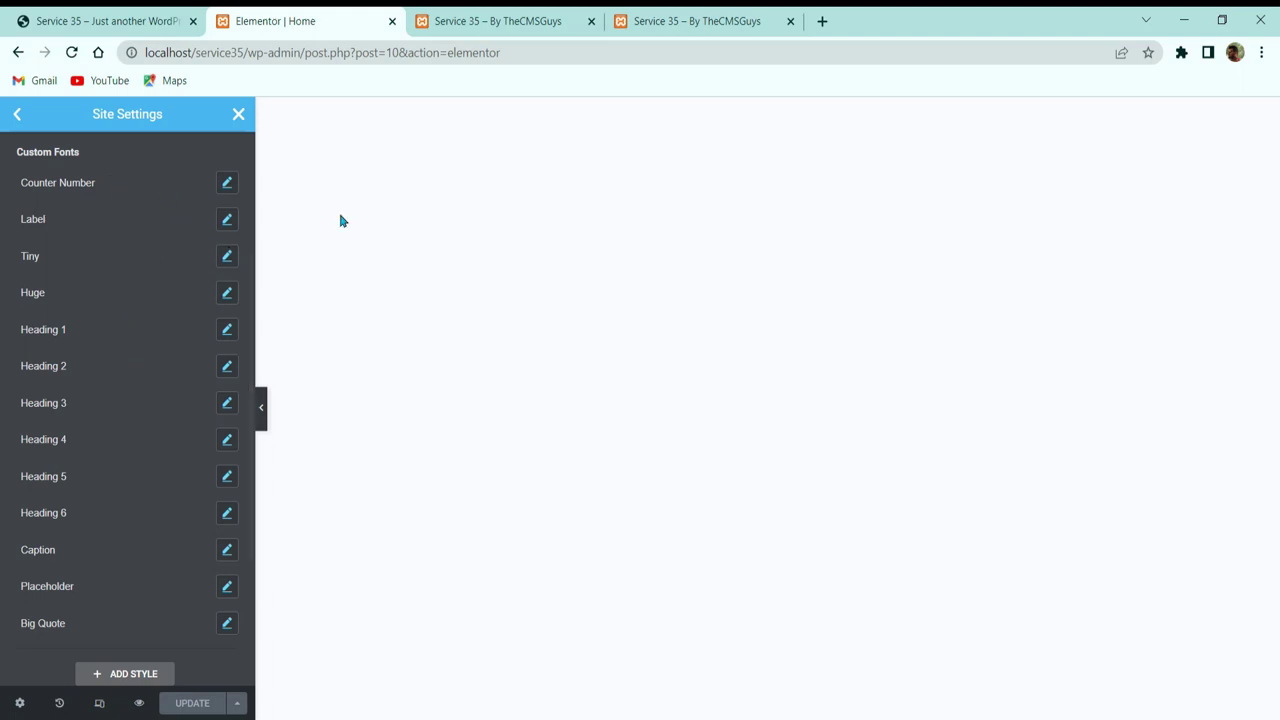
scroll(155, 355, "down", 3)
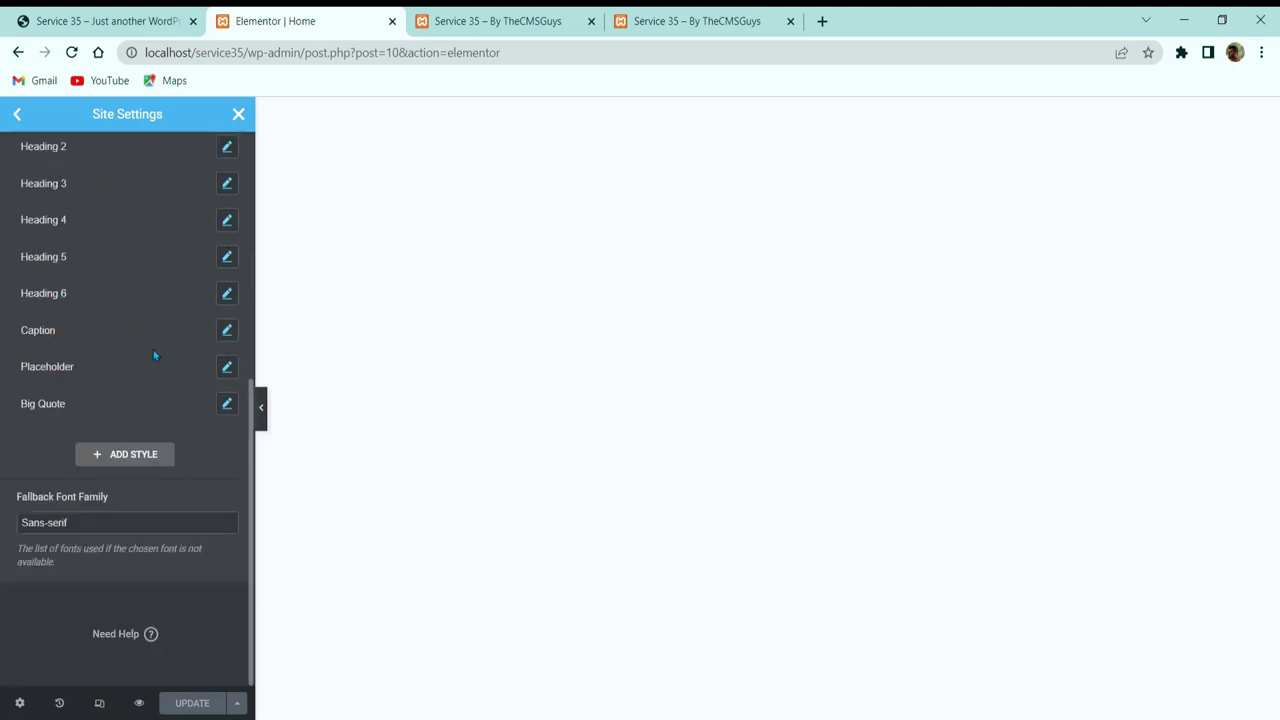
left_click(17, 114)
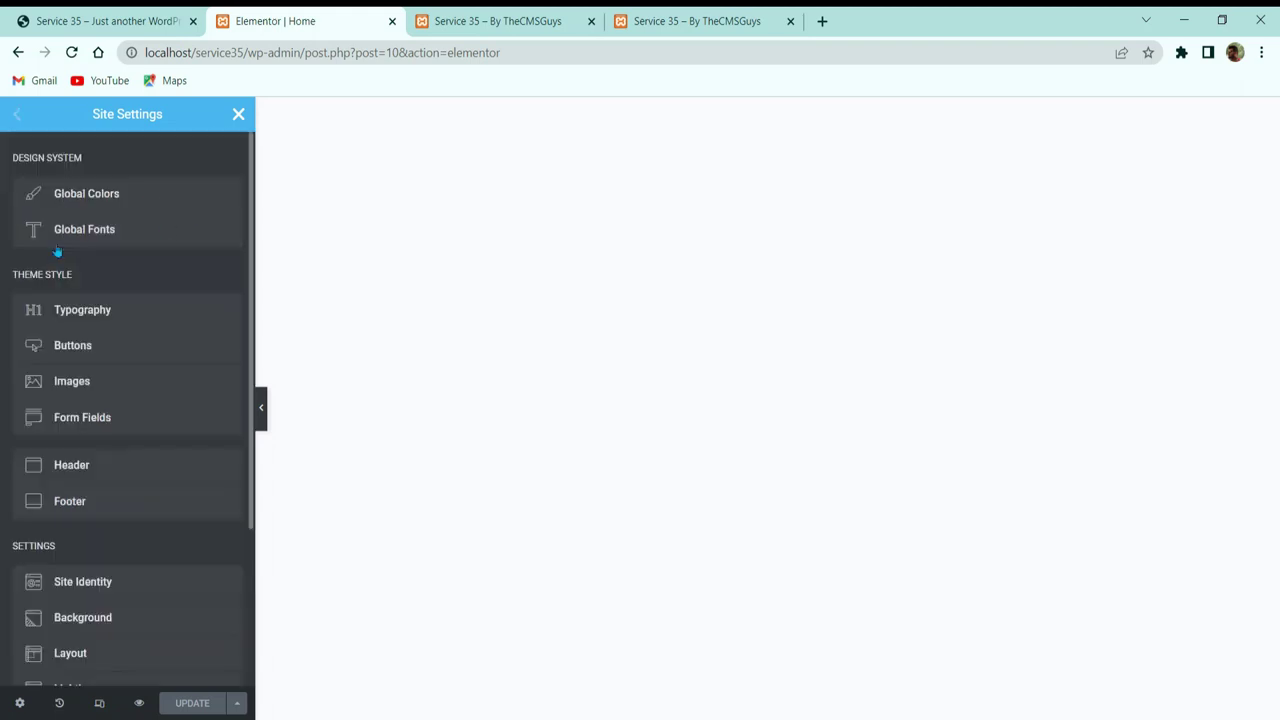
left_click(87, 309)
scroll(107, 239, "down", 5)
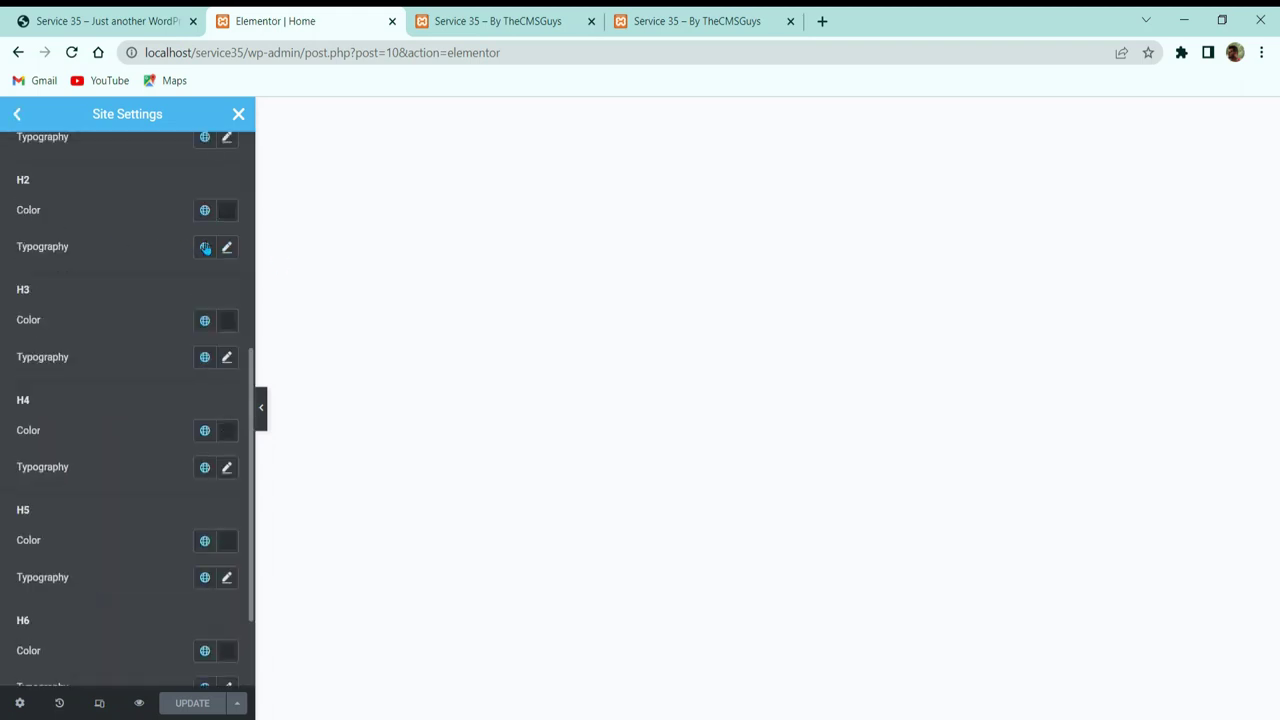
scroll(190, 234, "up", 2)
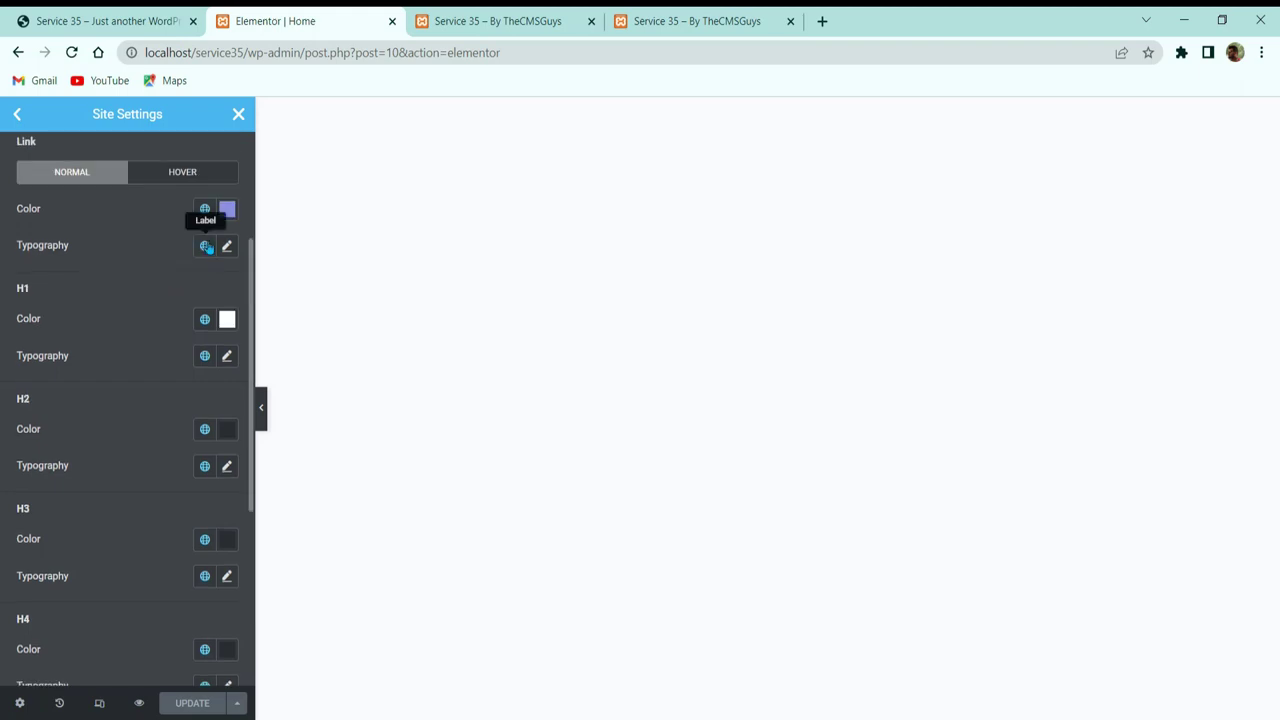
Step: Check which global fonts the link and H1 text styles use
left_click(205, 245)
scroll(84, 418, "down", 2)
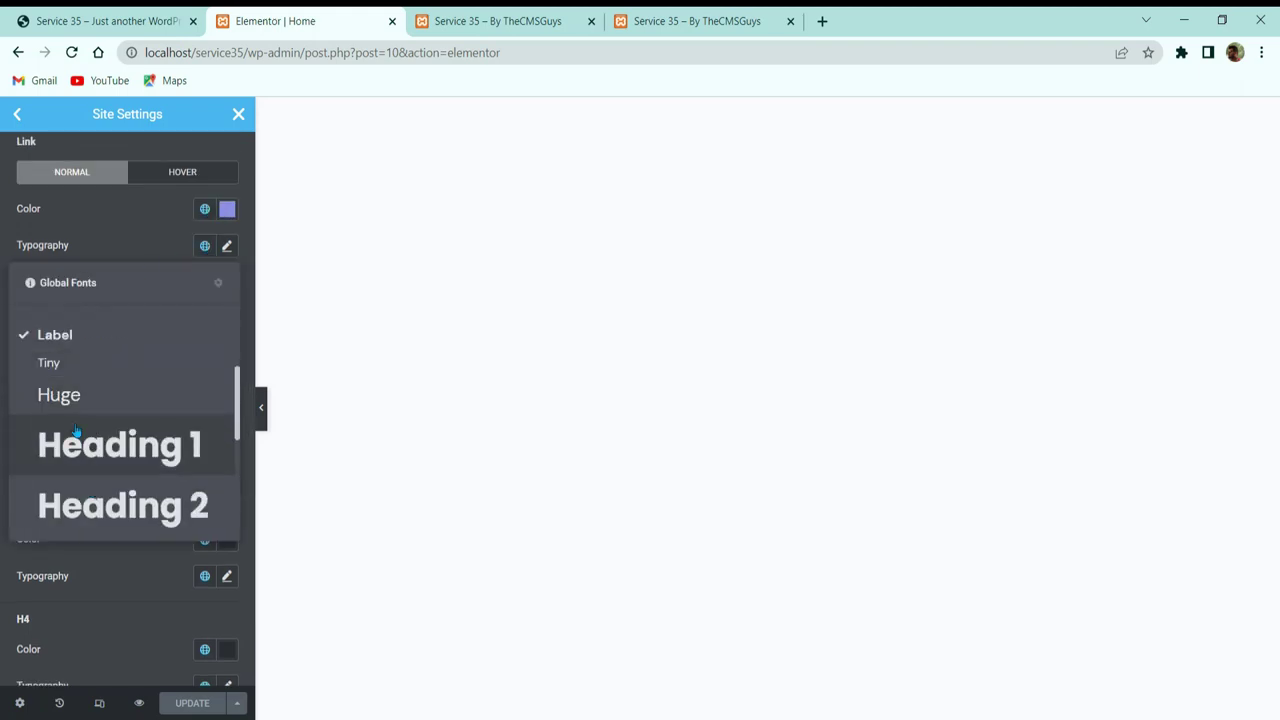
left_click(76, 255)
left_click(205, 355)
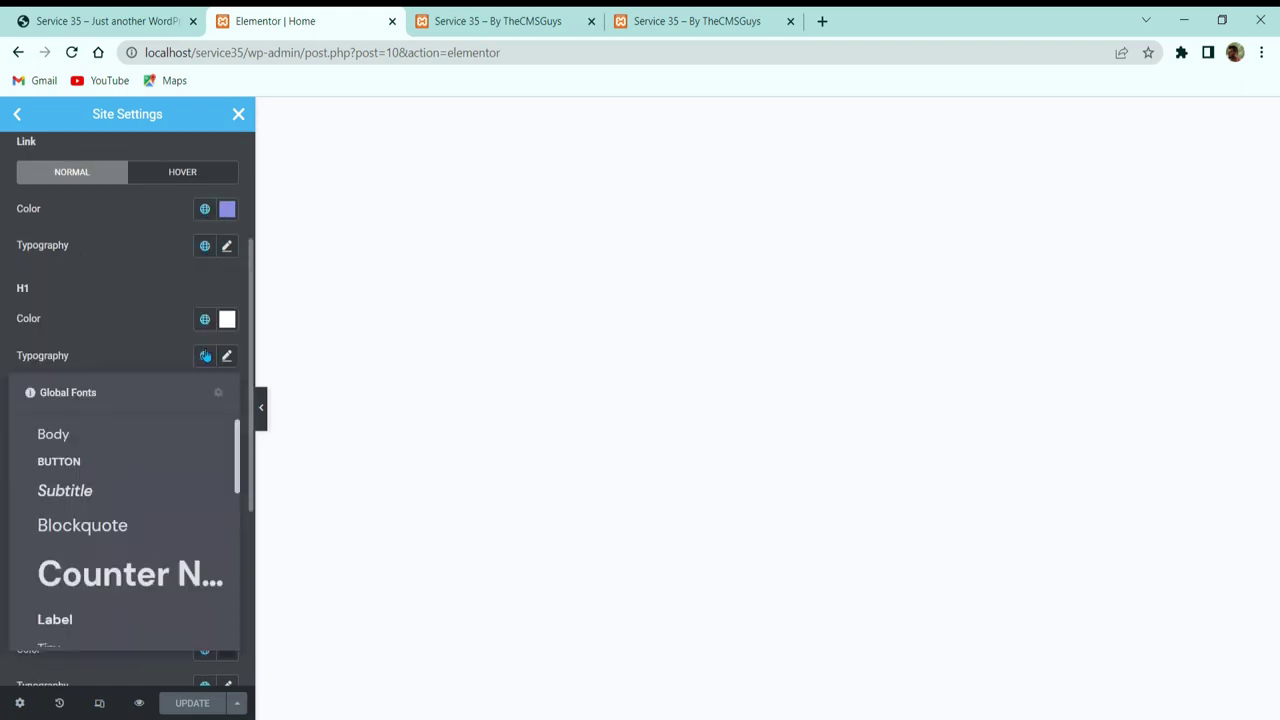
scroll(95, 515, "down", 4)
scroll(105, 495, "up", 2)
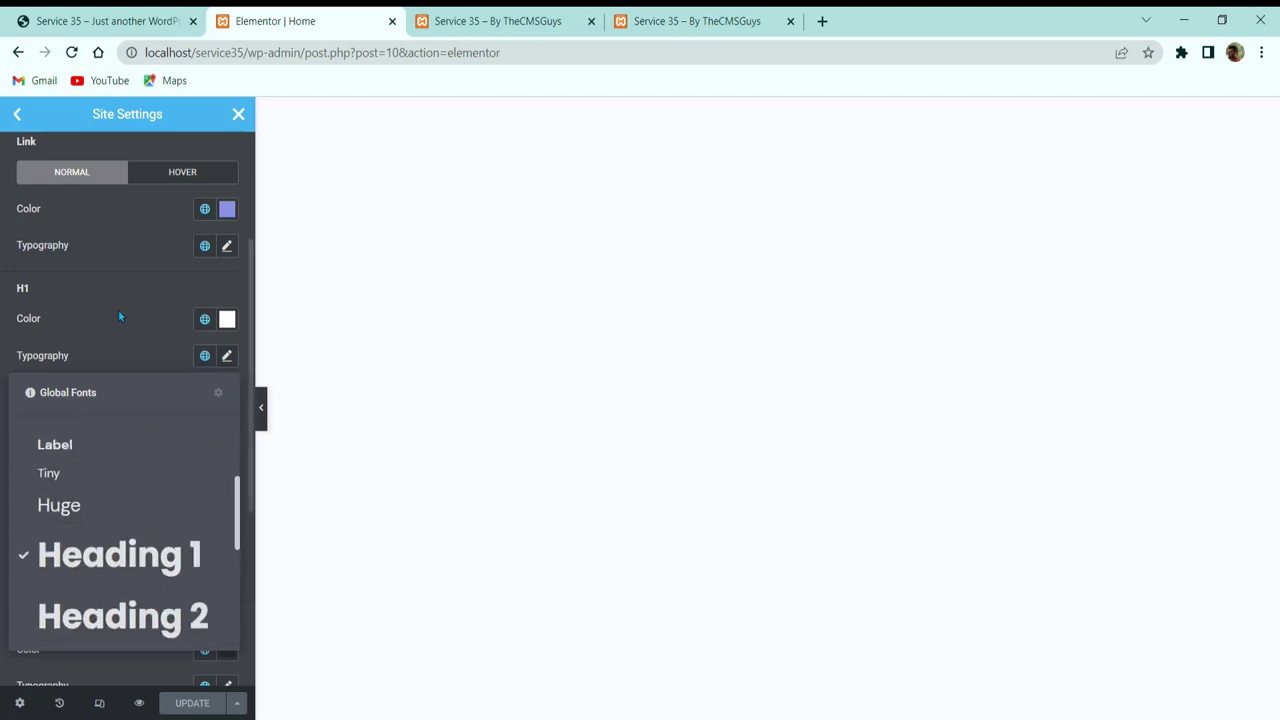
Step: Check the global fonts assigned to H2 and H3 headings
left_click(88, 405)
left_click(205, 466)
scroll(108, 357, "down", 5)
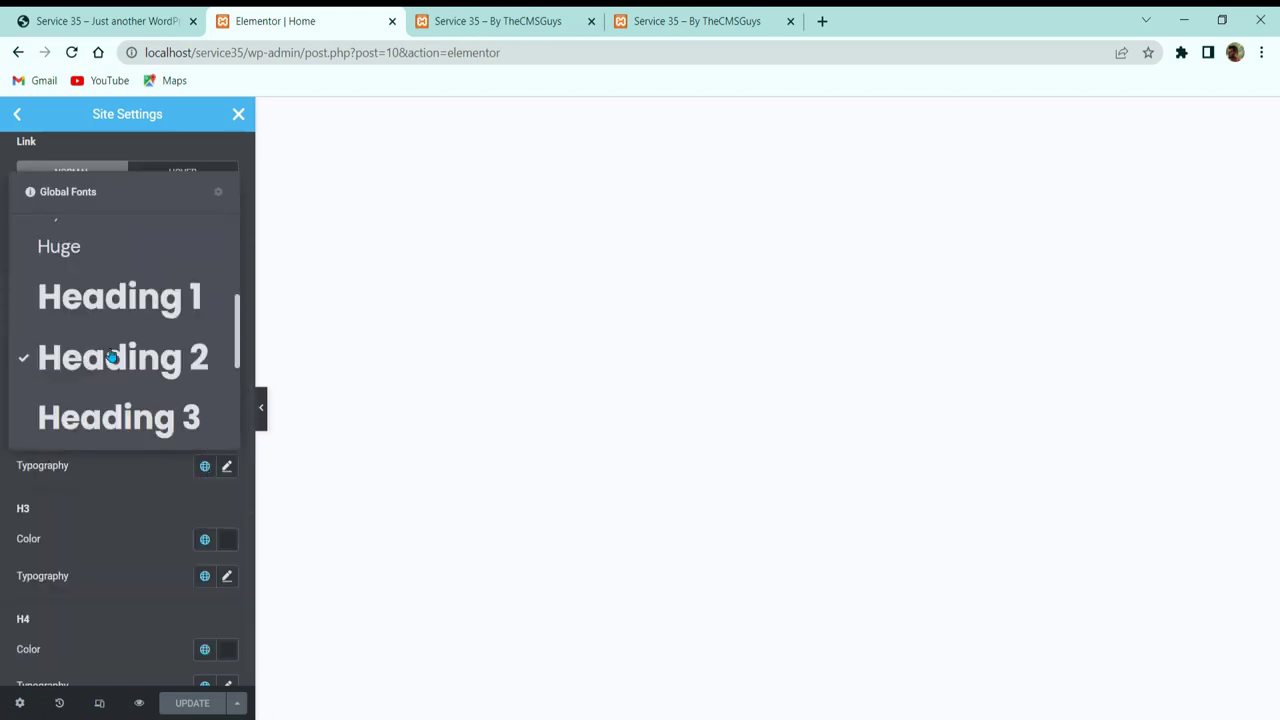
left_click(100, 519)
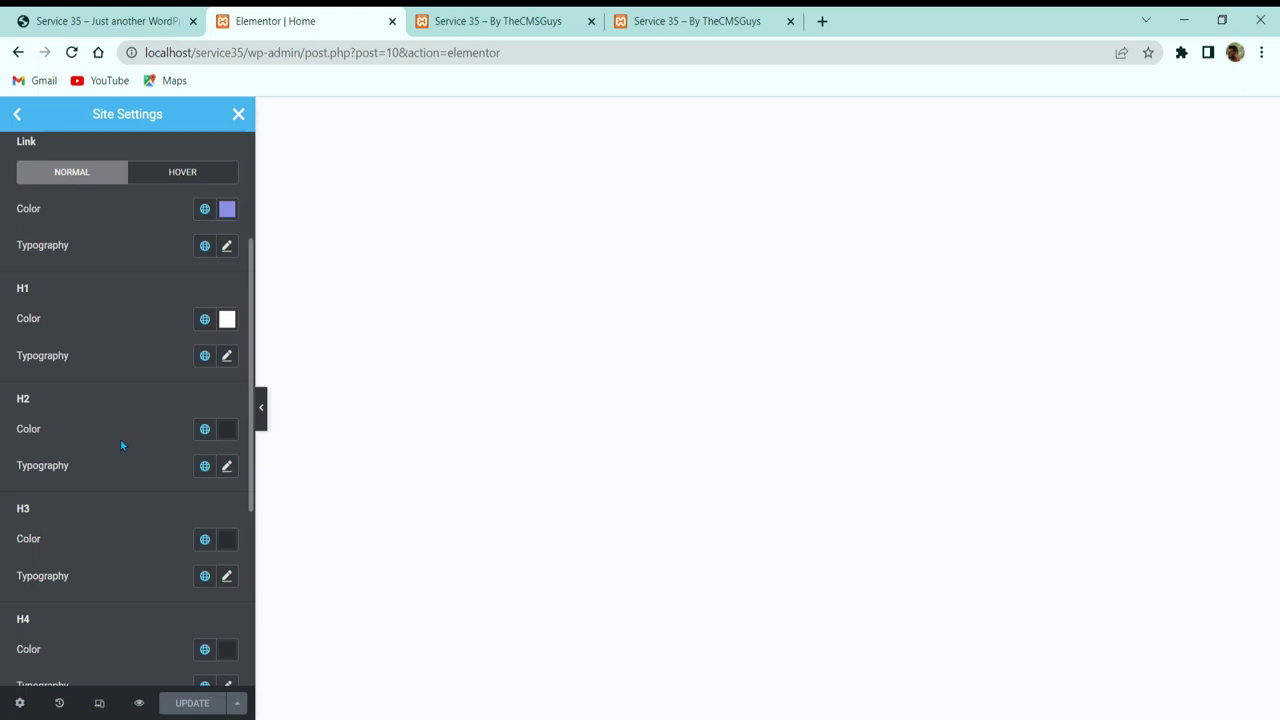
scroll(121, 443, "down", 4)
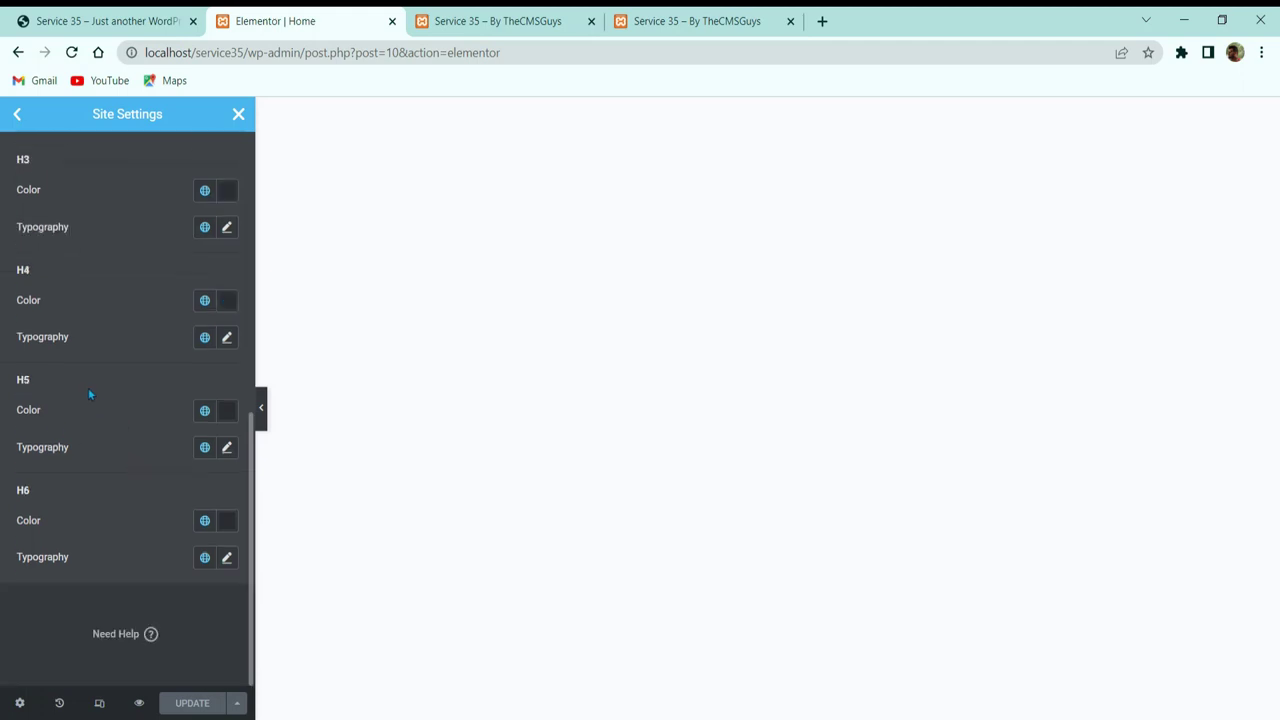
left_click(205, 227)
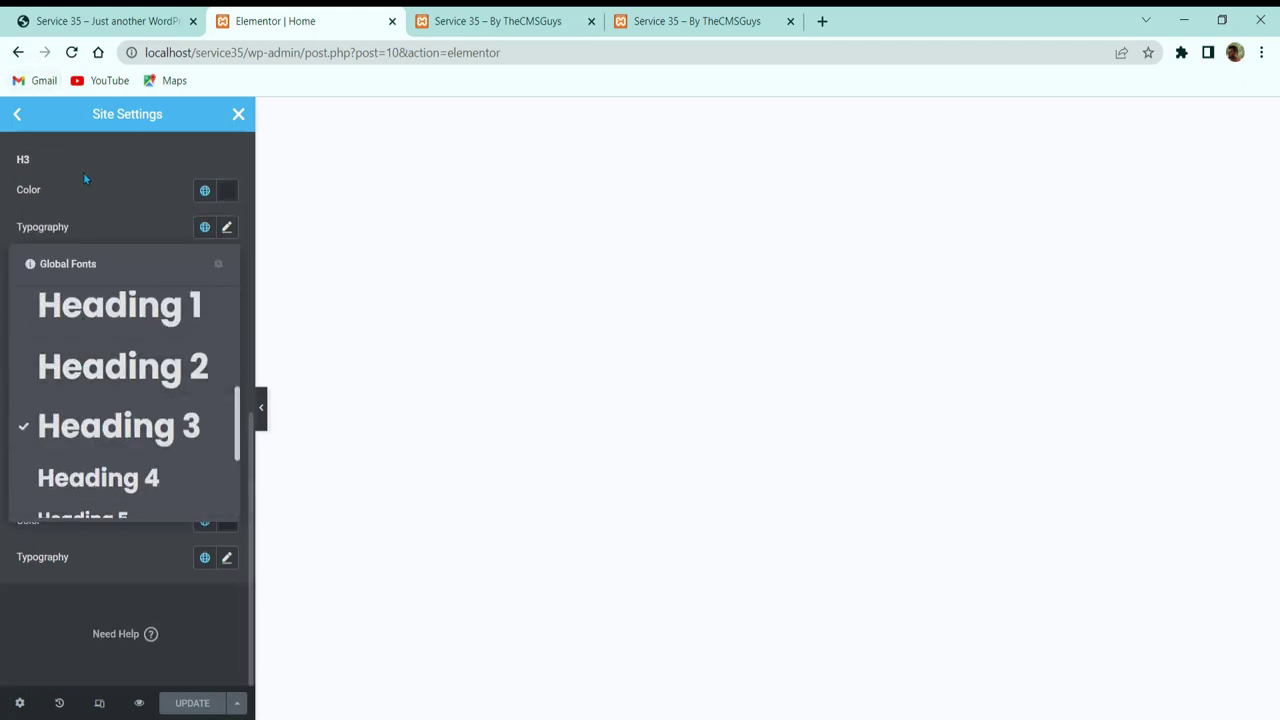
left_click(83, 172)
Step: Confirm H4 text uses the global Neutral 500 colour and return to Site Settings
scroll(73, 330, "down", 6)
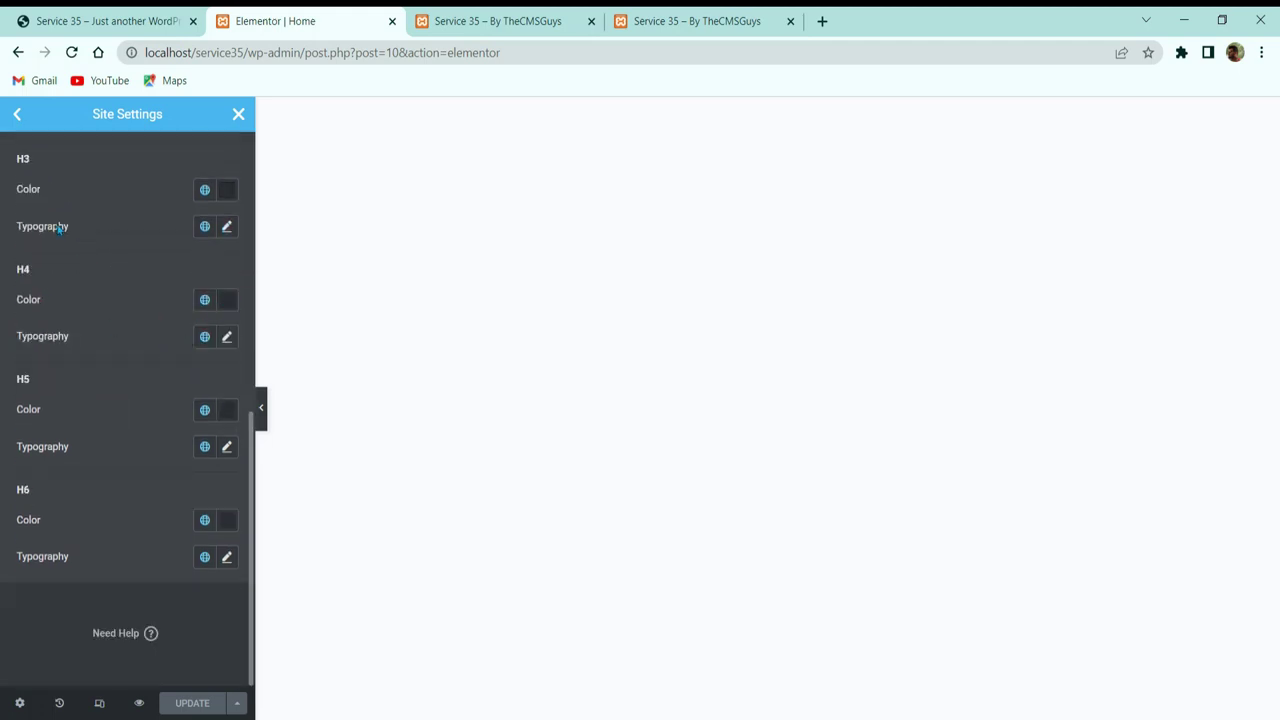
scroll(121, 279, "up", 2)
scroll(199, 312, "down", 2)
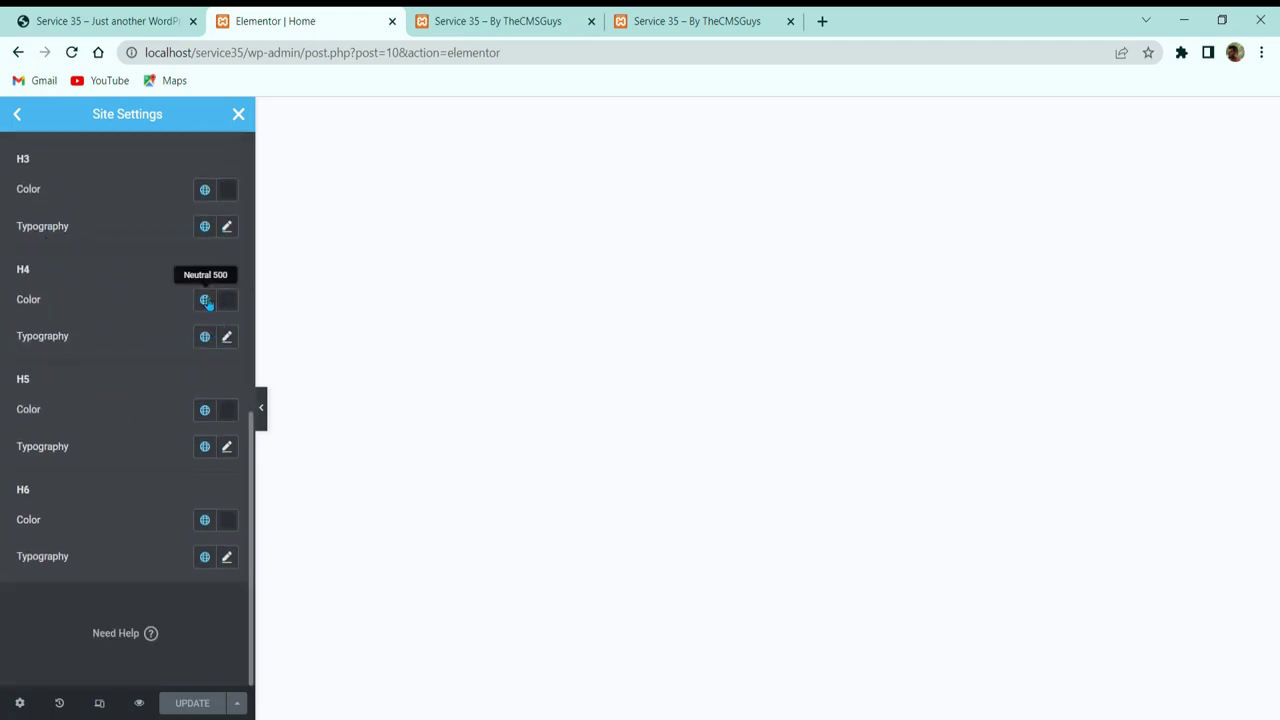
left_click(205, 298)
scroll(79, 450, "down", 6)
scroll(85, 515, "up", 4)
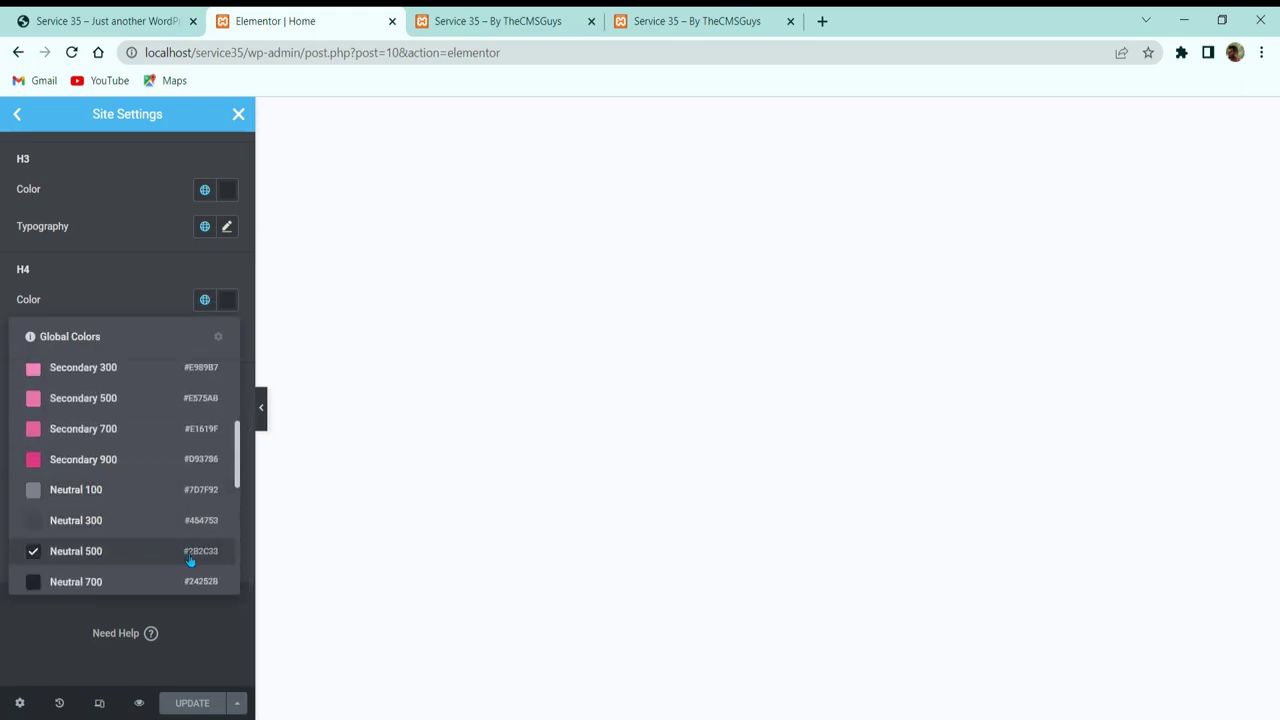
left_click(127, 293)
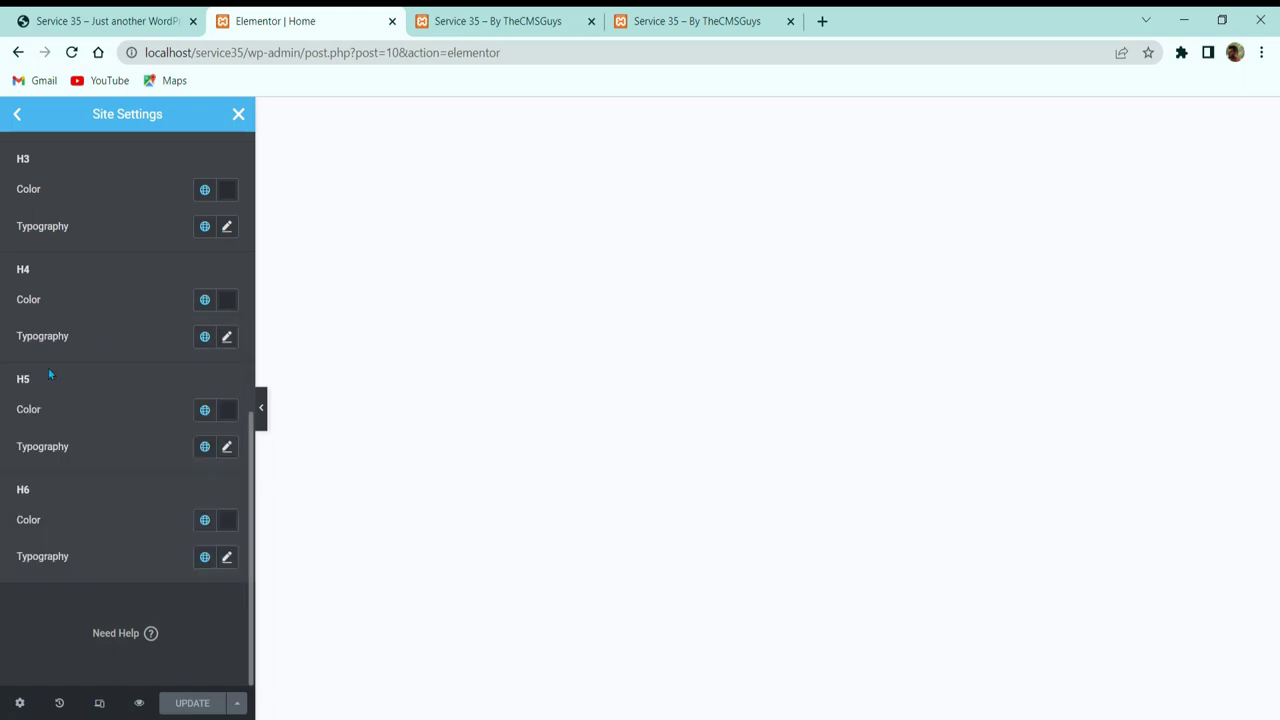
scroll(112, 420, "up", 10)
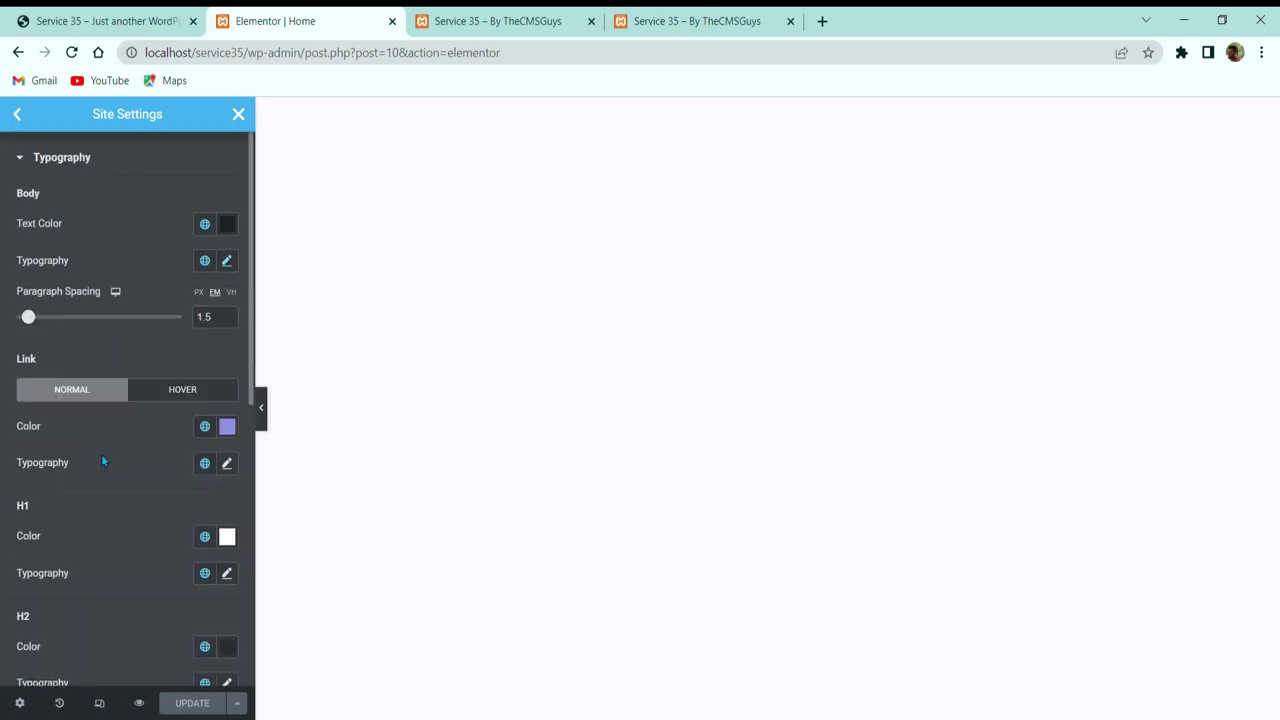
left_click(17, 114)
scroll(117, 320, "down", 3)
scroll(105, 310, "up", 3)
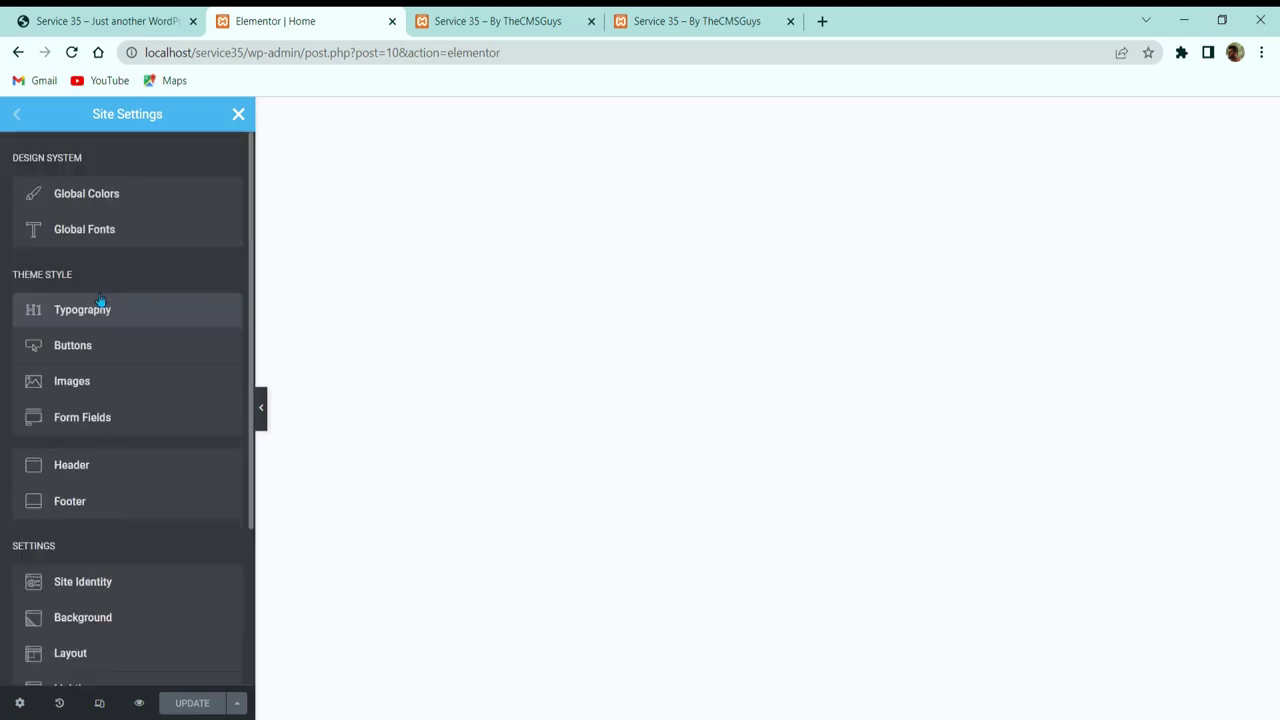
Step: Review theme Buttons settings: 50 px border radius, Solid border type kept
left_click(104, 350)
scroll(52, 378, "down", 5)
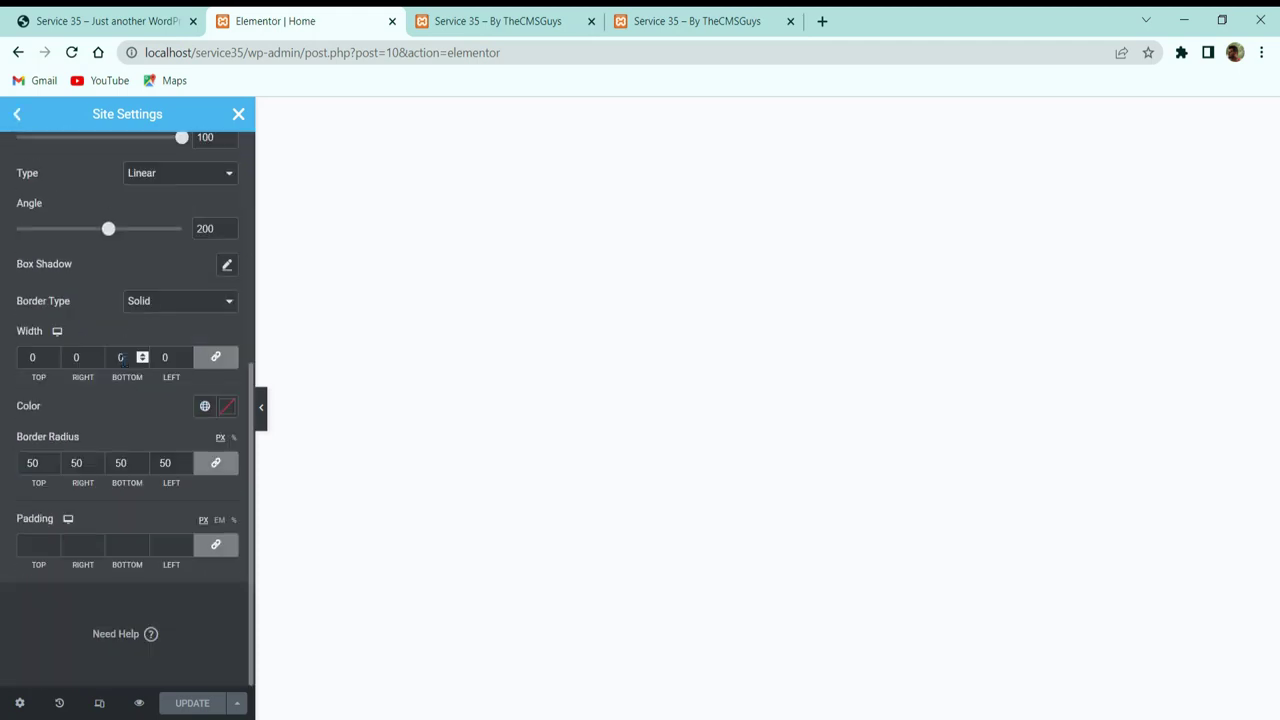
scroll(84, 422, "up", 3)
scroll(84, 422, "down", 3)
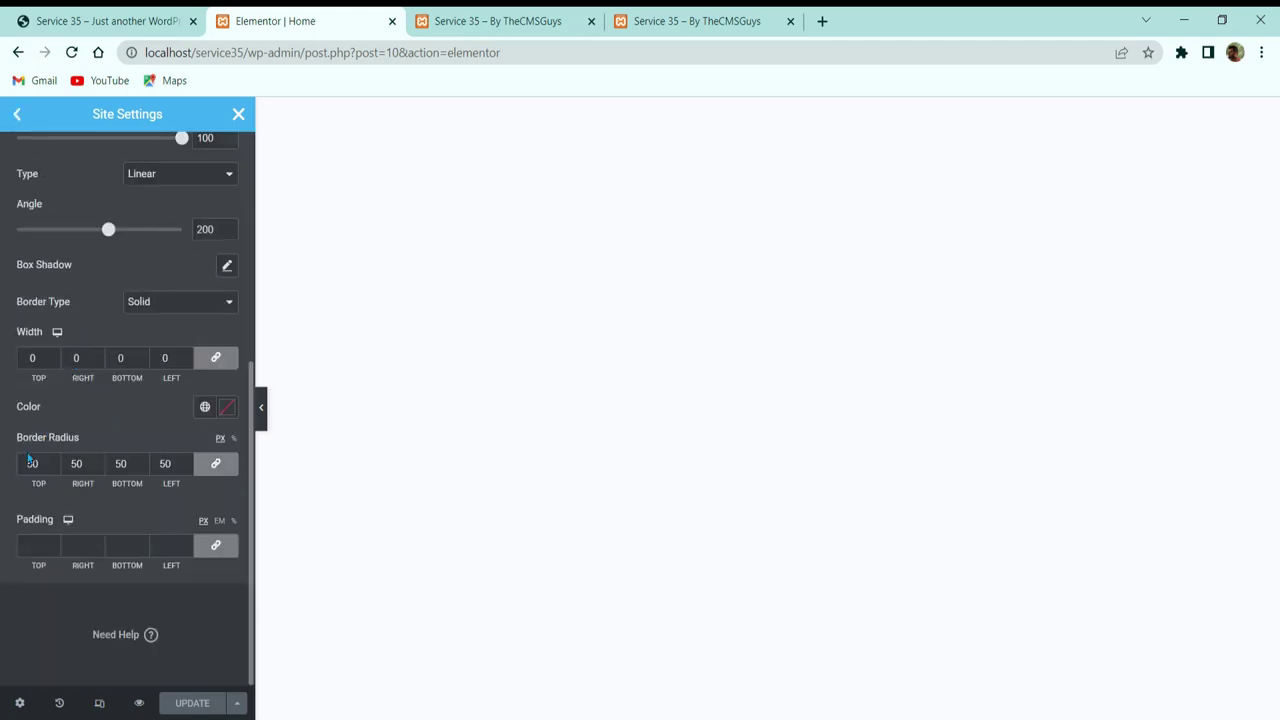
left_click(30, 463)
scroll(141, 429, "up", 2)
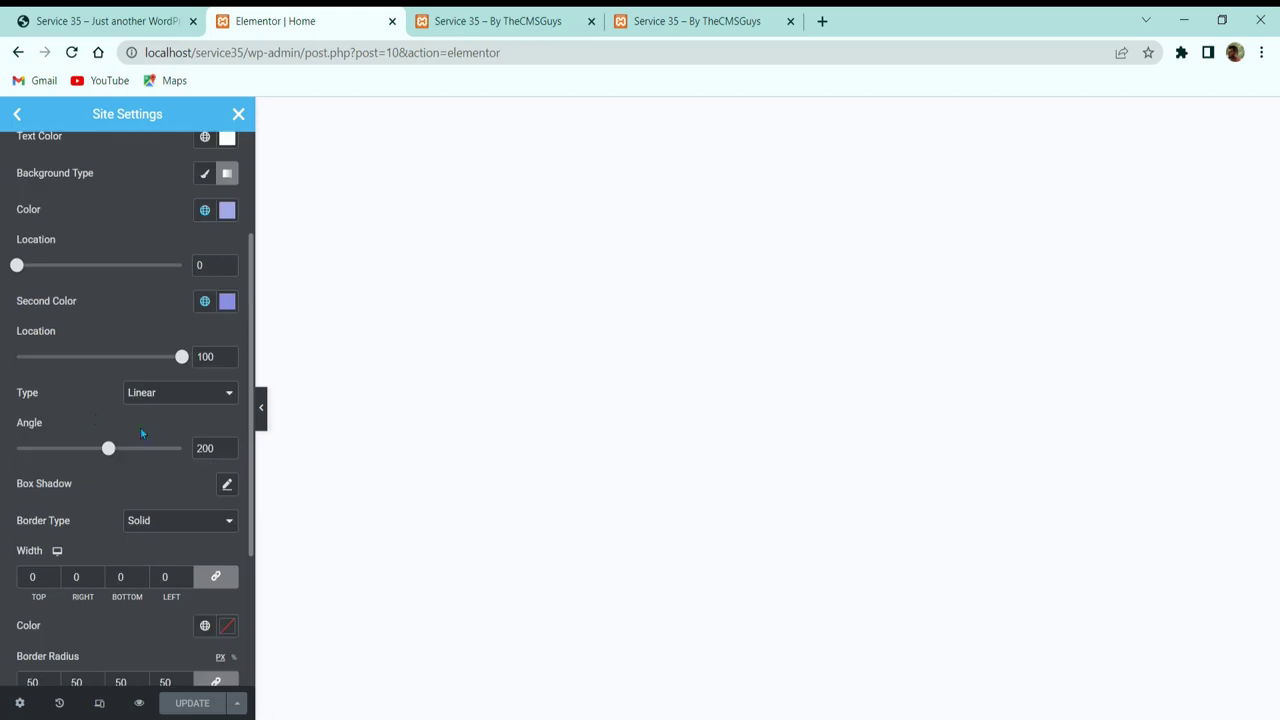
left_click(170, 517)
left_click(108, 476)
scroll(119, 448, "up", 2)
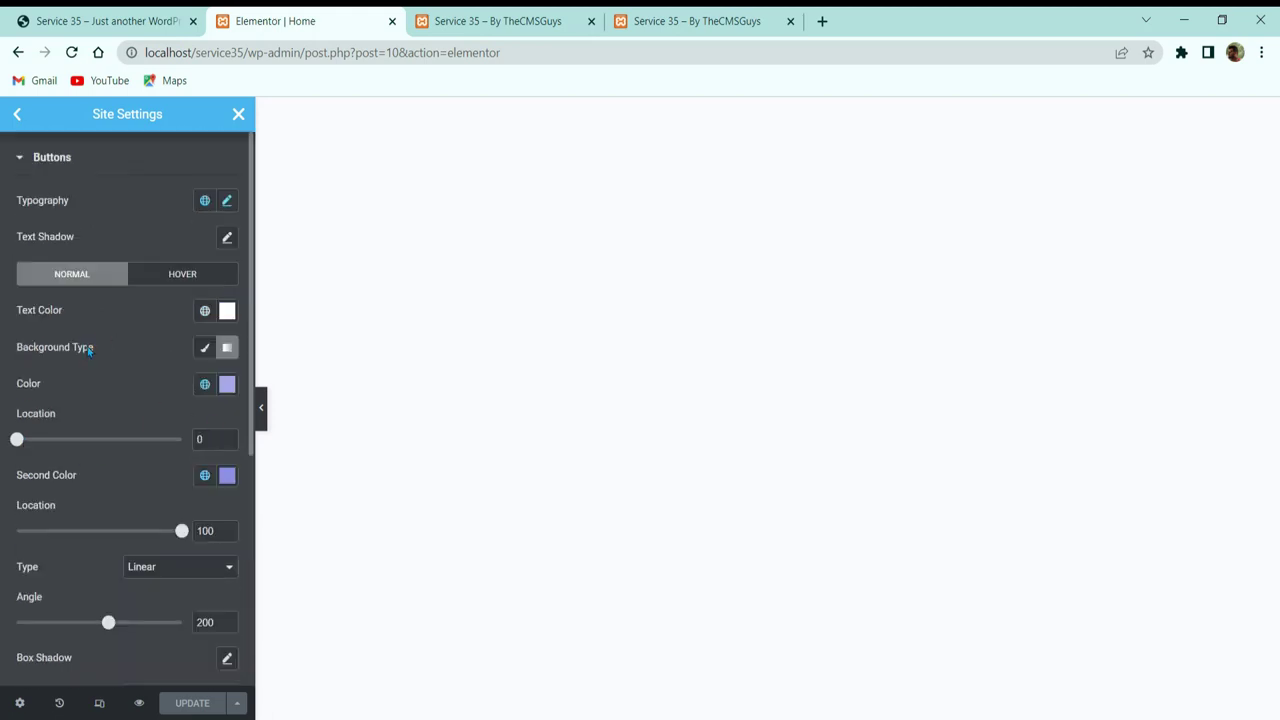
left_click(100, 20)
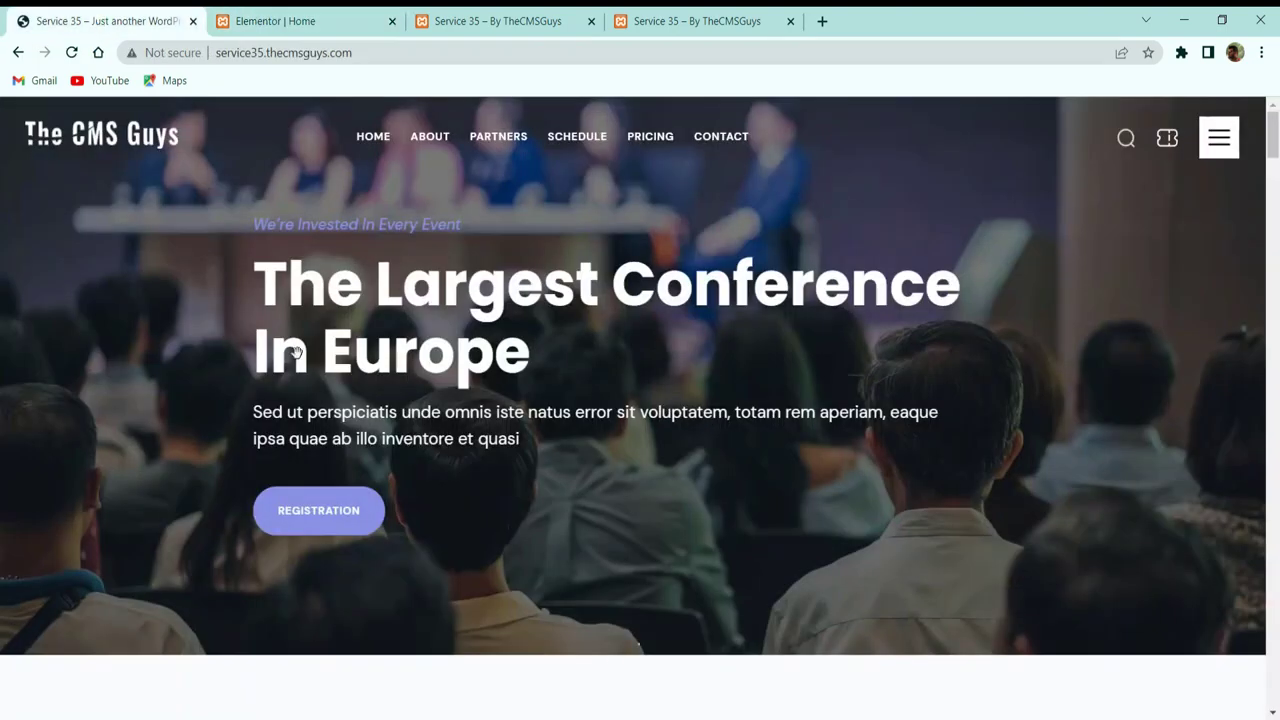
scroll(305, 370, "down", 2)
scroll(354, 345, "down", 5)
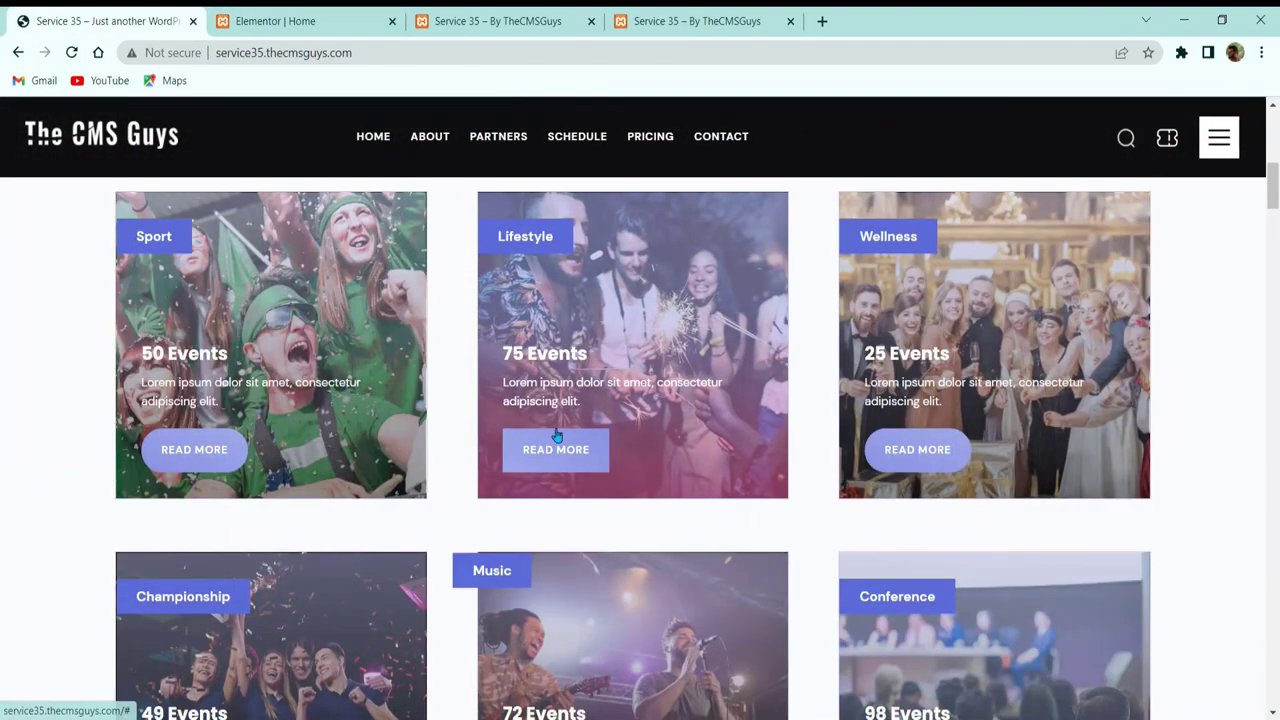
scroll(450, 280, "down", 10)
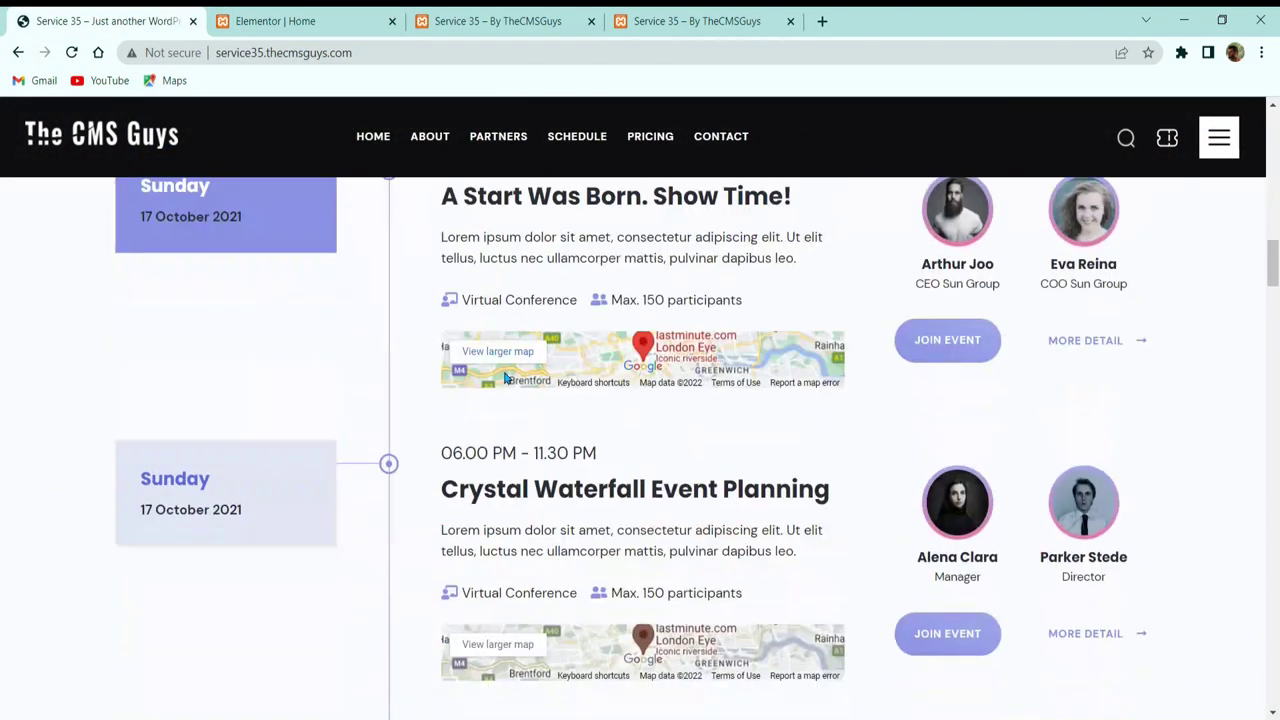
scroll(279, 297, "up", 2)
left_click(255, 20)
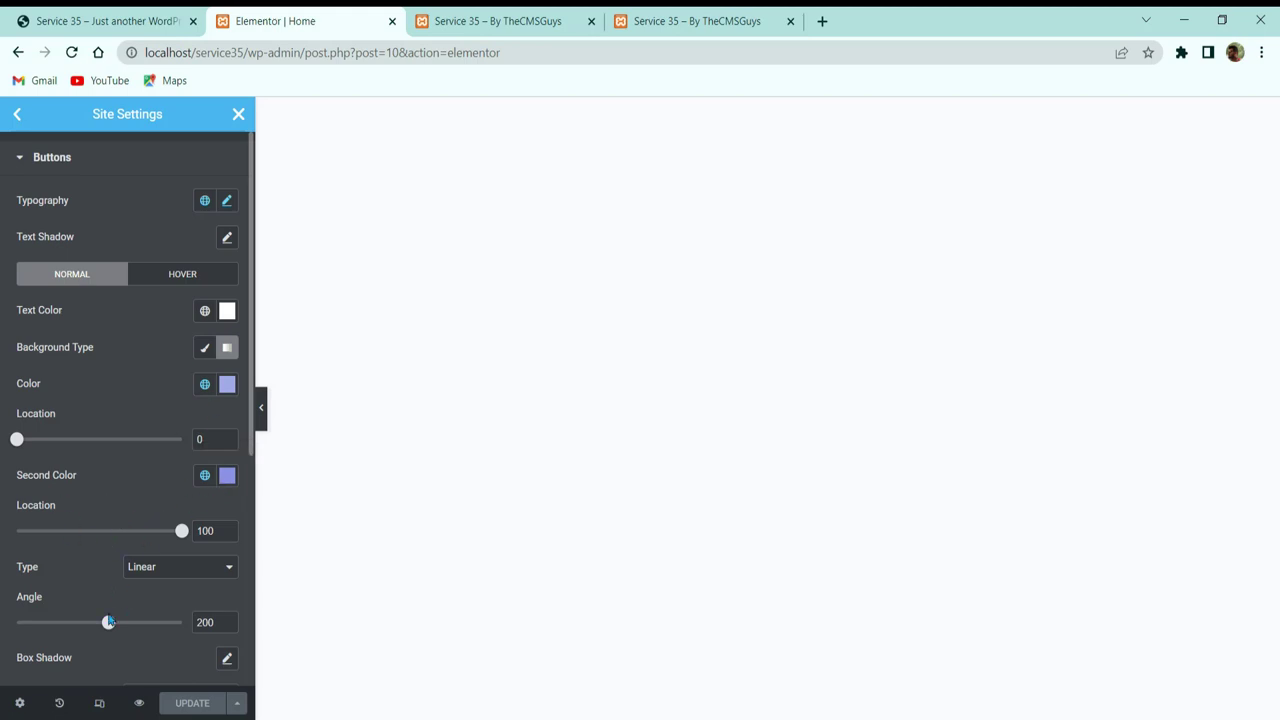
left_click(225, 203)
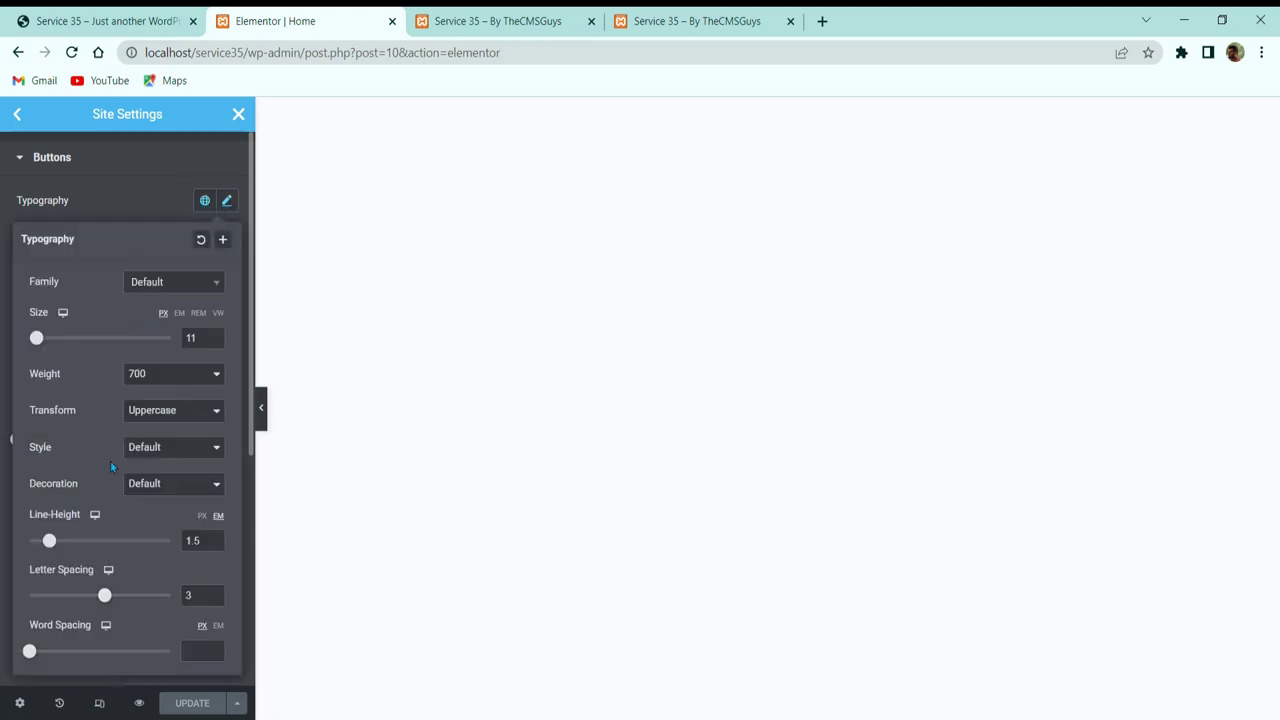
left_click(149, 195)
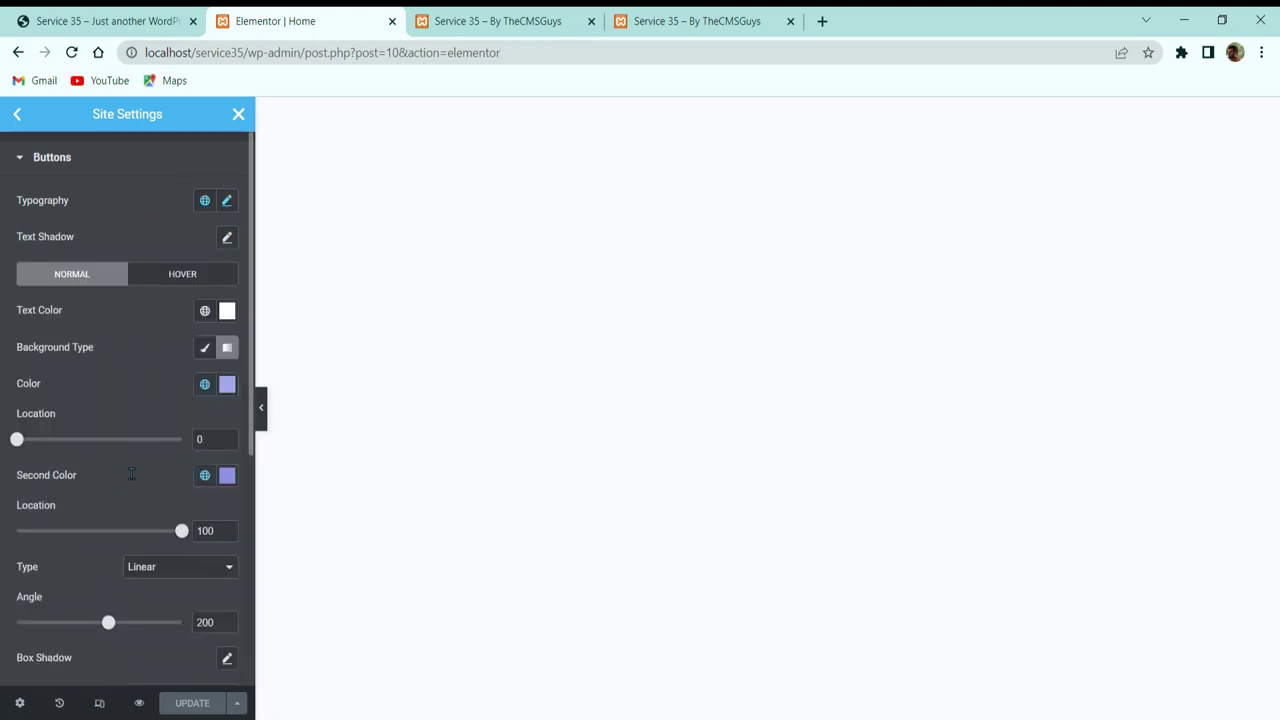
Step: Browse the Layout and Site Identity settings
left_click(21, 113)
scroll(131, 406, "down", 3)
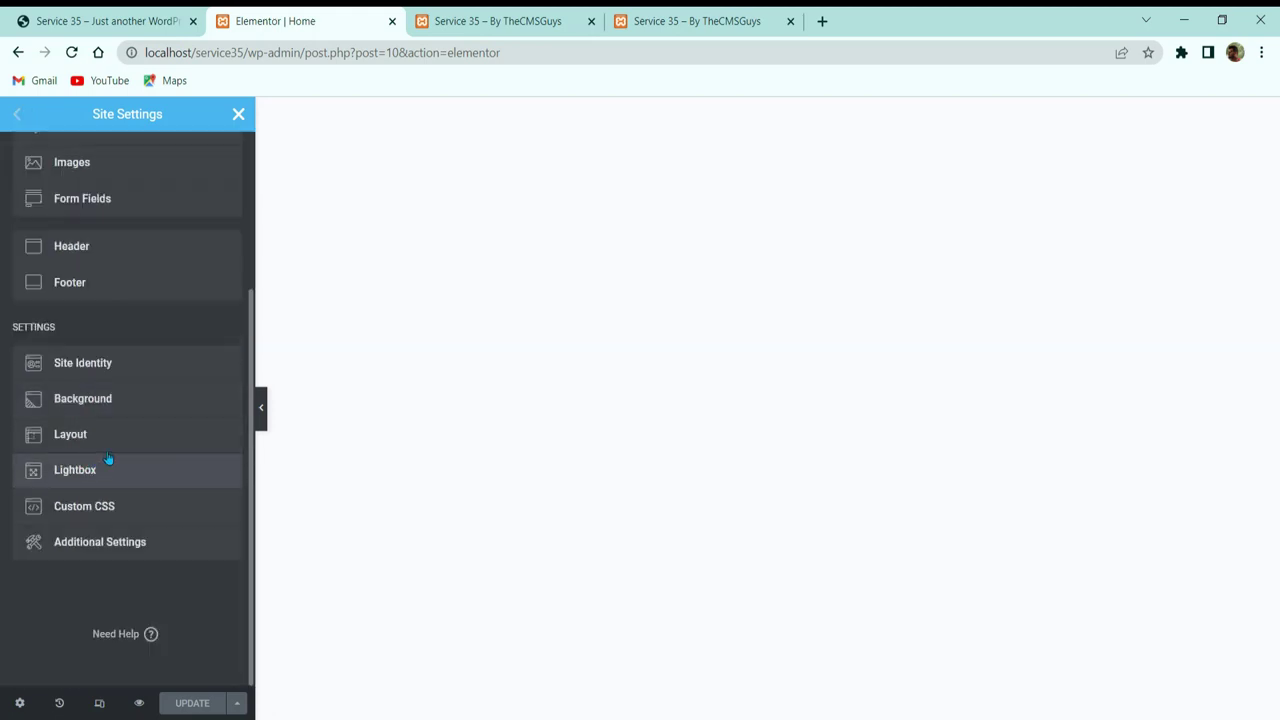
left_click(92, 421)
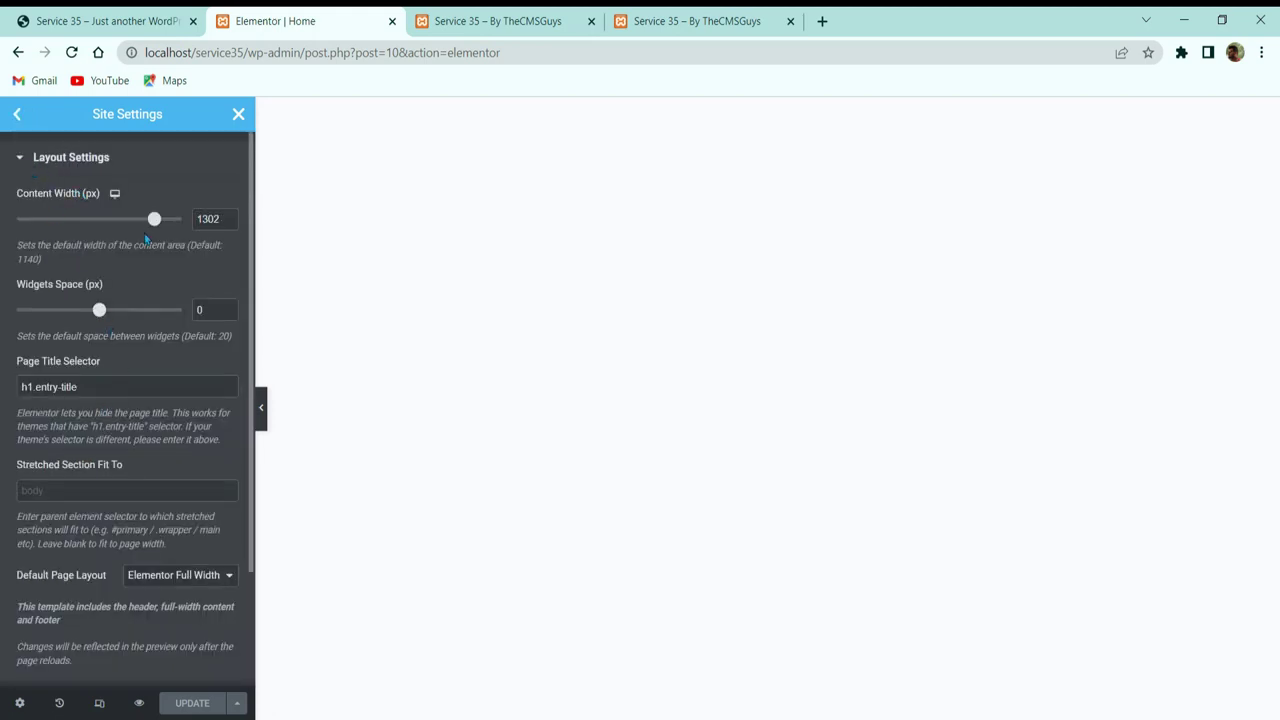
left_click(17, 114)
scroll(92, 507, "down", 2)
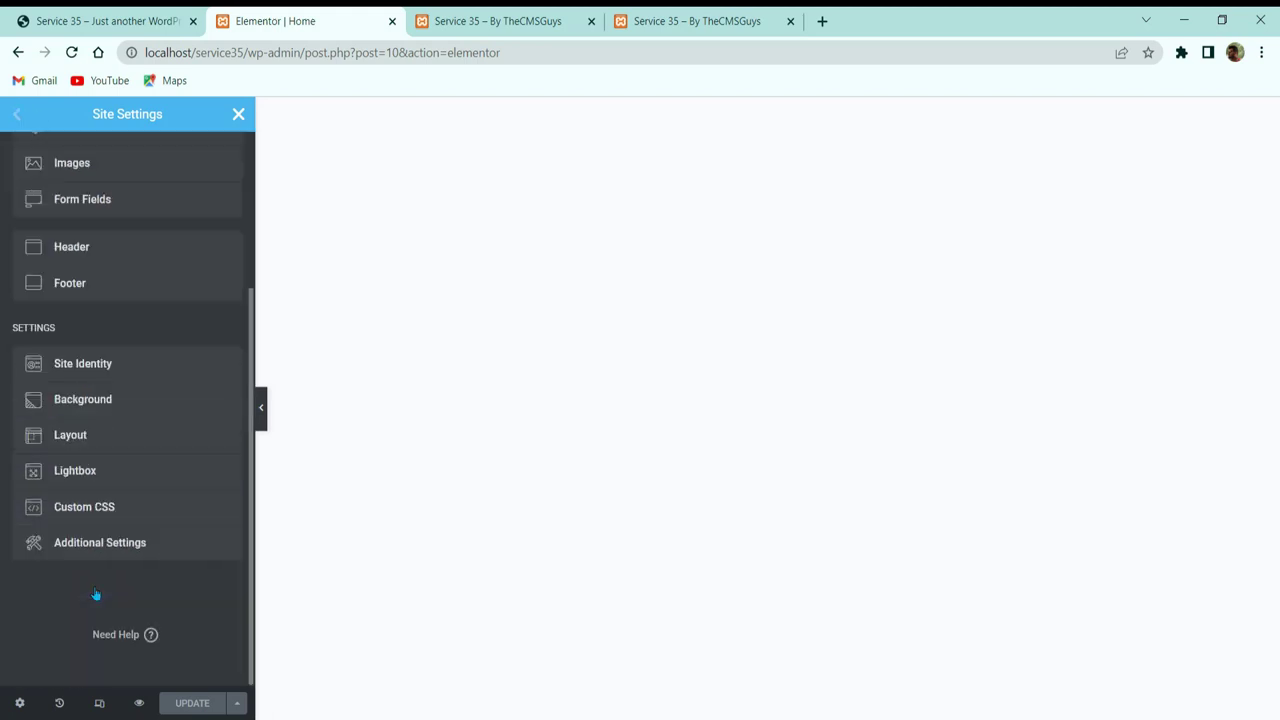
left_click(106, 364)
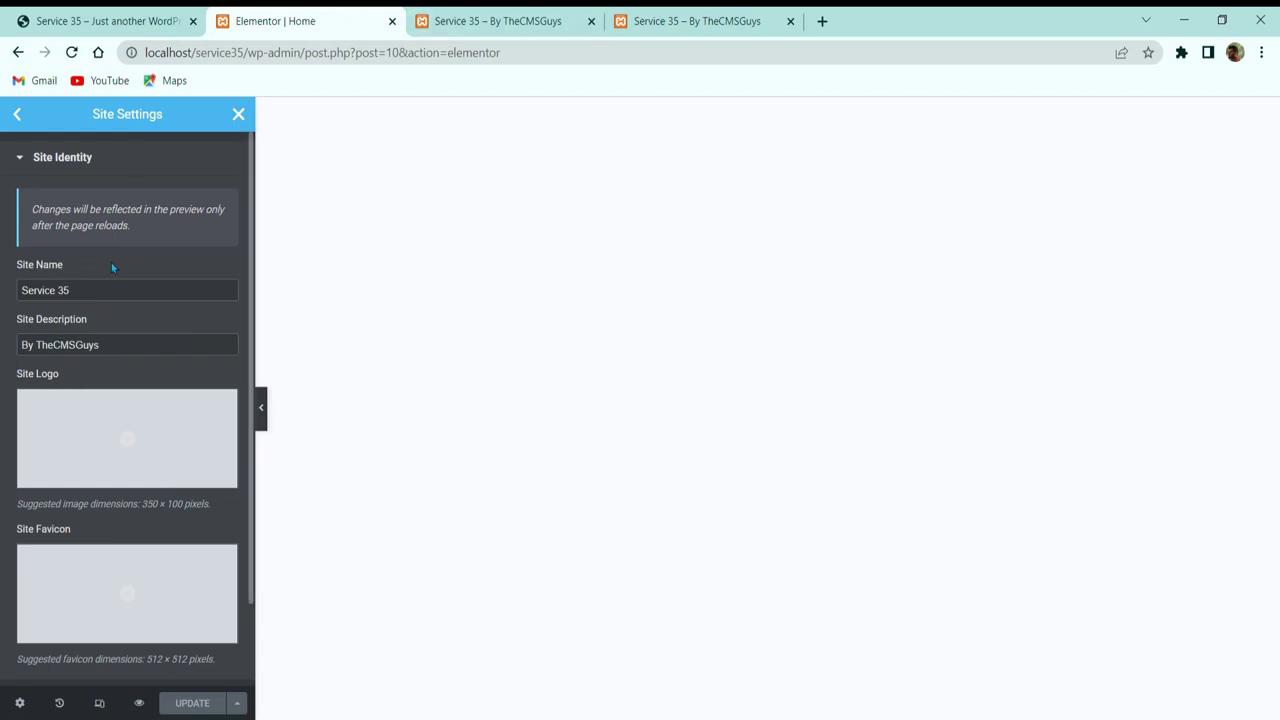
left_click(17, 114)
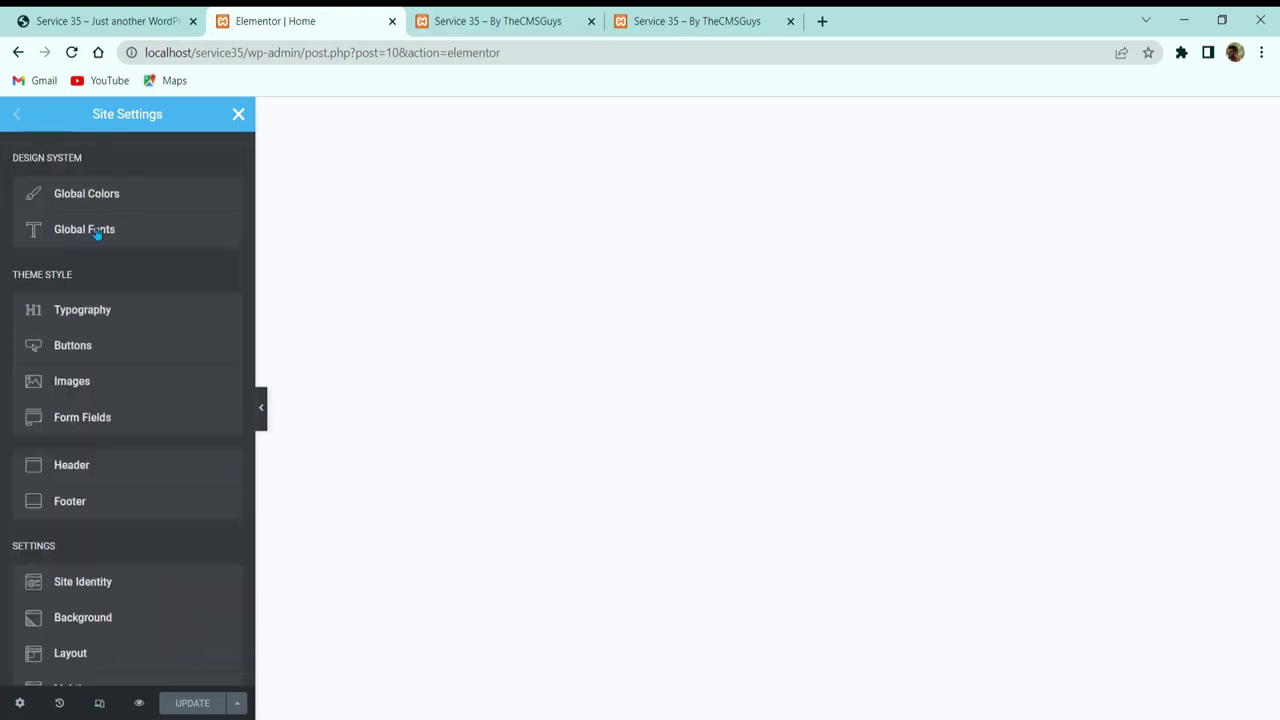
scroll(115, 400, "down", 3)
Step: Revisit Layout, look over the Lightbox settings, then close Site Settings
left_click(107, 429)
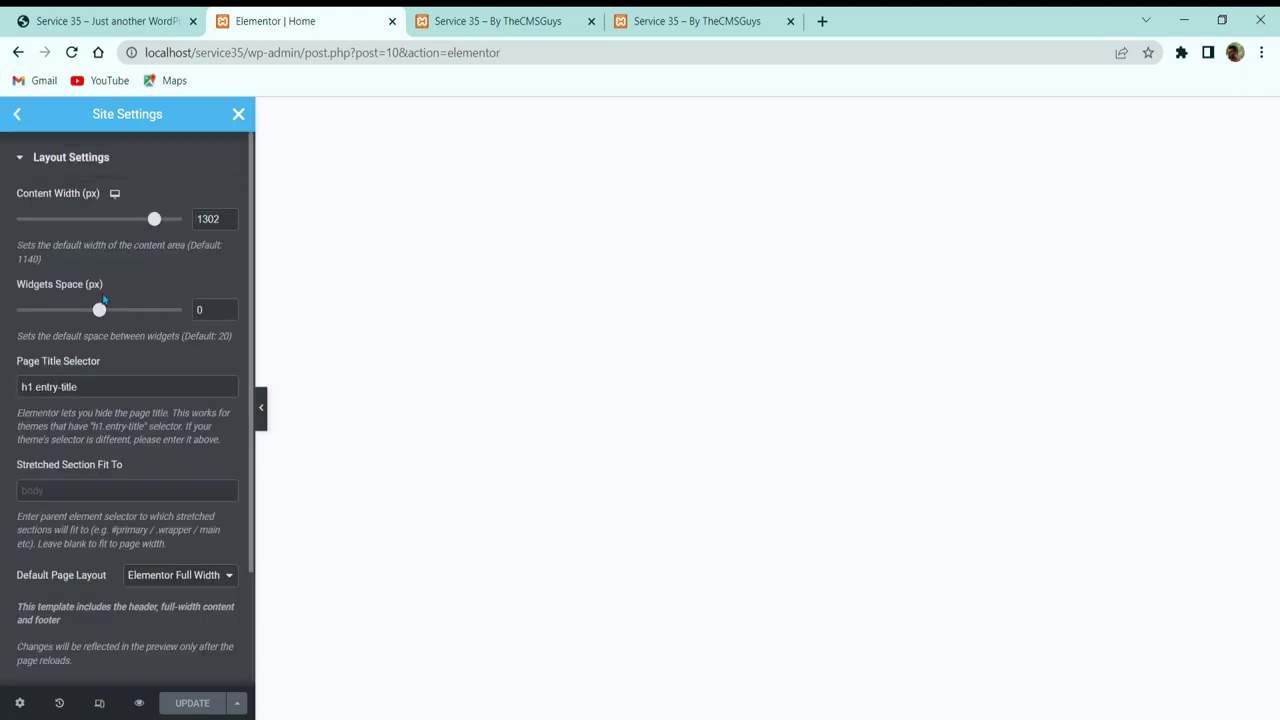
left_click(15, 116)
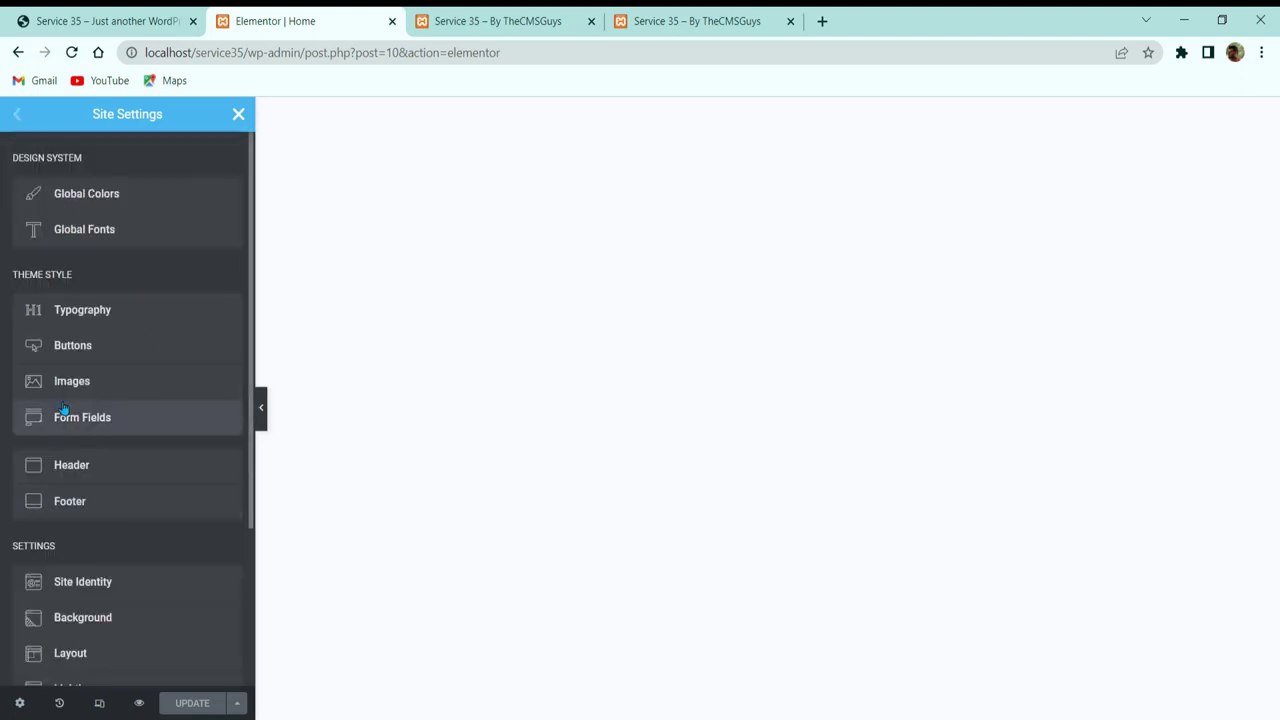
scroll(105, 500, "down", 3)
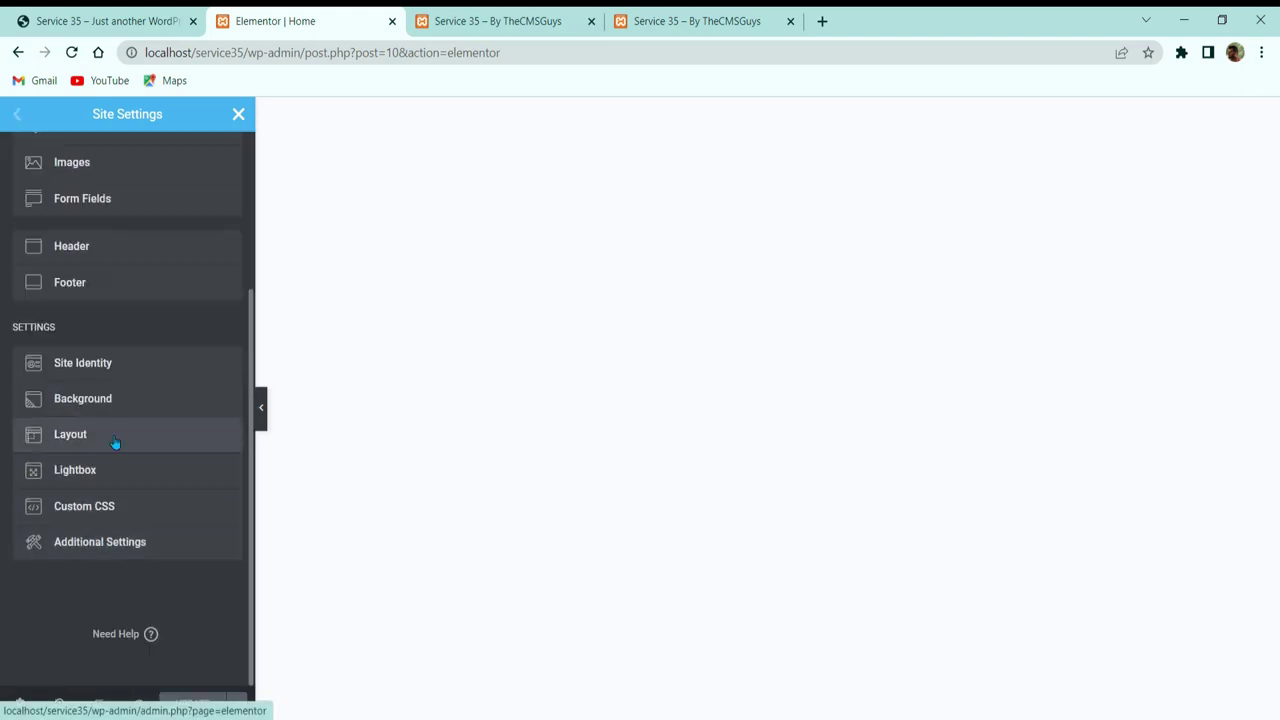
left_click(109, 480)
scroll(115, 313, "down", 2)
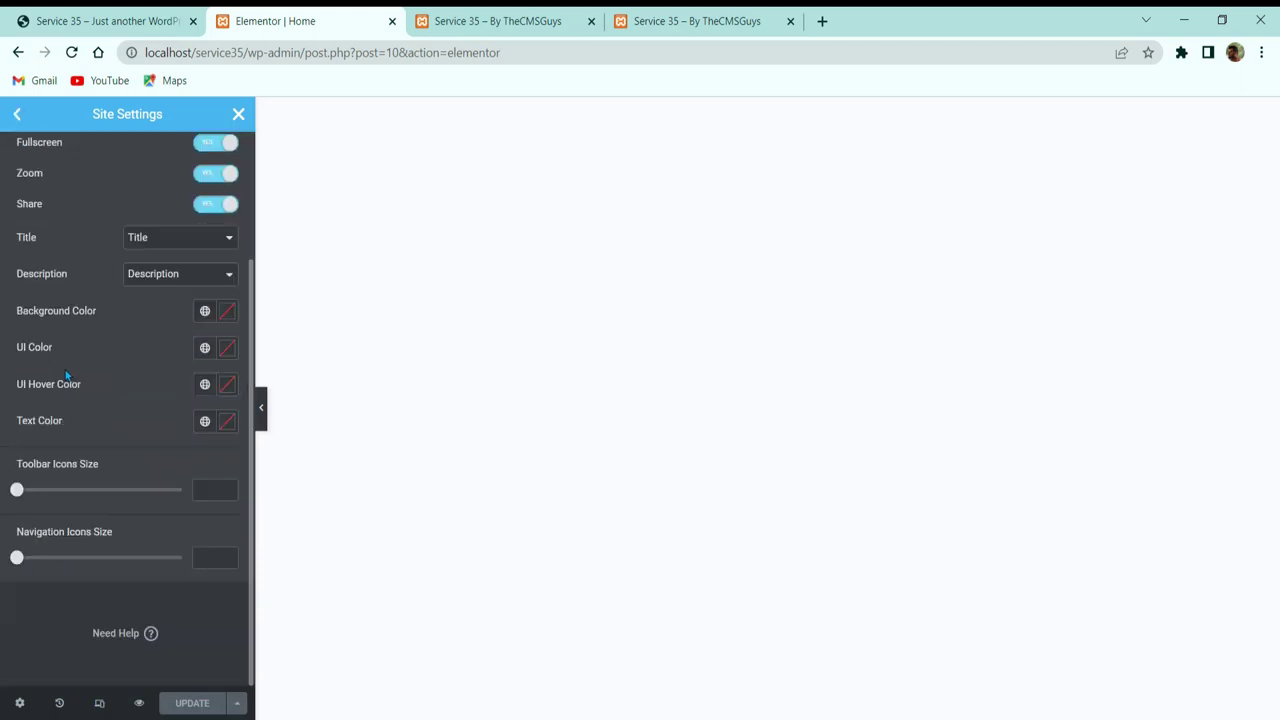
left_click(15, 115)
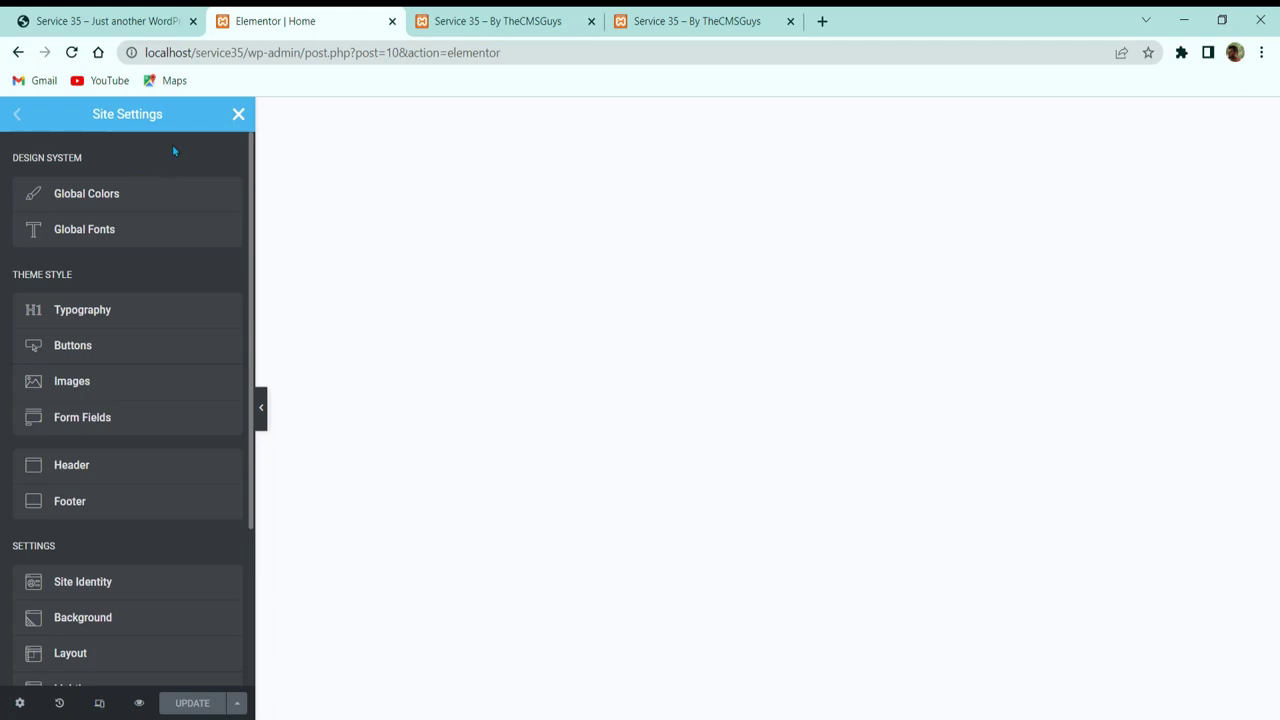
left_click(236, 114)
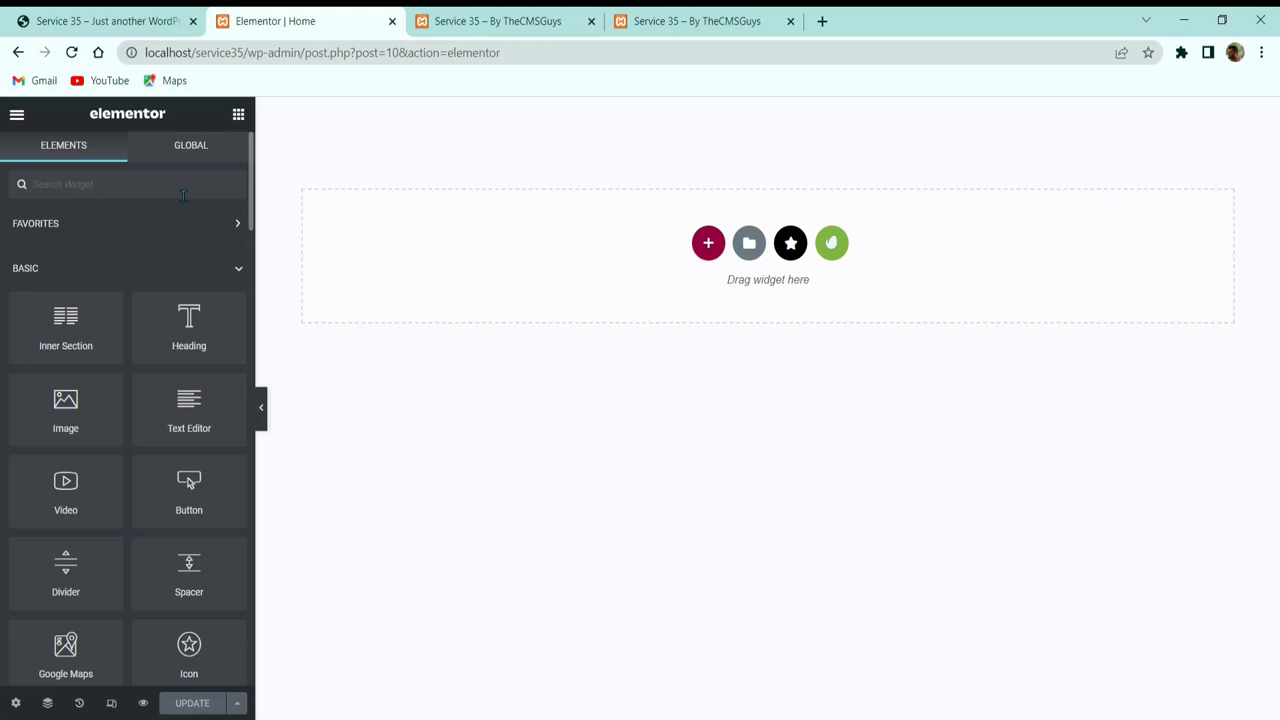
left_click(183, 190)
left_click(105, 20)
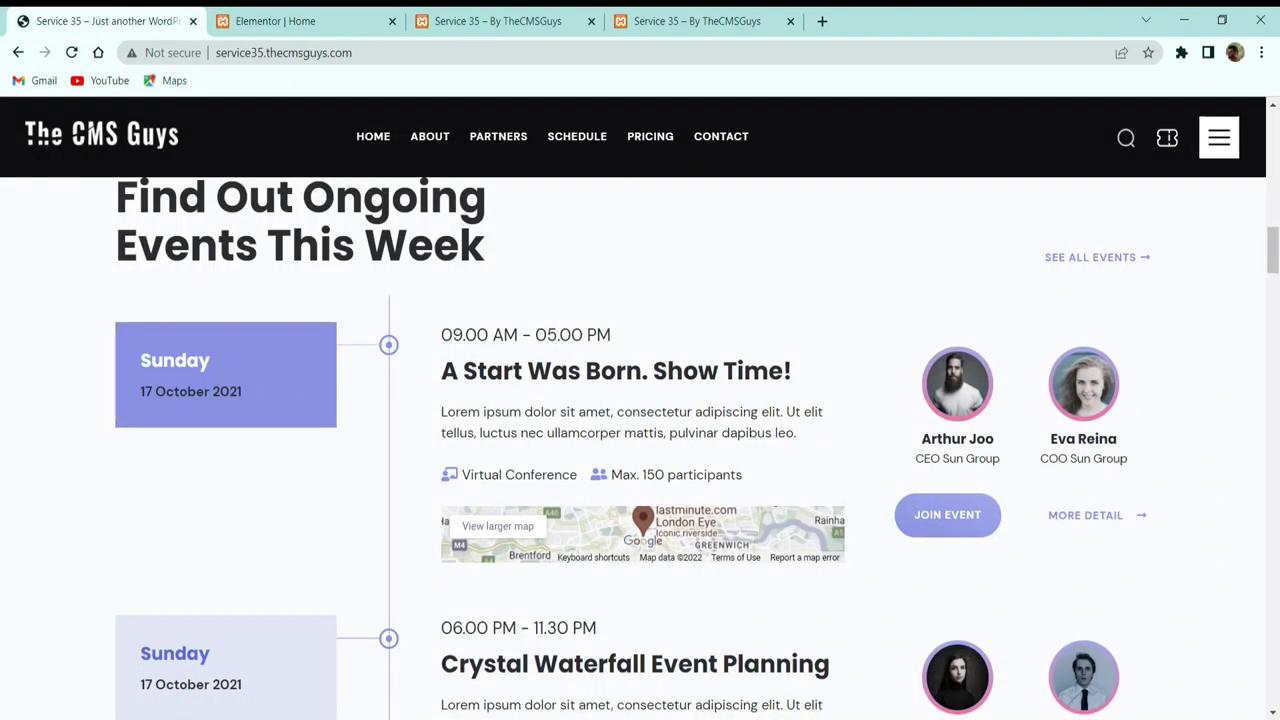
scroll(316, 476, "up", 10)
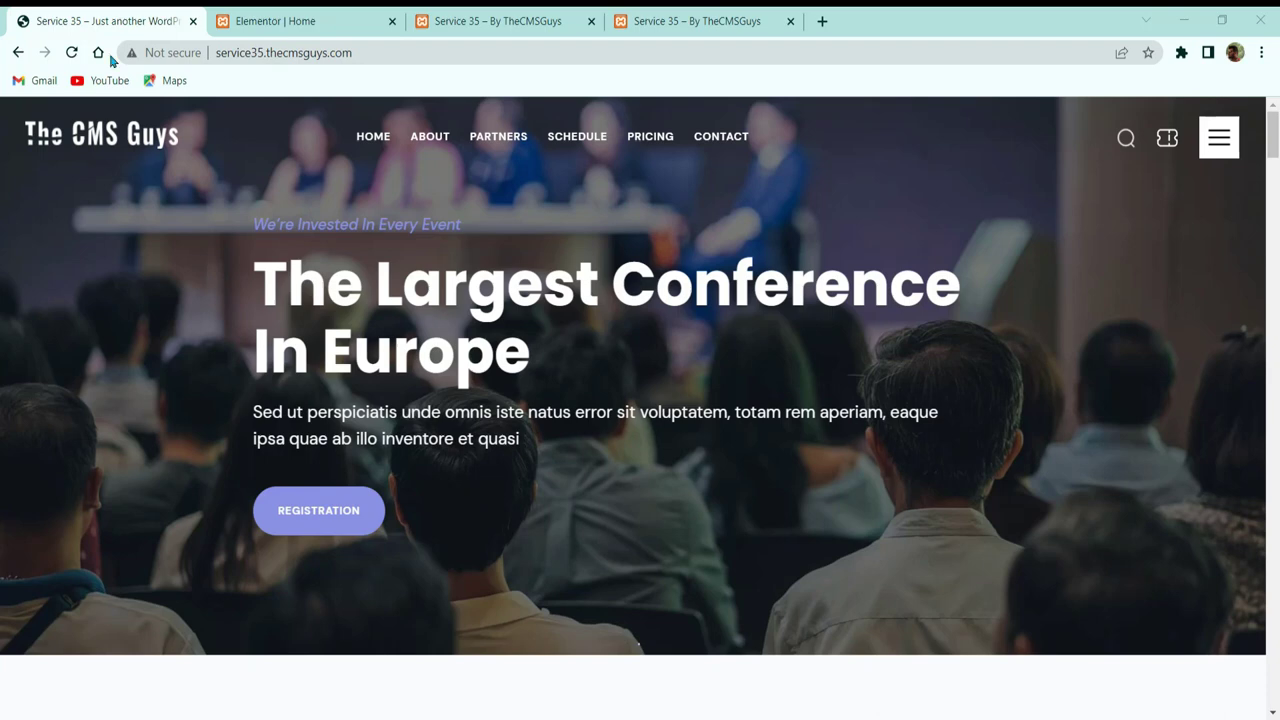
left_click(271, 18)
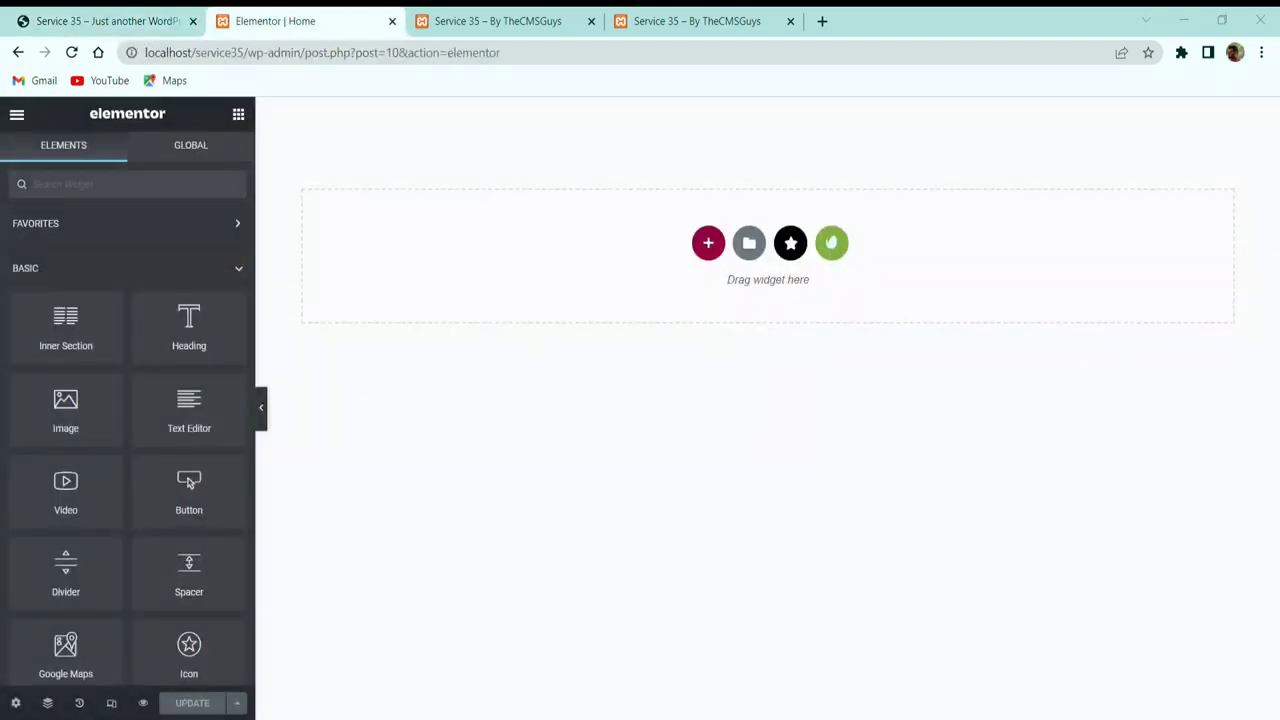
Step: Add a single-column section and compare it with the reference site's hero area
left_click(708, 246)
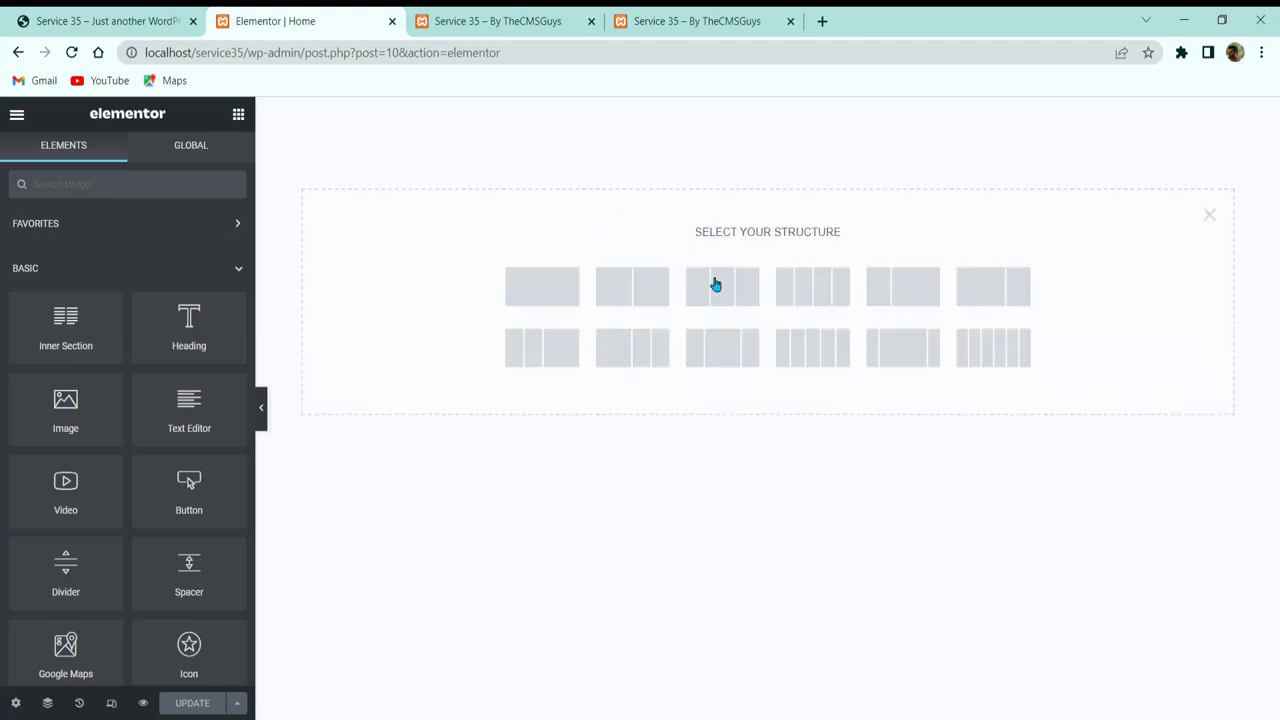
left_click(554, 292)
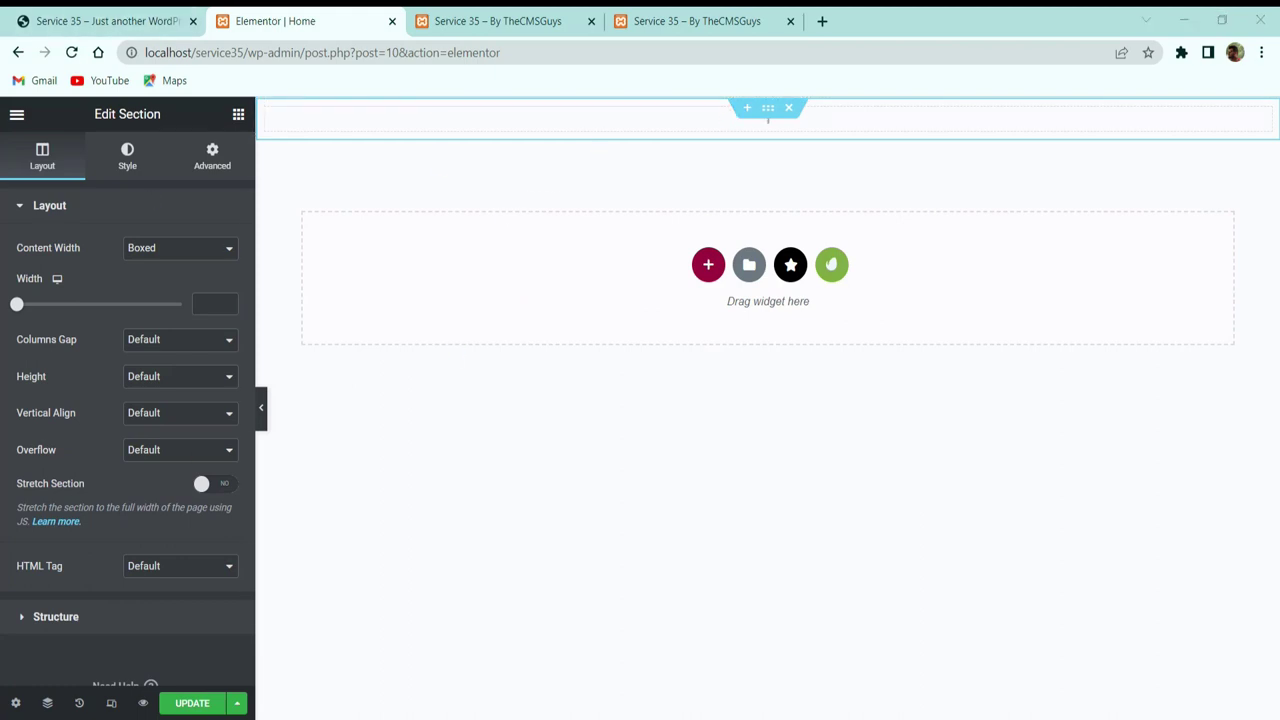
left_click(128, 20)
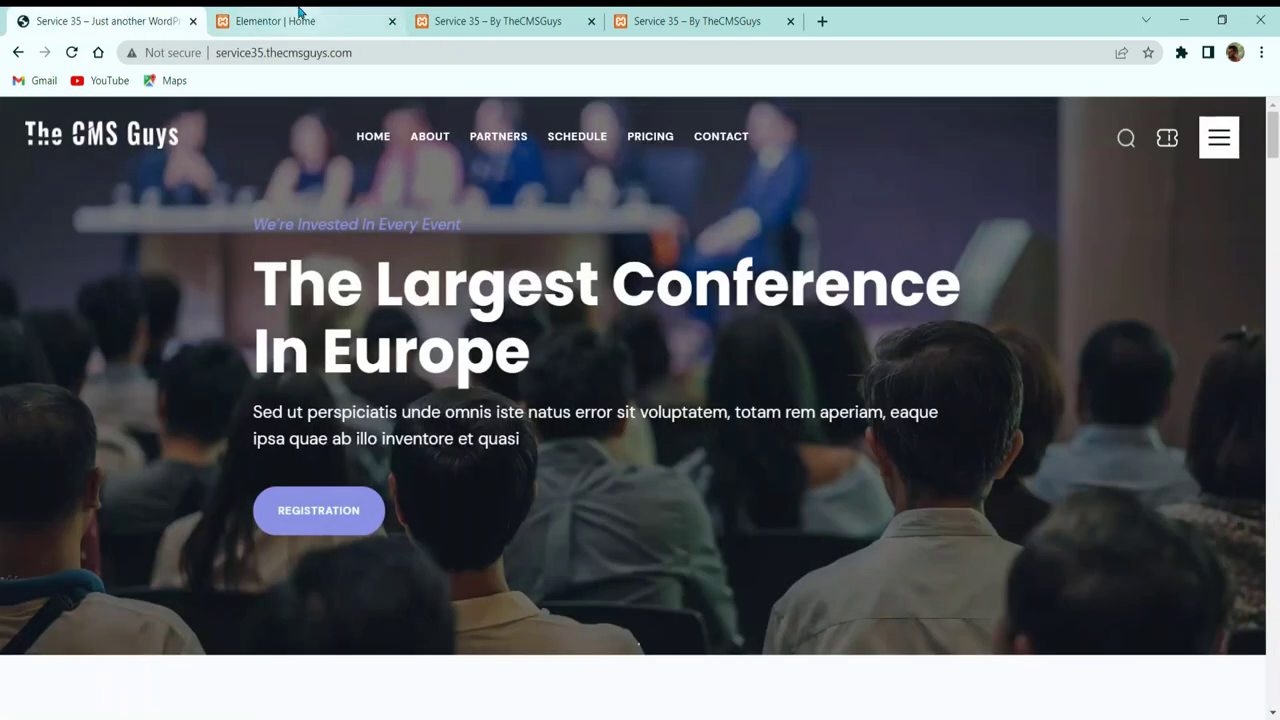
left_click(308, 20)
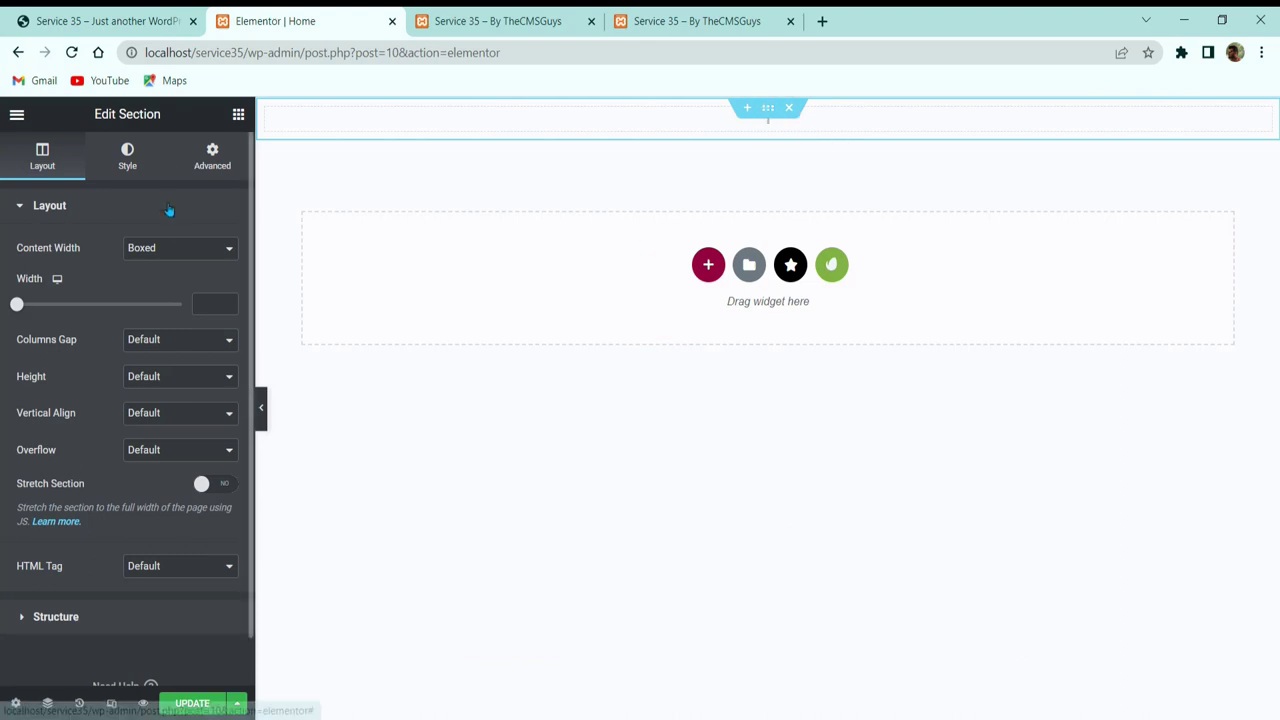
Step: Set the section to Full Width, No Gap, and a 90 VH minimum height
left_click(152, 249)
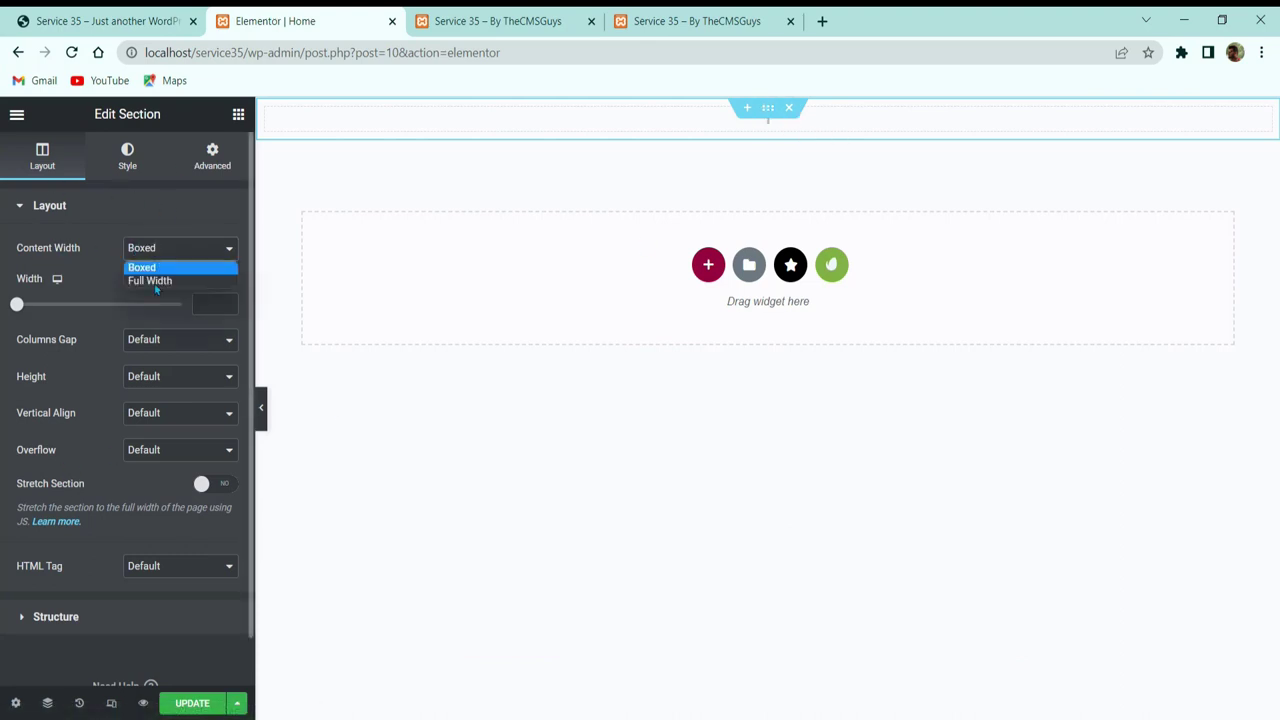
left_click(152, 281)
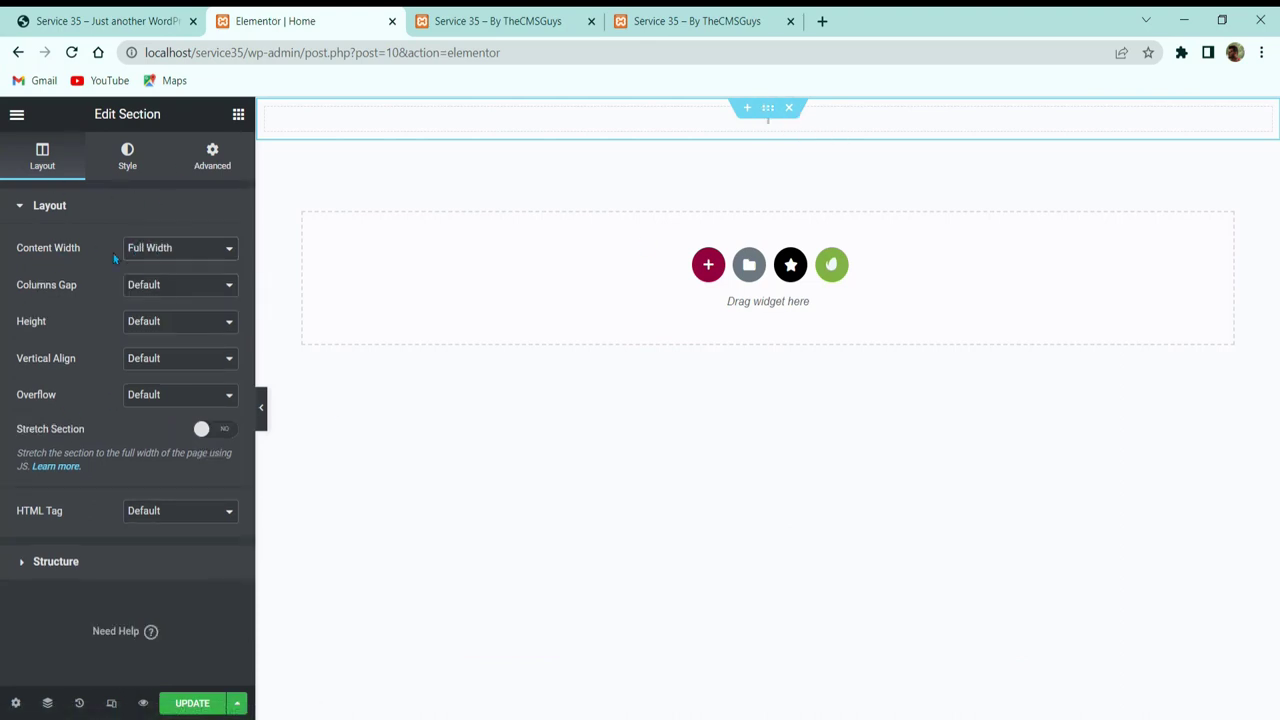
left_click(180, 287)
left_click(163, 313)
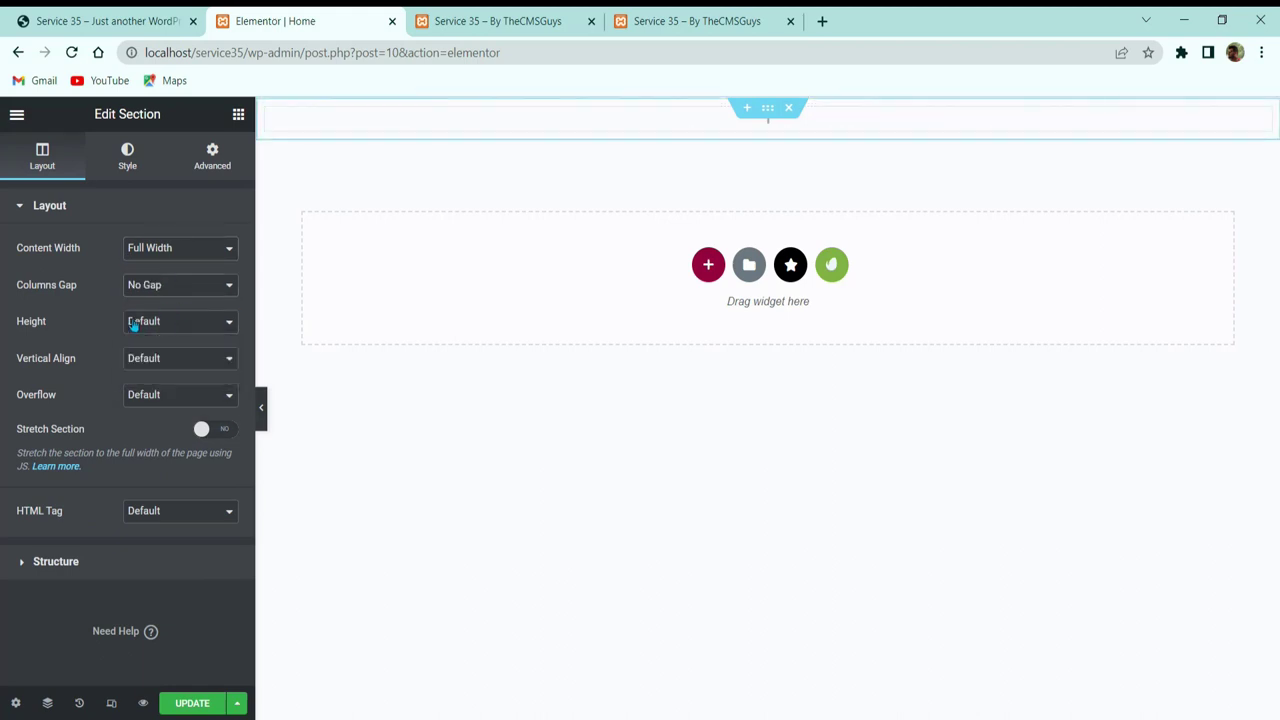
left_click(191, 321)
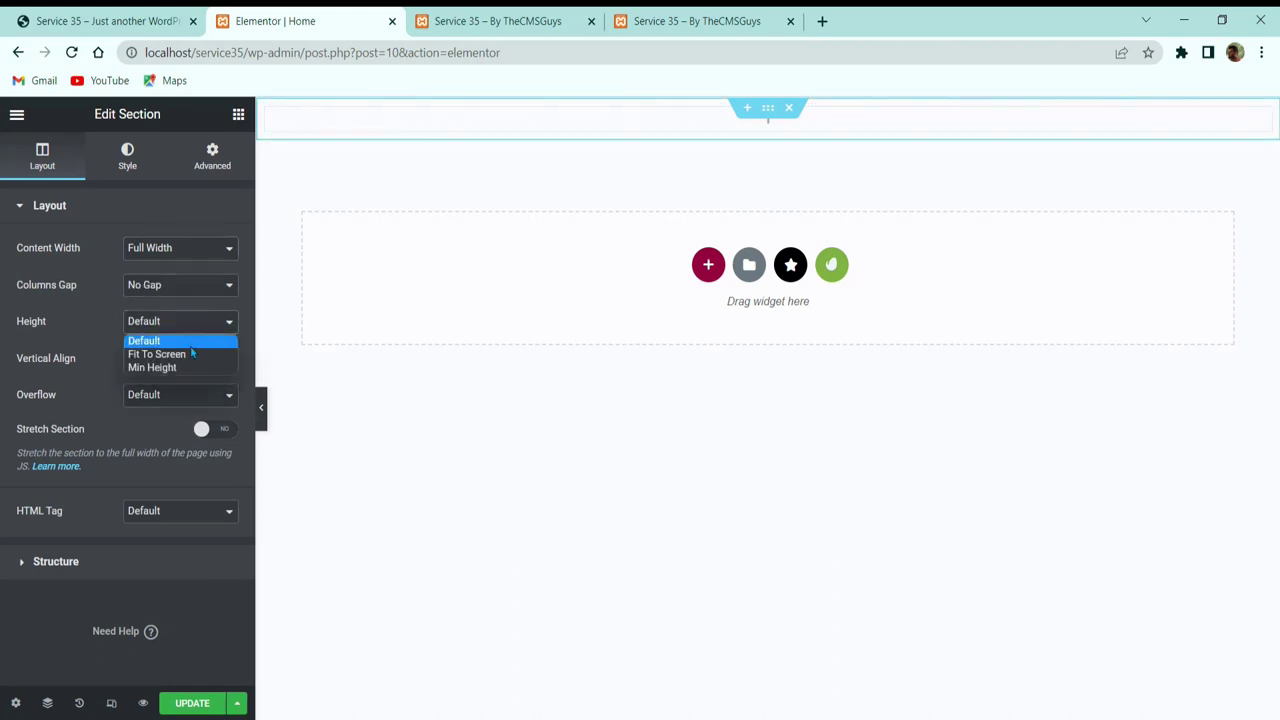
left_click(150, 366)
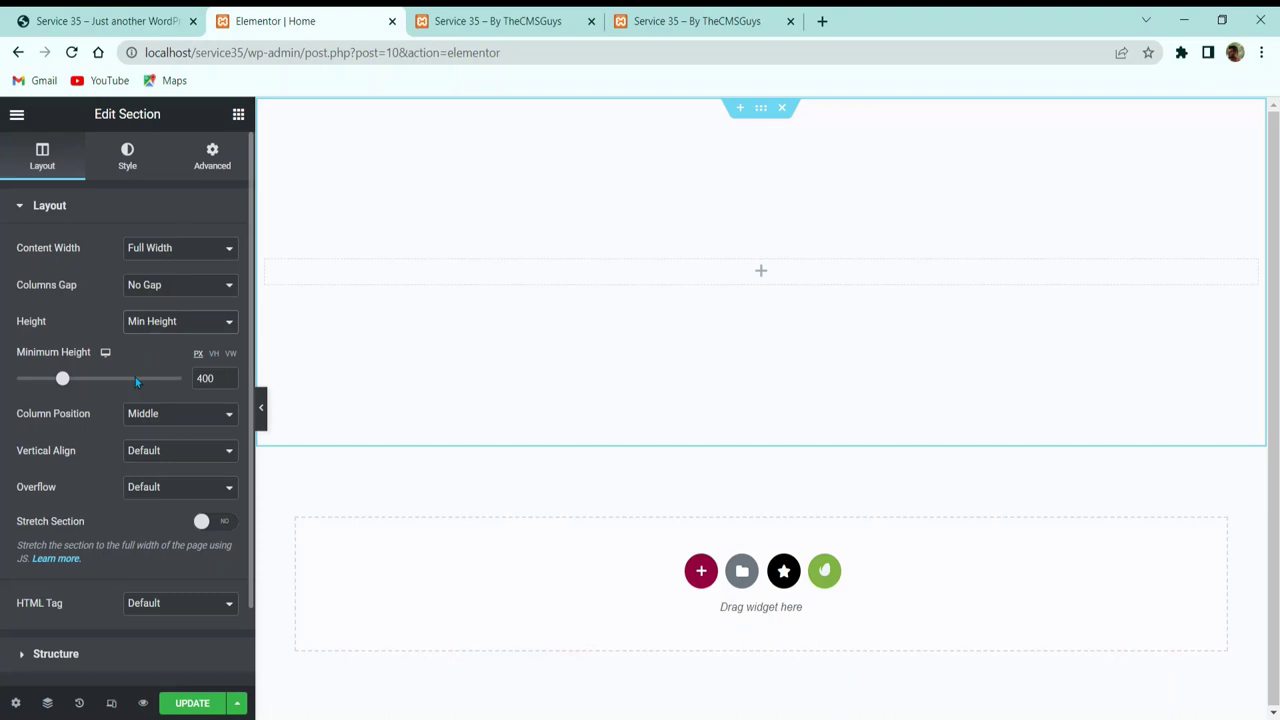
left_click(213, 354)
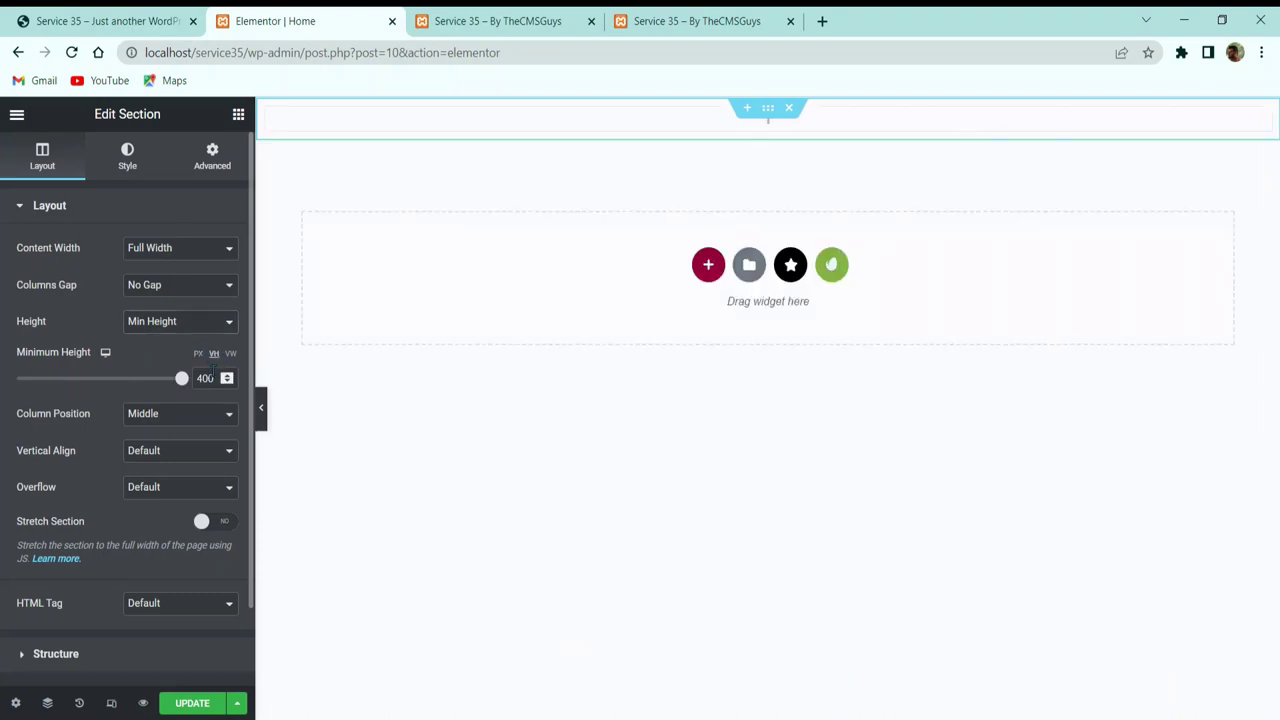
left_click_drag(175, 385, 159, 385)
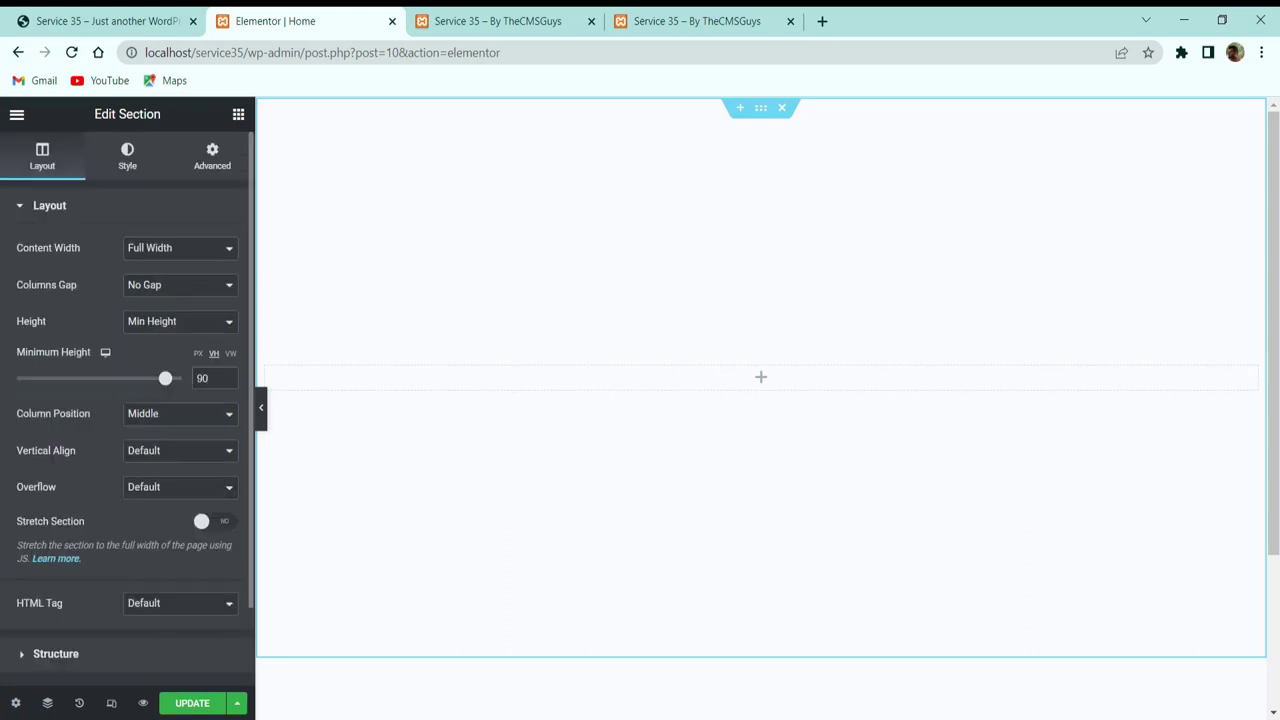
left_click(127, 157)
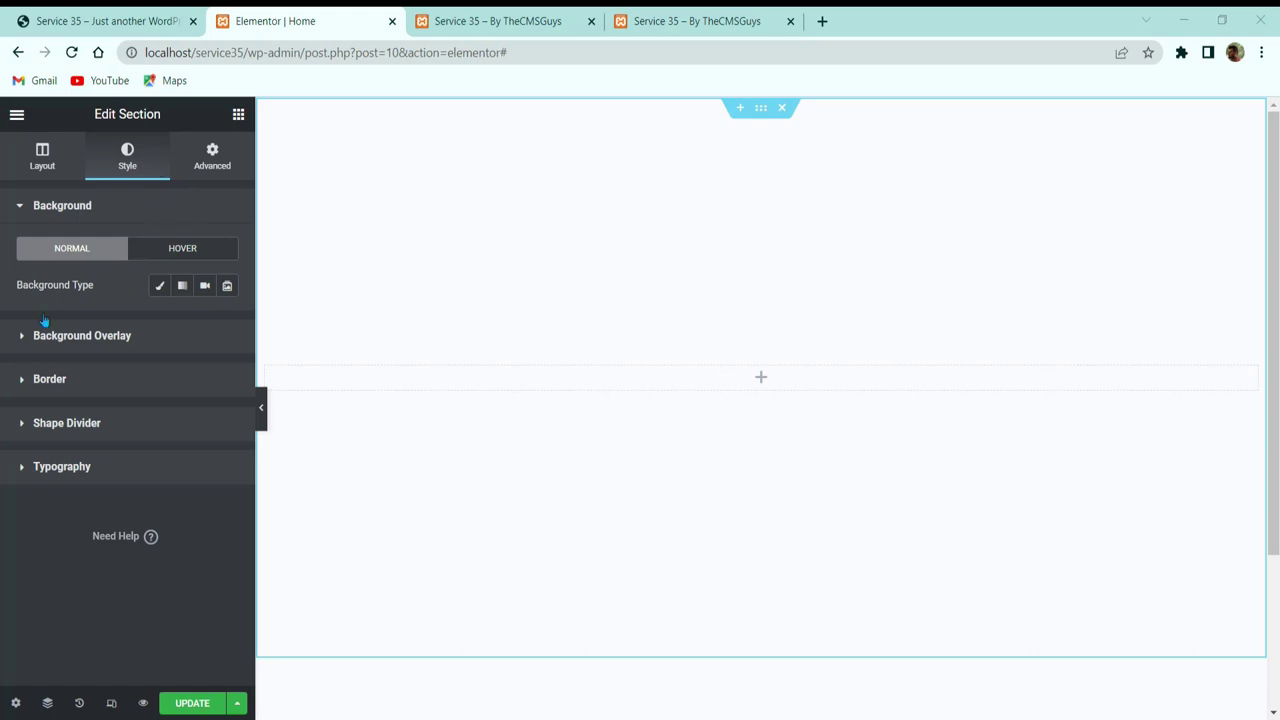
Step: Compare the section's Advanced settings with the reference site and return to the widgets panel
left_click(211, 160)
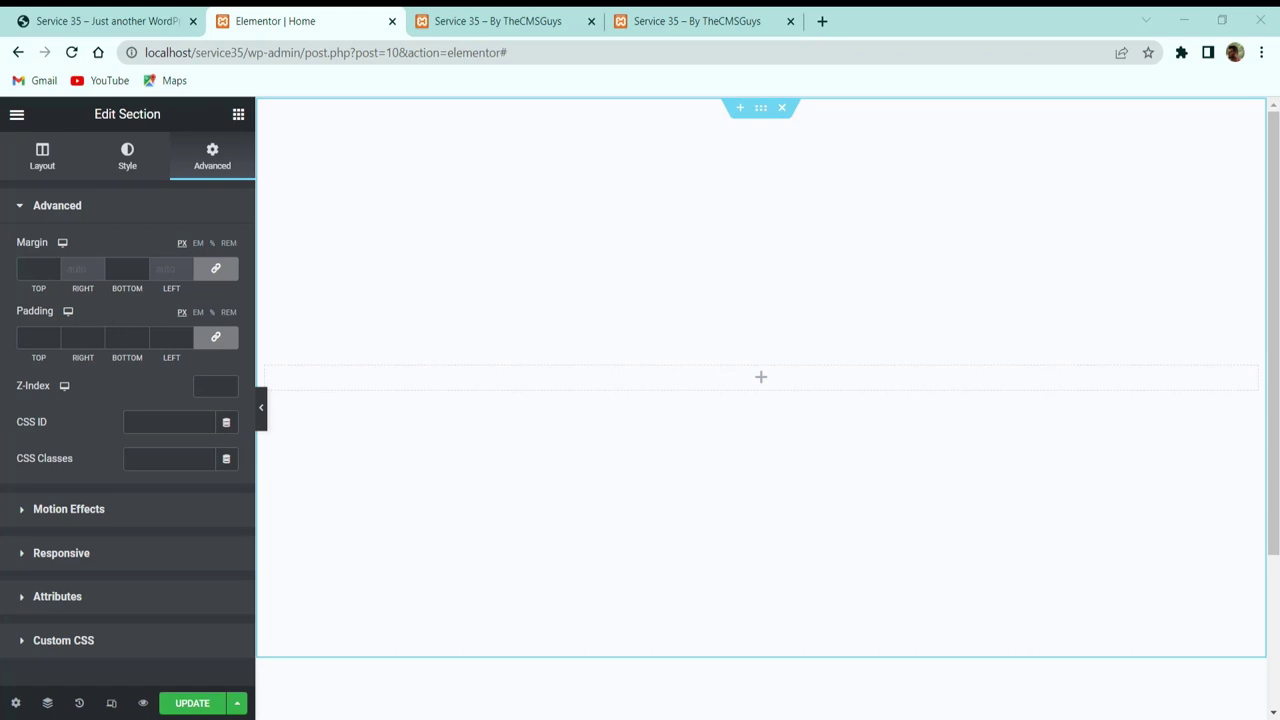
left_click(150, 20)
left_click(229, 11)
left_click(239, 116)
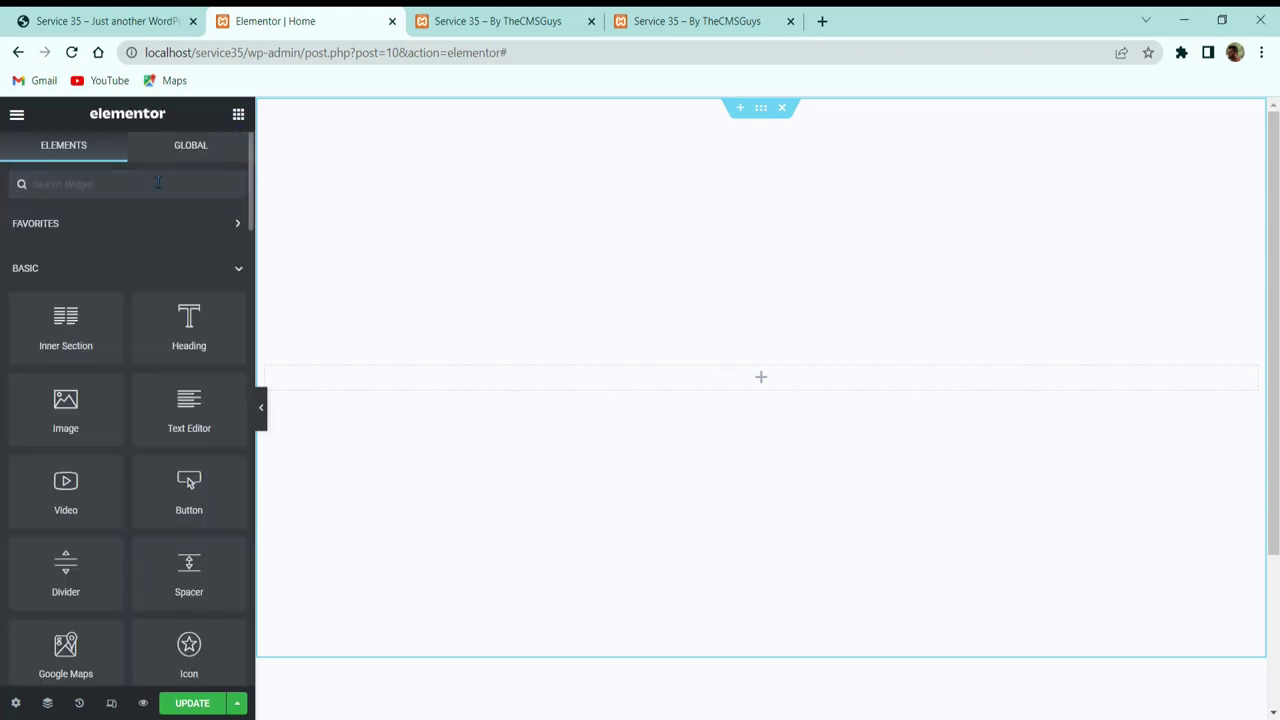
Step: Add a Slides widget, delete slides 3 and 2, and compare Slide 1 with the reference
type("slide")
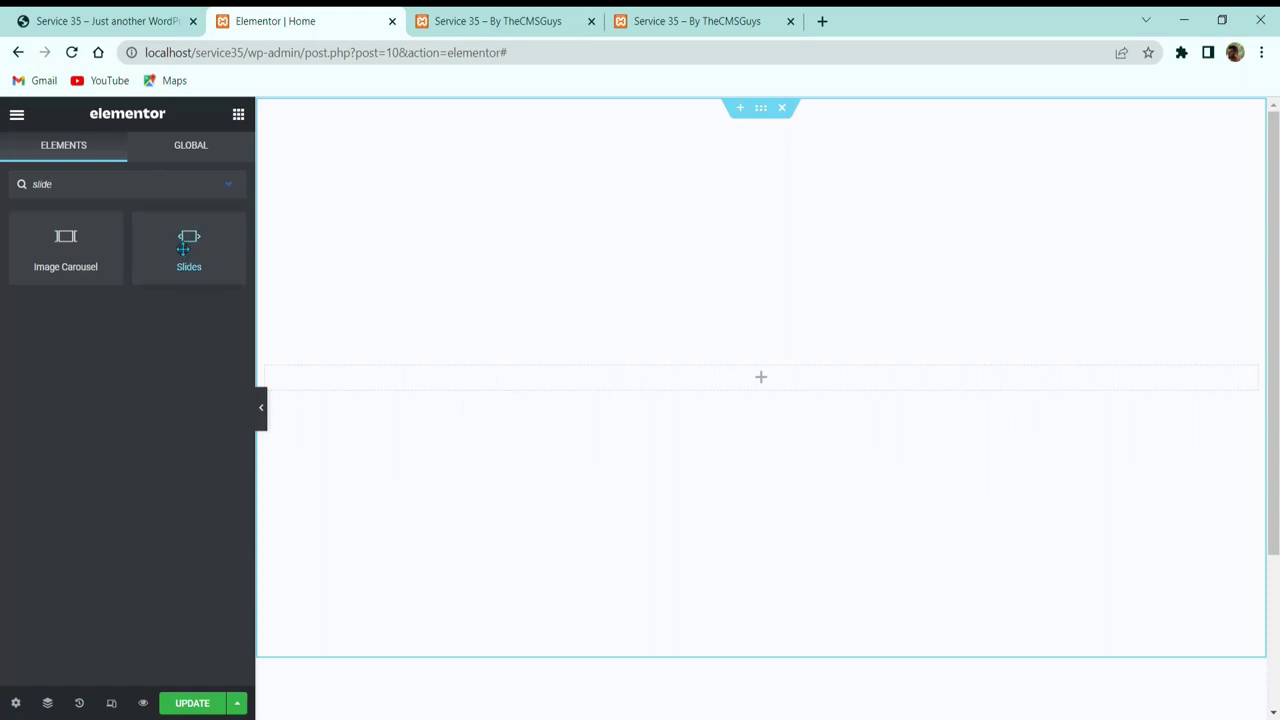
left_click_drag(183, 248, 466, 378)
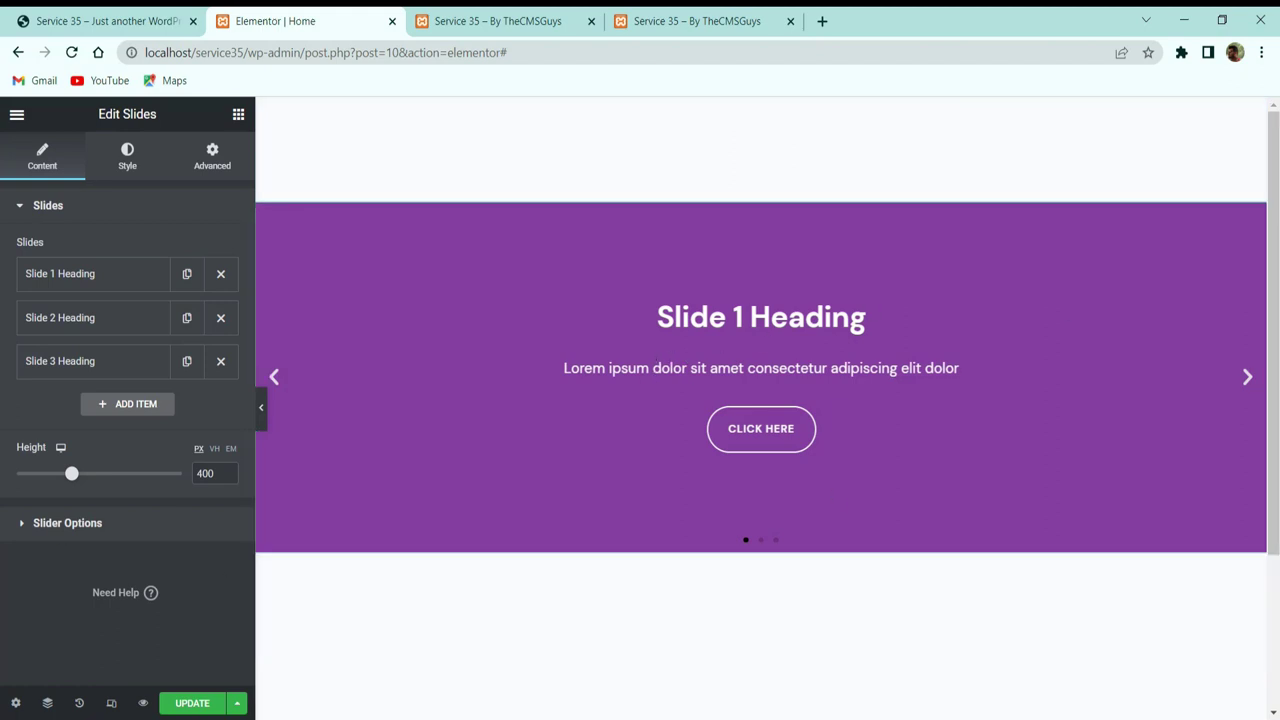
left_click(220, 316)
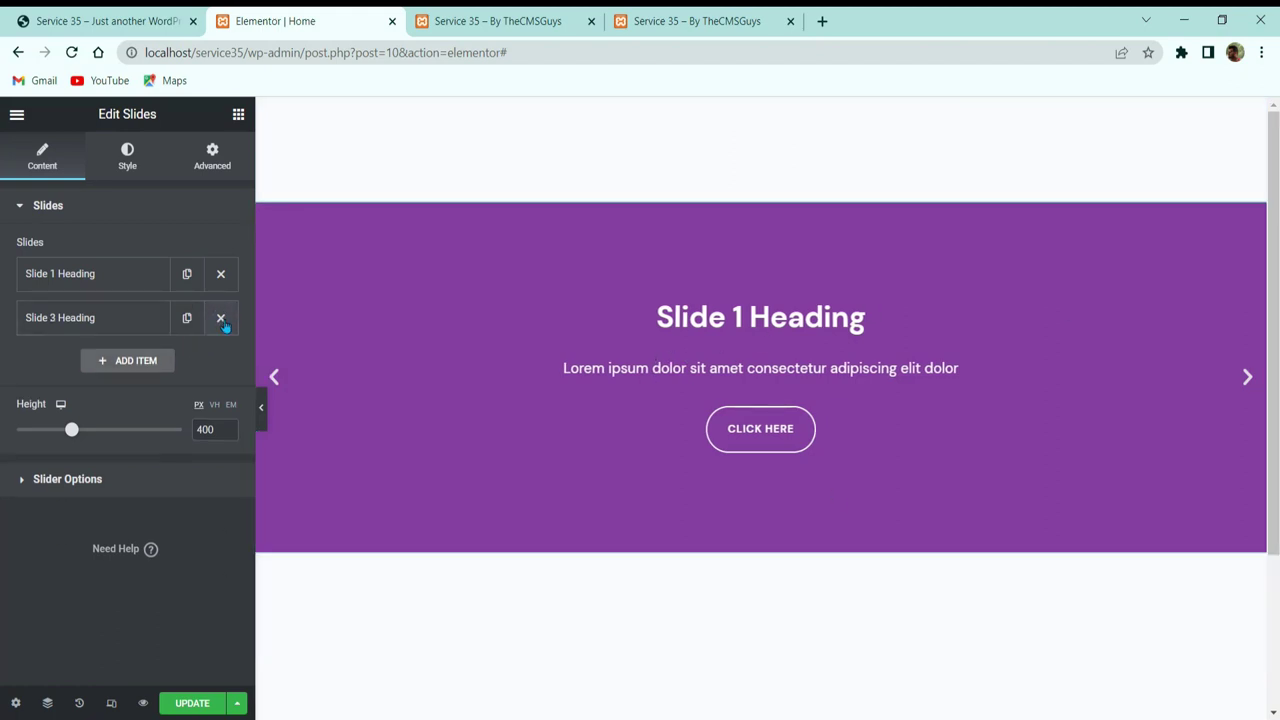
left_click(220, 316)
left_click(142, 283)
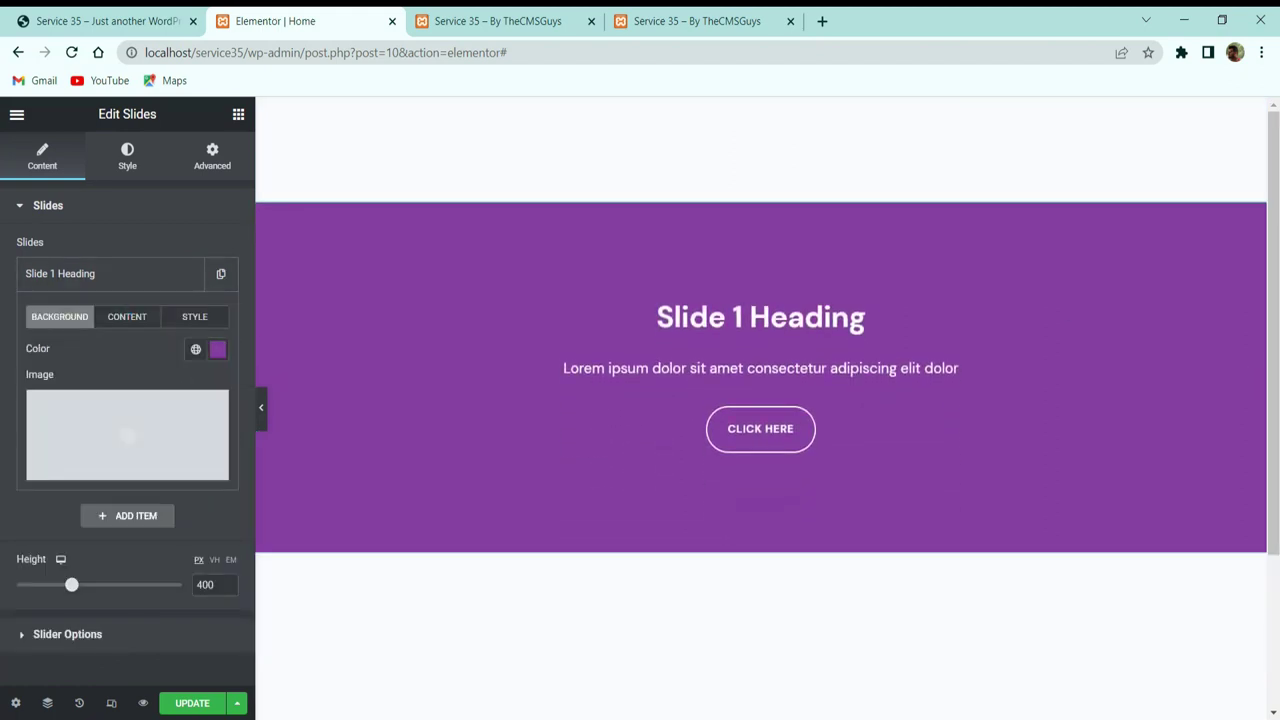
left_click(161, 14)
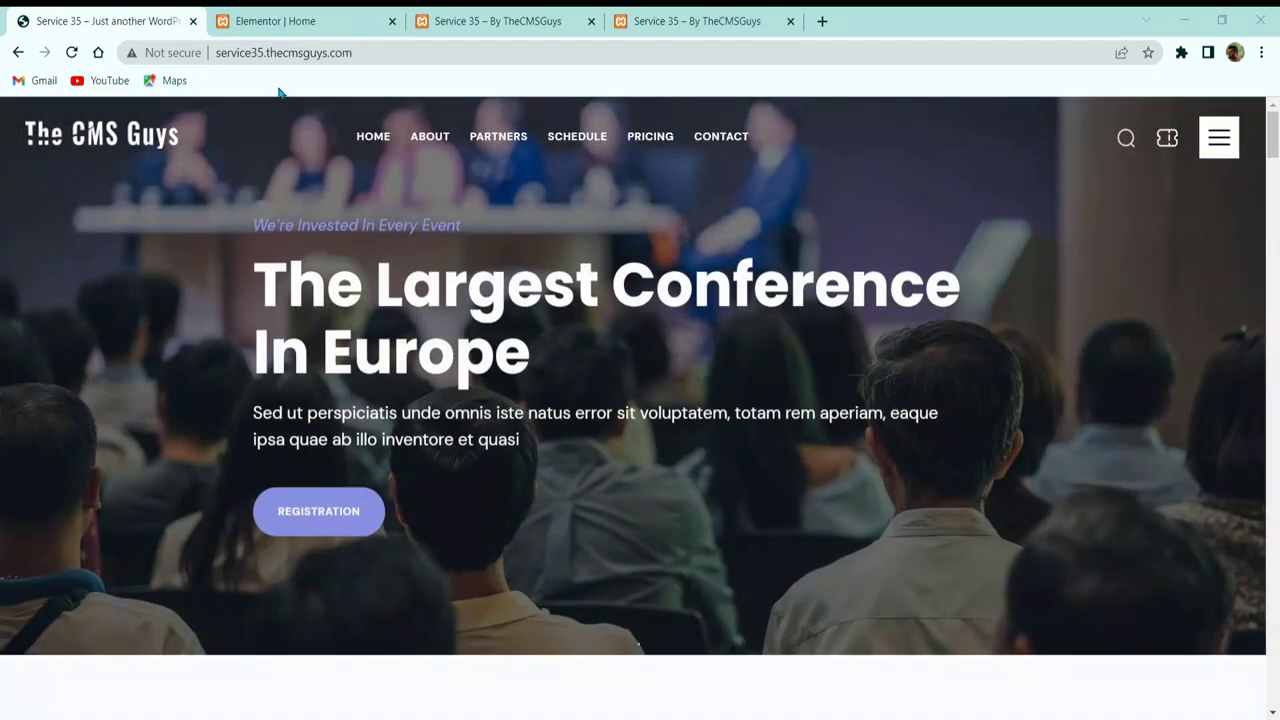
left_click(290, 21)
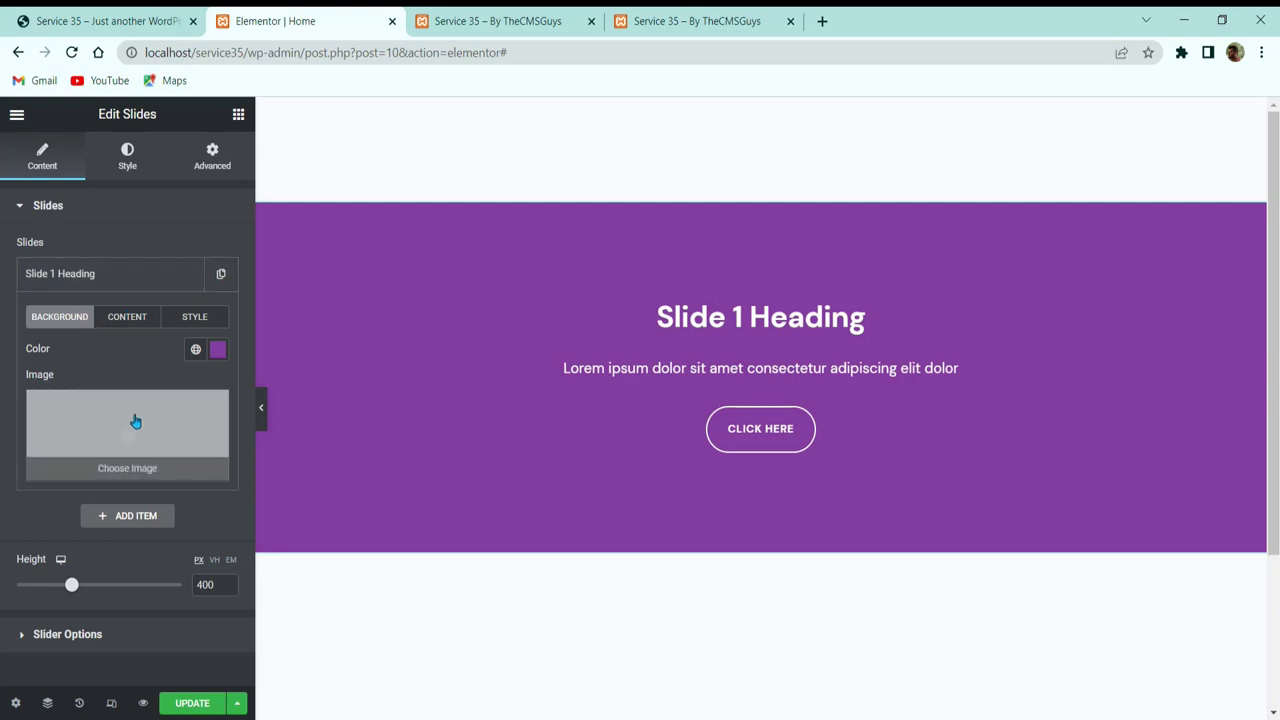
Step: Open the slide's background media picker, upload image files, and browse the library
left_click(129, 455)
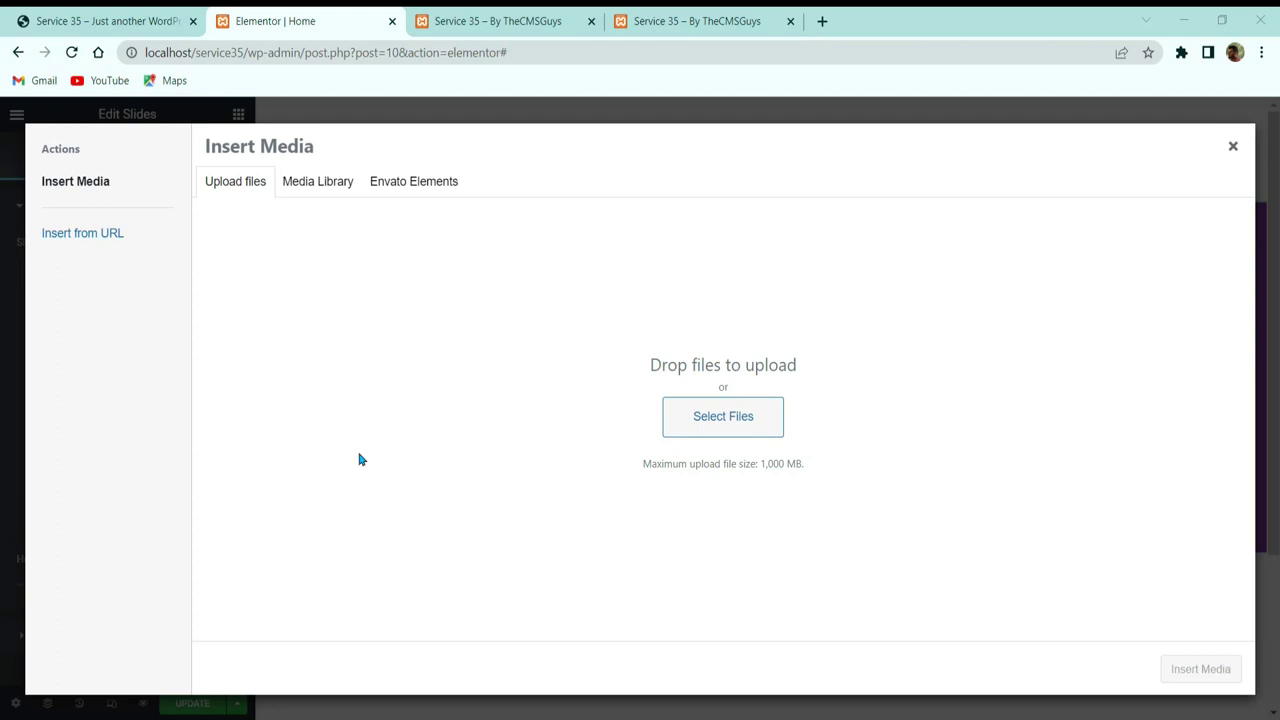
left_click_drag(361, 459, 640, 400)
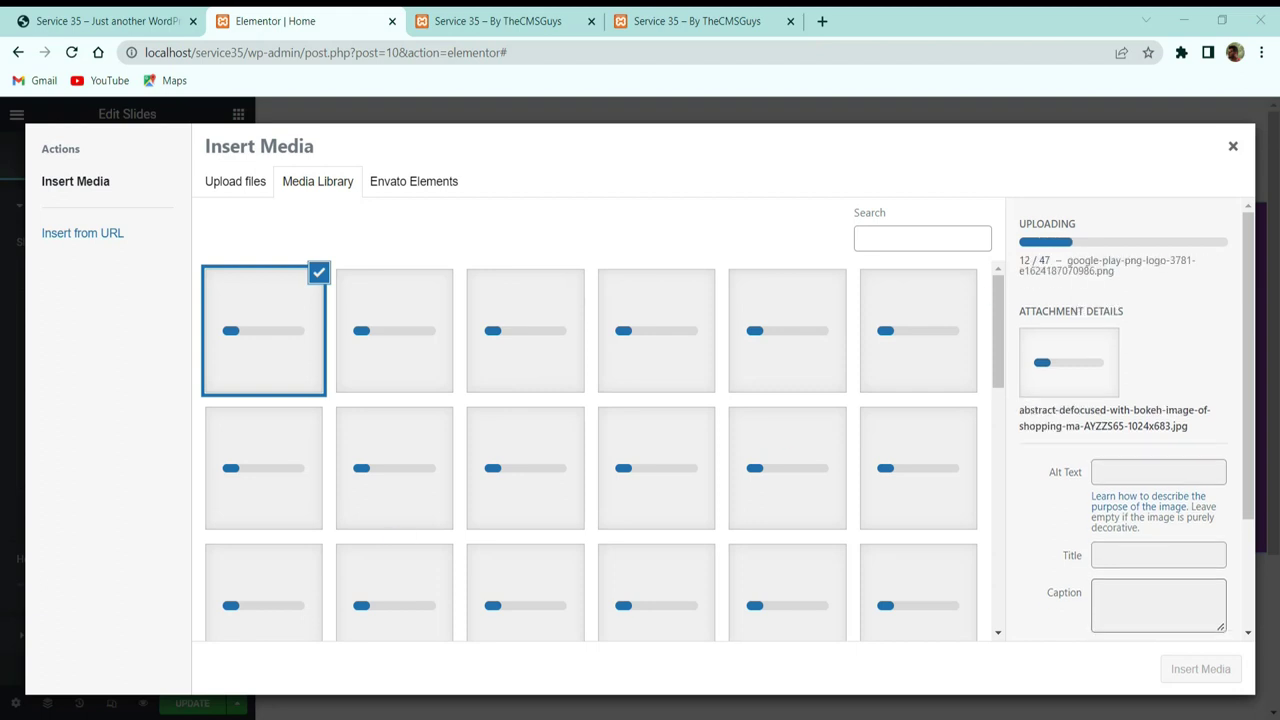
scroll(677, 483, "down", 8)
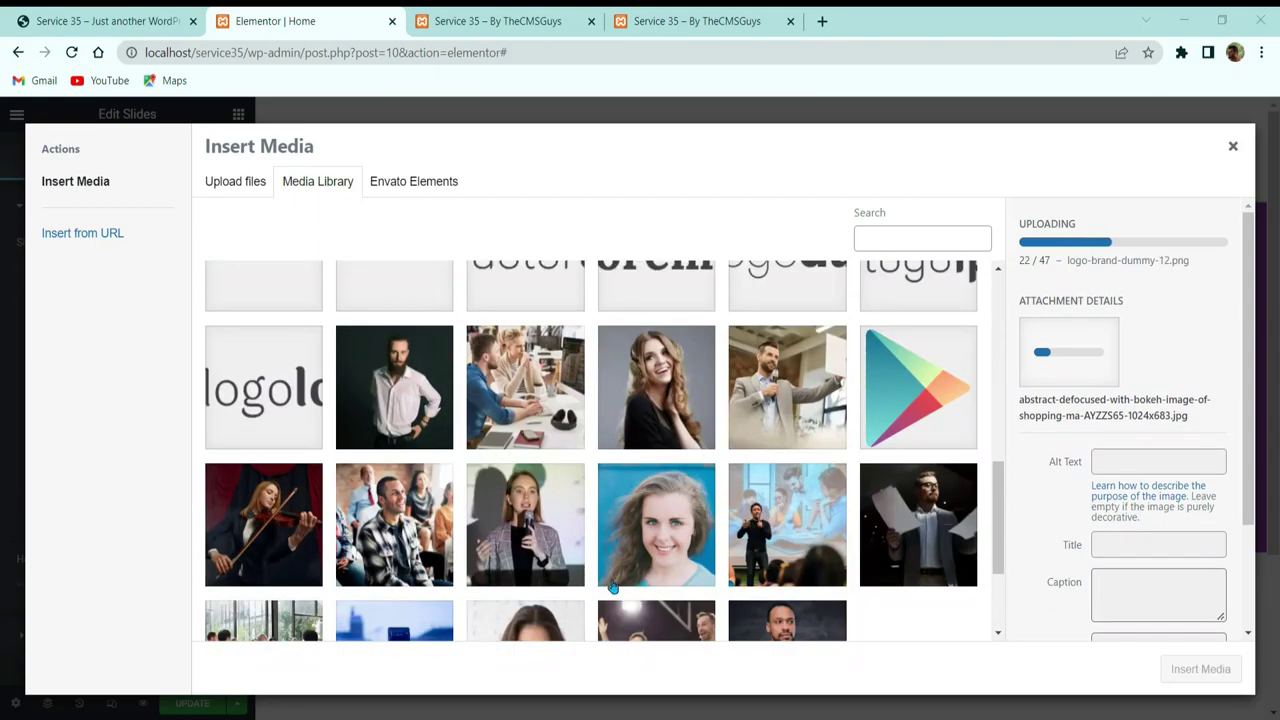
scroll(608, 591, "up", 10)
scroll(565, 549, "down", 3)
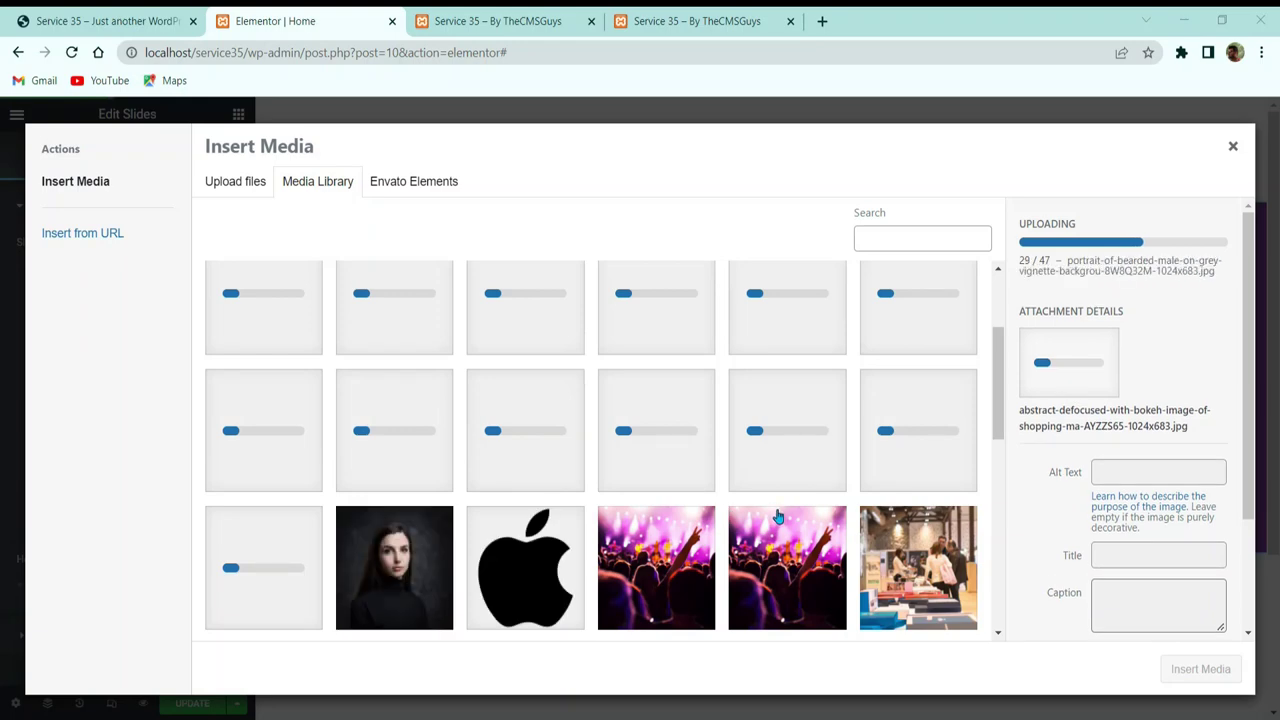
scroll(604, 471, "down", 3)
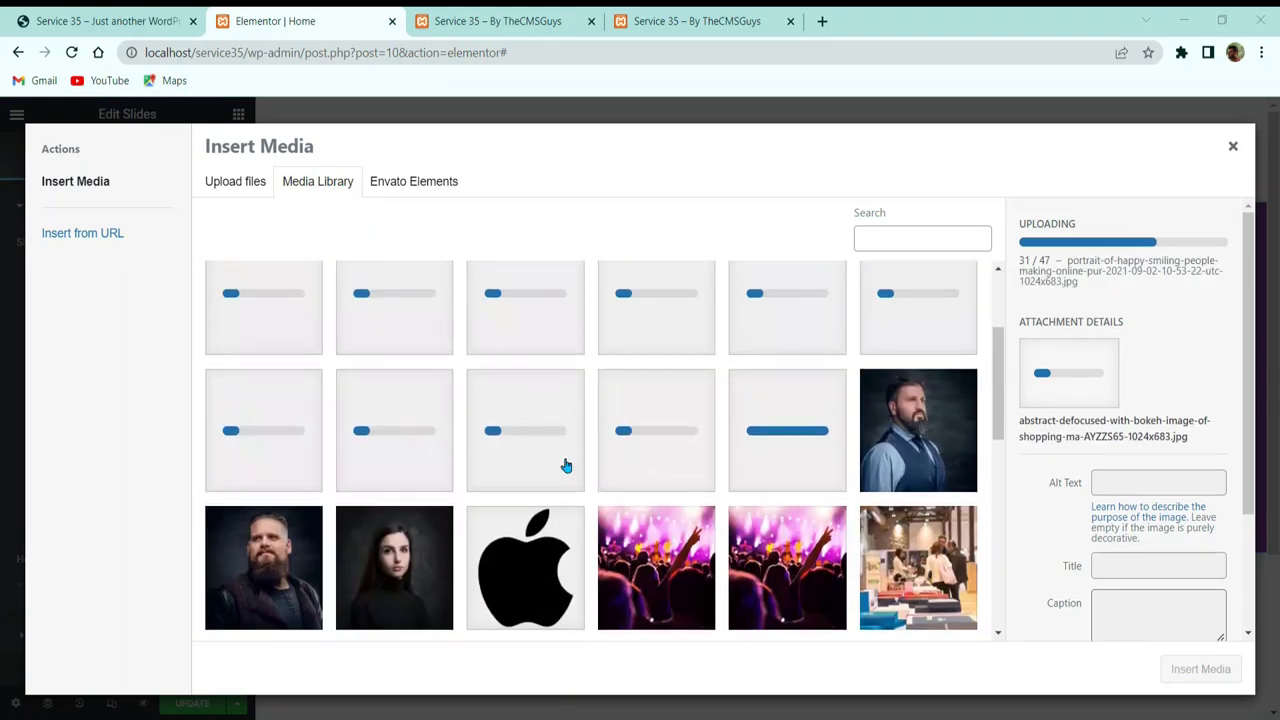
scroll(563, 466, "up", 3)
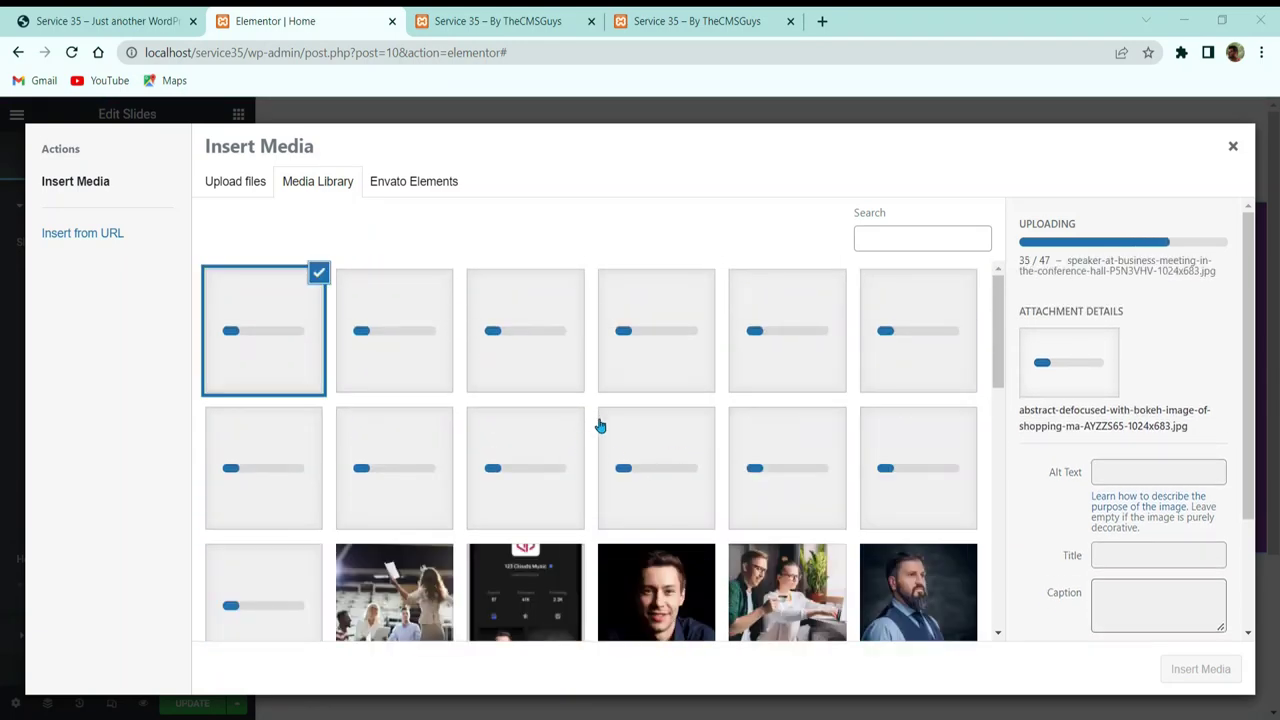
scroll(600, 425, "down", 5)
scroll(600, 425, "down", 5)
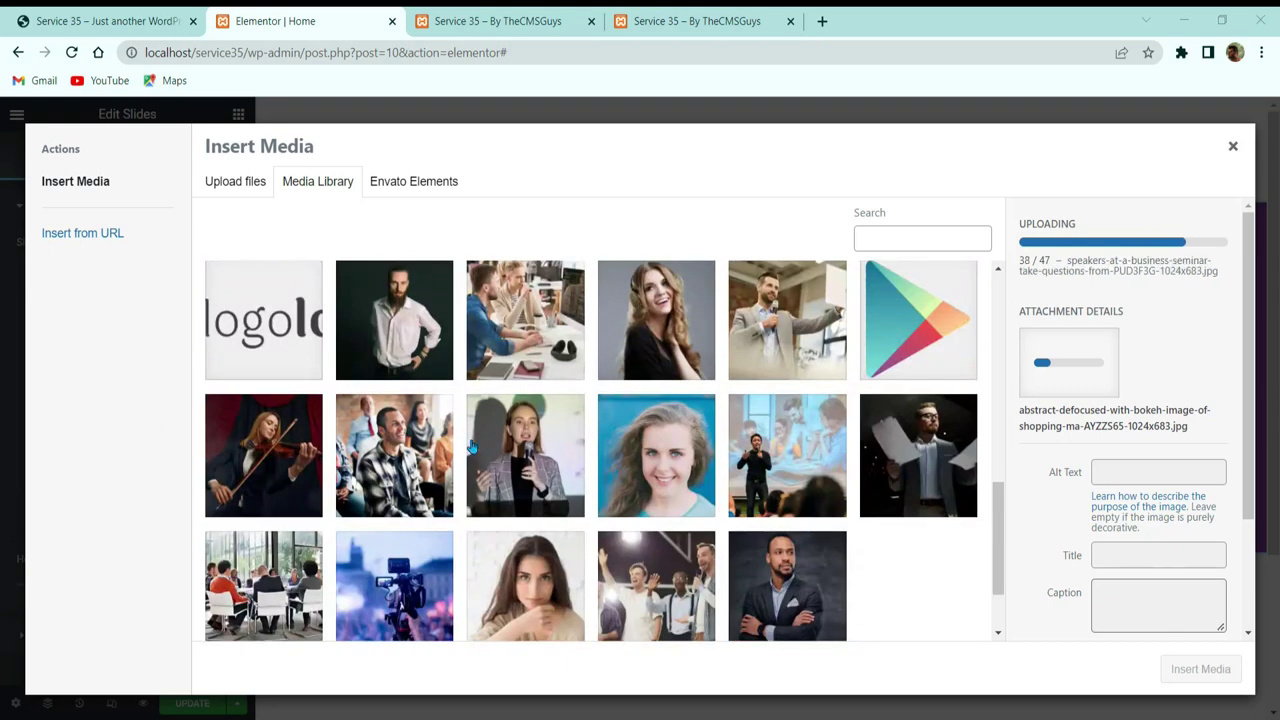
scroll(515, 446, "down", 2)
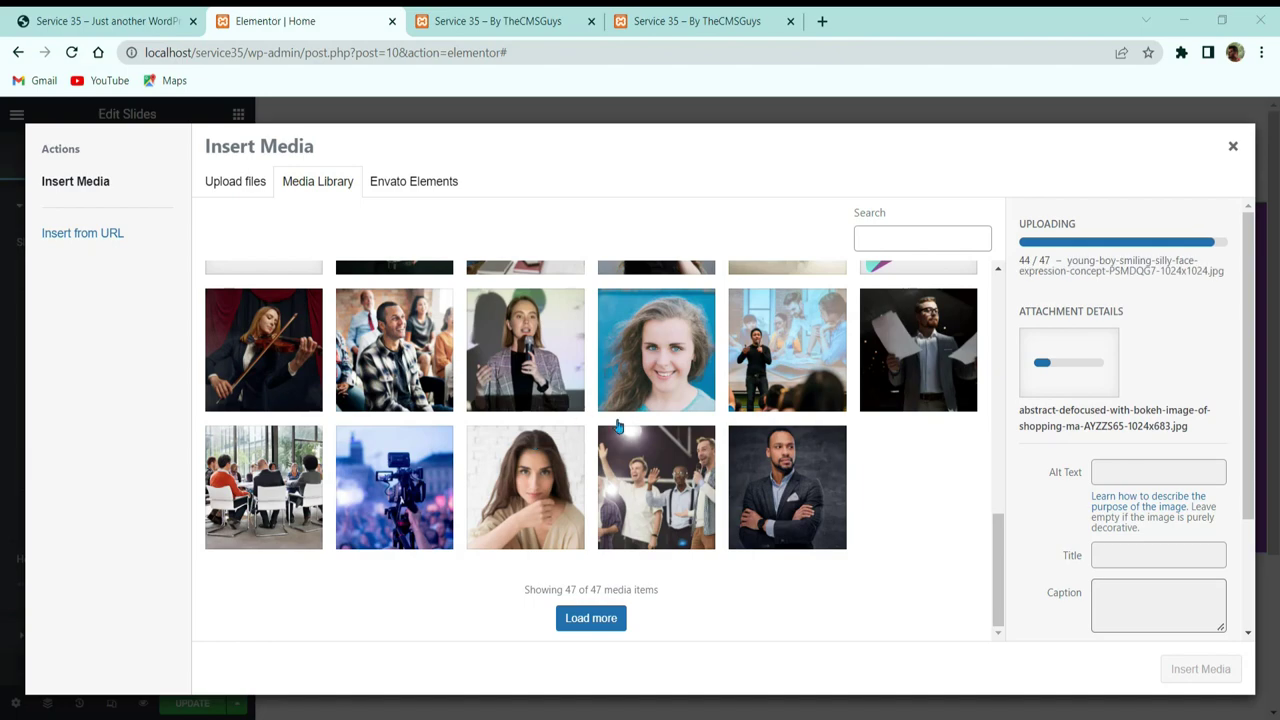
scroll(617, 437, "up", 8)
scroll(620, 440, "up", 1)
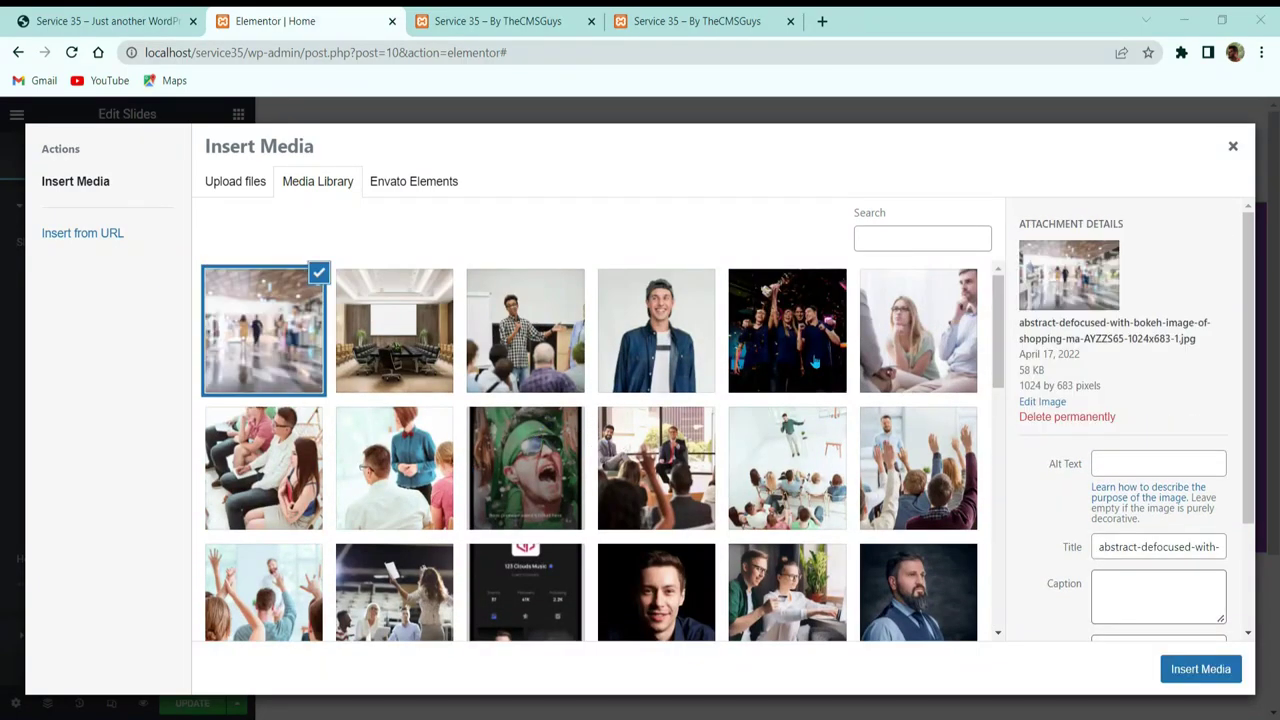
scroll(797, 385, "down", 10)
scroll(795, 388, "down", 3)
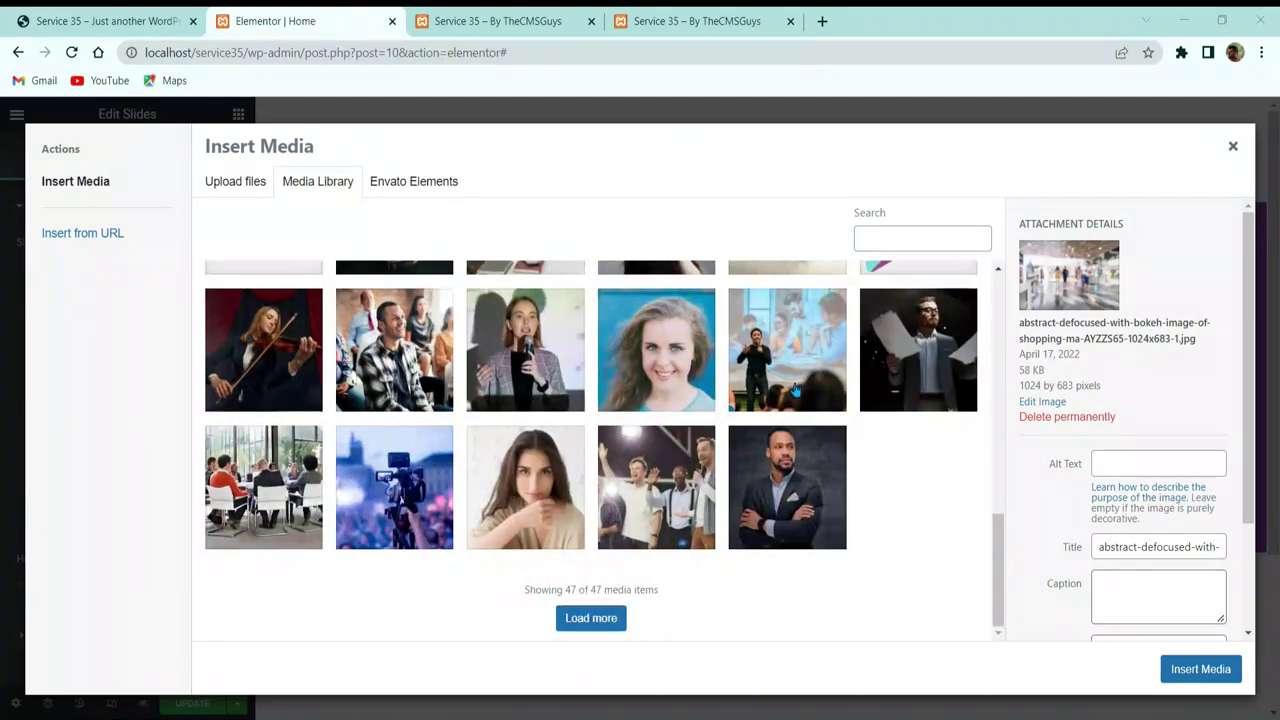
left_click(608, 626)
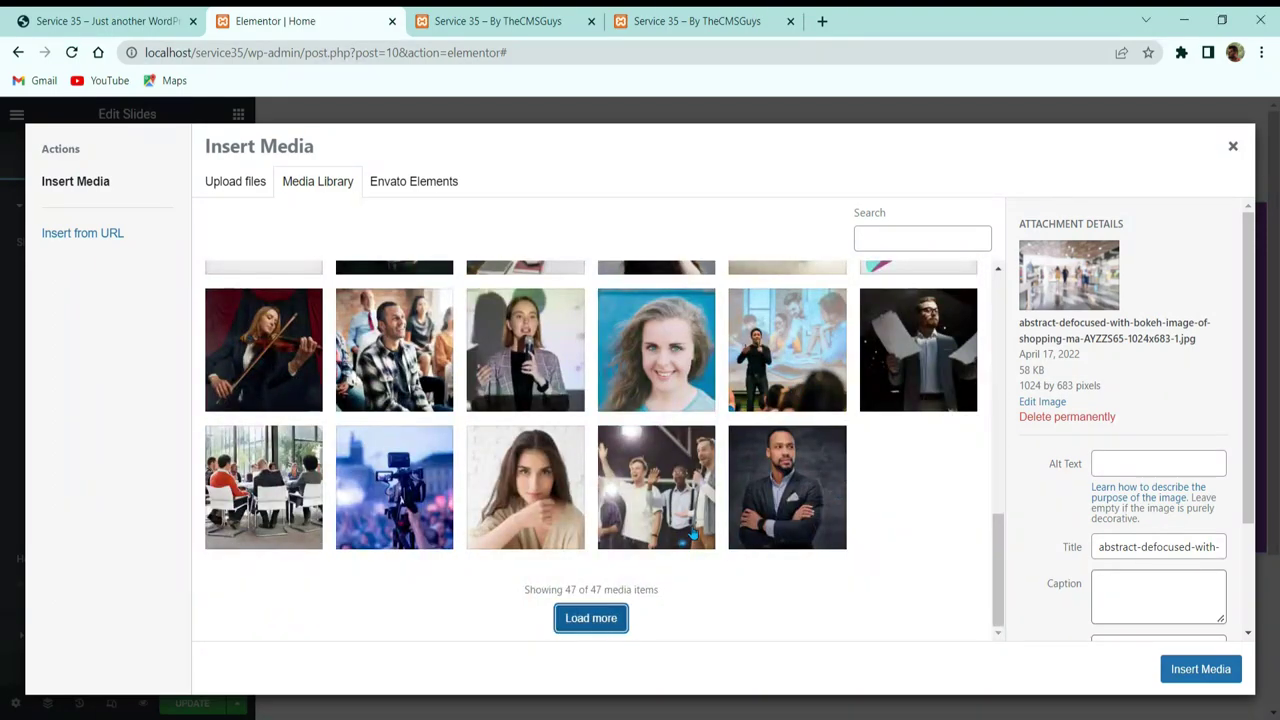
scroll(562, 530, "up", 2)
Step: Preview the smiling woman, speaker, man-in-suit, crowd and video-camera photos
left_click(641, 447)
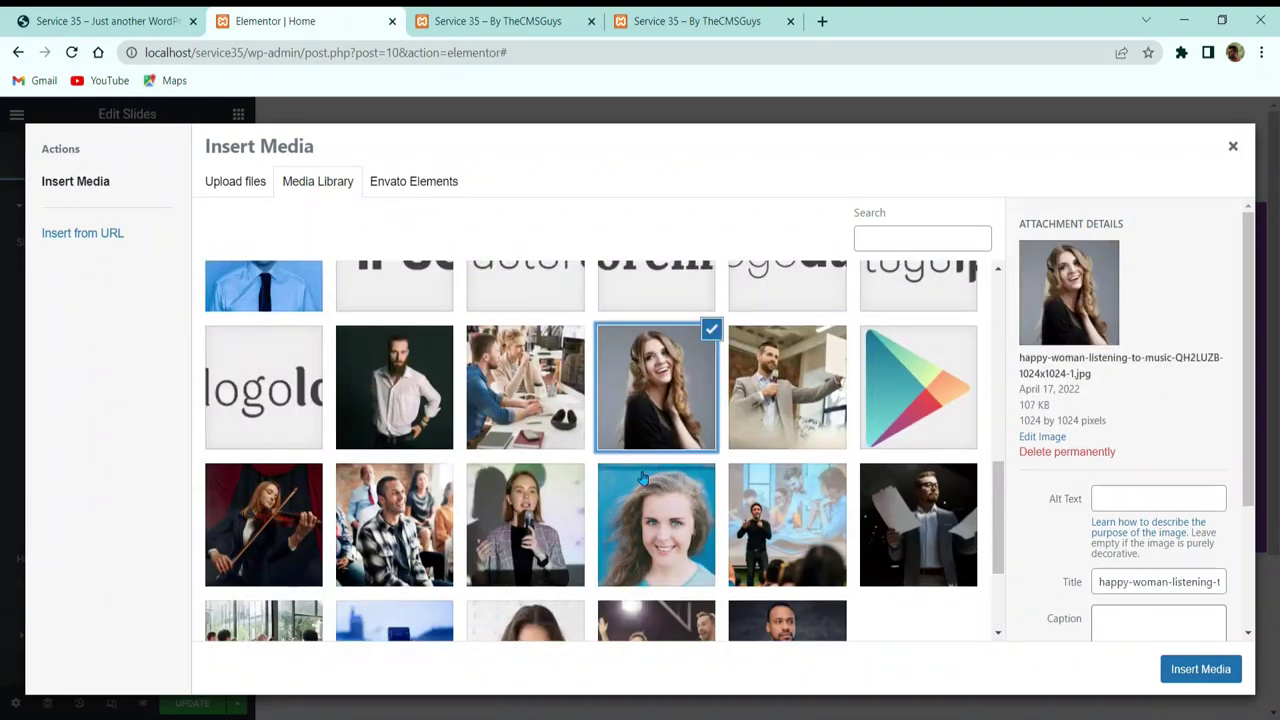
scroll(650, 440, "down", 2)
left_click(805, 386)
left_click(931, 375)
left_click(787, 487)
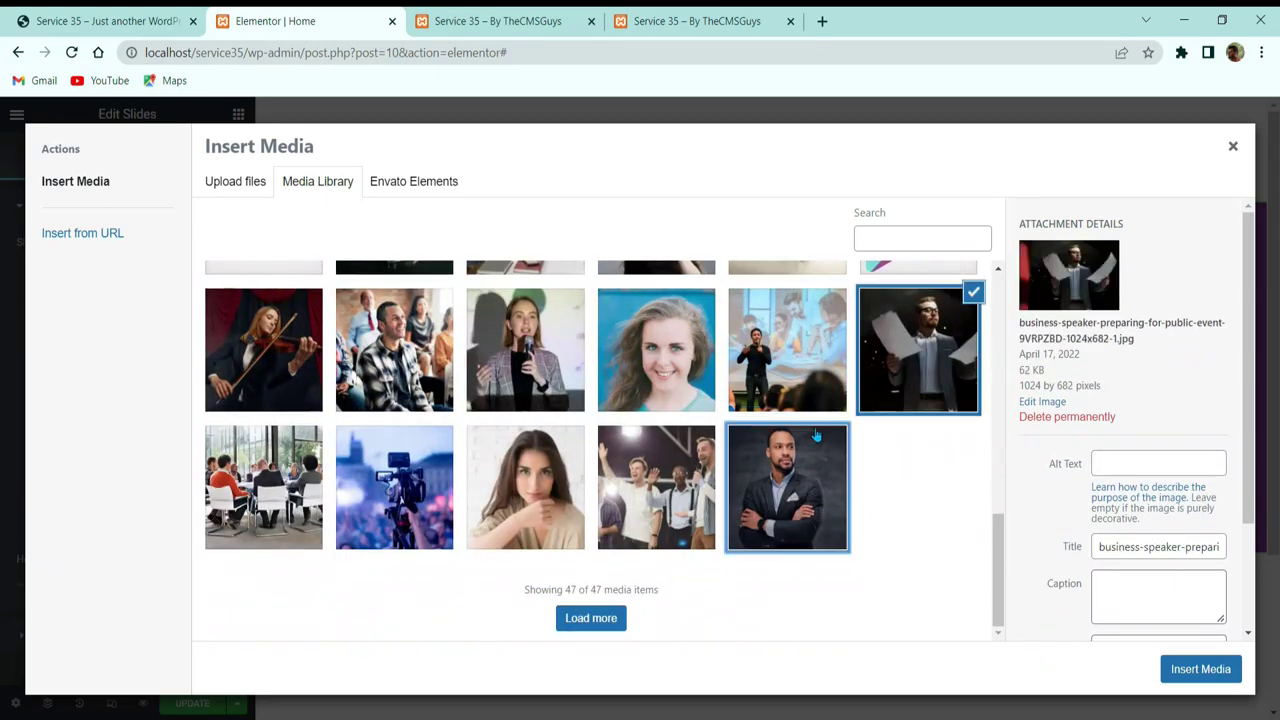
left_click(657, 487)
left_click(394, 487)
scroll(409, 528, "up", 2)
scroll(557, 491, "up", 6)
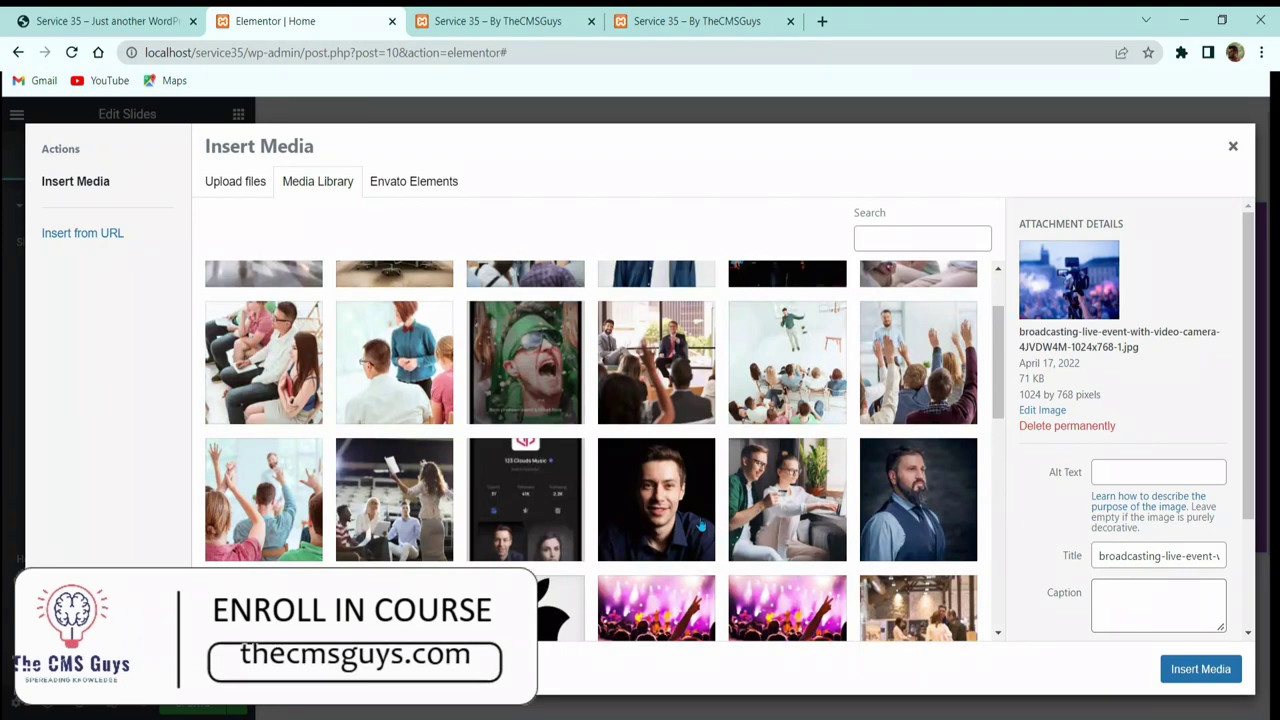
Step: Compare photos with the reference site and select the purple music-concert image
left_click(100, 20)
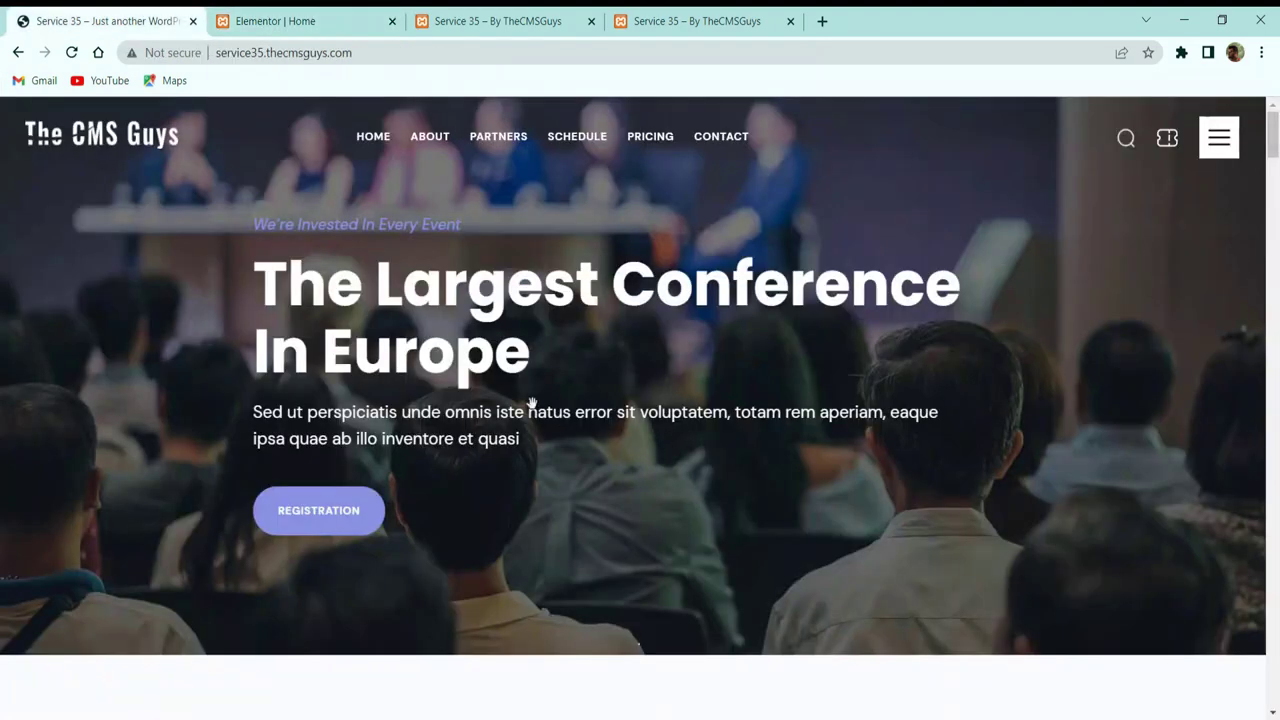
left_click(300, 20)
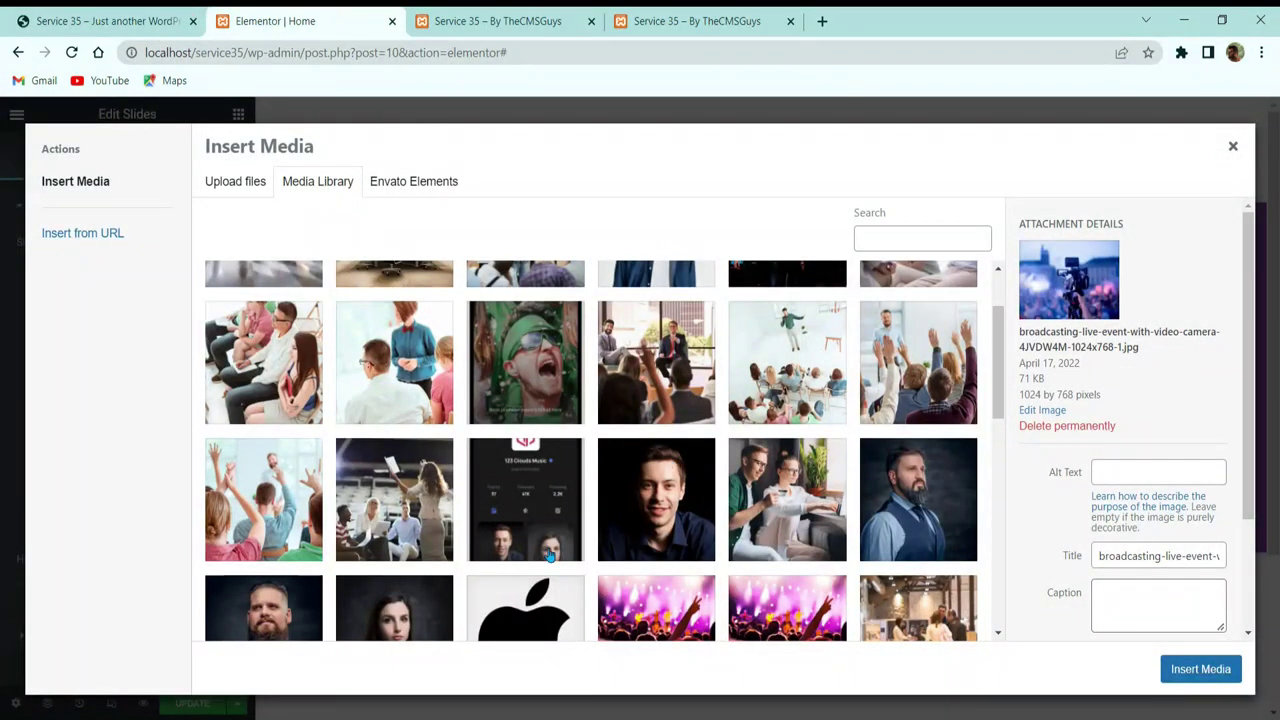
scroll(549, 556, "down", 3)
scroll(549, 556, "up", 5)
left_click(812, 490)
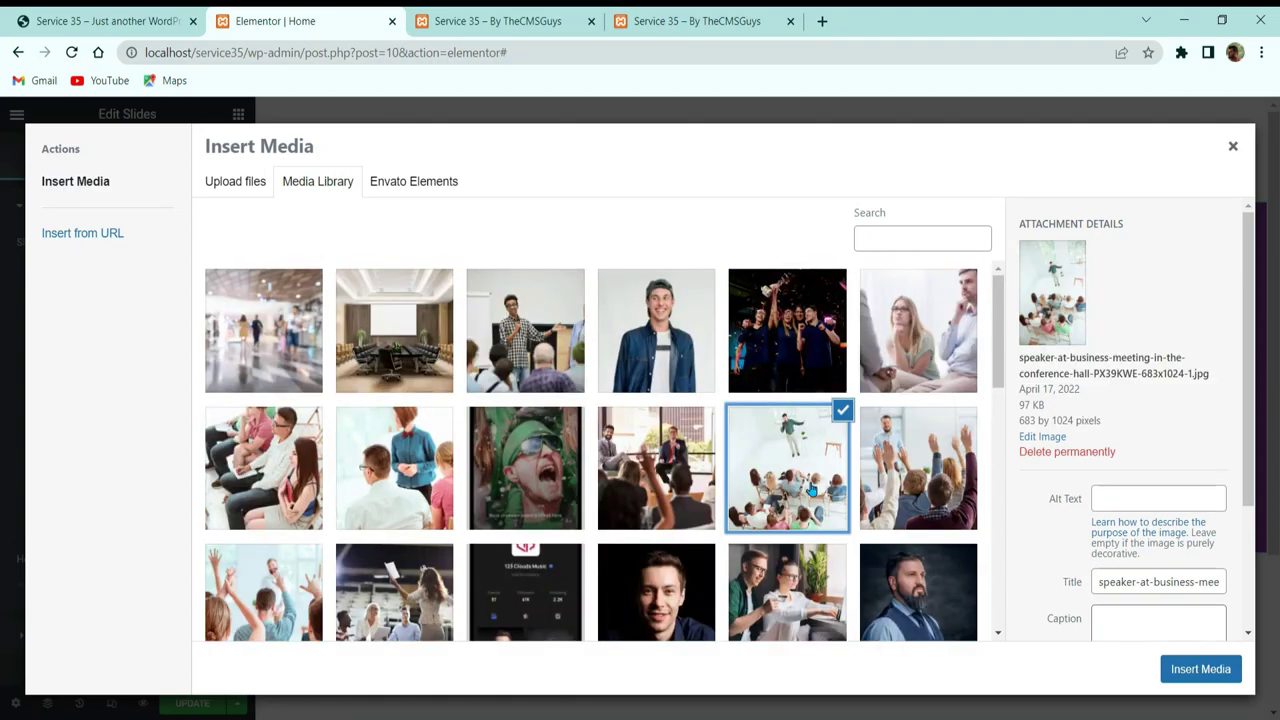
left_click(898, 455)
left_click(118, 14)
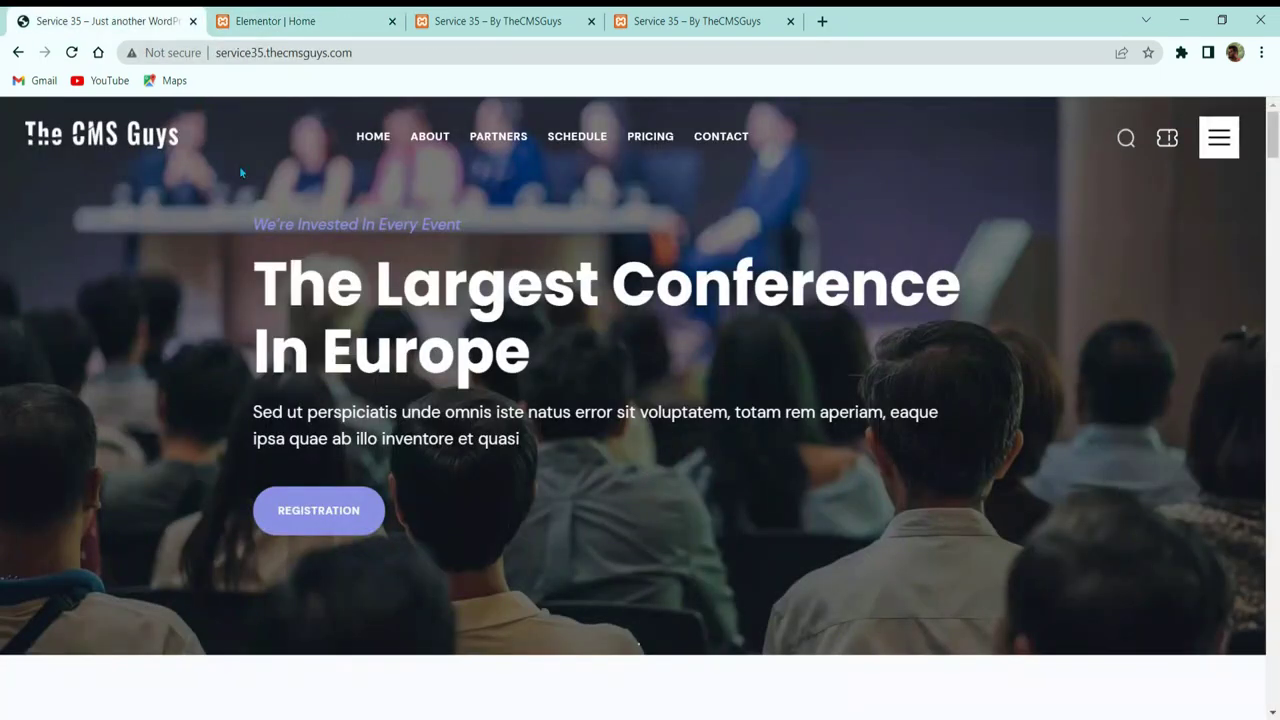
left_click(258, 19)
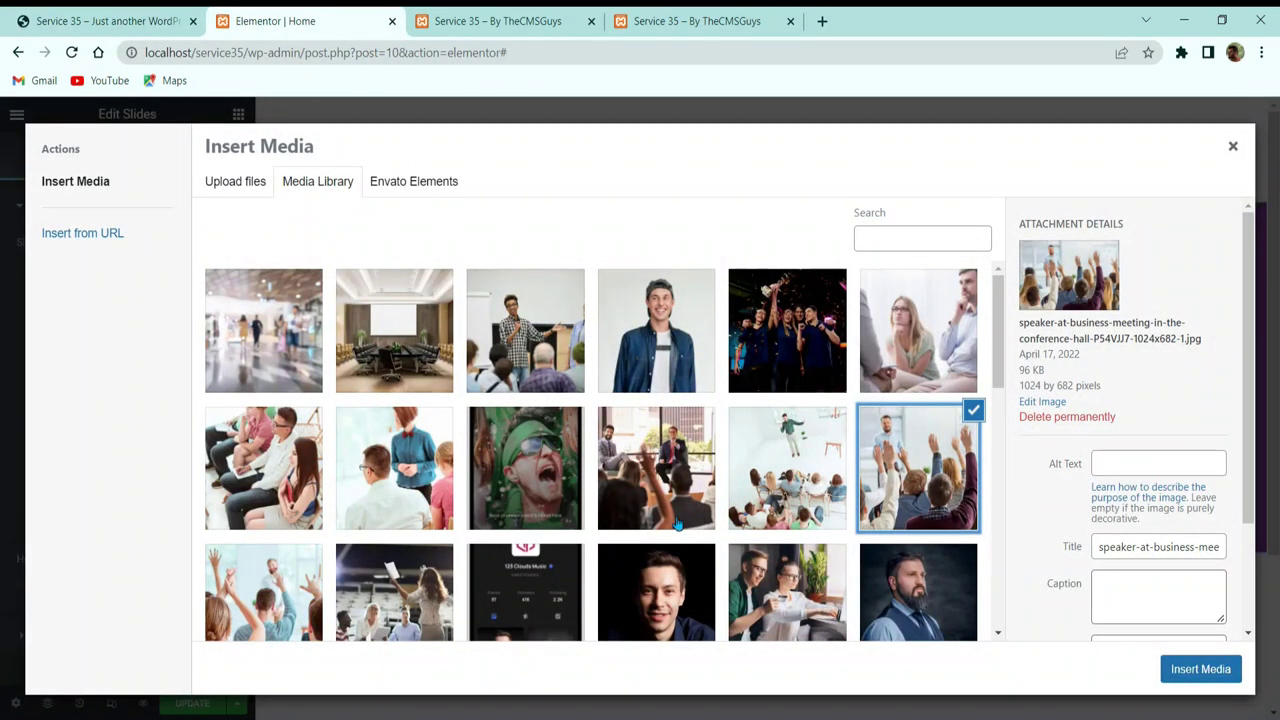
scroll(600, 450, "down", 3)
left_click(656, 462)
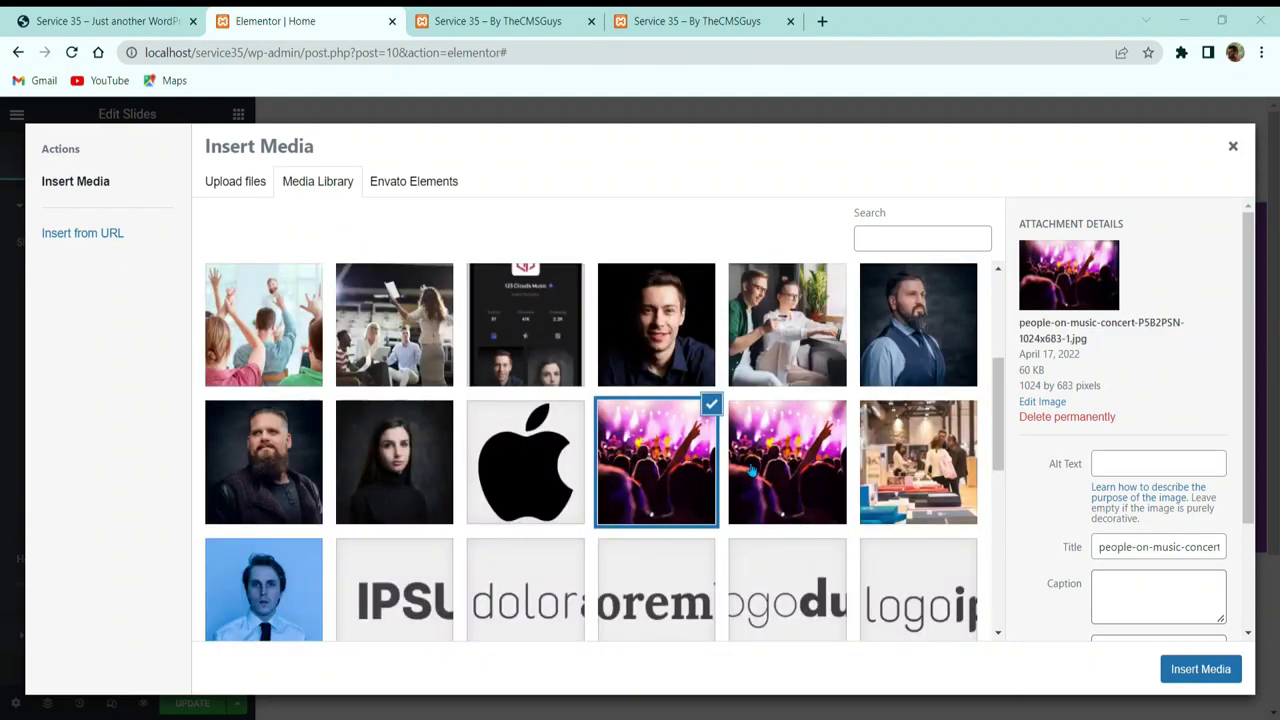
Step: Insert the concert photo as the slide background with a global Primary 900 background colour
left_click(1201, 670)
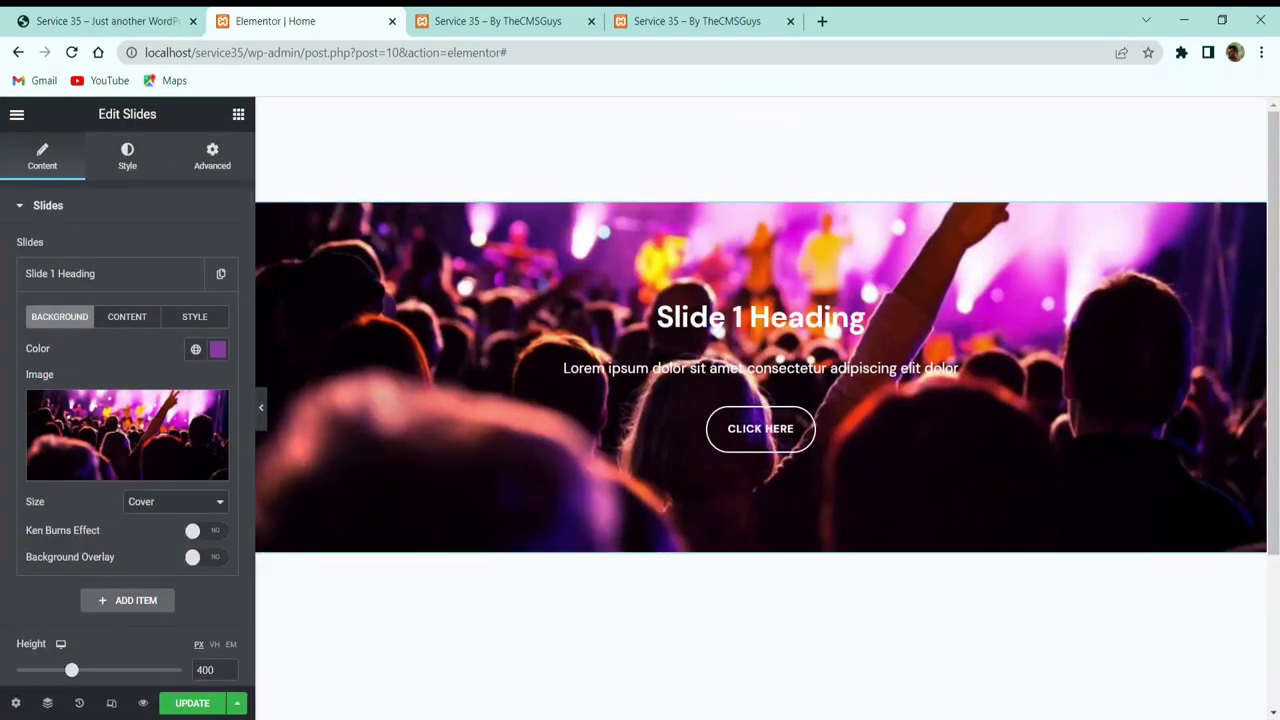
left_click(193, 350)
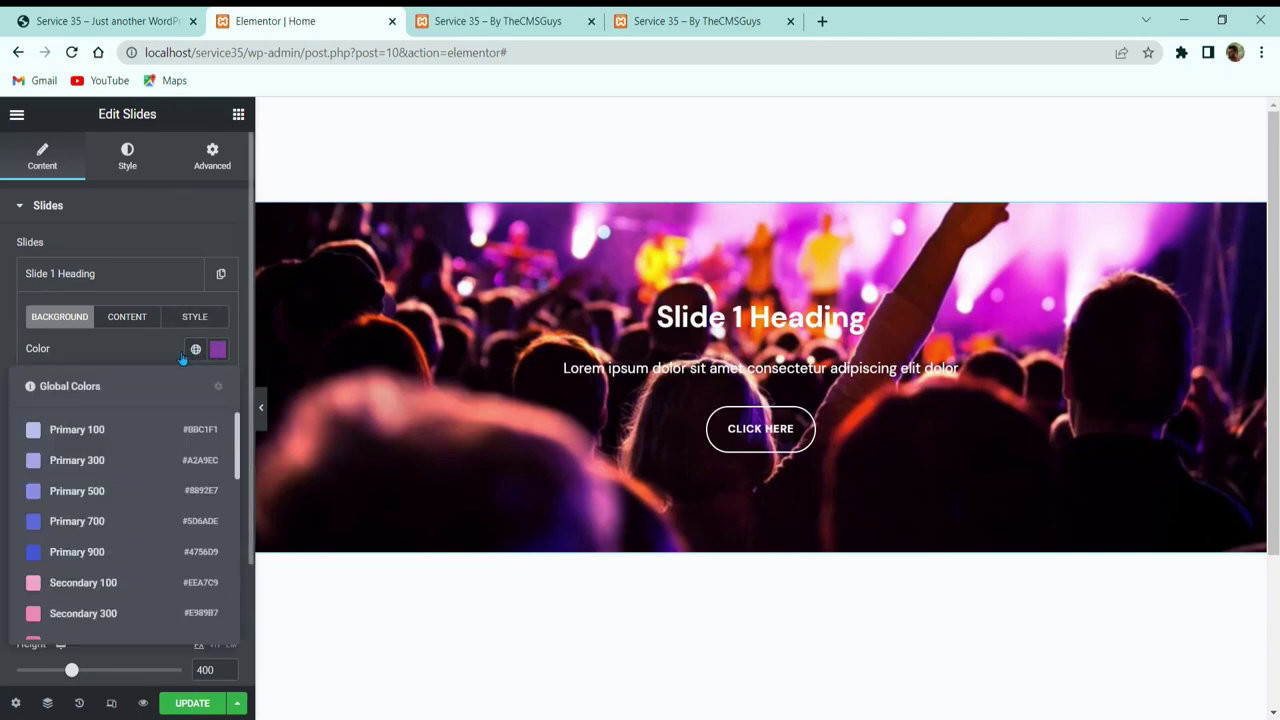
left_click(102, 551)
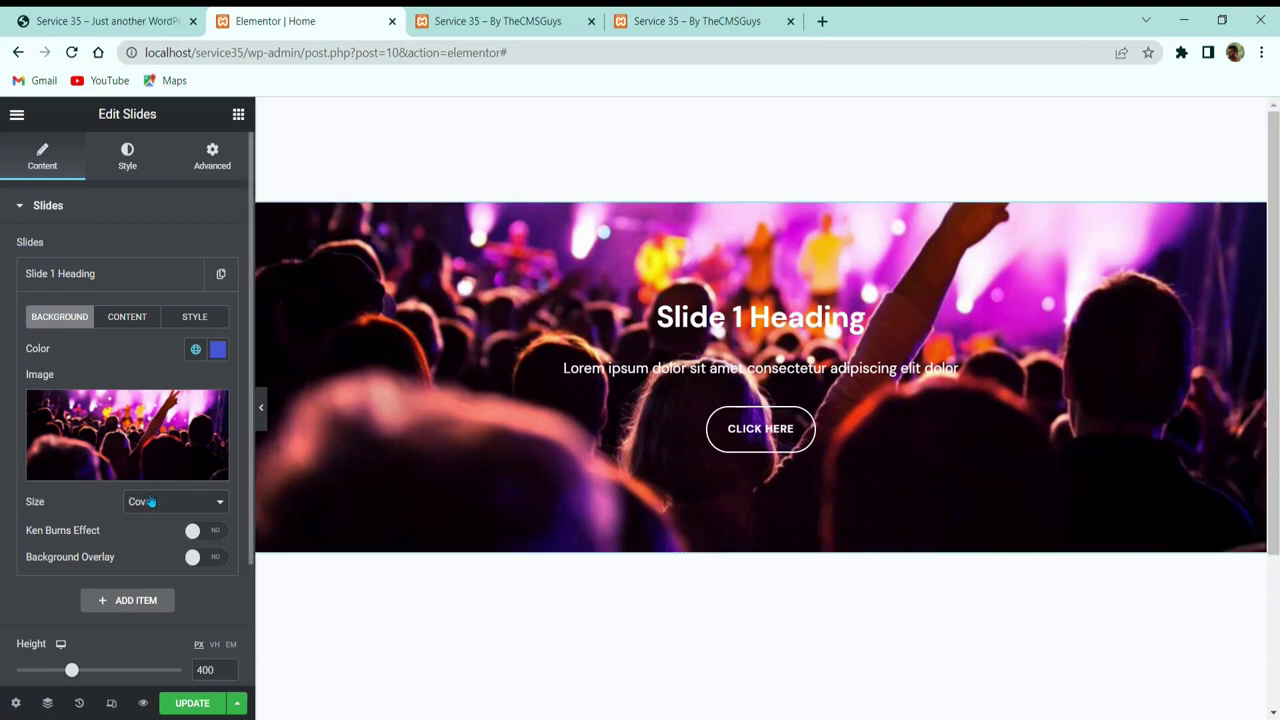
Step: Turn on the background overlay and set the slider height to 90 vh
scroll(176, 469, "down", 2)
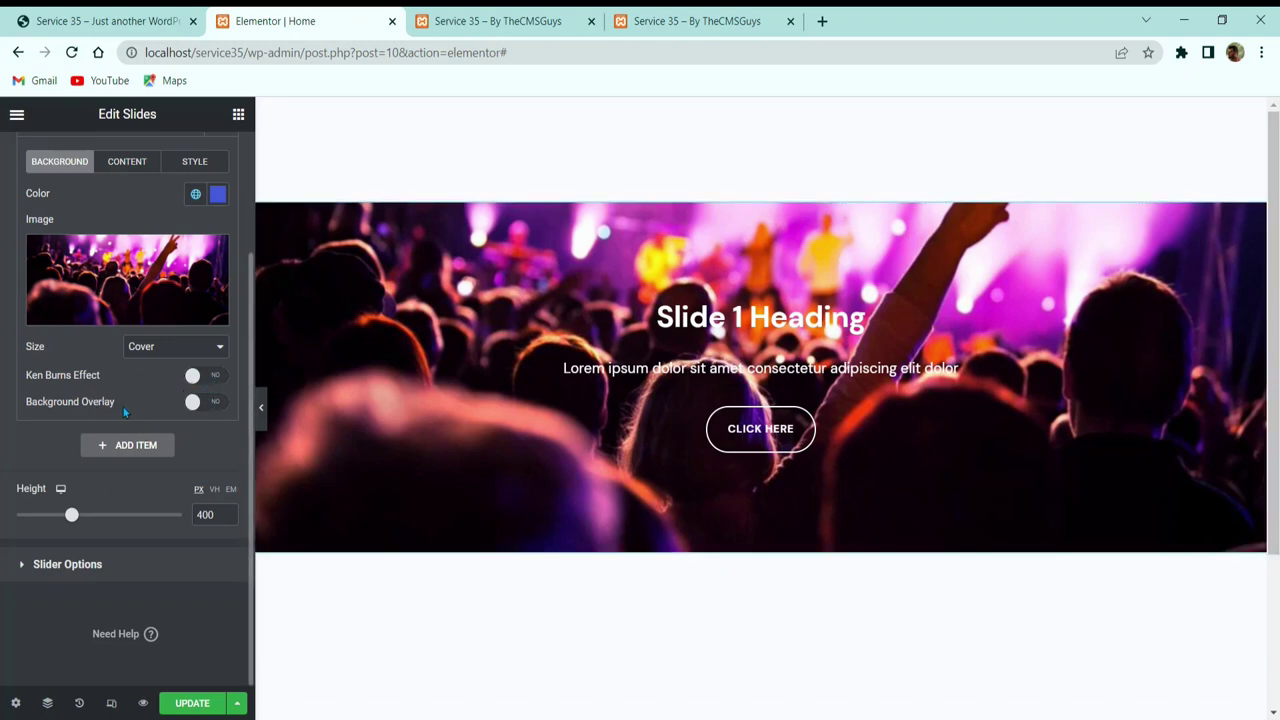
left_click(205, 404)
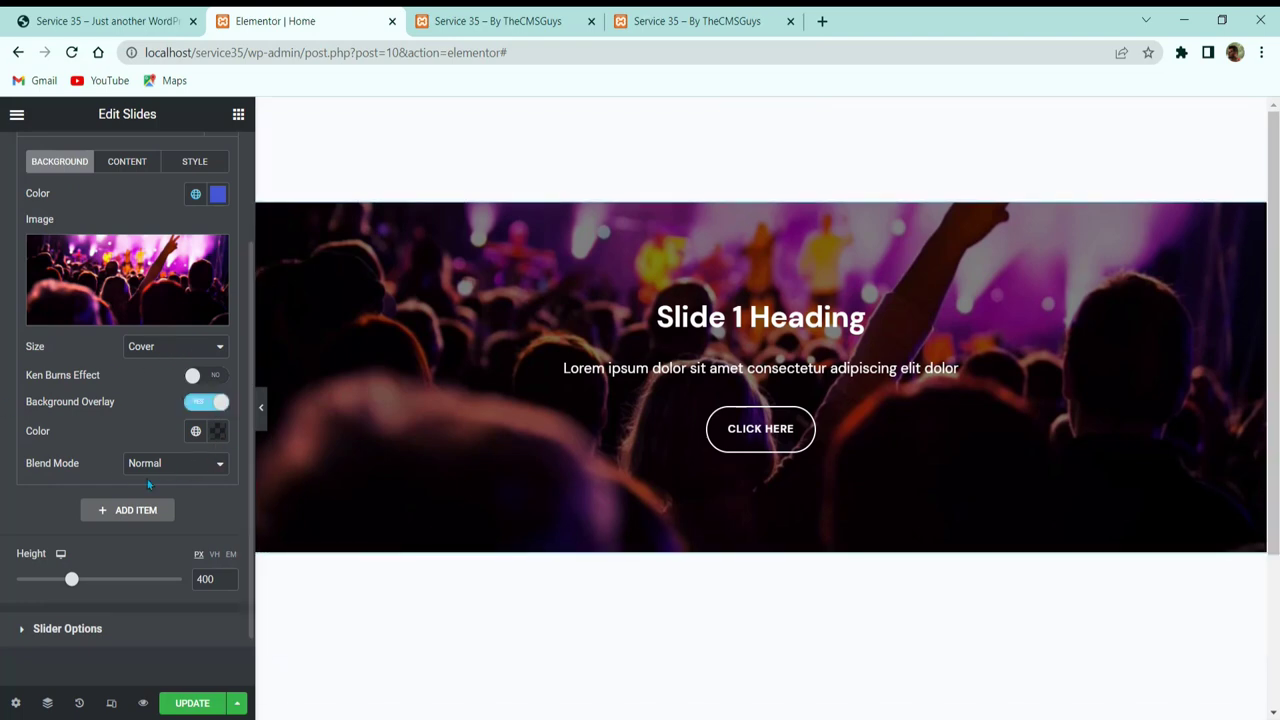
scroll(147, 479, "down", 1)
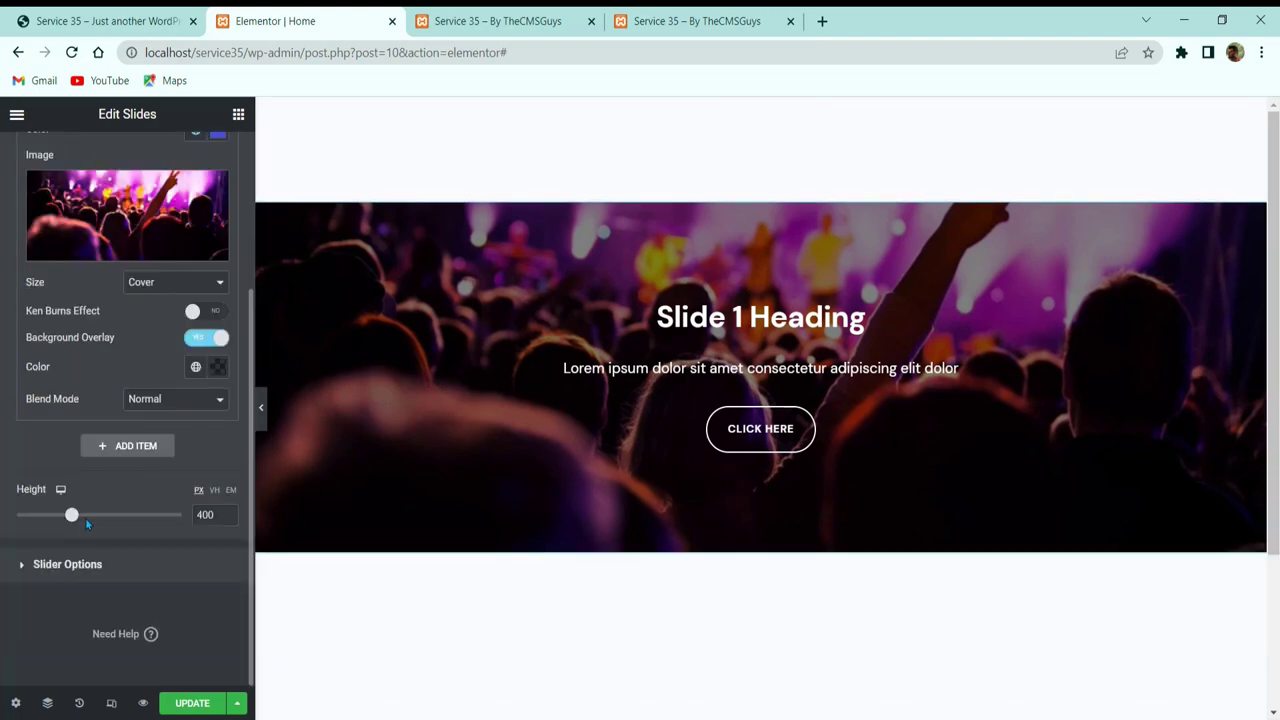
left_click(215, 490)
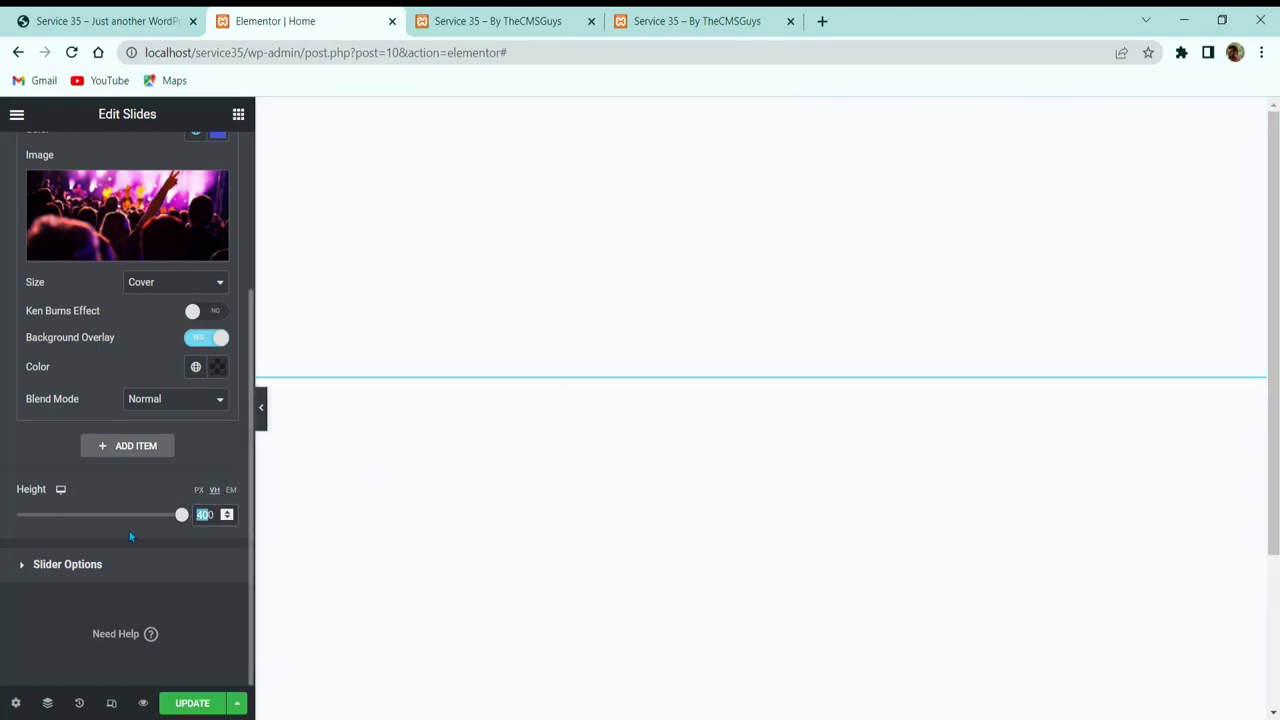
type("90")
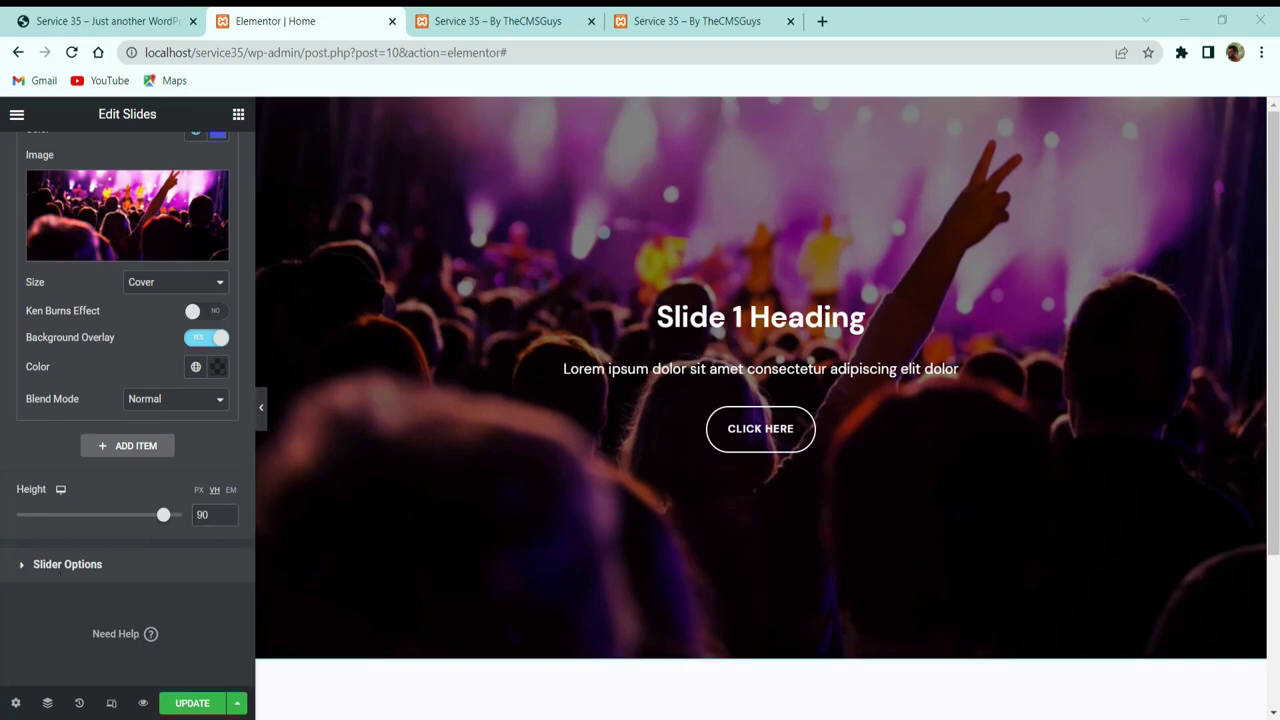
left_click(81, 571)
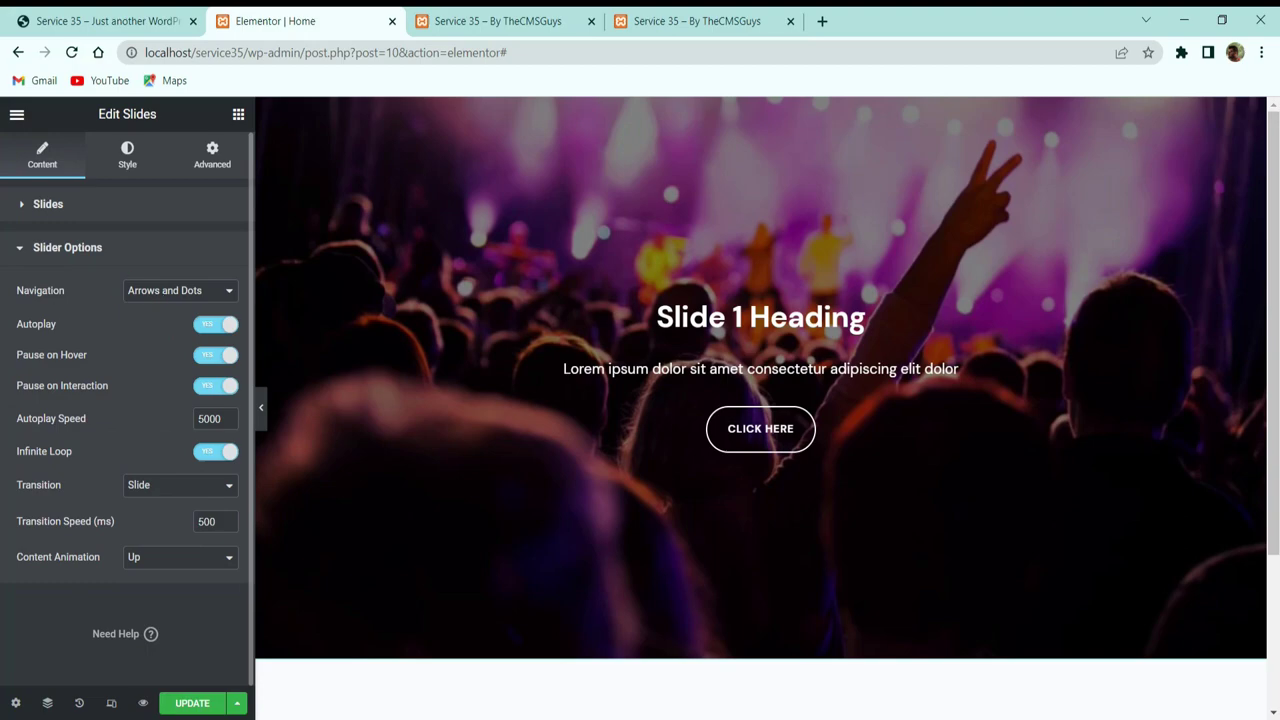
Step: After checking the reference slider, set the slider navigation to dots only
left_click(173, 24)
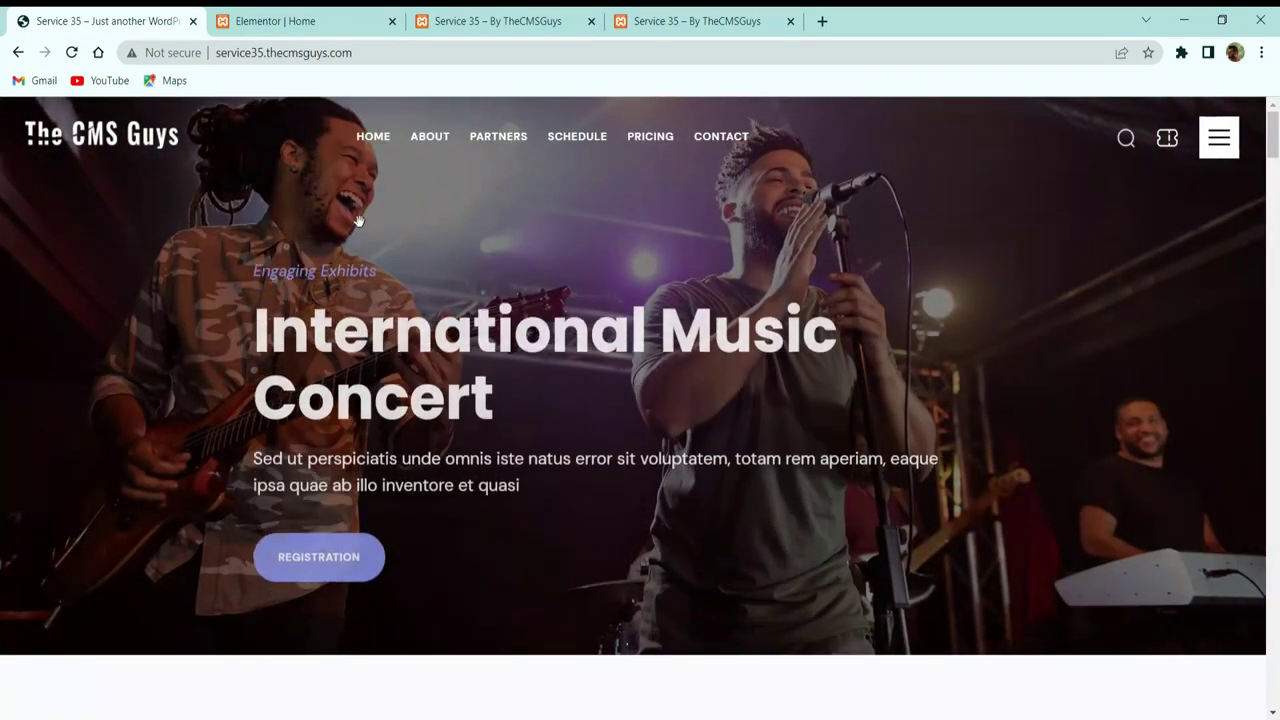
left_click(268, 20)
left_click(148, 292)
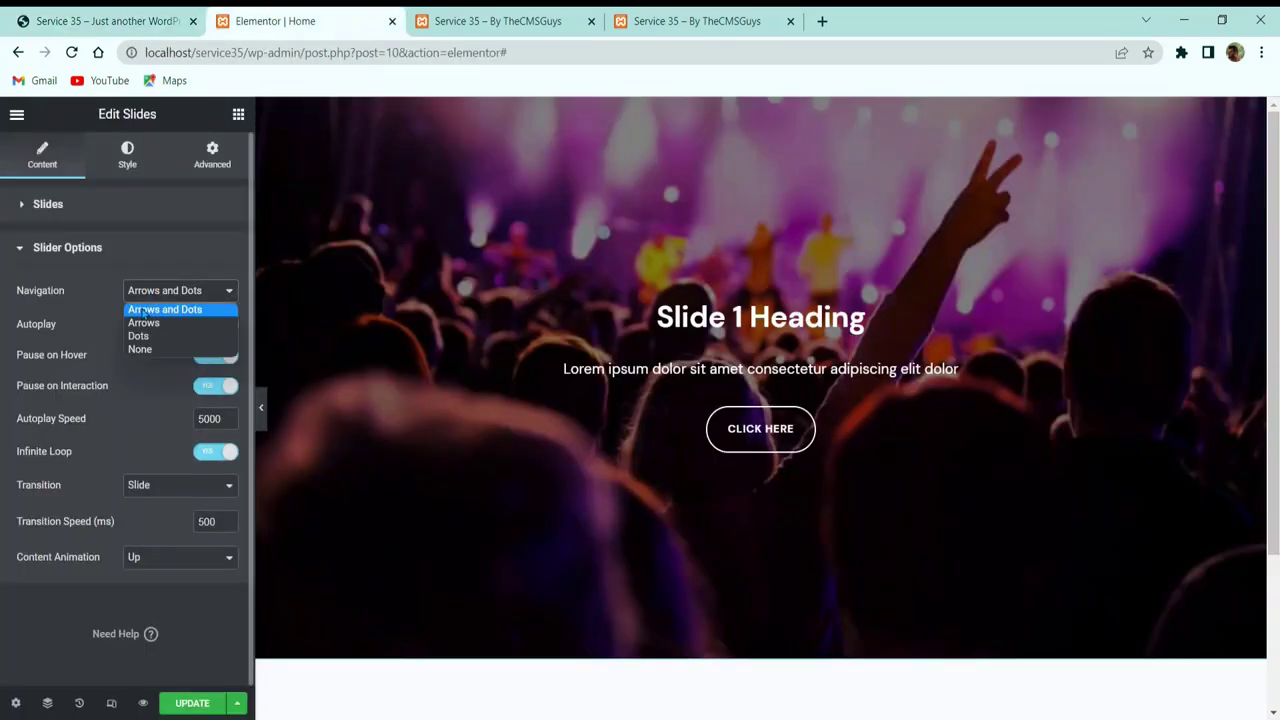
left_click(143, 322)
left_click(150, 291)
left_click(154, 337)
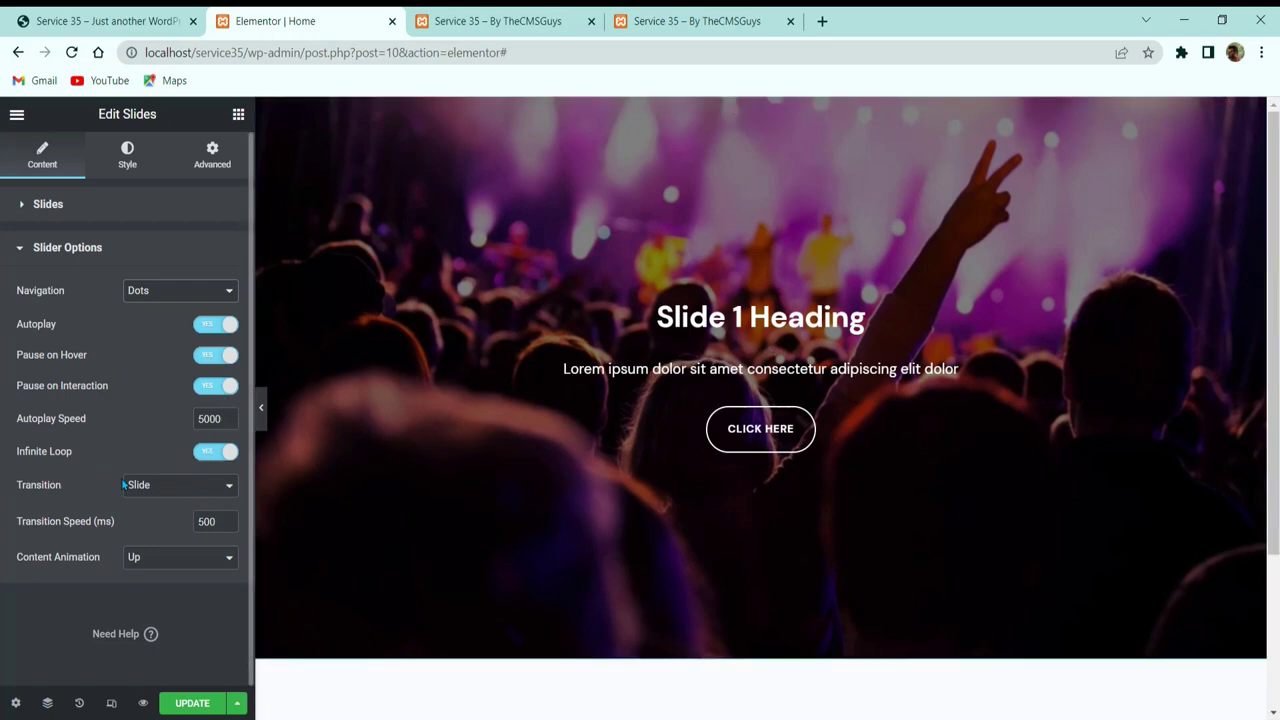
Step: Set the slides' content animation to Up after trying None and Down
left_click(198, 514)
left_click(160, 558)
left_click(105, 20)
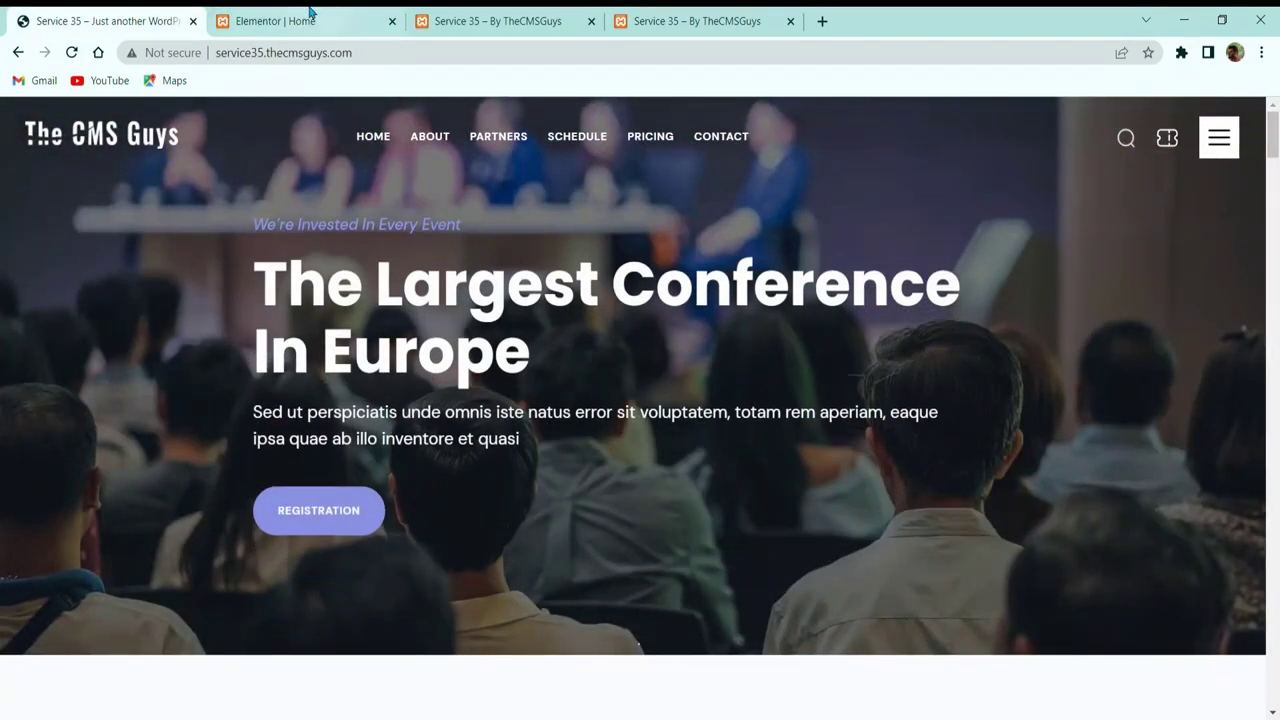
left_click(310, 12)
left_click(146, 558)
left_click(144, 578)
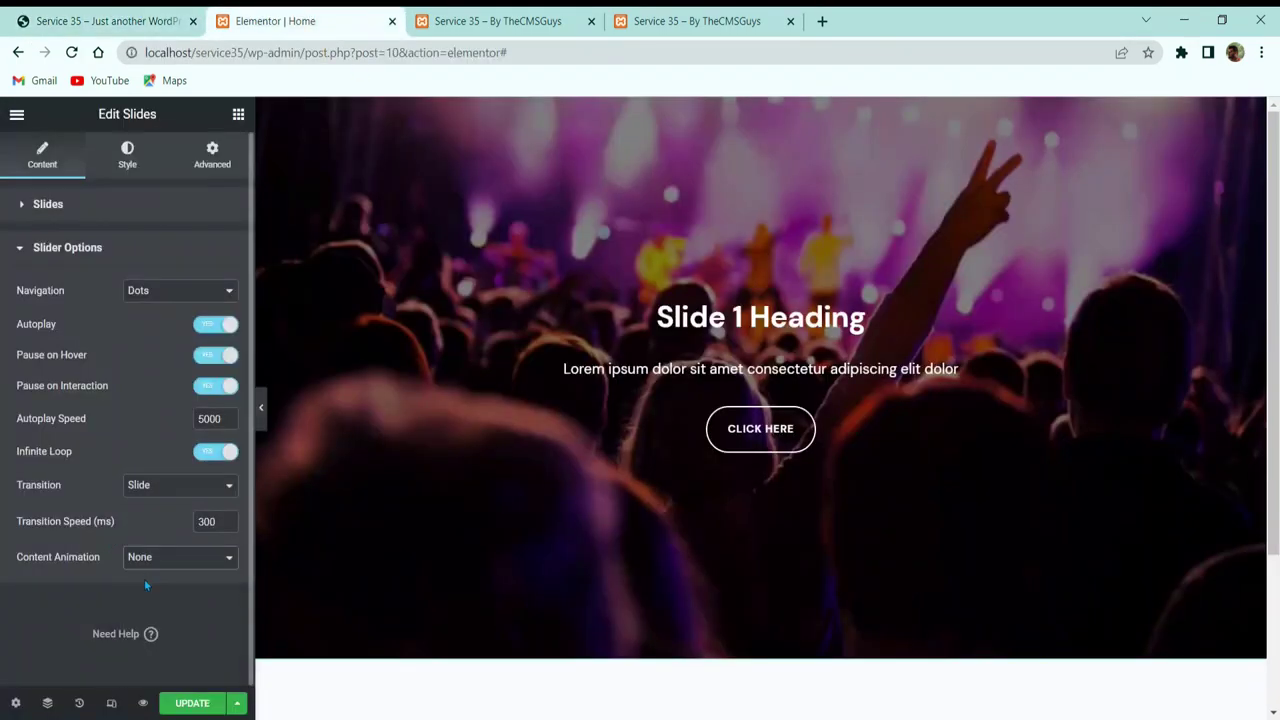
left_click(146, 558)
left_click(141, 589)
left_click(168, 557)
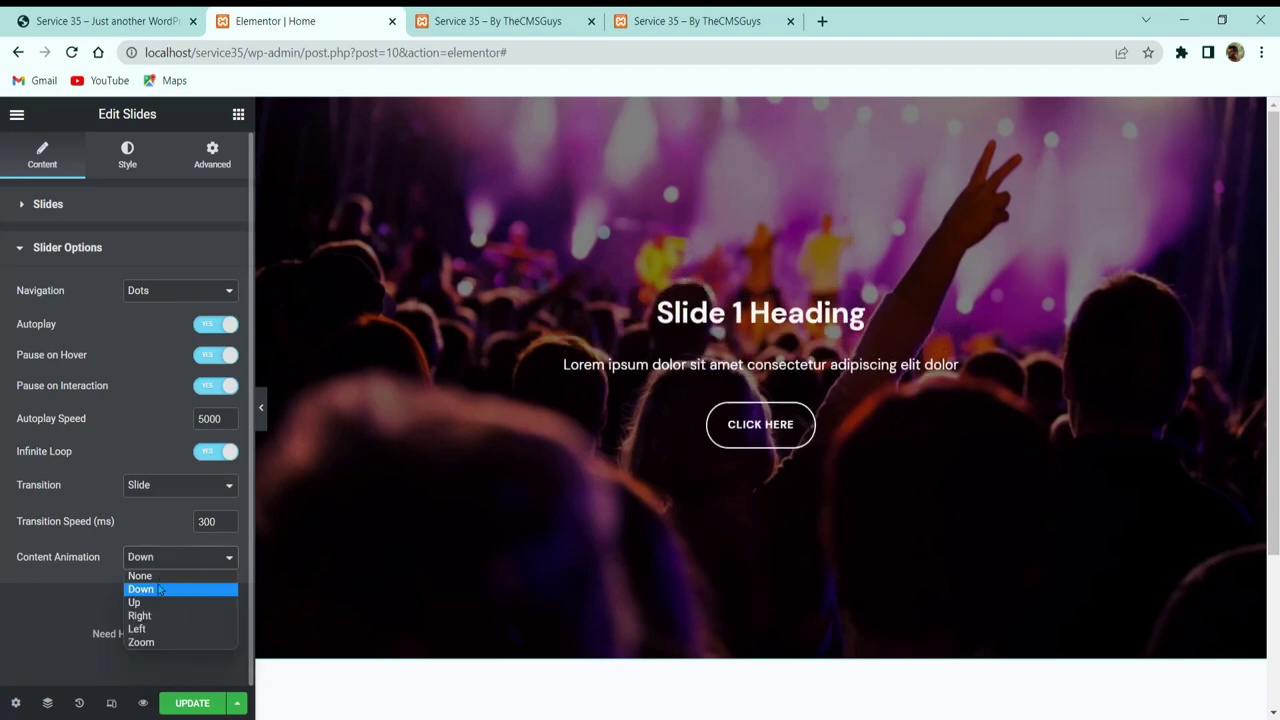
left_click(136, 602)
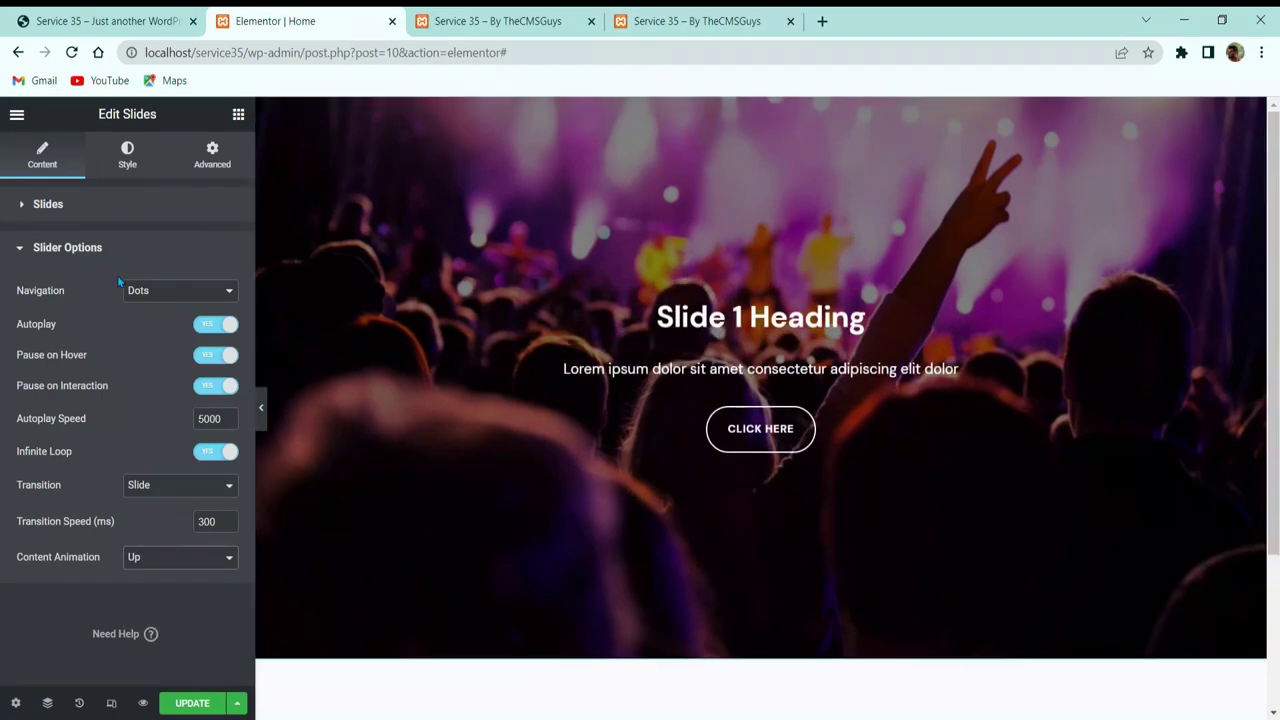
Step: Return to the Content tab and expand the Slide 1 Heading item
left_click(127, 155)
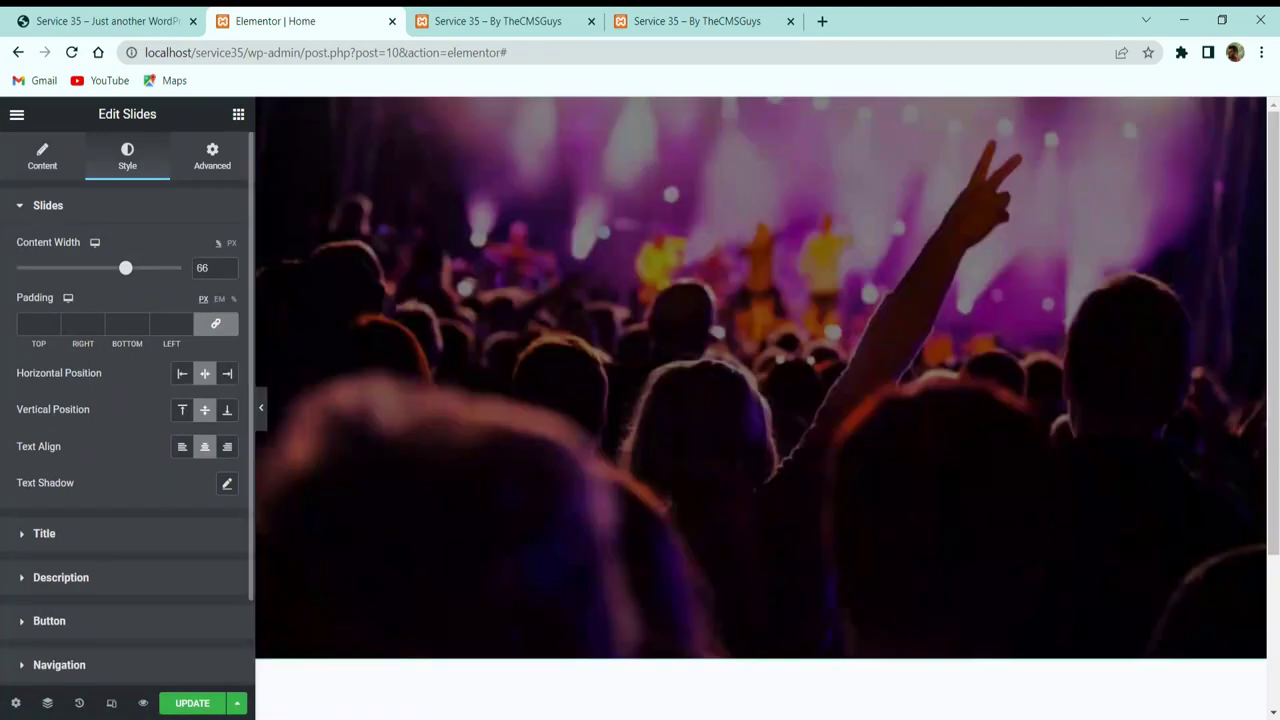
left_click(42, 155)
left_click(120, 276)
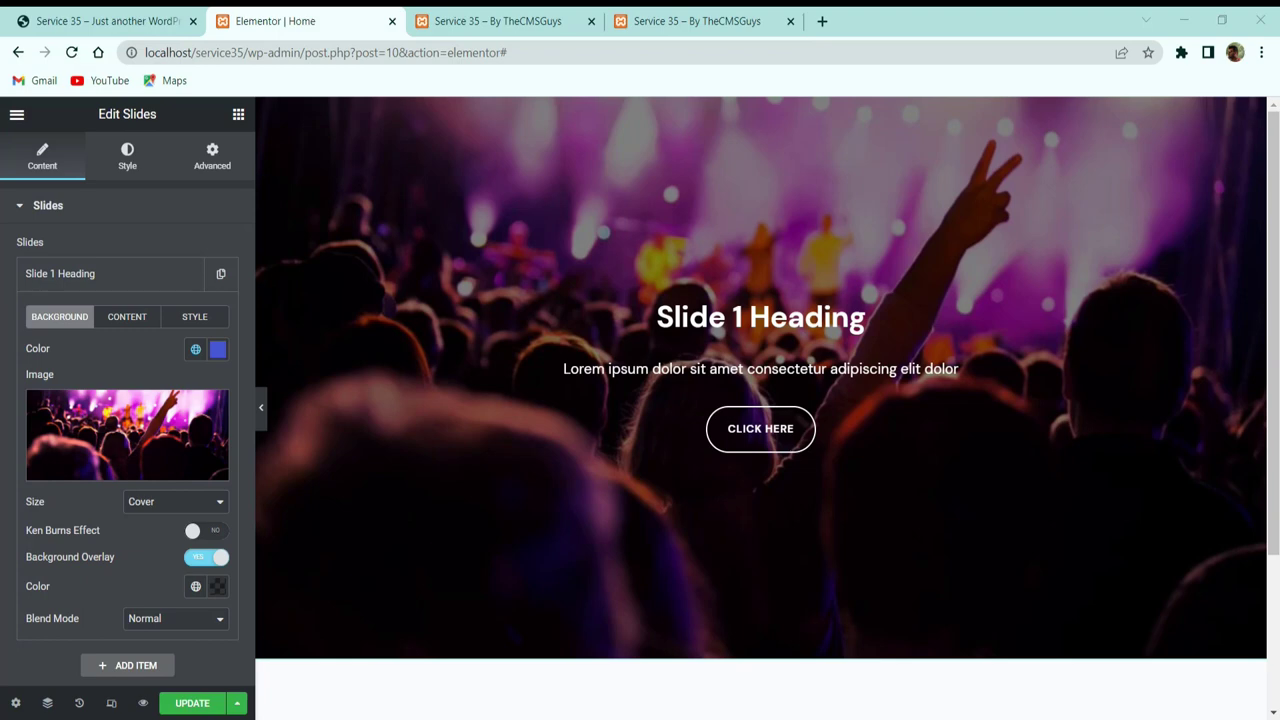
Step: Replace the slide title 'Slide 1 Heading' with 'Engaging Exhibits', checking the reference site
left_click(127, 318)
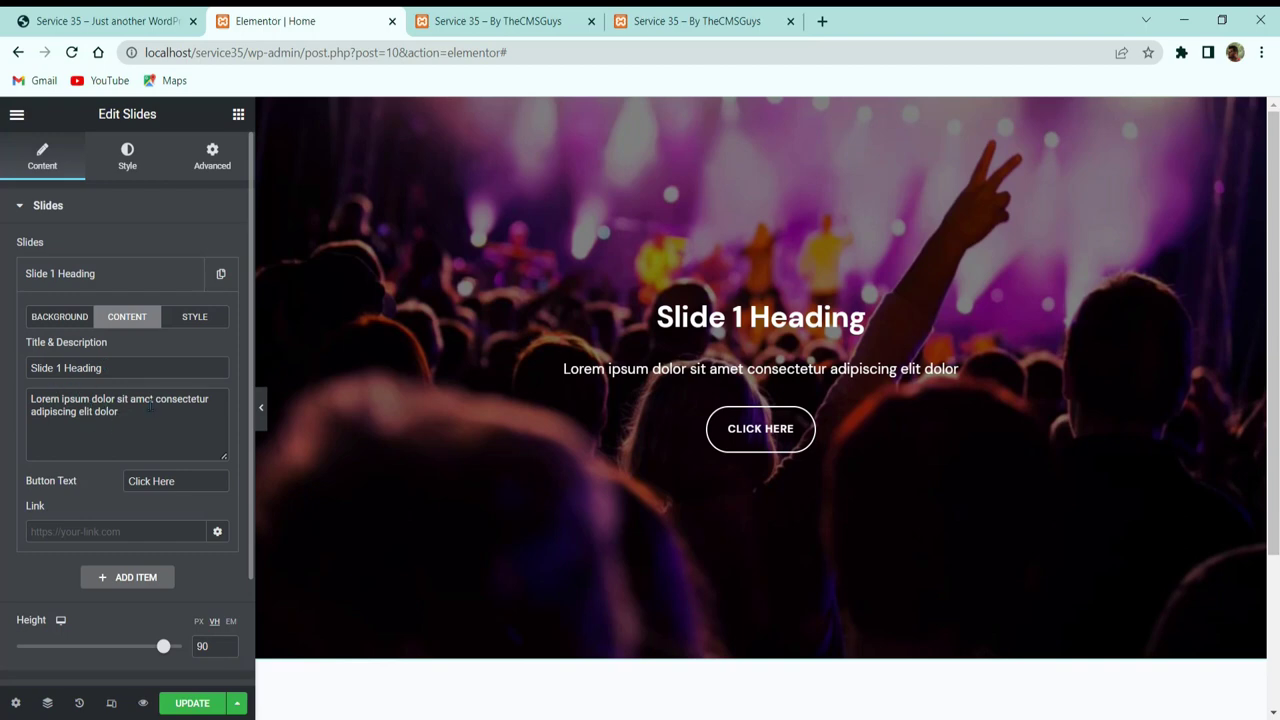
left_click(190, 21)
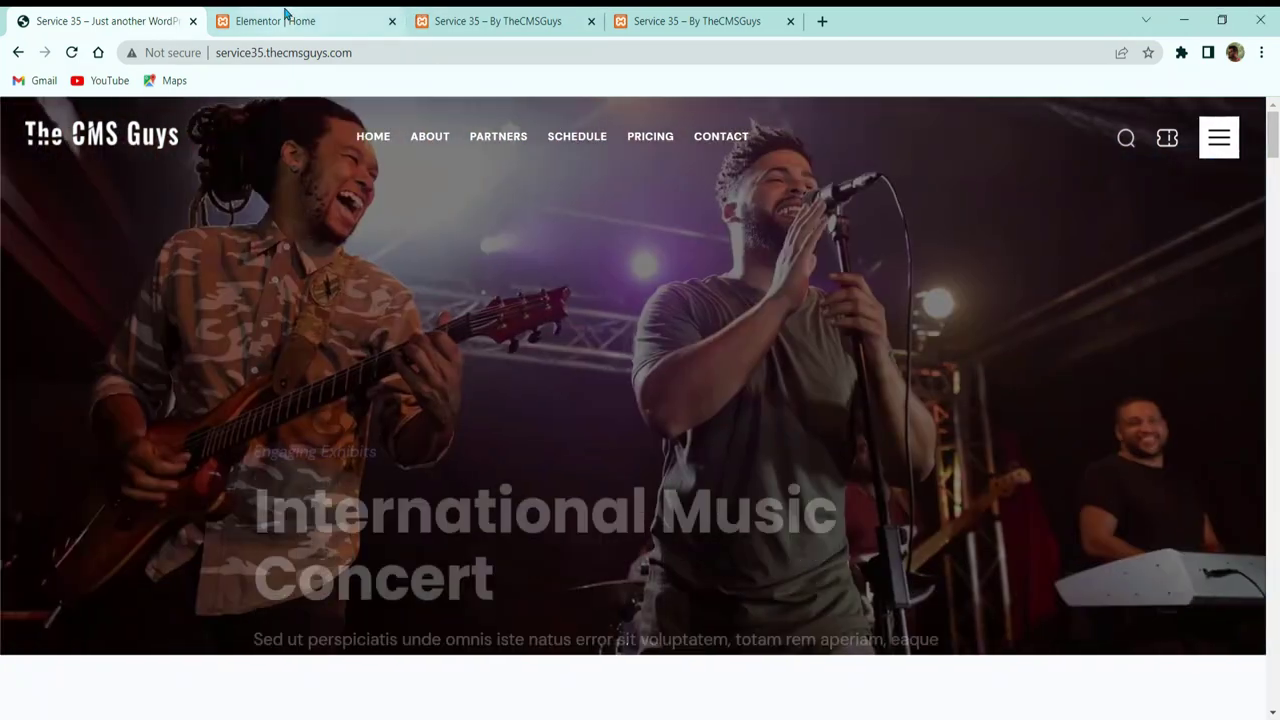
left_click(285, 20)
left_click(110, 369)
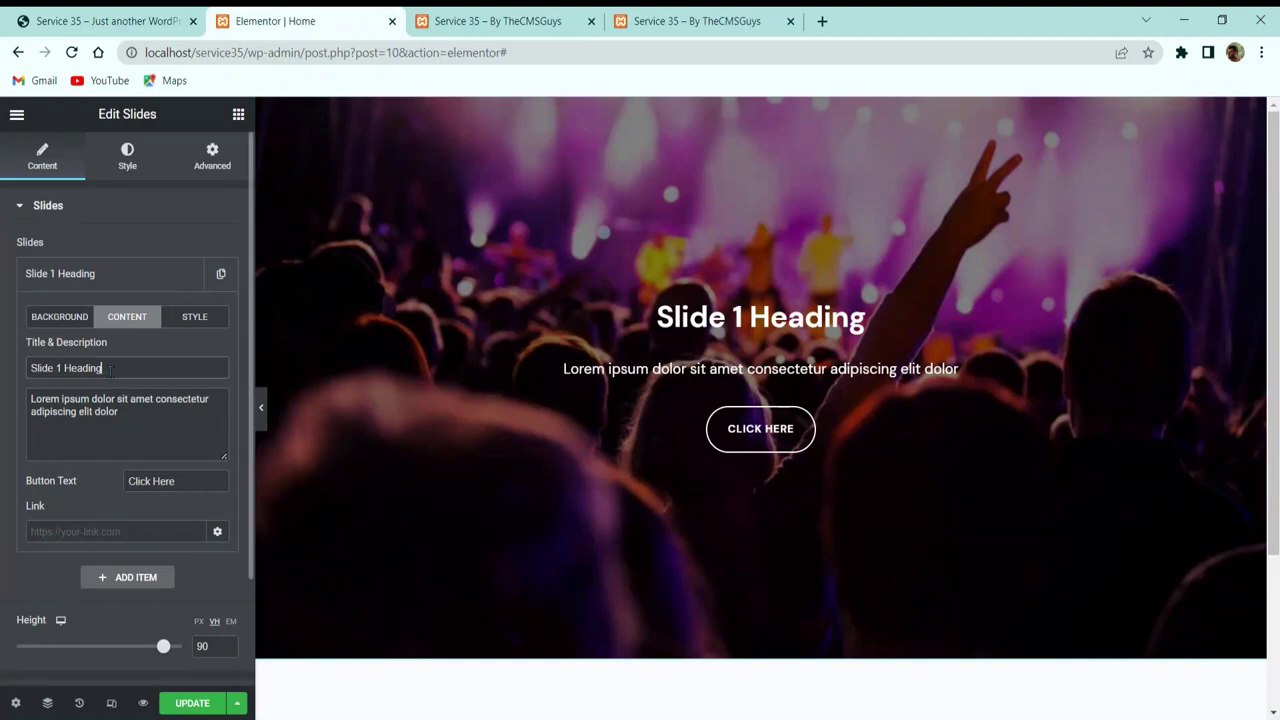
key("ctrl+shift+Left")
key("ctrl+shift+Left")
key("ctrl+shift+Left")
type("Engaging Exhibits")
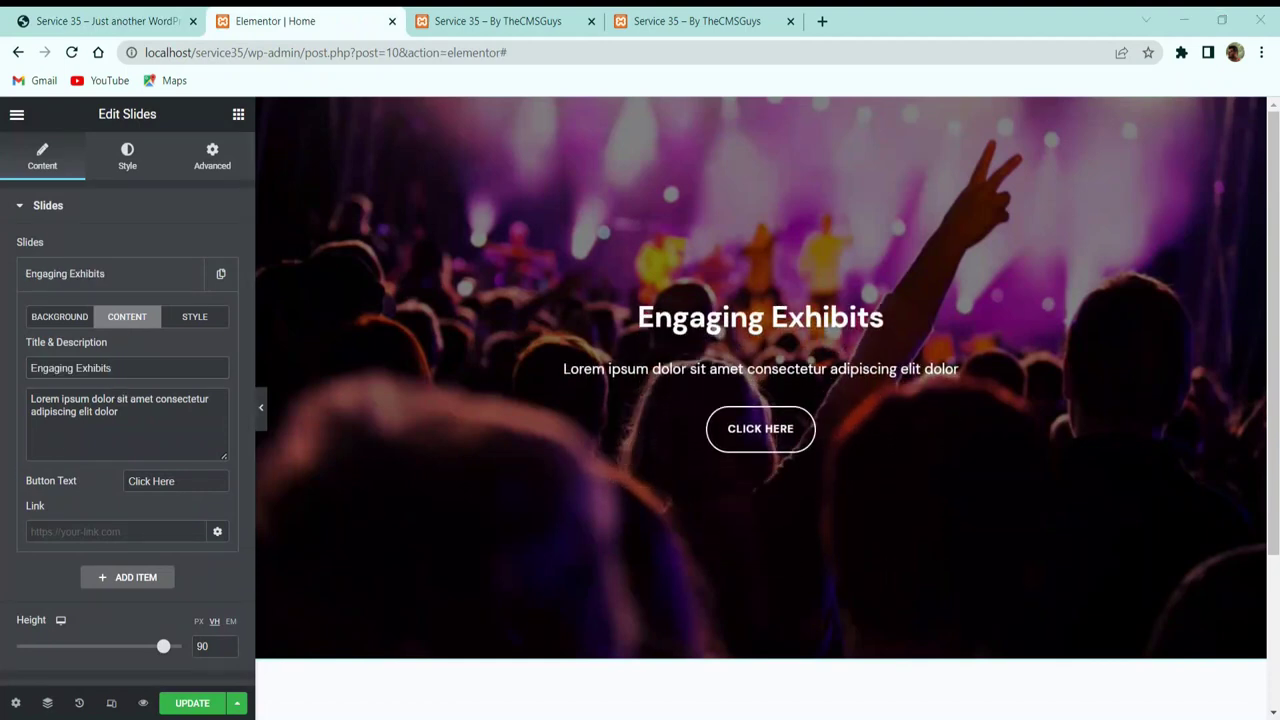
left_click(38, 28)
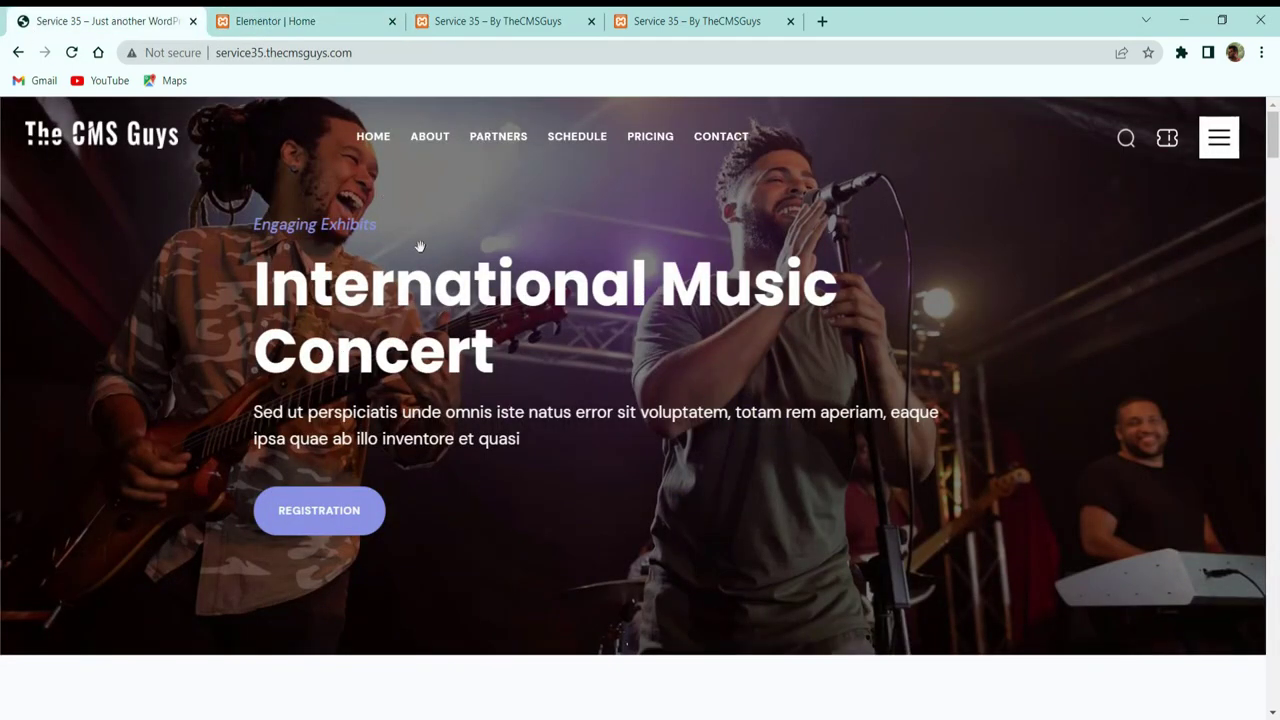
left_click(300, 21)
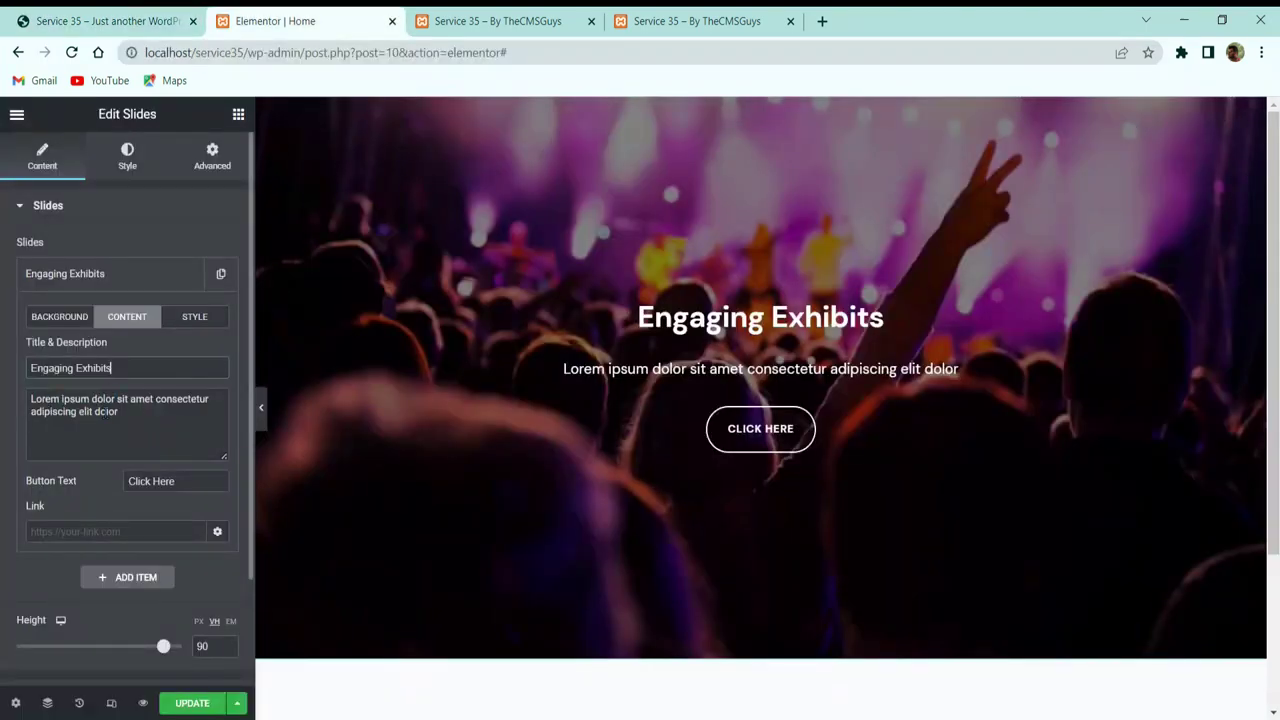
Step: Replace the description with an 'International music concert' heading and a lorem-ipsum paragraph
triple_click(106, 412)
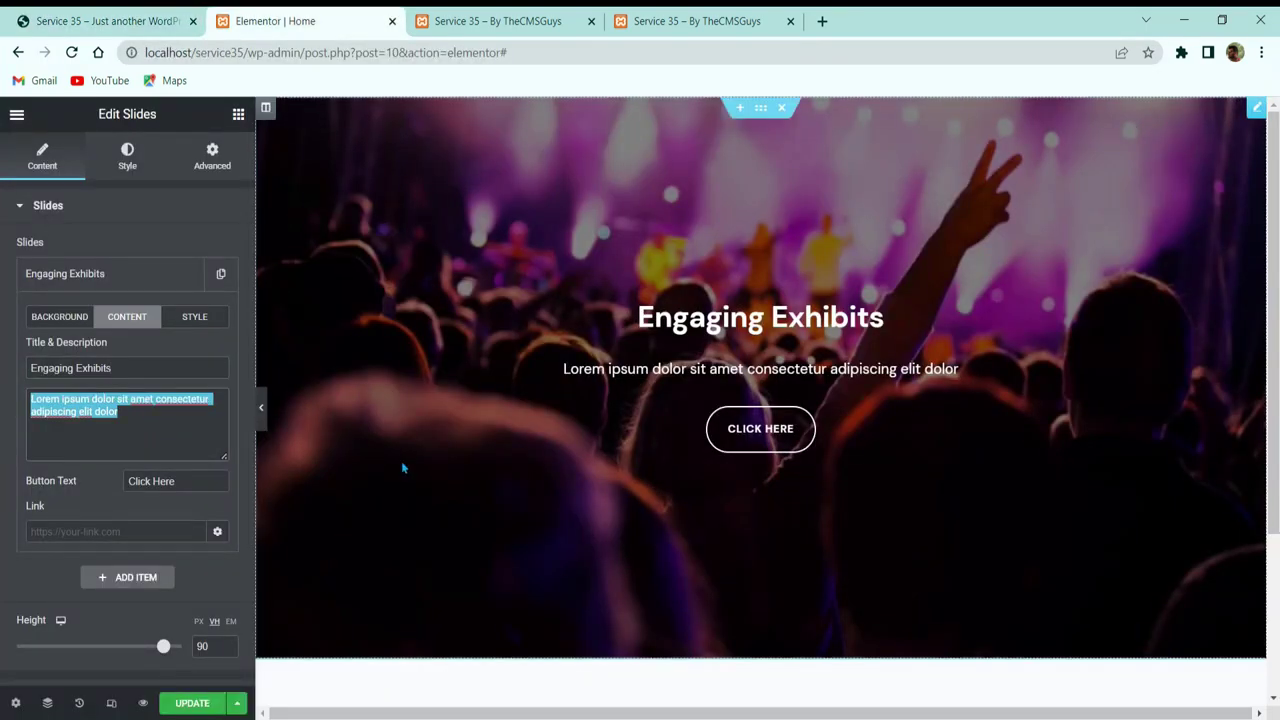
type("<h1>International music concert</h1>")
key("Return")
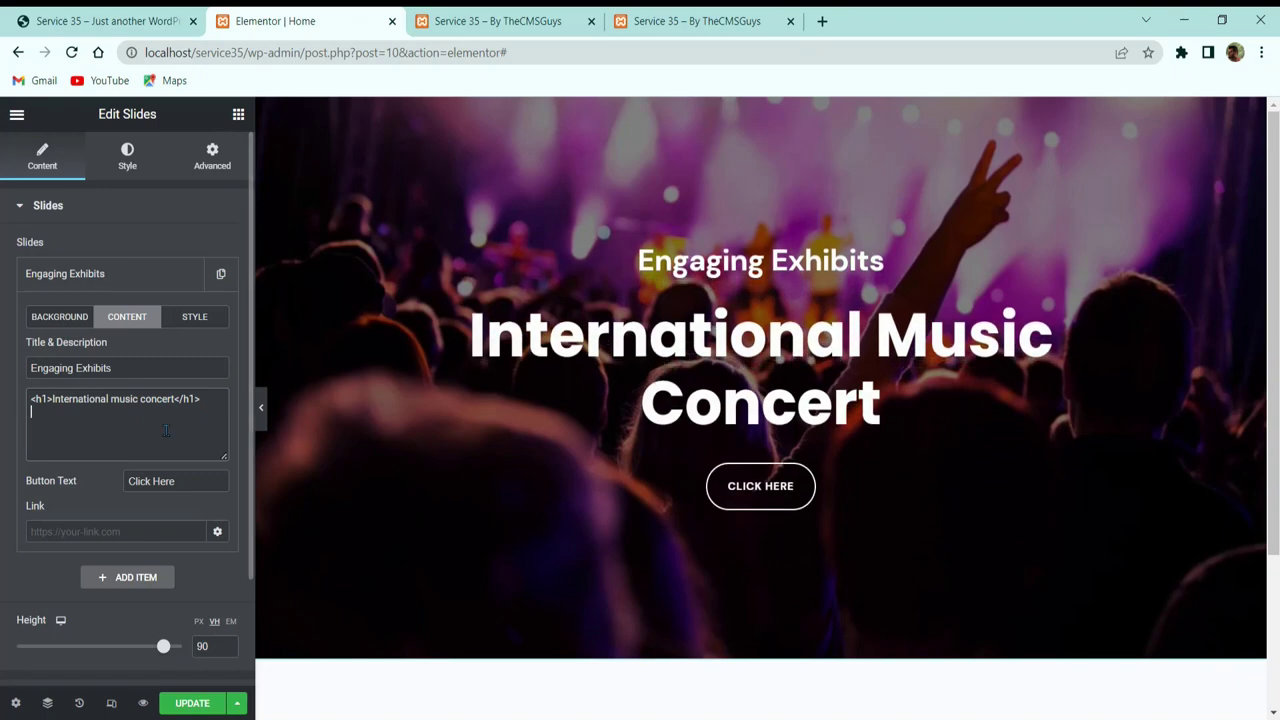
key("ctrl+shift+Tab")
key("ctrl+Tab")
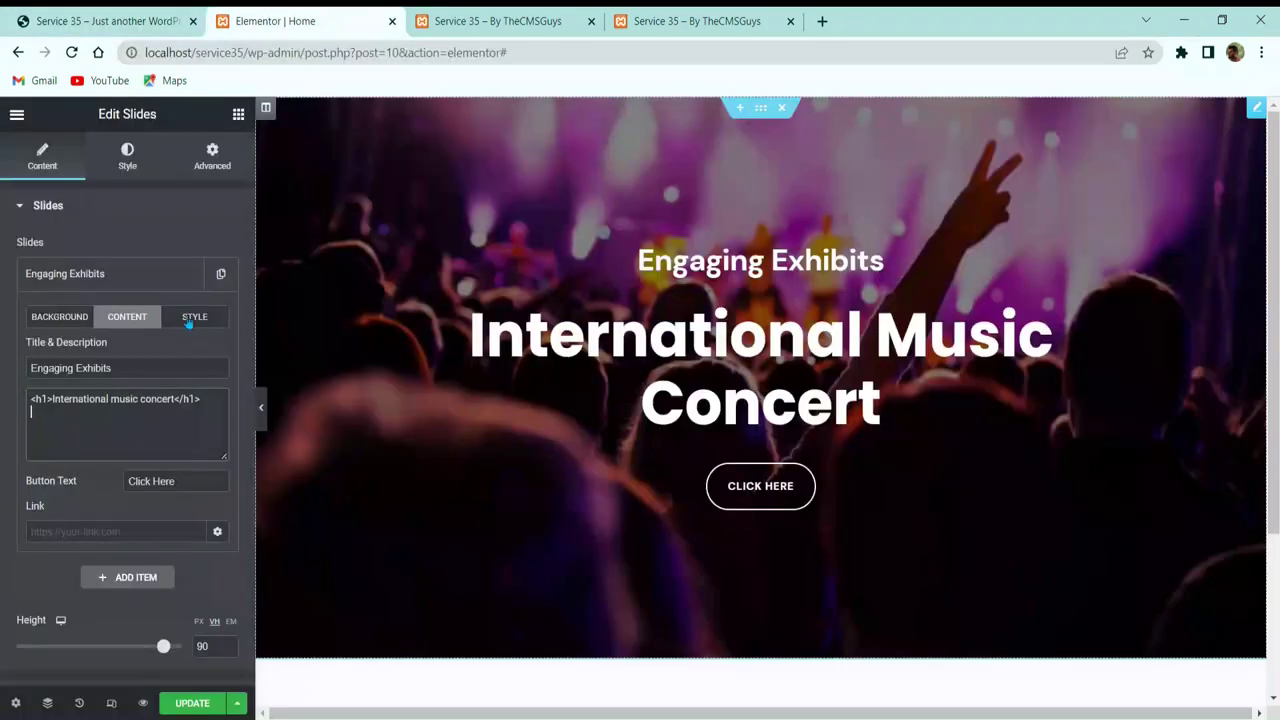
key("ctrl+shift+Tab")
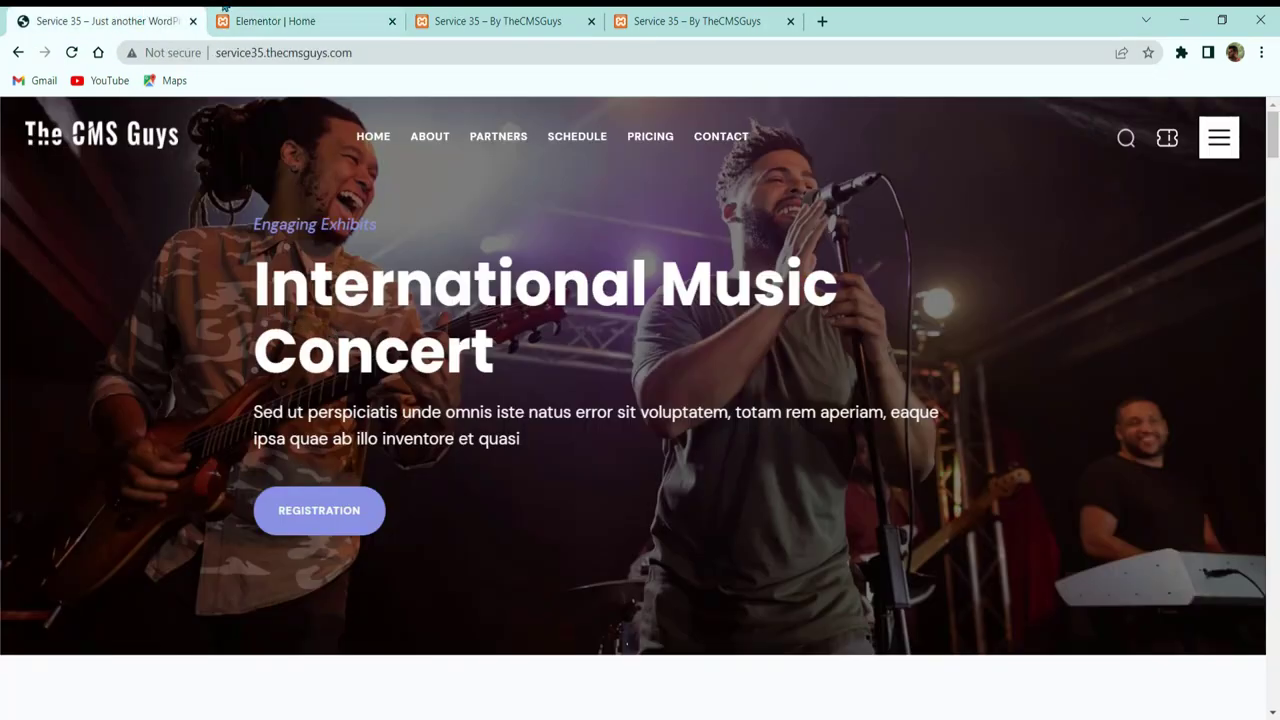
left_click(225, 10)
left_click(94, 12)
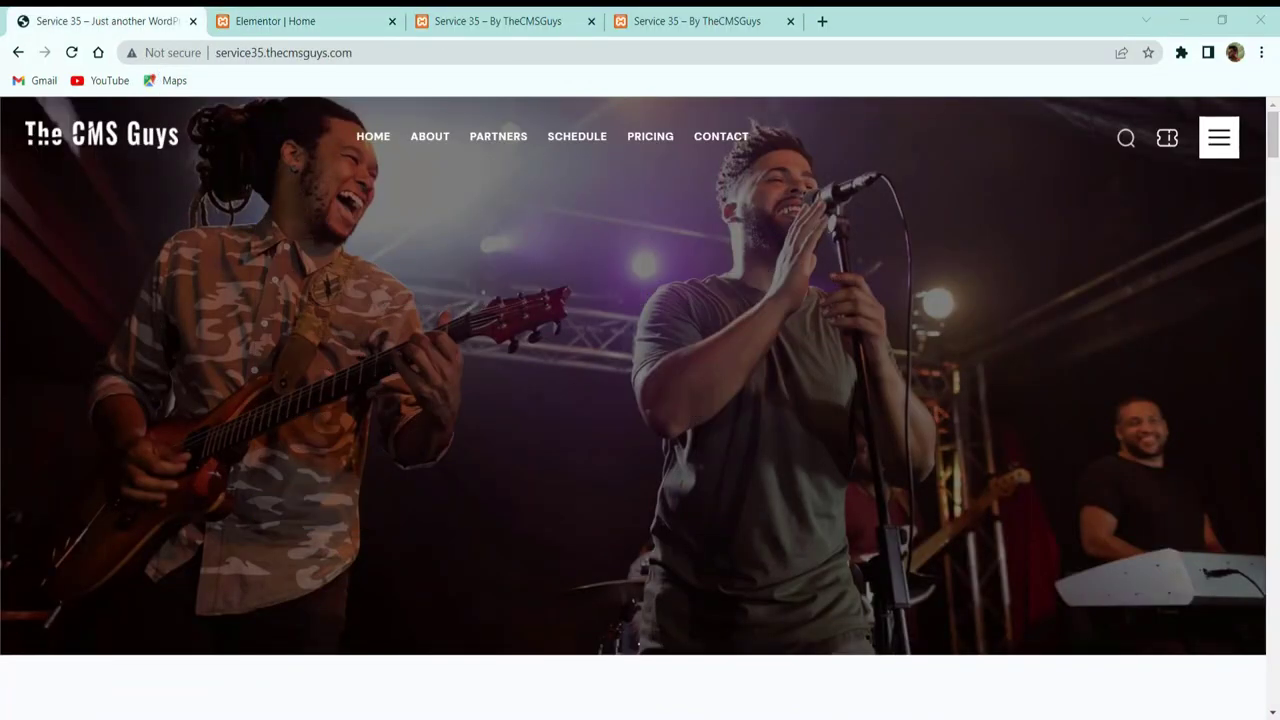
key("ctrl+Tab")
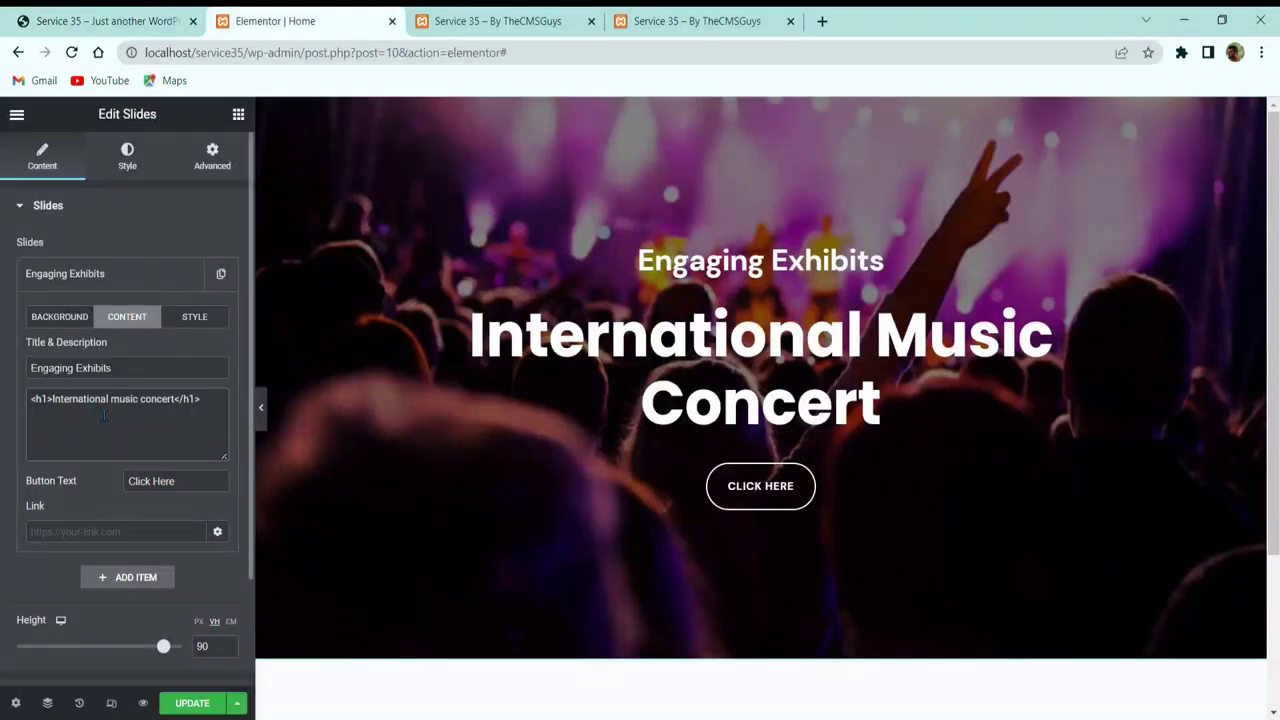
type("Sed ut perspiciatis unde omnis iste natus error sit voluptatem, totam rem aperiam, eaque ipsa quae ab illo inventore et quas")
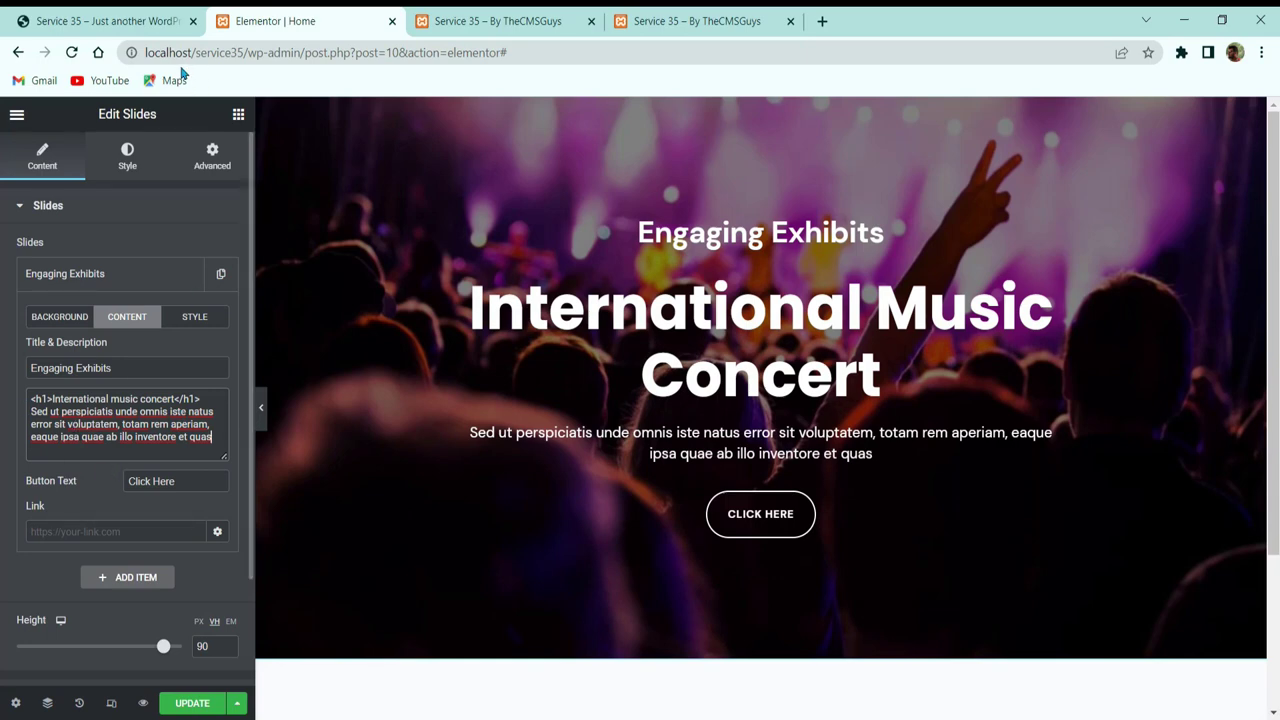
left_click(125, 18)
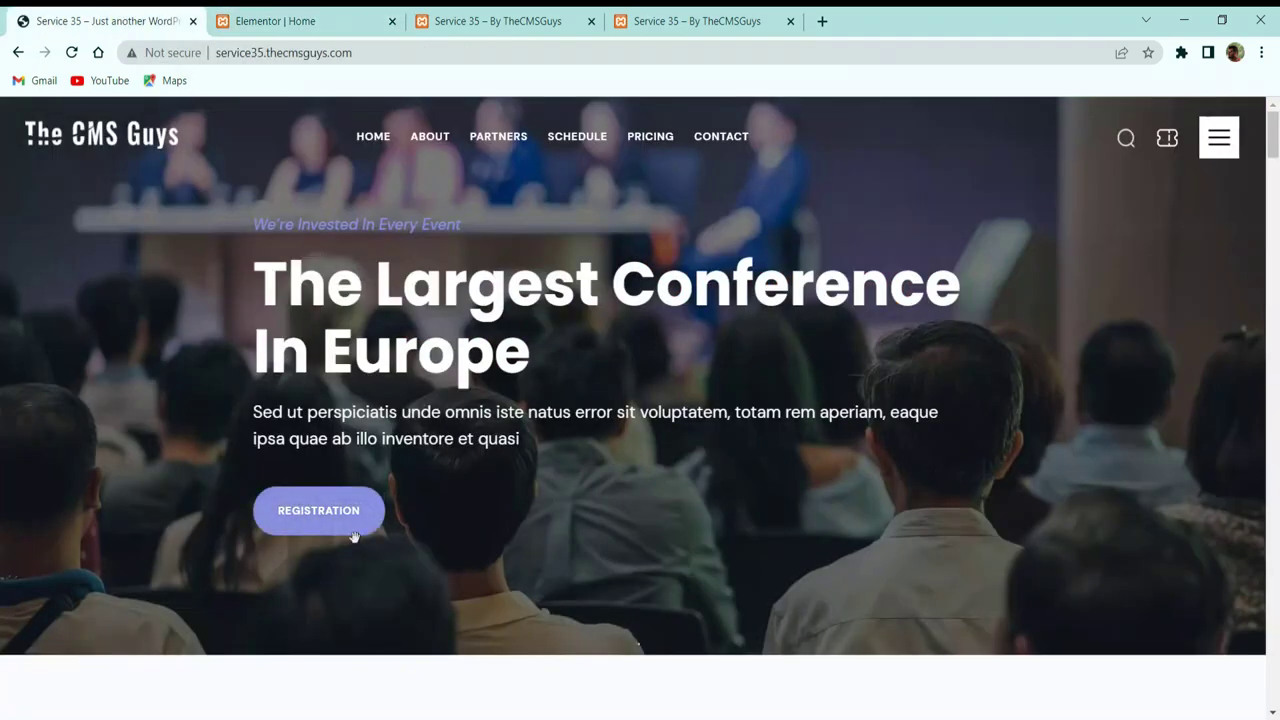
left_click(270, 20)
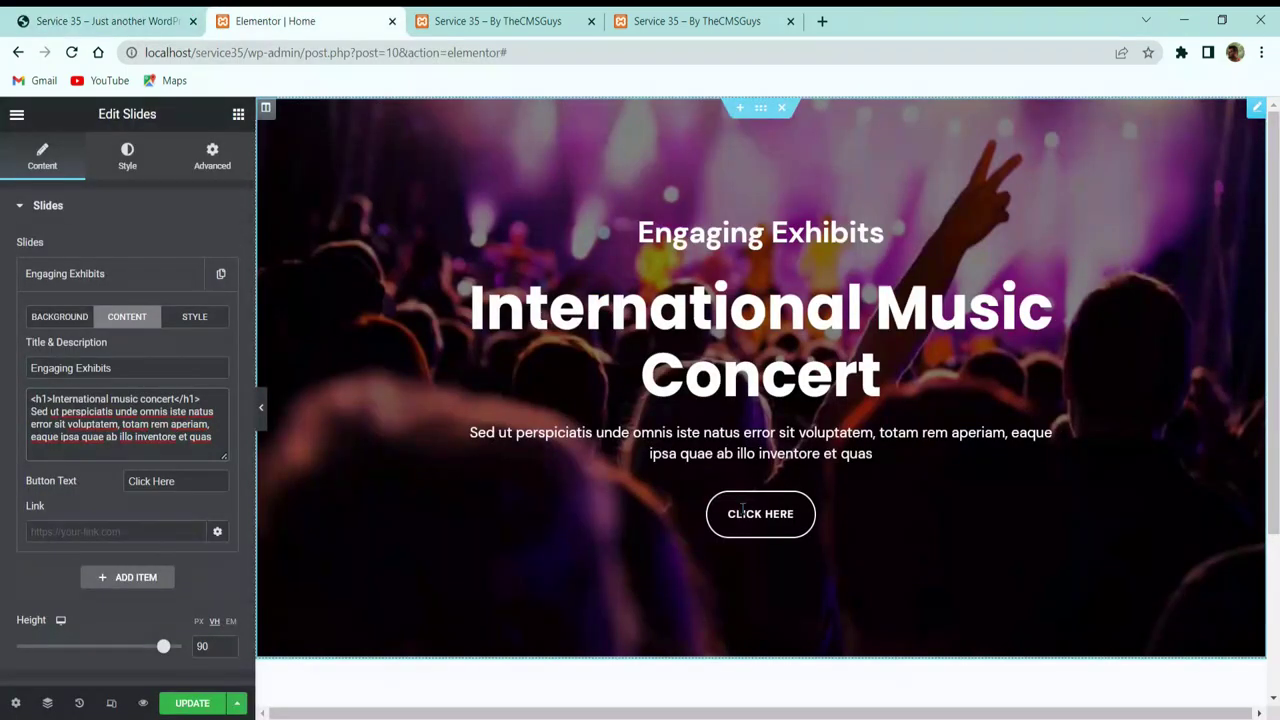
Step: Set the button text to 'Registration' with link '#' applied to the button only
triple_click(184, 481)
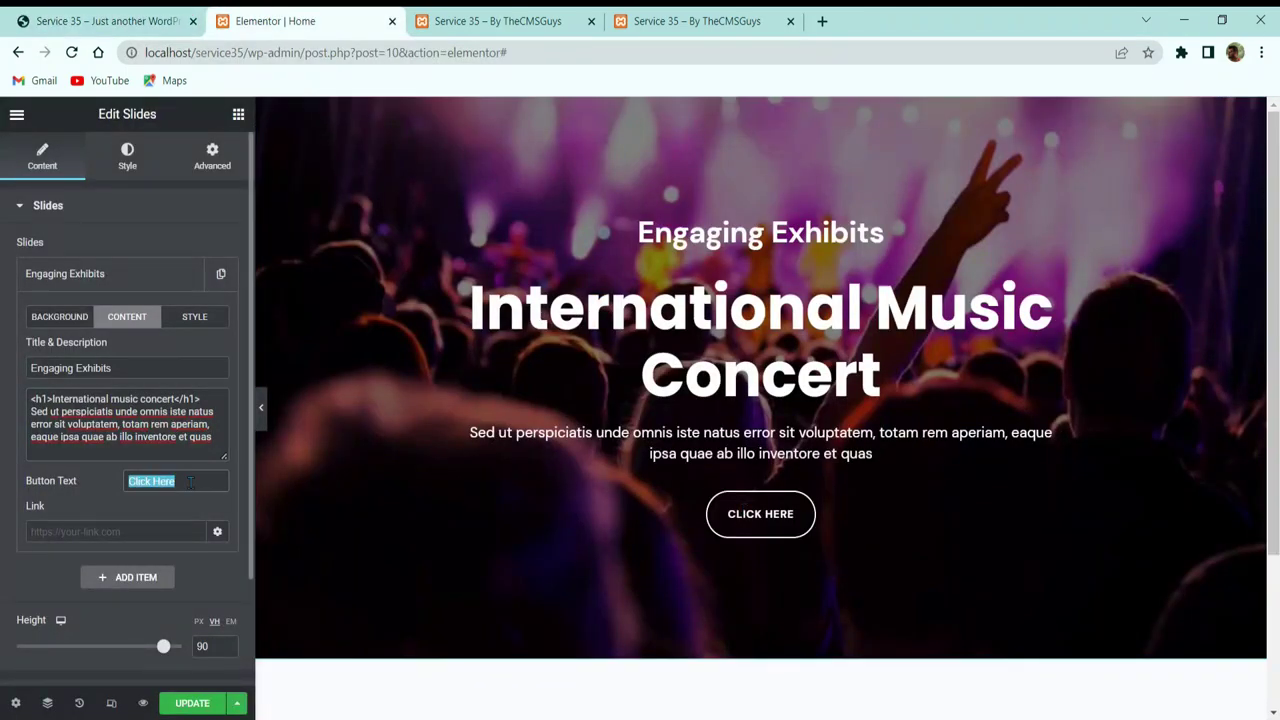
type("Registrati")
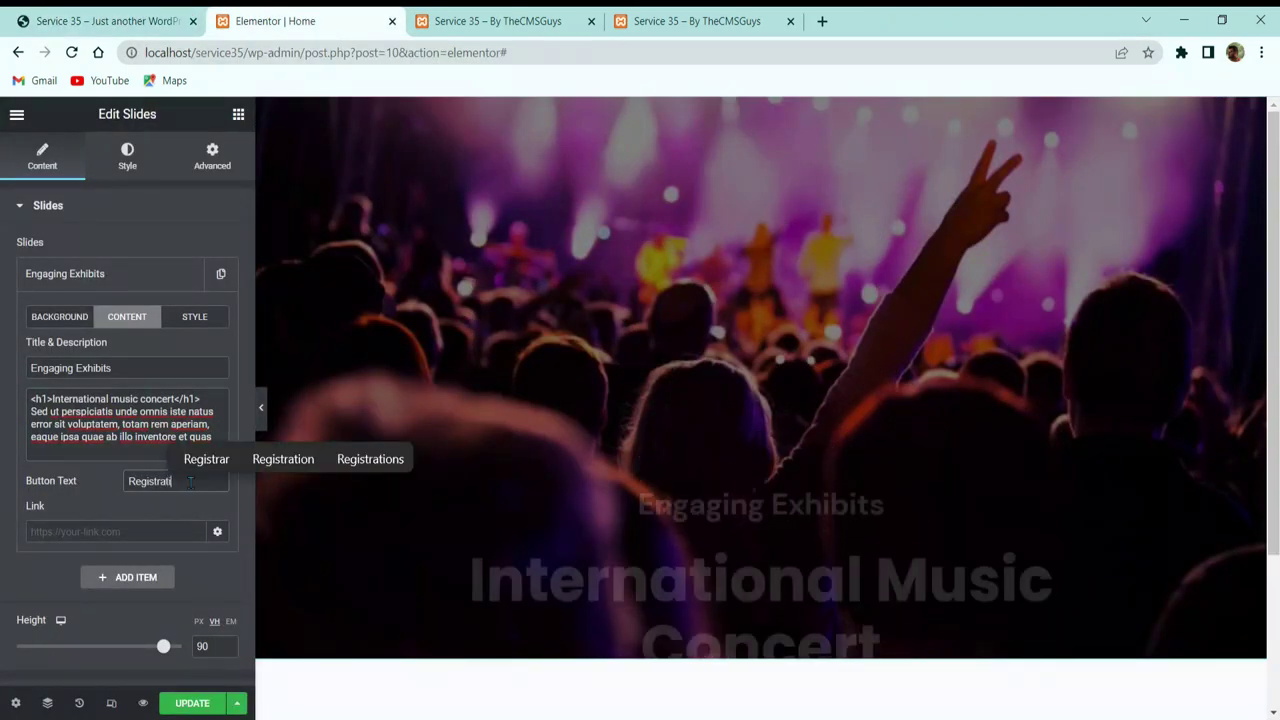
type("on")
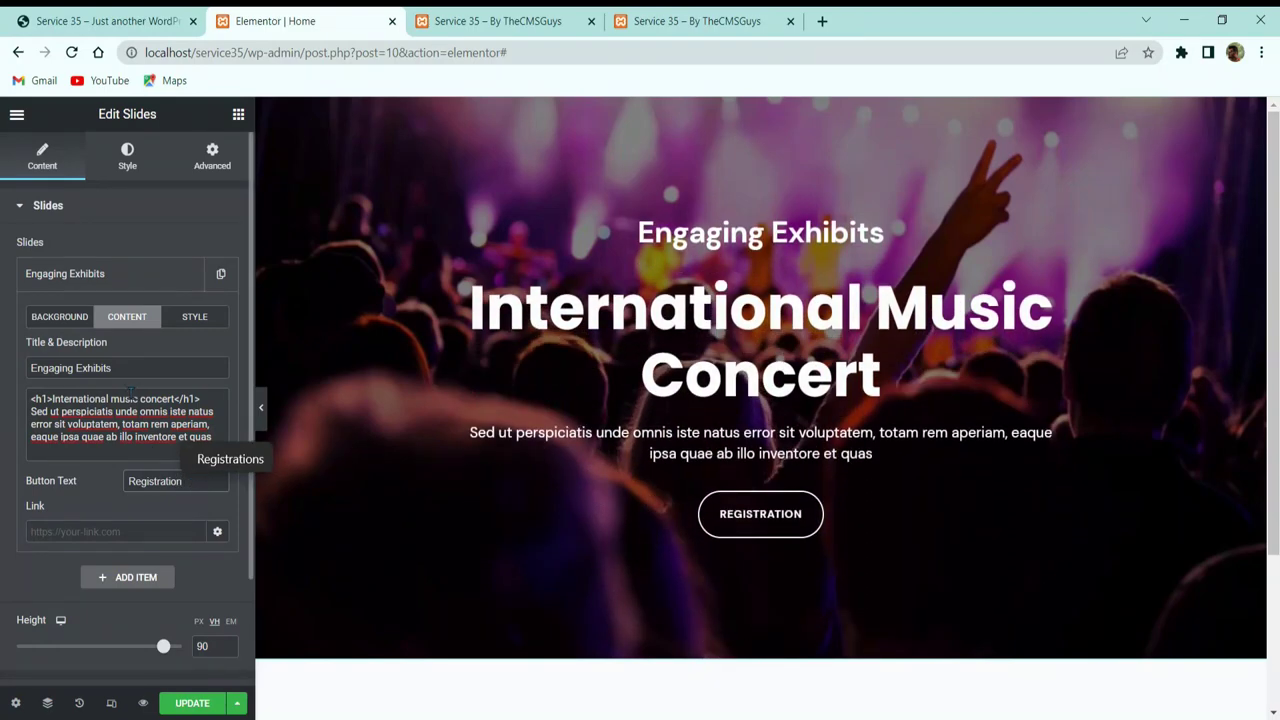
scroll(112, 479, "down", 2)
left_click(52, 400)
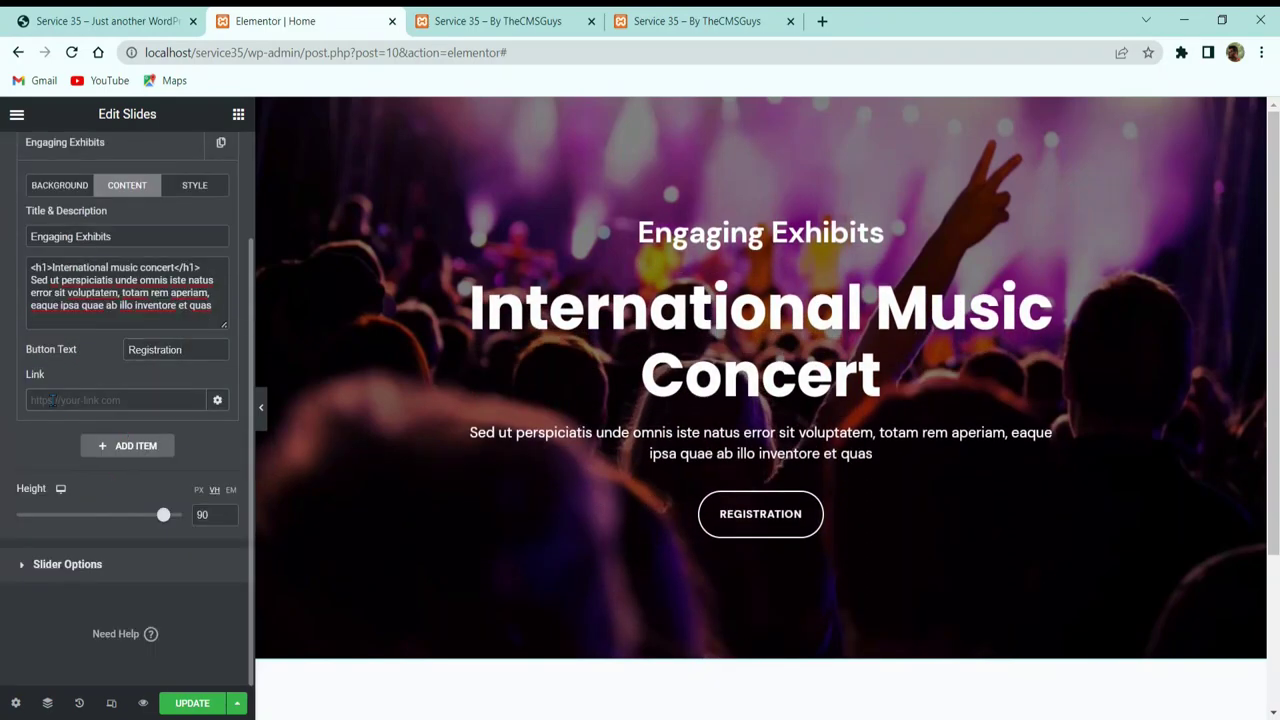
type("#")
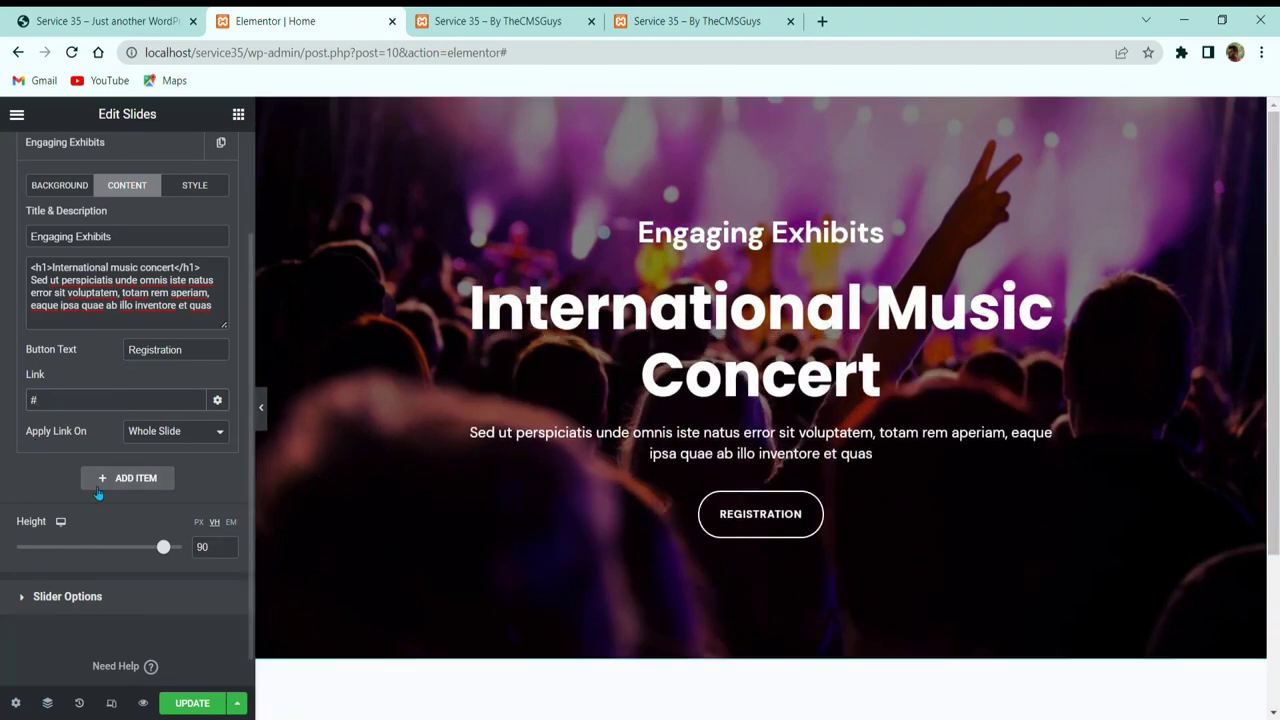
left_click(160, 440)
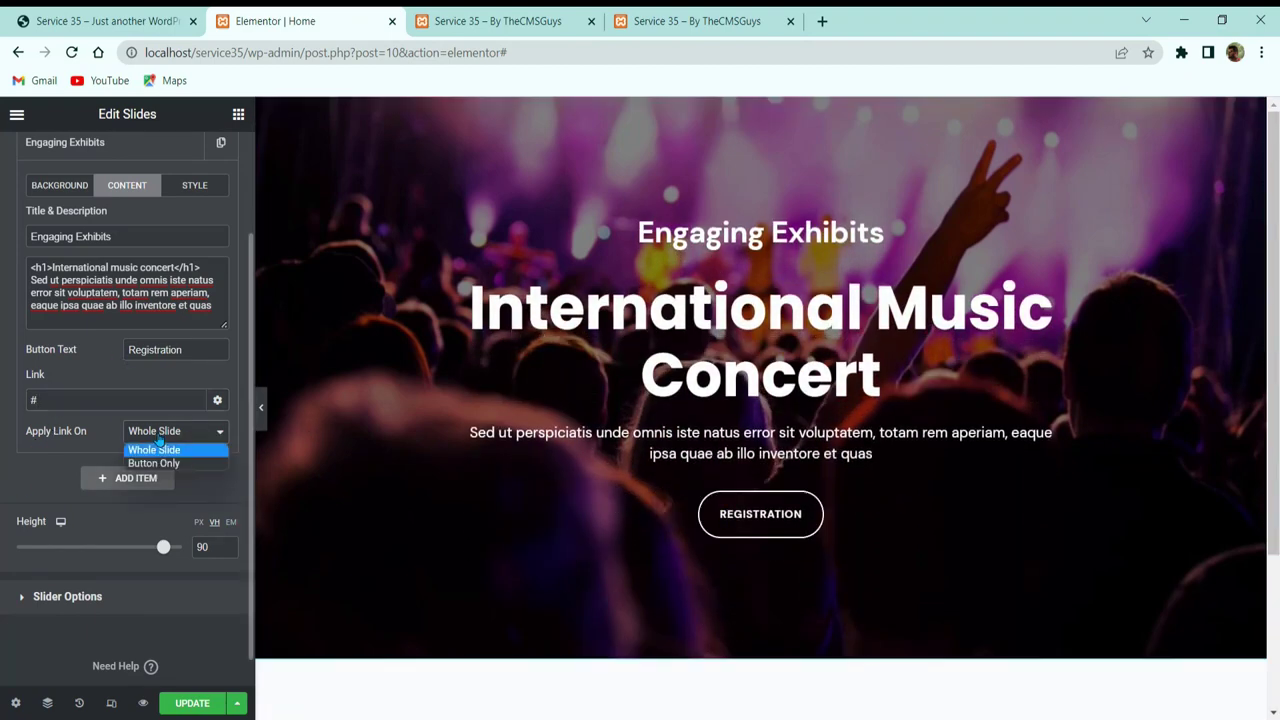
left_click(157, 464)
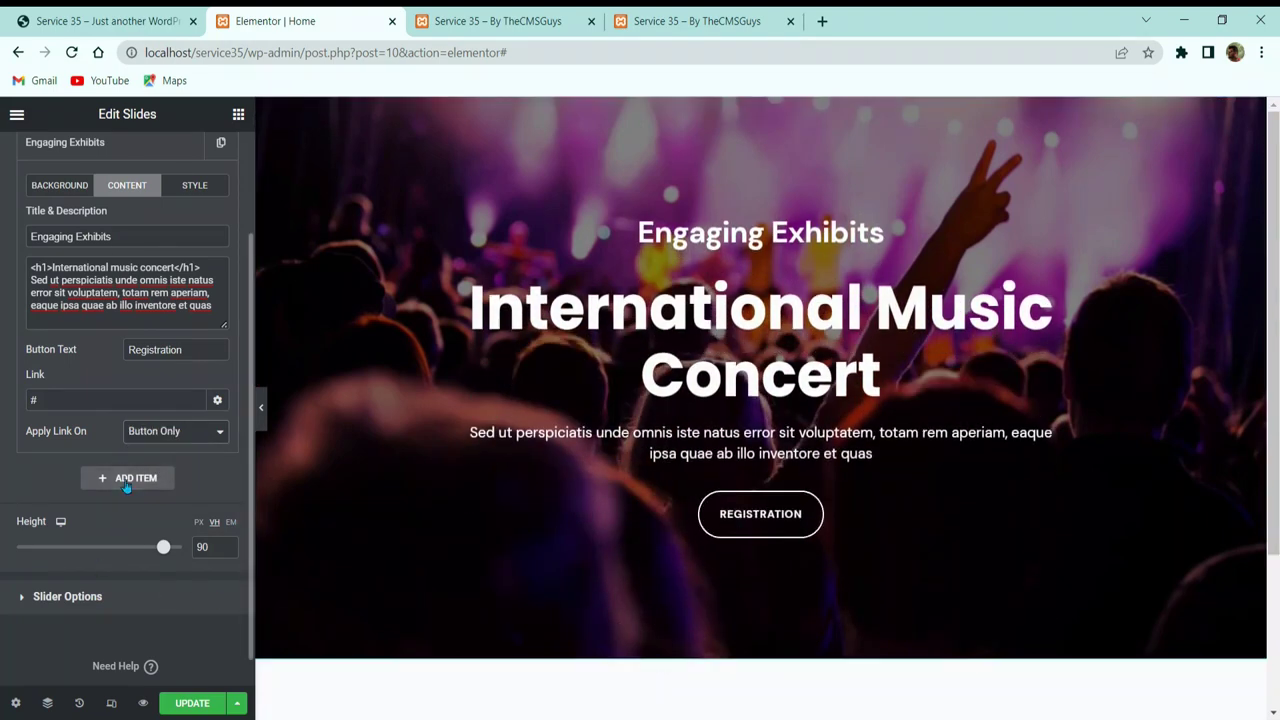
scroll(126, 457, "up", 2)
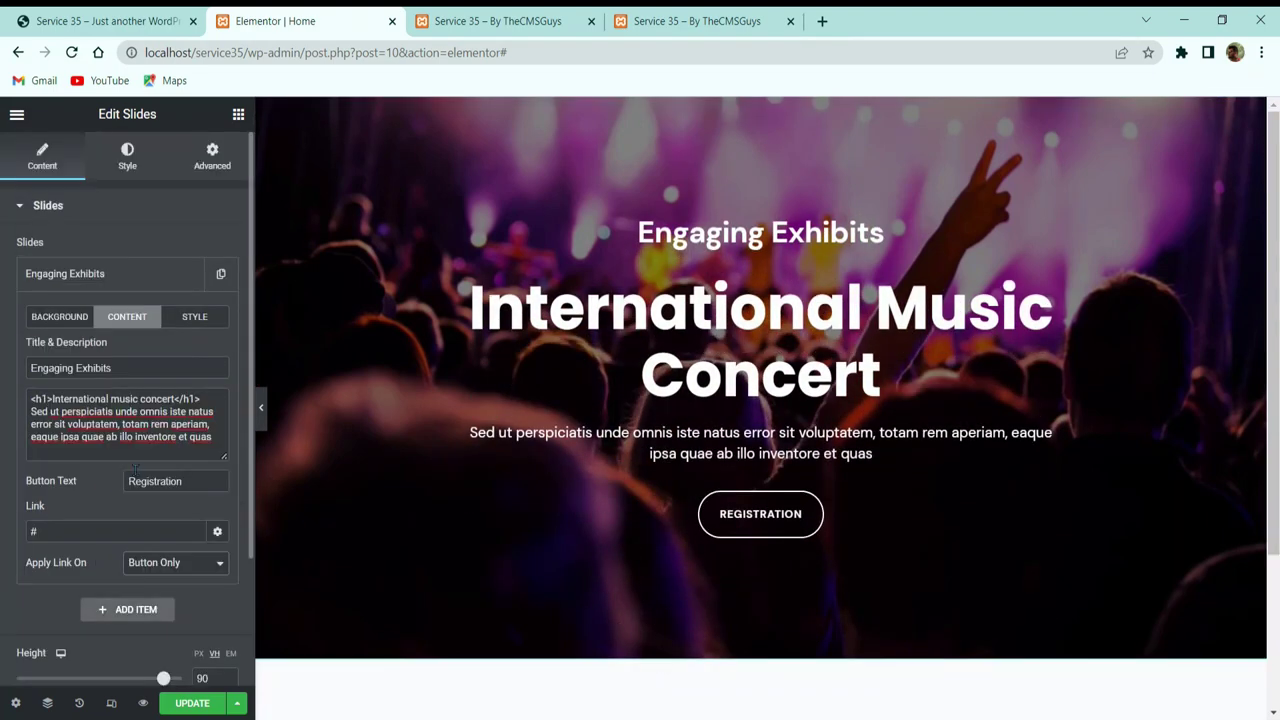
left_click(213, 318)
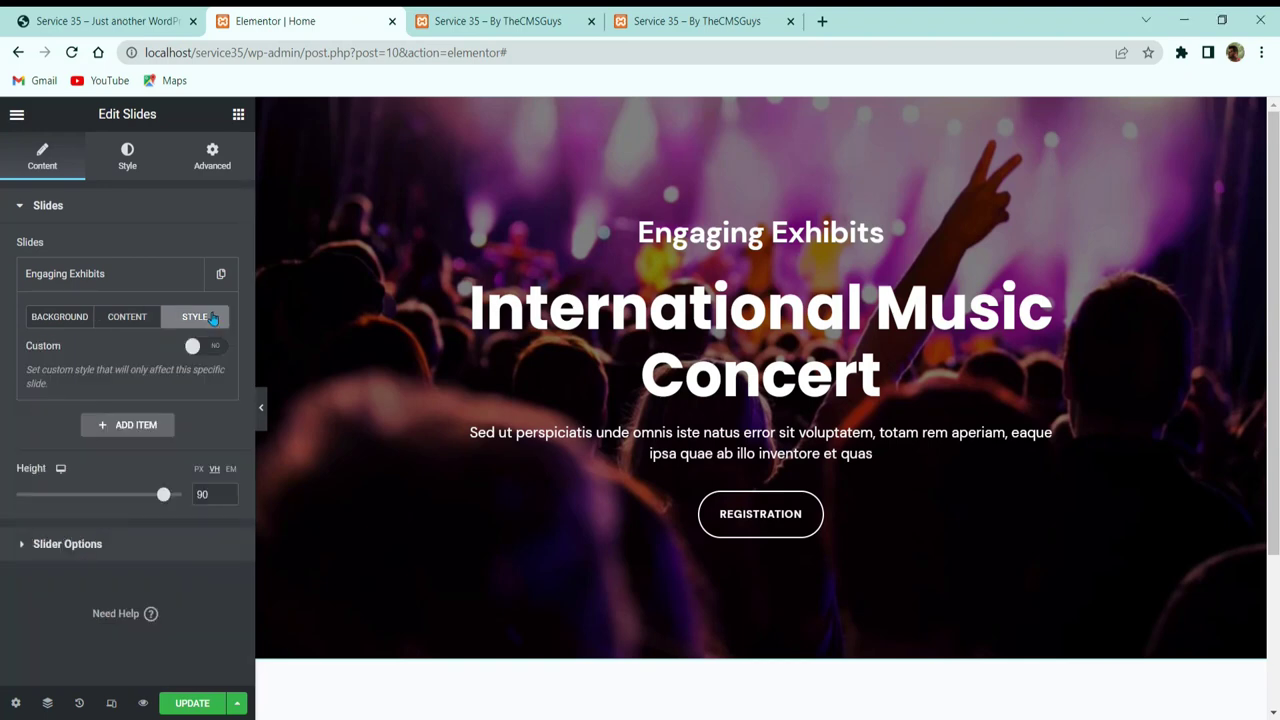
left_click(195, 345)
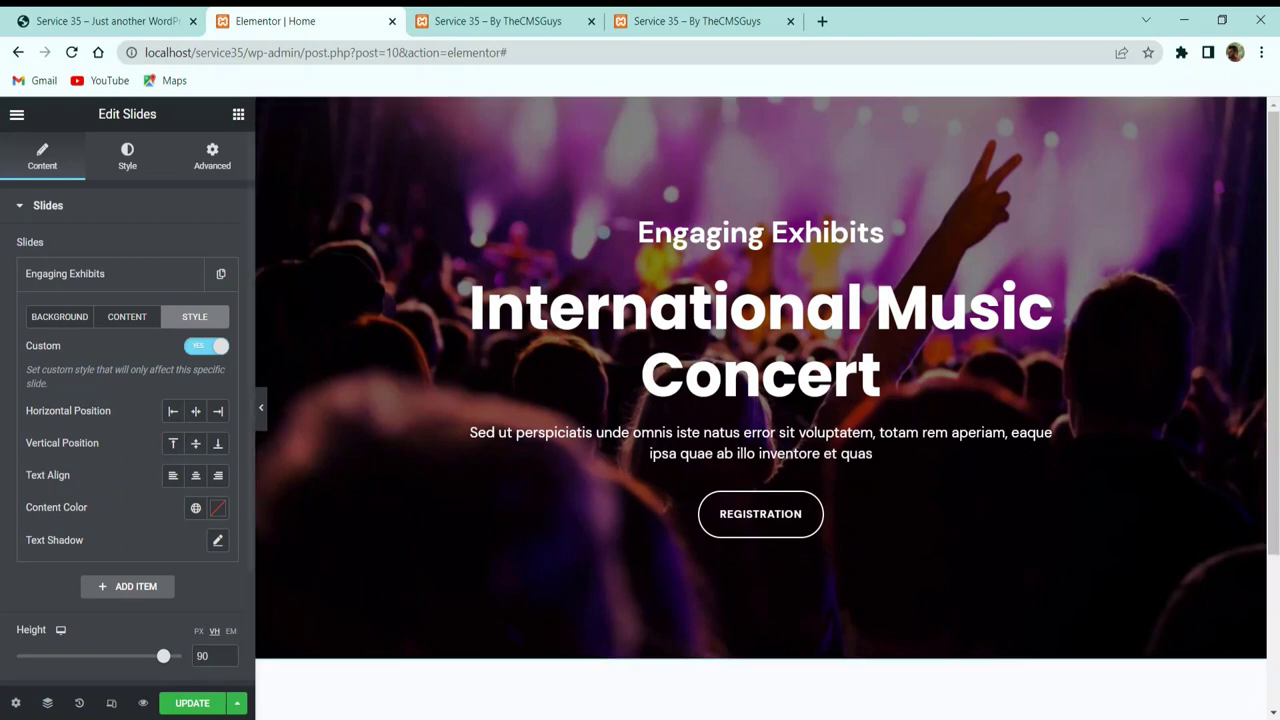
left_click(196, 411)
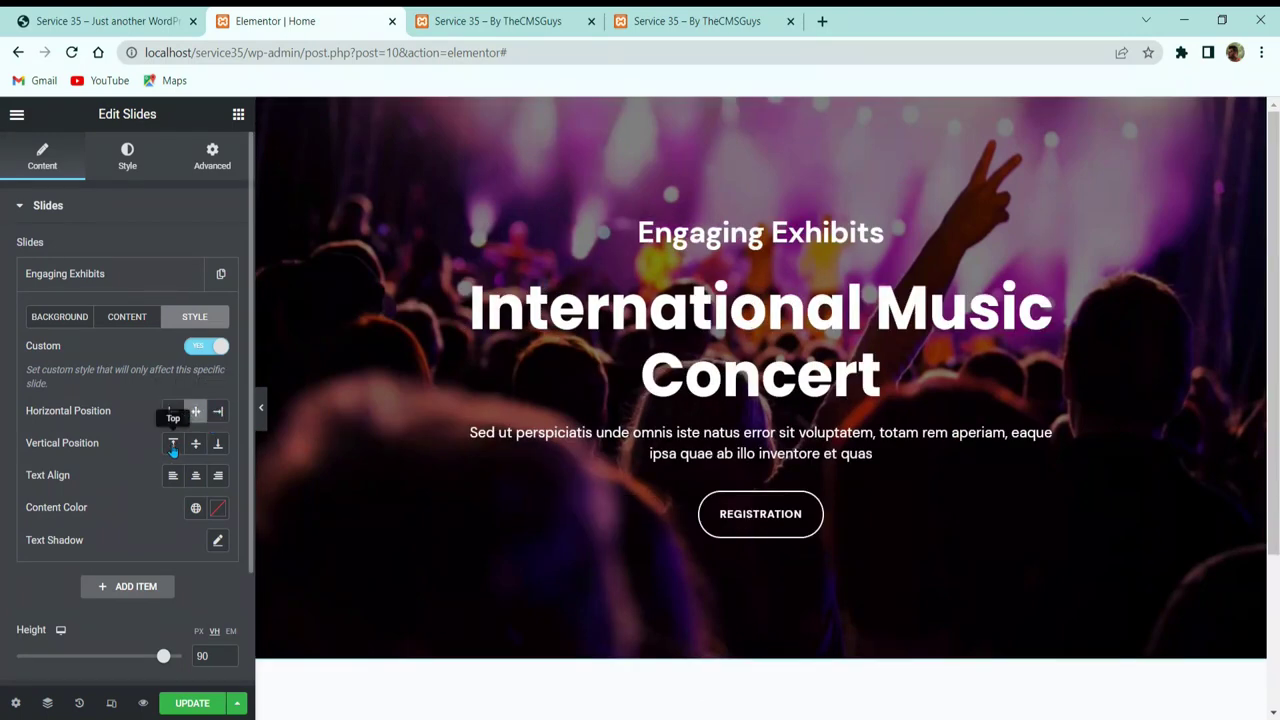
left_click(196, 443)
left_click(172, 476)
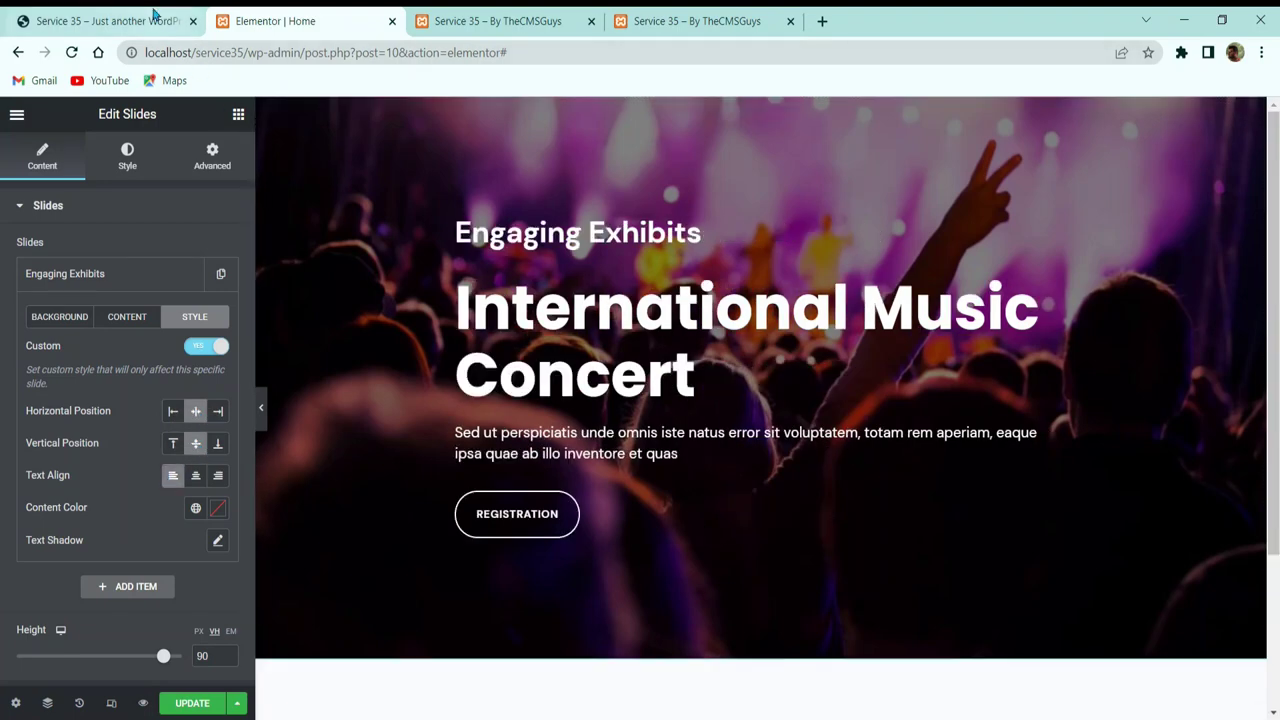
left_click(196, 16)
left_click(226, 14)
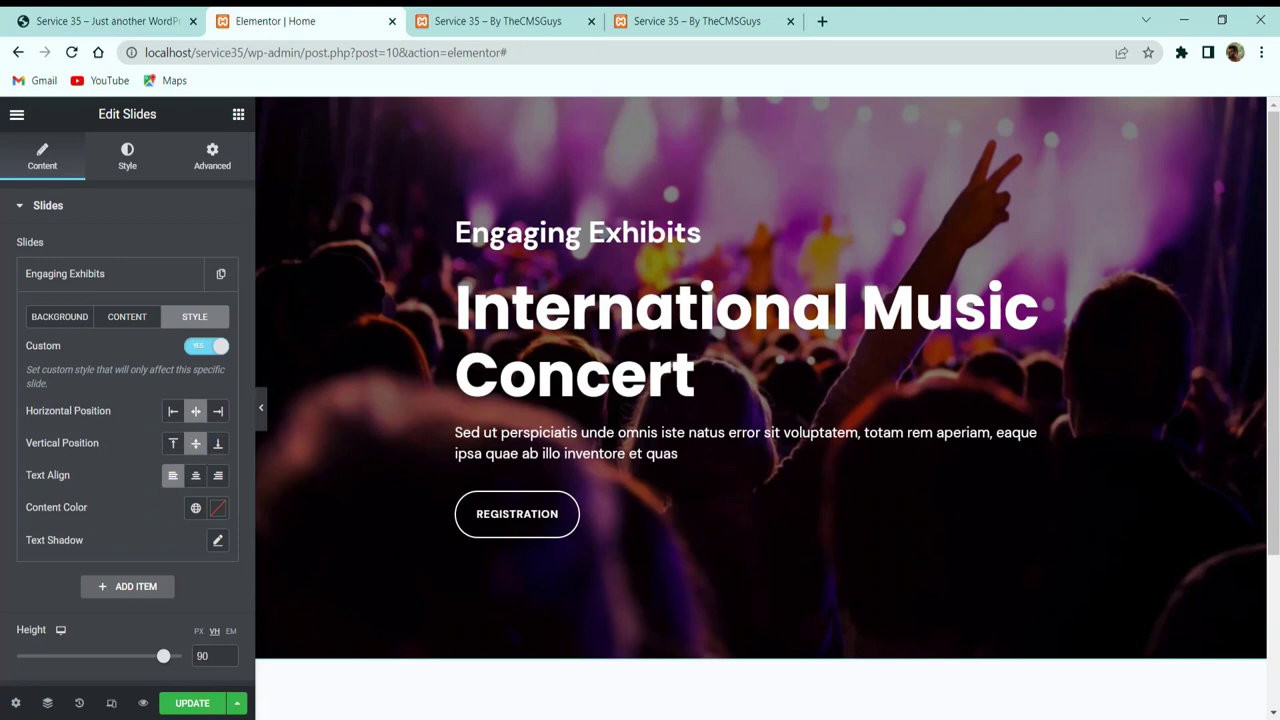
left_click(151, 20)
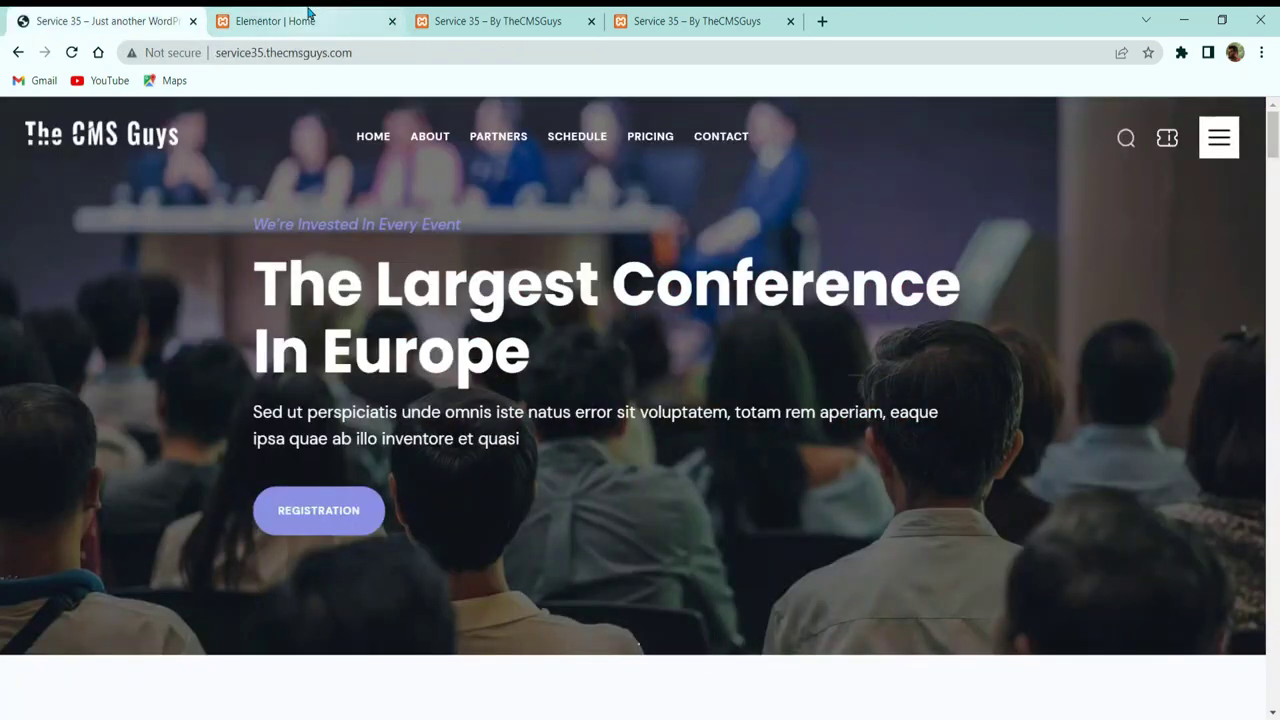
left_click(308, 14)
scroll(160, 545, "down", 2)
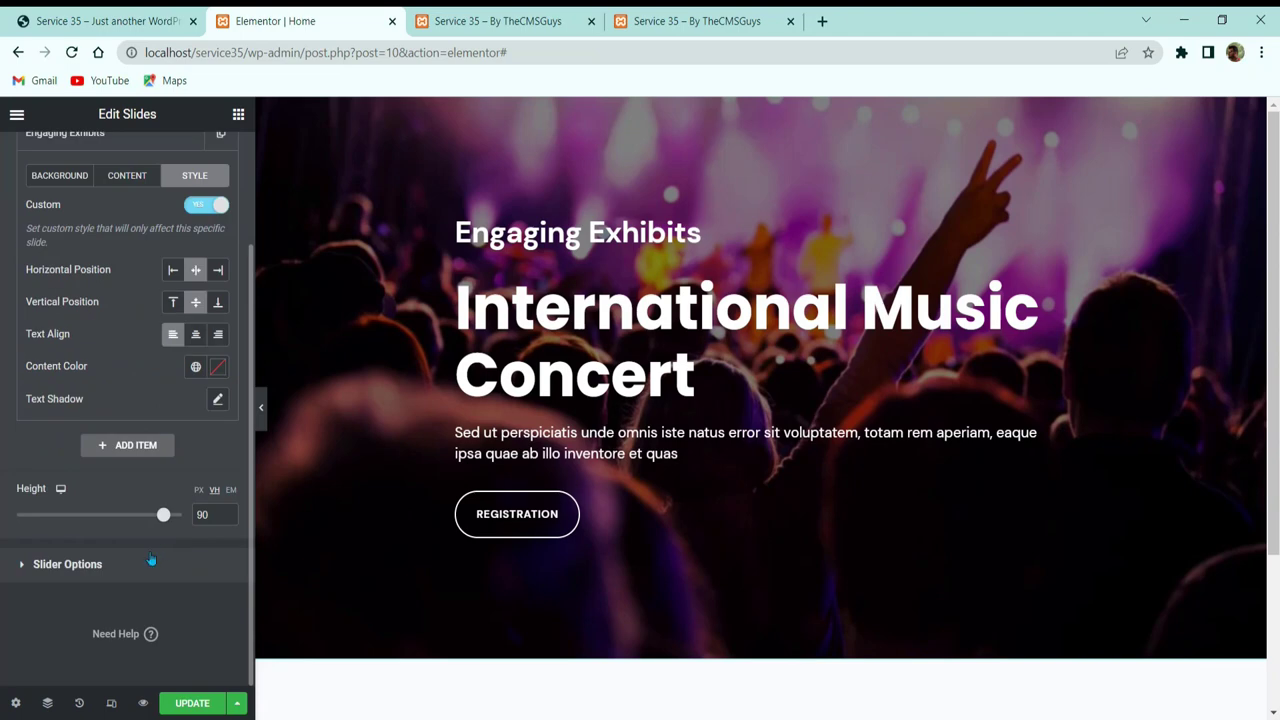
scroll(165, 268, "up", 2)
Step: Set the content width to 70 and try left padding of 20, then 0, against the reference
left_click(148, 150)
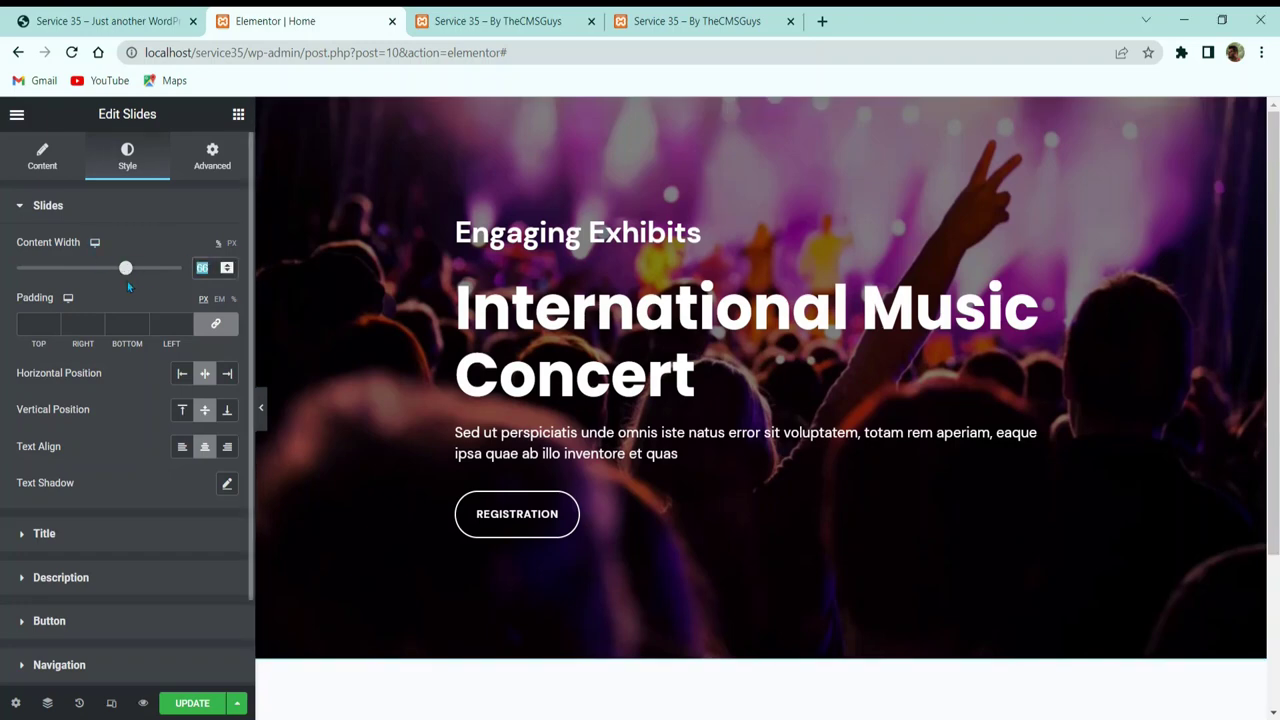
key("BackSpace")
key("BackSpace")
type("70")
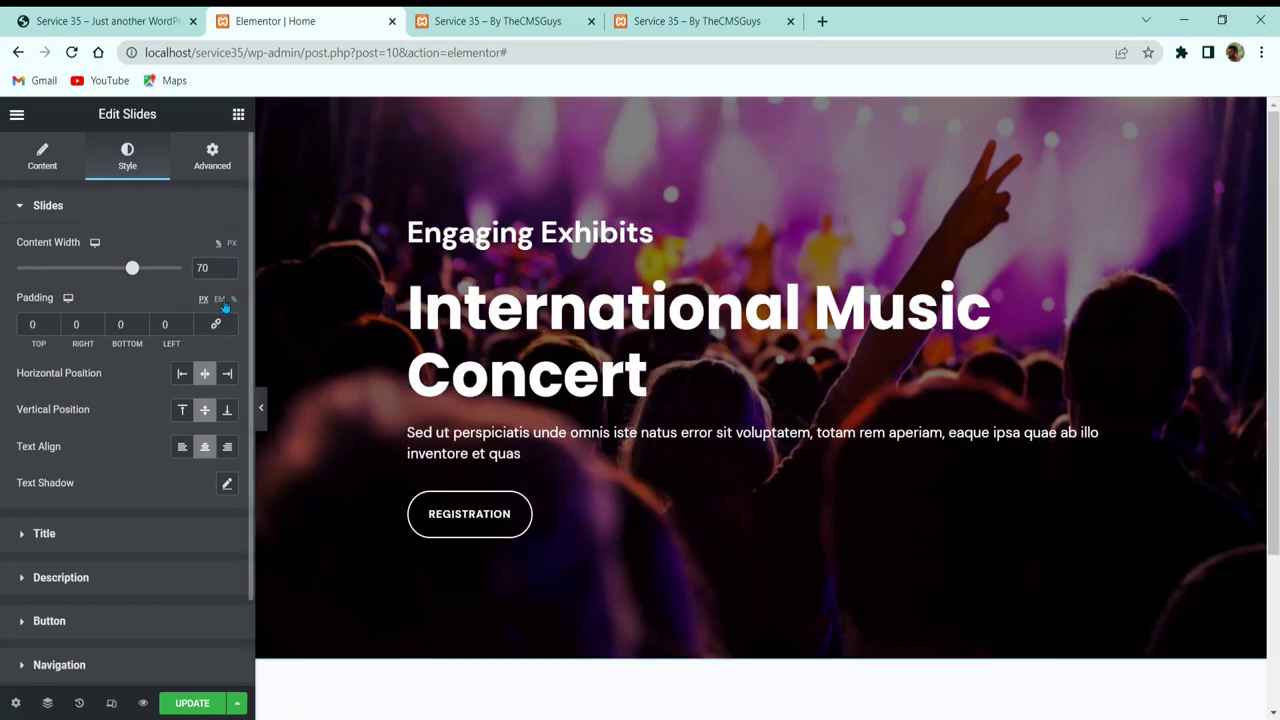
left_click(233, 300)
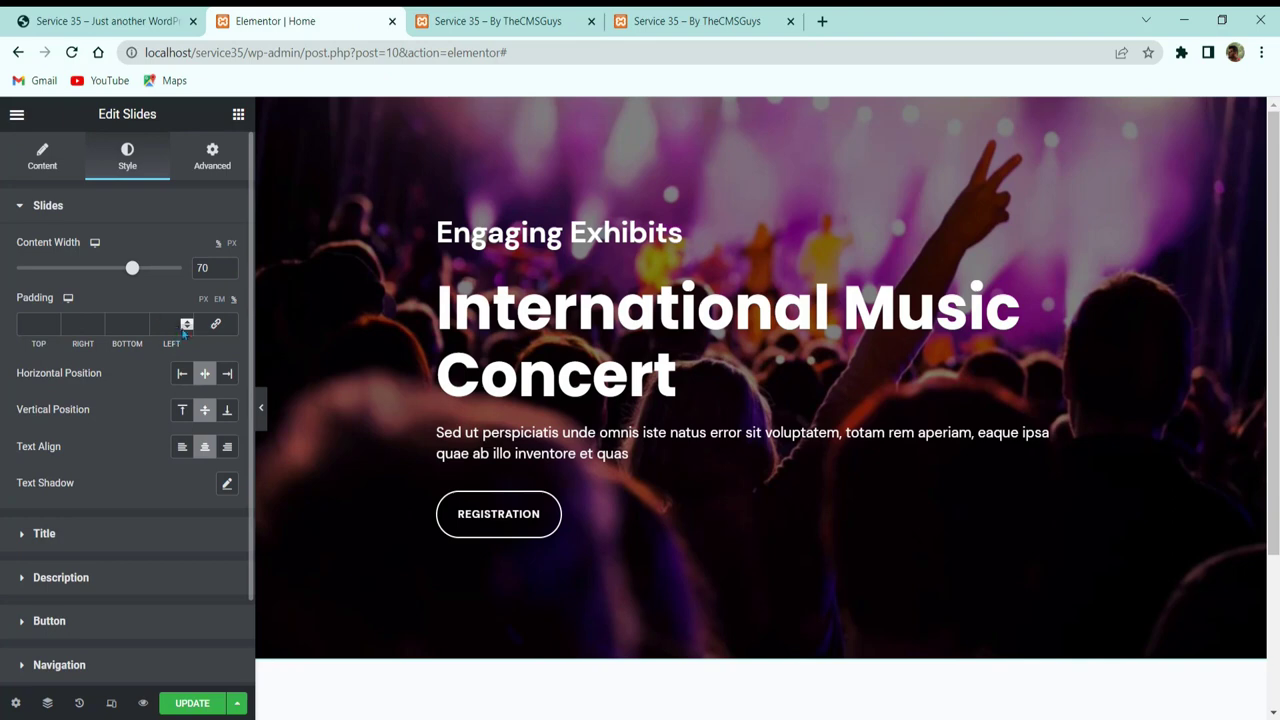
type("20")
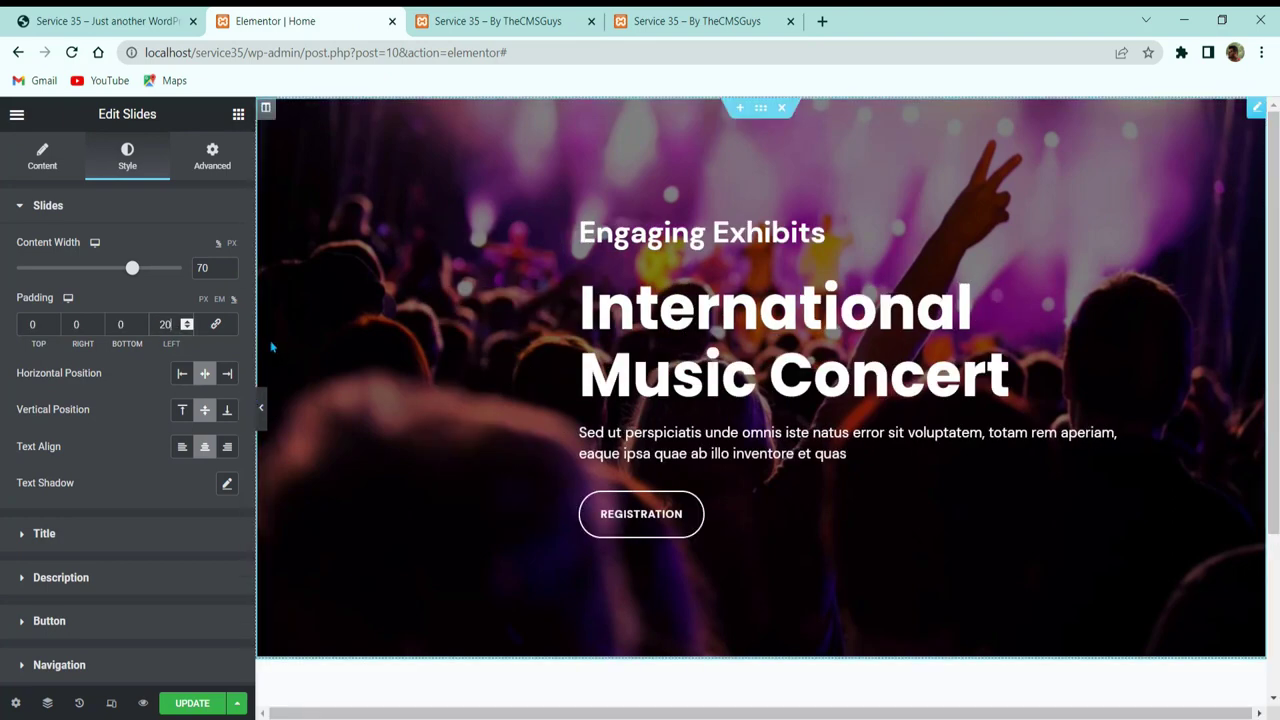
left_click(261, 407)
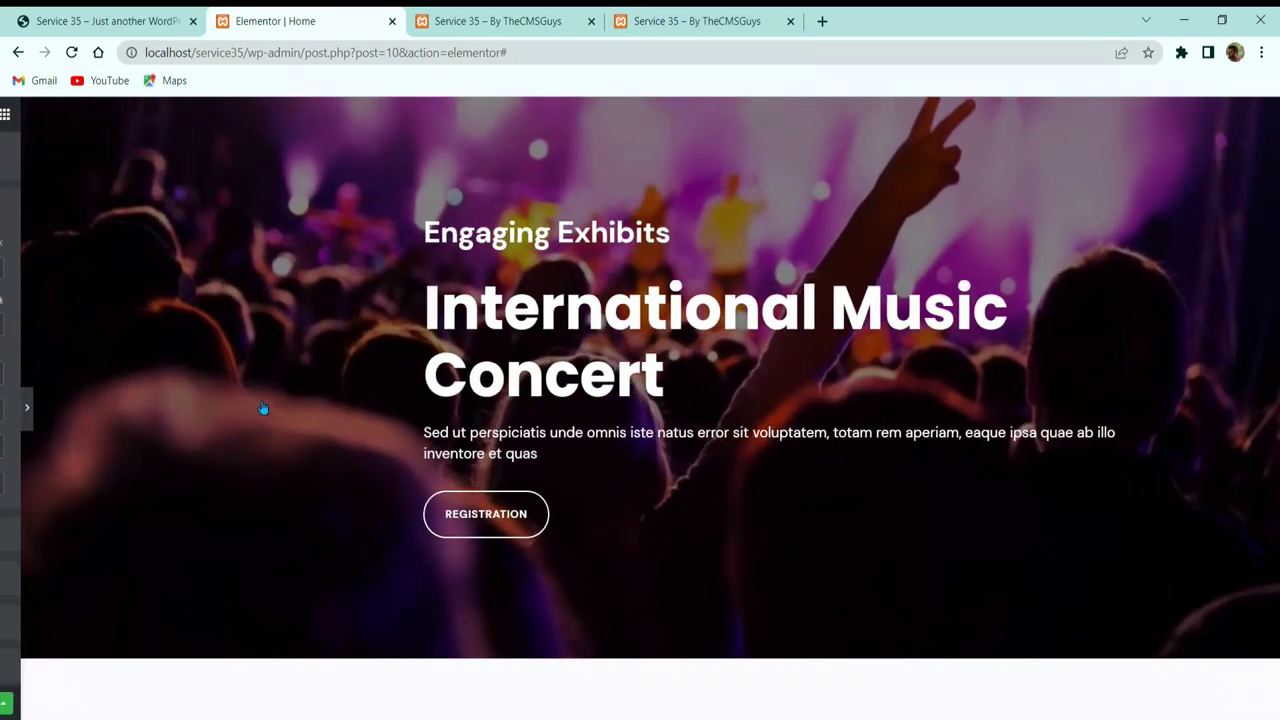
left_click(150, 14)
left_click(268, 14)
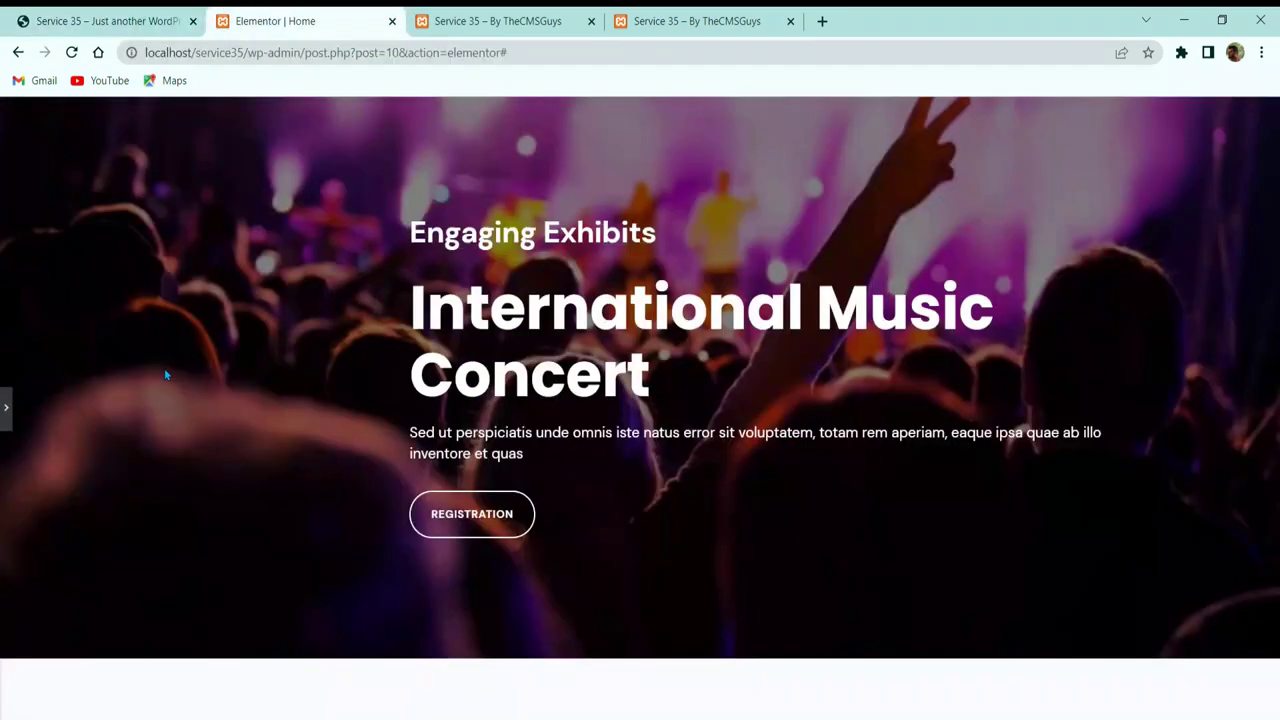
left_click(12, 405)
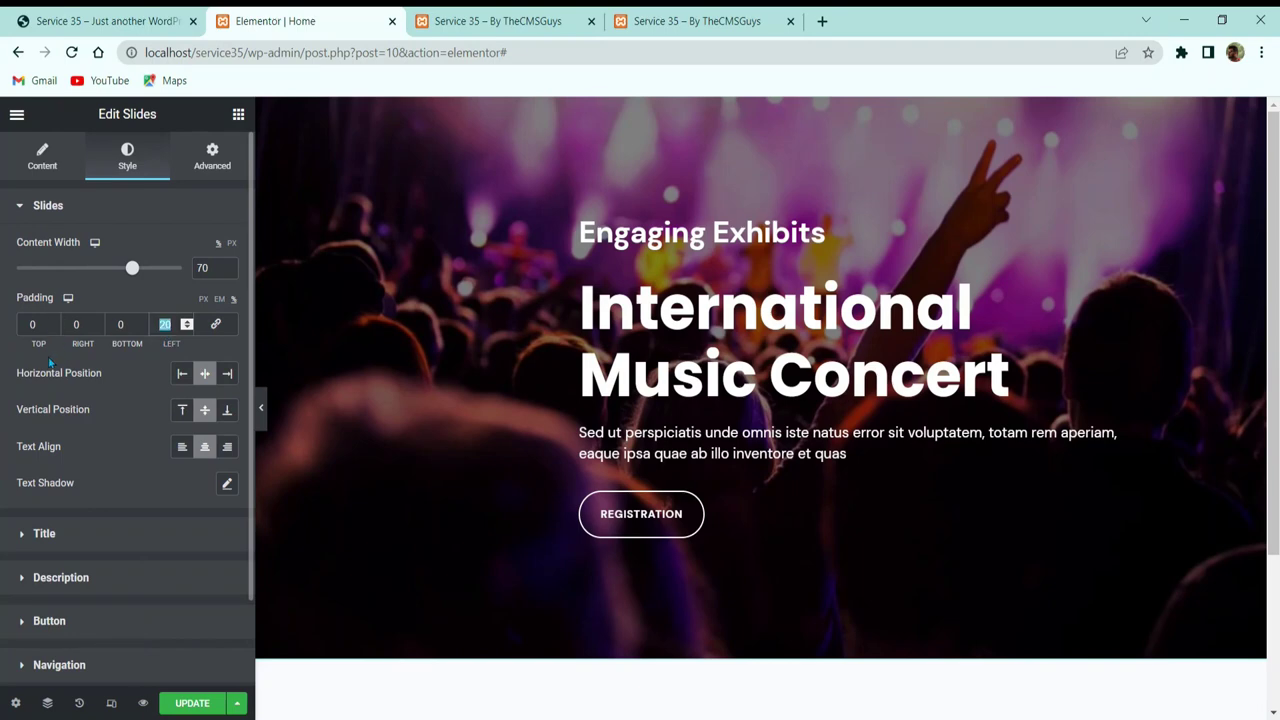
type("0")
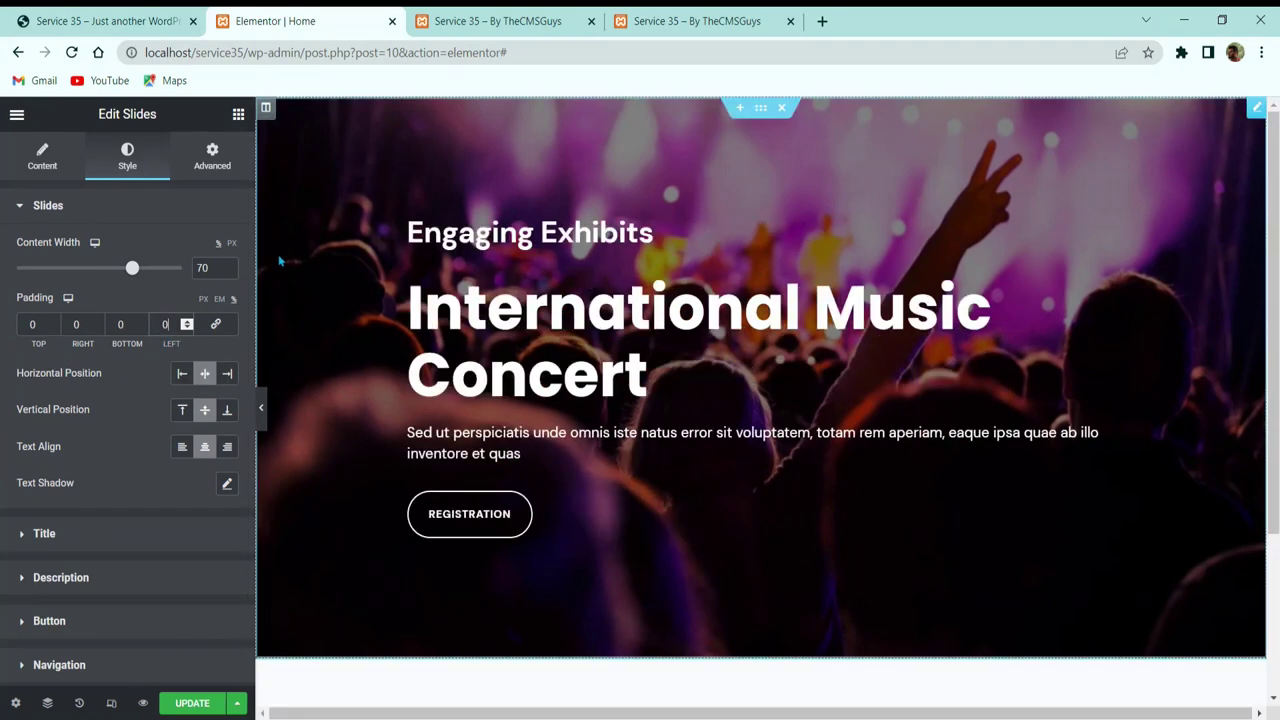
left_click(261, 407)
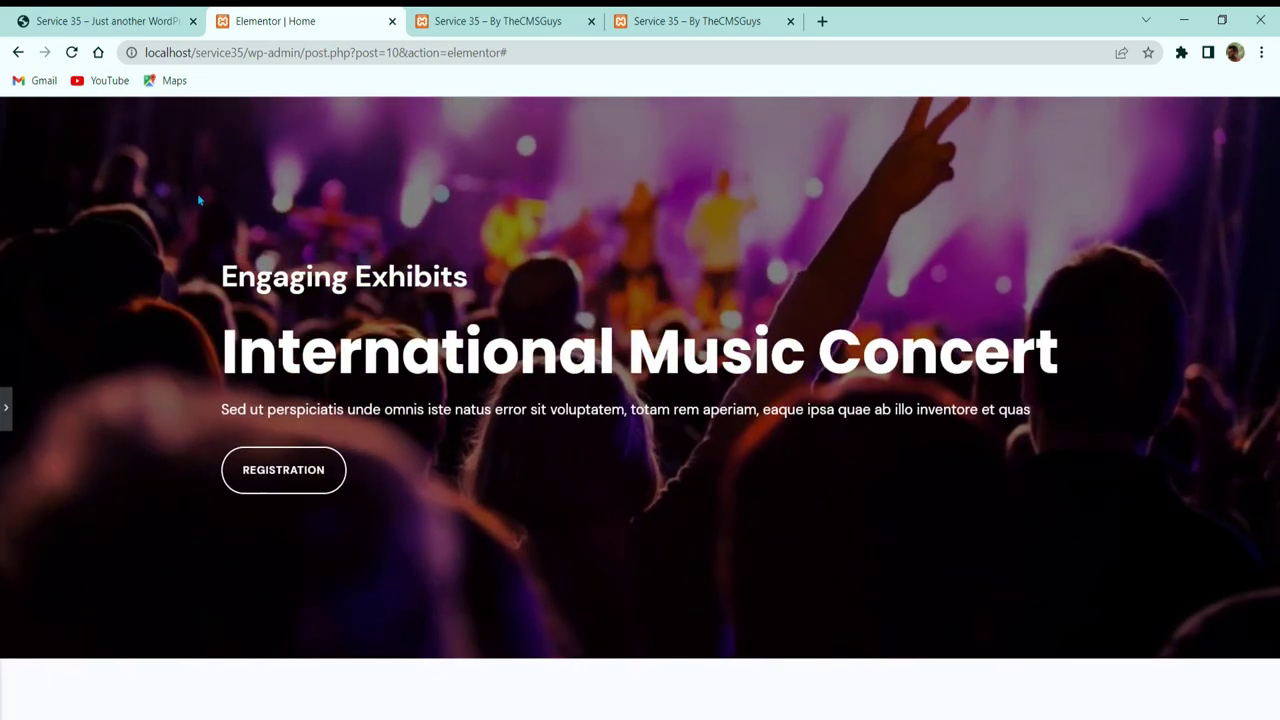
left_click(70, 14)
left_click(266, 12)
left_click(8, 407)
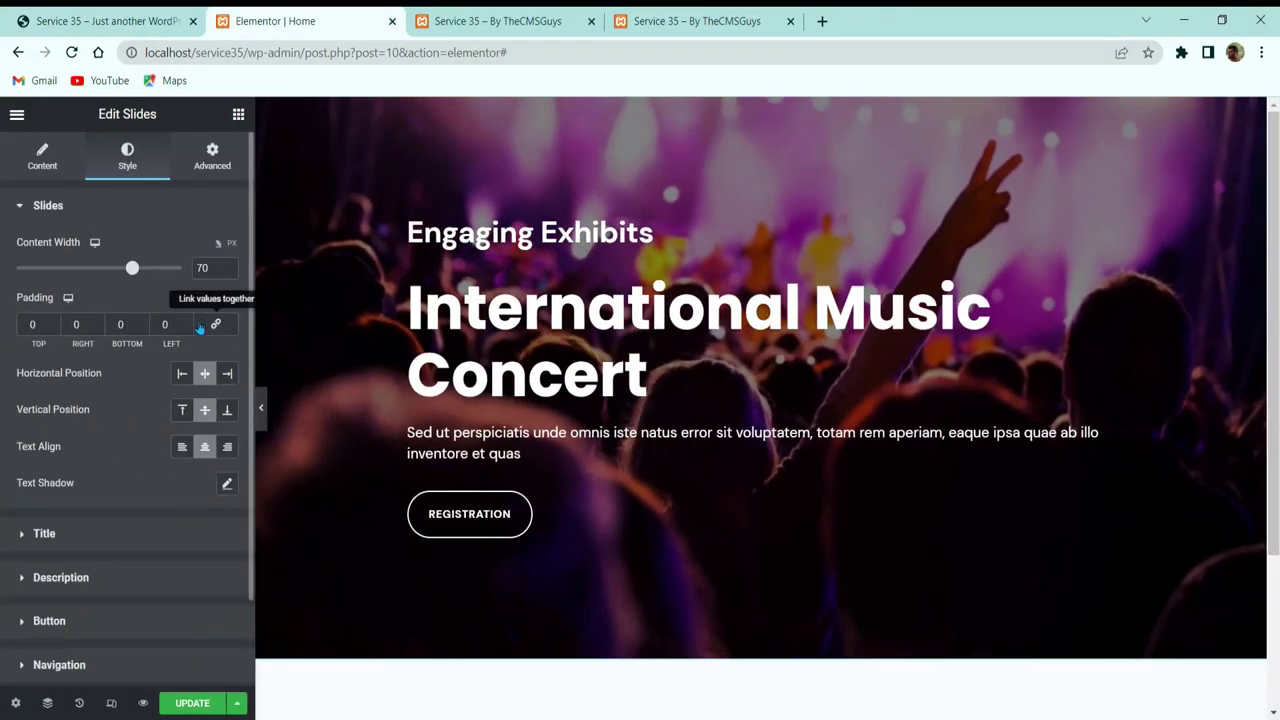
Step: Try 0 left and 20 right padding, previewing the slide against the reference hero
left_click_drag(187, 322, 187, 322)
double_click(165, 324)
type("0")
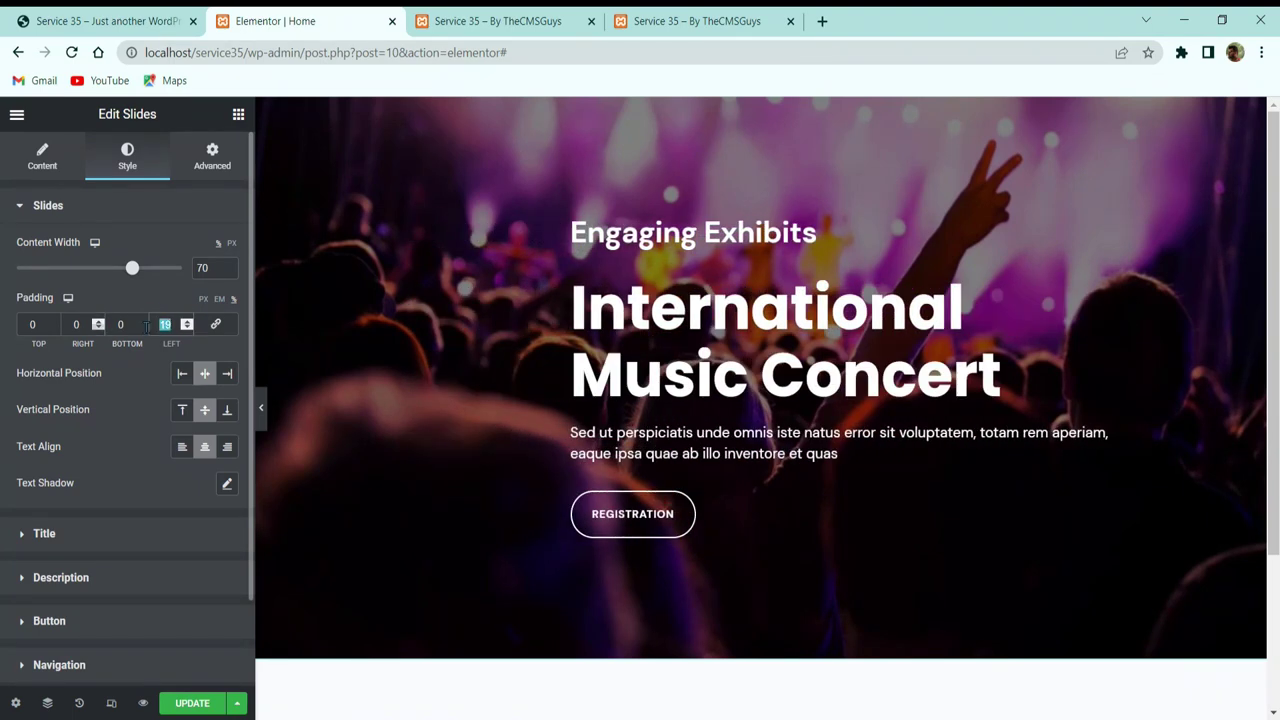
double_click(76, 324)
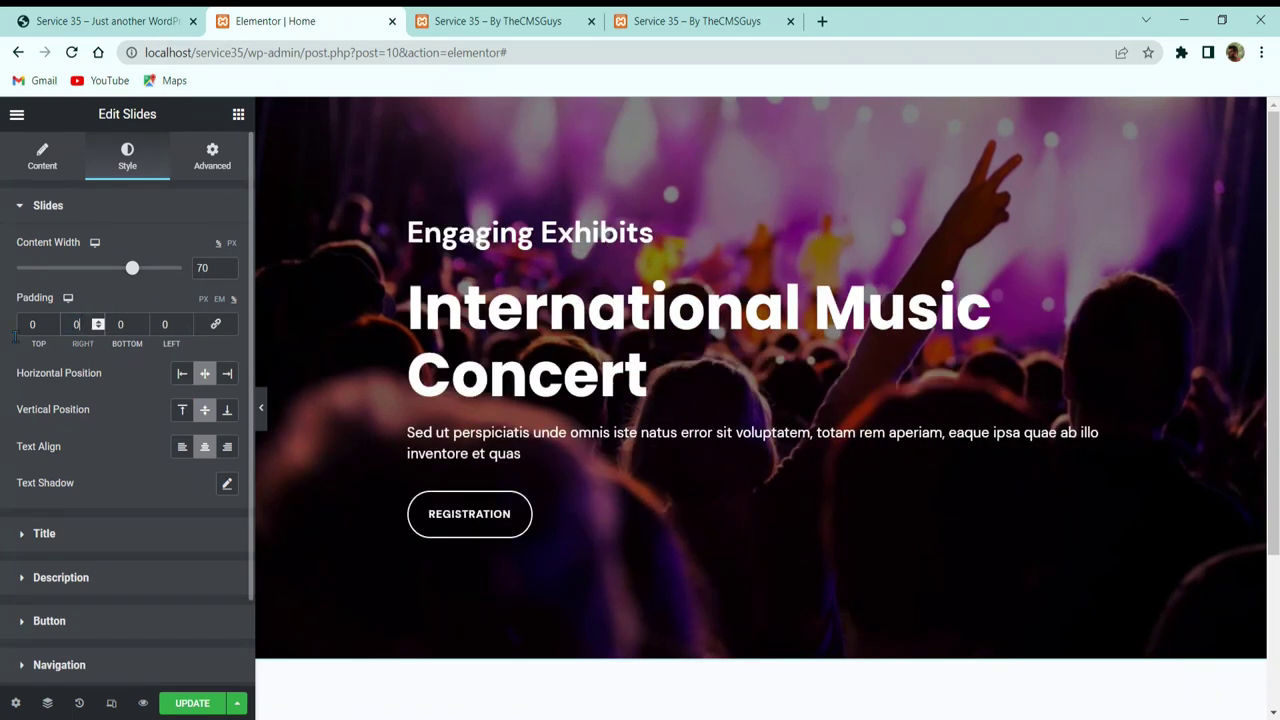
type("20")
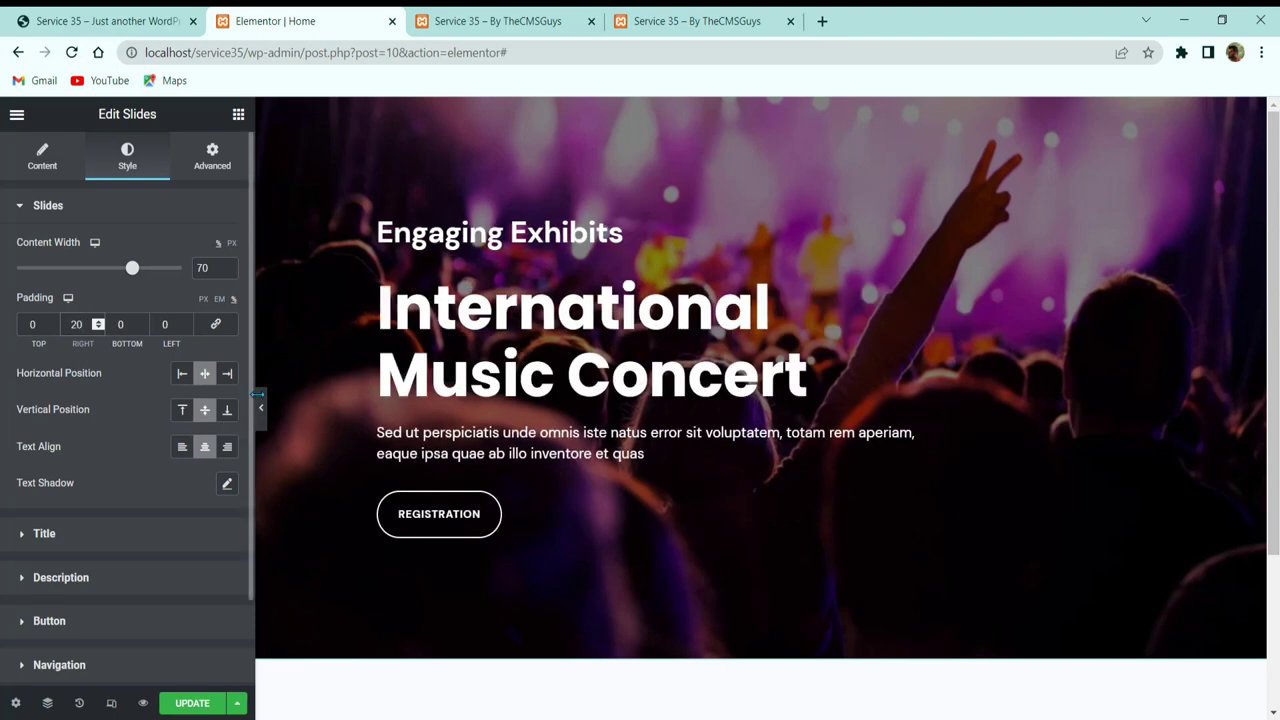
left_click(260, 407)
left_click(125, 12)
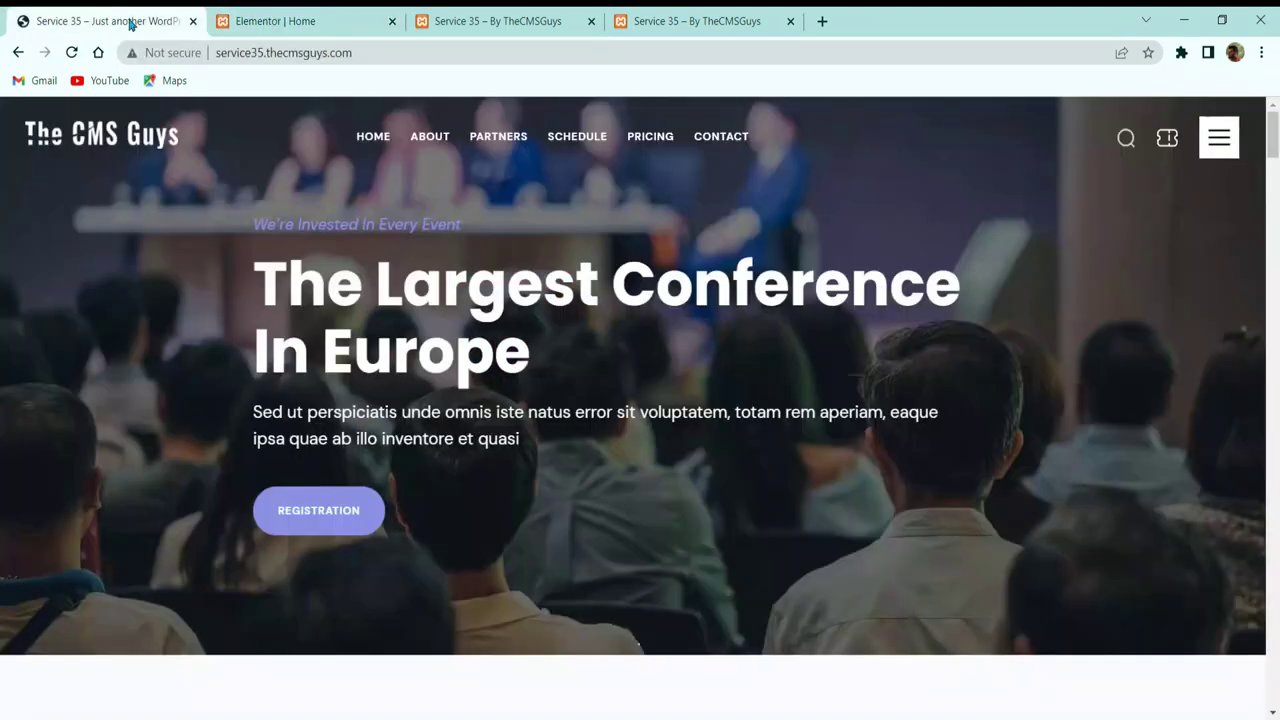
left_click(262, 14)
left_click(6, 407)
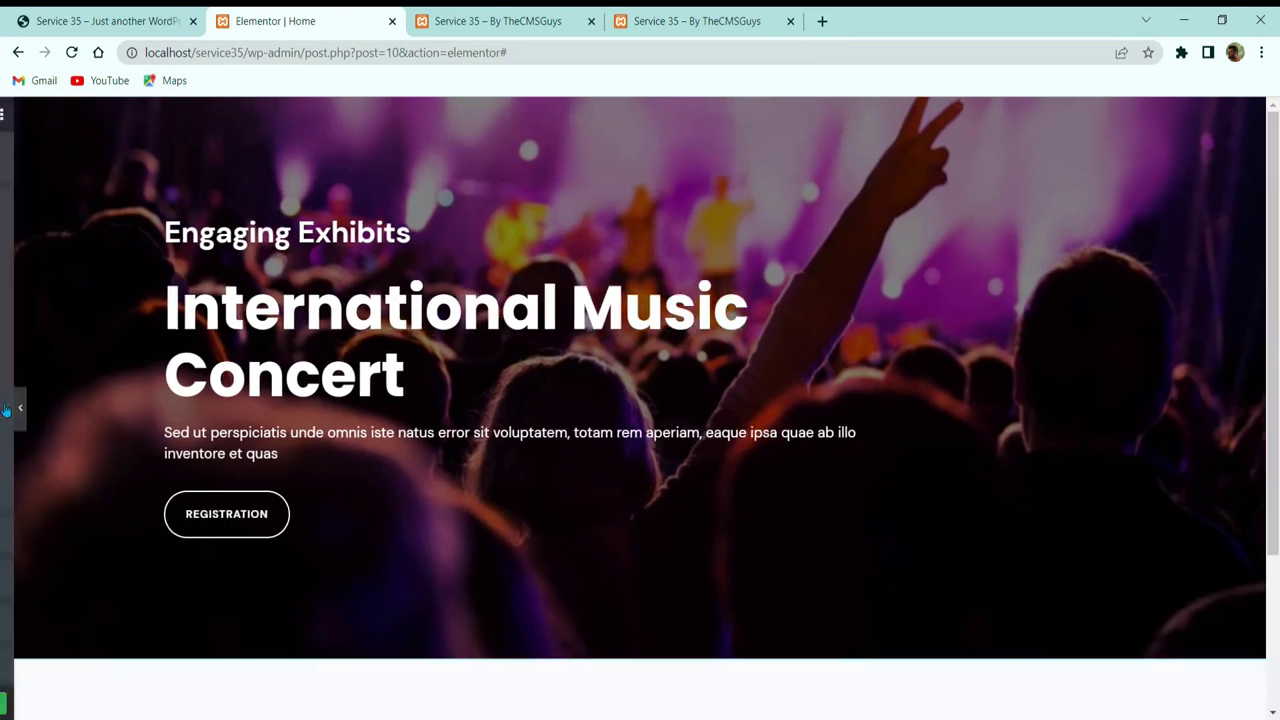
Step: Set both left and right padding to 15 px and compare with the reference site
double_click(150, 325)
type("25")
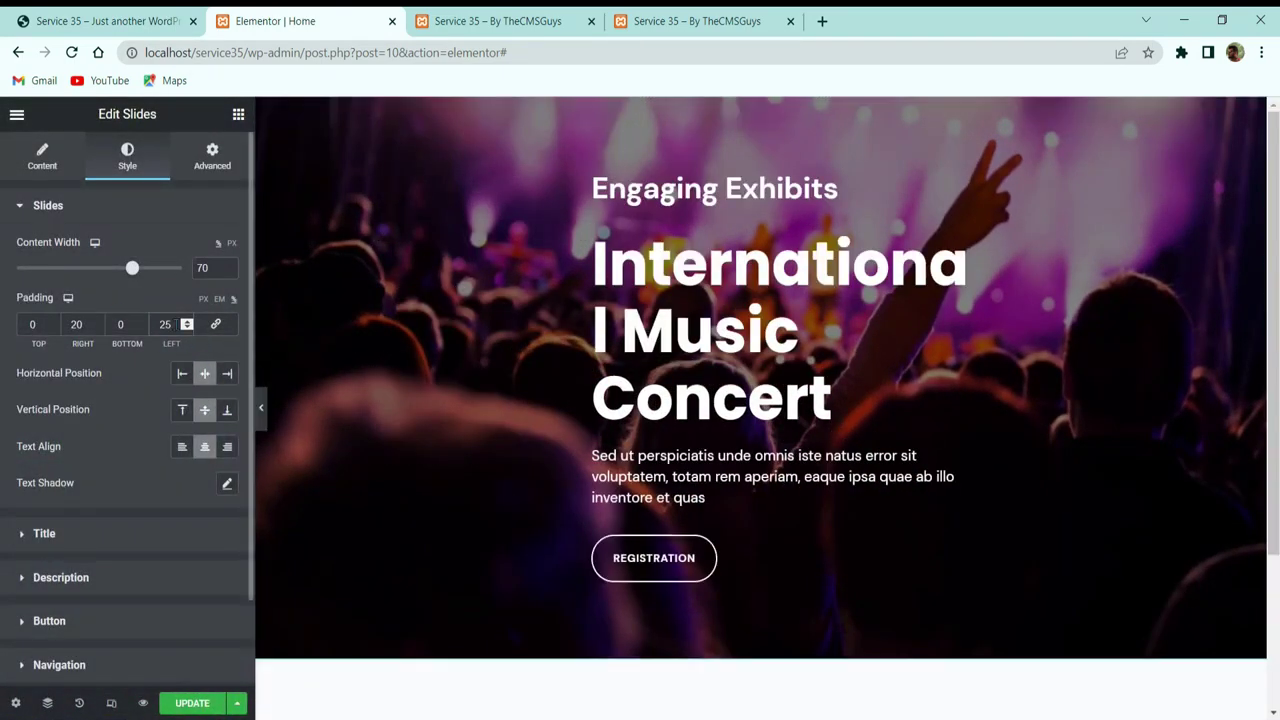
double_click(164, 324)
type("15")
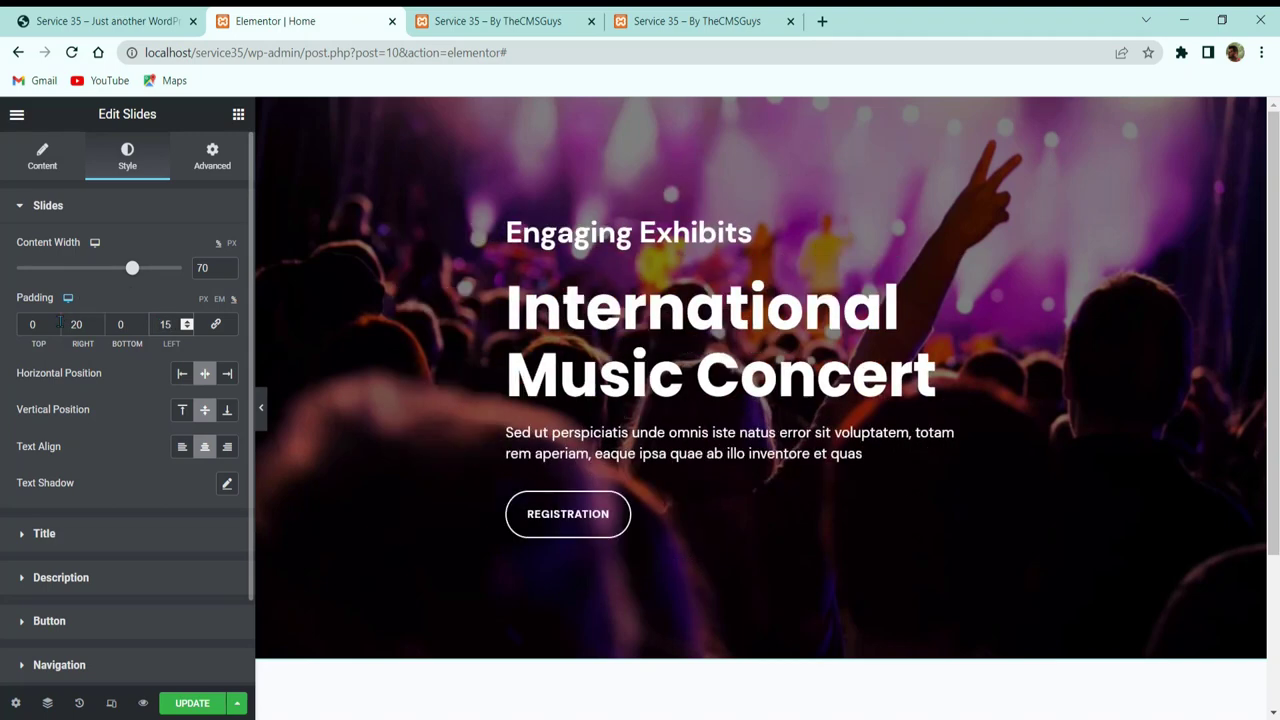
key("BackSpace")
key("BackSpace")
type("15")
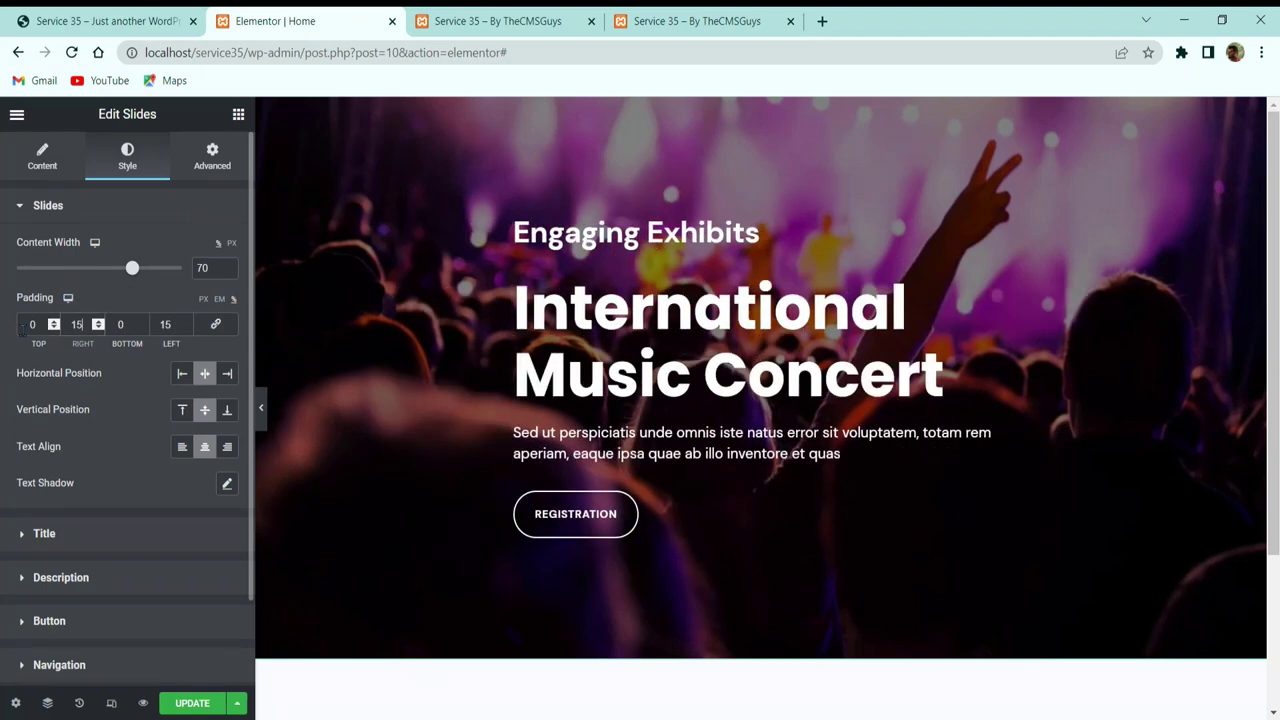
left_click(261, 407)
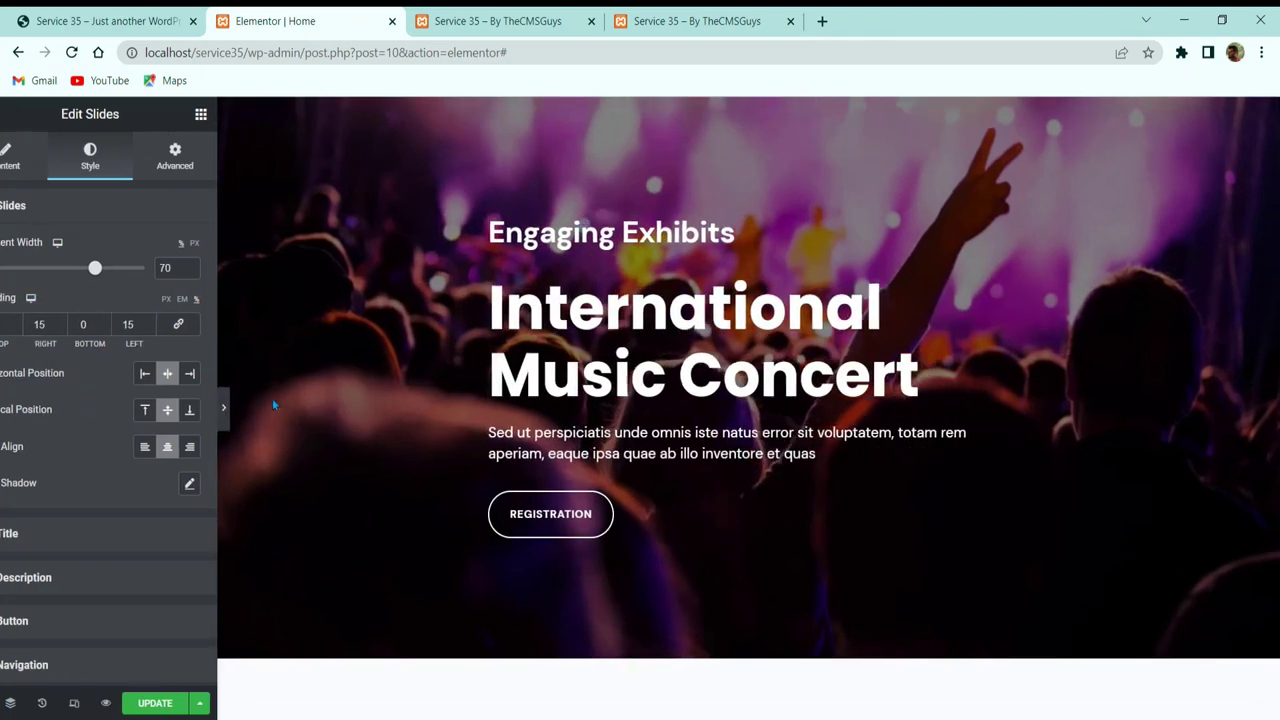
left_click(131, 9)
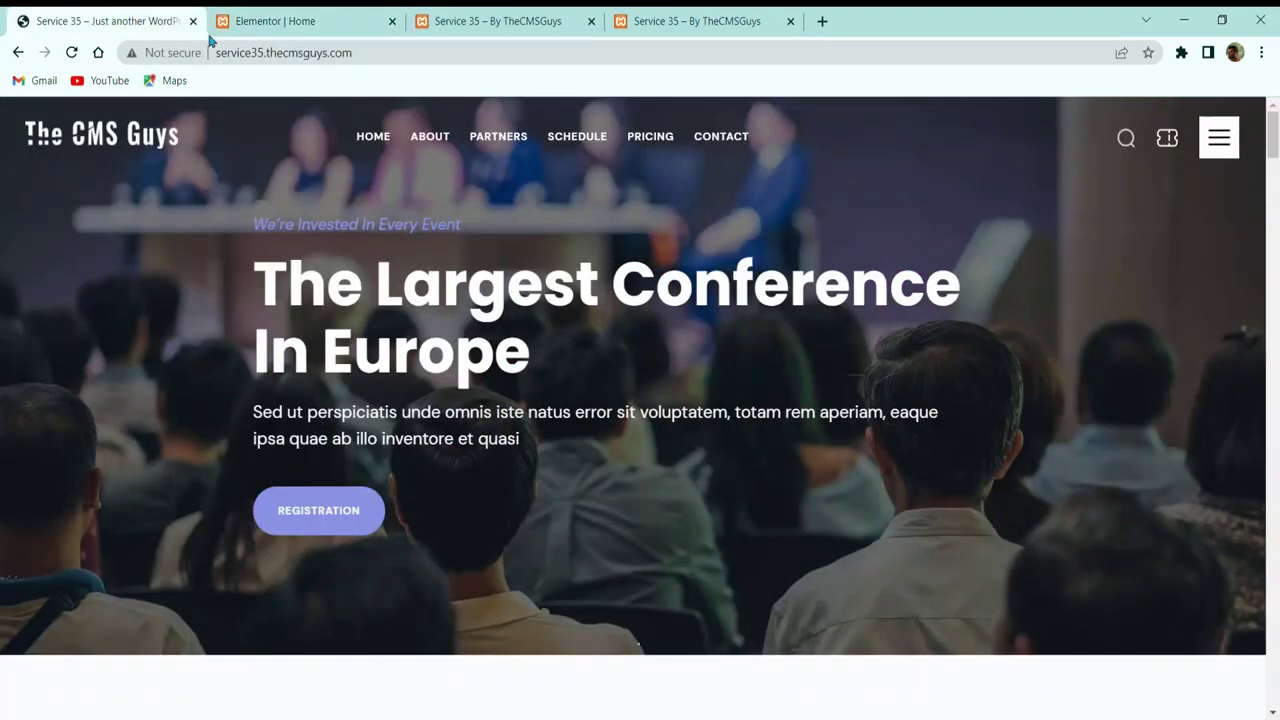
left_click(212, 12)
left_click(140, 11)
left_click(251, 19)
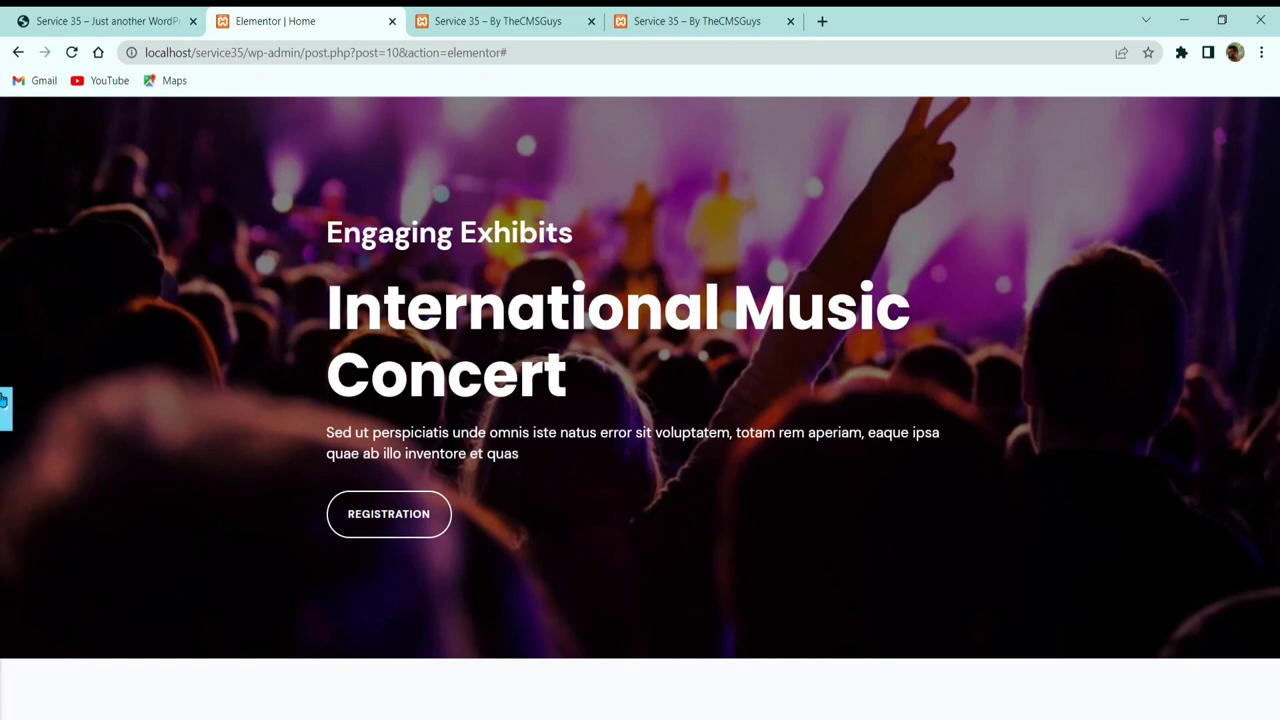
Step: Left-align the slide text and set padding to 20 on the left and 0 on the right
left_click(6, 405)
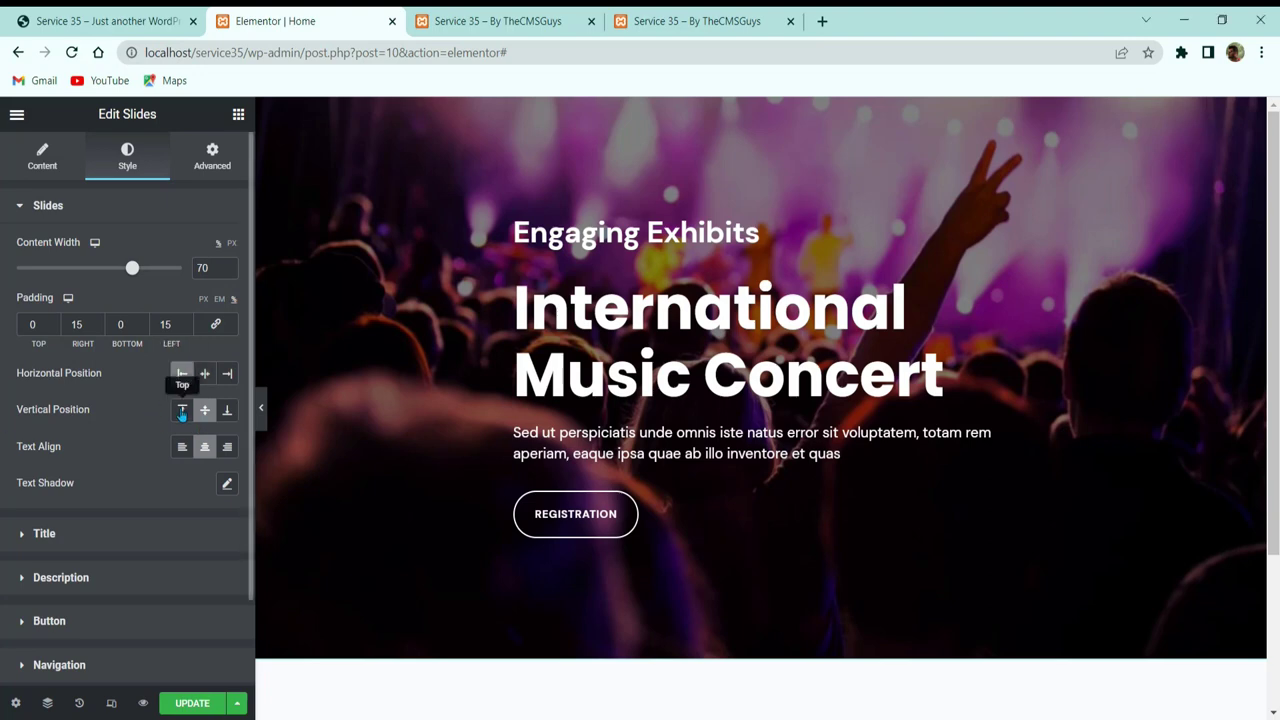
left_click(182, 446)
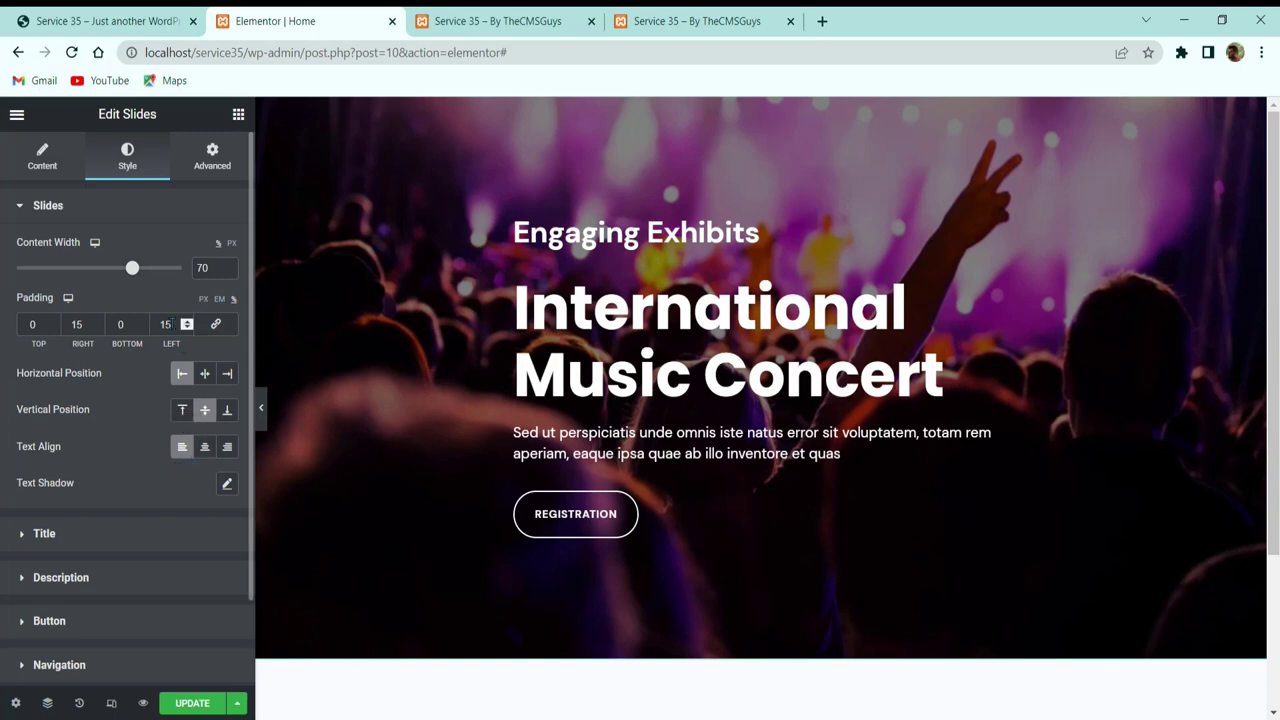
double_click(168, 324)
type("5")
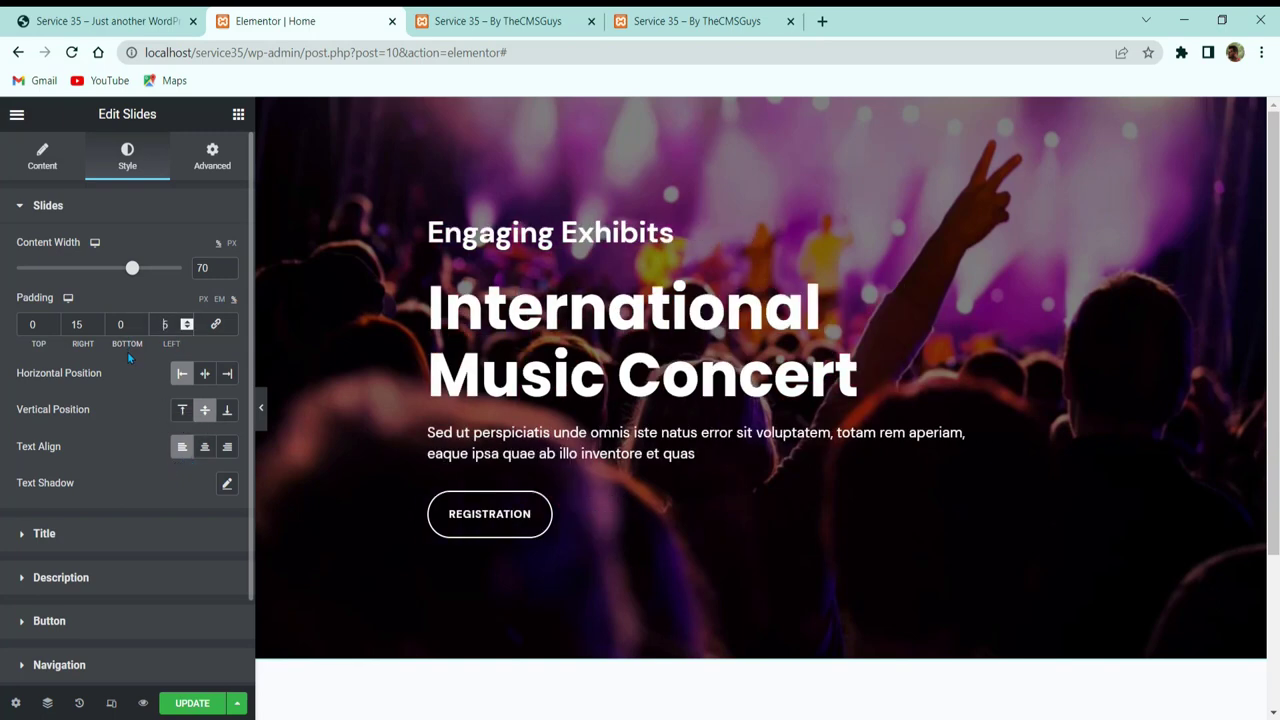
type("2")
key("Delete")
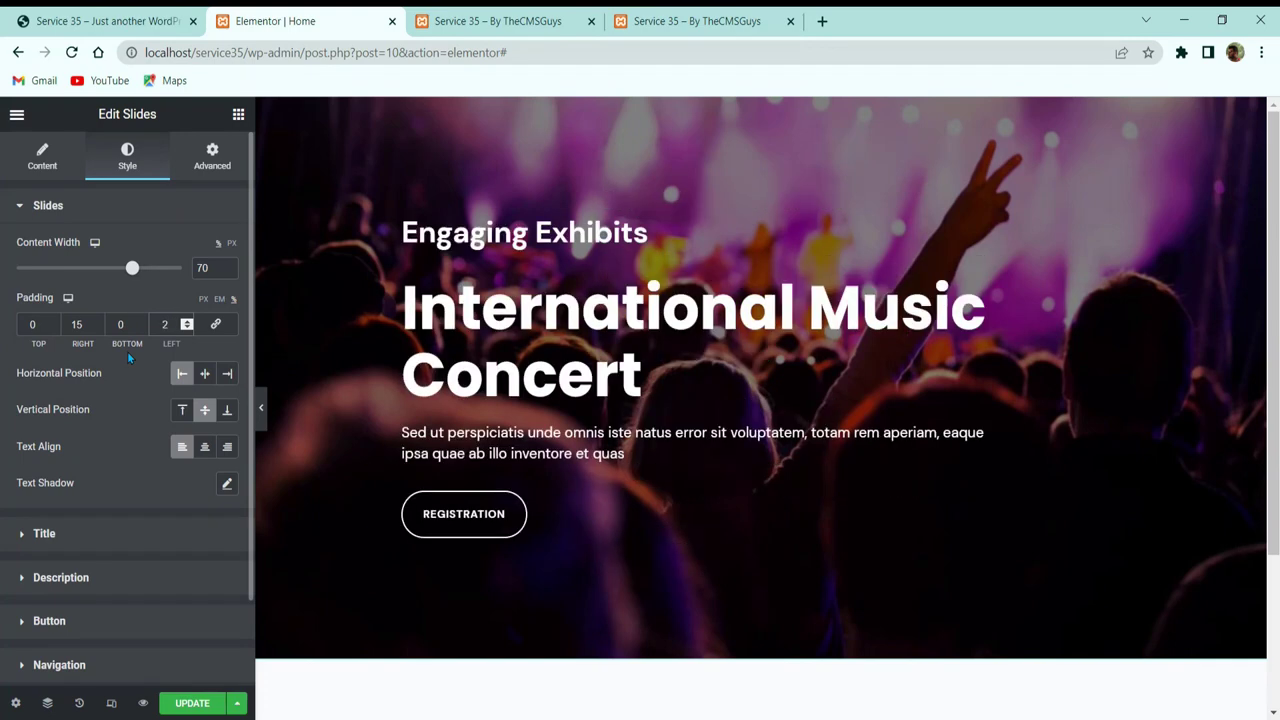
type("0")
double_click(76, 324)
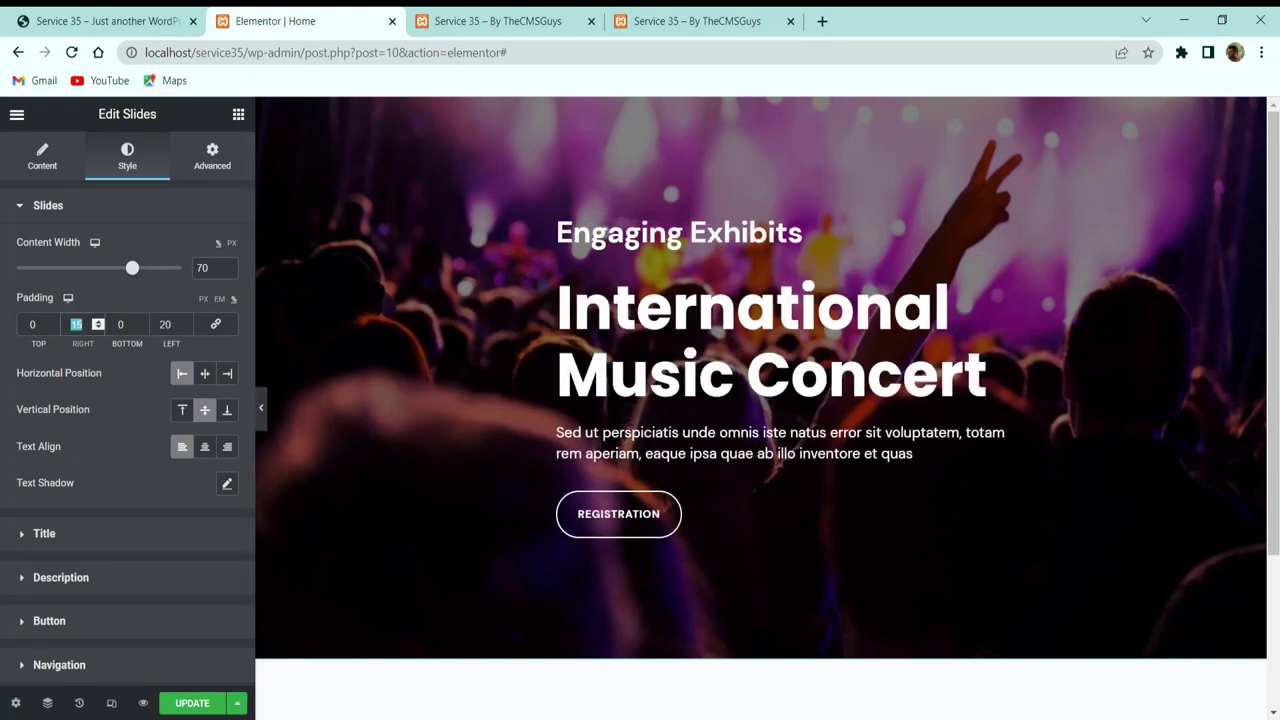
type("00")
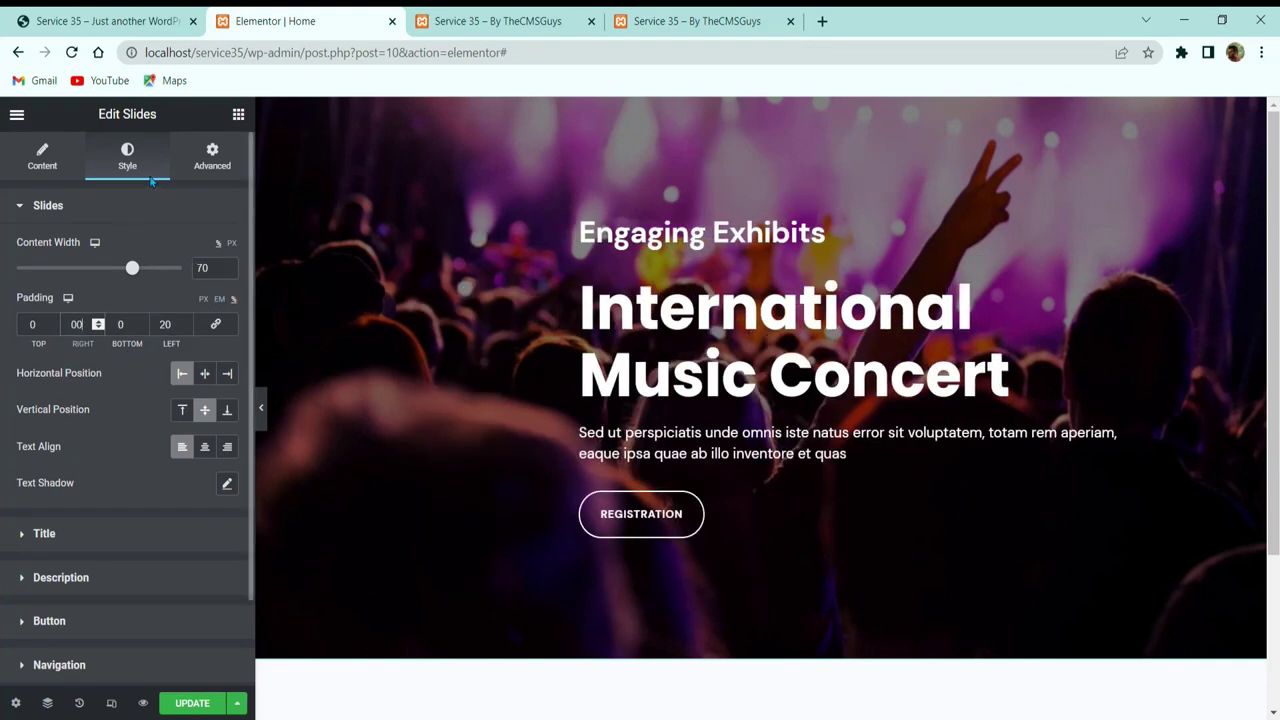
left_click(212, 157)
Step: Select the Slides widget and bring up its Style settings
left_click(349, 128)
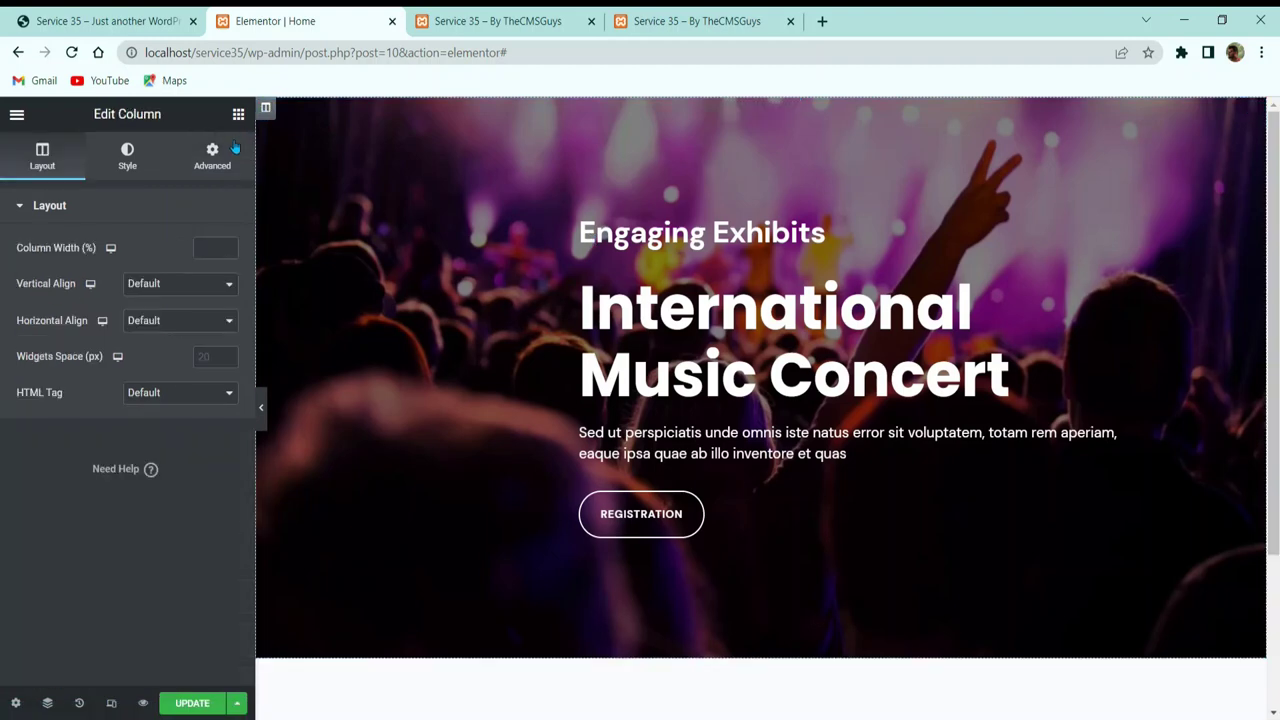
left_click(220, 163)
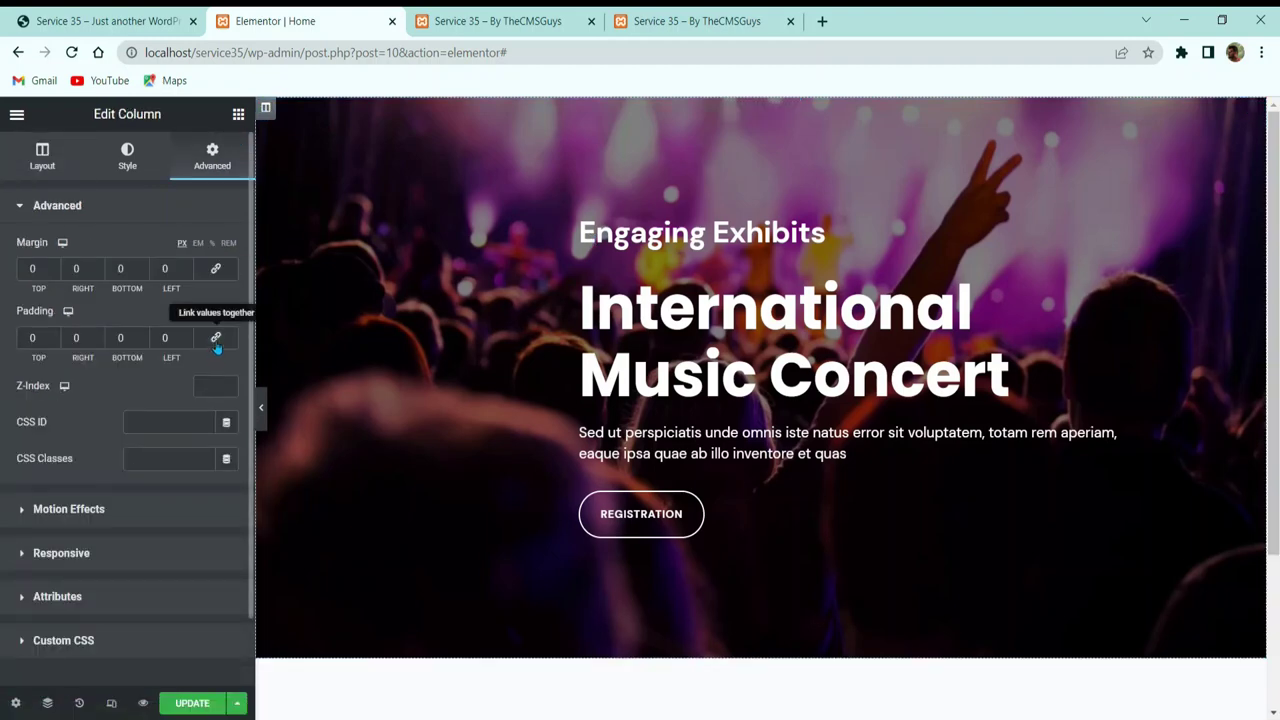
left_click(672, 355)
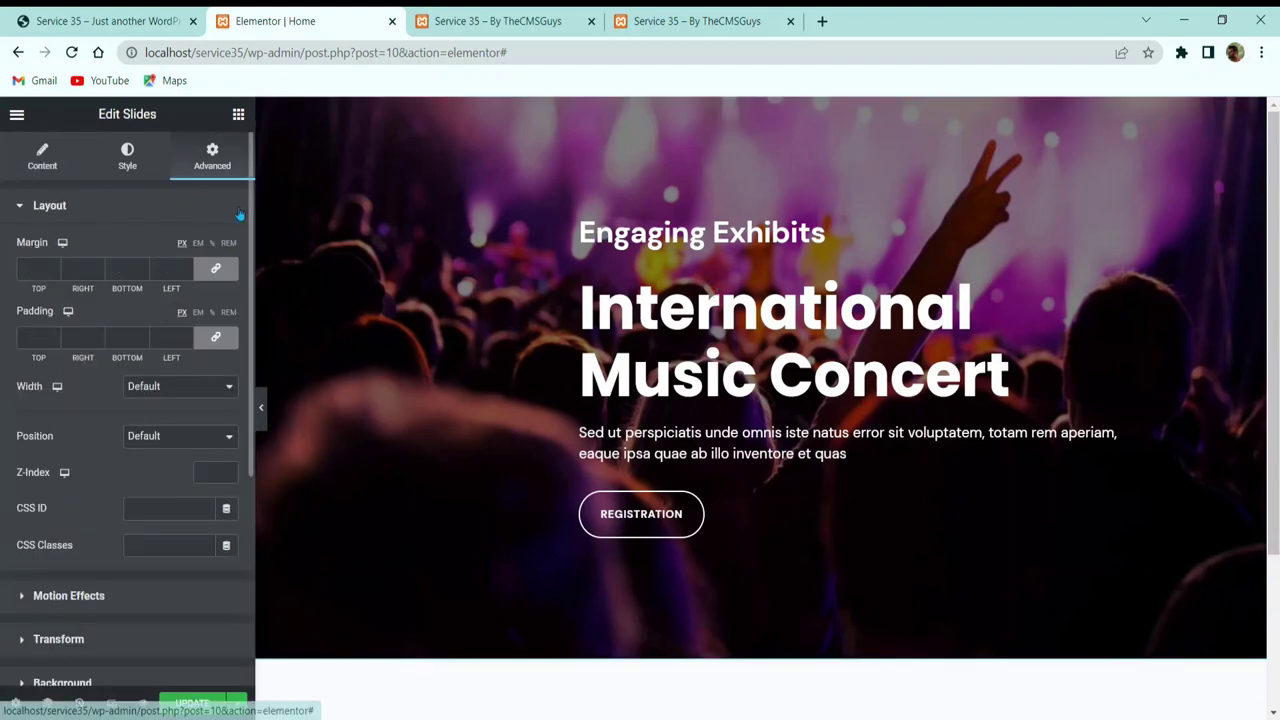
left_click(265, 107)
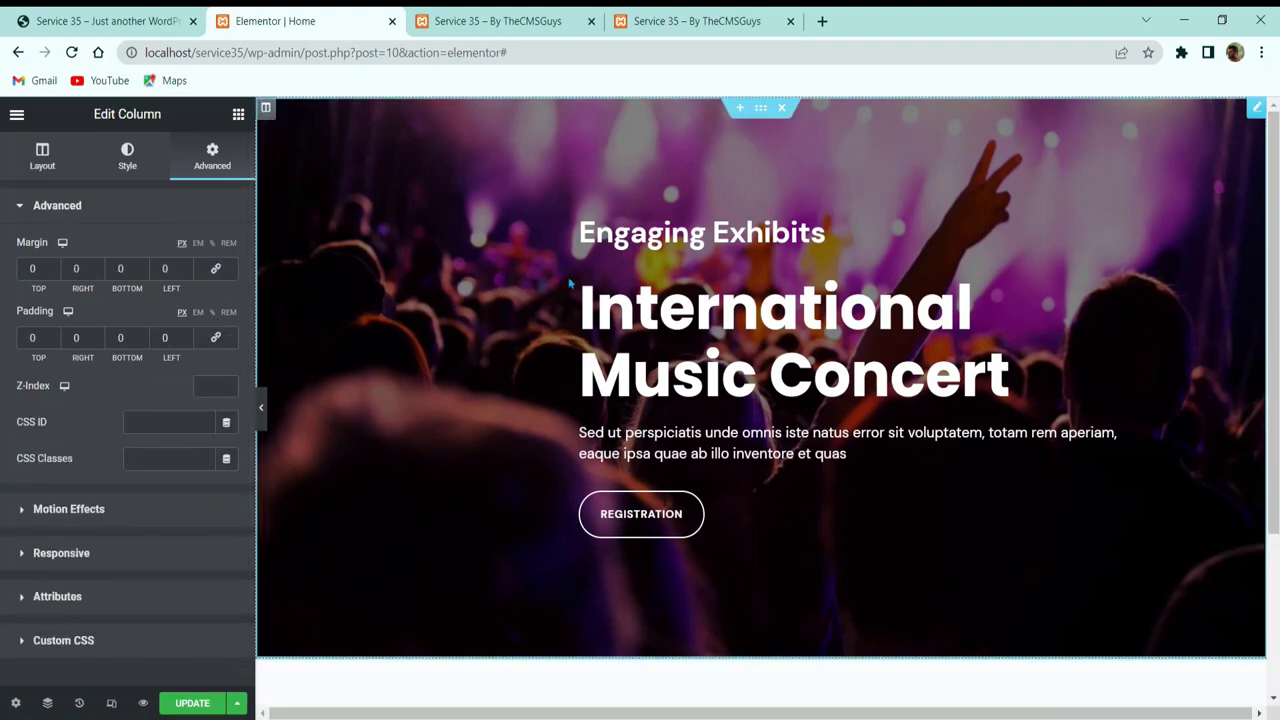
left_click(676, 292)
left_click(138, 176)
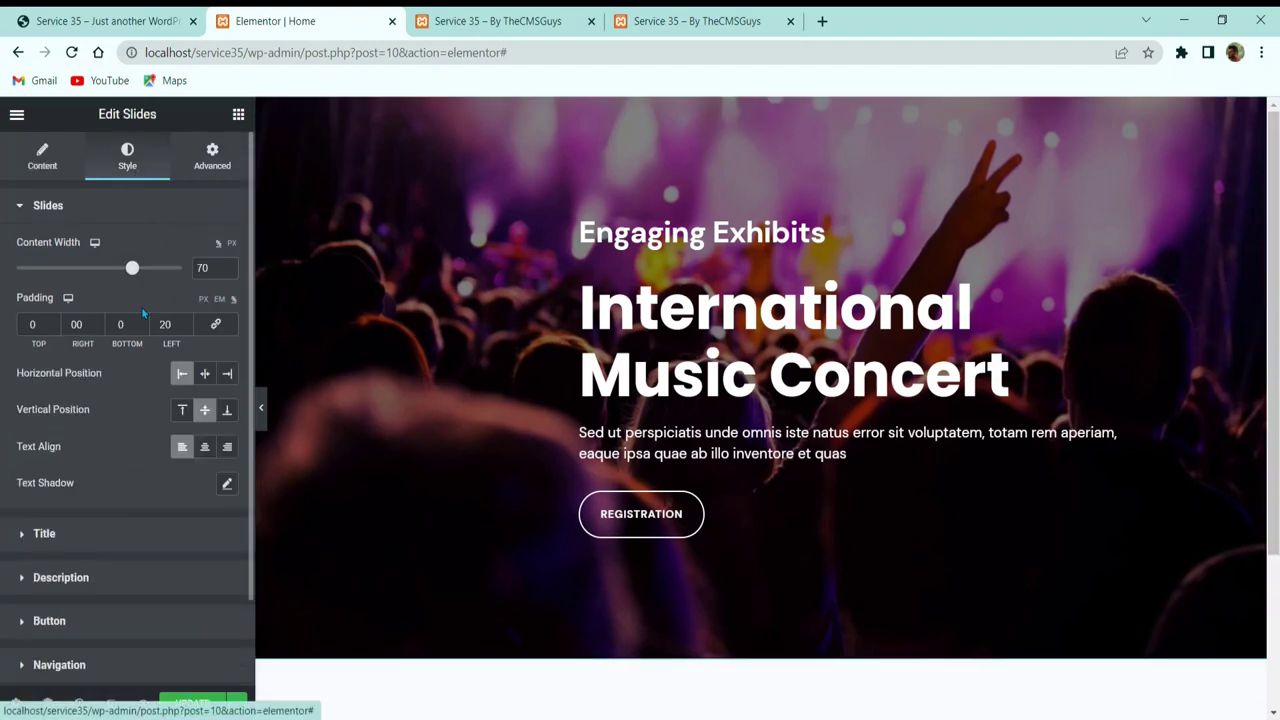
double_click(76, 324)
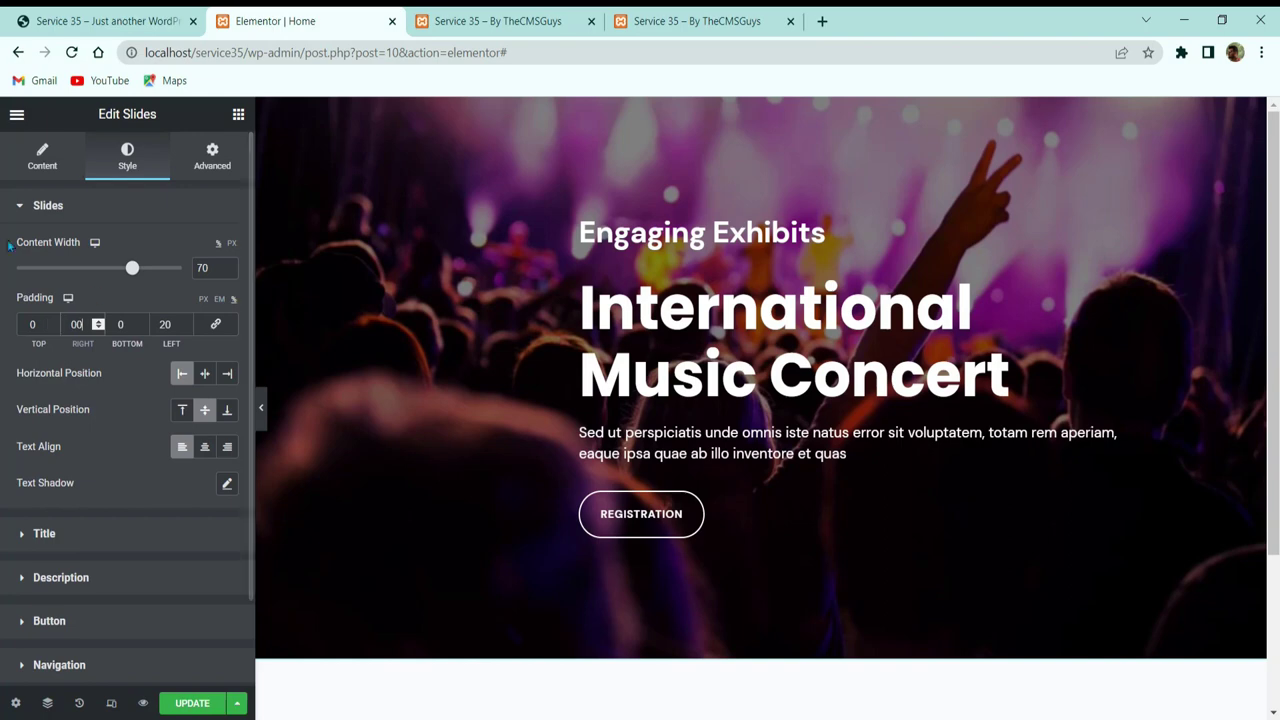
Step: Preview a content width dragged up toward 100, then set it back to 70
left_click_drag(132, 268, 206, 286)
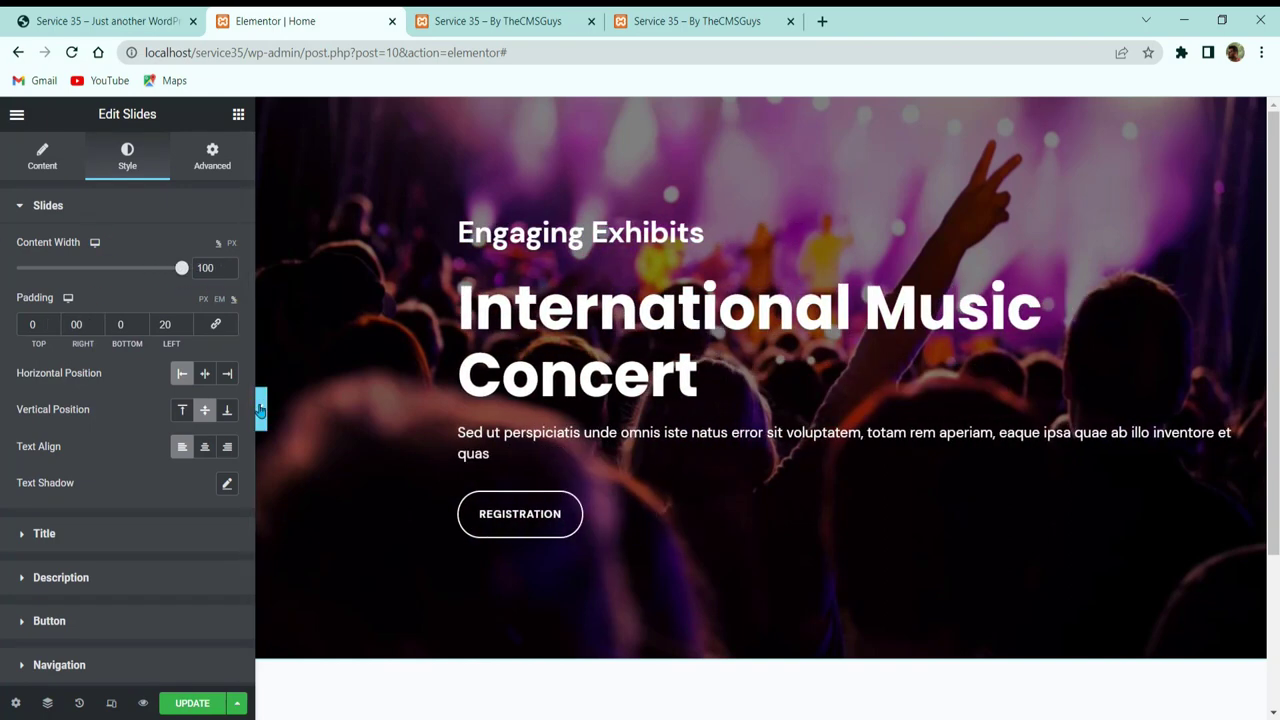
left_click(261, 407)
left_click(5, 410)
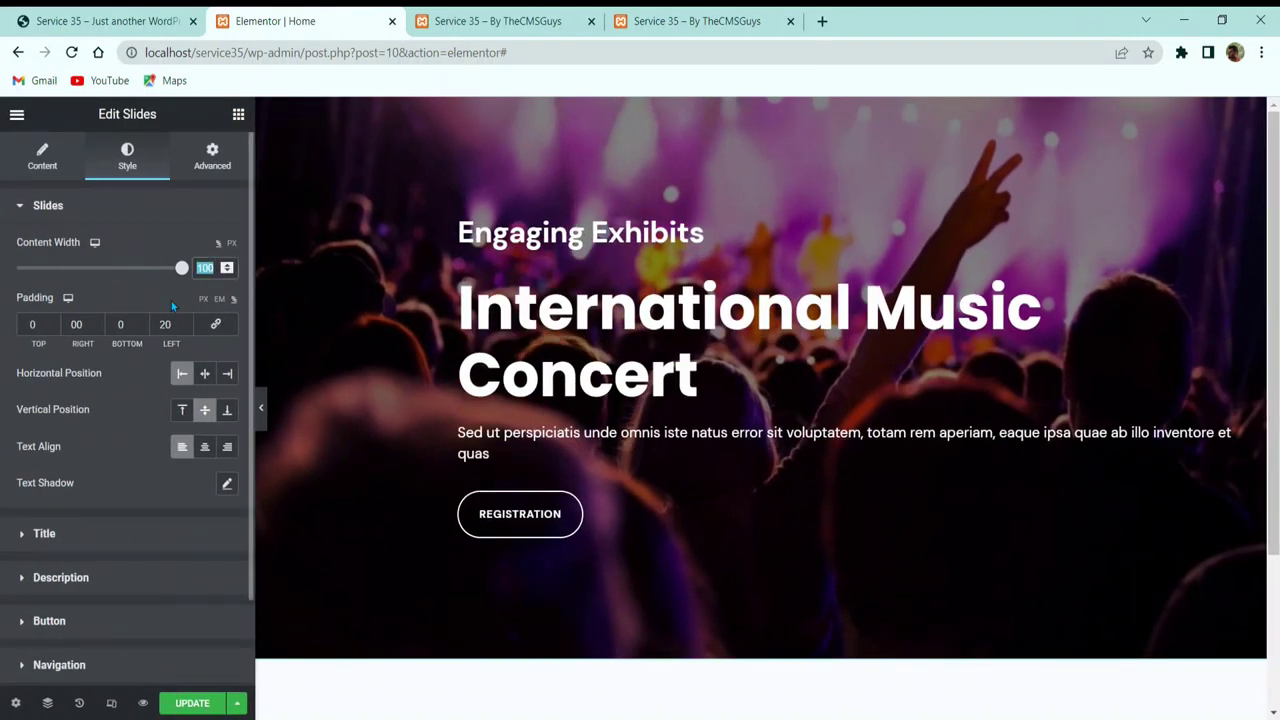
type("70")
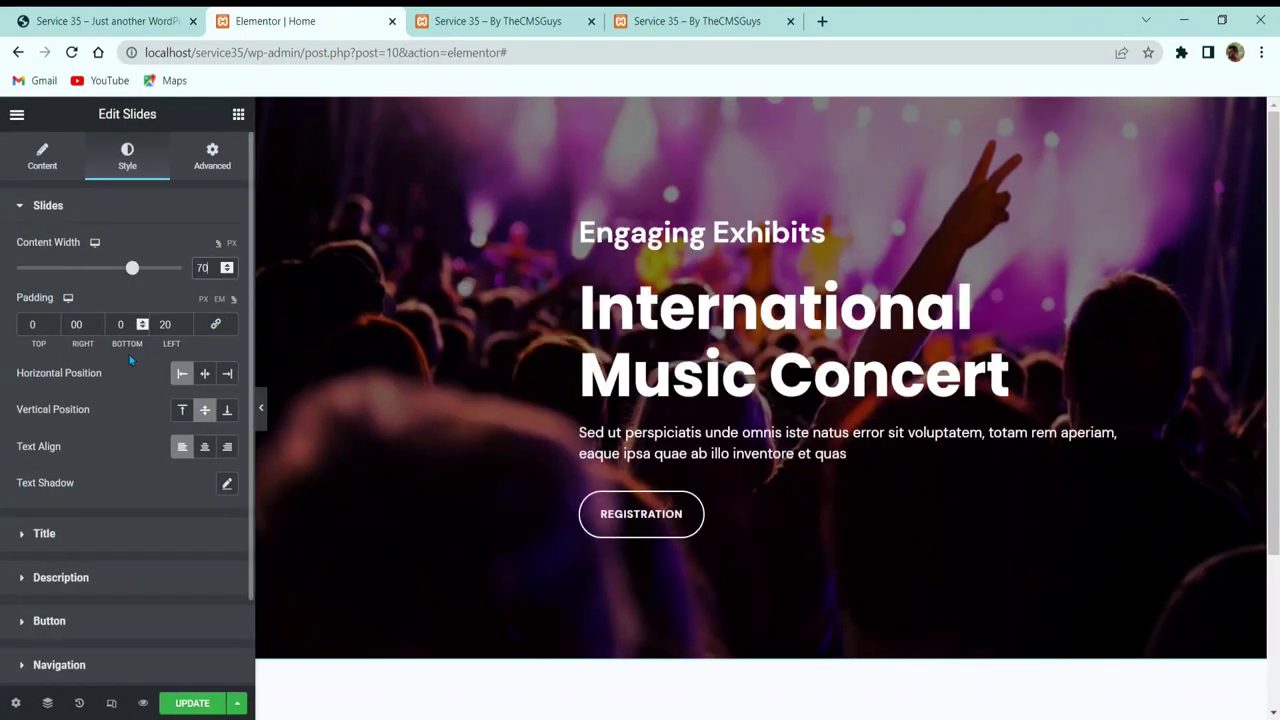
left_click(261, 407)
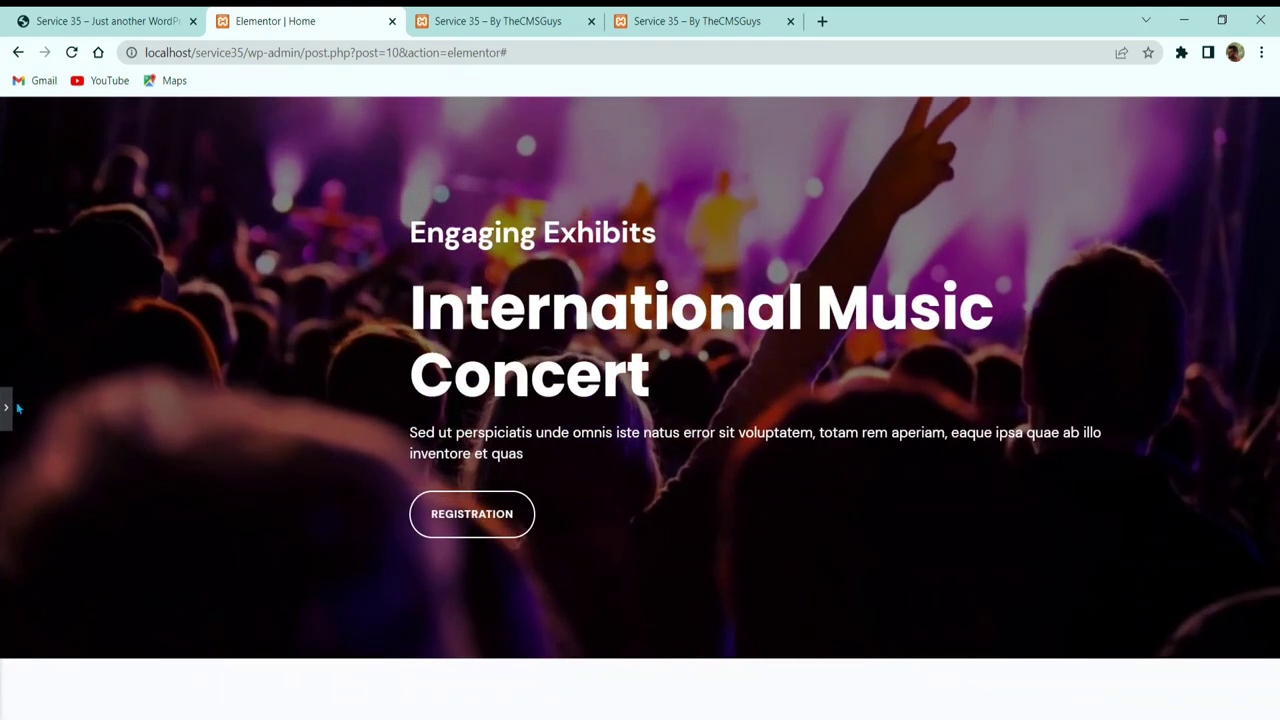
left_click(6, 407)
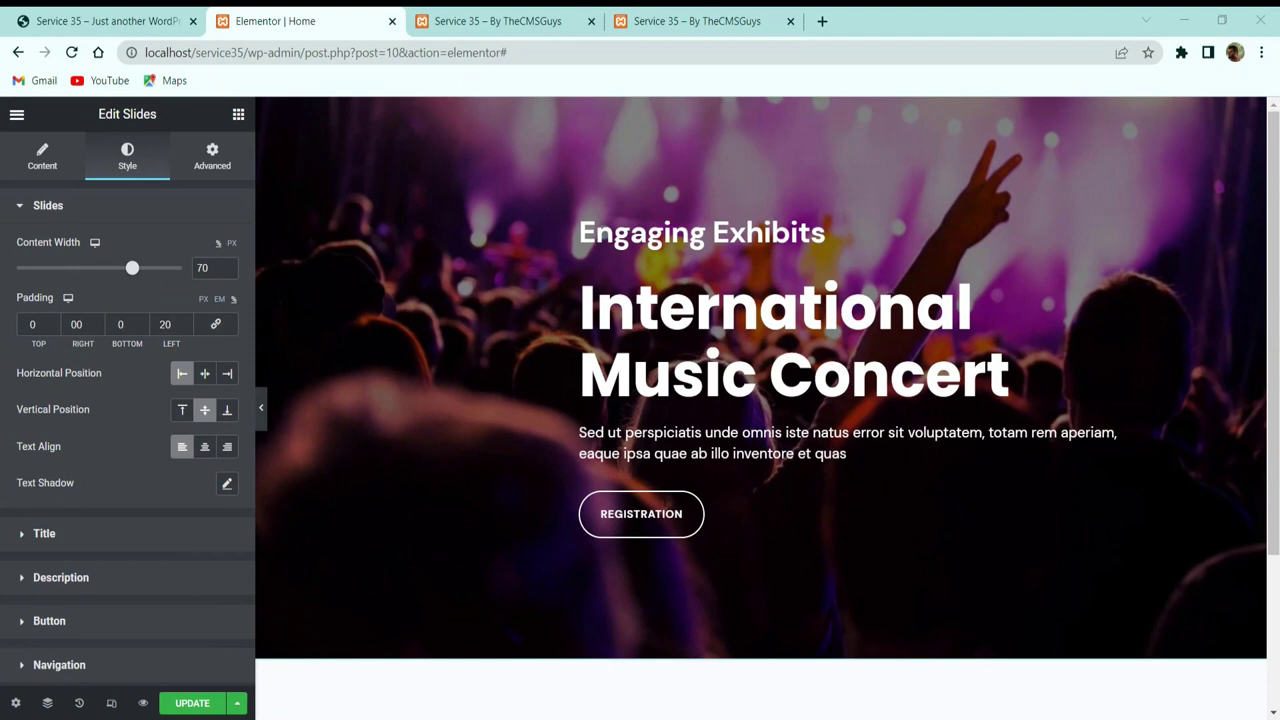
Step: Style the title with 16 spacing, global Primary 500 colour and the global Subtitle font
left_click(66, 533)
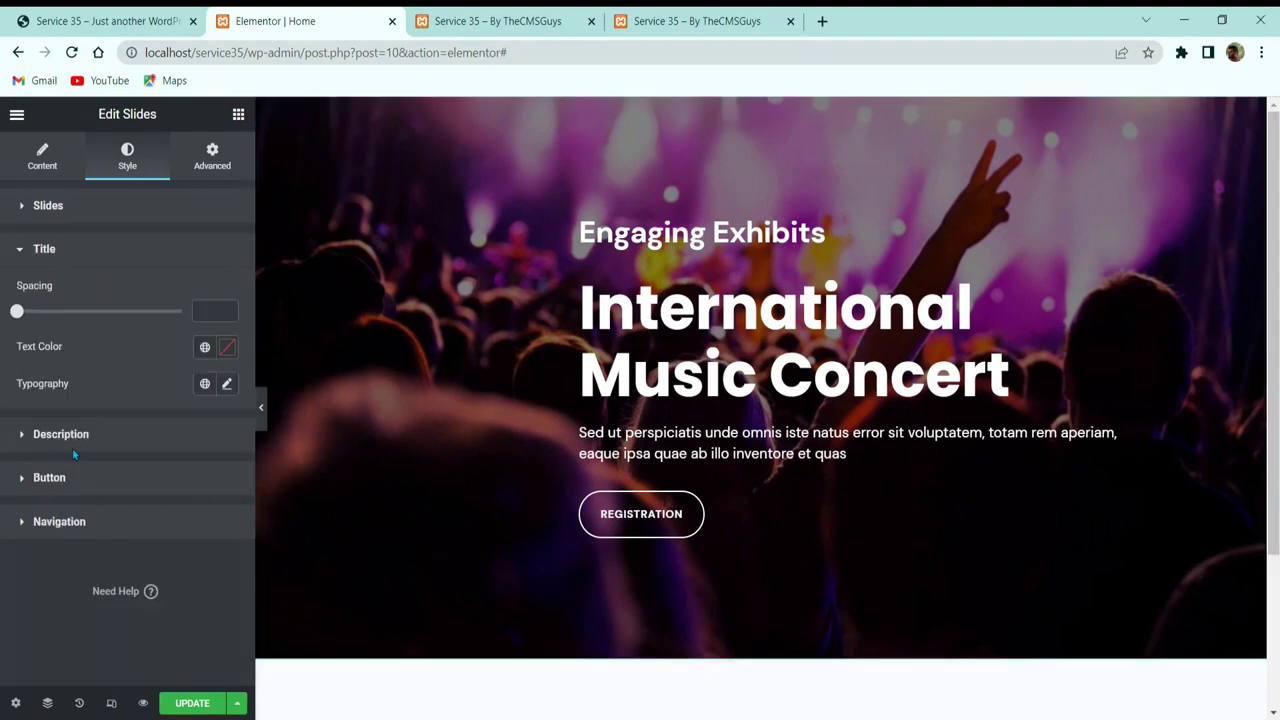
left_click_drag(16, 312, 44, 312)
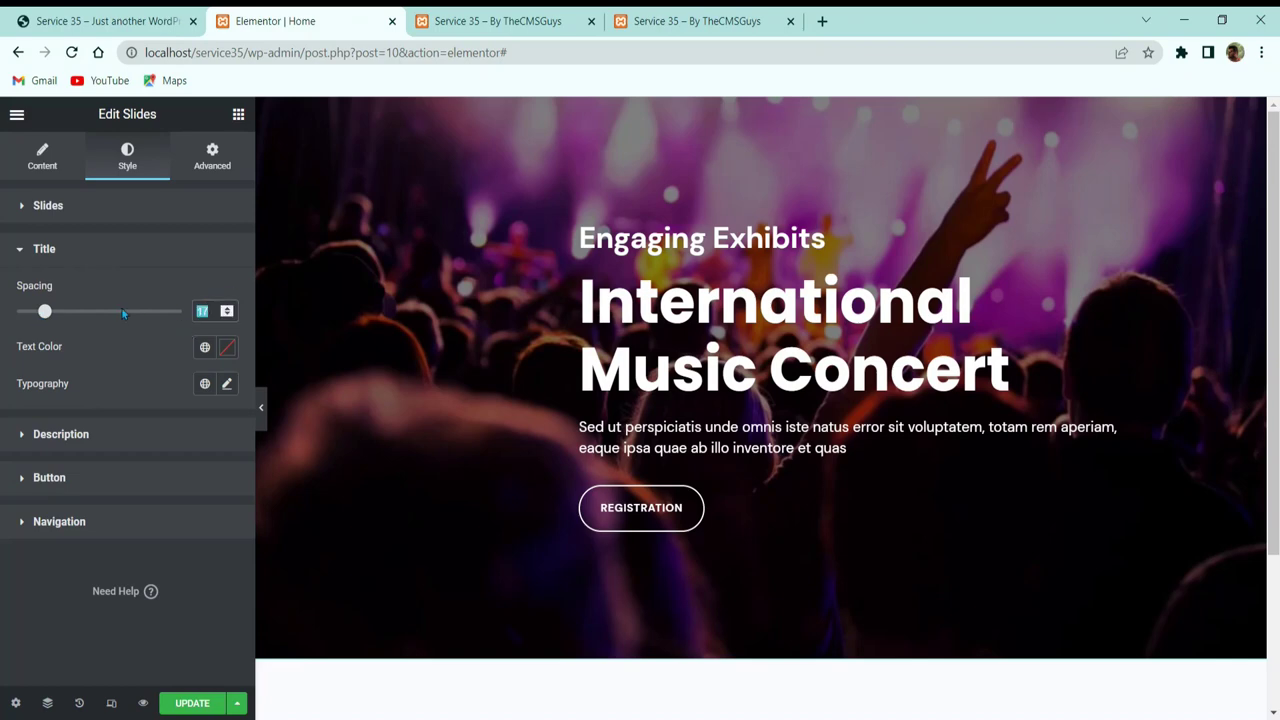
key("Down")
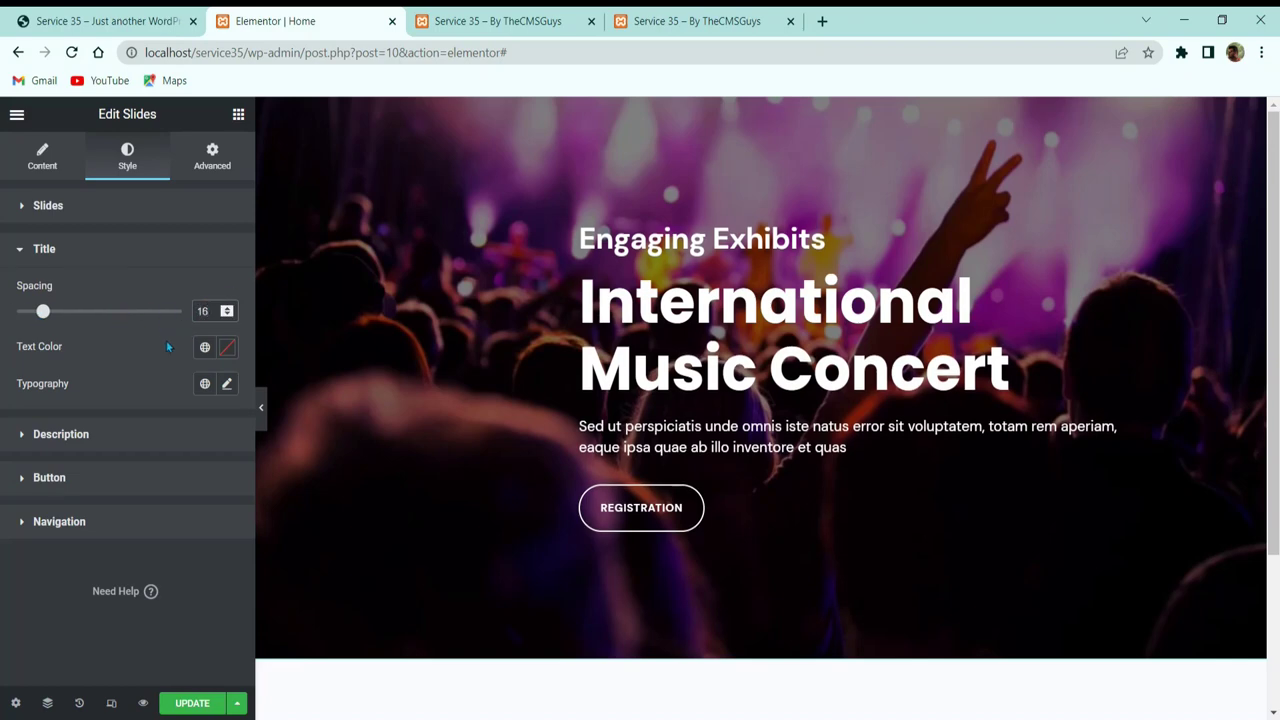
left_click(203, 348)
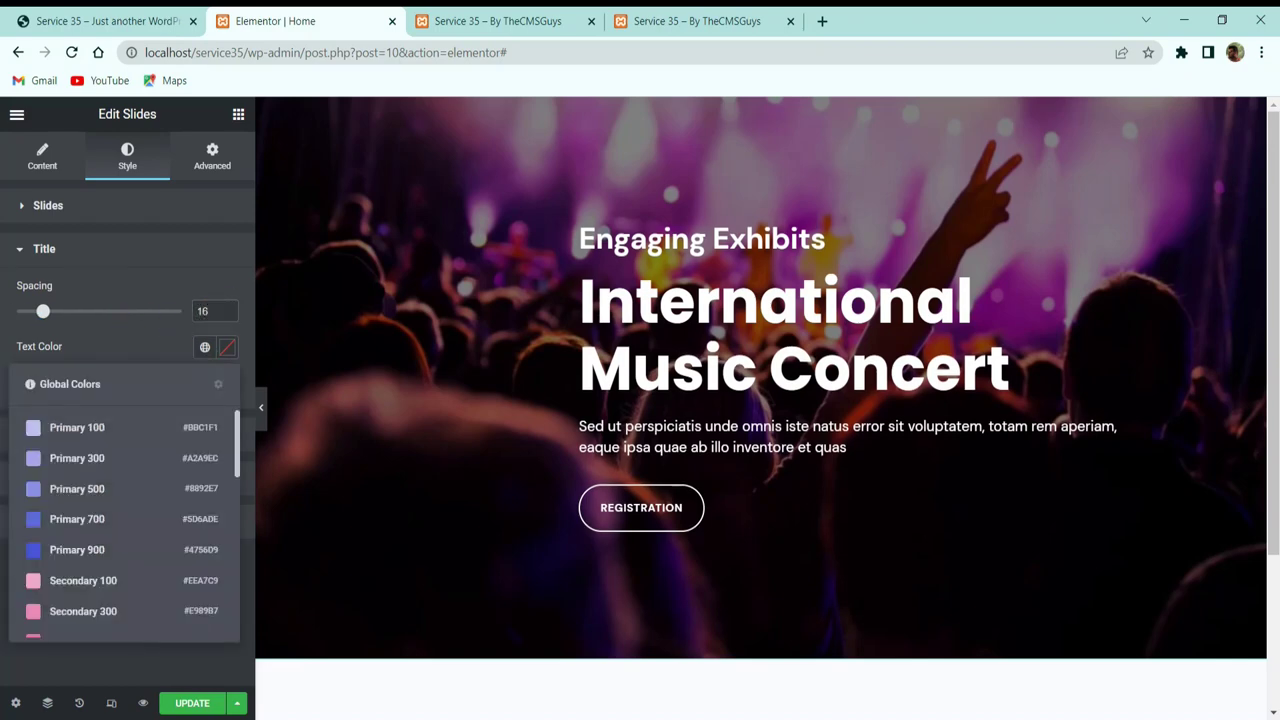
left_click(88, 491)
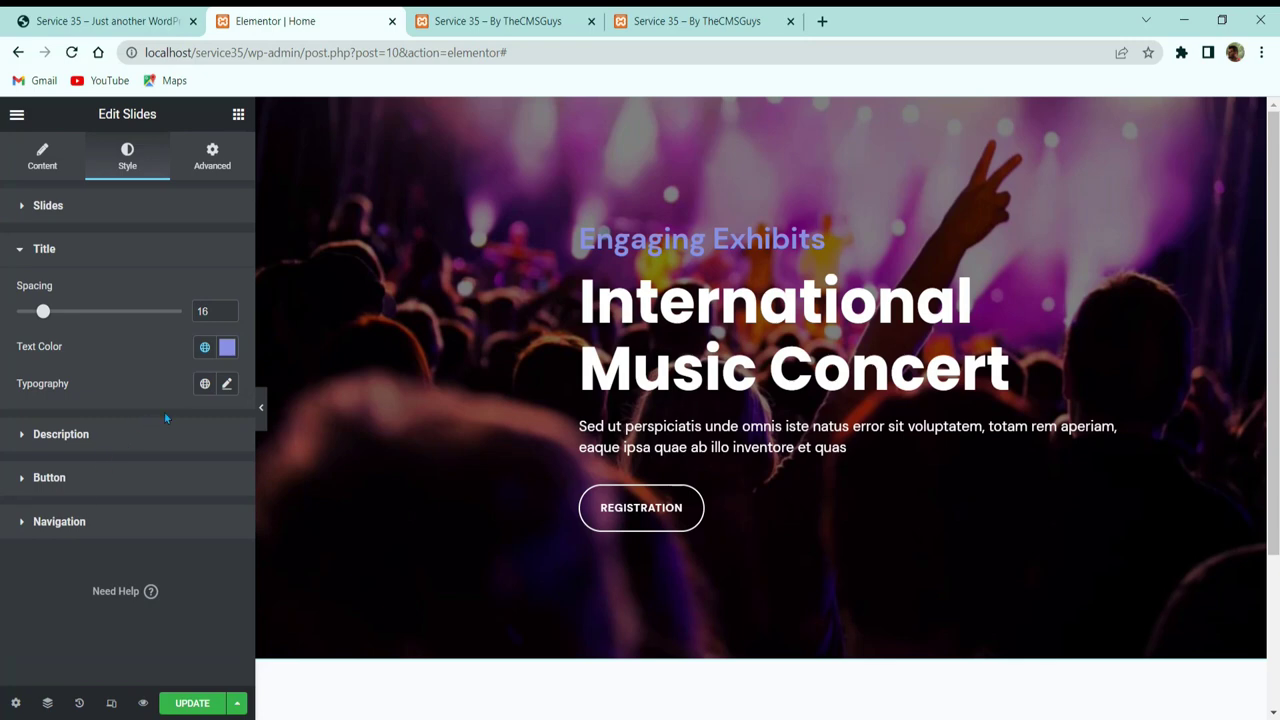
left_click(203, 383)
left_click(82, 519)
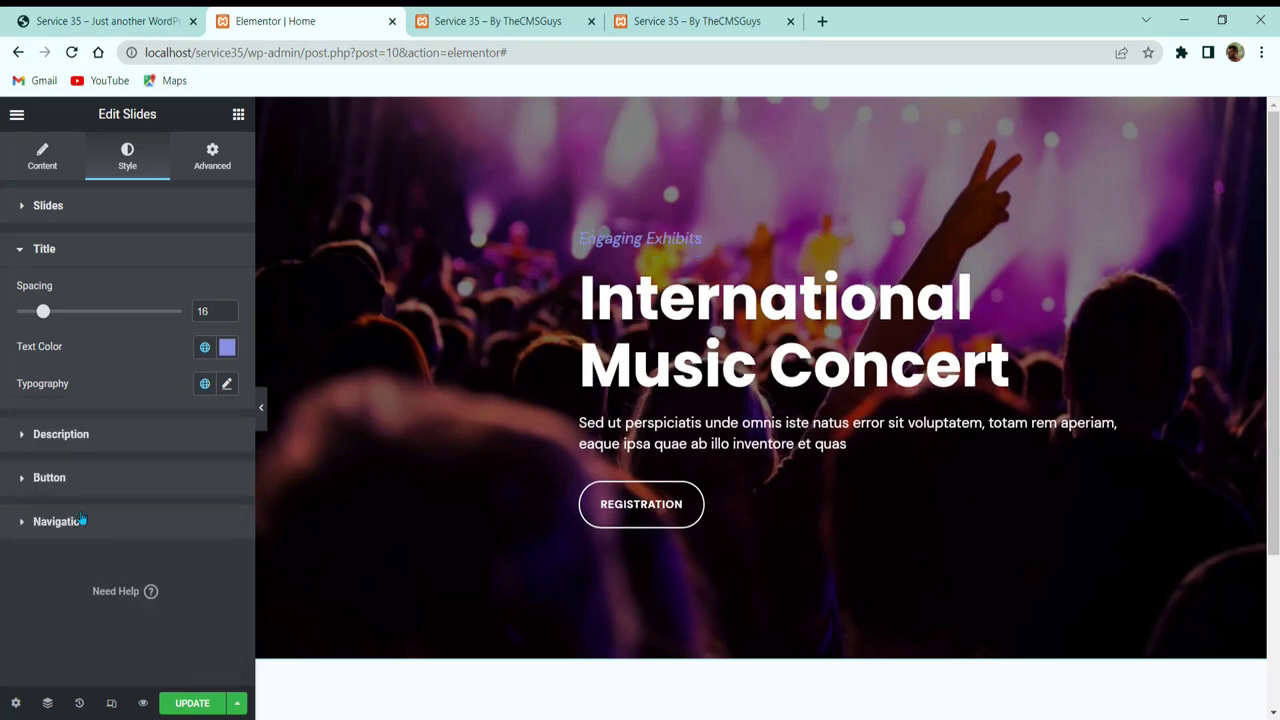
key("ctrl+shift+Tab")
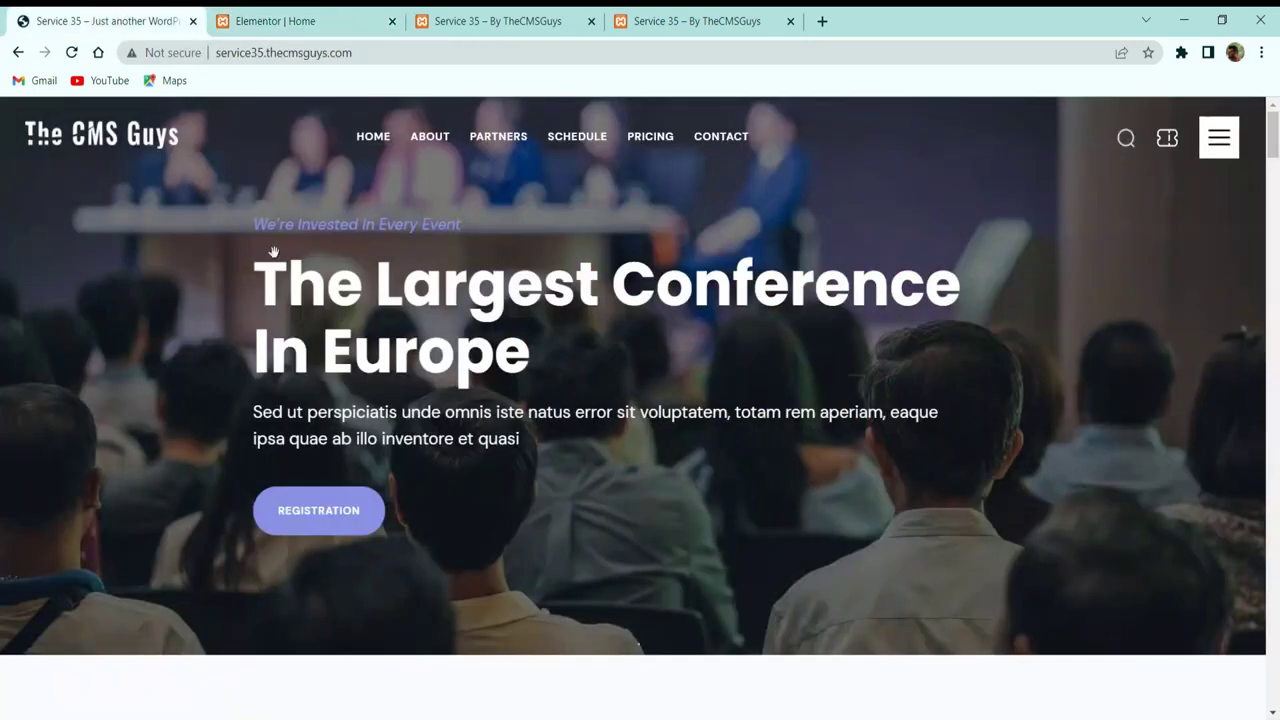
left_click(284, 28)
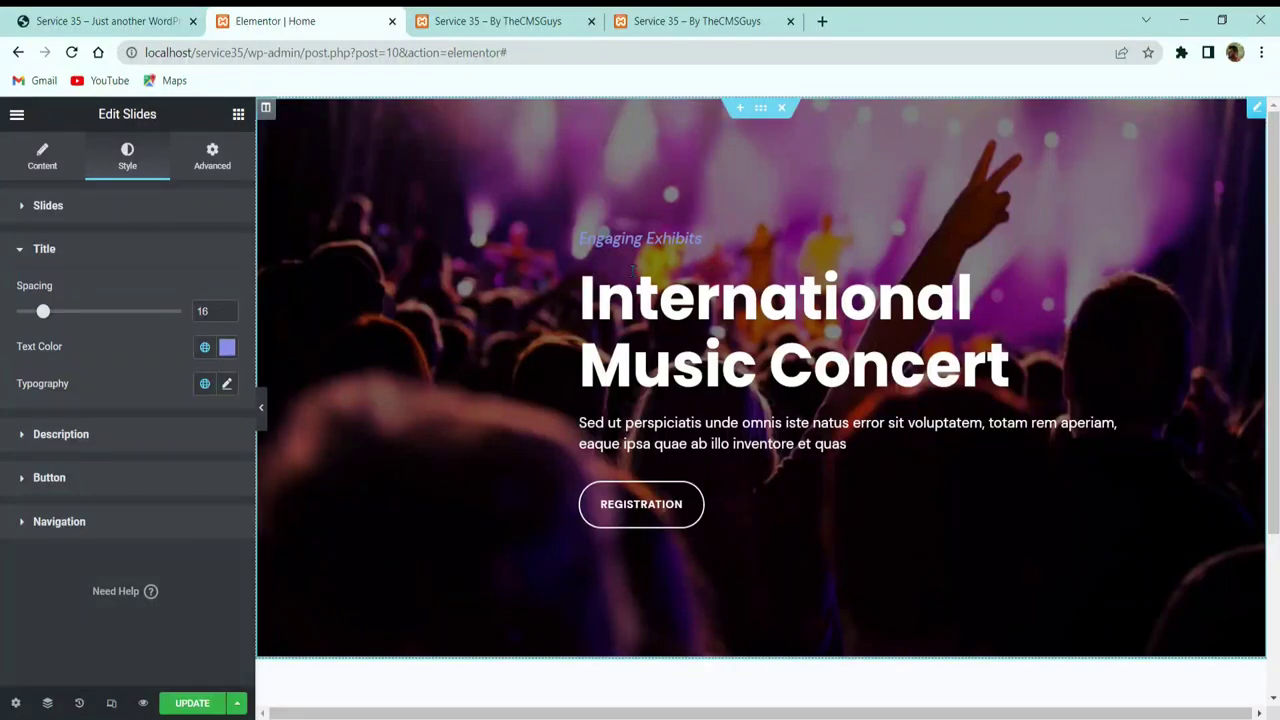
left_click(97, 437)
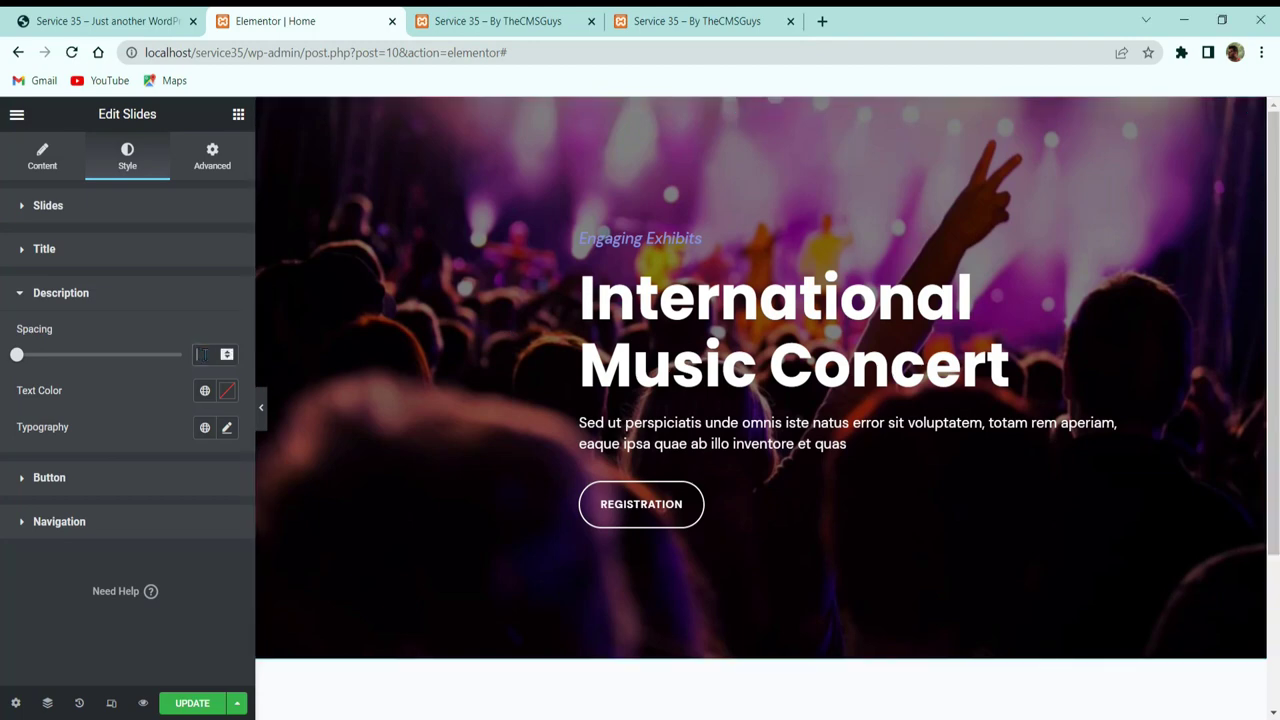
Step: Give the description 40 spacing, Pure White text colour and the global Caption font
left_click(204, 354)
type("40")
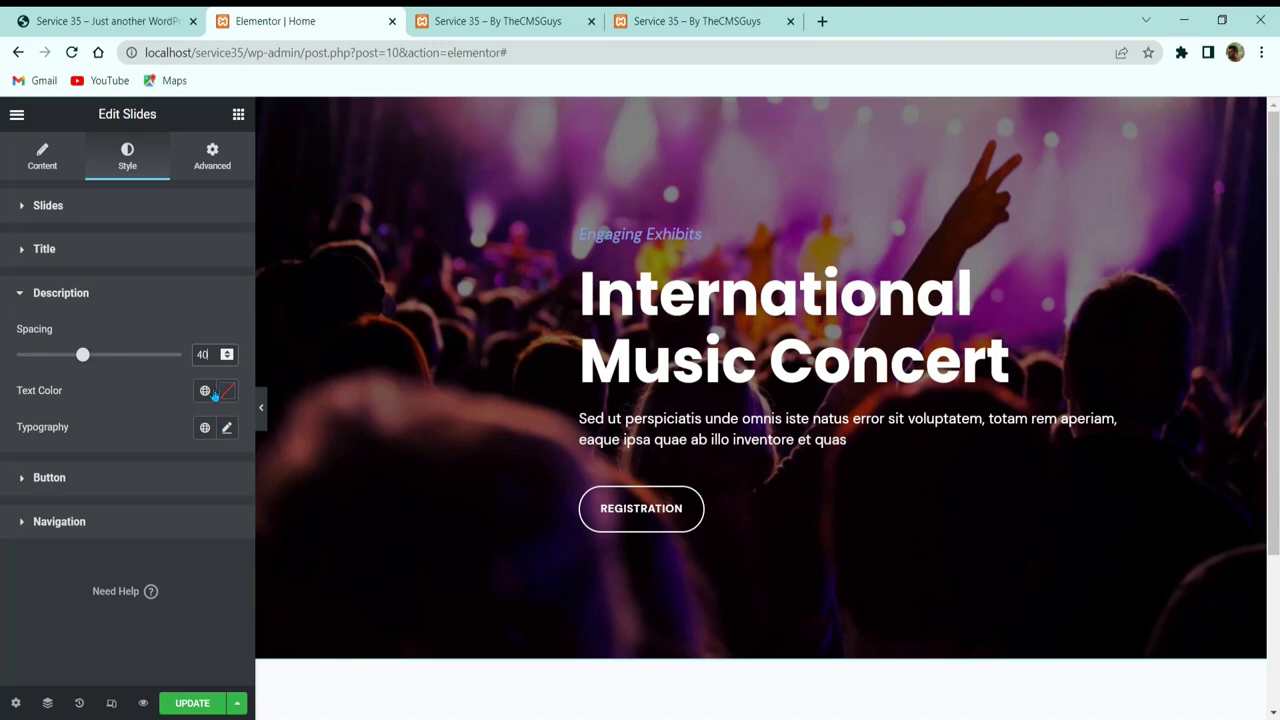
left_click(208, 392)
scroll(107, 570, "down", 5)
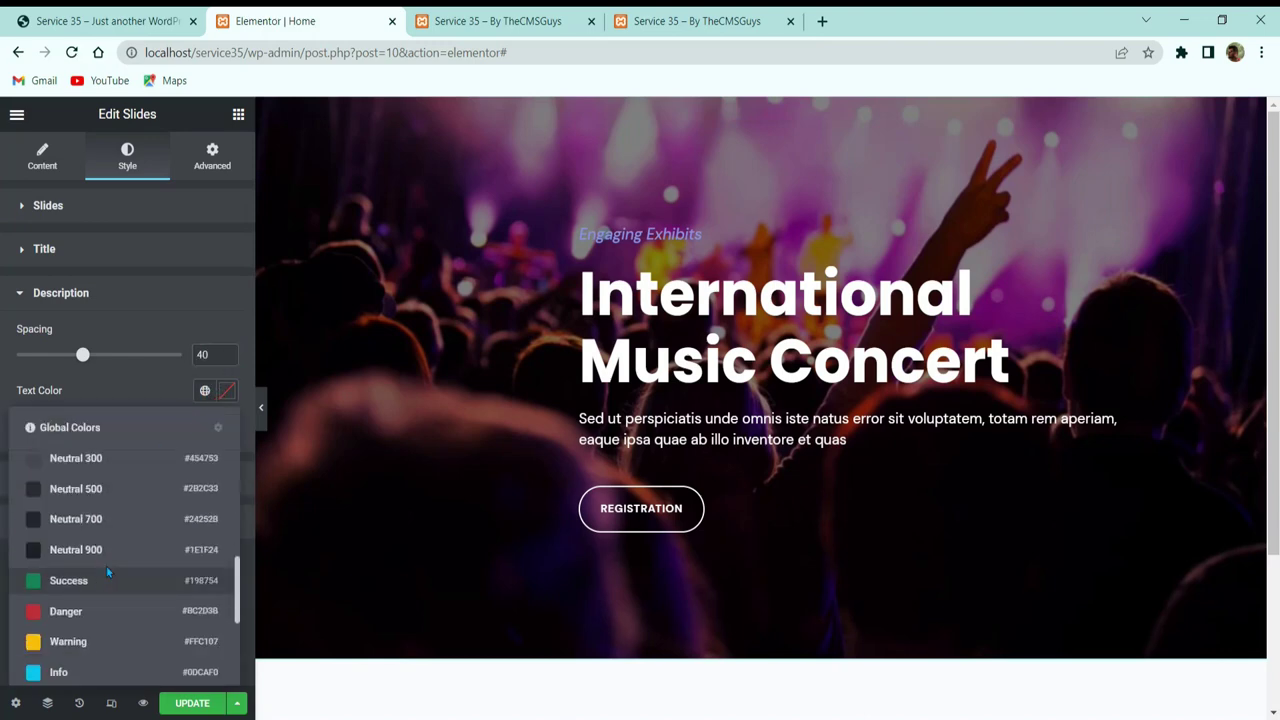
scroll(106, 570, "down", 3)
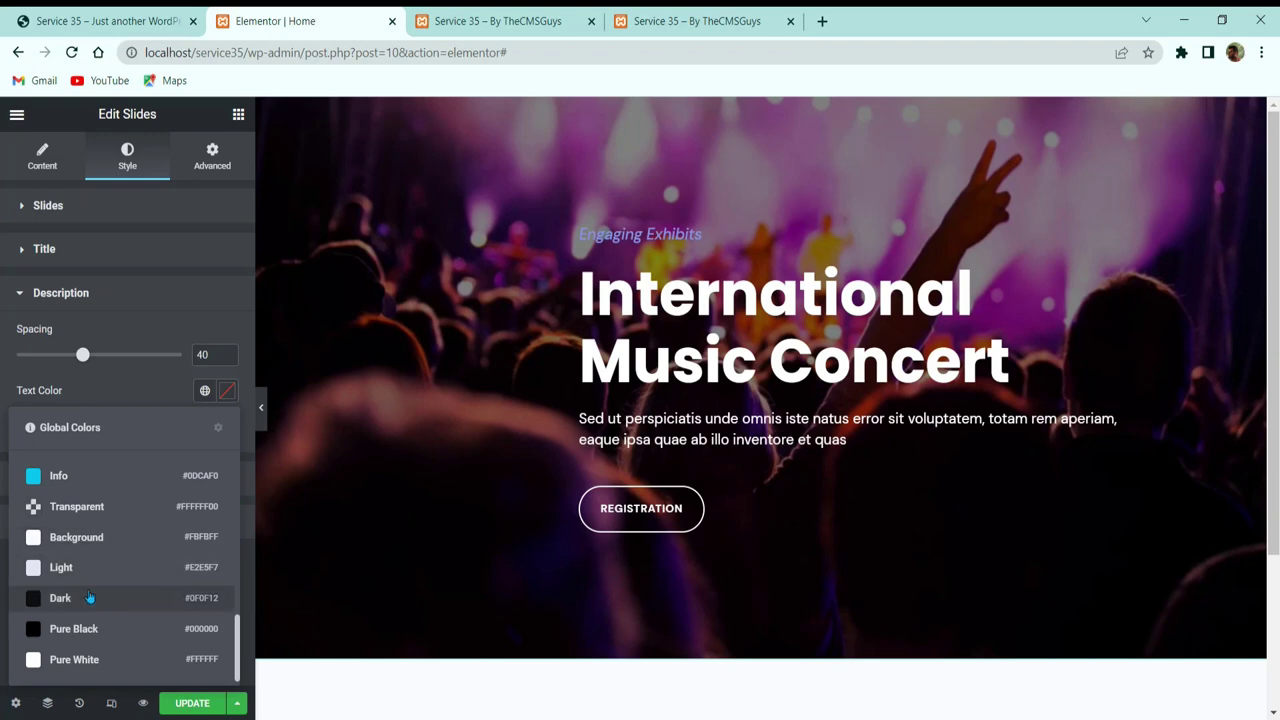
left_click(68, 659)
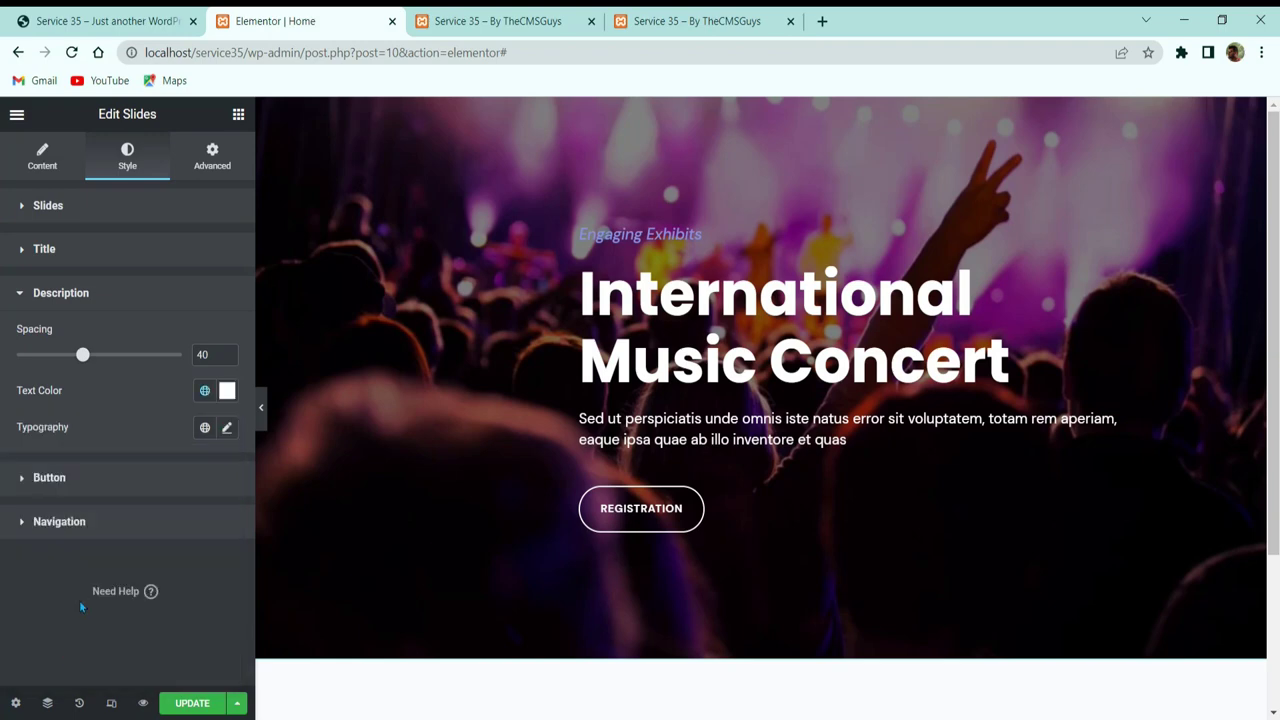
left_click(204, 427)
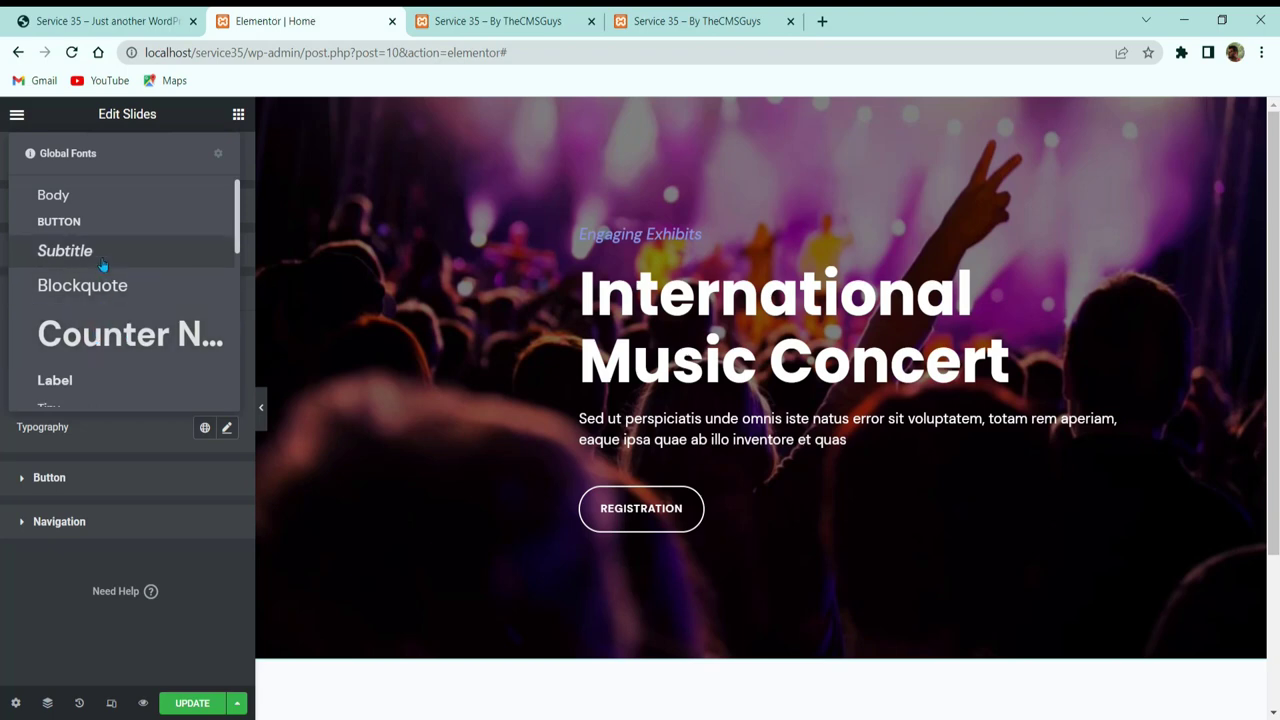
scroll(103, 266, "down", 6)
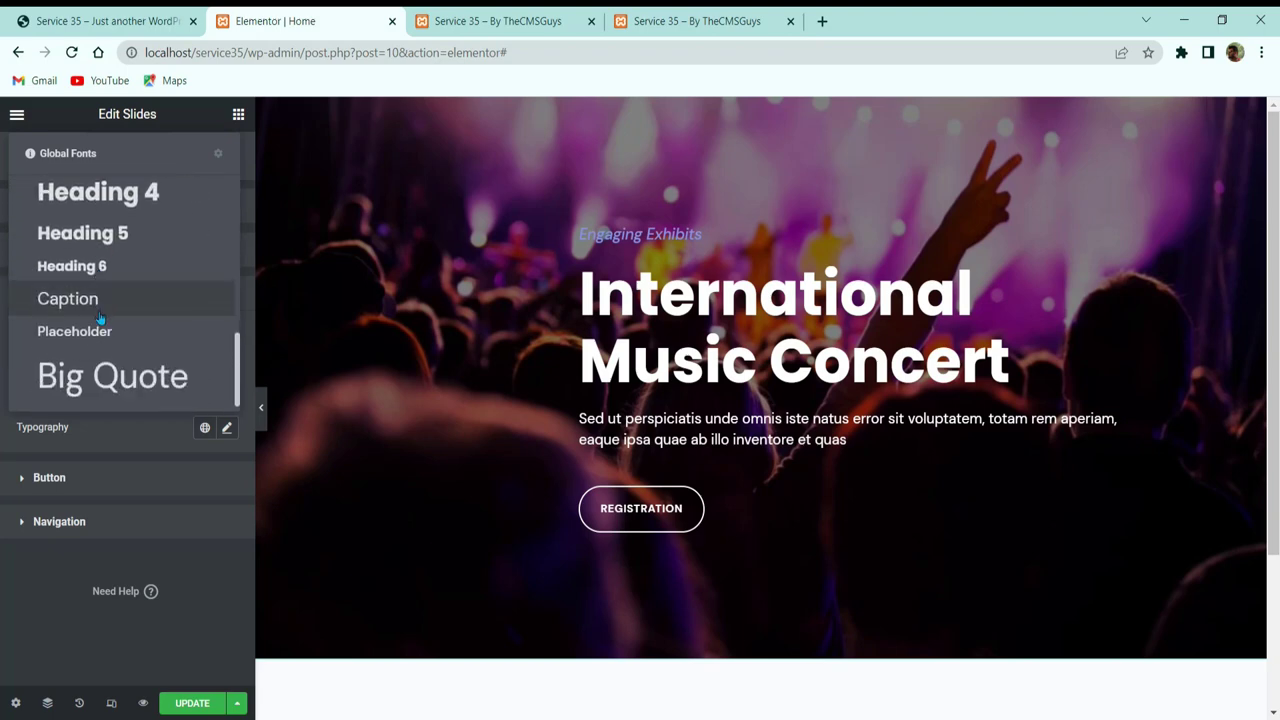
left_click(104, 302)
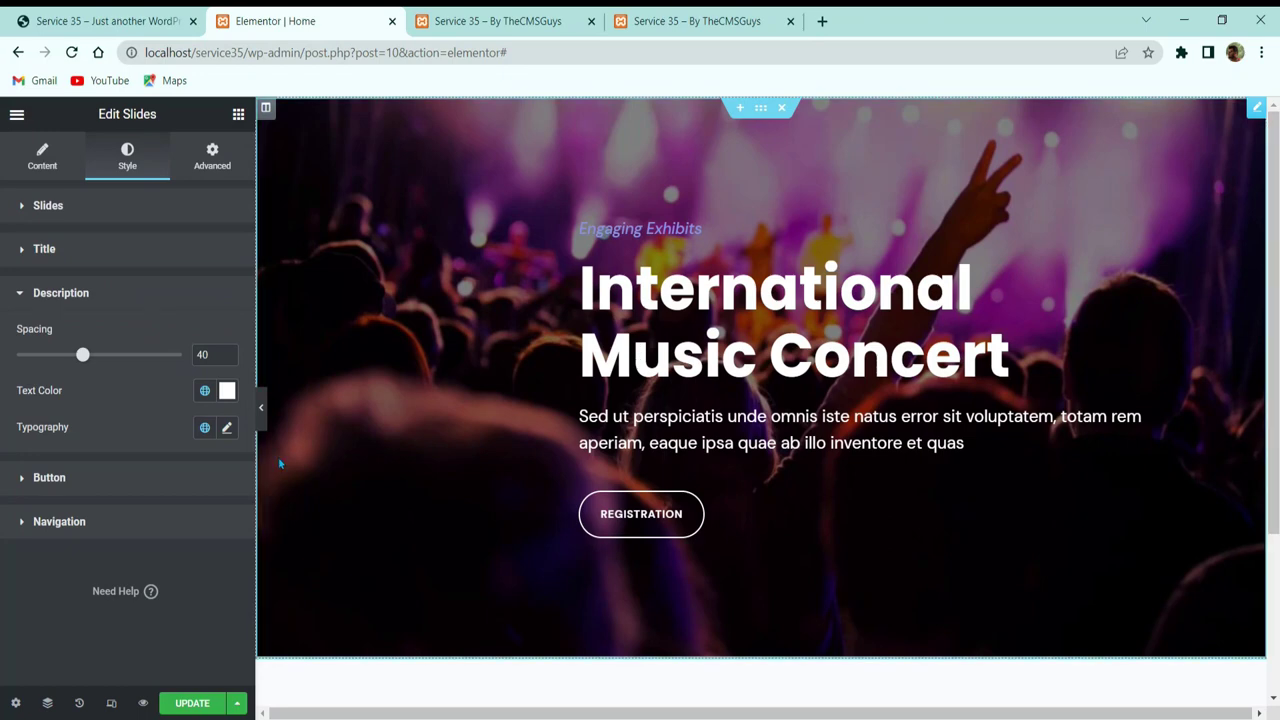
Step: Compare the styled slide with the reference site in a full-width preview
left_click(150, 20)
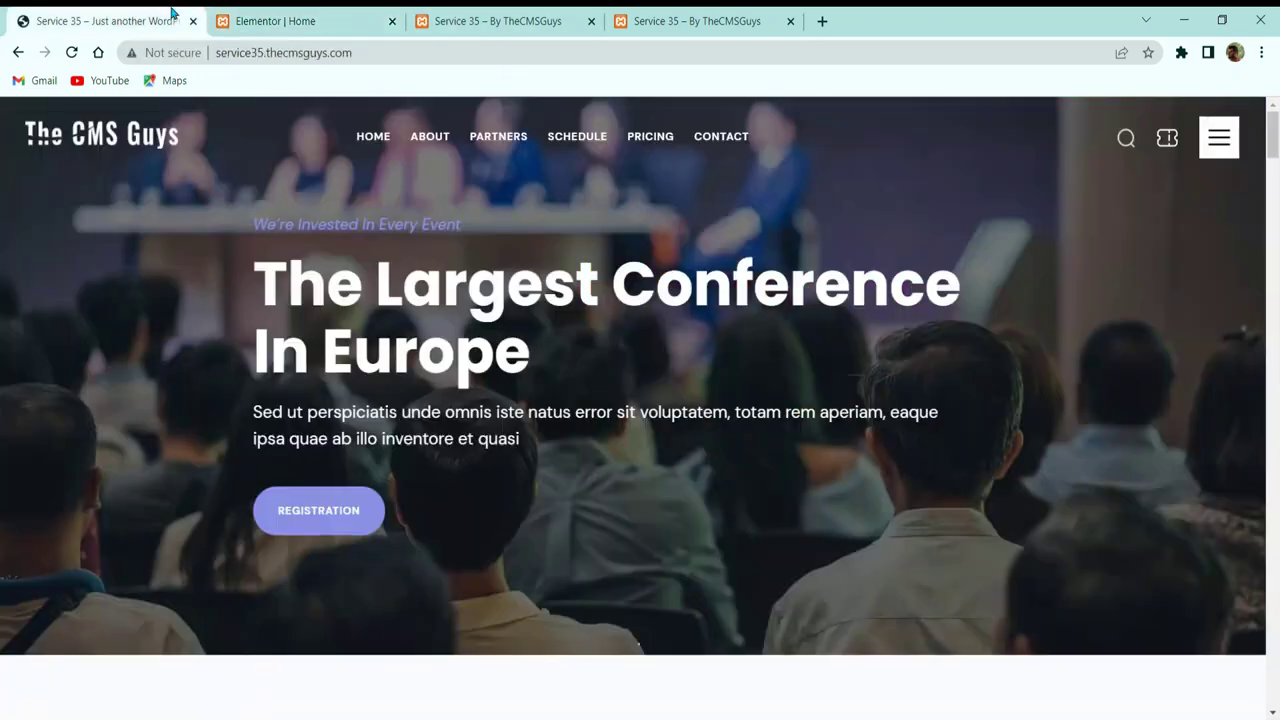
left_click(342, 14)
left_click(268, 410)
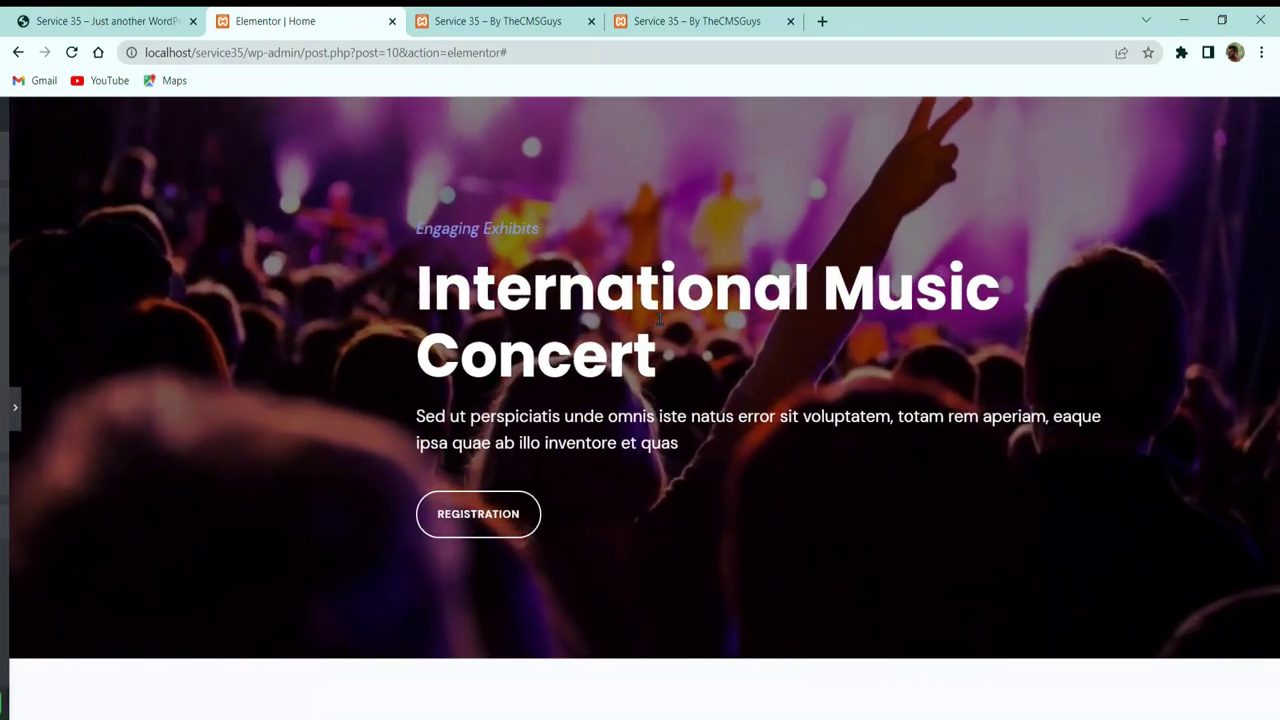
left_click(6, 407)
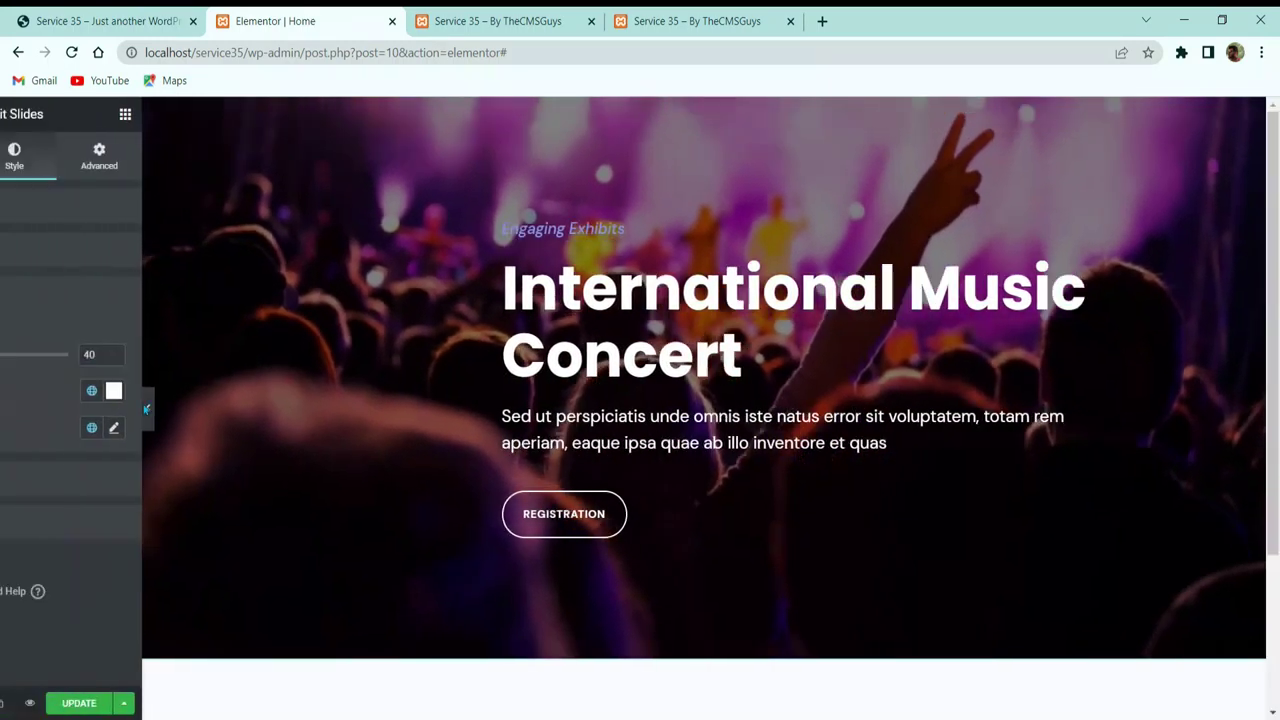
left_click(49, 477)
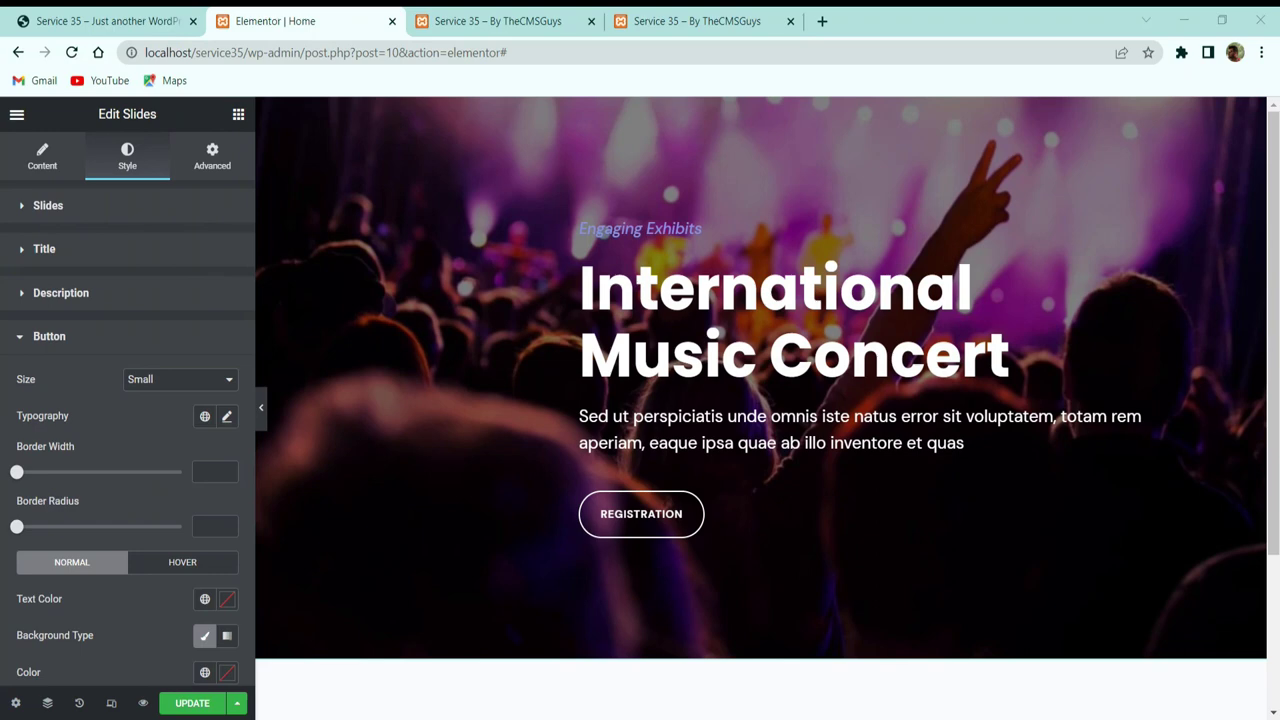
Step: Make the button Medium with the global BUTTON typography and border width 0
left_click(143, 379)
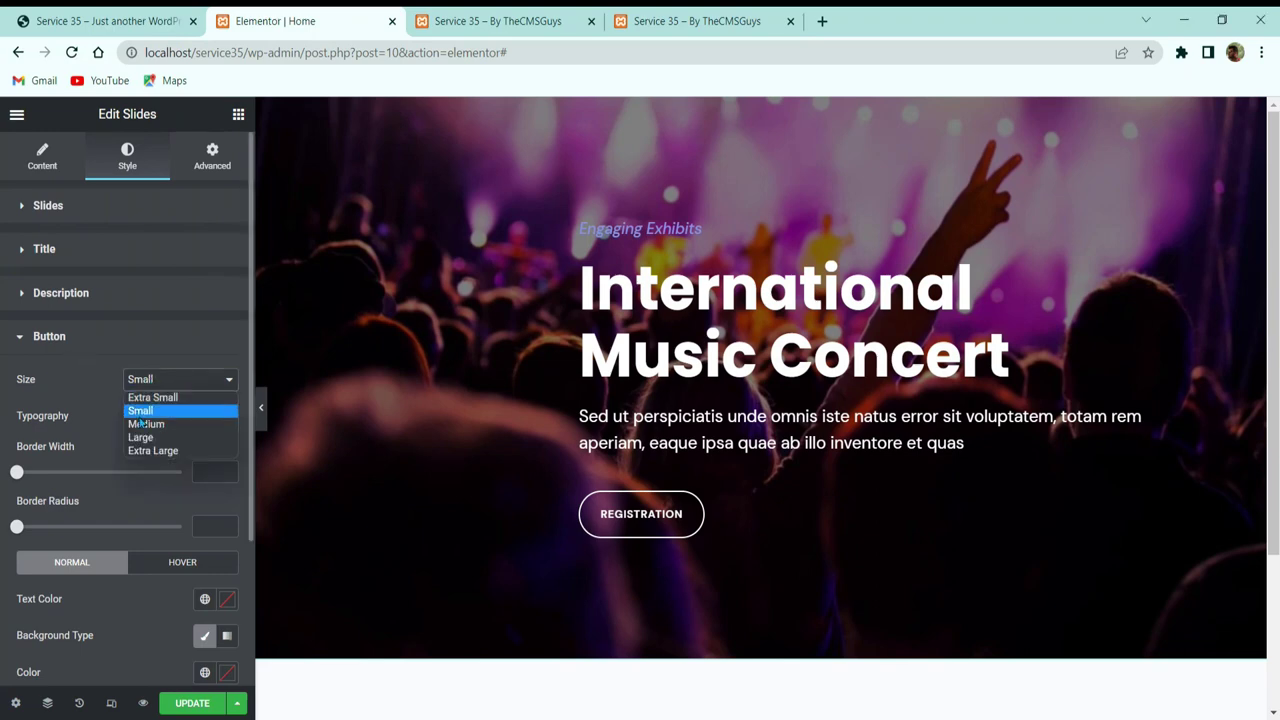
left_click(146, 424)
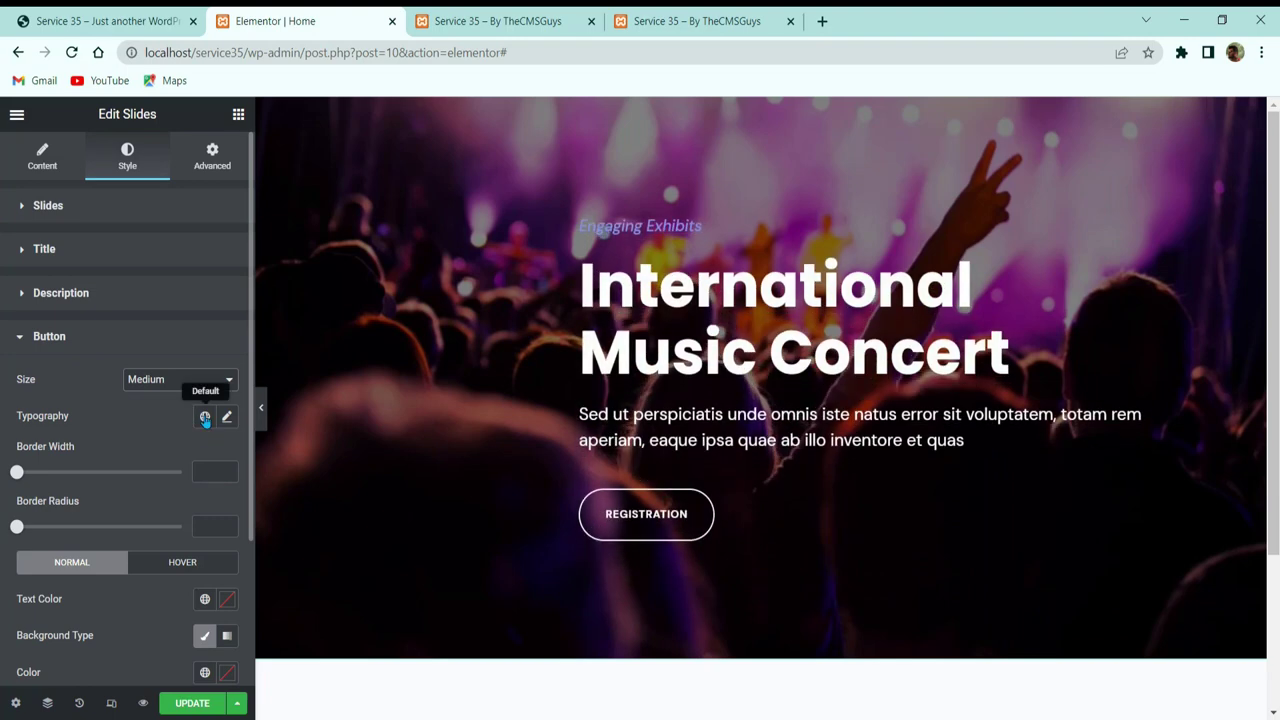
left_click(205, 416)
scroll(103, 551, "down", 2)
scroll(109, 534, "up", 2)
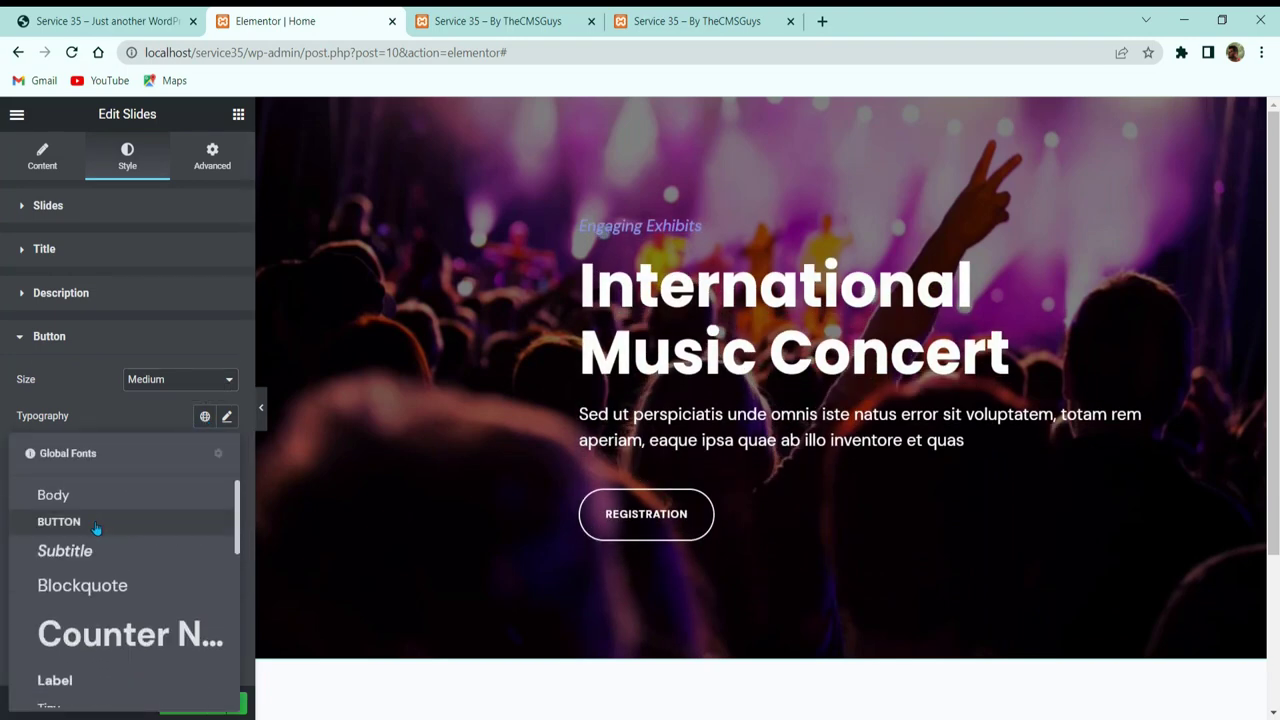
left_click(100, 522)
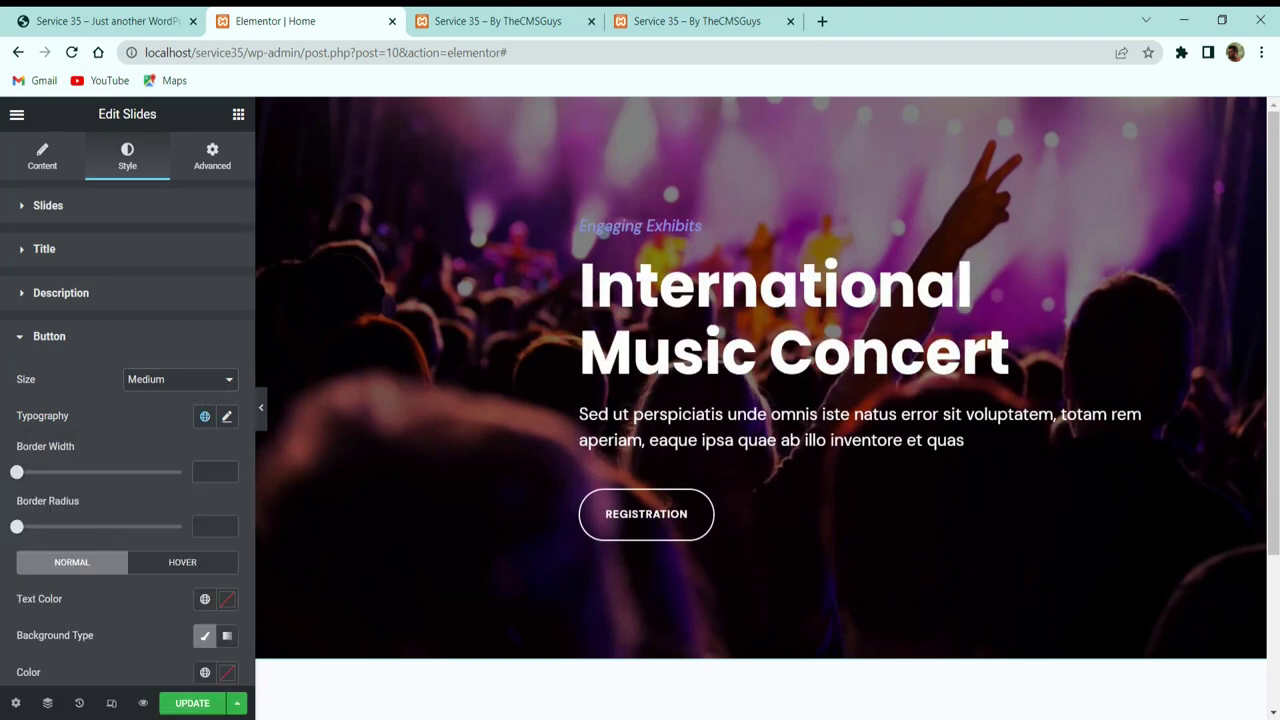
left_click(210, 472)
type("0")
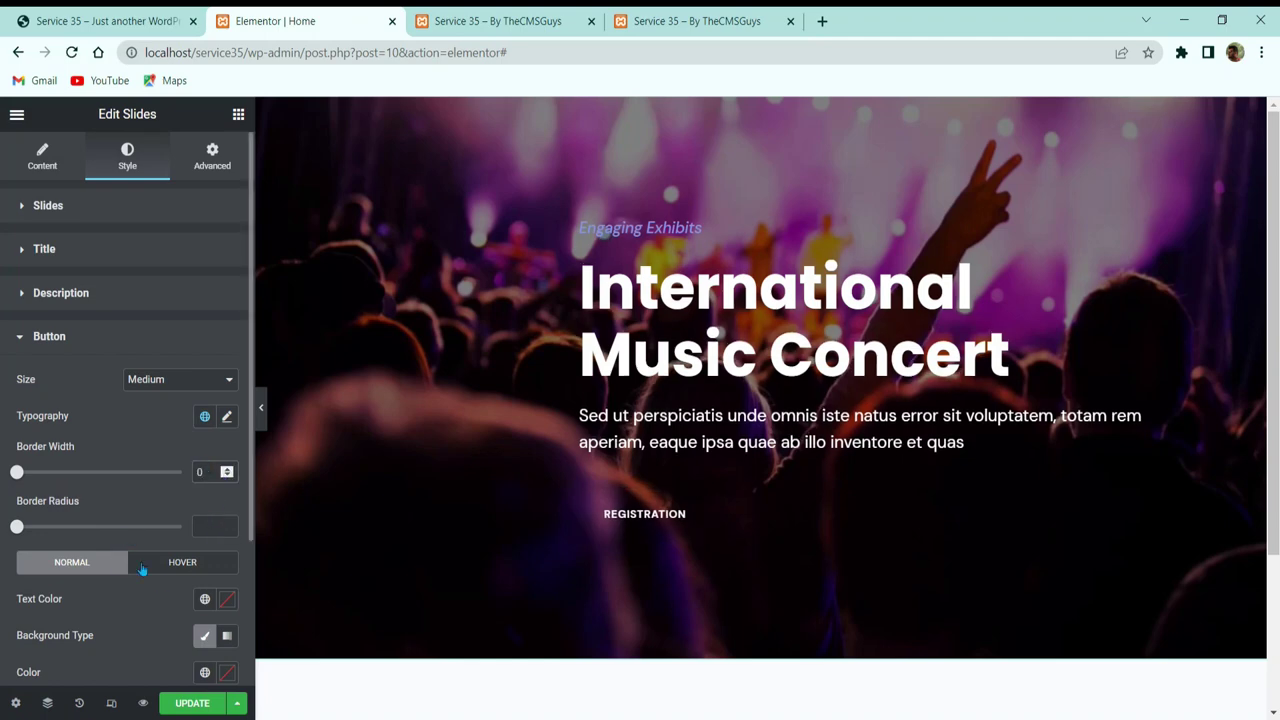
Step: Fill the button with the Primary 500 purple and check its hover look against the reference site
scroll(181, 558, "down", 2)
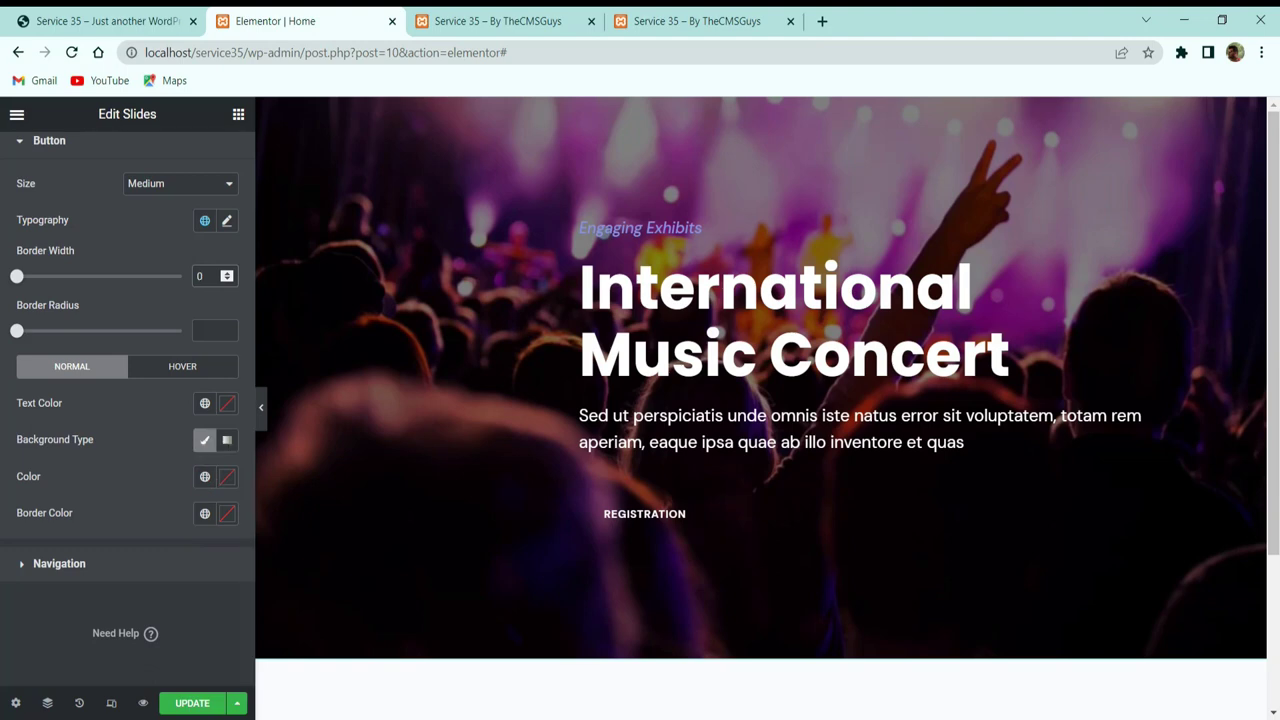
left_click(204, 477)
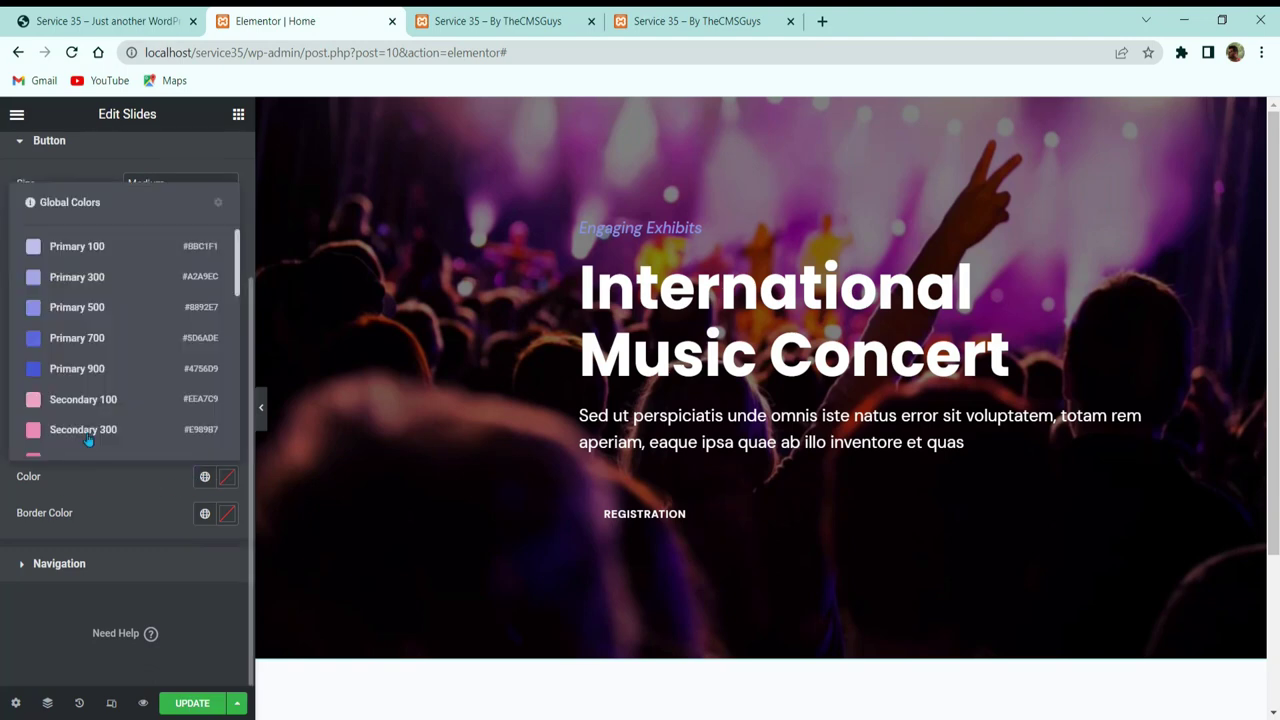
left_click(82, 310)
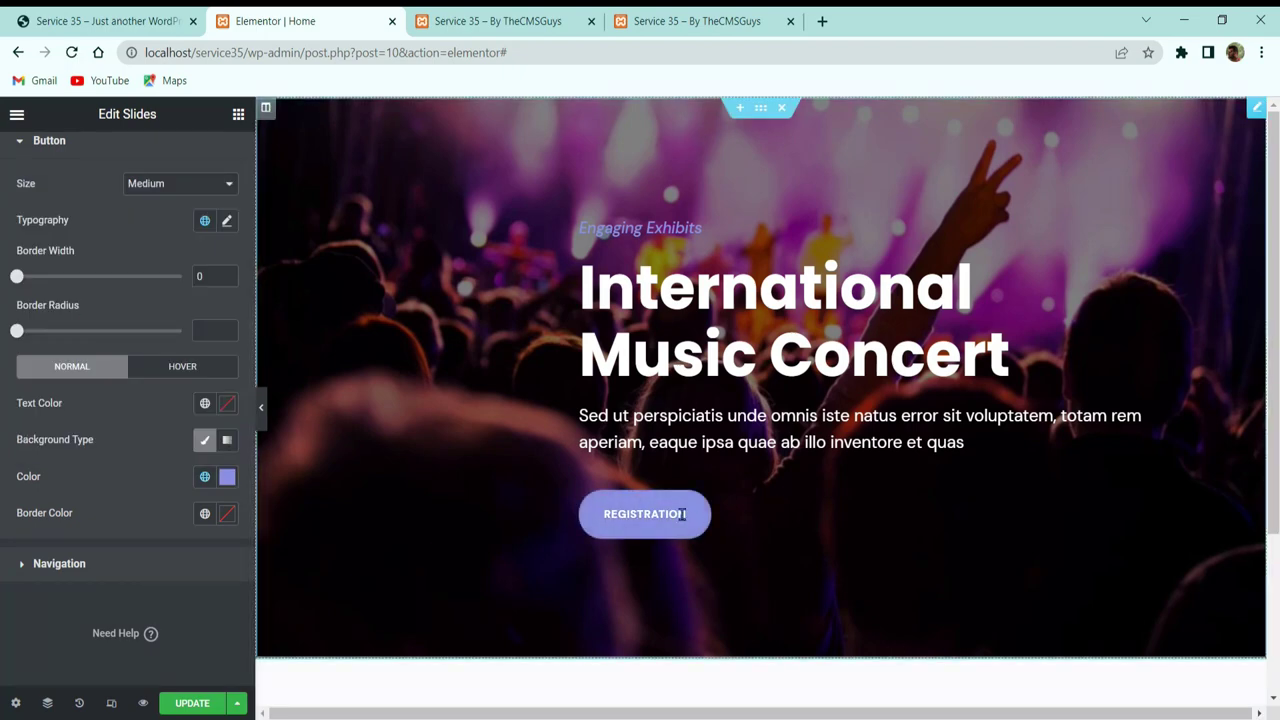
left_click(182, 367)
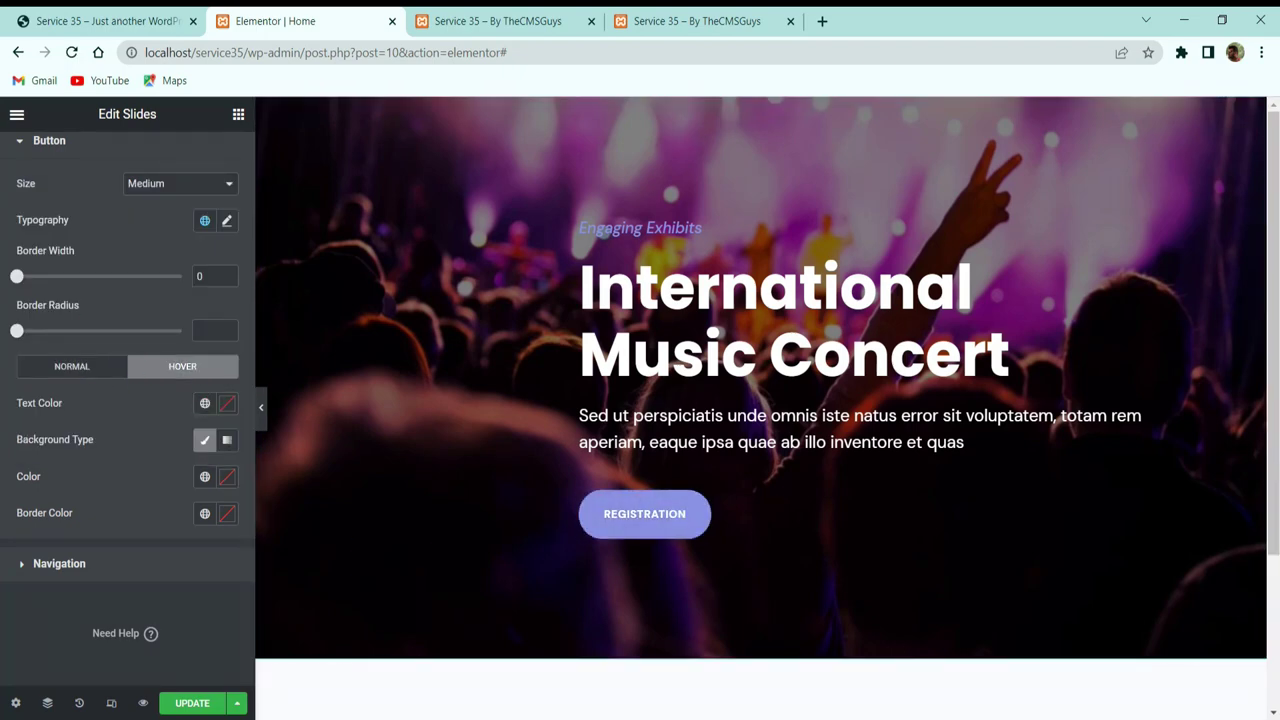
left_click(128, 20)
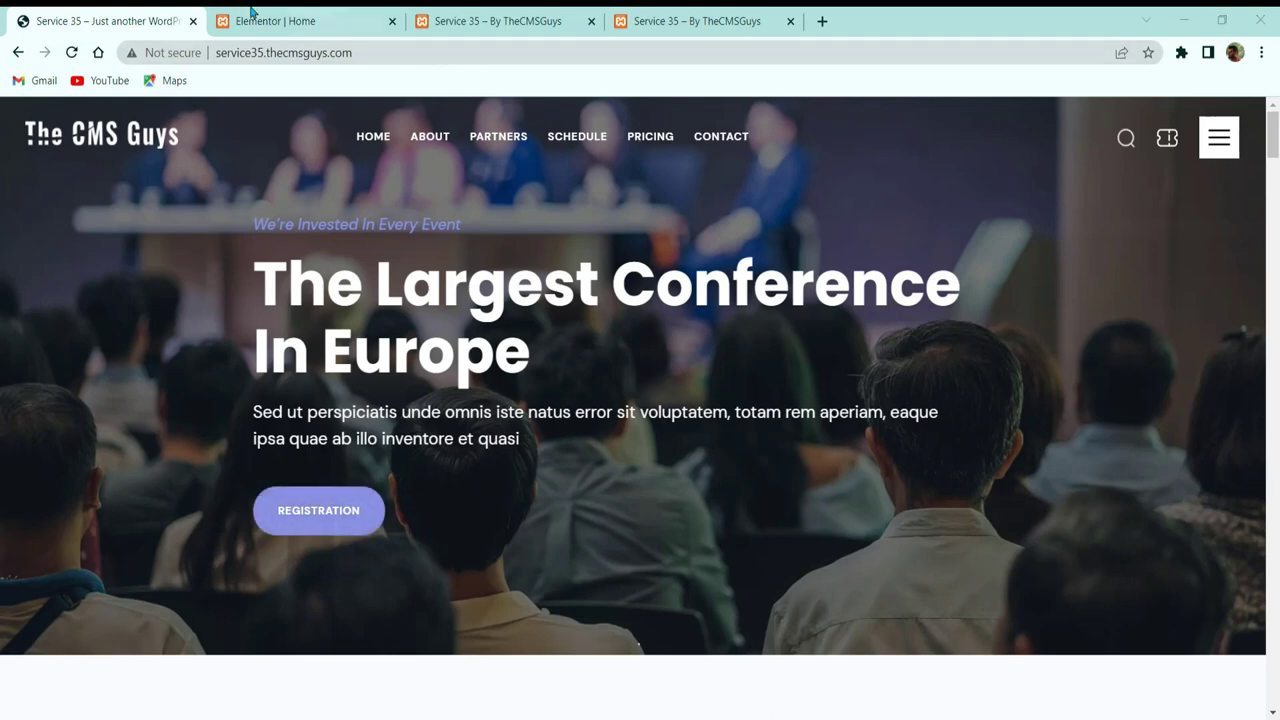
left_click(252, 16)
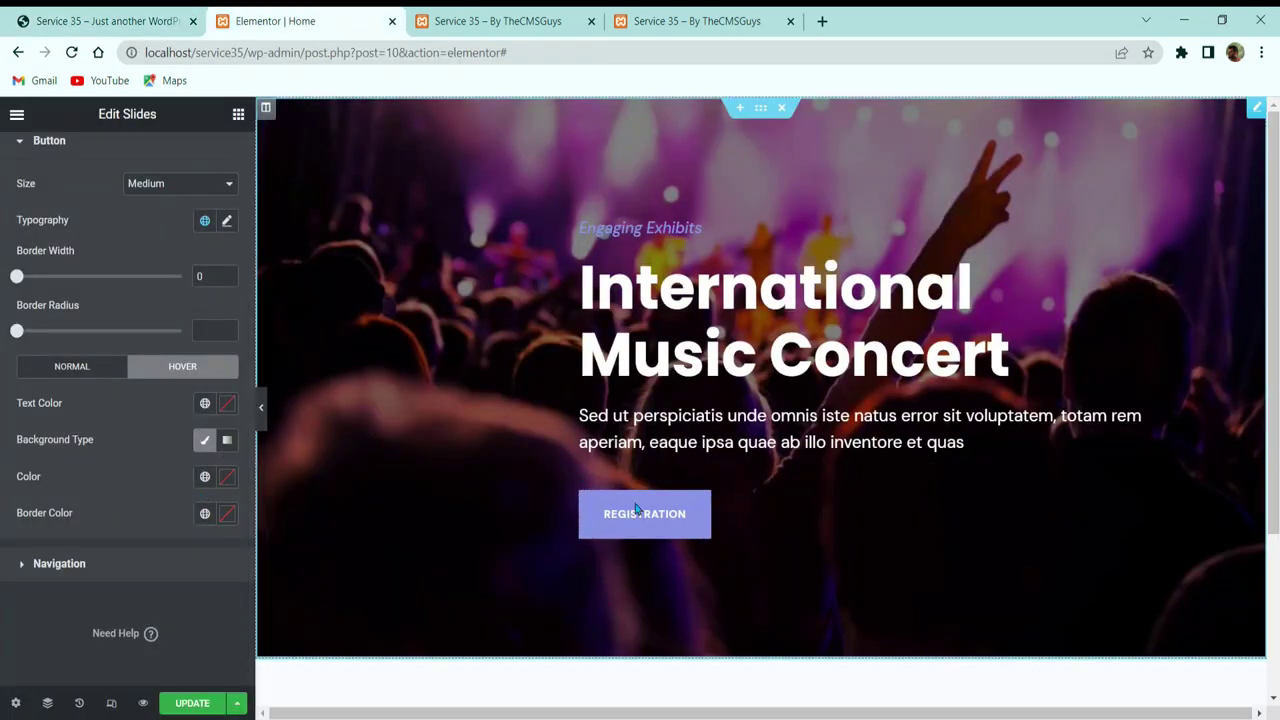
Step: Set the button's hover background colour alpha to 0, making it fully transparent
left_click(205, 477)
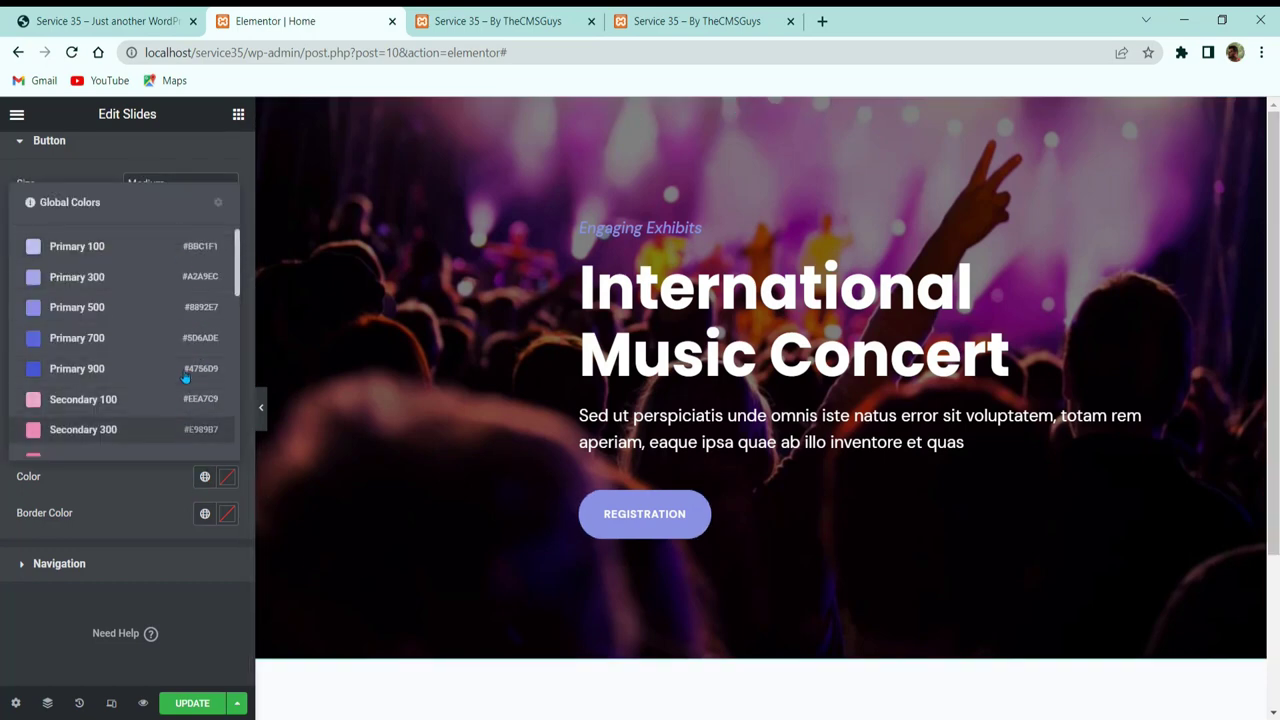
left_click(227, 484)
left_click(78, 426)
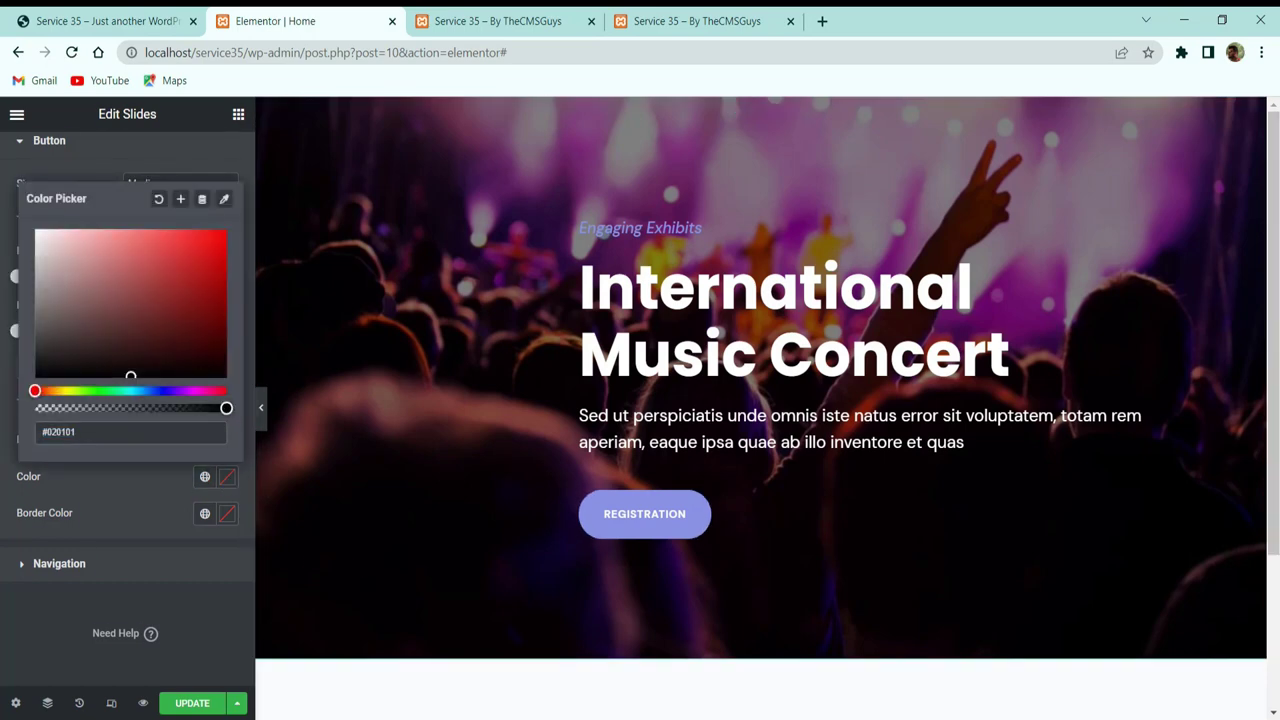
left_click_drag(78, 410, 32, 410)
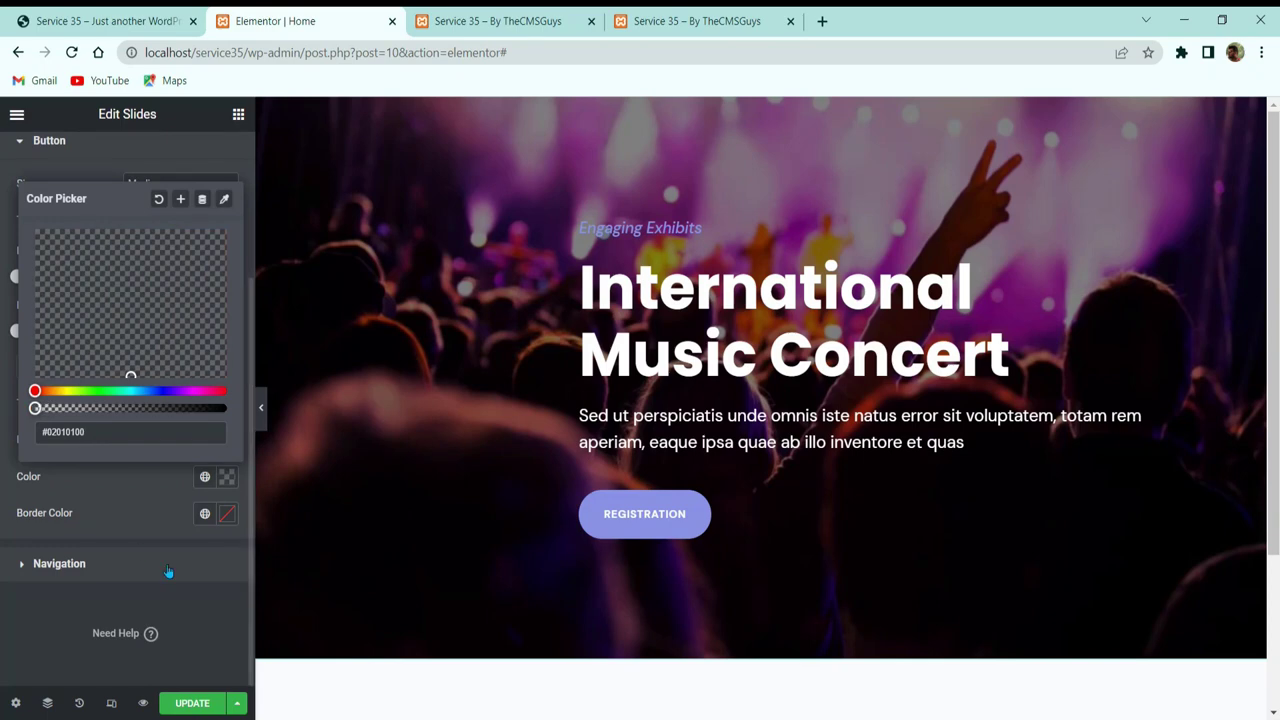
left_click(166, 571)
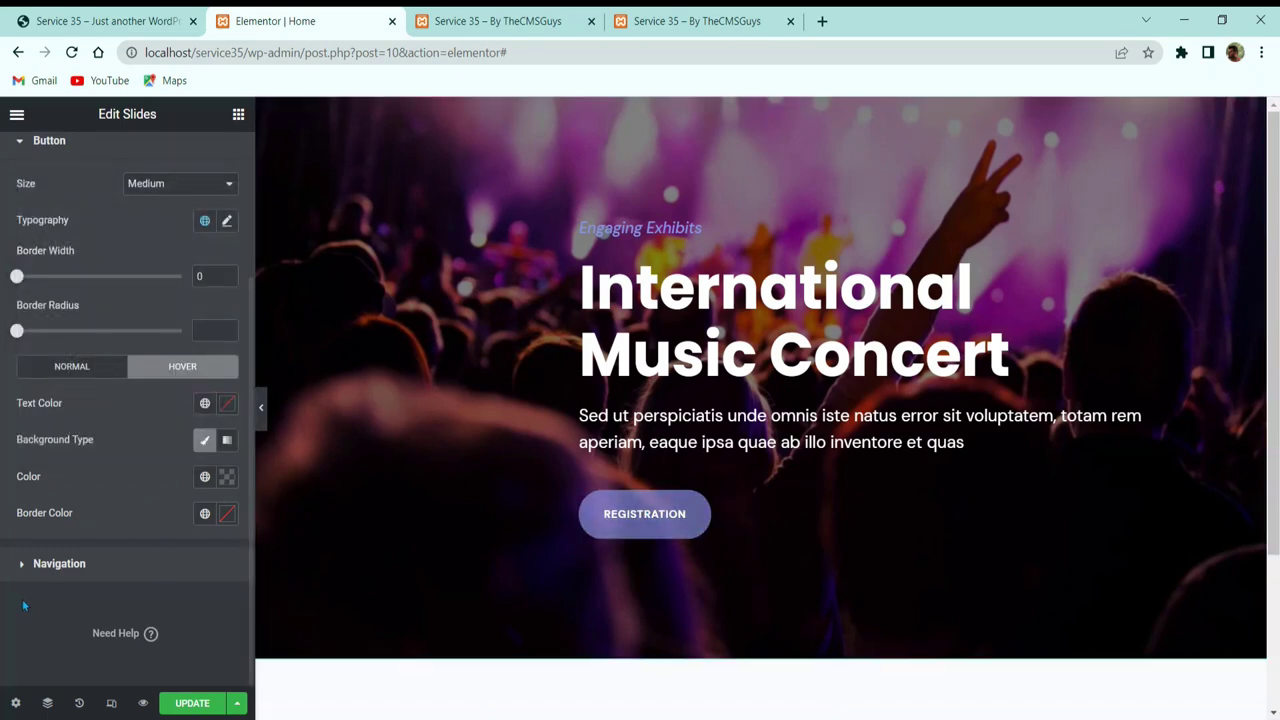
left_click(59, 563)
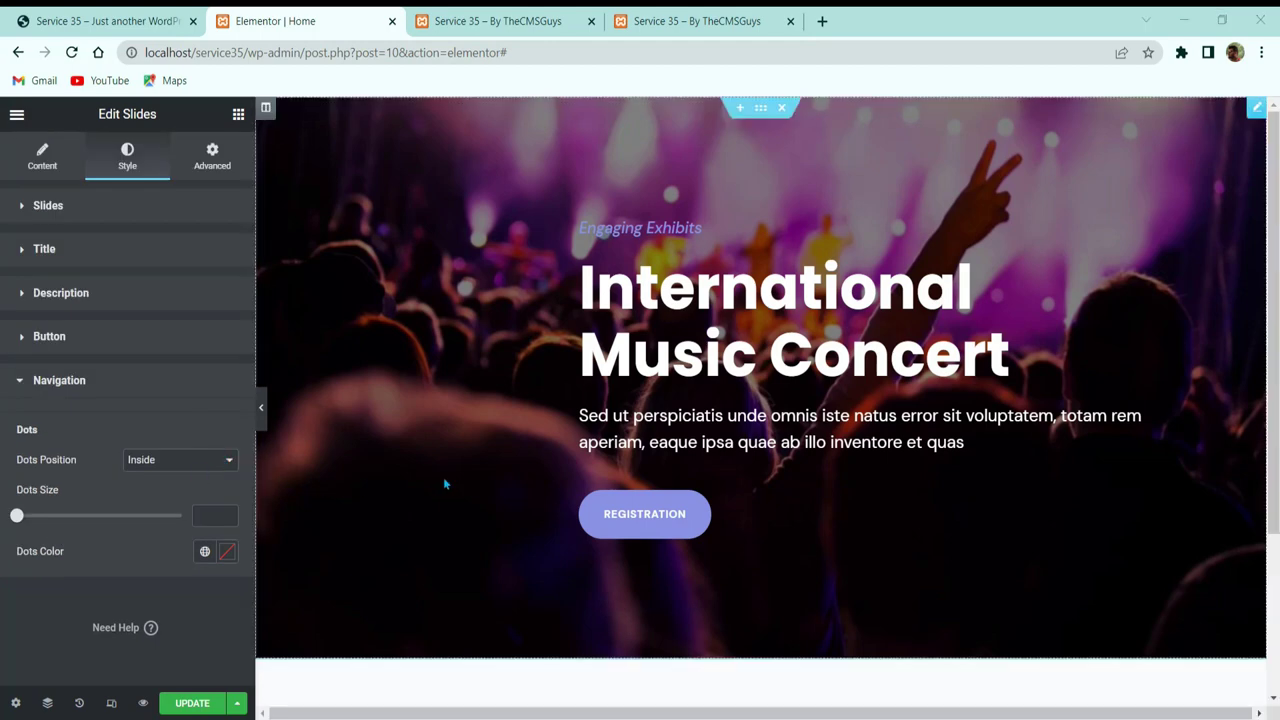
Step: Save the page with Update and keep the slider section's vertical alignment at Default
scroll(443, 486, "down", 2)
scroll(441, 485, "up", 2)
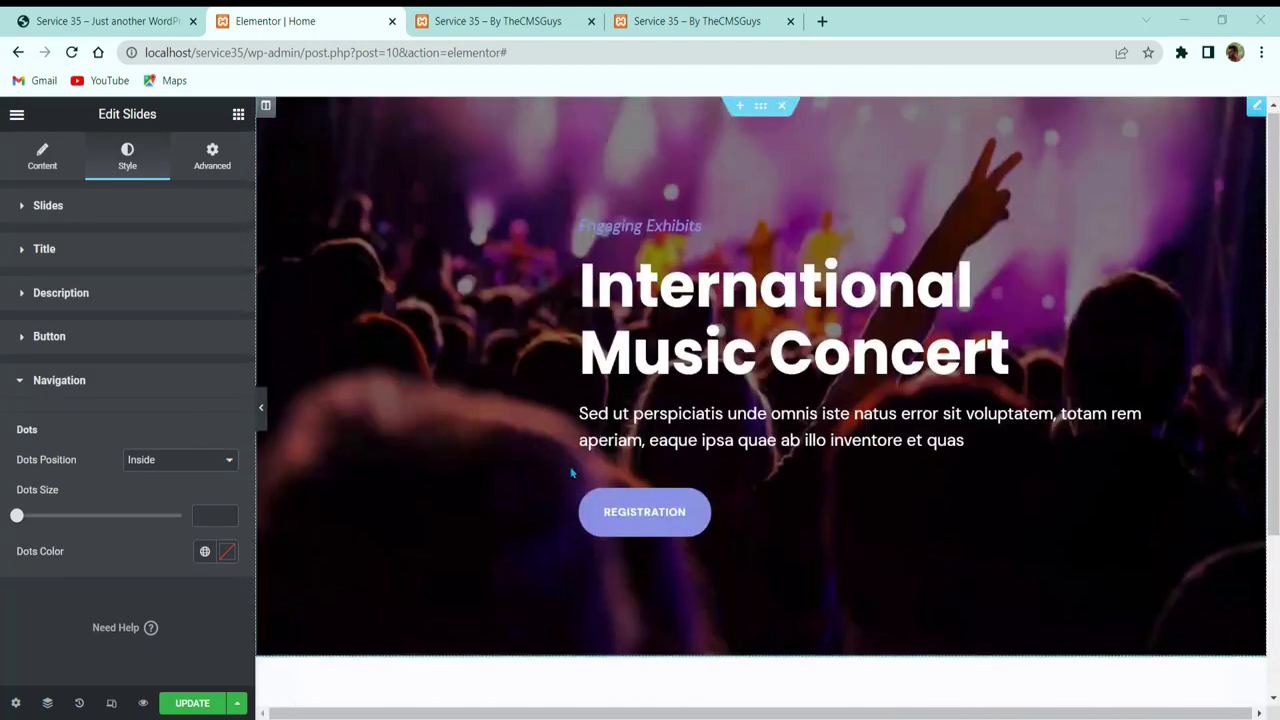
left_click(192, 703)
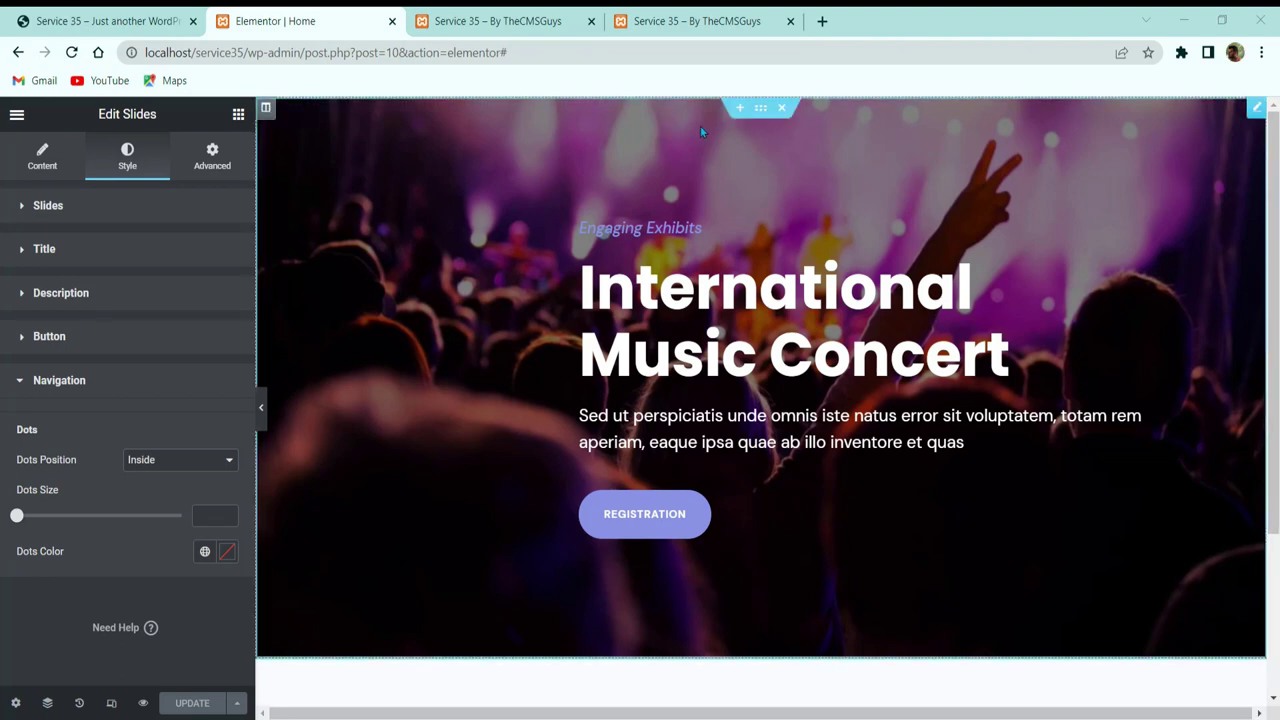
left_click(760, 108)
left_click(212, 157)
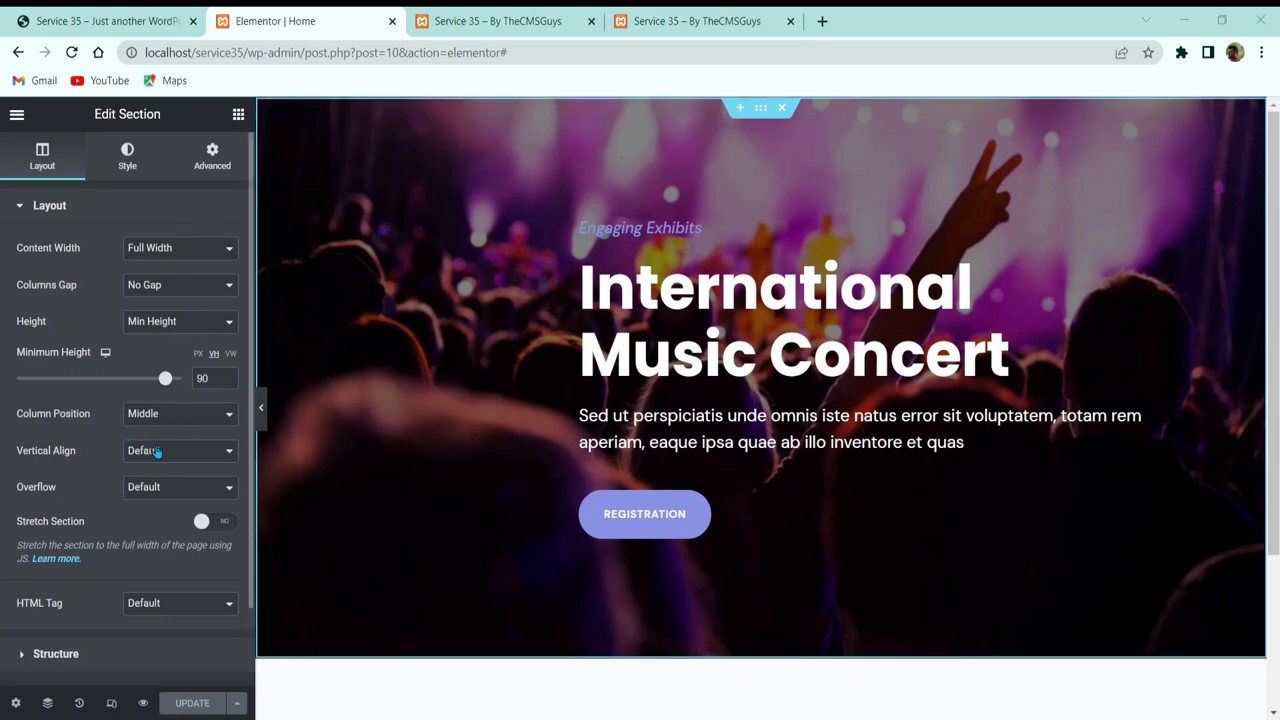
left_click(160, 451)
left_click(150, 466)
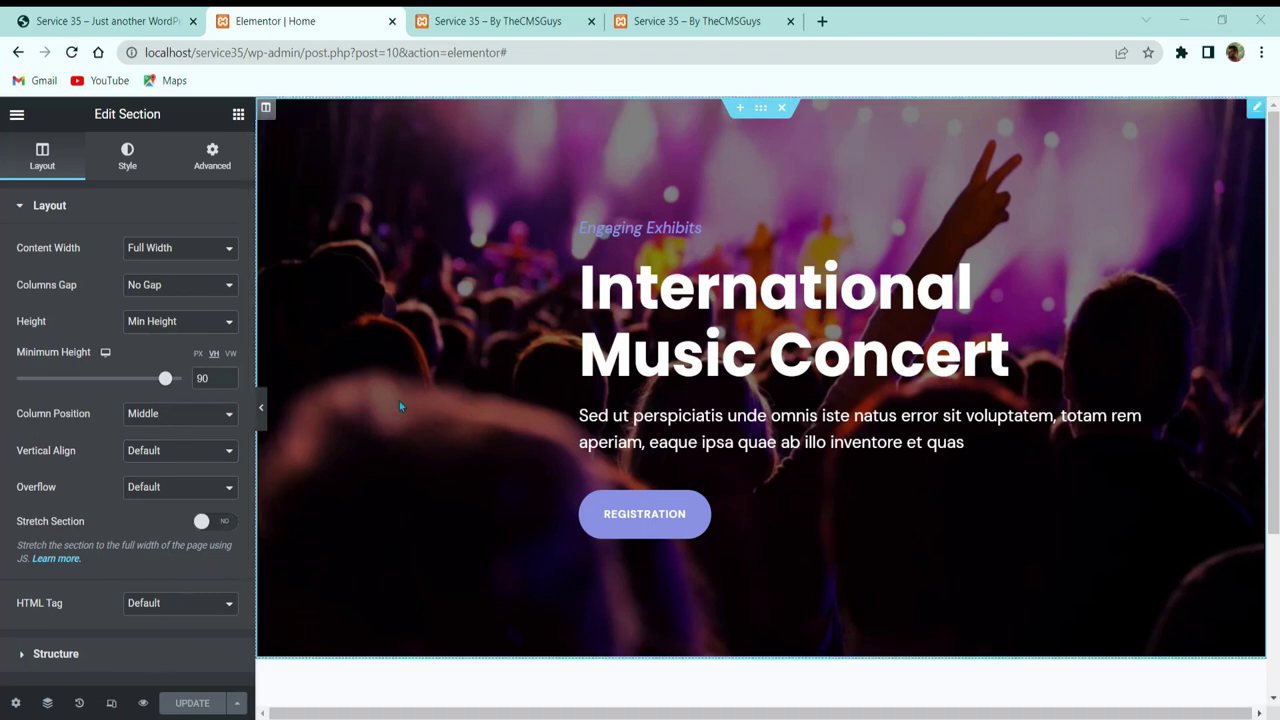
Step: Compare the concert hero preview with the reference site, scrolling to its Browse Event By Category section
left_click(261, 407)
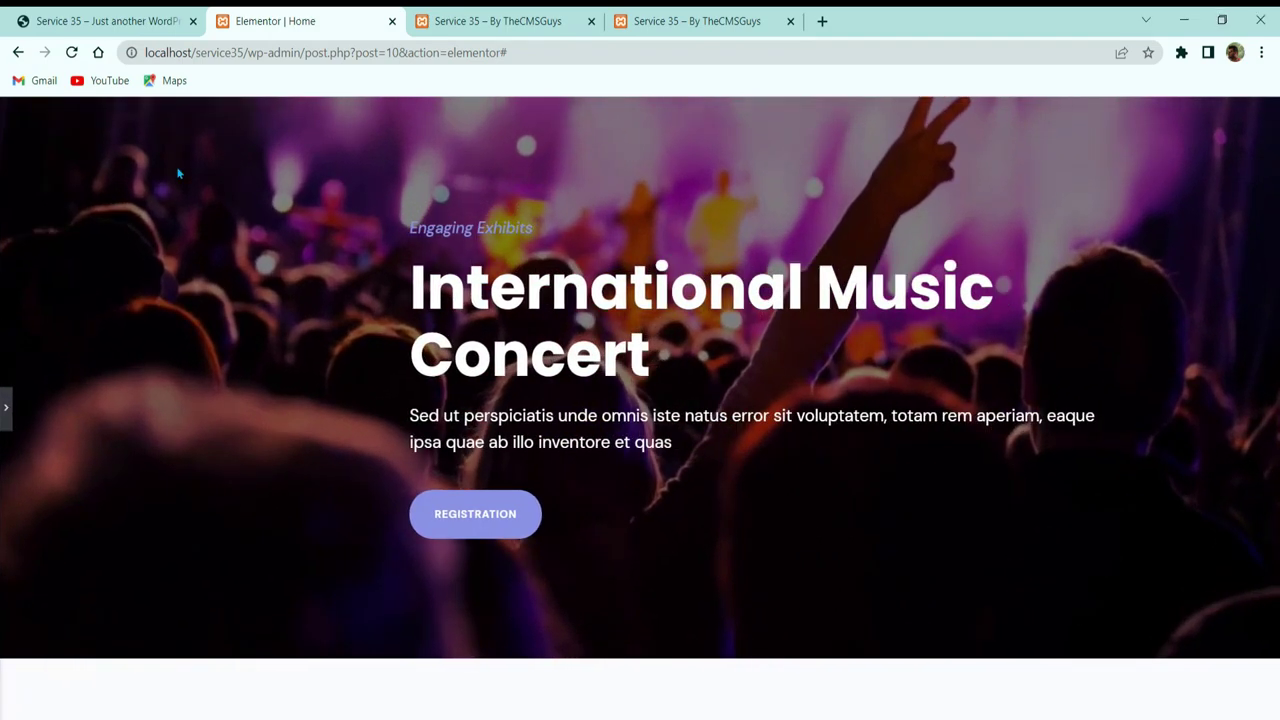
left_click(68, 12)
left_click(312, 20)
left_click(124, 12)
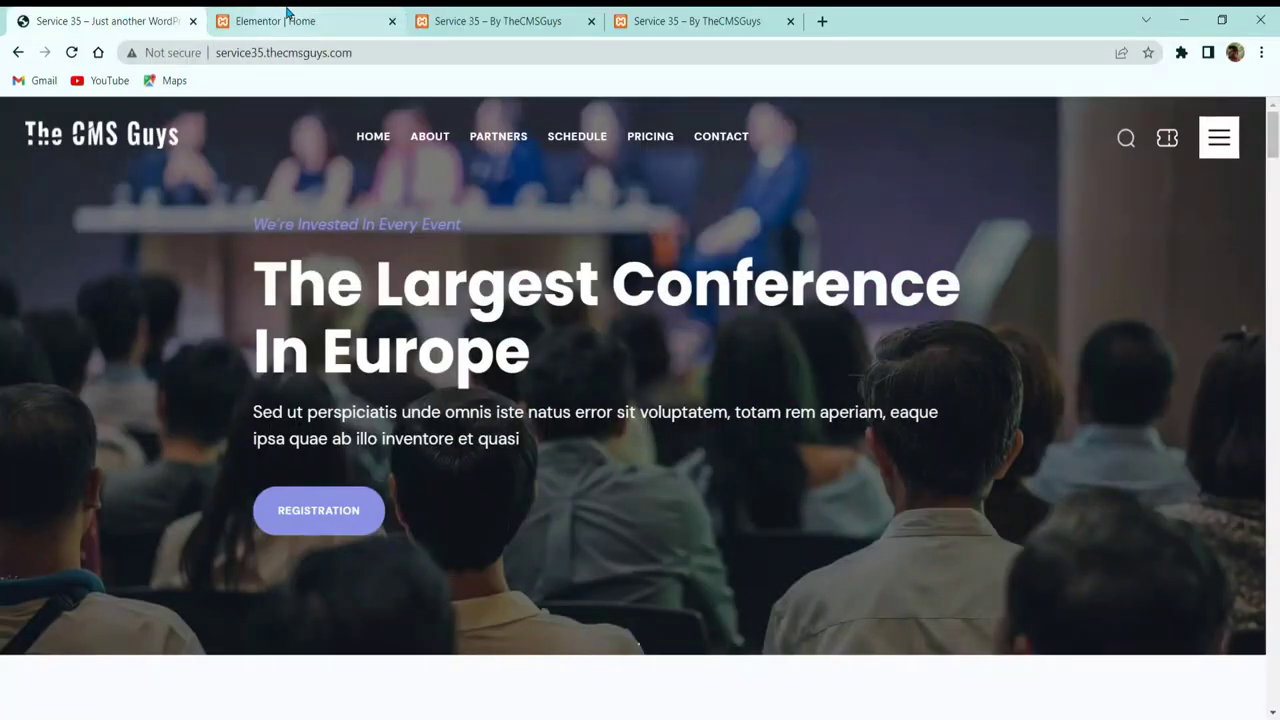
left_click(287, 12)
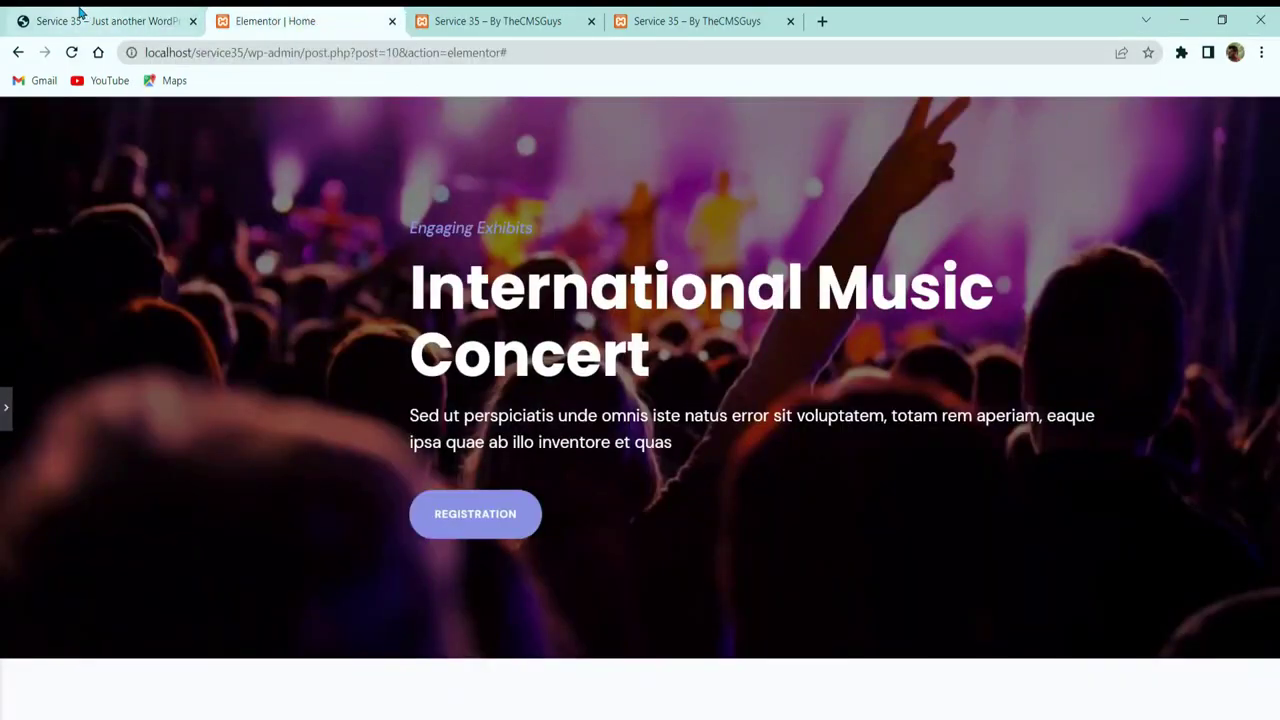
left_click(80, 12)
left_click(229, 16)
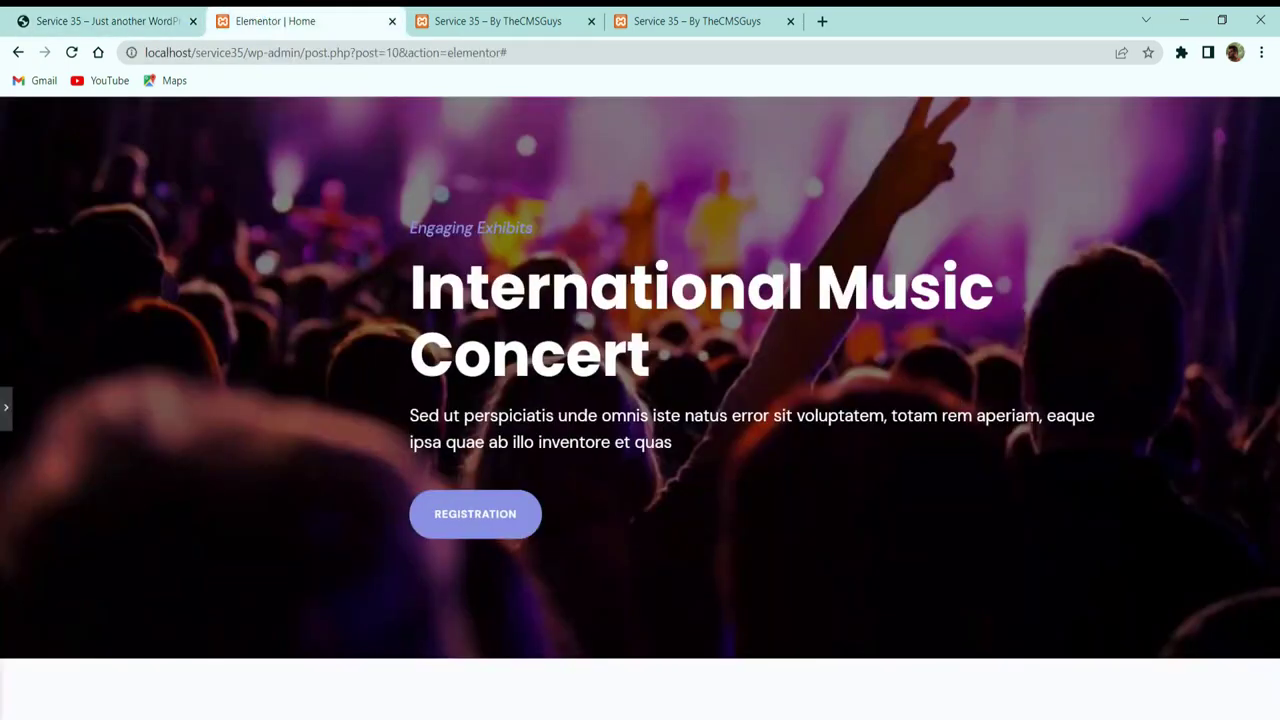
key("ctrl+1")
scroll(355, 145, "down", 5)
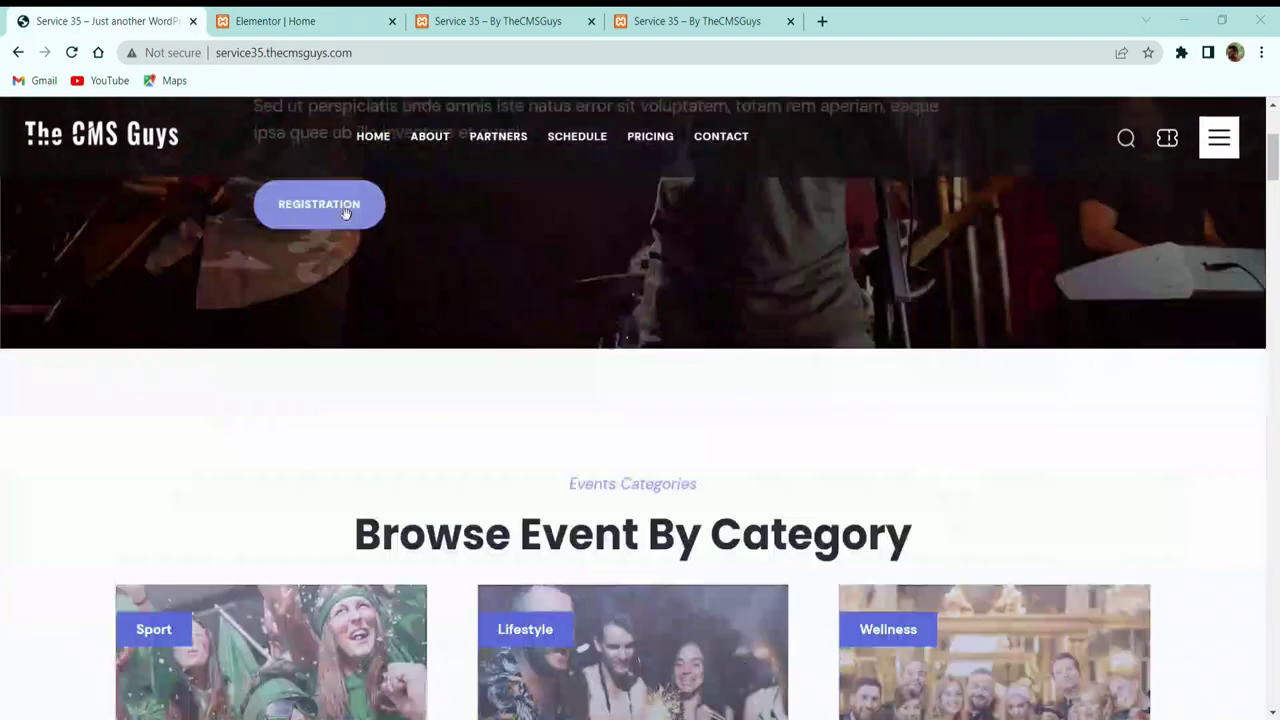
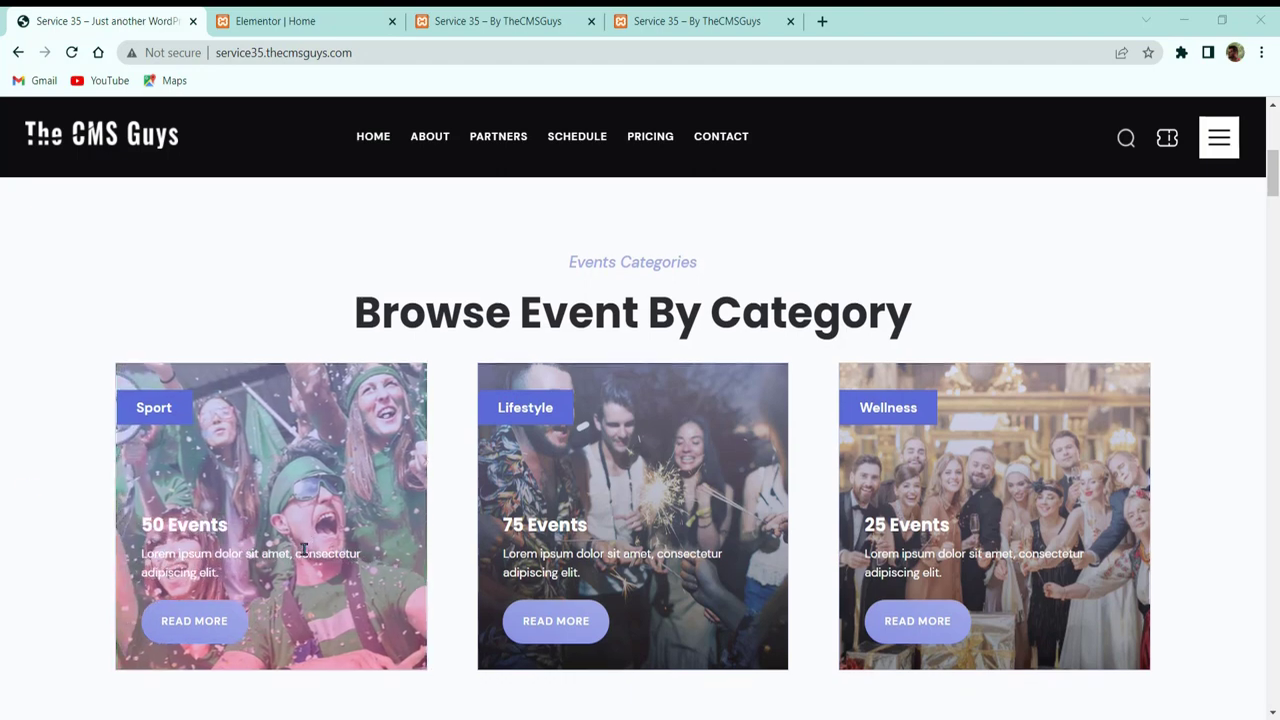
Step: Review the live site's Events Categories cards, then go to the editor's empty area below the hero
scroll(640, 440, "down", 2)
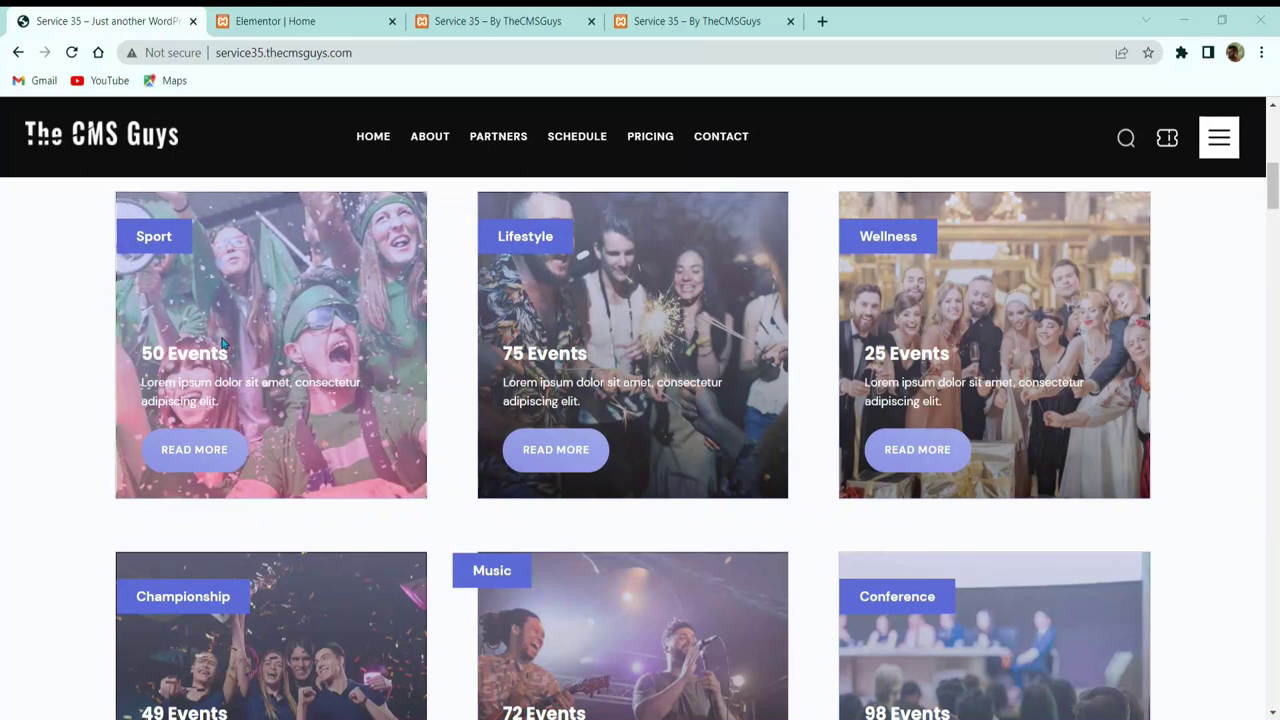
scroll(363, 383, "down", 3)
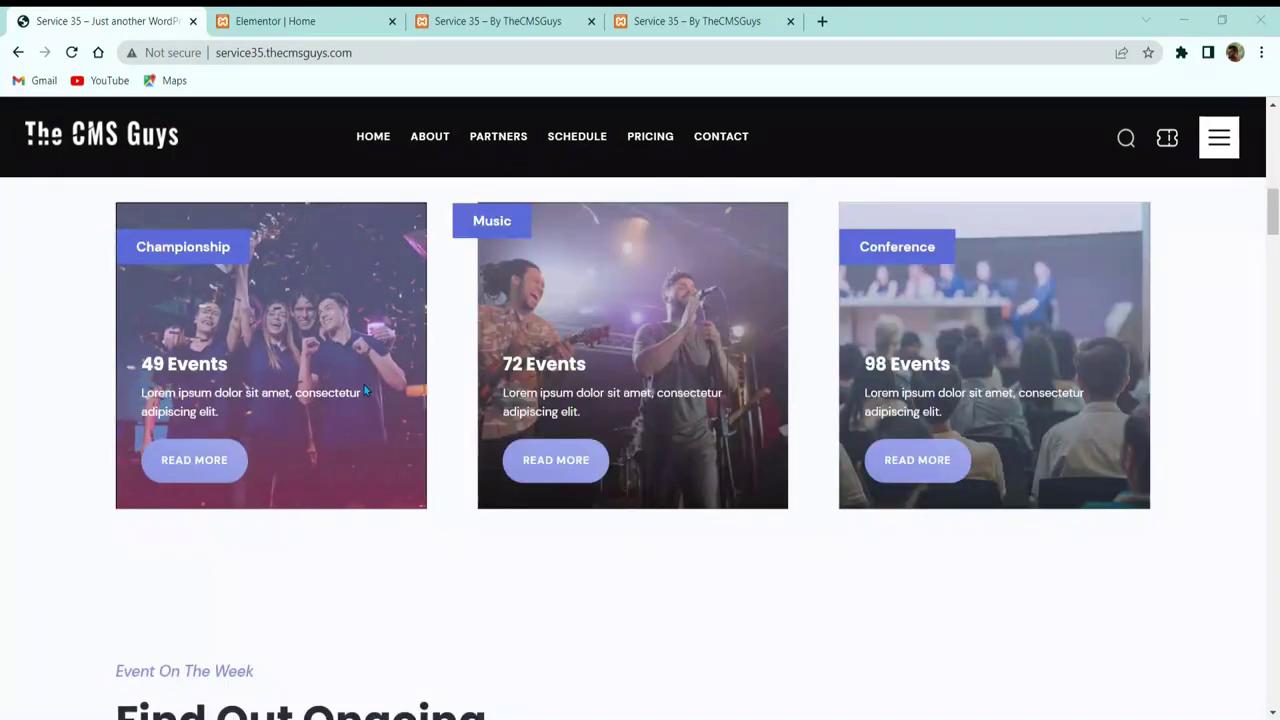
scroll(363, 383, "up", 3)
scroll(333, 330, "up", 4)
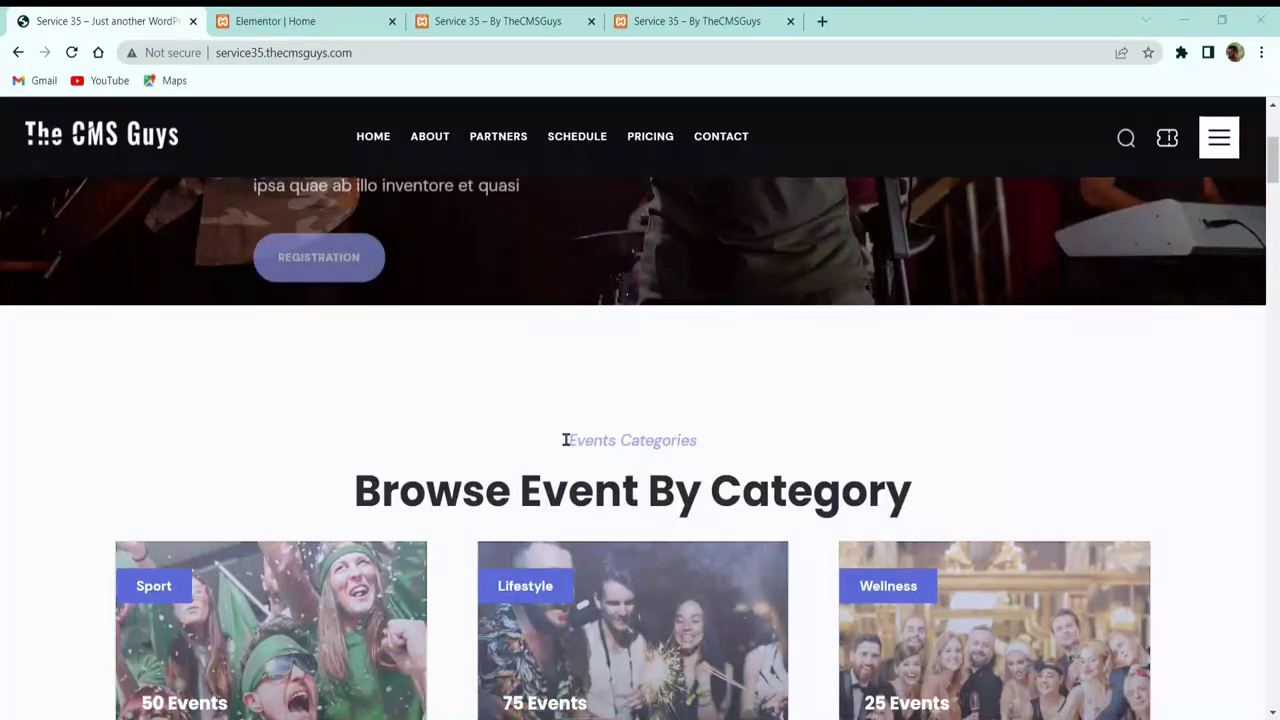
left_click_drag(566, 437, 686, 452)
left_click(587, 464)
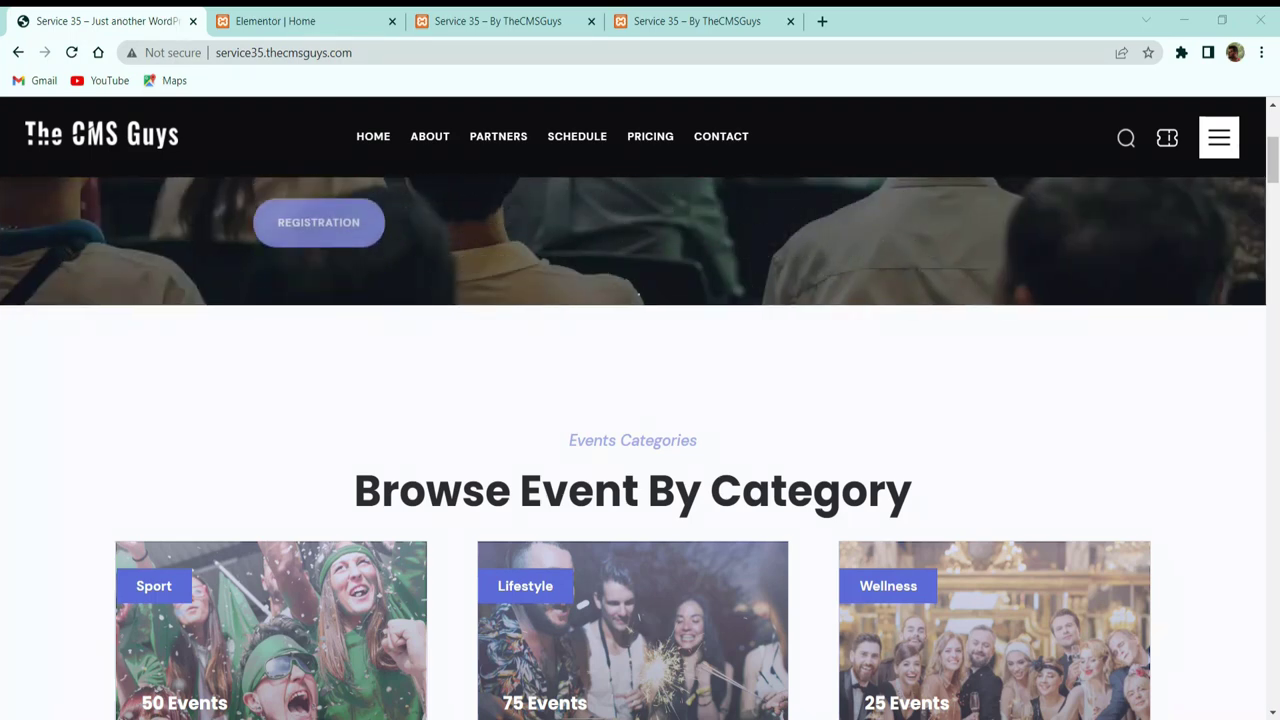
left_click(290, 20)
scroll(700, 514, "down", 2)
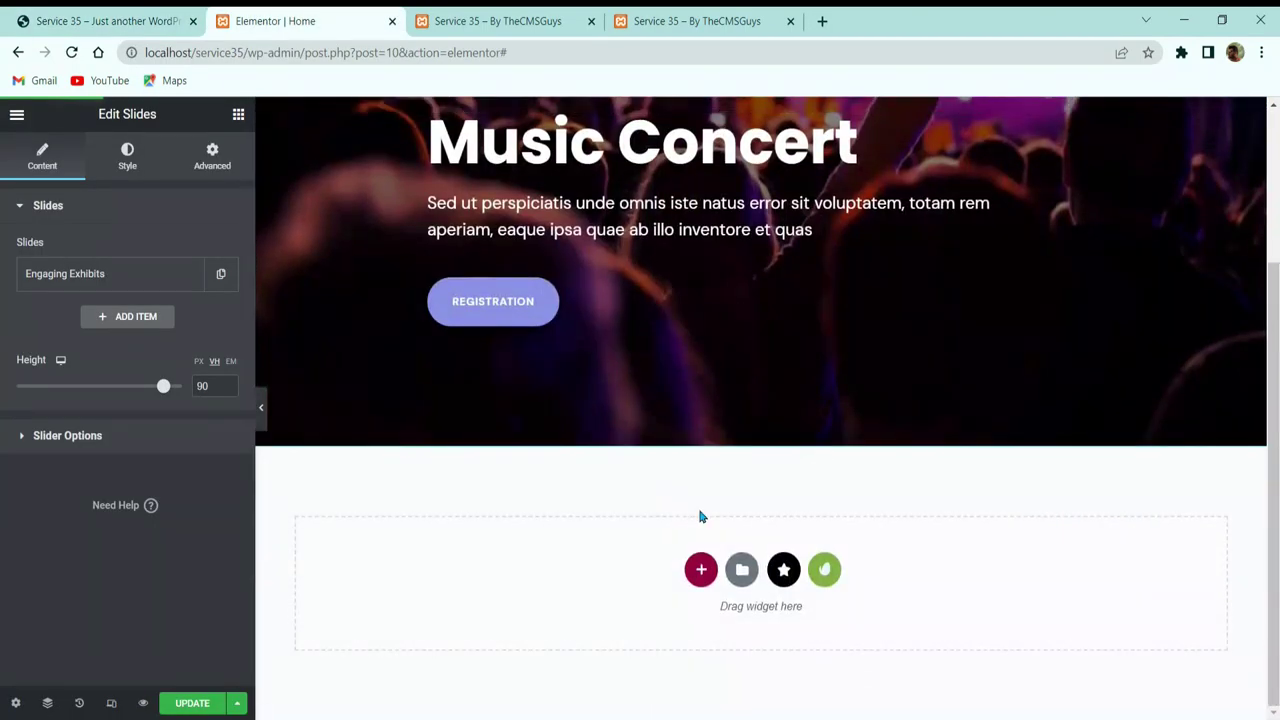
Step: Add a single-column section below the hero with No Gap between columns
left_click(700, 568)
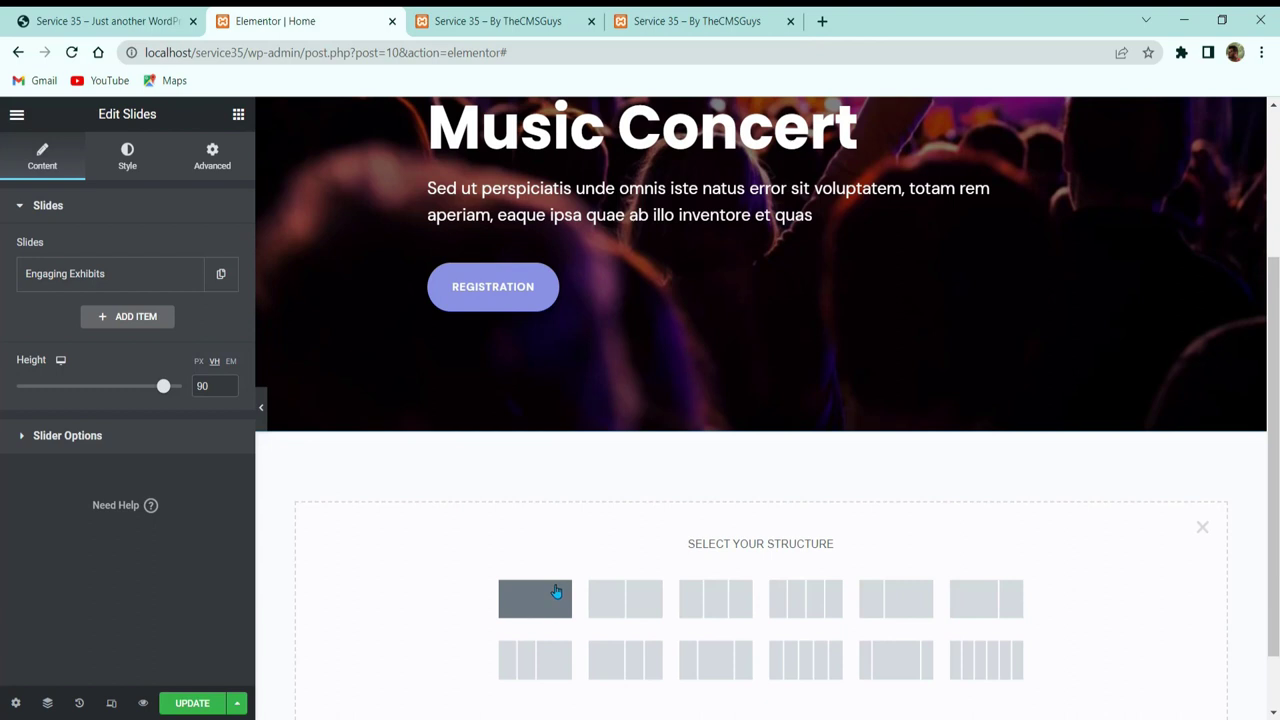
left_click(557, 593)
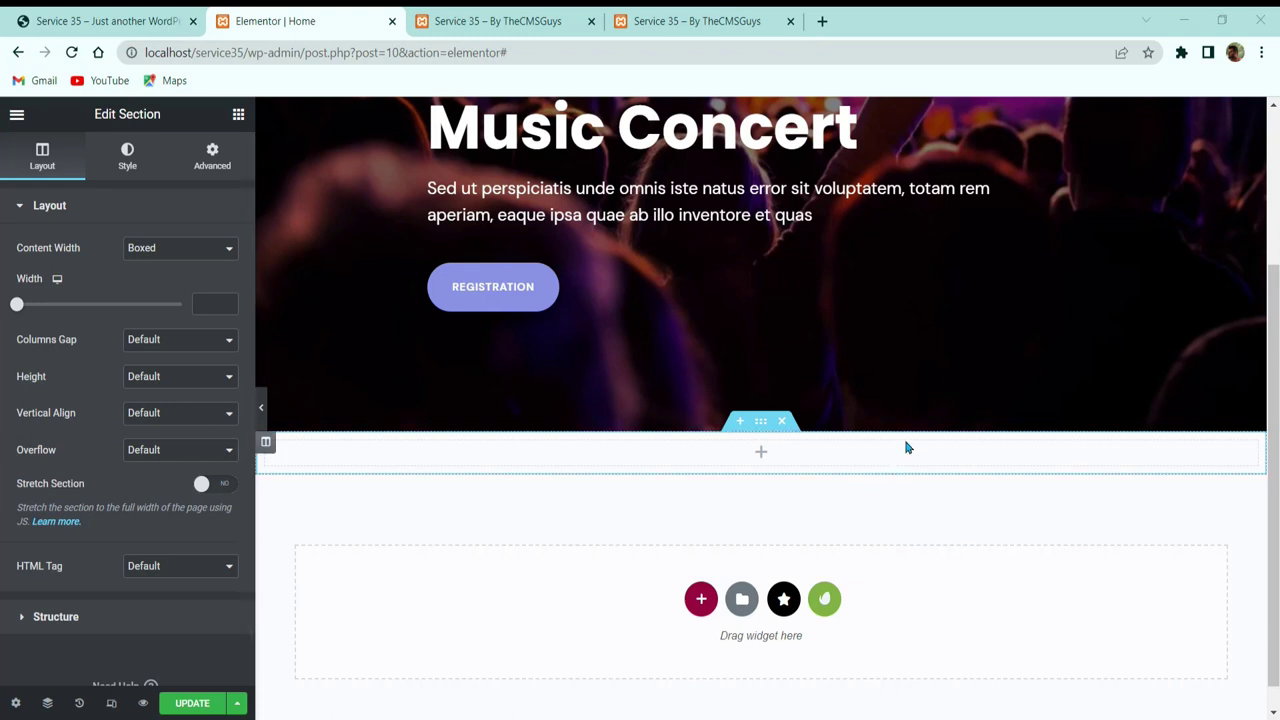
left_click(148, 344)
left_click(155, 368)
Step: Unlink the section's padding and set top and bottom padding to 112
left_click(210, 158)
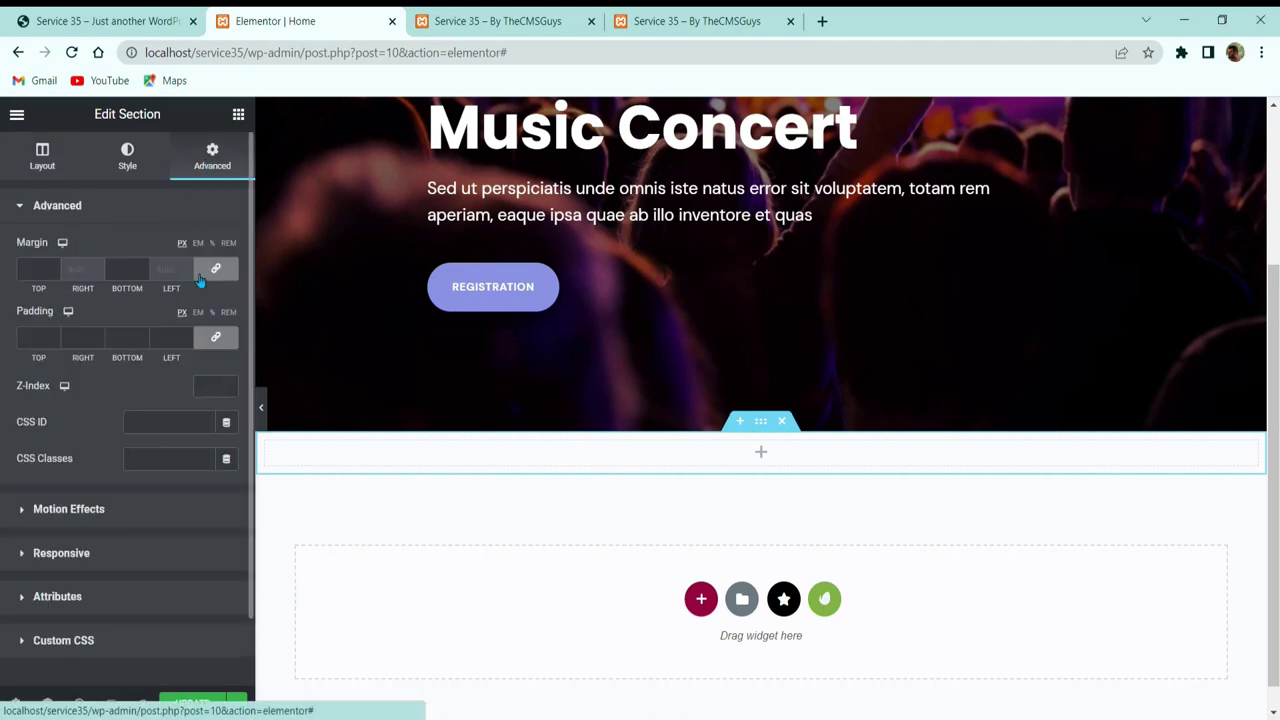
left_click(215, 337)
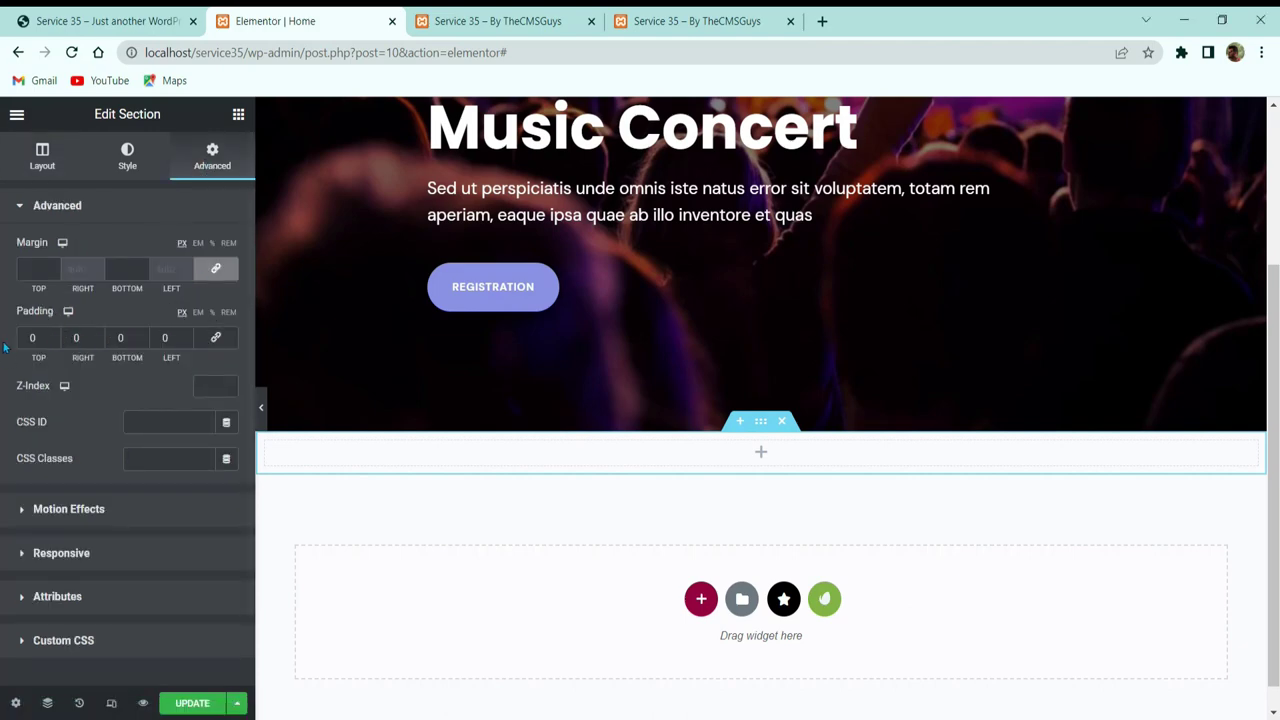
type("112")
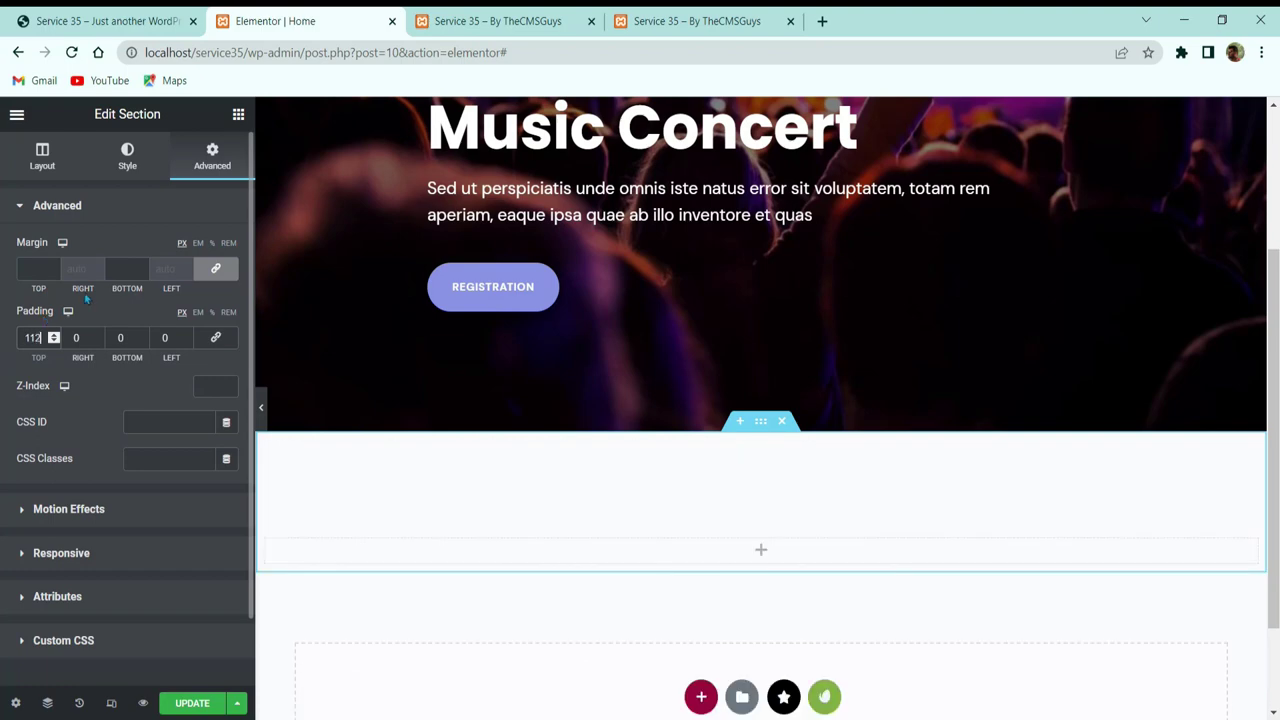
double_click(120, 337)
type("112")
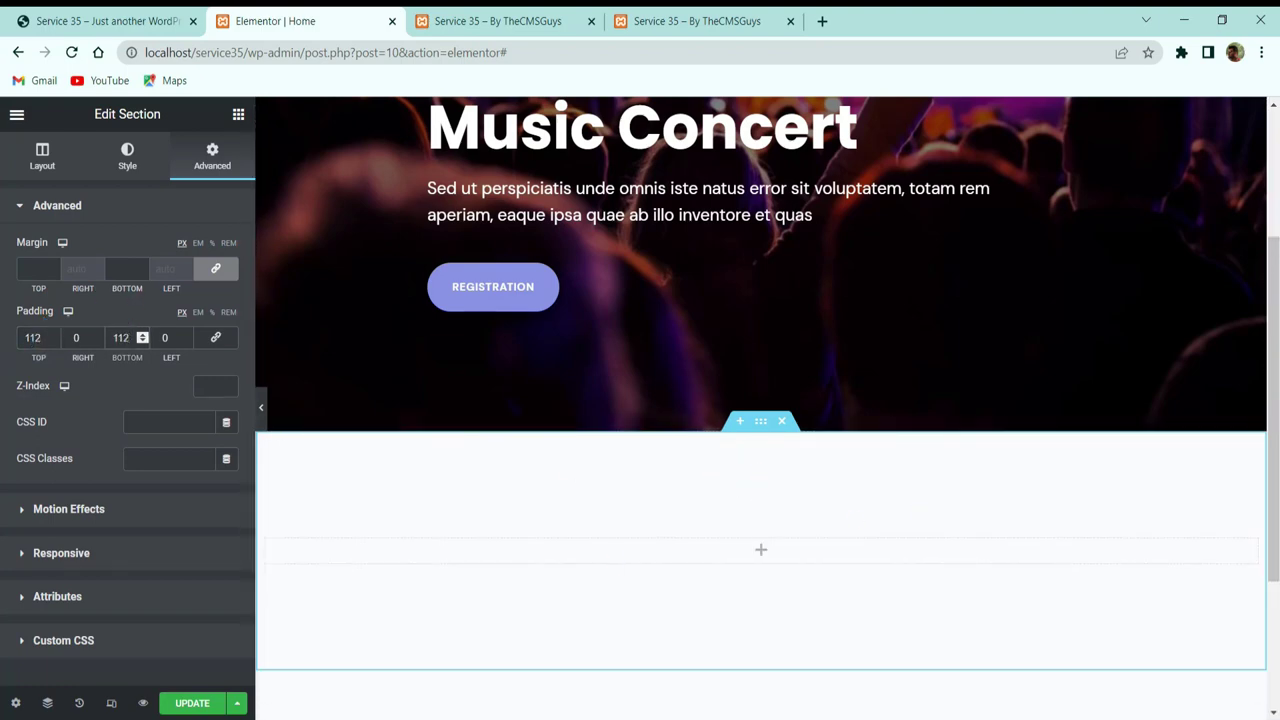
Step: Copy the 'Events Categories' subtitle text from the live site
left_click(110, 20)
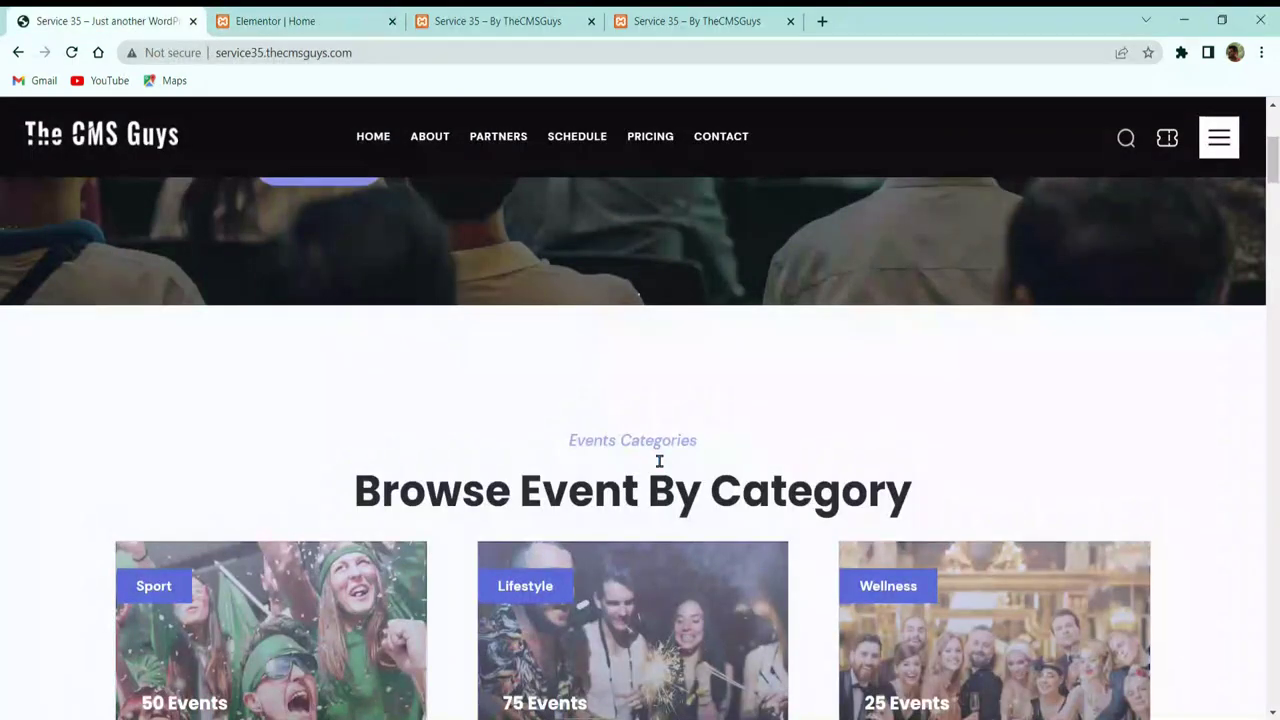
triple_click(640, 441)
key("ctrl+c")
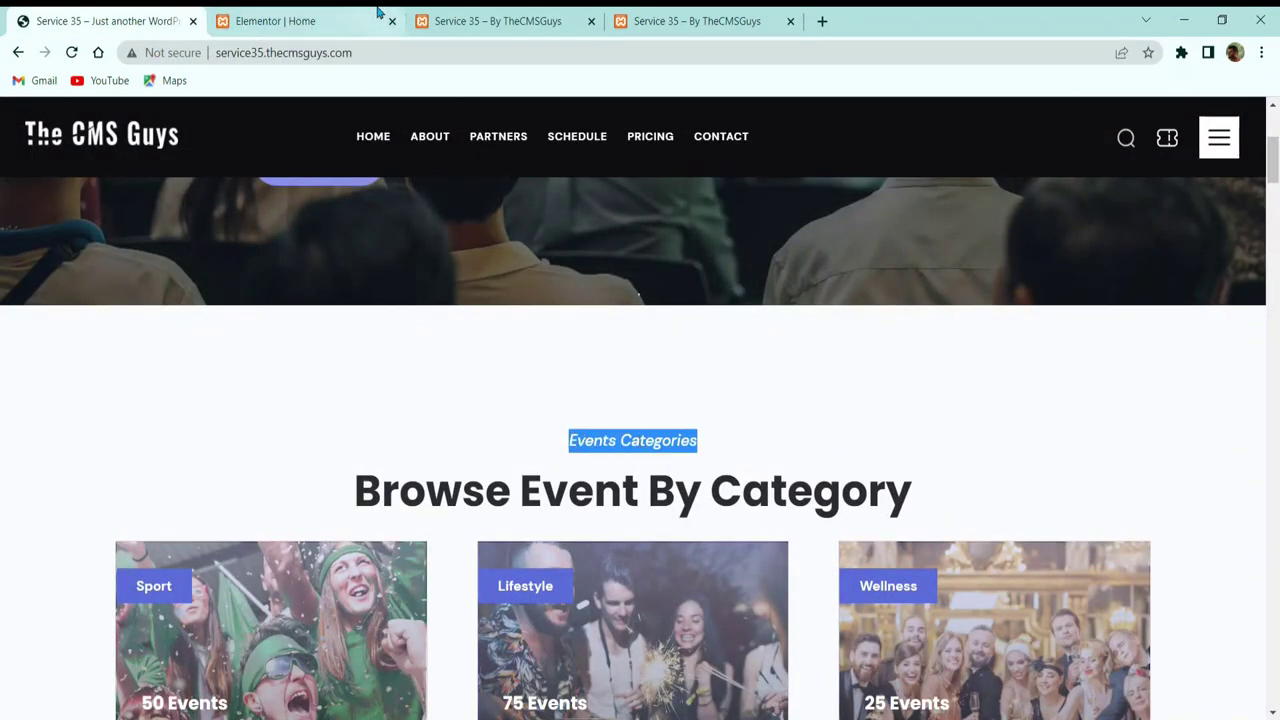
left_click(275, 21)
left_click(236, 115)
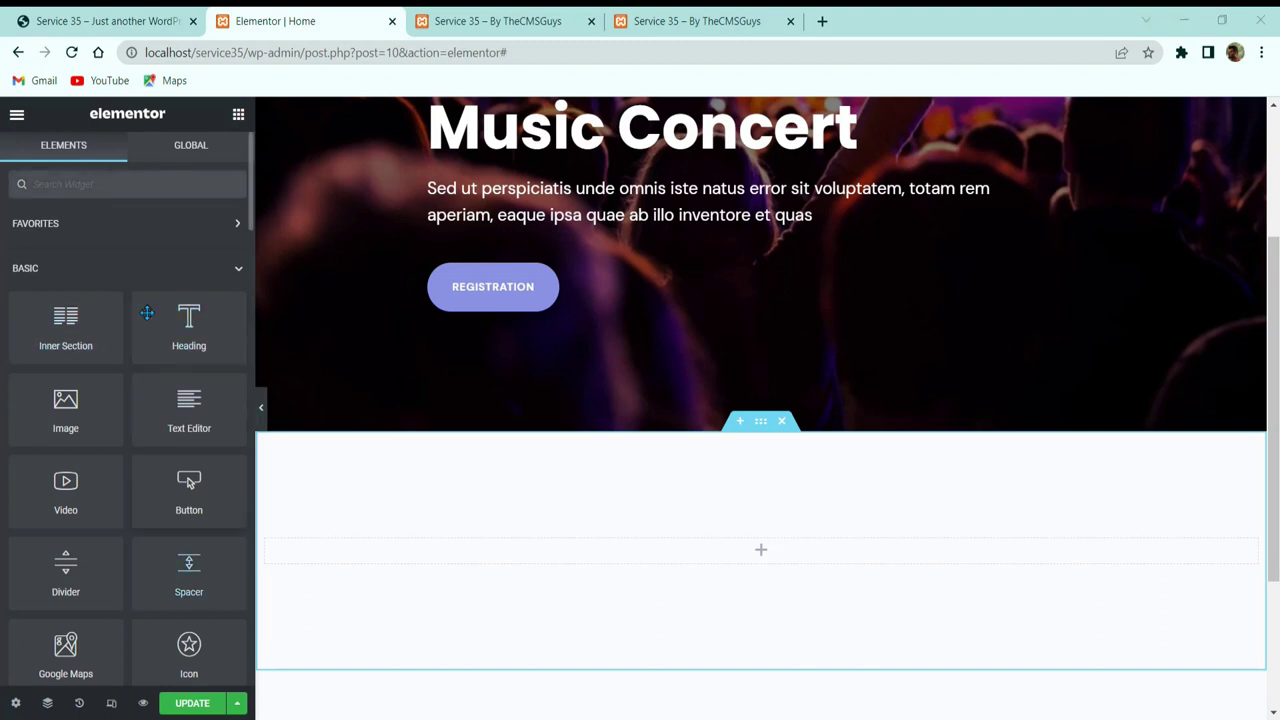
Step: Add an inner section, delete its right column, and set its column gap to Wider
left_click_drag(65, 325, 583, 563)
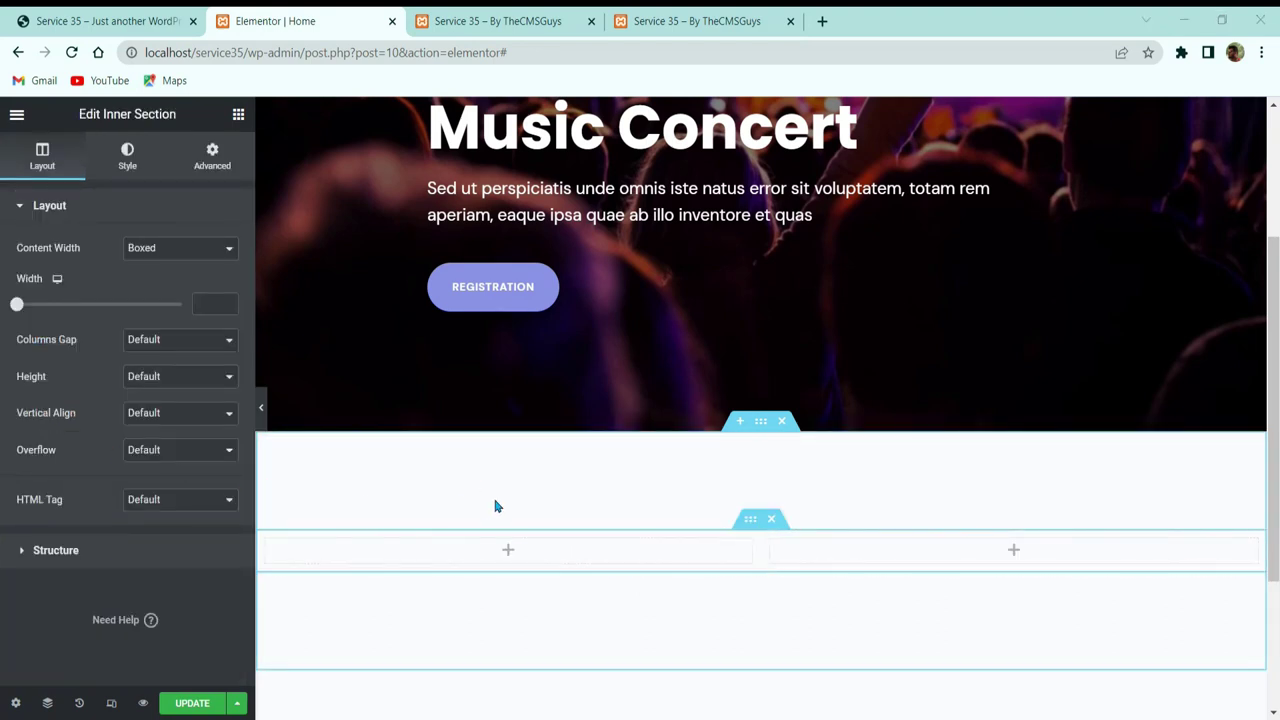
right_click(772, 543)
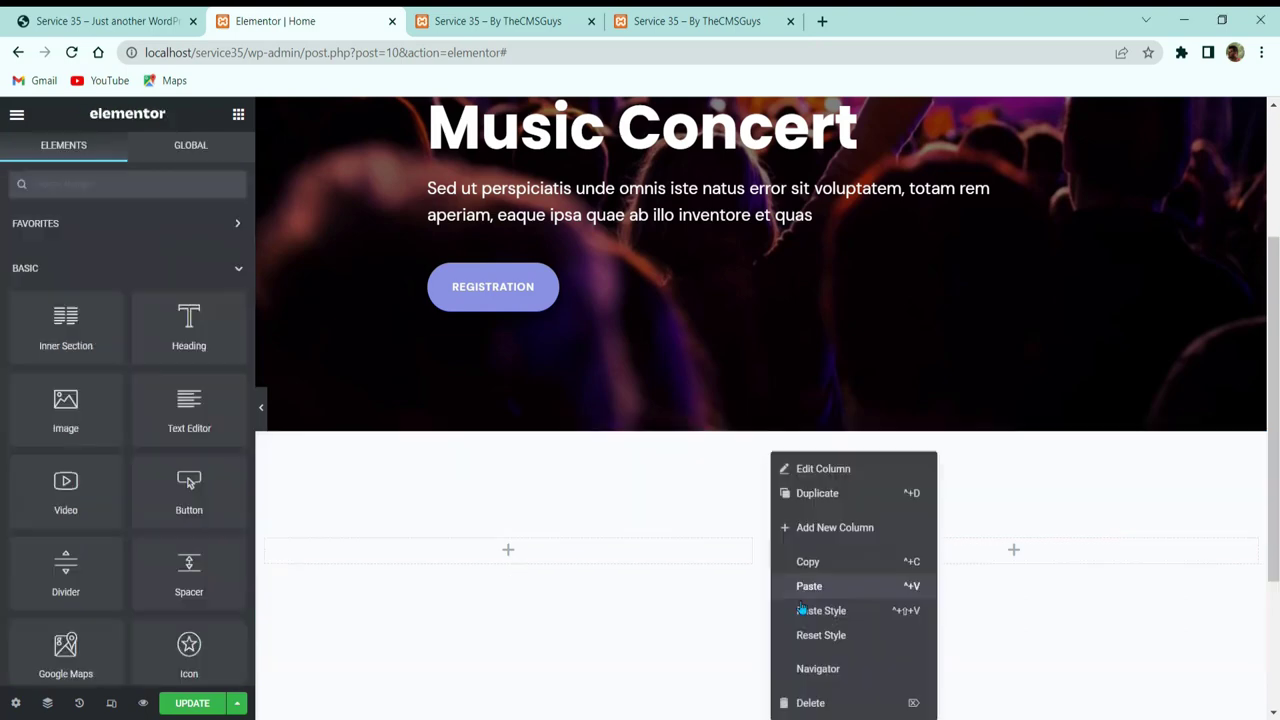
left_click(808, 702)
left_click(751, 521)
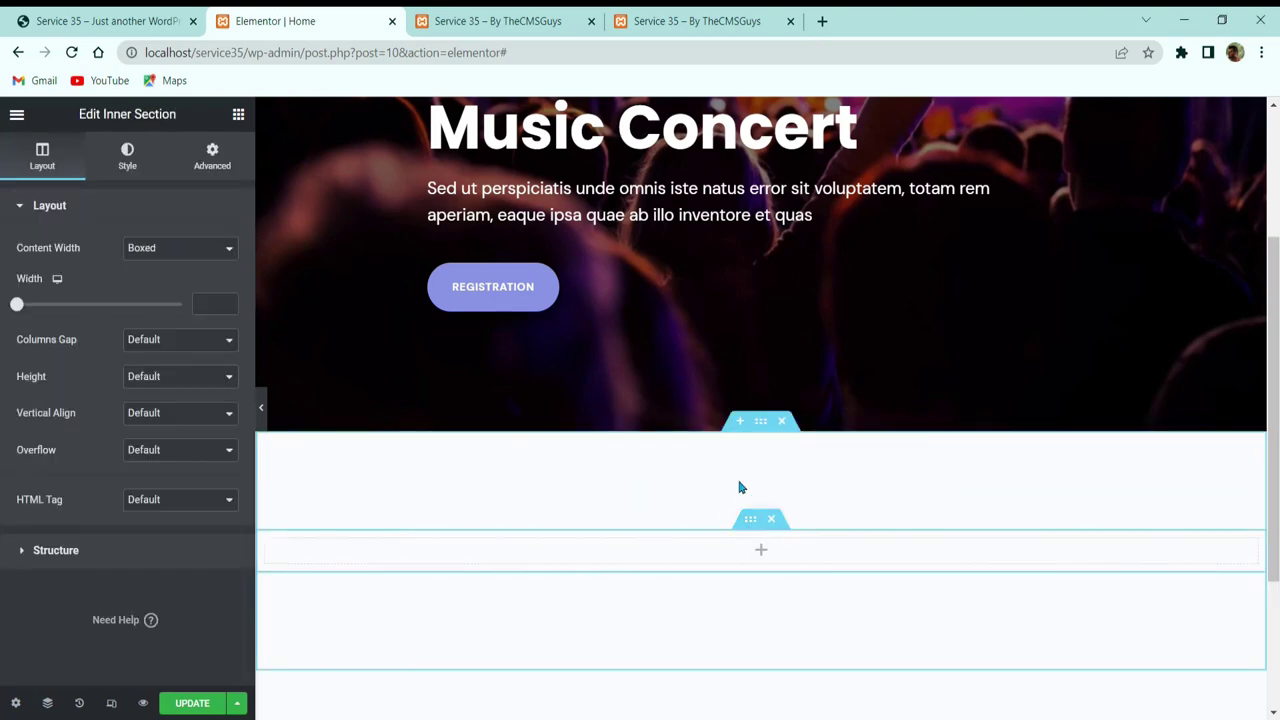
left_click(155, 341)
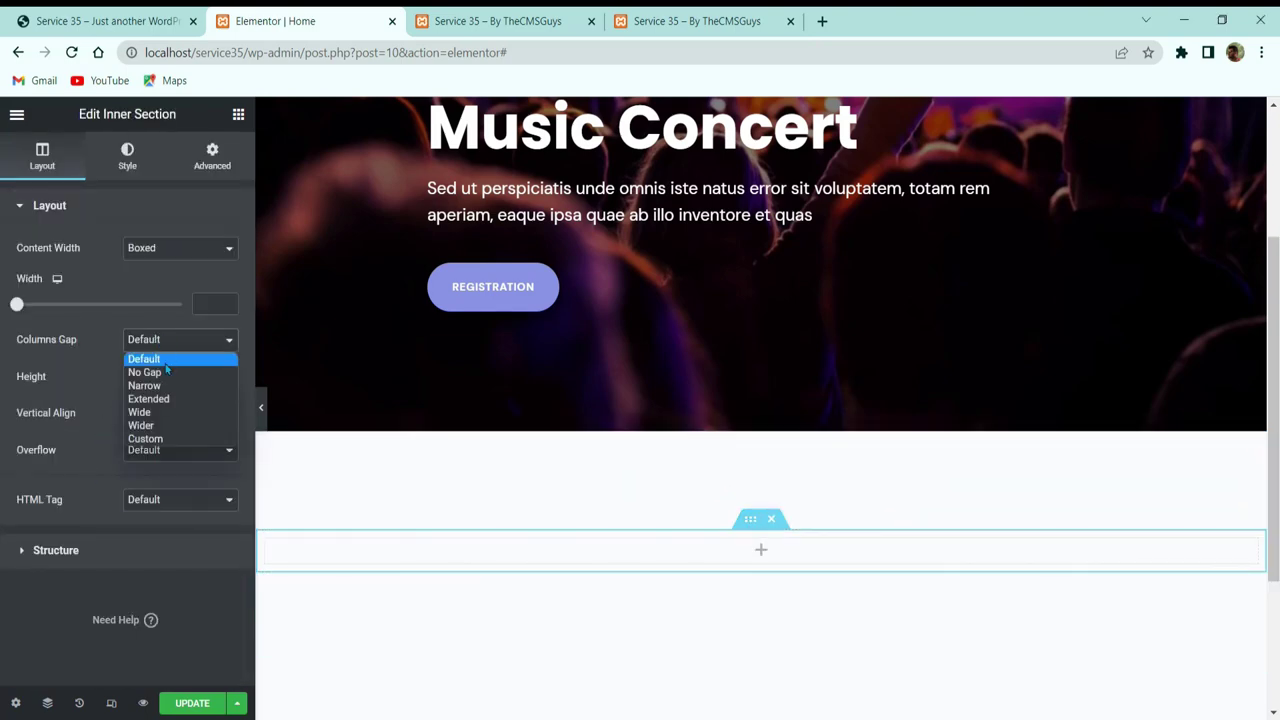
left_click(141, 425)
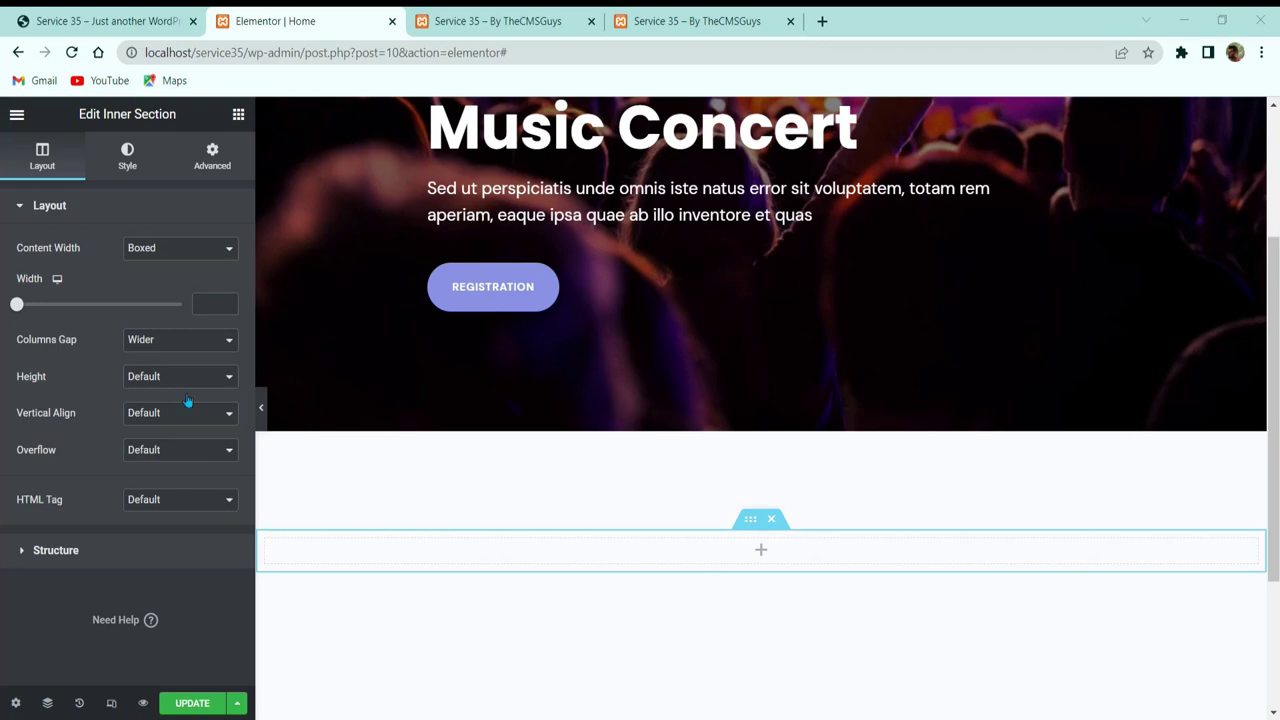
Step: Drop a Heading widget into the inner section
left_click(122, 158)
left_click(184, 170)
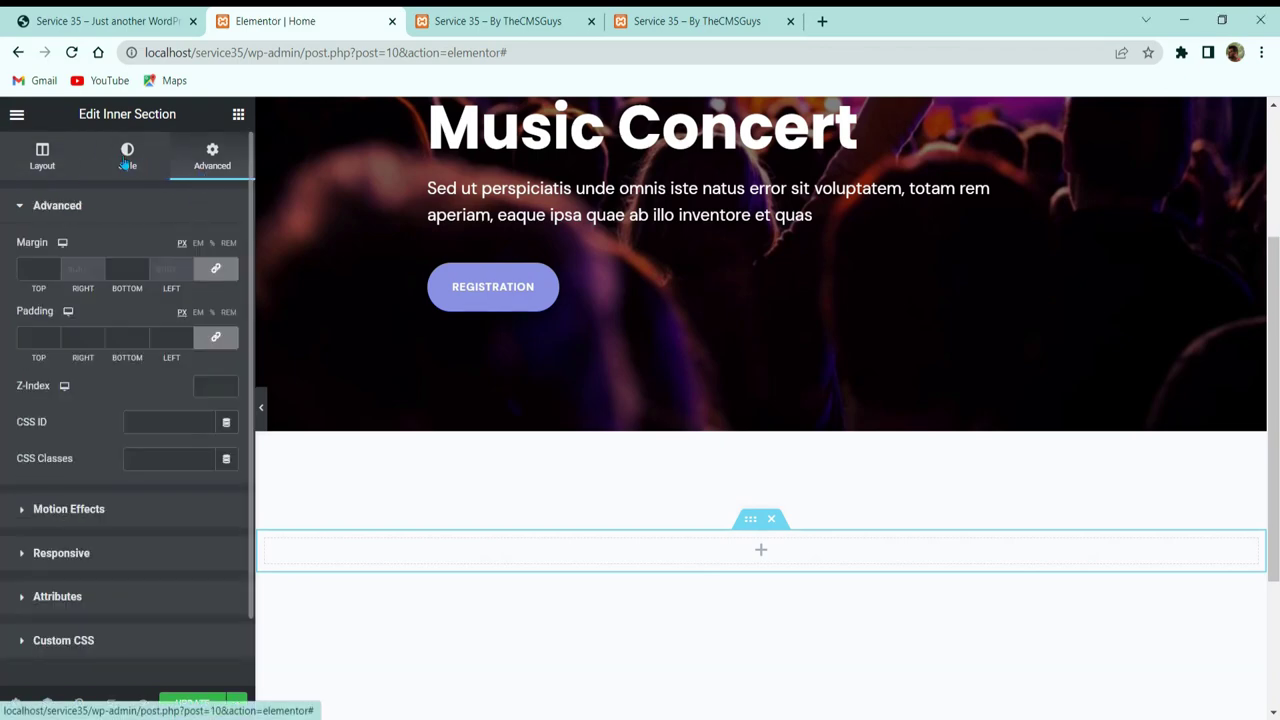
left_click(127, 157)
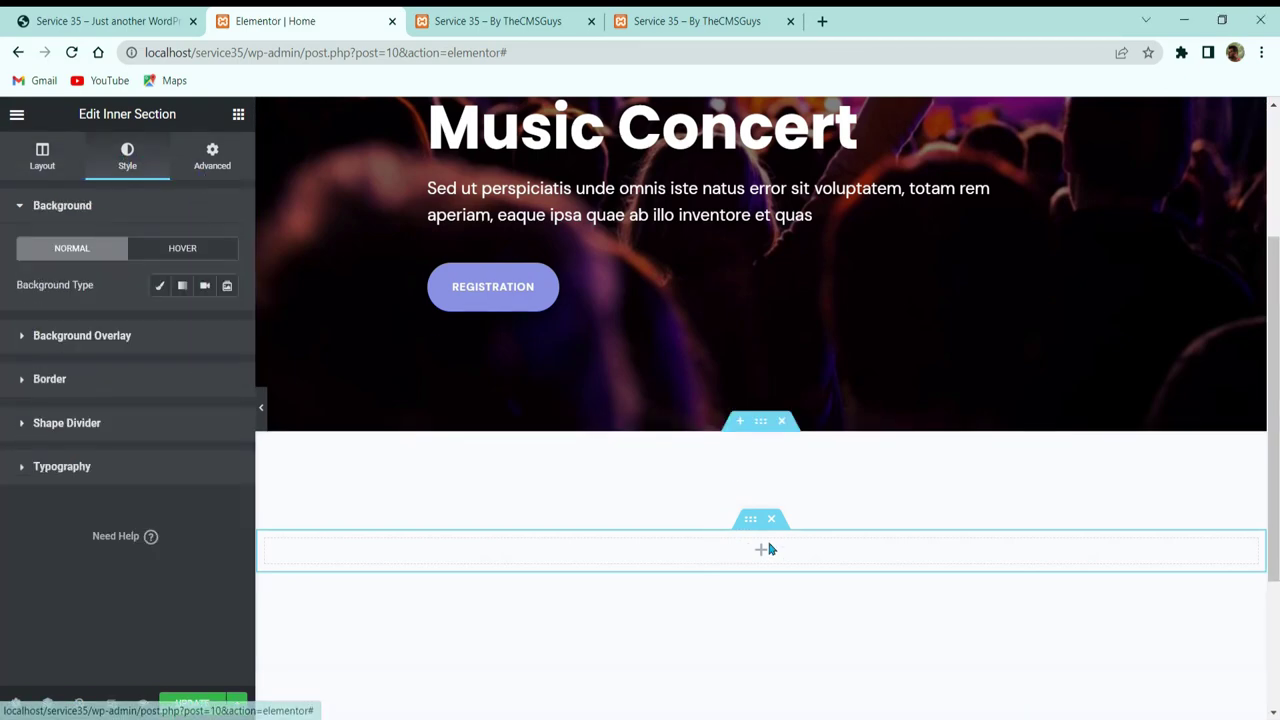
left_click(238, 114)
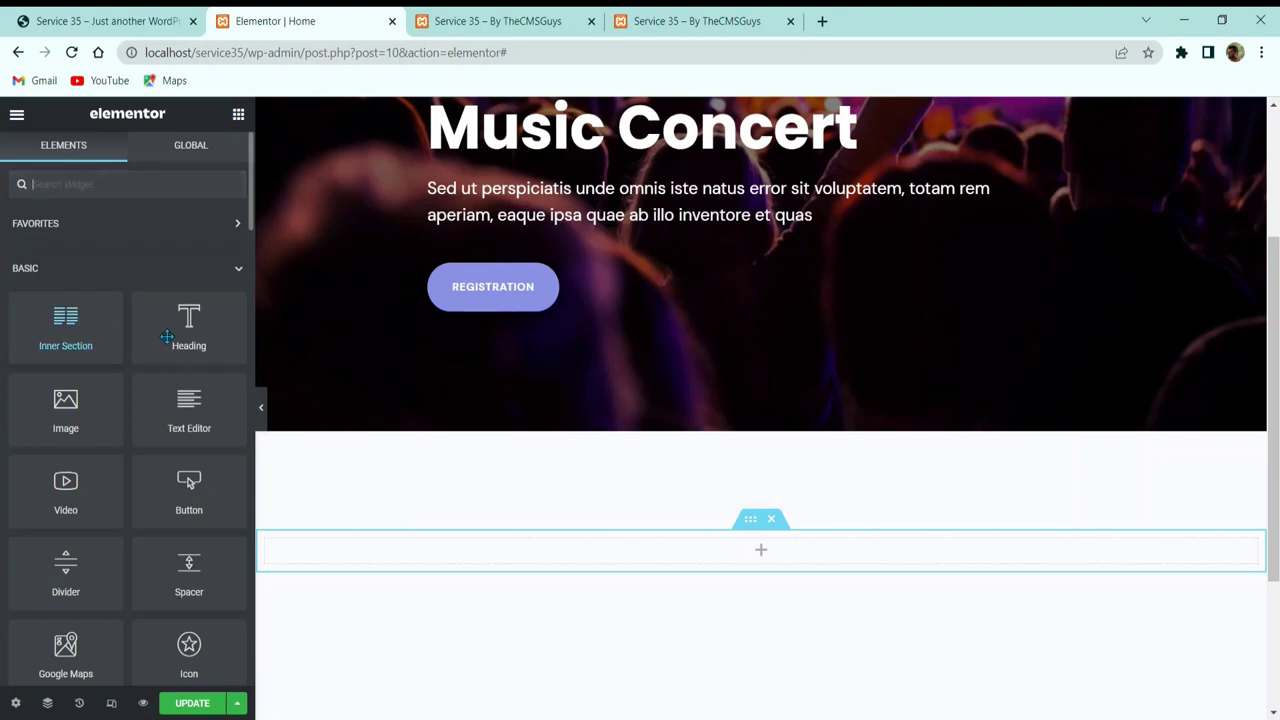
left_click_drag(189, 320, 634, 560)
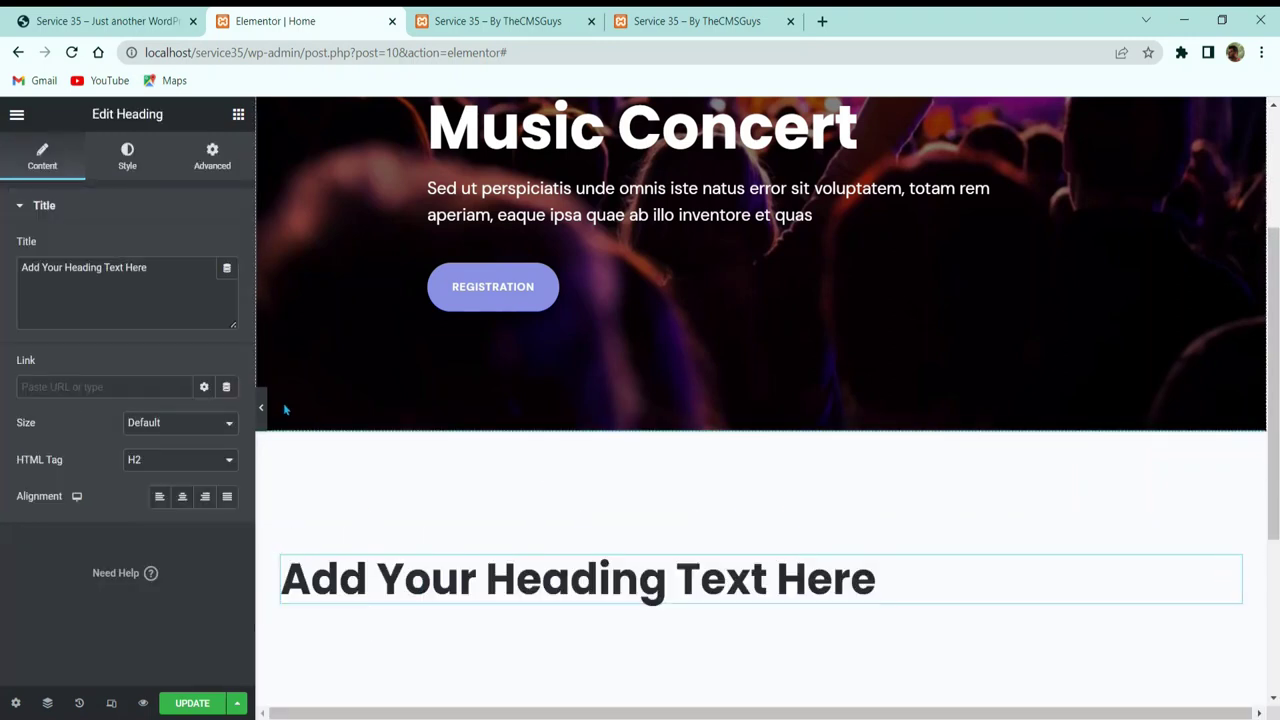
Step: Make the heading a centred 'Events Categories' with Primary 500 colour and the Subtitle global font
triple_click(148, 294)
key("ctrl+v")
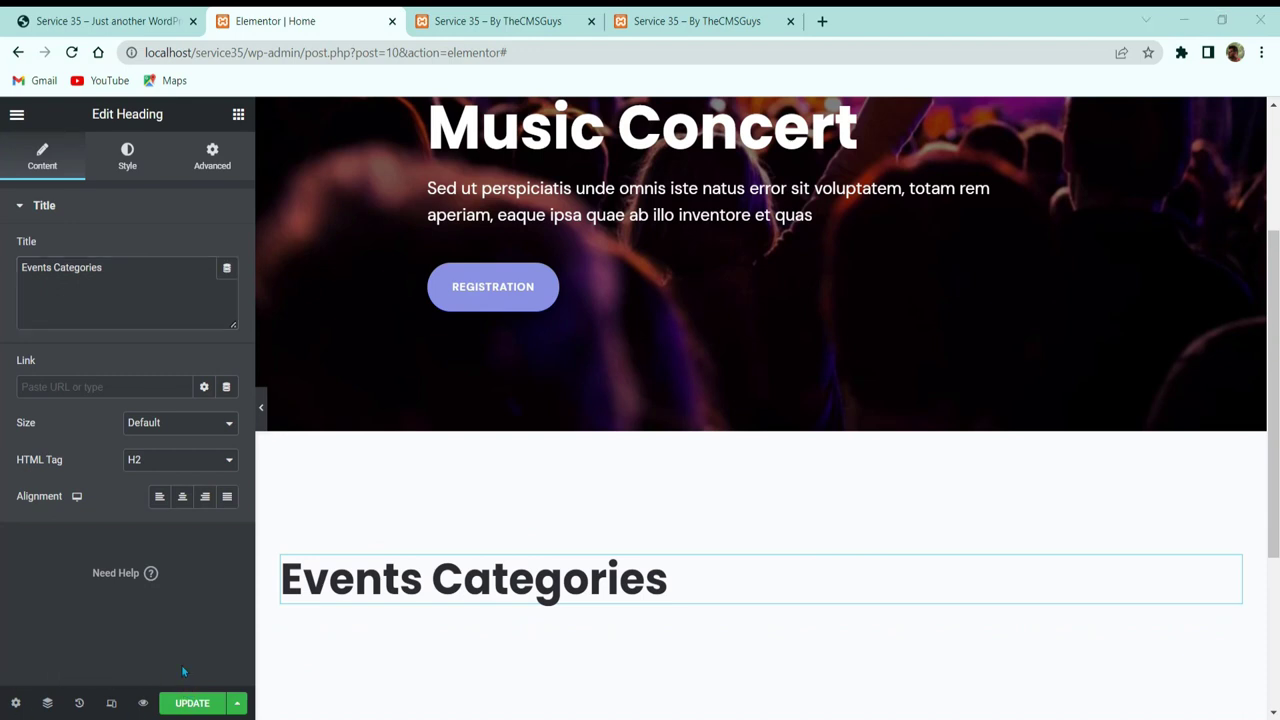
left_click(181, 497)
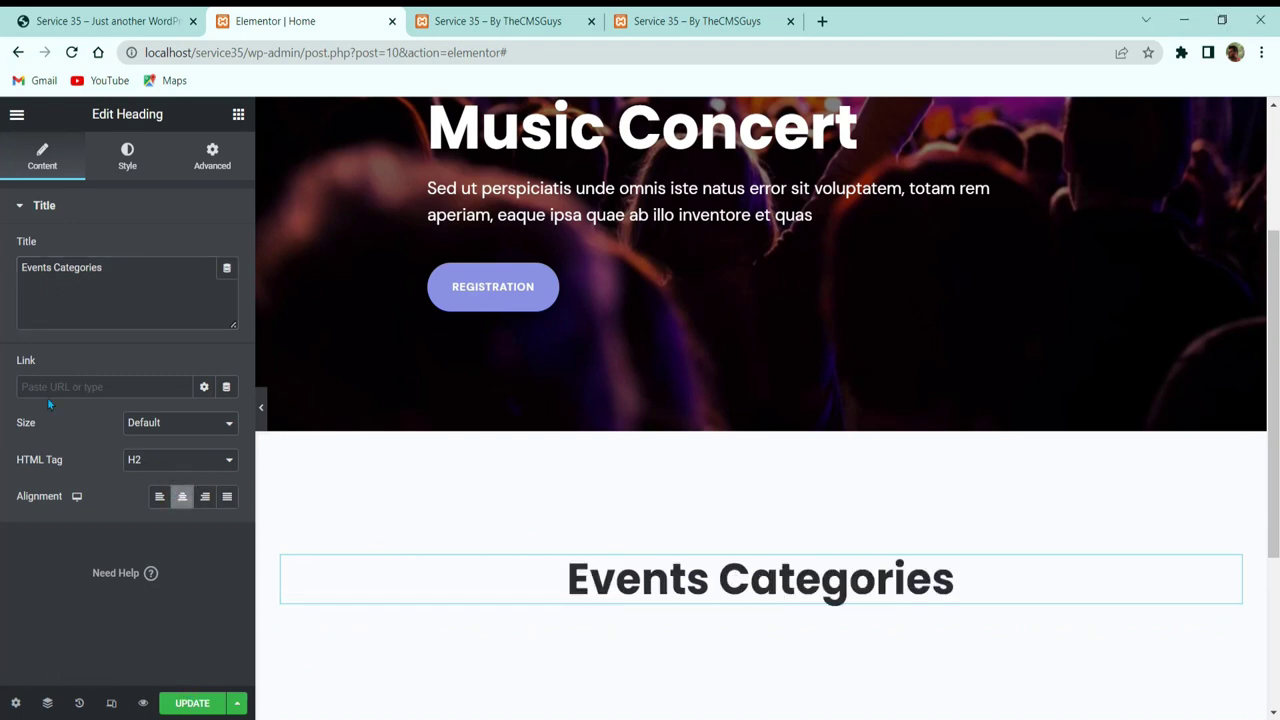
left_click(113, 160)
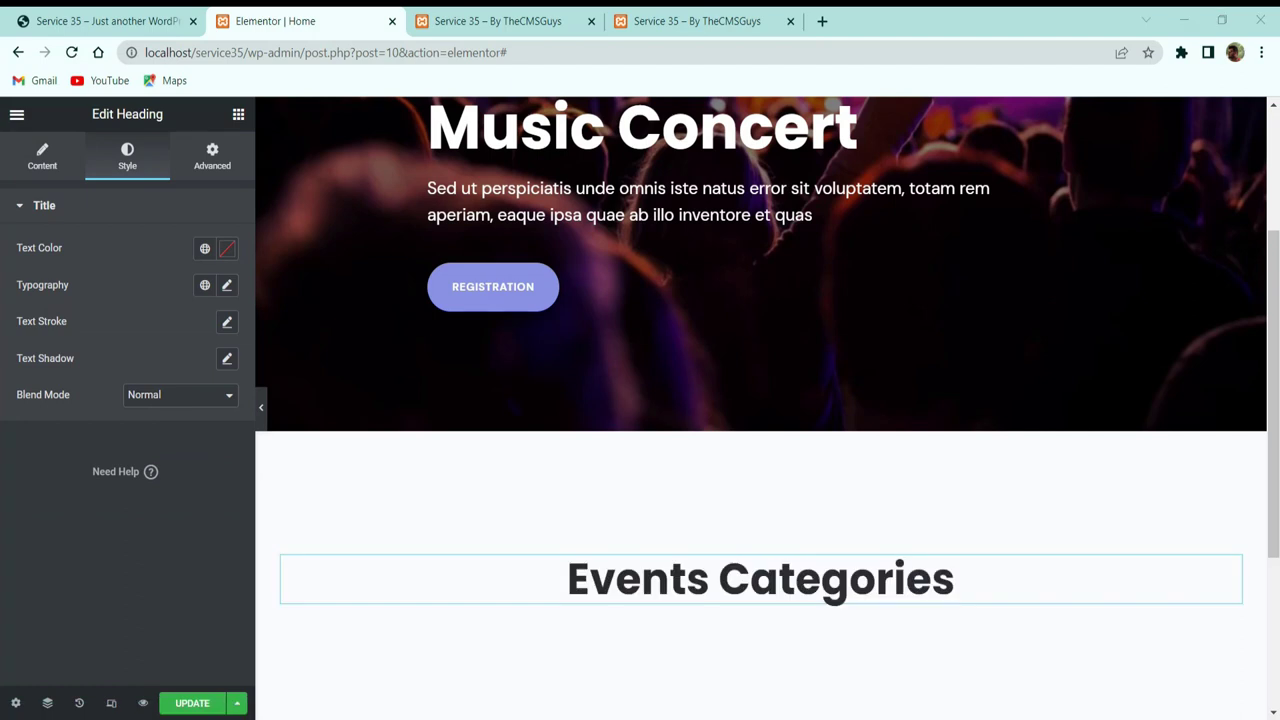
left_click(205, 252)
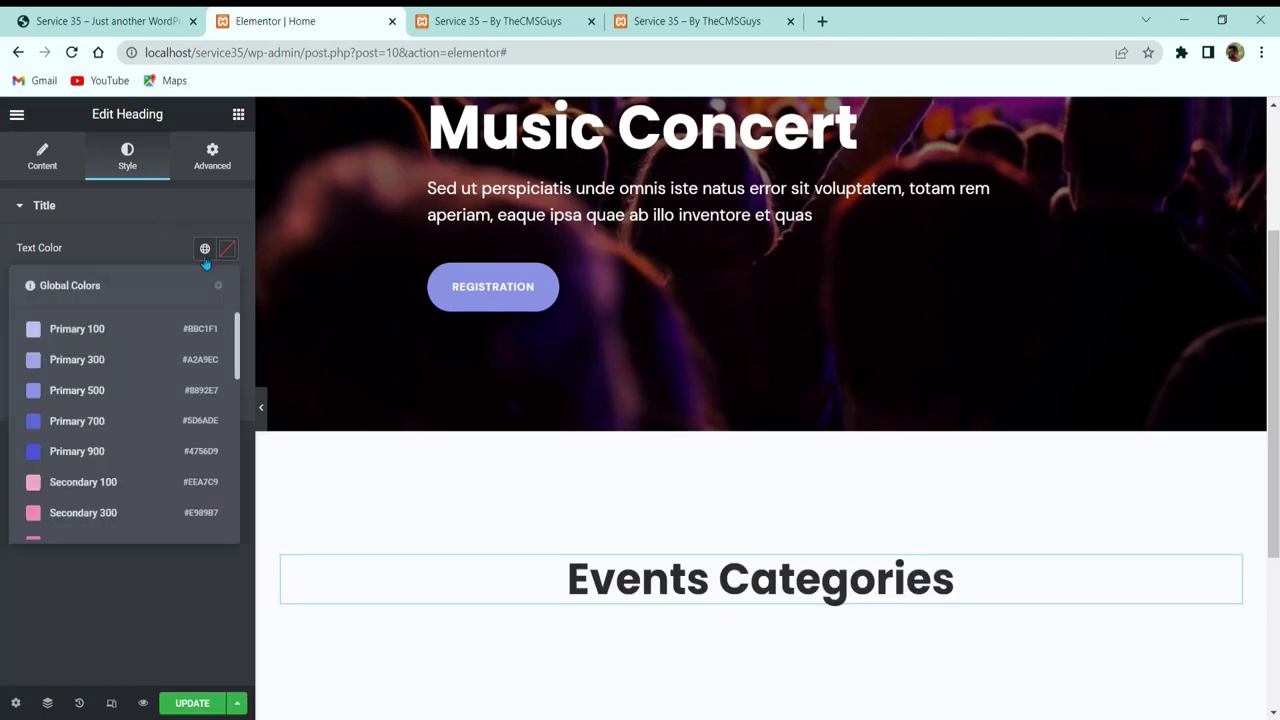
left_click(126, 395)
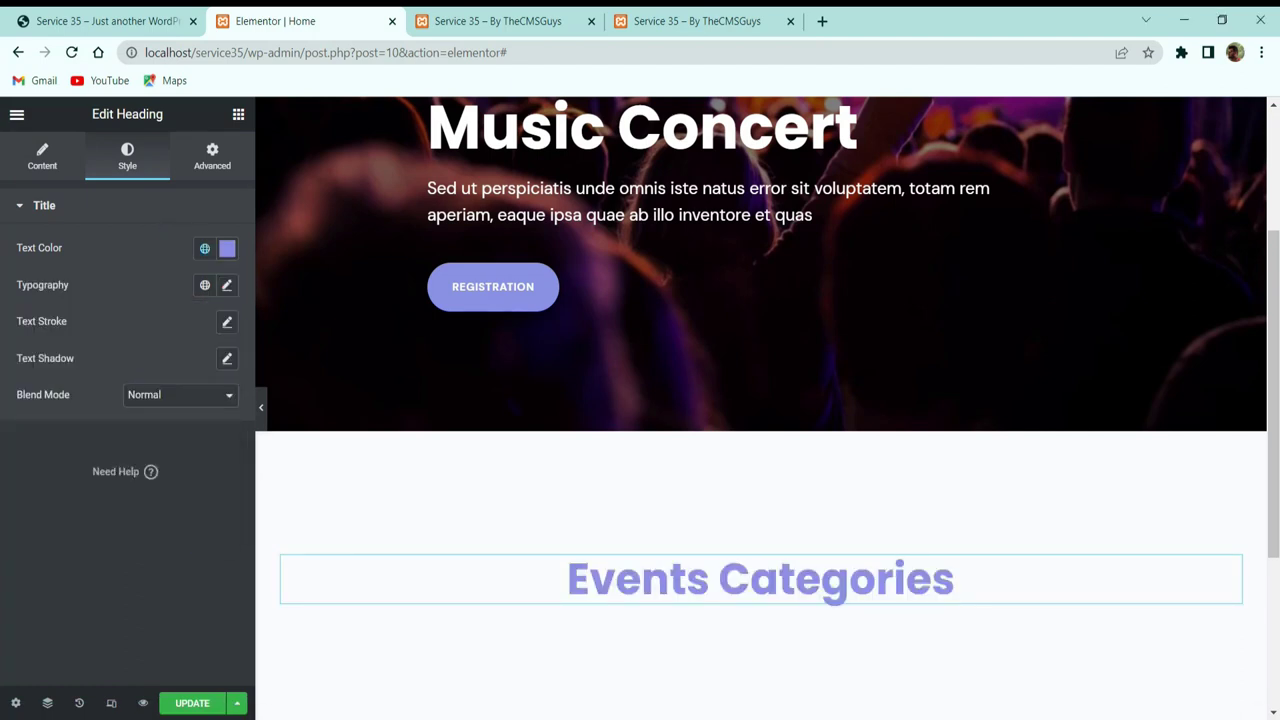
left_click(205, 285)
left_click(90, 419)
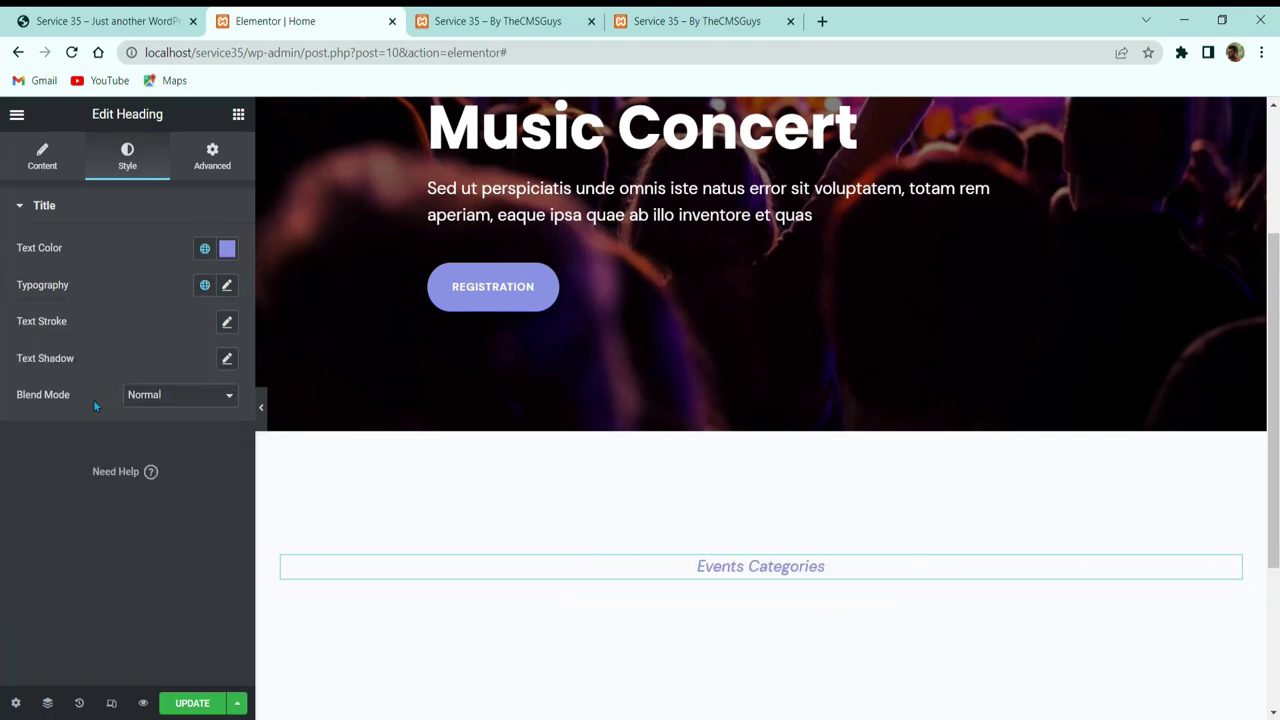
Step: Compare with the live site and reapply a global text colour to the label
left_click(117, 28)
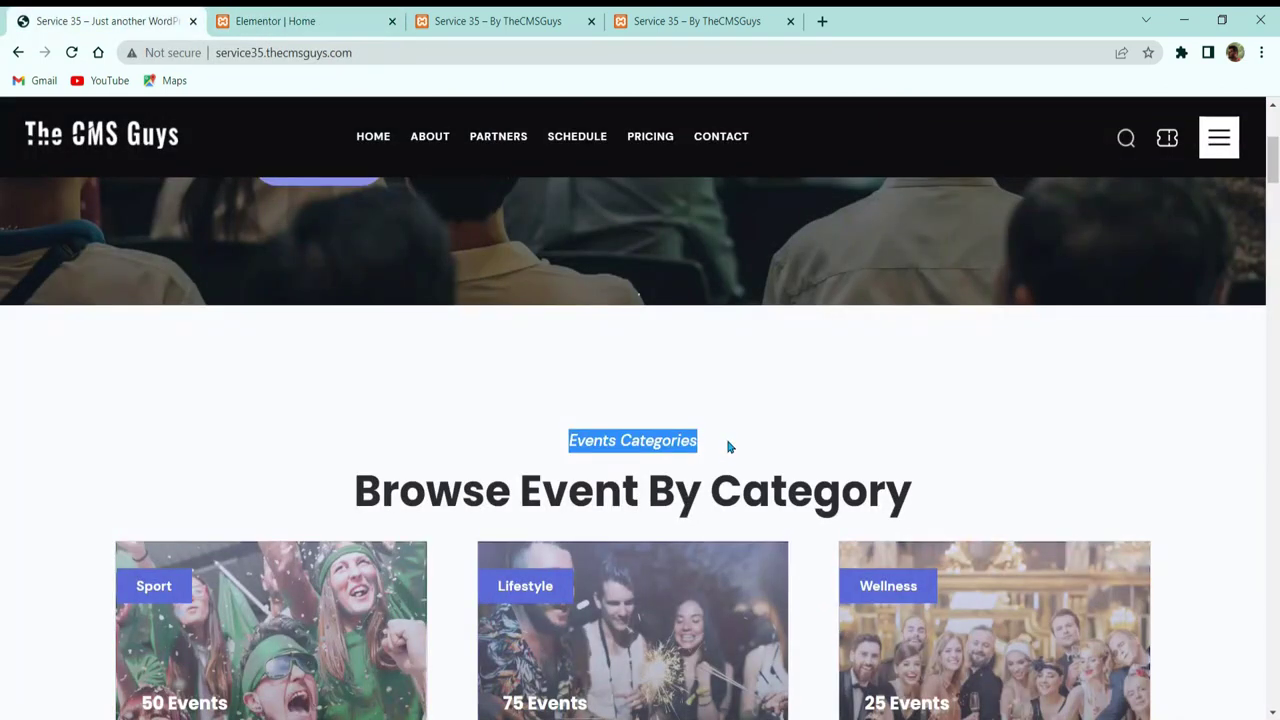
left_click(533, 435)
left_click(291, 14)
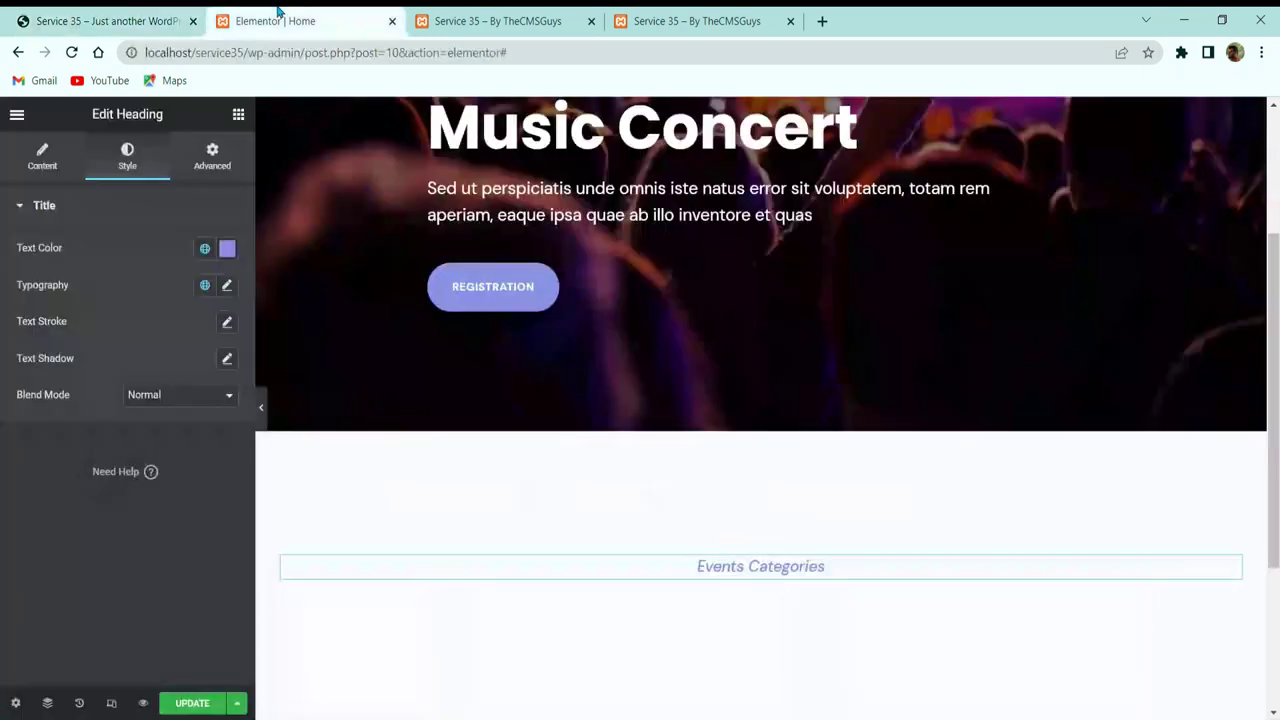
left_click(205, 248)
left_click(104, 372)
Step: Copy the 'Browse Event By Category' heading text from the live site
left_click(128, 18)
triple_click(525, 488)
key("ctrl+c")
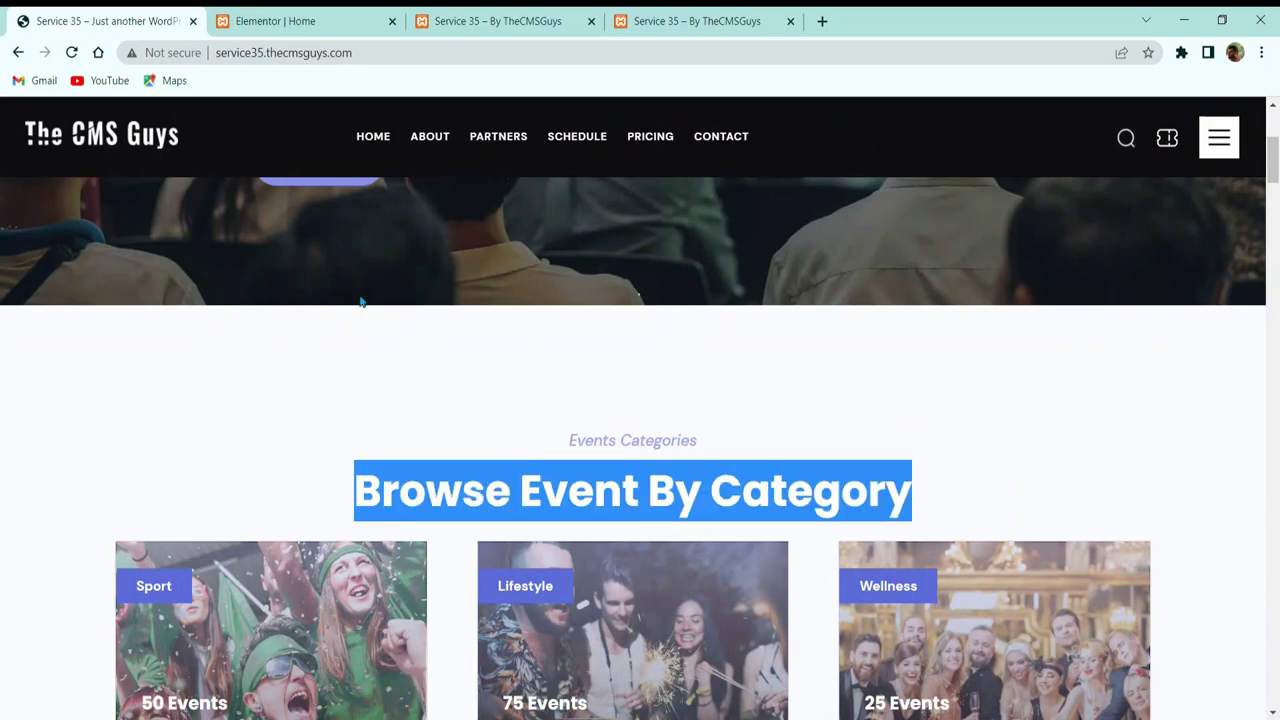
left_click(326, 18)
left_click(238, 113)
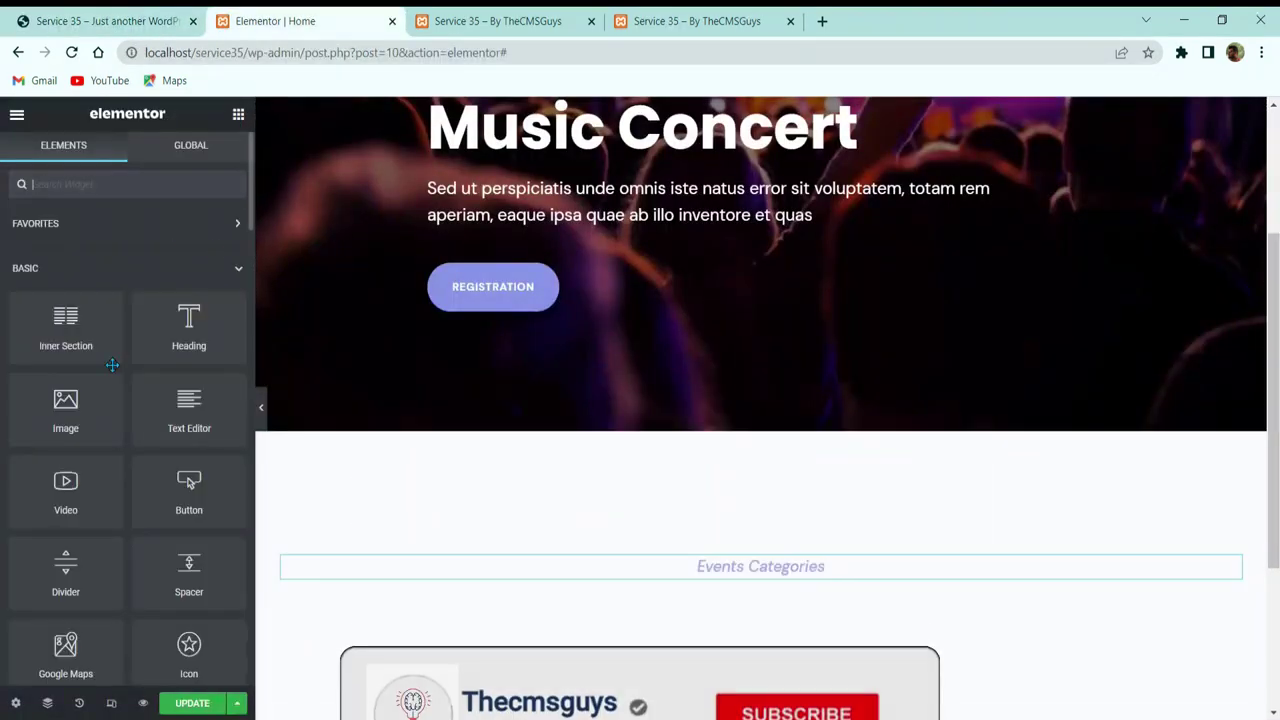
Step: Add a centred 'Browse Event By Category' heading below the label and check it against the live site
left_click_drag(188, 325, 734, 563)
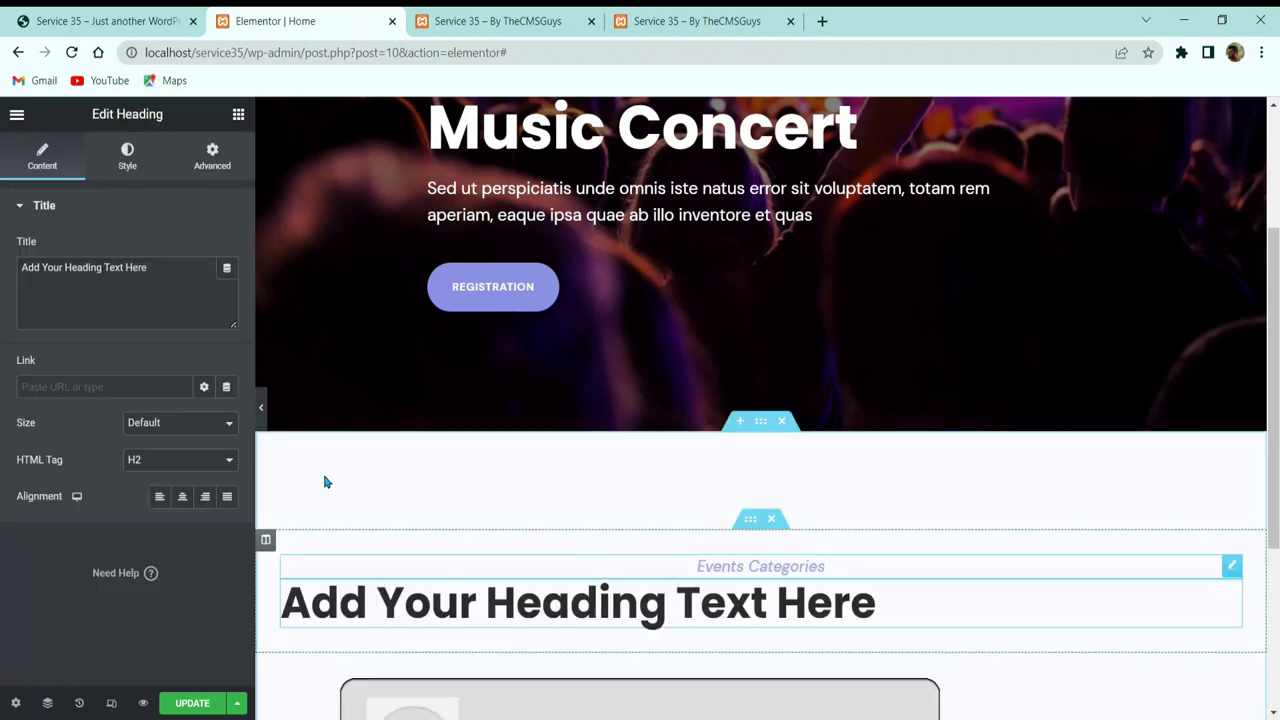
triple_click(120, 280)
key("ctrl+v")
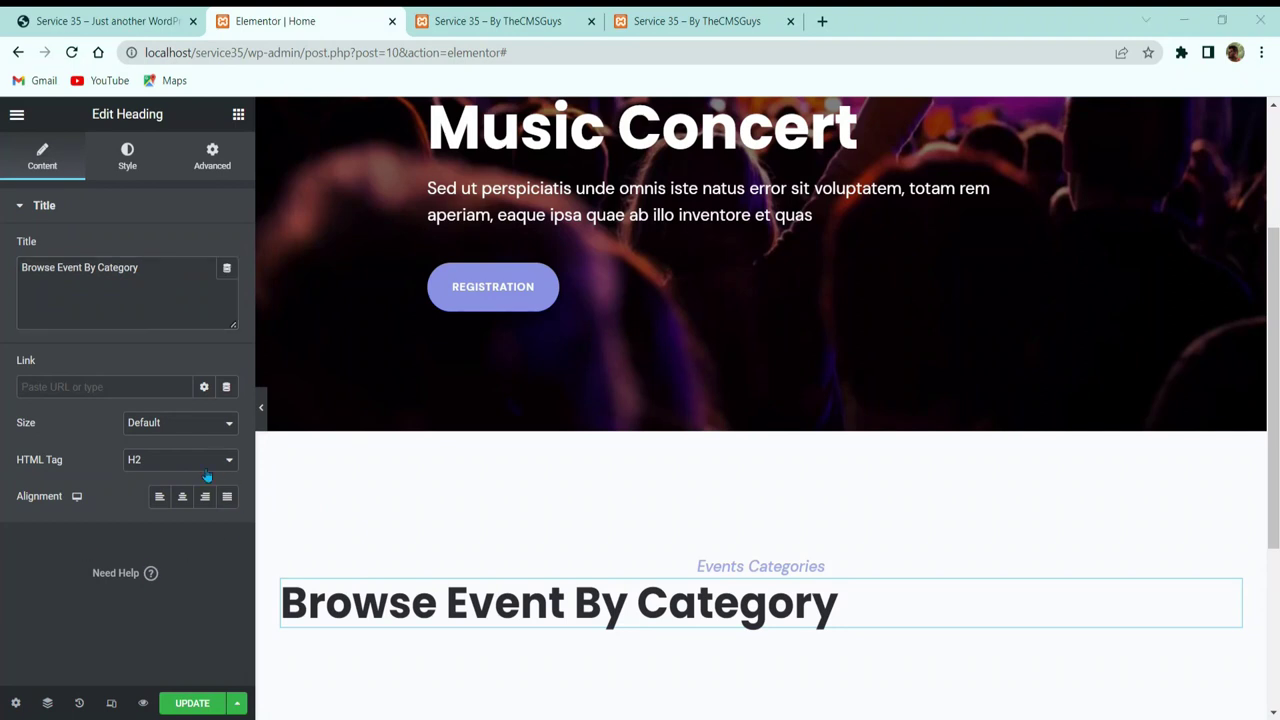
left_click(182, 496)
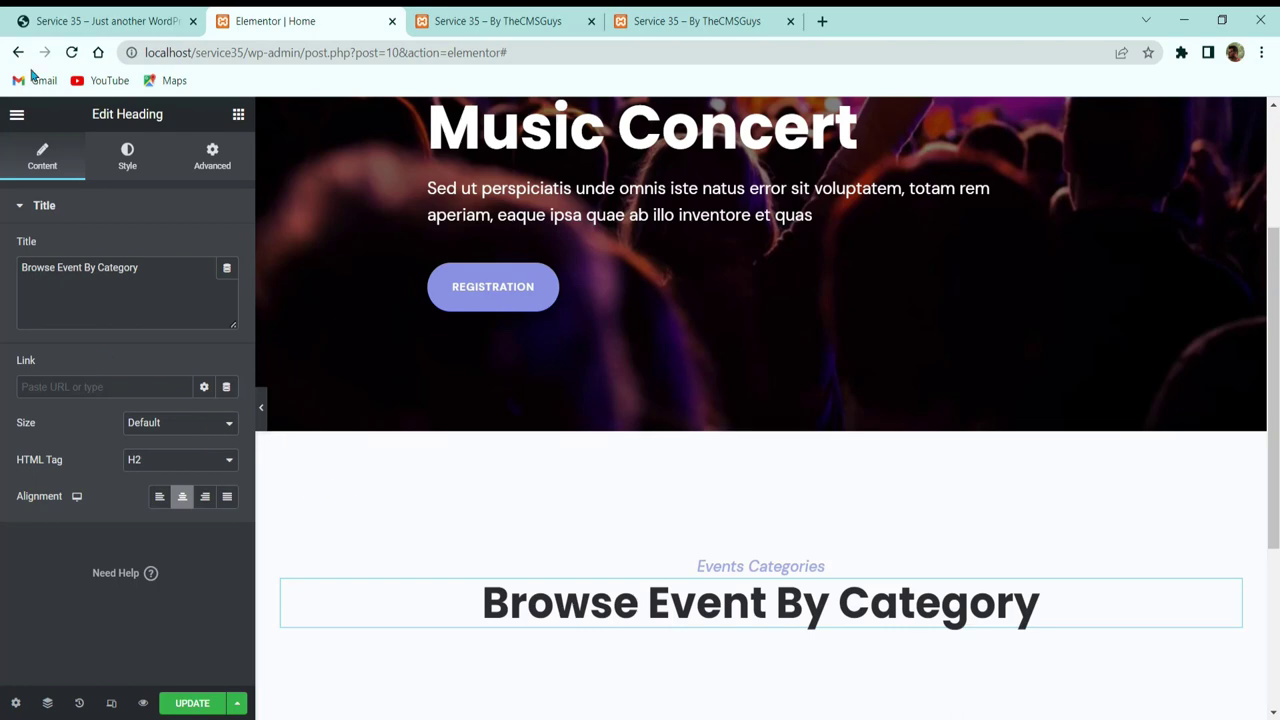
left_click(75, 20)
left_click(621, 455)
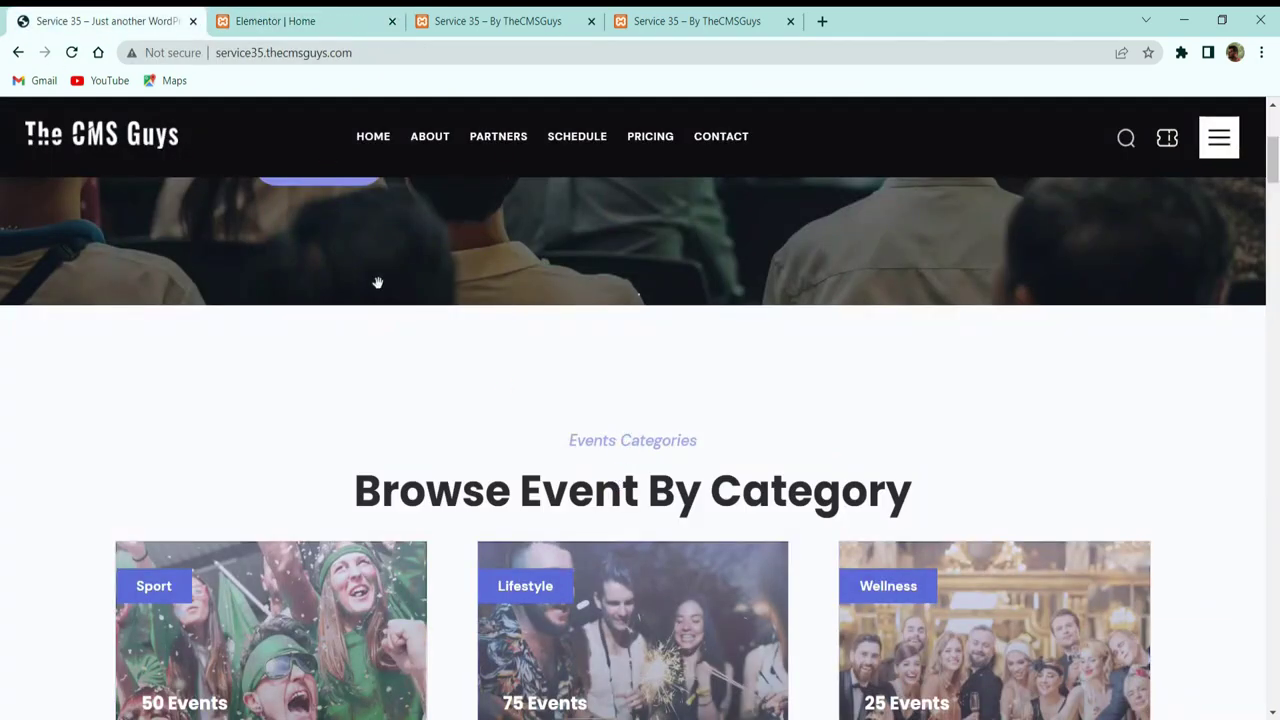
left_click(290, 20)
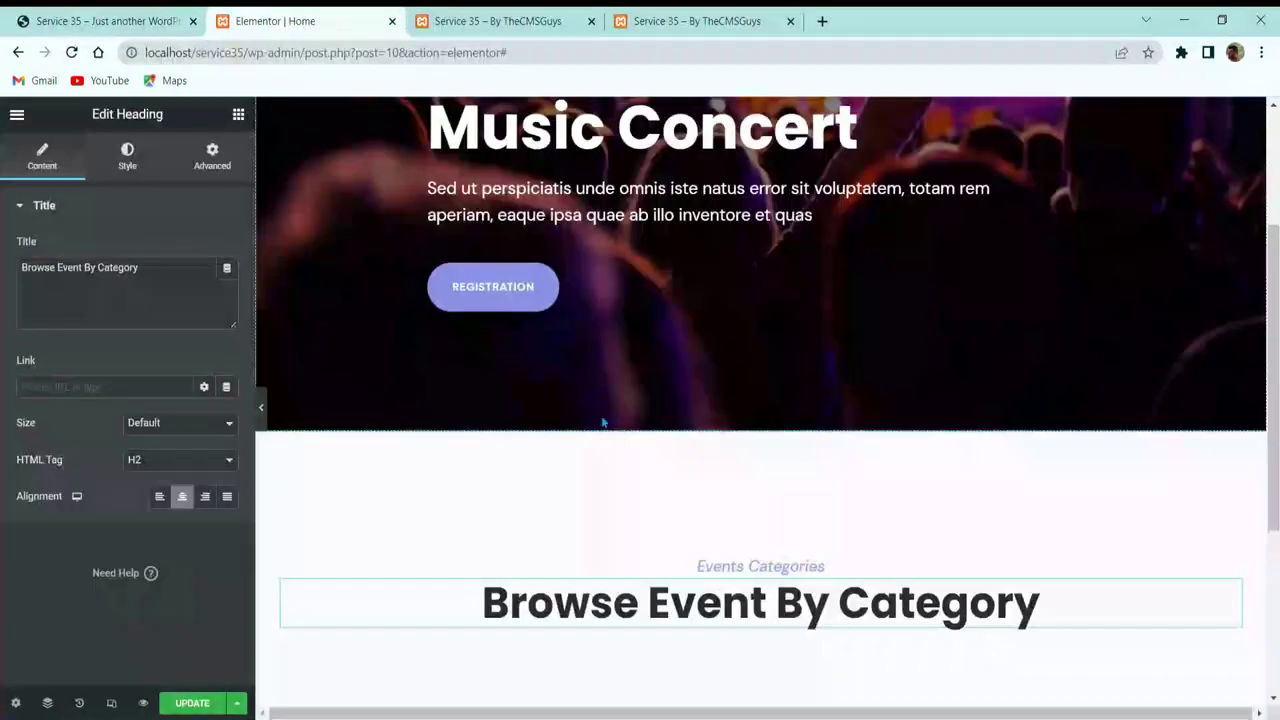
Step: Unlink the Events Categories label's margins and give it a 16 px bottom margin
left_click(670, 568)
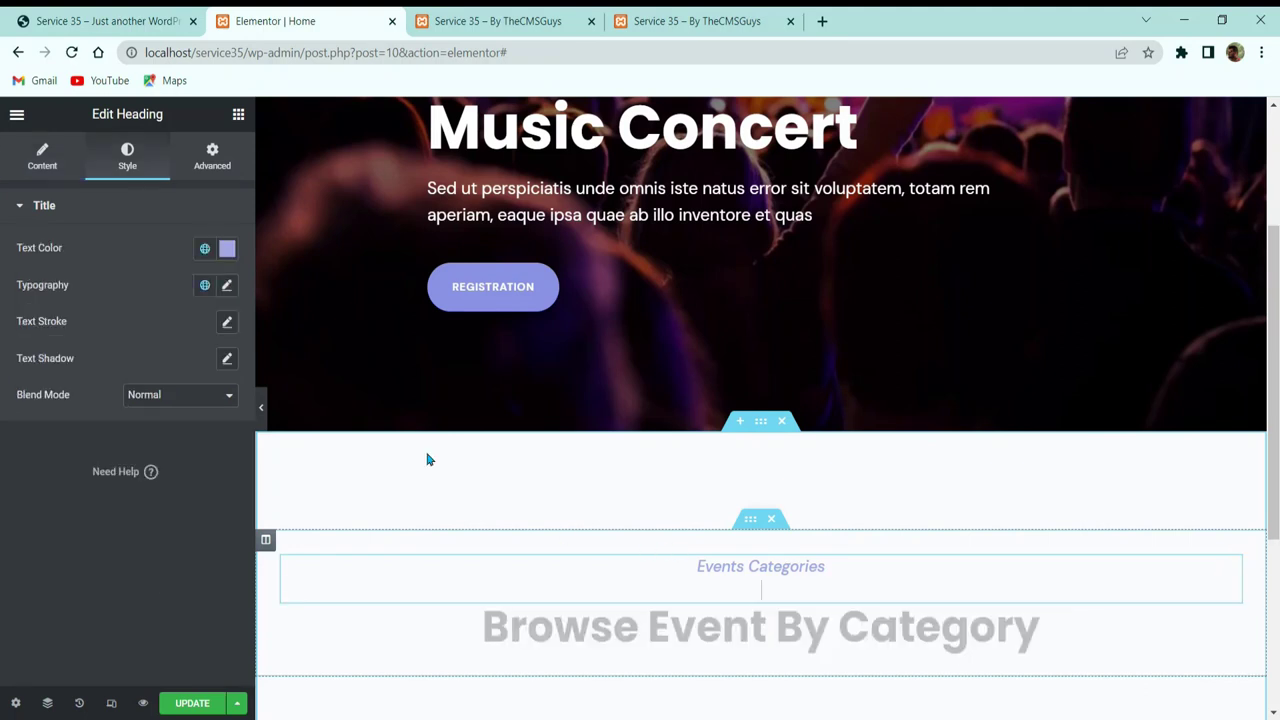
left_click(225, 146)
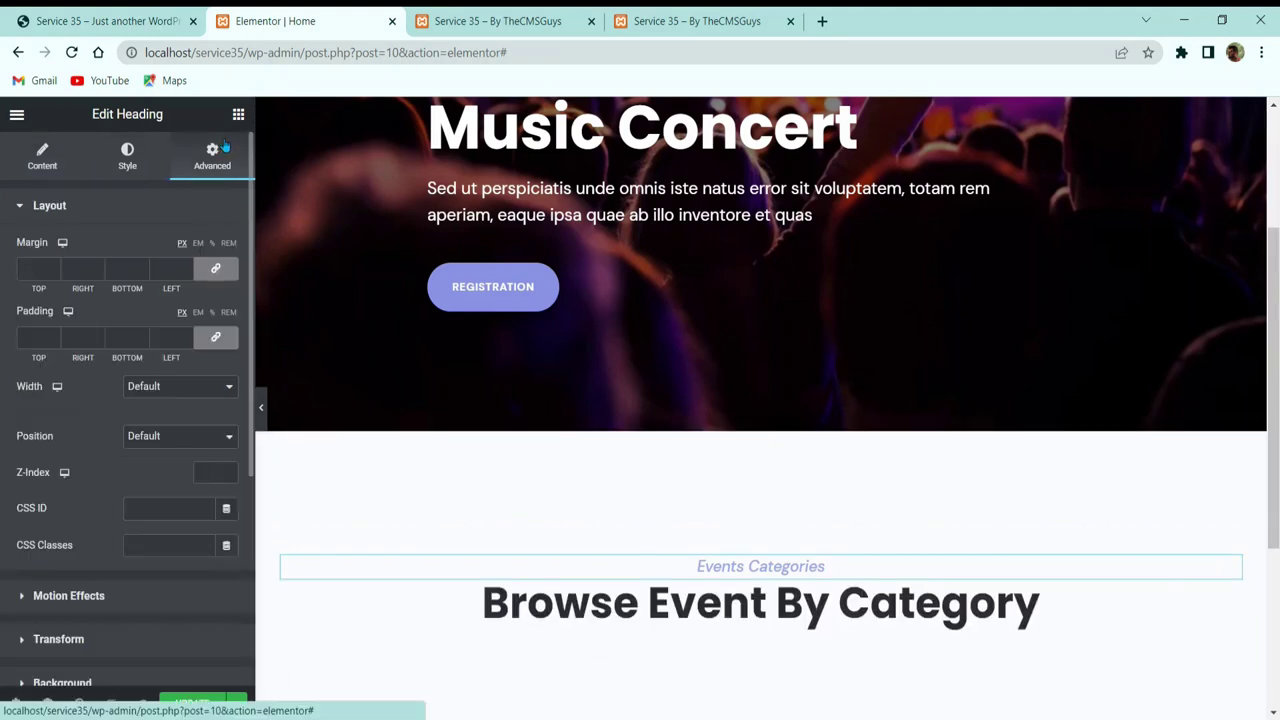
left_click(143, 268)
type("0")
double_click(147, 268)
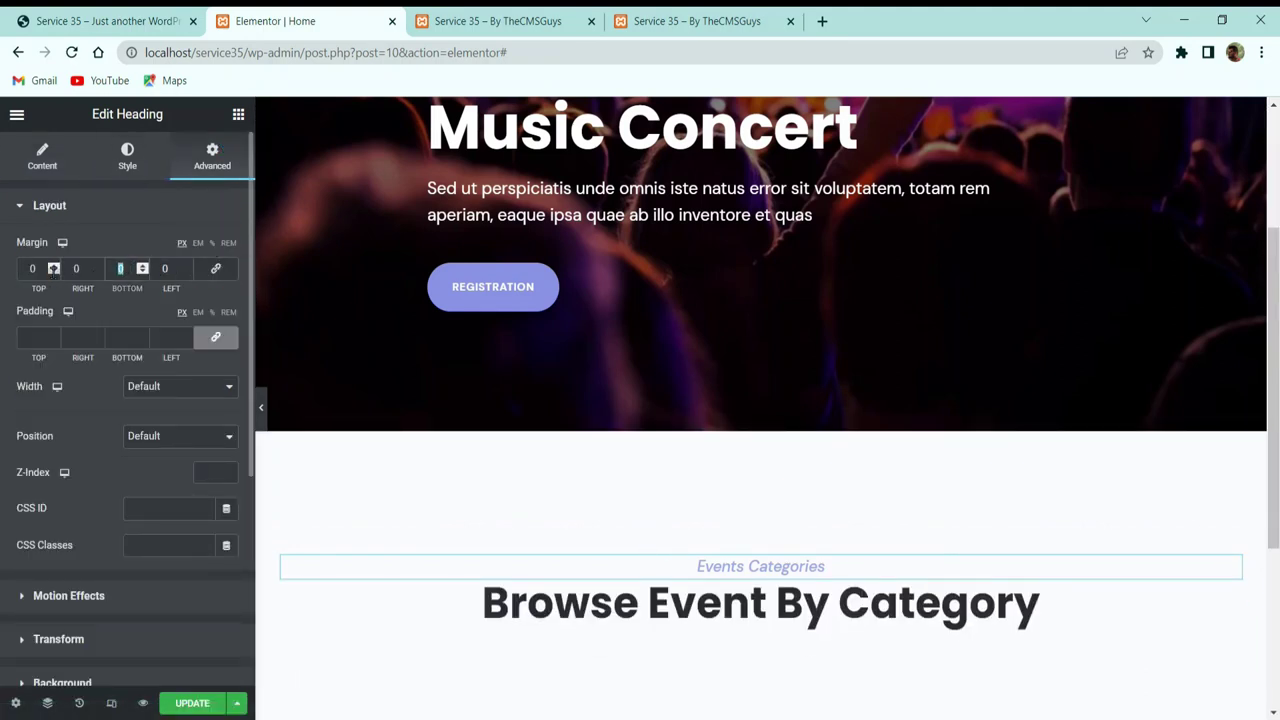
type("150")
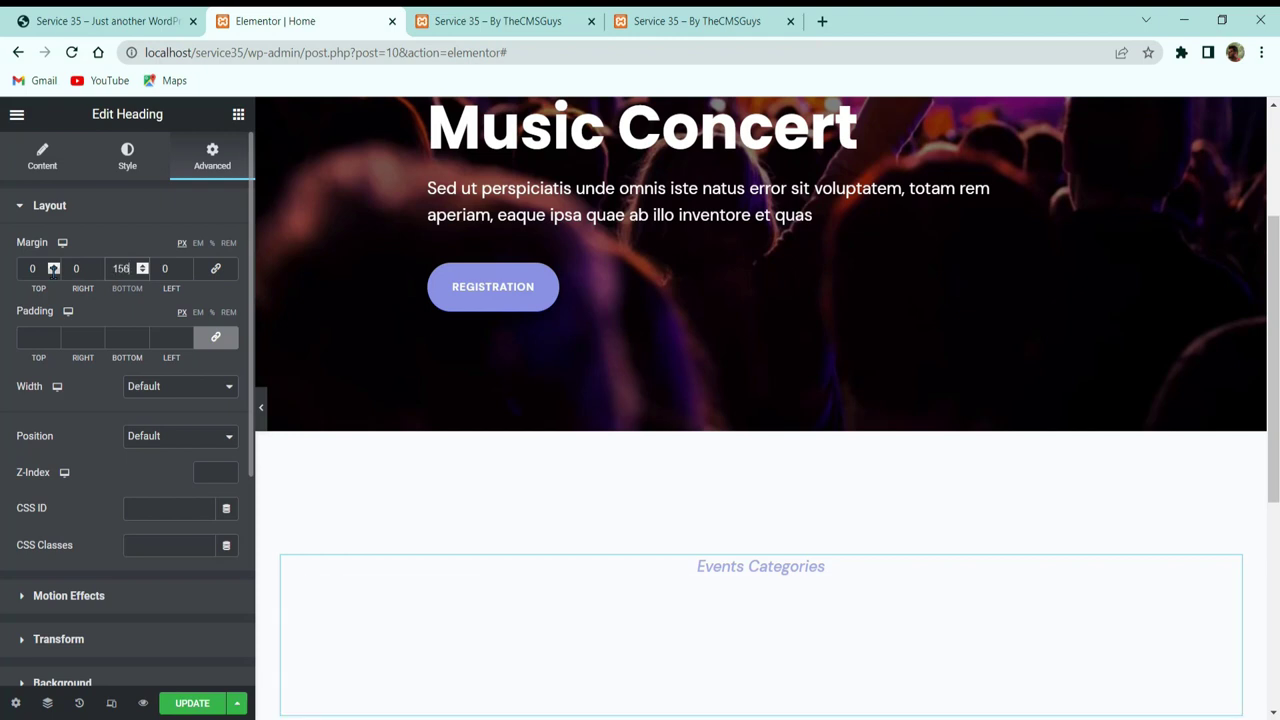
key("BackSpace")
key("BackSpace")
type("6")
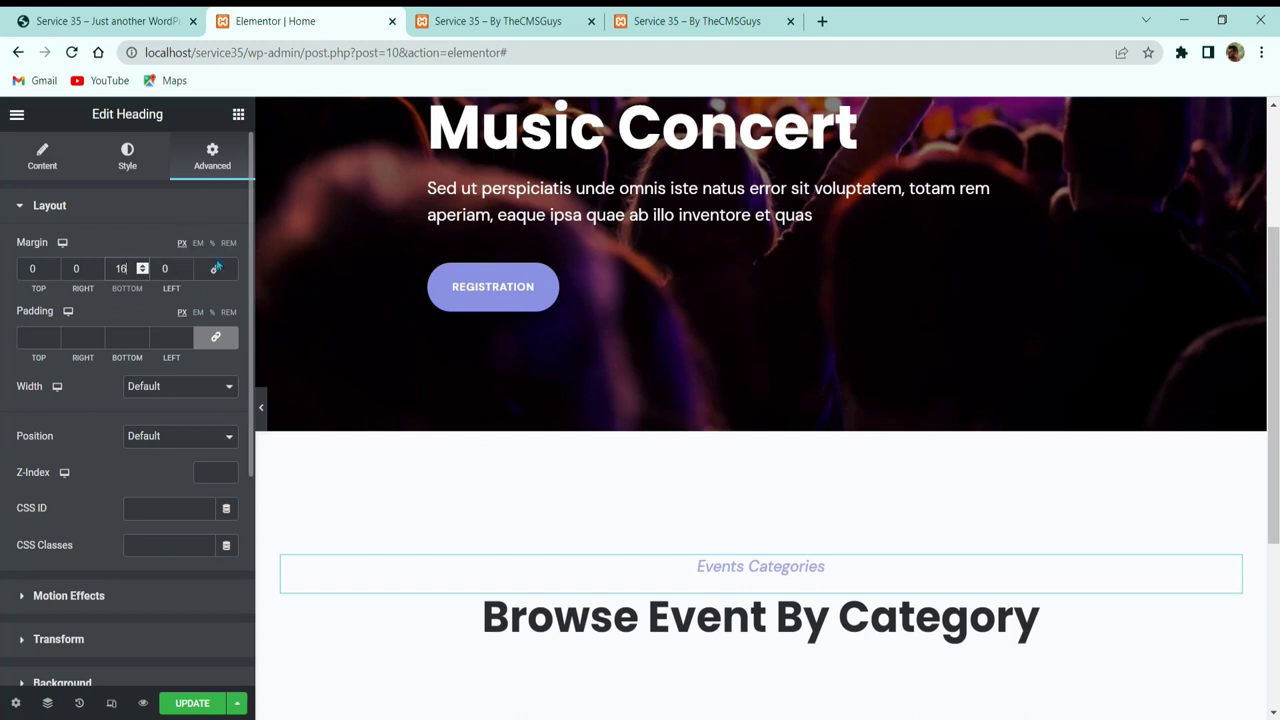
Step: Review the Browse Event By Category heading's style and compare with the live site
left_click(635, 601)
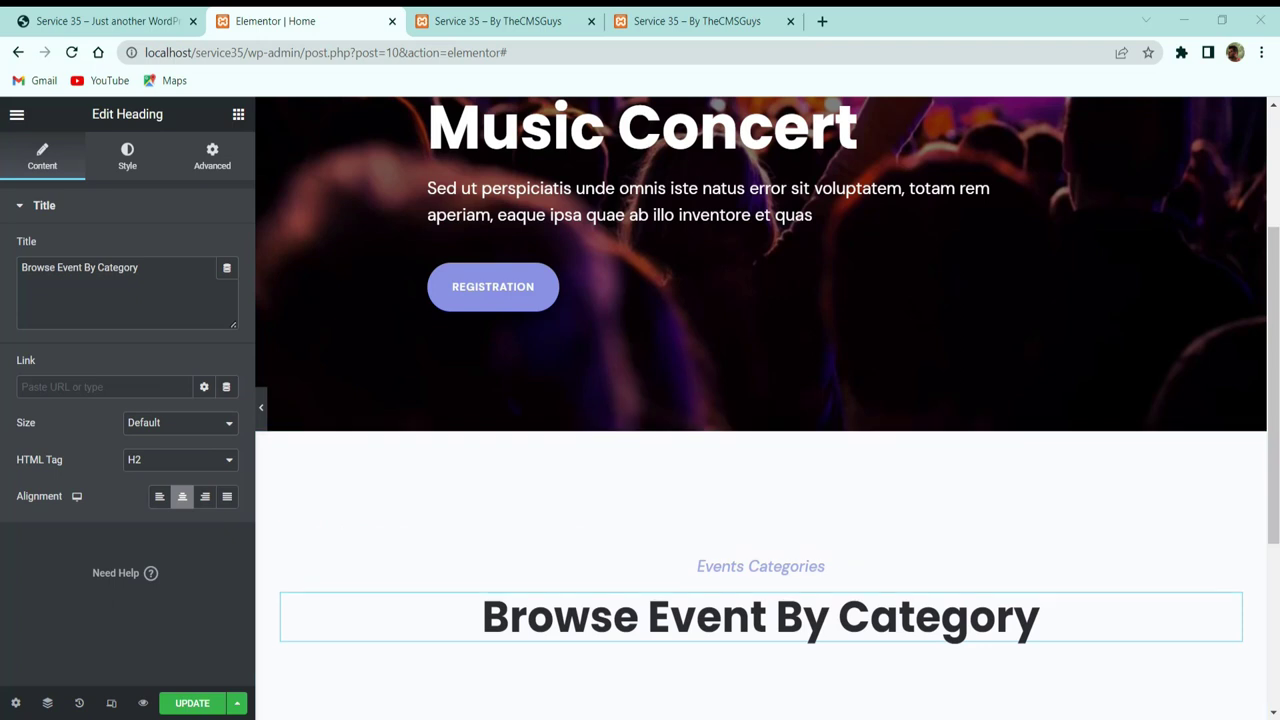
left_click(127, 158)
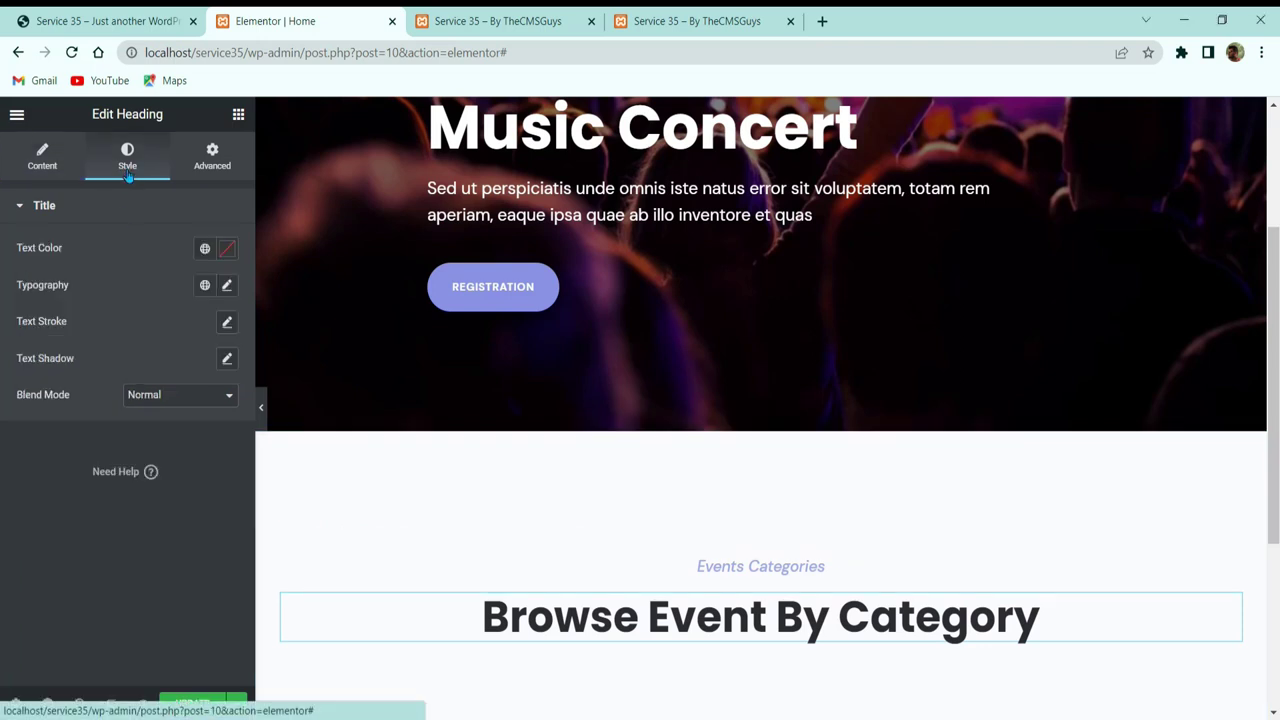
left_click(160, 15)
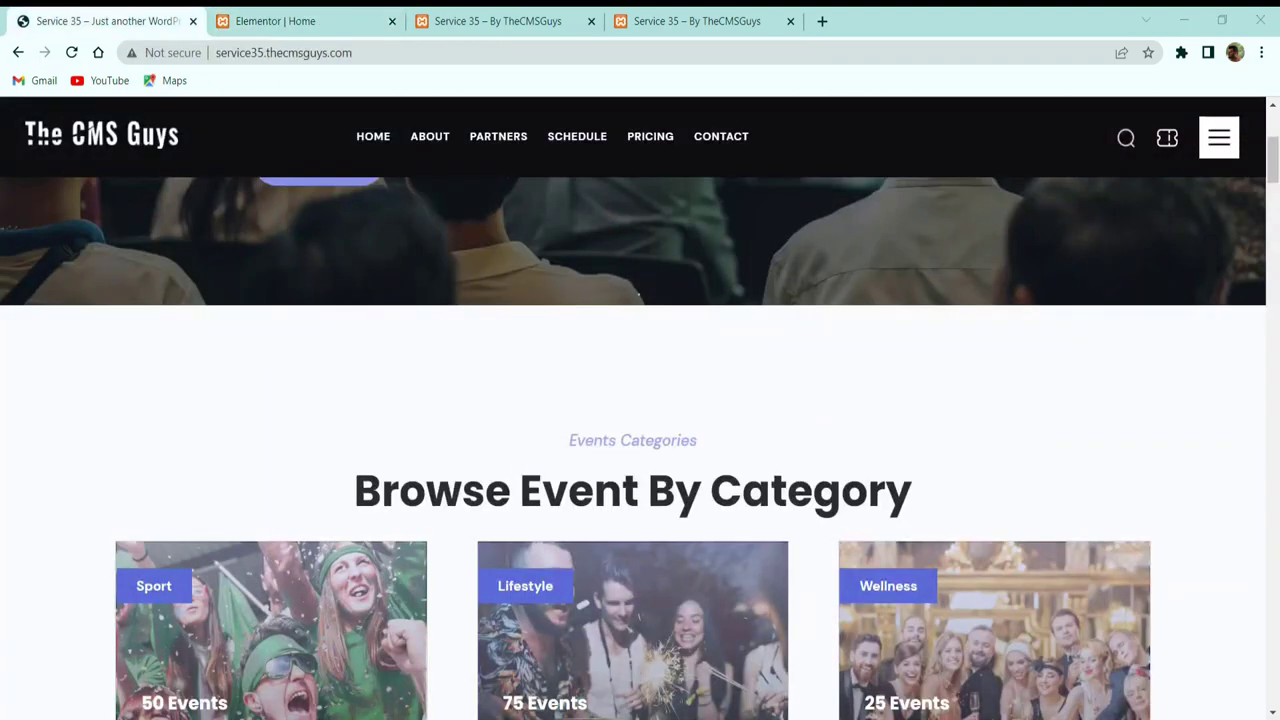
Step: After viewing the live category cards, add a two-column inner section and move it beneath the heading
left_click(275, 20)
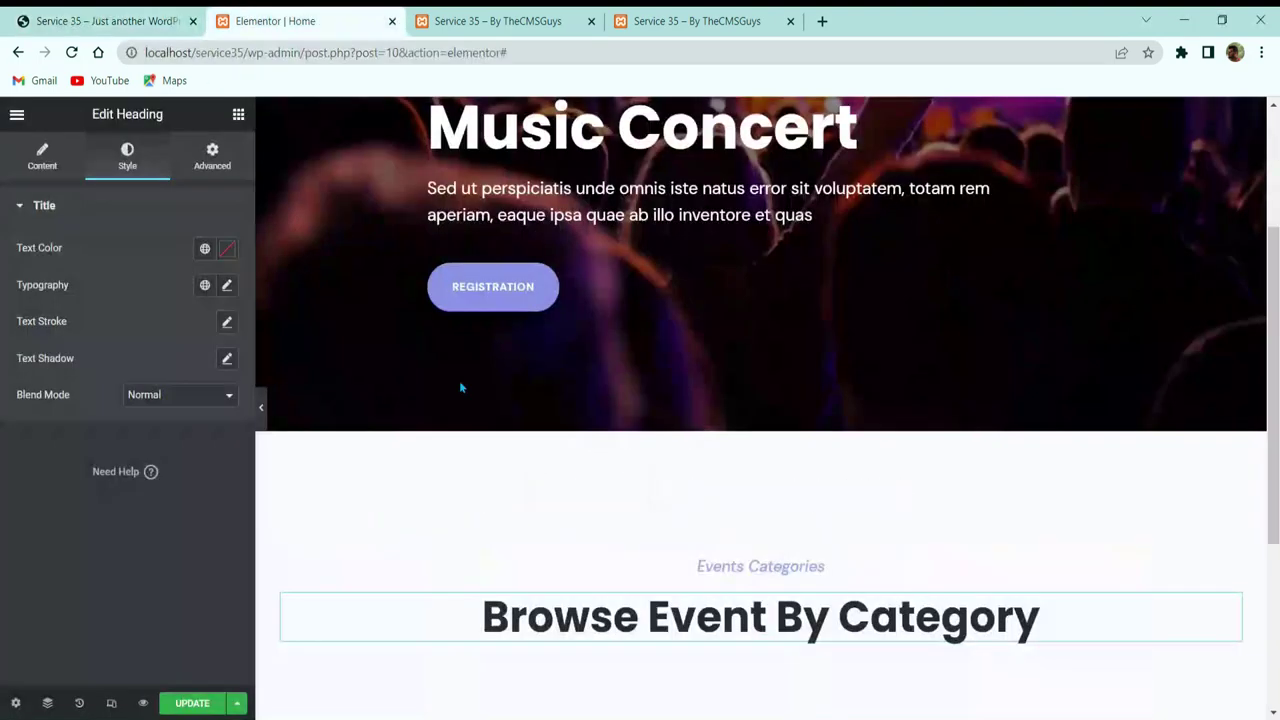
left_click(100, 20)
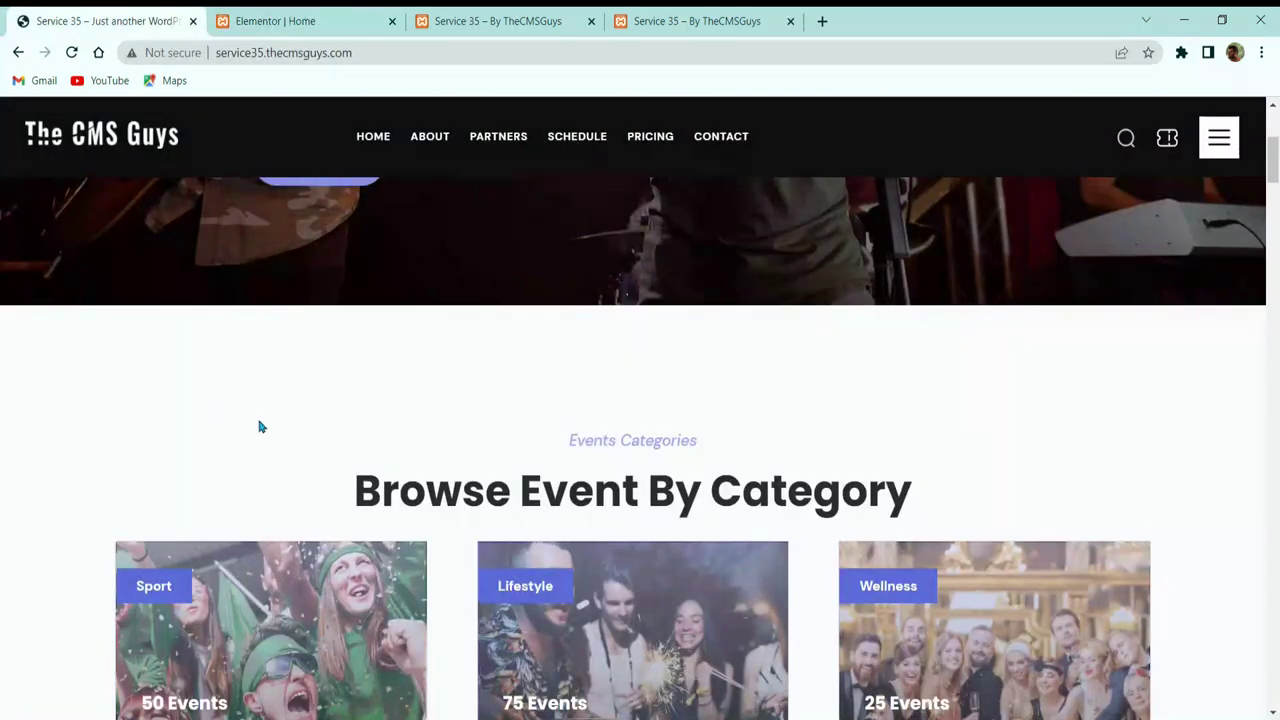
scroll(300, 410, "down", 2)
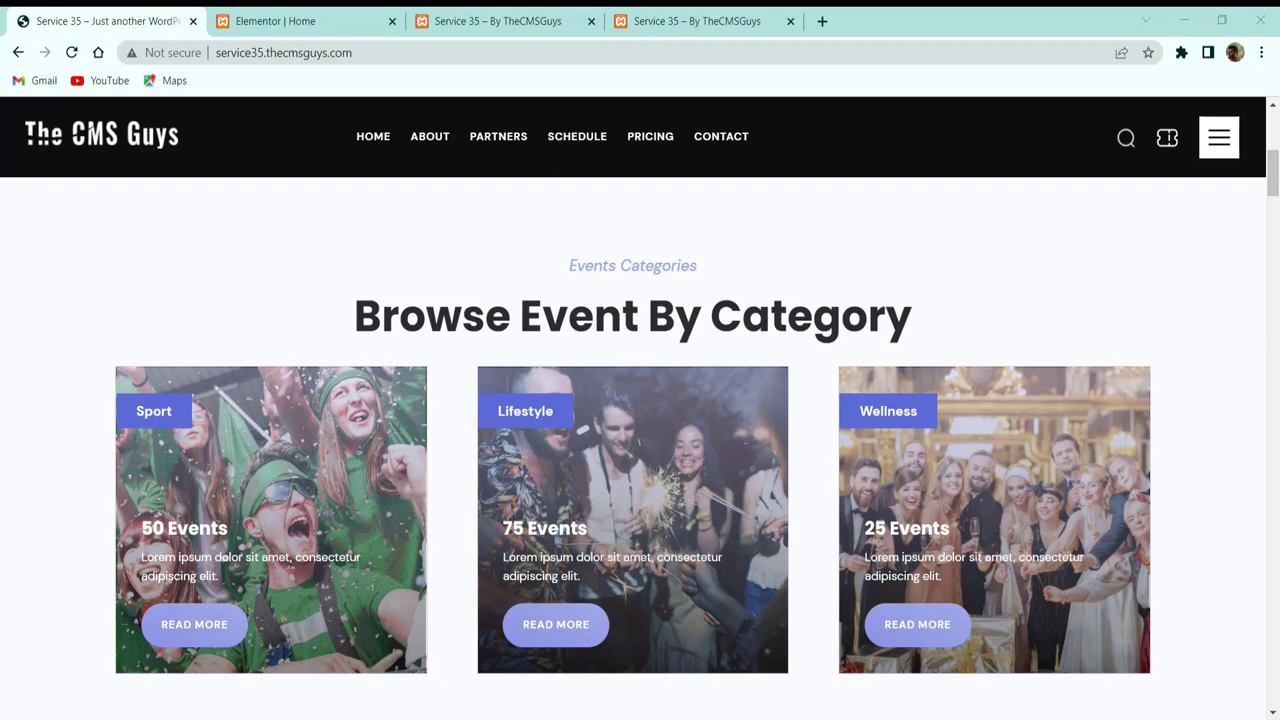
left_click(280, 20)
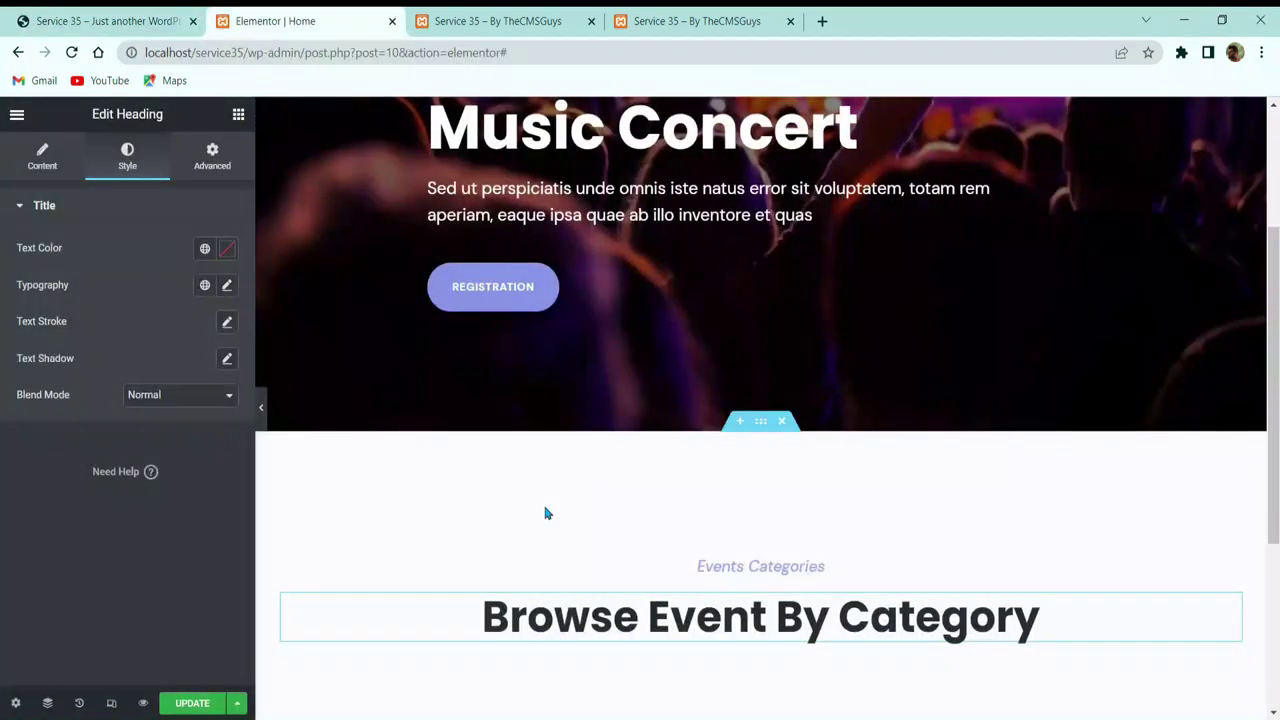
left_click(238, 114)
left_click_drag(62, 316, 742, 540)
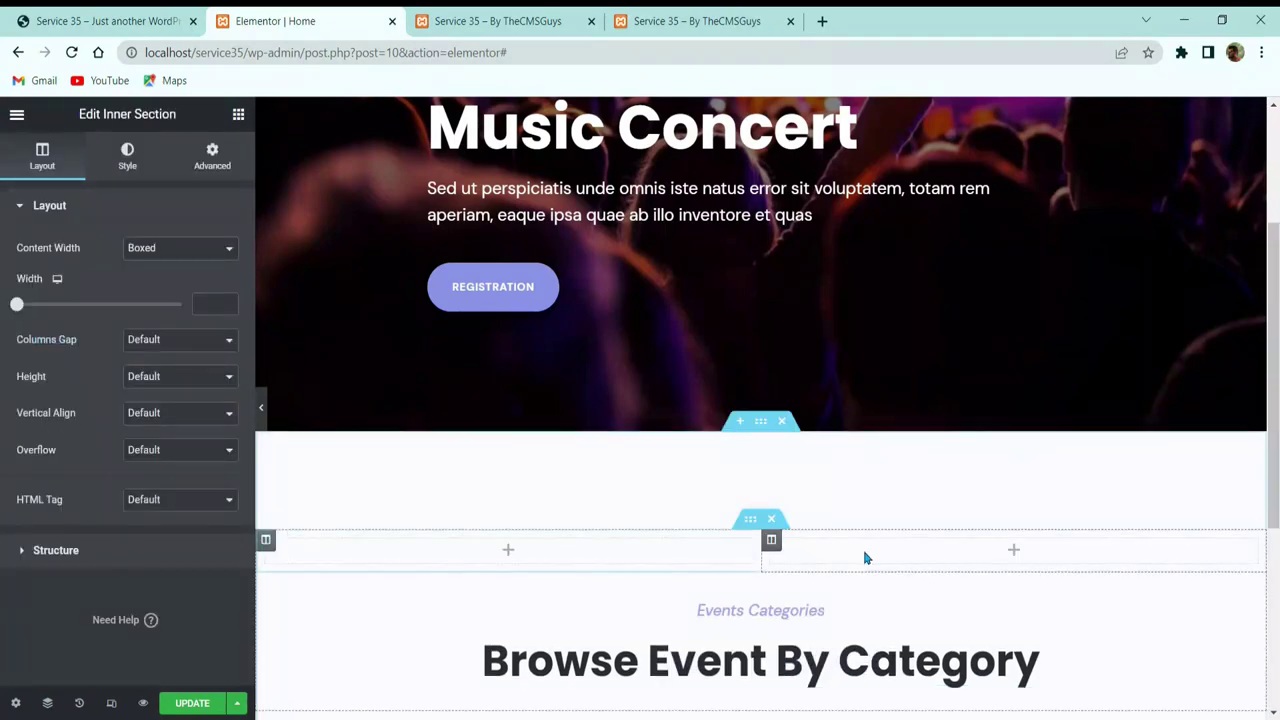
scroll(866, 558, "down", 4)
left_click_drag(749, 211, 766, 292)
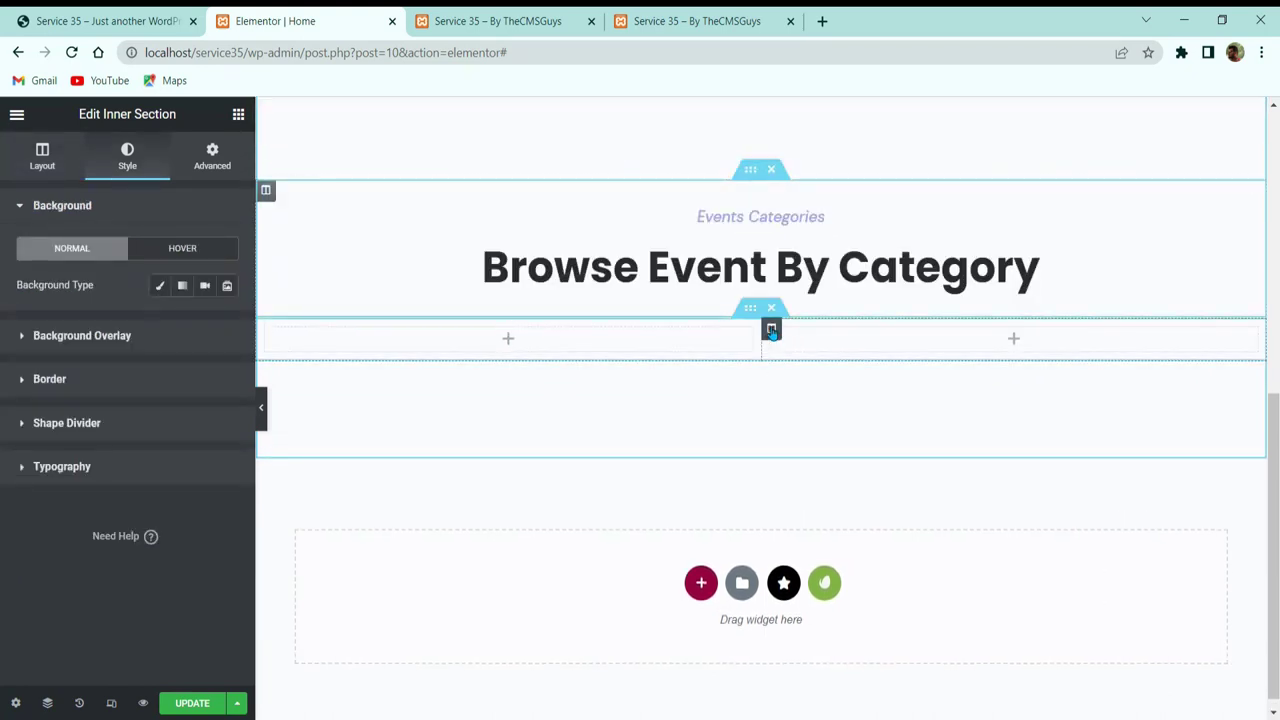
Step: Duplicate a column to make three columns and set the inner section's column gap to Wider
right_click(771, 331)
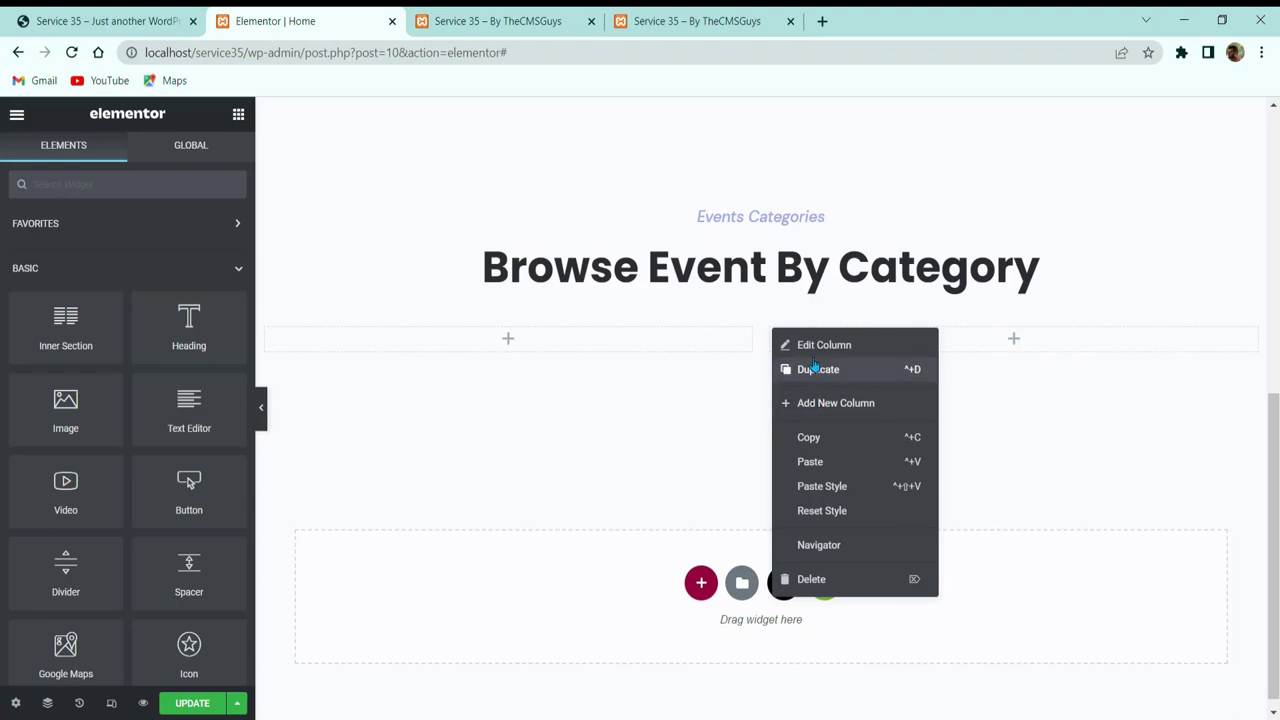
left_click(830, 403)
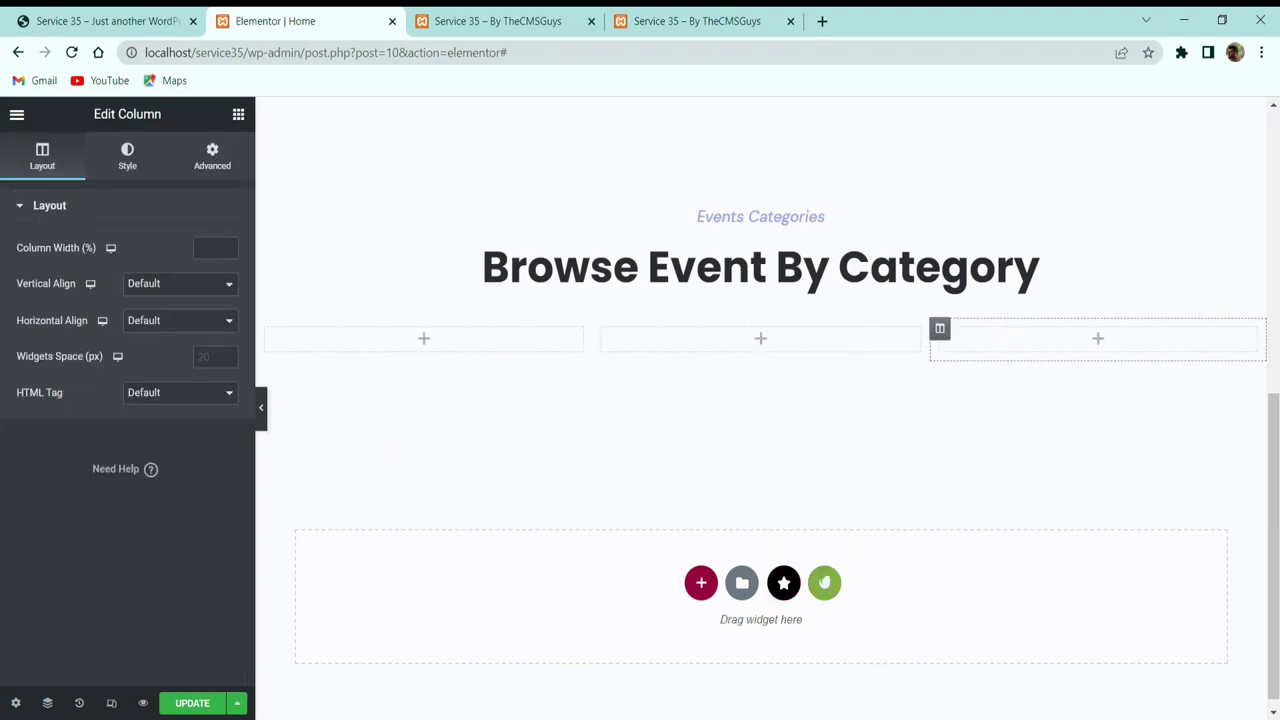
left_click(105, 20)
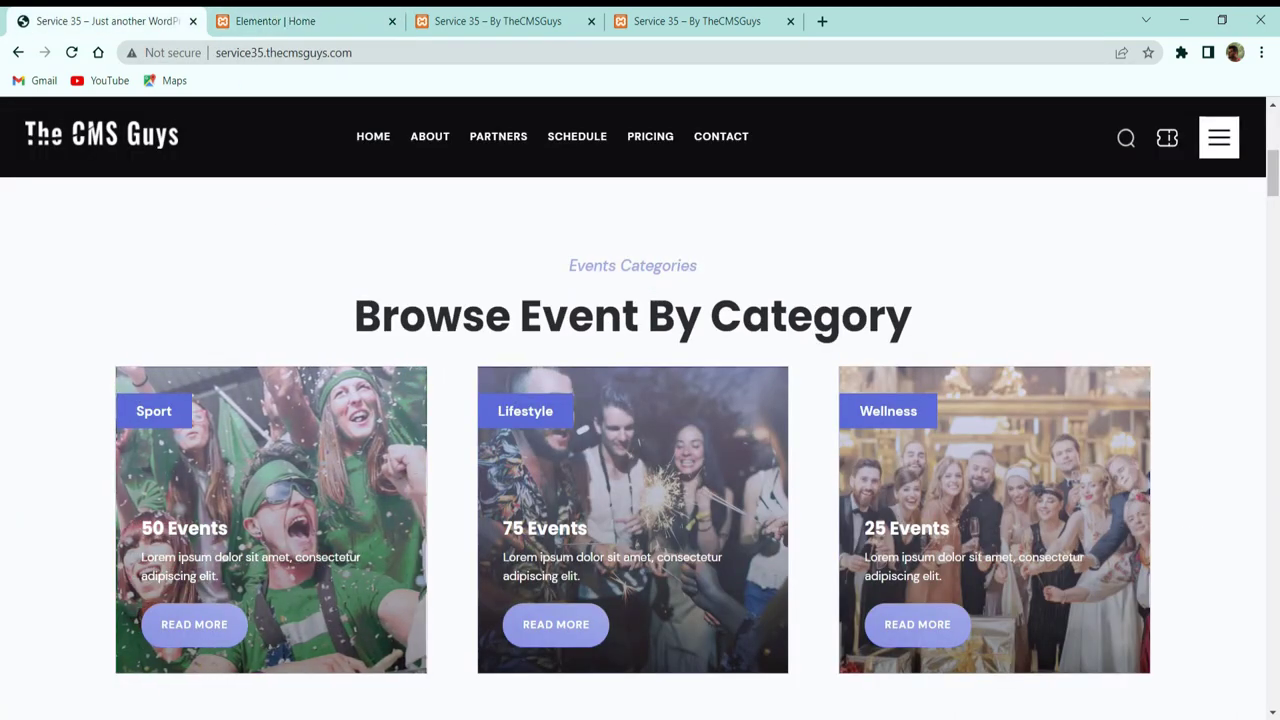
left_click(217, 33)
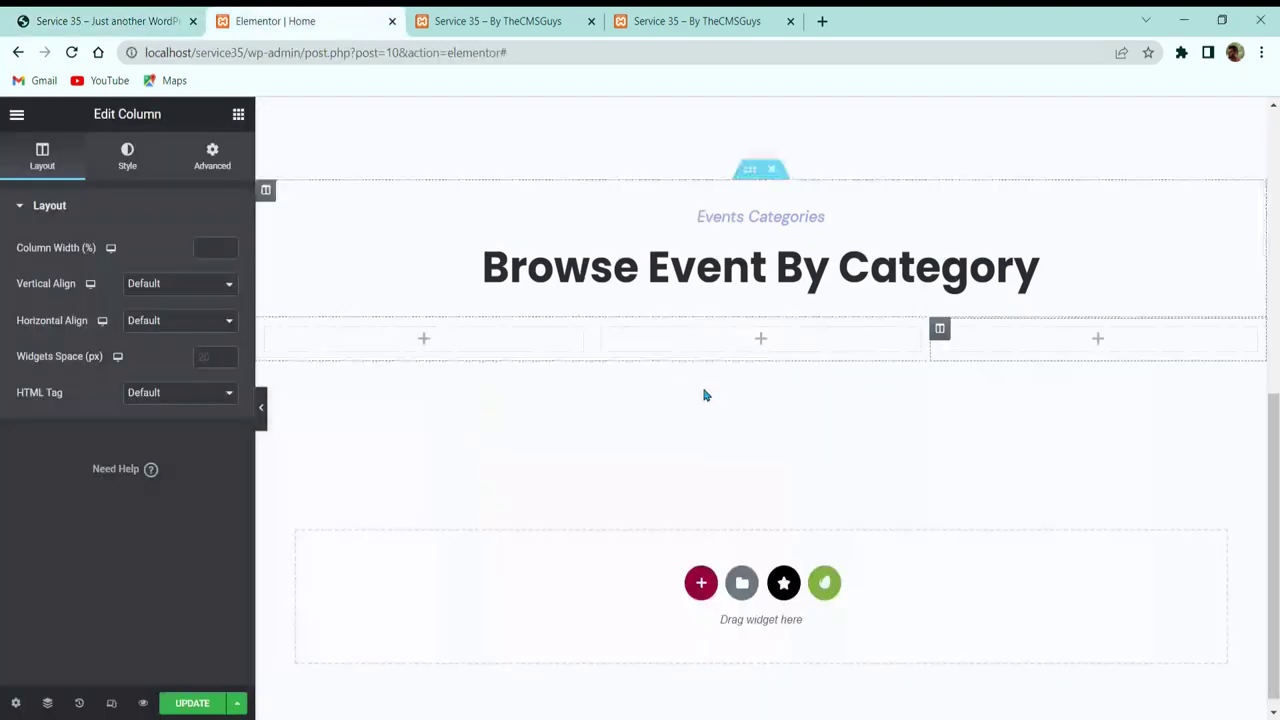
left_click(750, 312)
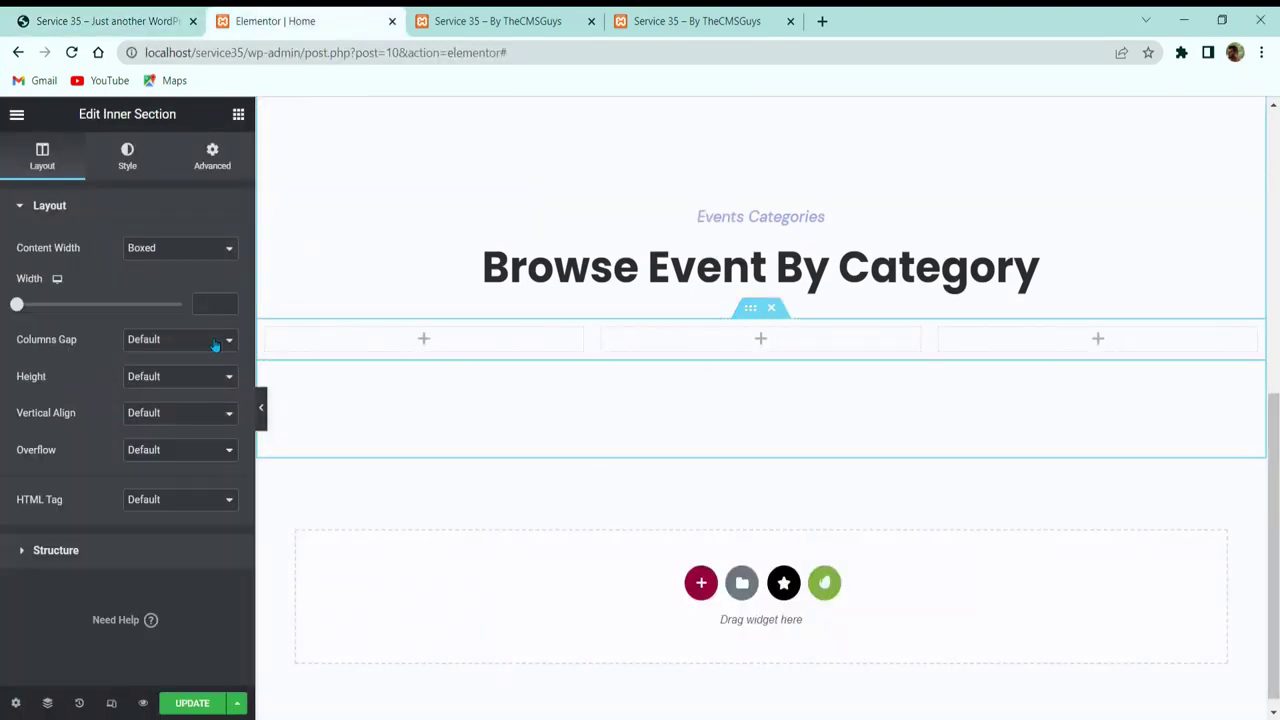
left_click(155, 343)
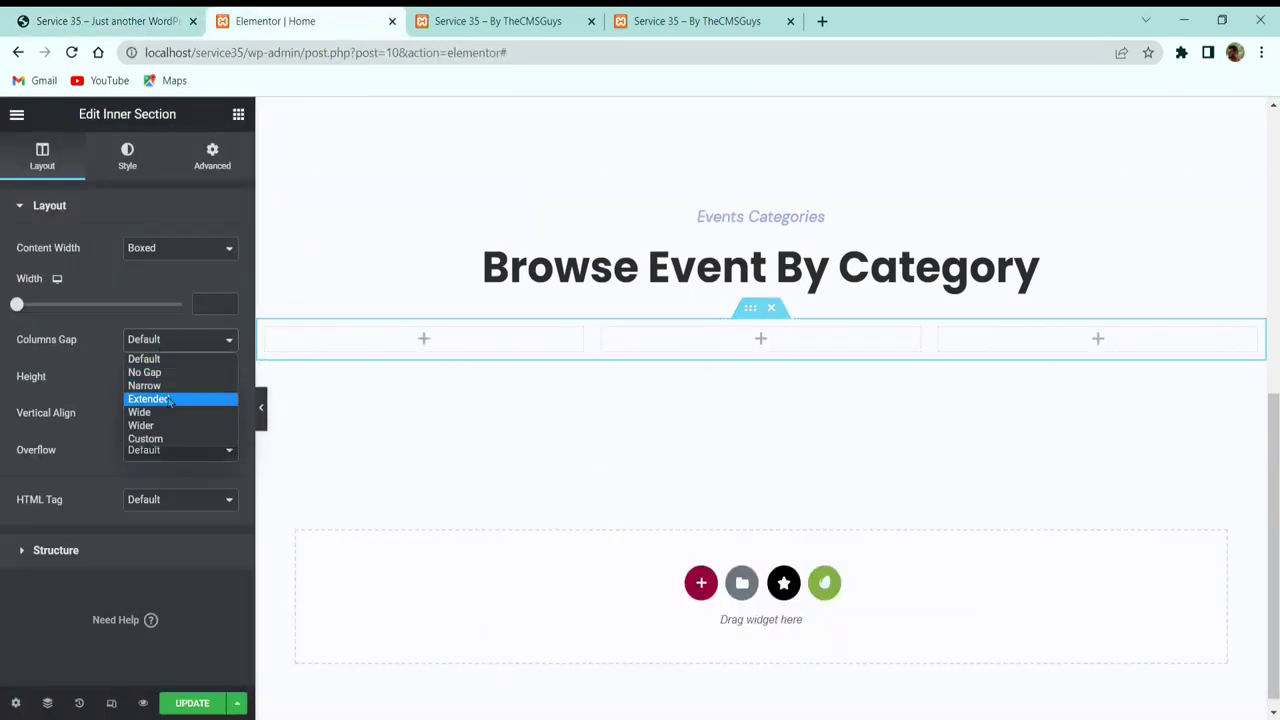
left_click(166, 426)
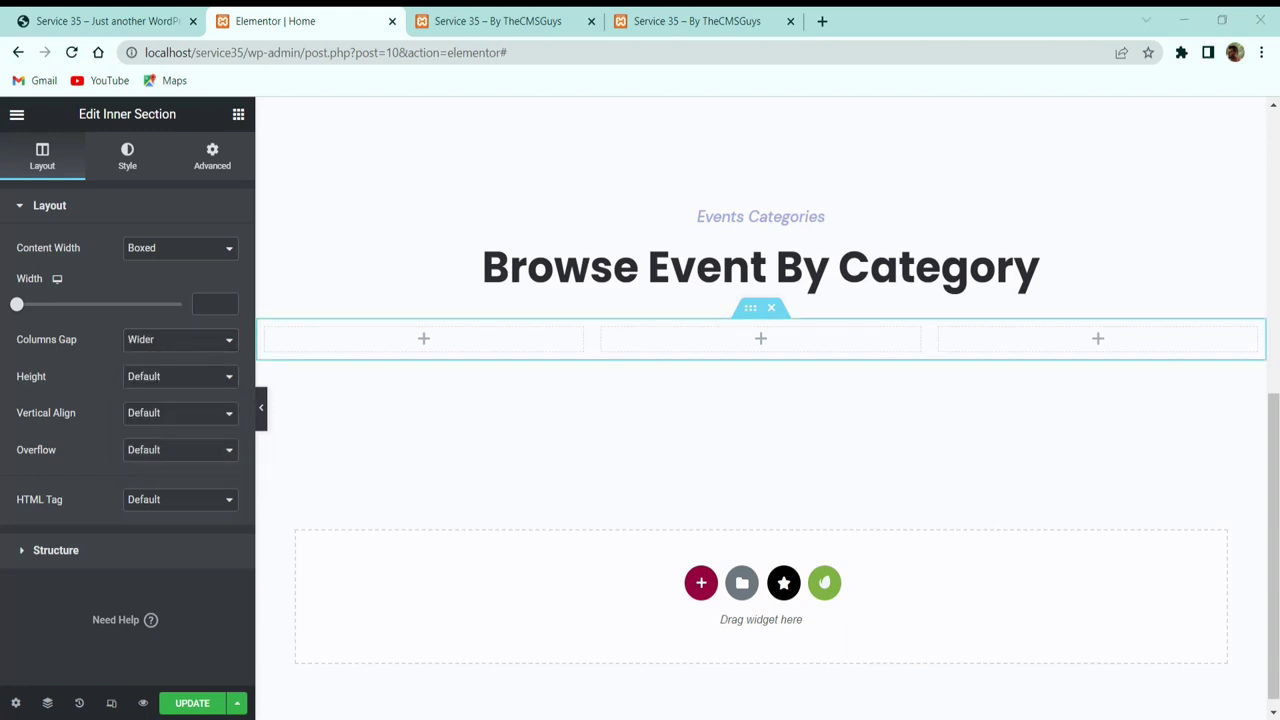
Step: Check the live cards, then try dragging an Inner Section into the left column
left_click(45, 12)
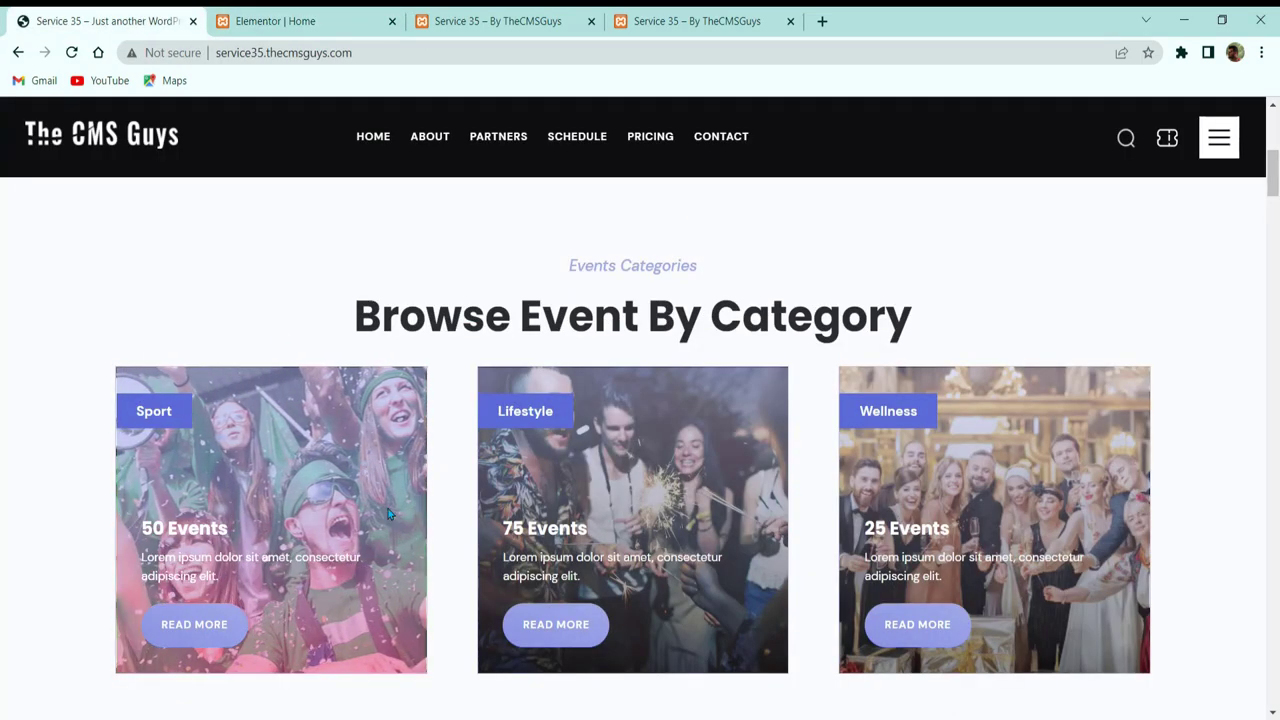
left_click(302, 14)
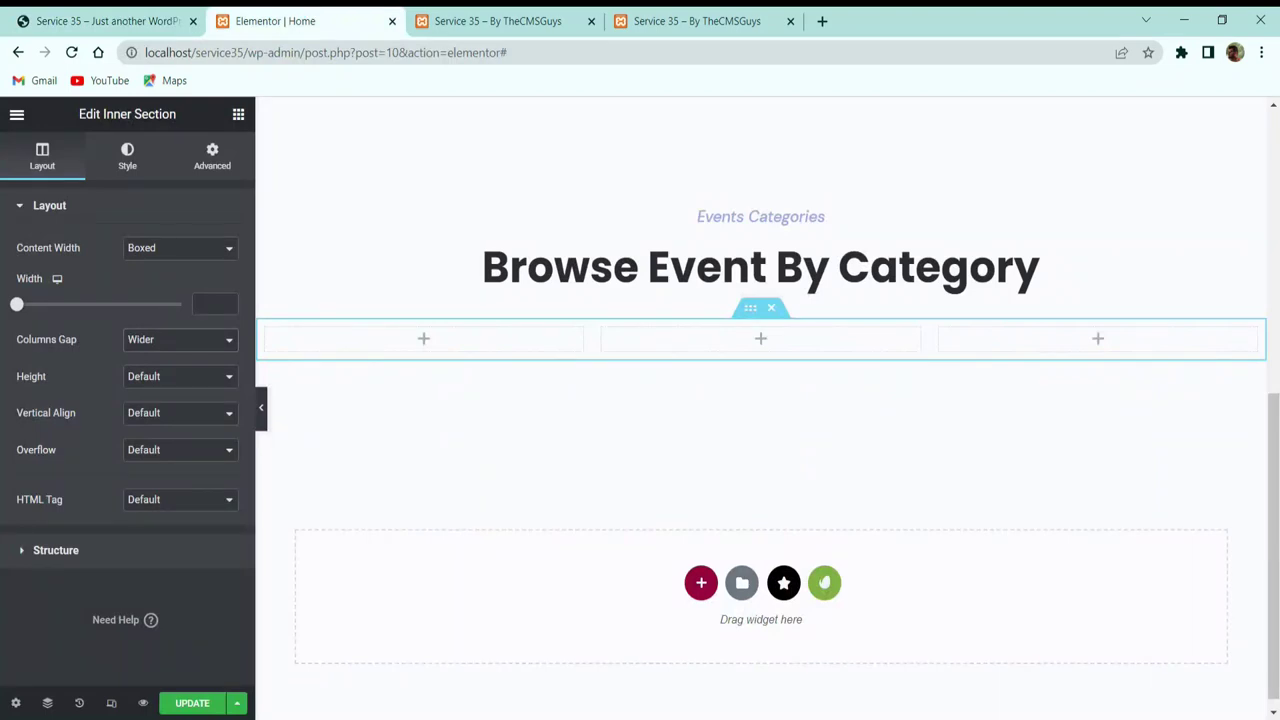
left_click(238, 114)
left_click_drag(73, 343, 394, 361)
left_click_drag(75, 340, 491, 337)
Step: Add a single-column section below the row and drop an inner section into it
scroll(491, 337, "up", 2)
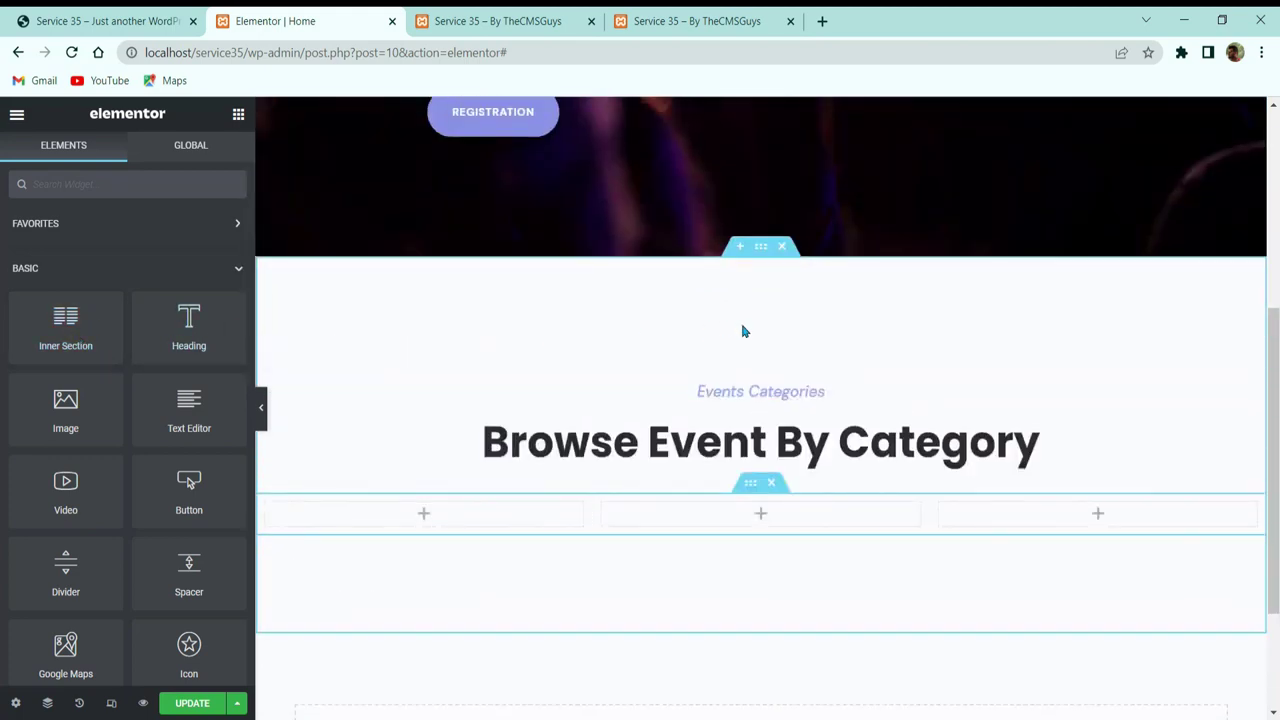
scroll(743, 331, "down", 2)
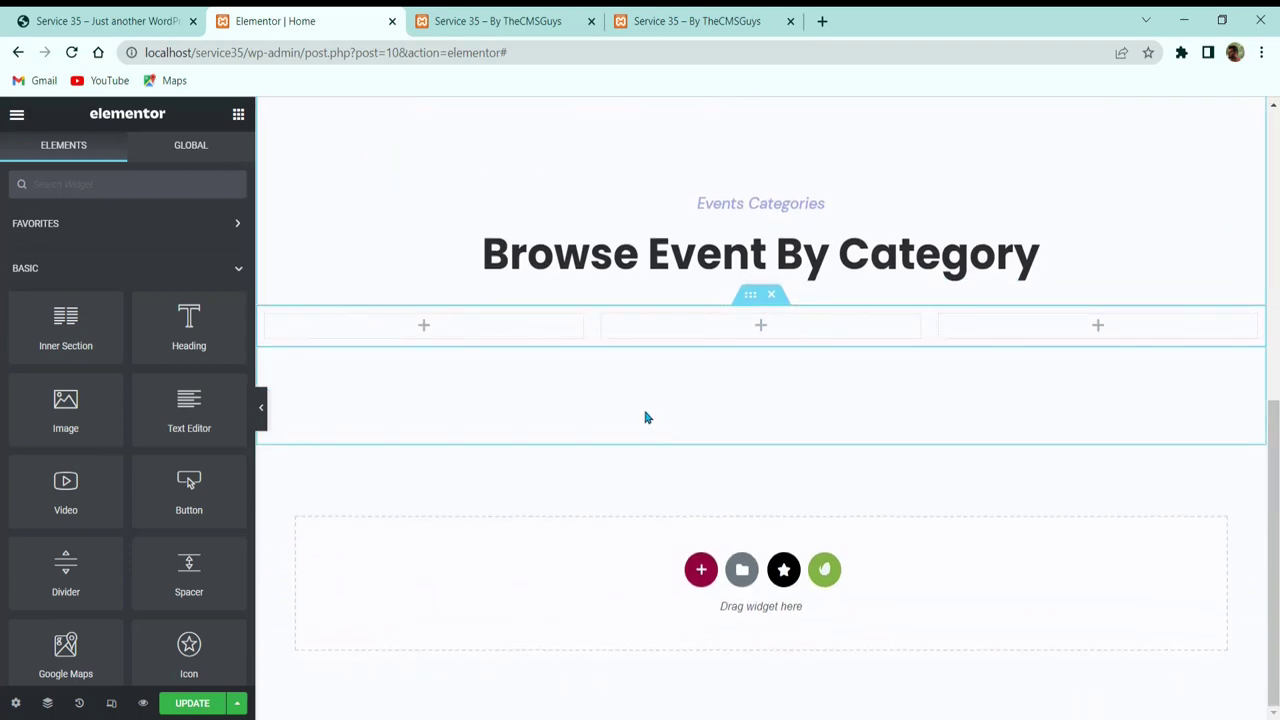
left_click(699, 570)
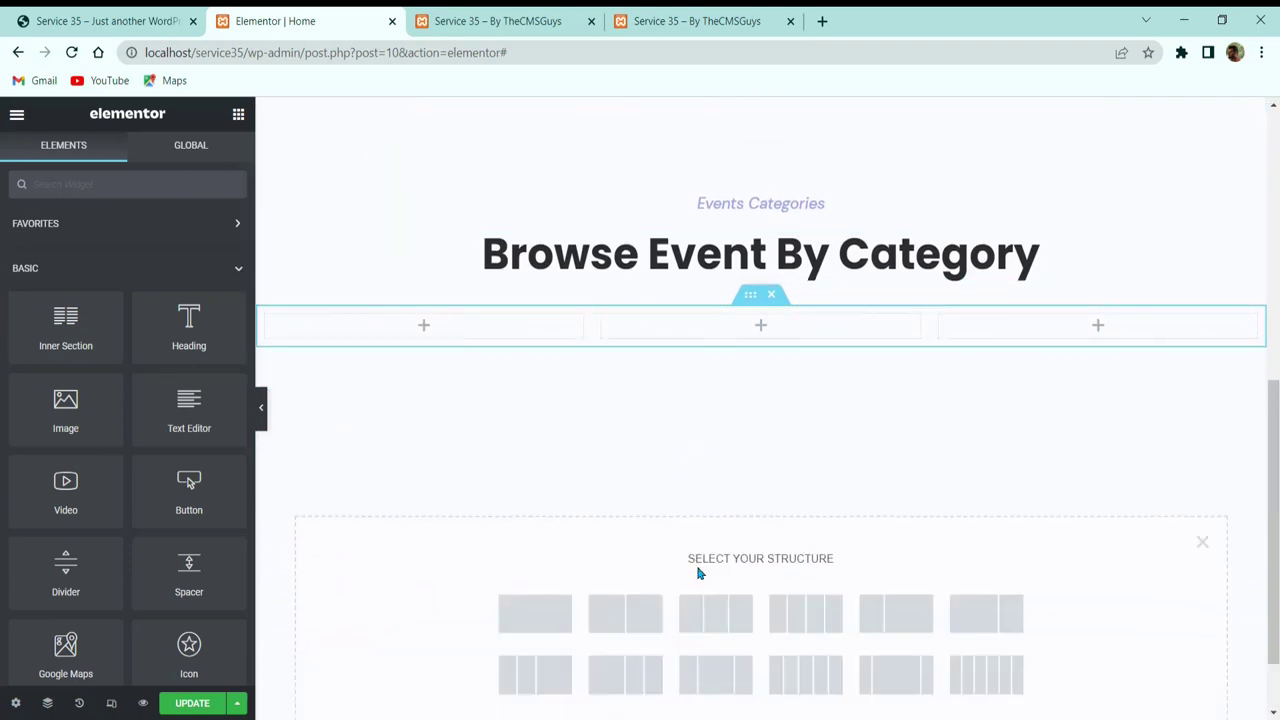
left_click(562, 611)
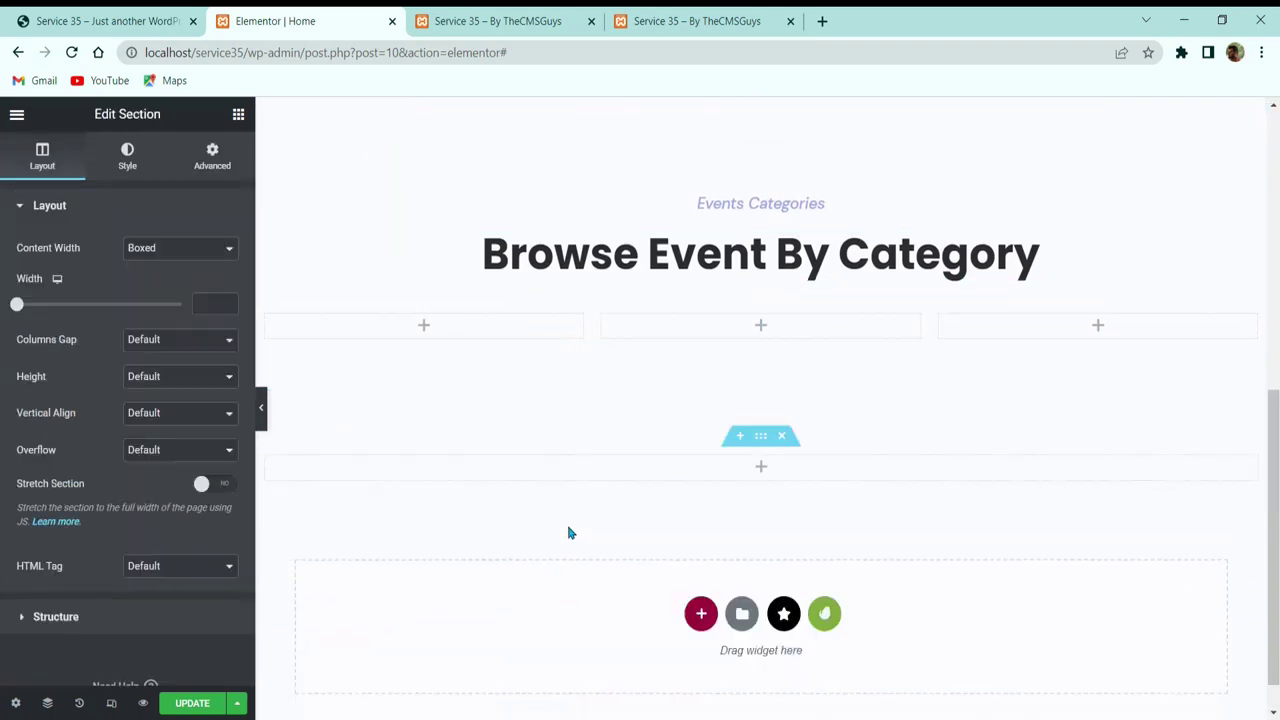
left_click(238, 114)
left_click_drag(65, 325, 314, 514)
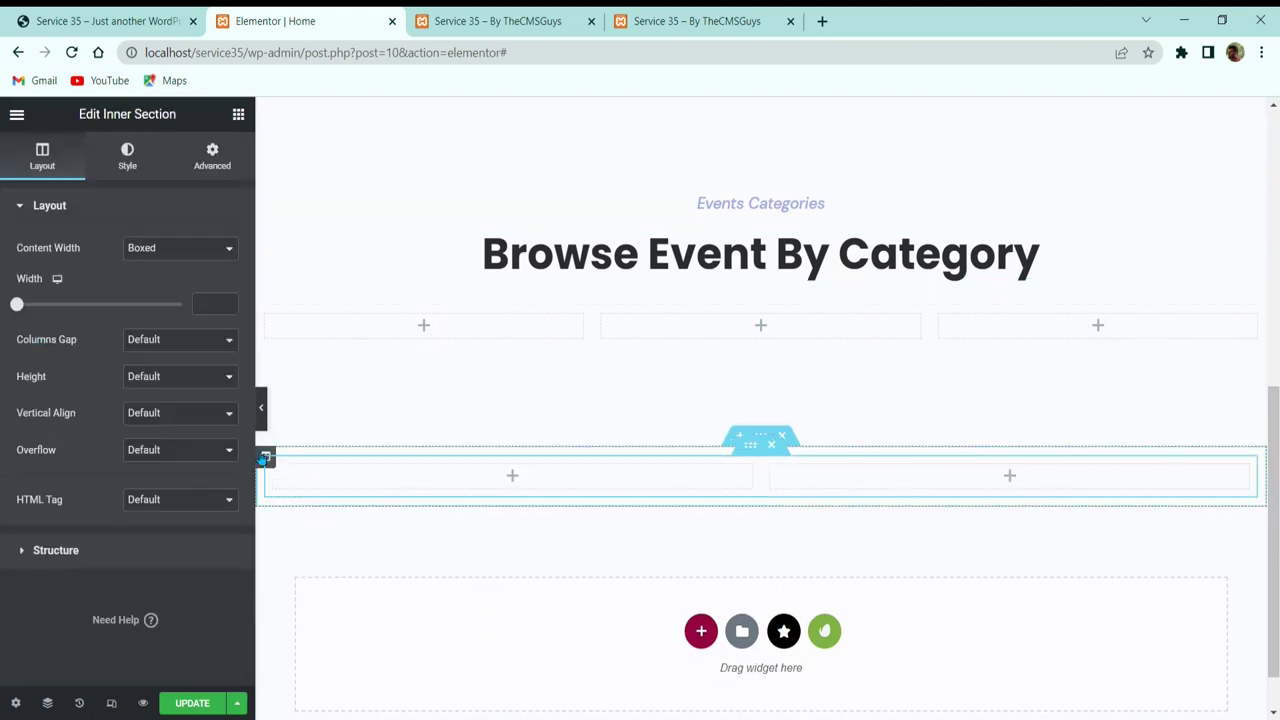
Step: Copy that inner section into the row's left column and delete the empty first column
right_click(265, 458)
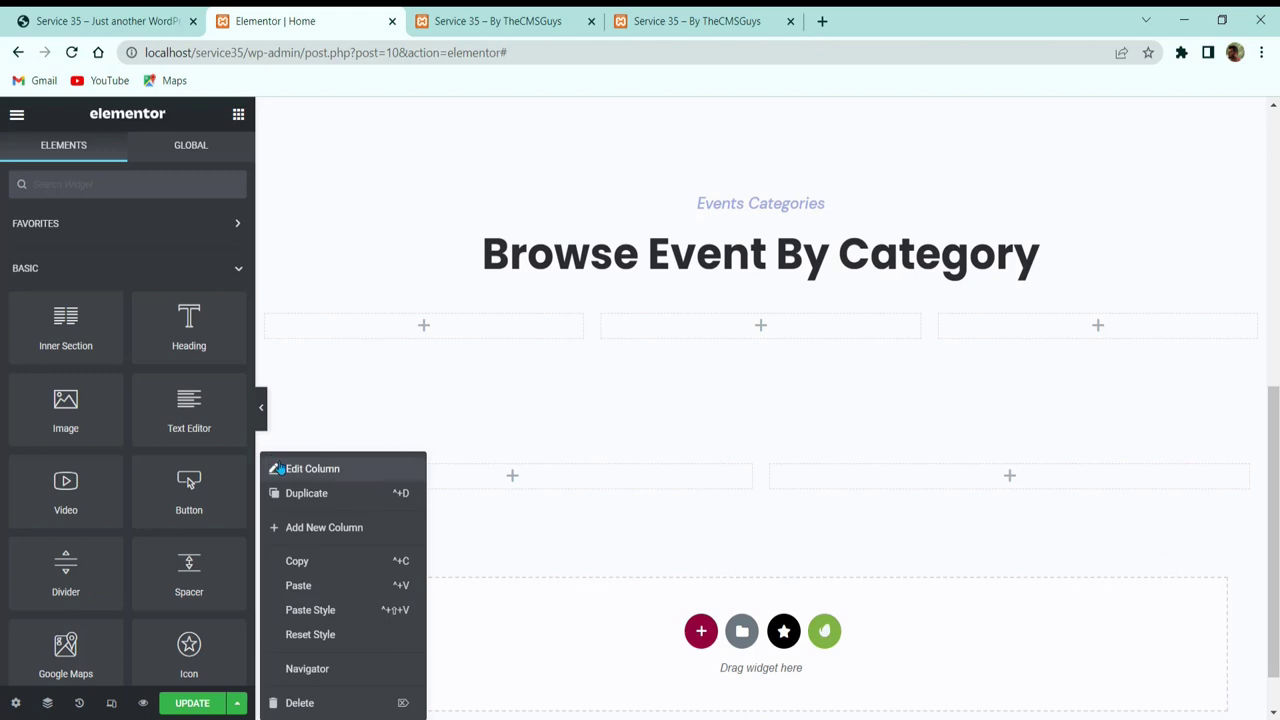
left_click(309, 561)
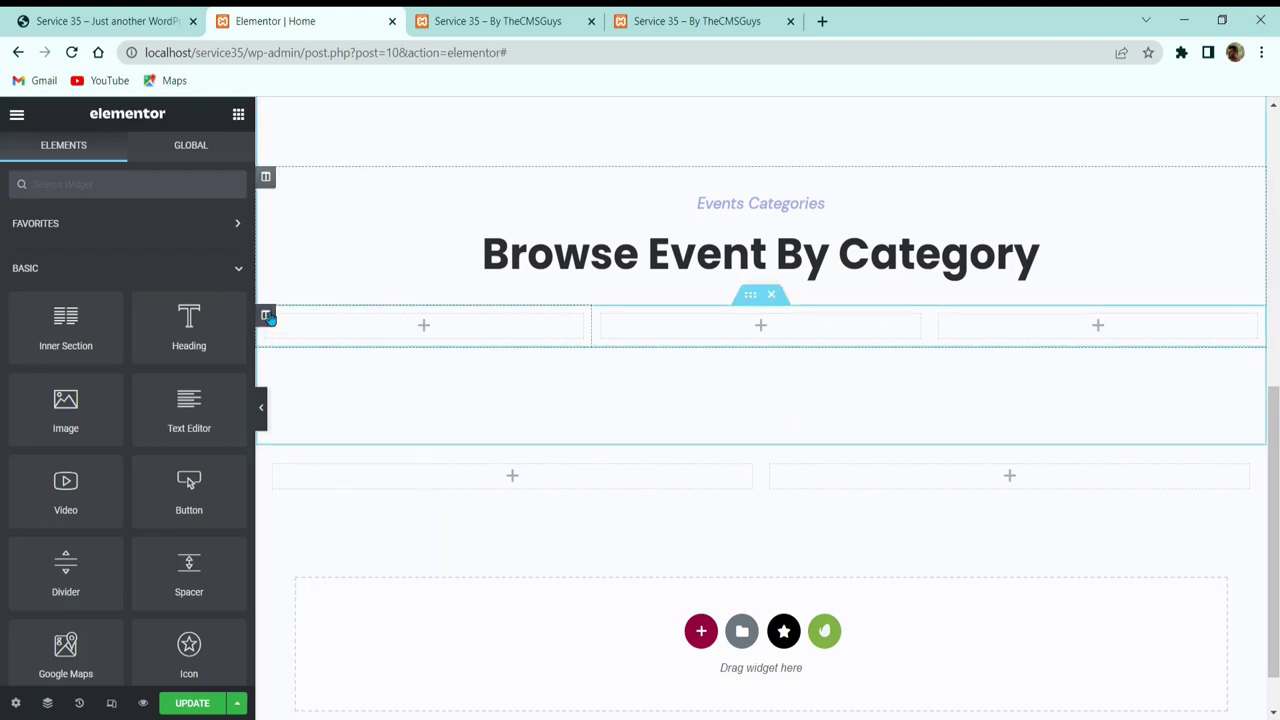
right_click(268, 317)
left_click(310, 444)
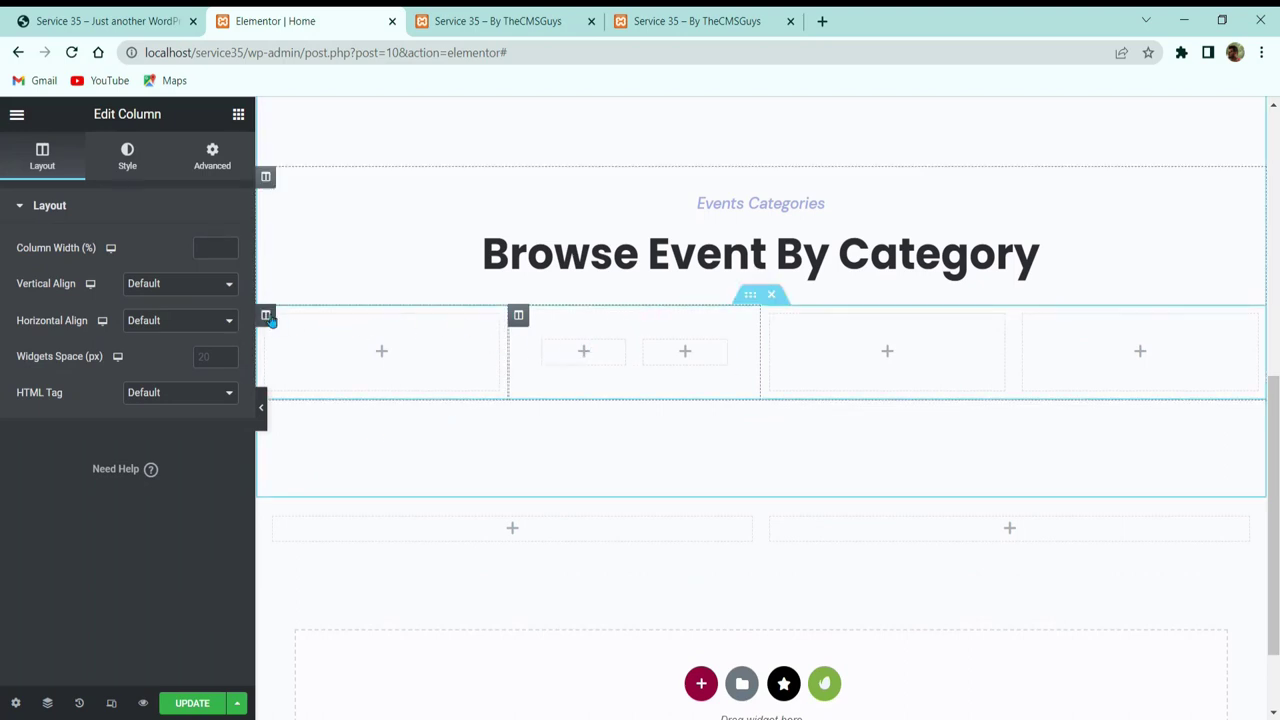
right_click(267, 316)
left_click(322, 564)
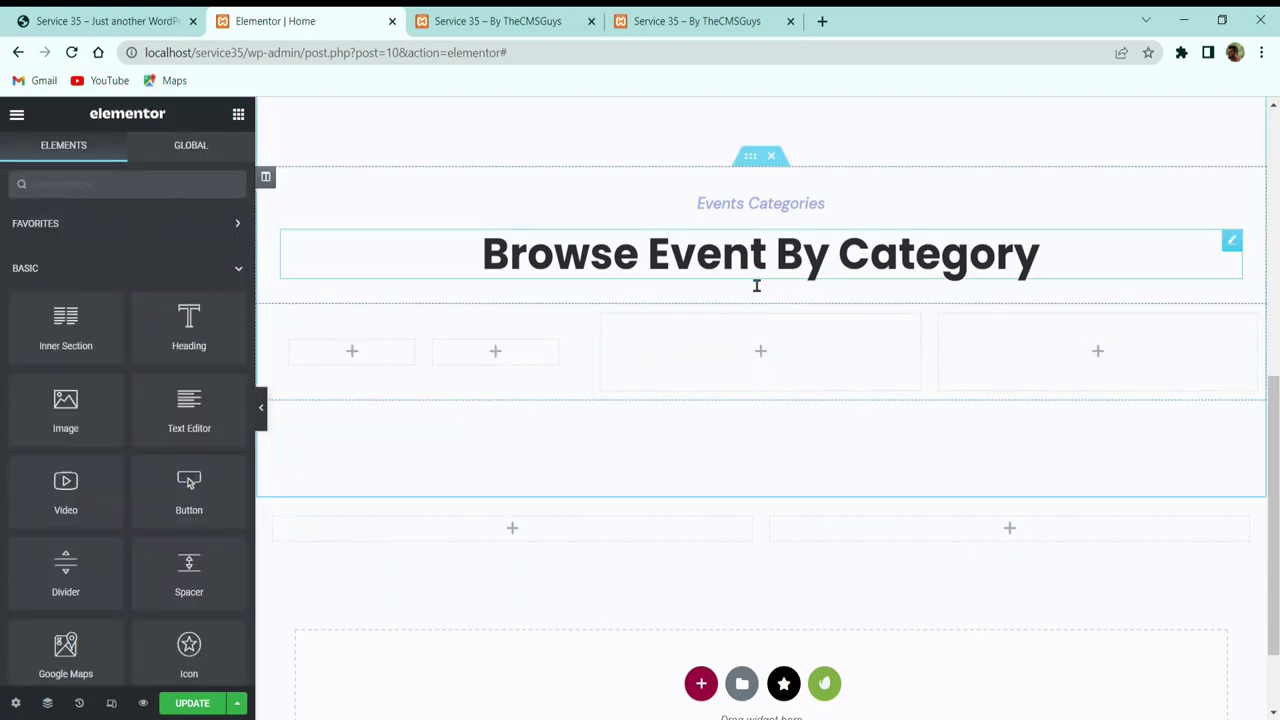
Step: Delete the pasted inner section's extra column and remove the leftover section below
left_click(745, 300)
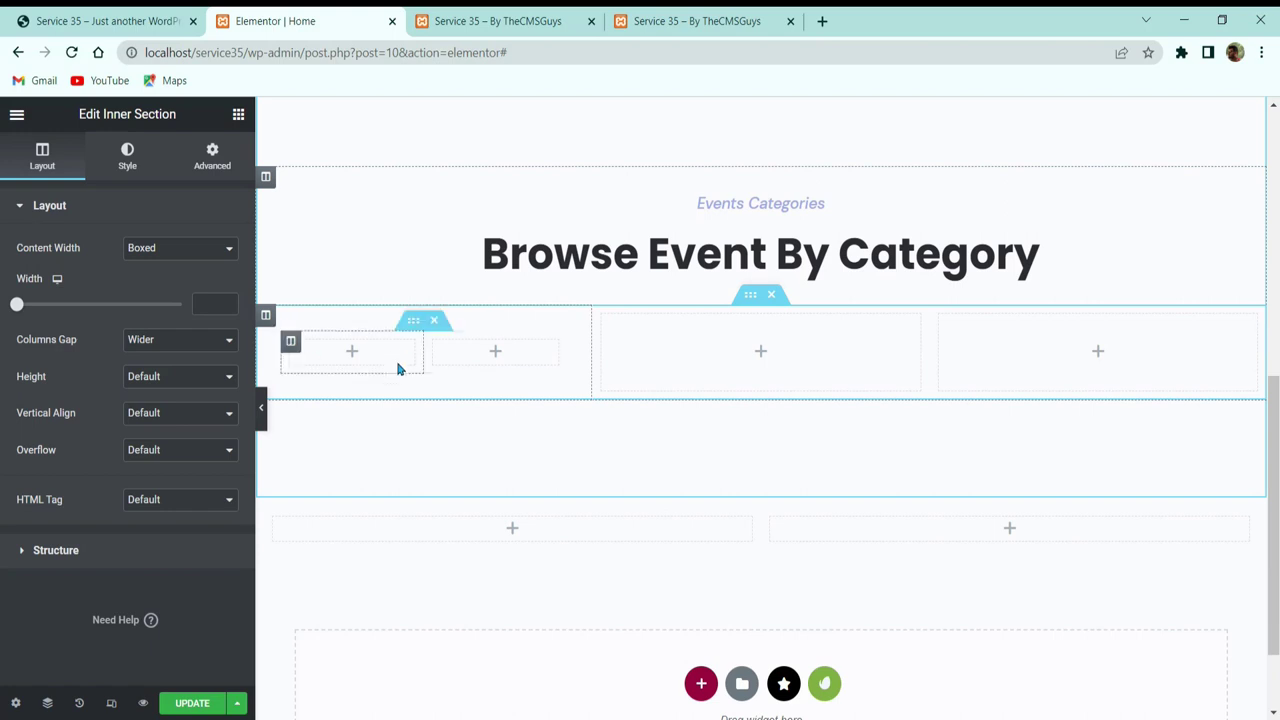
right_click(434, 341)
left_click(476, 589)
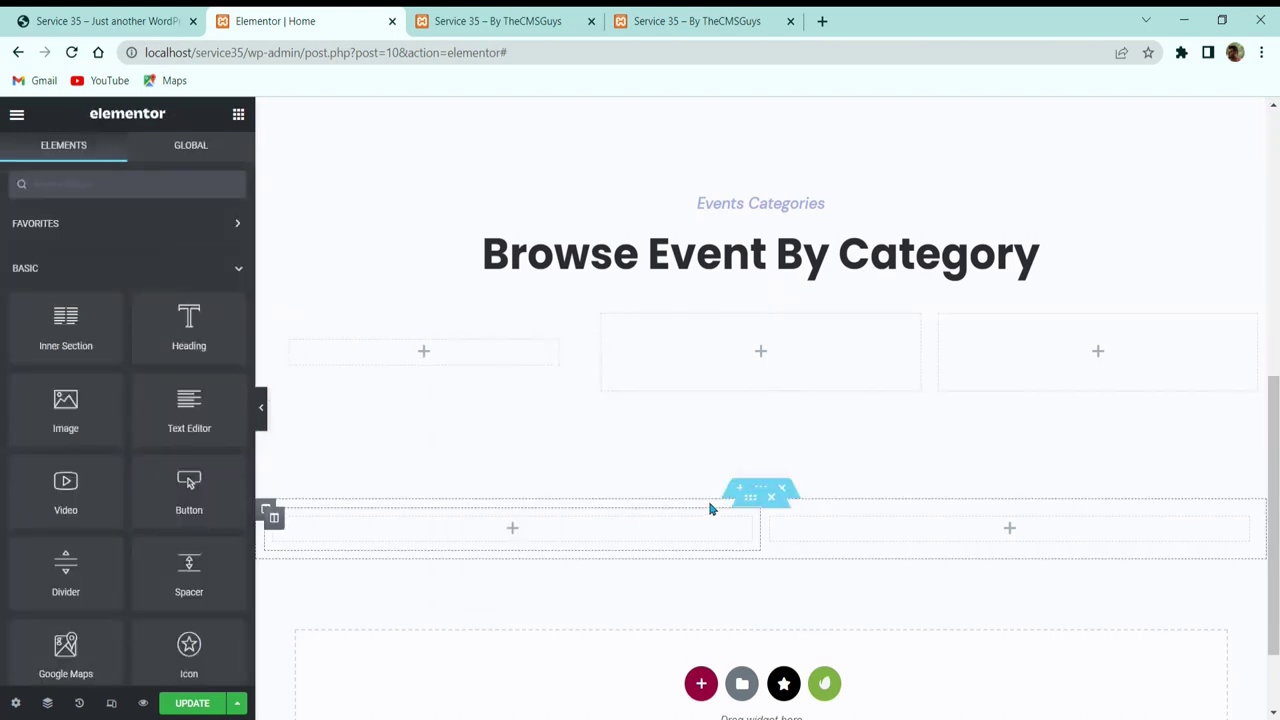
left_click(784, 489)
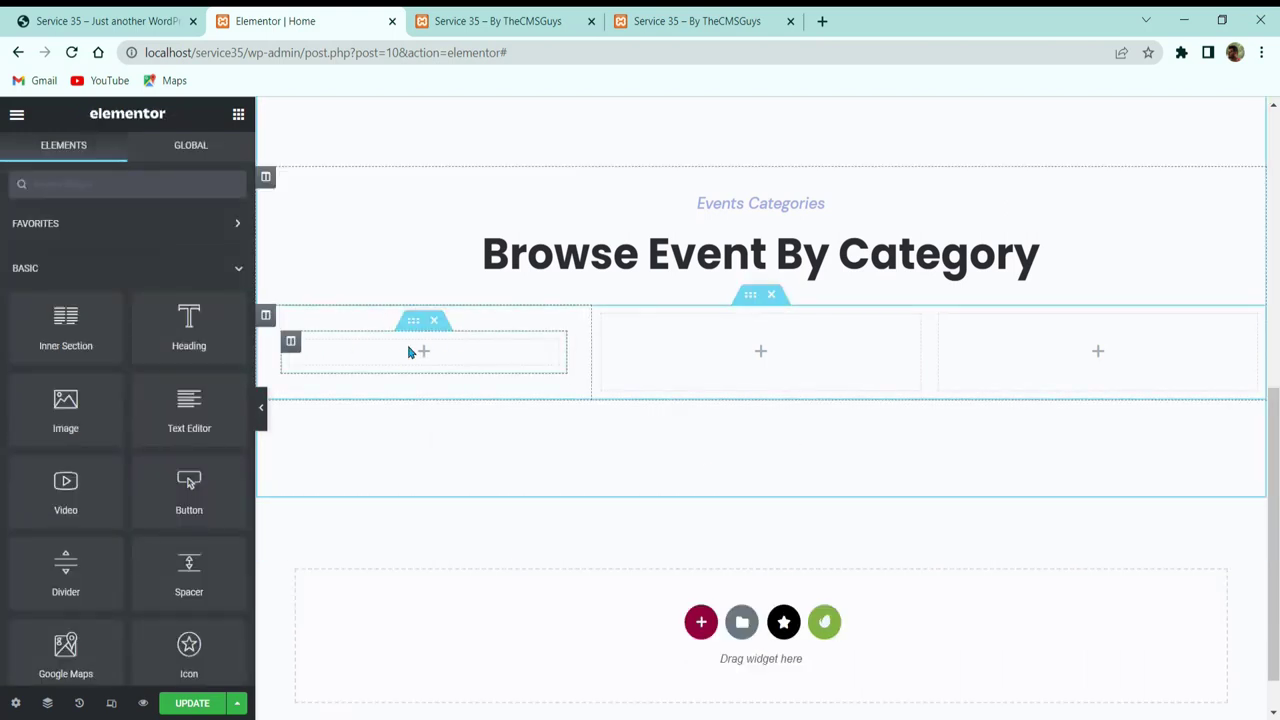
left_click(265, 315)
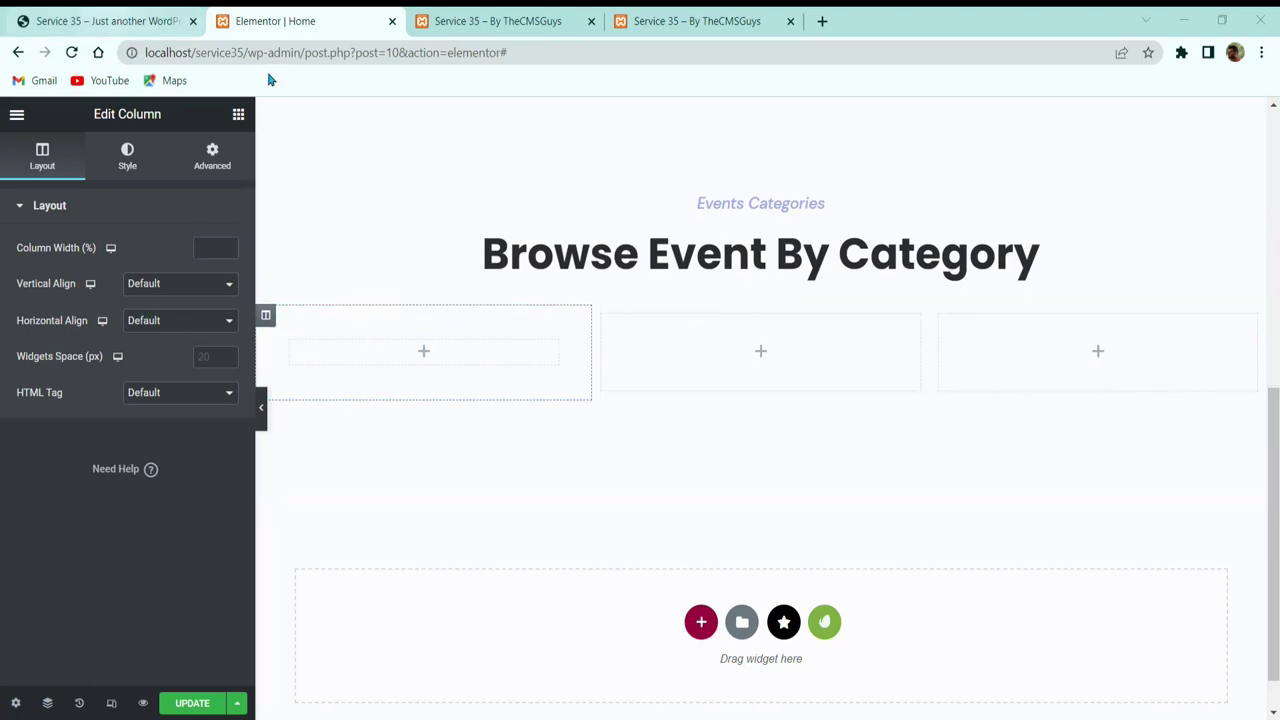
Step: Give the left inner section a Wider column gap and a 350 px minimum height
left_click(110, 20)
key("ctrl+Tab")
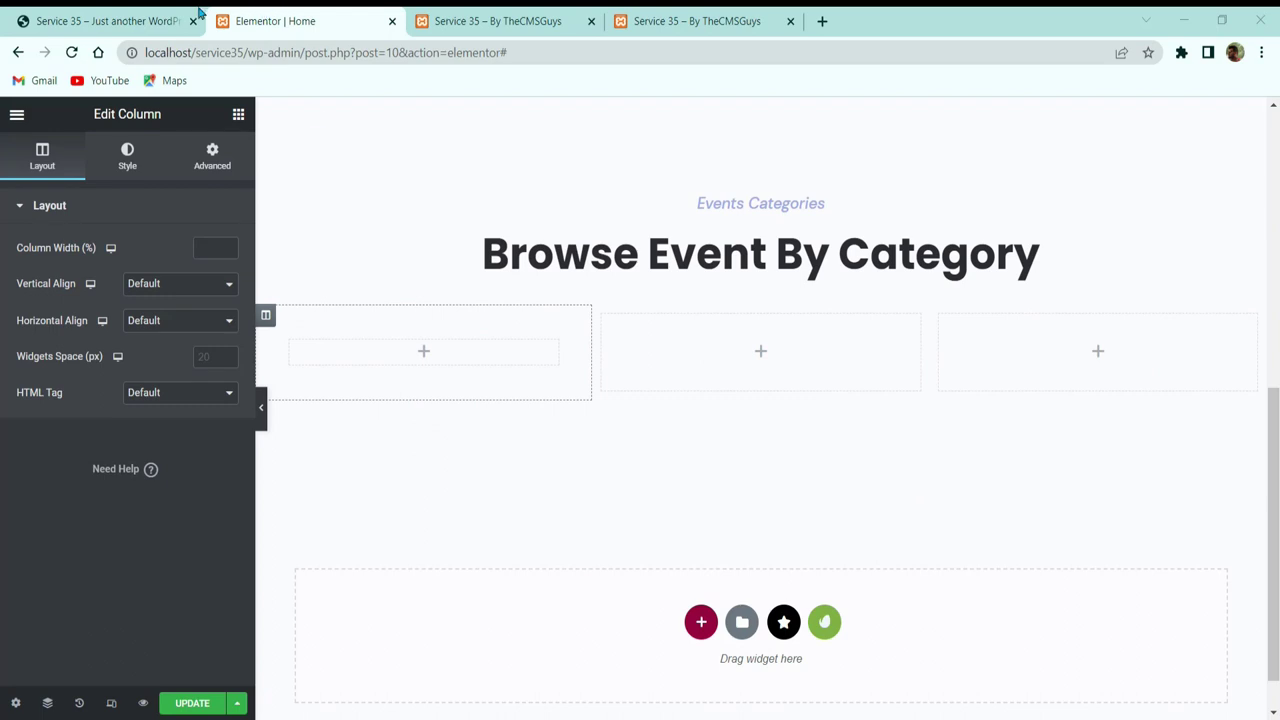
left_click(412, 322)
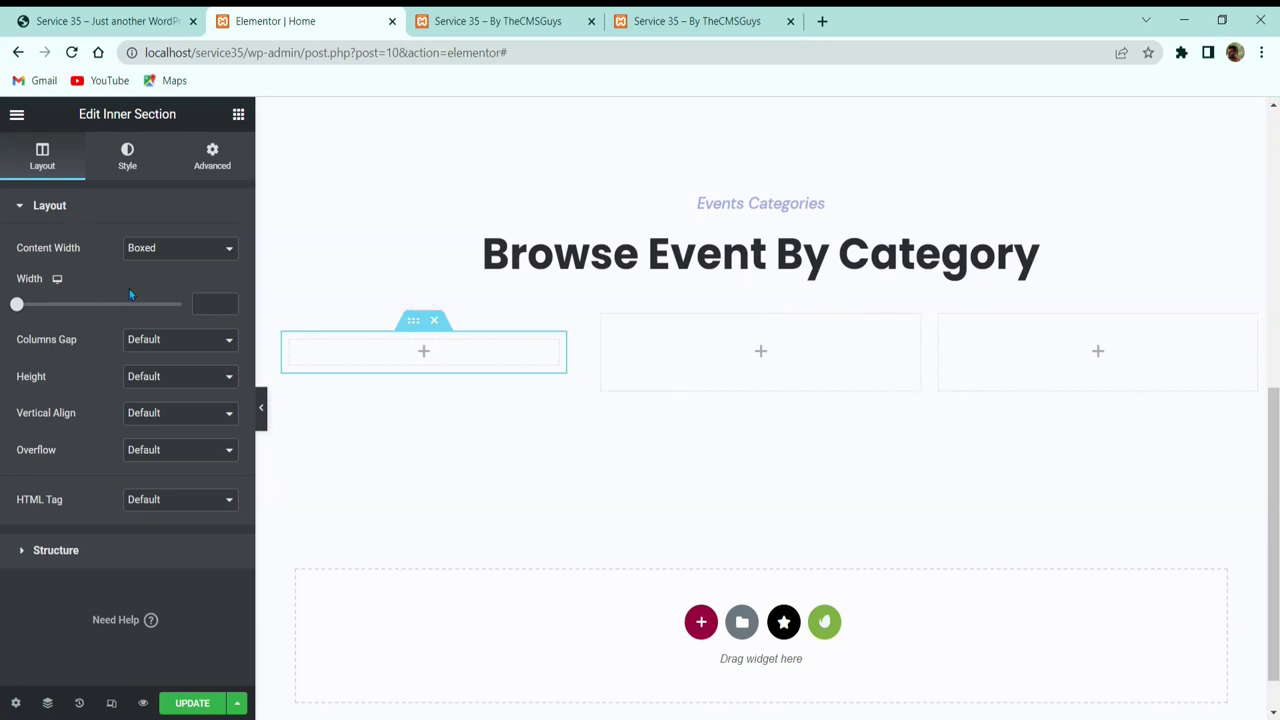
left_click(143, 341)
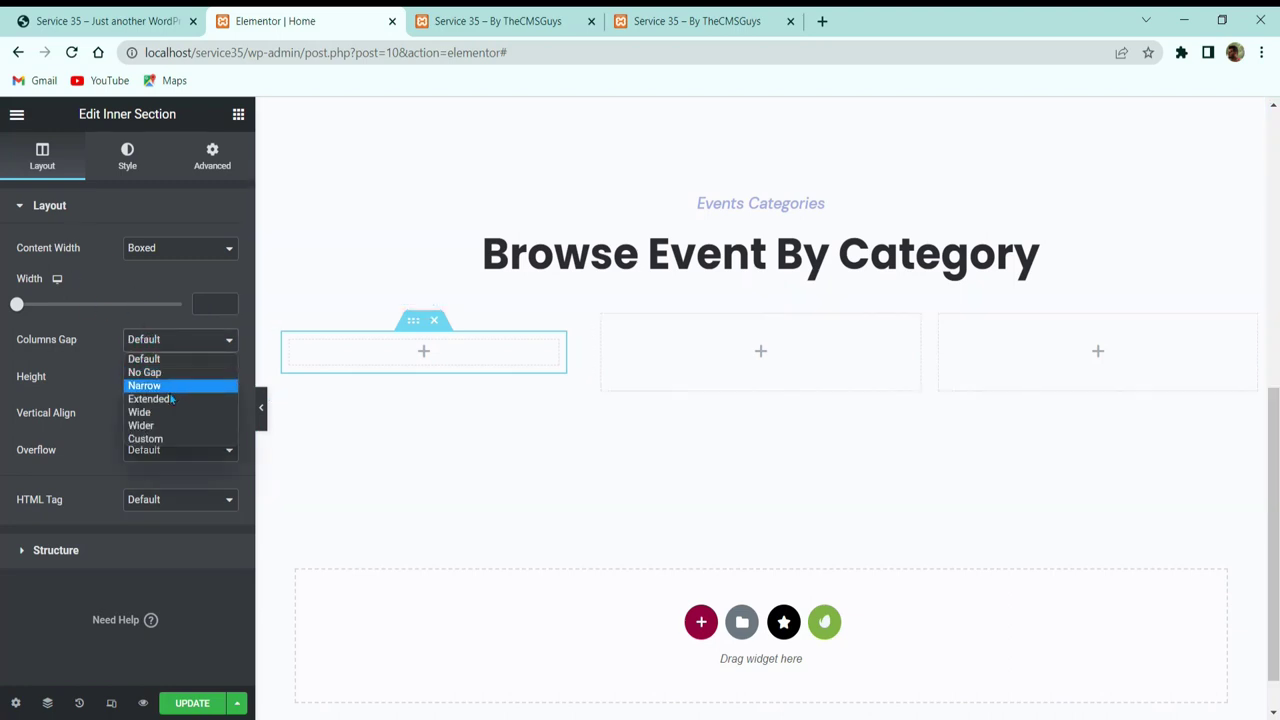
left_click(166, 426)
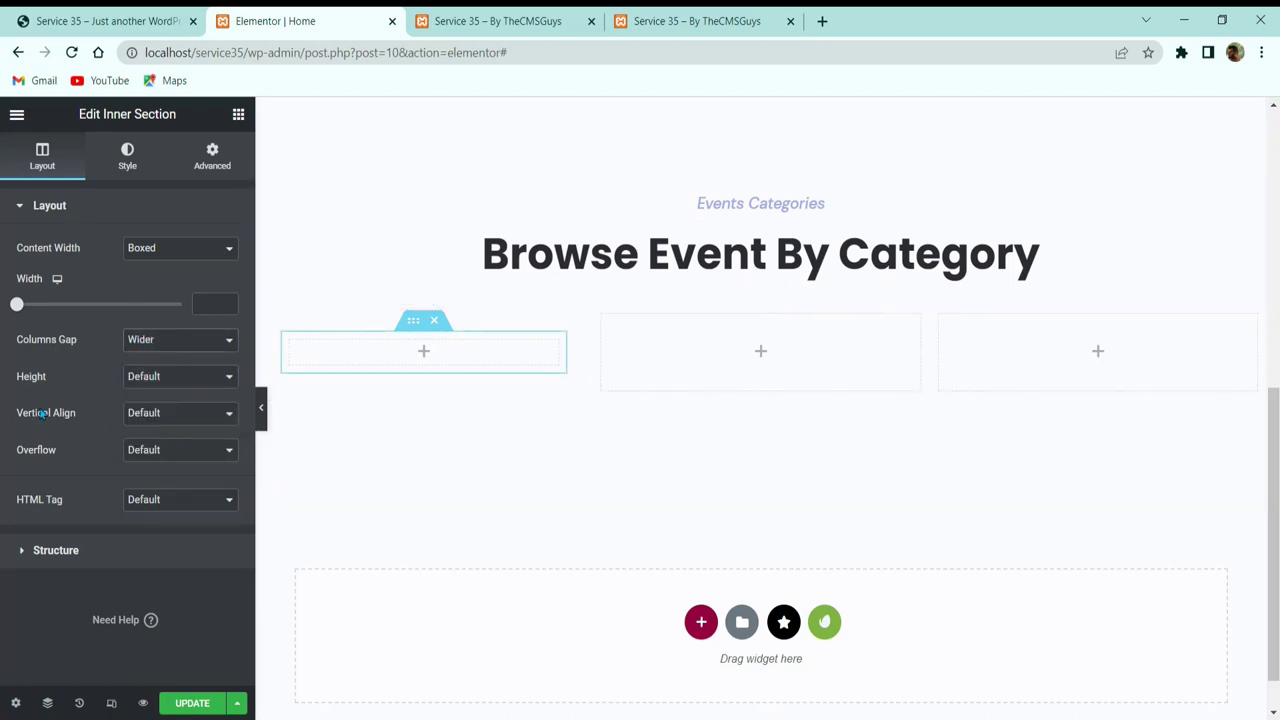
left_click(148, 388)
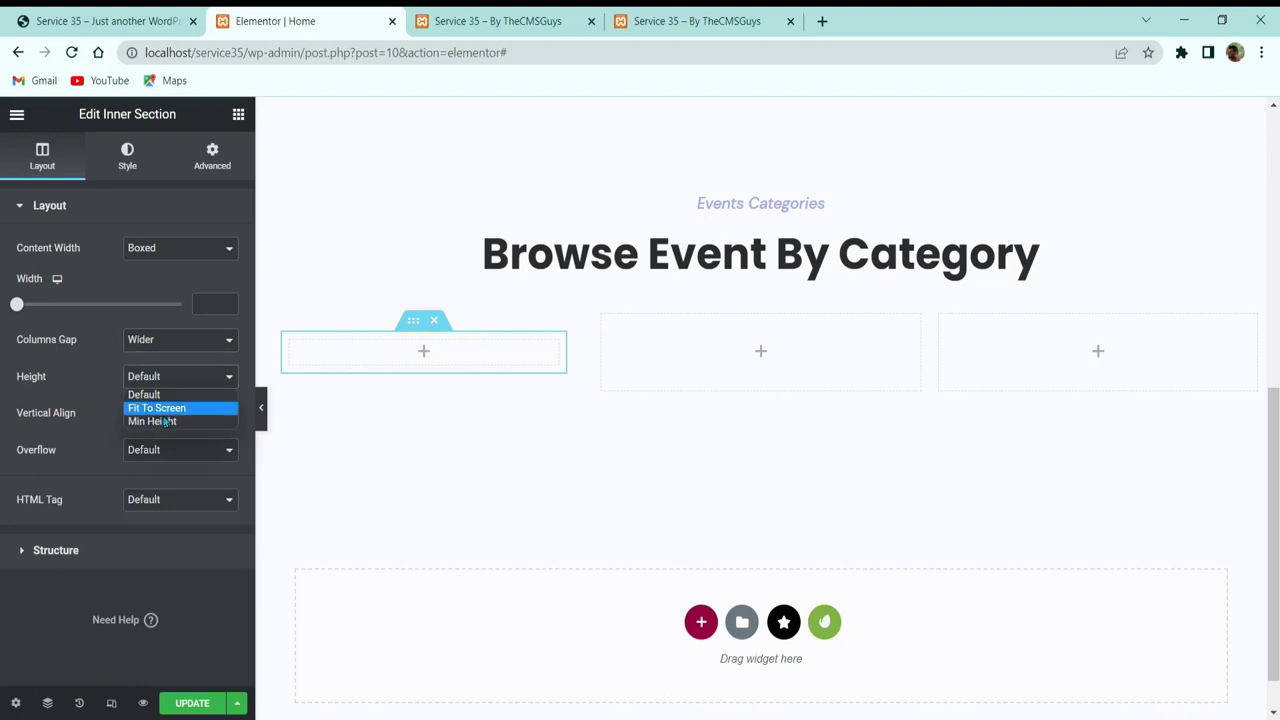
left_click(145, 422)
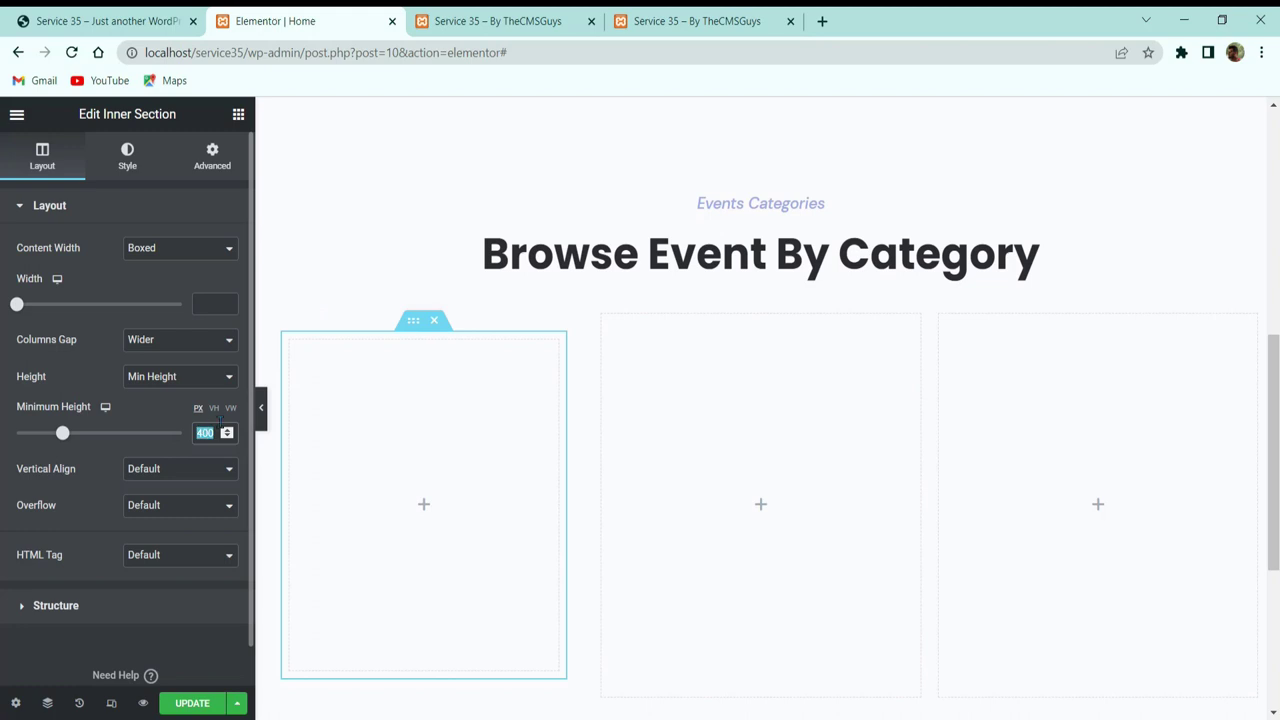
type("350")
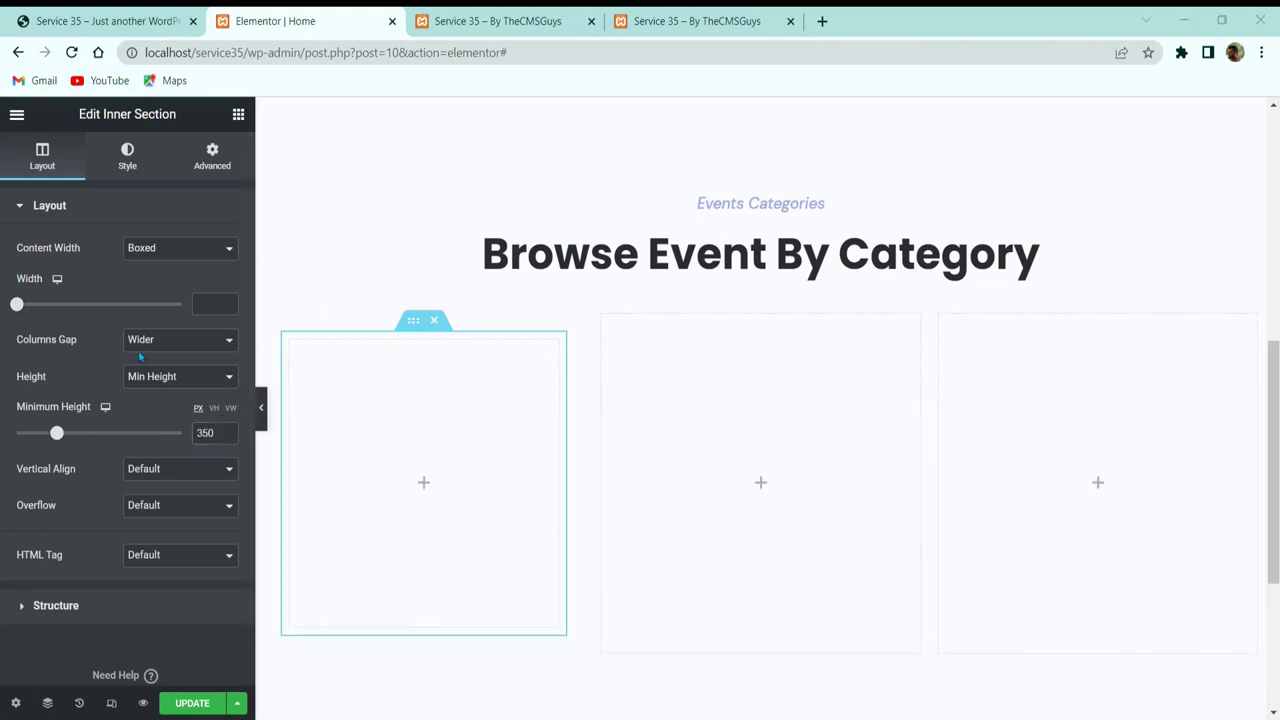
key("ctrl+1")
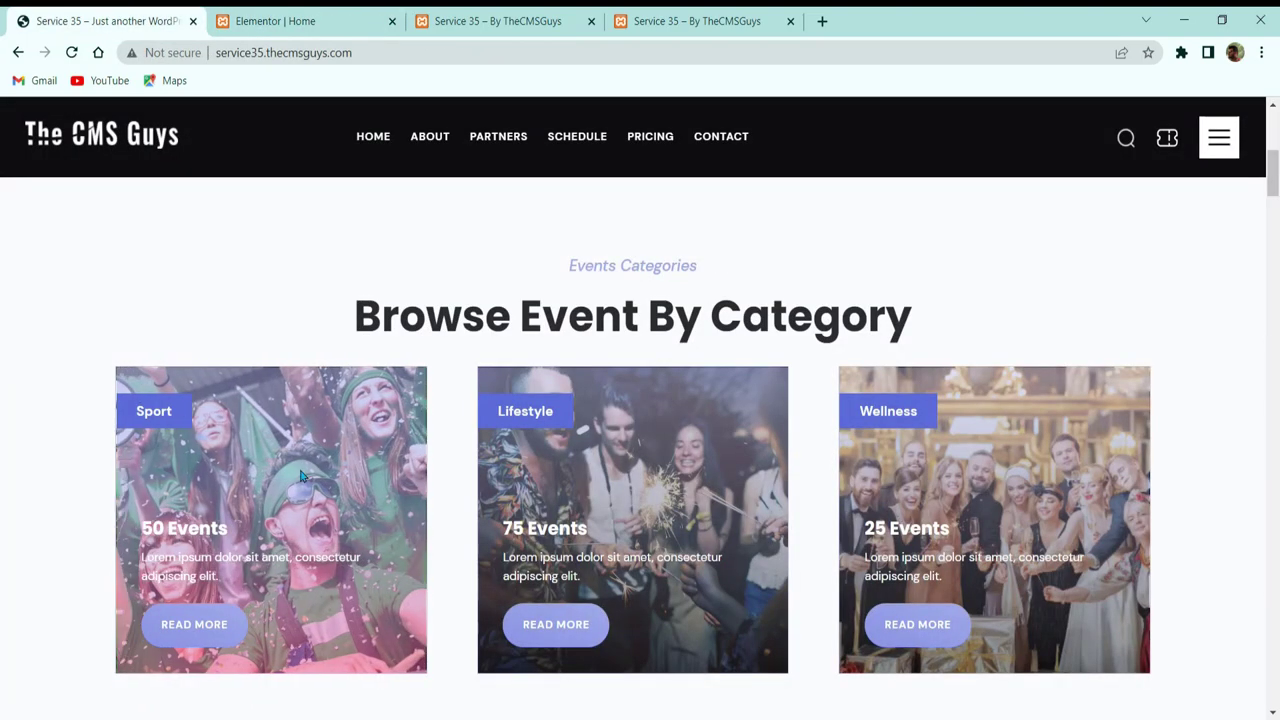
left_click(300, 20)
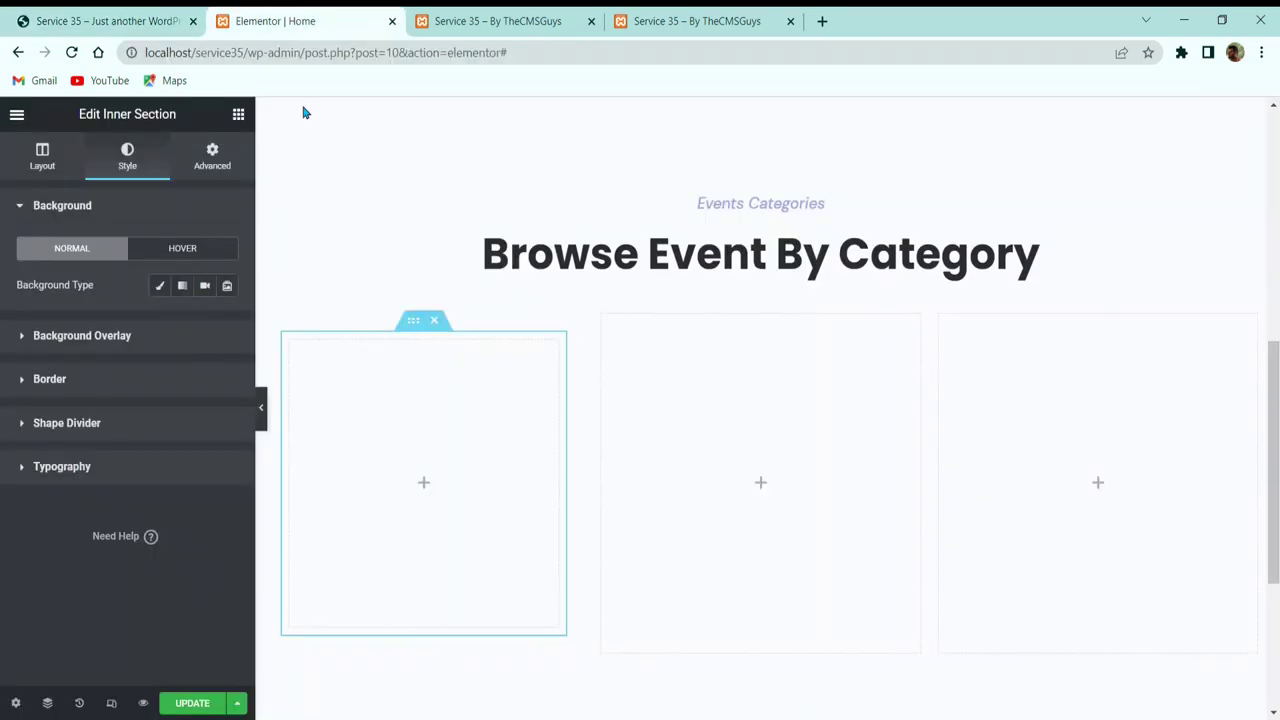
Step: Set the championship team photo from the Media Library as the section's classic background
left_click(156, 290)
left_click(117, 377)
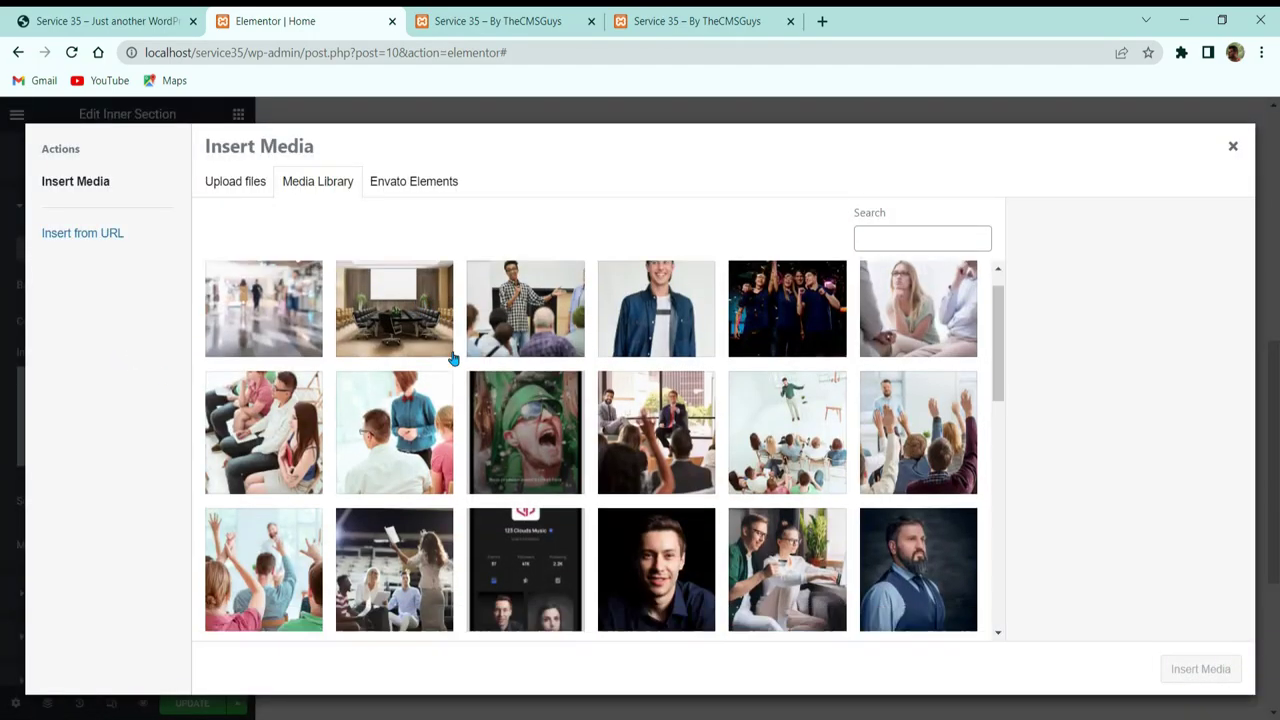
scroll(490, 430, "down", 3)
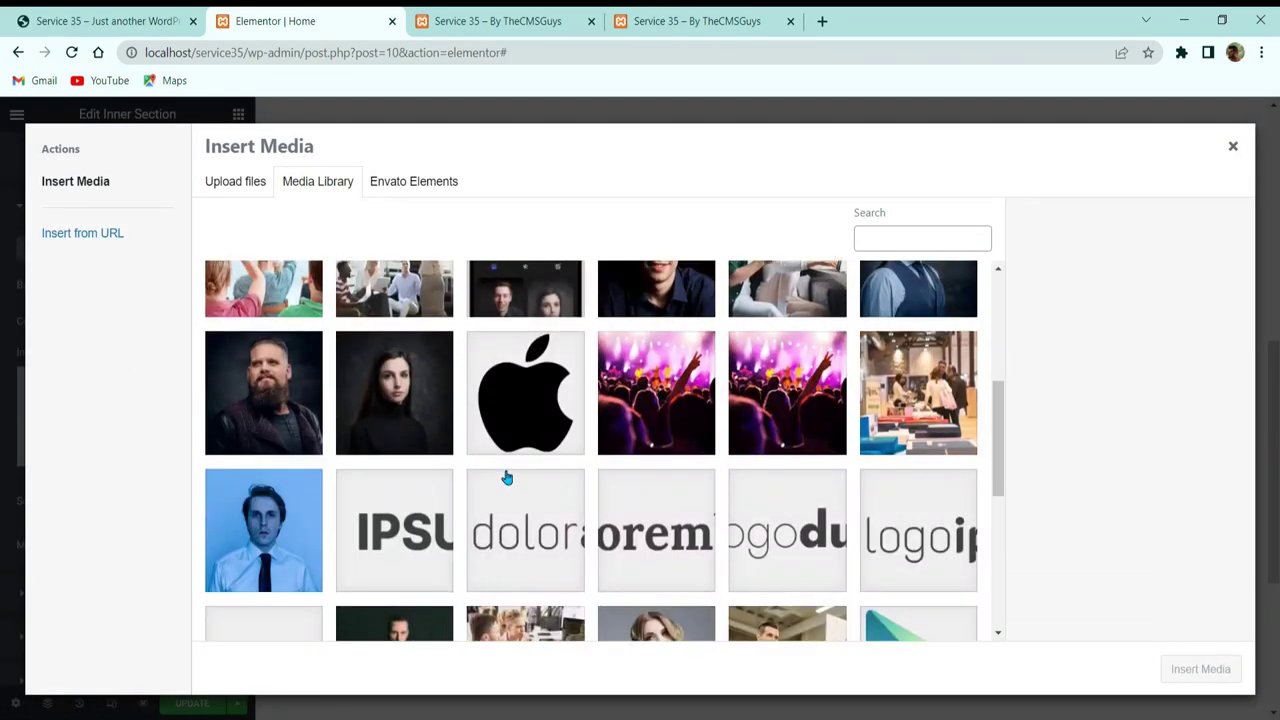
scroll(510, 476, "down", 5)
scroll(455, 505, "up", 2)
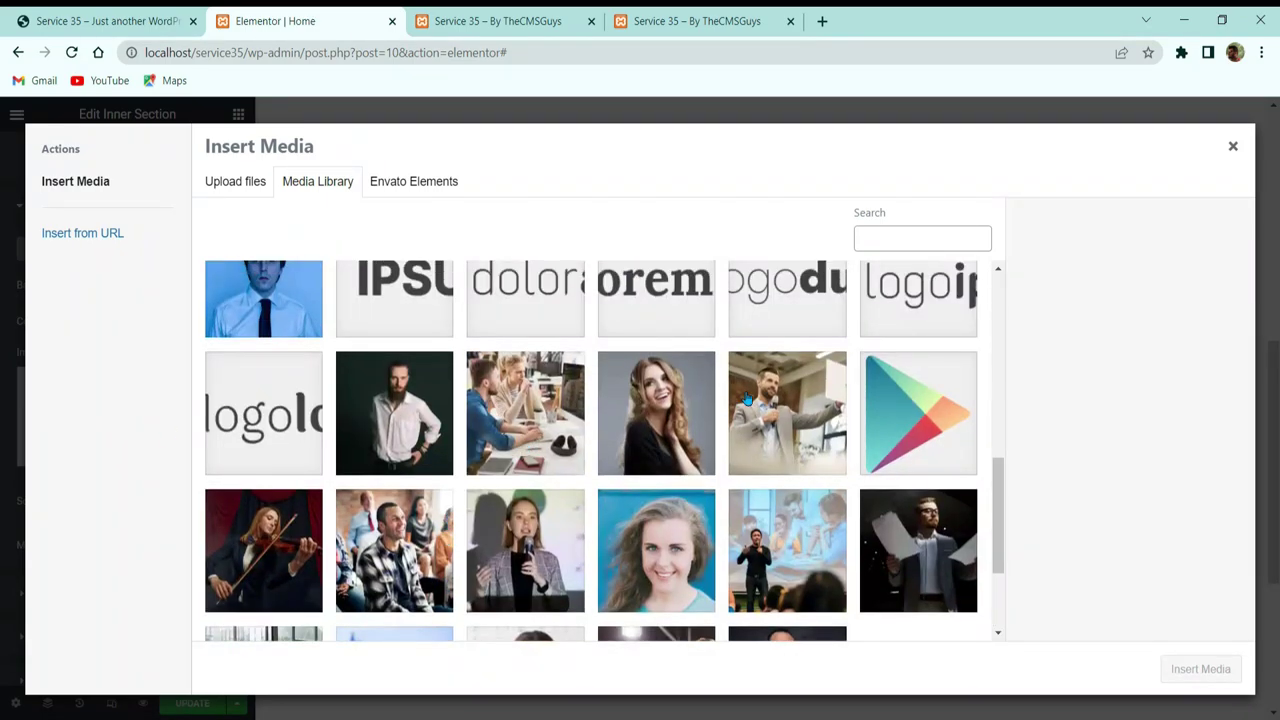
scroll(746, 399, "down", 2)
scroll(684, 500, "up", 4)
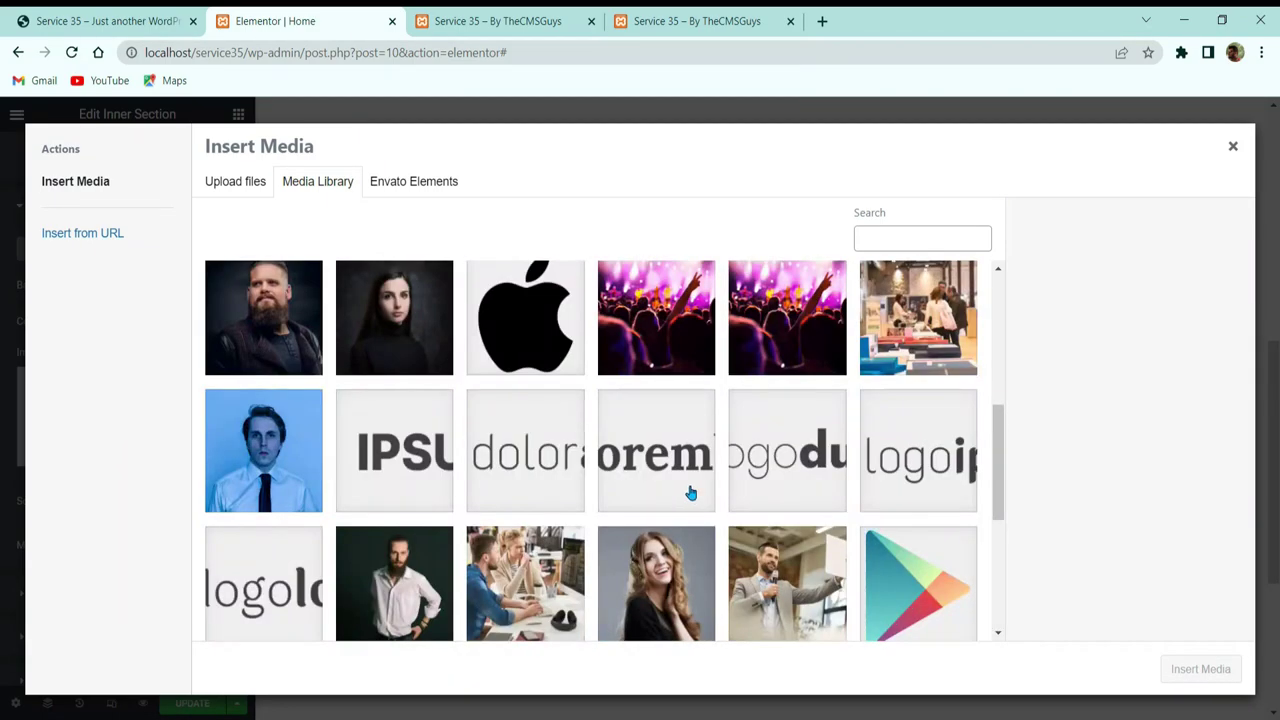
scroll(690, 493, "up", 5)
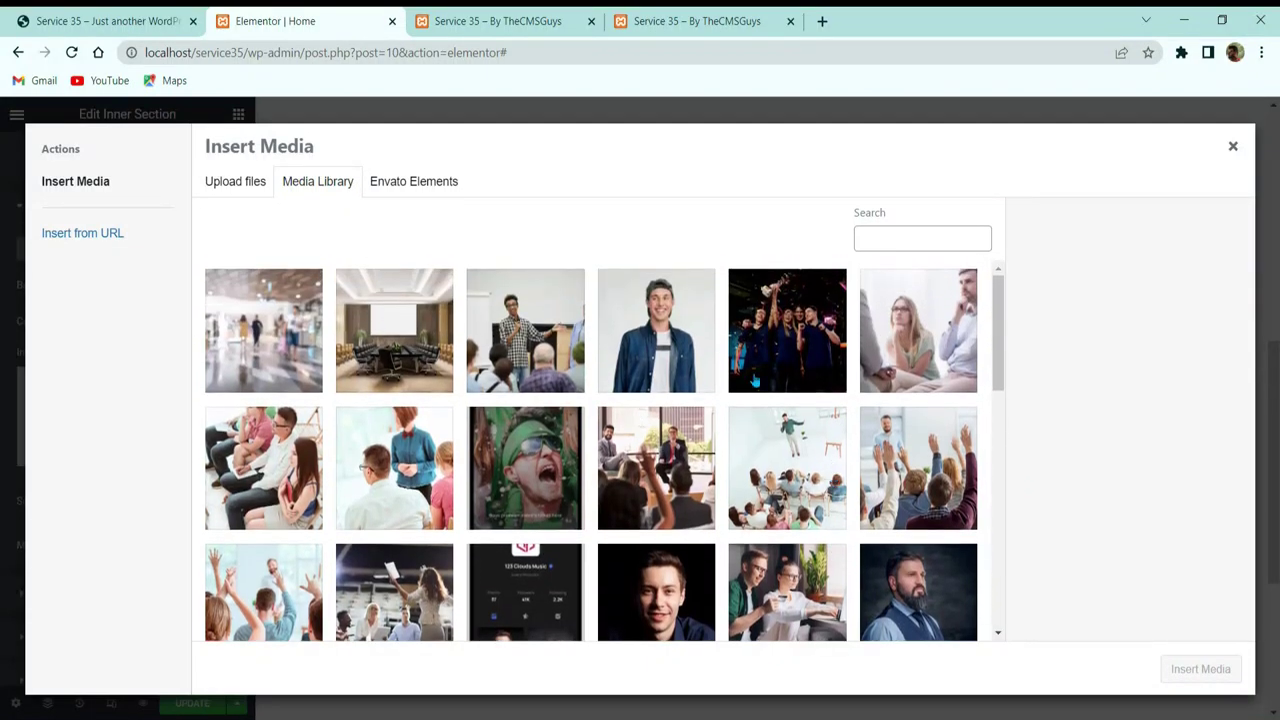
left_click(799, 340)
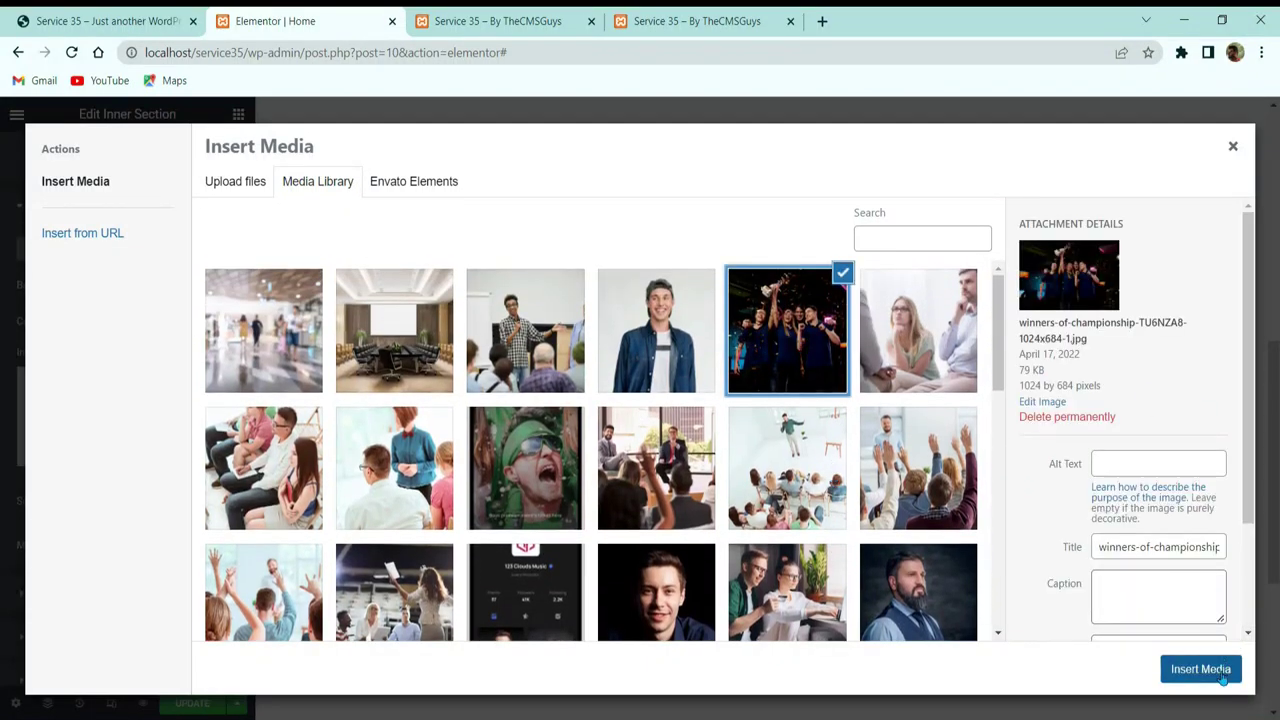
left_click(1200, 669)
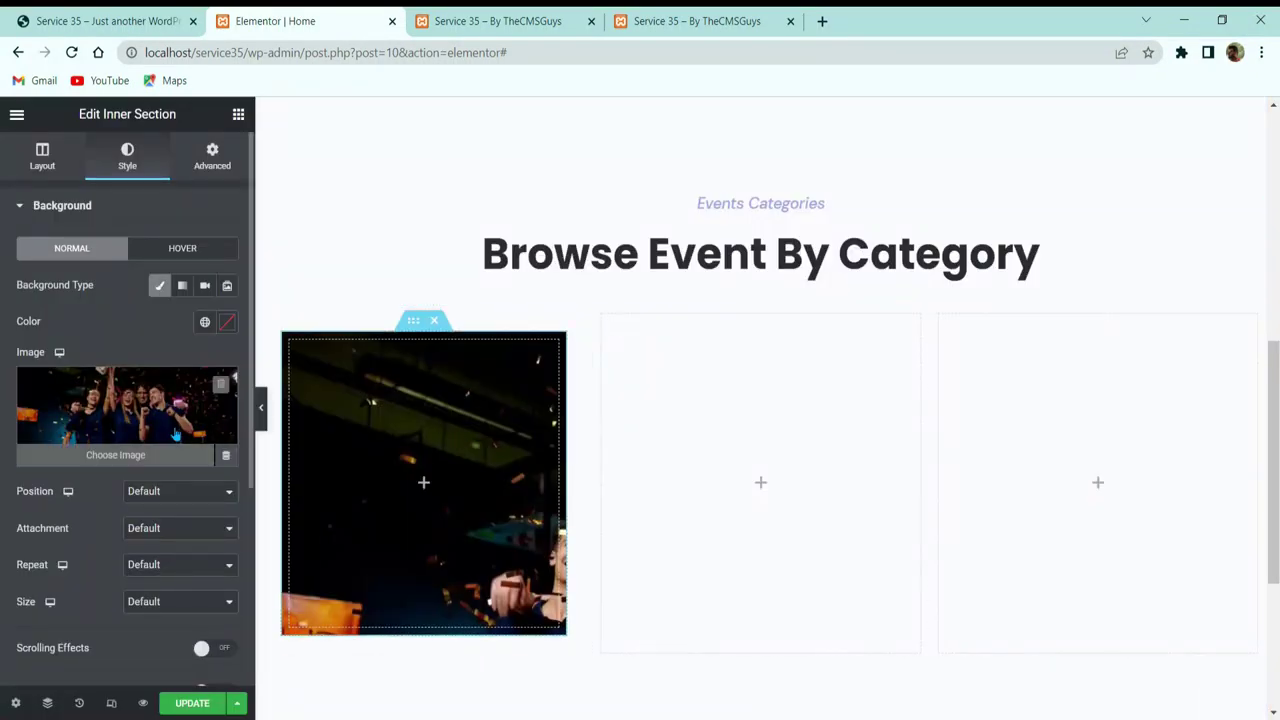
Step: Position the background image Center Center and size it to Cover
left_click(168, 491)
left_click(168, 523)
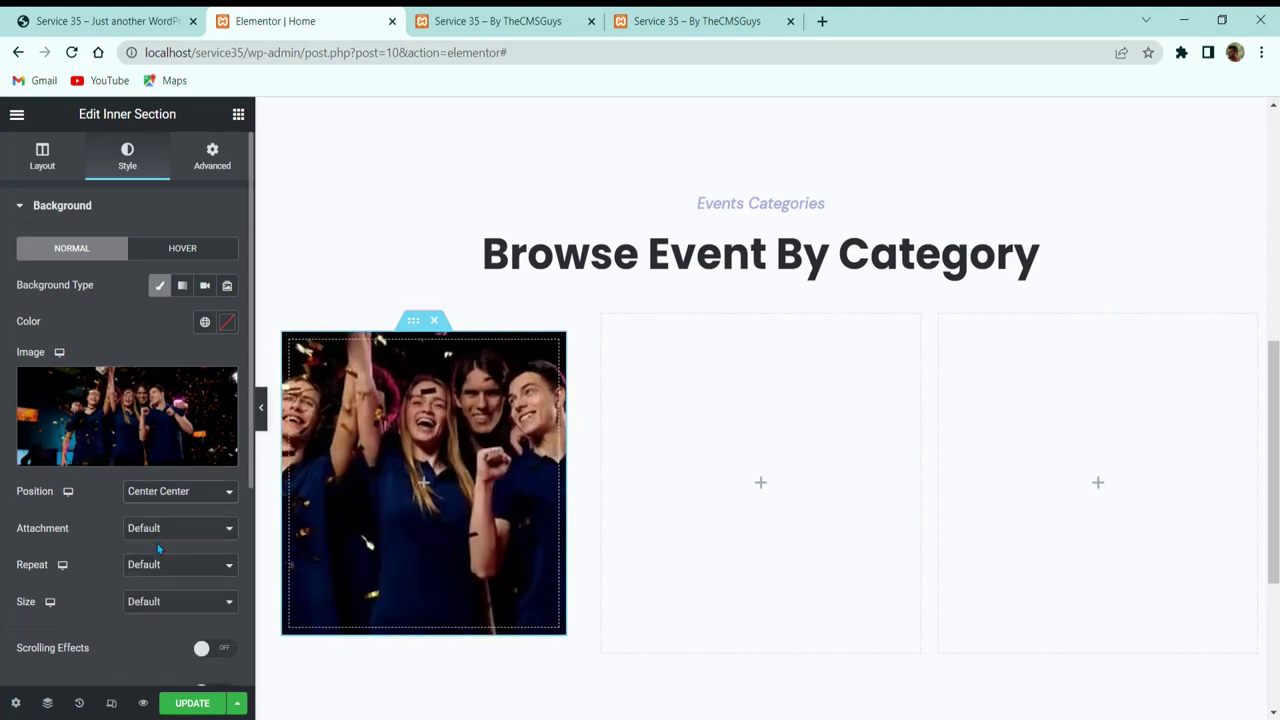
left_click(165, 602)
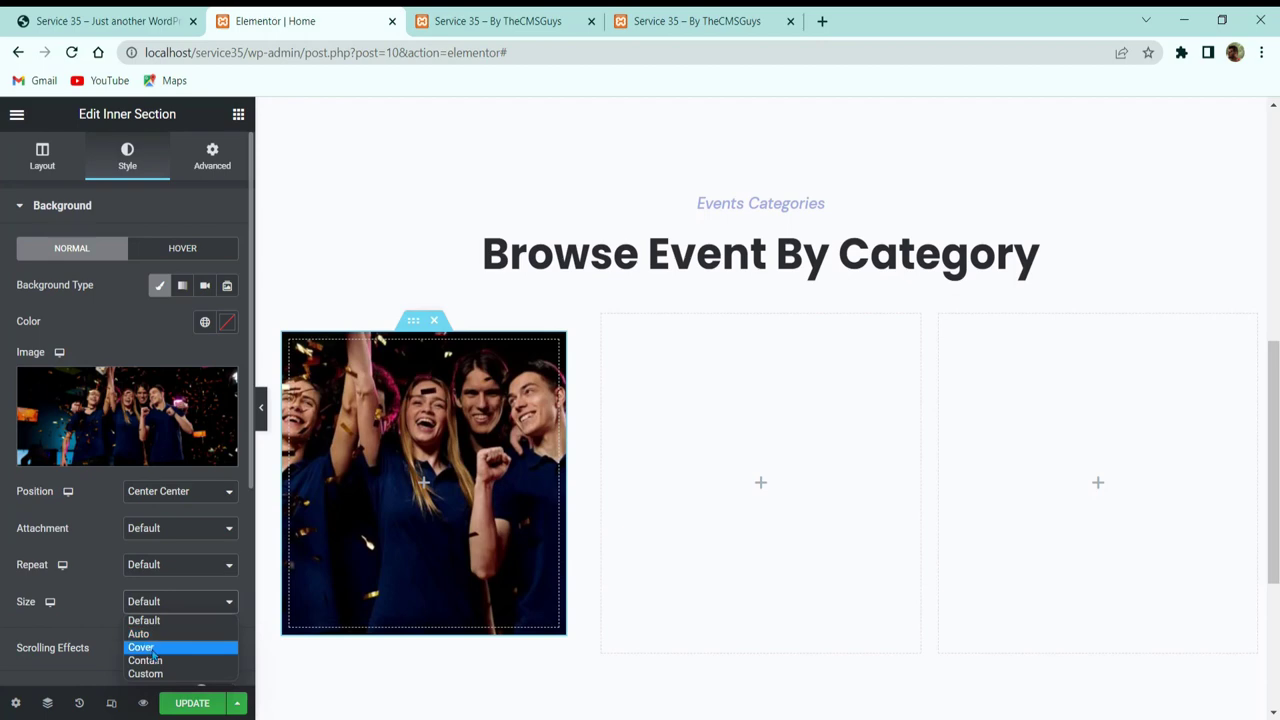
left_click(152, 648)
scroll(760, 400, "down", 3)
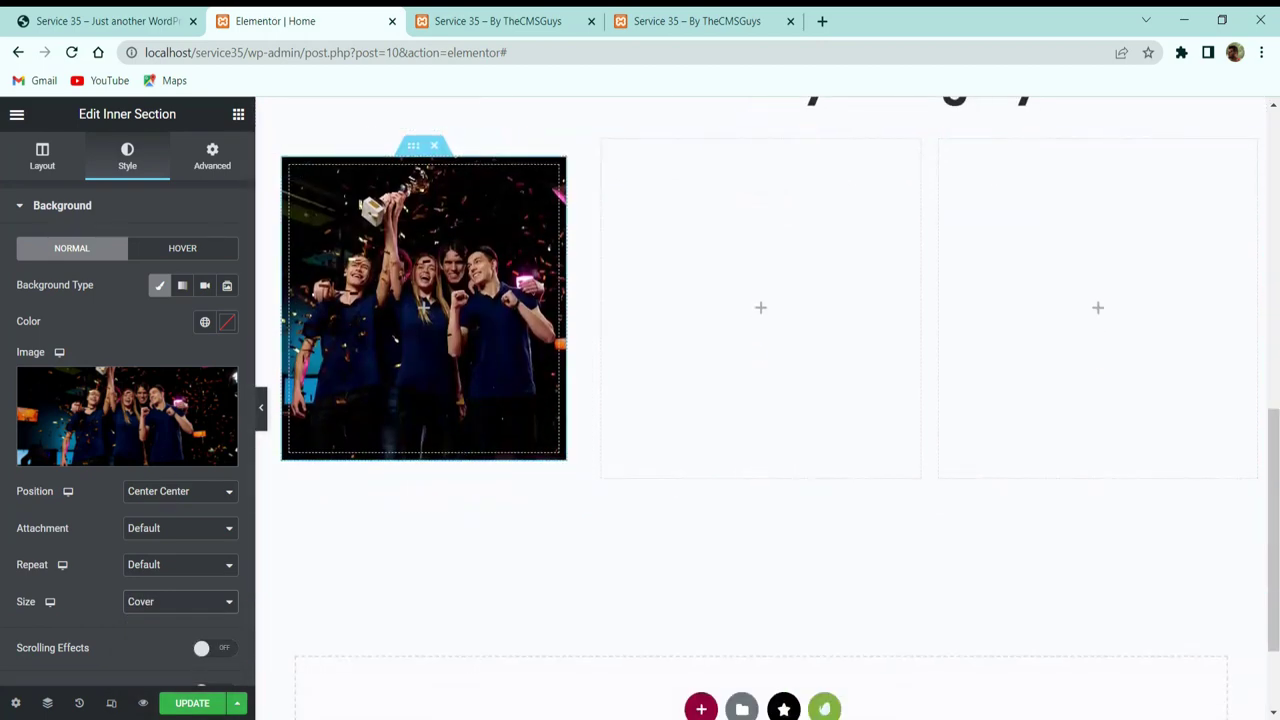
left_click(163, 250)
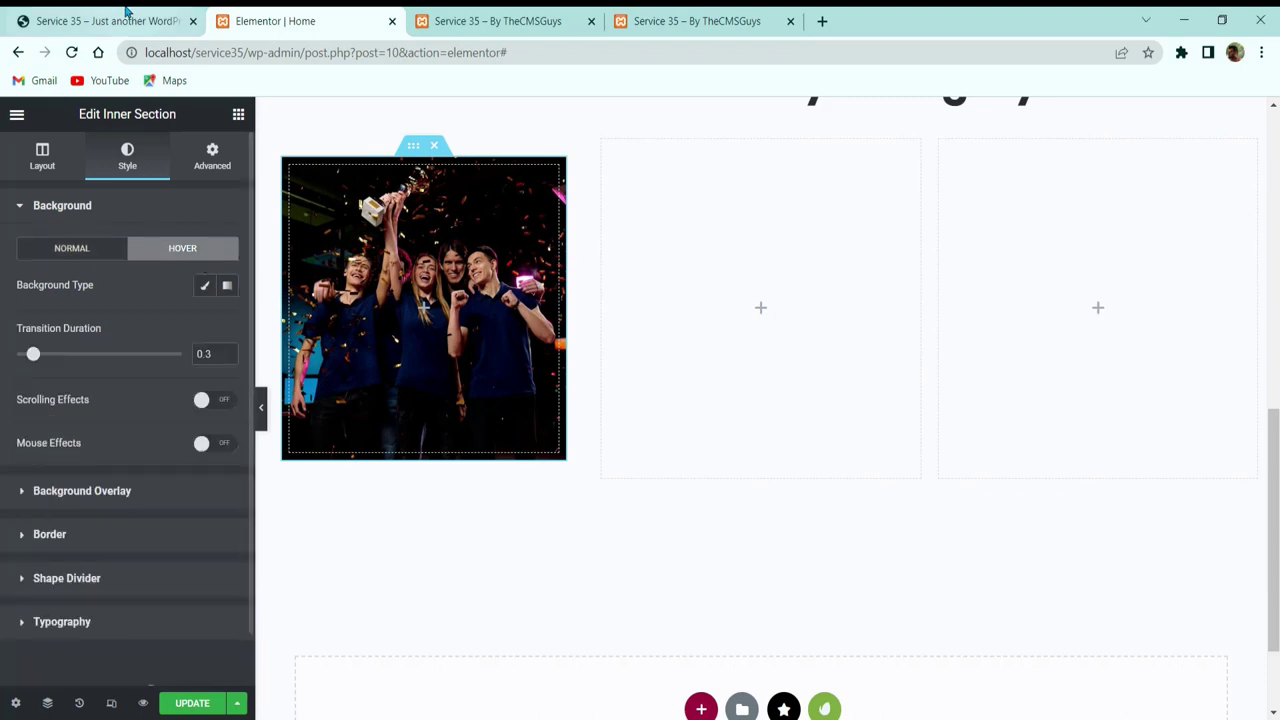
left_click(110, 20)
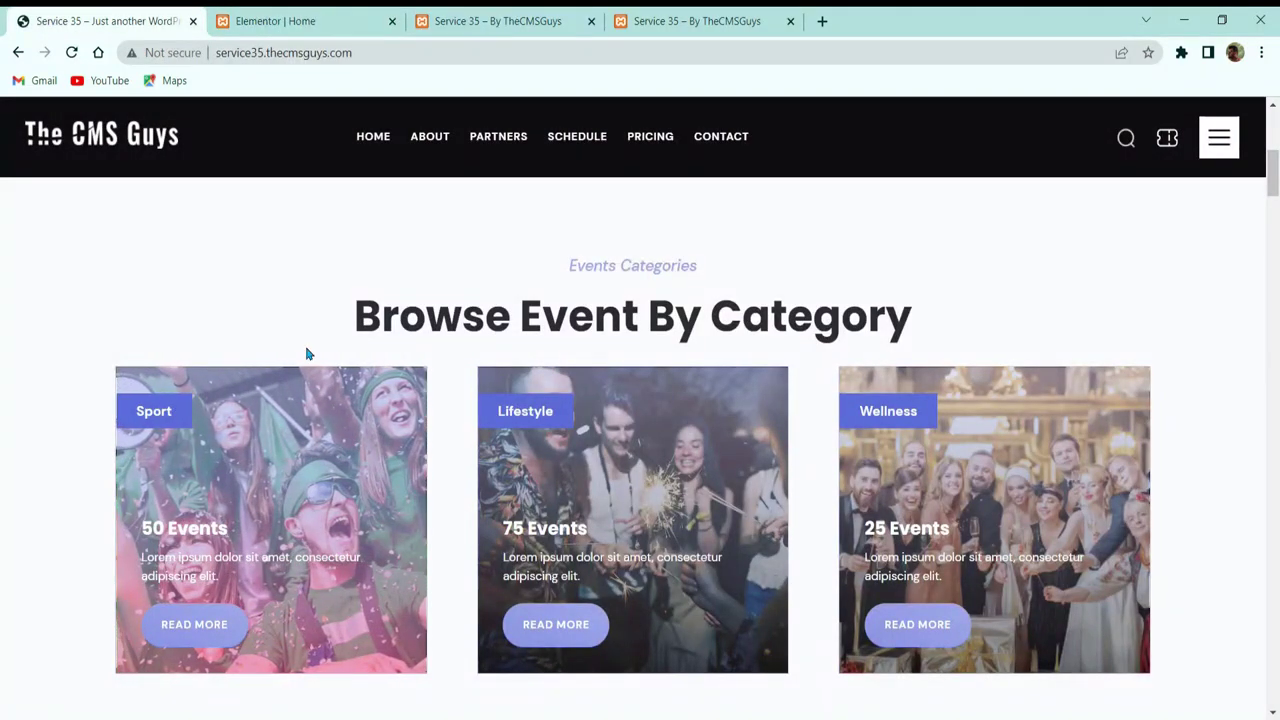
Step: Give the first card a Classic hover background using the championship team photo
left_click(265, 22)
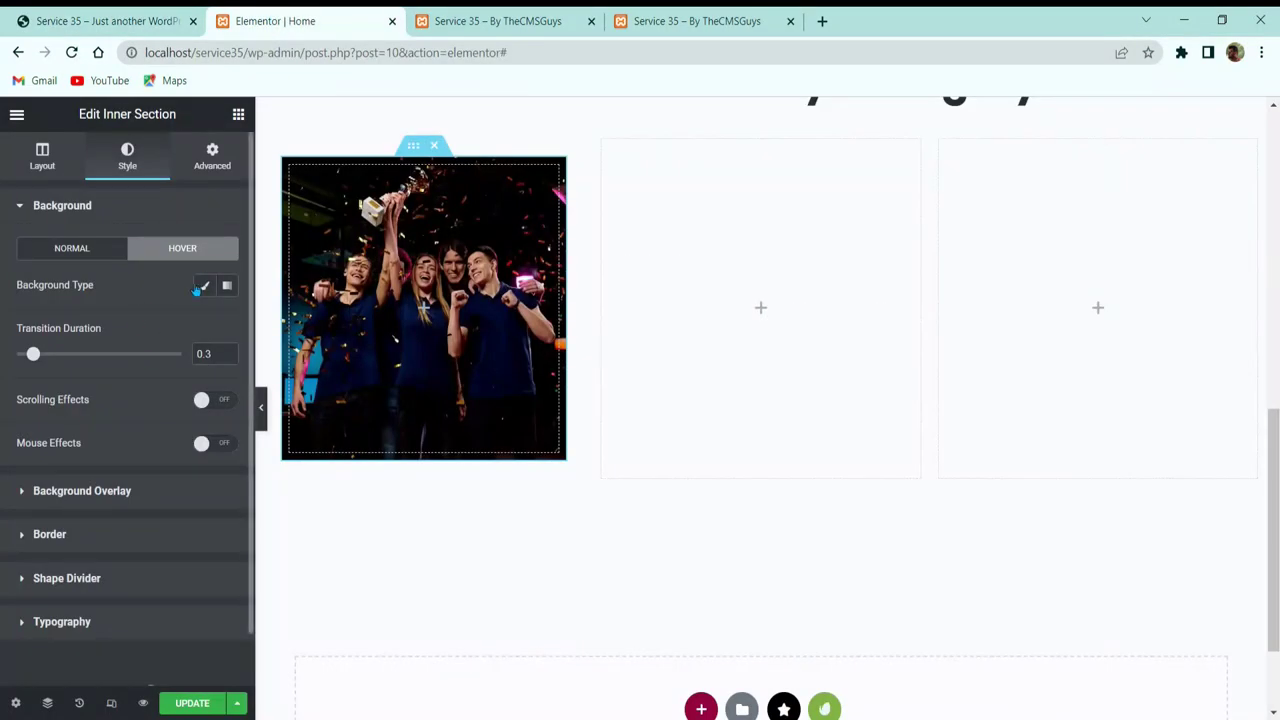
left_click(201, 287)
left_click(150, 380)
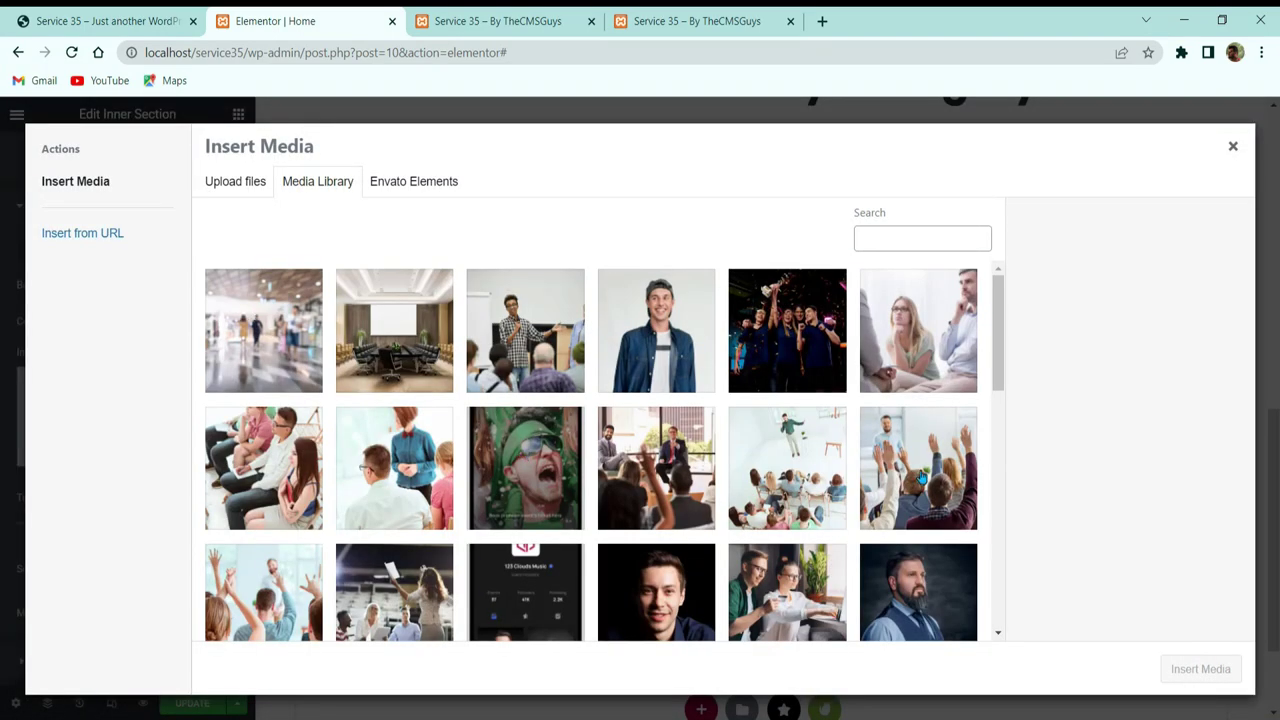
scroll(922, 480, "down", 7)
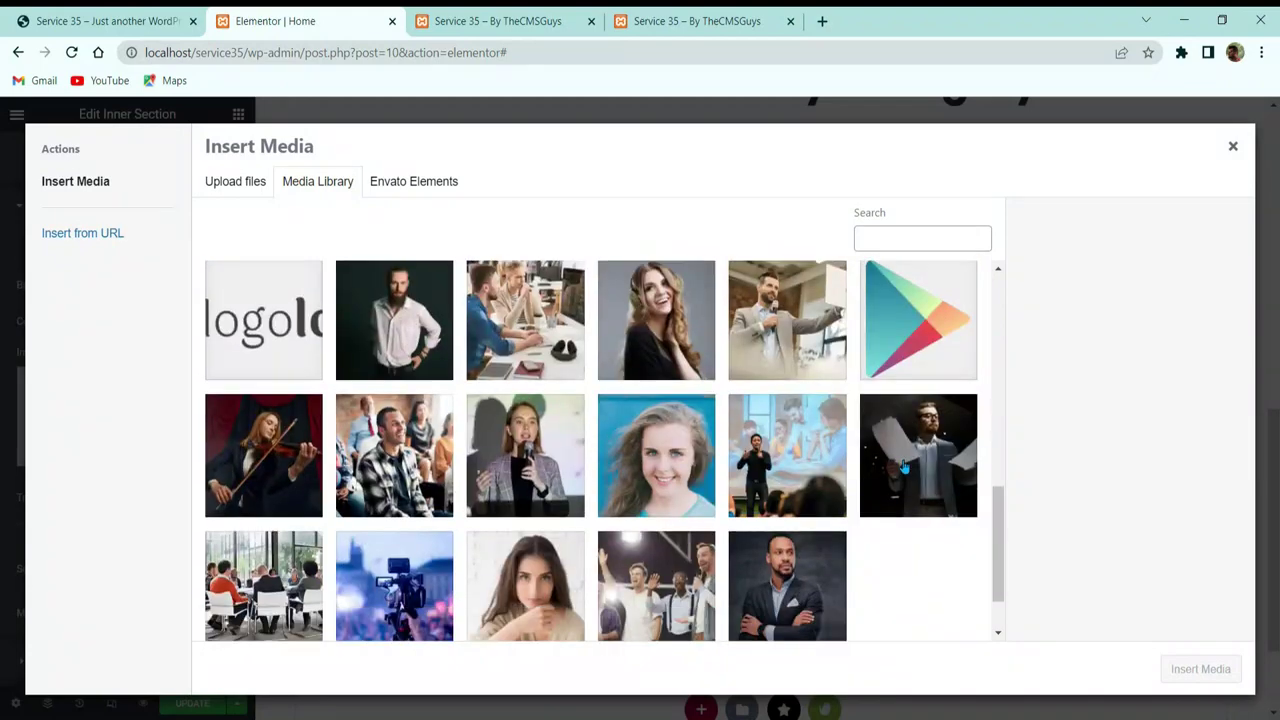
scroll(903, 467, "up", 5)
scroll(900, 505, "up", 2)
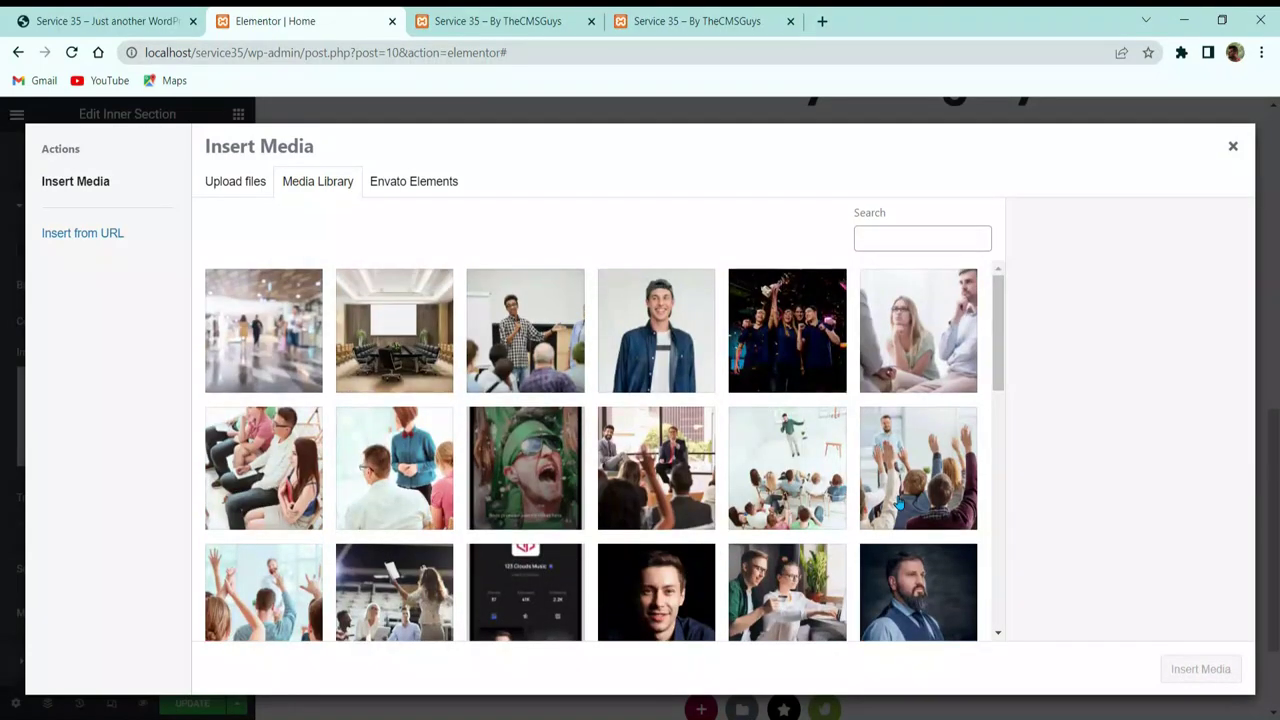
scroll(833, 481, "down", 7)
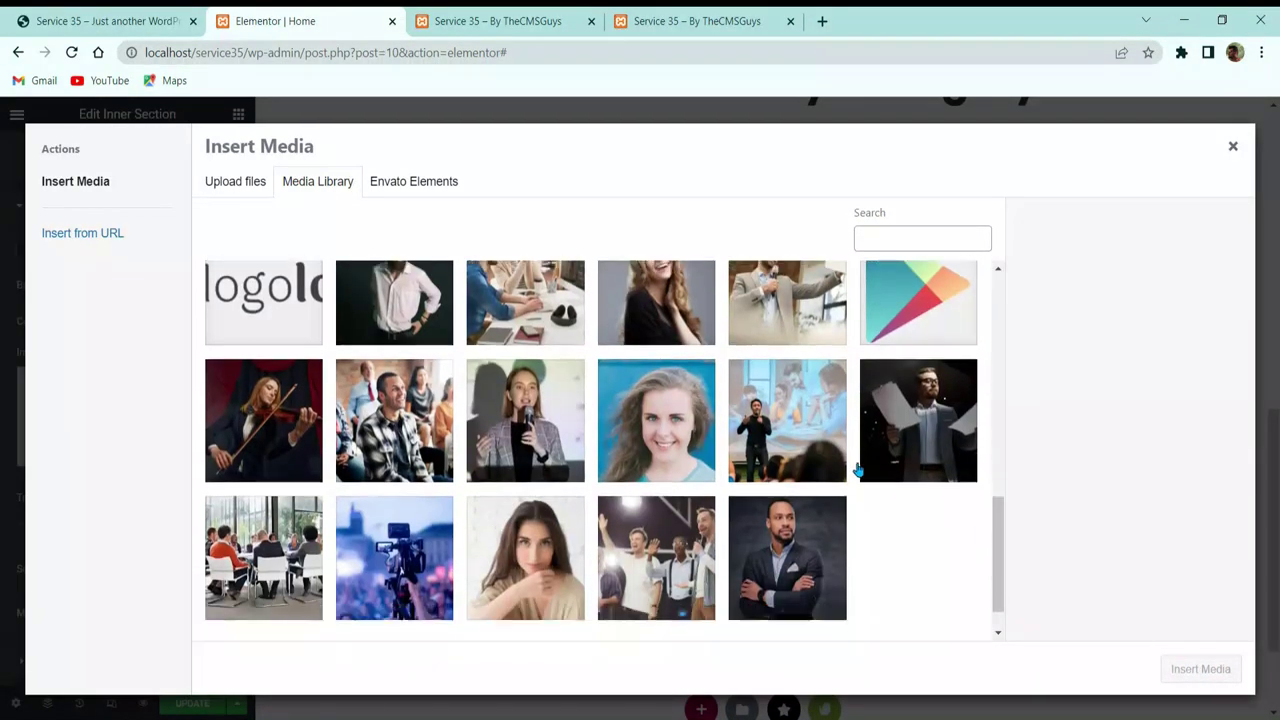
scroll(700, 488, "up", 6)
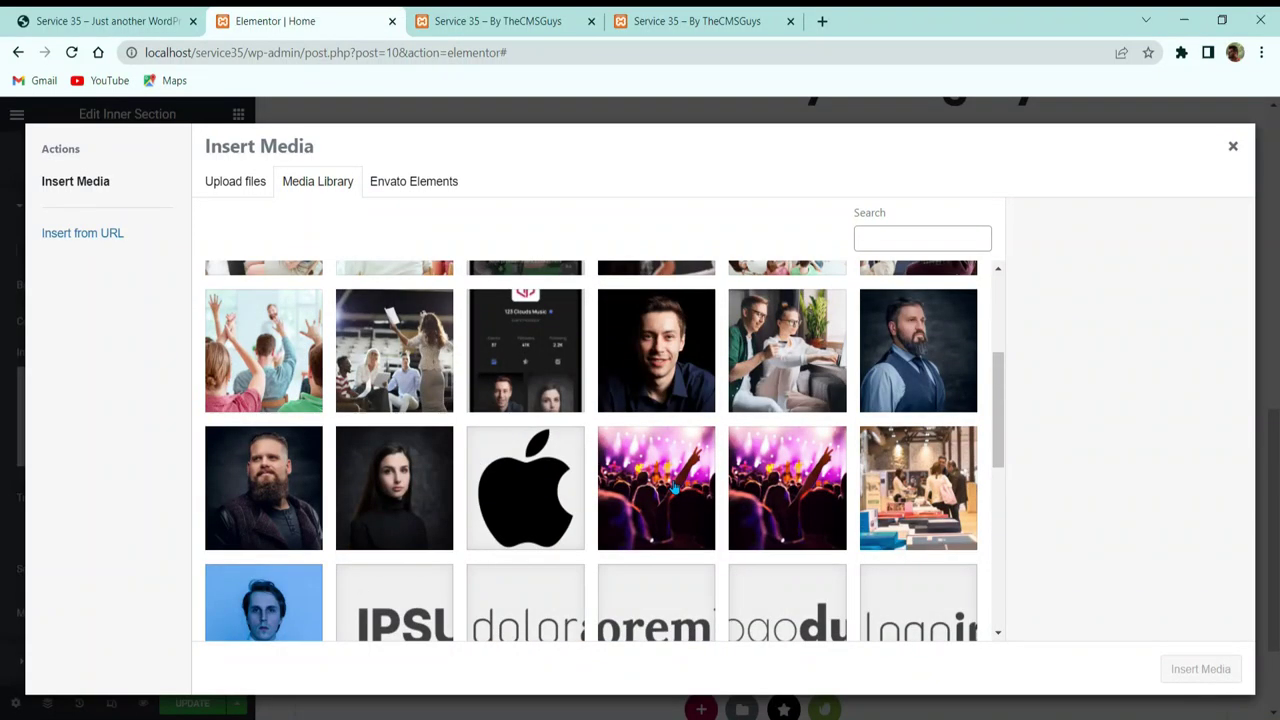
scroll(665, 485, "up", 1)
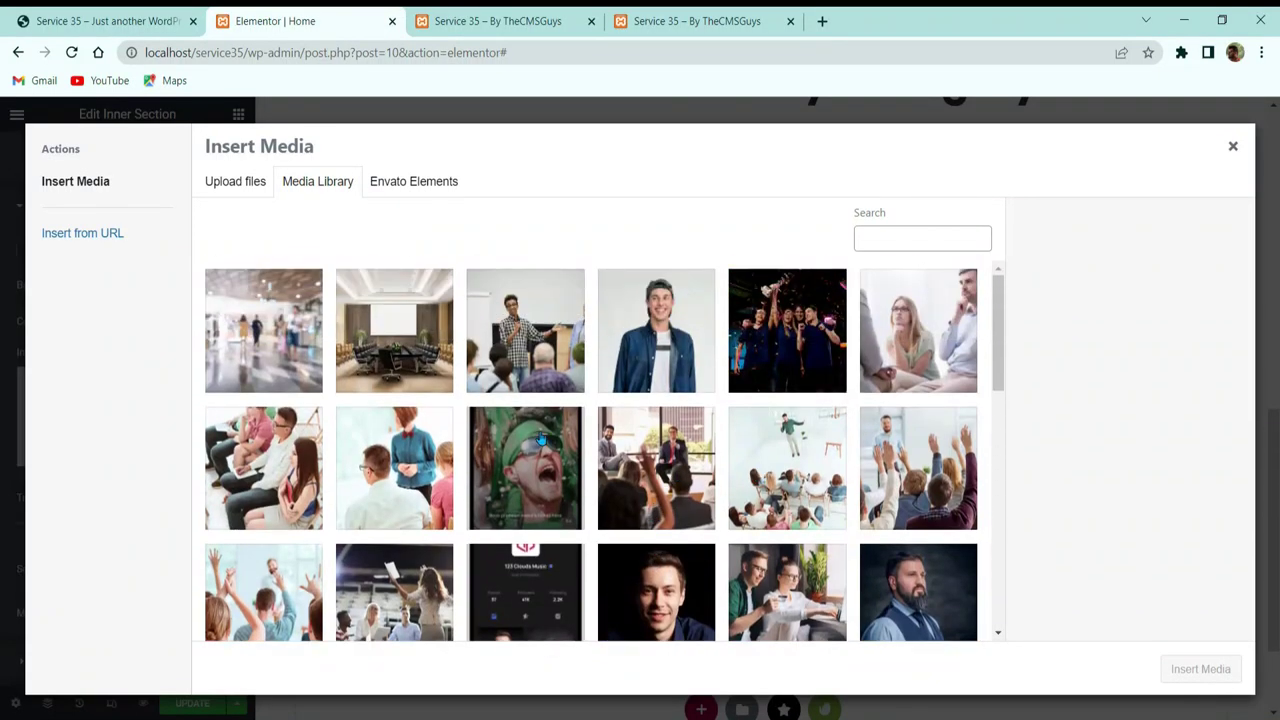
left_click(787, 335)
left_click(1224, 671)
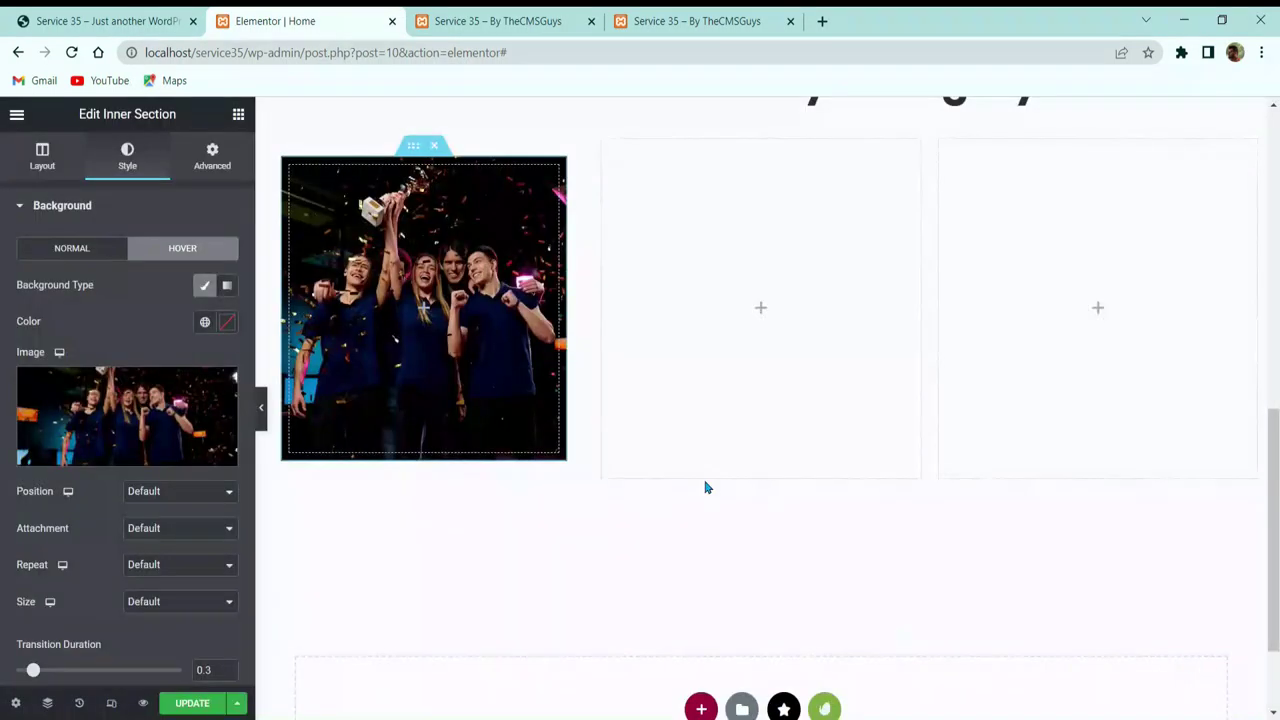
Step: Set the hover background position to Custom with X at -50 px
left_click(182, 491)
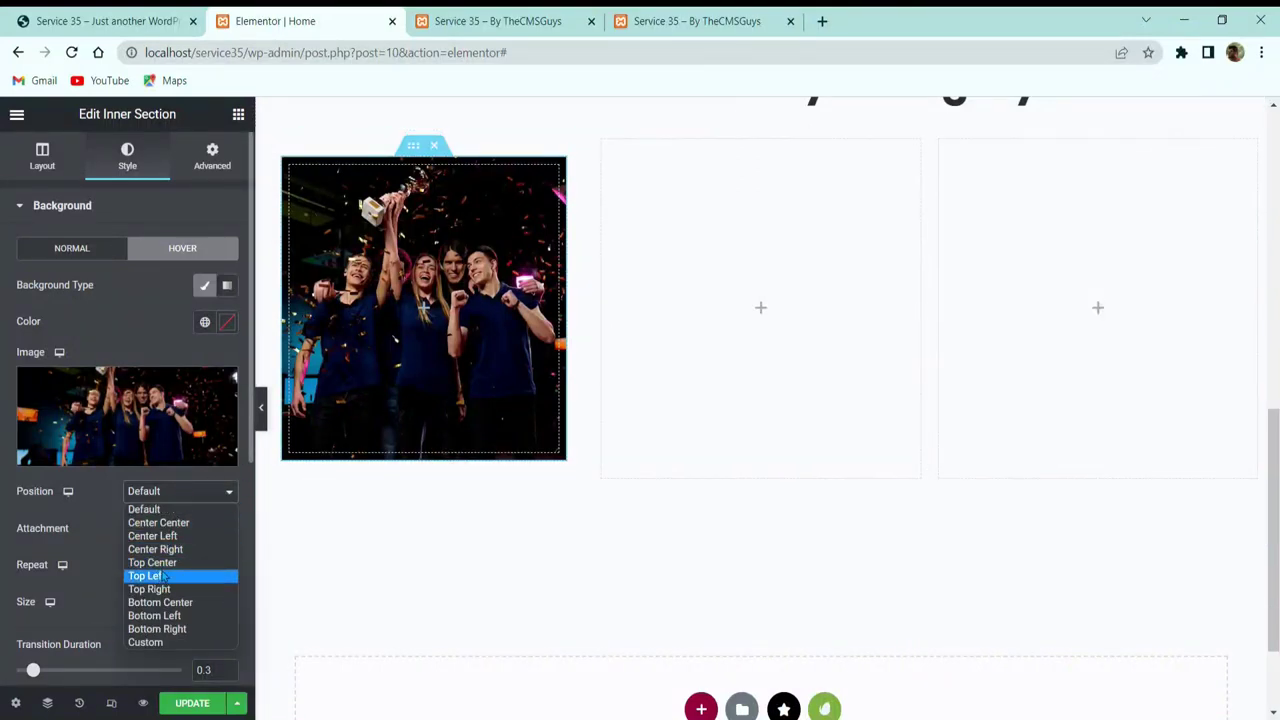
left_click(155, 643)
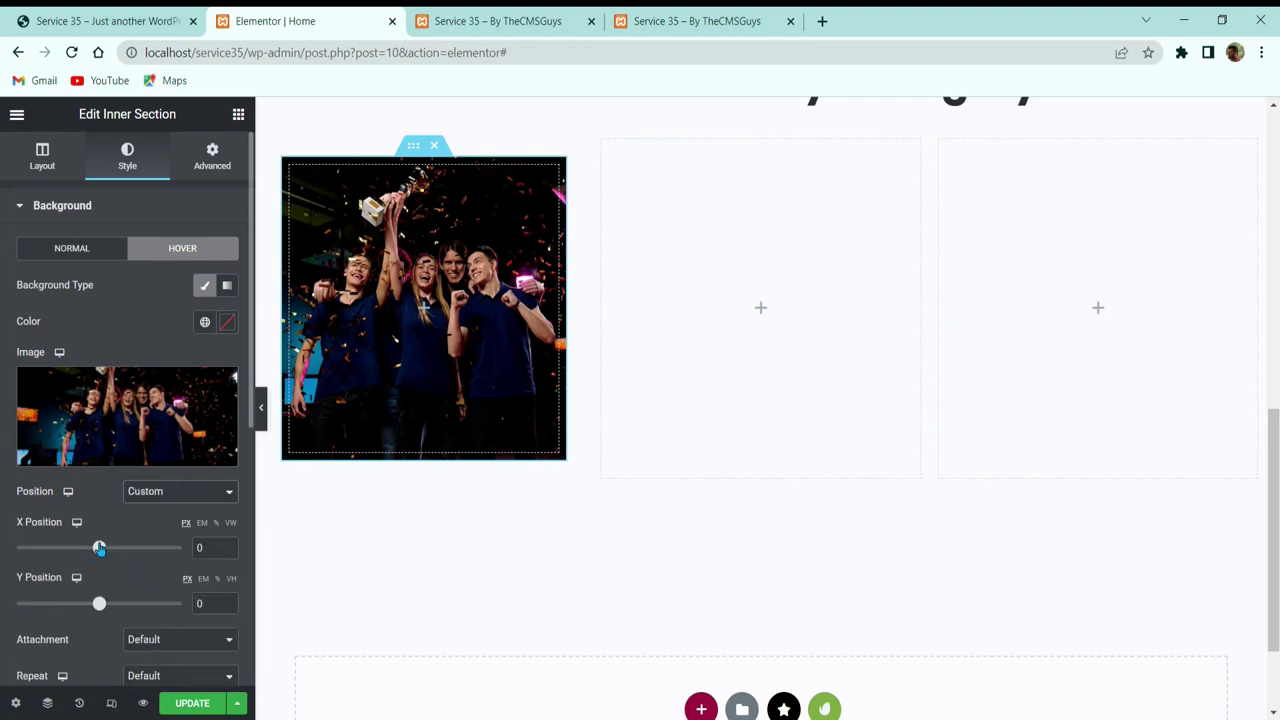
left_click_drag(100, 550, 94, 551)
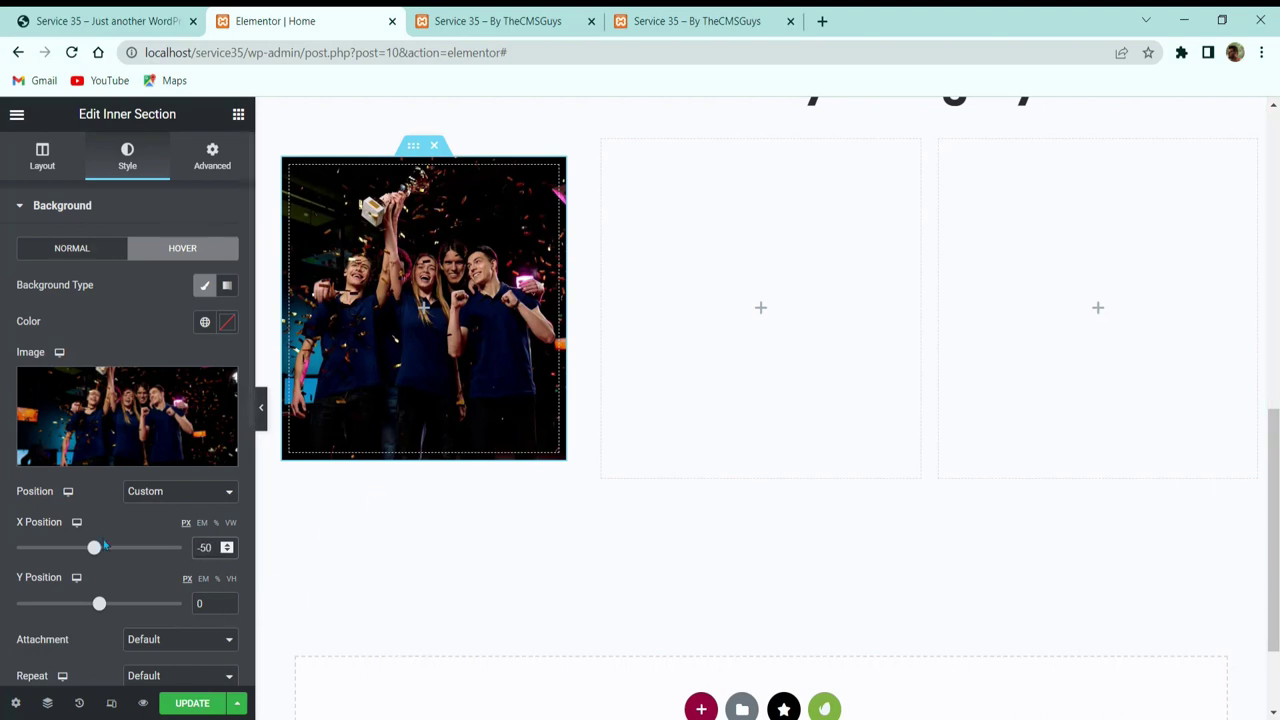
left_click(105, 20)
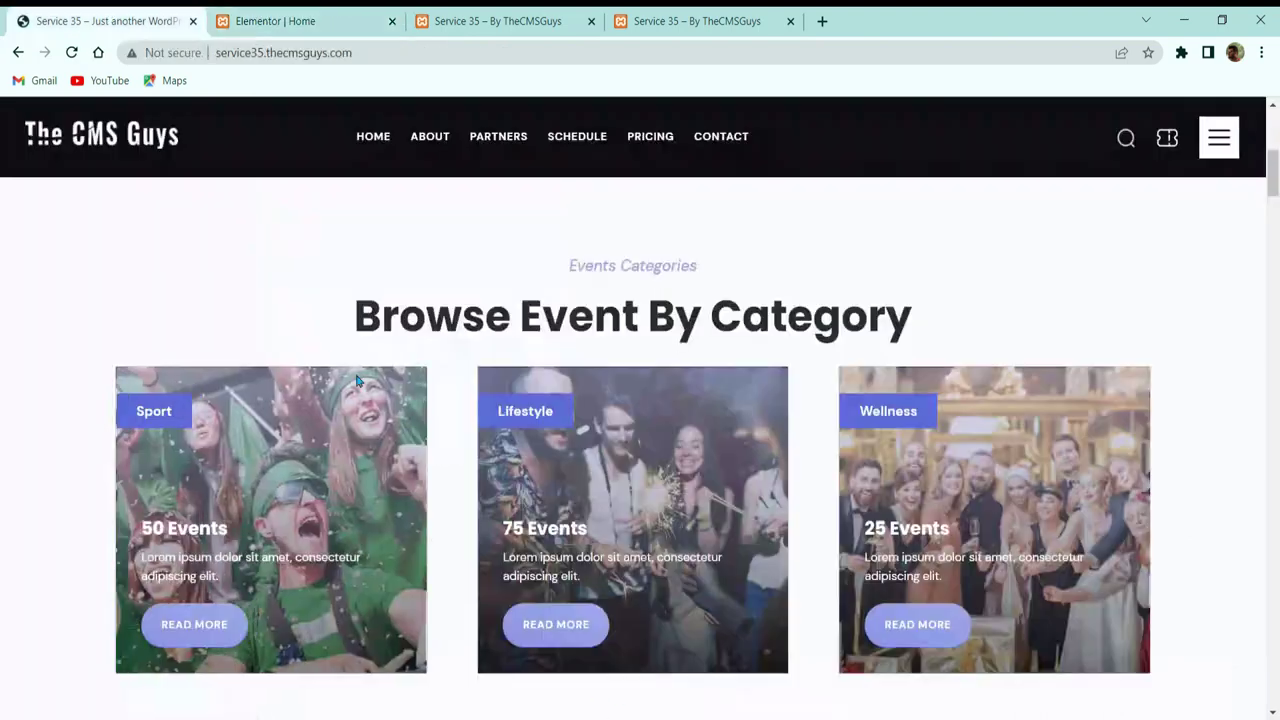
left_click(349, 14)
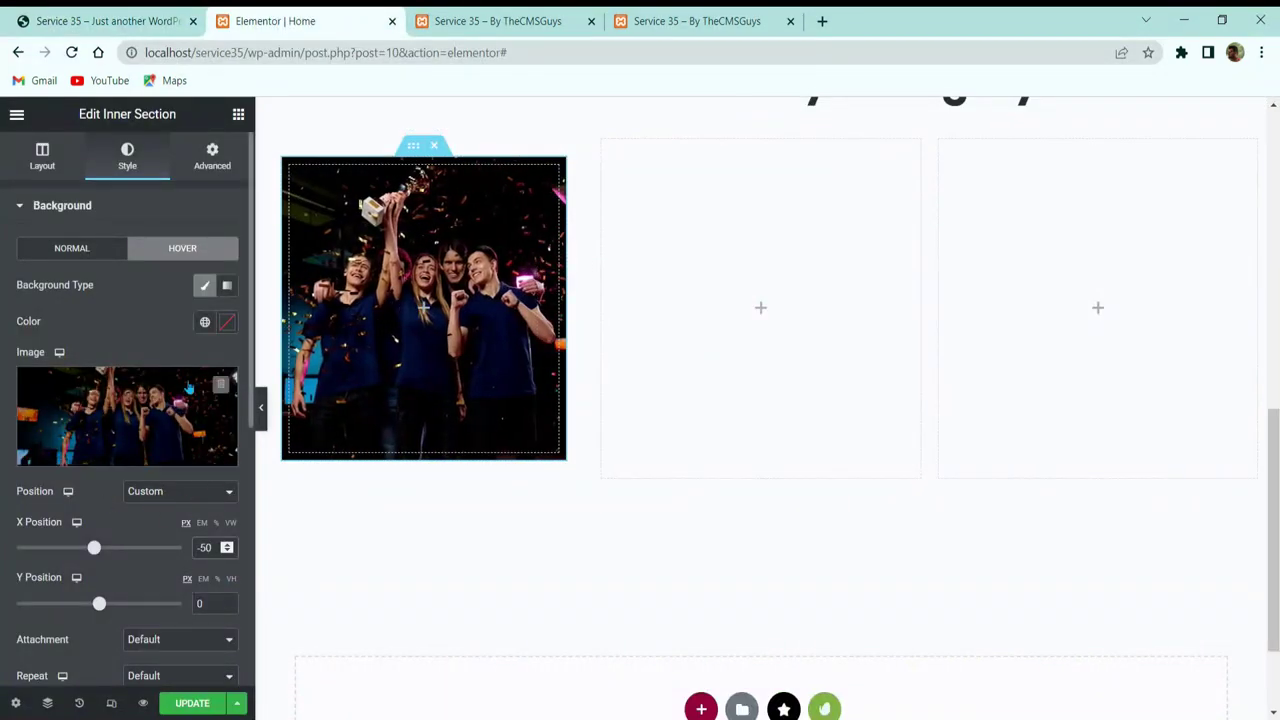
scroll(190, 430, "down", 2)
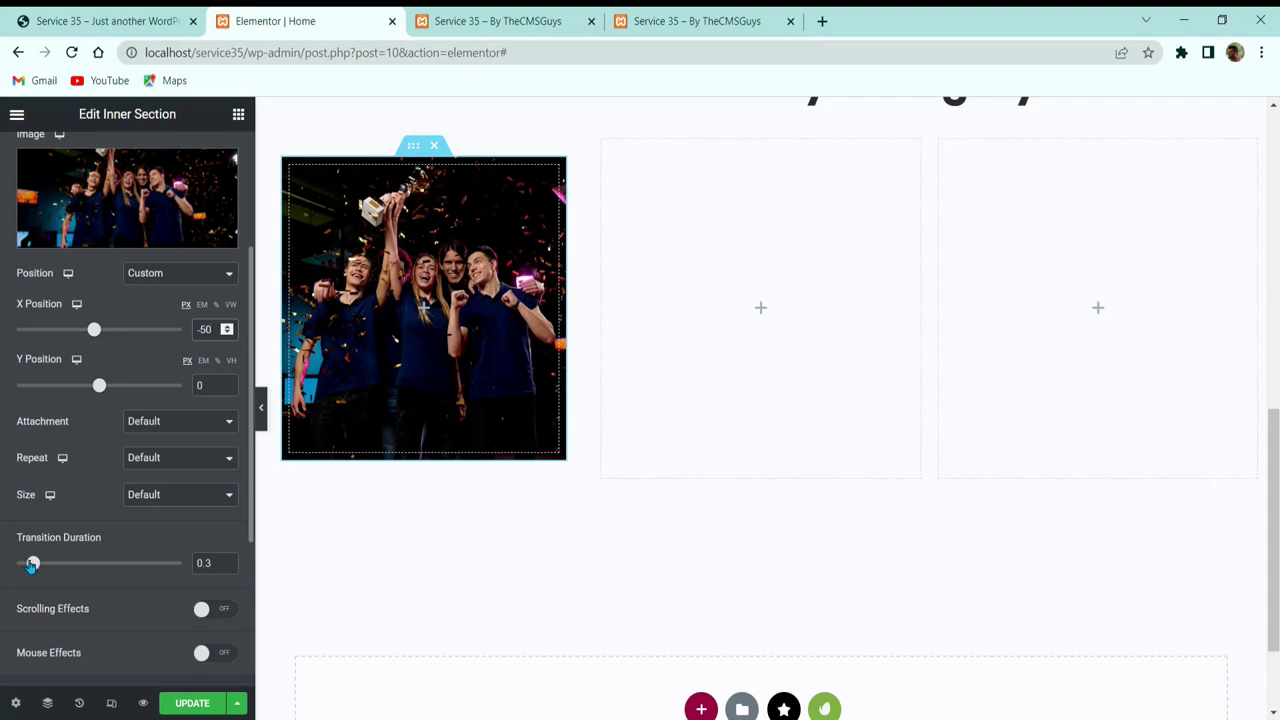
Step: Set the hover transition duration to 1.3 and the hover background size to Cover
left_click(128, 555)
left_click_drag(128, 555, 88, 563)
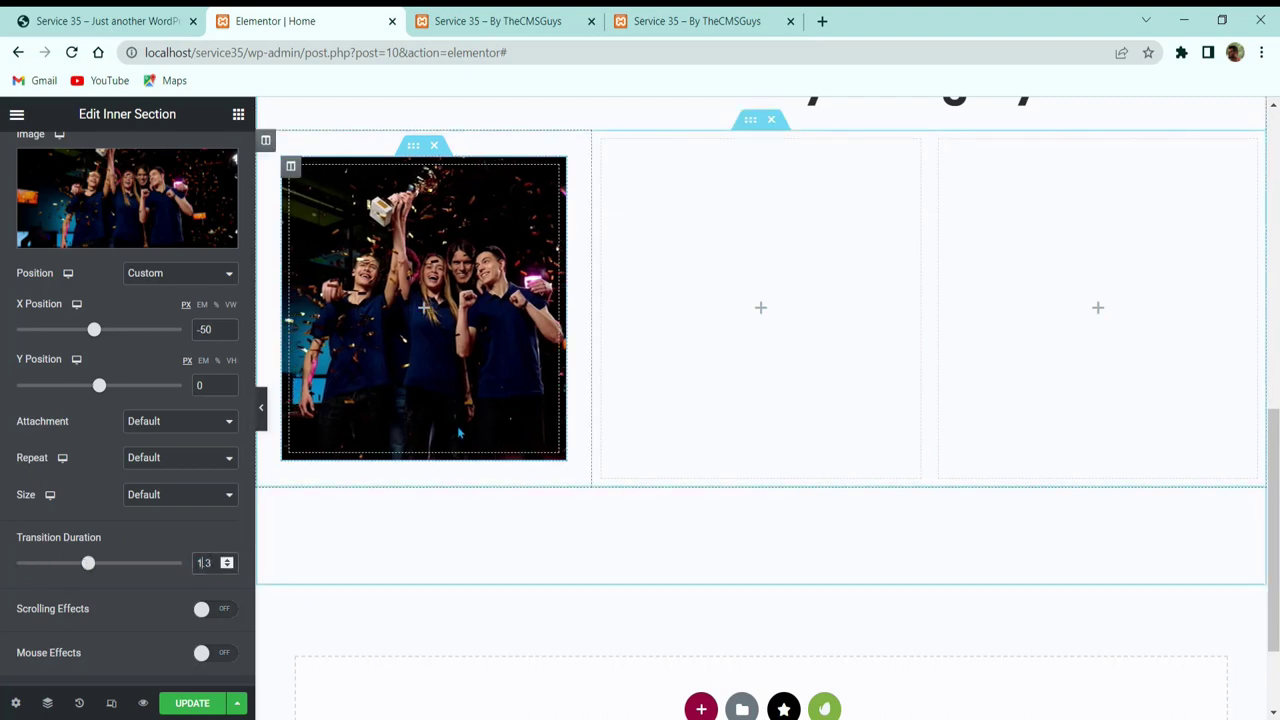
left_click(160, 16)
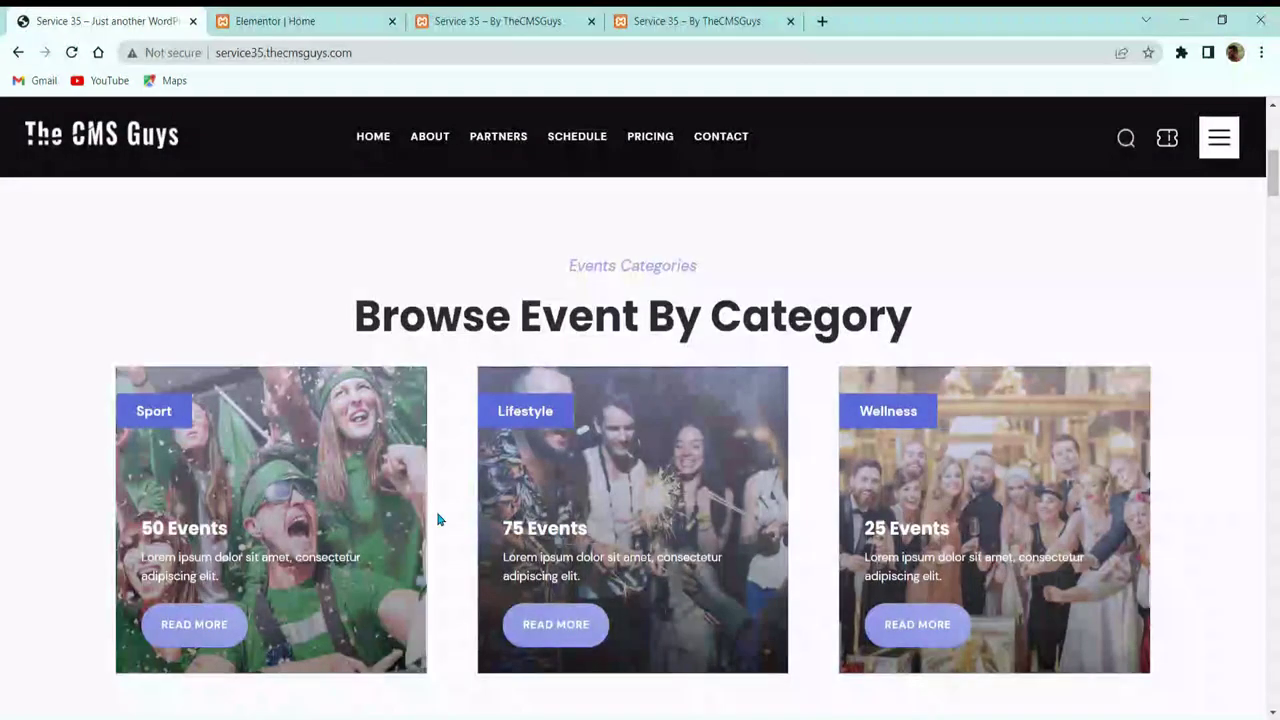
left_click(290, 20)
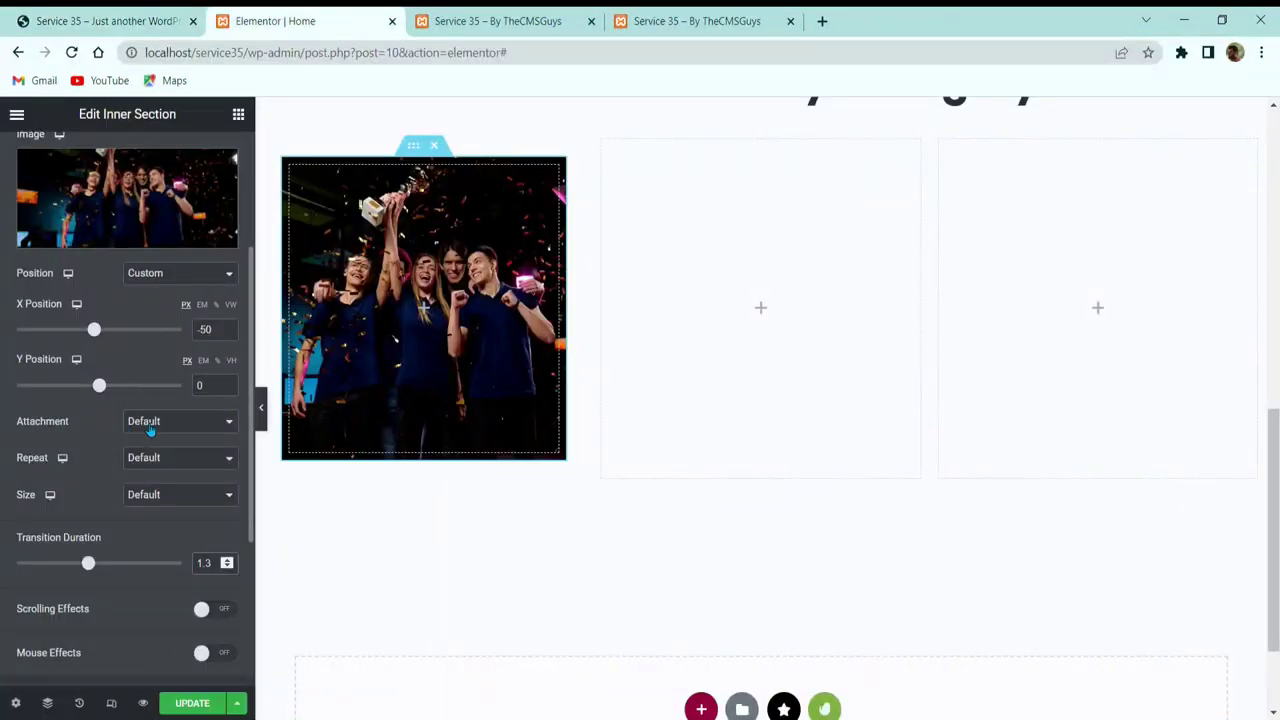
left_click(160, 495)
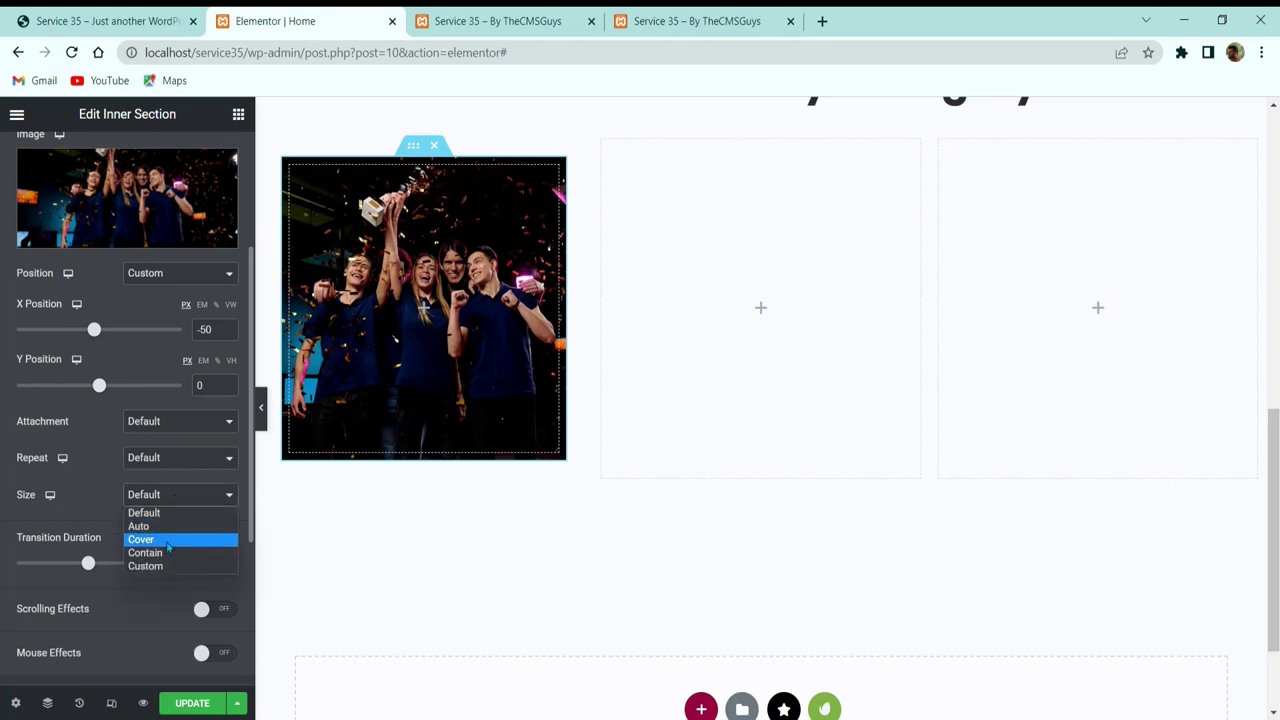
left_click(165, 538)
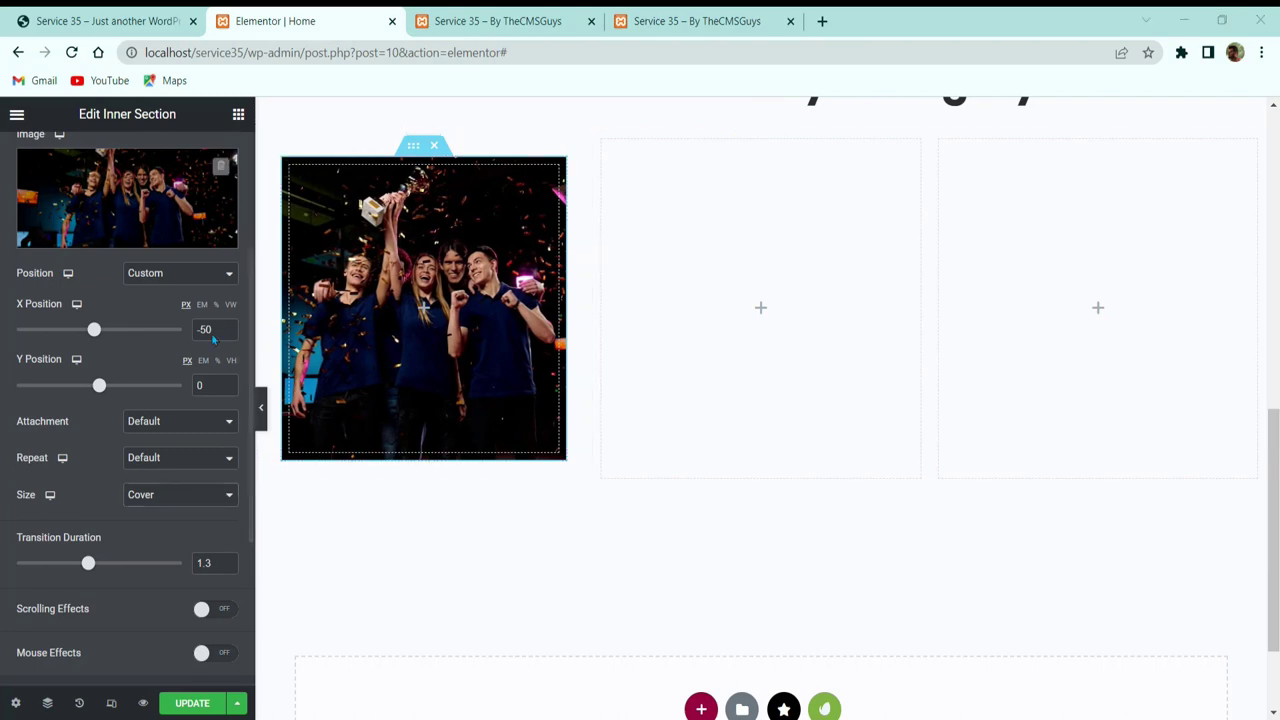
scroll(147, 525, "down", 2)
left_click(82, 481)
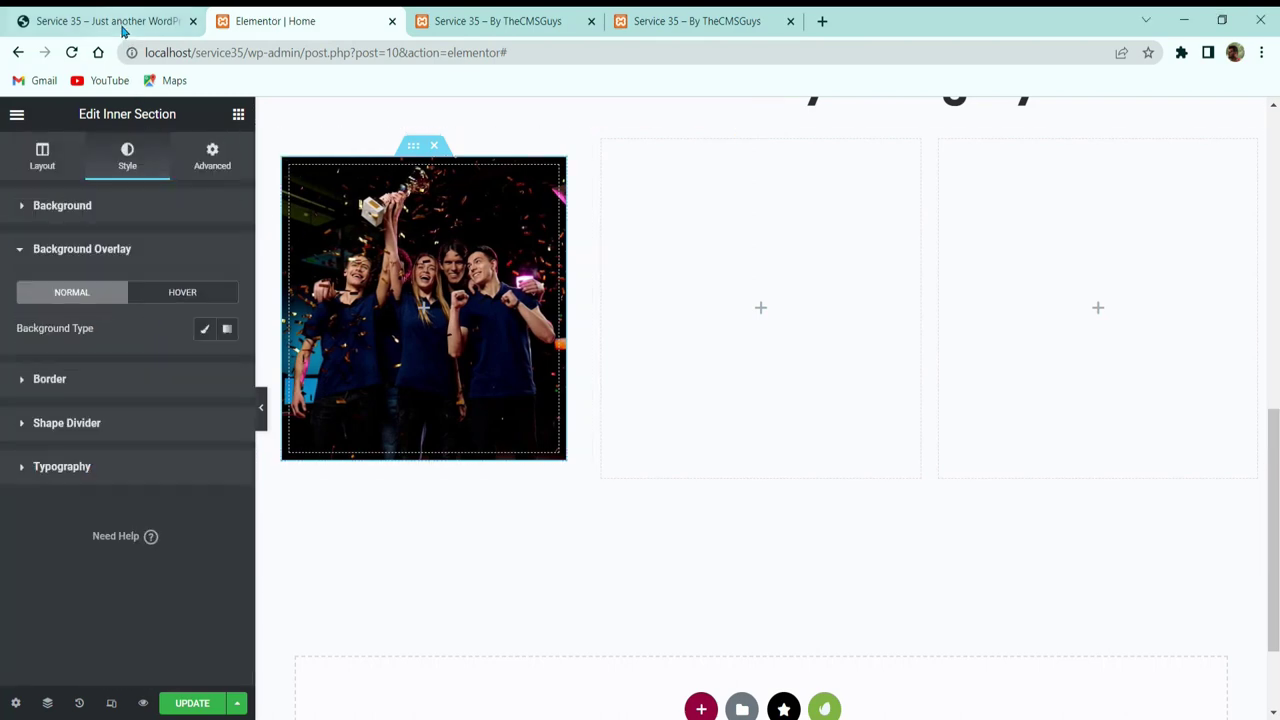
Step: Make the normal overlay a gradient starting from global Primary 100
left_click(115, 20)
left_click(278, 18)
left_click(227, 330)
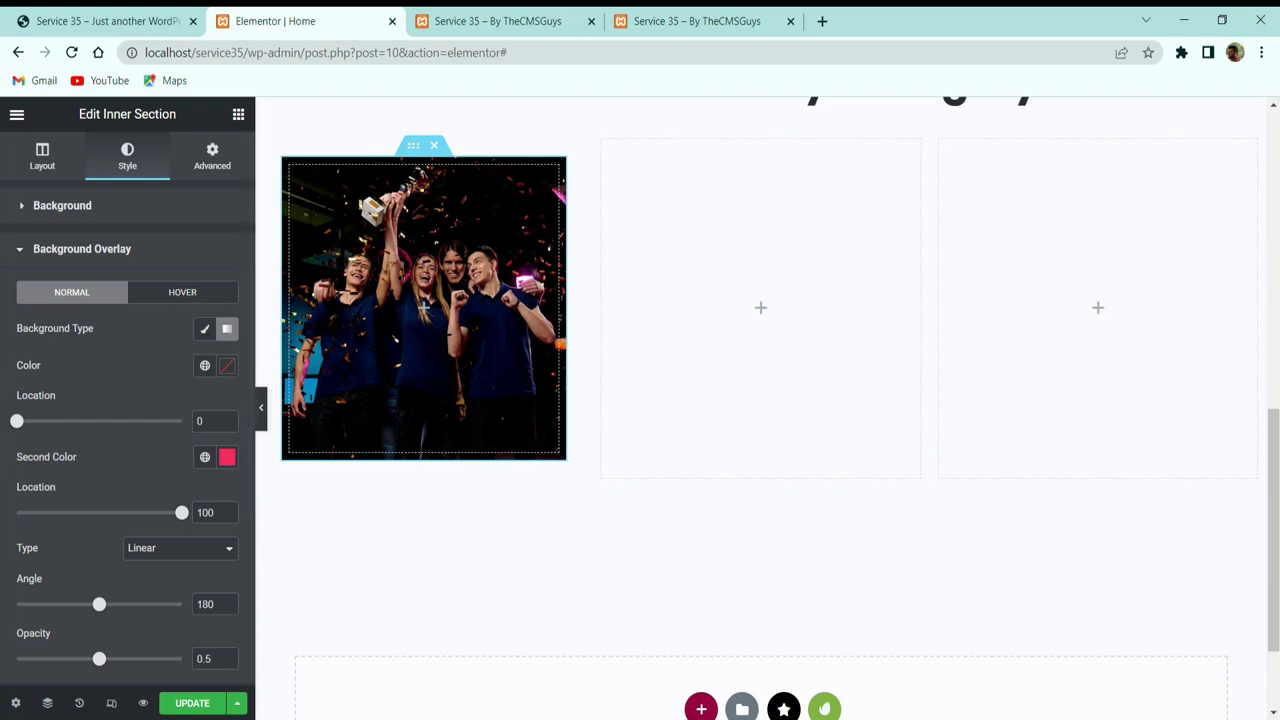
left_click(205, 365)
left_click(80, 446)
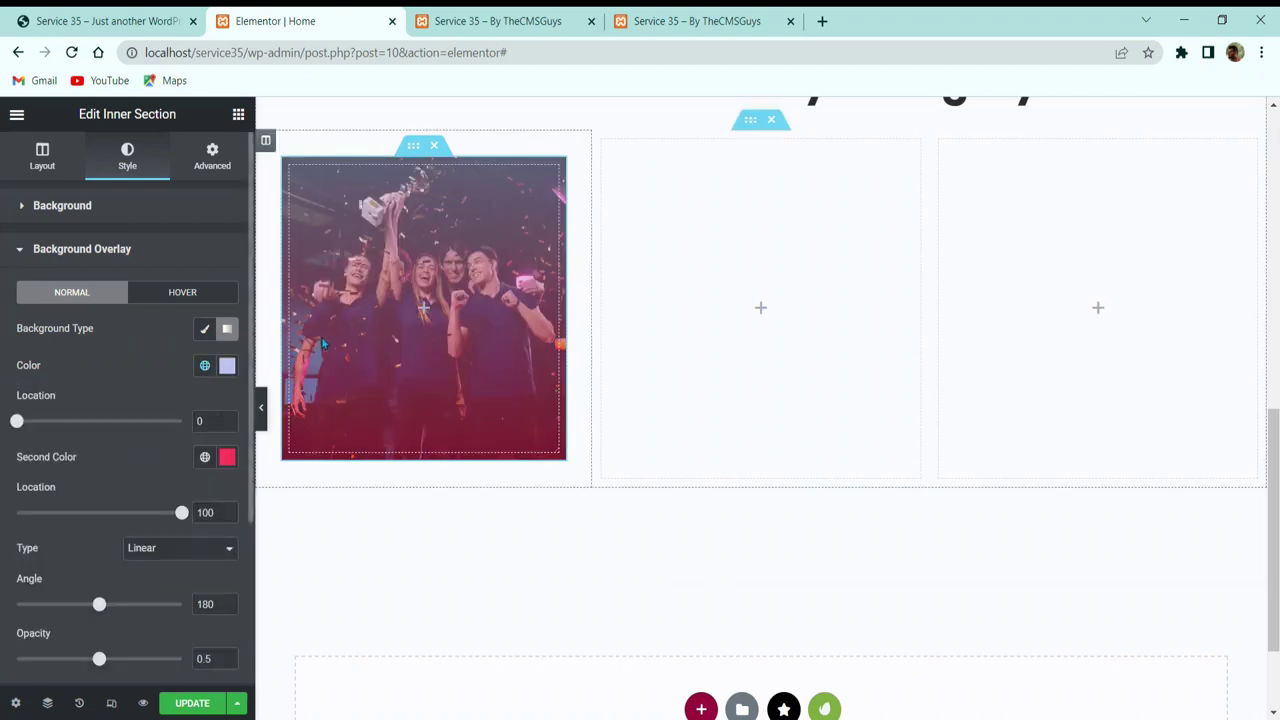
Step: Set the overlay's second colour to global Neutral 900, then view the live category cards
left_click(204, 457)
scroll(100, 370, "down", 5)
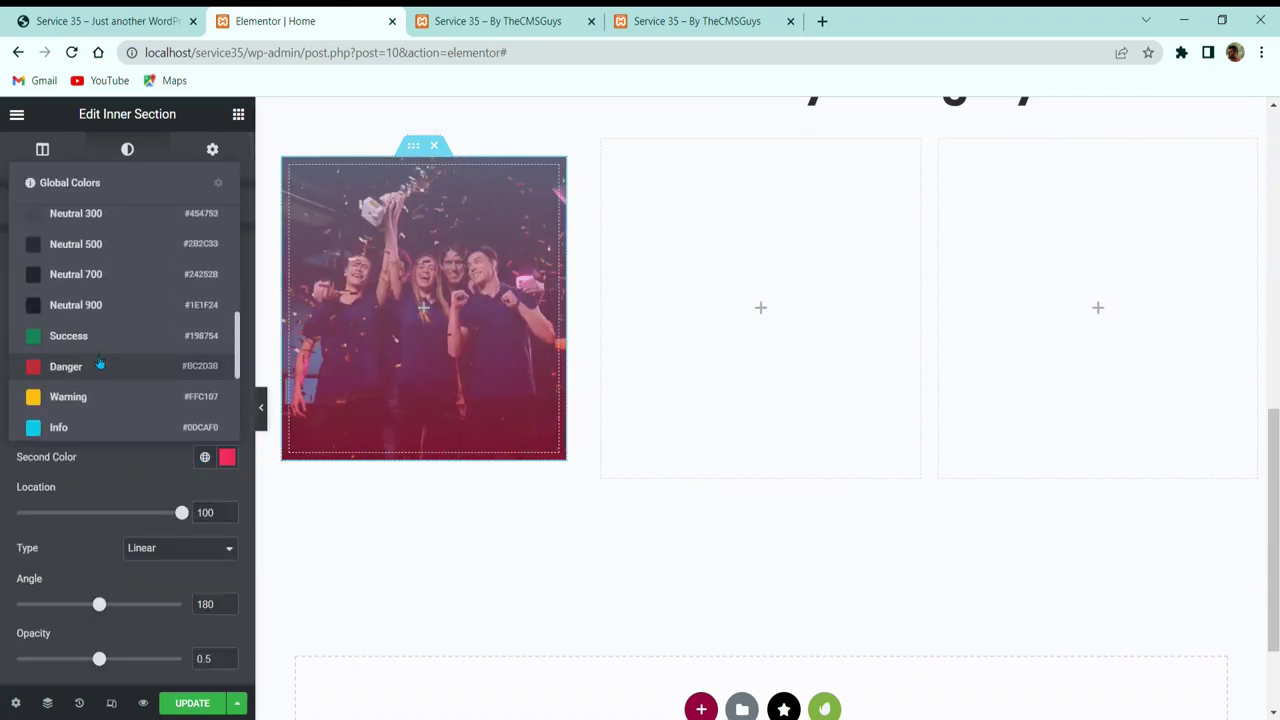
left_click(106, 257)
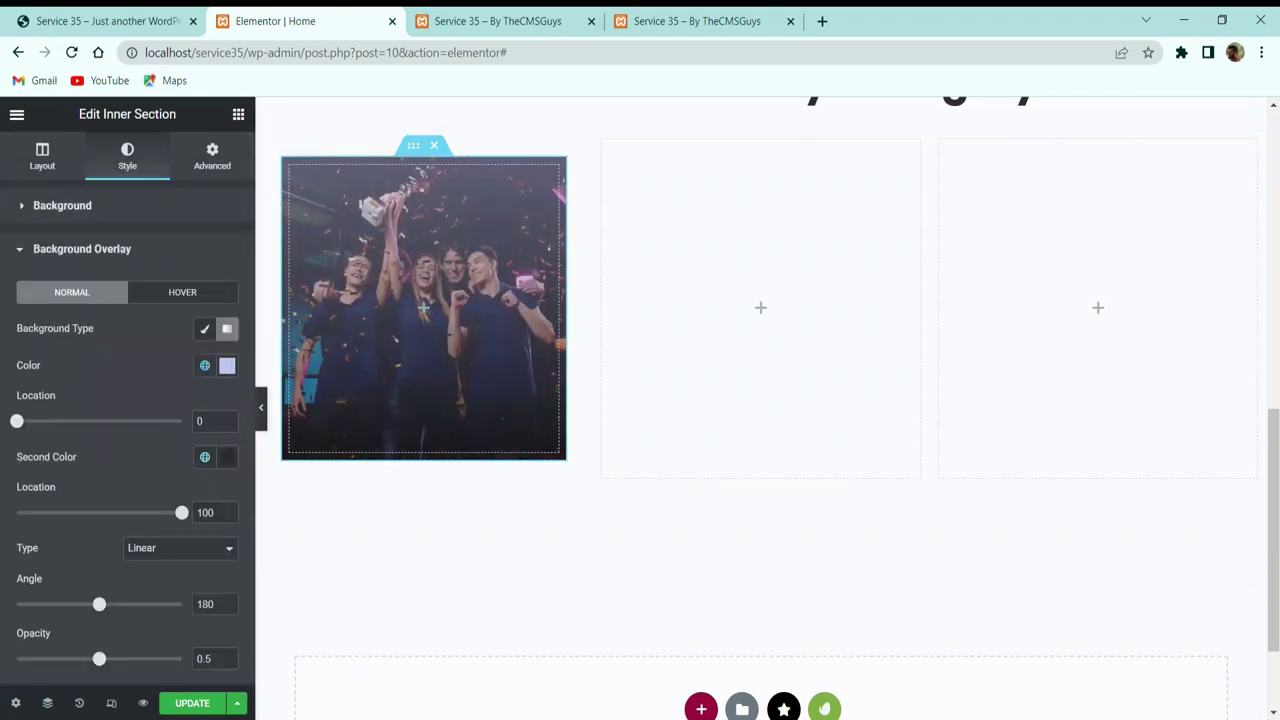
left_click(204, 457)
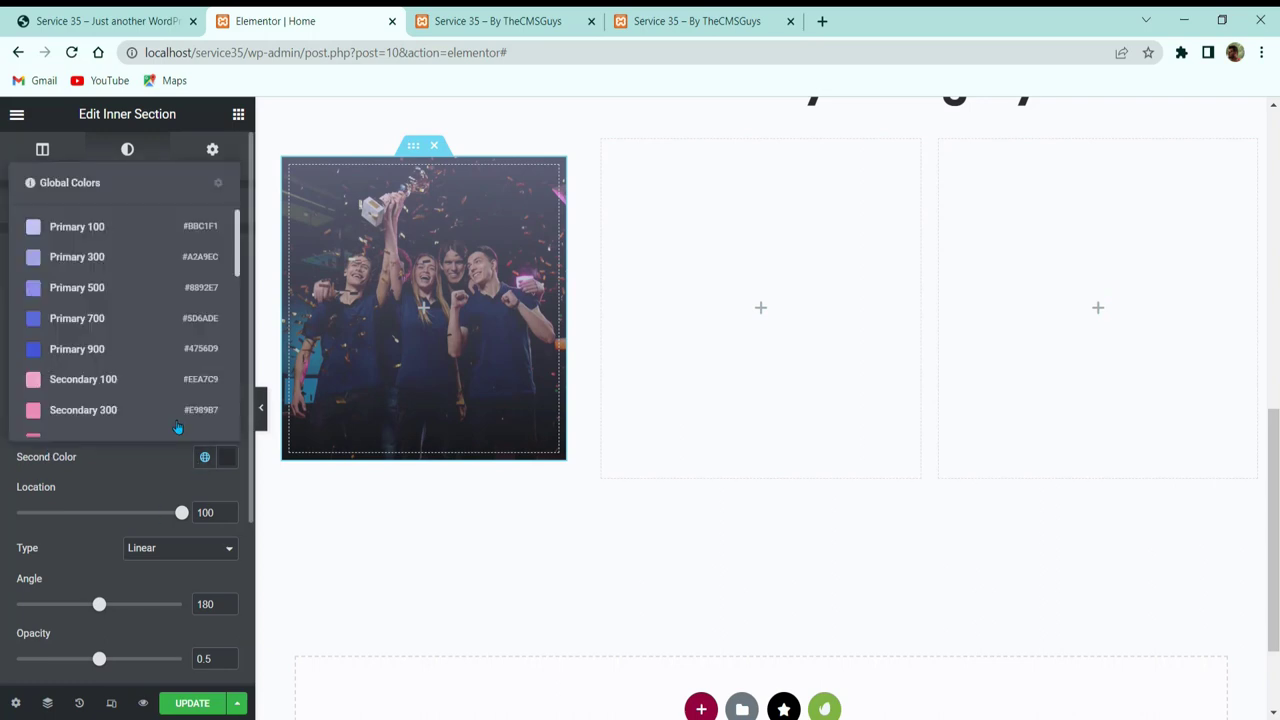
scroll(120, 350, "down", 5)
left_click(104, 313)
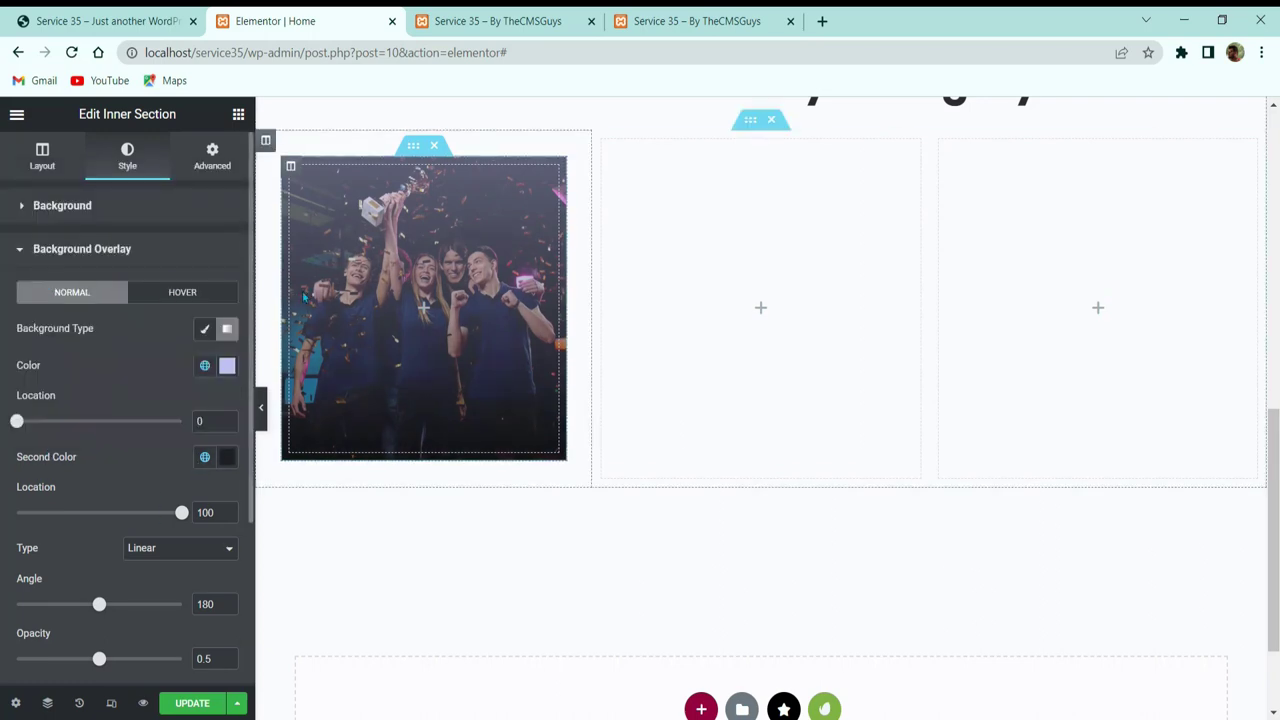
left_click(203, 457)
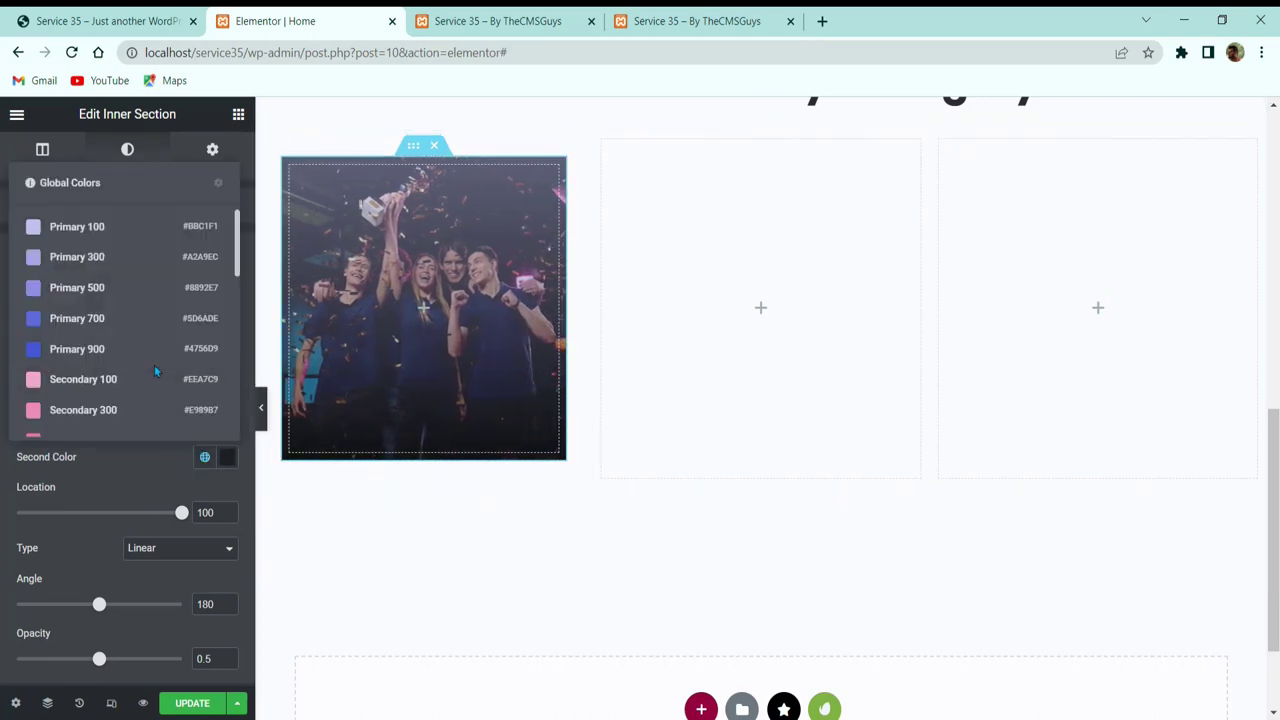
scroll(157, 371, "down", 5)
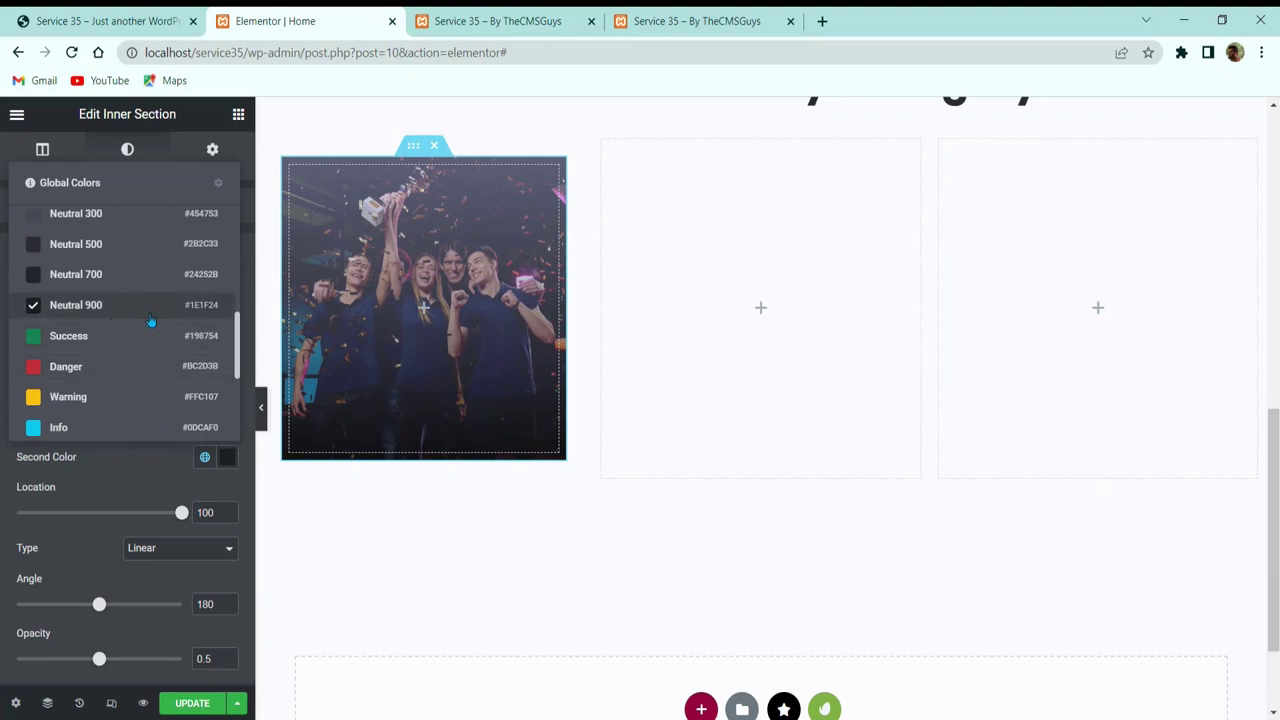
left_click(143, 442)
left_click(204, 366)
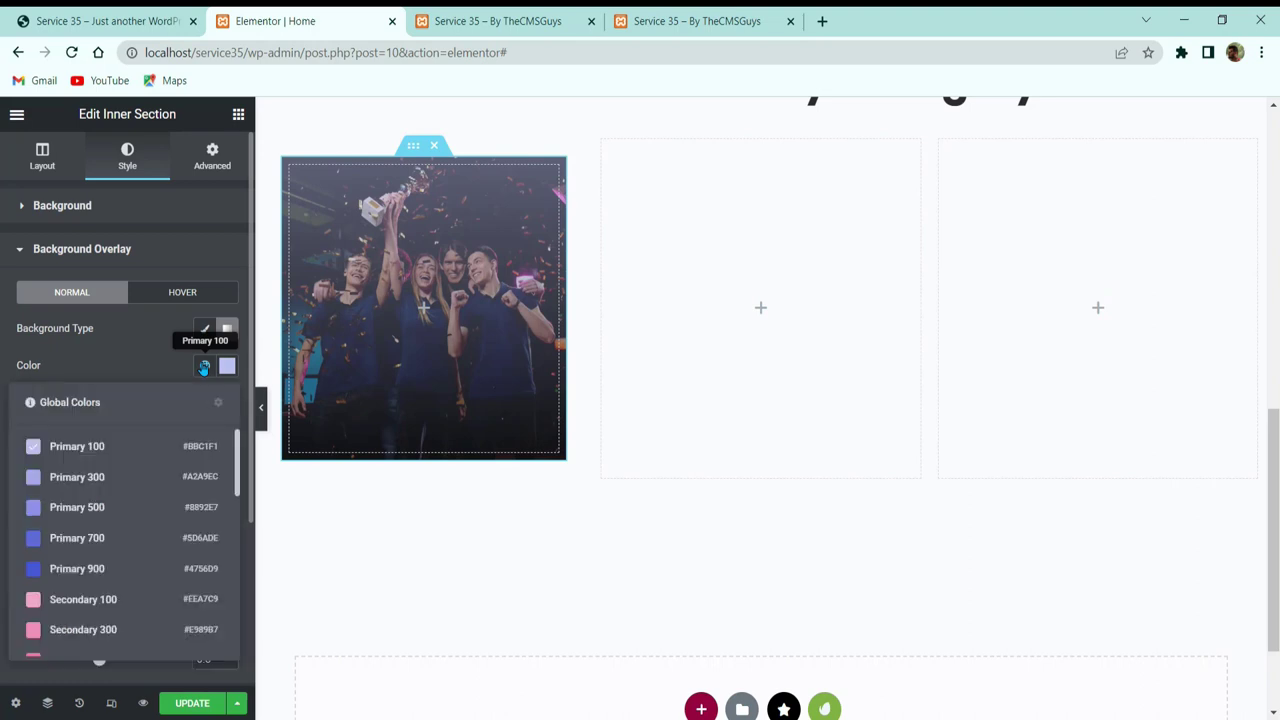
left_click(150, 376)
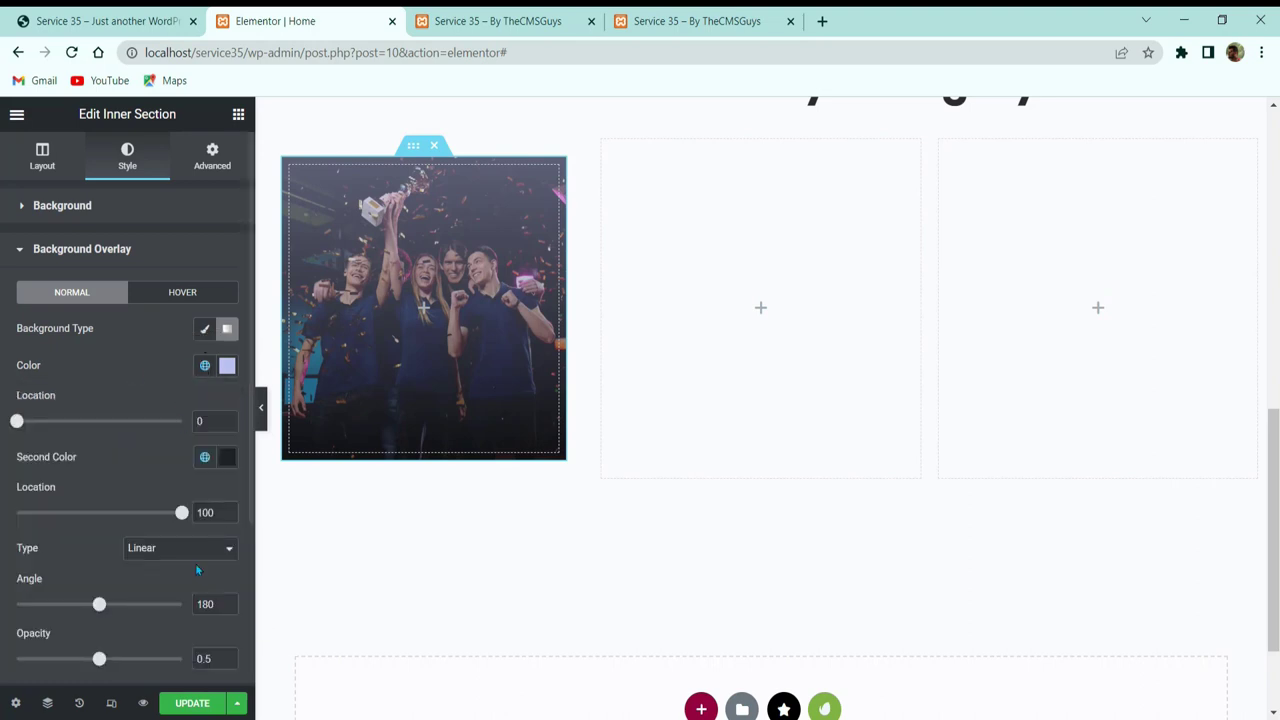
scroll(160, 513, "down", 2)
scroll(160, 513, "down", 1)
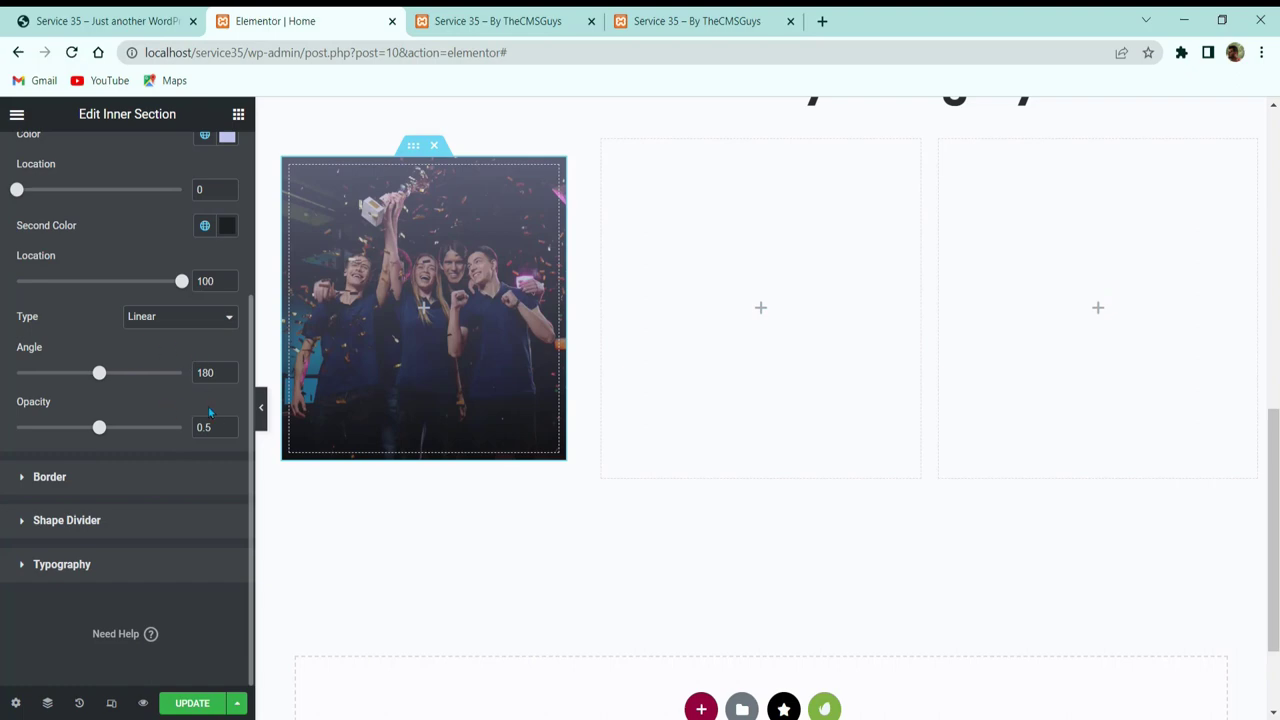
left_click(100, 20)
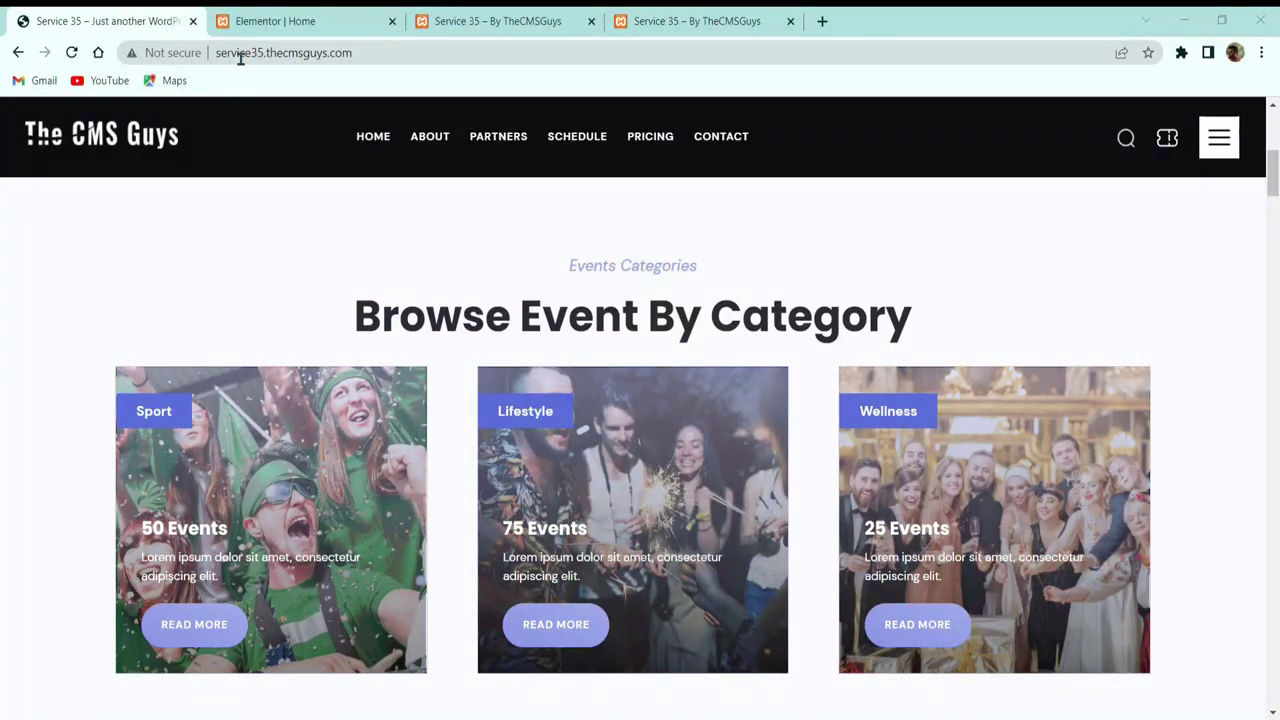
Step: Make the hover overlay a gradient from Primary 100 light purple to Secondary 700 pink
left_click(272, 20)
left_click(184, 281)
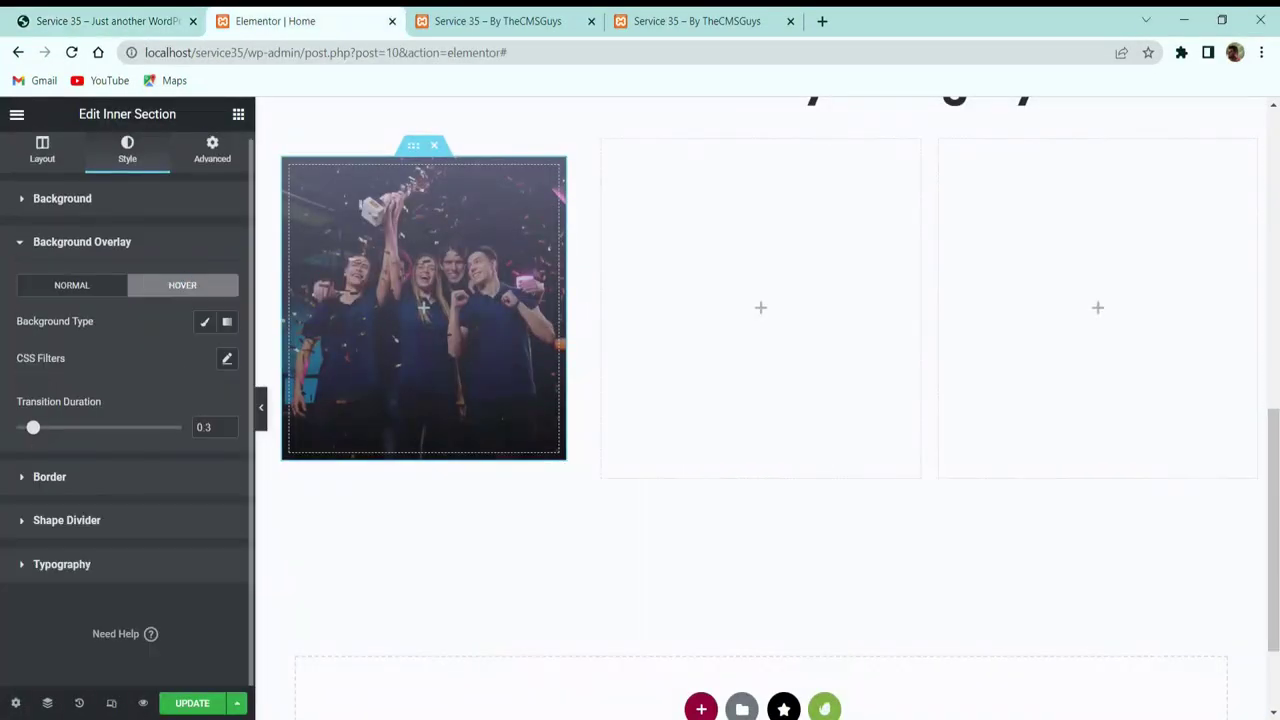
left_click(228, 321)
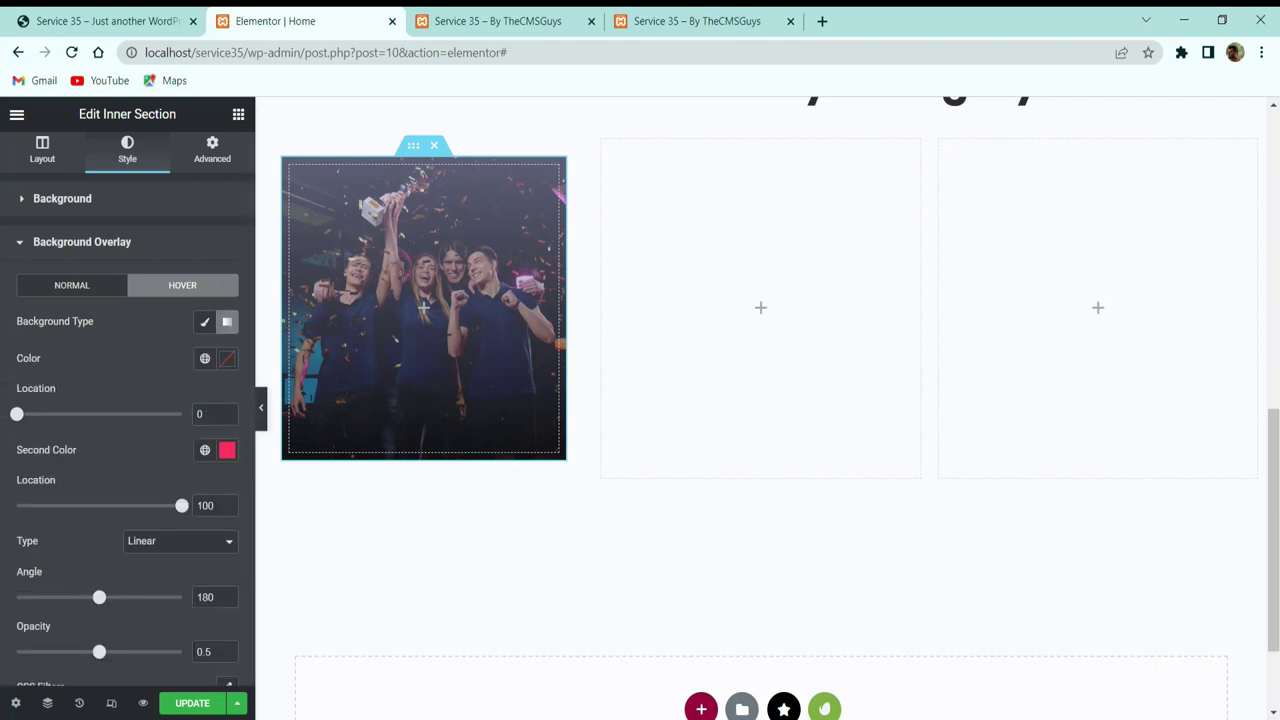
left_click(205, 358)
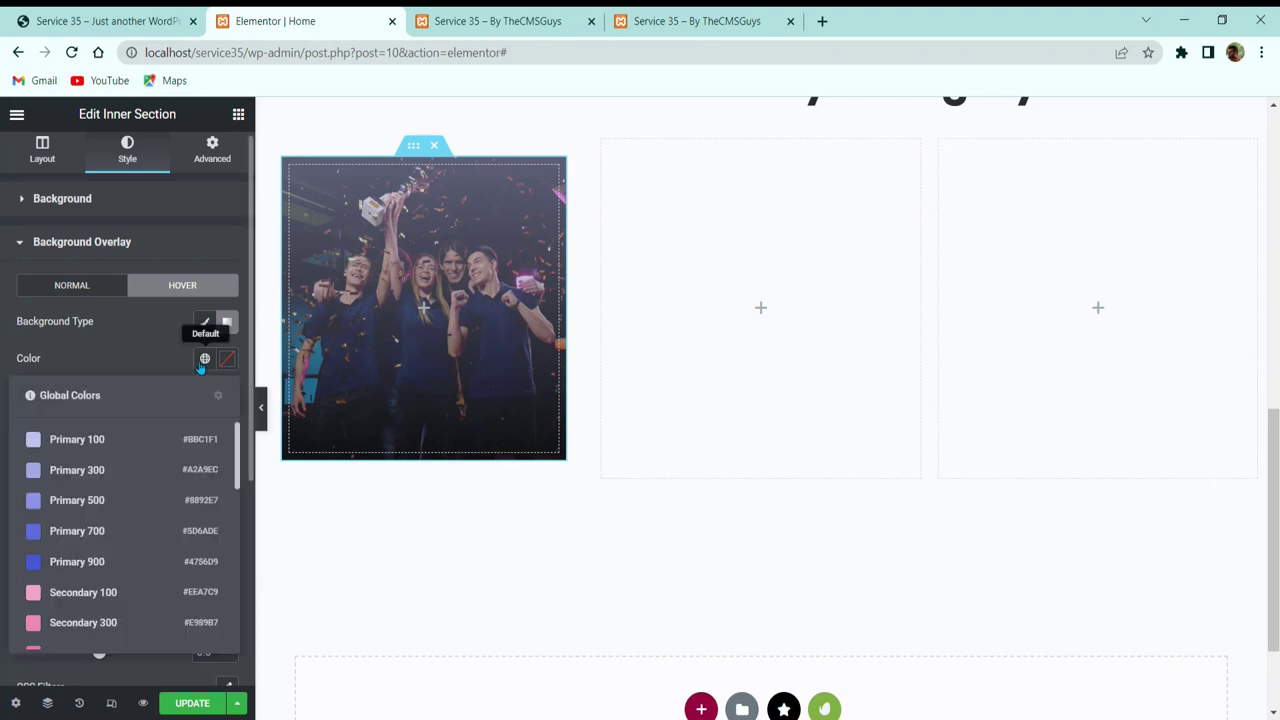
left_click(118, 474)
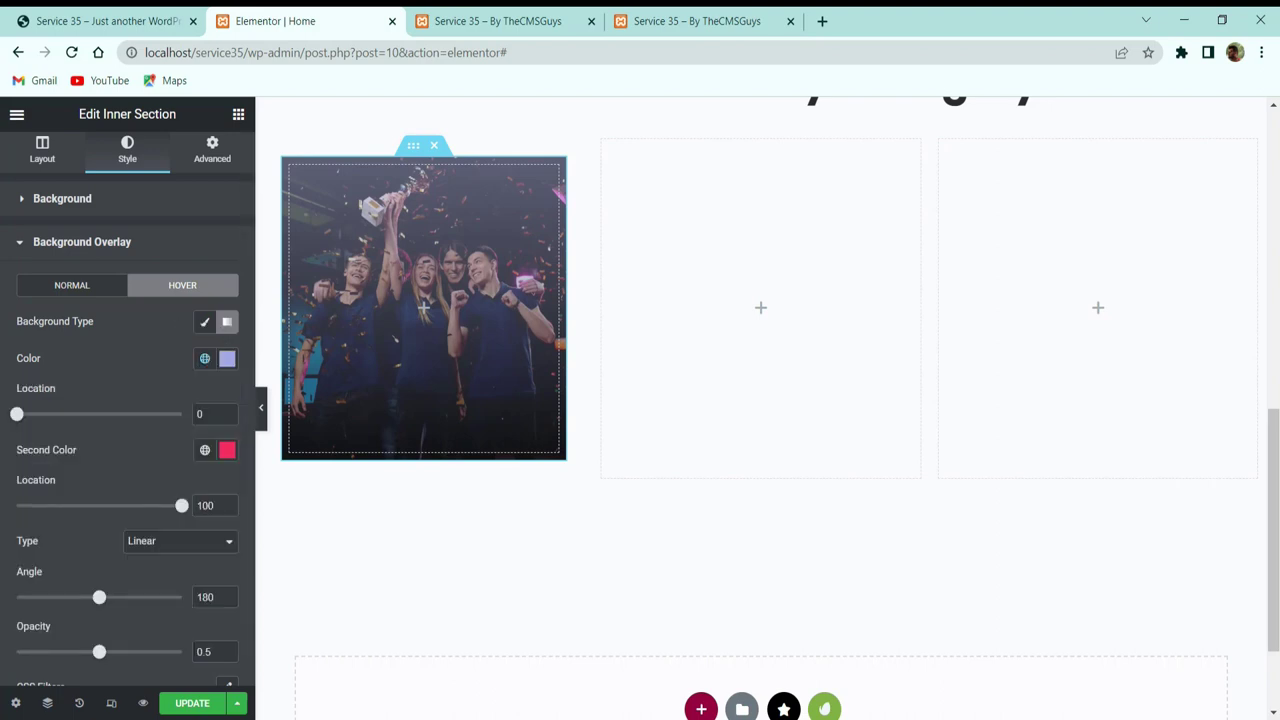
left_click(205, 450)
scroll(117, 383, "down", 3)
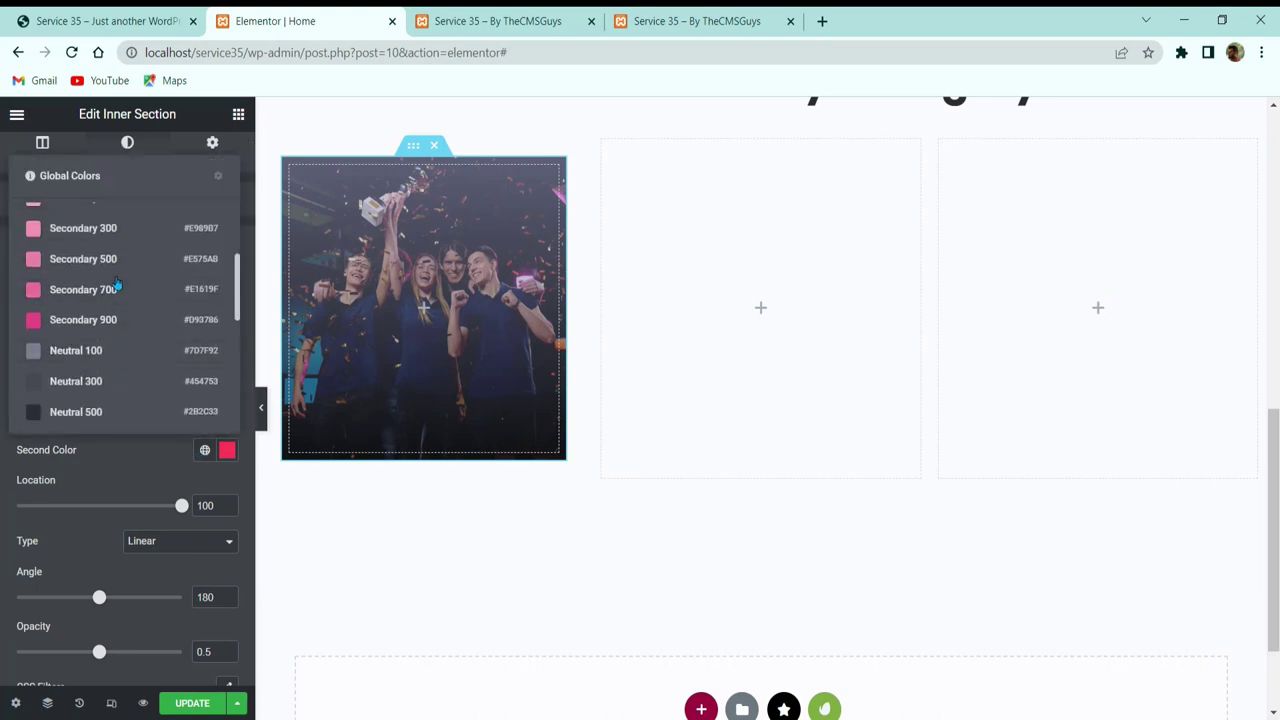
left_click(117, 289)
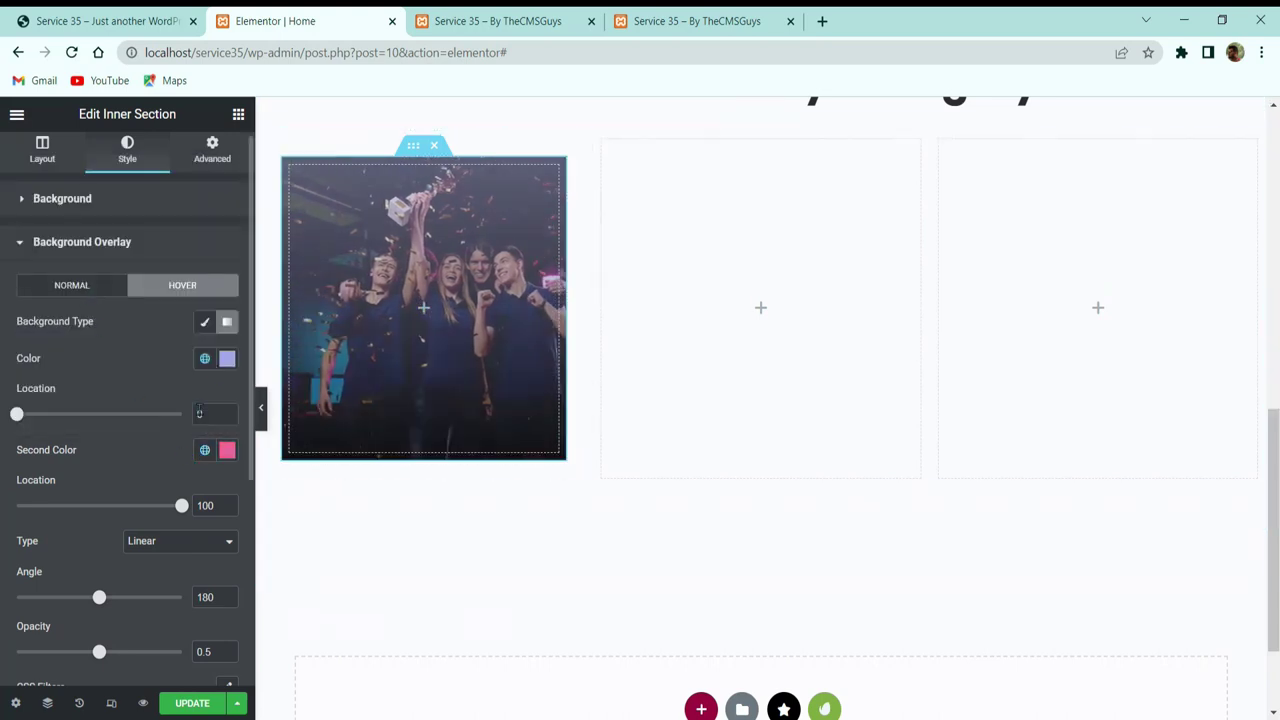
Step: Set the gradient stop locations to 38 and 98 and the transition duration to 1.2
double_click(199, 413)
type("38")
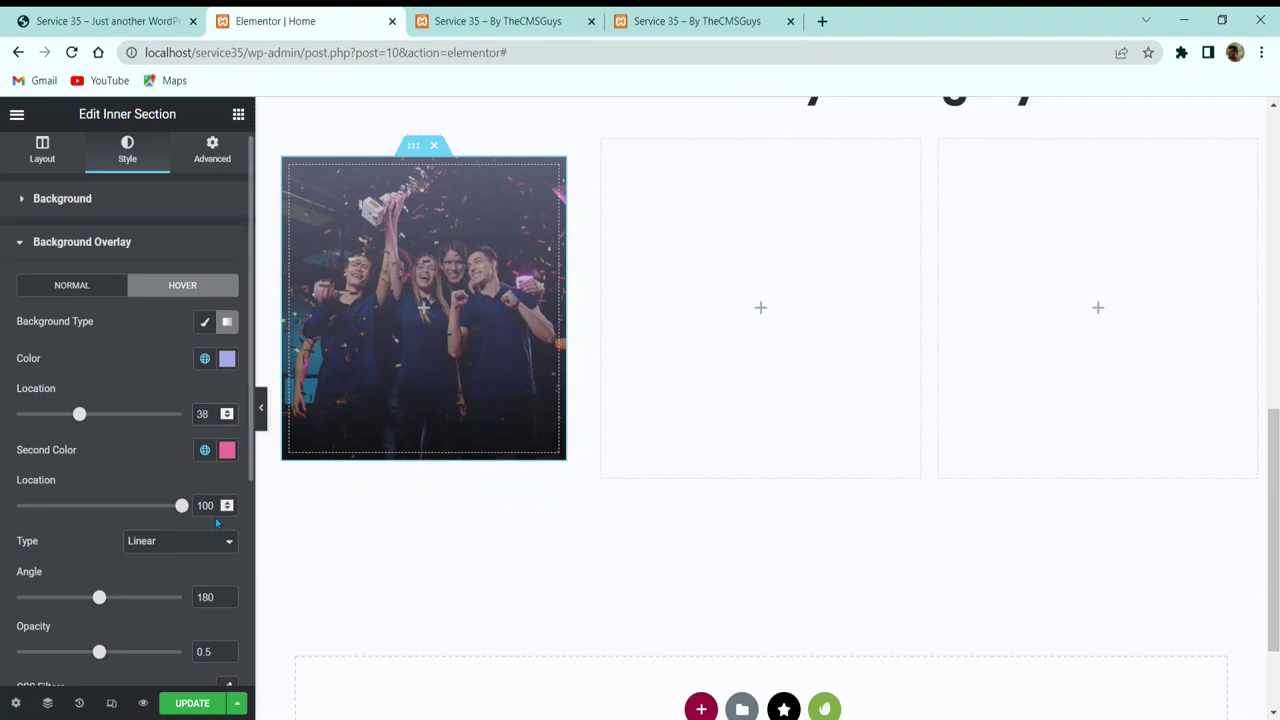
type("98")
scroll(192, 442, "down", 2)
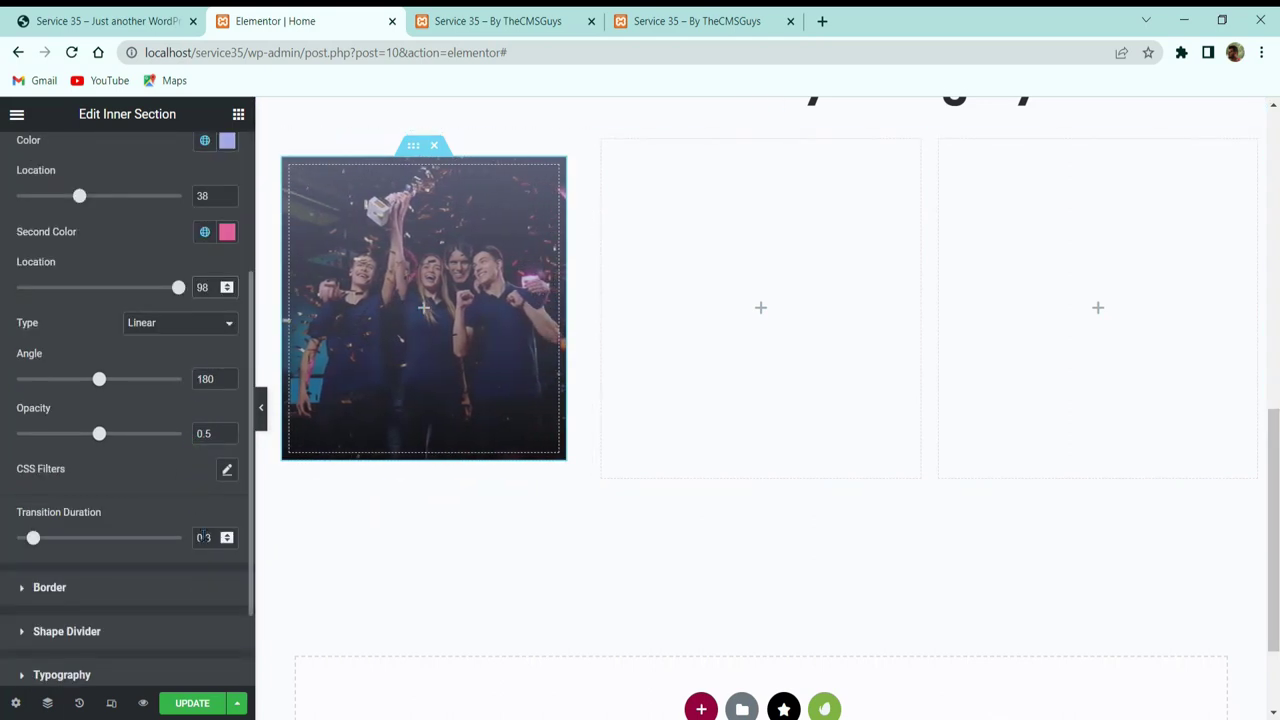
left_click(227, 542)
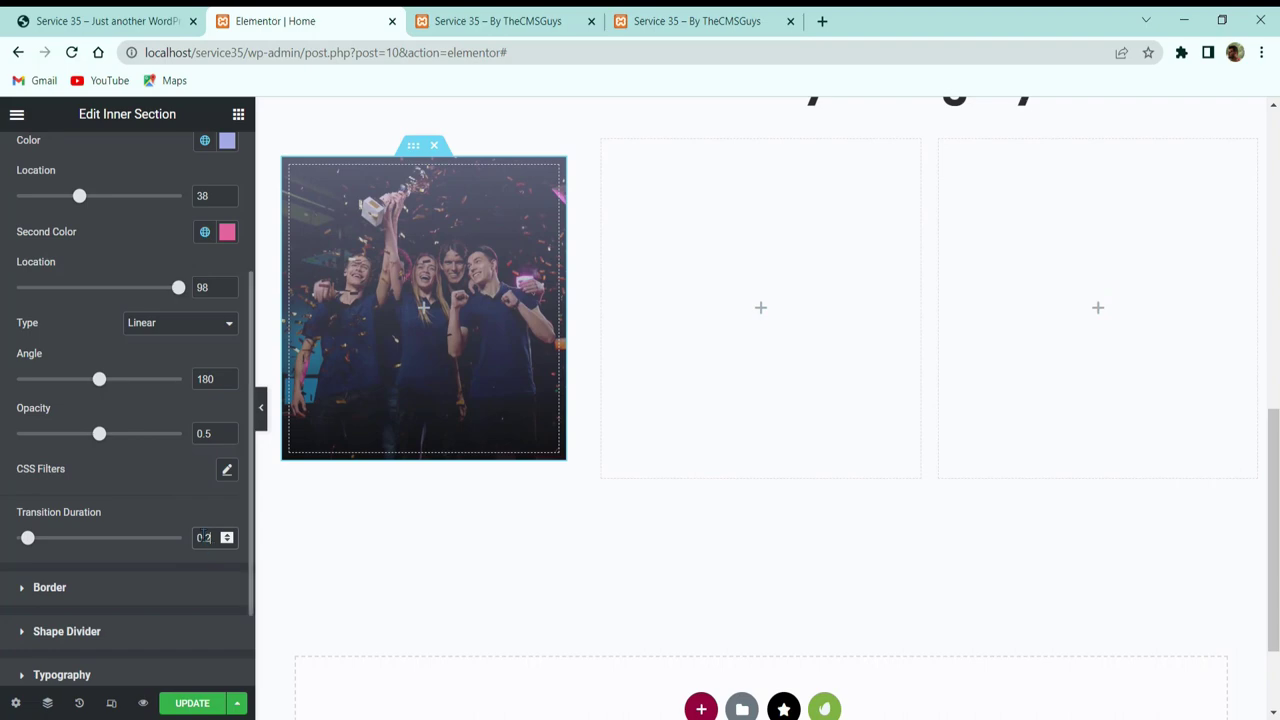
type("1")
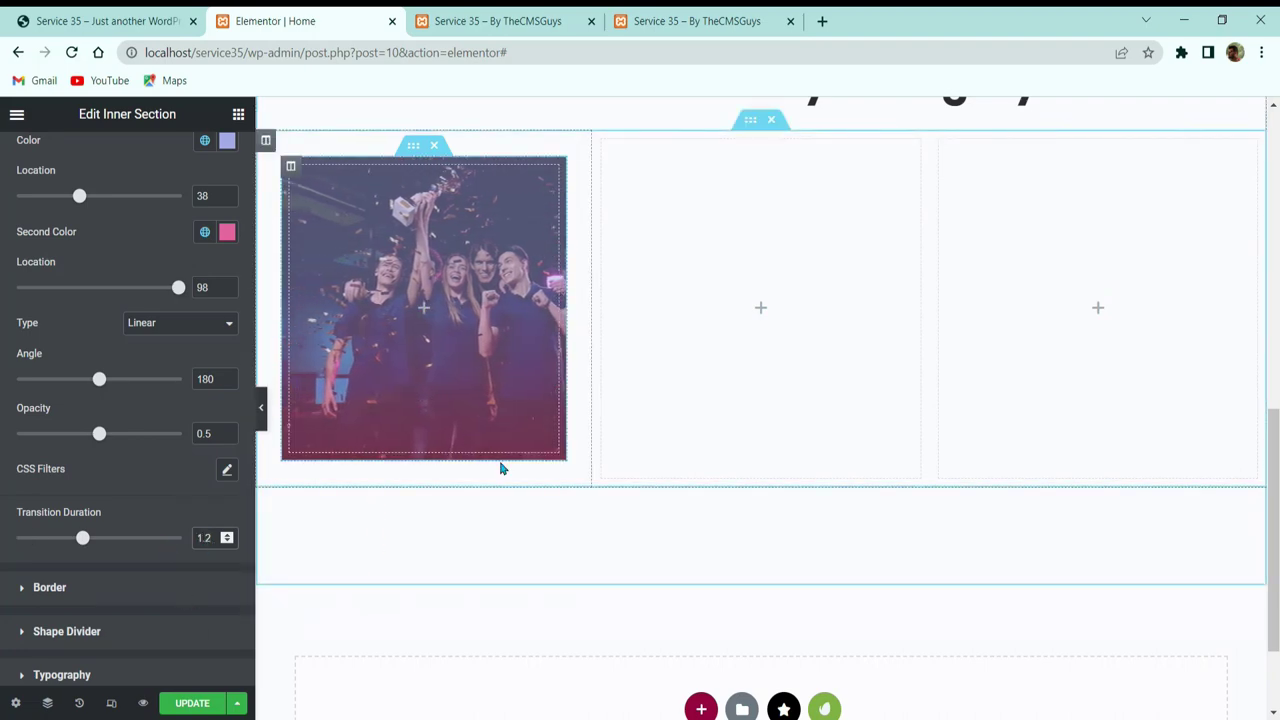
left_click(143, 18)
scroll(251, 206, "down", 2)
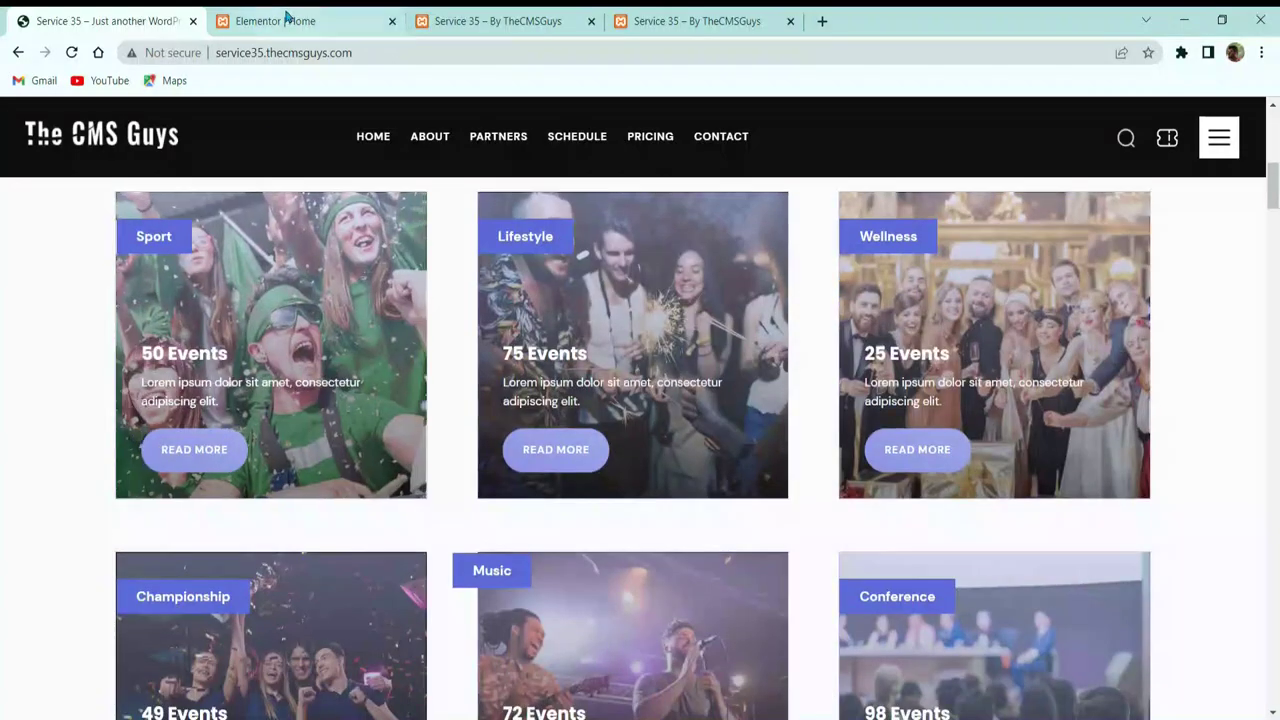
Step: After checking the live event cards, drag a Heading widget into the first image card
left_click(286, 18)
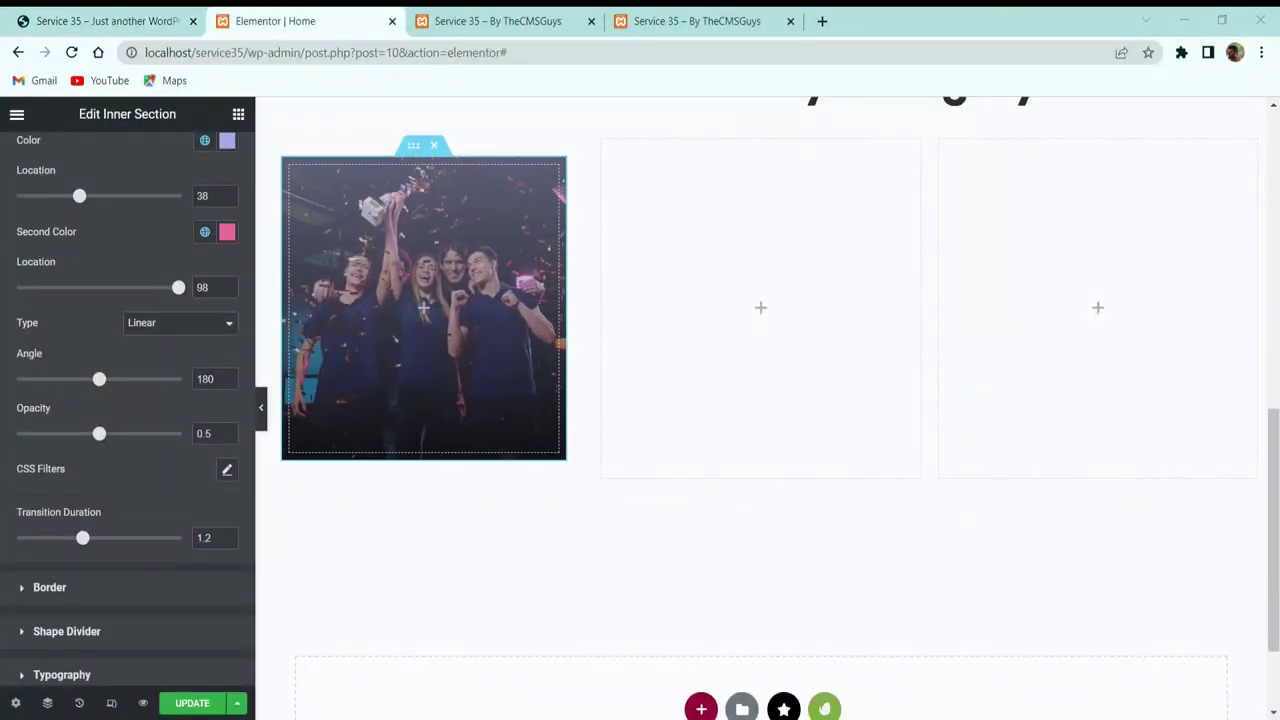
left_click(110, 20)
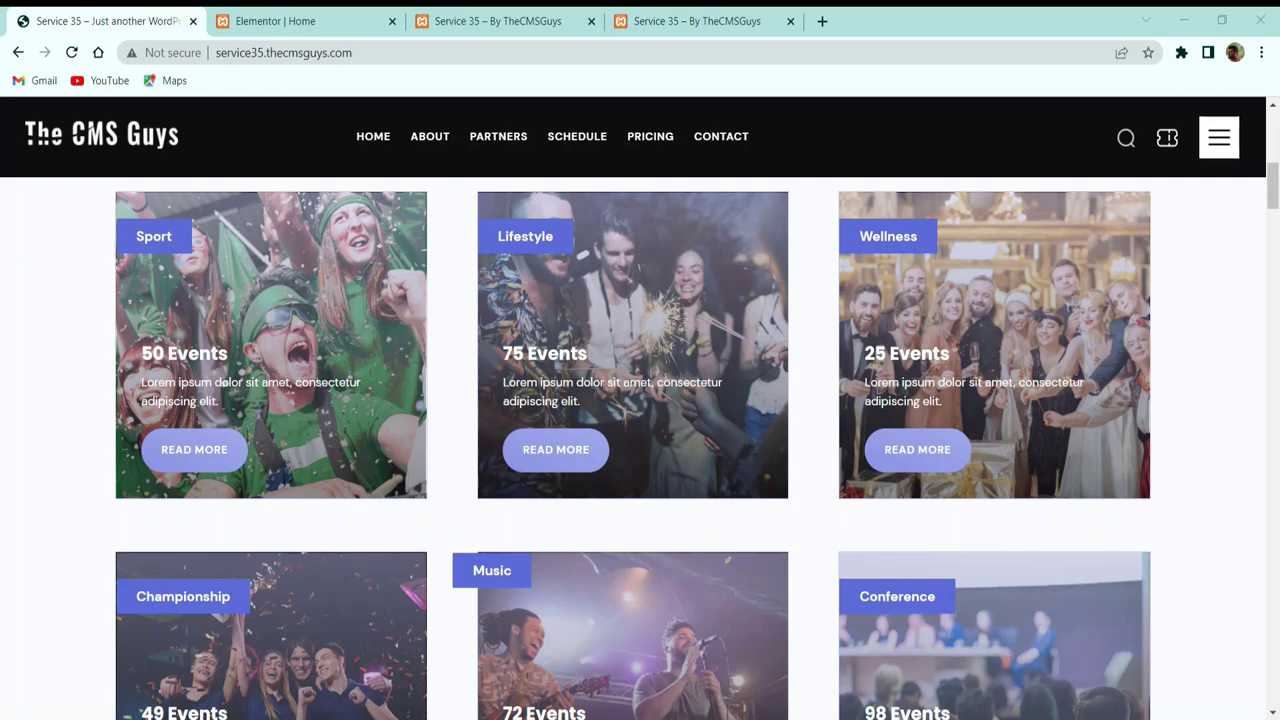
left_click(255, 14)
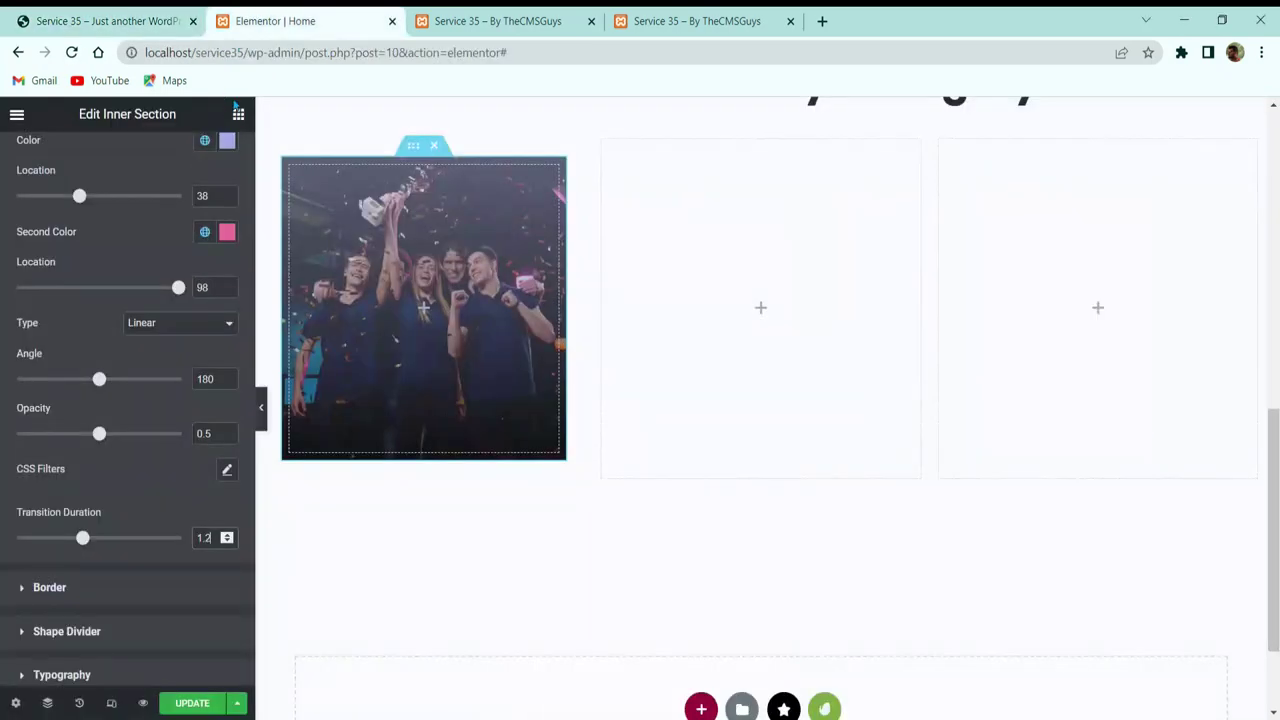
left_click(240, 116)
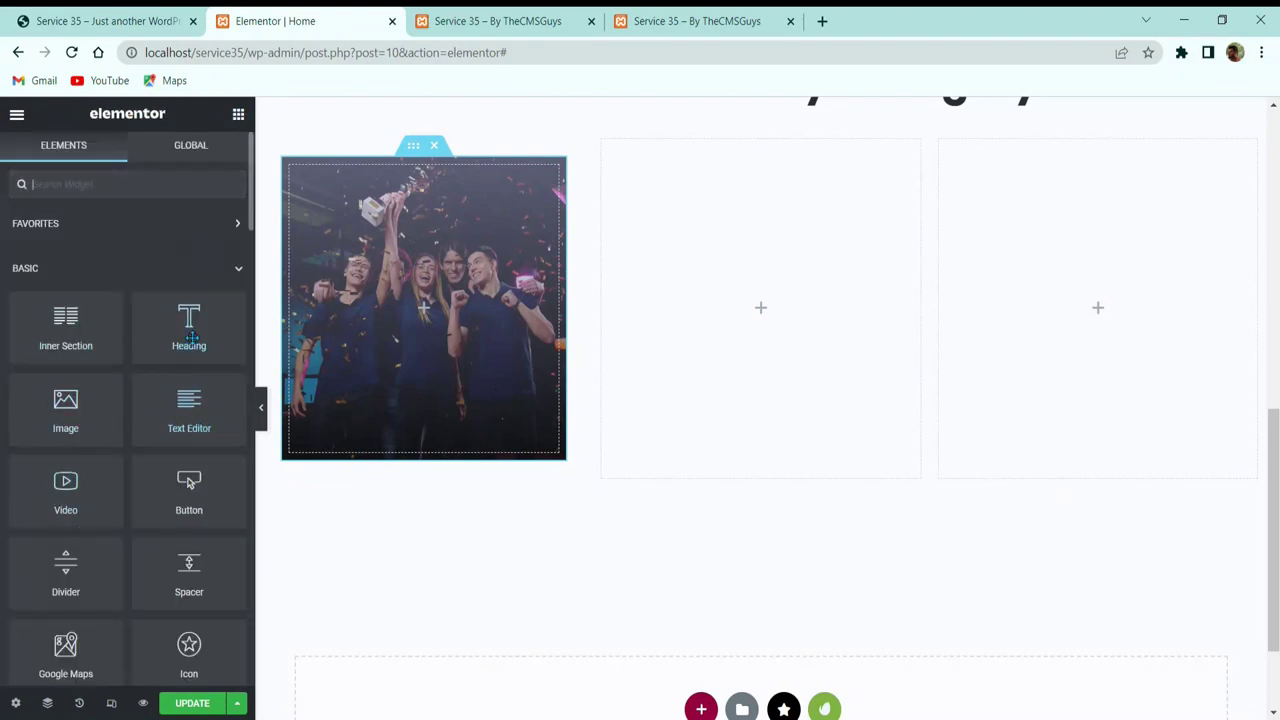
left_click_drag(188, 333, 398, 286)
Step: Copy '50 Events' from the live site and paste it as the heading text
left_click(100, 20)
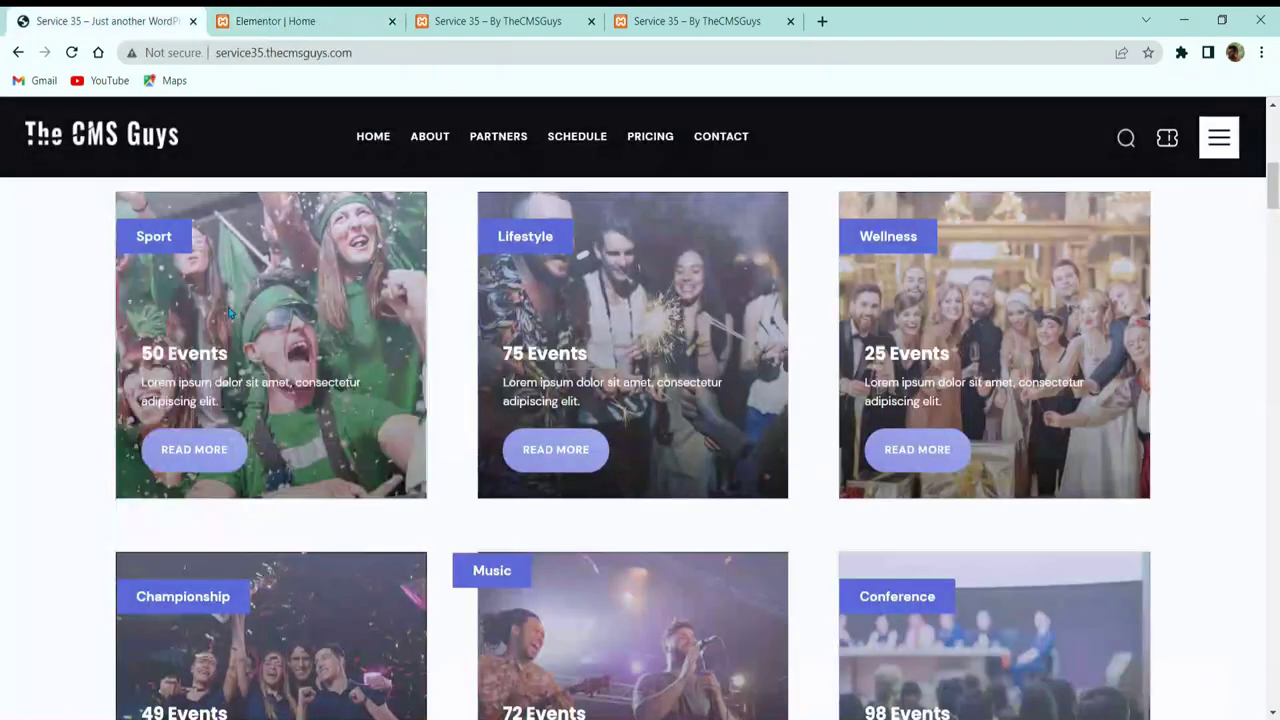
triple_click(199, 353)
key("ctrl+c")
left_click(265, 20)
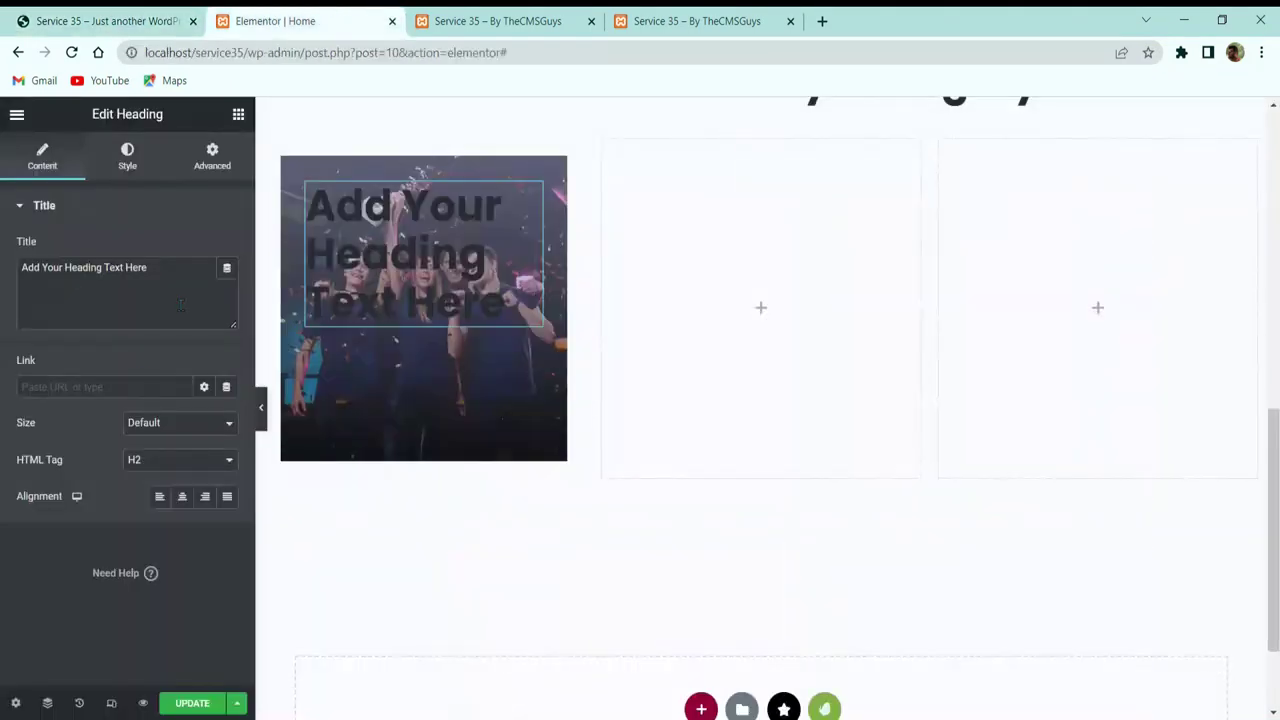
triple_click(140, 290)
key("ctrl+v")
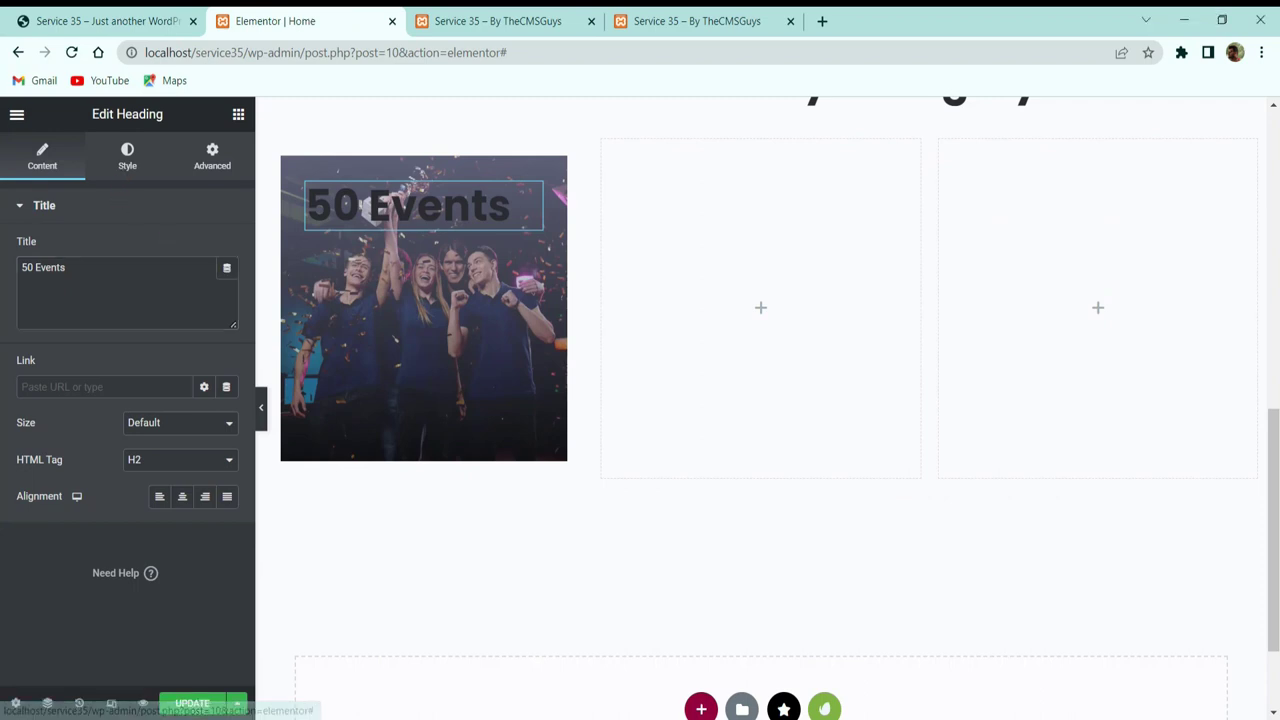
Step: Style the heading with Pure White global colour and the Heading 5 global font
left_click(125, 170)
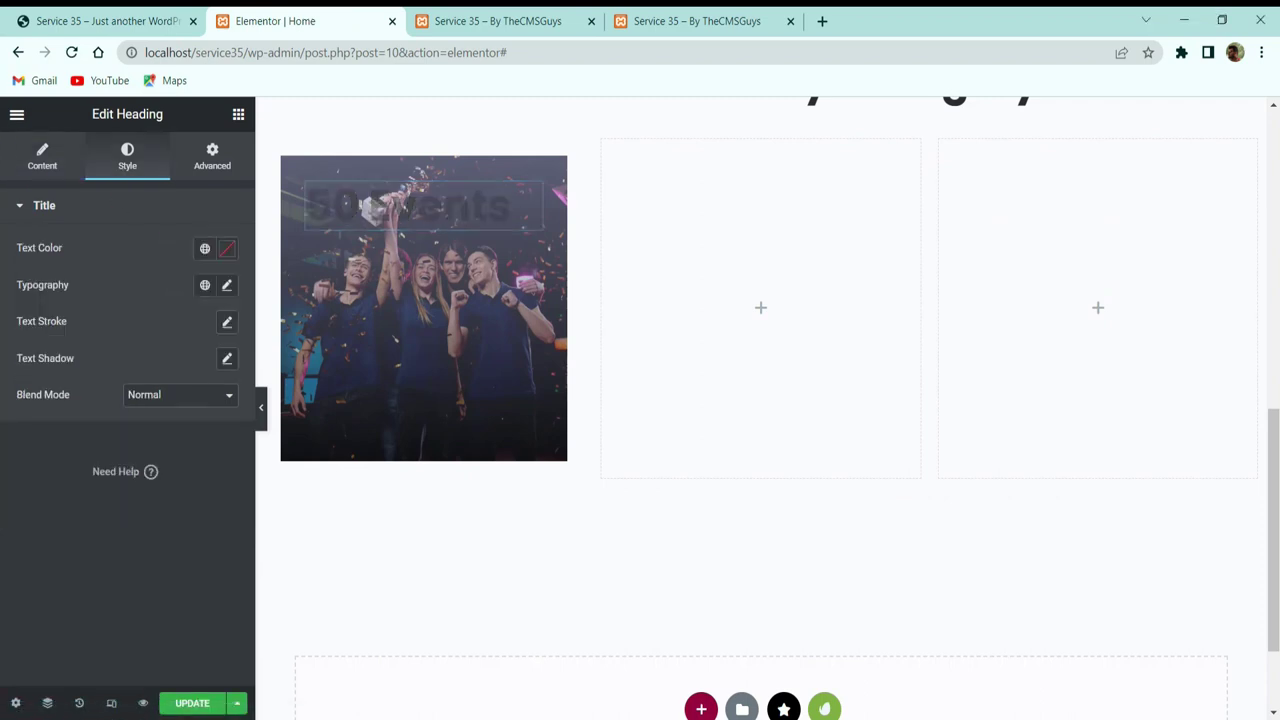
left_click(204, 248)
scroll(103, 420, "down", 5)
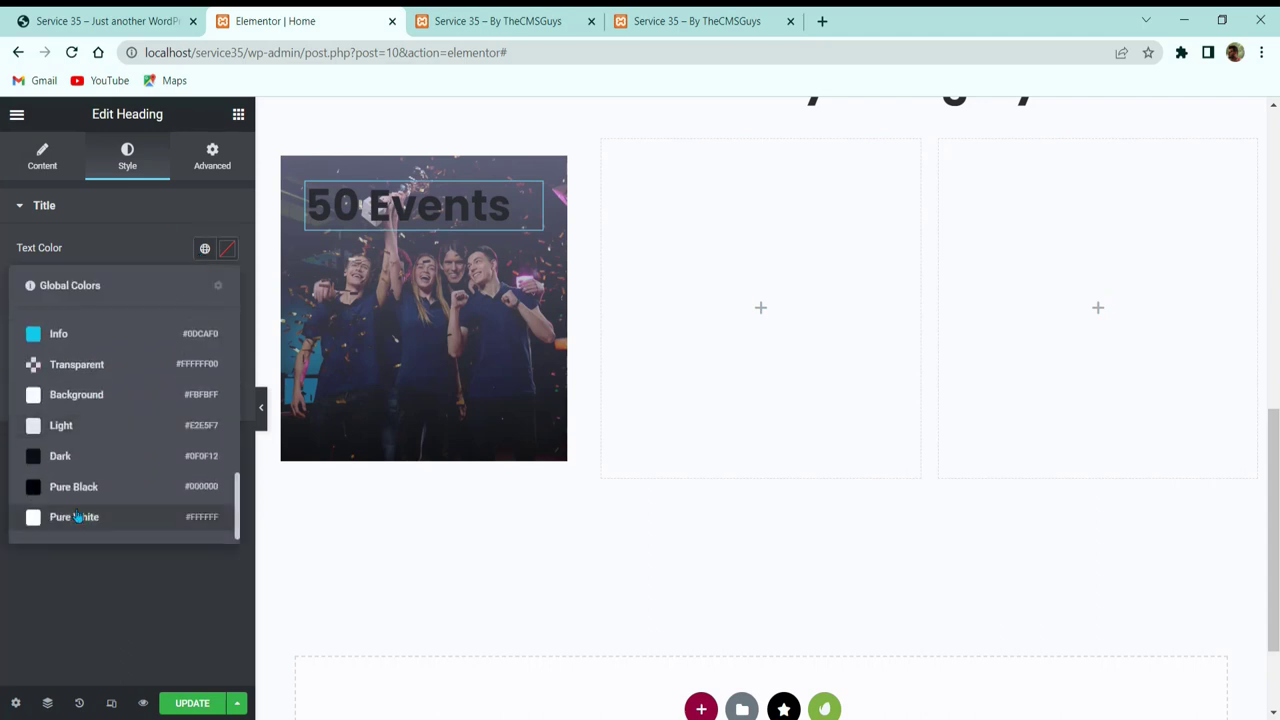
left_click(77, 517)
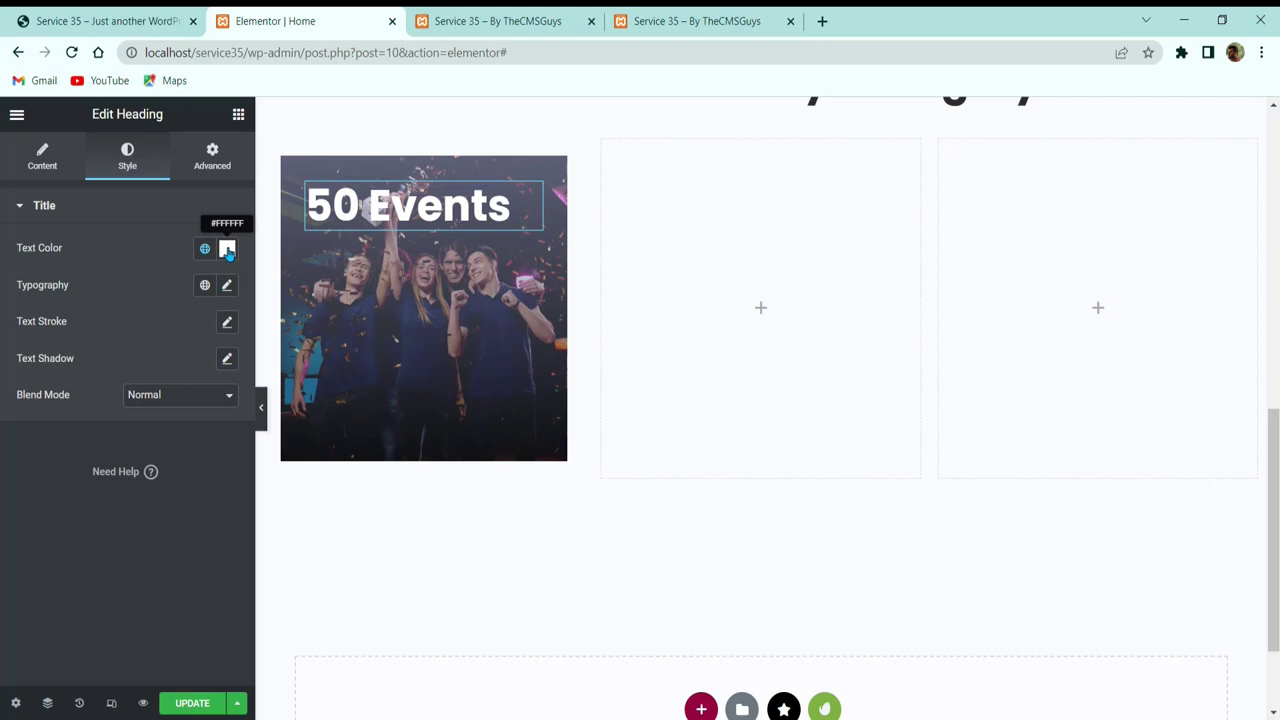
left_click(205, 286)
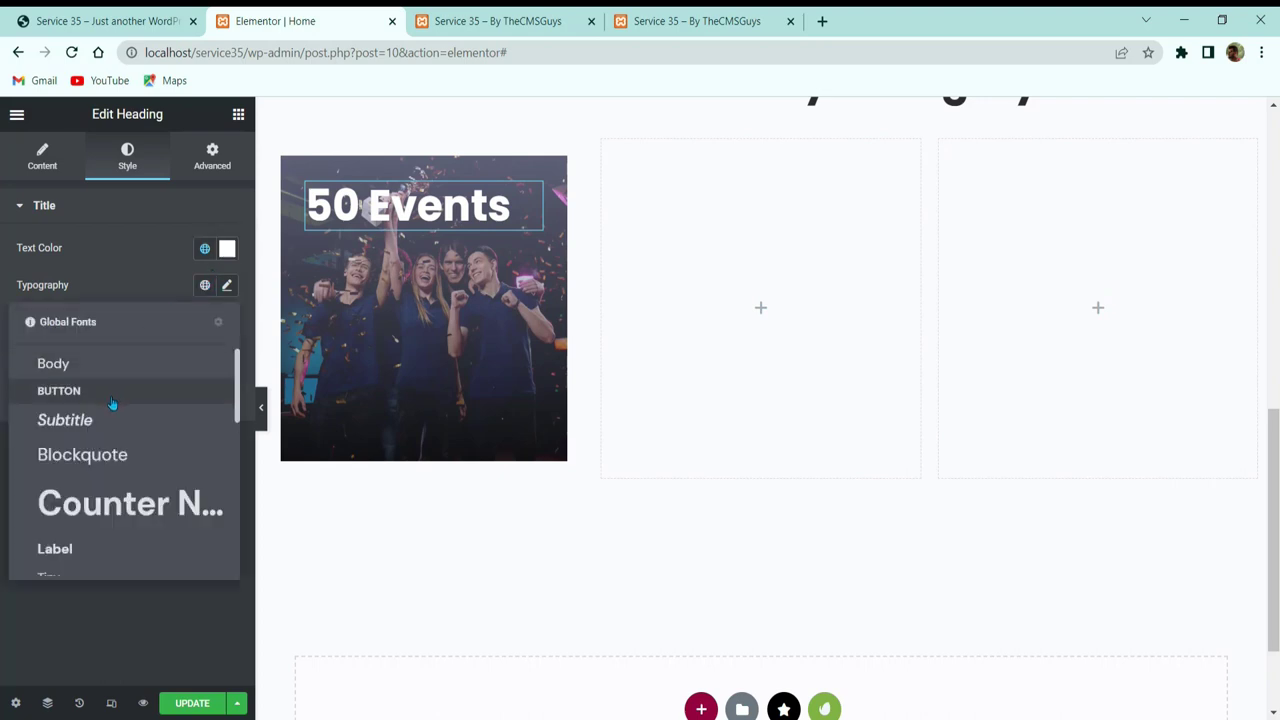
scroll(114, 406, "down", 3)
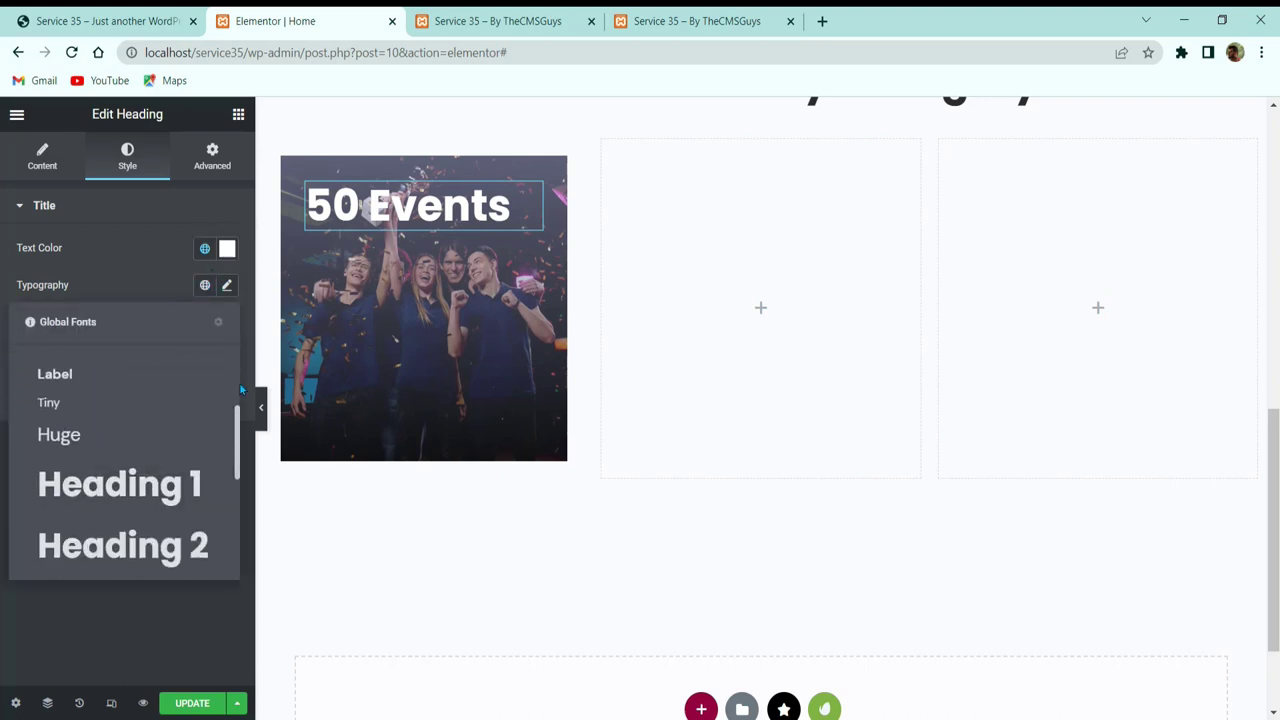
scroll(239, 382, "down", 3)
left_click(125, 523)
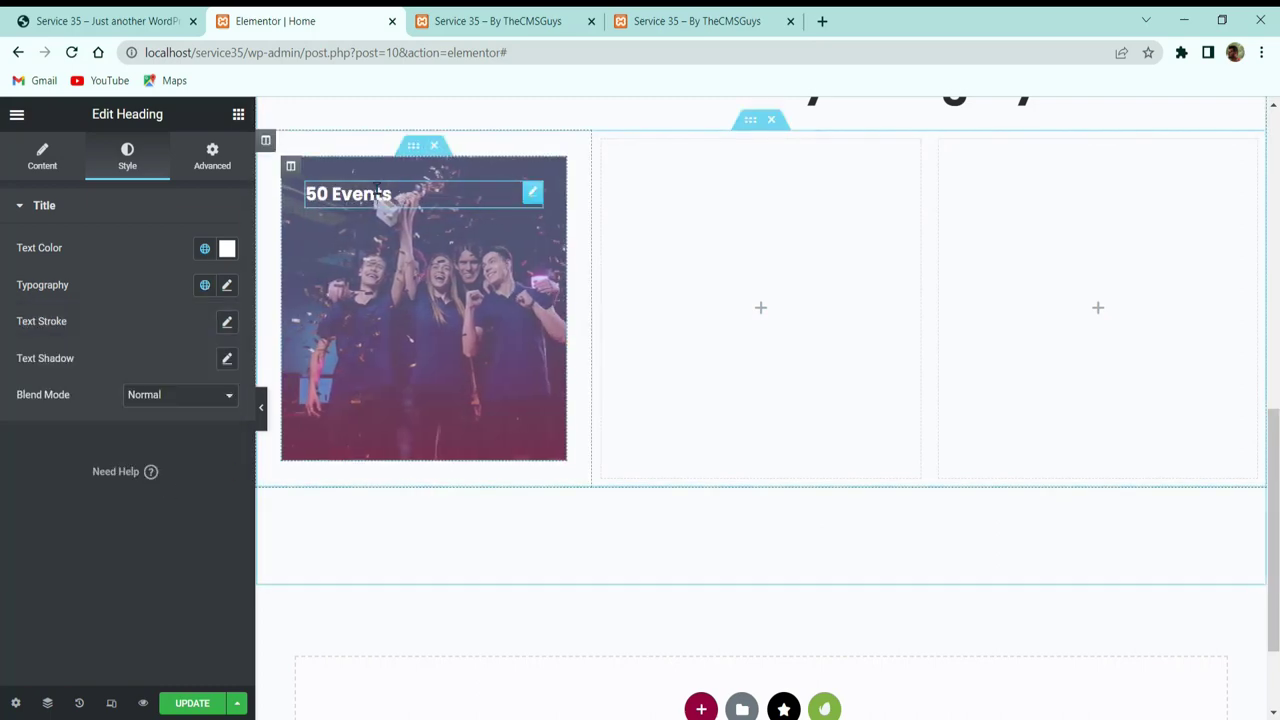
Step: Review the live site's Sport card description for reference
left_click(107, 20)
left_click_drag(141, 382, 216, 400)
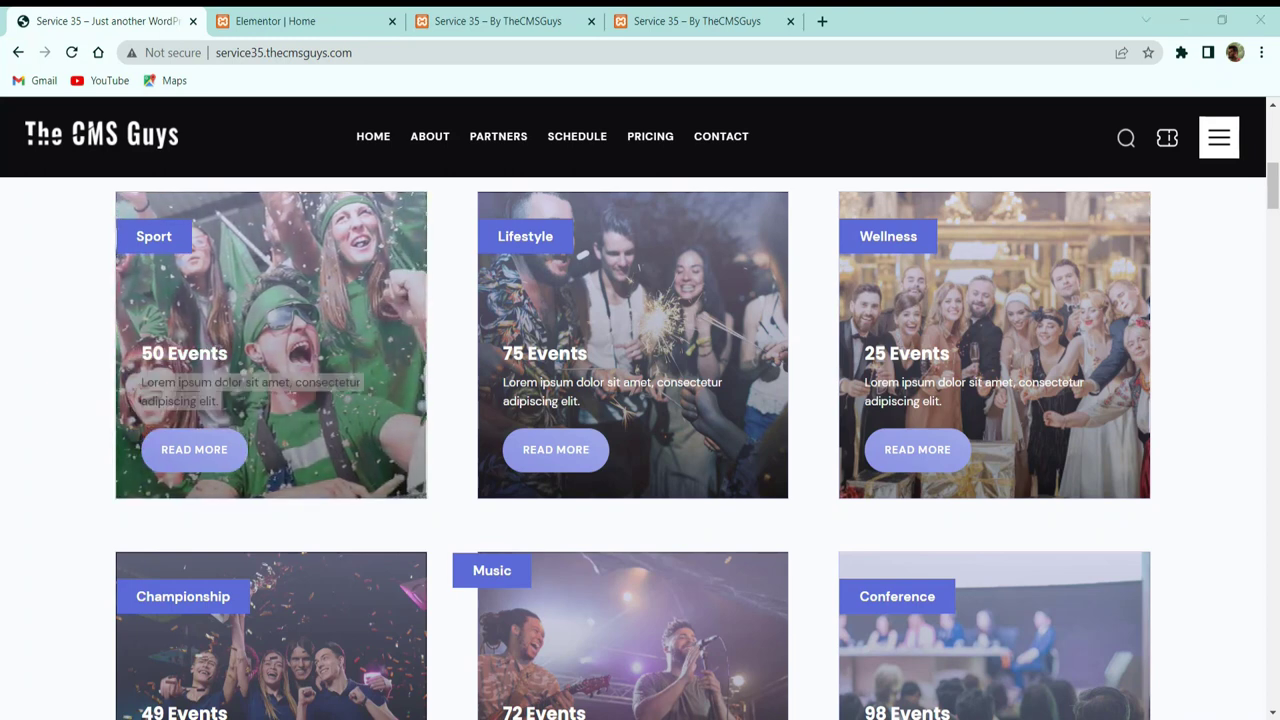
left_click(290, 20)
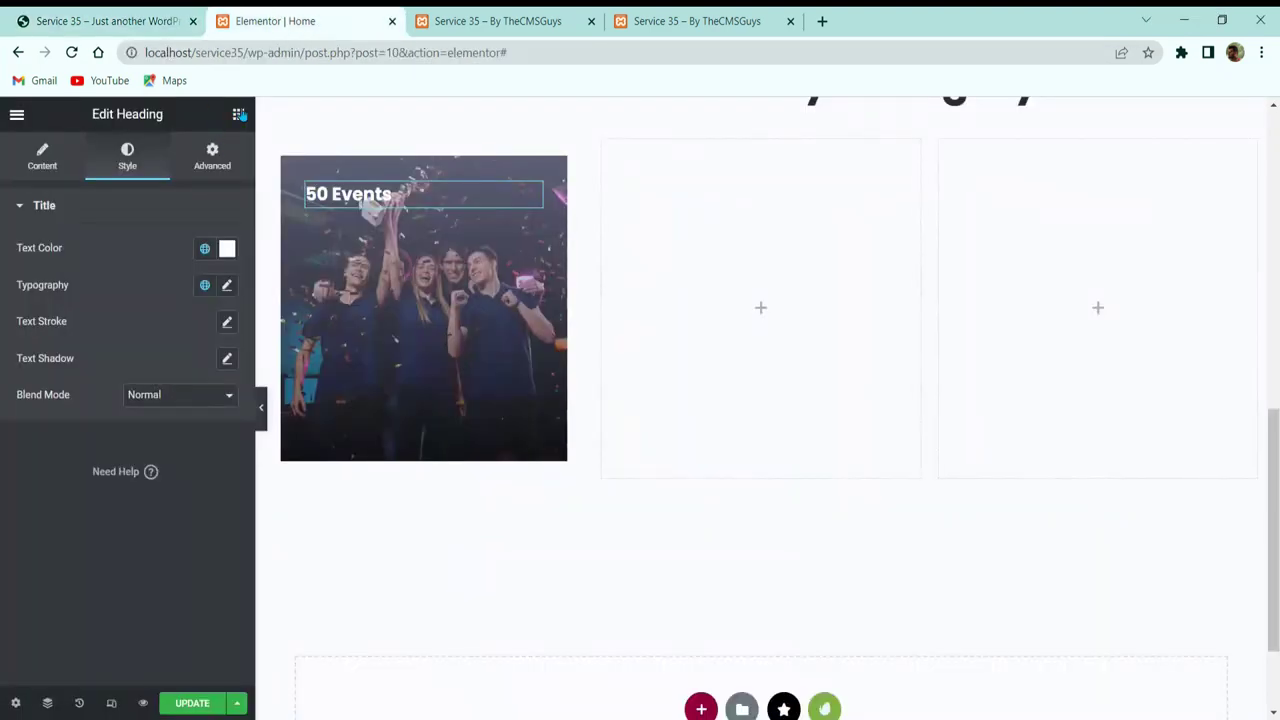
left_click(238, 114)
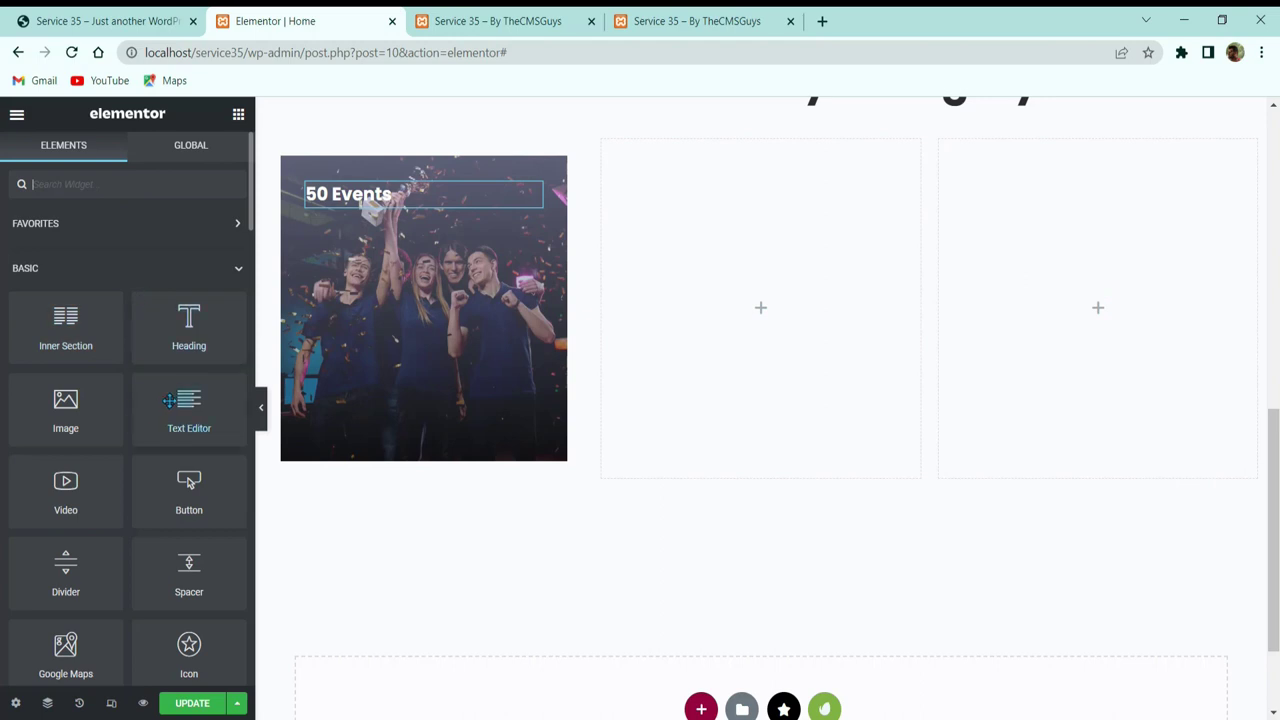
Step: Add a Text Editor under the title and replace its text with one short sentence
left_click_drag(189, 405, 423, 207)
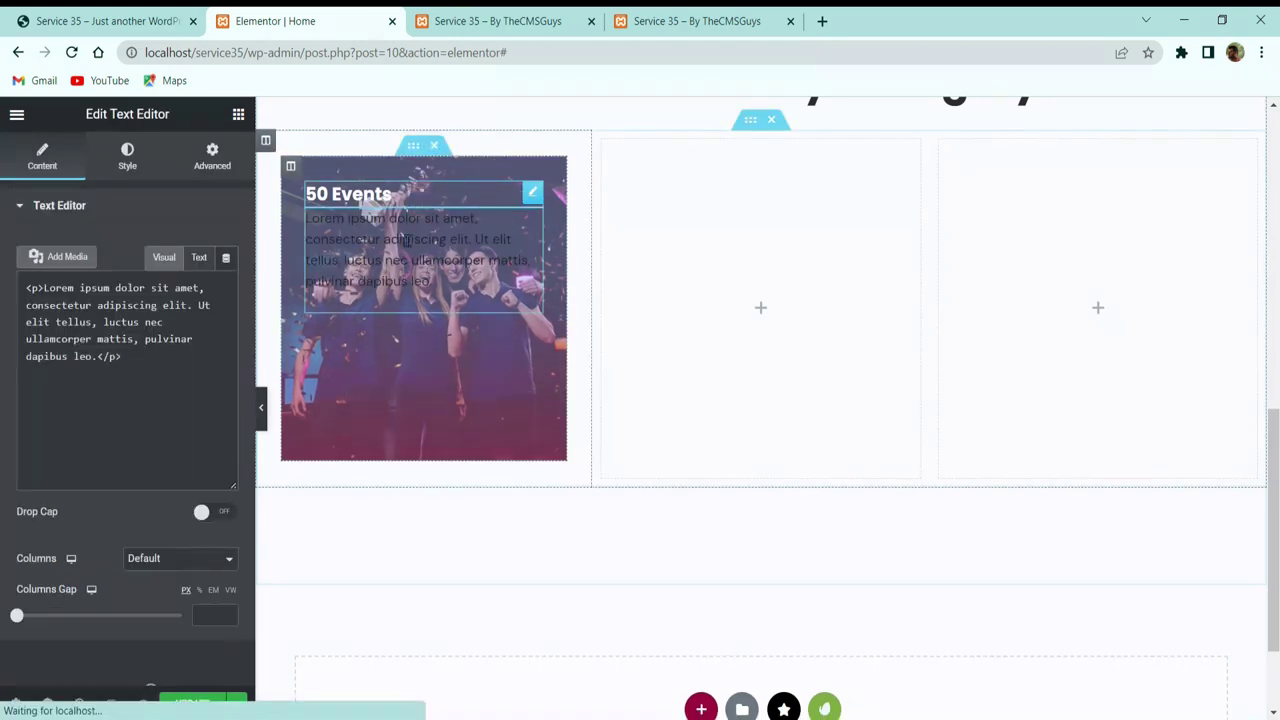
triple_click(155, 378)
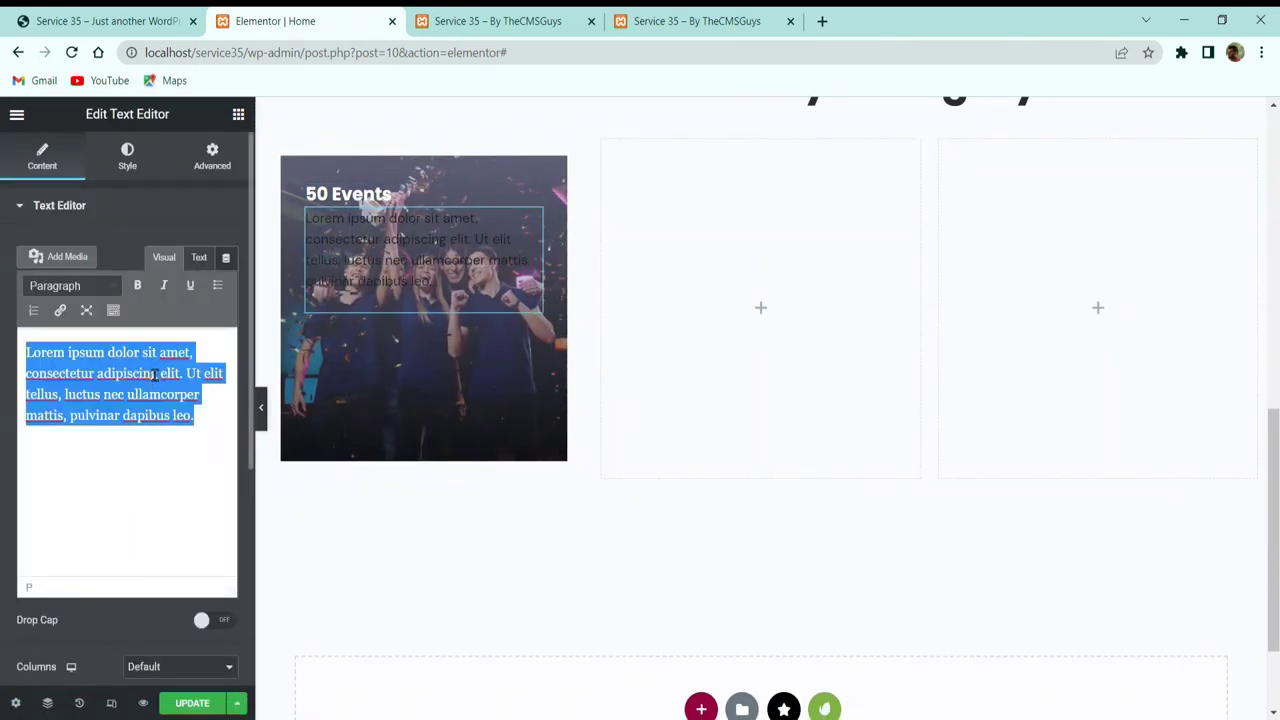
type("Lorem ipsum dolor sit amet, consectetur adipiscing elit.")
key("BackSpace")
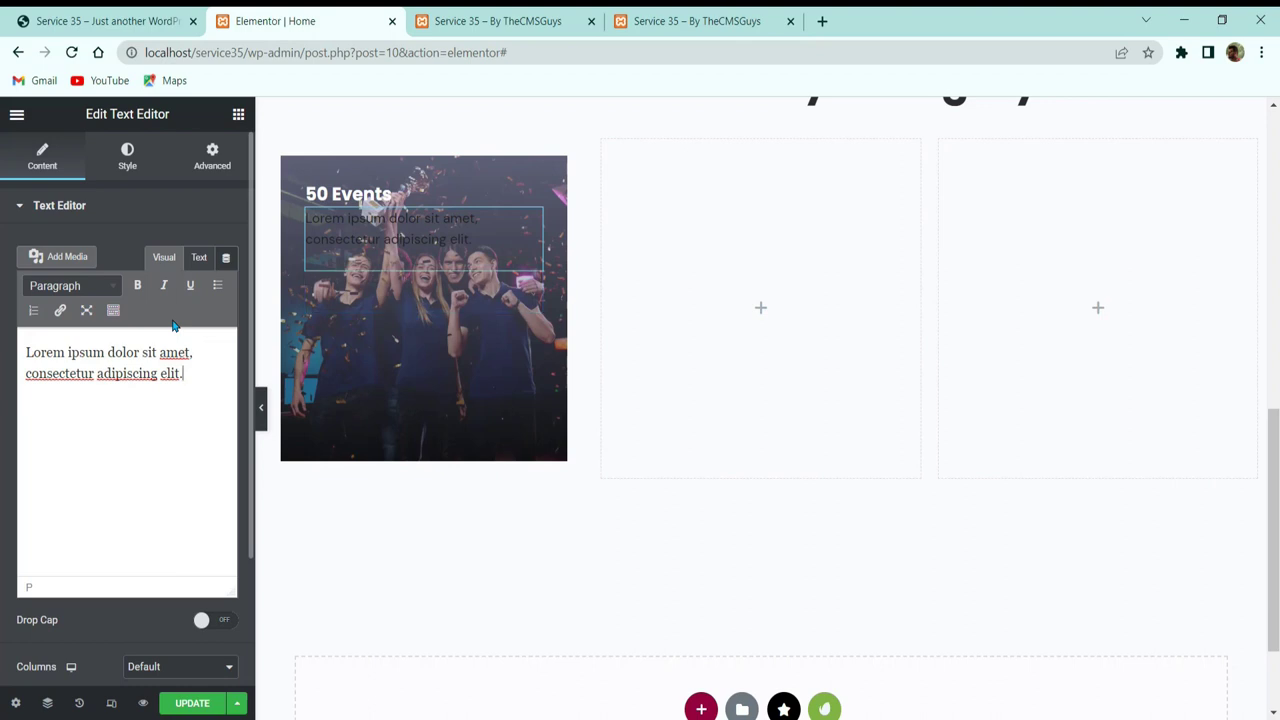
Step: Style the paragraph with Pure White text colour and the Tiny global font
left_click(131, 155)
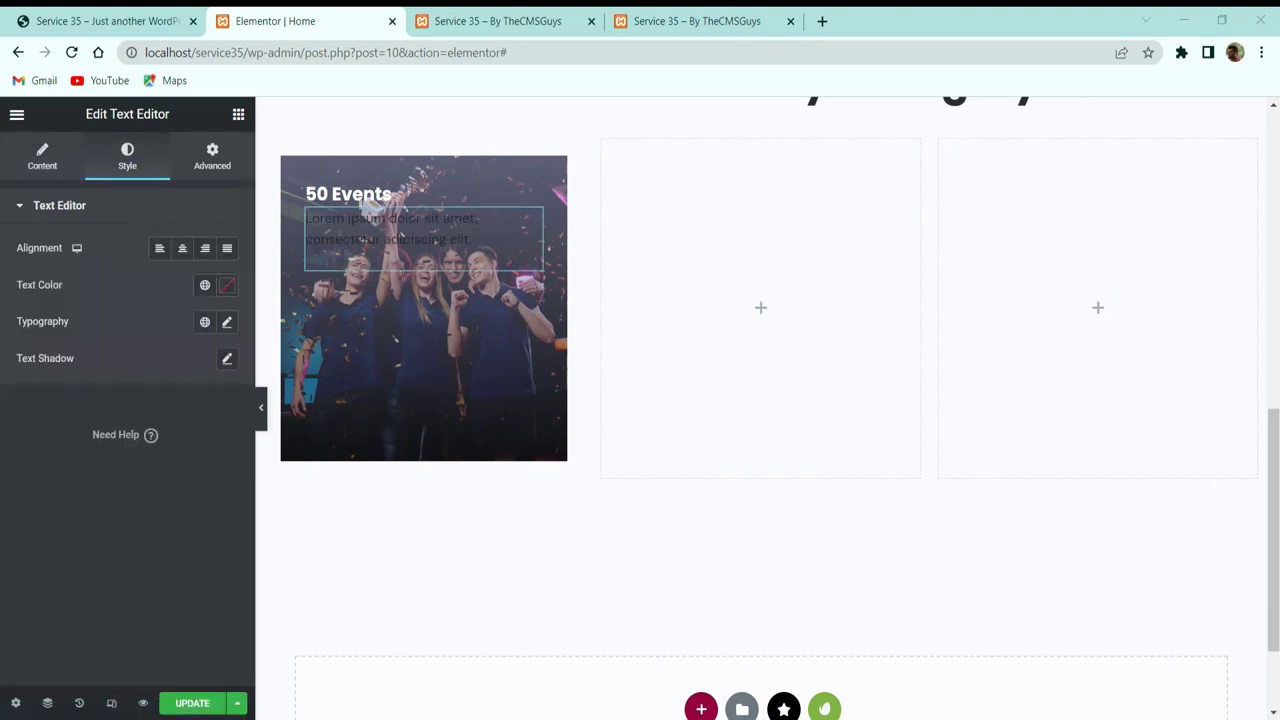
left_click(205, 285)
scroll(131, 434, "down", 5)
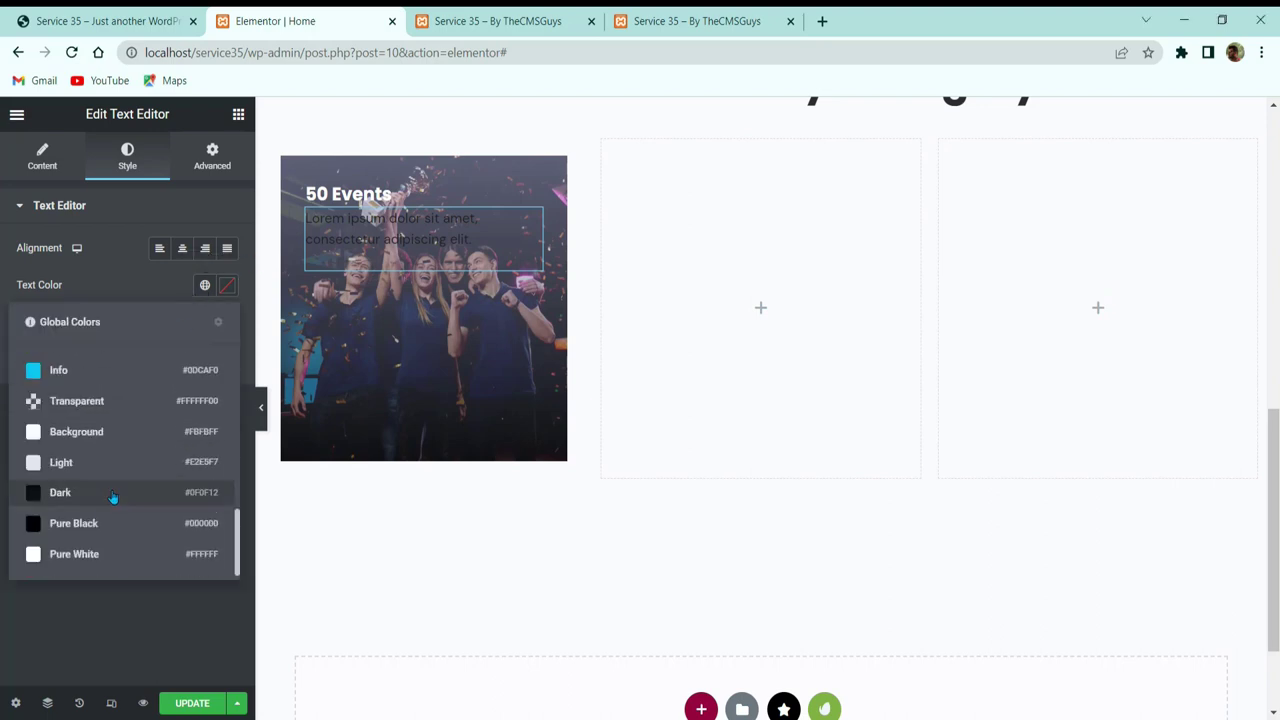
left_click(76, 554)
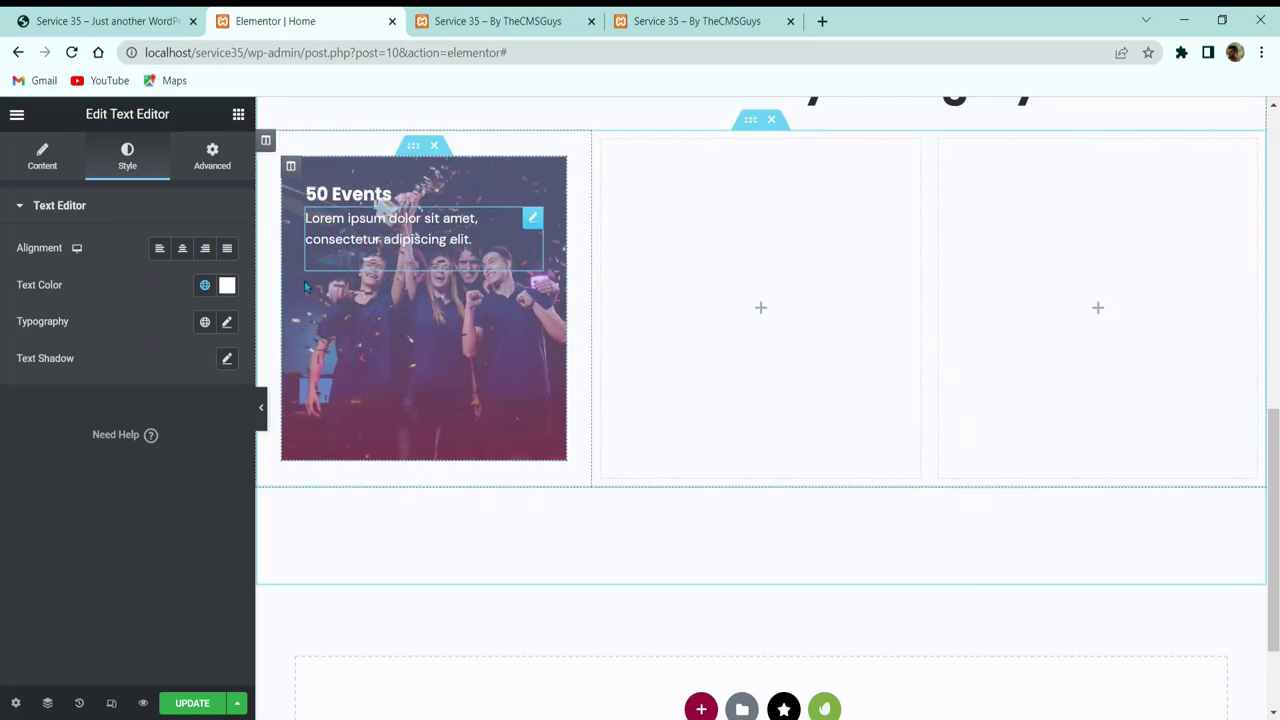
left_click(205, 321)
scroll(95, 441, "down", 3)
scroll(94, 443, "up", 3)
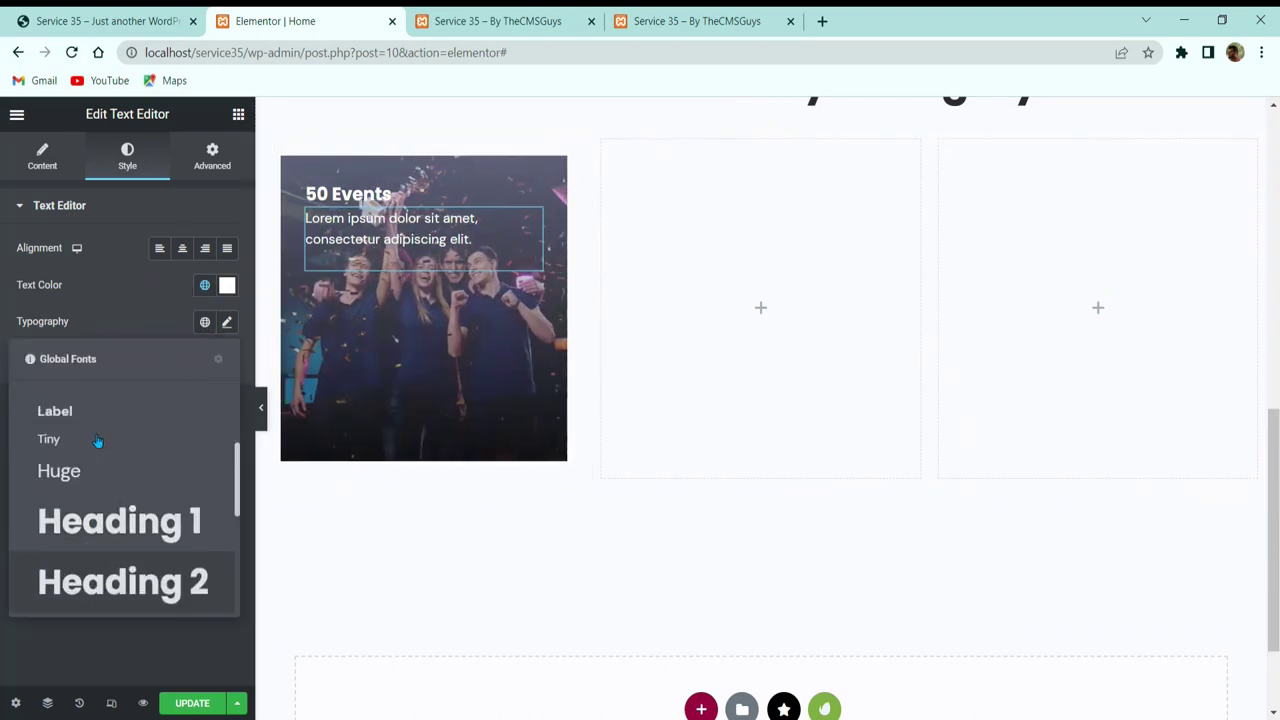
scroll(94, 443, "down", 2)
scroll(80, 451, "up", 2)
left_click(80, 448)
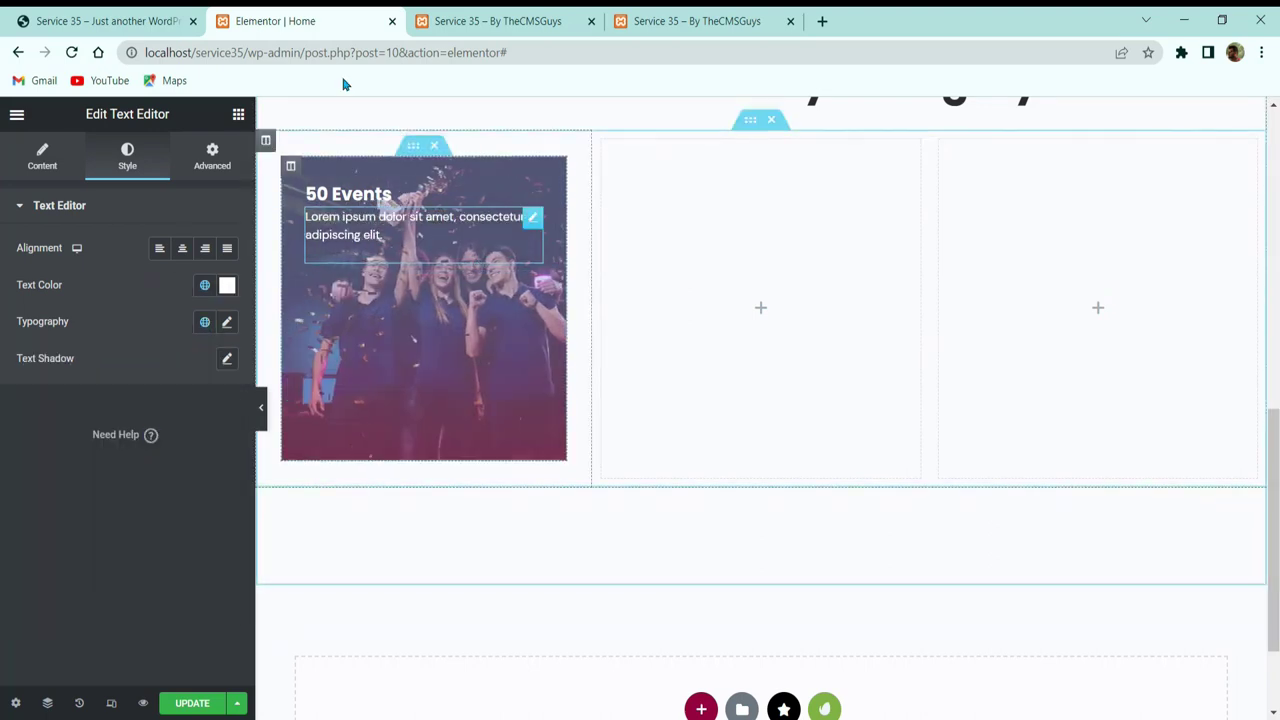
Step: Return to the paragraph content and compare it with the live site
left_click(55, 166)
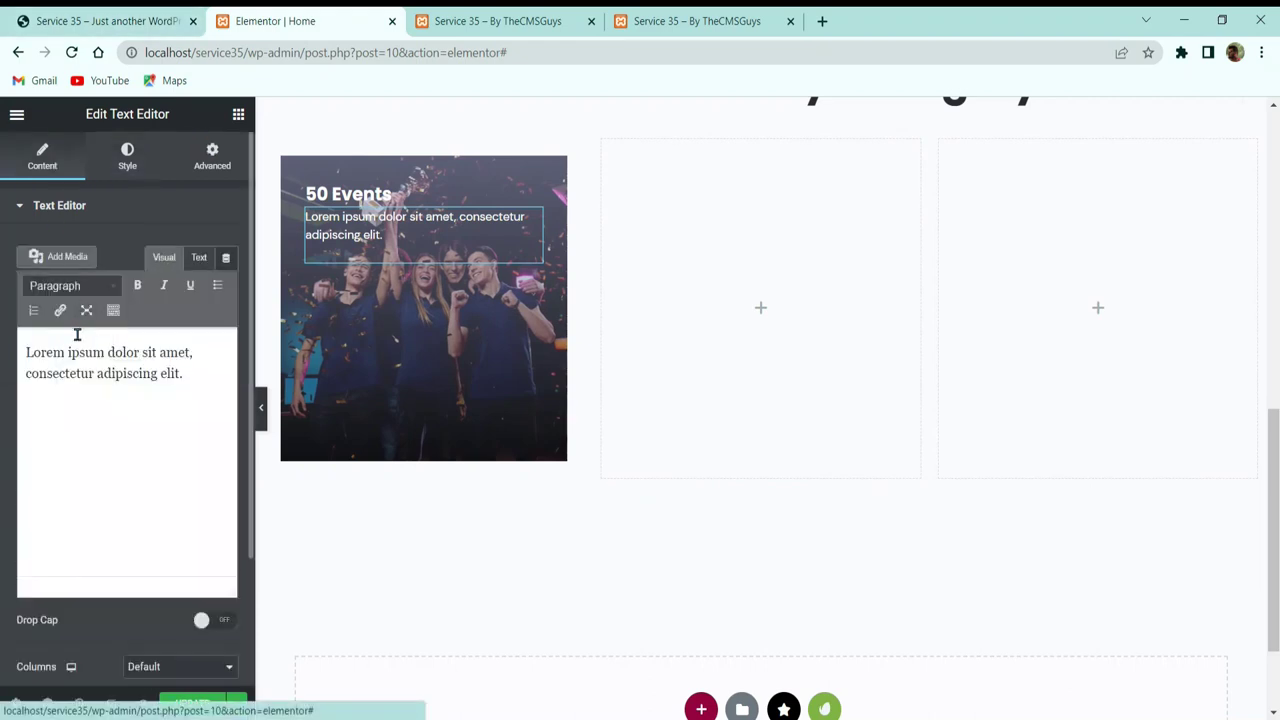
left_click(184, 376)
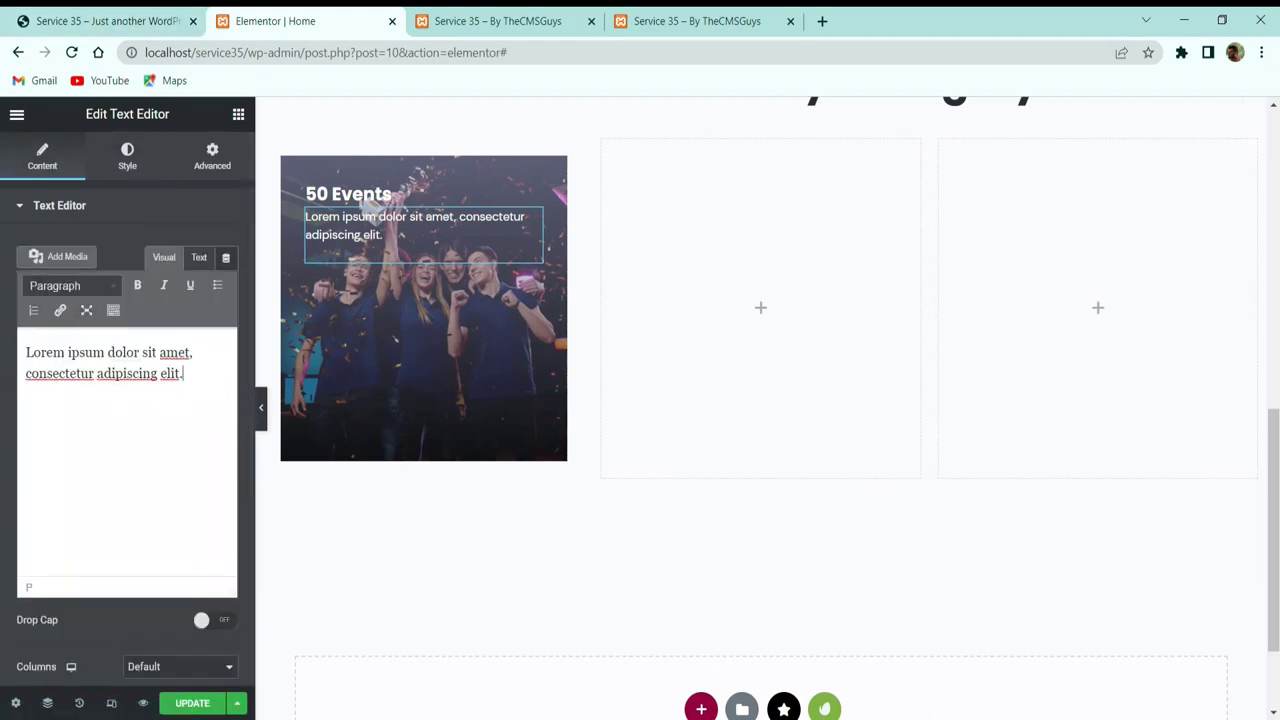
left_click(110, 21)
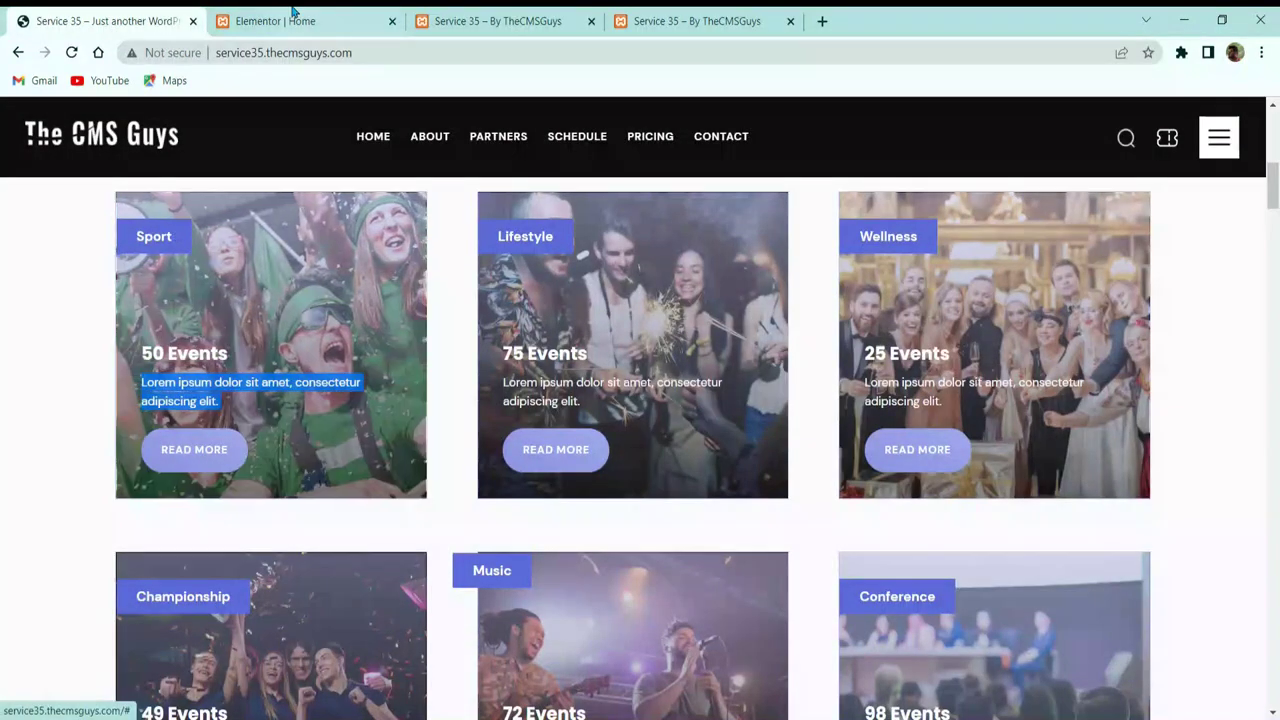
left_click(294, 18)
left_click(238, 115)
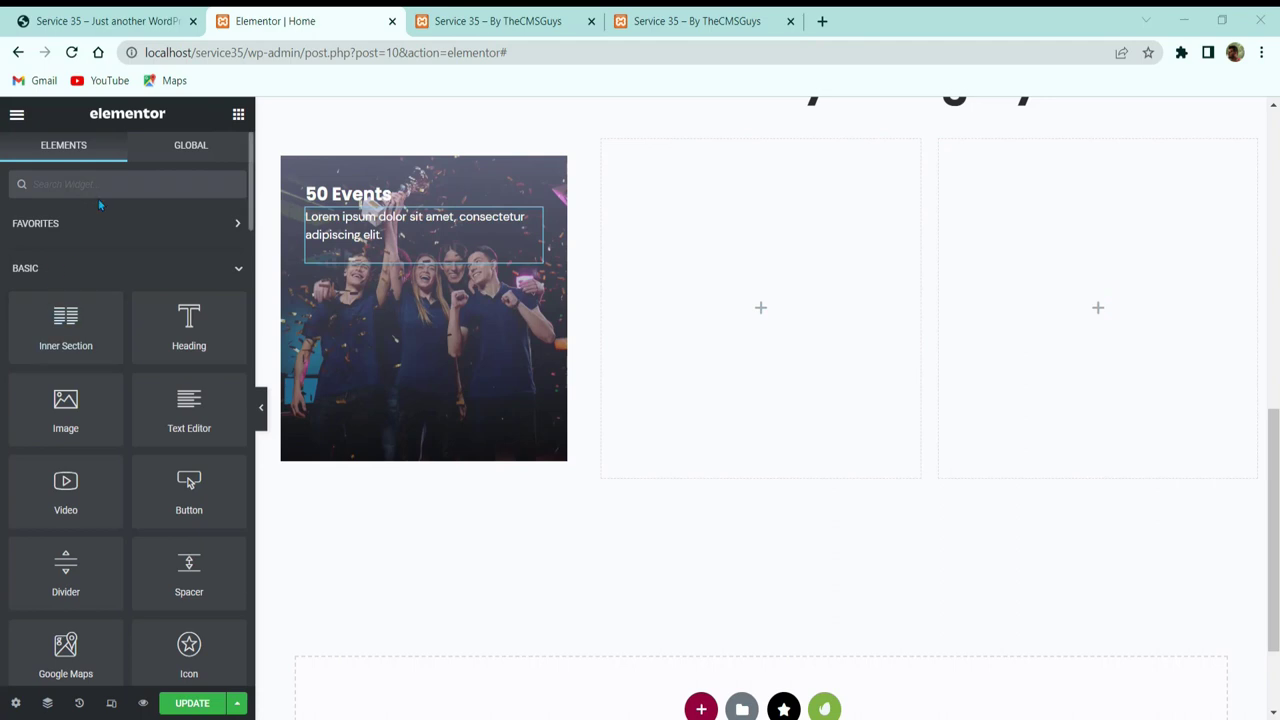
Step: Add a Button widget under the description labelled 'Read More'
left_click(105, 180)
type("butto")
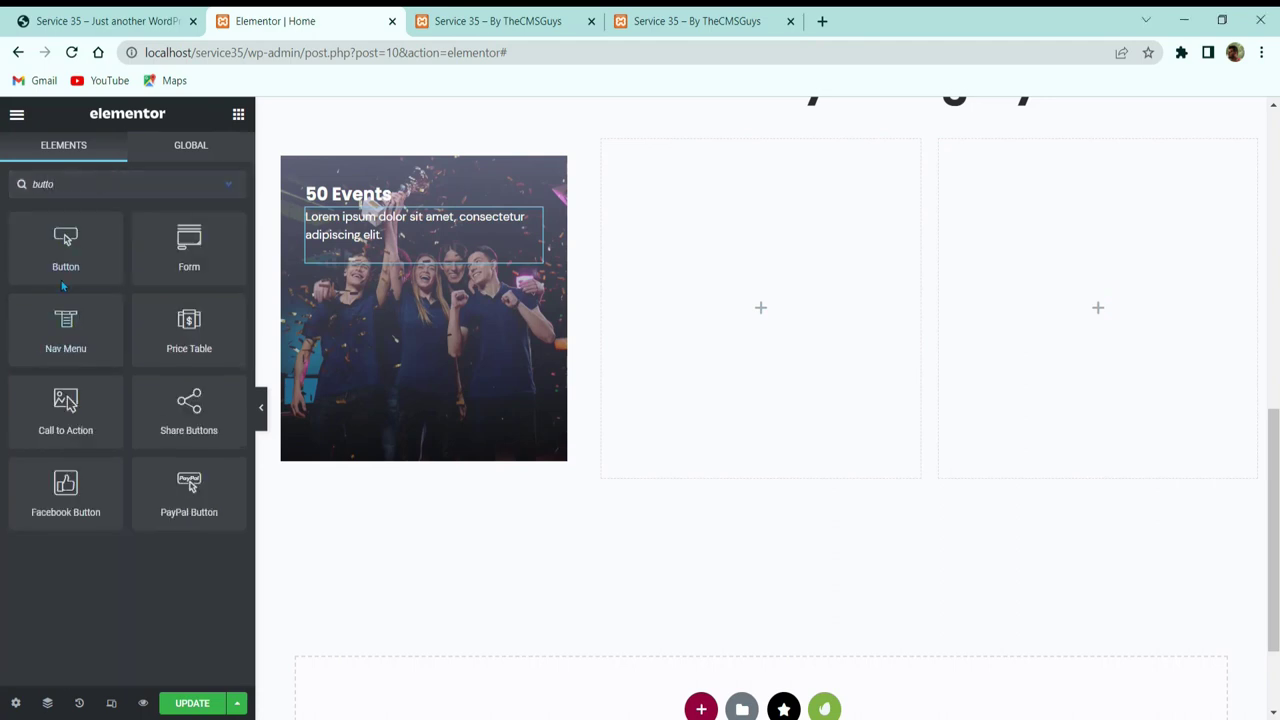
left_click_drag(65, 245, 400, 268)
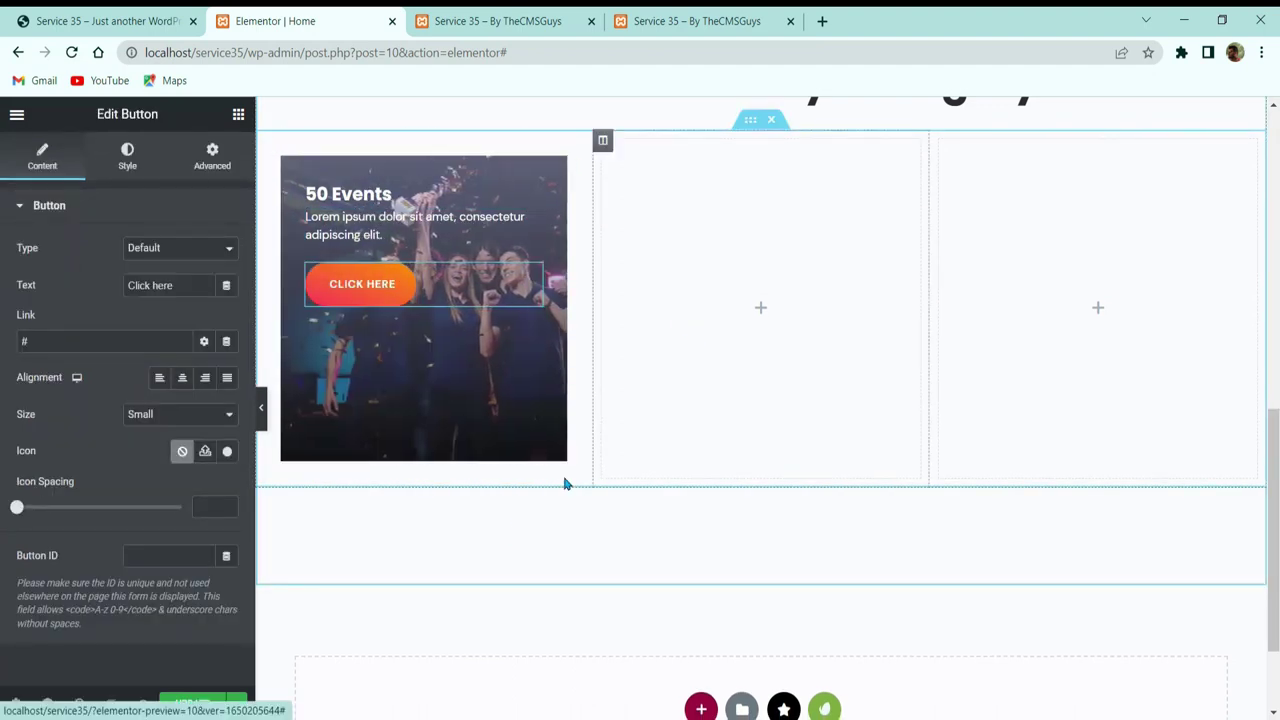
left_click(100, 22)
left_click(294, 20)
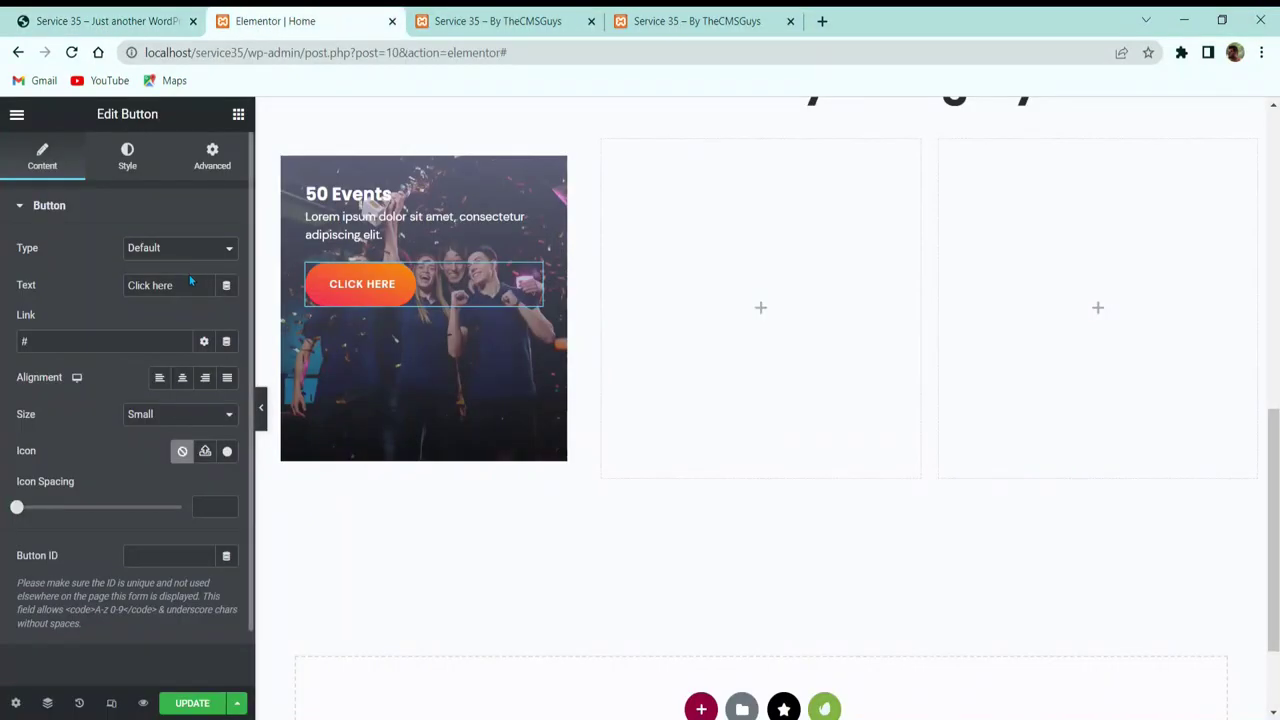
type("Read M")
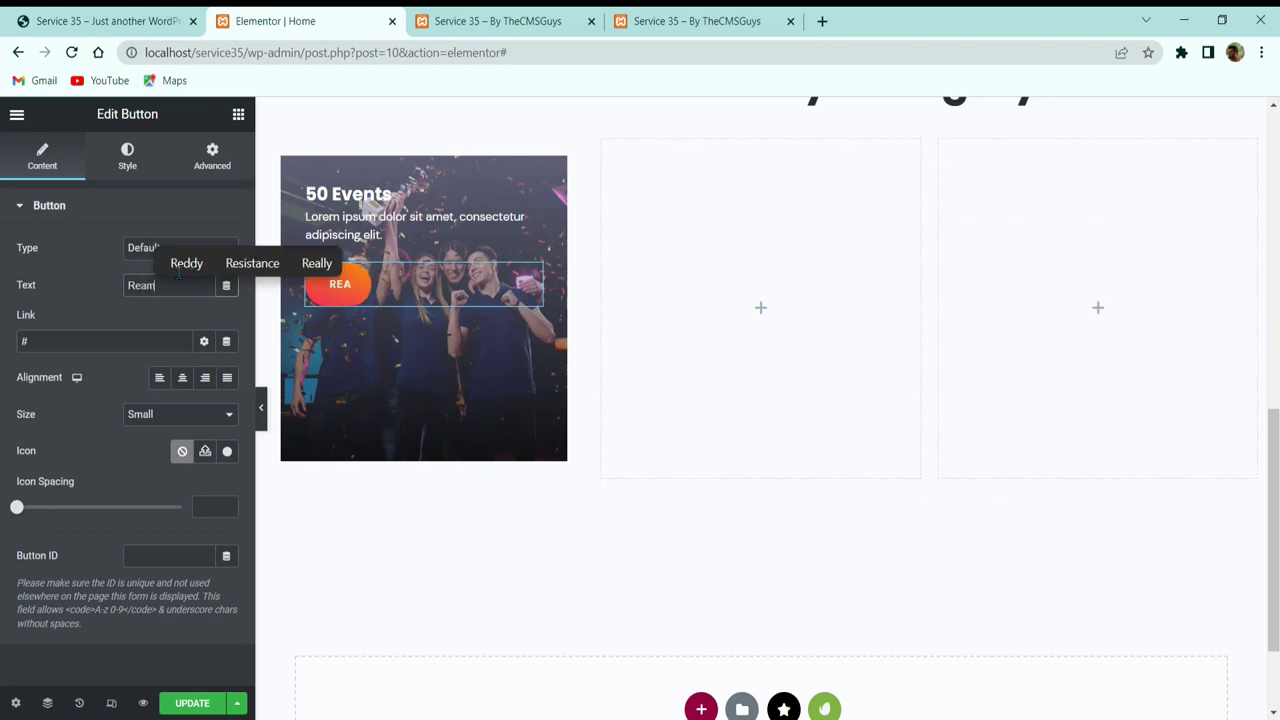
type("ore")
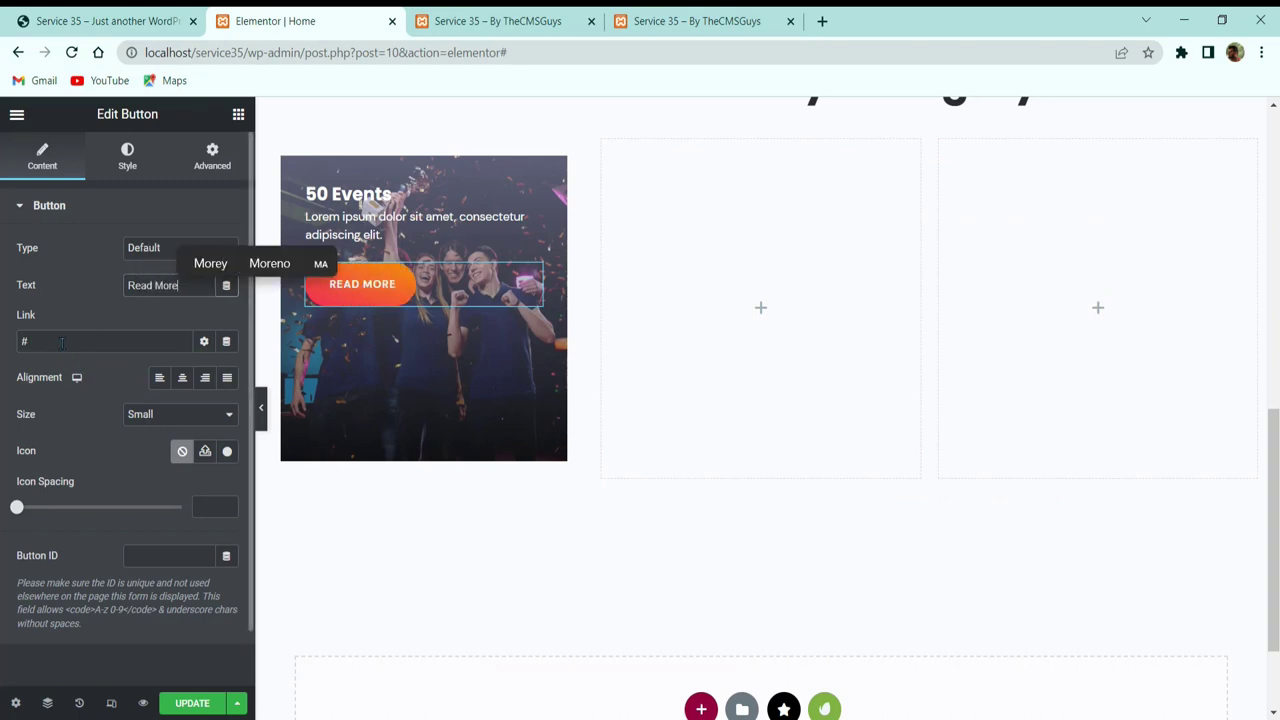
Step: Save the page and set the button text colour to Primary 300 lavender
left_click(128, 158)
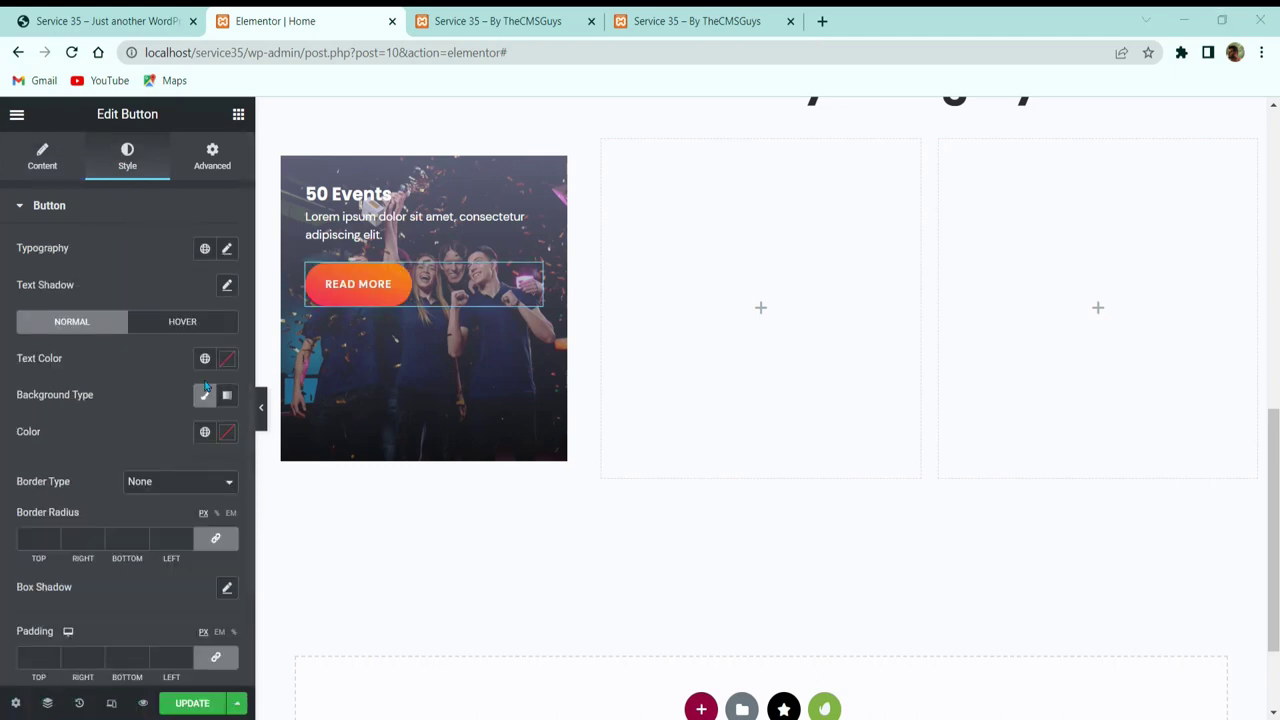
scroll(190, 385, "down", 1)
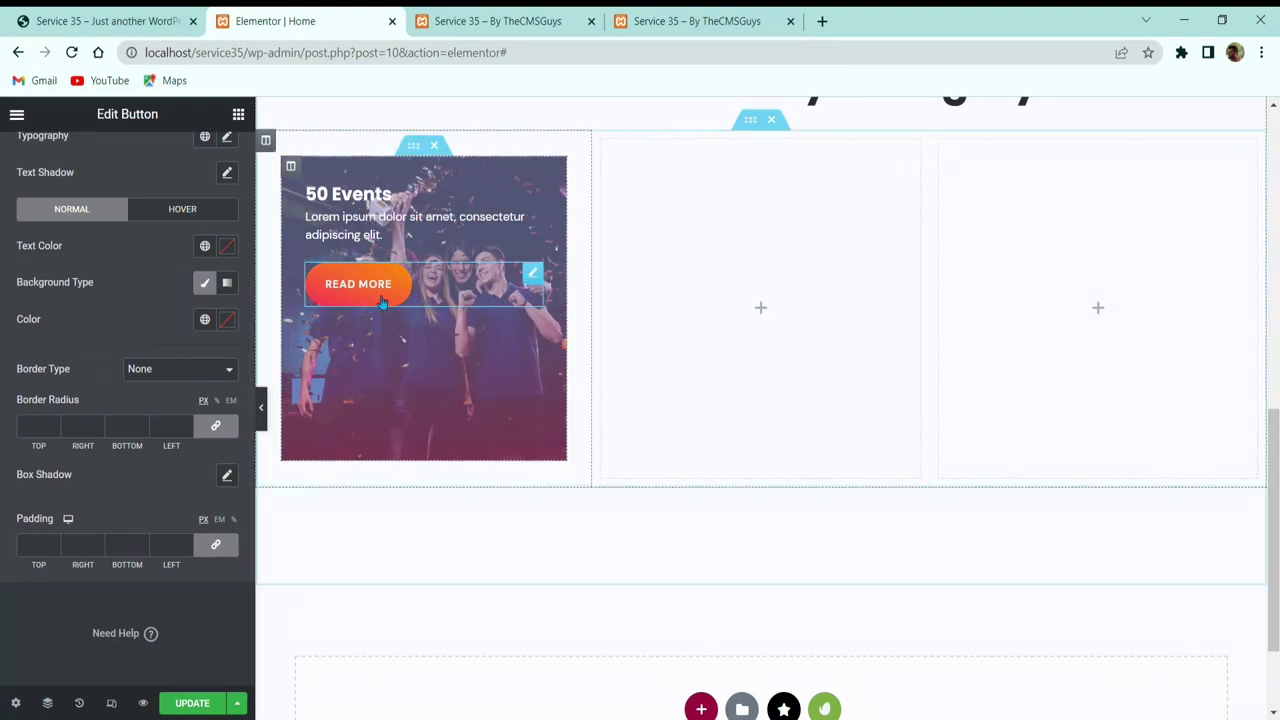
key("ctrl+s")
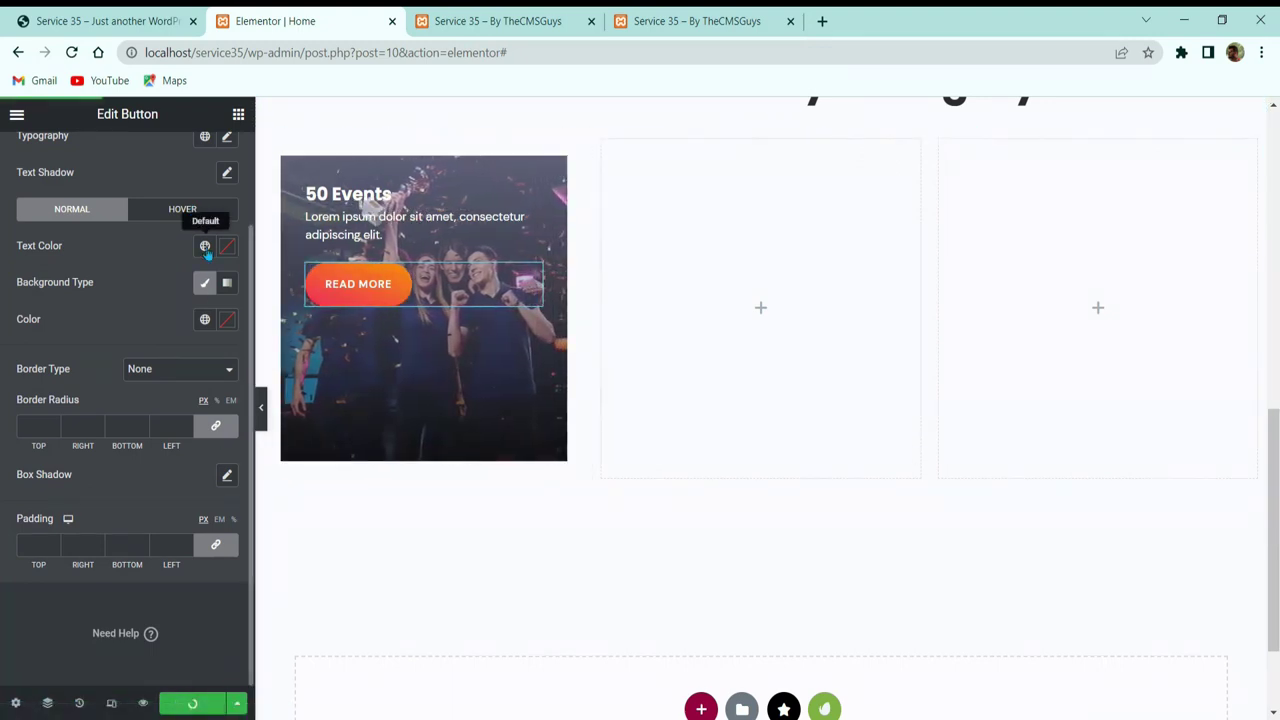
left_click(205, 245)
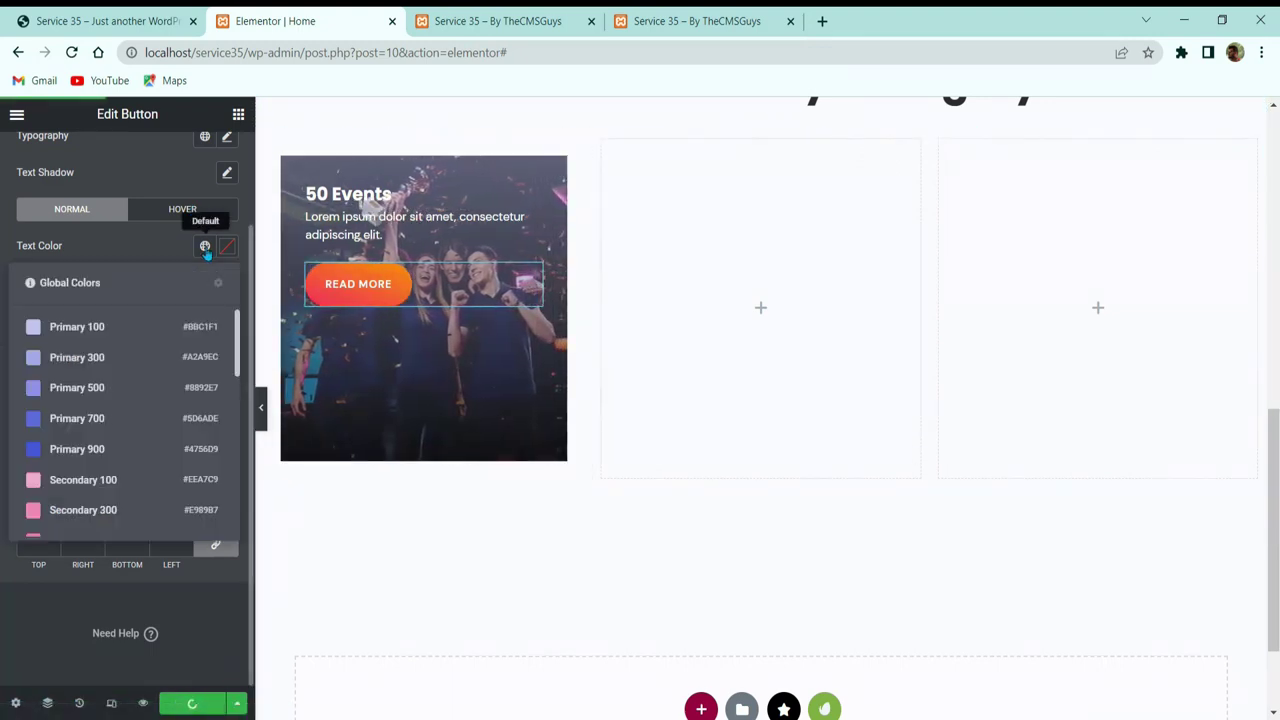
left_click(114, 360)
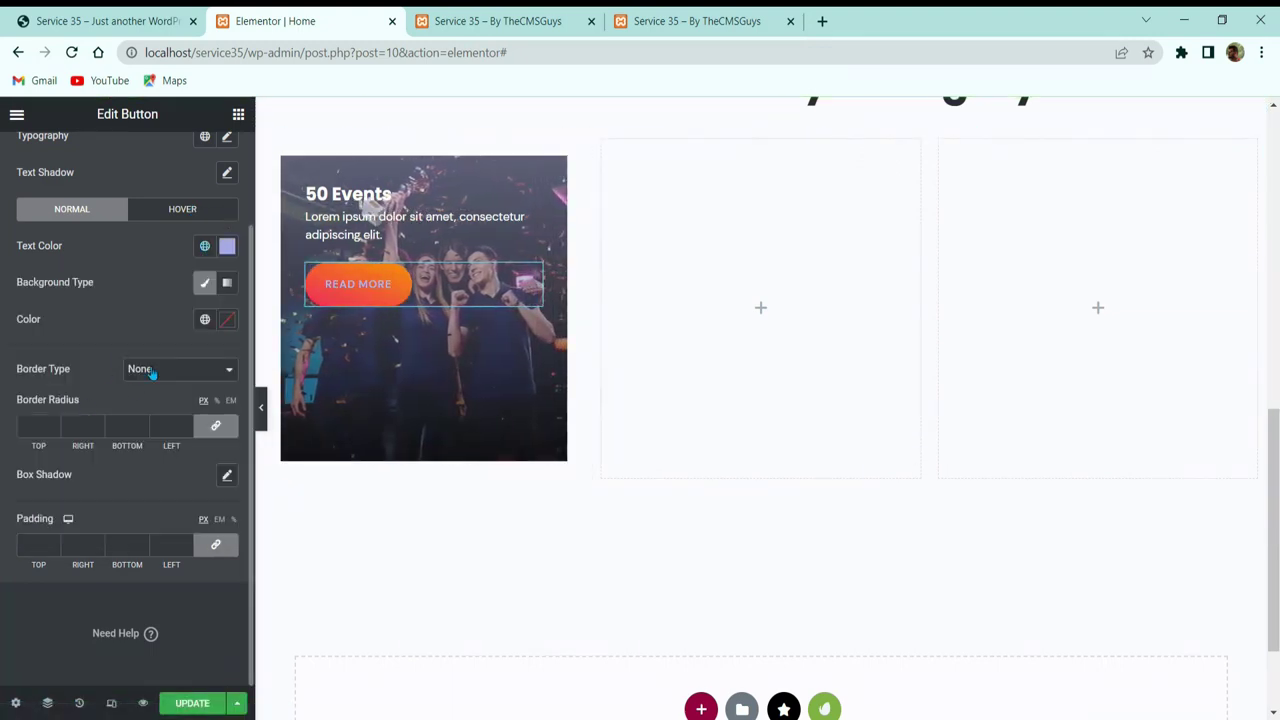
left_click(227, 245)
left_click(145, 244)
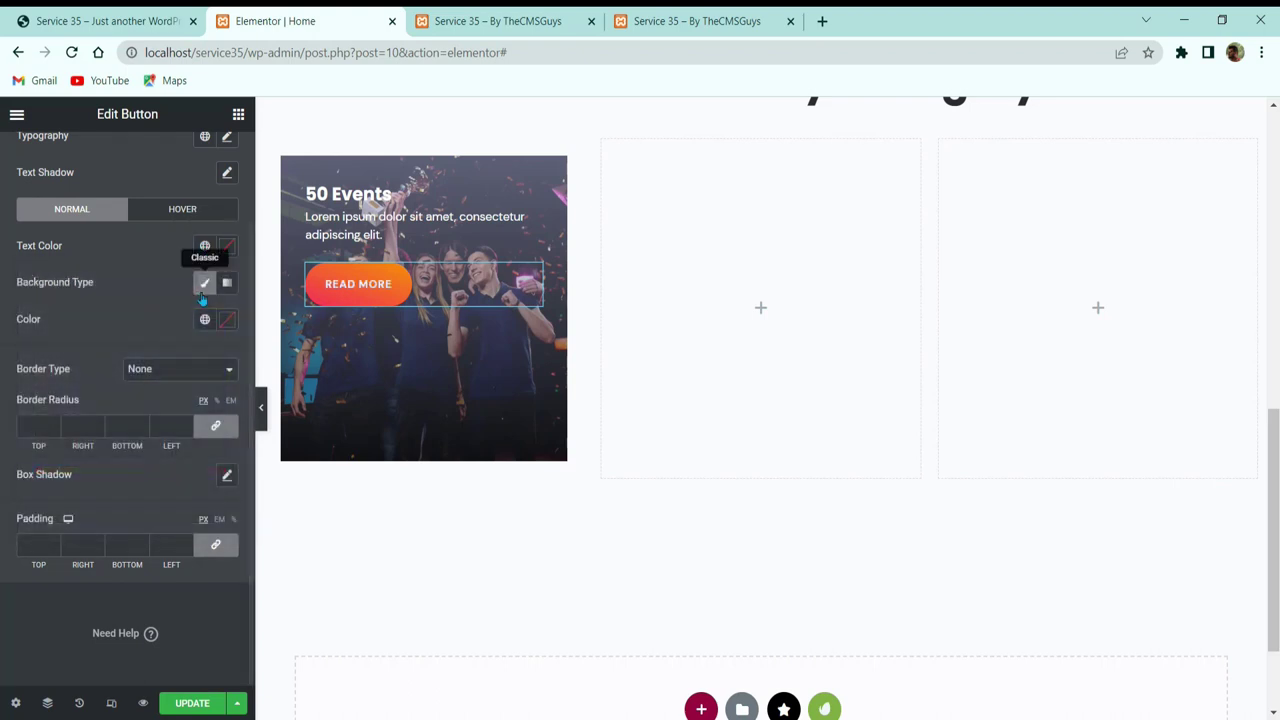
Step: Give the button a linear 180° gradient background of two lavender global colours
left_click(227, 282)
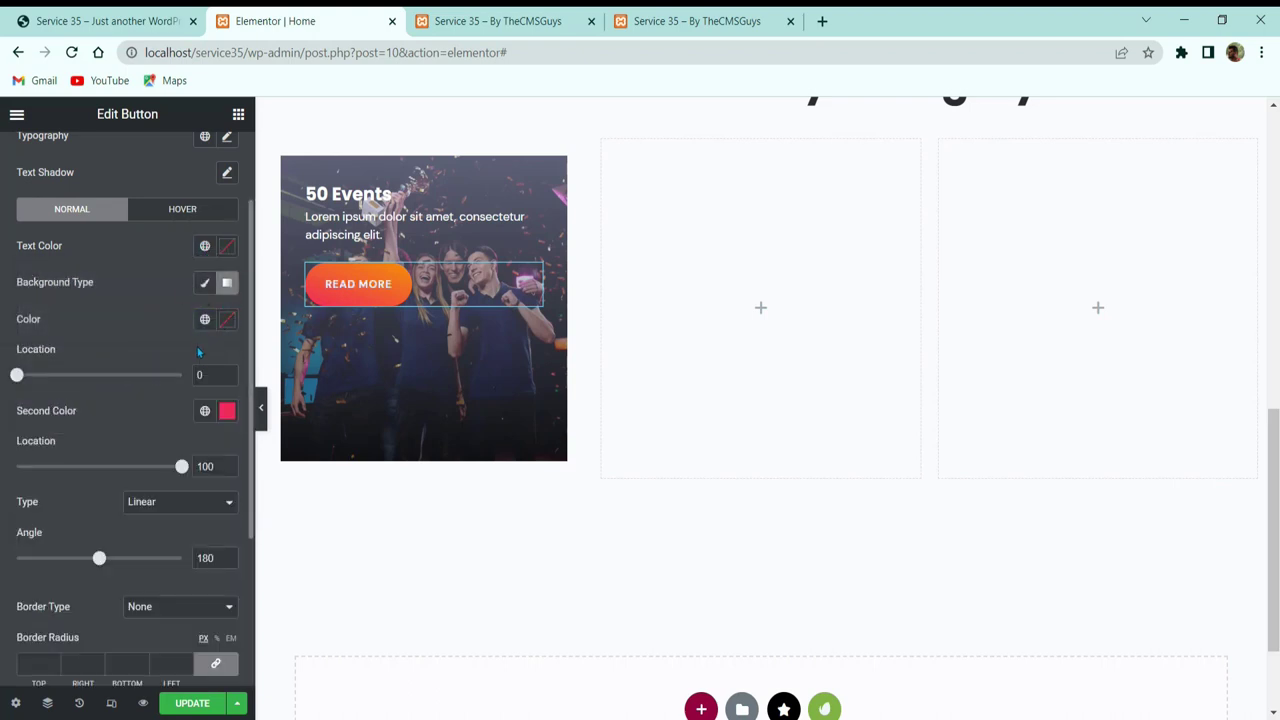
left_click(205, 319)
left_click(132, 430)
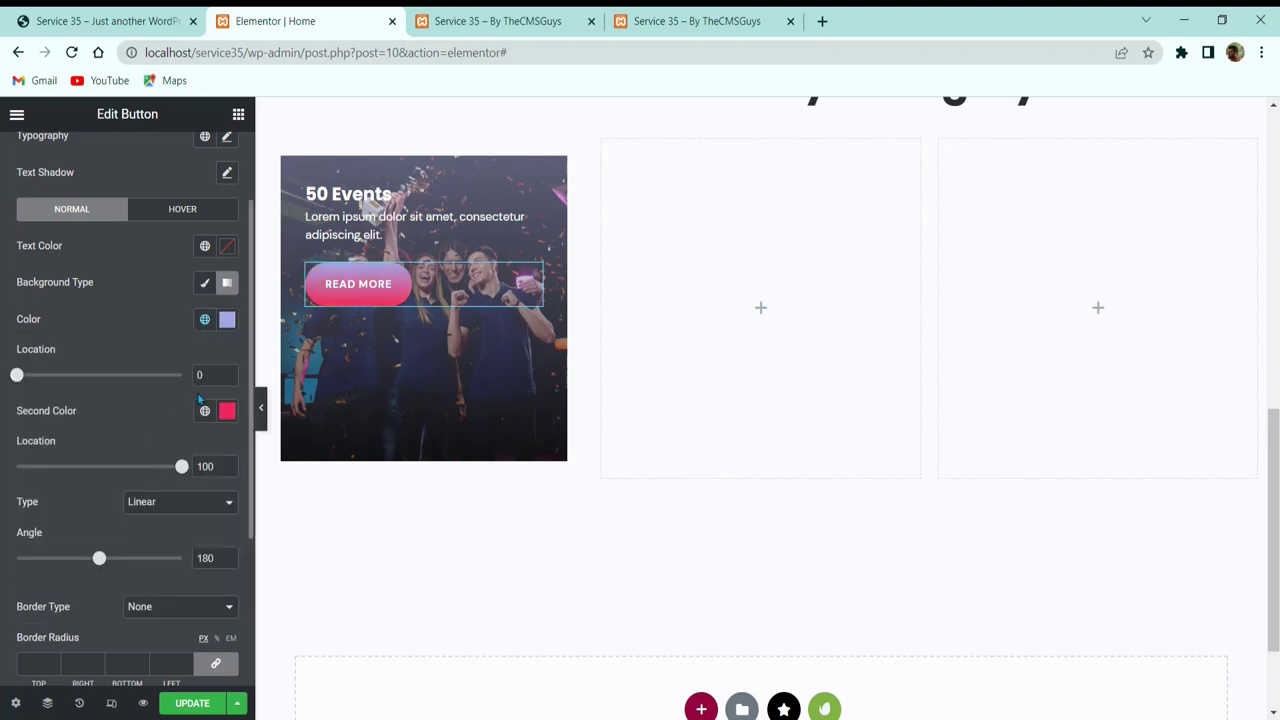
left_click(204, 411)
left_click(102, 550)
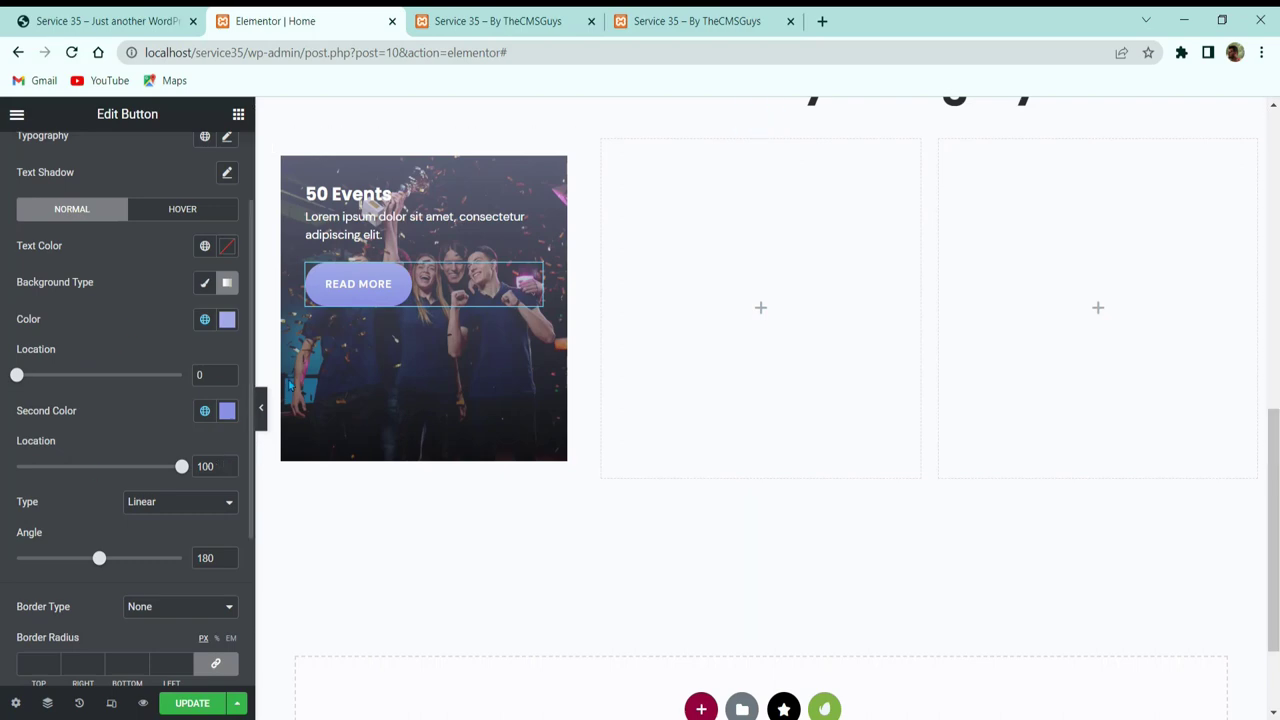
left_click(129, 18)
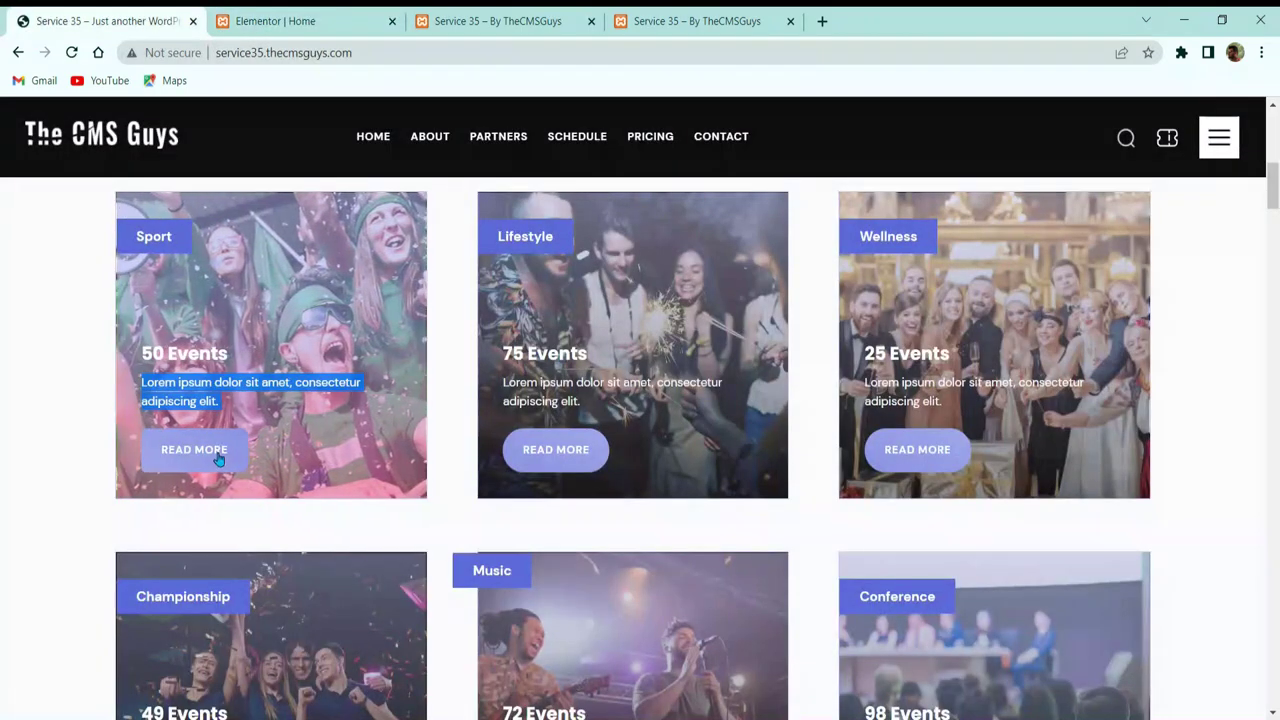
left_click(349, 16)
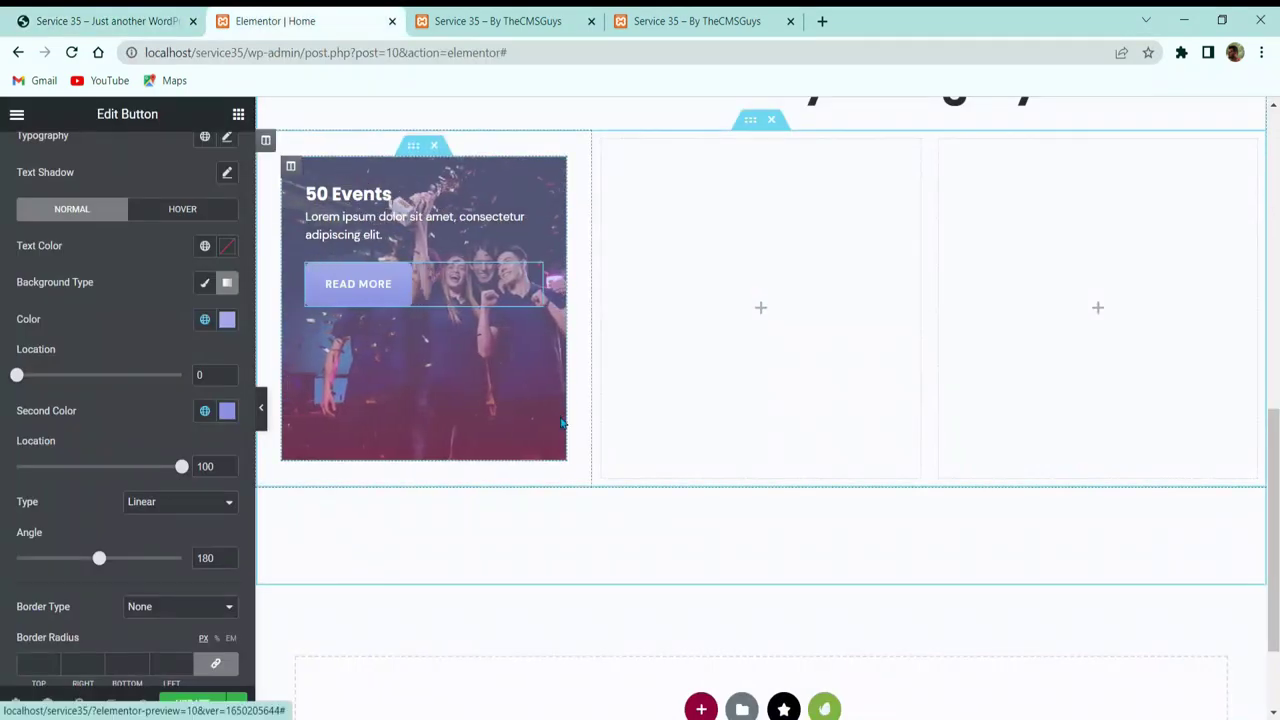
Step: Set the card column's vertical alignment to Bottom, checking the live Sport badge
left_click(291, 167)
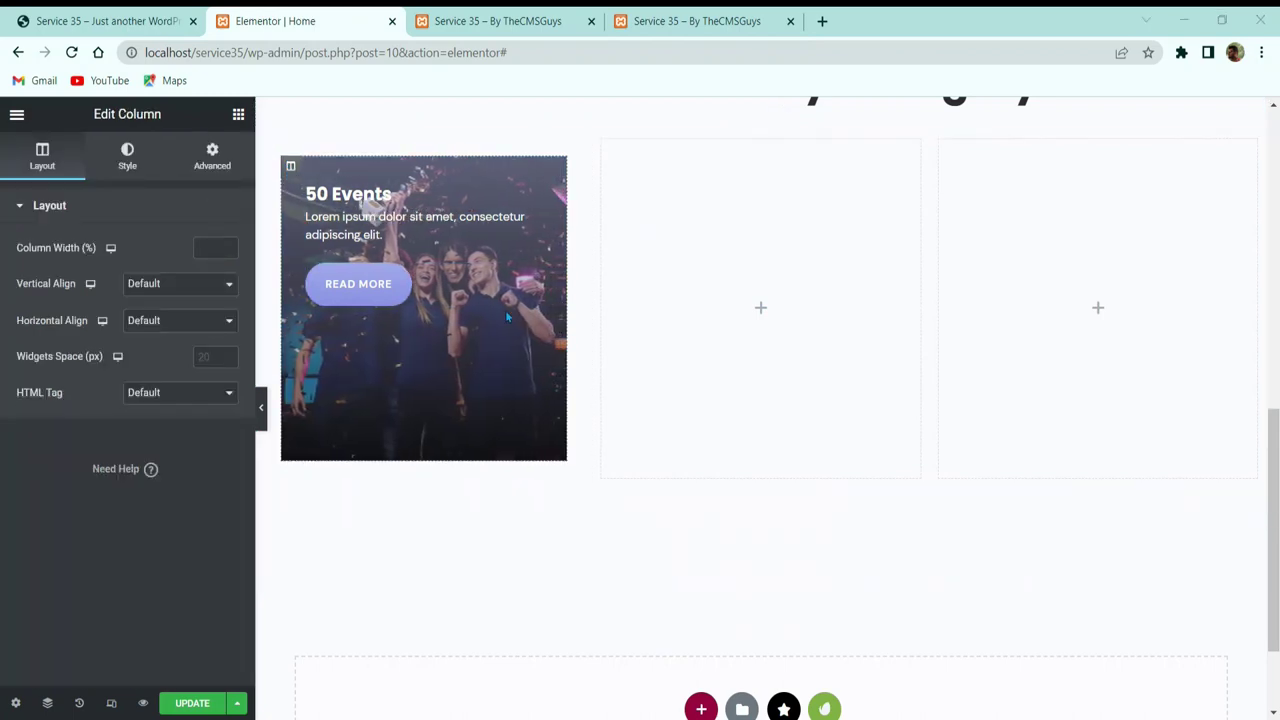
left_click(190, 286)
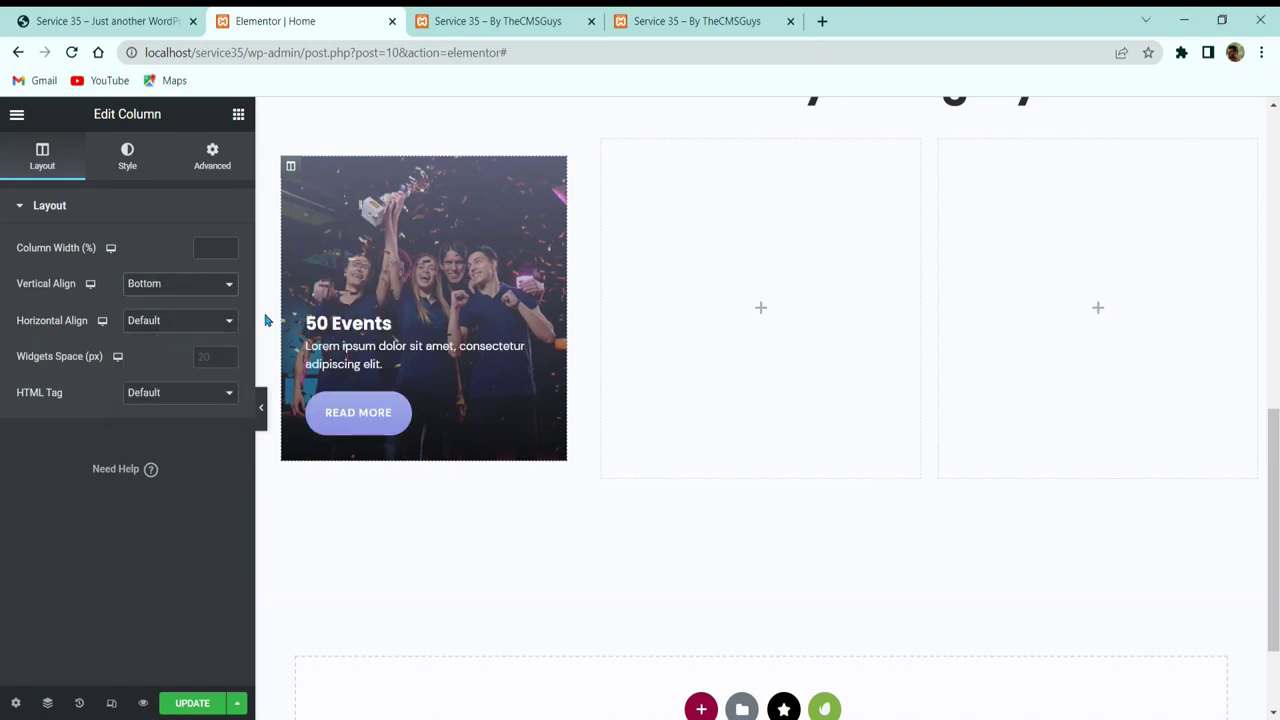
key("ctrl+1")
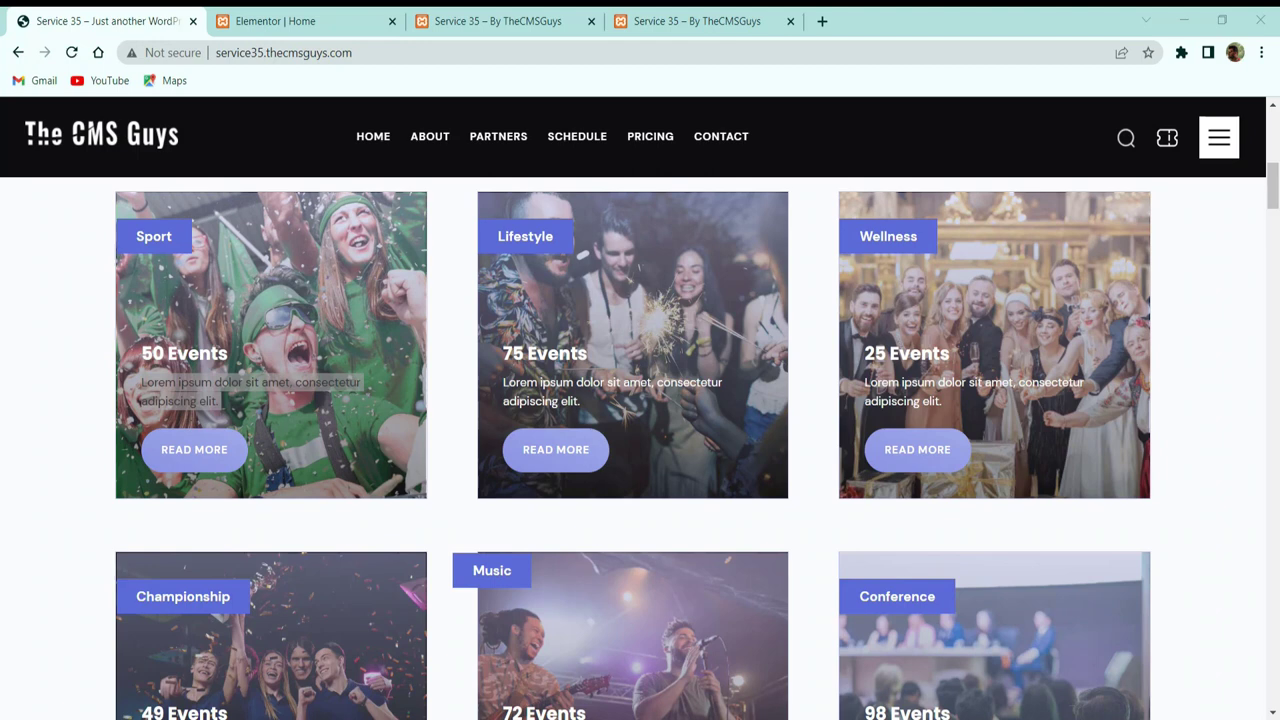
left_click(127, 28)
left_click(153, 240)
scroll(180, 260, "down", 10)
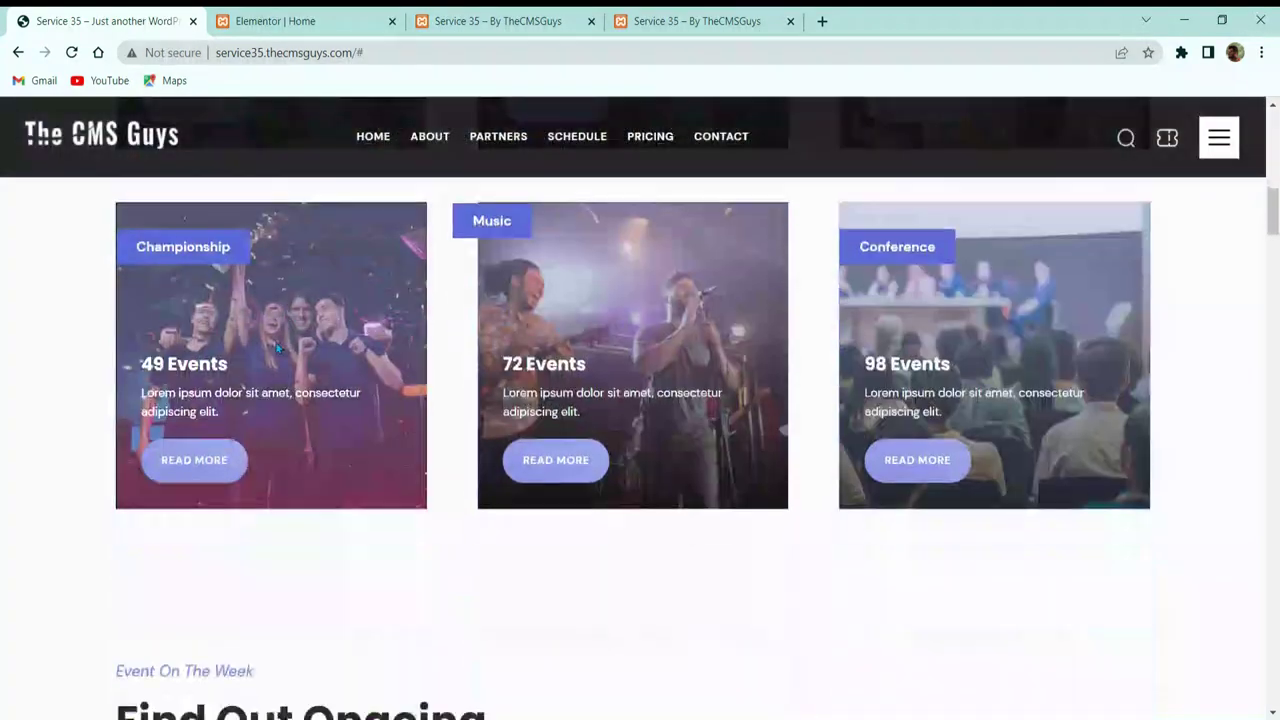
scroll(198, 287, "up", 3)
Step: Add a Heading widget inside the card column and title it 'Sport'
left_click(300, 20)
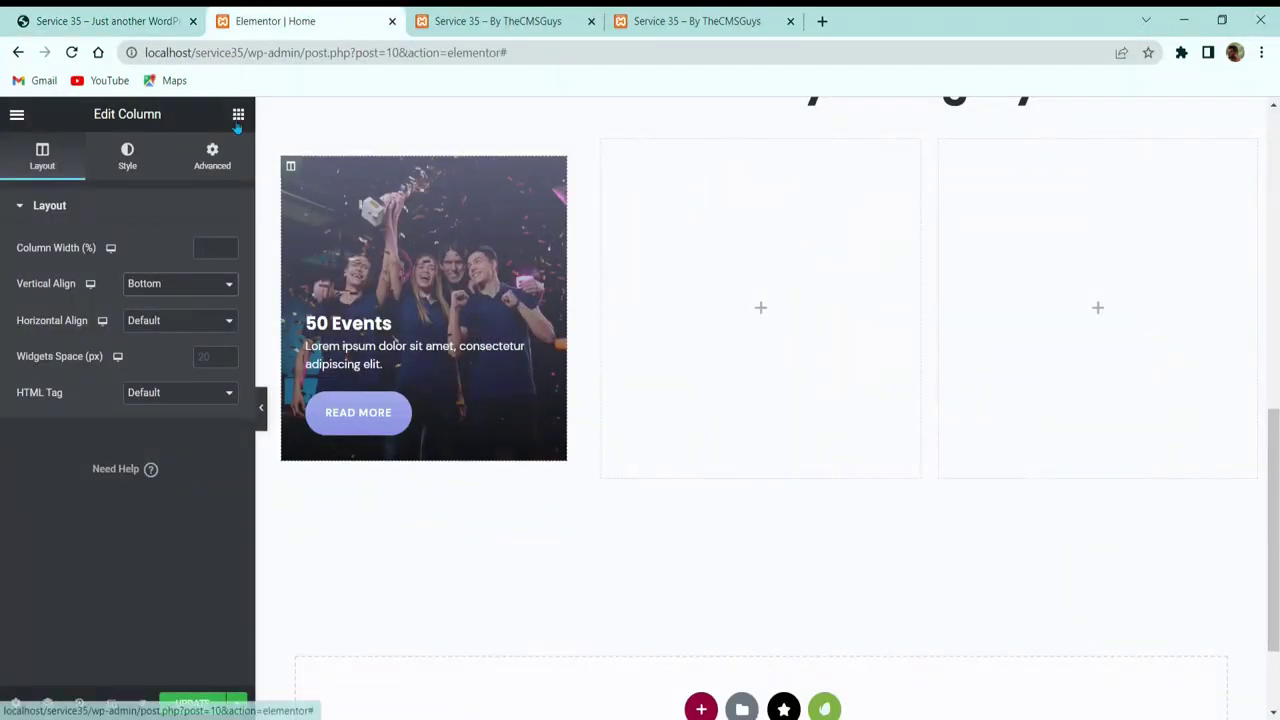
left_click(239, 114)
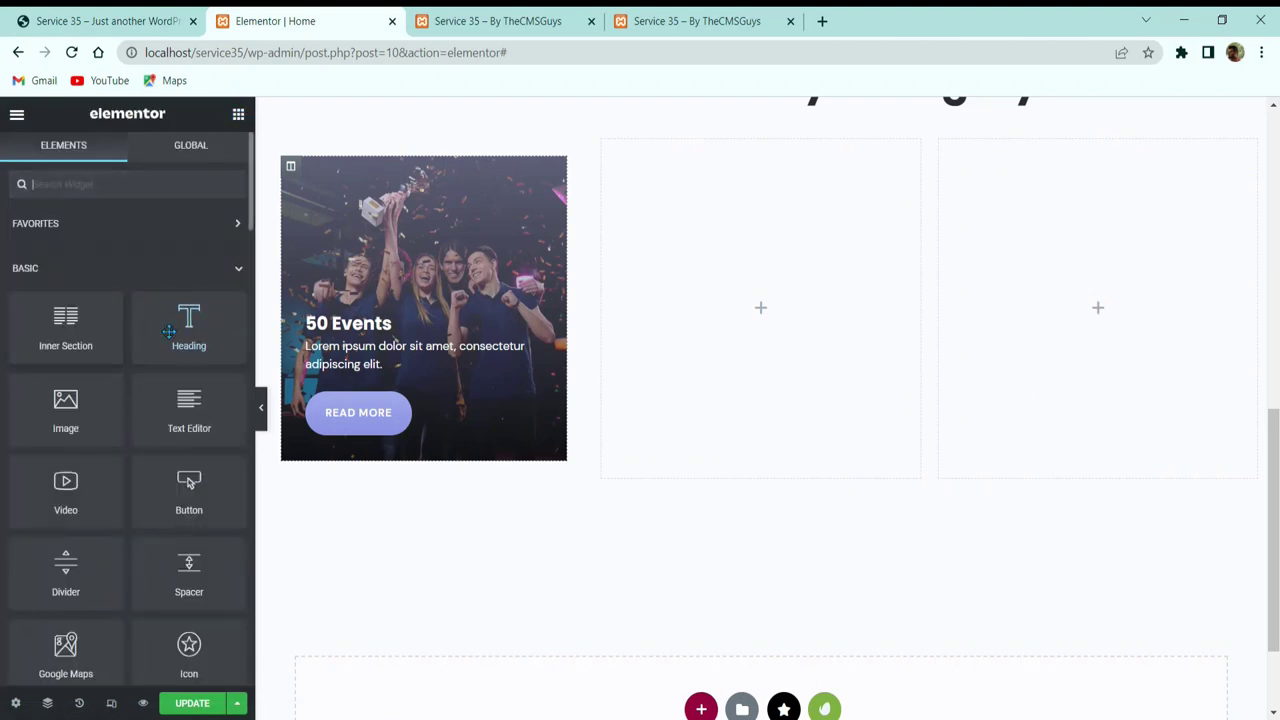
left_click_drag(169, 332, 371, 409)
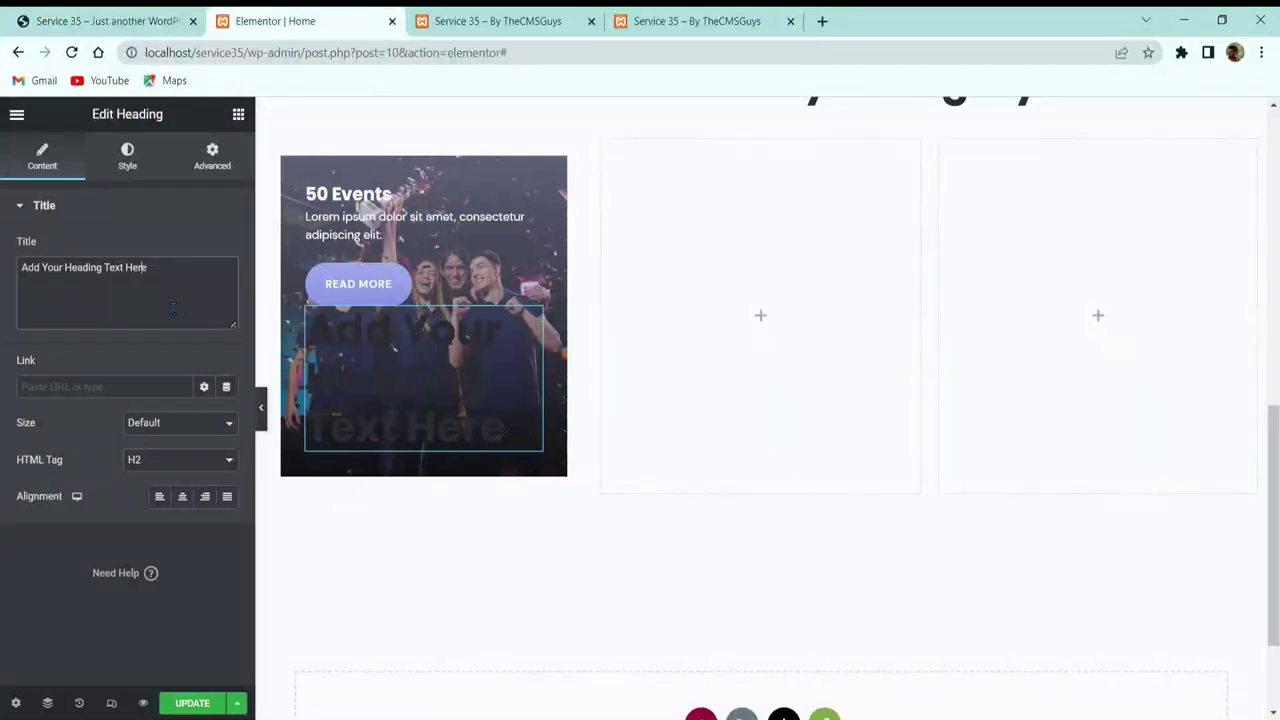
type("Sport")
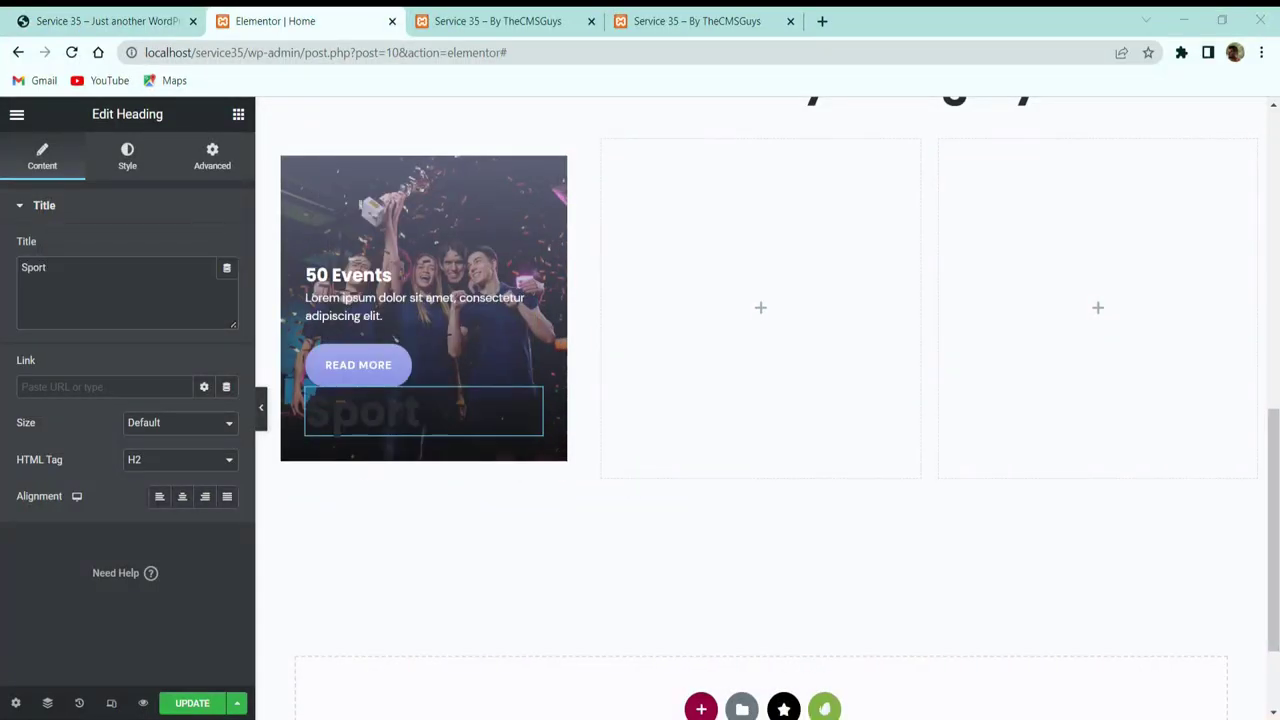
Step: Make the Sport heading text the Pure White global colour
left_click(127, 155)
left_click(205, 248)
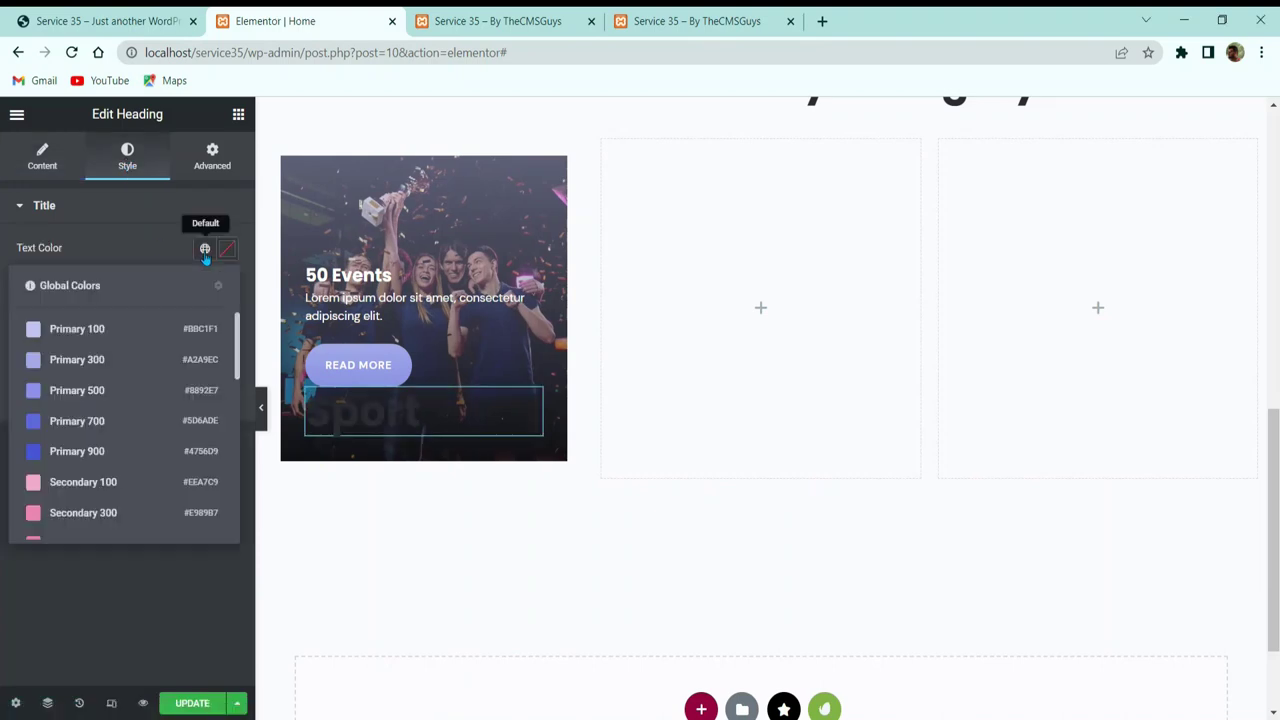
scroll(110, 457, "down", 5)
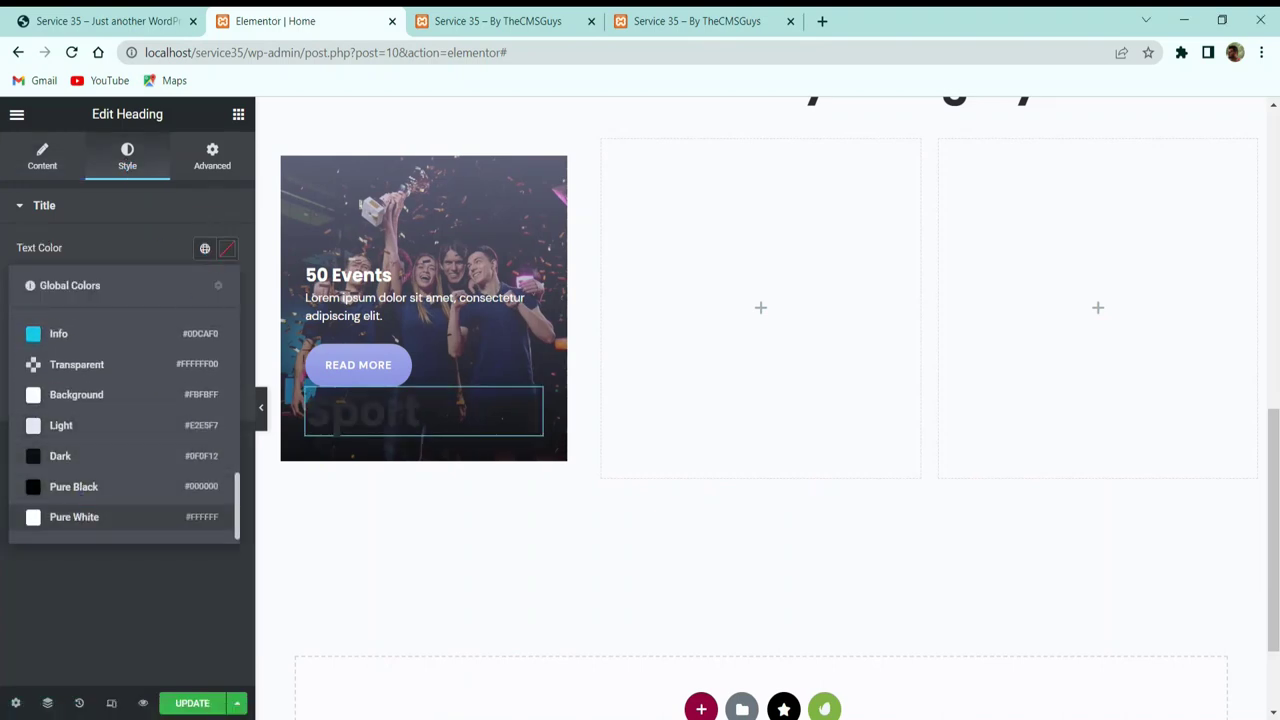
left_click(80, 516)
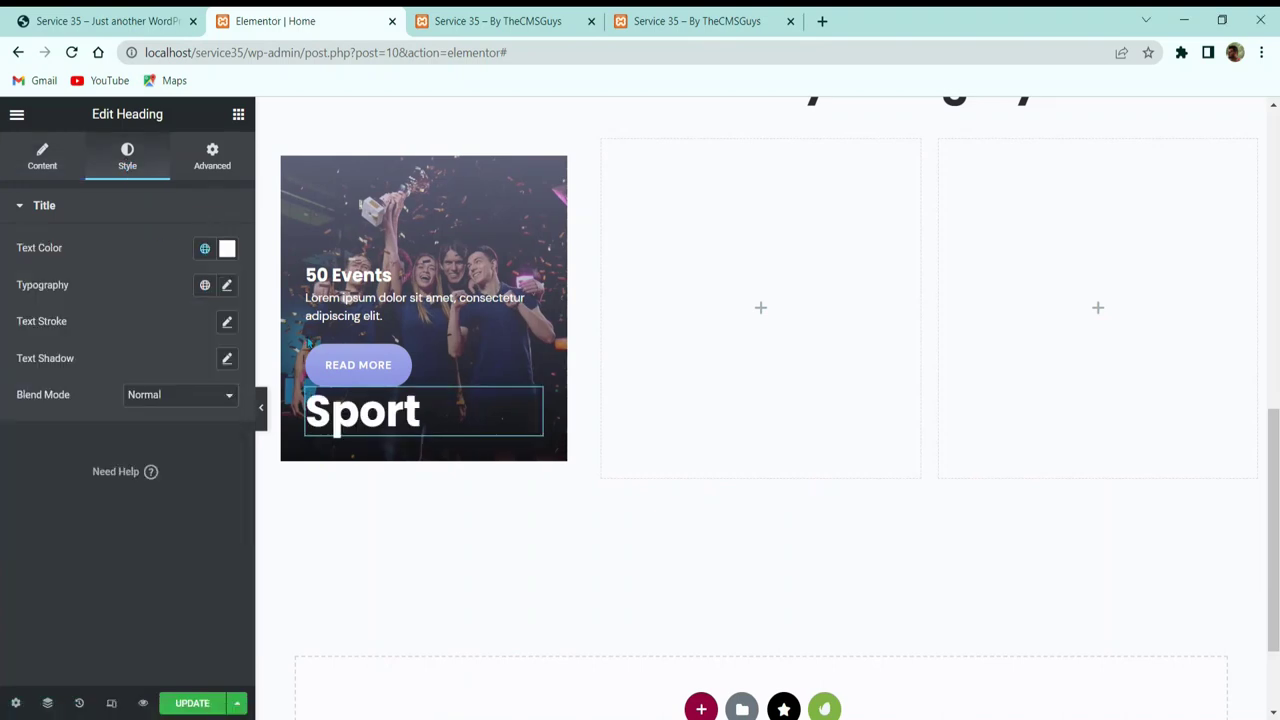
Step: Apply the Label global font (DM Sans 16 px, weight 600) to the Sport heading
left_click(204, 286)
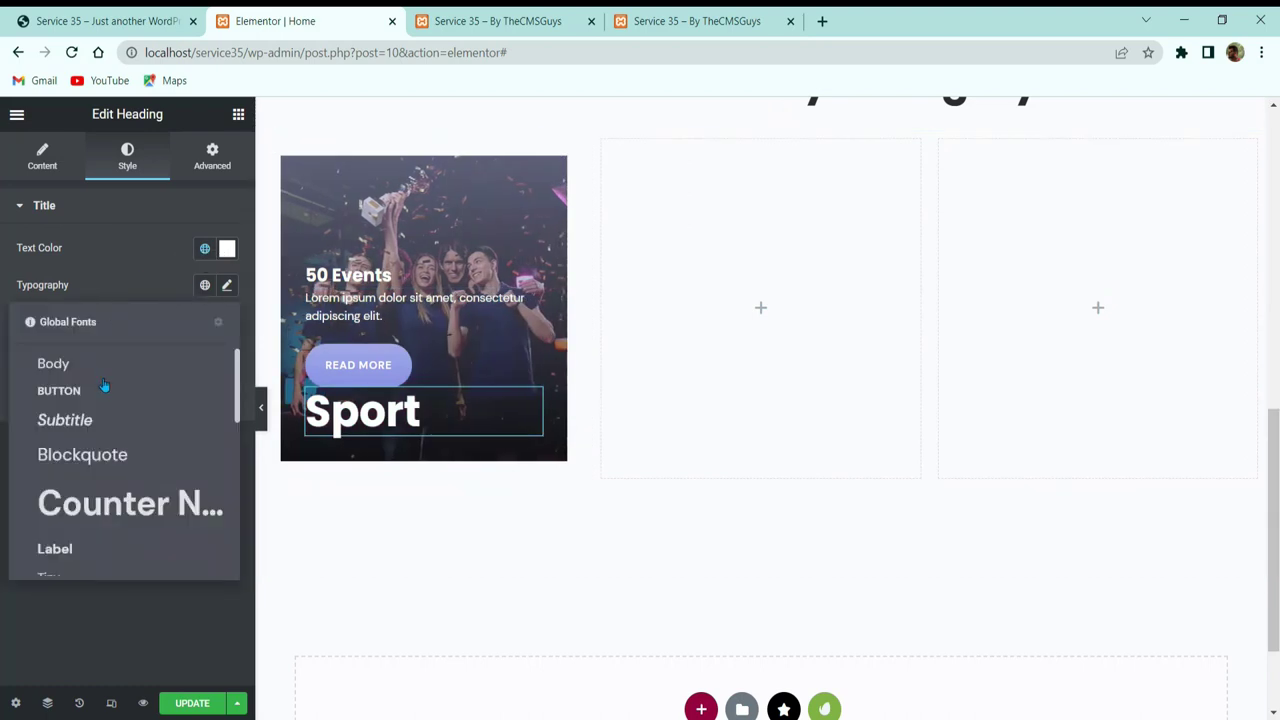
scroll(106, 398, "down", 2)
scroll(106, 410, "up", 2)
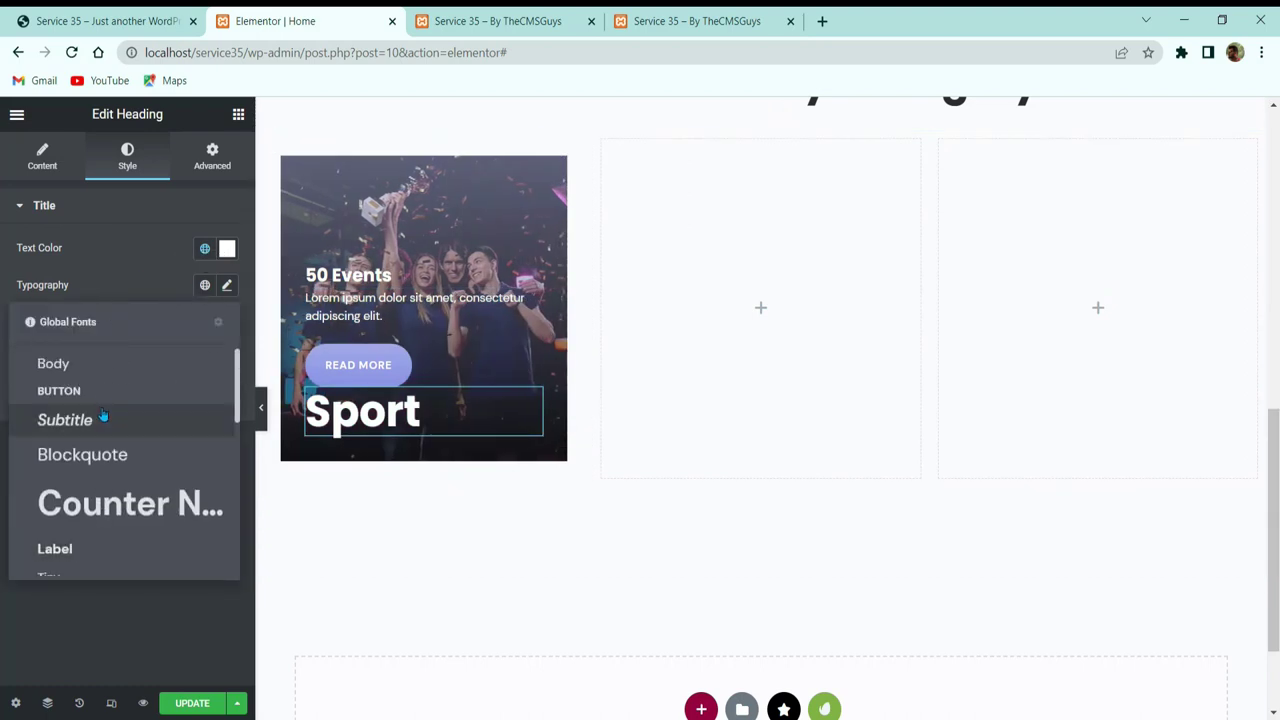
left_click(50, 546)
left_click(224, 287)
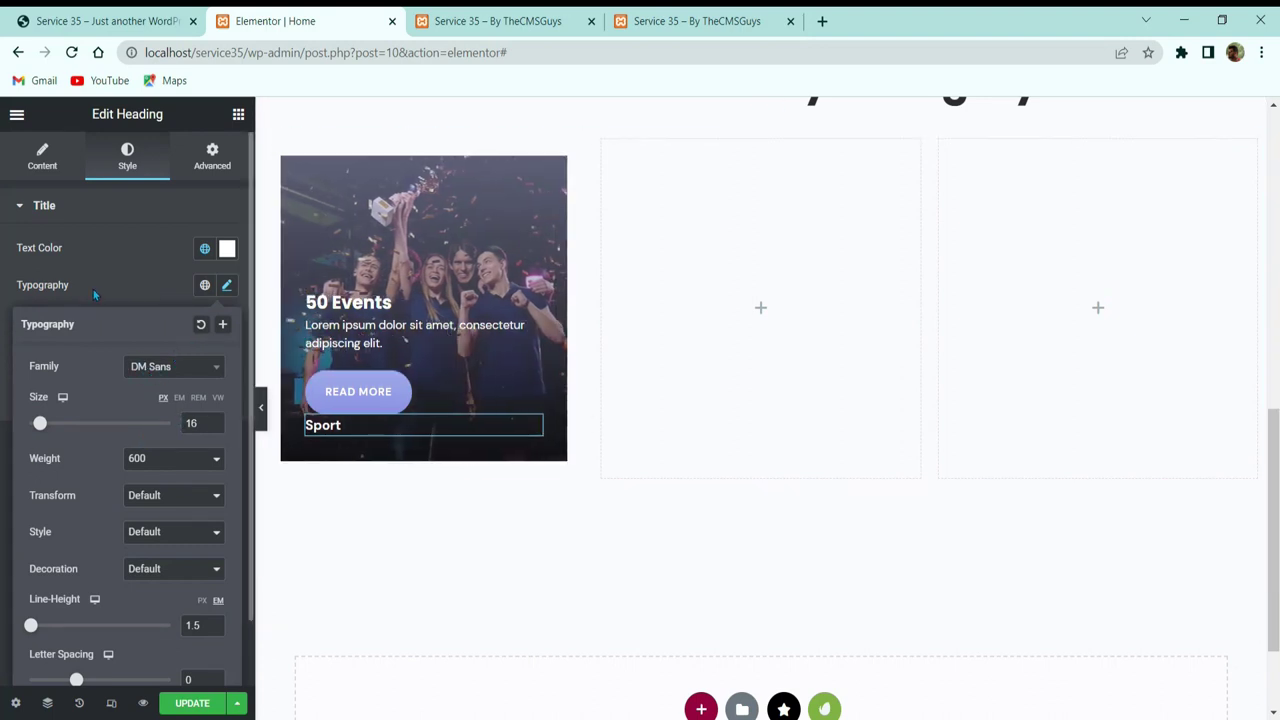
left_click(95, 287)
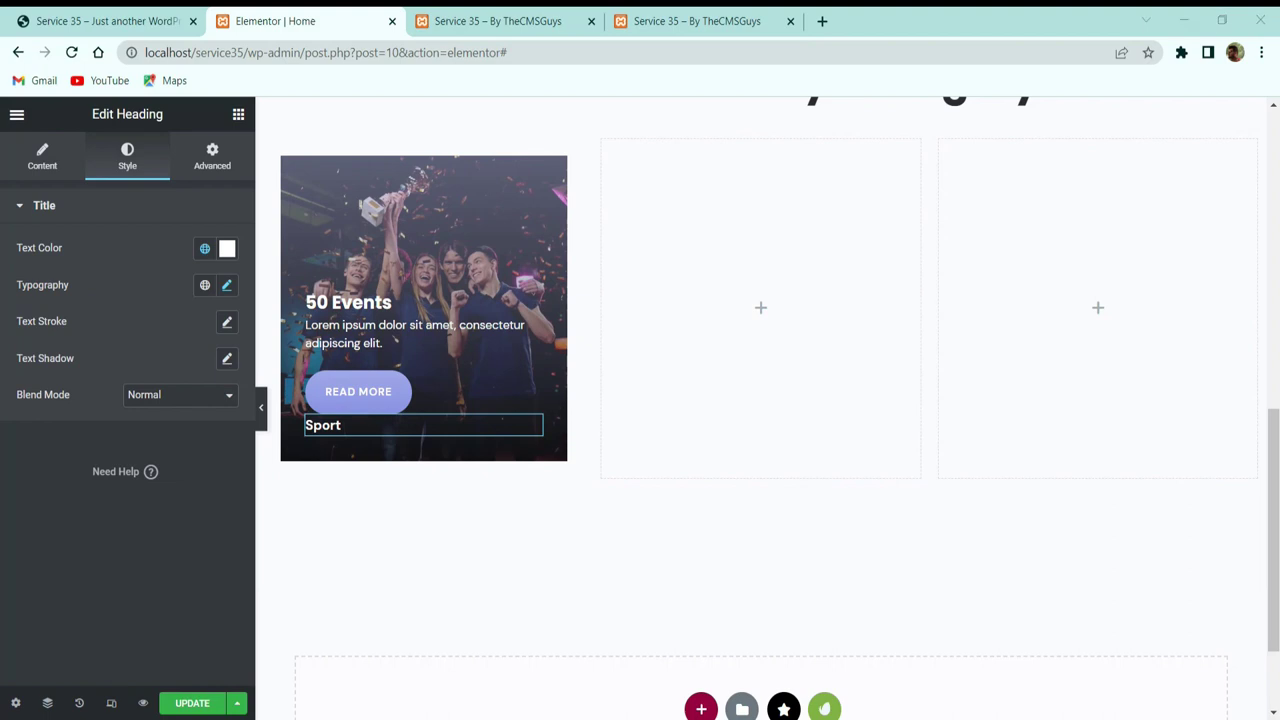
left_click(212, 157)
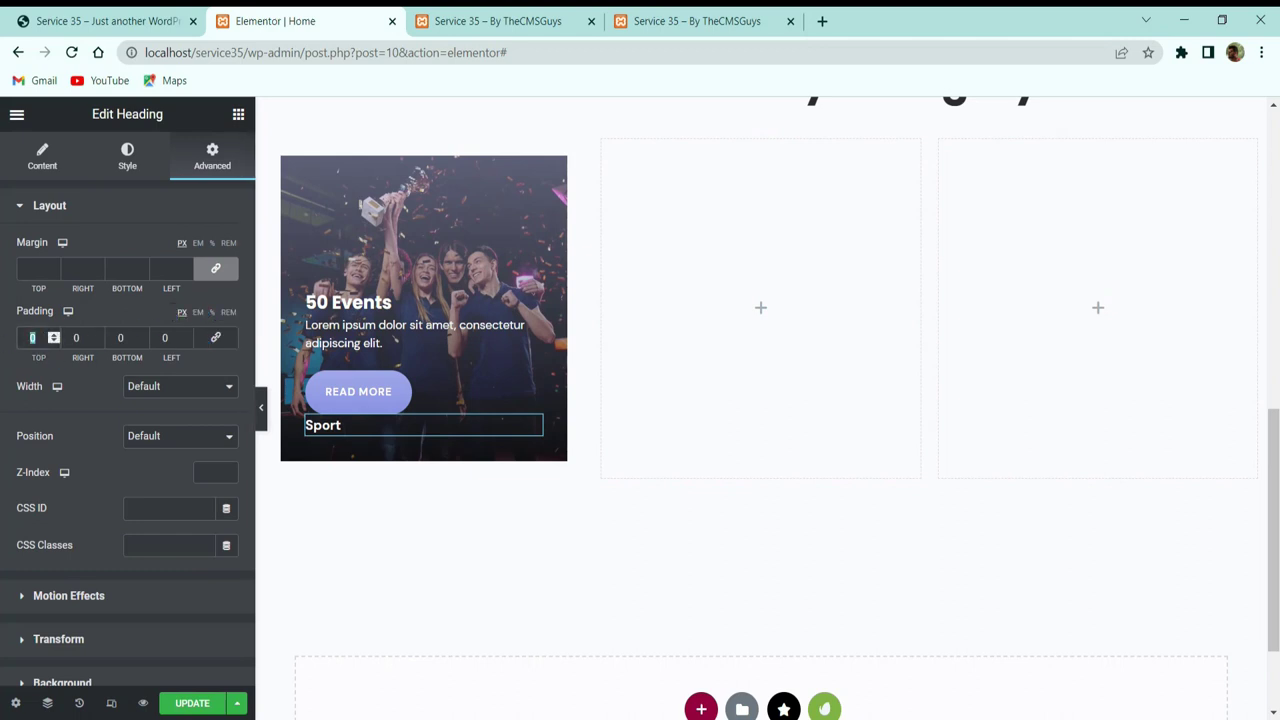
Step: Give the Sport heading 8 px top and bottom padding
type("8")
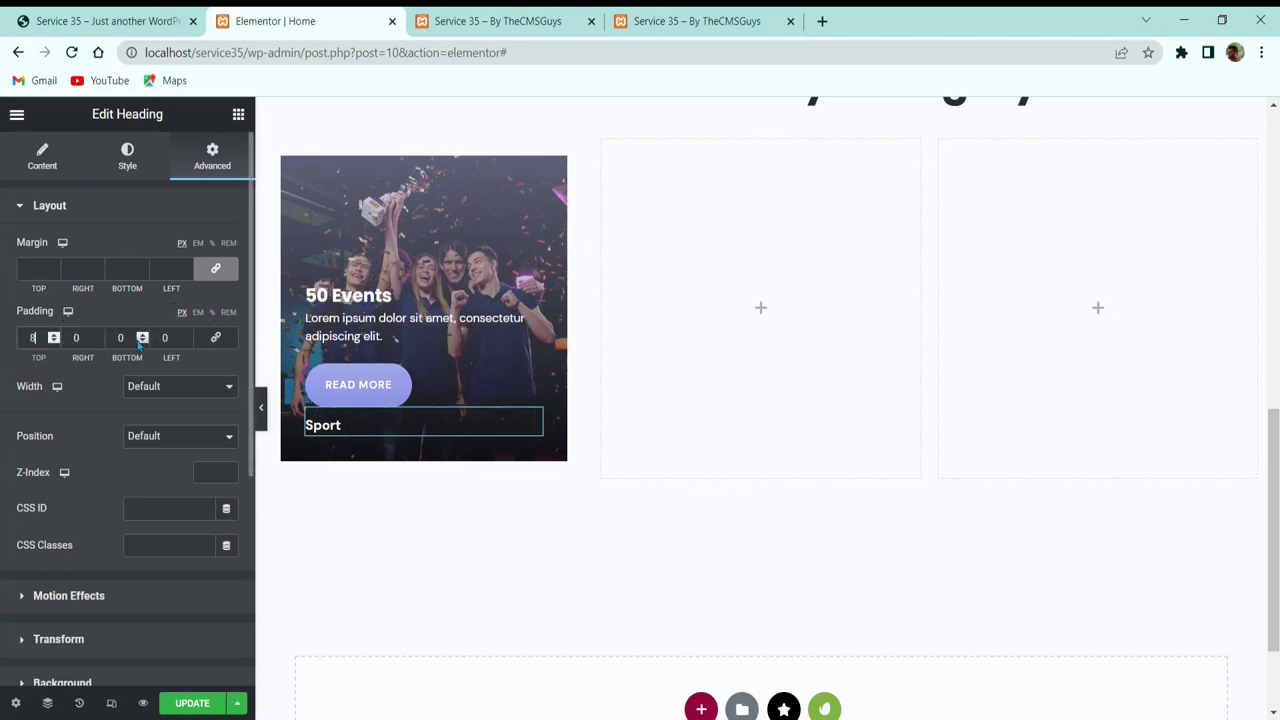
left_click(141, 342)
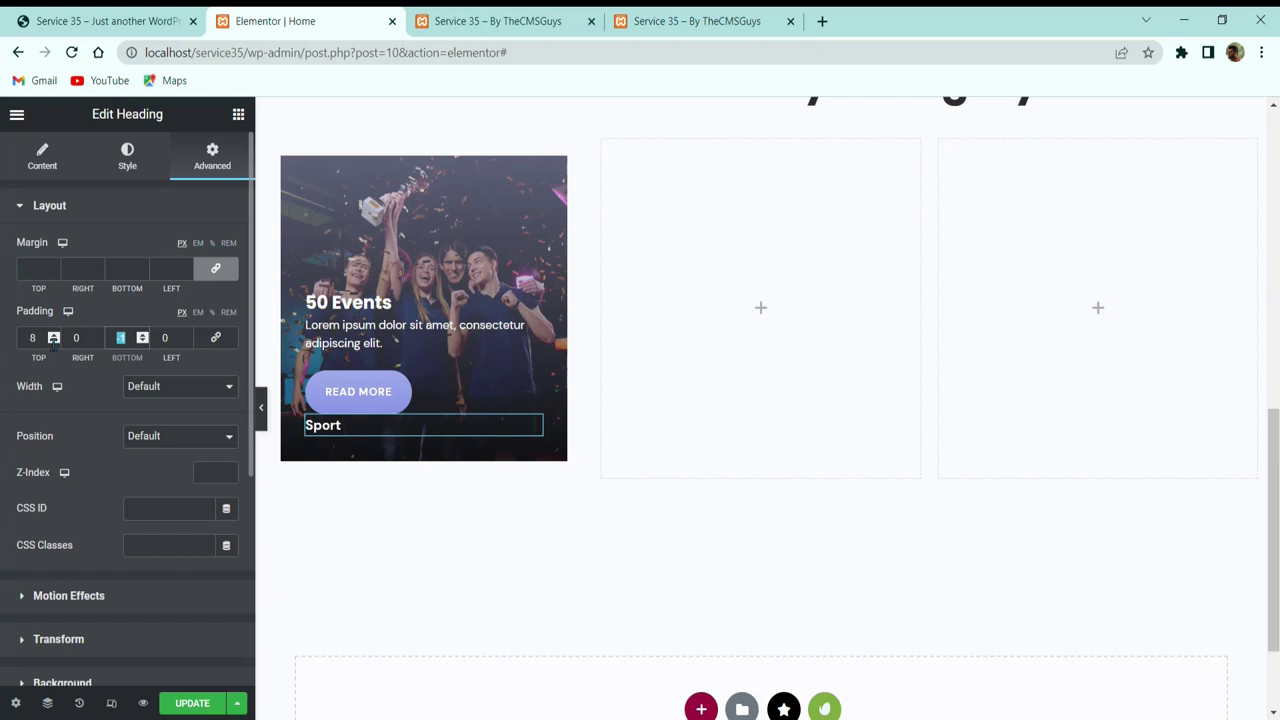
type("8")
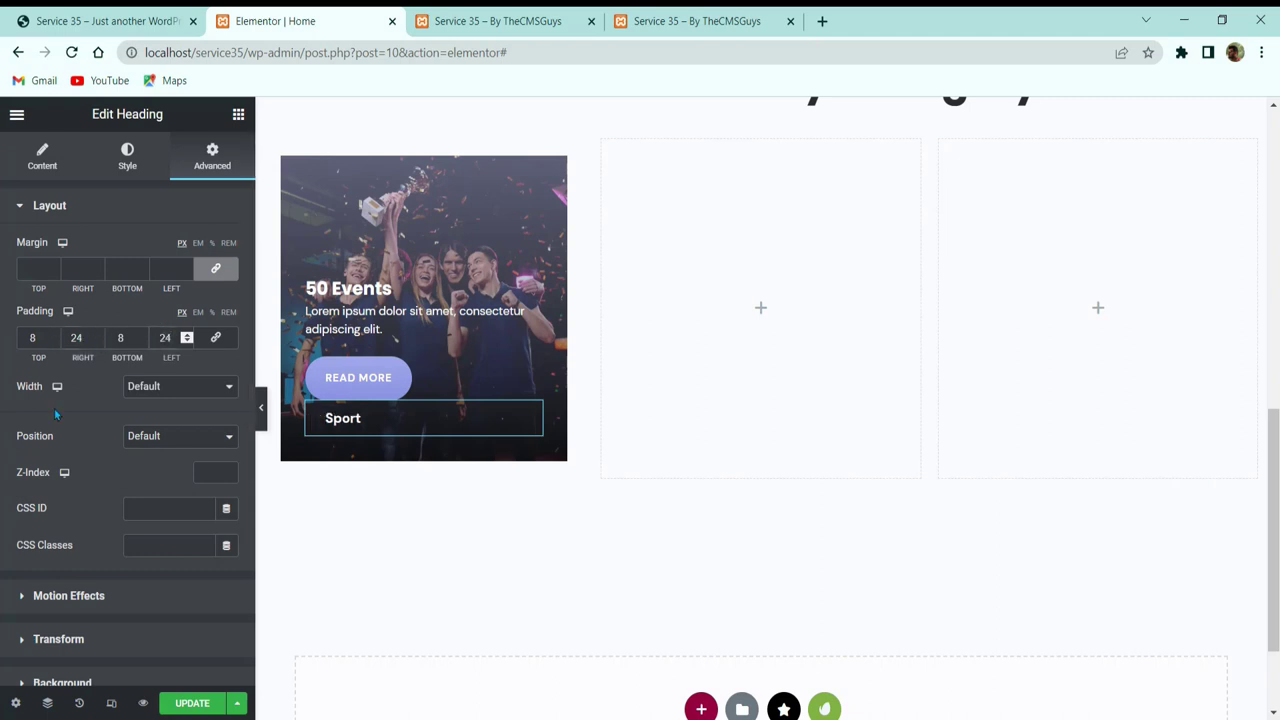
Step: Position the Sport heading absolutely near the card's top with a 30 px offset
left_click(141, 437)
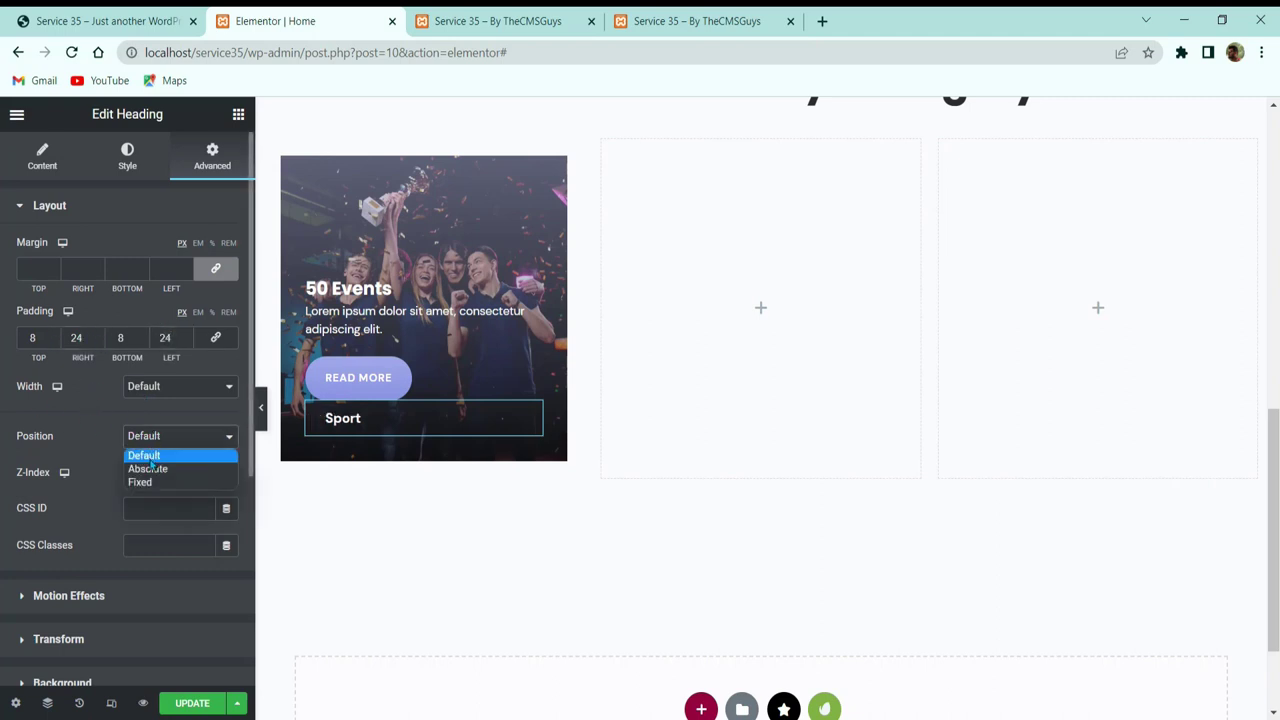
left_click(157, 470)
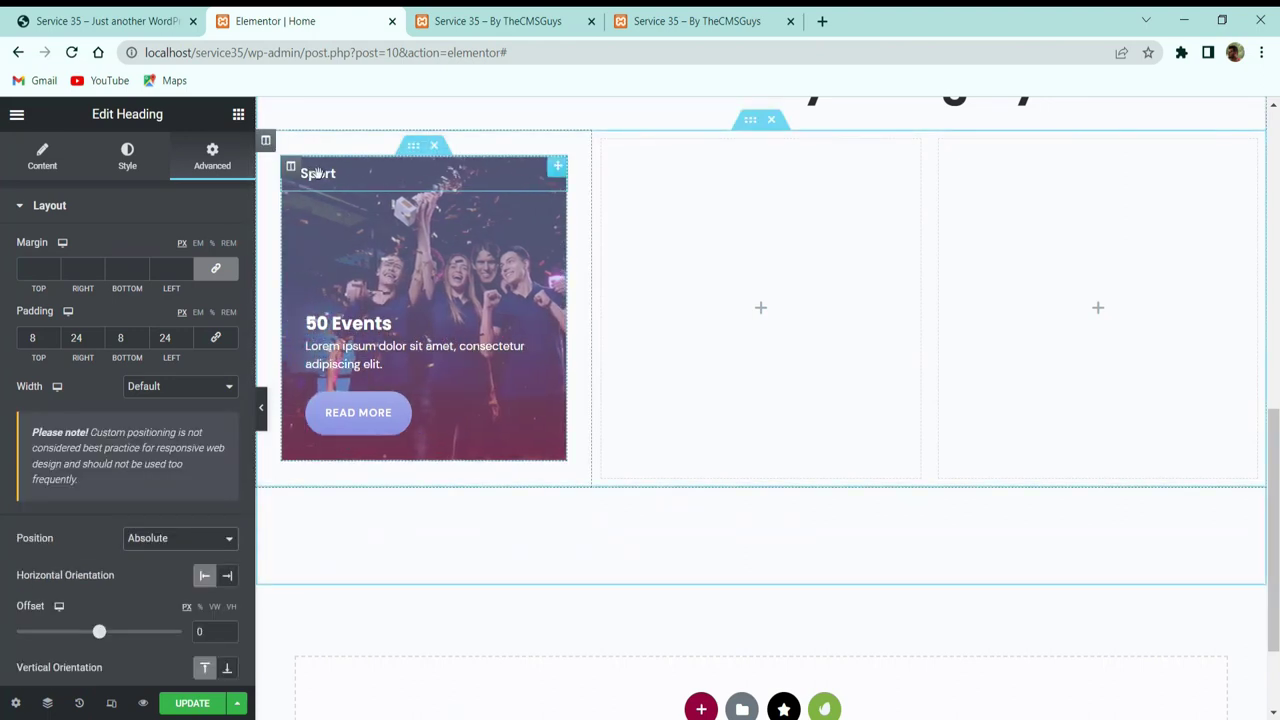
scroll(149, 303, "down", 2)
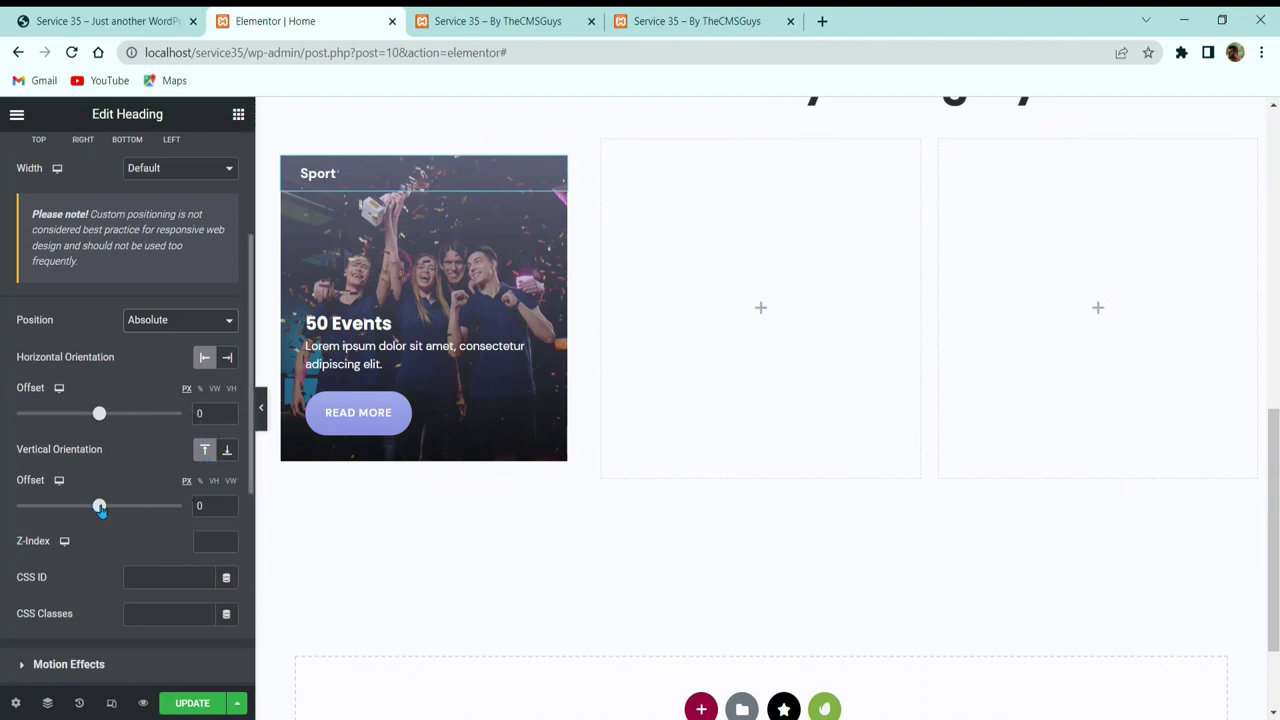
left_click_drag(99, 507, 103, 508)
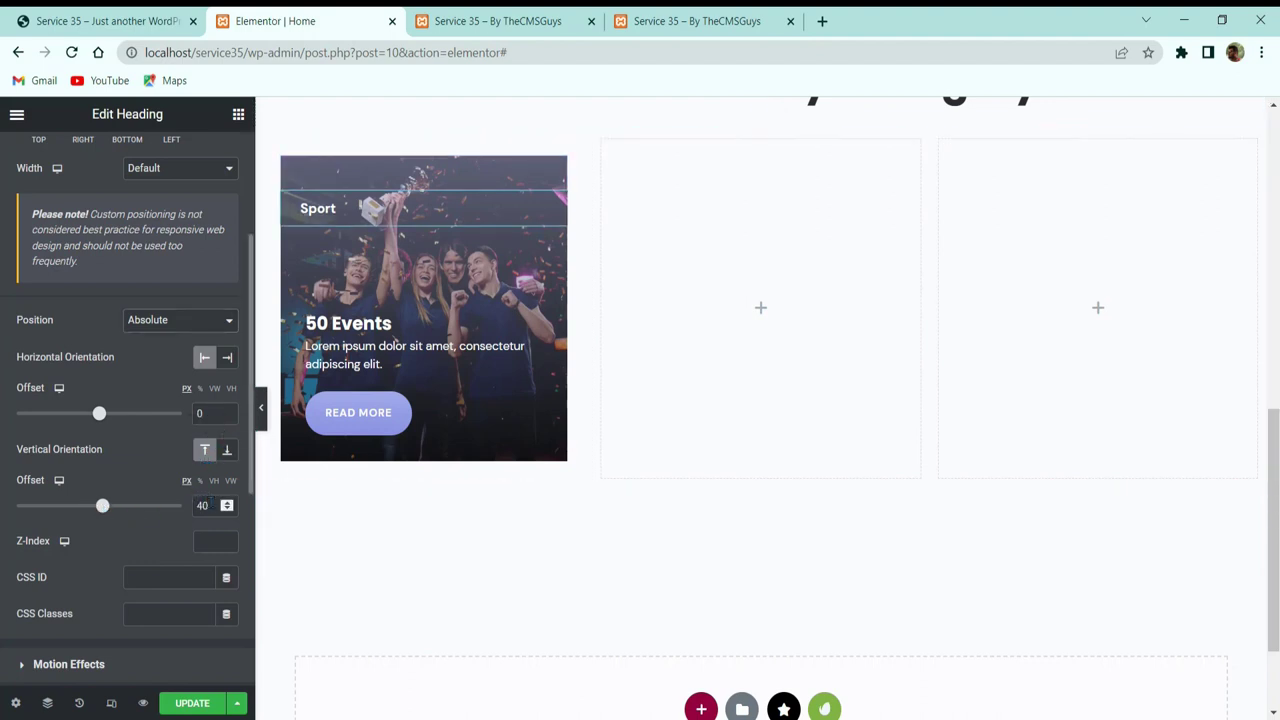
type("30")
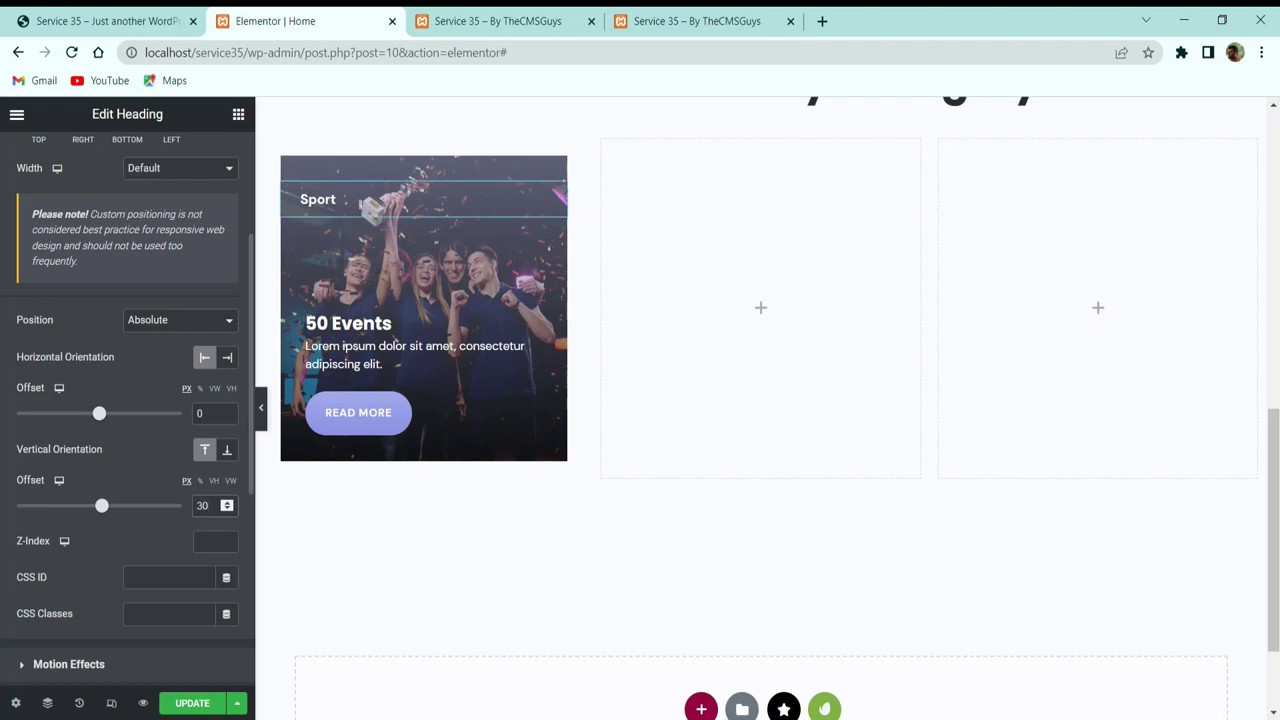
Step: Give the Sport heading a Classic background in the Primary global colour
left_click(115, 10)
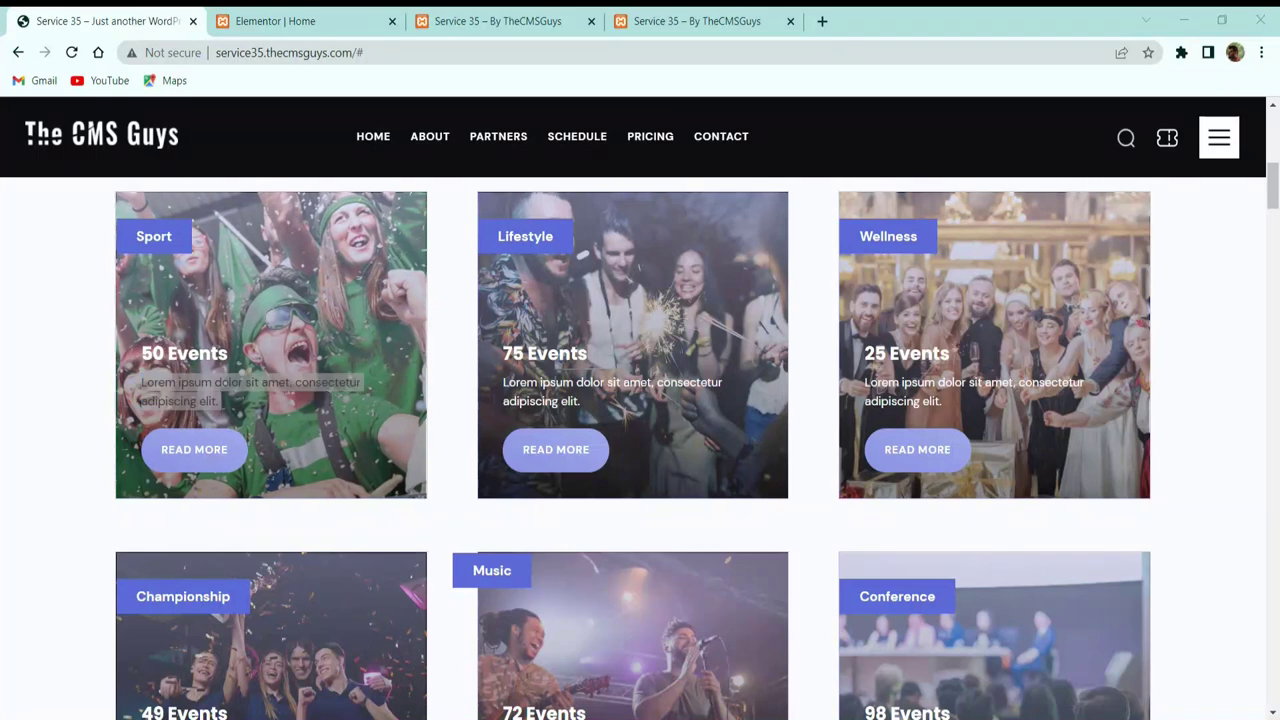
left_click(215, 15)
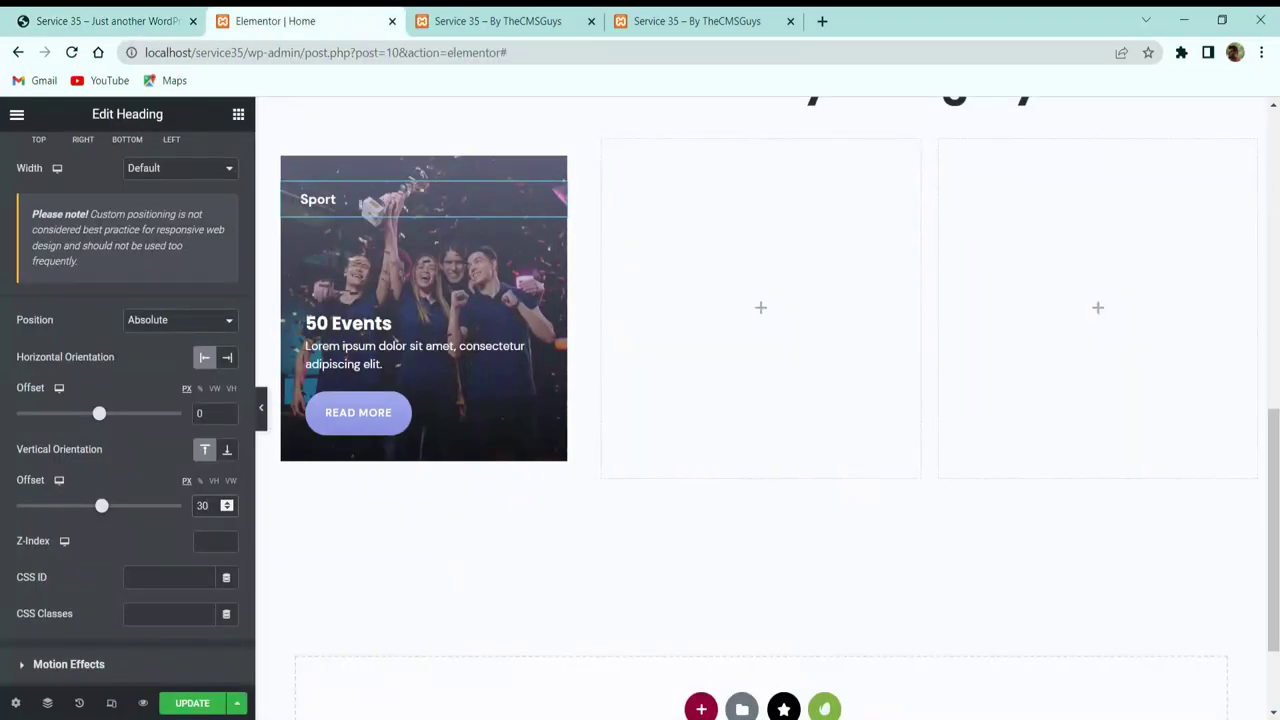
scroll(153, 400, "down", 4)
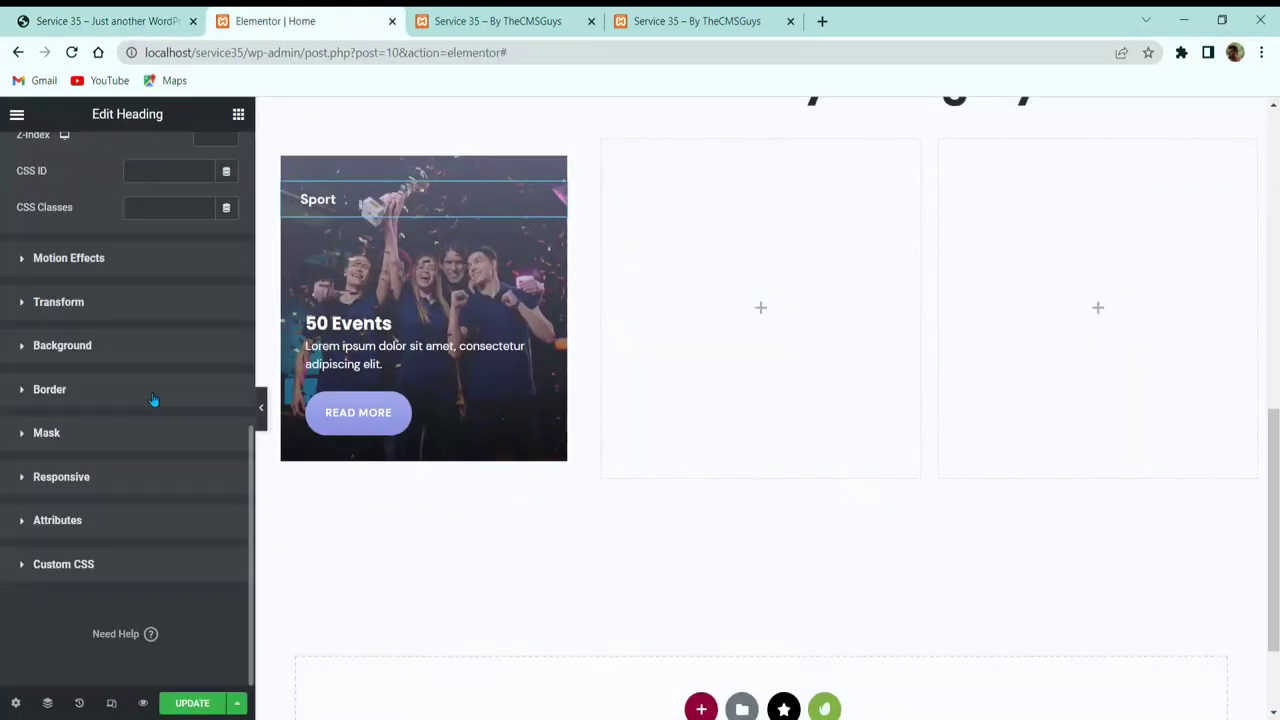
left_click(110, 345)
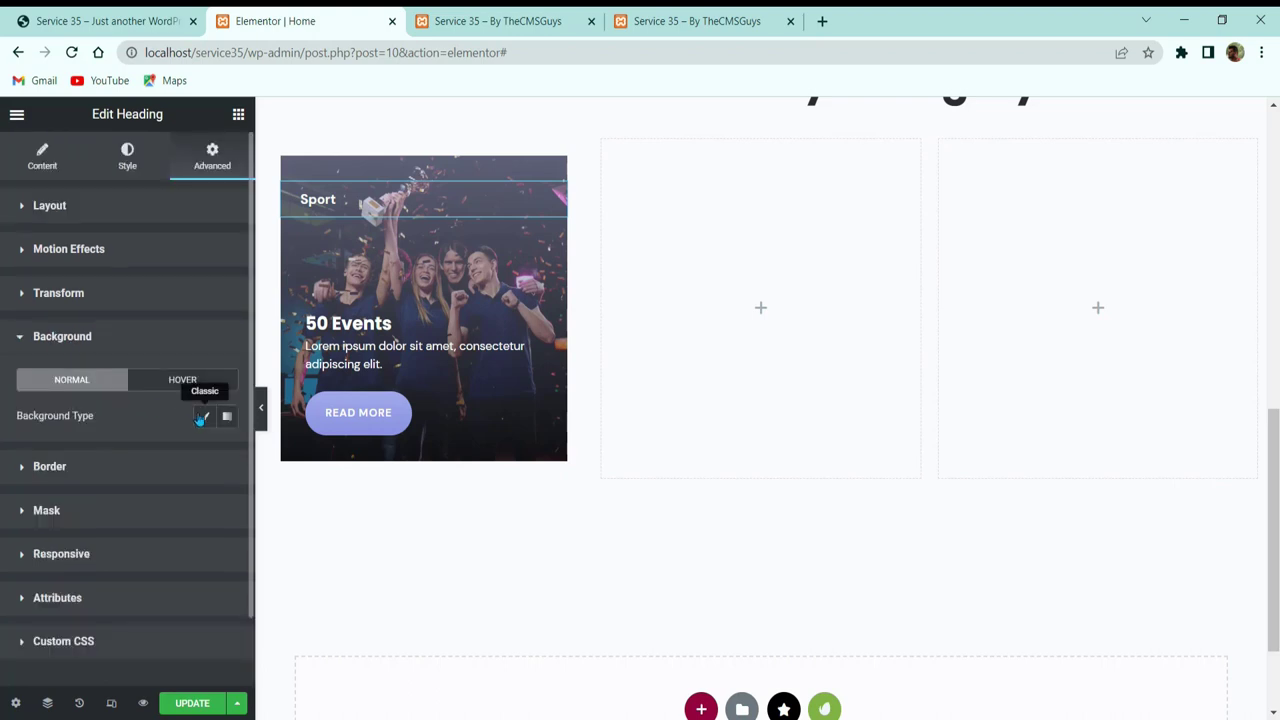
left_click(200, 418)
left_click(204, 454)
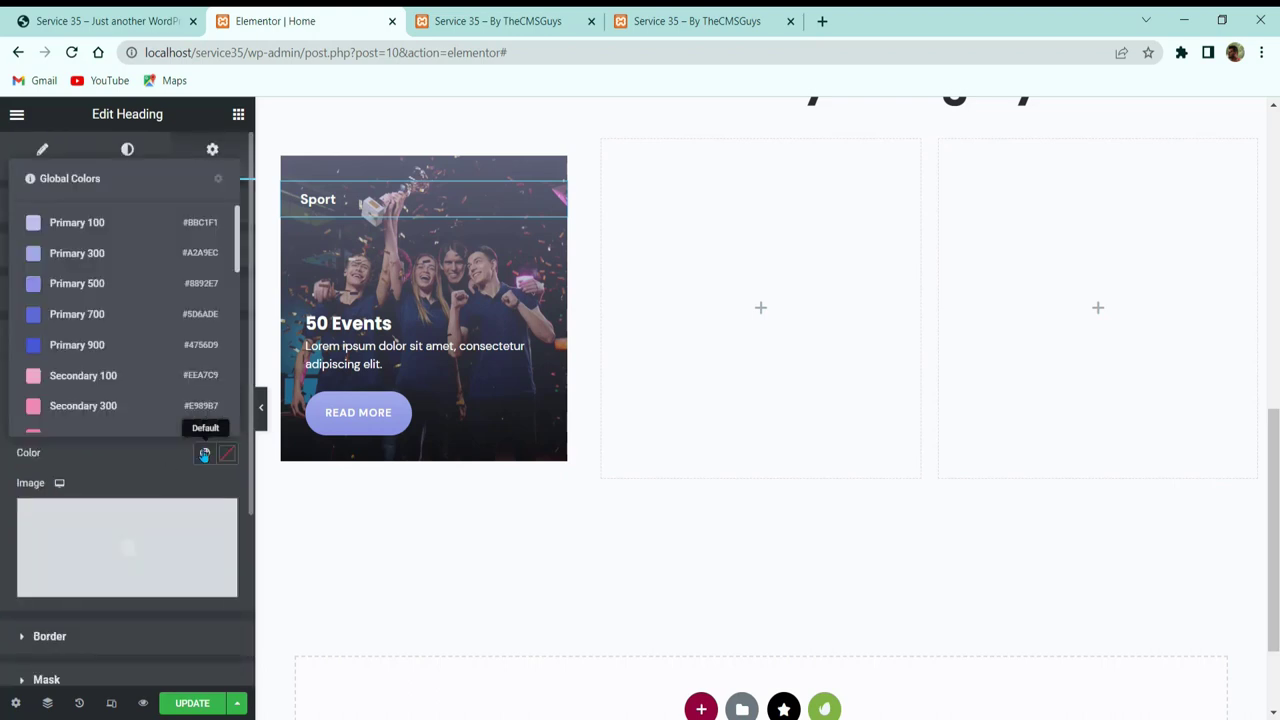
left_click(100, 314)
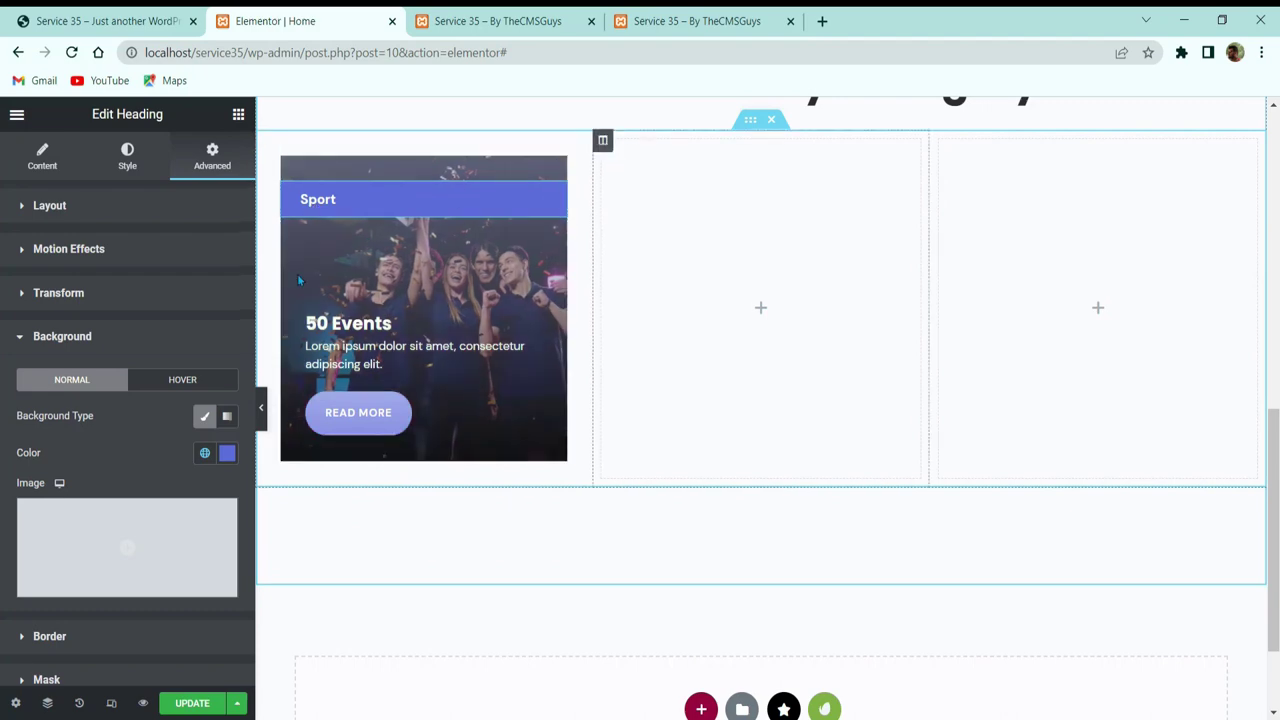
Step: Set the Sport heading's width to Inline (auto) so it fits its text
left_click(134, 202)
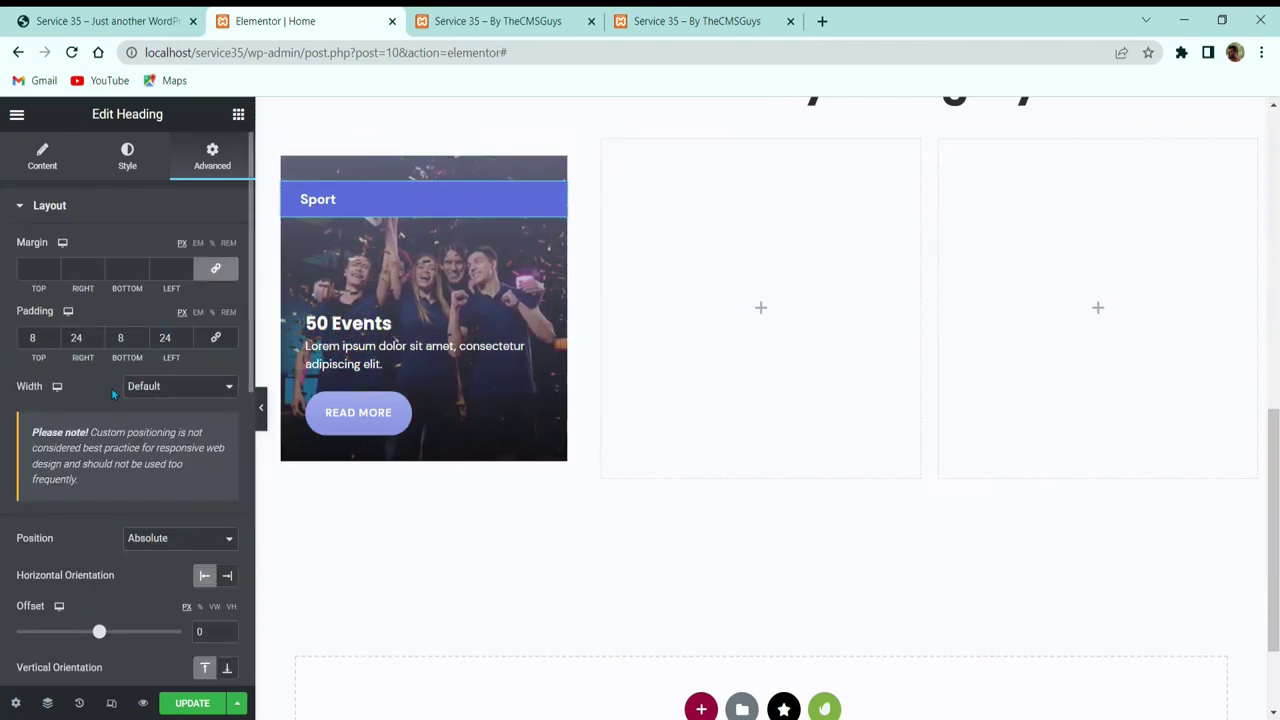
left_click(182, 390)
left_click(176, 430)
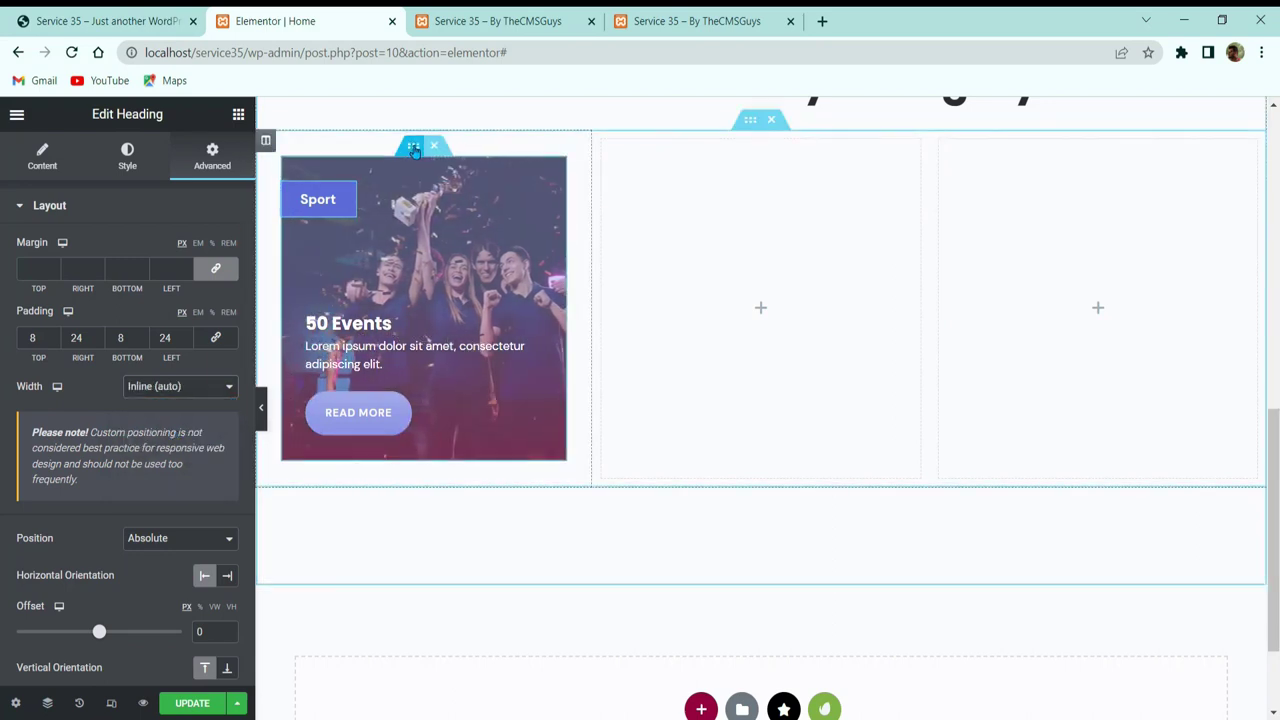
Step: Duplicate the Sport card column to fill three columns and delete the empty fourth column
right_click(266, 141)
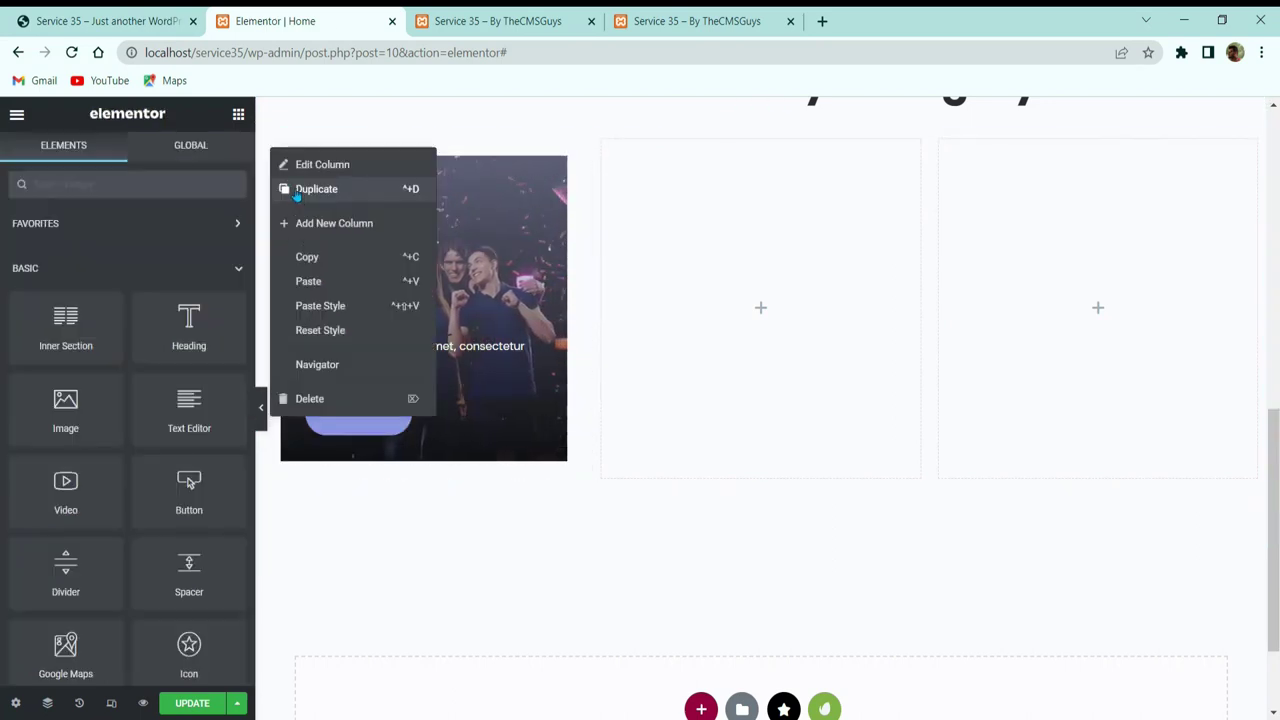
left_click(302, 190)
right_click(266, 141)
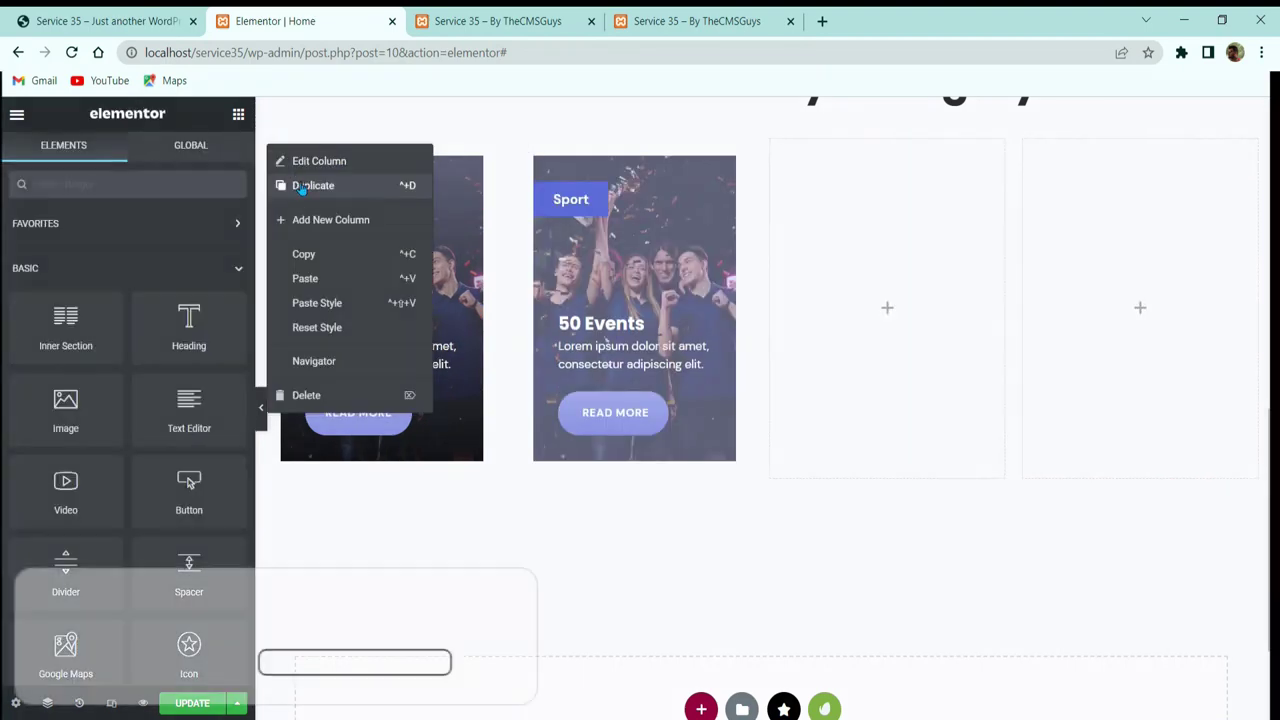
key("ctrl+d")
right_click(971, 223)
left_click(1000, 471)
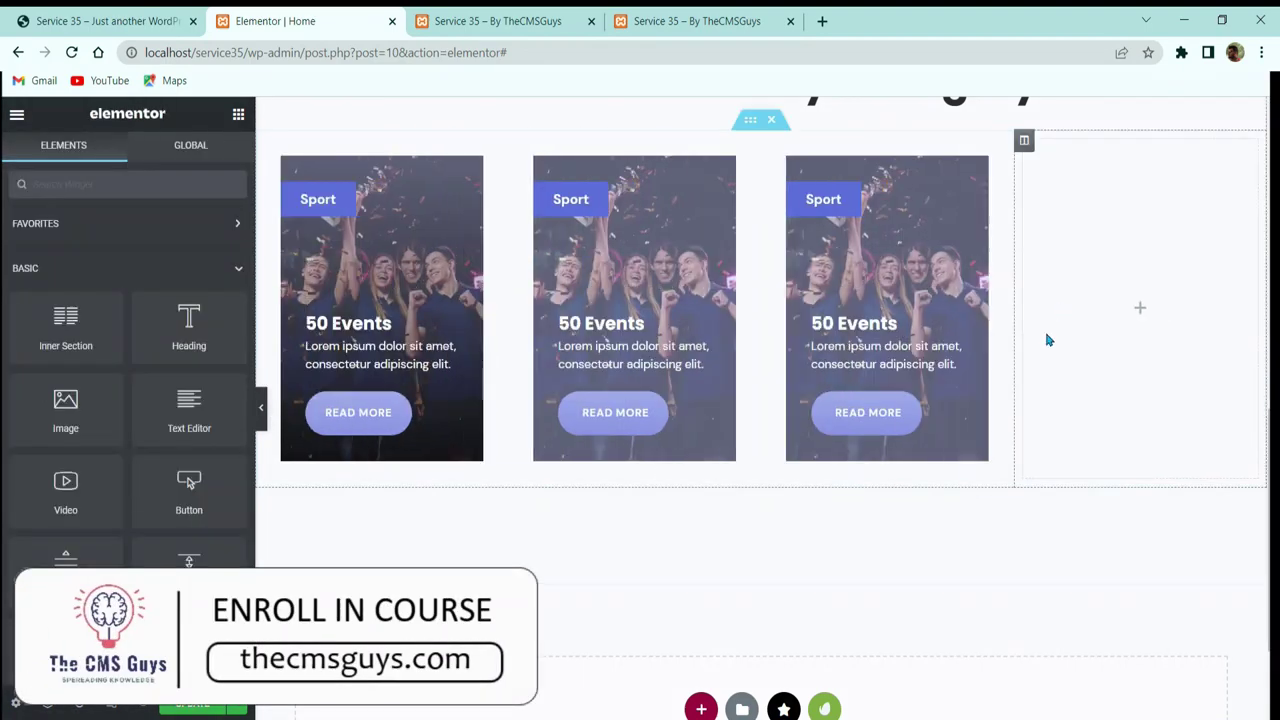
right_click(1076, 385)
left_click(1092, 532)
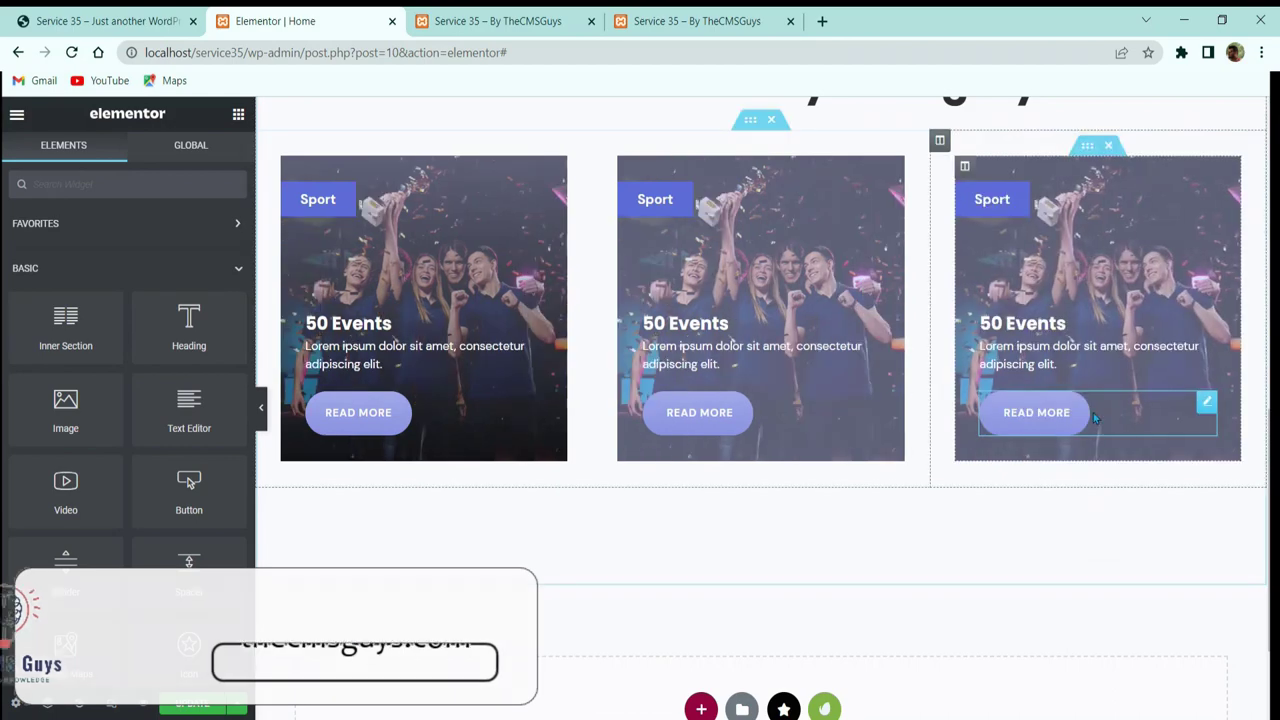
Step: Duplicate the inner section to add a second row of three cards
key("ctrl+1")
scroll(637, 380, "up", 3)
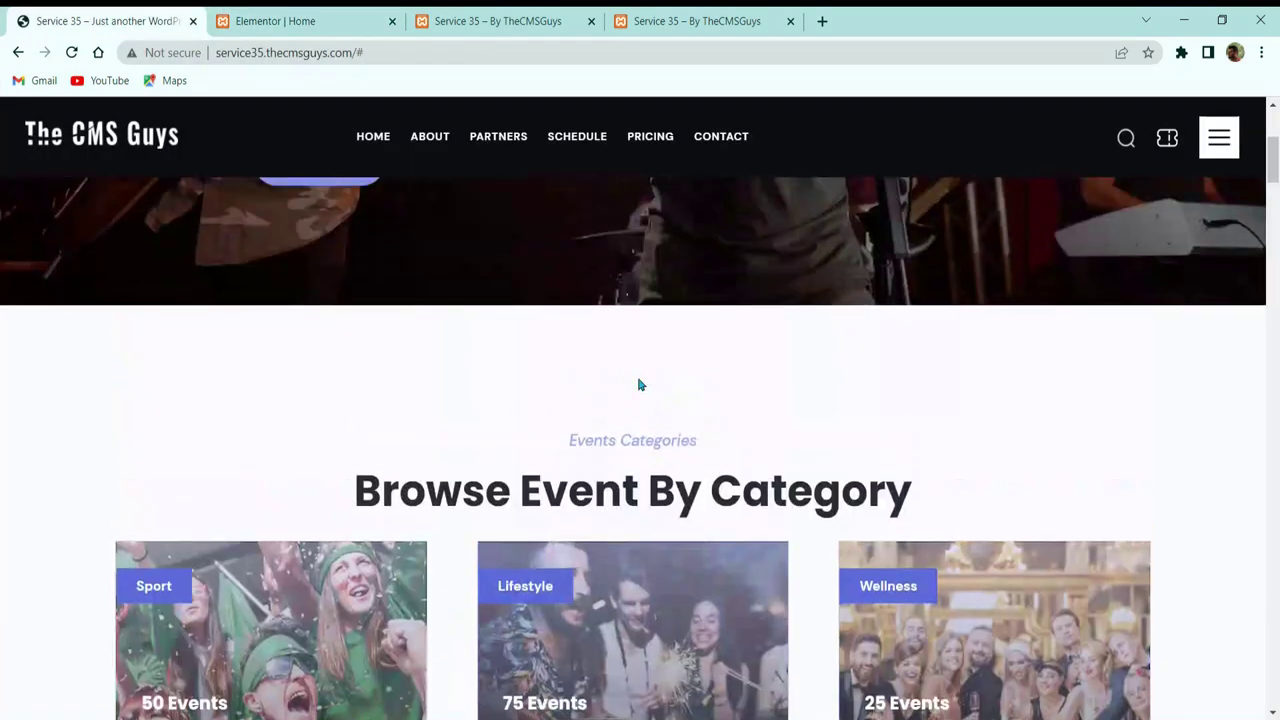
scroll(630, 533, "down", 5)
key("ctrl+2")
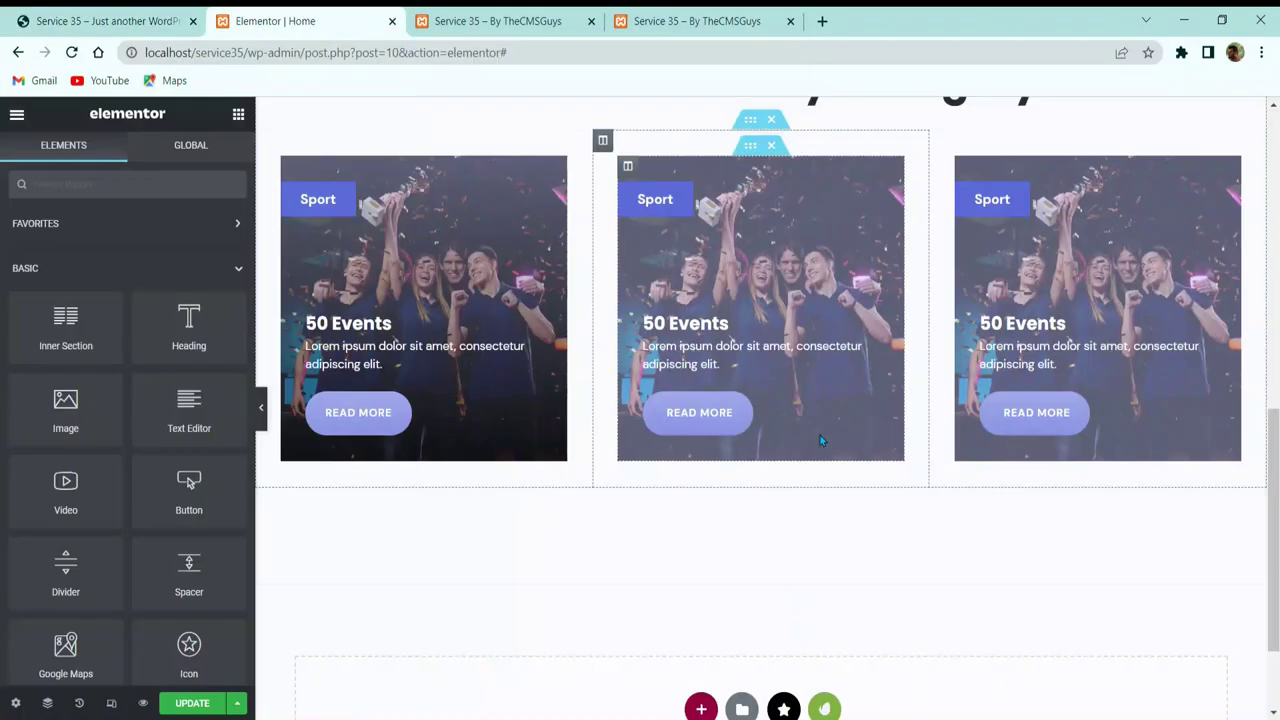
scroll(787, 432, "up", 2)
right_click(748, 294)
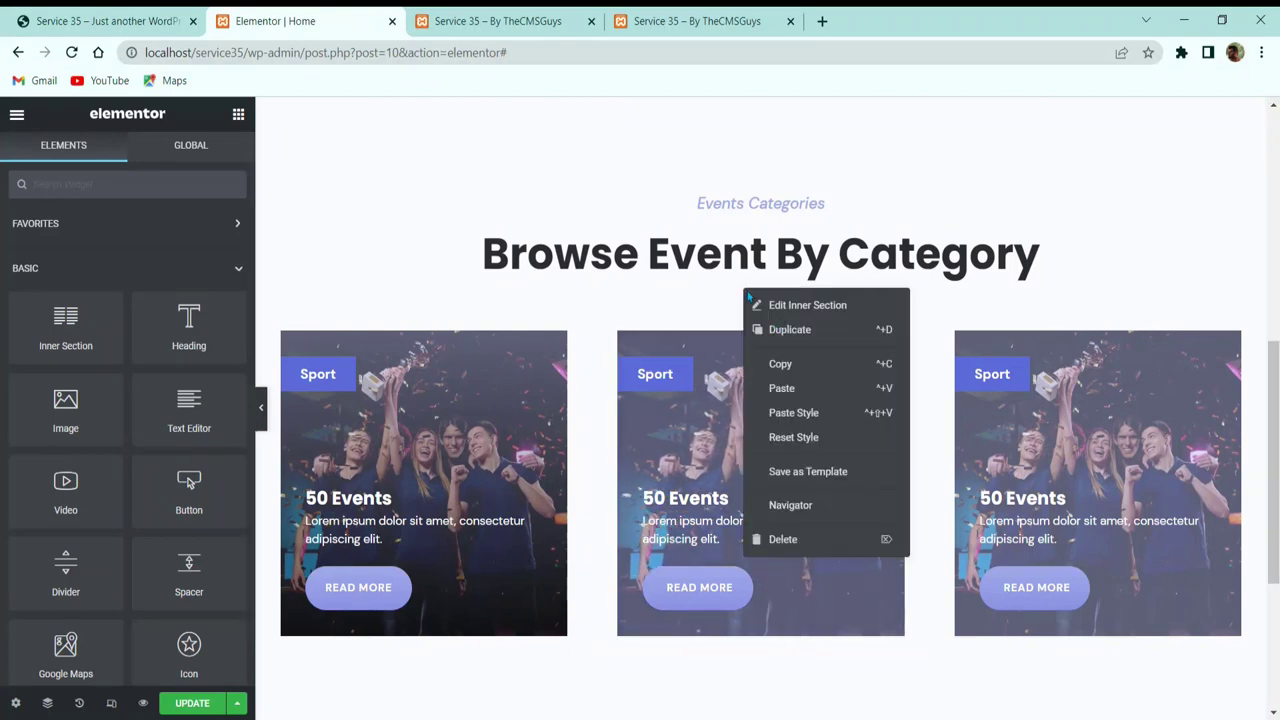
left_click(800, 329)
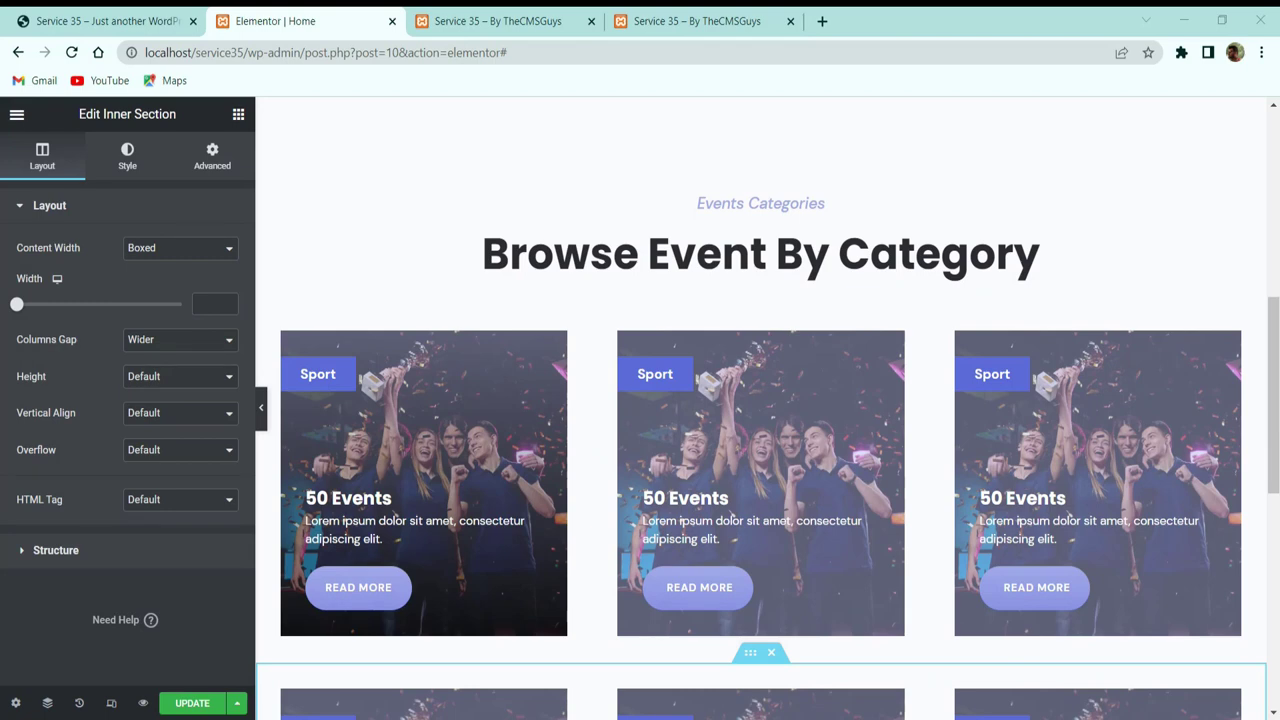
Step: Compare the two card rows against the live site
scroll(735, 451, "down", 4)
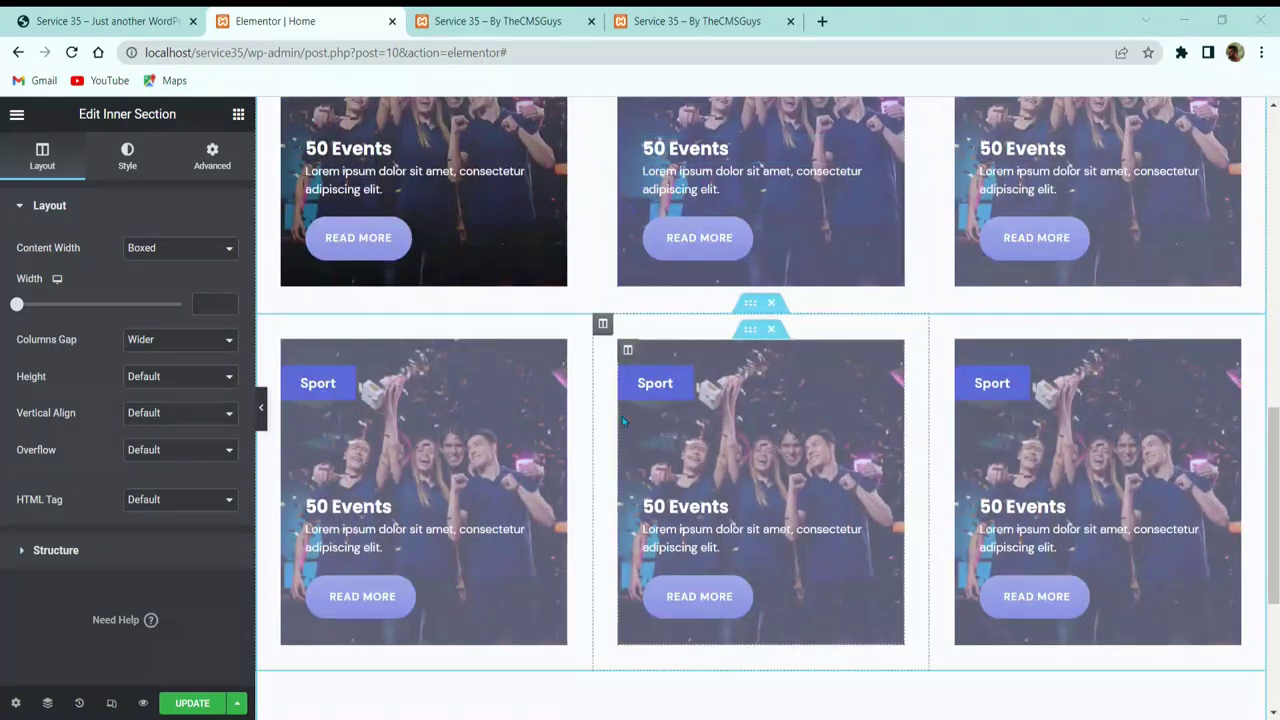
key("ctrl+1")
scroll(644, 456, "up", 3)
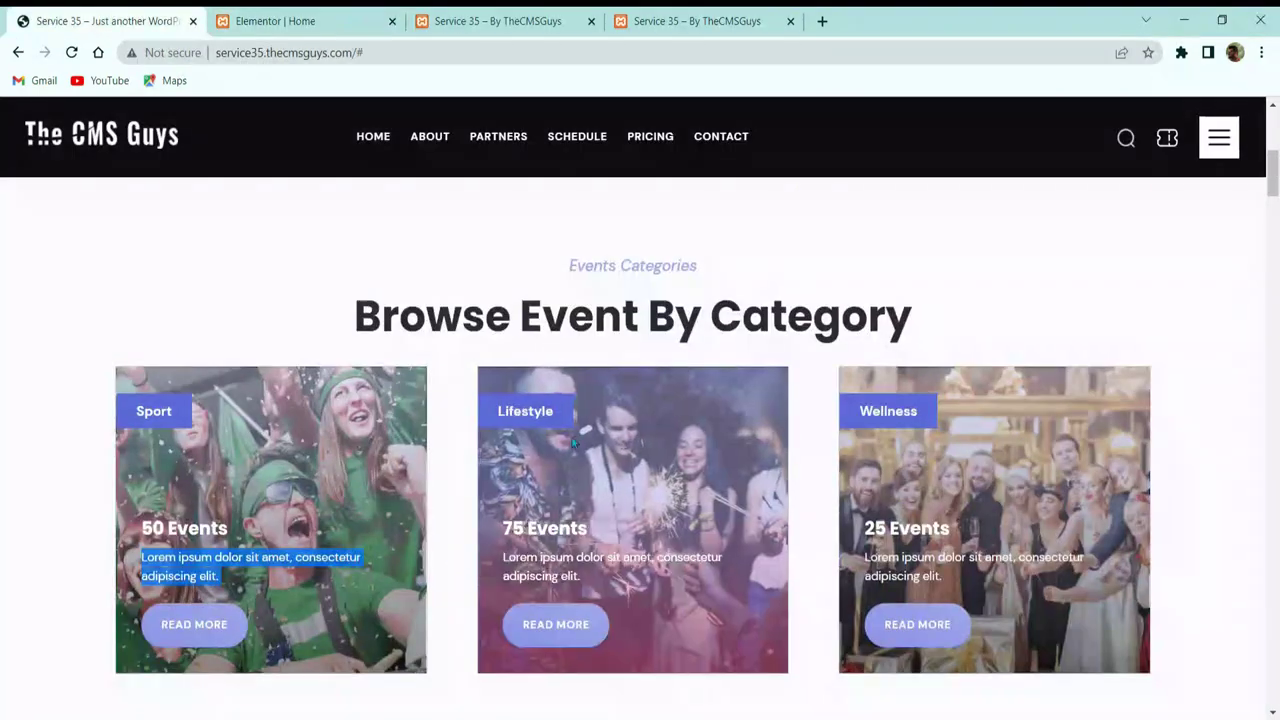
scroll(644, 456, "down", 2)
scroll(644, 455, "down", 5)
scroll(568, 491, "up", 5)
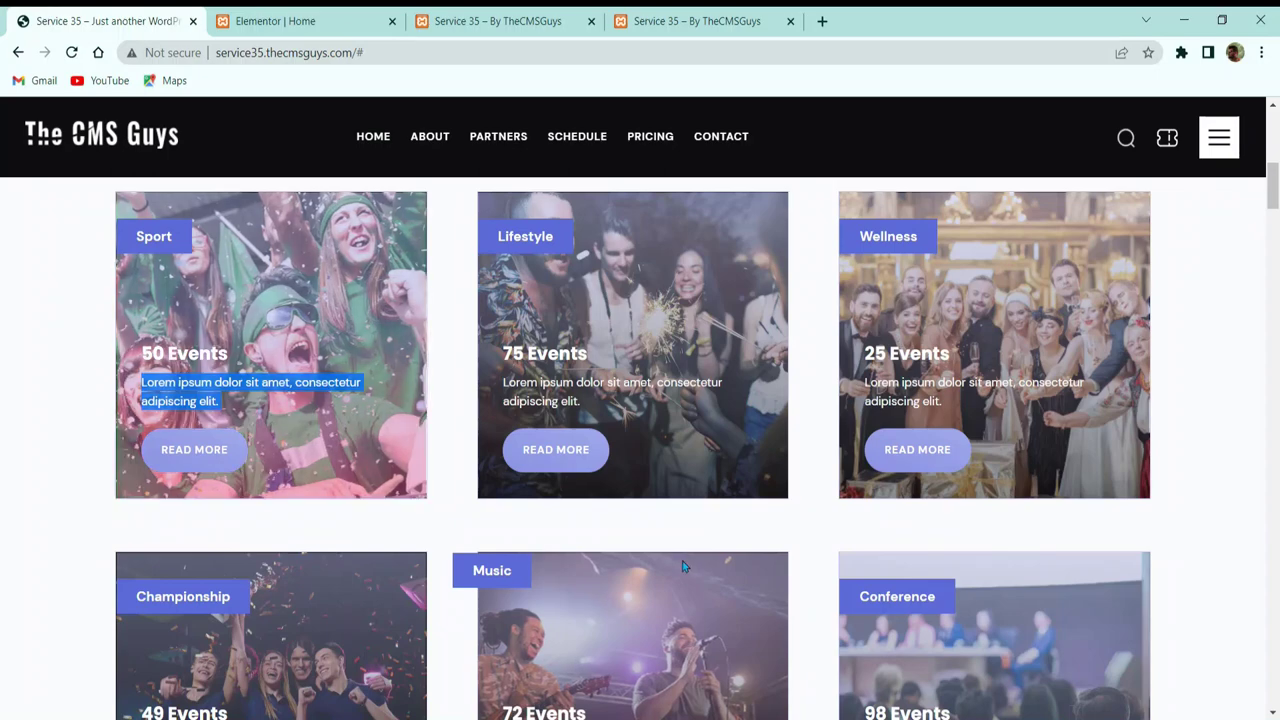
scroll(563, 443, "up", 3)
left_click(290, 20)
scroll(671, 441, "up", 3)
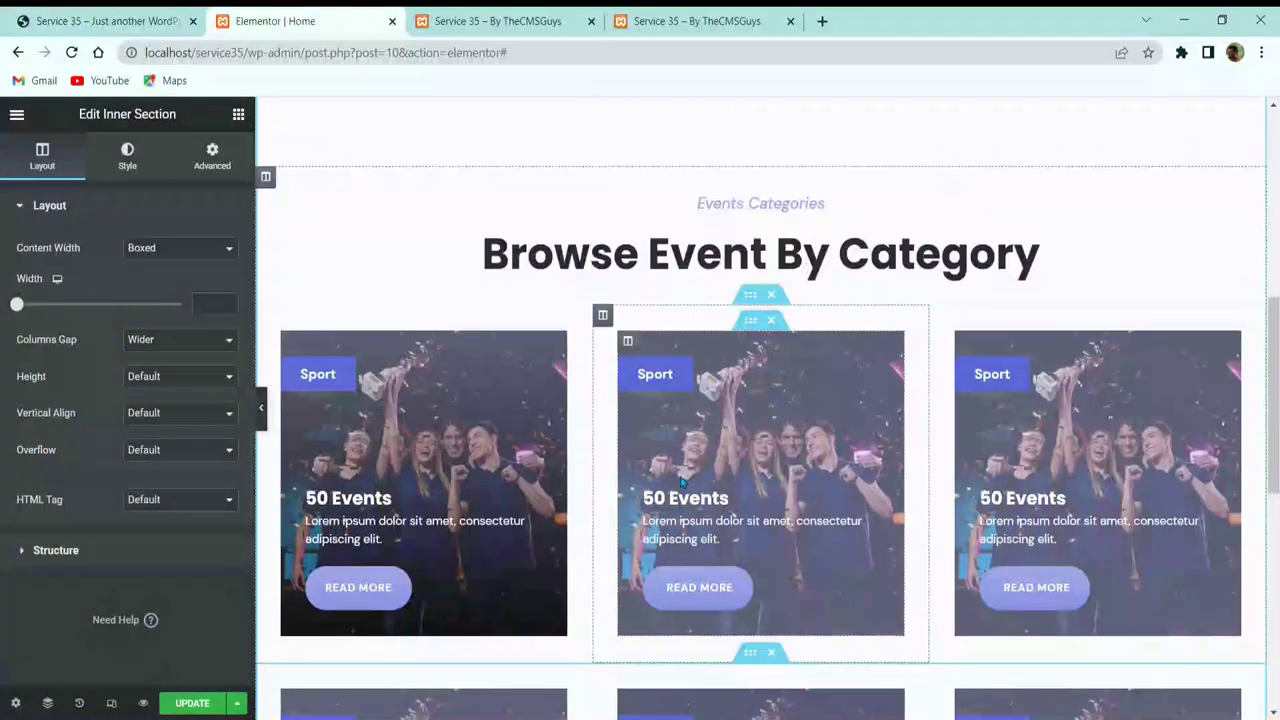
Step: Give the Browse Event By Category heading an unlinked -30 px bottom margin
left_click(712, 265)
left_click(105, 20)
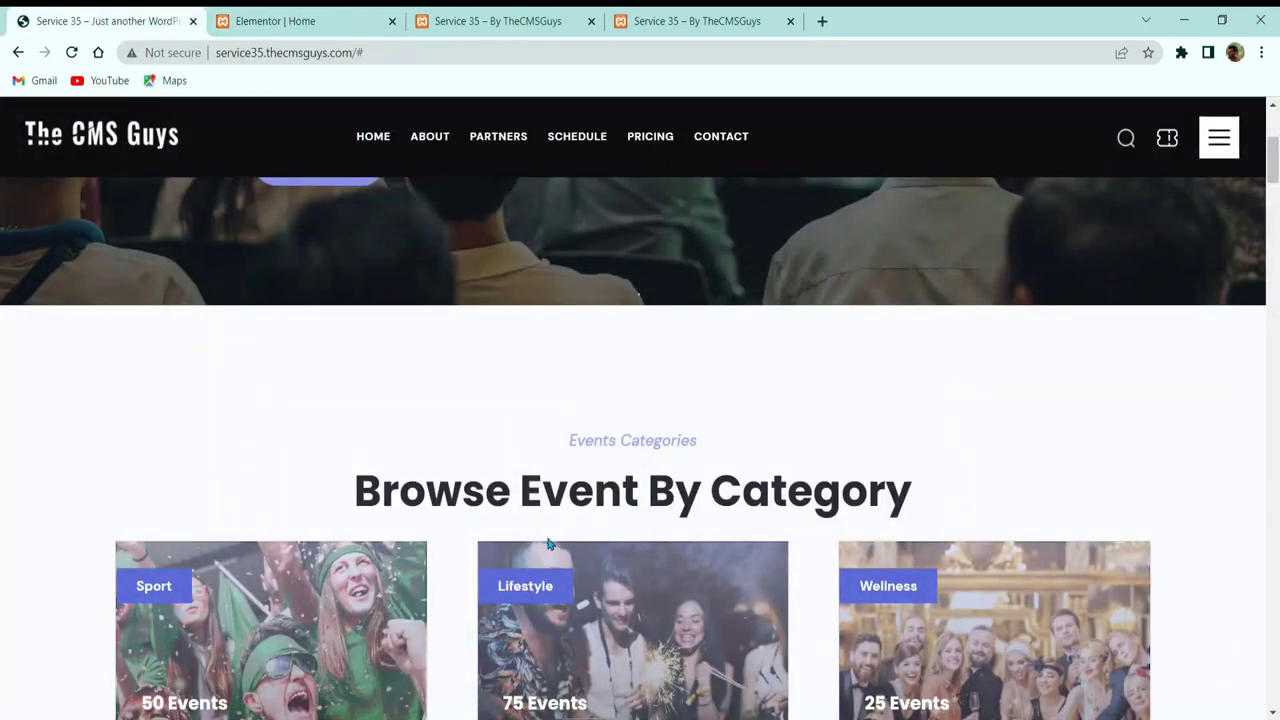
left_click(290, 20)
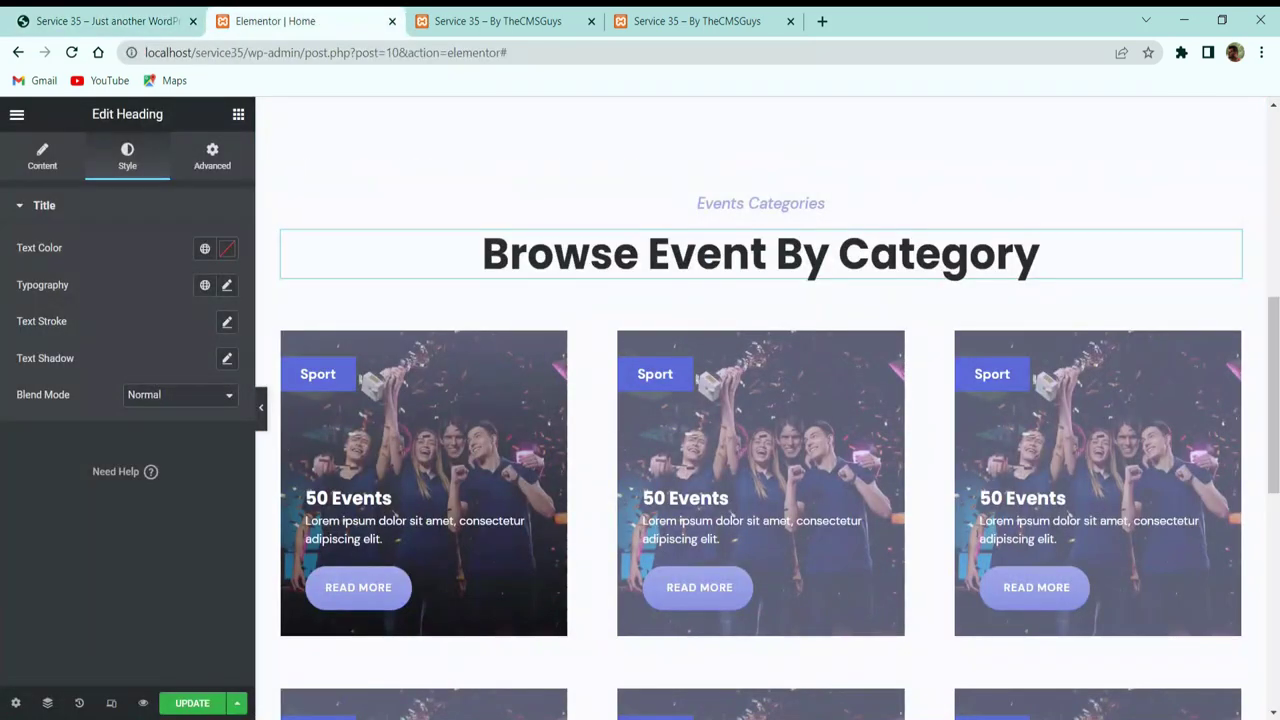
left_click(203, 152)
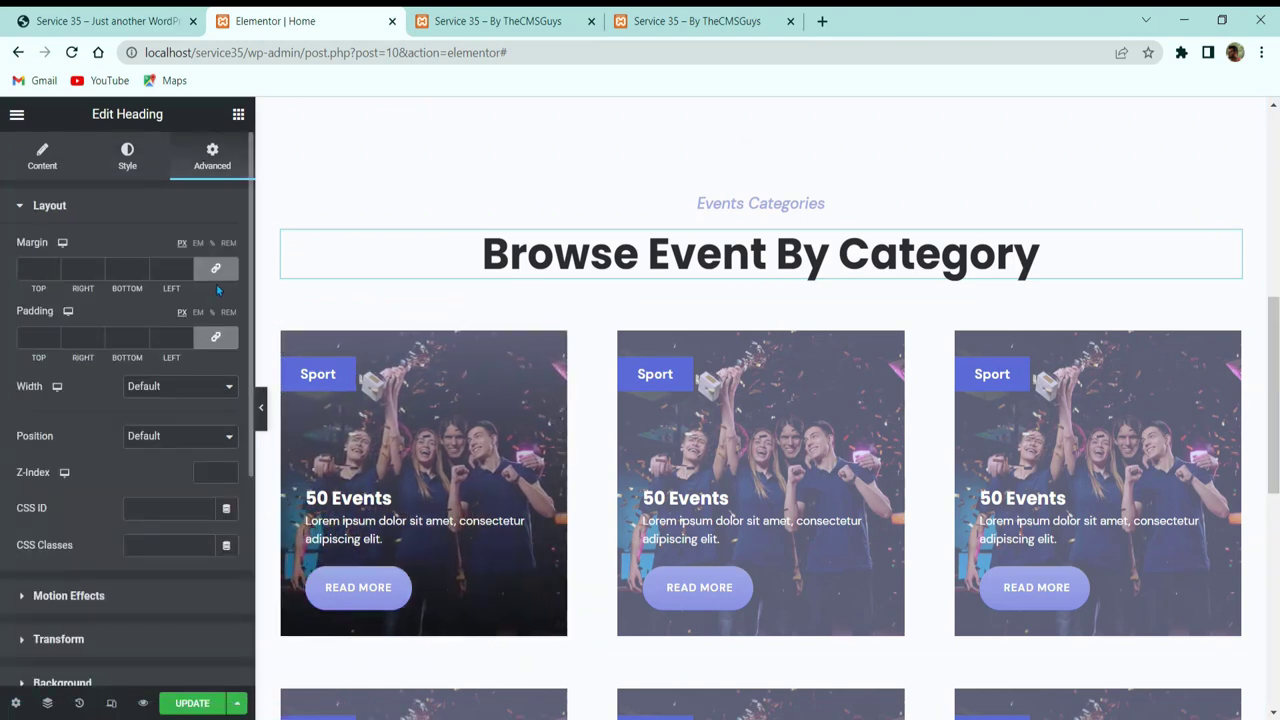
left_click(216, 275)
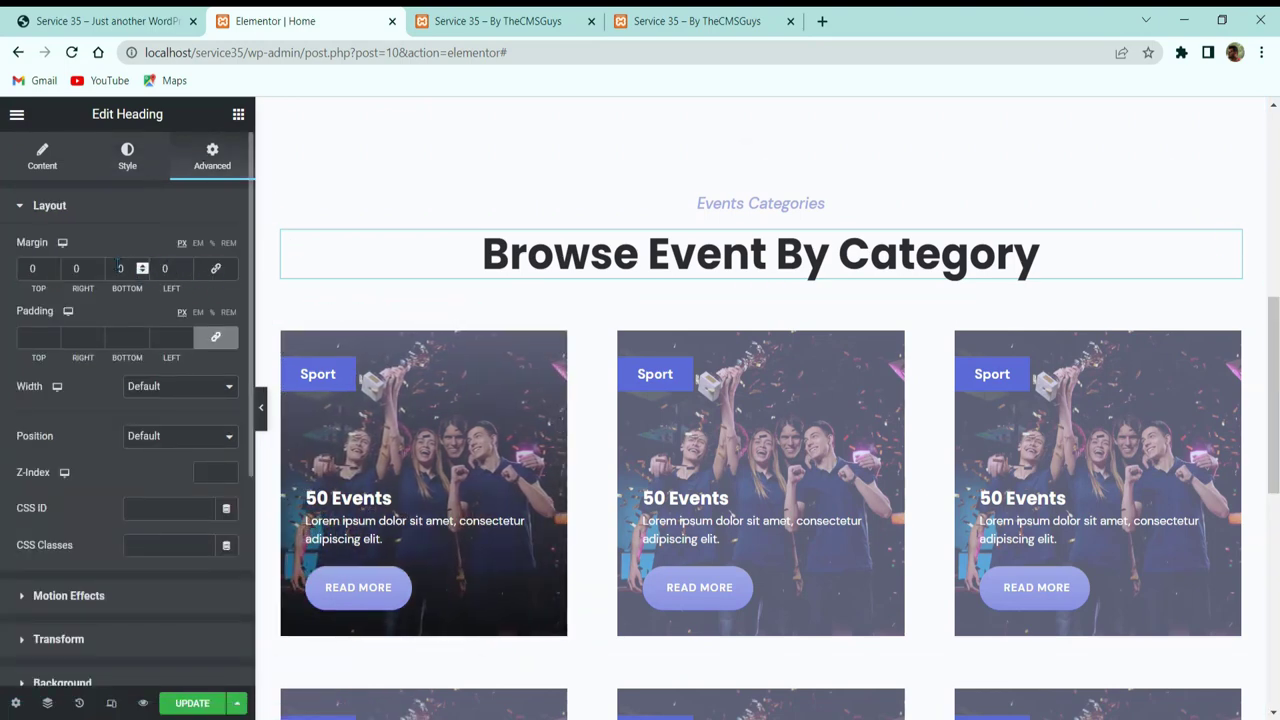
left_click(142, 273)
left_click(142, 273)
left_click_drag(142, 278, 142, 278)
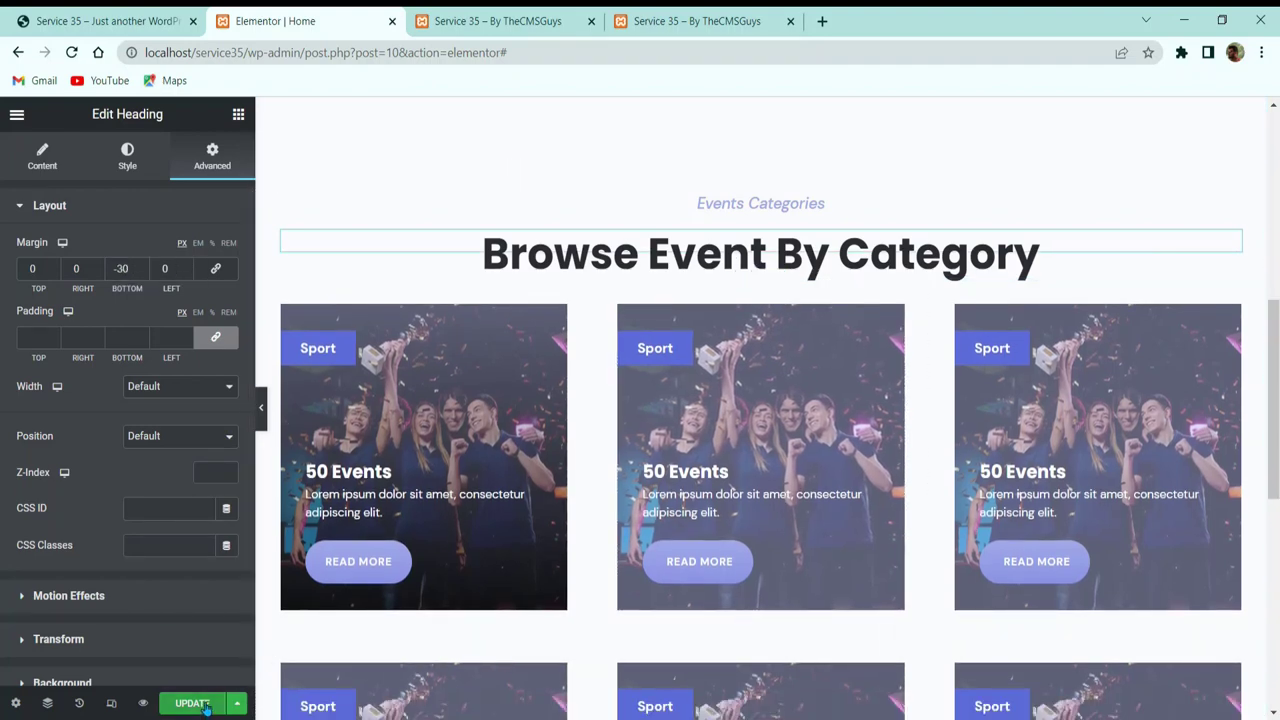
scroll(619, 341, "down", 5)
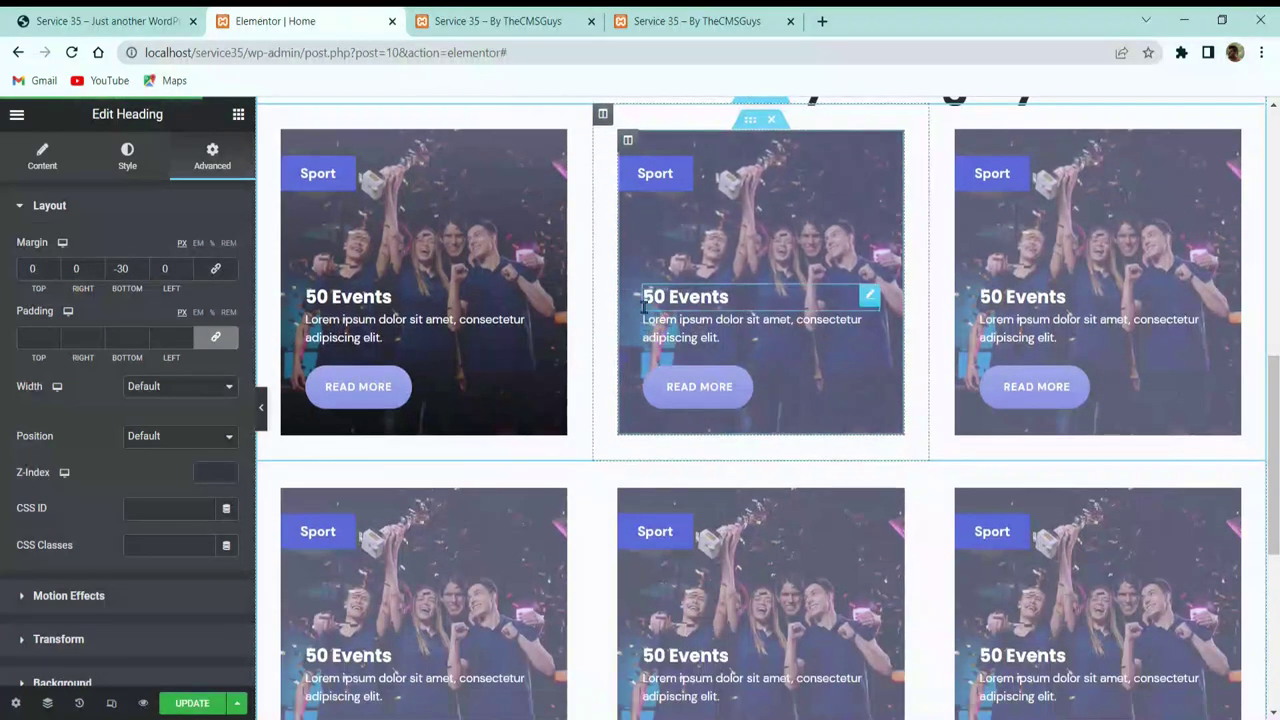
left_click(98, 18)
scroll(557, 337, "down", 6)
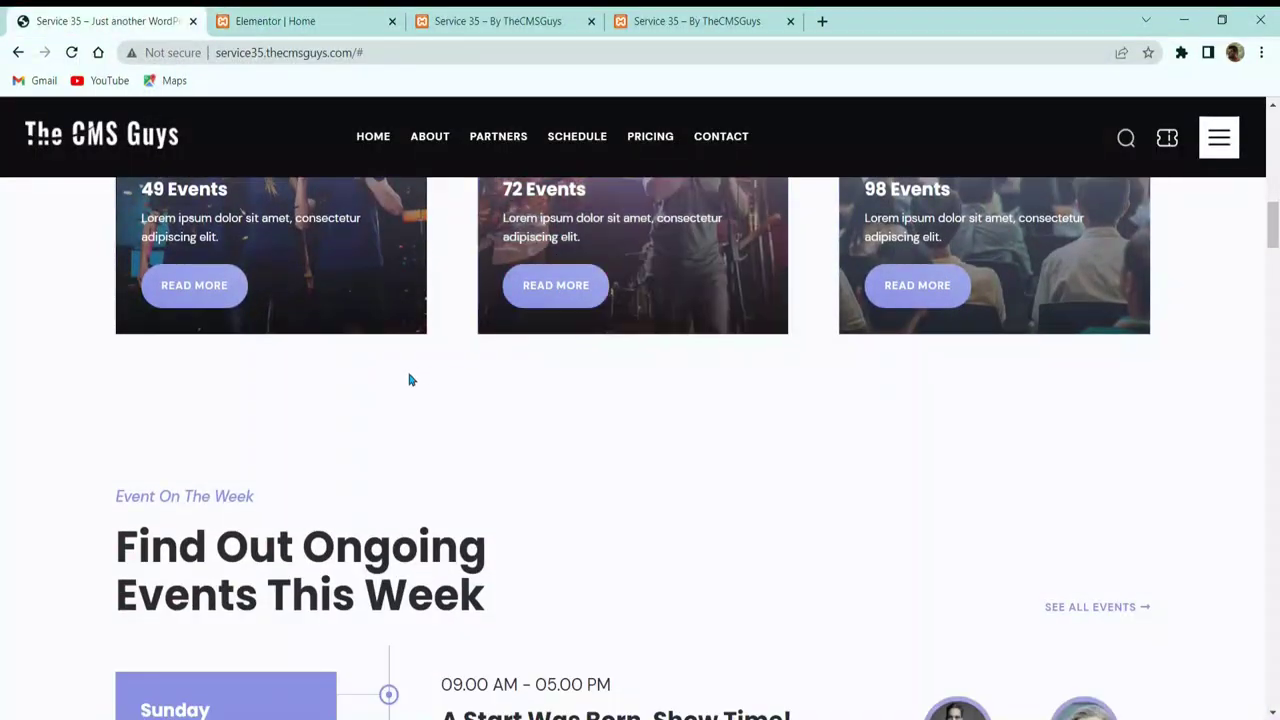
left_click(340, 20)
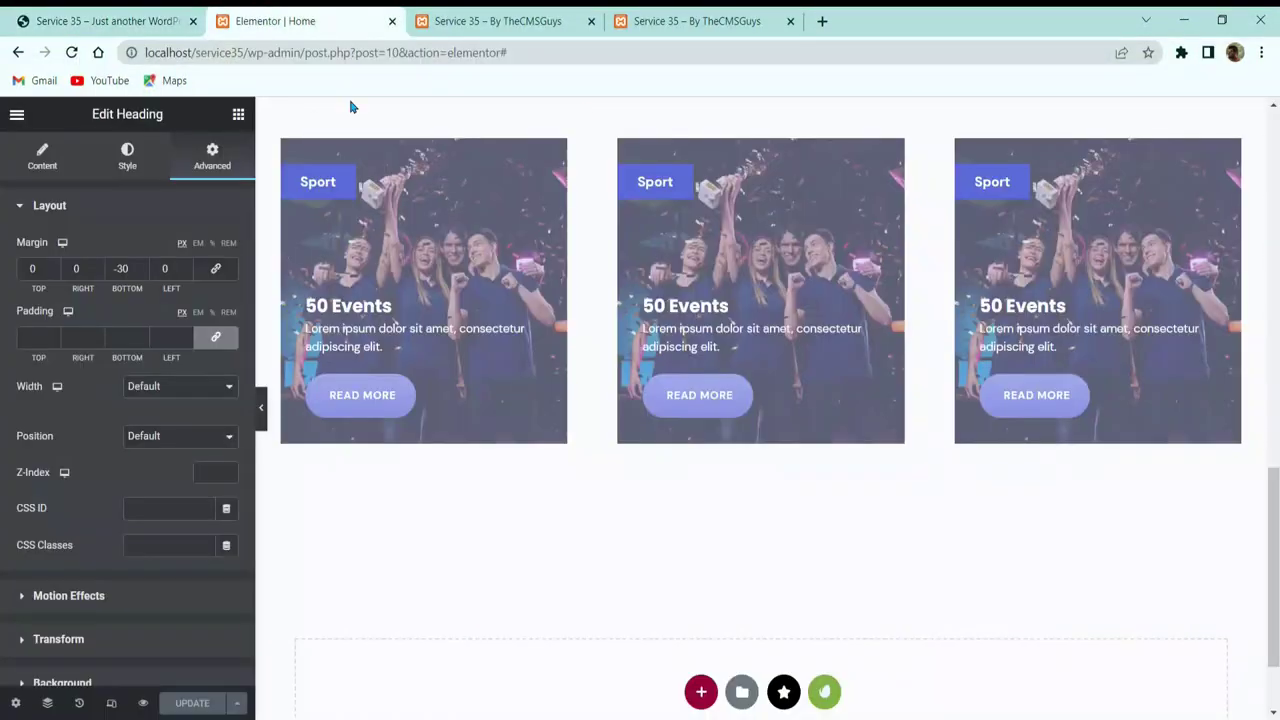
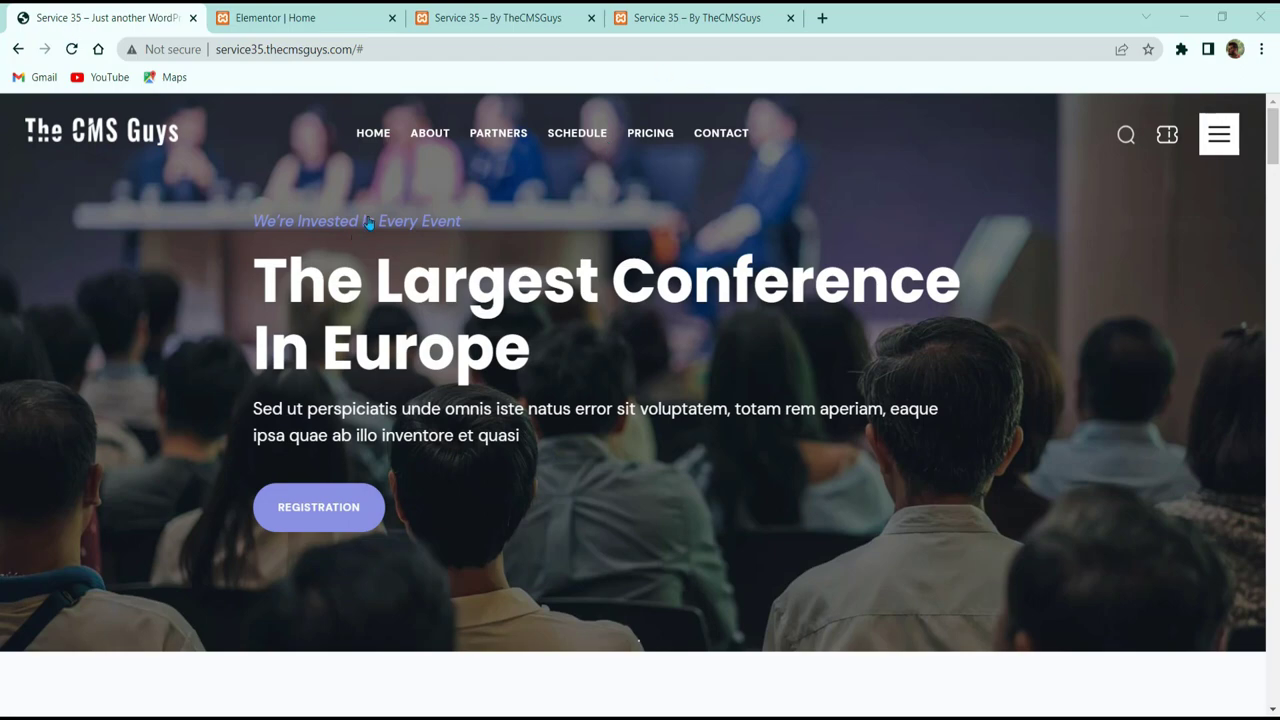
Step: Scroll through the live site's speakers section and check where a speaker avatar links
scroll(443, 156, "down", 12)
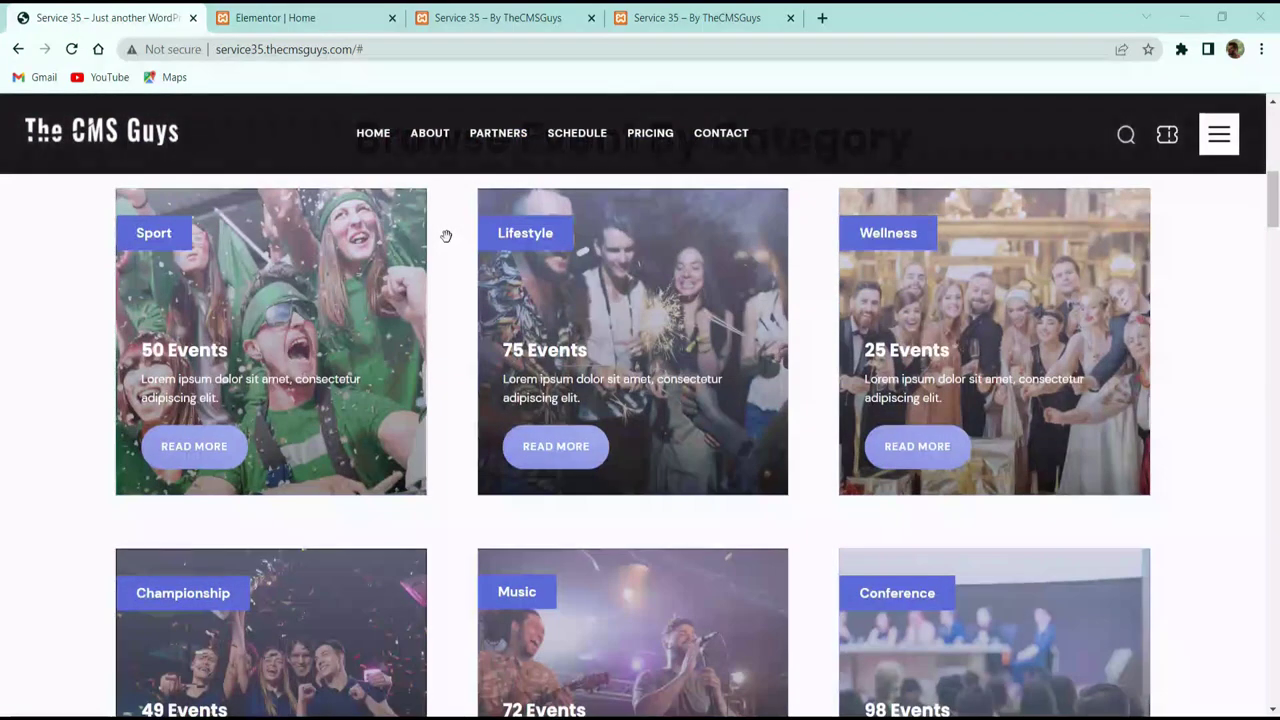
scroll(457, 277, "down", 5)
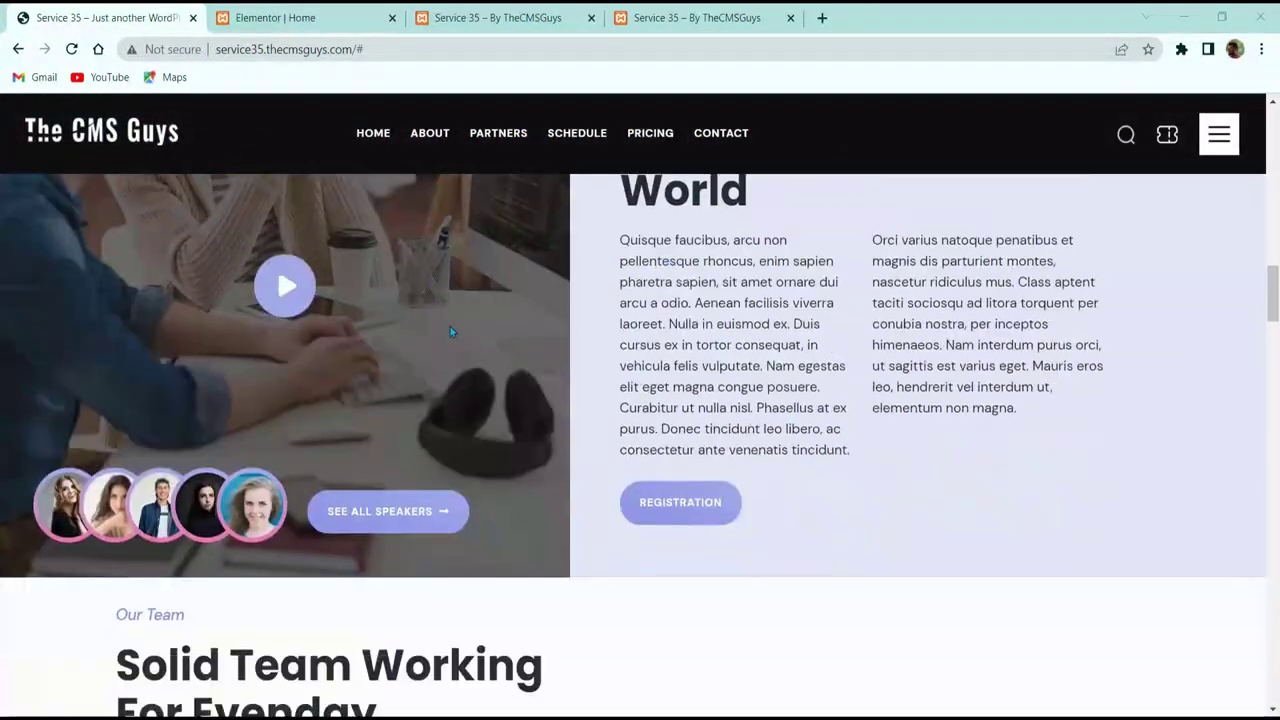
scroll(440, 325, "up", 2)
scroll(436, 324, "down", 2)
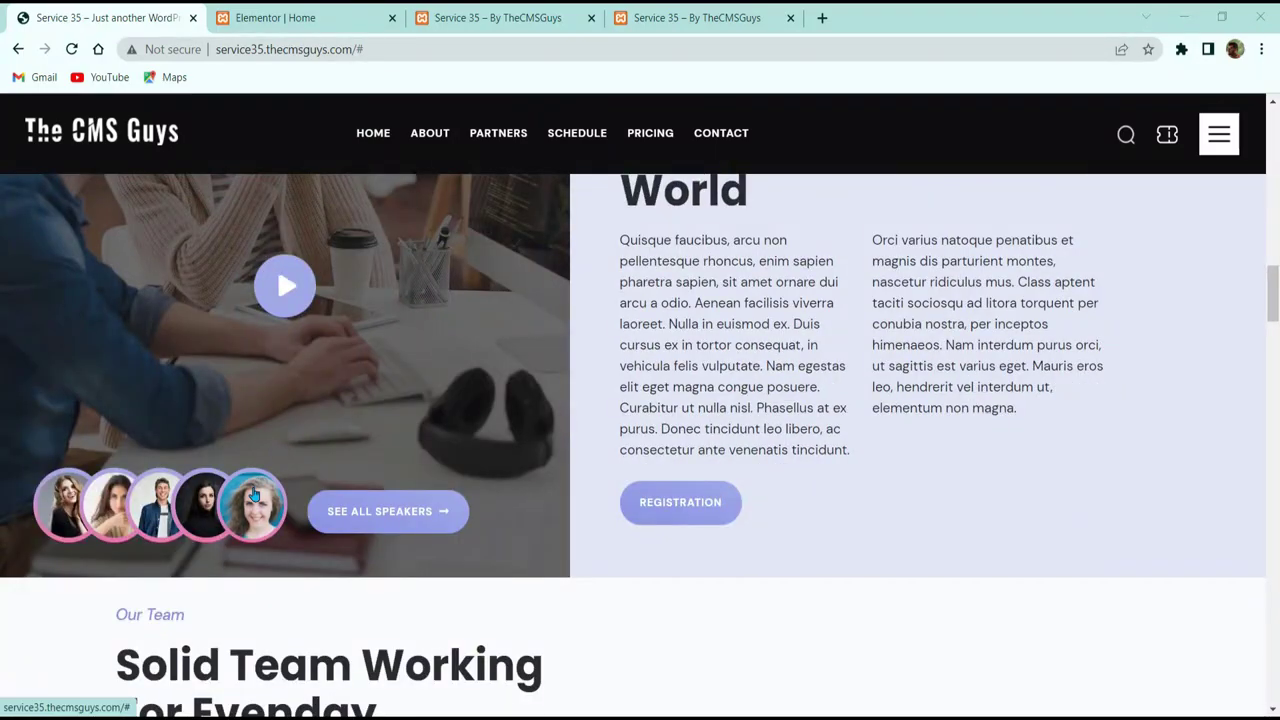
scroll(258, 484, "up", 2)
scroll(250, 490, "down", 2)
left_click(245, 495)
scroll(197, 472, "down", 15)
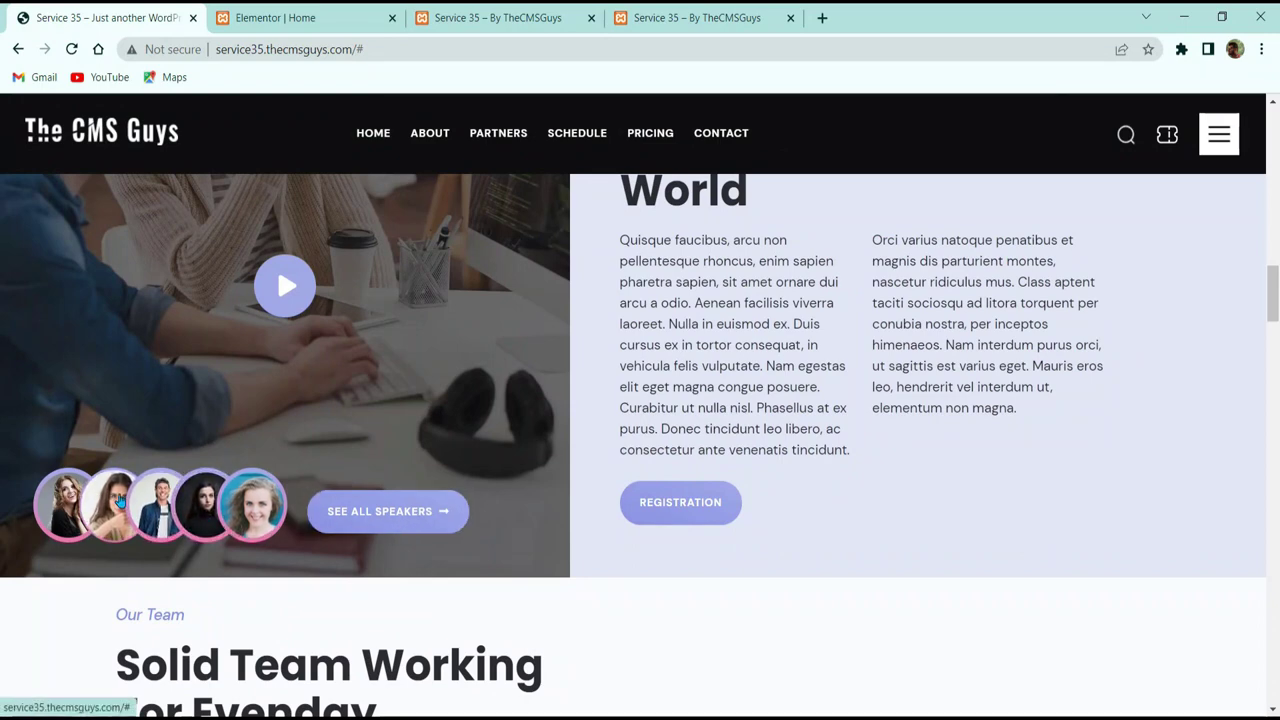
scroll(76, 510, "up", 4)
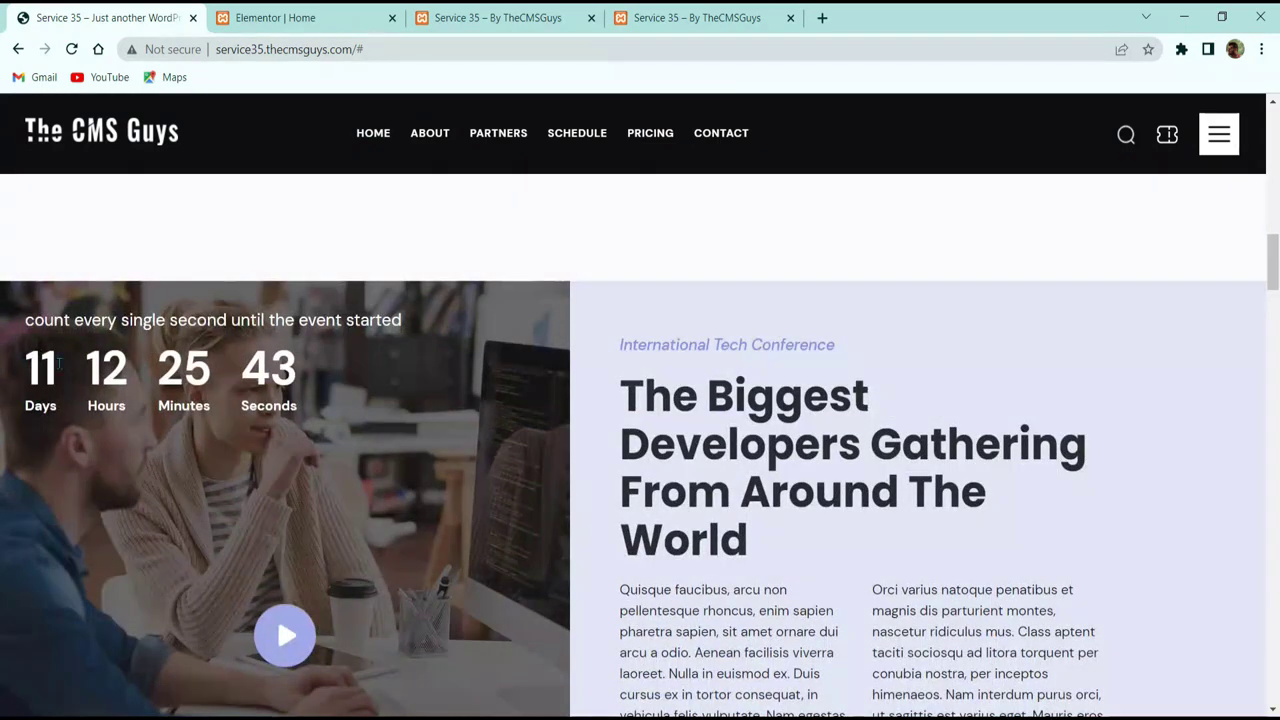
scroll(477, 375, "down", 3)
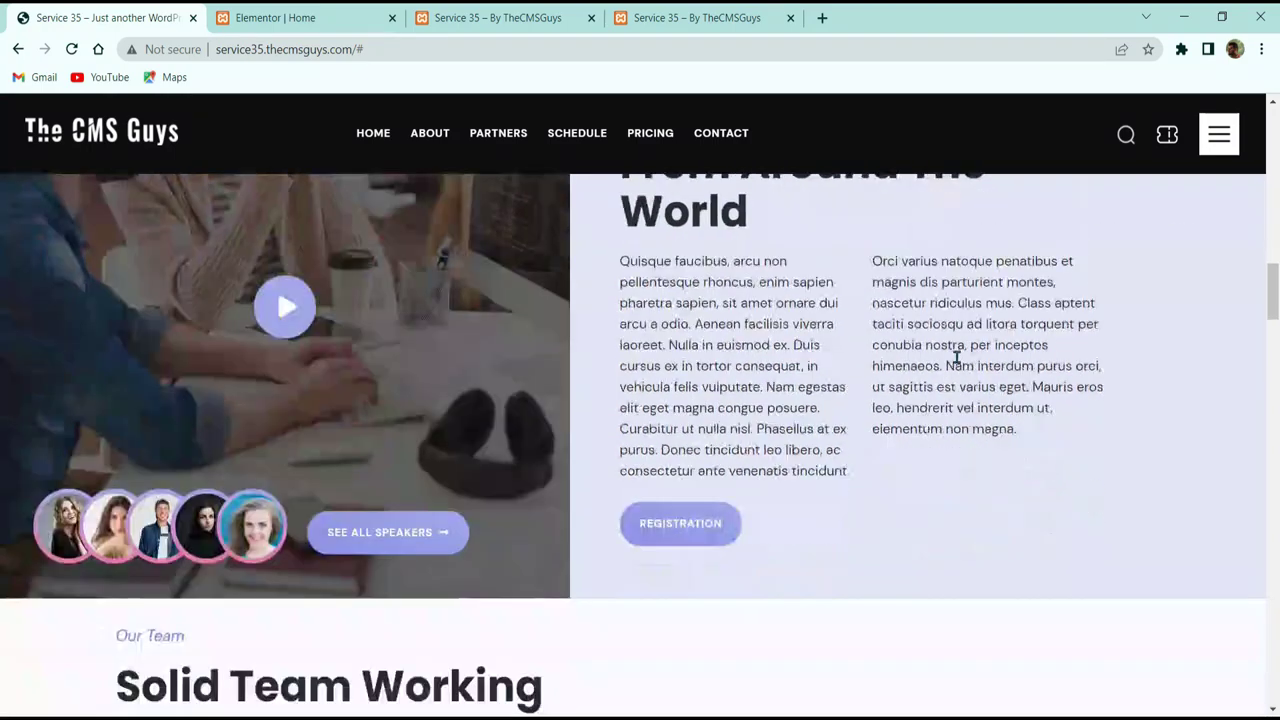
scroll(677, 334, "up", 3)
Step: Clear the heading selection and scroll down to the empty 'Drag widget here' area
left_click_drag(632, 345, 816, 352)
left_click_drag(677, 400, 757, 498)
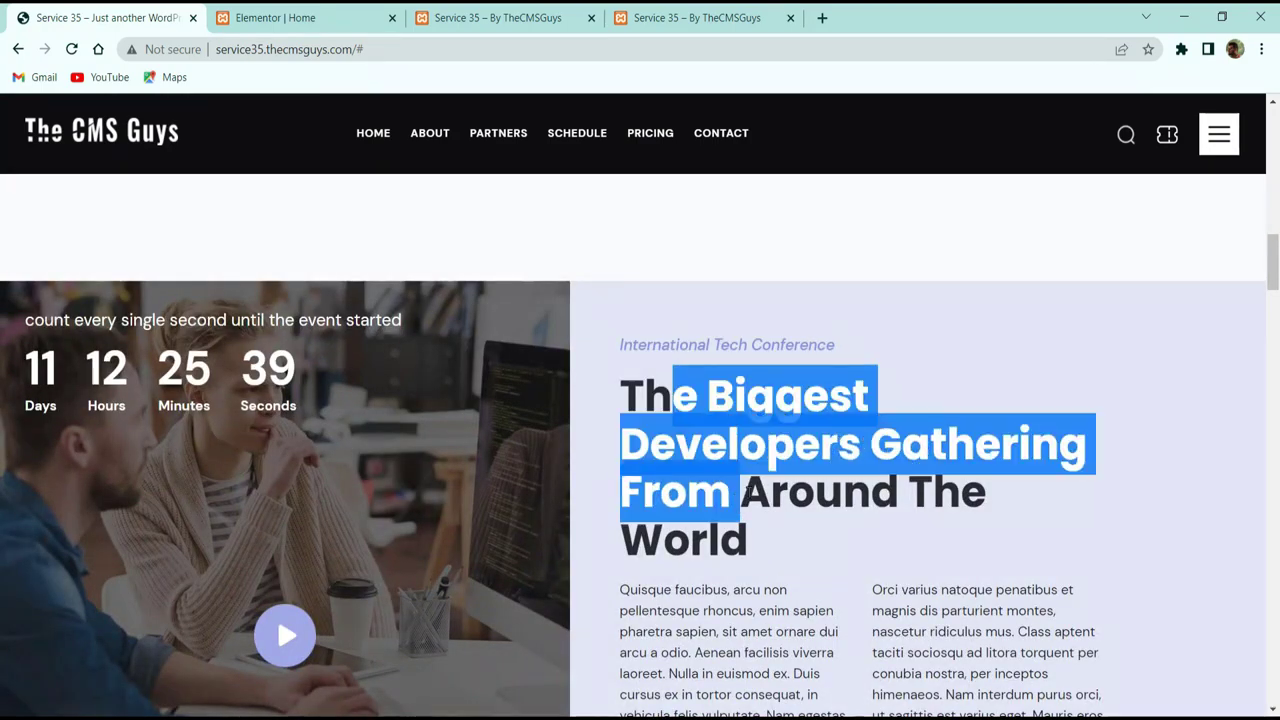
left_click(763, 526)
scroll(982, 453, "down", 2)
scroll(982, 453, "down", 2)
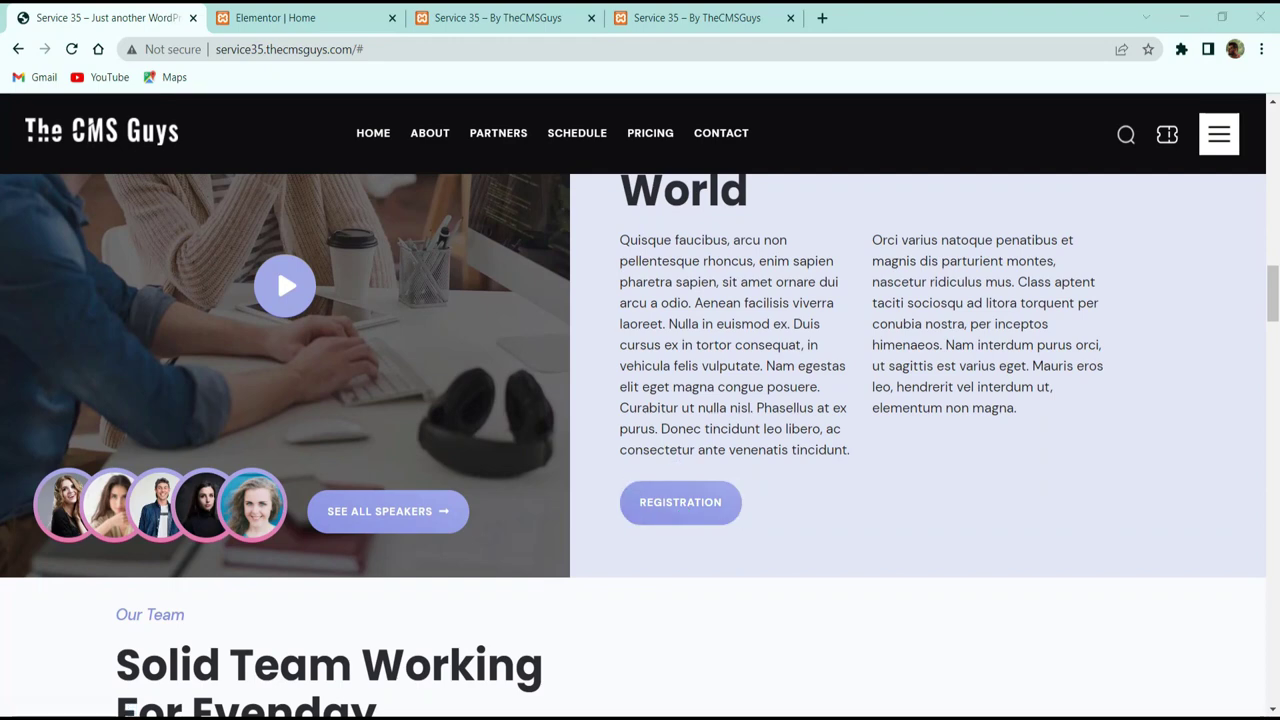
scroll(566, 263, "down", 1)
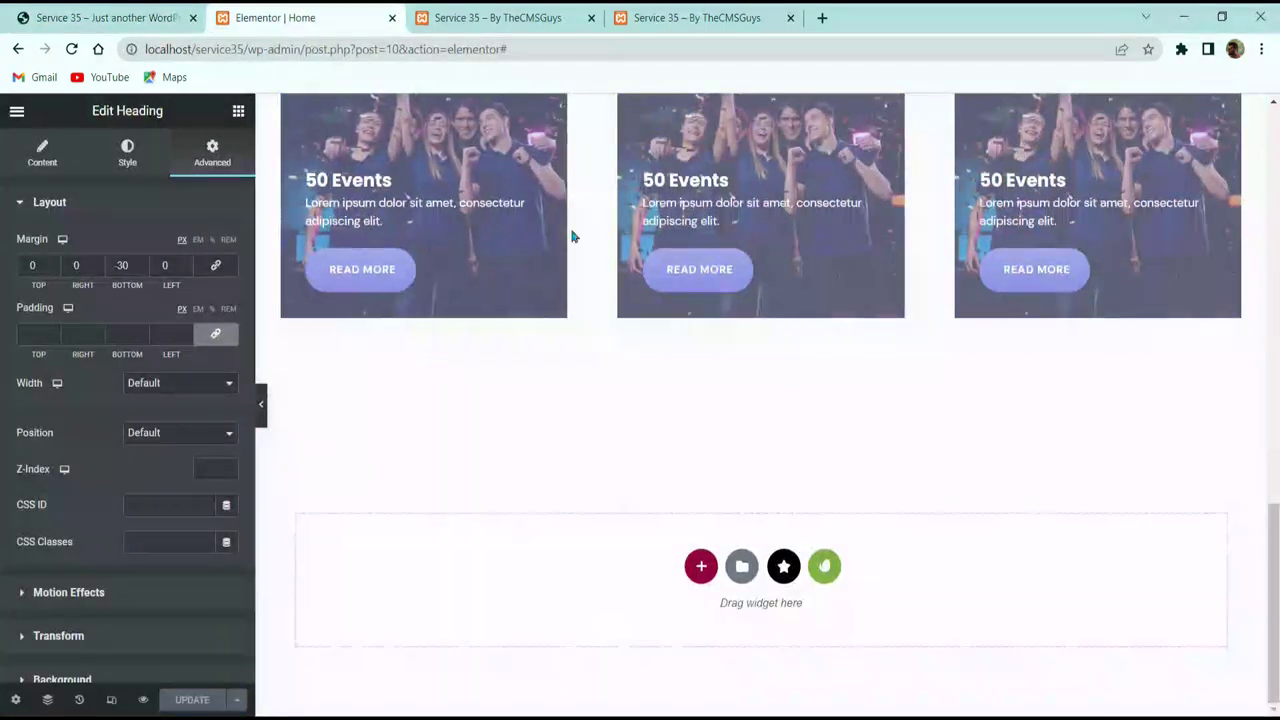
Step: Add a two-column section with Full Width content and a Wider column gap
left_click(699, 566)
left_click(636, 620)
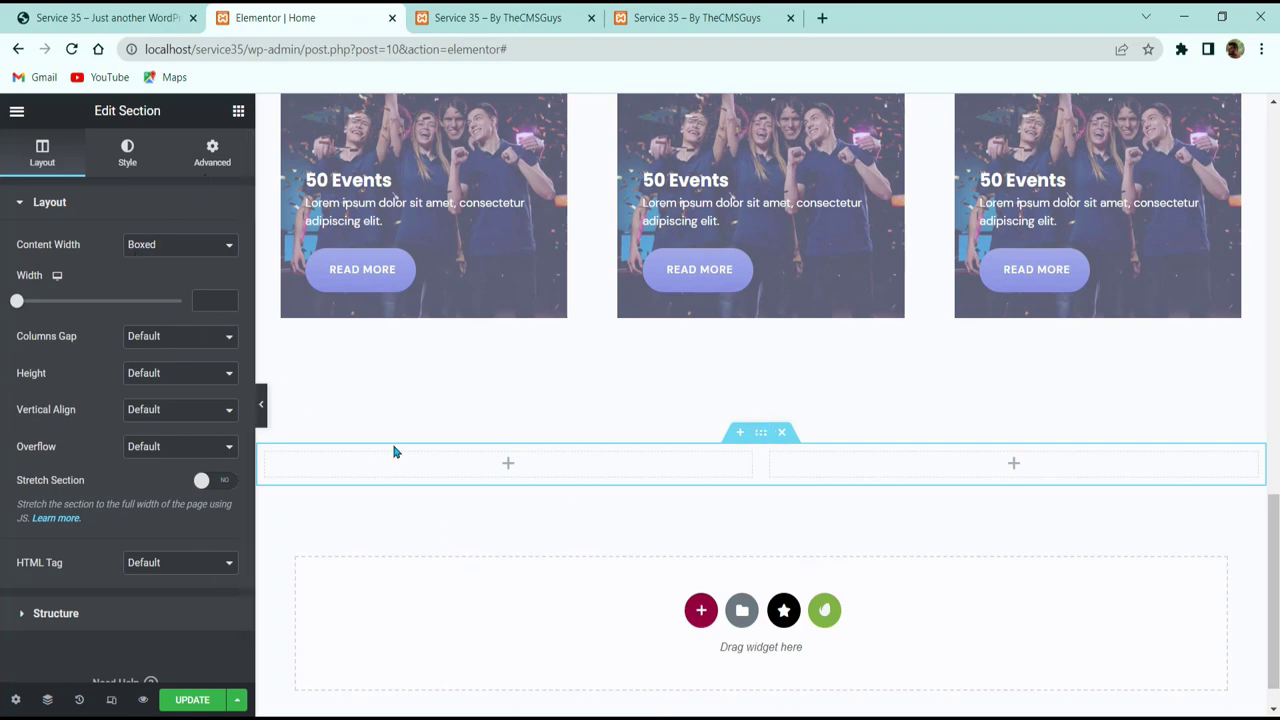
left_click(171, 256)
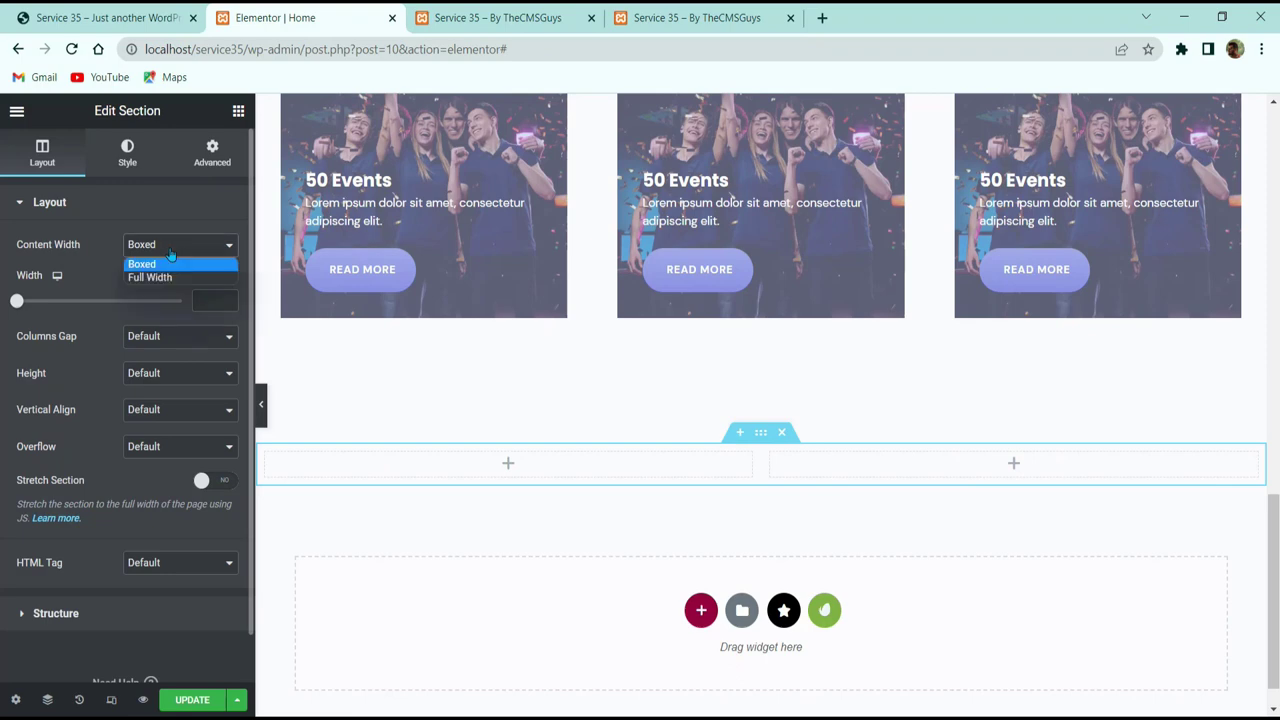
left_click(163, 279)
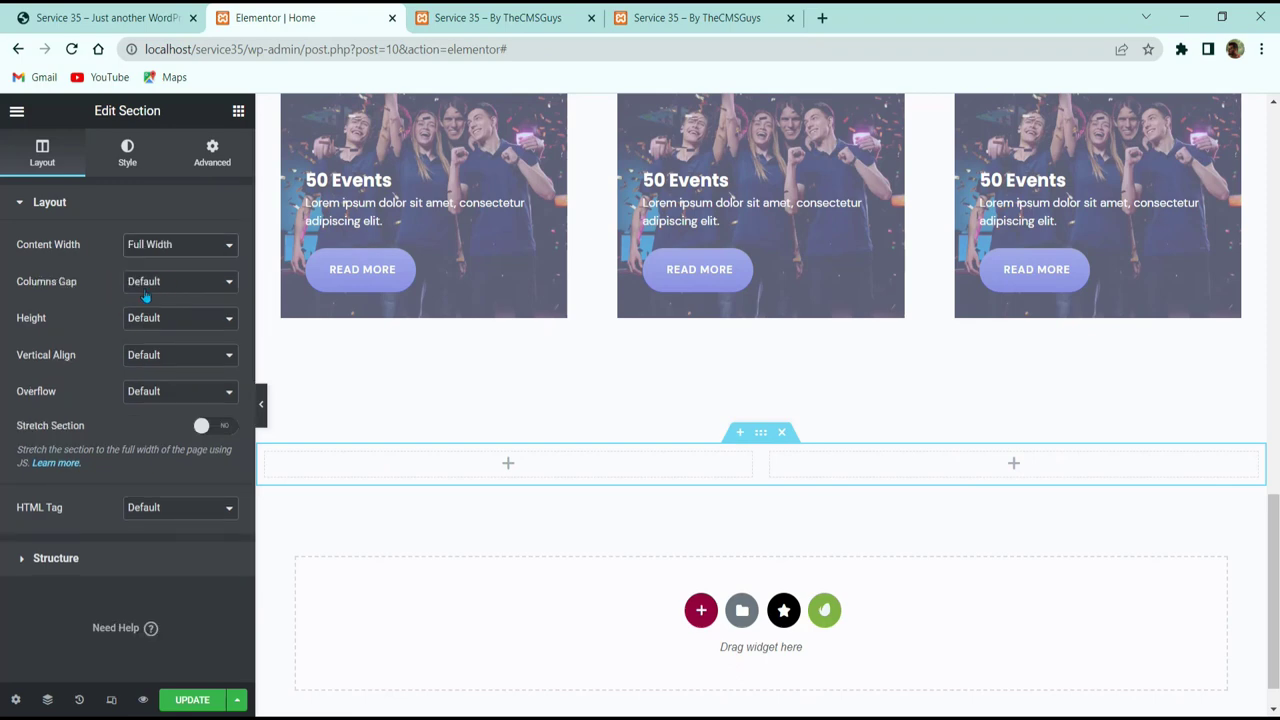
left_click(145, 288)
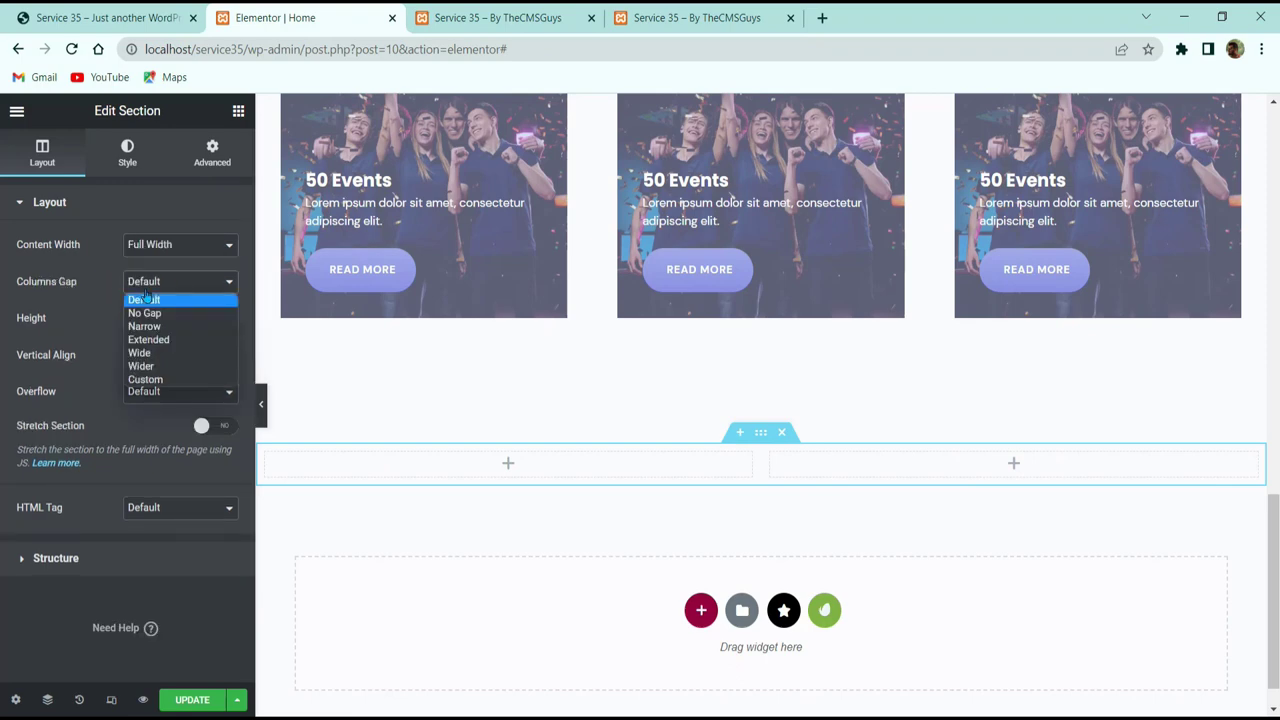
left_click(149, 368)
Step: Give the section an 80 VH minimum height and stretch the column position
left_click(173, 358)
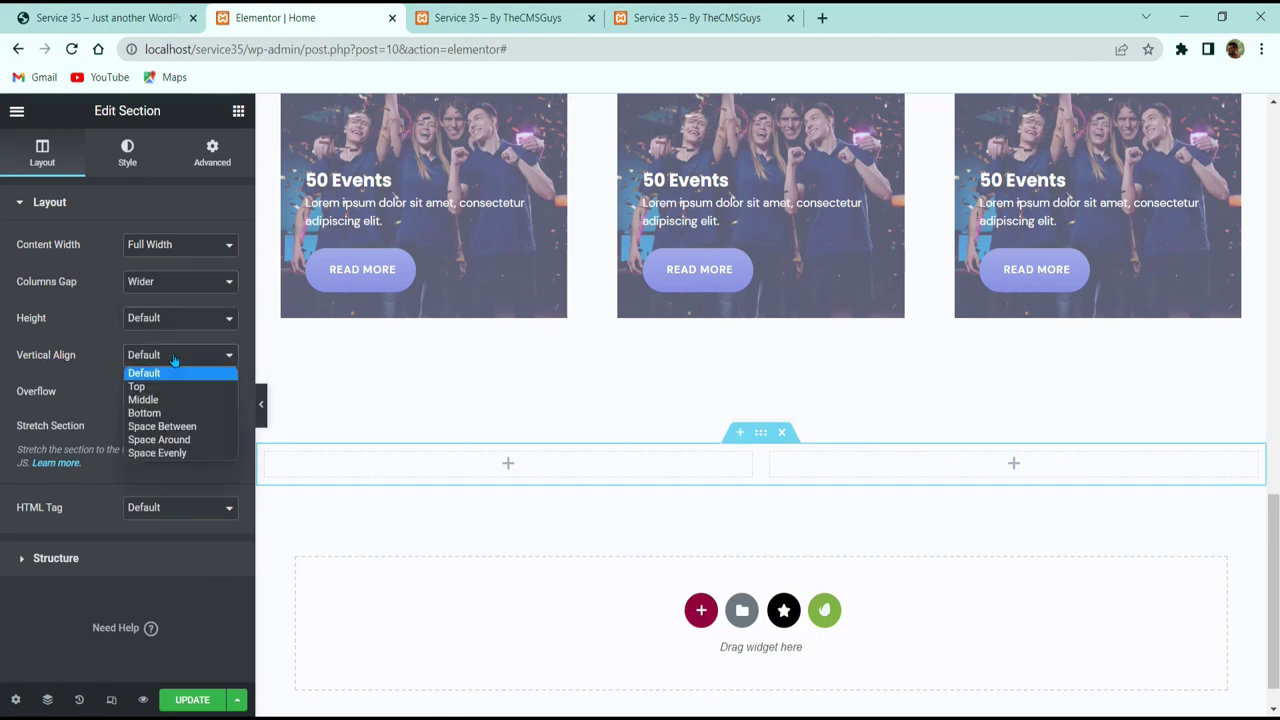
left_click(149, 320)
left_click(172, 362)
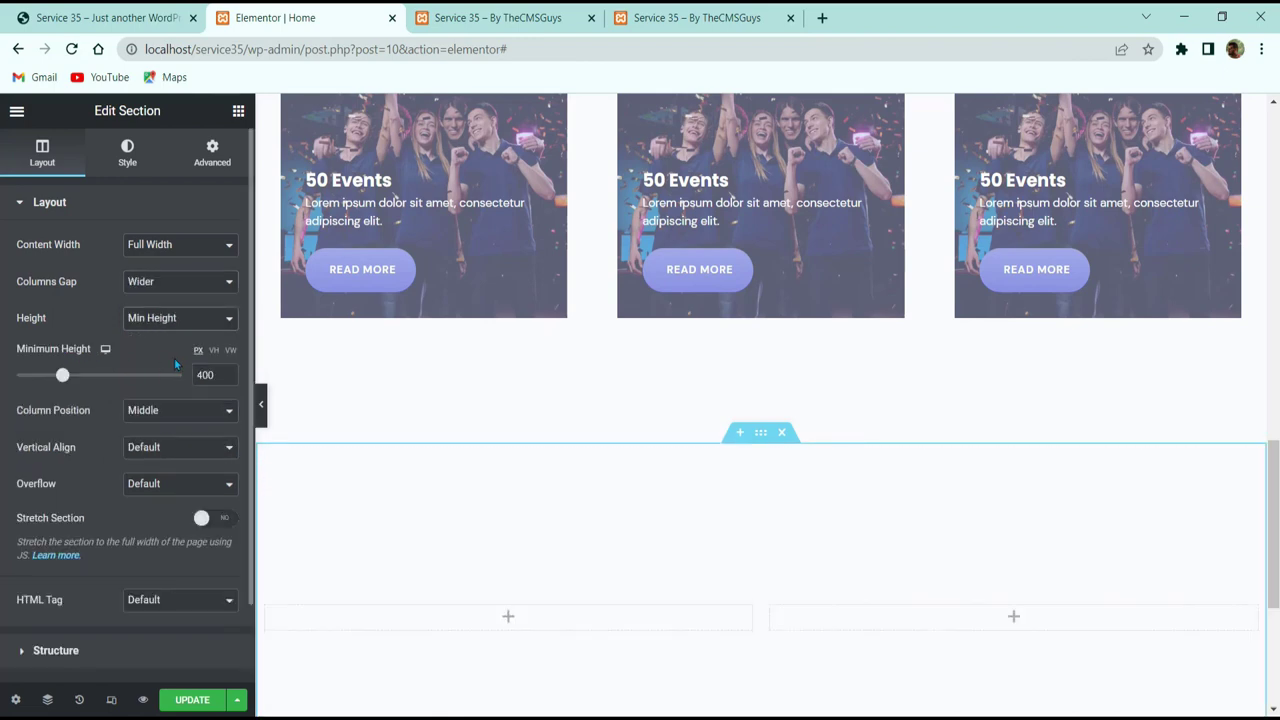
left_click(213, 350)
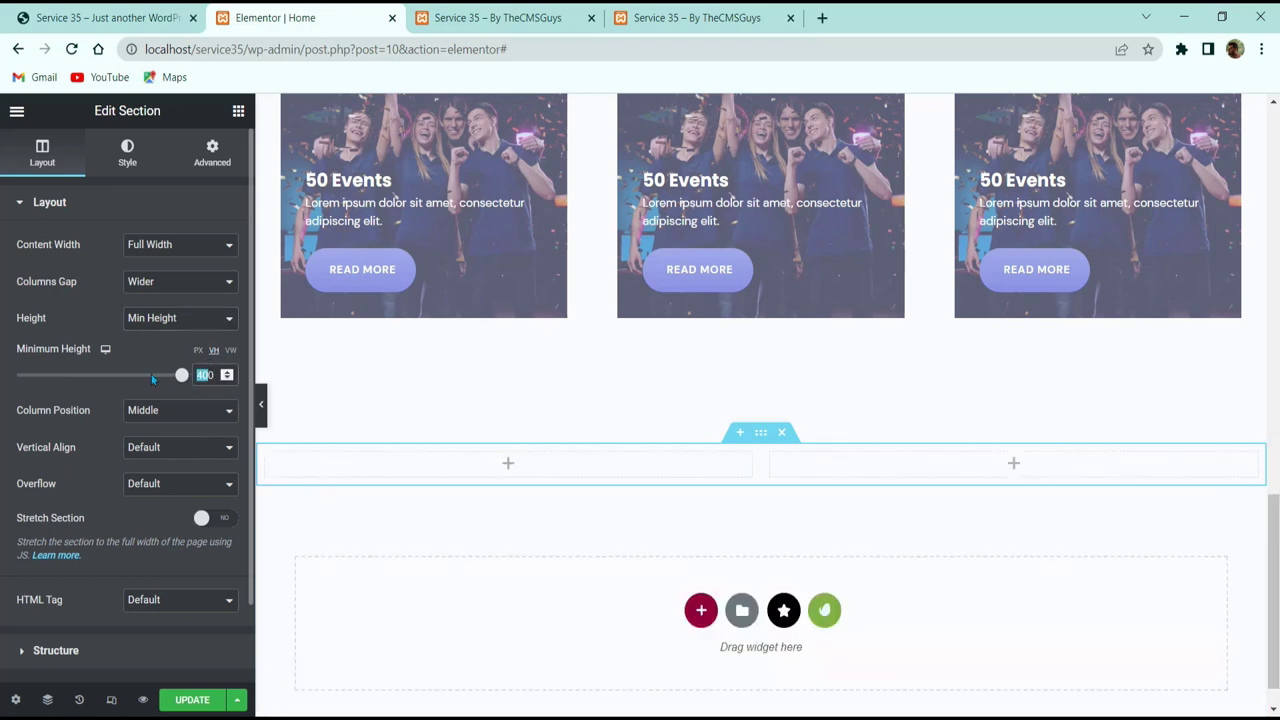
type("80")
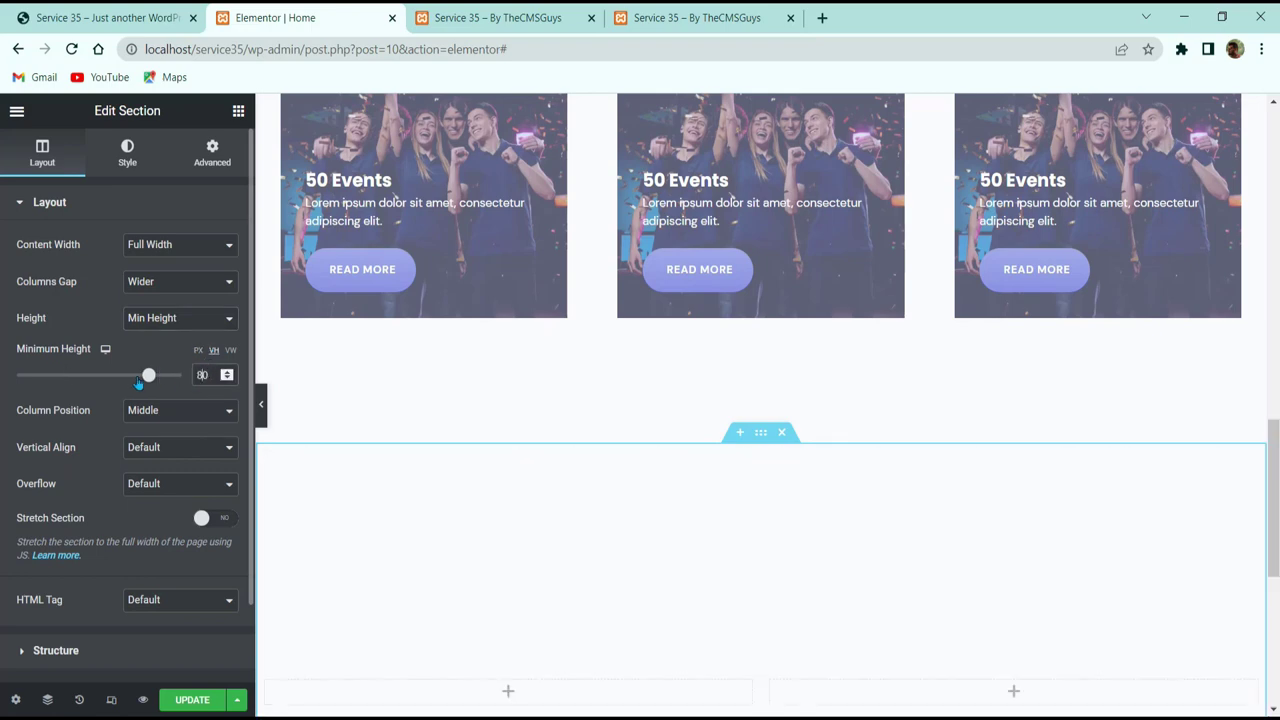
left_click(200, 411)
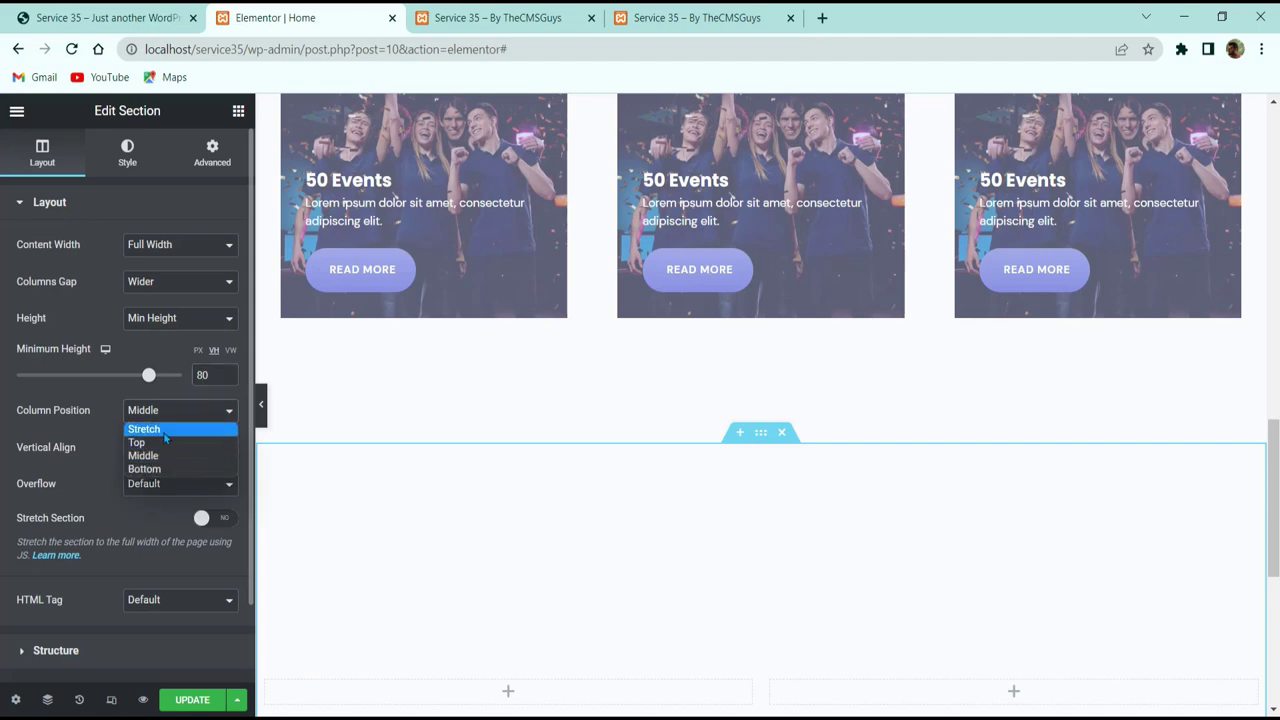
left_click(165, 435)
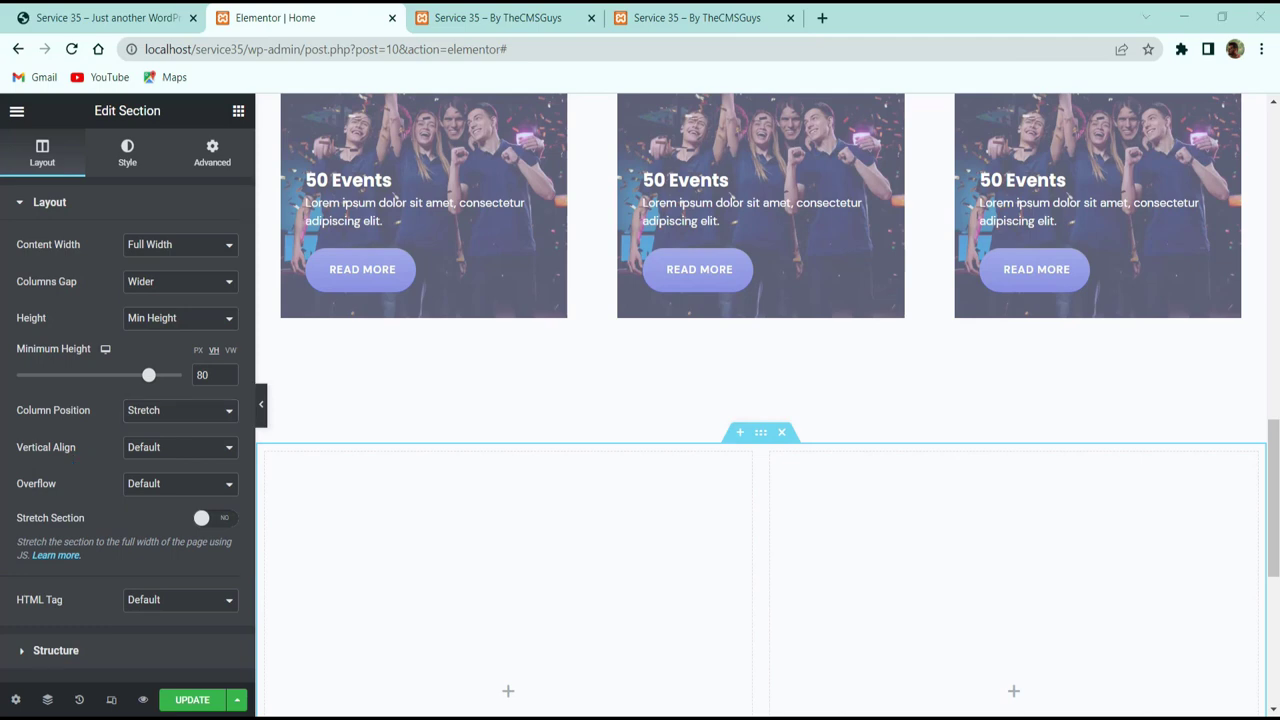
left_click(133, 166)
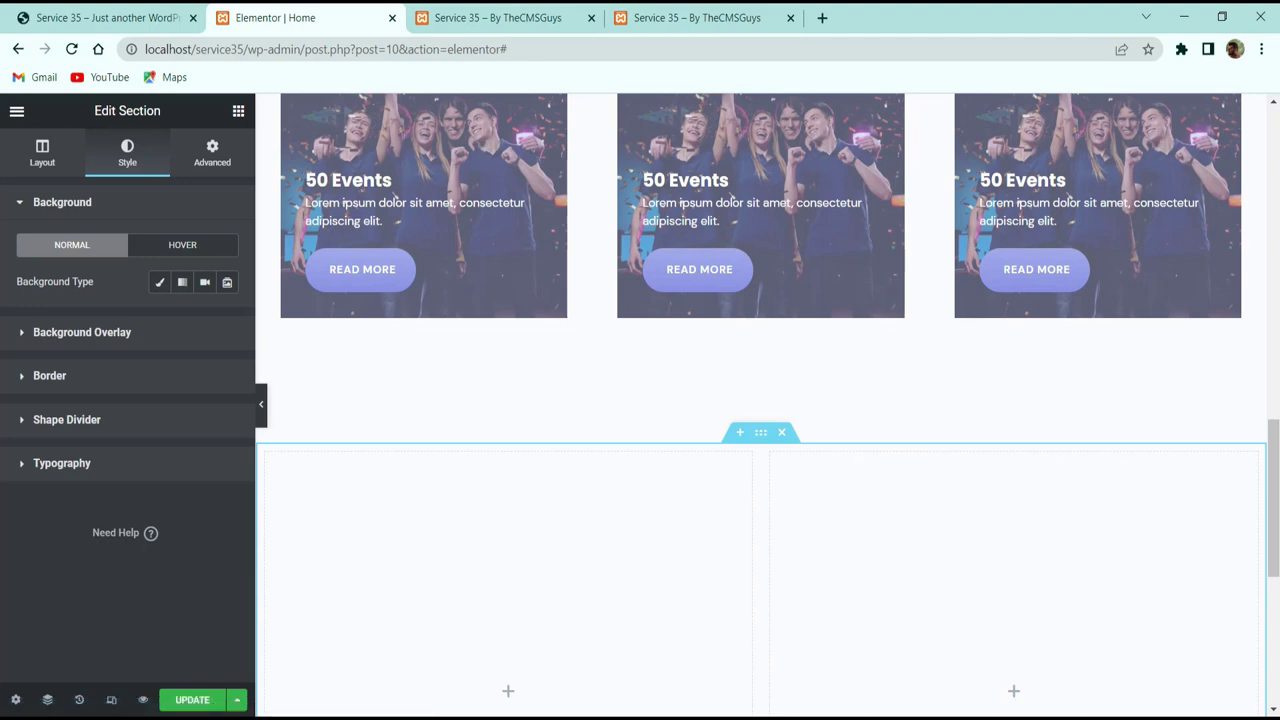
Step: Set the section's classic background to the Light global colour and compare with the live site
left_click(159, 282)
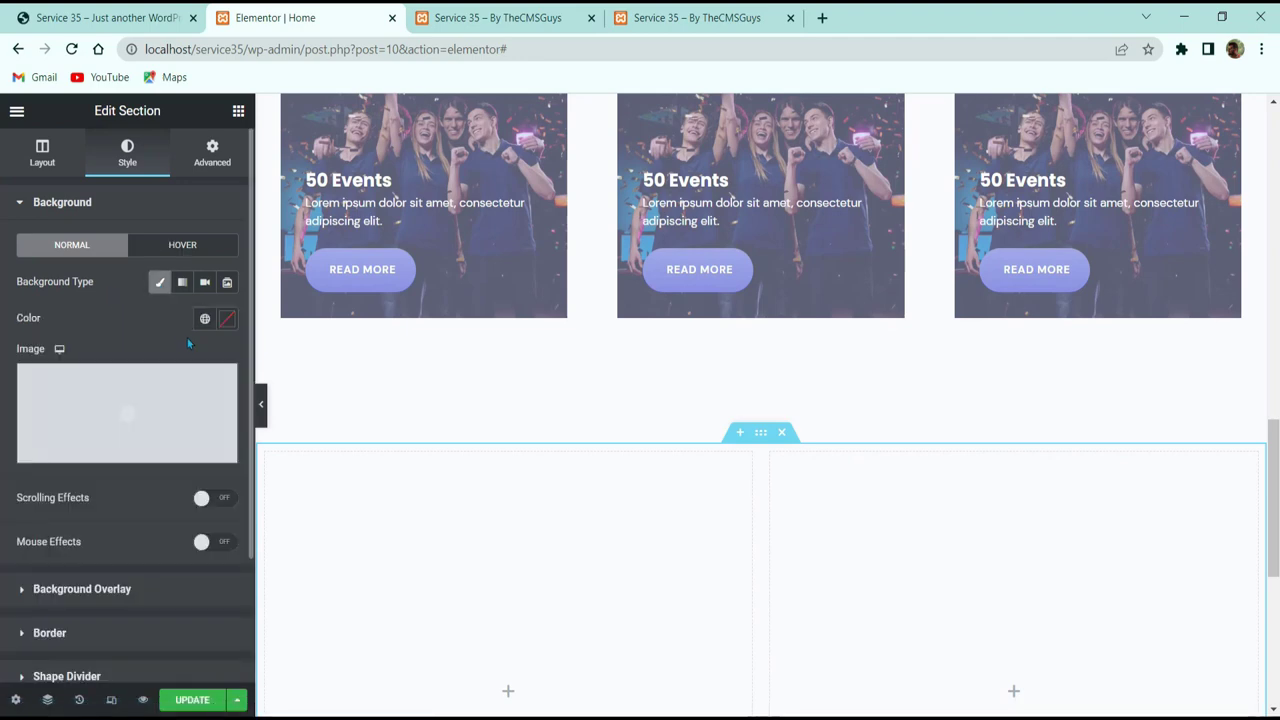
left_click(205, 320)
scroll(132, 449, "down", 6)
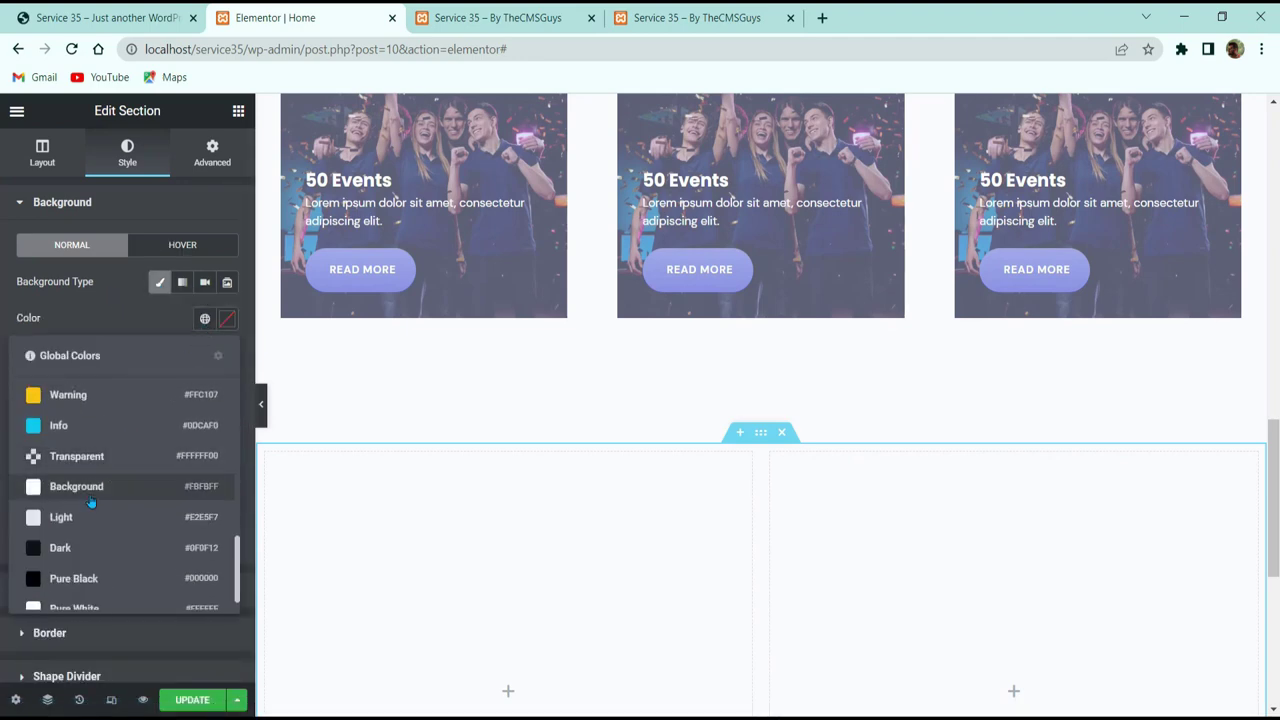
left_click(91, 516)
left_click(105, 17)
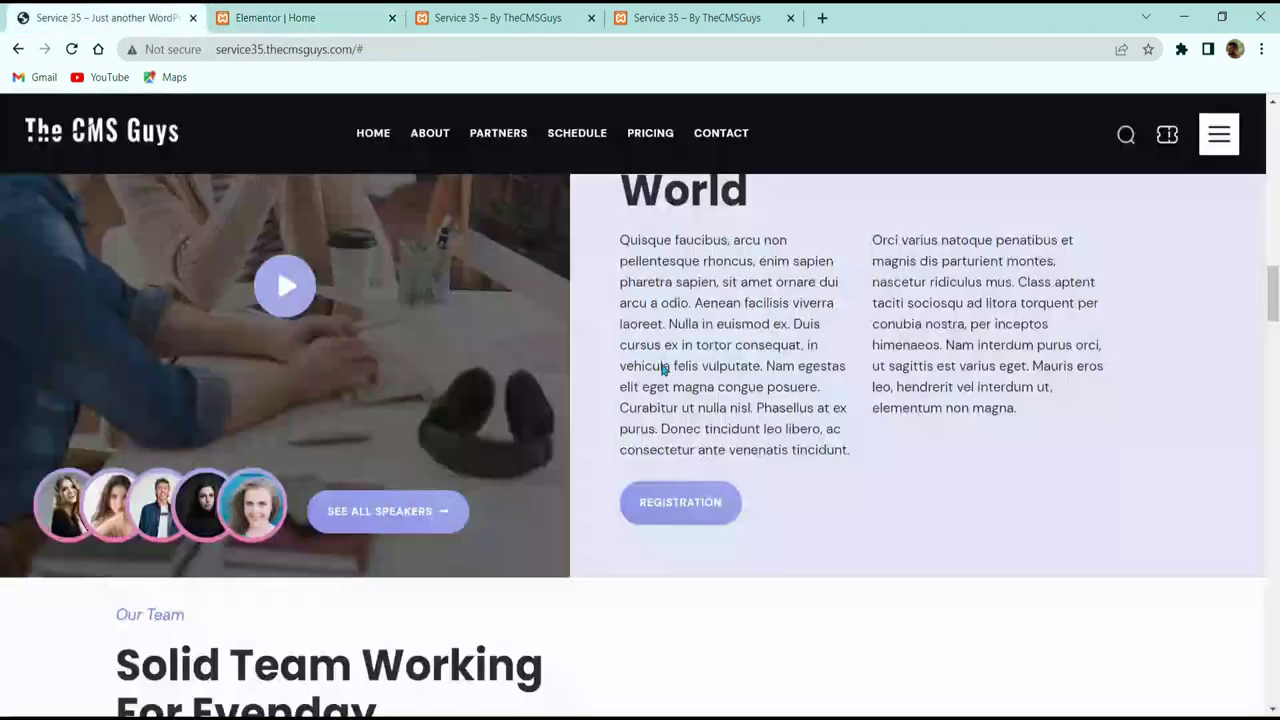
scroll(696, 523, "up", 2)
scroll(696, 523, "up", 4)
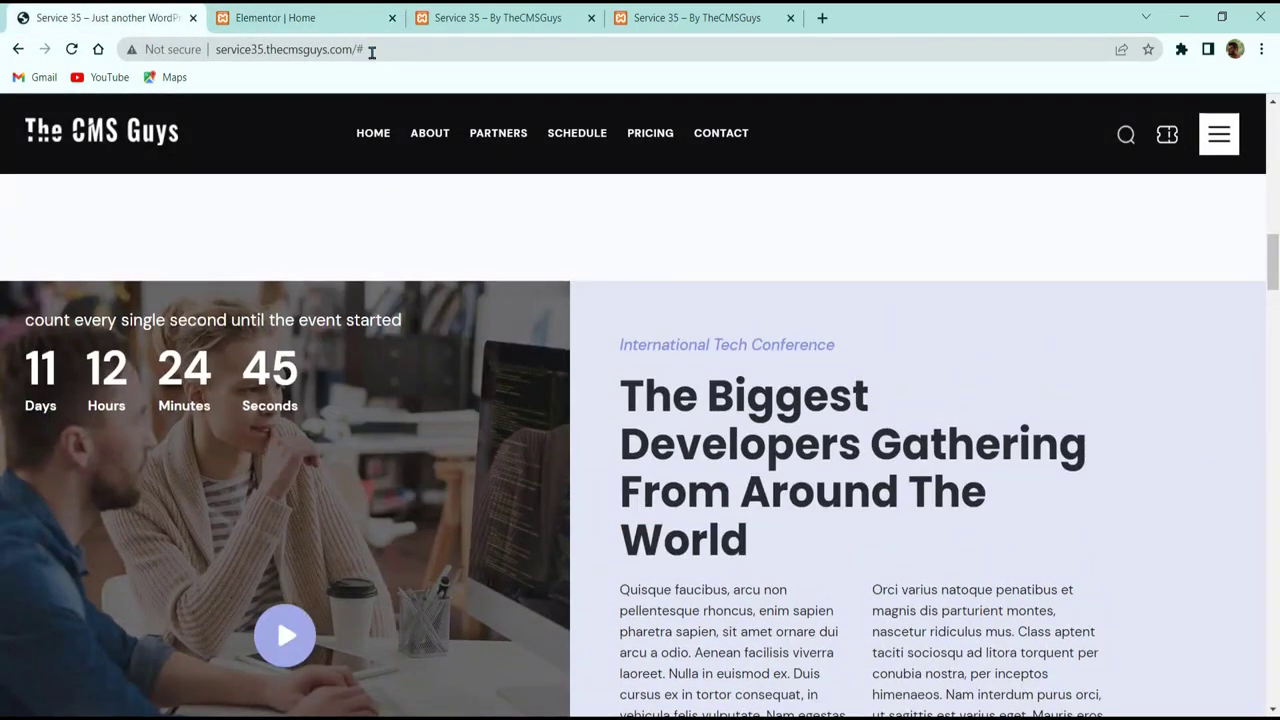
left_click(300, 17)
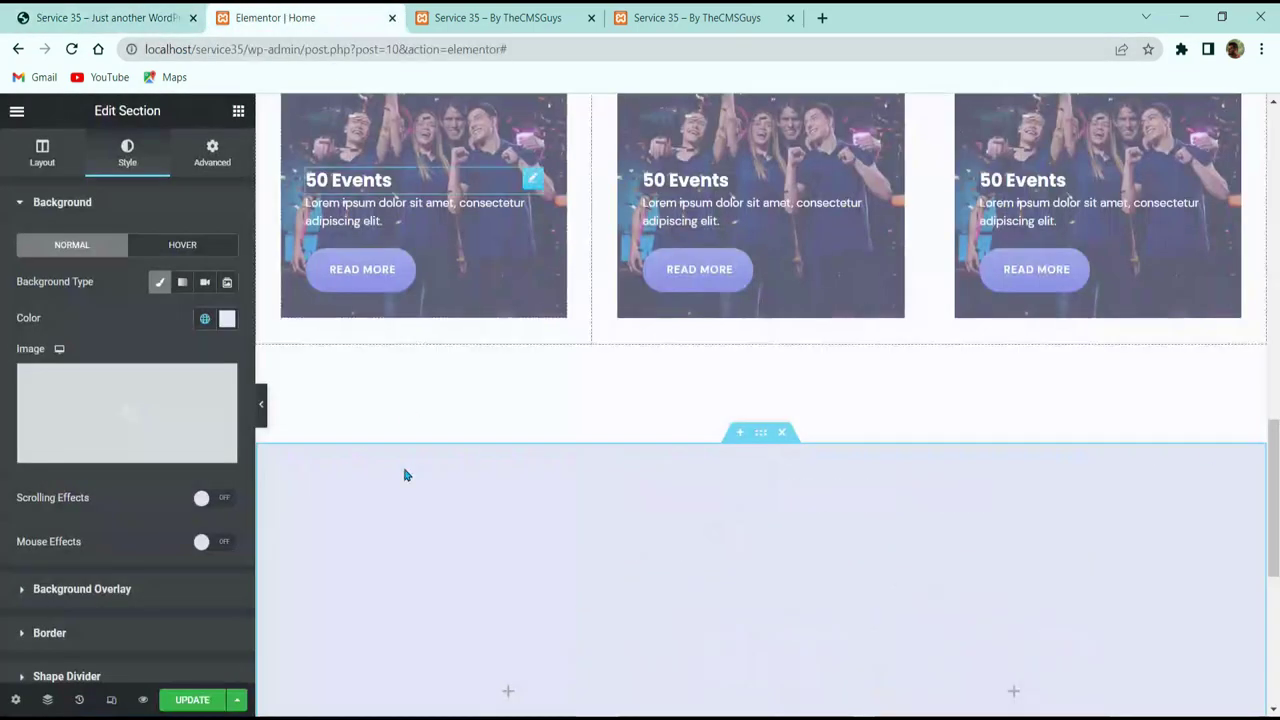
Step: Confirm the background is #E2E5F7, then review the advanced settings against the live site
left_click(204, 318)
scroll(157, 414, "down", 5)
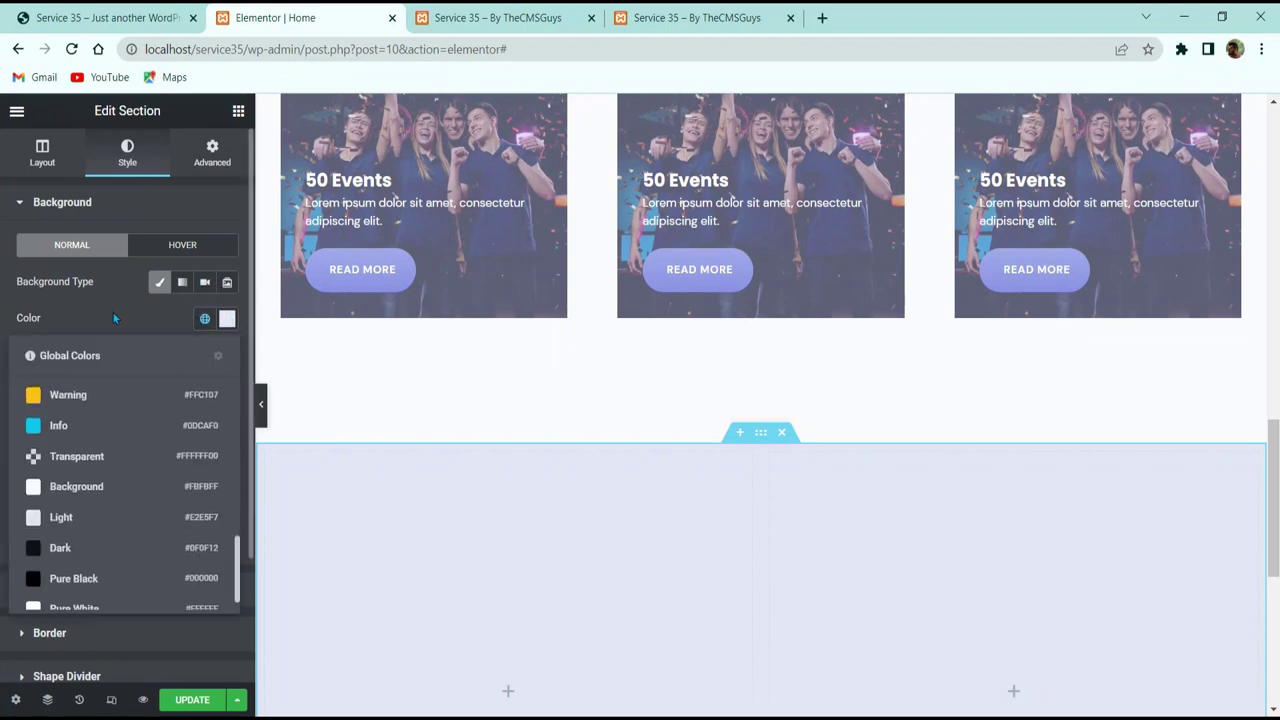
left_click(227, 318)
left_click(227, 318)
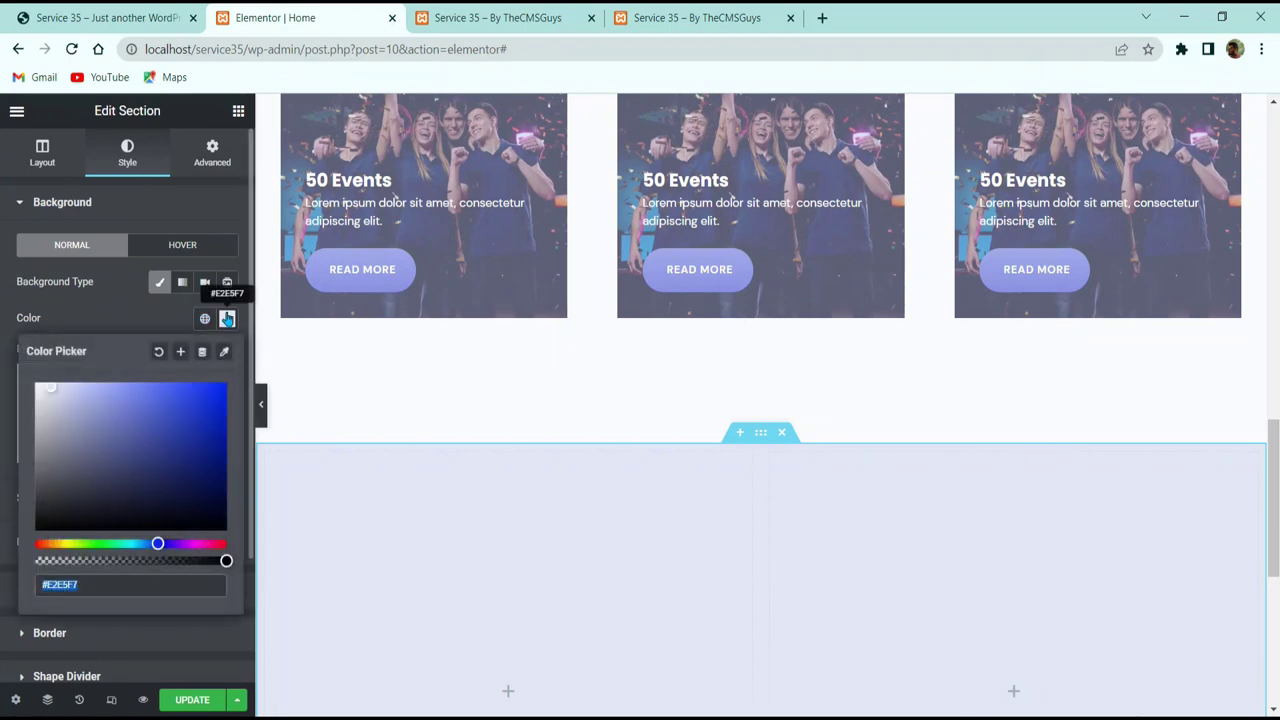
left_click(144, 325)
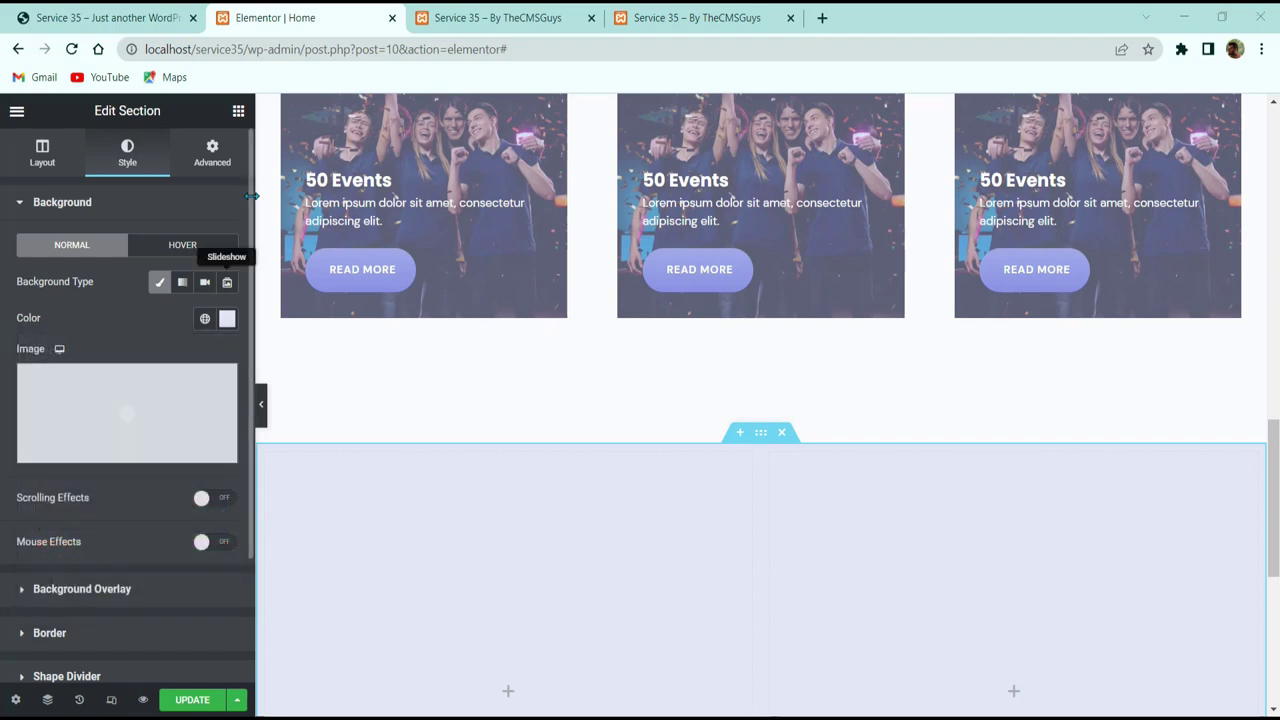
left_click(212, 152)
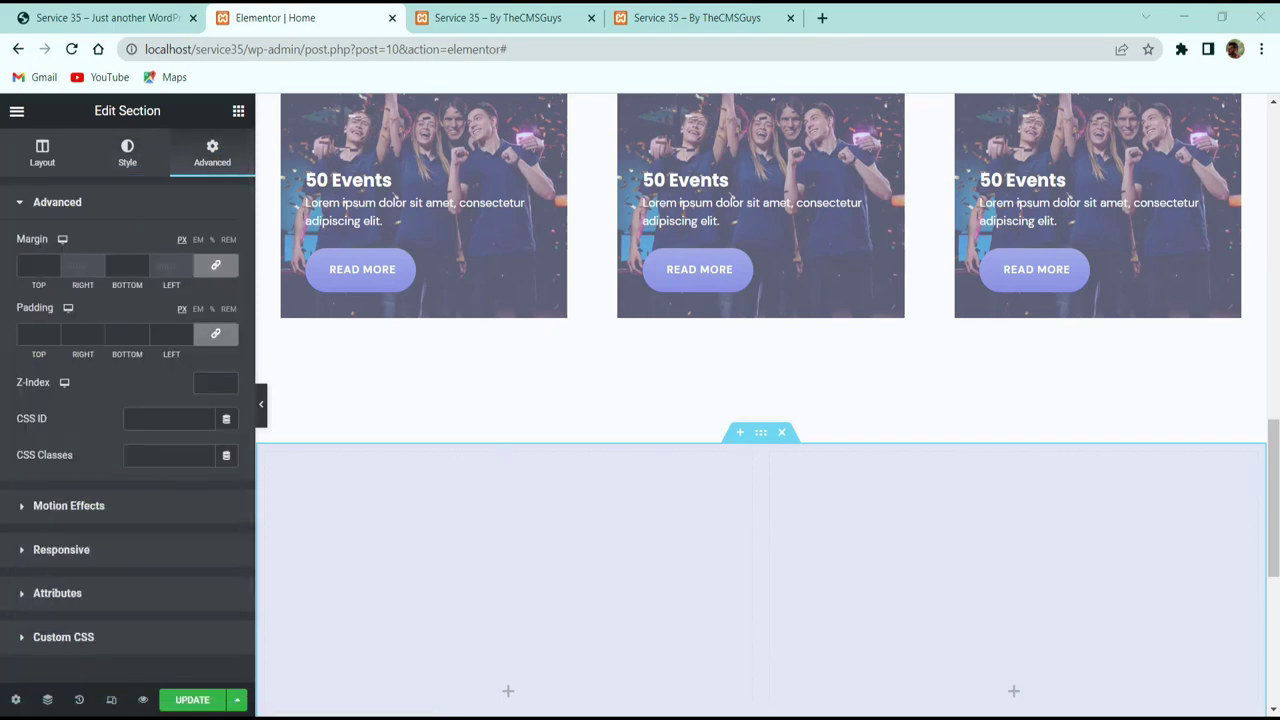
scroll(649, 511, "down", 2)
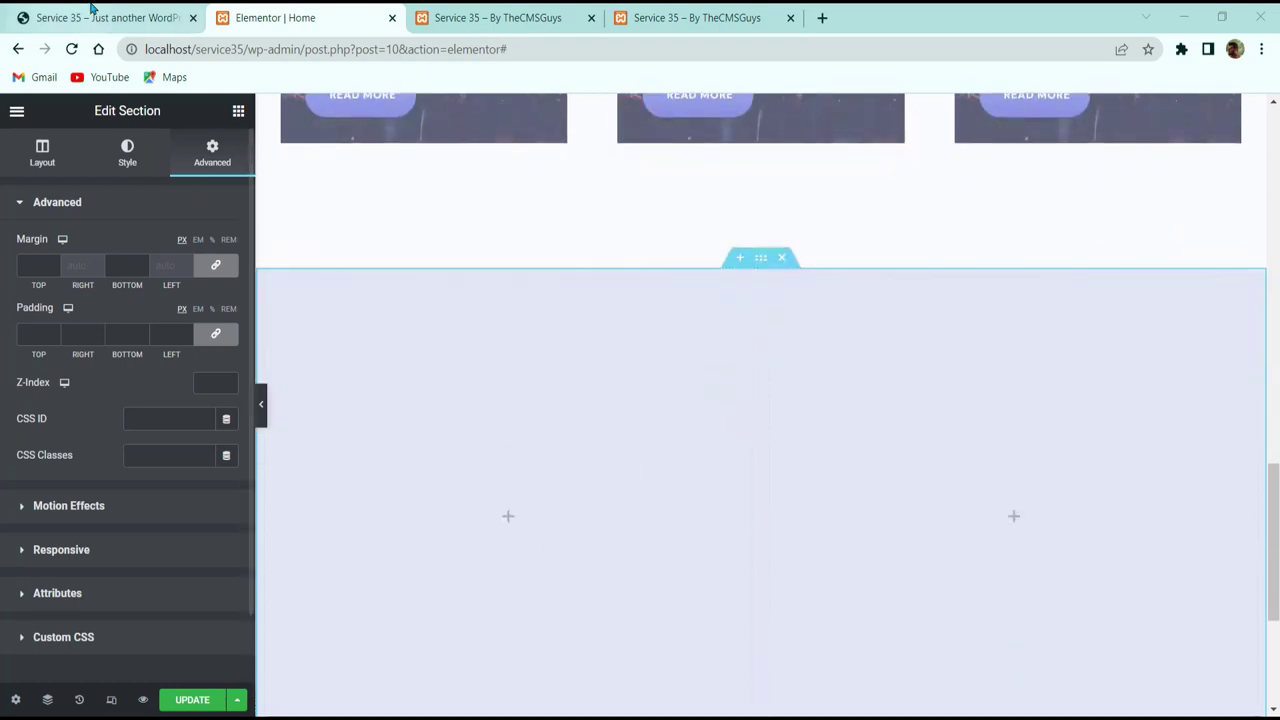
left_click(92, 17)
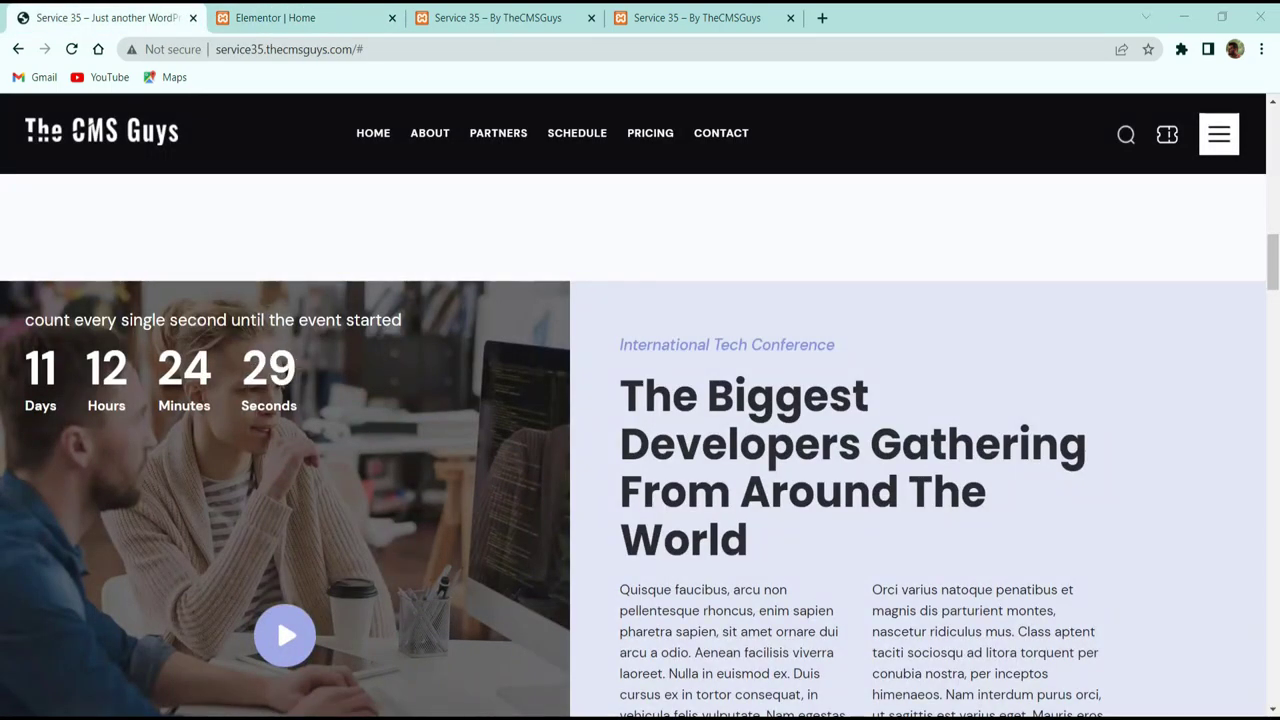
left_click(275, 17)
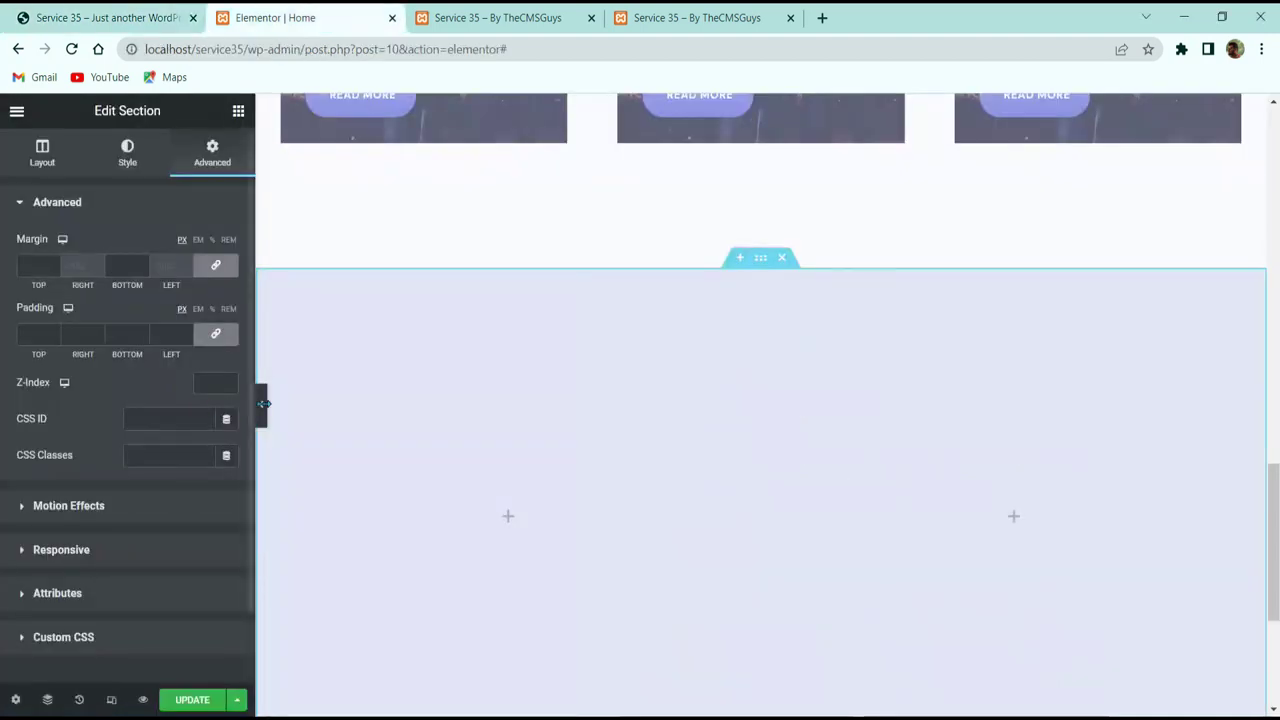
Step: Make the left column 45% wide with Space Between vertical and Center horizontal alignment
left_click(265, 280)
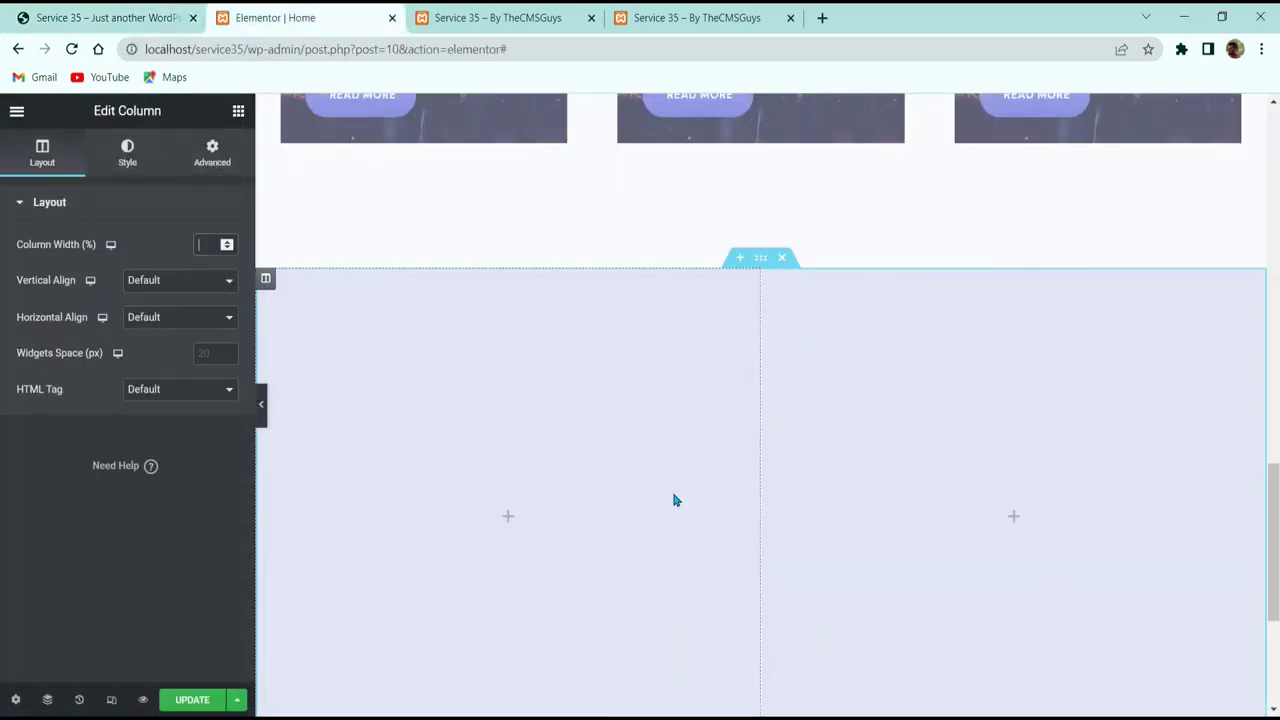
type("45")
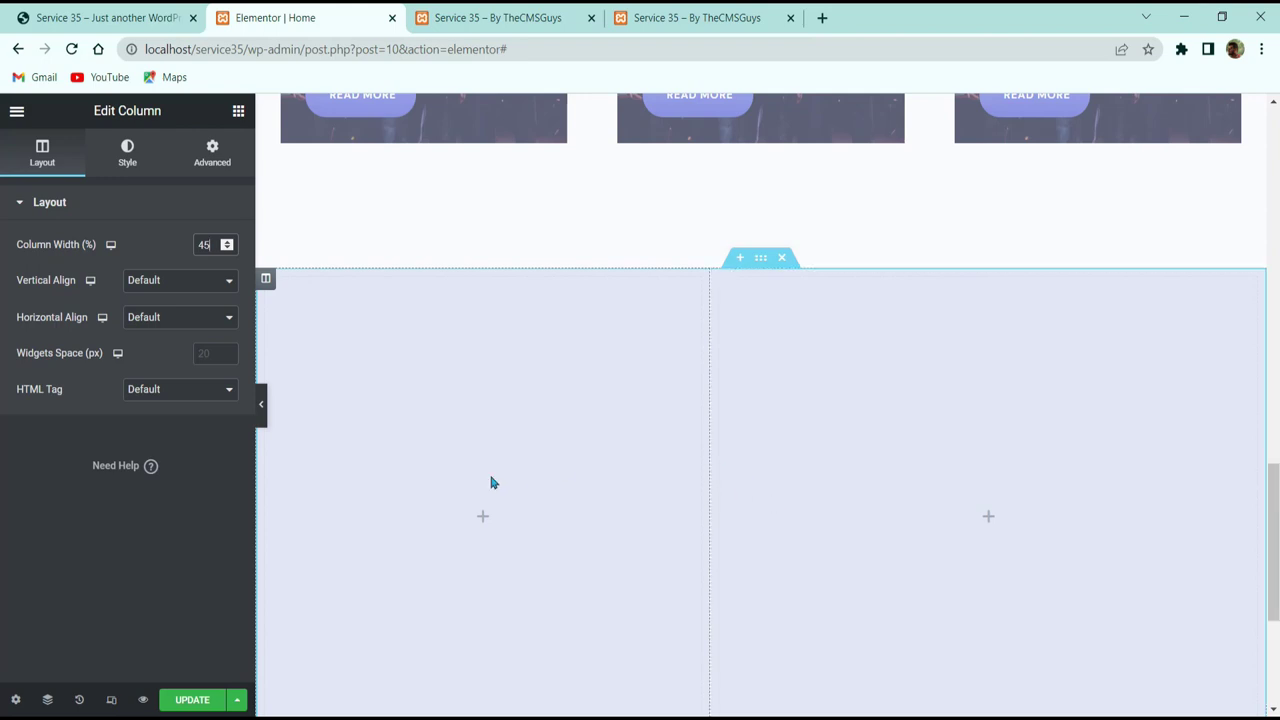
left_click(160, 287)
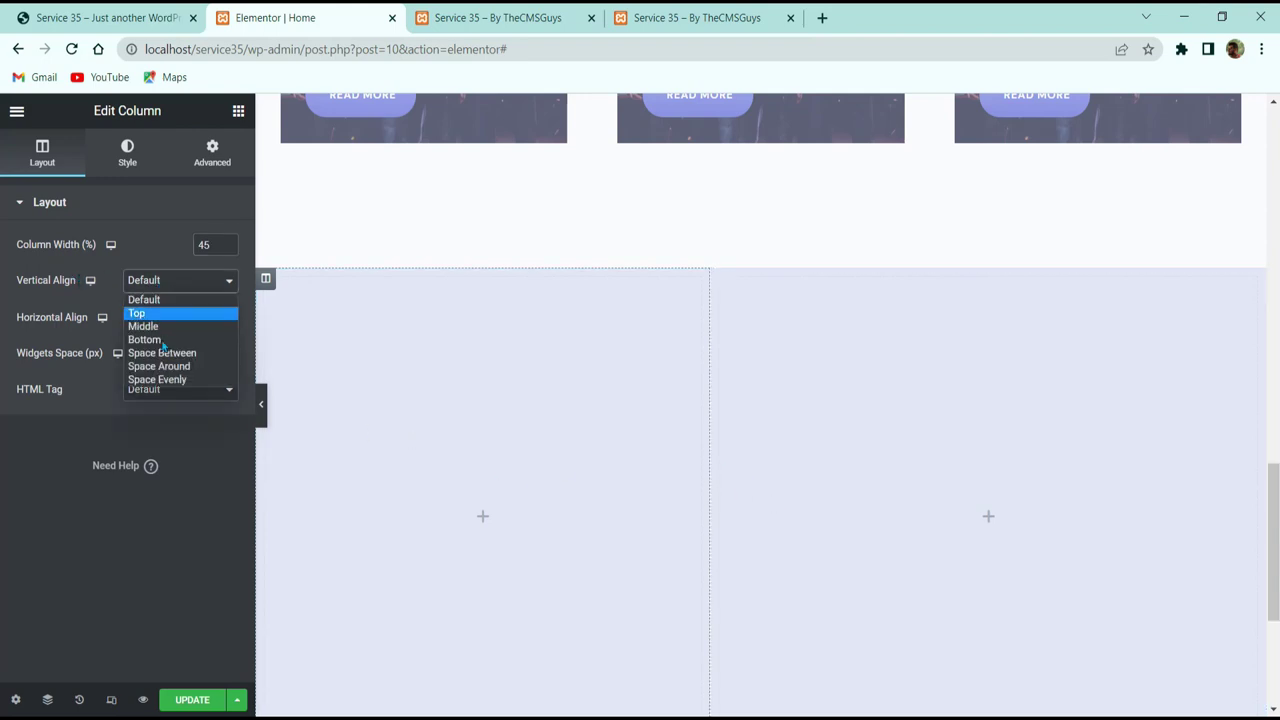
left_click(171, 357)
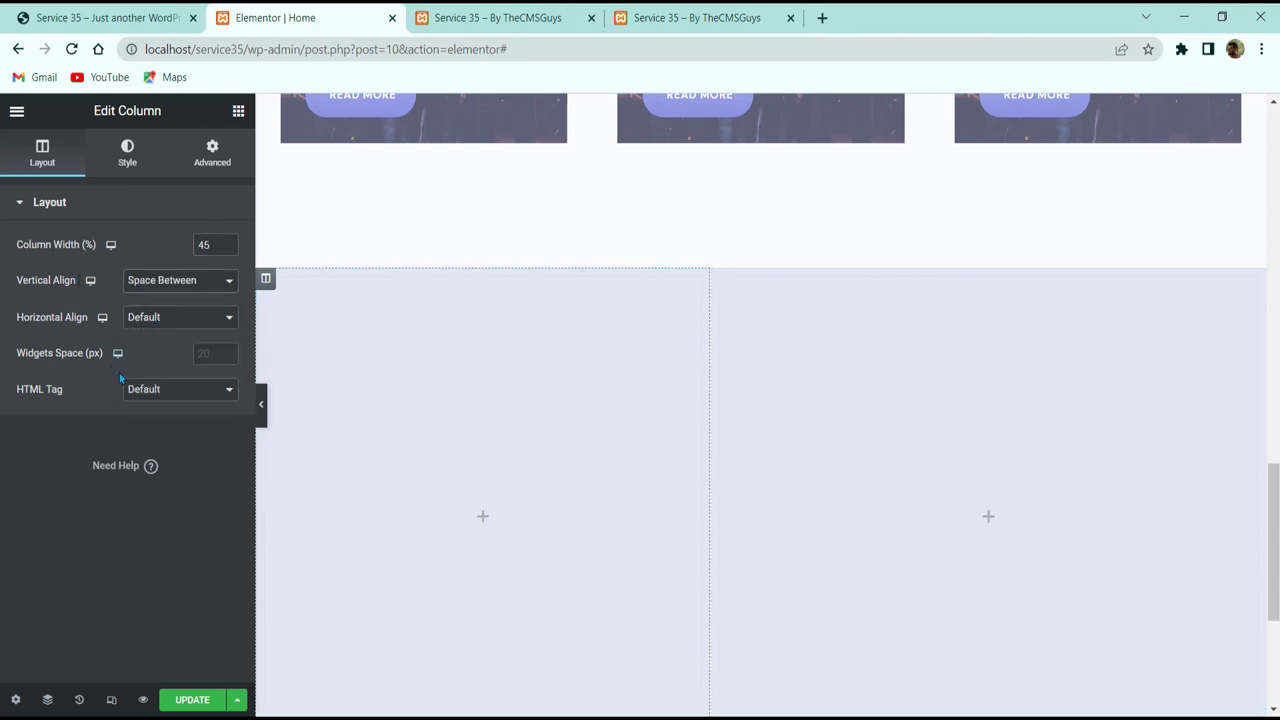
left_click(153, 319)
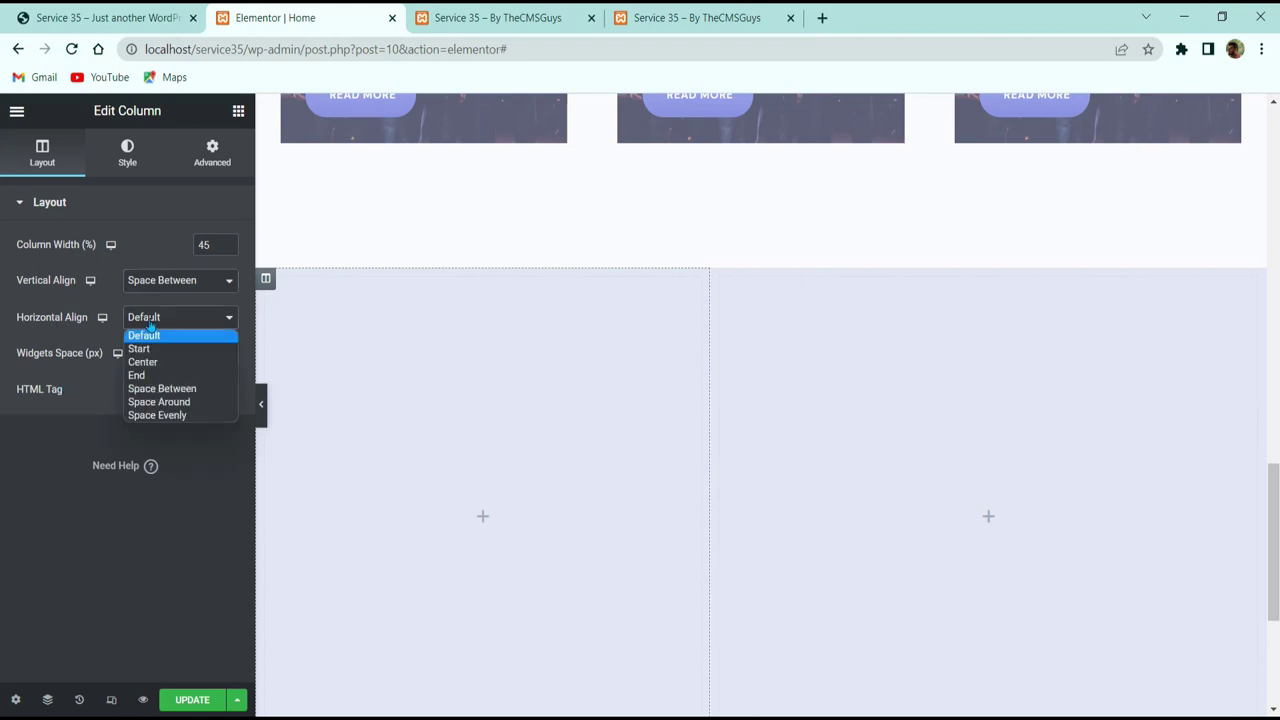
left_click(198, 362)
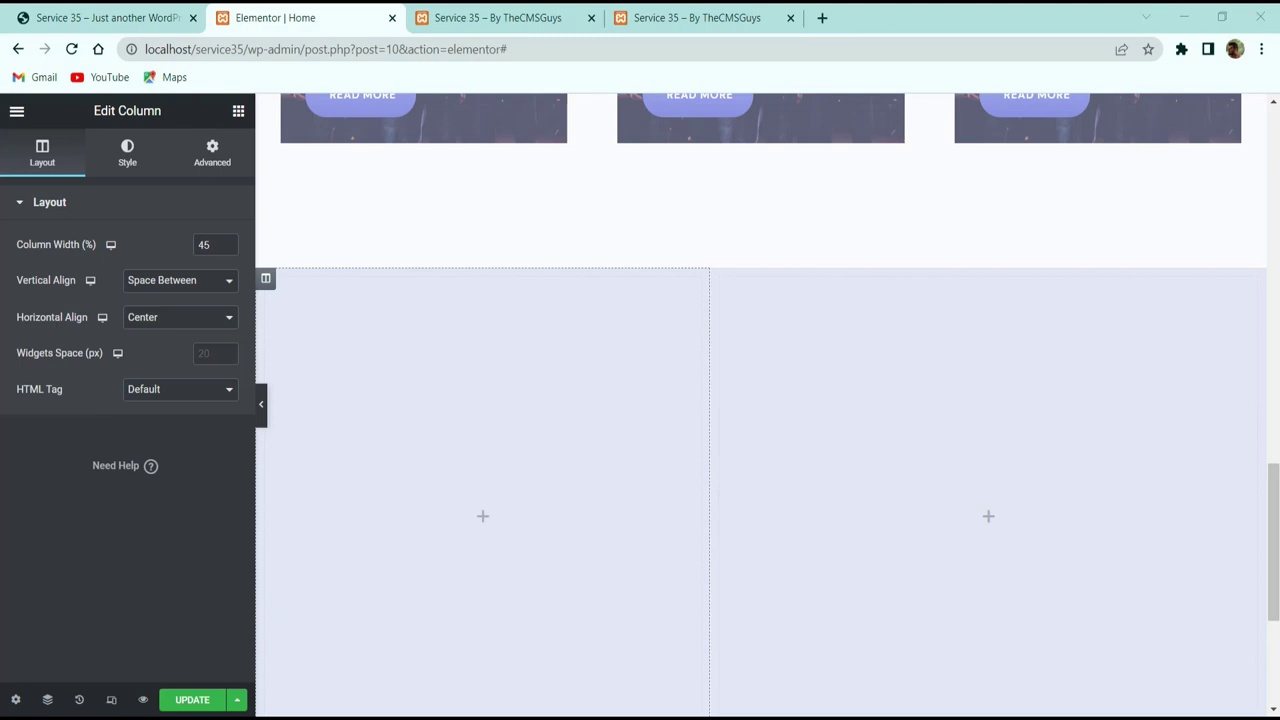
left_click(100, 17)
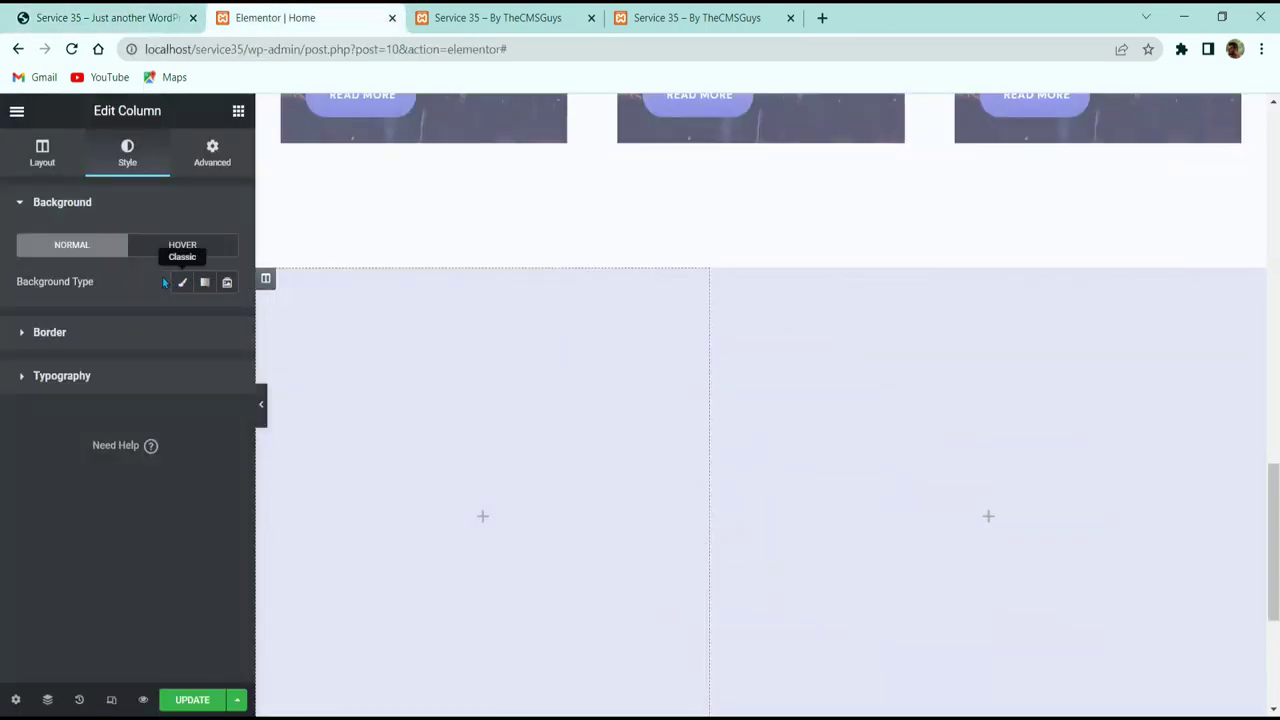
Step: Set the left column's classic background image to the photo of two people coding
left_click(182, 282)
left_click(154, 382)
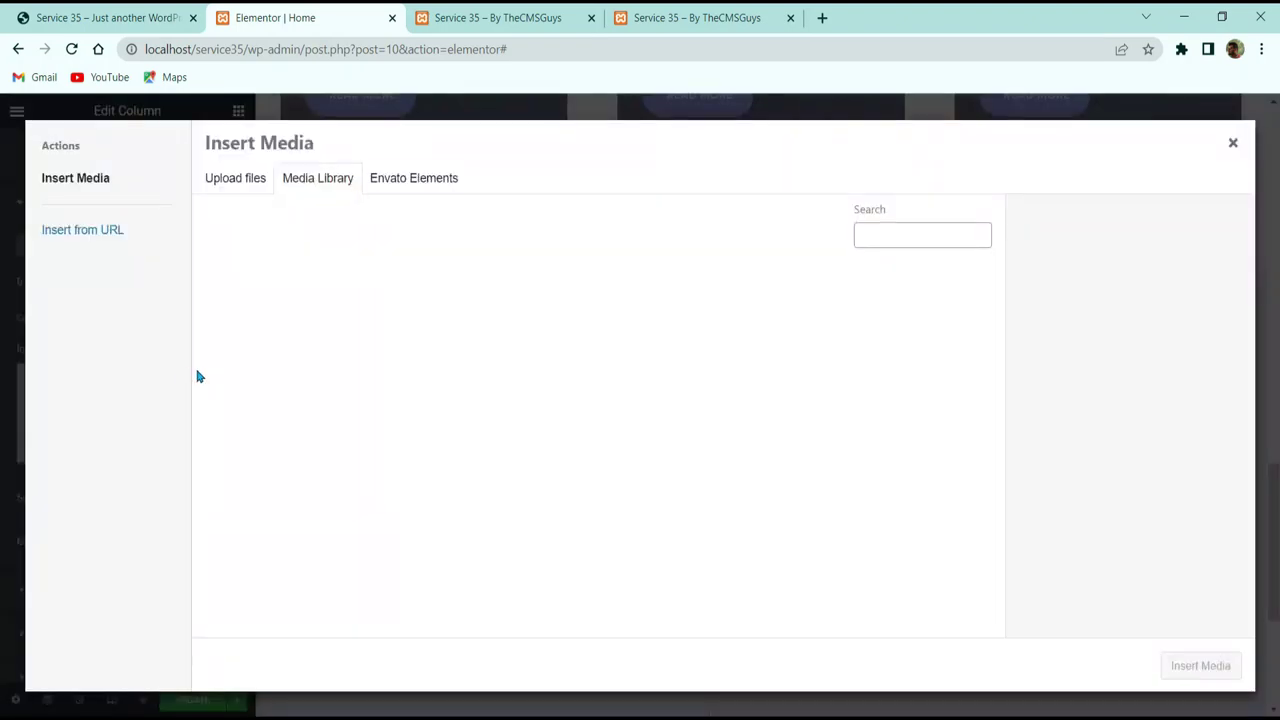
scroll(555, 396, "down", 4)
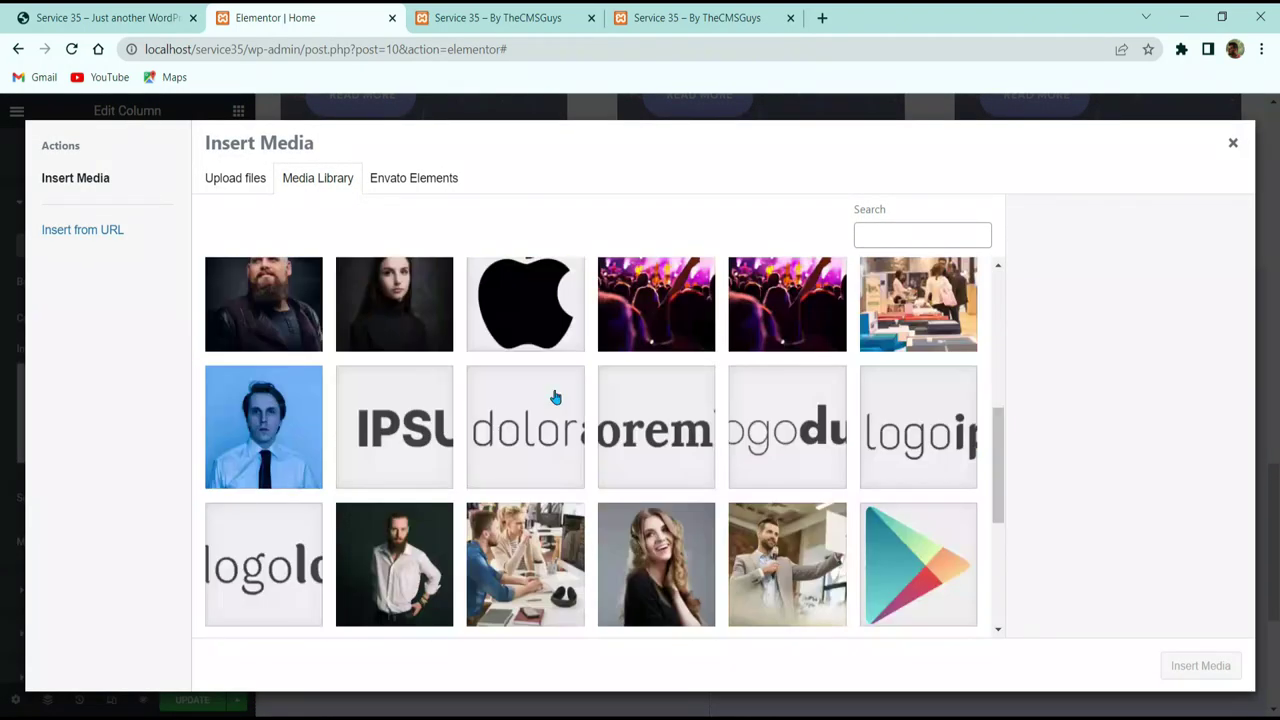
scroll(600, 400, "up", 2)
scroll(708, 418, "down", 5)
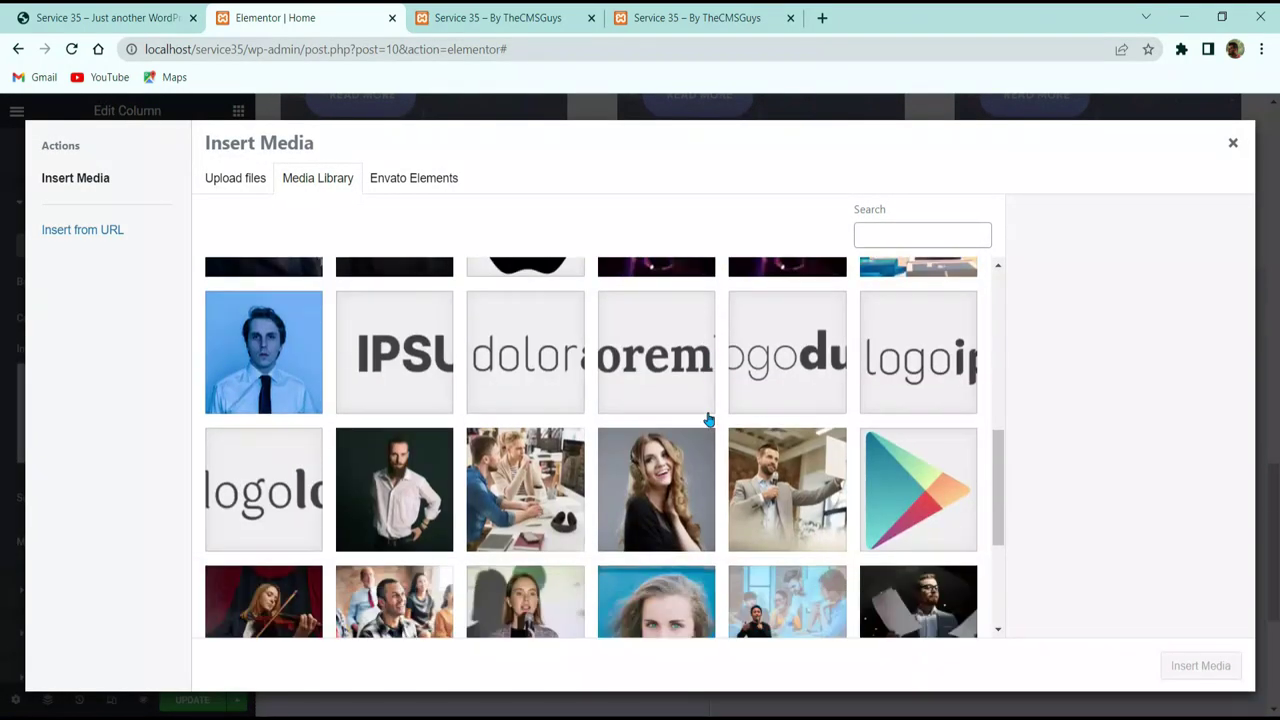
left_click(525, 343)
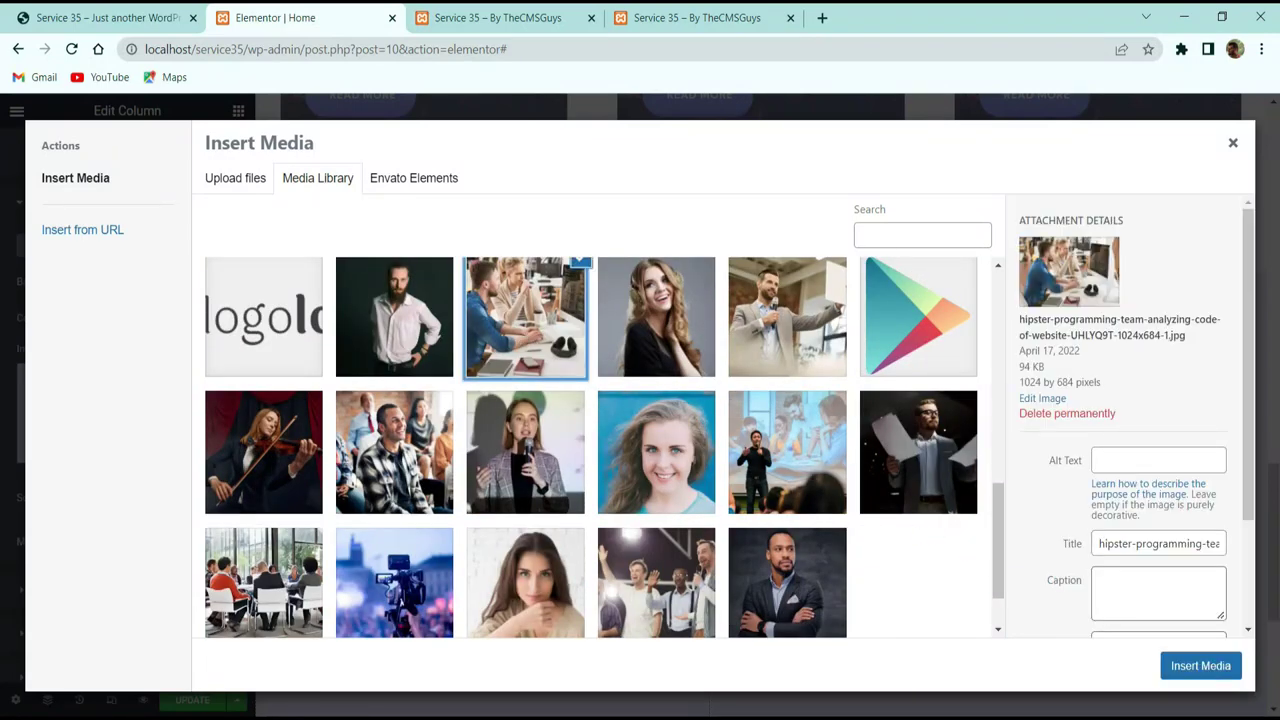
left_click(1200, 666)
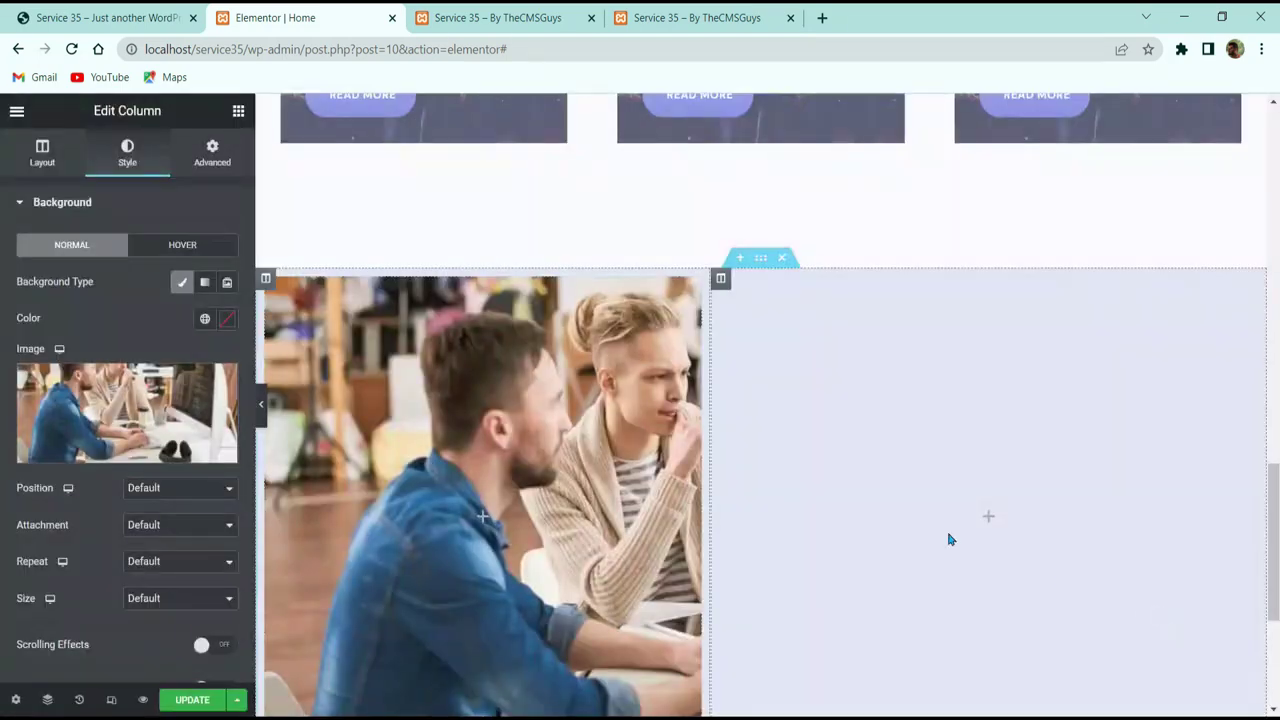
scroll(880, 505, "down", 2)
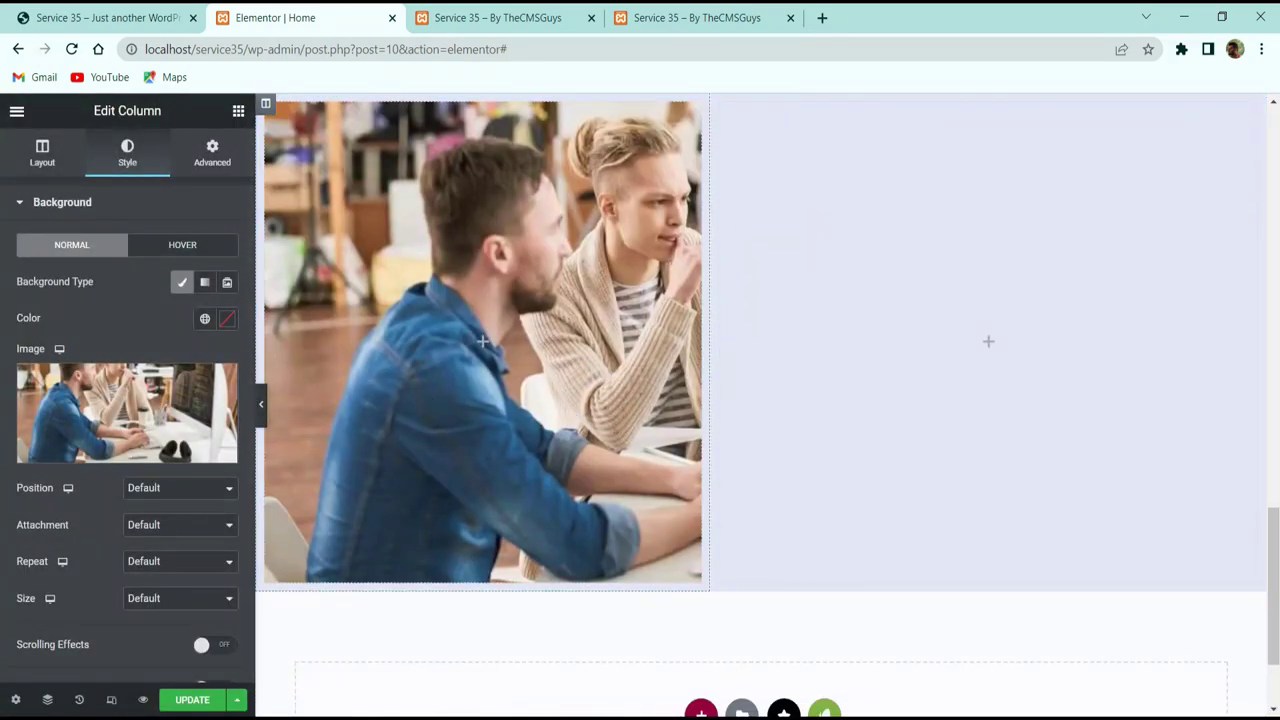
Step: Set the background photo to Top Center, No-repeat and Cover, checking against the live site
left_click(160, 490)
key("Escape")
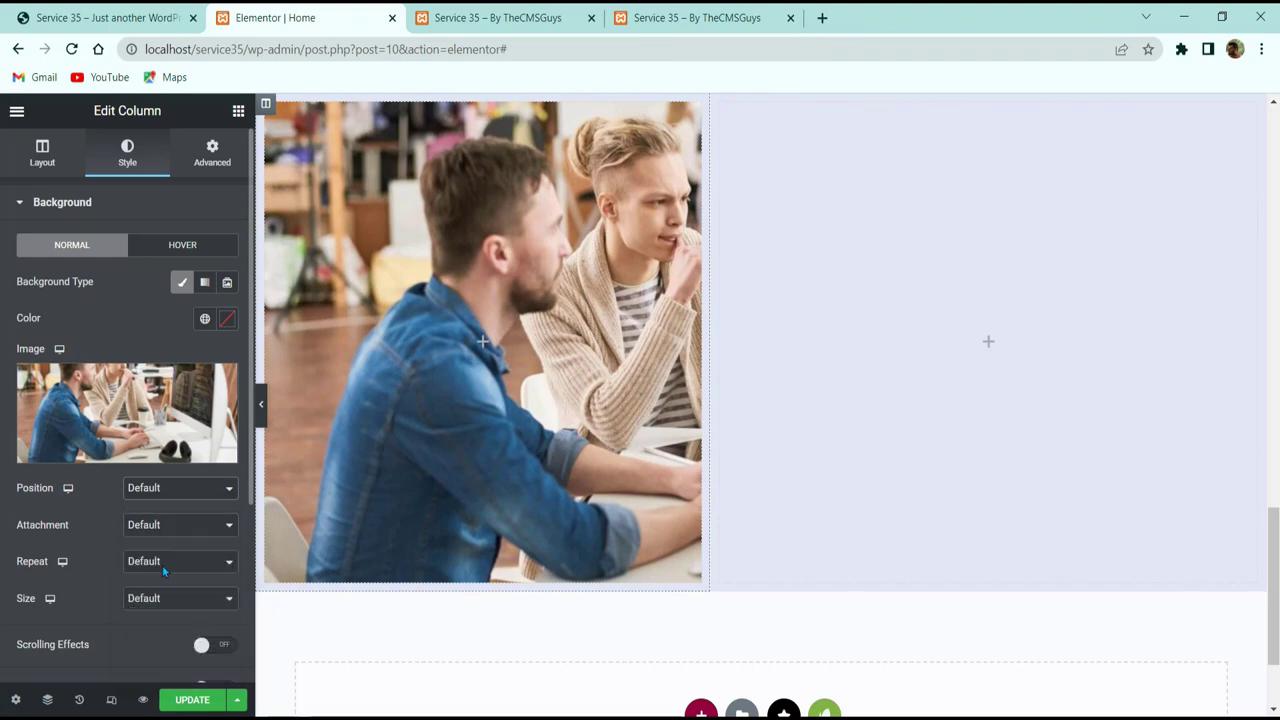
left_click(164, 571)
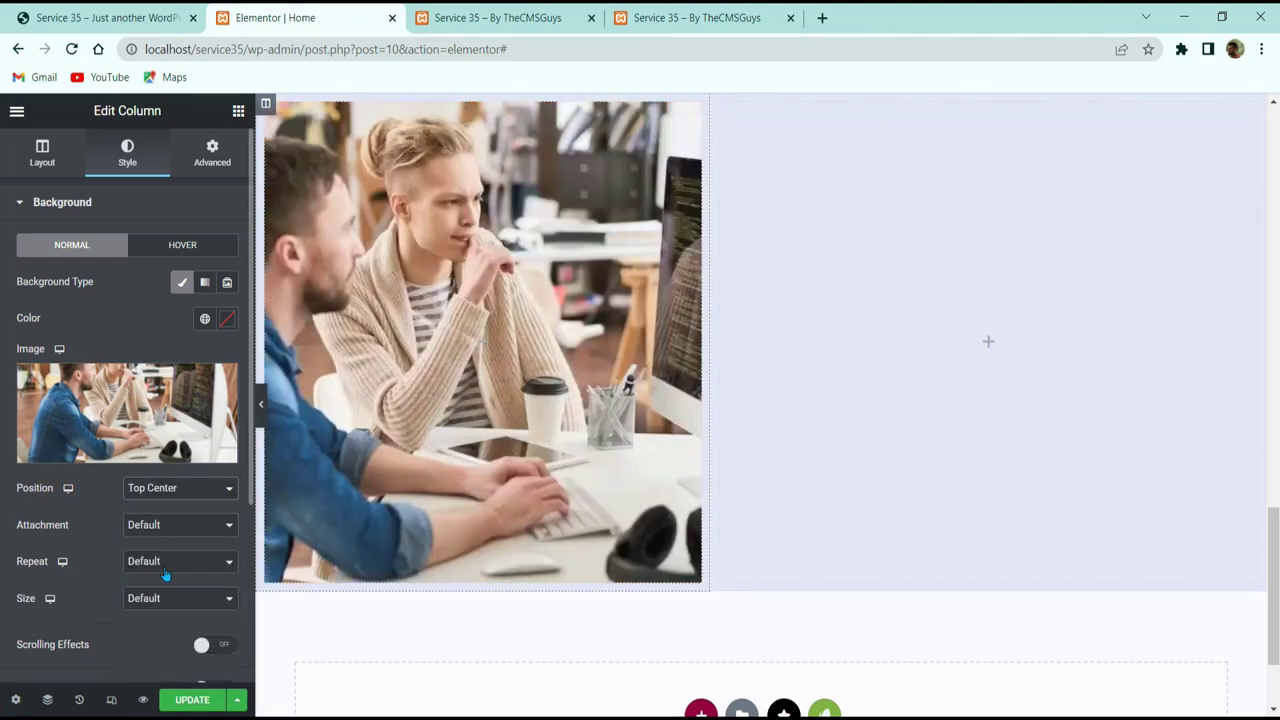
left_click(157, 563)
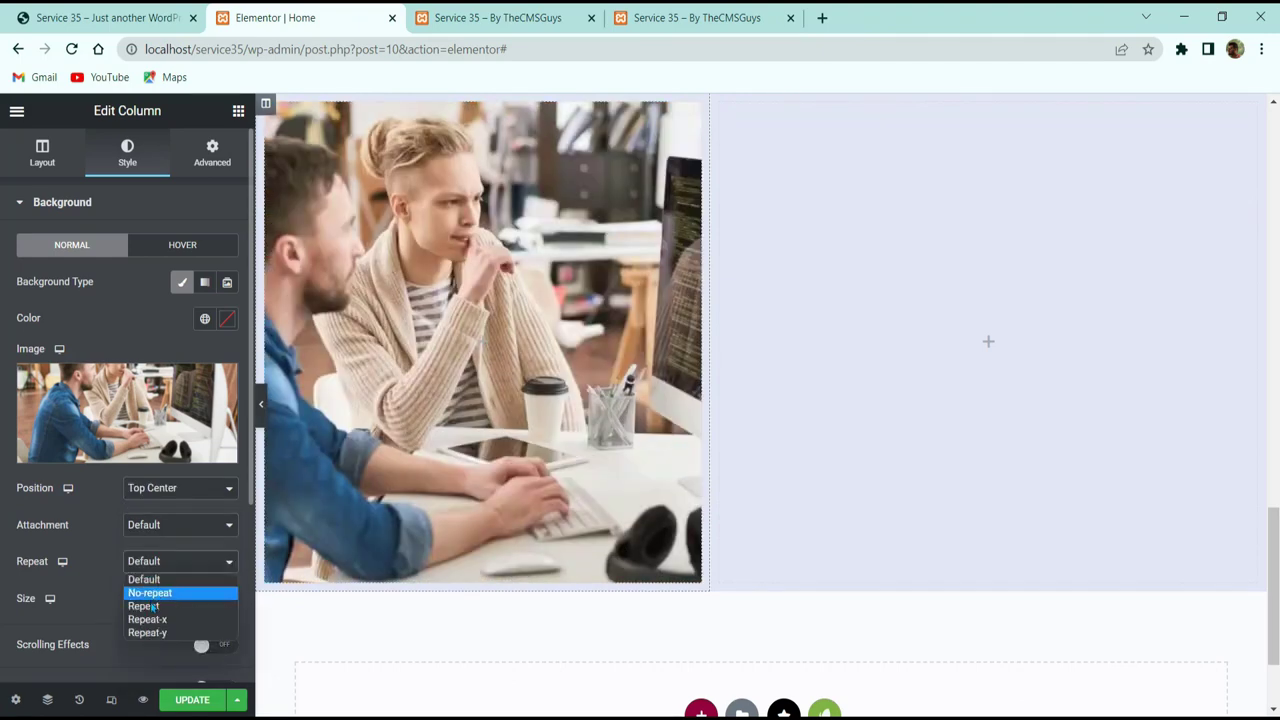
left_click(153, 592)
scroll(141, 523, "down", 3)
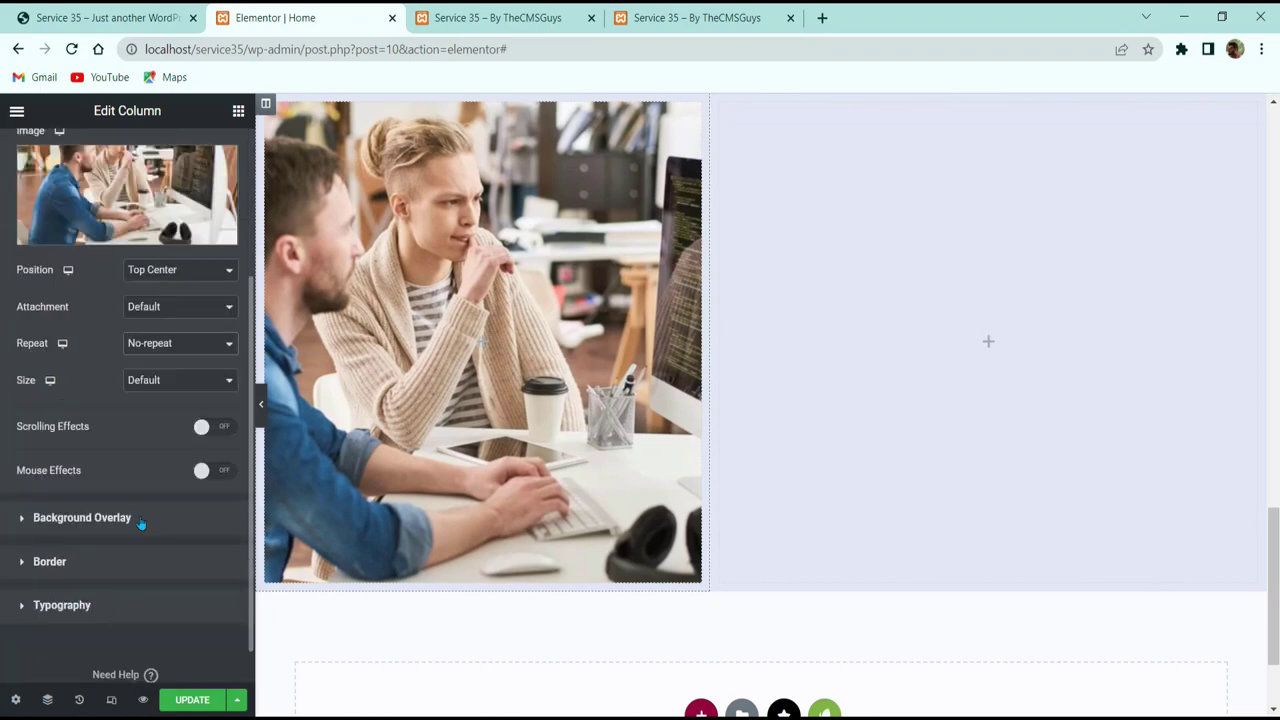
left_click(178, 383)
left_click(172, 424)
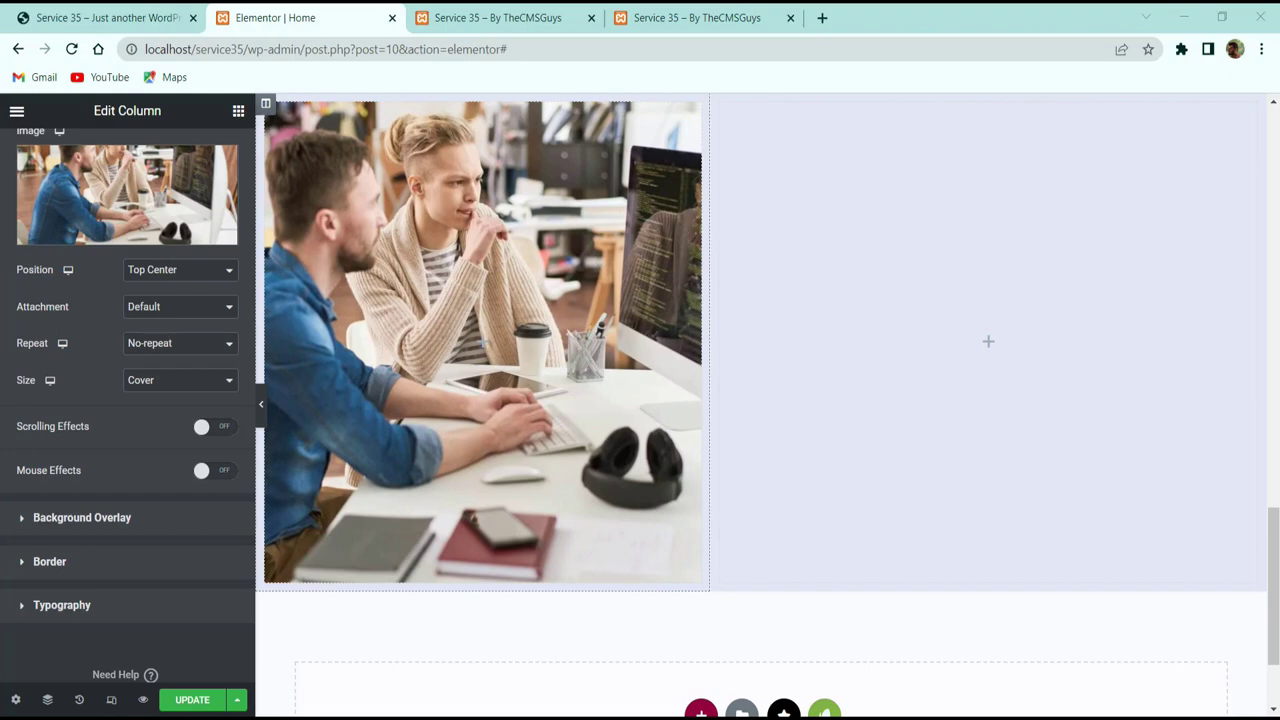
left_click(100, 17)
scroll(380, 265, "down", 3)
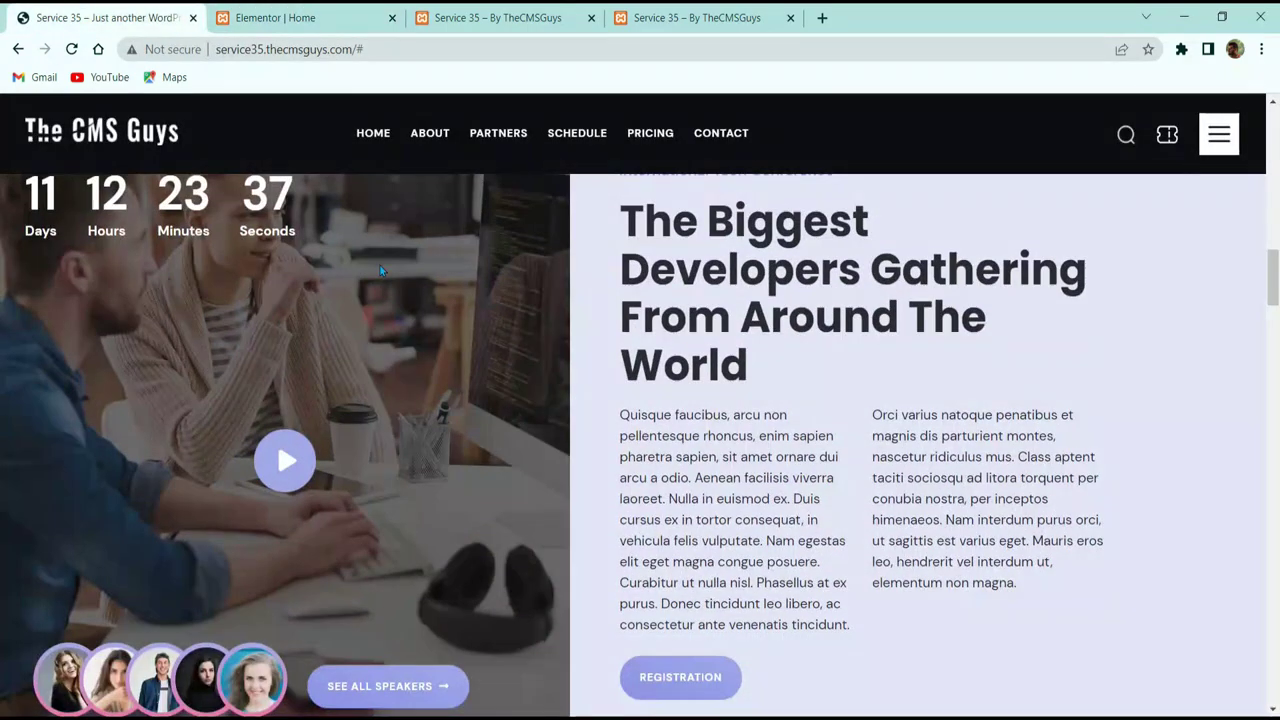
left_click(300, 17)
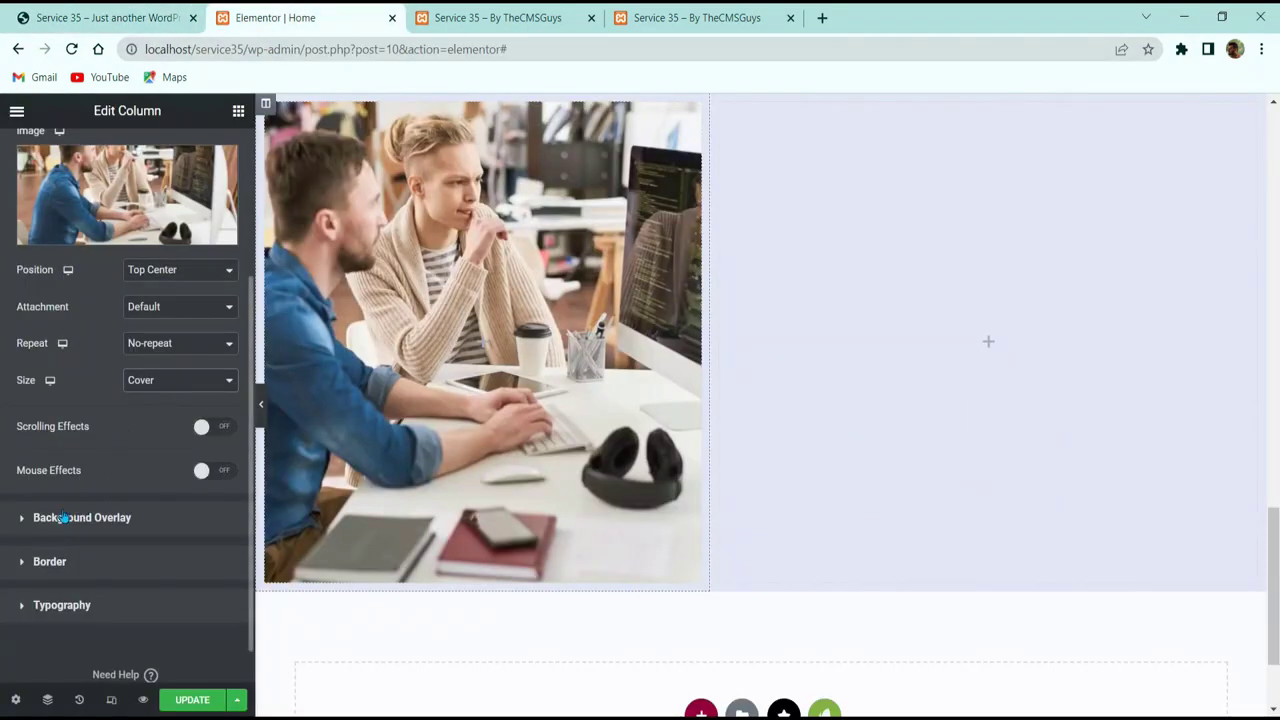
left_click(112, 535)
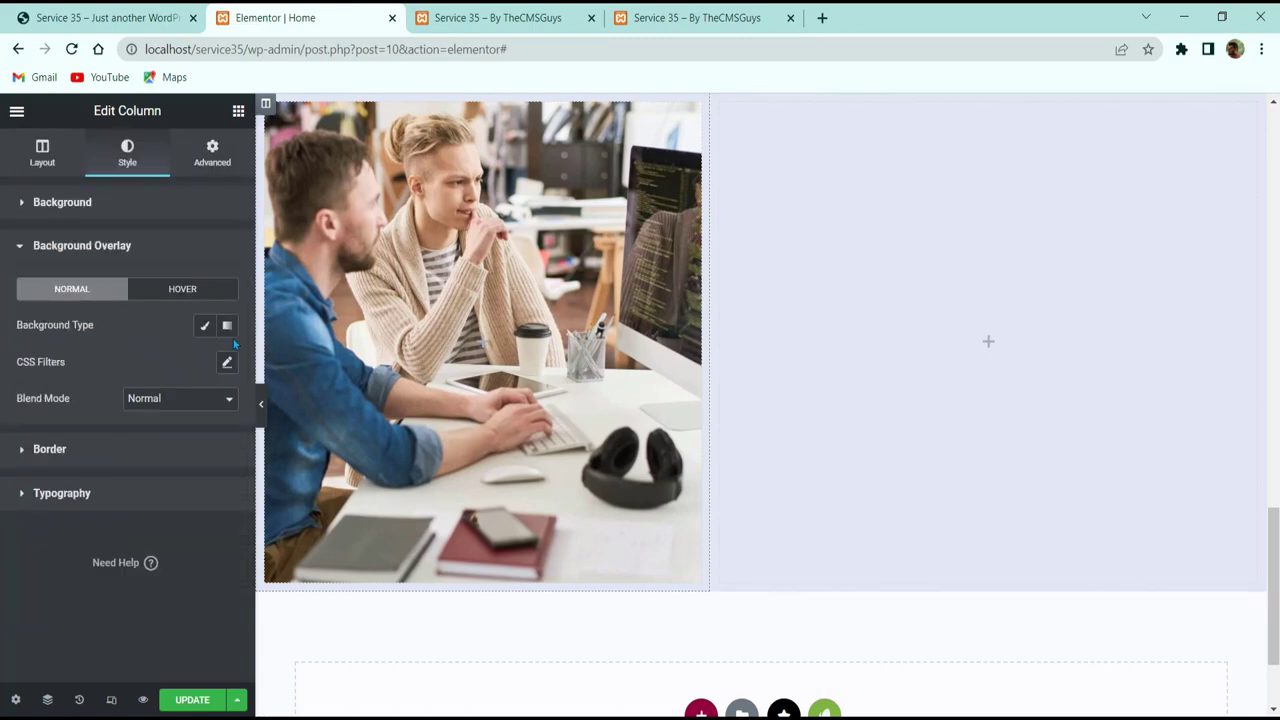
Step: Add a classic Dark (#0F0F12) colour overlay at 0.6 opacity over the left column's photo
left_click(205, 326)
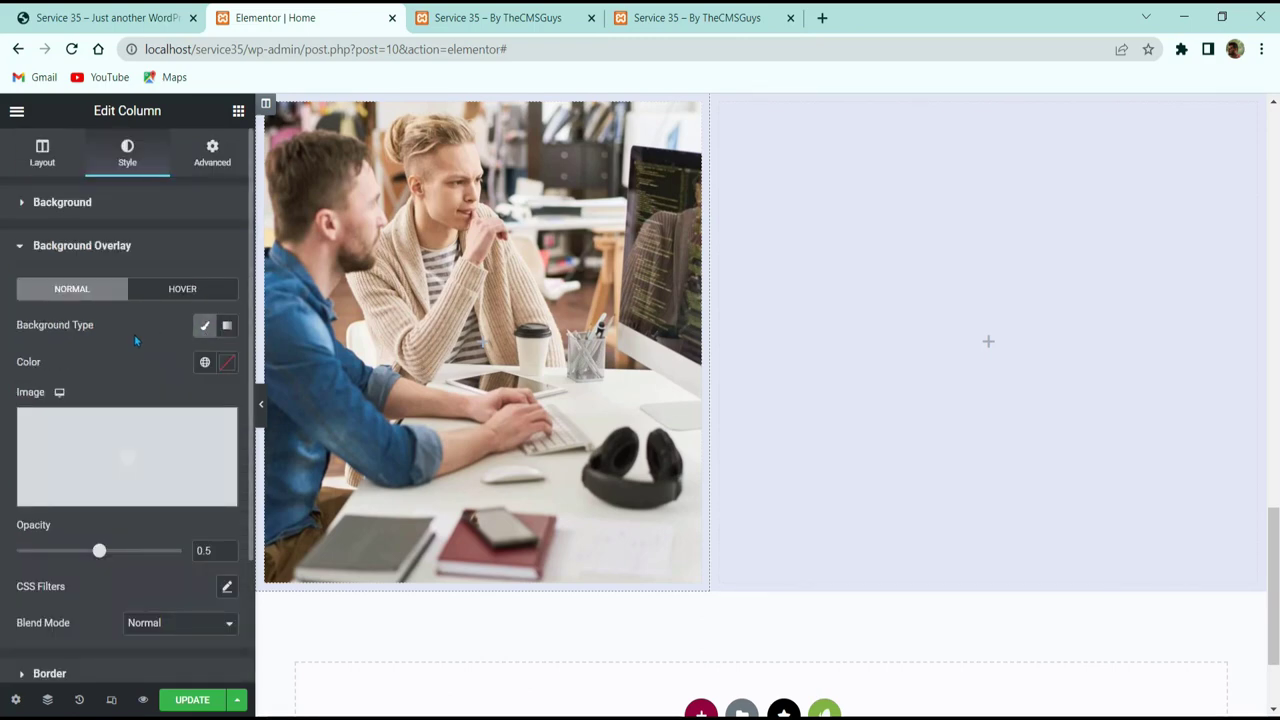
left_click(205, 362)
scroll(160, 483, "down", 10)
scroll(160, 488, "up", 6)
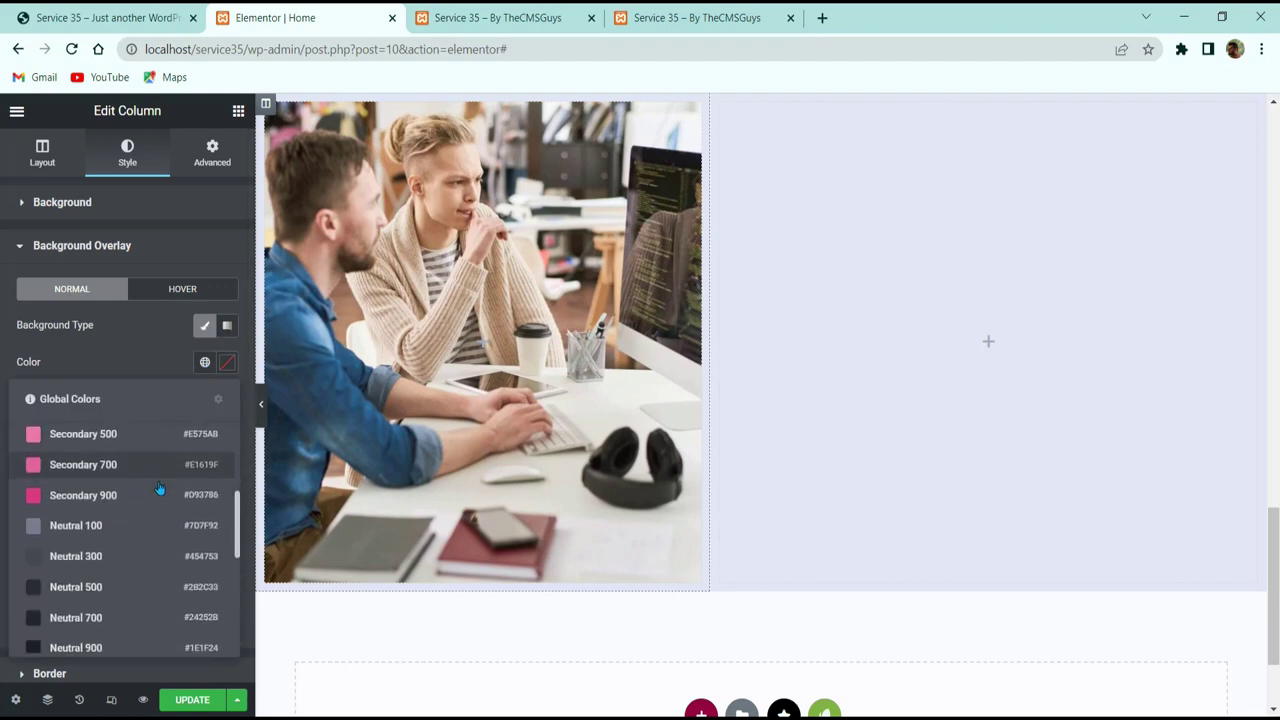
scroll(159, 488, "down", 5)
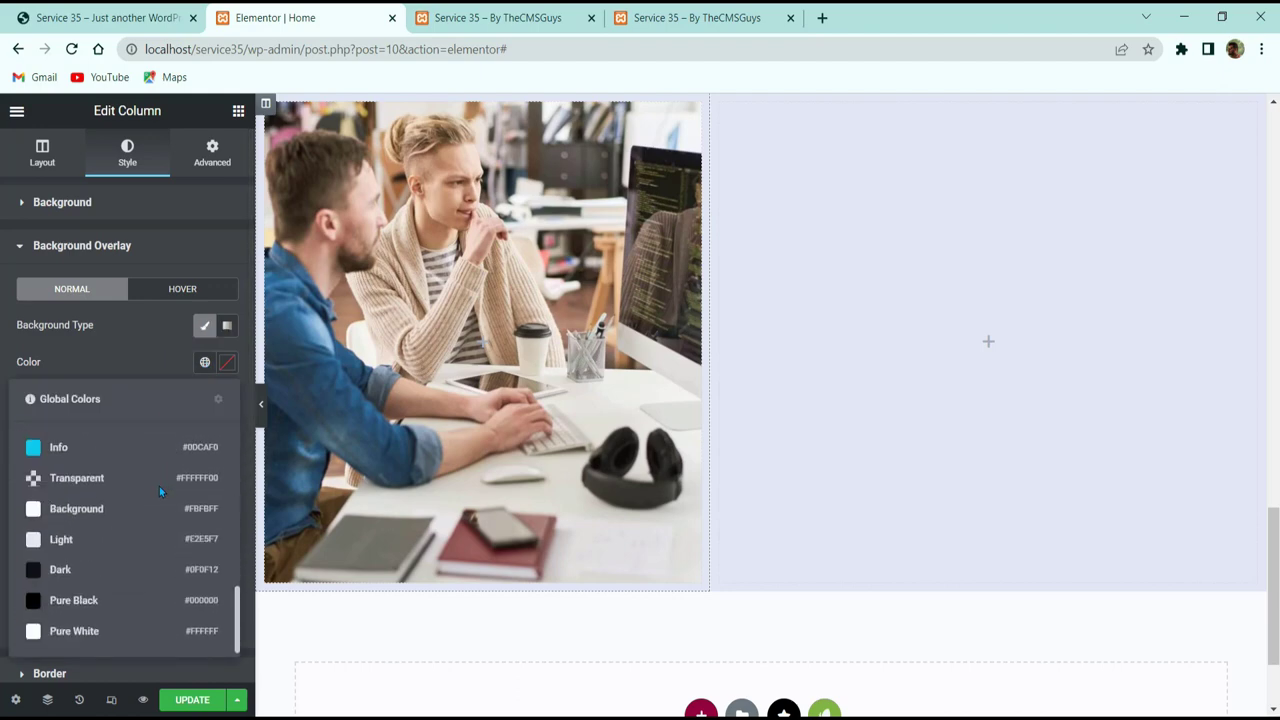
left_click(101, 569)
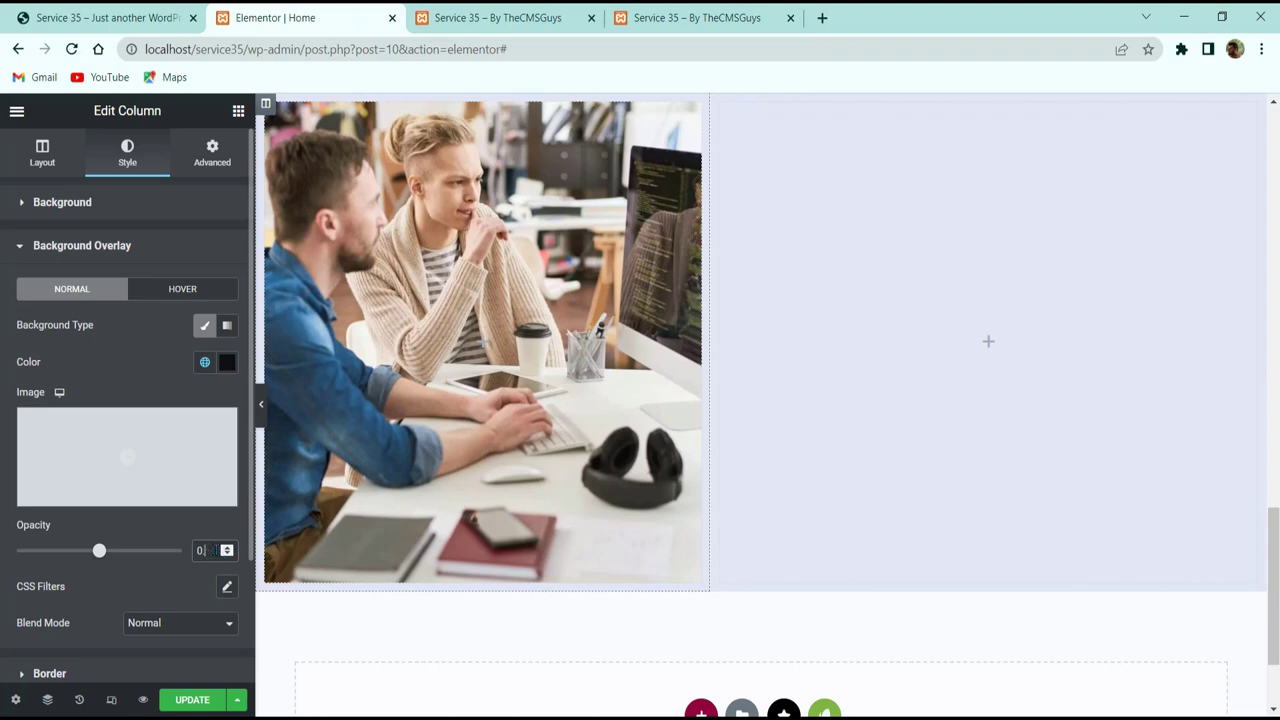
key("Up")
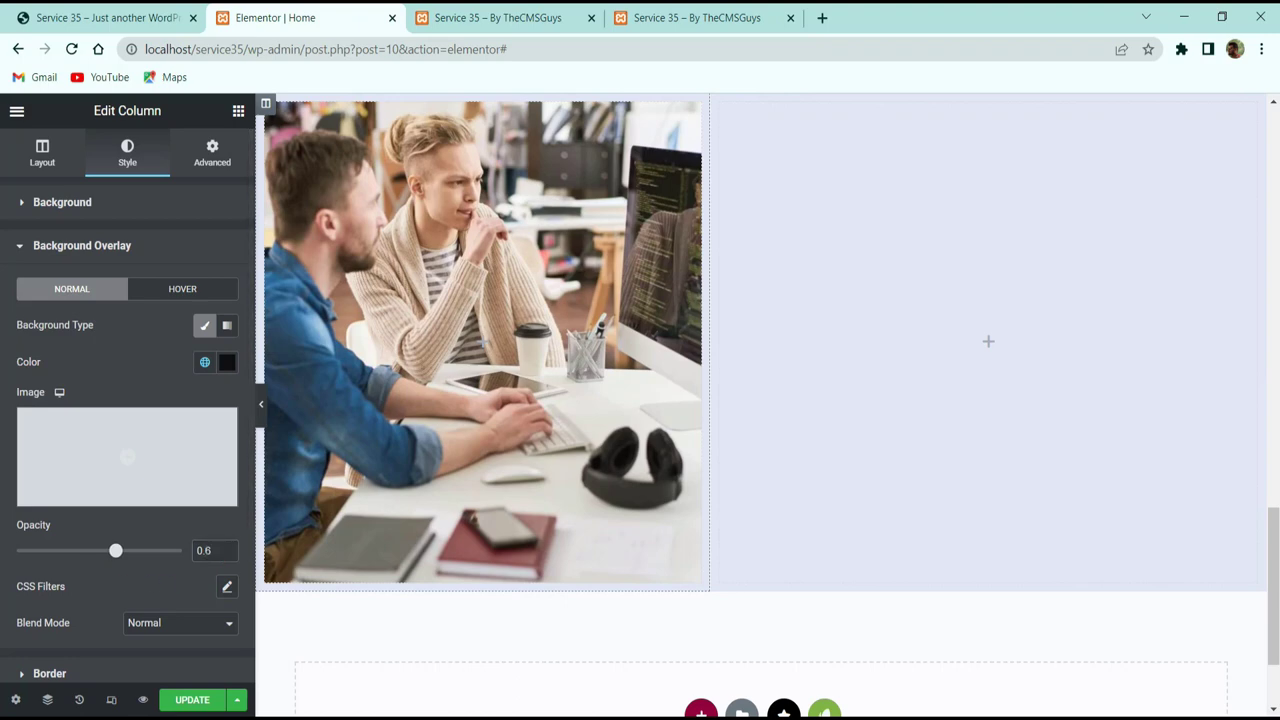
scroll(624, 453, "up", 4)
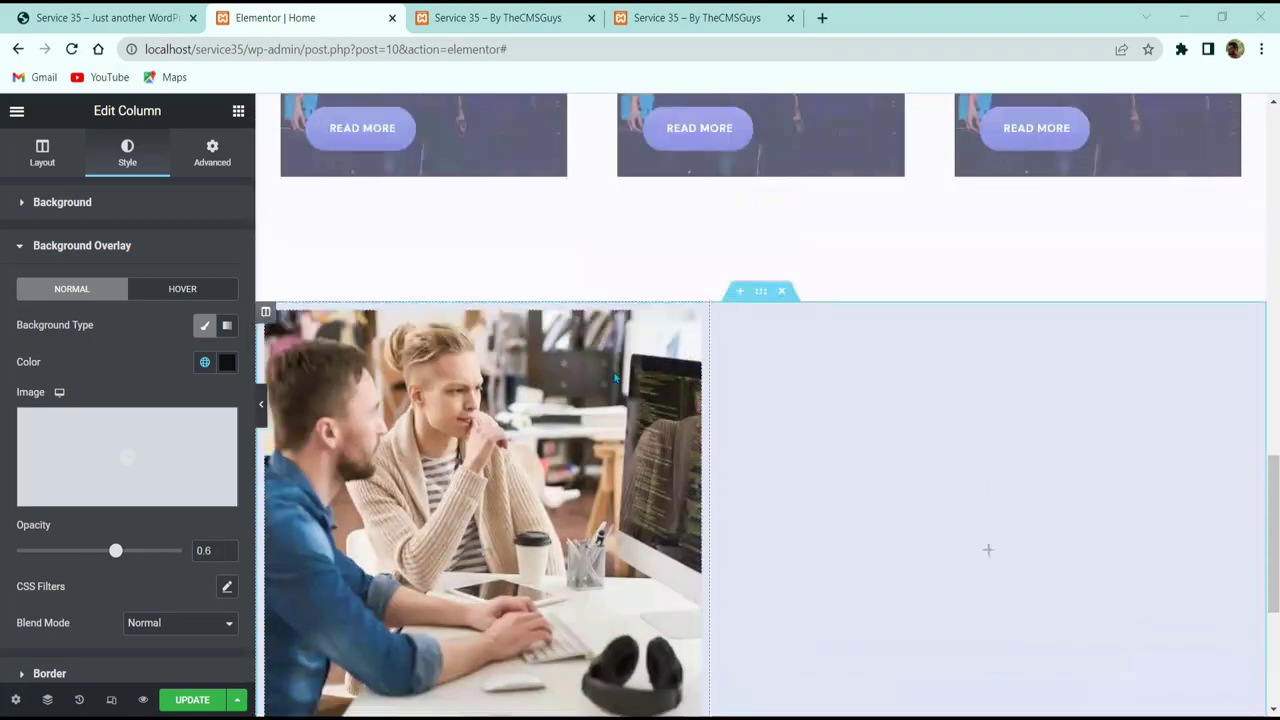
scroll(127, 450, "down", 2)
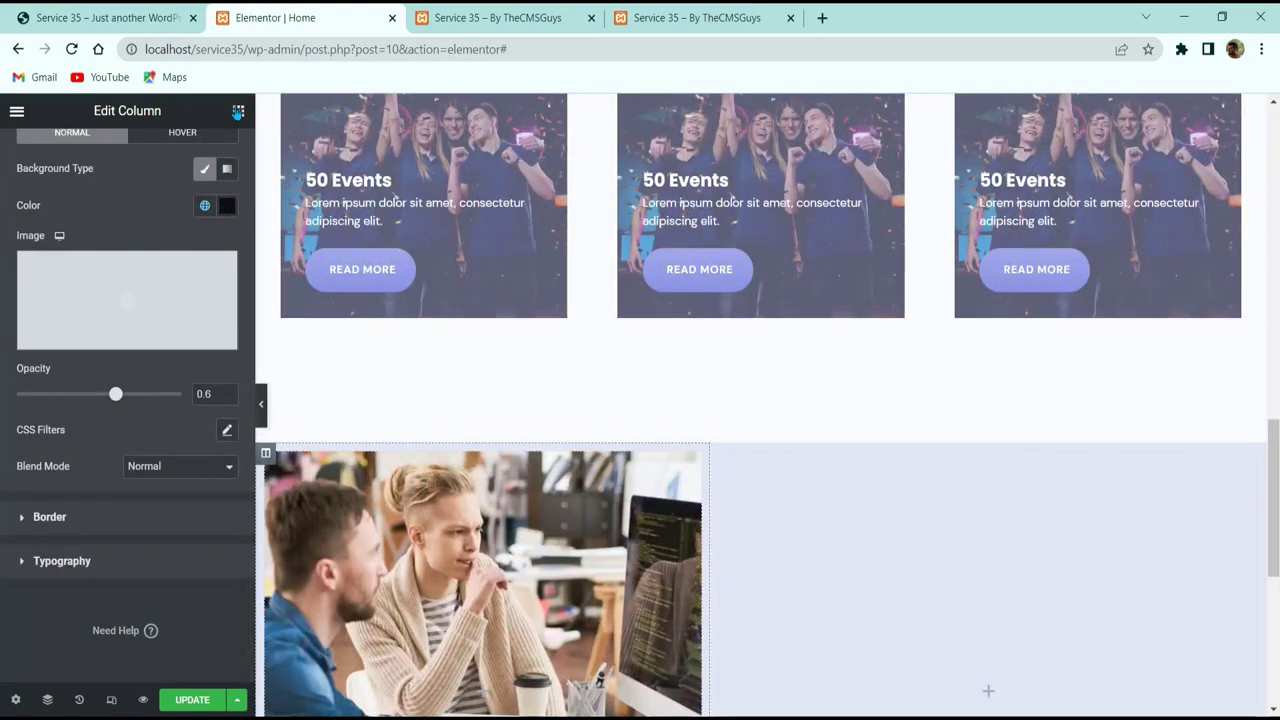
Step: Place an Inner Section inside the photo column and check the reference caption on the live site
left_click(238, 112)
left_click_drag(65, 320, 662, 479)
scroll(506, 494, "down", 2)
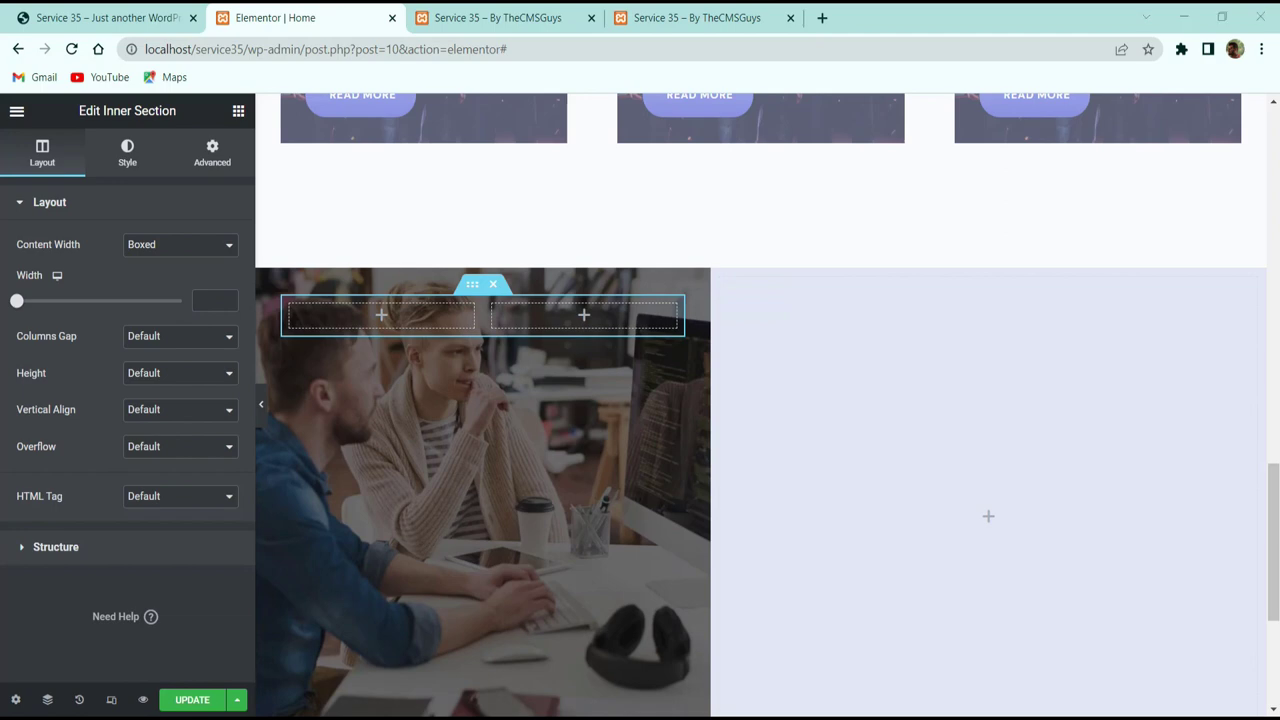
left_click(109, 20)
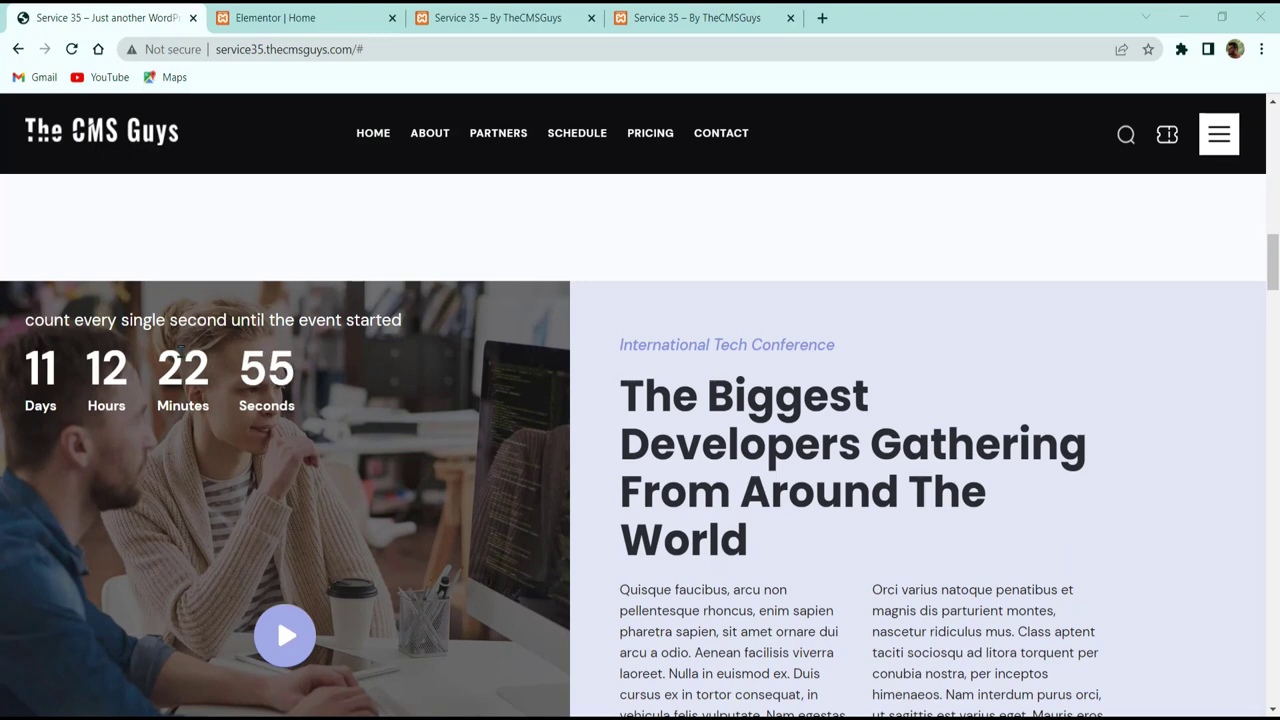
left_click_drag(71, 318, 130, 405)
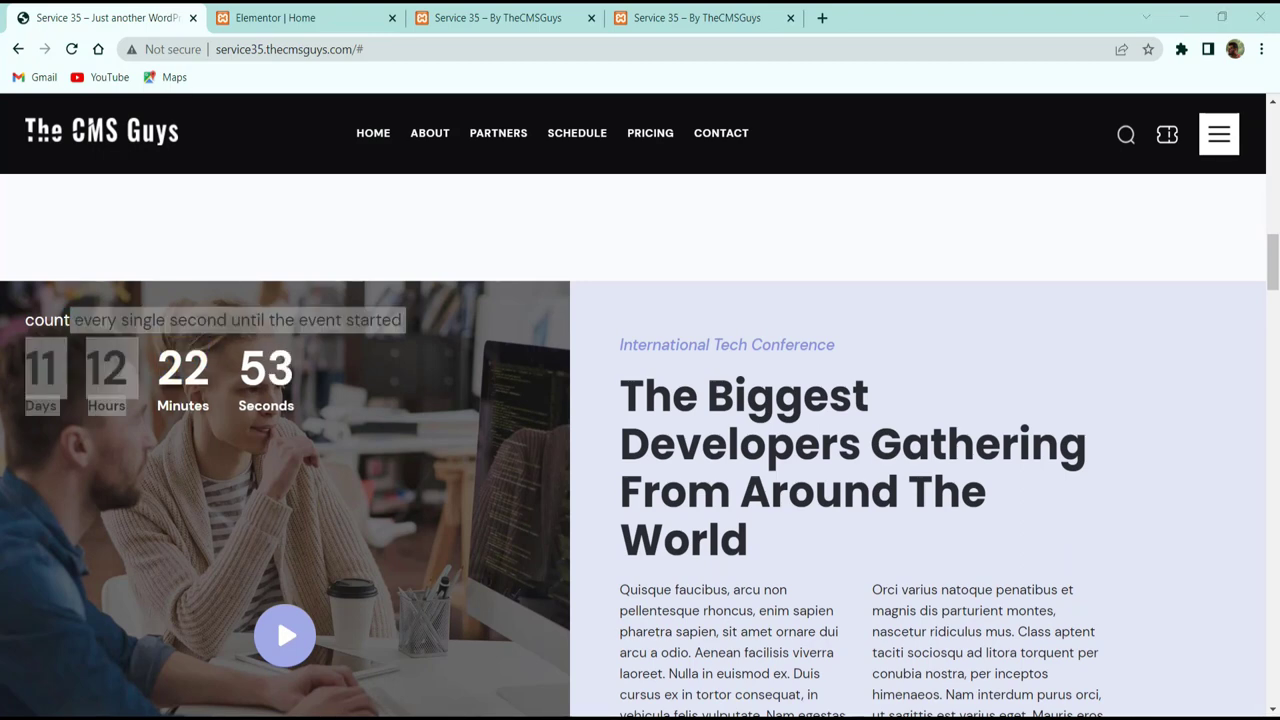
left_click(237, 429)
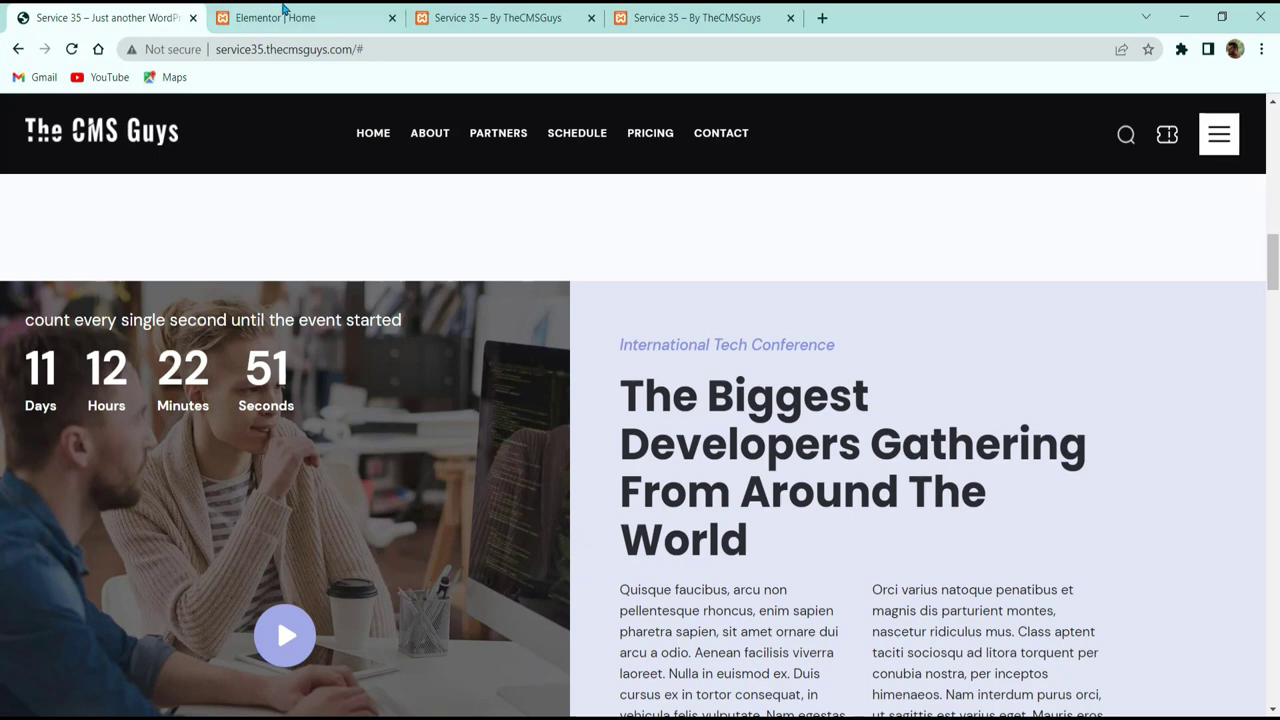
left_click(275, 18)
Step: Delete the inner section's right column and give it a 200 px minimum height
left_click(237, 113)
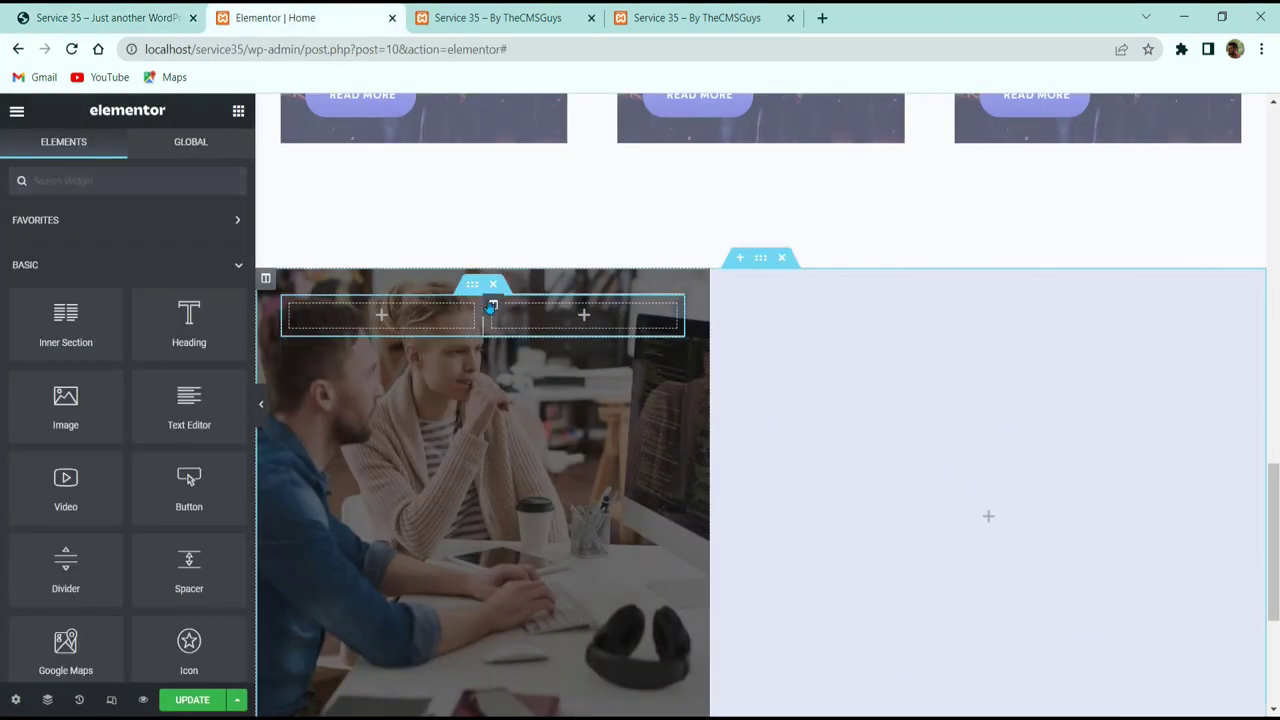
right_click(491, 303)
left_click(526, 551)
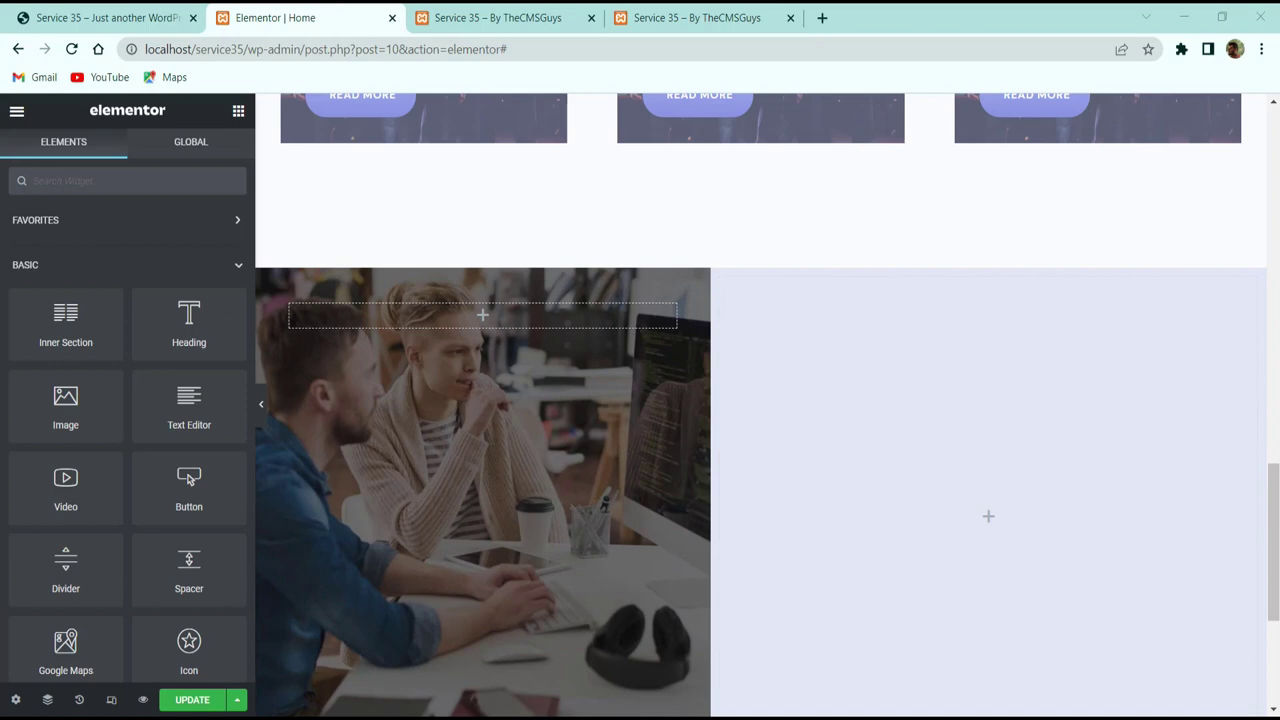
left_click(478, 287)
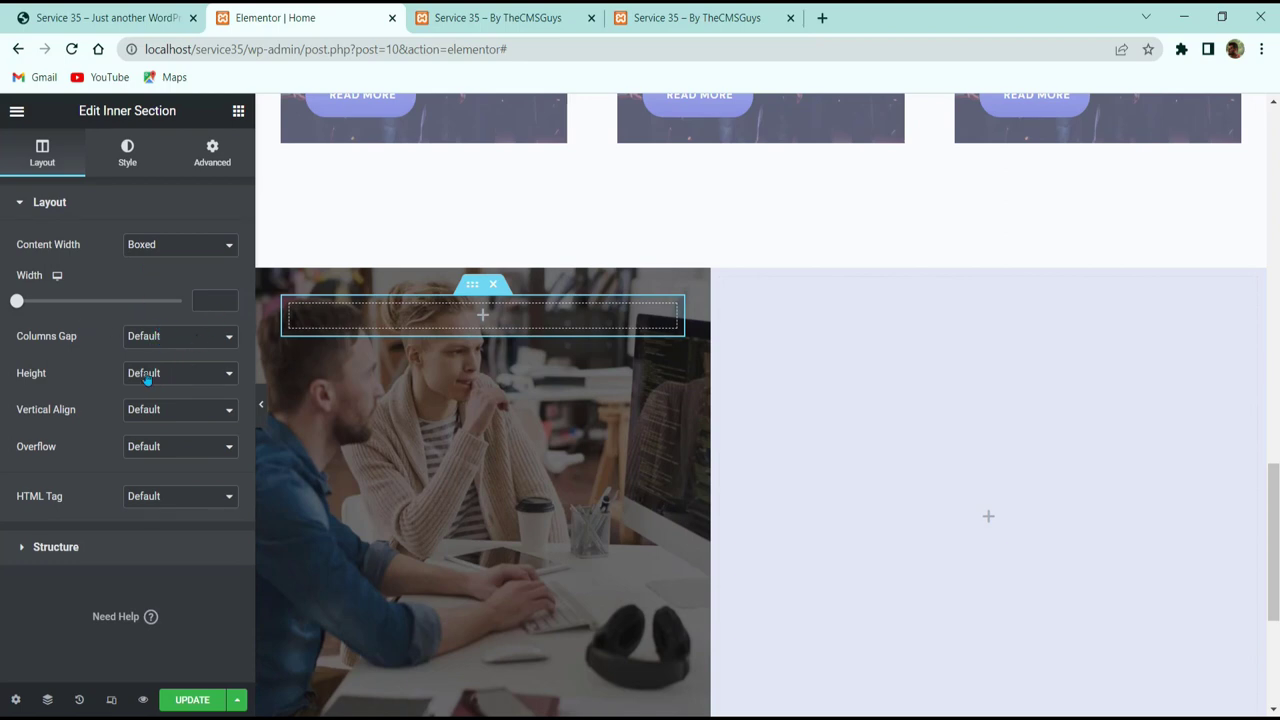
left_click(201, 373)
left_click(197, 416)
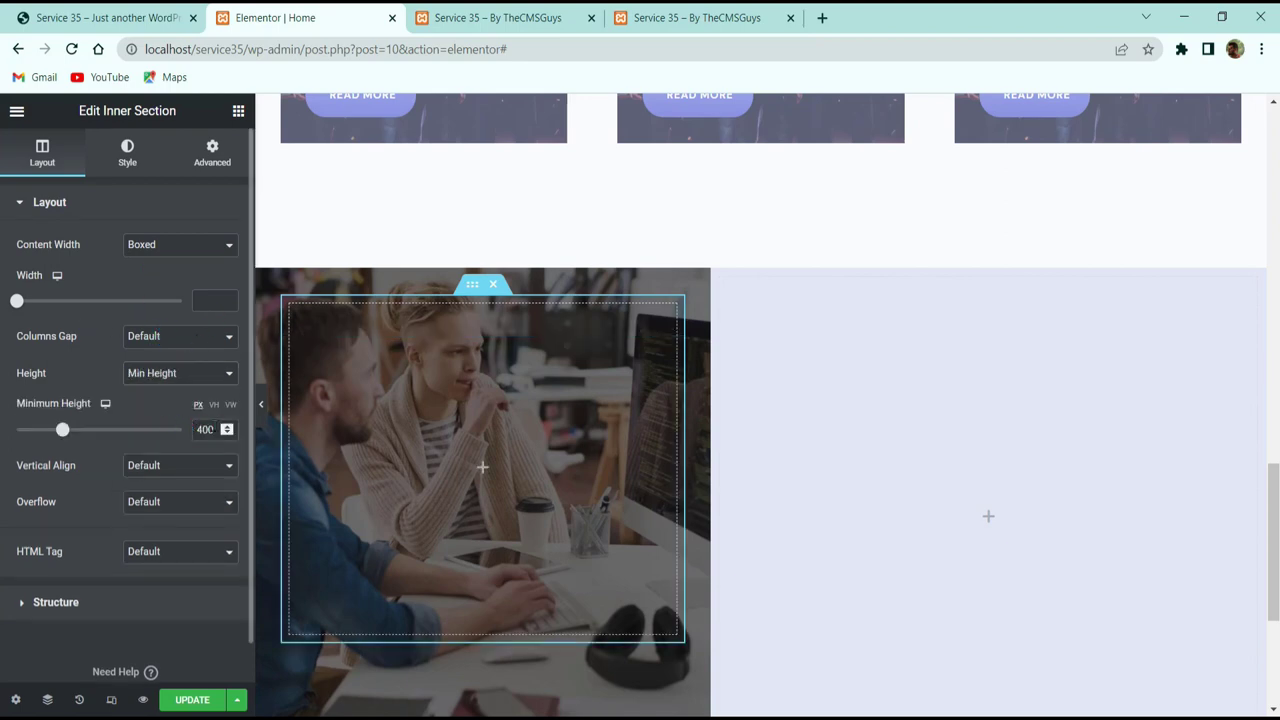
type("2")
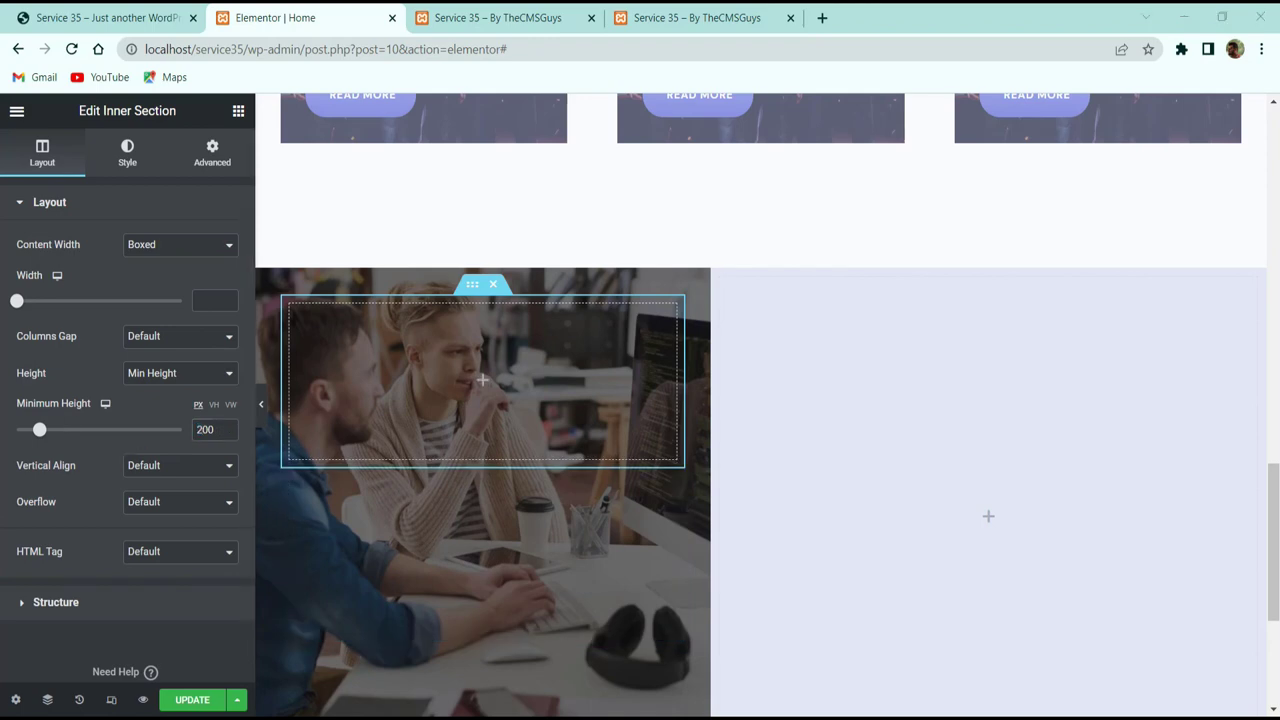
Step: Drop a Text Editor widget into the inner section
left_click(246, 119)
left_click(244, 116)
left_click_drag(180, 414, 414, 407)
Step: Replace the placeholder text with 'count every single second until the event started' copied from the reference
left_click(160, 18)
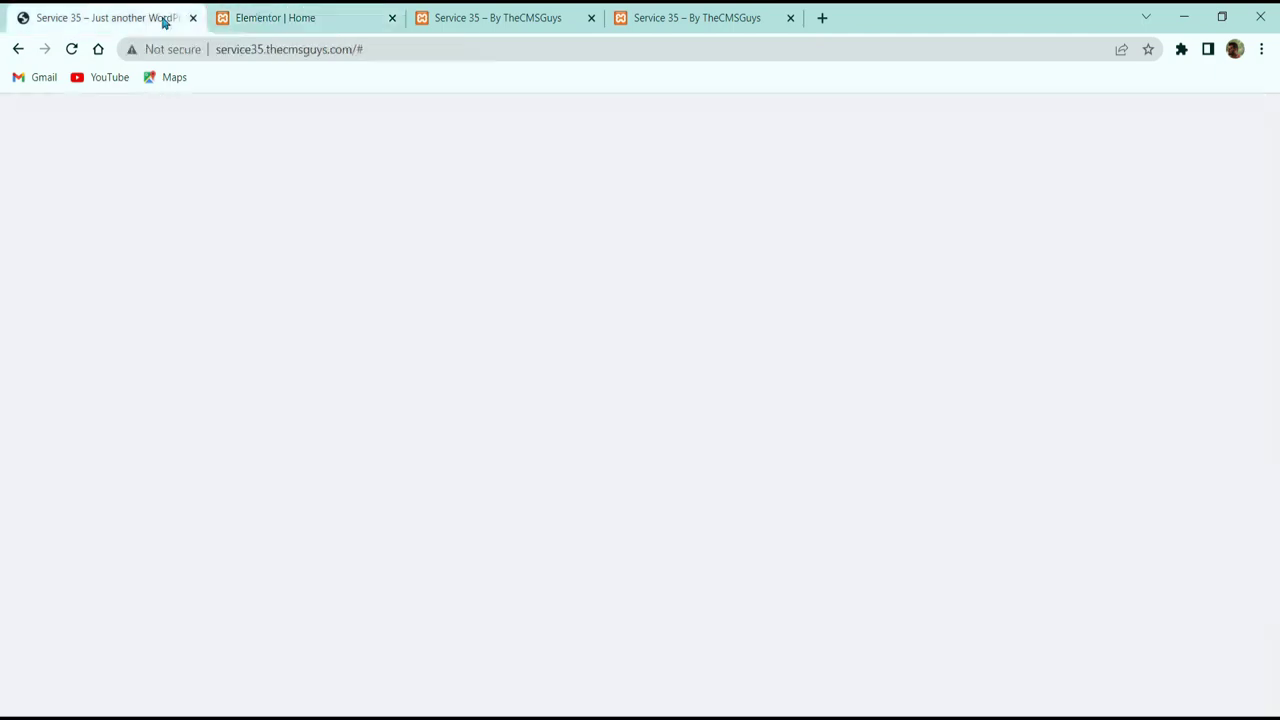
triple_click(328, 320)
key("ctrl+c")
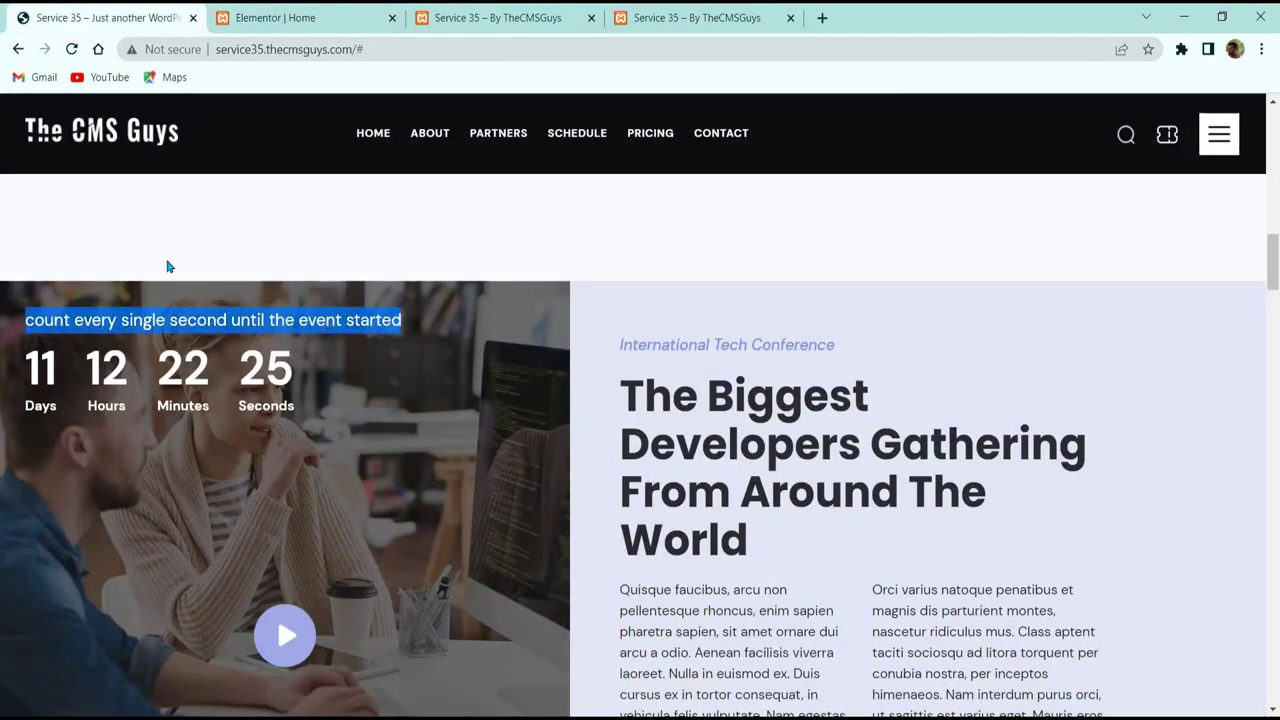
left_click(272, 18)
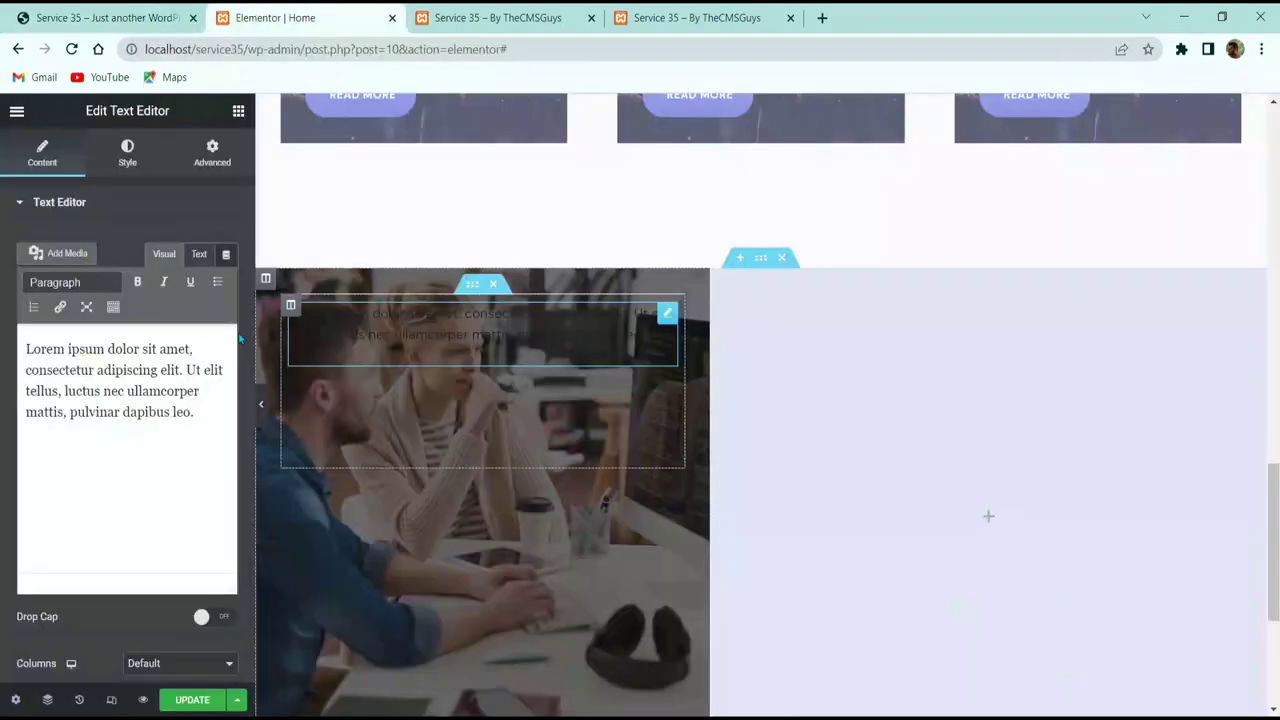
triple_click(151, 412)
key("ctrl+v")
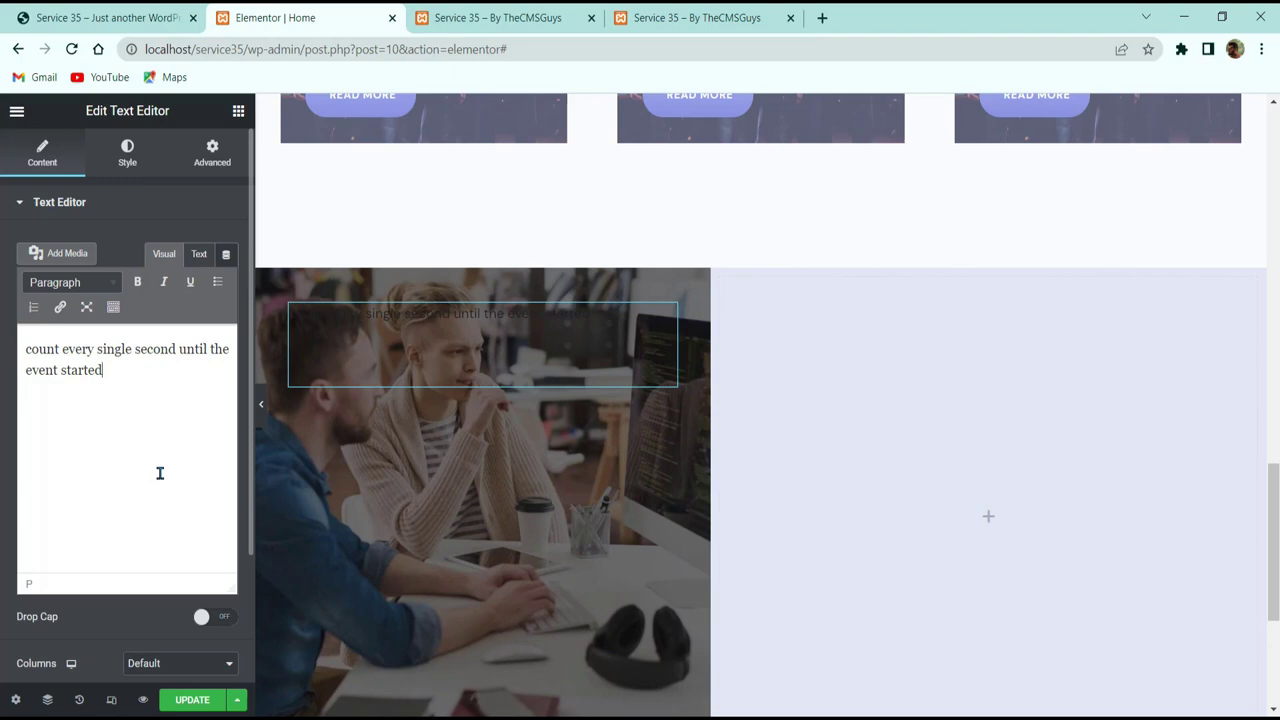
Step: Set the caption's text colour to Pure White
left_click(134, 156)
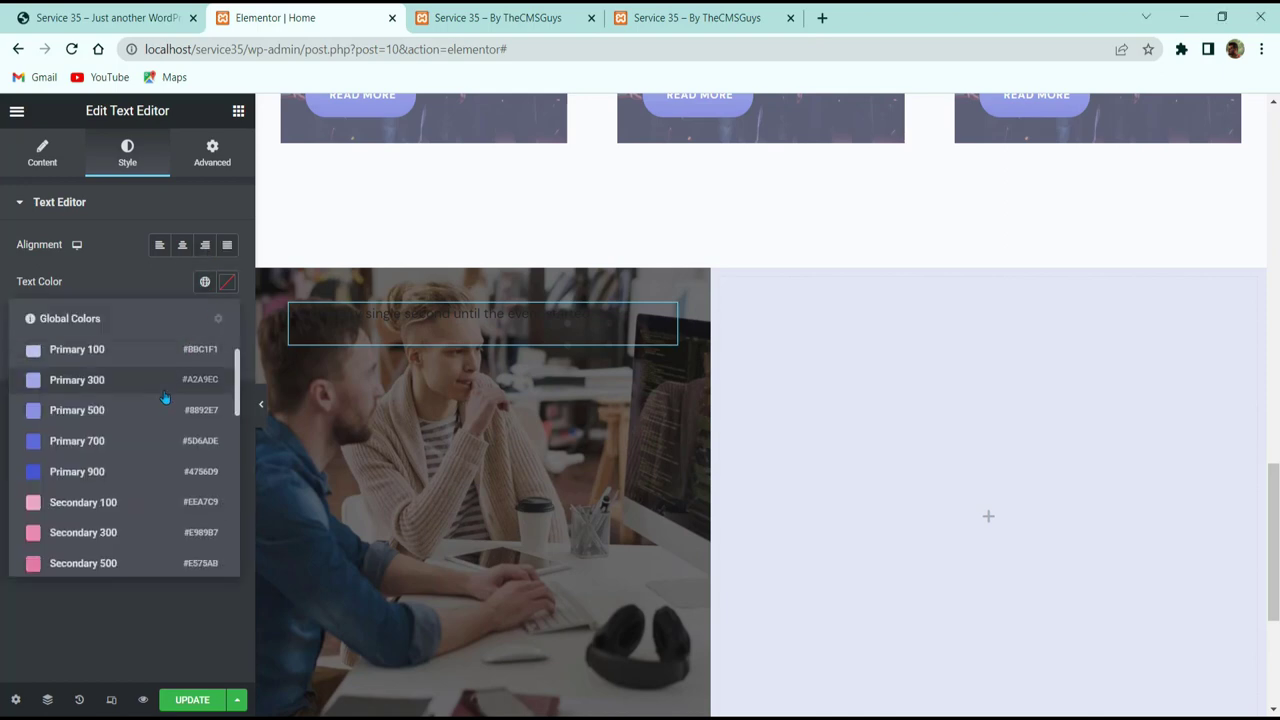
scroll(149, 417, "down", 5)
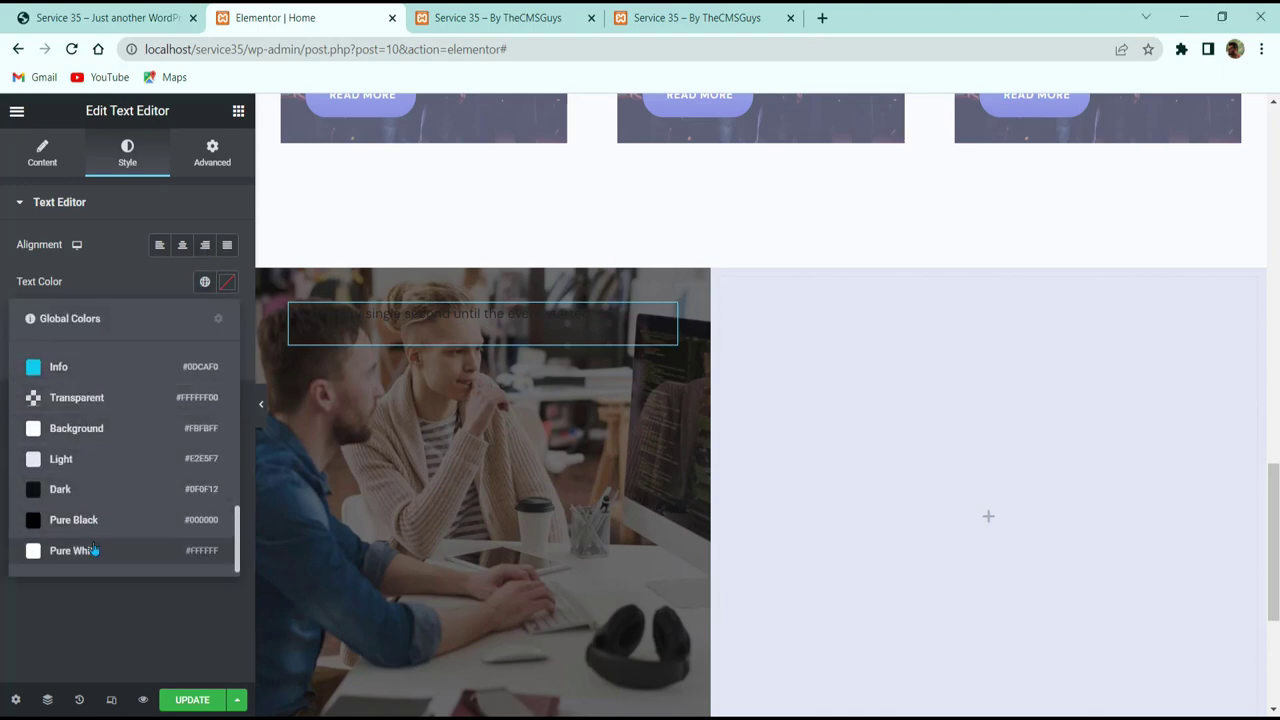
left_click(92, 549)
Step: Try the Blockquote and Label global fonts, settle on Caption, and compare with the reference
left_click(205, 318)
scroll(89, 496, "down", 5)
scroll(89, 496, "up", 5)
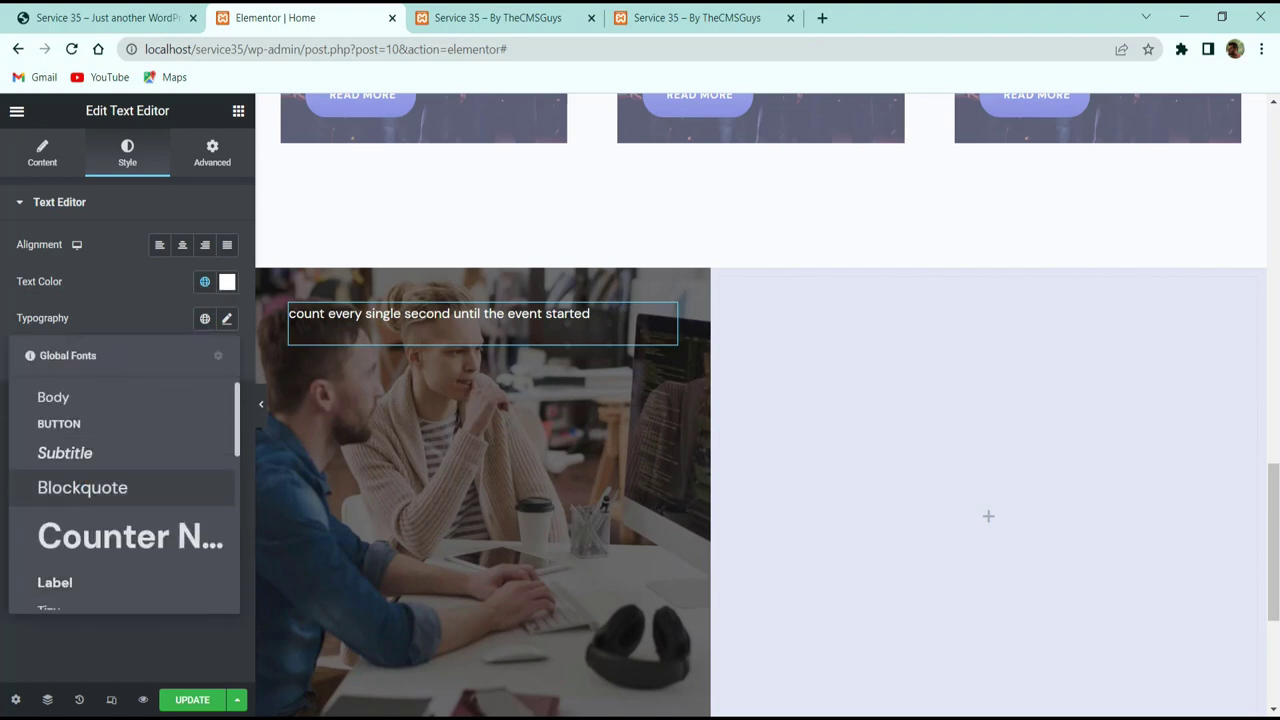
left_click(82, 487)
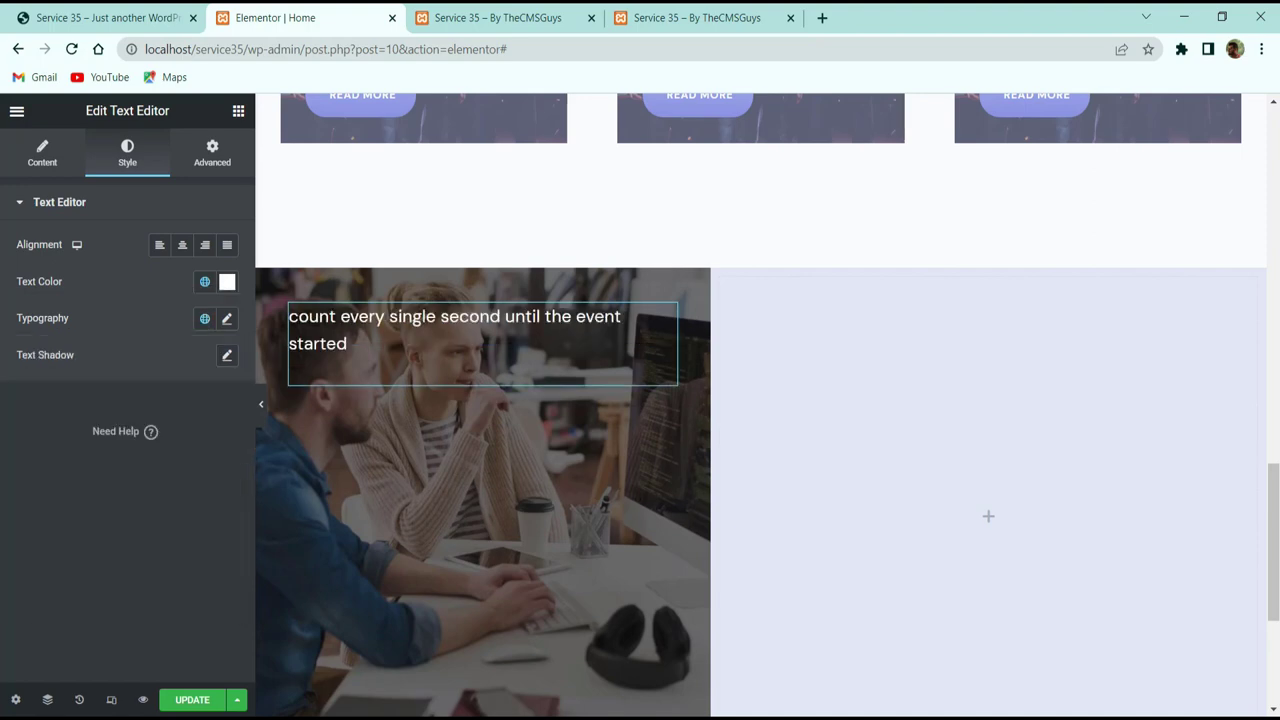
left_click(205, 318)
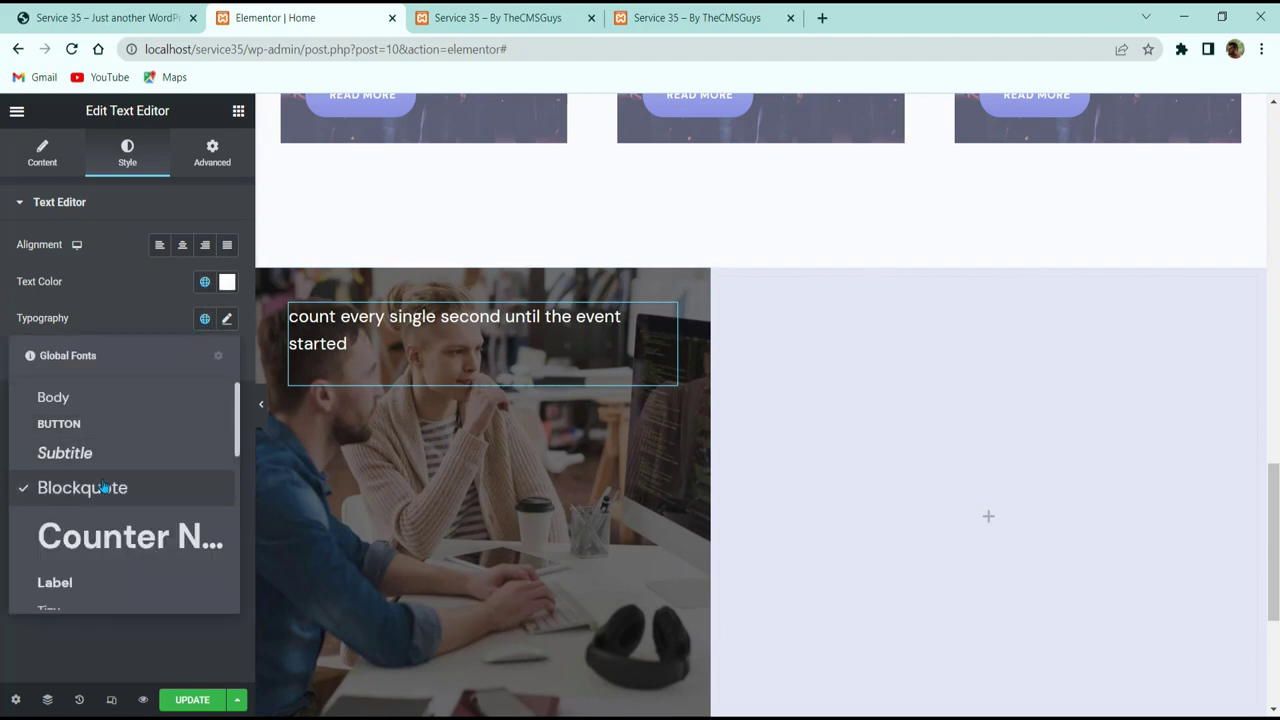
scroll(103, 477, "down", 2)
left_click(100, 445)
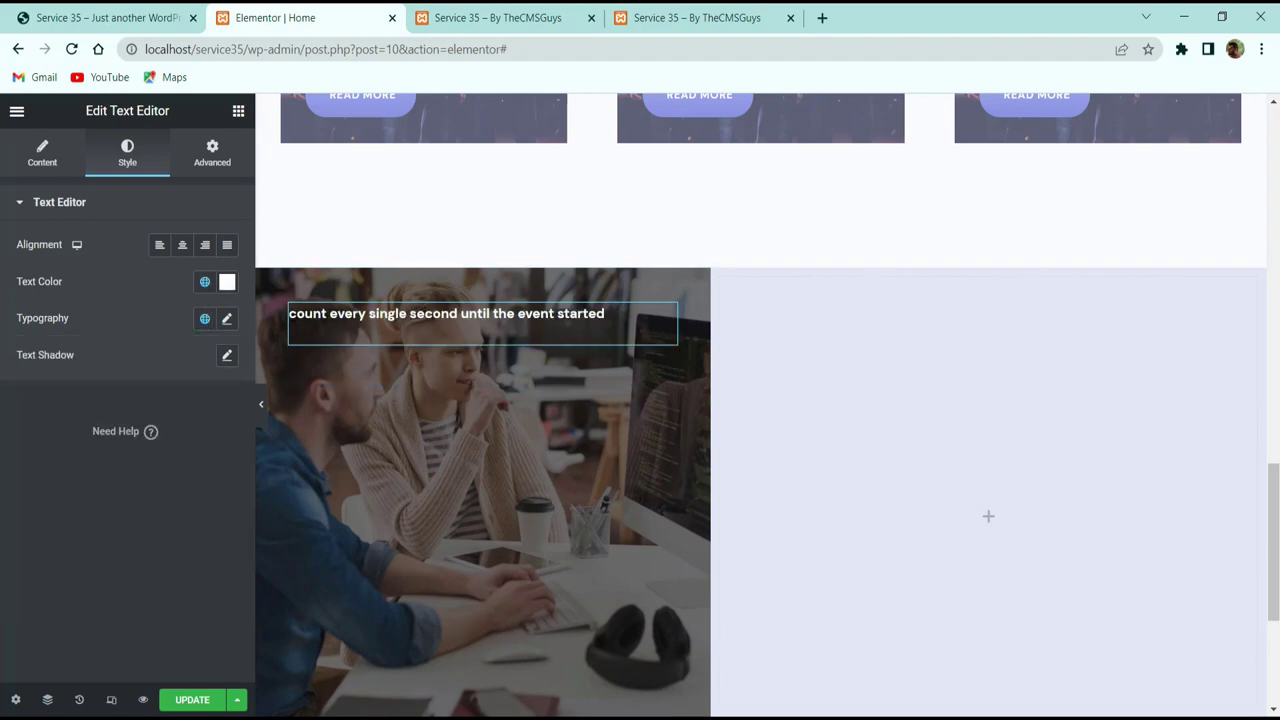
left_click(204, 319)
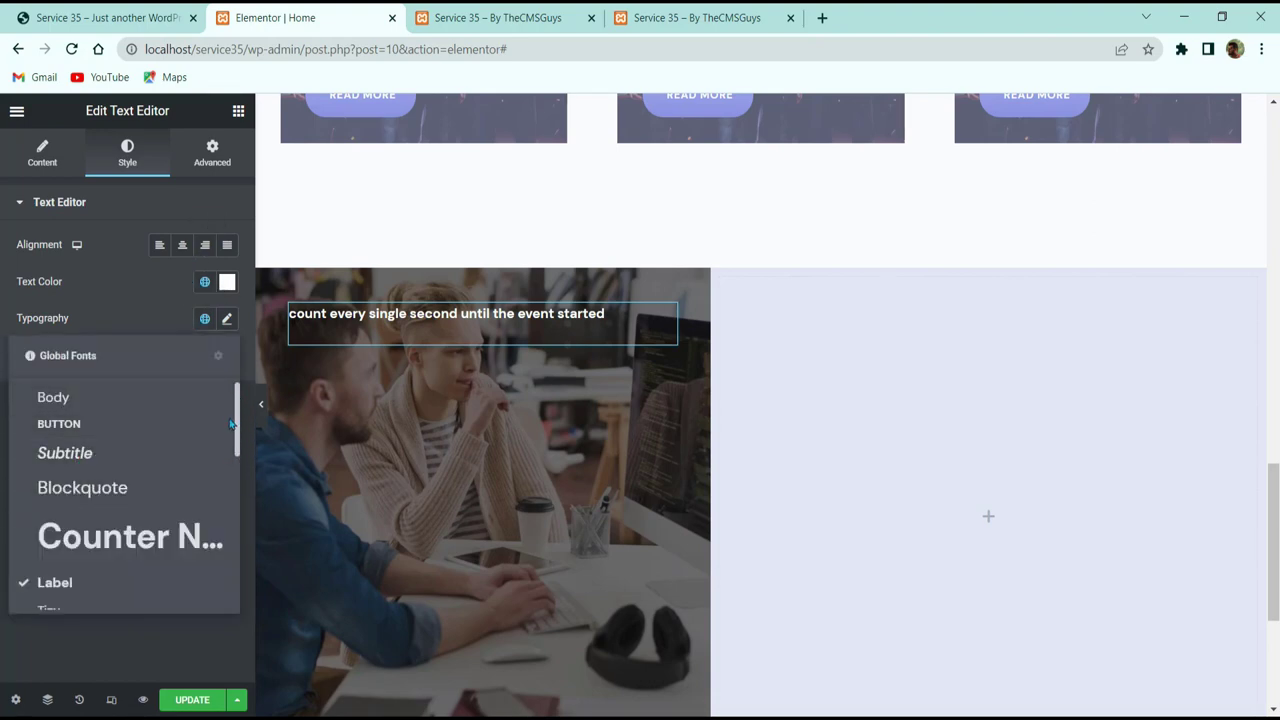
left_click_drag(232, 424, 223, 556)
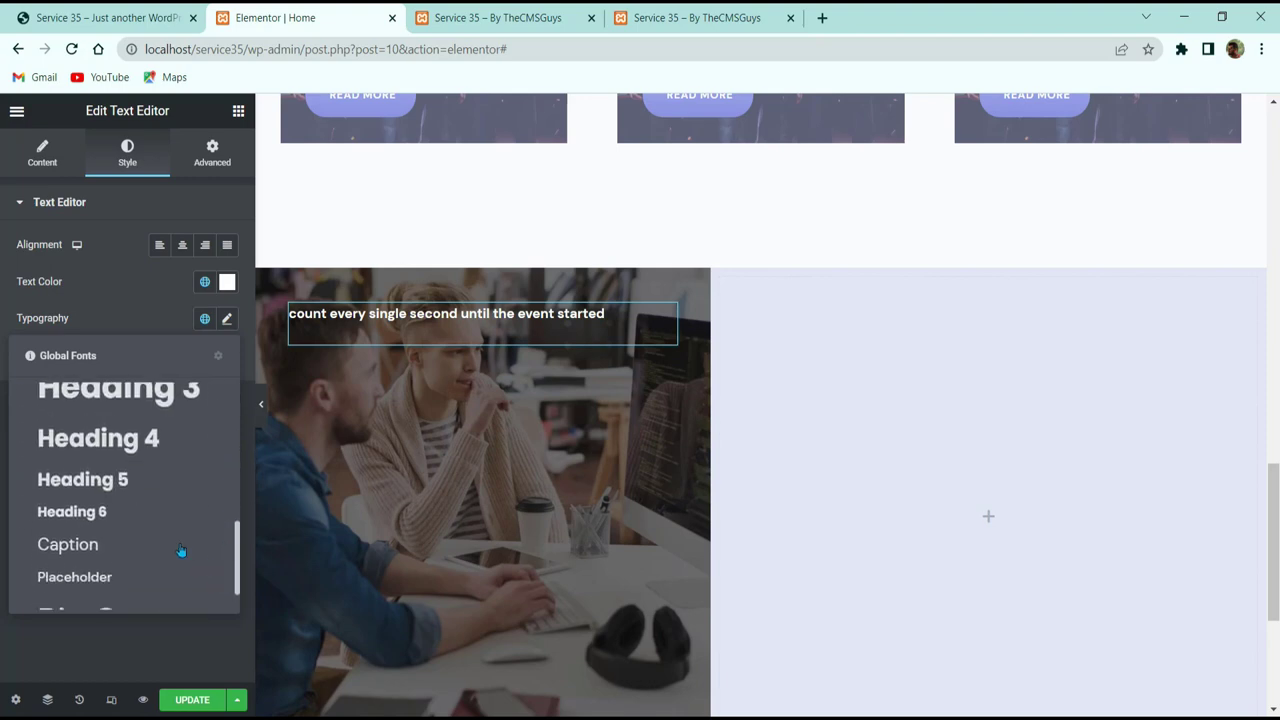
left_click(181, 550)
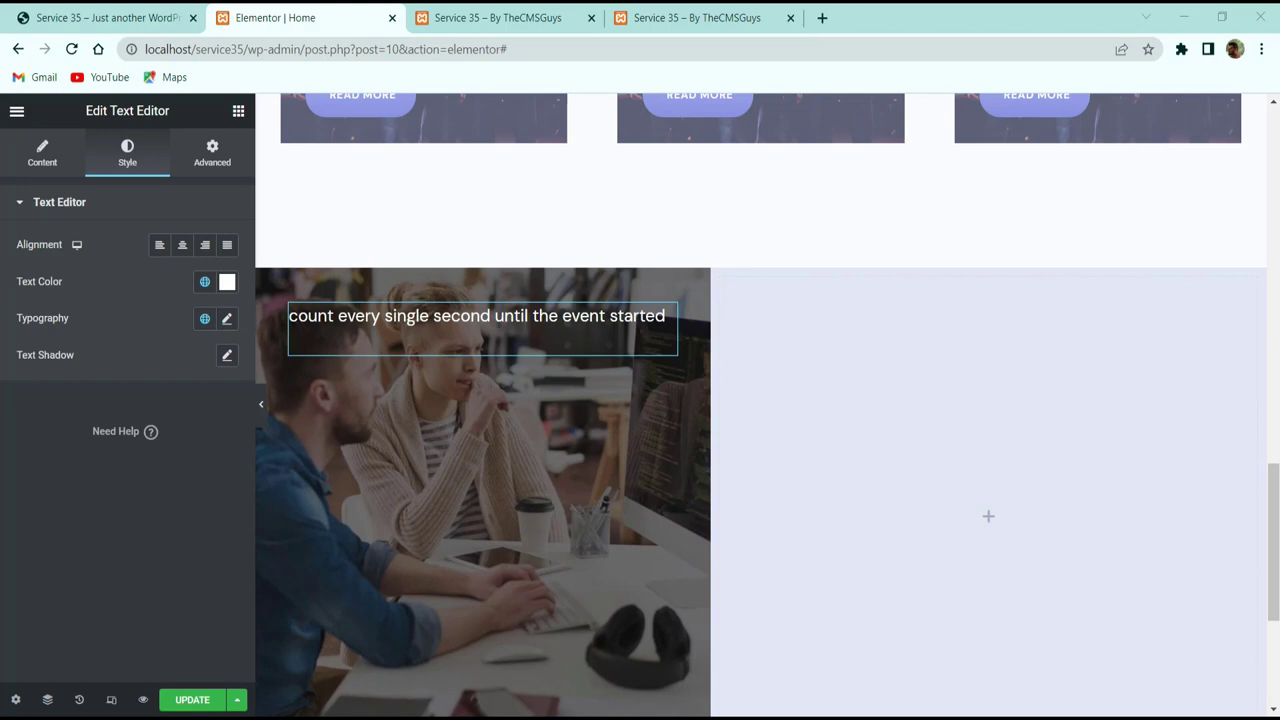
left_click(105, 17)
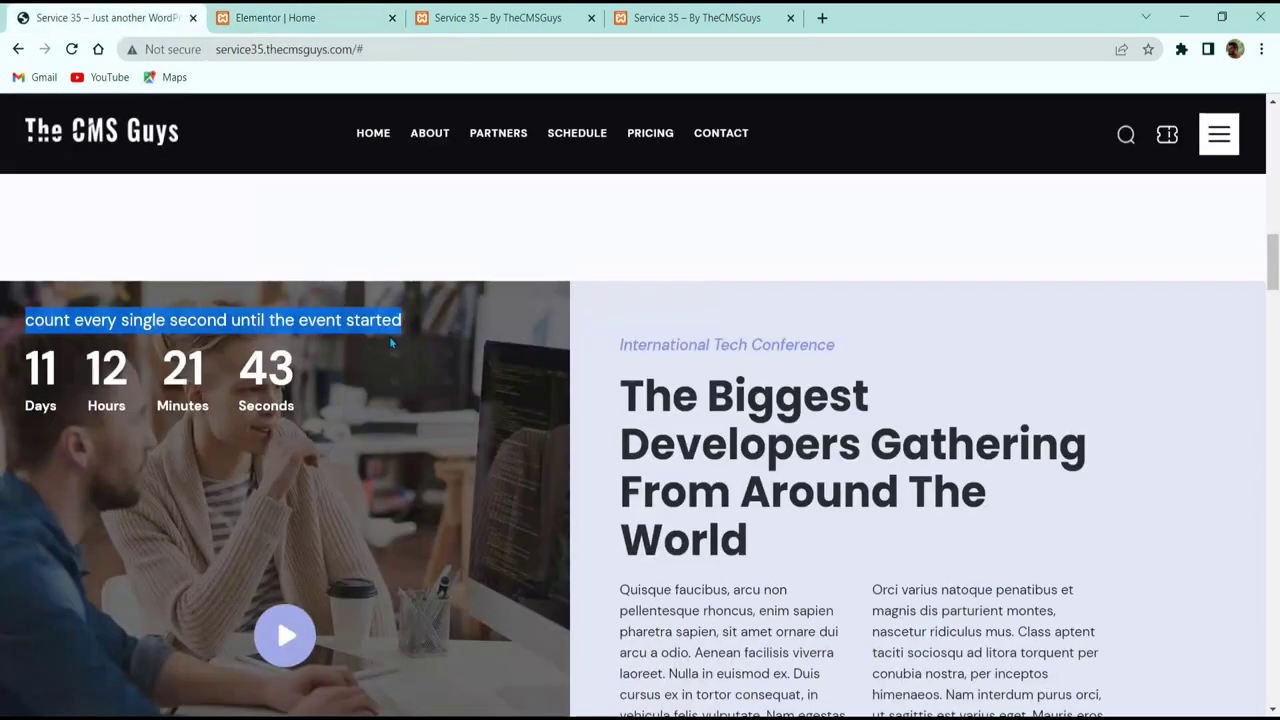
left_click(230, 337)
left_click(290, 17)
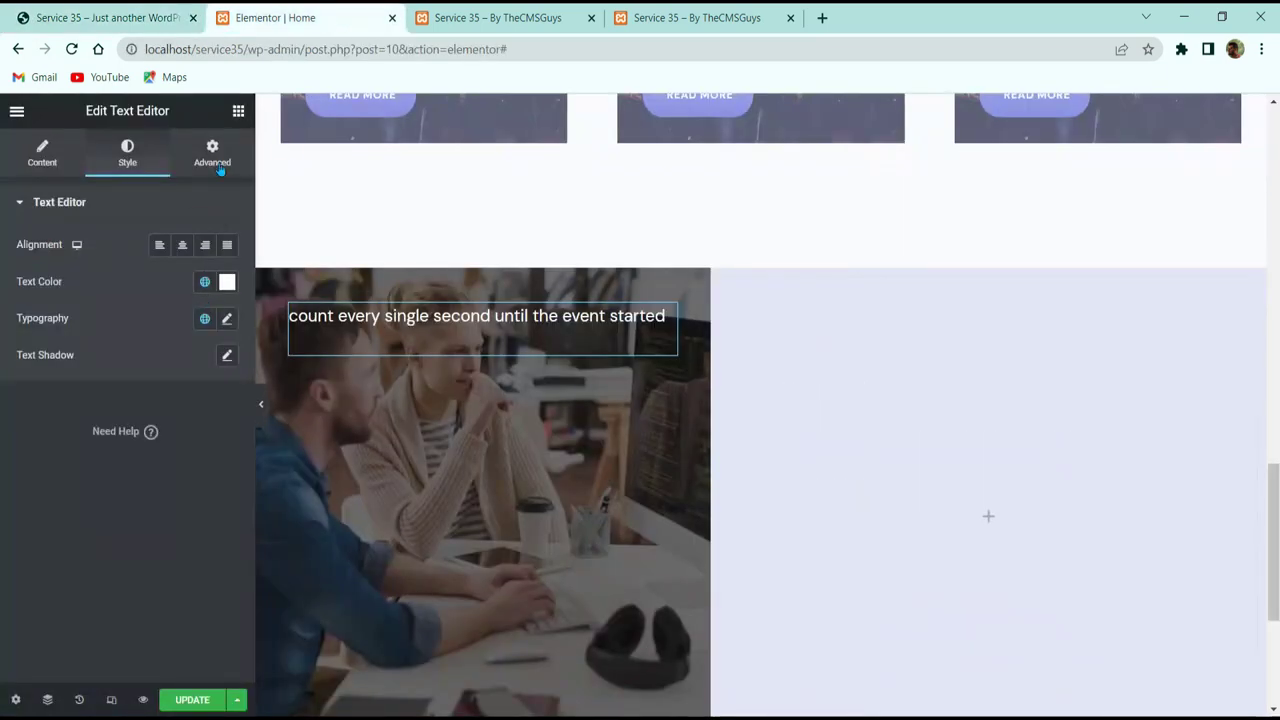
Step: Search for 'coun' and place a Countdown widget below the caption
left_click(238, 110)
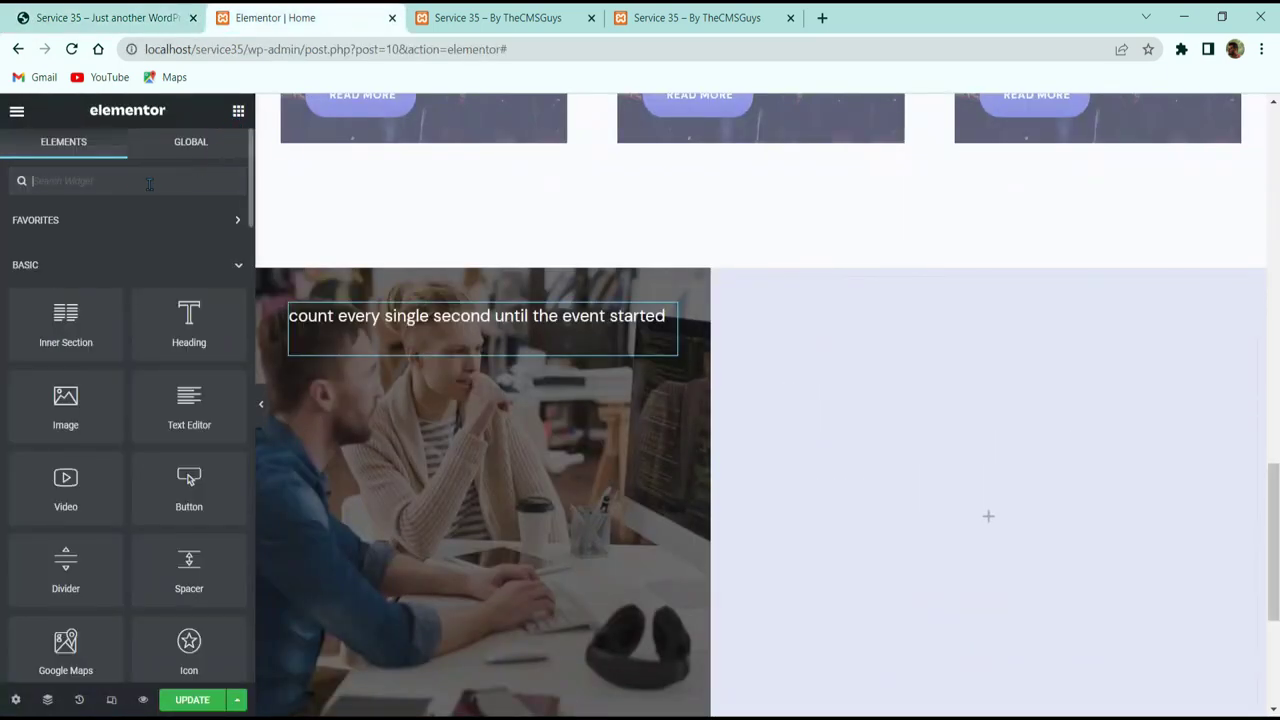
type("coun")
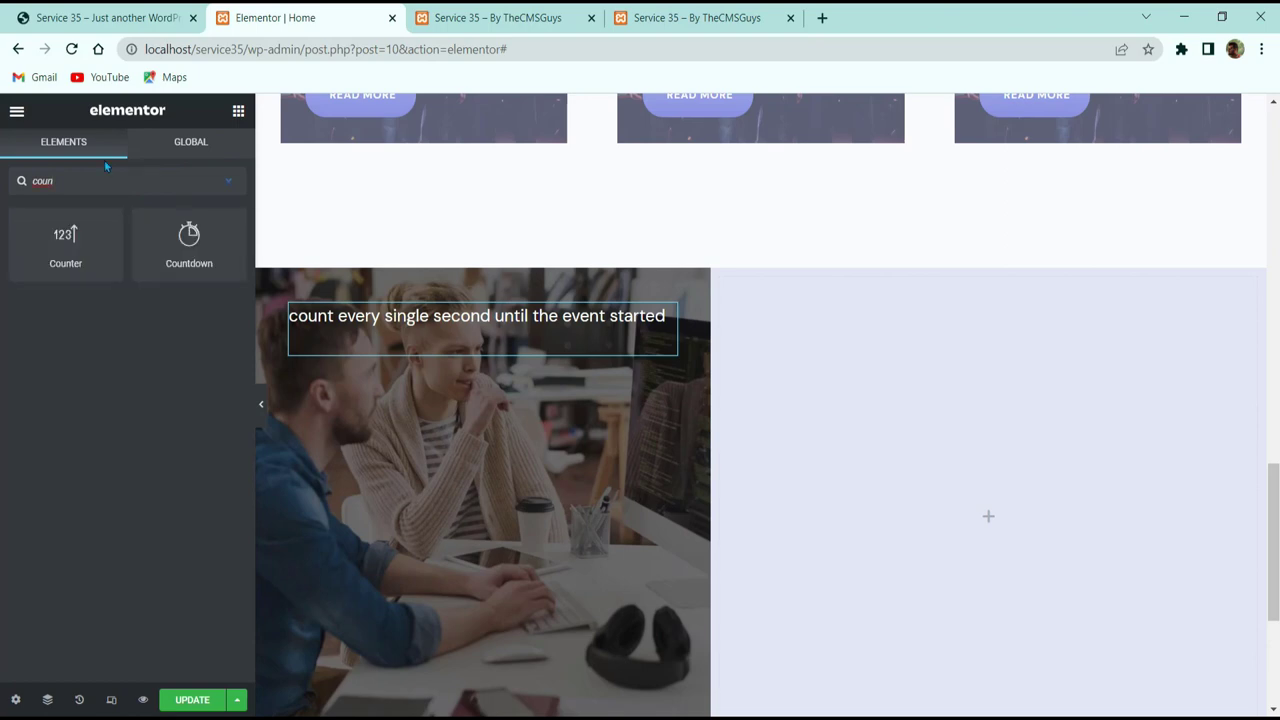
left_click_drag(180, 245, 425, 345)
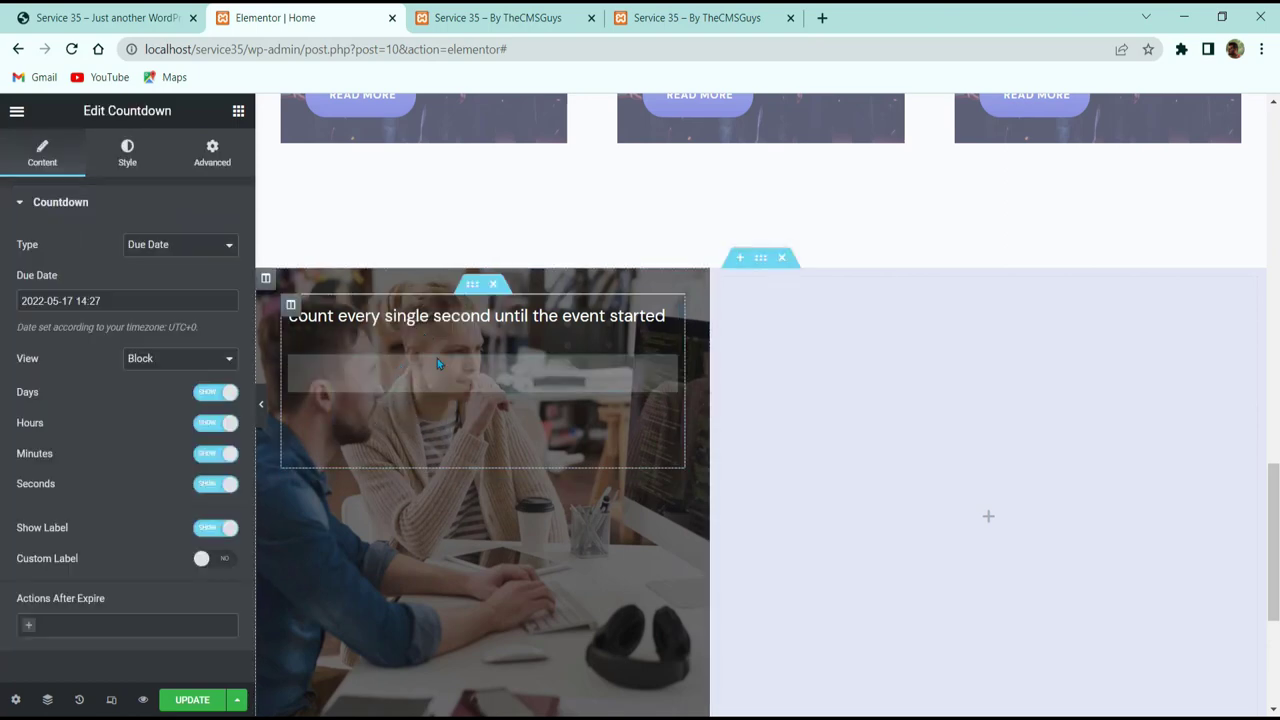
Step: Set the countdown's due date to 20 May 2022
left_click(96, 303)
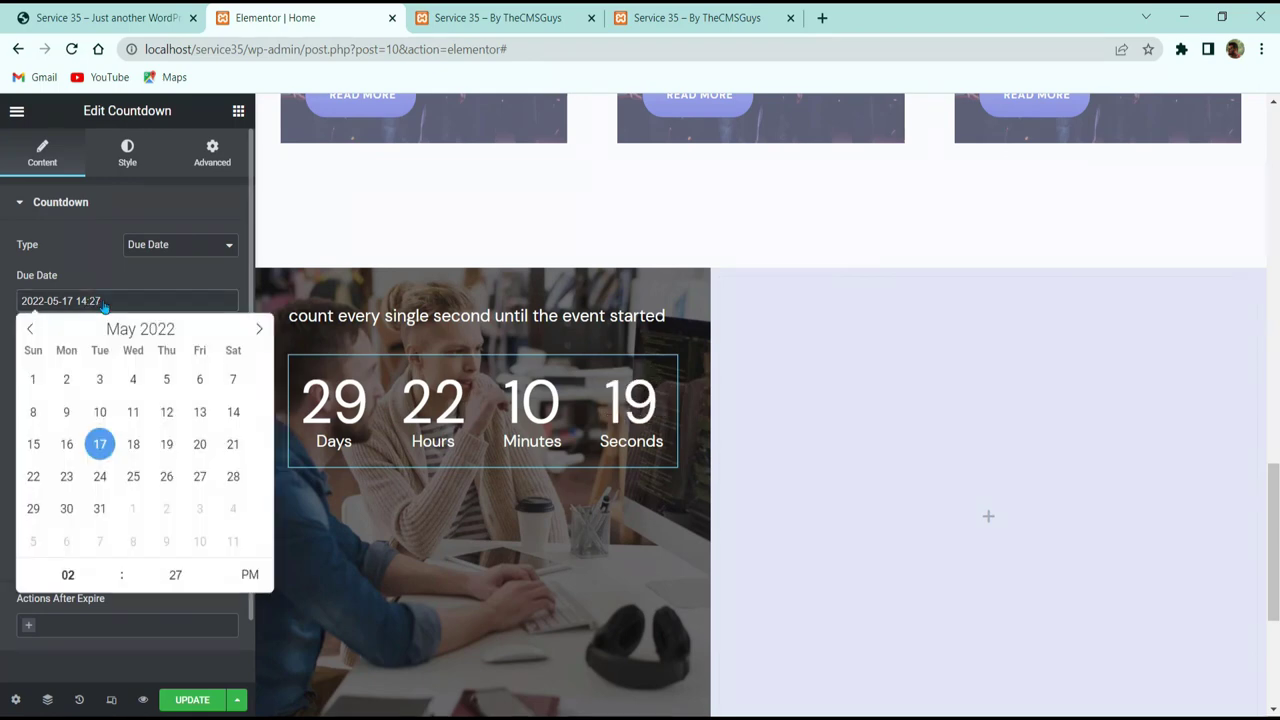
left_click(256, 329)
left_click(256, 329)
left_click(256, 329)
left_click(256, 329)
left_click(256, 329)
left_click(257, 329)
left_click(257, 329)
left_click(257, 329)
double_click(185, 330)
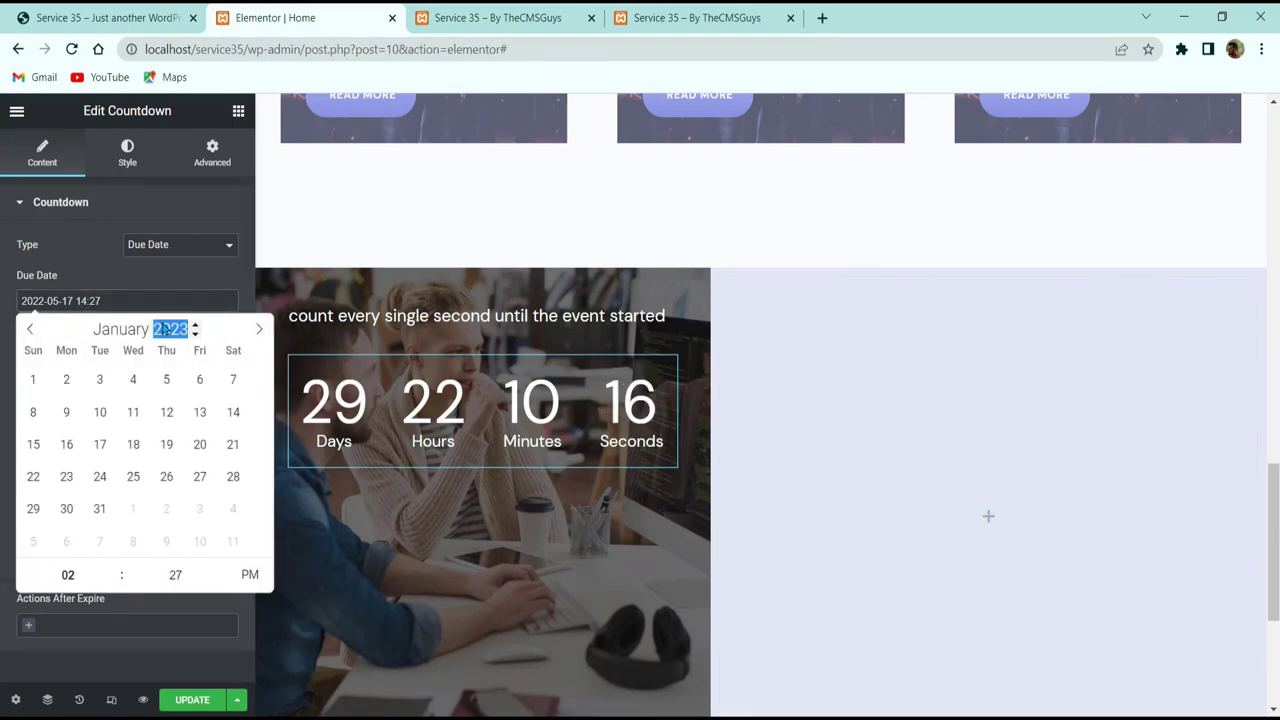
left_click(133, 476)
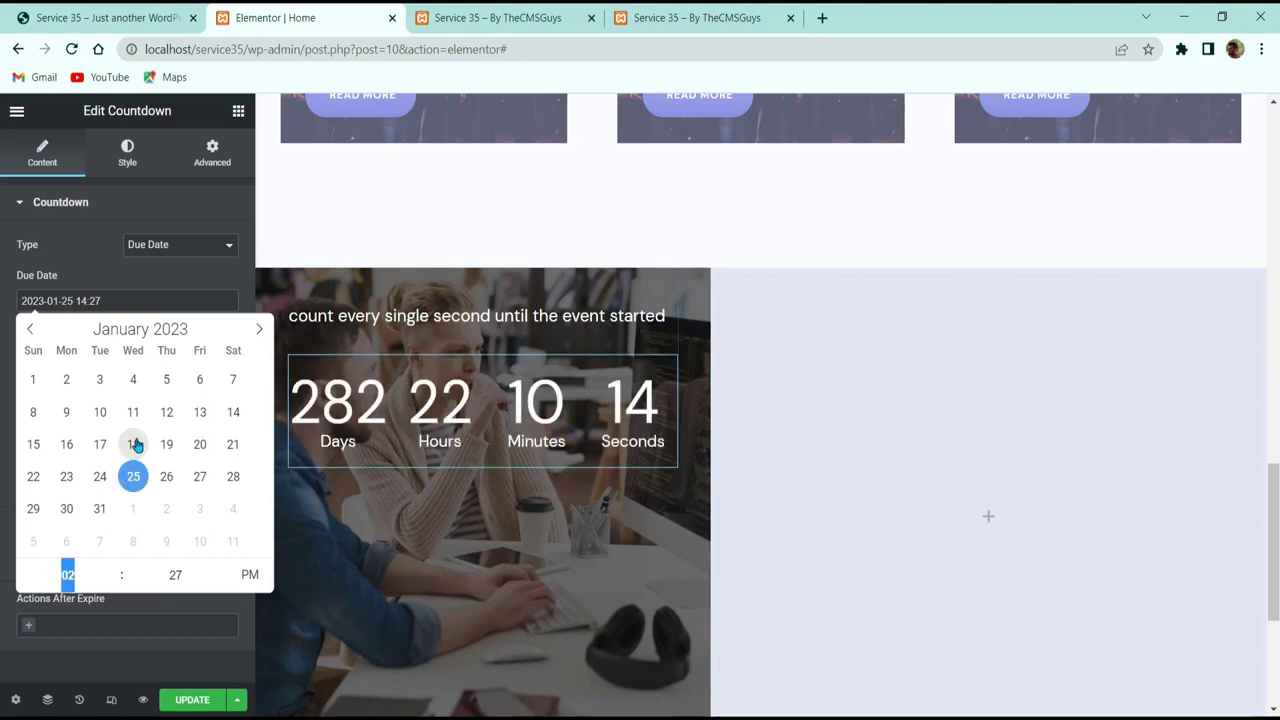
left_click(37, 333)
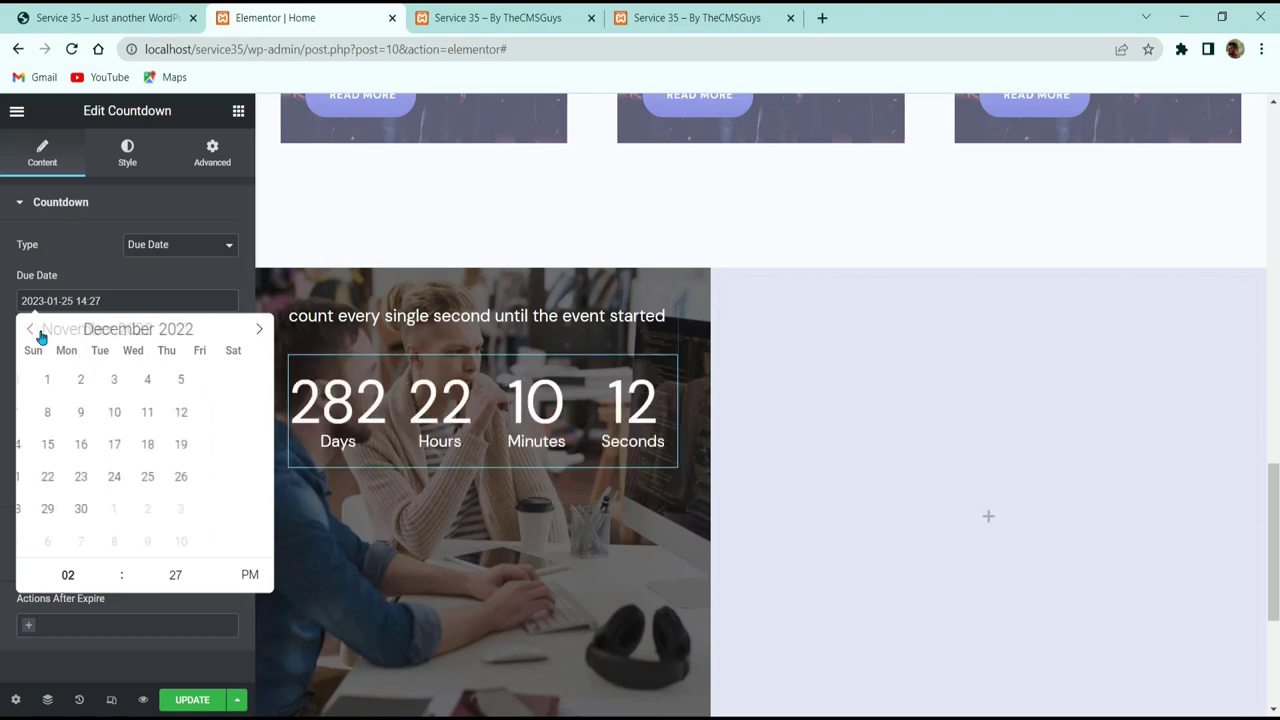
left_click(37, 333)
left_click(37, 333)
left_click(37, 333)
left_click(37, 333)
left_click(37, 333)
left_click(37, 333)
left_click(37, 333)
left_click(100, 412)
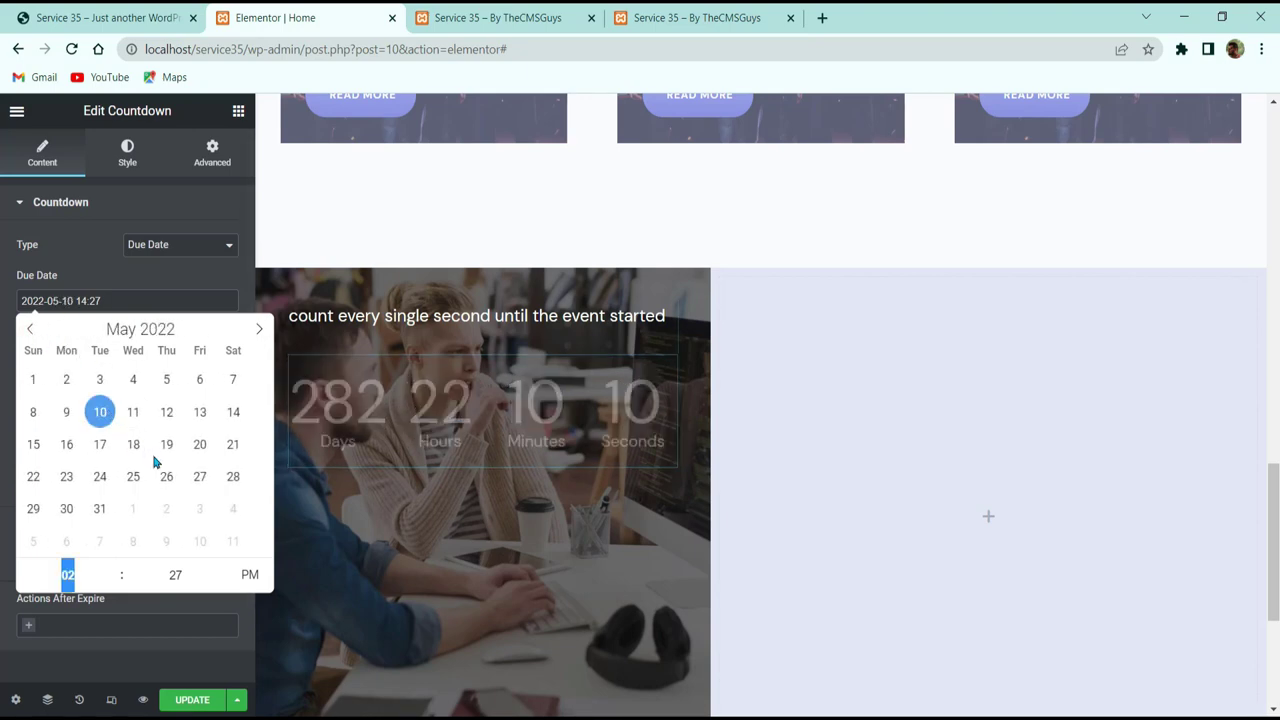
left_click(166, 412)
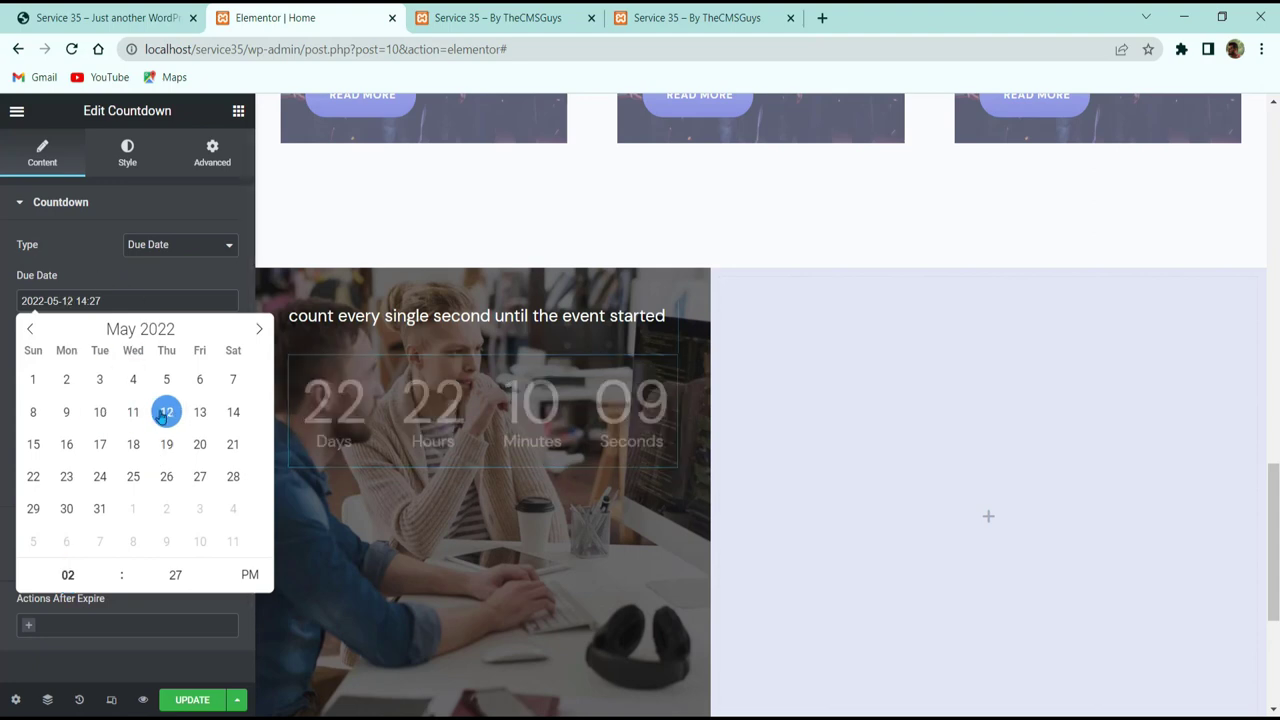
left_click(200, 444)
left_click(111, 272)
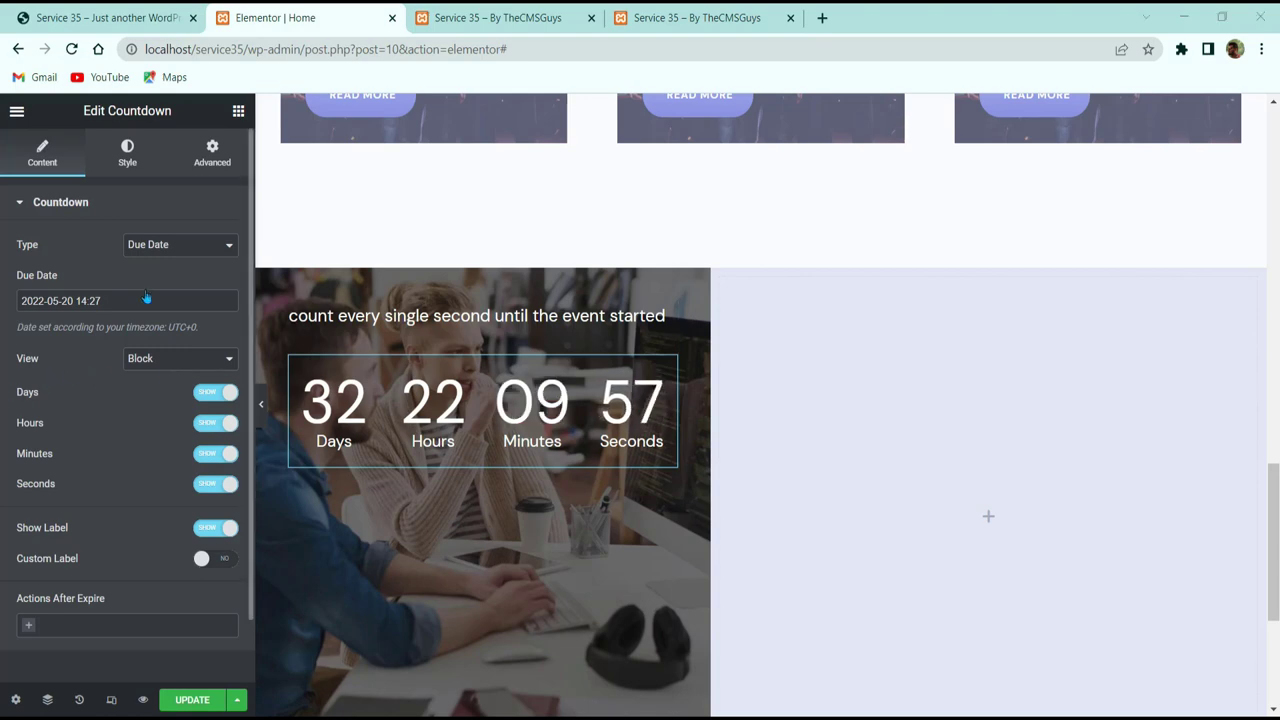
Step: Switch the countdown type to Evergreen Timer with 900 hours
left_click(157, 250)
left_click(176, 278)
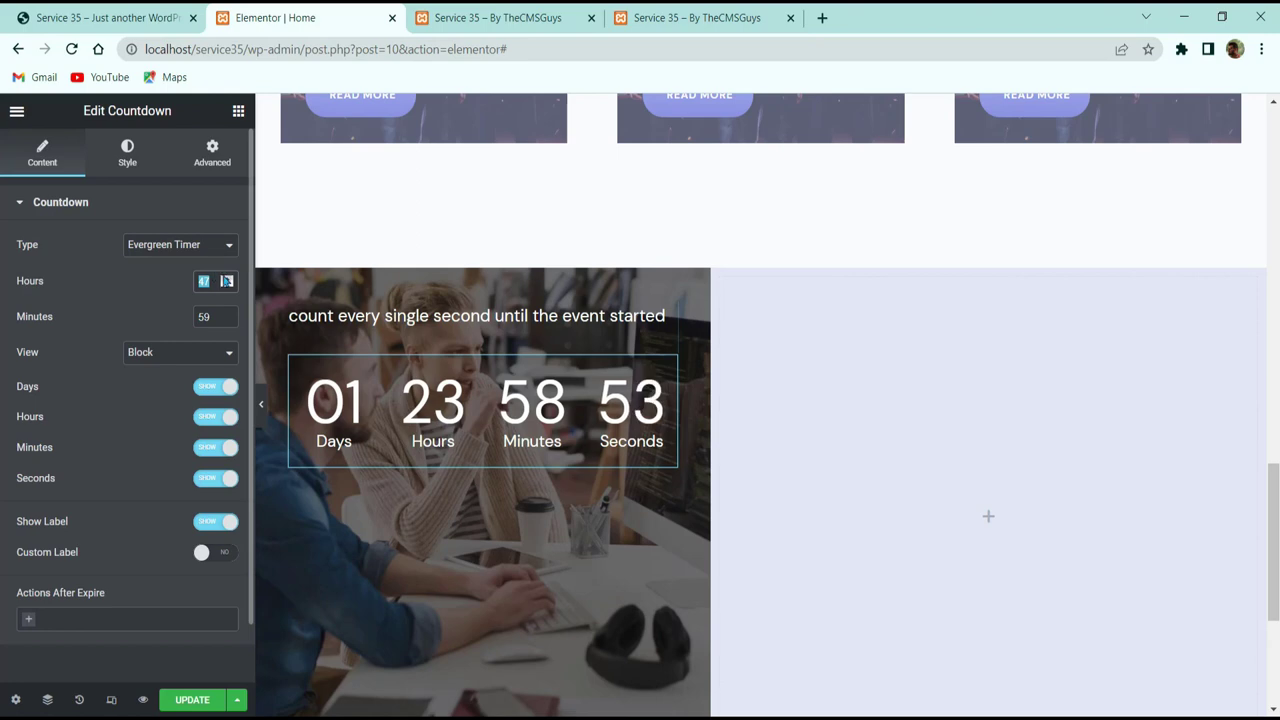
left_click(226, 278)
left_click(226, 278)
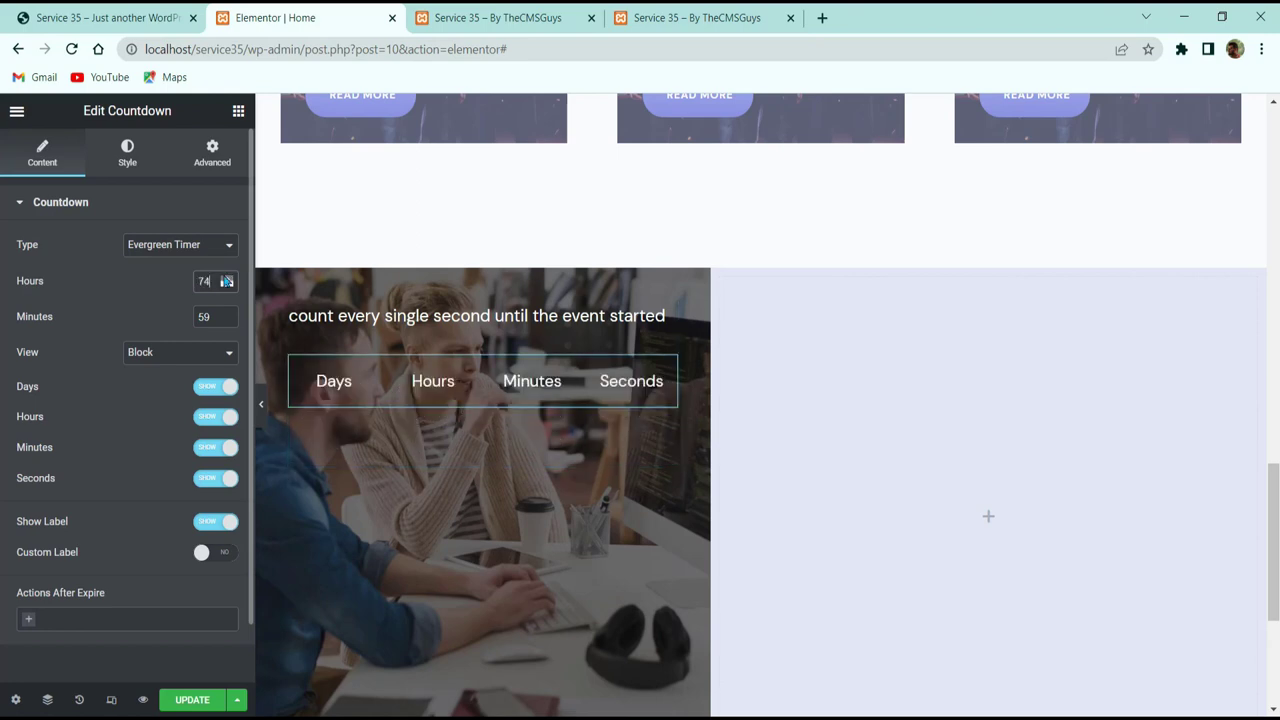
type("900")
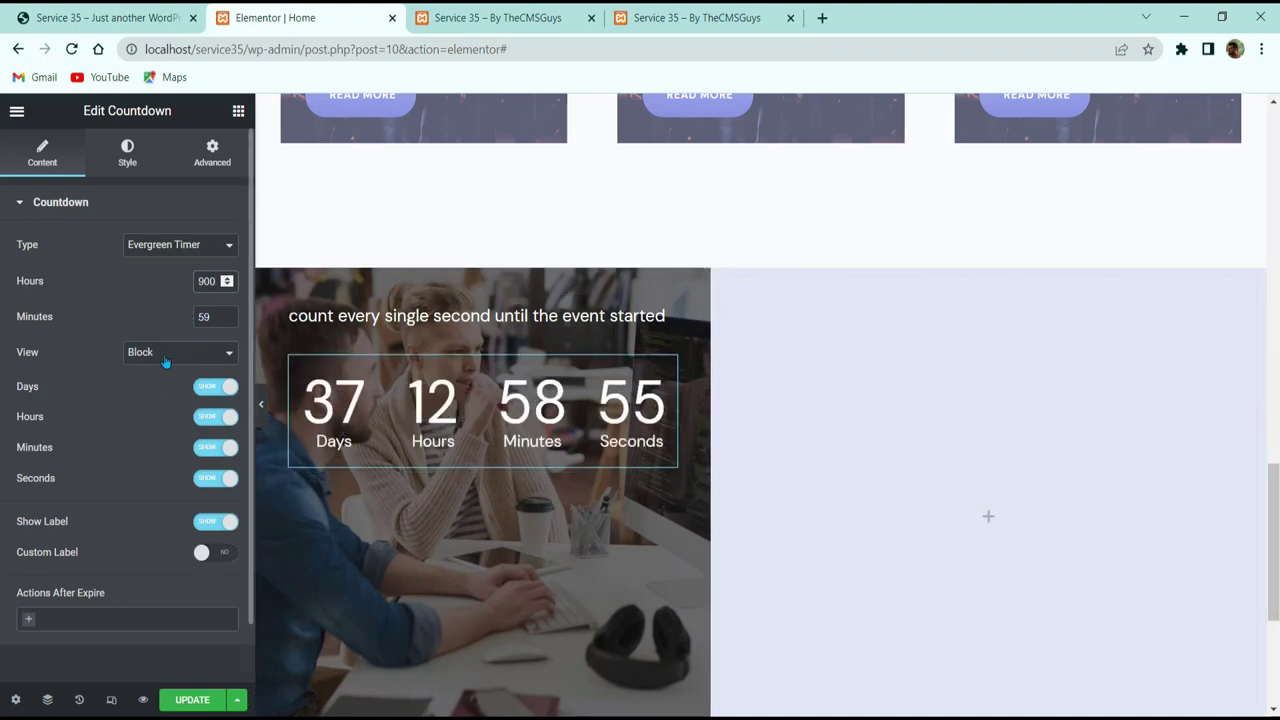
Step: Review the unit-label and expiry-action options, leaving them unchanged
left_click(222, 532)
left_click(222, 532)
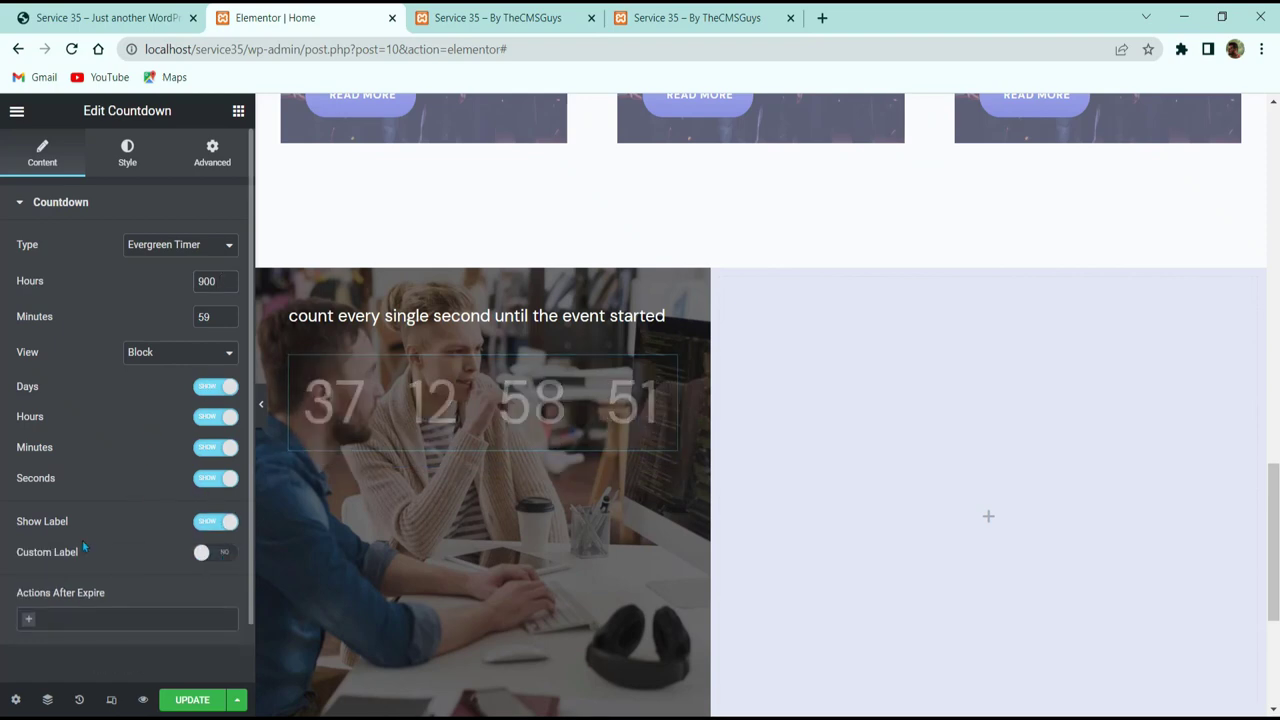
scroll(137, 499, "down", 1)
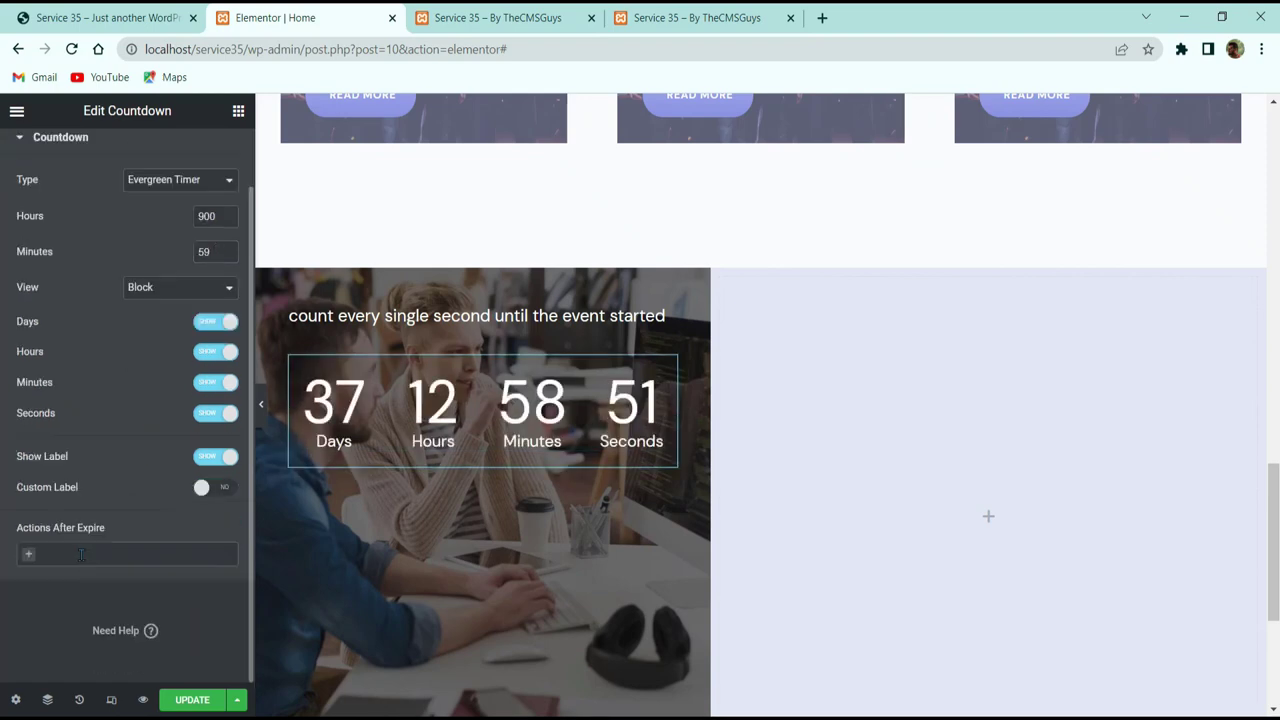
left_click(28, 556)
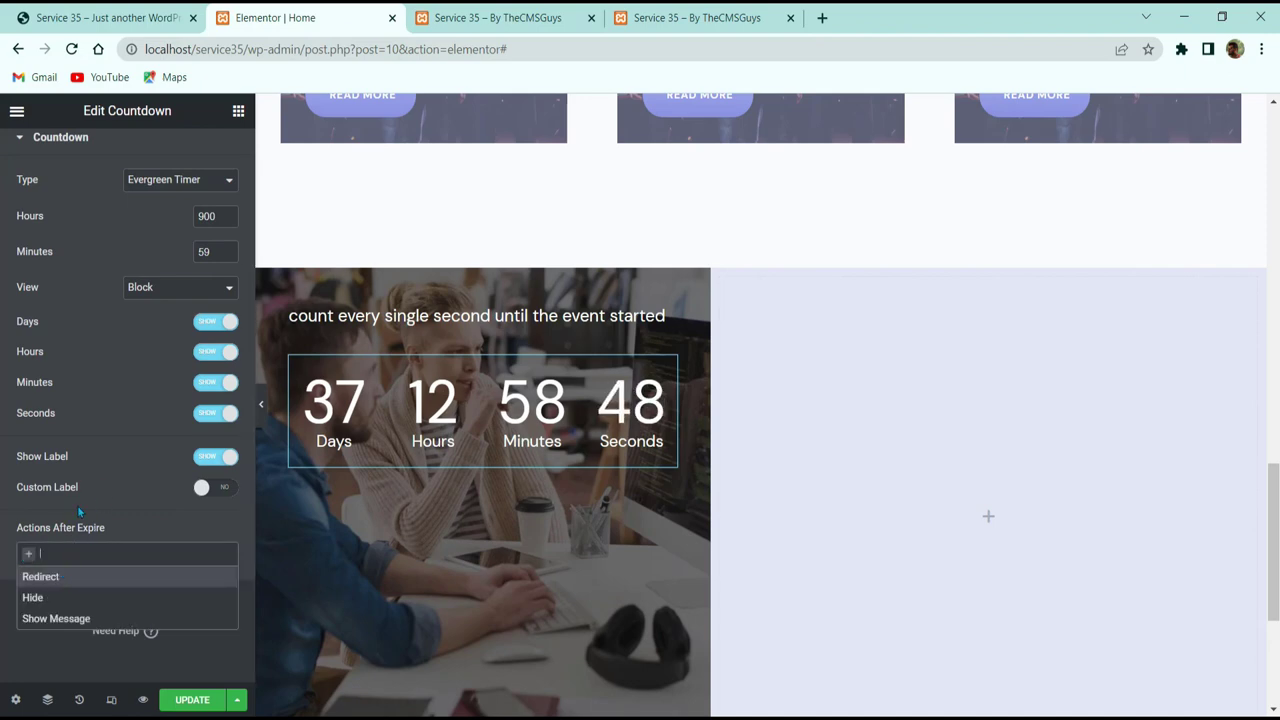
left_click(94, 459)
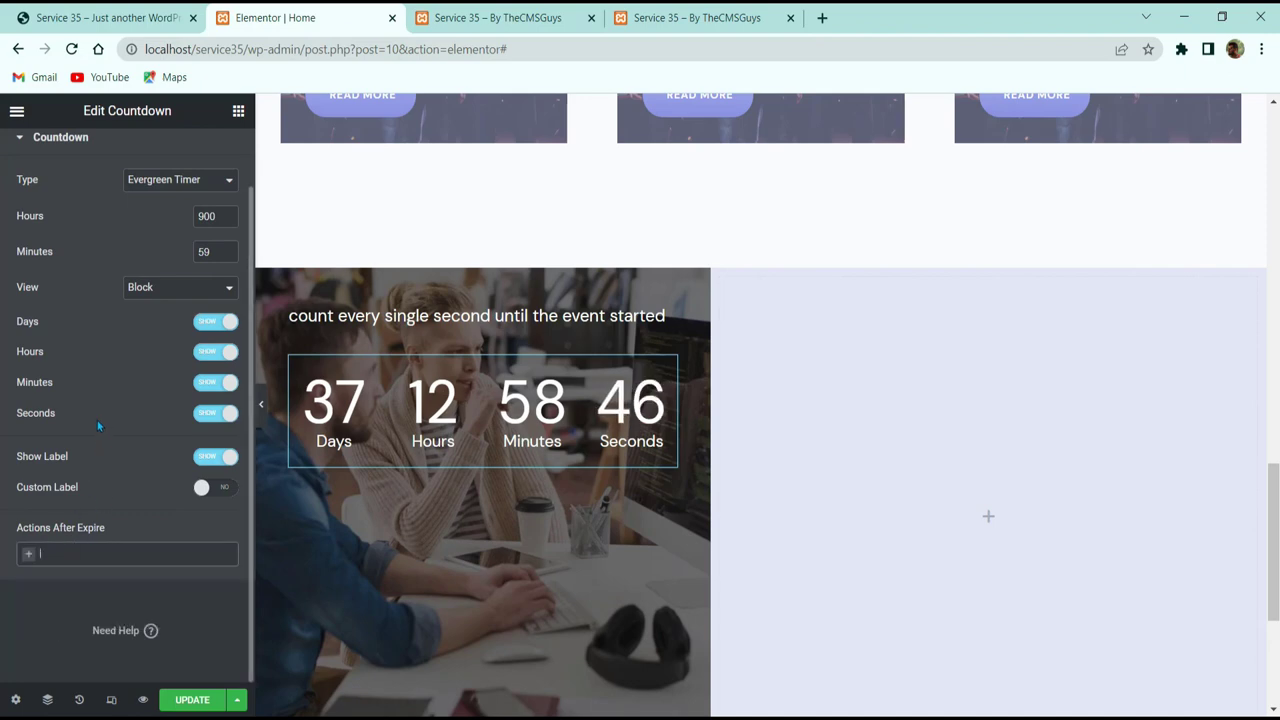
scroll(86, 181, "up", 1)
left_click(118, 148)
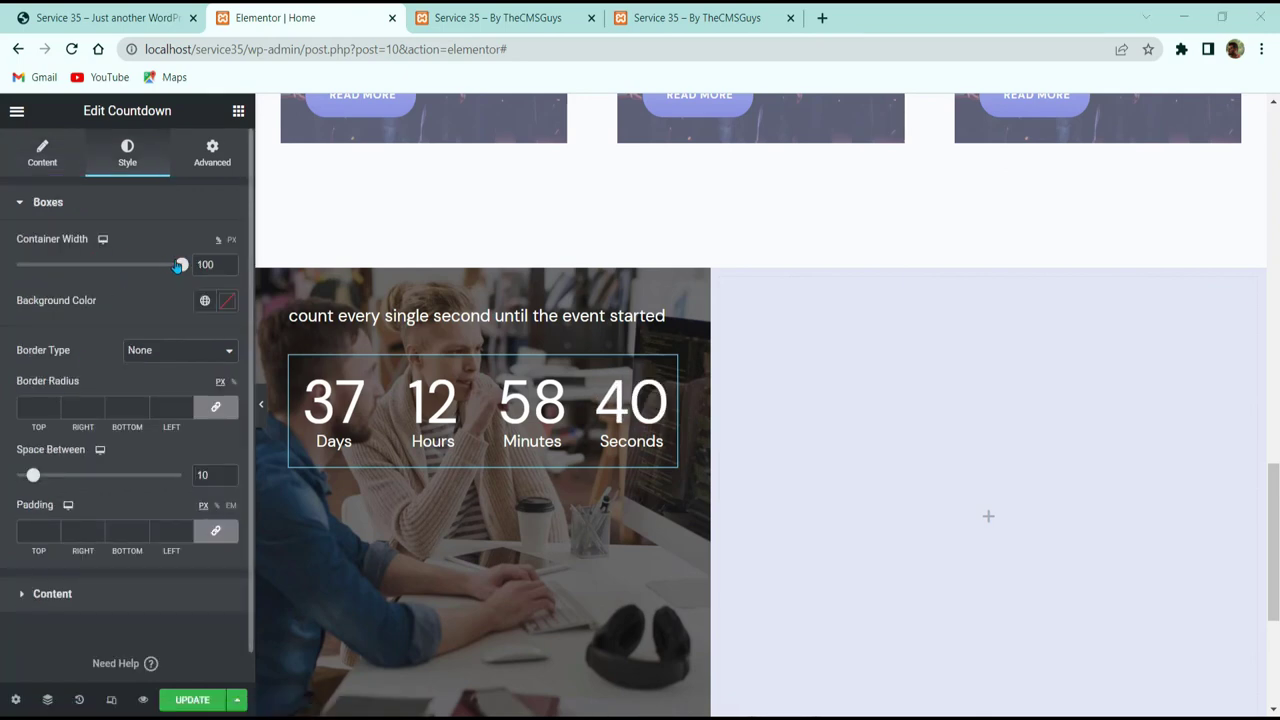
Step: Give the countdown boxes container width 75, a transparent background and 35 spacing between them
left_click_drag(180, 265, 155, 265)
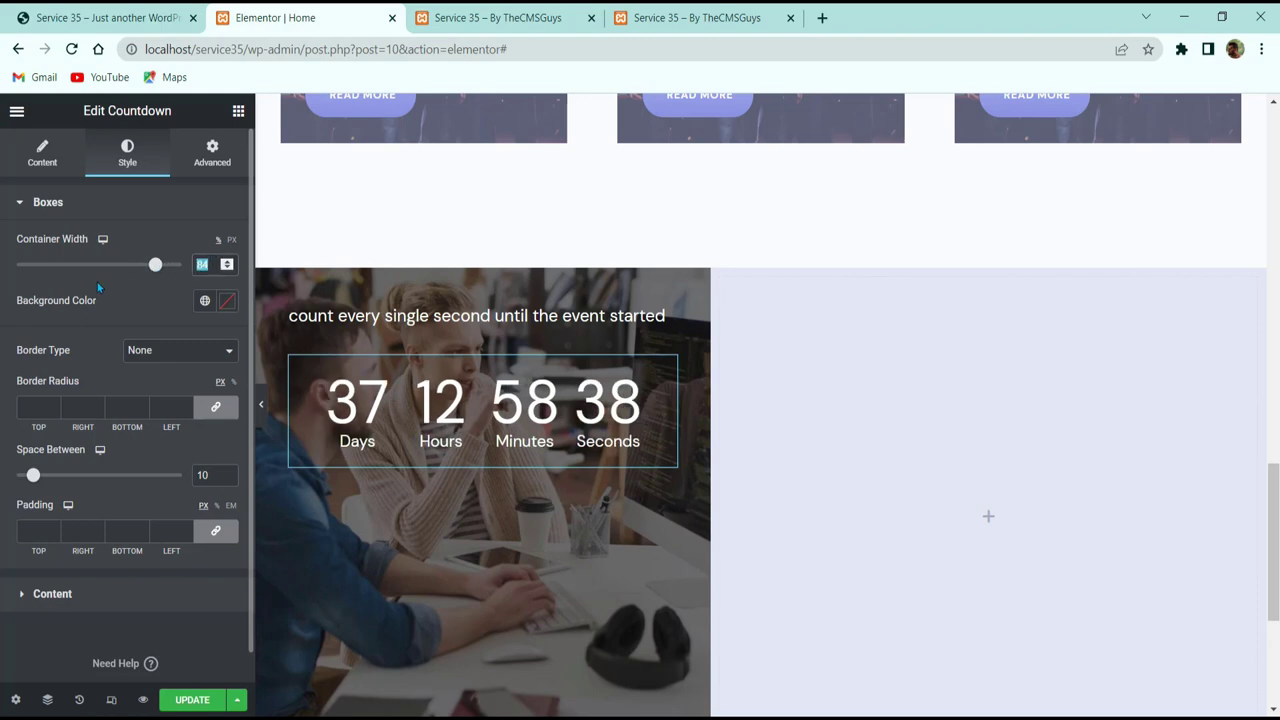
type("75")
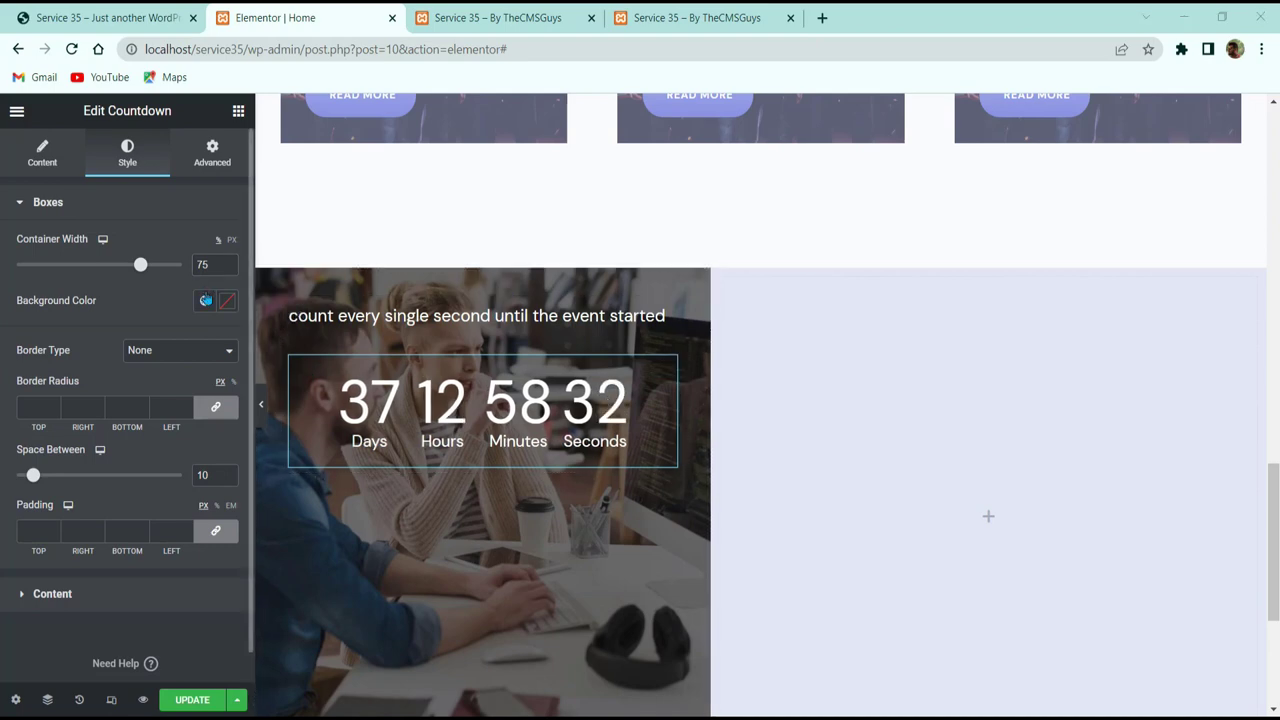
left_click(205, 300)
scroll(110, 440, "down", 5)
scroll(108, 460, "up", 3)
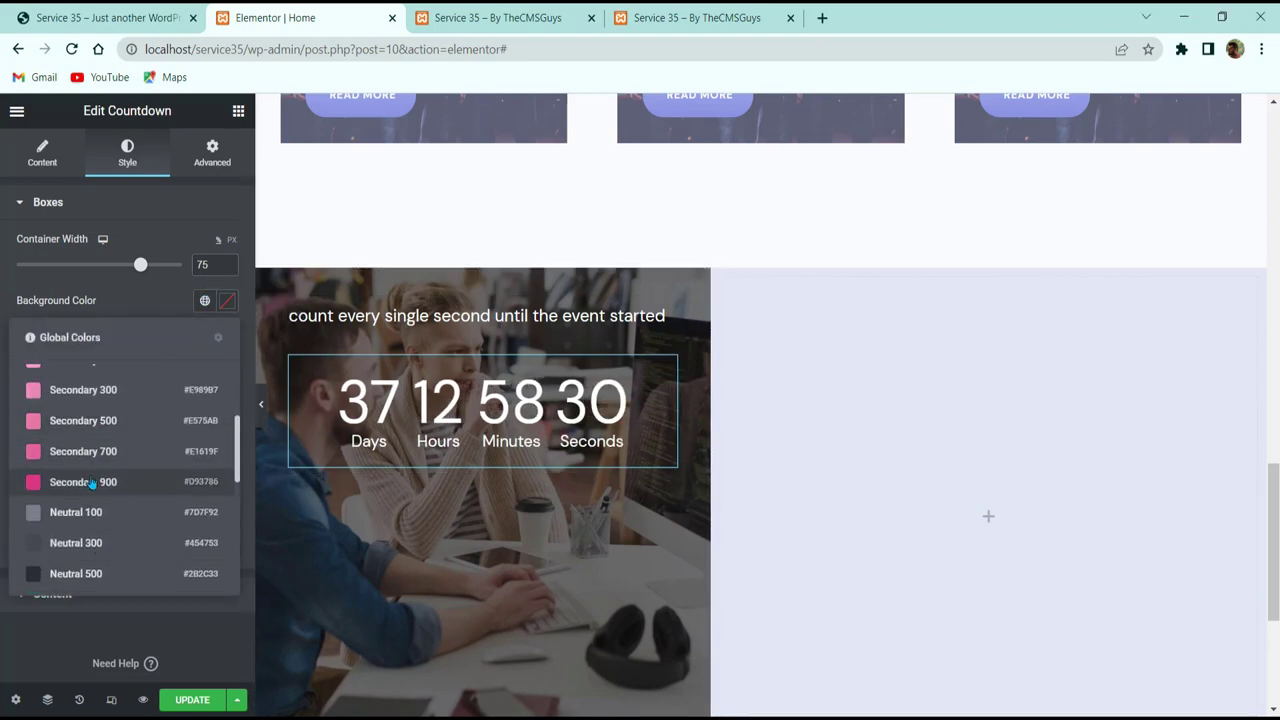
scroll(91, 470, "down", 6)
left_click(88, 437)
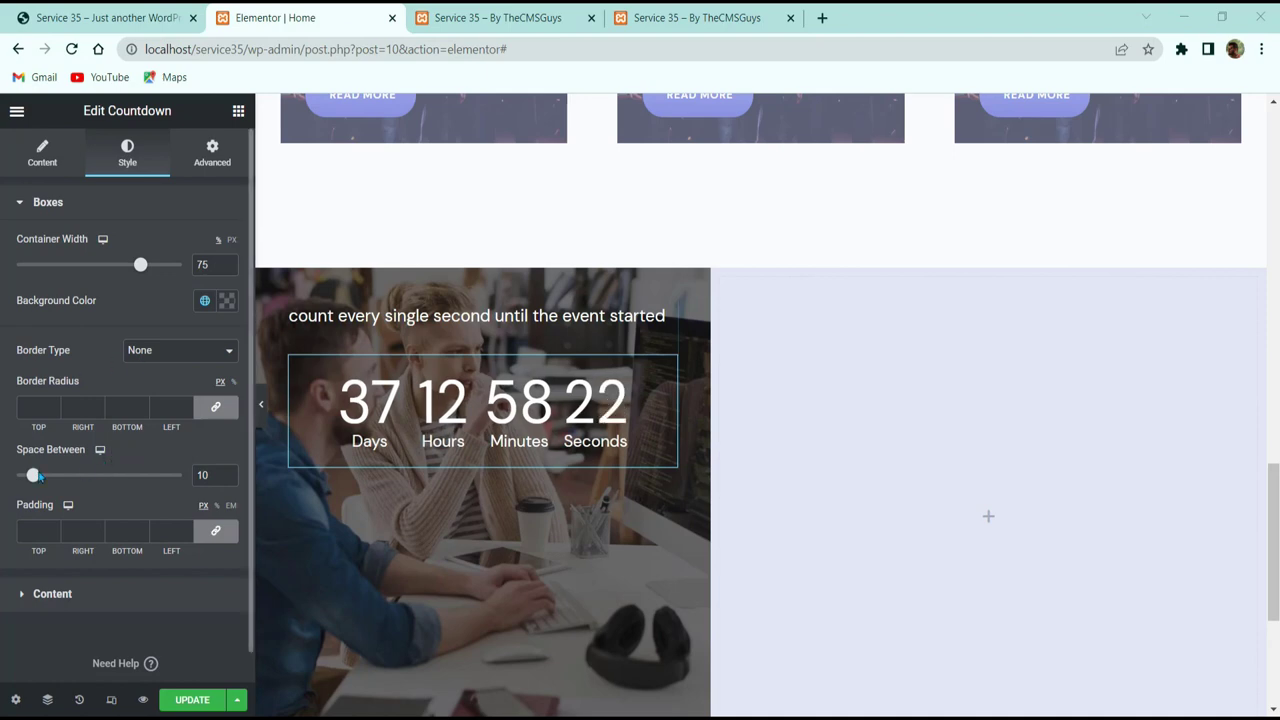
left_click_drag(34, 476, 44, 478)
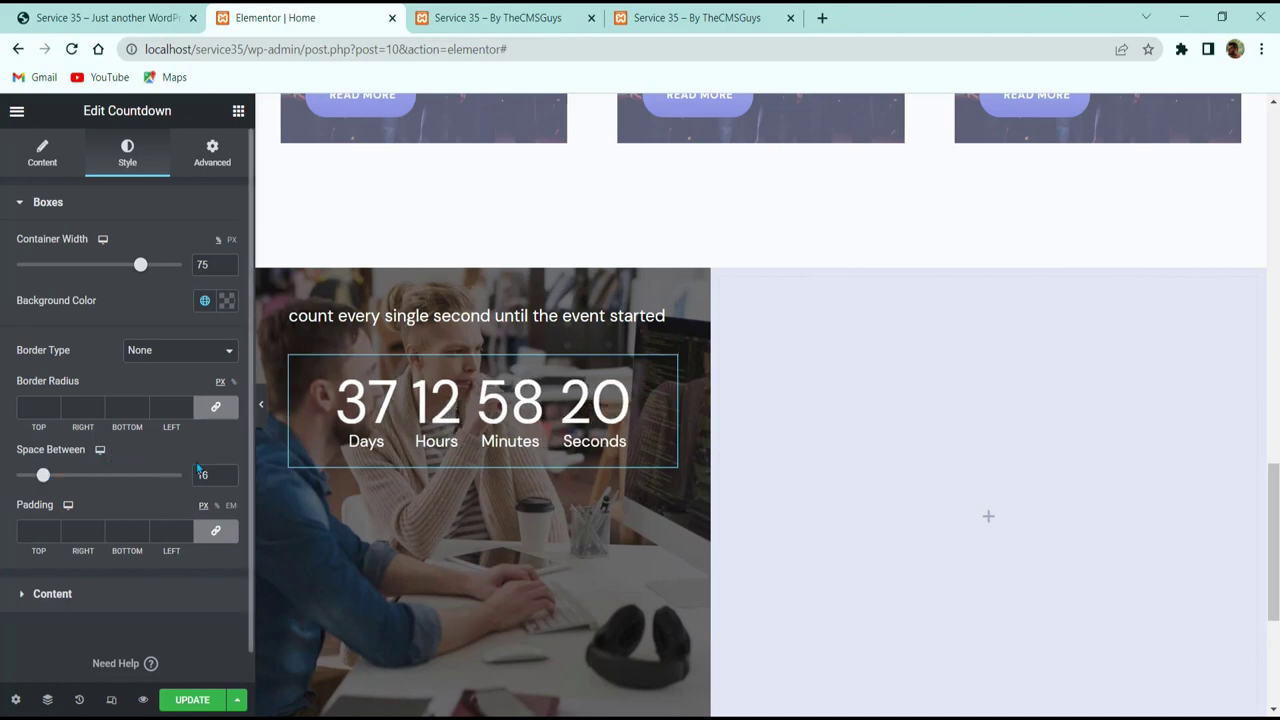
type("35")
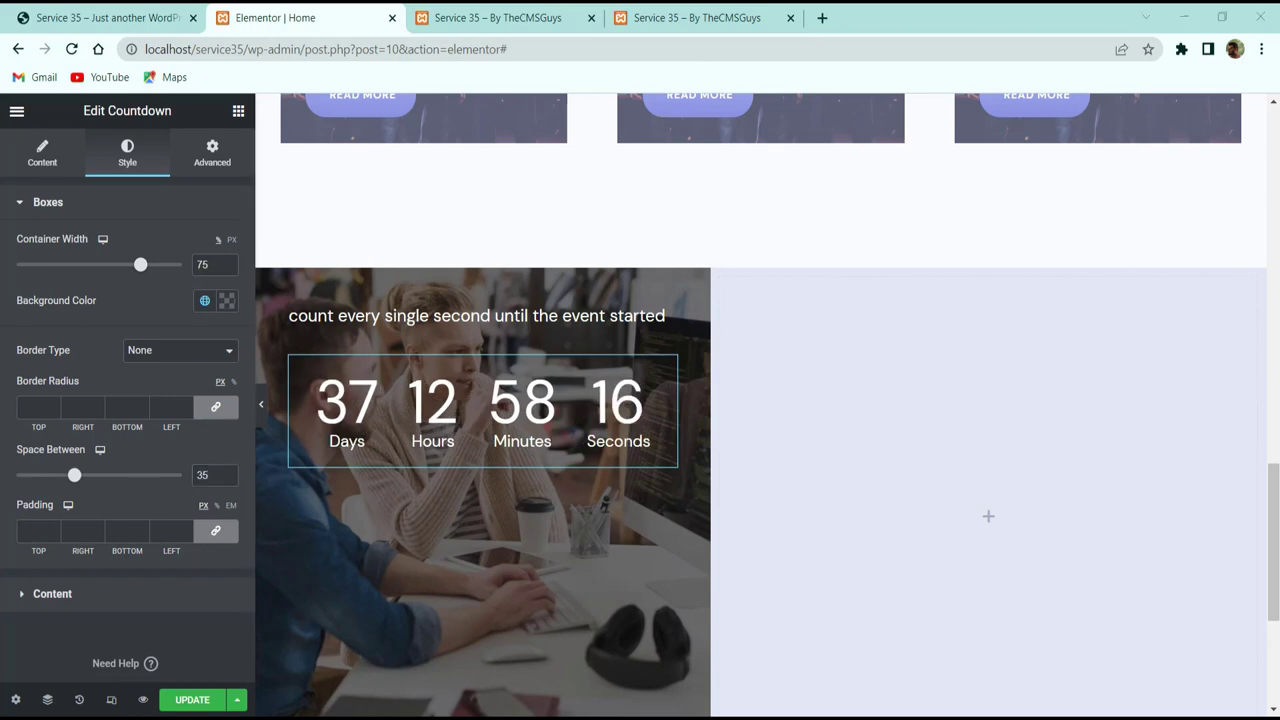
Step: Apply the global Label font to the labels and the Counter font to the digits
scroll(128, 420, "down", 1)
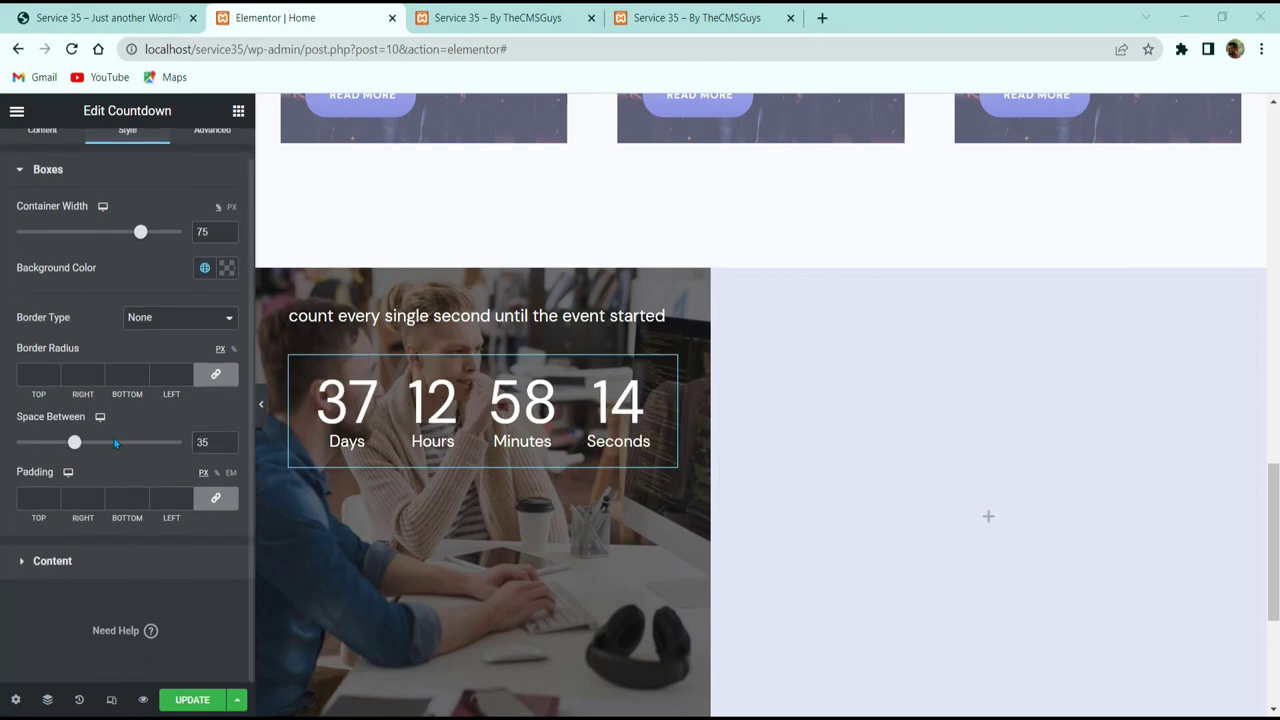
left_click(86, 566)
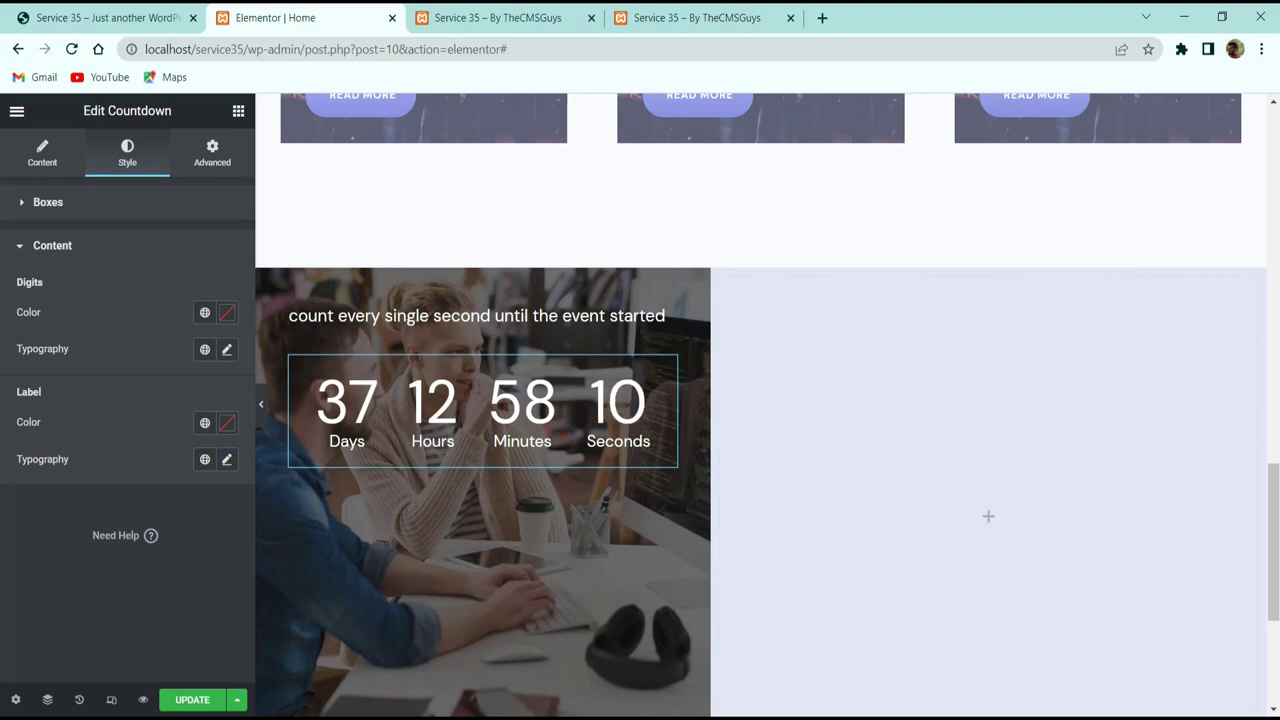
left_click(205, 459)
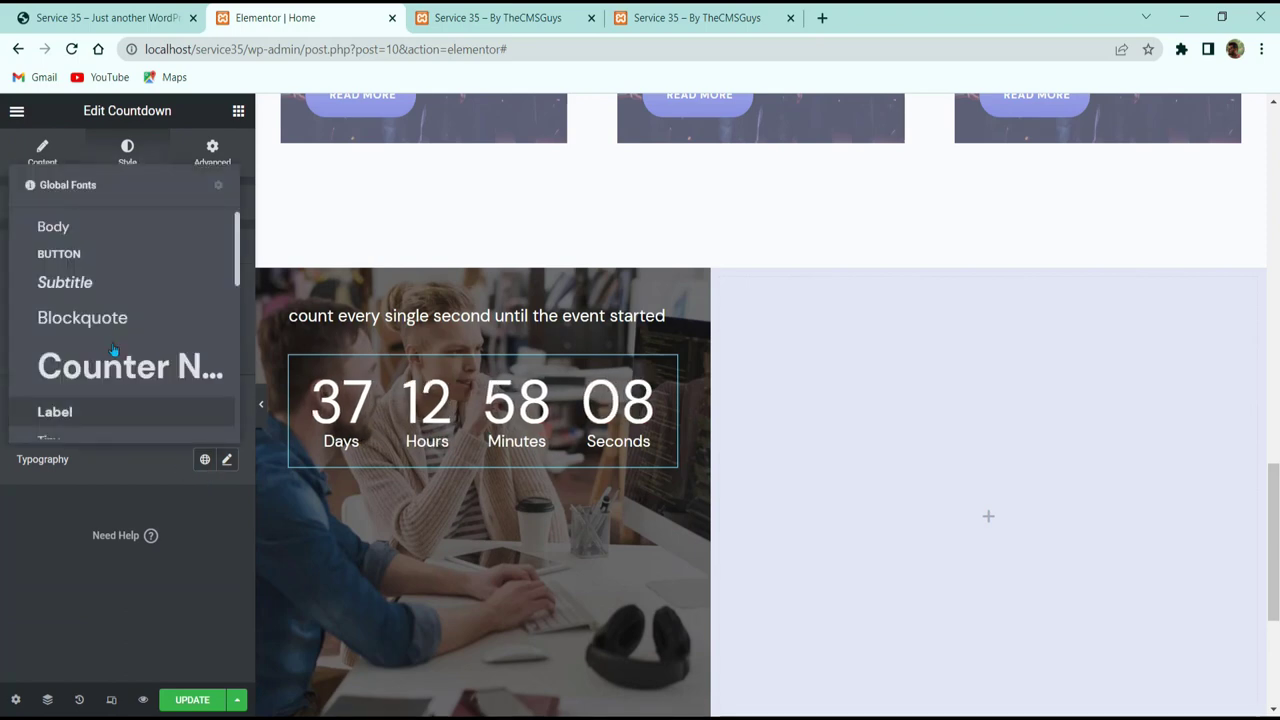
left_click(78, 412)
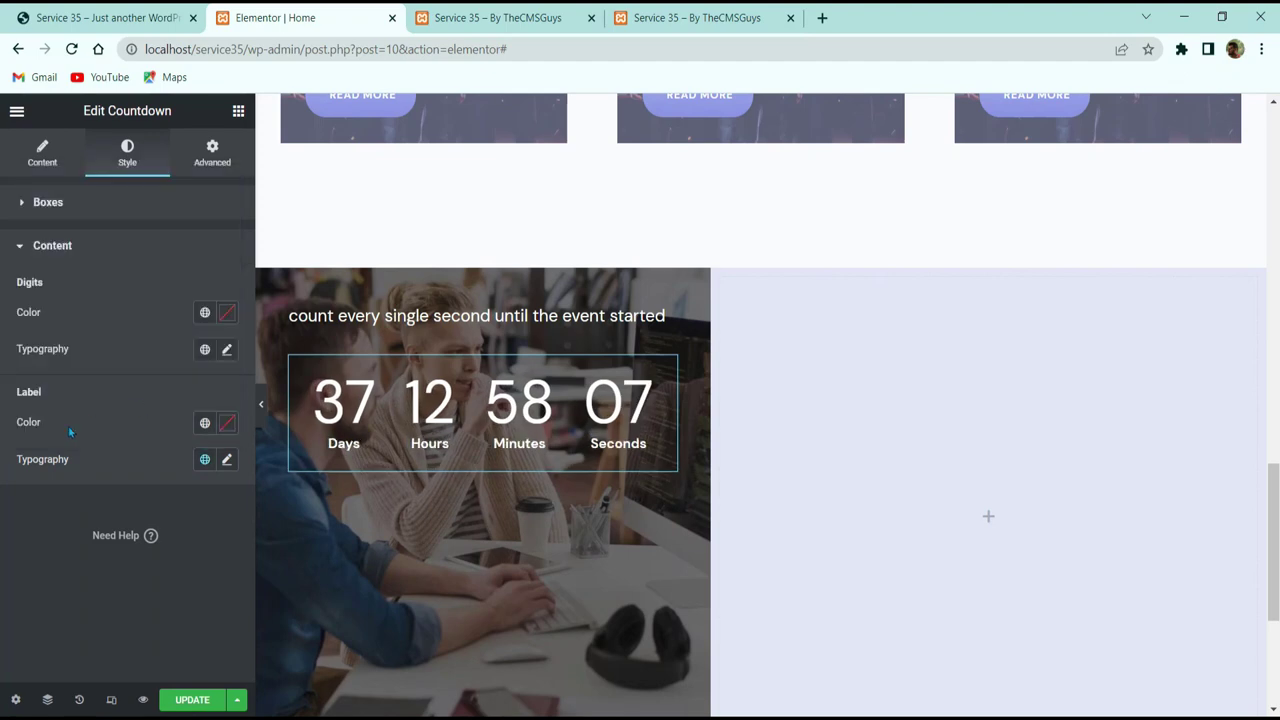
left_click(205, 349)
scroll(183, 474, "down", 3)
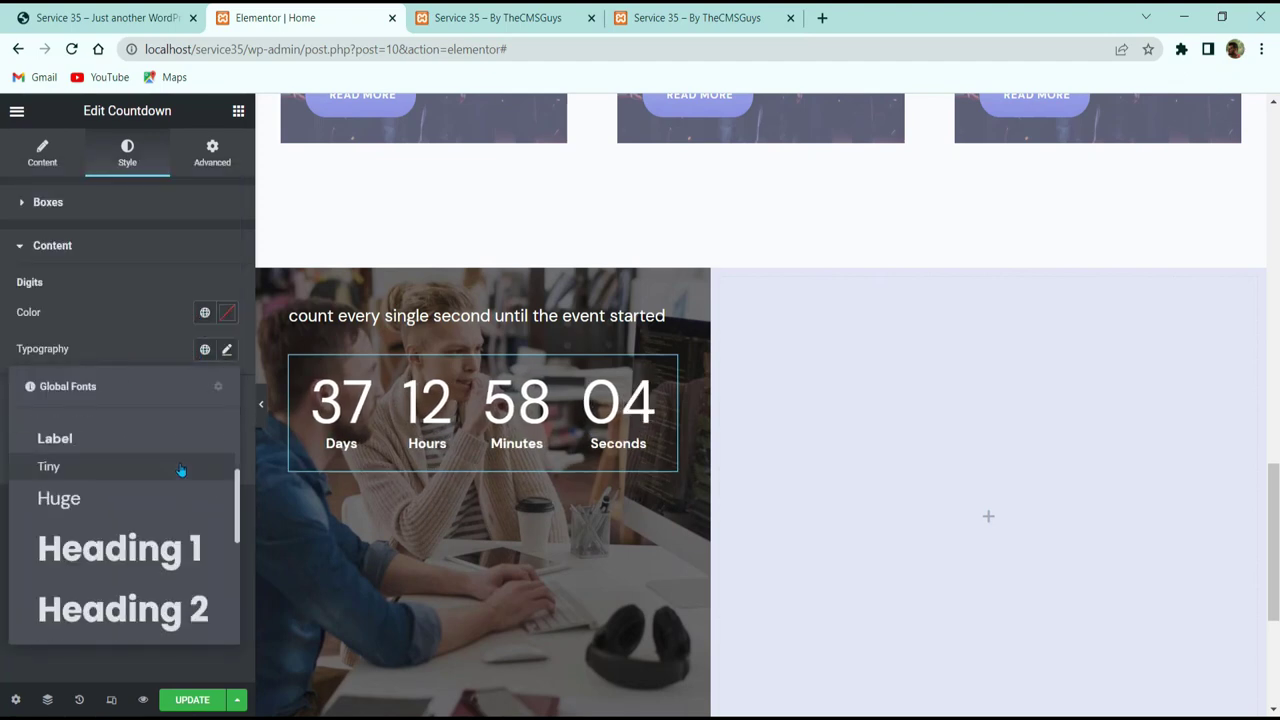
scroll(183, 474, "up", 3)
left_click(157, 562)
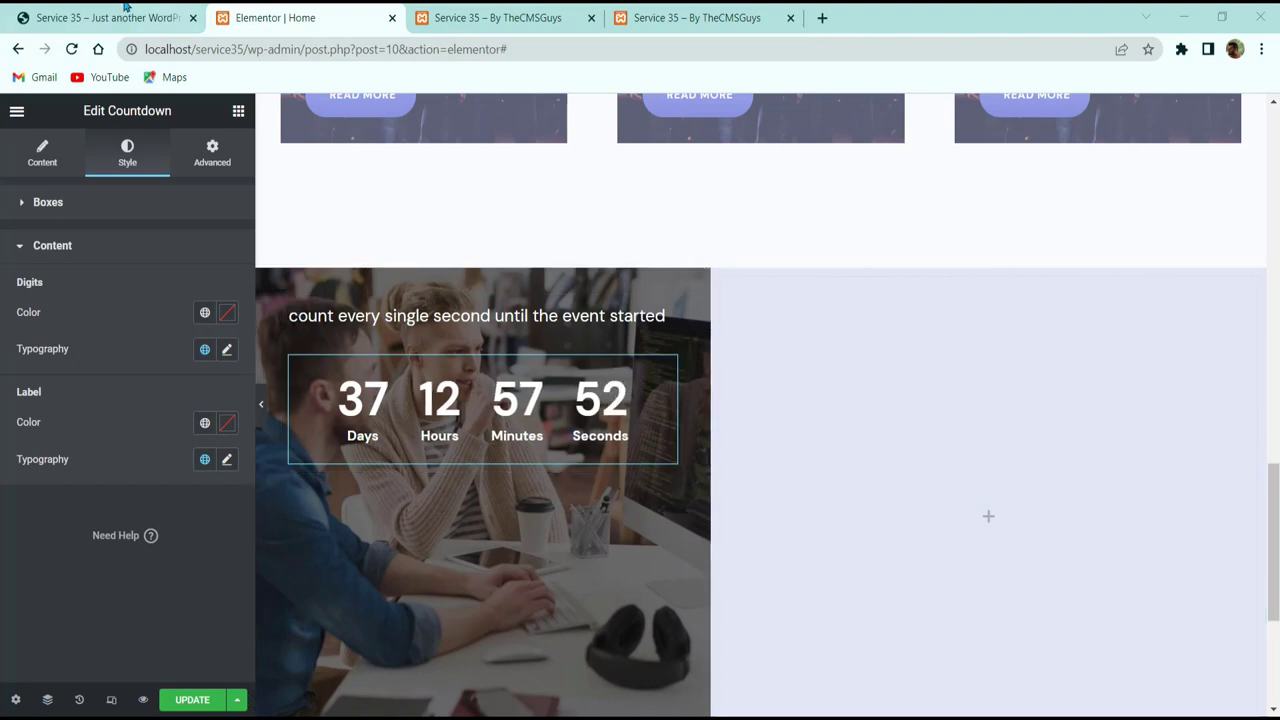
Step: Check the reference site, then set the countdown's width to Inline (auto)
key("ctrl+1")
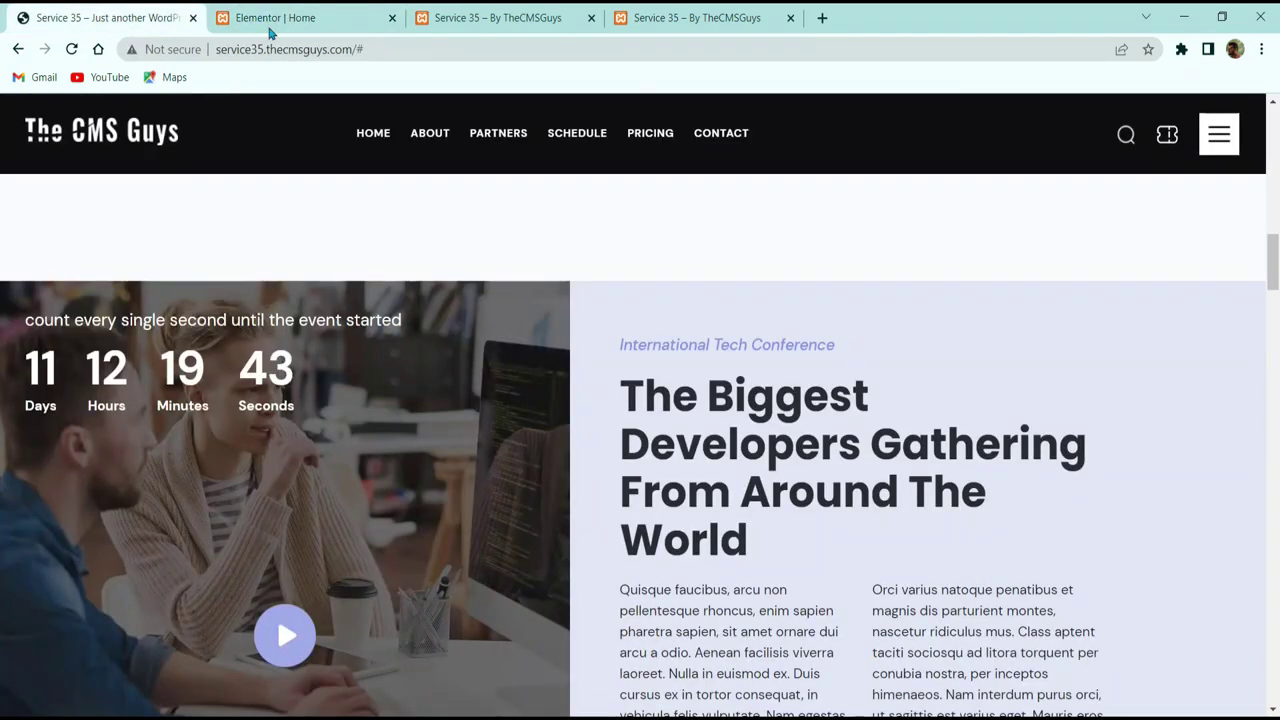
left_click(268, 30)
left_click(44, 158)
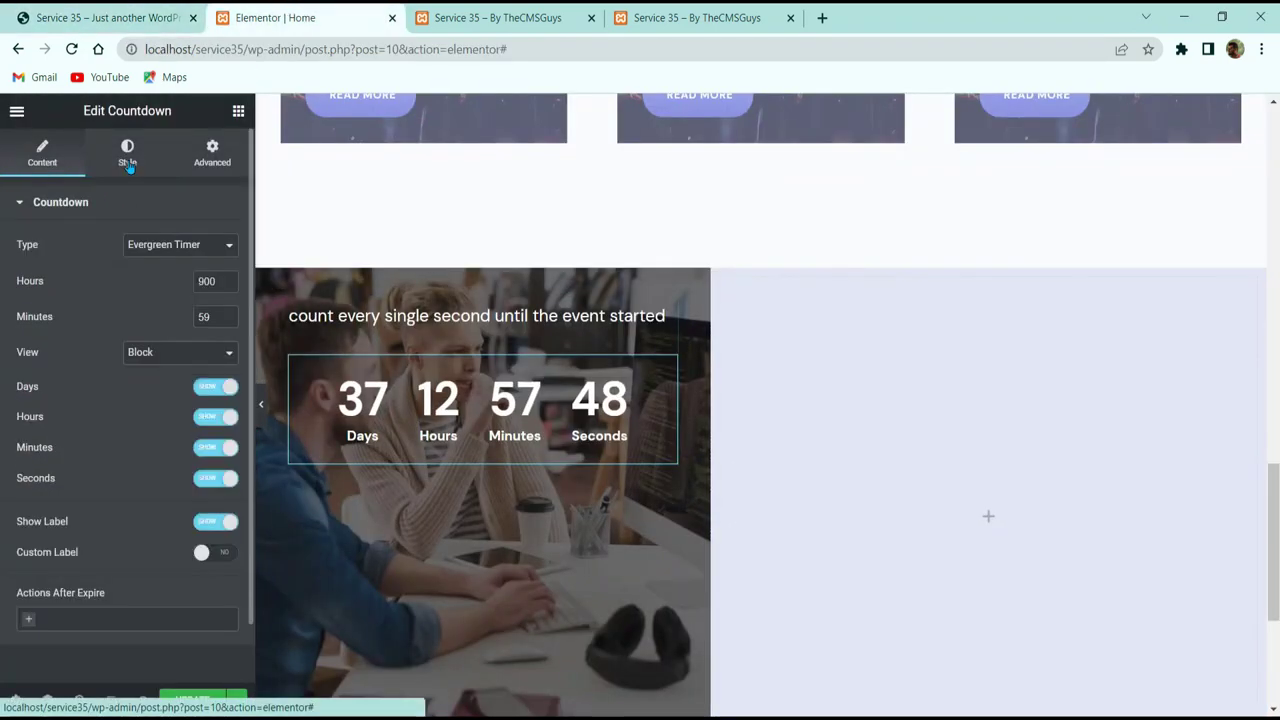
left_click(128, 160)
left_click(211, 158)
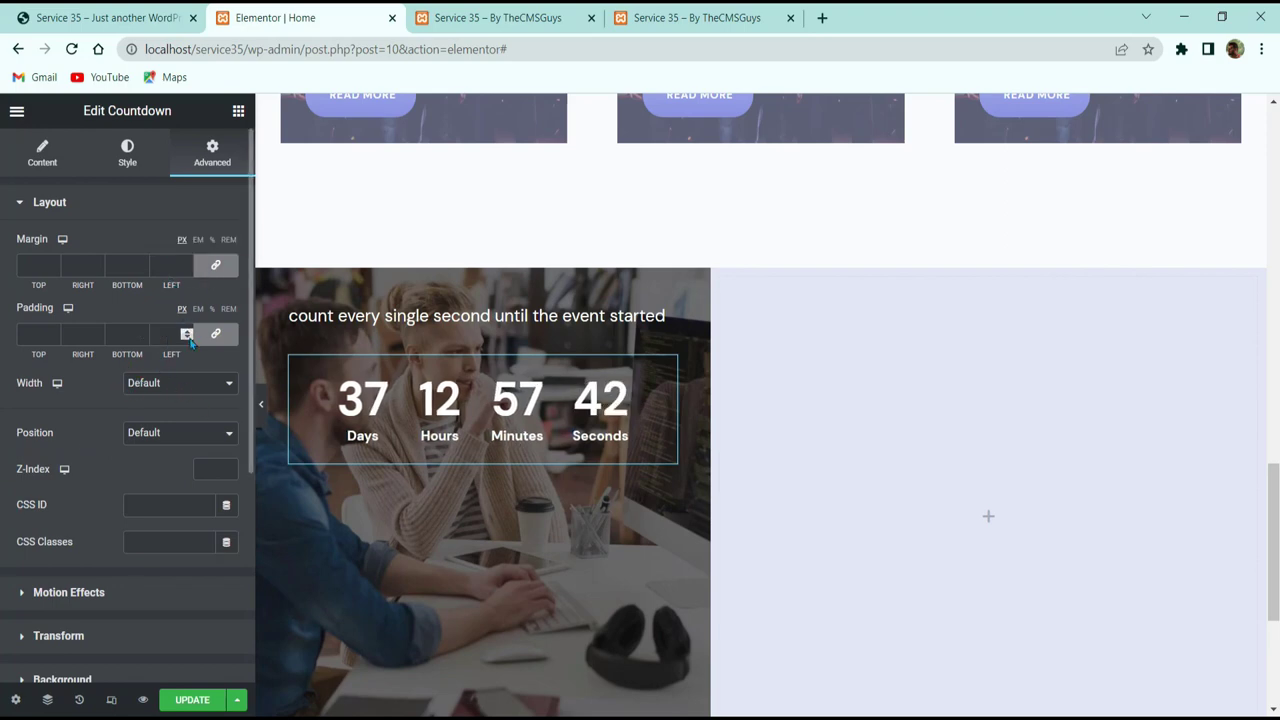
left_click(176, 383)
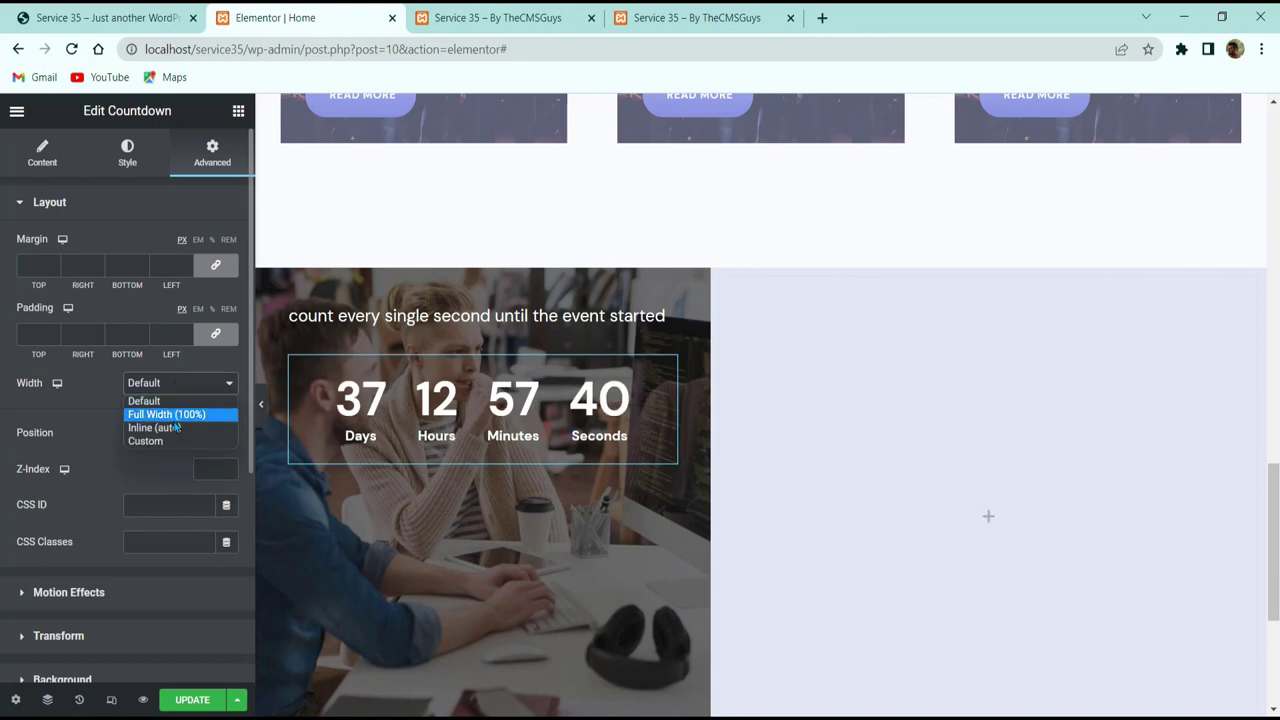
left_click(175, 427)
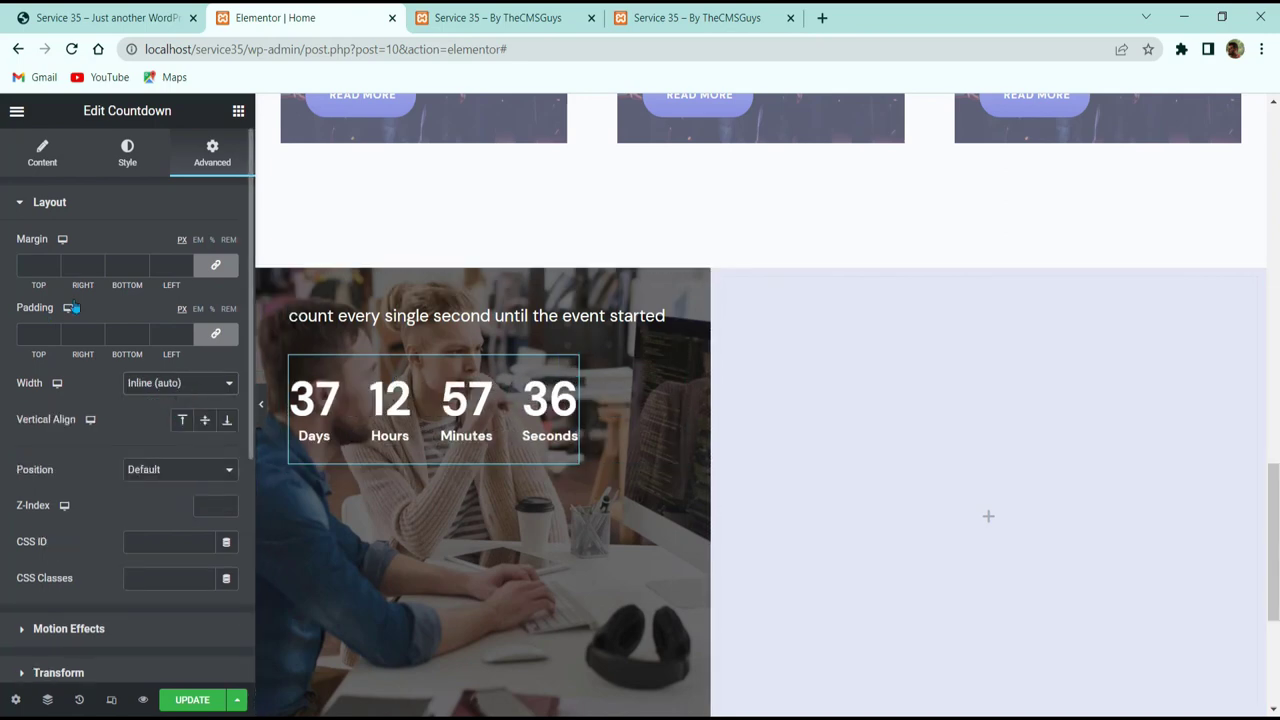
Step: Compare spacing on the live site and set the countdown's top margin to -20
left_click(105, 17)
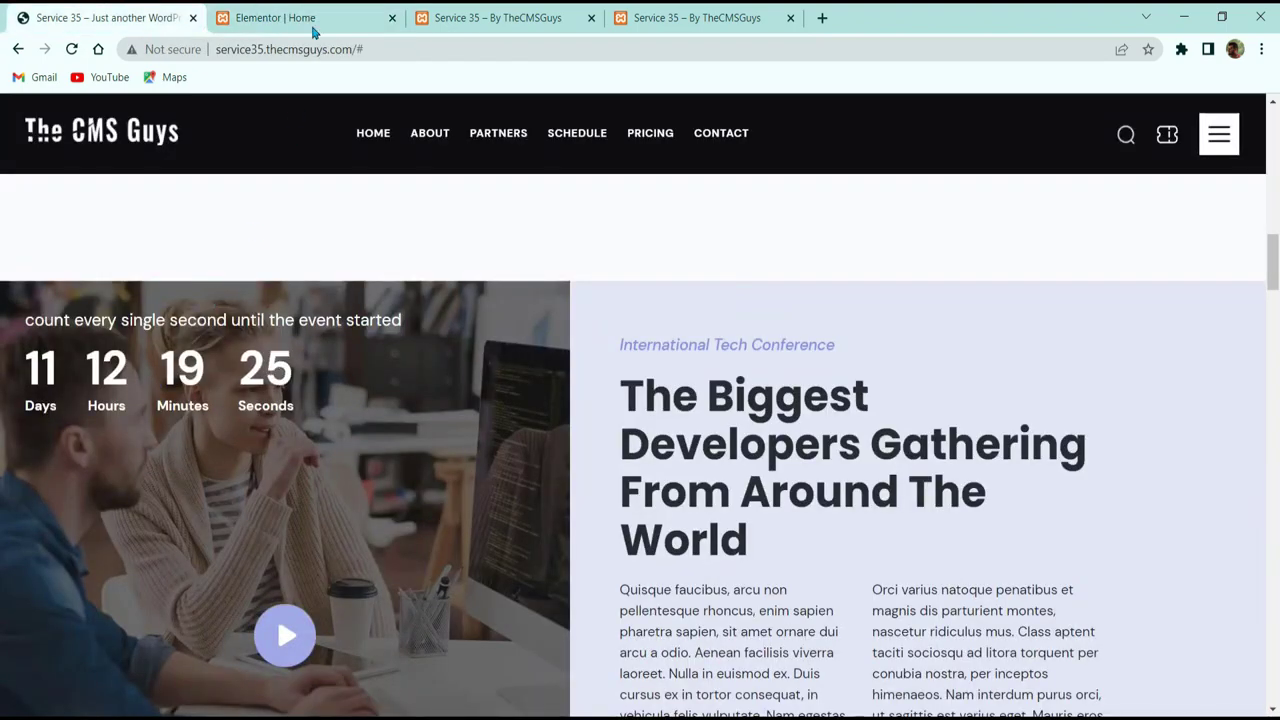
left_click_drag(122, 320, 238, 400)
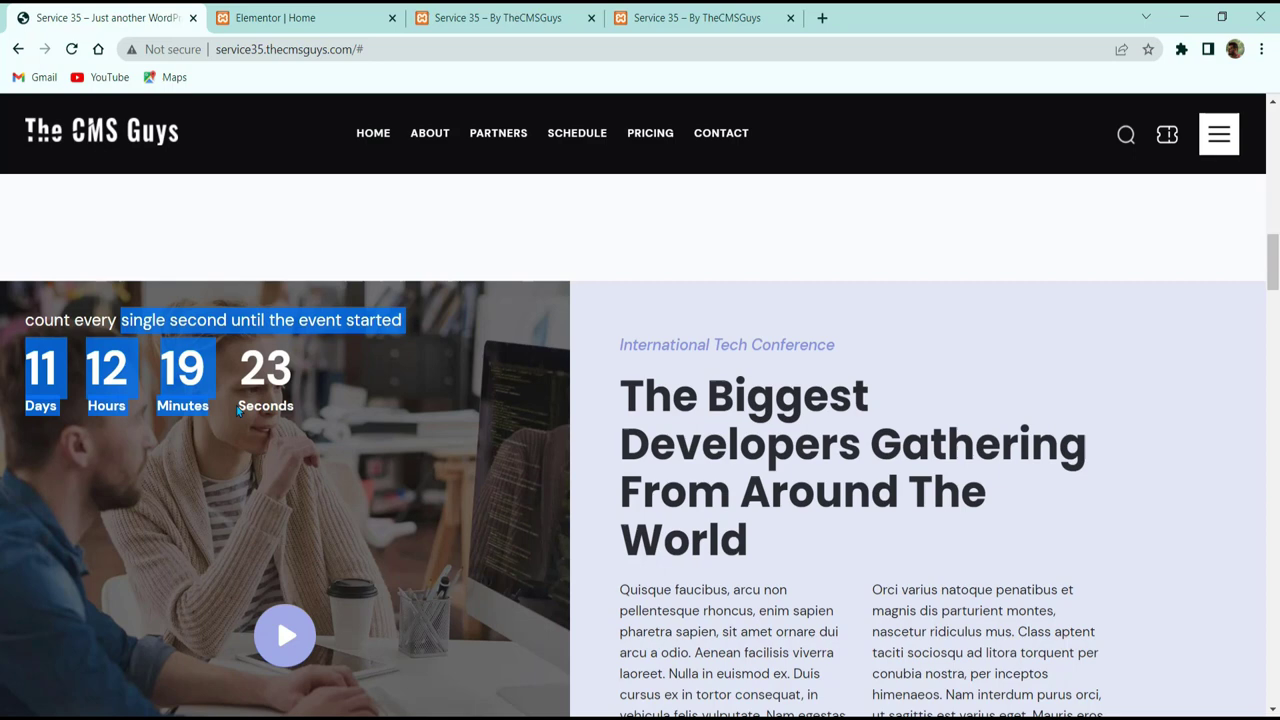
left_click(326, 376)
left_click(275, 17)
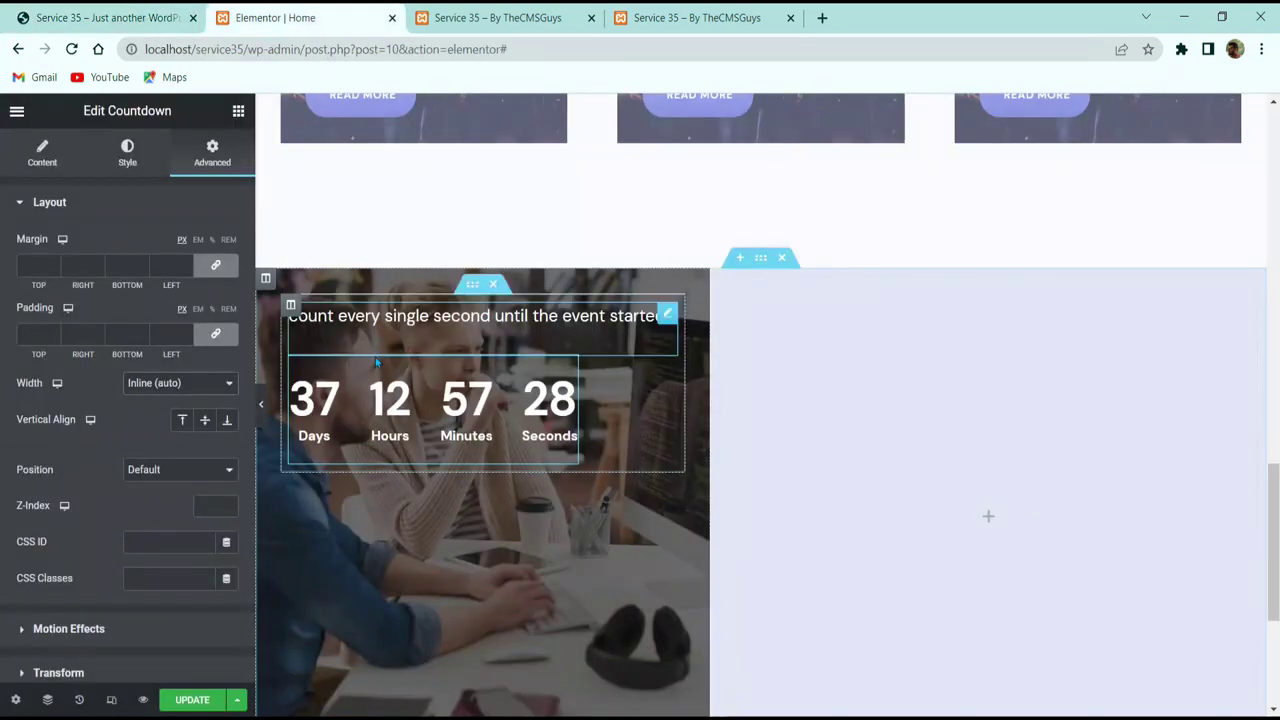
left_click(215, 264)
left_click(55, 268)
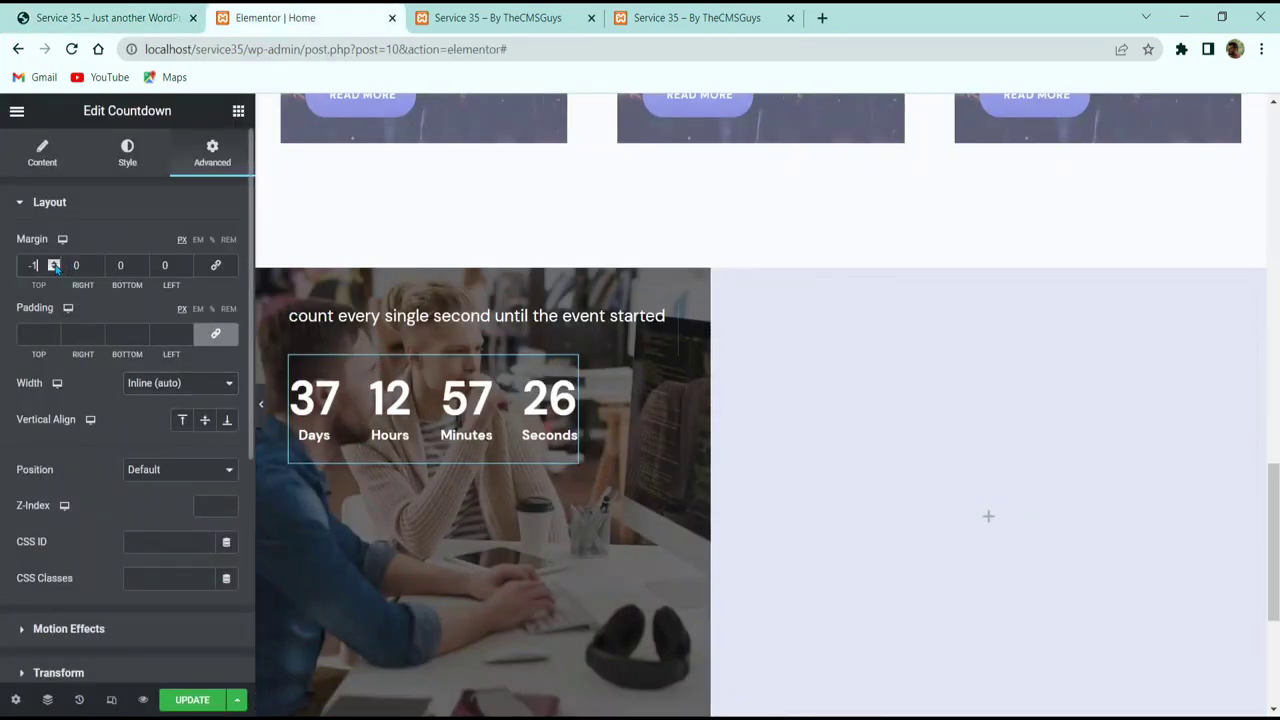
left_click(55, 268)
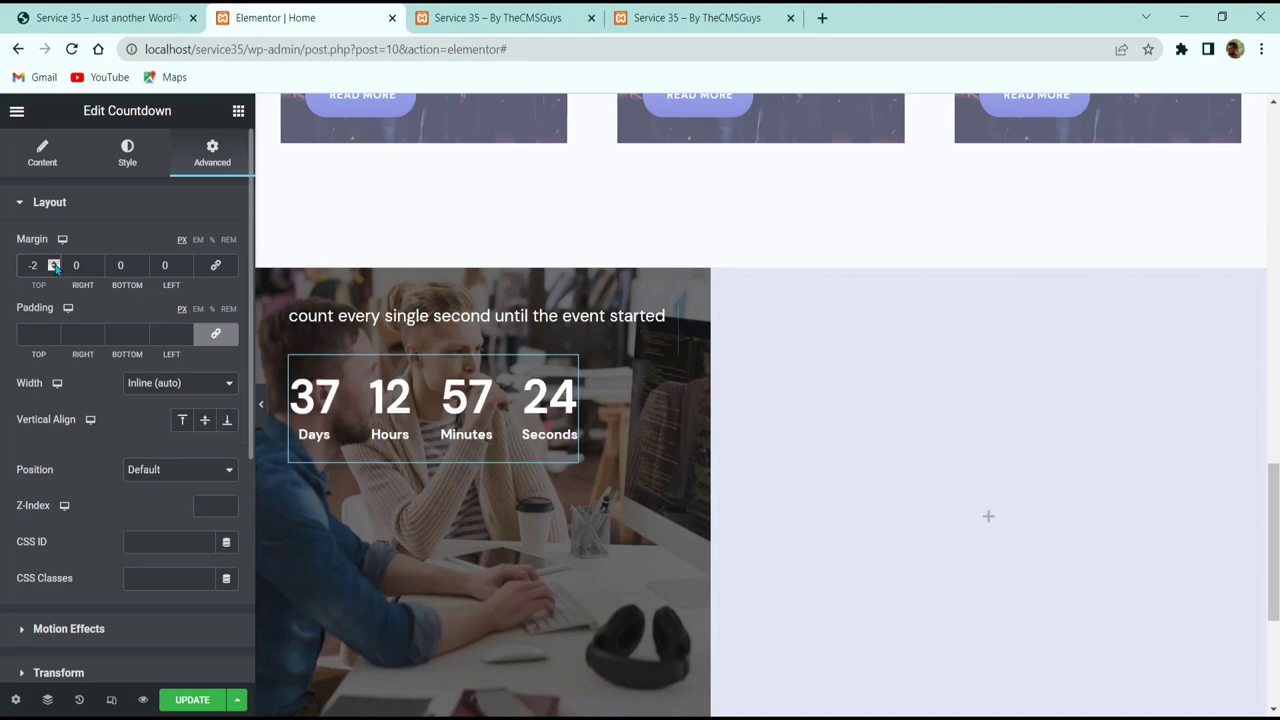
type("0")
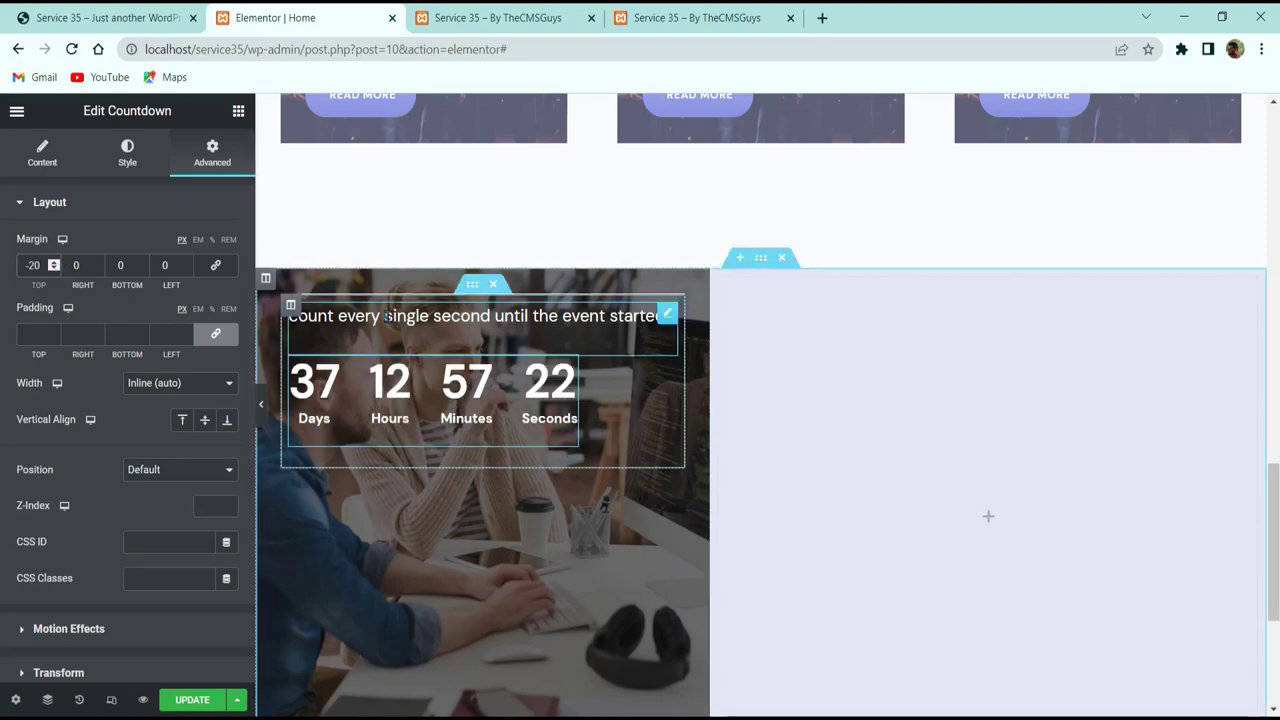
Step: Set the heading text's bottom margin to -20, collapse the panel and view the reference site
left_click(600, 316)
left_click(212, 152)
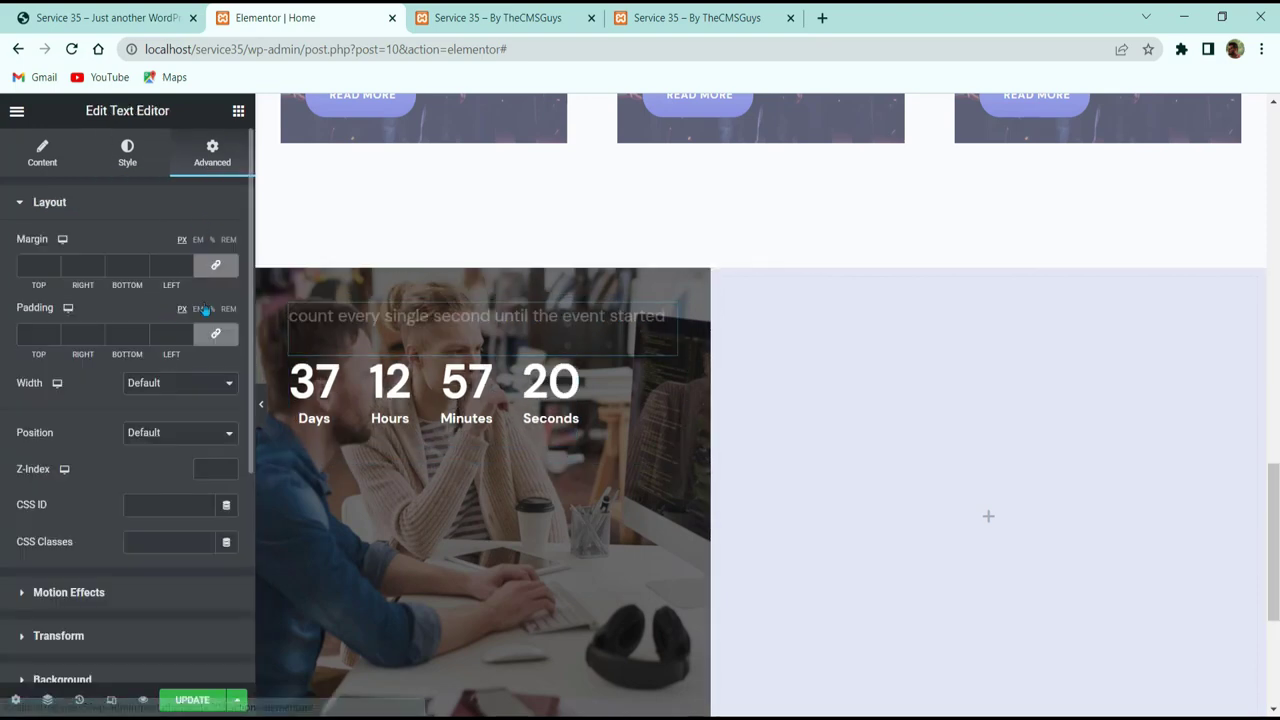
left_click(142, 269)
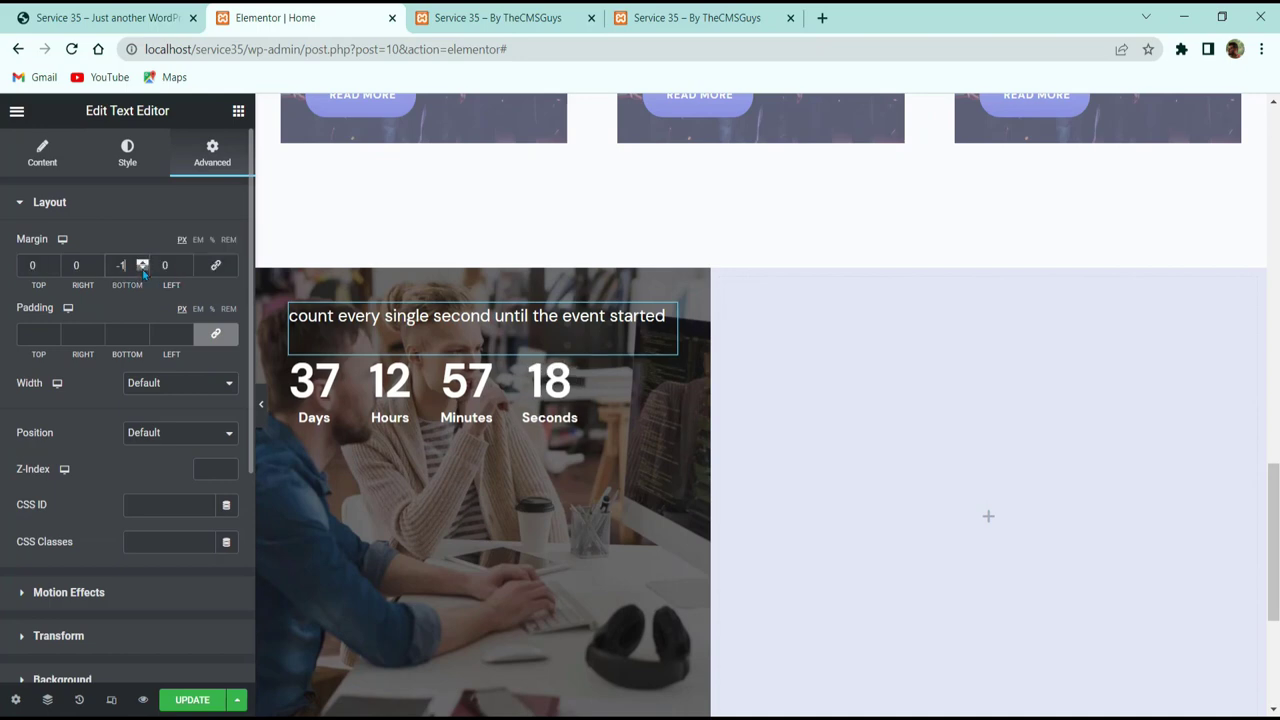
left_click(142, 269)
left_click(142, 269)
left_click(142, 269)
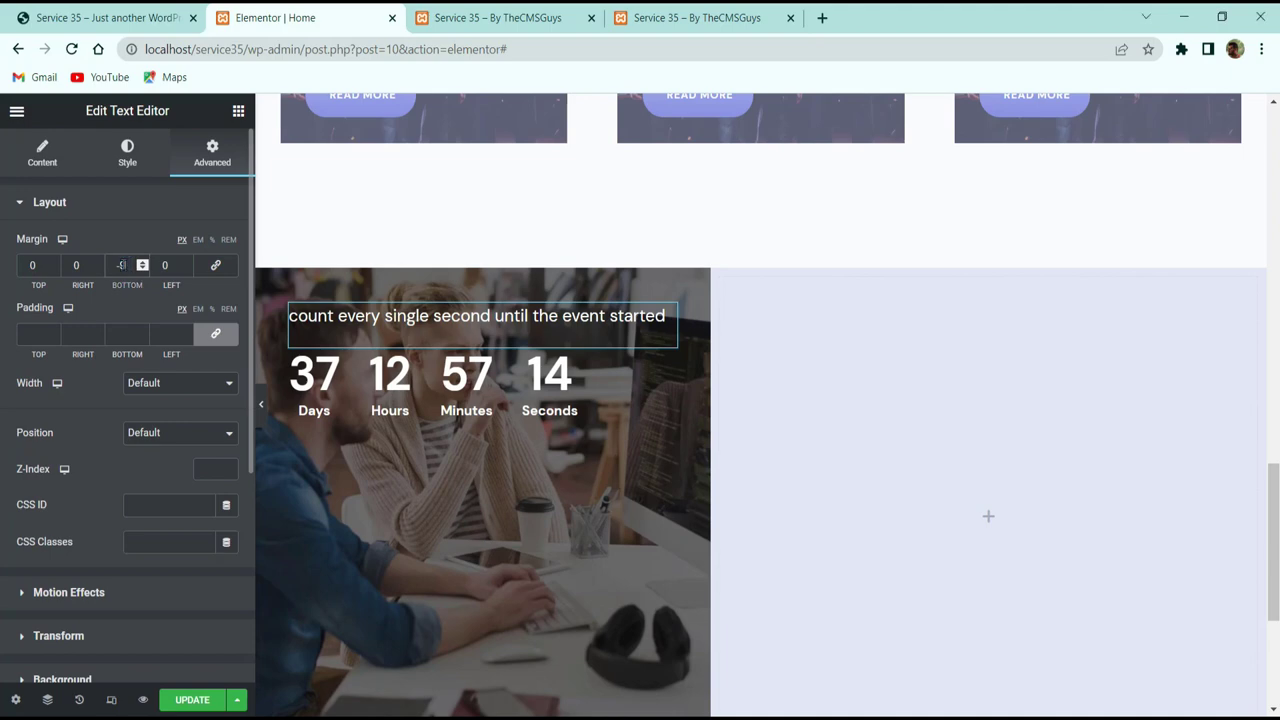
double_click(121, 265)
type("-20")
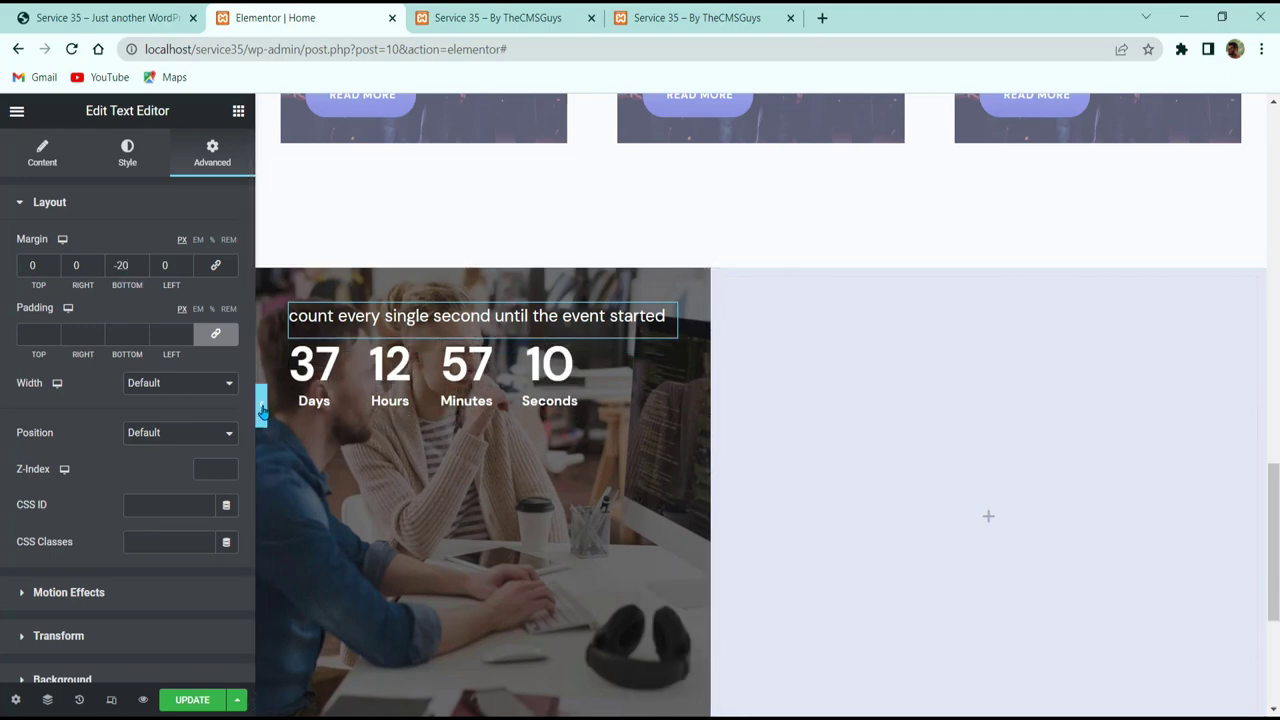
left_click(262, 408)
left_click(100, 17)
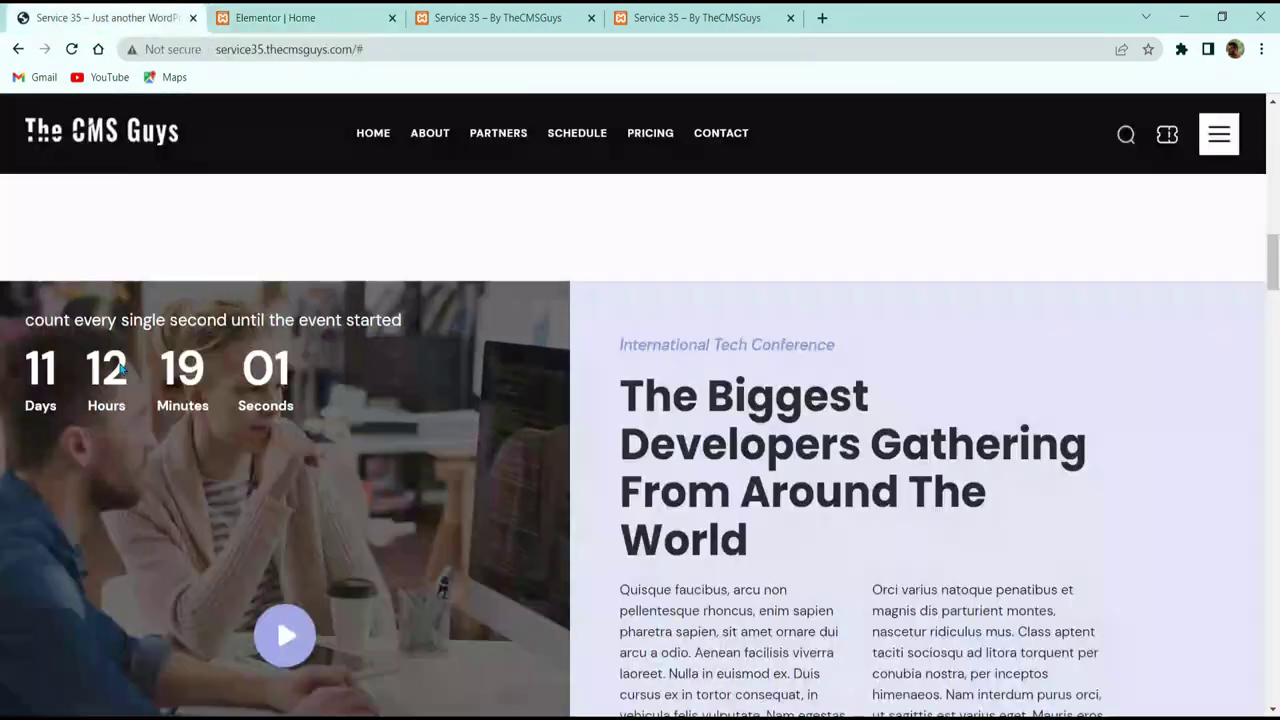
Step: Scroll through the reference site, then return to the editor with the Elements list showing
key("ctrl+Tab")
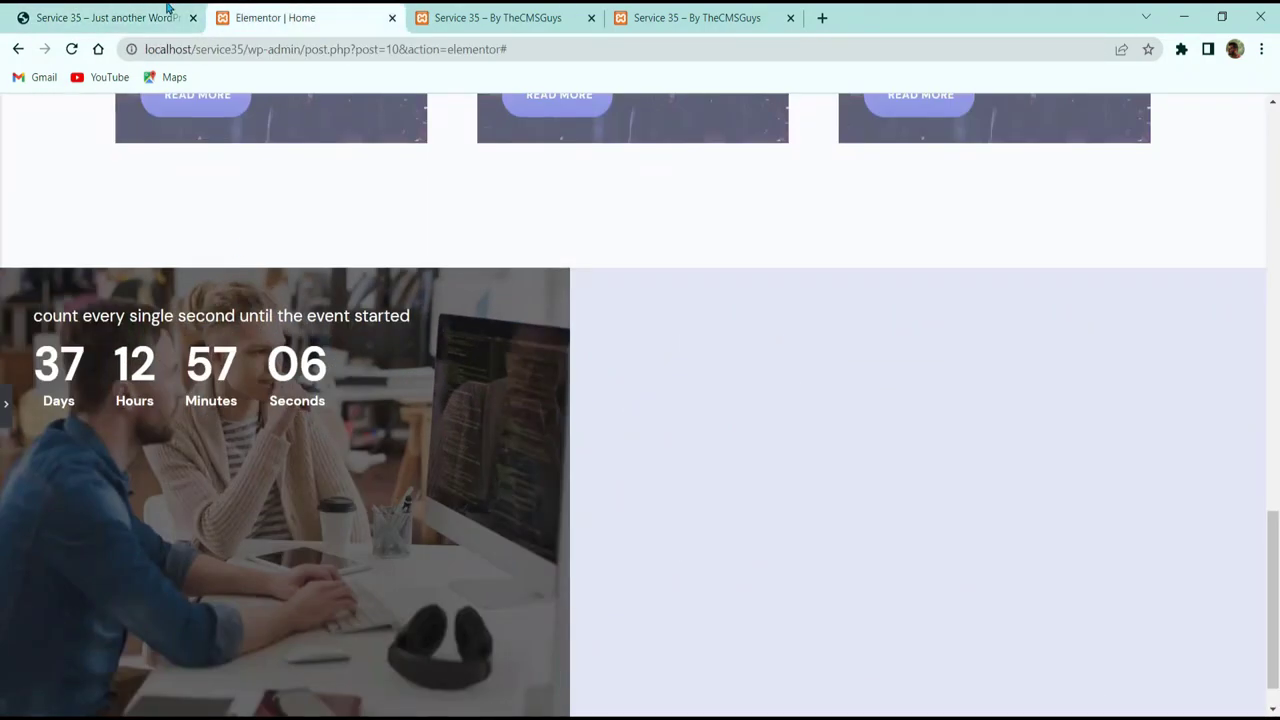
left_click(167, 8)
scroll(640, 400, "down", 2)
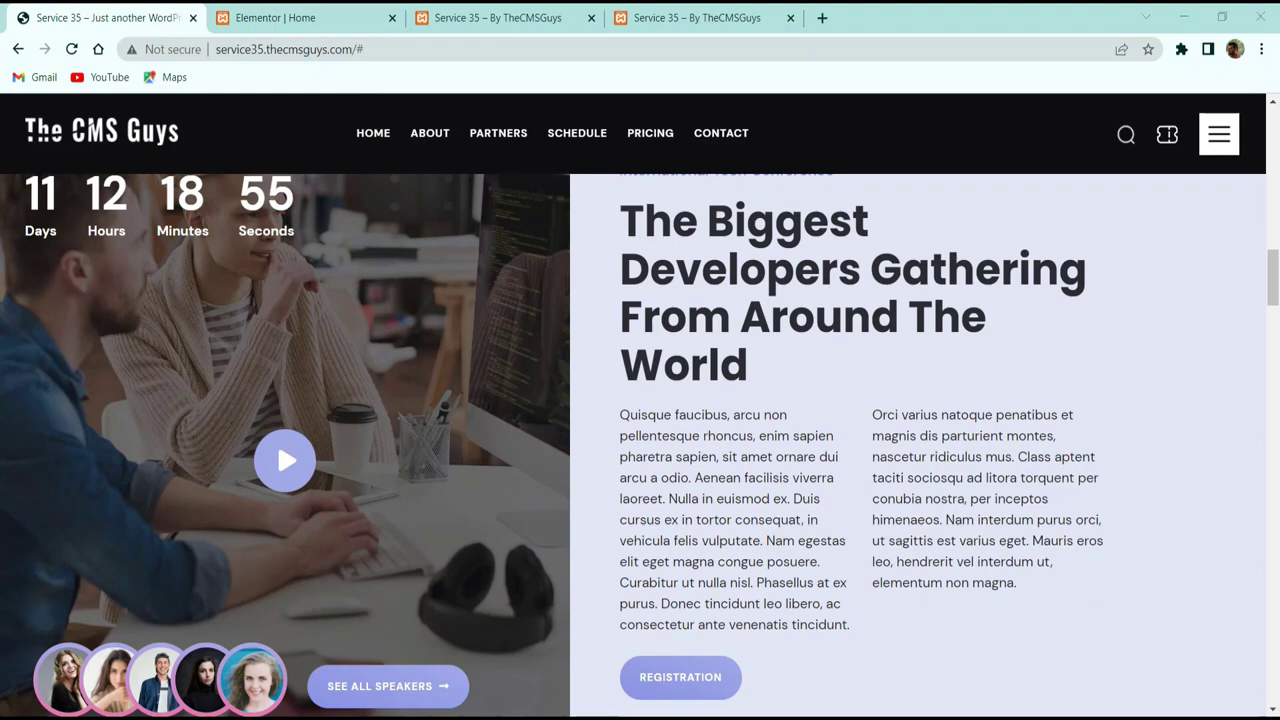
scroll(305, 298, "down", 2)
scroll(305, 298, "up", 2)
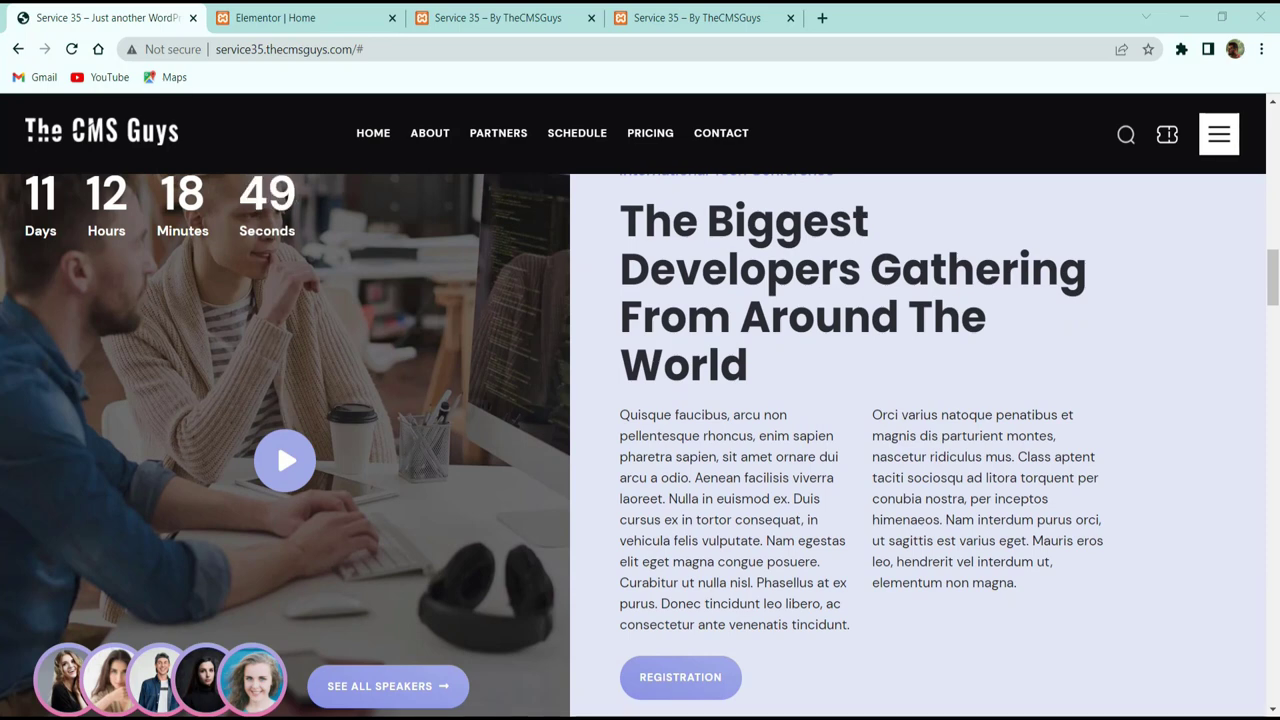
left_click(266, 19)
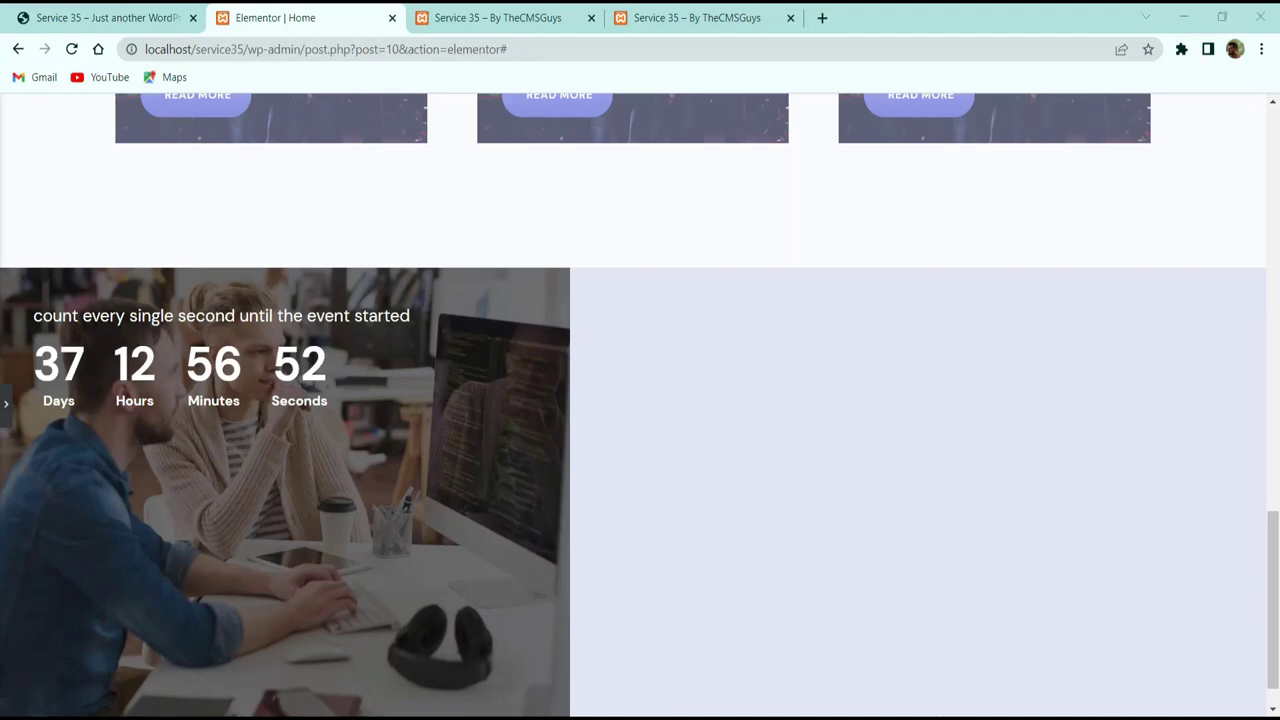
scroll(265, 426, "down", 1)
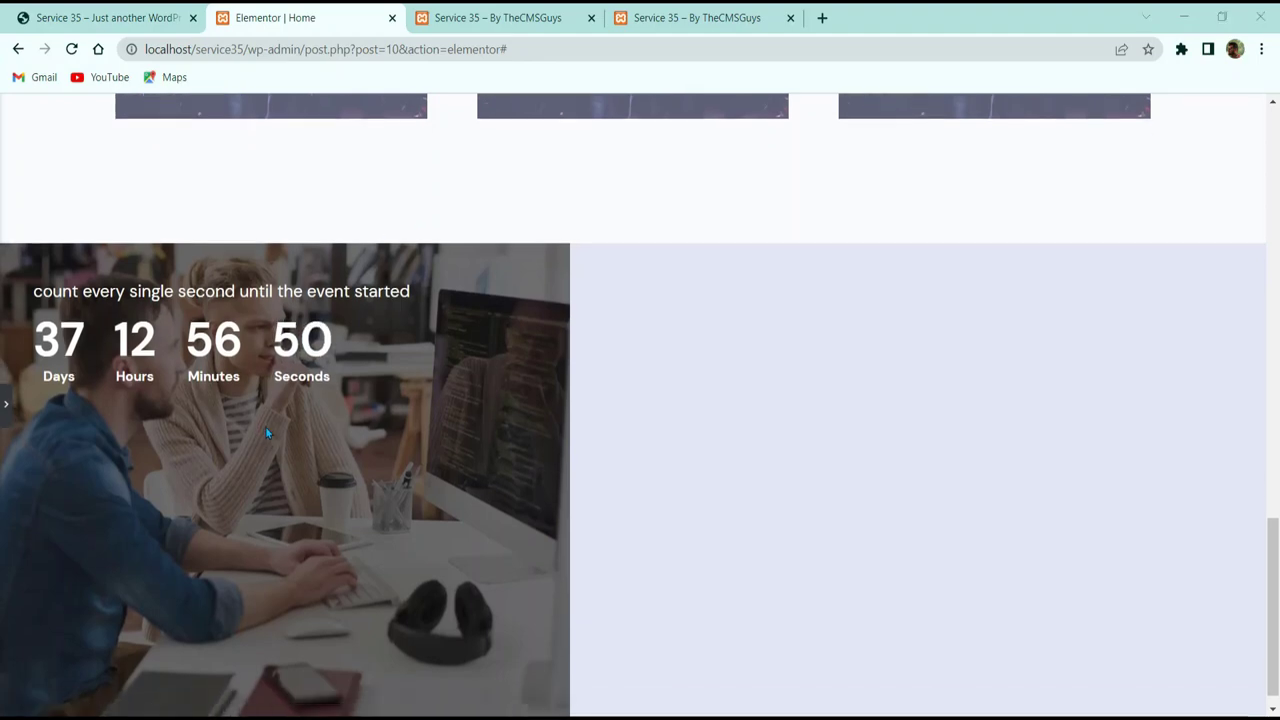
left_click(158, 8)
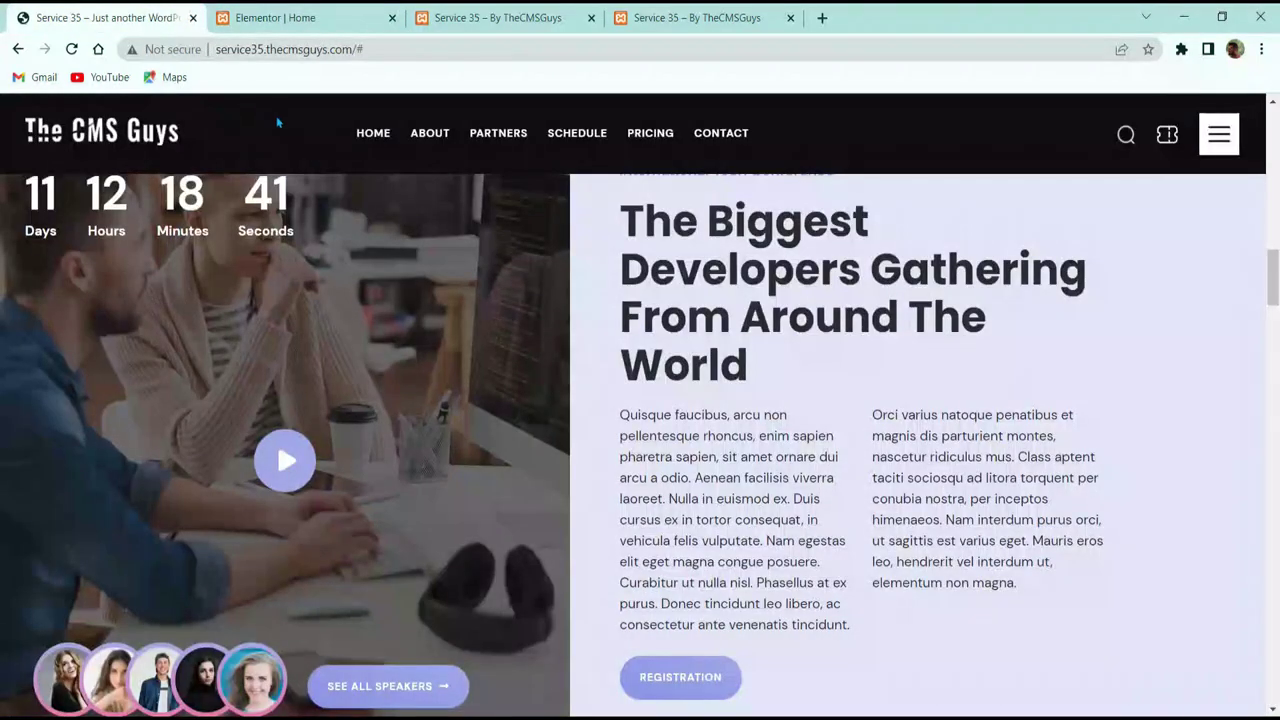
key("ctrl+Tab")
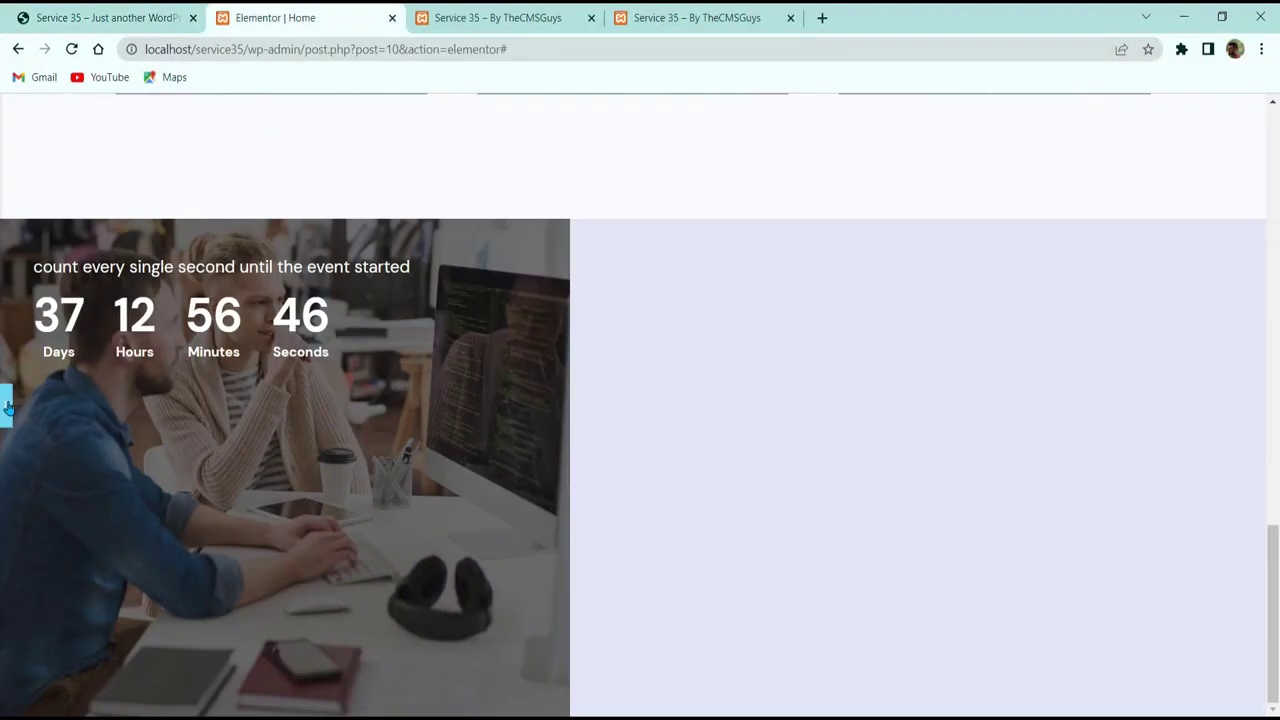
left_click(8, 405)
left_click(238, 111)
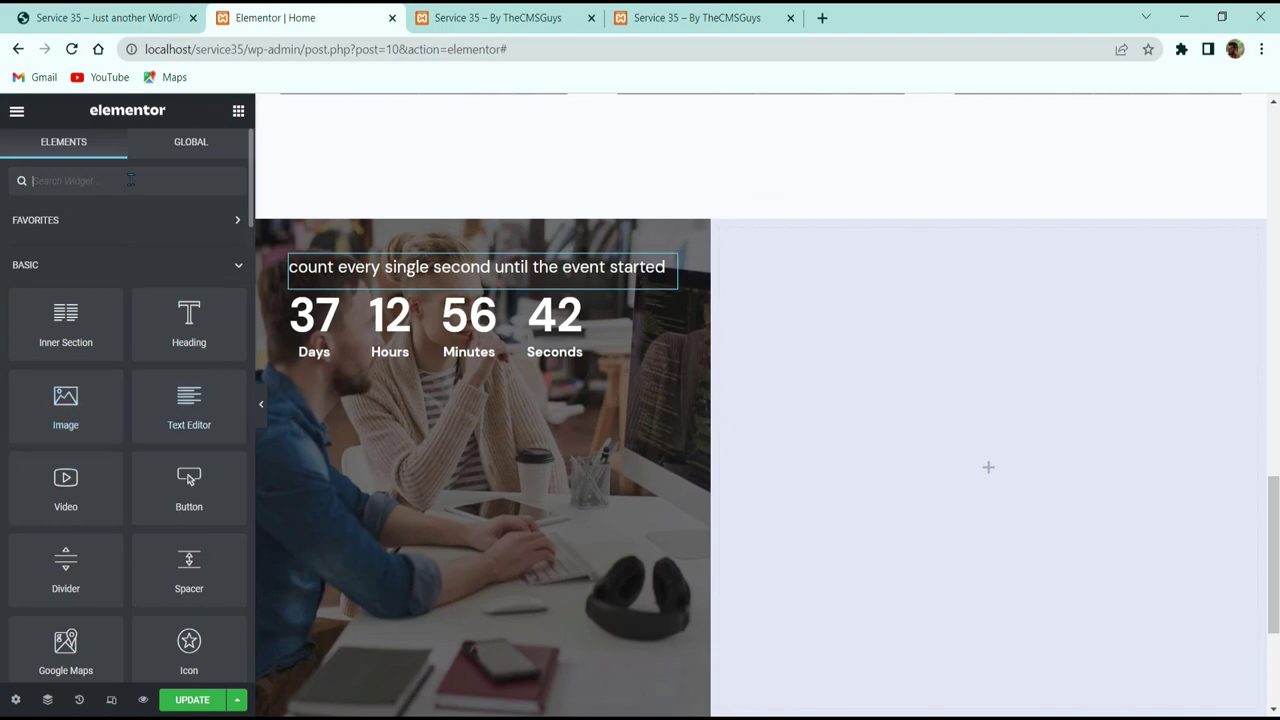
Step: Search 'icon' and drop an Icon widget beneath the countdown in the photo column
type("icon")
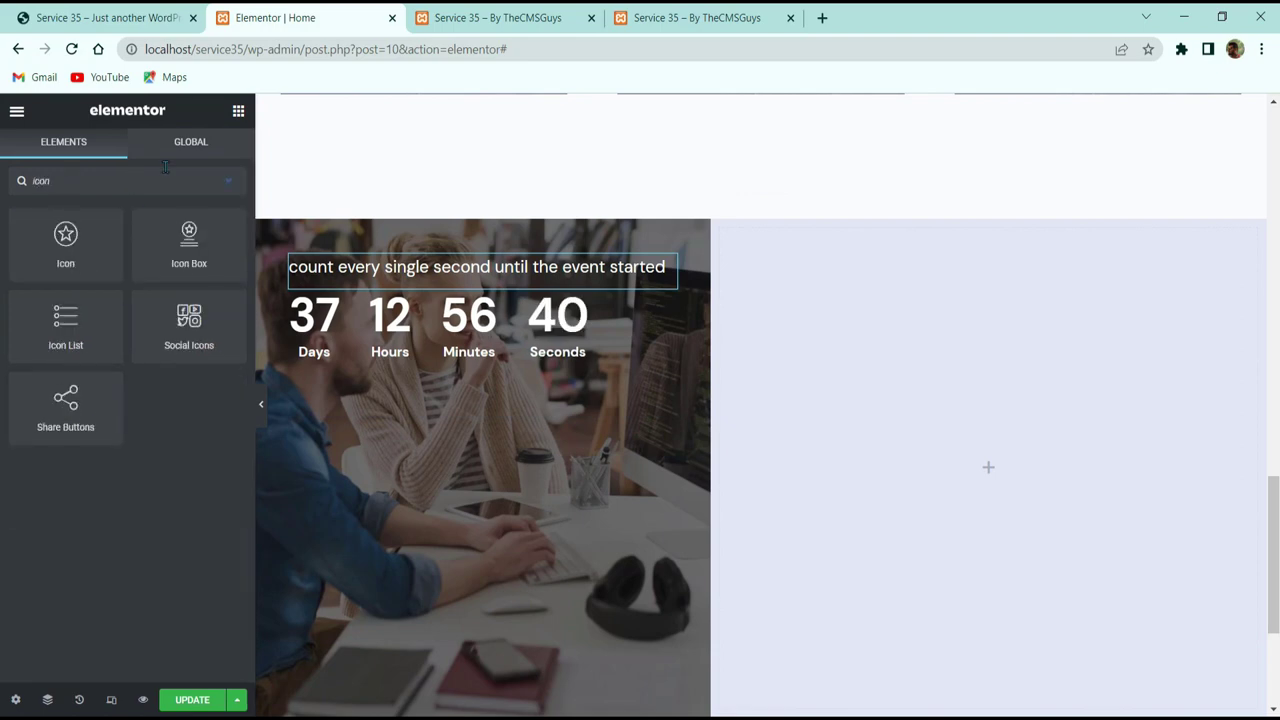
left_click_drag(65, 235, 445, 405)
scroll(500, 540, "down", 2)
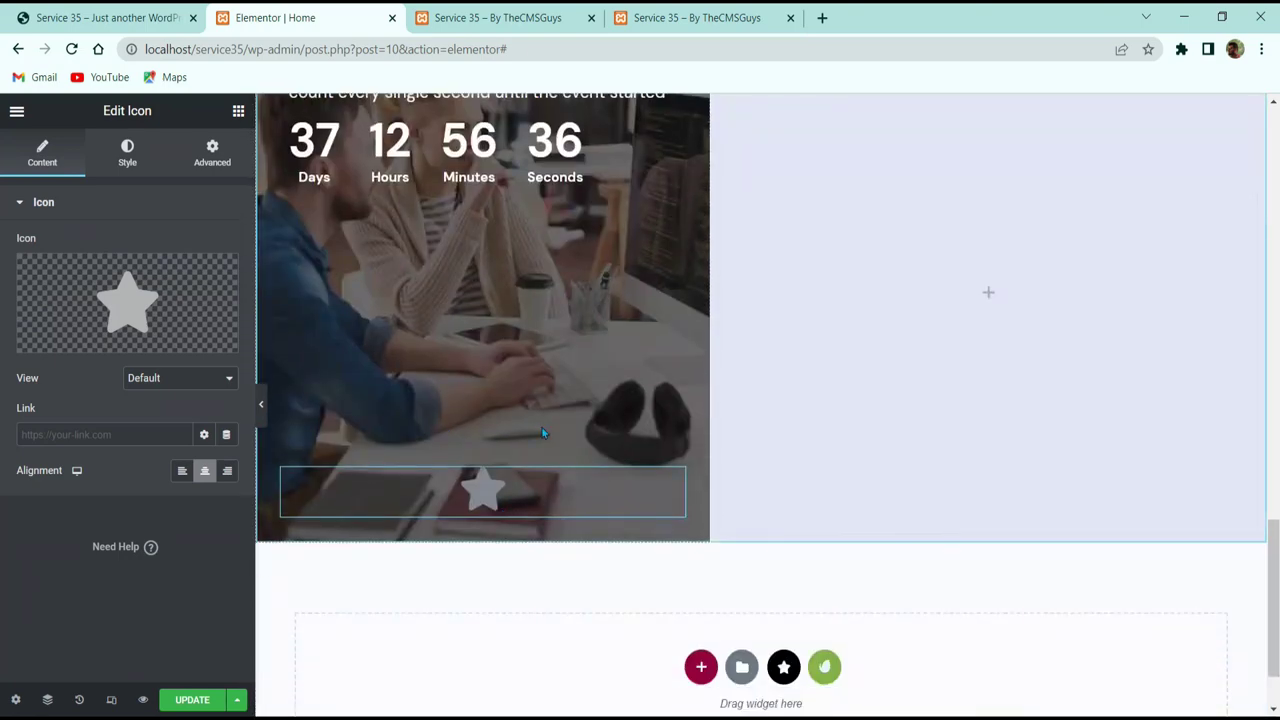
left_click(104, 300)
Step: Search the icon library for 'play' and insert the Play icon
left_click(491, 177)
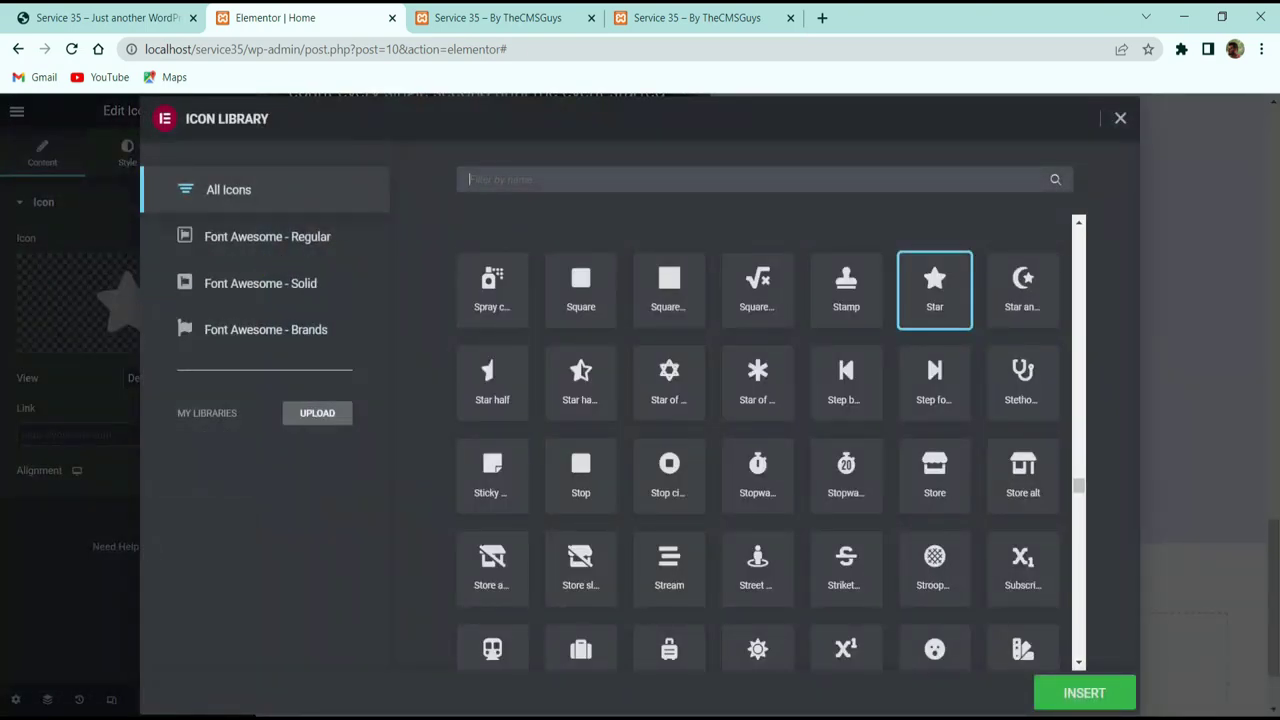
type("play")
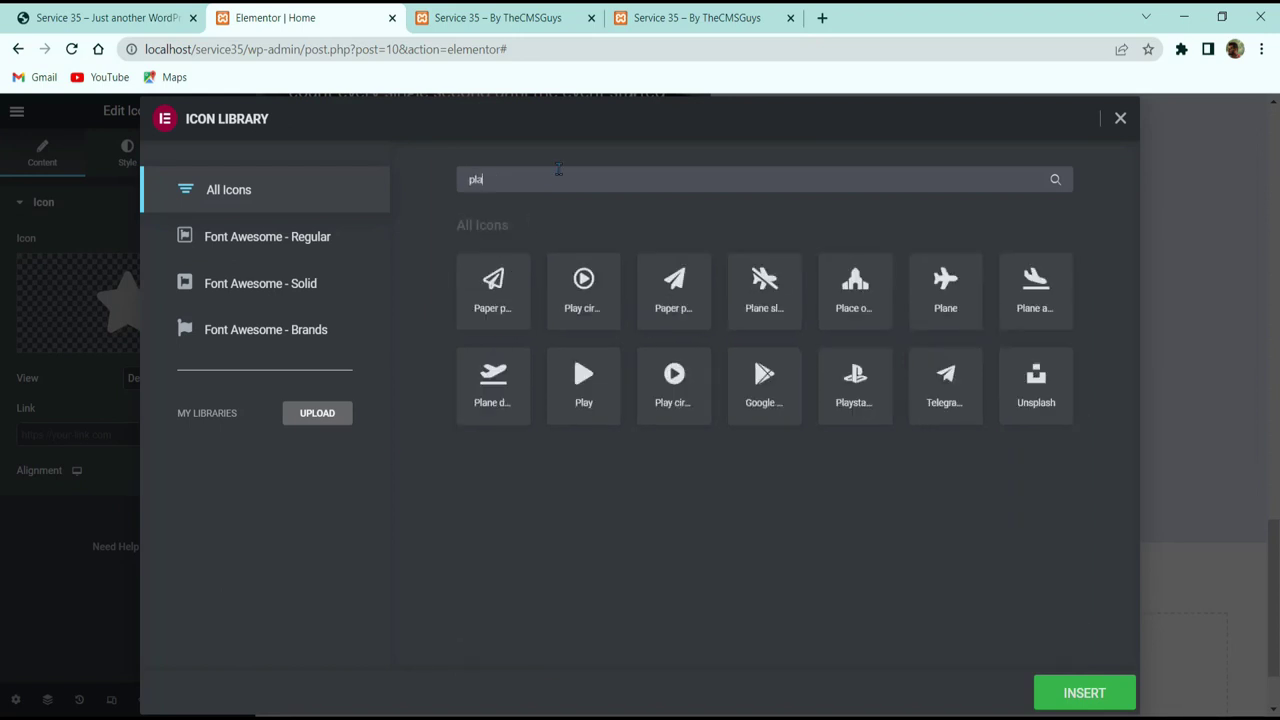
left_click(600, 302)
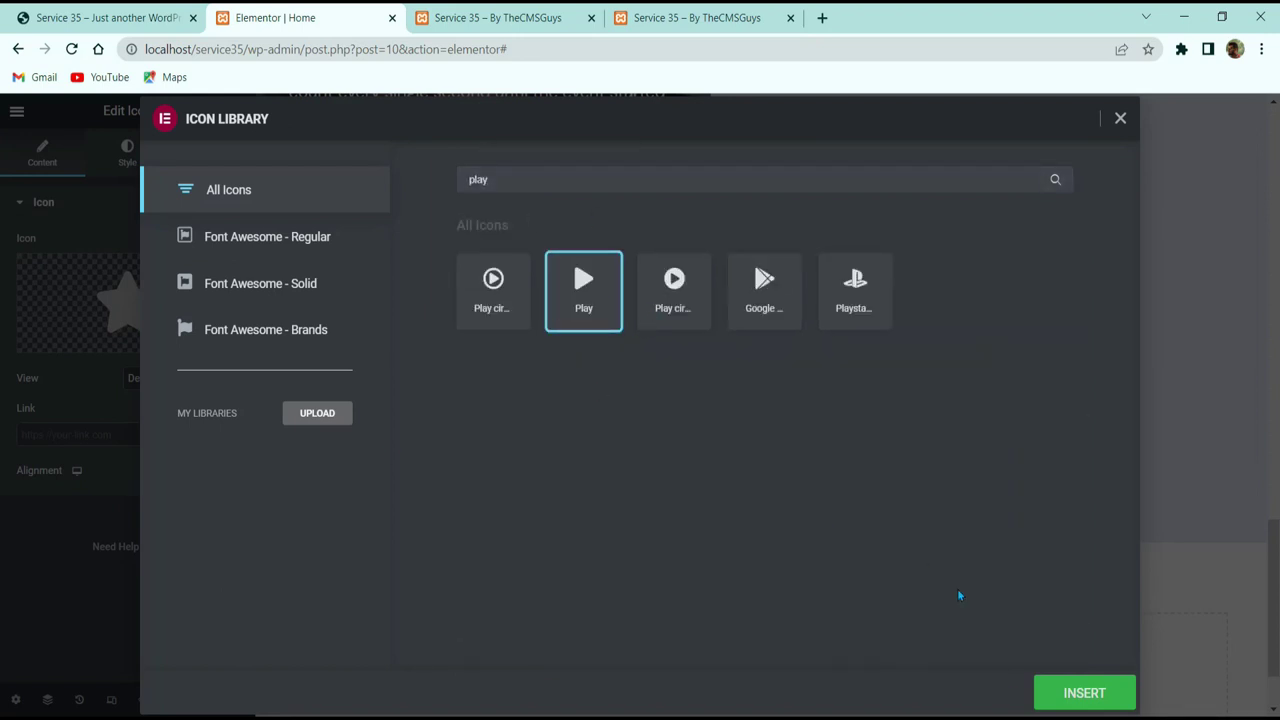
left_click(1084, 693)
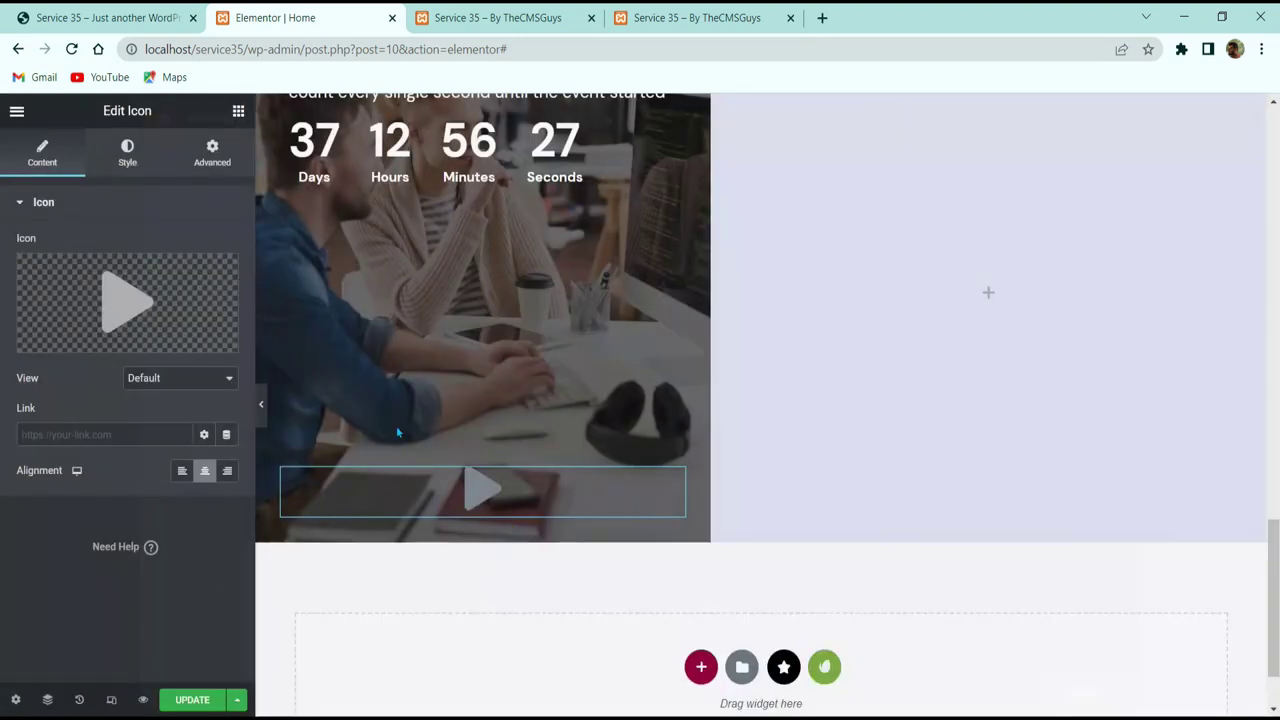
Step: Set the icon's View to Stacked with a Circle shape
left_click(139, 388)
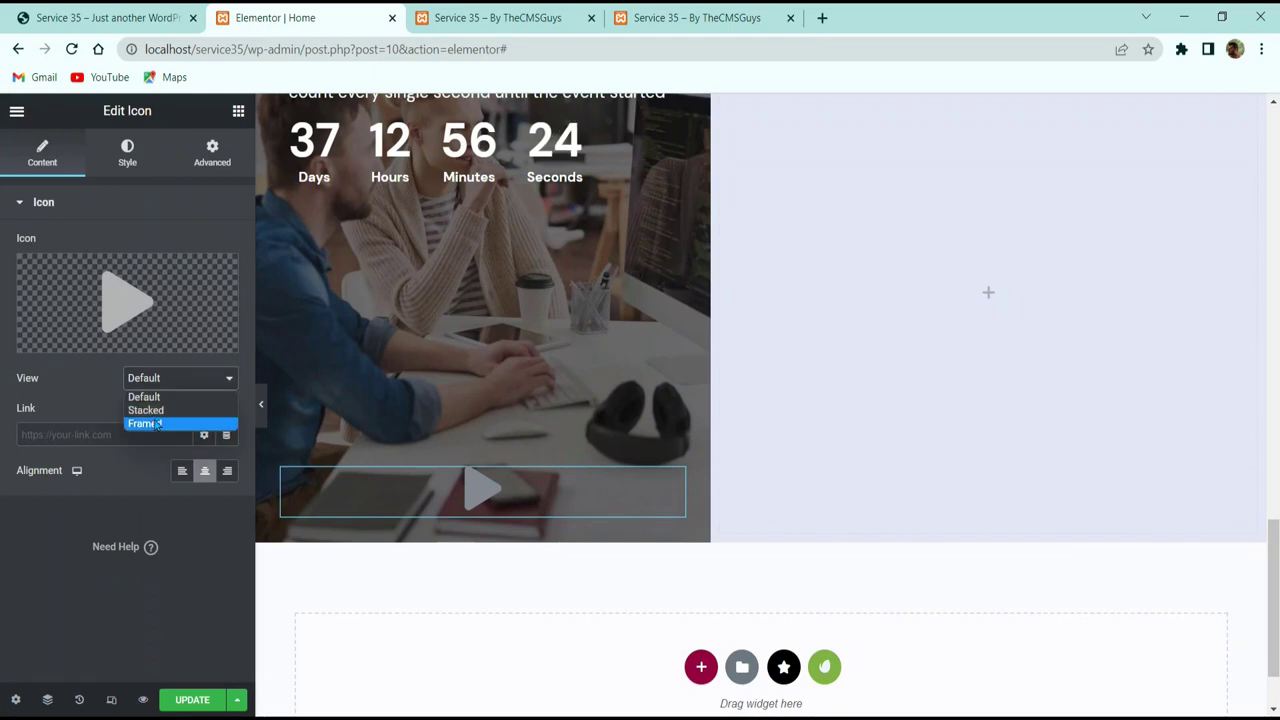
left_click(164, 398)
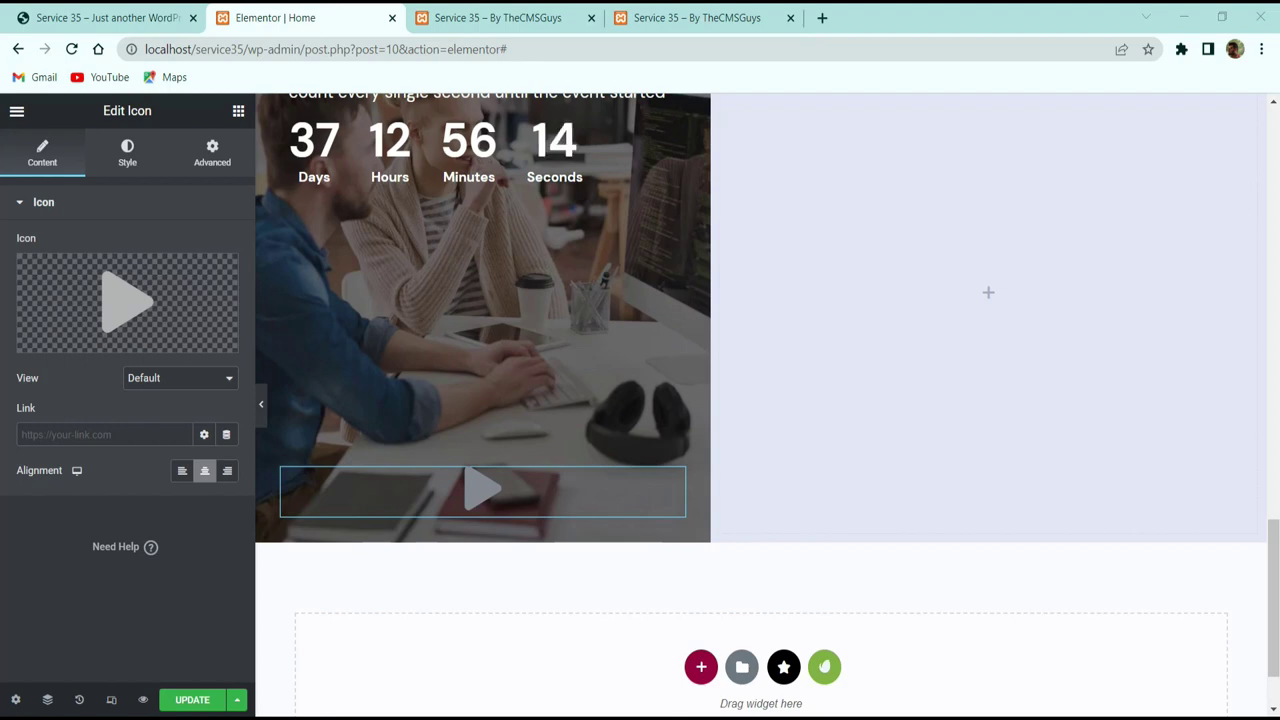
left_click(172, 377)
left_click(168, 409)
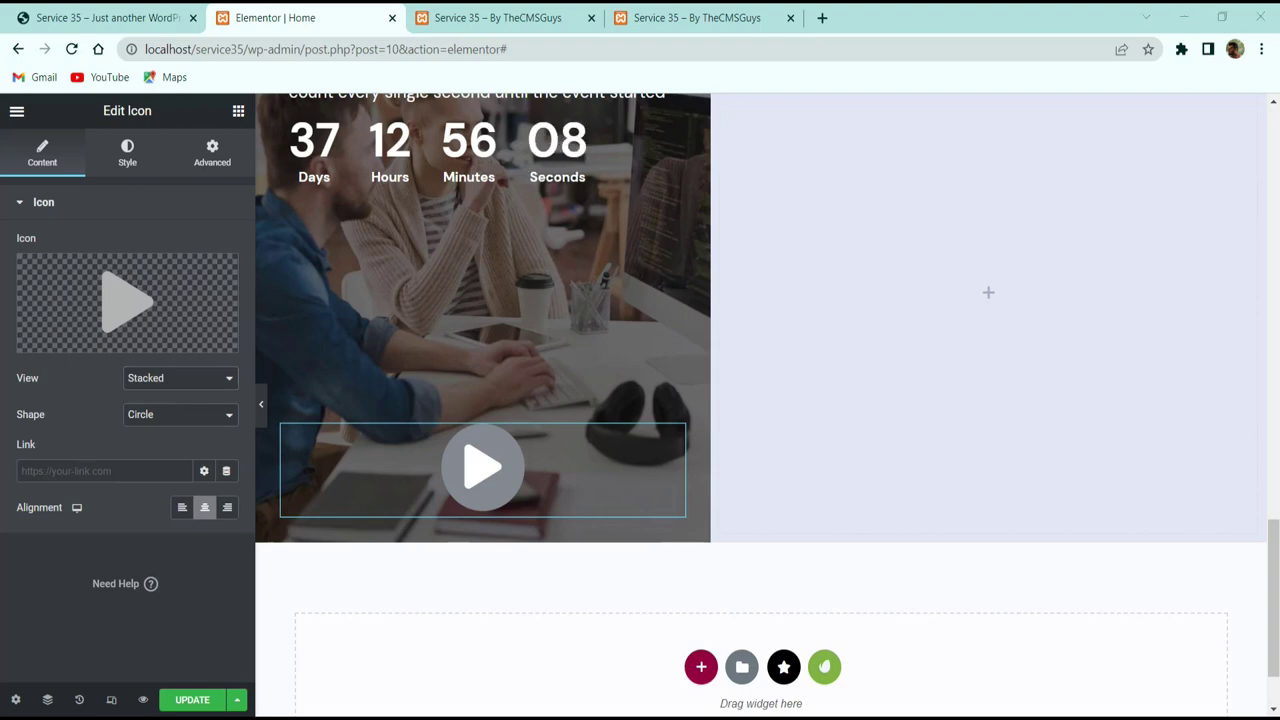
left_click(125, 155)
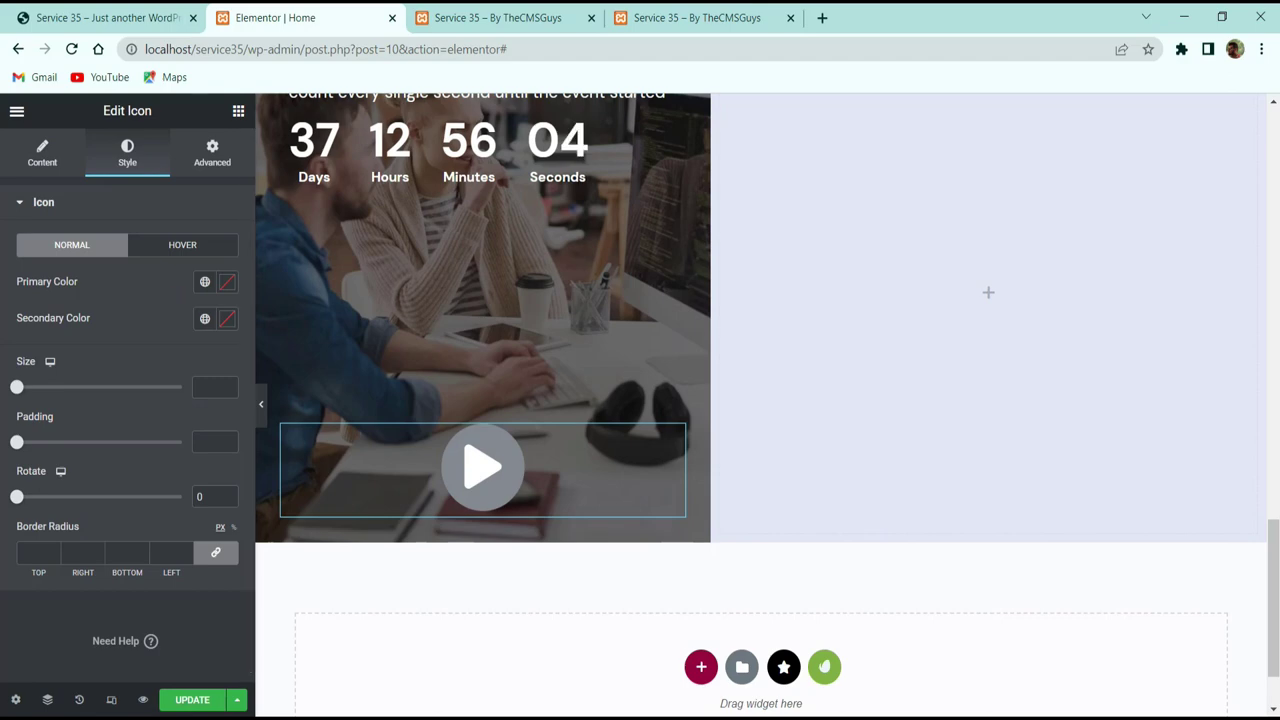
Step: Set the play icon size to 24 and its main colour to Pure White
left_click(204, 388)
type("24")
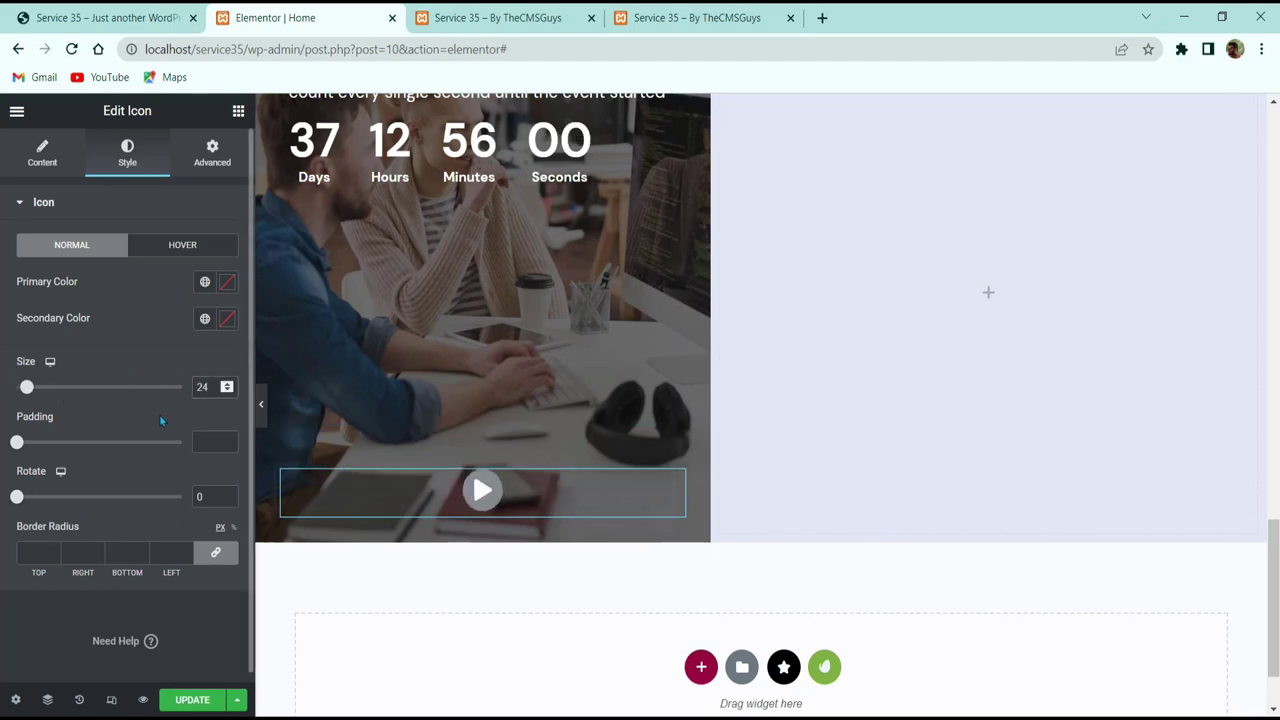
left_click(201, 283)
scroll(100, 430, "down", 5)
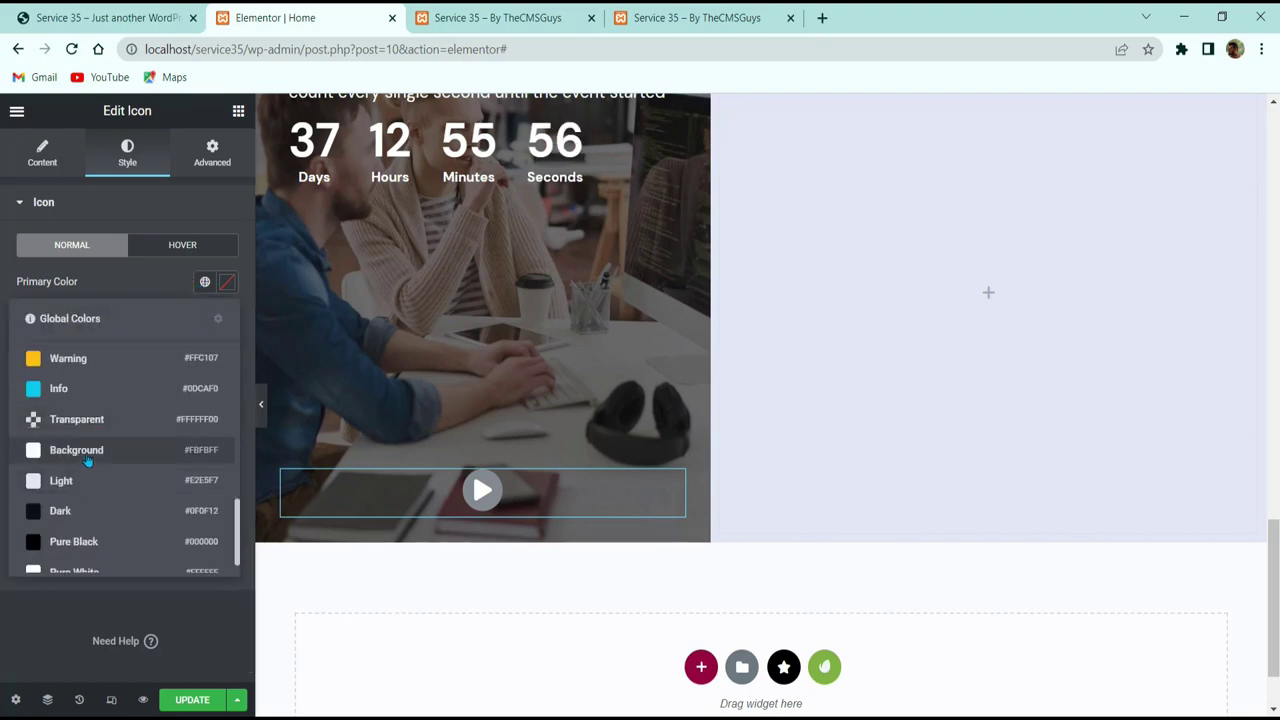
scroll(80, 530, "down", 1)
left_click(77, 551)
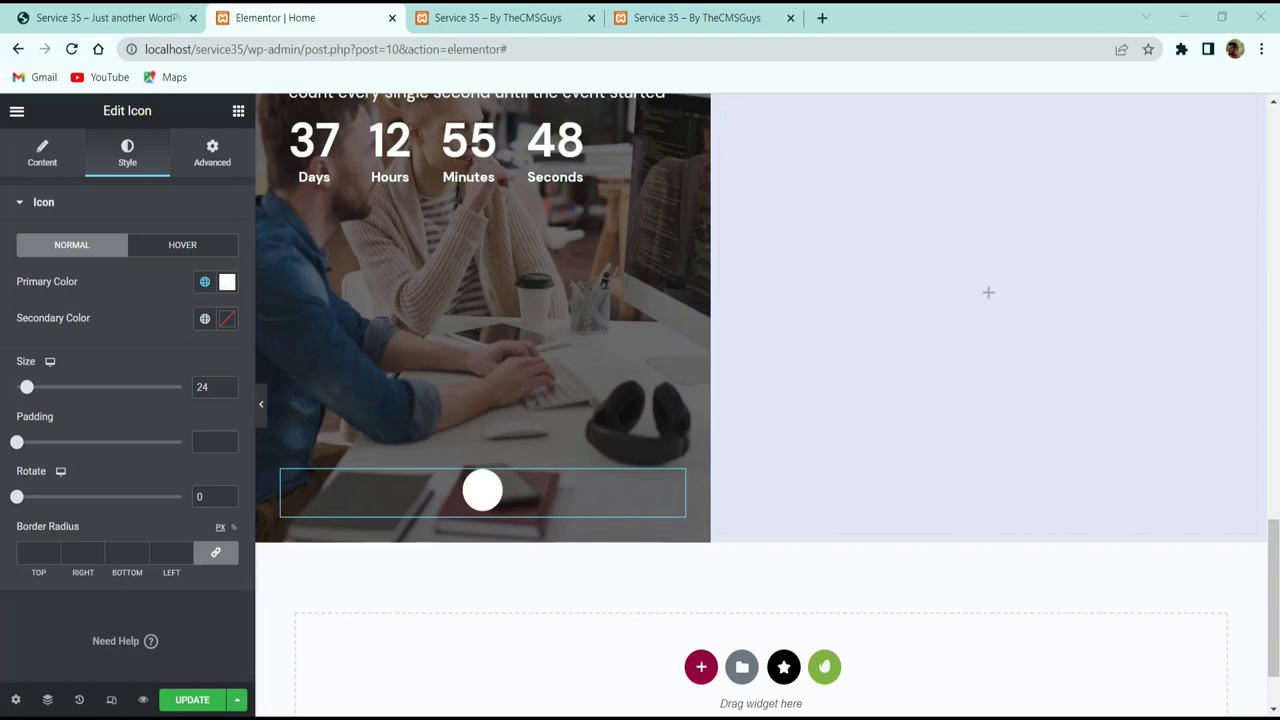
Step: Make the main colour Primary 500 and the secondary colour Pure White
left_click(204, 318)
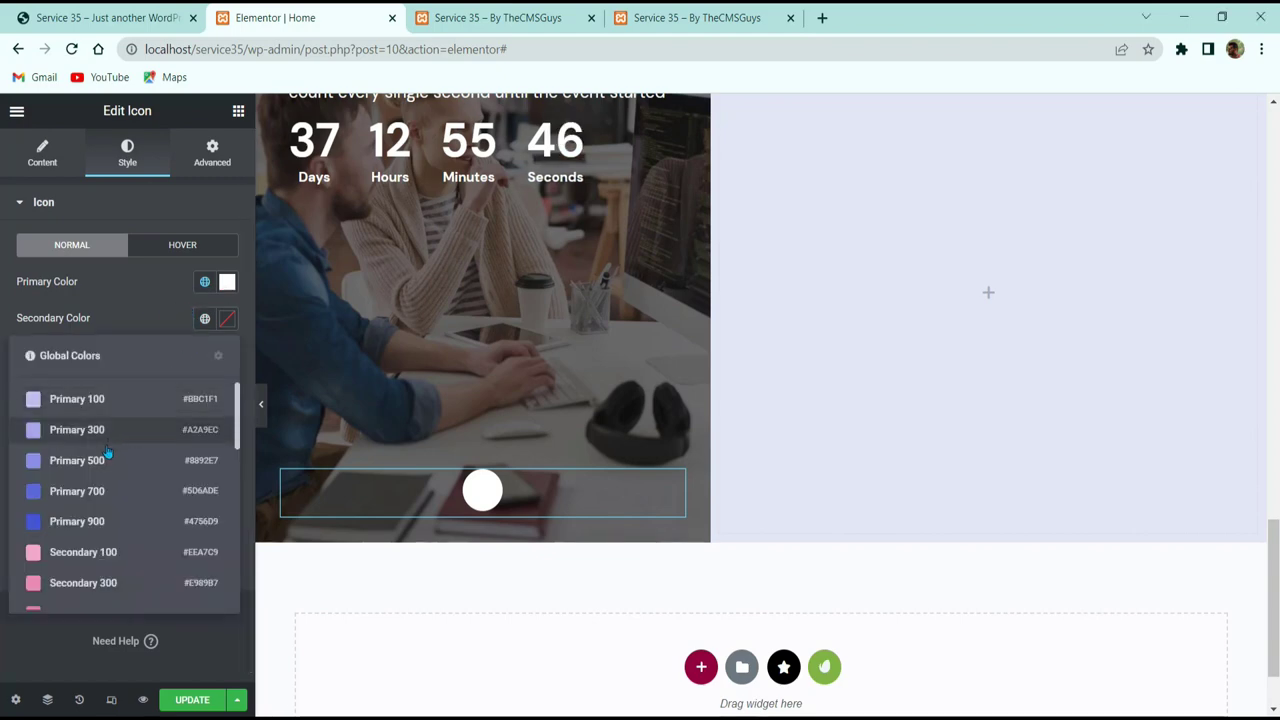
left_click(116, 398)
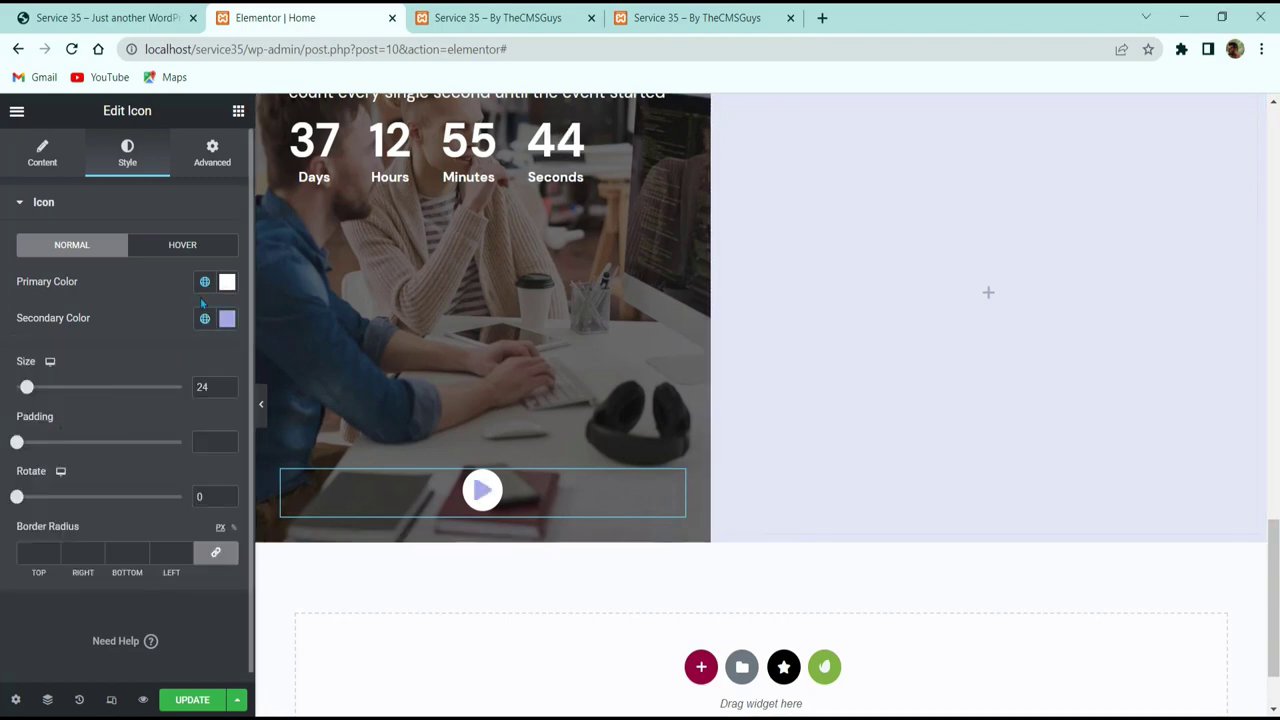
left_click(204, 318)
left_click(108, 415)
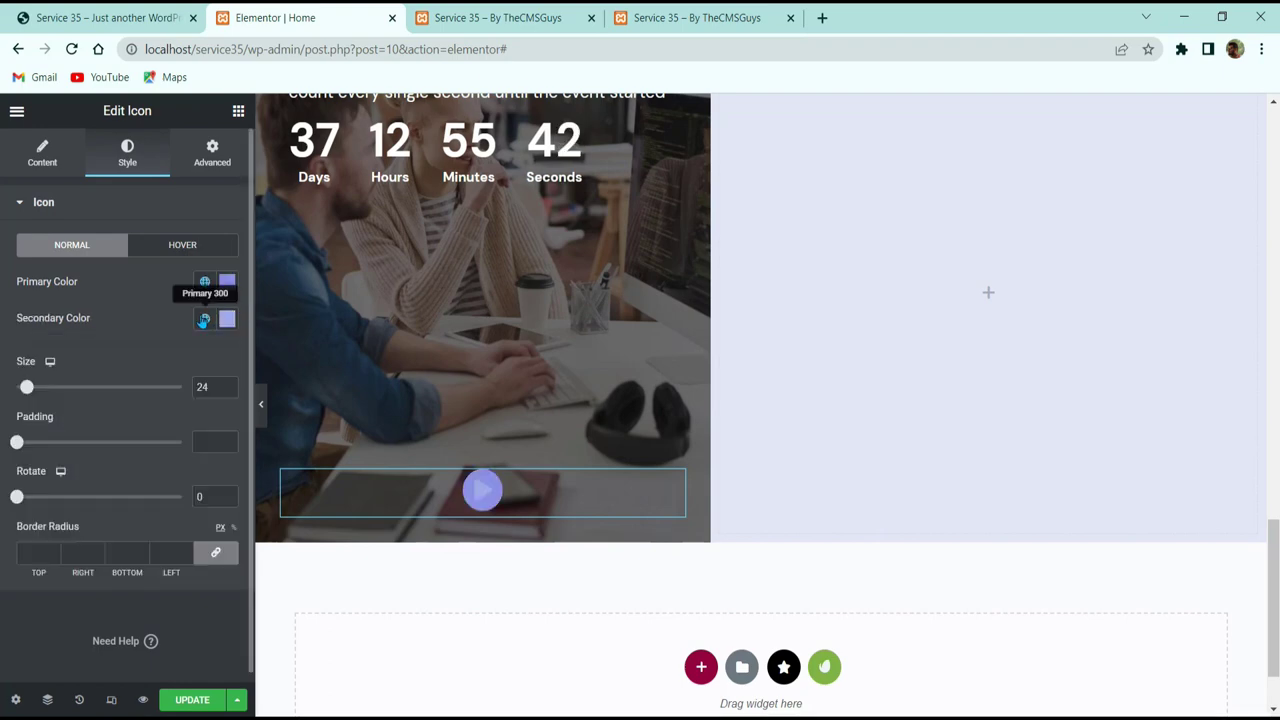
left_click(204, 318)
scroll(92, 408, "down", 6)
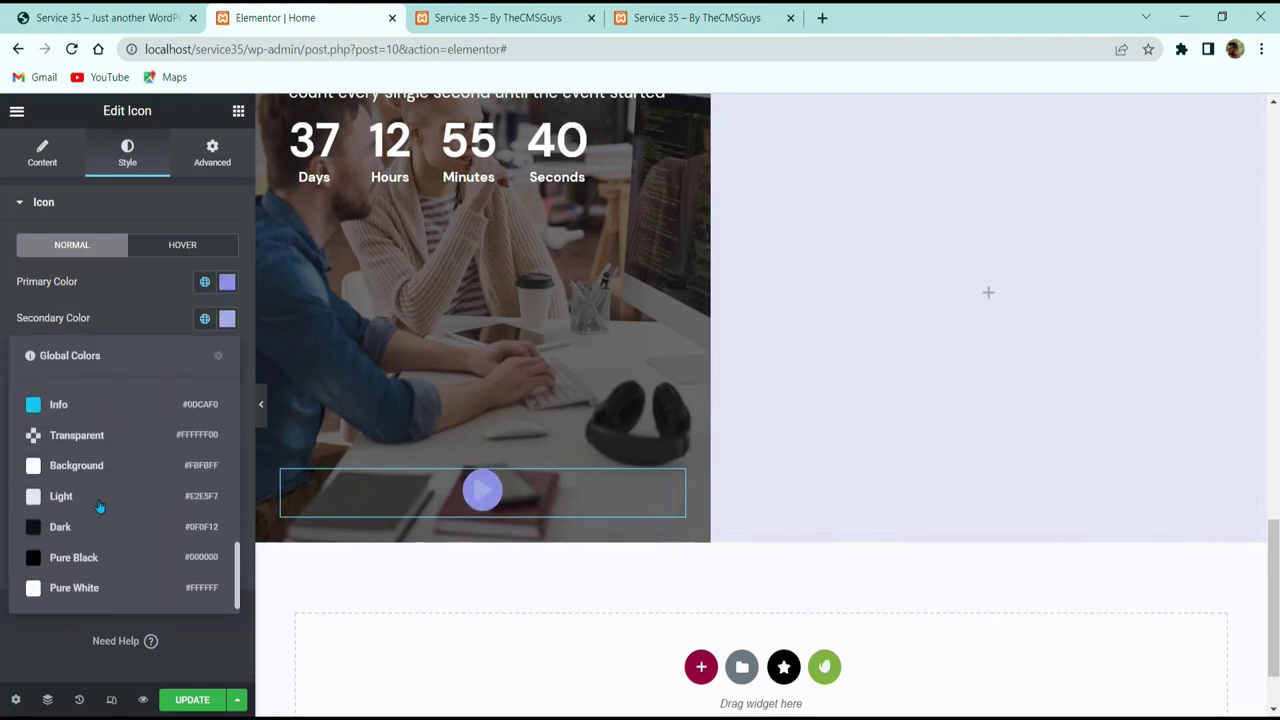
left_click(86, 586)
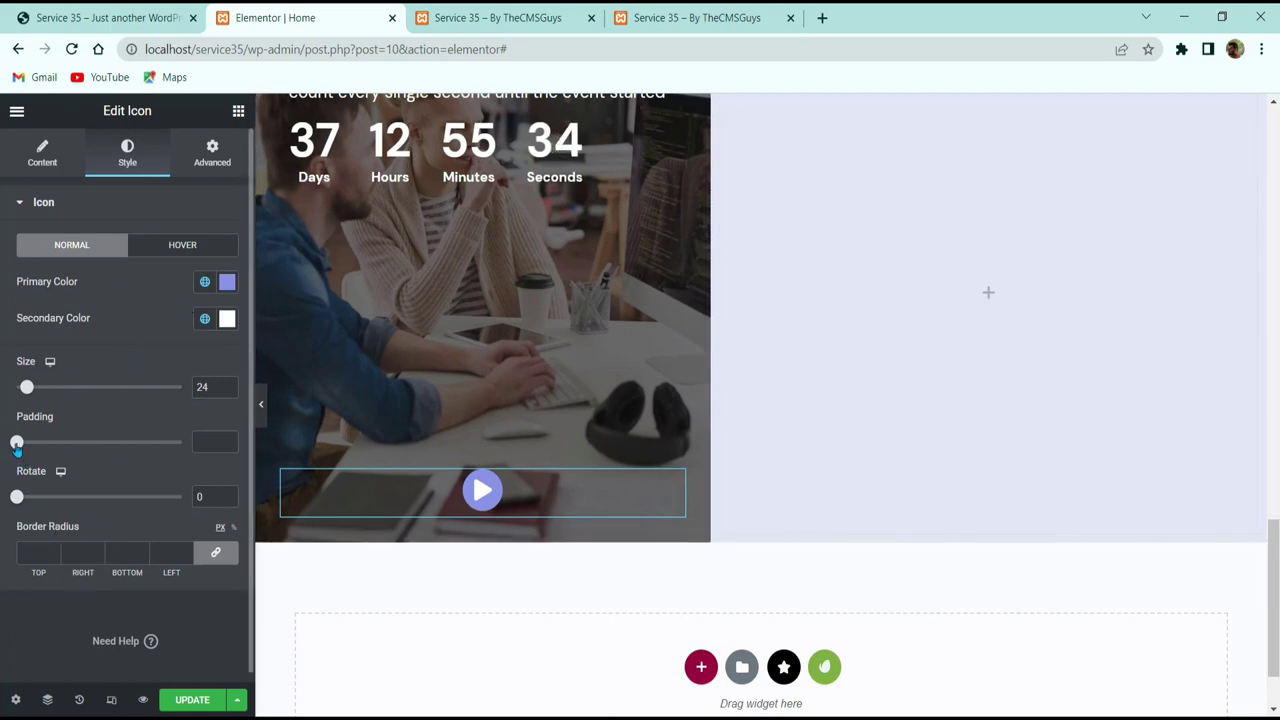
Step: Give the play icon 25 padding
left_click_drag(16, 445, 53, 446)
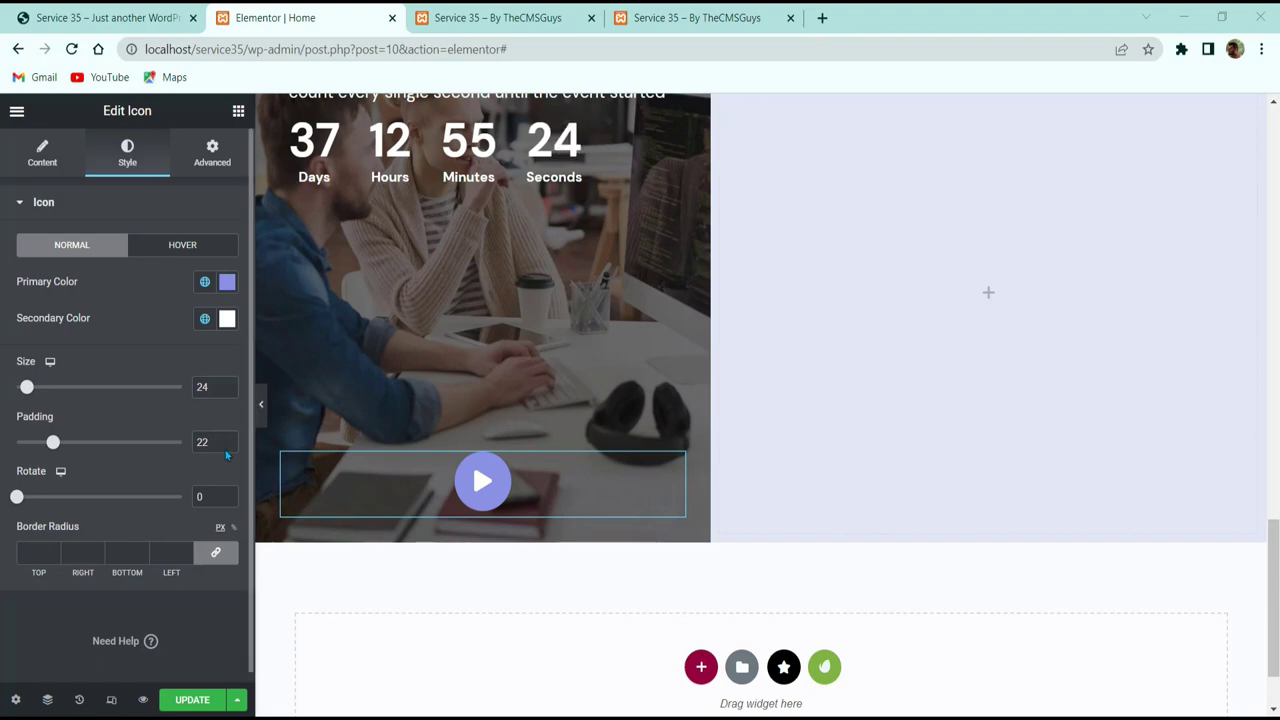
type("30")
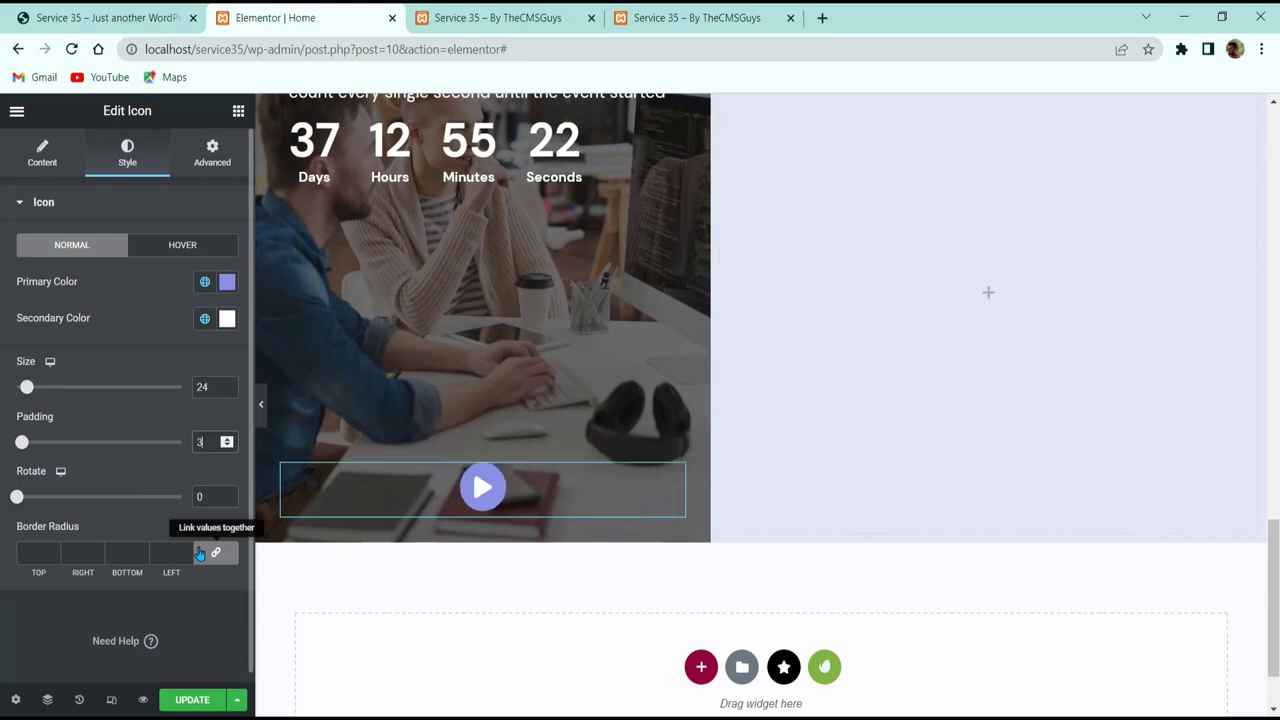
key("Down")
key("Down")
key("Down")
key("Down")
key("Down")
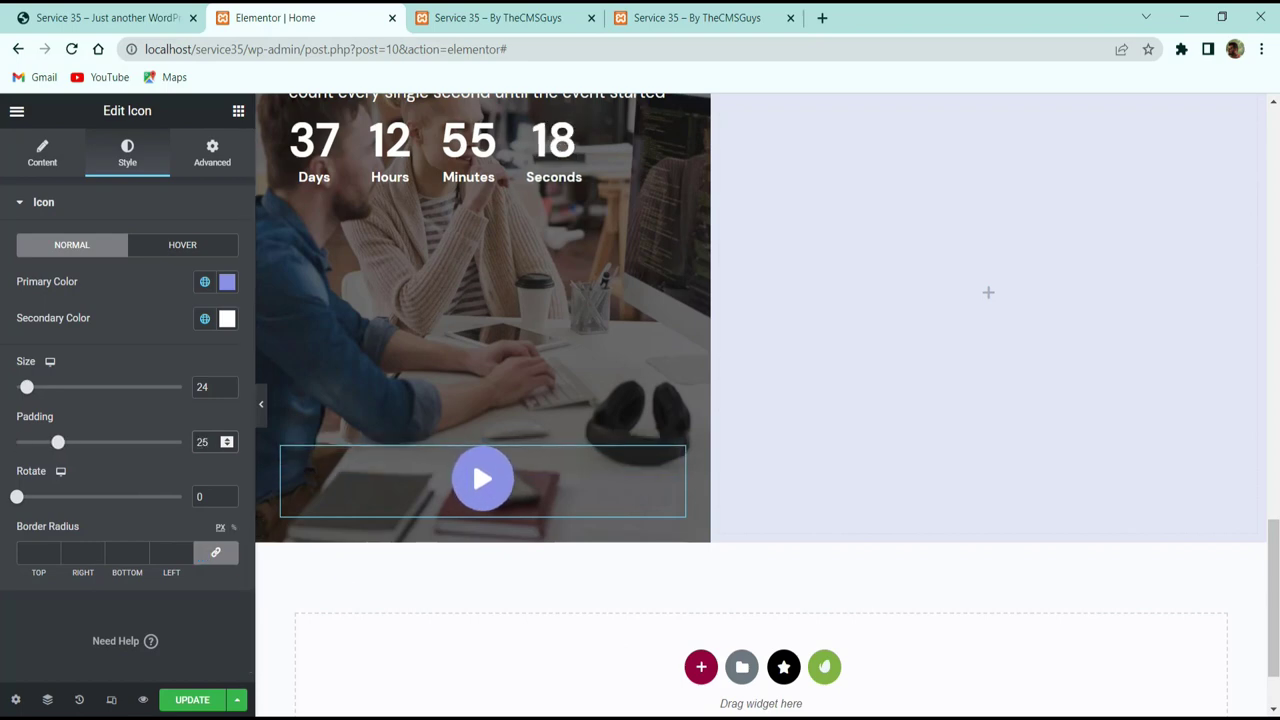
left_click(205, 160)
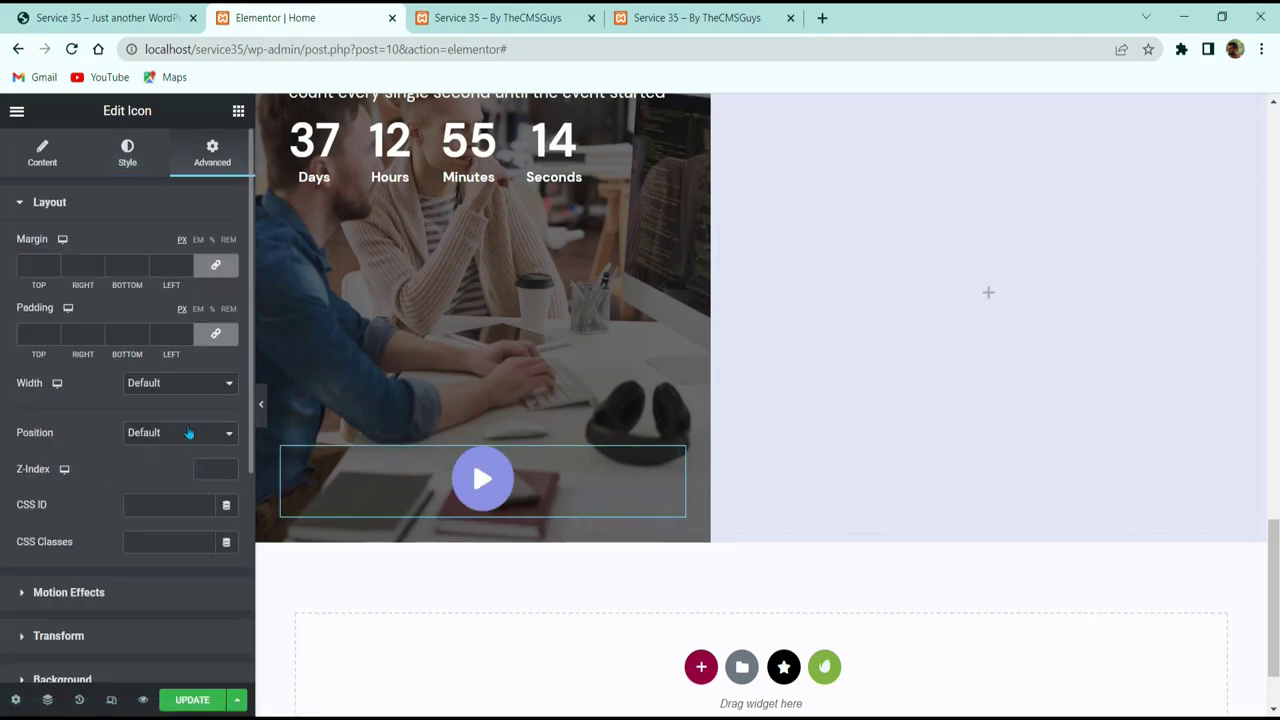
Step: Set the play icon's width to Inline (auto) and its position to Absolute
left_click(186, 386)
left_click(176, 416)
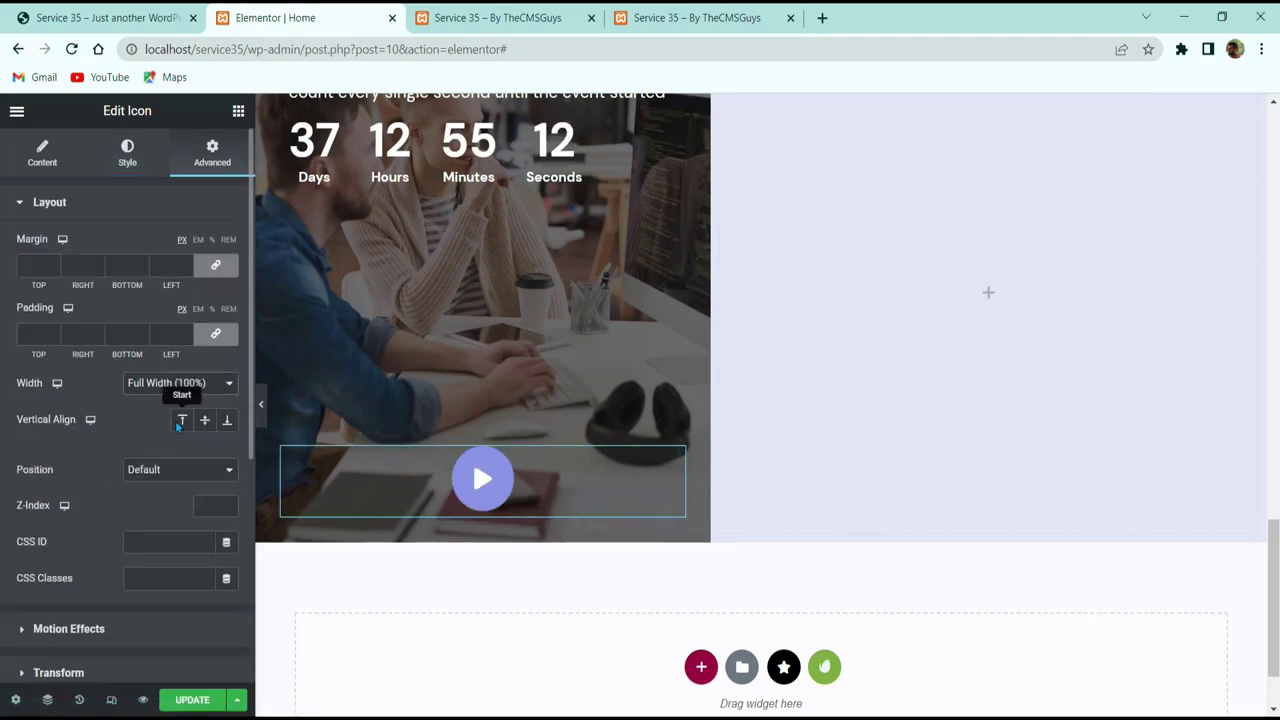
left_click(192, 386)
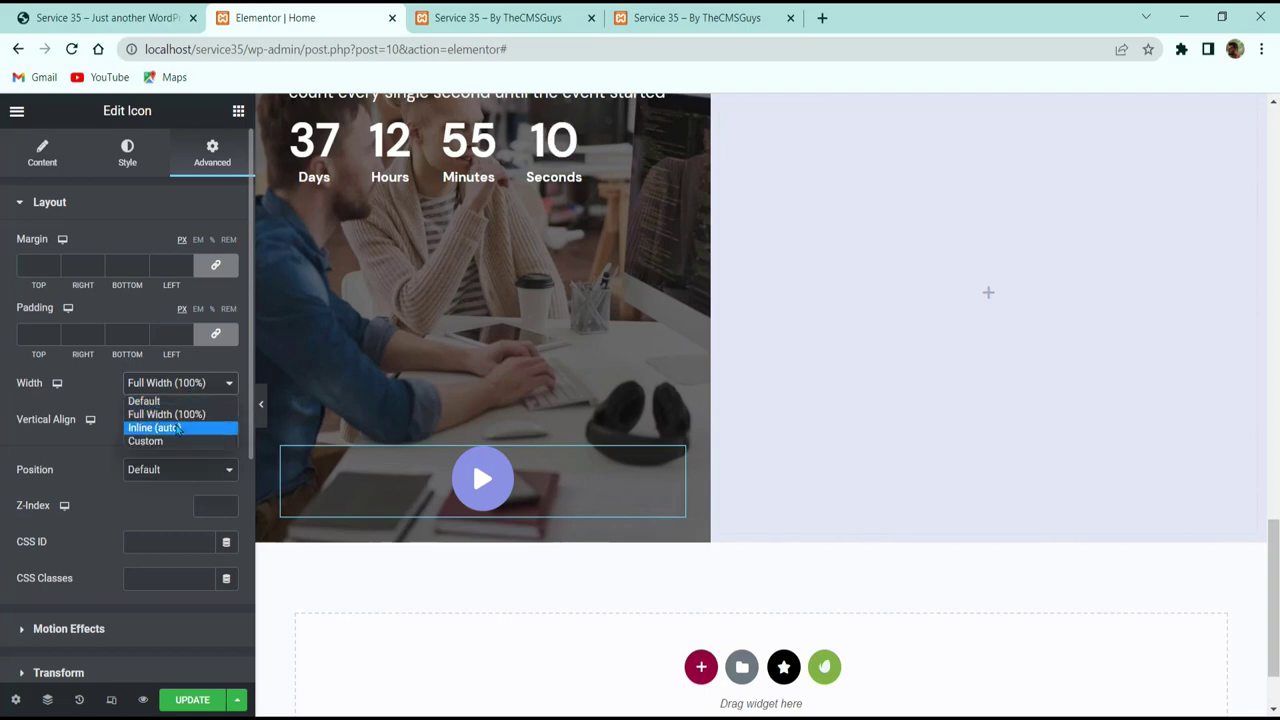
left_click(177, 428)
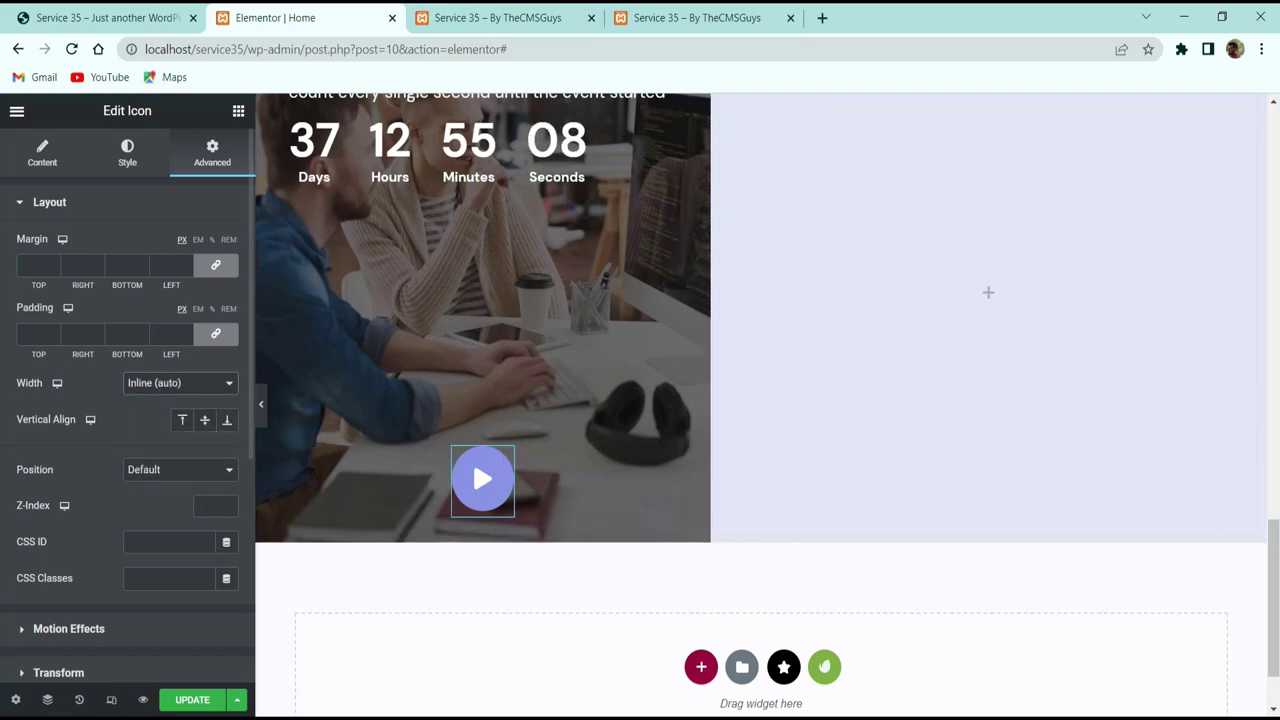
left_click(166, 472)
key("Escape")
left_click(171, 511)
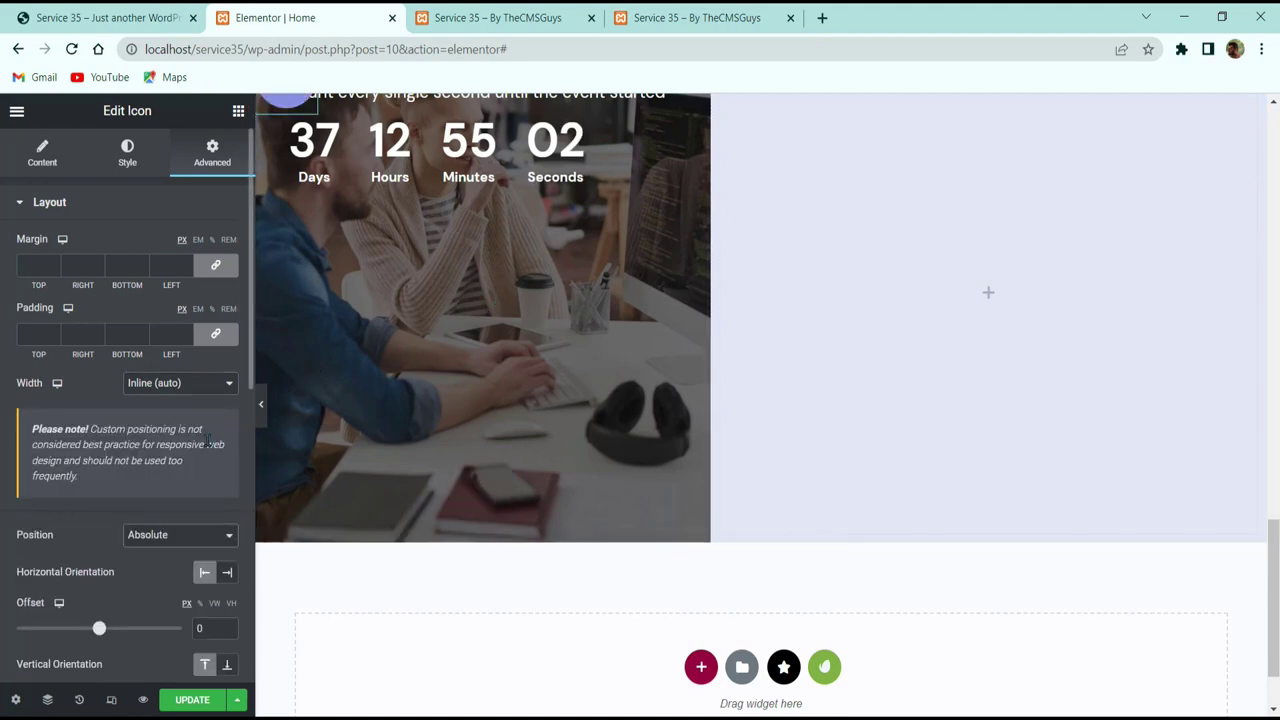
Step: Set the vertical offset to 50 and switch to the live site
scroll(193, 378, "down", 4)
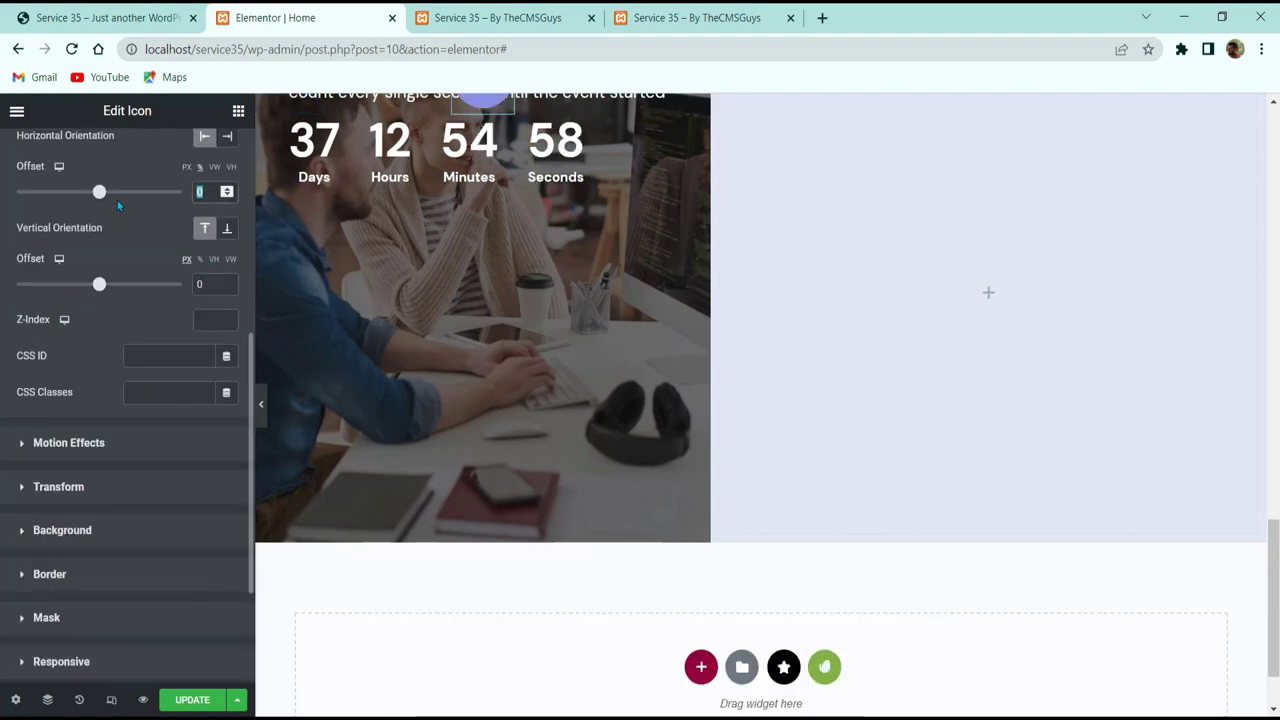
scroll(493, 348, "up", 1)
scroll(493, 348, "up", 2)
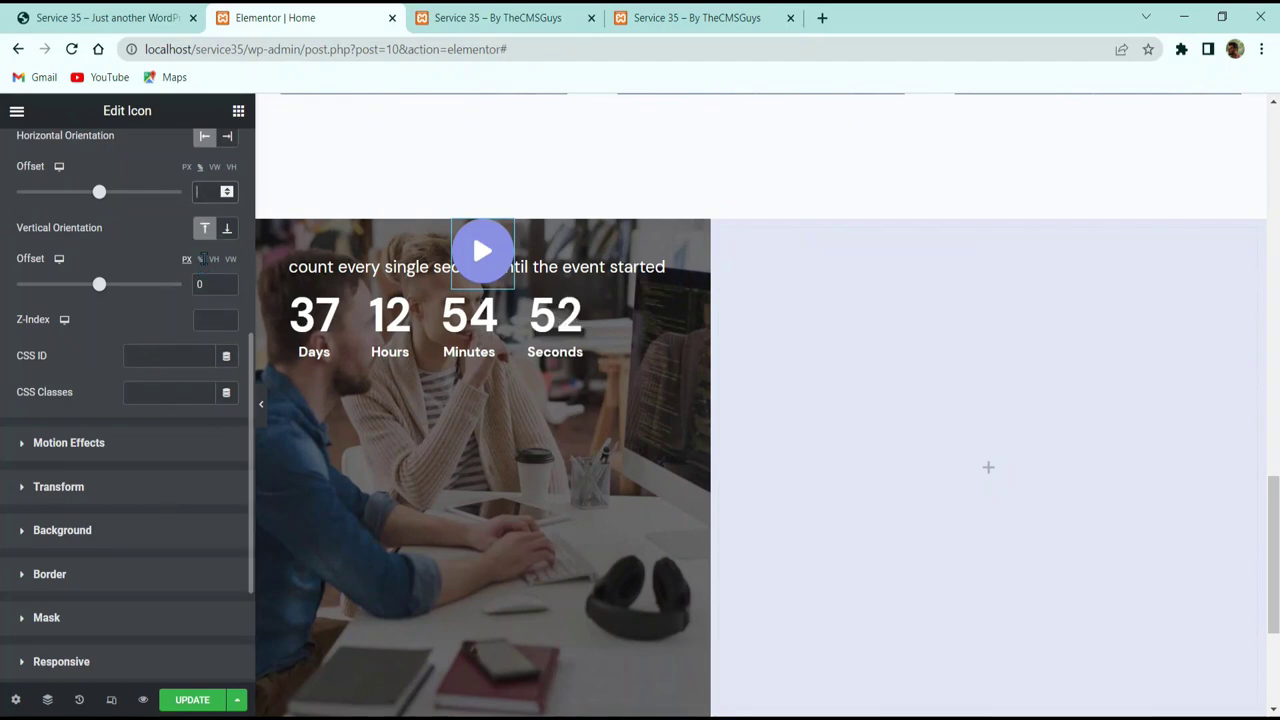
left_click(208, 282)
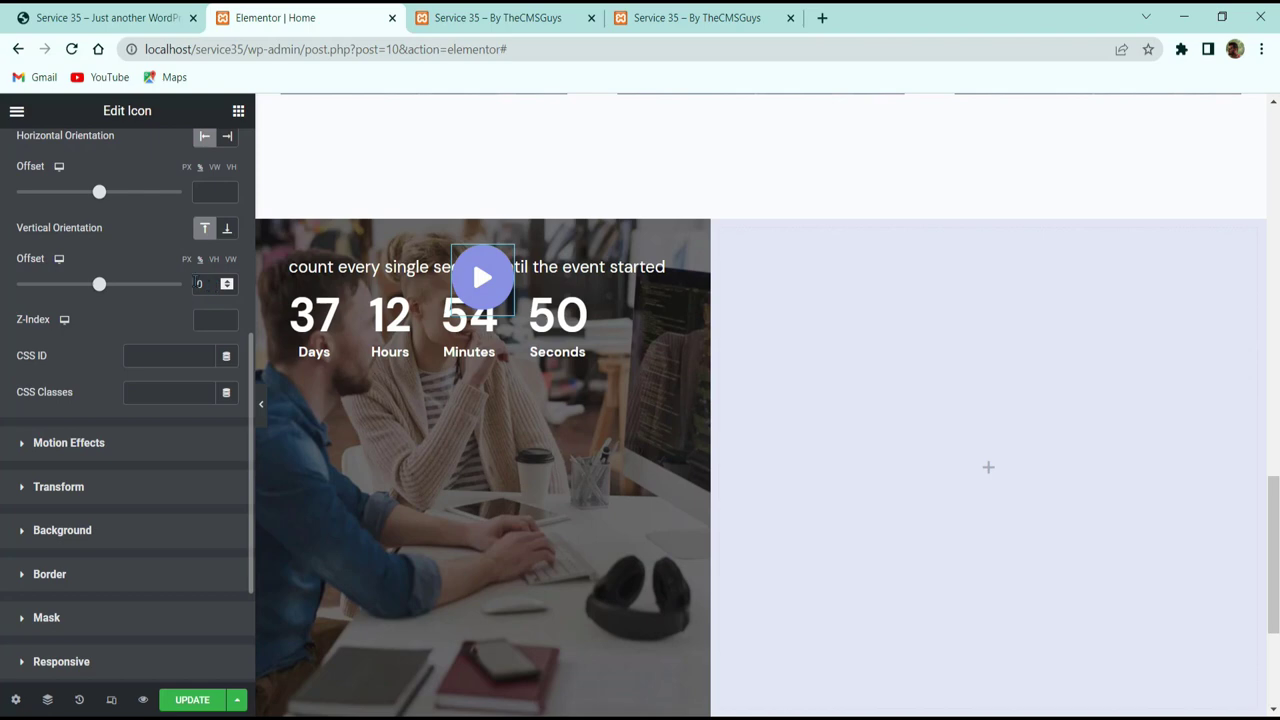
type("5")
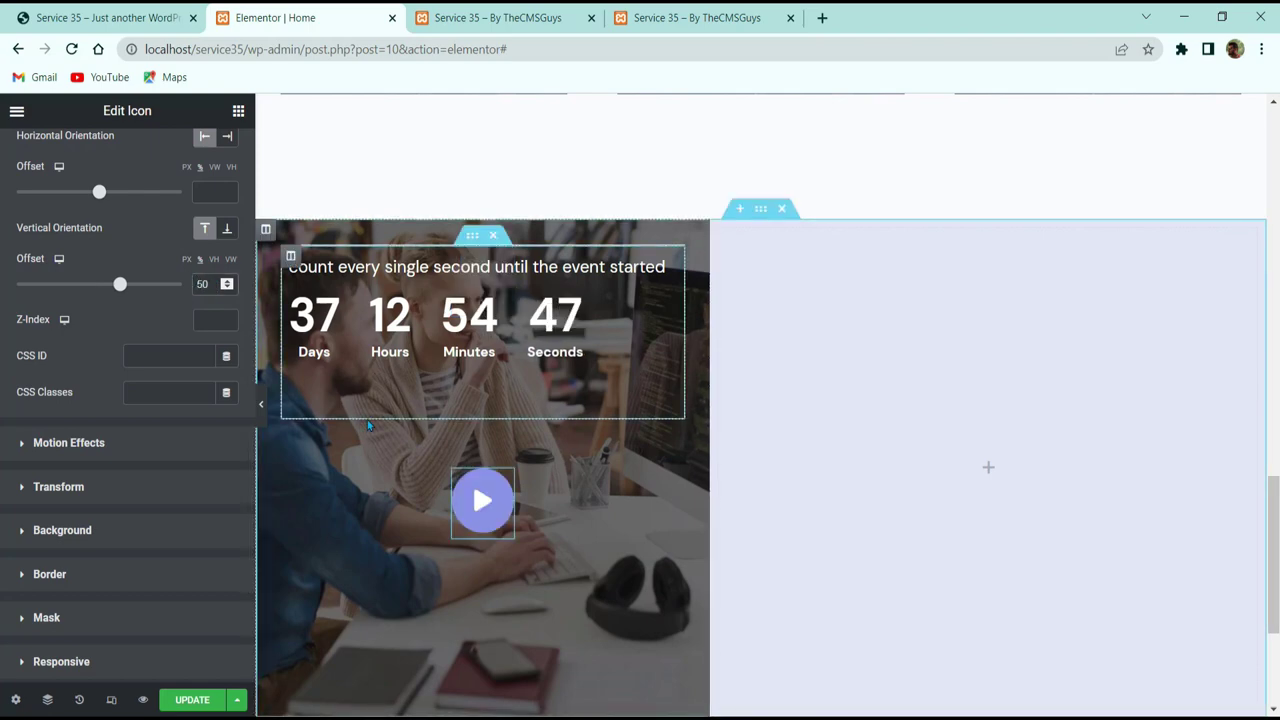
key("ctrl+1")
scroll(299, 462, "up", 2)
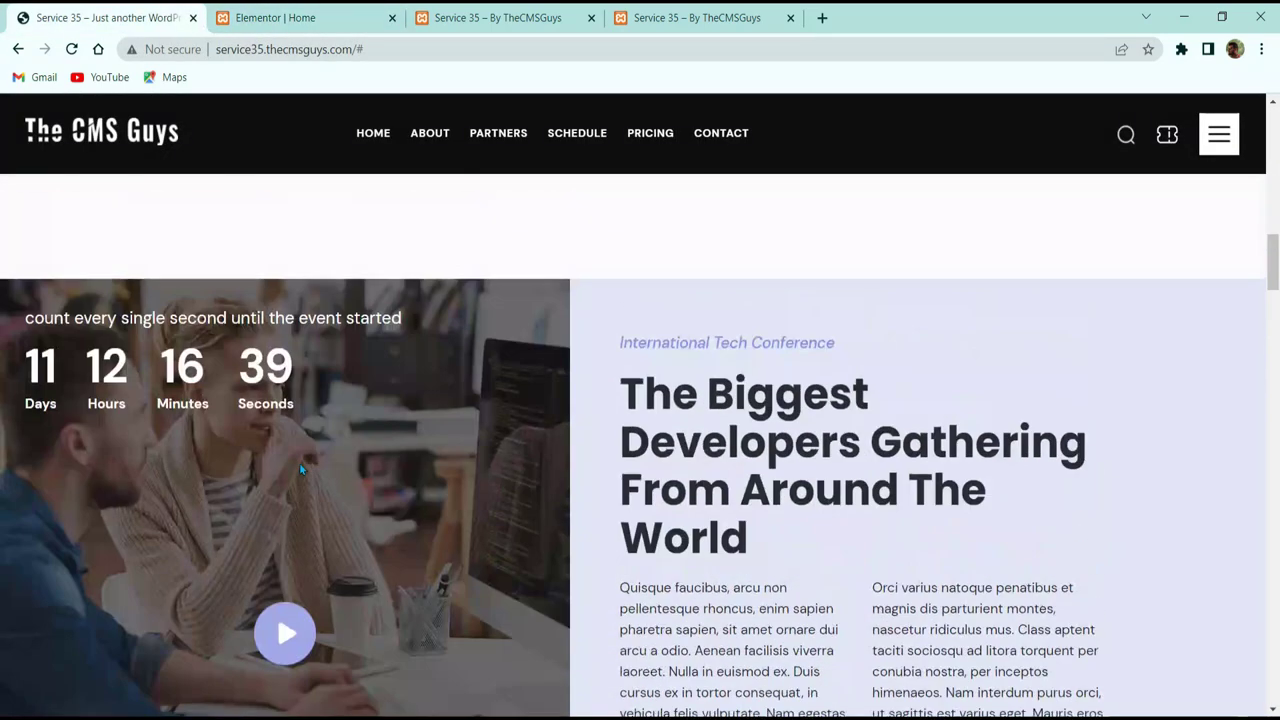
Step: Compare against the live reference page, then drag an Inner Section into the photo column
scroll(286, 430, "down", 2)
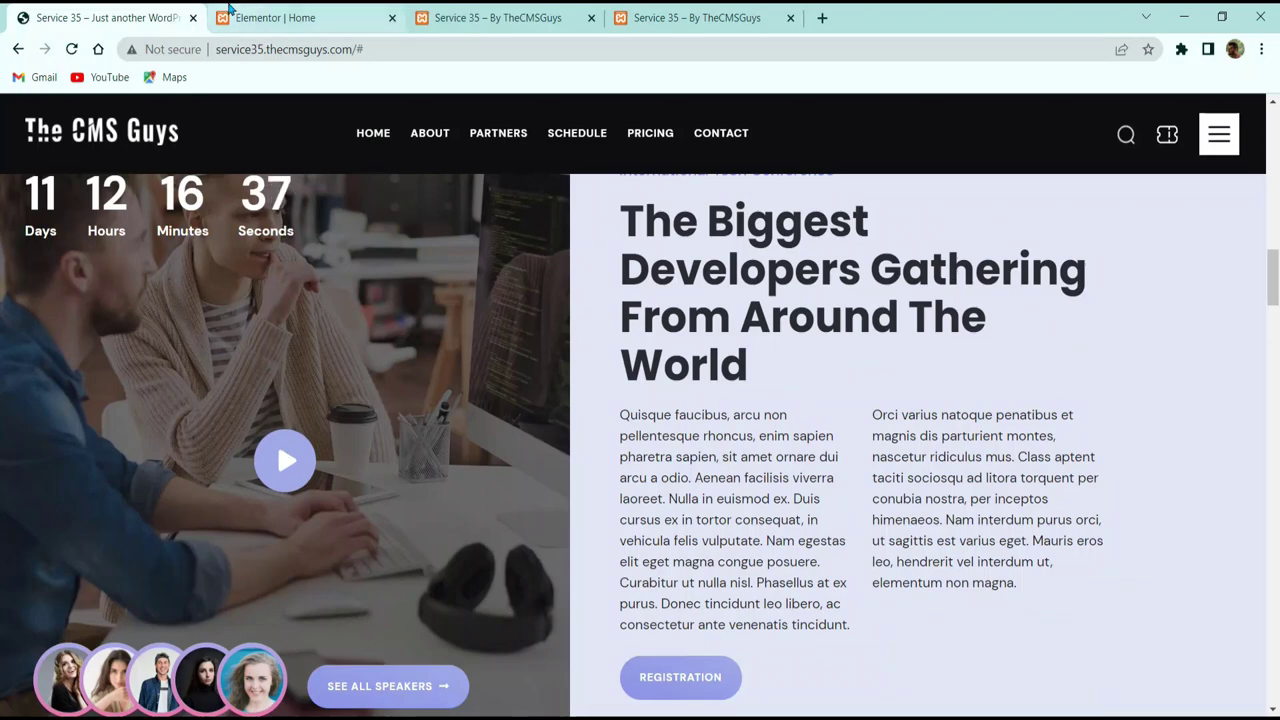
left_click(275, 17)
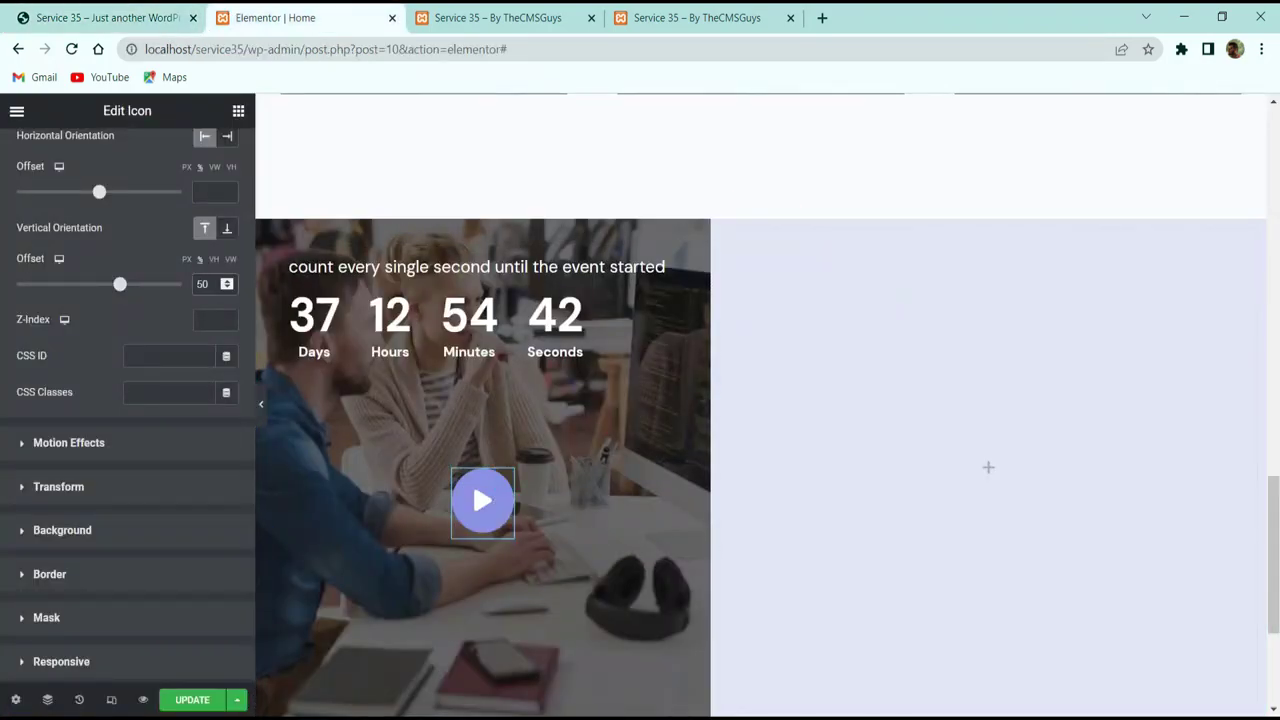
left_click(100, 17)
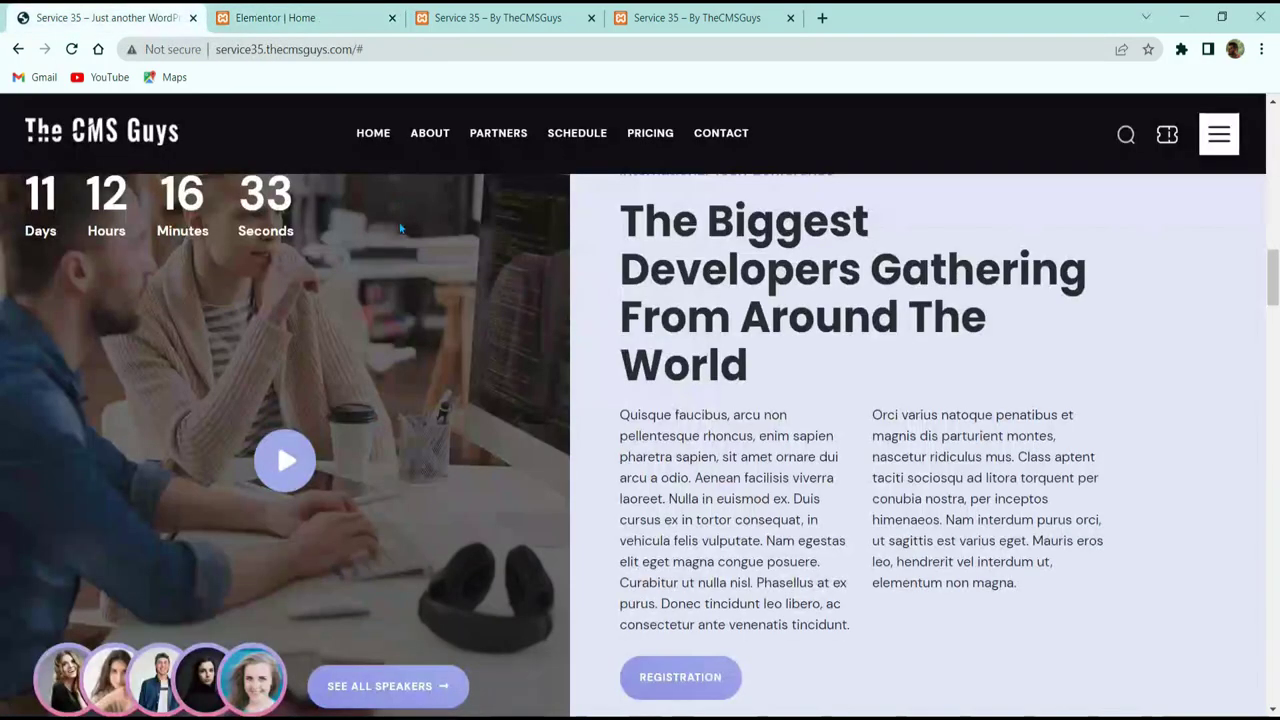
scroll(268, 318, "down", 4)
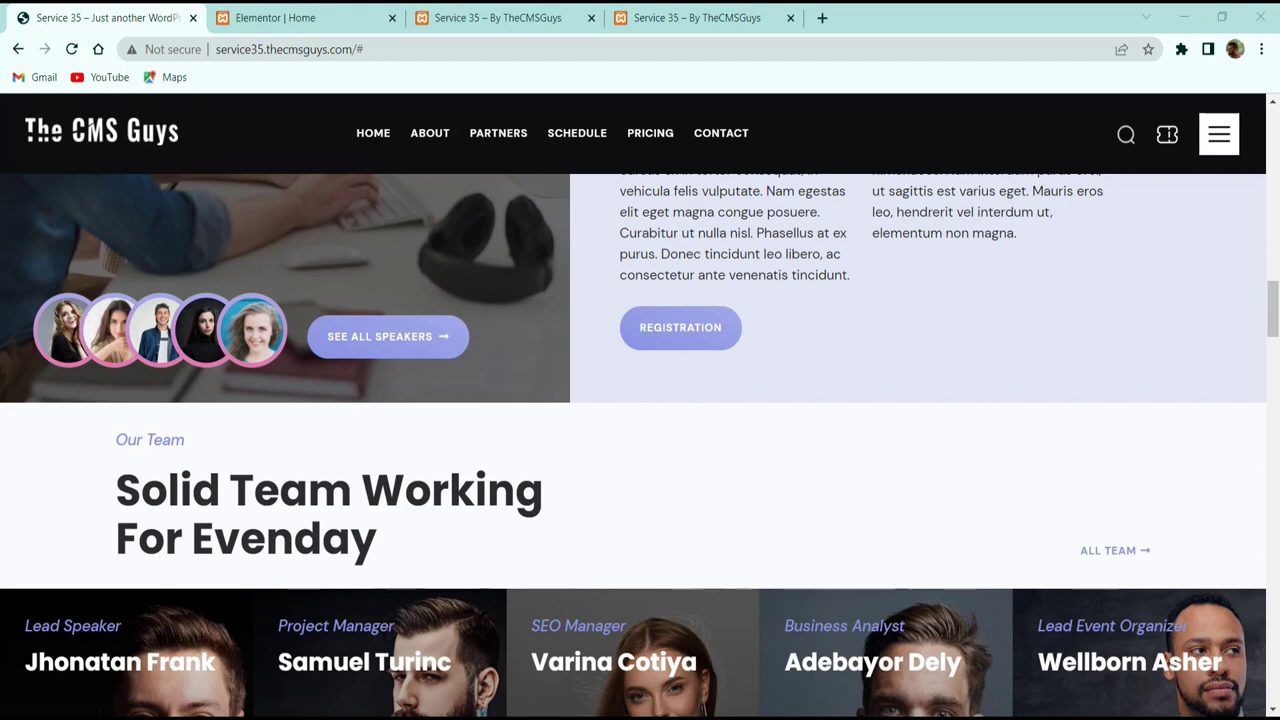
left_click(275, 17)
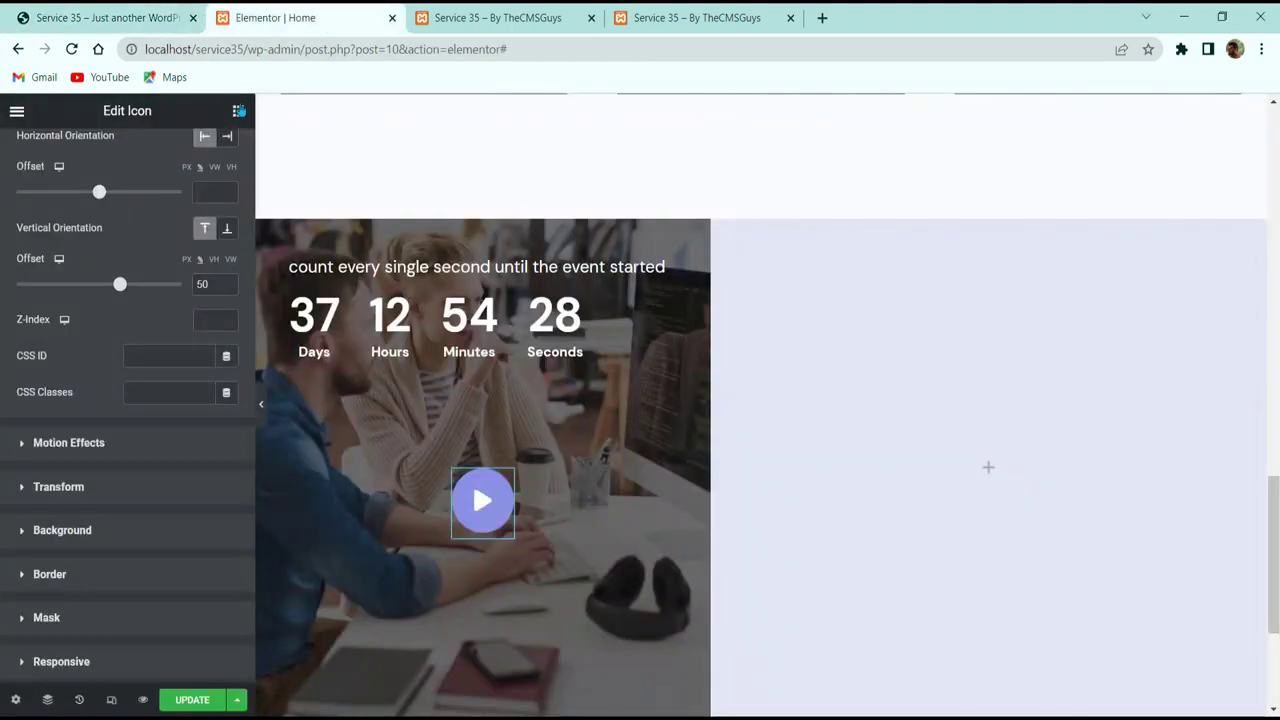
left_click(238, 110)
left_click_drag(65, 318, 540, 585)
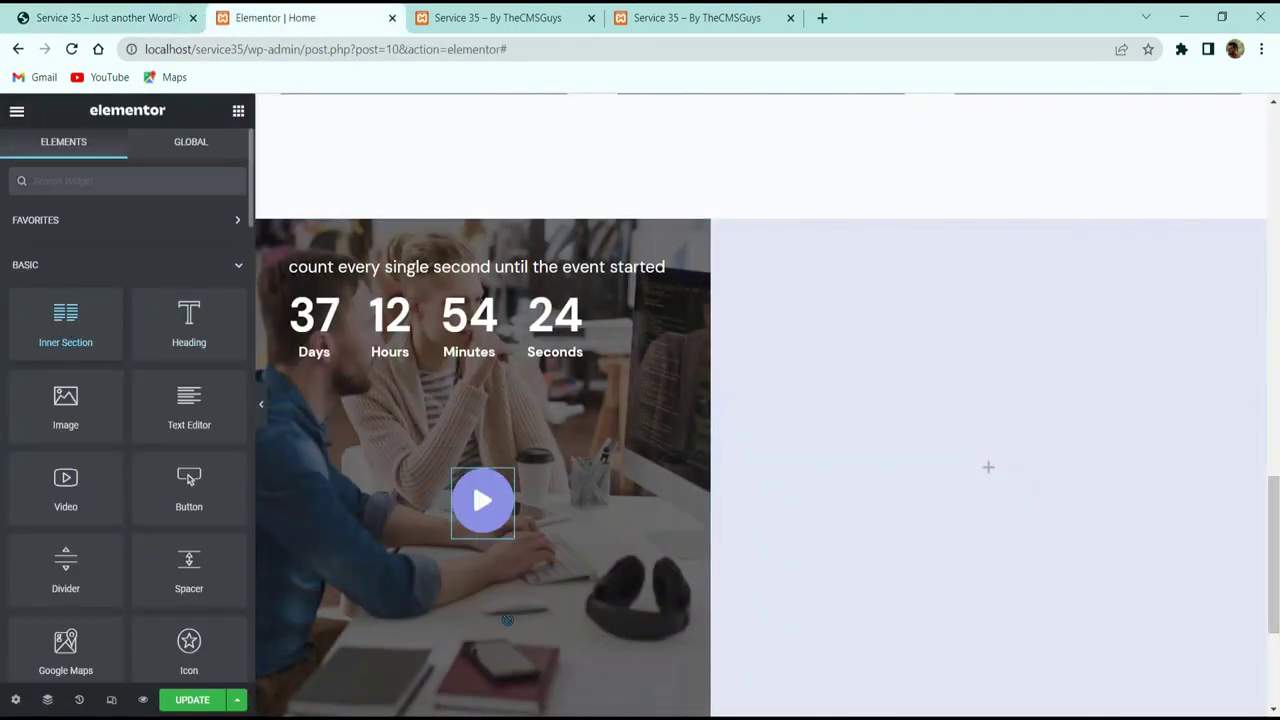
Step: Drop an inner section beneath the play button and delete its second column
scroll(488, 516, "down", 3)
left_click_drag(78, 320, 512, 252)
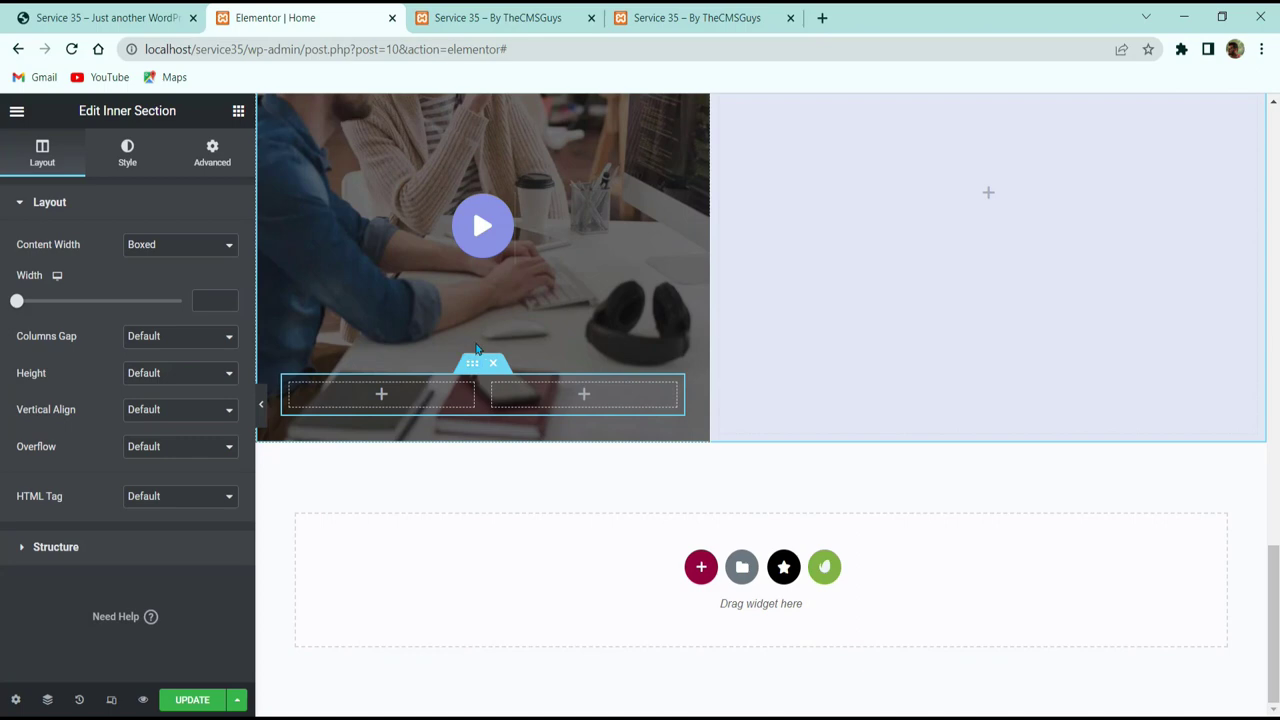
right_click(490, 382)
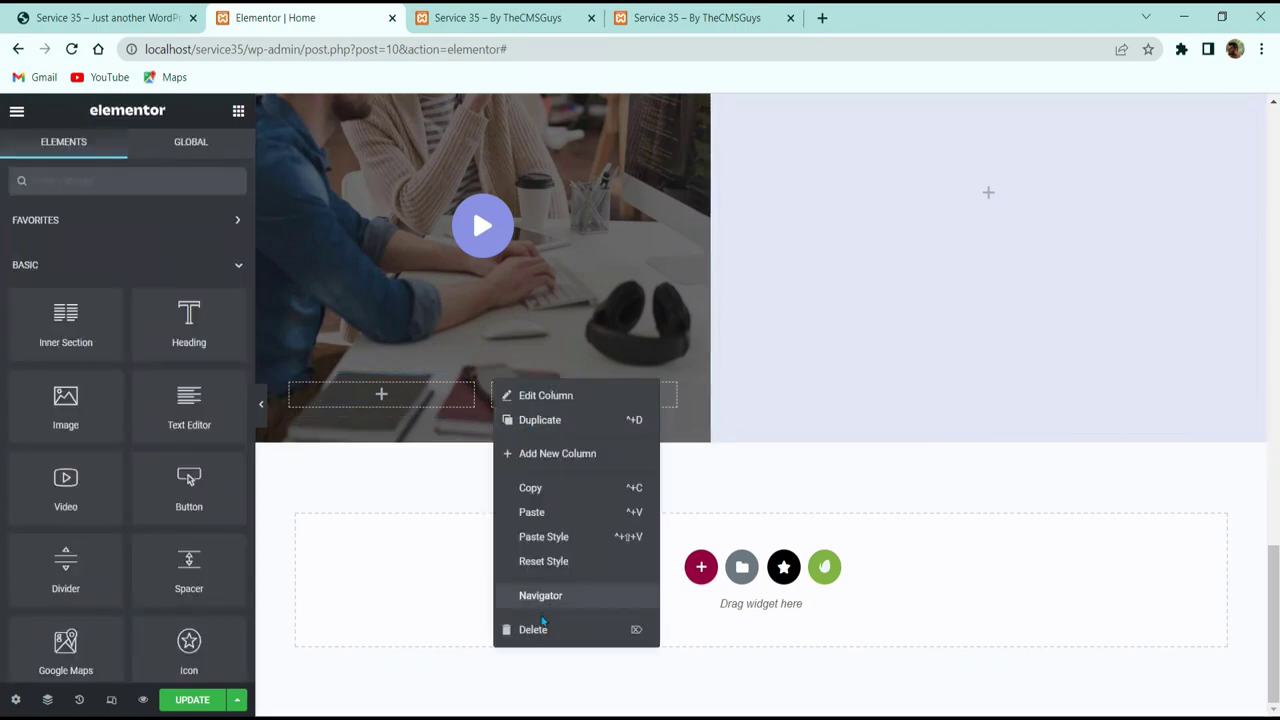
left_click(522, 631)
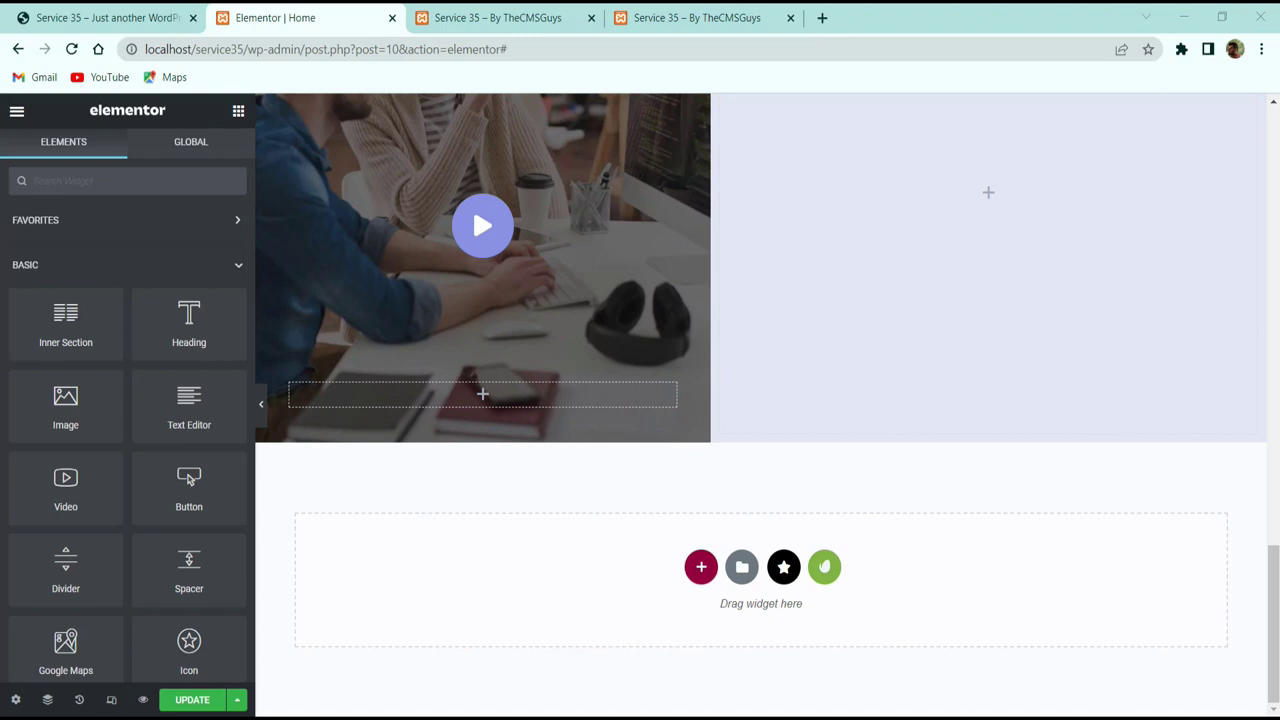
Step: Search 'image' and place an Image widget in the remaining column
left_click(147, 190)
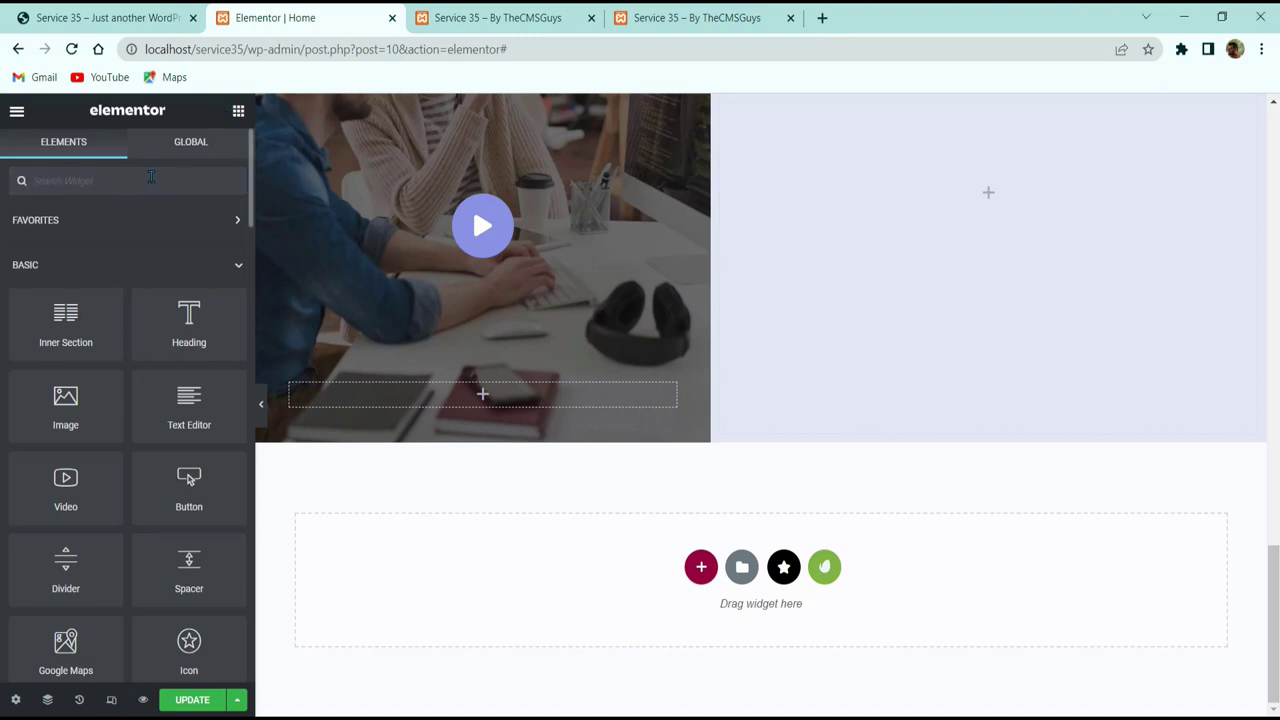
type("image")
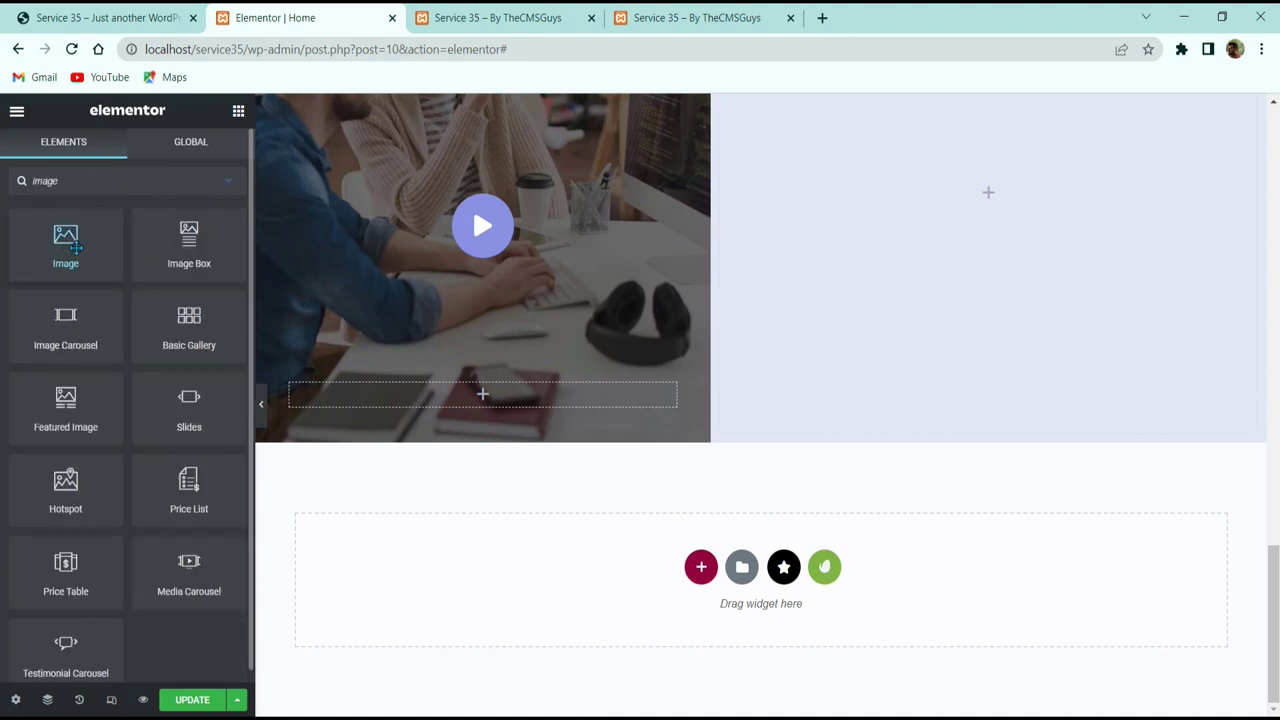
left_click_drag(72, 246, 404, 398)
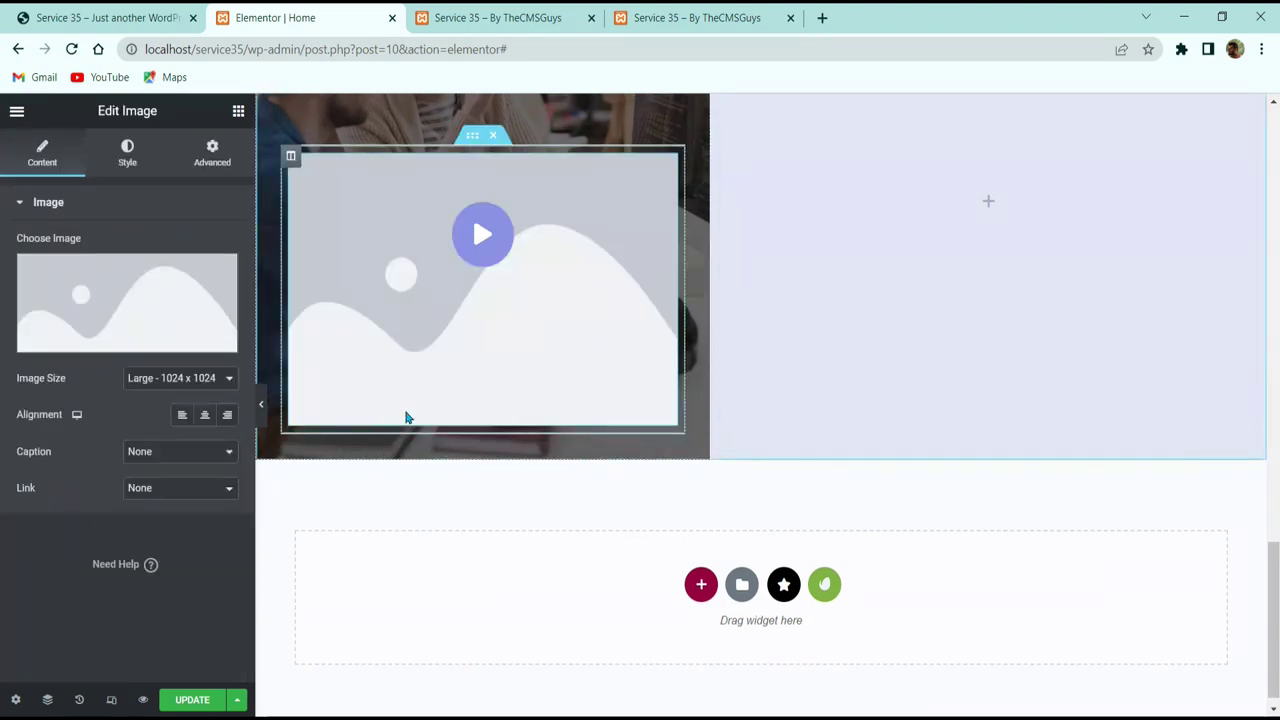
Step: Insert the smiling woman-with-headphones portrait at Large 1024 x 1024, with Caption set to None
left_click(157, 307)
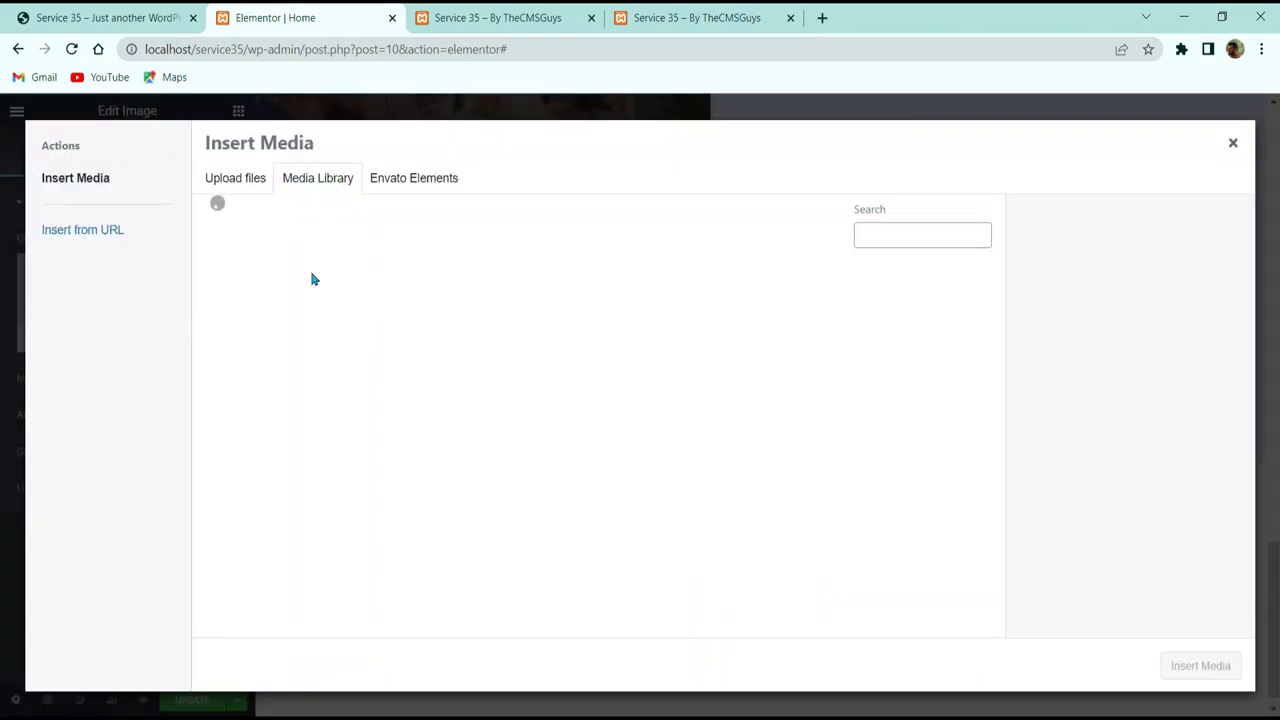
scroll(551, 437, "down", 5)
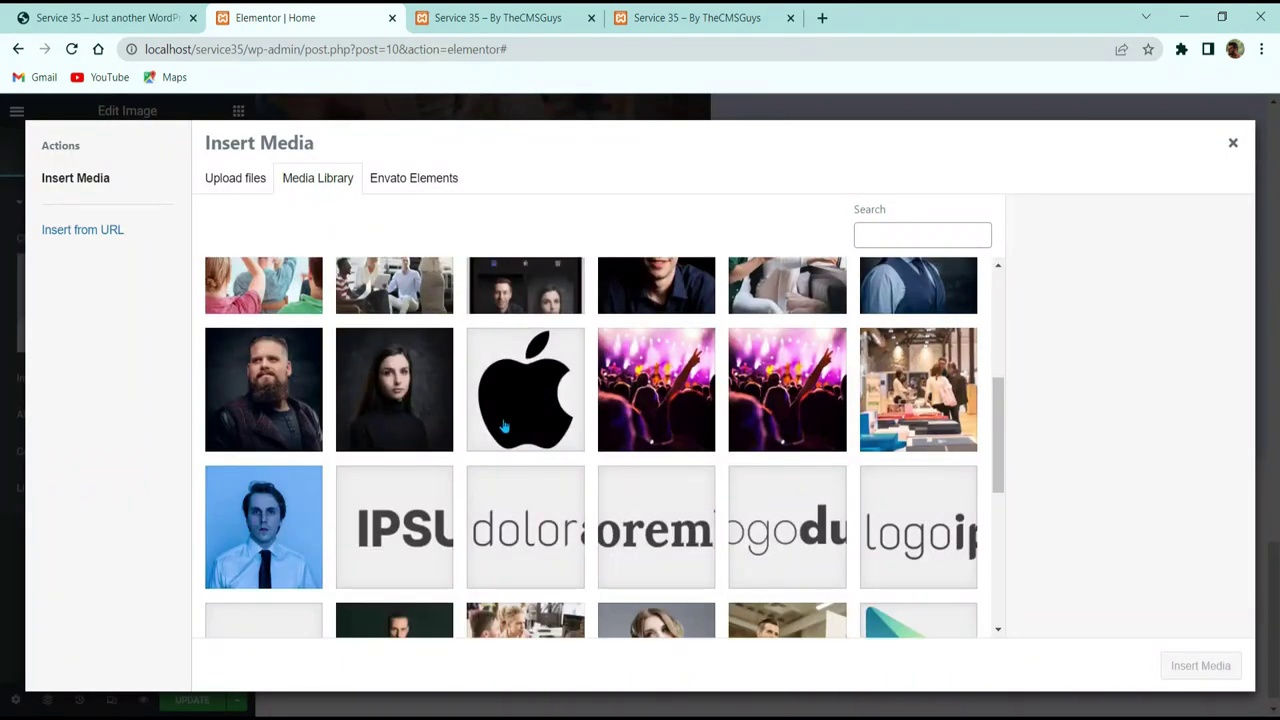
scroll(504, 427, "up", 3)
scroll(594, 429, "down", 5)
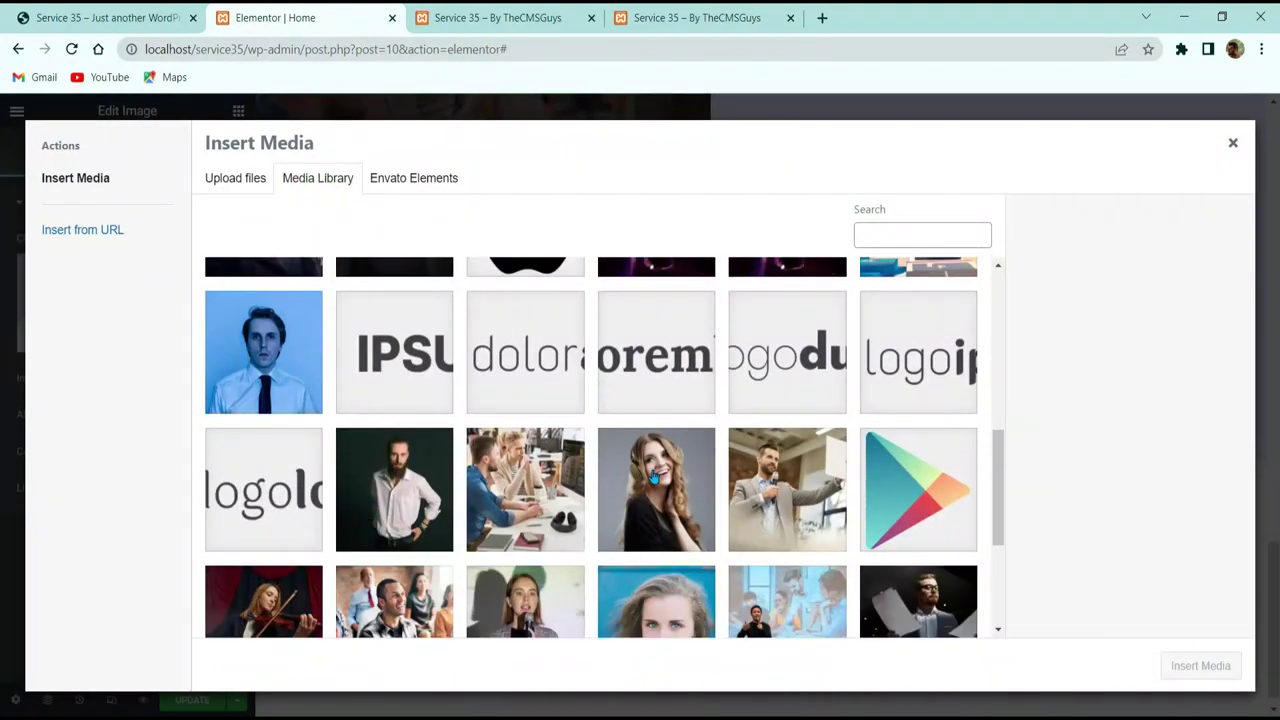
left_click(654, 478)
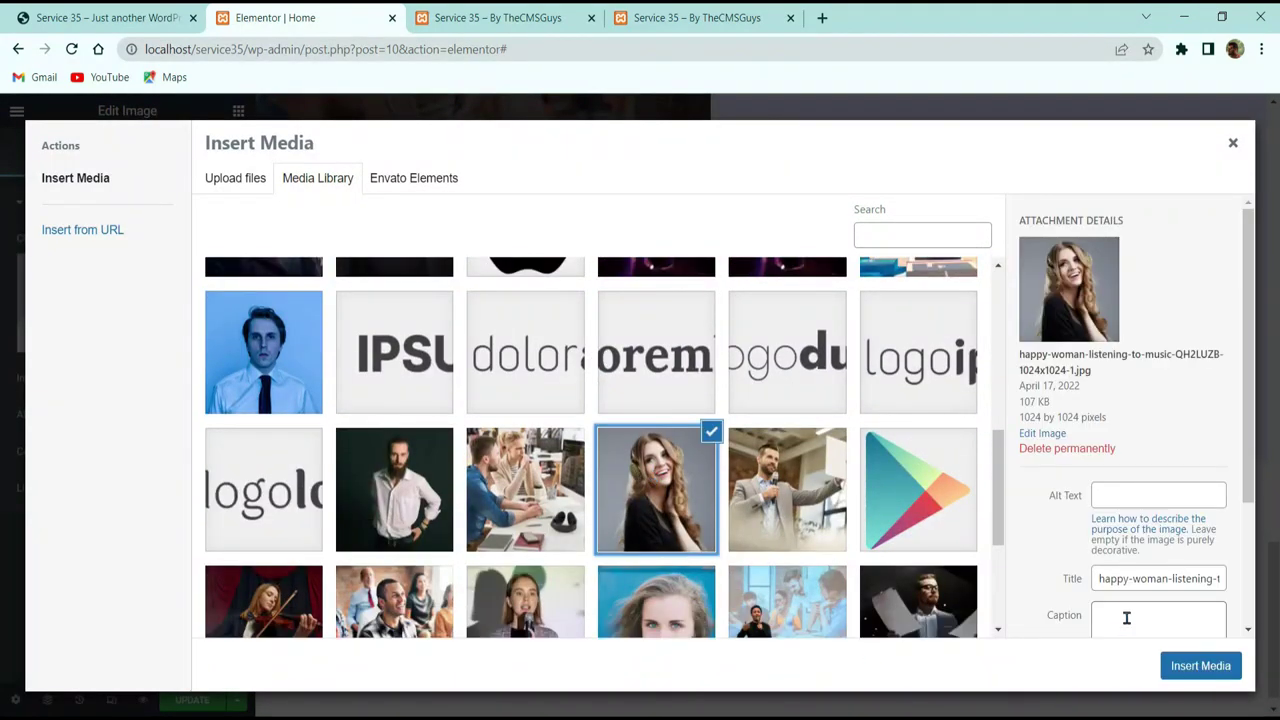
left_click(1205, 668)
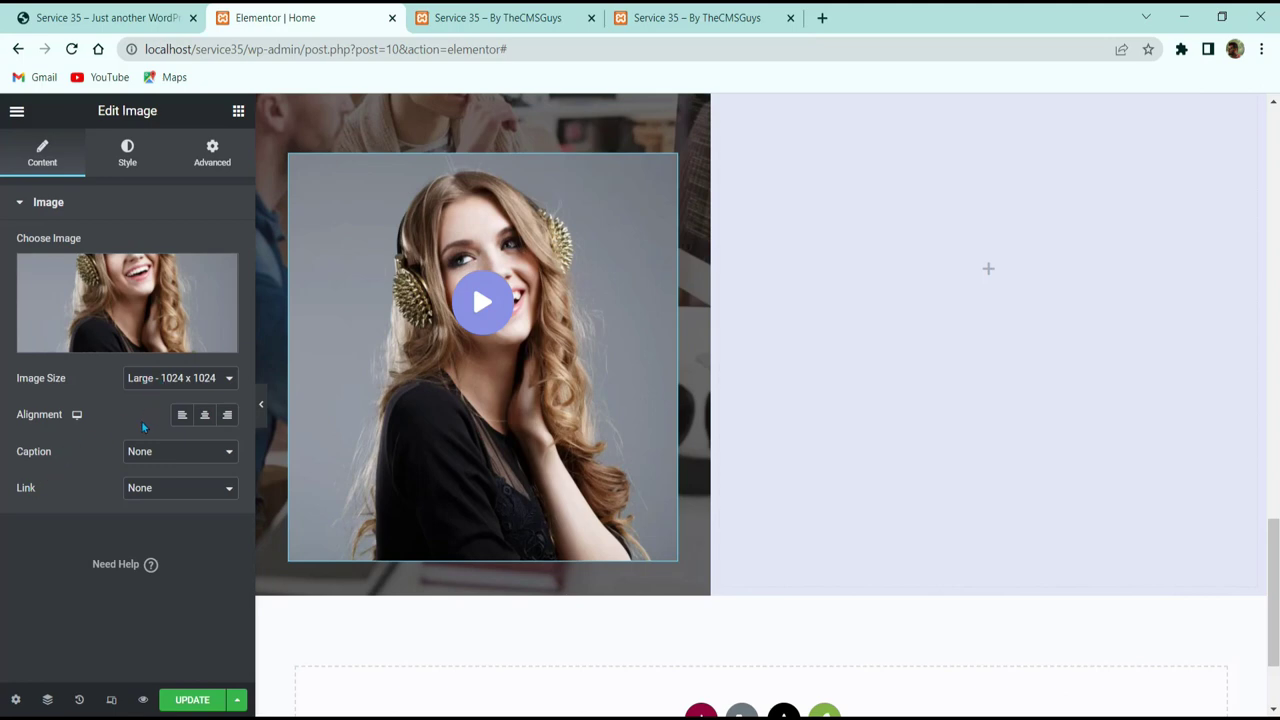
left_click(165, 453)
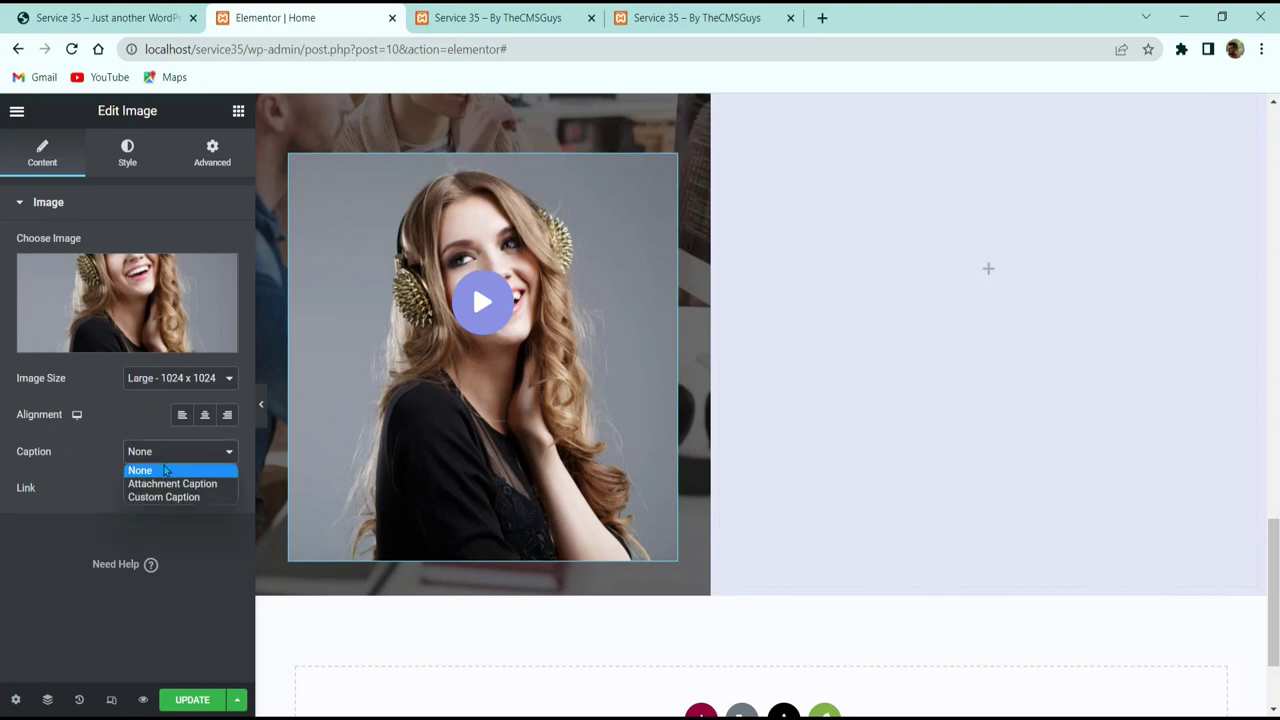
left_click(166, 470)
Step: Set the photo's Link to Custom URL
left_click(171, 492)
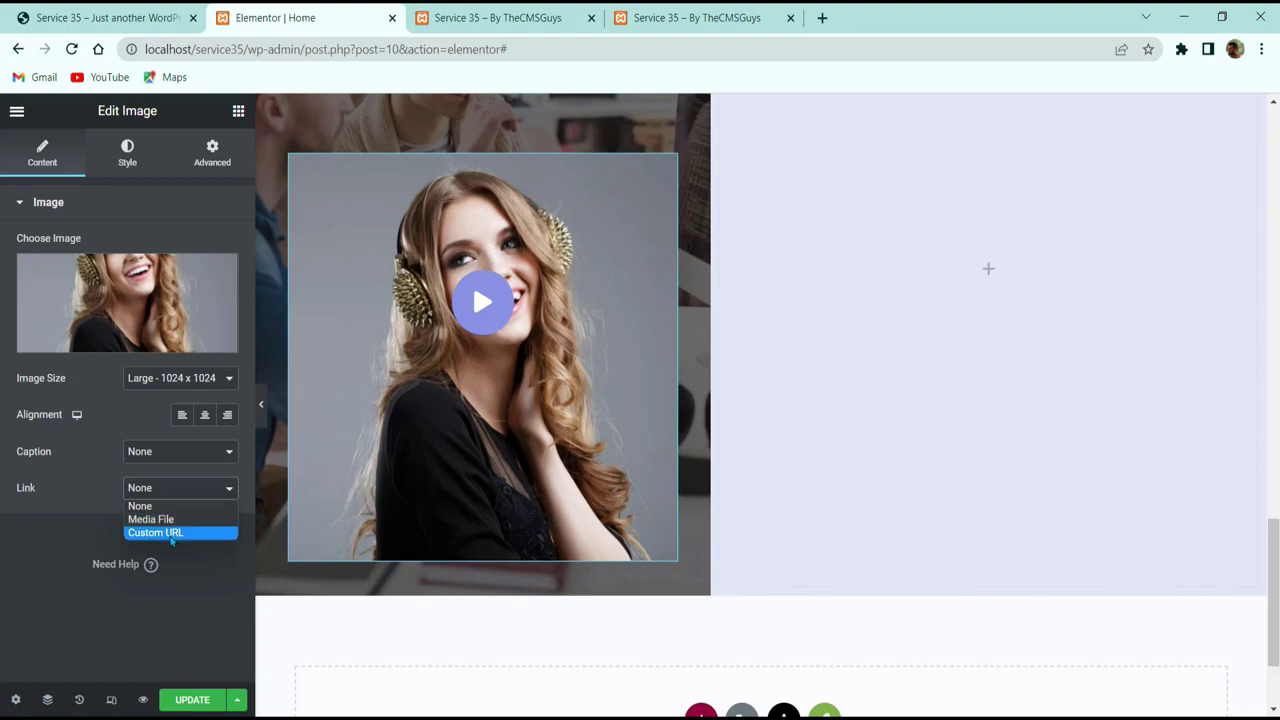
left_click(166, 531)
left_click(158, 495)
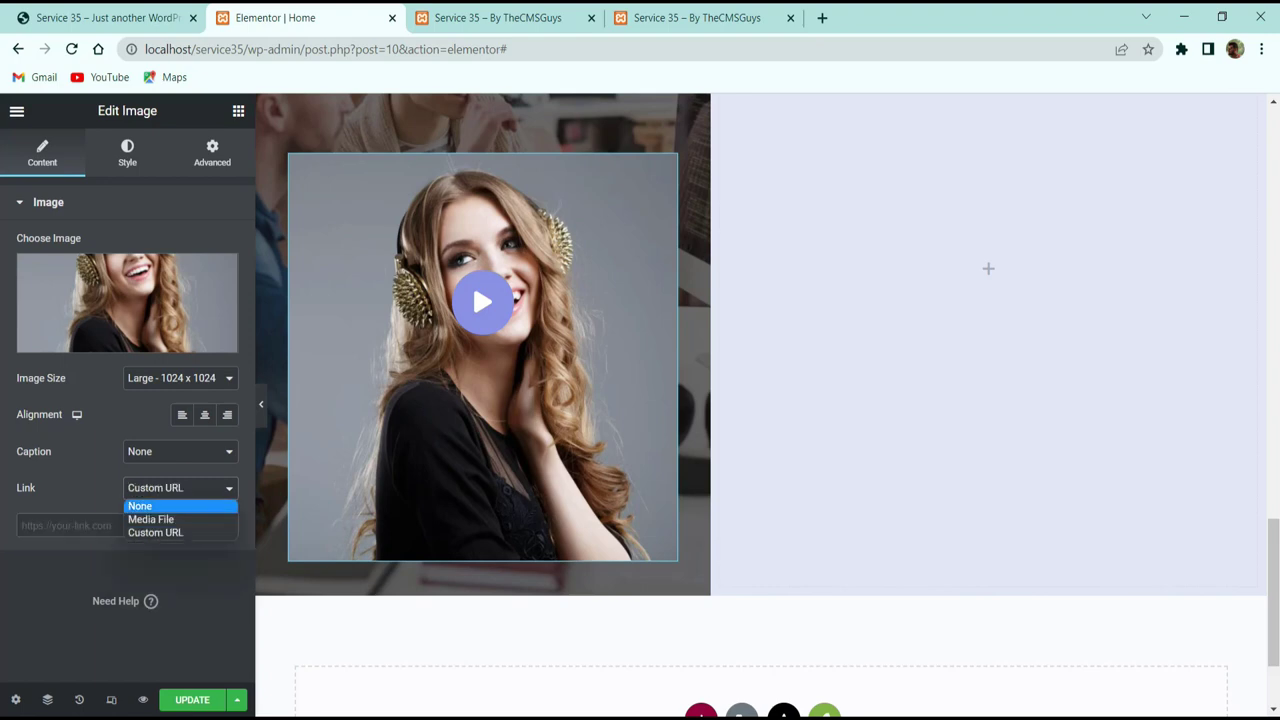
key("Escape")
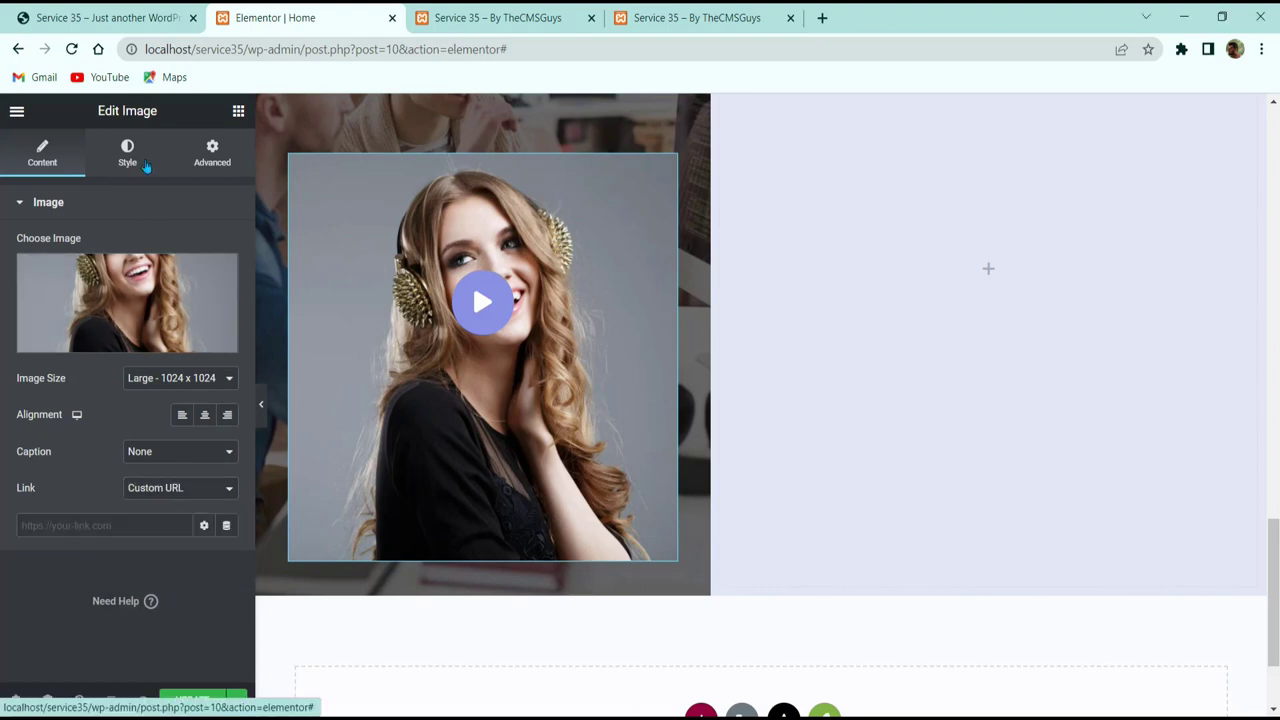
Step: Shrink the photo to 75 px wide and give all corners a 50 border radius
left_click(144, 165)
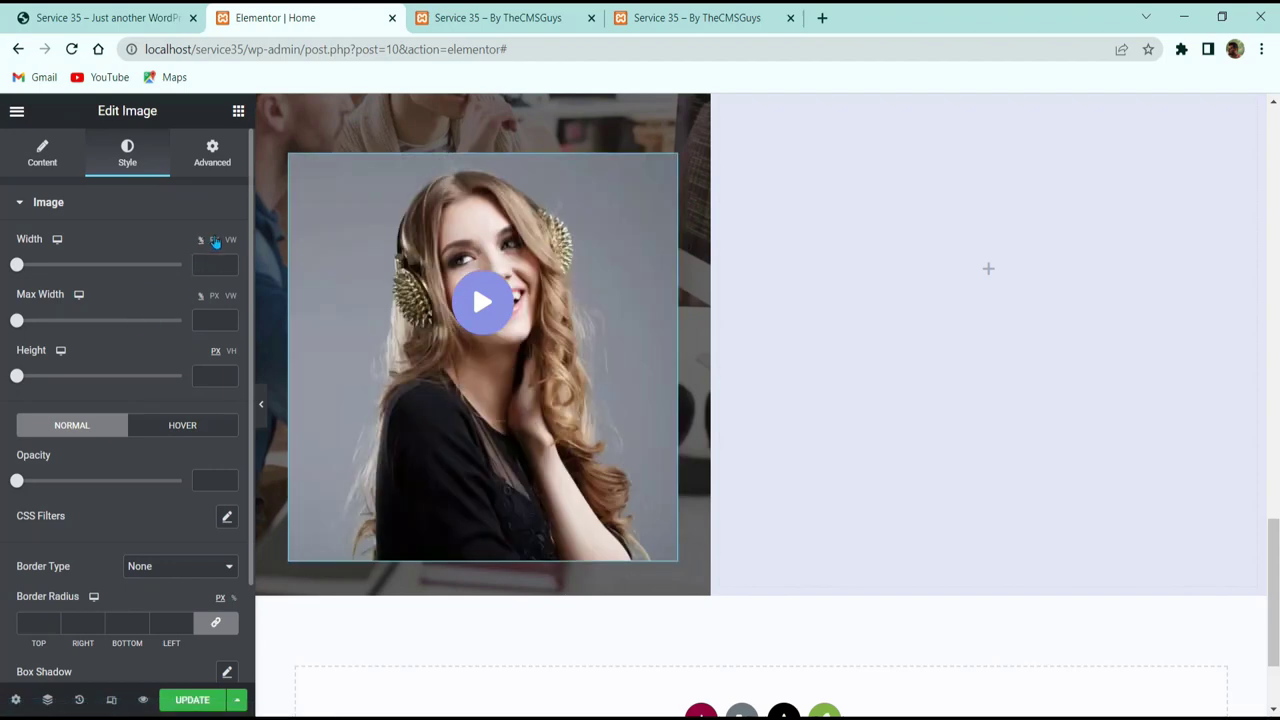
type("5")
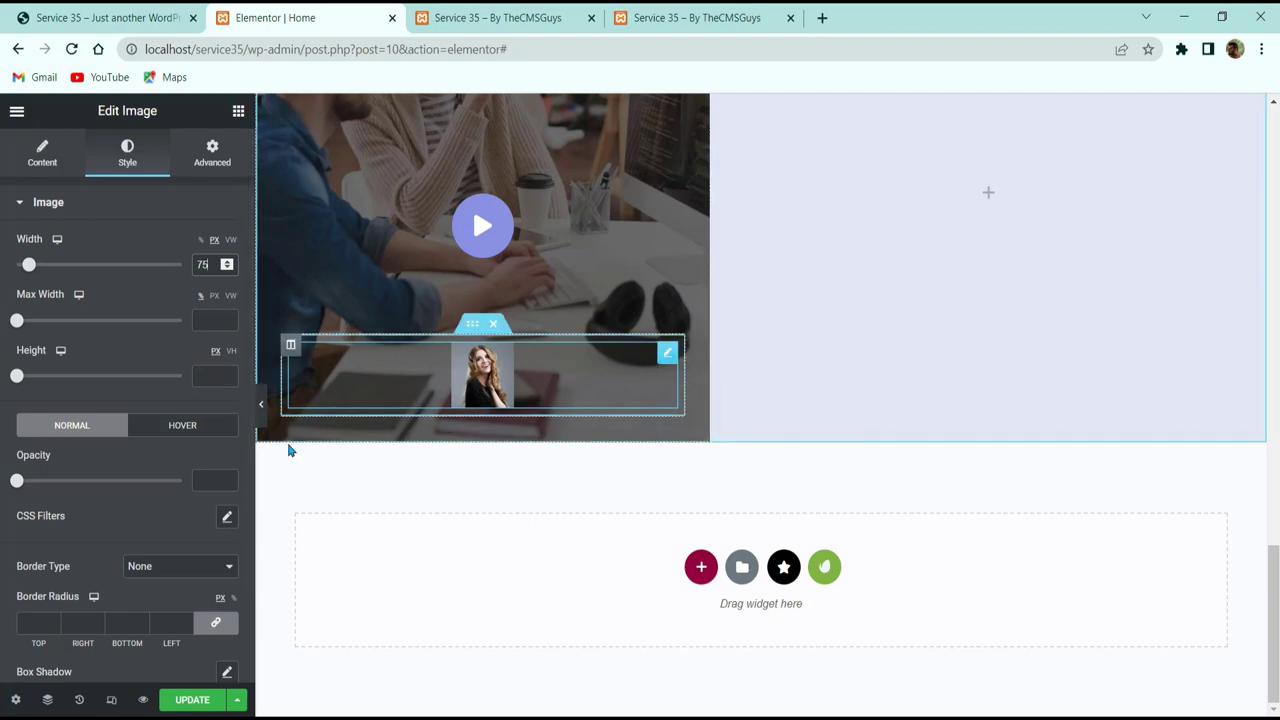
scroll(155, 387, "down", 2)
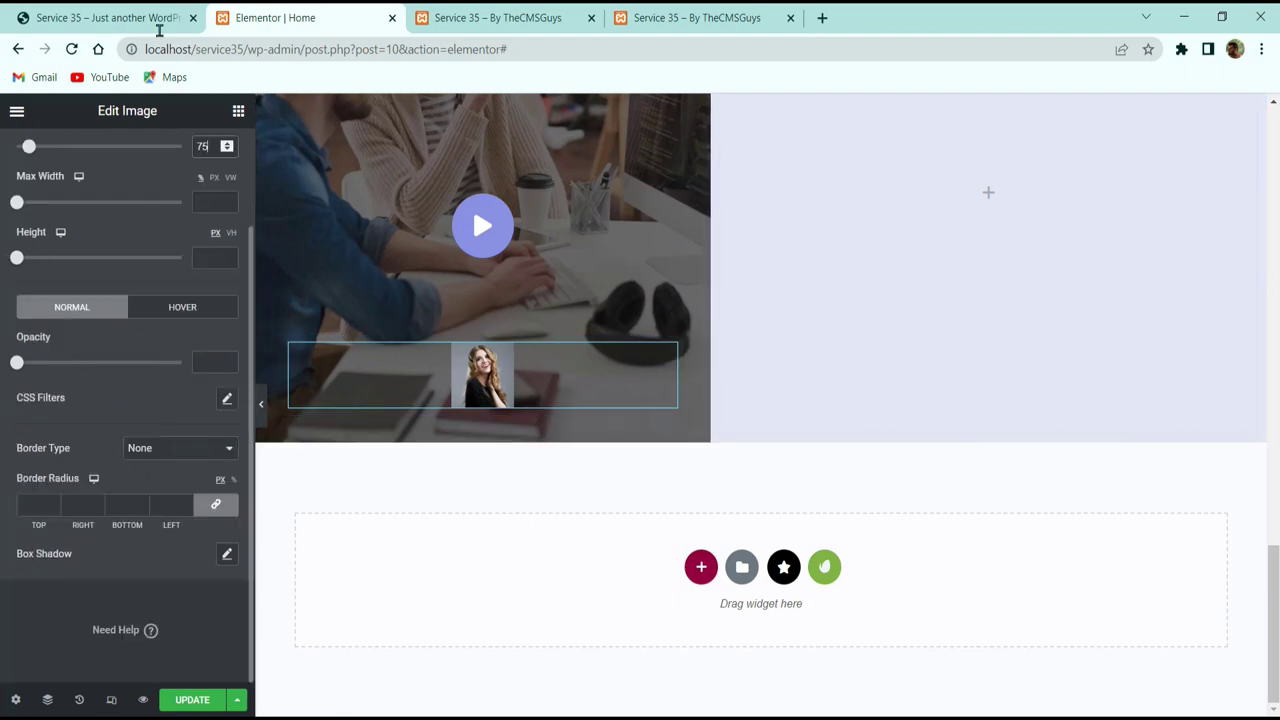
left_click(150, 20)
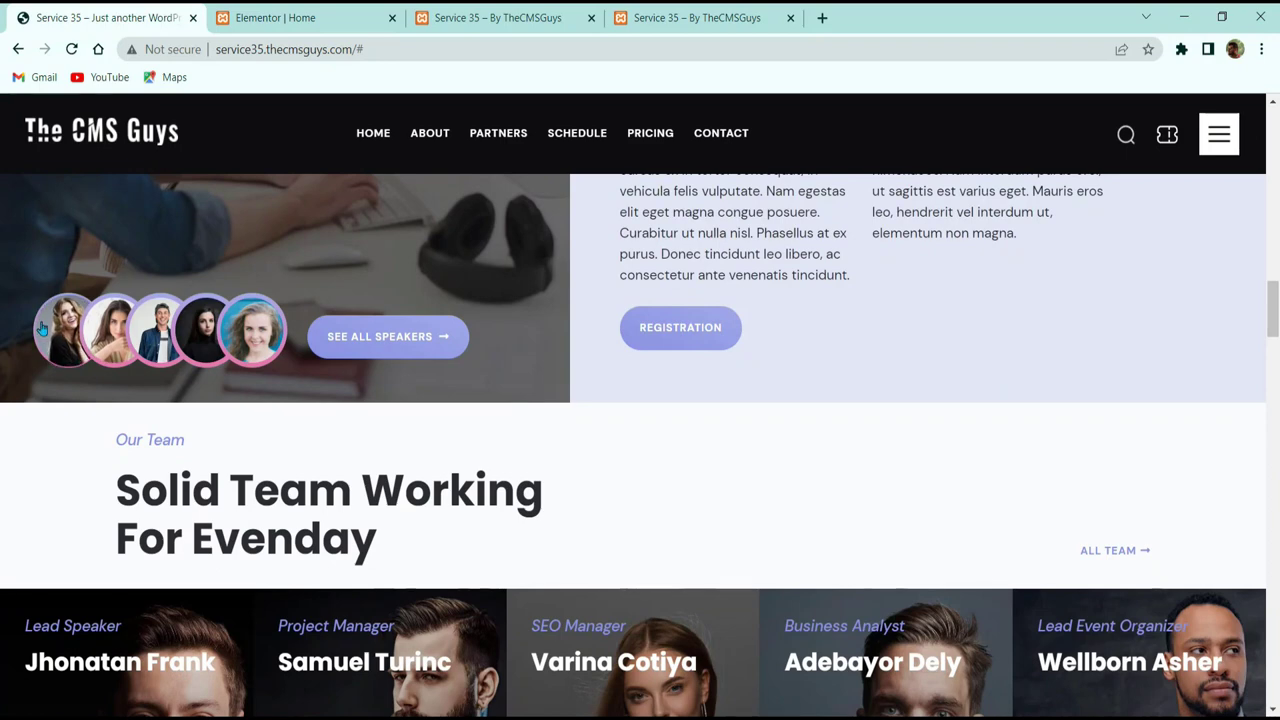
left_click(272, 12)
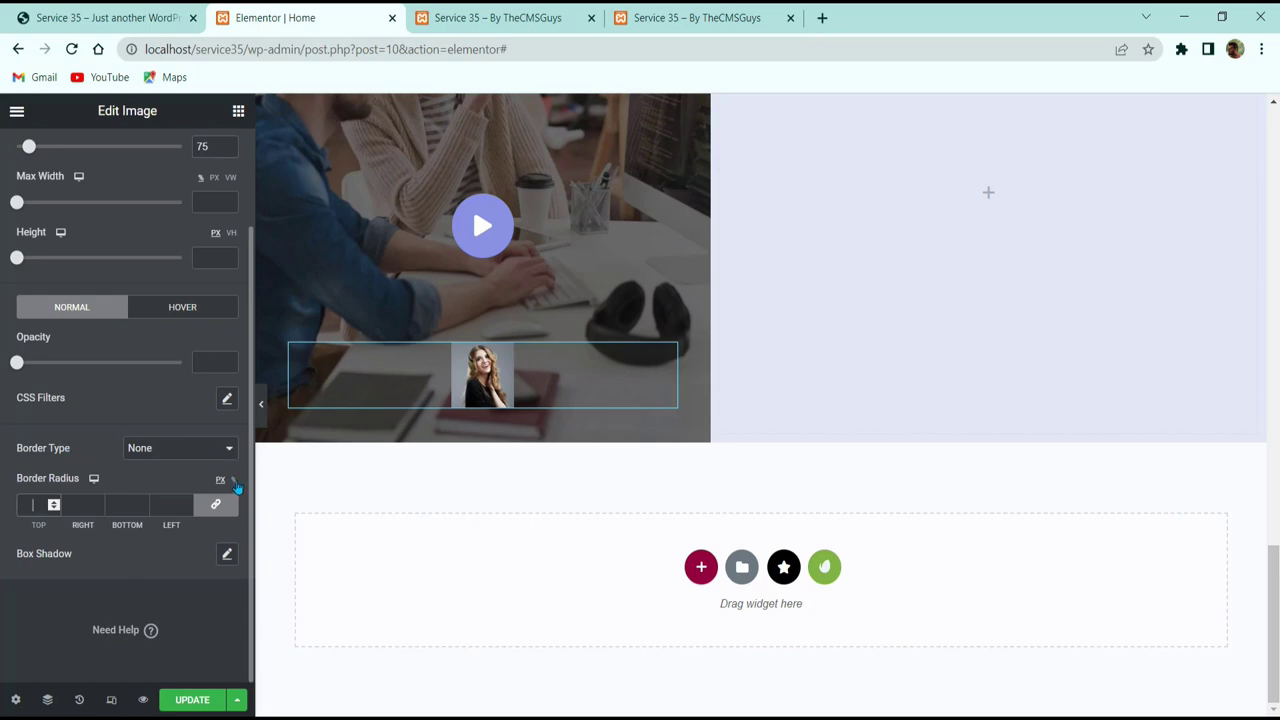
left_click(186, 508)
type("50")
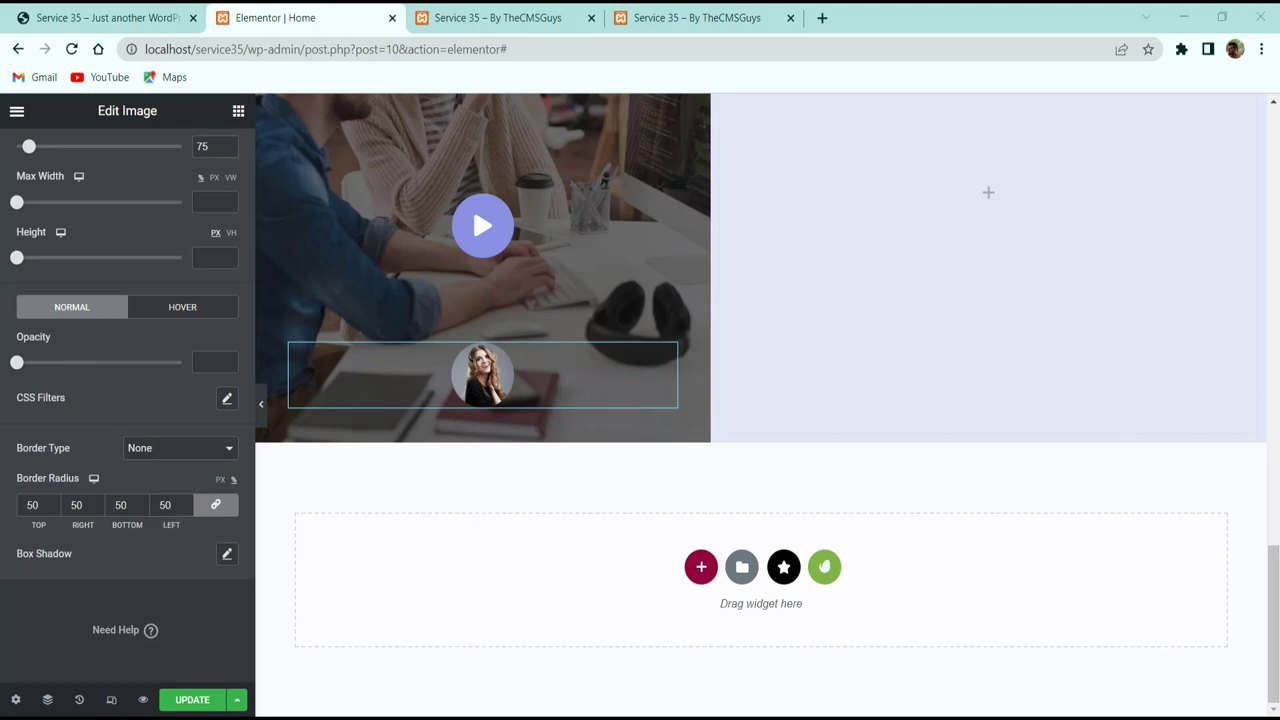
scroll(171, 267, "up", 5)
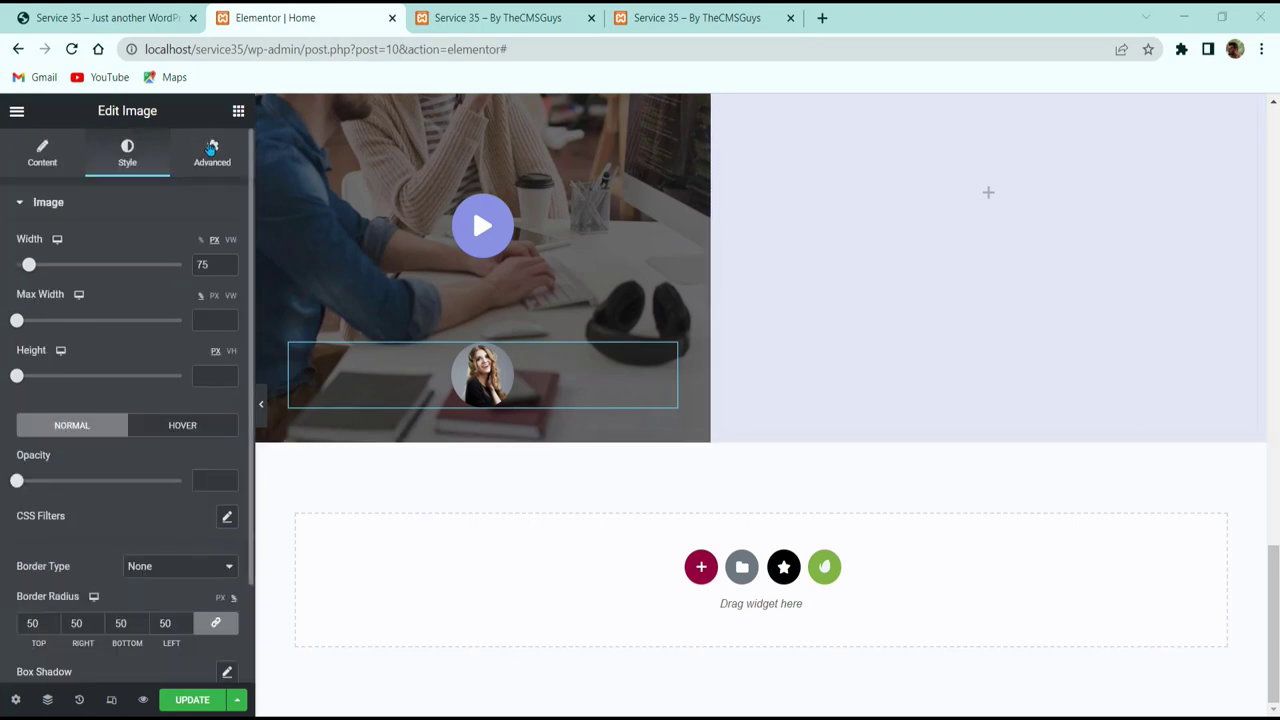
Step: Give the avatar widget 5 px padding and Inline (auto) width
left_click(212, 152)
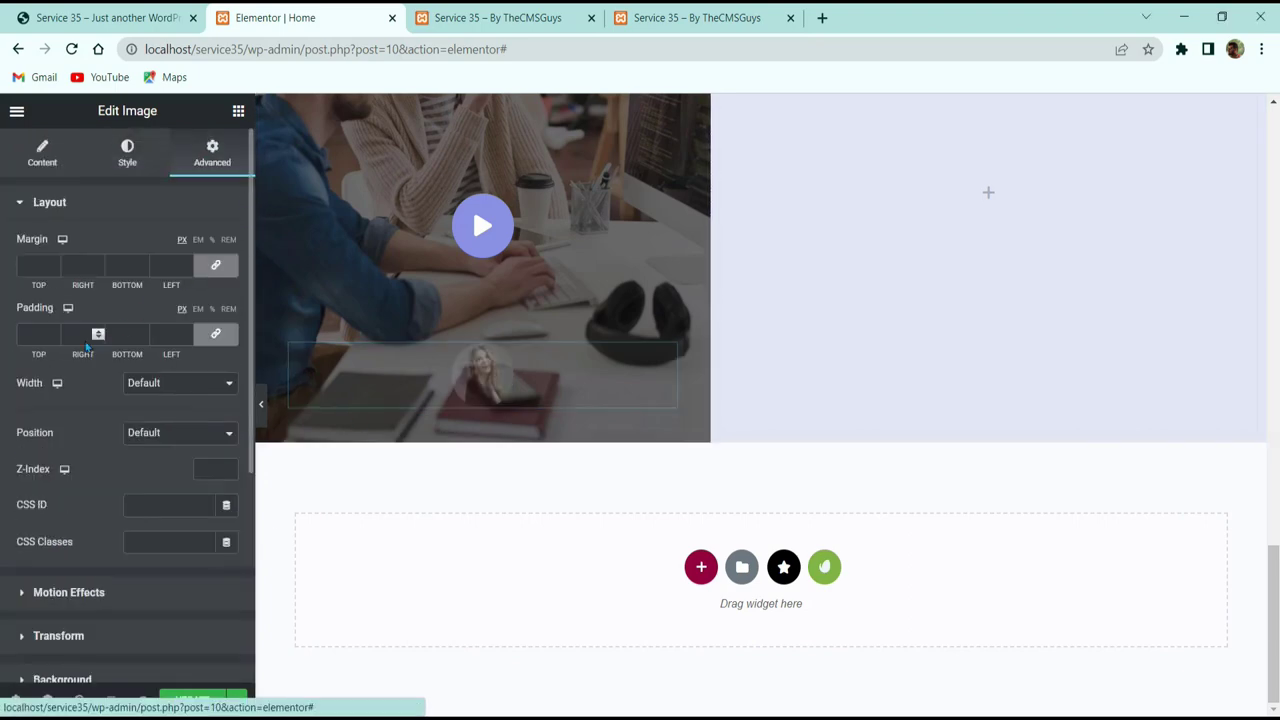
left_click(33, 334)
type("5")
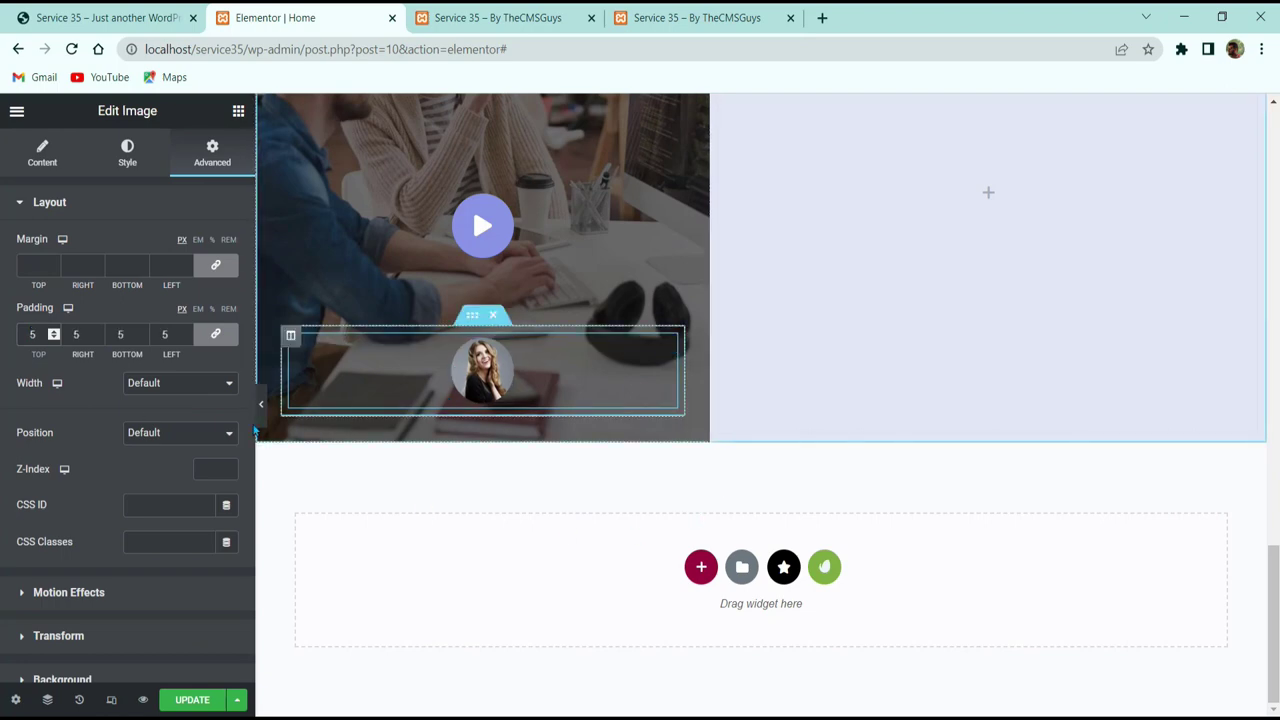
left_click(161, 394)
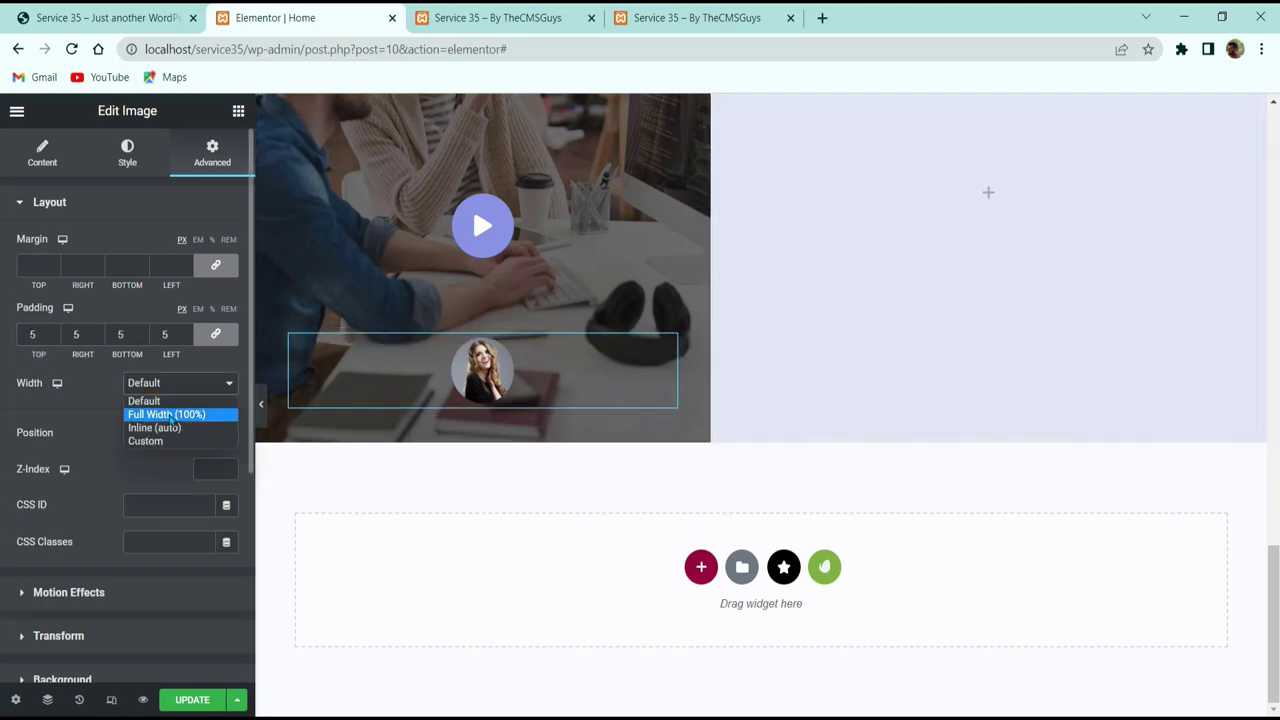
left_click(150, 426)
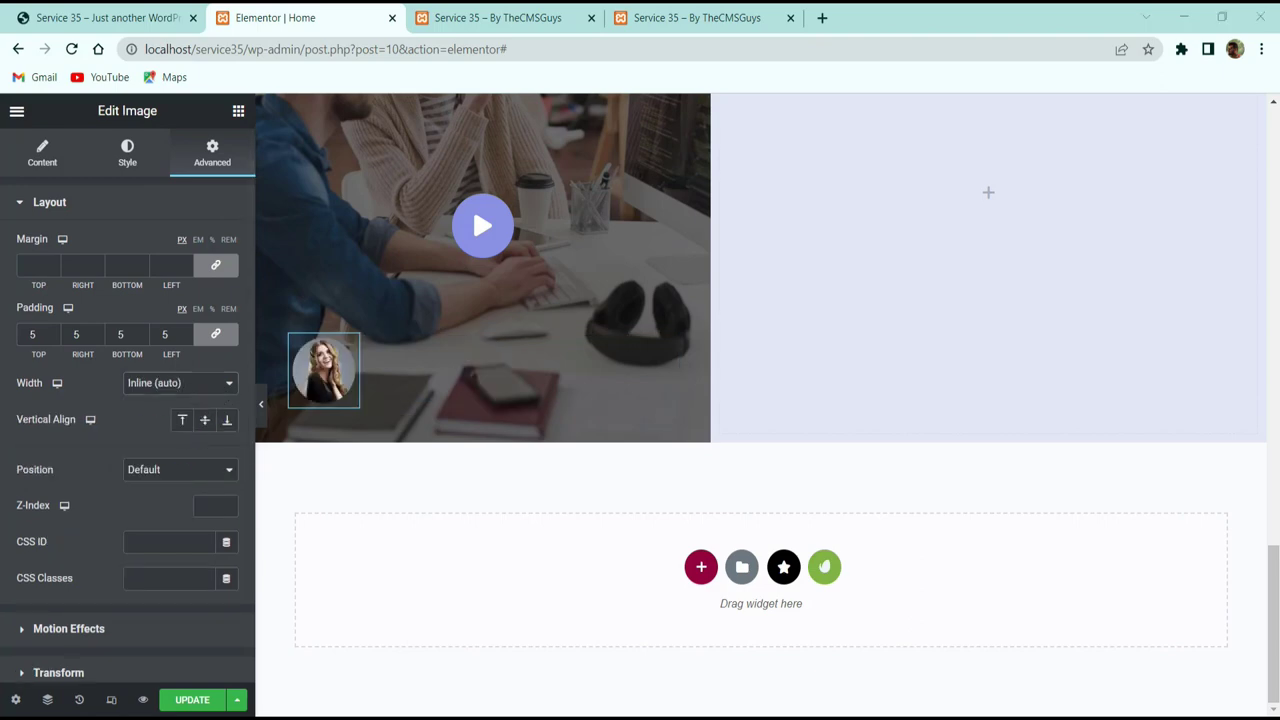
Step: Give the avatar a gradient background from global Primary purple to Secondary pink
left_click(102, 14)
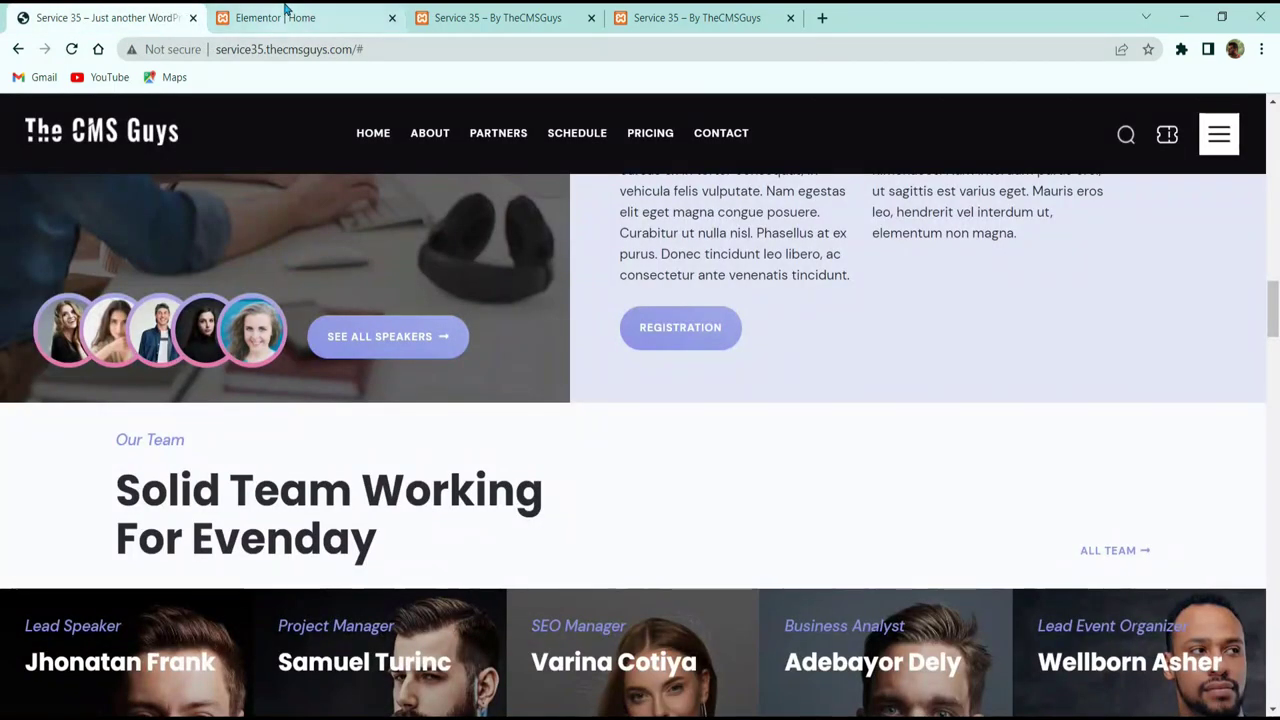
left_click(285, 12)
scroll(143, 425, "down", 2)
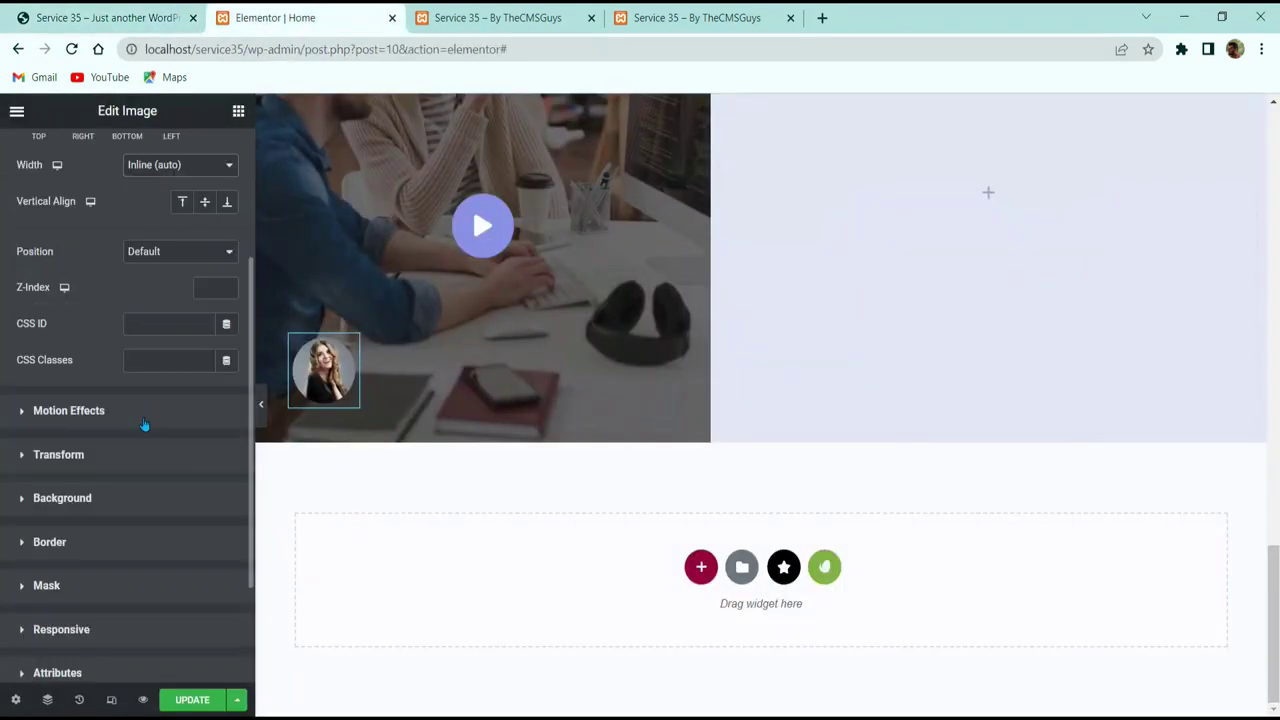
left_click(92, 498)
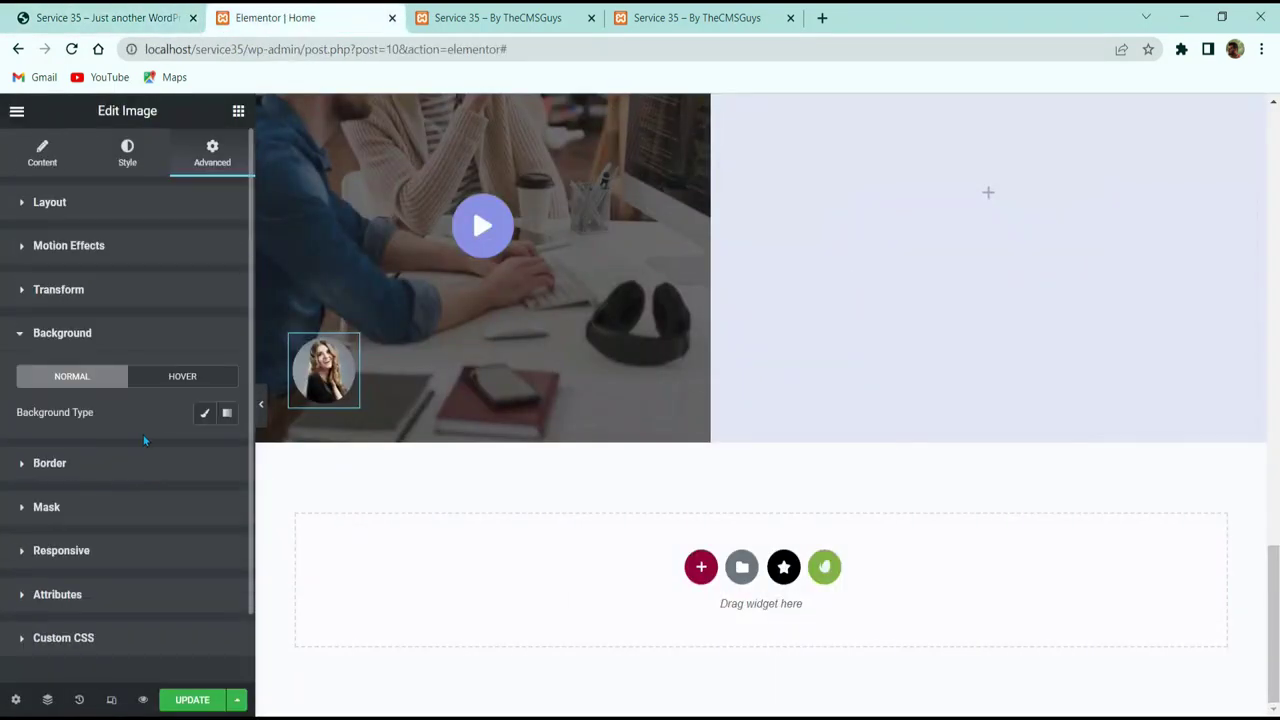
left_click(227, 413)
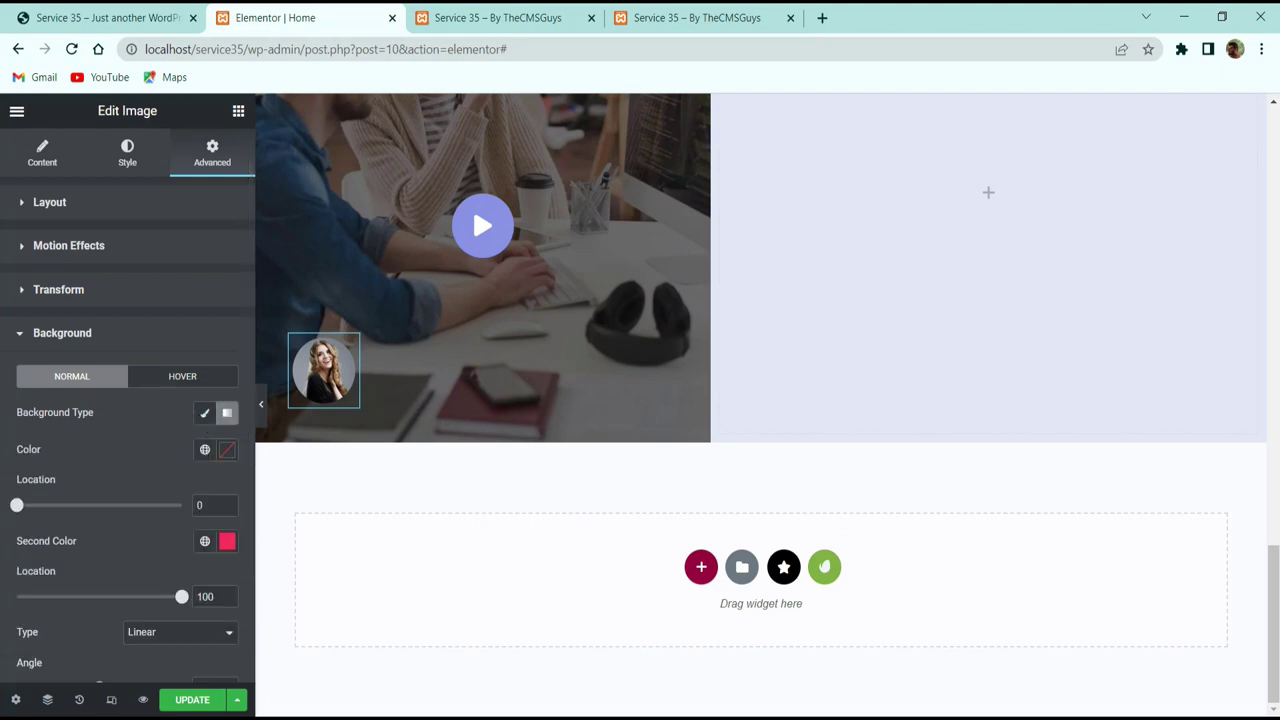
left_click(205, 449)
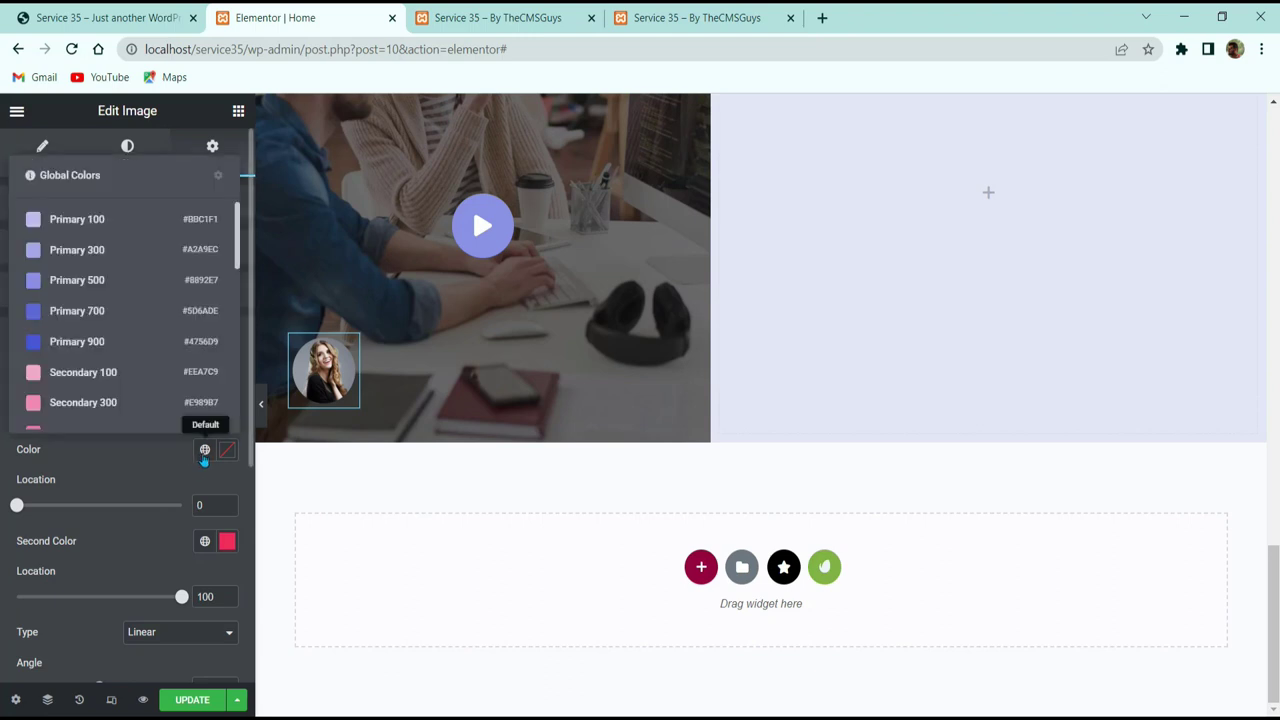
left_click(129, 275)
left_click(205, 541)
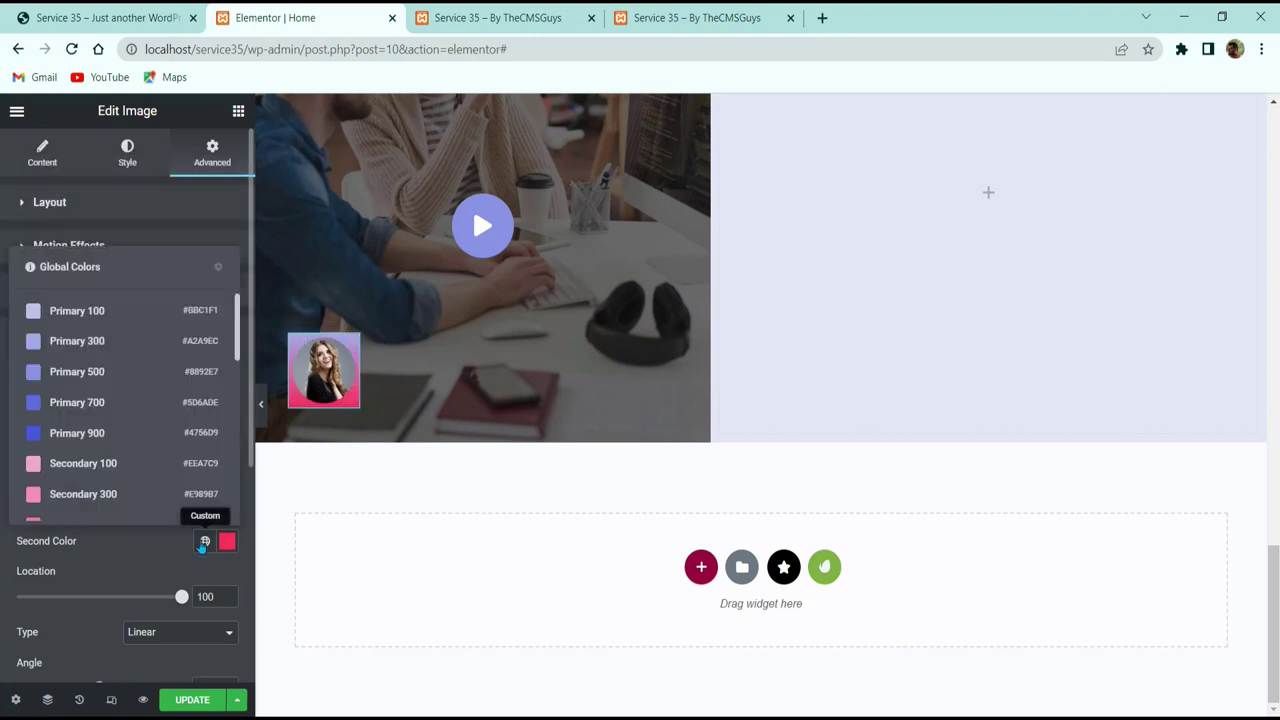
scroll(119, 428, "down", 2)
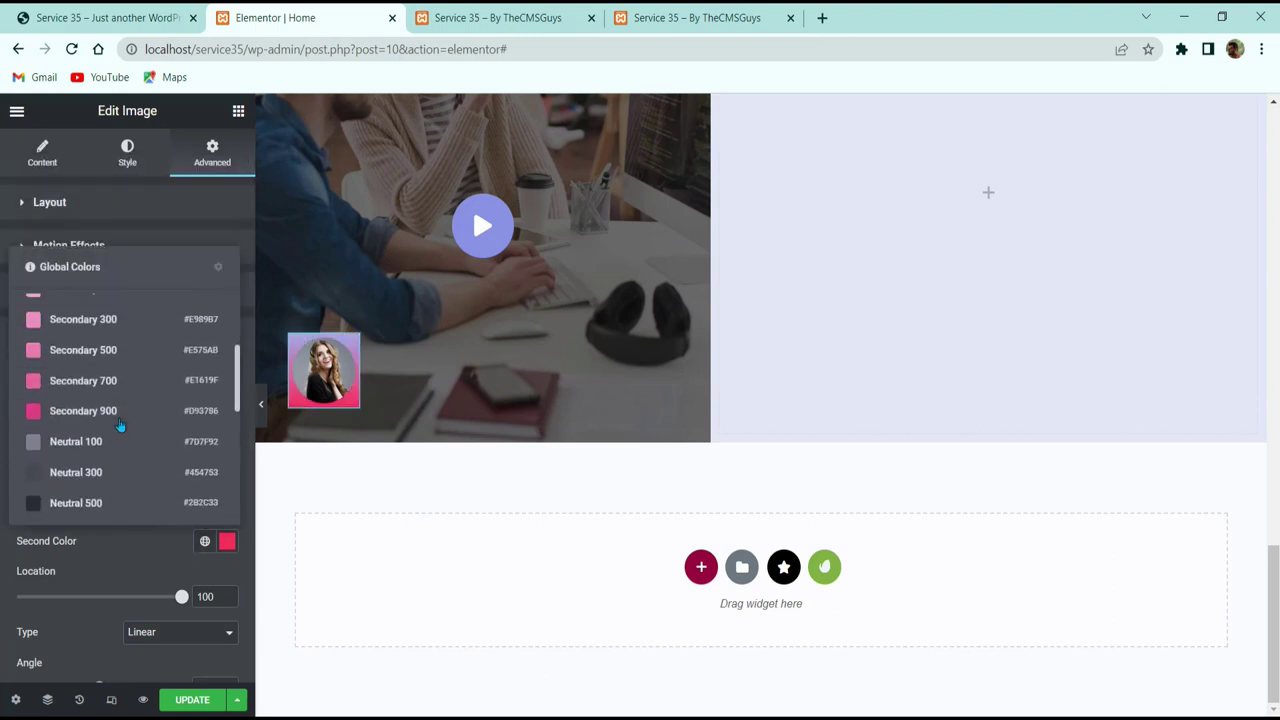
left_click(122, 360)
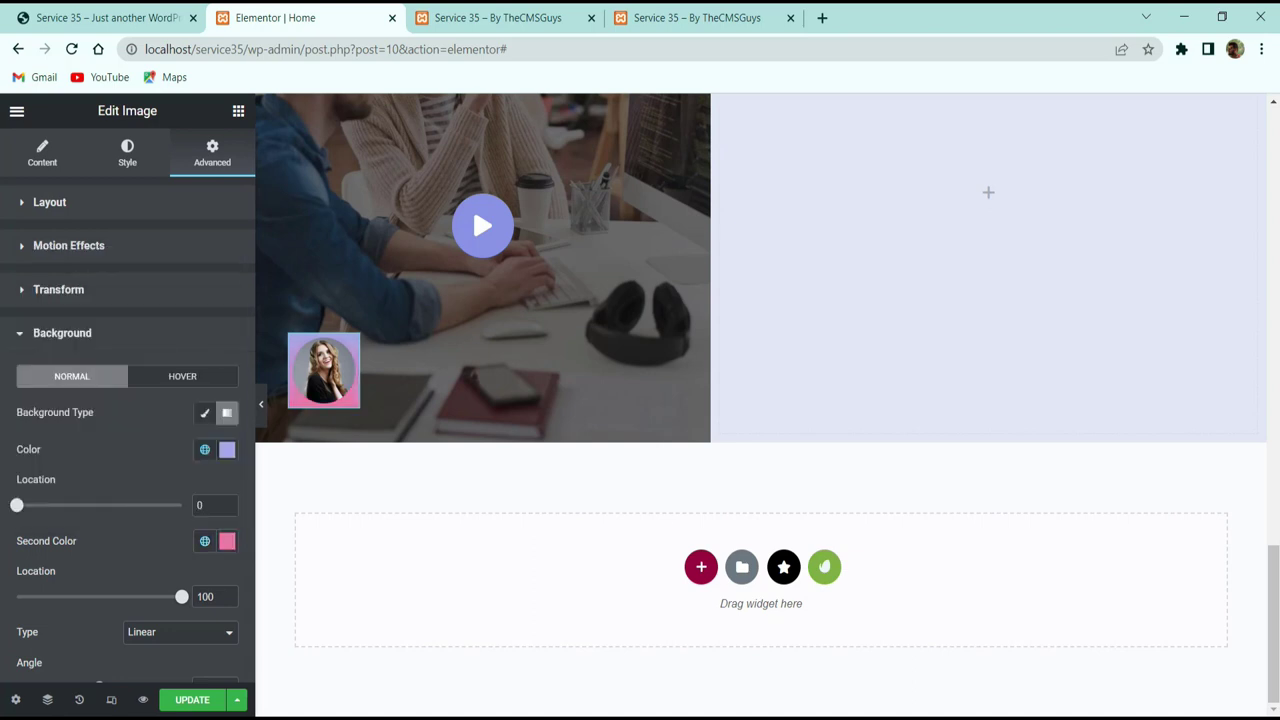
scroll(182, 528, "down", 2)
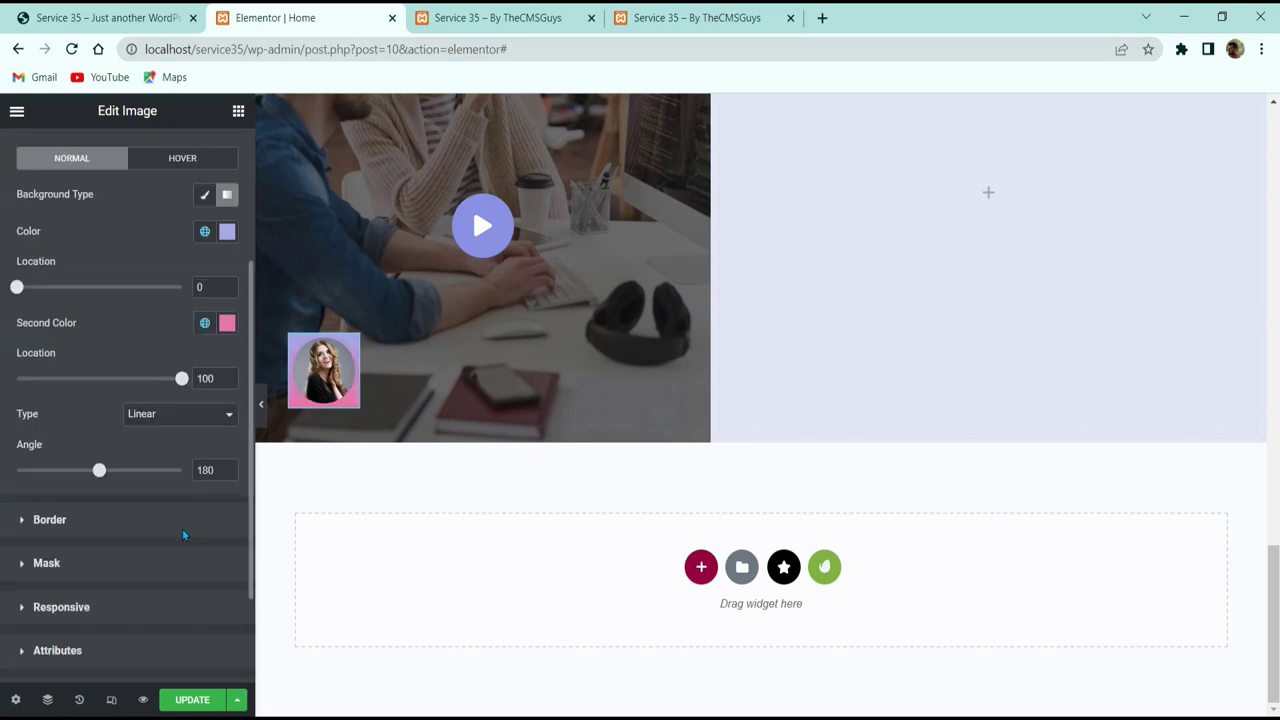
Step: Round the widget's border radius to 50 for a circular ring, then view the live site
left_click(74, 521)
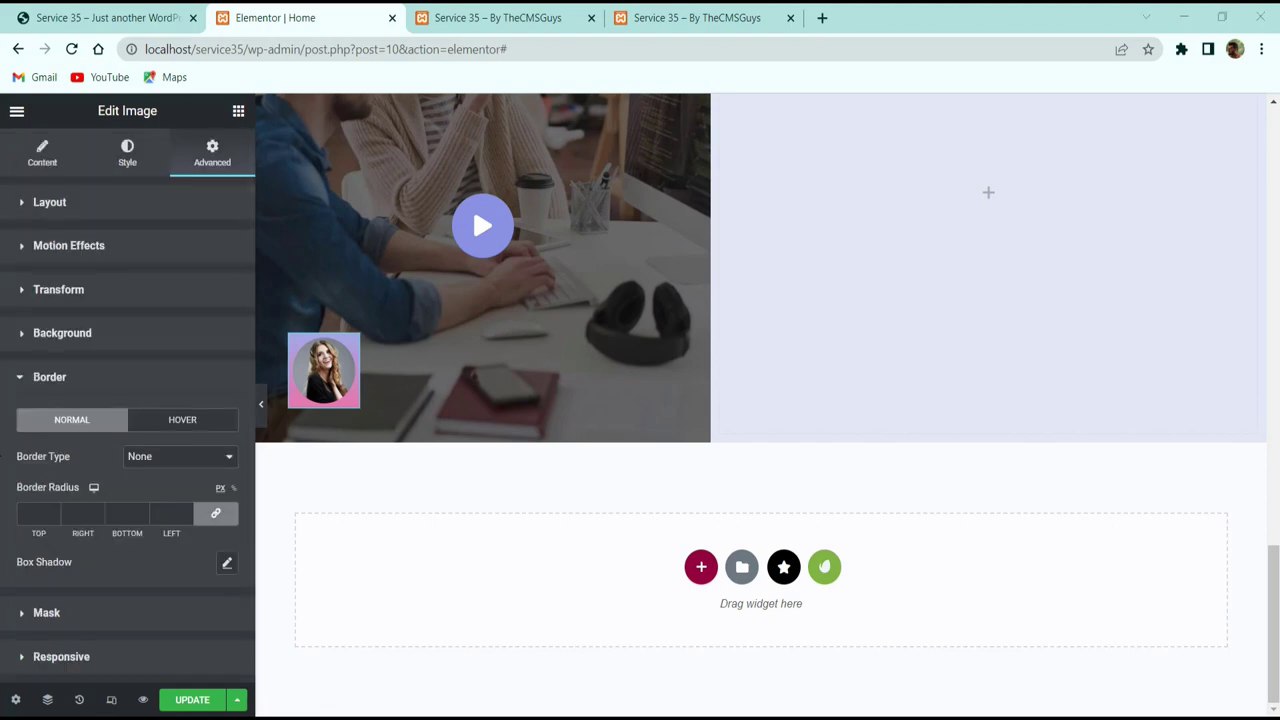
left_click(158, 512)
type("50")
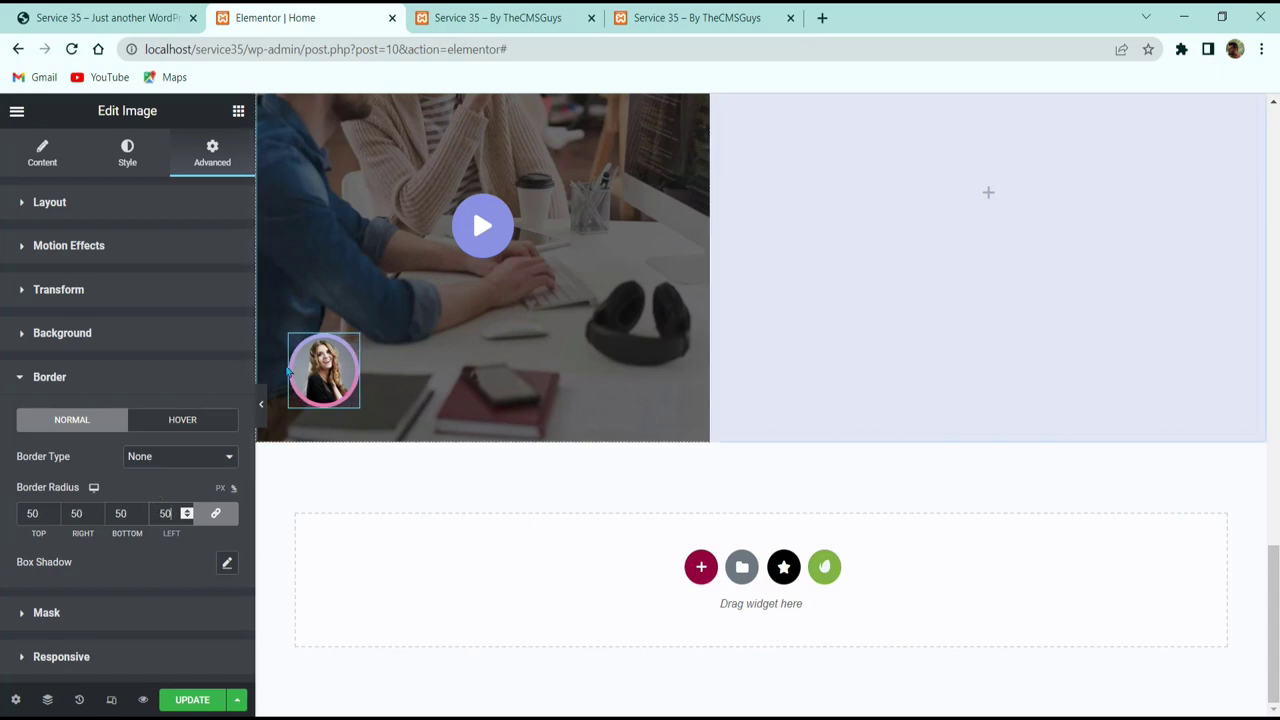
left_click(105, 17)
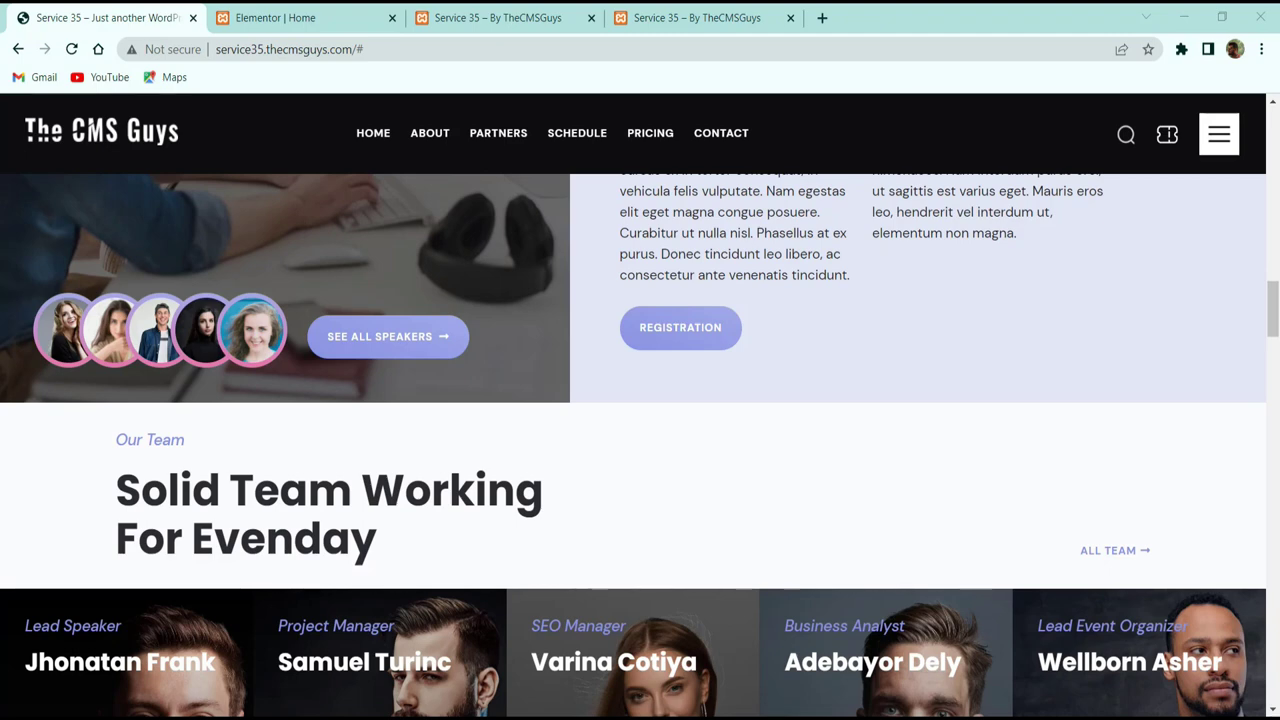
Step: Duplicate the round avatar so a second portrait sits beside the first
left_click(262, 12)
right_click(348, 344)
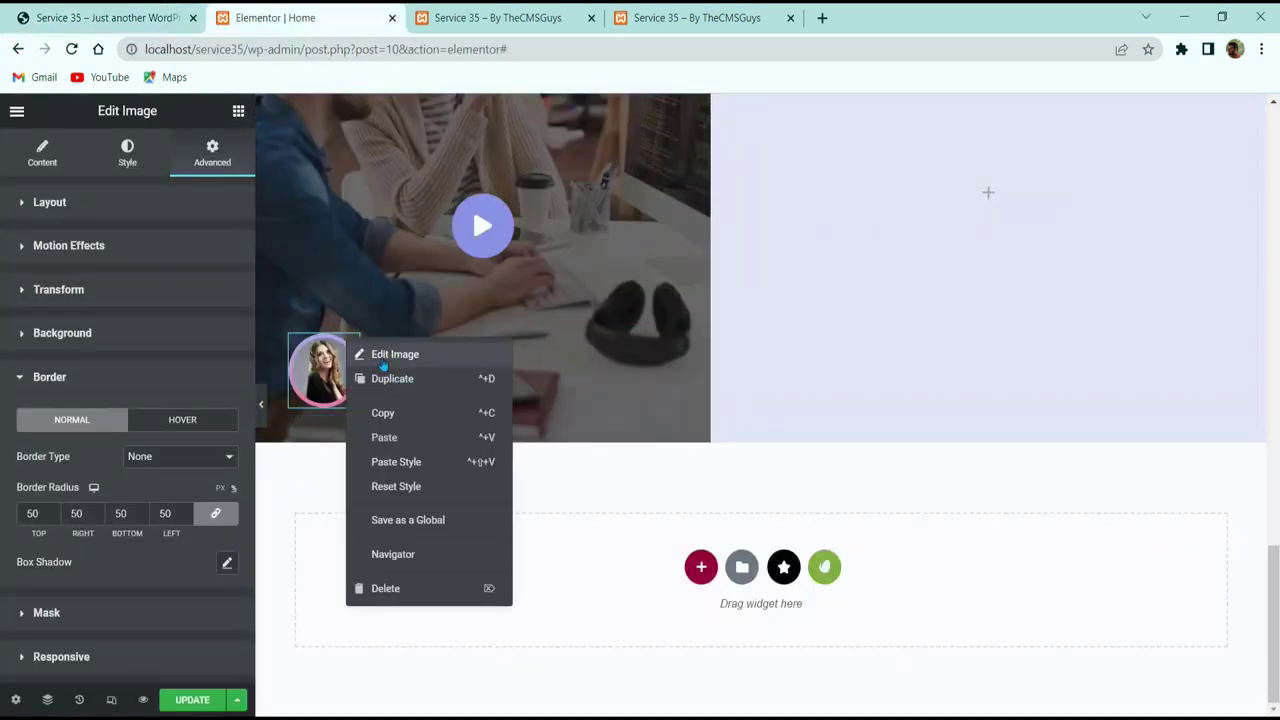
left_click(390, 379)
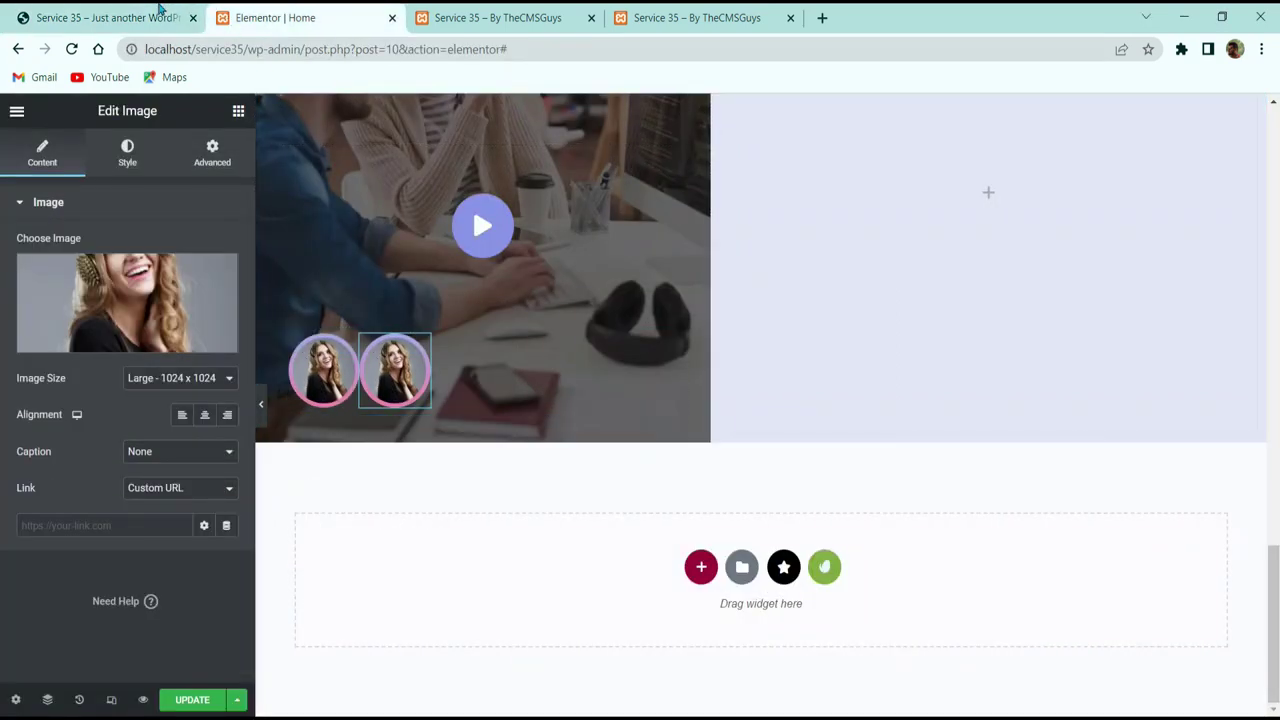
left_click(160, 12)
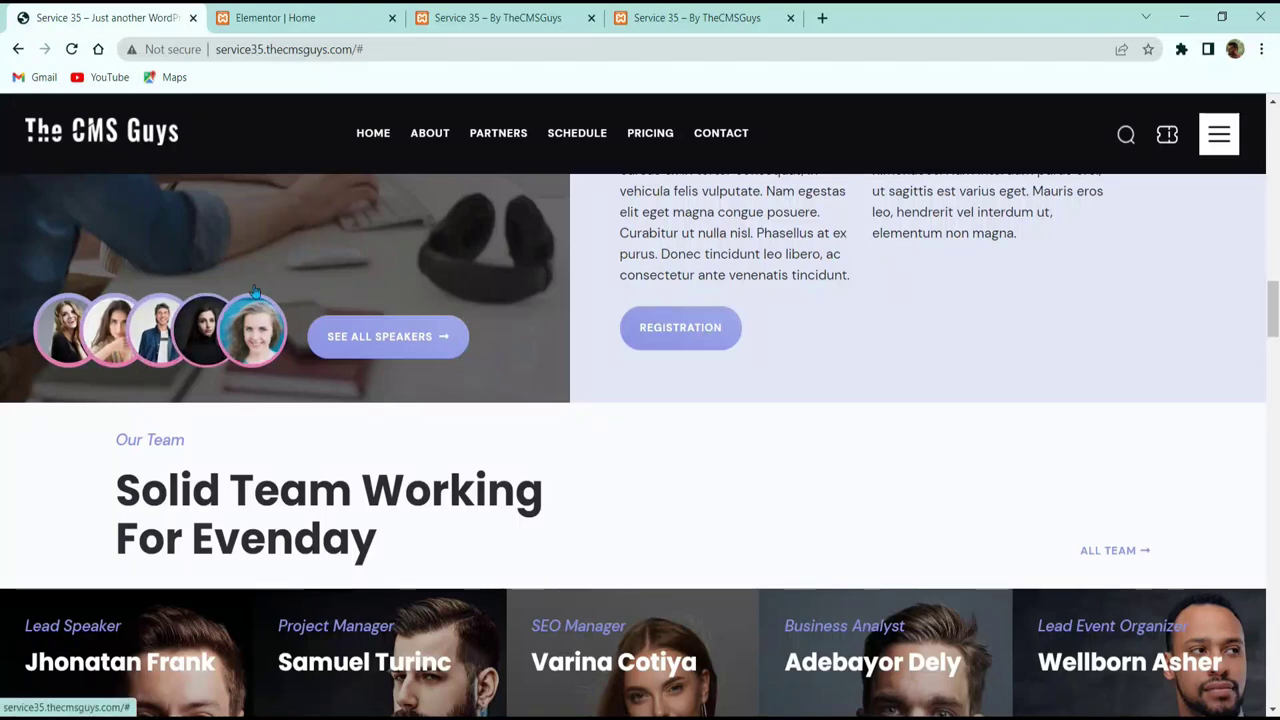
left_click(270, 17)
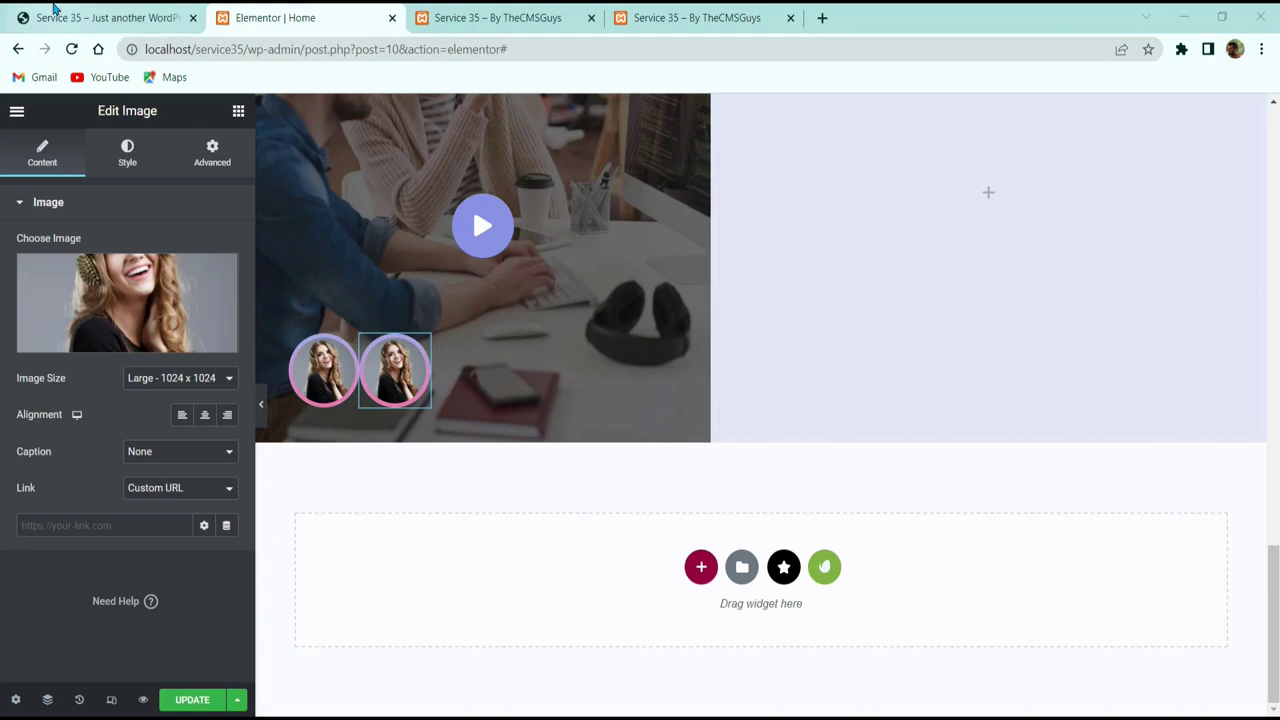
left_click(100, 17)
left_click(245, 14)
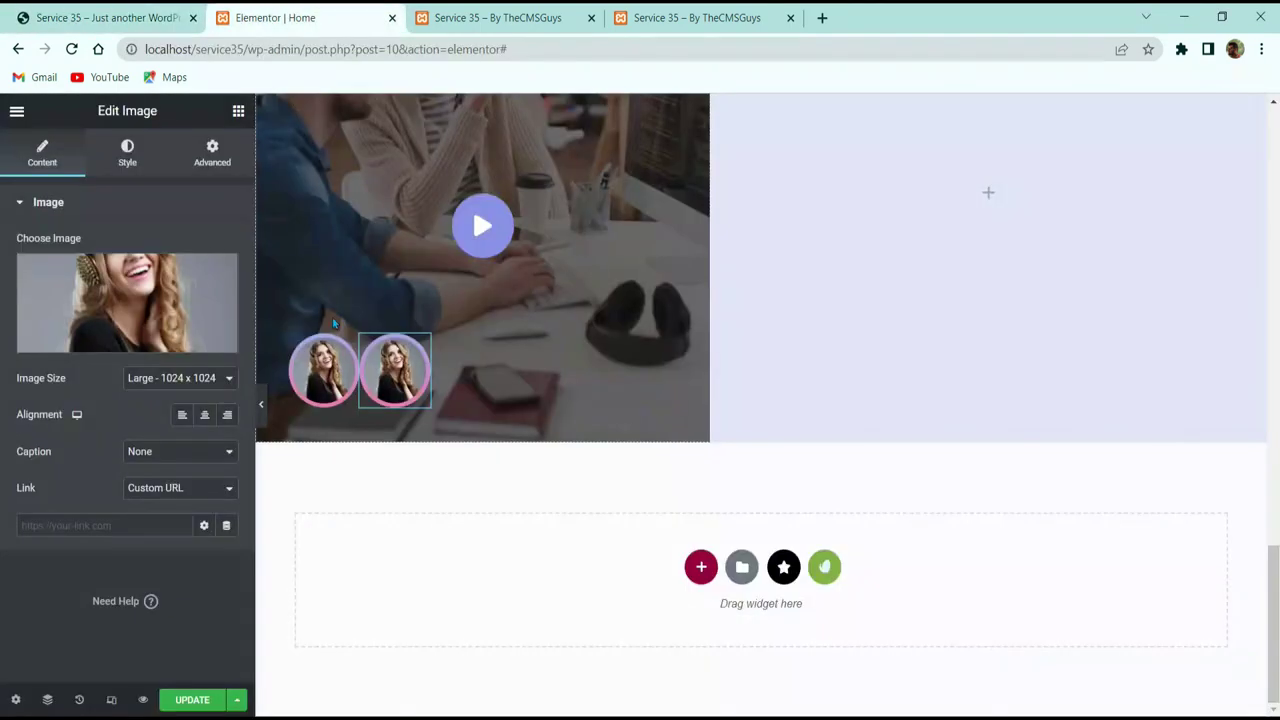
Step: Give the first avatar a Grow hover animation
left_click(343, 352)
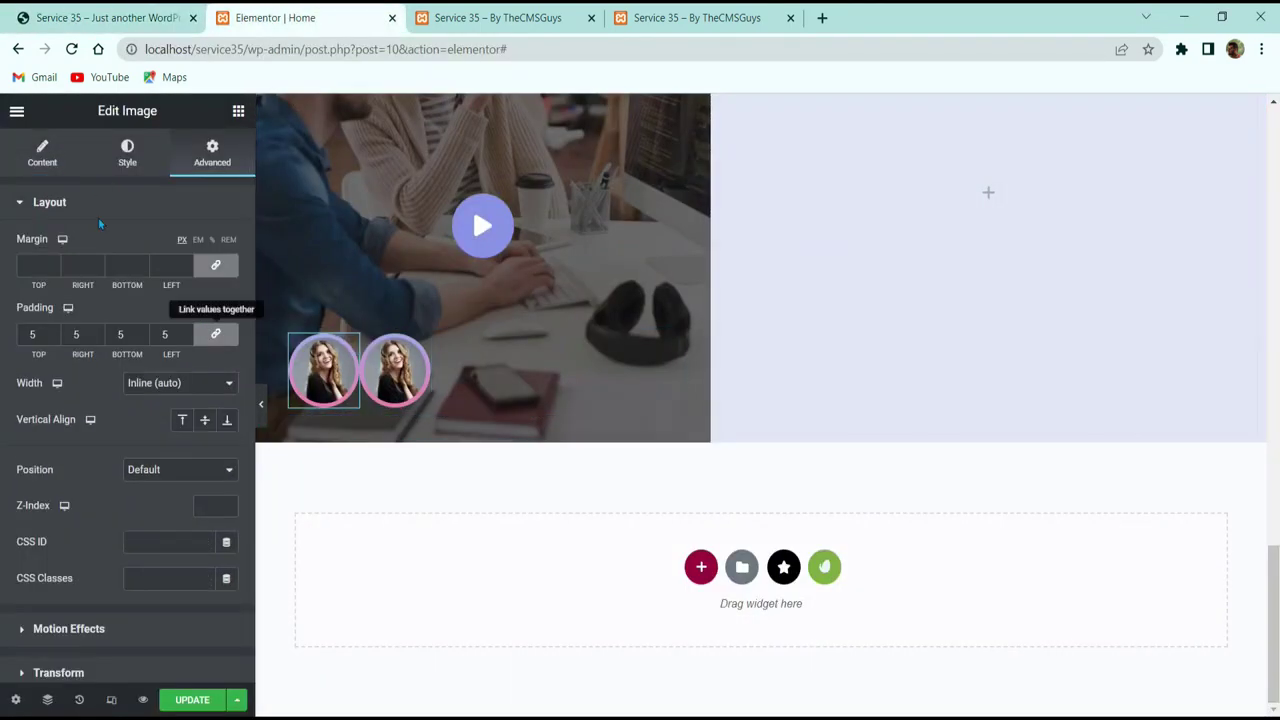
left_click(122, 160)
scroll(157, 335, "down", 2)
left_click(167, 311)
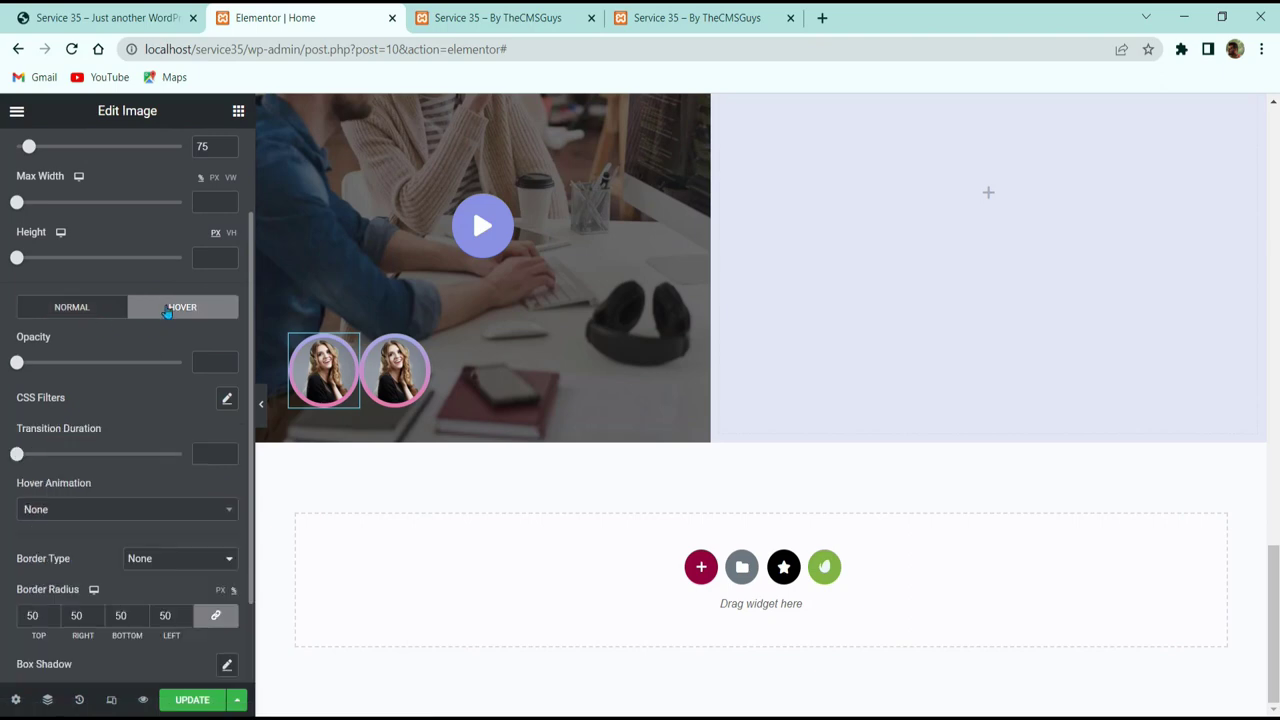
left_click(112, 507)
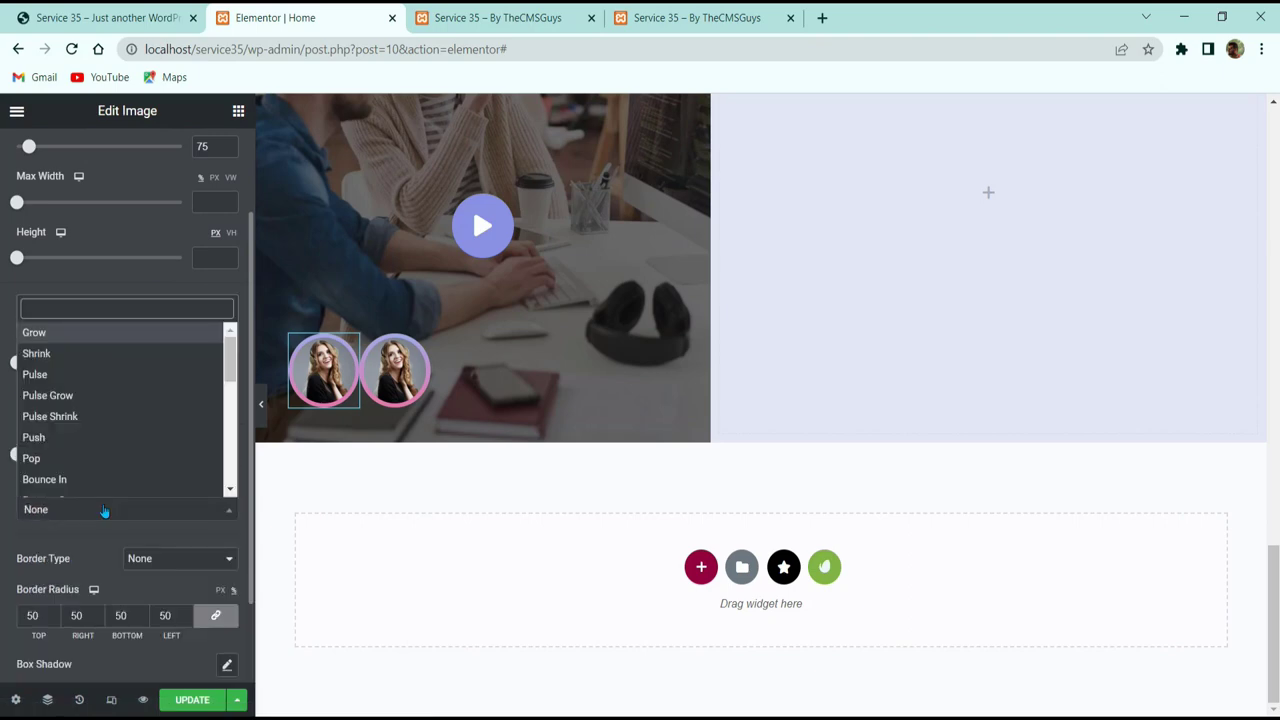
left_click(83, 334)
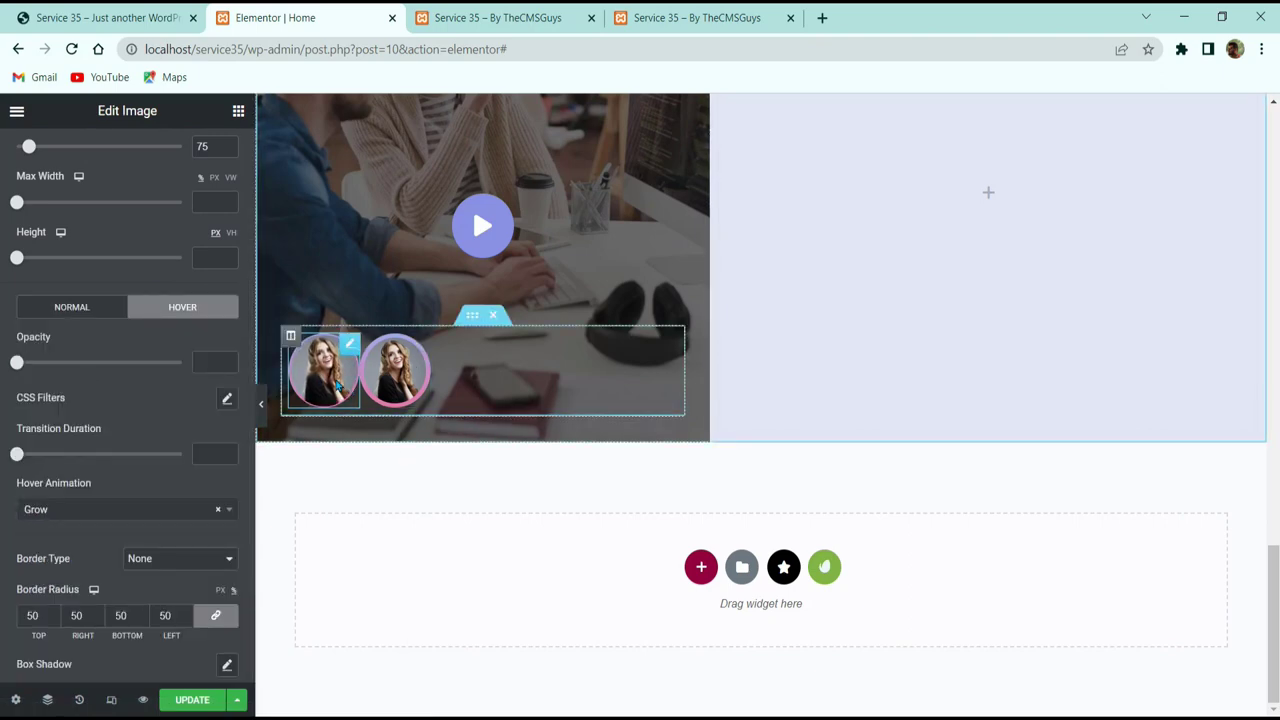
right_click(410, 362)
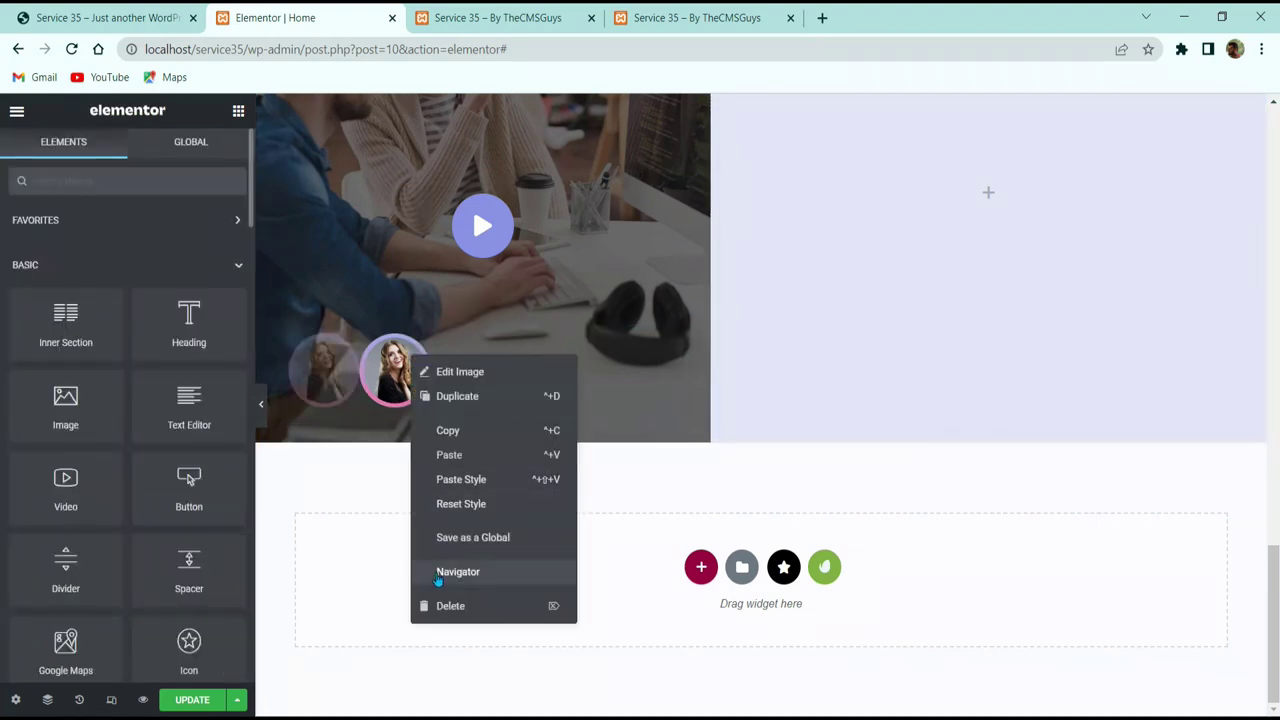
Step: Delete the extra image and duplicate the avatar until the row holds five
left_click(430, 605)
right_click(324, 368)
left_click(358, 410)
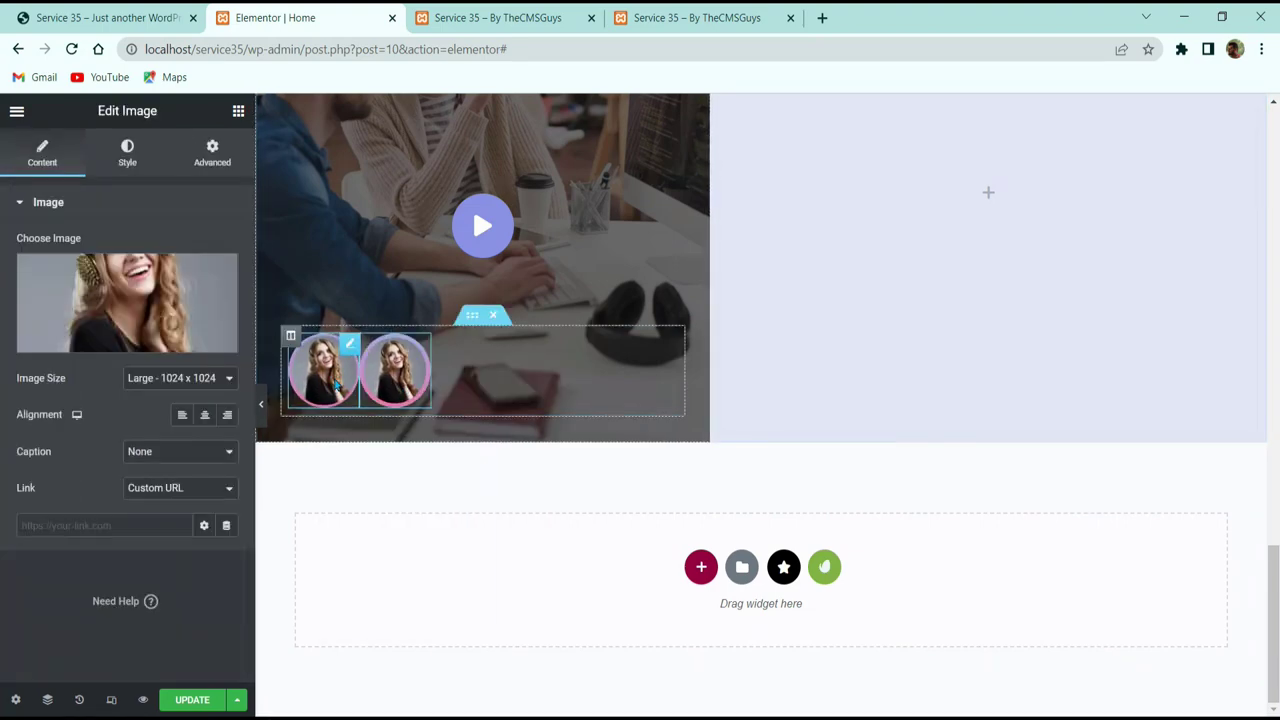
left_click(137, 18)
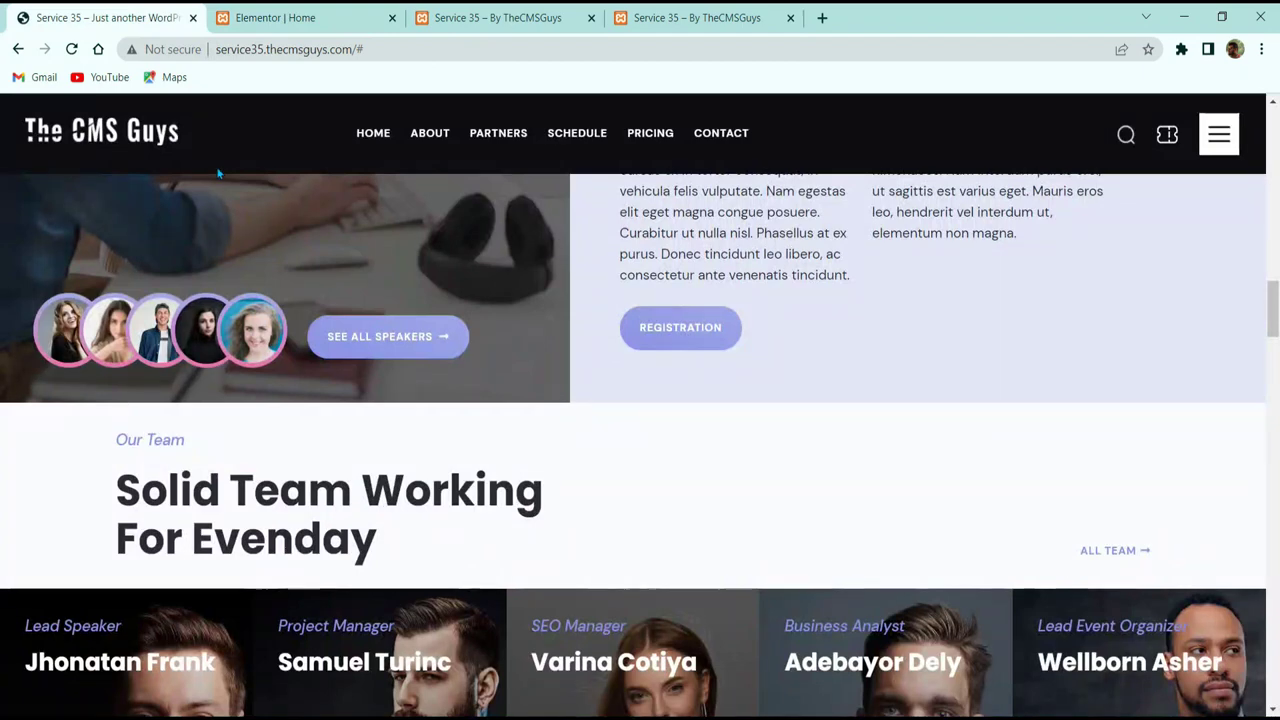
left_click(275, 18)
right_click(318, 358)
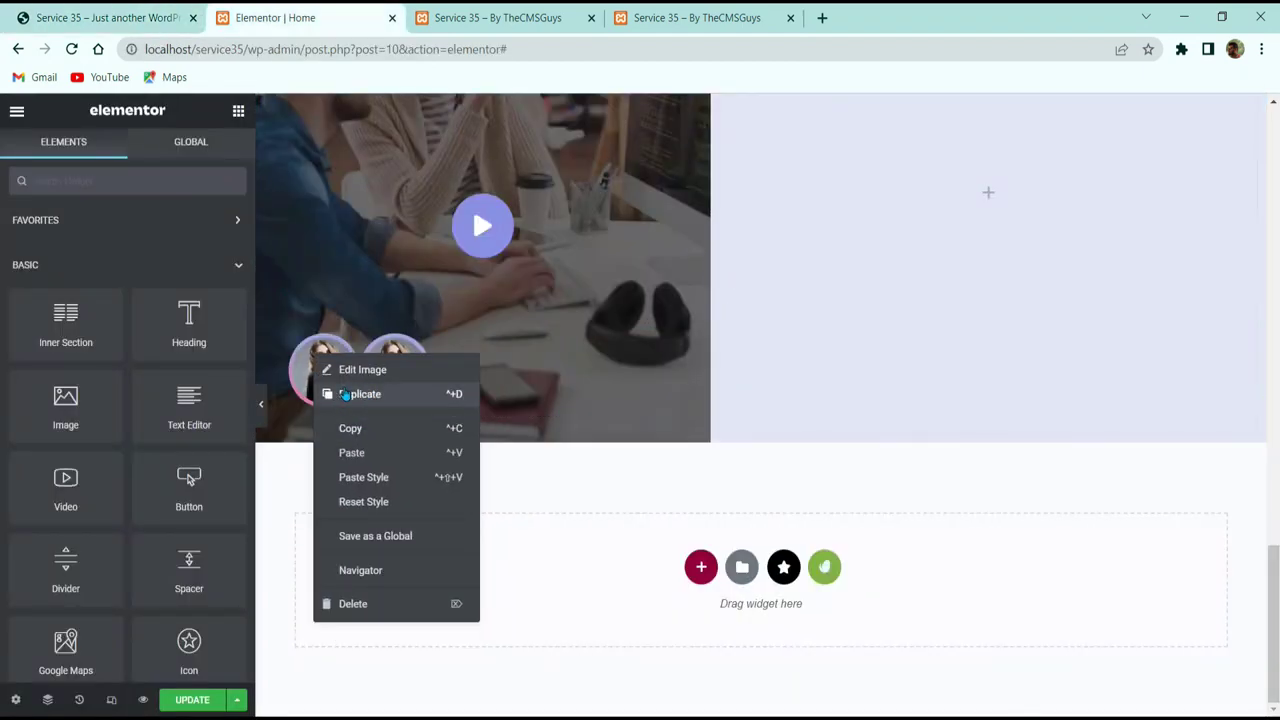
left_click(344, 394)
right_click(327, 370)
left_click(352, 406)
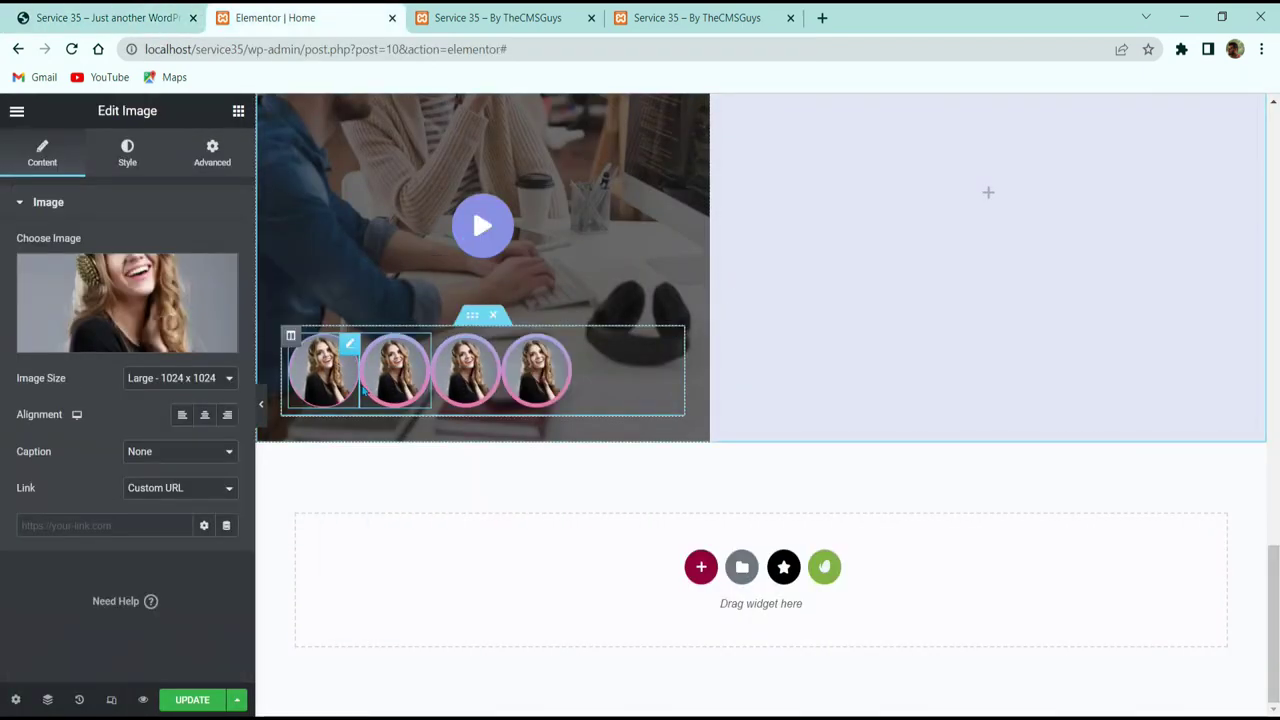
right_click(338, 368)
left_click(378, 406)
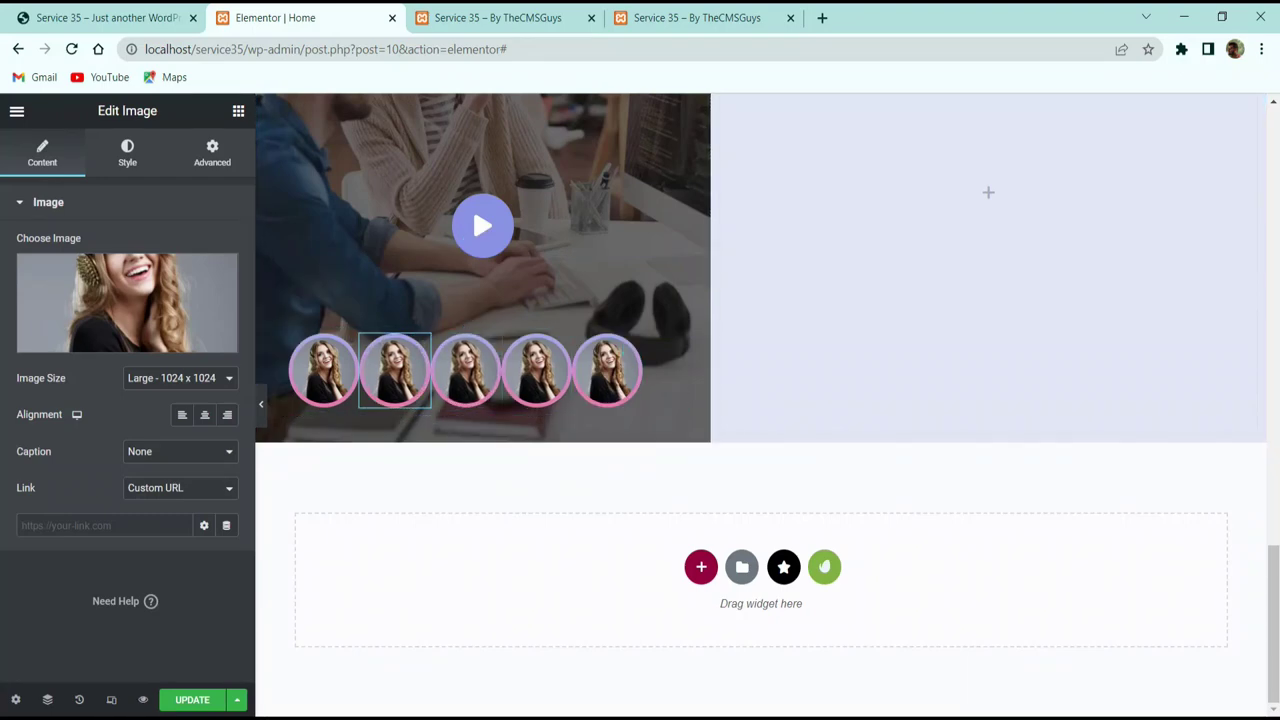
Step: Unlink the second avatar's margins and set its left margin to -30
left_click(212, 152)
left_click(213, 267)
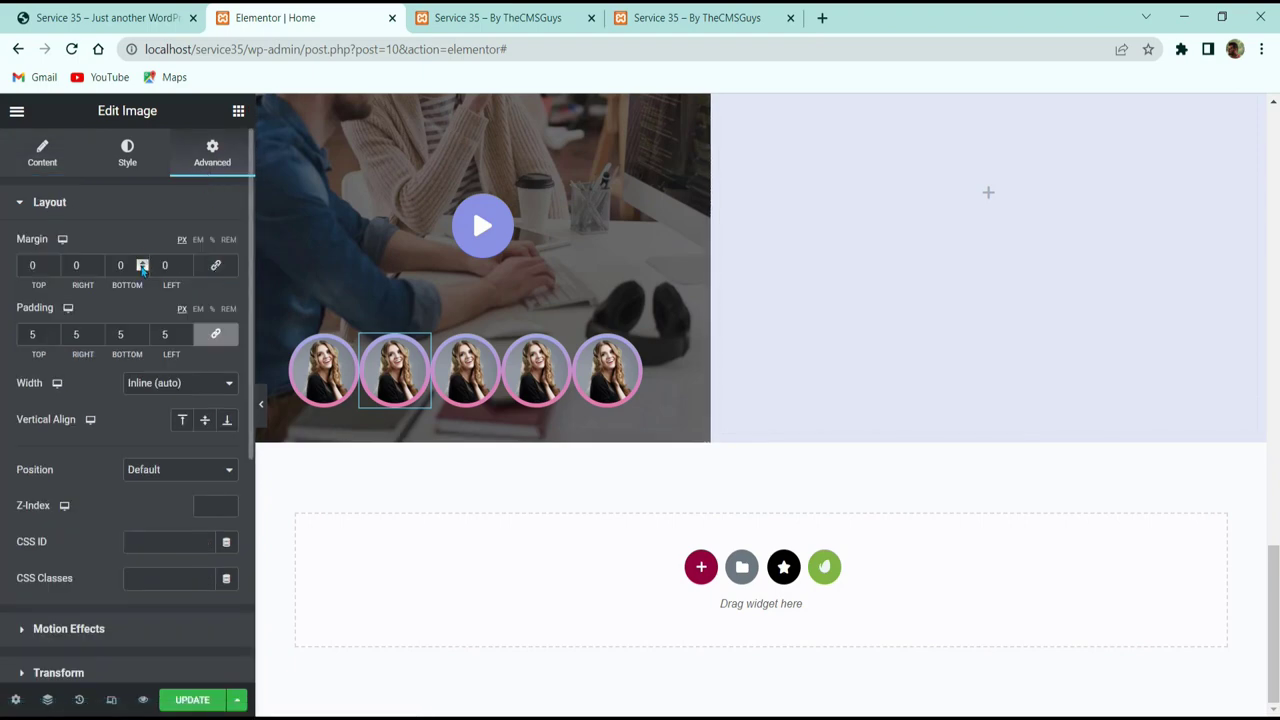
left_click(187, 268)
left_click(187, 268)
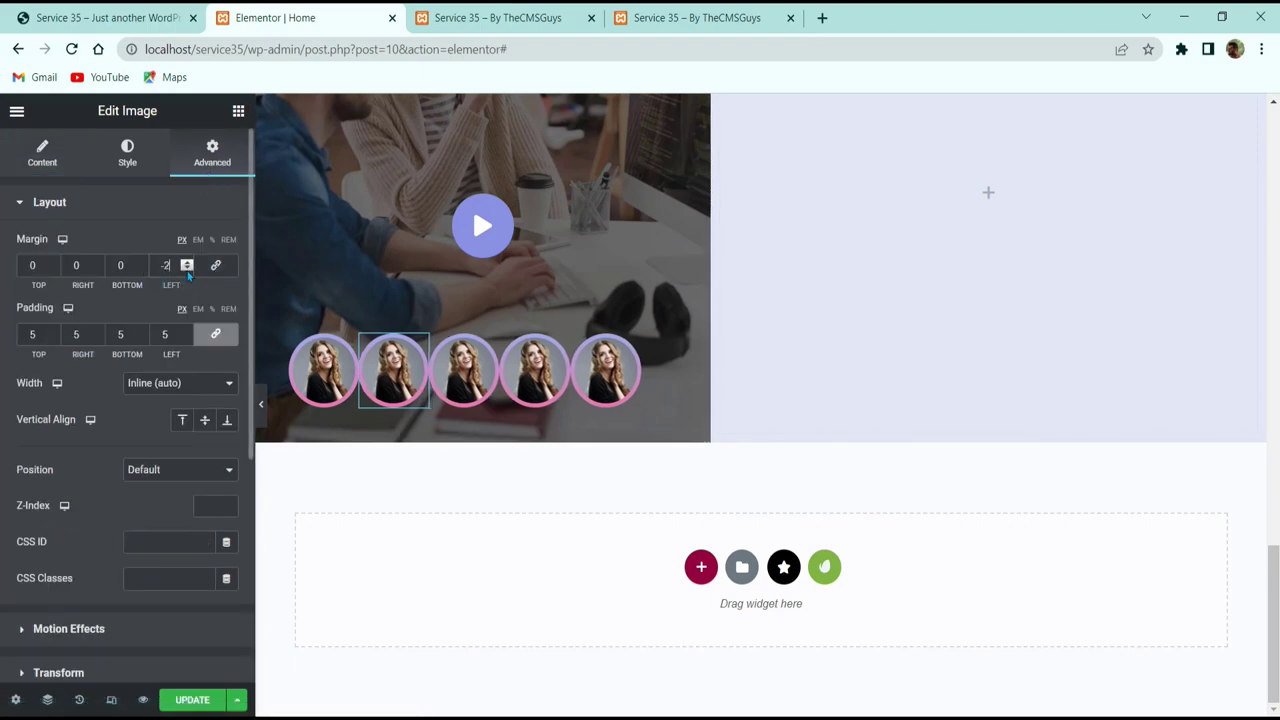
left_click(187, 268)
left_click(187, 269)
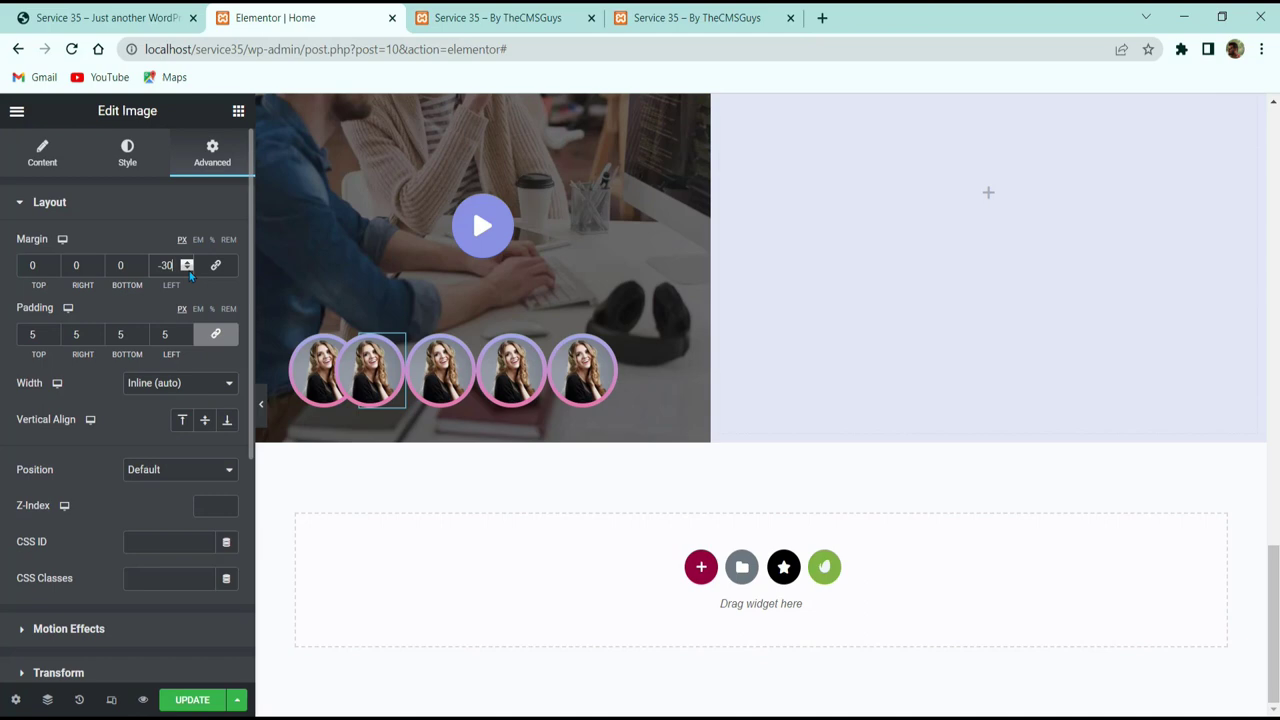
Step: Copy the overlapping avatar's style and paste it onto the third and fourth avatars
left_click(463, 346)
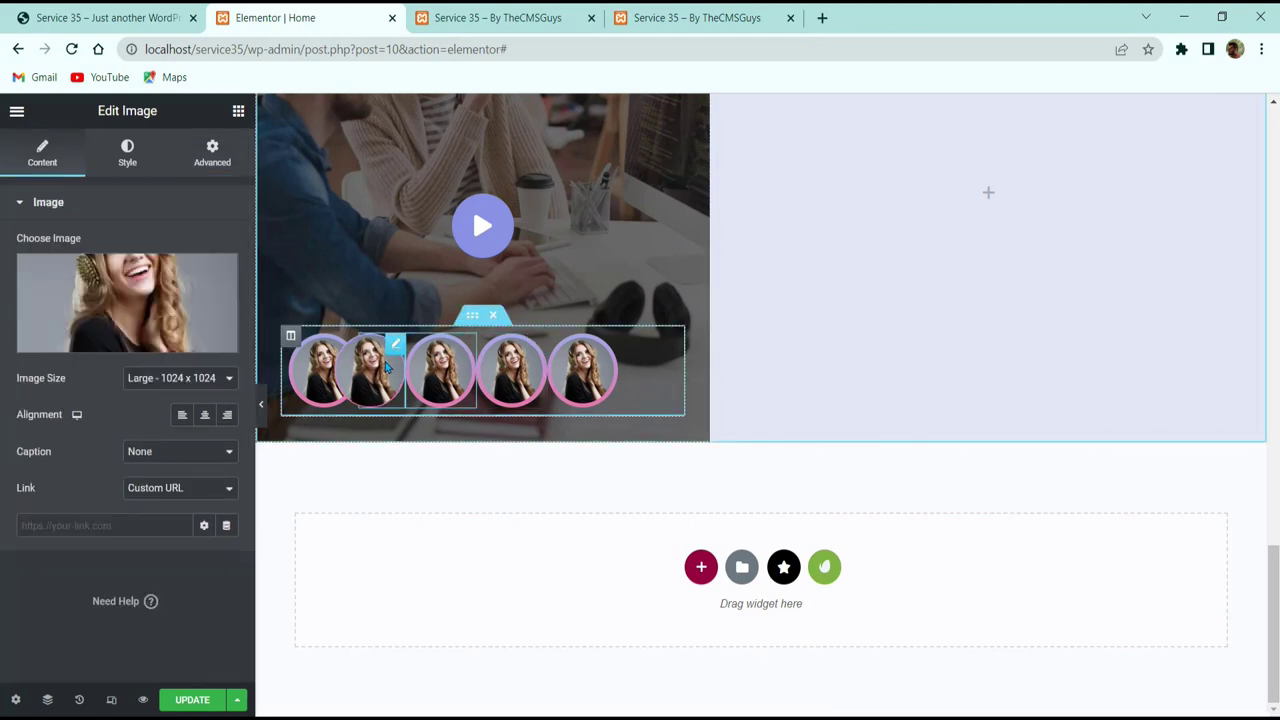
right_click(395, 366)
left_click(414, 400)
right_click(421, 378)
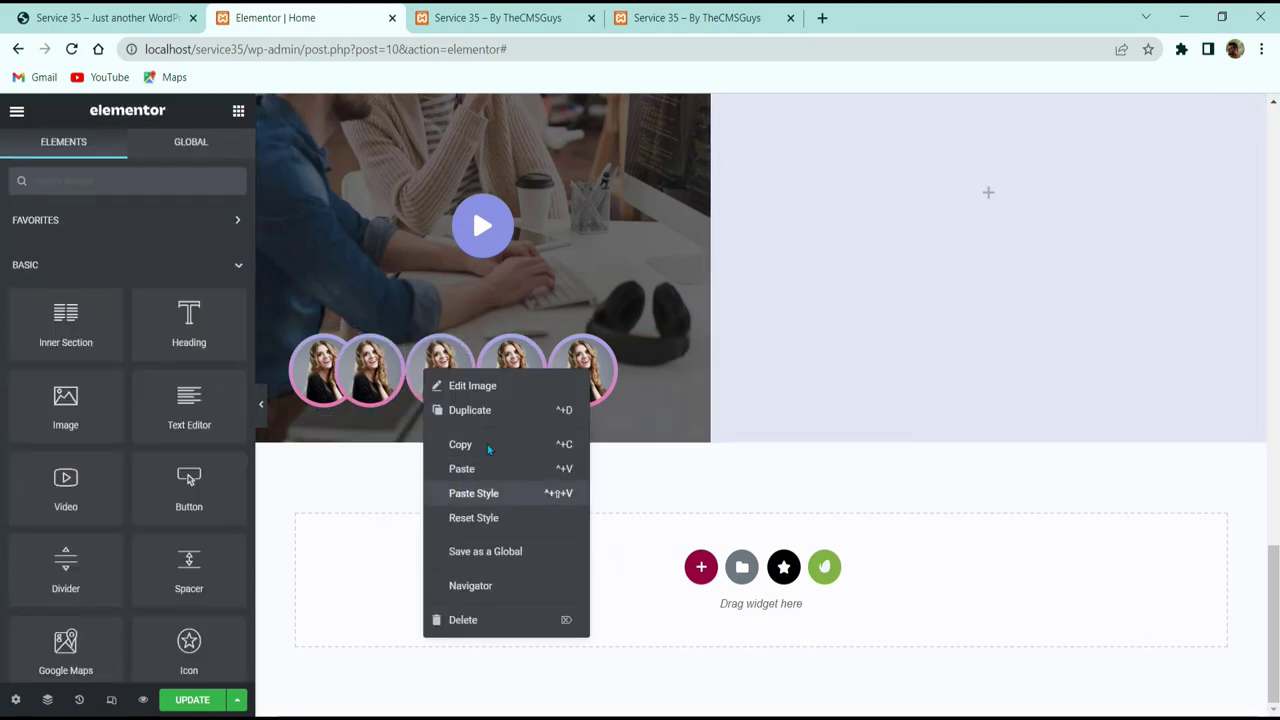
left_click(466, 497)
right_click(488, 377)
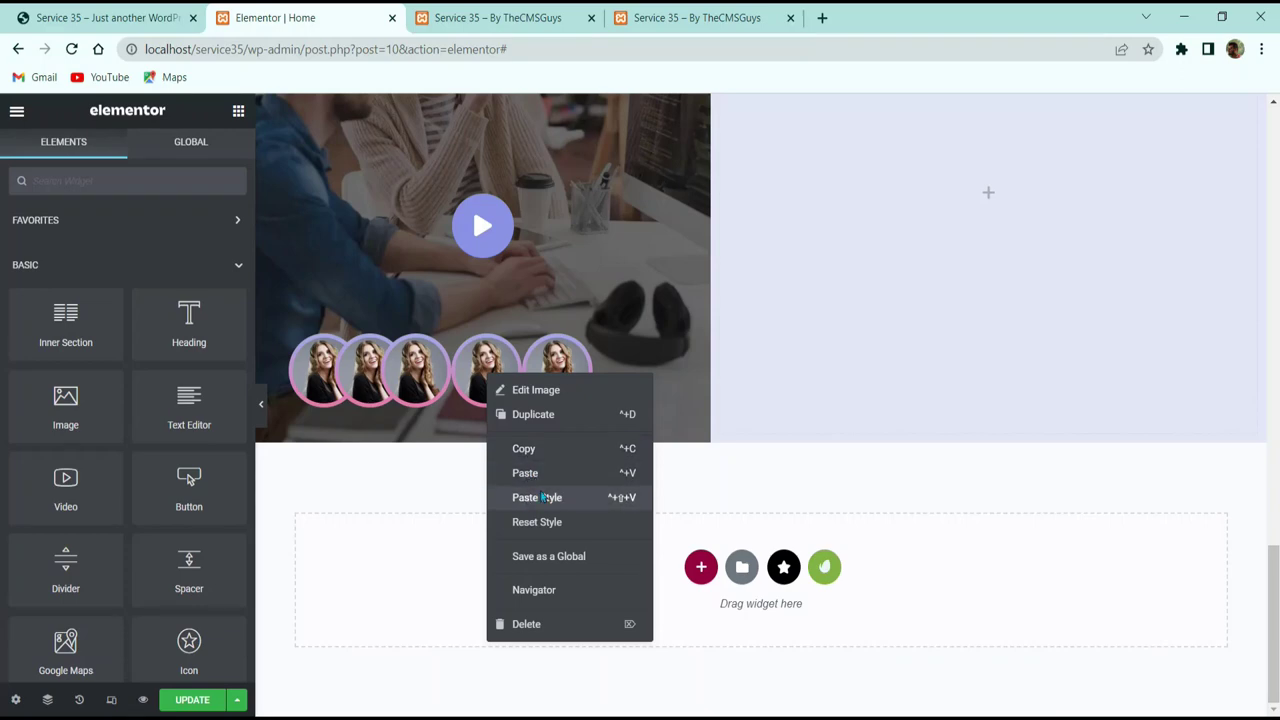
left_click(537, 497)
right_click(530, 373)
Step: Paste the -30 overlap style onto the fifth avatar and compare with the live site
left_click(577, 489)
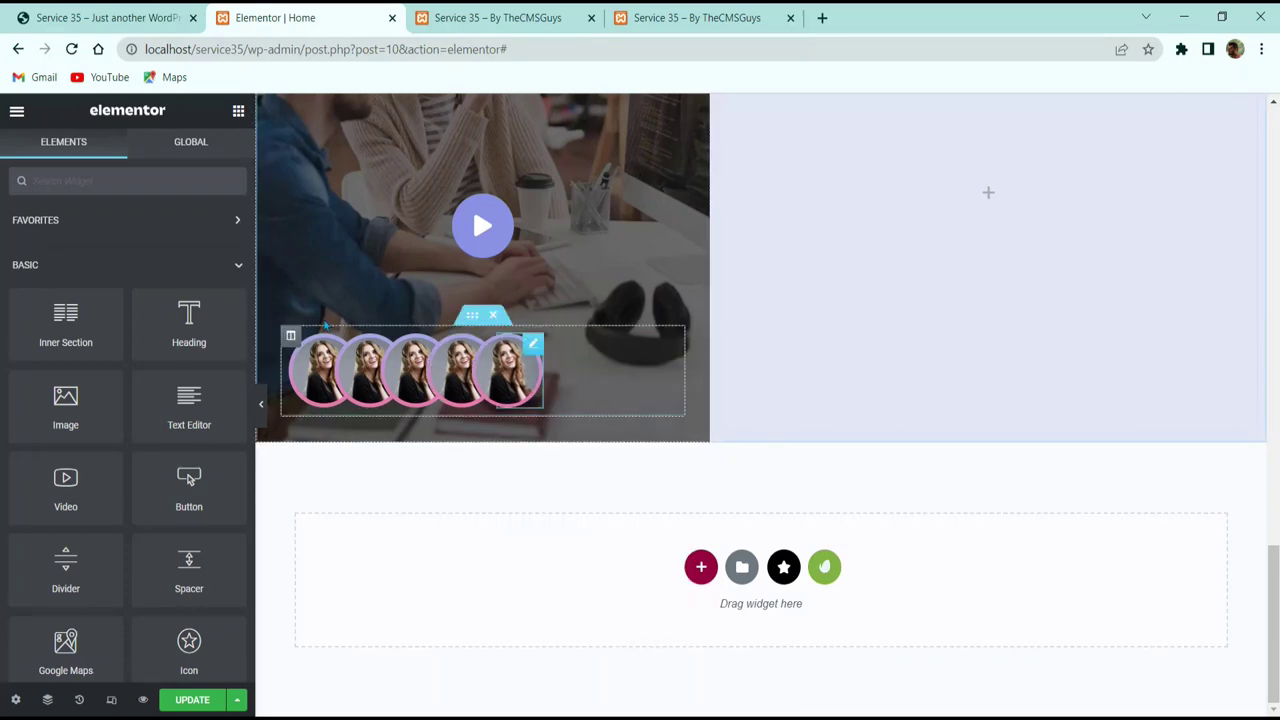
left_click(150, 17)
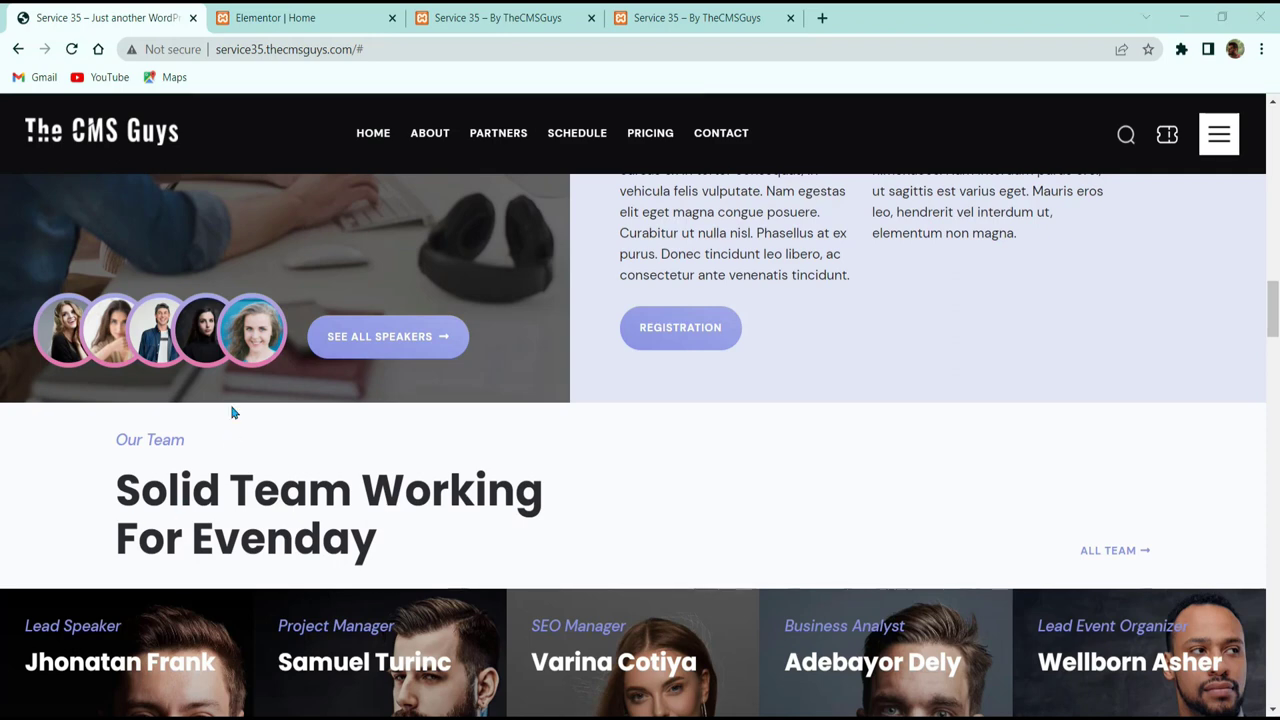
left_click(318, 20)
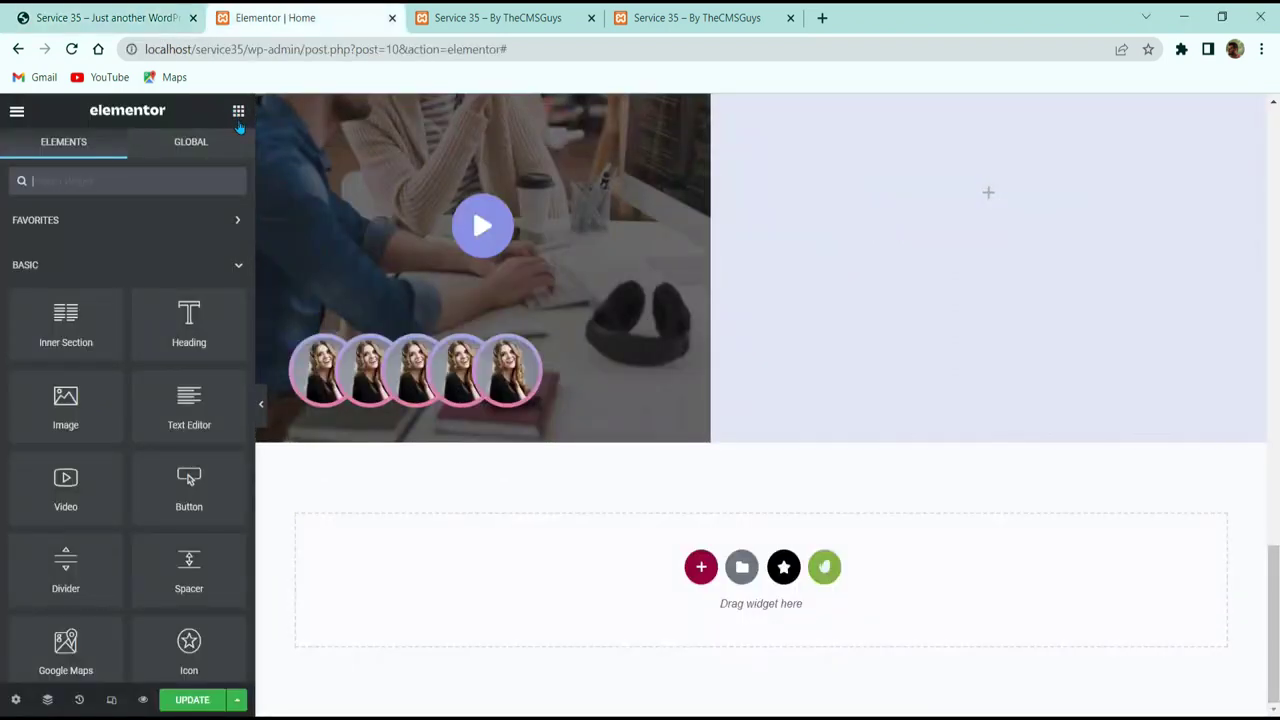
Step: Add a Button widget under the avatars and move the stray avatar back into the row
left_click(150, 176)
type("butt")
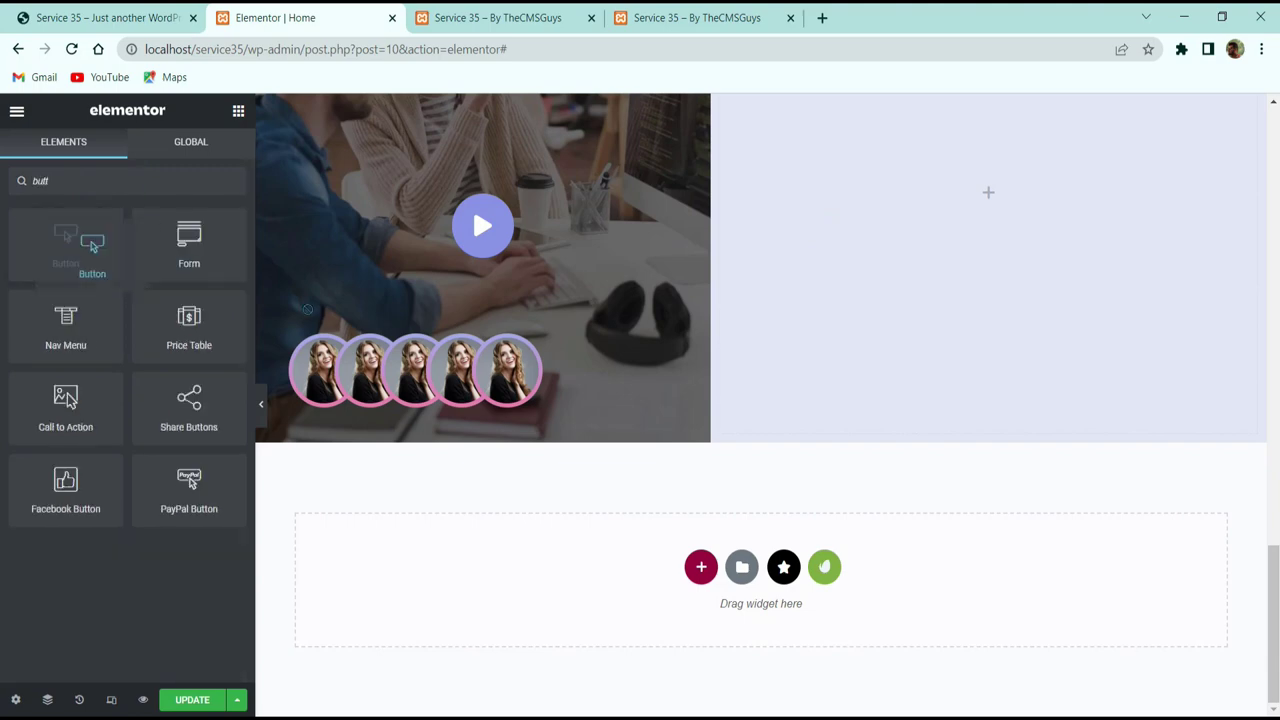
left_click_drag(65, 240, 515, 316)
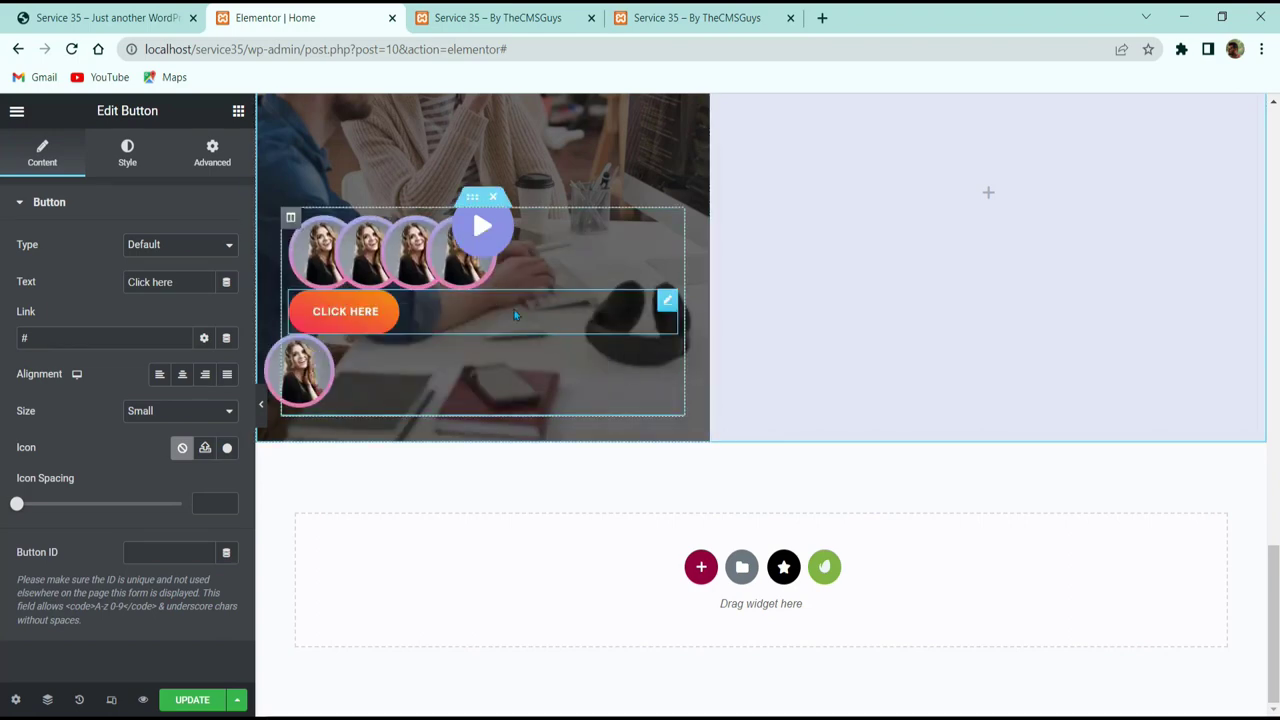
left_click_drag(318, 348, 458, 316)
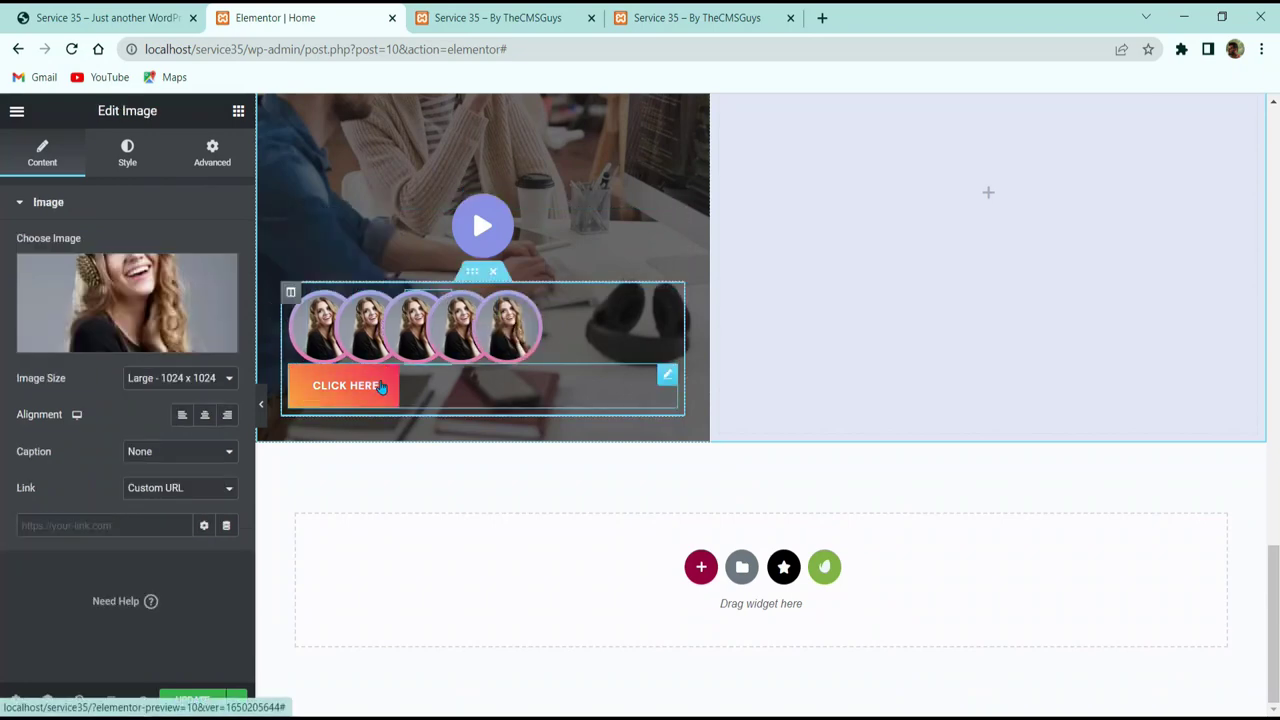
left_click(261, 404)
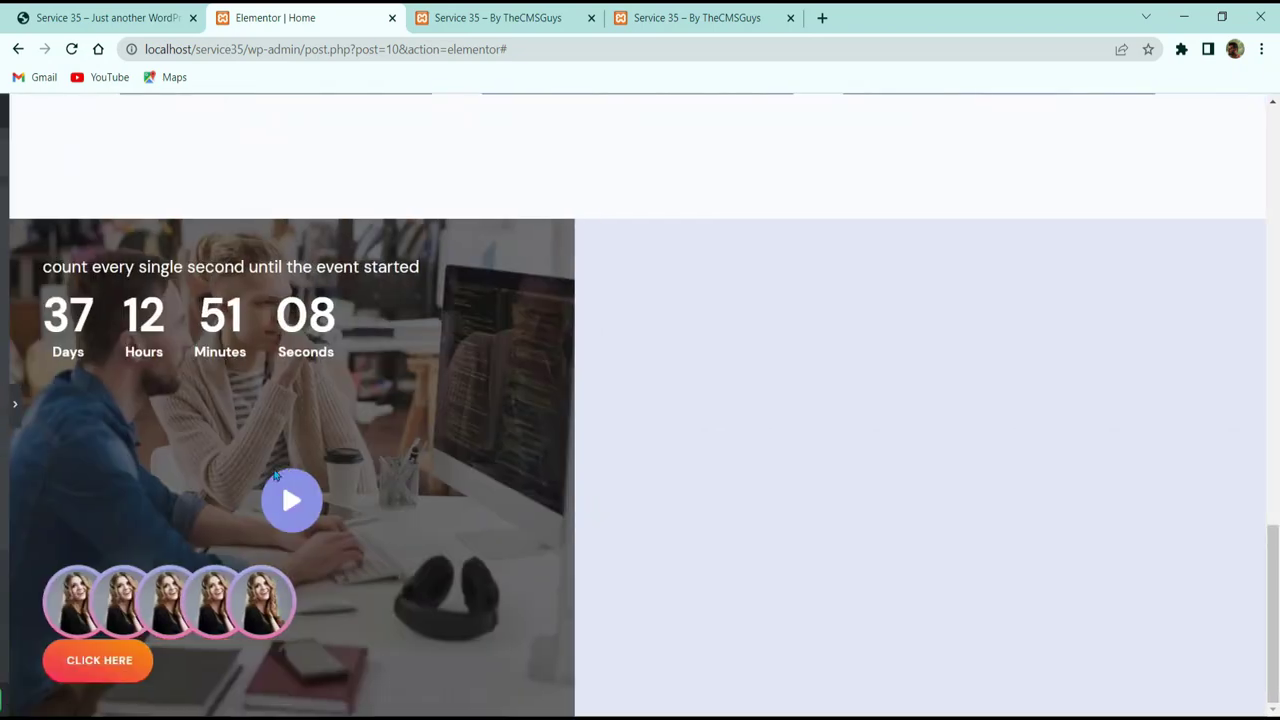
scroll(10, 420, "down", 3)
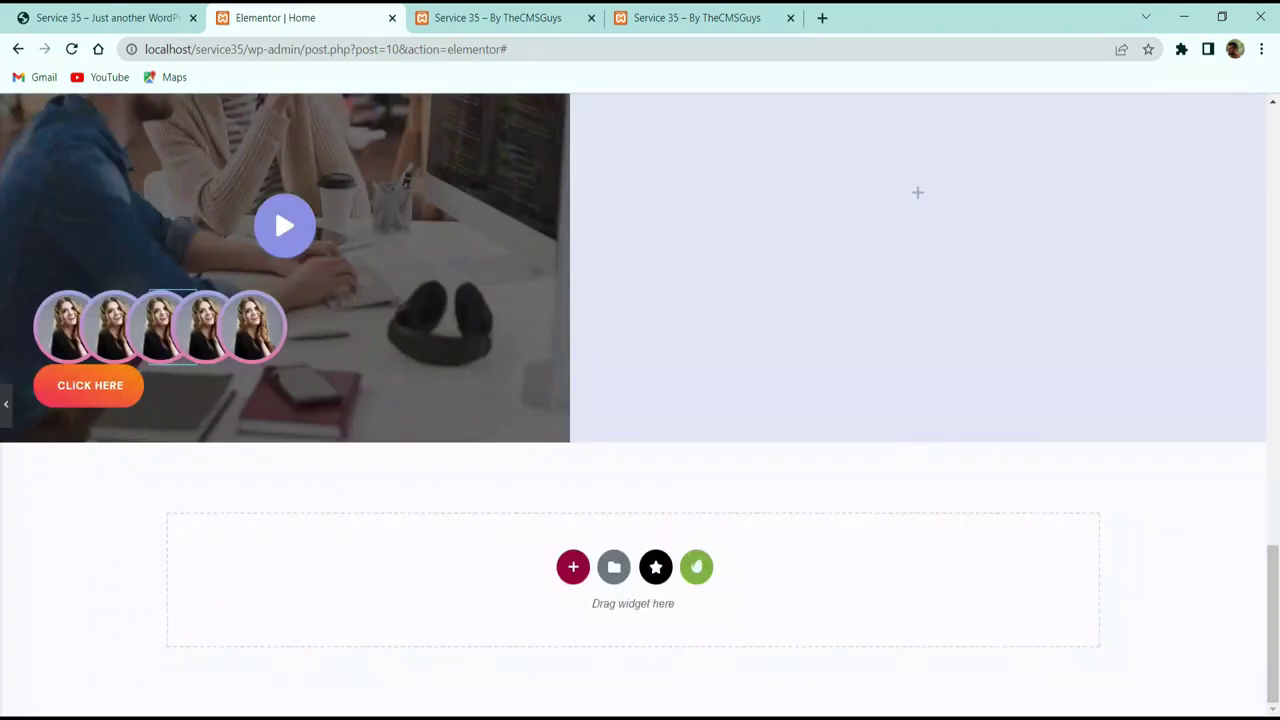
left_click(5, 403)
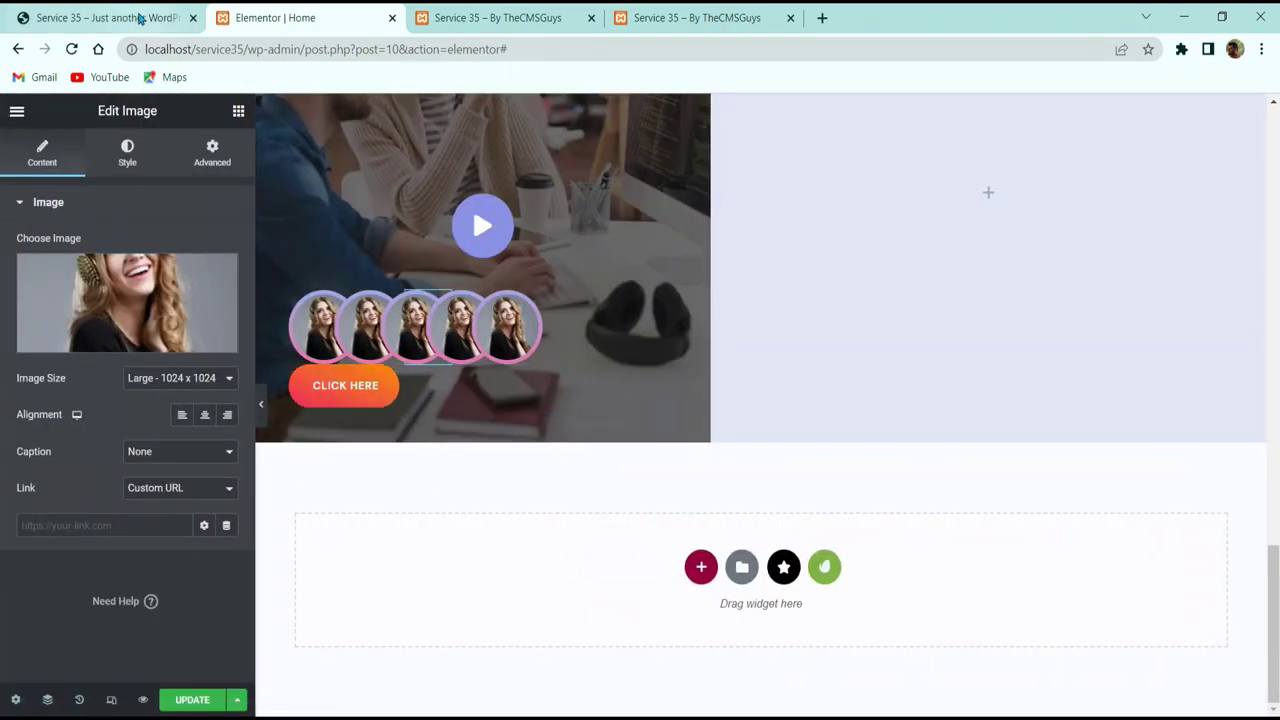
left_click(140, 18)
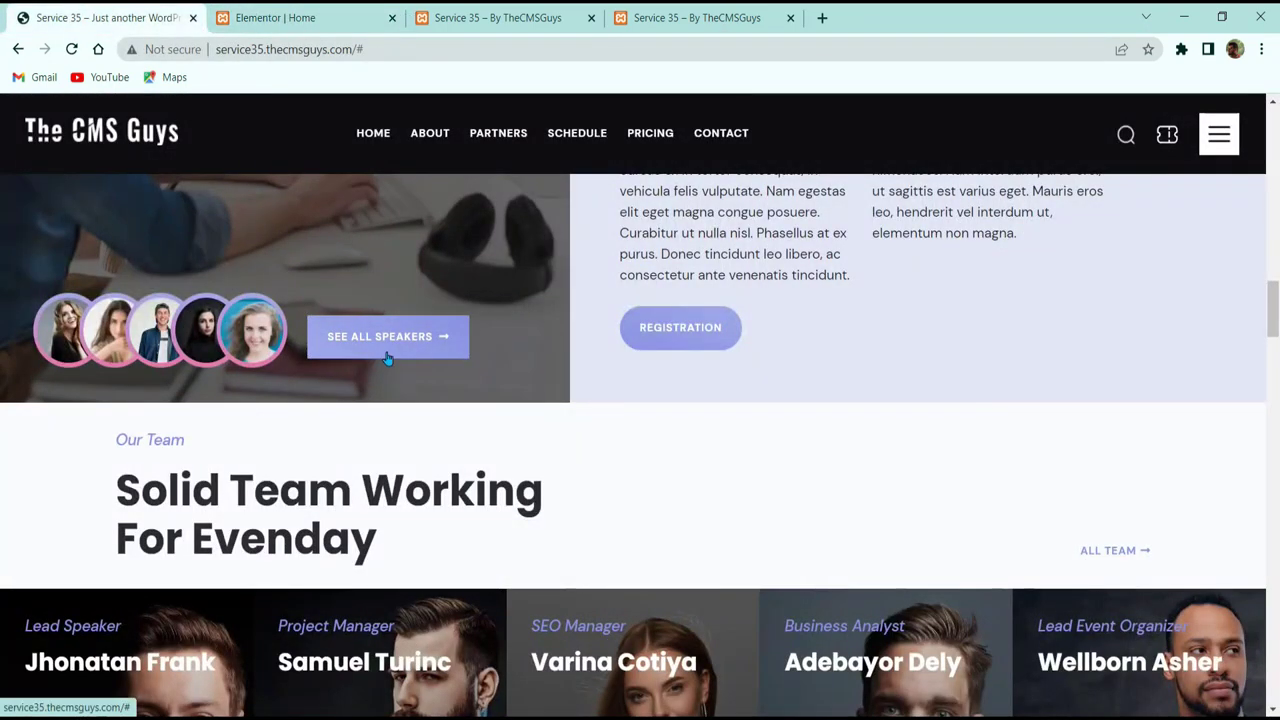
left_click(300, 18)
scroll(800, 457, "up", 5)
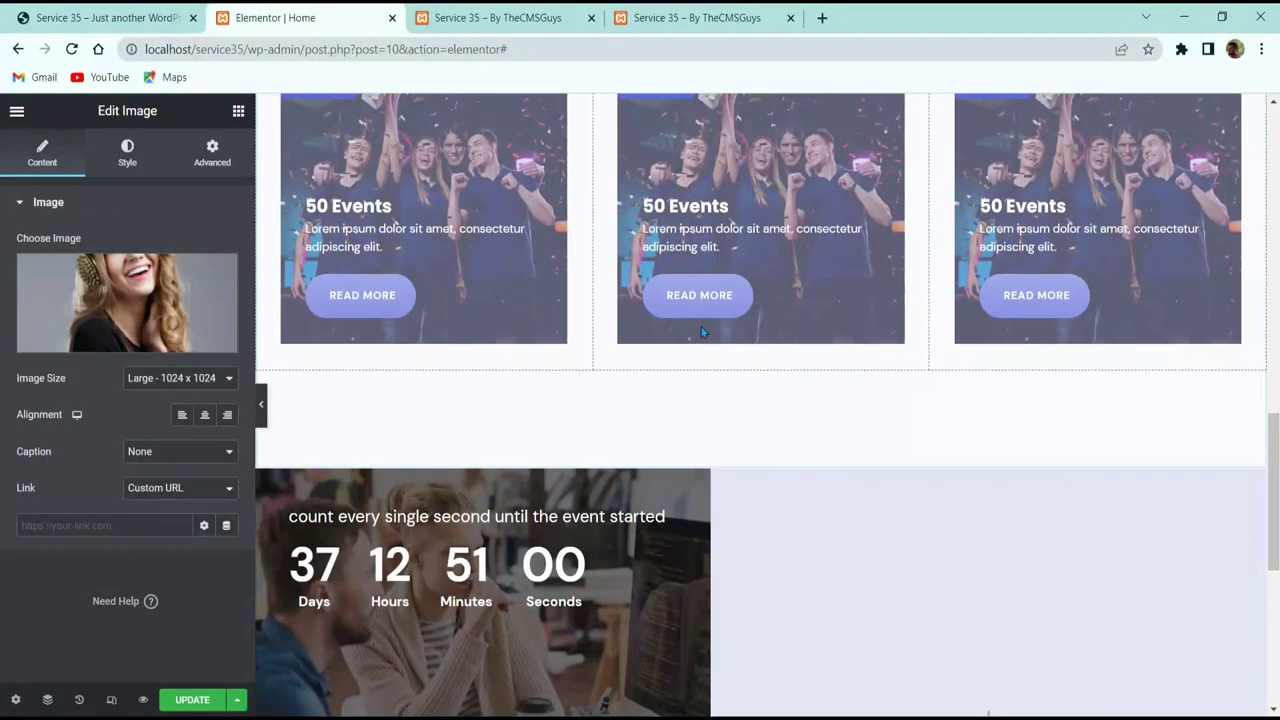
Step: Copy the Read More button's purple style onto the CLICK HERE button and open its settings
right_click(686, 296)
left_click(733, 376)
scroll(986, 194, "down", 5)
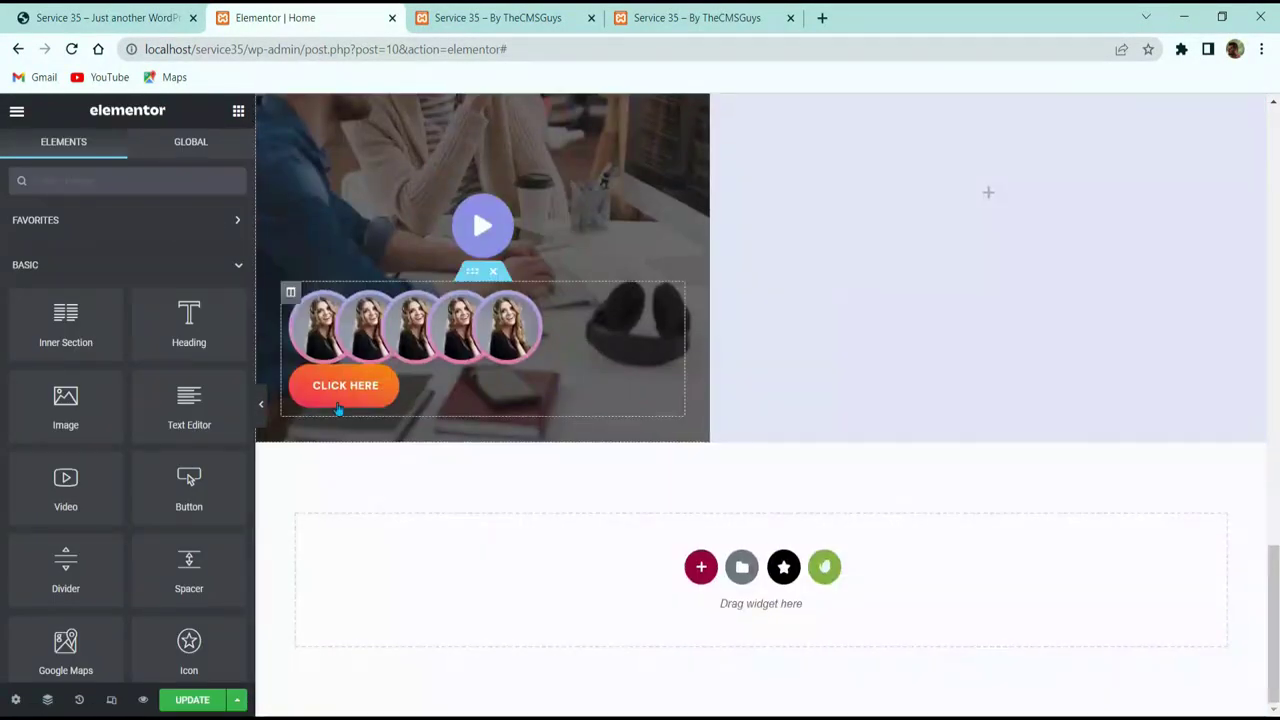
right_click(348, 399)
left_click(395, 519)
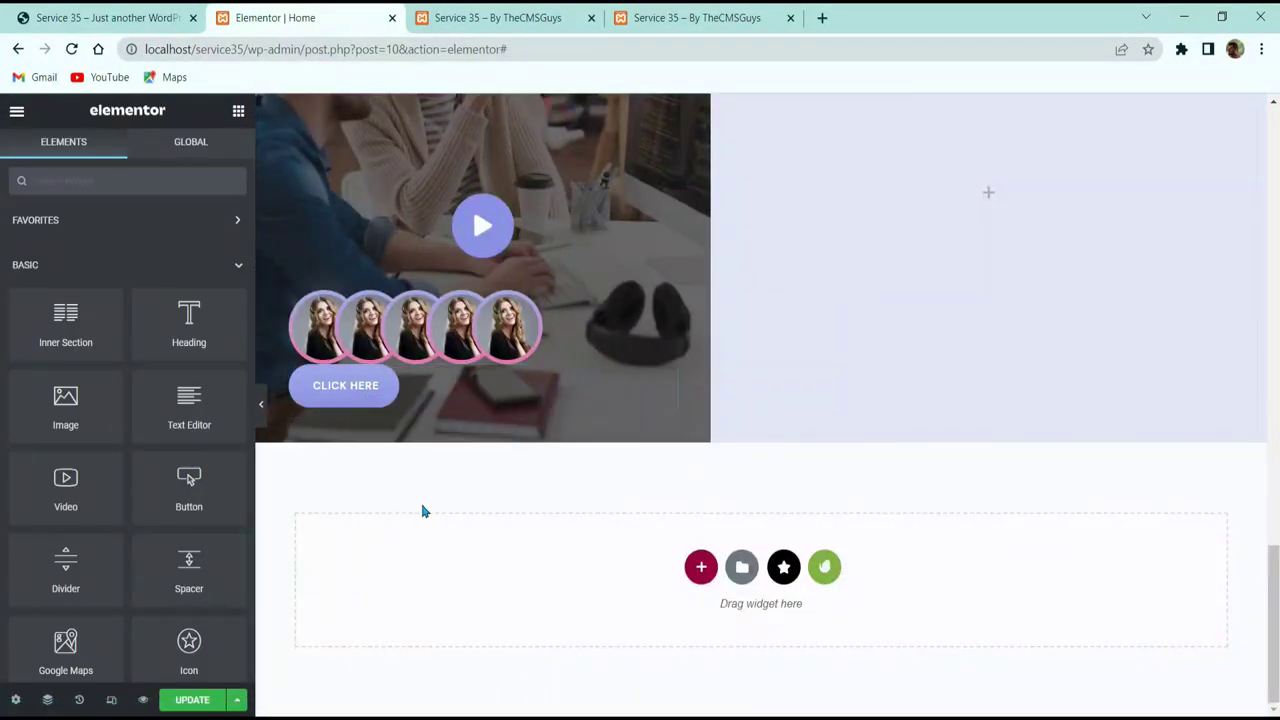
left_click(341, 390)
key("ctrl+1")
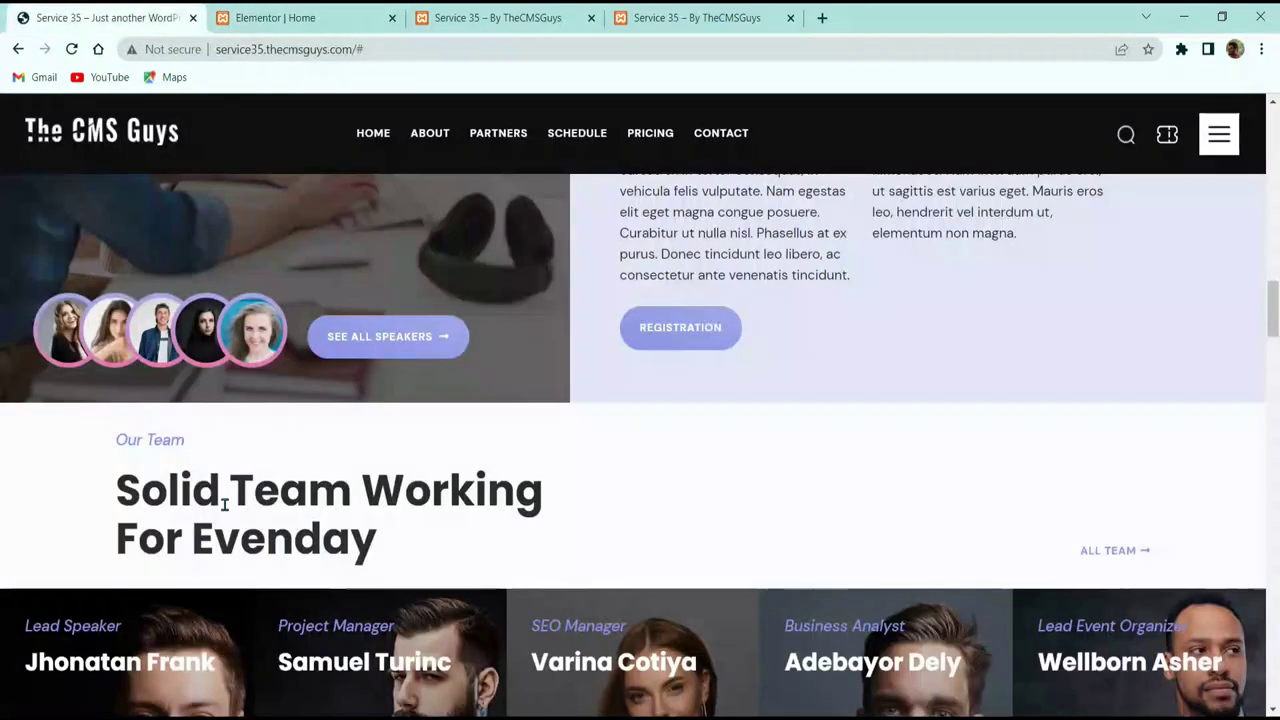
Step: Replace the button label with 'see all spekers'
left_click(277, 8)
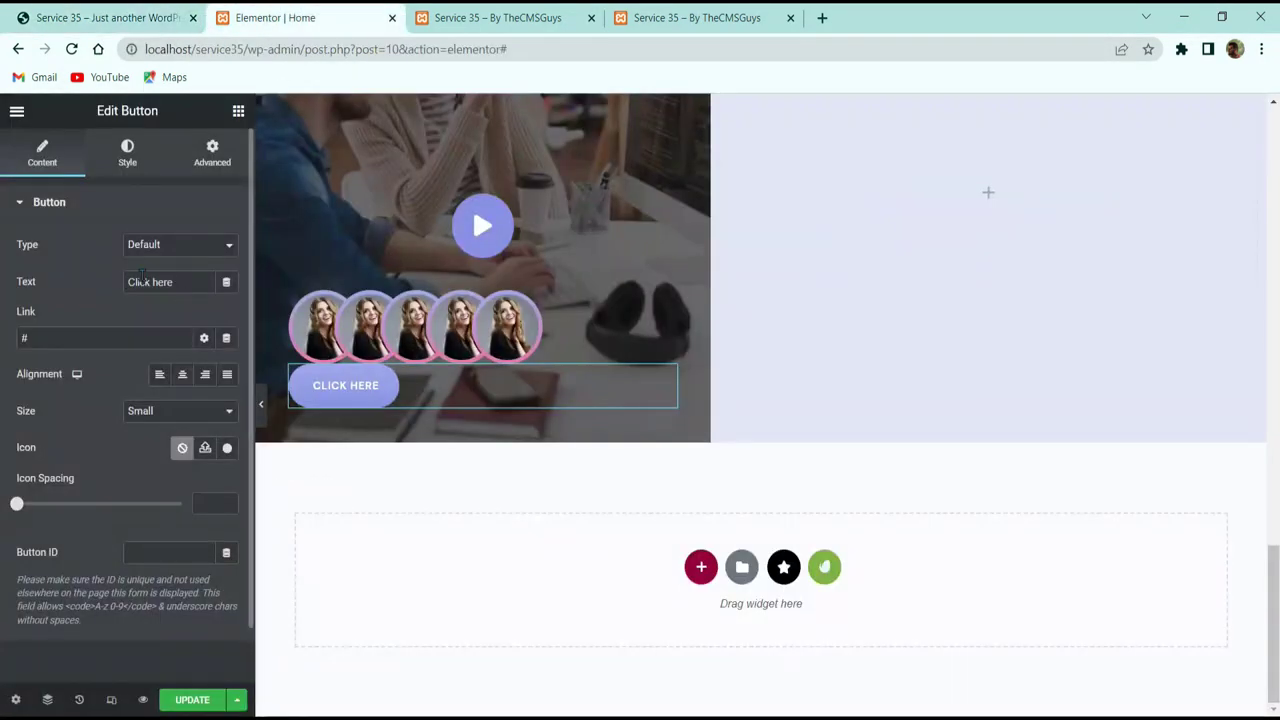
triple_click(147, 280)
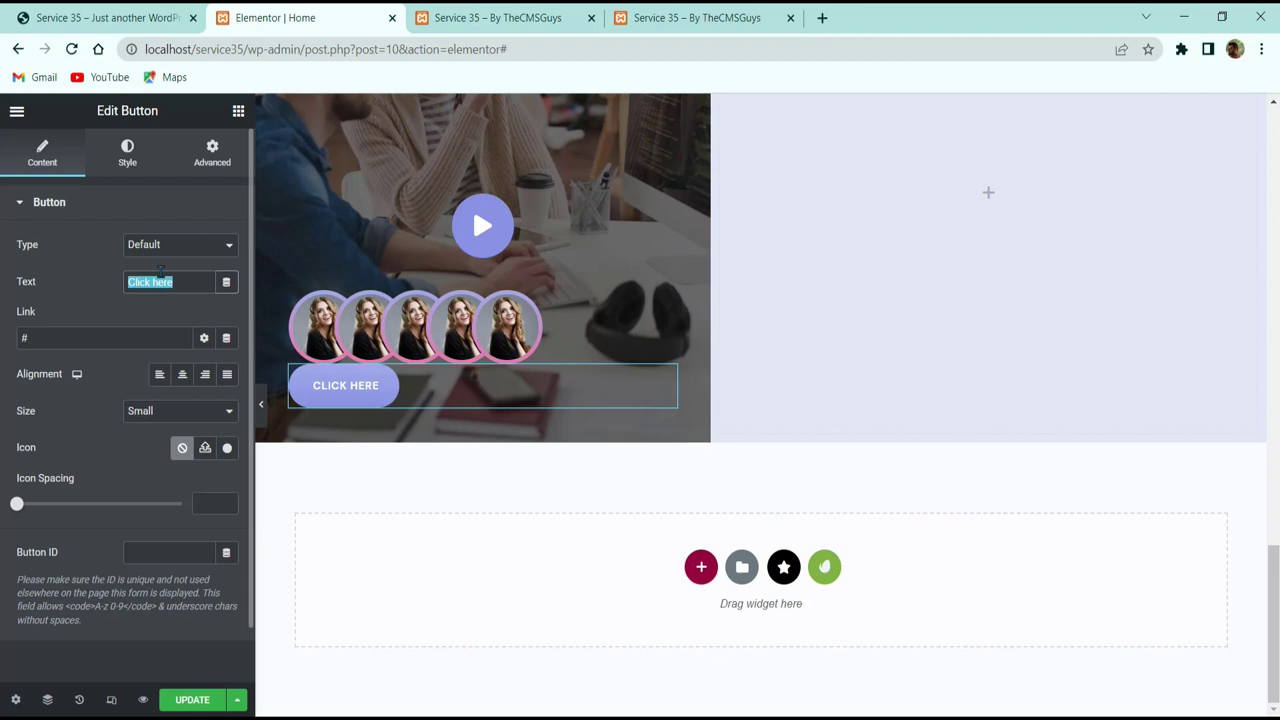
type("see all spe")
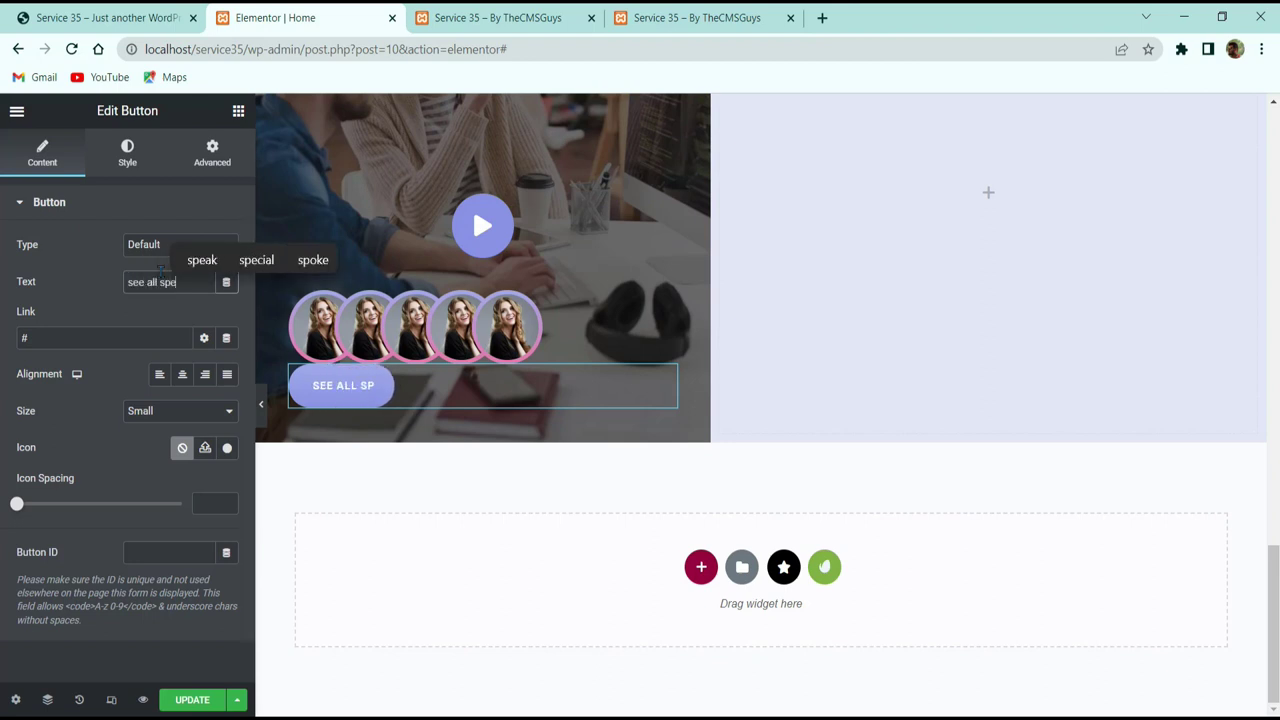
type("ake")
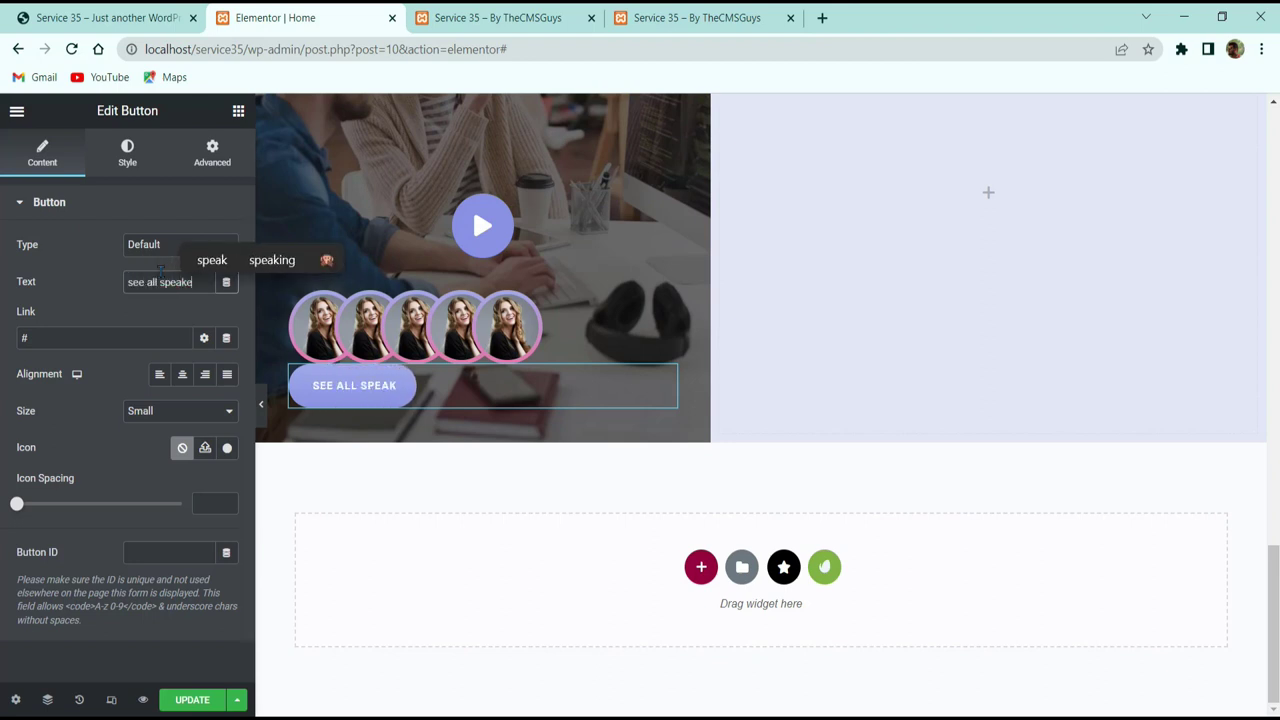
type("r")
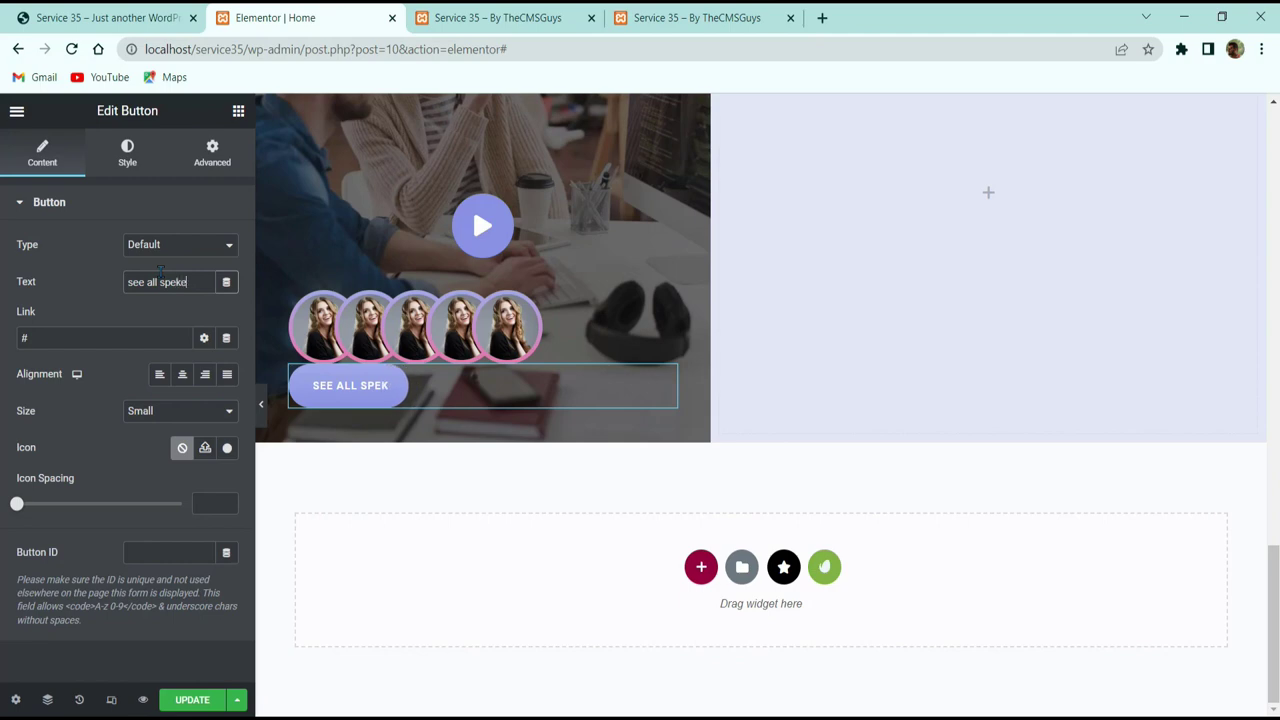
type("s")
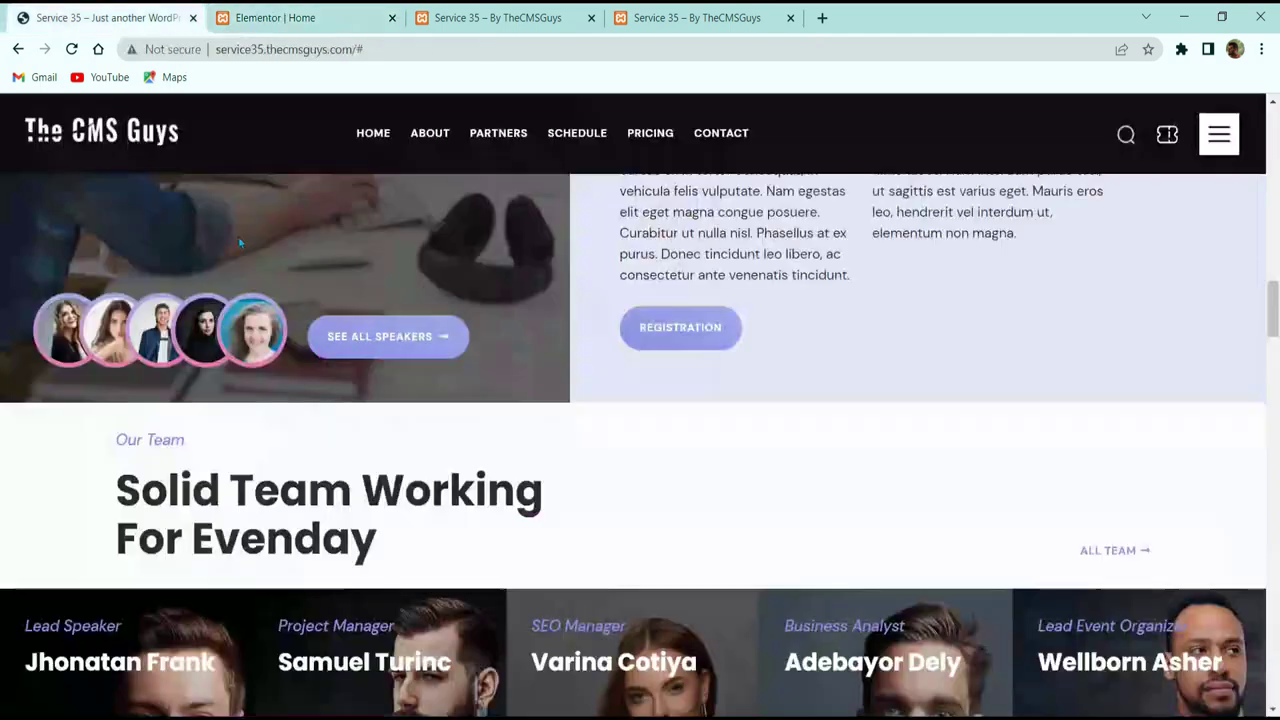
left_click(300, 18)
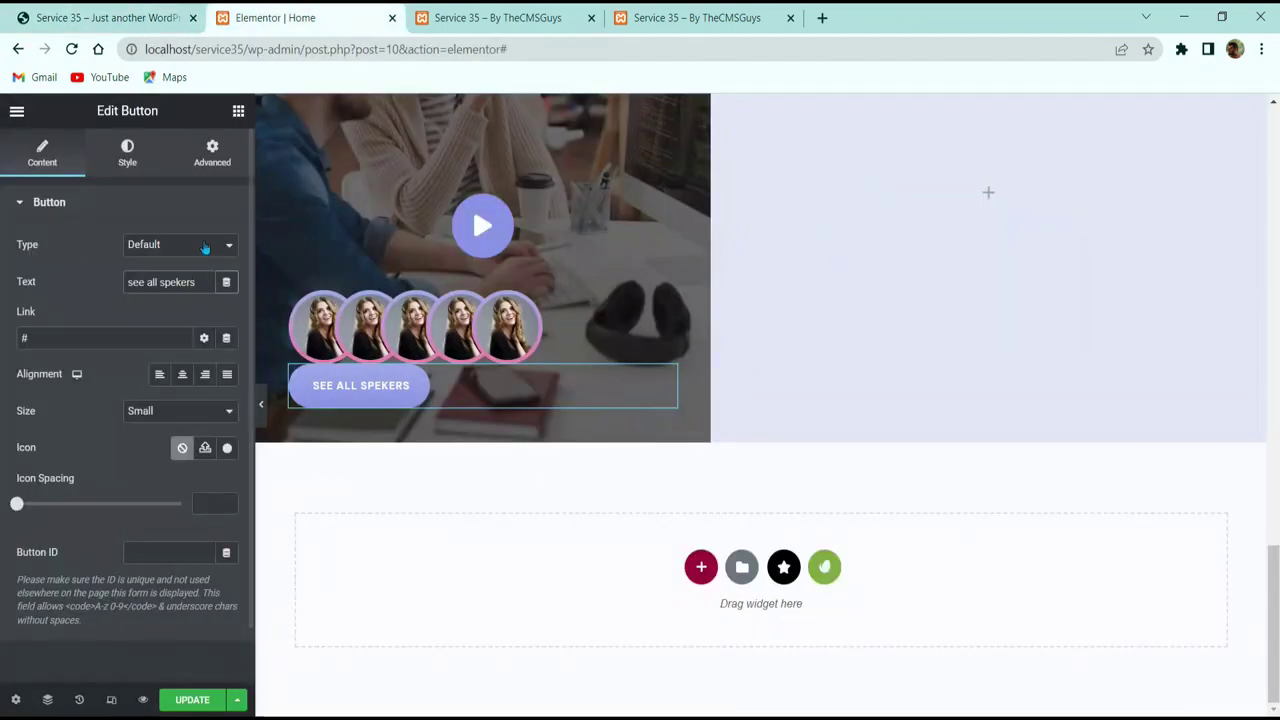
Step: Add the long right arrow icon from the Icon Library, positioned After the text
left_click(228, 449)
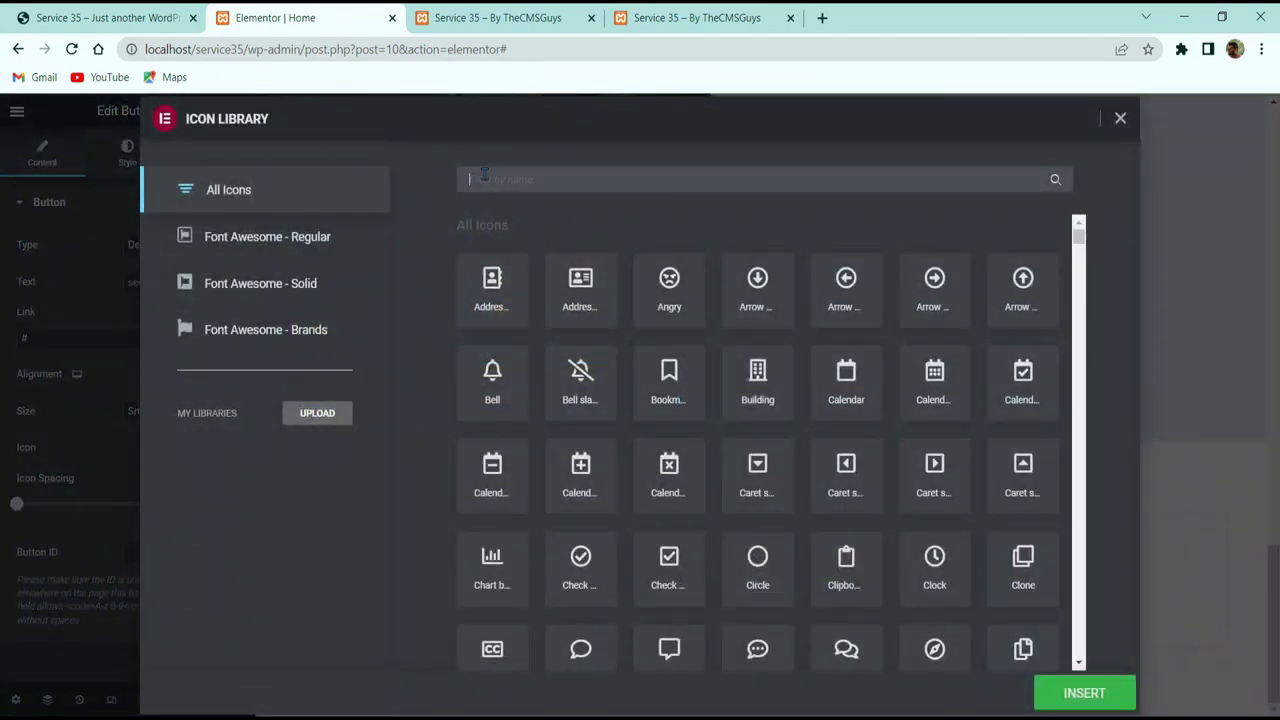
type("arro")
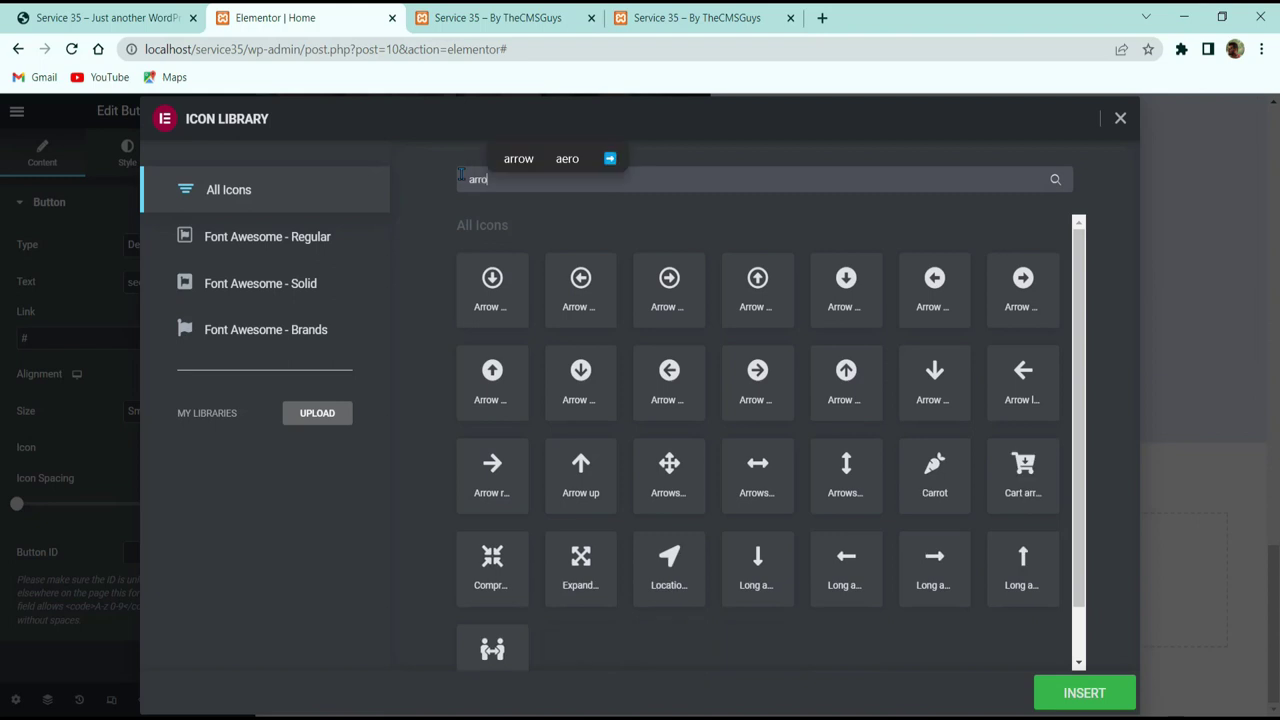
type("w")
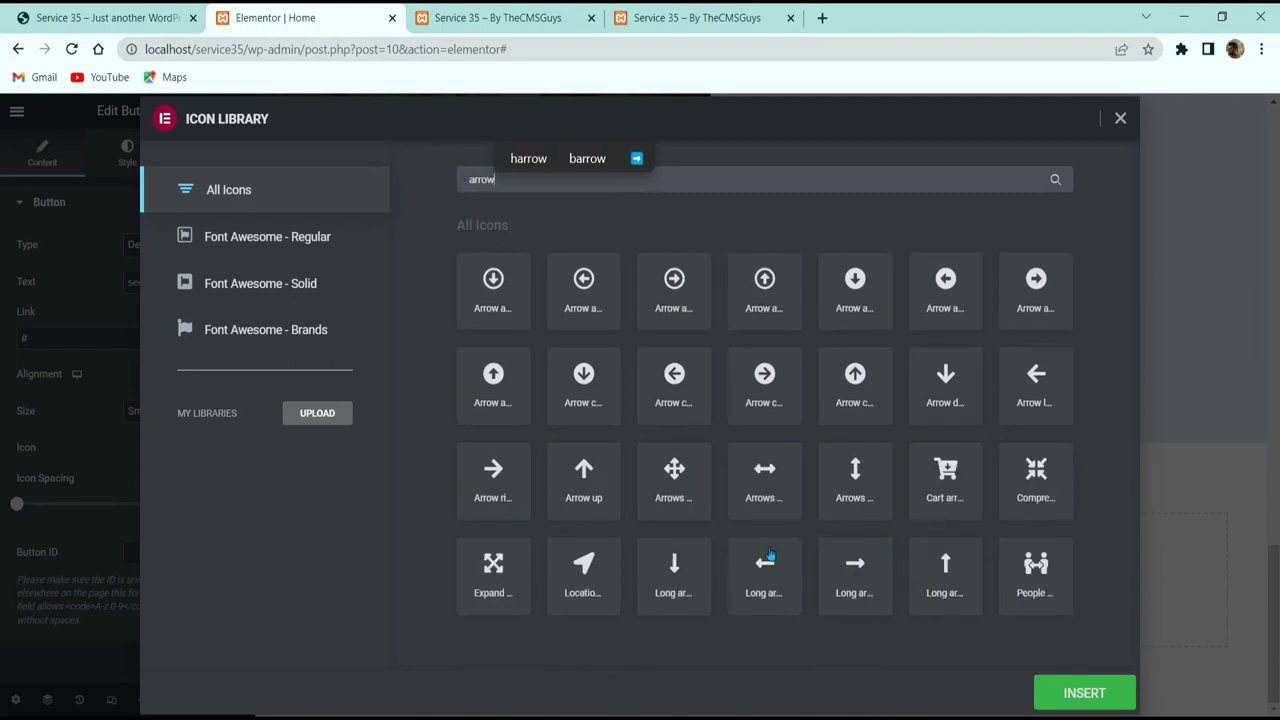
left_click(856, 575)
left_click(1064, 698)
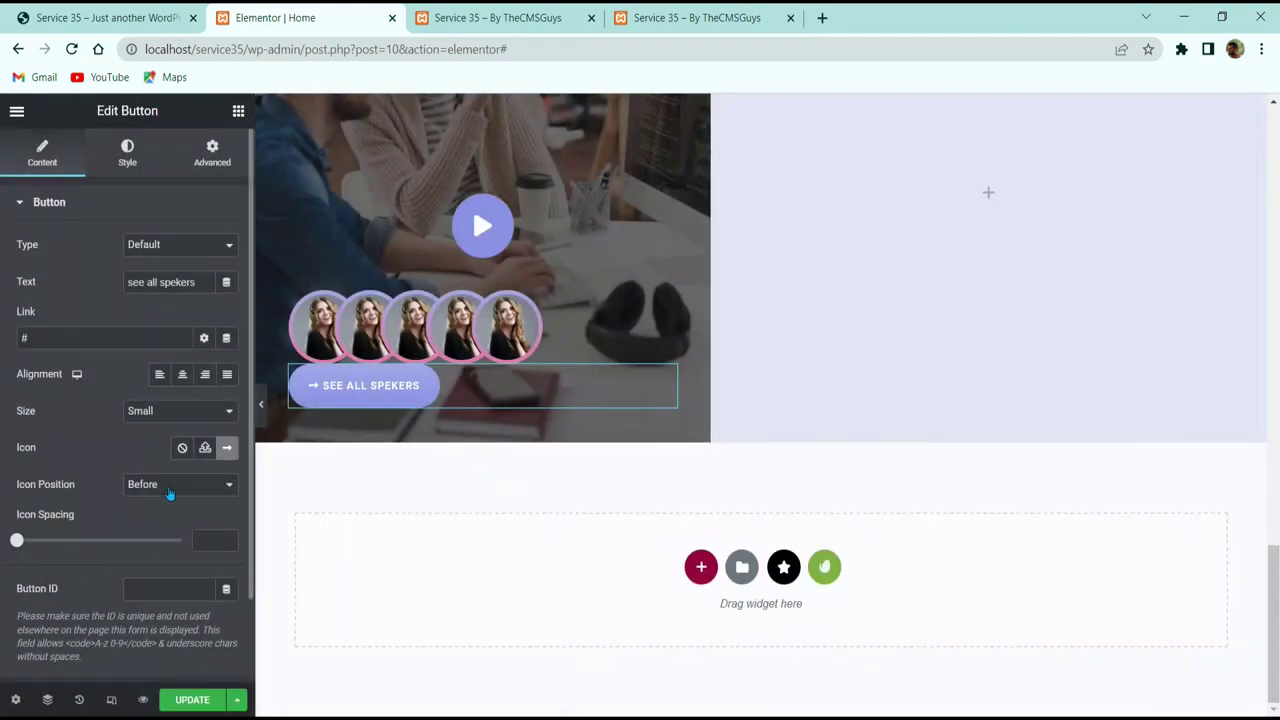
left_click(170, 486)
left_click(196, 519)
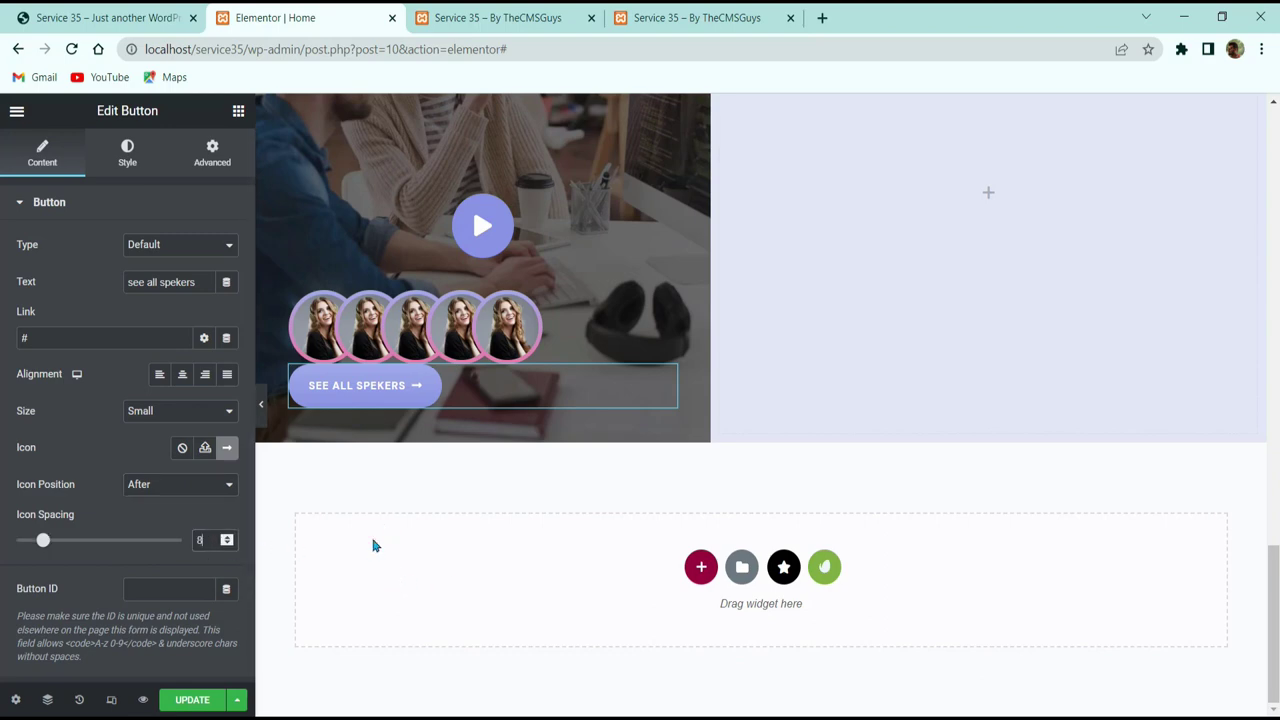
left_click(212, 152)
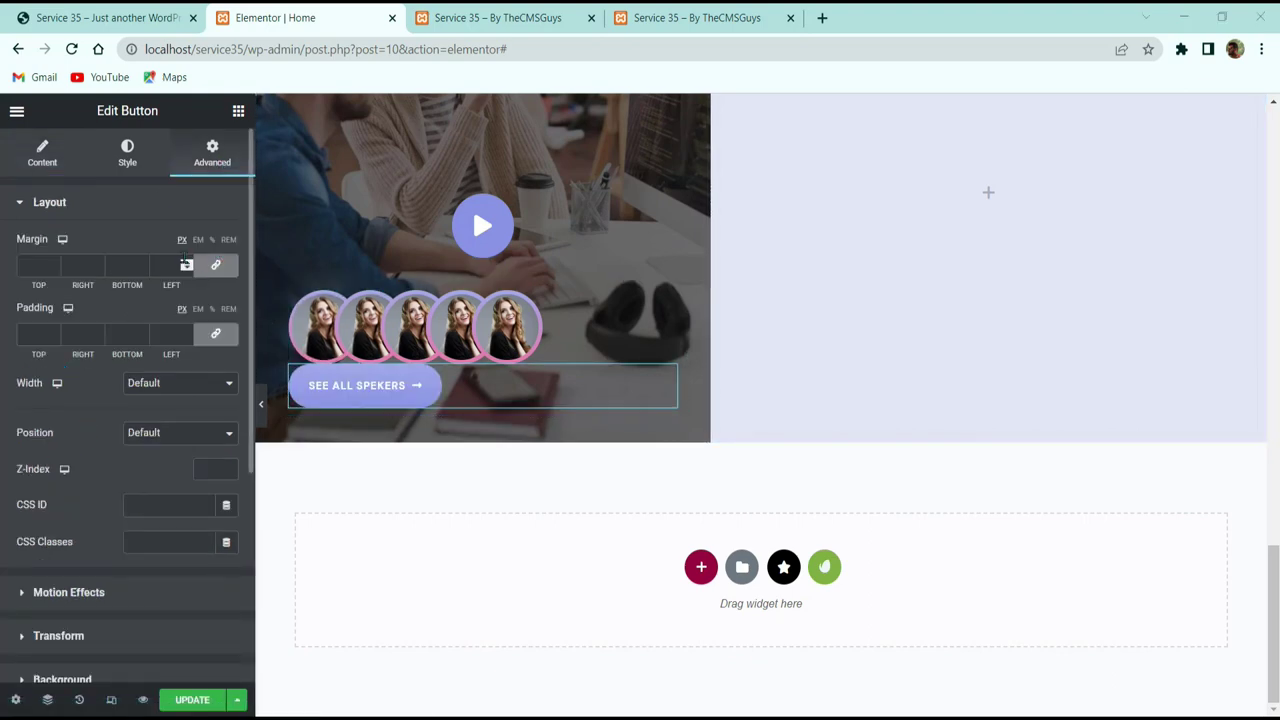
Step: Set the button's width to Inline (auto)
left_click(178, 390)
left_click(160, 426)
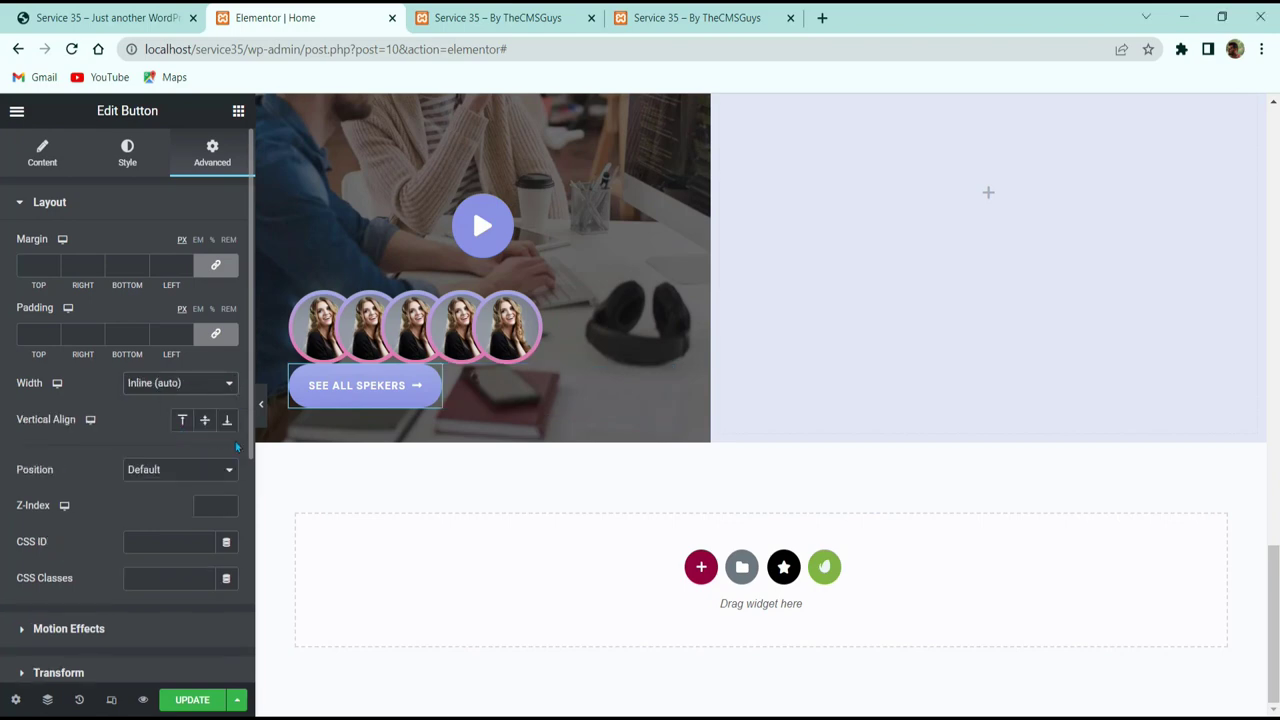
left_click(262, 406)
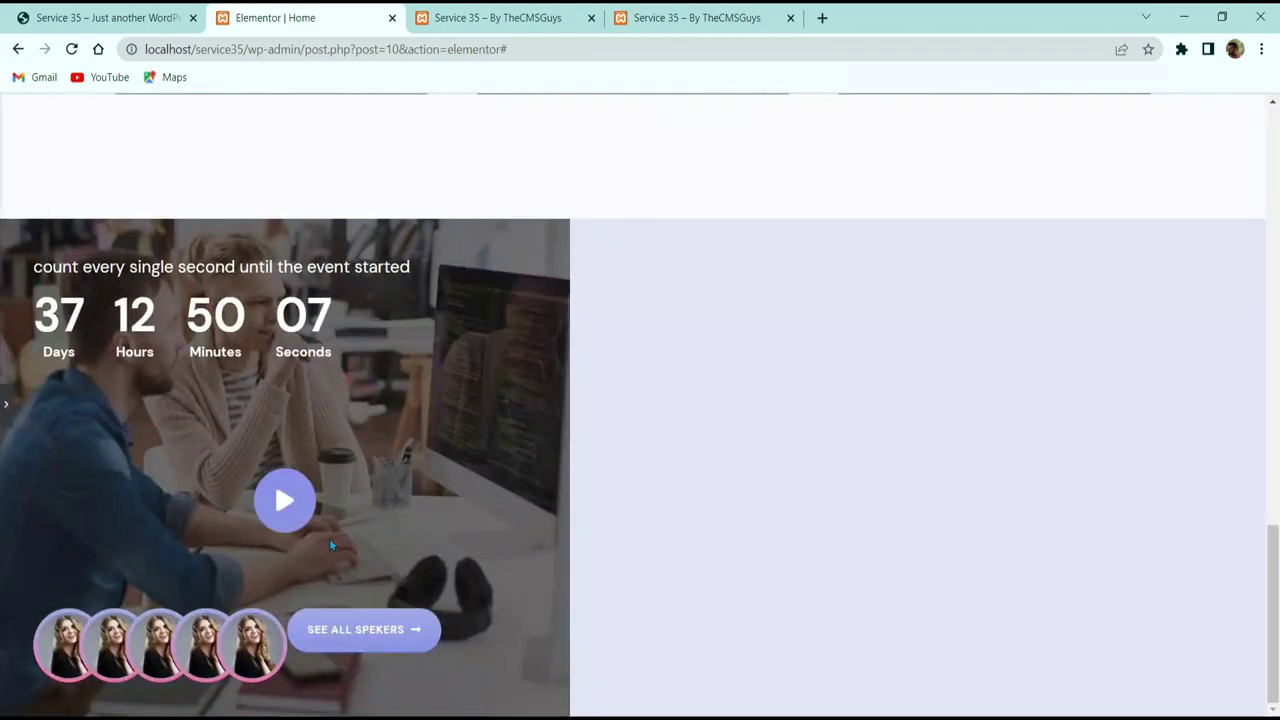
left_click(5, 410)
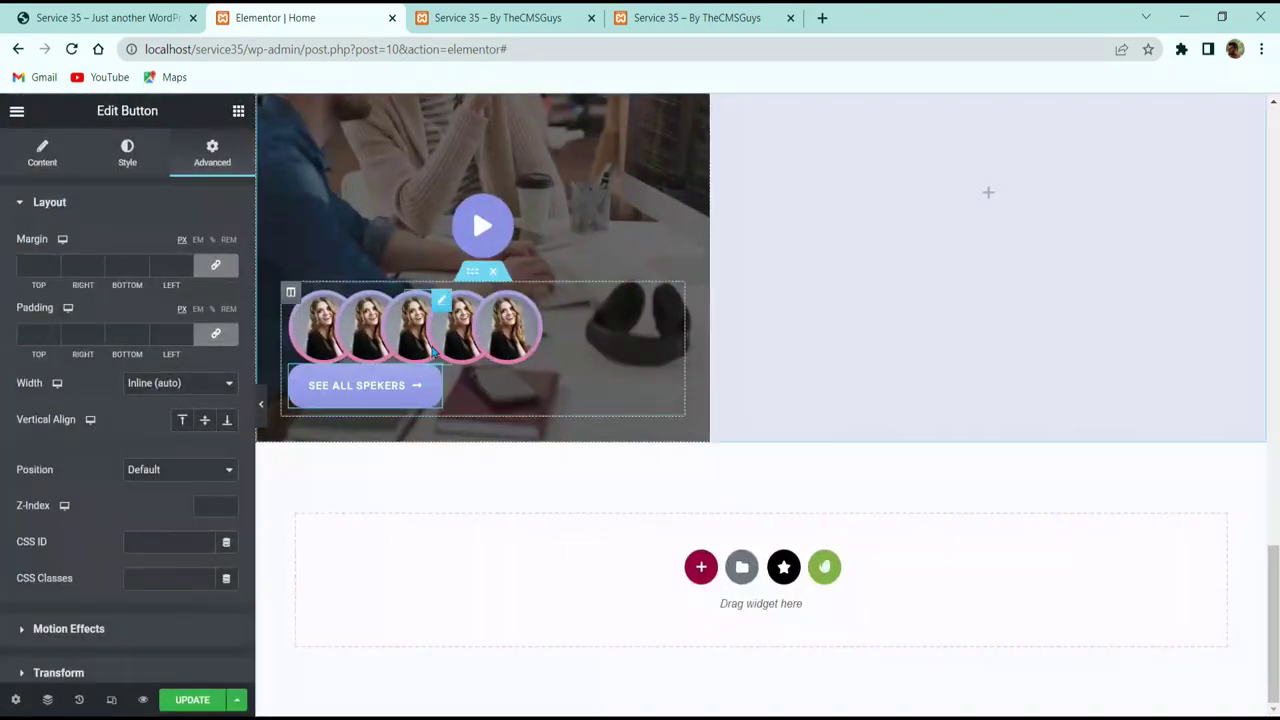
Step: Set the avatar column's Vertical Align to Middle and compare with the live site
left_click(290, 293)
left_click(140, 280)
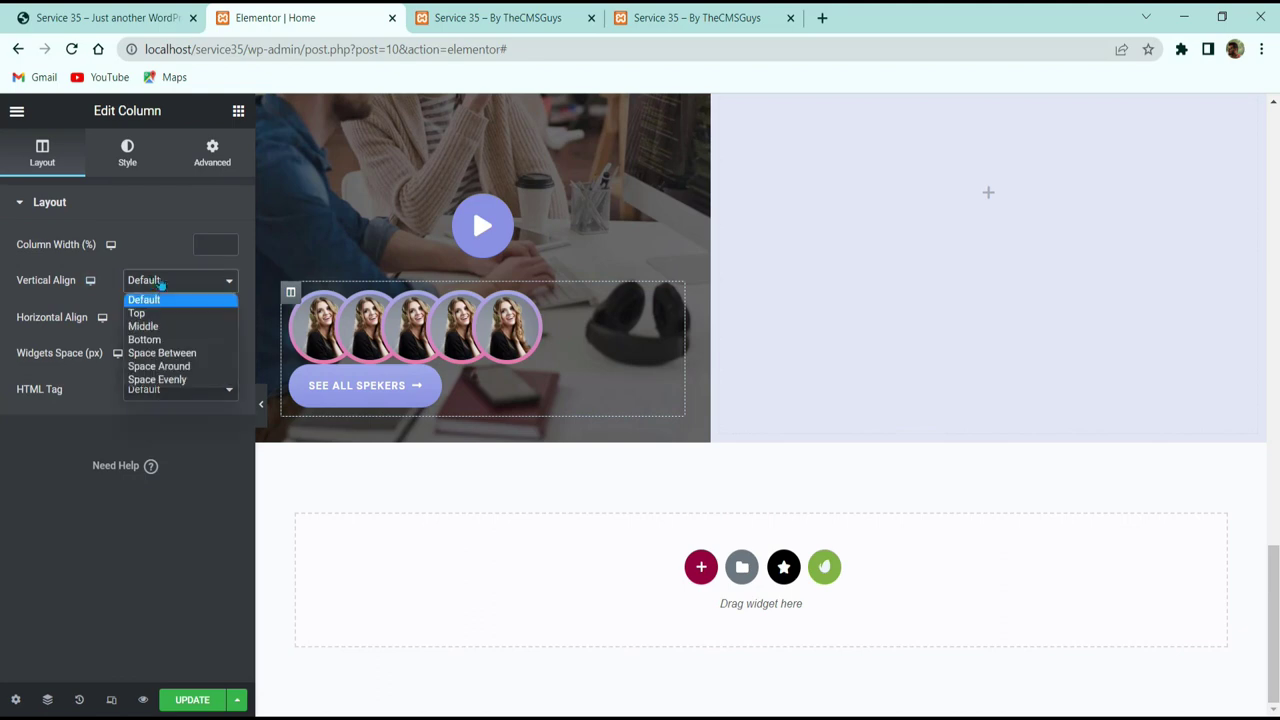
left_click(145, 326)
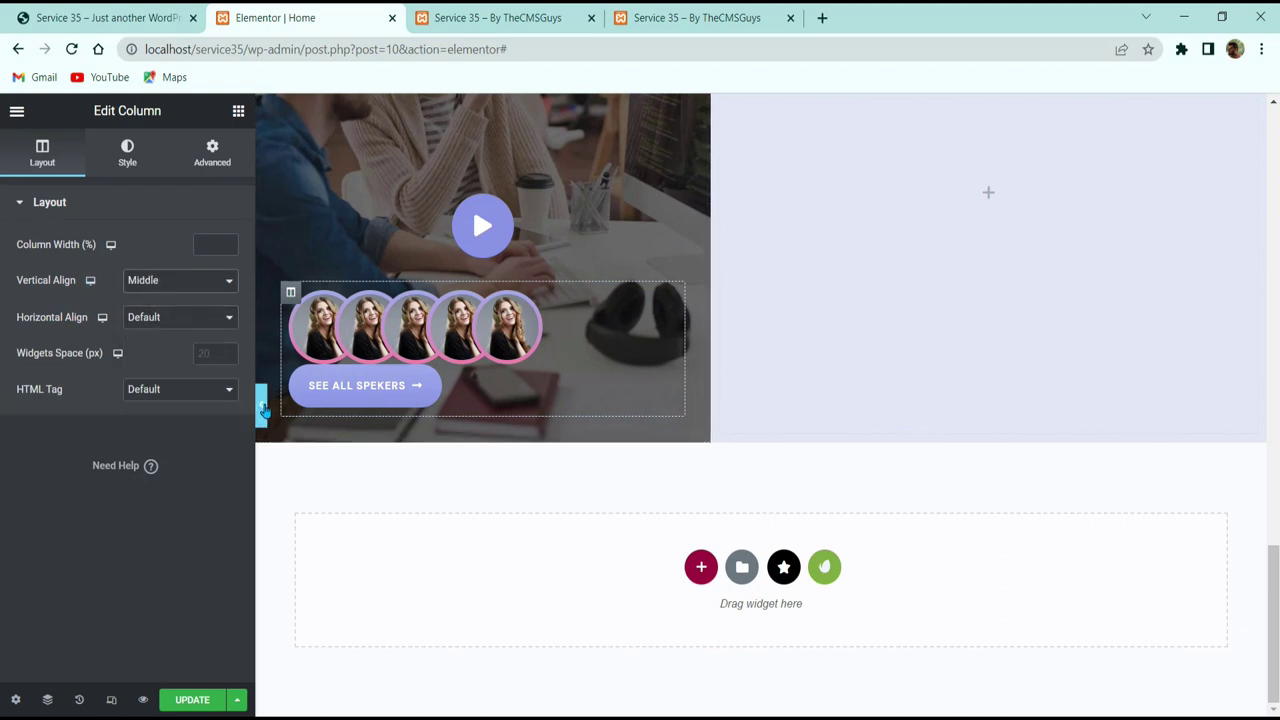
left_click(262, 408)
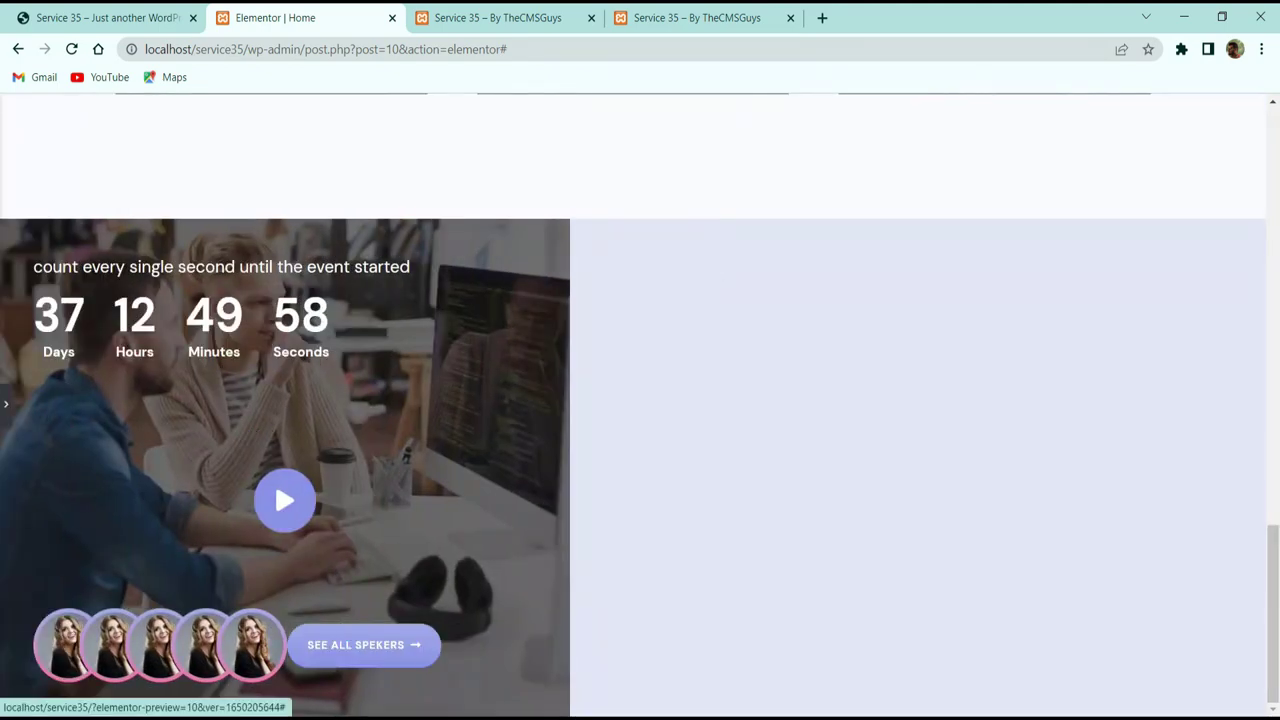
left_click(150, 14)
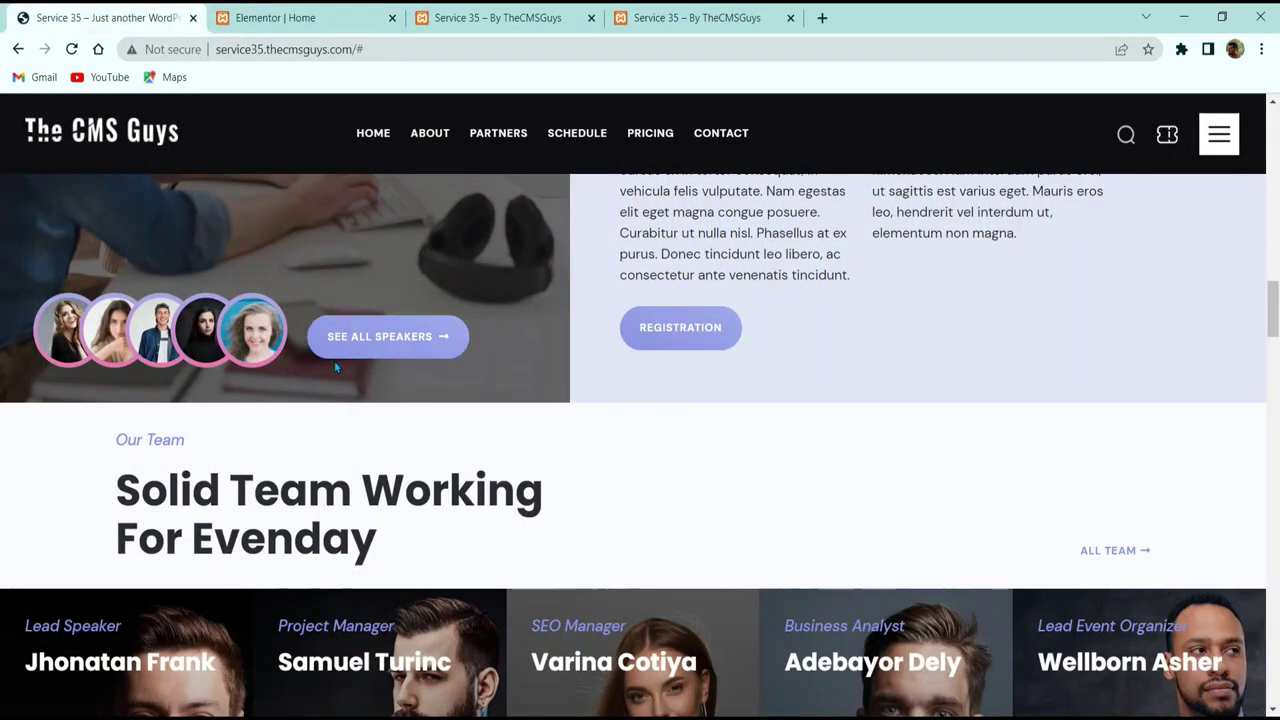
left_click(327, 22)
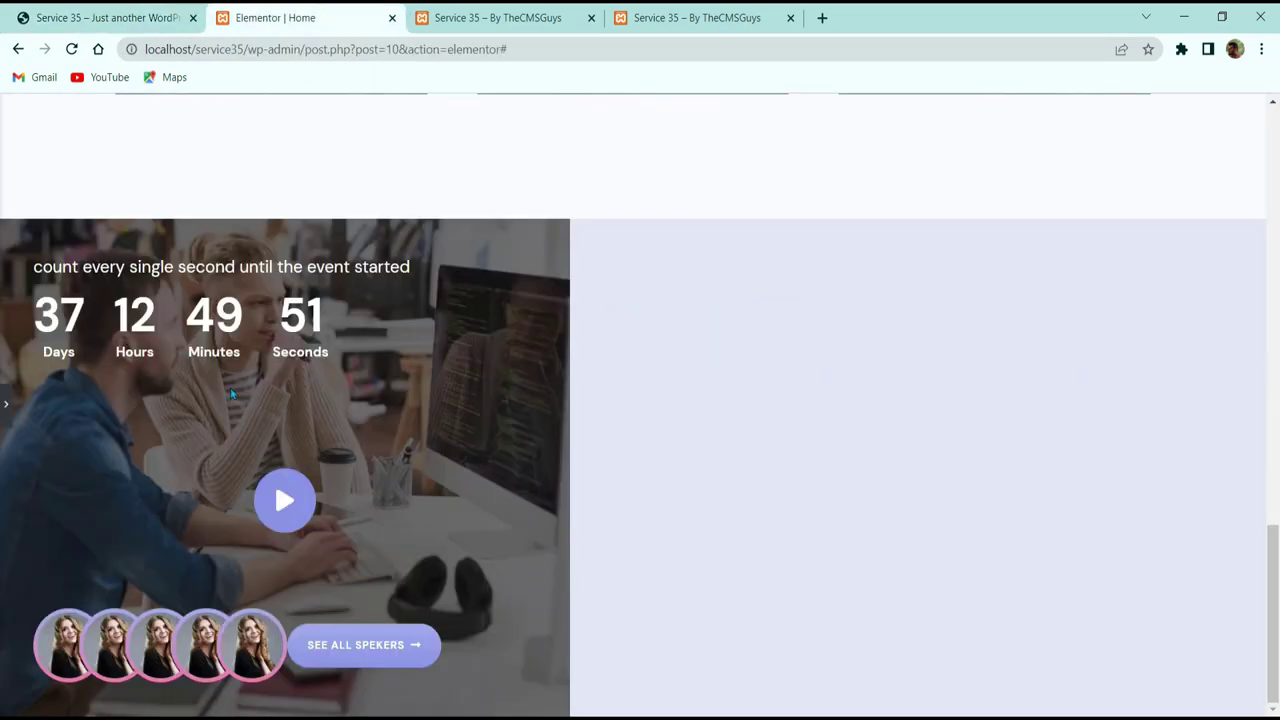
Step: Unlink the button's margins and give it a 24 px left margin, checking against the live site
scroll(64, 425, "down", 3)
left_click(377, 443)
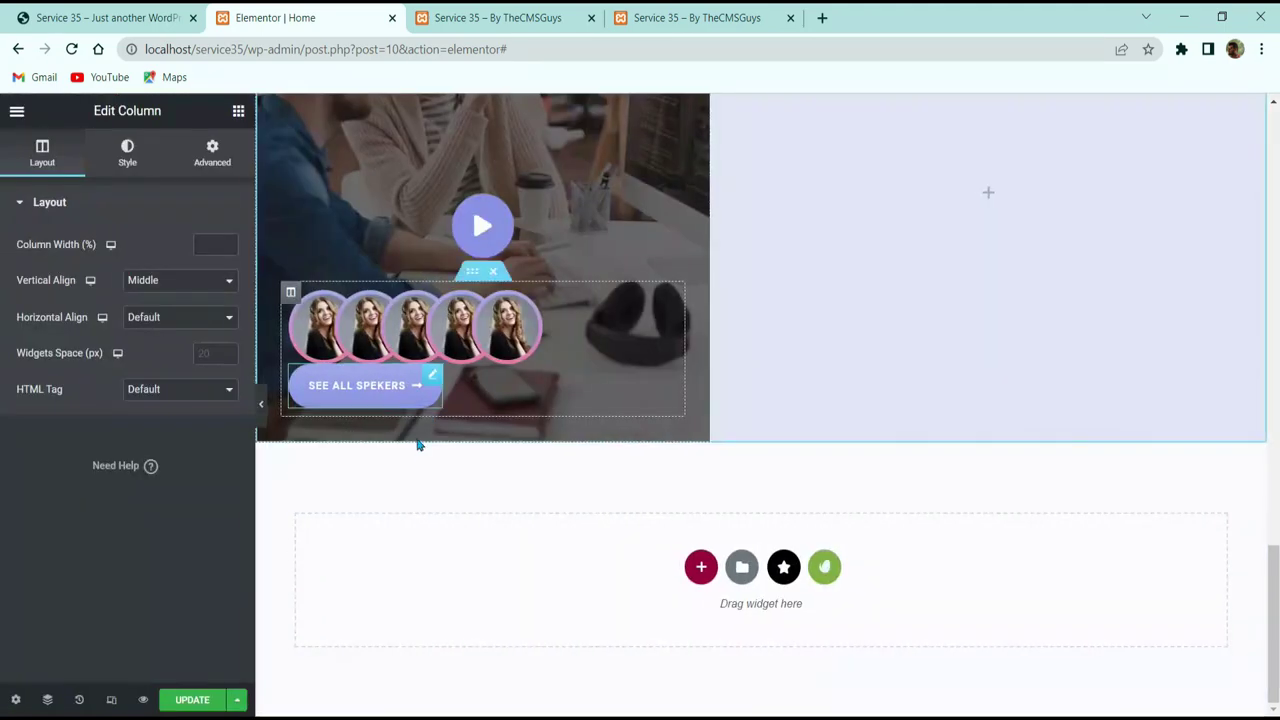
left_click(431, 377)
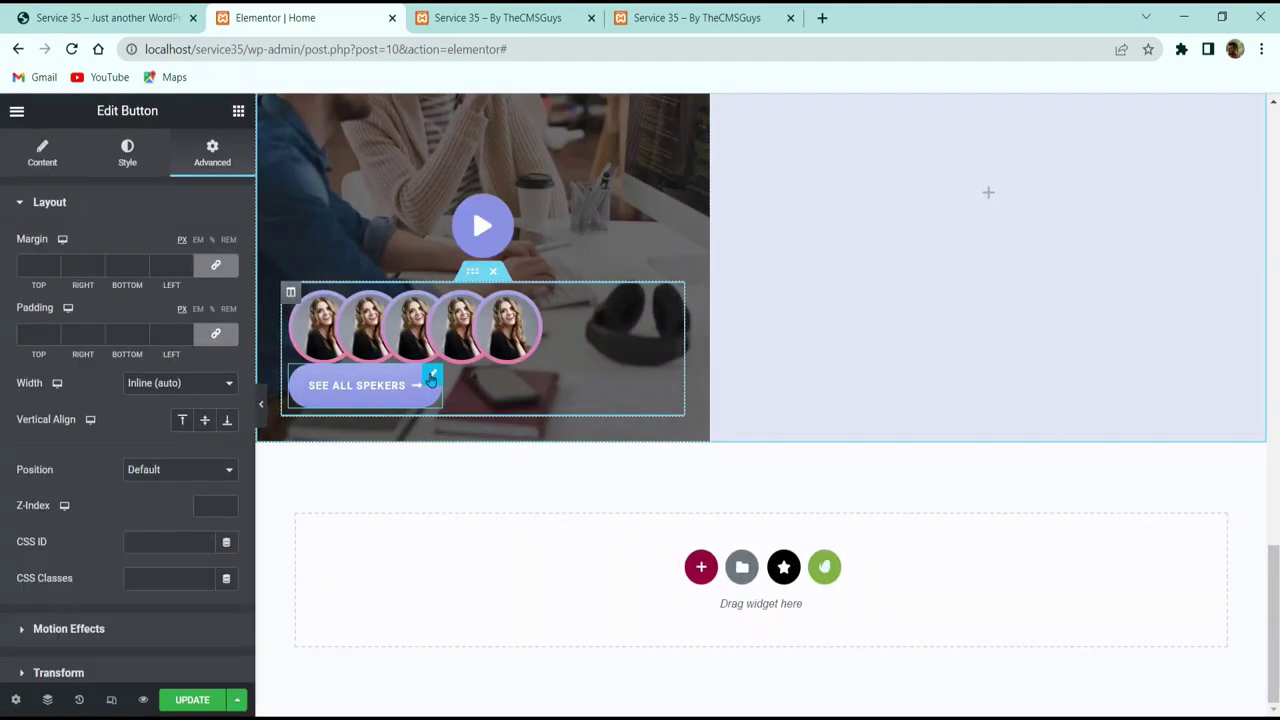
left_click(214, 266)
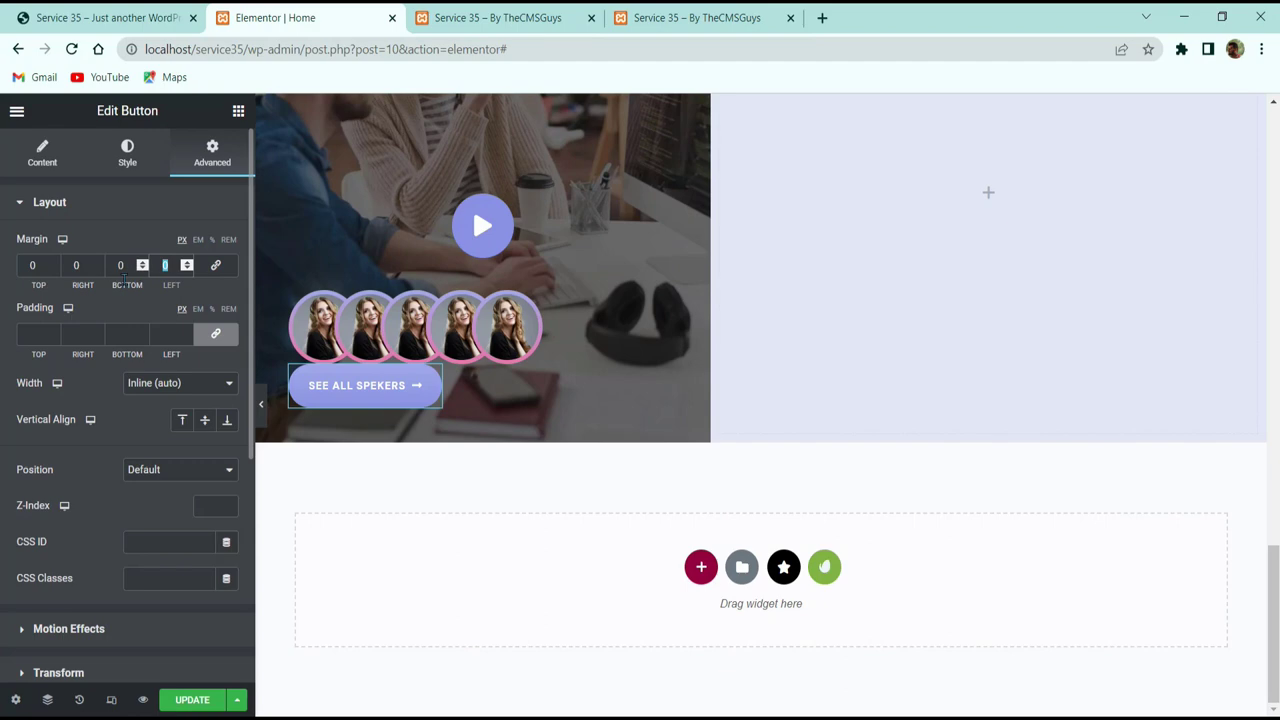
type("24")
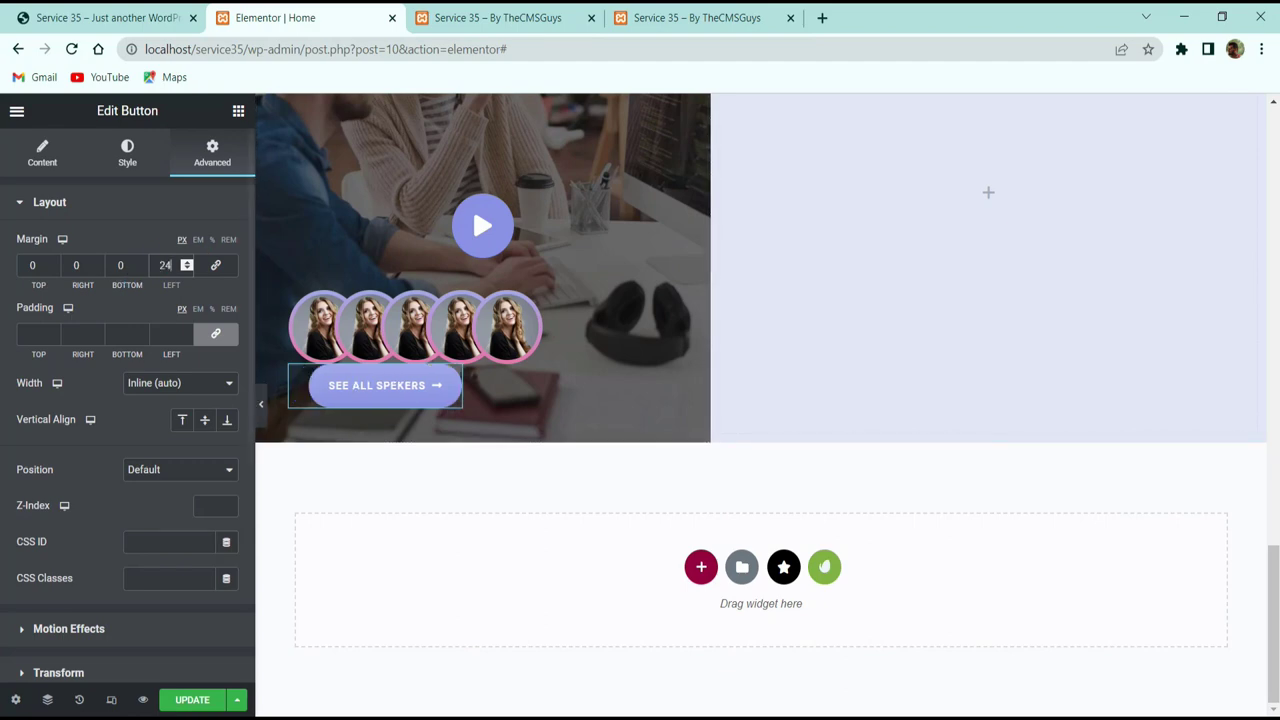
scroll(270, 410, "up", 3)
left_click(261, 404)
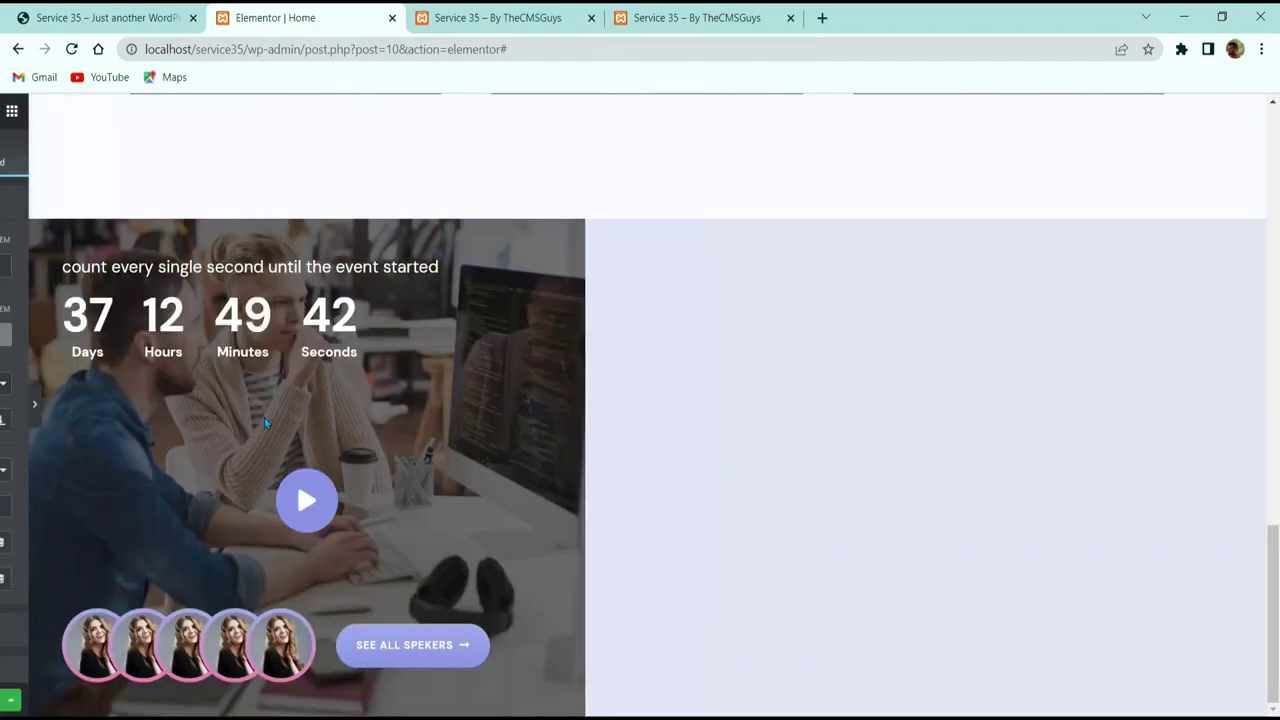
left_click(177, 14)
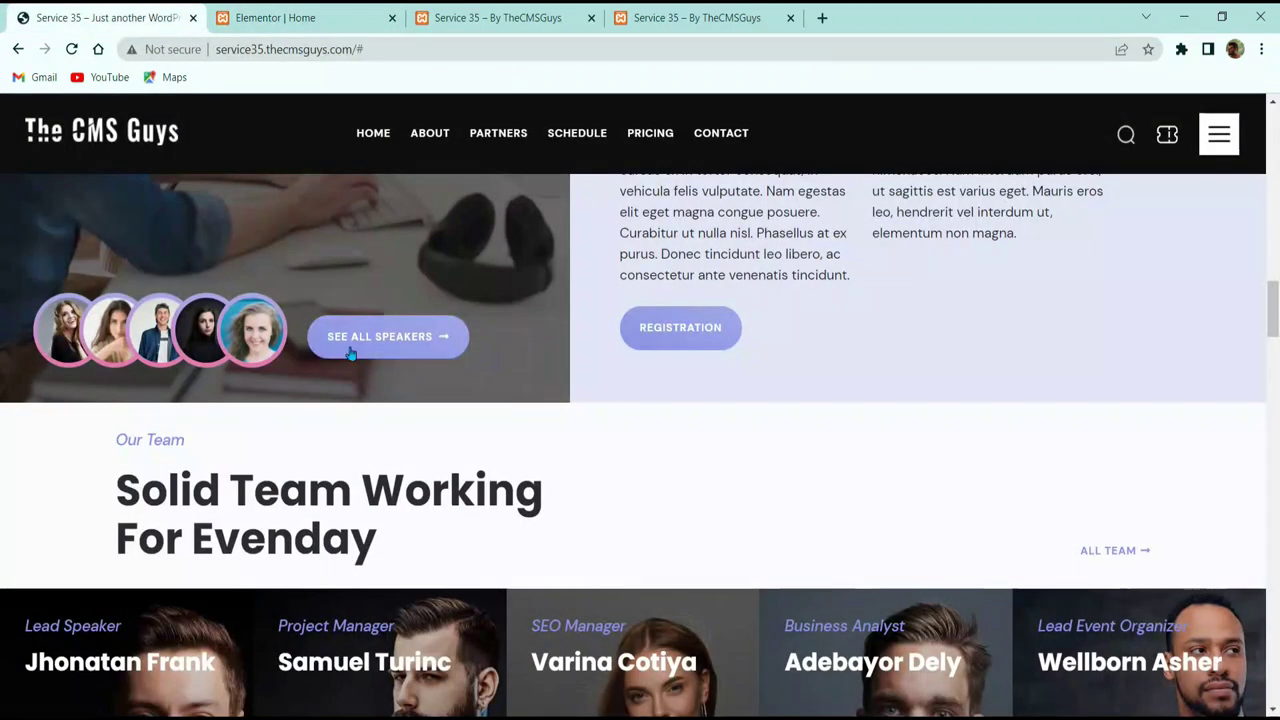
left_click(325, 8)
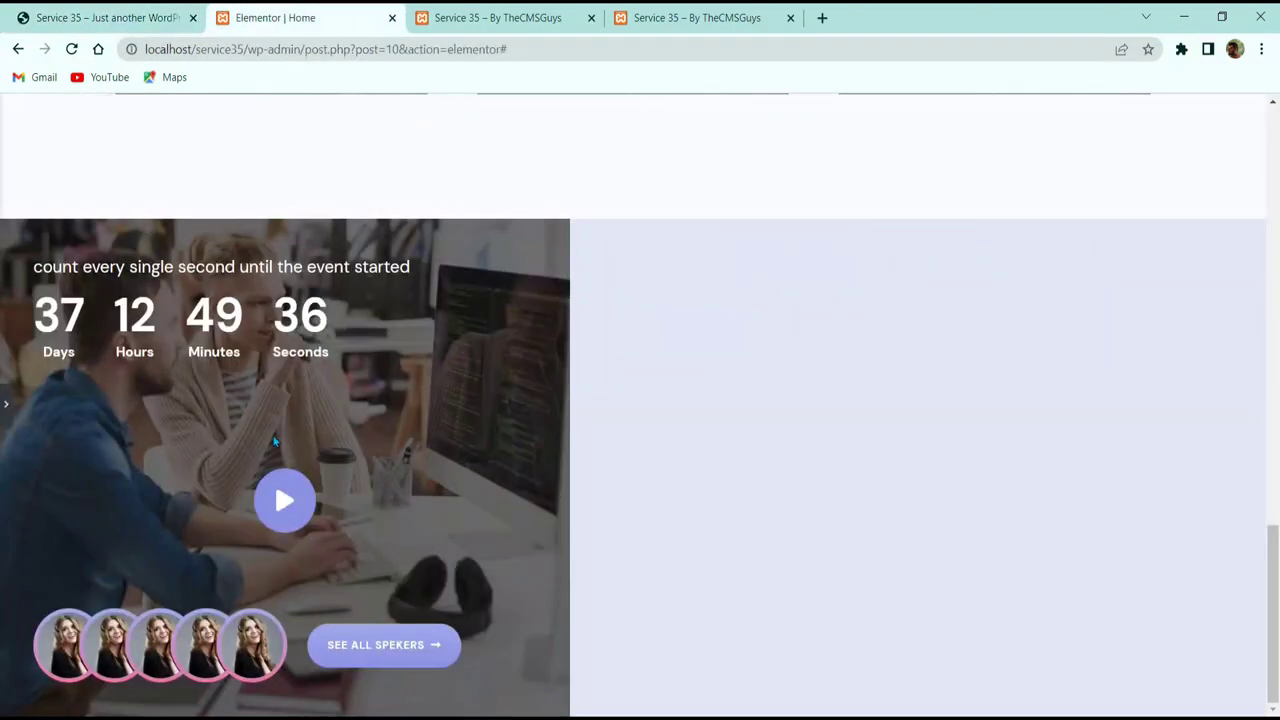
left_click(110, 17)
scroll(296, 409, "up", 3)
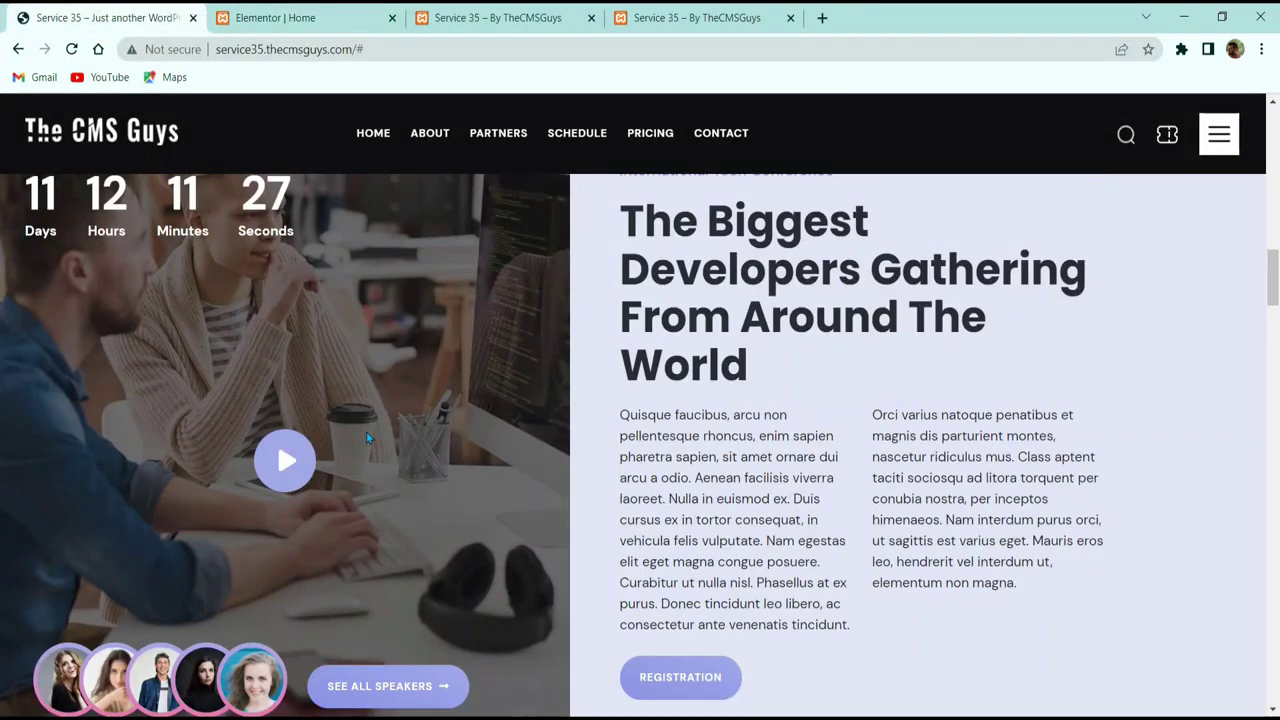
scroll(366, 435, "up", 2)
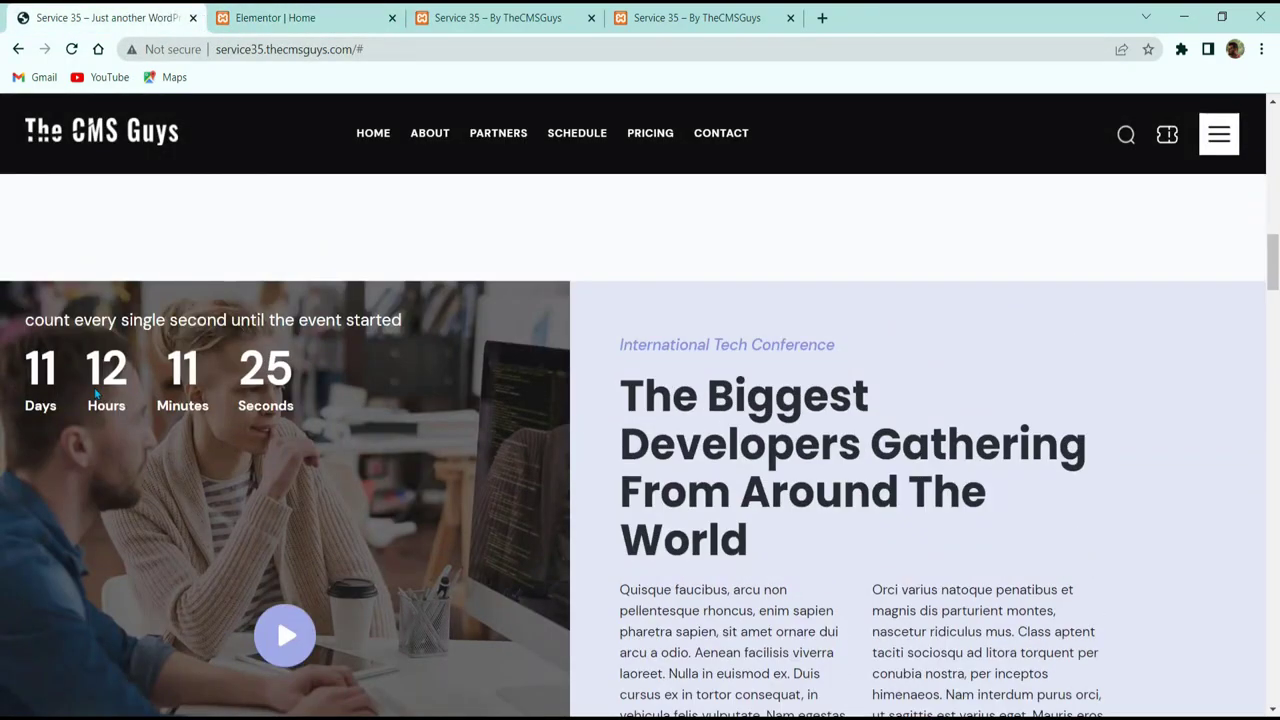
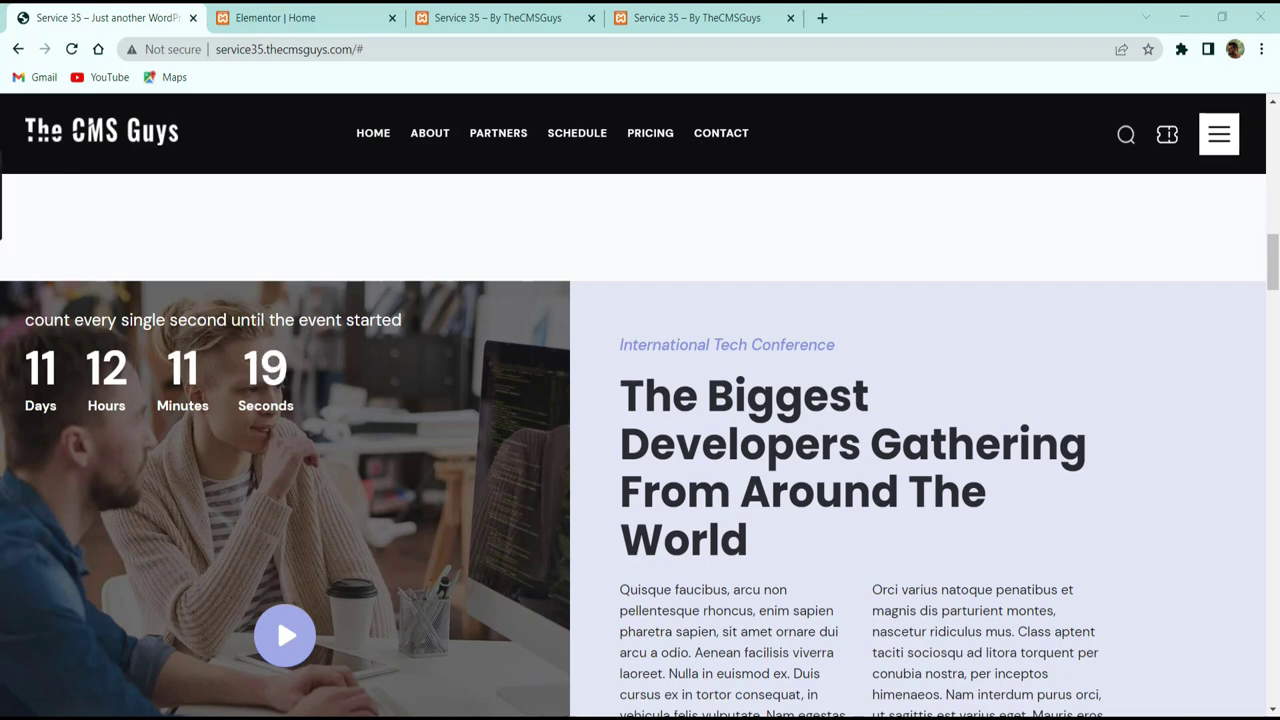
Step: Review the reference site's hero heading and Our Team section, then go to the Elementor editor
double_click(706, 402)
scroll(712, 500, "down", 3)
scroll(750, 350, "down", 2)
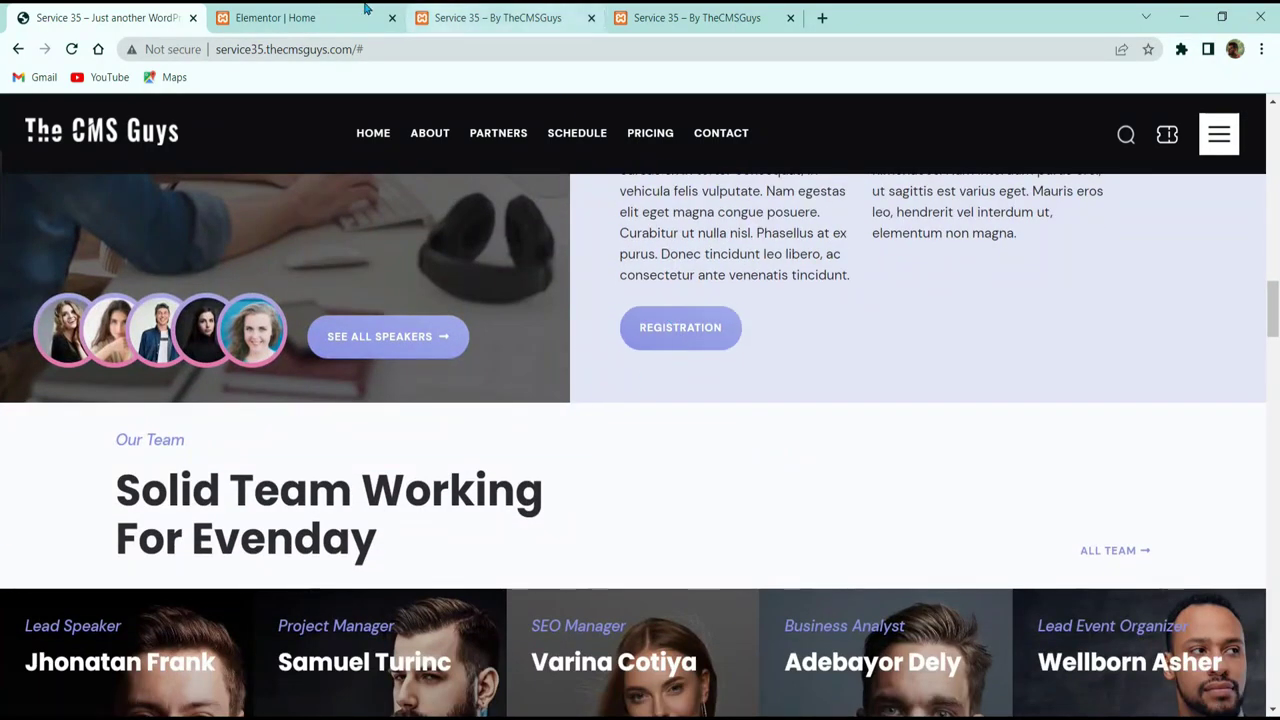
left_click(290, 17)
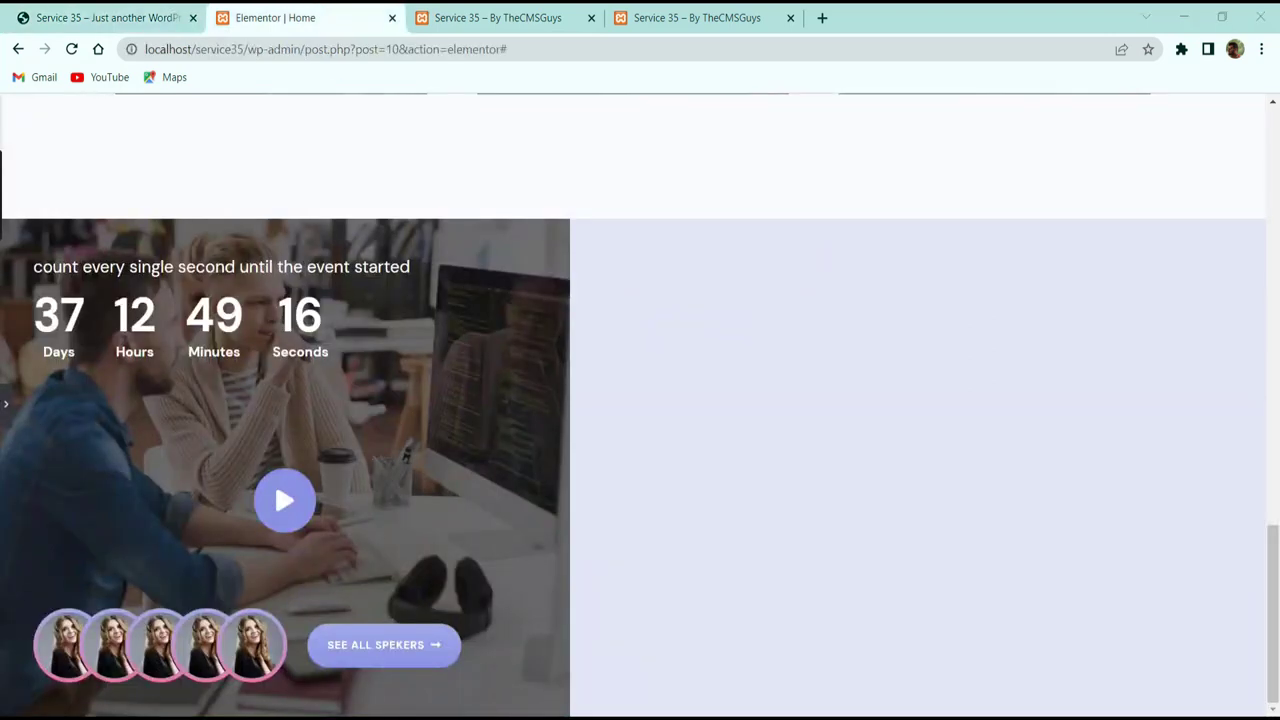
Step: Return to the Elementor page and restore the hidden editor panel
left_click(482, 9)
key("ctrl+shift+Tab")
scroll(648, 370, "up", 5)
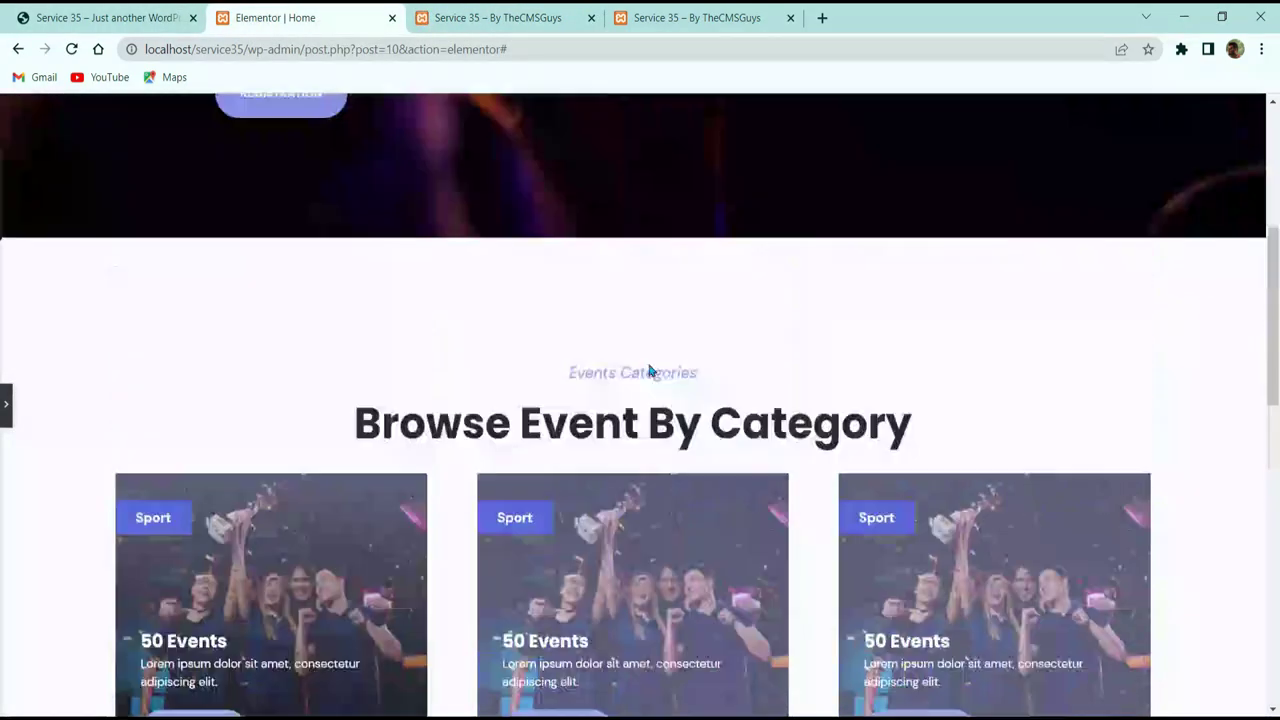
scroll(648, 370, "up", 2)
scroll(640, 400, "down", 2)
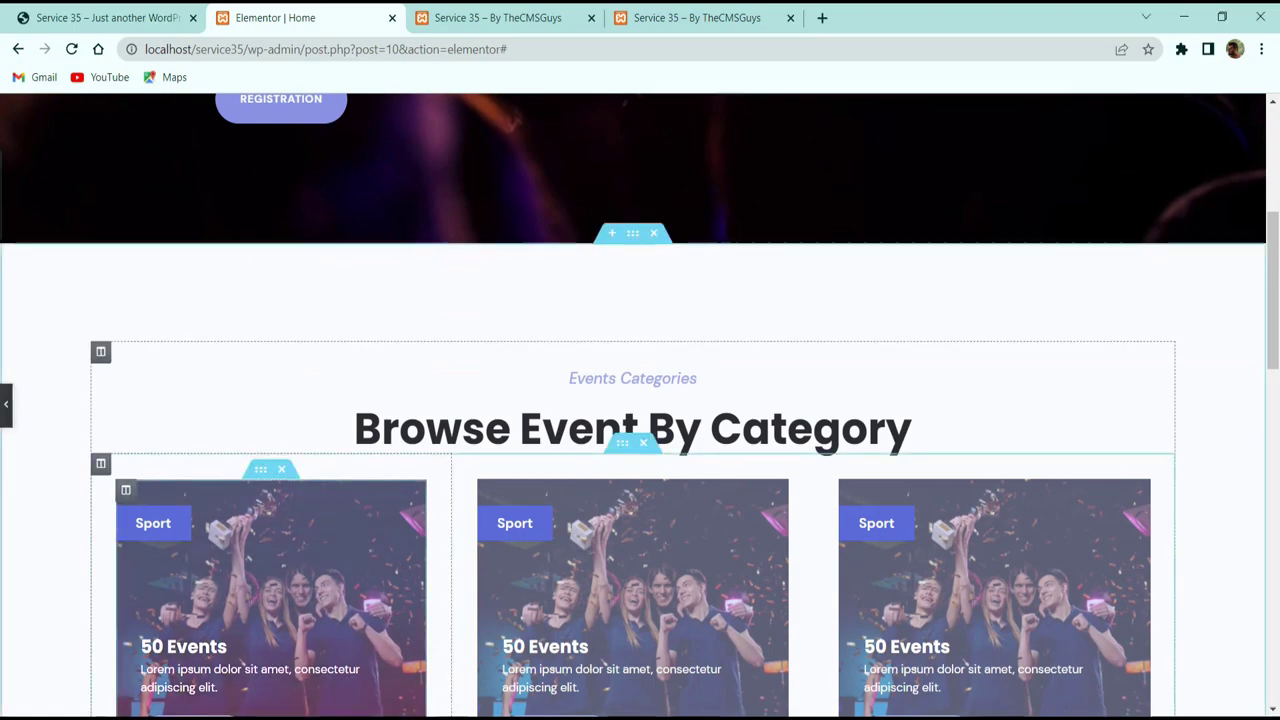
key("ctrl+p")
Step: Copy the Events Categories heading and paste it into the empty right column
right_click(725, 381)
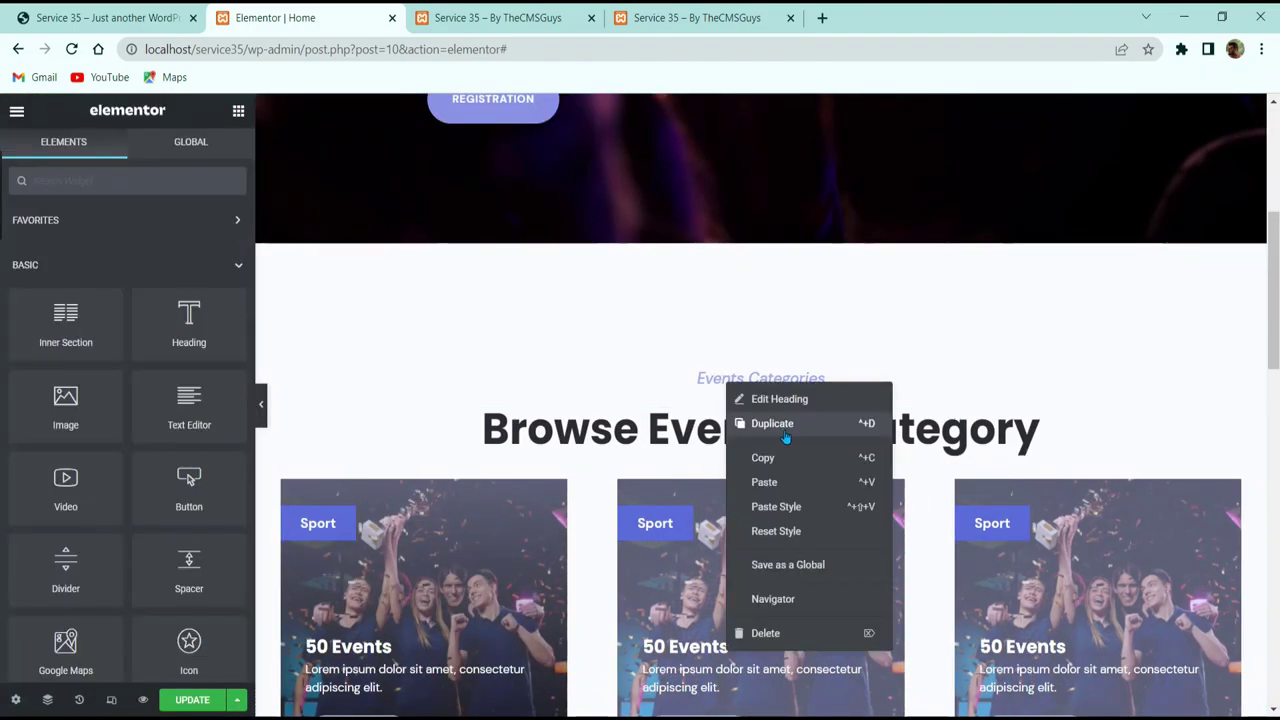
left_click(768, 457)
scroll(830, 470, "down", 10)
right_click(830, 470)
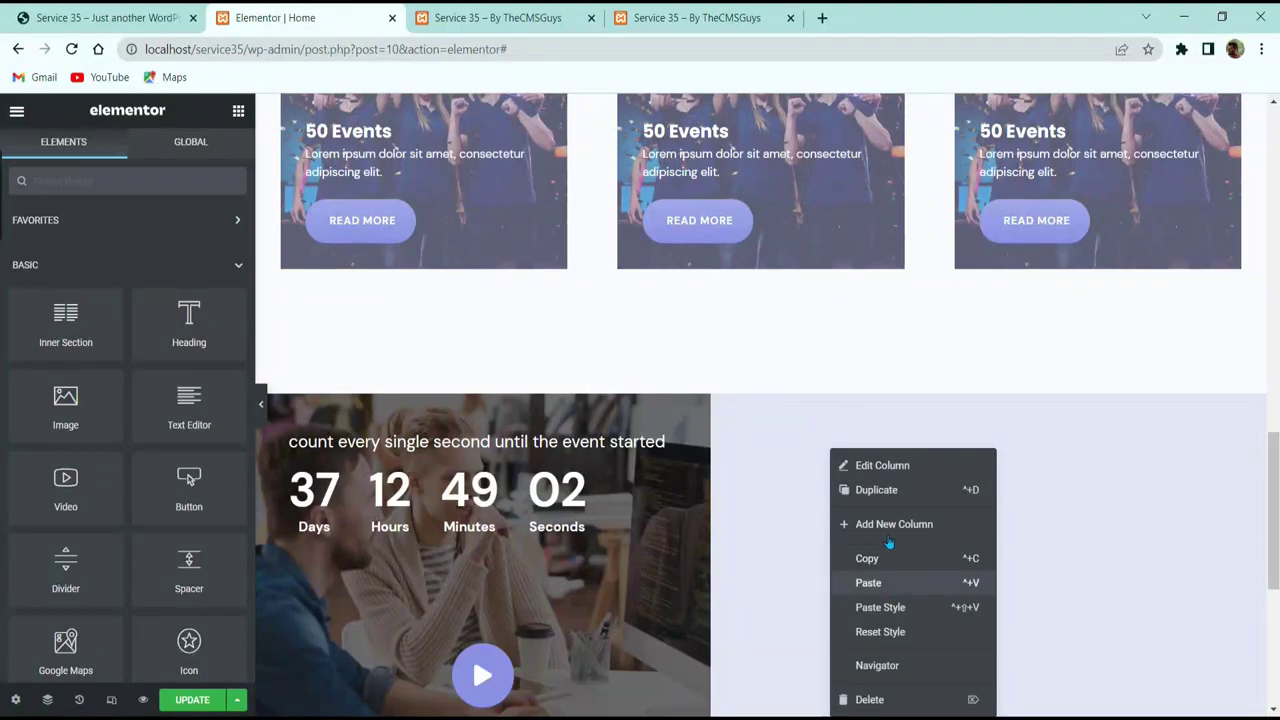
left_click(868, 582)
Step: Copy the Browse Event By Category heading, apply its style, and paste it into the column
scroll(837, 517, "up", 8)
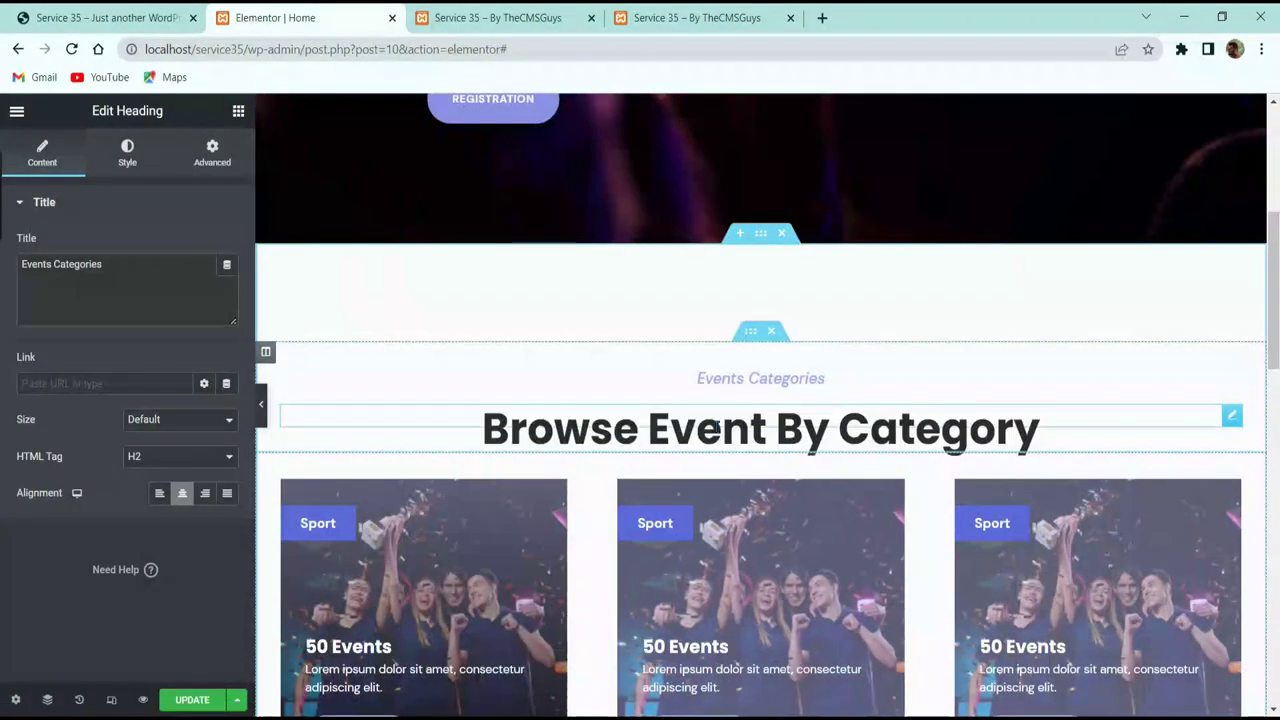
right_click(716, 427)
left_click(766, 503)
scroll(843, 412, "down", 10)
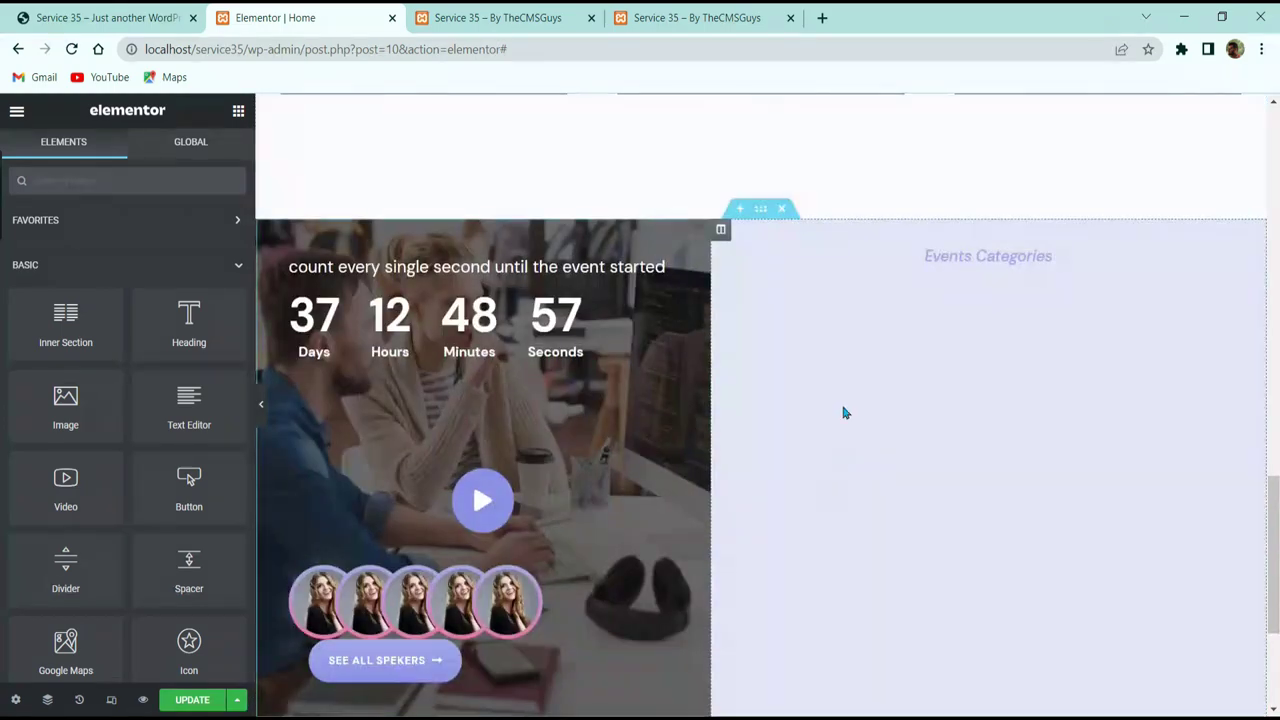
right_click(883, 260)
left_click(931, 380)
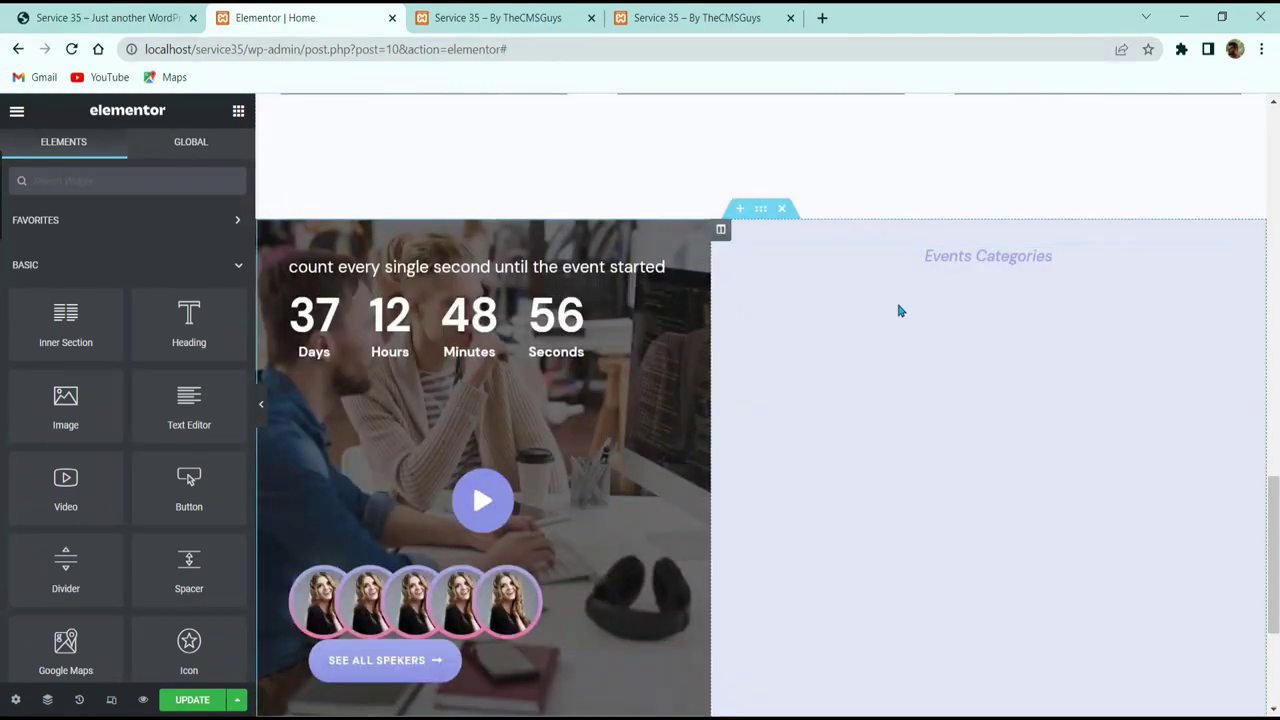
right_click(876, 262)
left_click(913, 360)
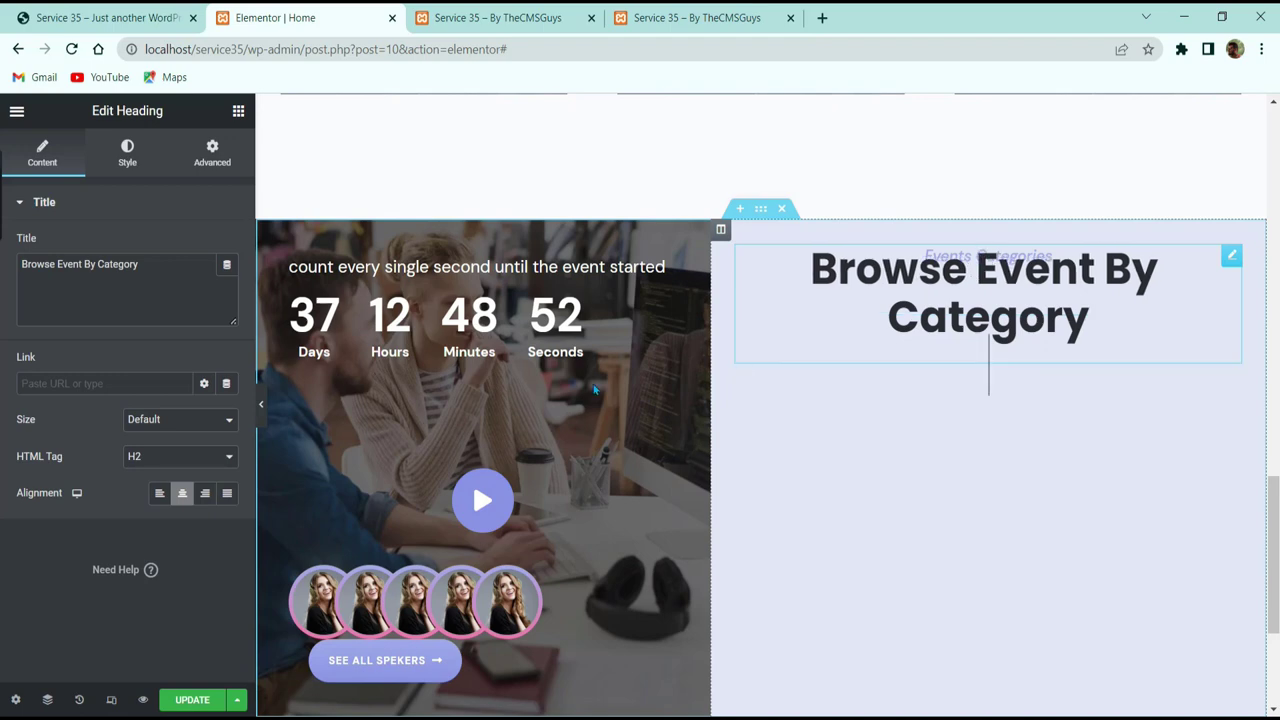
Step: Reset the Browse Event By Category heading's margins to 0 and reposition it in the column
left_click(212, 152)
left_click(215, 268)
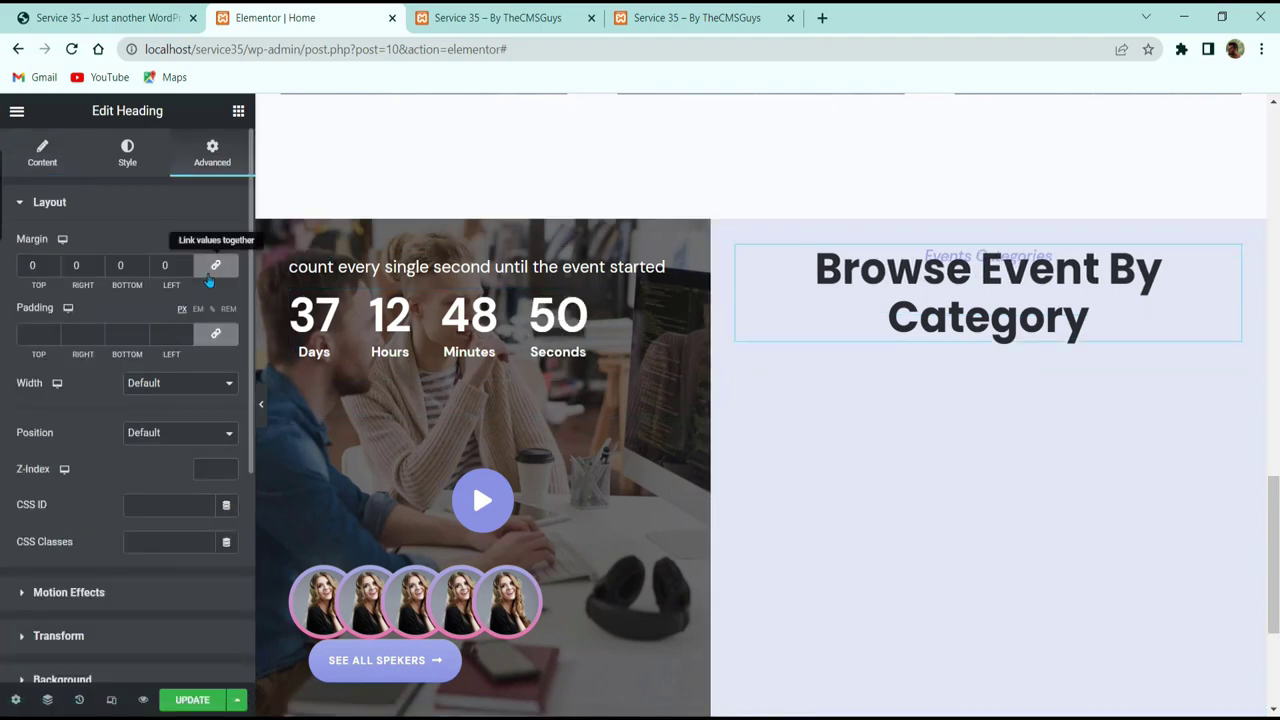
left_click_drag(916, 262, 947, 320)
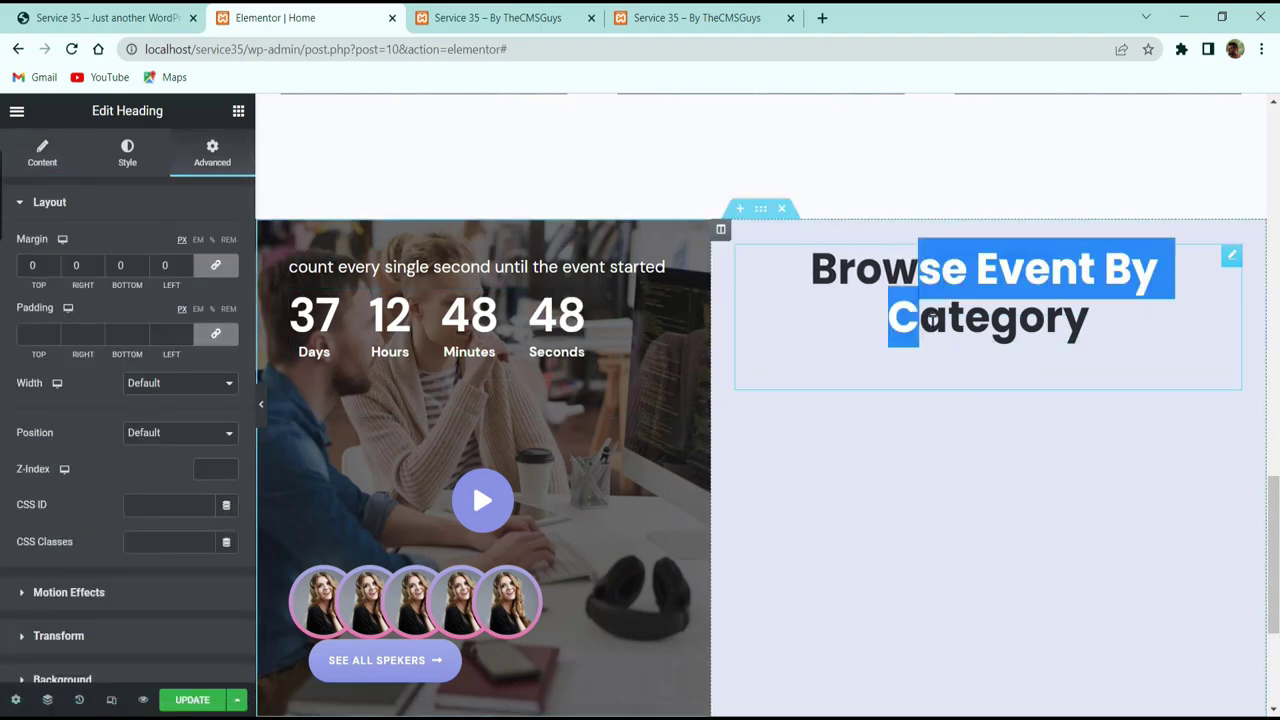
left_click_drag(1232, 262, 1040, 220)
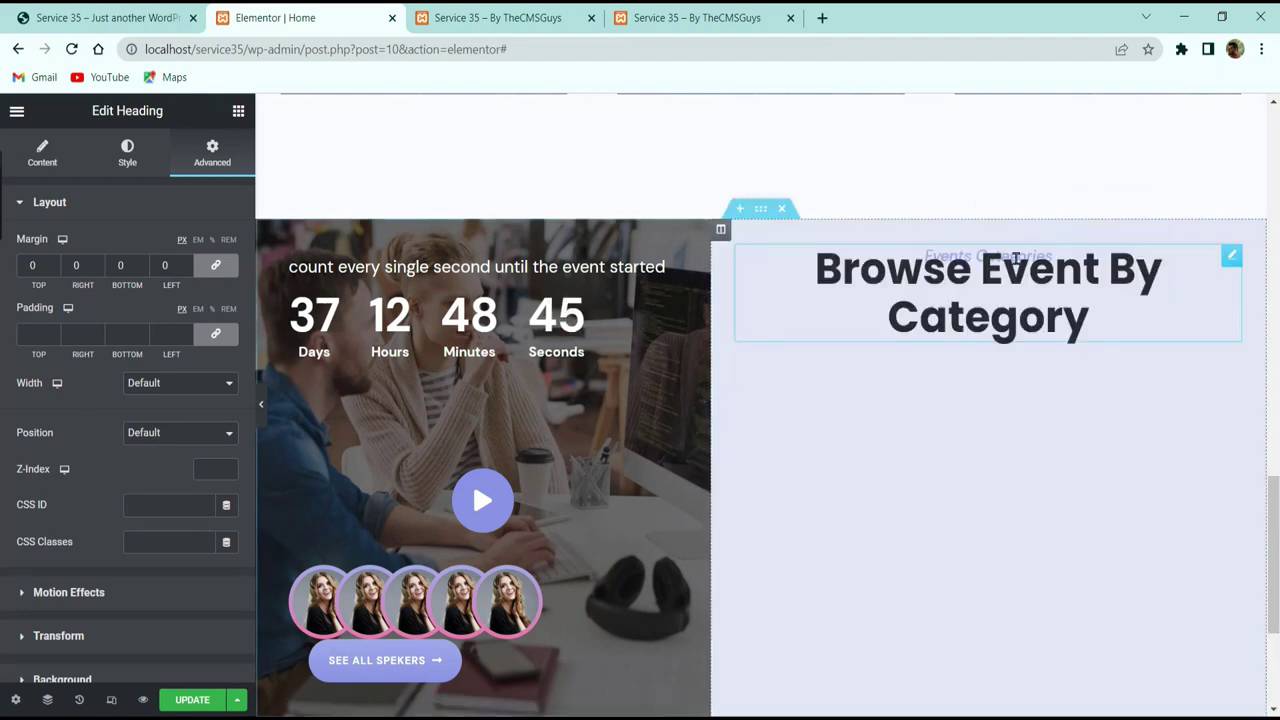
Step: Select the Events Categories subheading via the Navigator and reset its margins to 0
left_click(47, 699)
scroll(1137, 380, "down", 5)
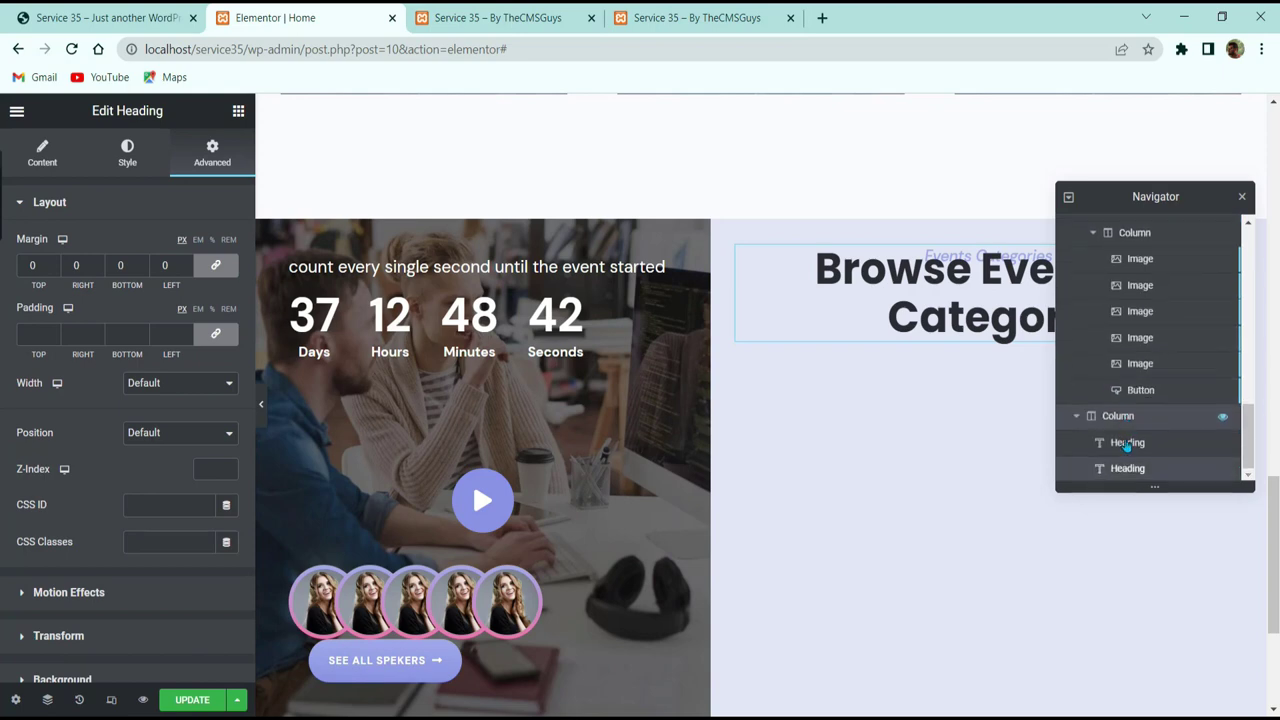
left_click(1141, 450)
left_click(206, 160)
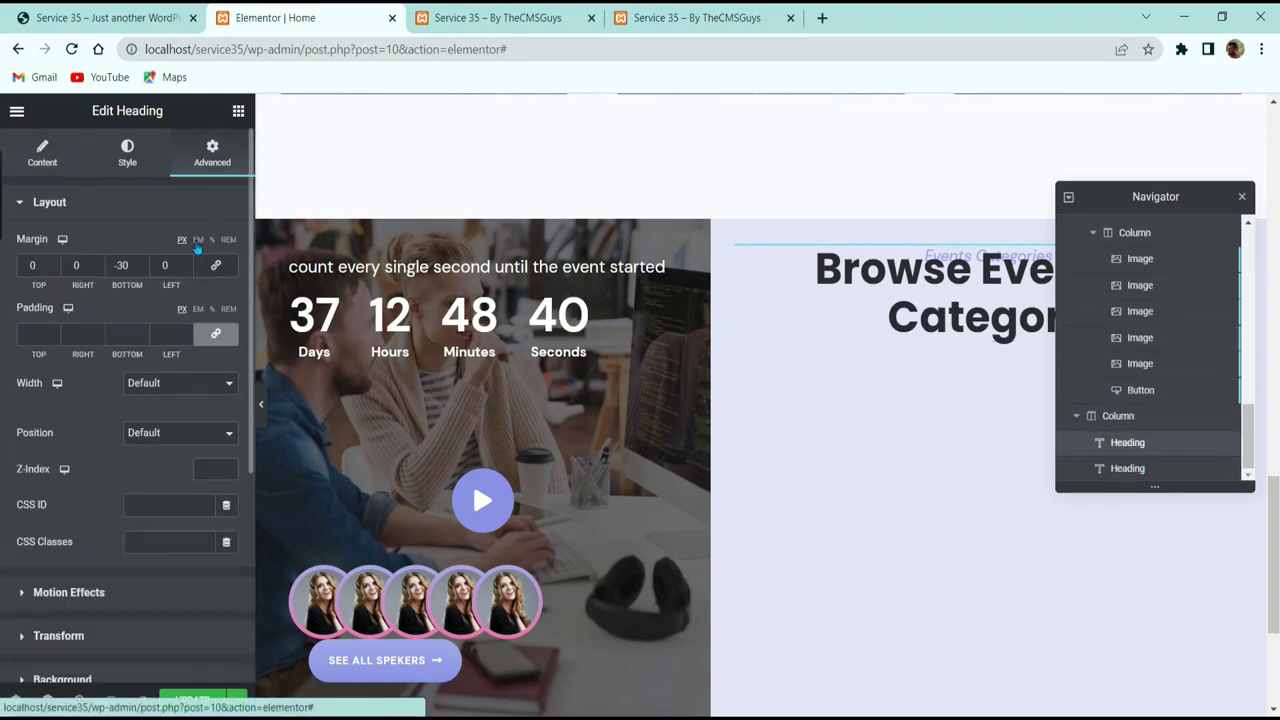
left_click(215, 265)
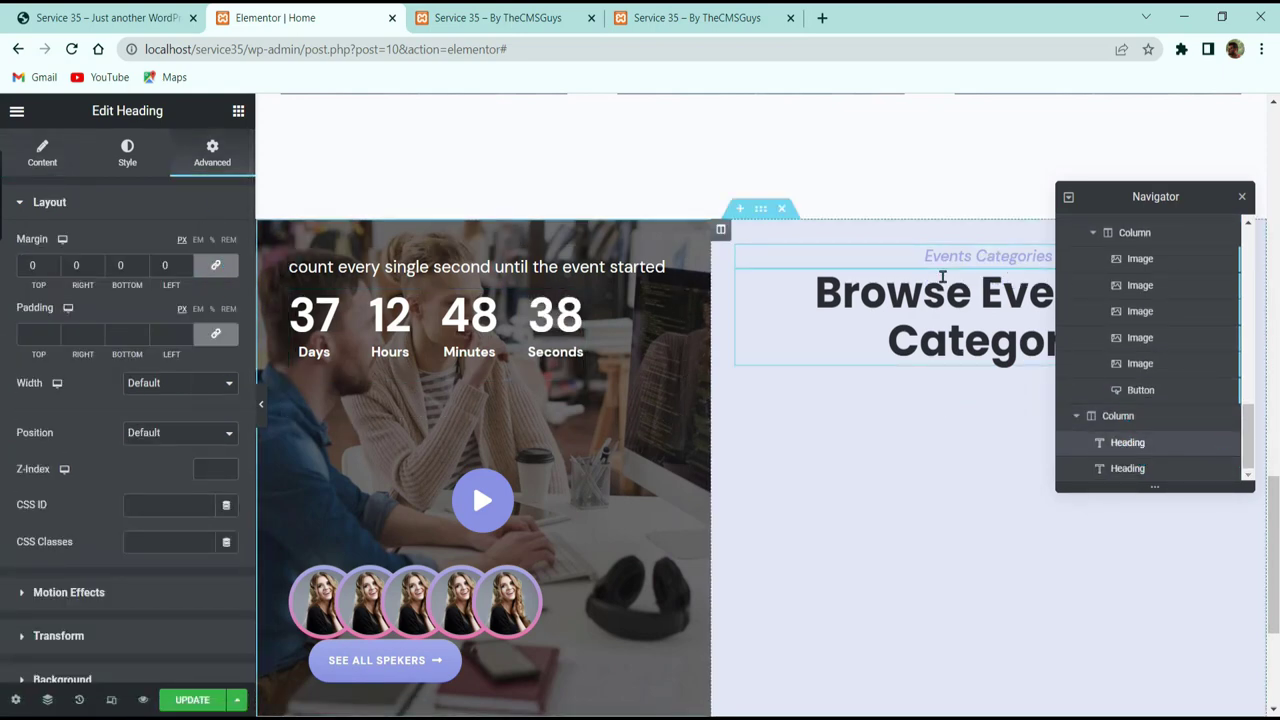
left_click_drag(1238, 198, 1240, 198)
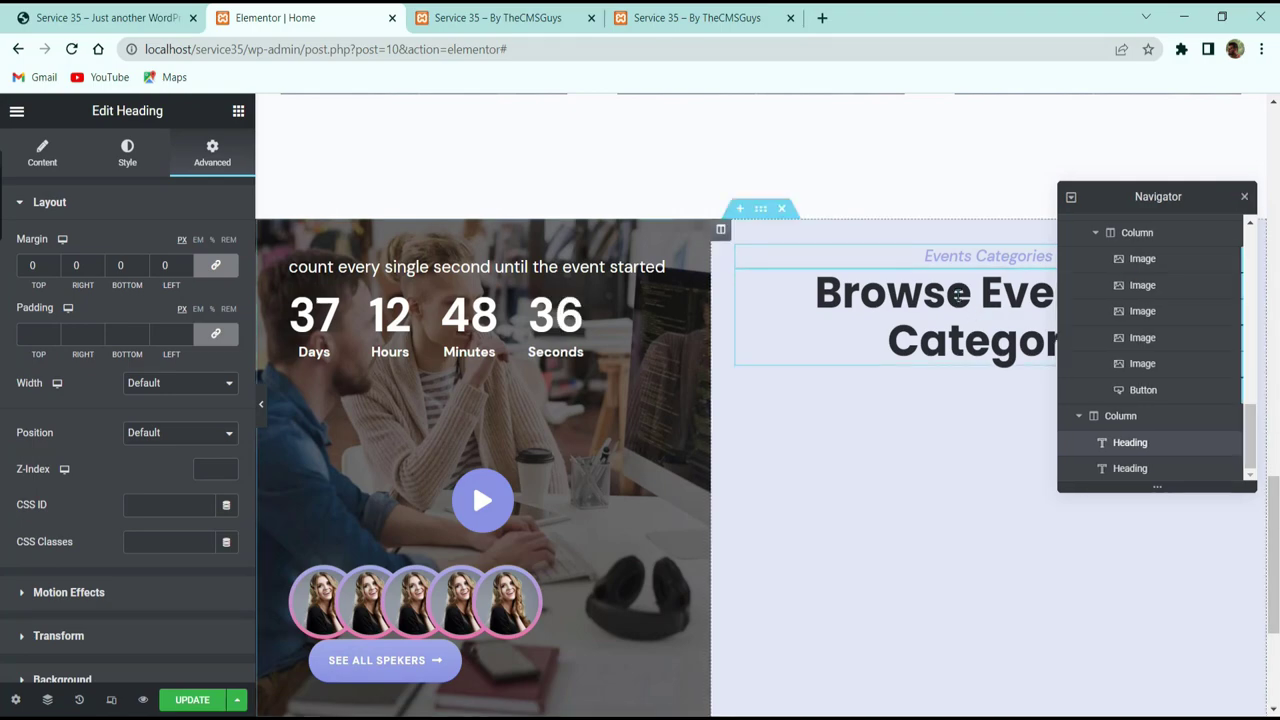
left_click(1245, 197)
left_click(110, 18)
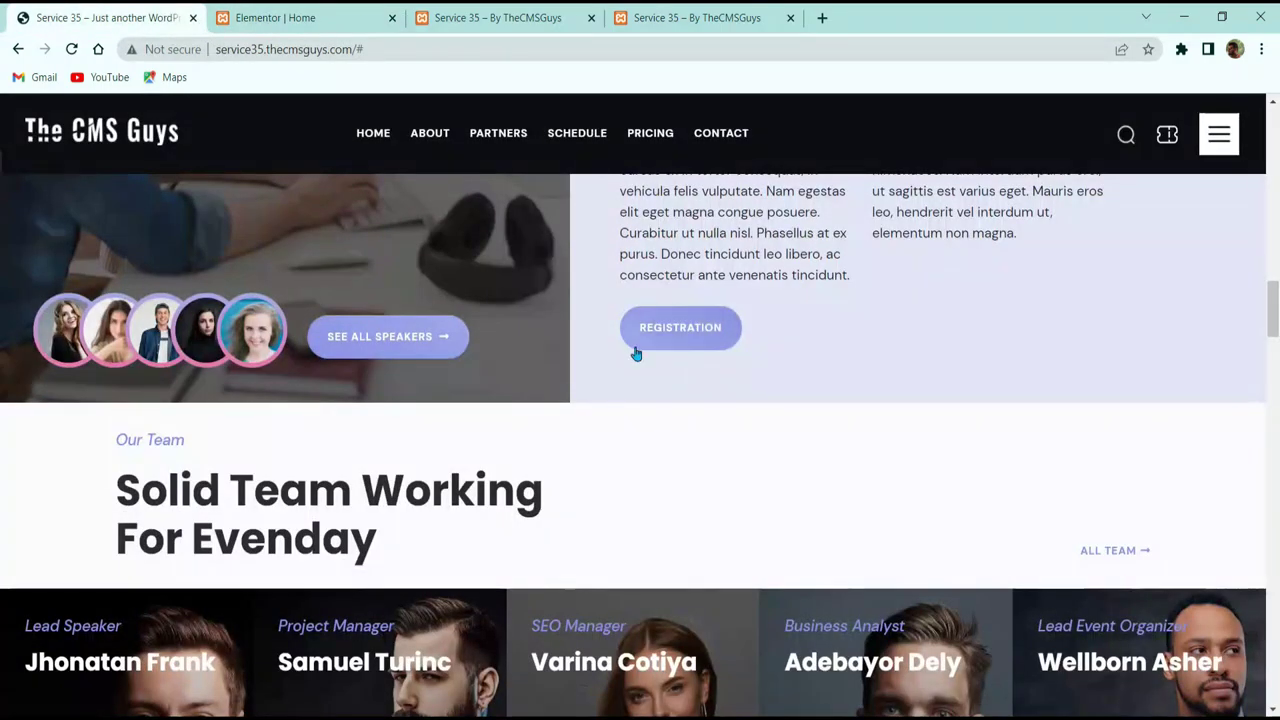
Step: Replace the big heading's title with 'The Biggest Developers Gathering From Around The World'
scroll(713, 388, "up", 4)
scroll(698, 336, "up", 2)
triple_click(745, 440)
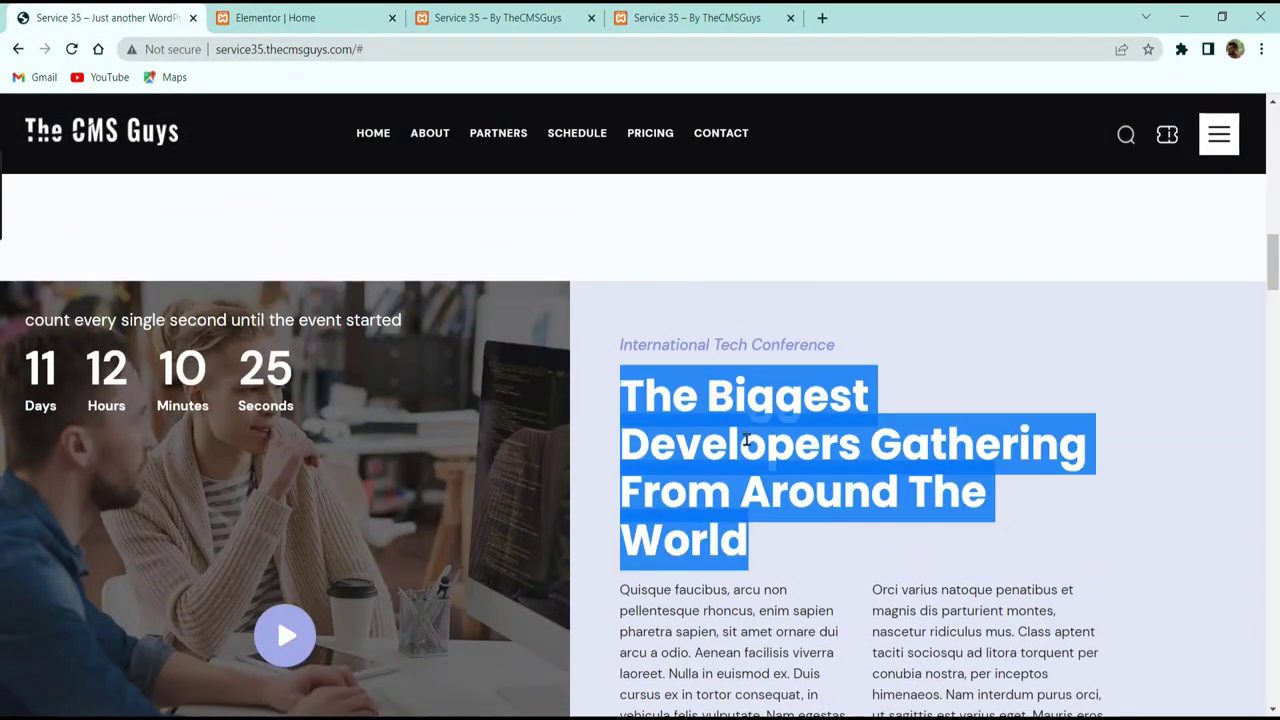
left_click(300, 18)
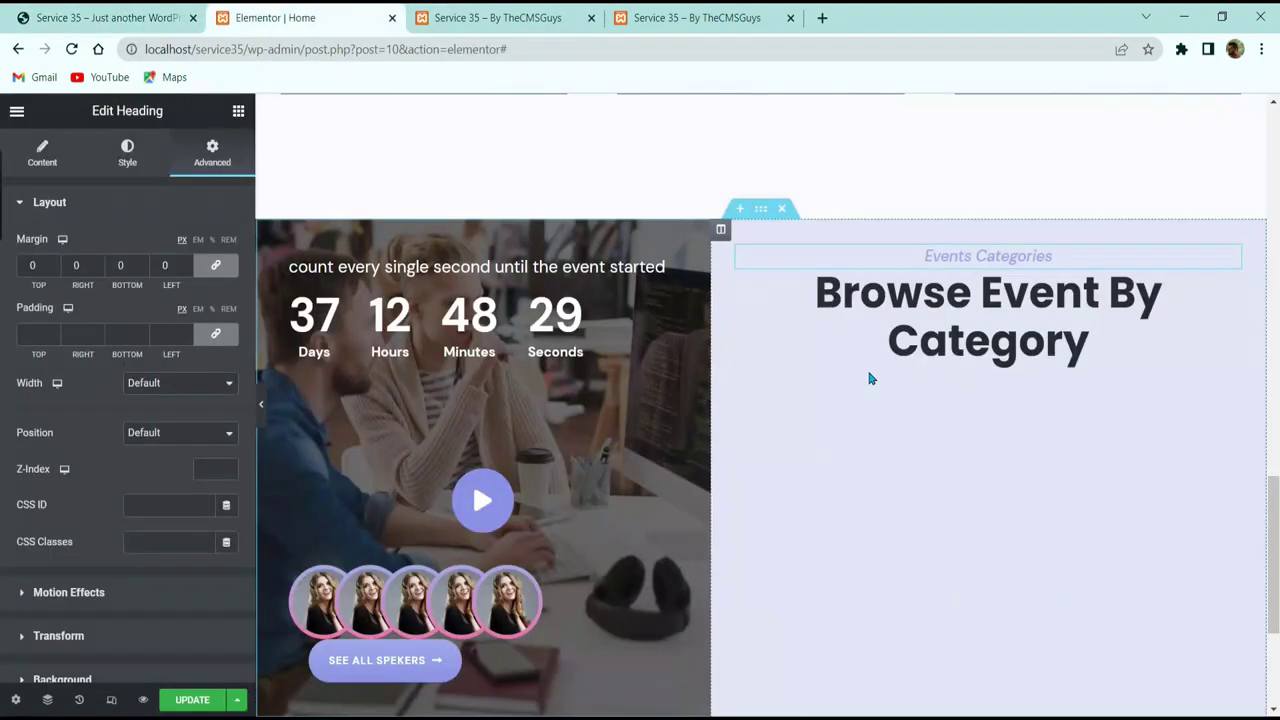
left_click(65, 151)
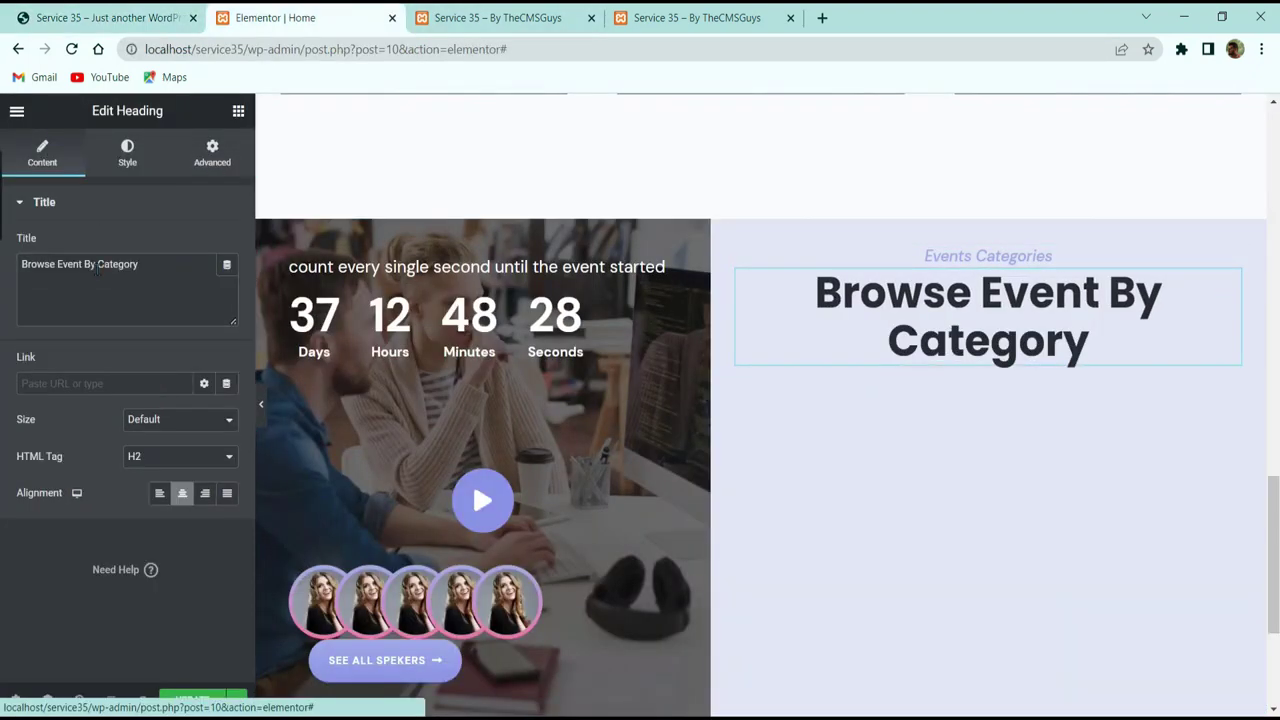
left_click_drag(108, 264, 123, 283)
key("ctrl+v")
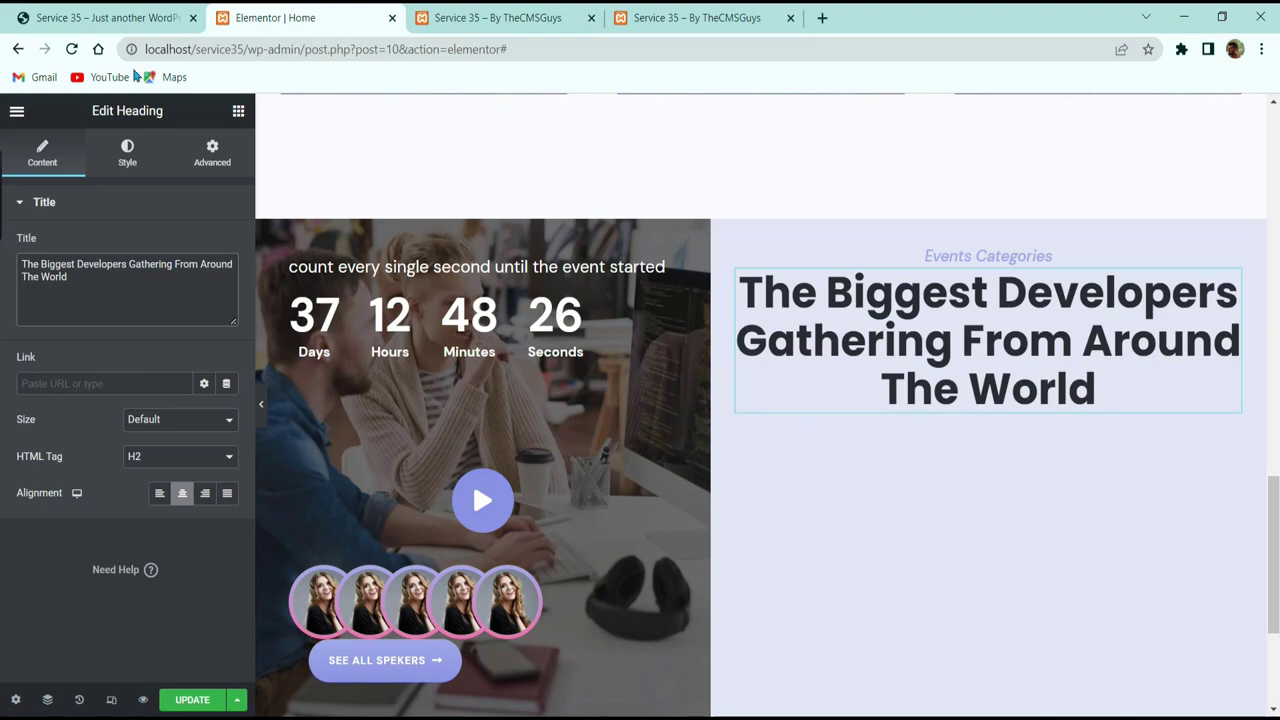
Step: Change the subheading to 'International Tech Conference' and left-align it
left_click(105, 18)
triple_click(794, 348)
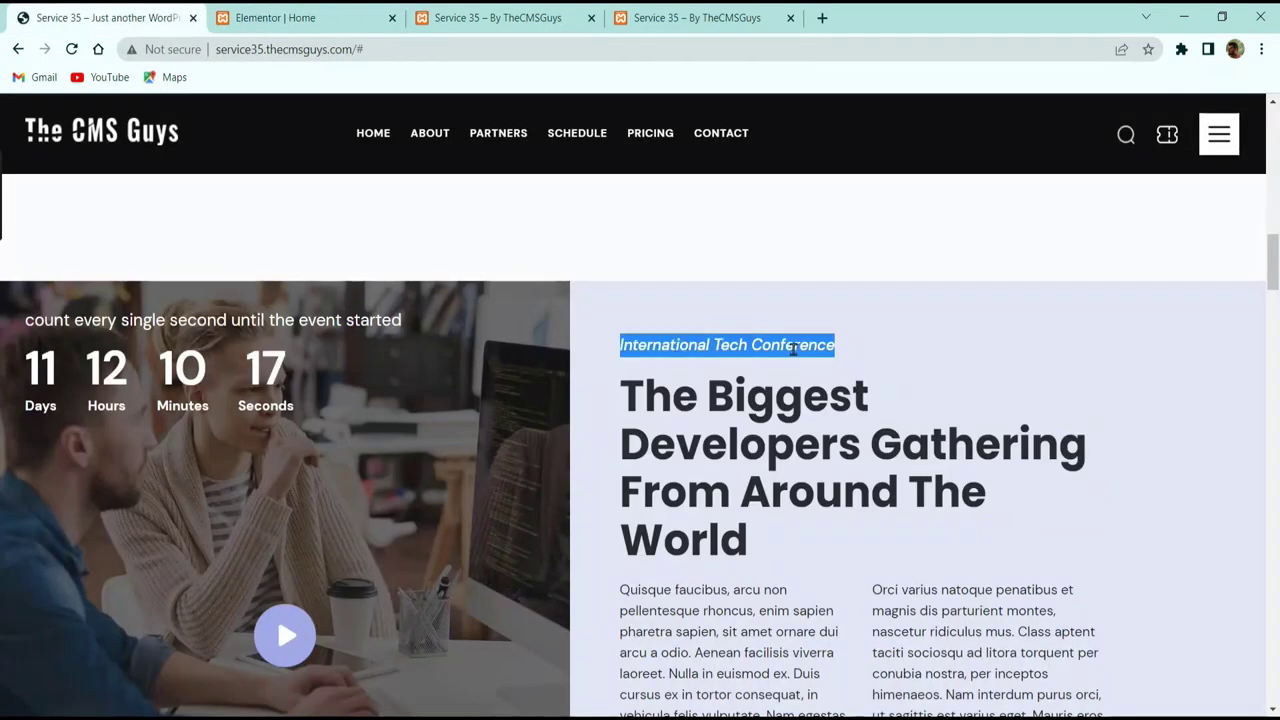
left_click(323, 8)
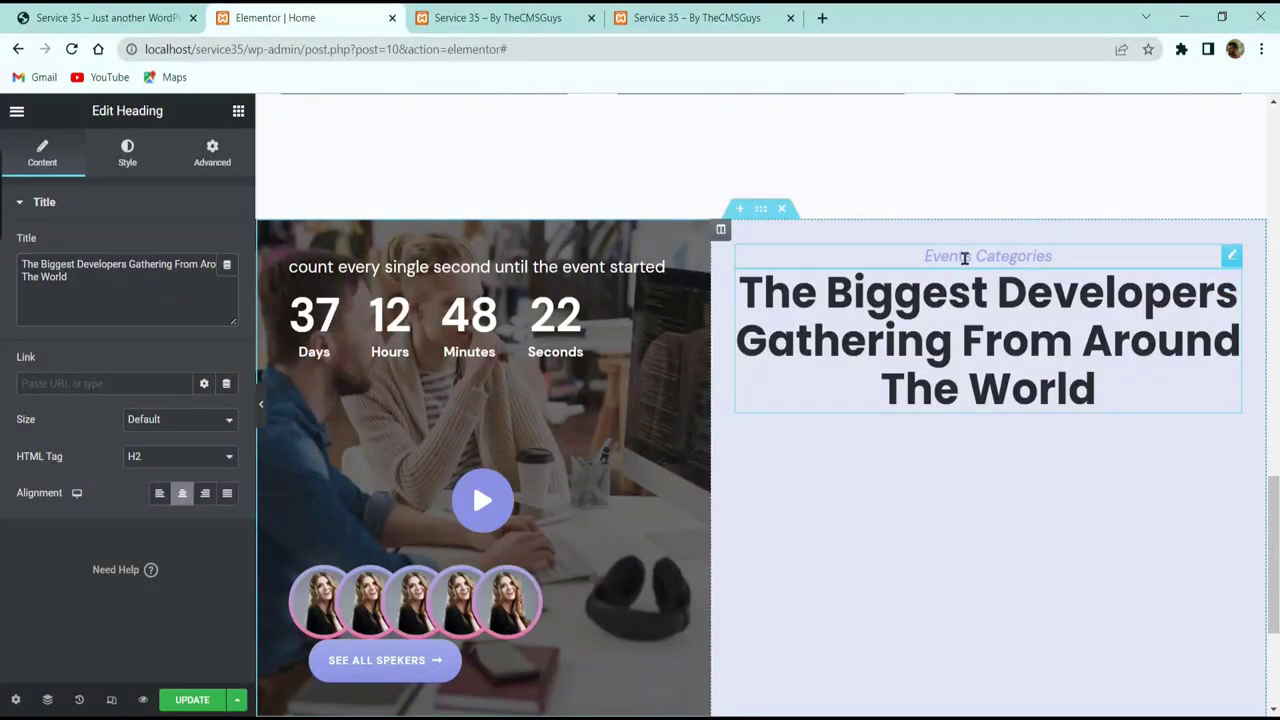
left_click(985, 276)
triple_click(100, 264)
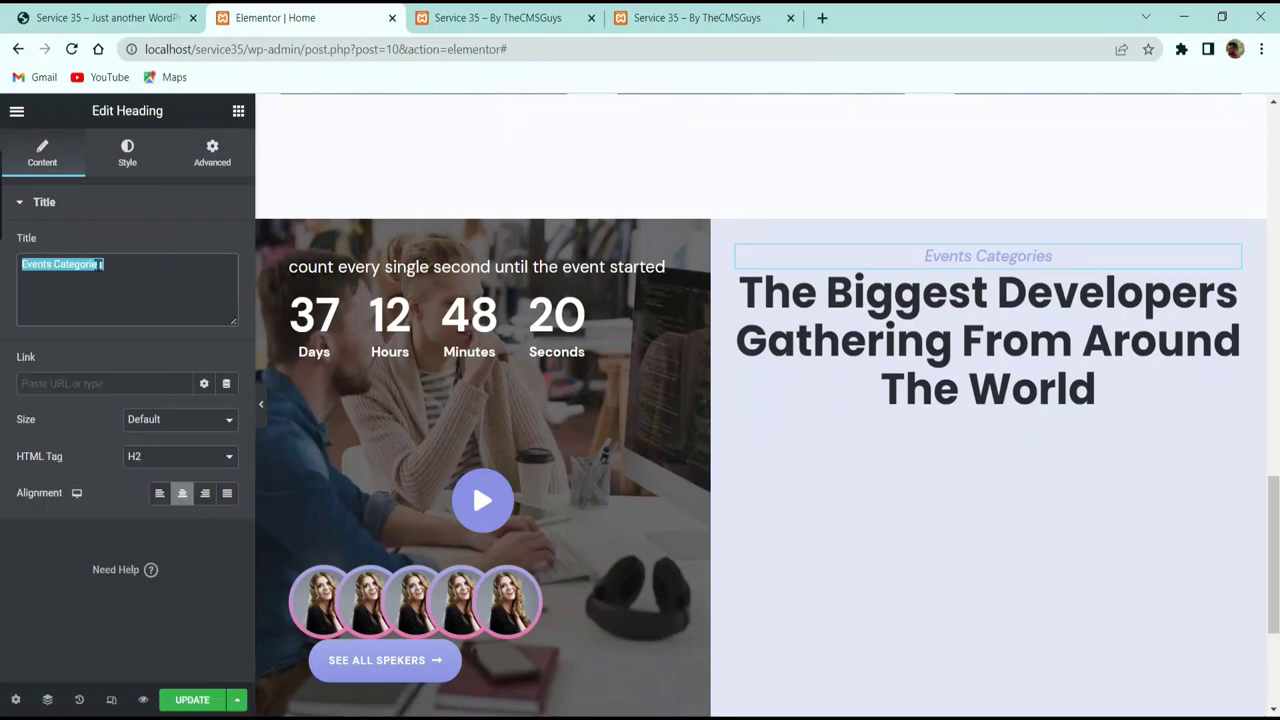
left_click(159, 495)
Step: Left-align the big heading and select the reference site's two body paragraphs
left_click(1000, 390)
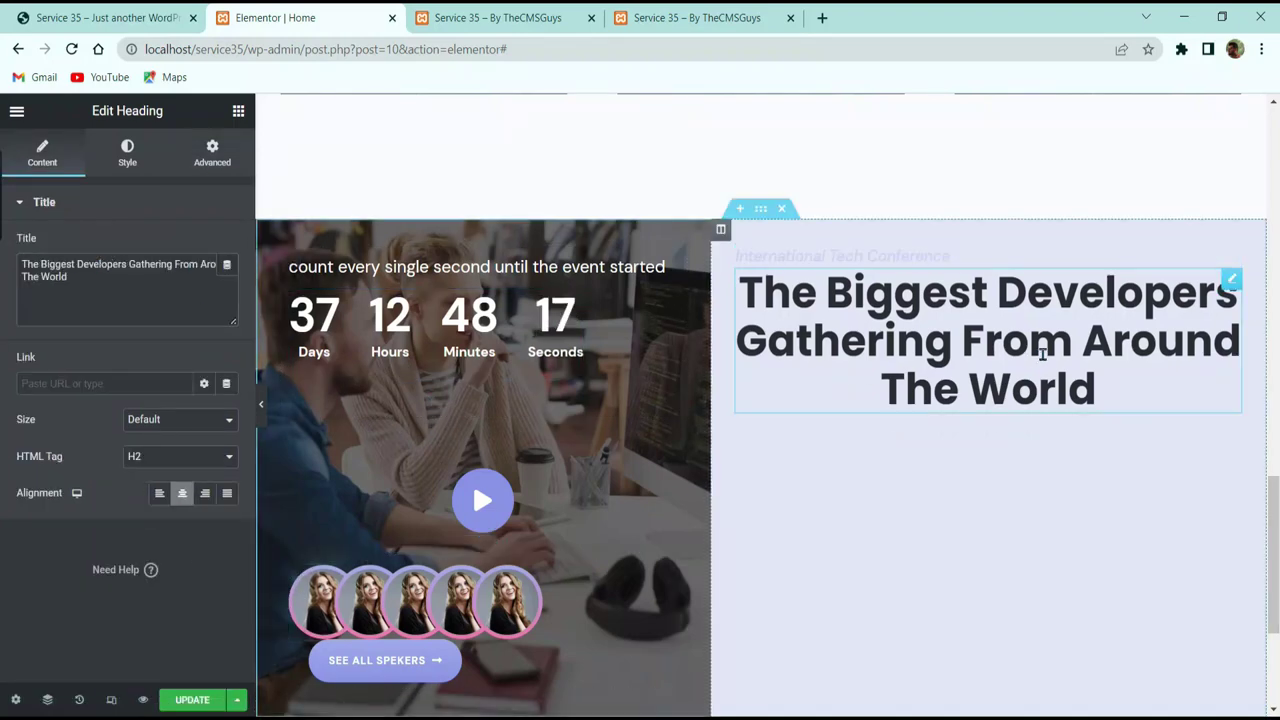
left_click(159, 493)
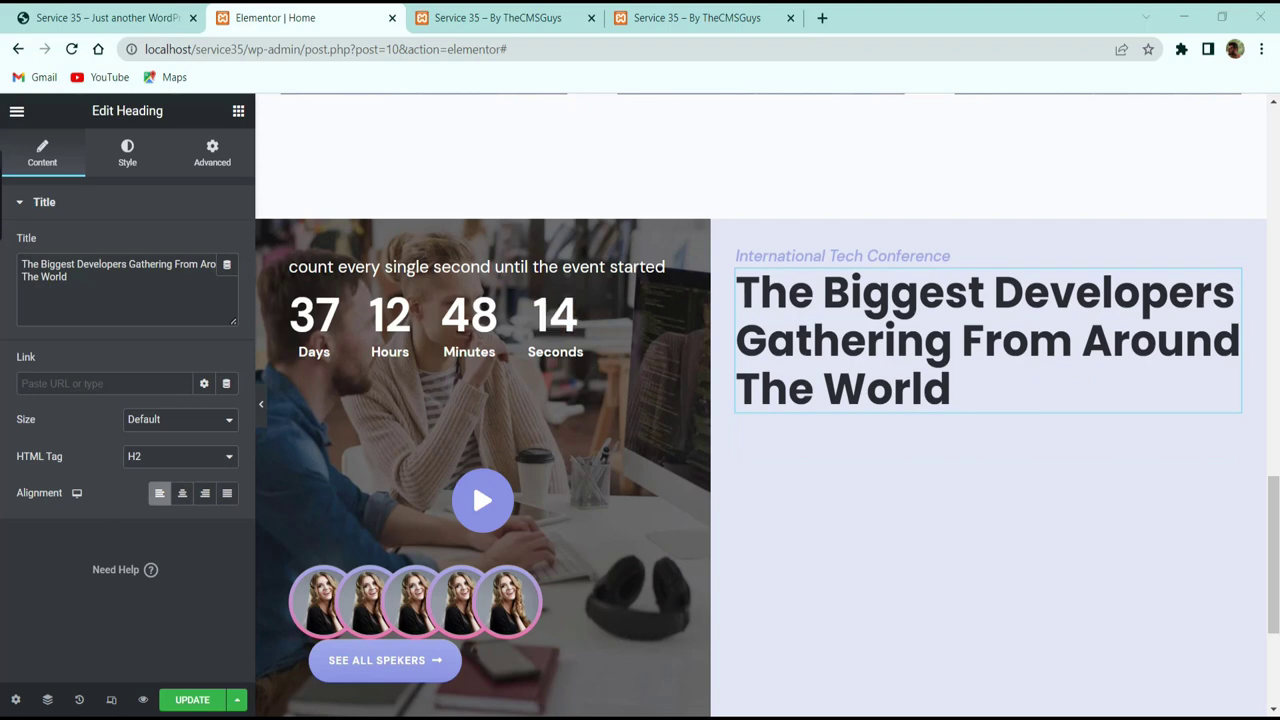
left_click(100, 17)
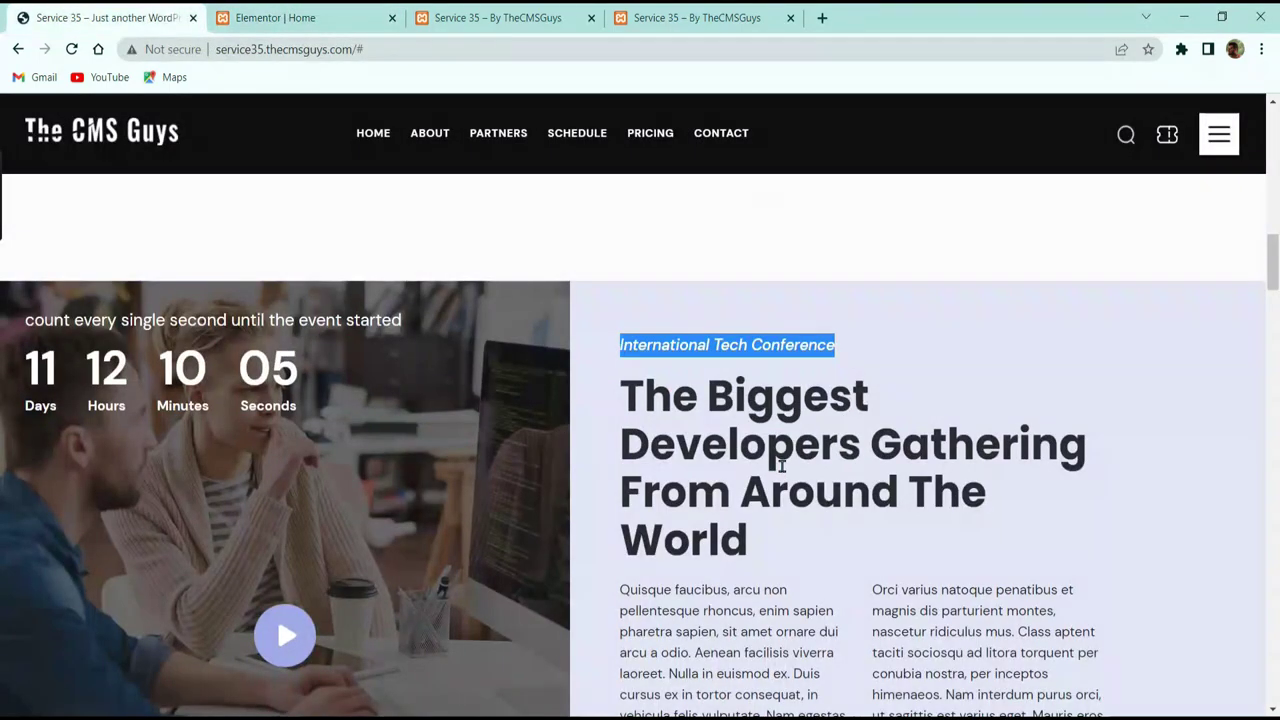
scroll(775, 455, "down", 2)
left_click_drag(1018, 590, 620, 414)
key("ctrl+c")
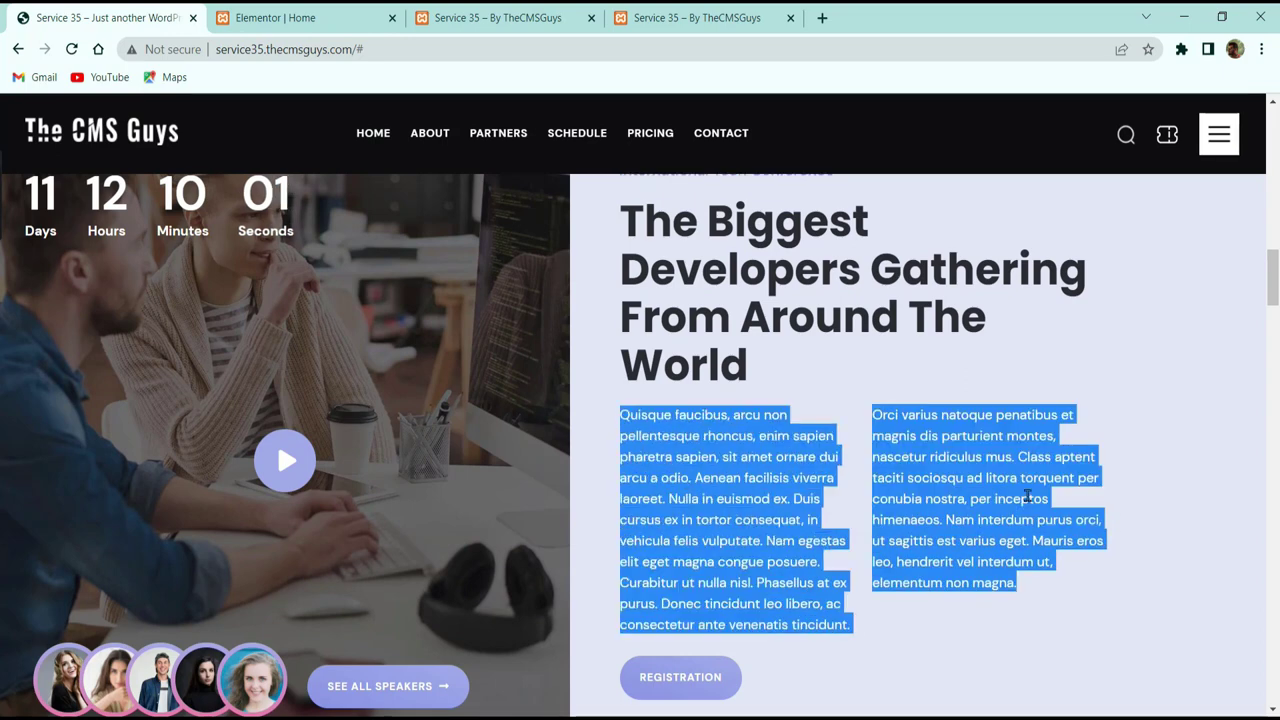
Step: Add a Text Editor widget below the headline containing the reference paragraph text
left_click(300, 17)
left_click(238, 110)
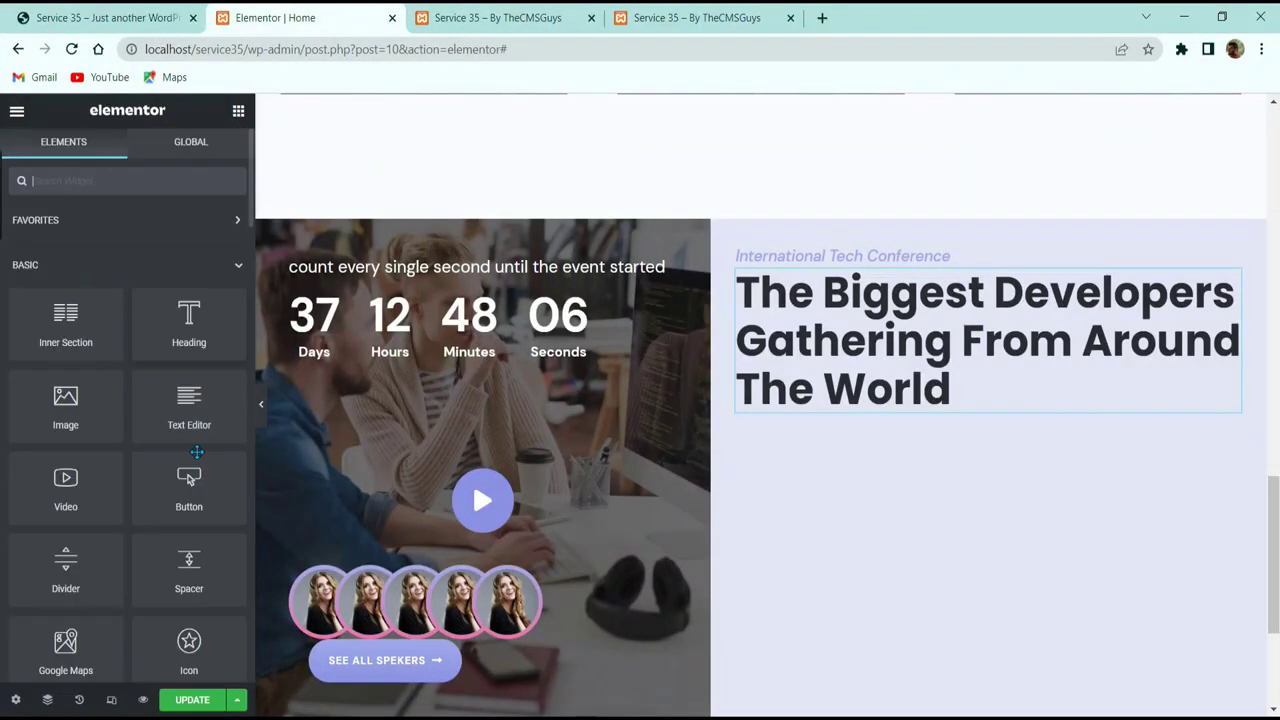
left_click_drag(435, 462, 991, 402)
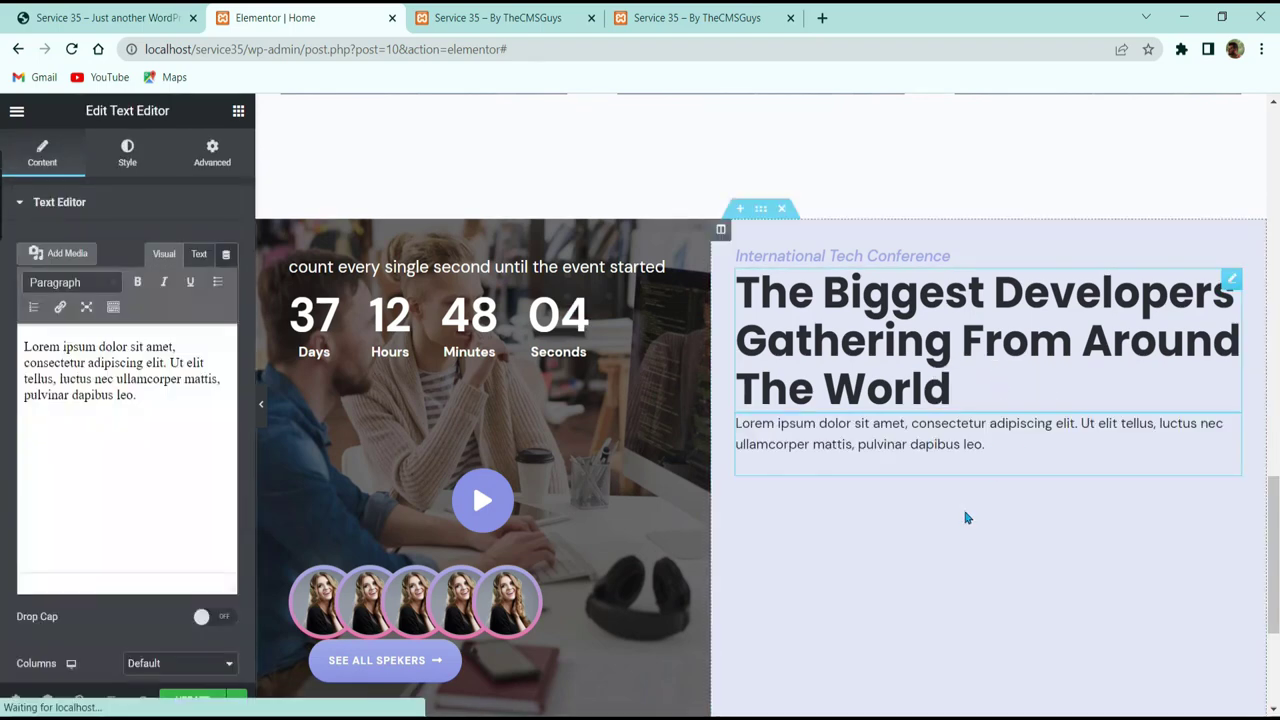
left_click(91, 402)
key("ctrl+a")
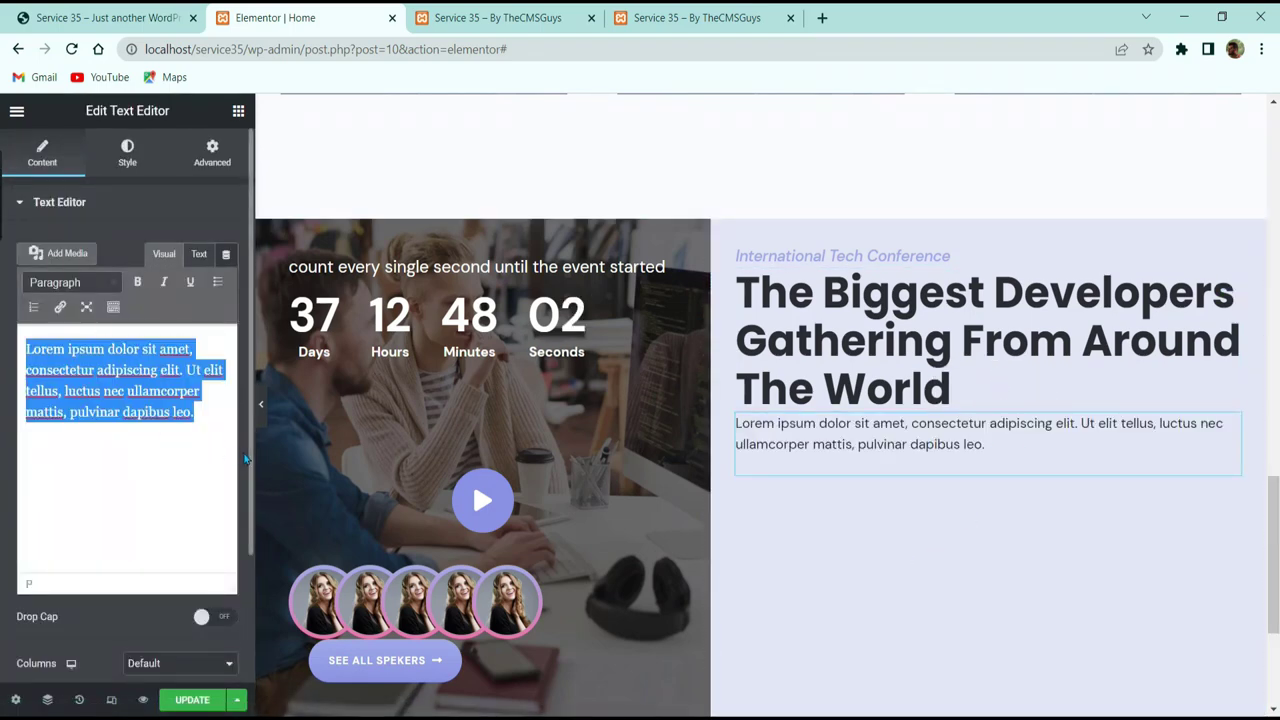
type("V")
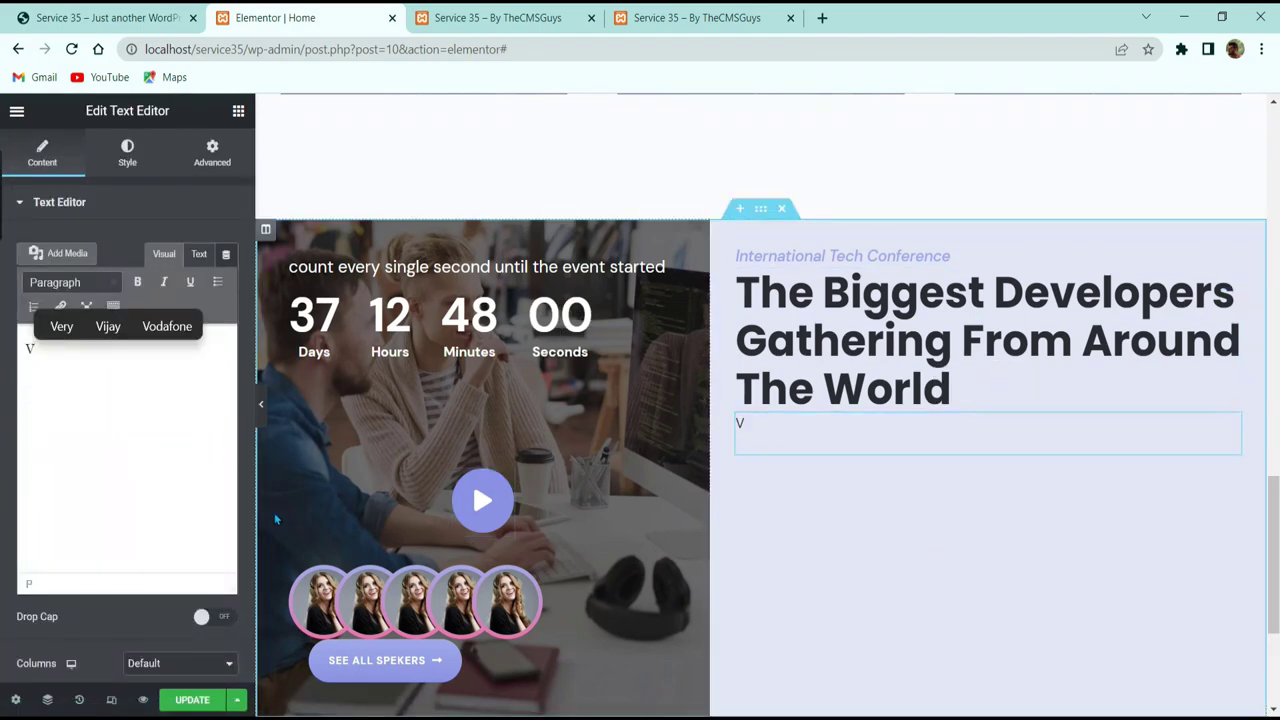
key("BackSpace")
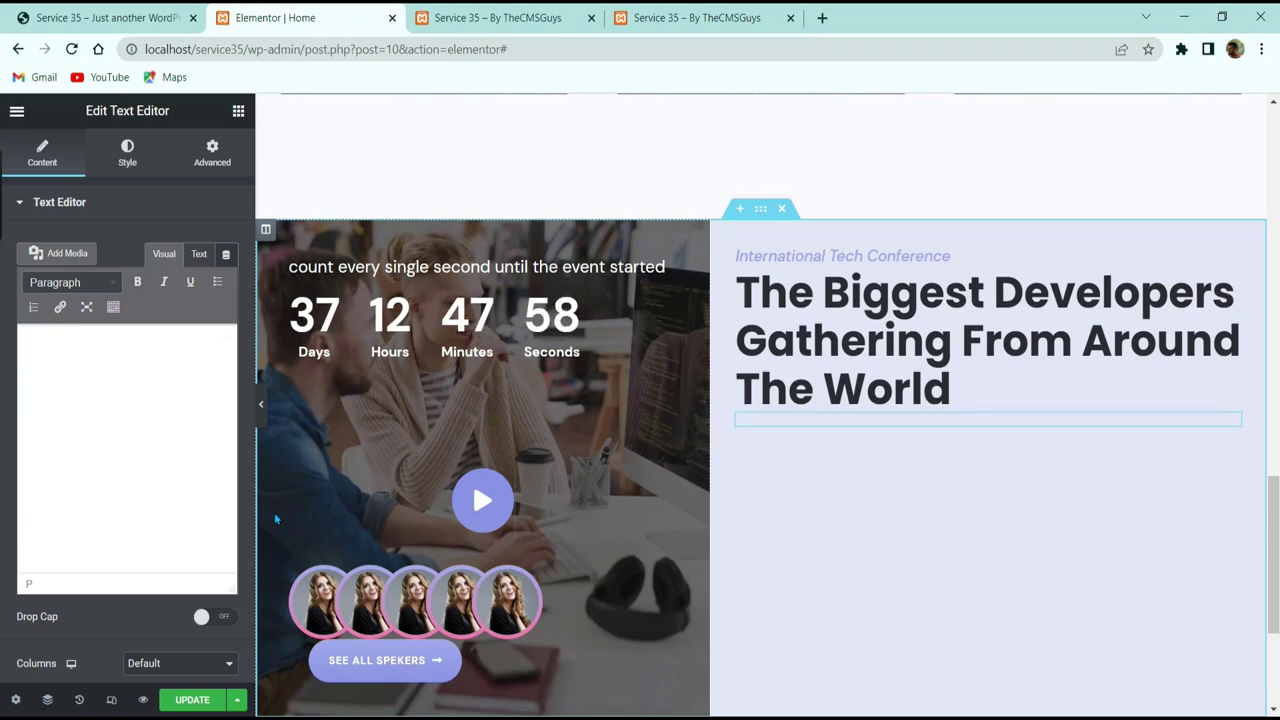
key("ctrl+v")
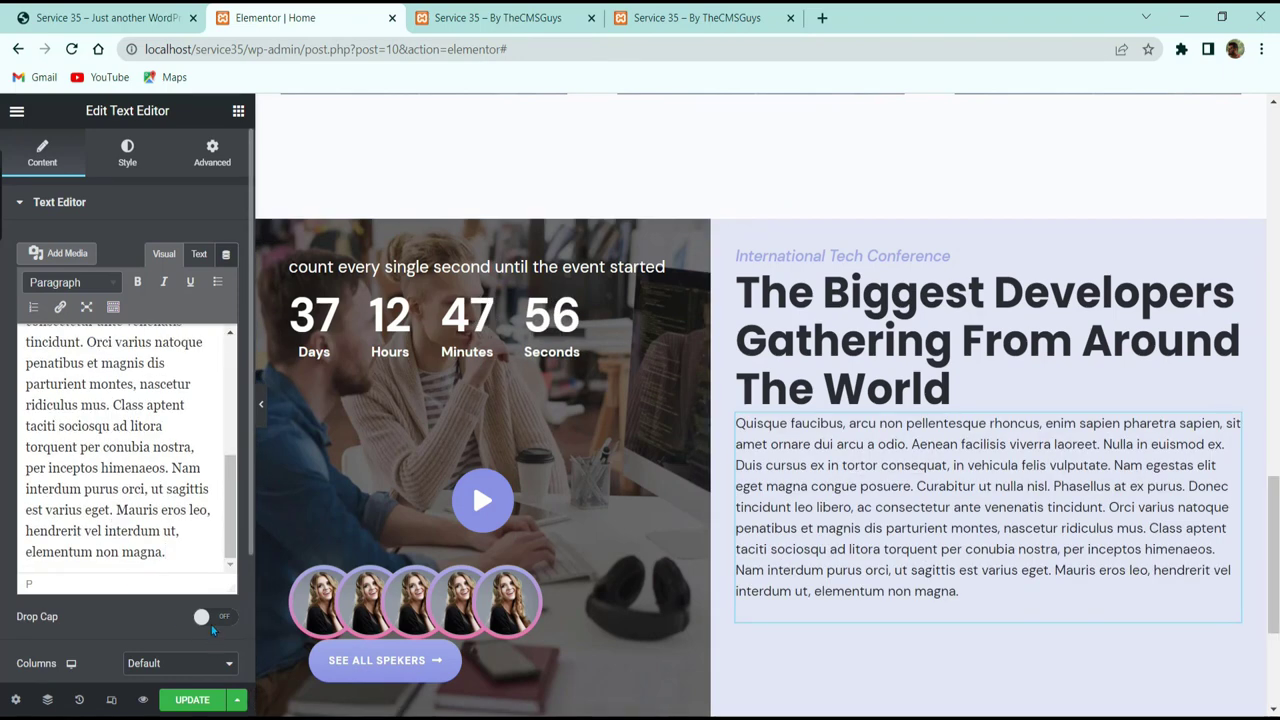
Step: Set the paragraph's Columns option to 2
scroll(212, 630, "down", 3)
left_click(140, 498)
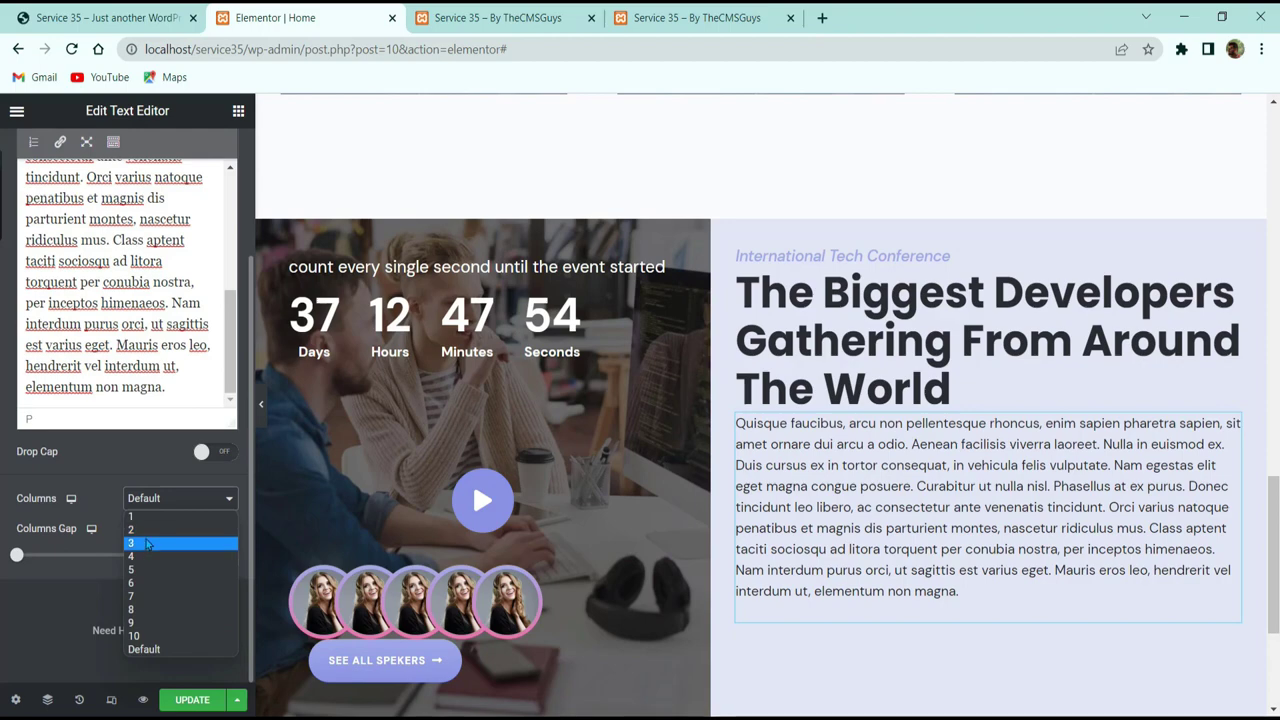
left_click(135, 529)
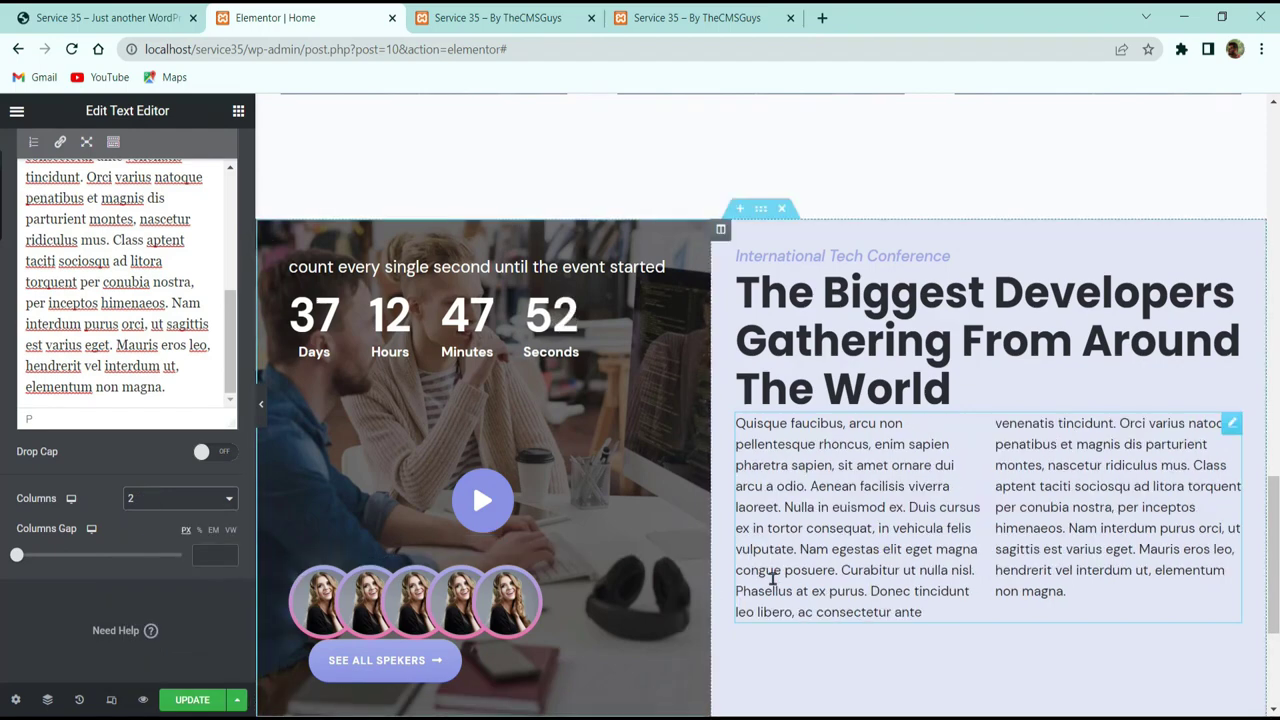
scroll(773, 577, "down", 2)
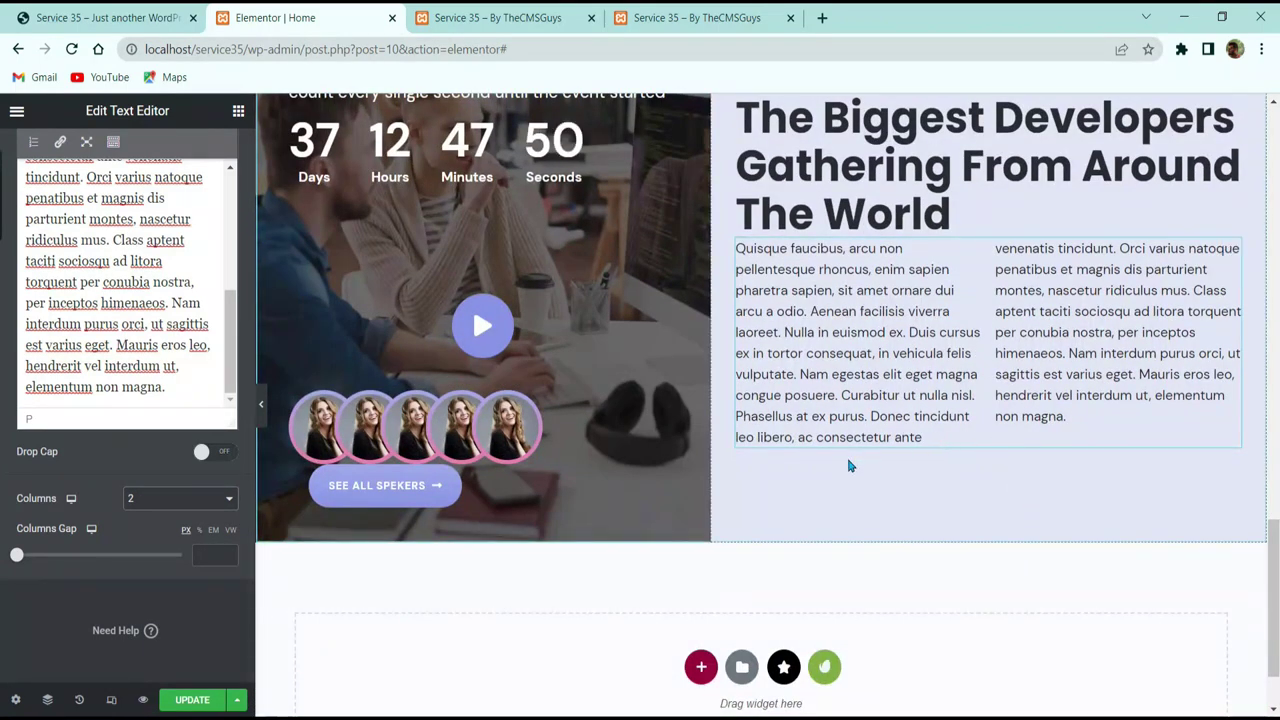
scroll(869, 417, "up", 2)
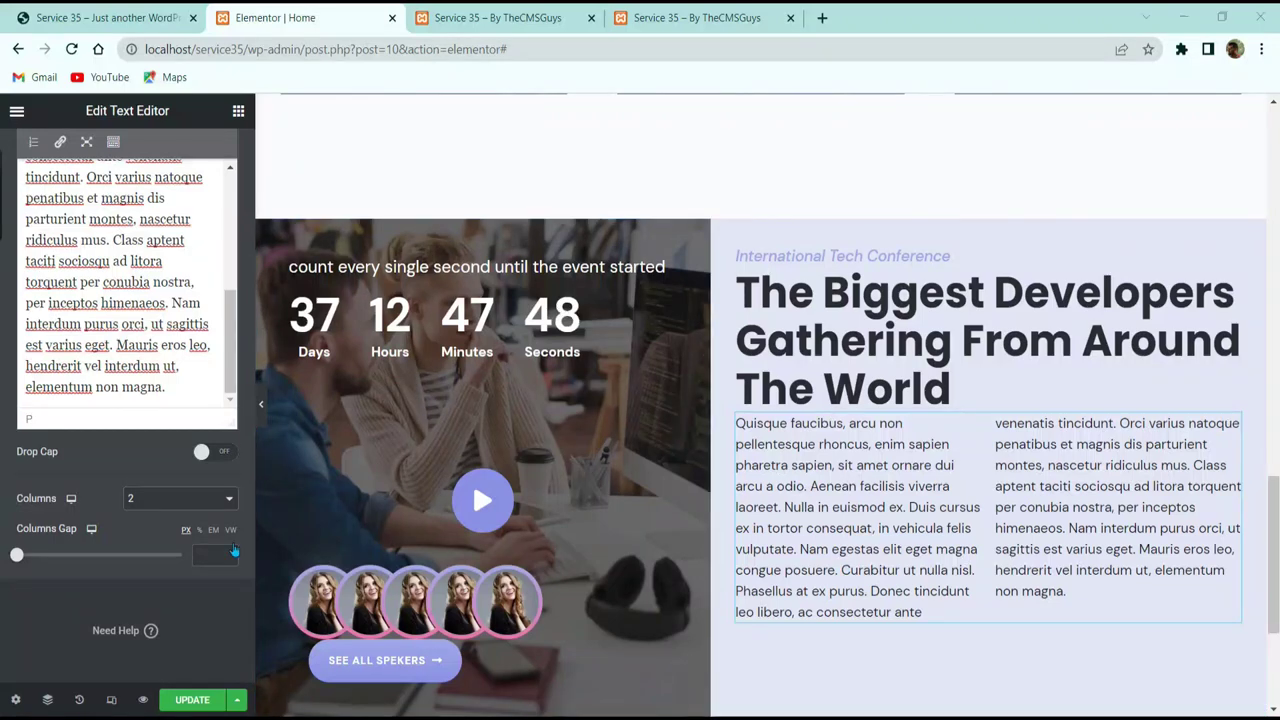
Step: Check the reference site, then copy the SEE ALL SPEKERS button
left_click(105, 17)
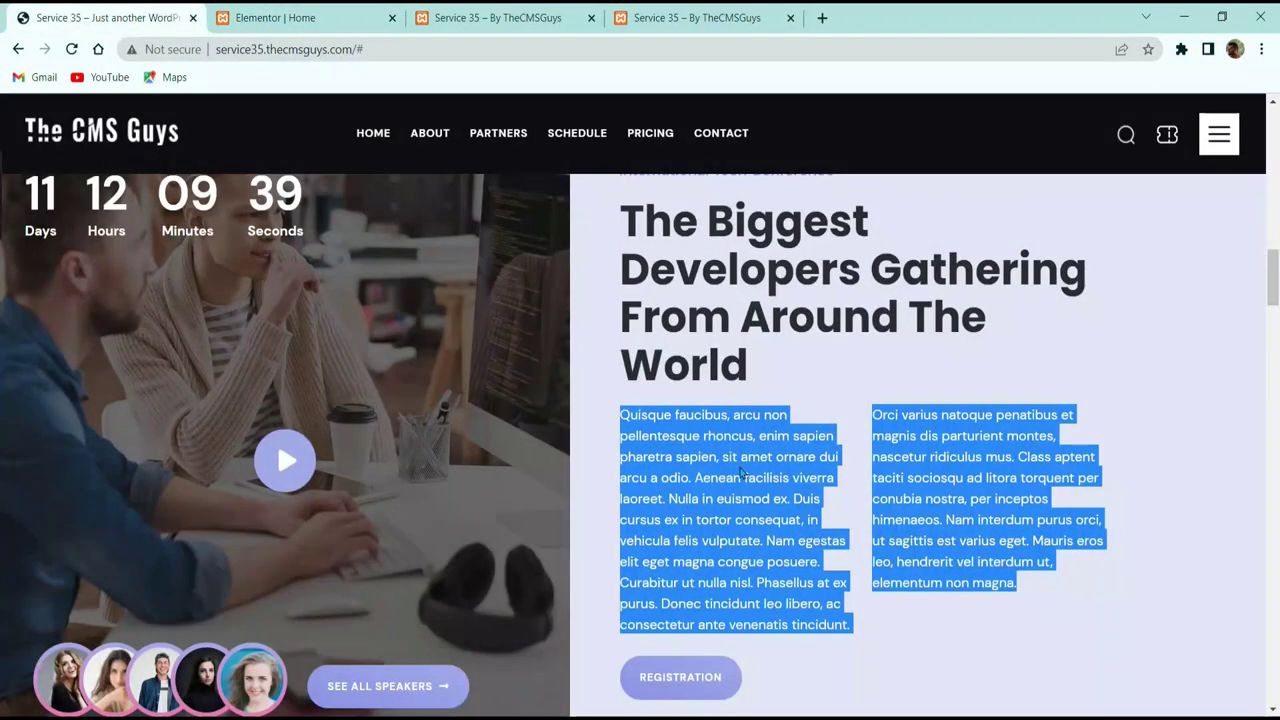
left_click(845, 495)
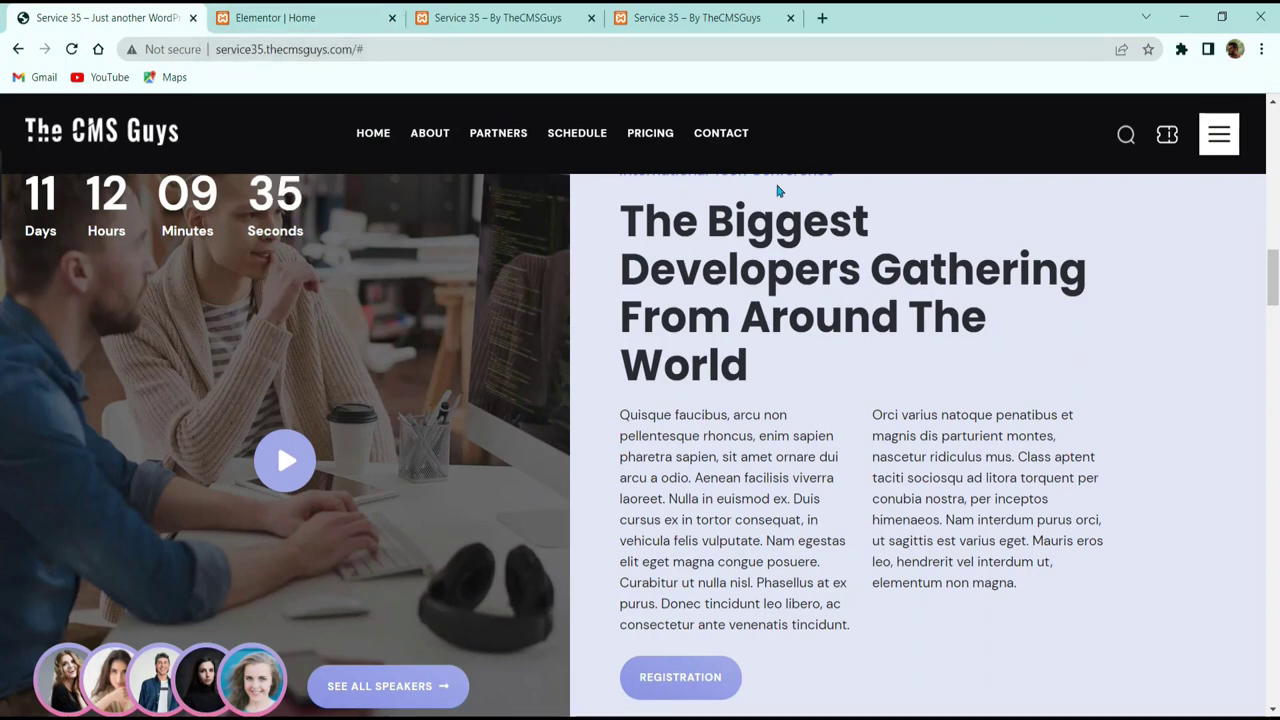
scroll(778, 190, "down", 3)
left_click(275, 17)
scroll(509, 408, "down", 3)
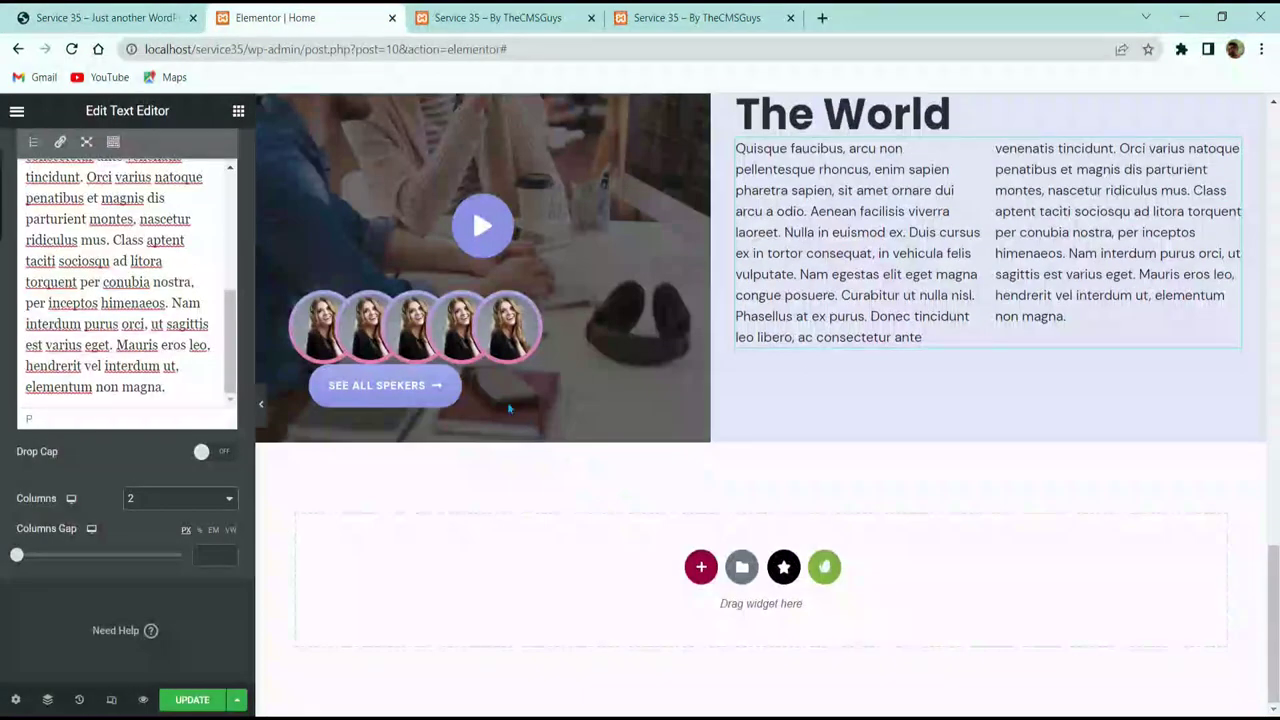
right_click(422, 390)
left_click(462, 459)
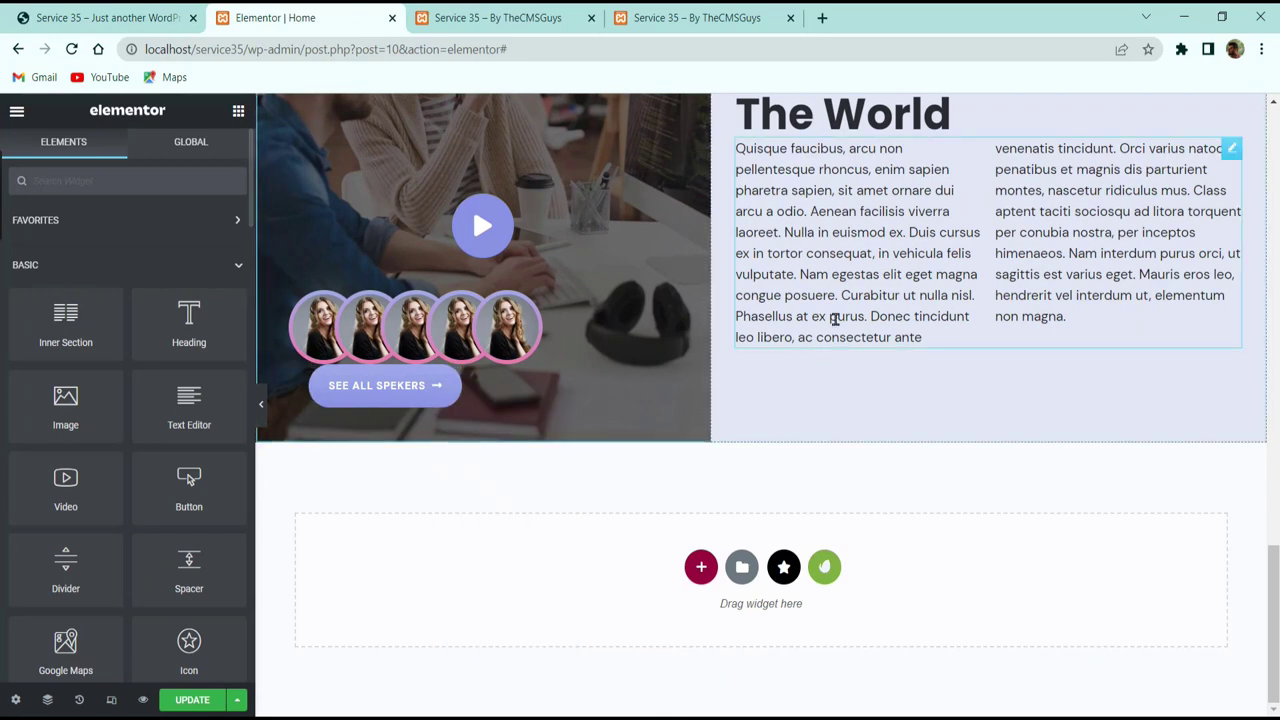
right_click(869, 343)
Step: Paste the SEE ALL SPEKERS button below the paragraph with a 24 px top margin, and save
left_click(869, 413)
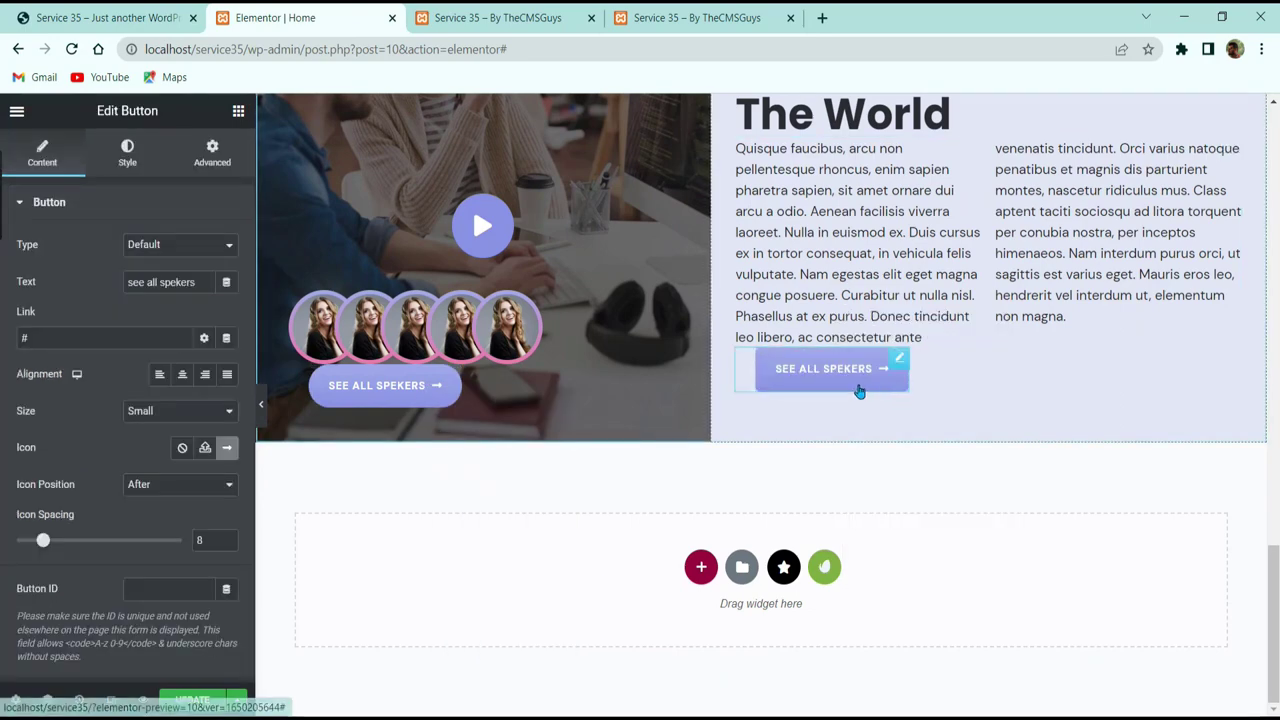
left_click(212, 152)
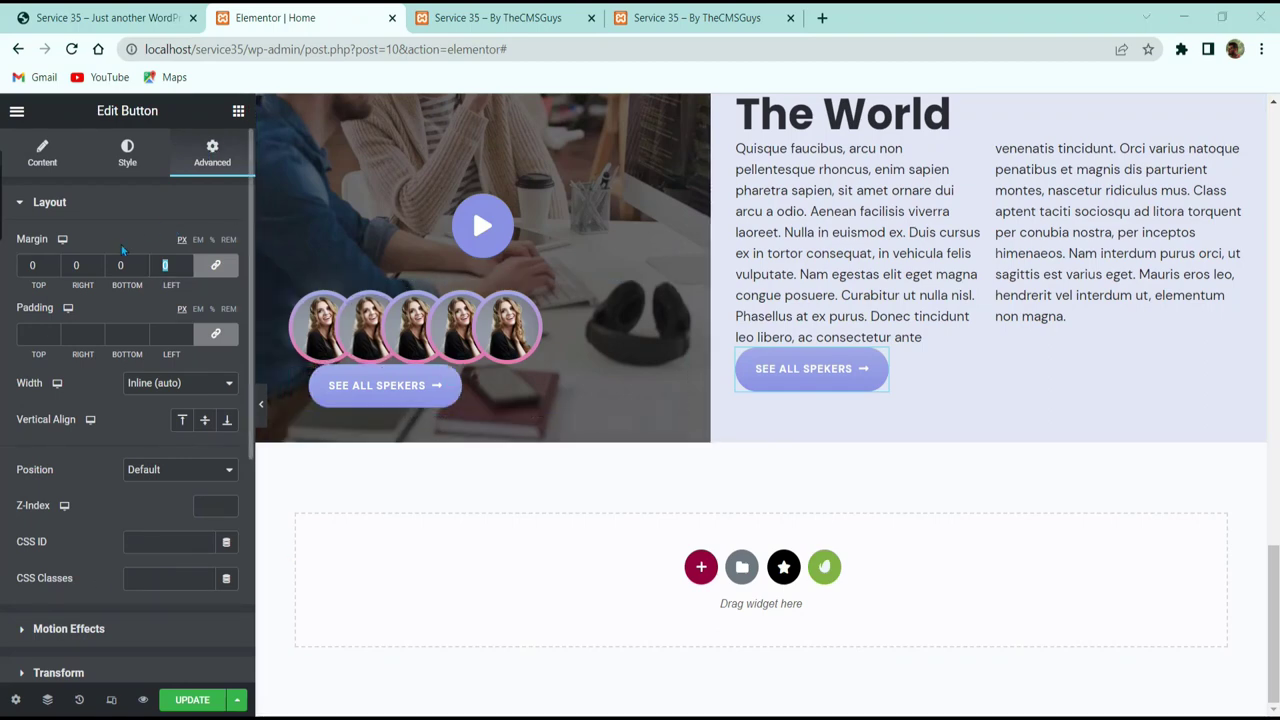
left_click(33, 265)
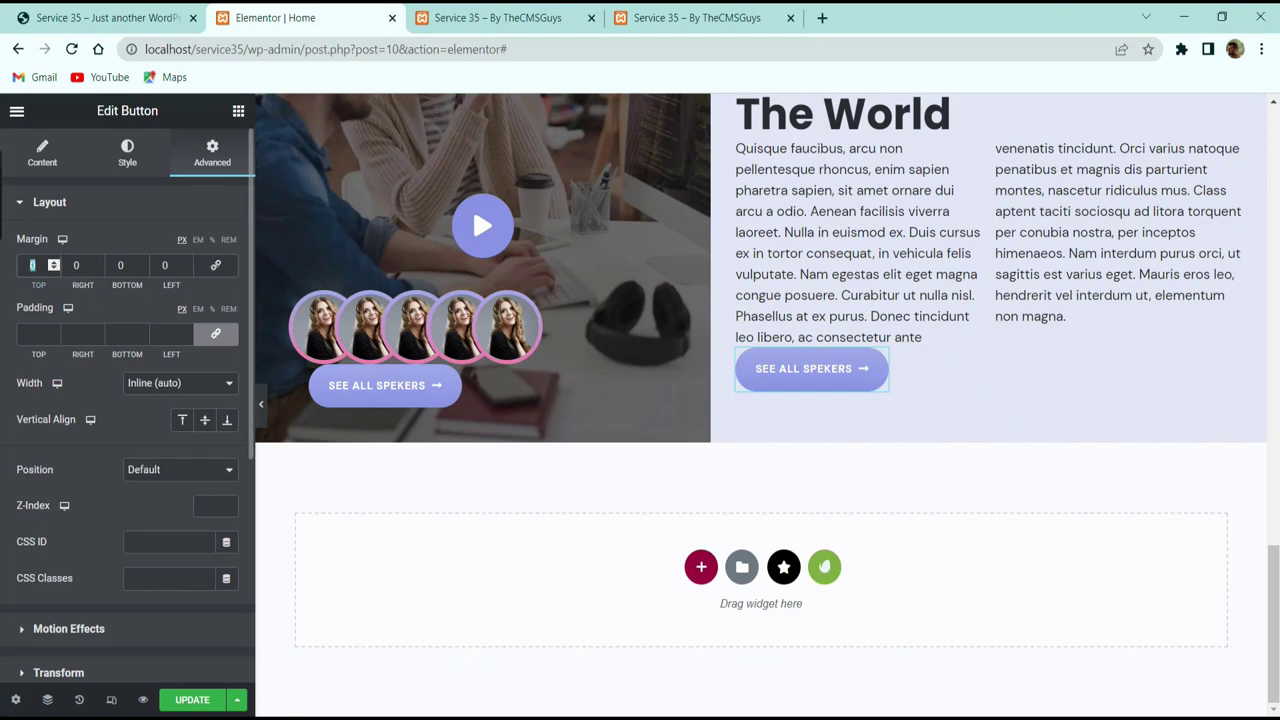
type("24")
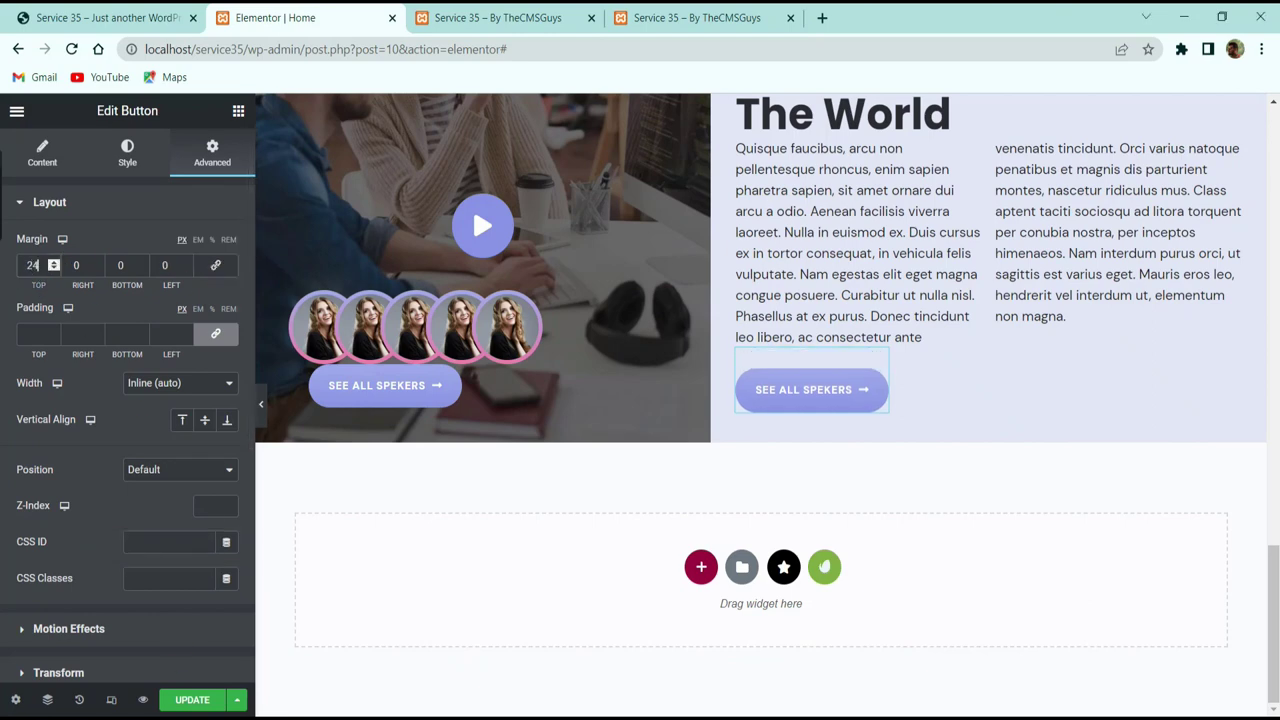
left_click(192, 699)
Step: Preview the page with the editor panel hidden, then bring the panel back
scroll(703, 535, "up", 3)
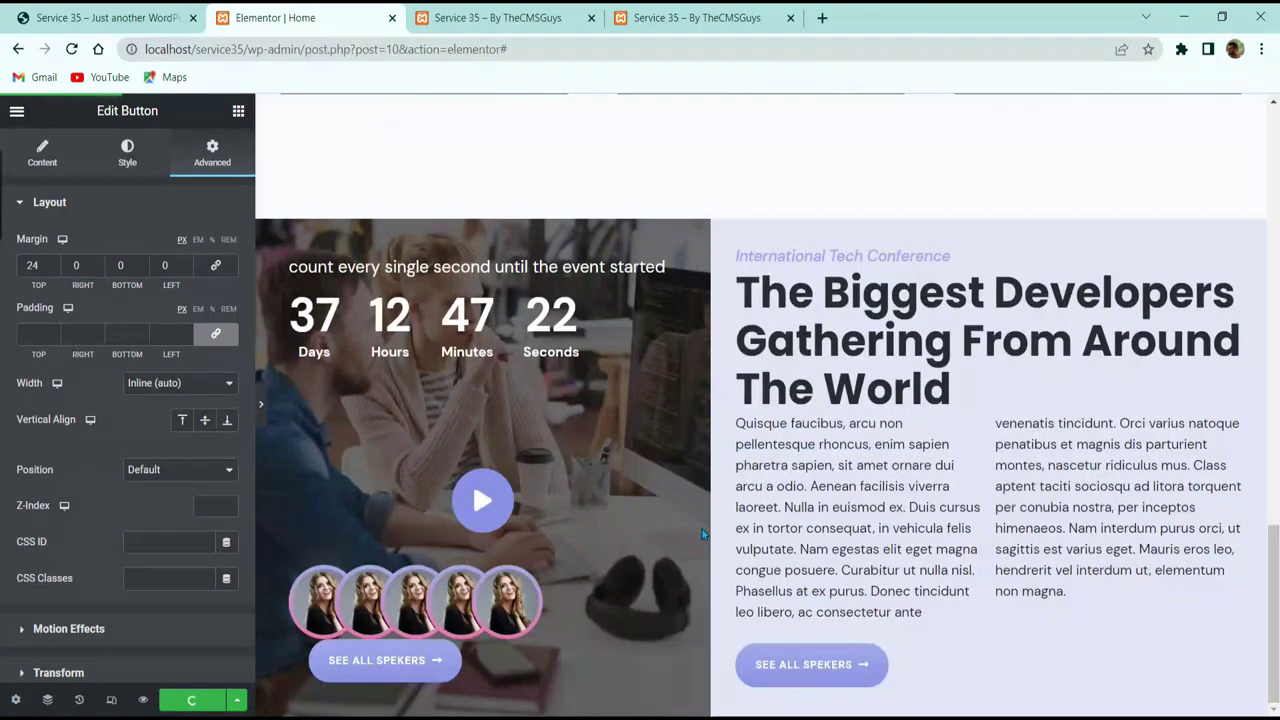
key("ctrl+p")
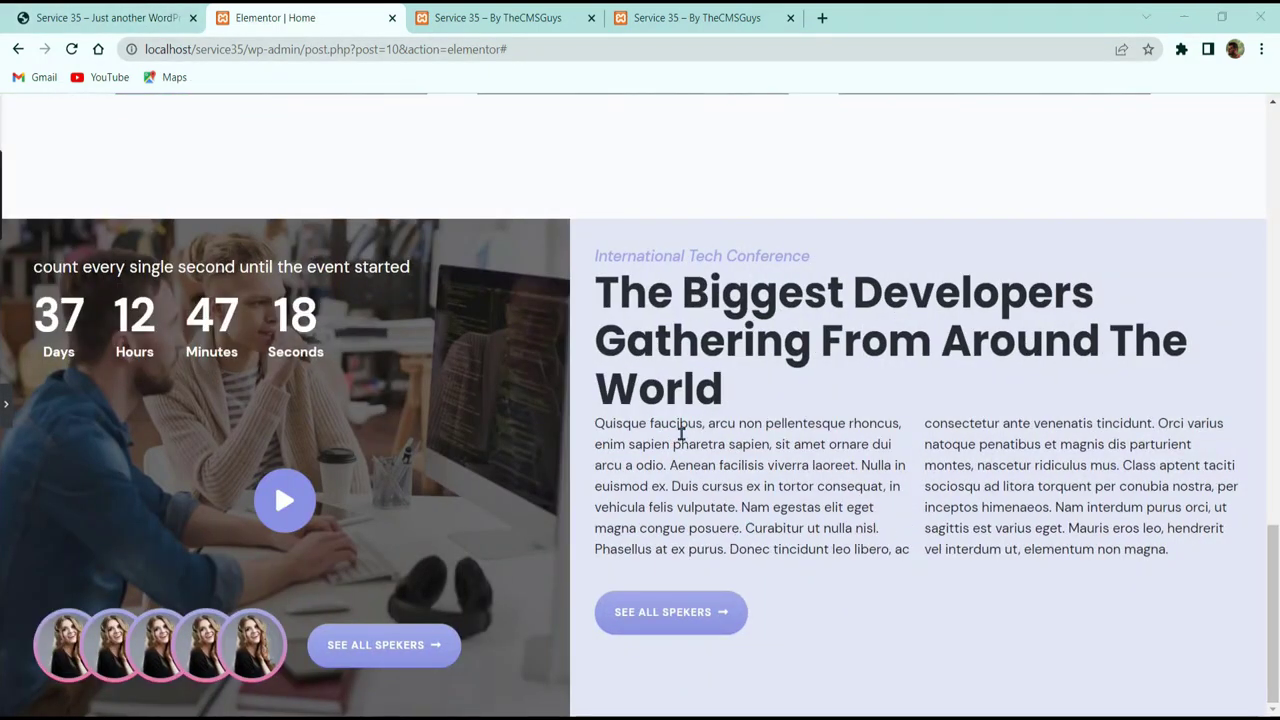
left_click(8, 400)
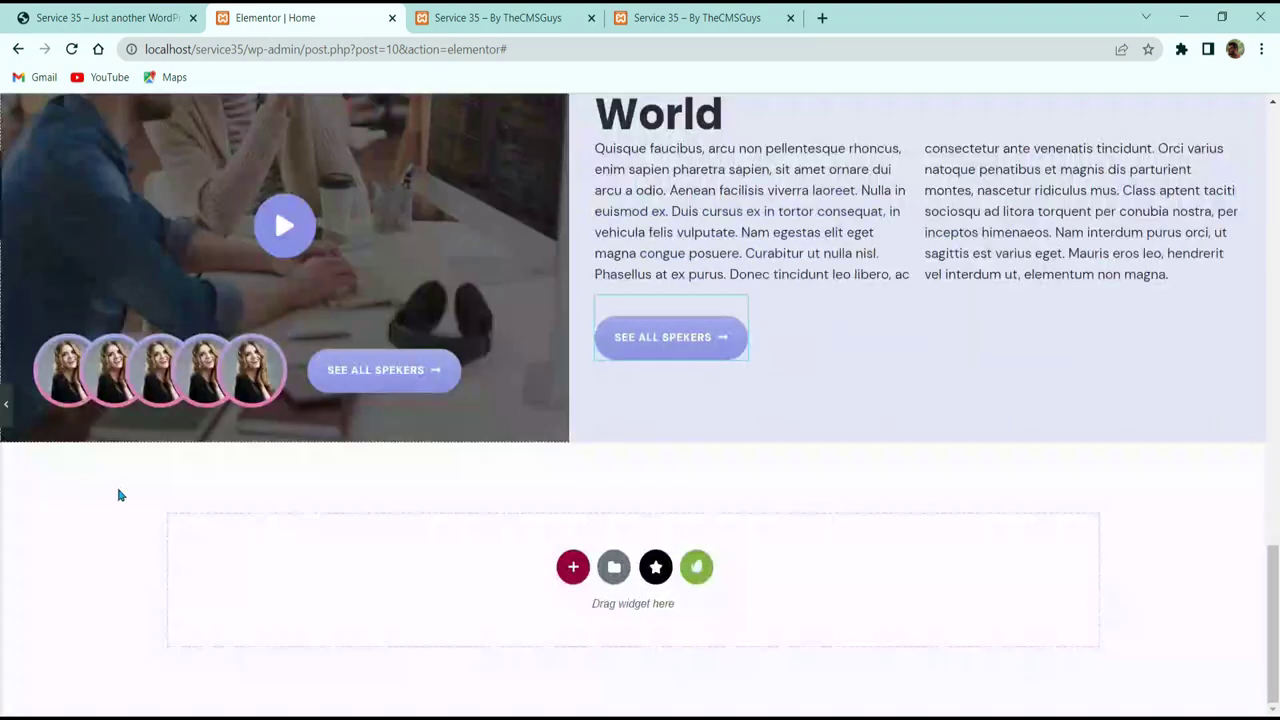
scroll(760, 400, "up", 6)
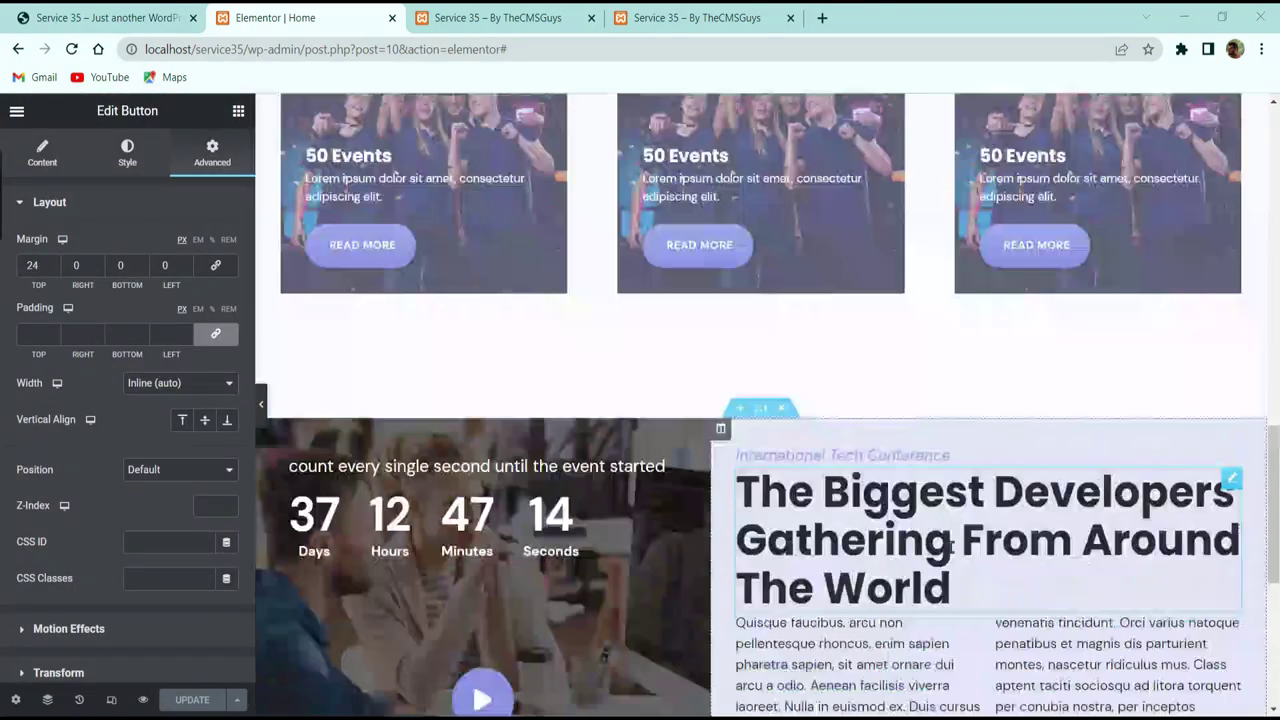
Step: Center the conference column vertically and give it padding 60 top, 30 right, 60 bottom, 60 left
left_click(720, 479)
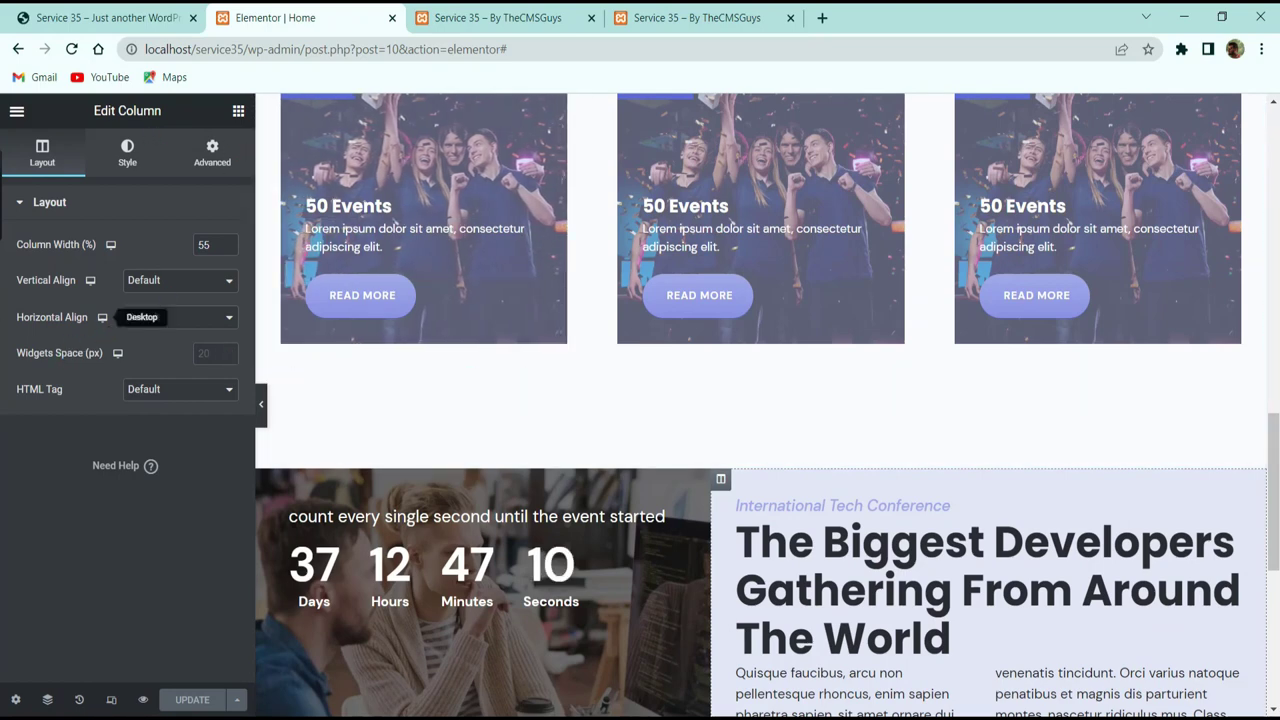
left_click(175, 280)
left_click(145, 324)
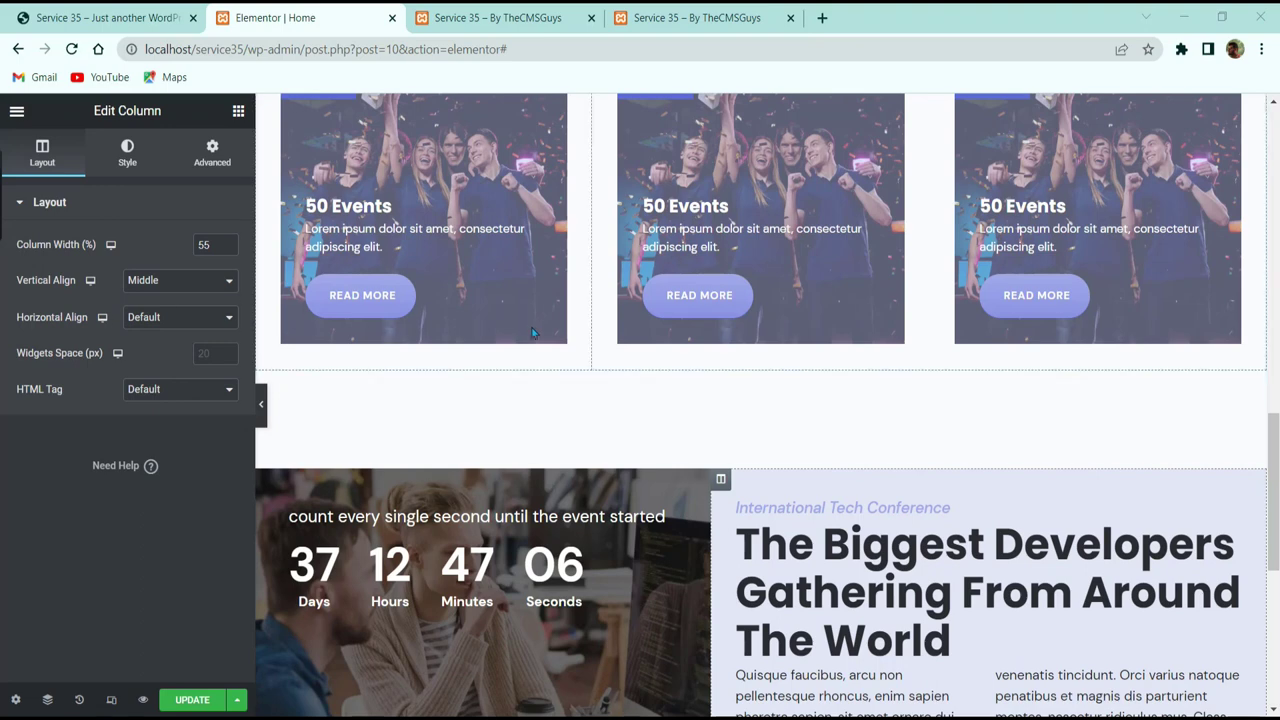
left_click(212, 152)
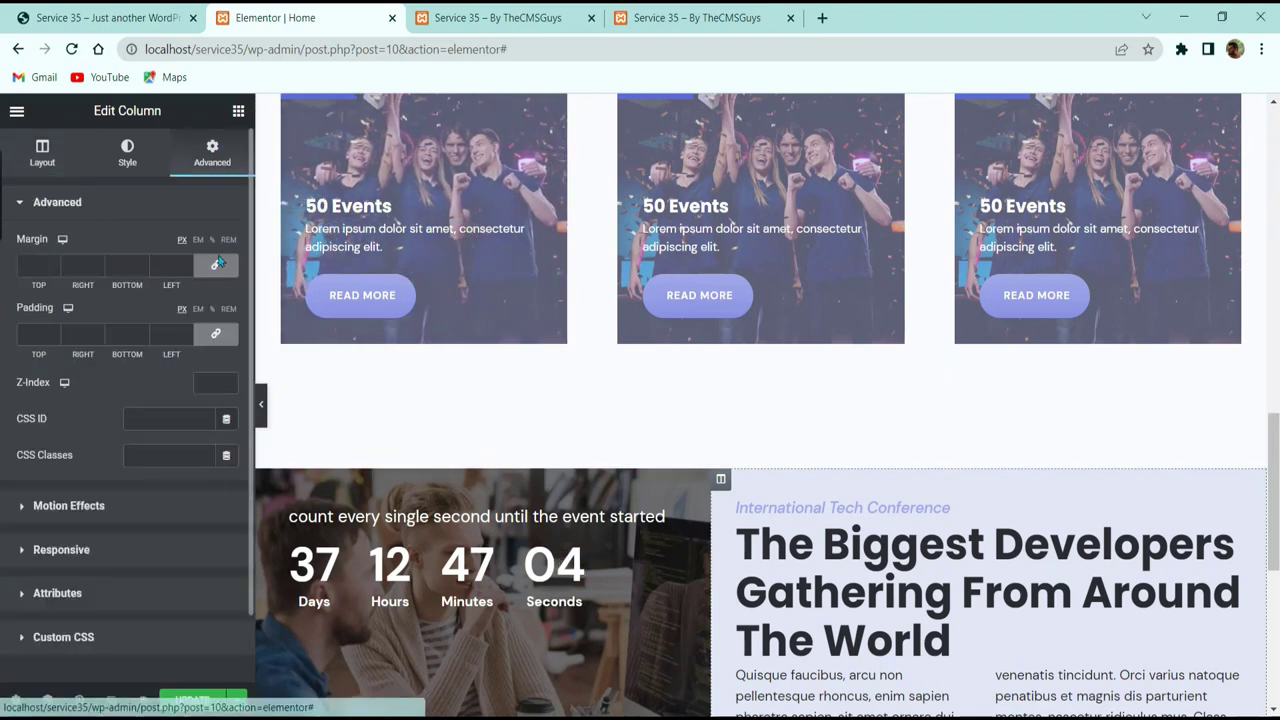
left_click(166, 334)
type("60")
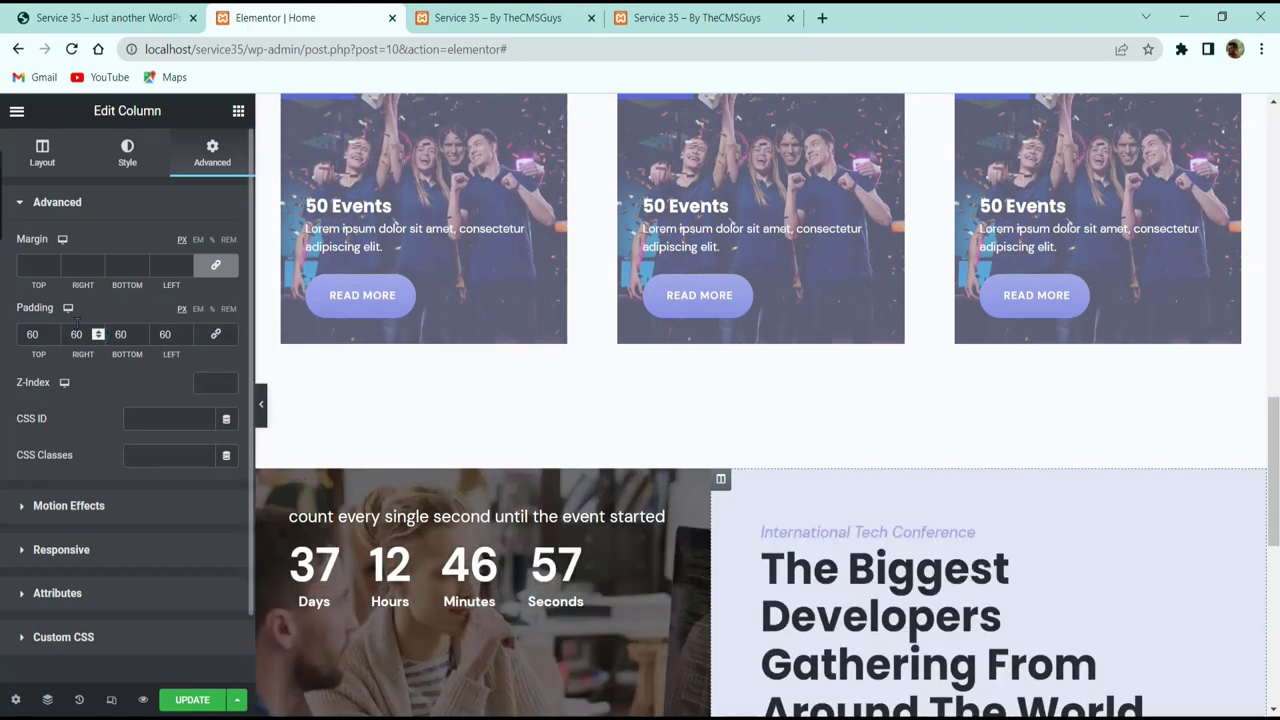
type("3")
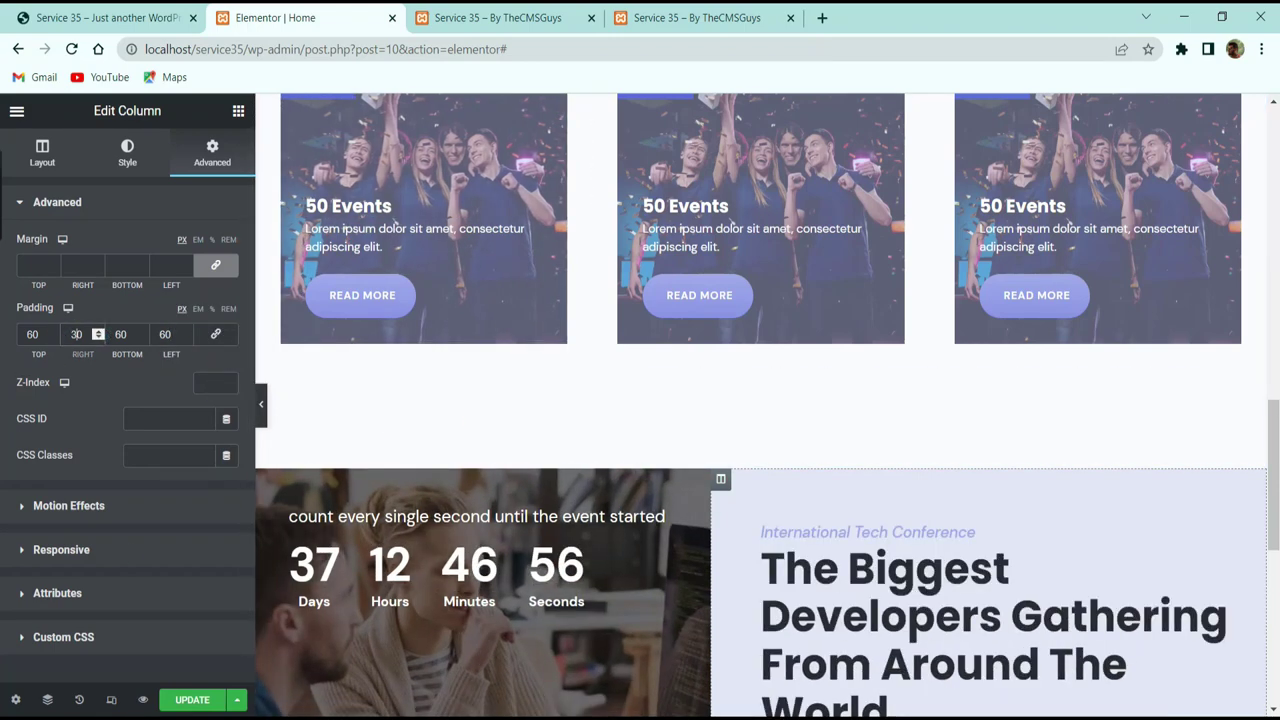
scroll(263, 406, "down", 2)
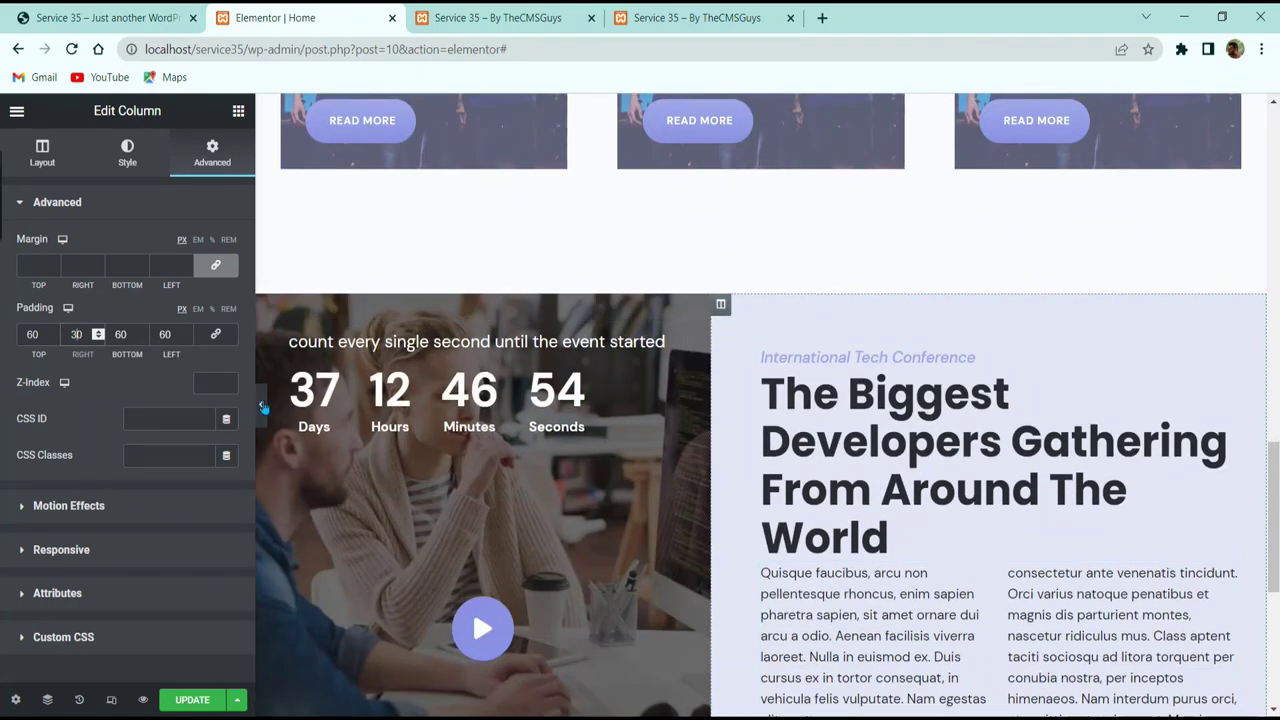
Step: Preview the section at full width and compare it with the live reference site
left_click(262, 406)
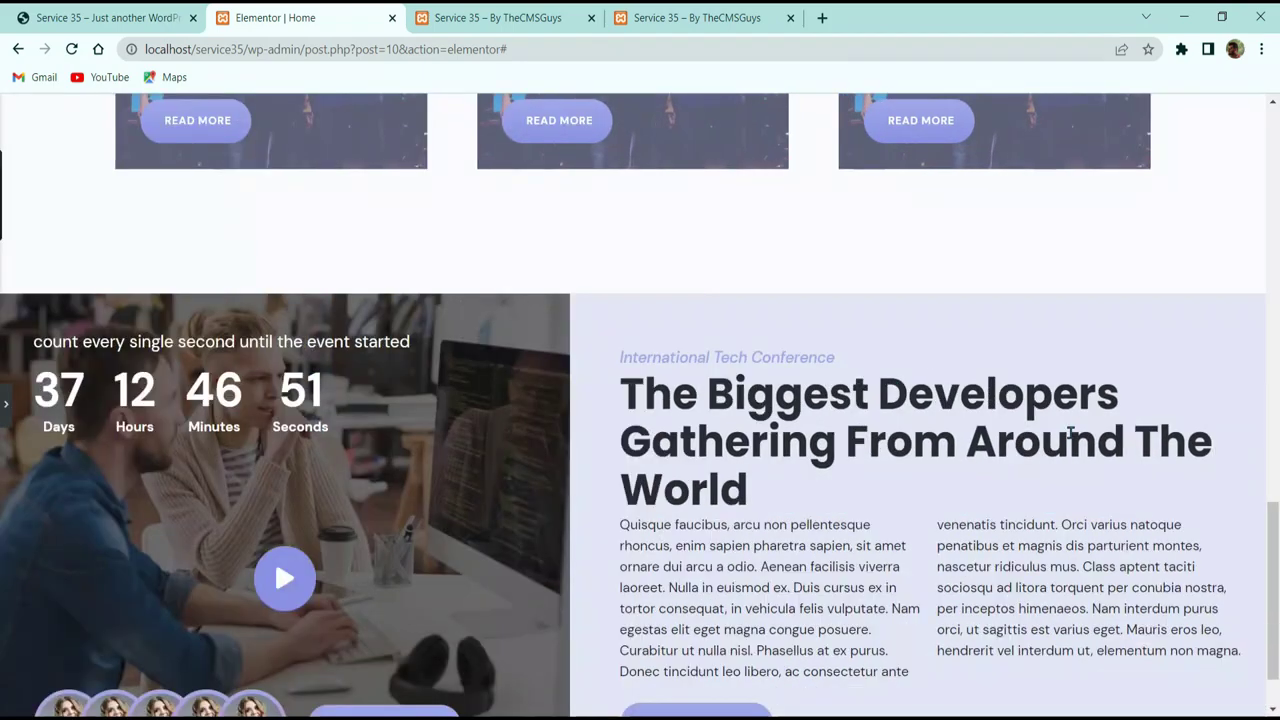
scroll(1070, 432, "down", 1)
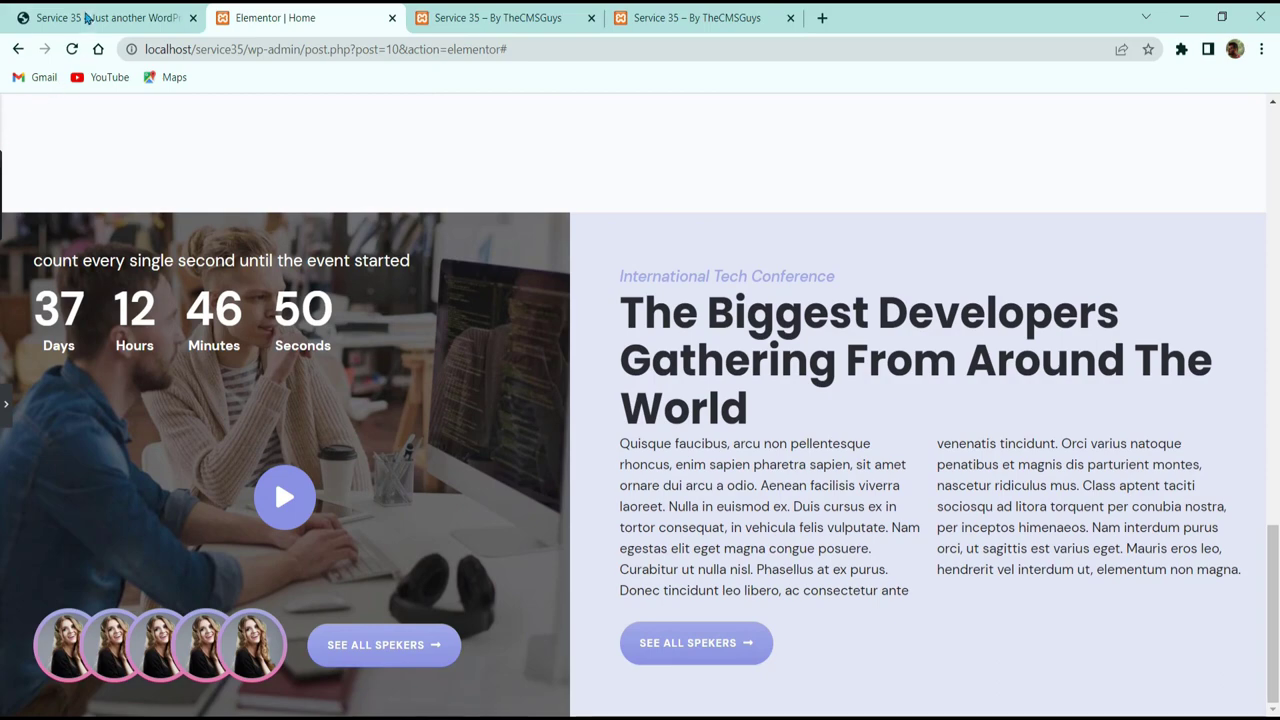
left_click(86, 18)
scroll(854, 466, "up", 2)
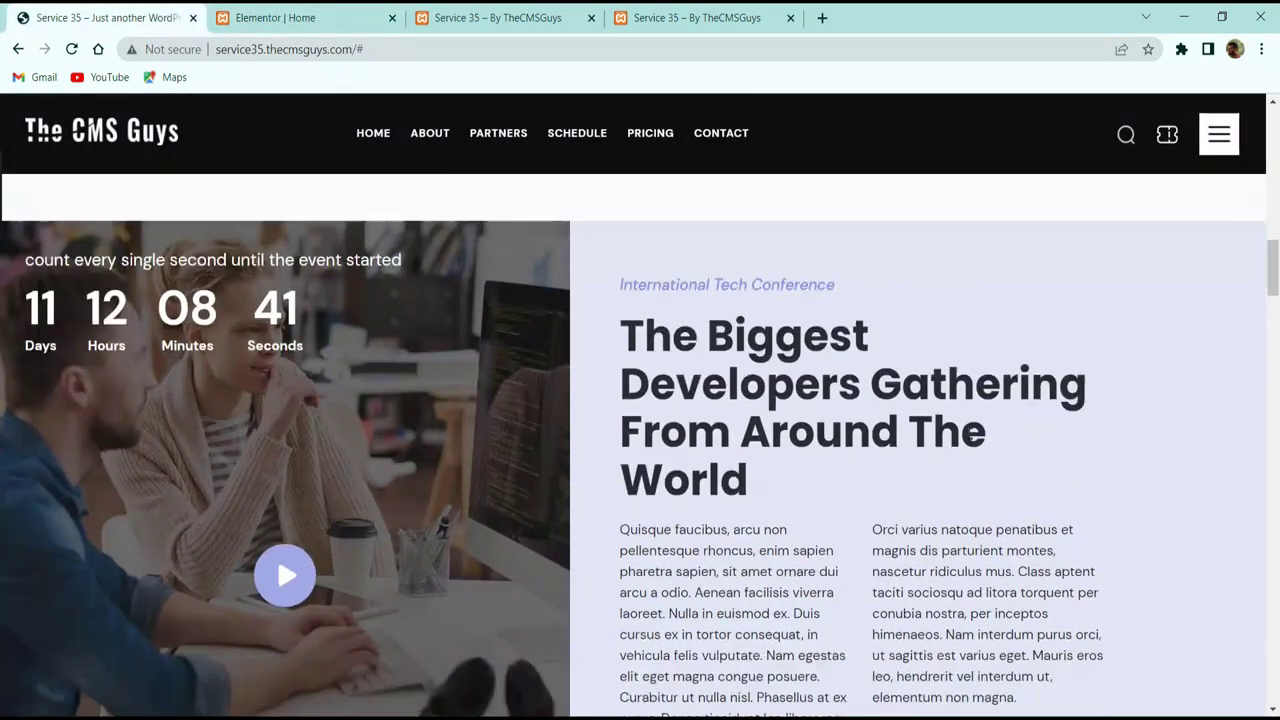
scroll(640, 450, "down", 1)
left_click(270, 18)
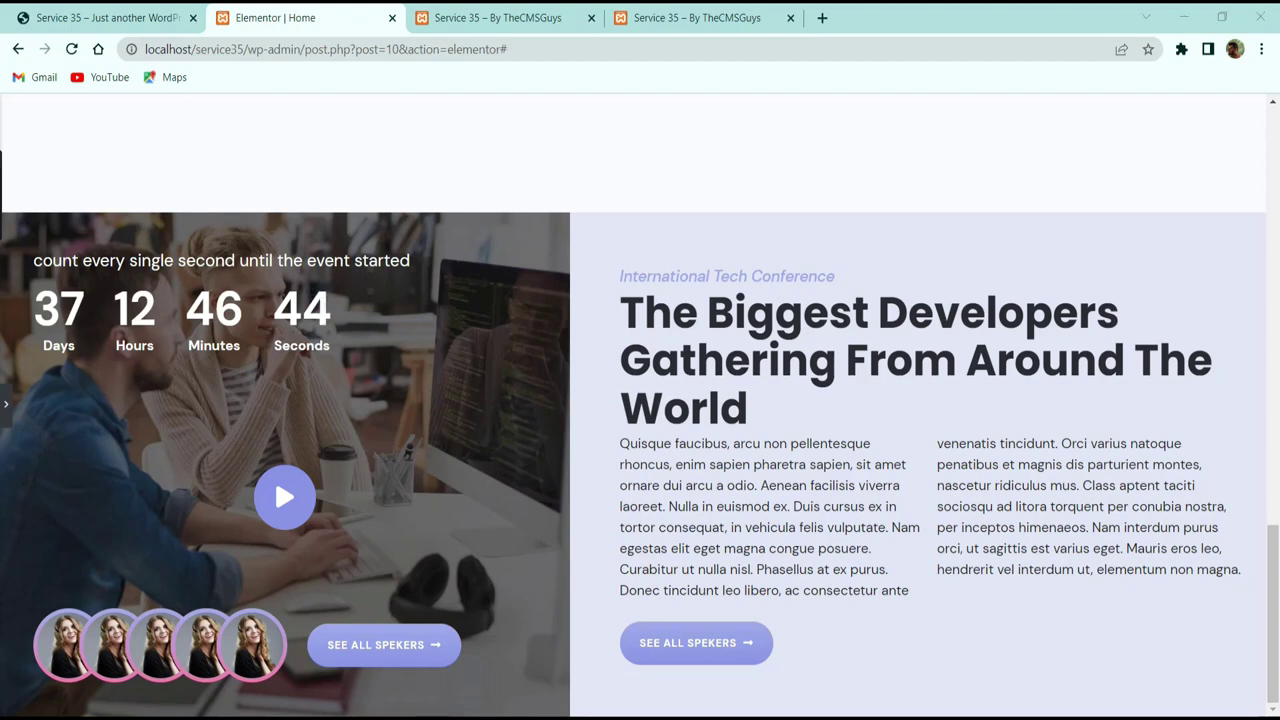
left_click(148, 14)
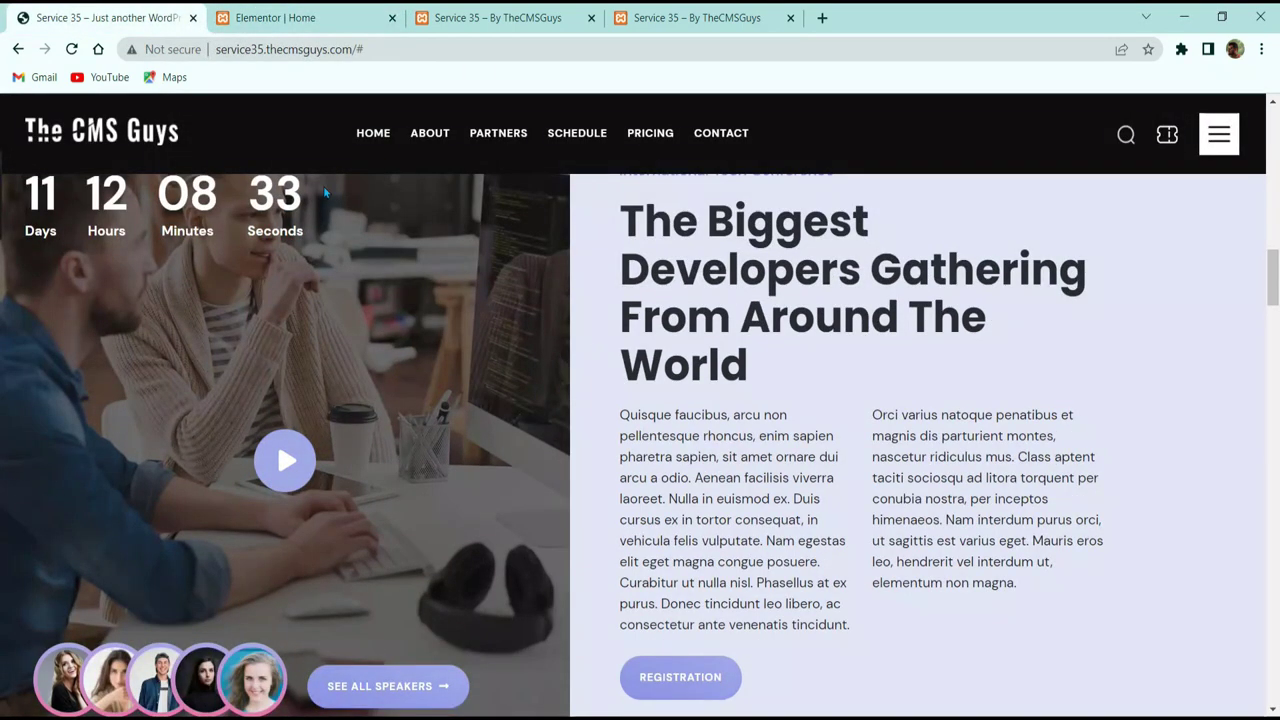
key("ctrl+Tab")
left_click(8, 400)
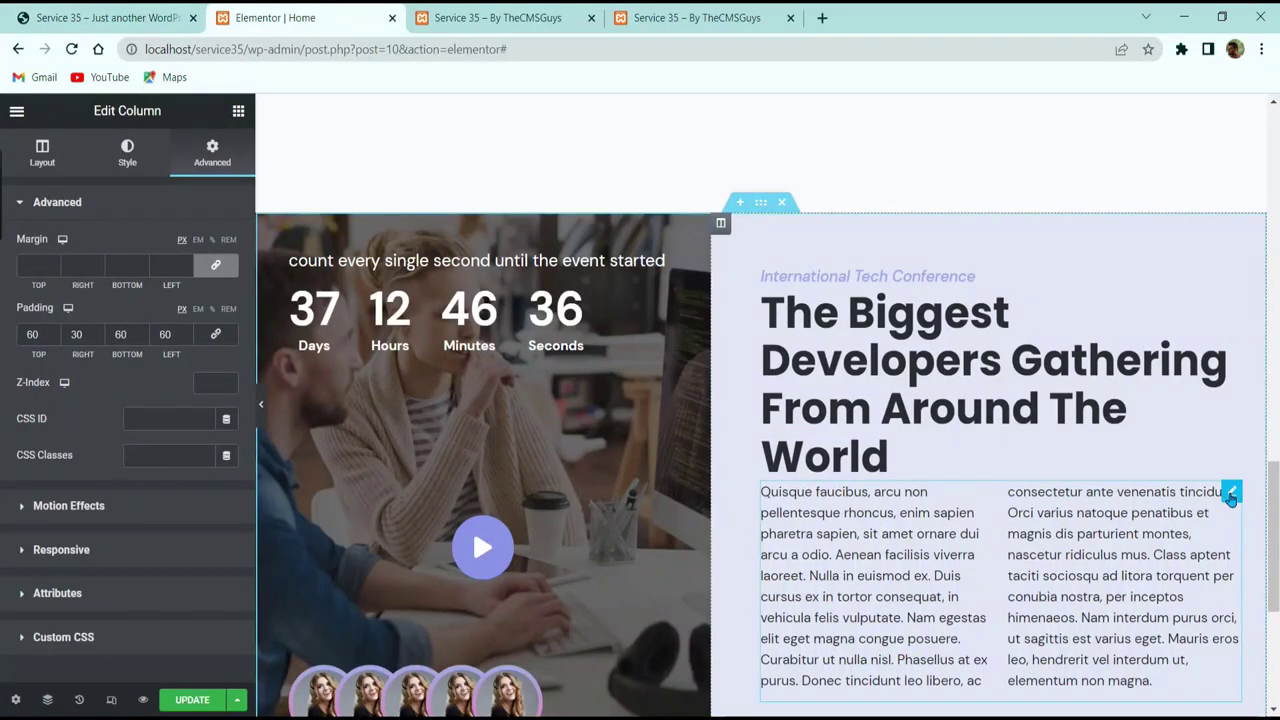
Step: Unlink the two-column paragraph's margins and enter a 50 margin value
left_click(1238, 491)
left_click(212, 152)
left_click(214, 266)
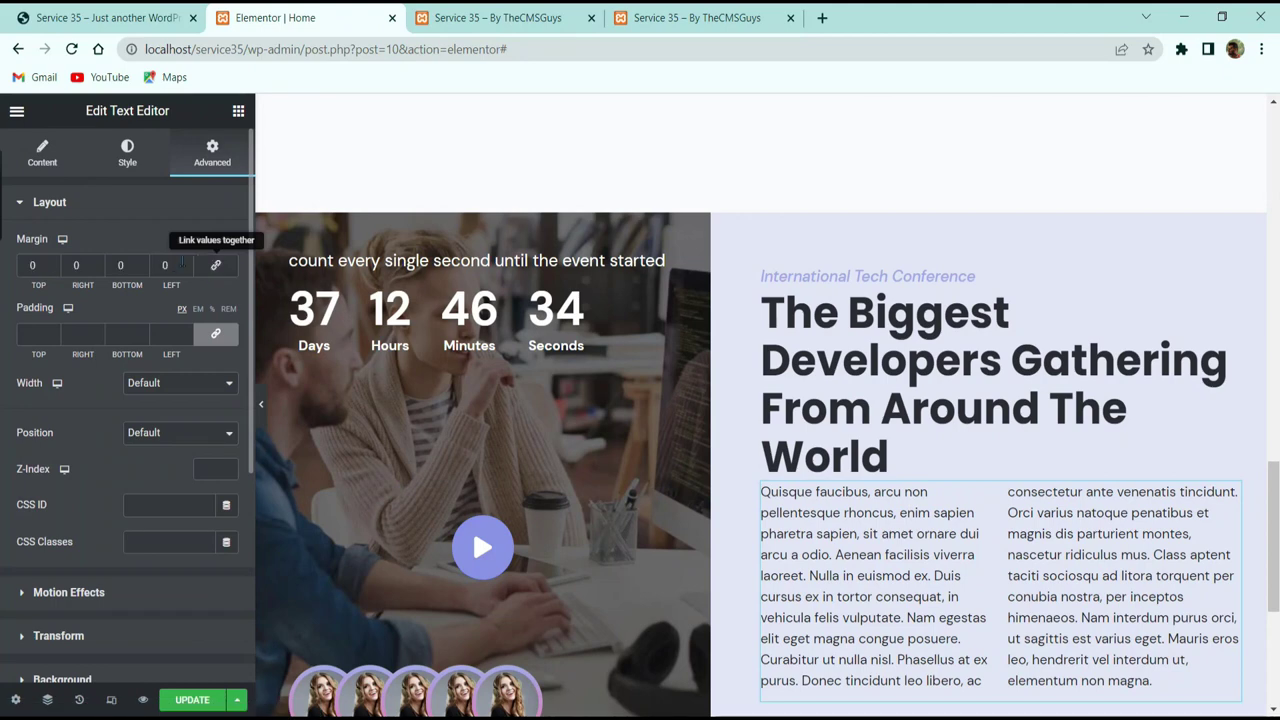
scroll(186, 265, "down", 5)
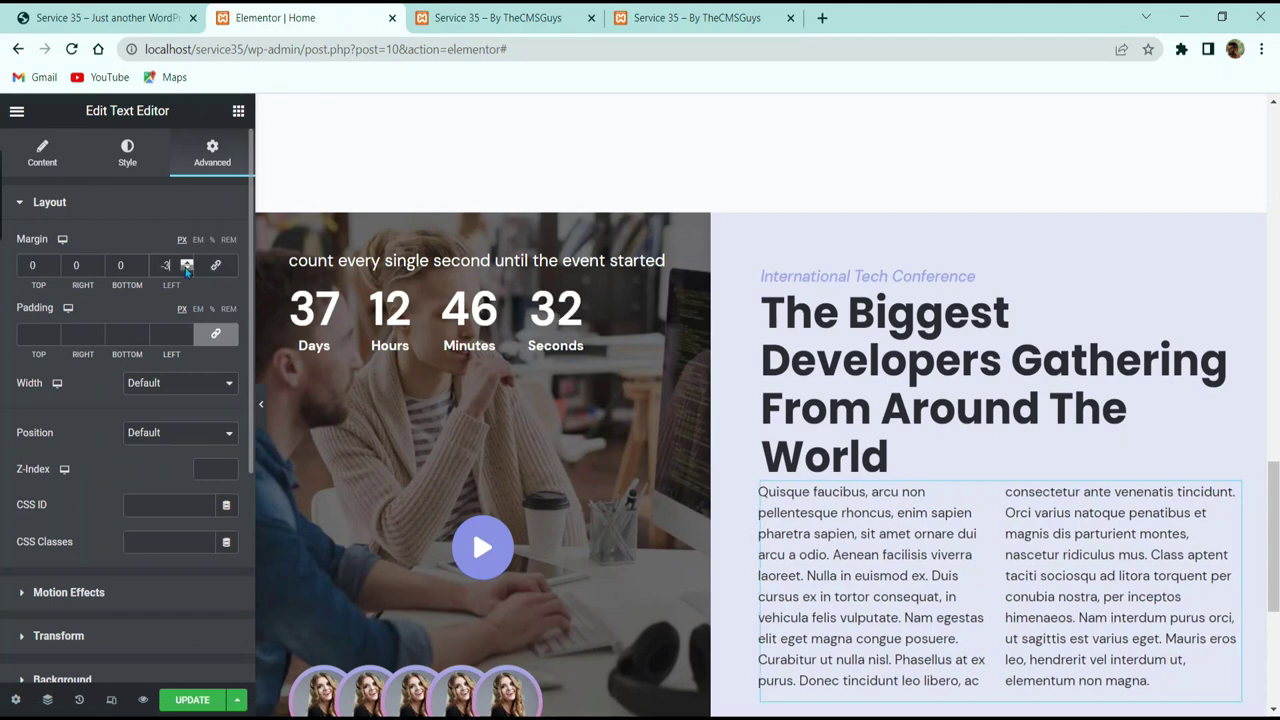
key("ctrl+z")
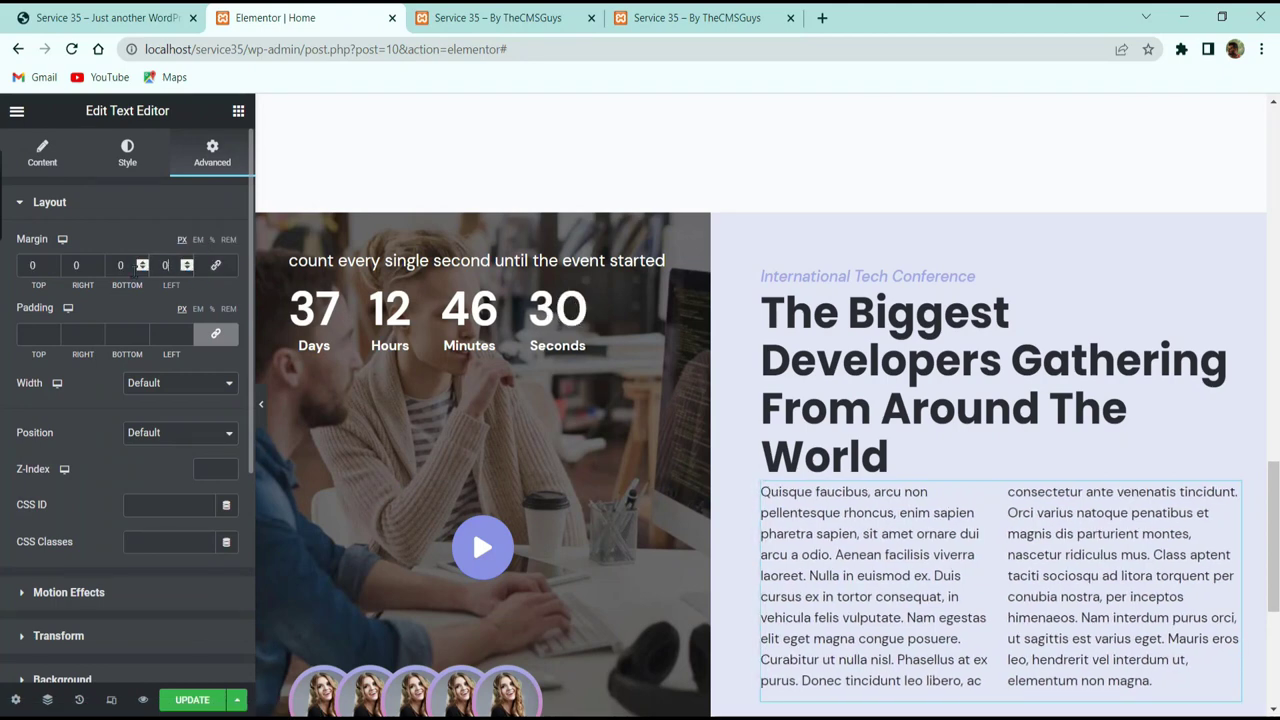
scroll(98, 265, "up", 17)
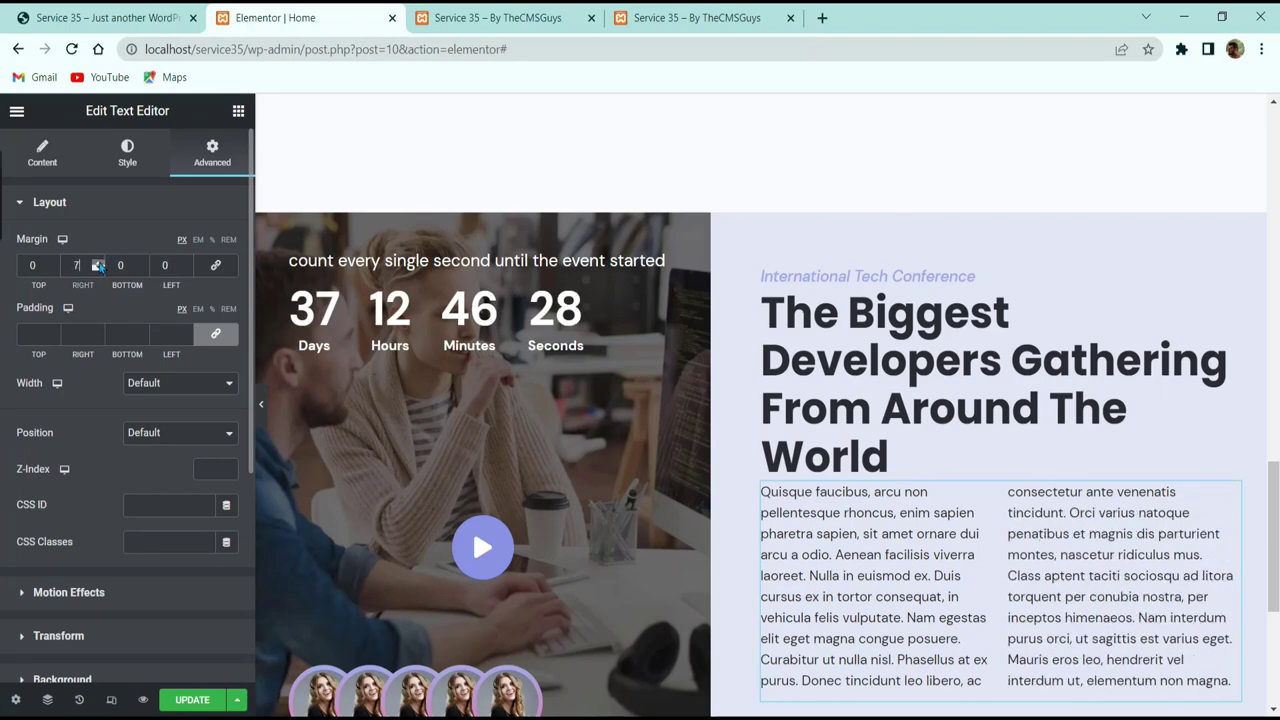
scroll(98, 265, "up", 5)
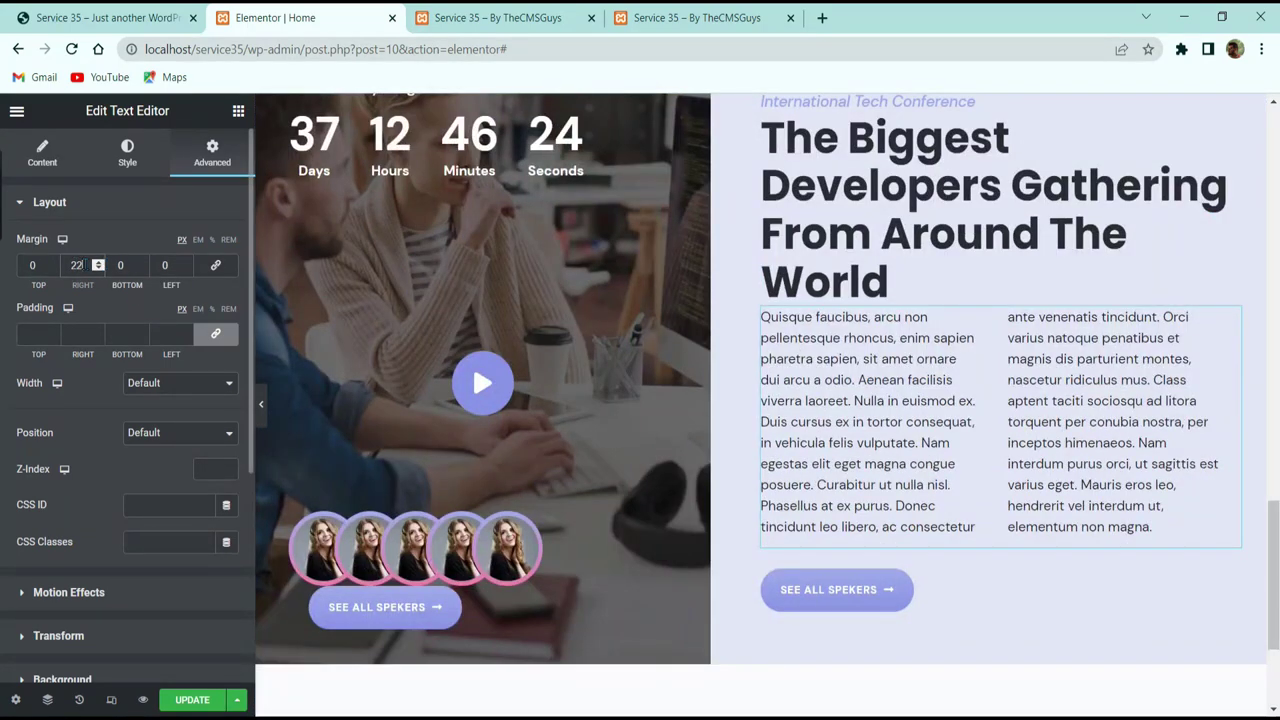
type("50")
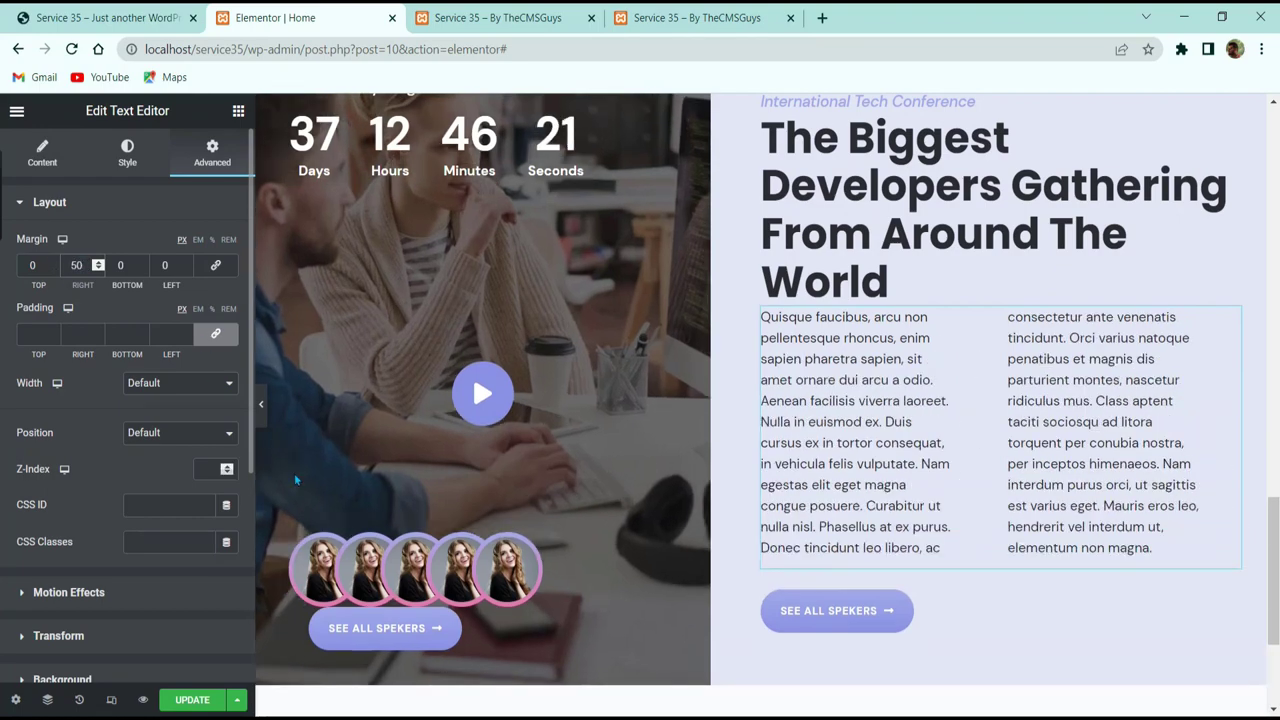
scroll(295, 480, "up", 2)
Step: Preview the paragraph at full width and compare it against the reference site
left_click(261, 403)
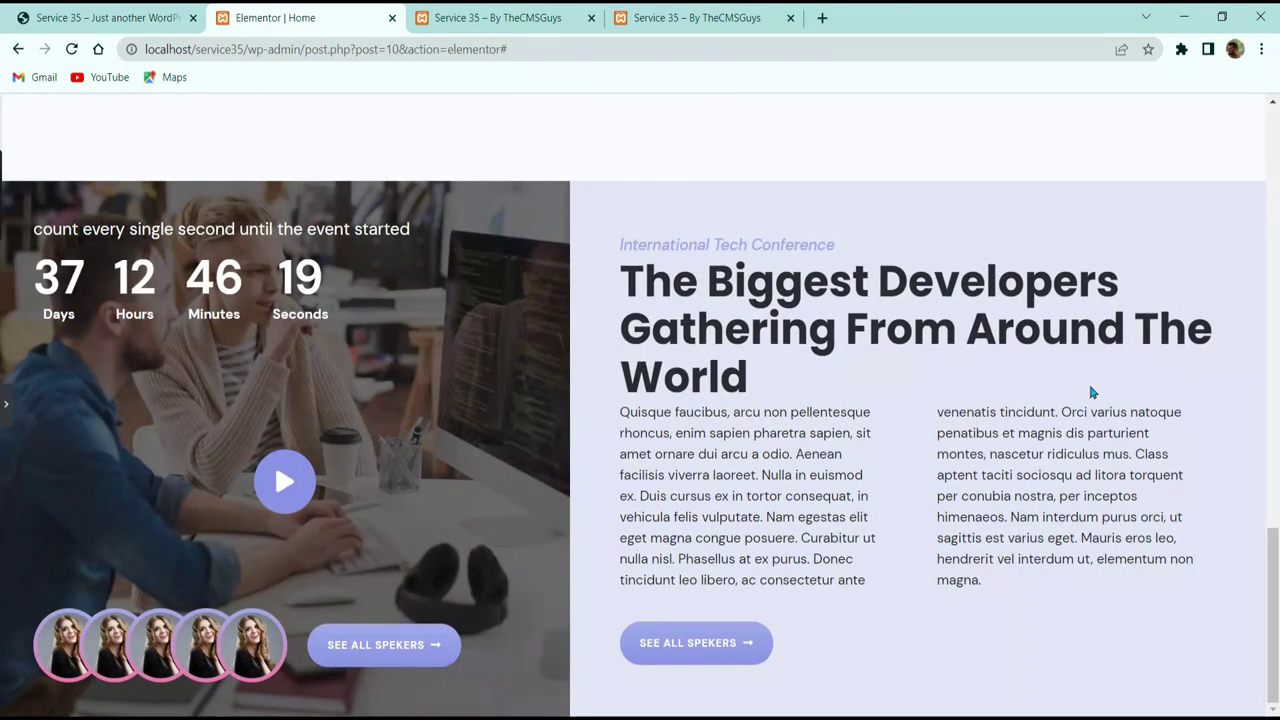
left_click(157, 18)
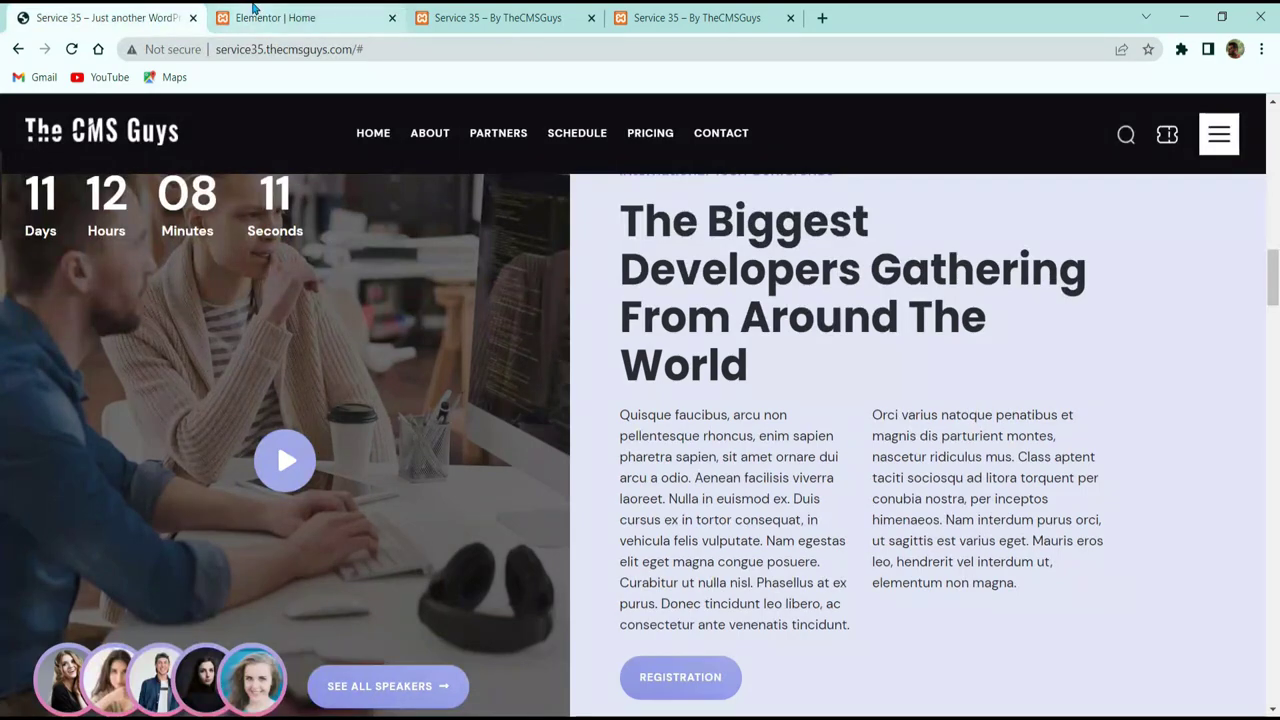
left_click(243, 17)
left_click(8, 405)
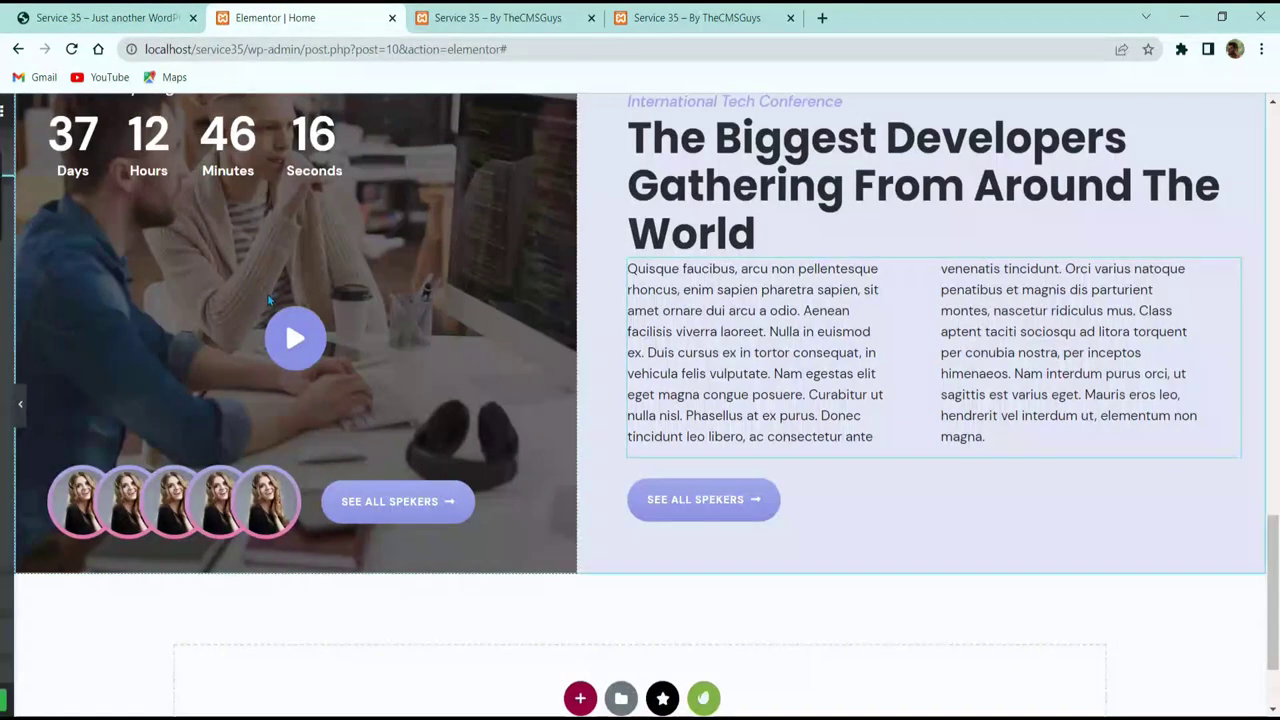
Step: Set the paragraph's top margin to 0 and raise its right padding to 21
left_click(32, 265)
type("20")
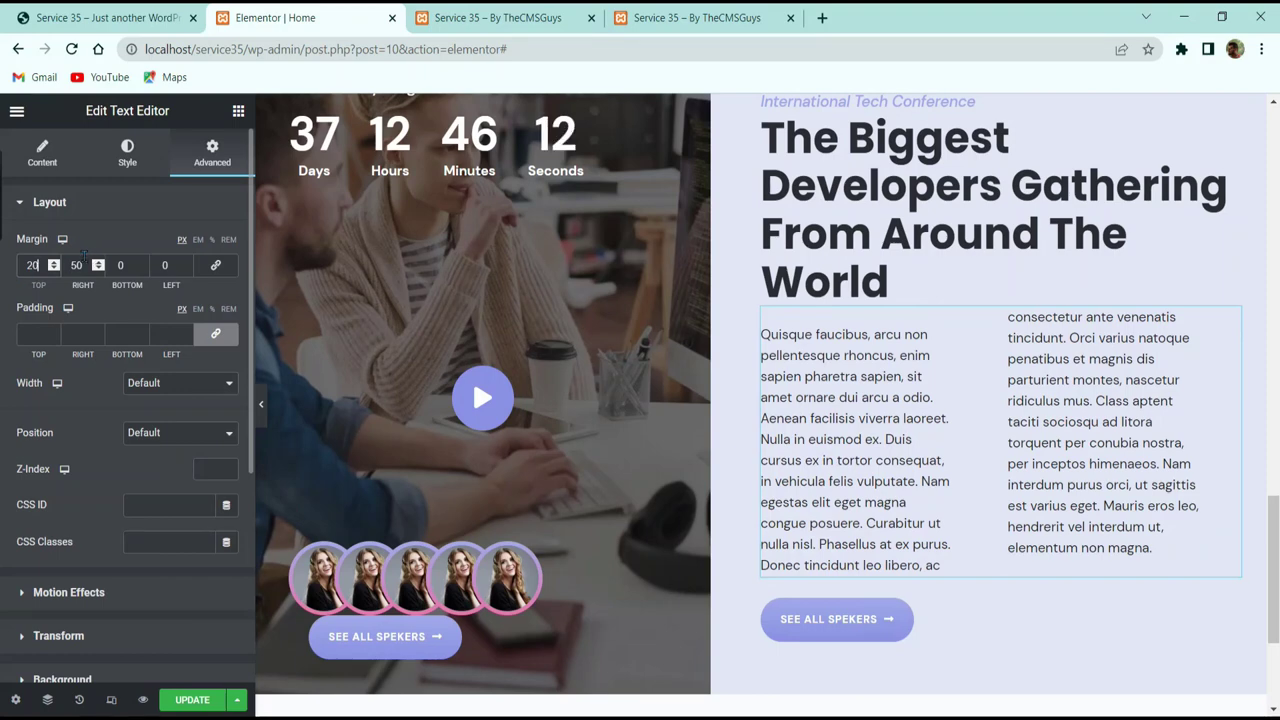
double_click(32, 265)
type("0")
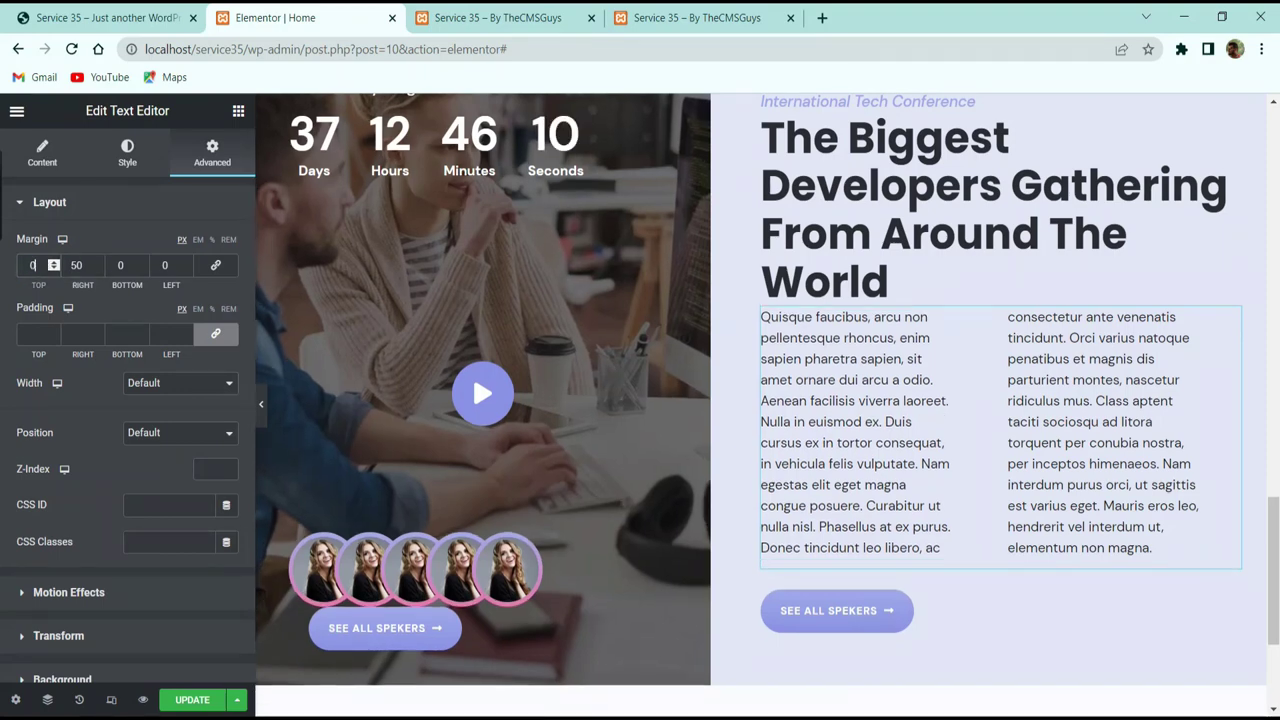
left_click(215, 333)
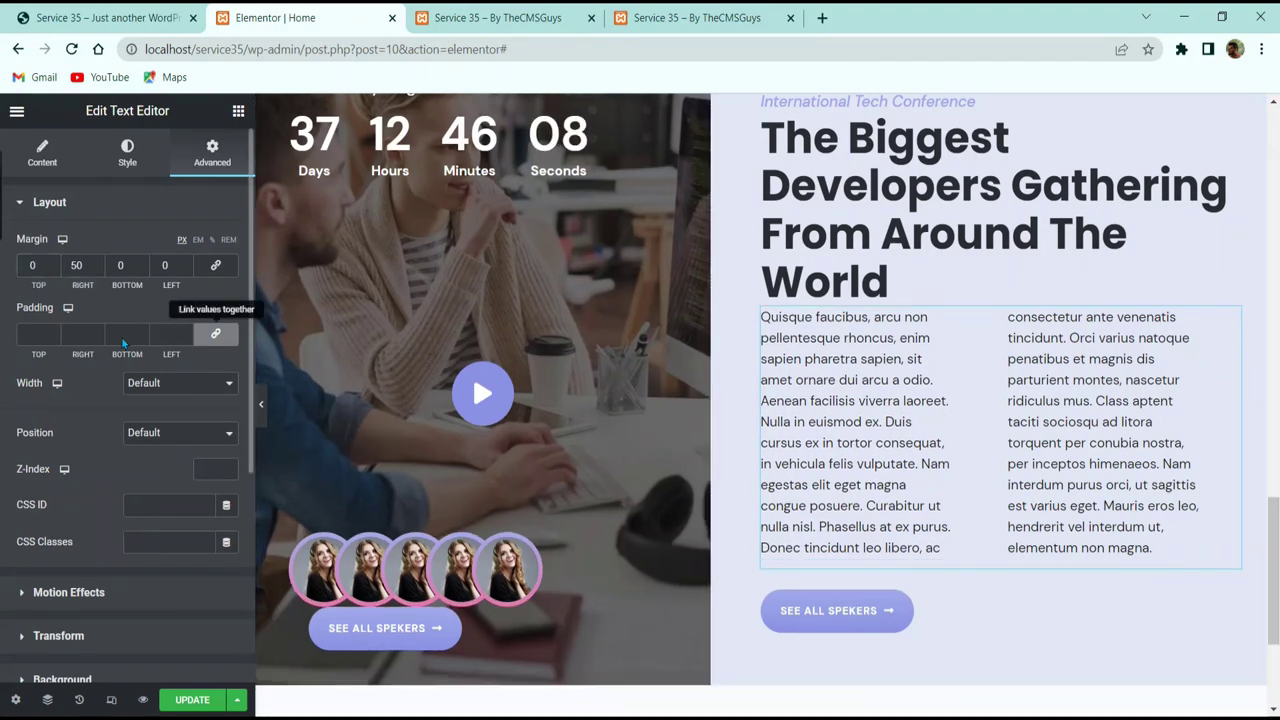
left_click(34, 334)
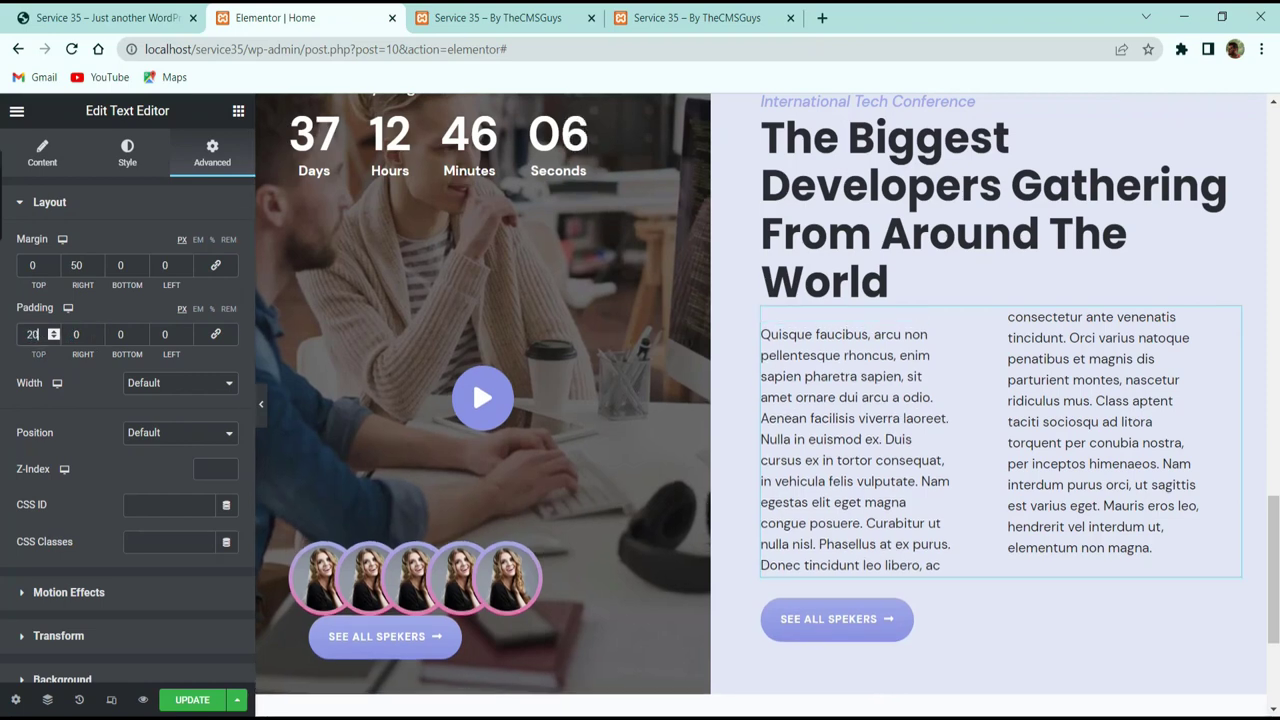
left_click(99, 331)
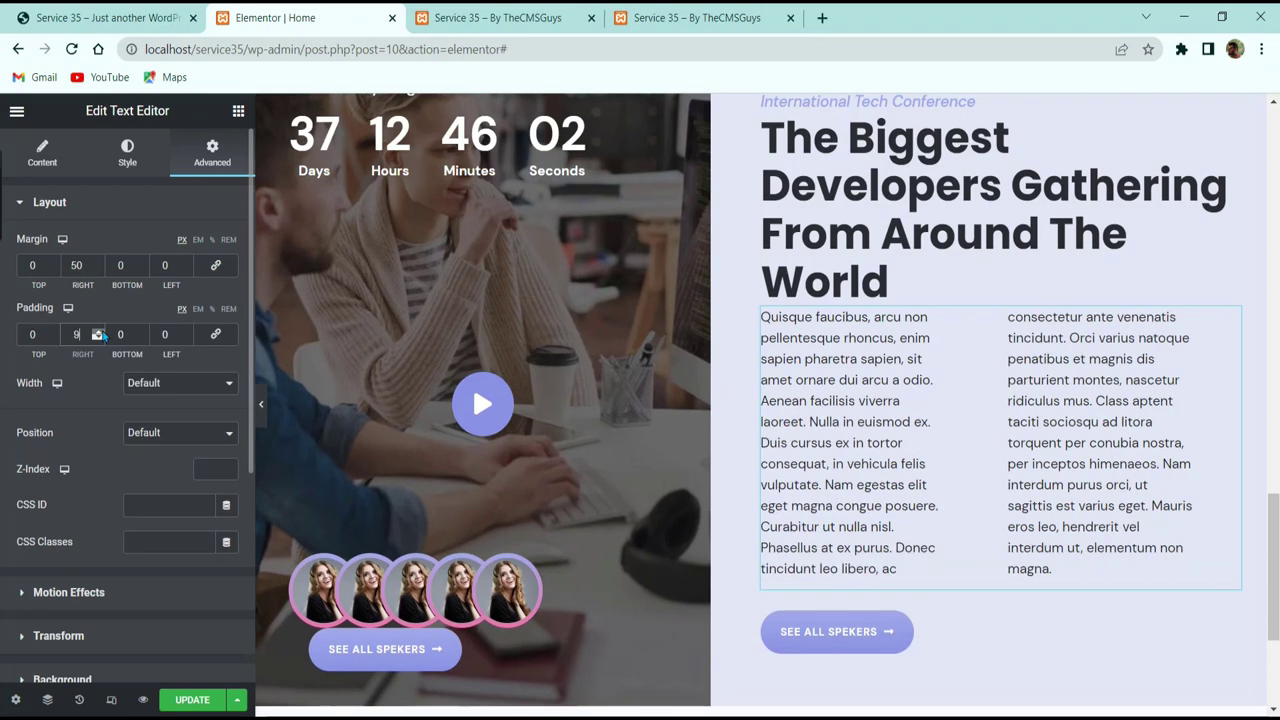
left_click(99, 331)
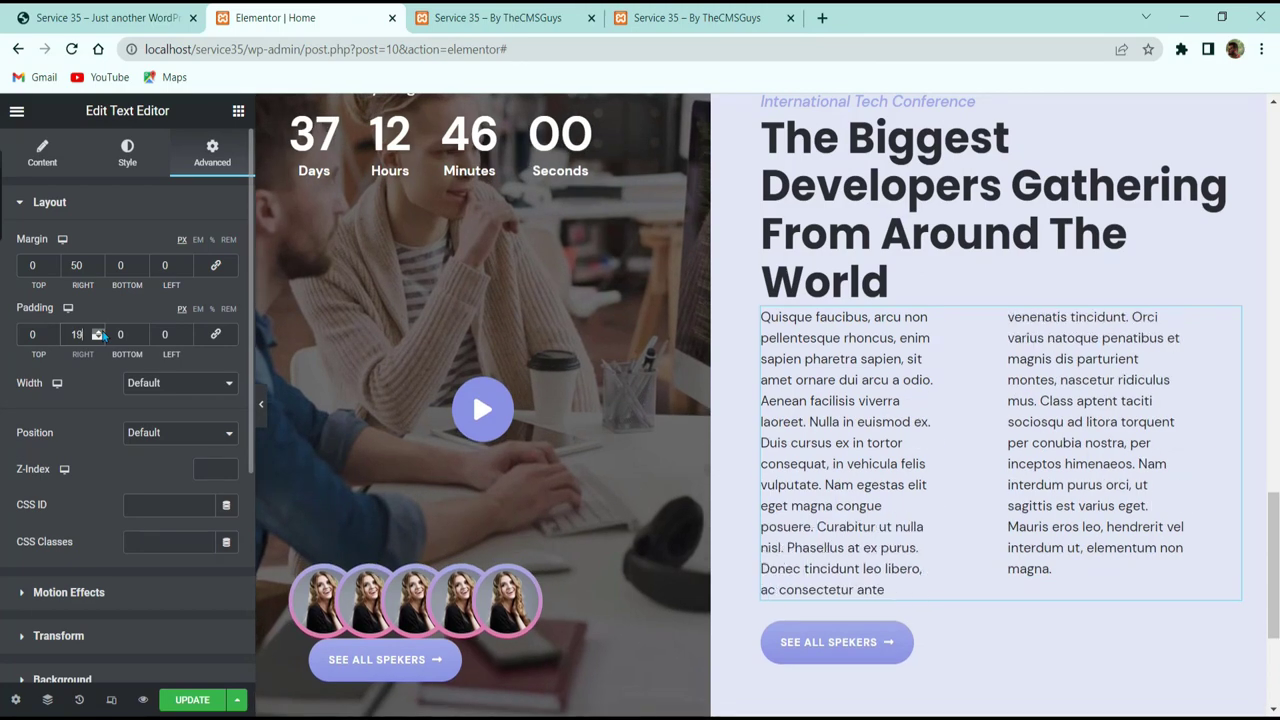
Step: After another comparison, set the paragraph's right margin to 25
left_click(261, 404)
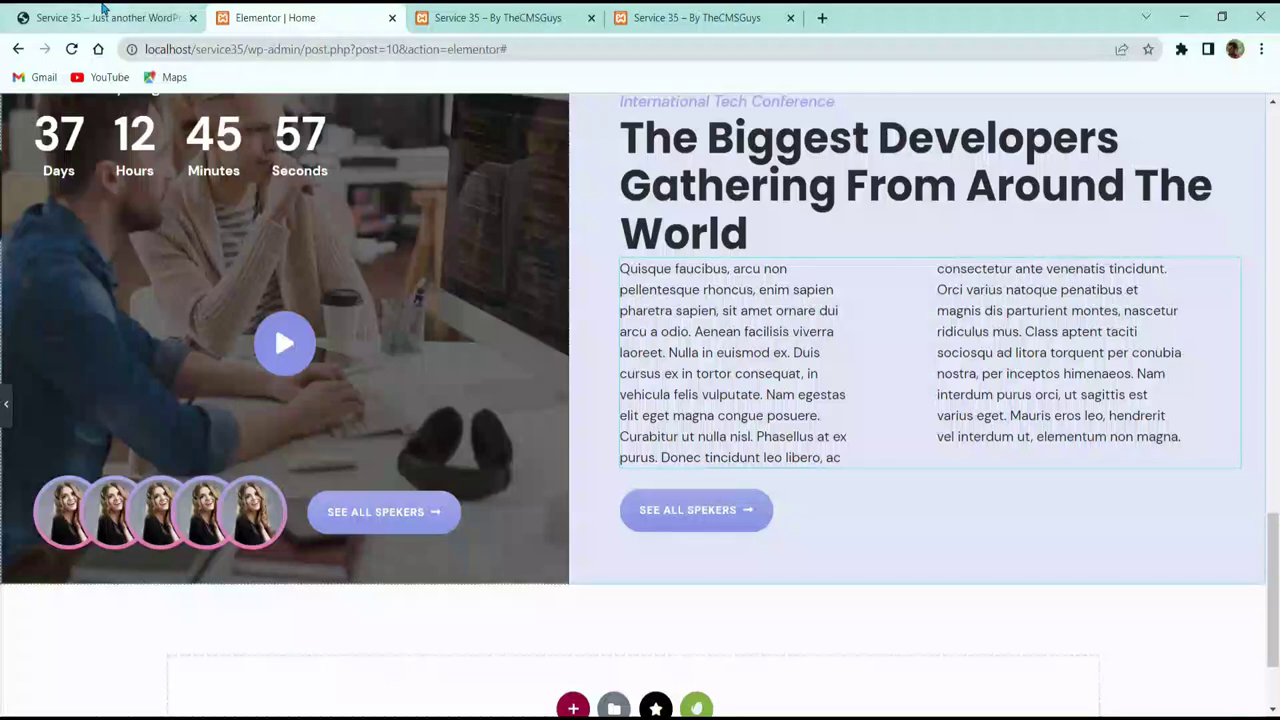
left_click(100, 17)
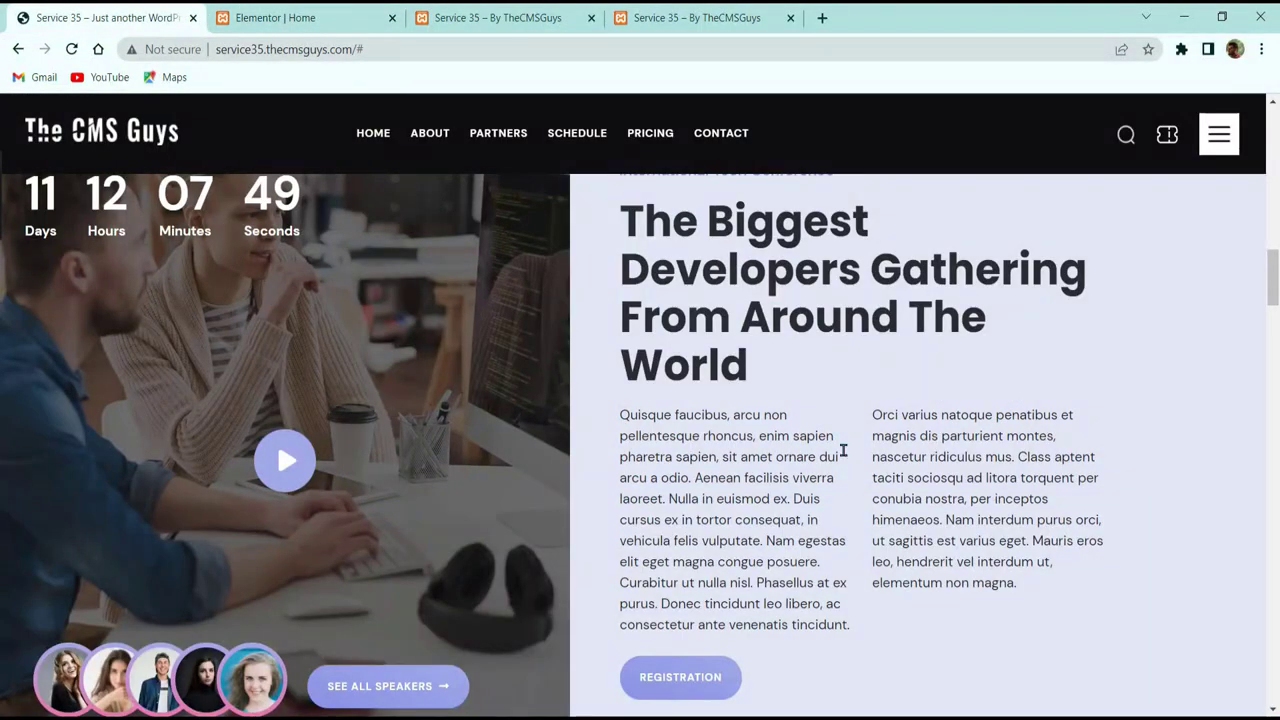
left_click(255, 17)
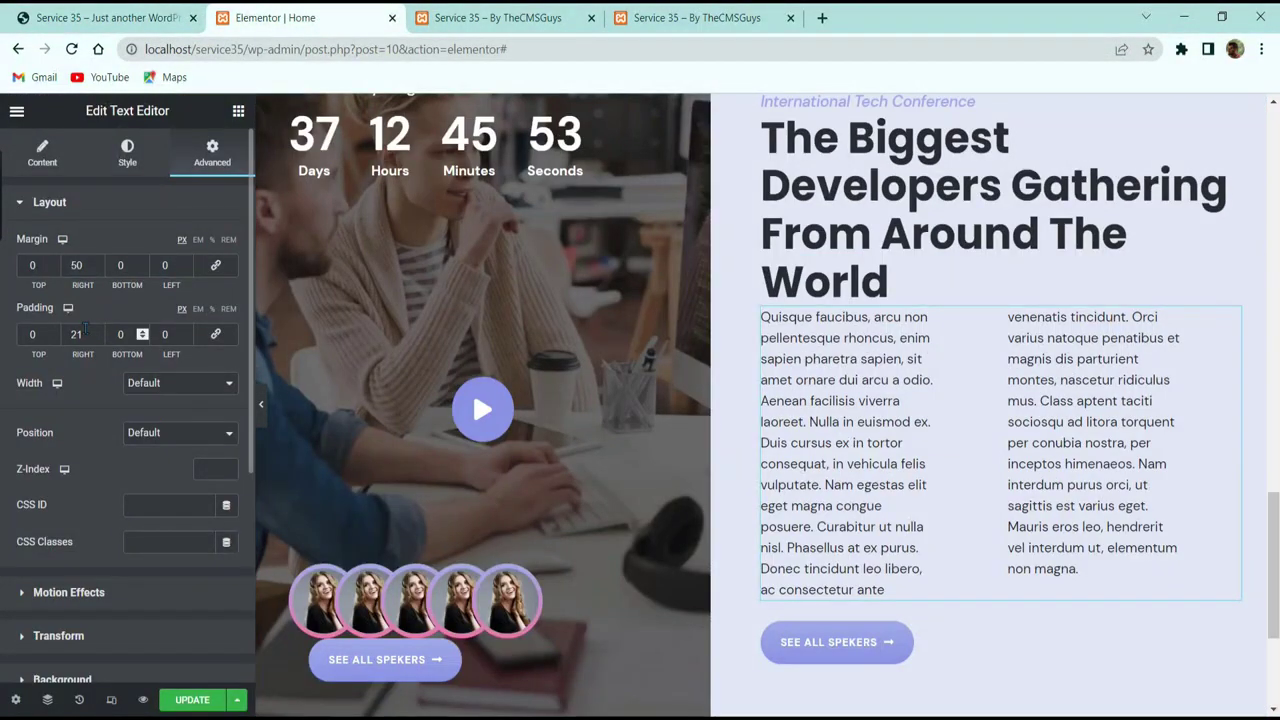
type("0")
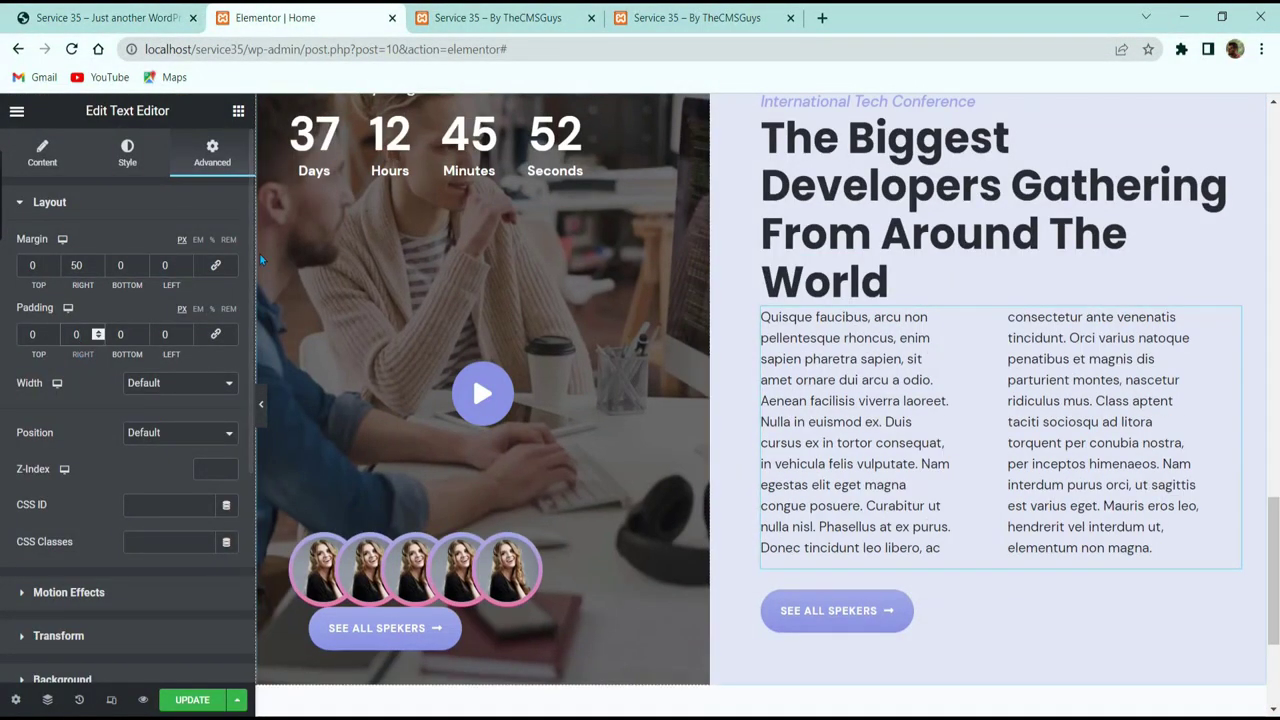
double_click(76, 265)
key("BackSpace")
type("25")
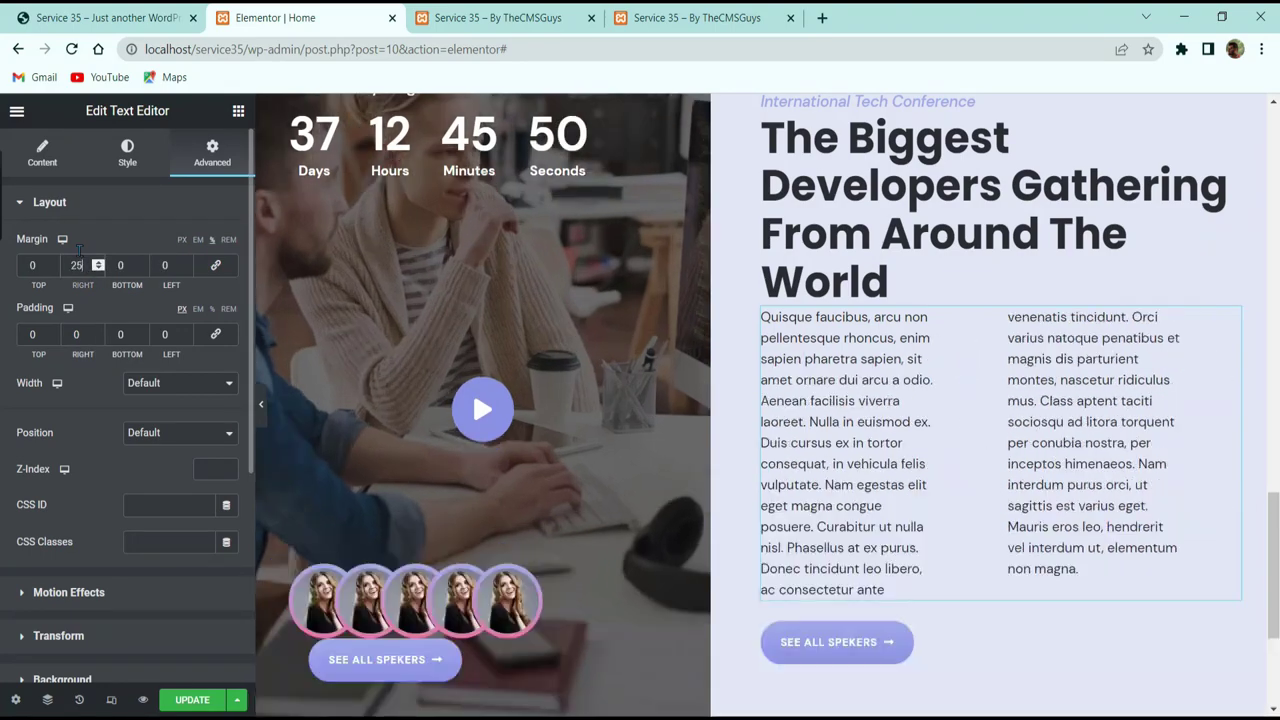
left_click(260, 405)
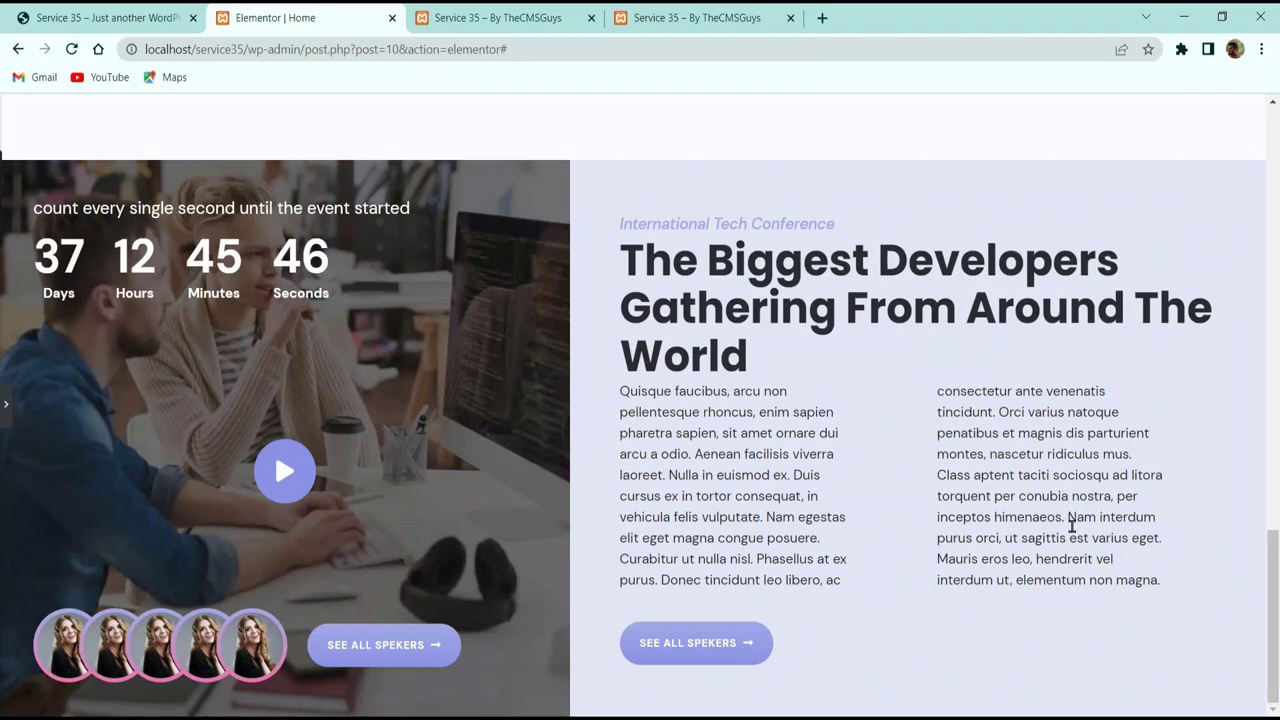
Step: Check the result against the live site and reopen the editing panel
left_click(145, 12)
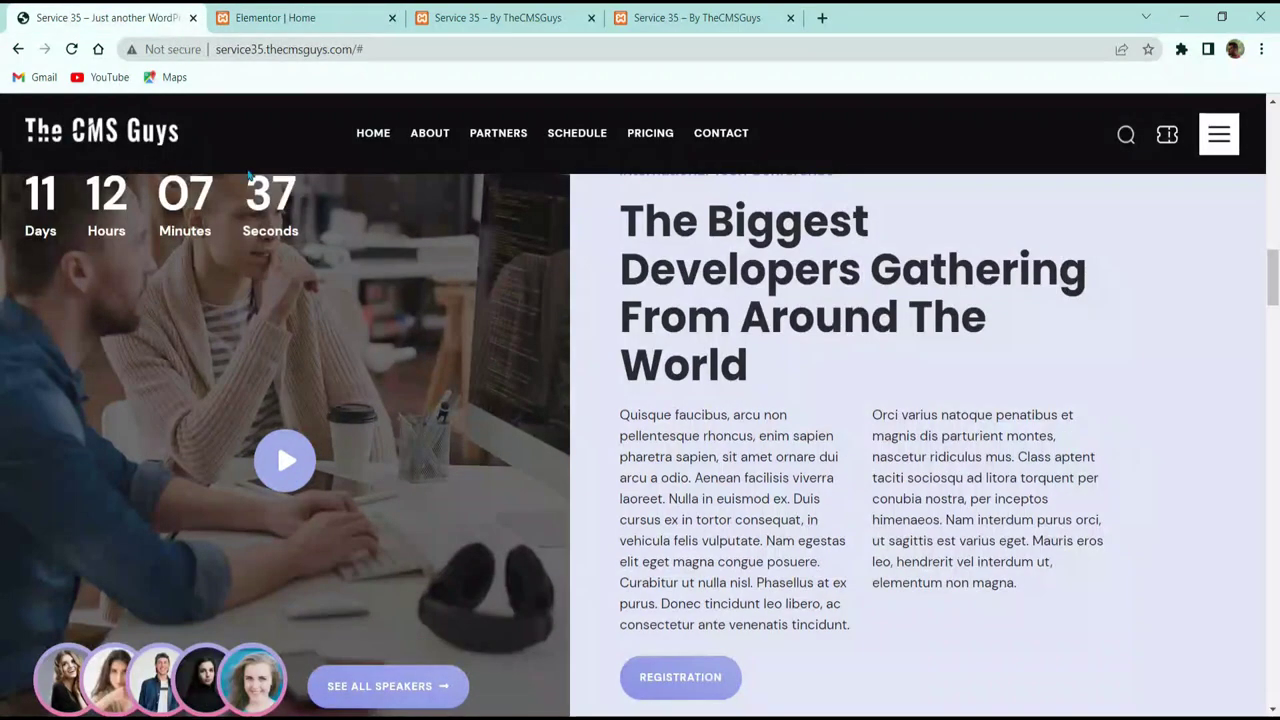
scroll(507, 355, "up", 2)
left_click(300, 17)
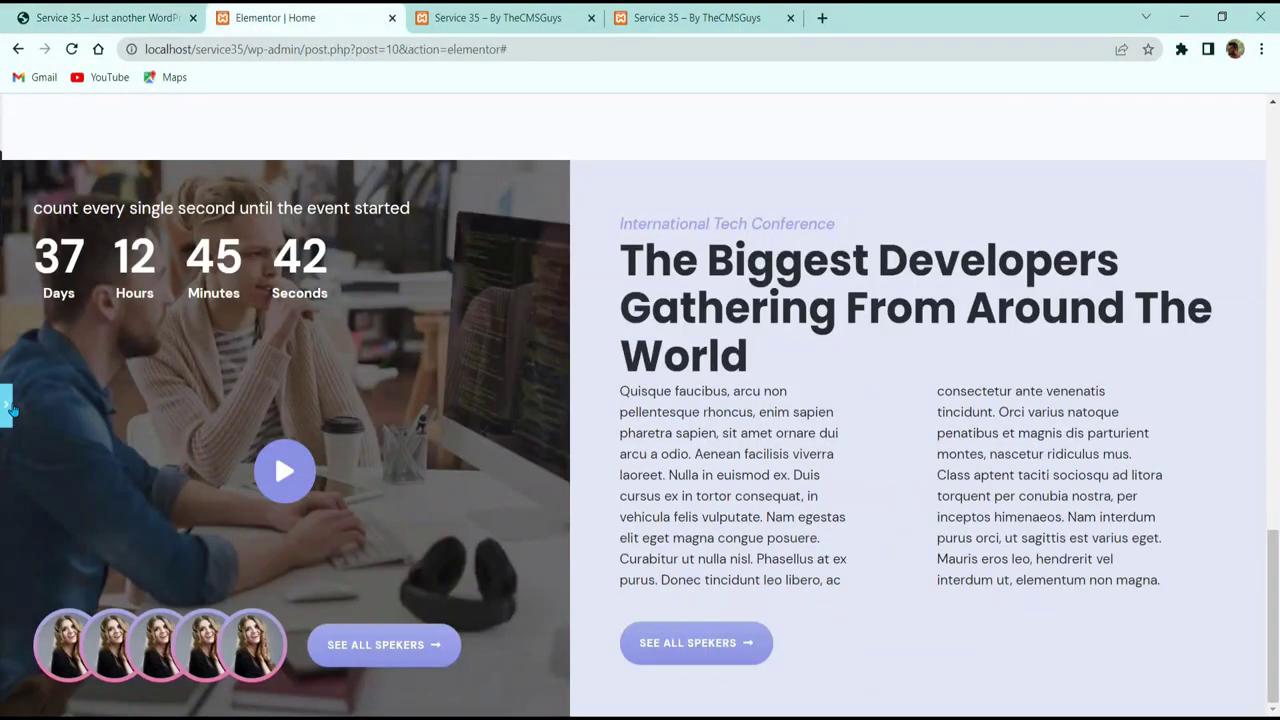
scroll(10, 405, "down", 1)
left_click(6, 404)
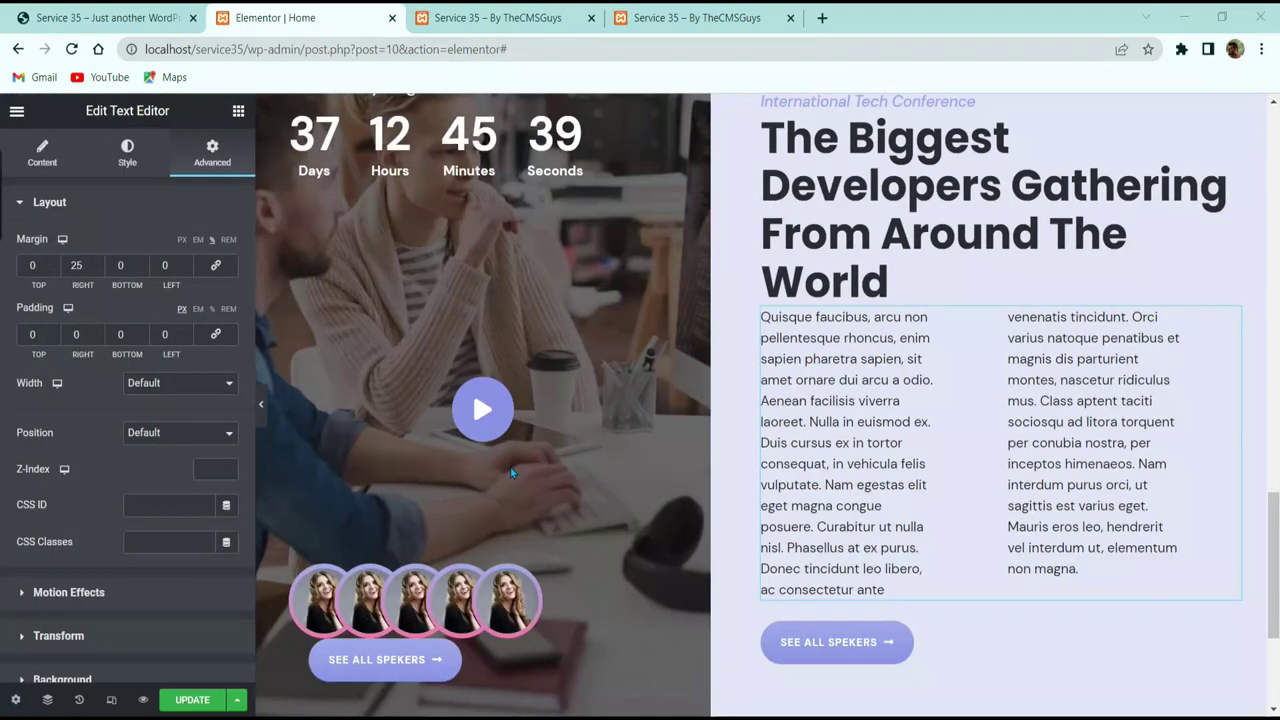
scroll(1100, 240, "up", 1)
Step: Clear the margin values on the International Tech Conference subheading
left_click(972, 280)
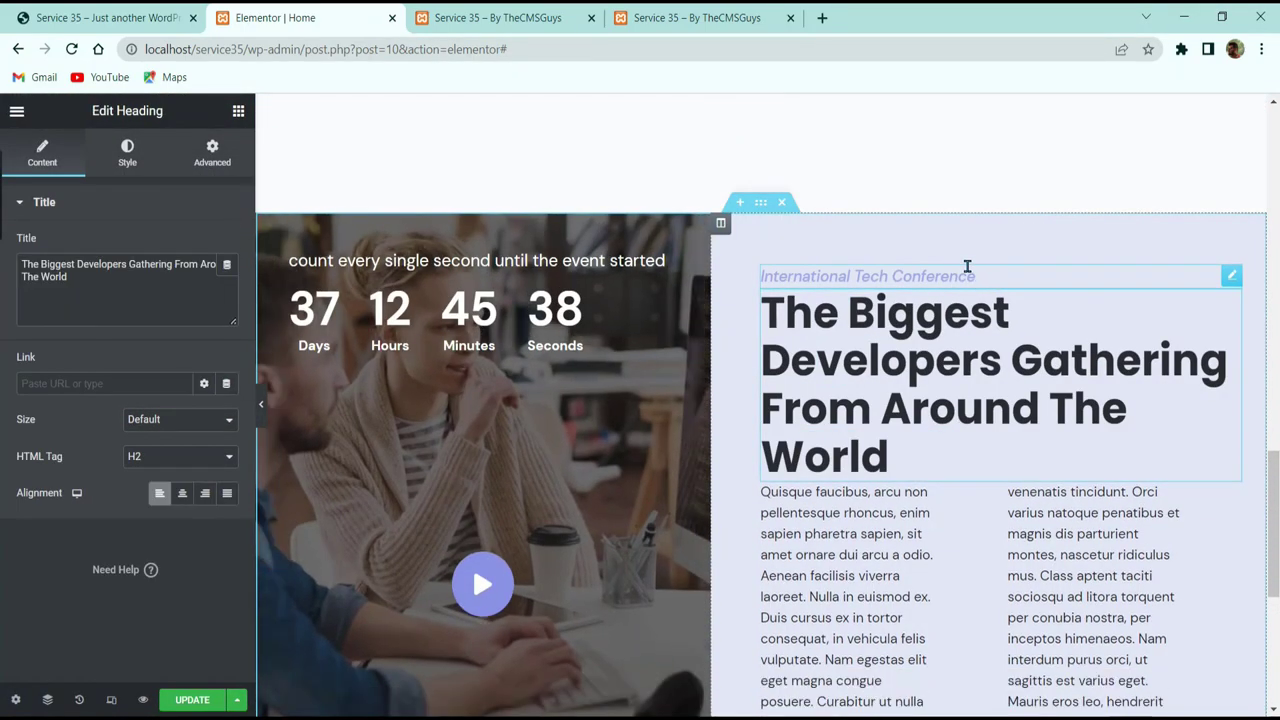
left_click(966, 272)
left_click(212, 152)
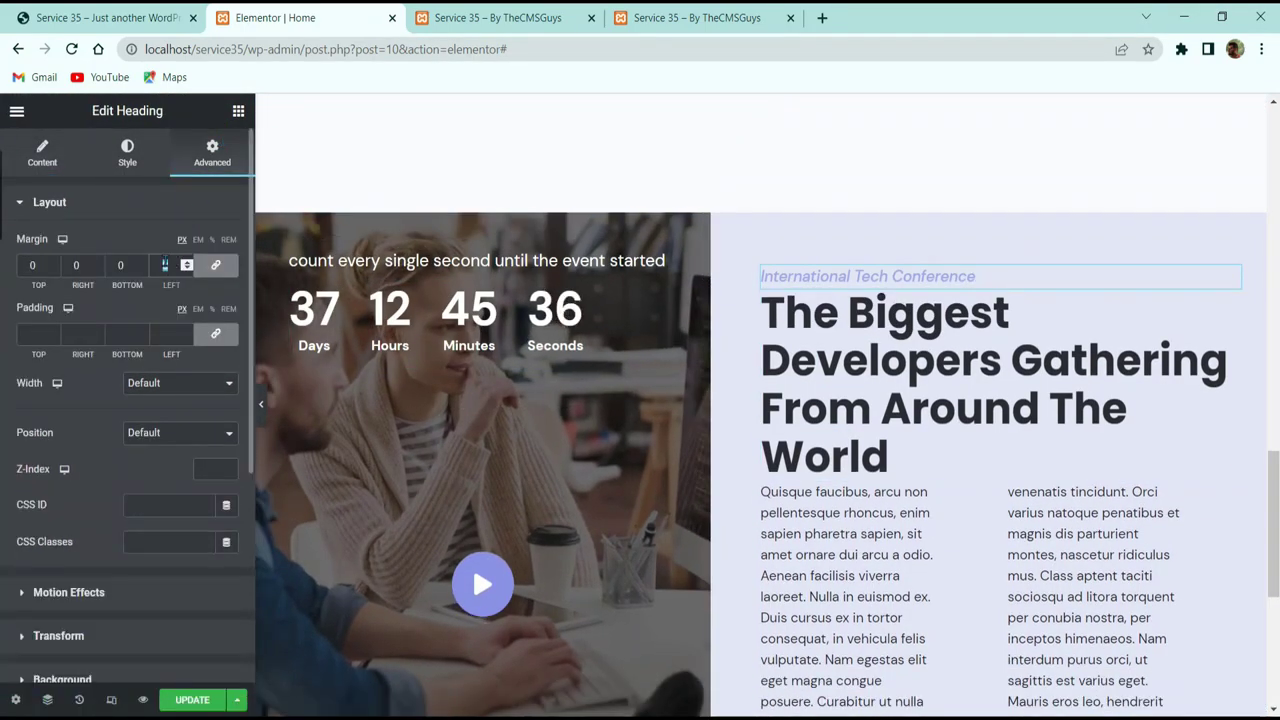
key("BackSpace")
Step: Set The Biggest Developers Gathering heading's top and bottom margins to 10 px, then save
left_click(990, 390)
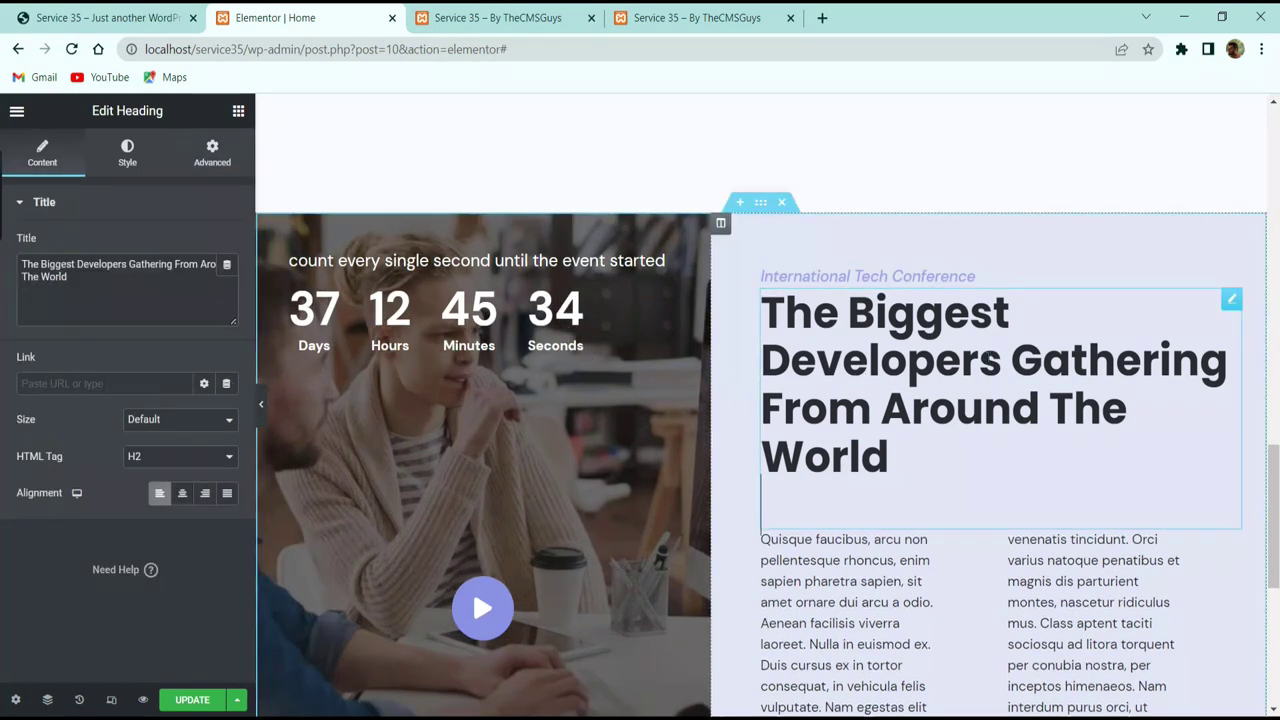
left_click(214, 160)
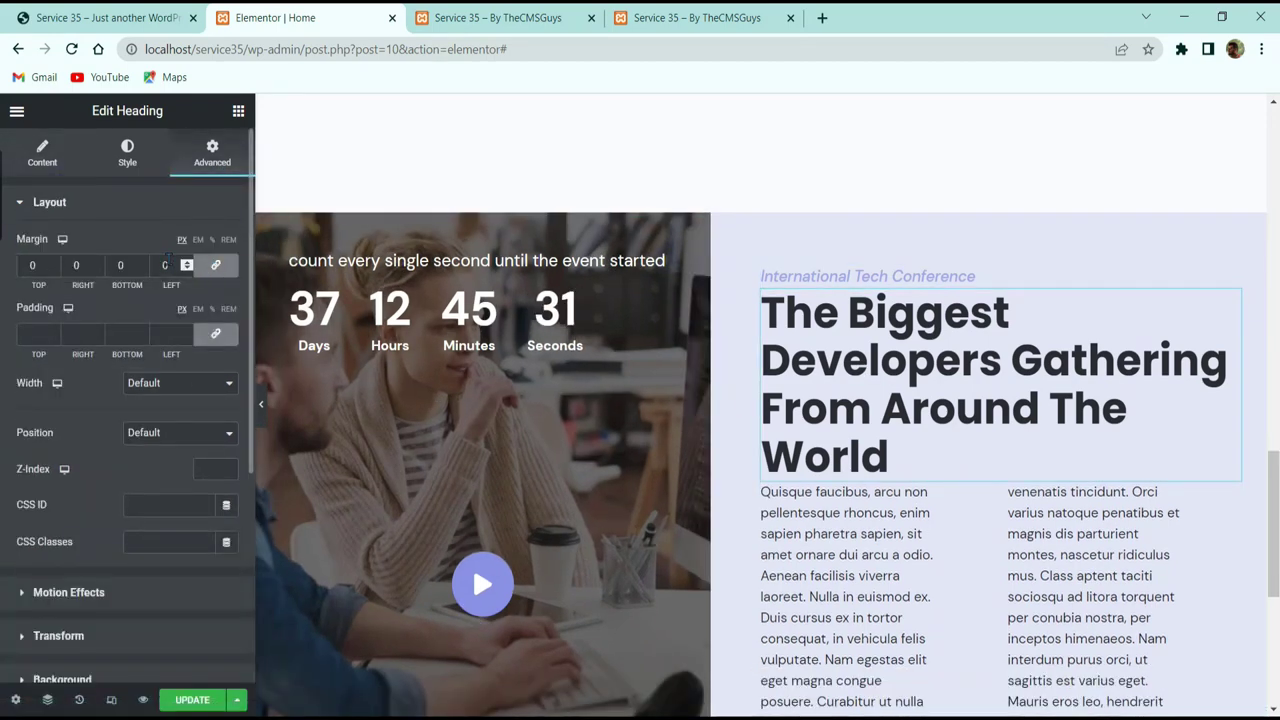
left_click(215, 265)
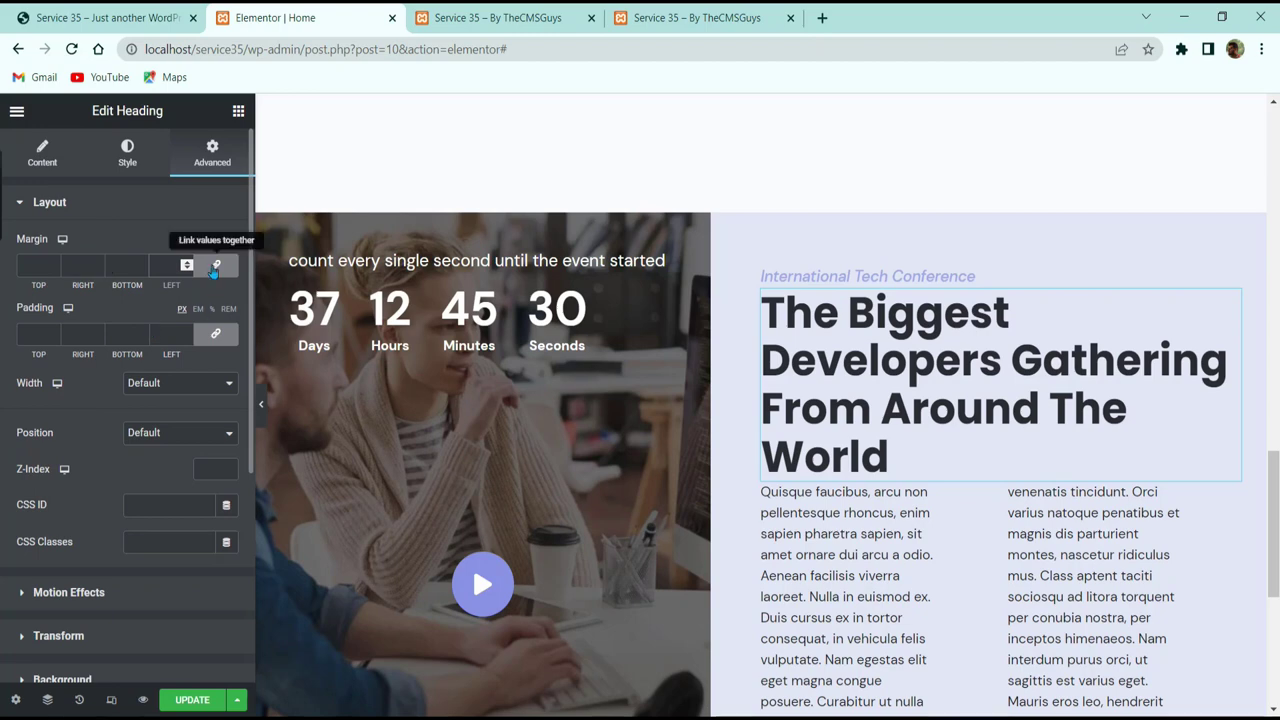
left_click(142, 262)
left_click(142, 262)
left_click(142, 262)
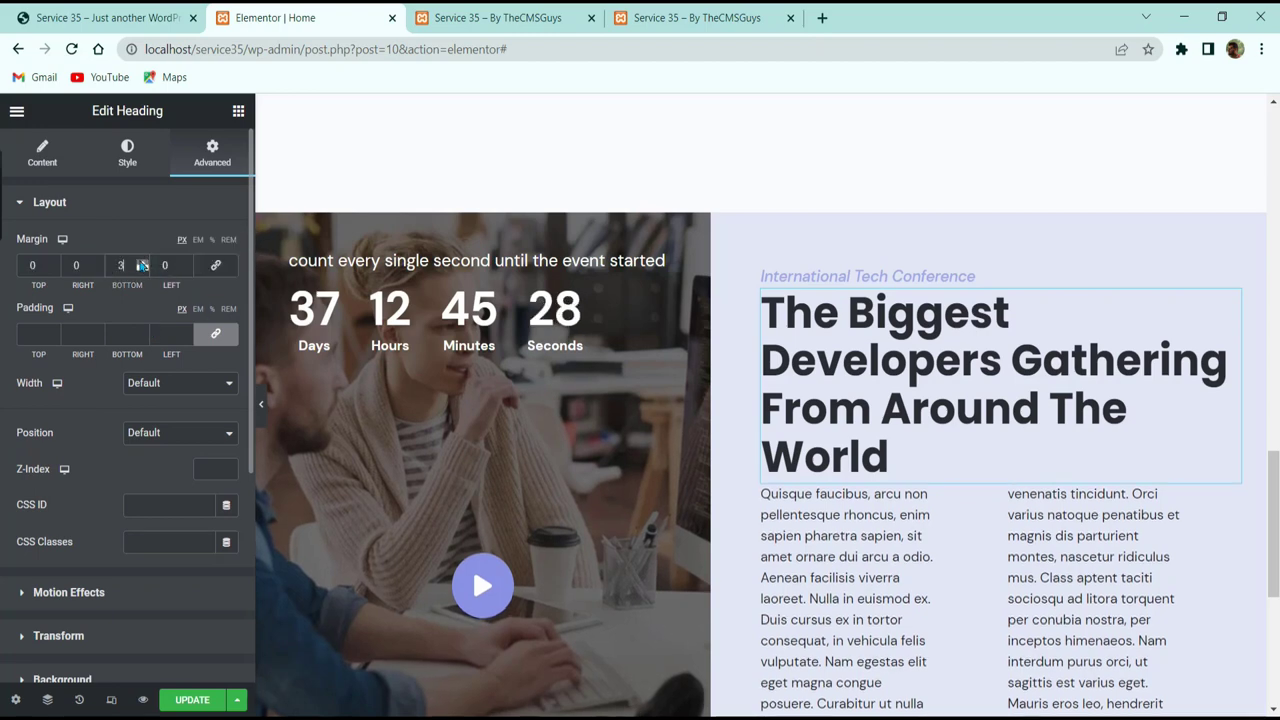
left_click(142, 262)
type("10")
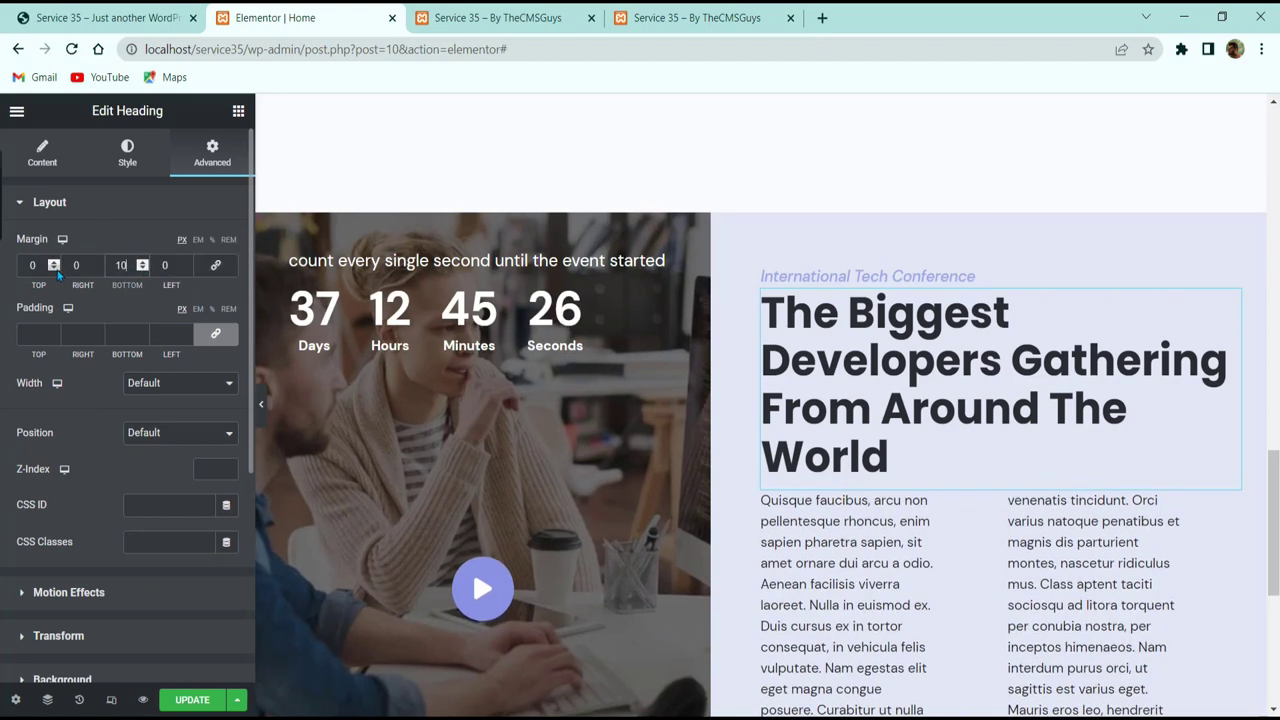
left_click(33, 265)
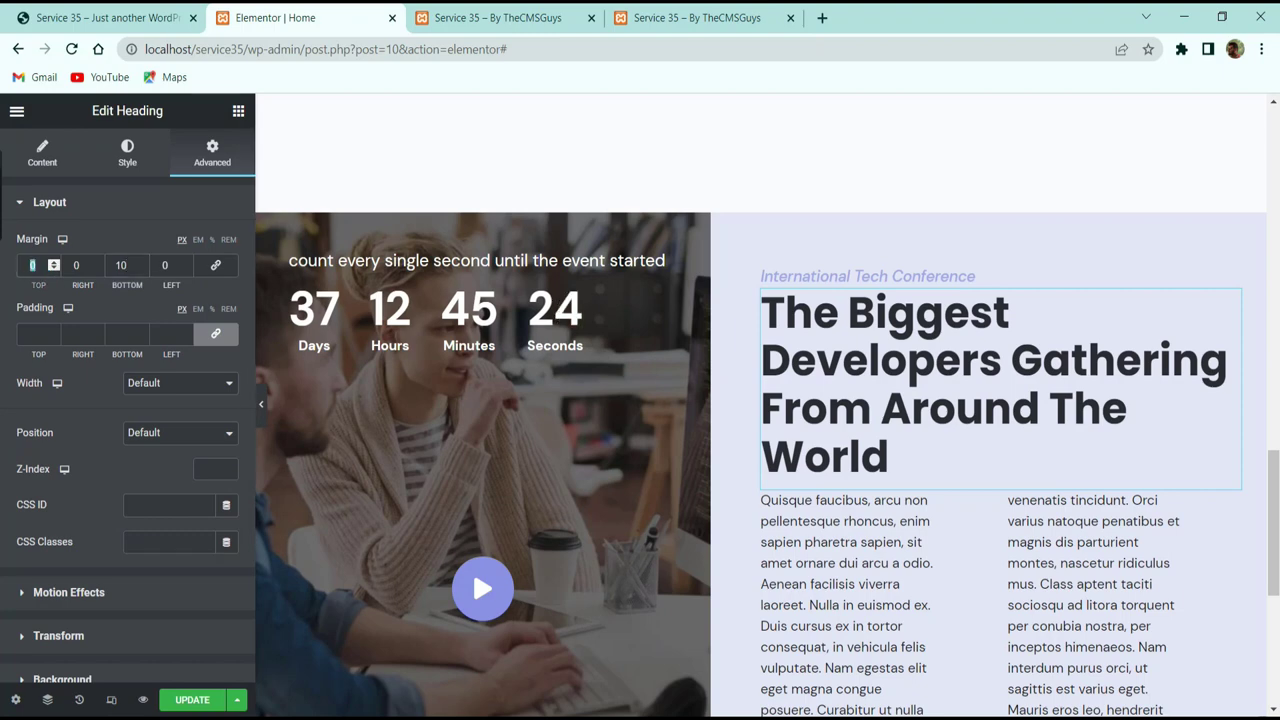
type("10")
left_click(192, 699)
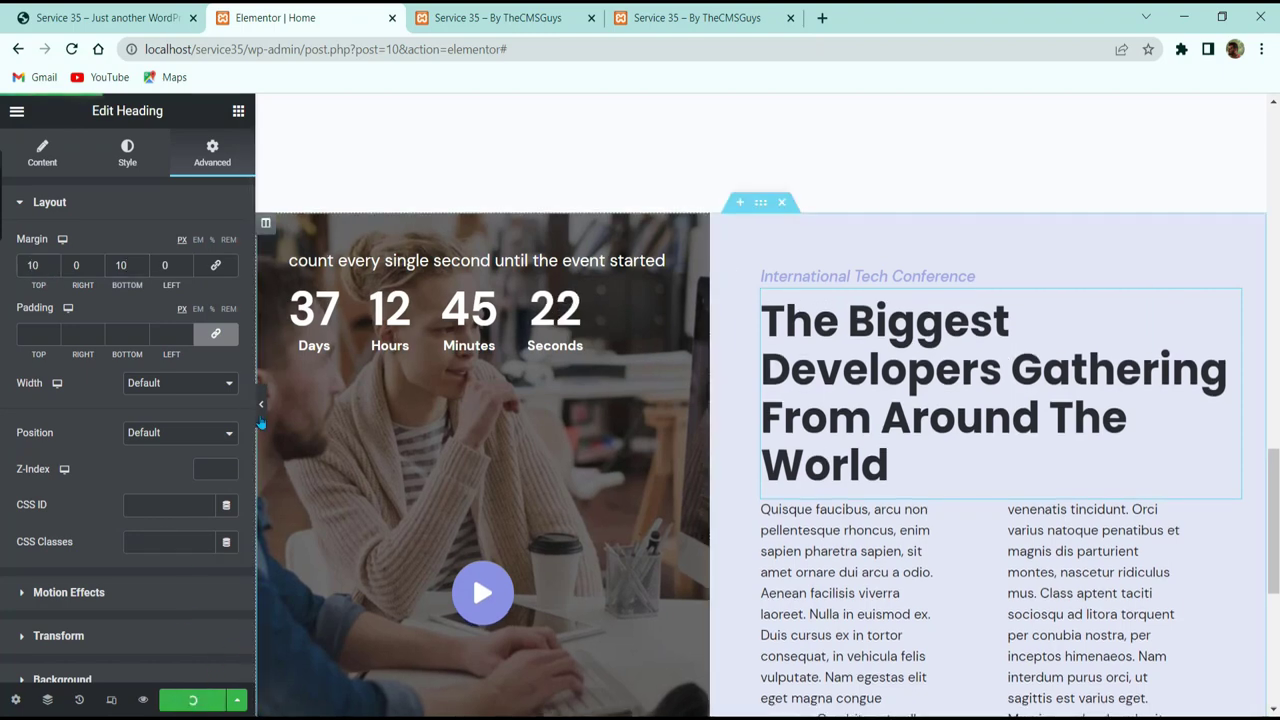
left_click(261, 404)
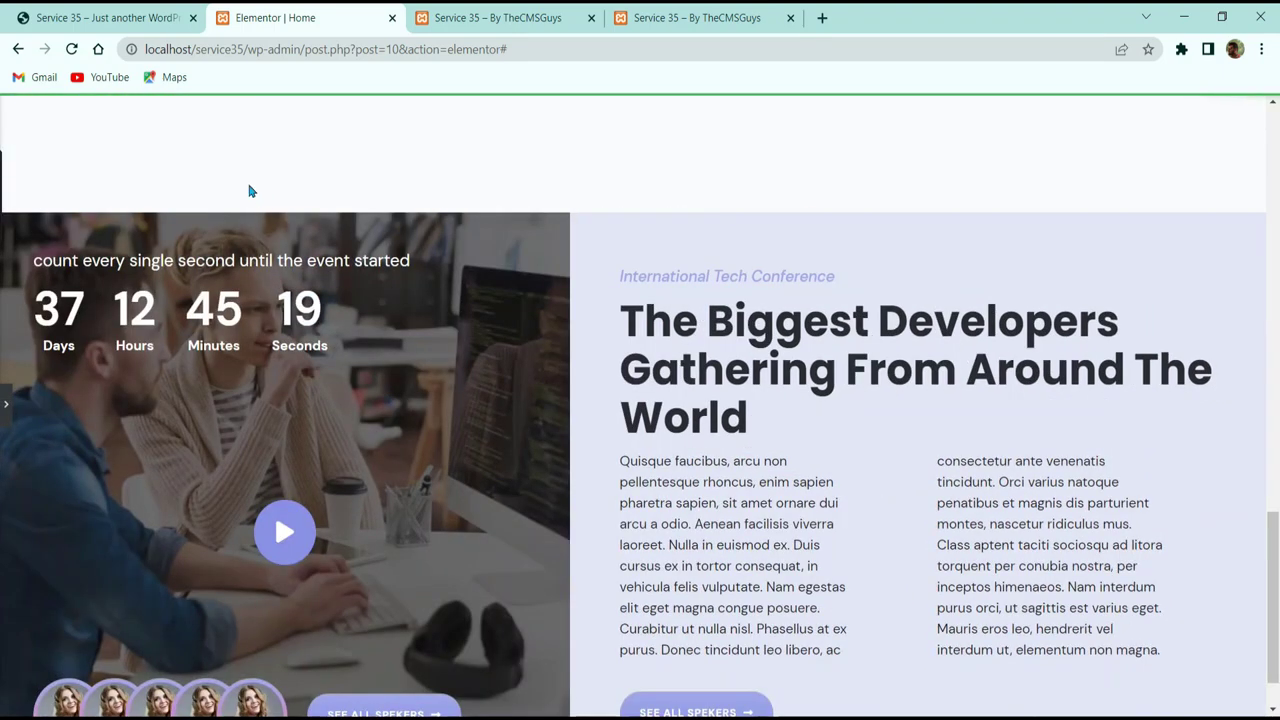
Step: Look over the live site's Our Team section, then restore the Elementor side panel
left_click(141, 31)
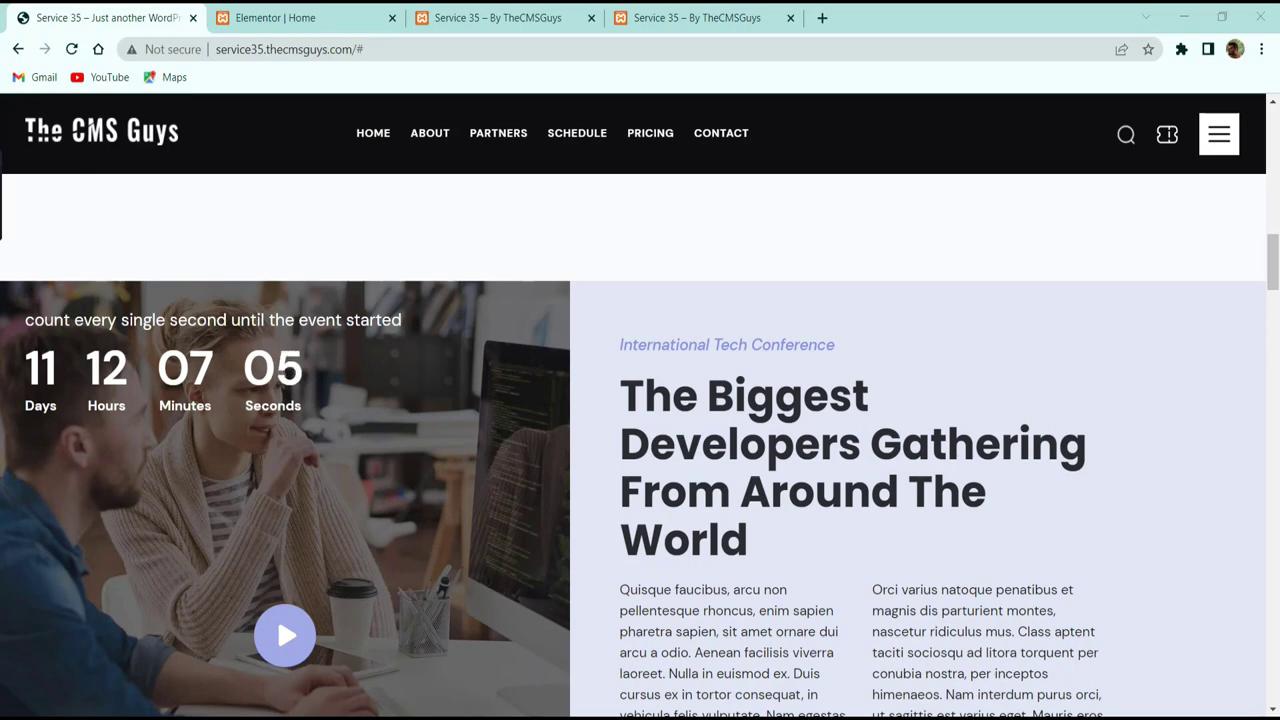
scroll(430, 402, "down", 6)
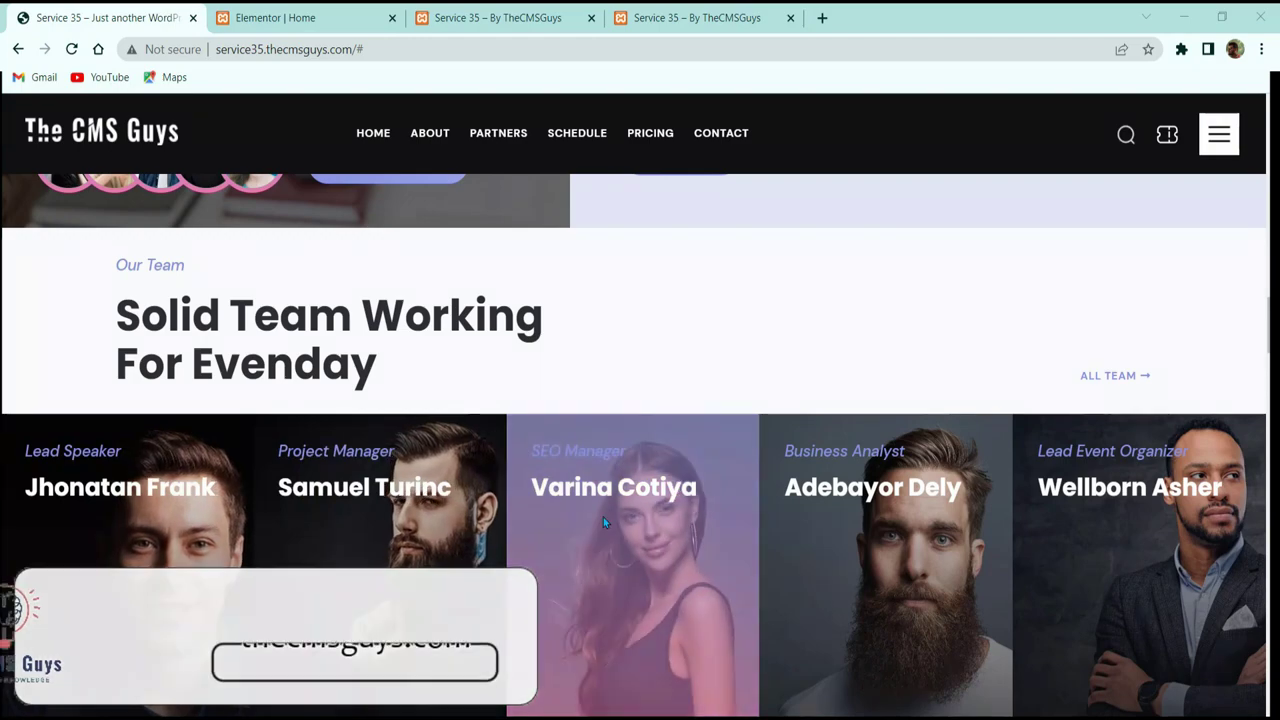
left_click(297, 14)
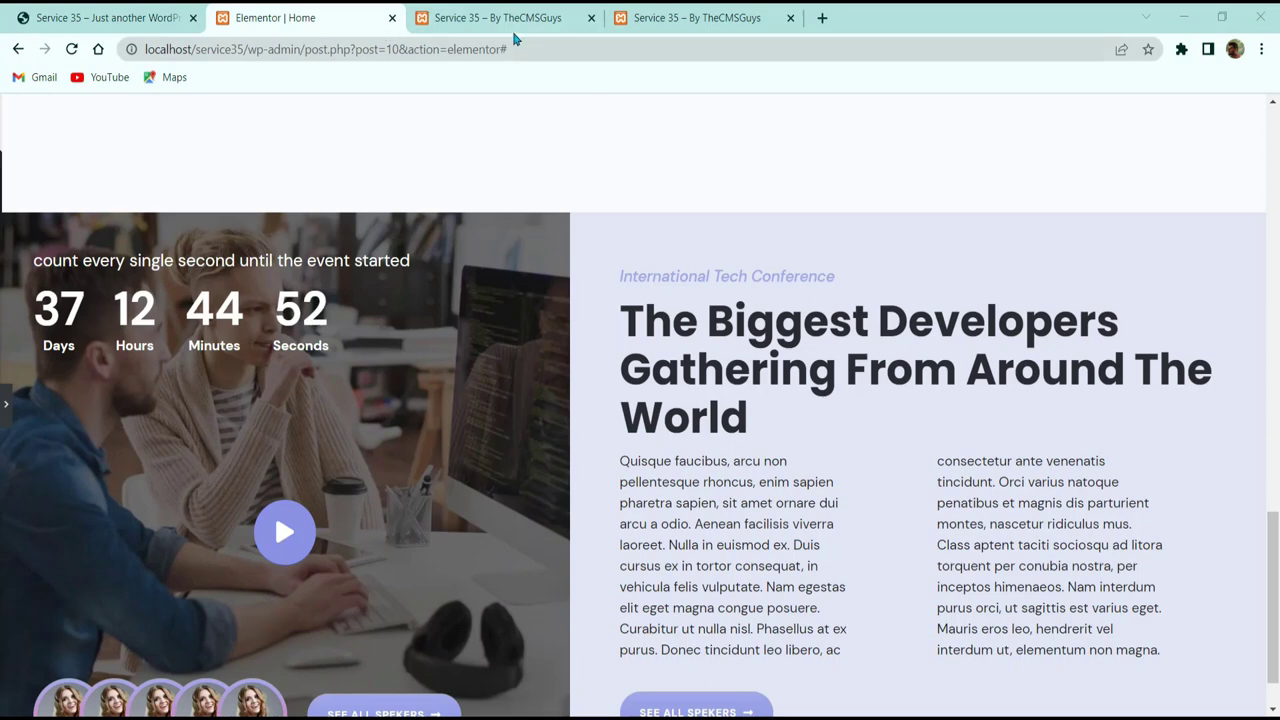
scroll(431, 314, "down", 1)
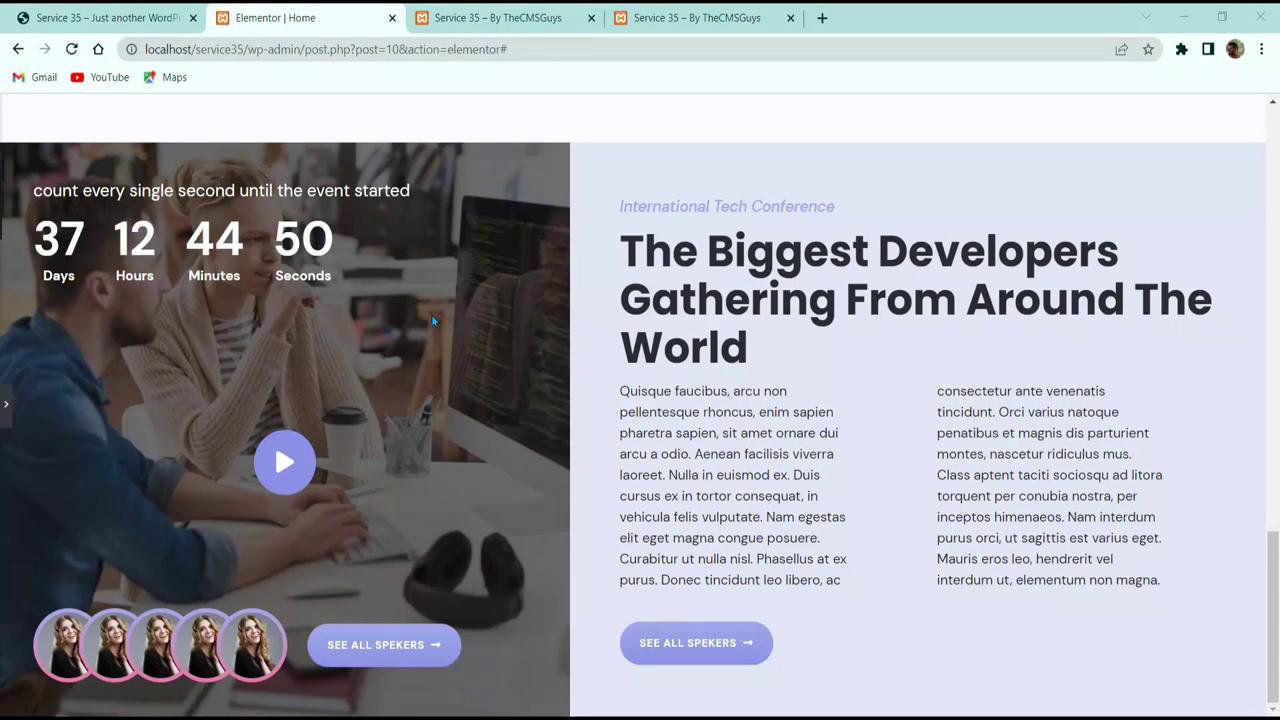
left_click(7, 404)
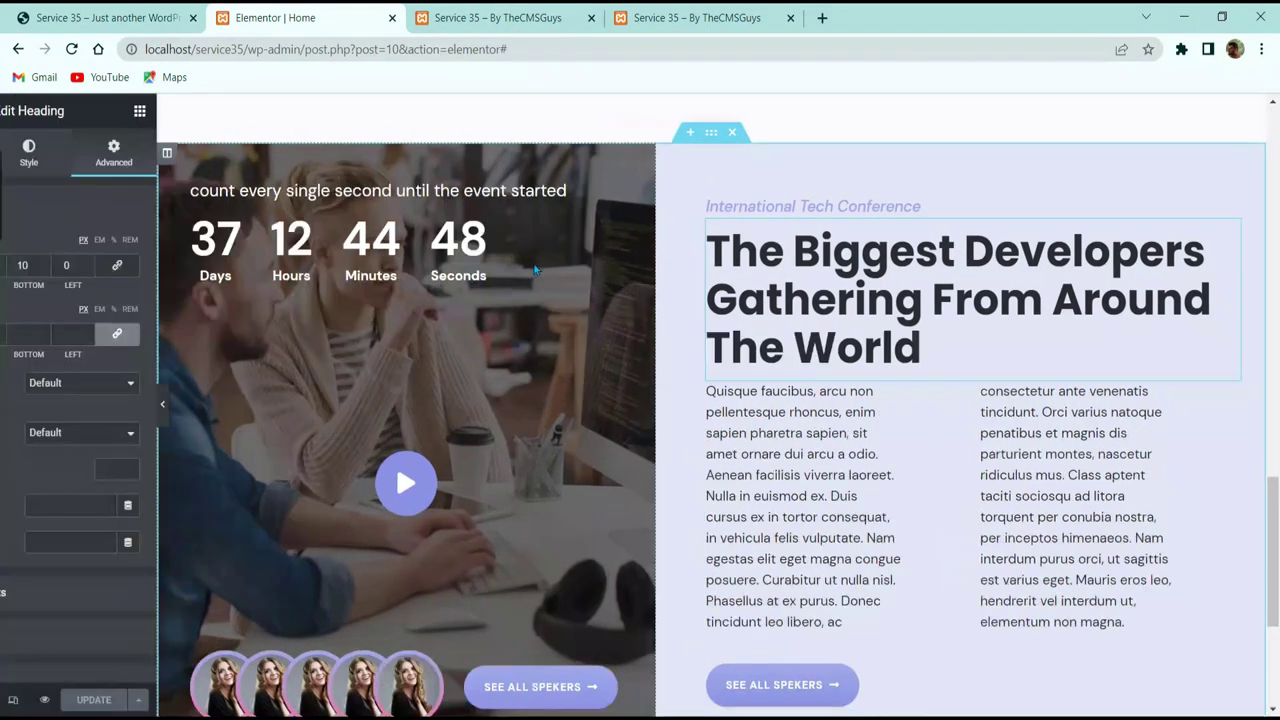
Step: Add a two-column section below the hero and delete one column
scroll(698, 500, "down", 3)
left_click(700, 613)
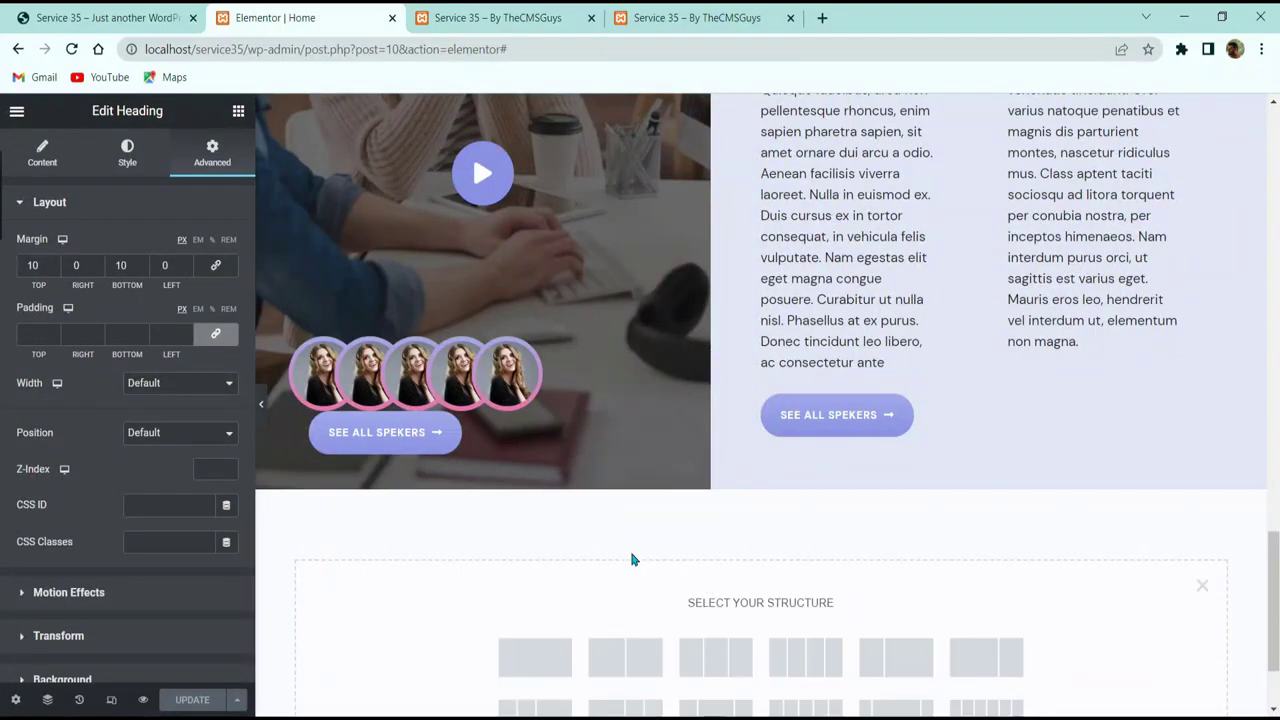
left_click(628, 656)
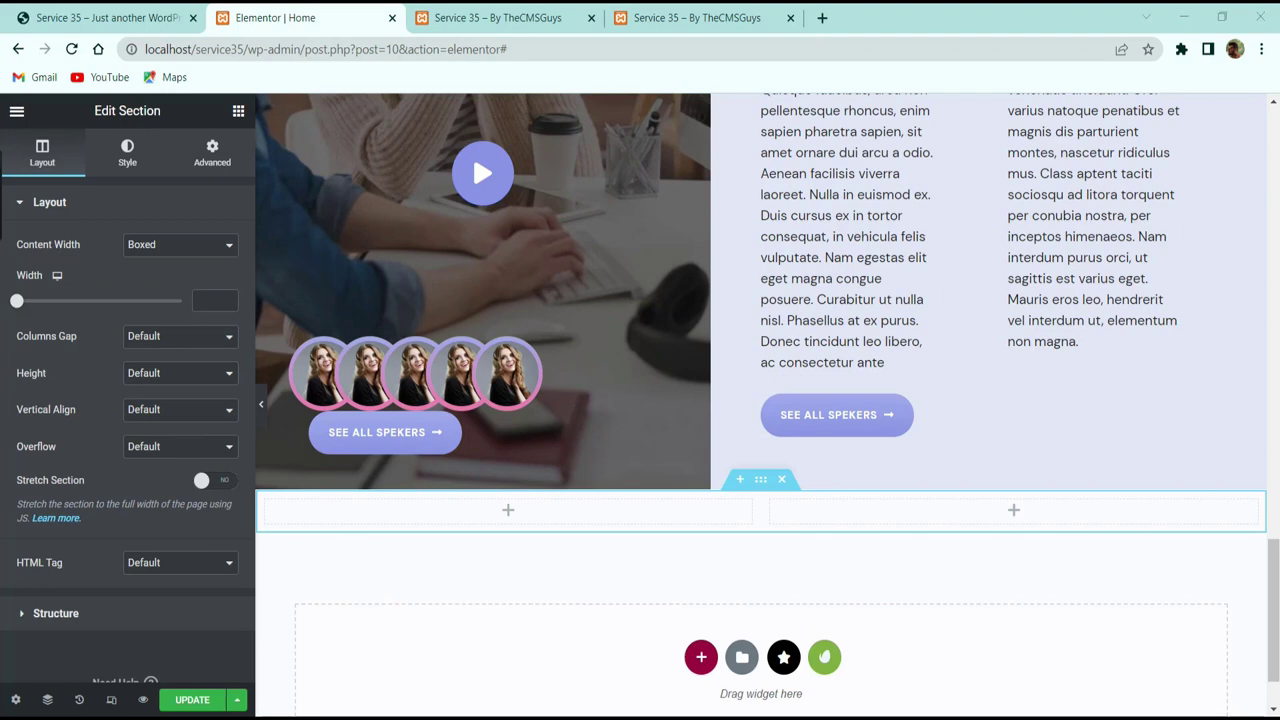
right_click(780, 510)
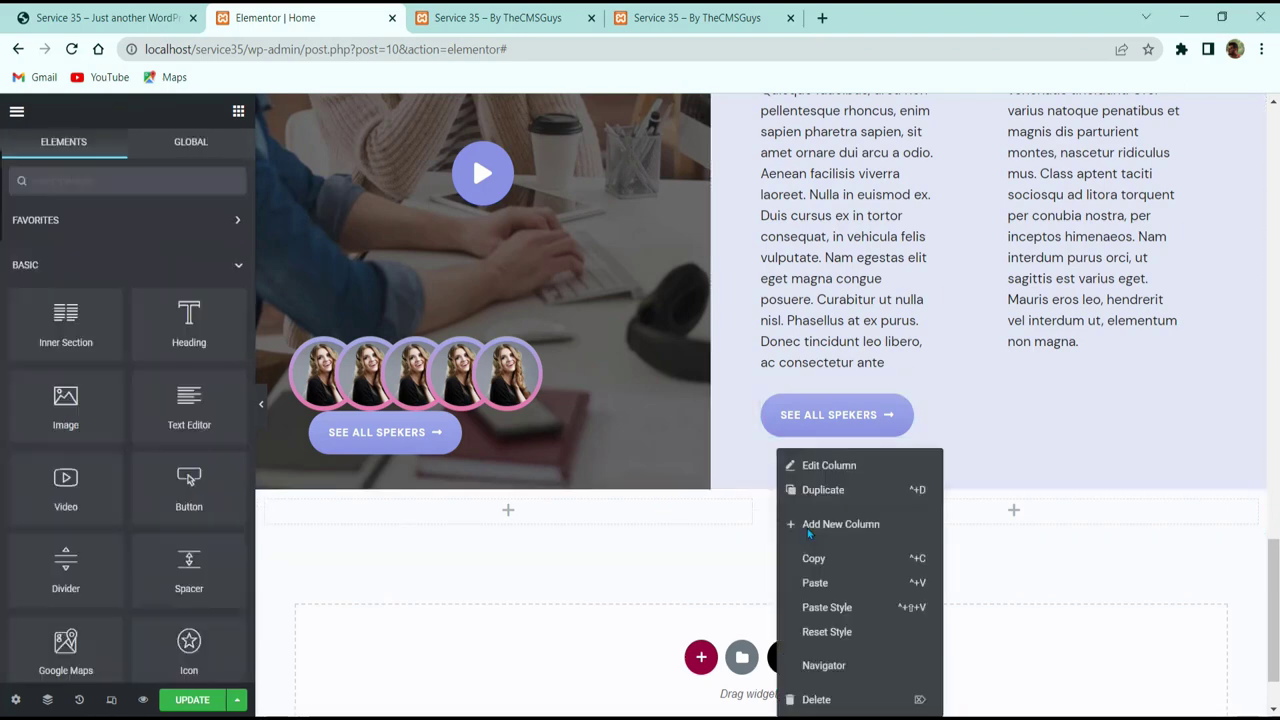
left_click(160, 17)
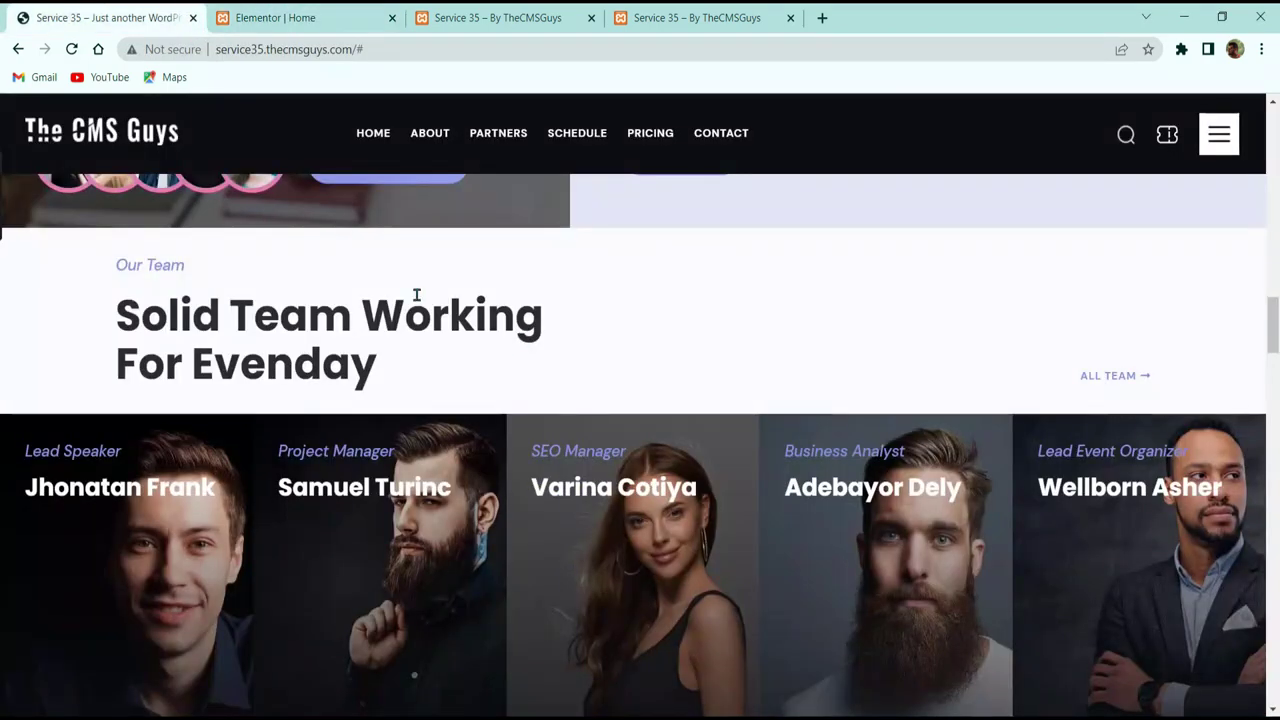
left_click(290, 17)
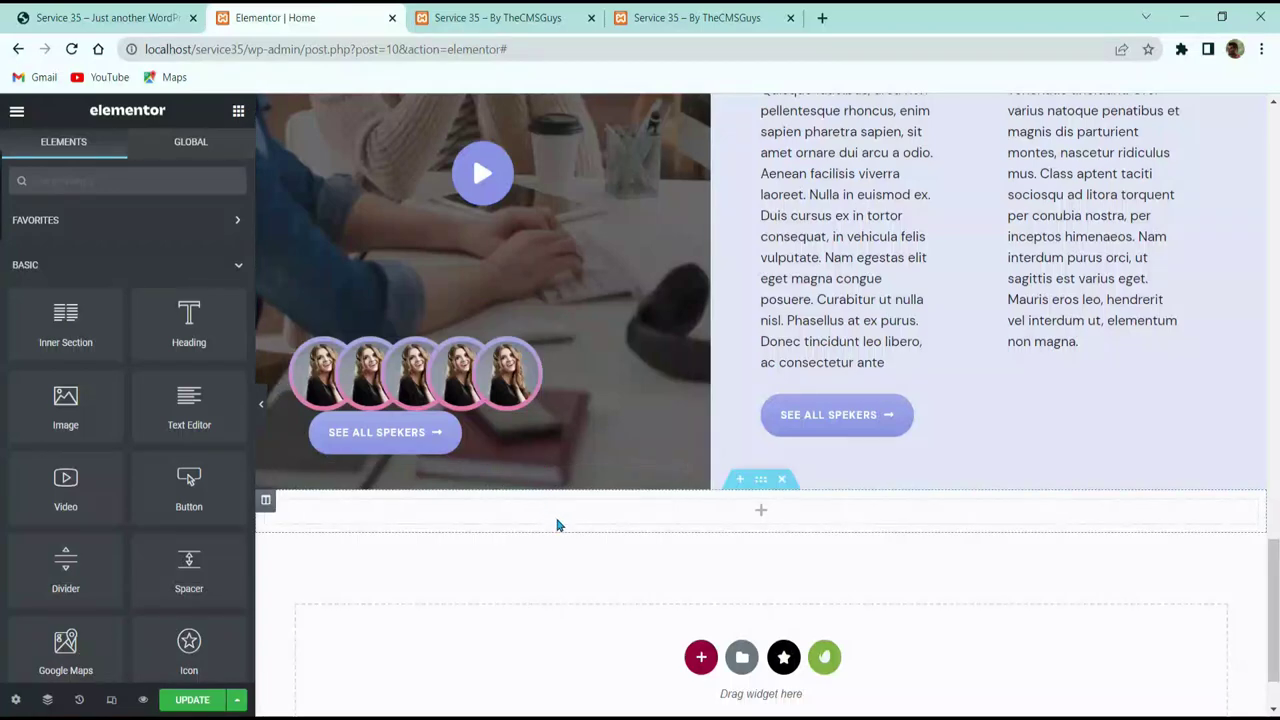
Step: Set the new section to Full Width content with No Gap columns
left_click(760, 479)
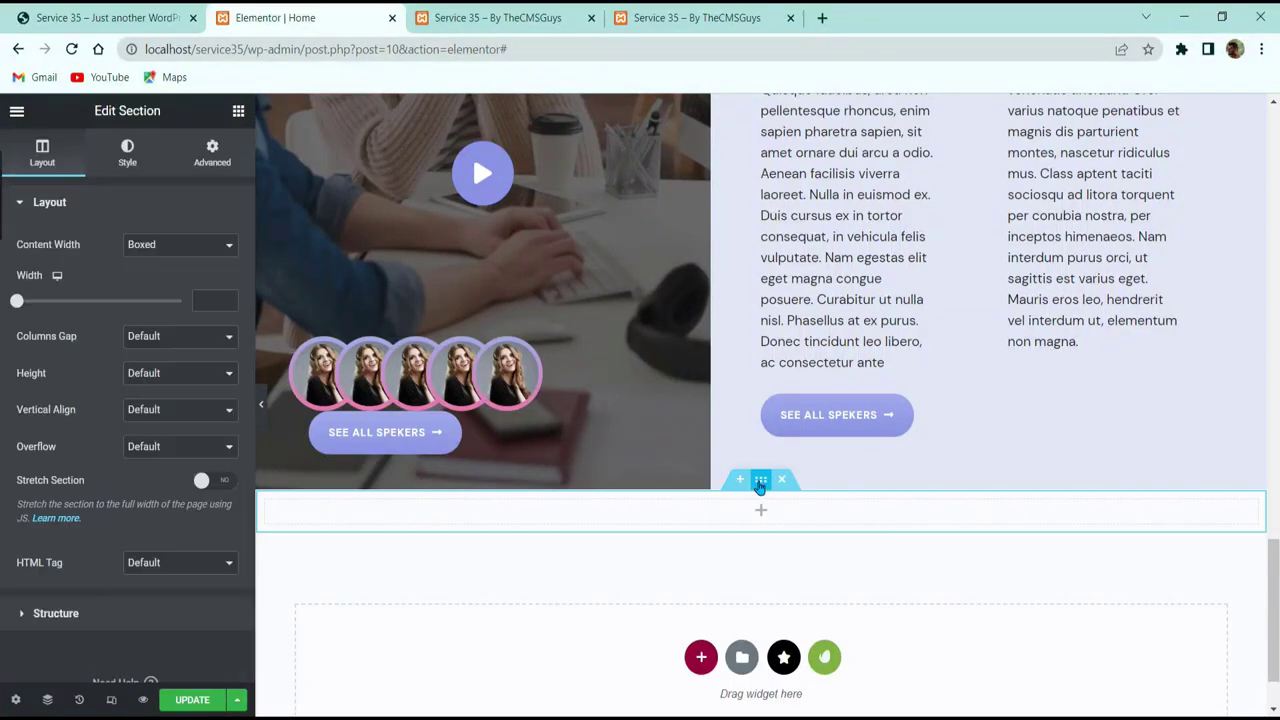
left_click(167, 246)
left_click(178, 279)
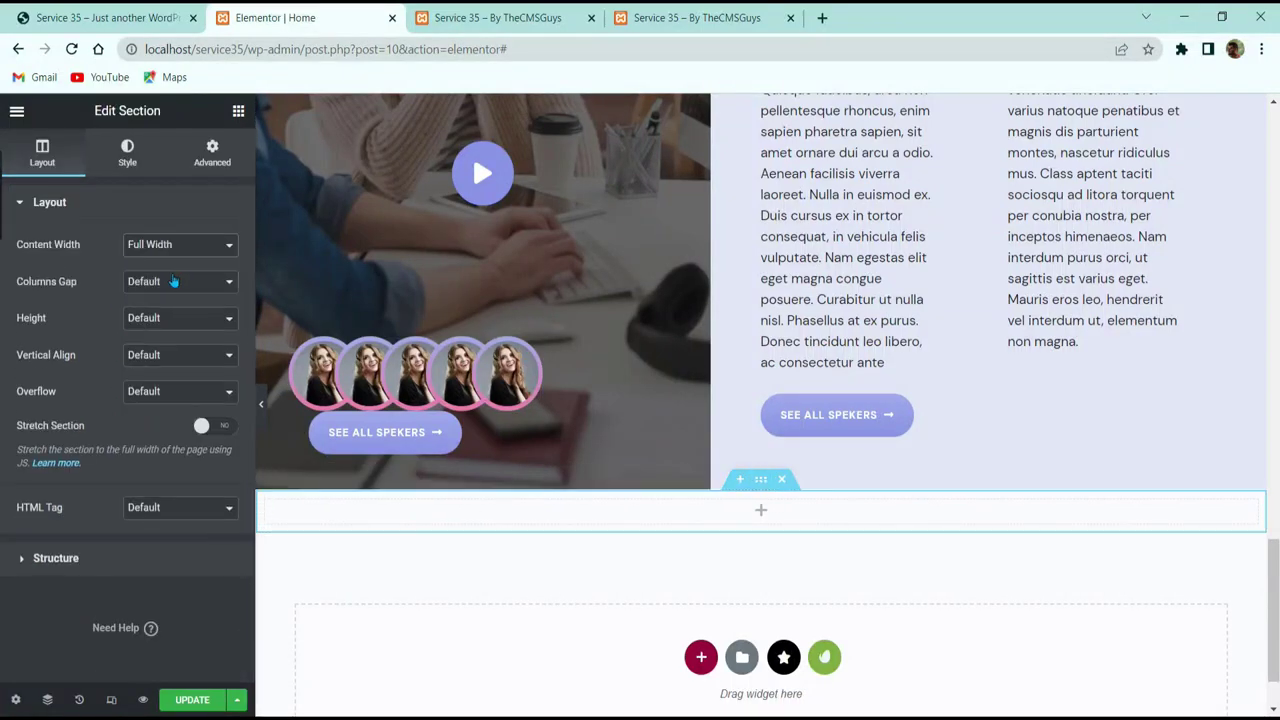
left_click(189, 285)
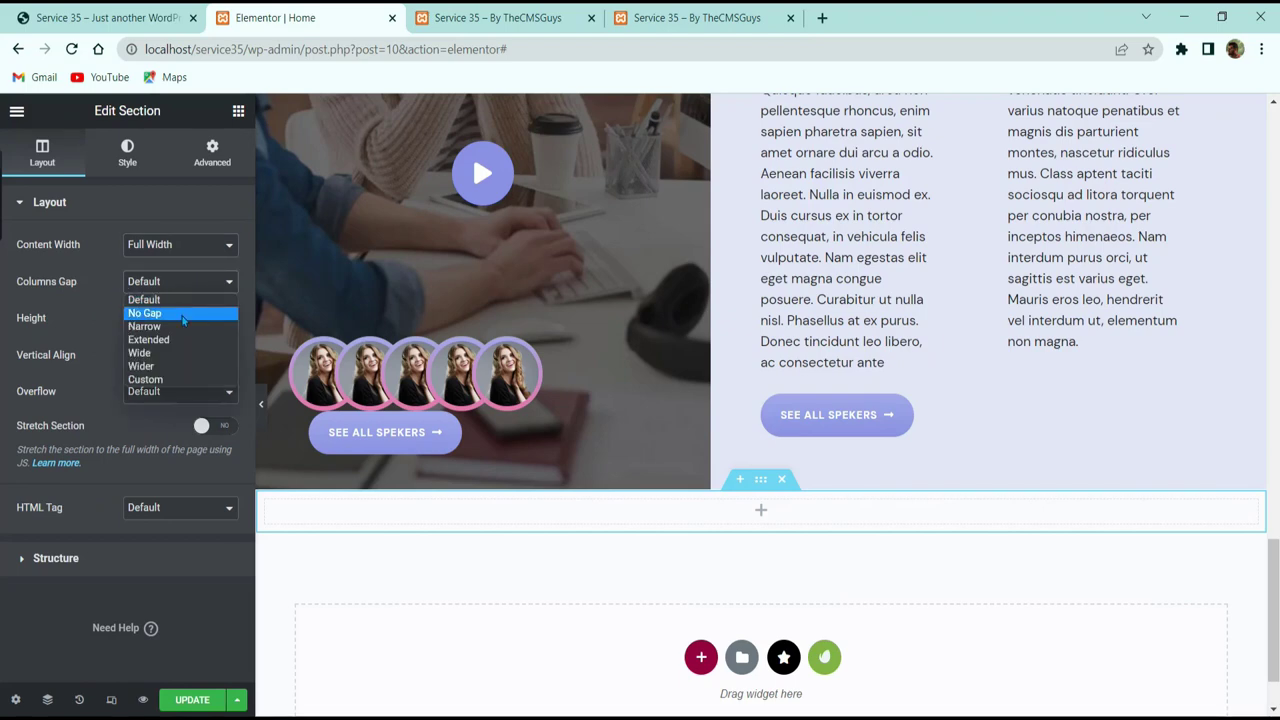
left_click(184, 311)
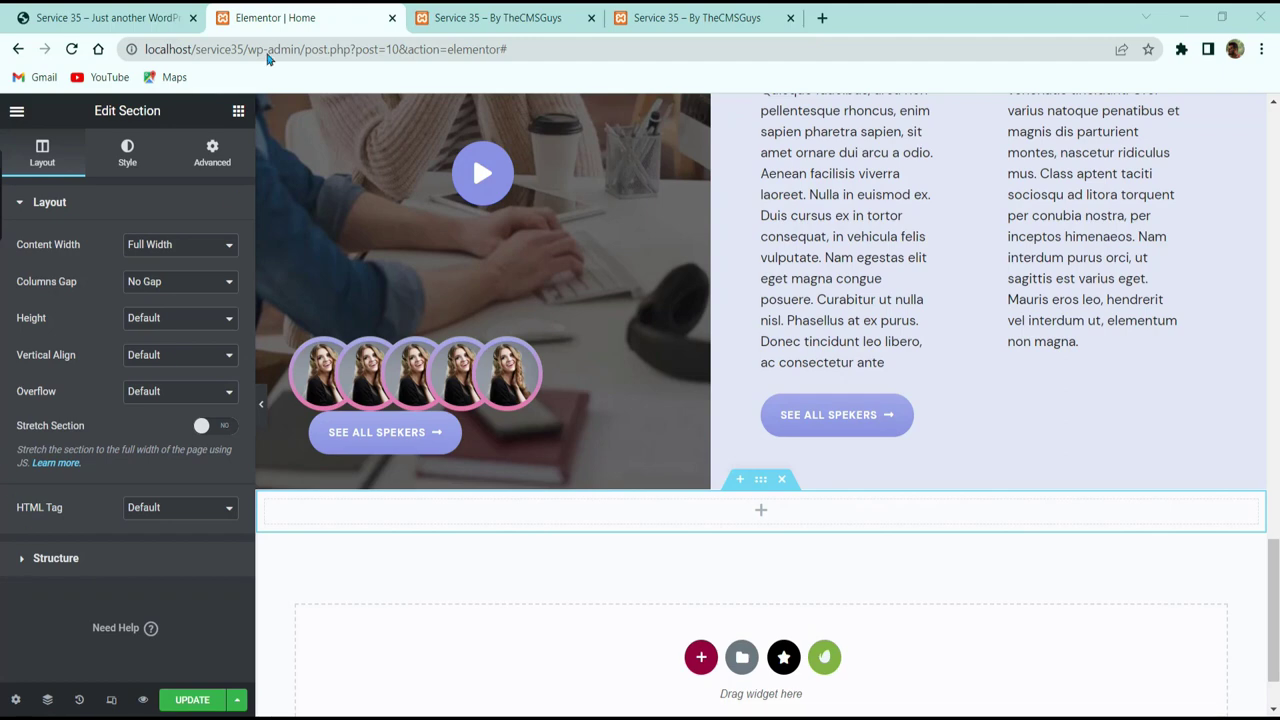
left_click(88, 16)
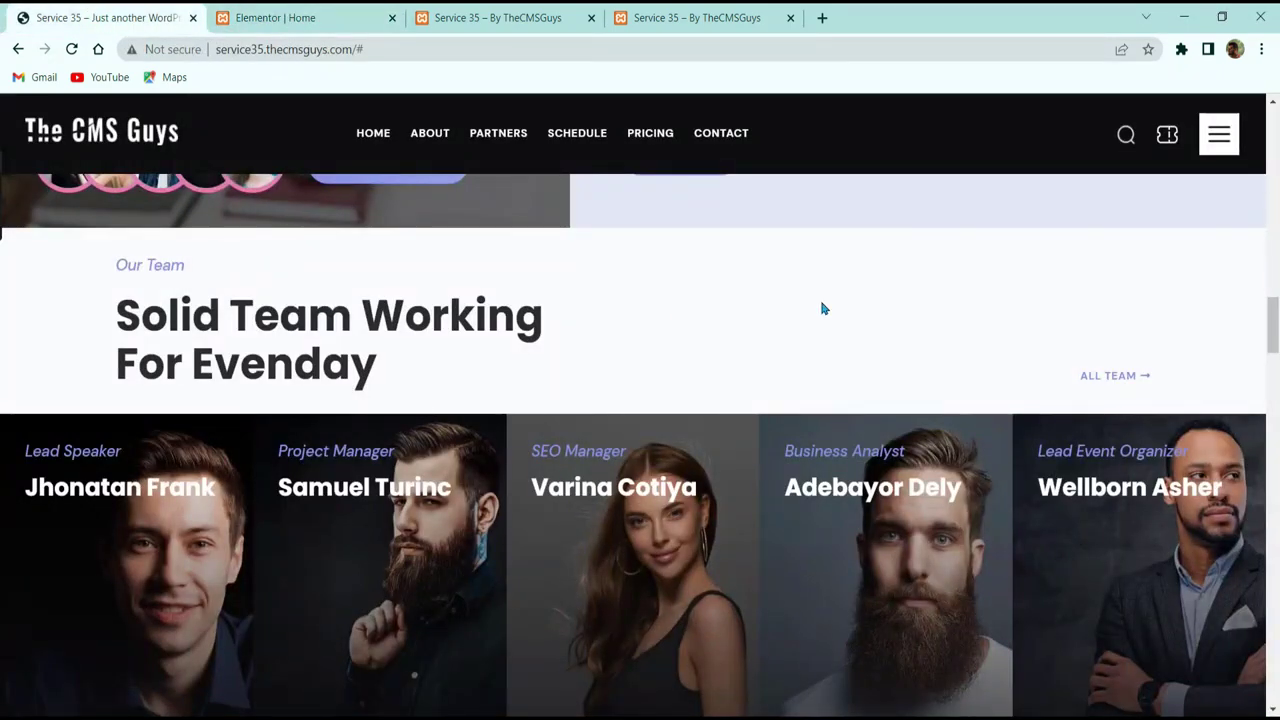
scroll(823, 309, "up", 12)
scroll(668, 511, "down", 3)
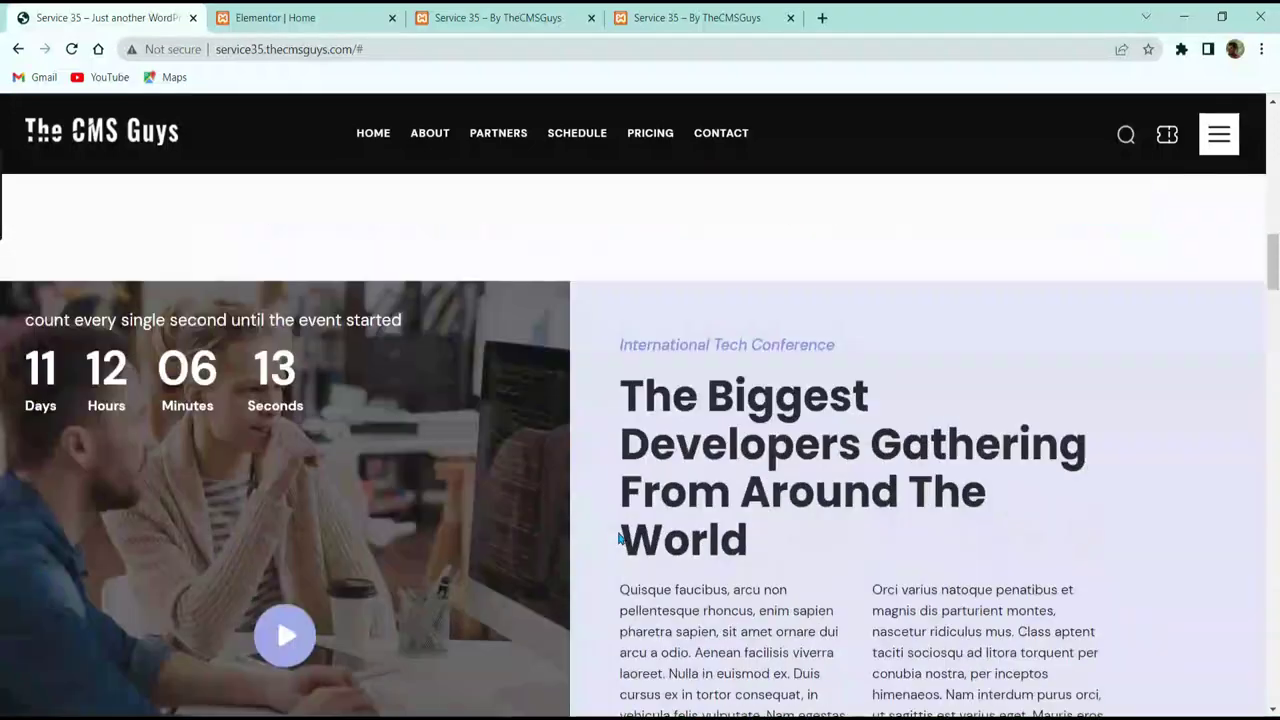
scroll(600, 530, "down", 5)
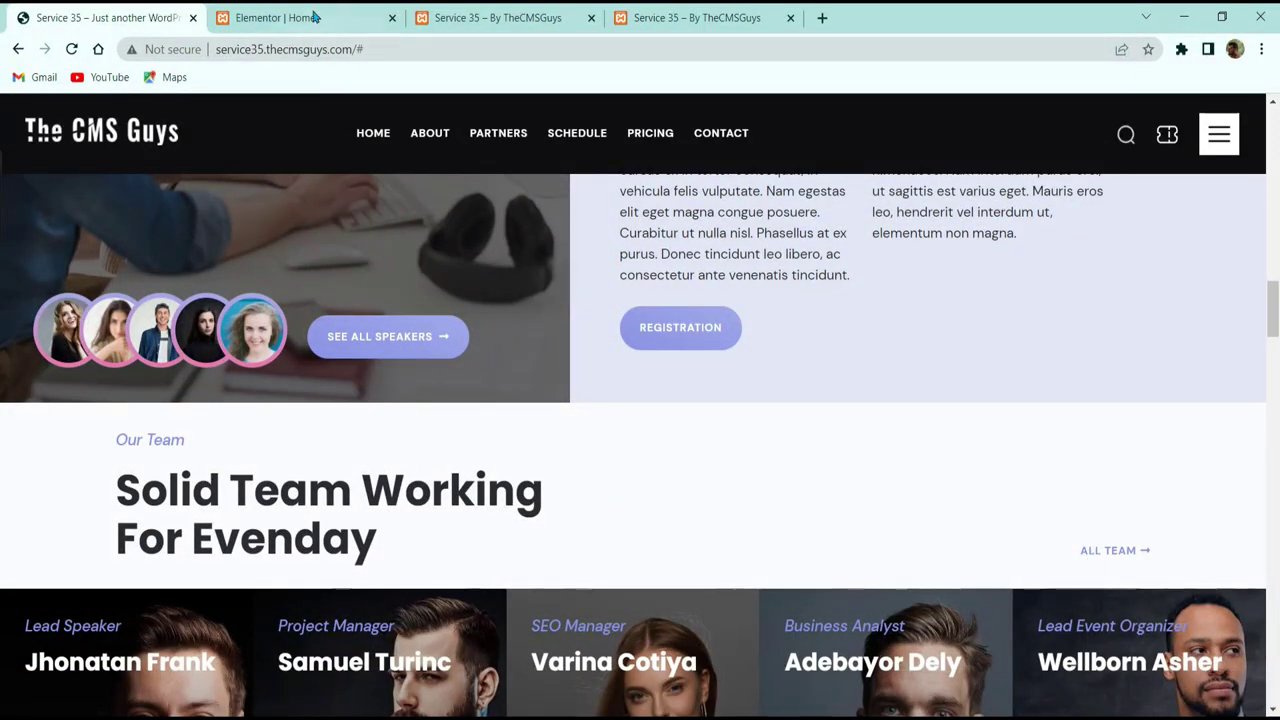
left_click(314, 17)
Step: Give the section a Classic background using the global Background colour
left_click(127, 152)
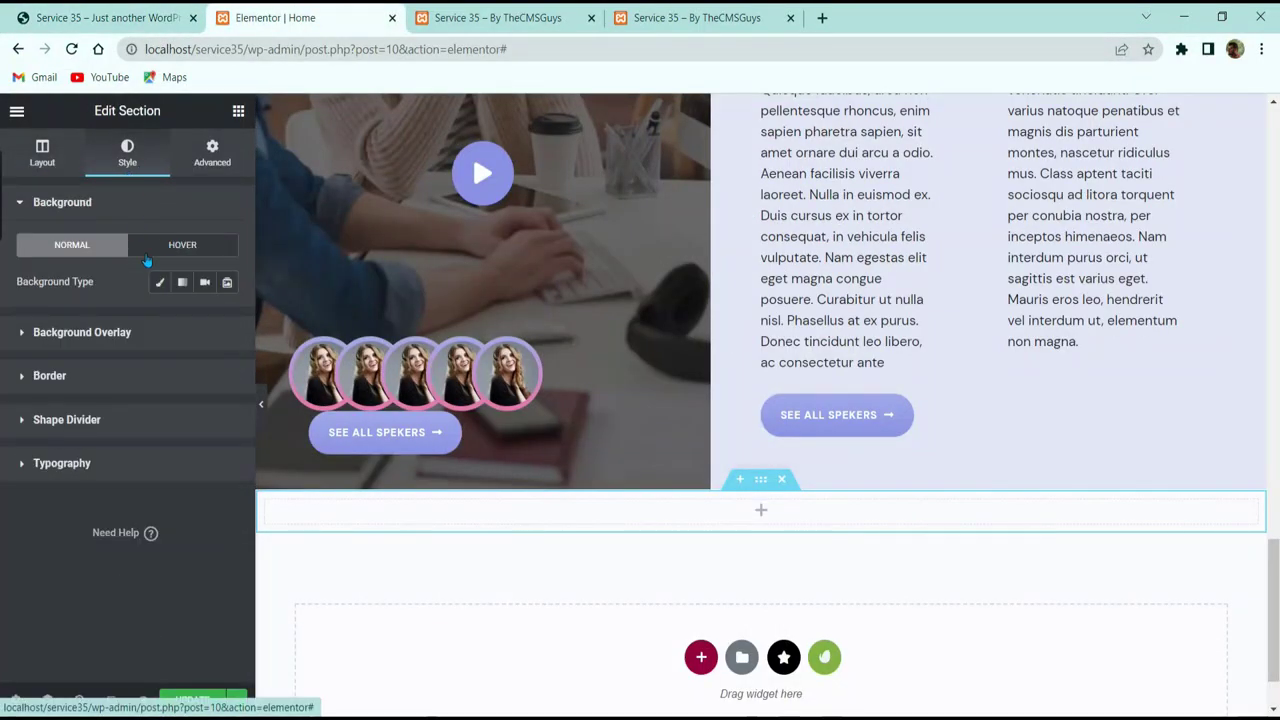
left_click(159, 282)
left_click(205, 318)
scroll(115, 452, "down", 5)
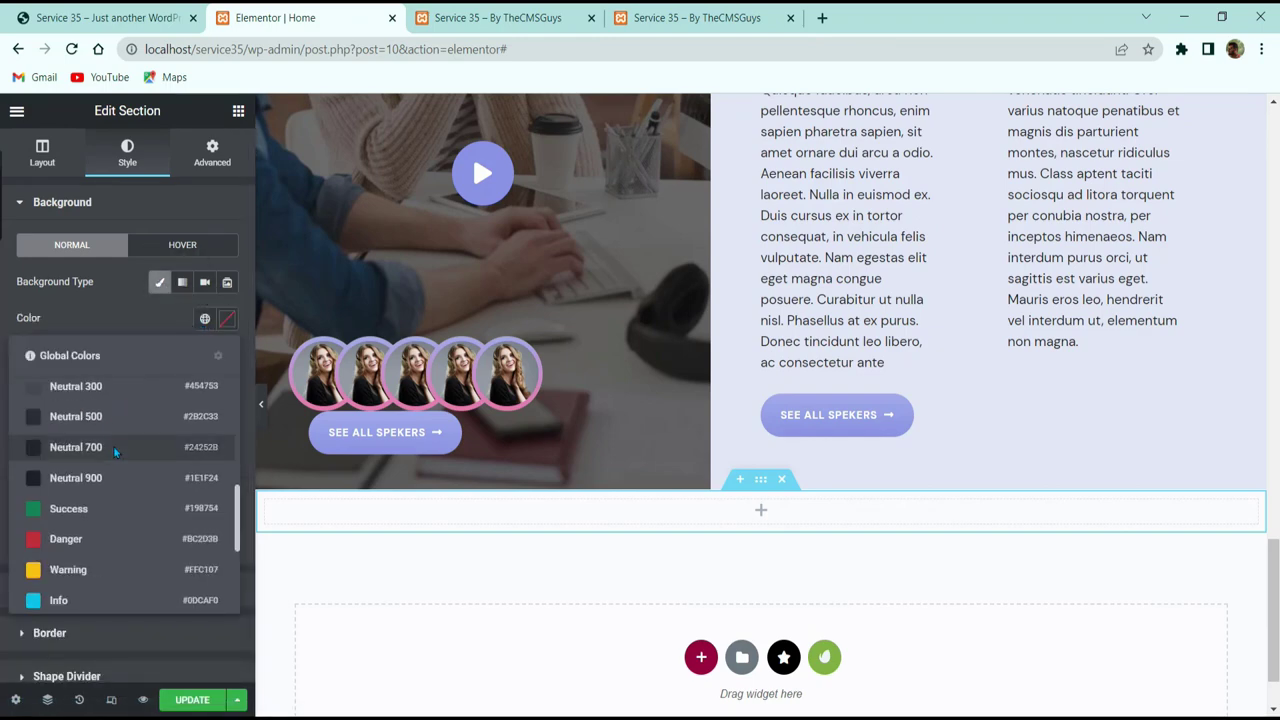
scroll(115, 452, "down", 3)
left_click(130, 487)
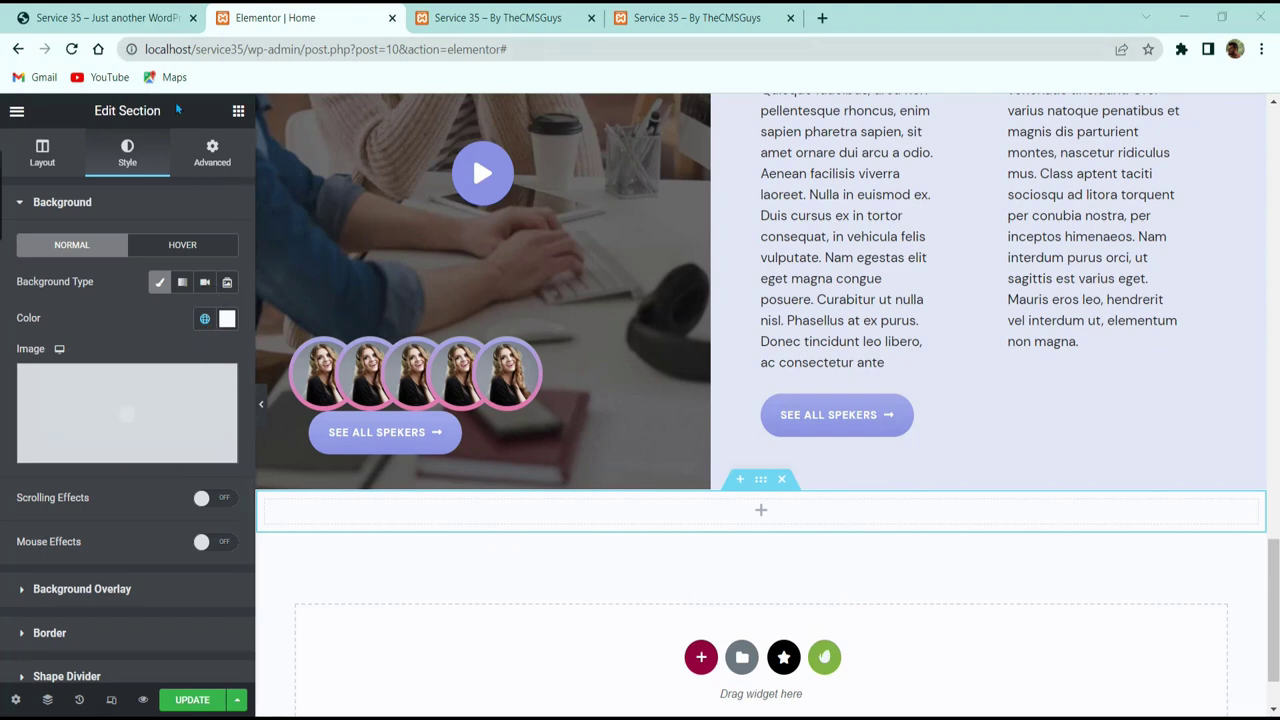
key("ctrl+shift+Tab")
key("ctrl+Tab")
Step: Drag a two-column Inner Section into the empty section
left_click(238, 111)
left_click_drag(130, 336, 660, 495)
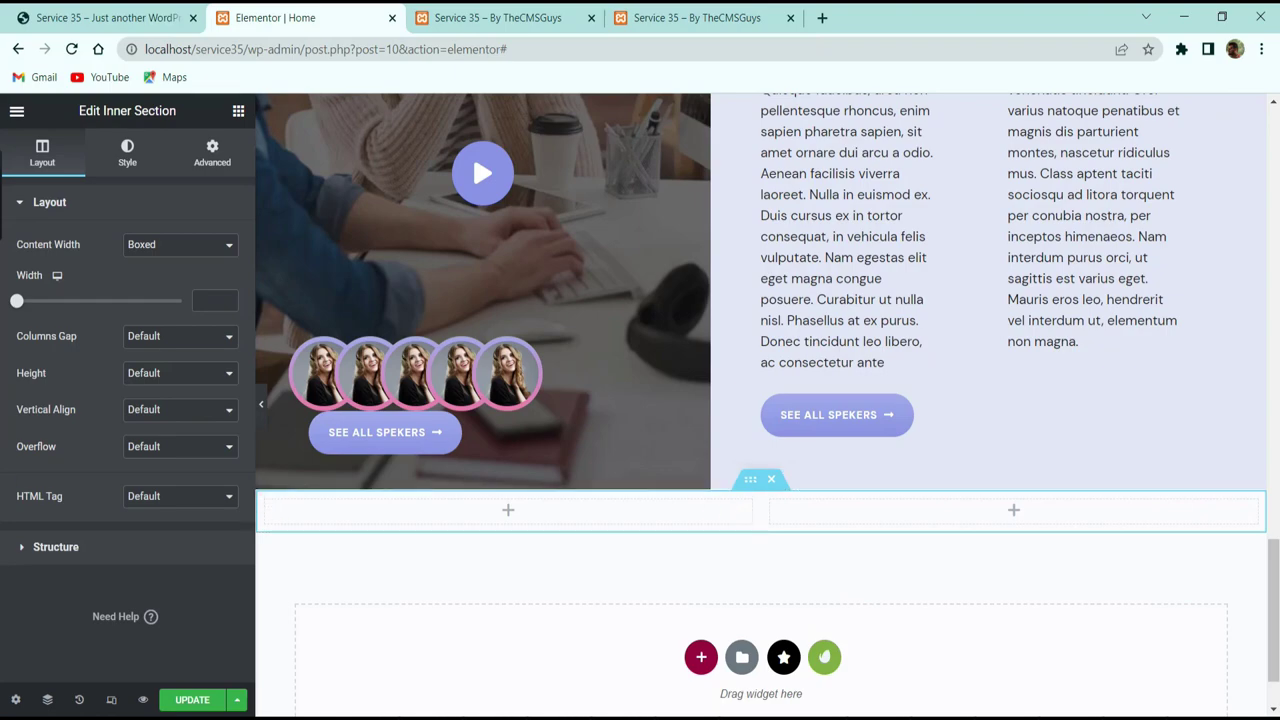
left_click(176, 8)
left_click(275, 17)
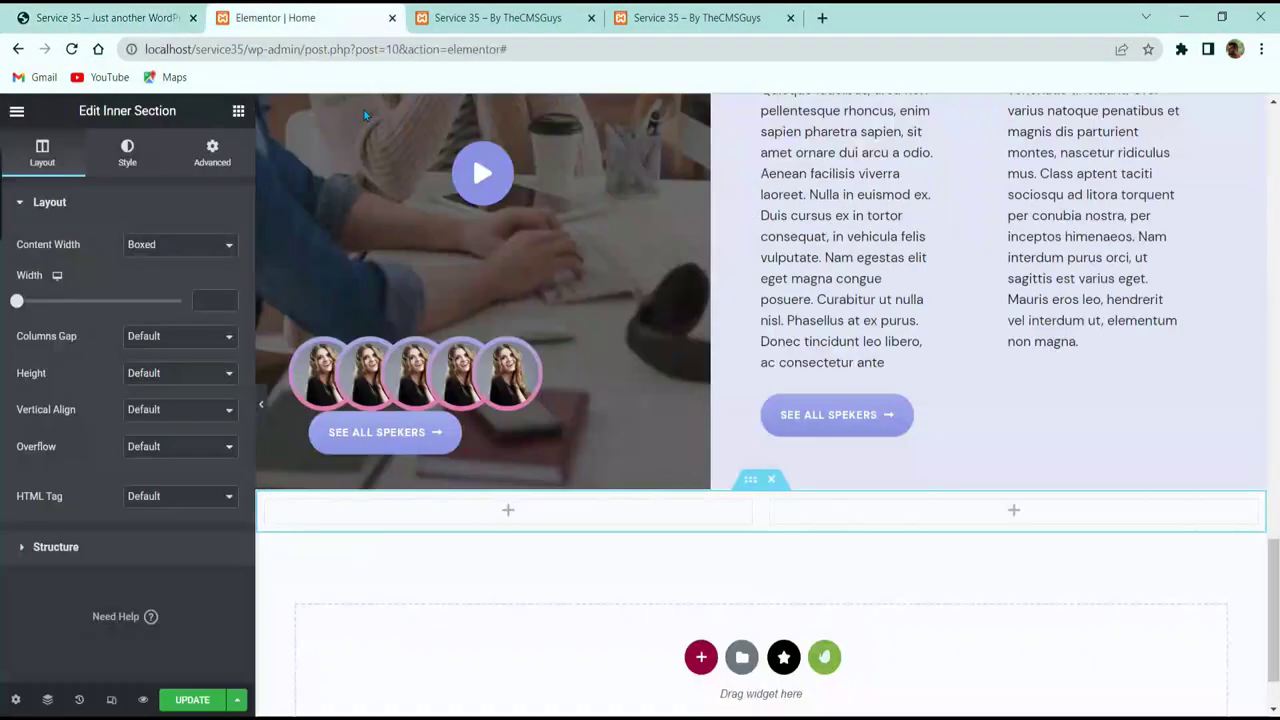
scroll(828, 381, "up", 5)
Step: Copy the conference subheading and big heading into the inner section's left column
right_click(828, 381)
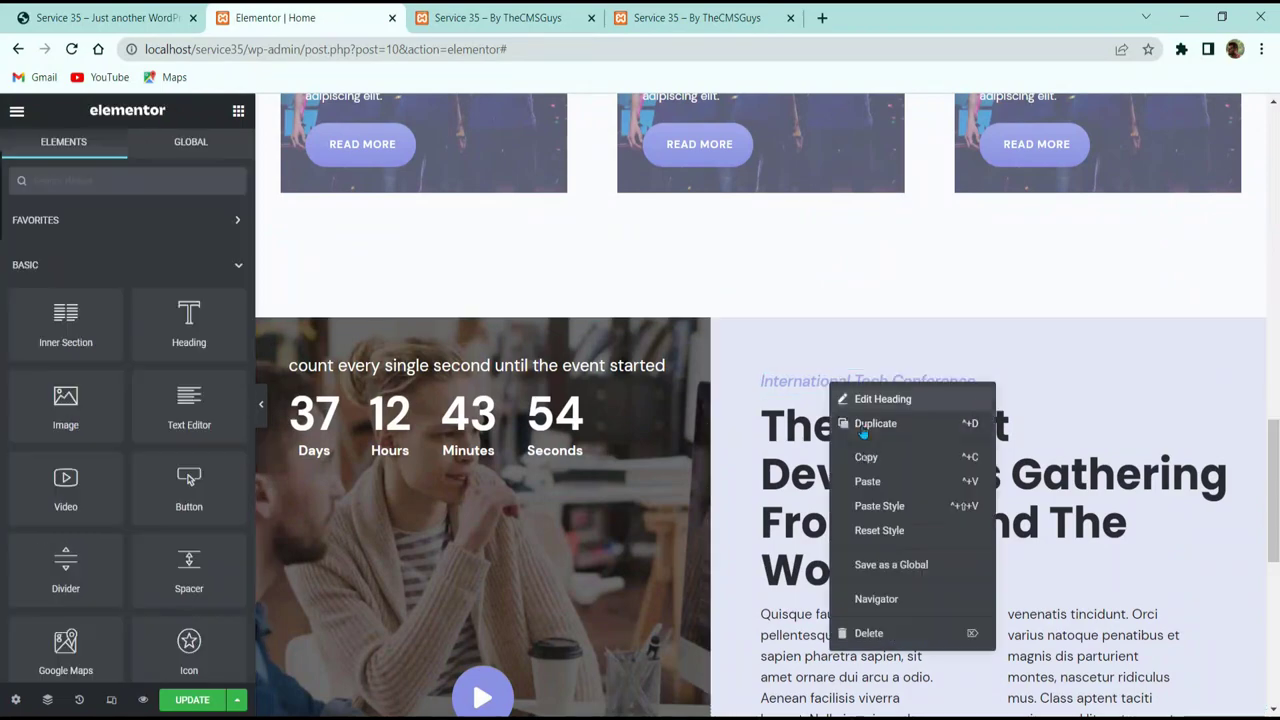
left_click(860, 412)
scroll(426, 523, "down", 5)
right_click(426, 523)
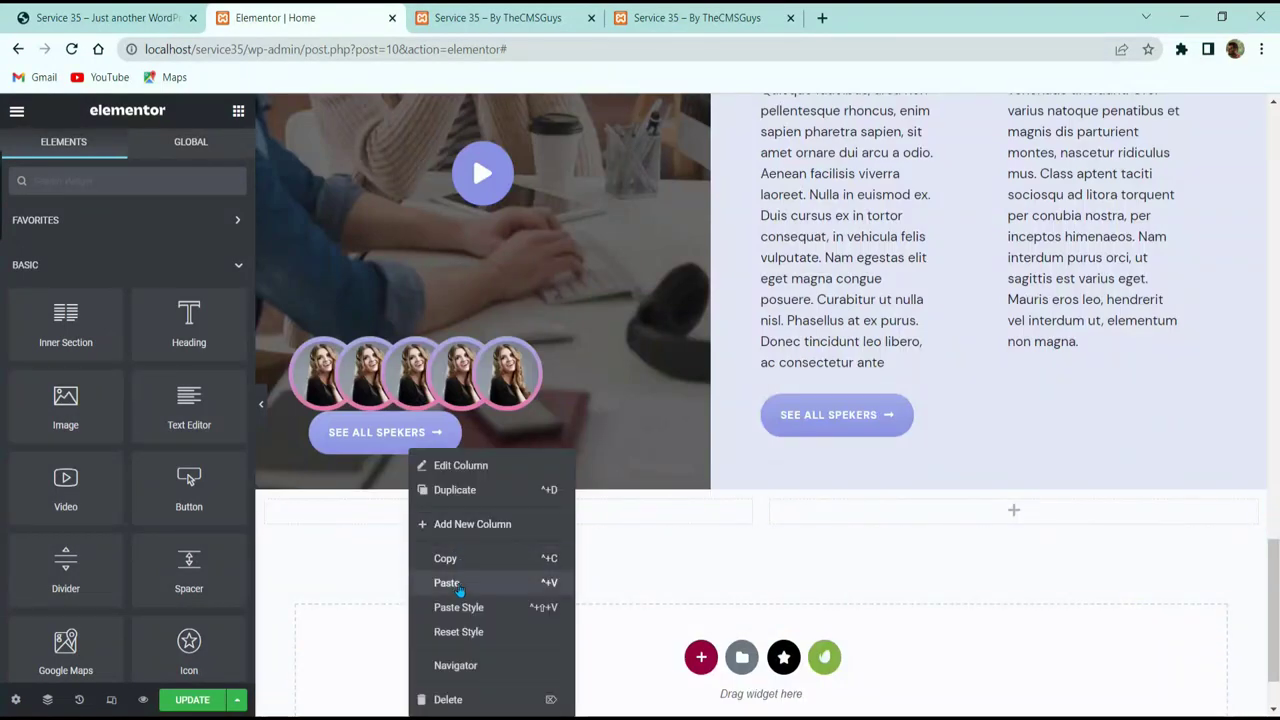
left_click(446, 582)
scroll(894, 466, "up", 3)
right_click(893, 195)
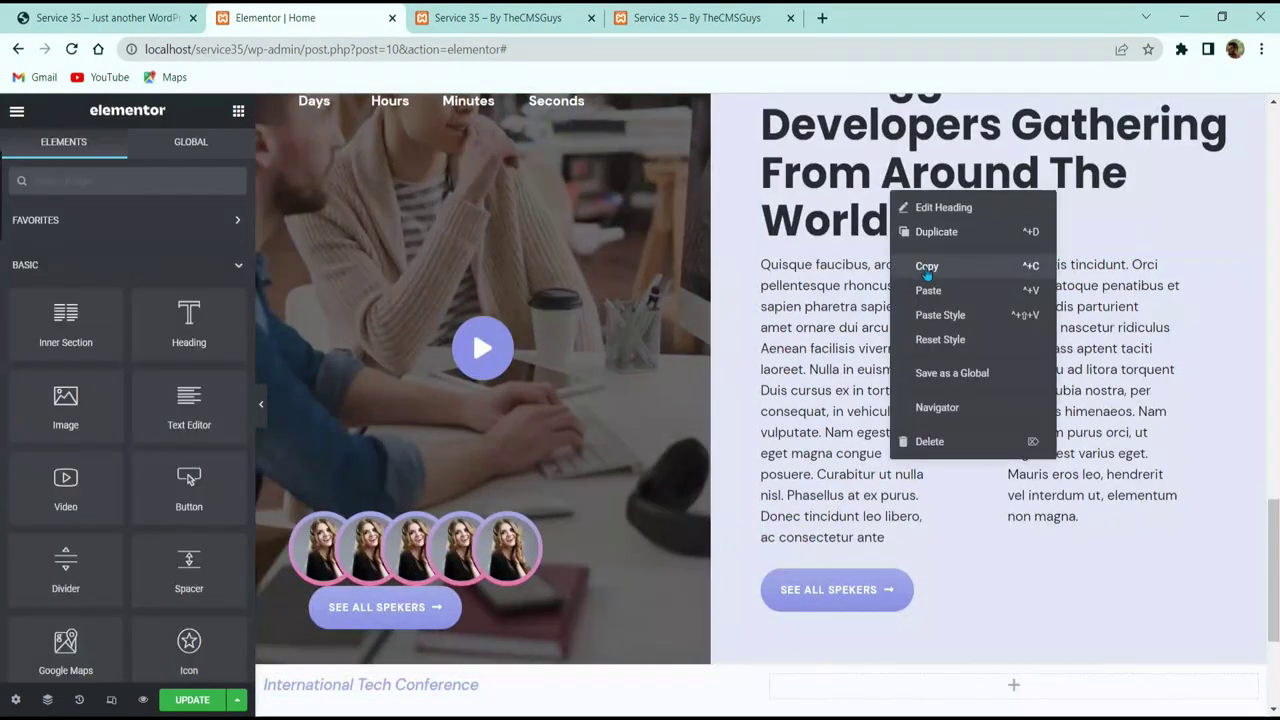
left_click(927, 270)
scroll(589, 434, "down", 3)
right_click(388, 420)
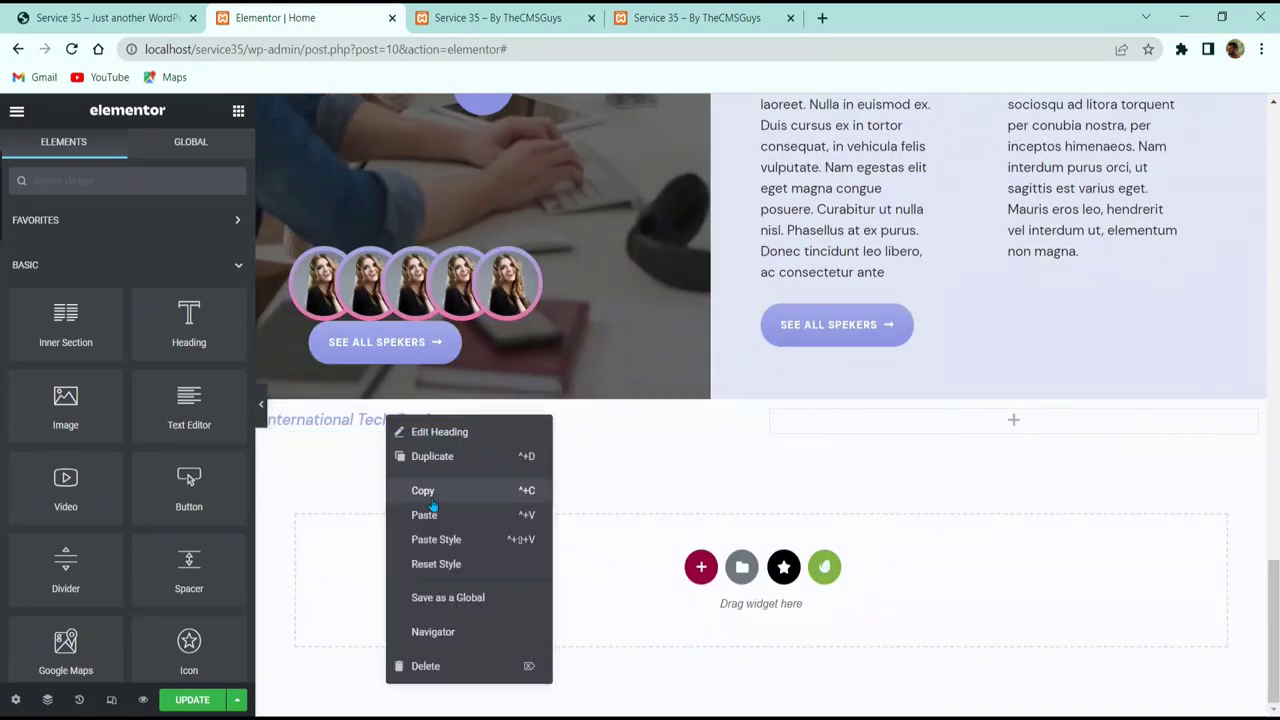
left_click(455, 512)
Step: Retitle the pasted big heading 'Solid Team Working For Evenday' from the reference site
key("ctrl+1")
triple_click(275, 505)
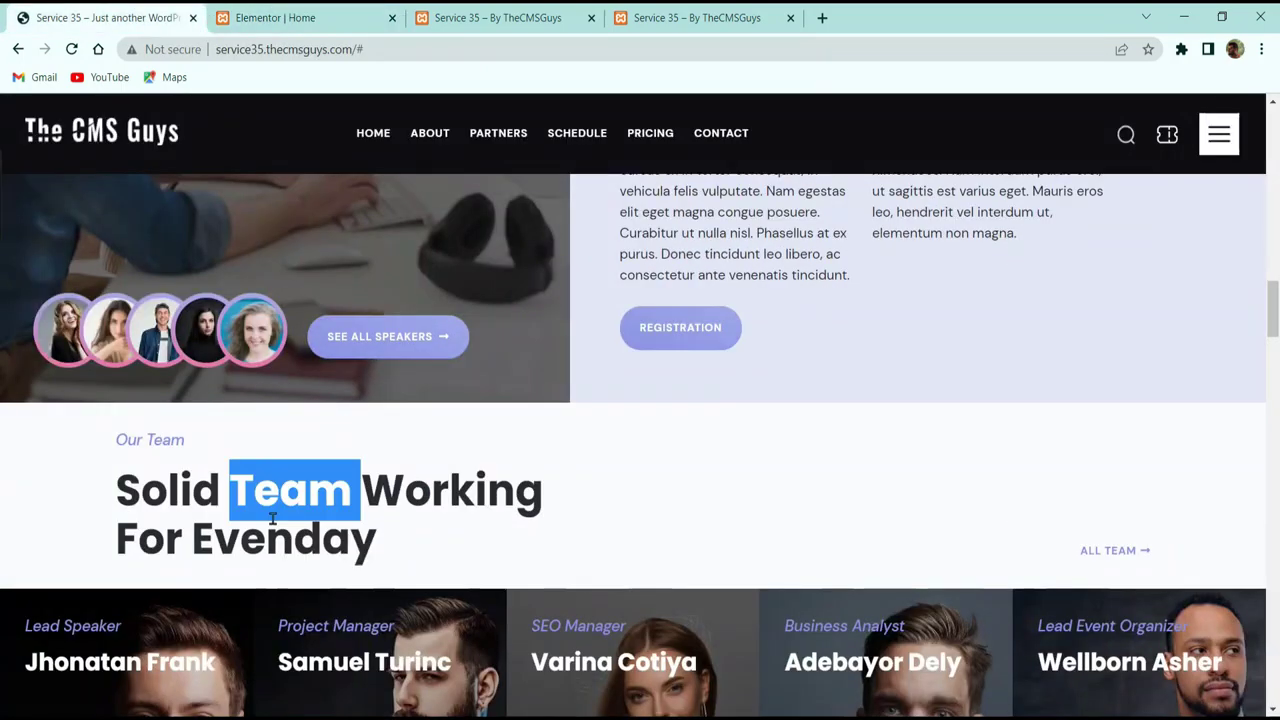
left_click(305, 17)
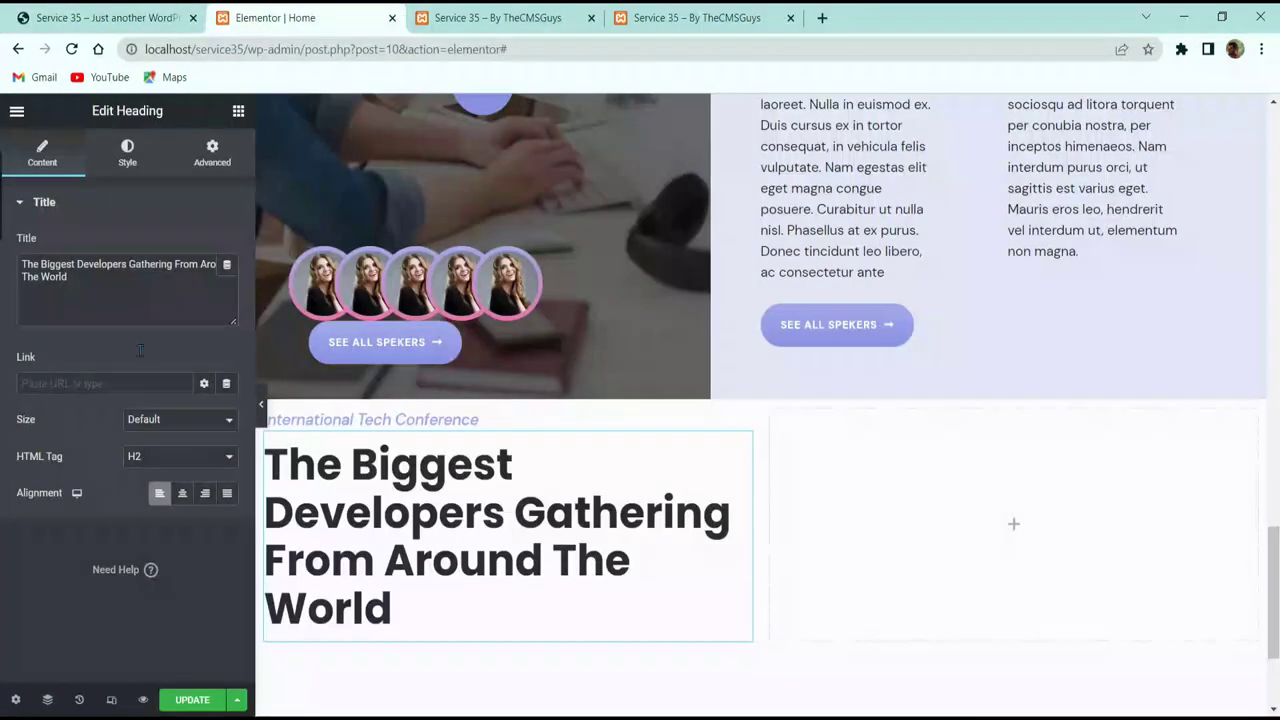
left_click(147, 287)
key("ctrl+a")
key("ctrl+v")
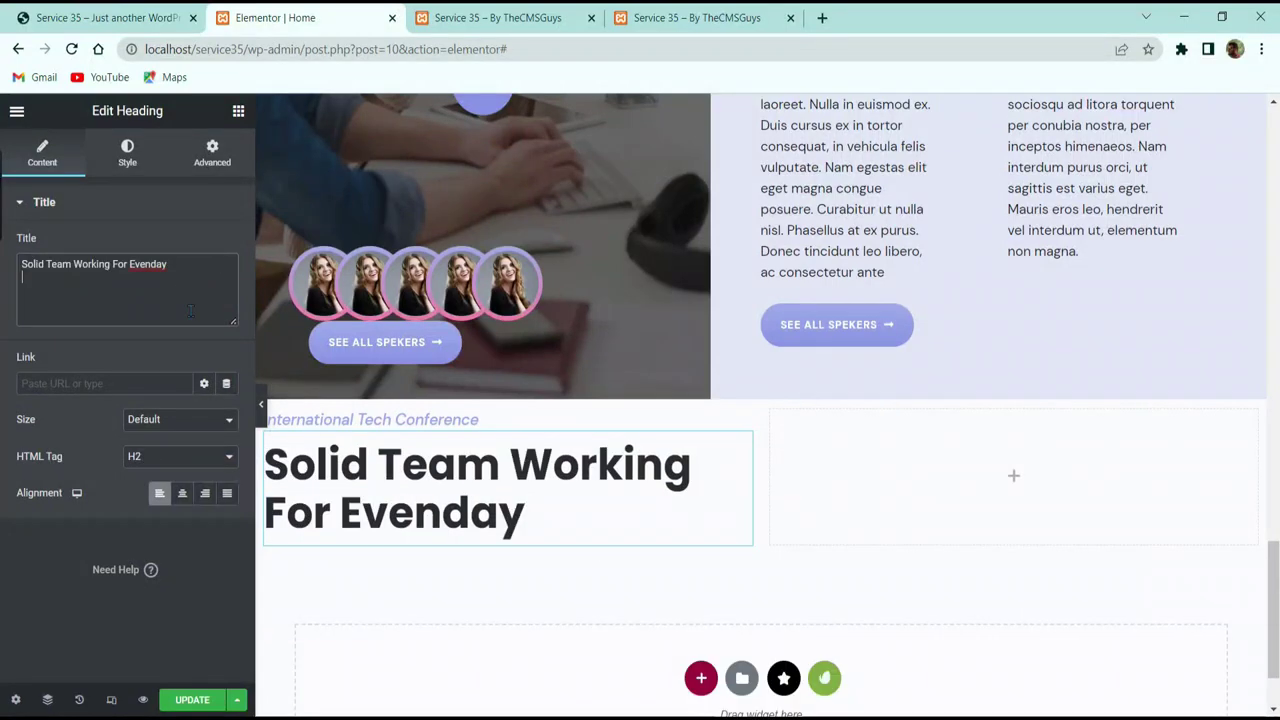
Step: Rename the pasted subheading to 'Our Team'
left_click(427, 421)
key("ctrl+1")
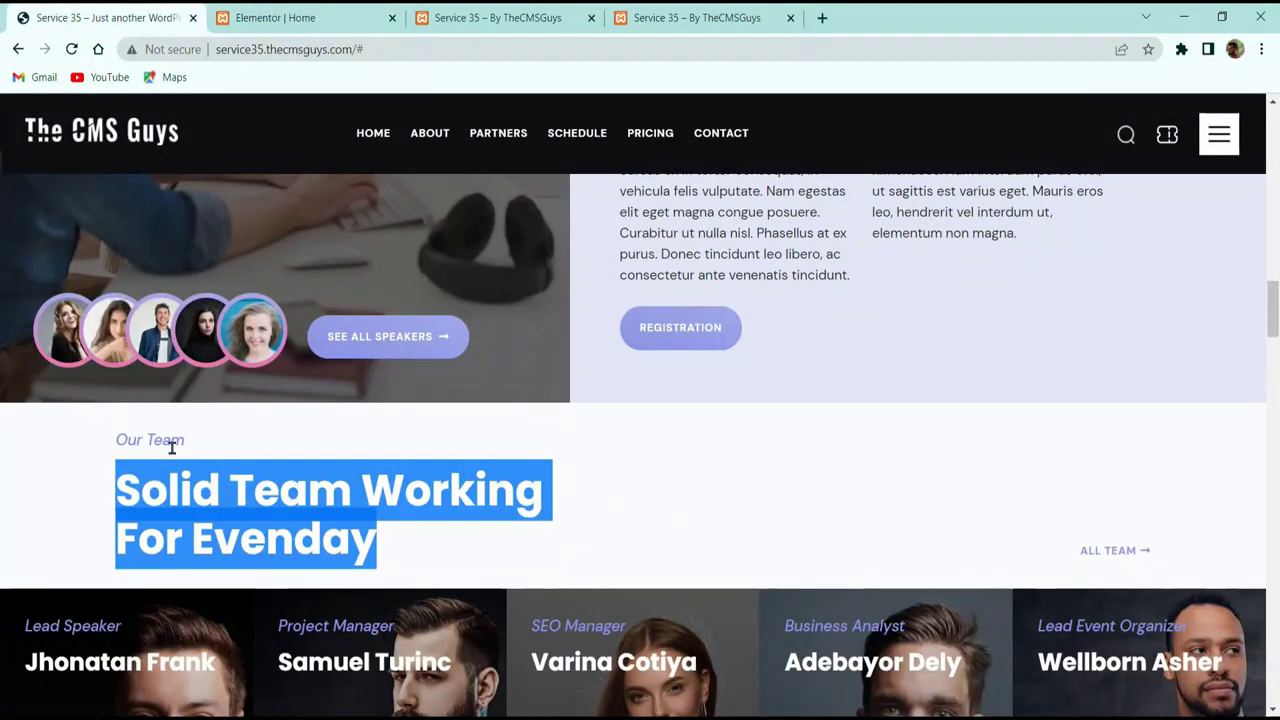
double_click(166, 442)
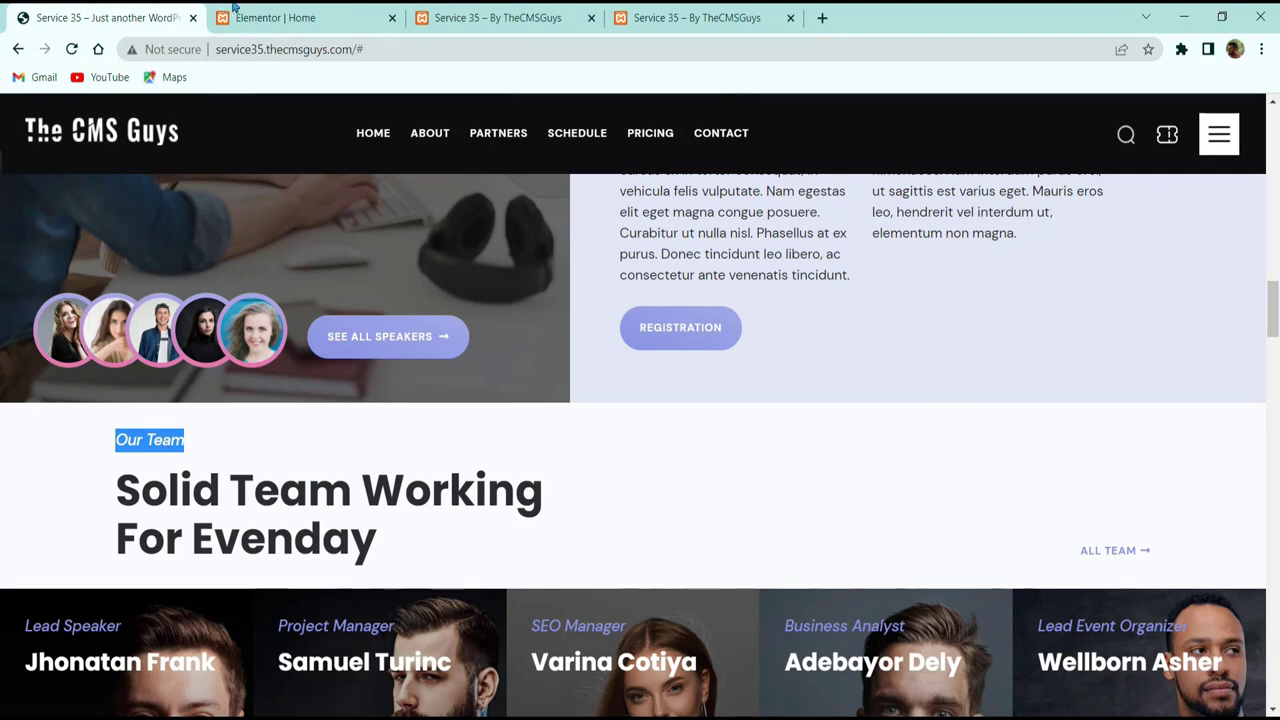
left_click(240, 17)
triple_click(156, 309)
type("Our Team")
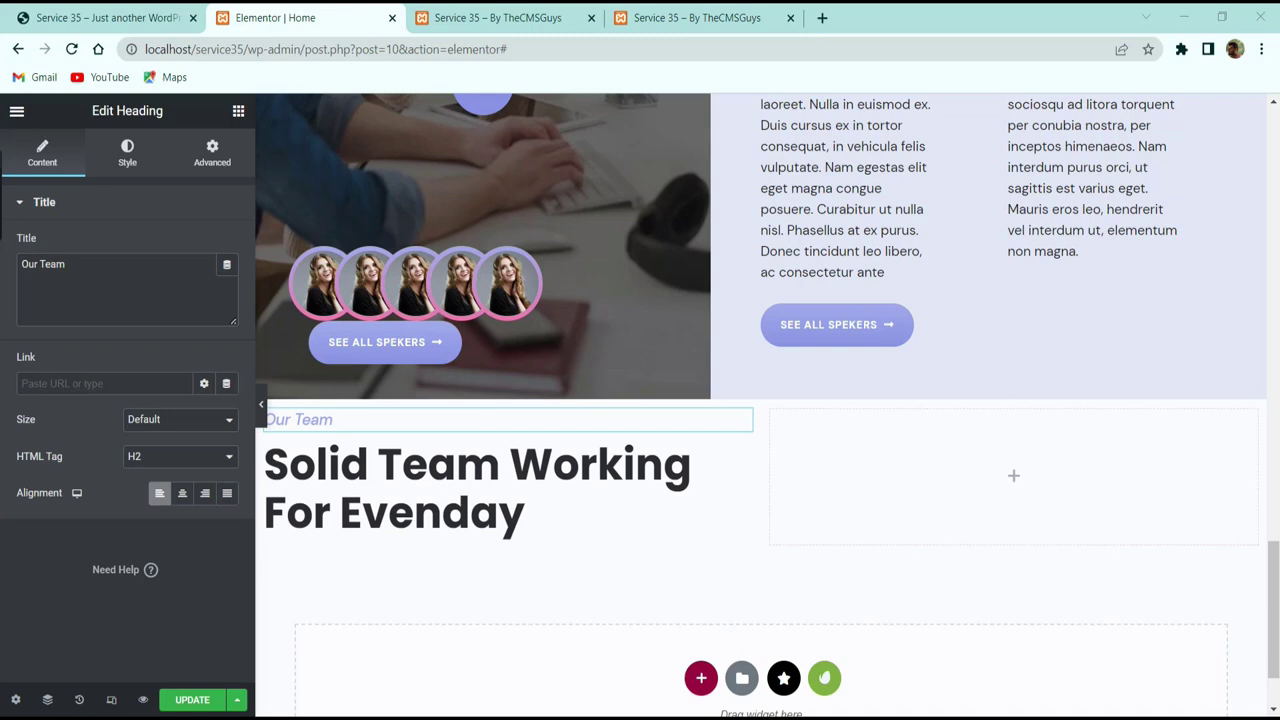
Step: Give the Our Team subheading a 15 px bottom margin
left_click(210, 155)
left_click(165, 265)
type("0")
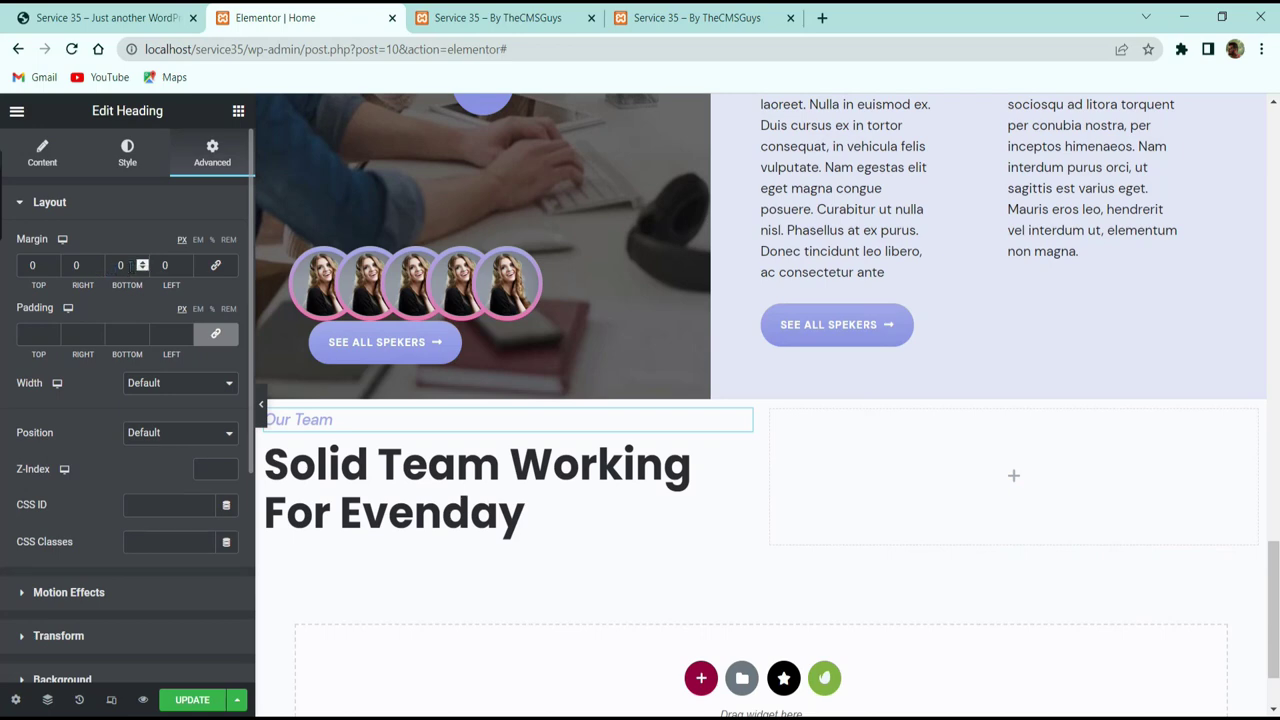
type("15")
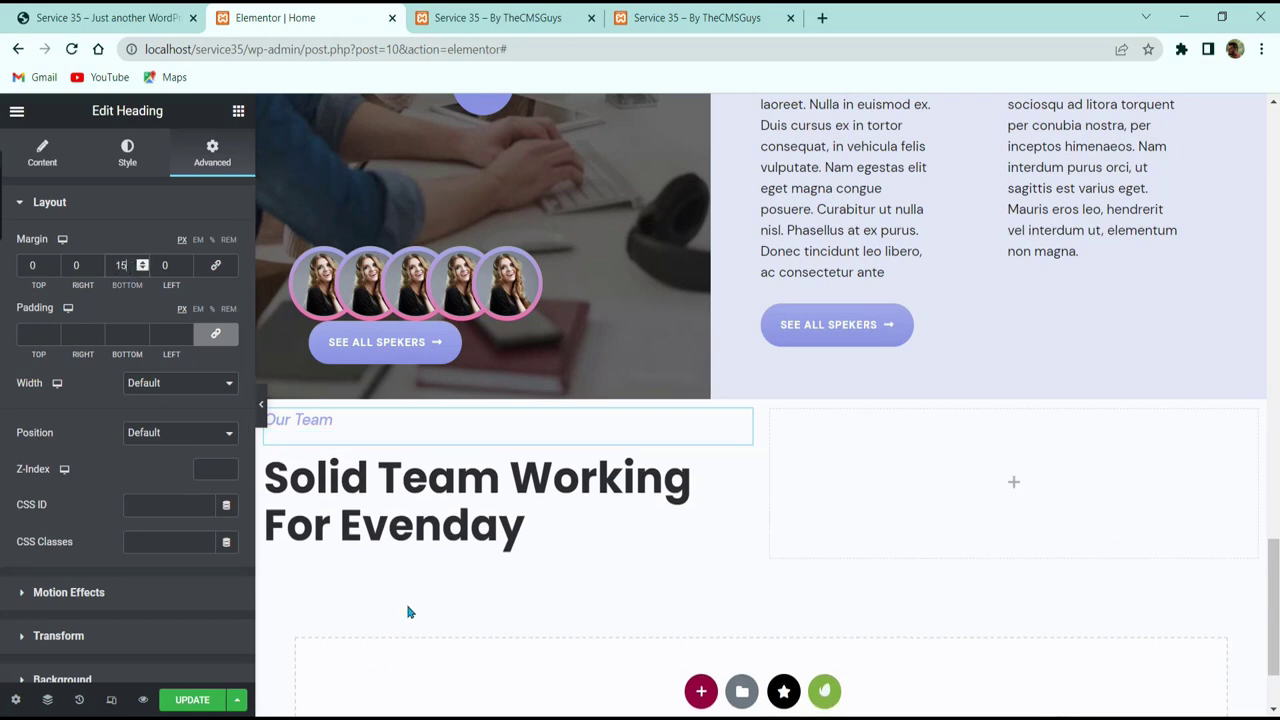
left_click(450, 503)
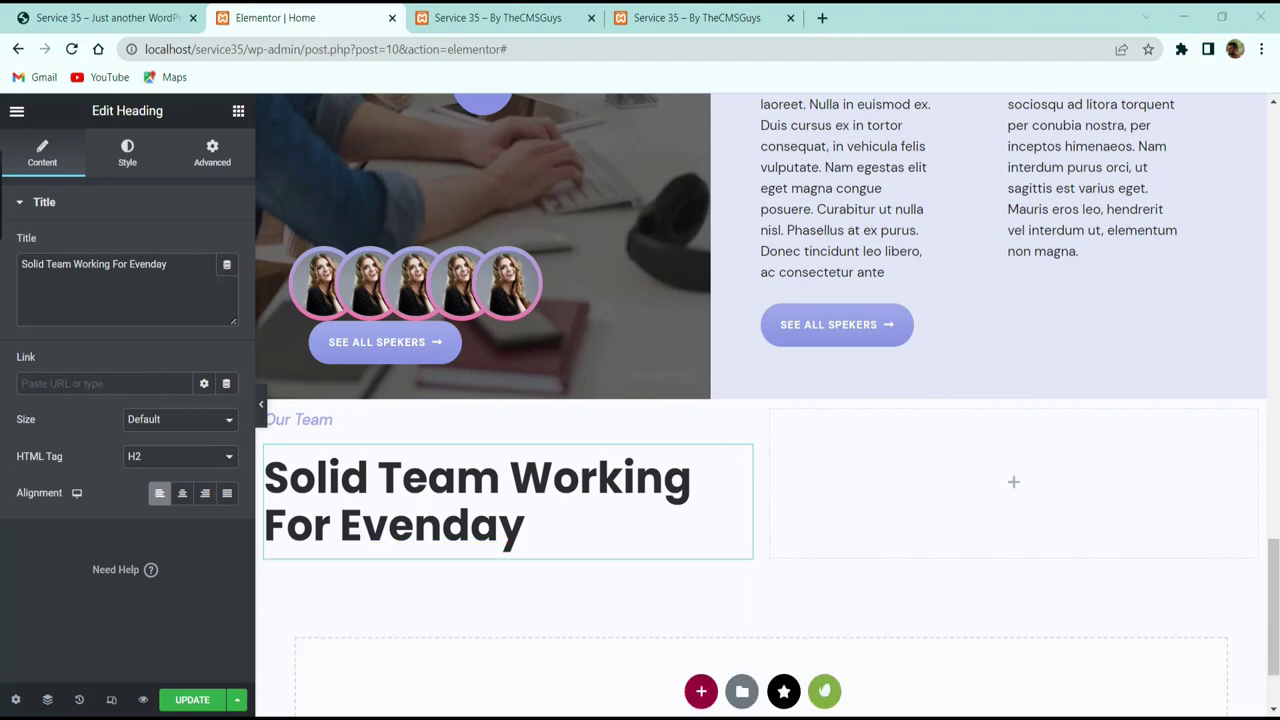
left_click(105, 17)
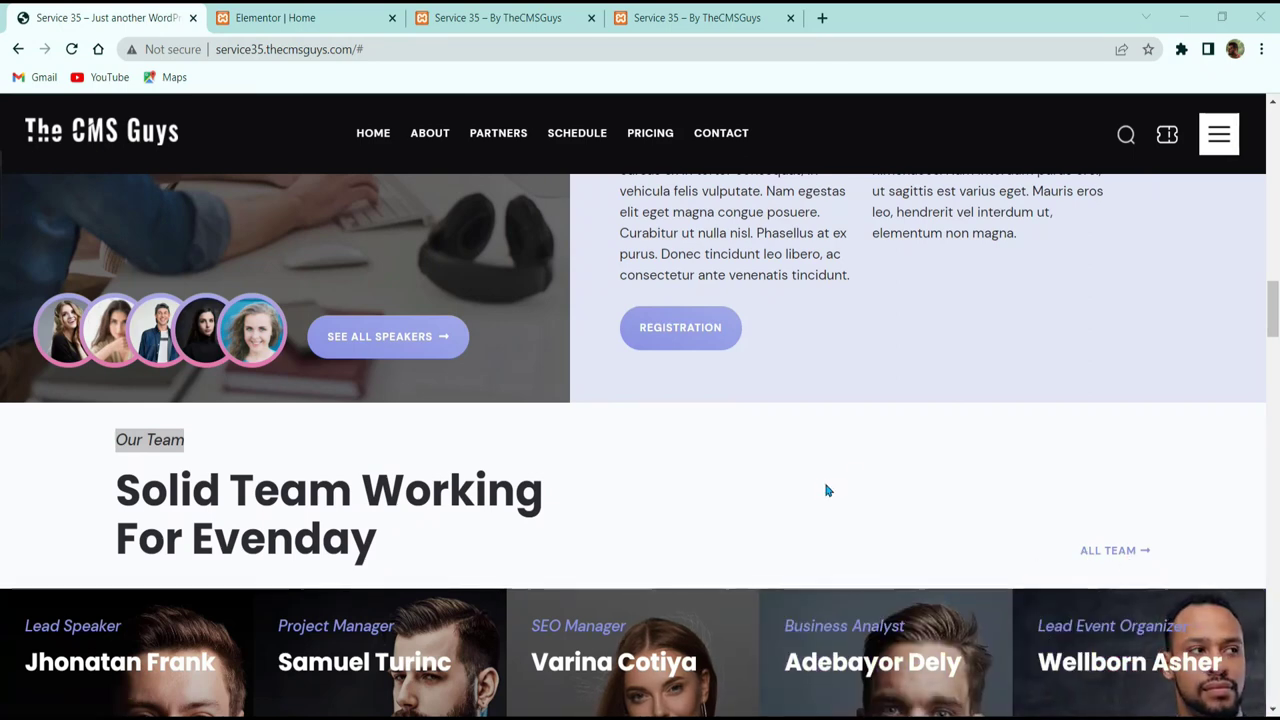
left_click(275, 17)
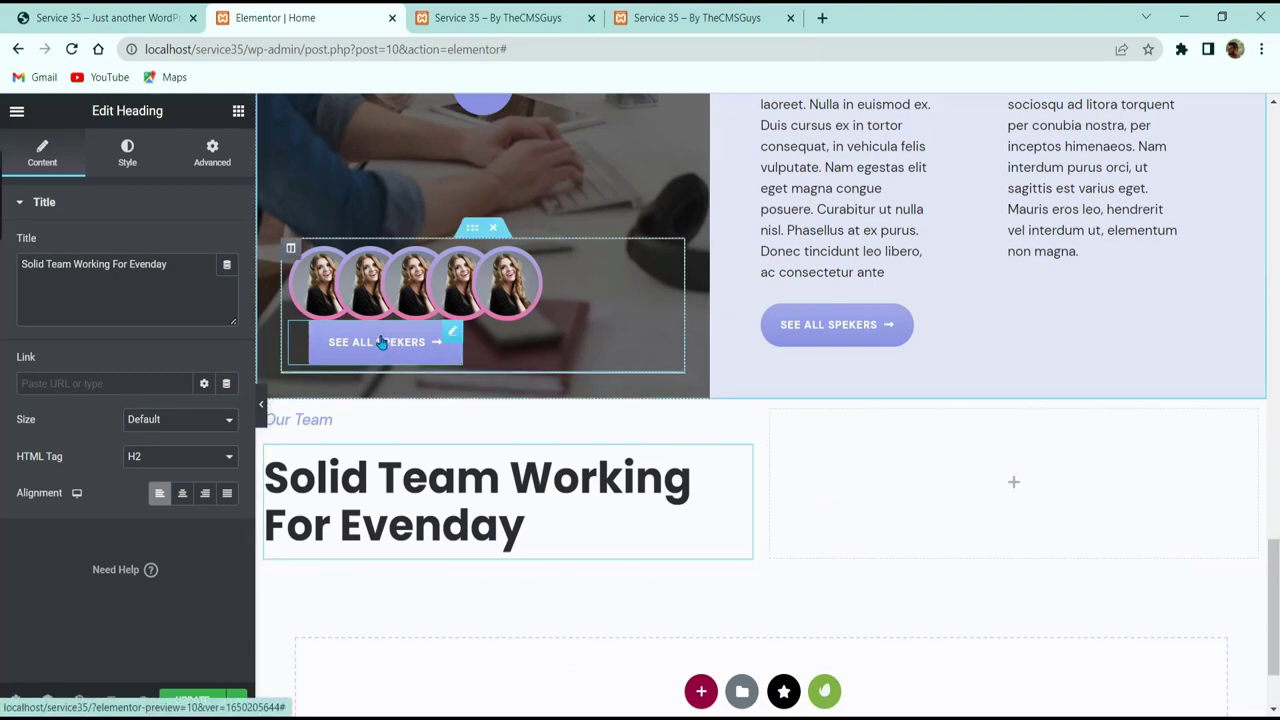
right_click(415, 362)
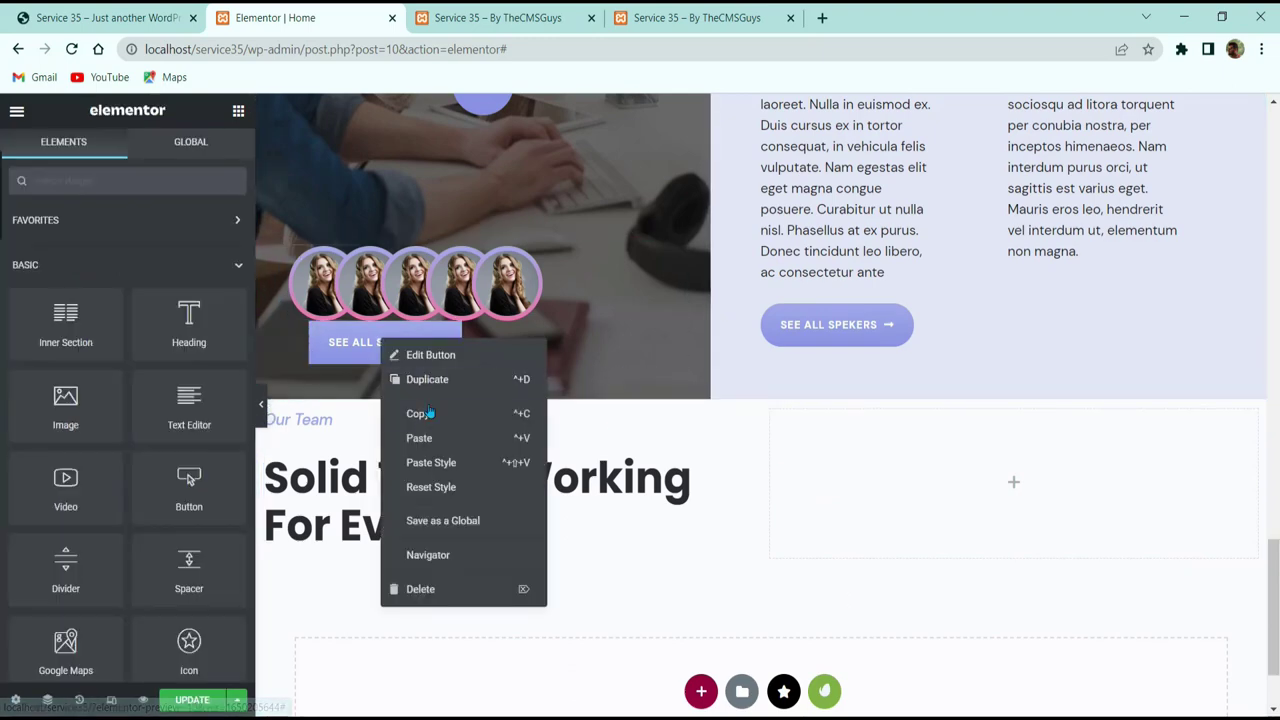
Step: Paste the SEE ALL SPEKERS button into the right column and bottom-align that column
left_click(1005, 464)
right_click(1013, 462)
left_click(1051, 583)
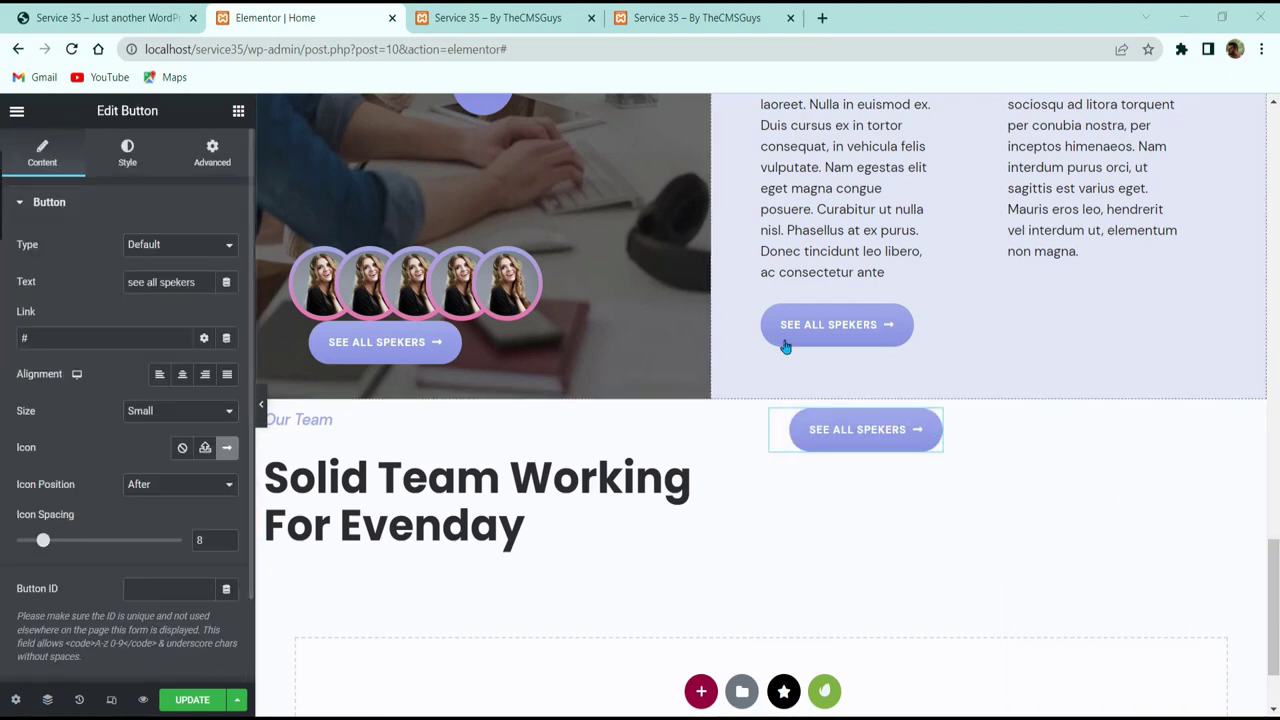
left_click(772, 411)
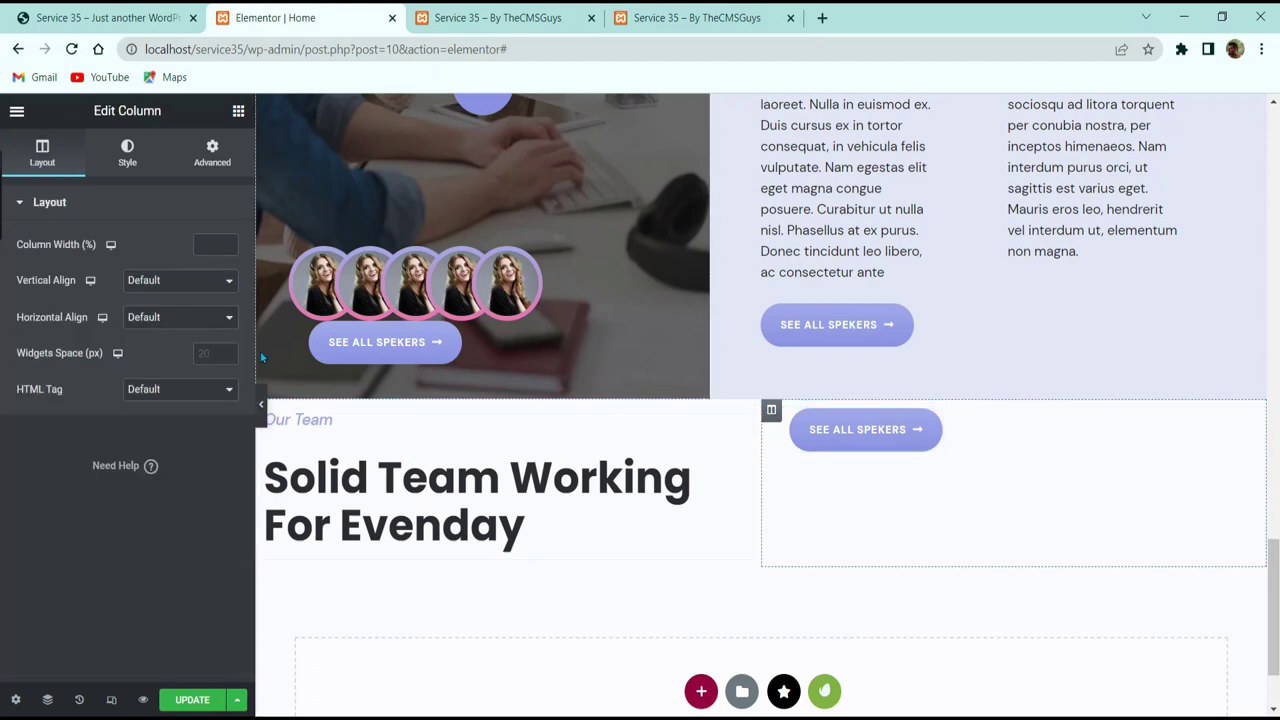
left_click(171, 281)
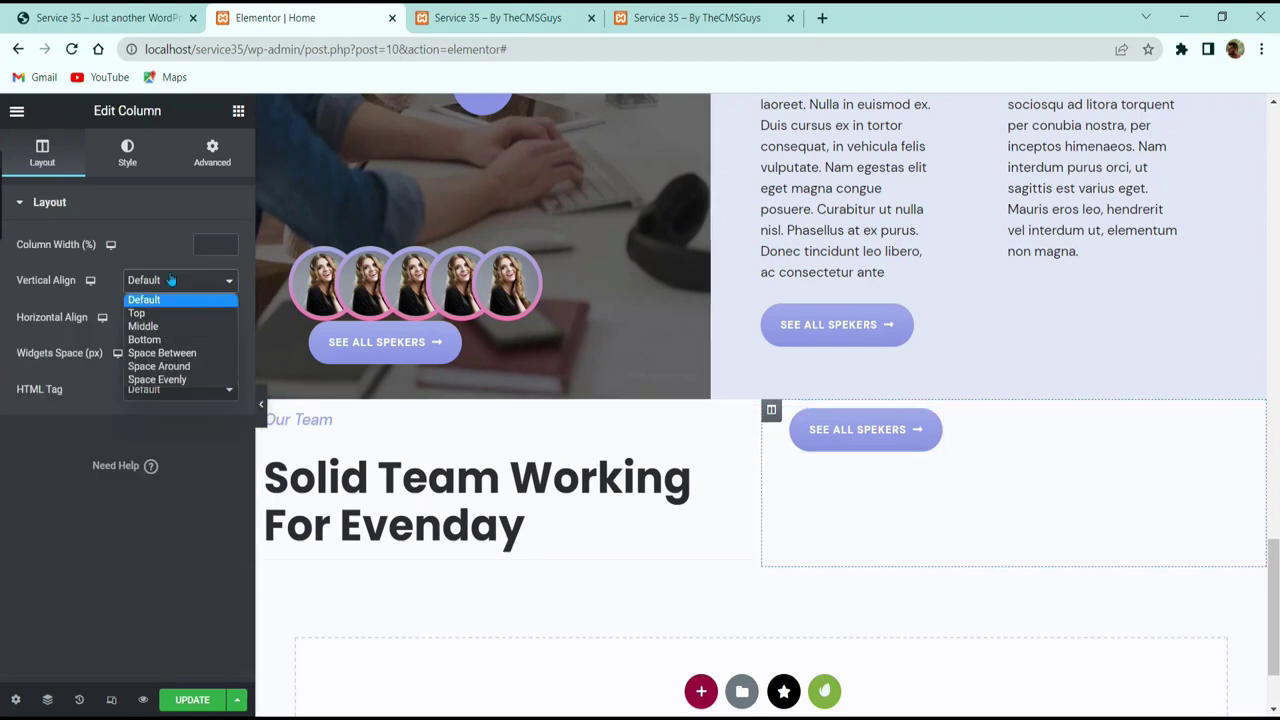
left_click(160, 340)
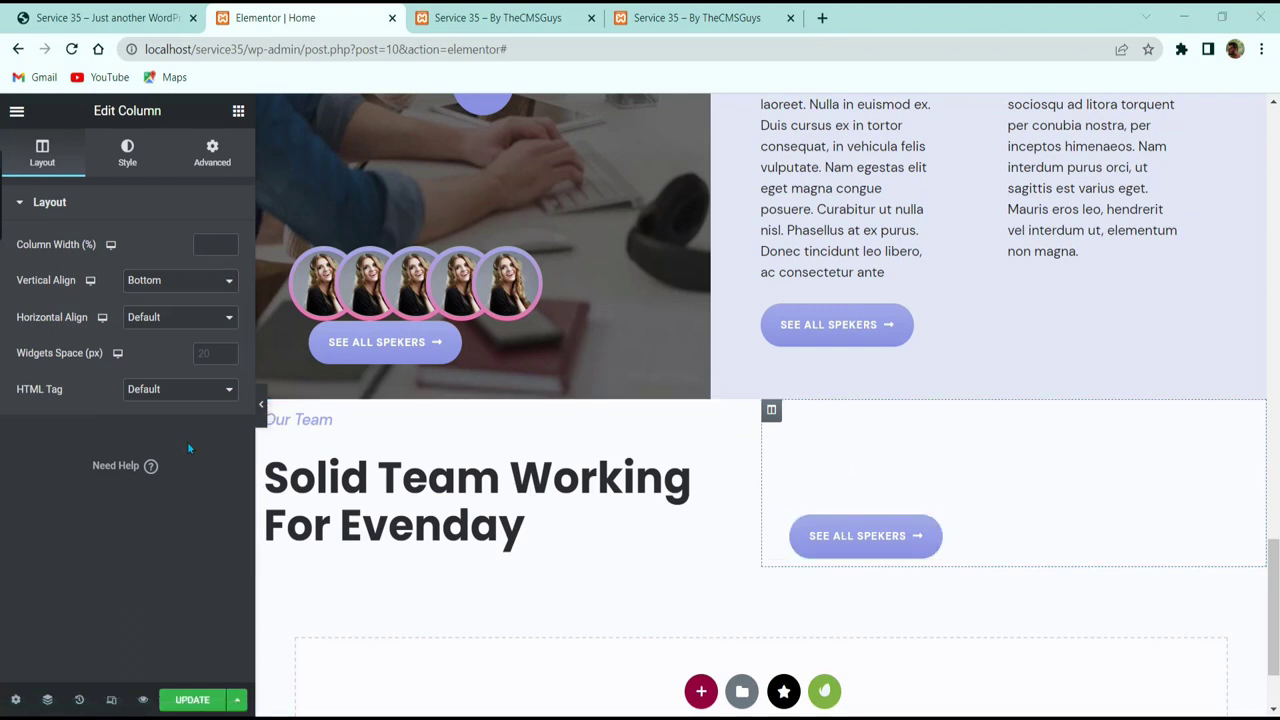
Step: Set the pasted button's width to Default and align it right
left_click(857, 535)
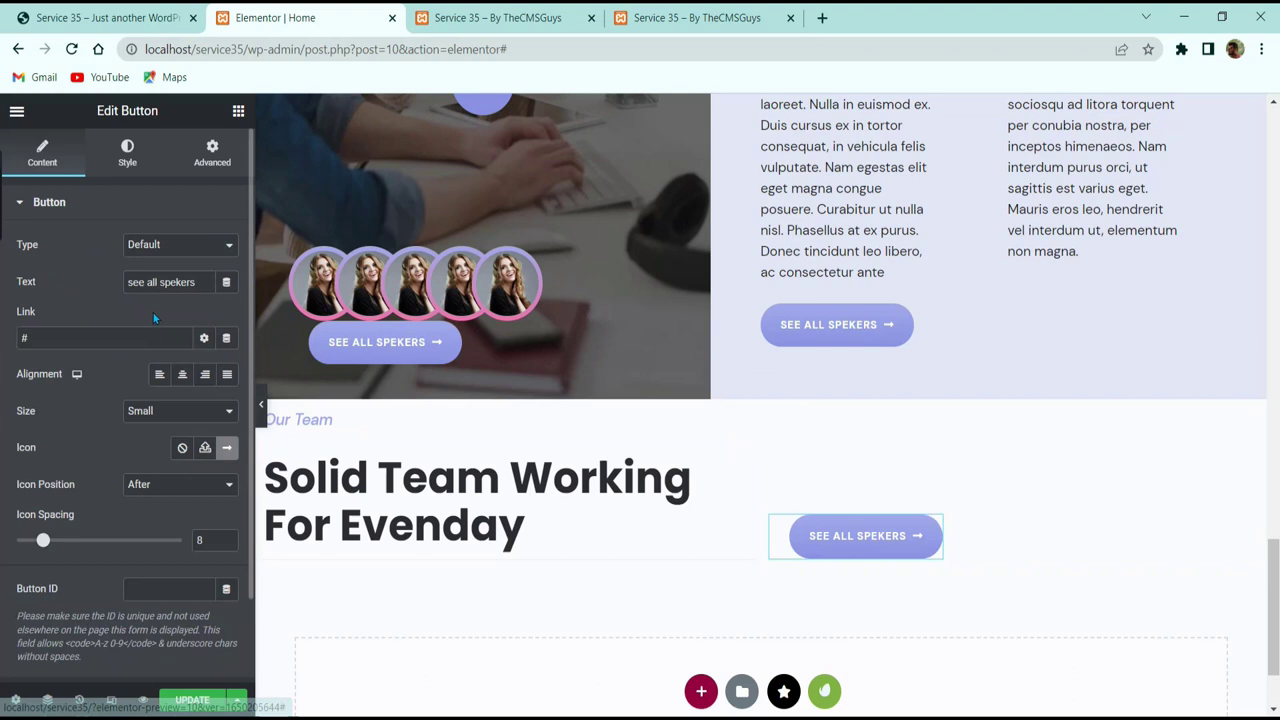
left_click(208, 158)
left_click(195, 382)
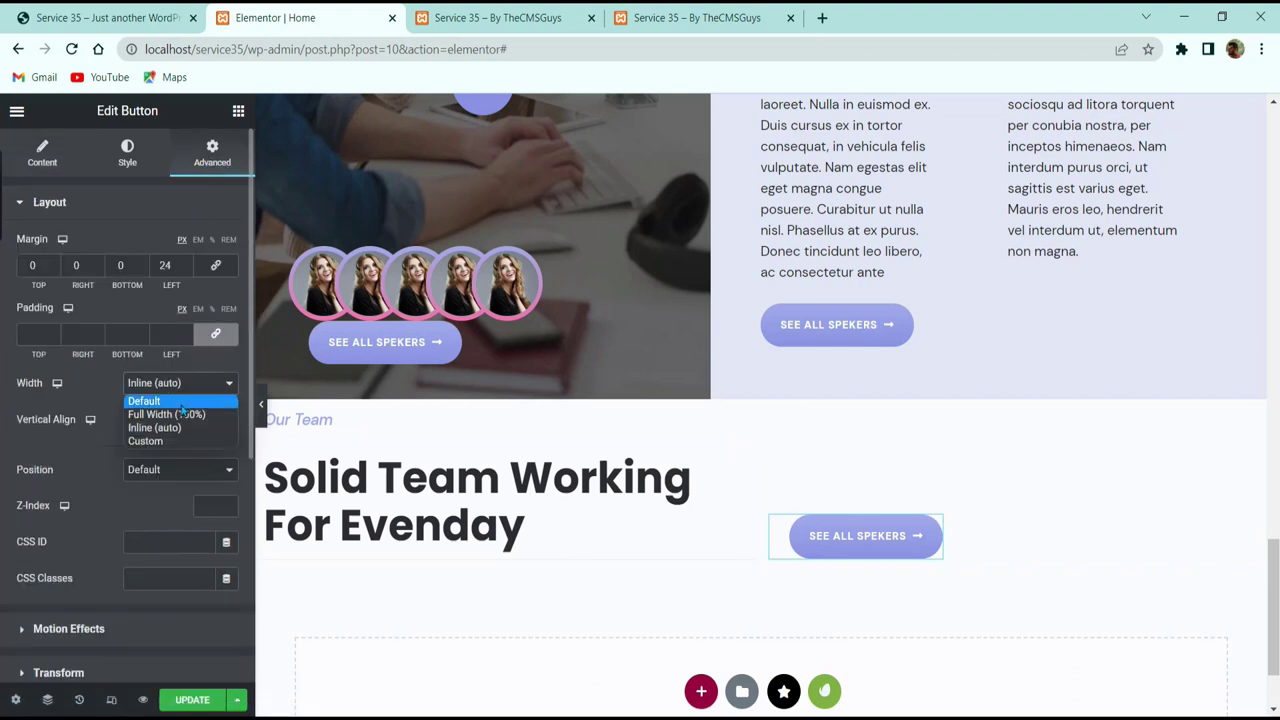
left_click(160, 401)
left_click(42, 152)
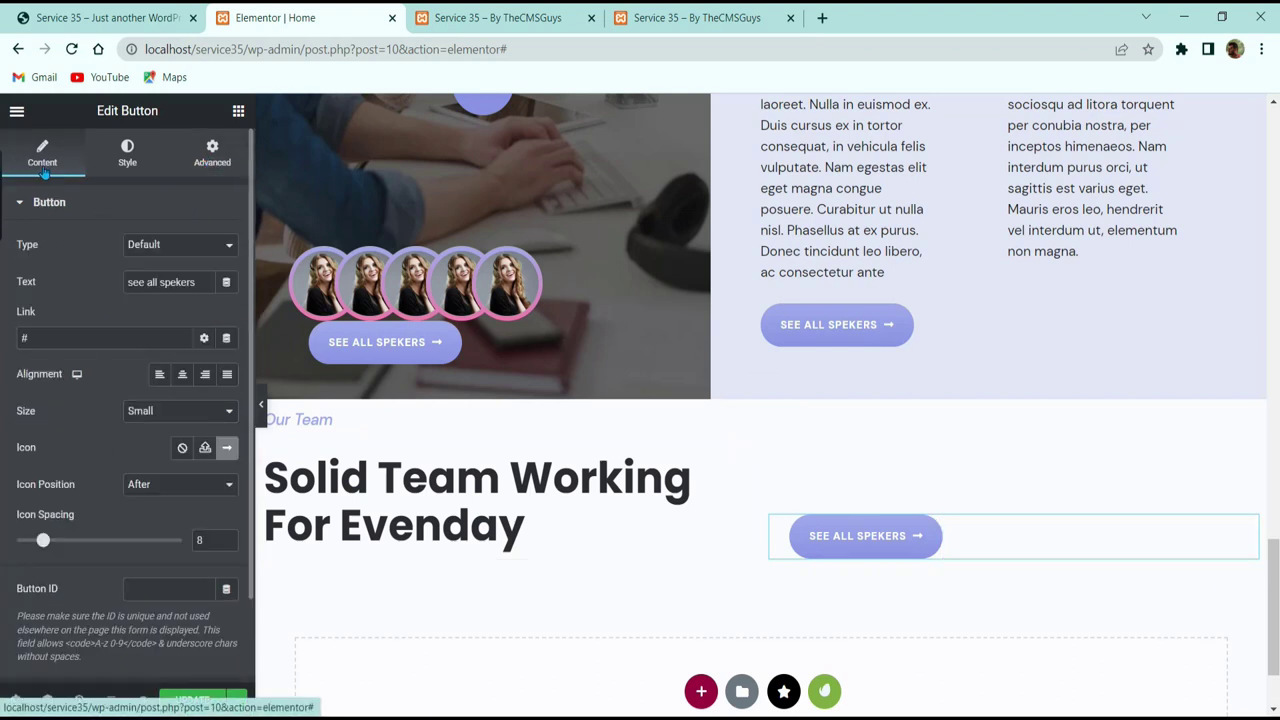
left_click(205, 377)
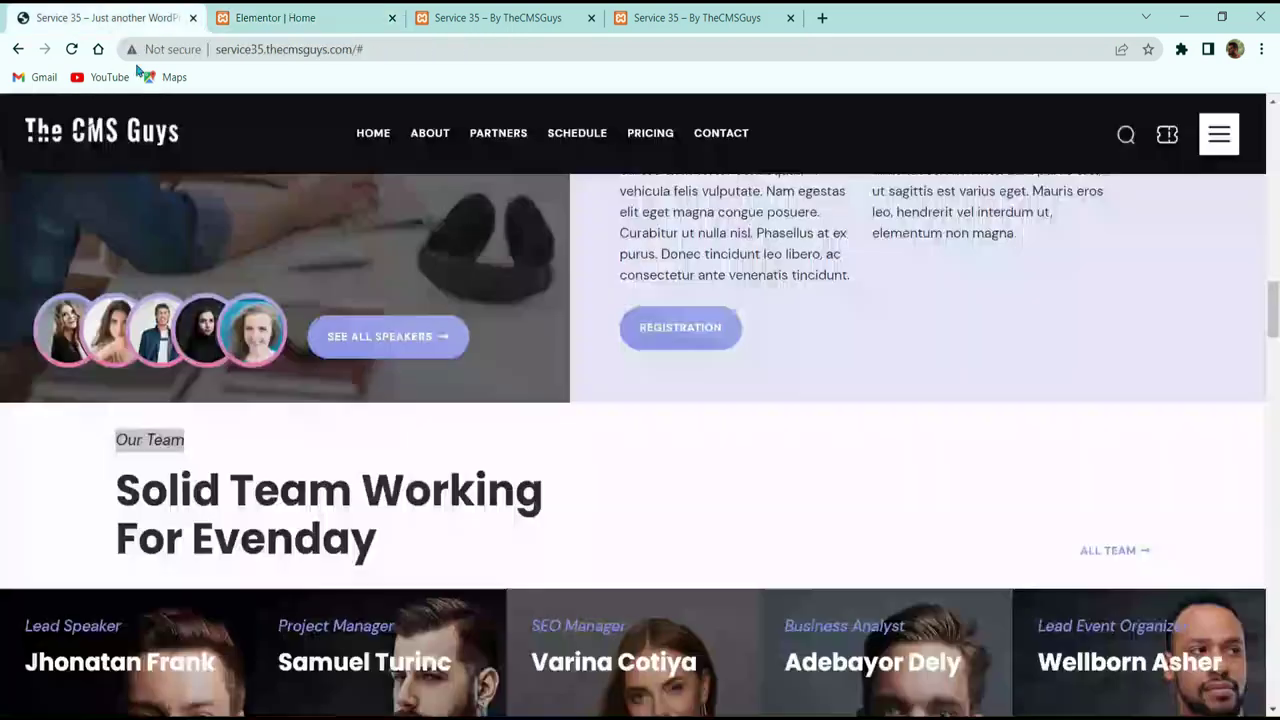
Step: Relabel the button 'all team'
key("ctrl+1")
left_click(380, 10)
left_click(190, 282)
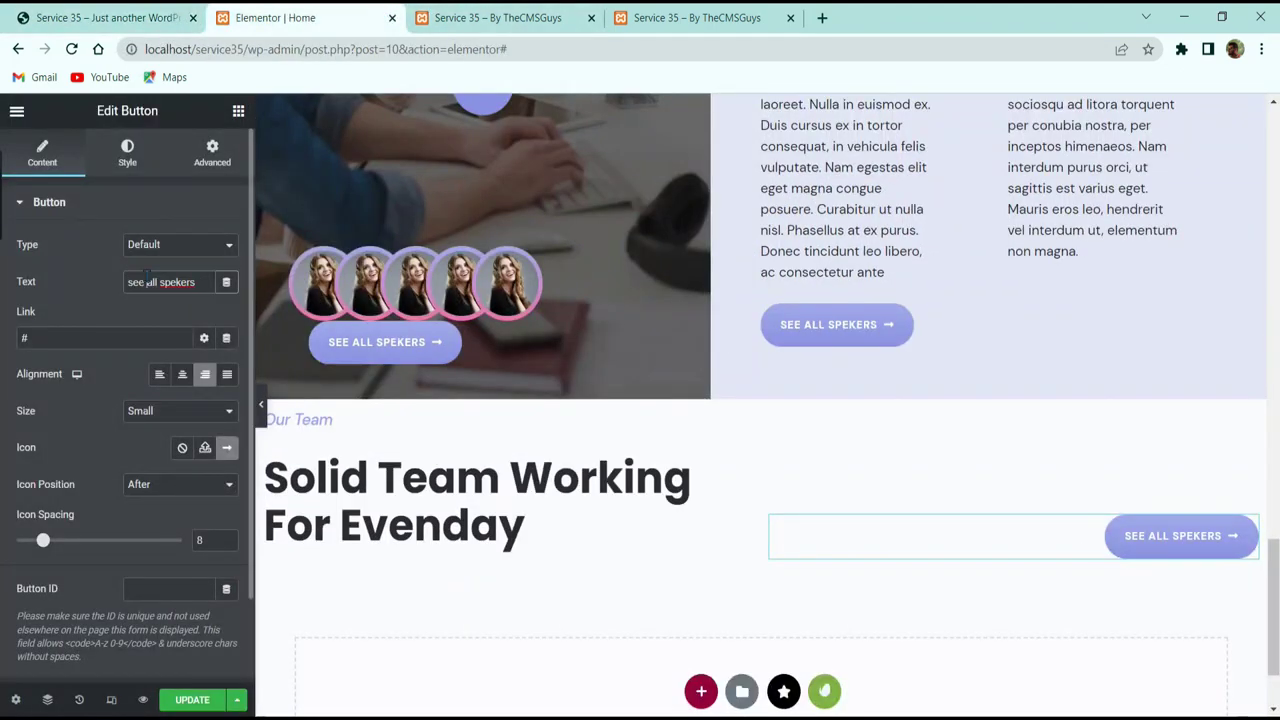
key("ctrl+a")
type("all ")
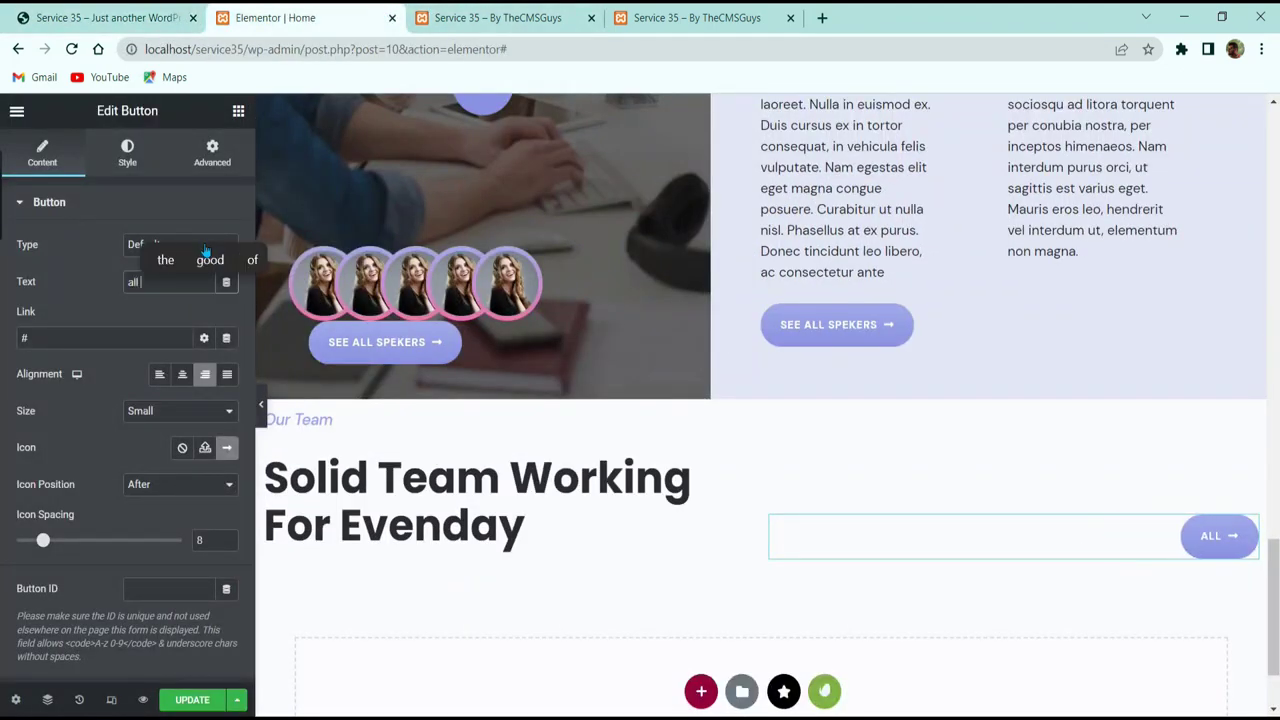
type("team")
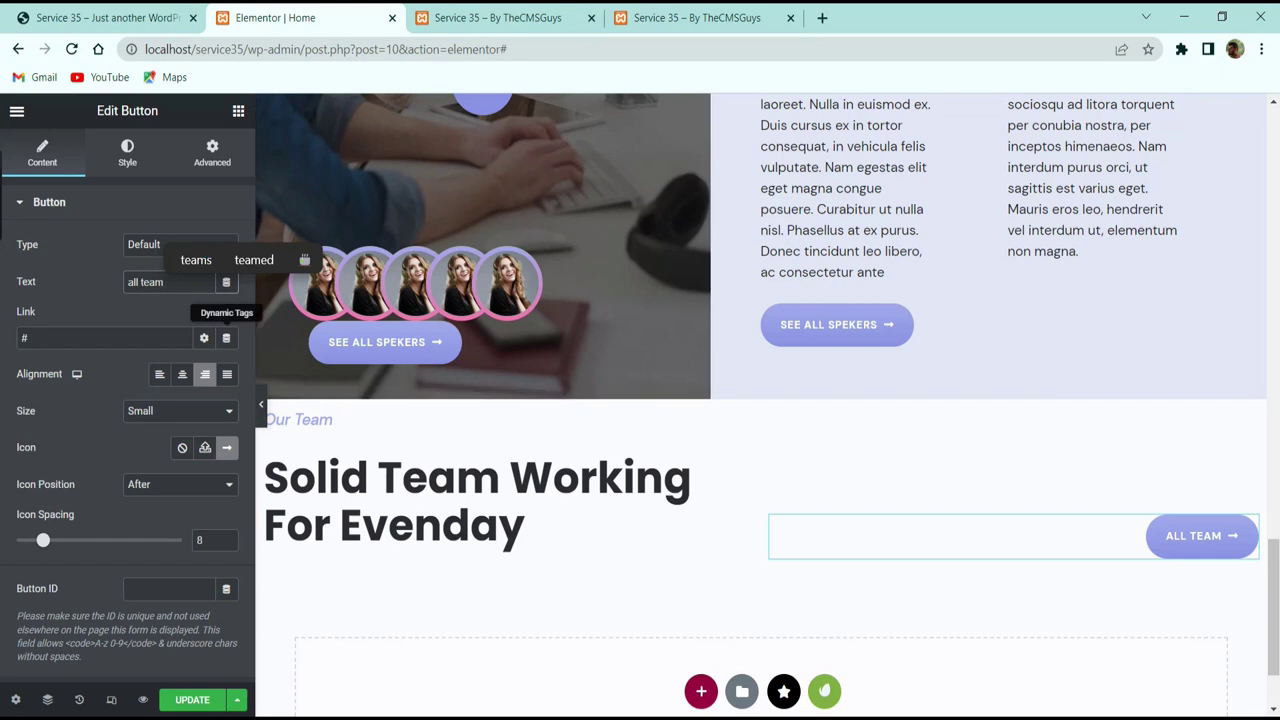
Step: Make the button text global Primary 500 with a solid Transparent background
left_click(127, 152)
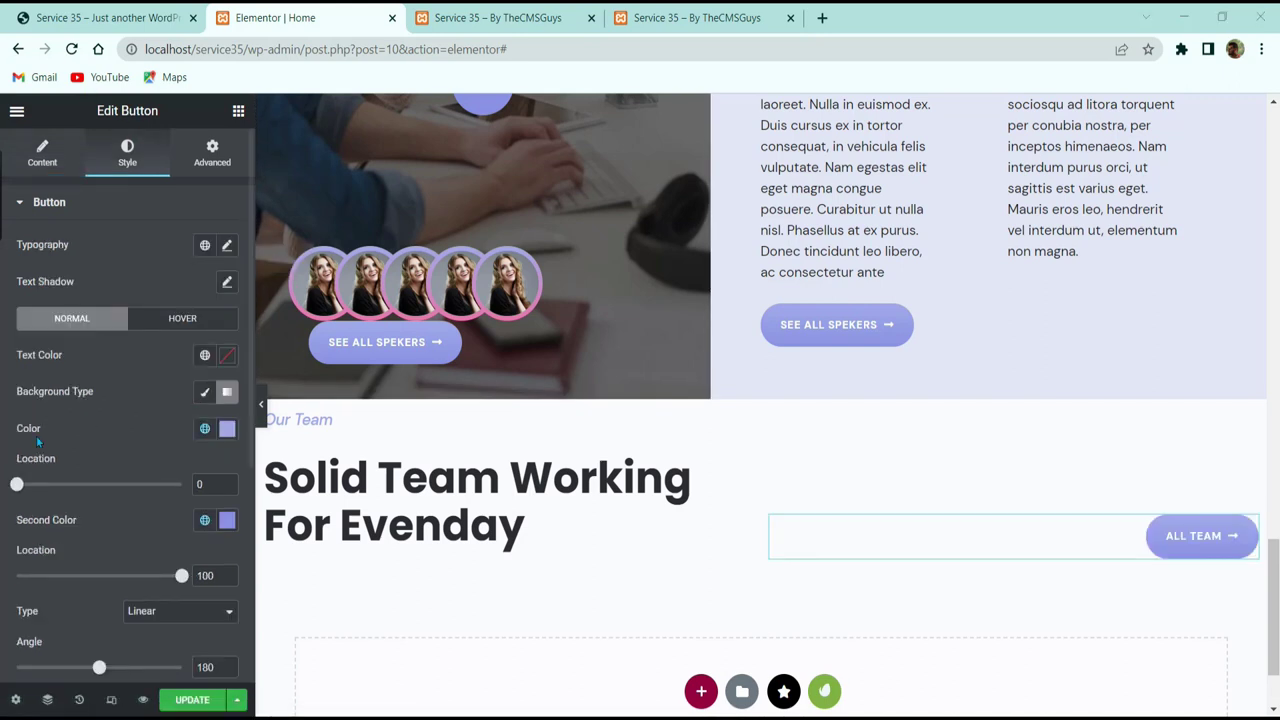
left_click(205, 355)
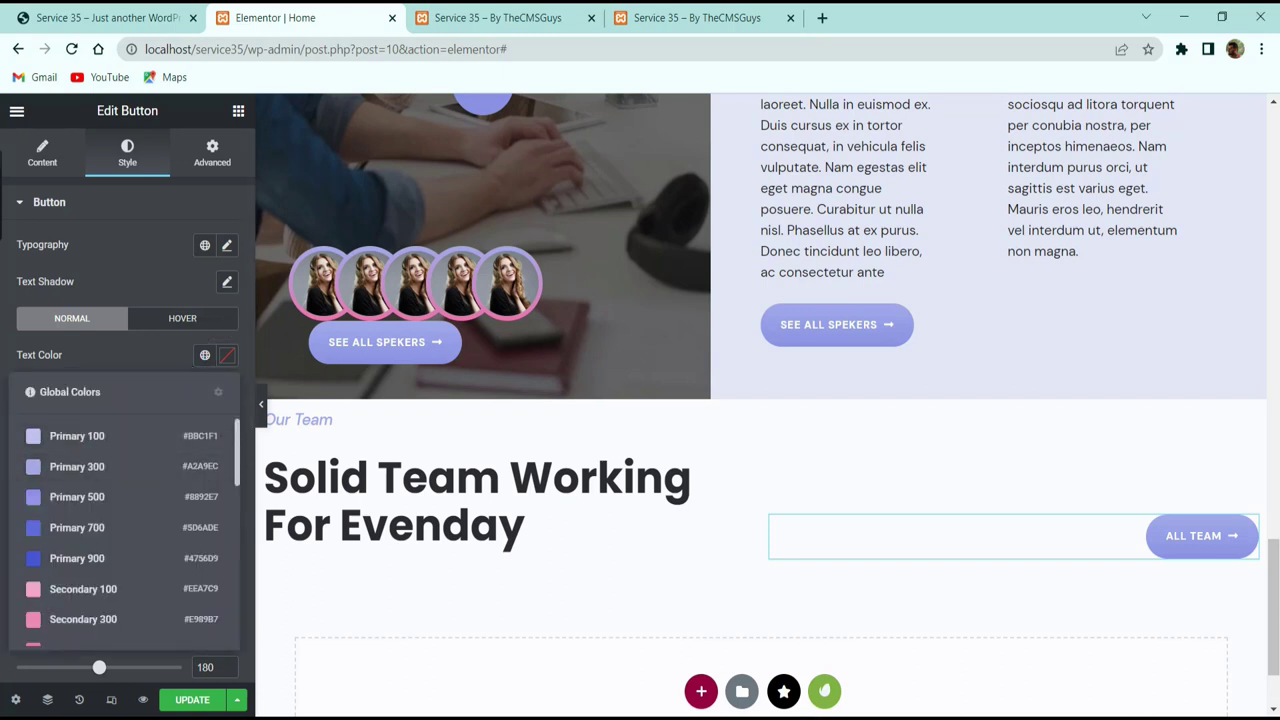
left_click(120, 497)
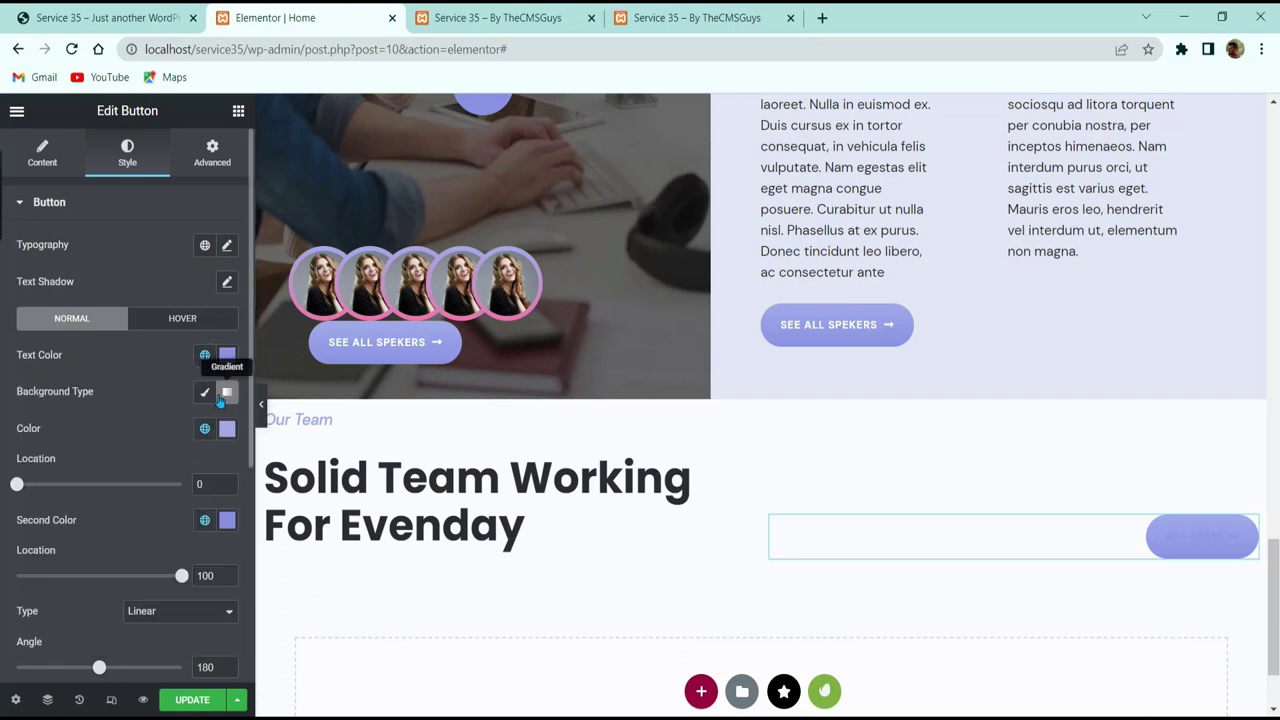
left_click(205, 391)
left_click(205, 429)
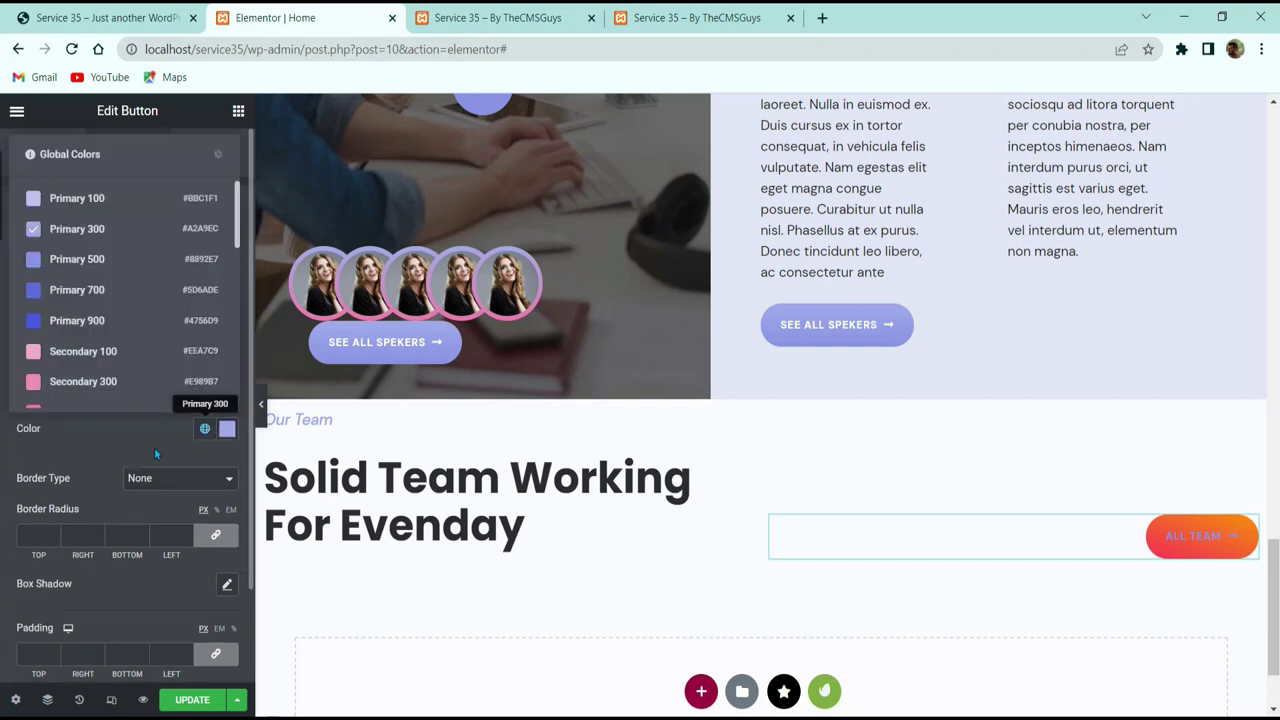
scroll(100, 300, "down", 6)
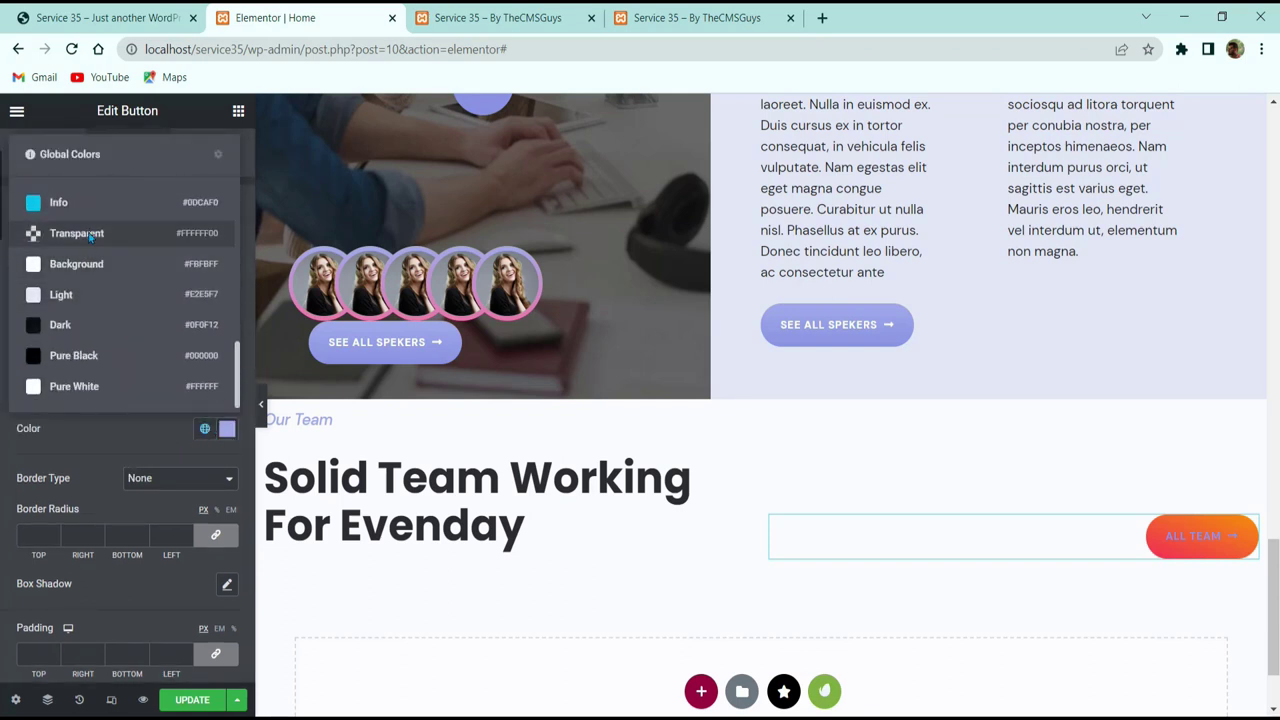
left_click(85, 236)
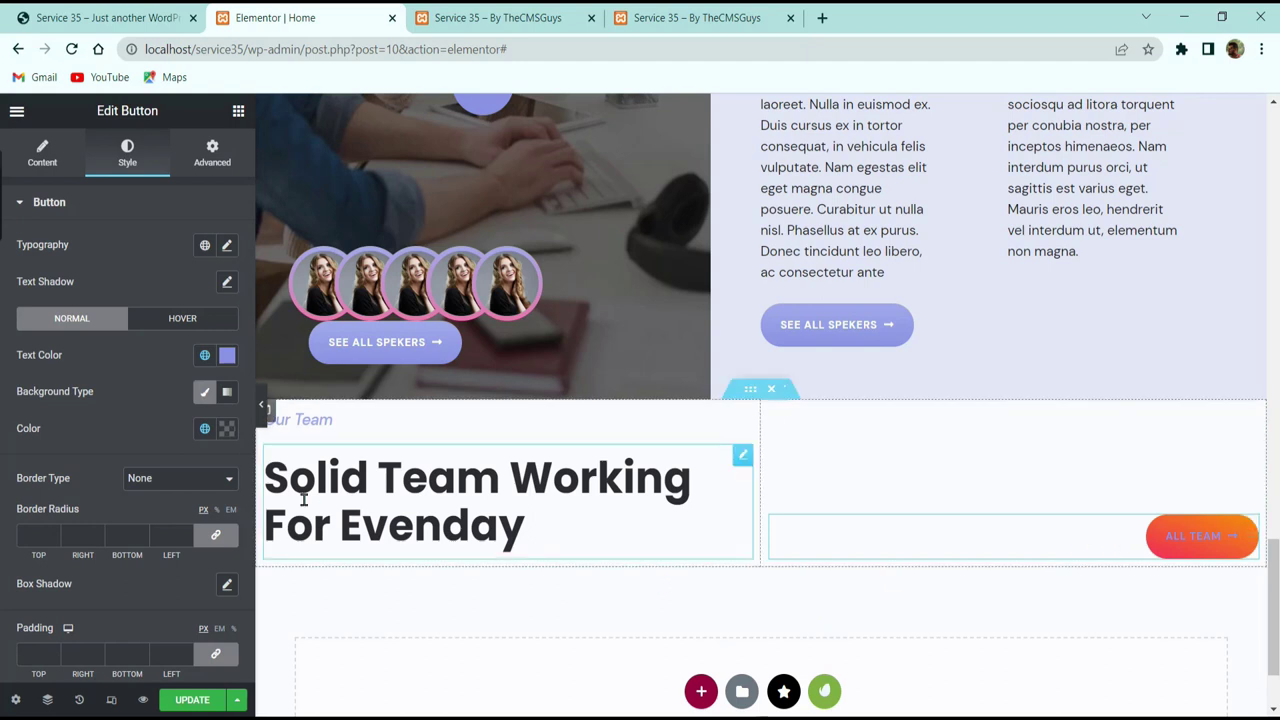
Step: Switch the background back to a gradient whose second colour has 0 alpha
left_click(193, 319)
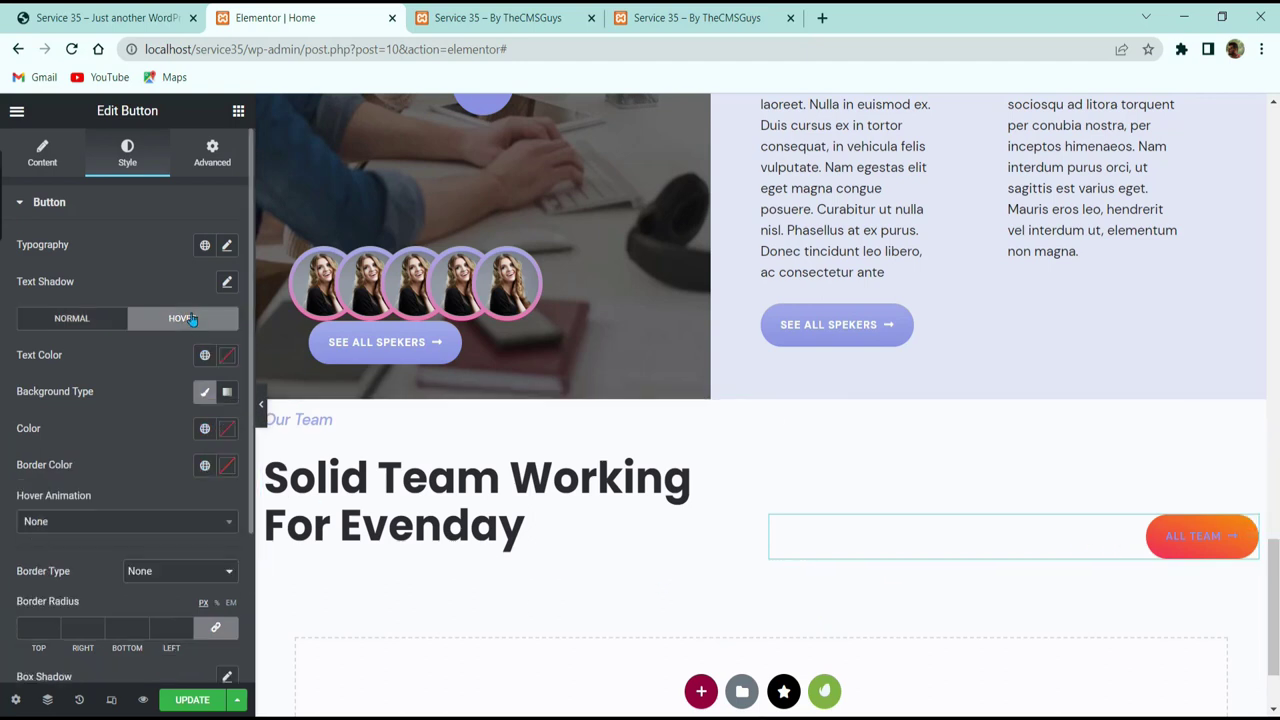
left_click(95, 317)
left_click(226, 428)
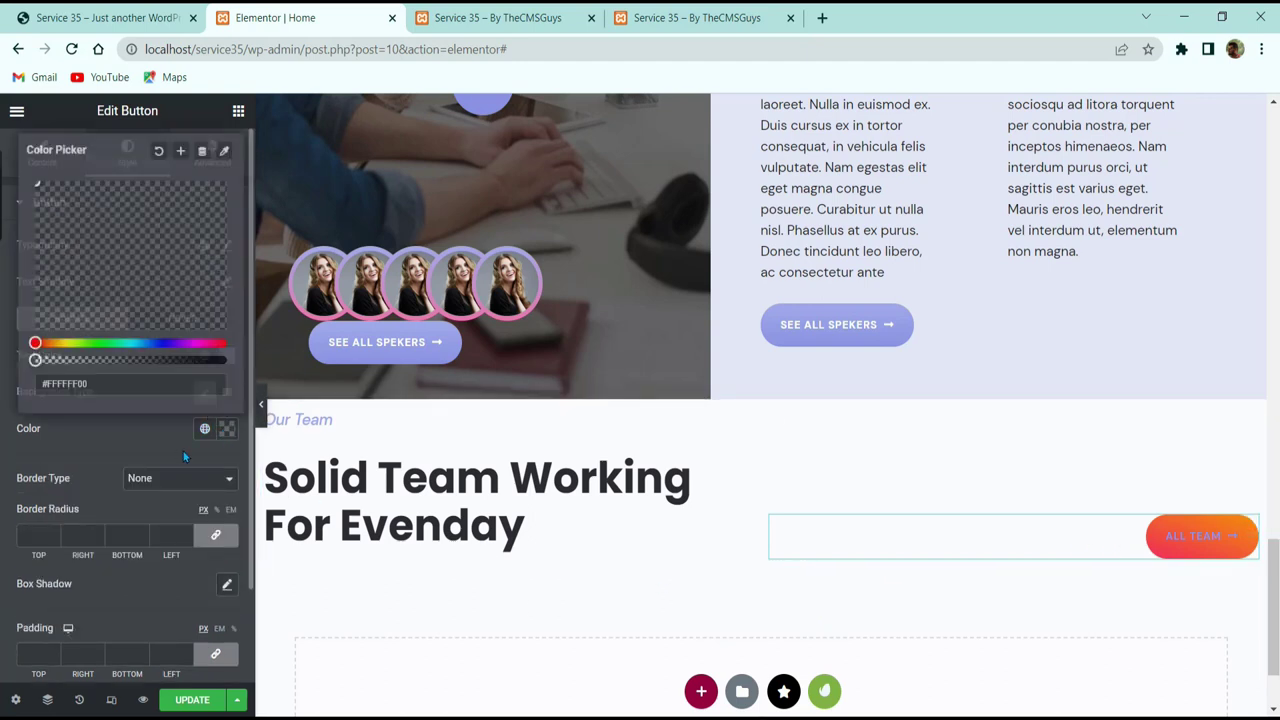
left_click_drag(60, 318, 40, 295)
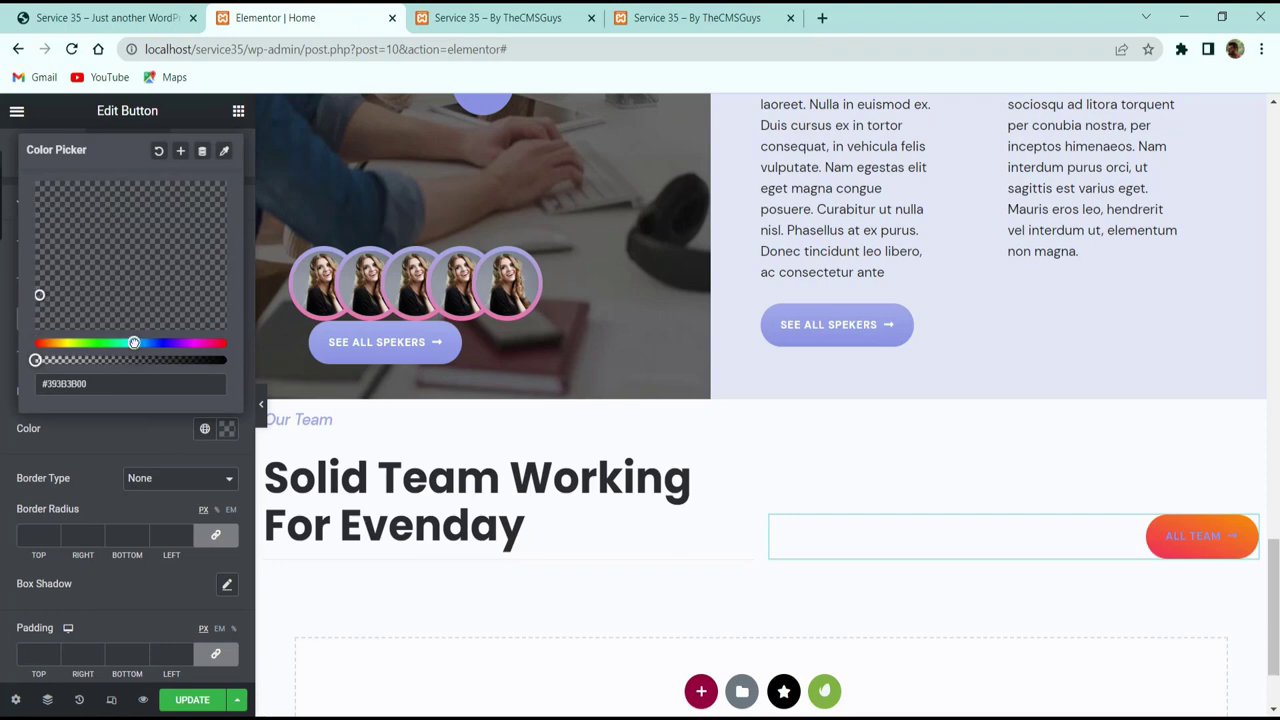
left_click(185, 439)
left_click(226, 391)
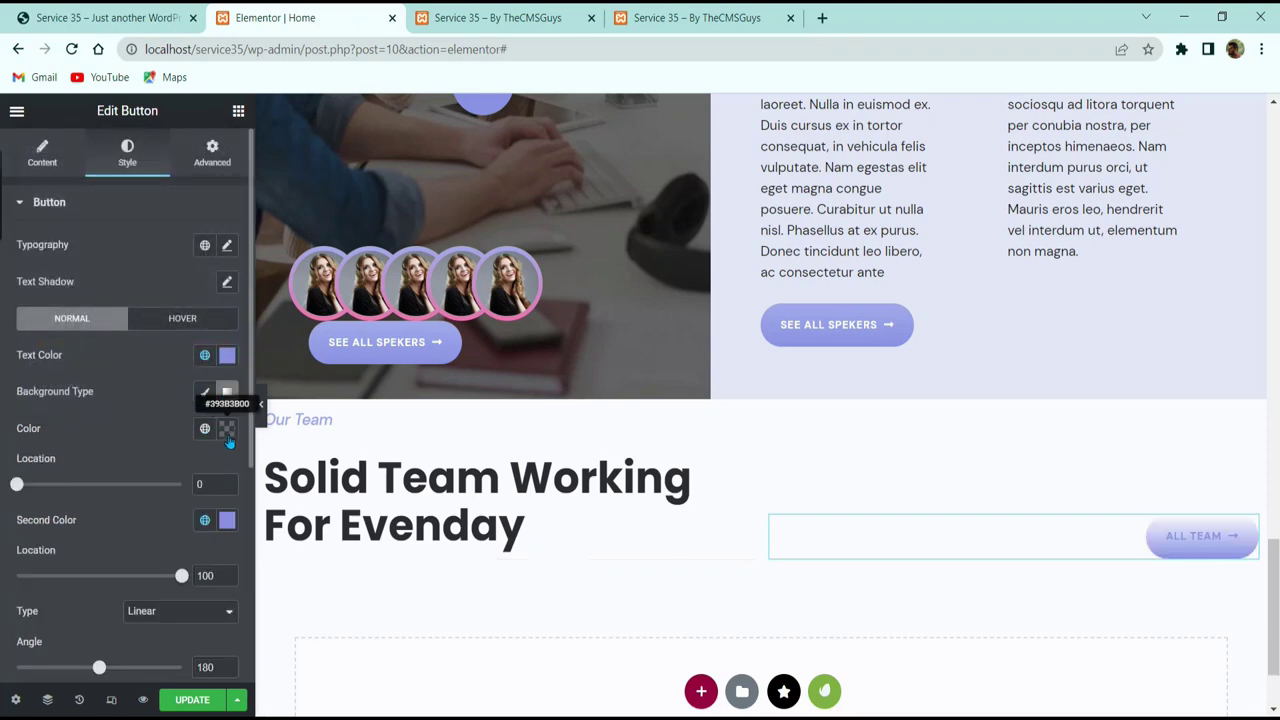
left_click(224, 519)
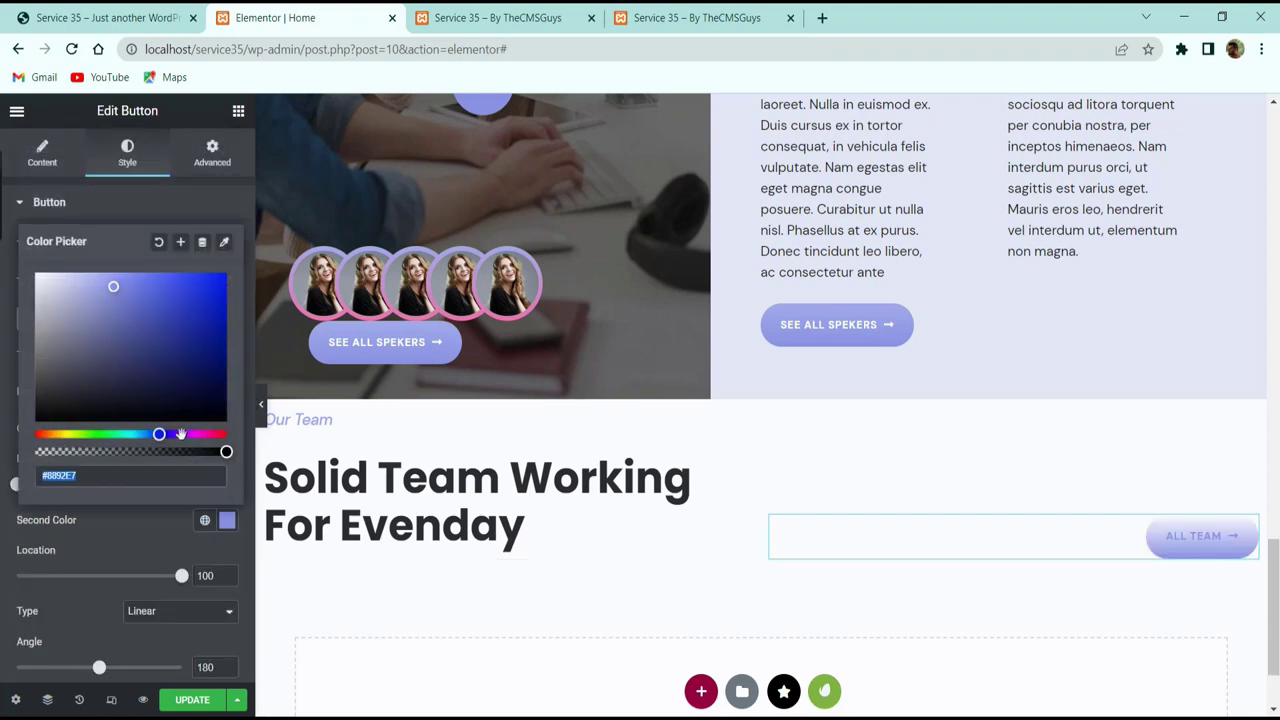
left_click_drag(225, 452, 12, 450)
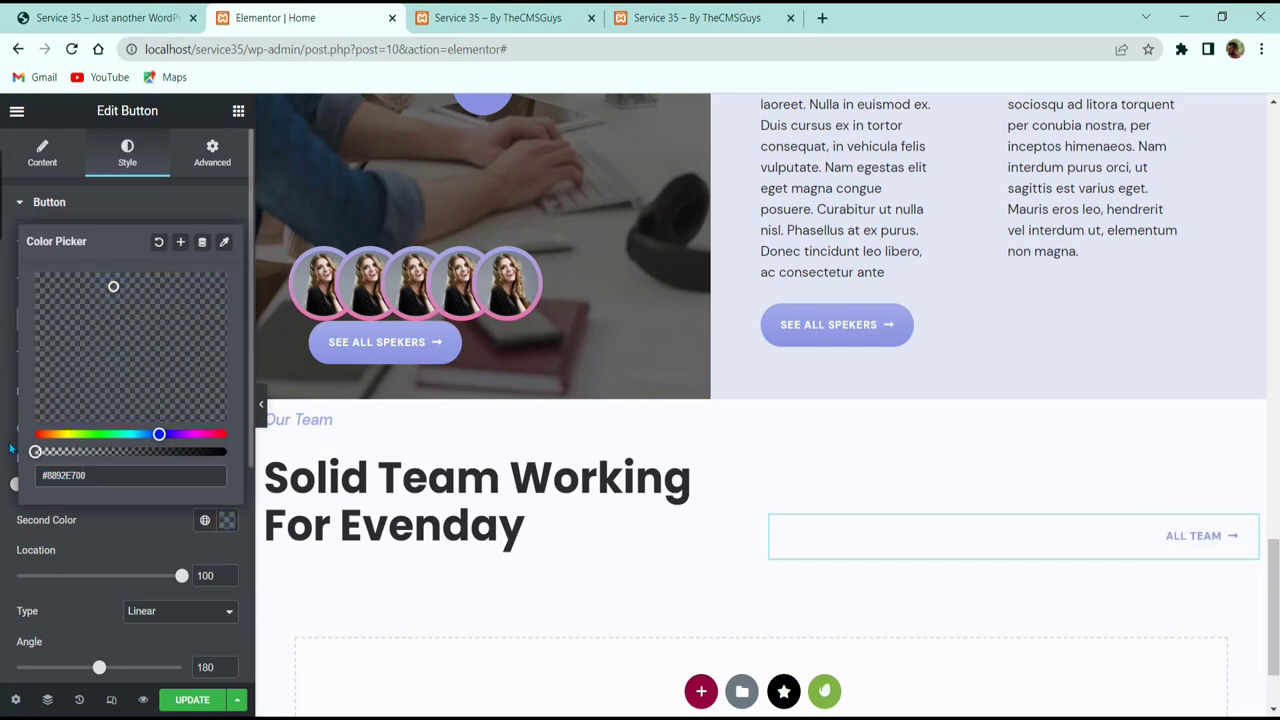
left_click(12, 450)
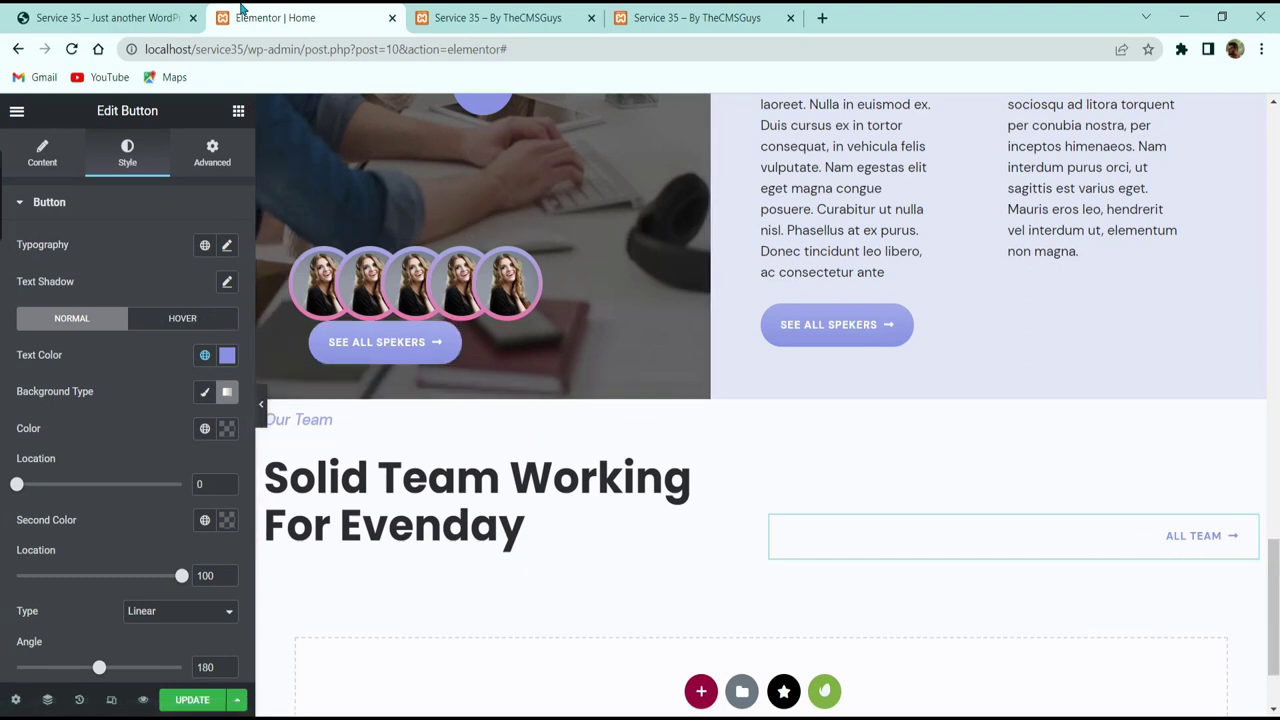
left_click(262, 400)
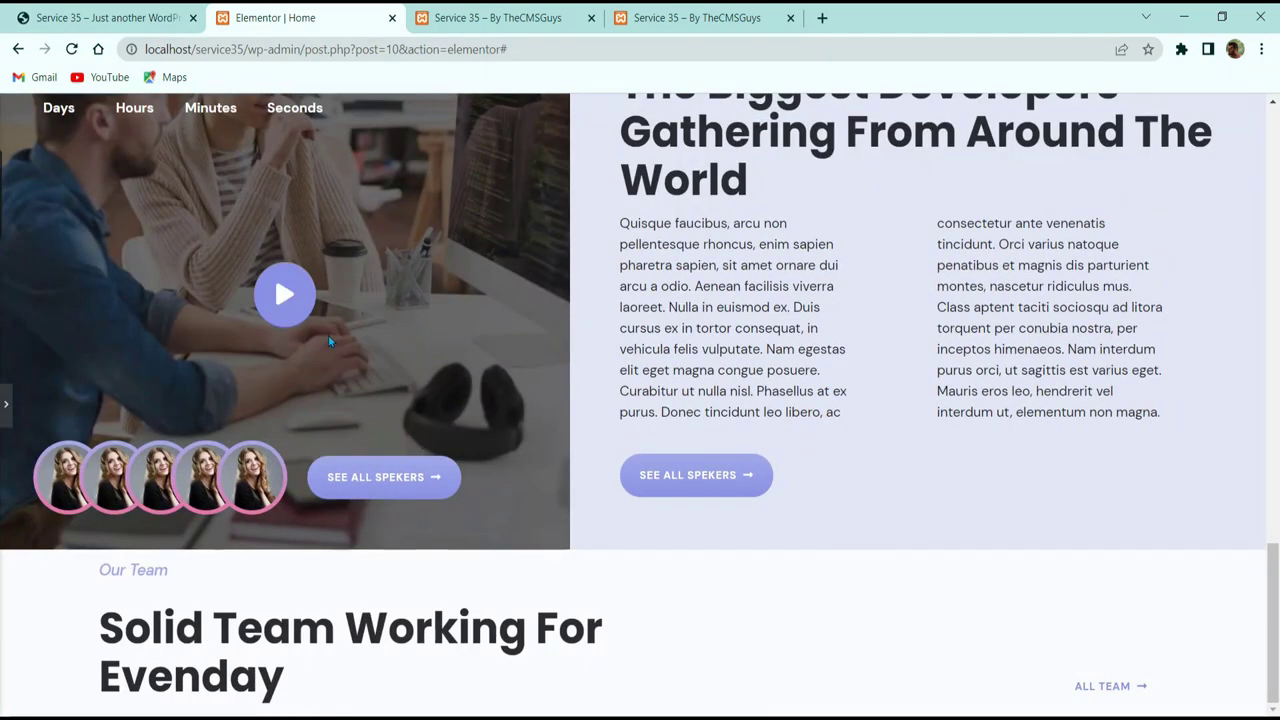
left_click(103, 17)
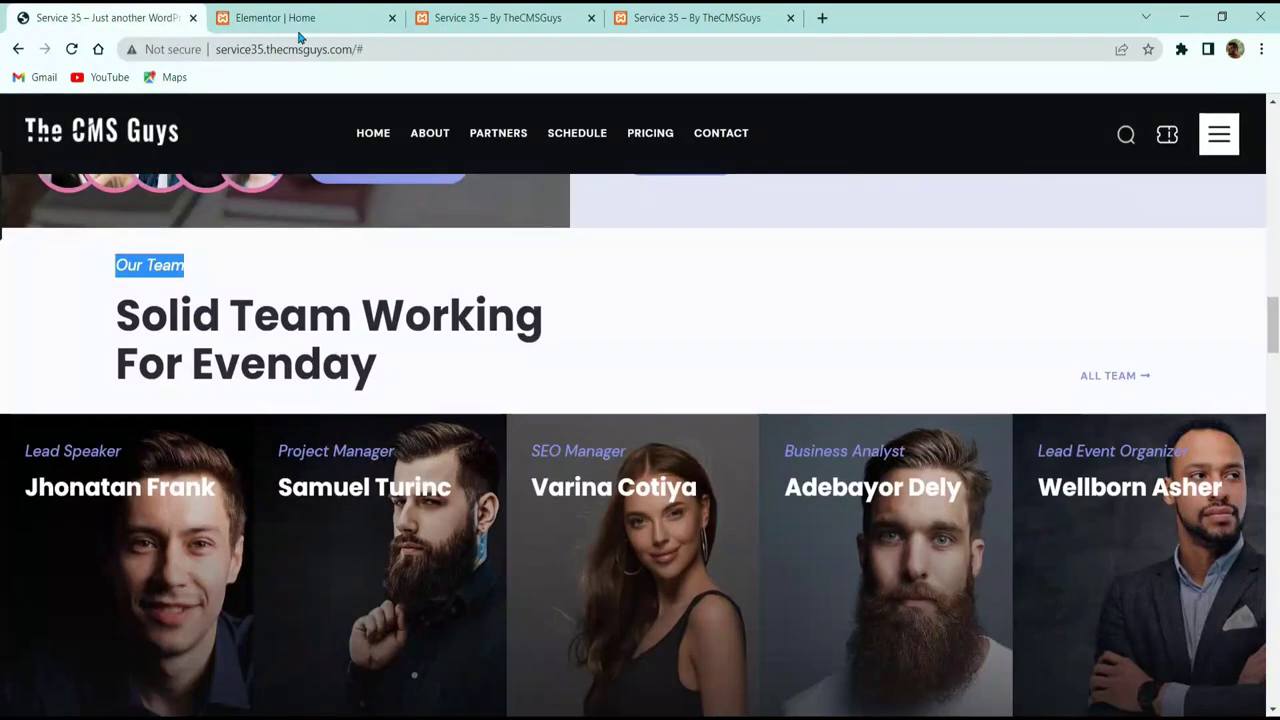
left_click(280, 18)
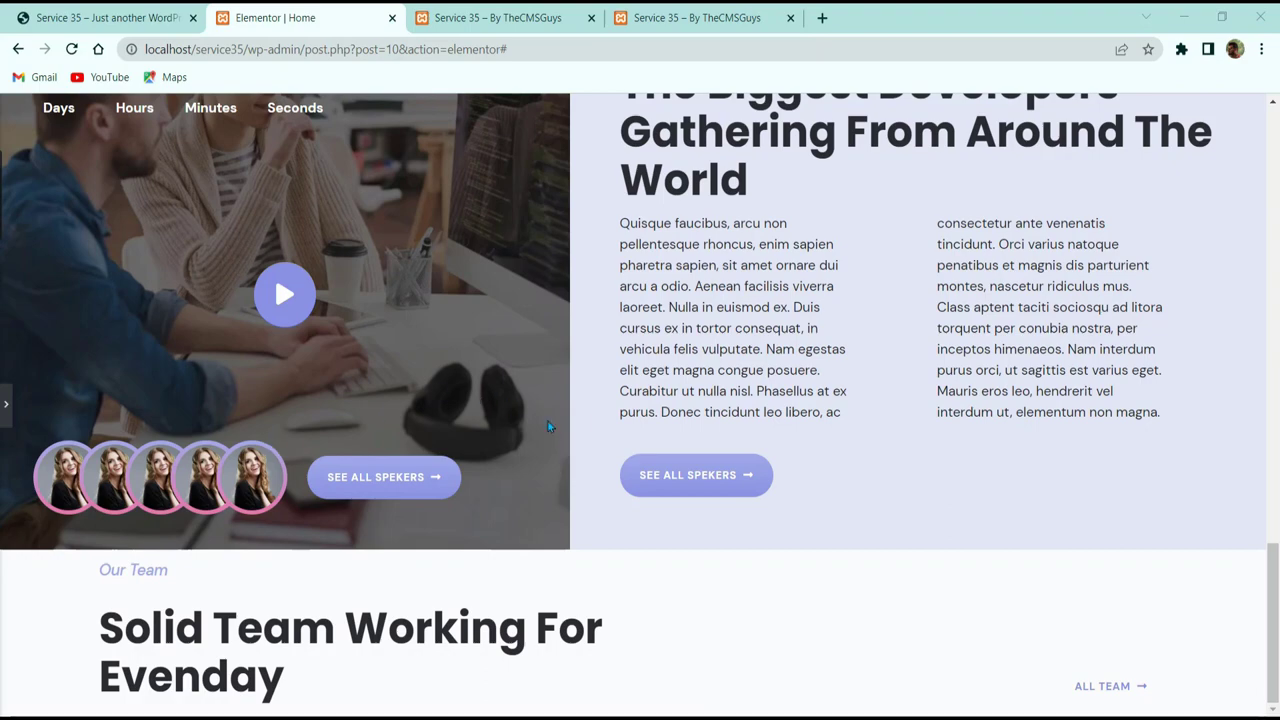
key("ctrl+shift+Tab")
scroll(277, 117, "down", 3)
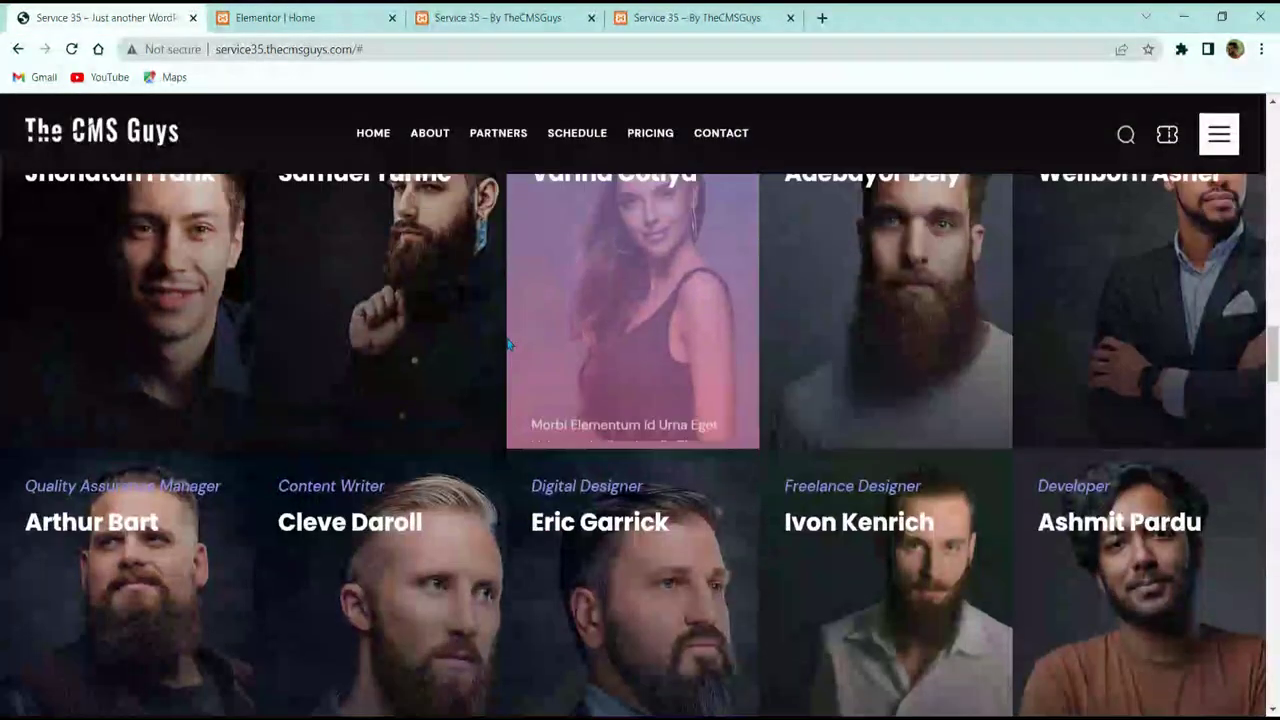
scroll(195, 373, "up", 2)
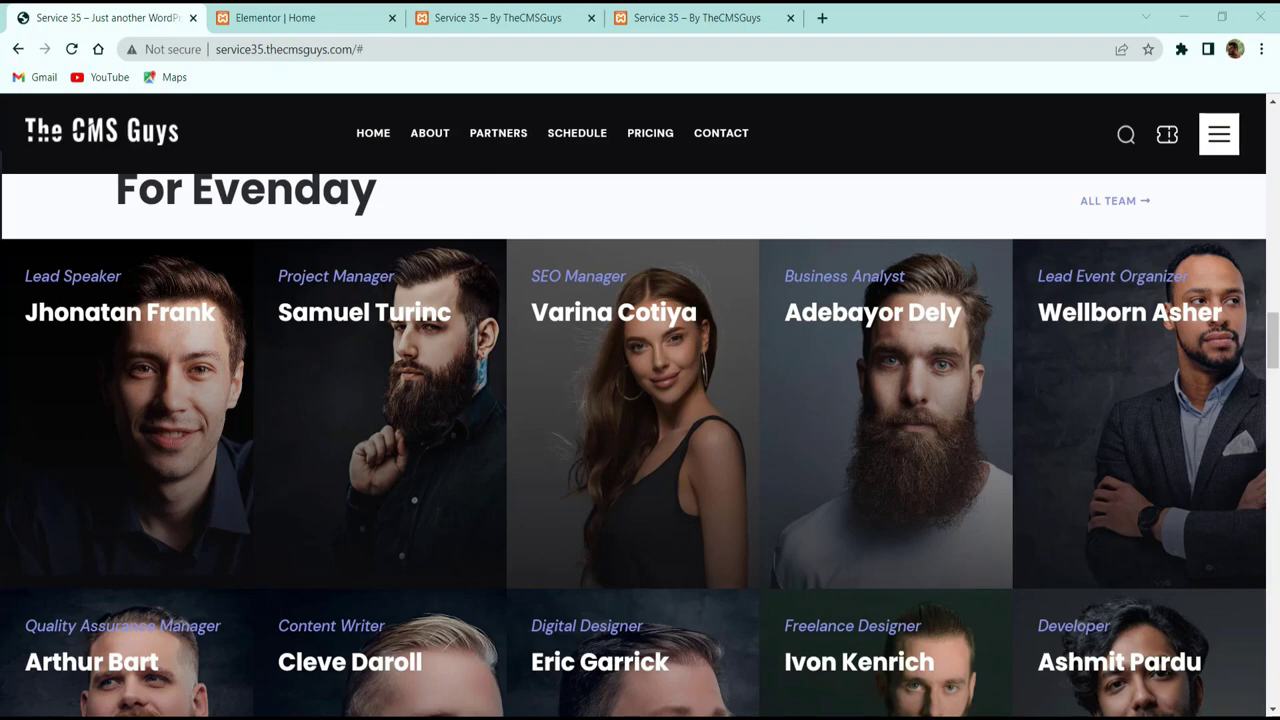
mouse_move(637, 484)
mouse_move(247, 420)
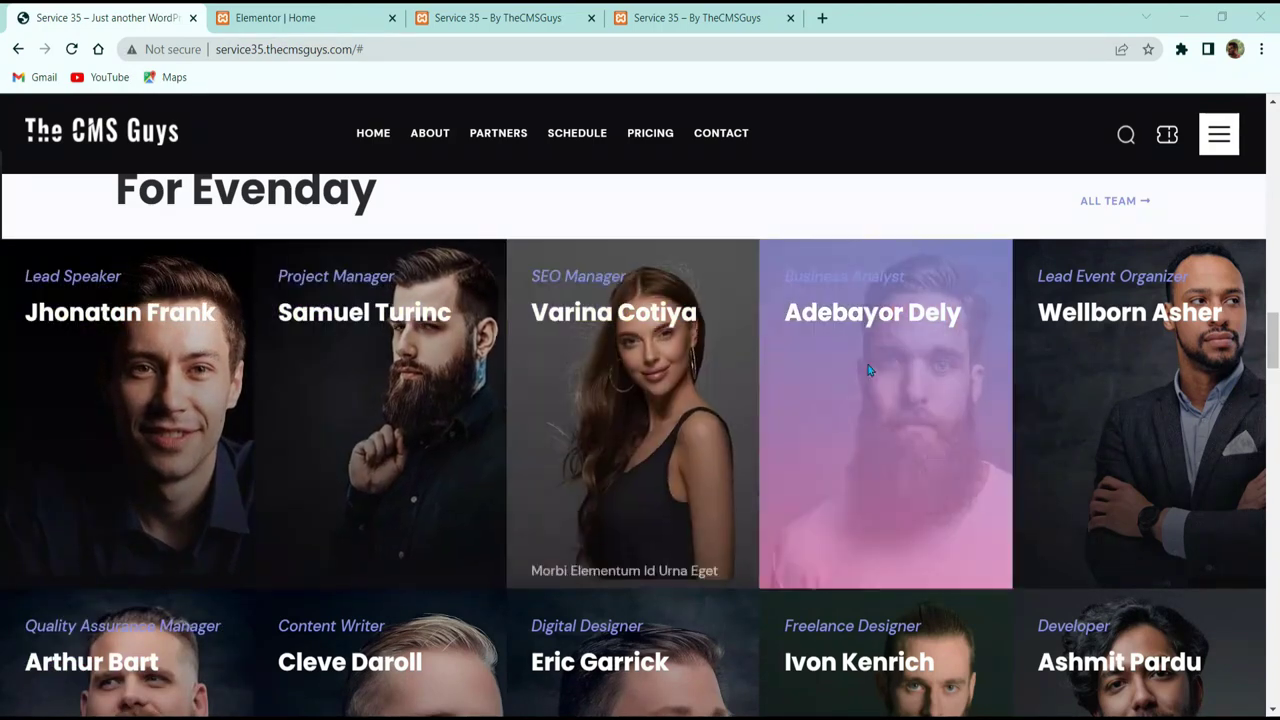
scroll(890, 378, "down", 3)
scroll(611, 429, "up", 3)
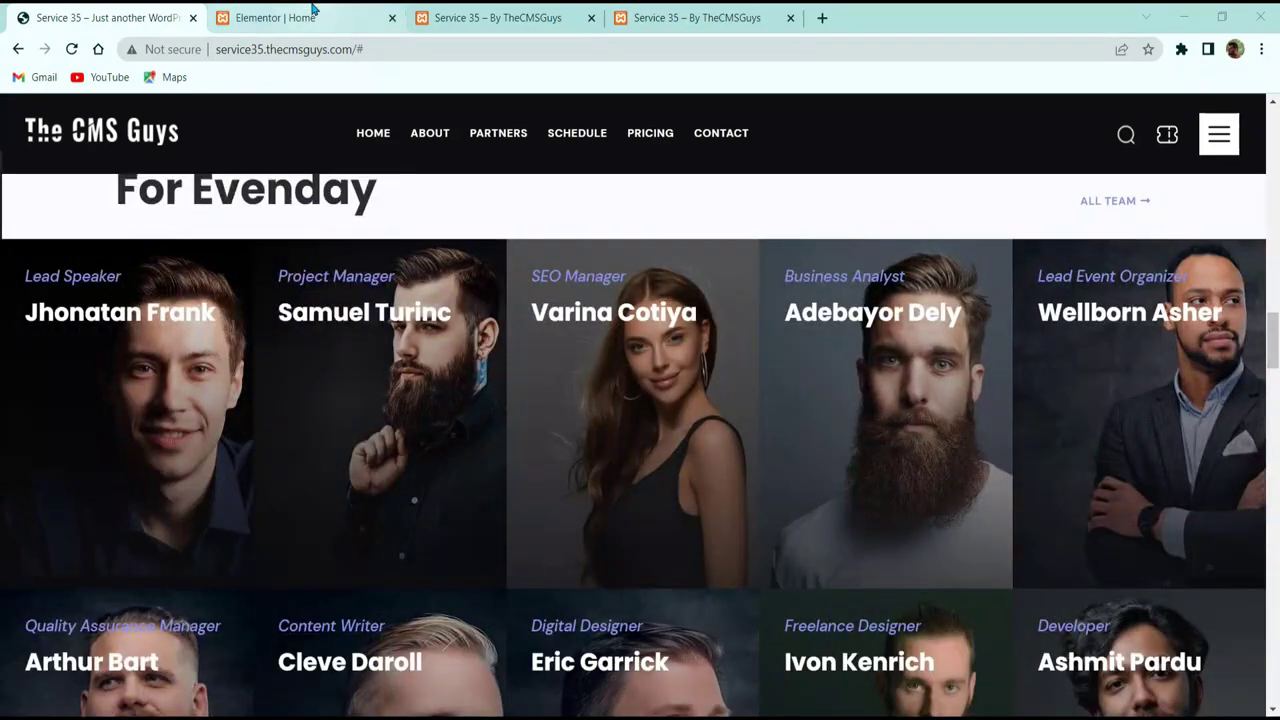
left_click(300, 17)
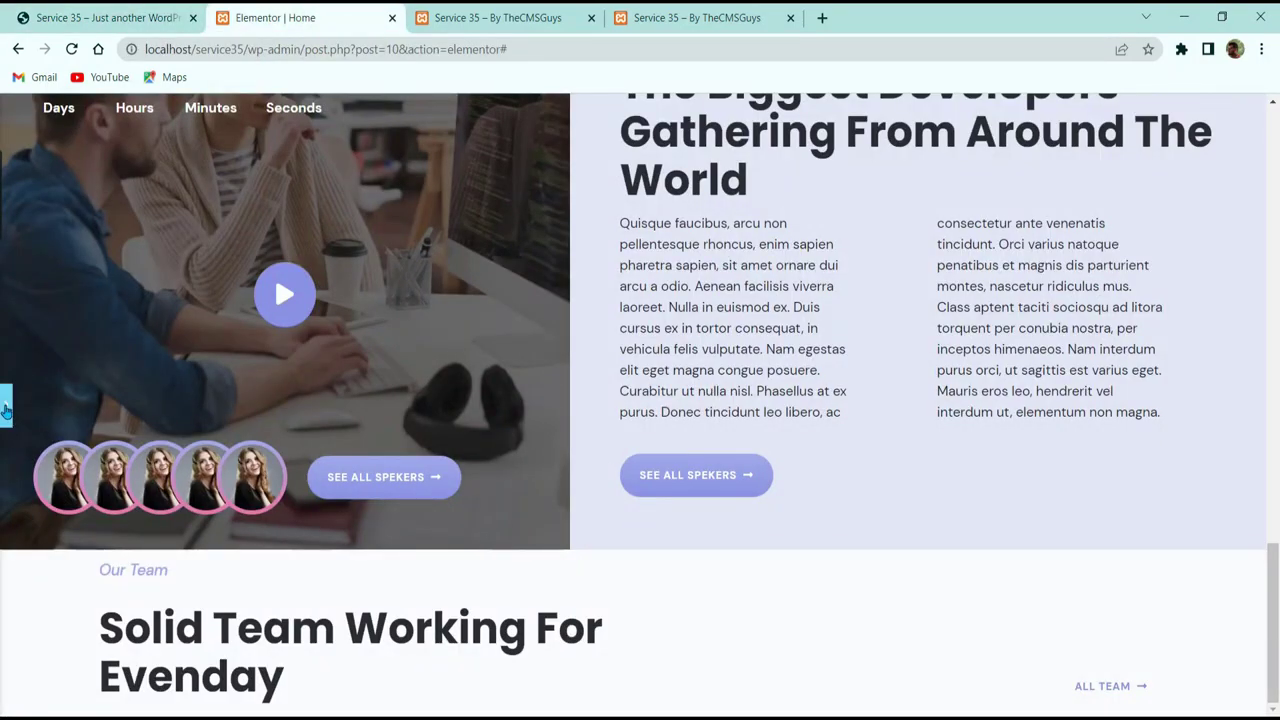
scroll(95, 400, "down", 3)
left_click(6, 404)
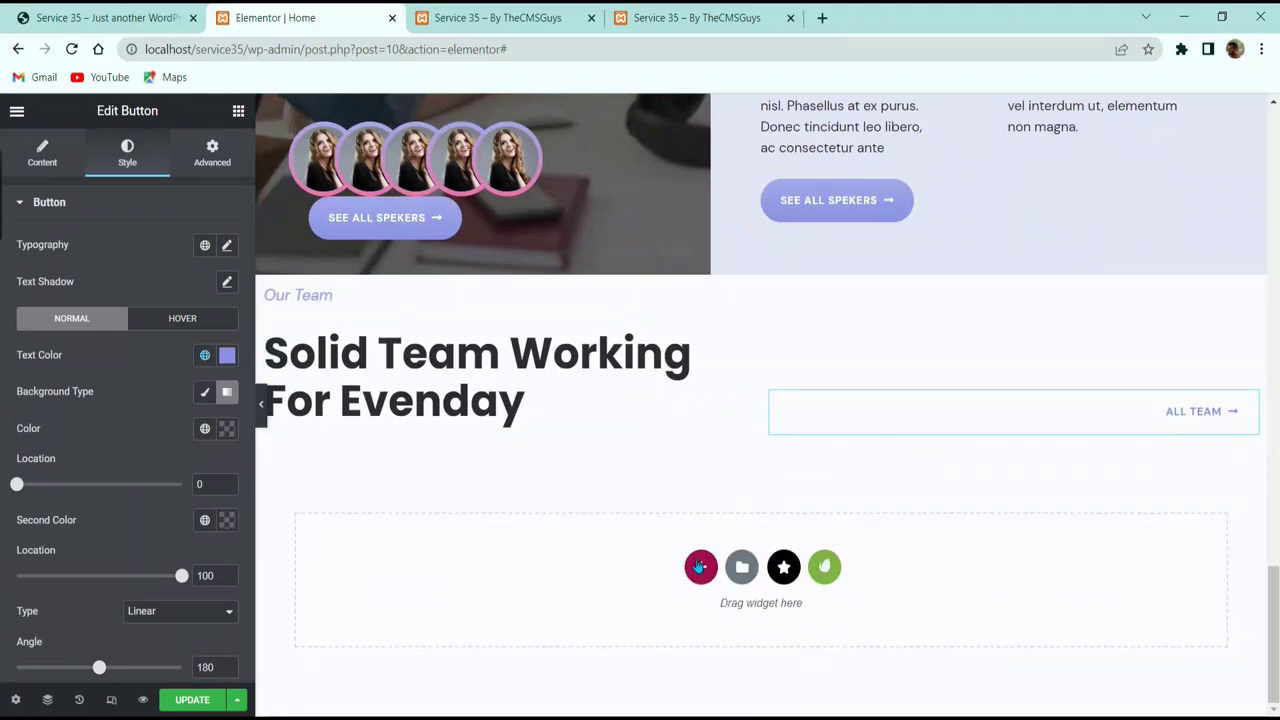
Step: Add a five-column section below the heading with a single-column inner section in column one
left_click(693, 560)
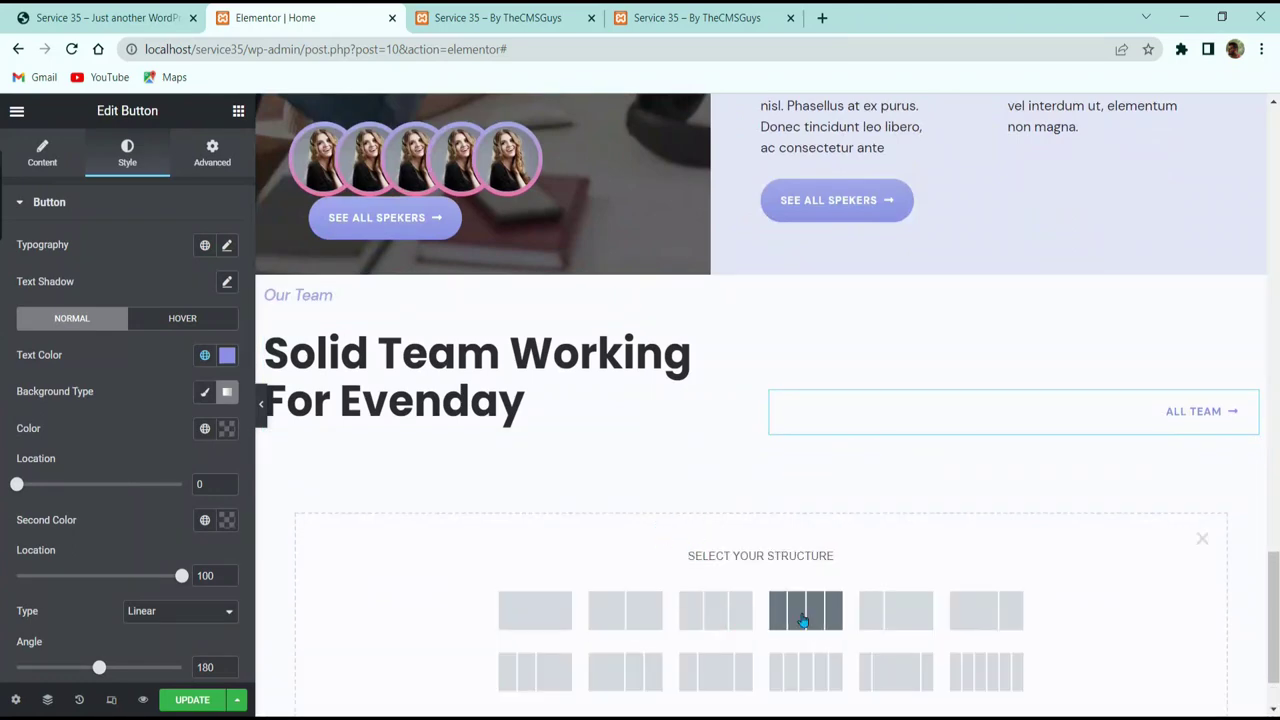
left_click(805, 671)
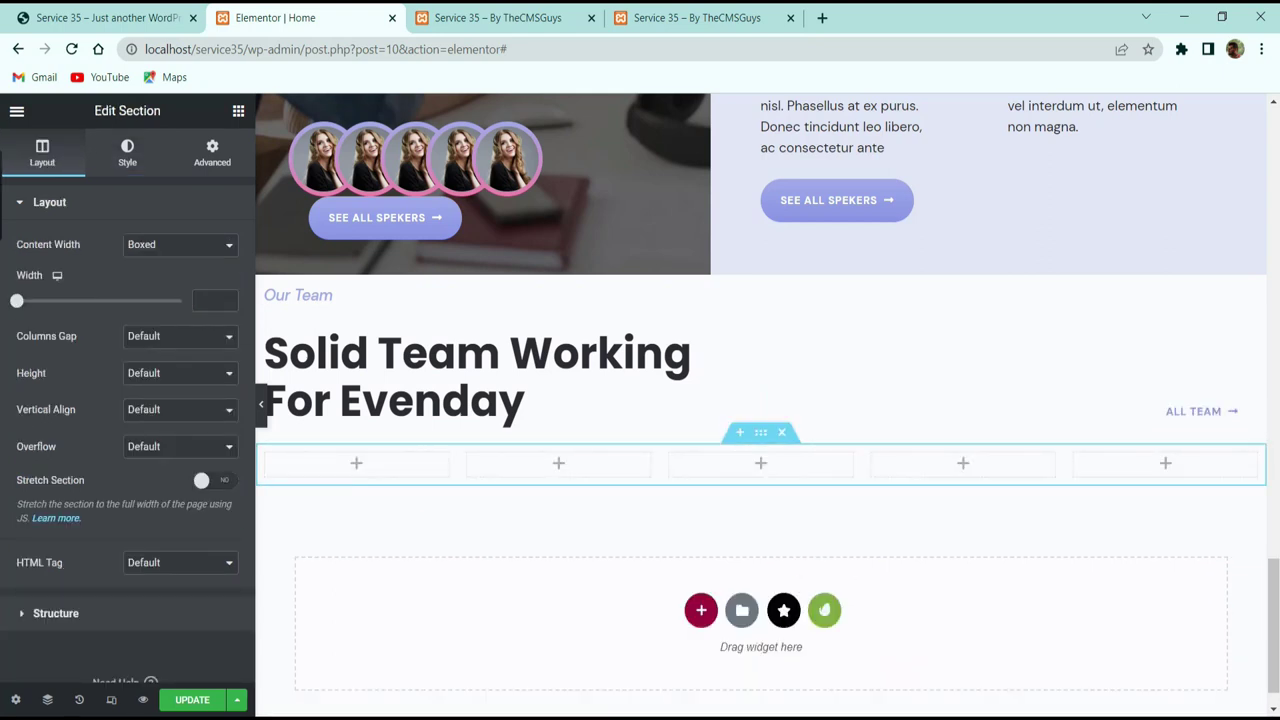
left_click(238, 110)
left_click_drag(65, 320, 378, 465)
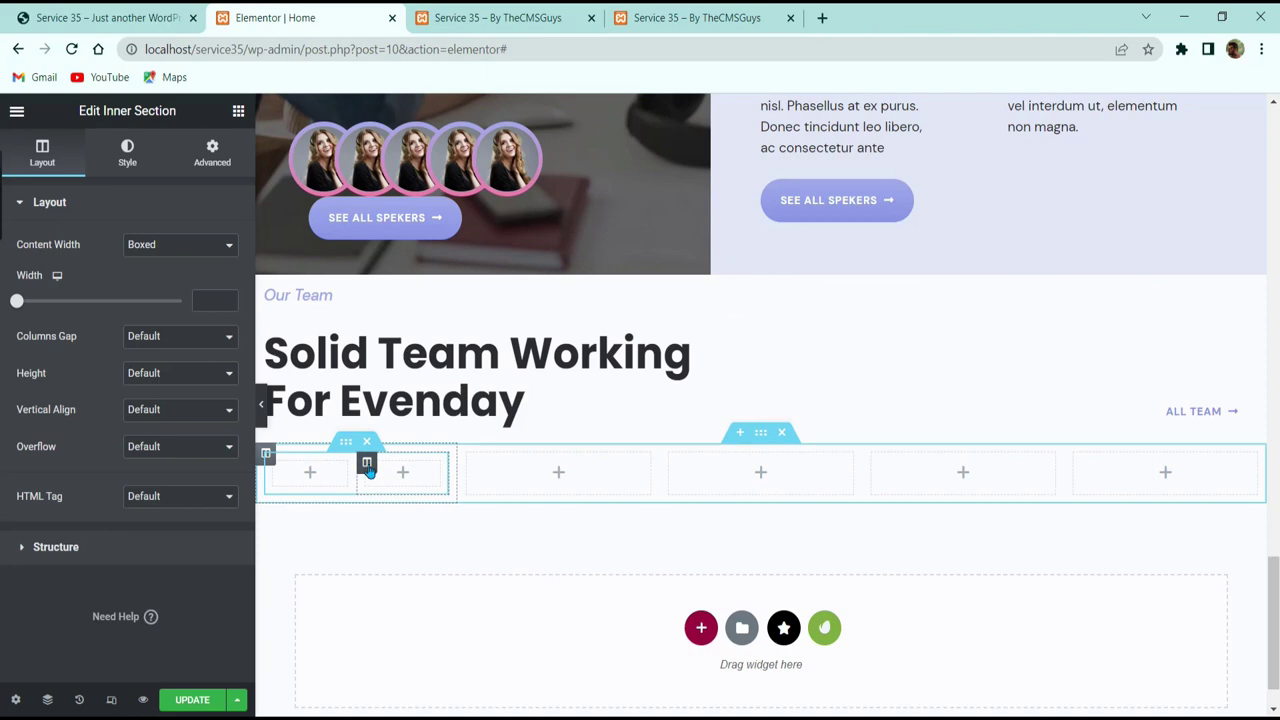
right_click(370, 458)
left_click(408, 699)
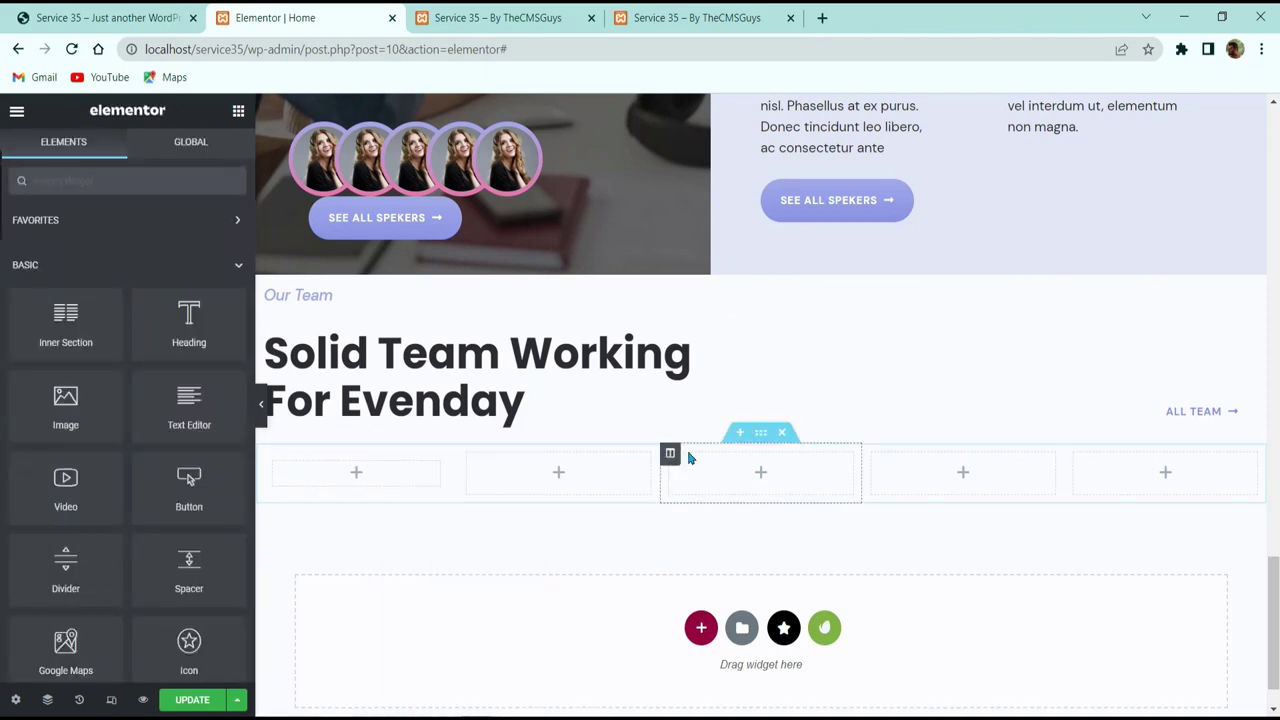
Step: Set the five-column section to Full Width, No Gap columns and Hidden overflow
left_click(761, 432)
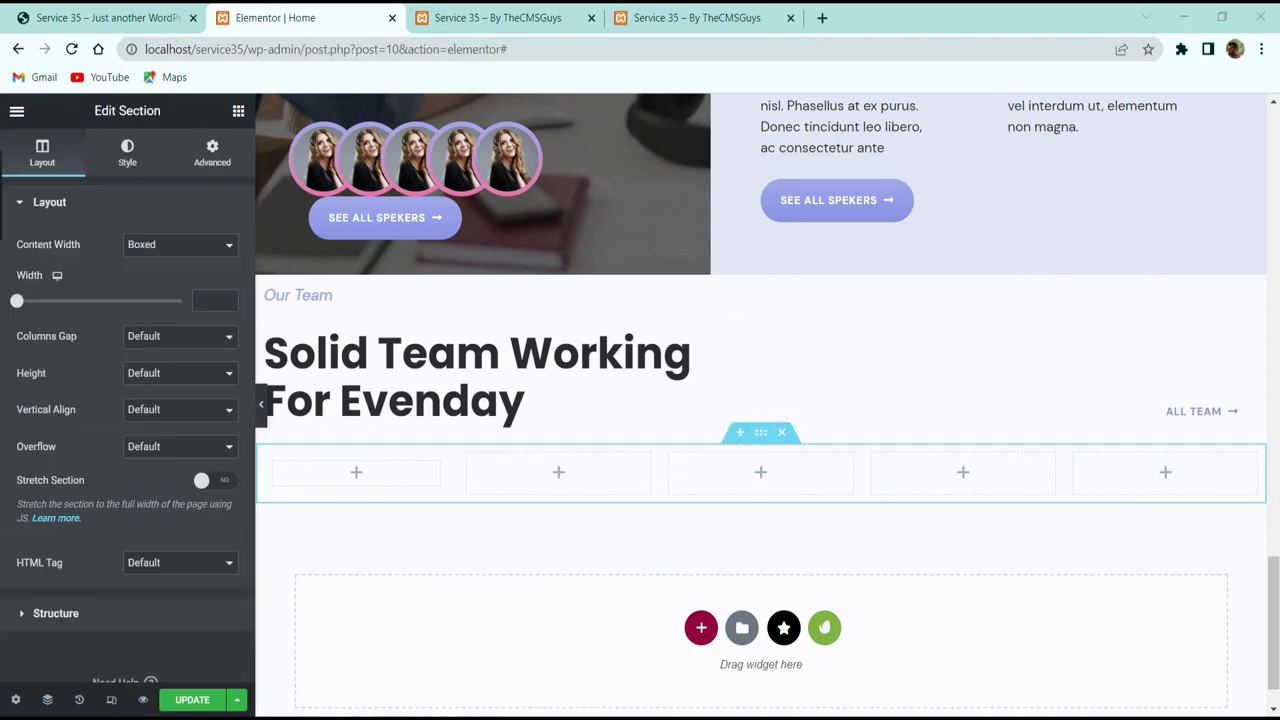
left_click(162, 244)
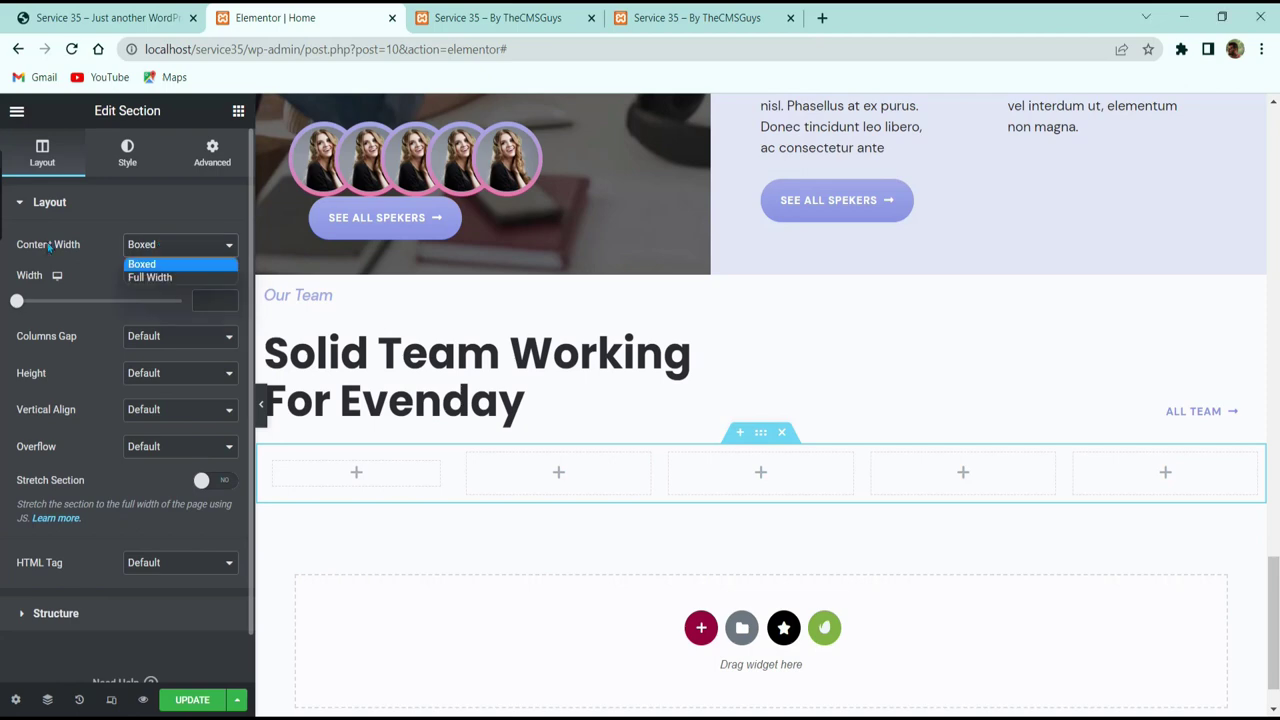
left_click(168, 278)
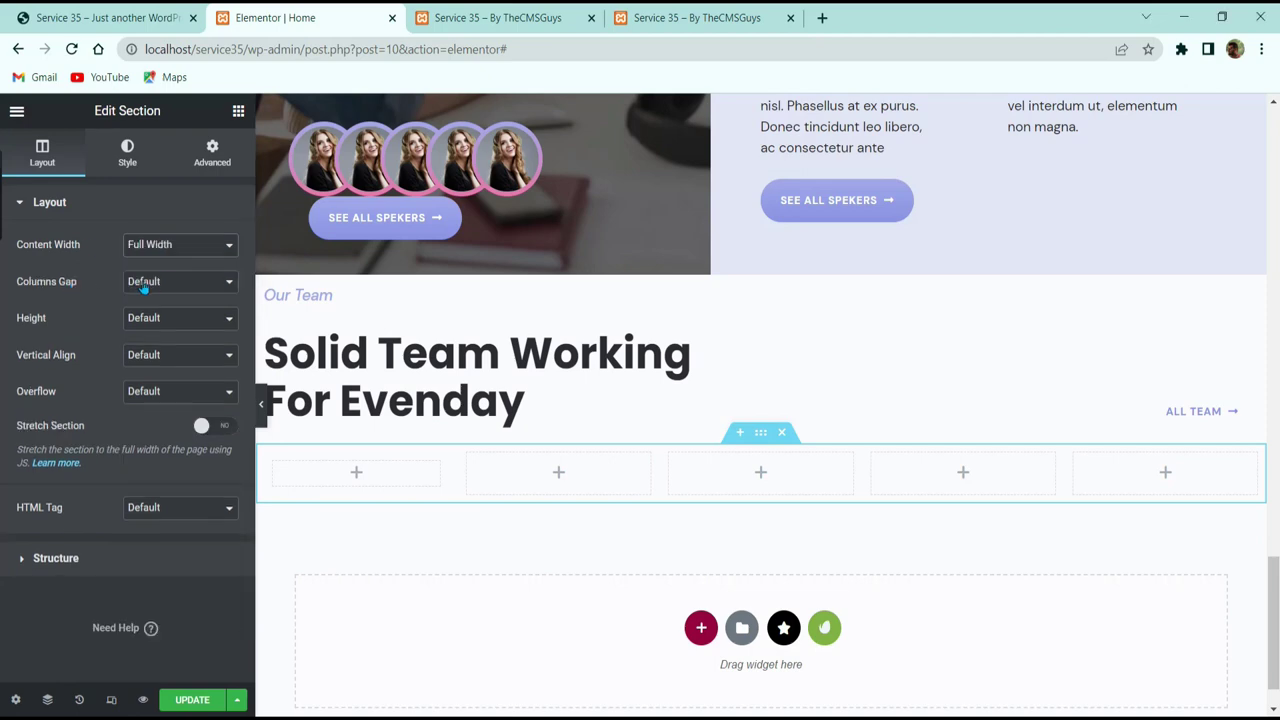
left_click(143, 282)
left_click(157, 316)
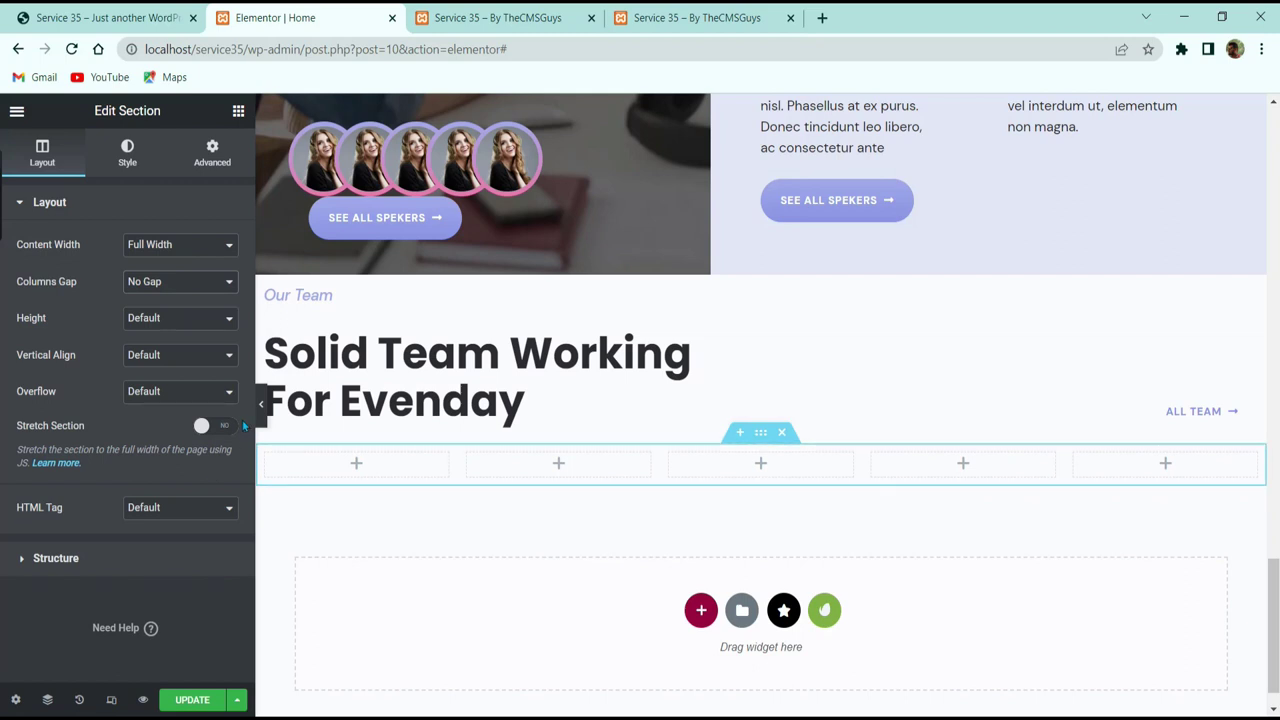
left_click(126, 392)
left_click(140, 423)
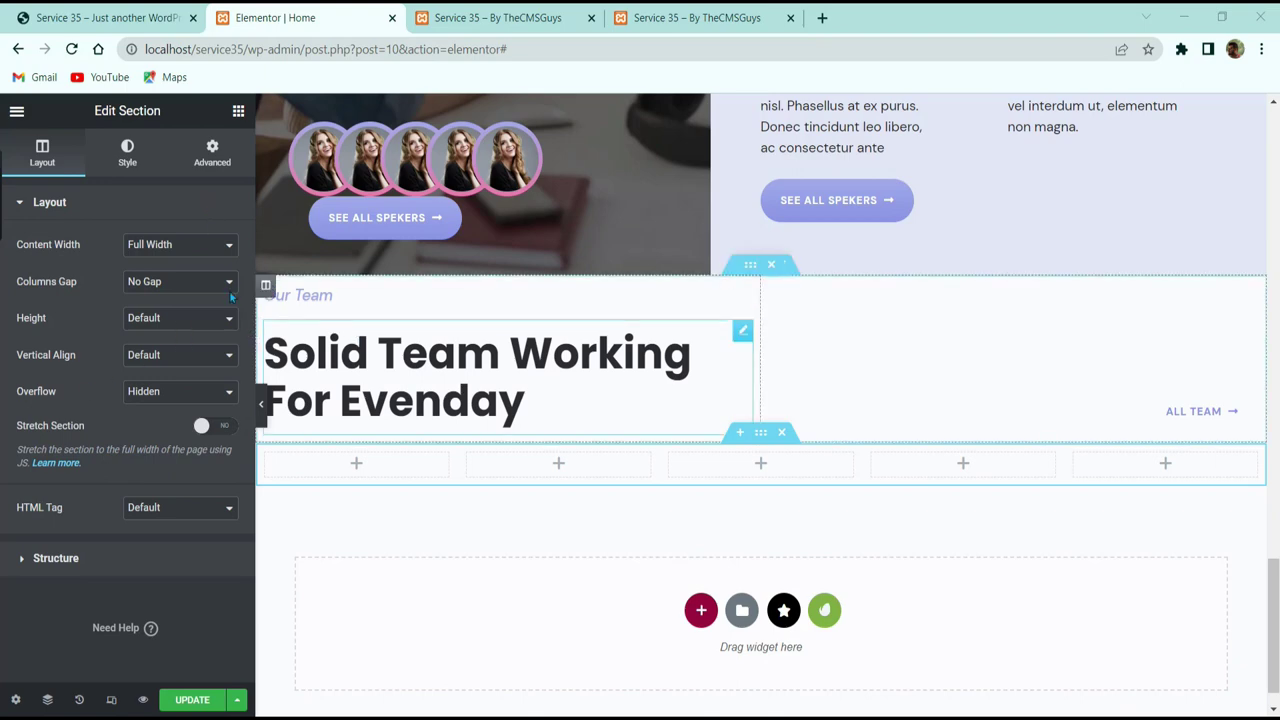
left_click(346, 434)
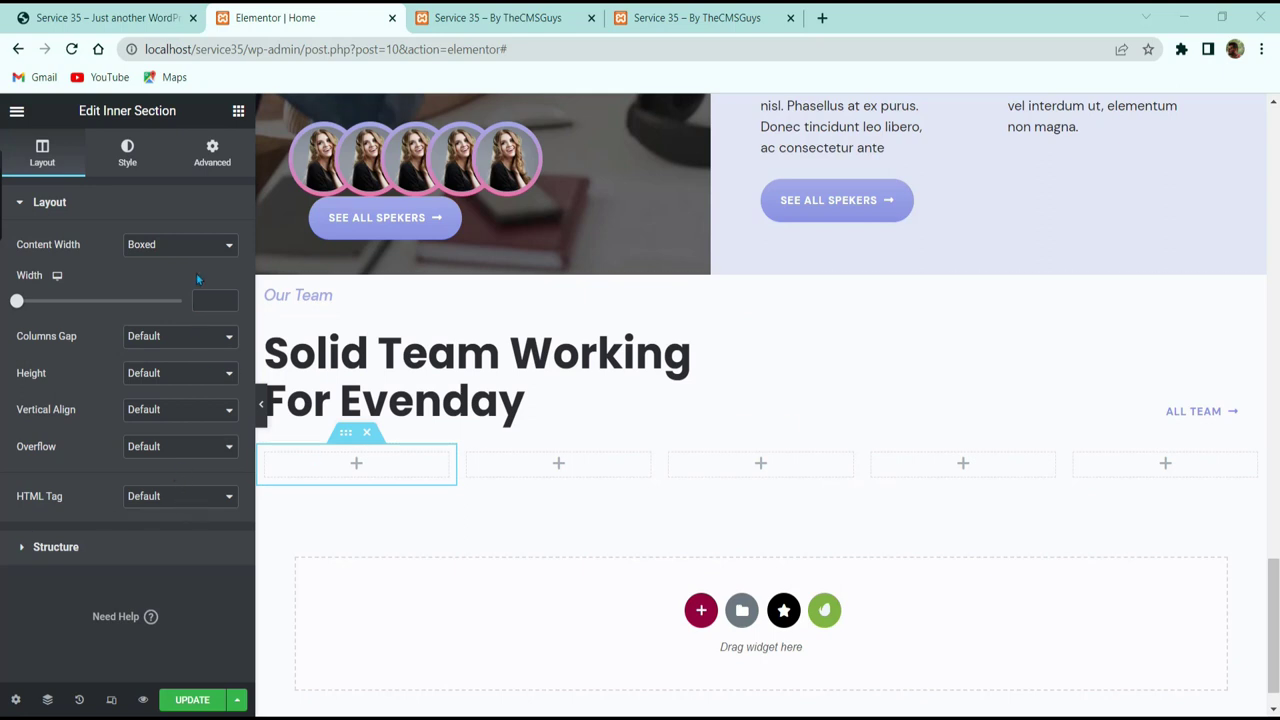
Step: Set the first card's inner section to No Gap columns and 400 px minimum height
left_click(171, 346)
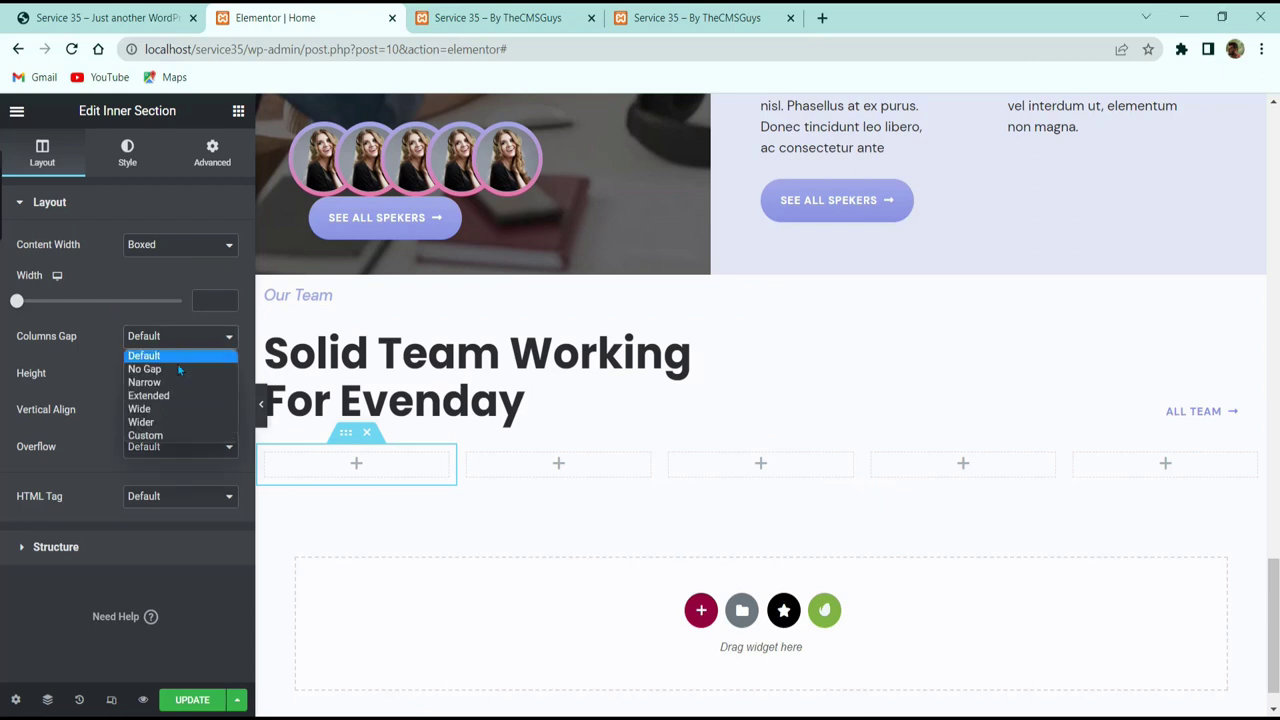
left_click(165, 365)
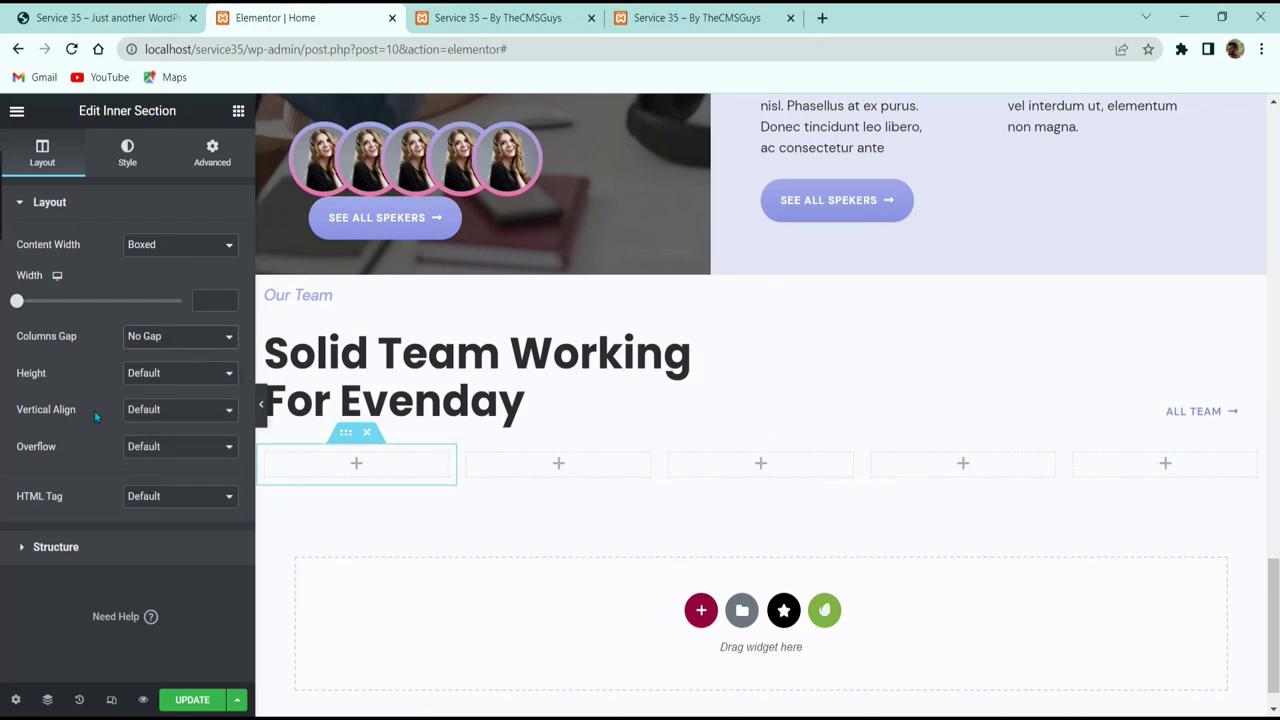
left_click(156, 381)
left_click(163, 418)
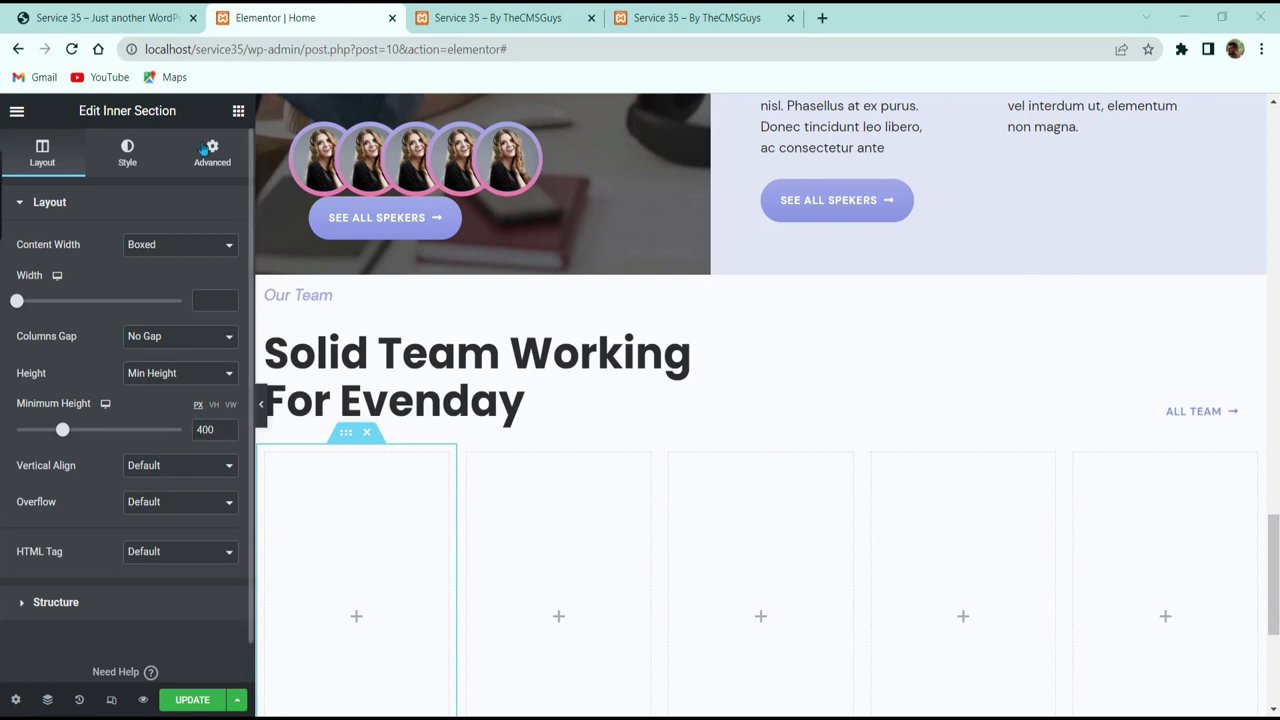
left_click(127, 152)
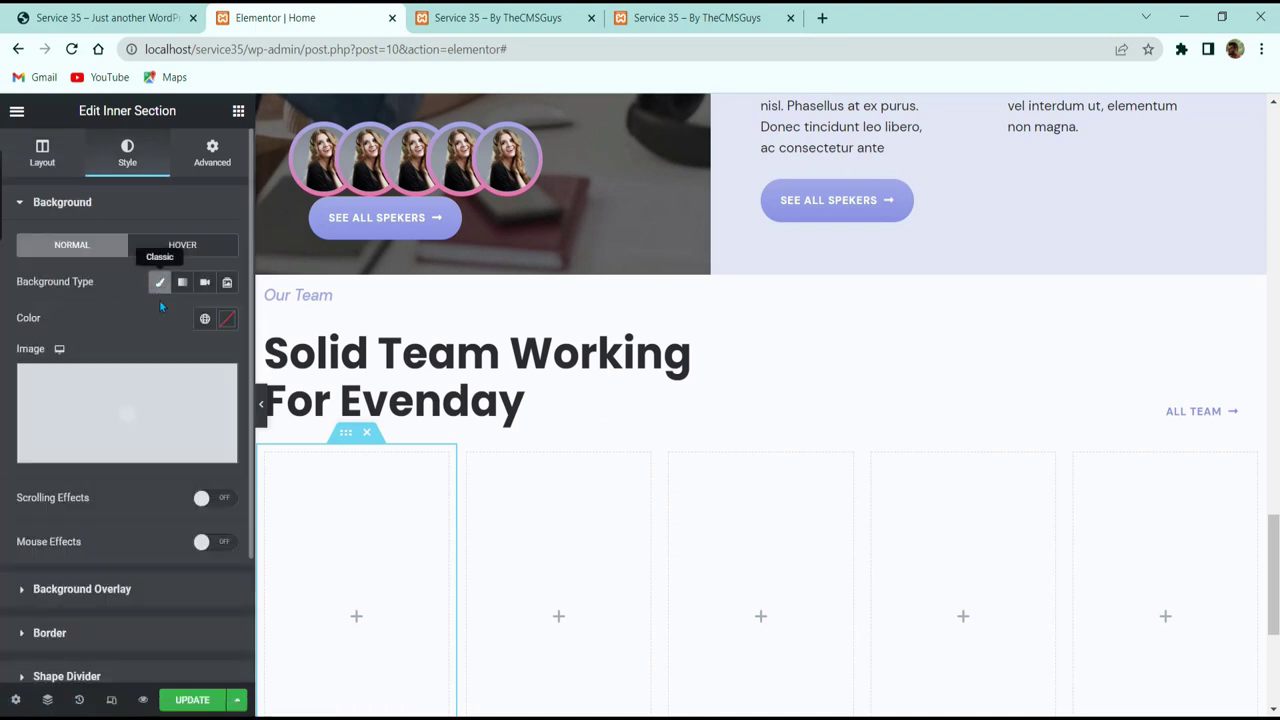
Step: Set the young man's portrait from the Media Library as the first card's background
left_click(150, 380)
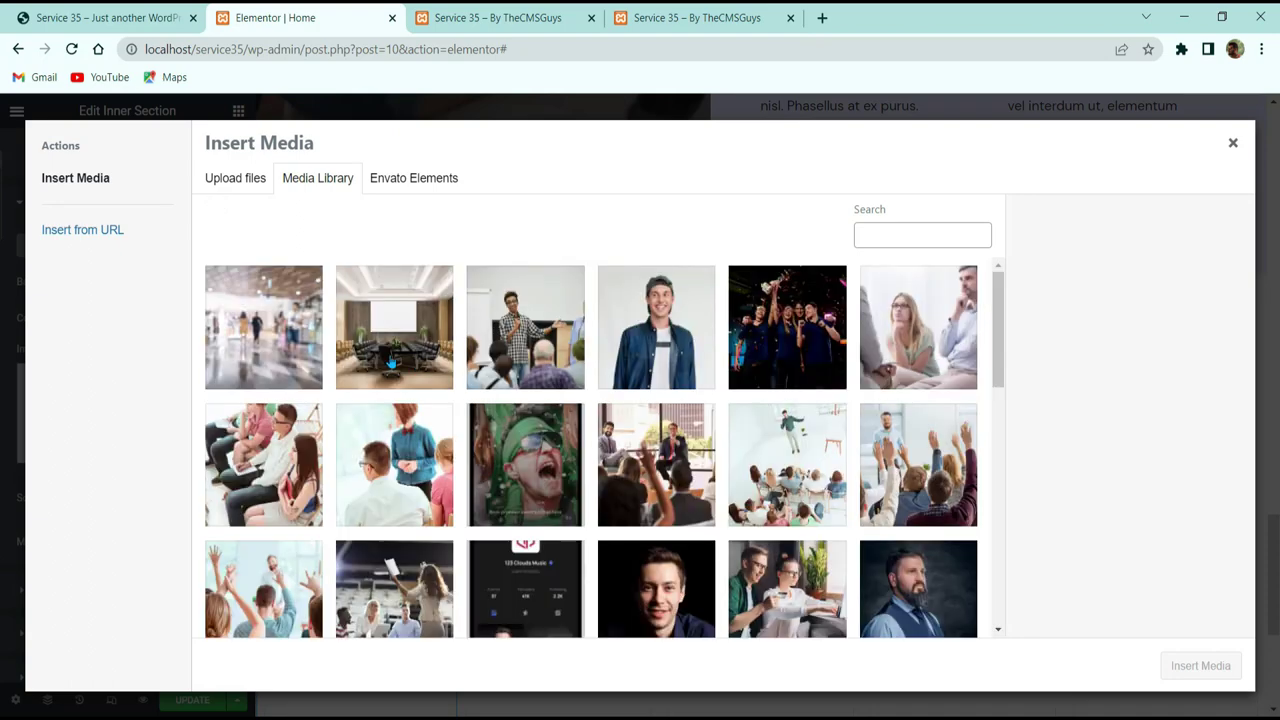
scroll(486, 400, "down", 3)
scroll(593, 415, "up", 3)
scroll(667, 470, "down", 2)
left_click(667, 470)
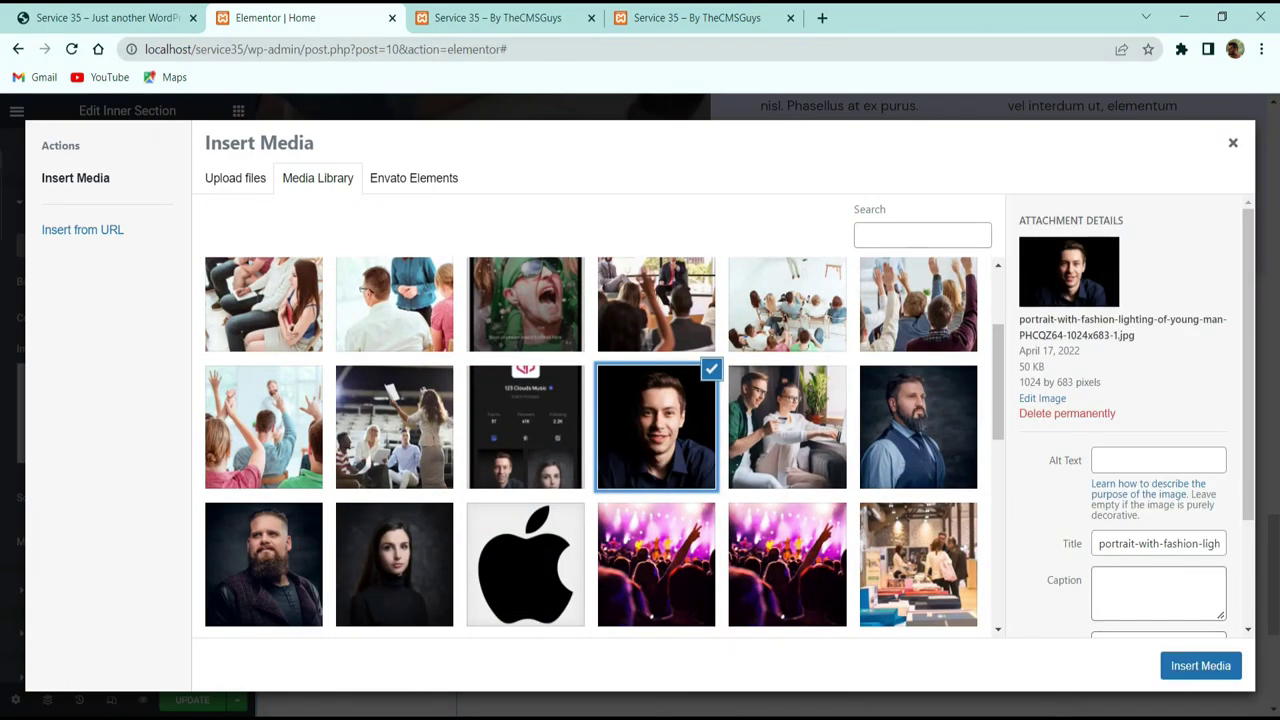
left_click(1200, 665)
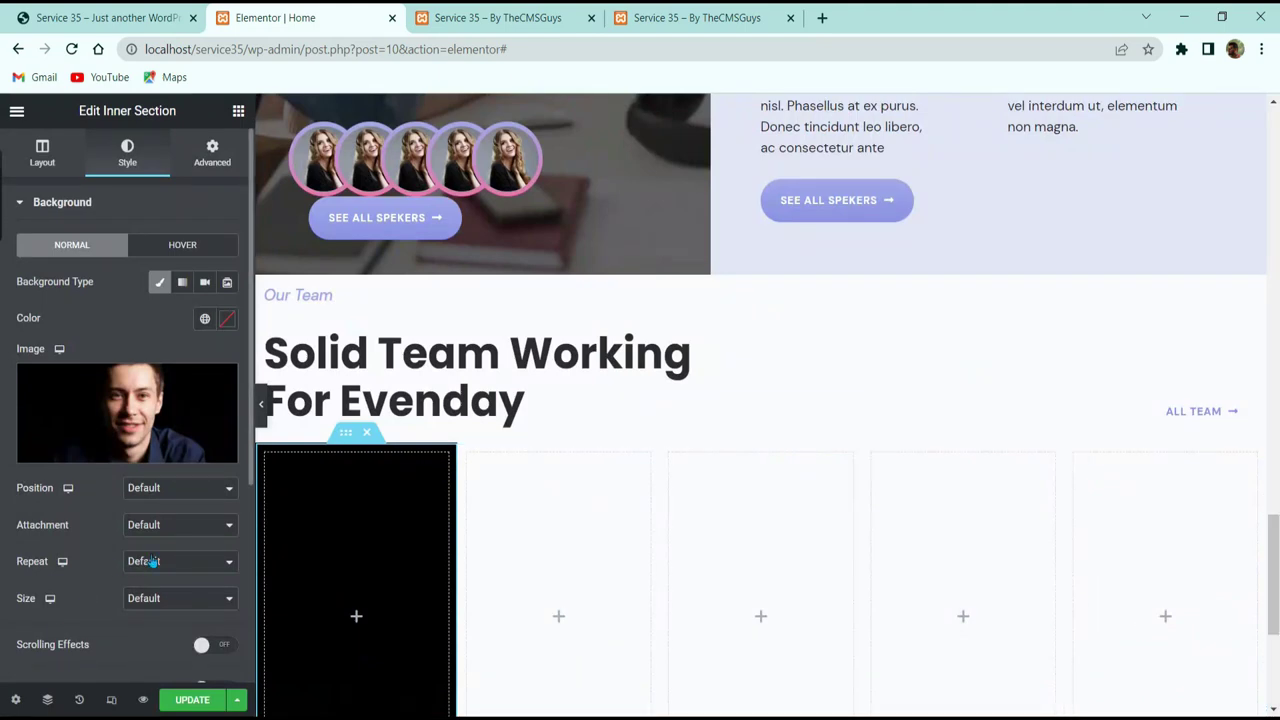
Step: Set the background position to Custom with X at -90 px, then copy the Our Team heading
scroll(145, 550, "down", 2)
left_click(164, 271)
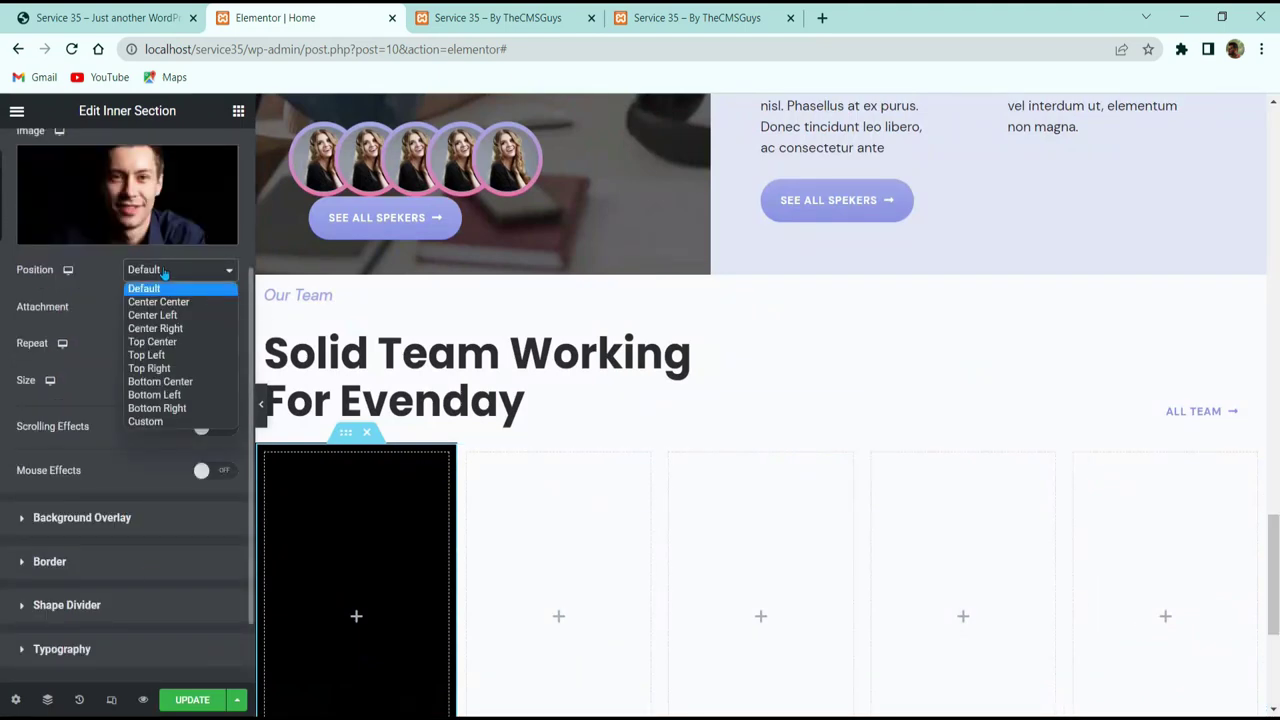
left_click(178, 422)
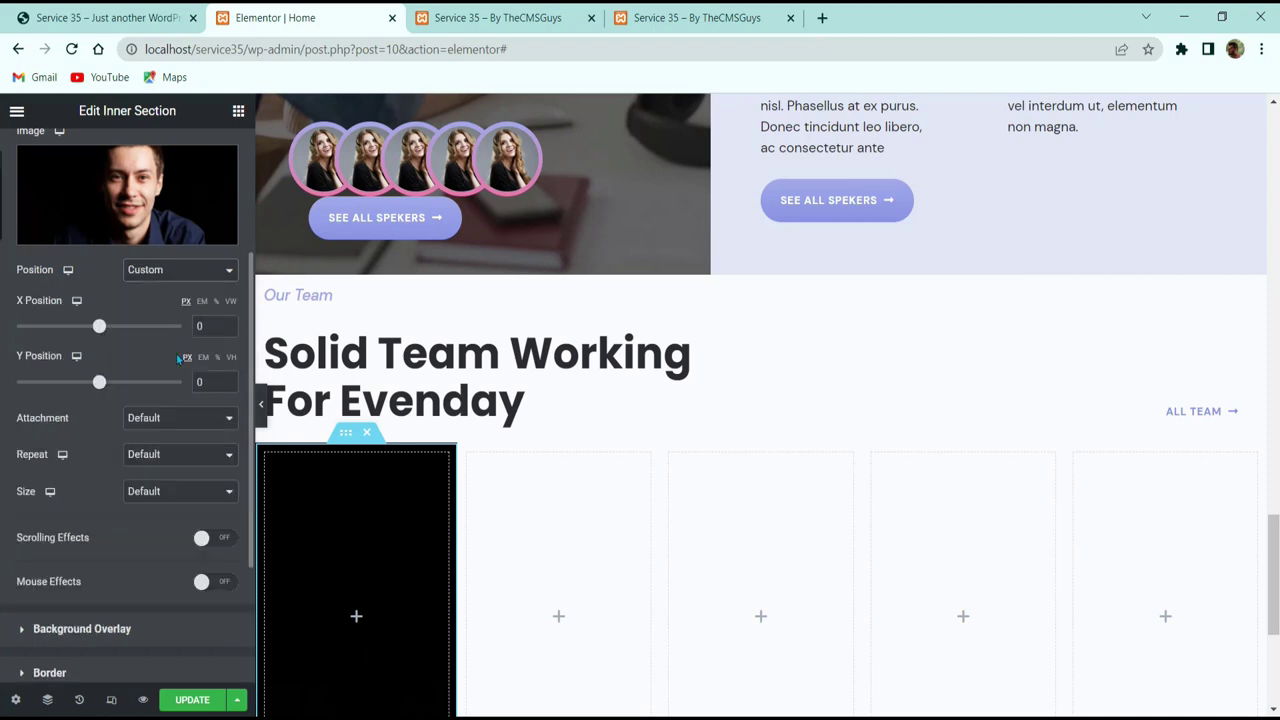
left_click(227, 330)
type("00")
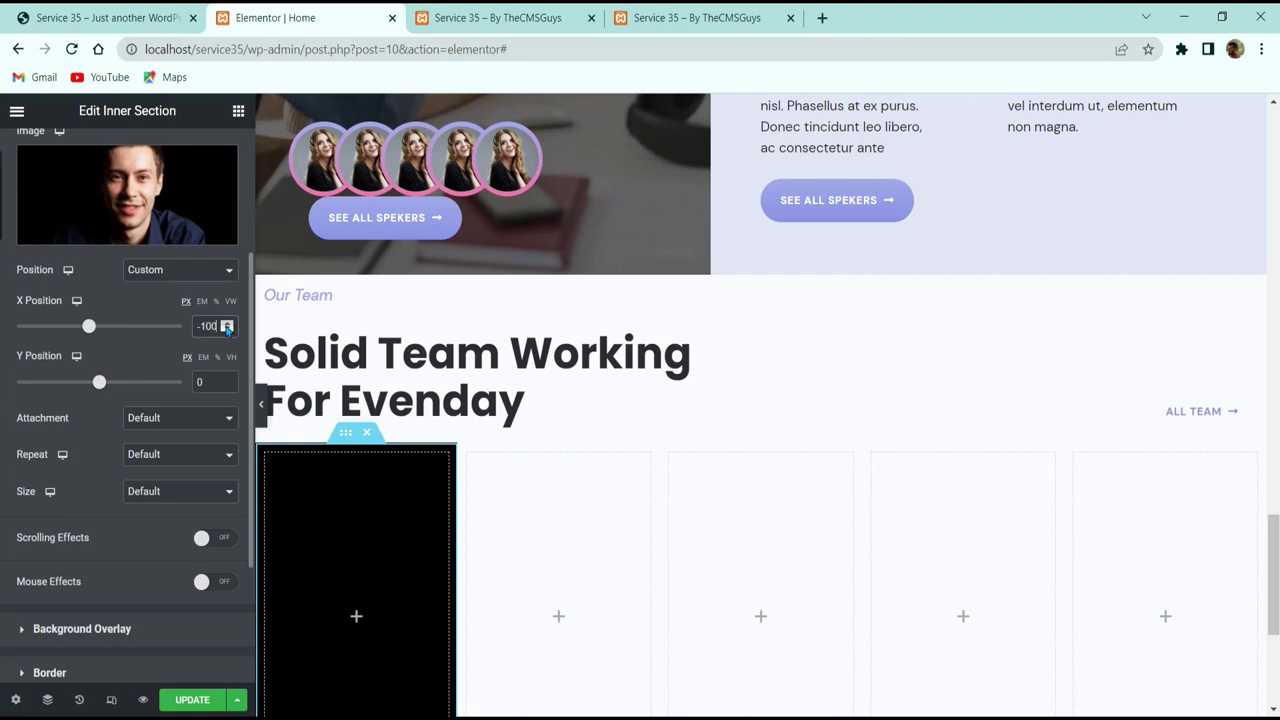
left_click(227, 325)
scroll(357, 455, "down", 2)
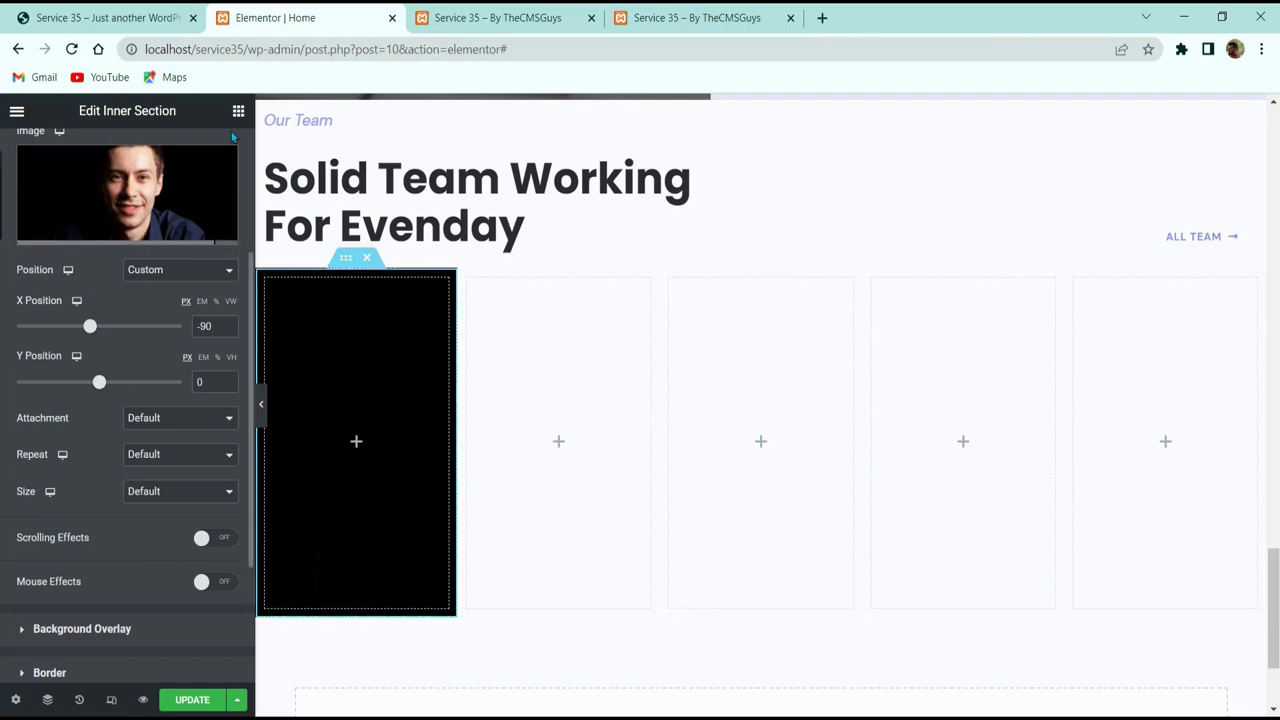
scroll(409, 633, "up", 2)
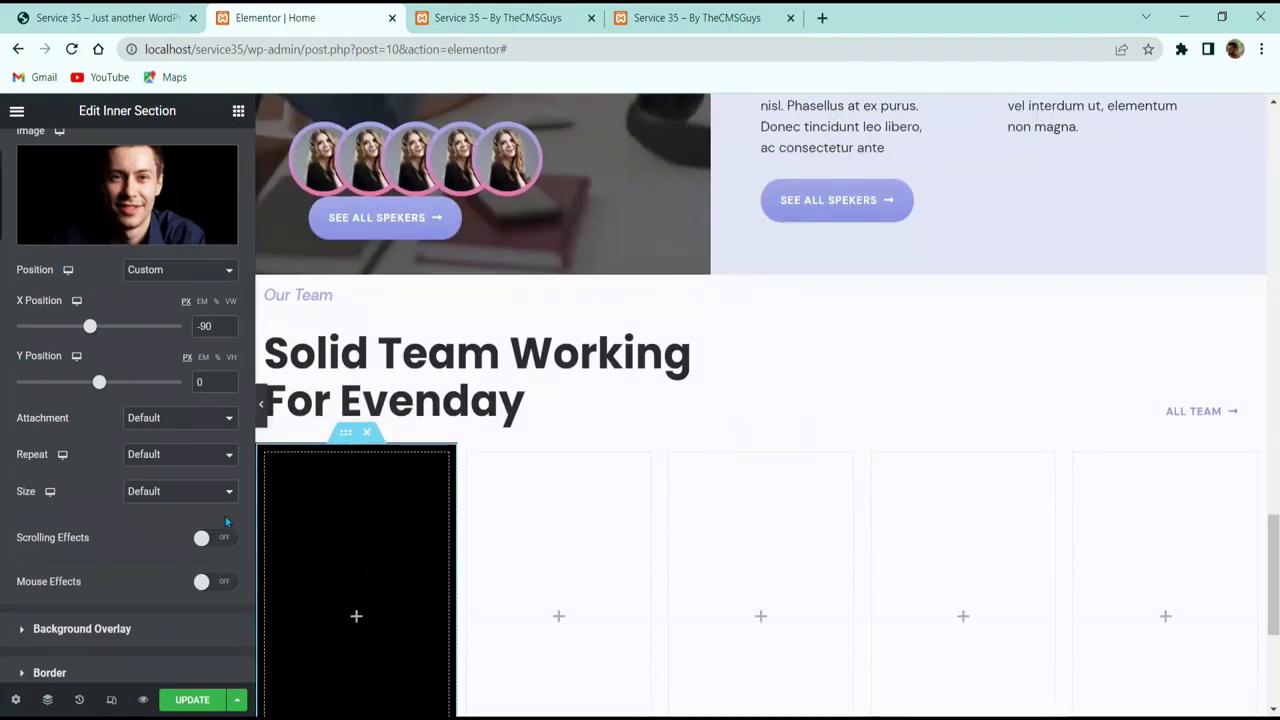
right_click(320, 310)
left_click(339, 377)
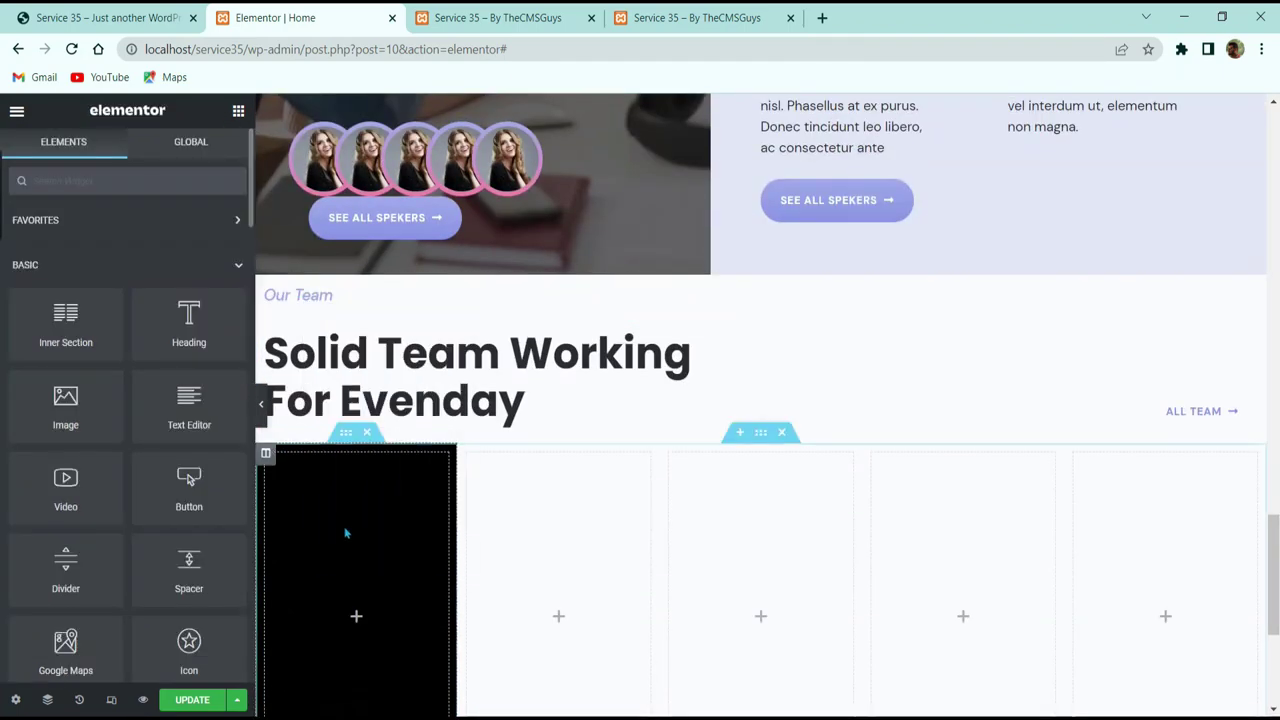
Step: Paste the copied Our Team heading into the first team card
right_click(346, 531)
left_click(406, 583)
scroll(346, 540, "down", 2)
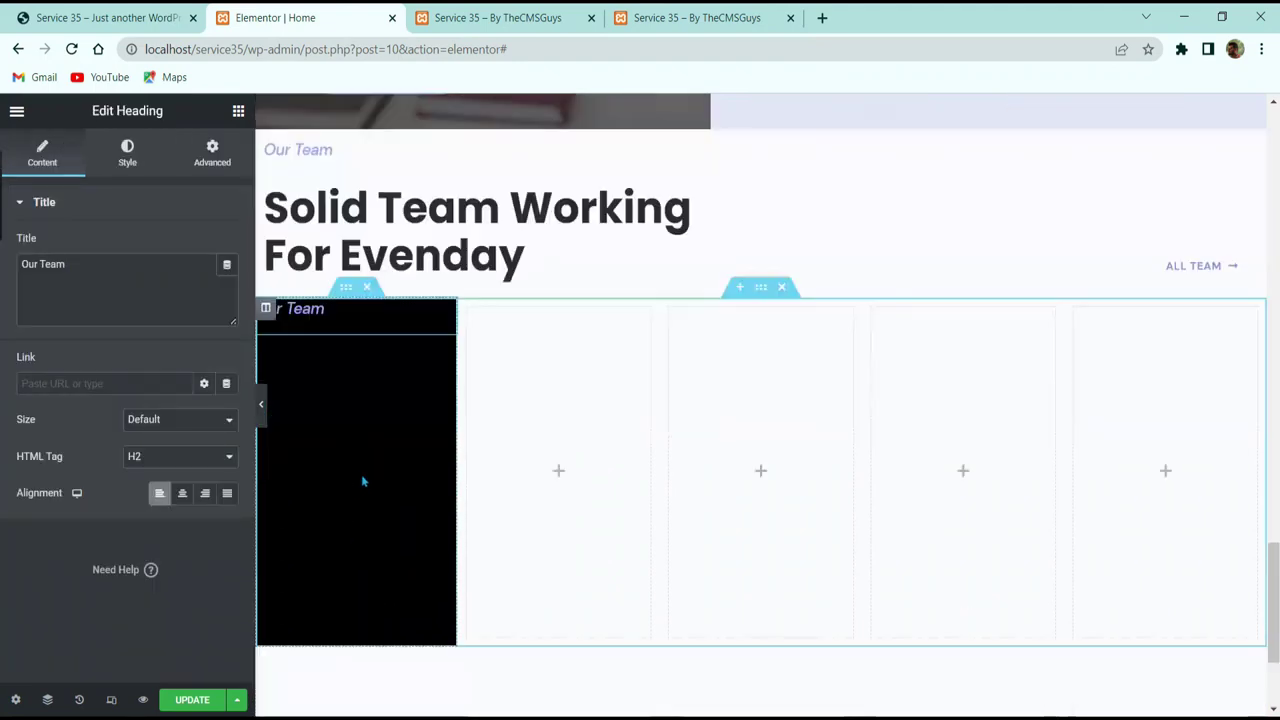
Step: Set the card's background size to Custom with width 190 and adjust its vertical position
left_click(345, 257)
left_click(165, 160)
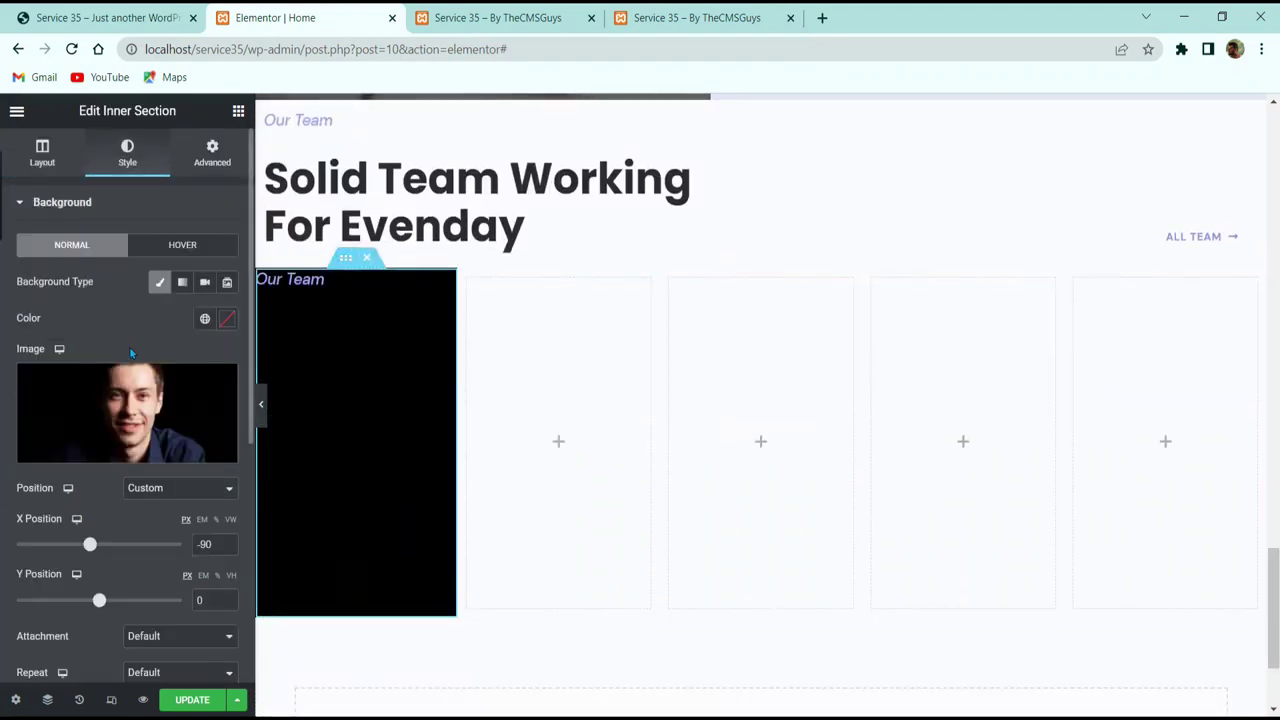
scroll(130, 352, "down", 2)
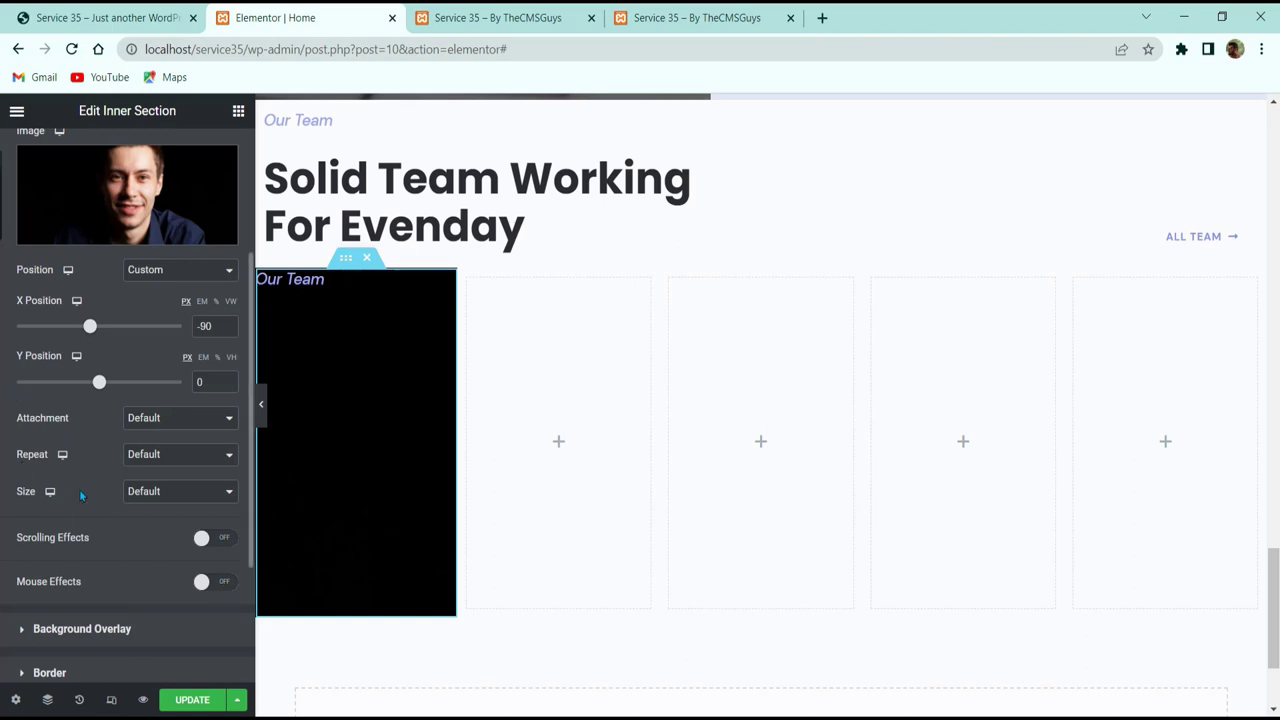
left_click(146, 491)
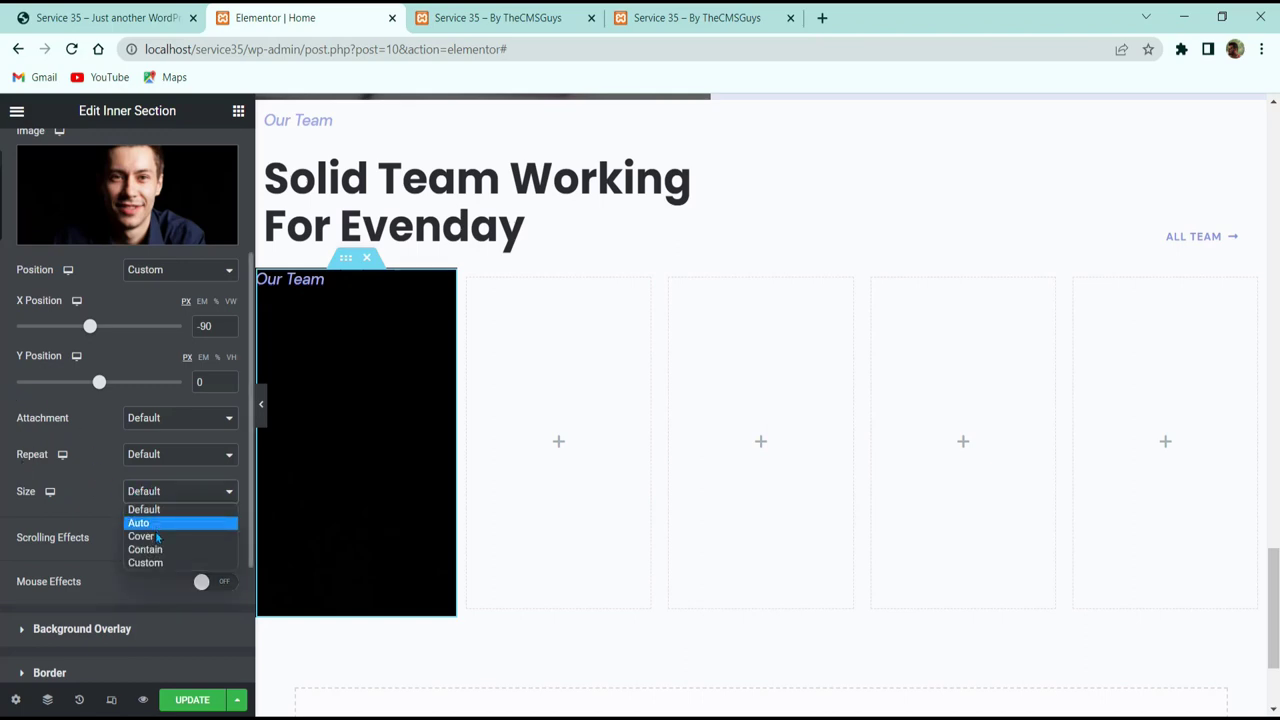
left_click(145, 563)
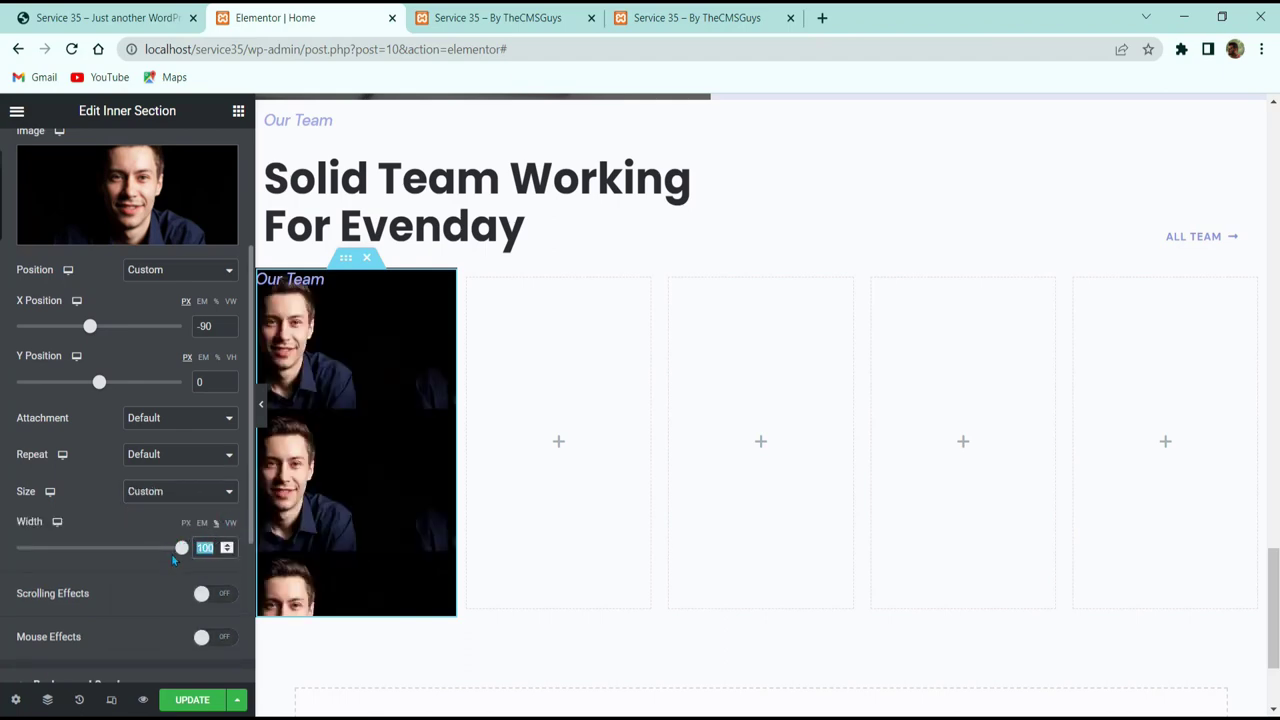
type("190")
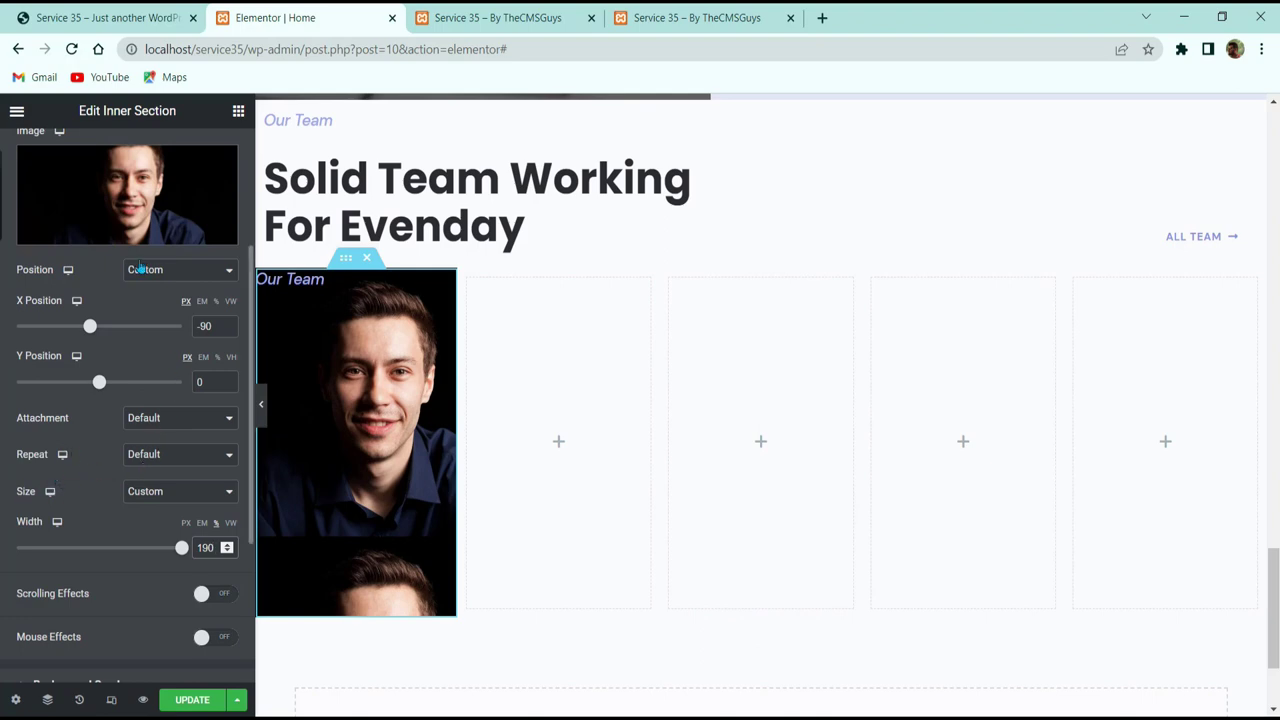
scroll(141, 300, "up", 3)
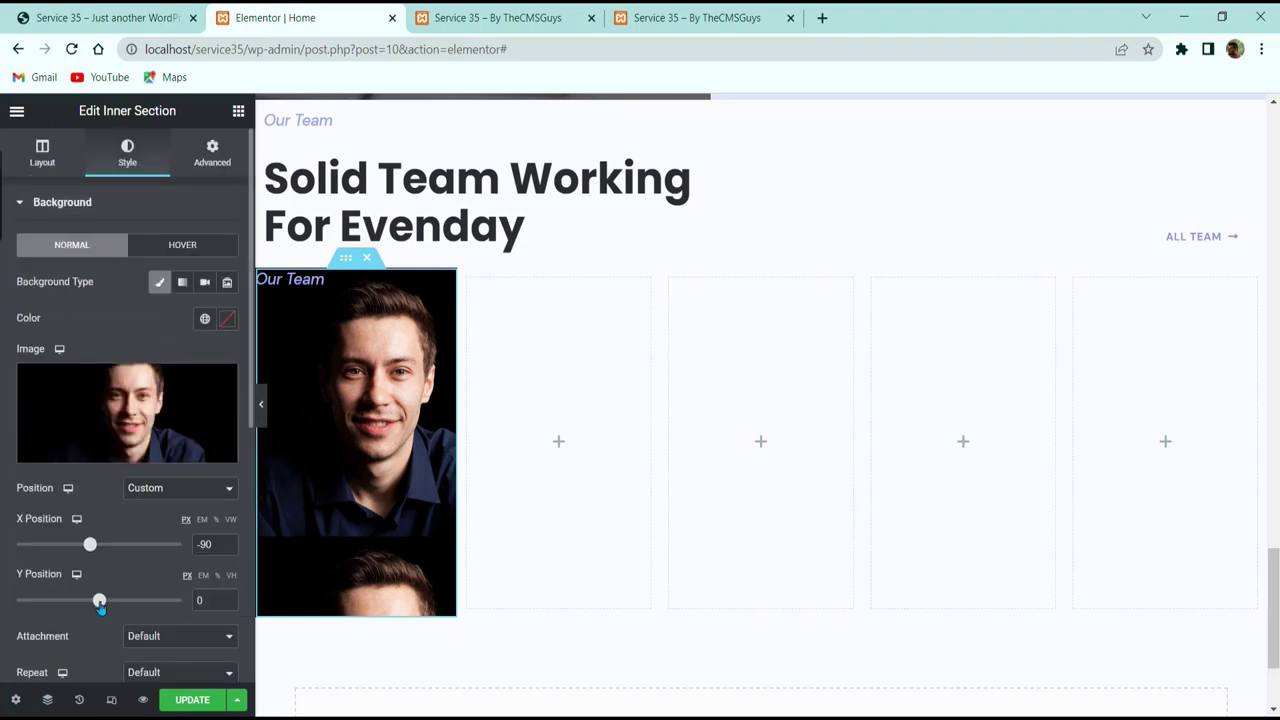
mouse_move(100, 601)
left_mouse_down()
mouse_move(111, 602)
mouse_move(99, 601)
left_mouse_up()
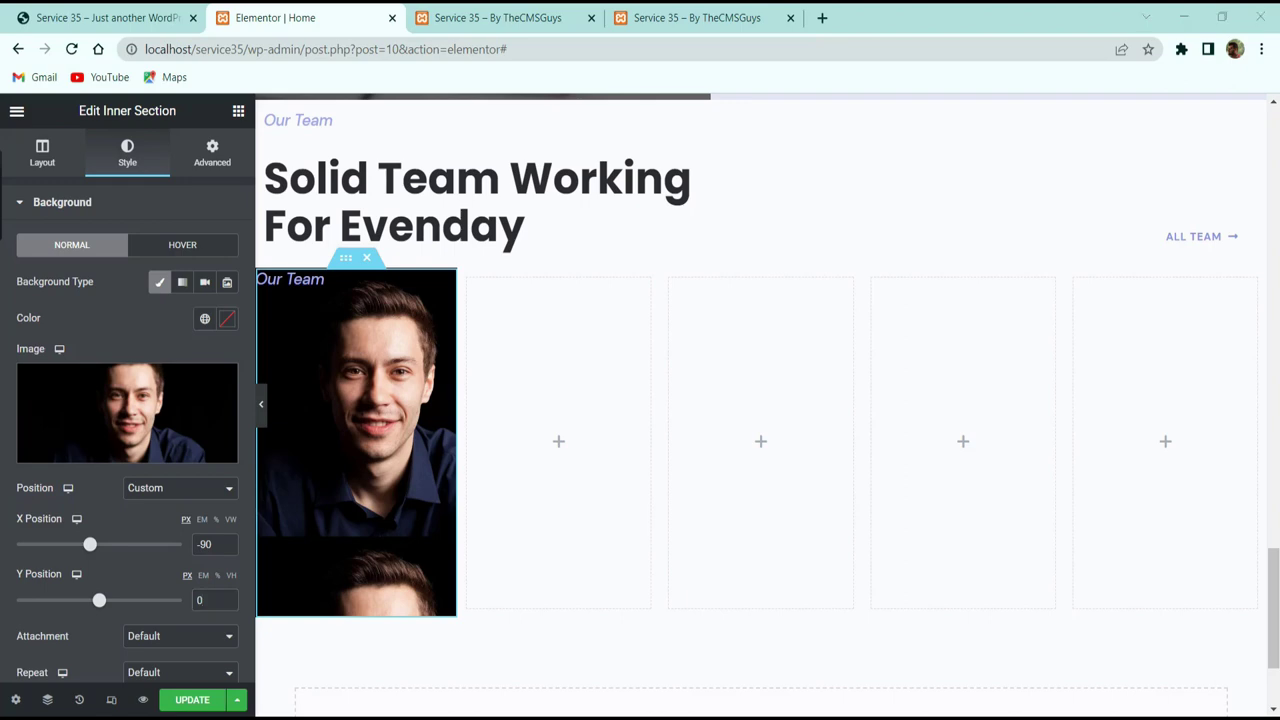
Step: Give the card a classic Hover background using the young man's portrait
left_click(205, 249)
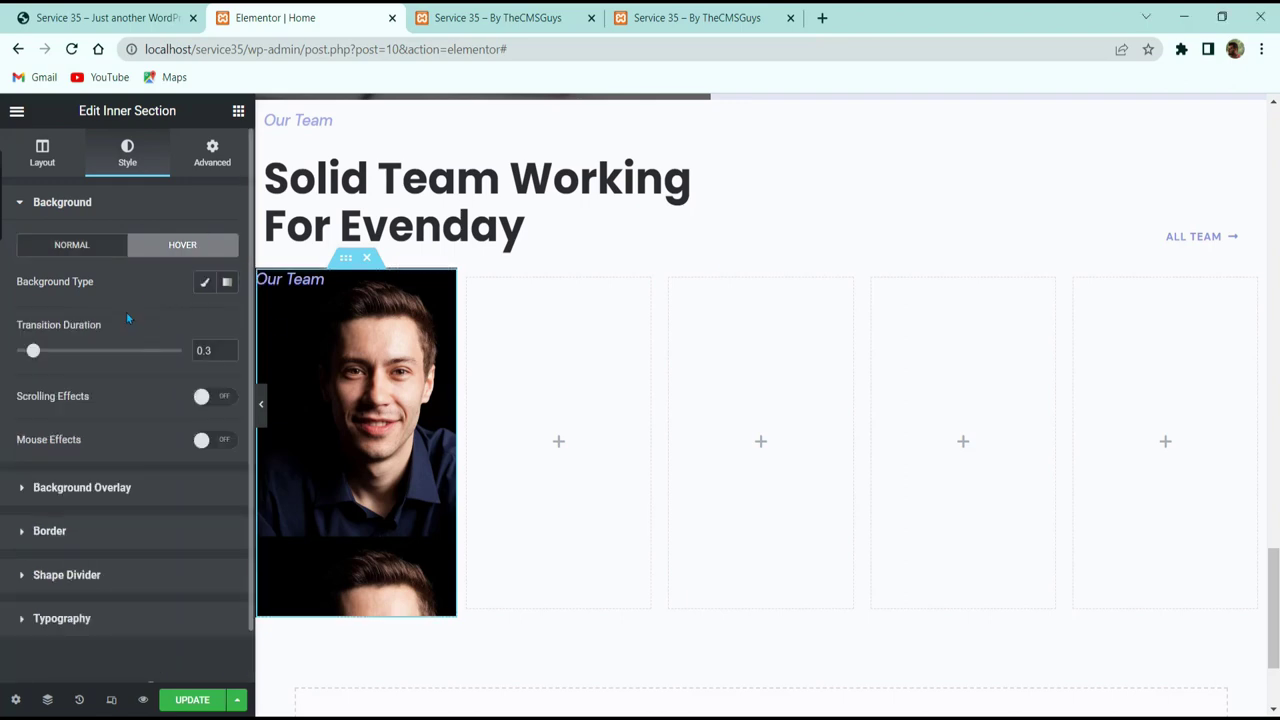
left_click(204, 282)
left_click(106, 420)
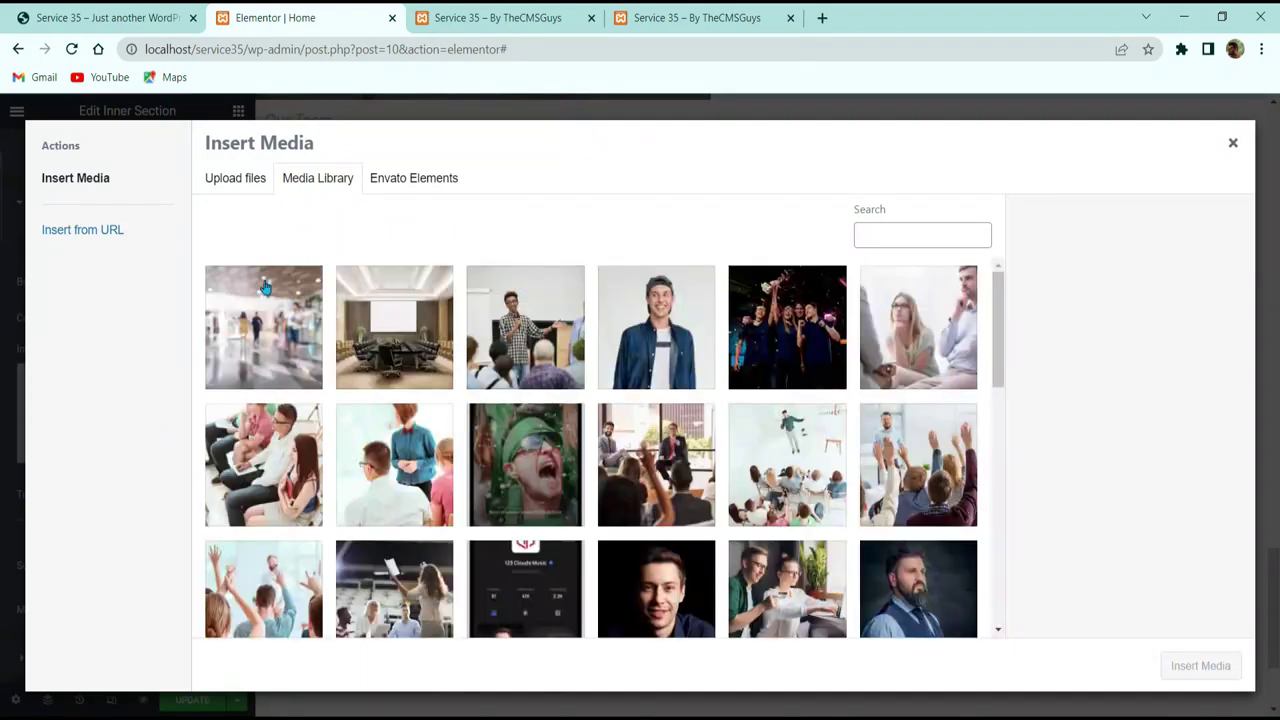
scroll(598, 440, "down", 2)
left_click(634, 444)
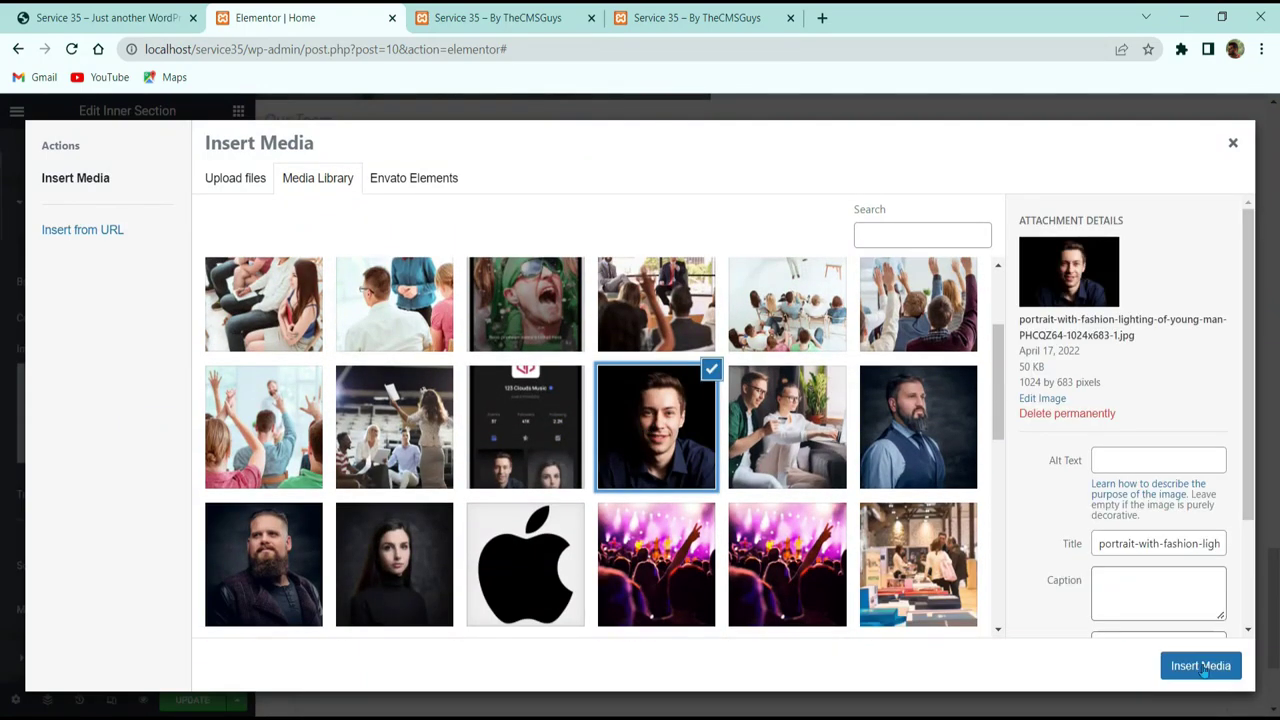
left_click(1201, 666)
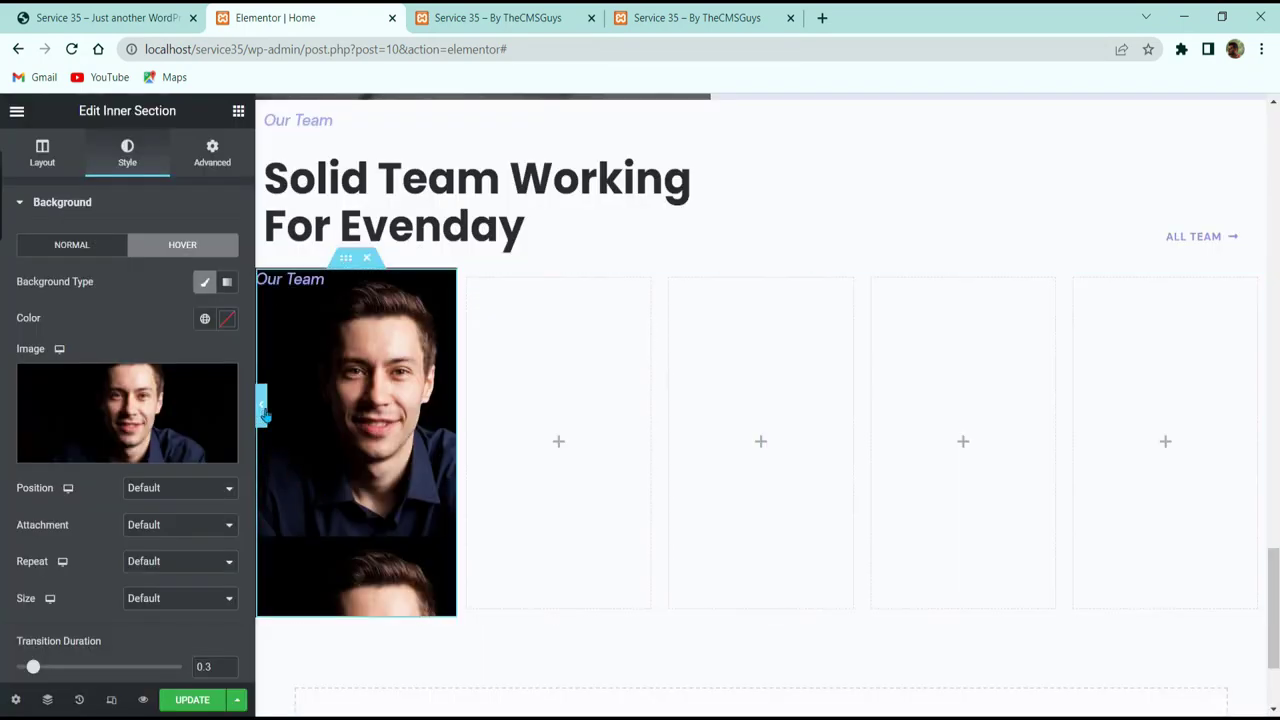
left_click(263, 408)
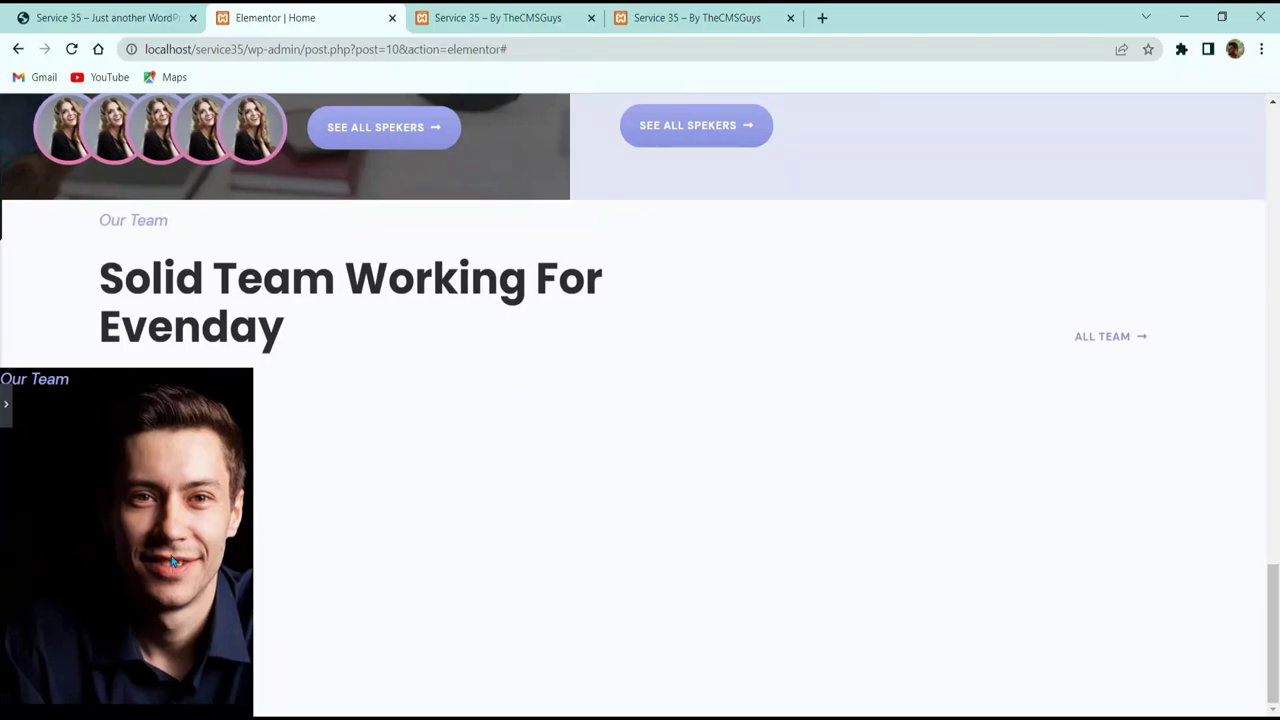
left_click(6, 404)
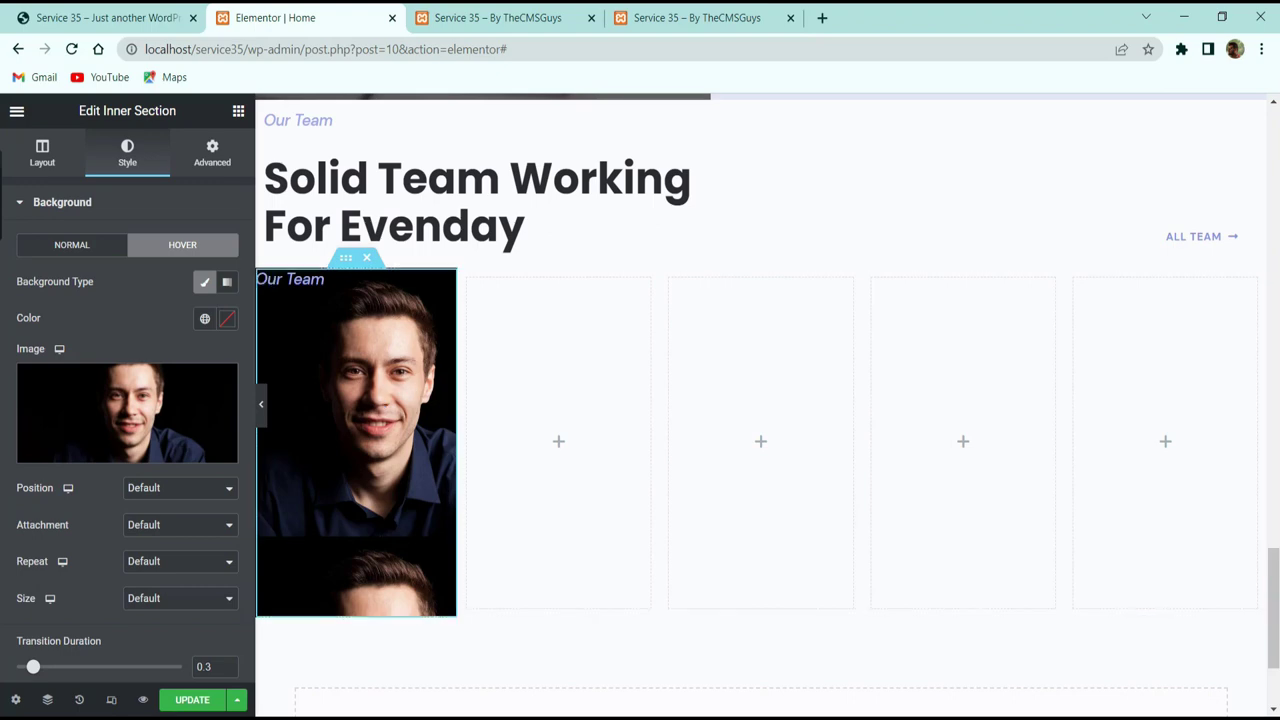
Step: Set the hover background position to Custom with X at -90 px
left_click(152, 489)
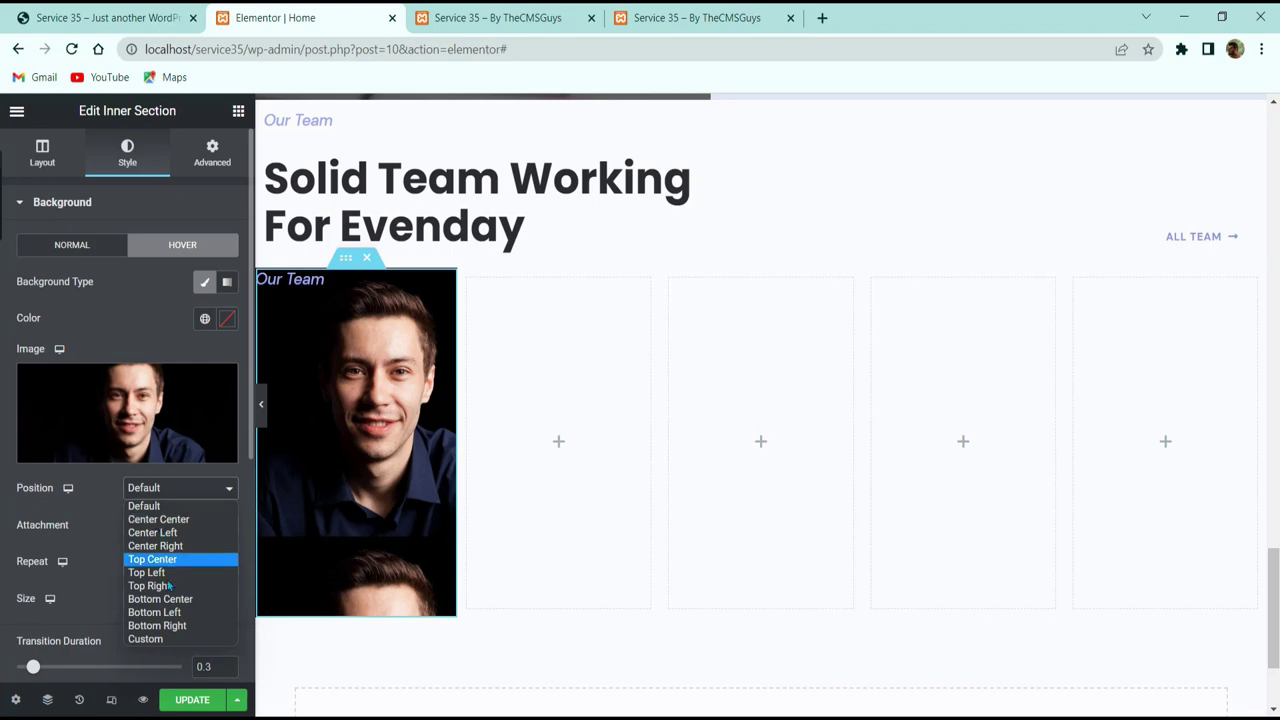
left_click(158, 638)
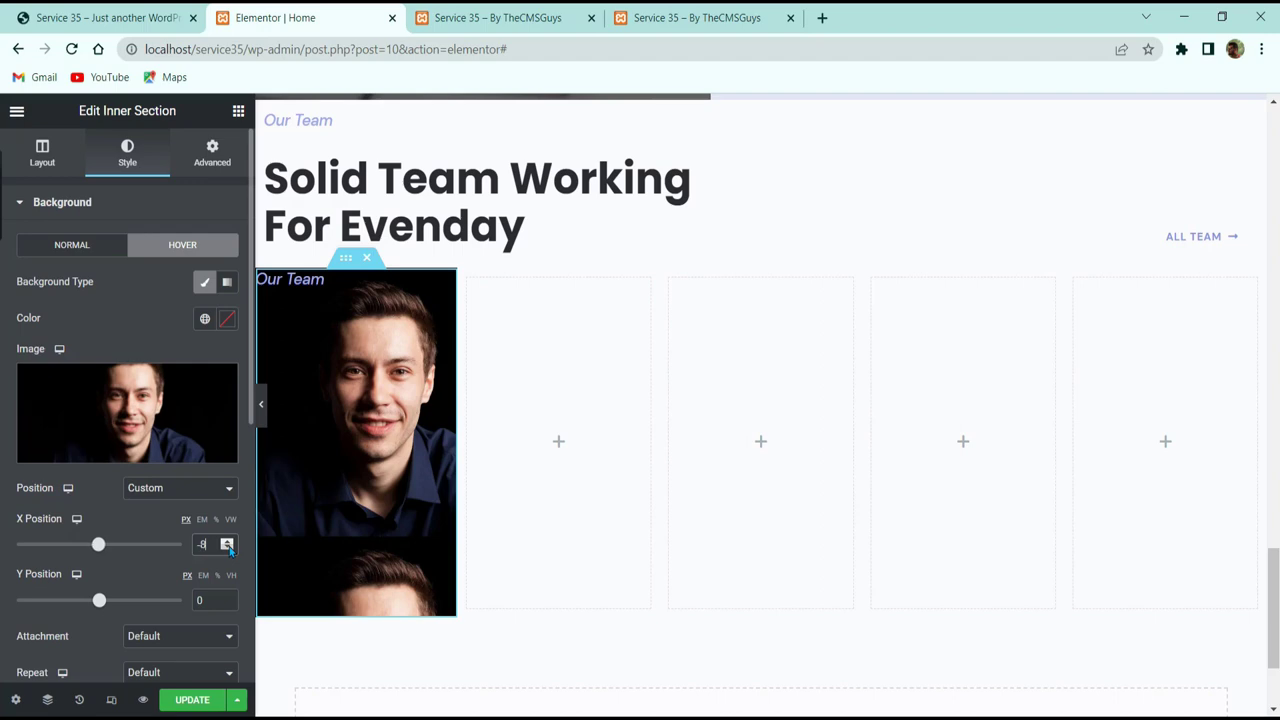
left_click(229, 548)
type("-90")
scroll(111, 513, "down", 2)
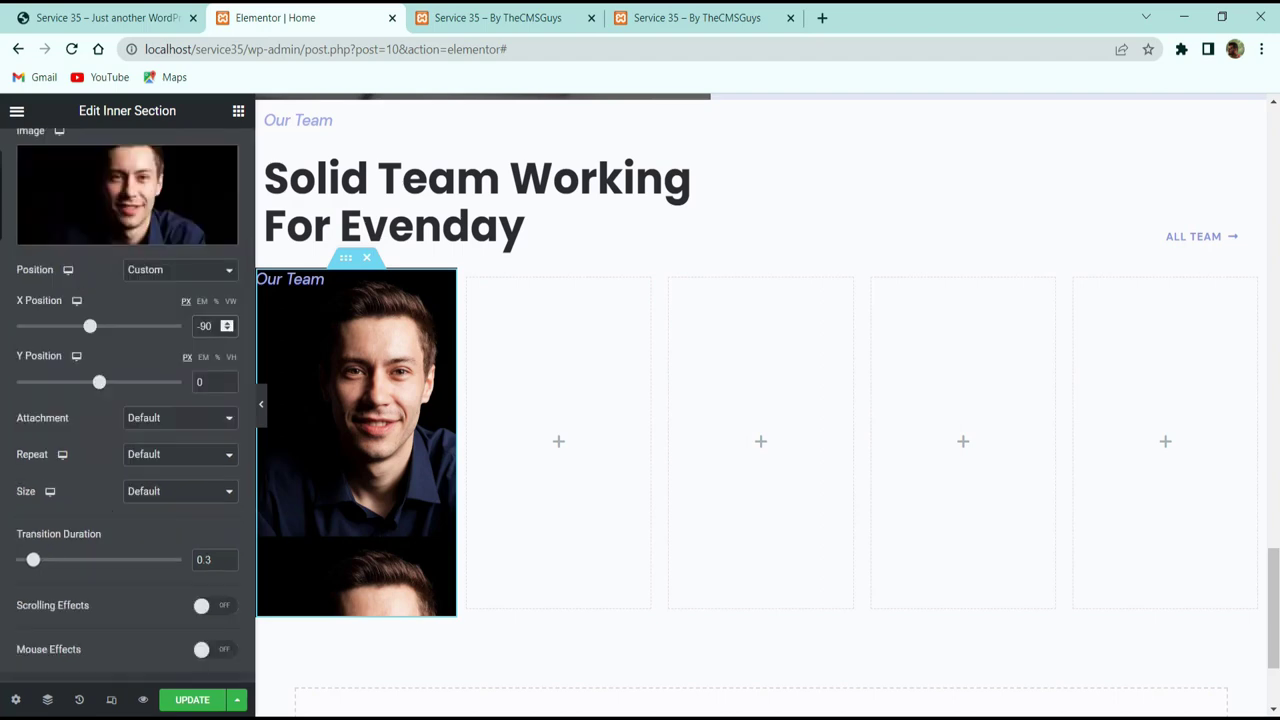
scroll(92, 425, "down", 2)
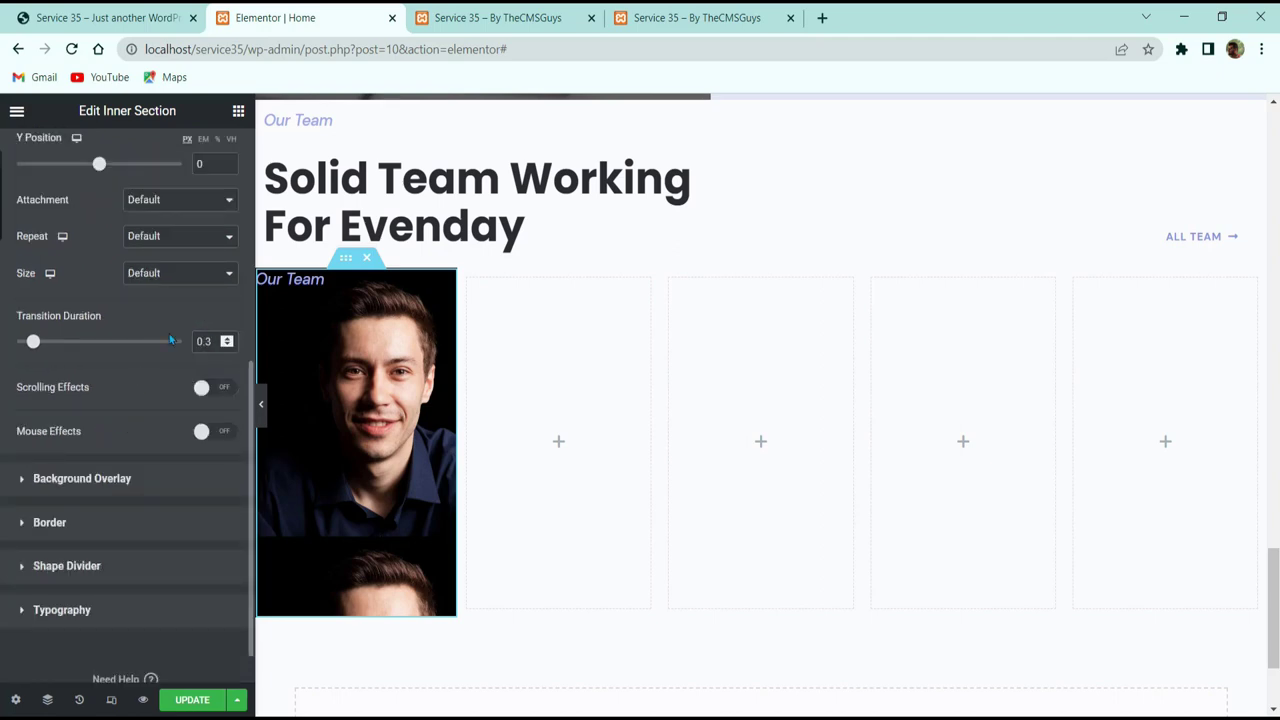
Step: Set the hover background size to Custom with width 175% and preview the card full-width
left_click(171, 282)
left_click(174, 342)
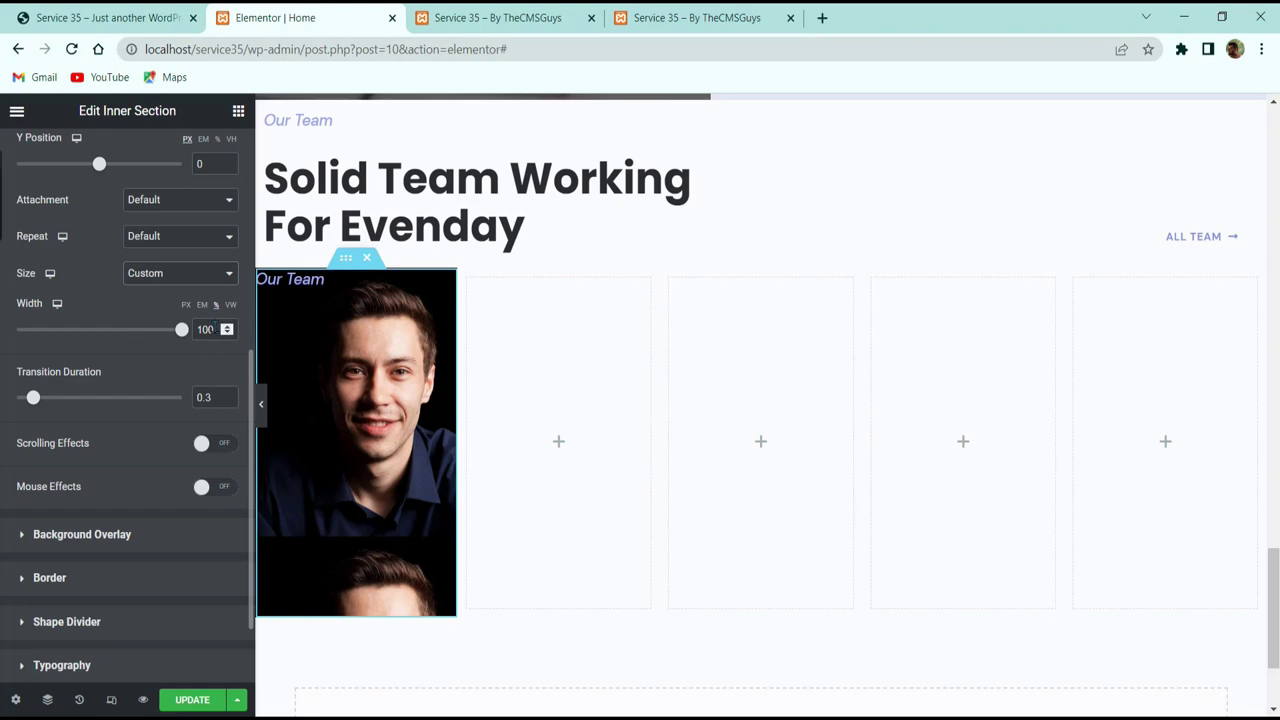
double_click(206, 329)
type("175")
scroll(400, 400, "up", 1)
left_click(261, 403)
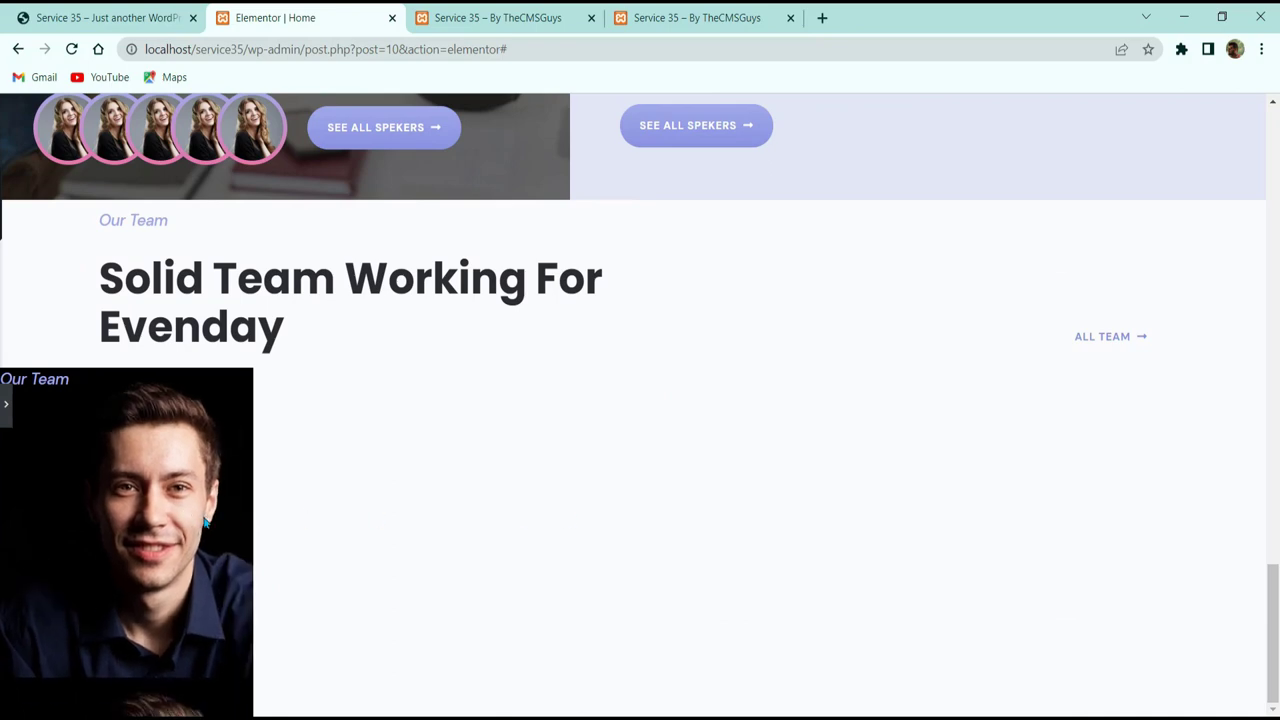
Step: Change the hover background width to 180 and preview the card
left_click(6, 403)
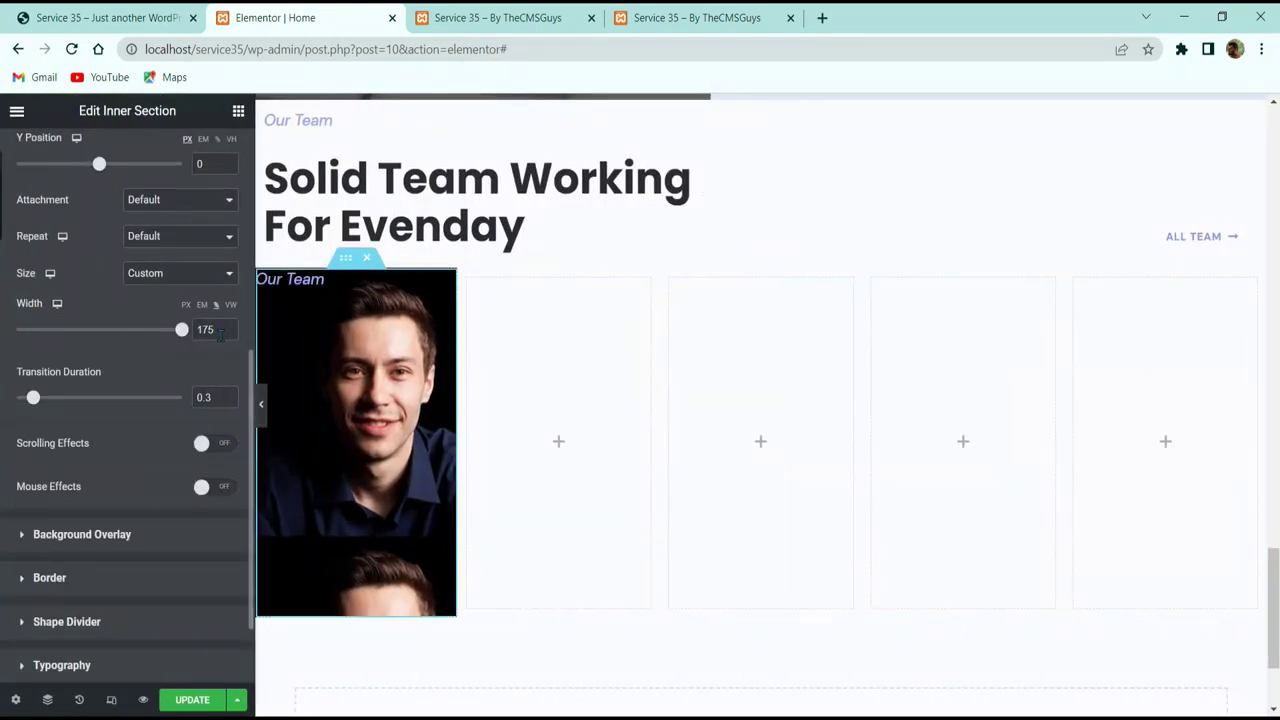
left_click(224, 336)
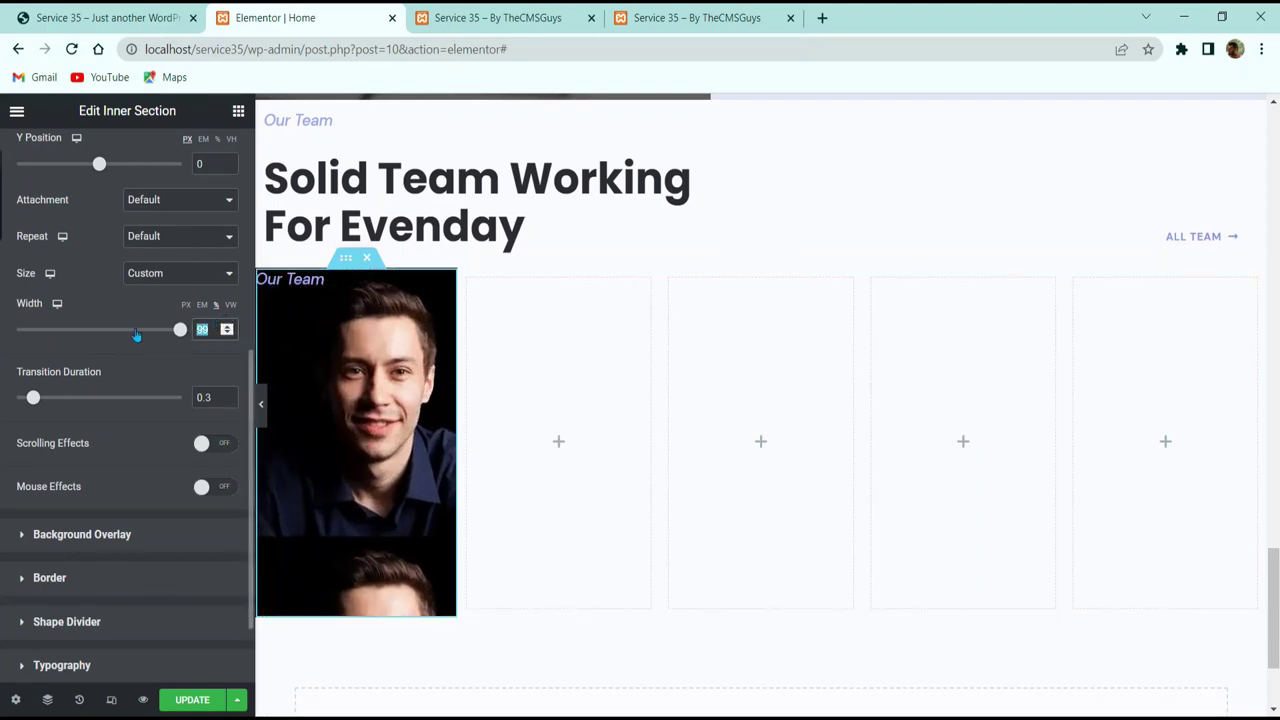
type("180")
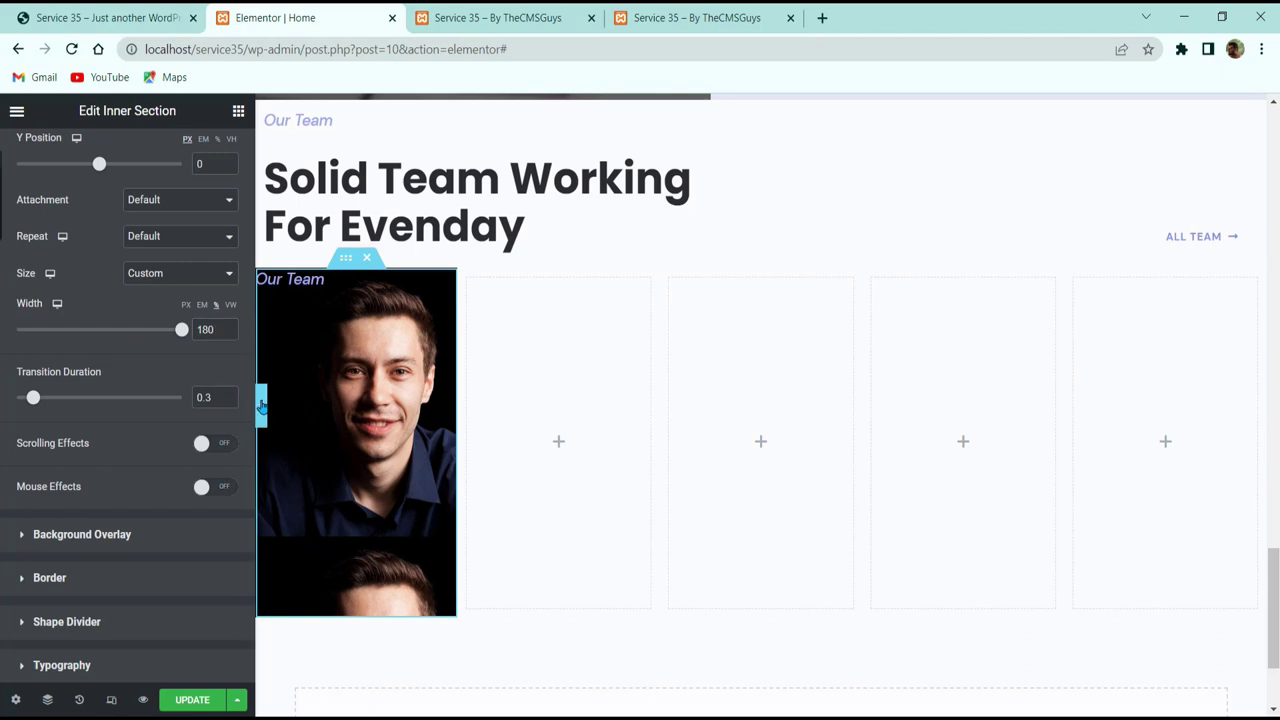
left_click(261, 404)
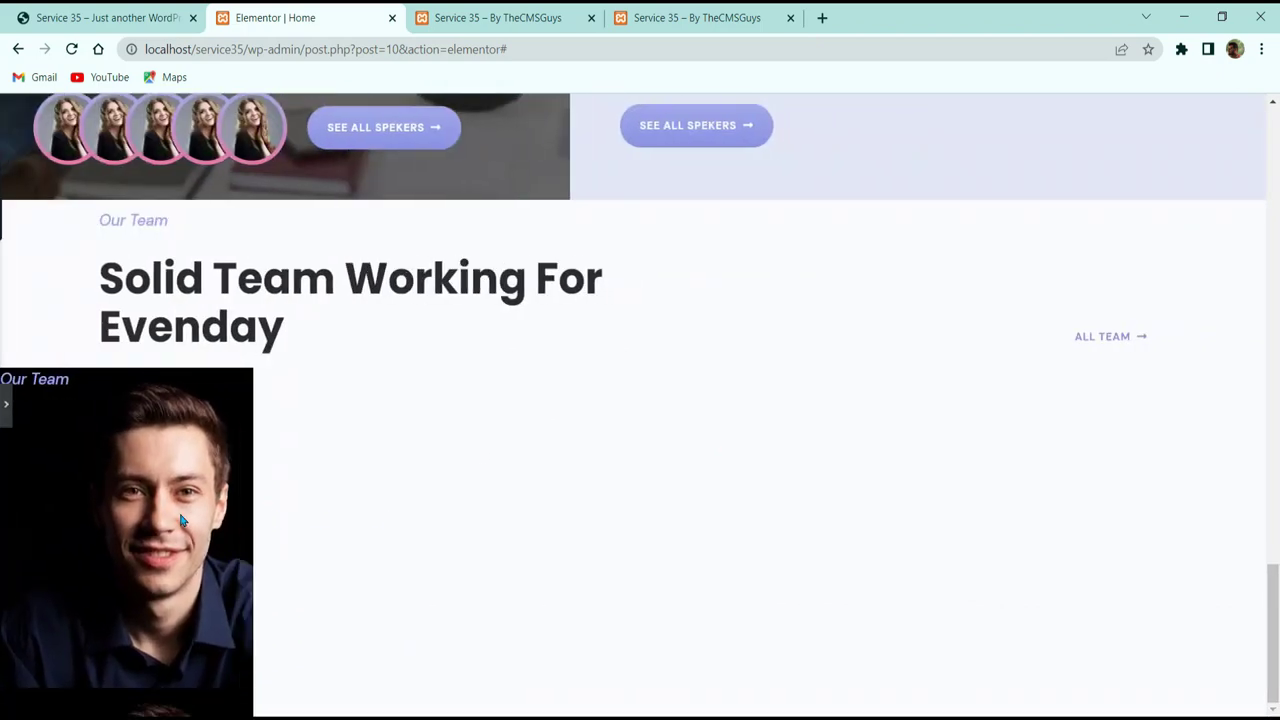
Step: Set the hover transition duration to 1.5 s, then select the reference site's Lead Speaker label
left_click(7, 410)
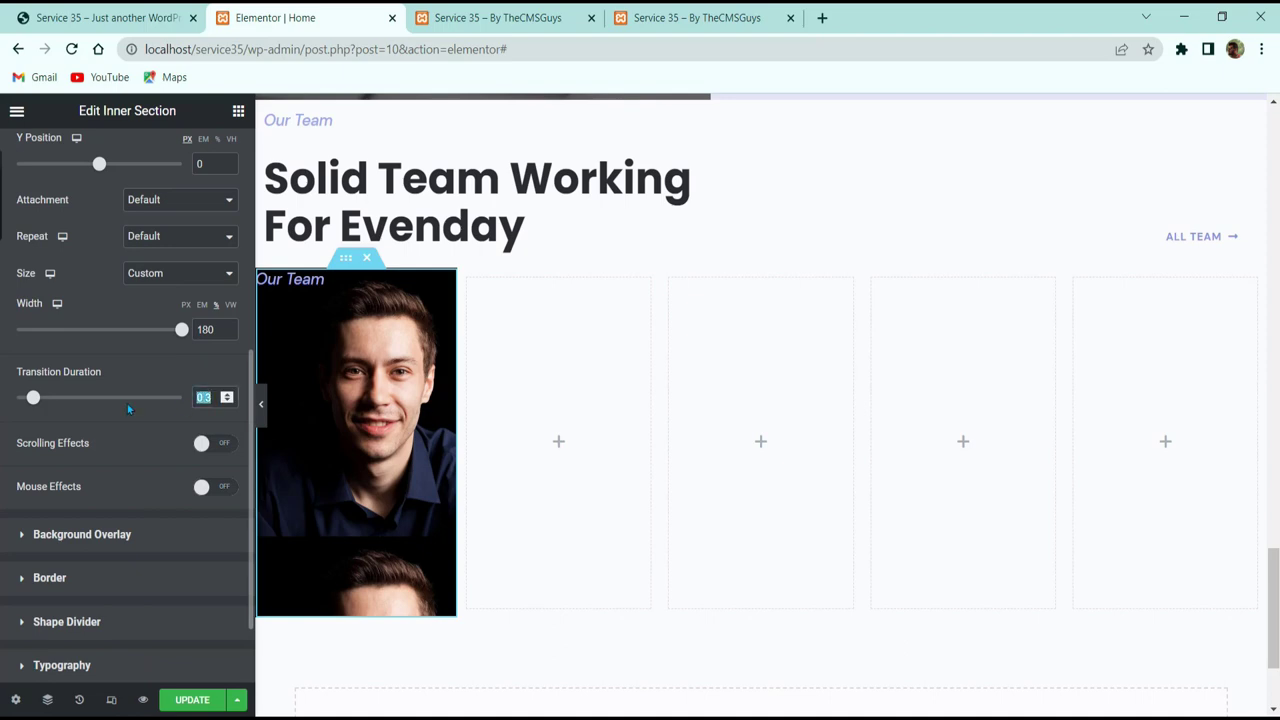
type("1.5")
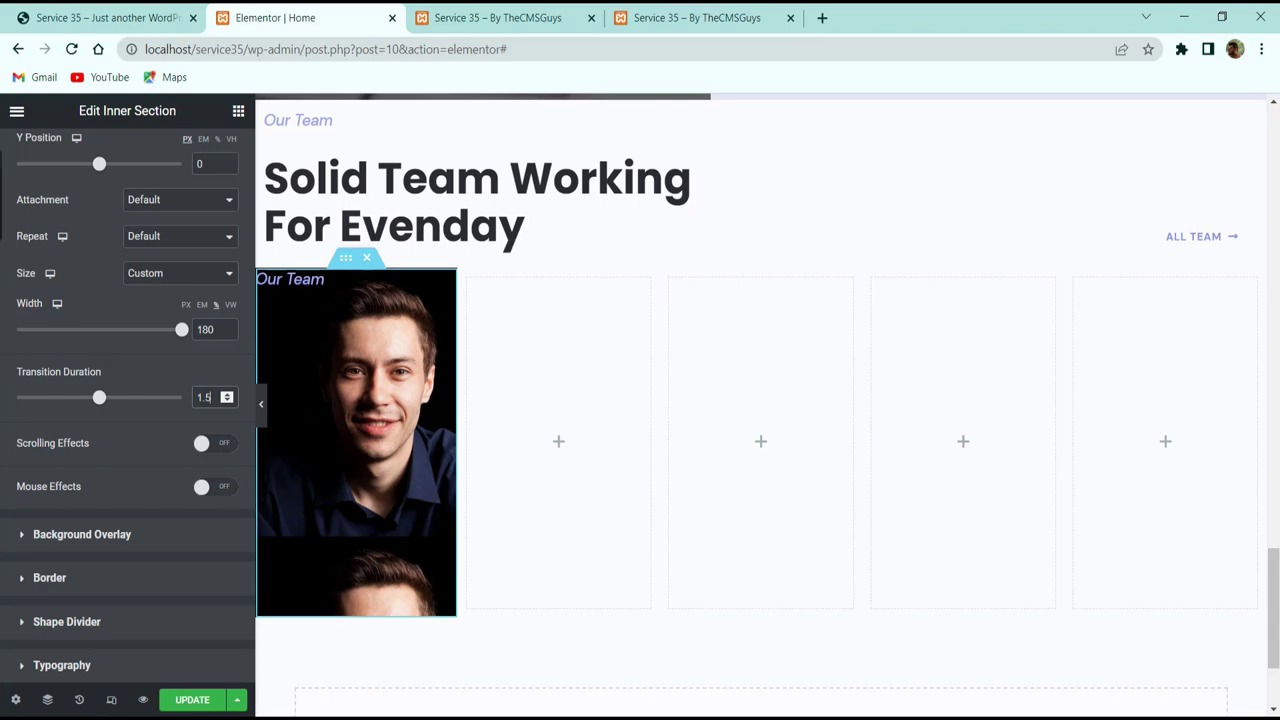
scroll(114, 434, "down", 1)
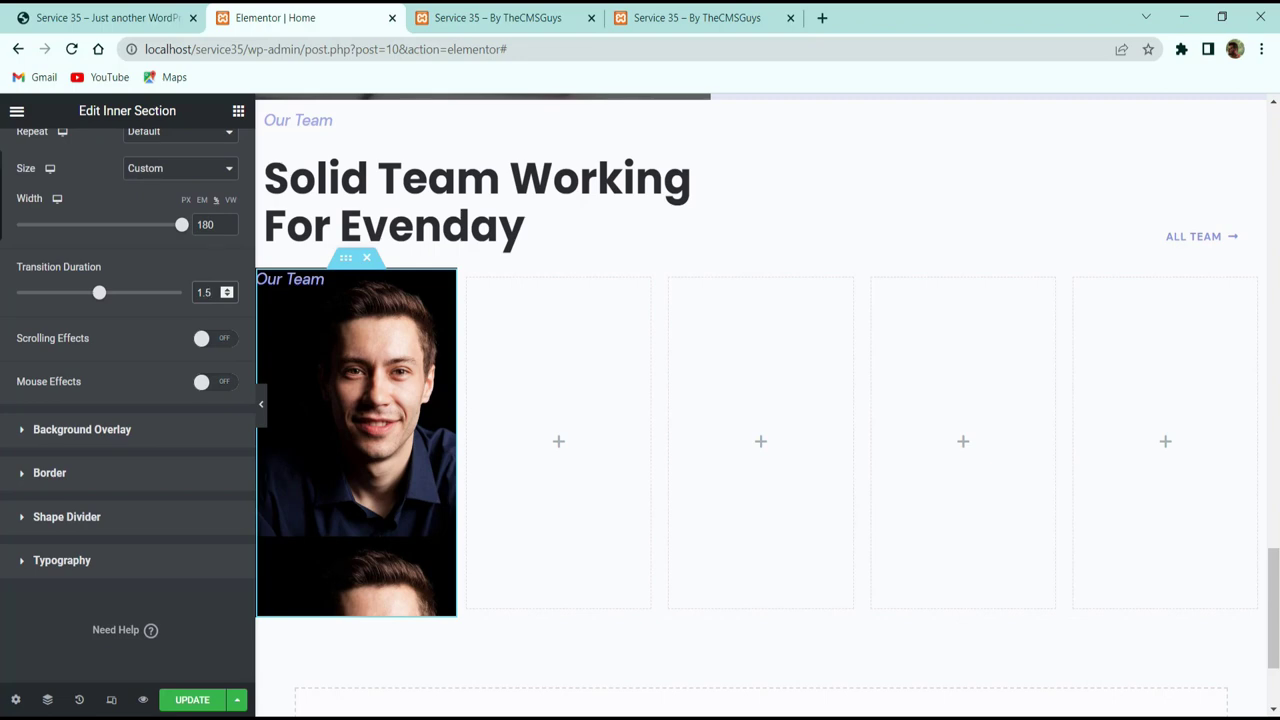
left_click(110, 17)
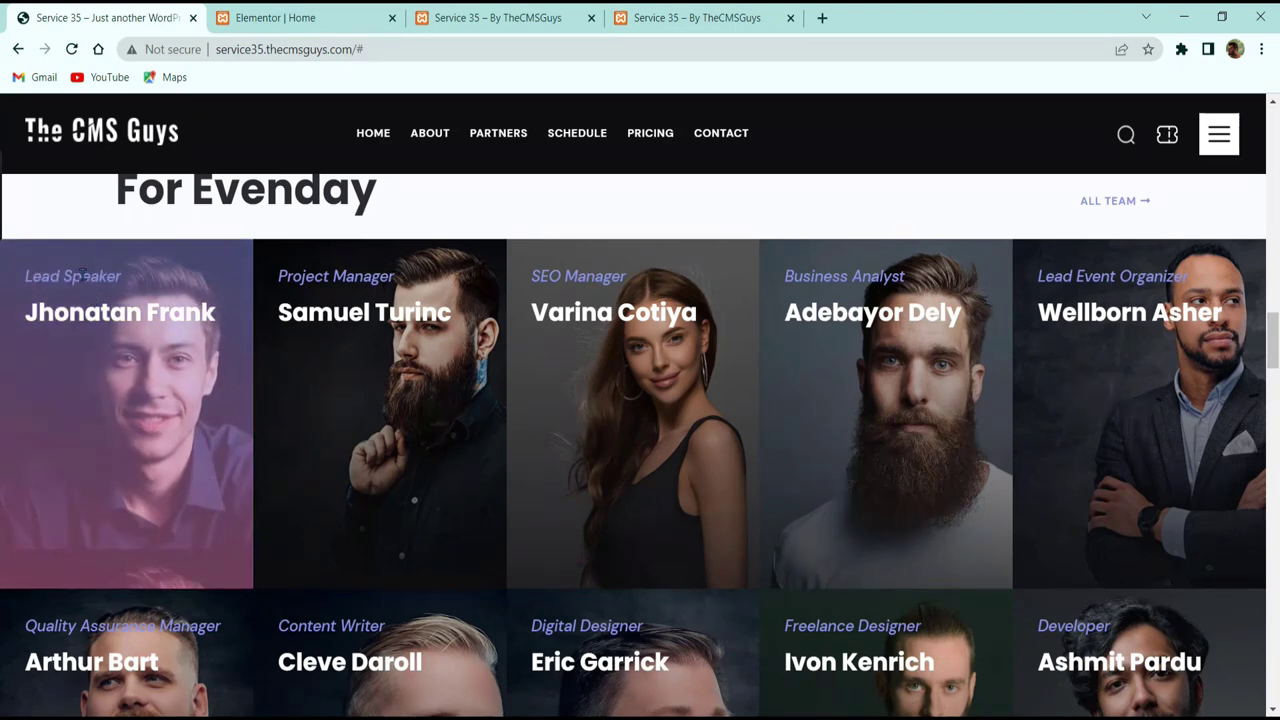
triple_click(95, 280)
key("ctrl+c")
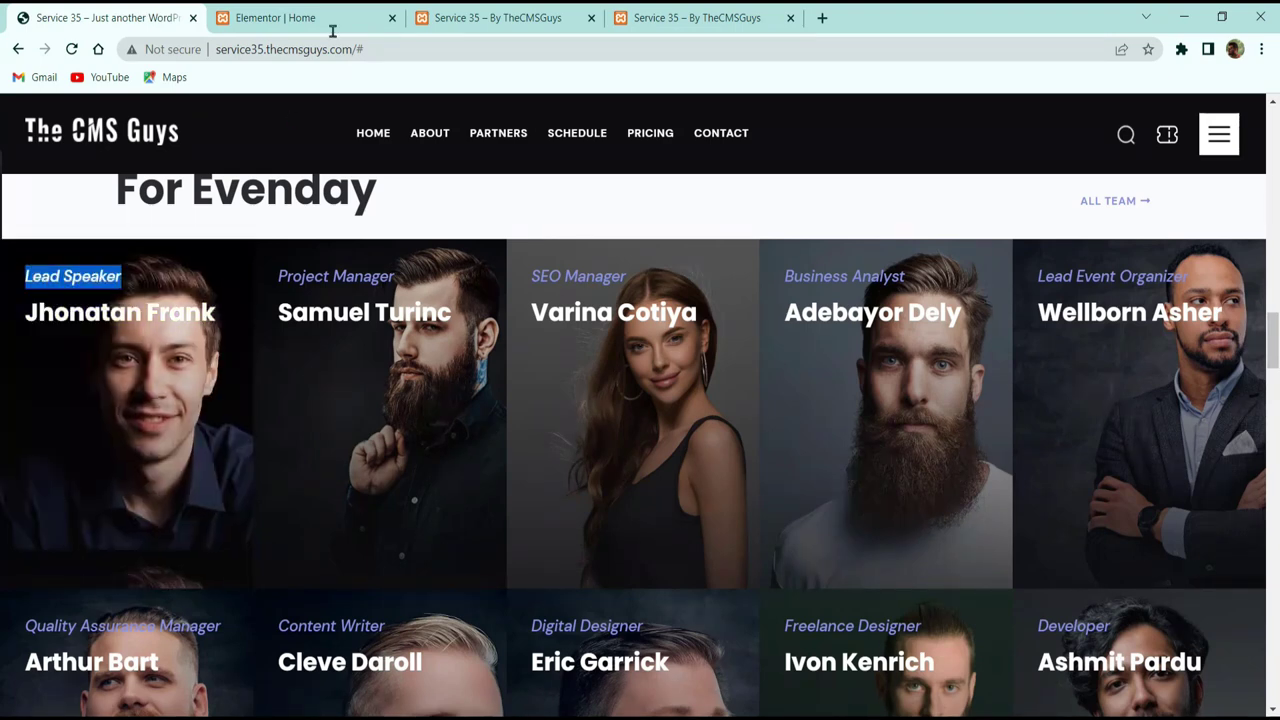
Step: Replace the card's Our Team heading text with 'Lead Speaker'
left_click(320, 18)
left_click(290, 279)
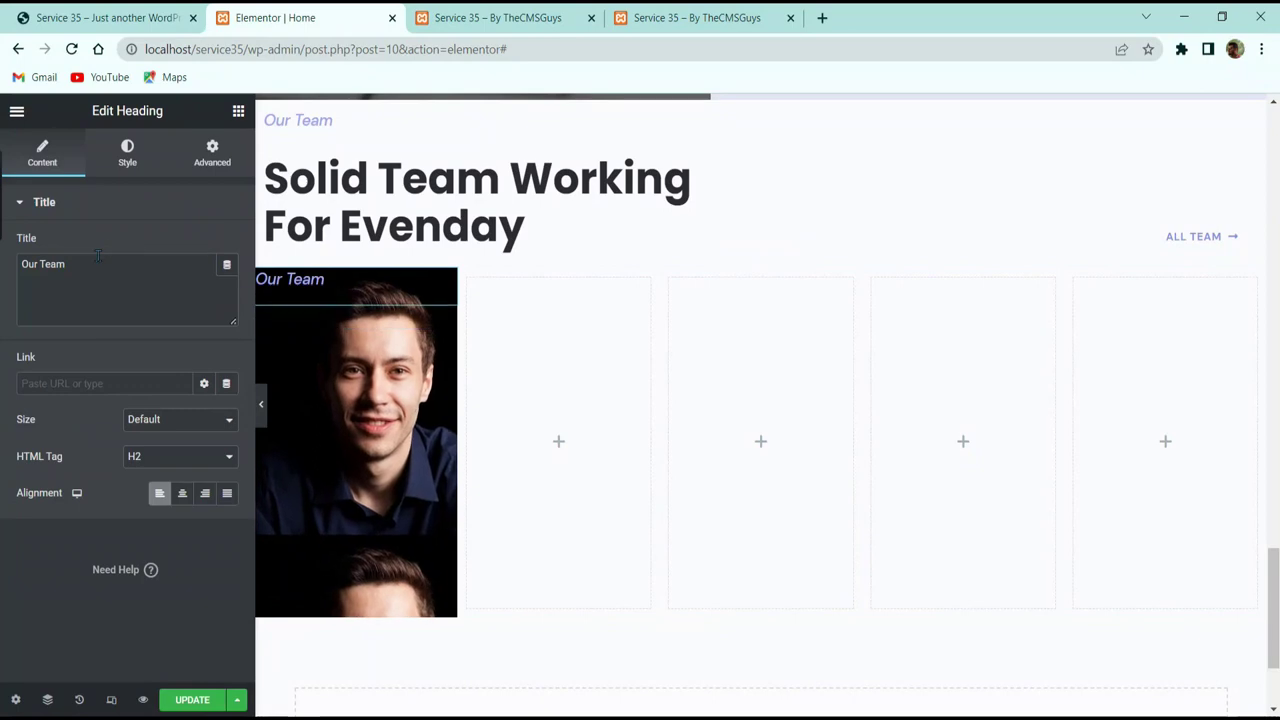
triple_click(97, 256)
key("ctrl+v")
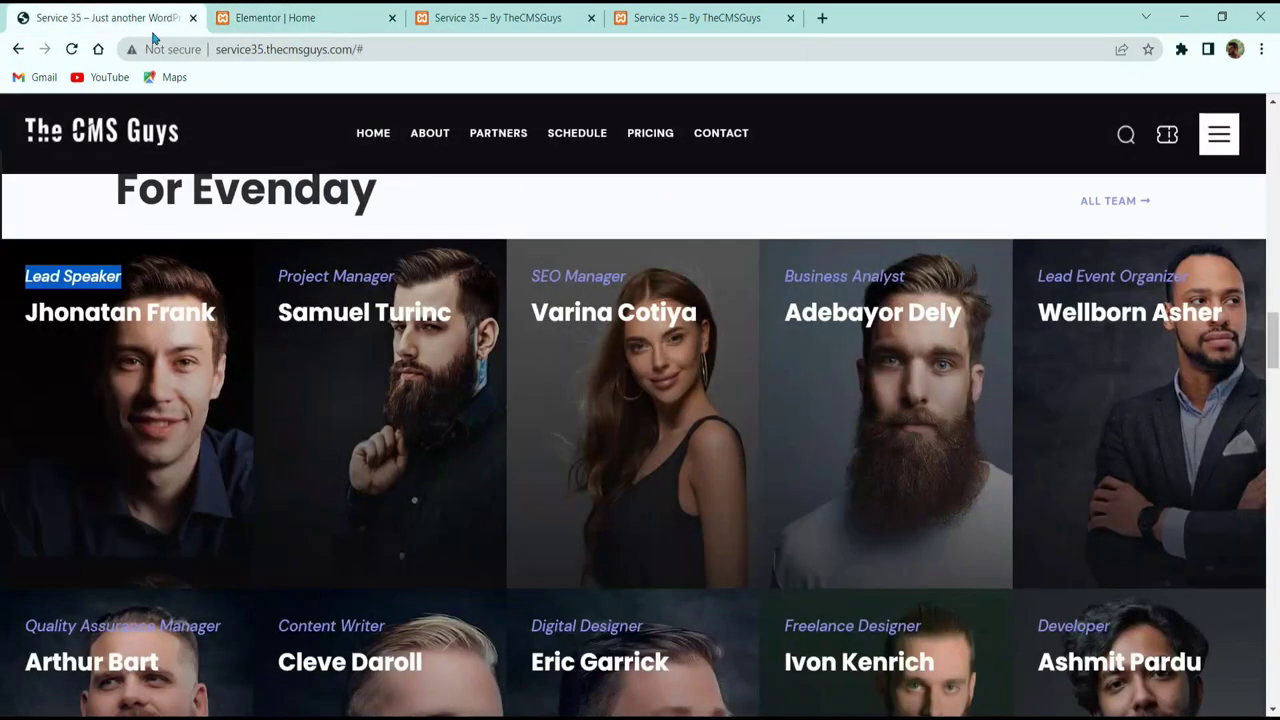
Step: Add a heading below Lead Speaker containing the team member's name copied from the reference site
left_click(140, 18)
triple_click(165, 313)
key("ctrl+c")
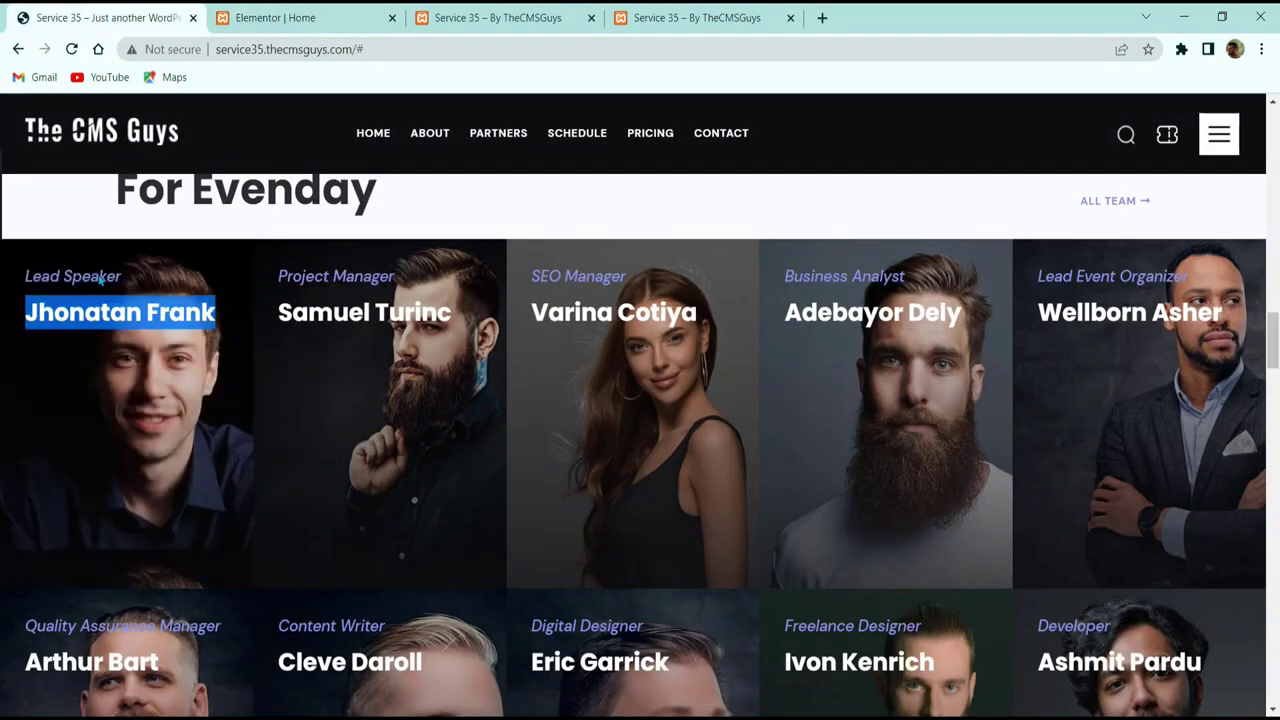
key("alt+Tab")
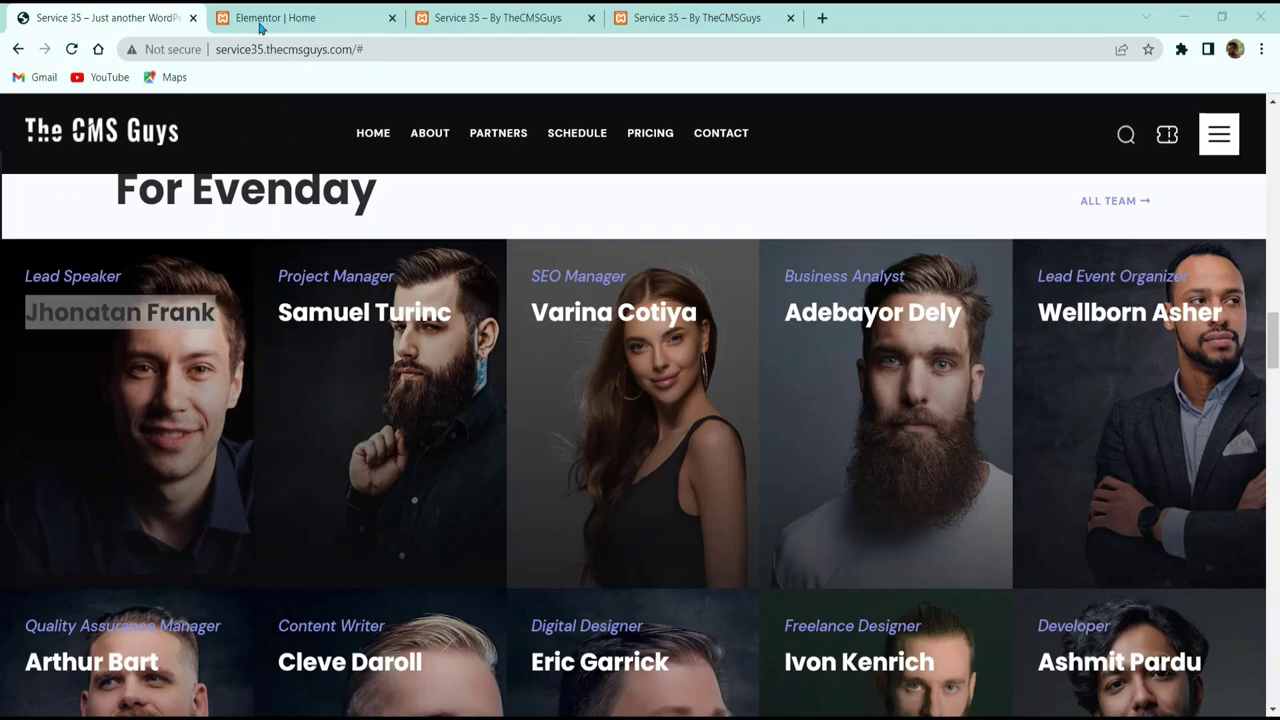
left_click(260, 28)
left_click(238, 110)
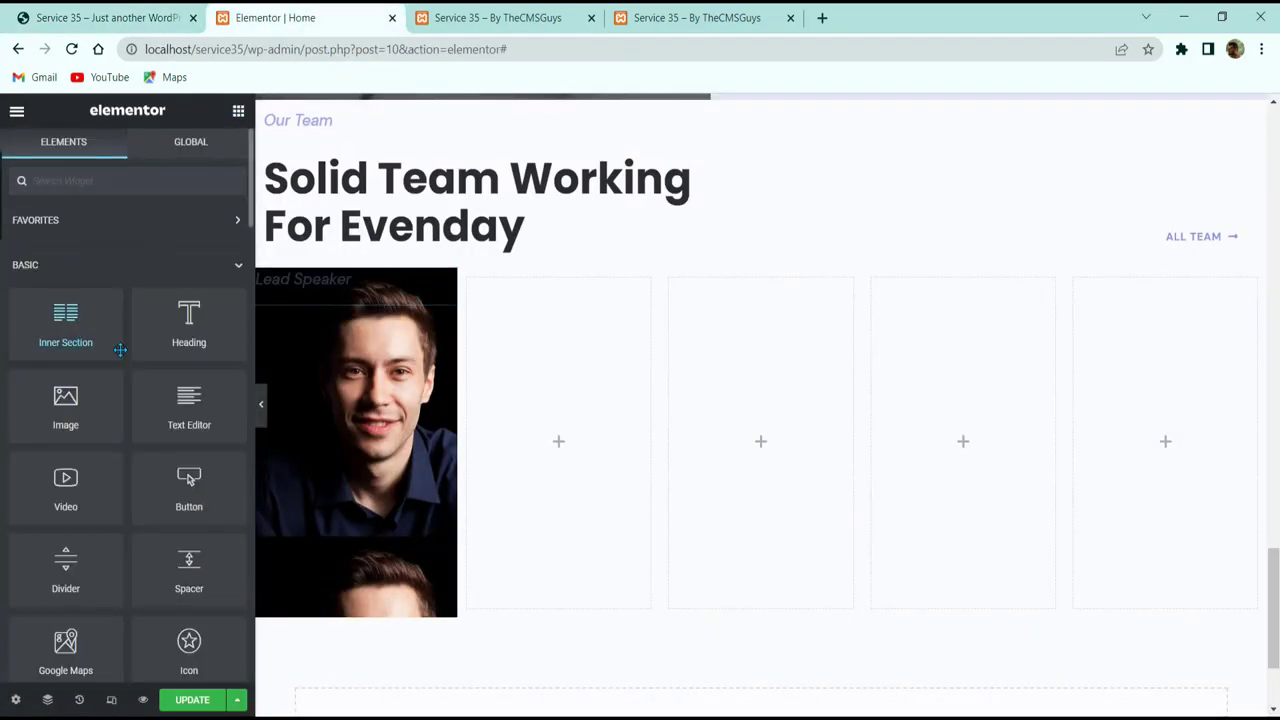
left_click_drag(189, 320, 357, 303)
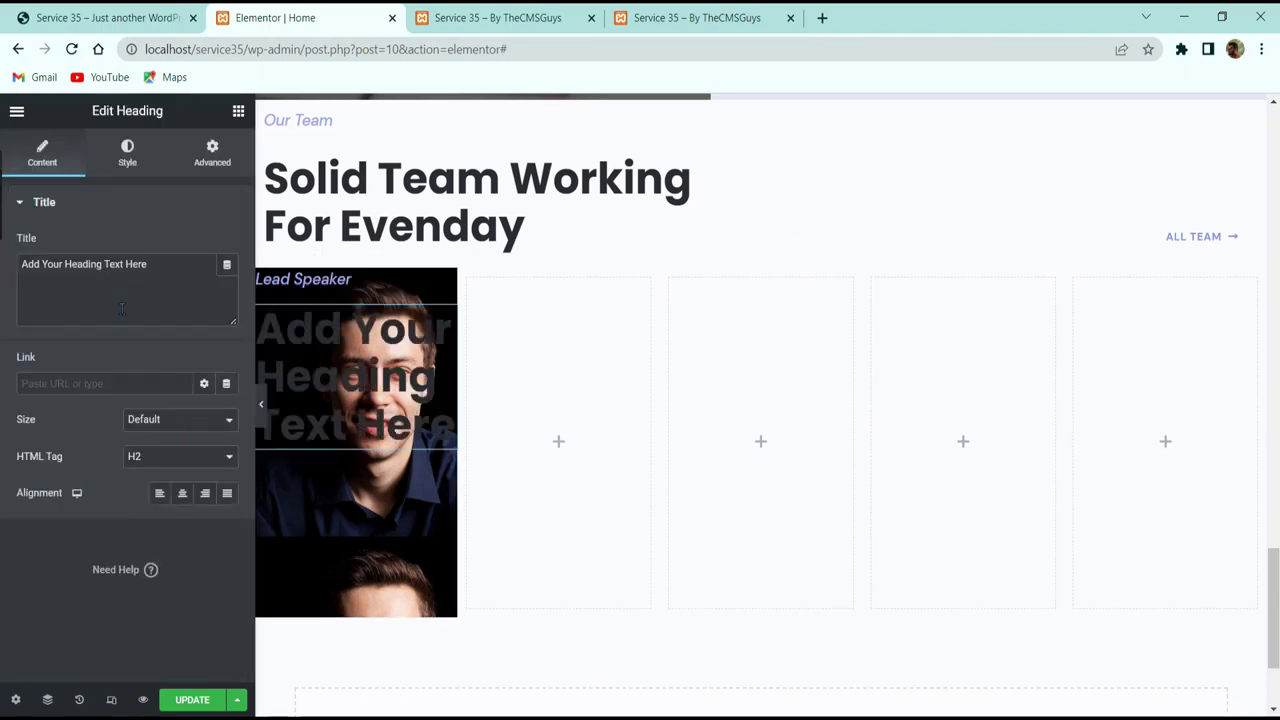
key("ctrl+a")
key("ctrl+v")
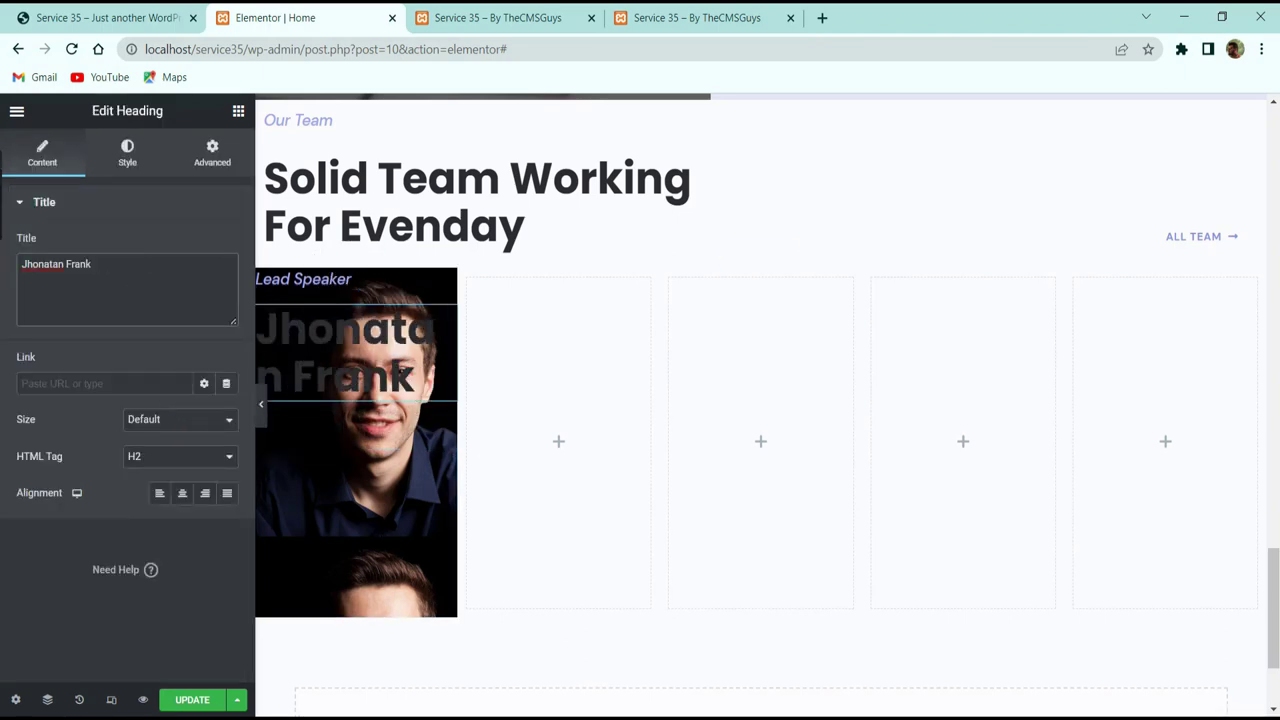
Step: Style the name heading in white with the global Heading 4 font preset
left_click(127, 155)
left_click(205, 245)
scroll(148, 363, "down", 6)
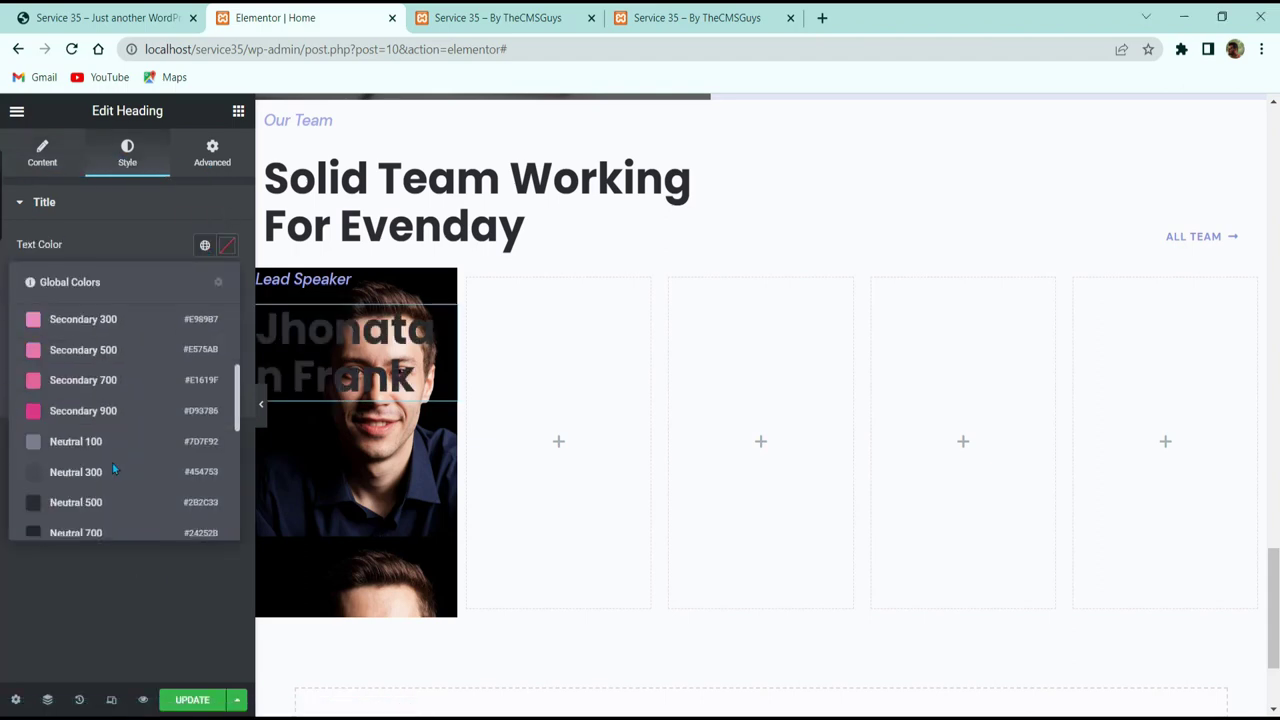
left_click(92, 515)
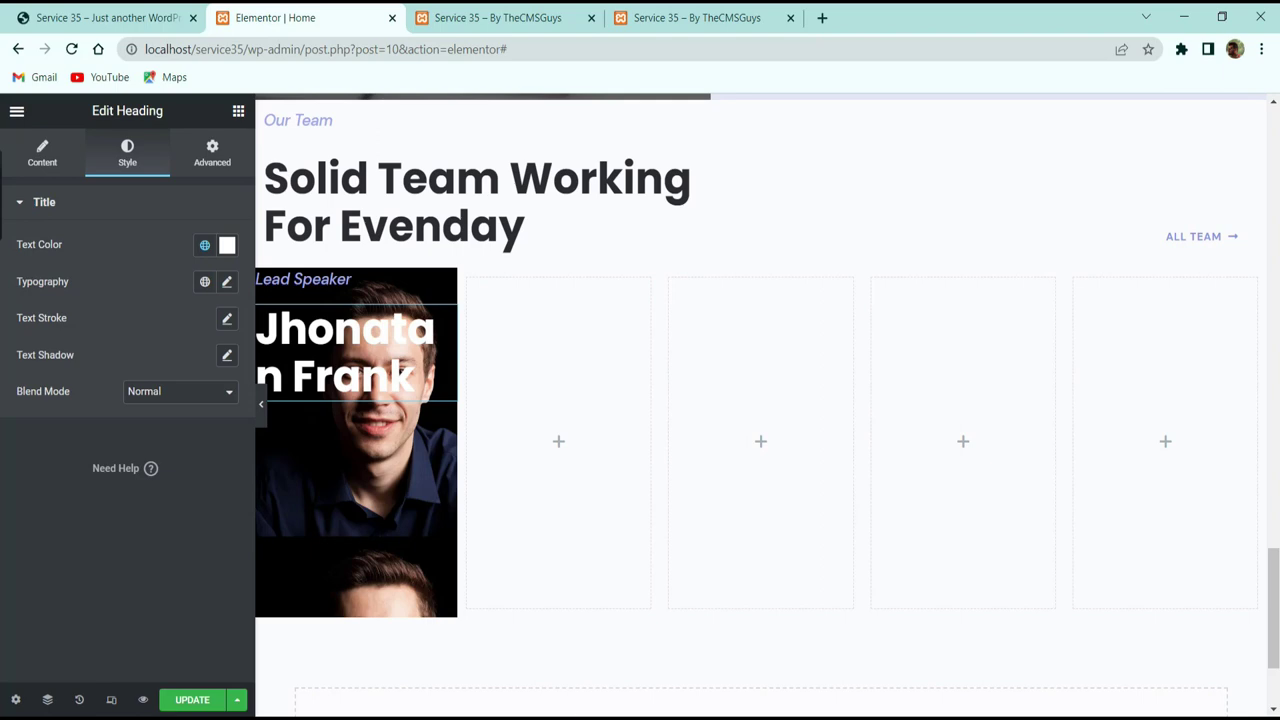
left_click(205, 282)
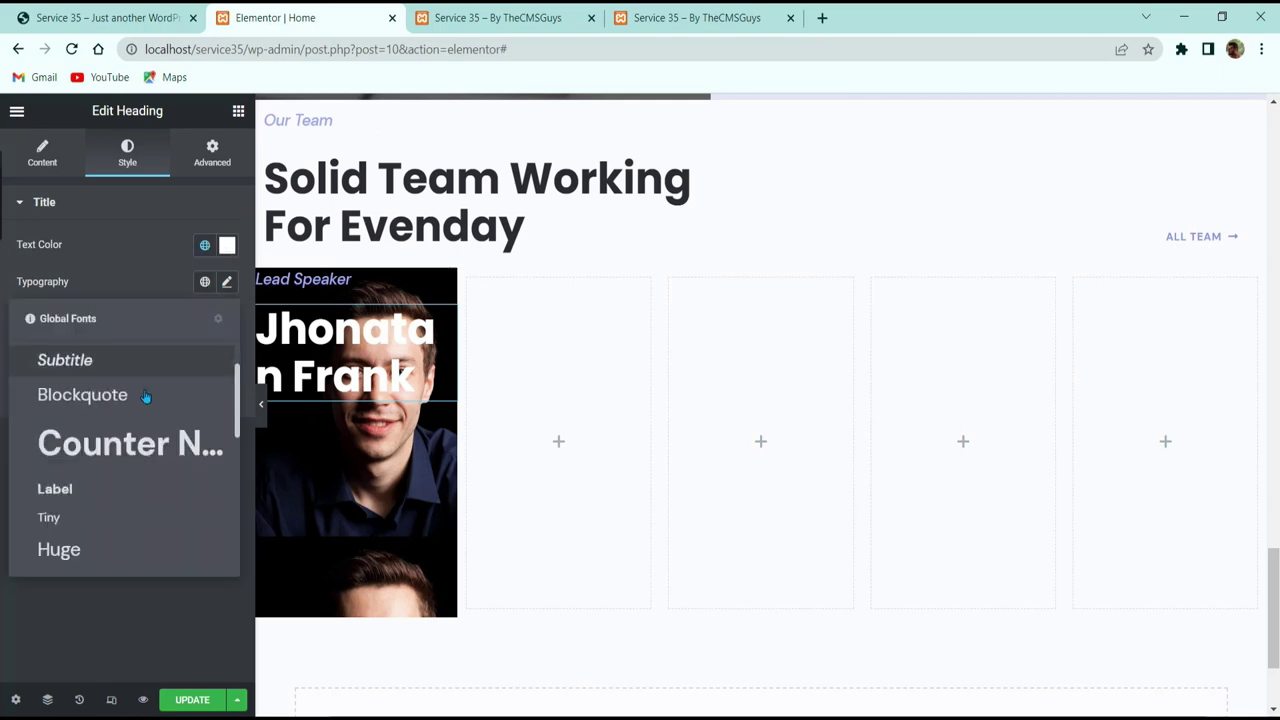
scroll(143, 420, "down", 4)
left_click(150, 478)
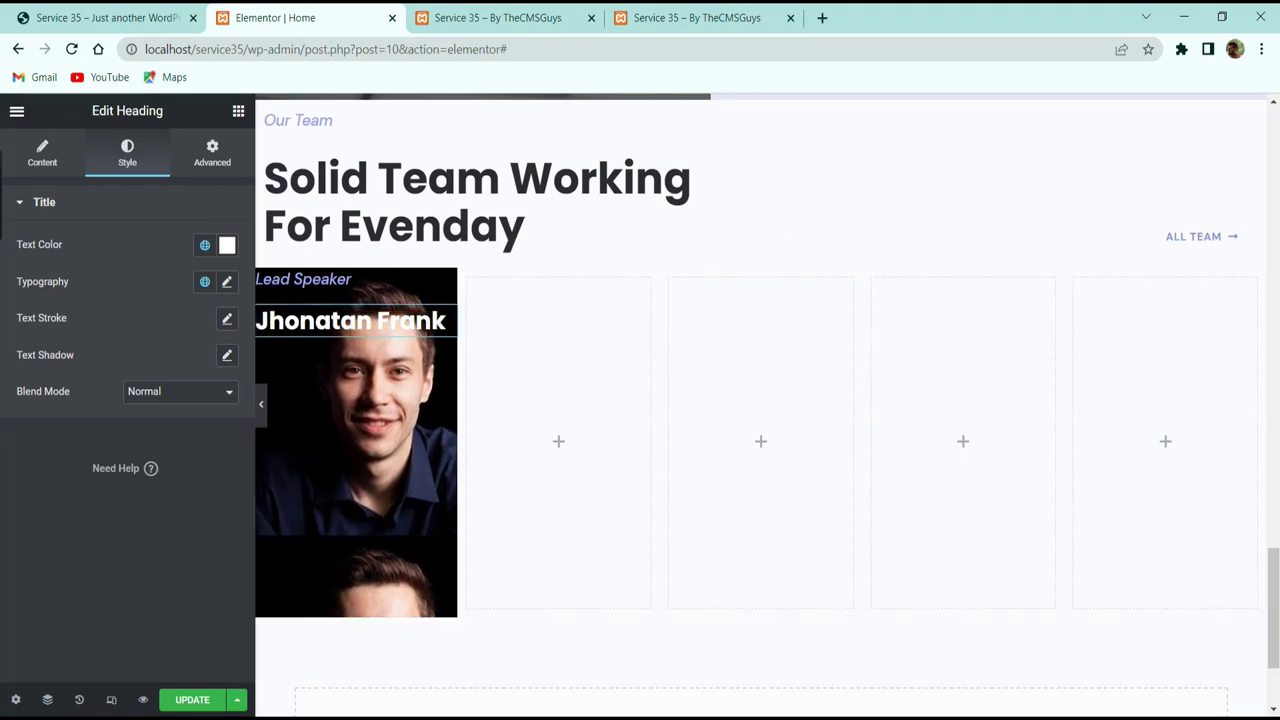
Step: Compare with the reference site and reopen the Elementor widget list
left_click(105, 17)
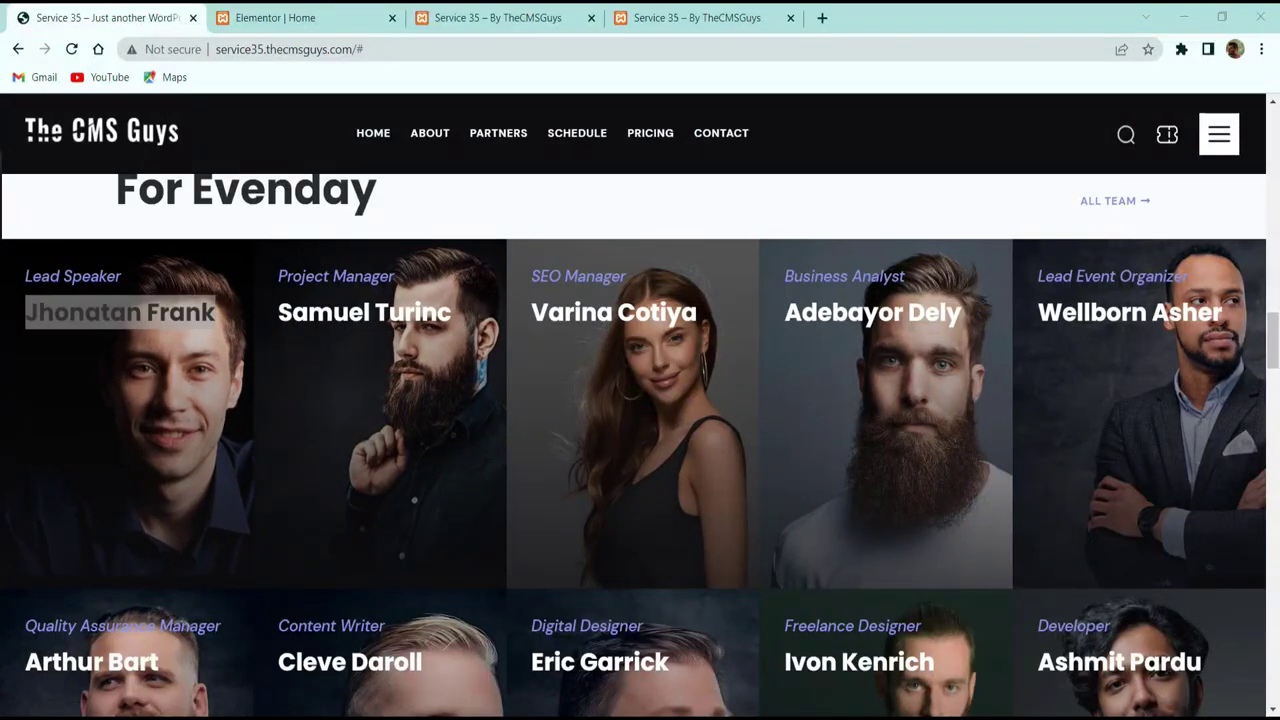
left_click(300, 17)
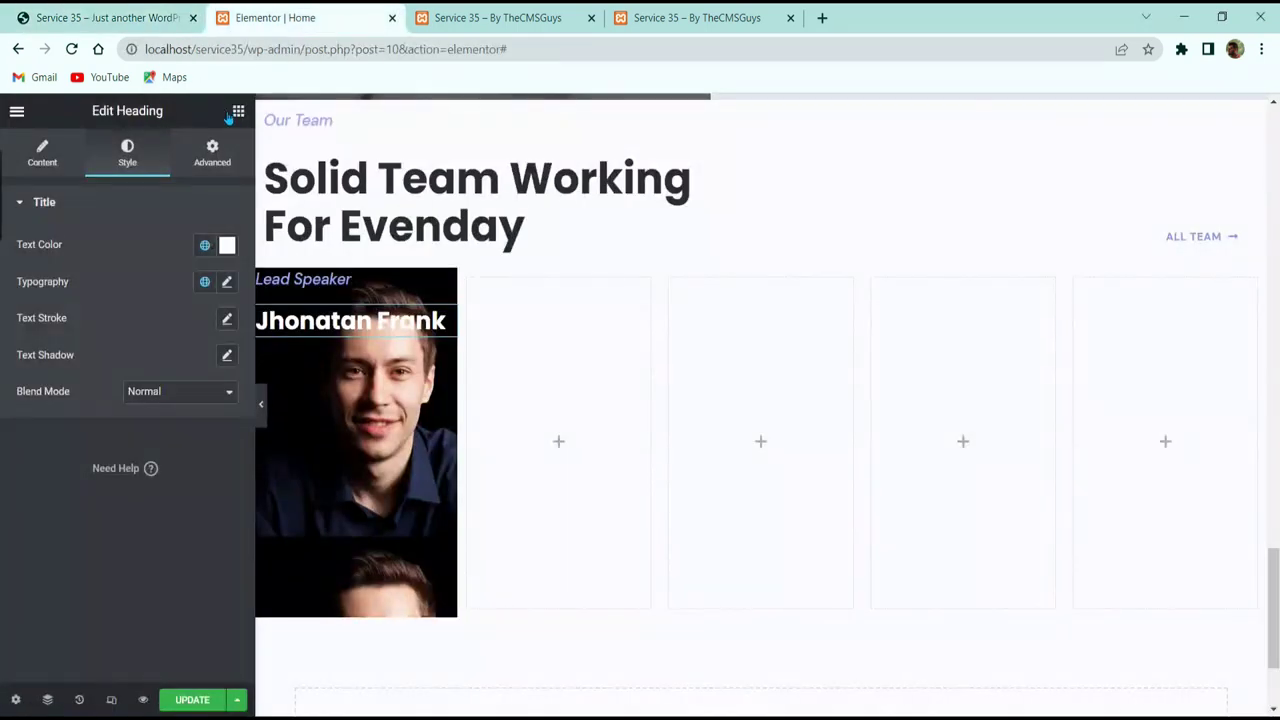
left_click(238, 110)
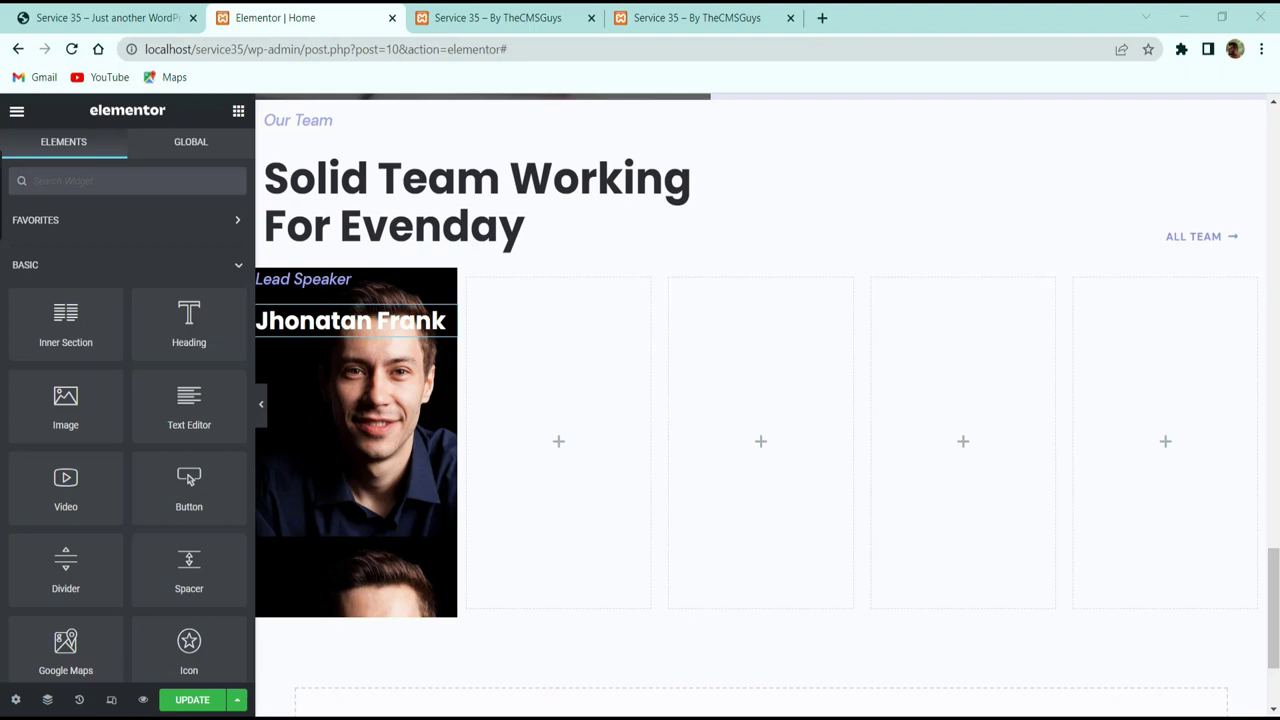
Step: Search for 'call' and add a Call to Action widget to the first team card
left_click(92, 14)
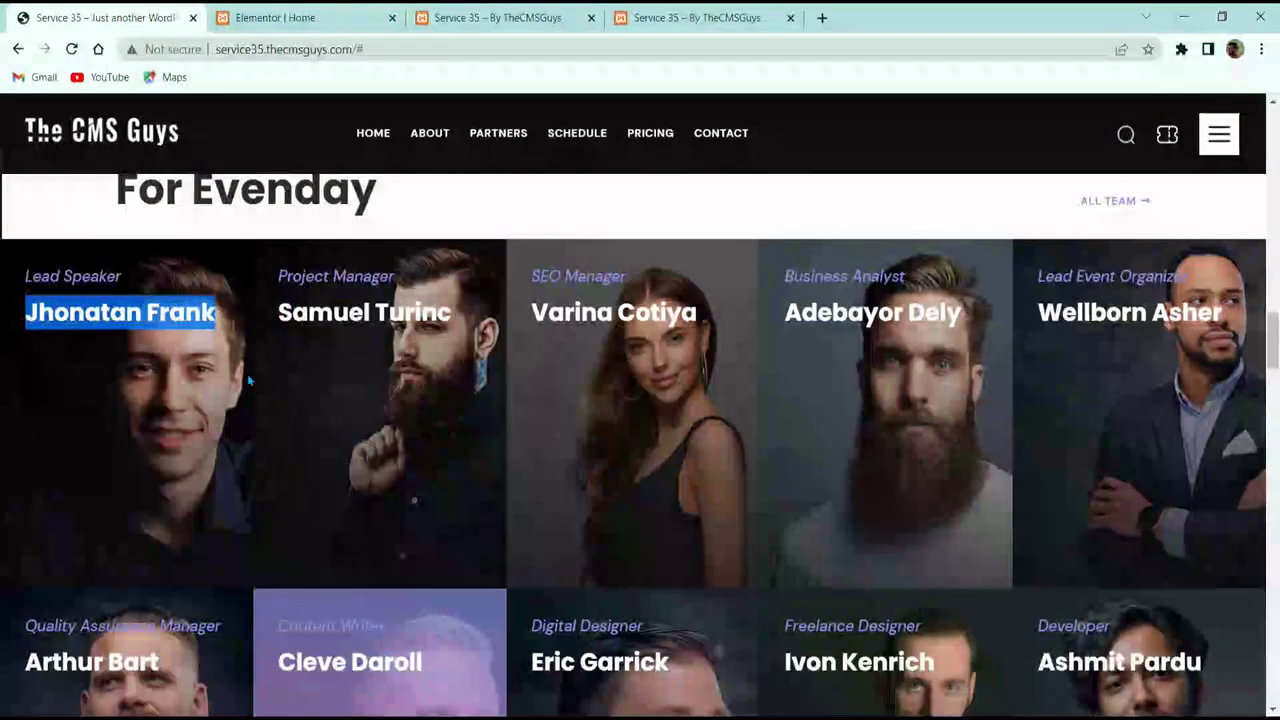
left_click(300, 10)
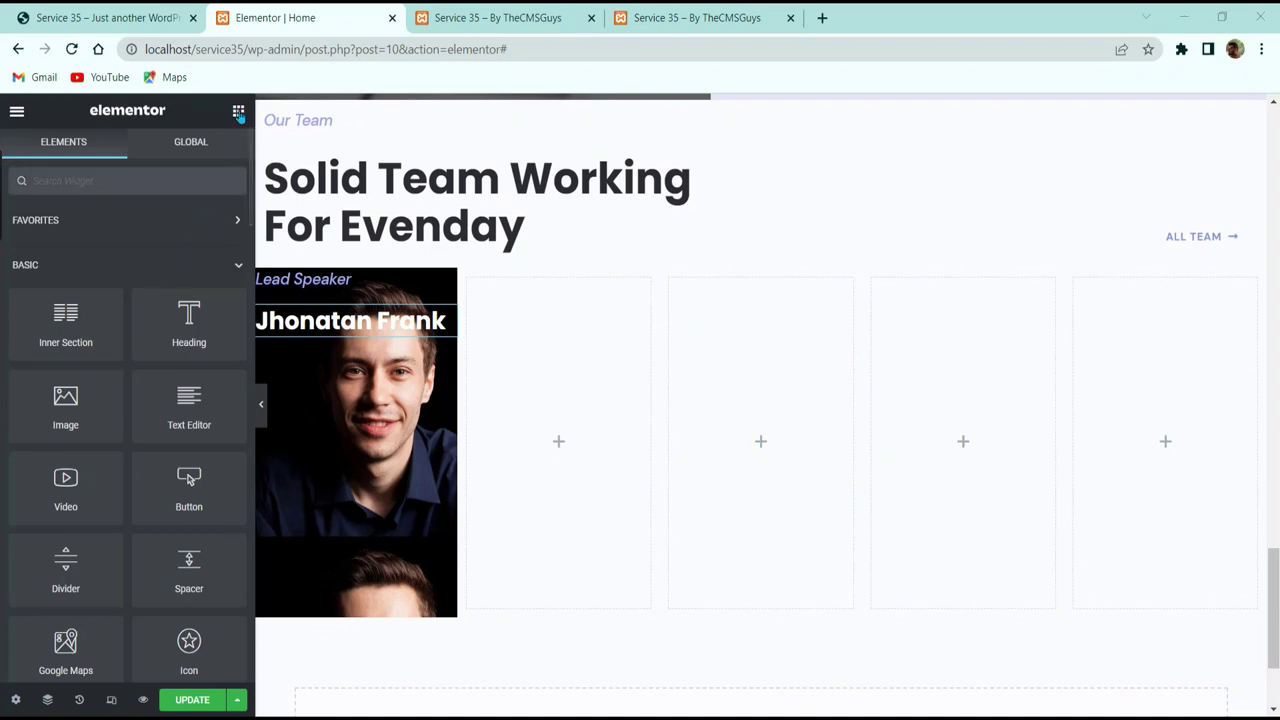
left_click(158, 178)
type("call")
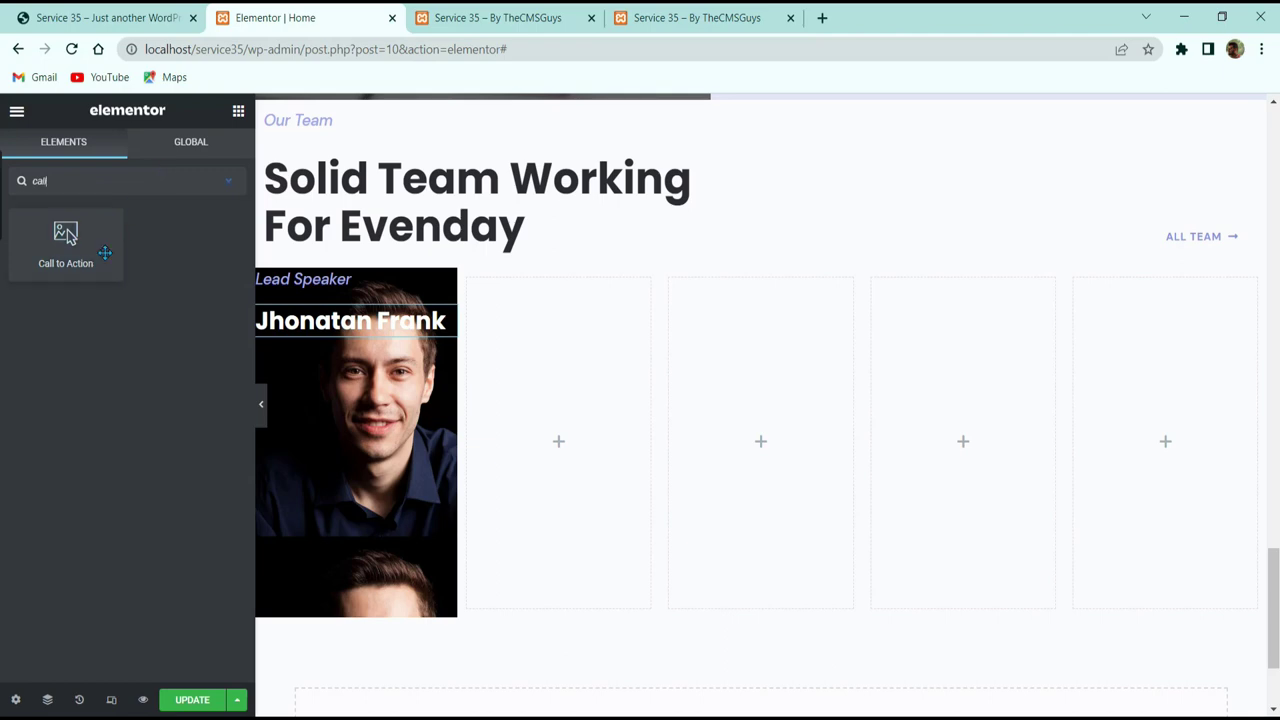
left_click_drag(104, 252, 390, 326)
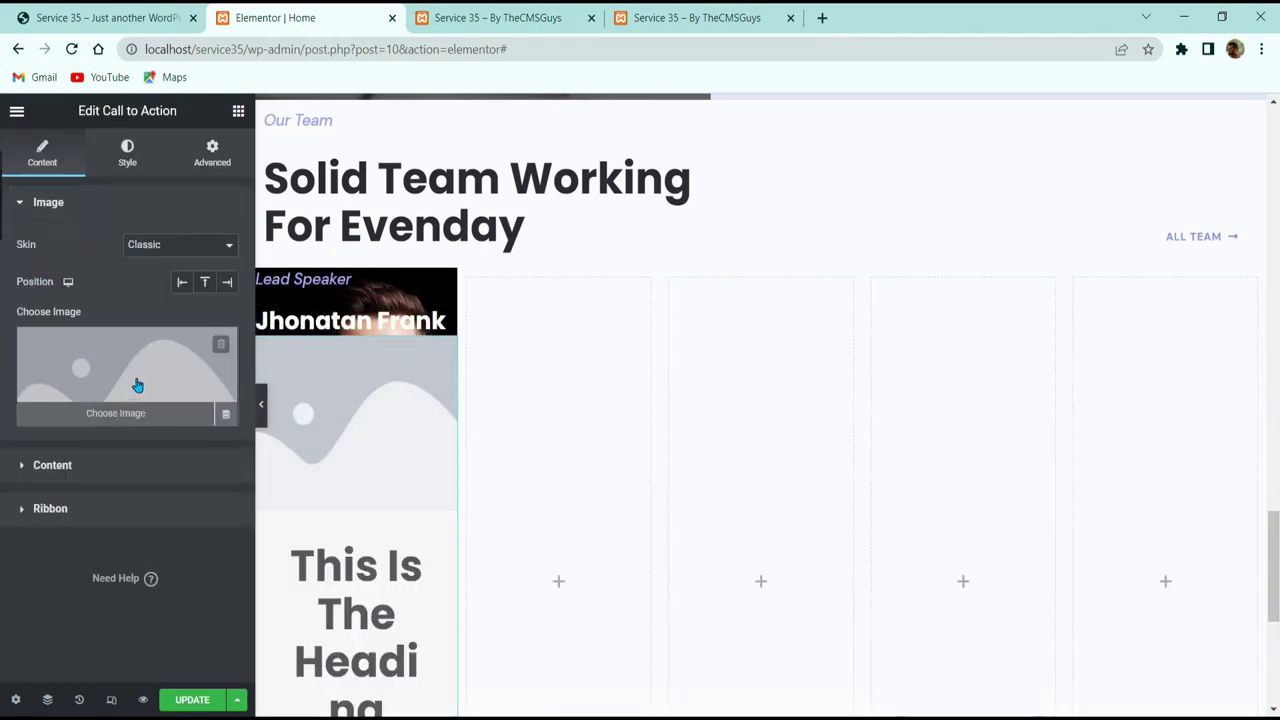
Step: Switch the Call to Action to the Cover skin and remove its placeholder image
left_click(167, 245)
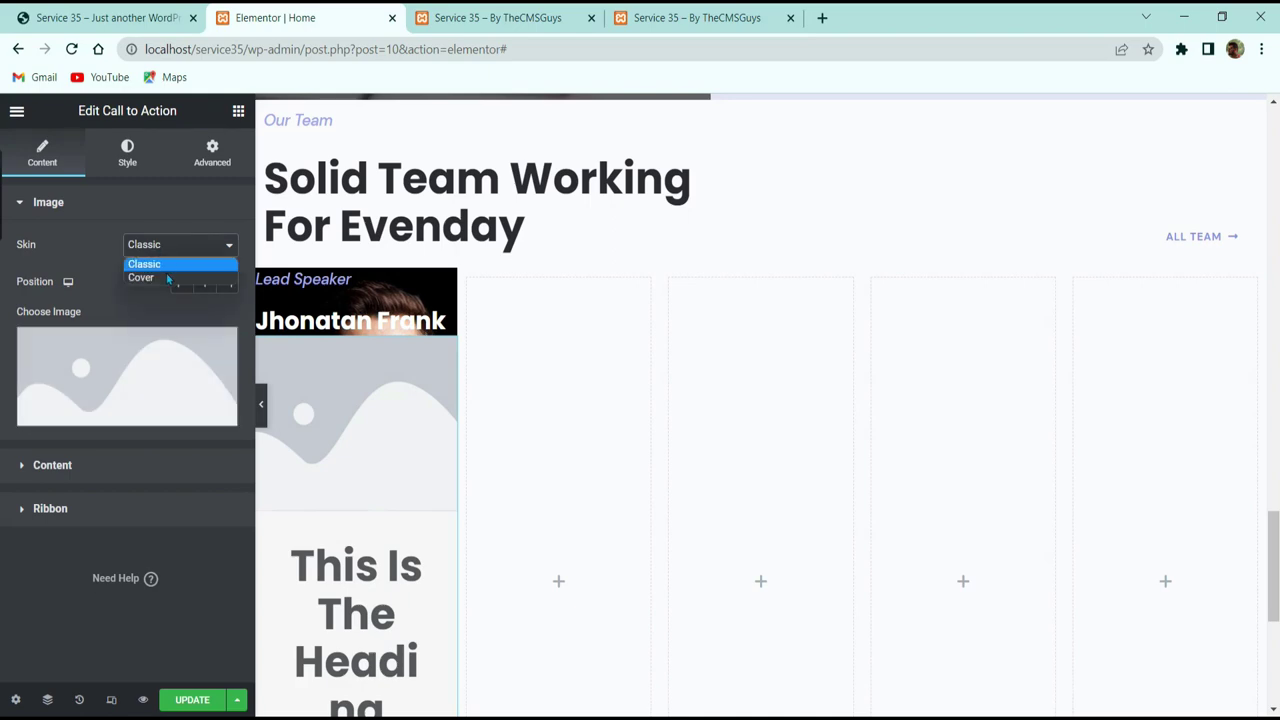
left_click(167, 279)
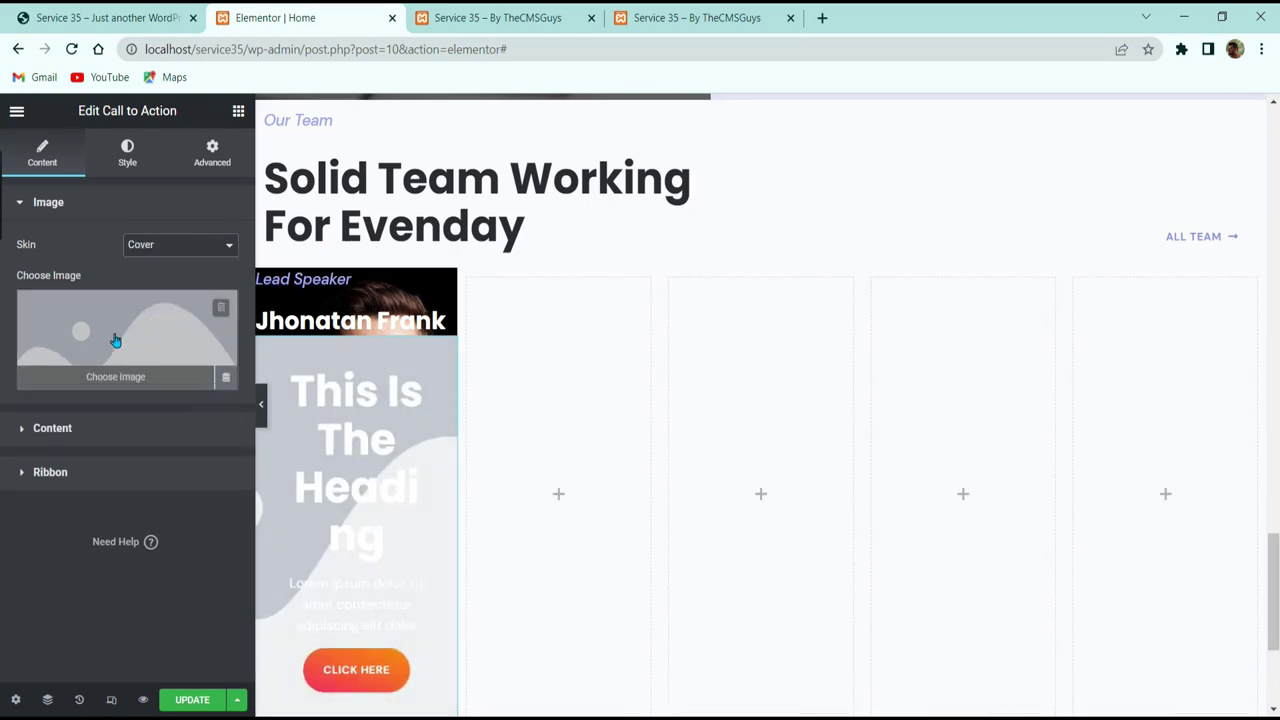
left_click(224, 310)
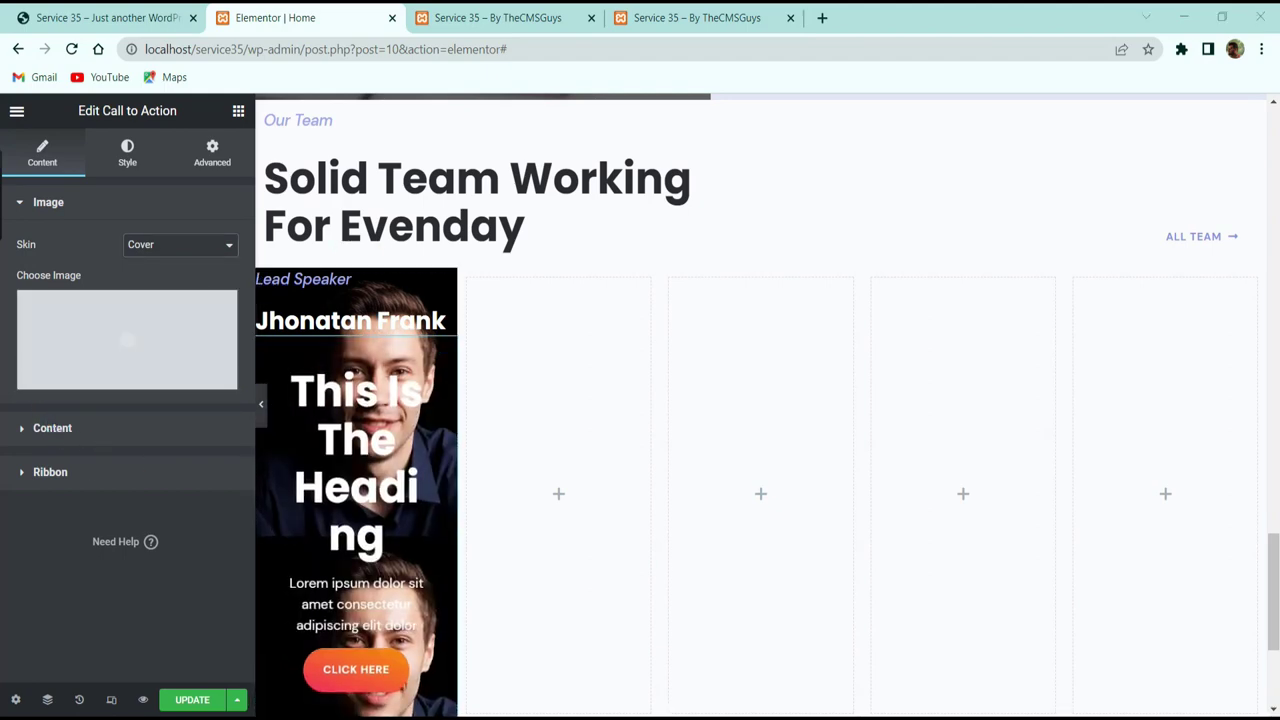
left_click(123, 428)
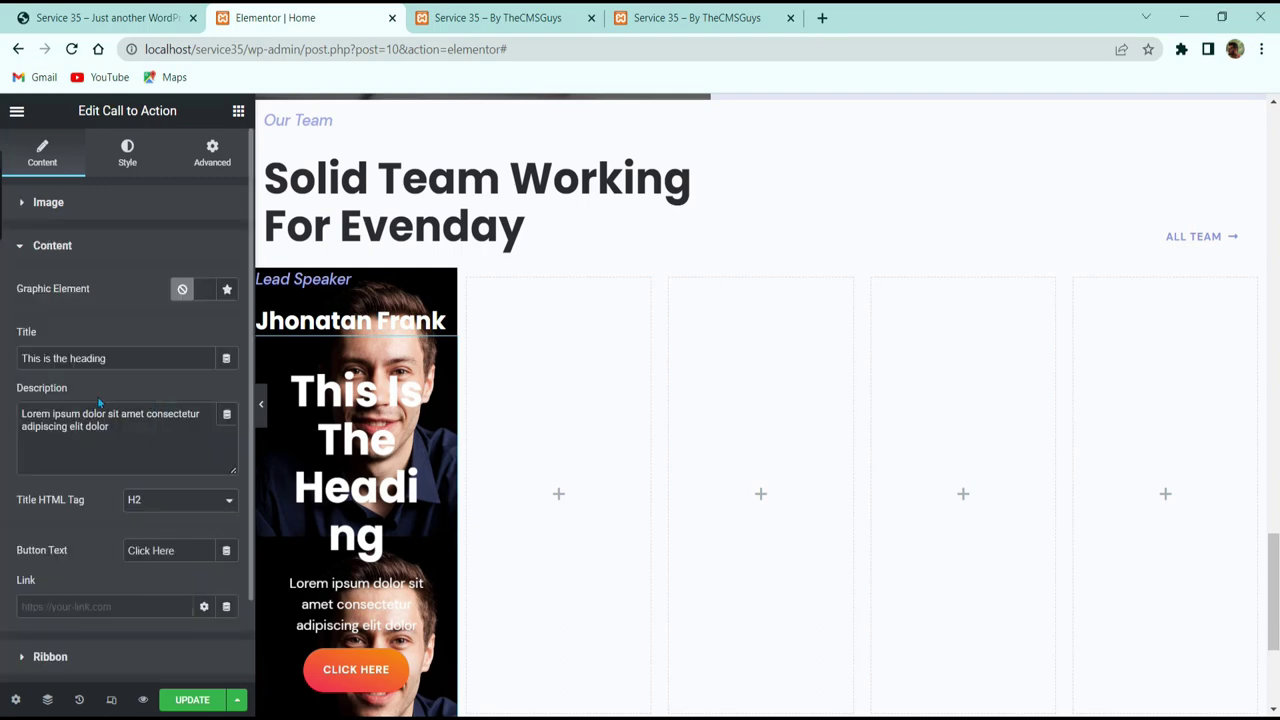
Step: Copy the reference card's bio paragraph and paste it as the Call to Action title
left_click(119, 14)
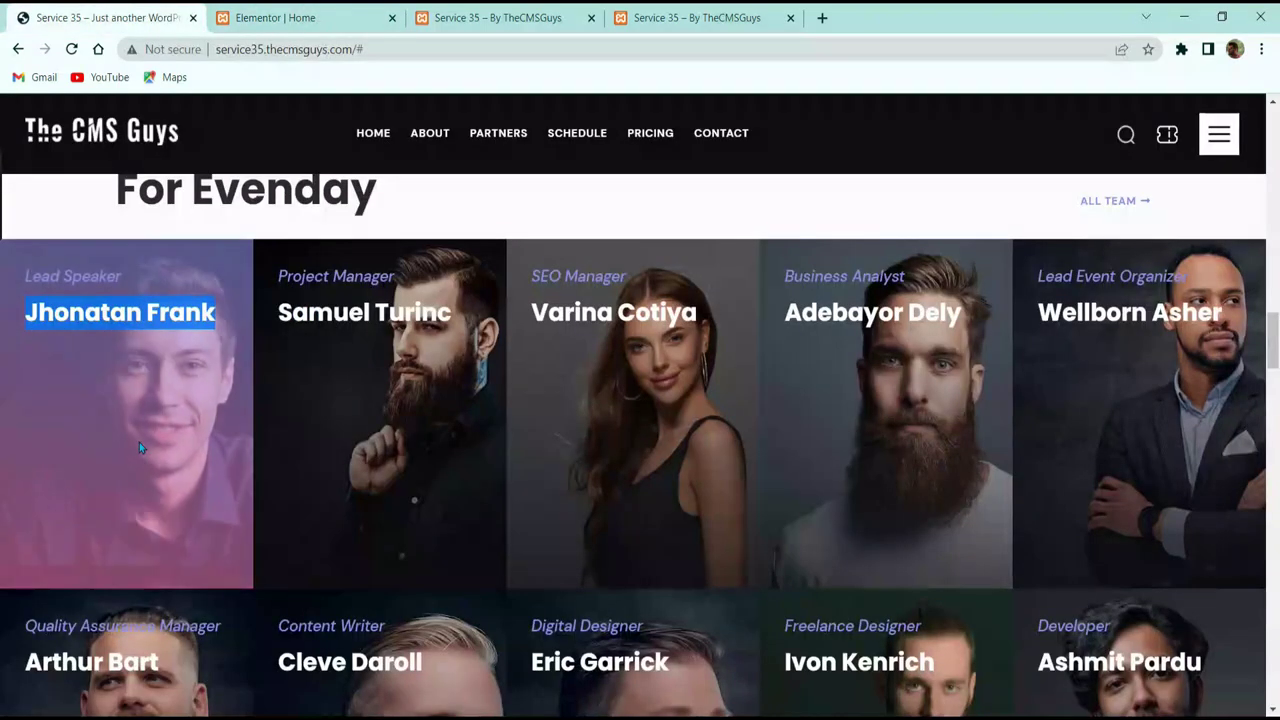
triple_click(131, 455)
key("ctrl+c")
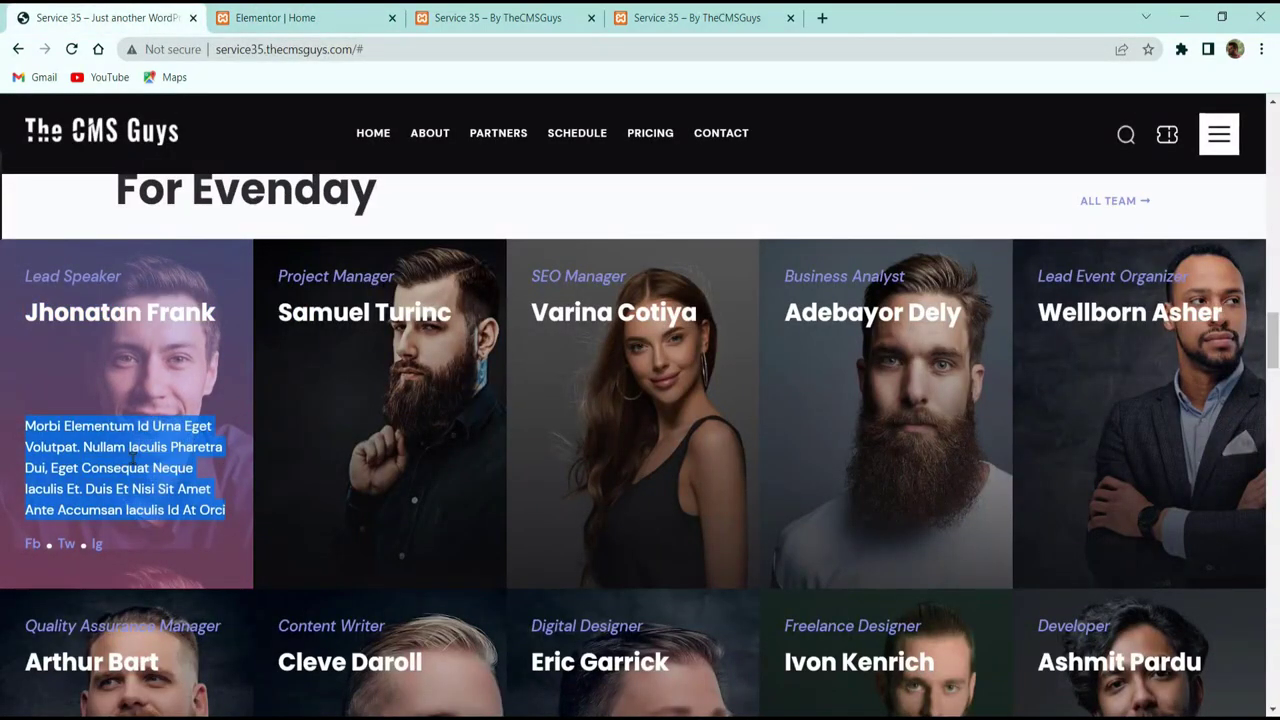
left_click(285, 17)
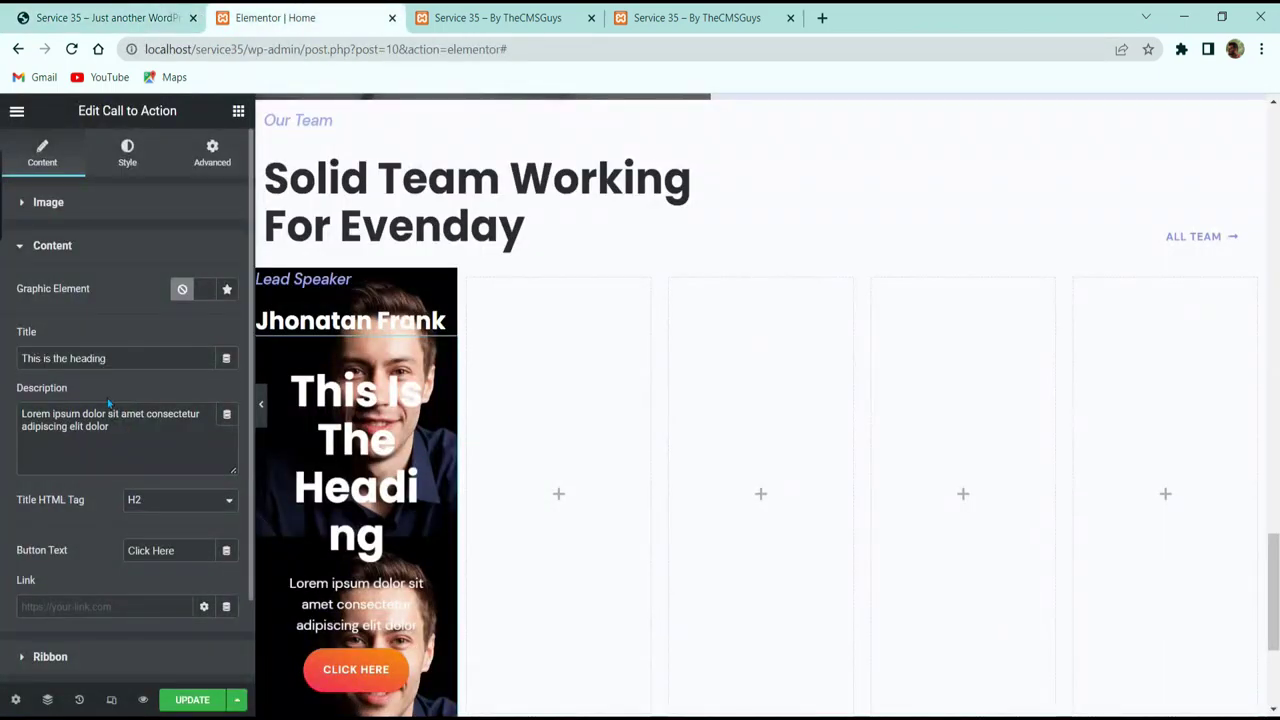
left_click(119, 447)
key("ctrl+a")
key("ctrl+v")
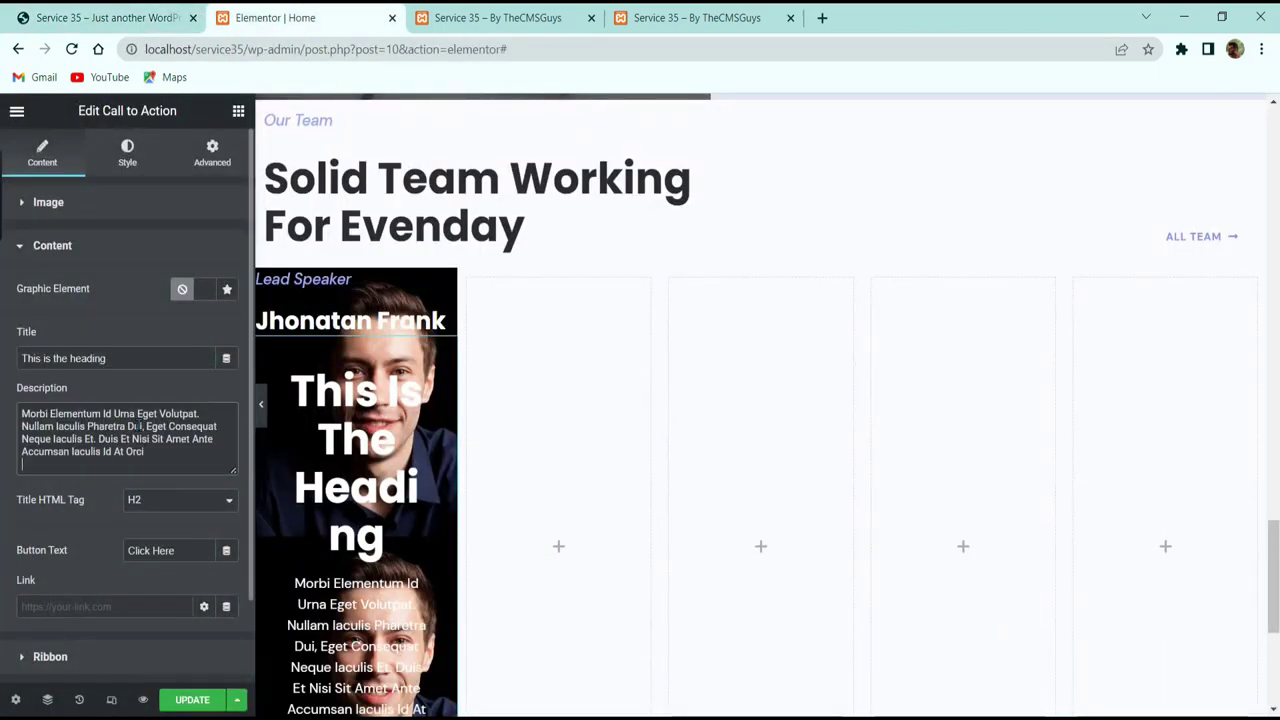
left_click(110, 358)
key("ctrl+a")
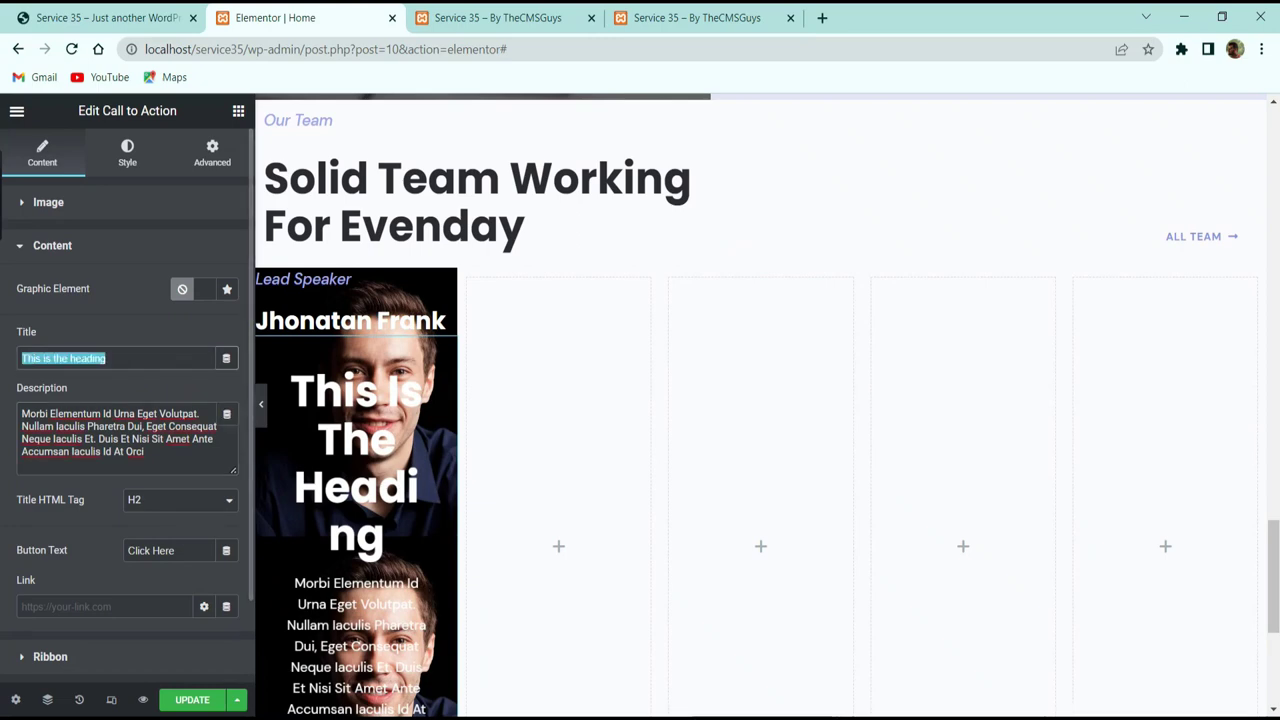
key("ctrl+v")
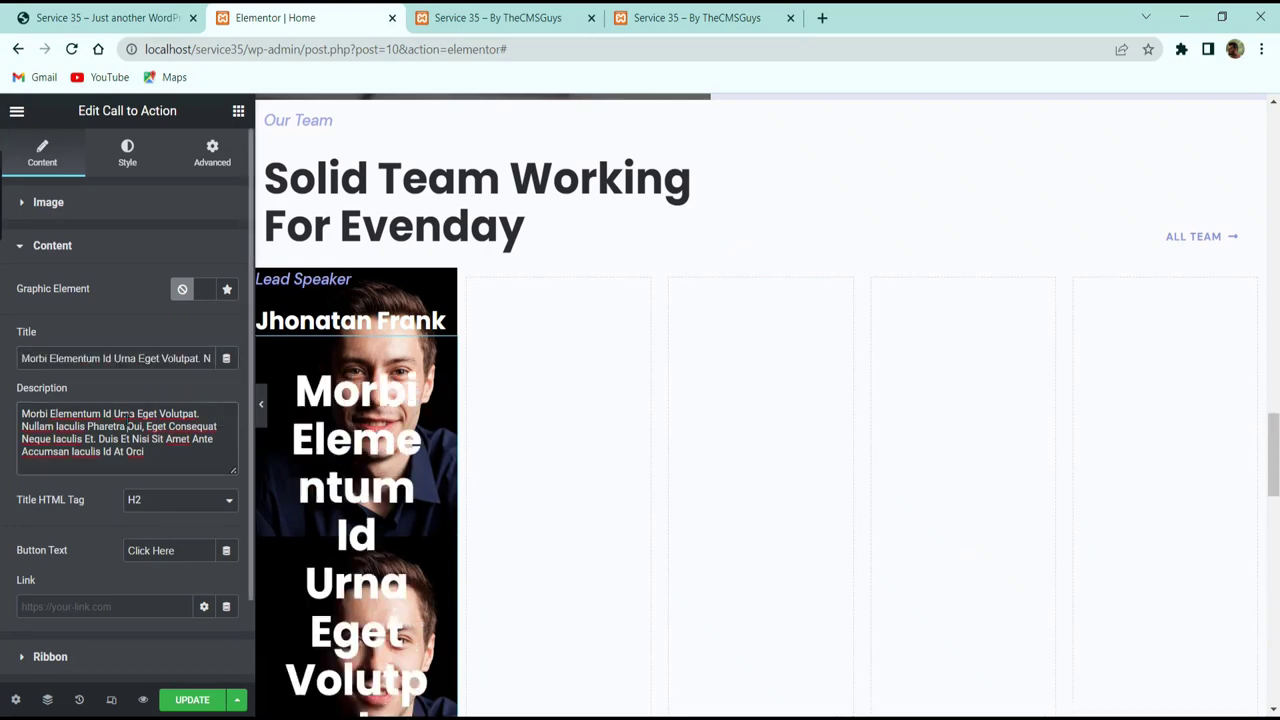
Step: Clear the Call to Action description and check the reference's Fb, Tw and Ig links
left_click(128, 420)
key("ctrl+a")
key("BackSpace")
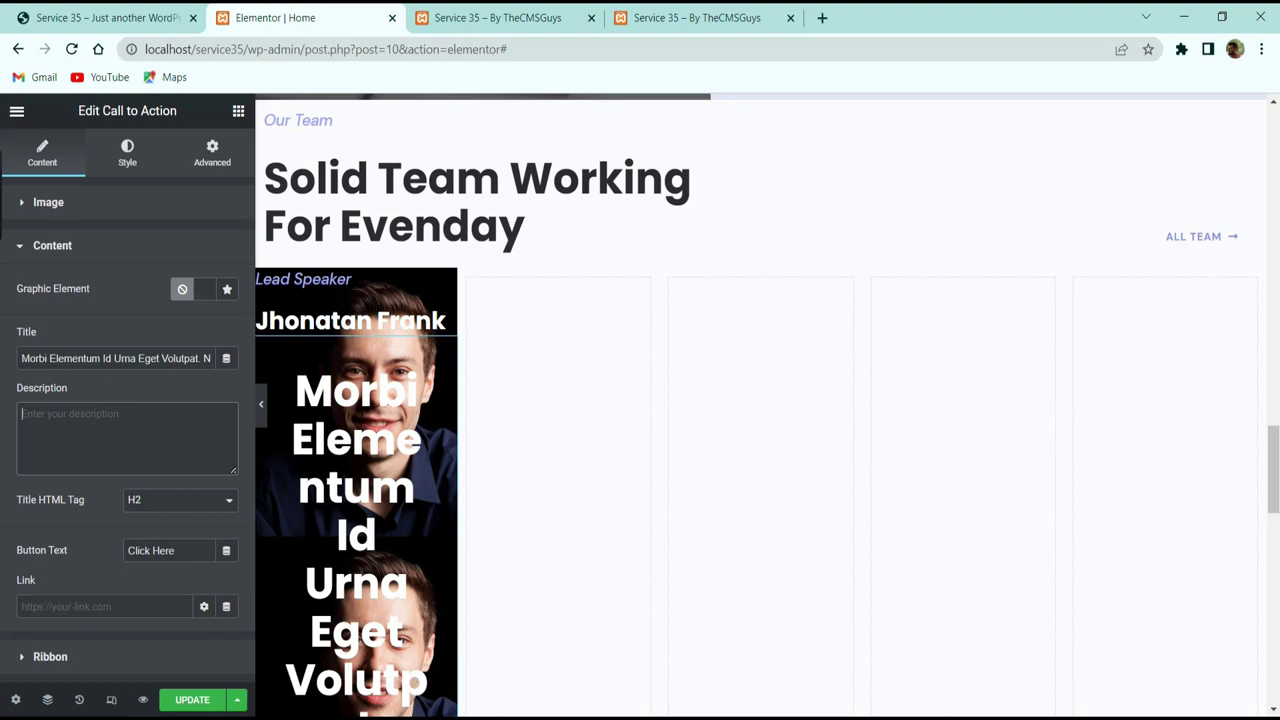
scroll(388, 462, "down", 2)
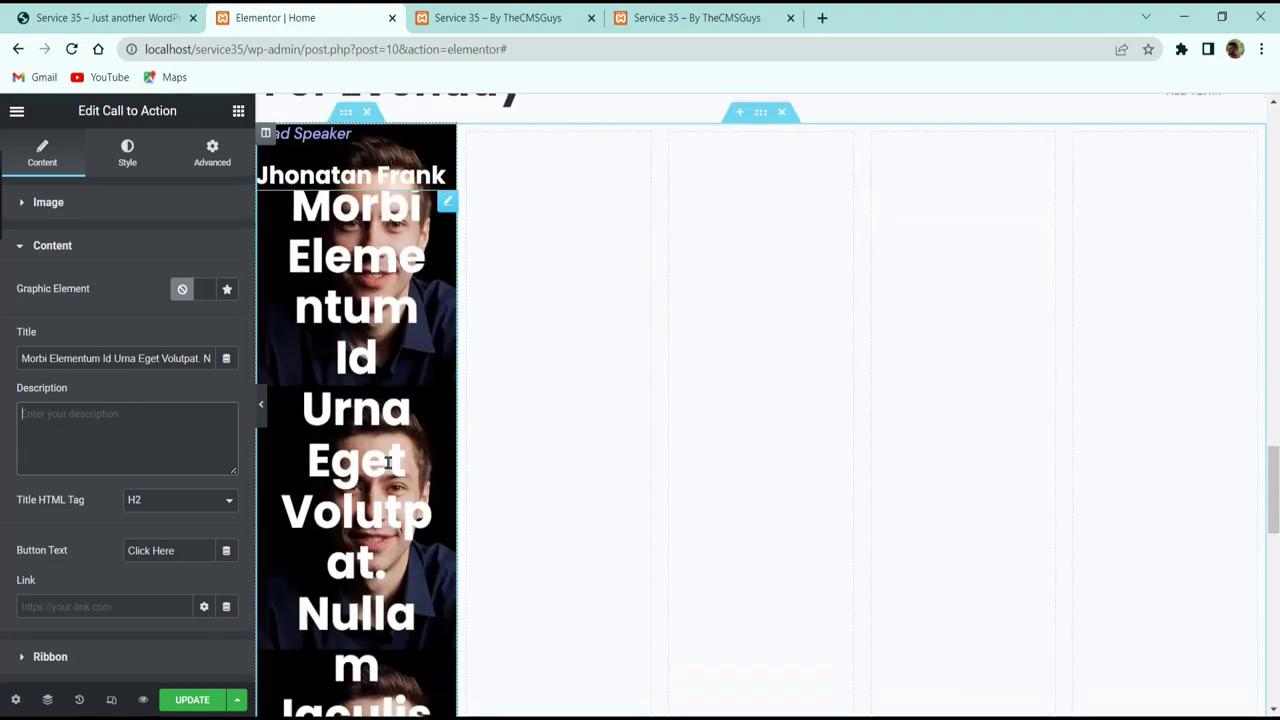
scroll(388, 462, "down", 5)
left_click(100, 17)
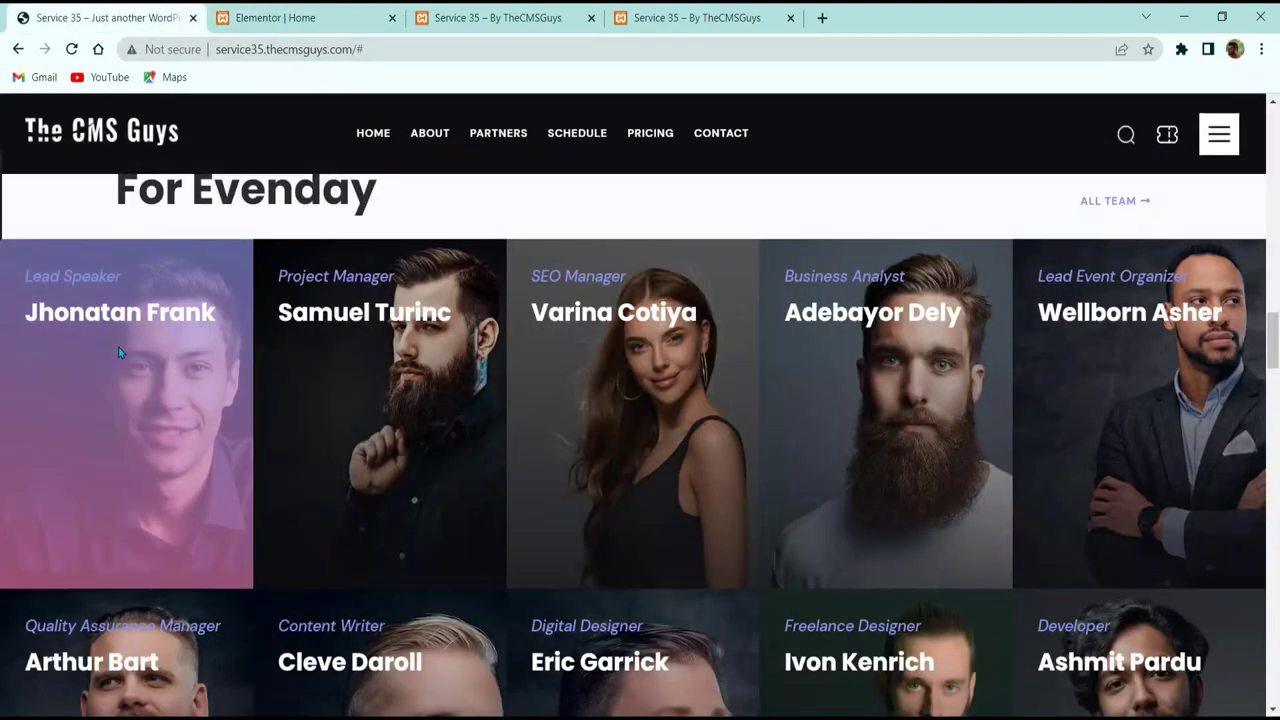
left_click_drag(103, 544, 26, 540)
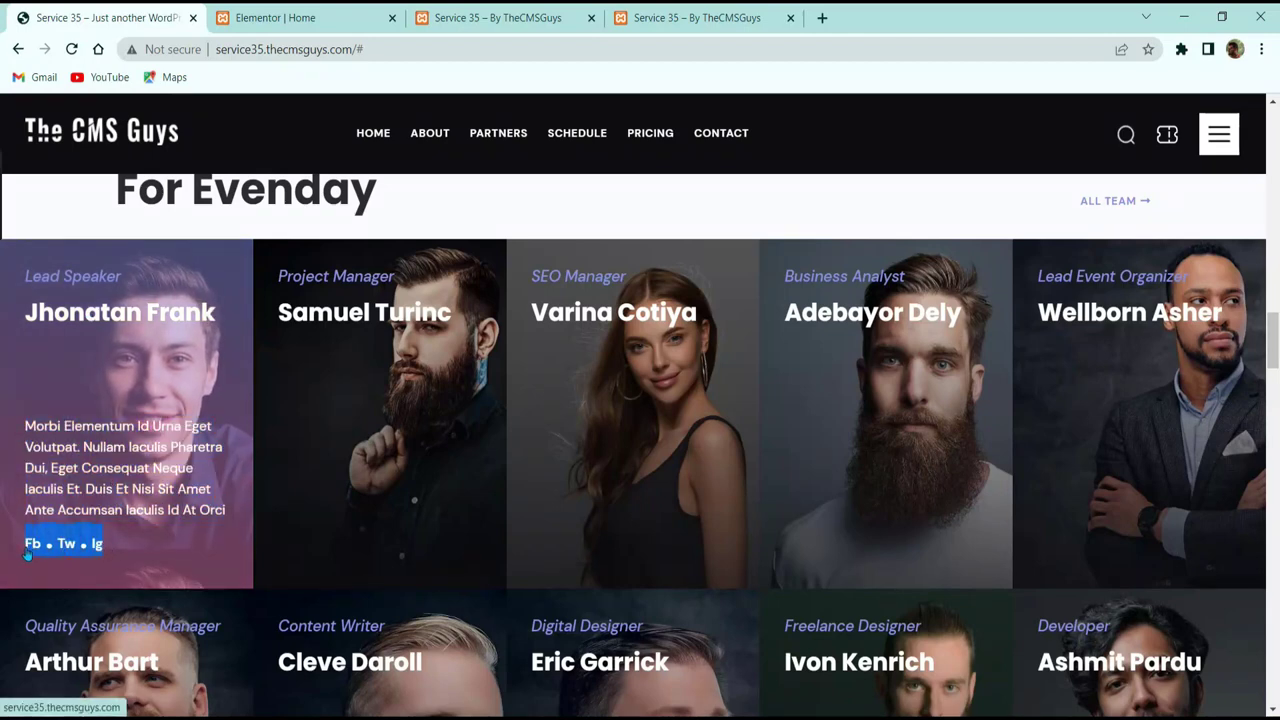
left_click(119, 490)
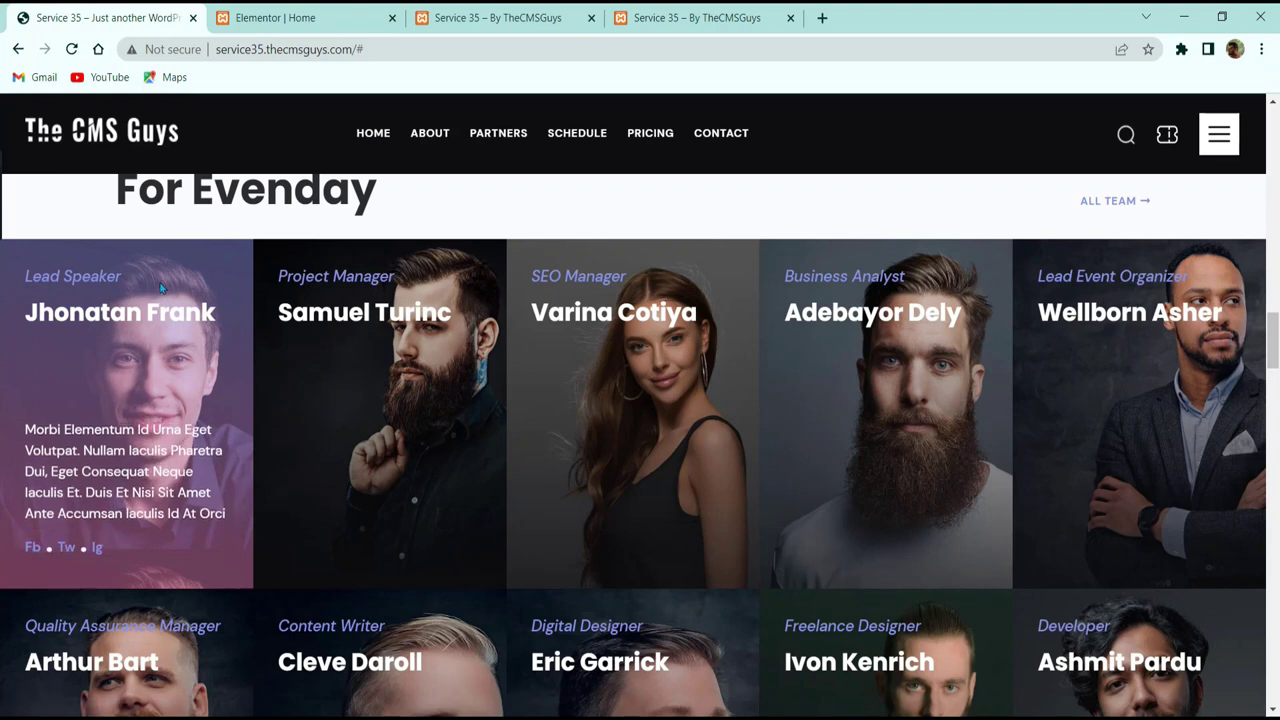
left_click(275, 17)
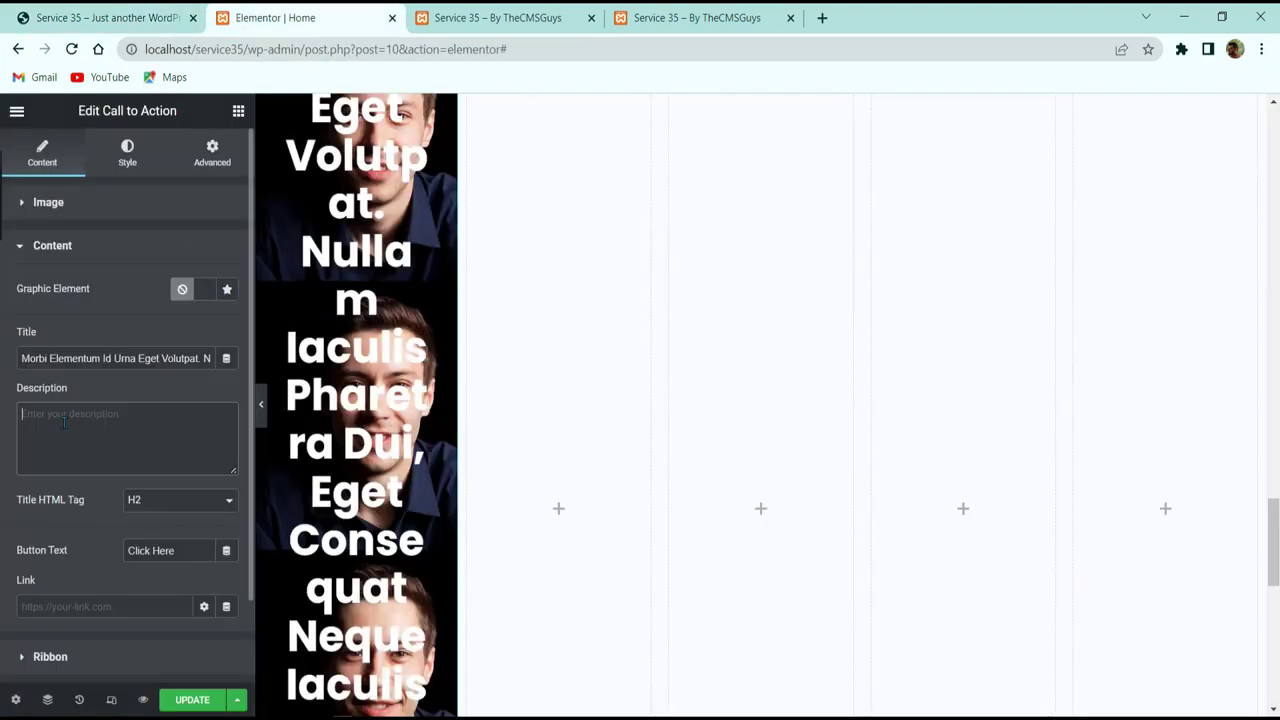
Step: Start writing an <a href> Fb link in the description
type("<>")
type("a>")
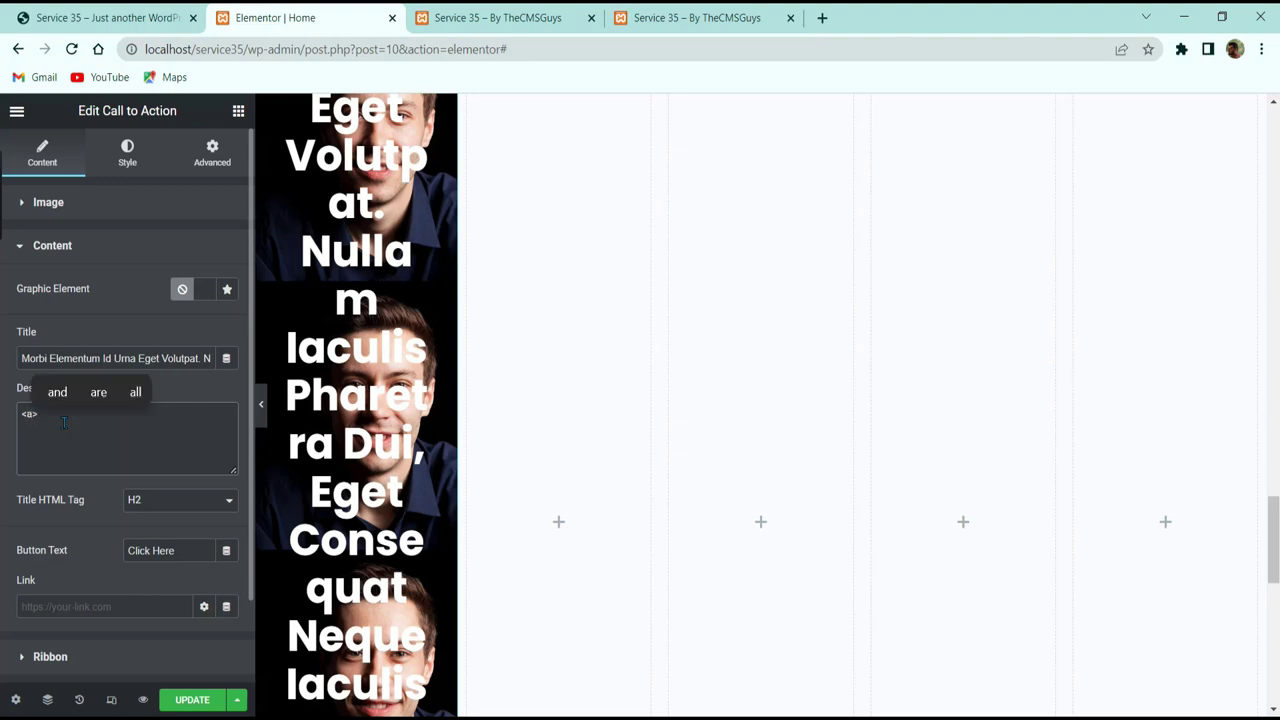
key("Right")
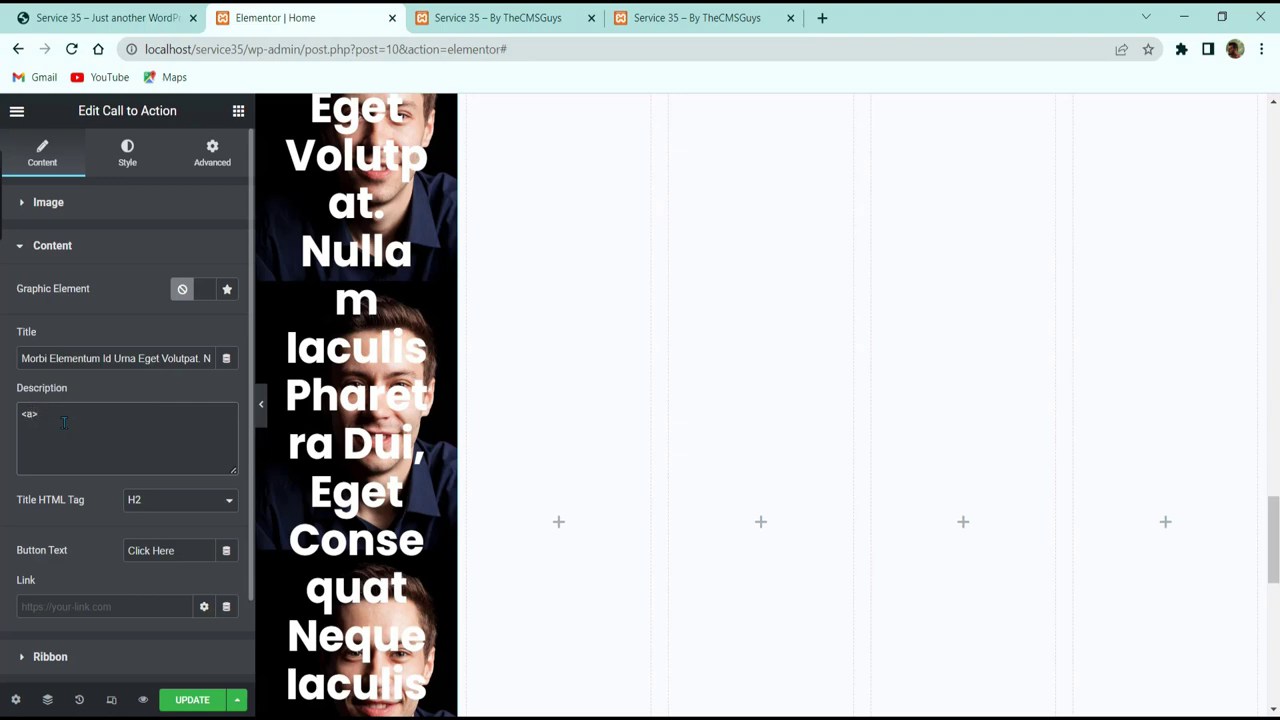
type("Fb</a>")
left_click_drag(84, 443, 5, 413)
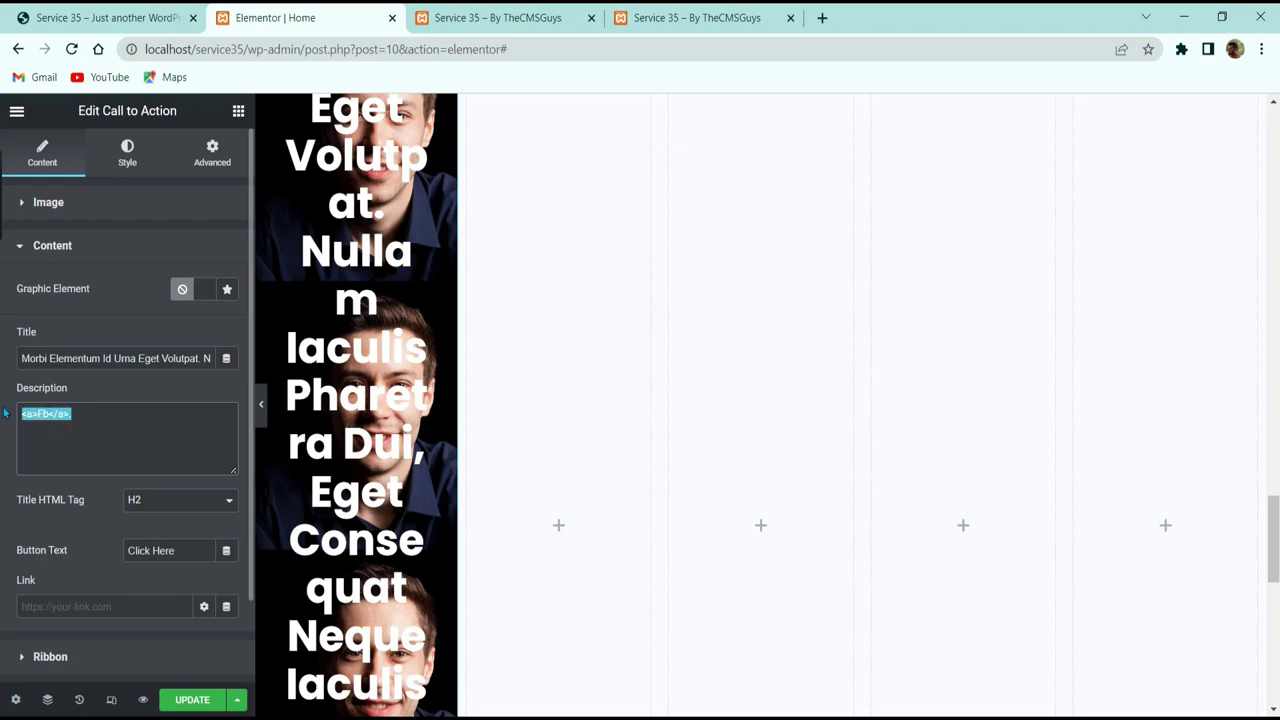
left_click(119, 424)
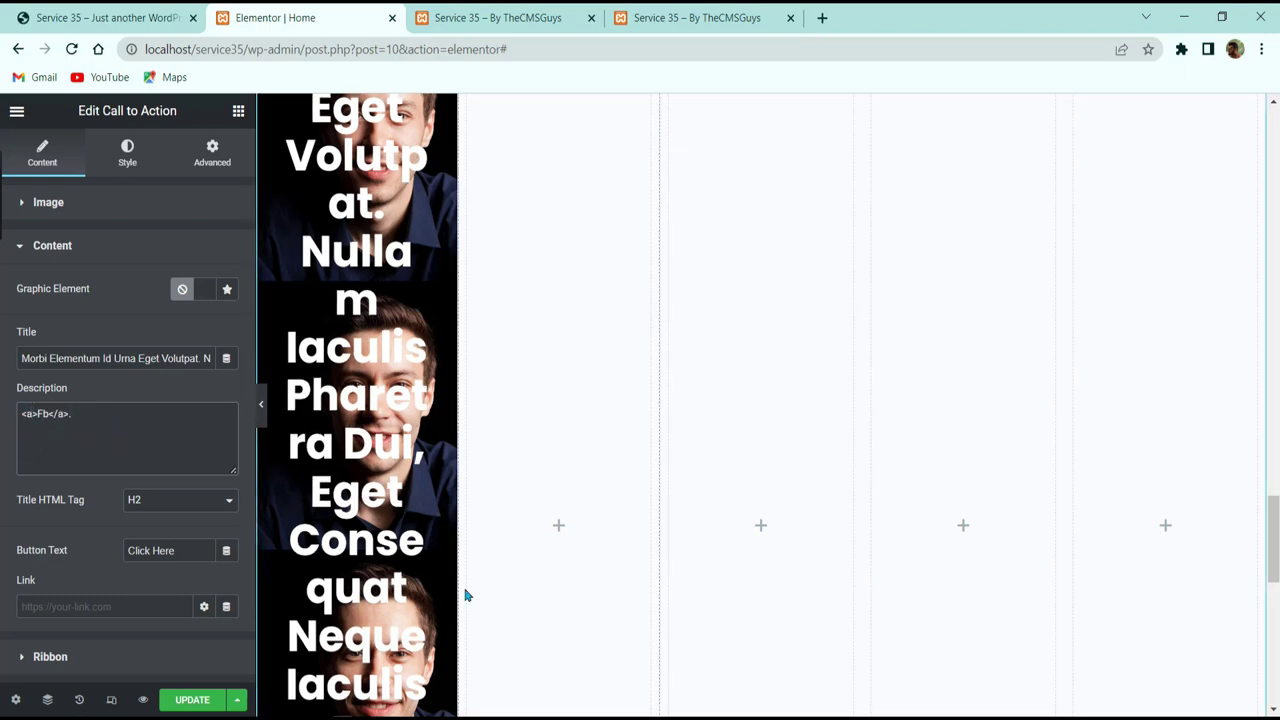
type("href=\"#")
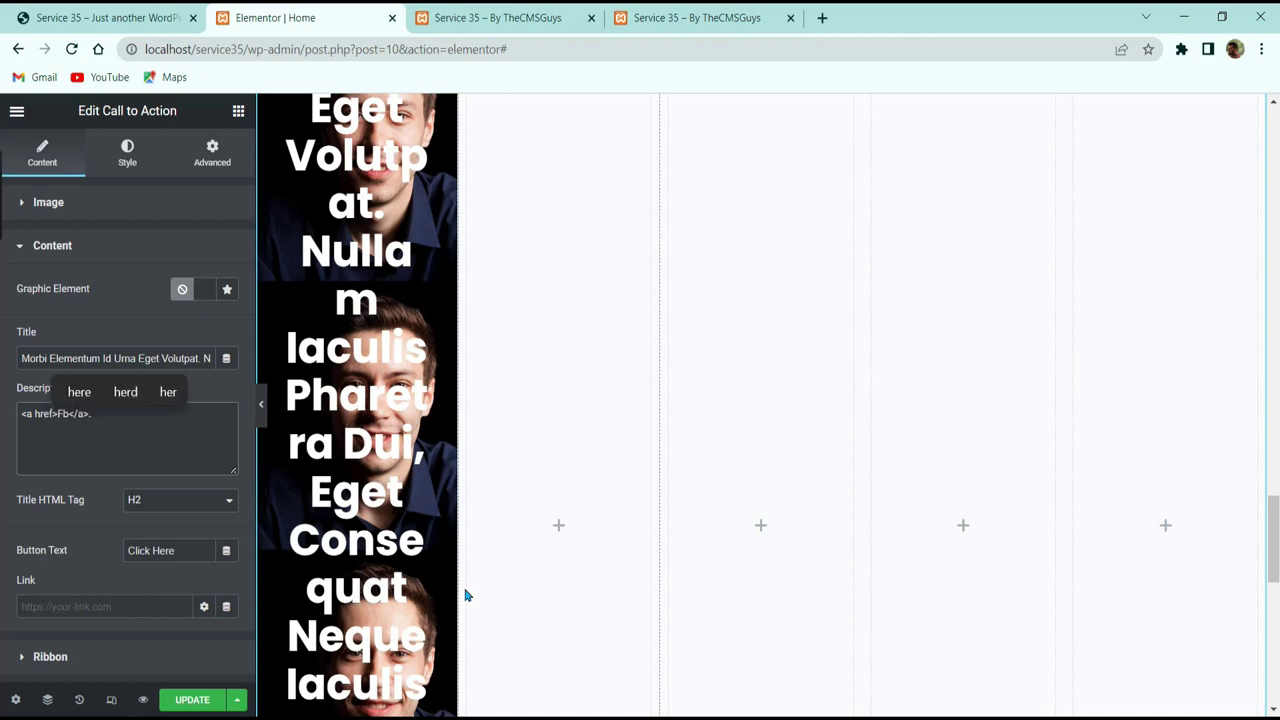
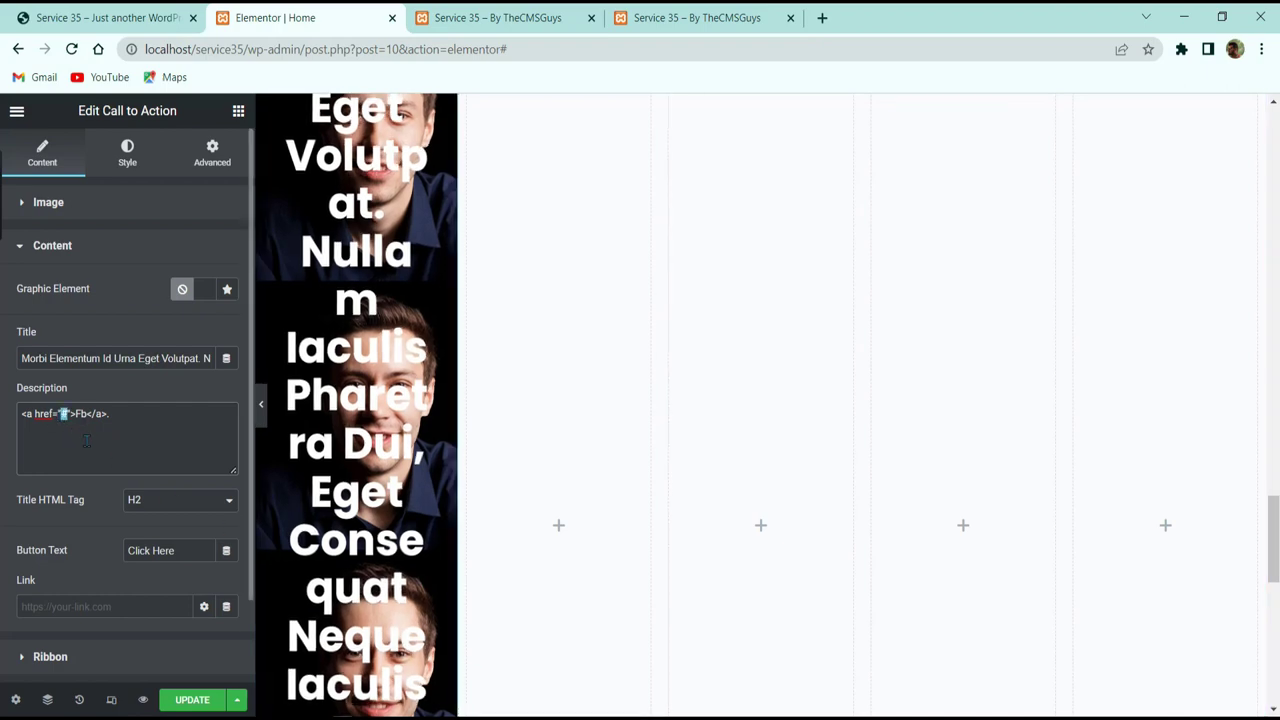
Step: Paste the Fb link twice more so the description holds three Fb links
key("ctrl+a")
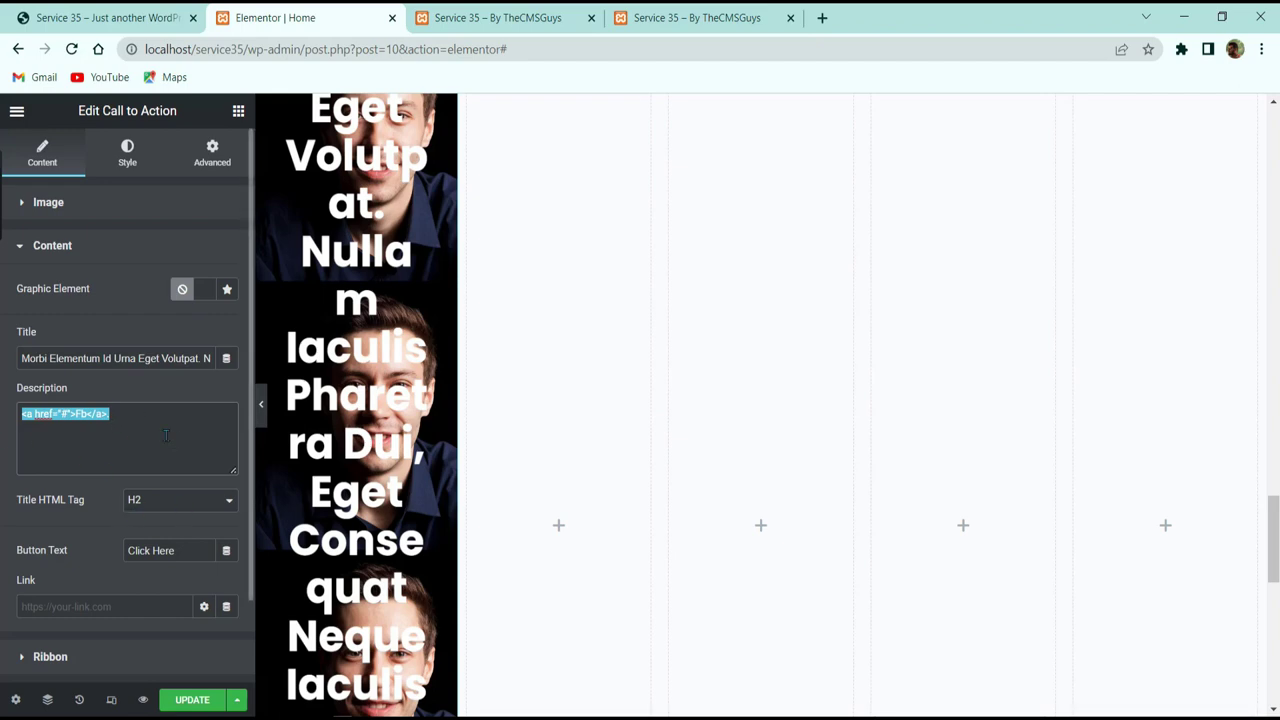
left_click(156, 406)
type("<a href=\"#\">Fb</a>.")
type("<a href=\"#\">Fb</a>.")
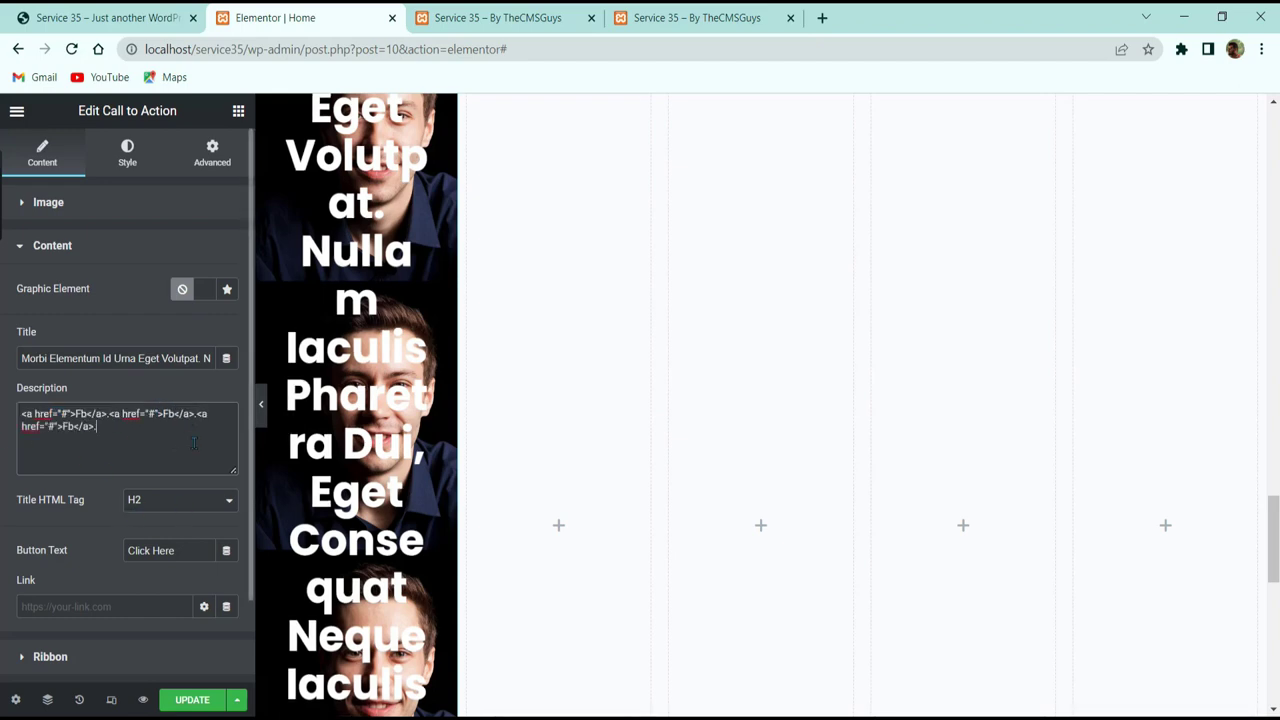
scroll(343, 449, "down", 5)
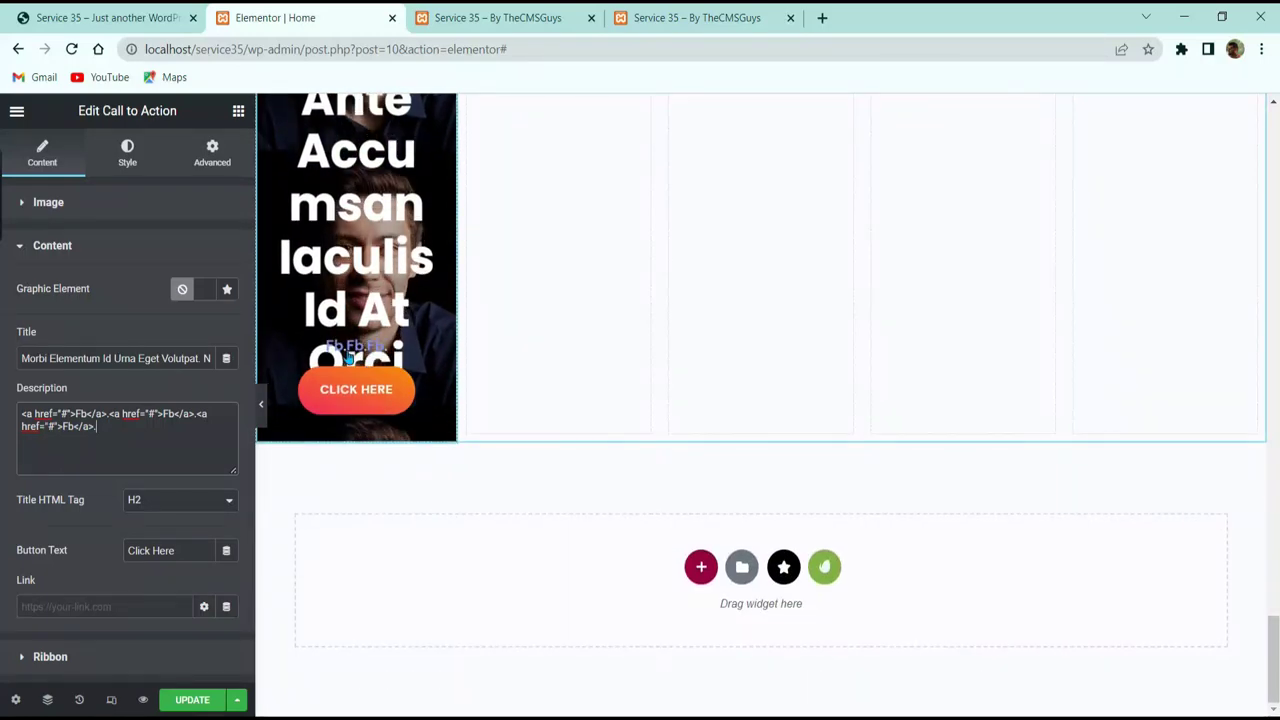
Step: Clear the Click Here button text so the card shows no button
double_click(160, 550)
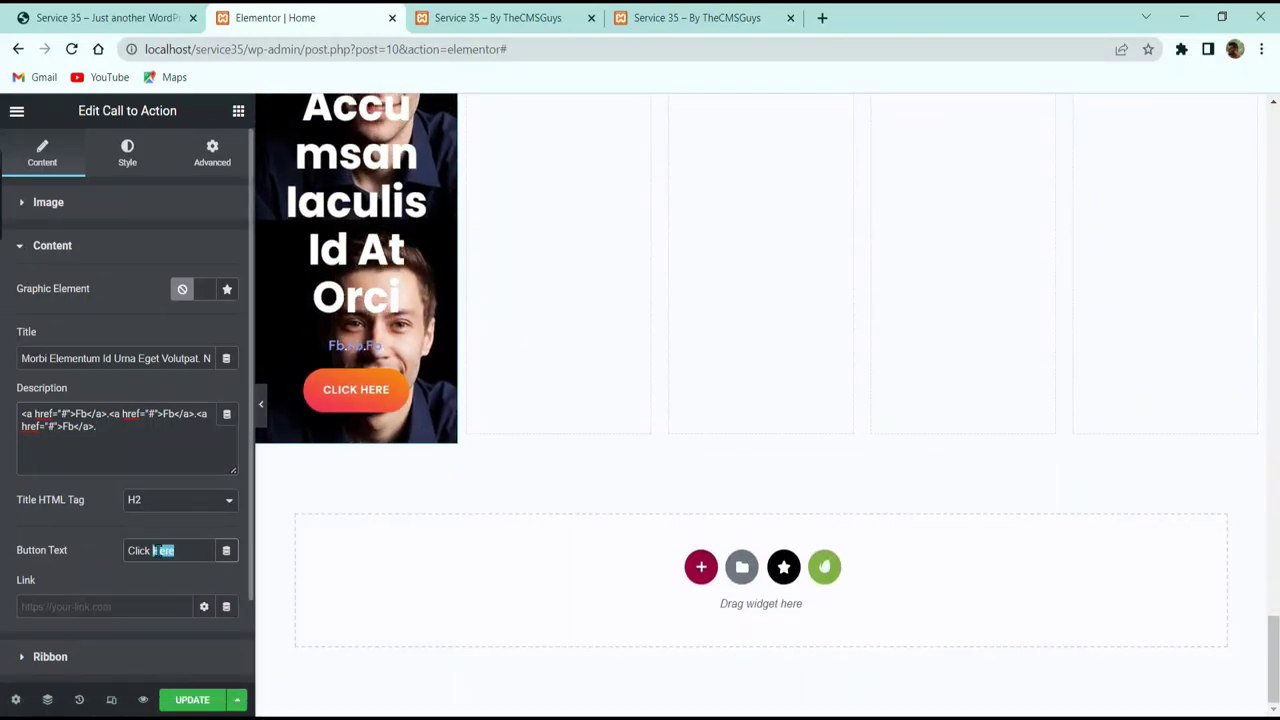
key("BackSpace")
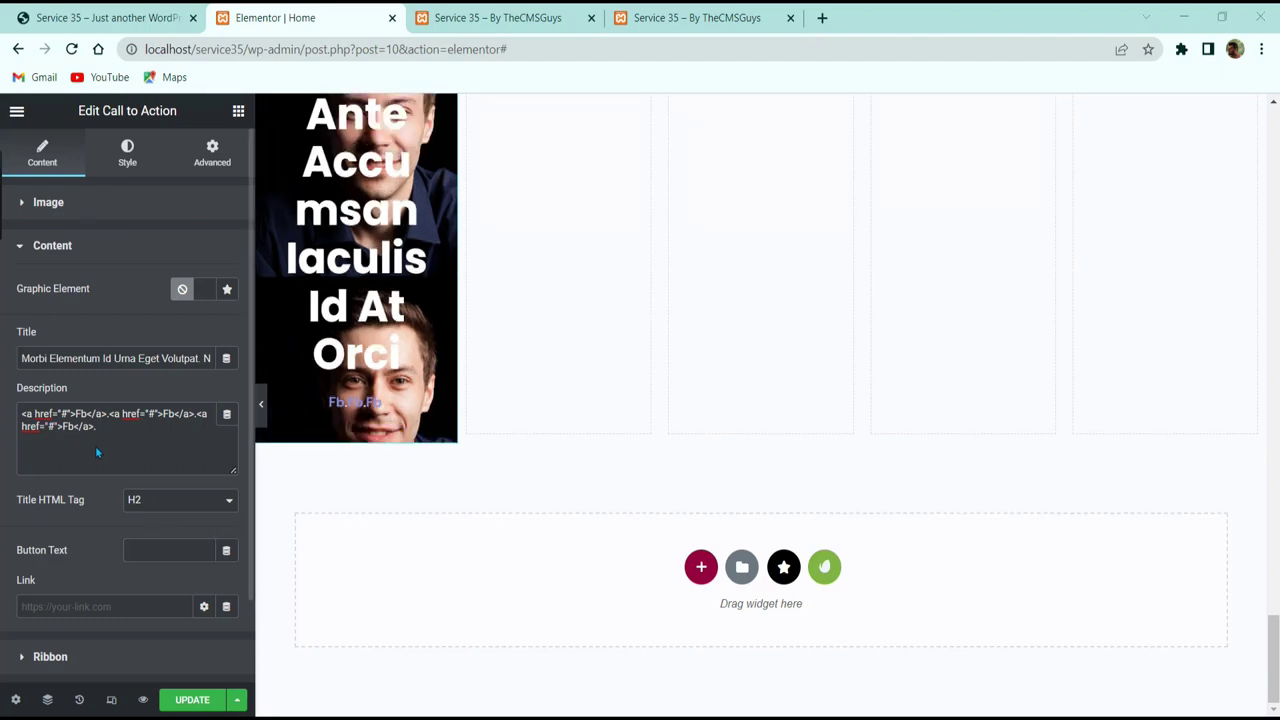
scroll(95, 446, "down", 2)
left_click(72, 562)
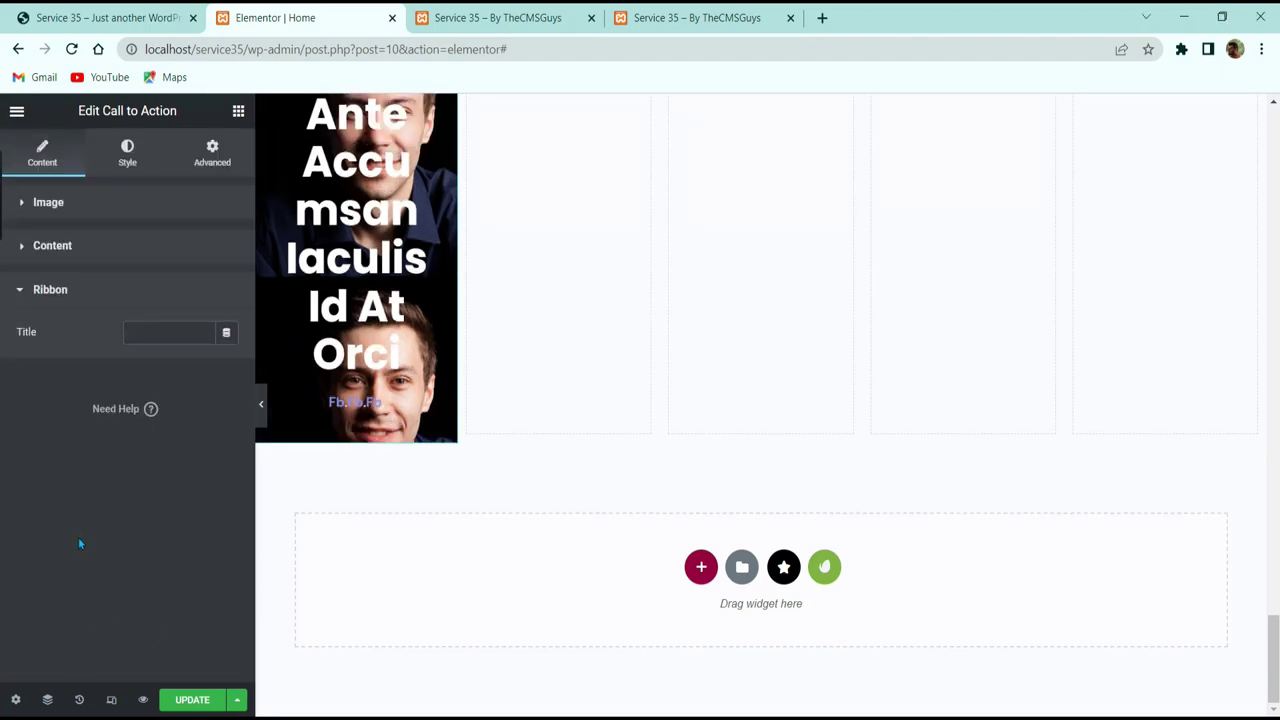
Step: Set the card box to 350 px height, bottom position, left alignment and 30 px padding
left_click(128, 150)
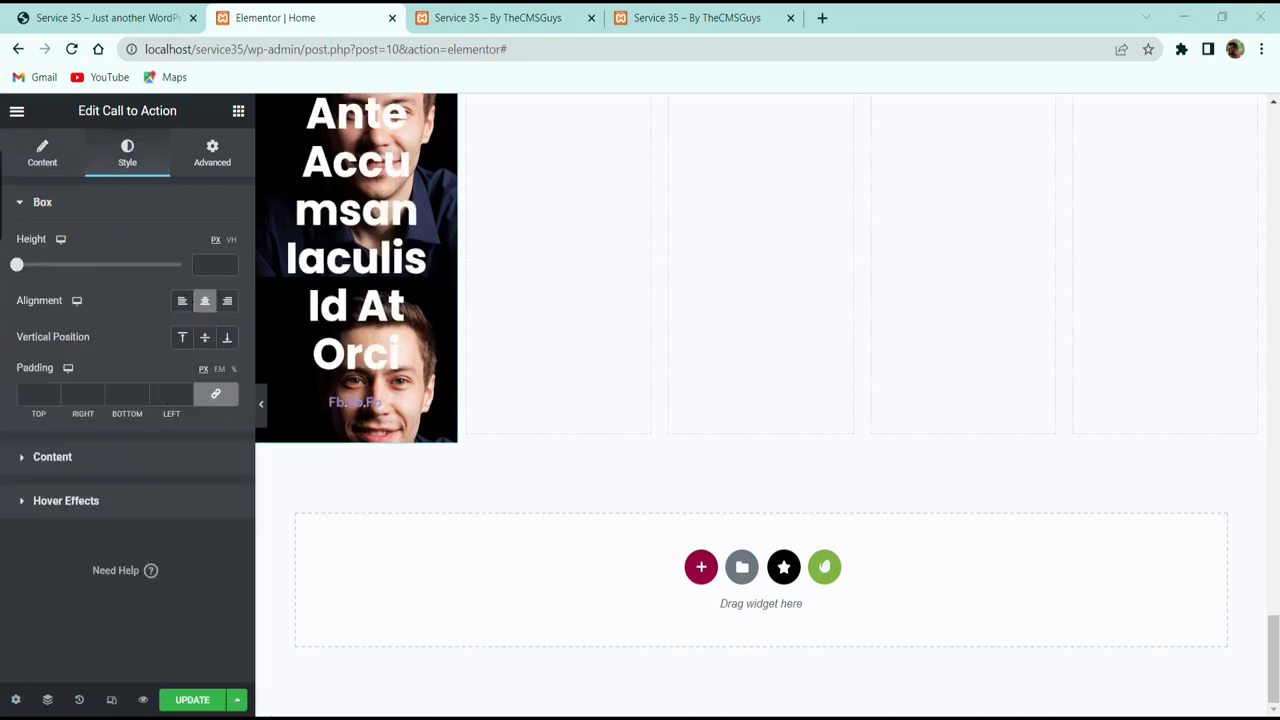
left_click(200, 264)
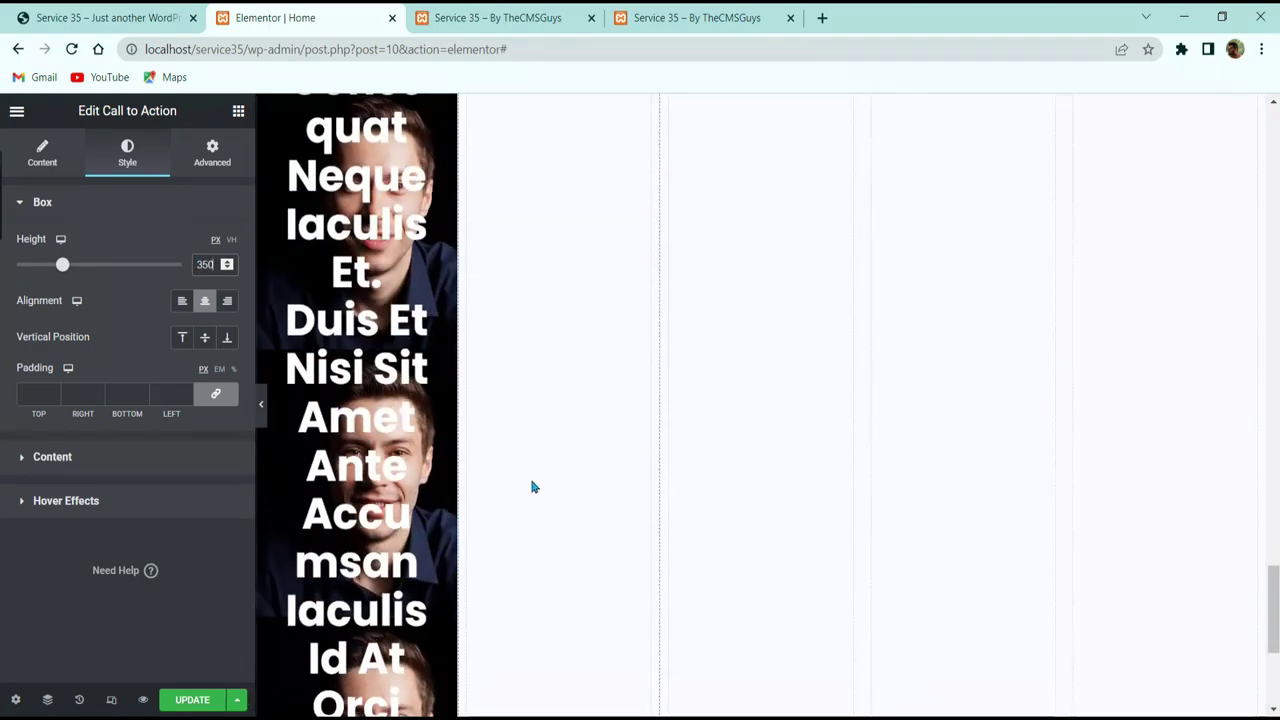
left_click(228, 338)
left_click(181, 303)
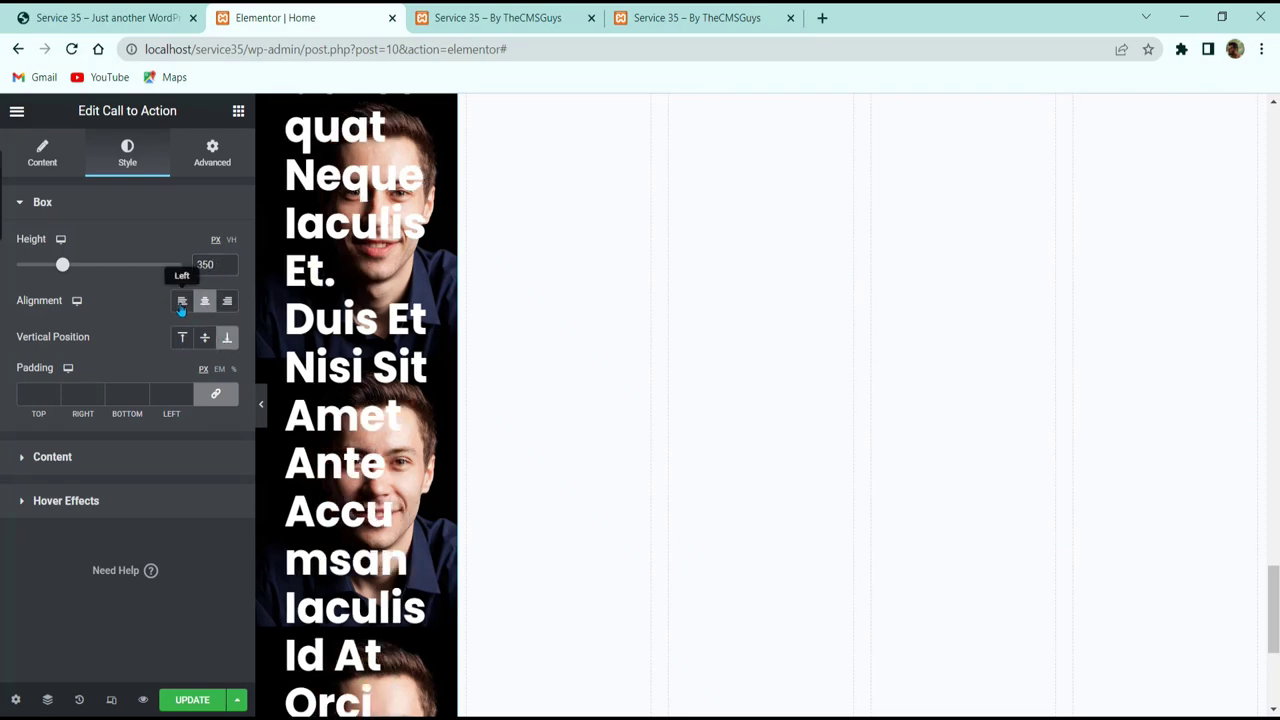
left_click(31, 393)
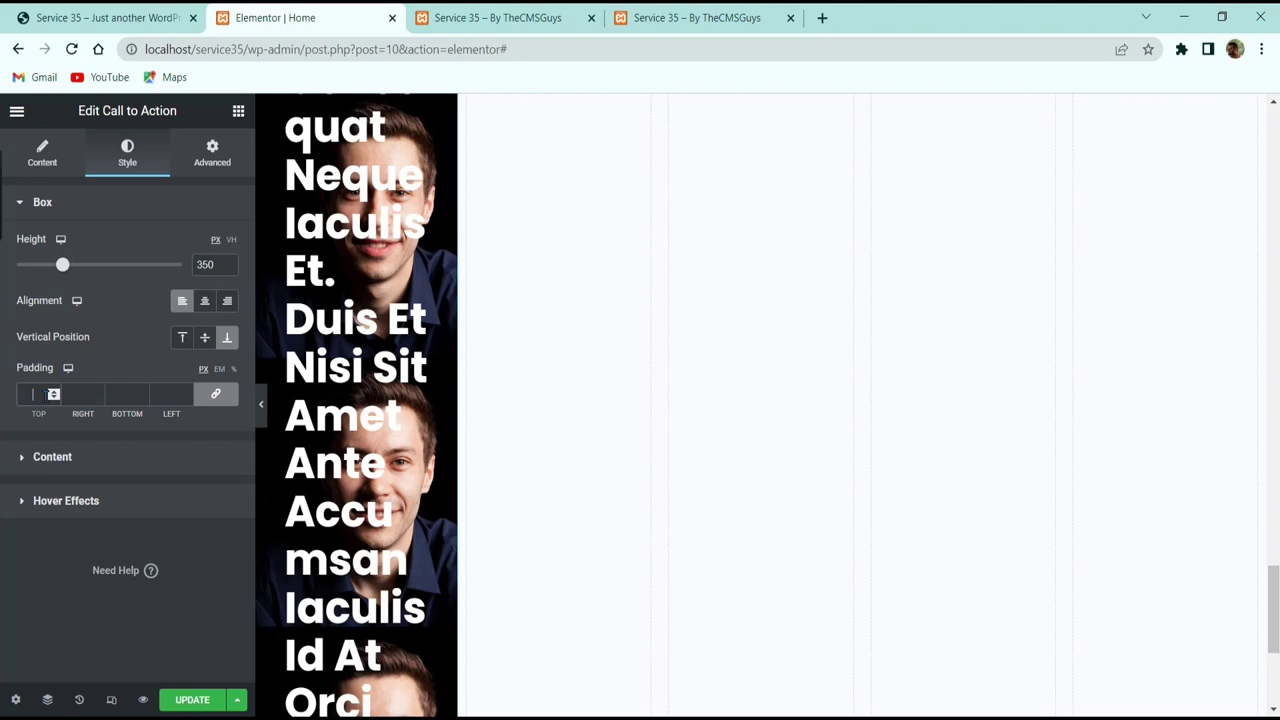
type("30")
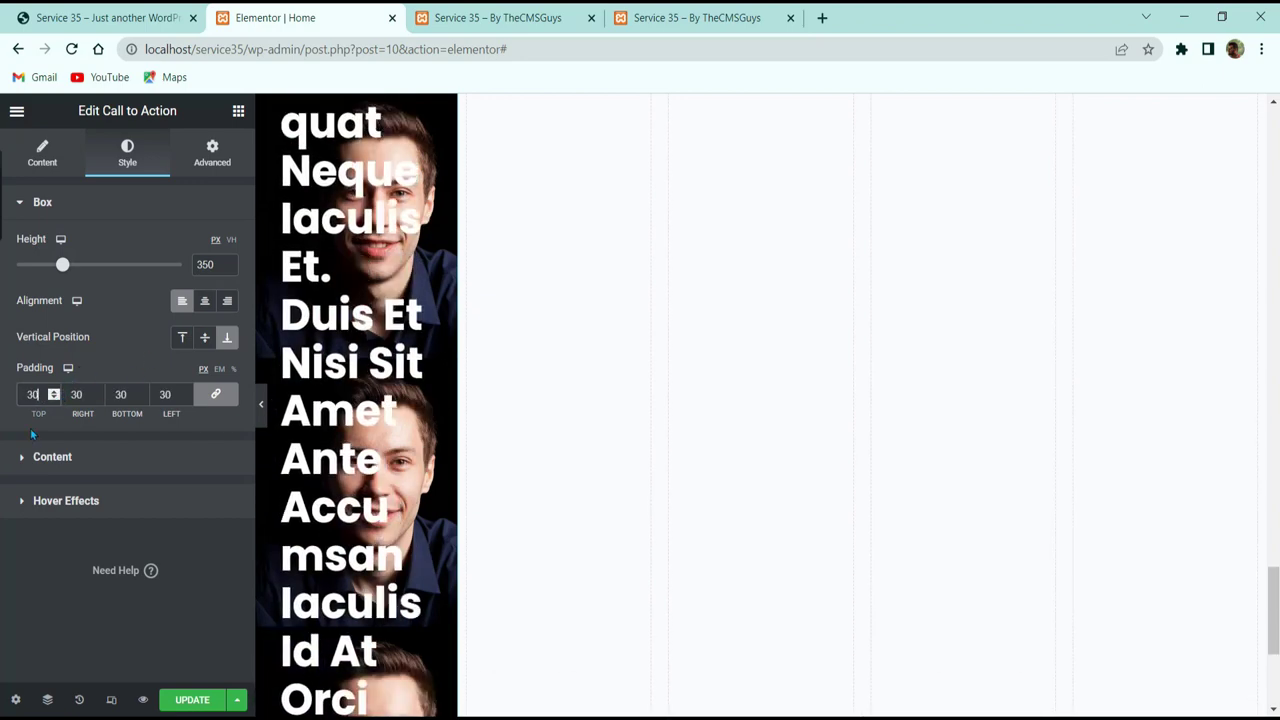
left_click(28, 456)
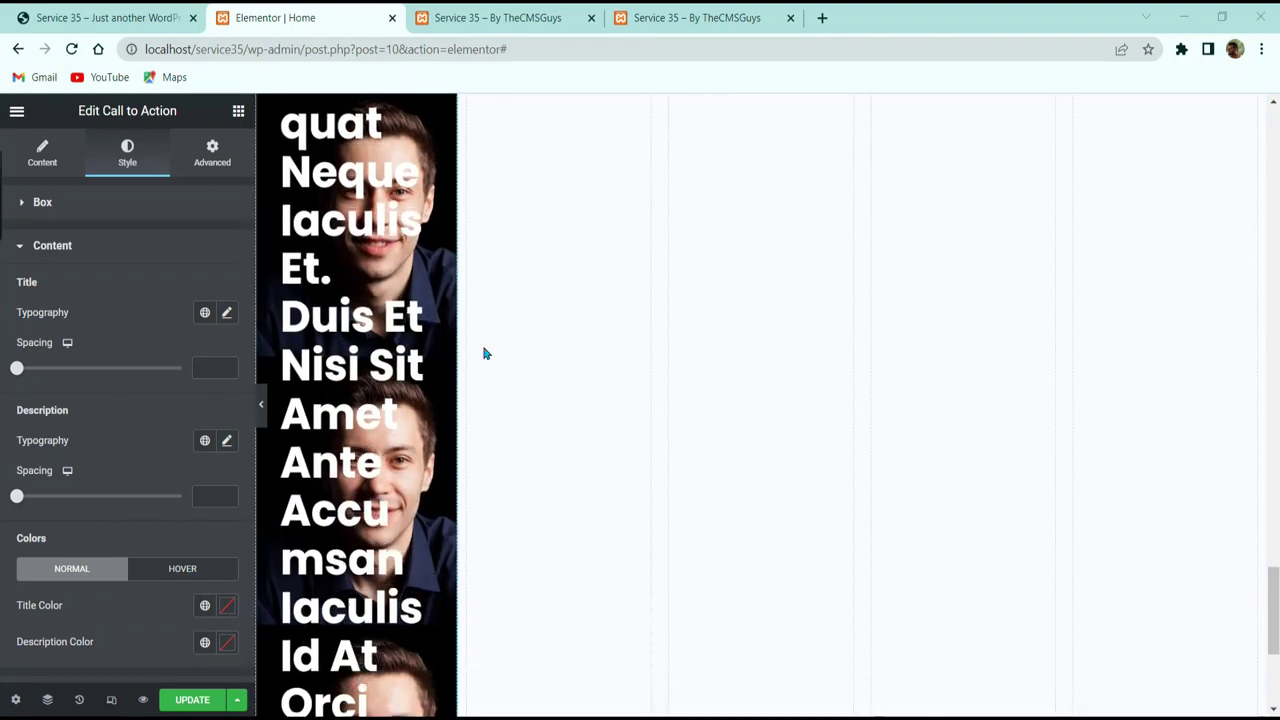
Step: Apply the global Body font to the card title and Heading 4 to the description
left_click(205, 312)
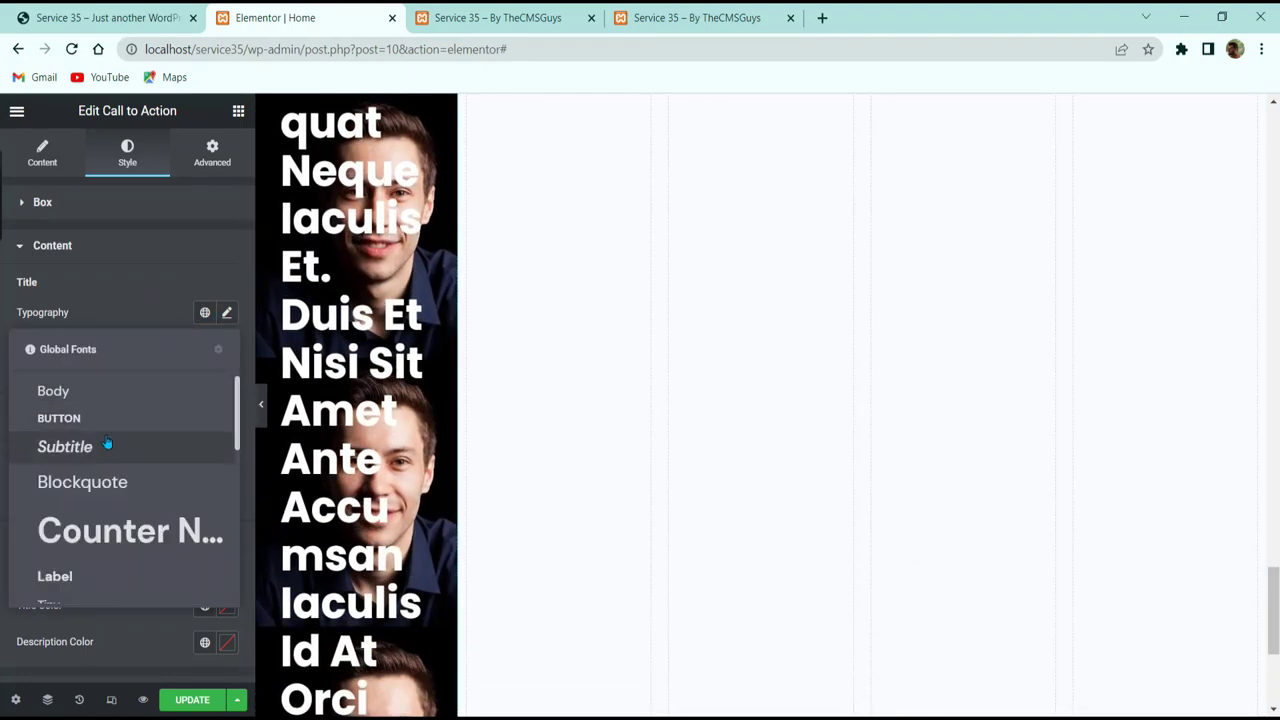
left_click(117, 396)
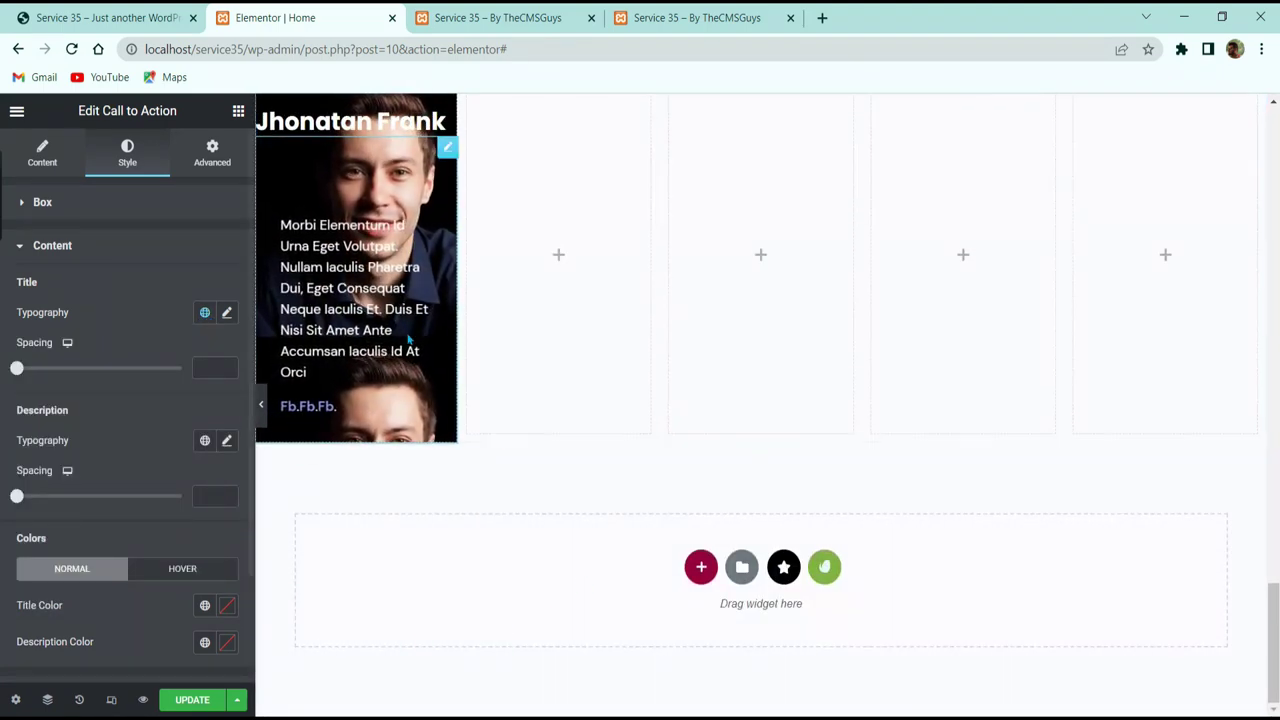
left_click(201, 441)
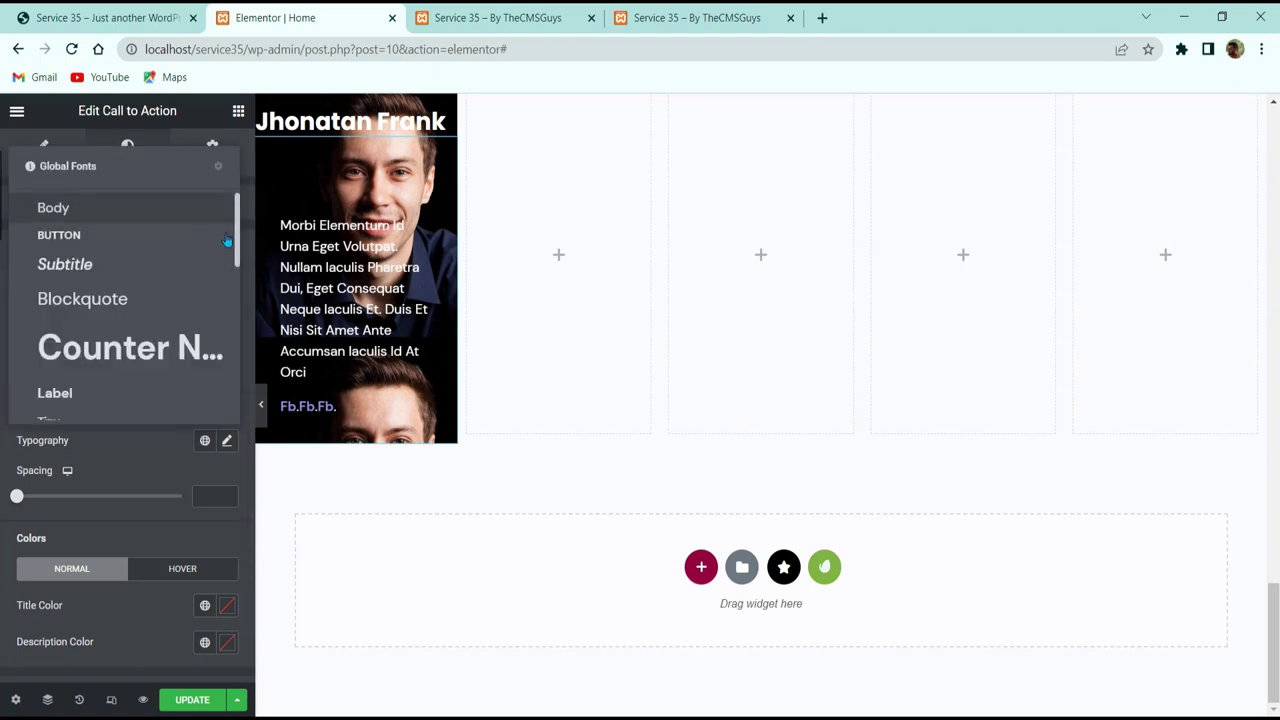
scroll(128, 300, "down", 5)
left_click(138, 328)
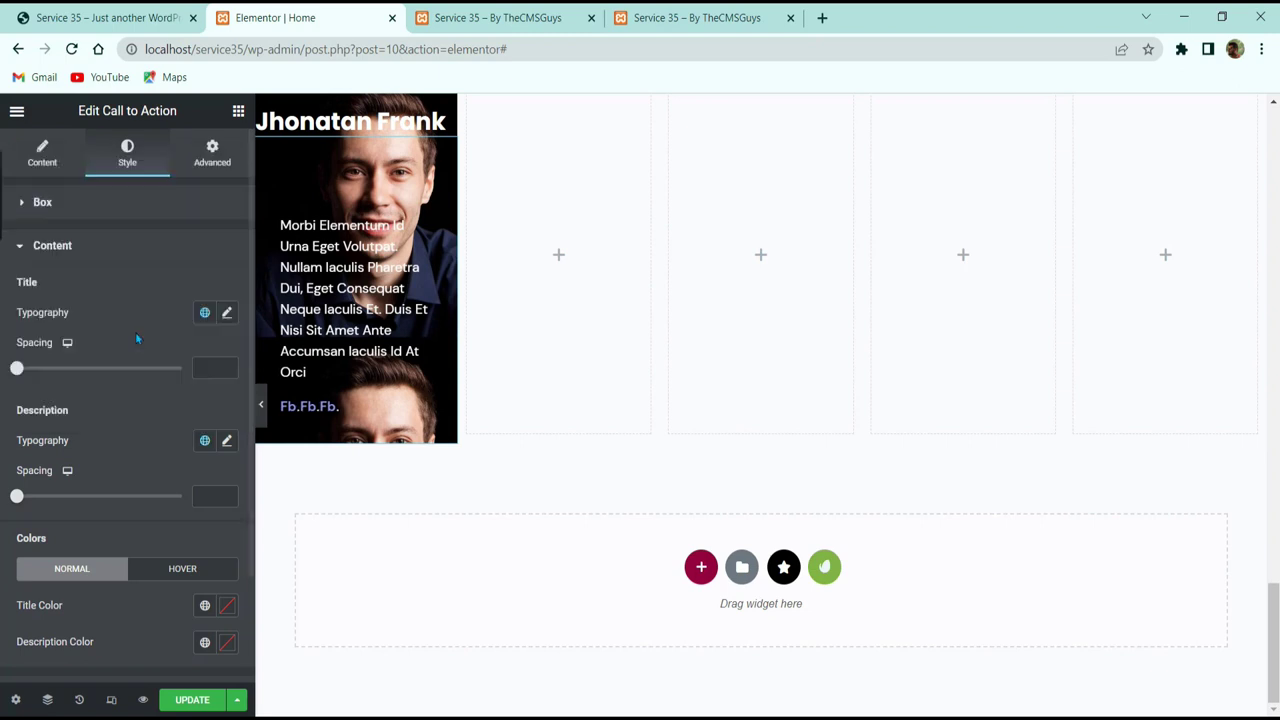
Step: Set the title spacing to 4 and the description spacing to 8
left_click(200, 367)
type("4")
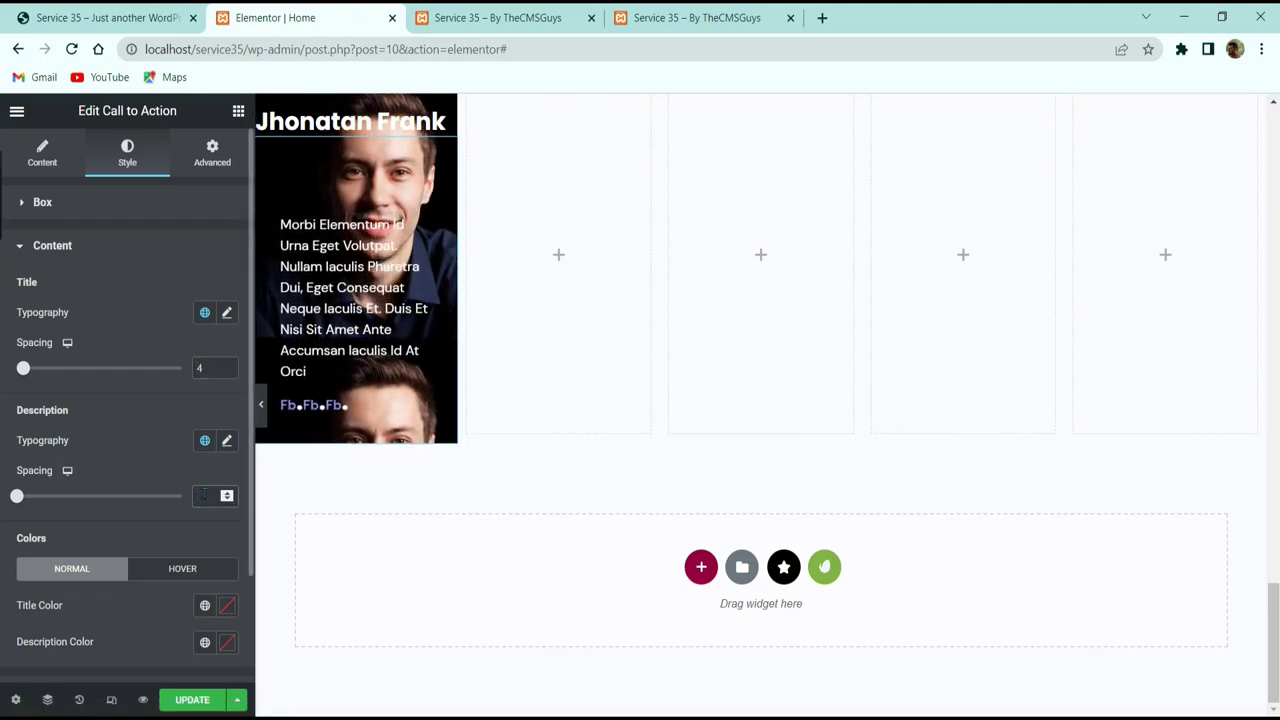
left_click(200, 495)
type("8")
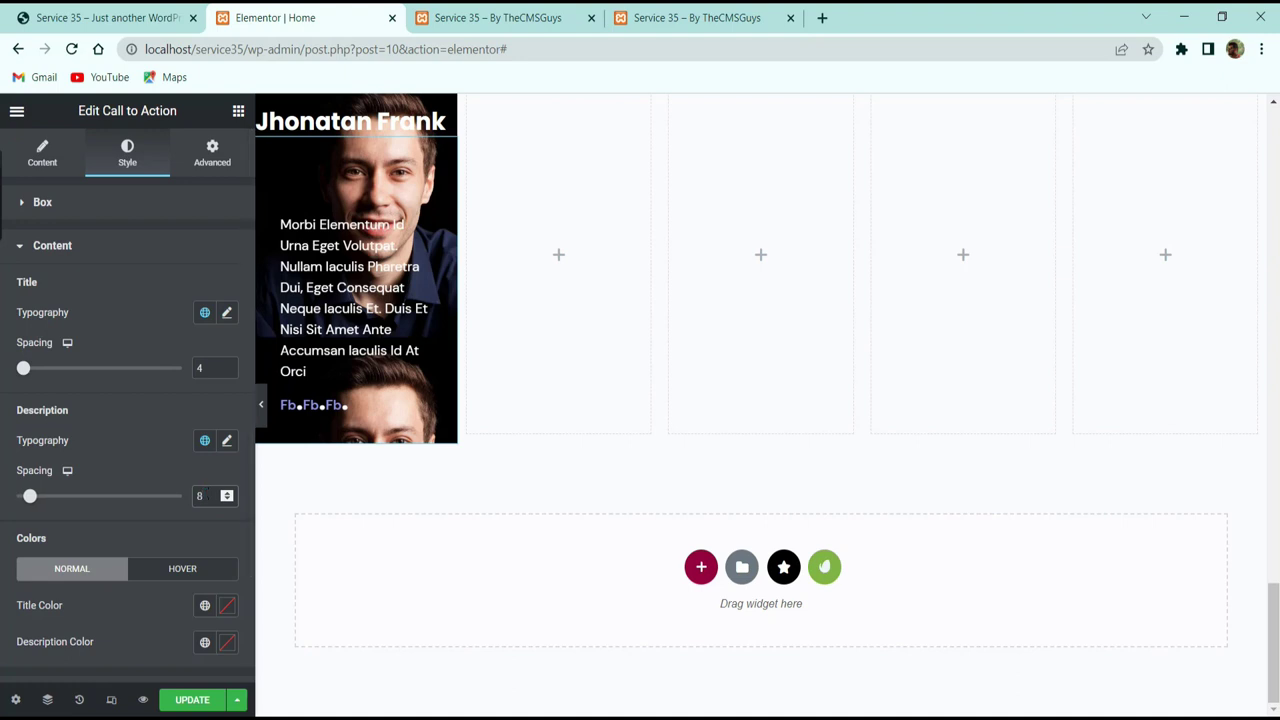
scroll(62, 473, "down", 2)
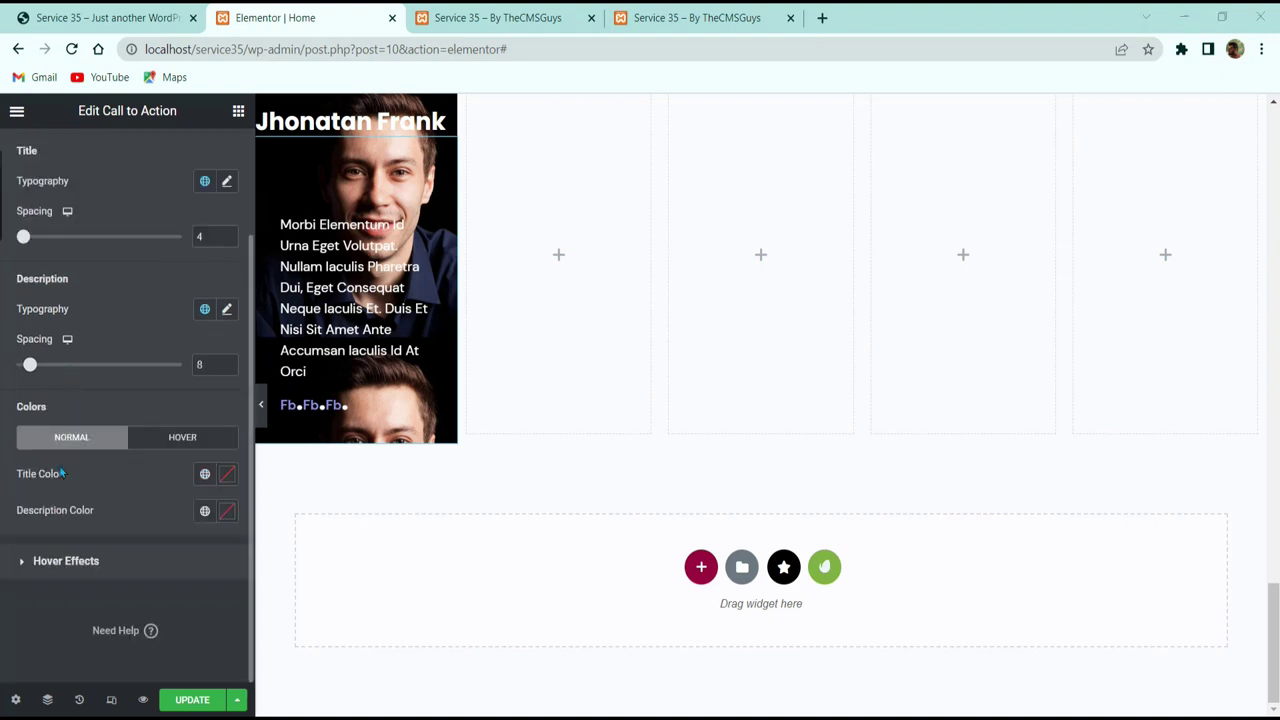
Step: Set the content hover animation to Slide In Up and compare with the live site
left_click(66, 562)
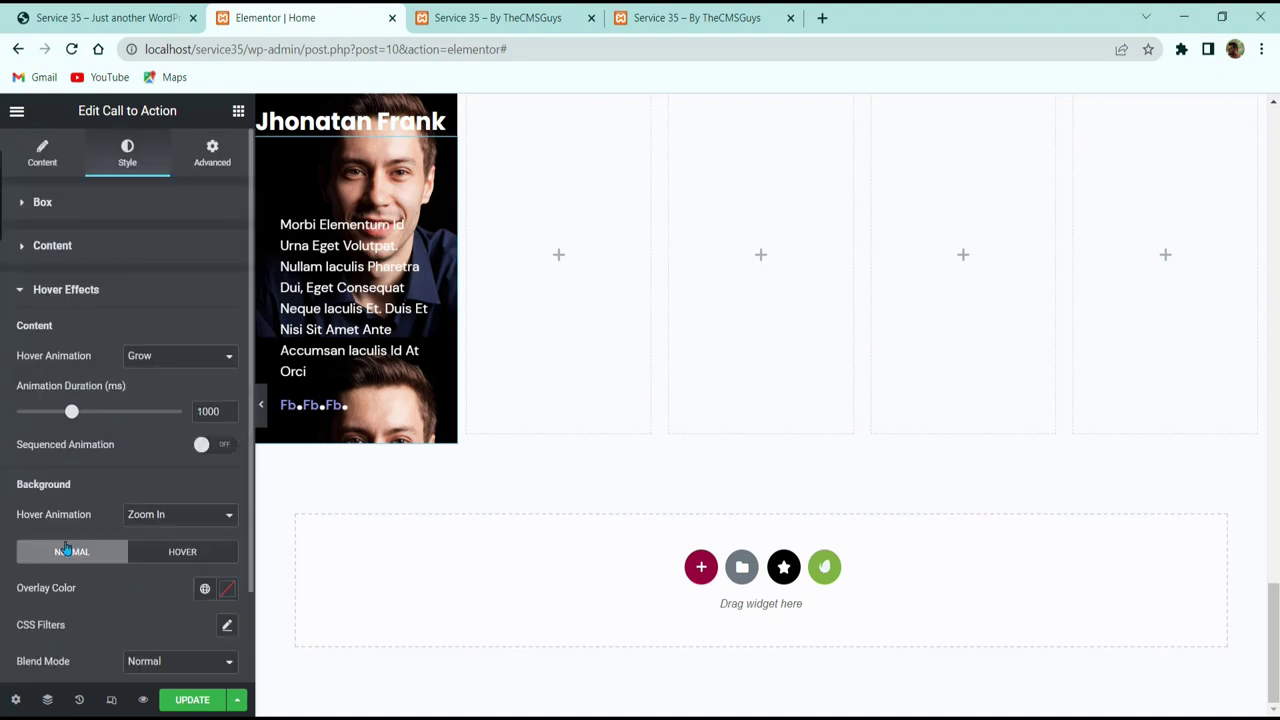
left_click(135, 358)
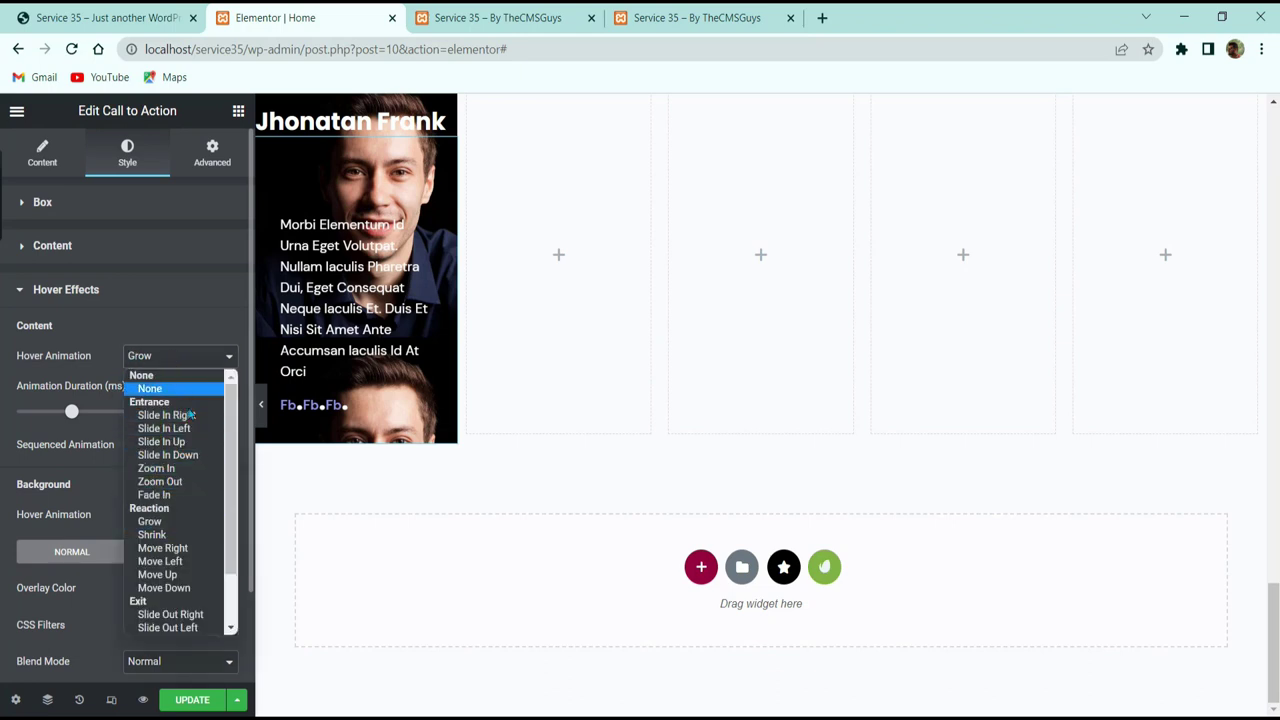
mouse_move(228, 432)
left_mouse_down()
mouse_move(226, 495)
mouse_move(227, 431)
left_mouse_up()
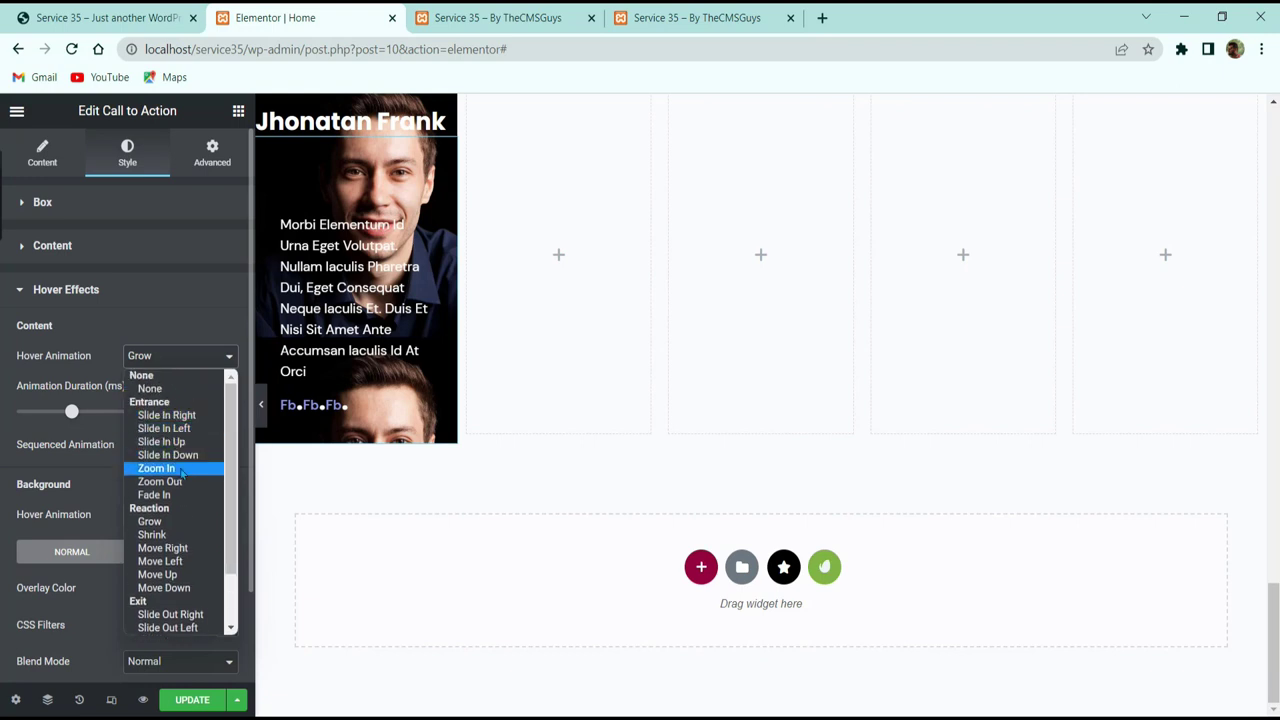
left_click(188, 449)
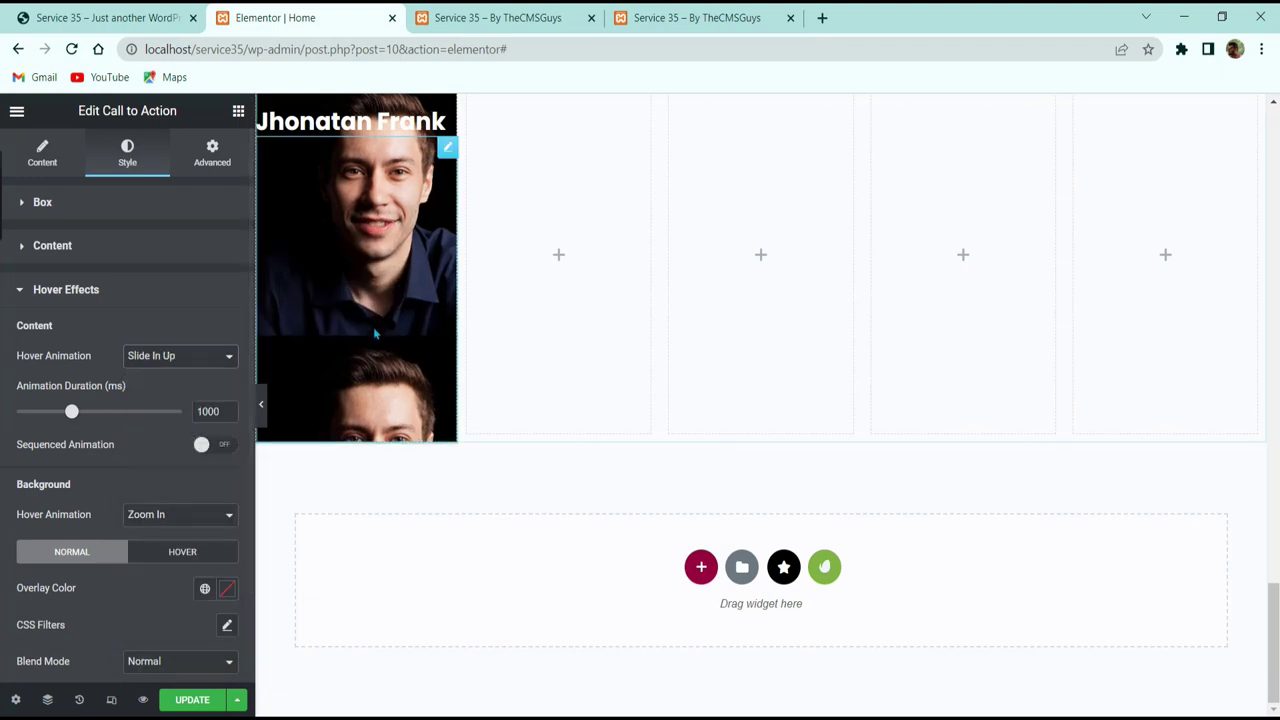
mouse_move(373, 327)
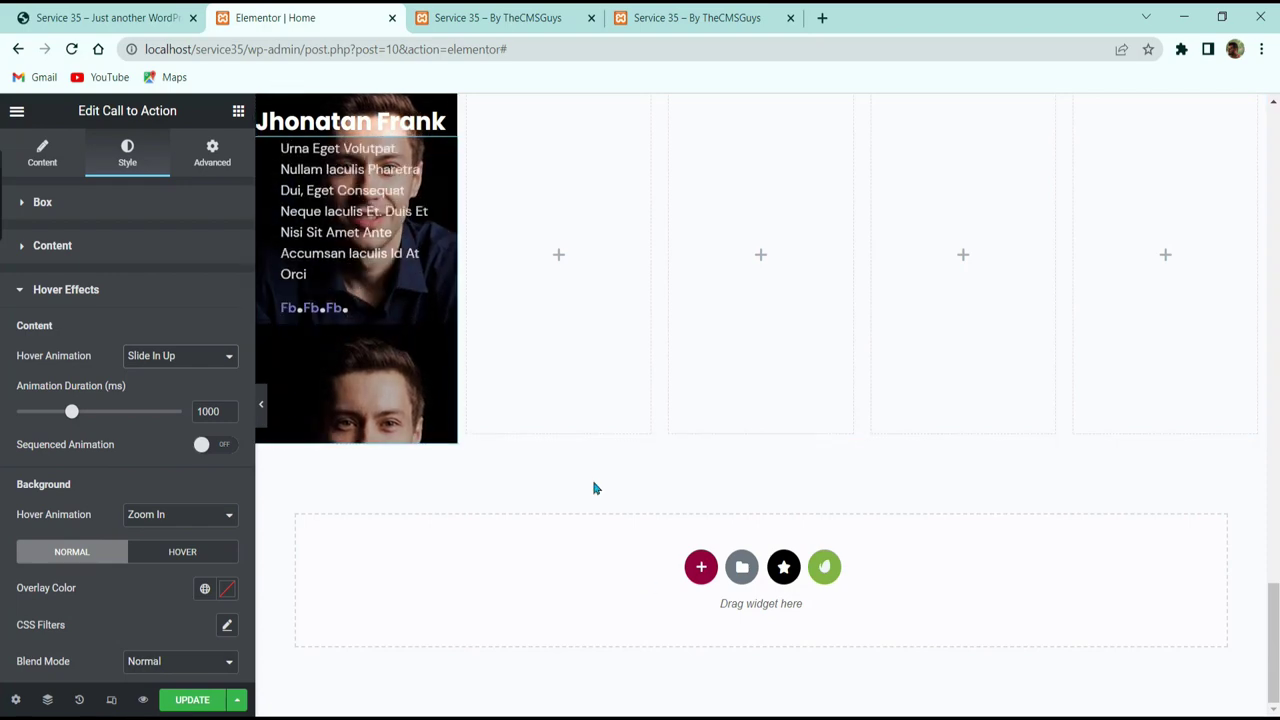
key("ctrl+1")
mouse_move(126, 434)
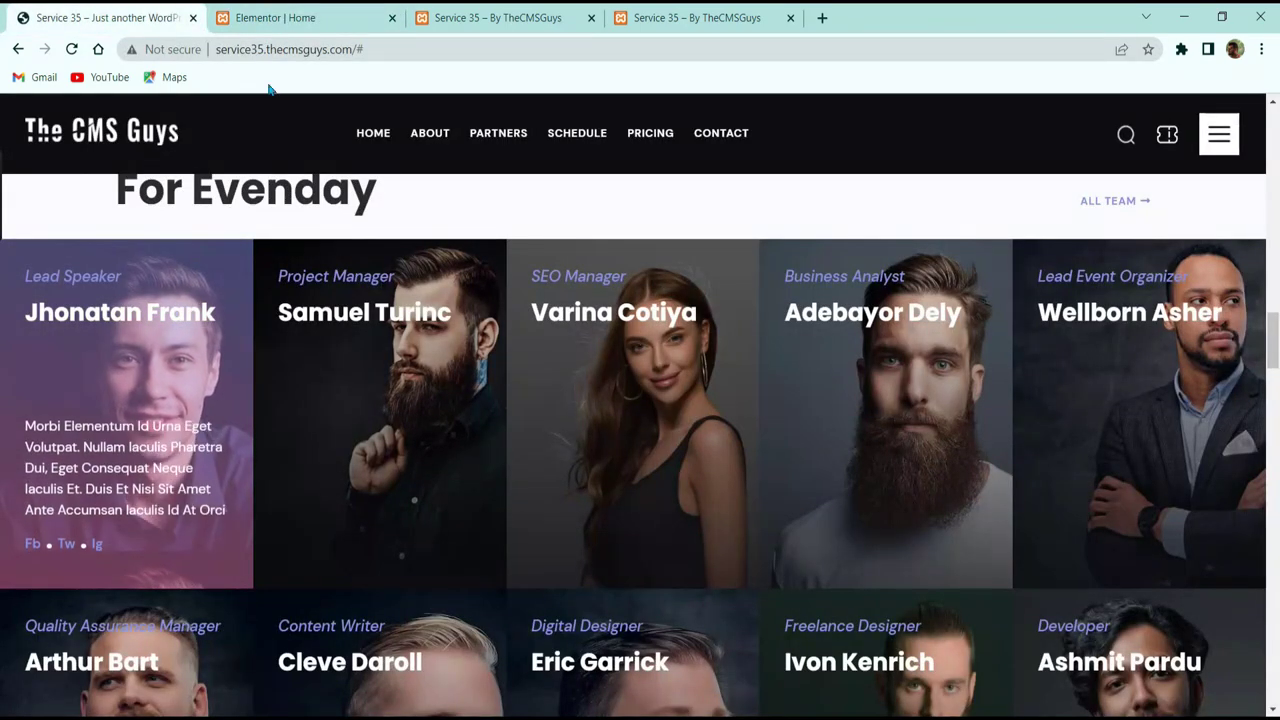
left_click(291, 15)
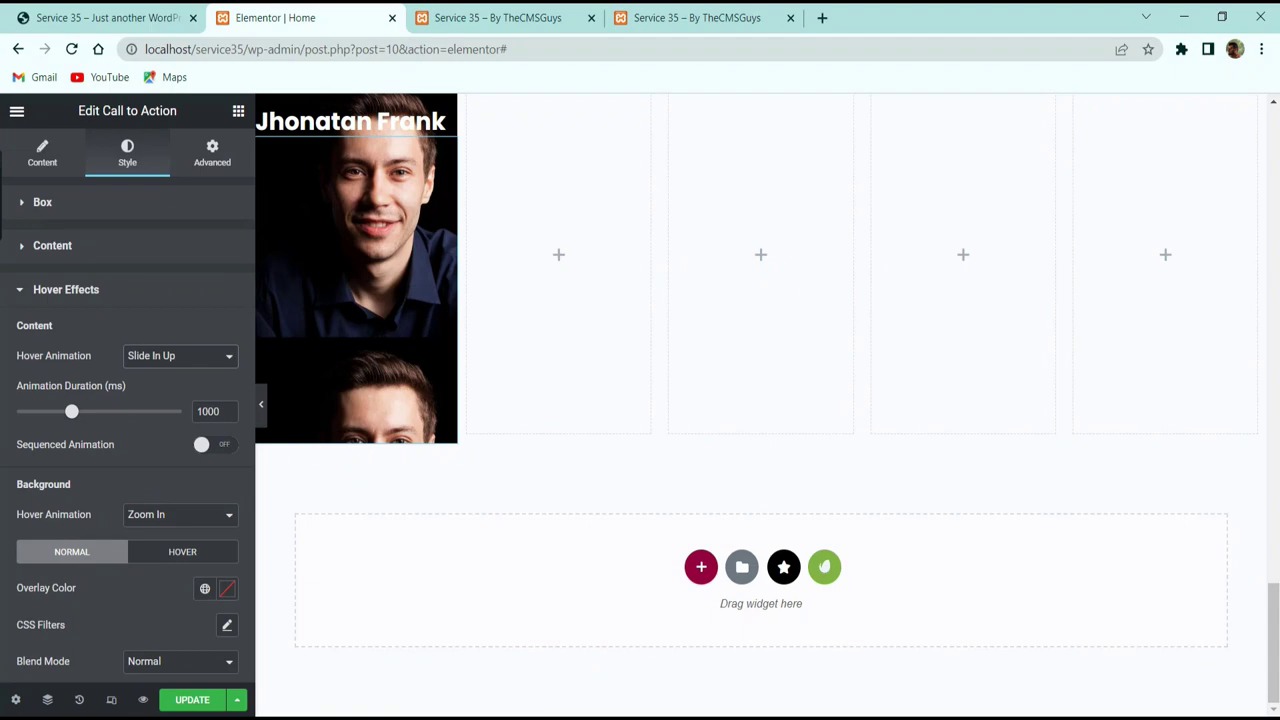
mouse_move(353, 314)
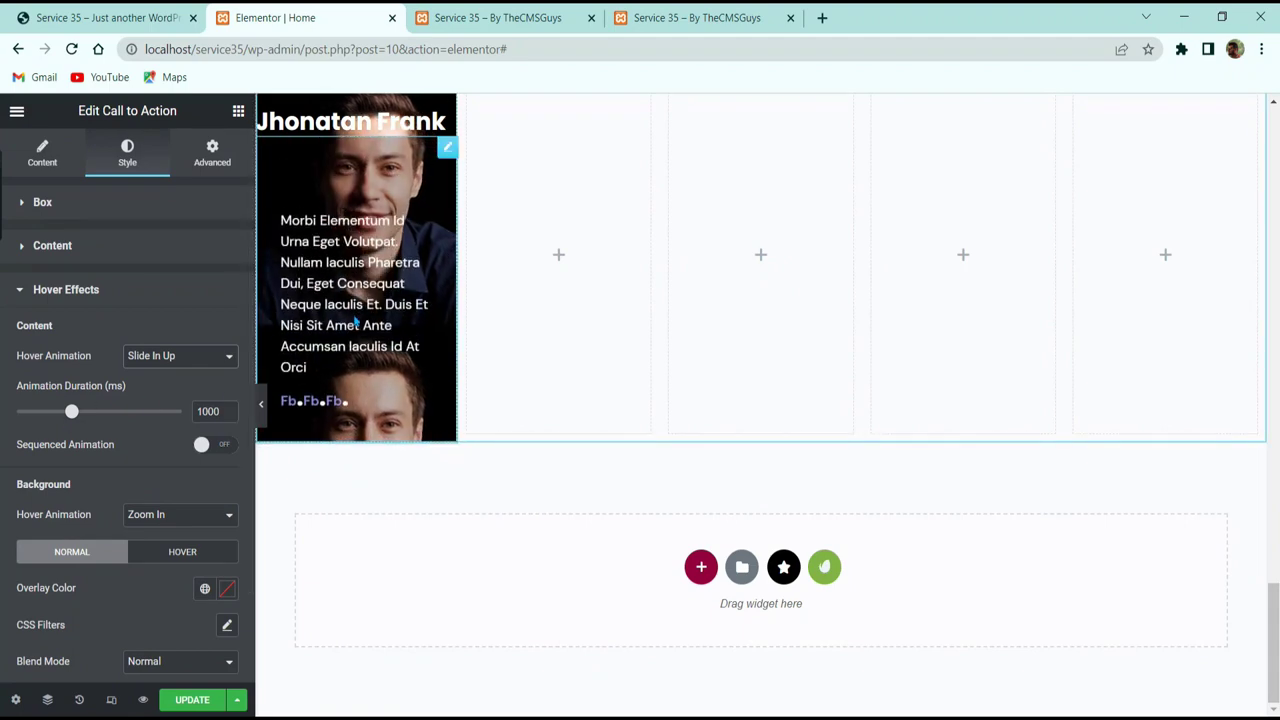
Step: Set the background hover animation to Move Down and compare Normal and Hover background settings
left_click(145, 514)
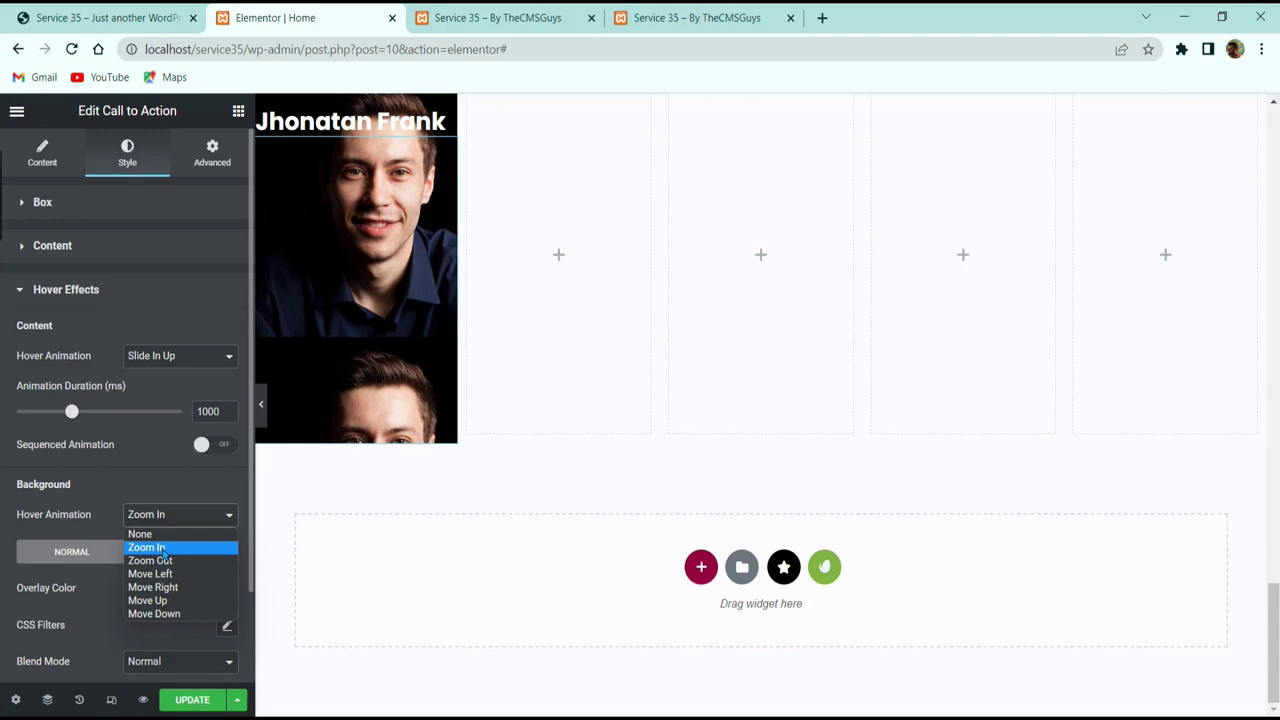
left_click(175, 614)
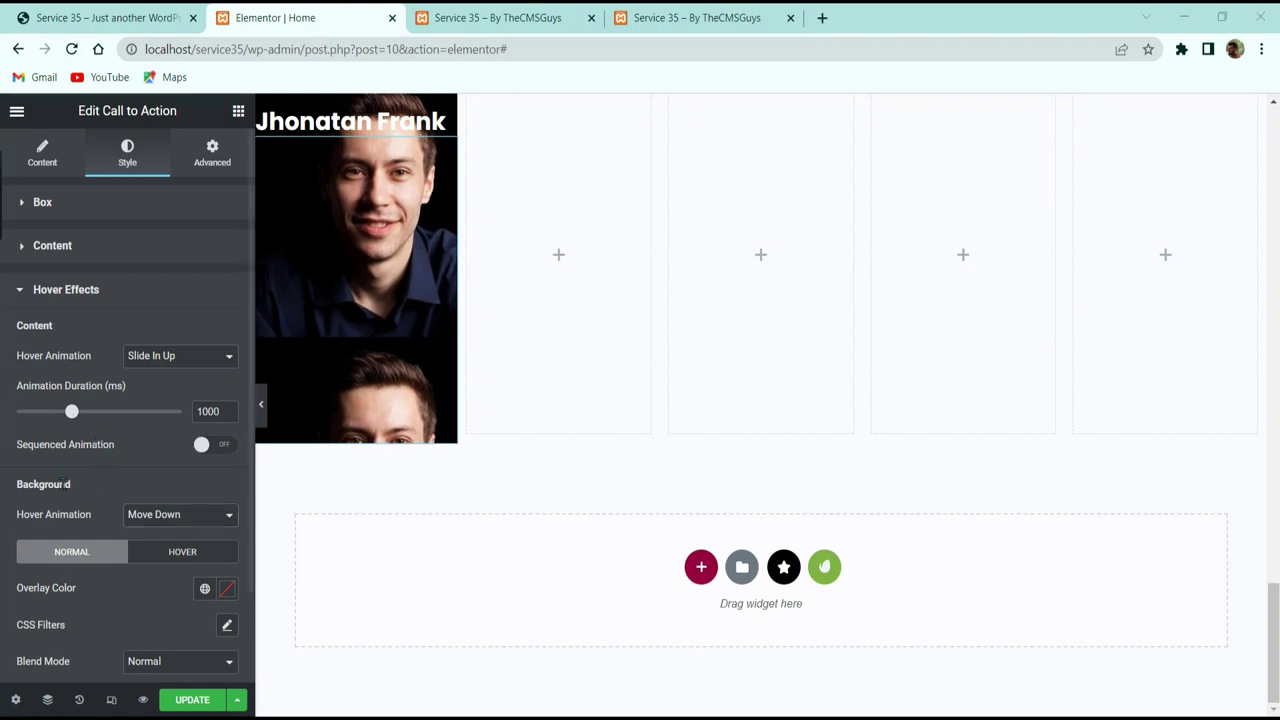
scroll(140, 445, "down", 1)
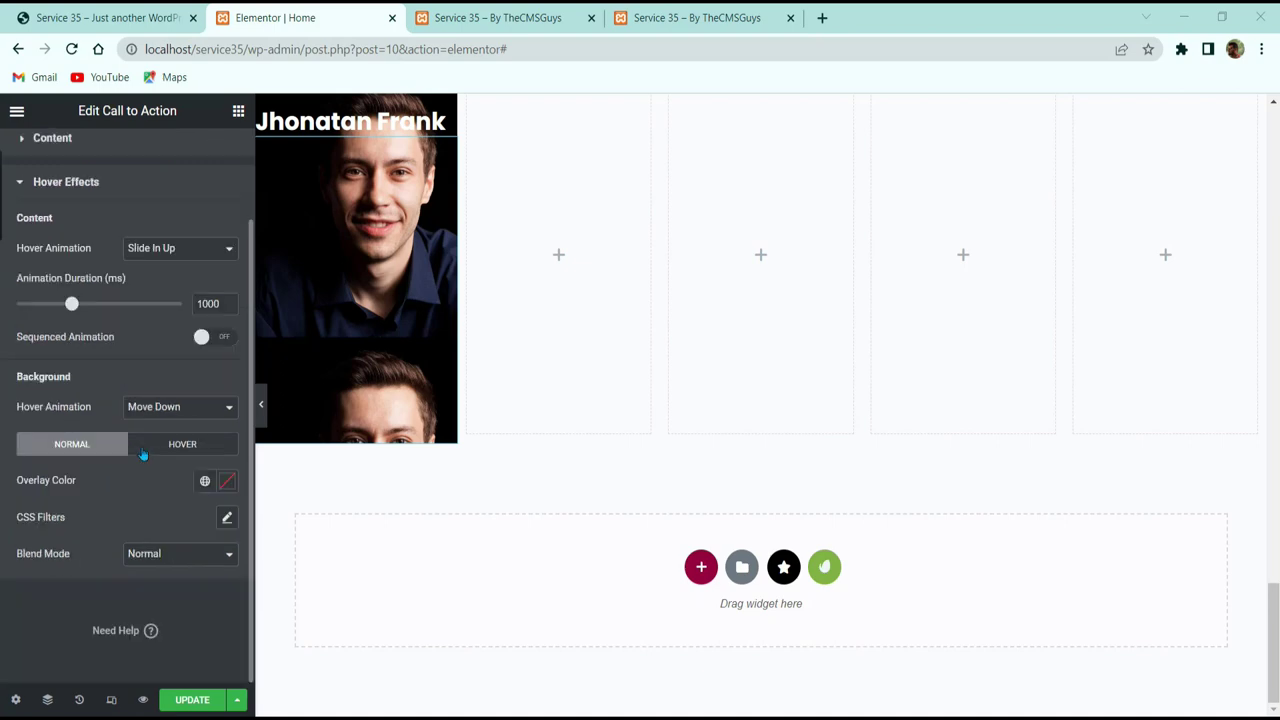
left_click(173, 446)
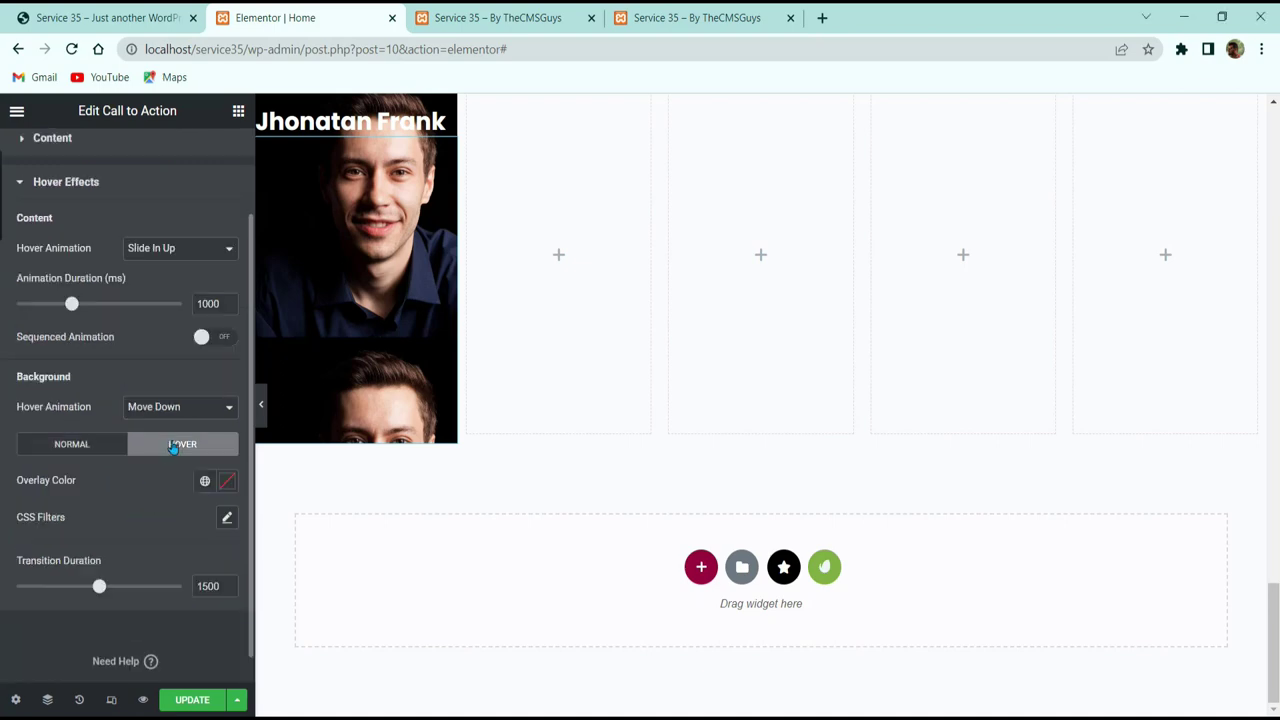
left_click(82, 453)
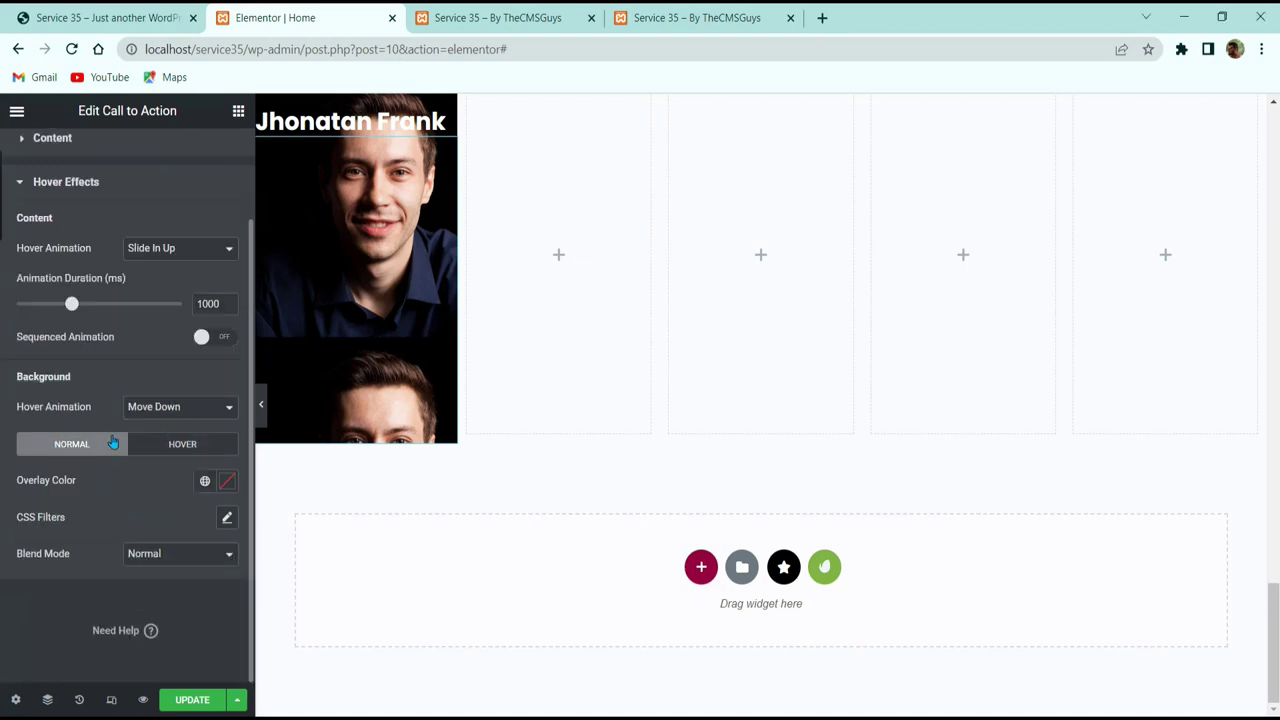
left_click(150, 446)
left_click(80, 448)
left_click(172, 443)
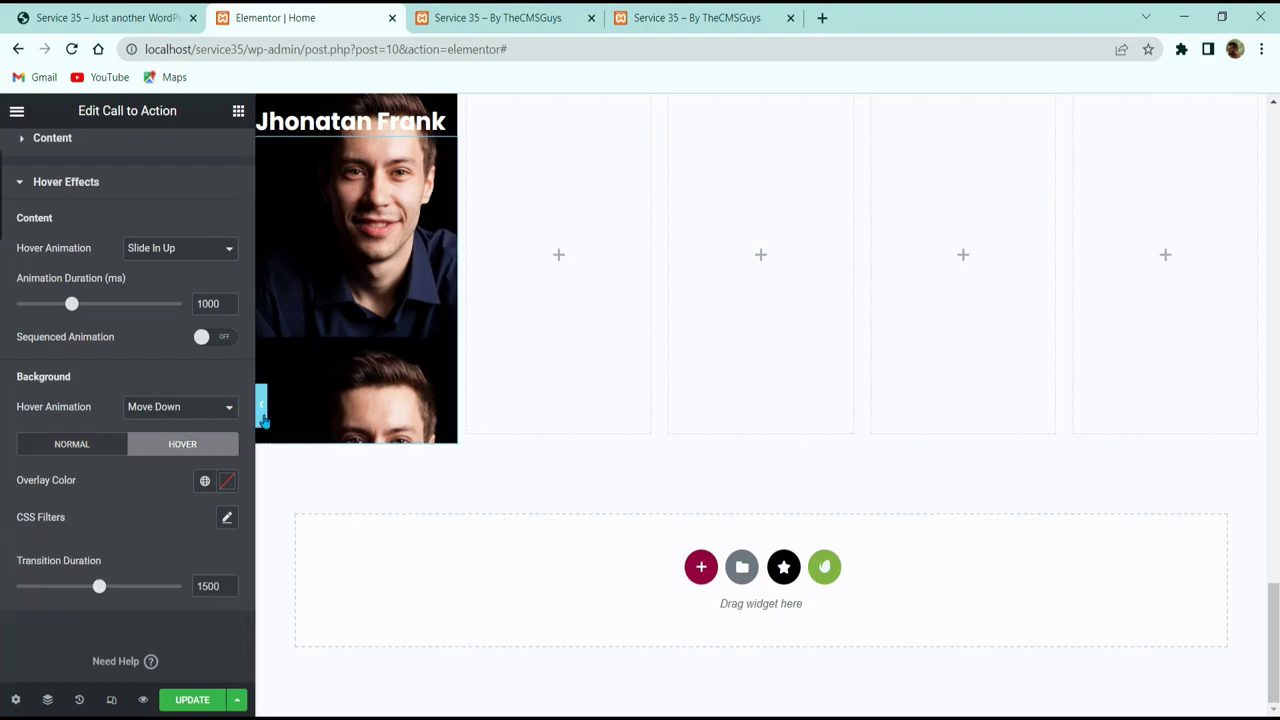
Step: Preview the card, then drag the hover overlay colour's alpha to 0
scroll(447, 492, "up", 3)
key("ctrl+p")
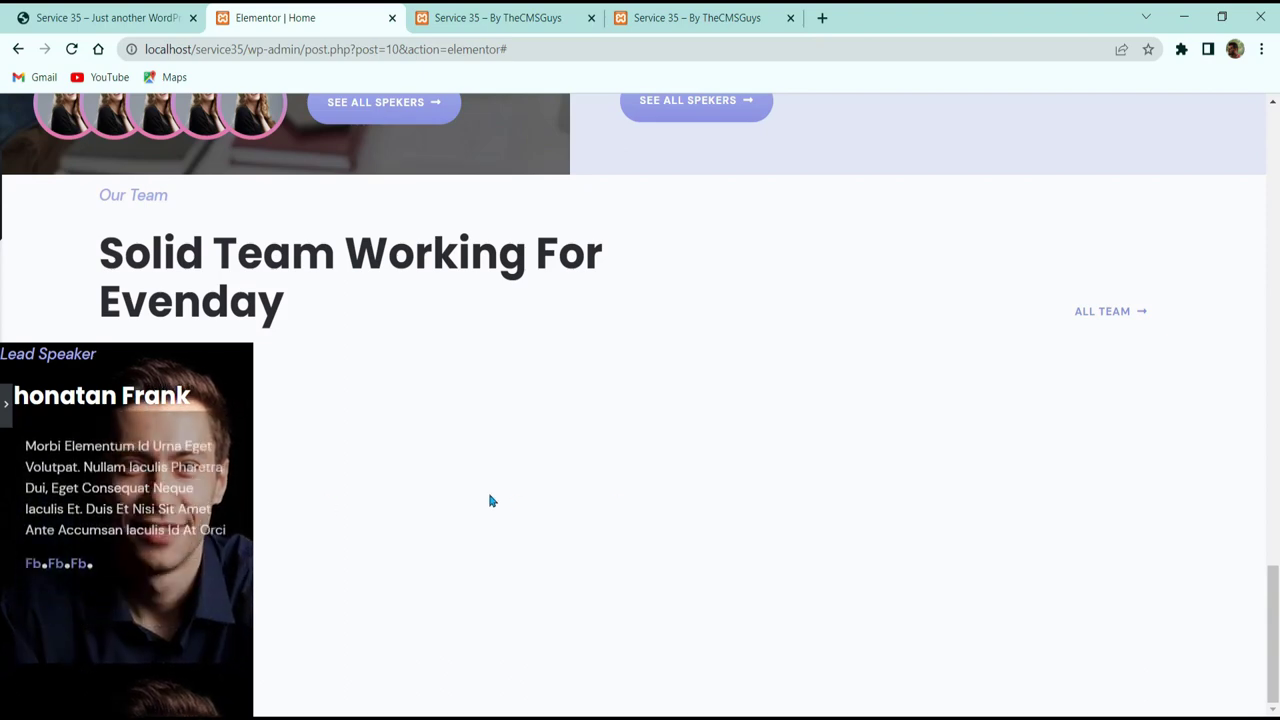
left_click(5, 403)
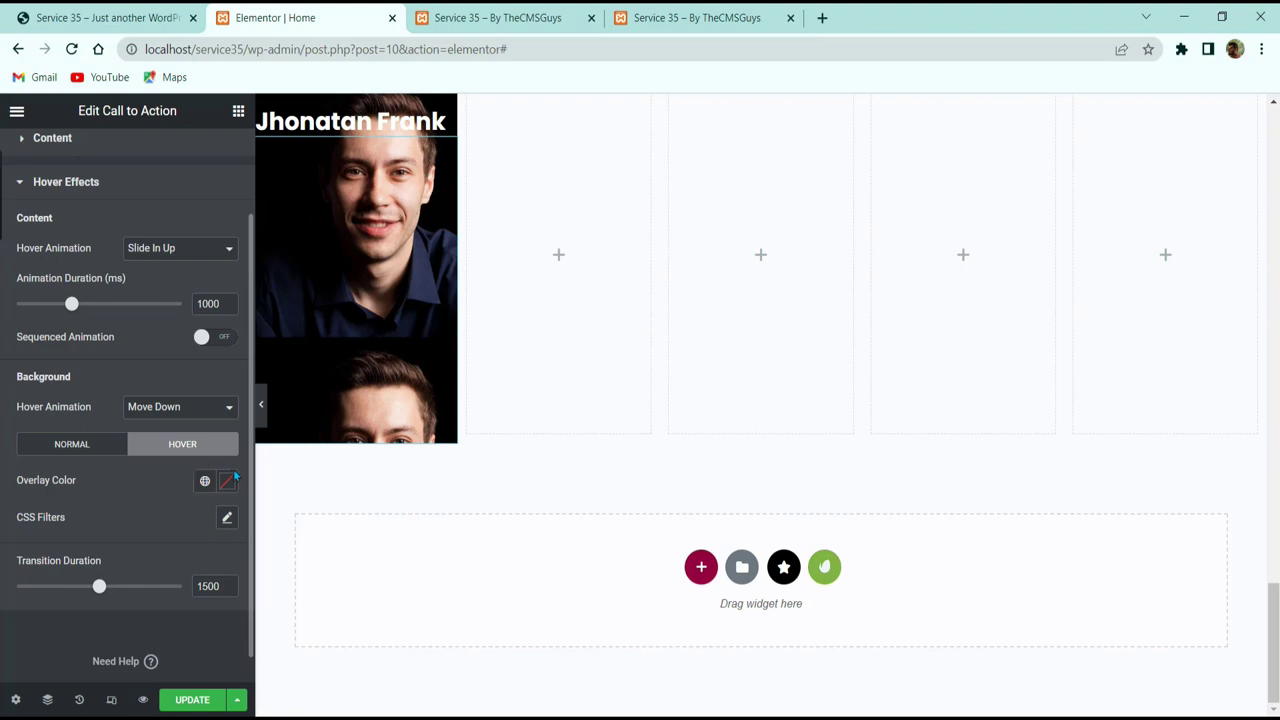
left_click(229, 482)
left_click_drag(222, 411, 35, 411)
left_click(108, 460)
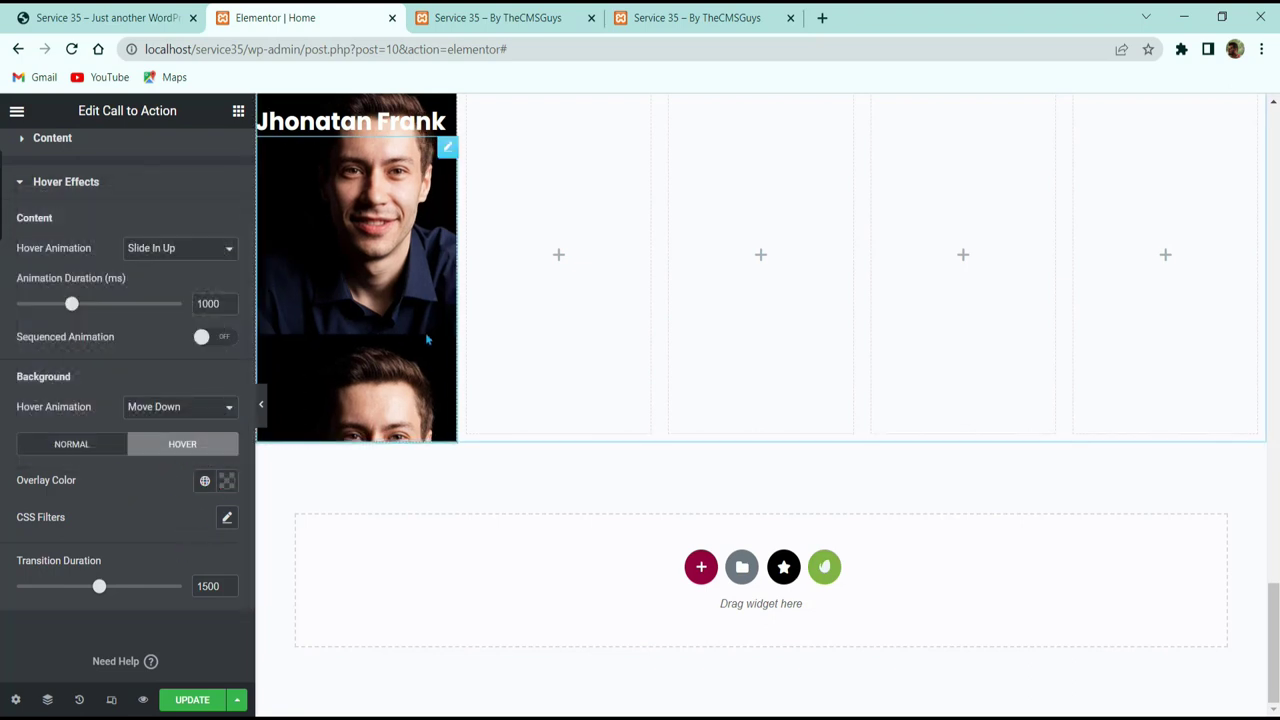
mouse_move(427, 338)
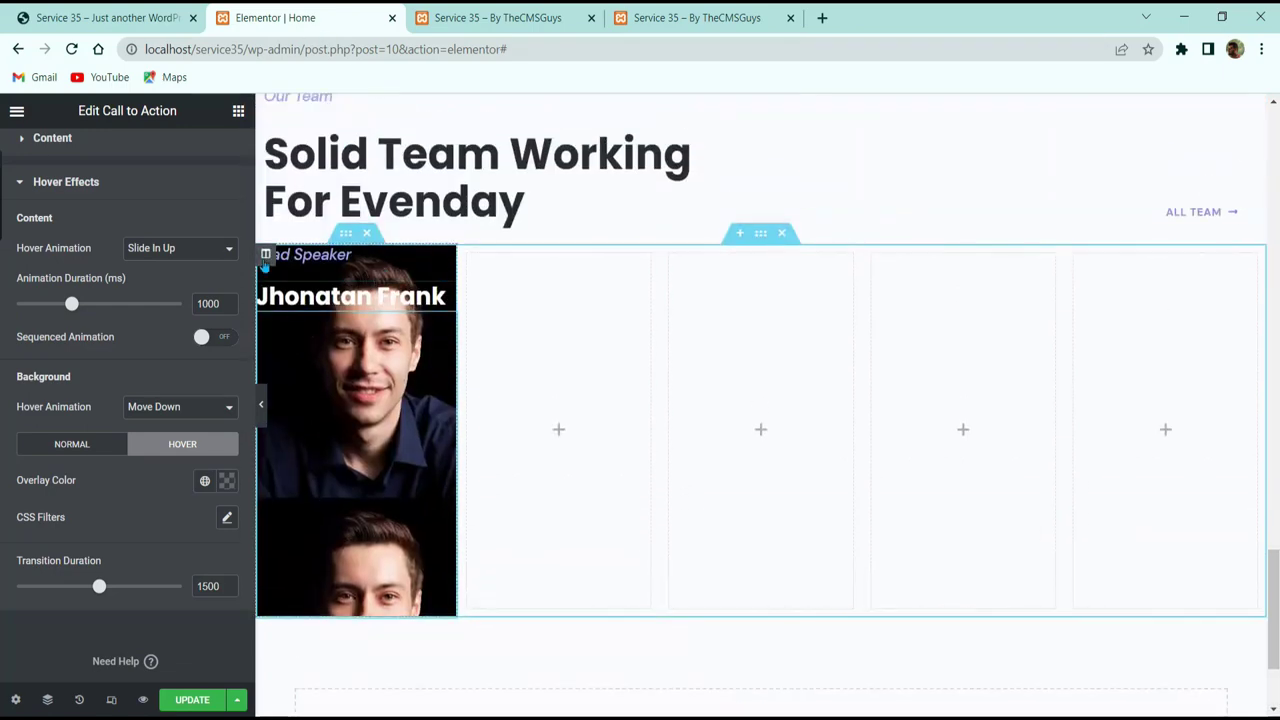
Step: Select the card's column and set its vertical alignment to Top
left_click(265, 255)
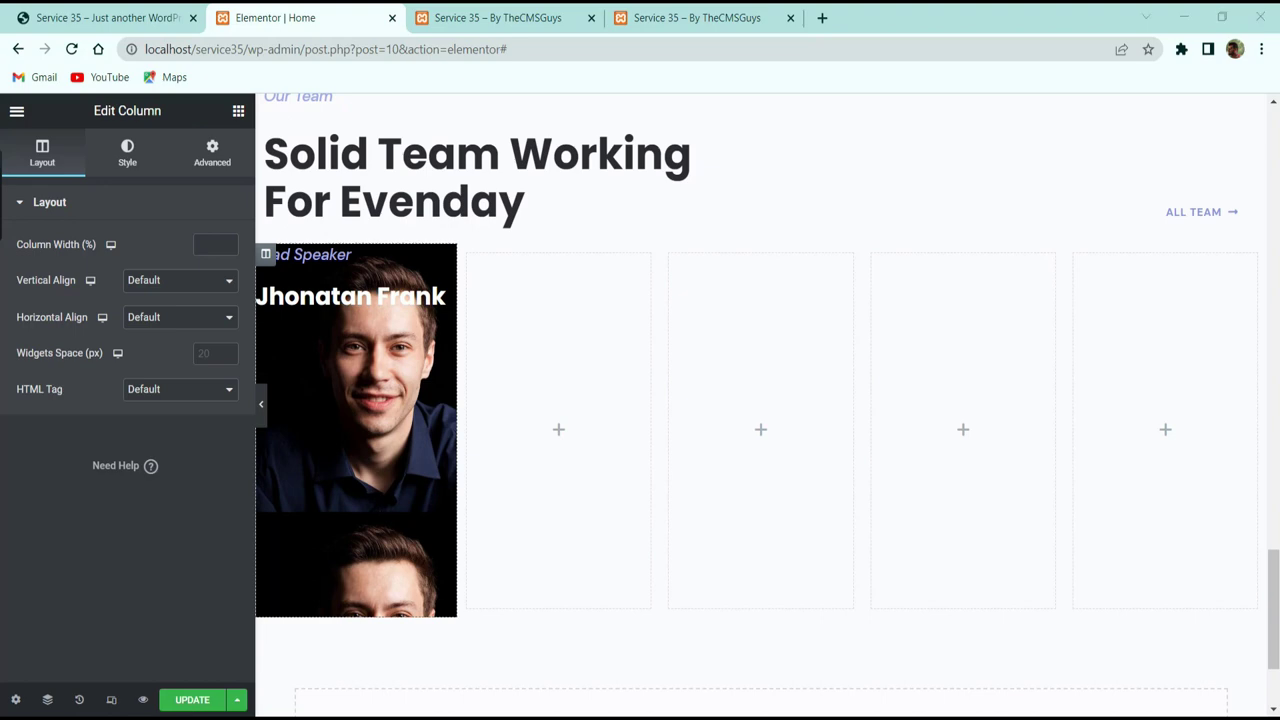
left_click(197, 289)
left_click(190, 312)
Step: Give the column 30 px padding on every side and preview the hover result
left_click(212, 155)
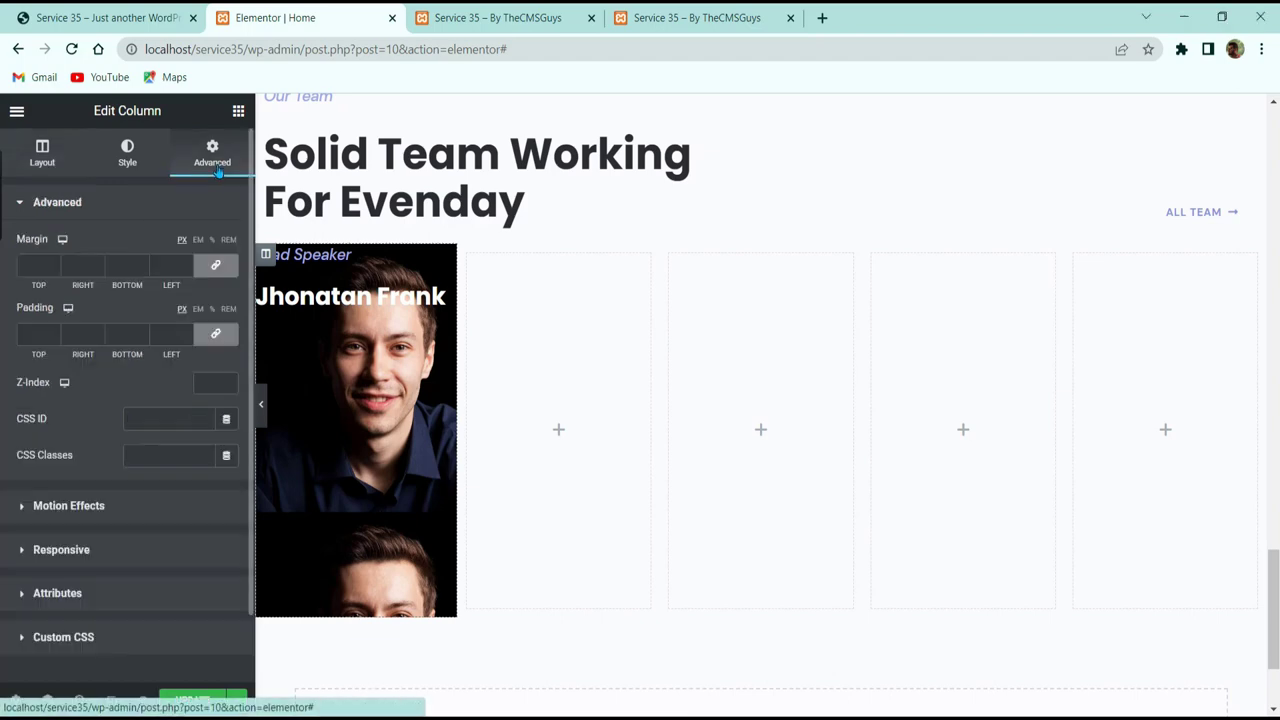
left_click(158, 333)
type("30")
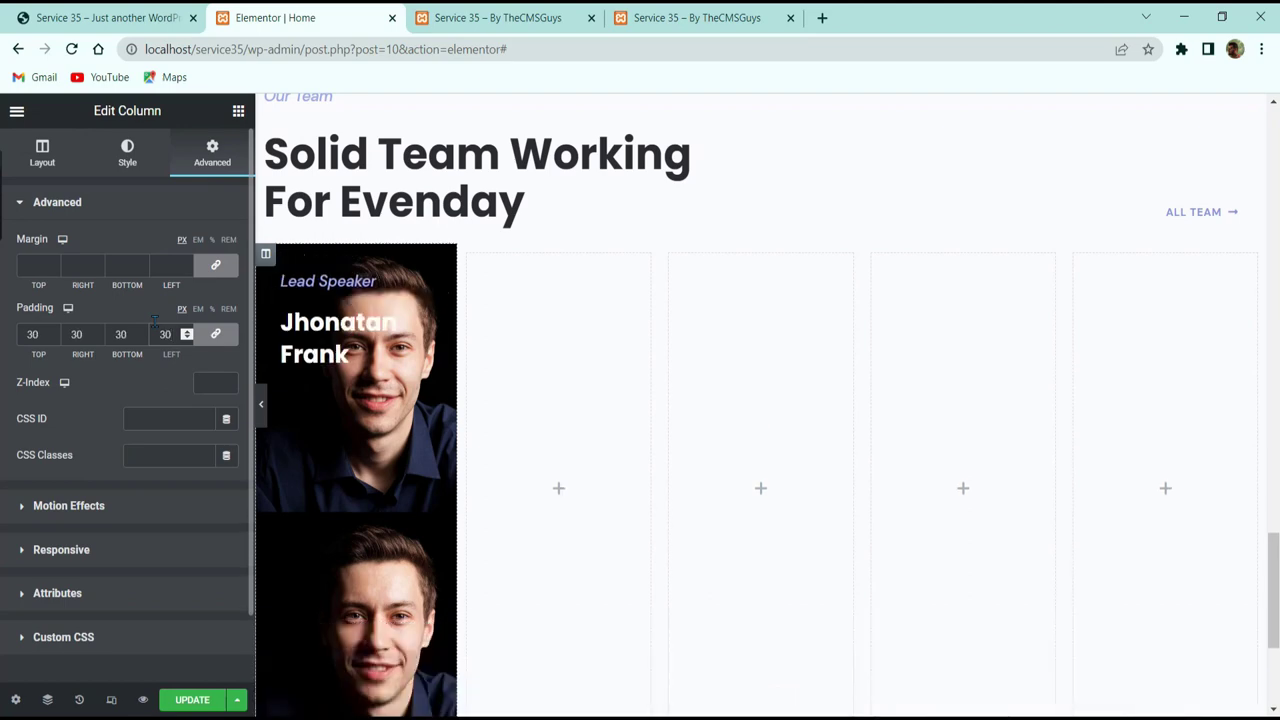
left_click(261, 405)
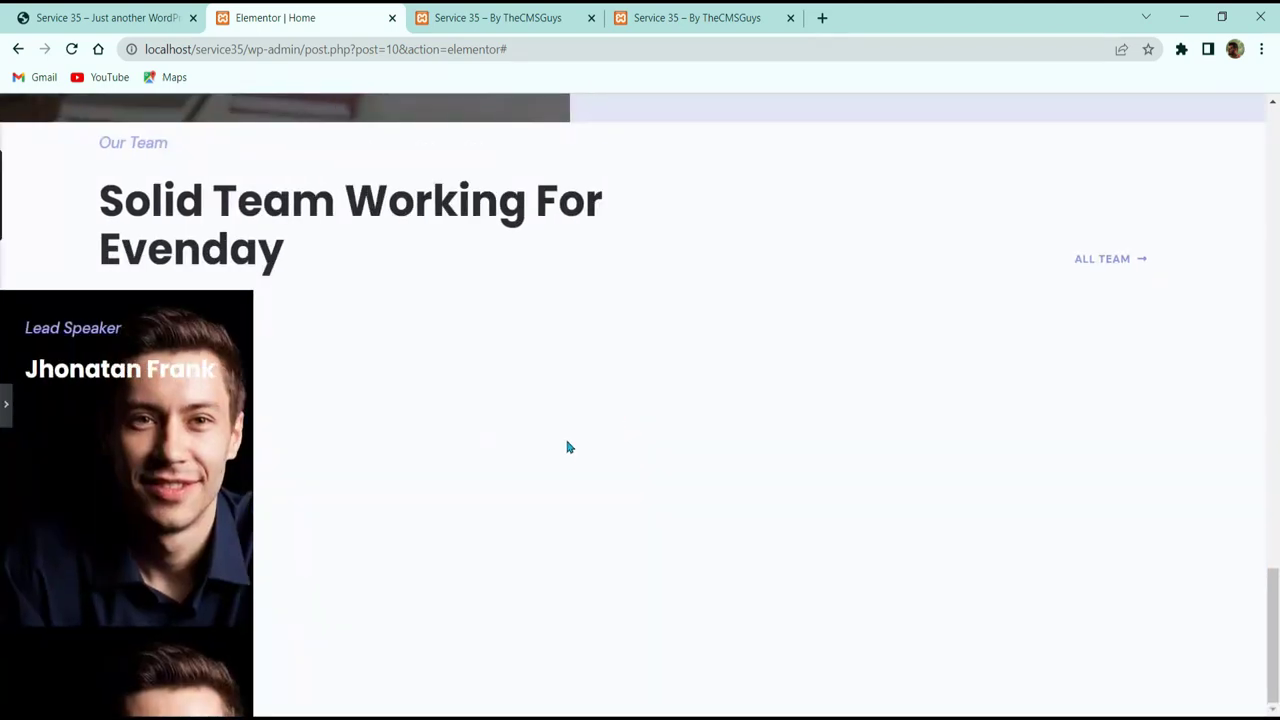
mouse_move(186, 512)
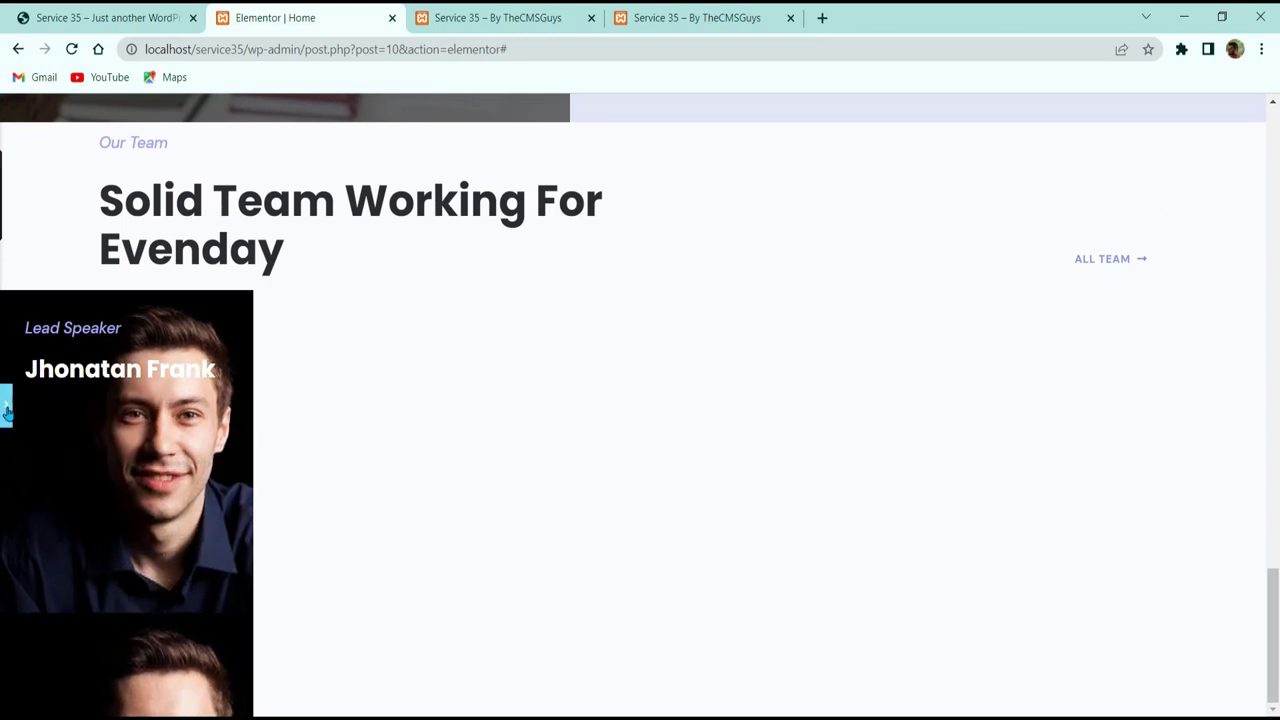
left_click(5, 404)
left_click(350, 450)
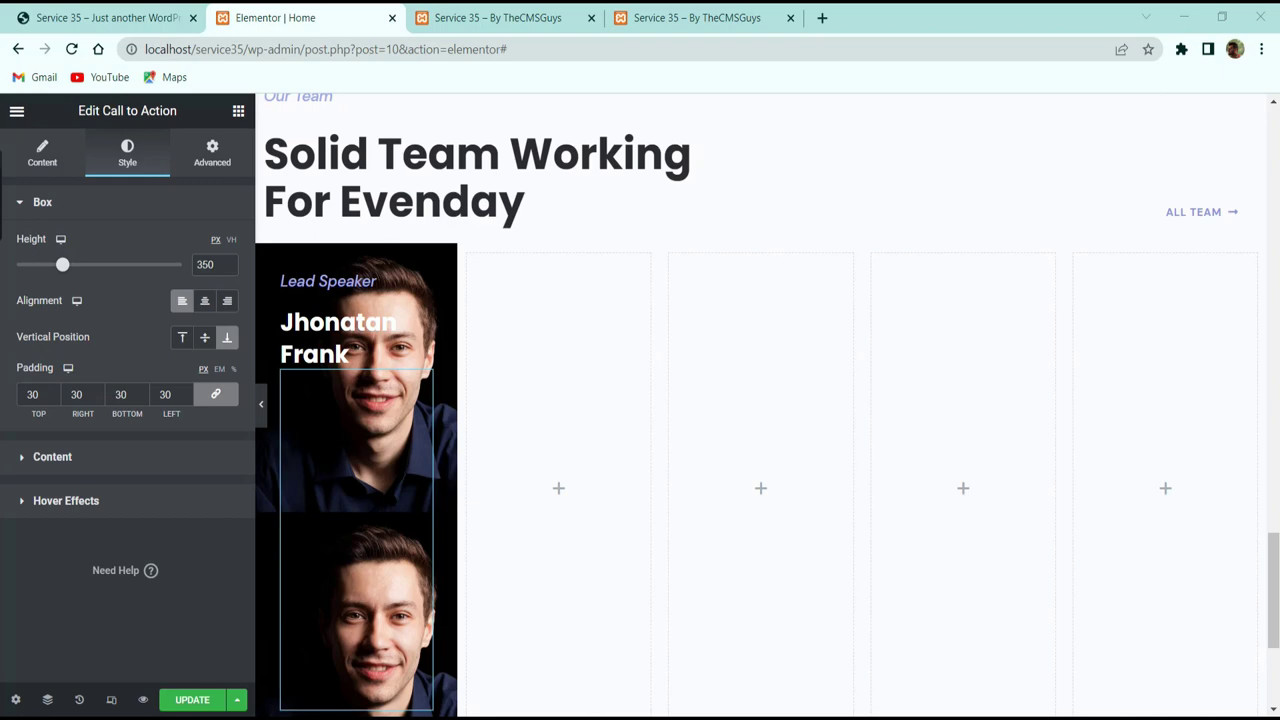
Step: Give the card a -30 margin all round and 300 px height, then compare with the live site
left_click(205, 152)
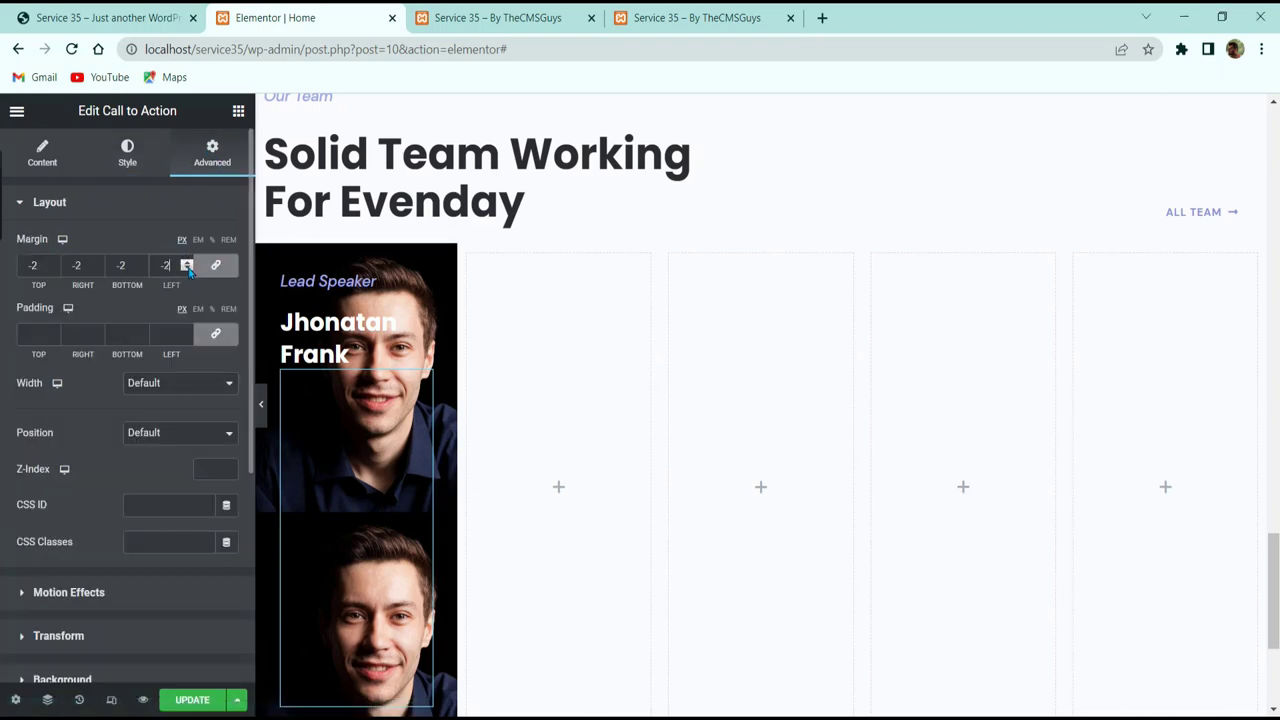
left_click(194, 274)
type("-30")
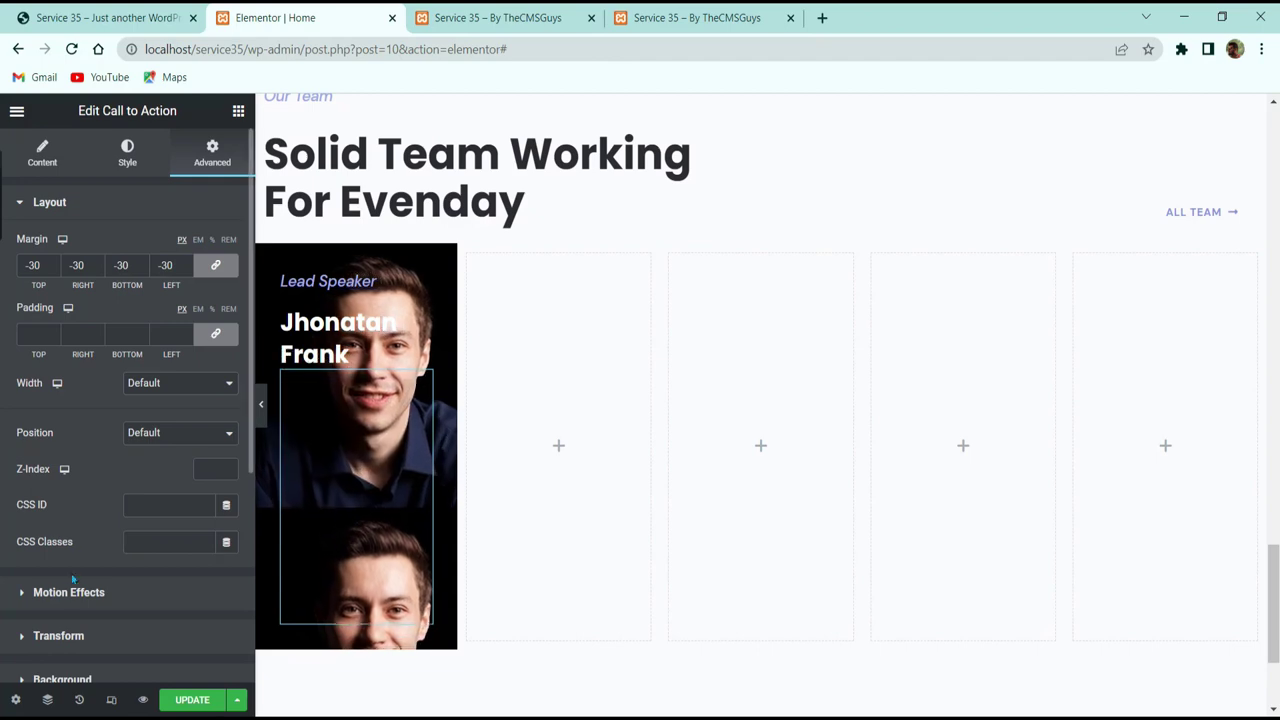
left_click(110, 154)
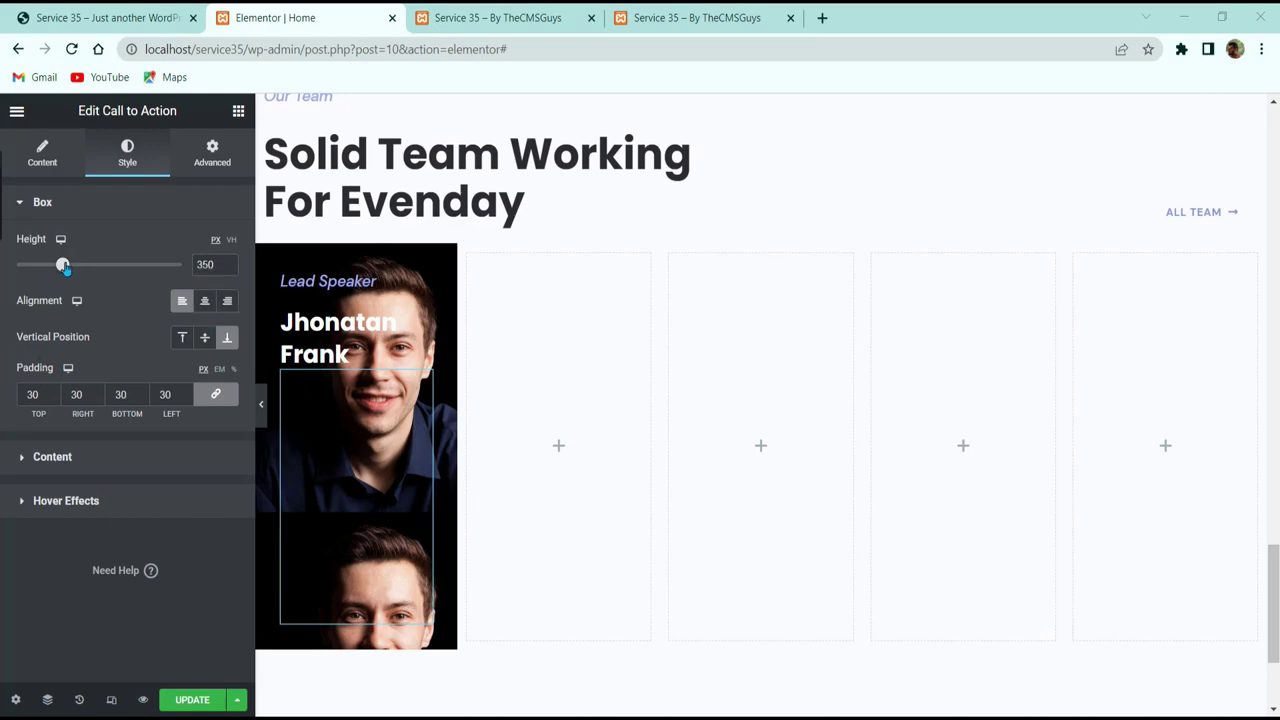
left_click_drag(63, 268, 56, 271)
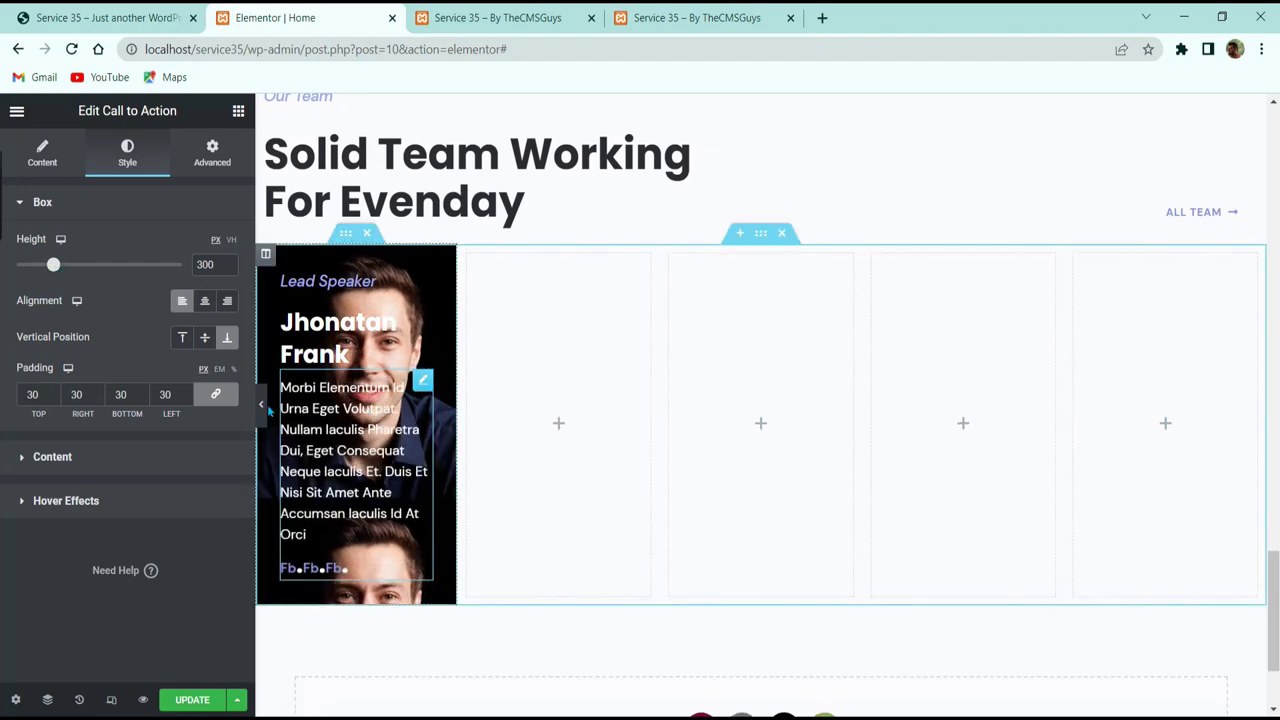
left_click(263, 405)
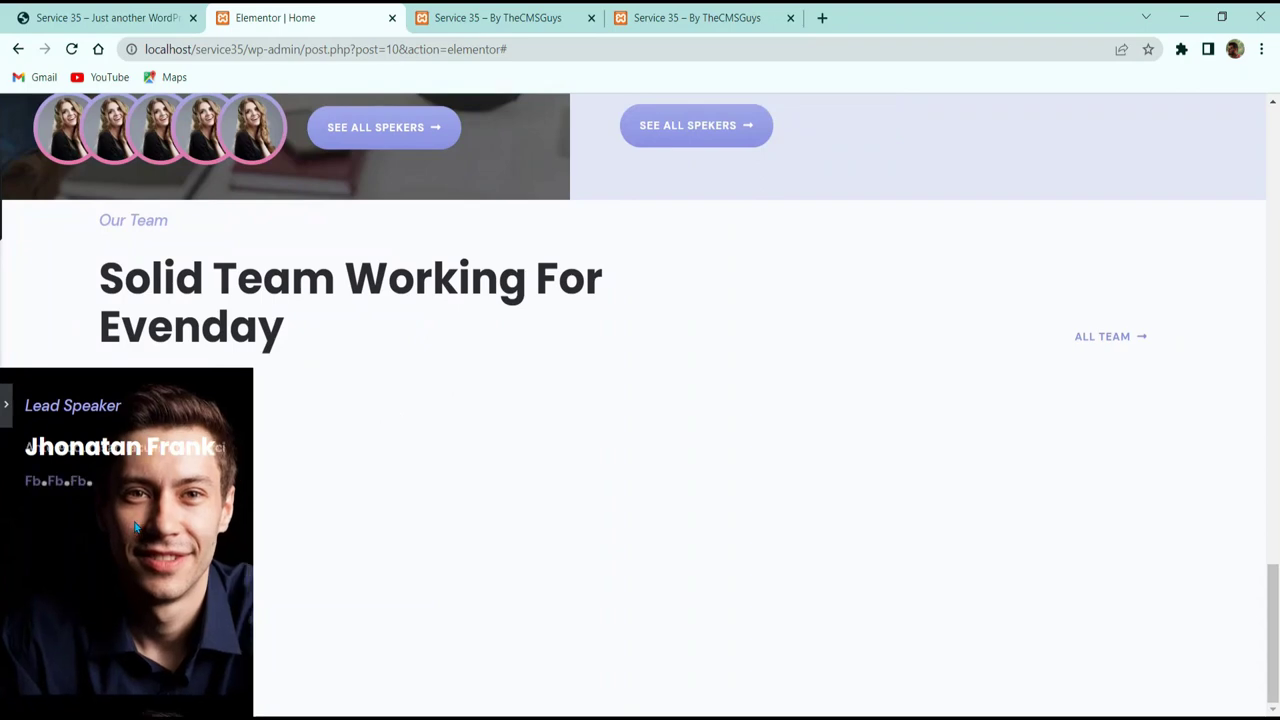
key("ctrl+1")
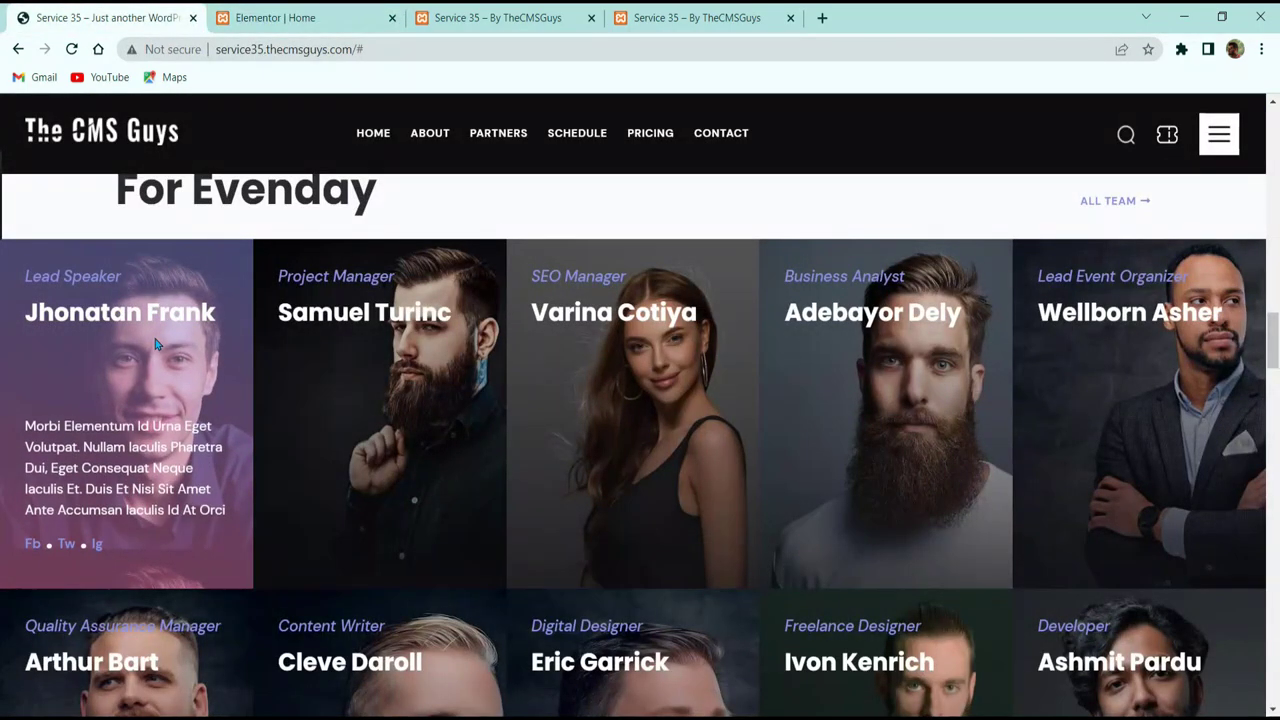
Step: Switch from the live site back to the Elementor editor tab with Ctrl+2
key("ctrl+2")
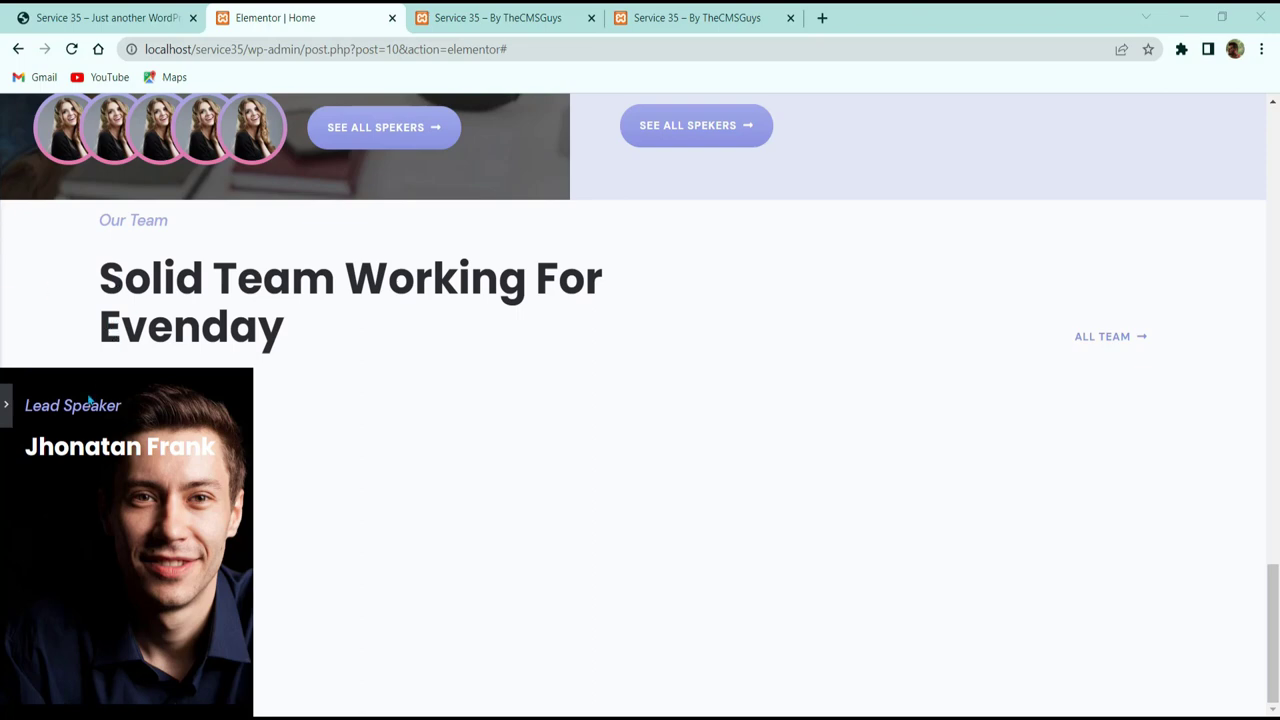
Step: Make the inner section's background overlay a gradient whose first colour is fully transparent
left_click(5, 404)
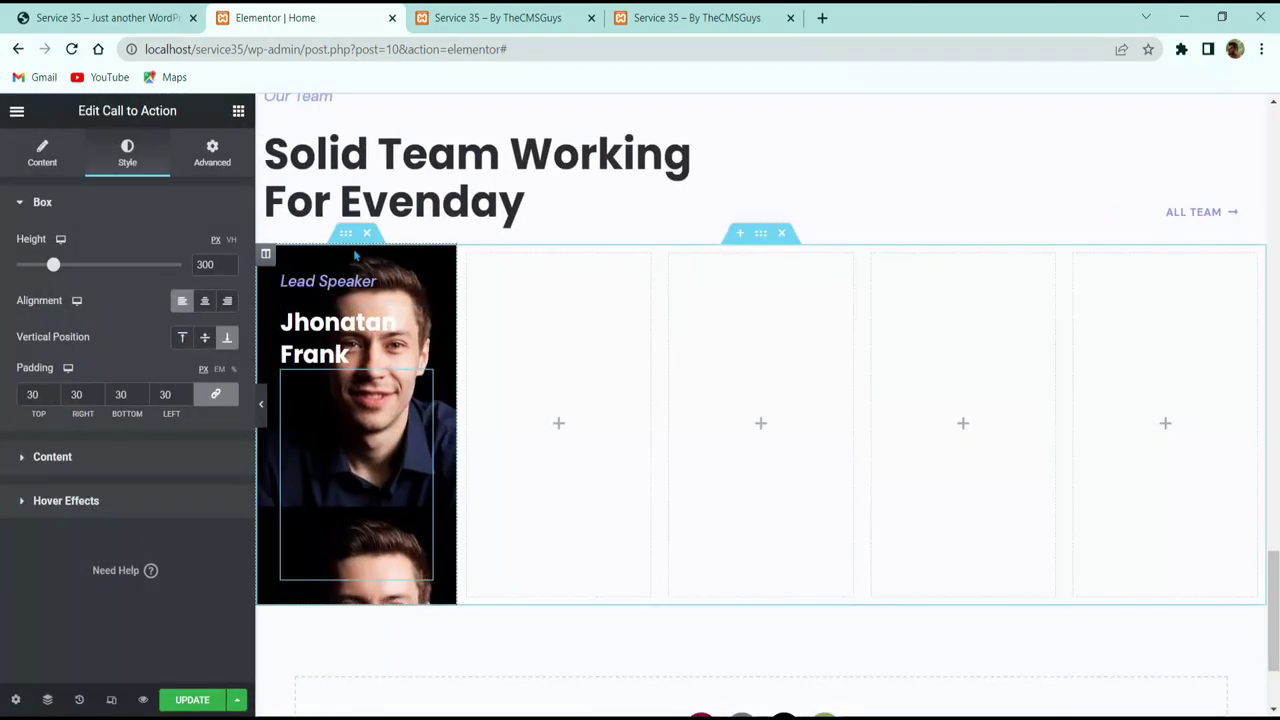
left_click(348, 234)
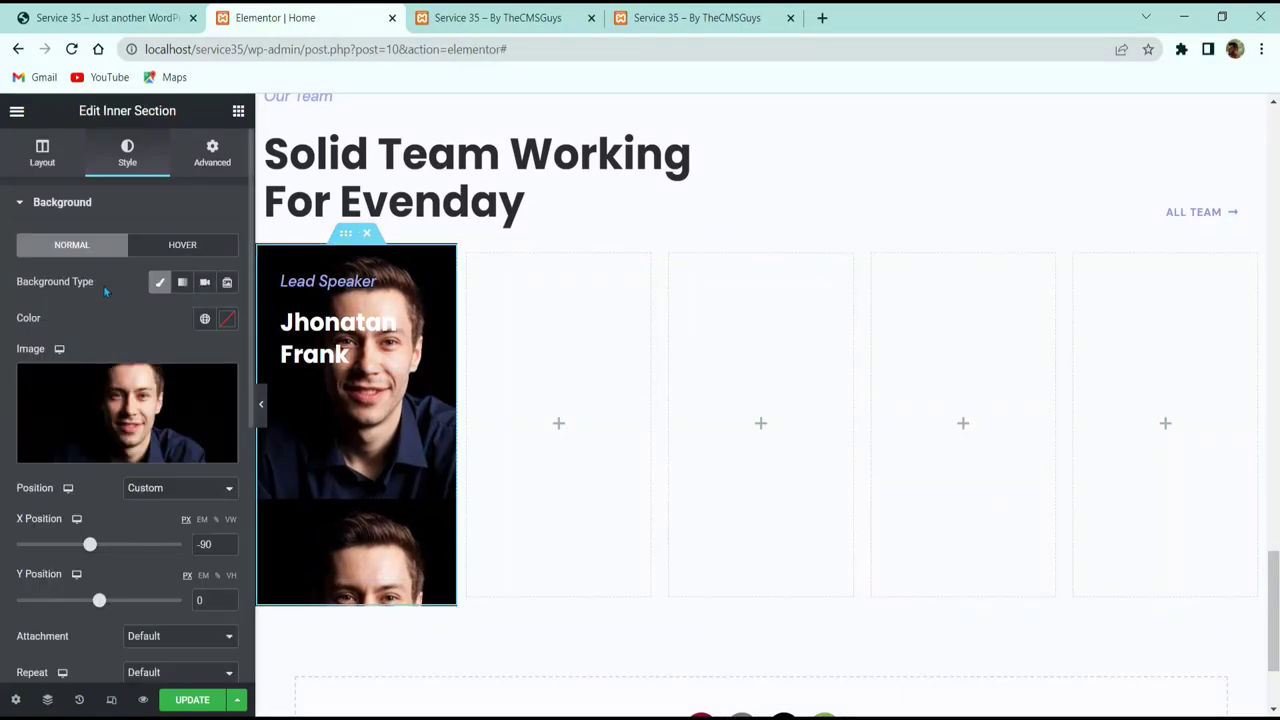
scroll(163, 401, "down", 5)
left_click(130, 429)
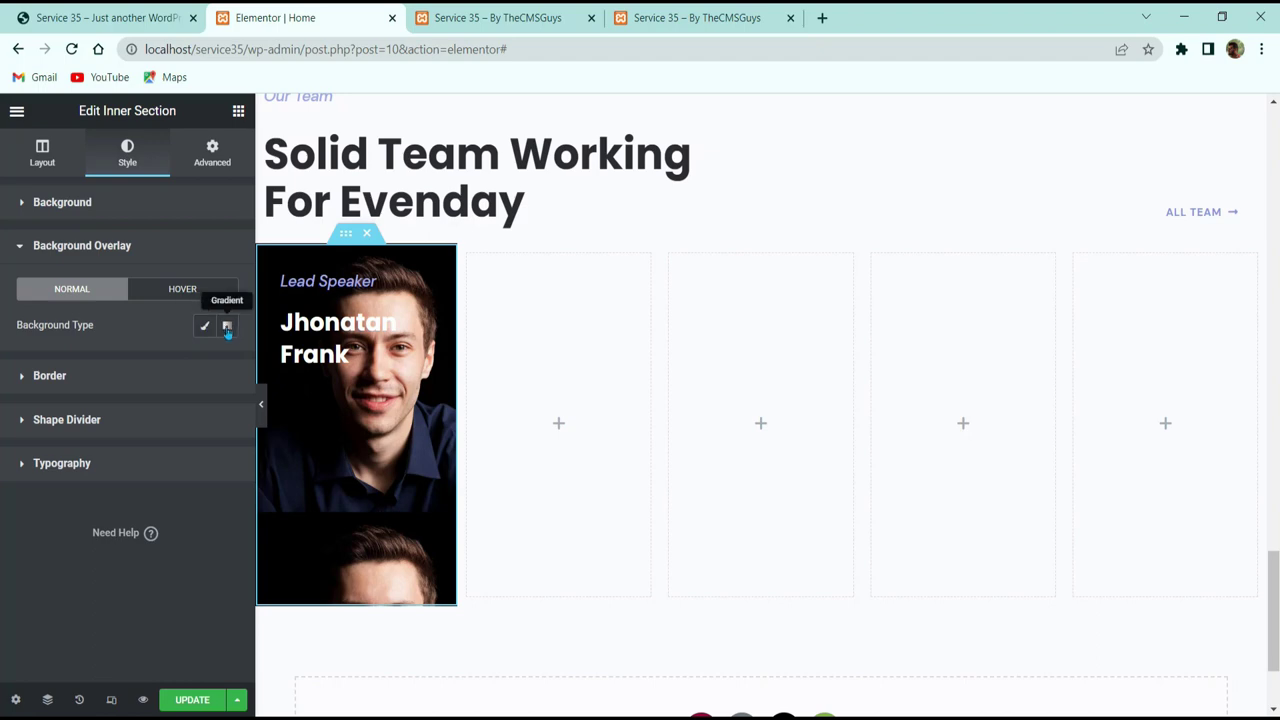
left_click(227, 327)
left_click(228, 362)
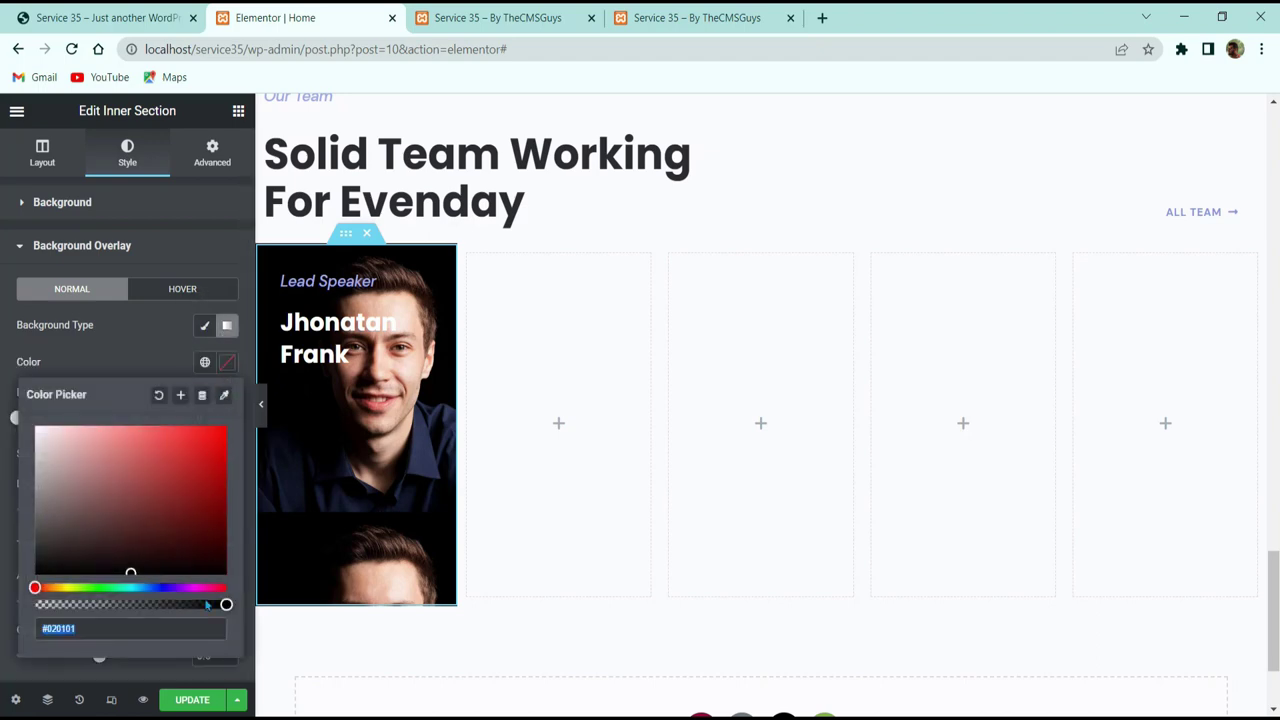
left_click_drag(225, 606, 35, 606)
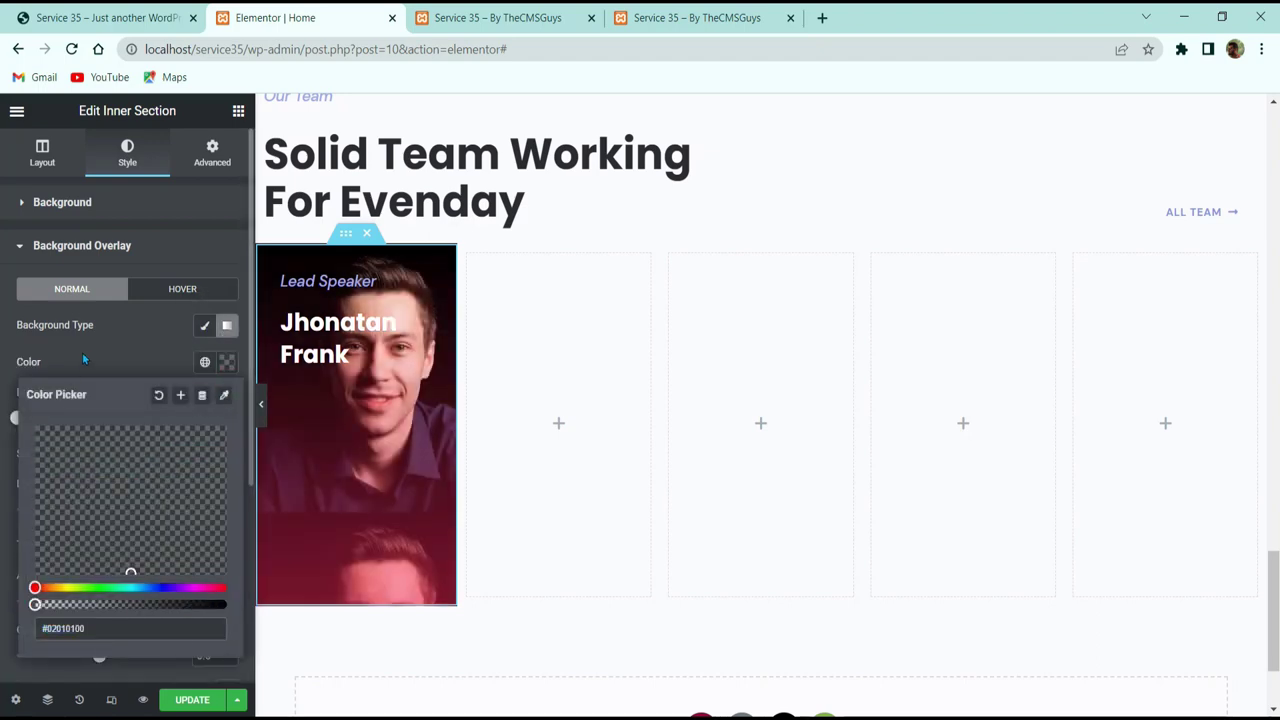
key("Escape")
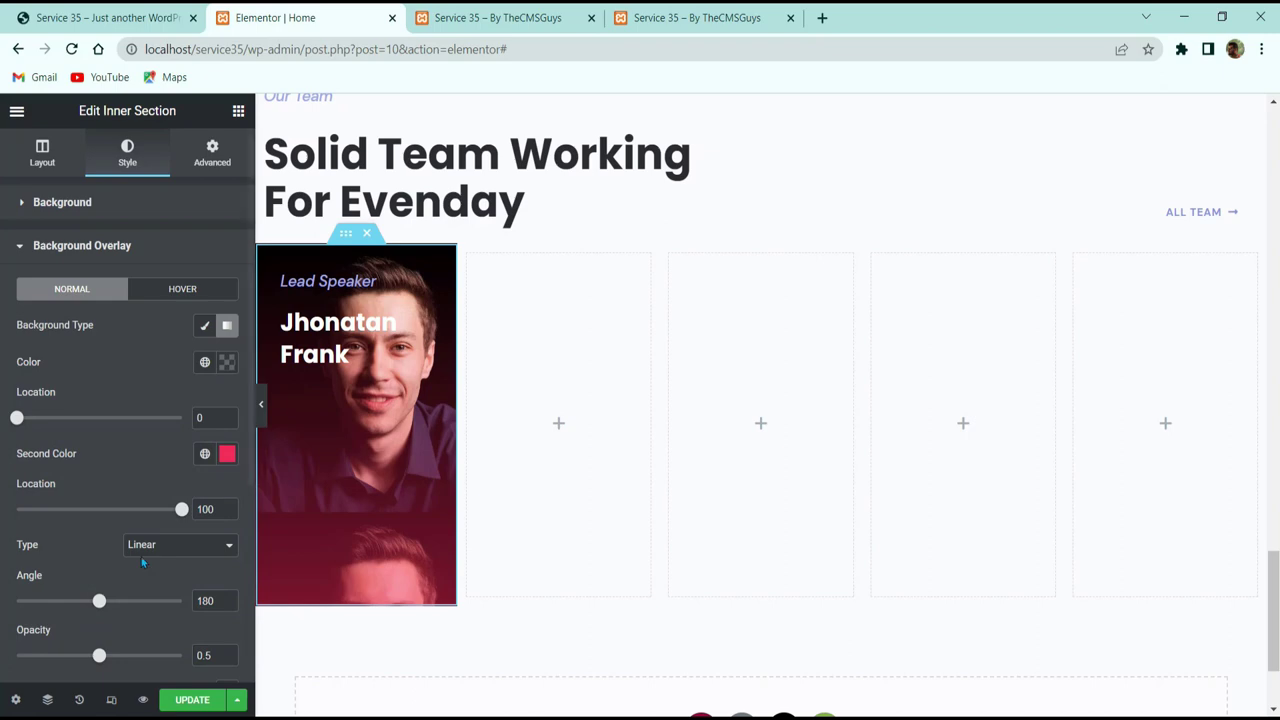
Step: Set the gradient's second colour to global Dark and the overlay opacity to 0.77
left_click(205, 454)
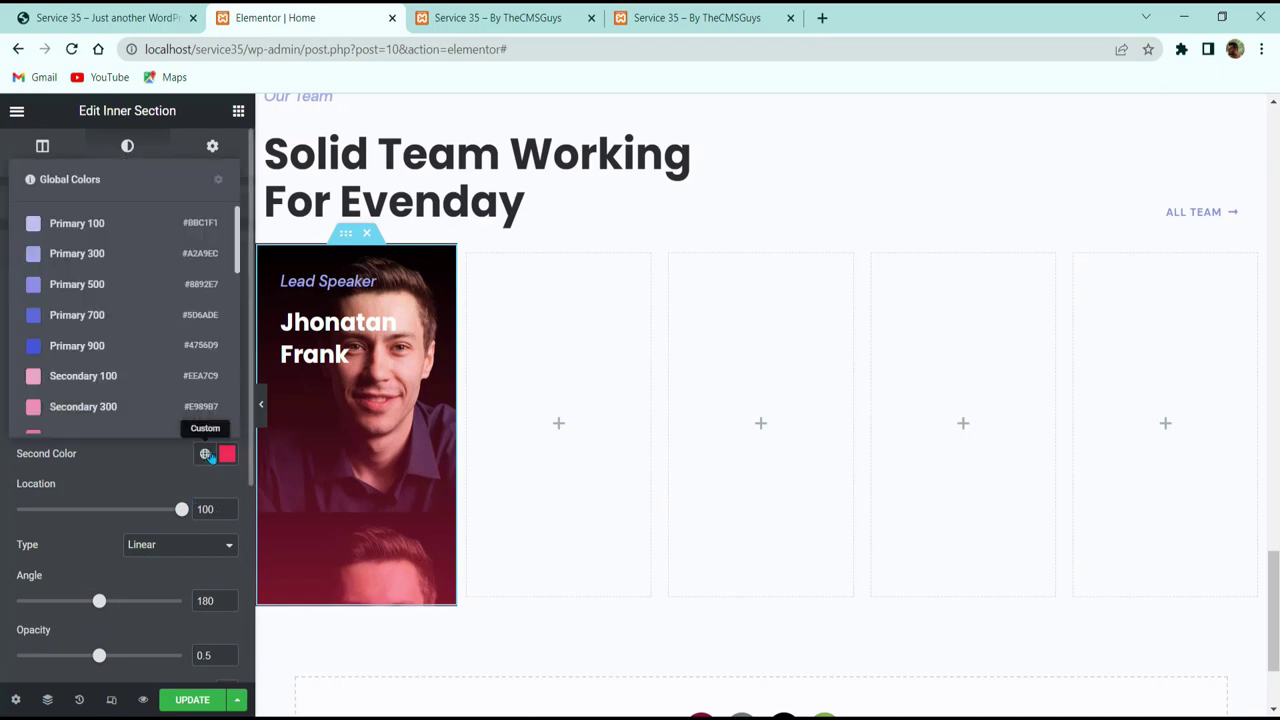
scroll(103, 366, "down", 5)
scroll(91, 318, "down", 3)
left_click(82, 368)
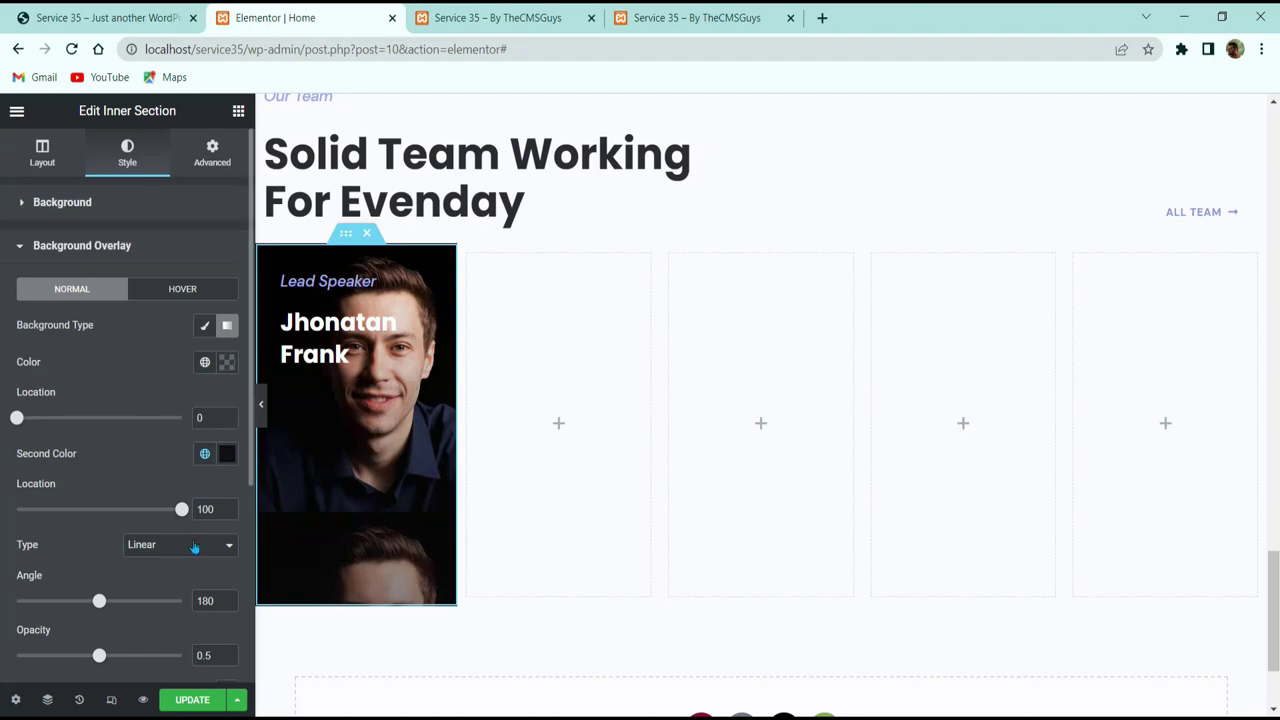
scroll(196, 588, "down", 2)
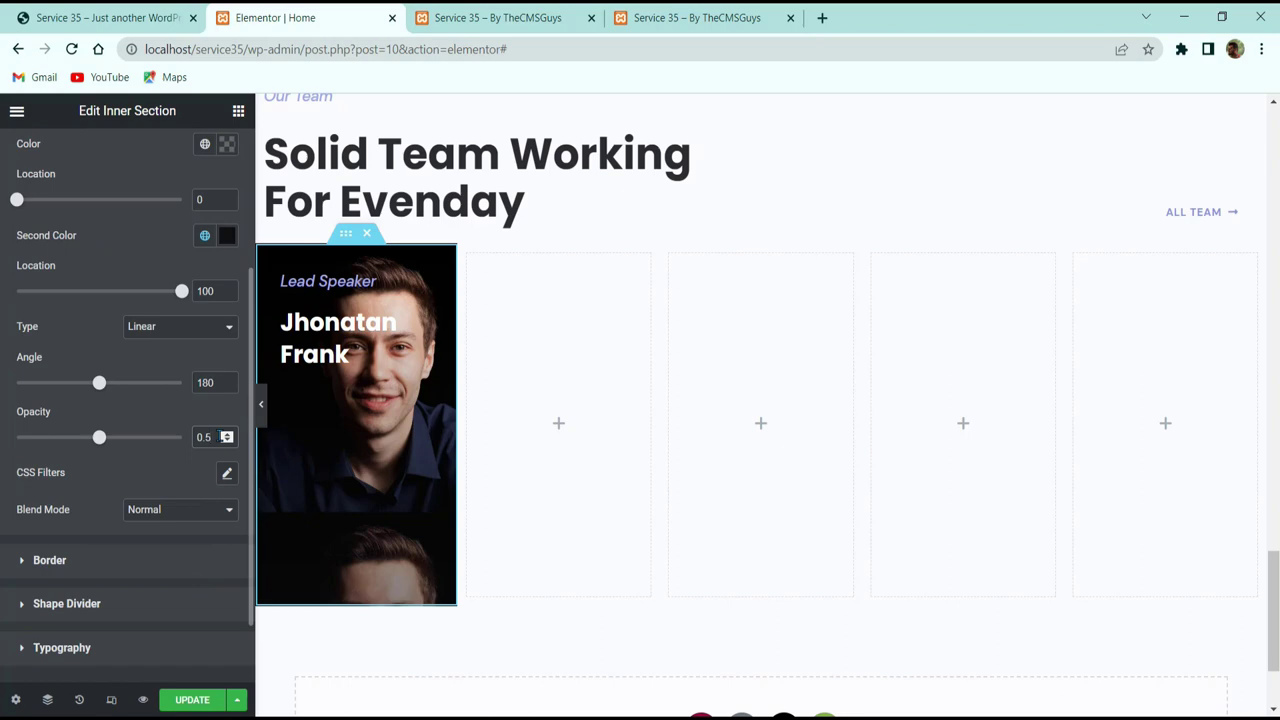
type(".77")
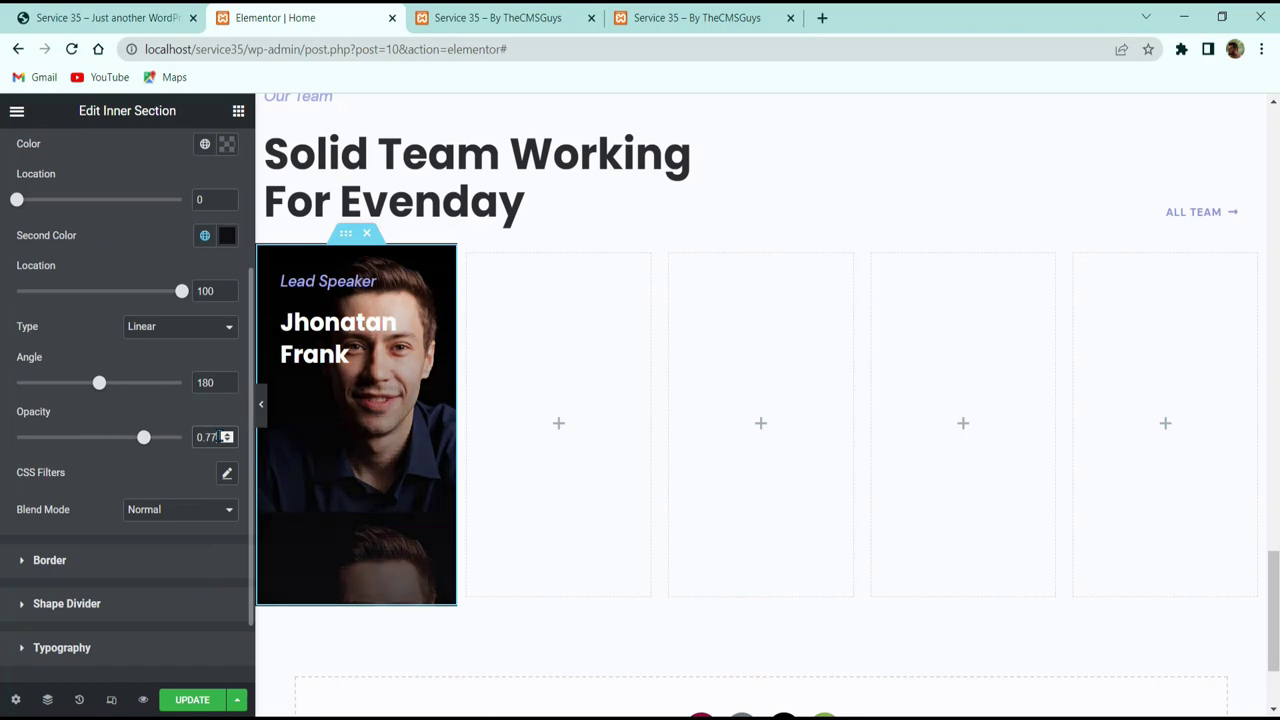
scroll(125, 303, "up", 2)
left_click(168, 289)
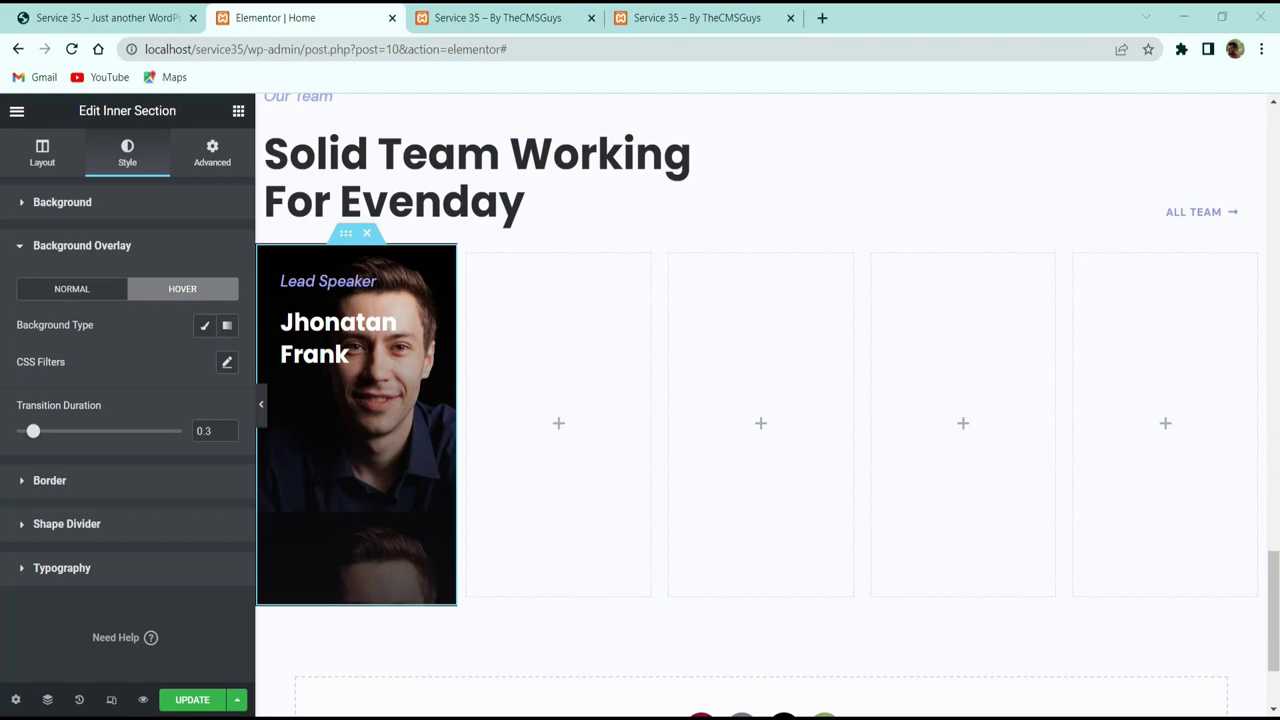
Step: Make the hover overlay a gradient from global Primary 500 to Secondary 500
left_click(223, 330)
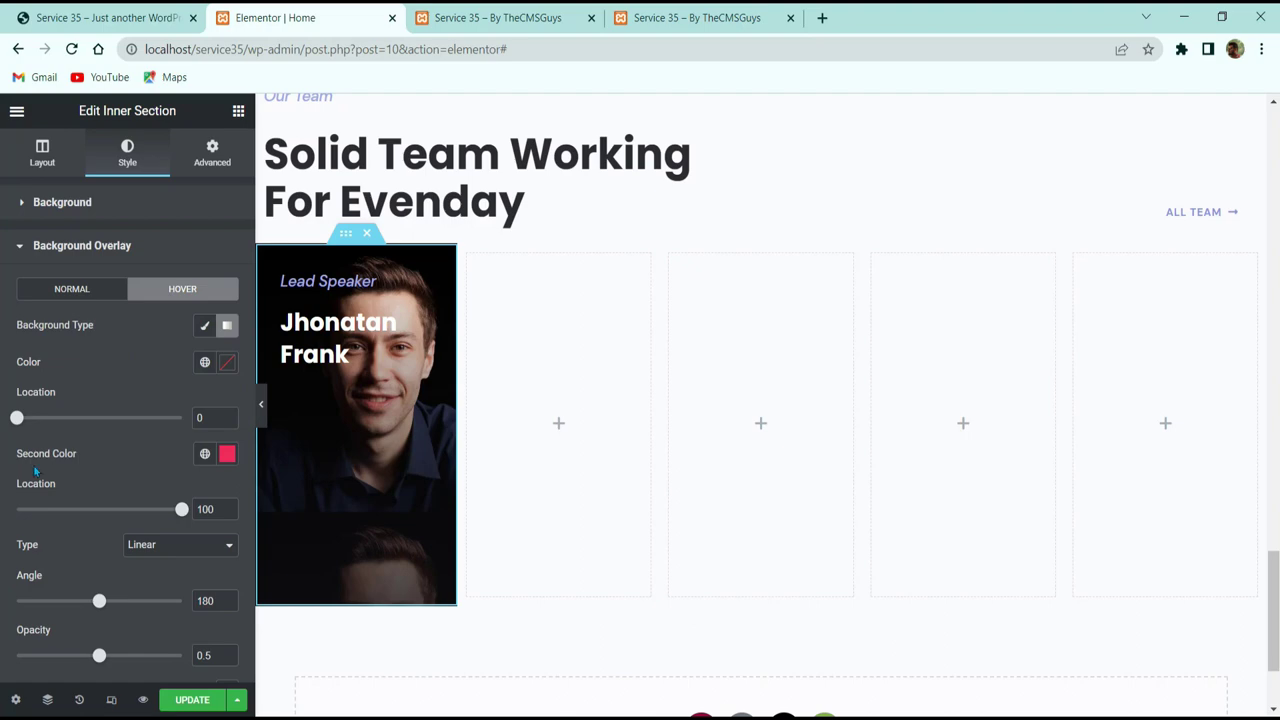
left_click(205, 362)
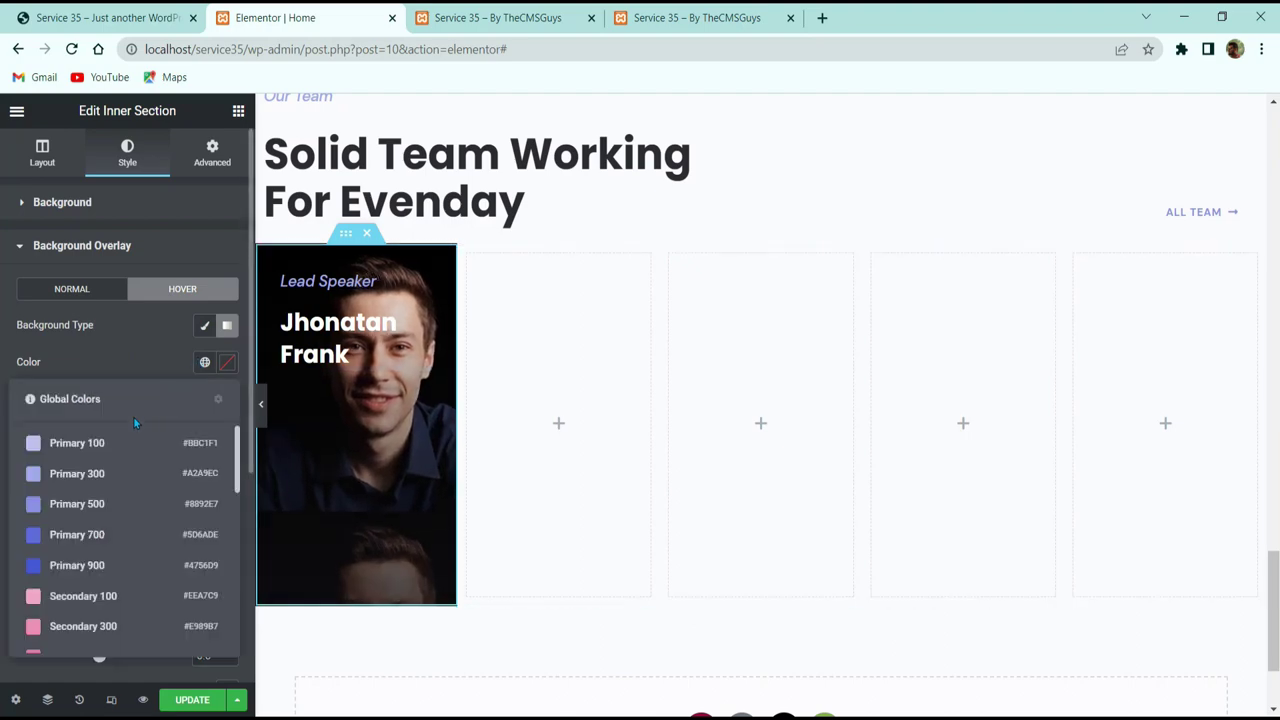
left_click(84, 510)
left_click(205, 453)
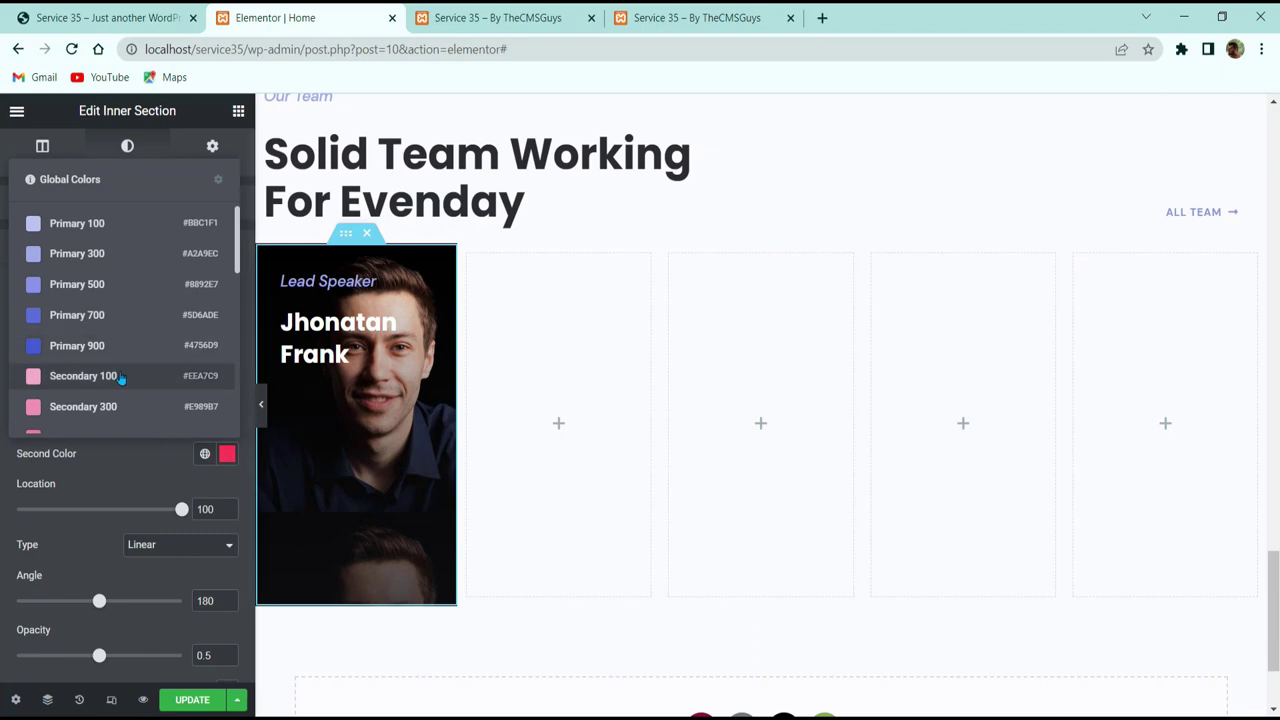
scroll(116, 330, "down", 3)
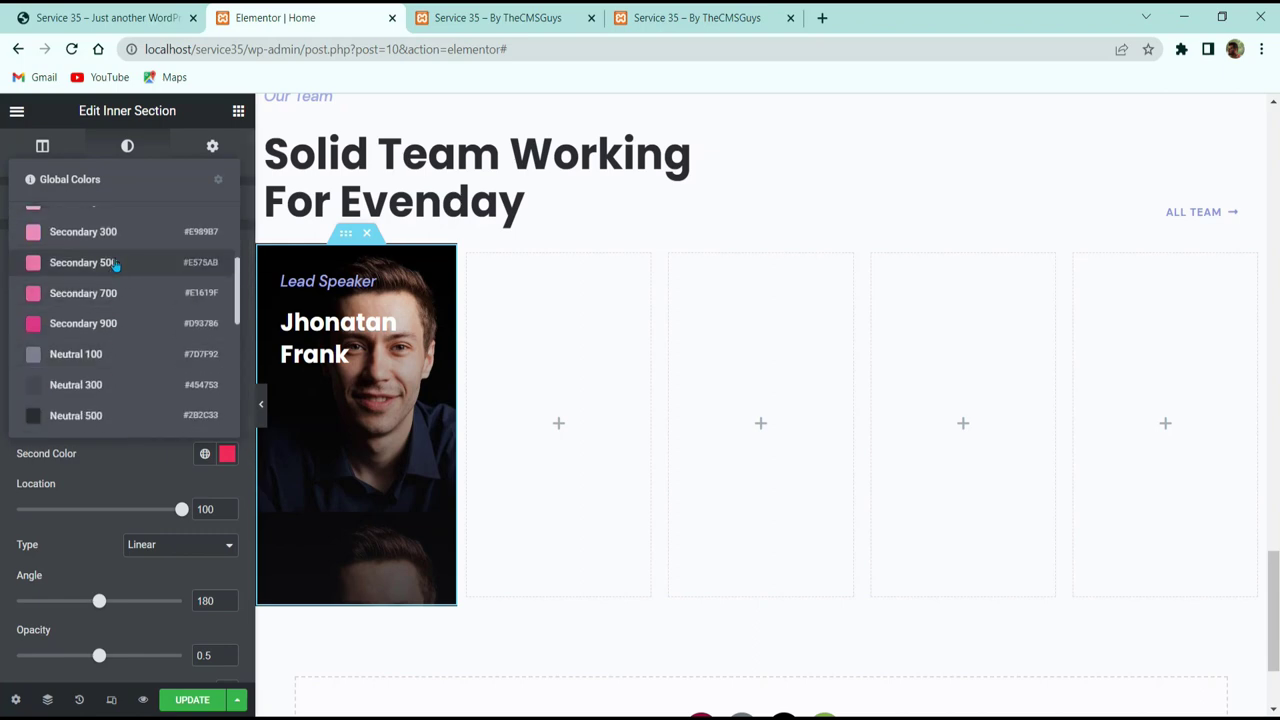
left_click(116, 263)
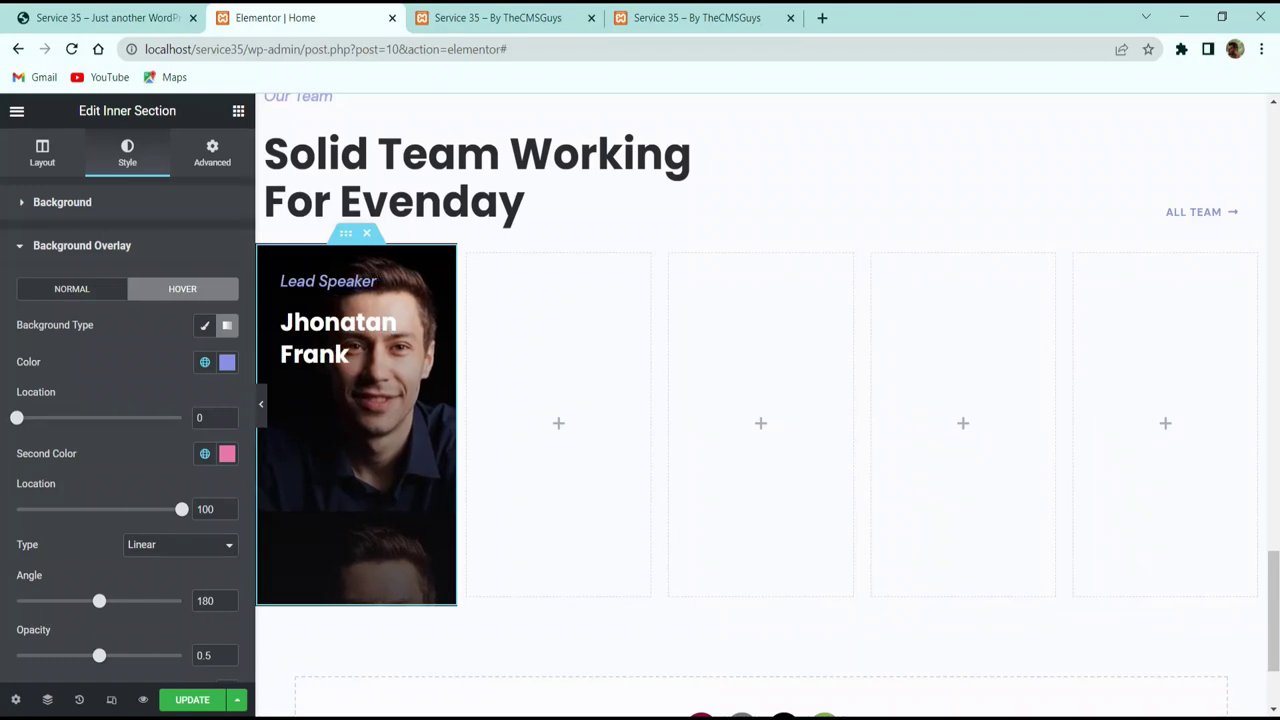
Step: Set the hover overlay transition duration to 1 and check the CSS Filters options
scroll(145, 444, "down", 2)
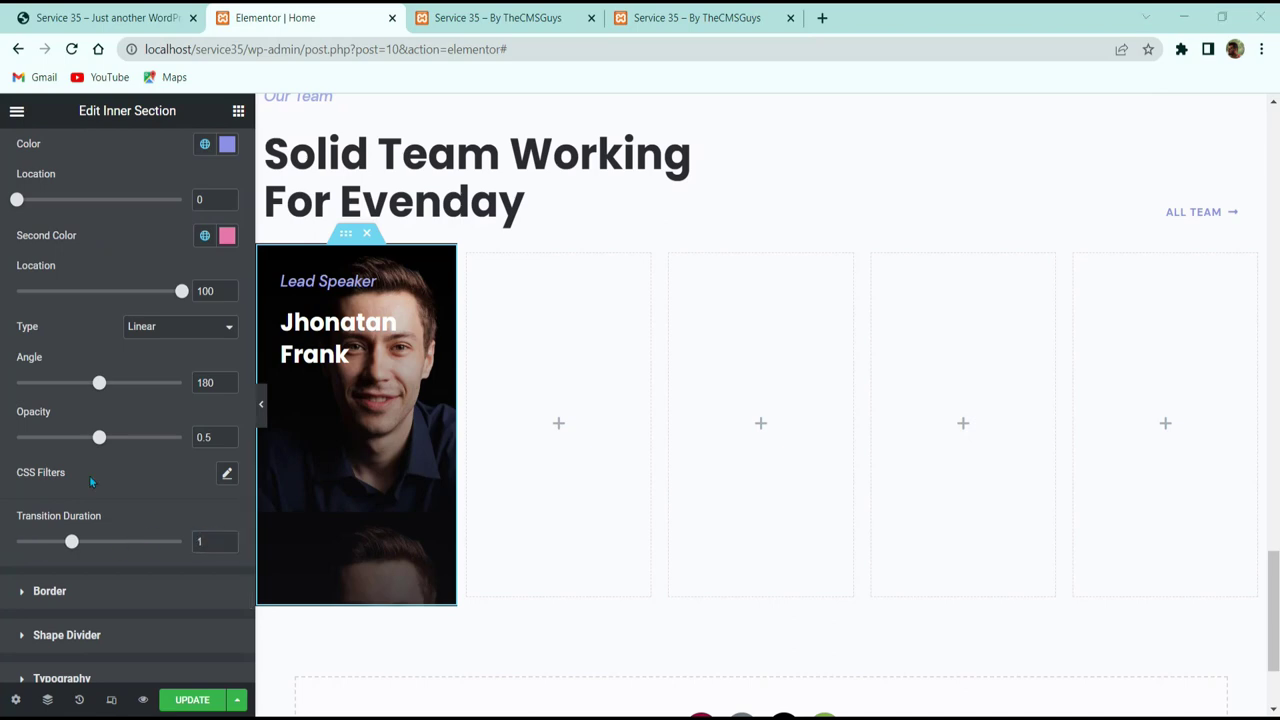
left_click(227, 473)
scroll(220, 440, "down", 1)
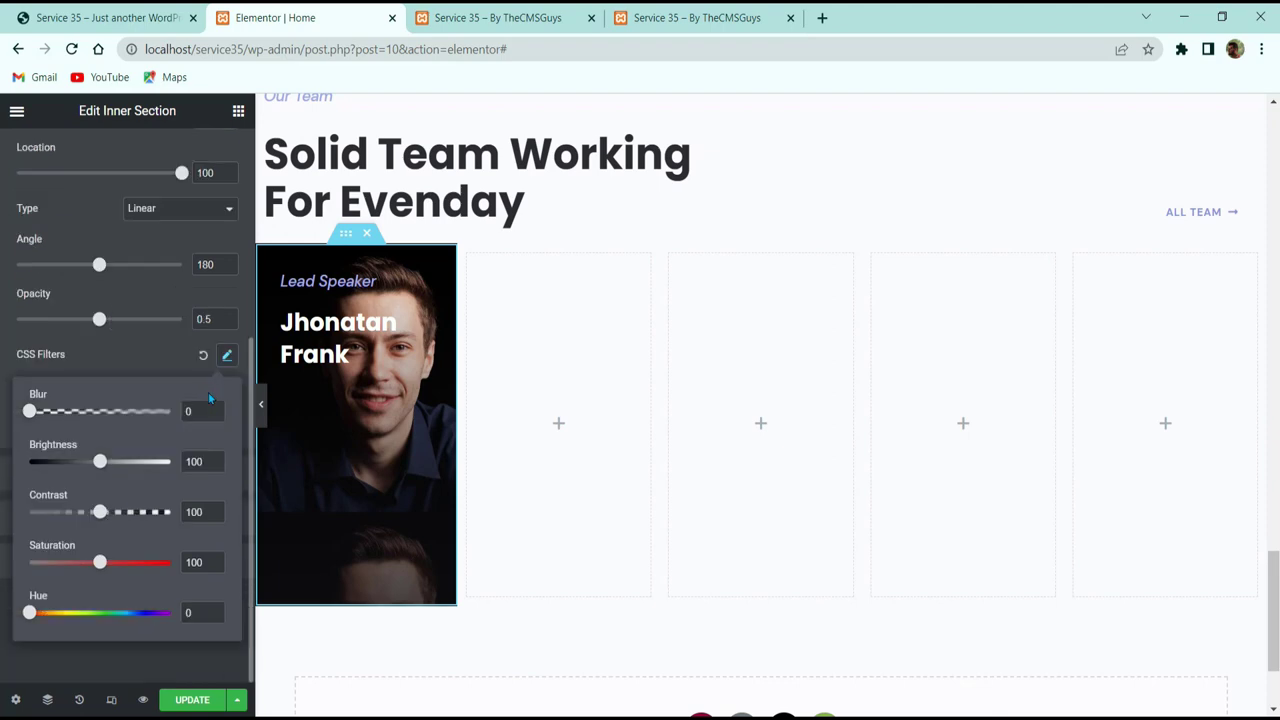
left_click(149, 362)
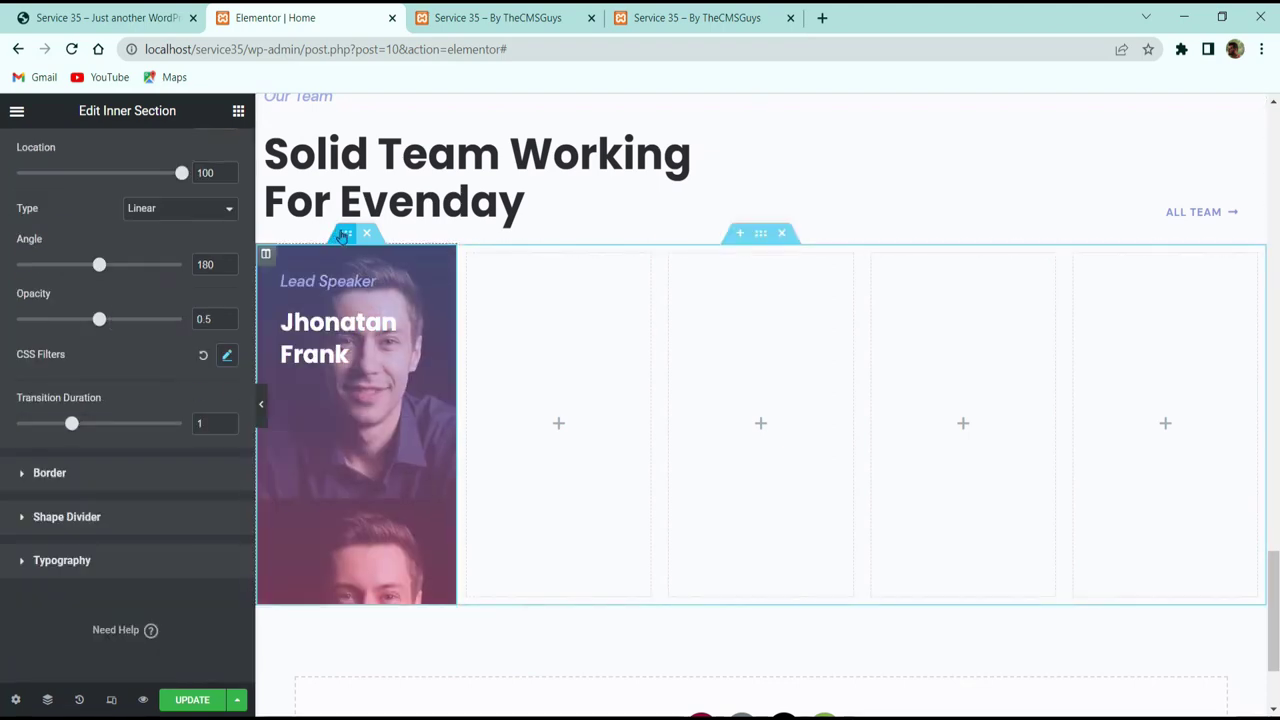
Step: Duplicate the Lead Speaker card section, then duplicate its column four more times
right_click(342, 236)
left_click(383, 272)
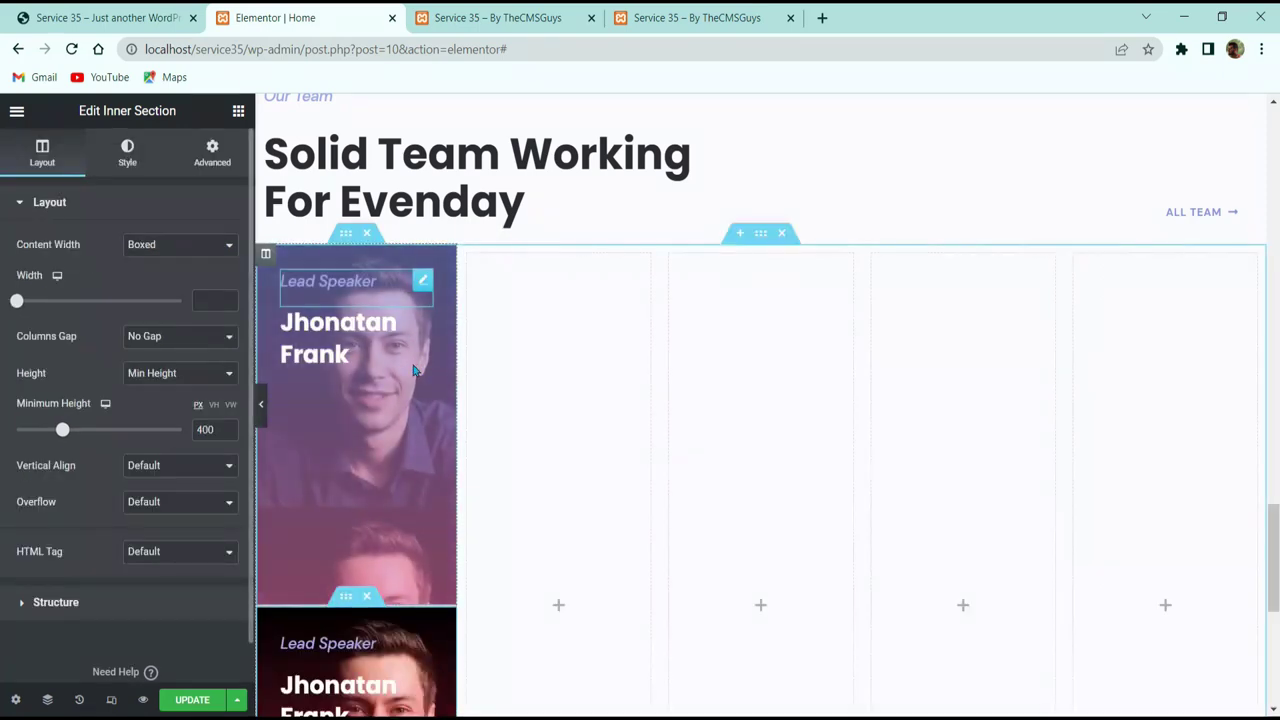
right_click(271, 260)
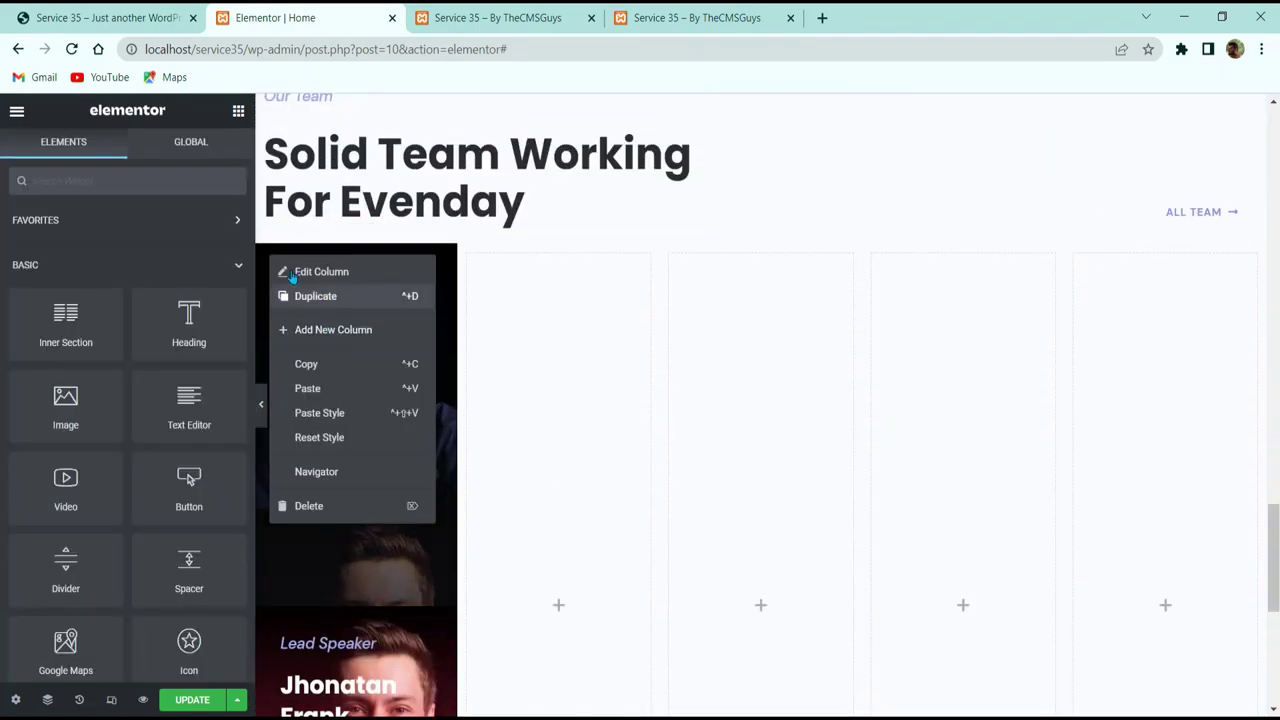
left_click(320, 298)
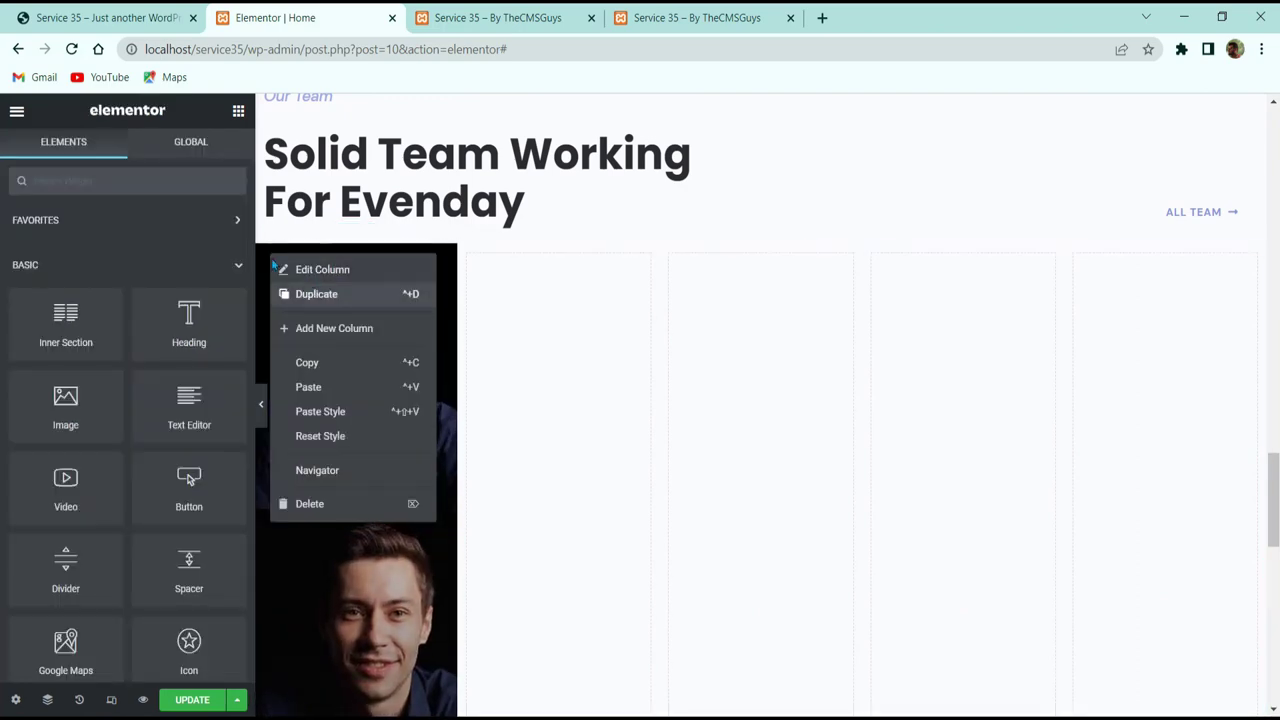
left_click(316, 294)
right_click(270, 258)
left_click(313, 292)
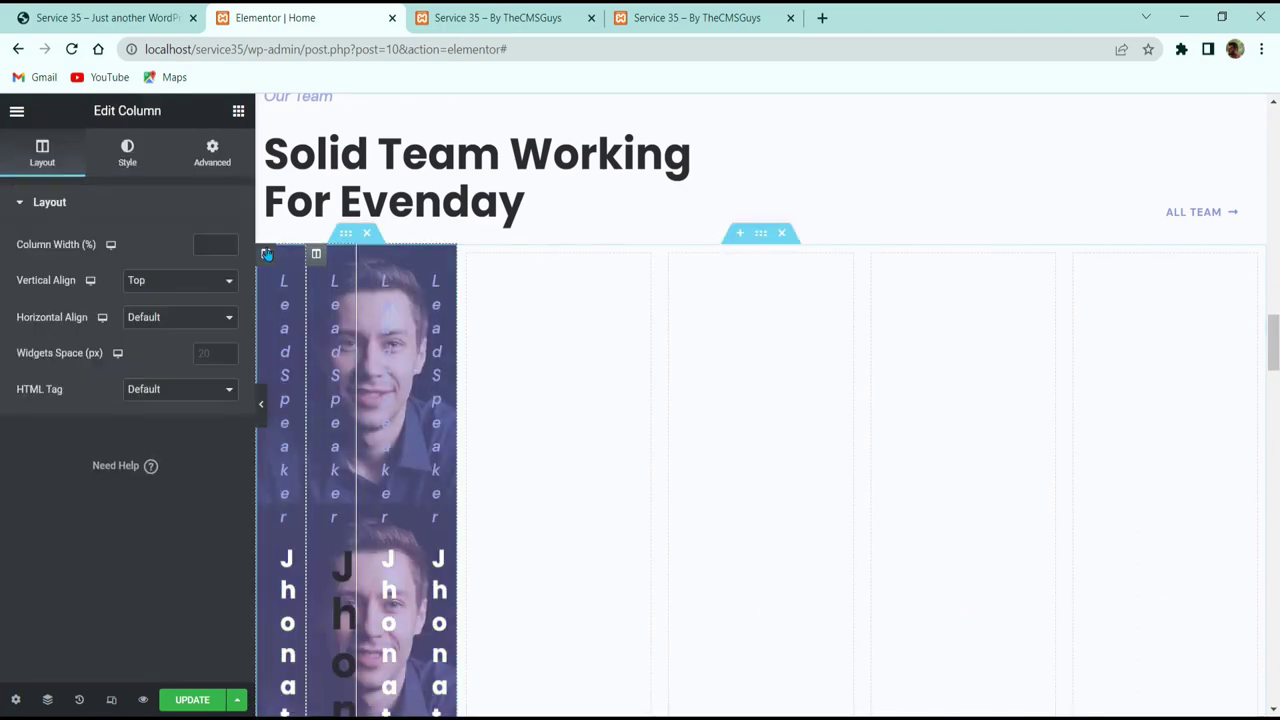
right_click(264, 252)
left_click(306, 292)
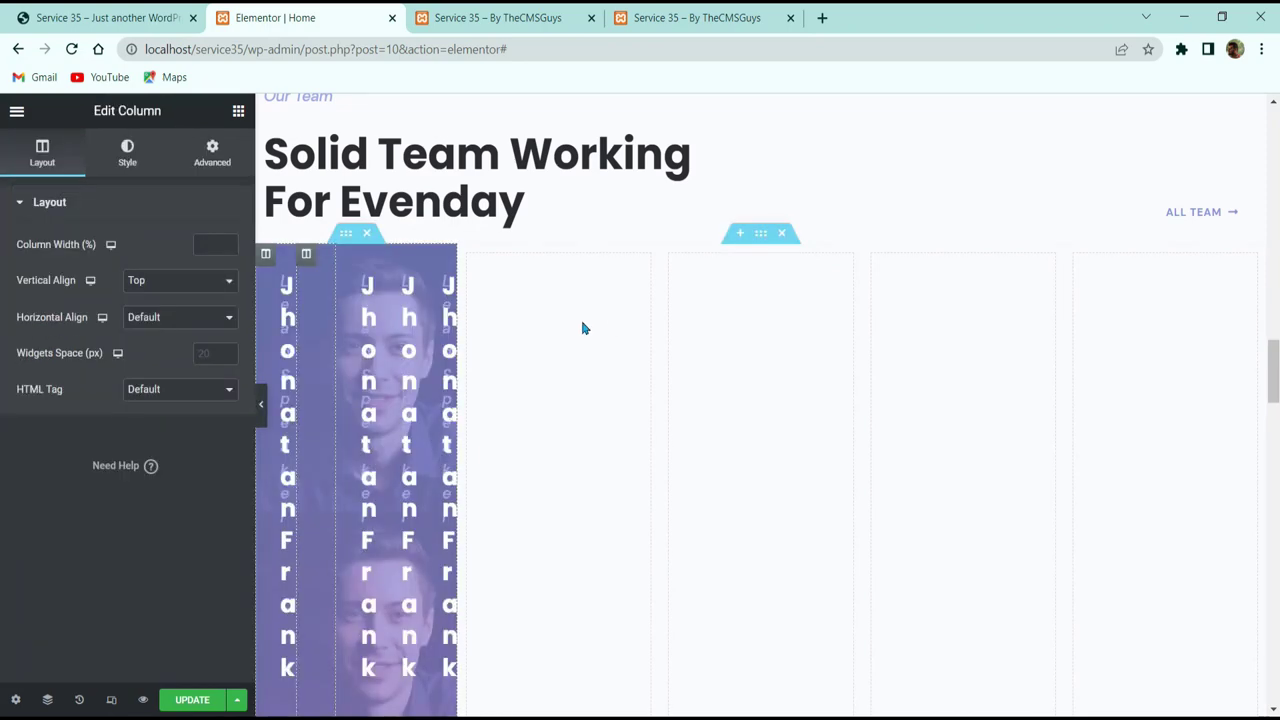
Step: Delete the four empty columns from the team row
right_click(722, 312)
left_click(770, 565)
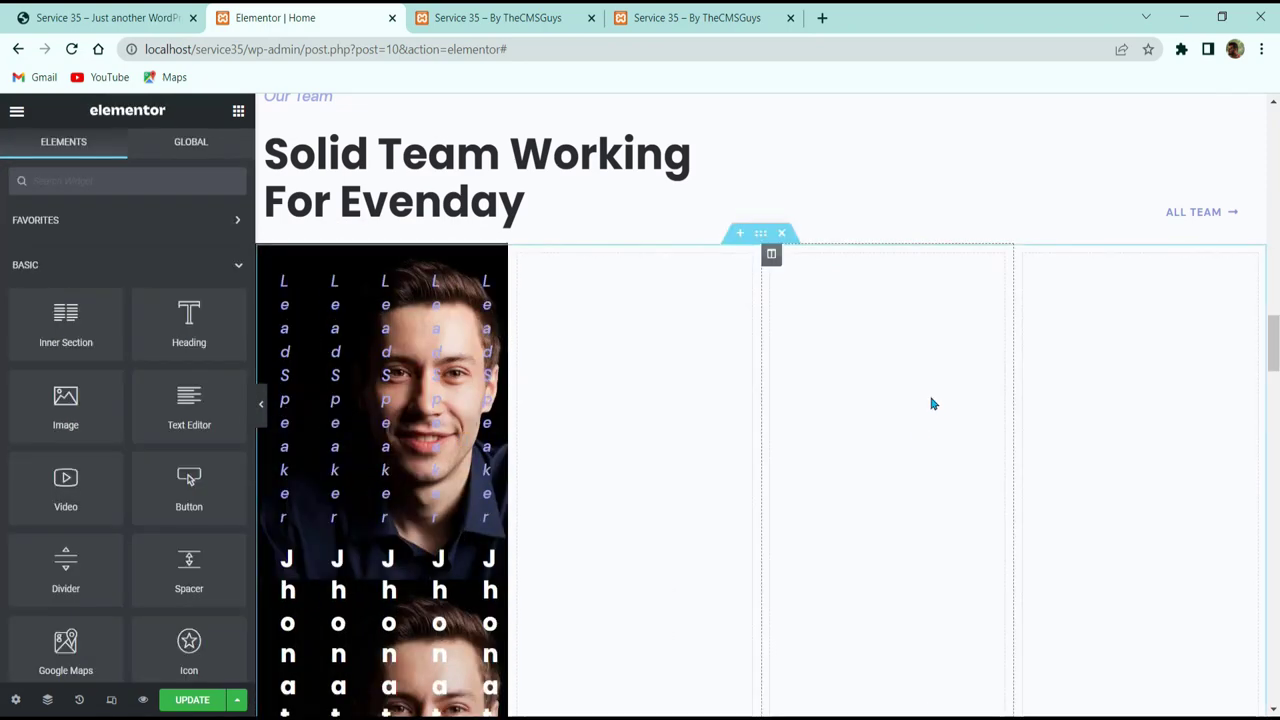
right_click(931, 403)
left_click(972, 646)
right_click(1068, 412)
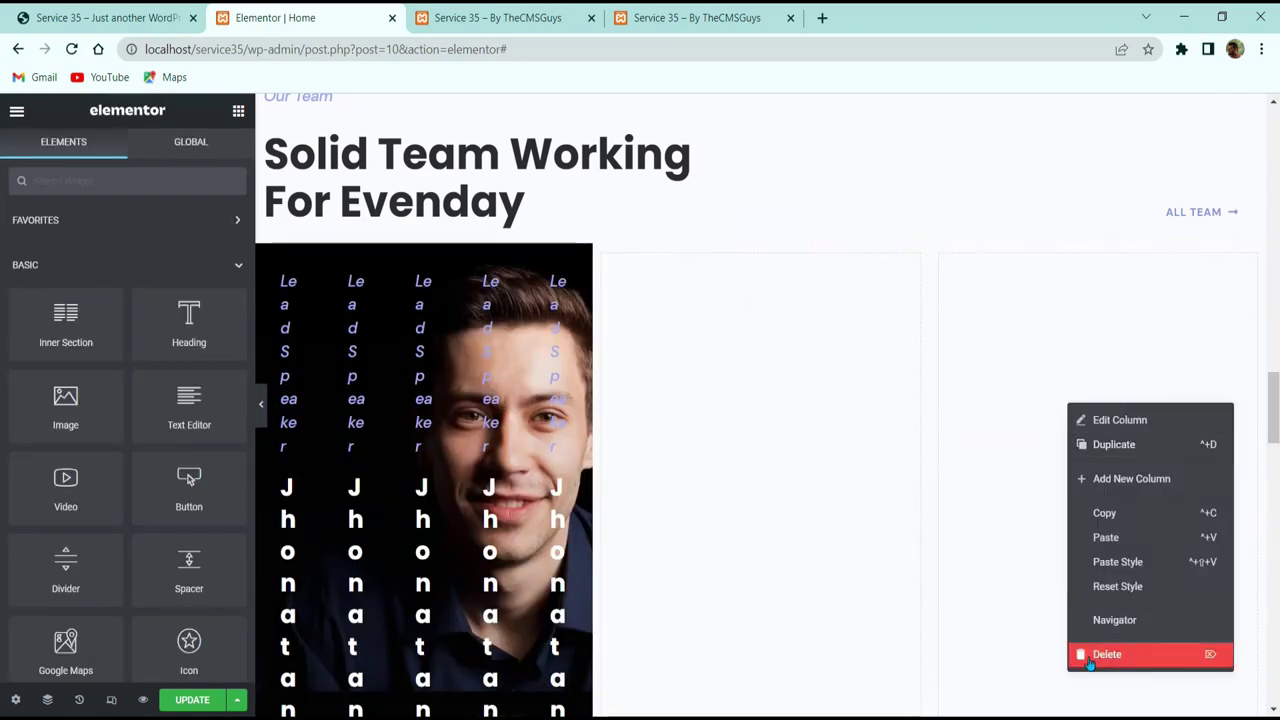
left_click(1086, 654)
right_click(993, 424)
left_click(1046, 664)
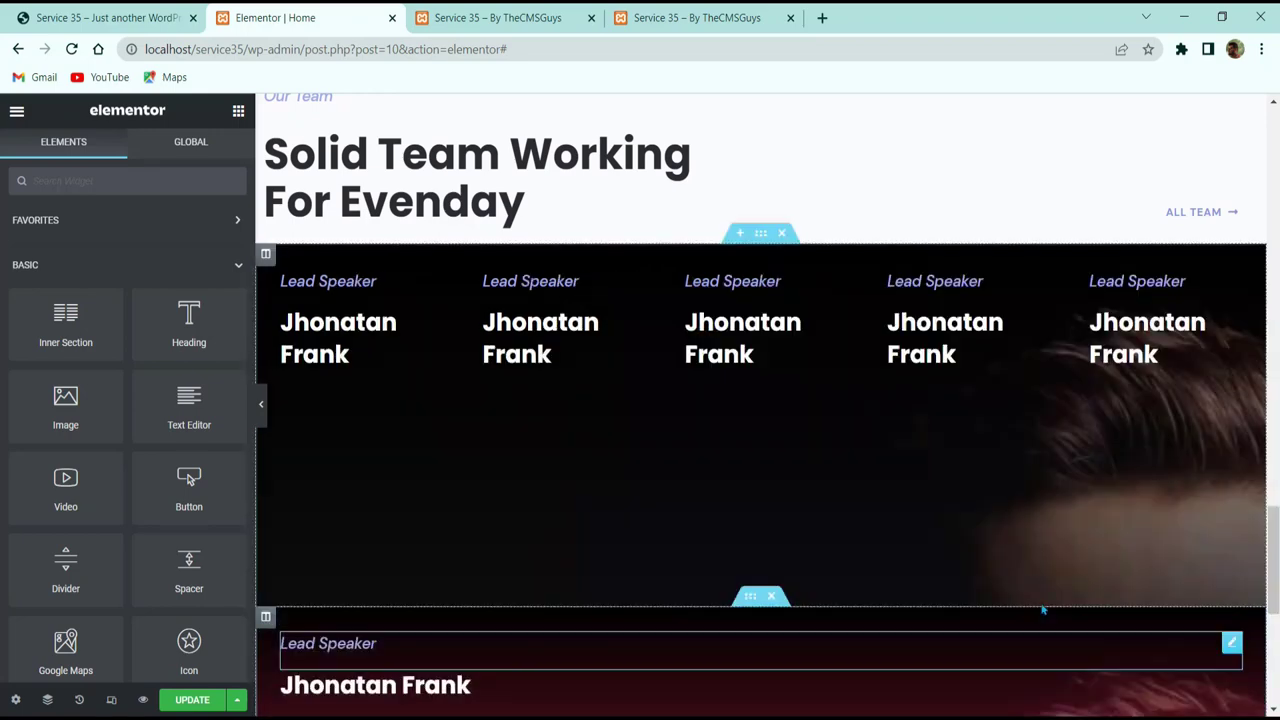
Step: Drop an inner section into the first team column and bring up its column settings
scroll(537, 387, "down", 2)
scroll(537, 387, "down", 2)
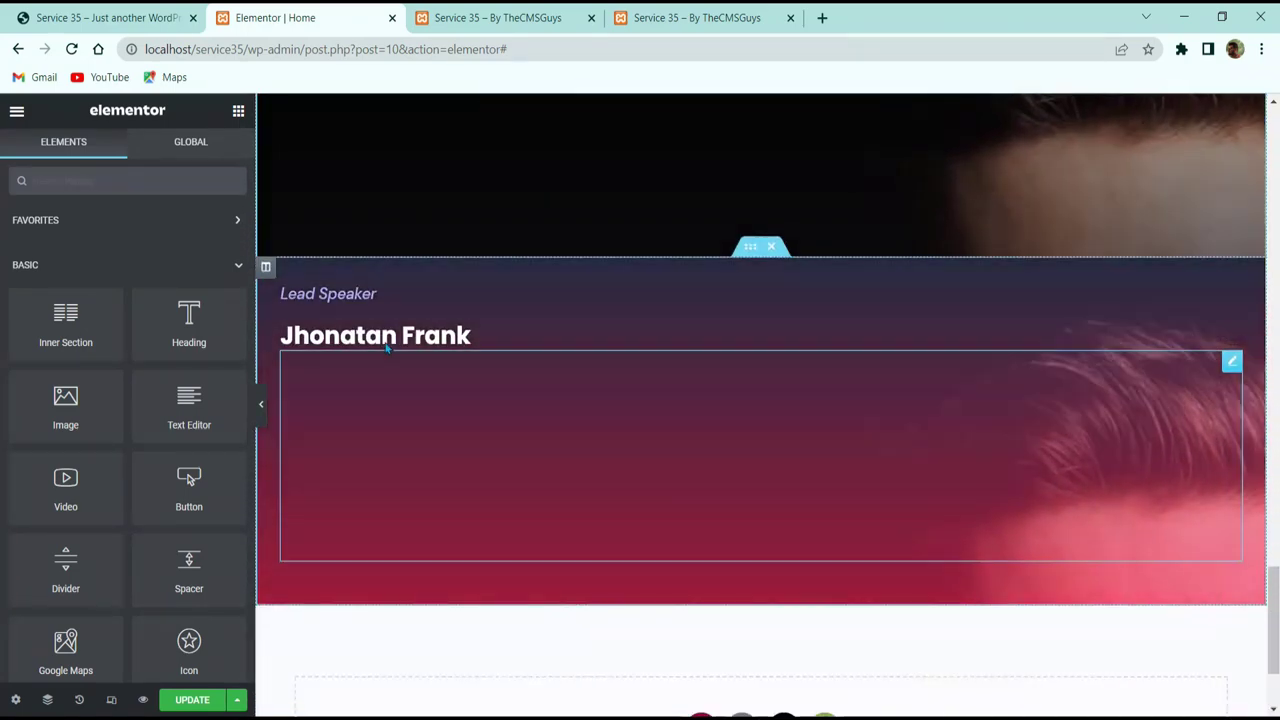
scroll(554, 277, "up", 4)
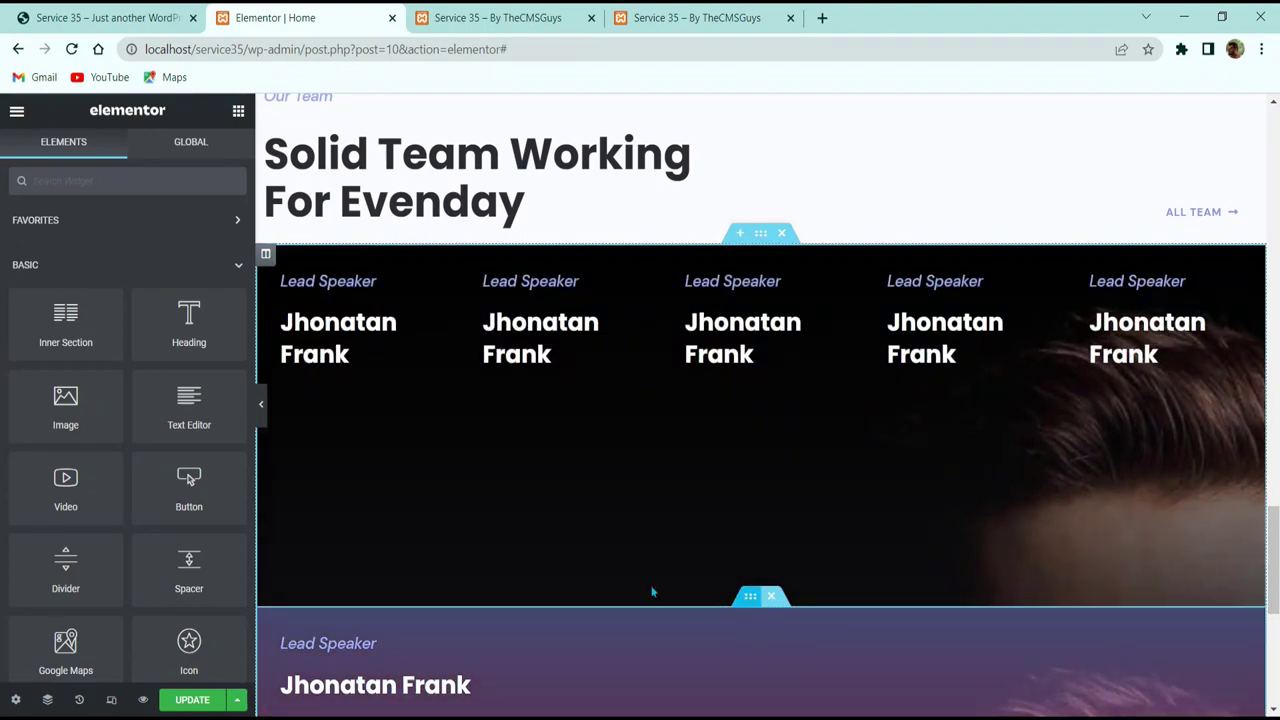
left_click_drag(65, 320, 210, 667)
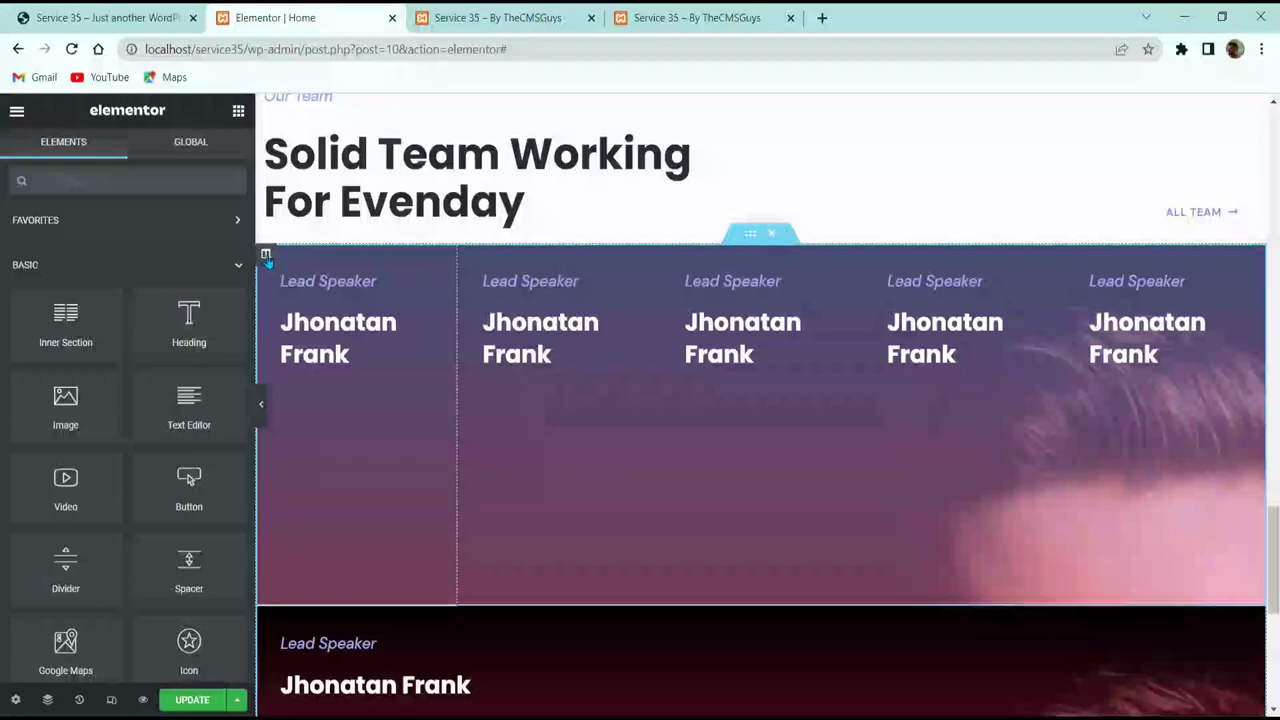
left_click(329, 270)
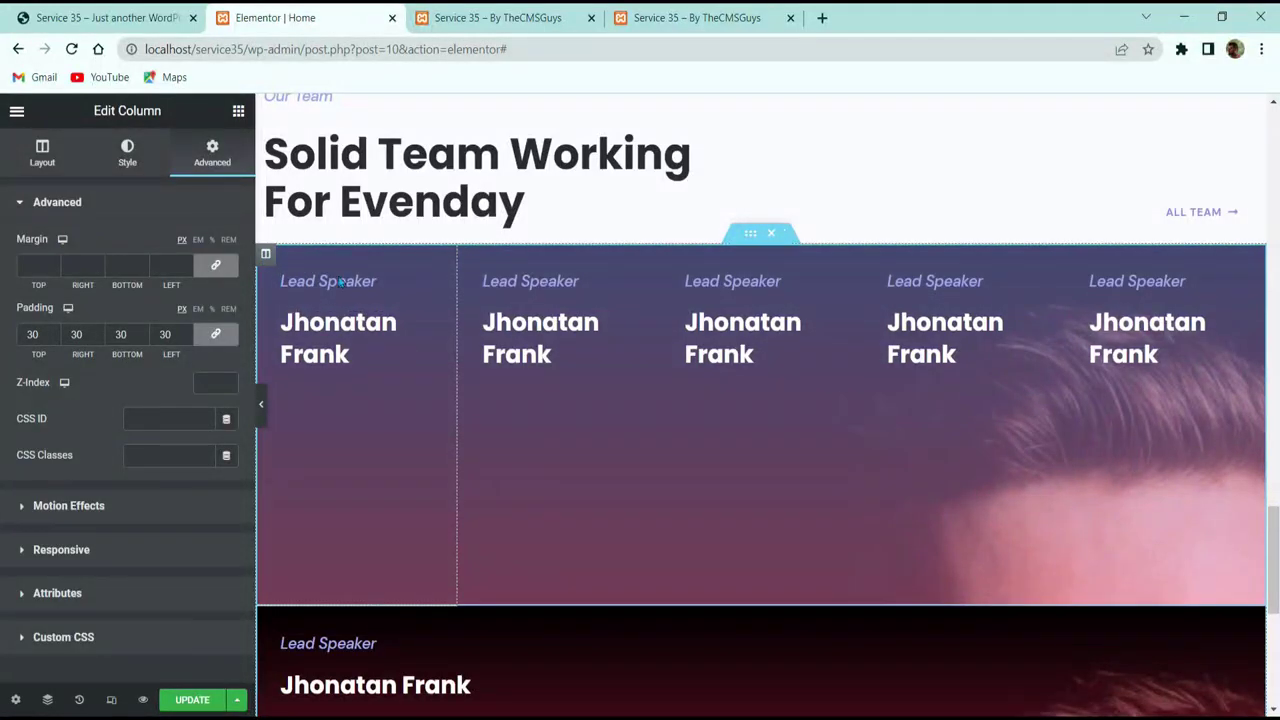
Step: Resize the team columns by dragging their divider leftward
scroll(370, 550, "down", 2)
scroll(320, 525, "up", 2)
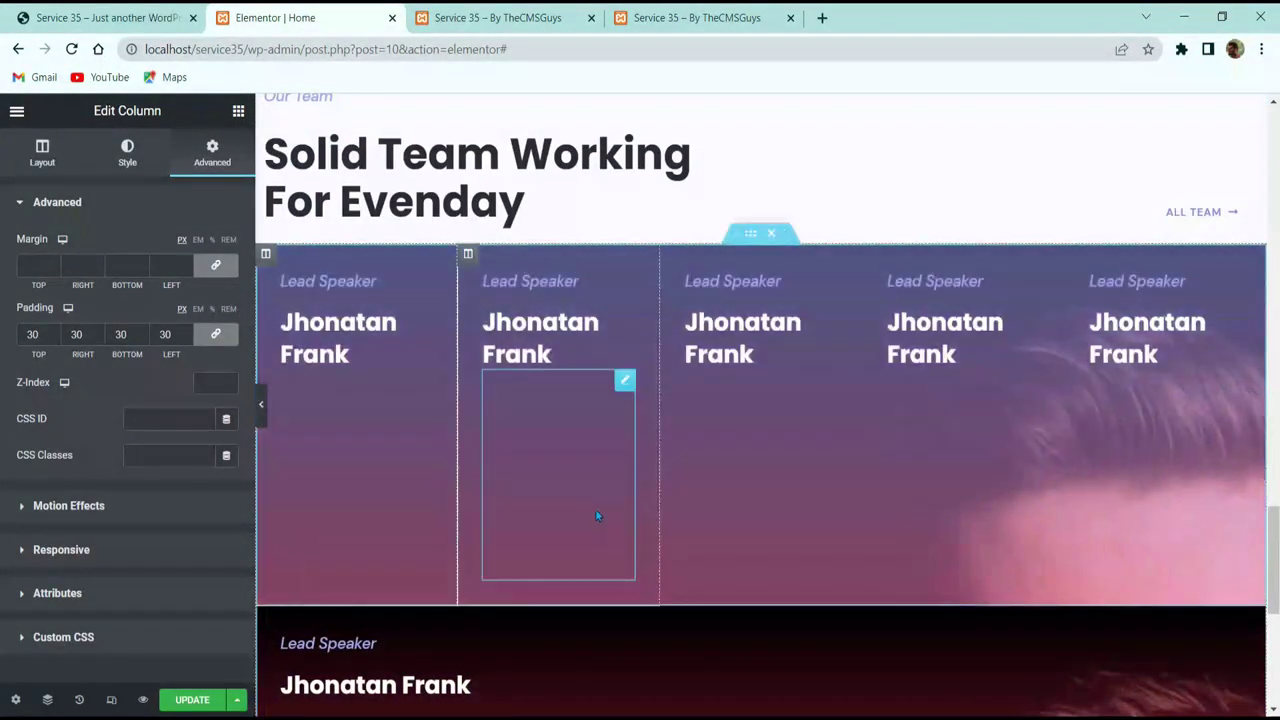
left_click_drag(657, 470, 737, 451)
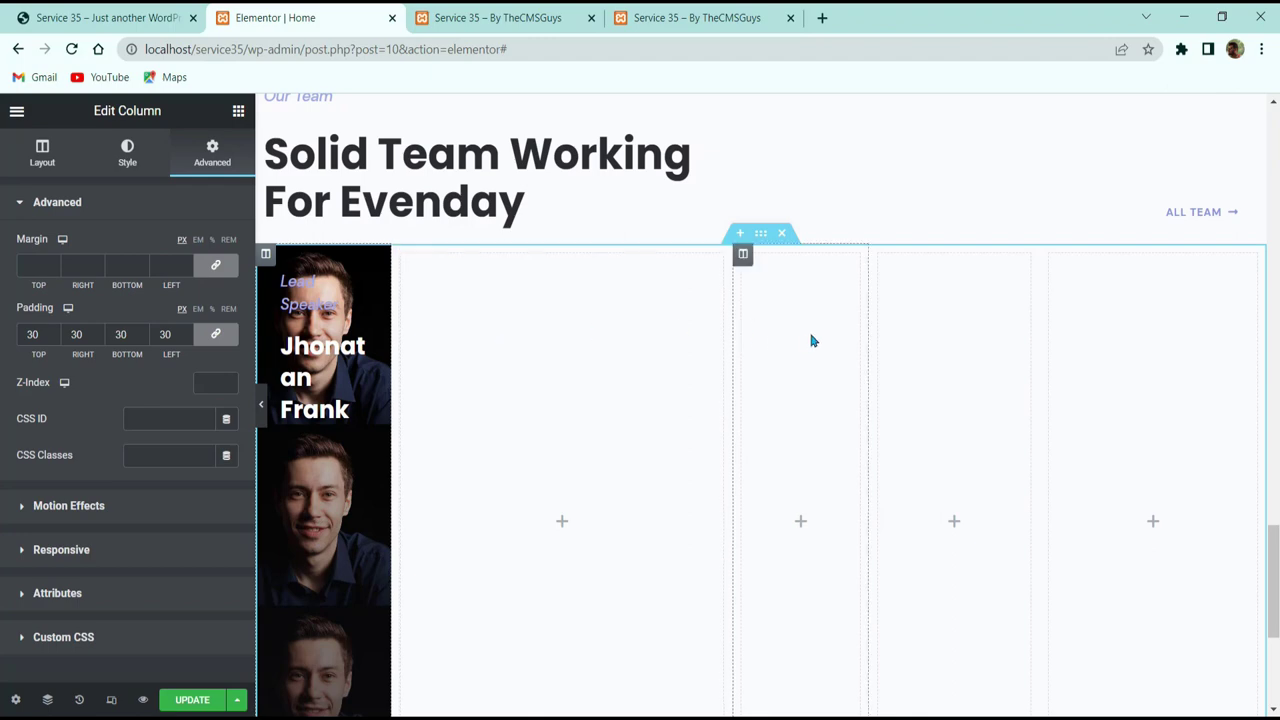
scroll(320, 350, "down", 4)
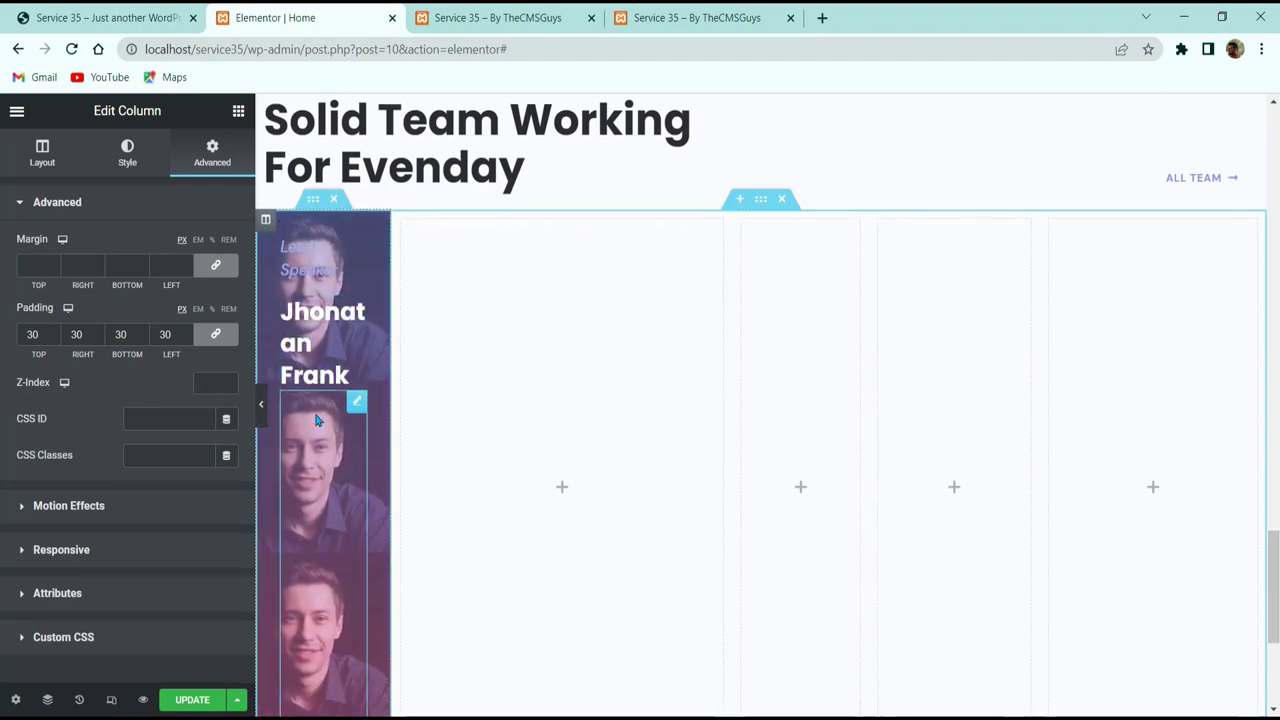
scroll(316, 345, "up", 4)
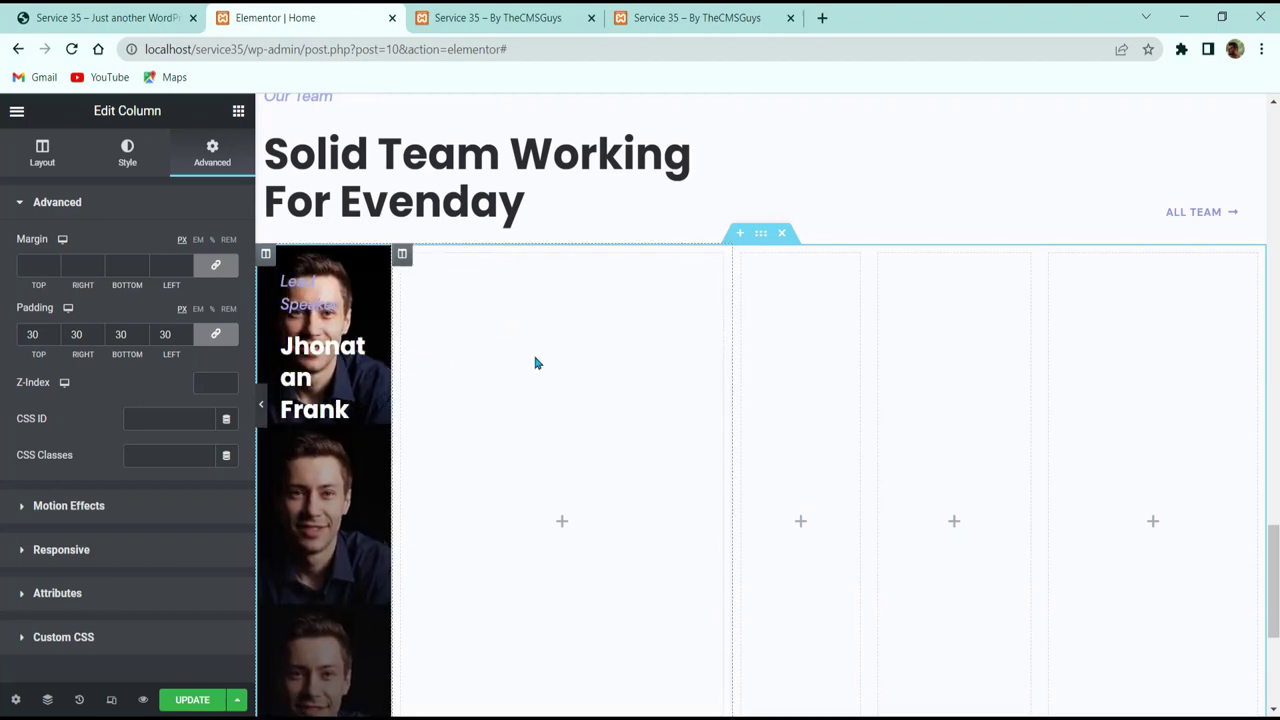
Step: Delete the empty column beside the Lead Speaker card so the card widens
right_click(510, 325)
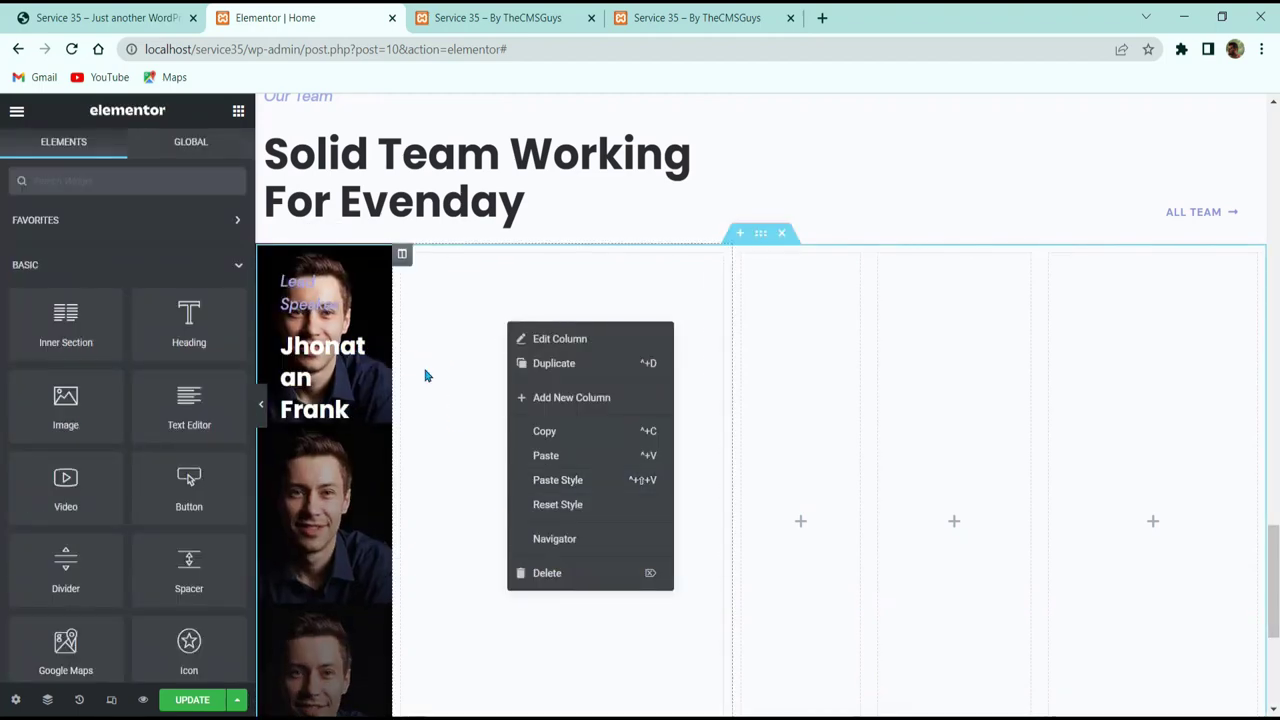
left_click(422, 274)
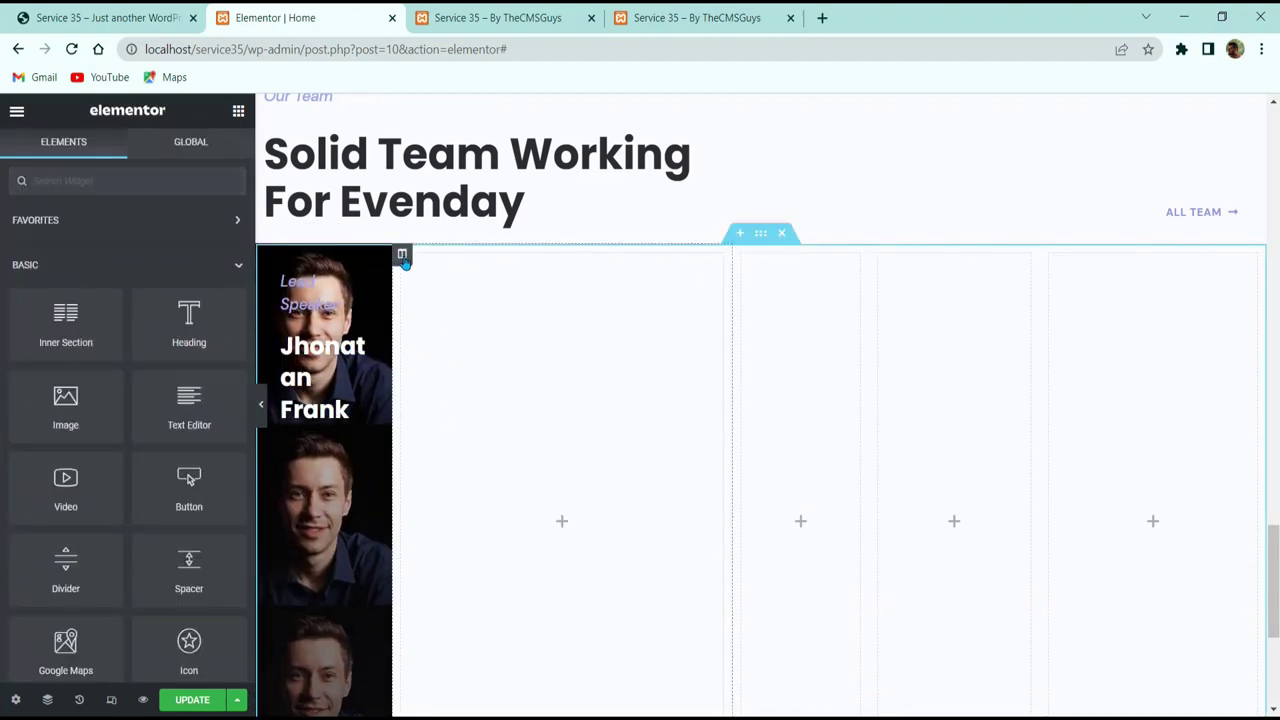
right_click(404, 262)
left_click(452, 512)
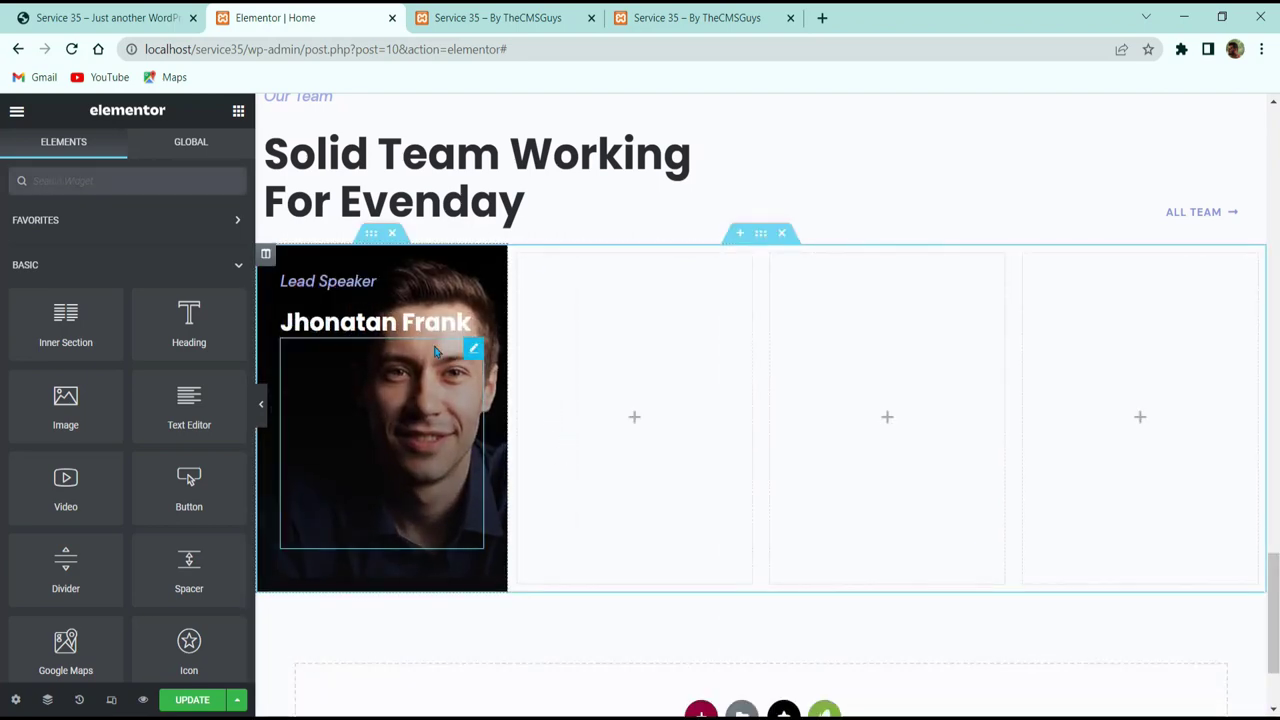
Step: Duplicate the Lead Speaker card's inner section below itself
left_click(379, 393)
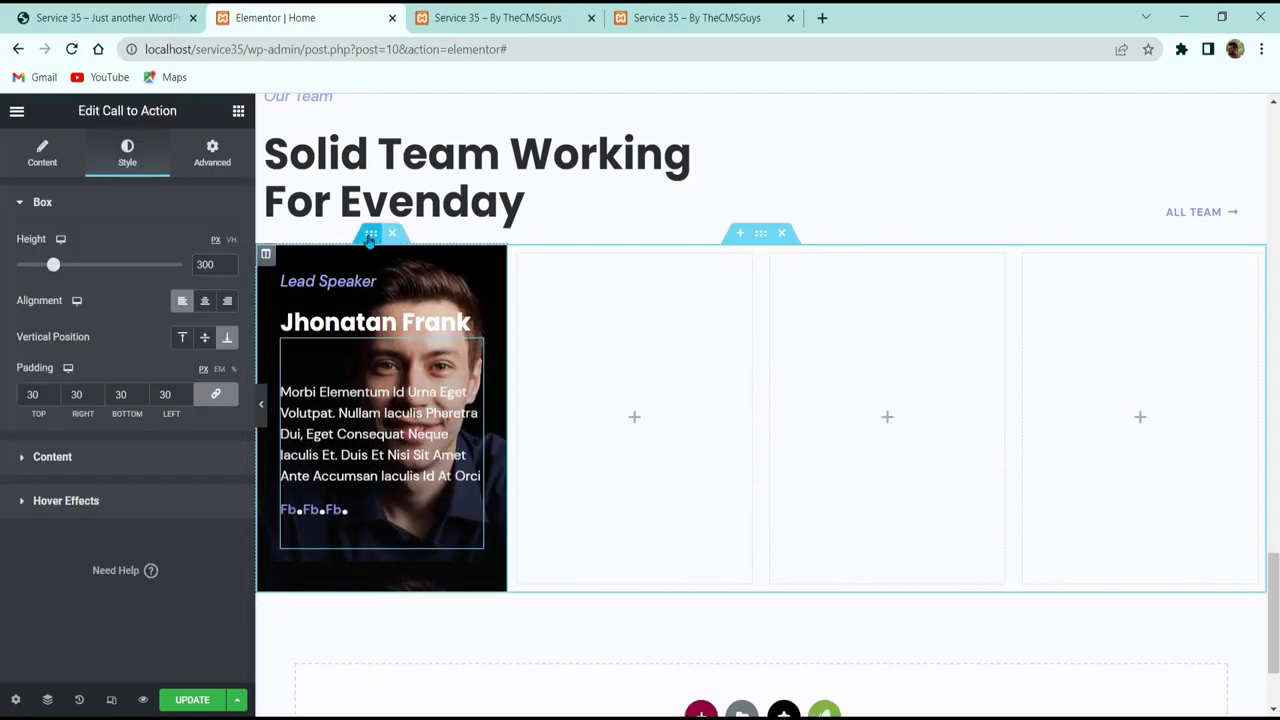
right_click(370, 237)
left_click(417, 290)
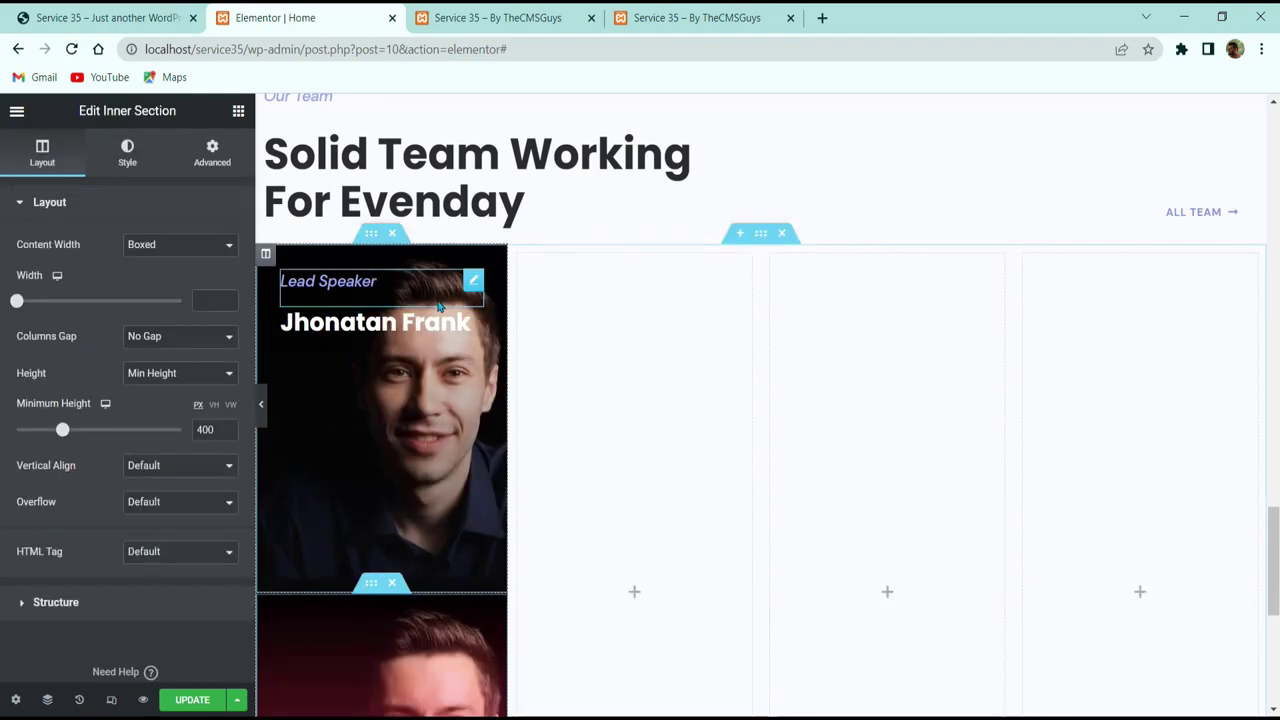
Step: Open the Navigator, select the team row's last column and expand an empty column row
scroll(343, 434, "down", 2)
left_click(48, 699)
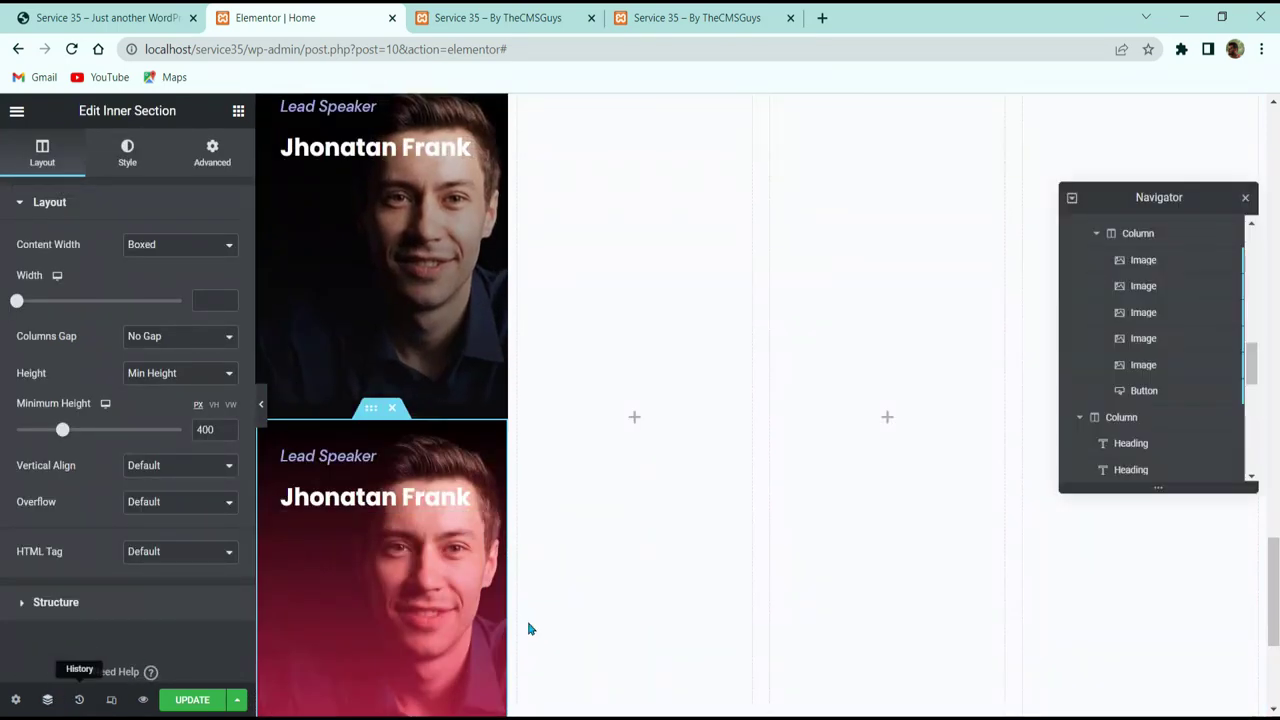
scroll(1123, 400, "down", 5)
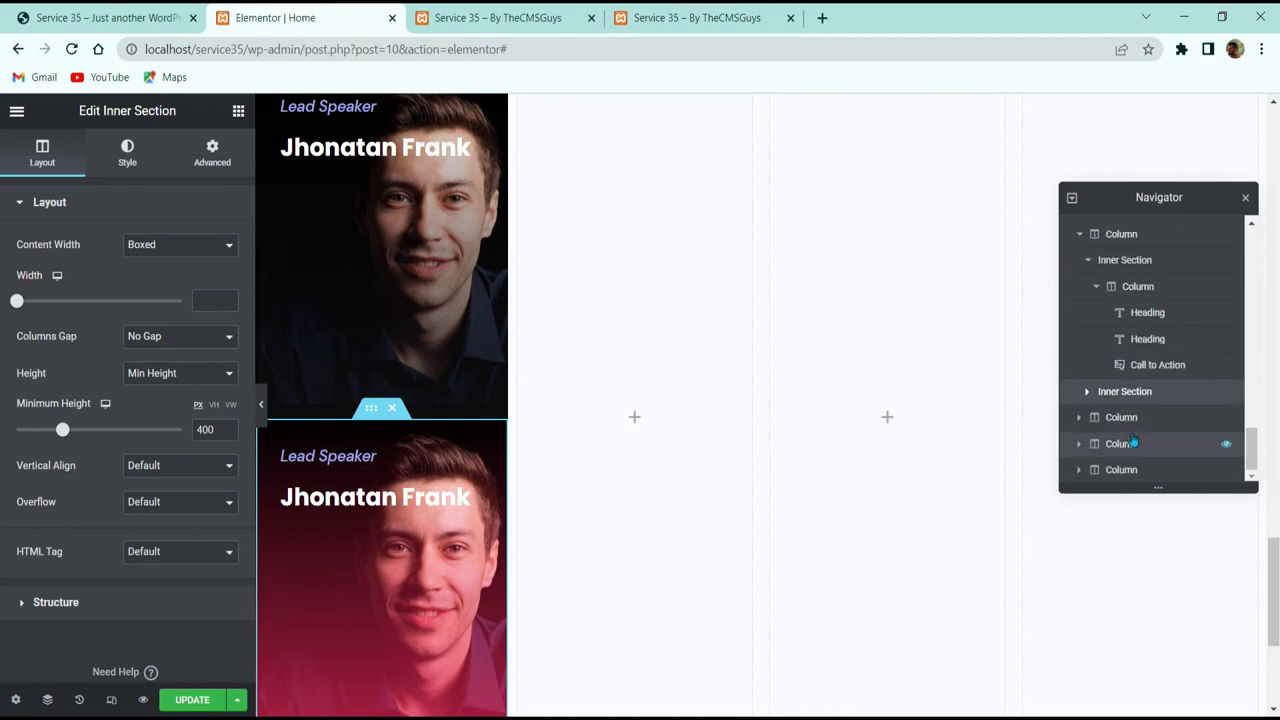
left_click(1092, 470)
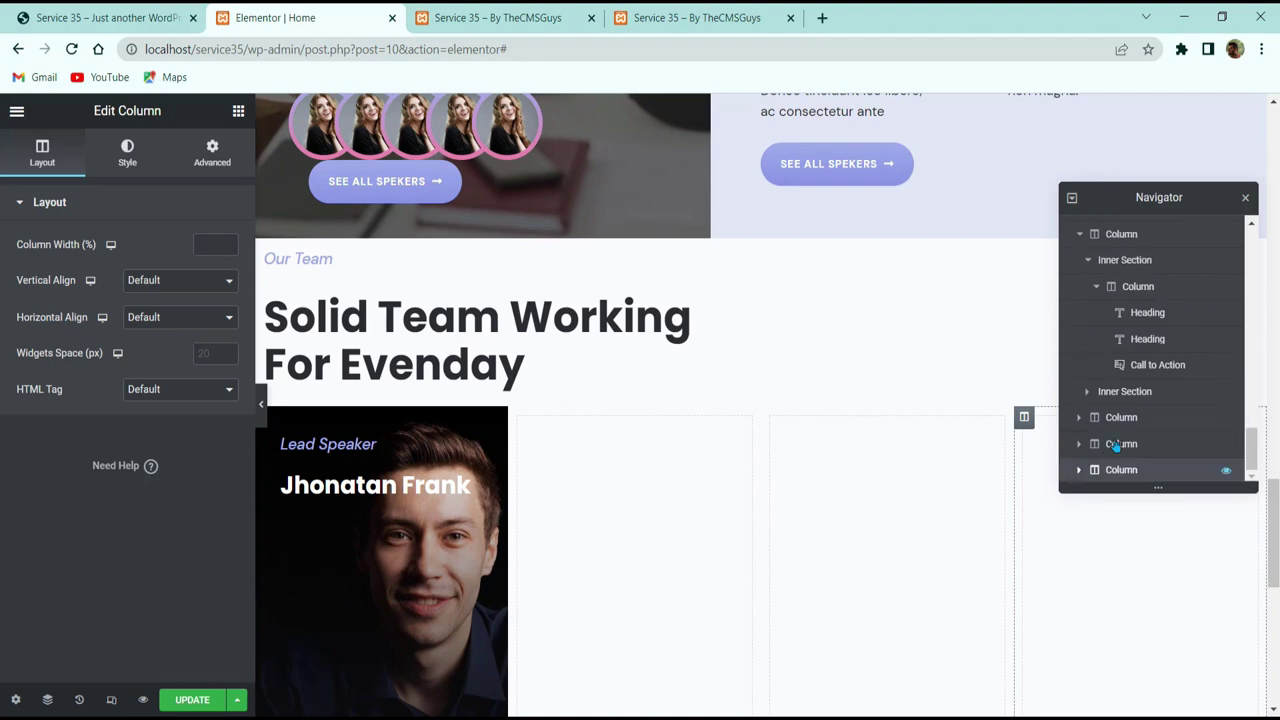
left_click(1114, 444)
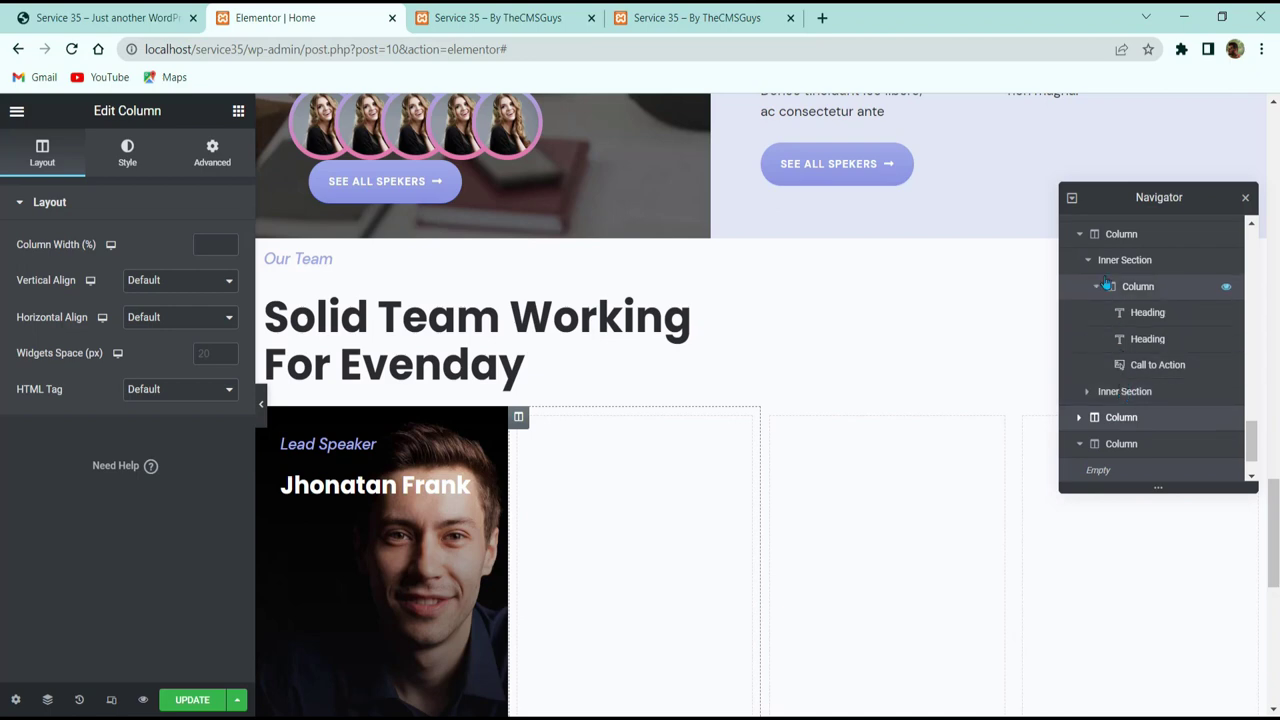
left_click(1080, 236)
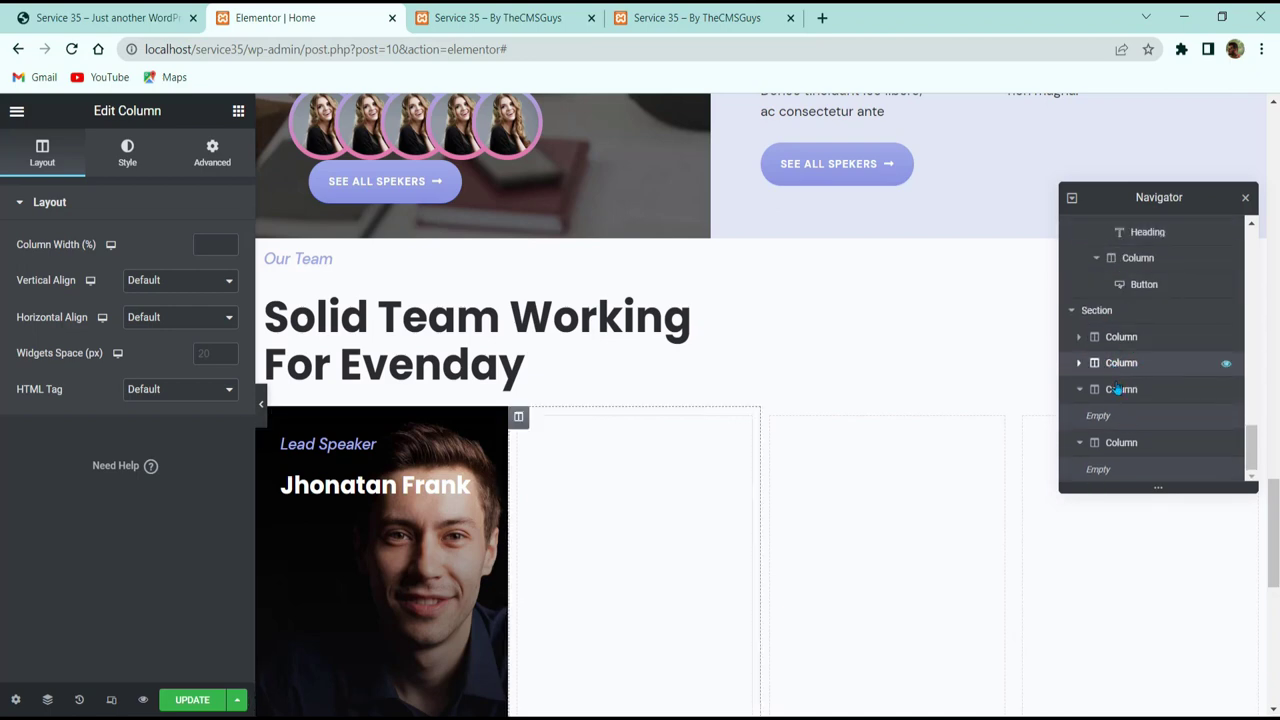
scroll(1110, 400, "up", 1)
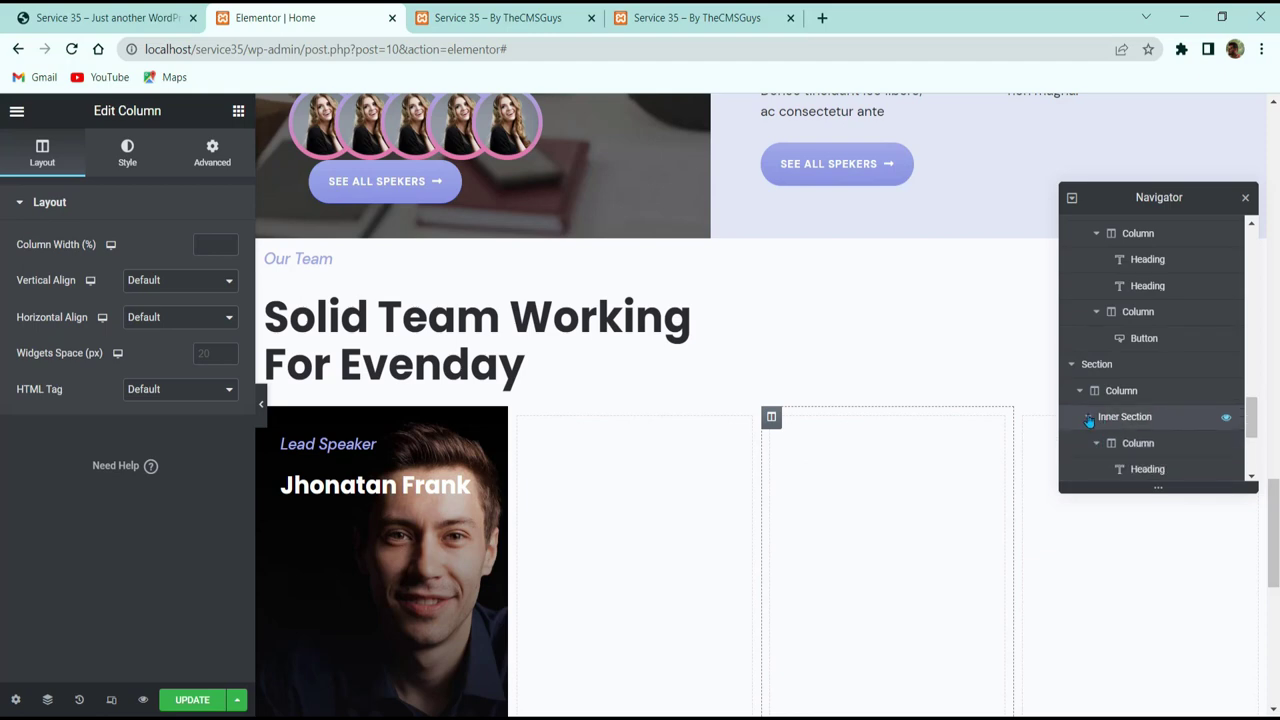
right_click(1109, 396)
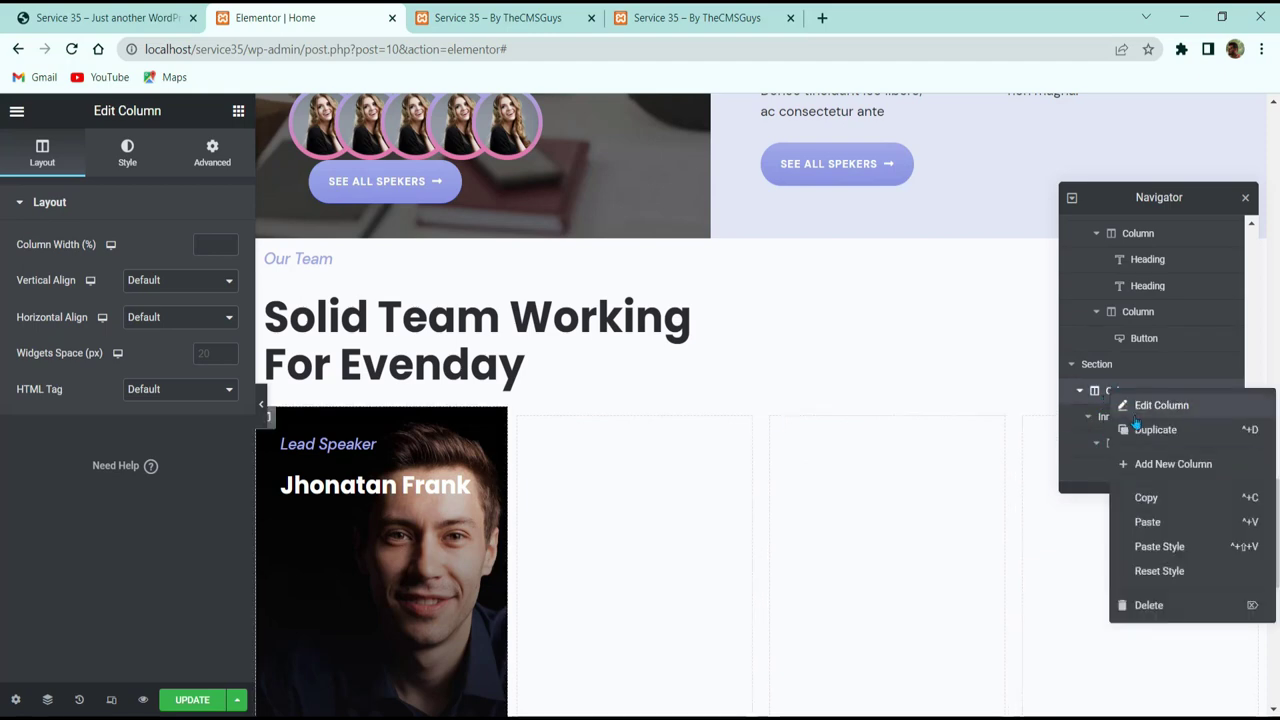
left_click(1135, 431)
scroll(1122, 415, "down", 2)
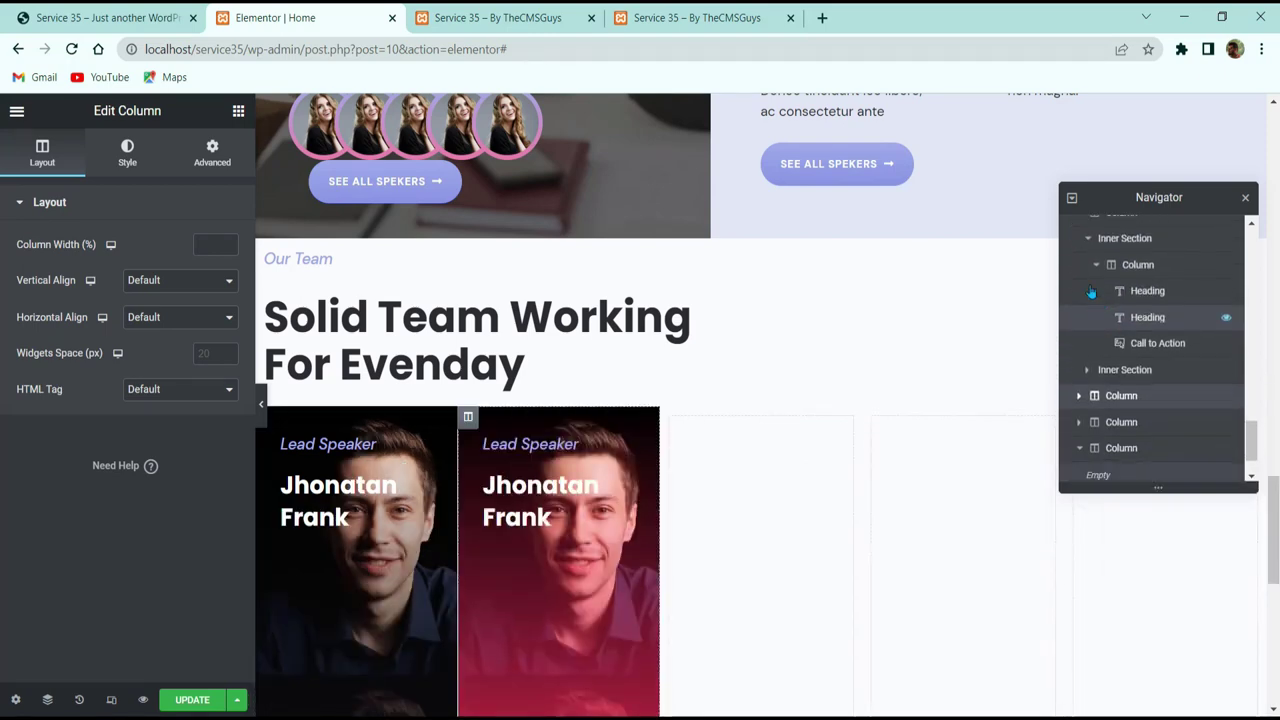
right_click(1116, 363)
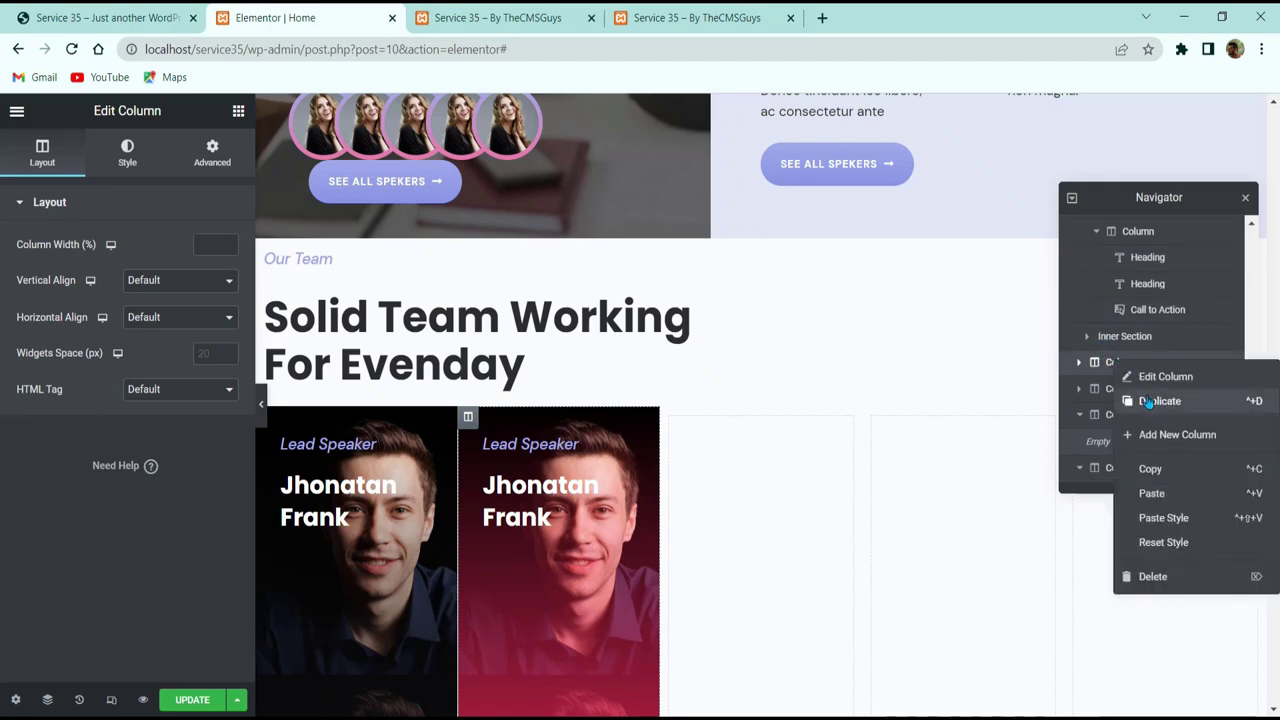
left_click(1146, 402)
Step: Delete the three empty columns from the team row
right_click(986, 477)
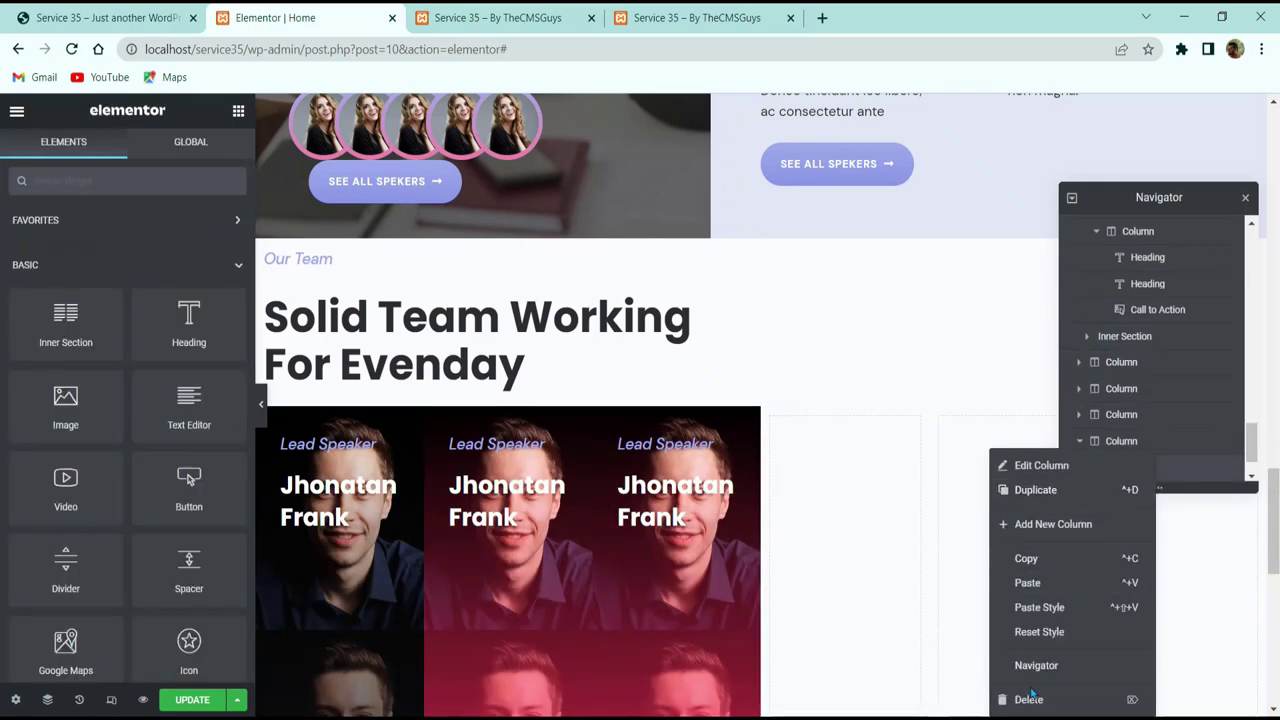
left_click(1022, 697)
right_click(1121, 448)
left_click(1145, 697)
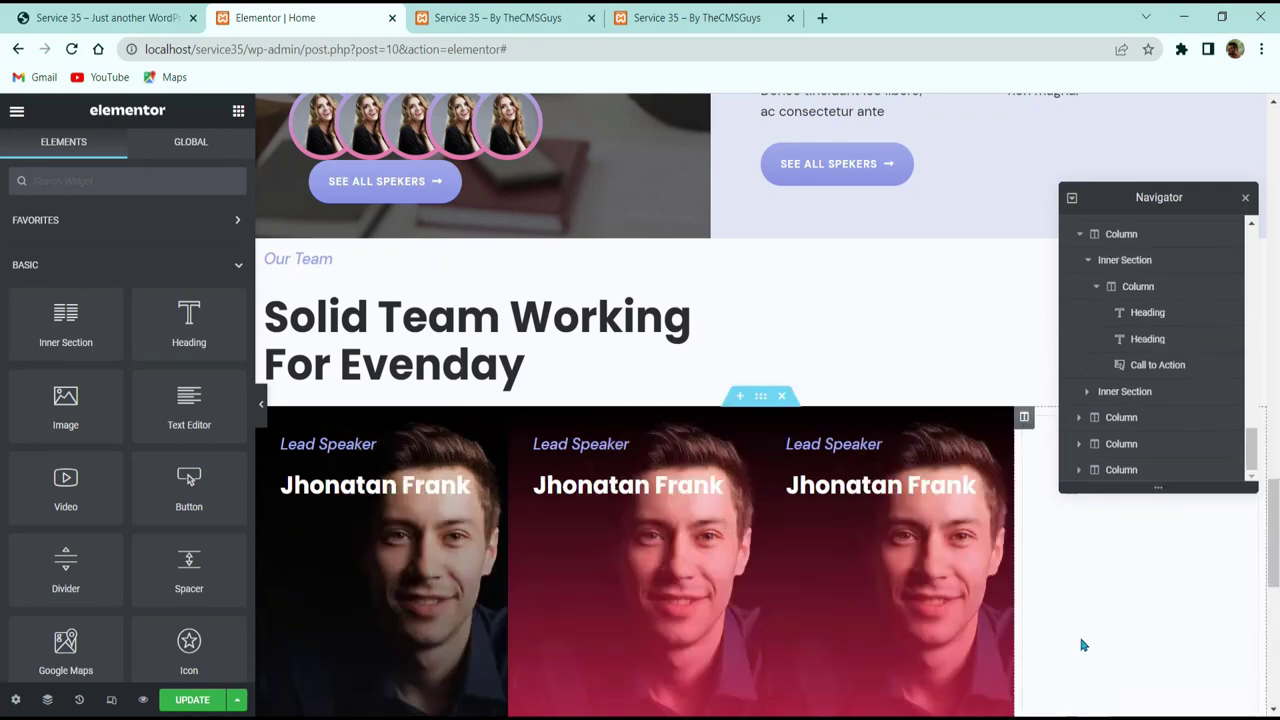
right_click(1105, 453)
left_click(1142, 695)
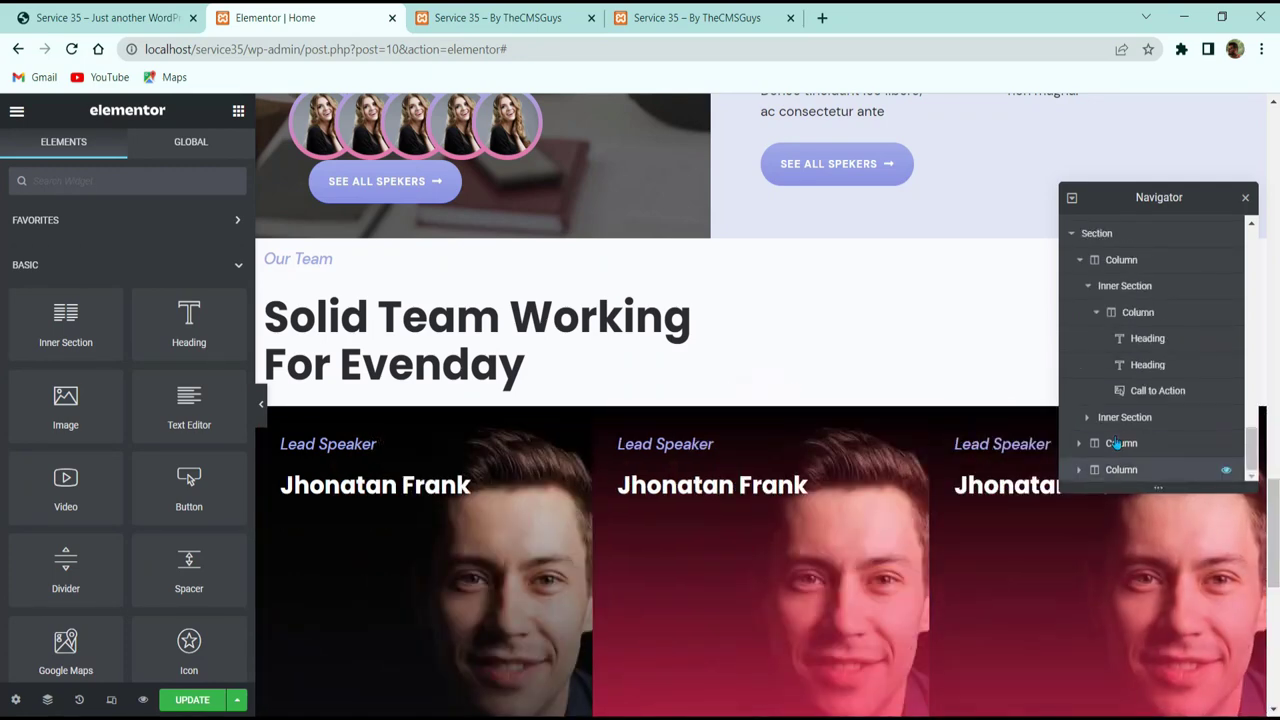
Step: Duplicate the speaker column into fourth and fifth cards, then close the Navigator
right_click(1101, 450)
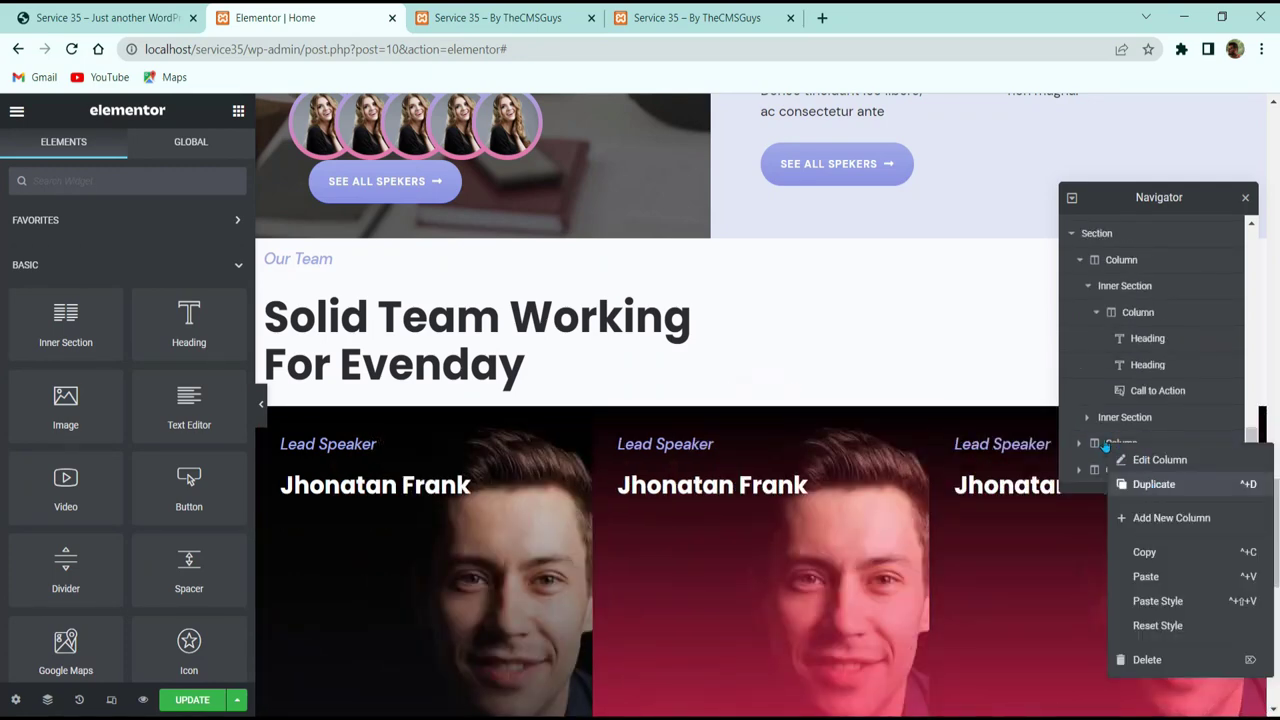
left_click(1154, 484)
right_click(1131, 455)
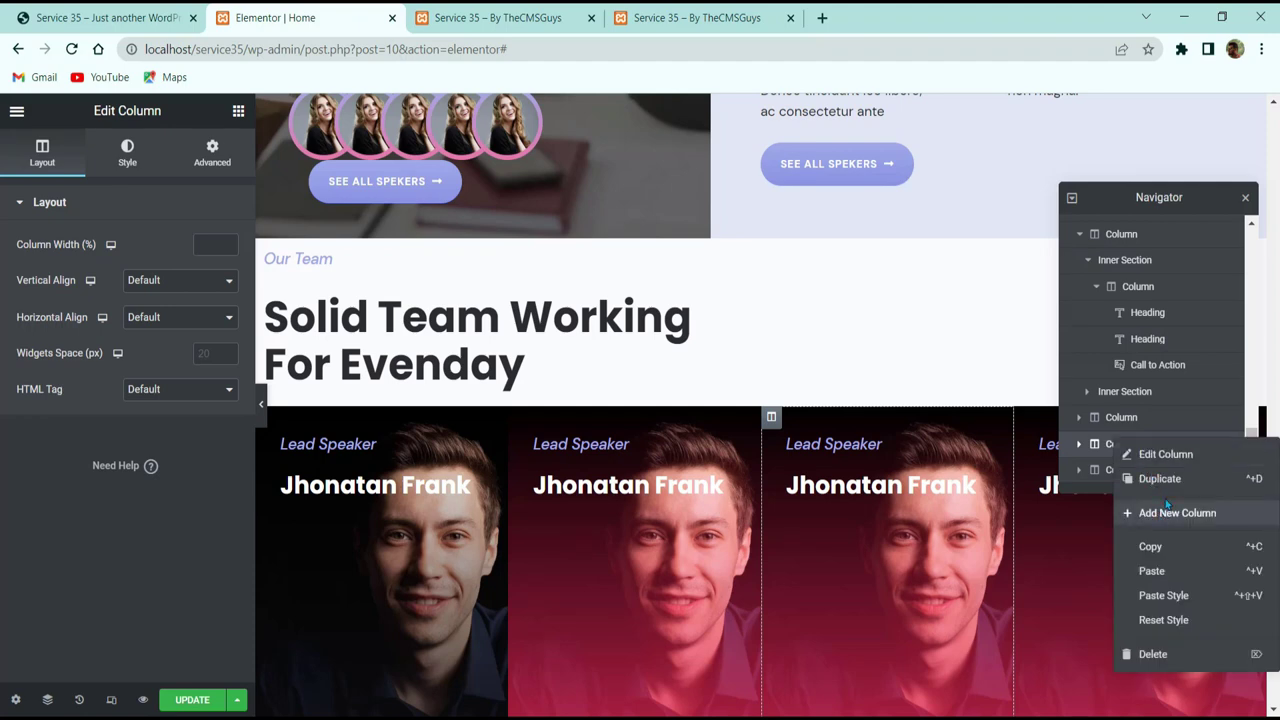
key("ctrl+d")
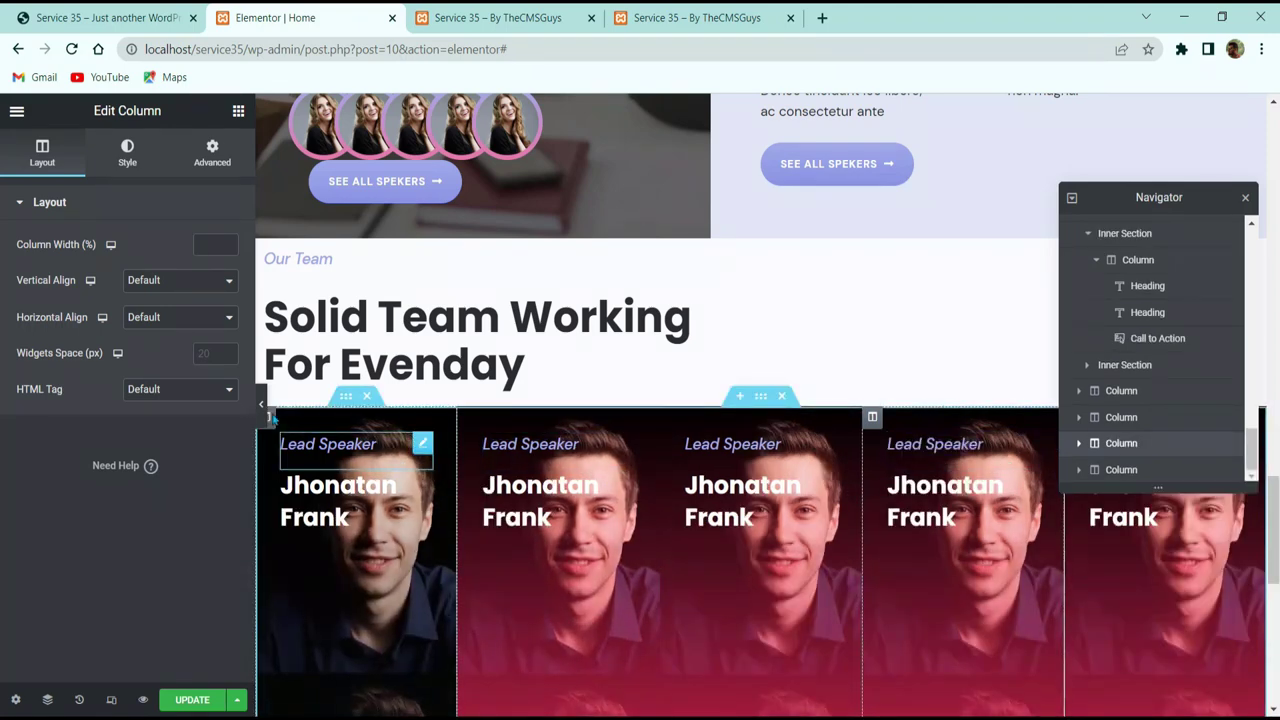
key("ctrl+i")
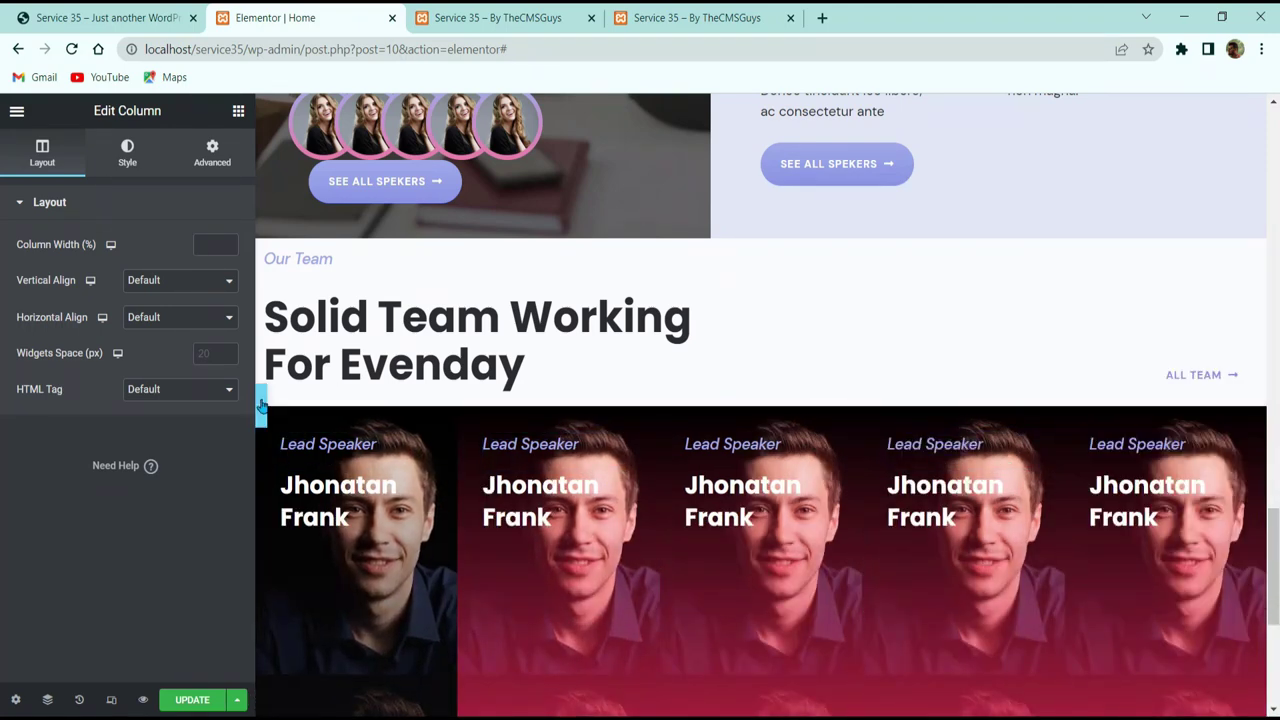
Step: Select the first card's inner section and open its Background Overlay hover state
key("ctrl+p")
scroll(644, 253, "down", 3)
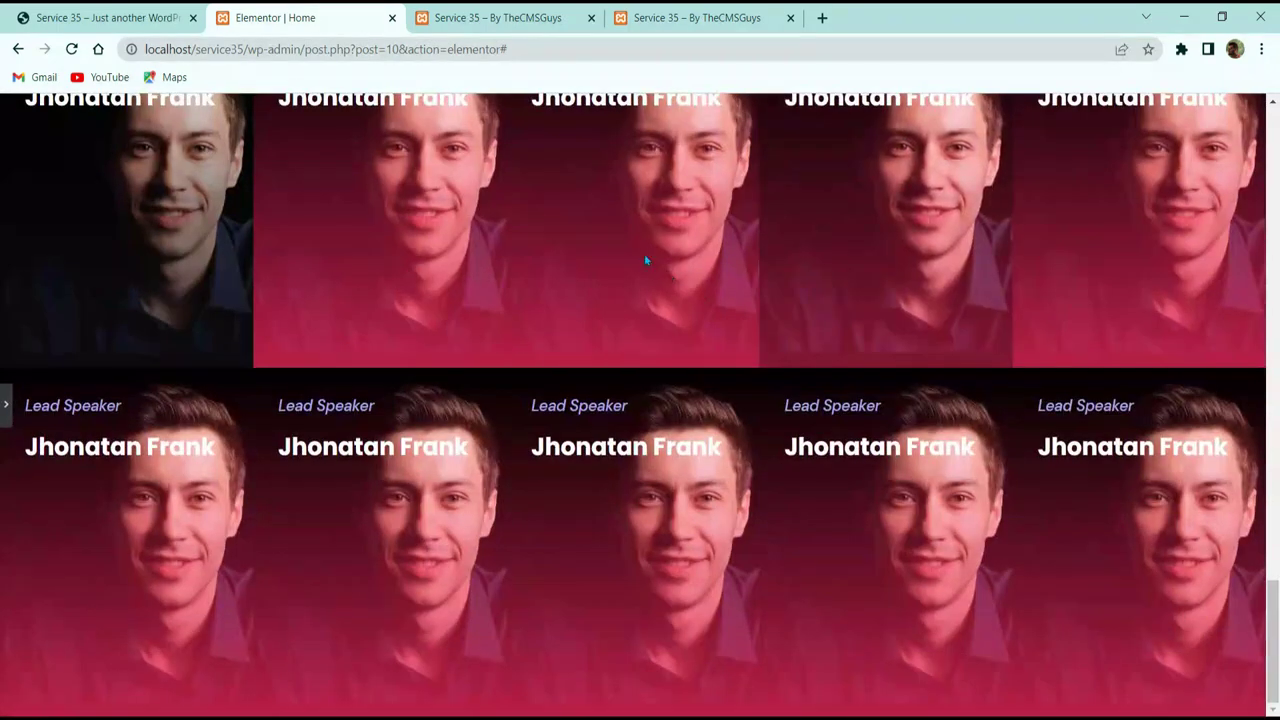
scroll(644, 253, "up", 2)
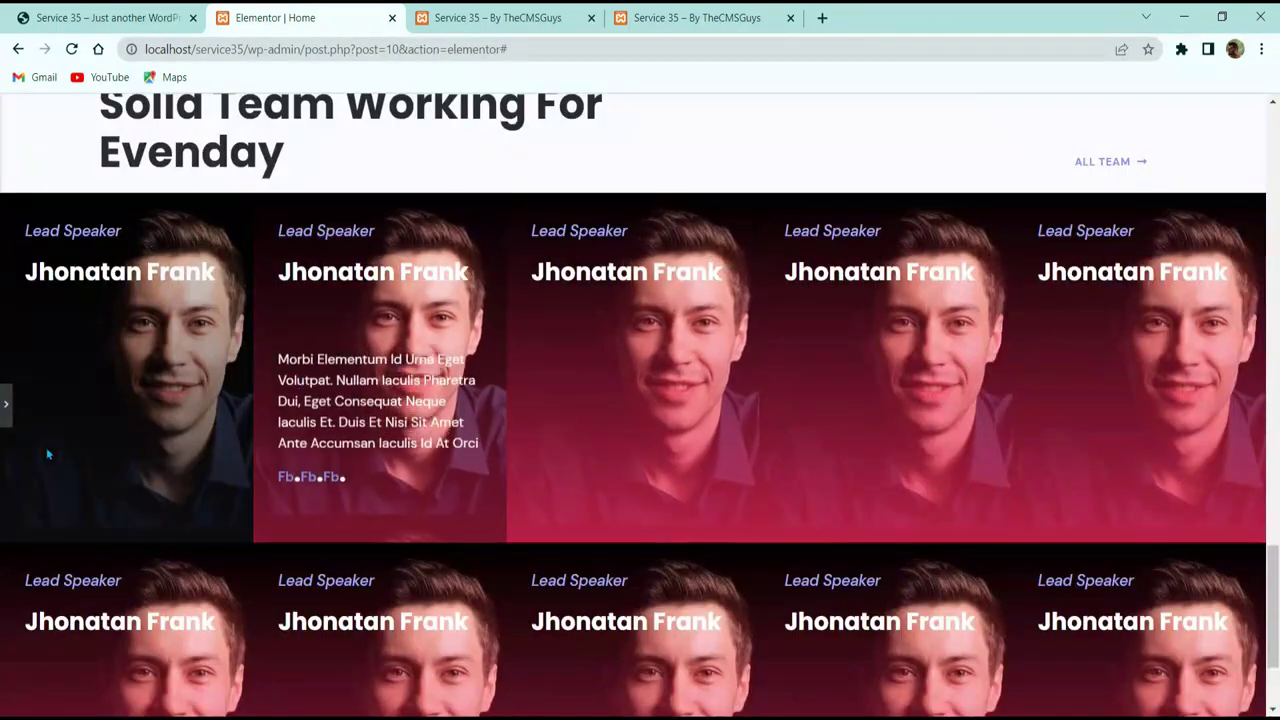
left_click(118, 366)
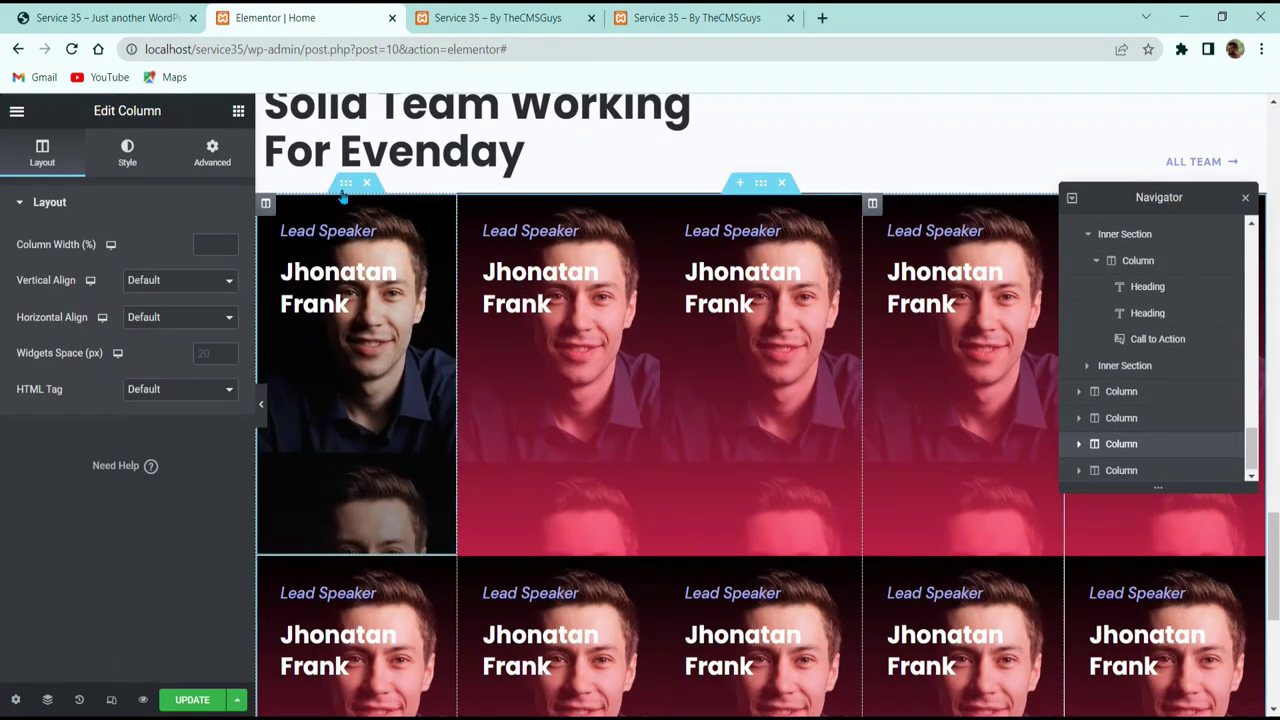
left_click(345, 182)
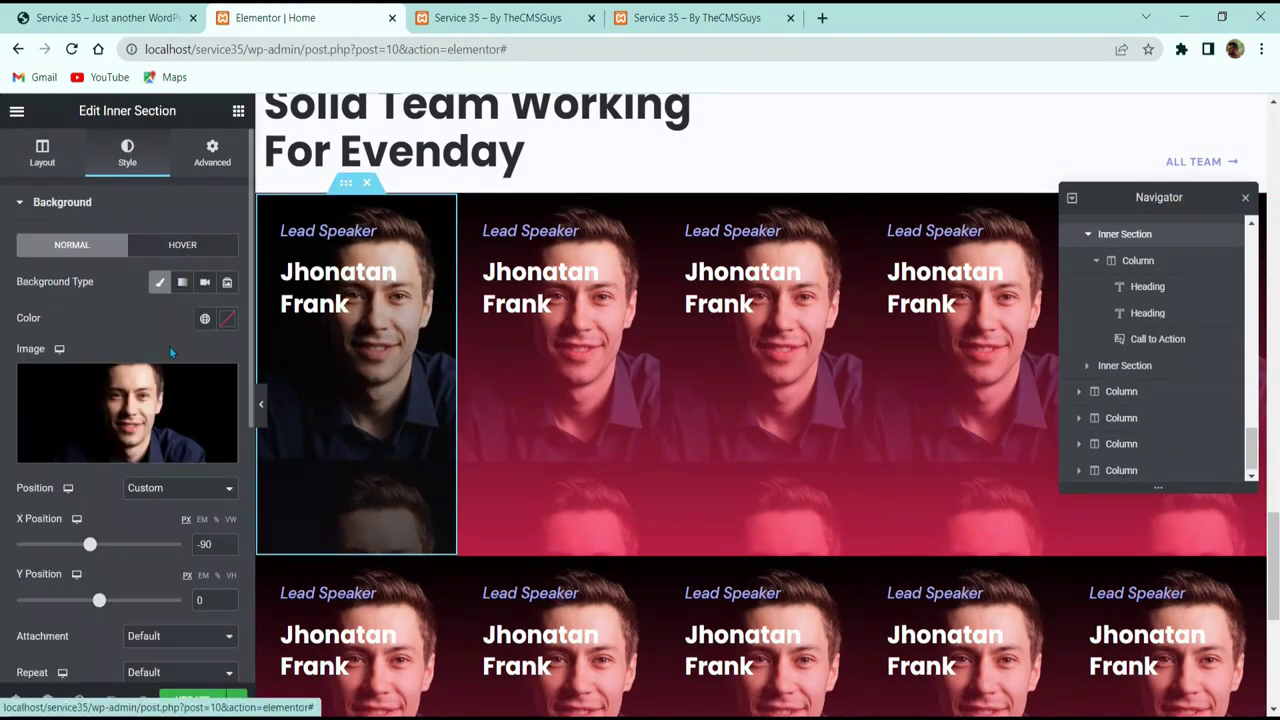
scroll(169, 346, "down", 5)
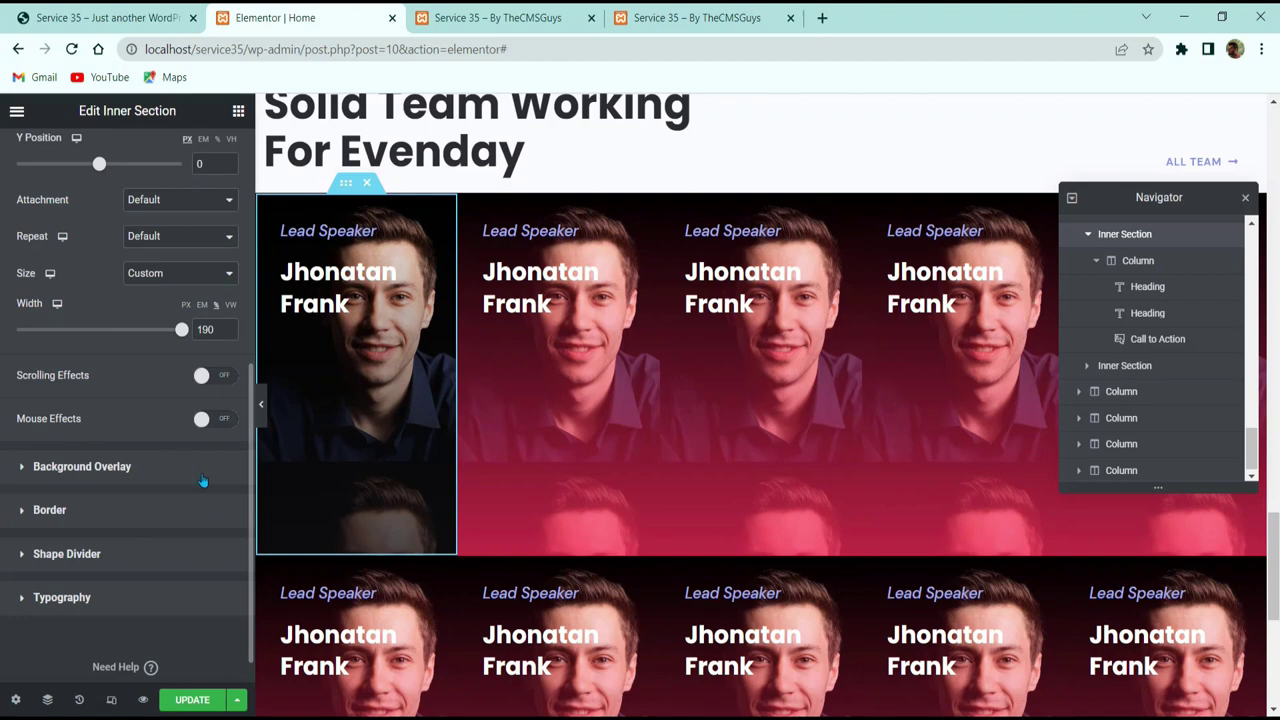
left_click(202, 466)
left_click(220, 290)
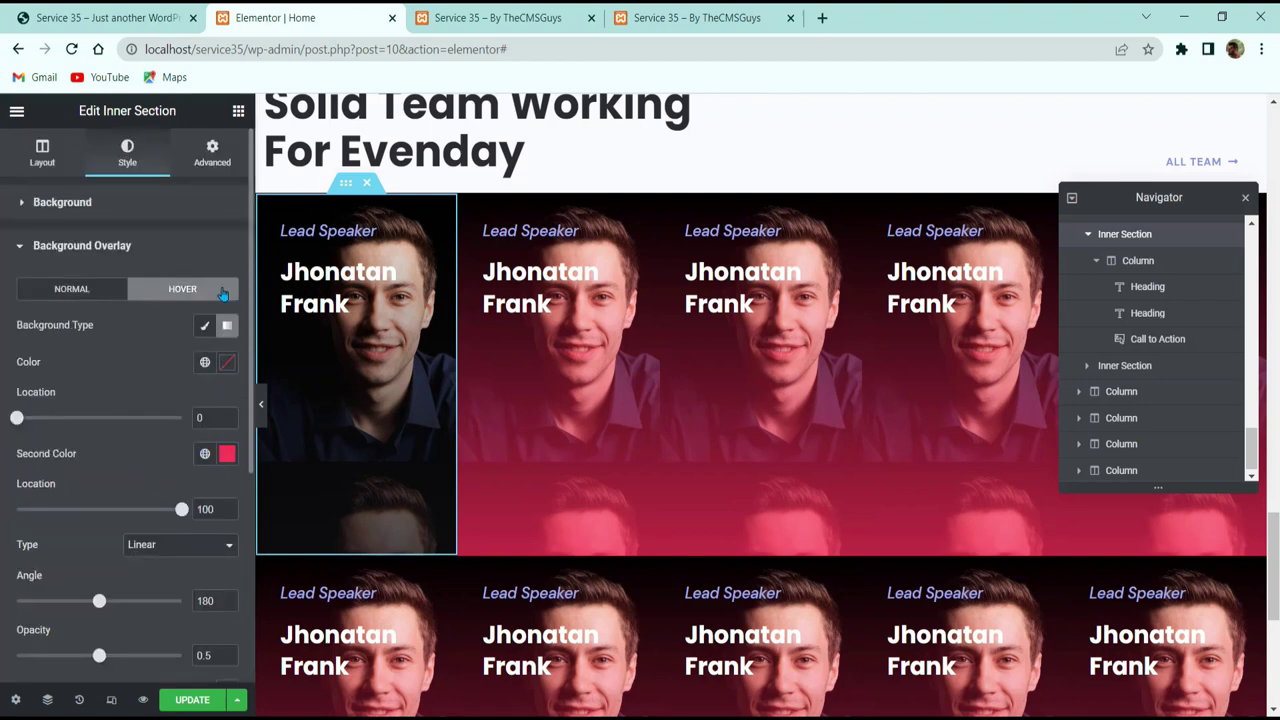
Step: Set the hover overlay colours to the light purple and pink global colours
left_click(205, 362)
scroll(110, 520, "down", 3)
scroll(105, 538, "up", 3)
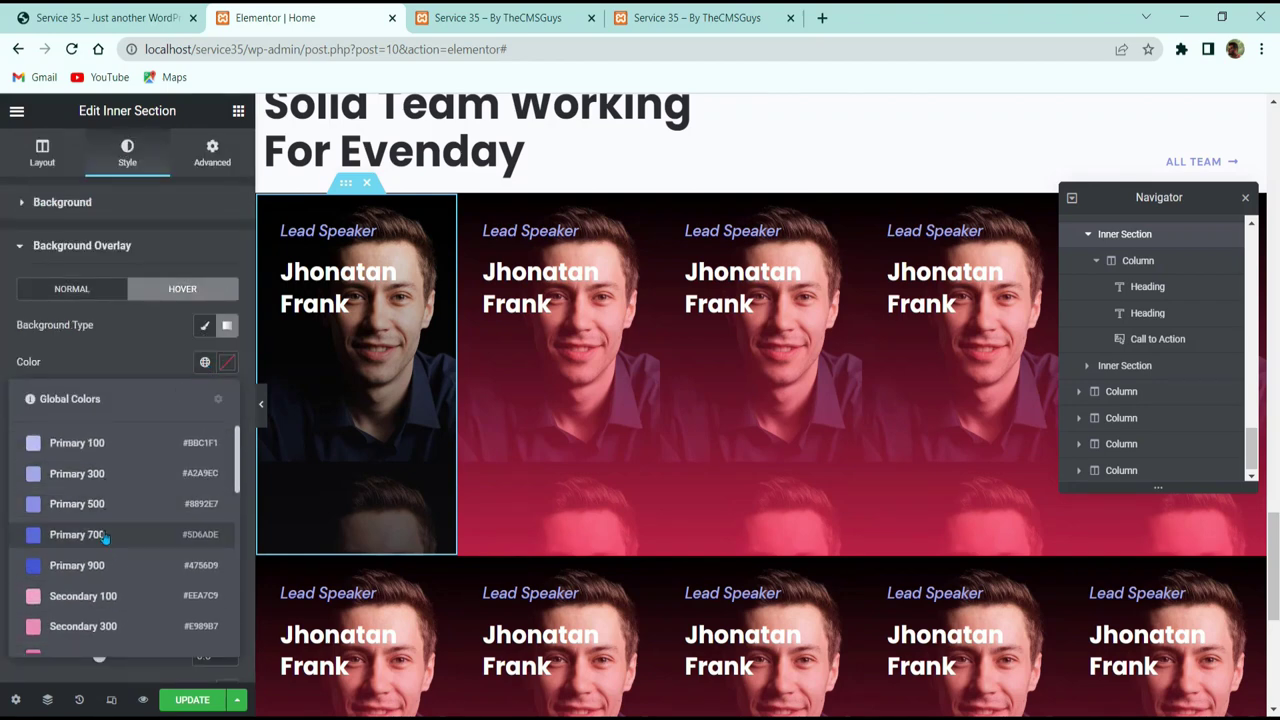
left_click(105, 508)
left_click(204, 455)
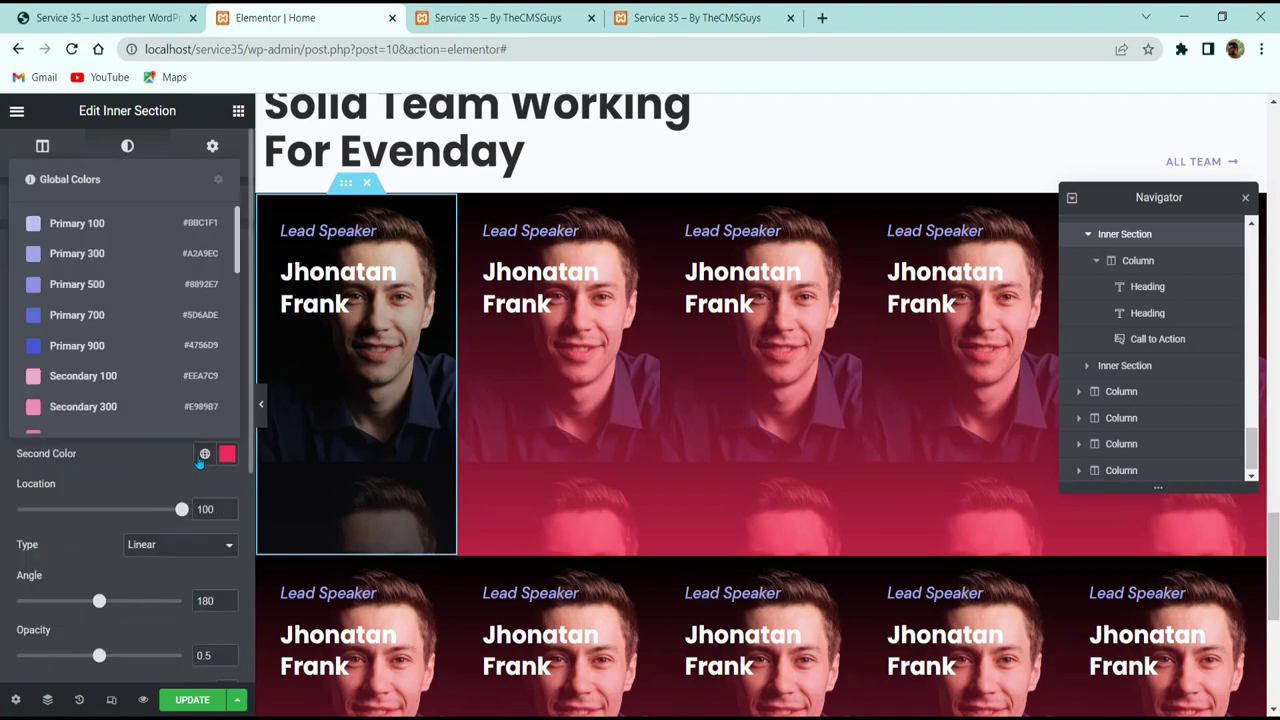
scroll(116, 336, "down", 3)
left_click(100, 267)
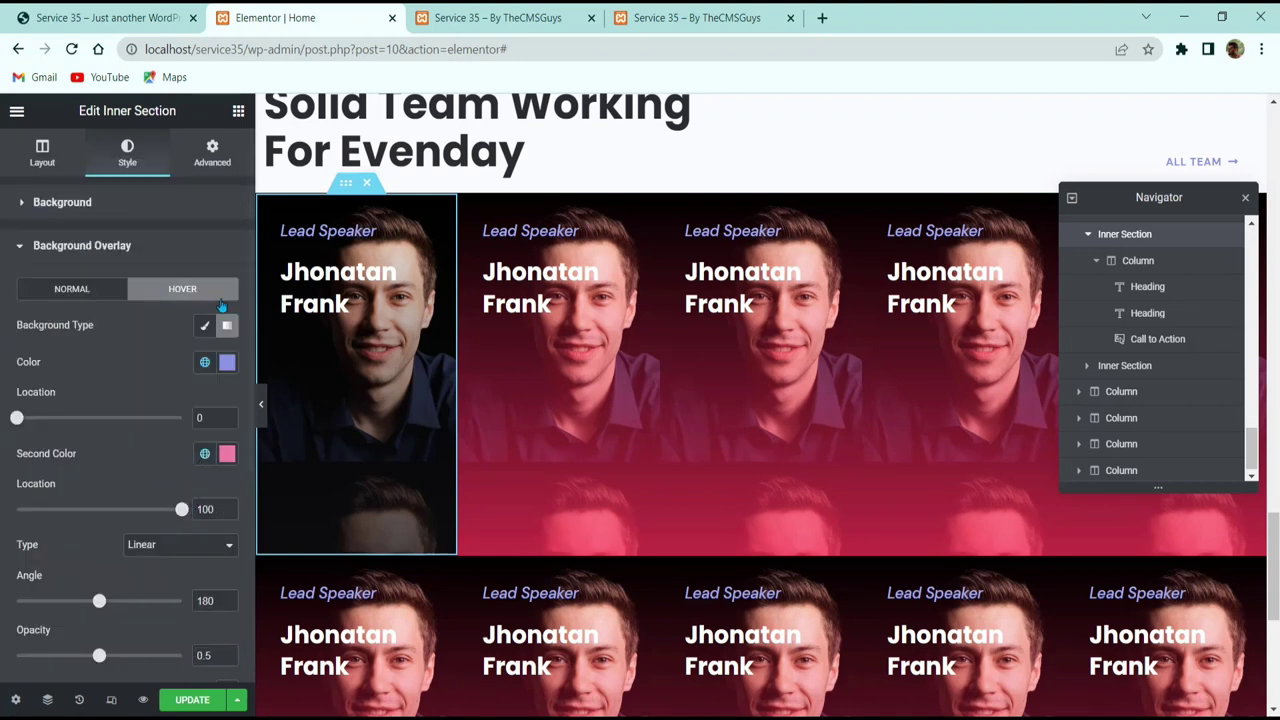
Step: Copy the first card's section and paste its style onto two lower cards
right_click(340, 190)
left_click(373, 259)
scroll(350, 390, "down", 2)
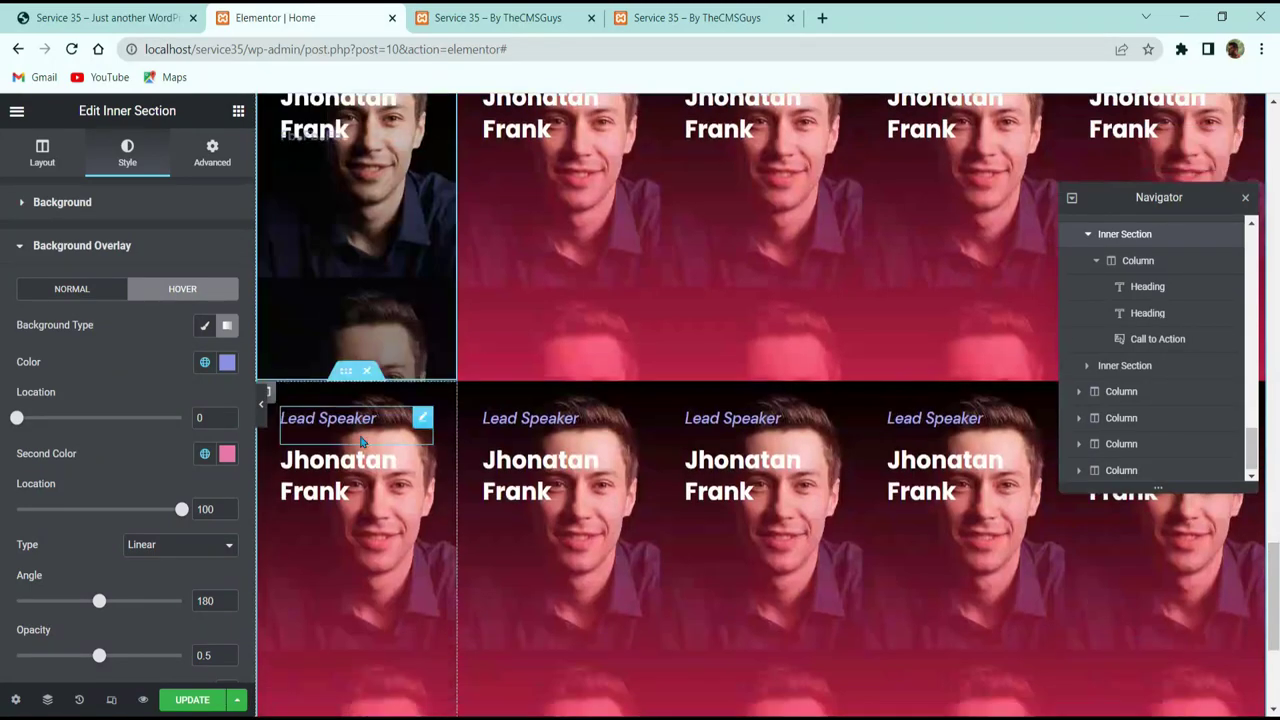
right_click(345, 386)
left_click(405, 492)
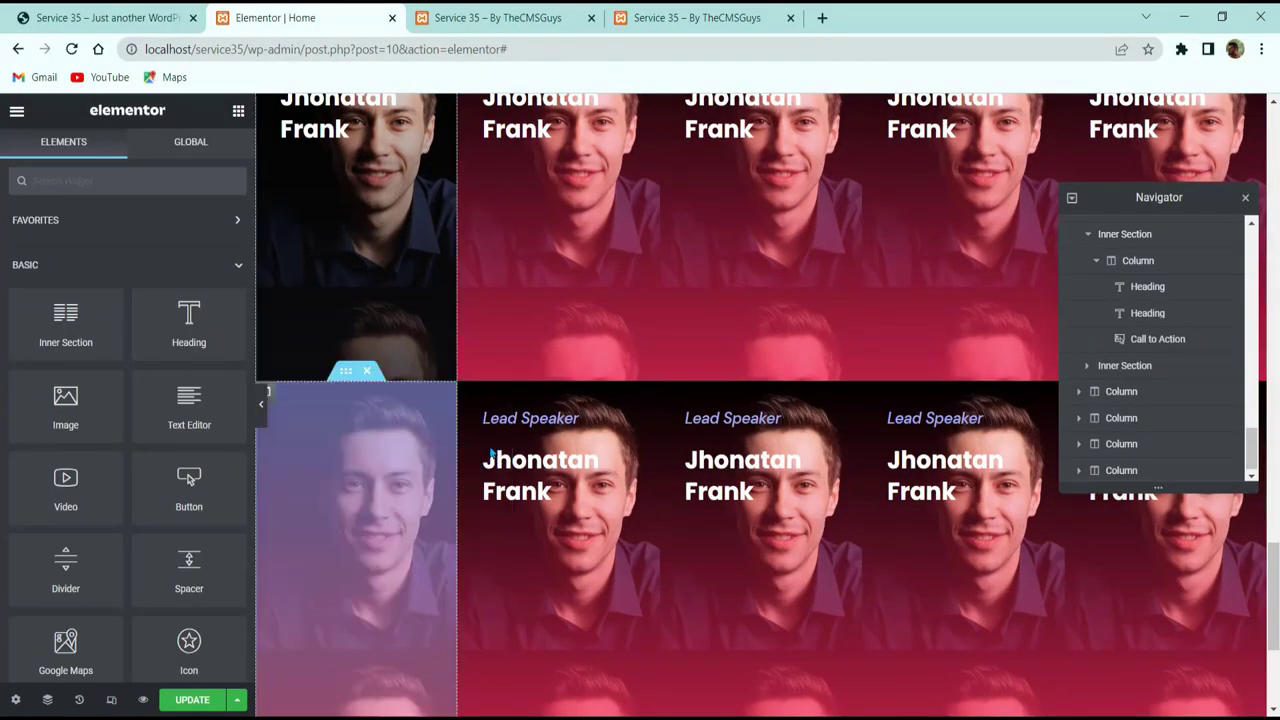
right_click(550, 386)
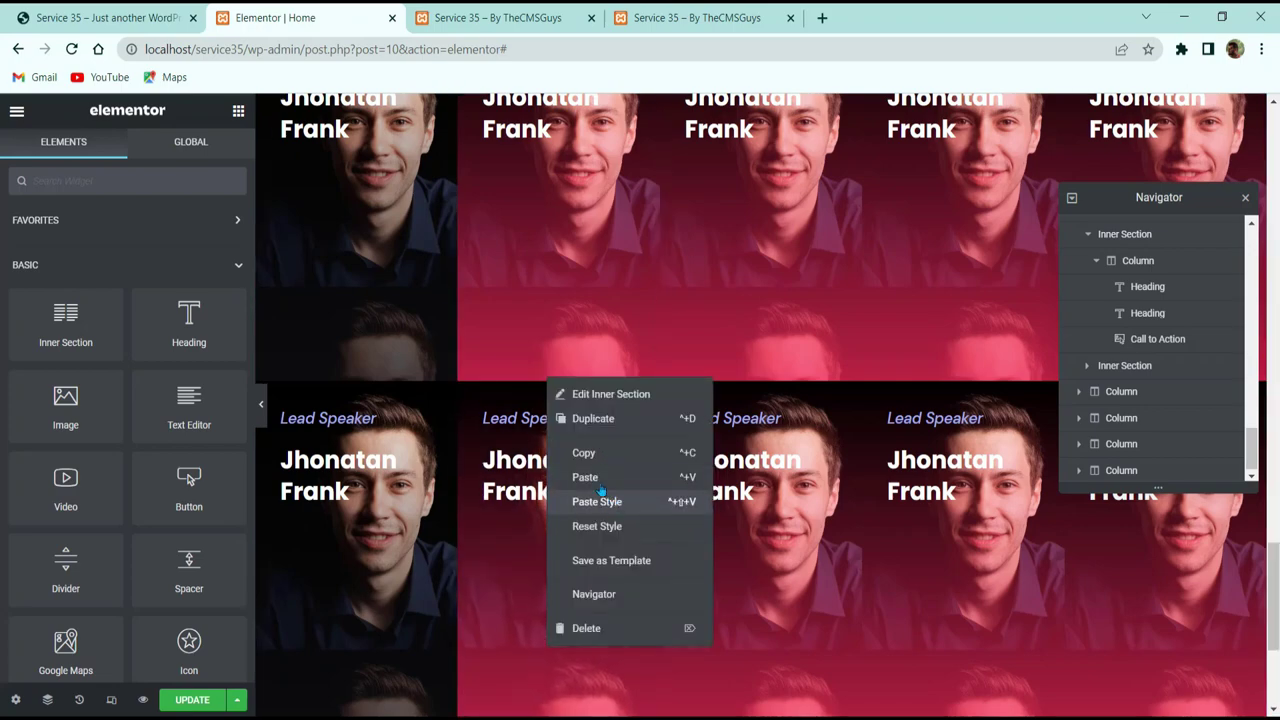
left_click(590, 500)
scroll(573, 392, "up", 2)
Step: Paste the copied style onto the second, third and fourth speaker columns
right_click(548, 192)
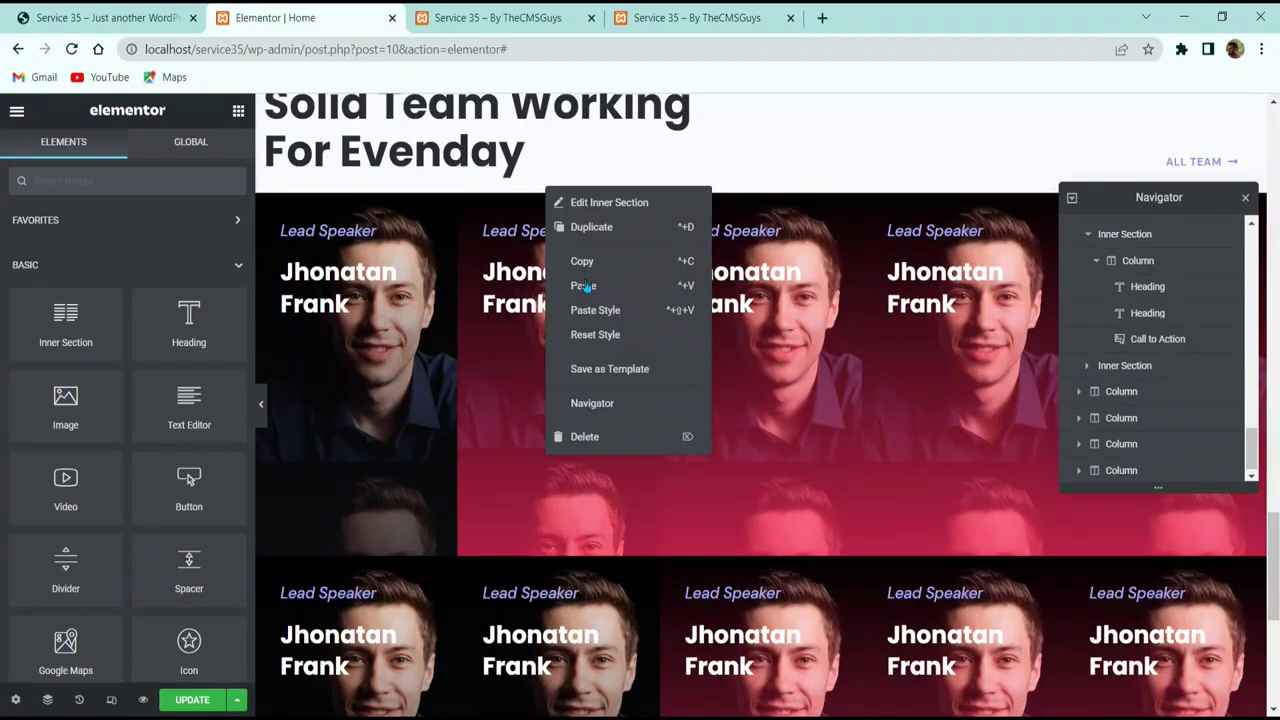
left_click(595, 310)
right_click(748, 190)
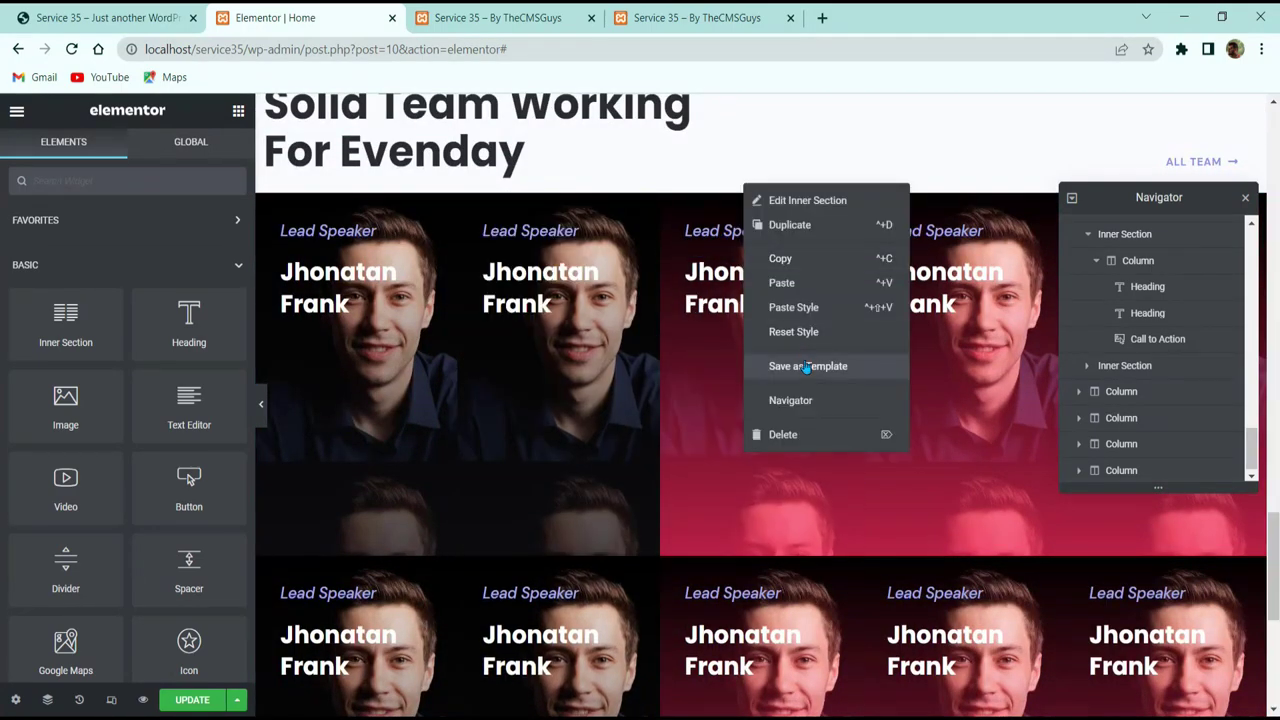
left_click(818, 310)
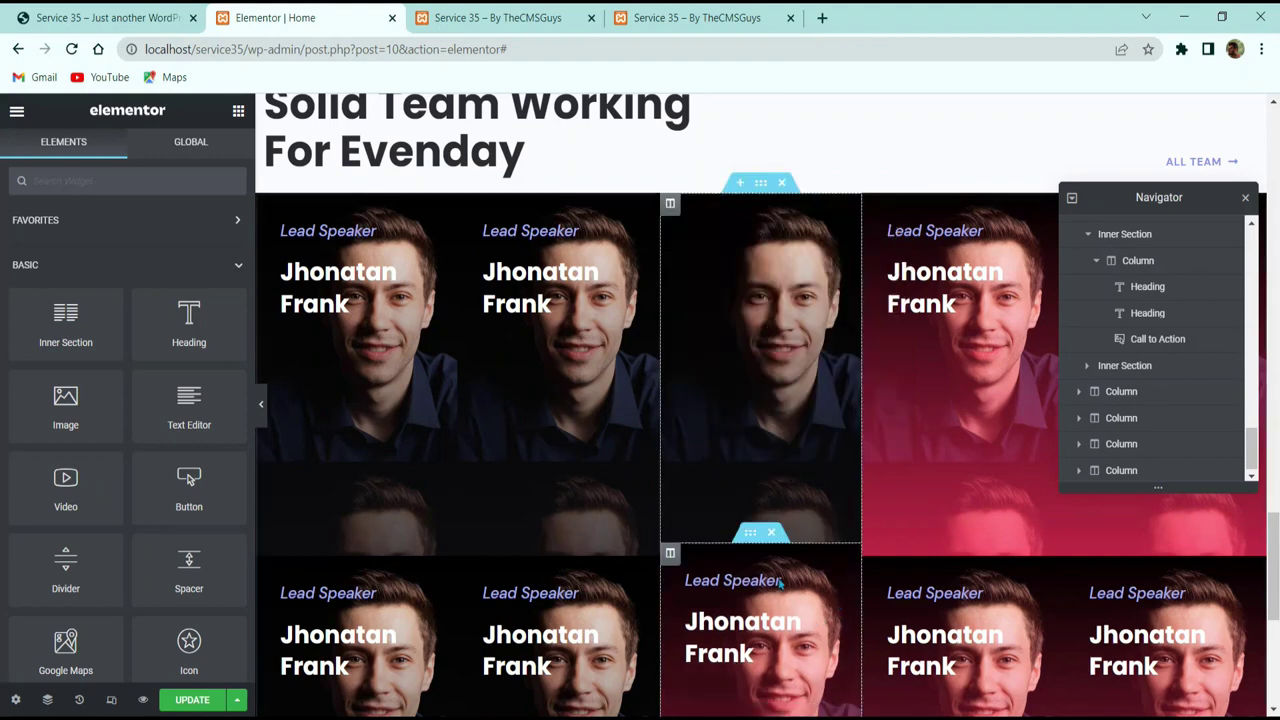
right_click(795, 558)
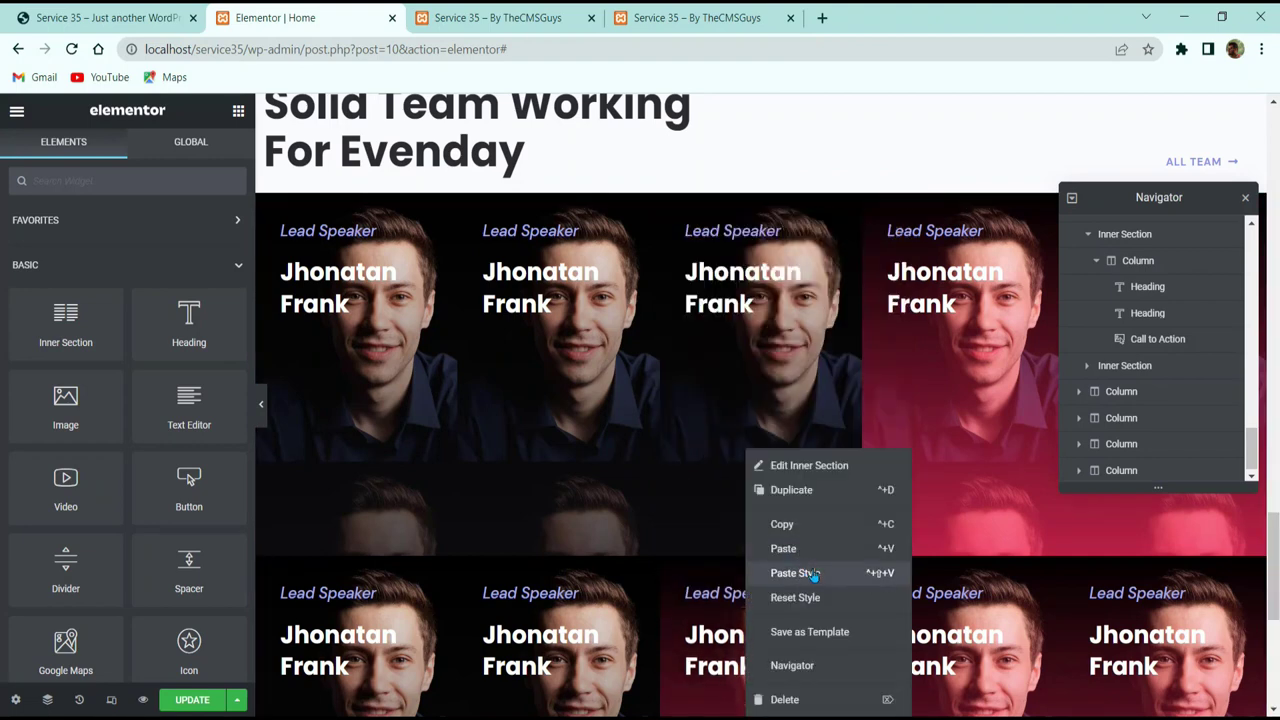
left_click(812, 572)
right_click(955, 195)
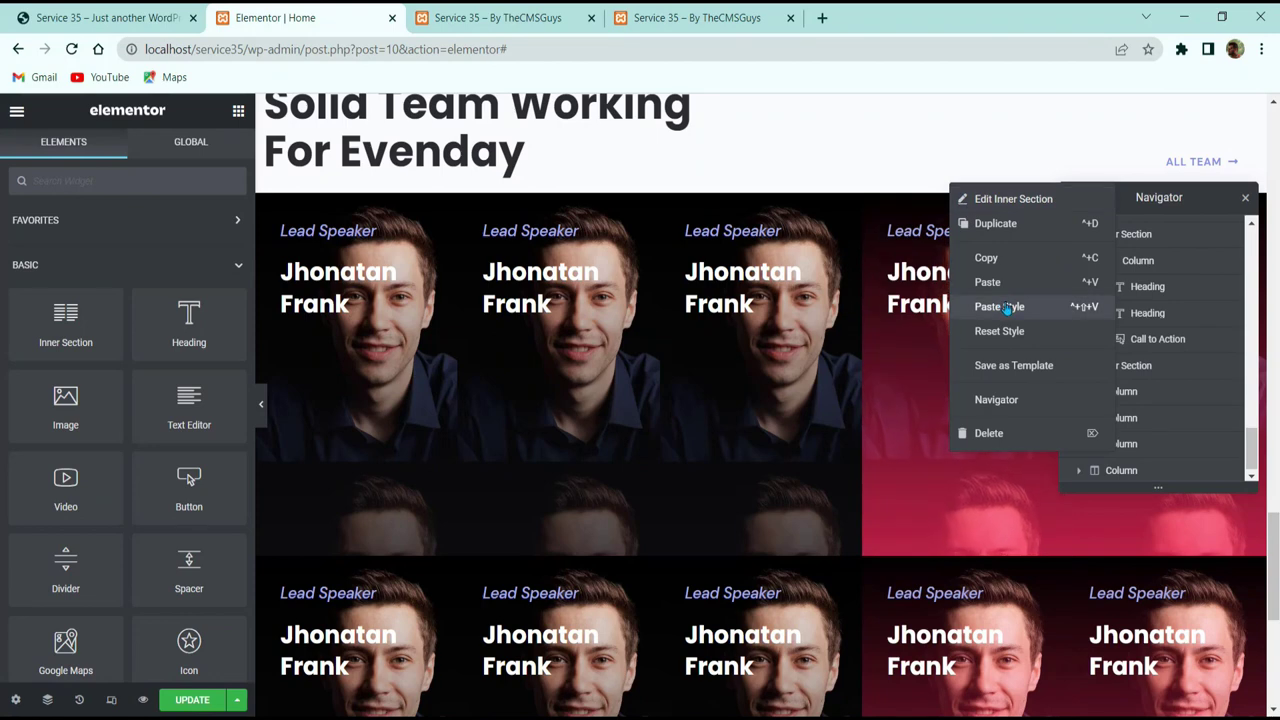
left_click(999, 306)
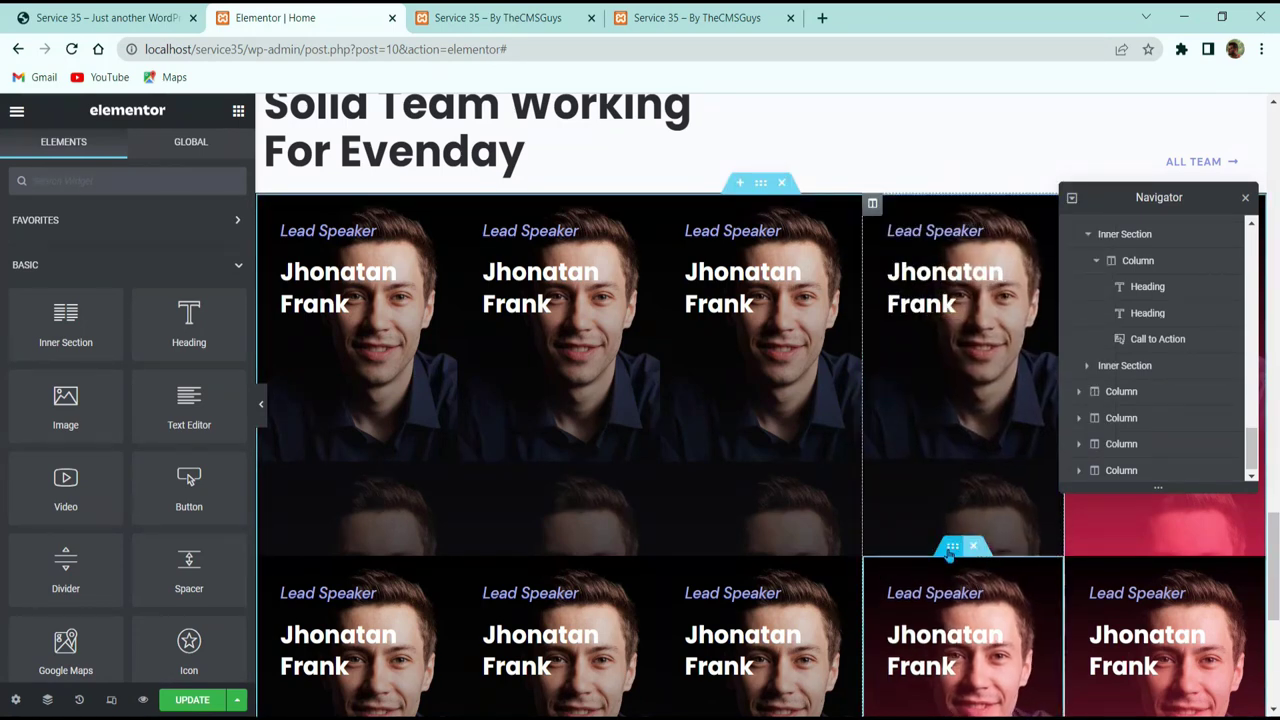
right_click(955, 462)
left_click(998, 572)
Step: Paste the copied style onto the fifth speaker column and close the Navigator
left_click_drag(1159, 197, 610, 188)
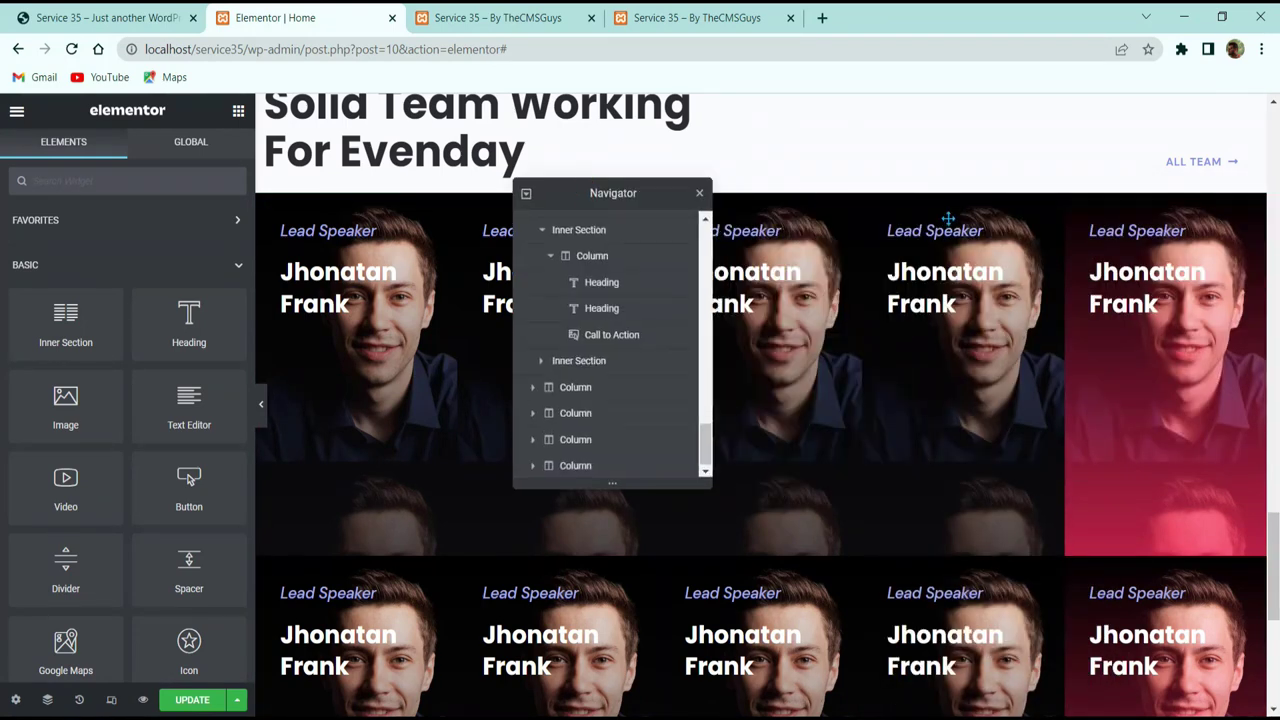
right_click(1140, 203)
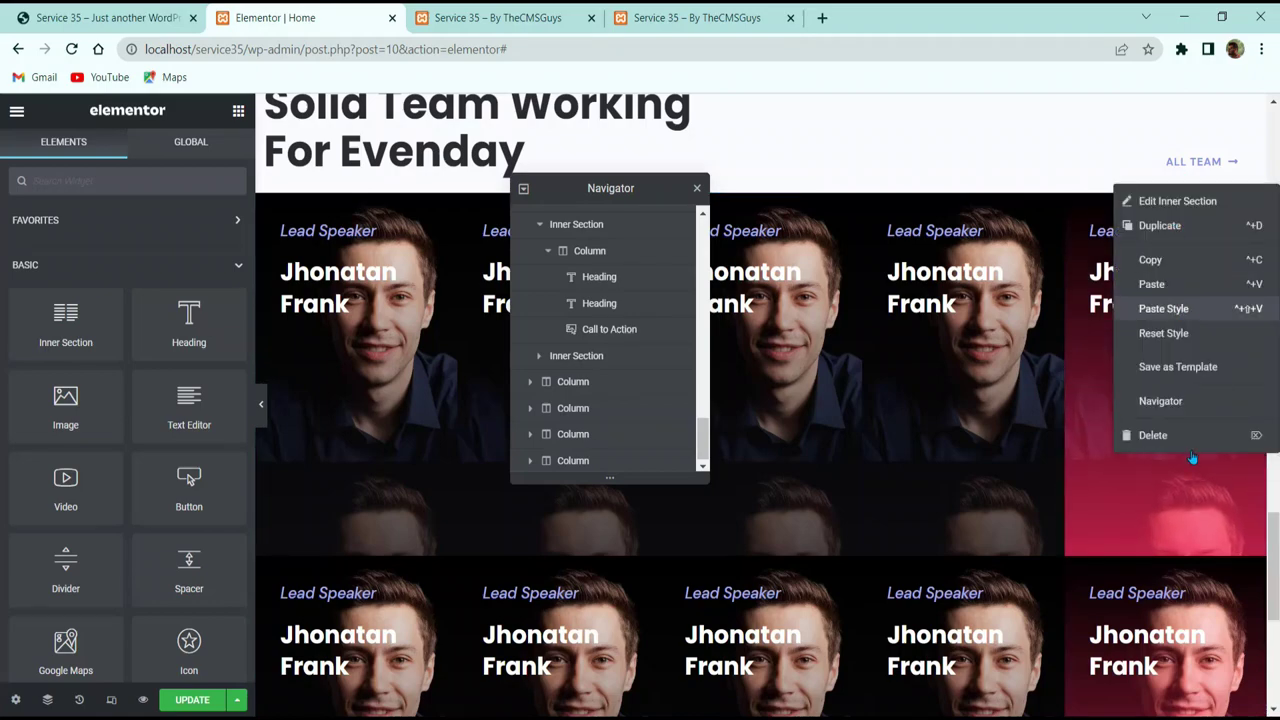
left_click(1180, 306)
scroll(1147, 407, "down", 4)
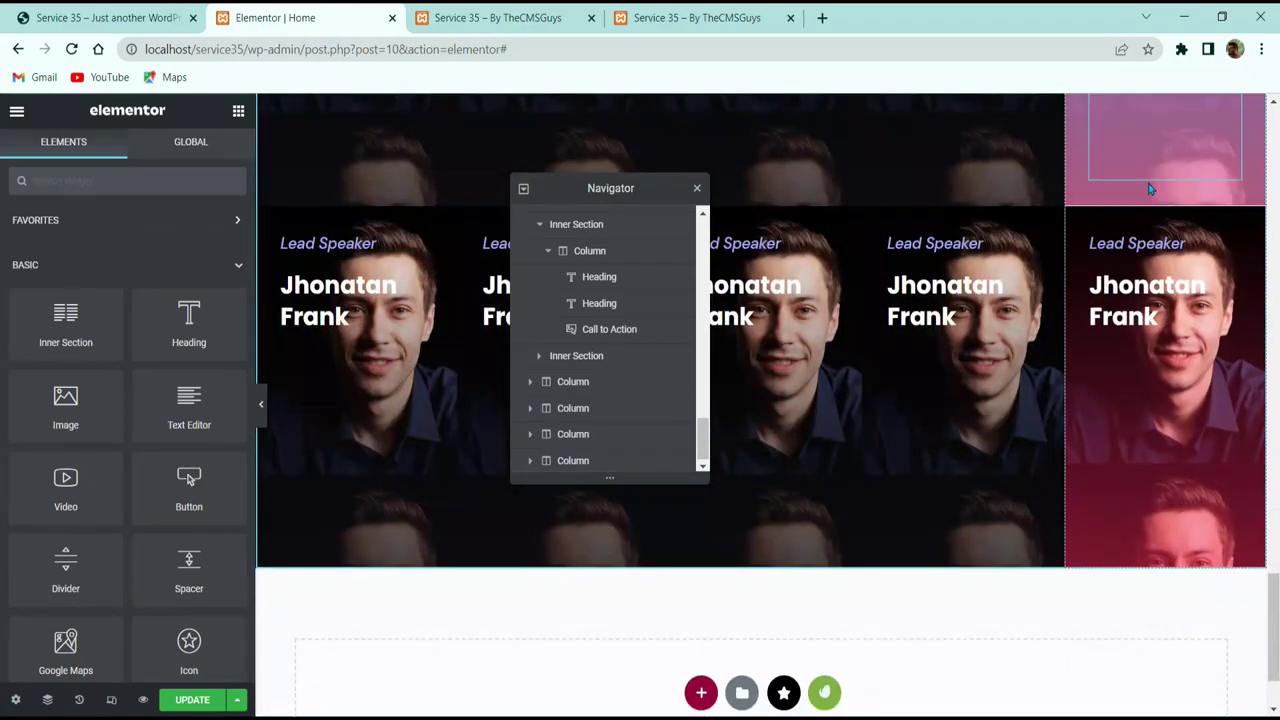
right_click(1151, 218)
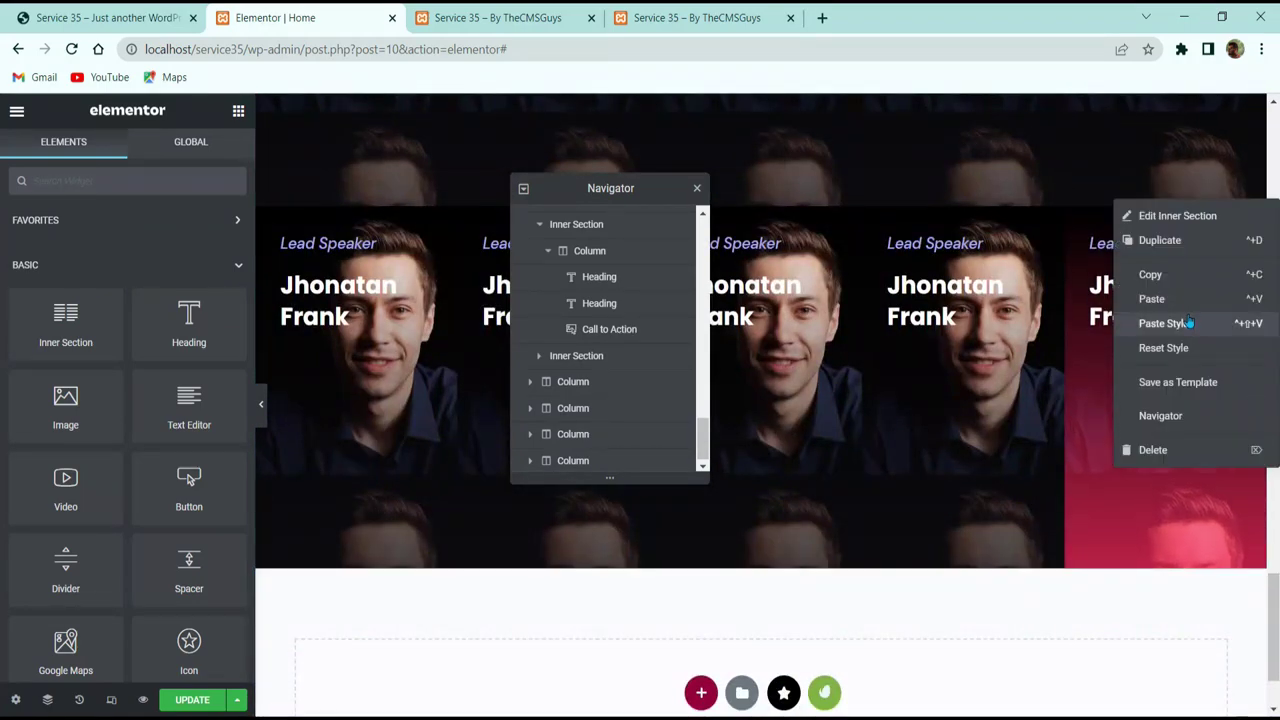
left_click(368, 395)
left_click(697, 188)
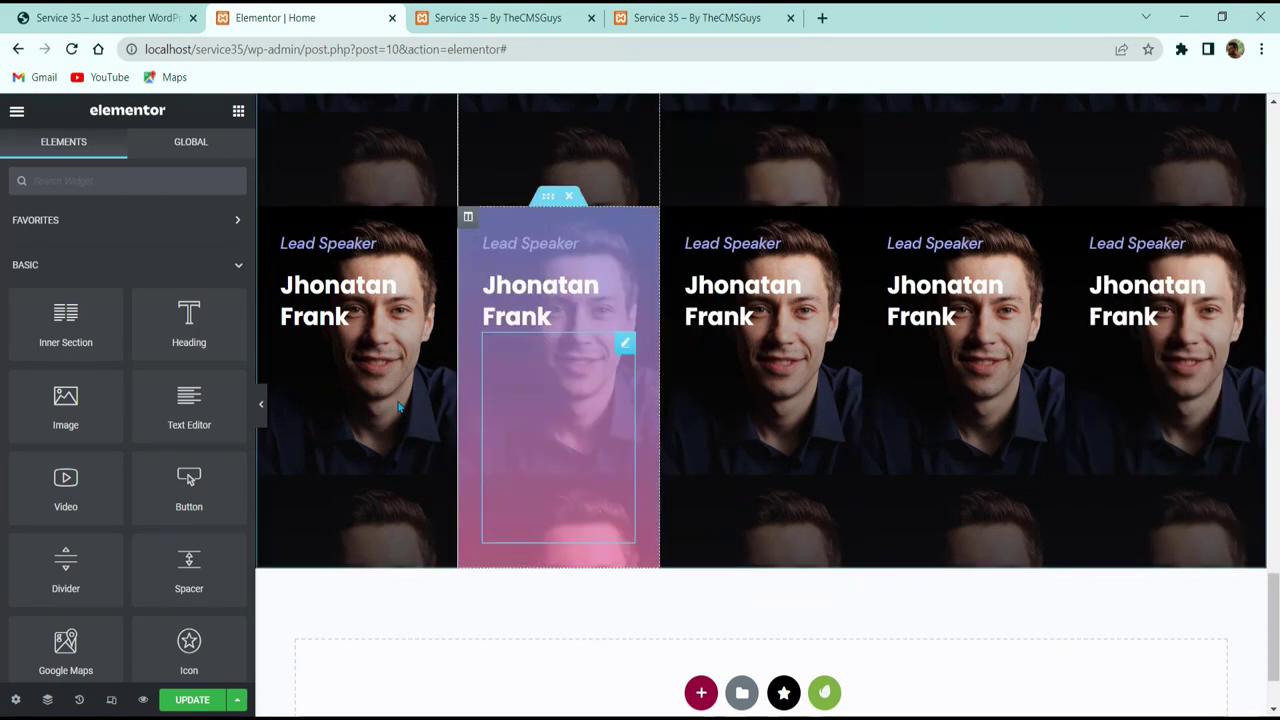
scroll(760, 400, "up", 2)
Step: Preview the page at full width, then switch to the live site
key("ctrl+p")
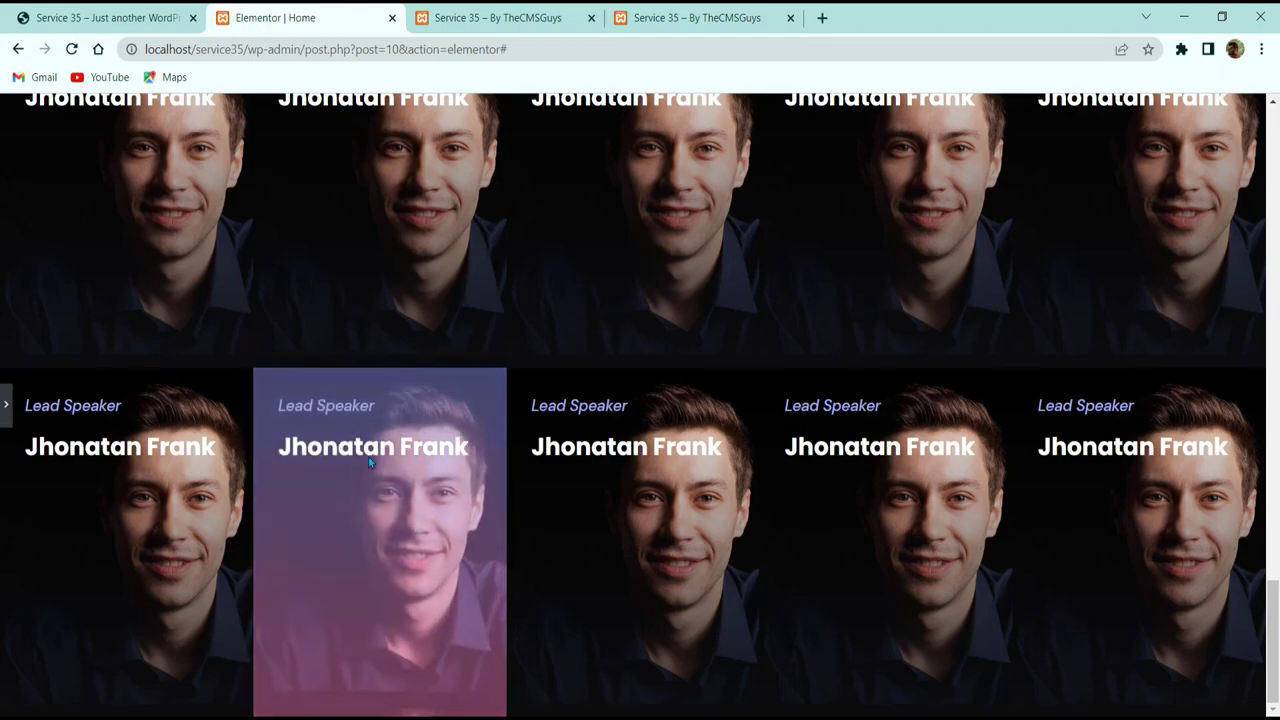
scroll(370, 450, "up", 2)
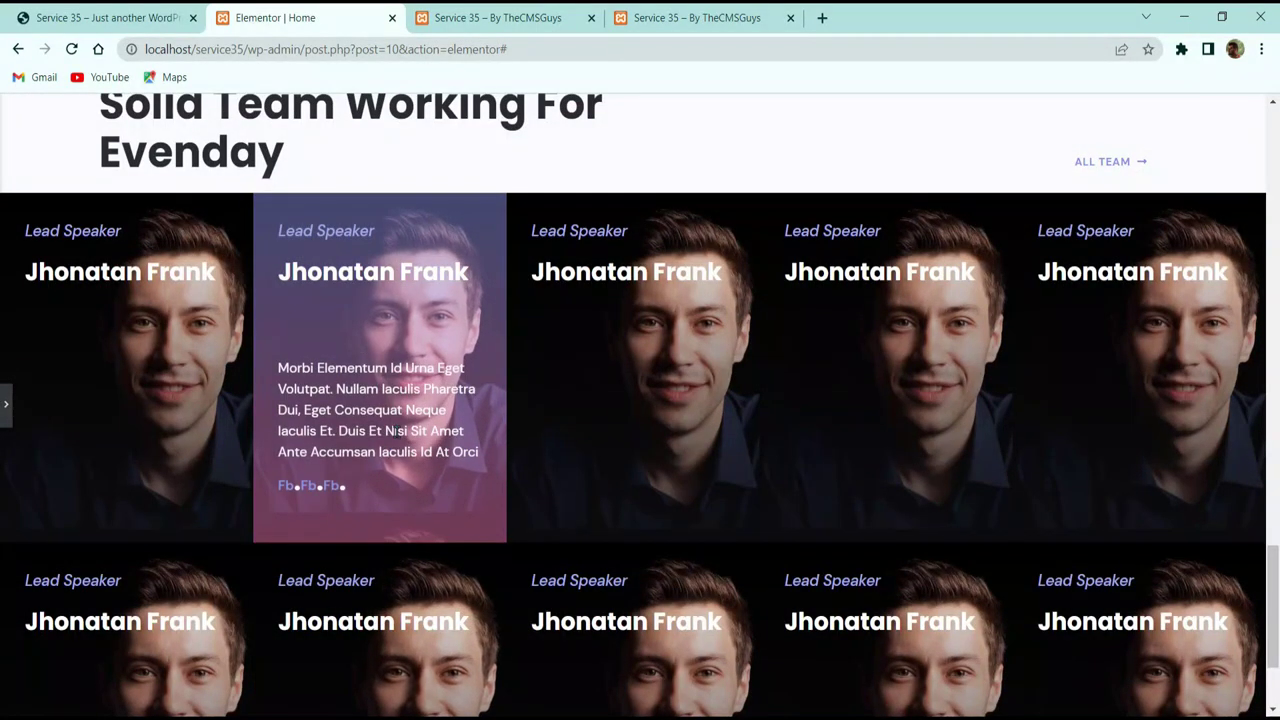
scroll(540, 350, "down", 2)
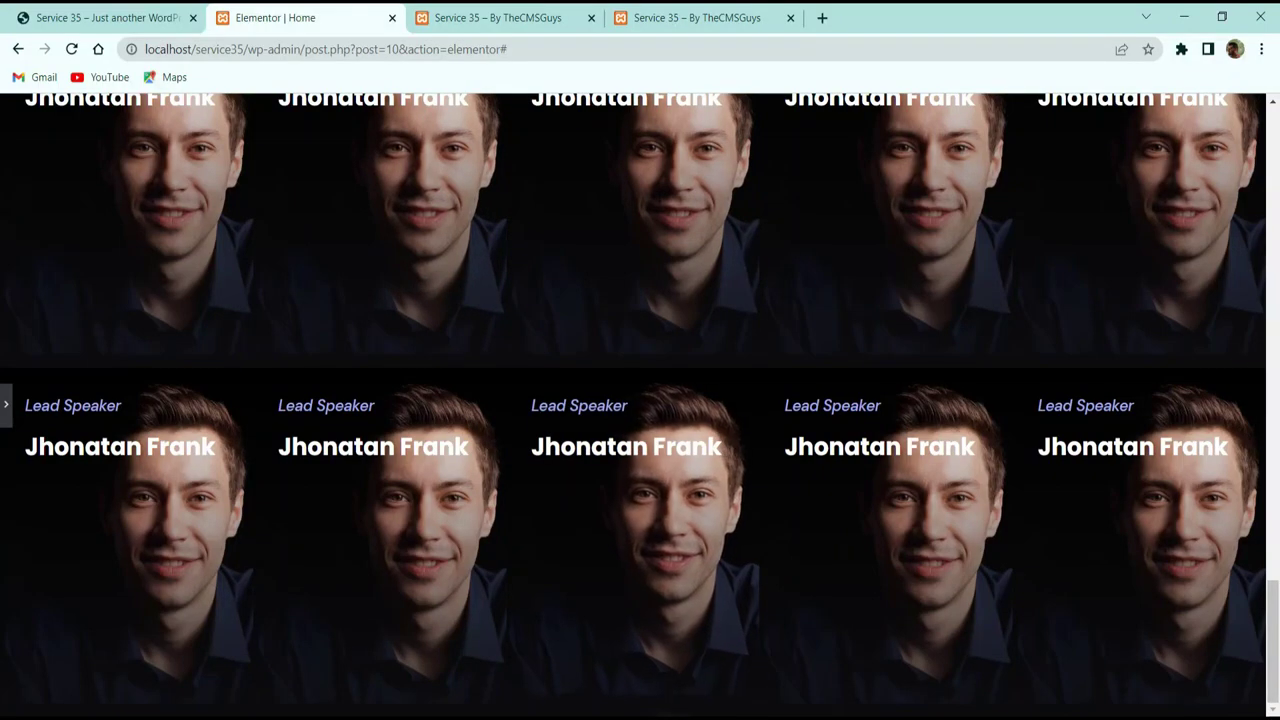
left_click(160, 10)
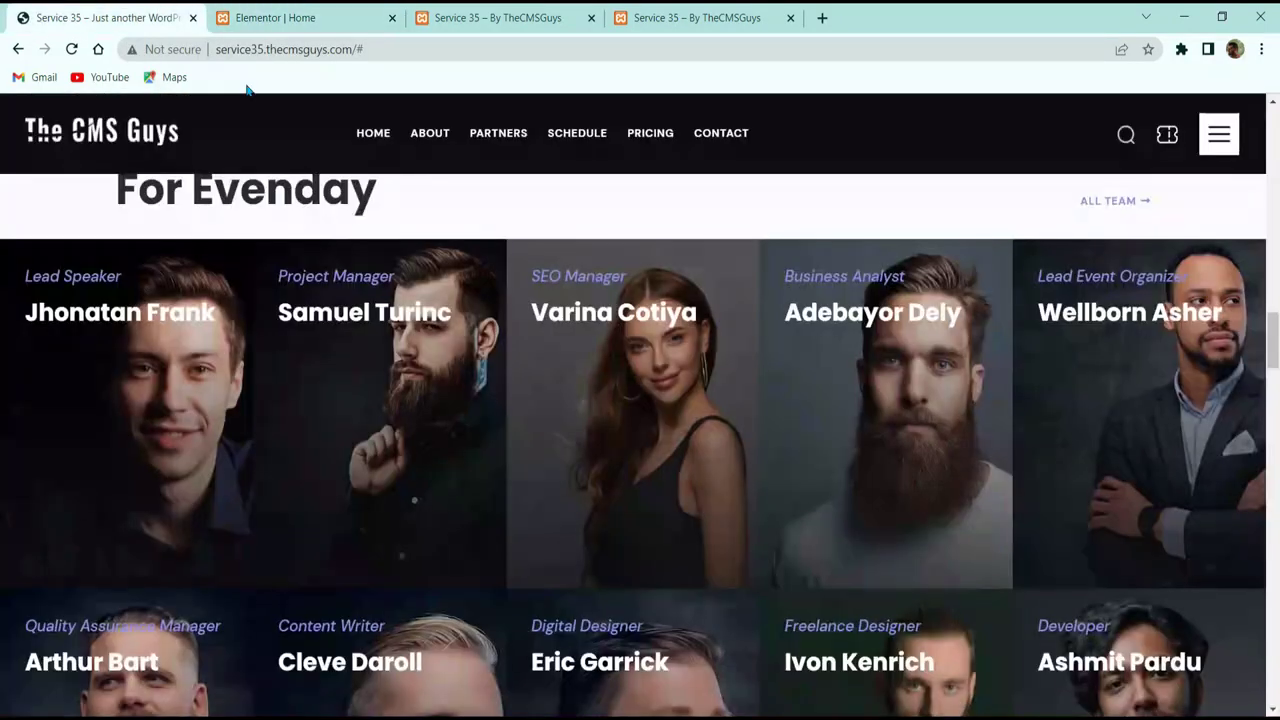
Step: Scroll the live site down to its Testimonials carousel, then go back to the Elementor tab
scroll(386, 246, "down", 8)
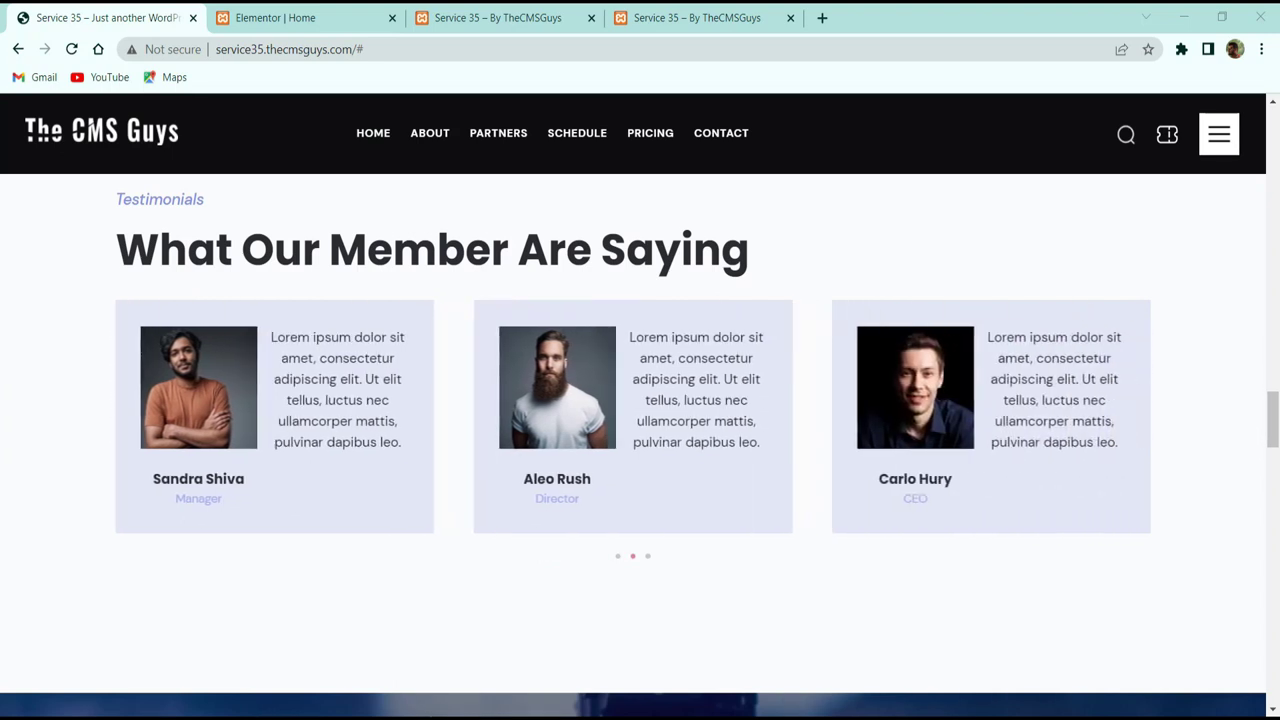
left_click(300, 18)
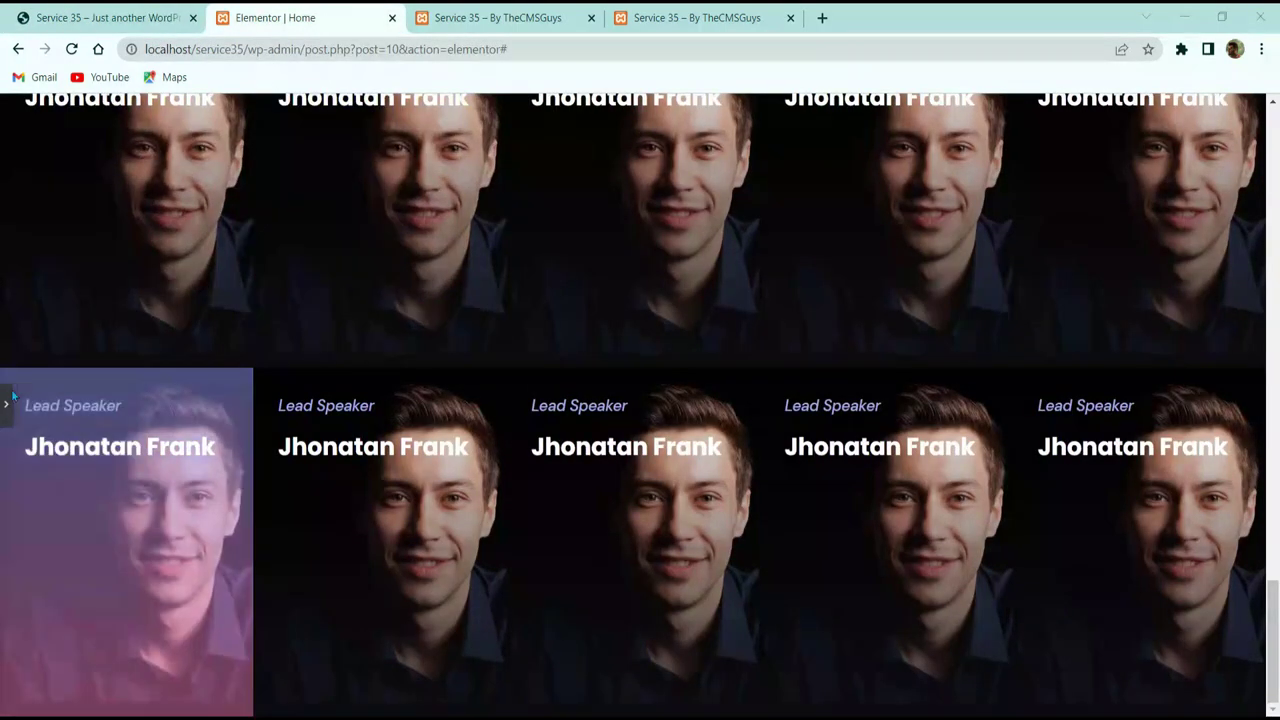
Step: Add a new one-column section below the speaker grid
scroll(560, 450, "down", 5)
left_click(571, 563)
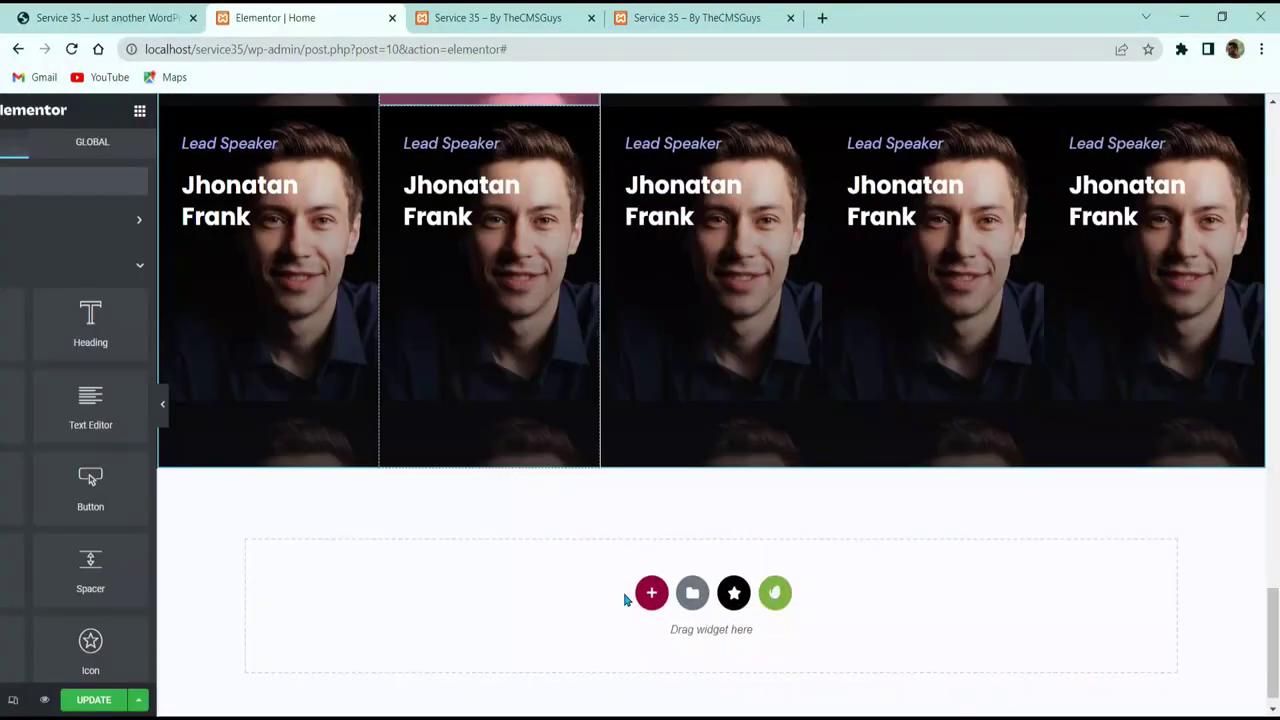
left_click(700, 593)
scroll(530, 440, "down", 1)
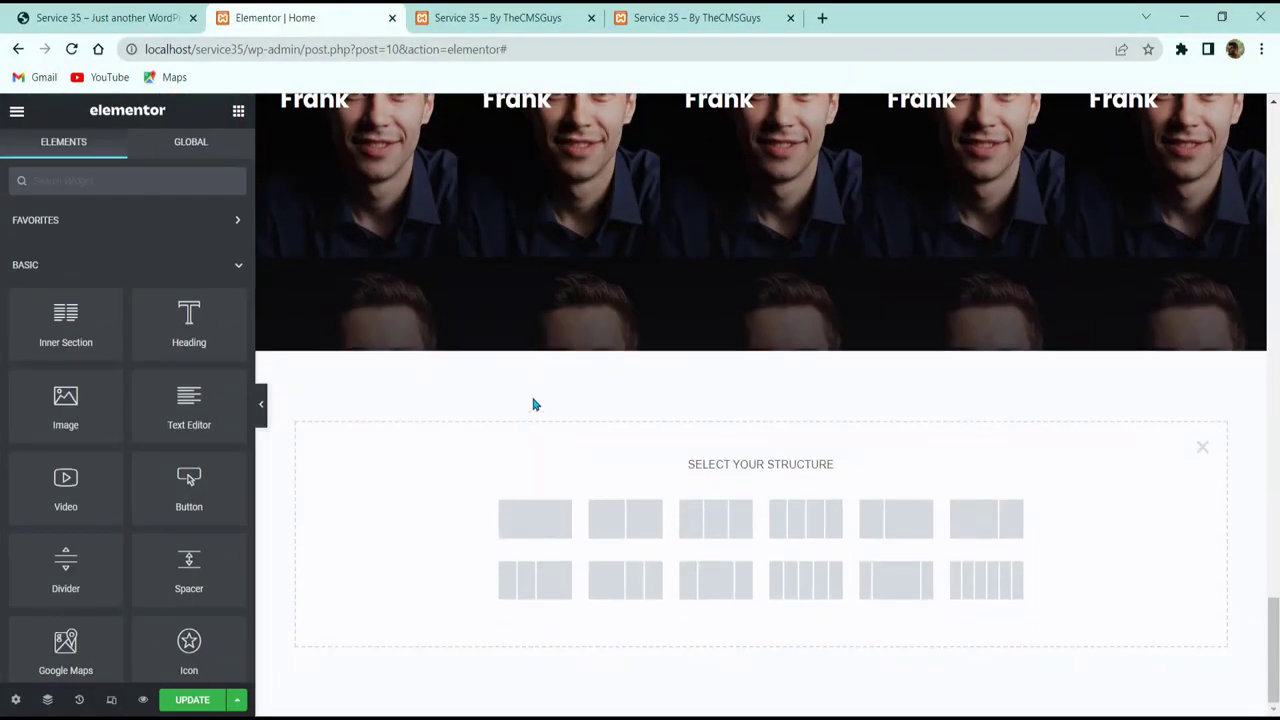
left_click(566, 518)
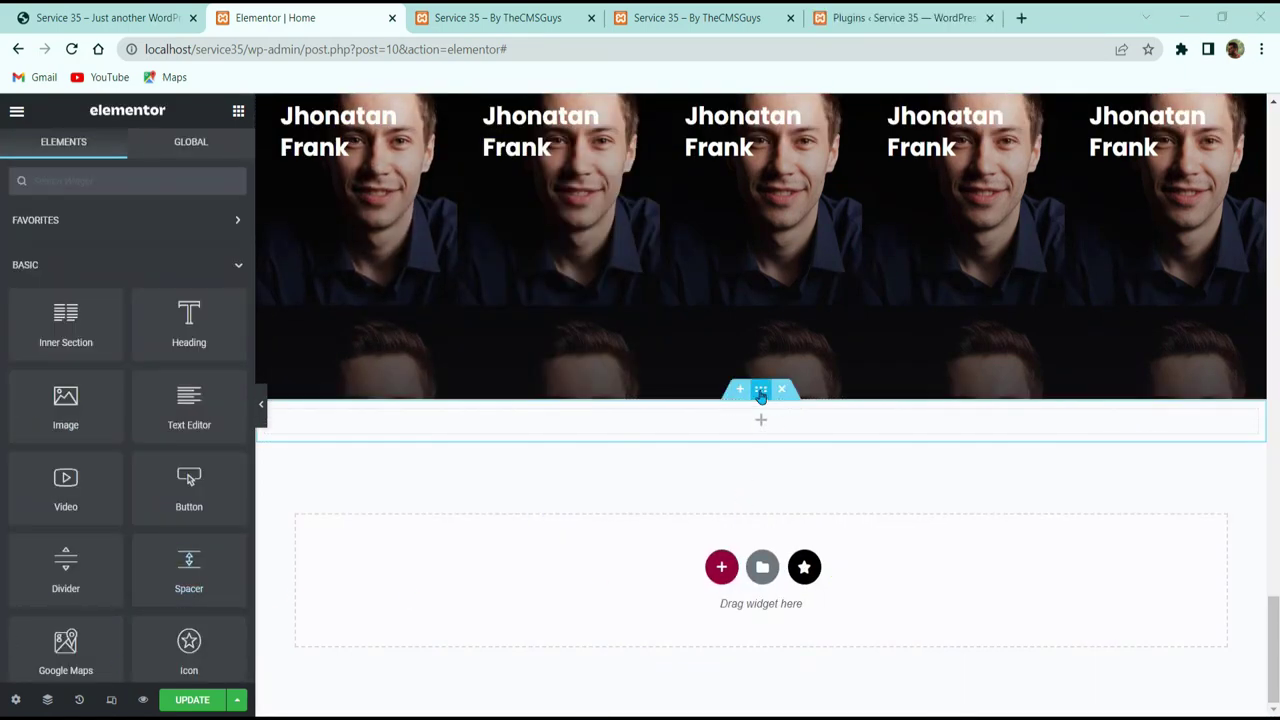
Step: Set the section's Columns Gap to No Gap and top and bottom padding to 112
left_click(760, 391)
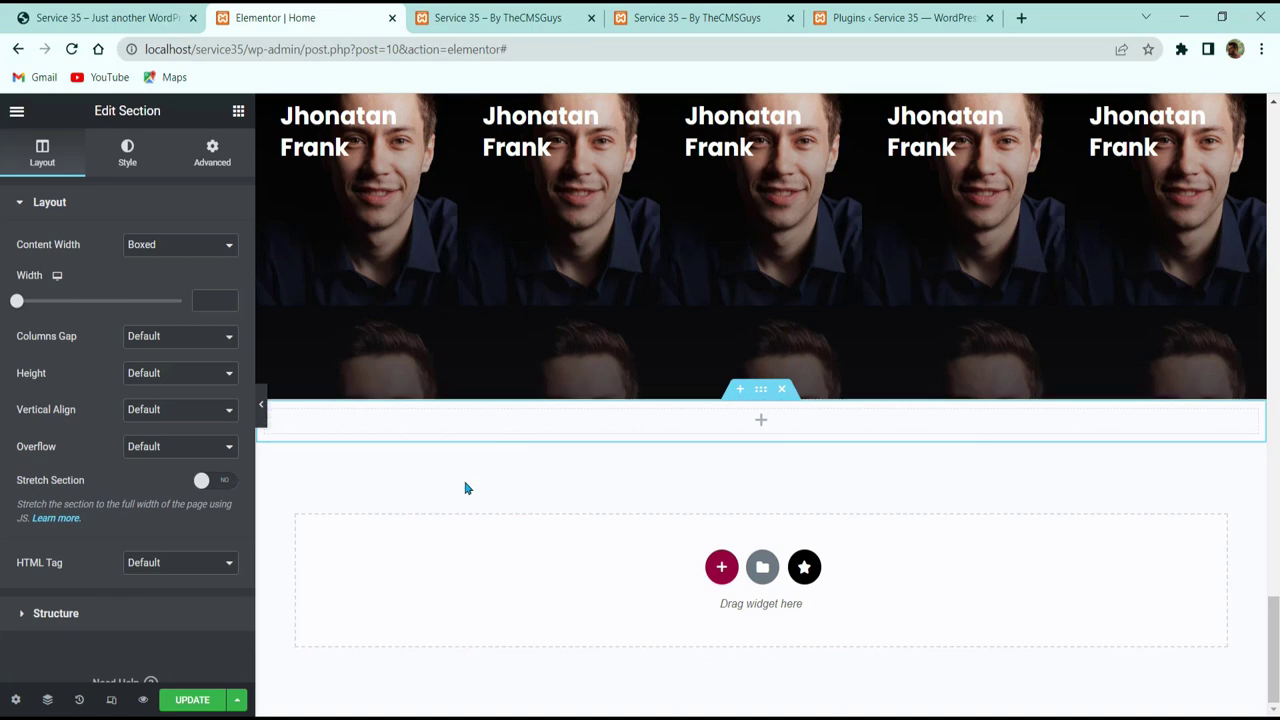
left_click(163, 340)
left_click(160, 355)
left_click(212, 152)
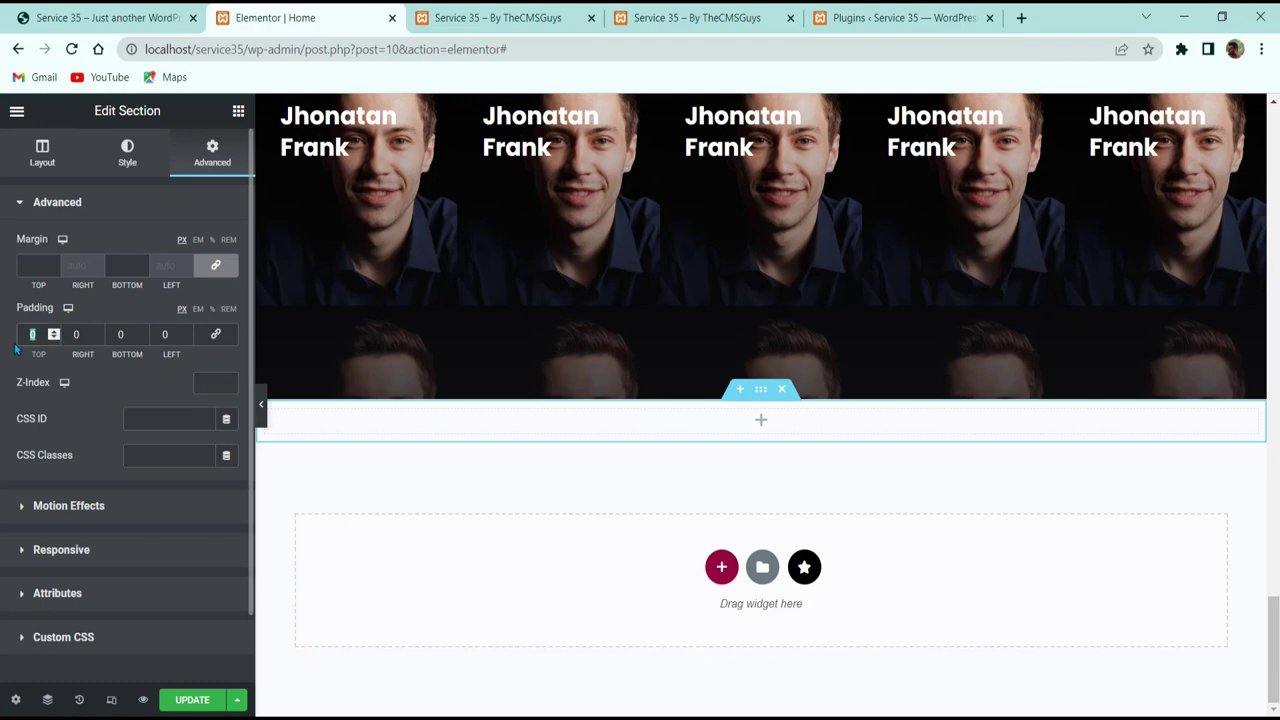
type("112")
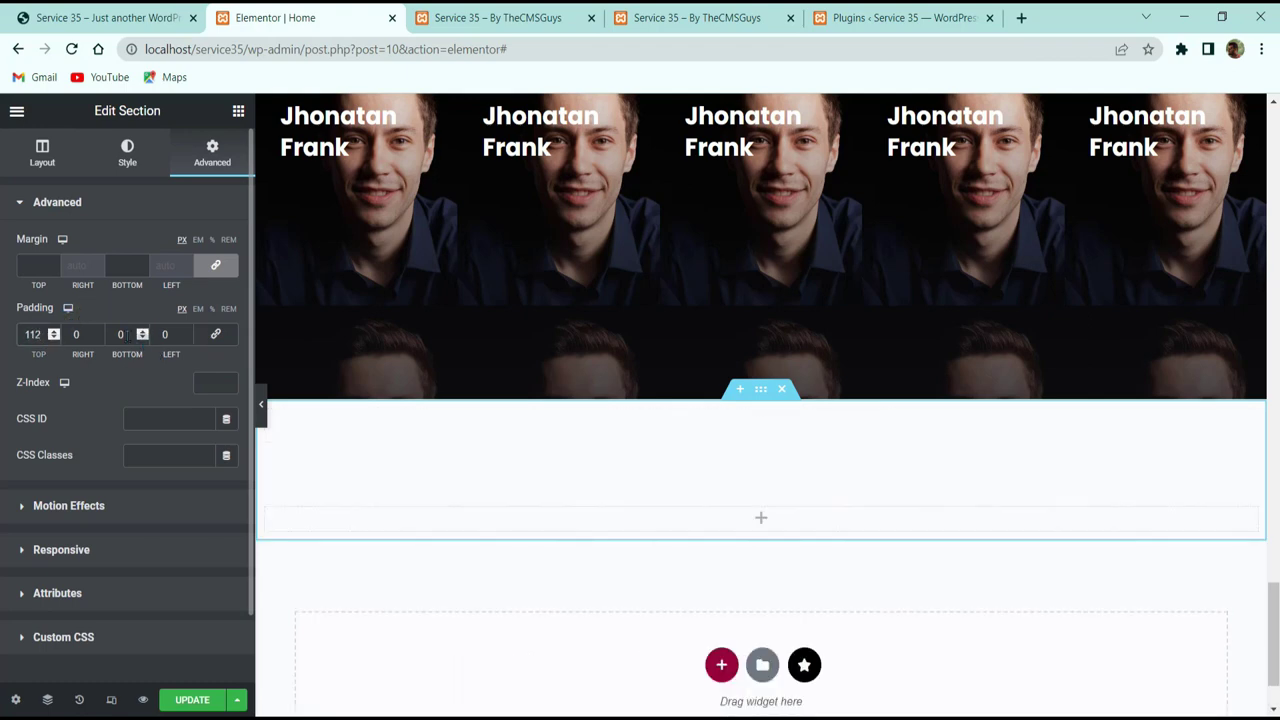
type("112")
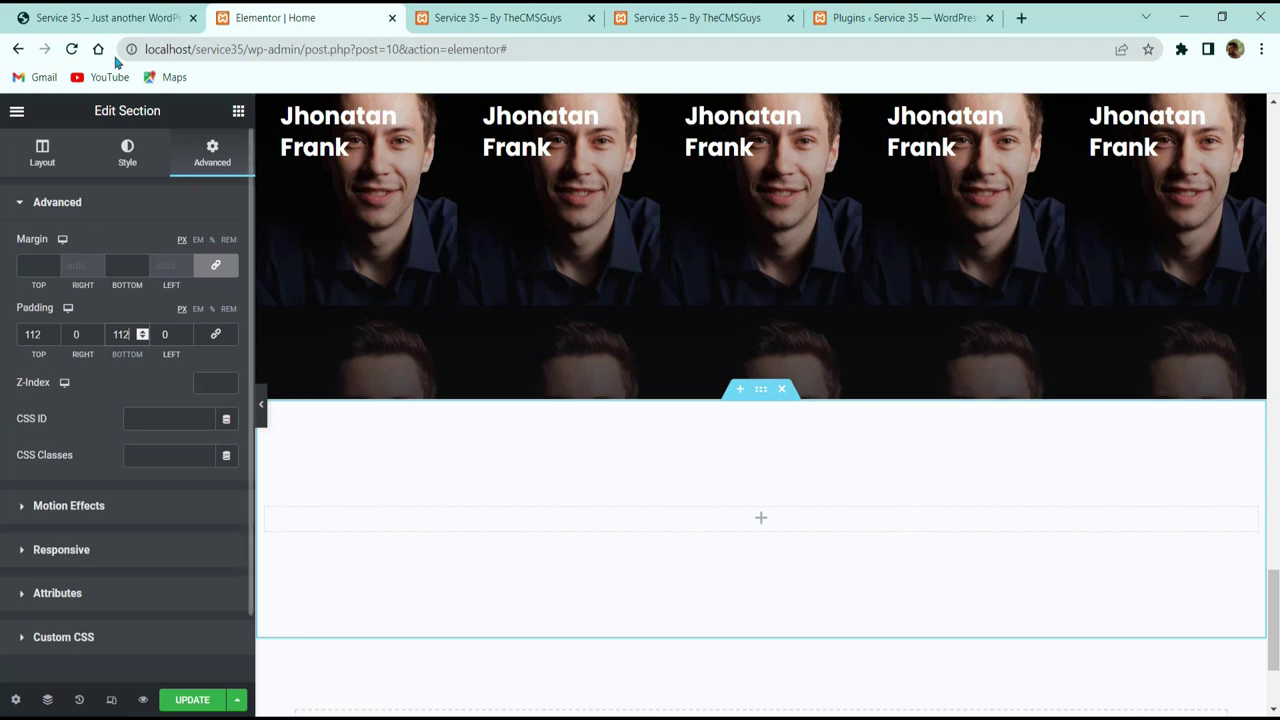
Step: Check the live site's Testimonials for reference, then return to the editor
left_click(105, 17)
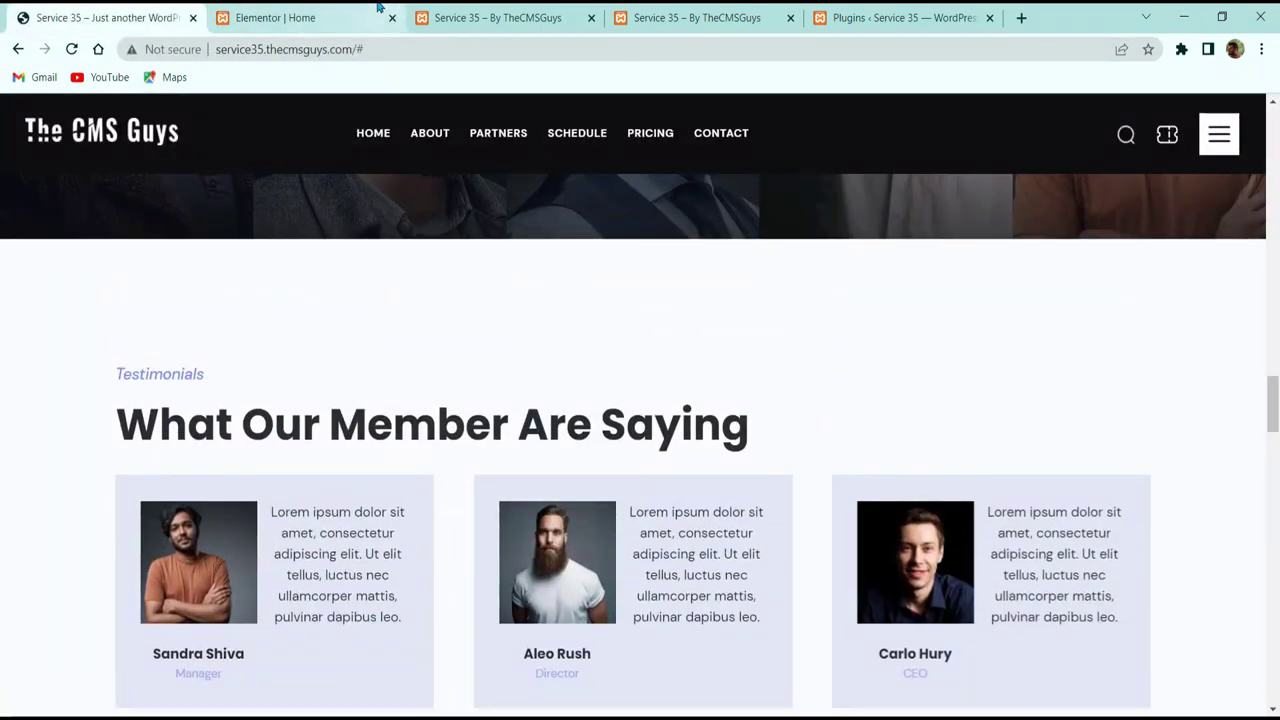
left_click(300, 17)
scroll(553, 339, "up", 5)
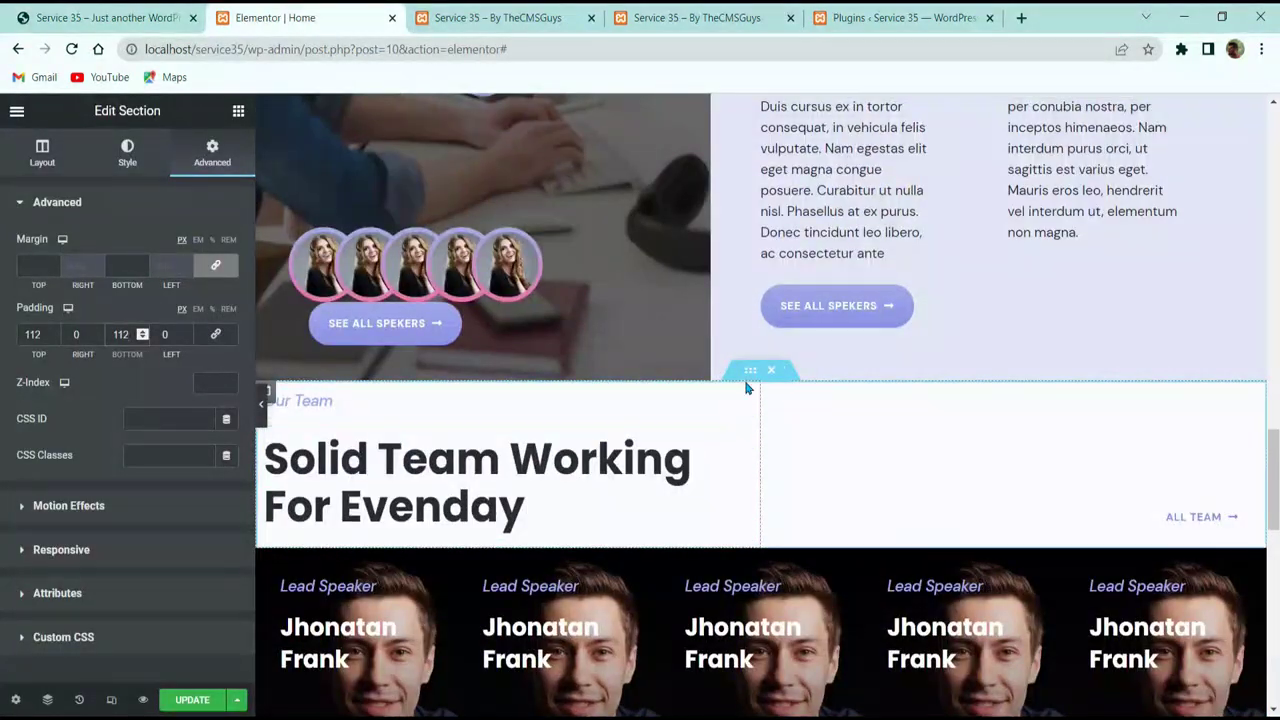
Step: Copy the Our Team heading section and paste it into the new section
right_click(748, 375)
left_click(774, 446)
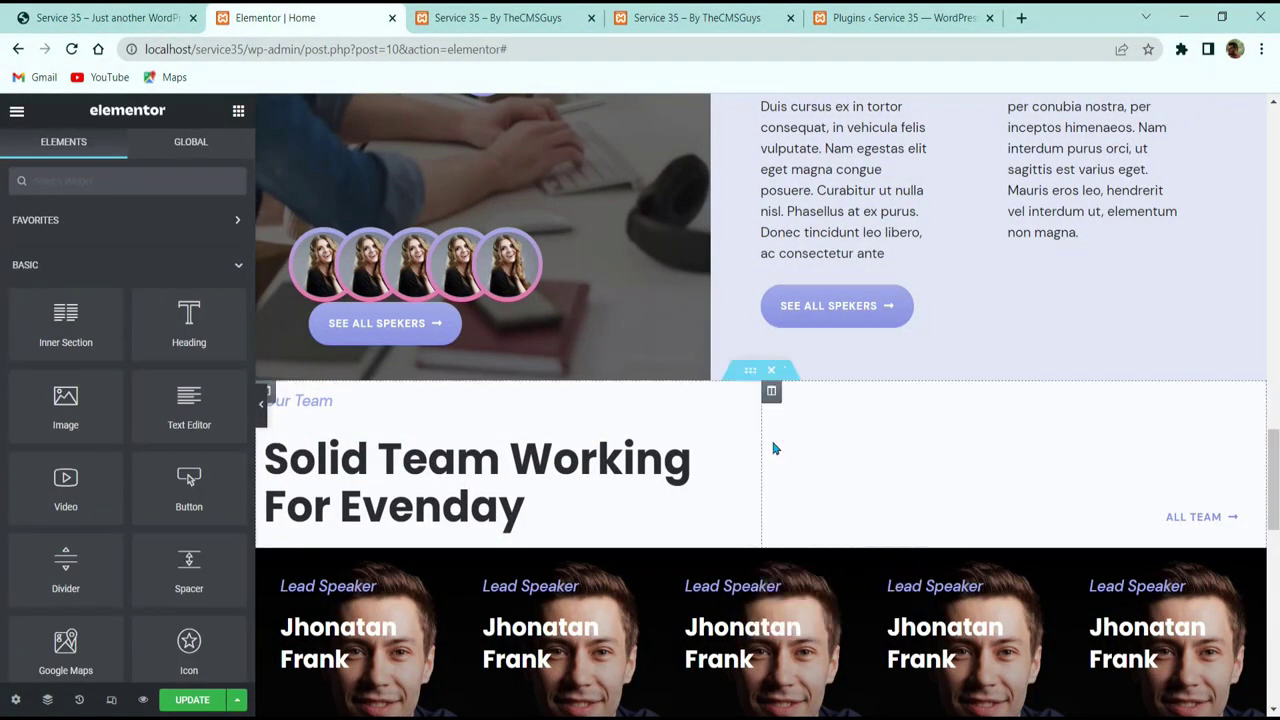
scroll(771, 446, "down", 7)
right_click(726, 351)
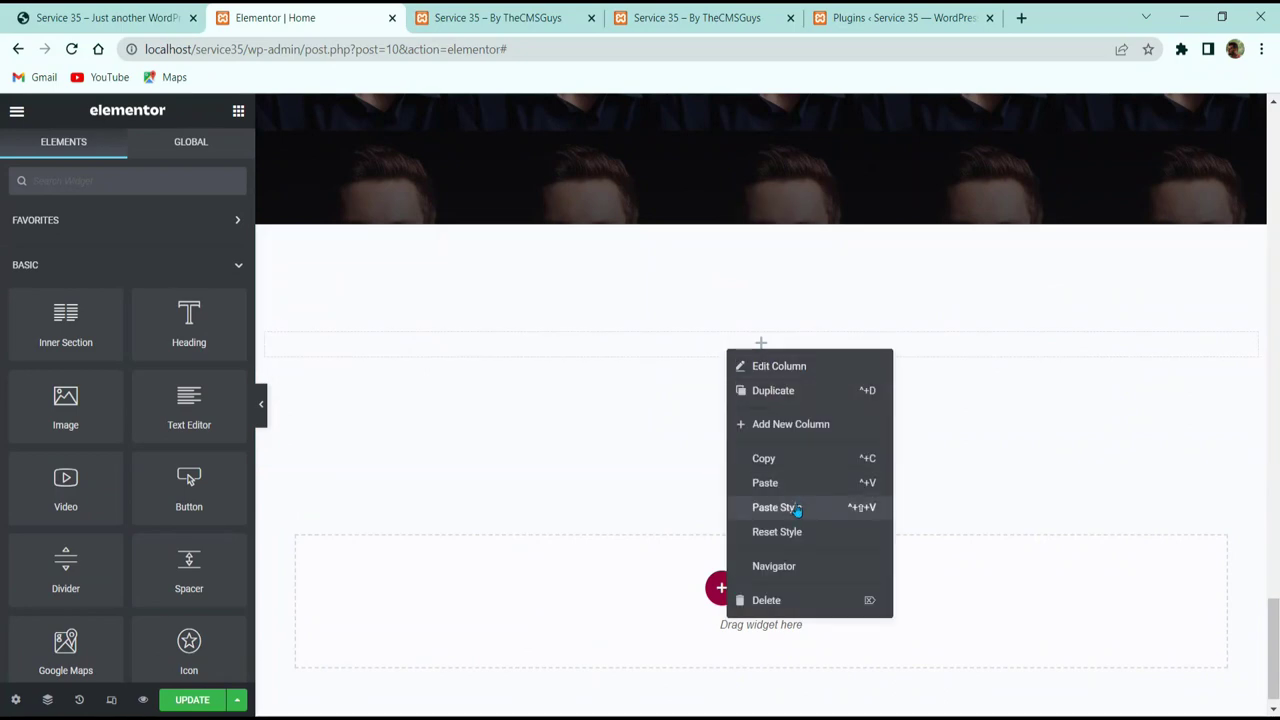
left_click(805, 482)
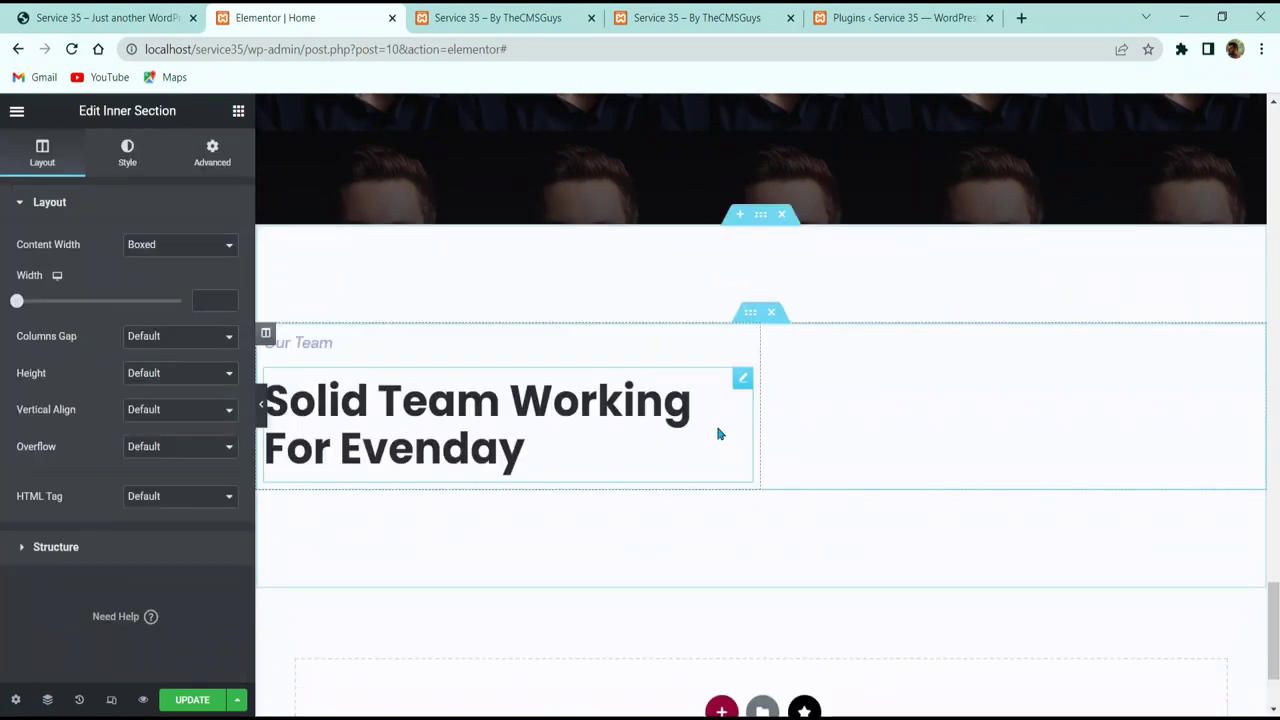
Step: Replace the heading title with 'What Our Member Are Saying' copied from the live site
left_click(160, 17)
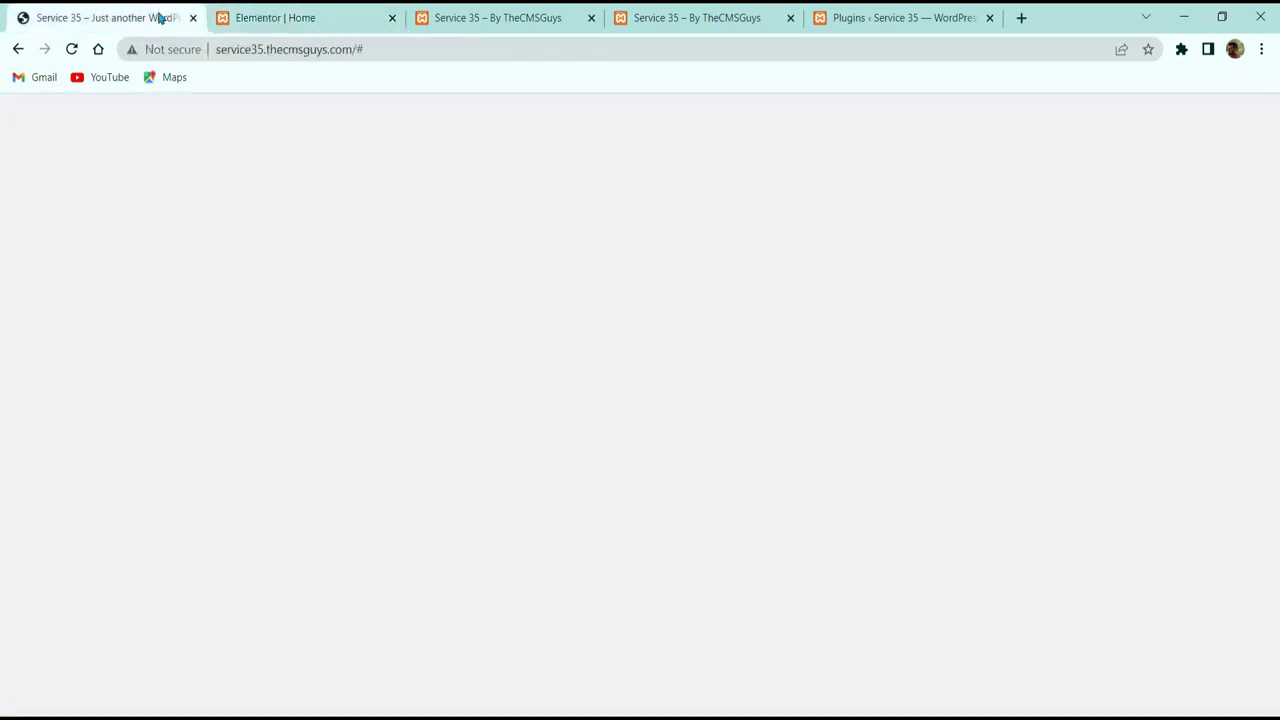
triple_click(384, 402)
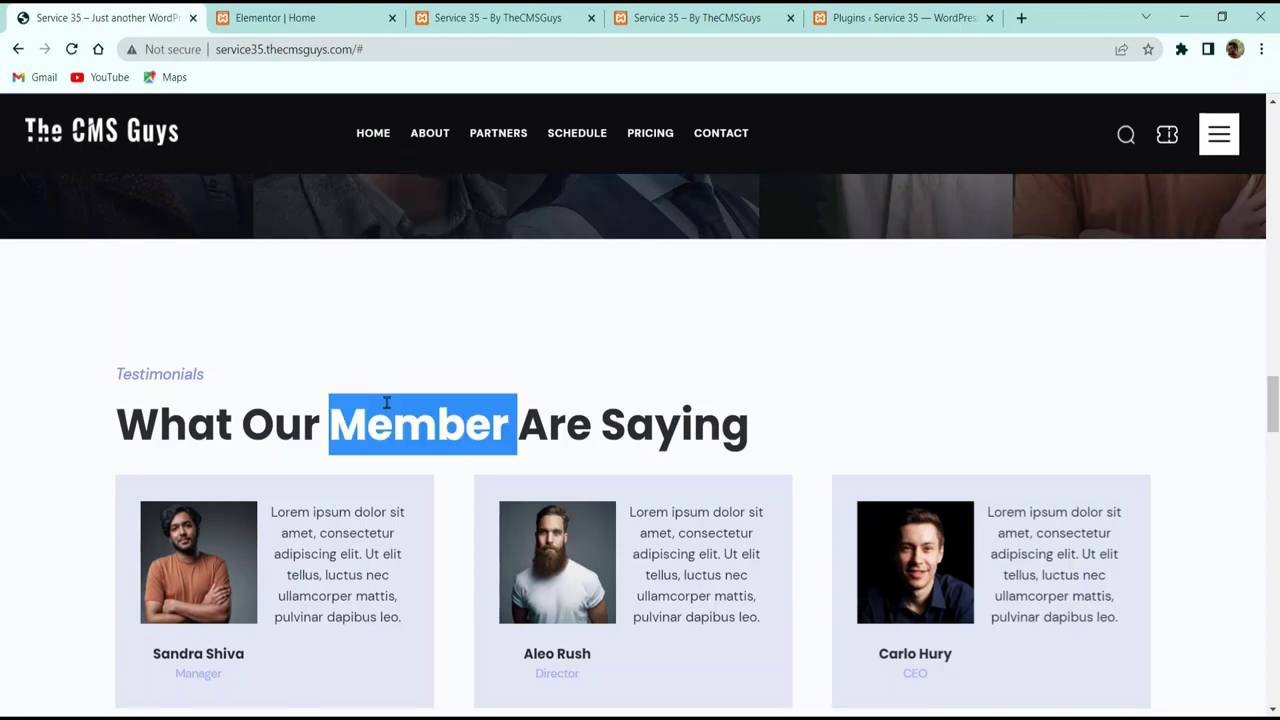
left_click(290, 18)
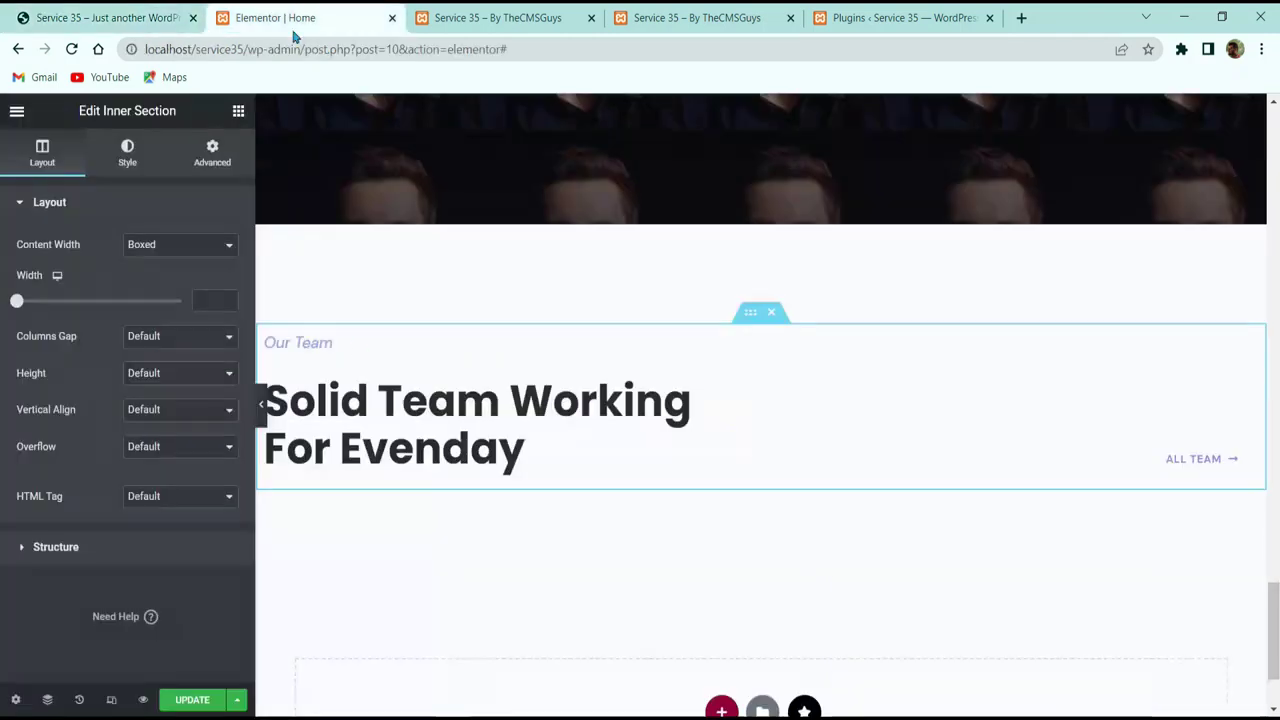
left_click(292, 395)
triple_click(115, 283)
key("ctrl+v")
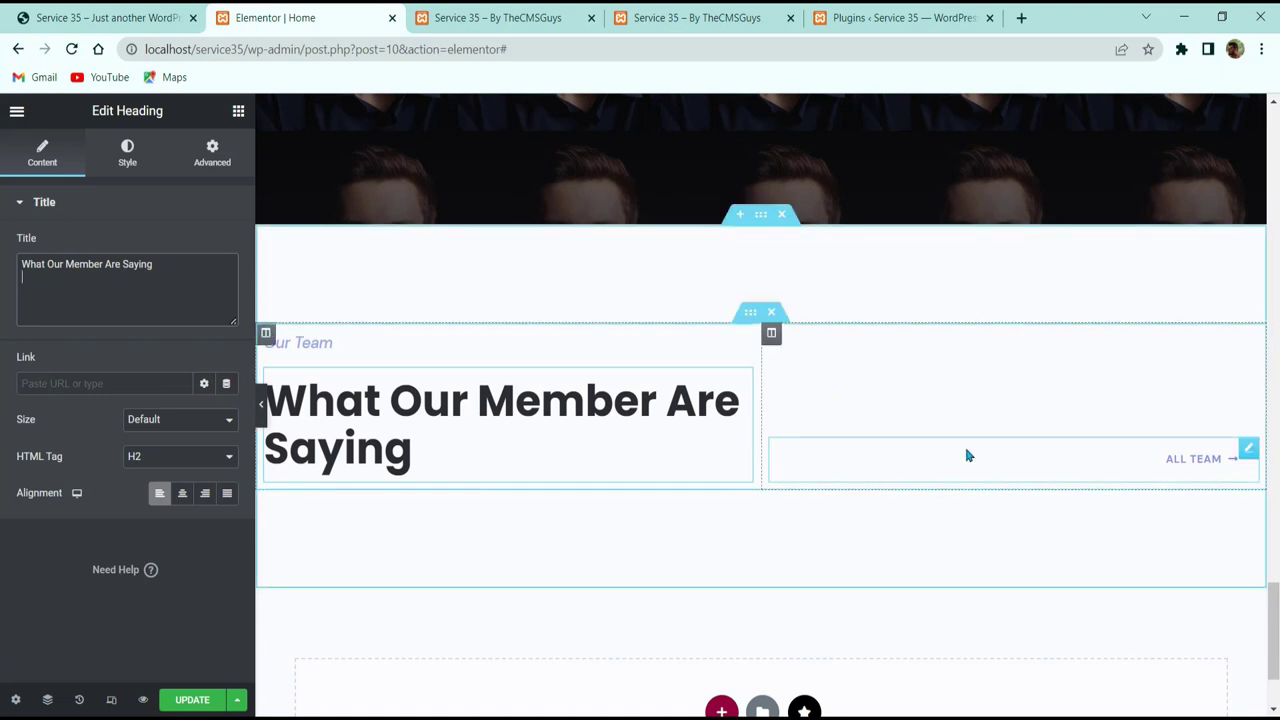
Step: Delete the ALL TEAM link and widen the heading column so the title fits
right_click(976, 466)
left_click(1000, 695)
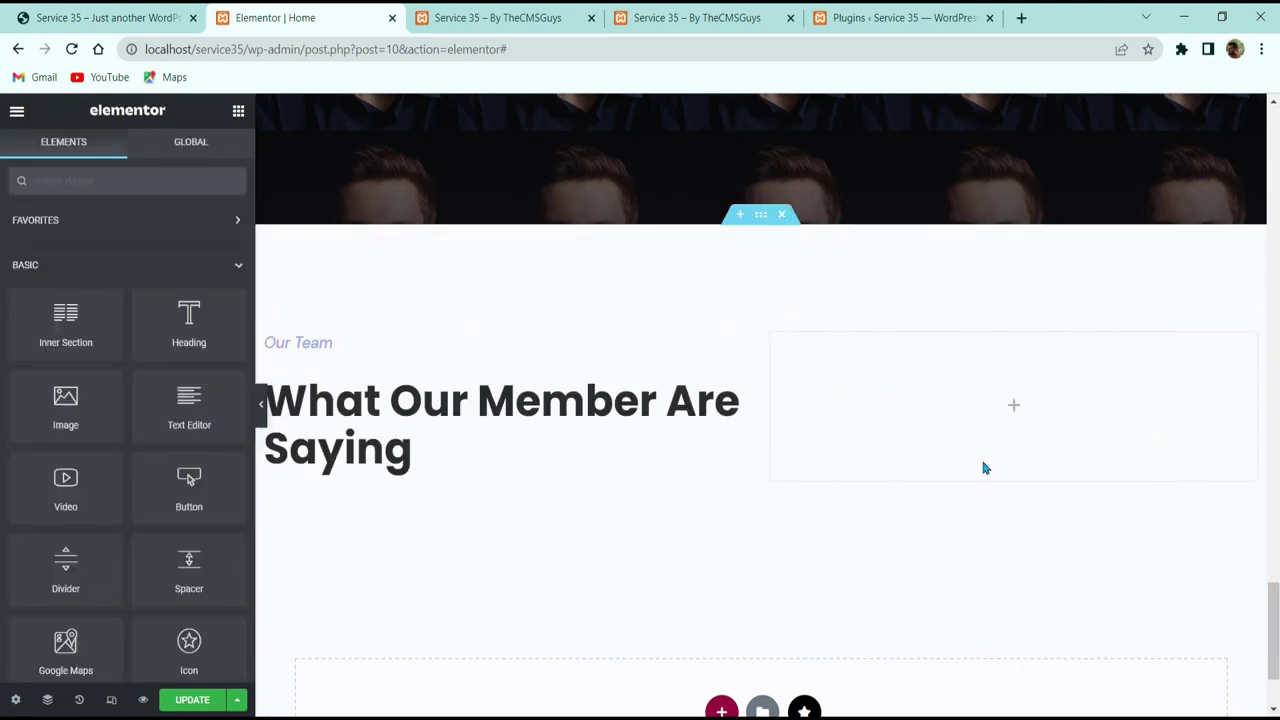
left_click_drag(918, 385, 955, 385)
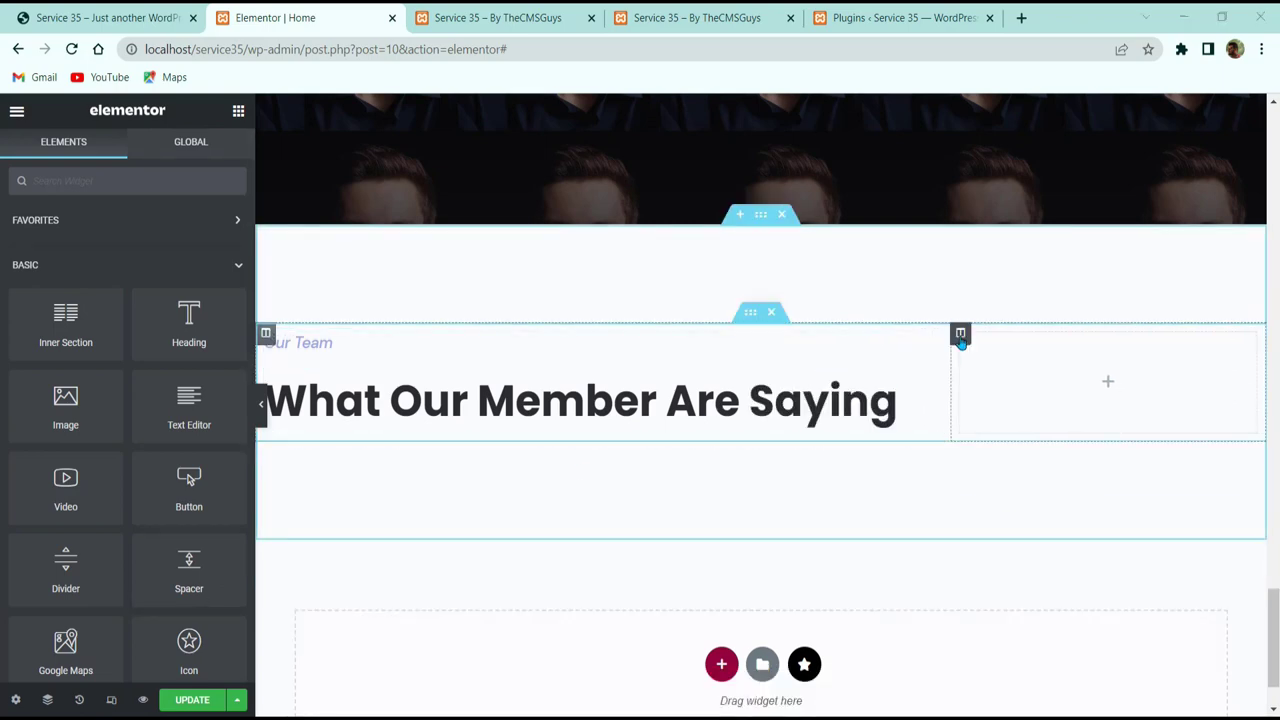
Step: Change the Our Team heading label to Testimonials, checking the wording against the live site
left_click(960, 335)
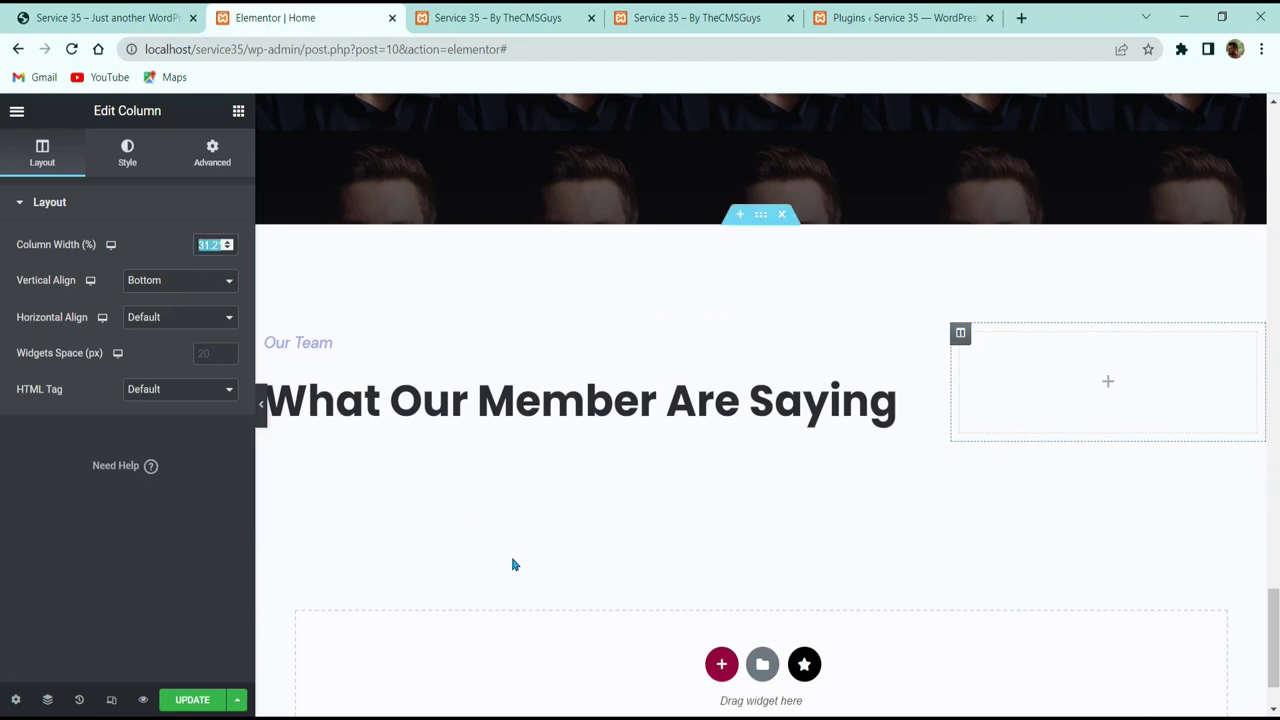
left_click(261, 404)
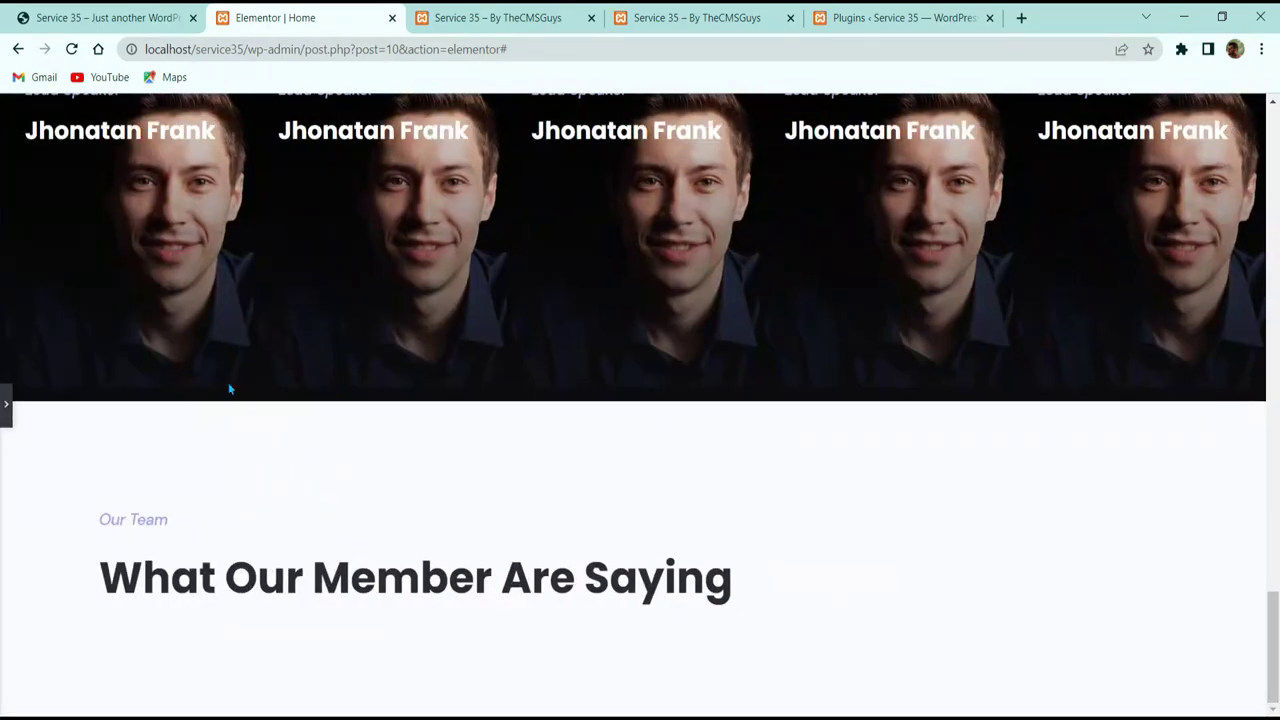
left_click(130, 15)
left_click(268, 344)
left_click(253, 10)
left_click(115, 10)
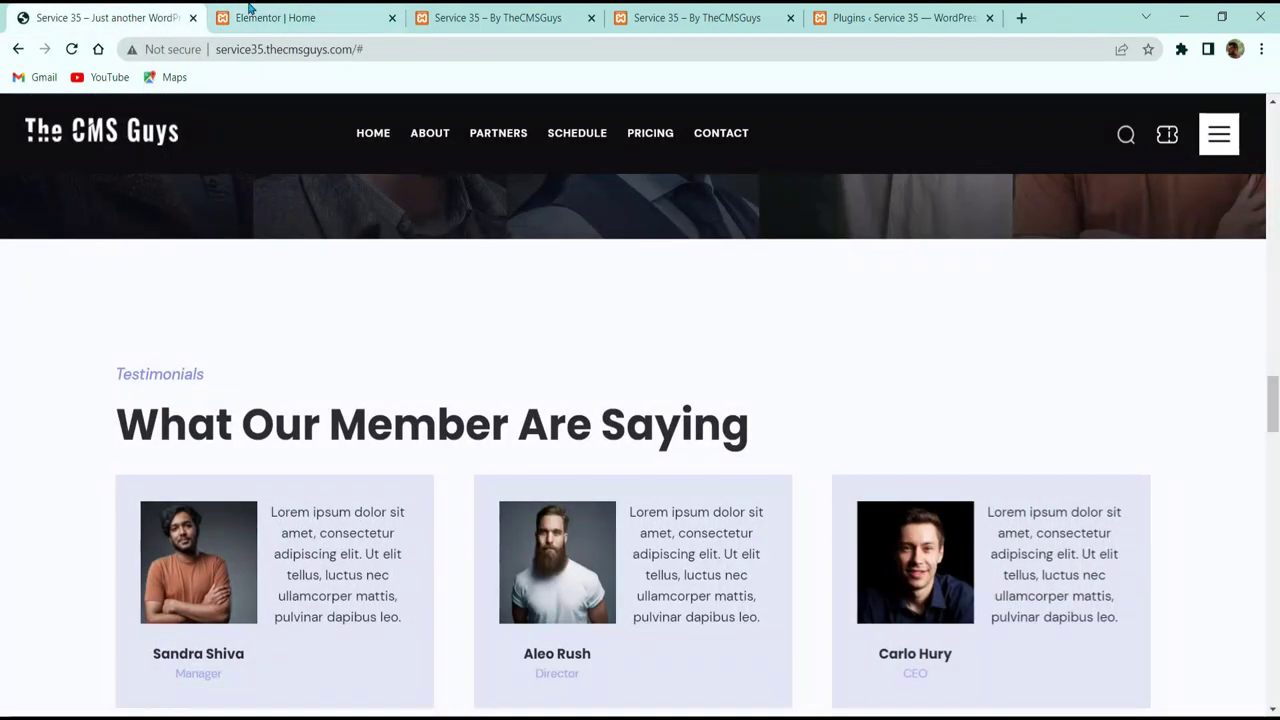
left_click(249, 10)
scroll(175, 528, "down", 2)
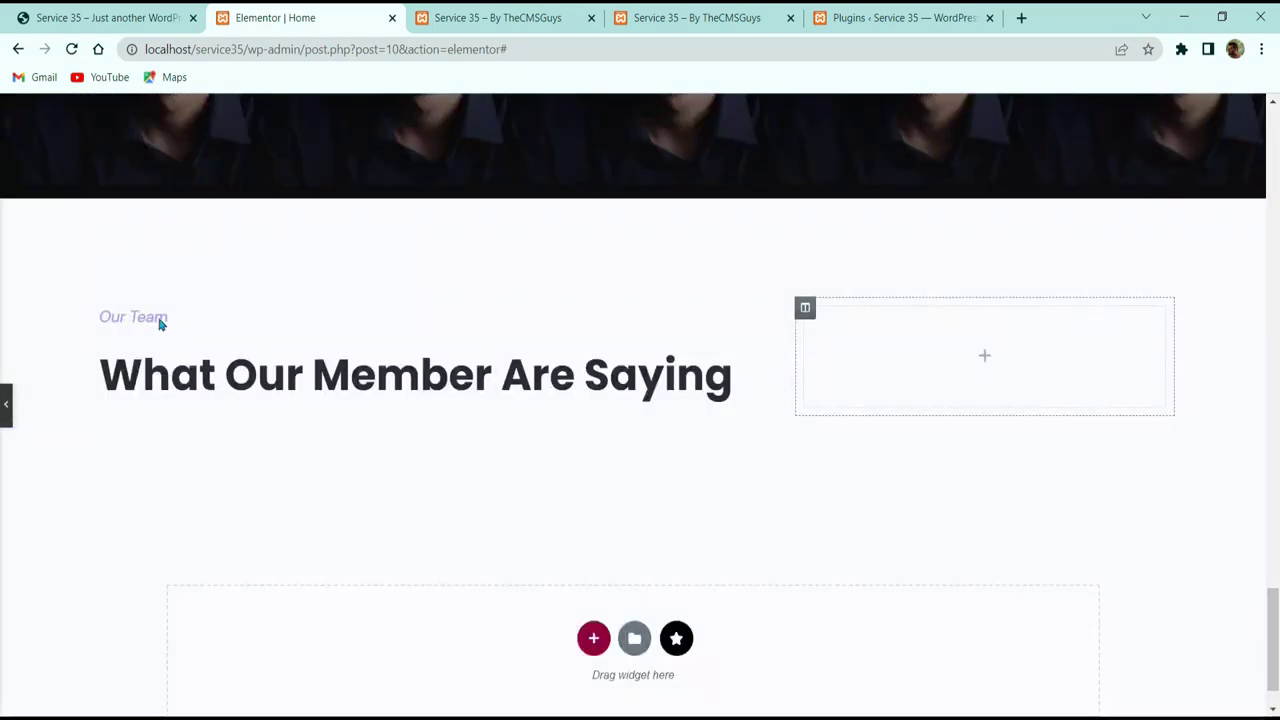
left_click(160, 323)
left_click(115, 15)
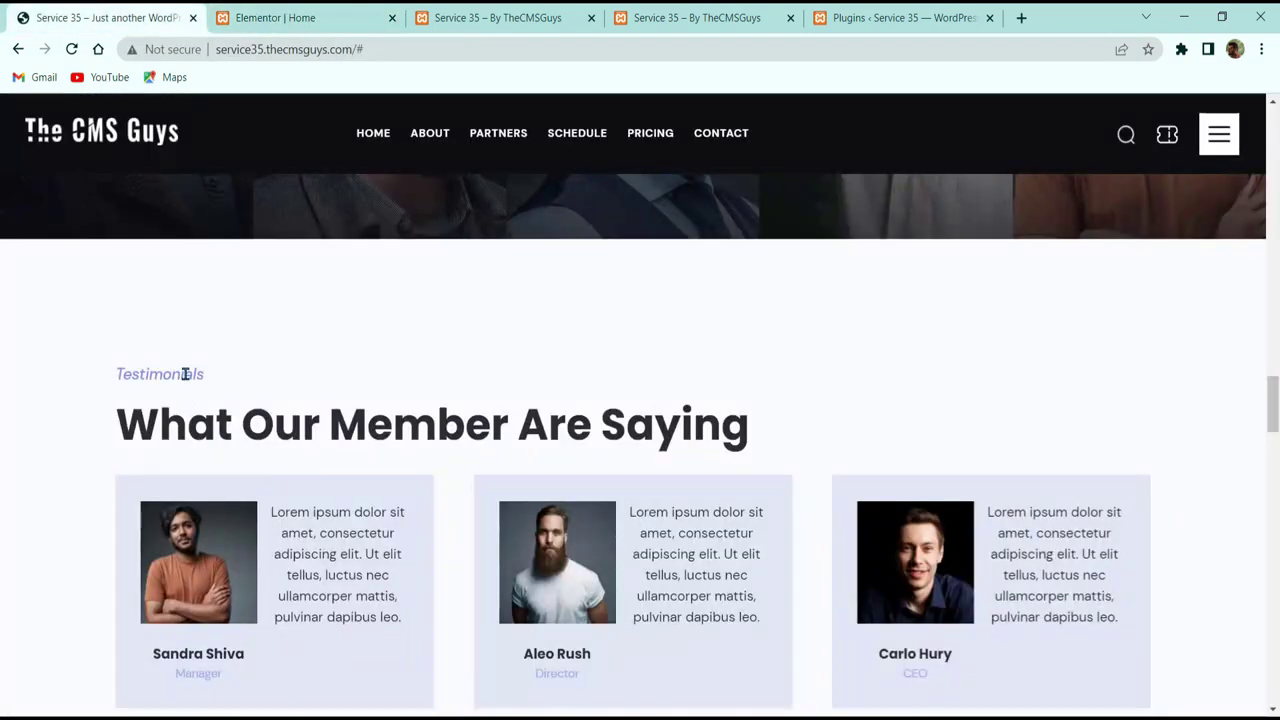
double_click(185, 374)
left_click(325, 7)
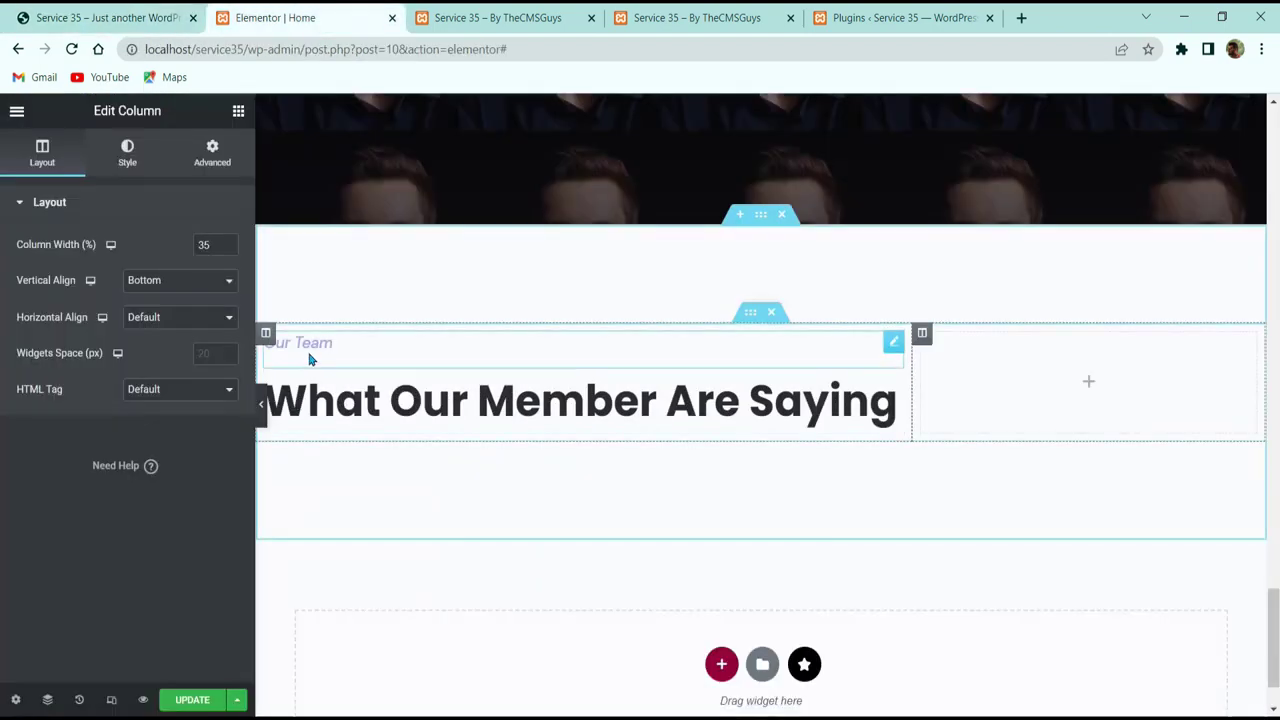
left_click(294, 343)
triple_click(148, 302)
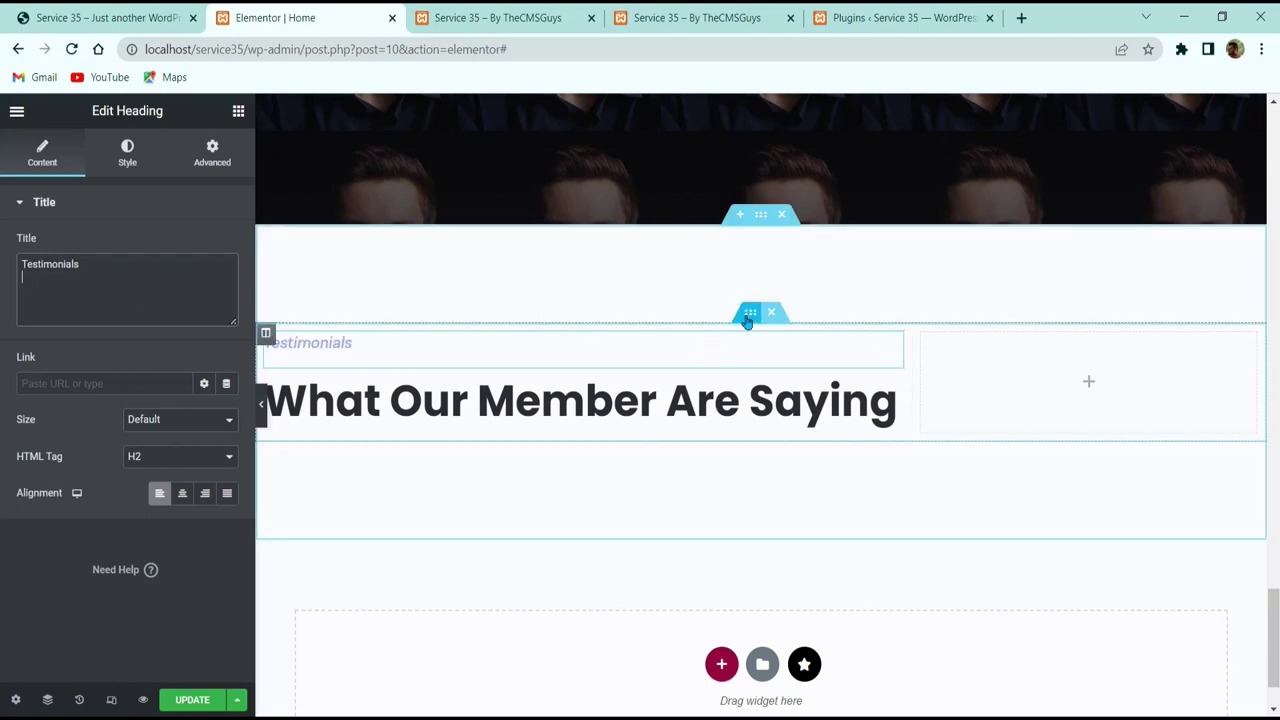
Step: Drag a two-column Inner Section in below the 'What Our Member Are Saying' heading
left_click(750, 313)
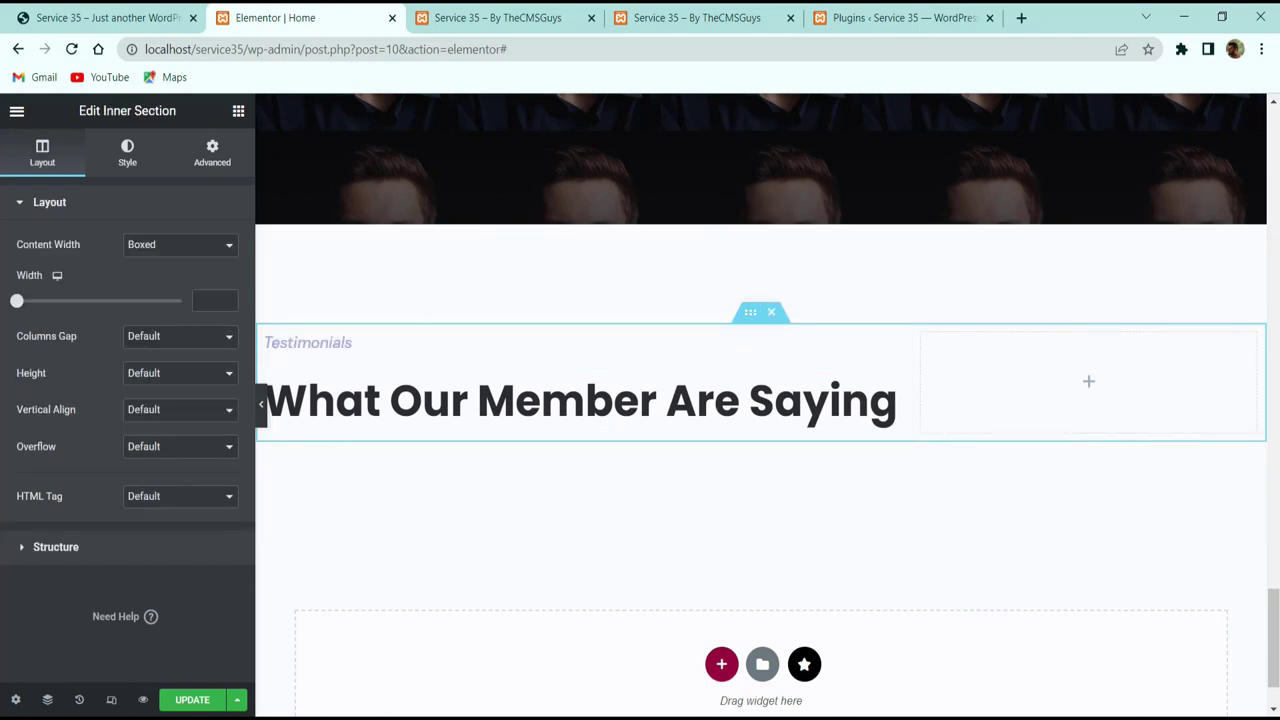
left_click(52, 10)
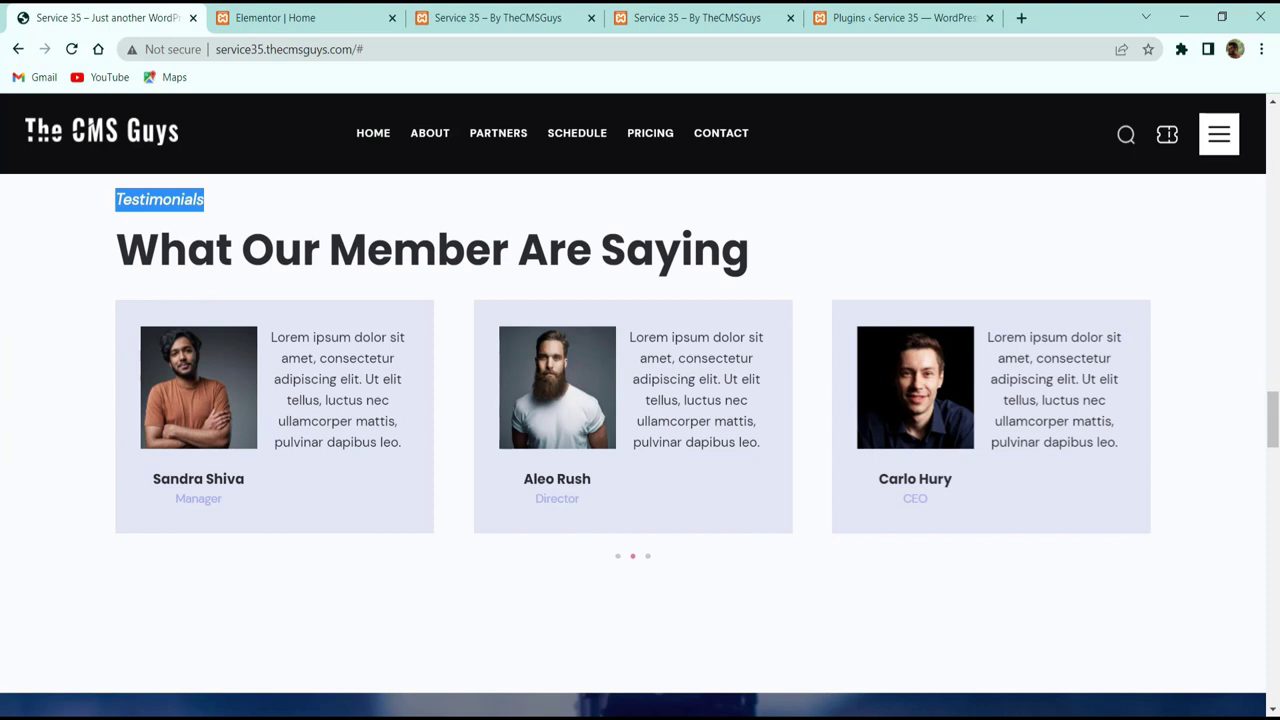
left_click(280, 17)
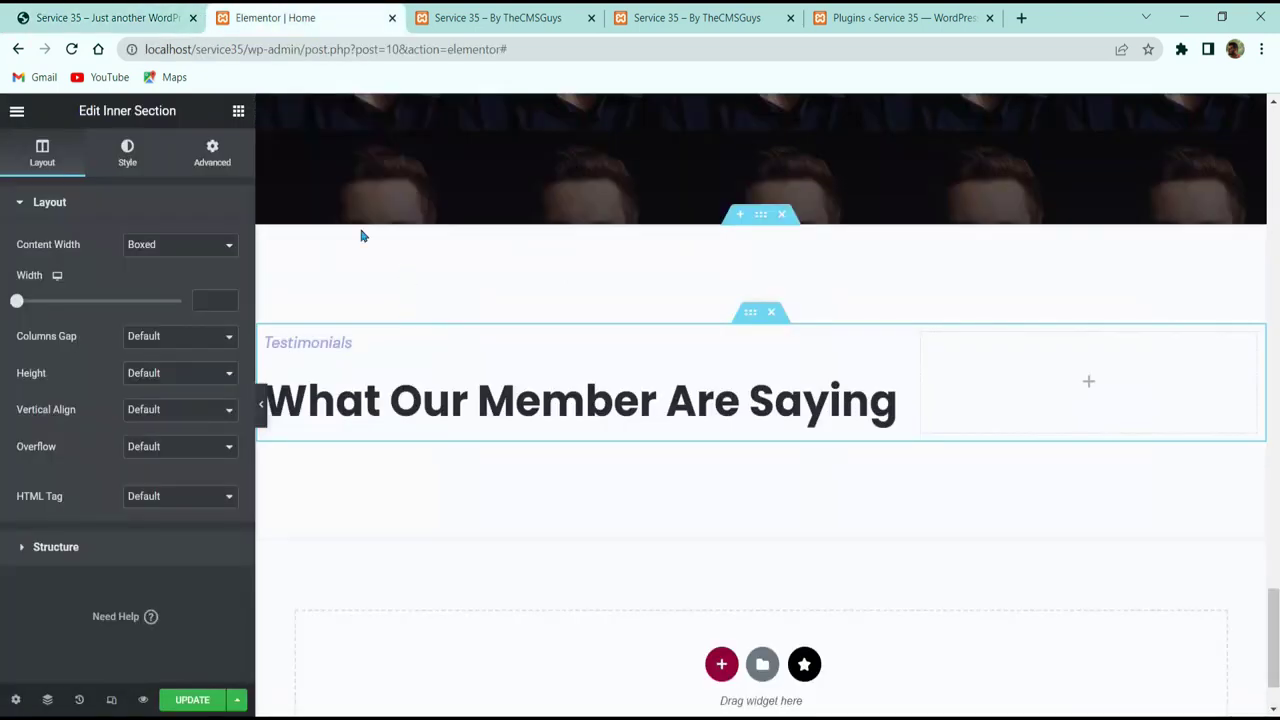
left_click(238, 110)
left_click_drag(65, 320, 670, 420)
Step: Delete the extra column of the new inner section and set its Columns Gap to Wider
right_click(757, 450)
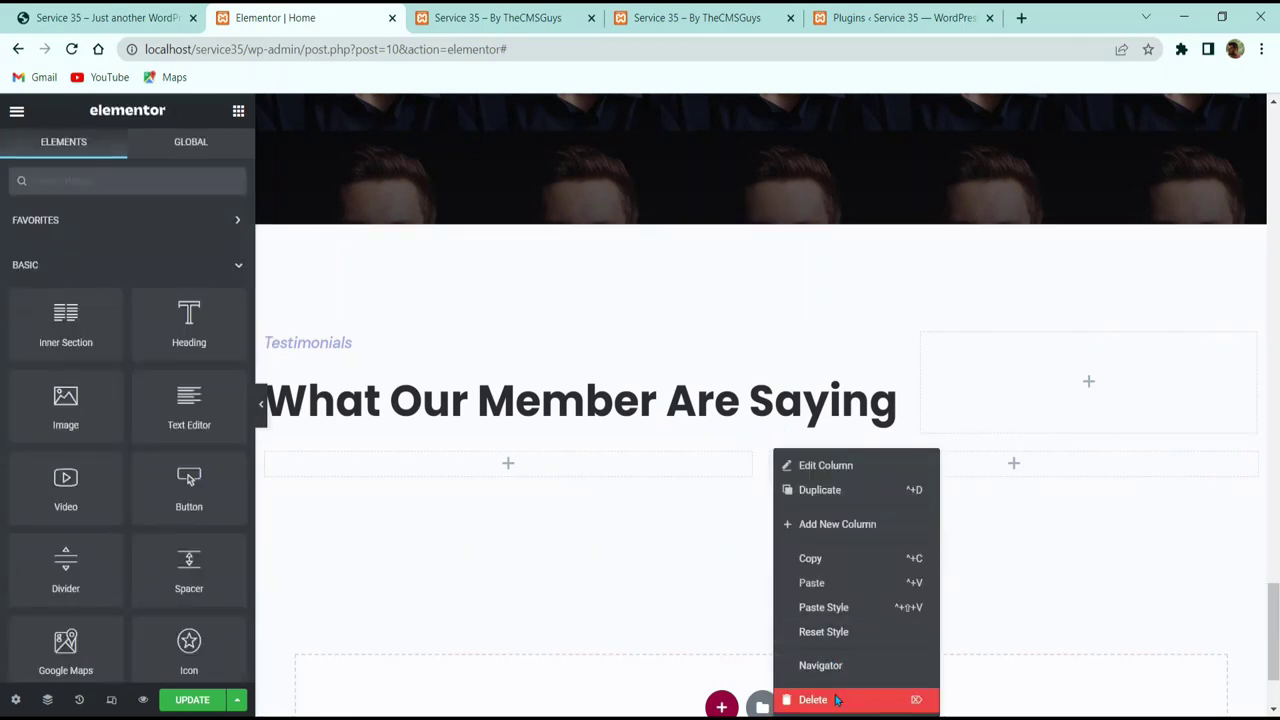
left_click(800, 697)
left_click(752, 434)
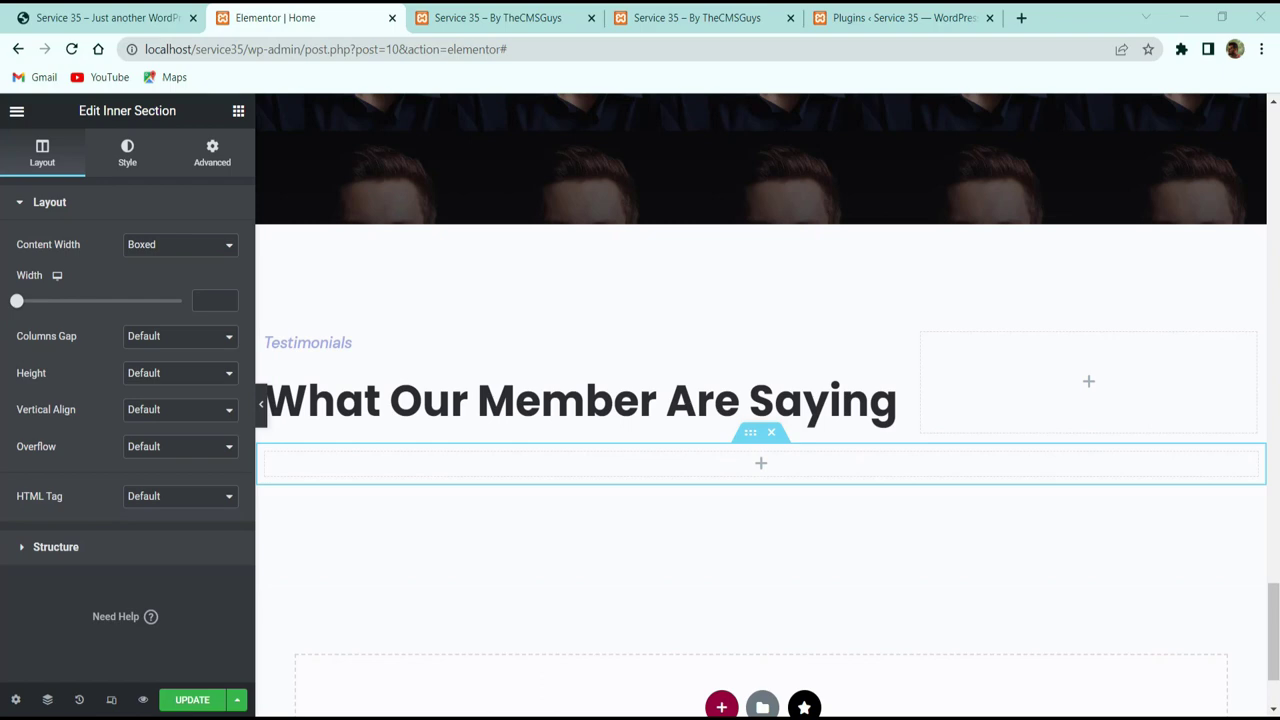
left_click(157, 337)
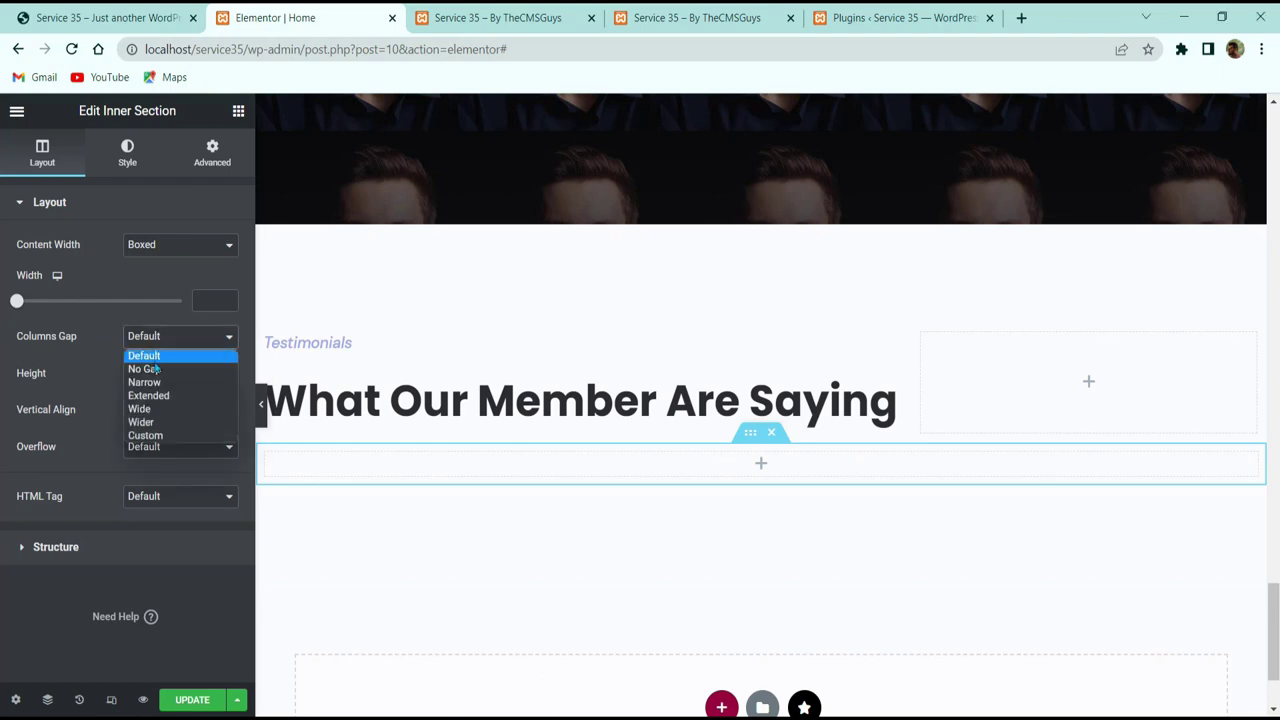
left_click(163, 422)
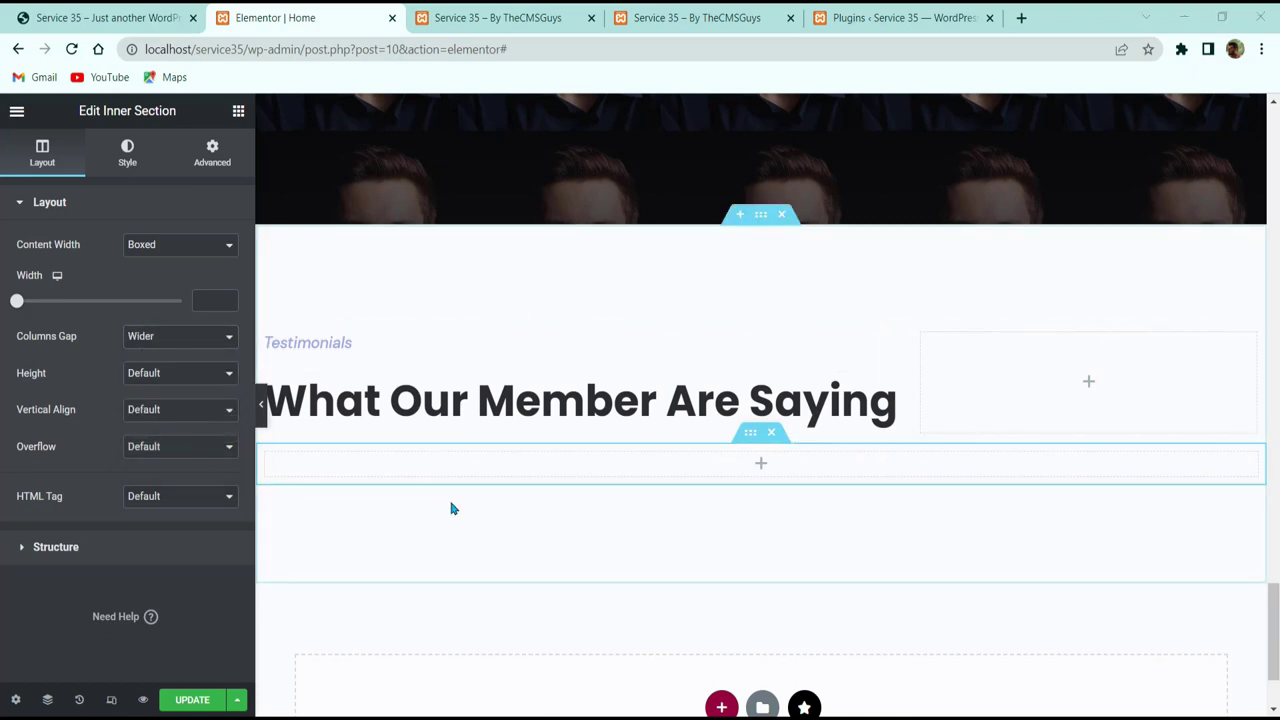
left_click(238, 110)
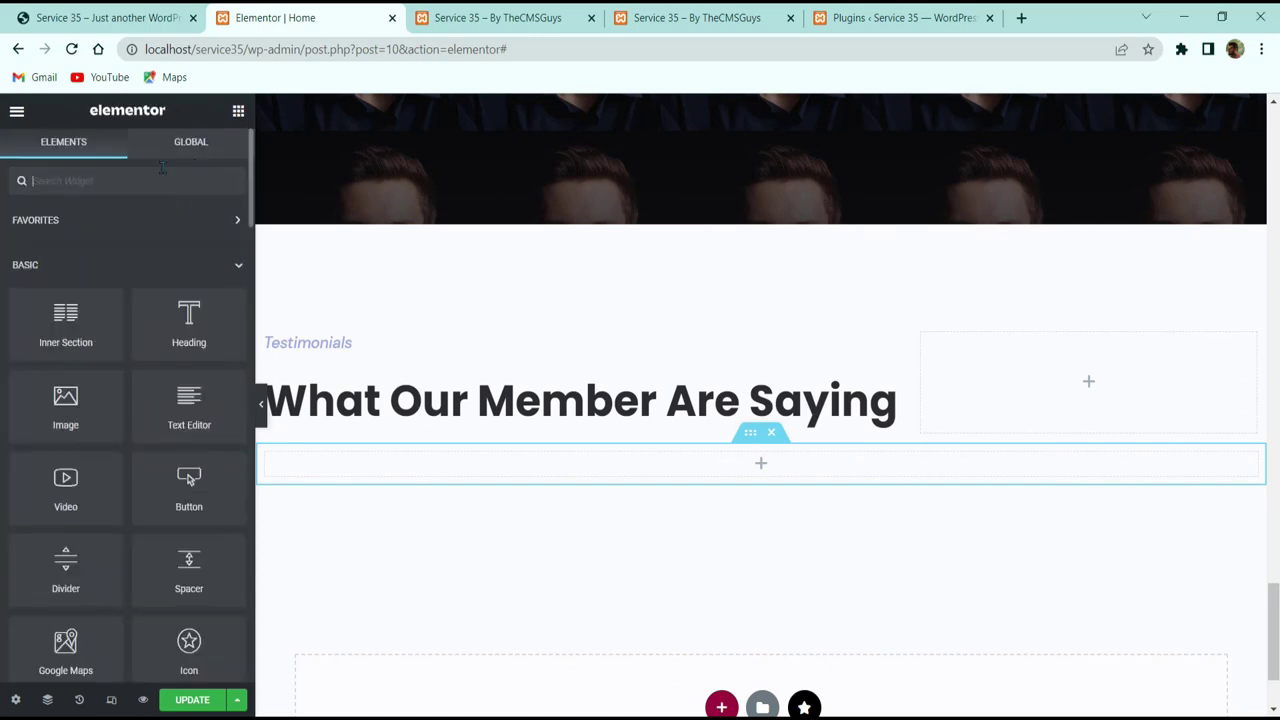
Step: Drop a Testimonial Carousel into the section with Bubble skin, Image Left layout and 3 slides per view
type("testimo")
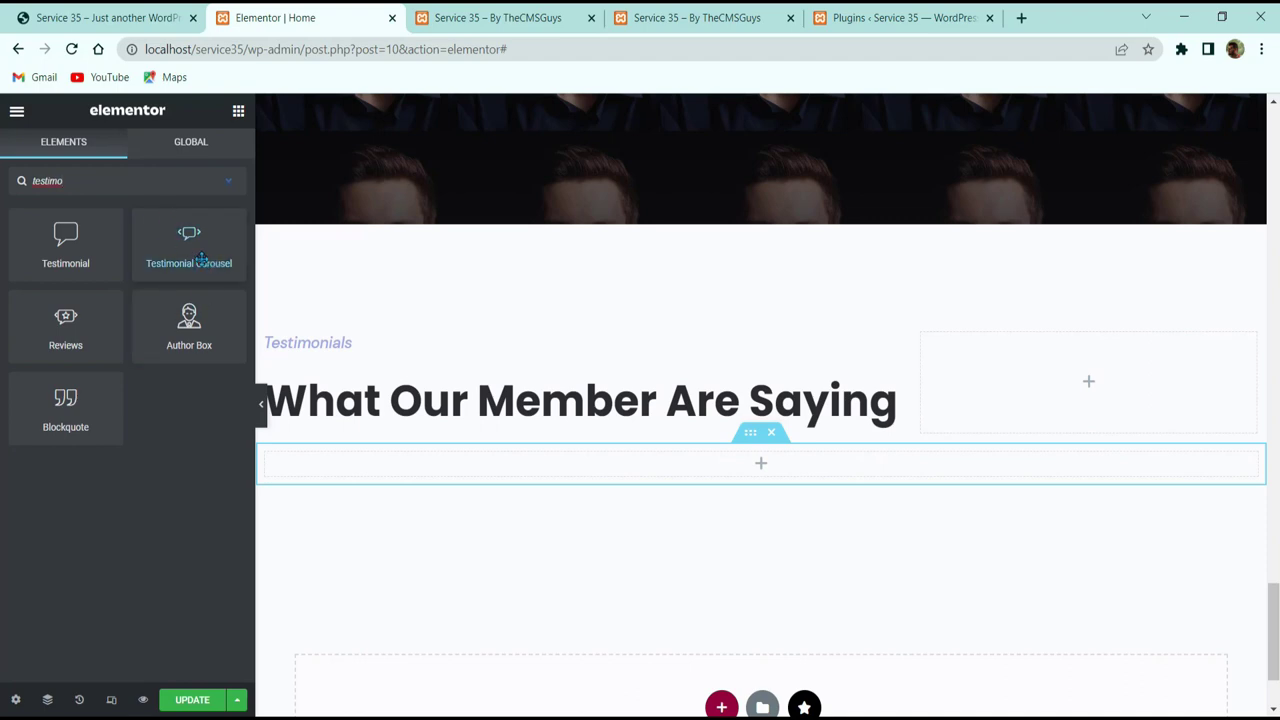
left_click_drag(213, 265, 464, 470)
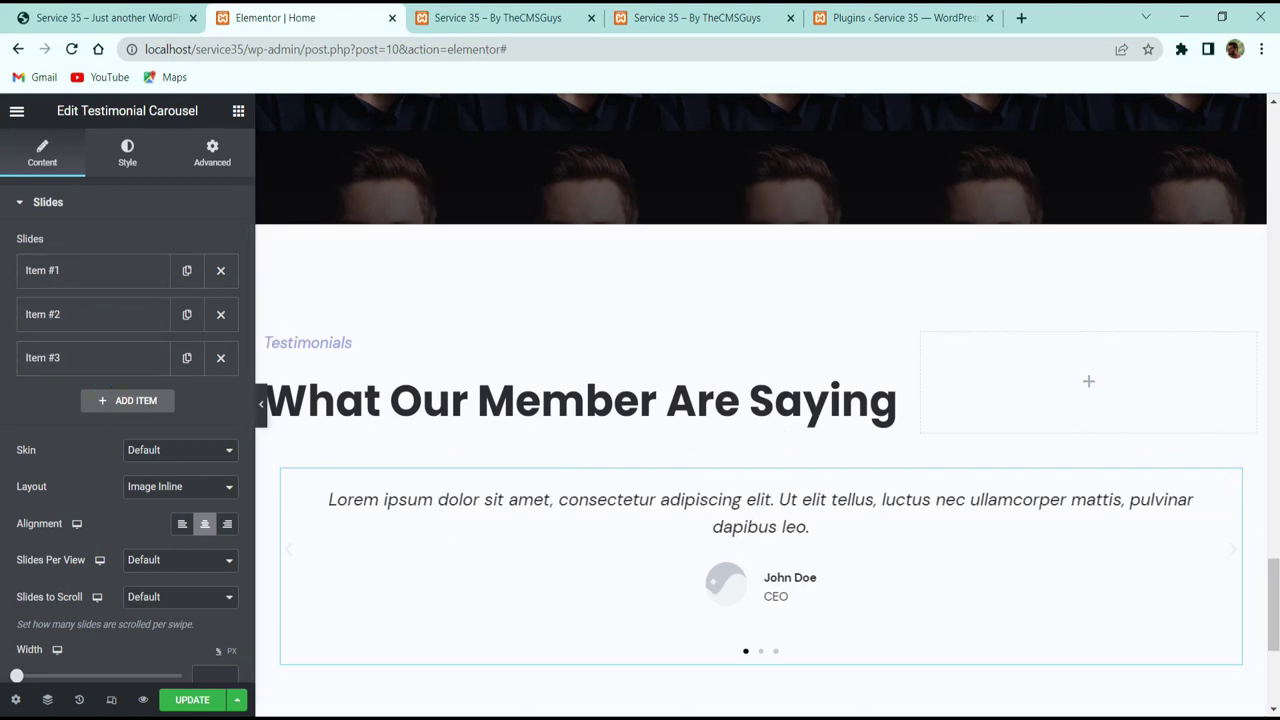
left_click(152, 463)
left_click(136, 477)
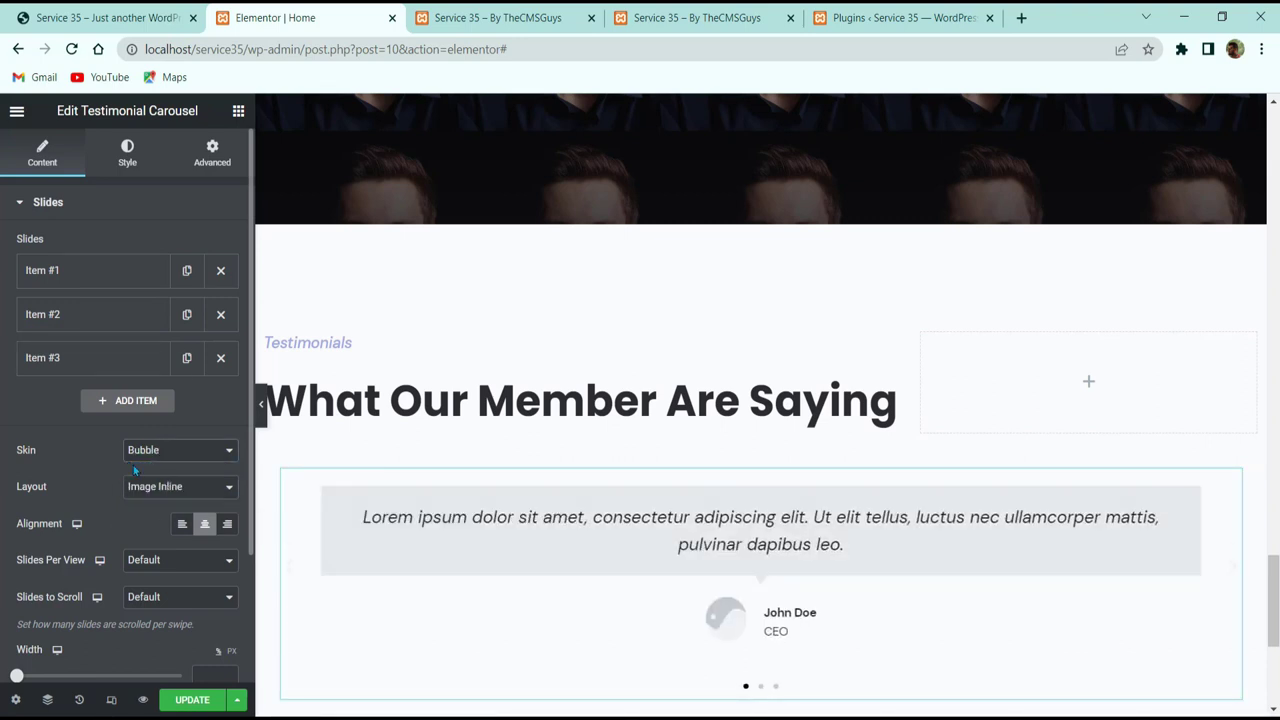
left_click(189, 490)
left_click(172, 541)
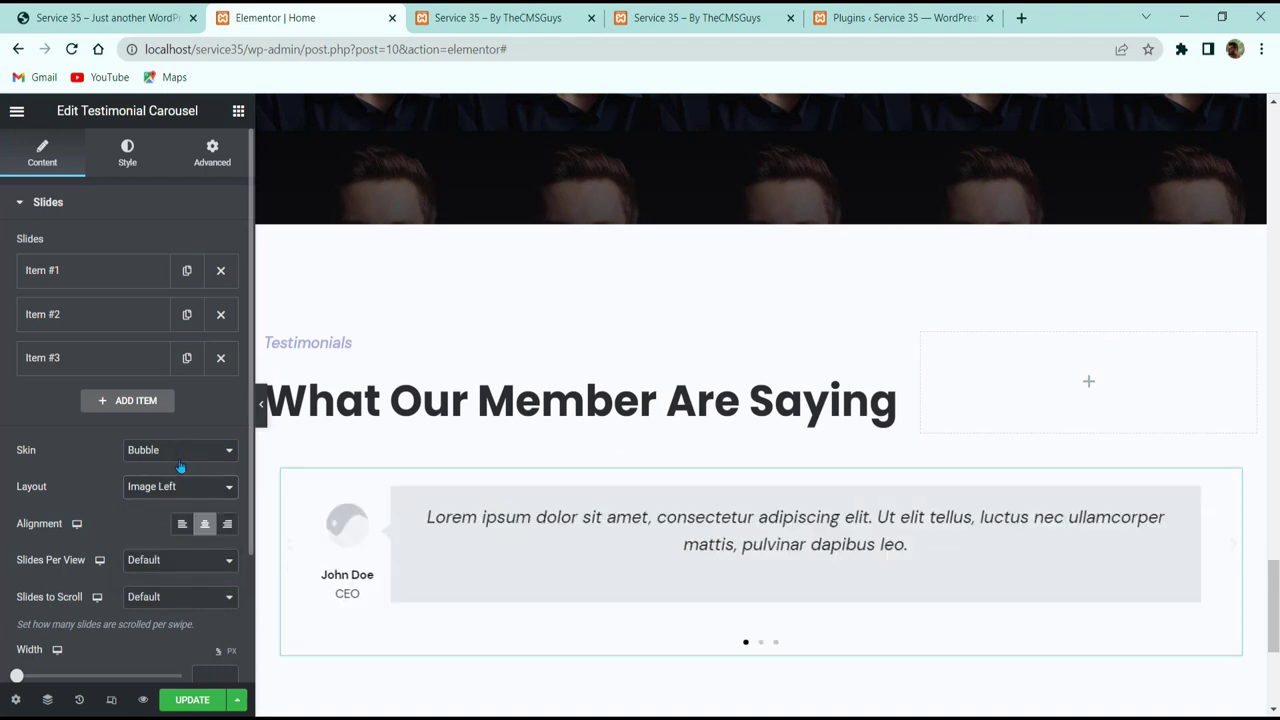
scroll(153, 477, "down", 3)
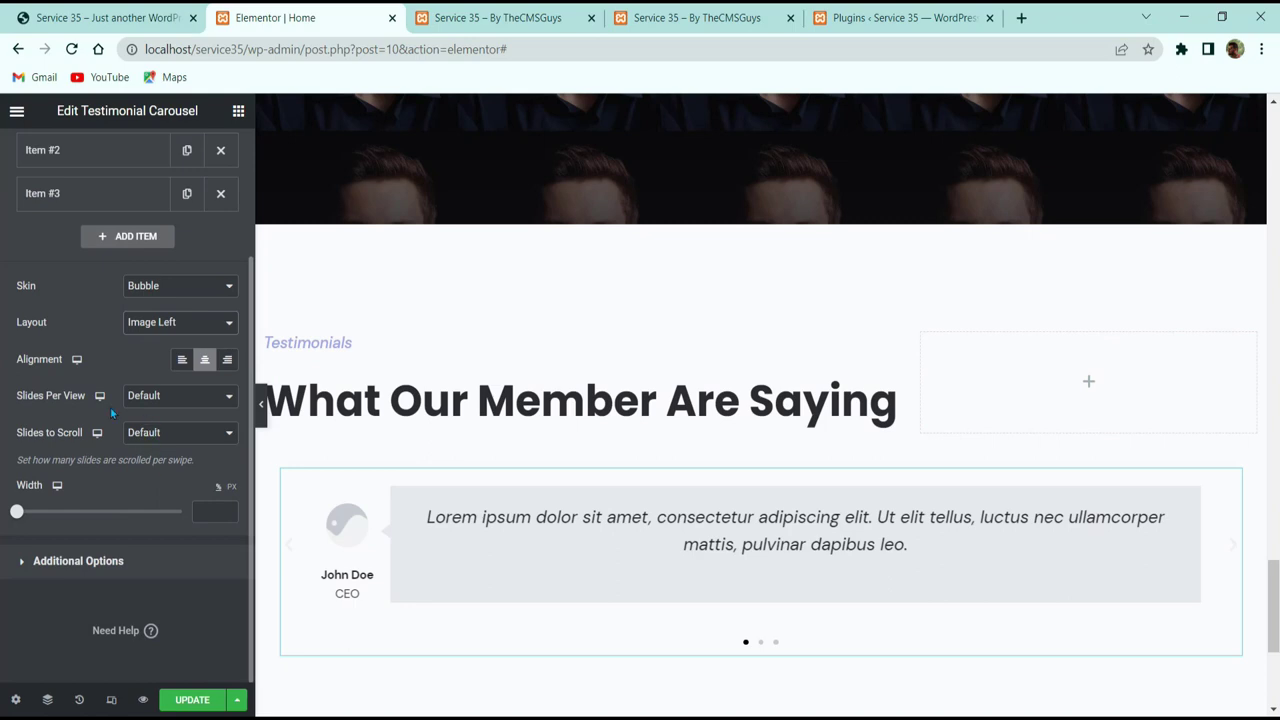
left_click(160, 396)
left_click(158, 452)
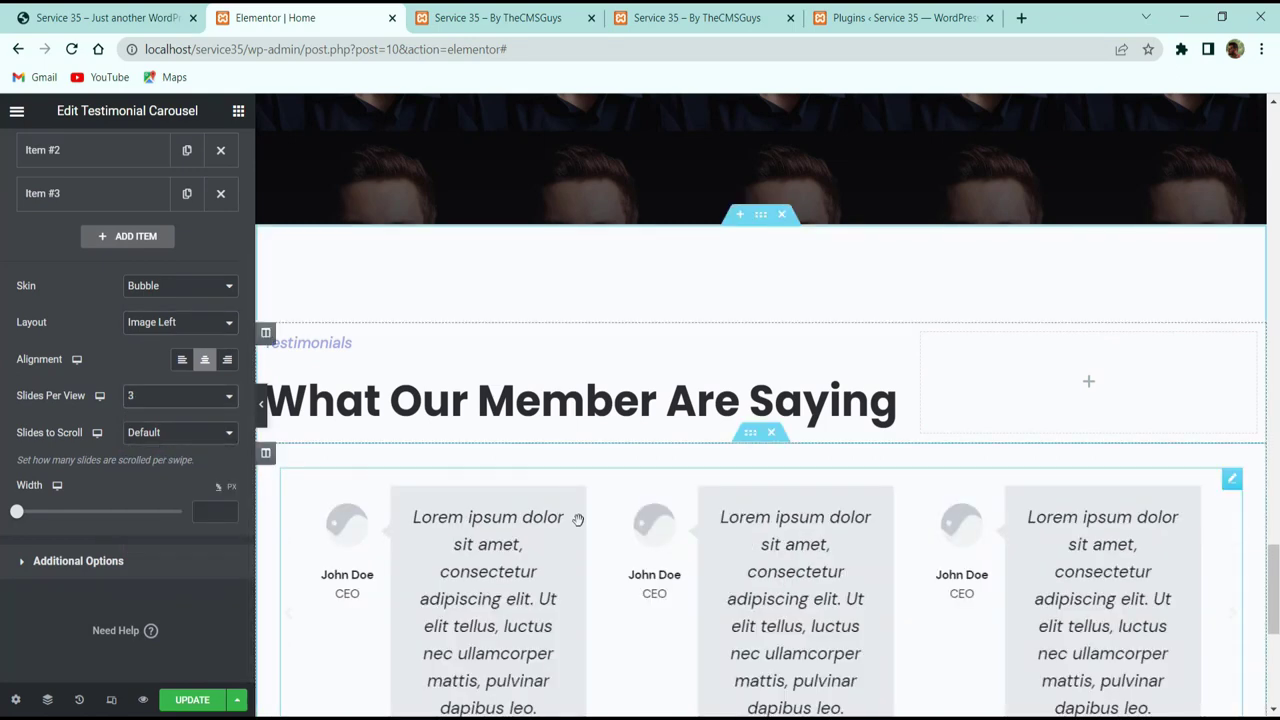
scroll(578, 519, "down", 2)
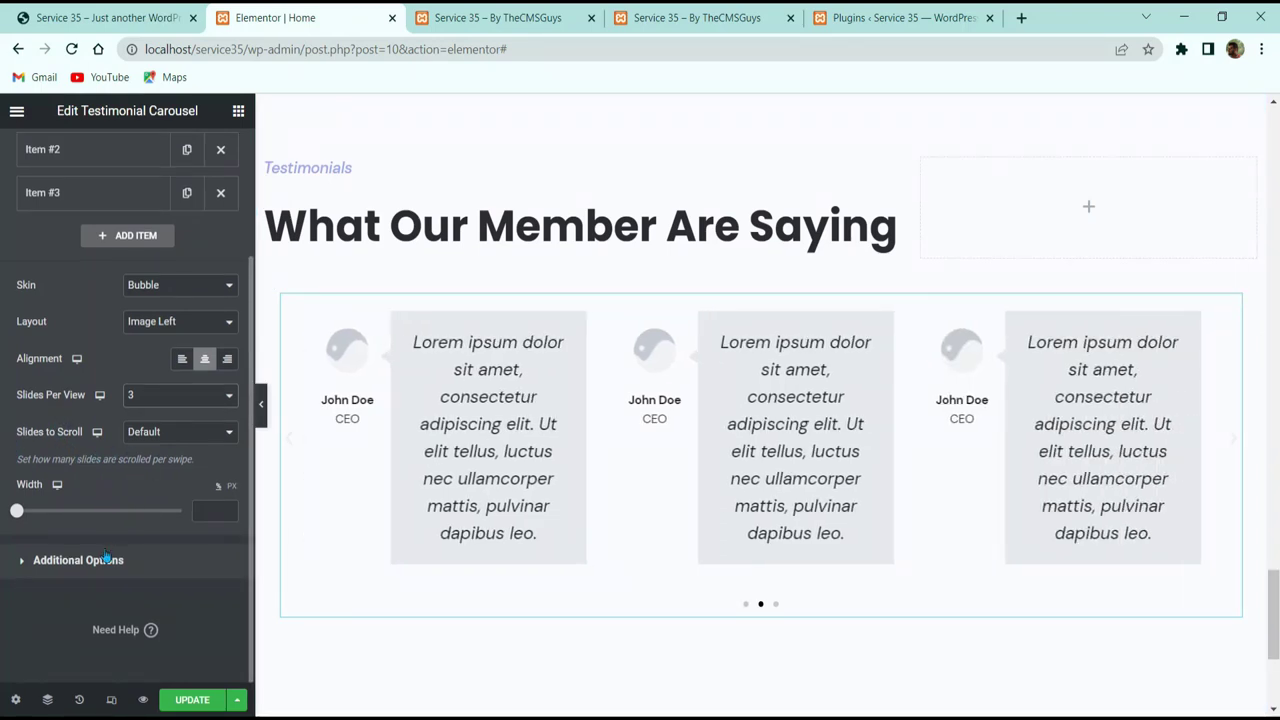
Step: Hide the carousel's navigation arrows, keep dot pagination, and expand the Slides list
left_click(104, 560)
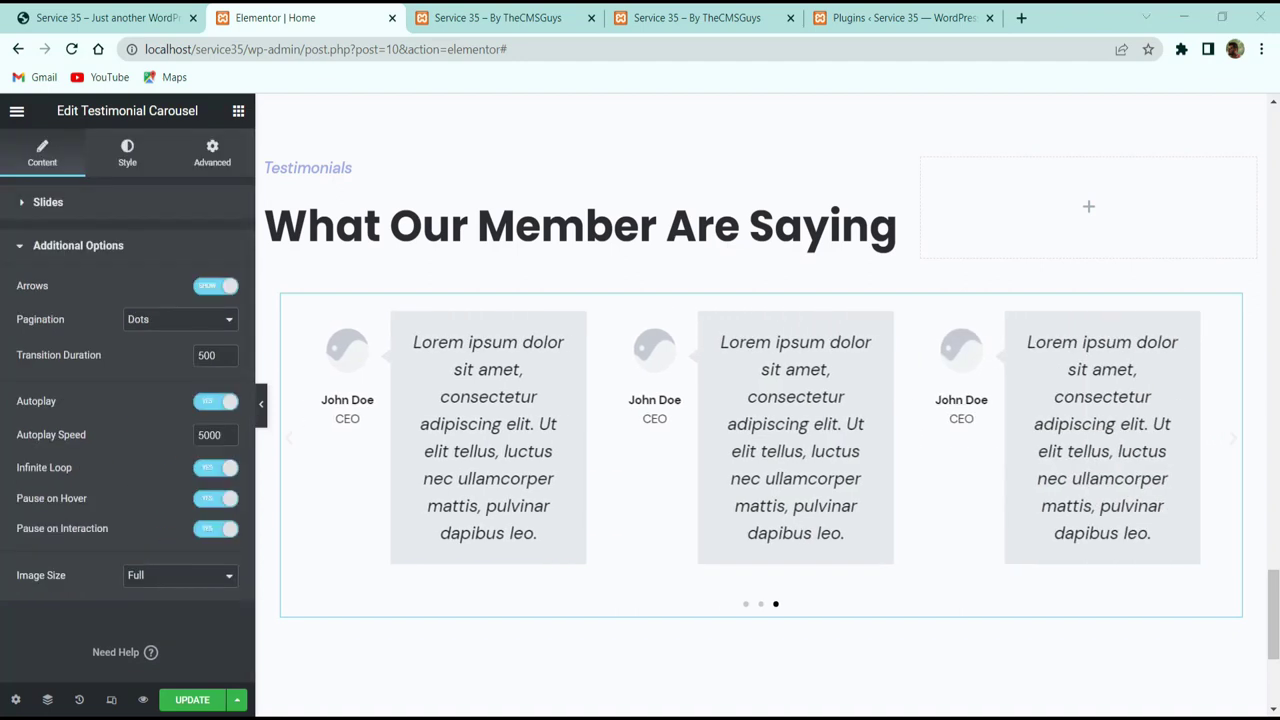
left_click(229, 288)
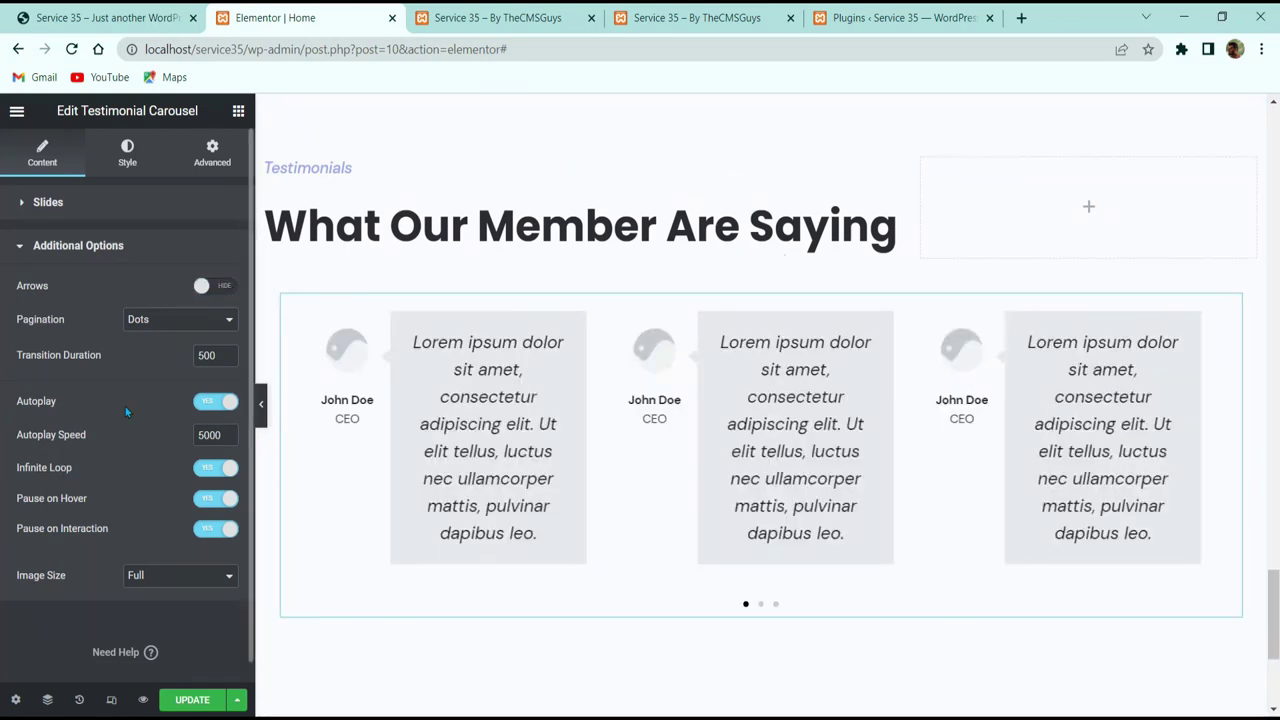
left_click(157, 321)
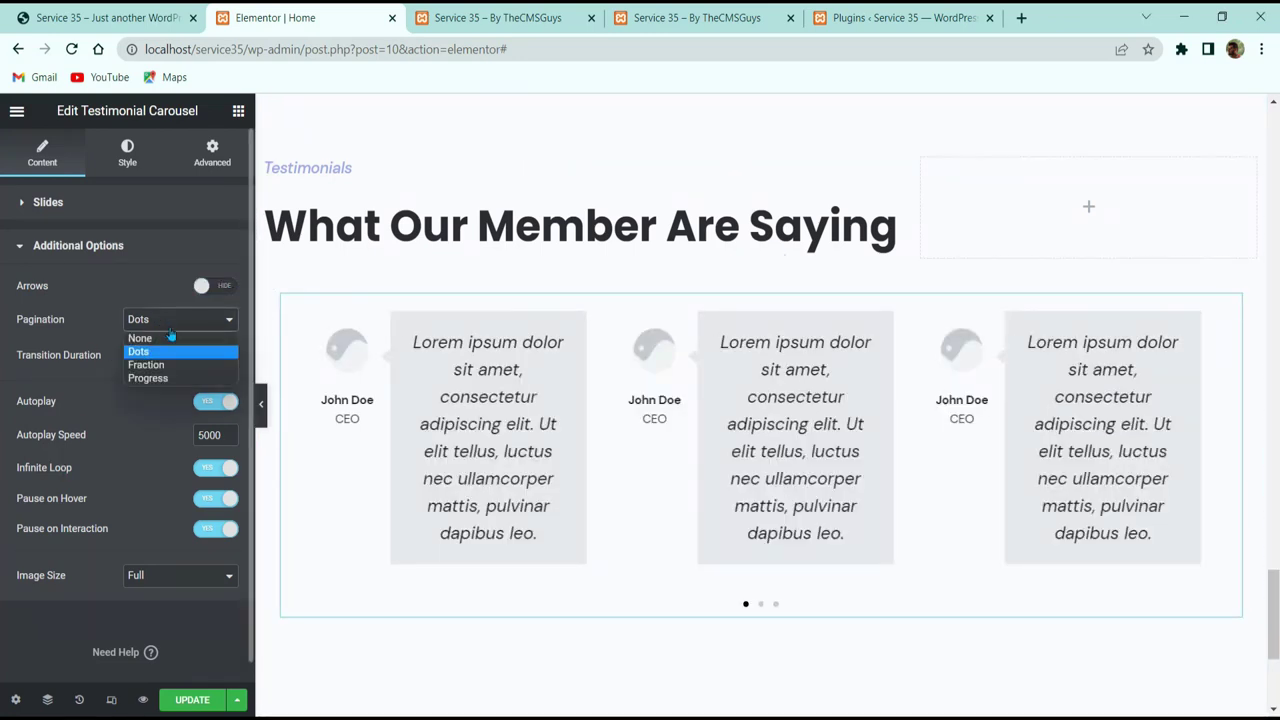
left_click(171, 333)
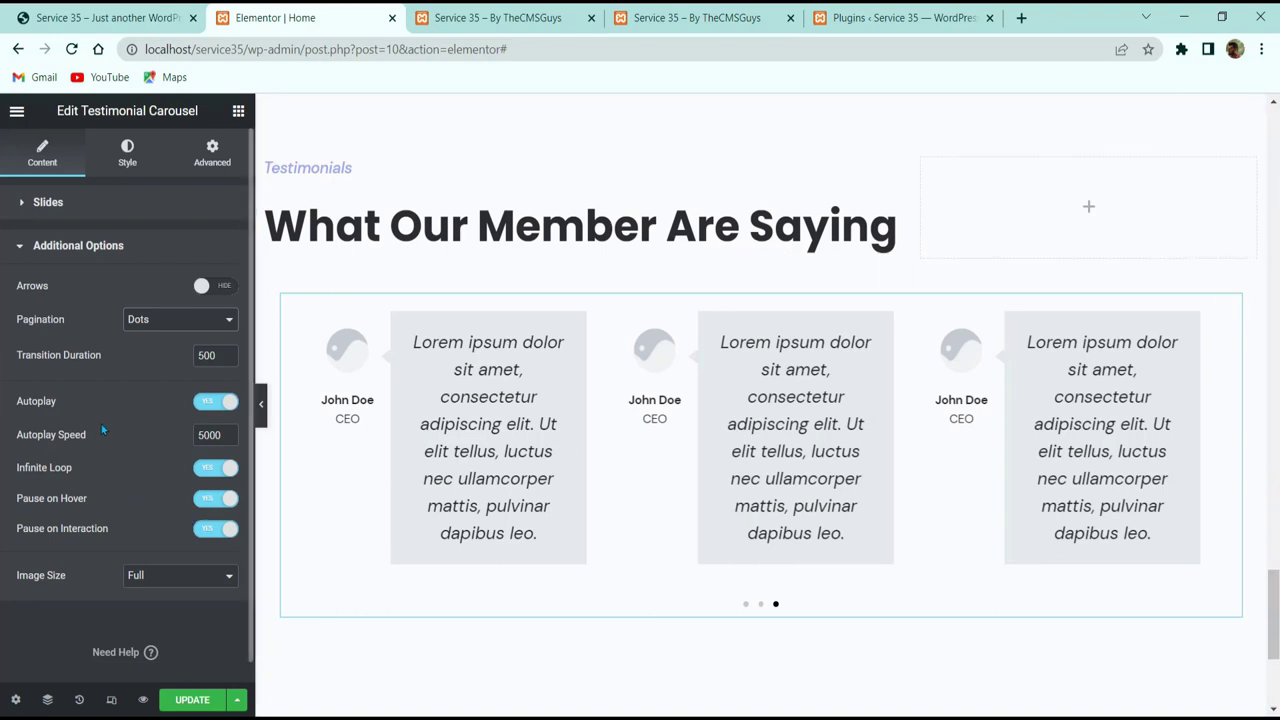
left_click(84, 212)
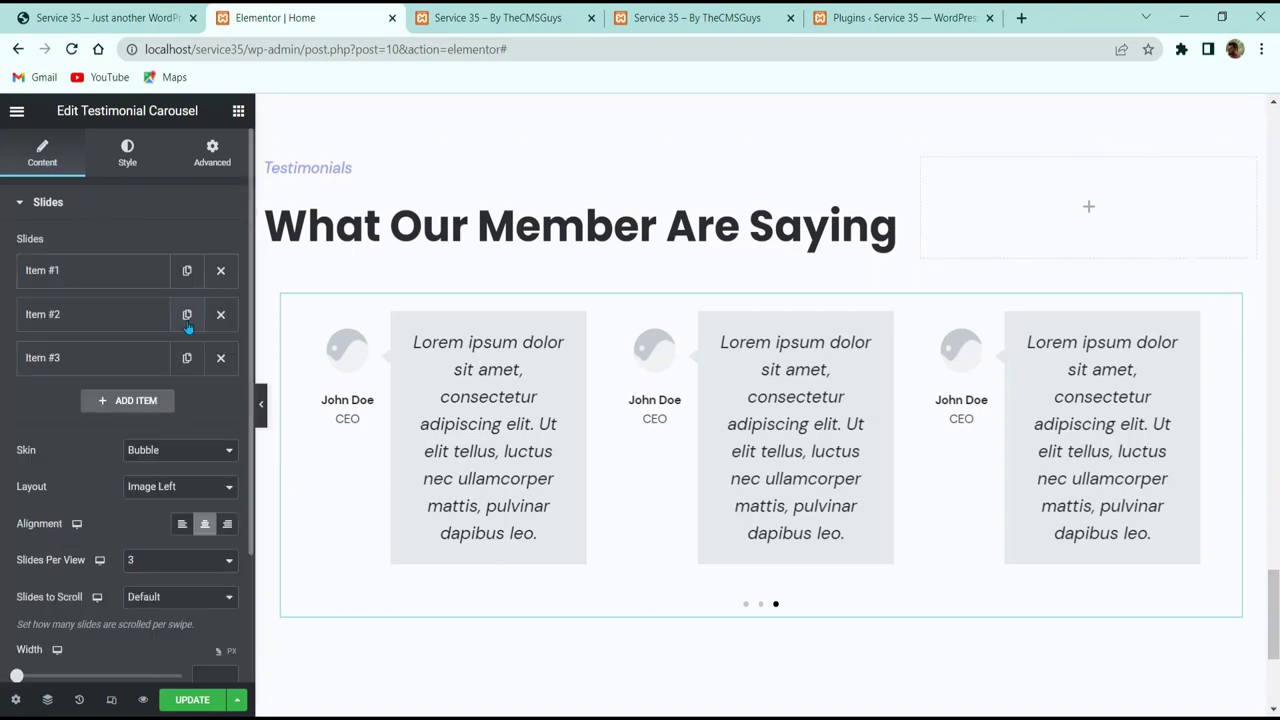
Step: Delete slides #3 and #2 and set the young man's portrait as slide #1's image
left_click(221, 314)
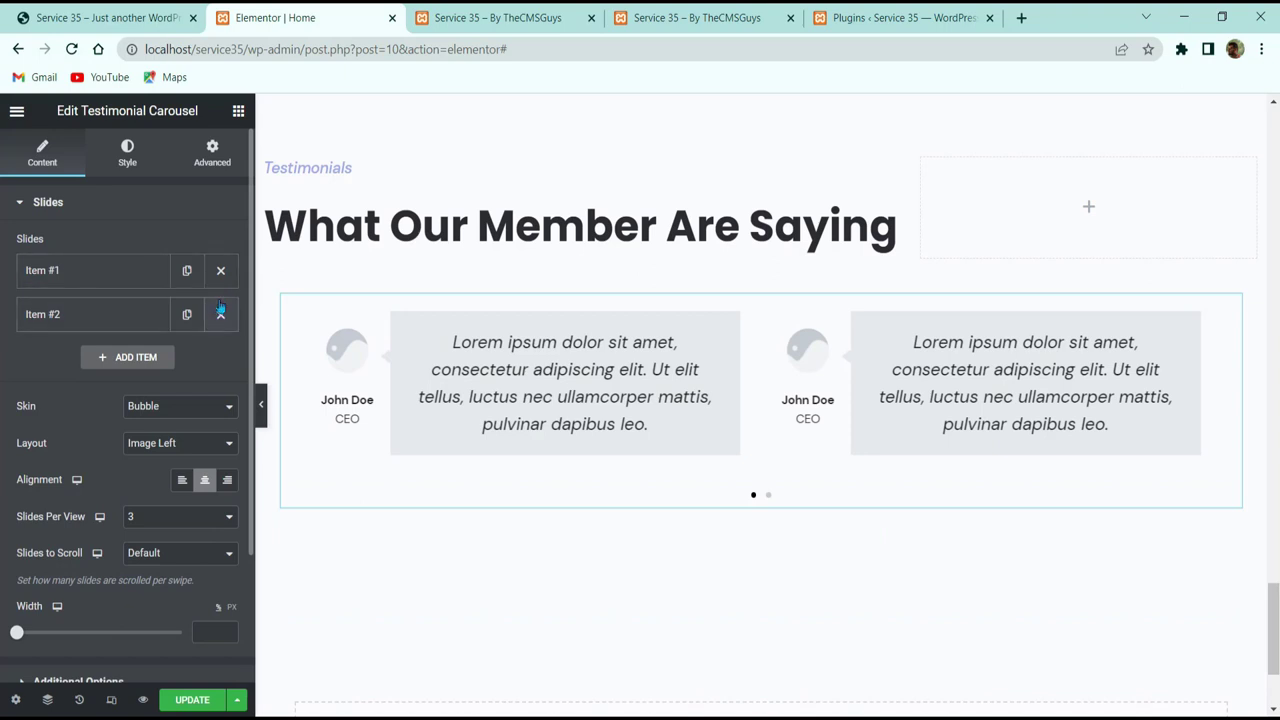
left_click(221, 314)
left_click(127, 280)
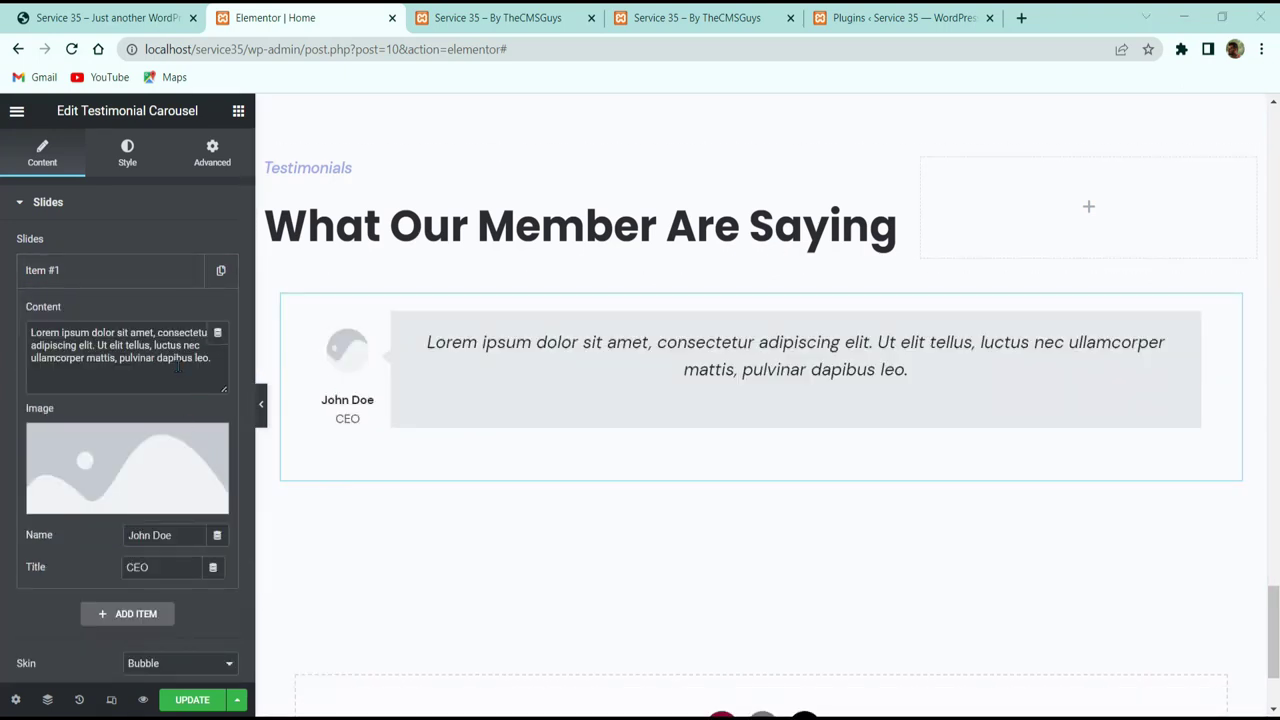
left_click(118, 455)
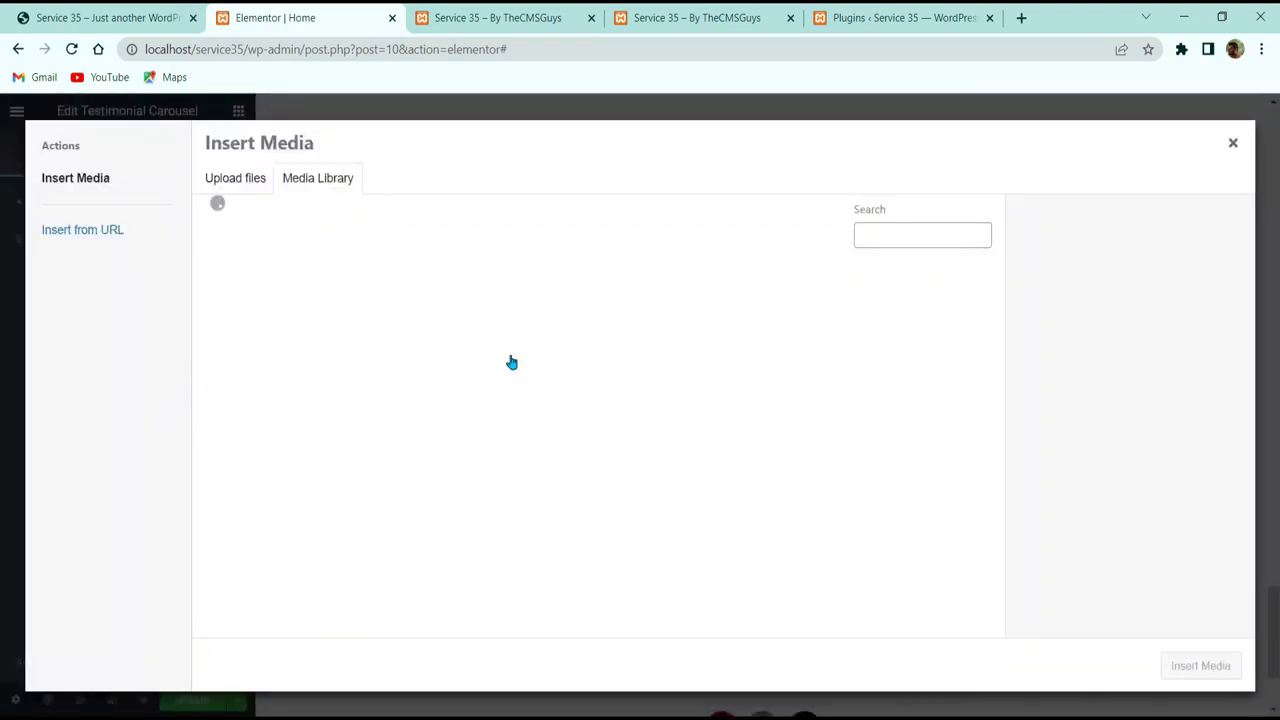
left_click(646, 428)
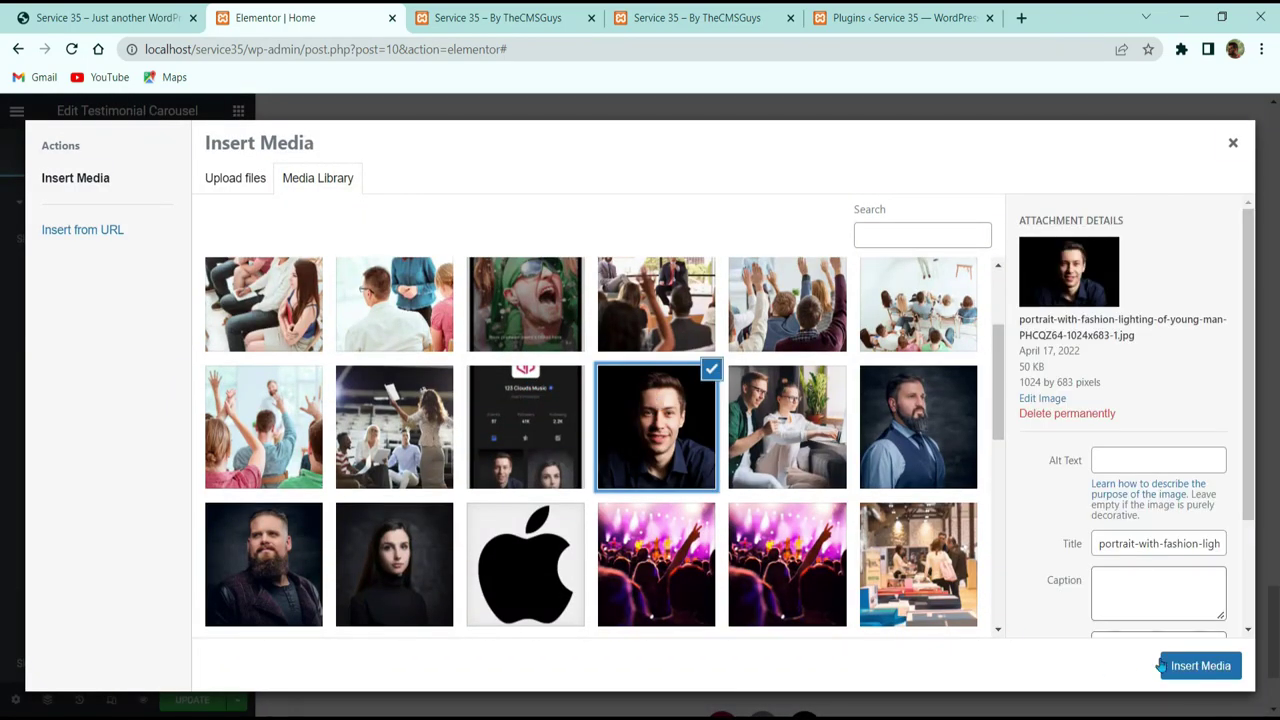
left_click(1200, 665)
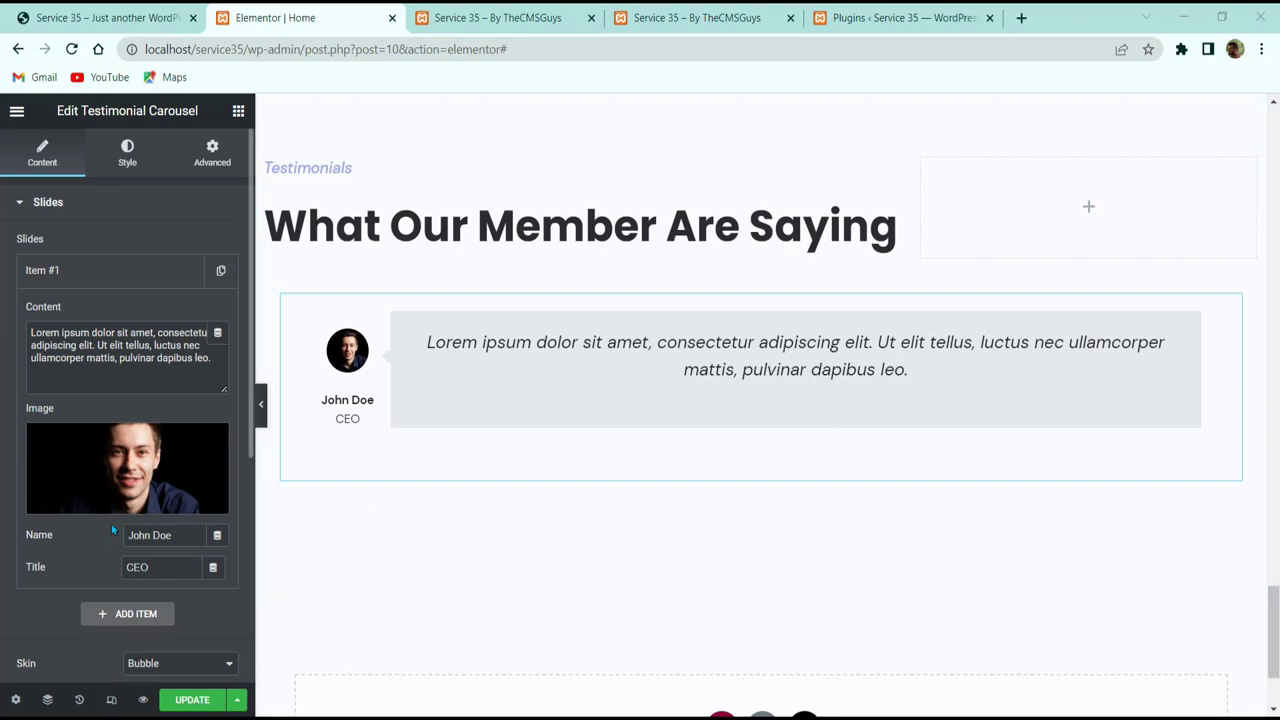
Step: Duplicate the first slide twice so all three slides share the portrait
left_click(113, 276)
left_click(221, 270)
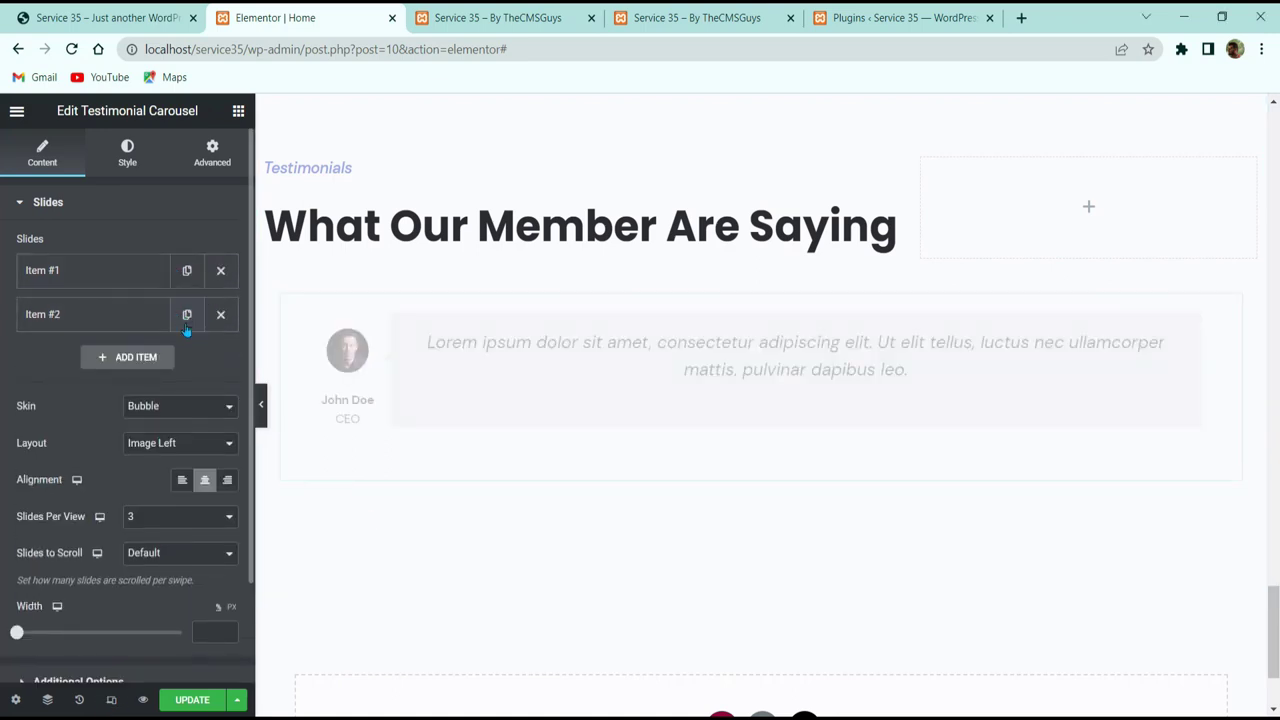
left_click(186, 316)
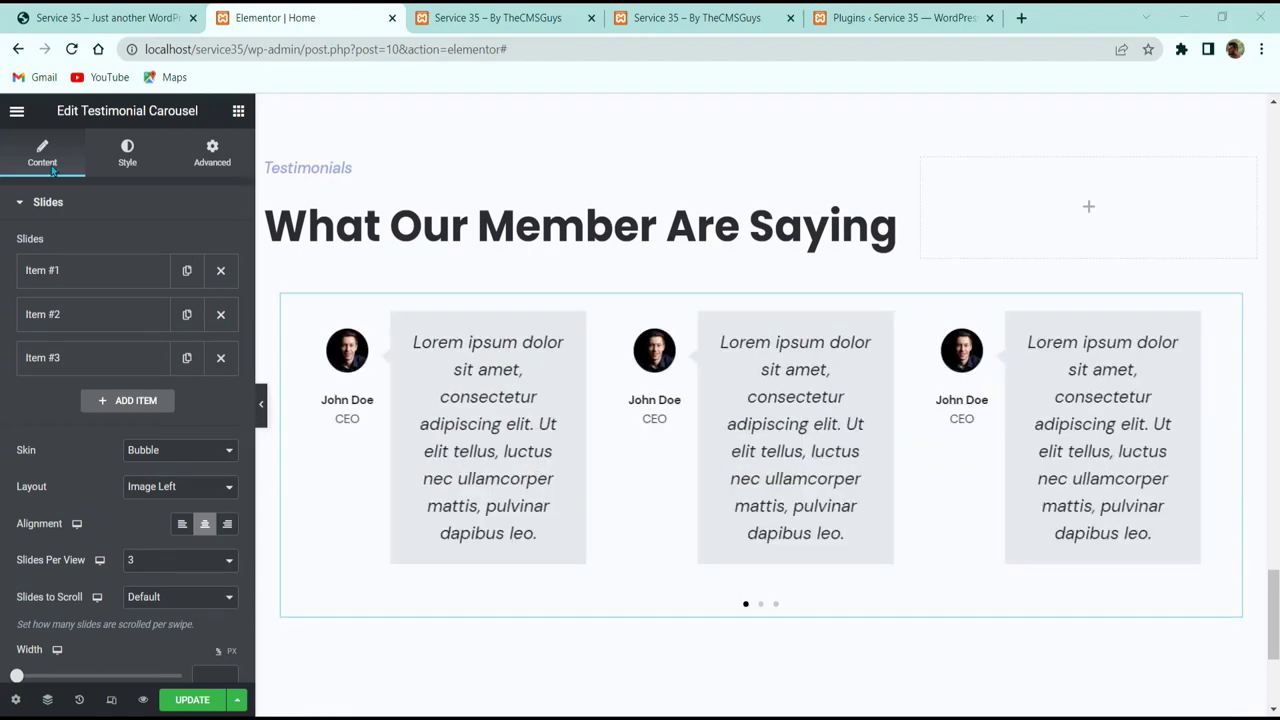
Step: Set the slide spacing to 48 and the slide background to the global Light colour
left_click(69, 30)
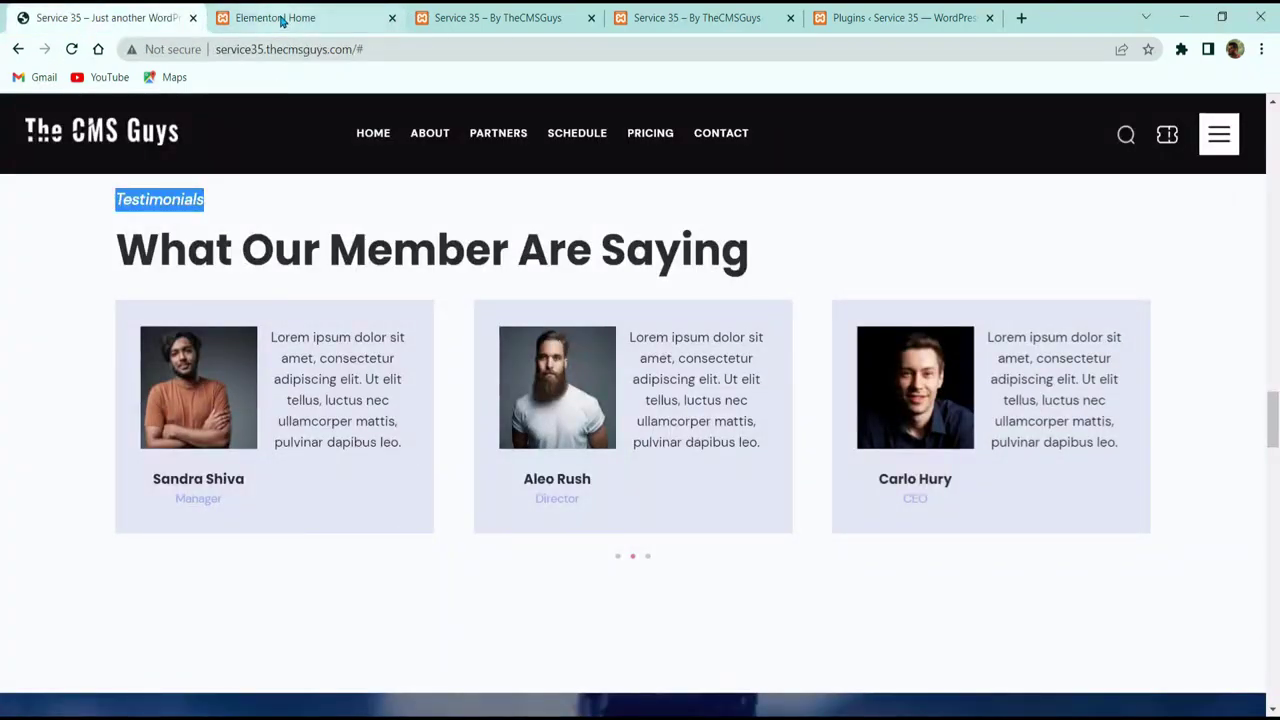
left_click(281, 21)
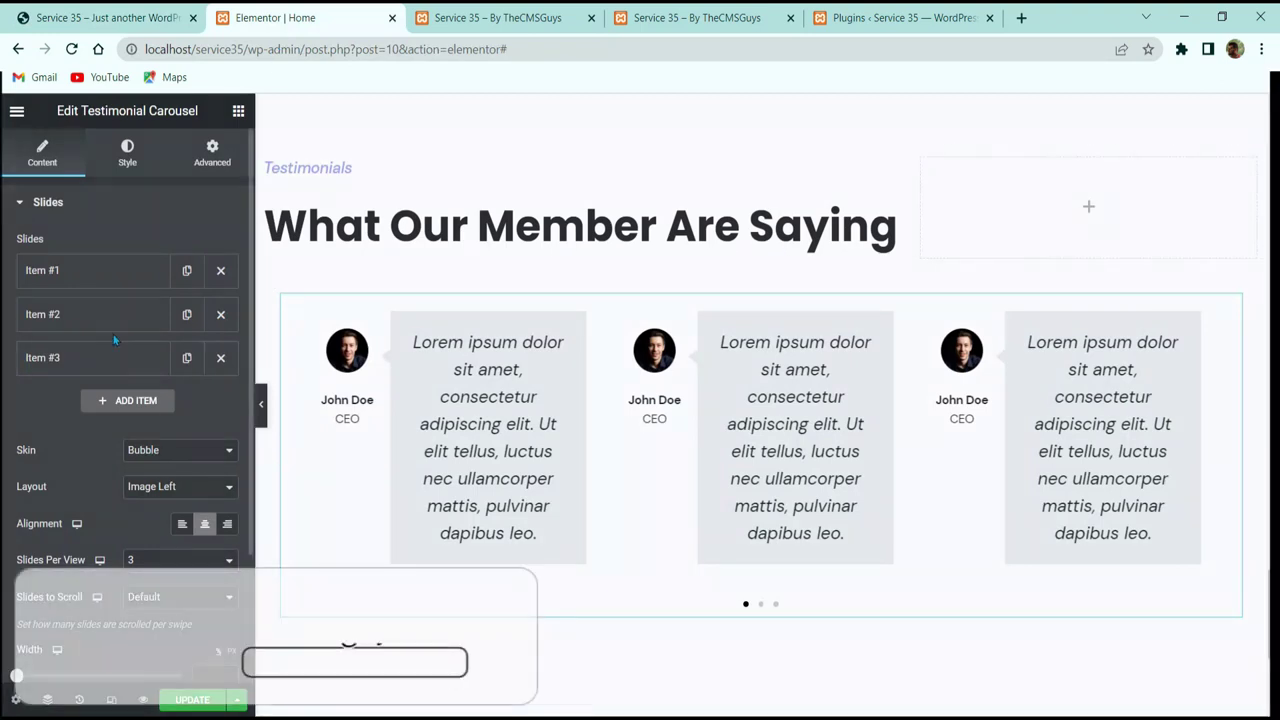
left_click(127, 152)
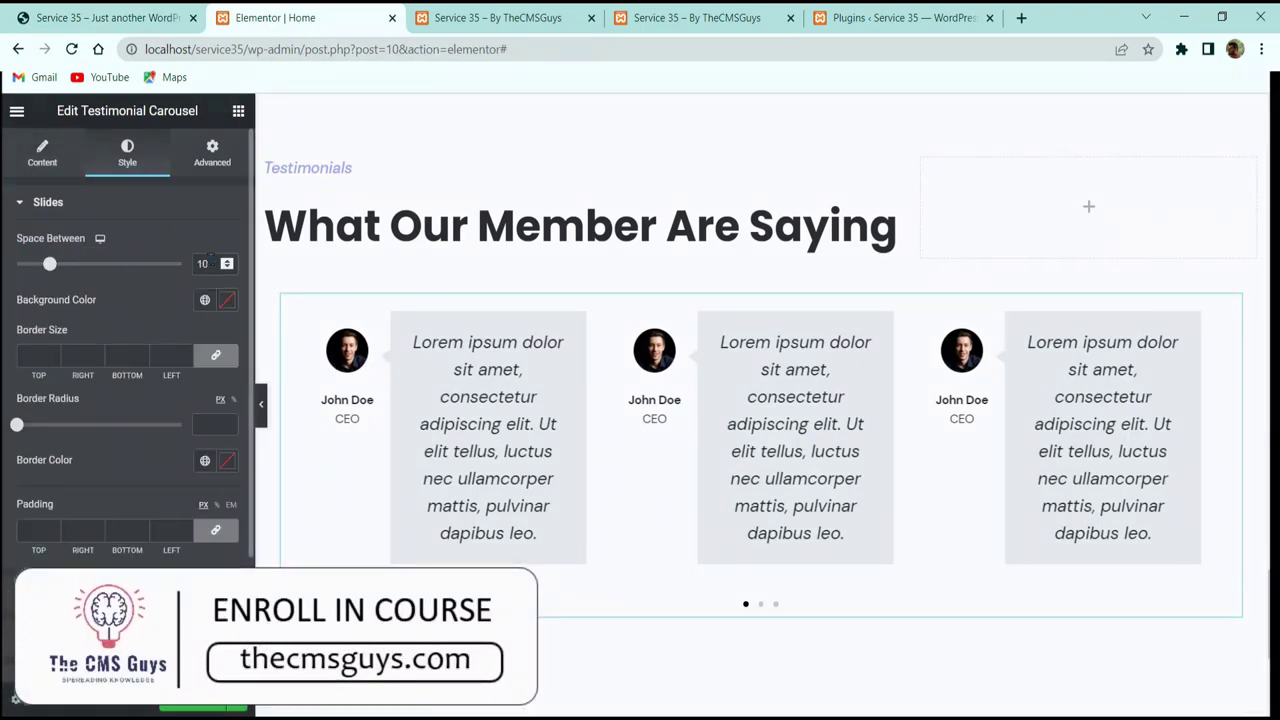
left_click_drag(49, 264, 149, 264)
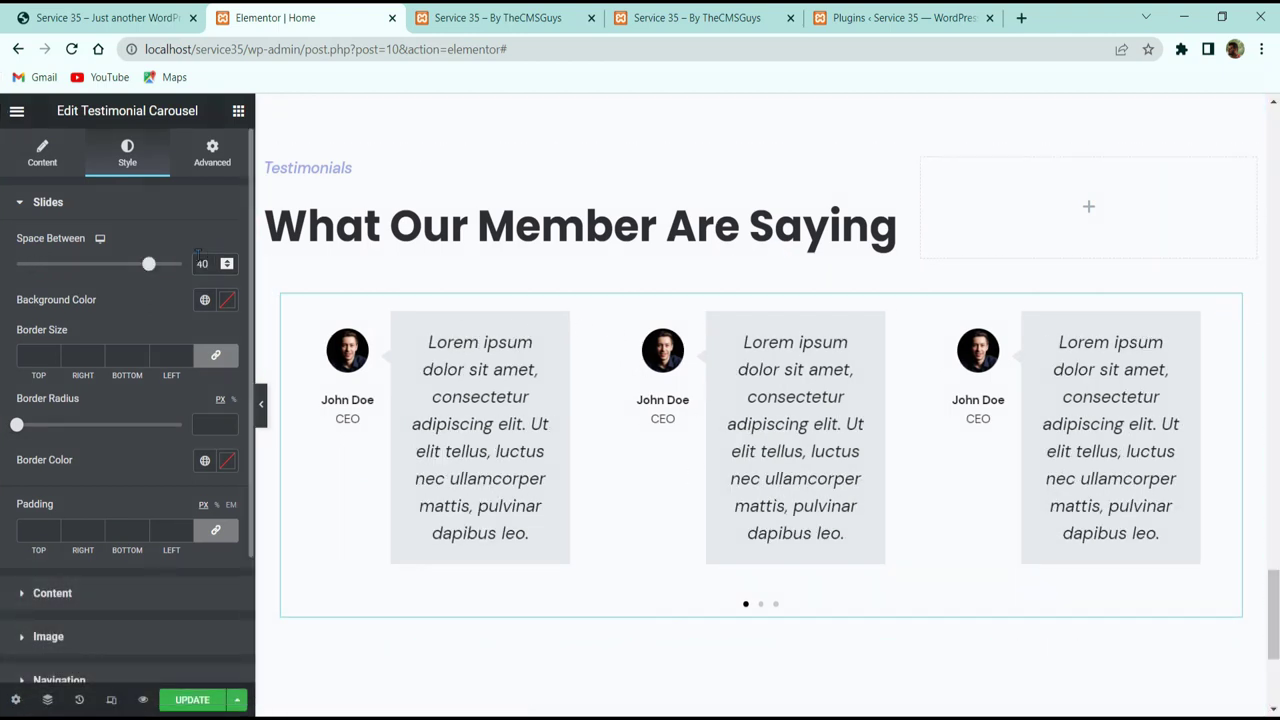
left_click_drag(149, 264, 175, 264)
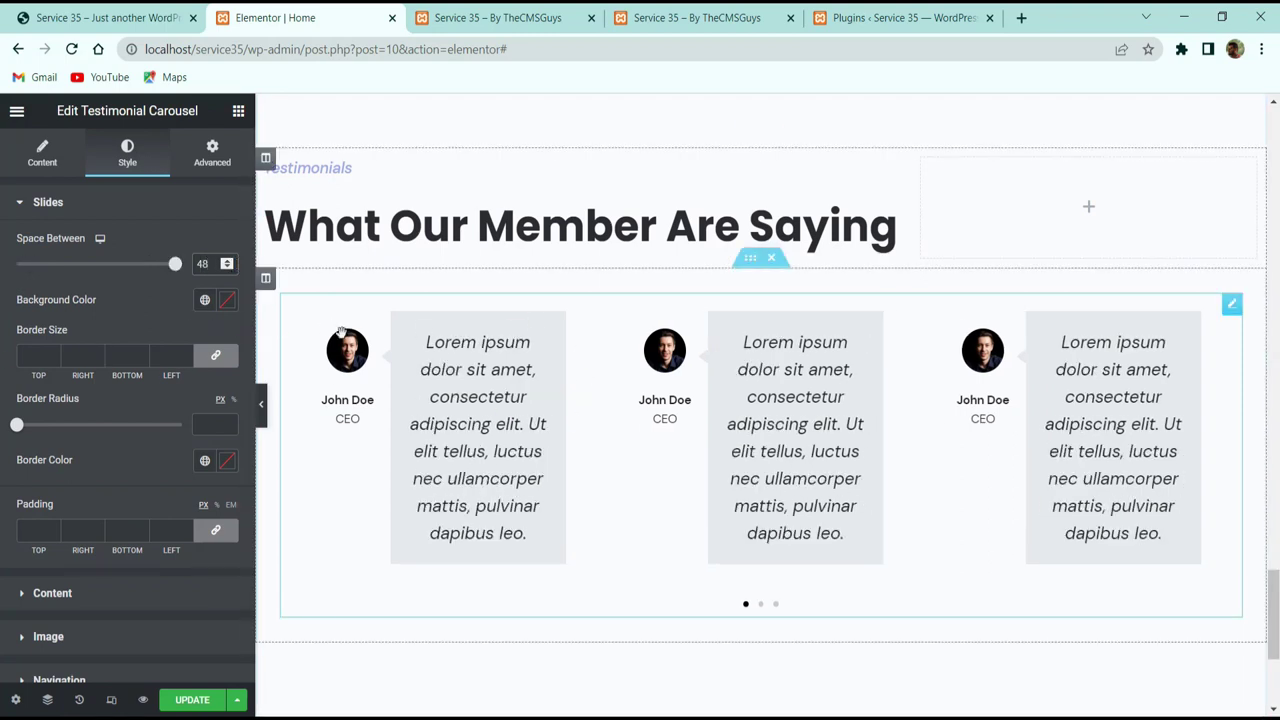
left_click(205, 300)
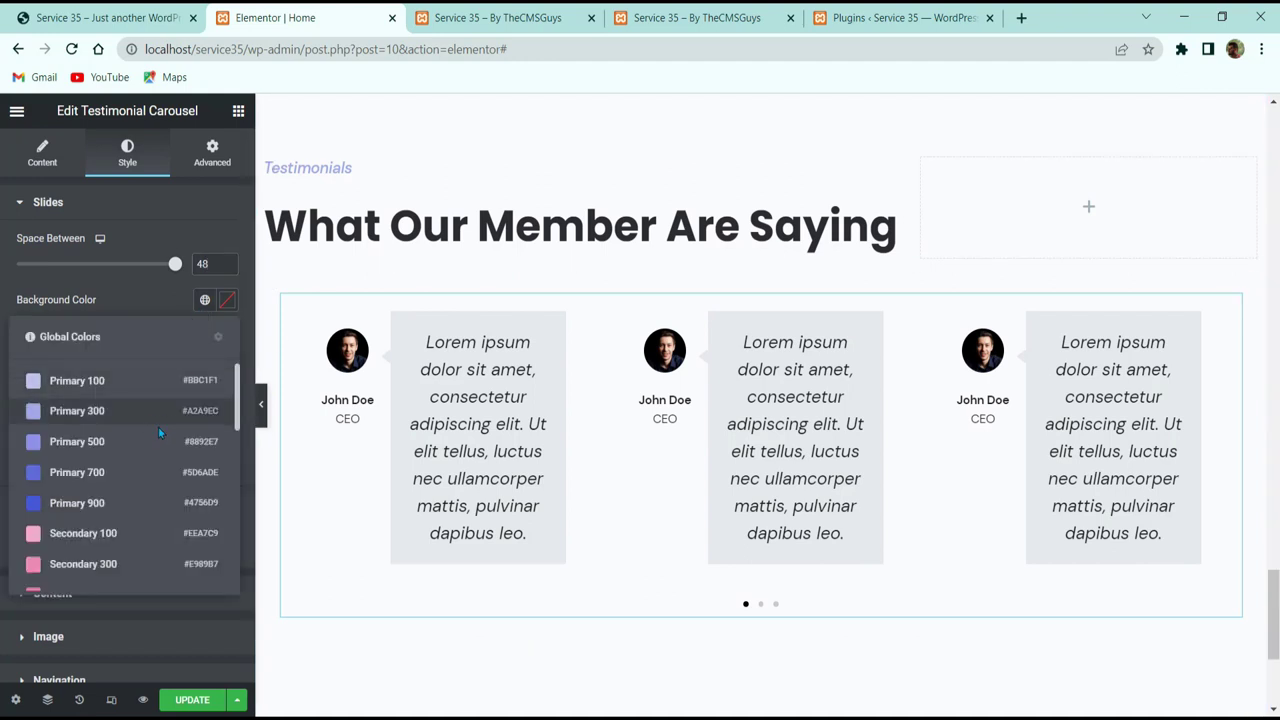
scroll(158, 426, "down", 6)
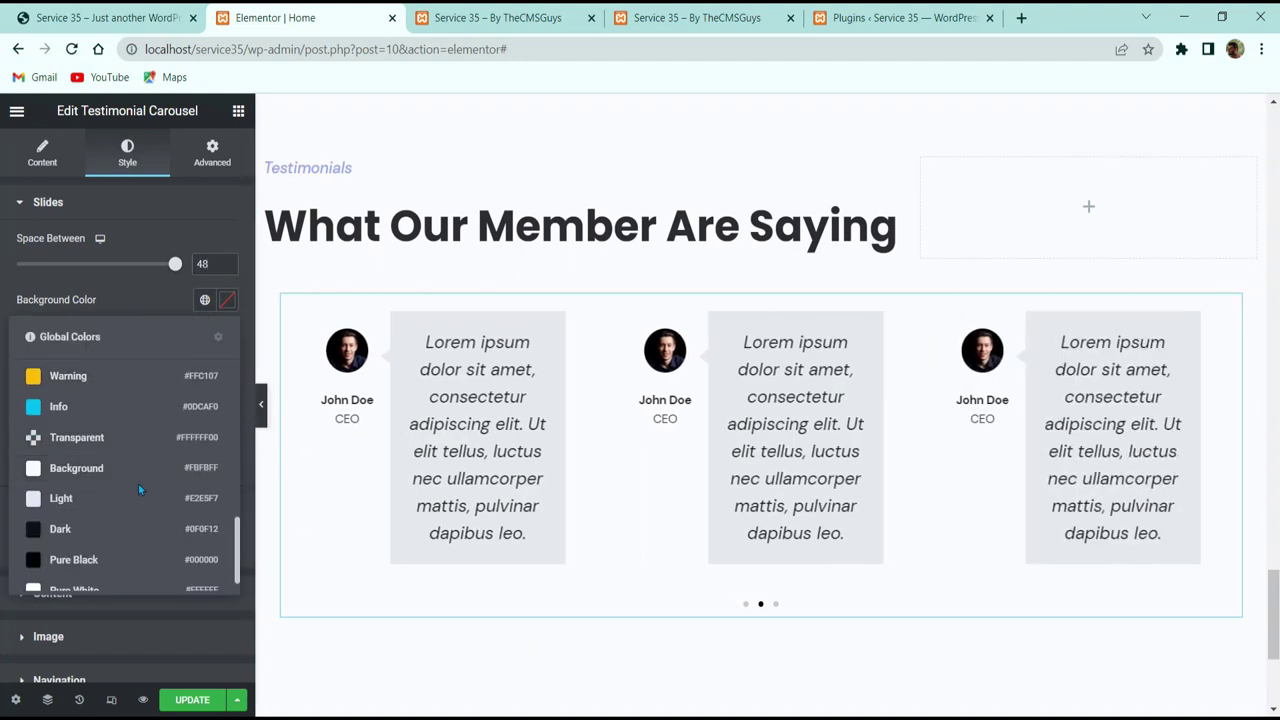
left_click(140, 494)
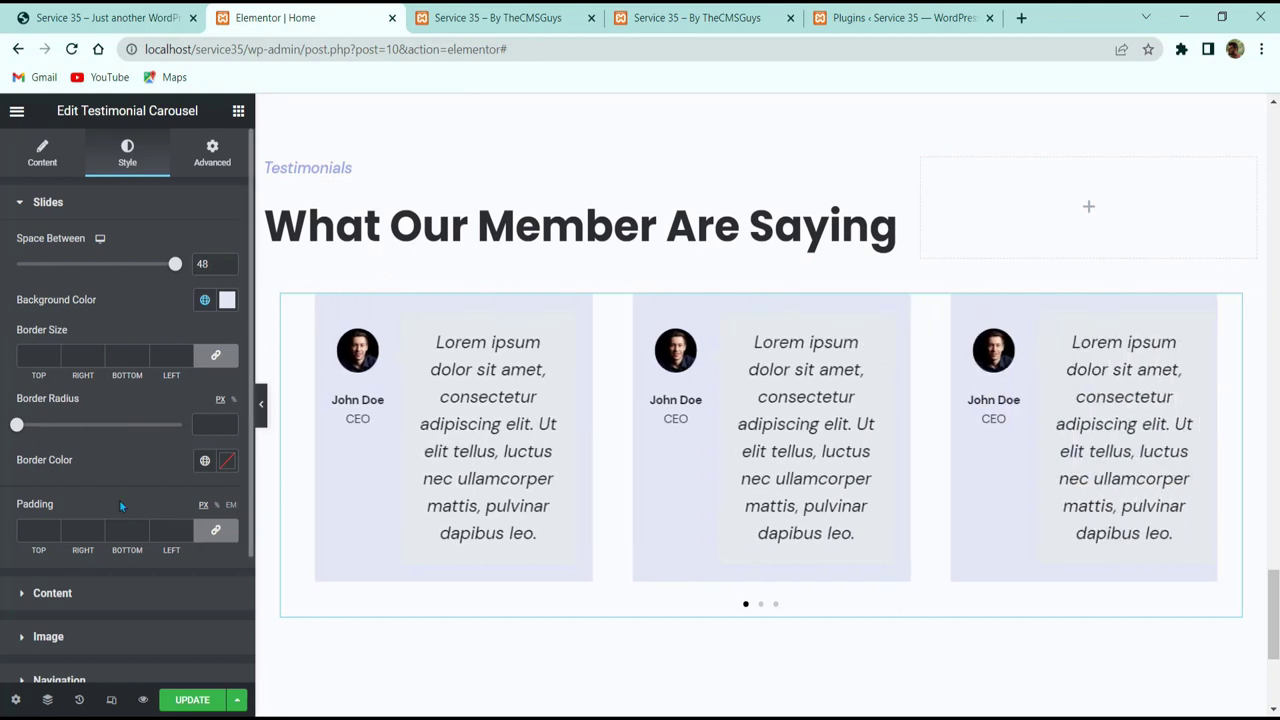
Step: Unlink the slide padding and set the bottom and left padding to 30
left_click(196, 540)
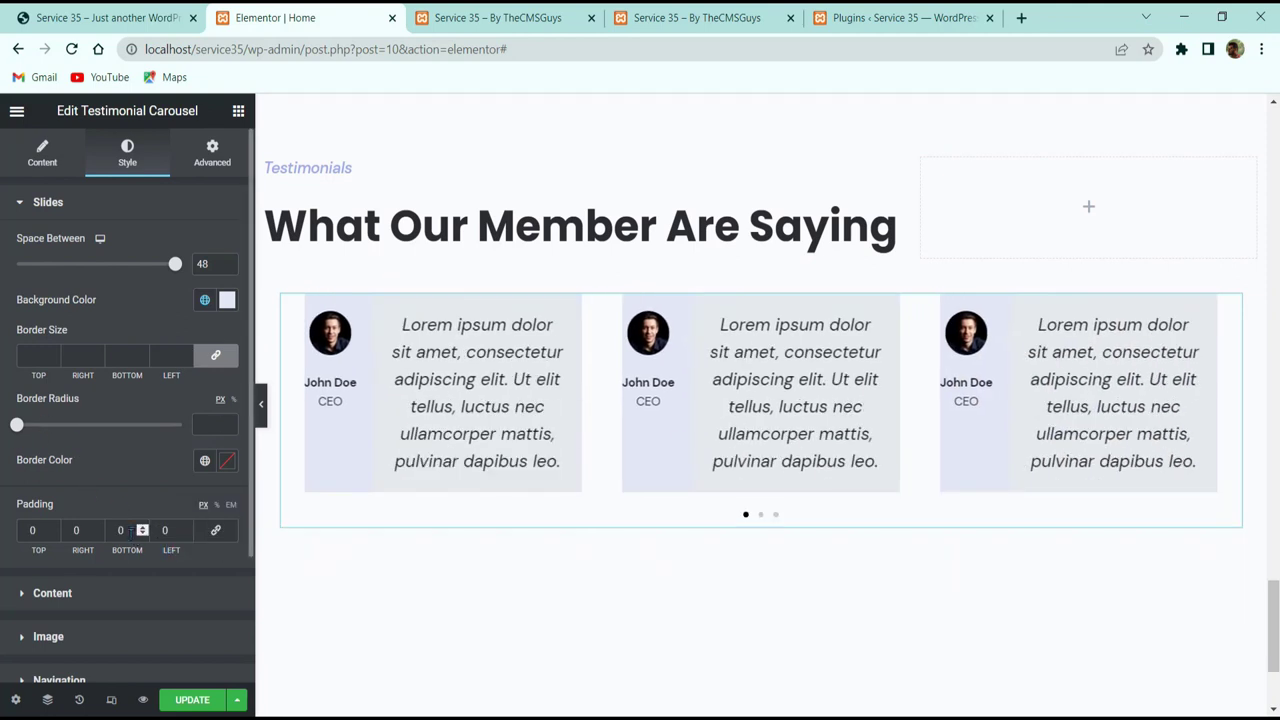
left_click(122, 530)
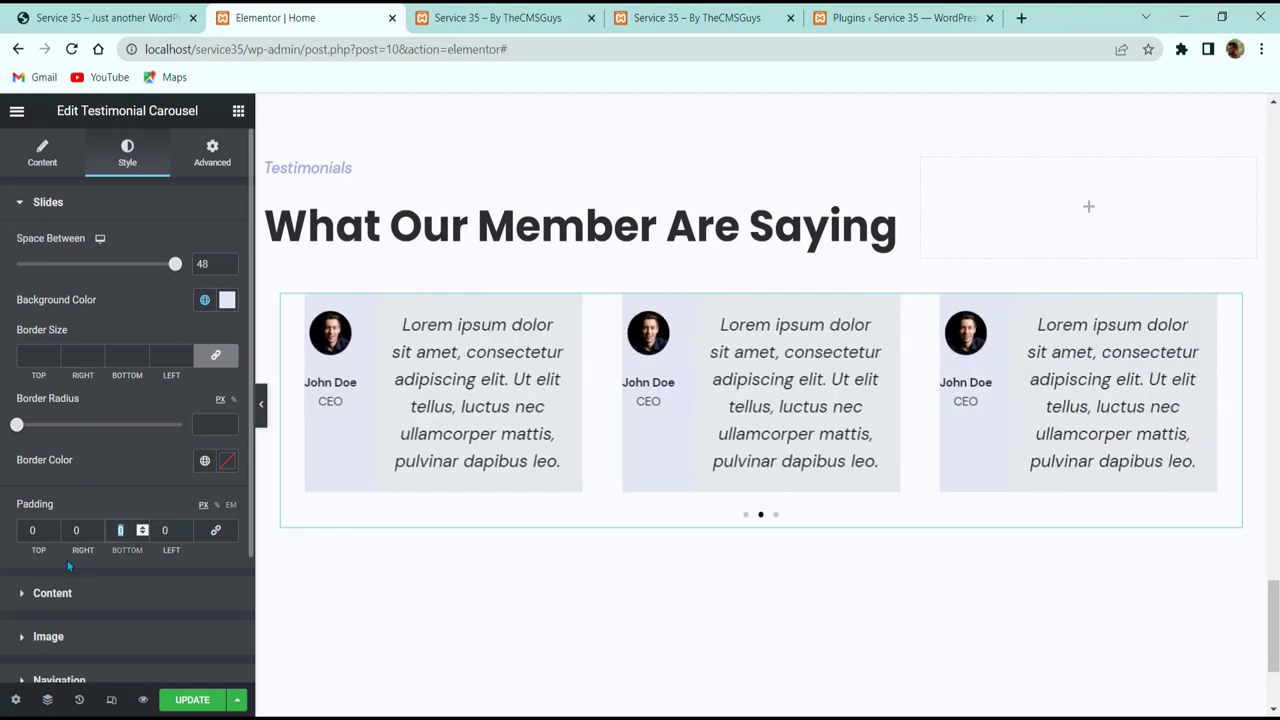
type("30")
left_click(168, 530)
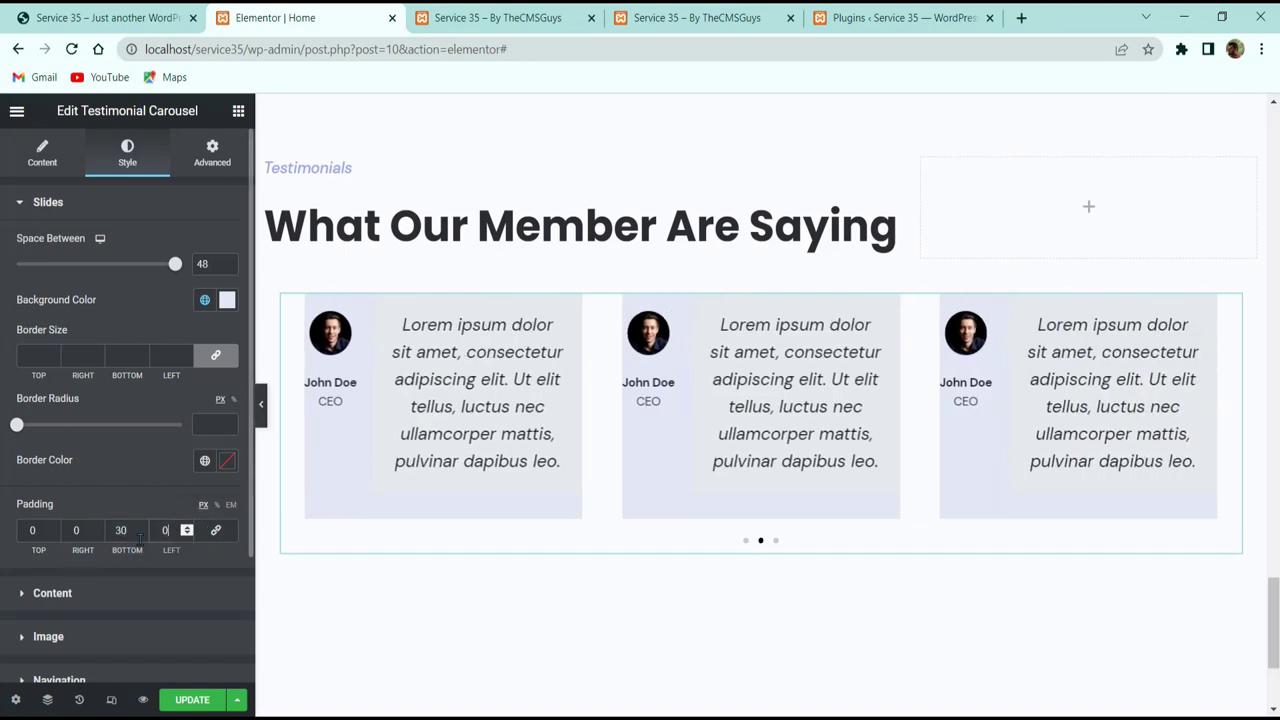
type("30")
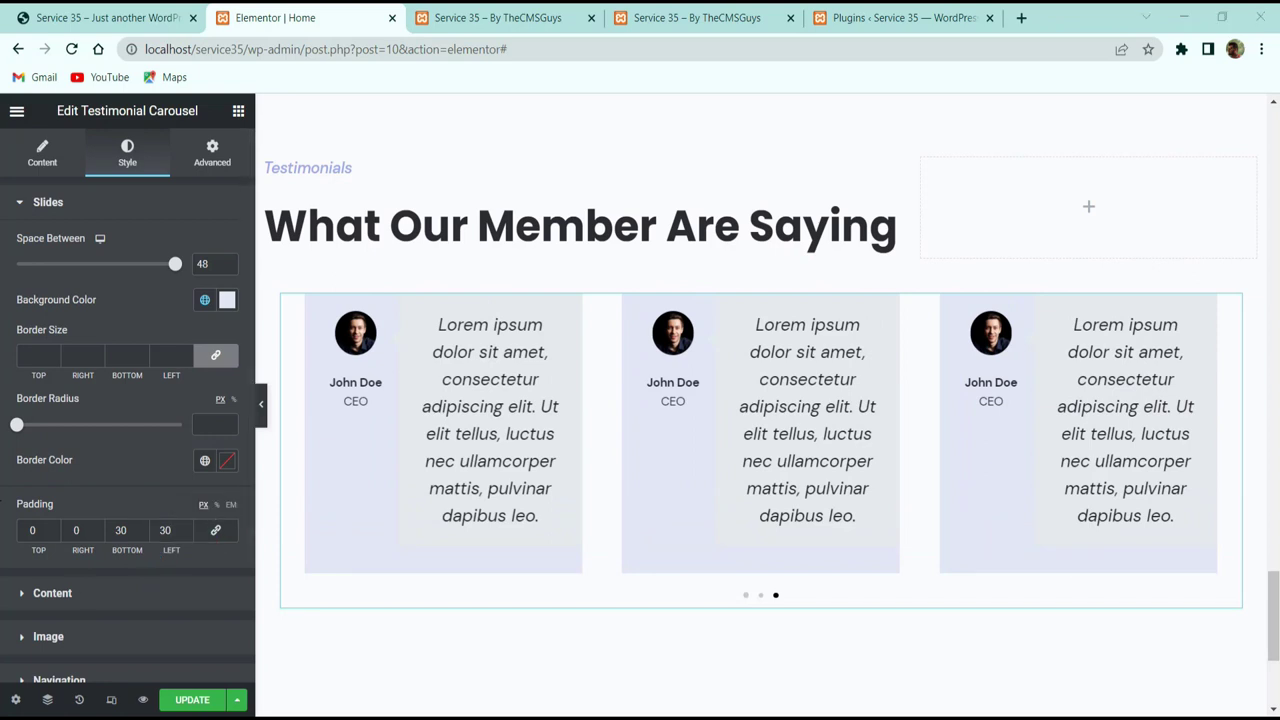
scroll(66, 584, "down", 3)
left_click(81, 434)
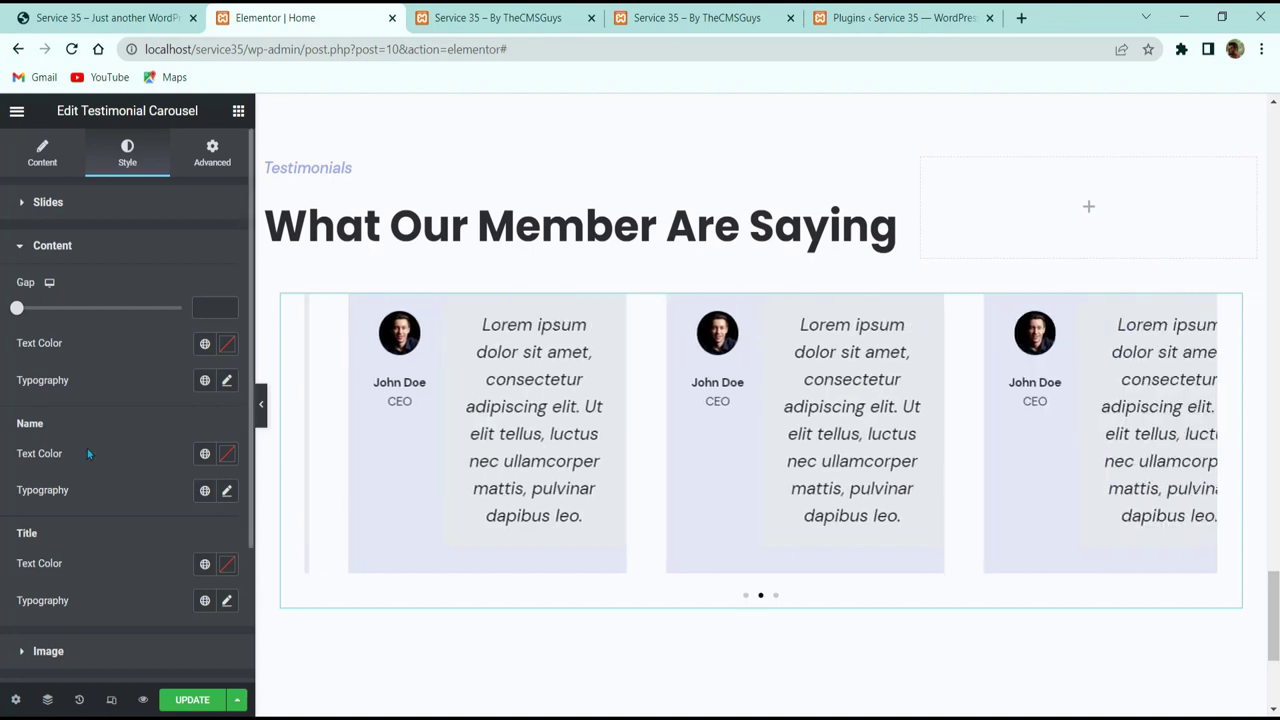
Step: Set the content gap to 10 and give the testimonial text the global Body font
left_click(203, 307)
type("10")
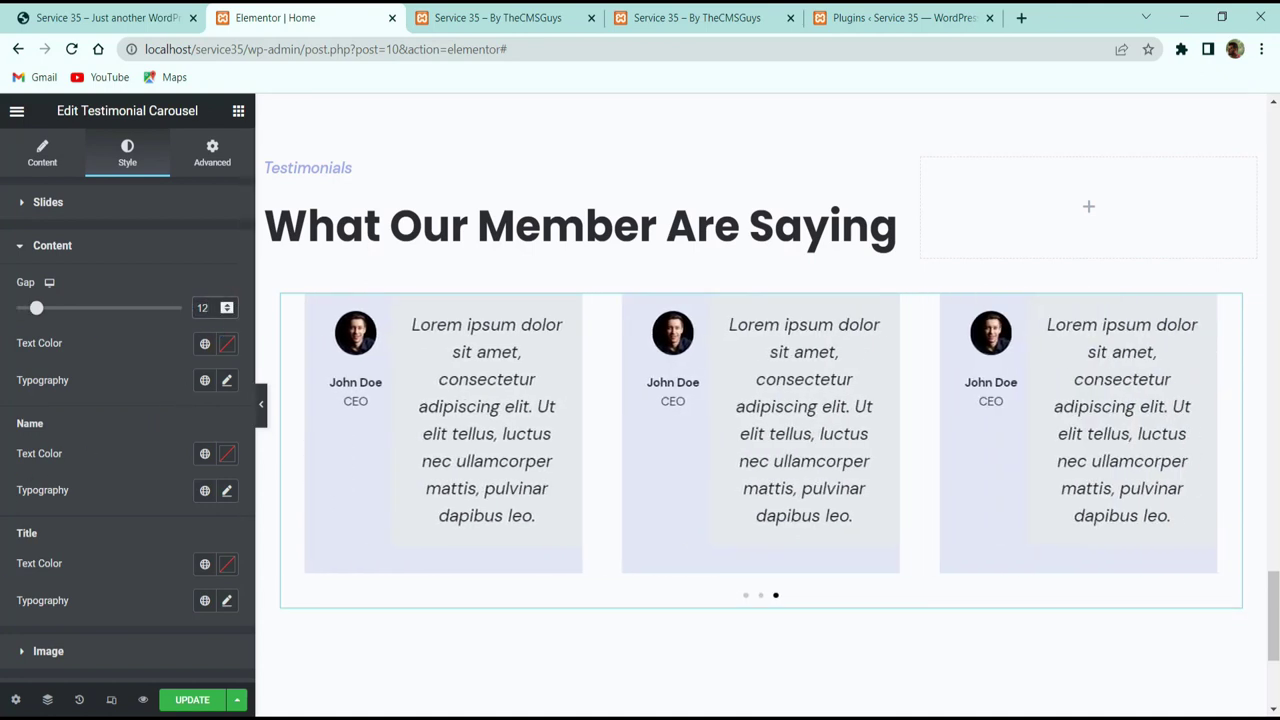
left_click(200, 382)
left_click(100, 457)
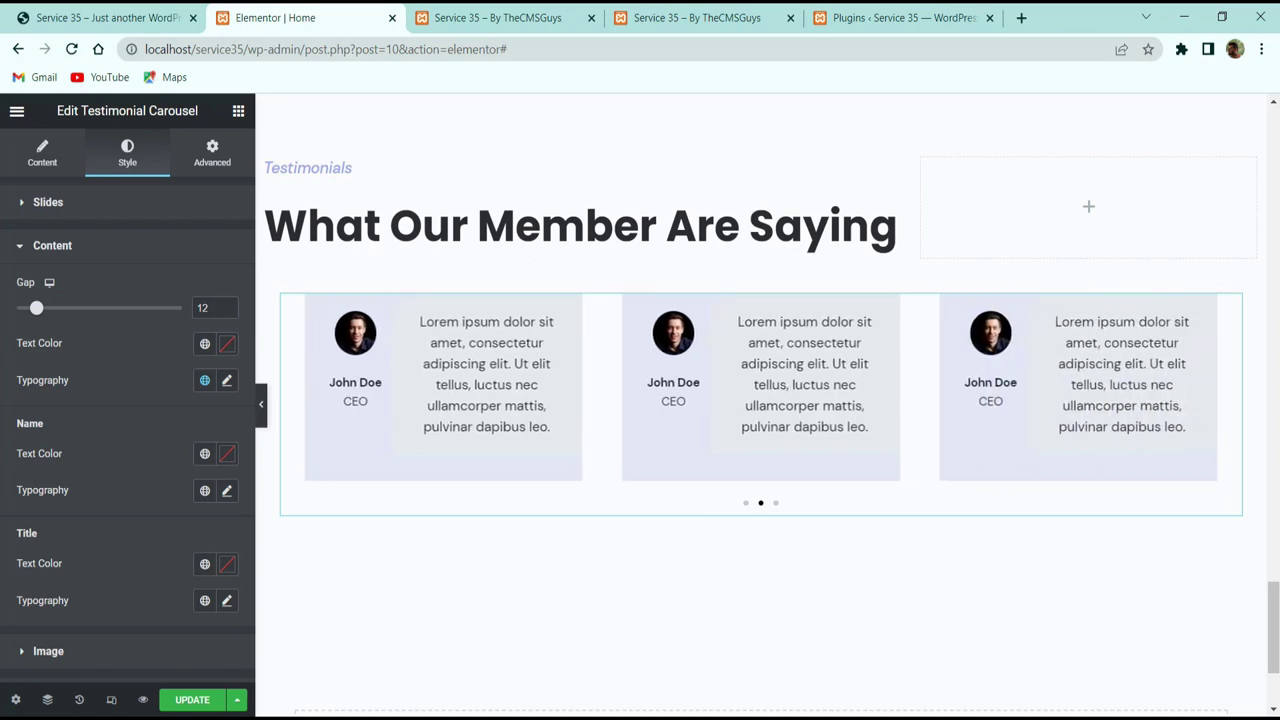
Step: Style the names with the global Heading 6 font and a neutral global colour
left_click(204, 490)
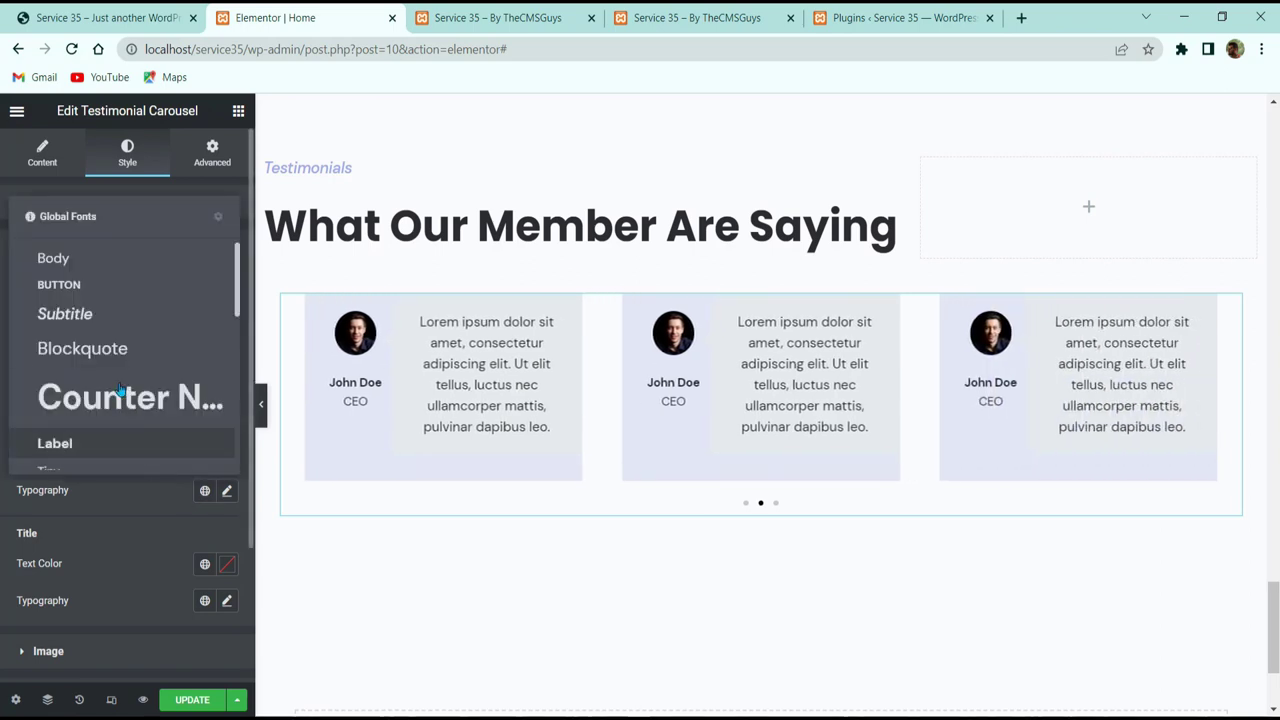
scroll(115, 365, "down", 3)
scroll(108, 380, "down", 3)
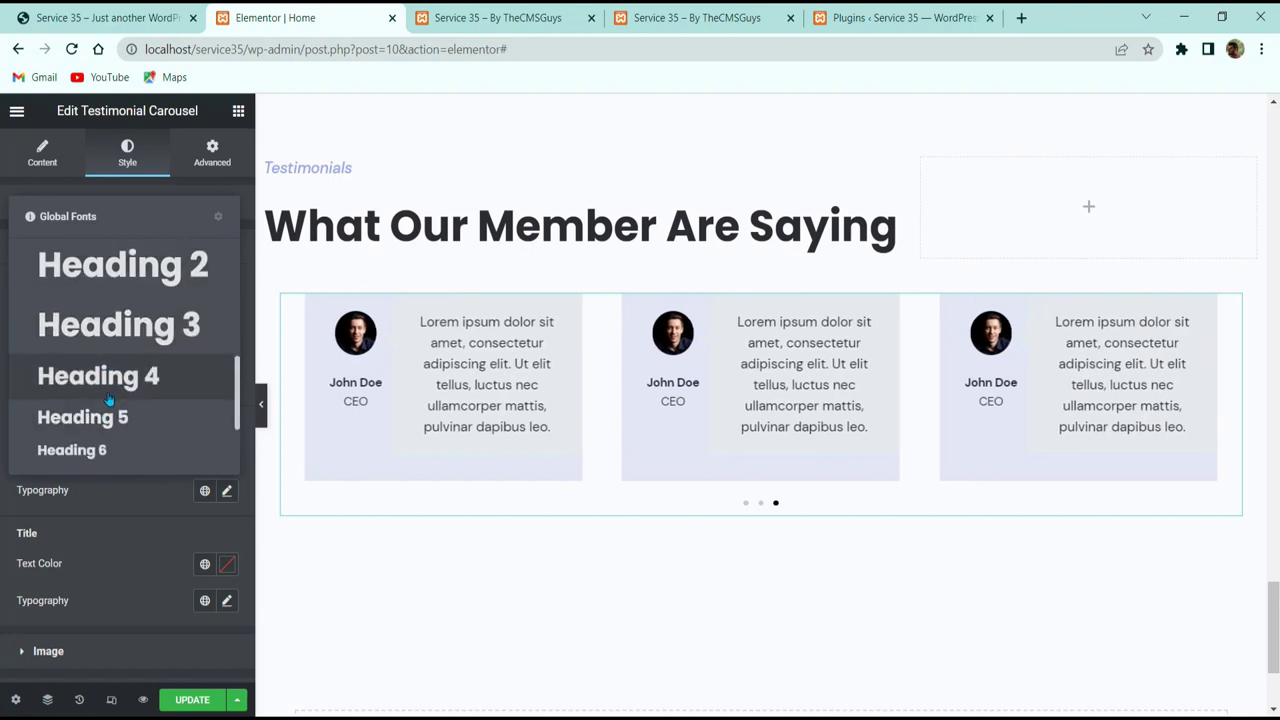
left_click(107, 451)
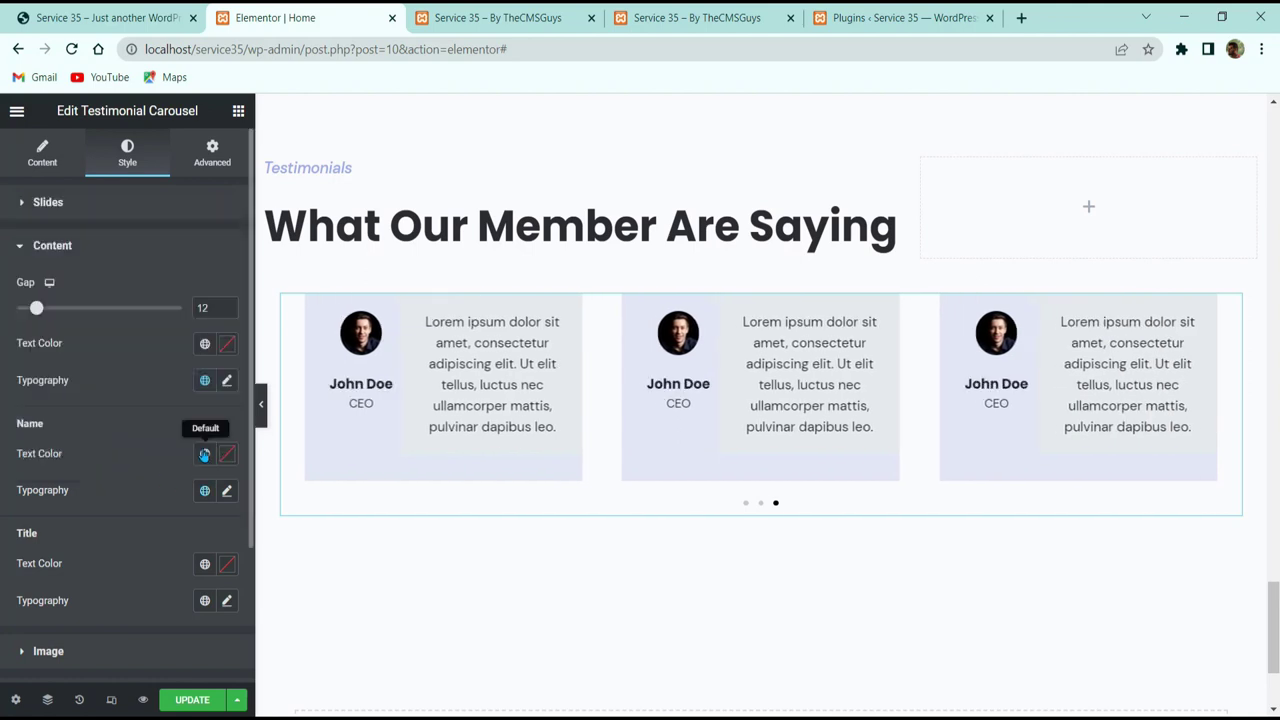
left_click(204, 454)
scroll(104, 290, "down", 4)
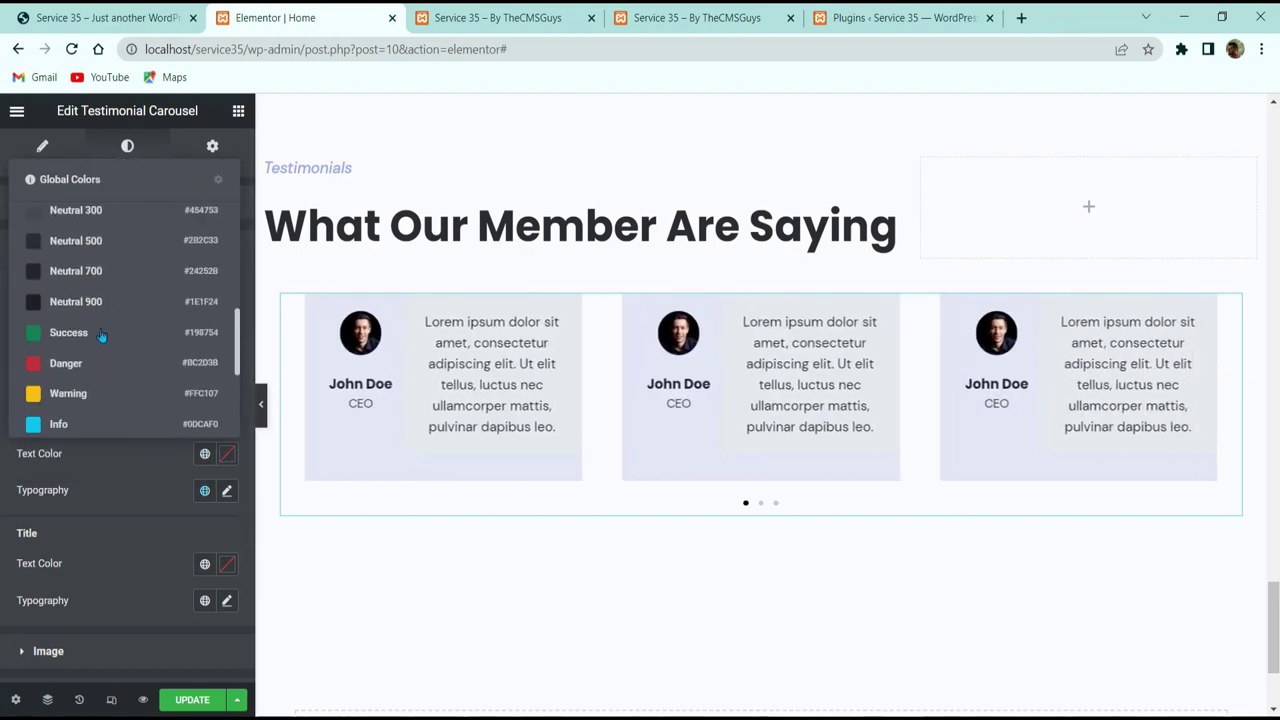
left_click(100, 271)
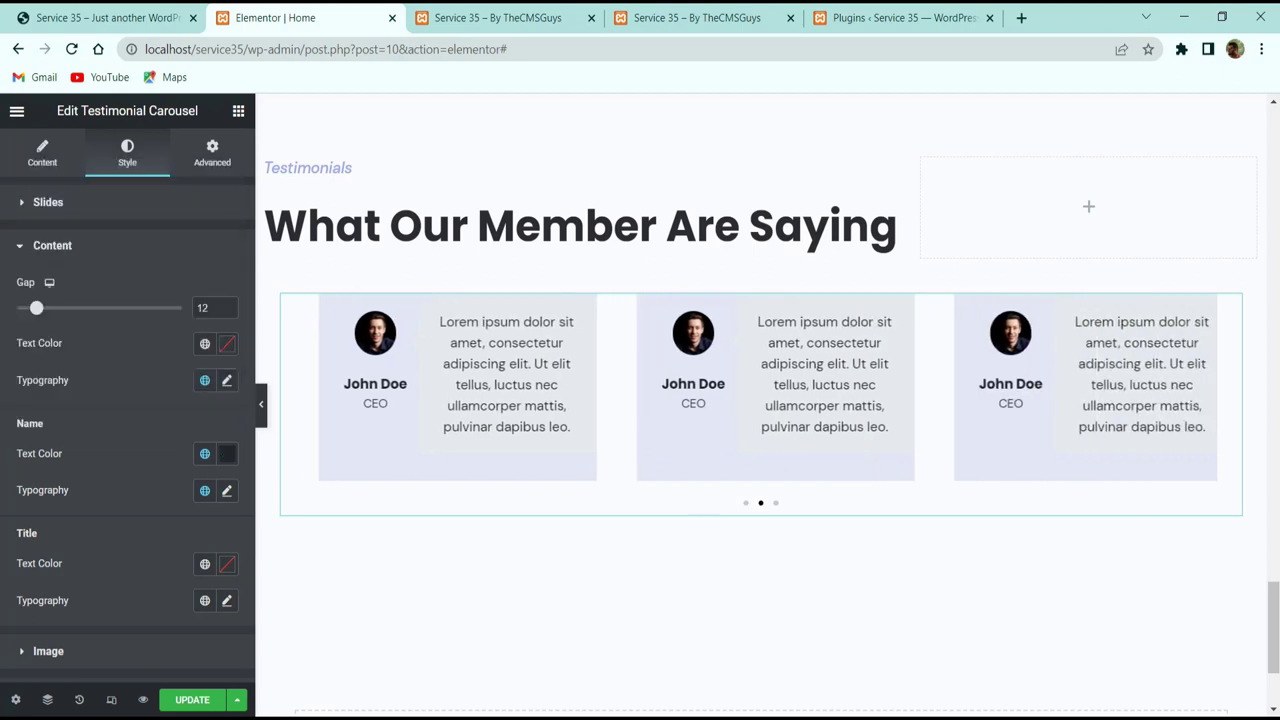
left_click(204, 454)
scroll(92, 308, "down", 4)
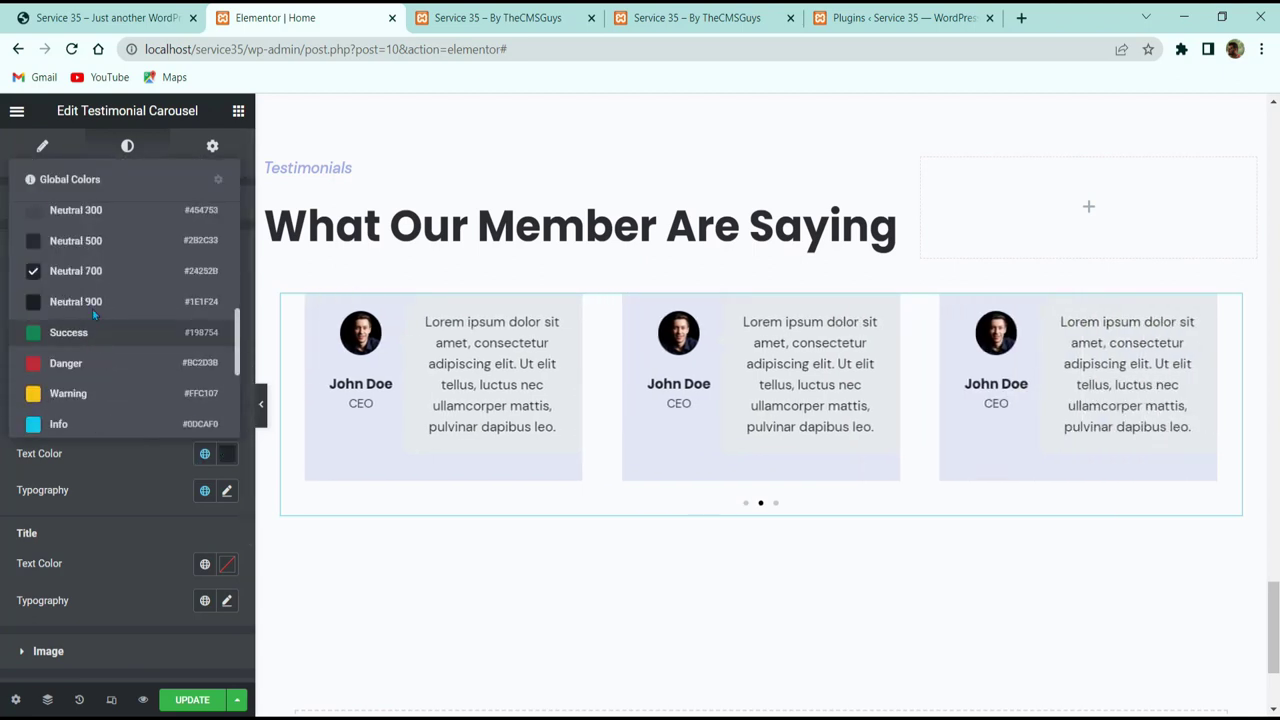
left_click(105, 241)
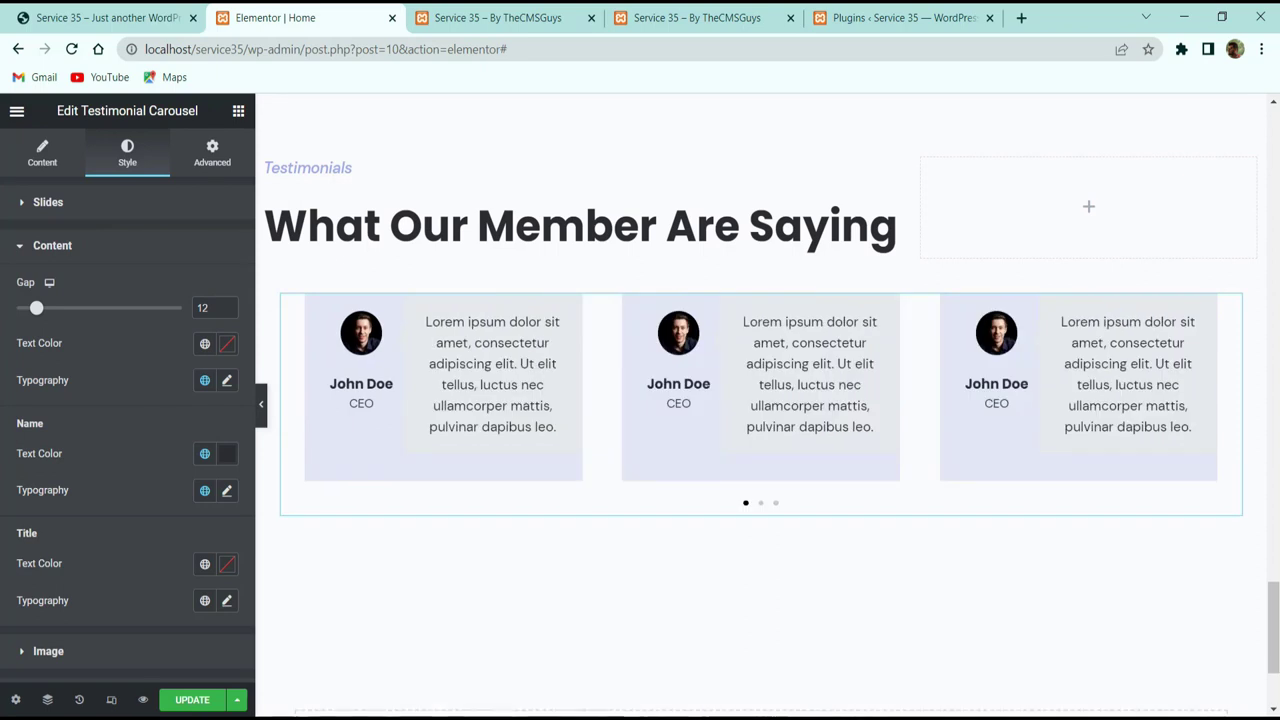
Step: Make the job titles Primary 300 lavender and apply a global font to them
left_click(204, 563)
left_click(100, 368)
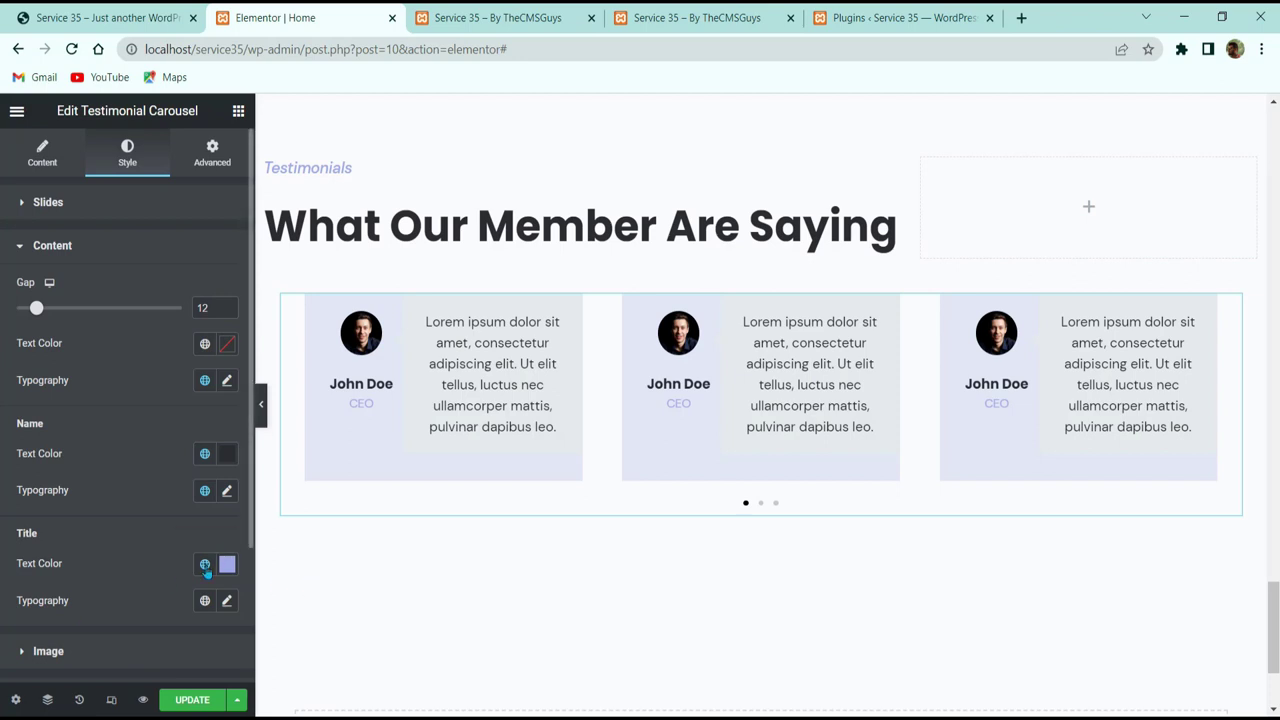
left_click(204, 600)
scroll(93, 426, "down", 2)
scroll(93, 426, "up", 2)
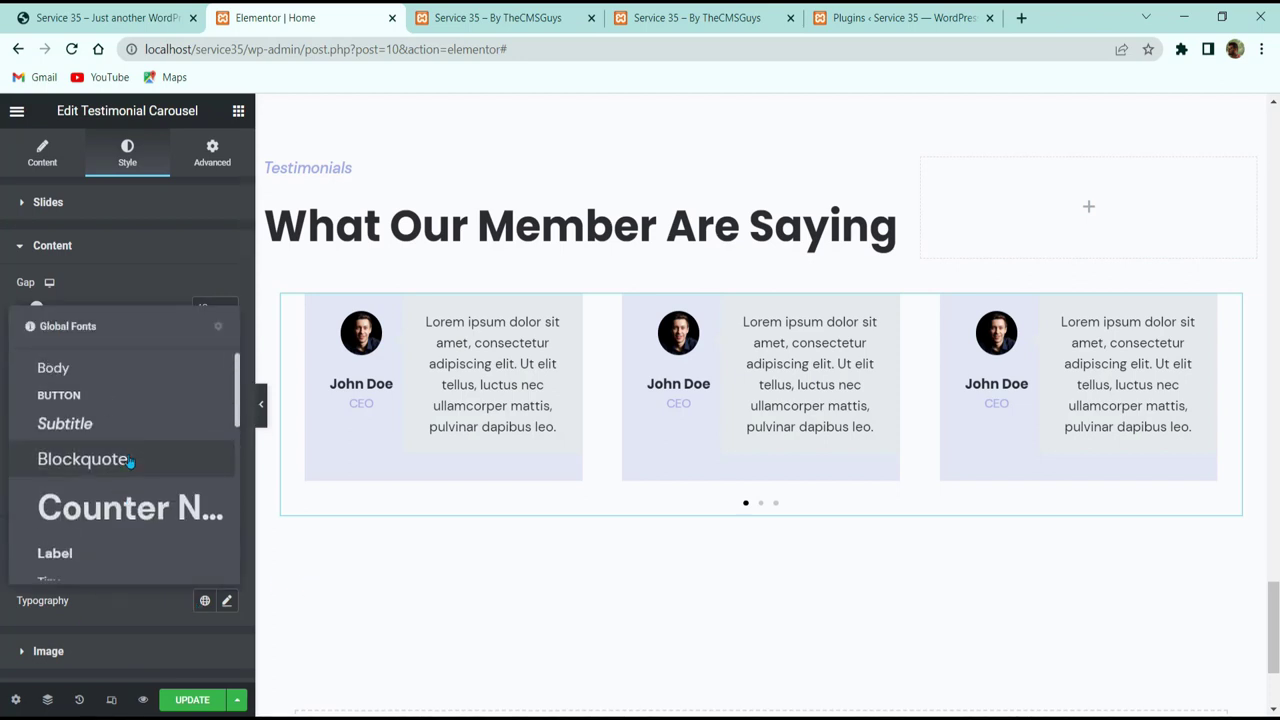
scroll(93, 426, "down", 2)
left_click(70, 405)
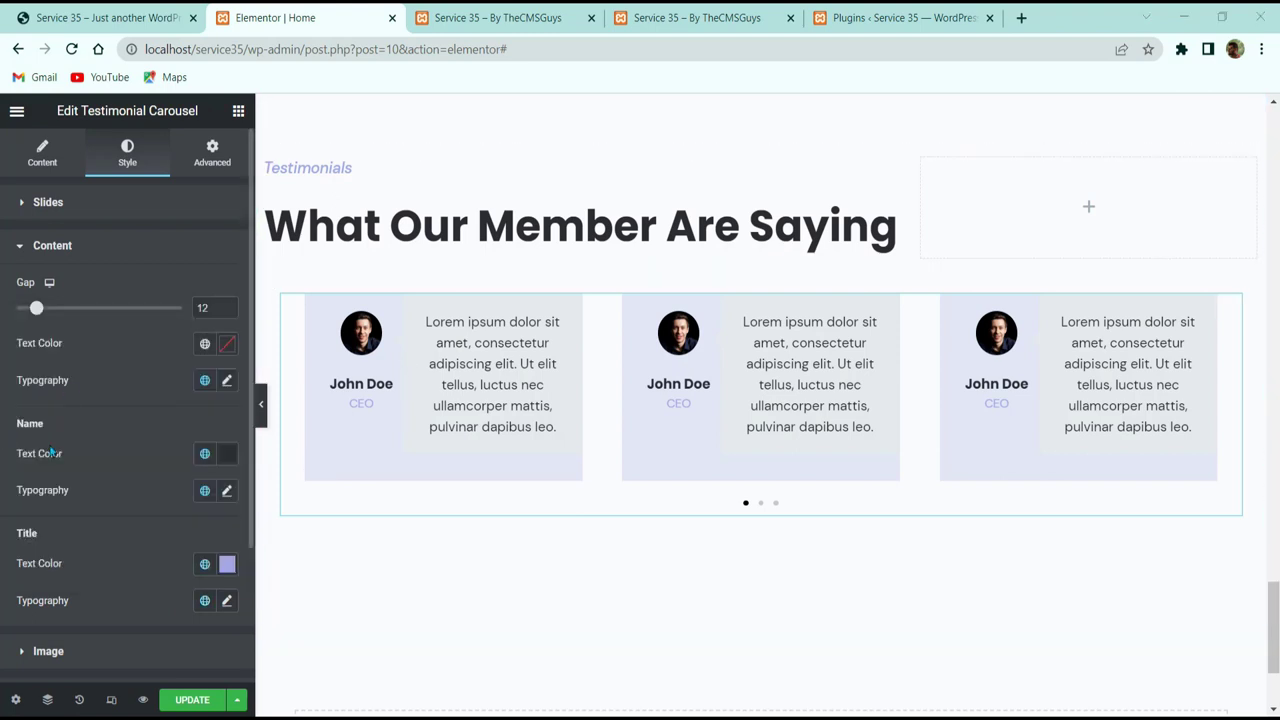
scroll(70, 524, "down", 2)
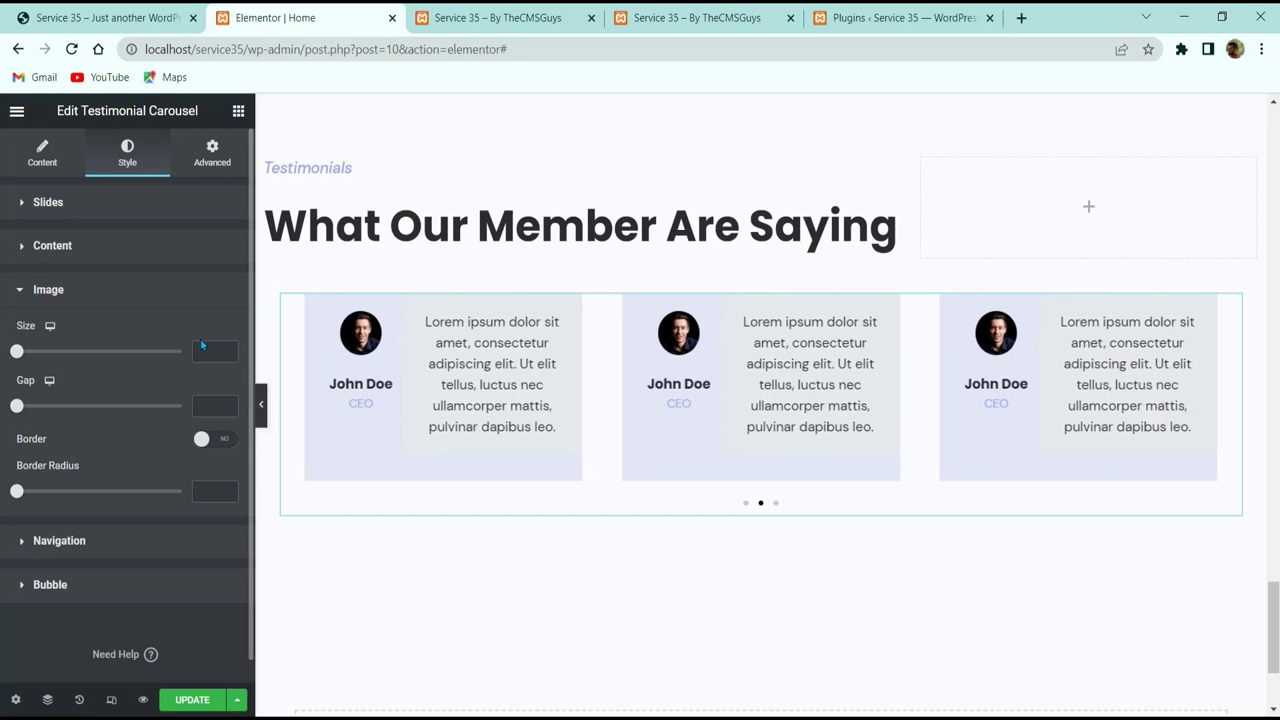
Step: Set the testimonial image size to 140, gap to 16 and border radius to 0 for square photos
left_click(209, 347)
type("140")
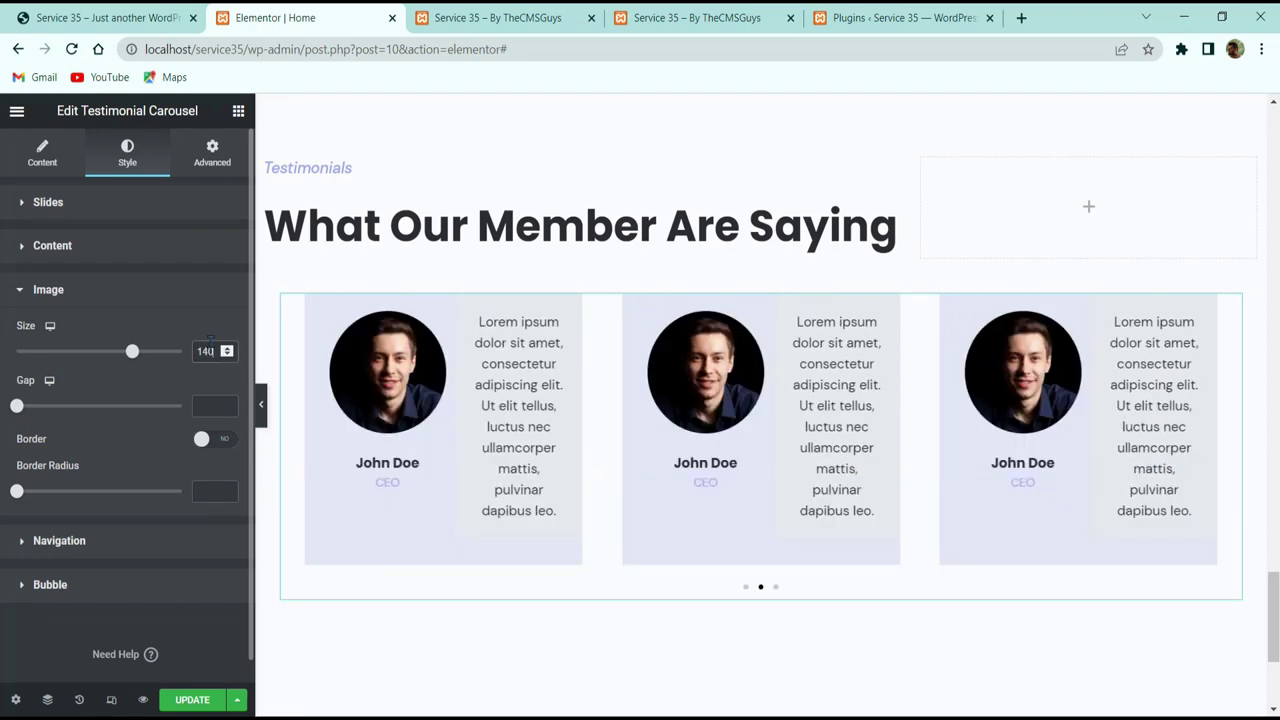
key("ctrl+1")
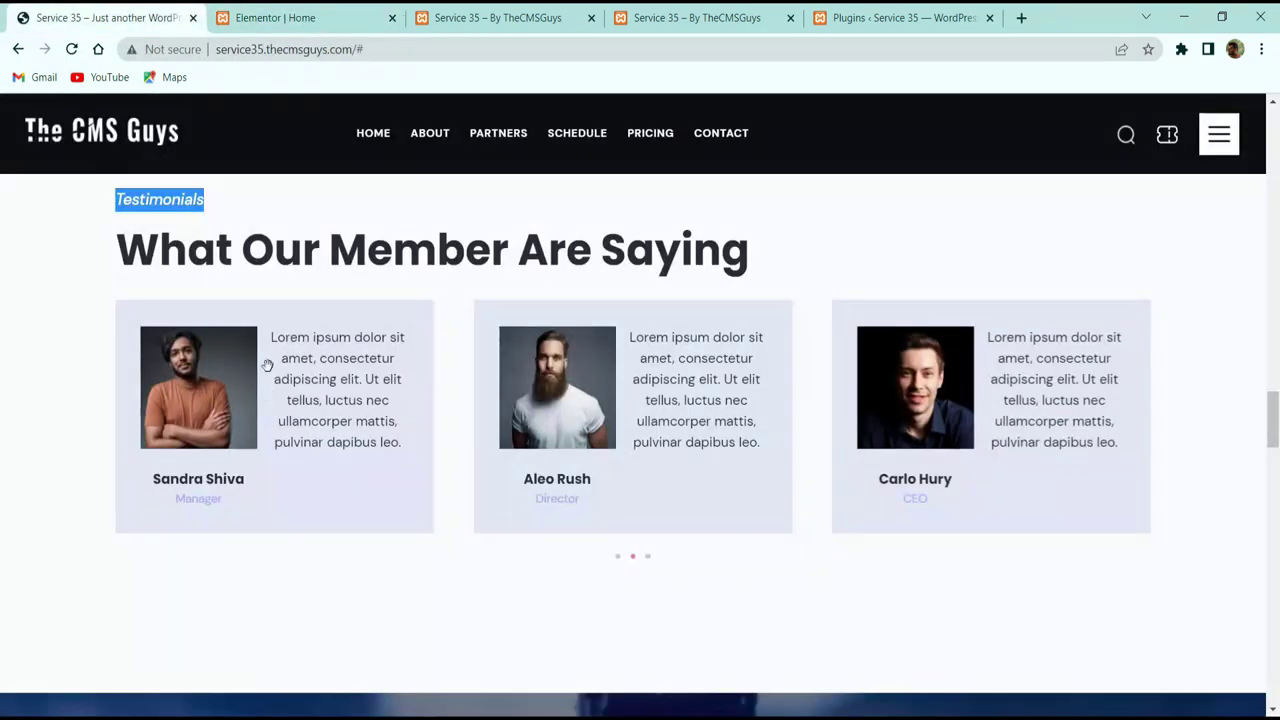
left_click(290, 17)
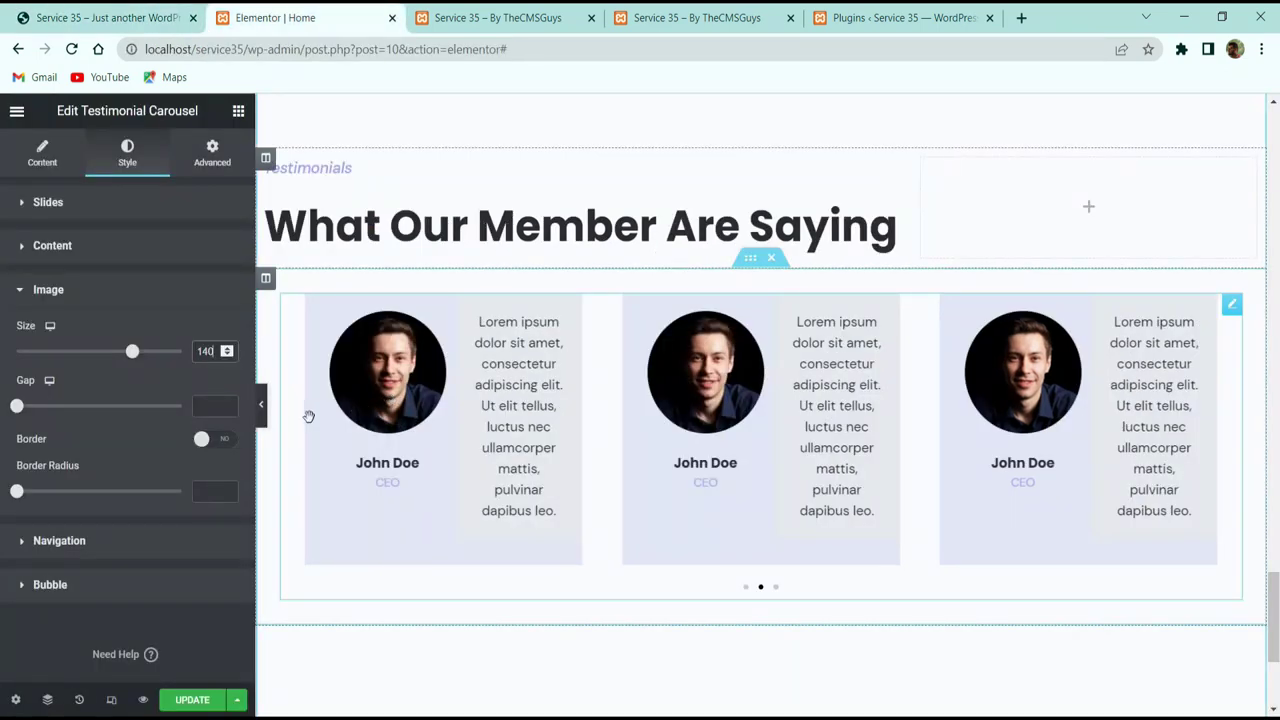
left_click(201, 405)
type("15")
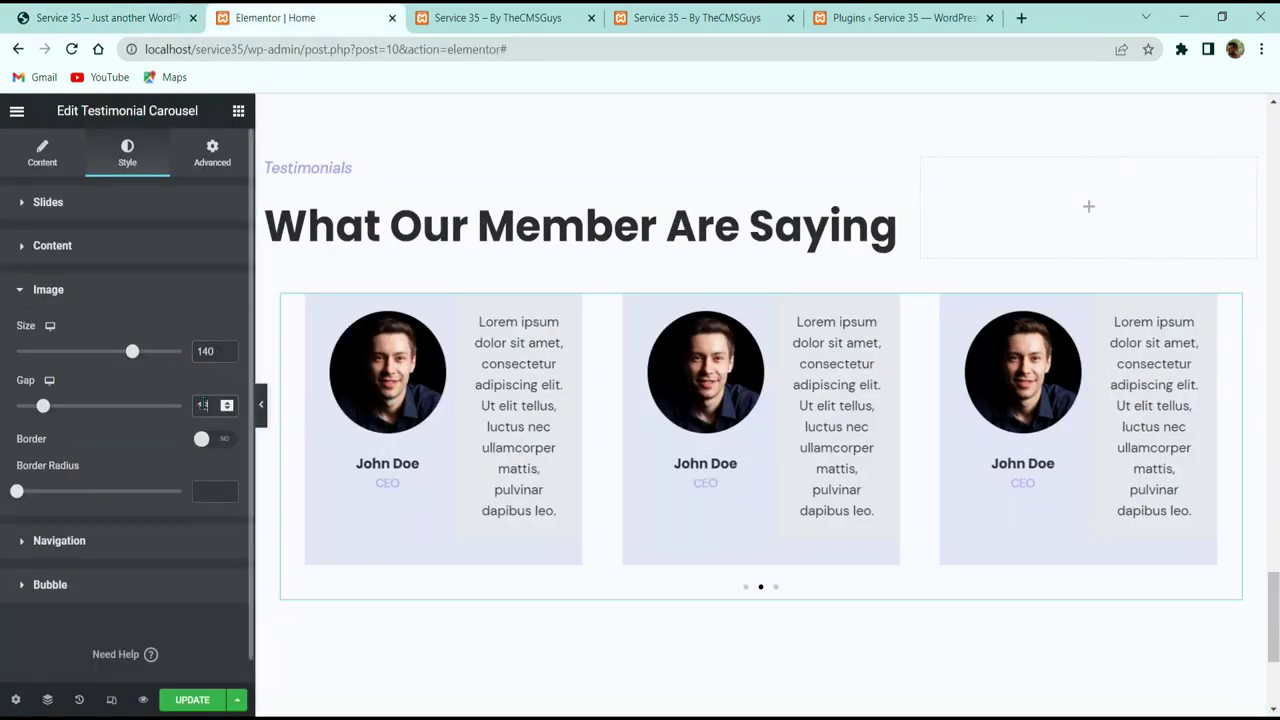
left_click(205, 490)
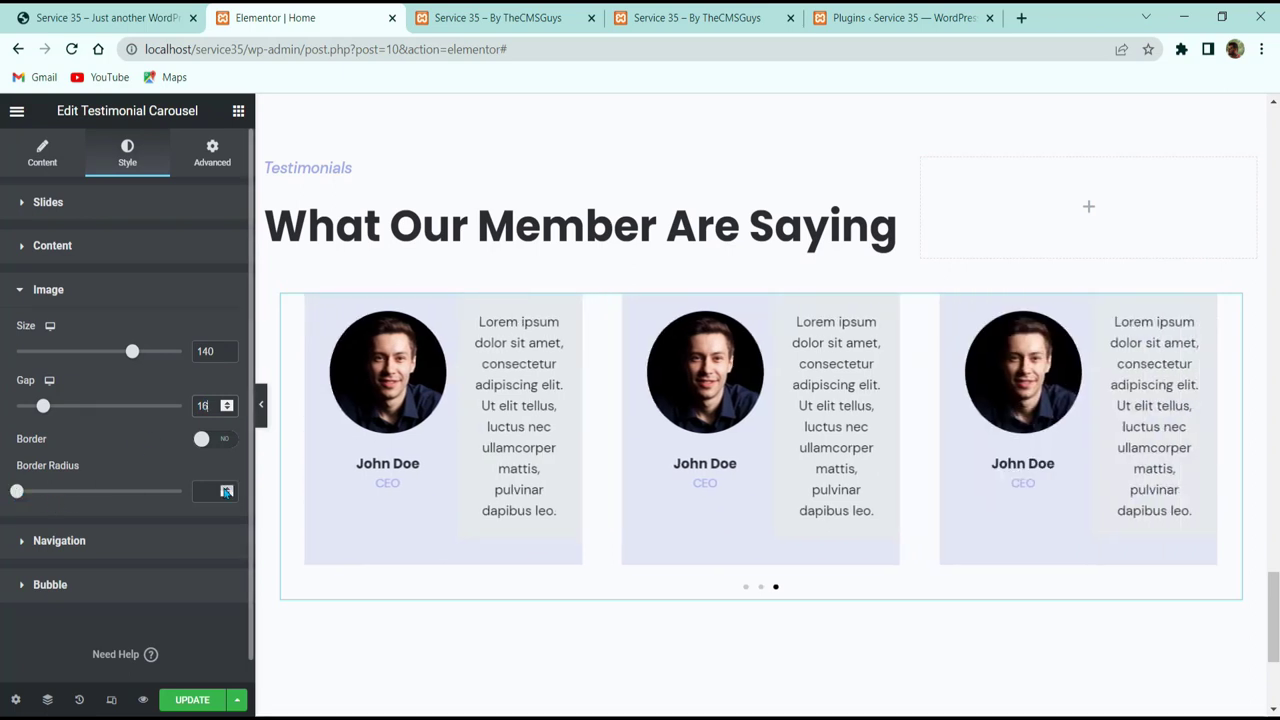
type("1")
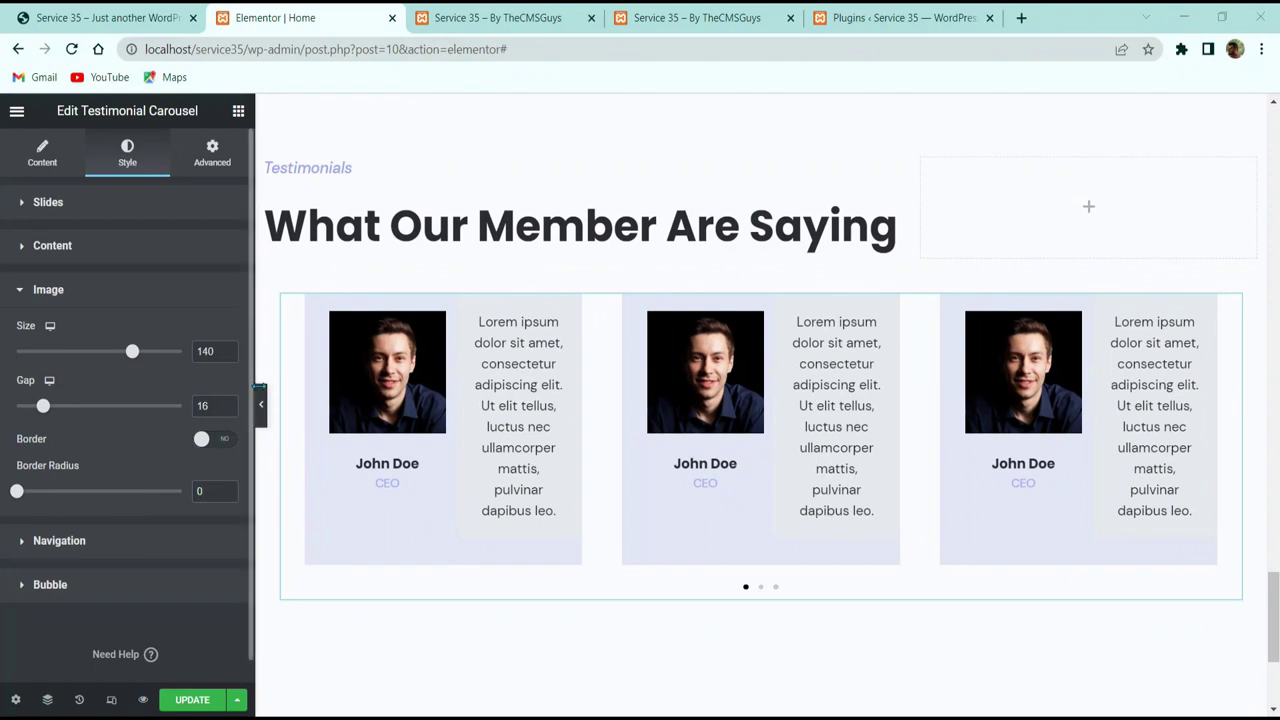
left_click(266, 408)
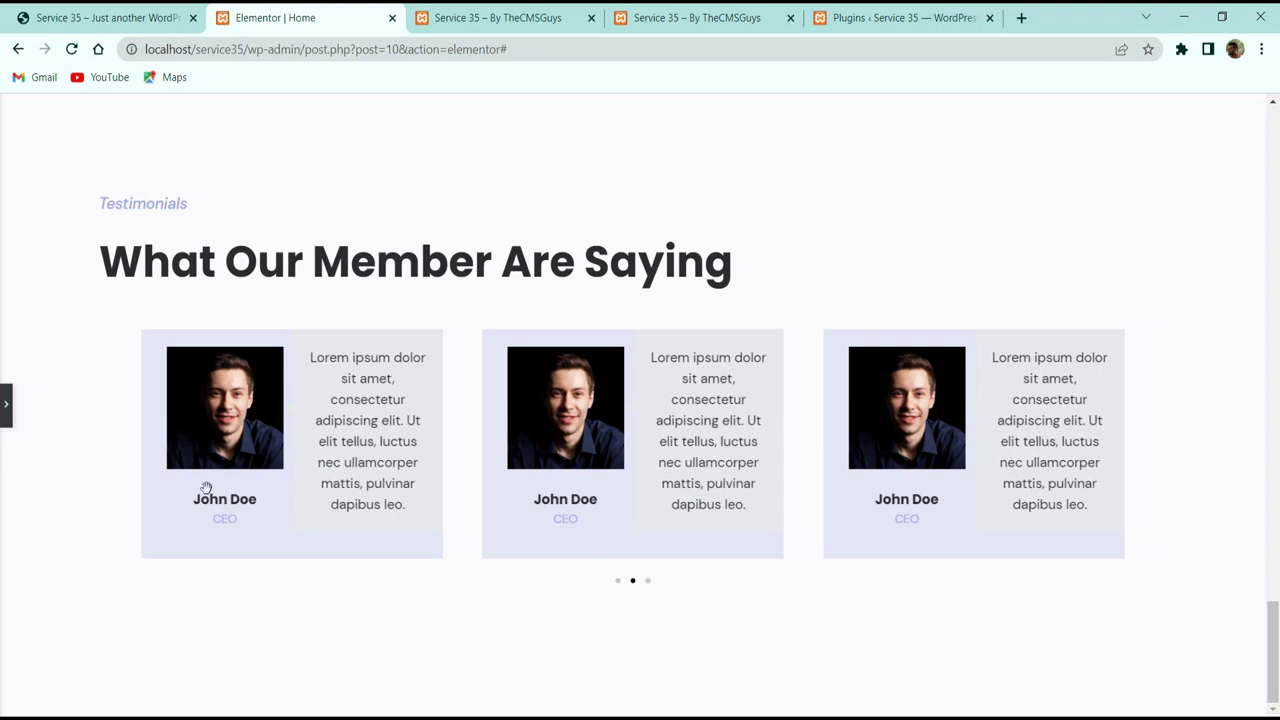
scroll(640, 430, "down", 1)
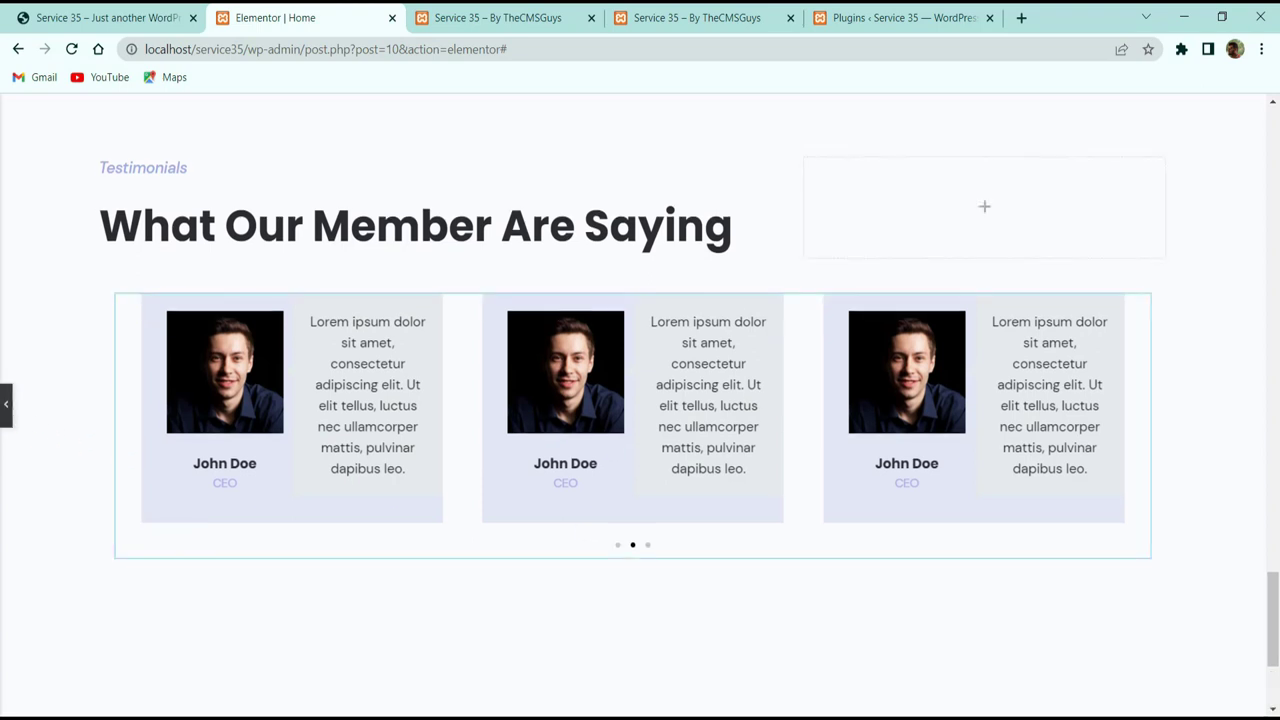
left_click(6, 405)
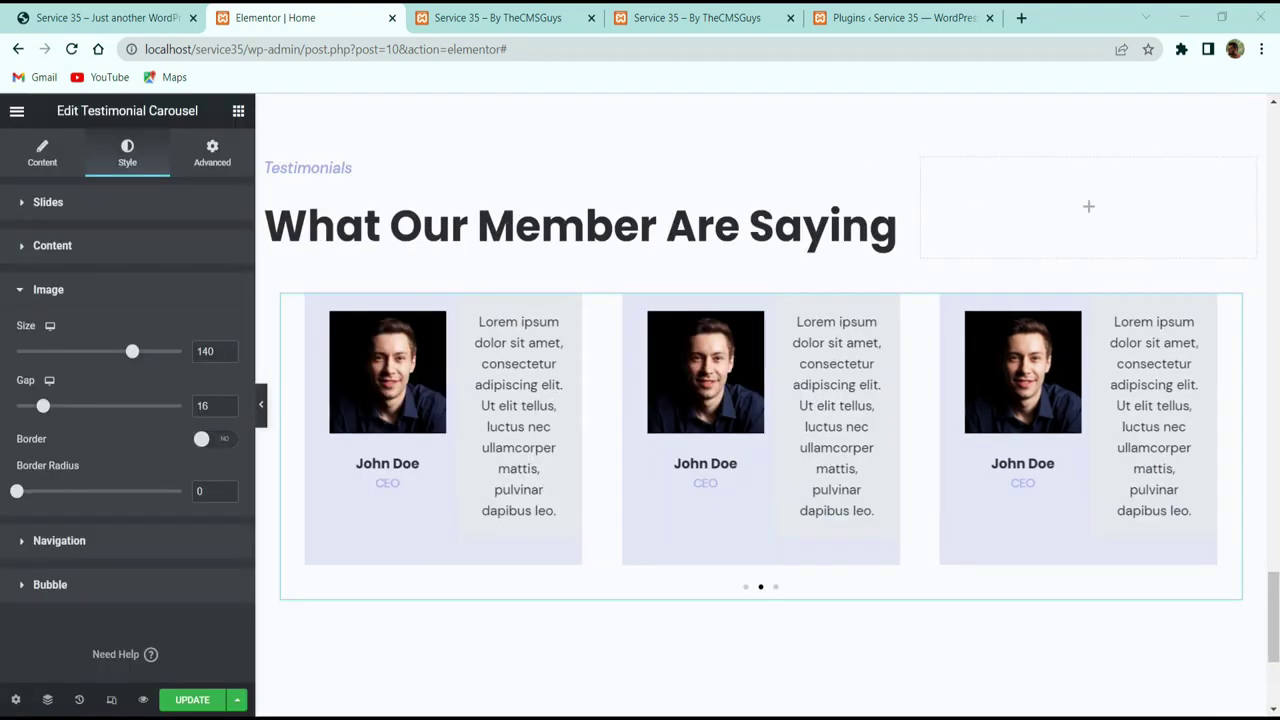
Step: Give the bubbles 30 padding on top, right and bottom, with 0 on the left
left_click(111, 580)
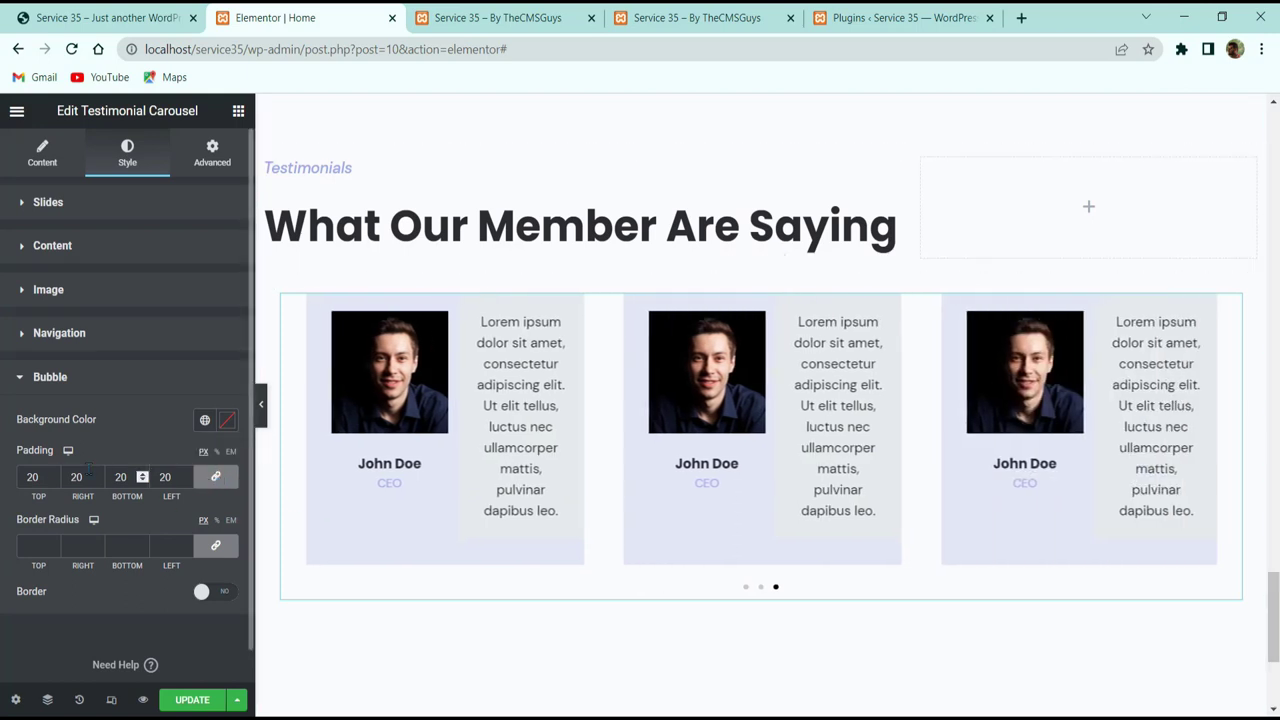
double_click(166, 477)
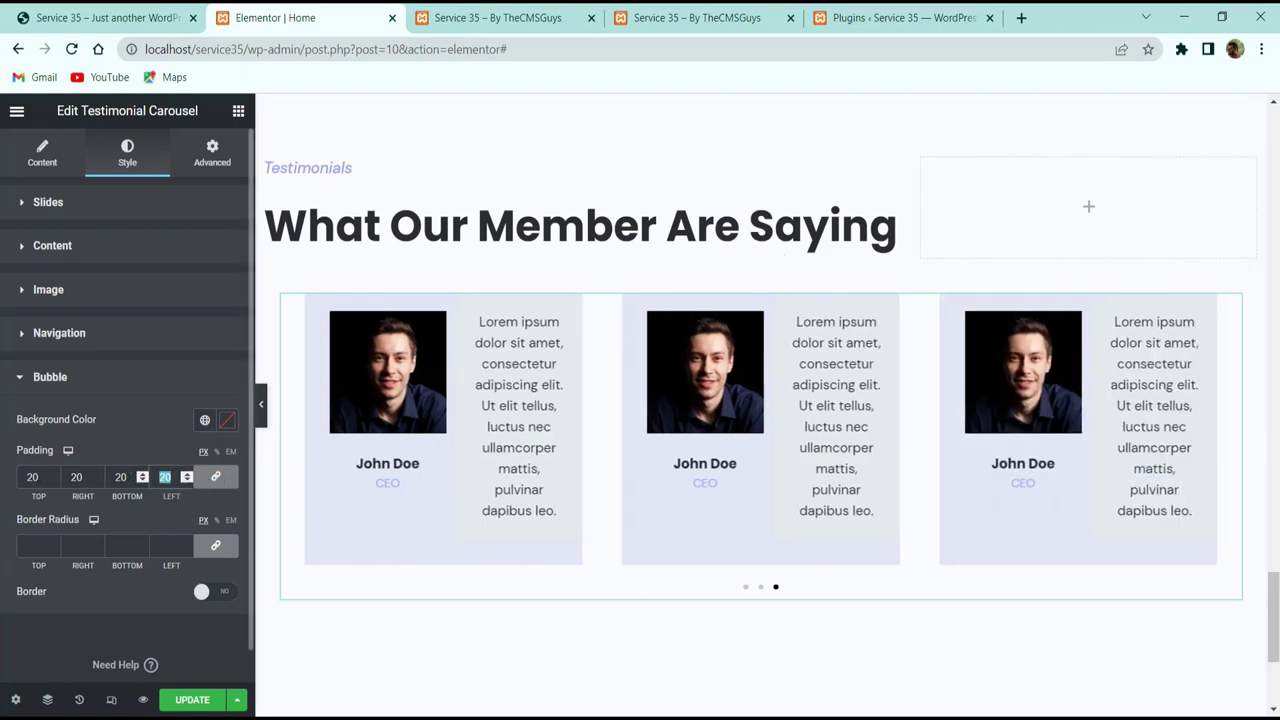
type("30")
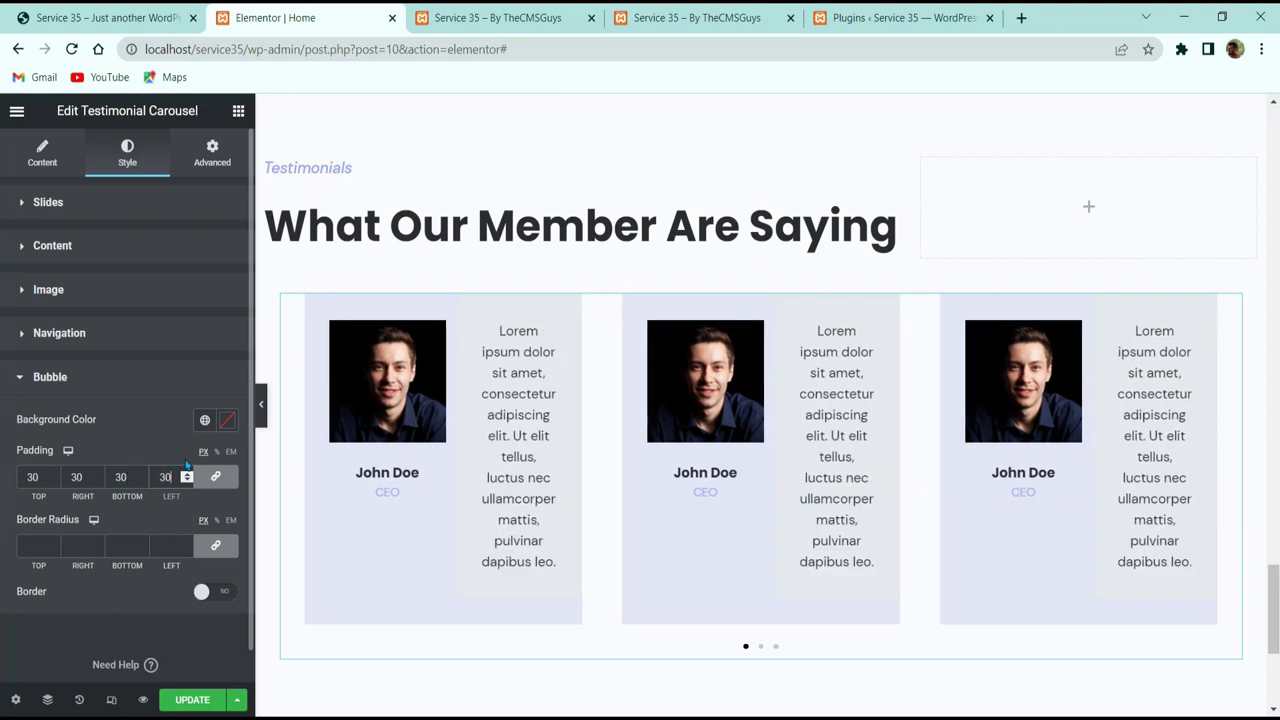
left_click(215, 477)
double_click(166, 477)
type("0")
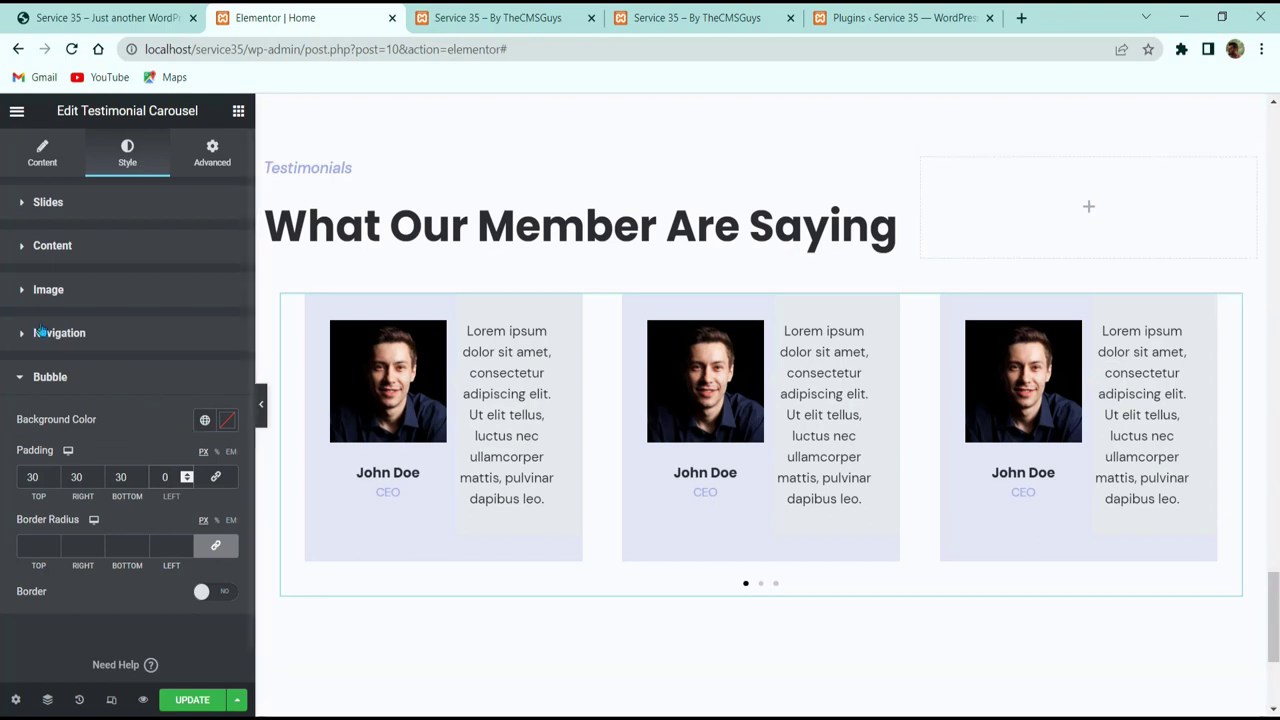
Step: Fill the bubble background with the global Light lavender colour and preview the carousel
left_click(205, 419)
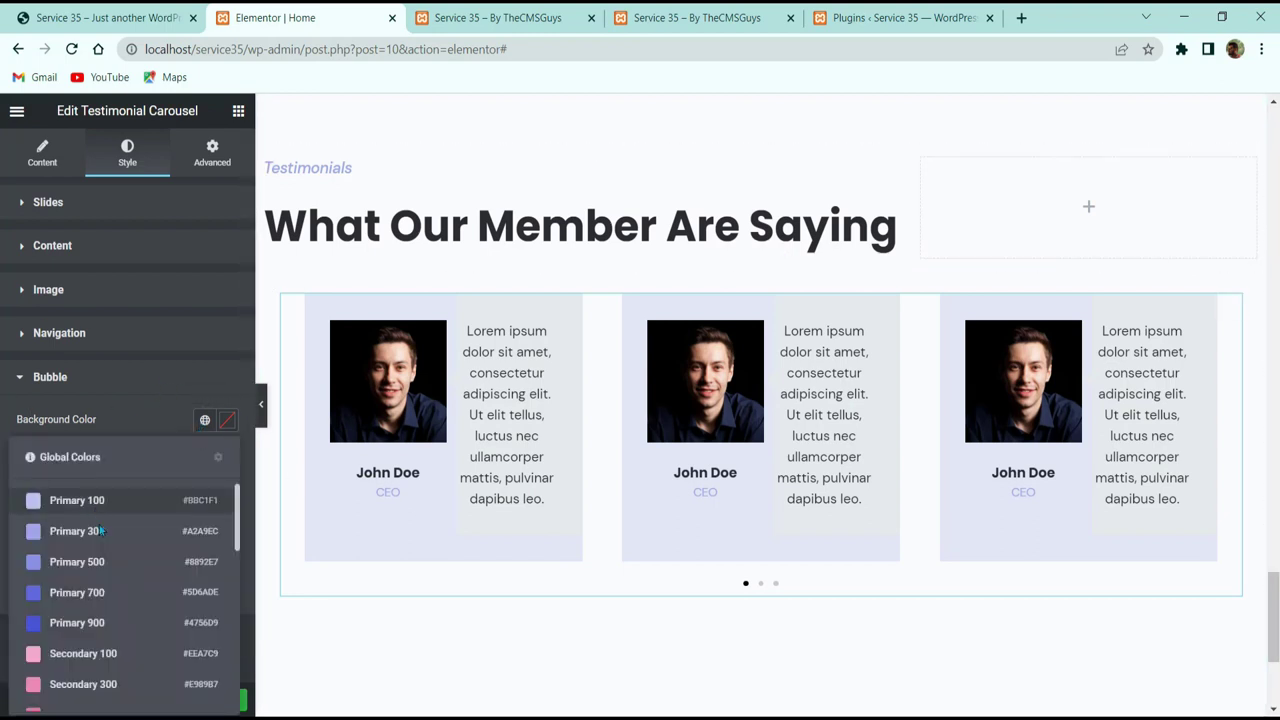
scroll(89, 565, "down", 8)
scroll(72, 570, "down", 1)
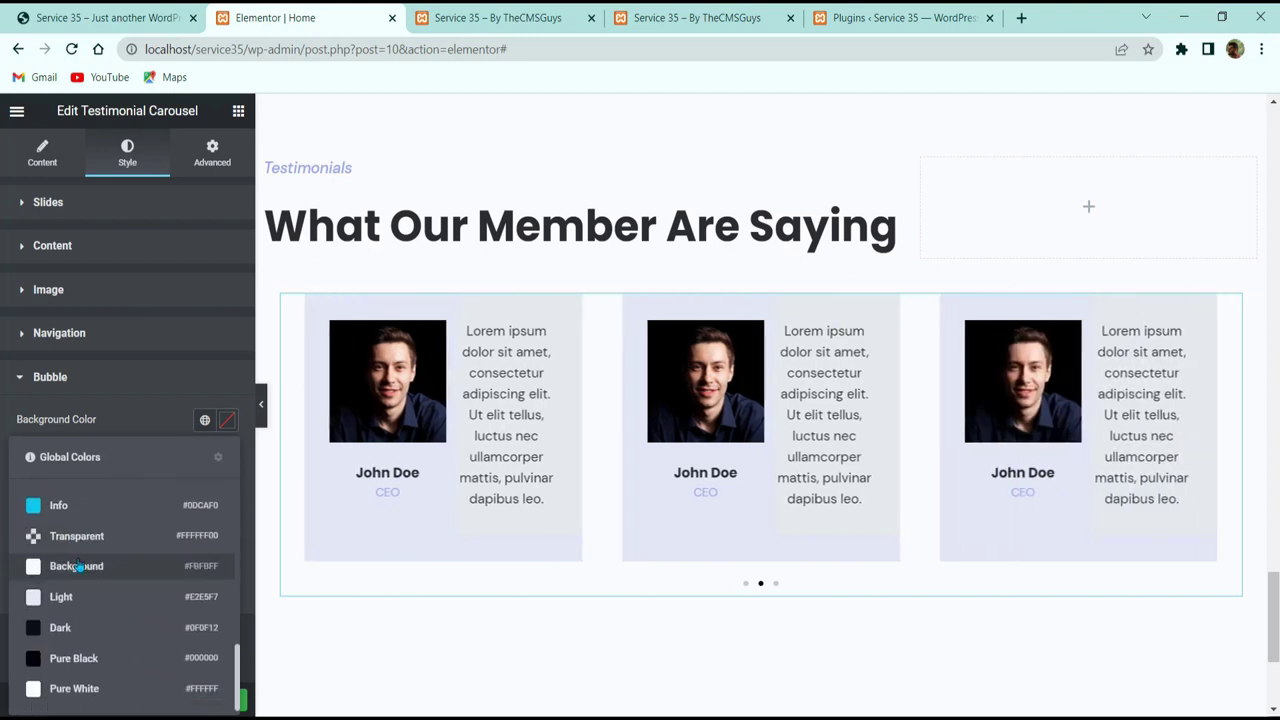
left_click(62, 594)
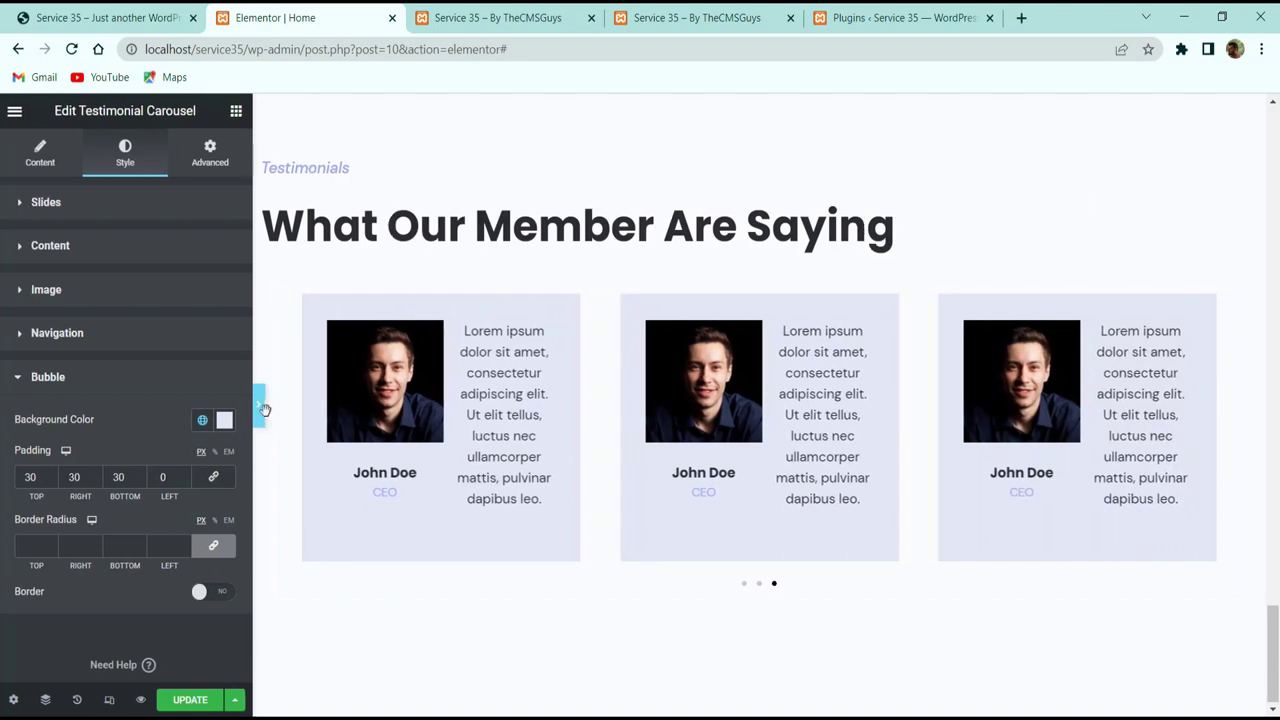
left_click(261, 410)
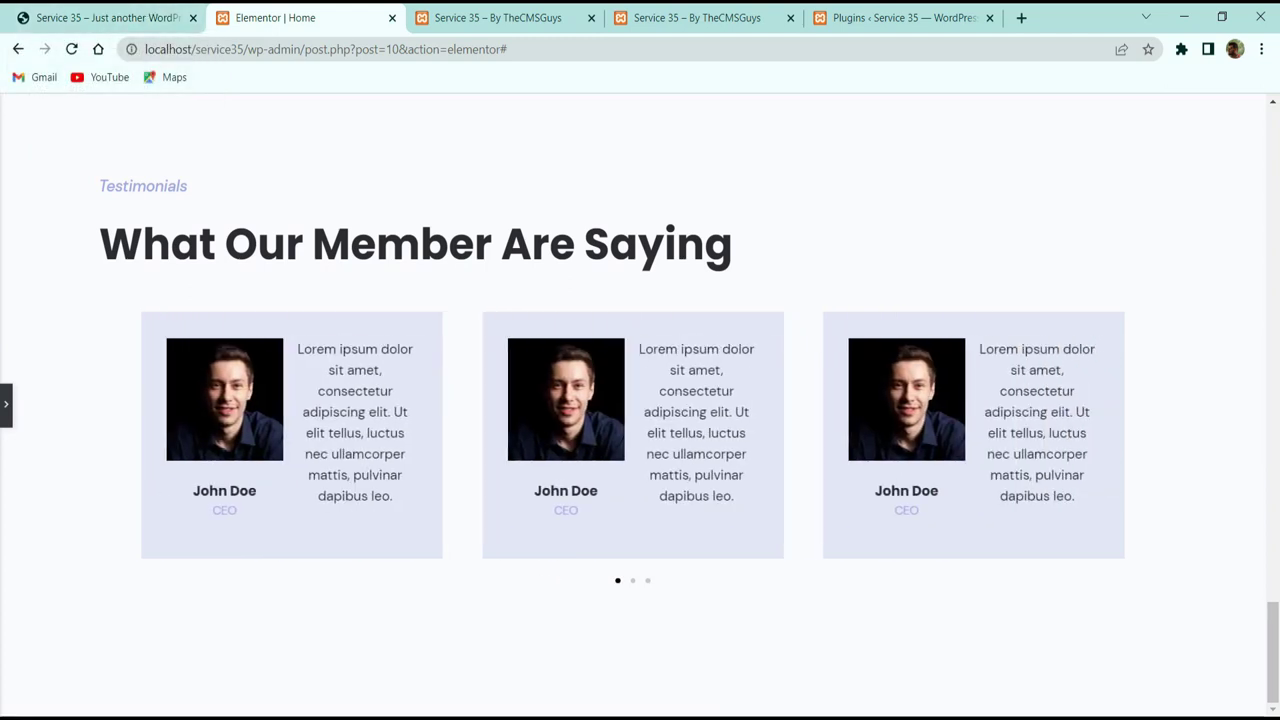
scroll(180, 326, "up", 2)
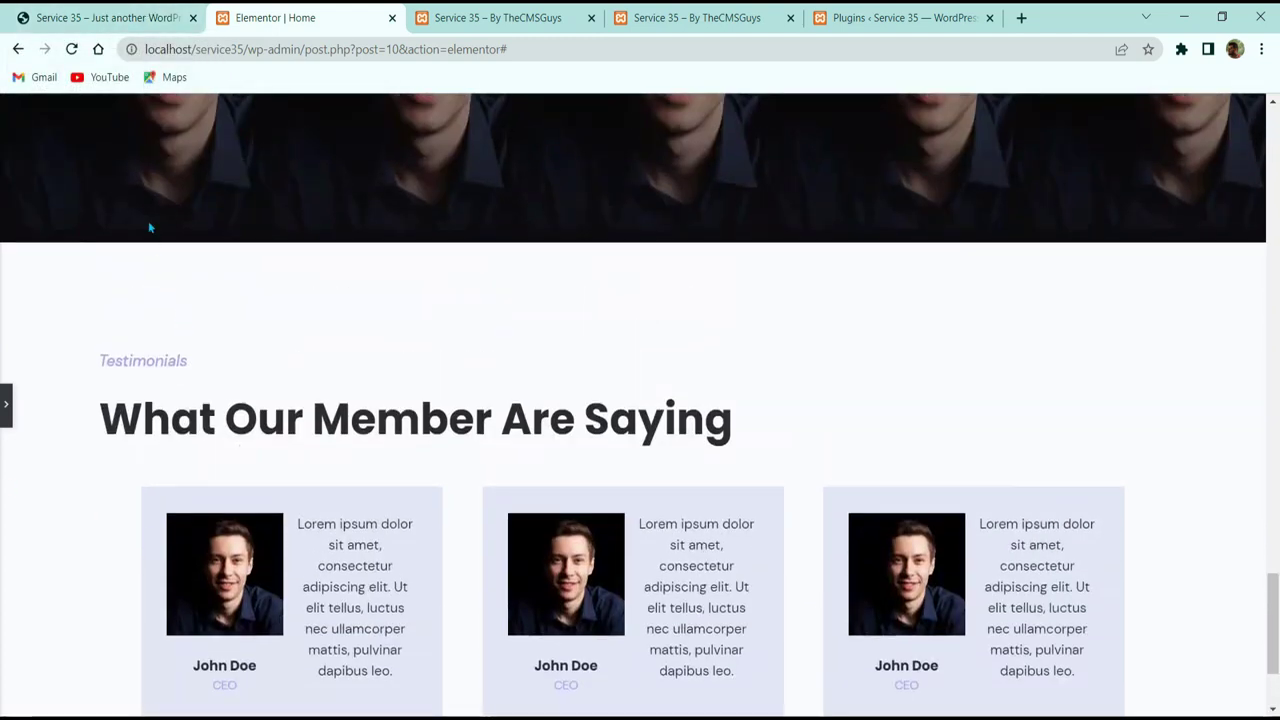
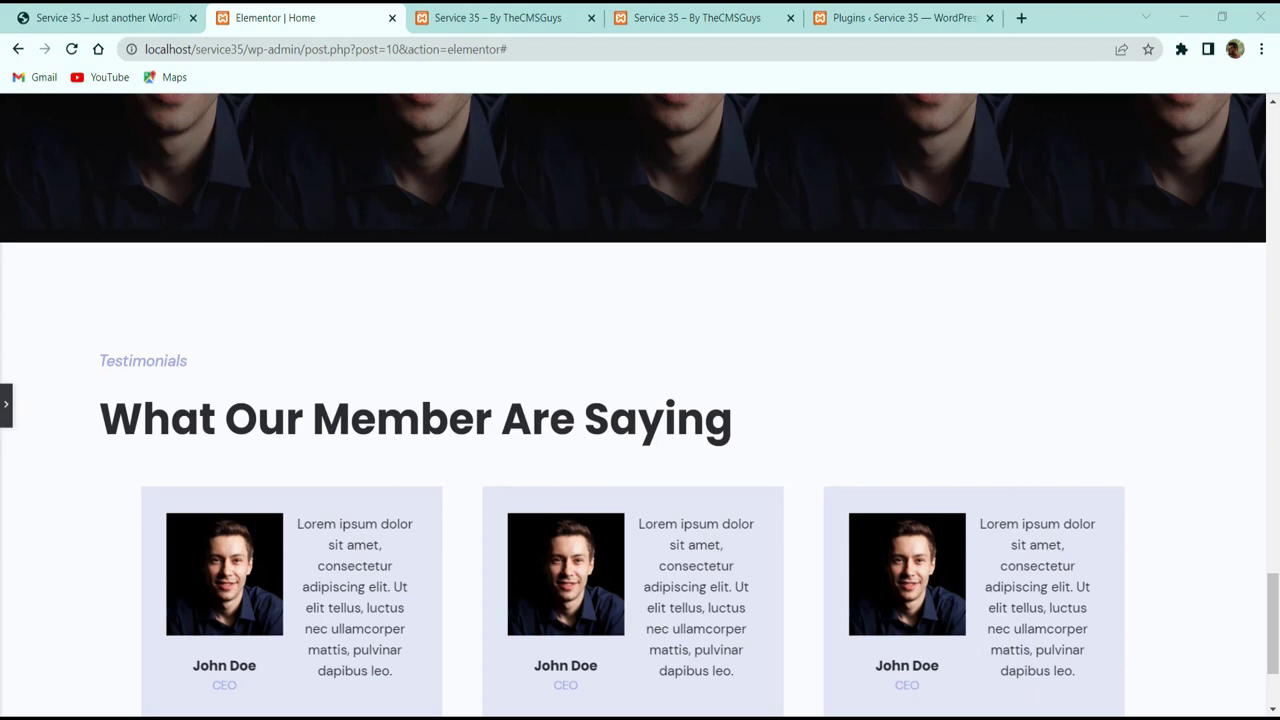
Step: Set the Testimonials inner section's Columns Gap to Wider and preview with the panel hidden
left_click(6, 405)
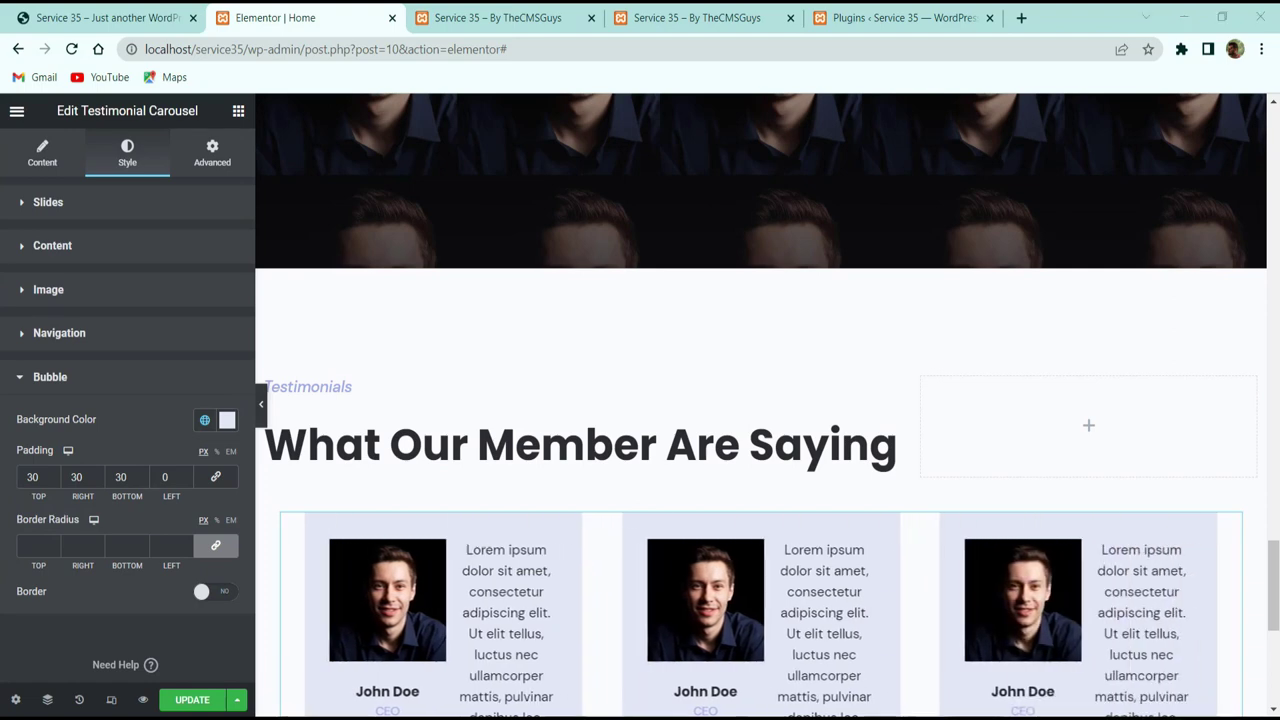
left_click(750, 358)
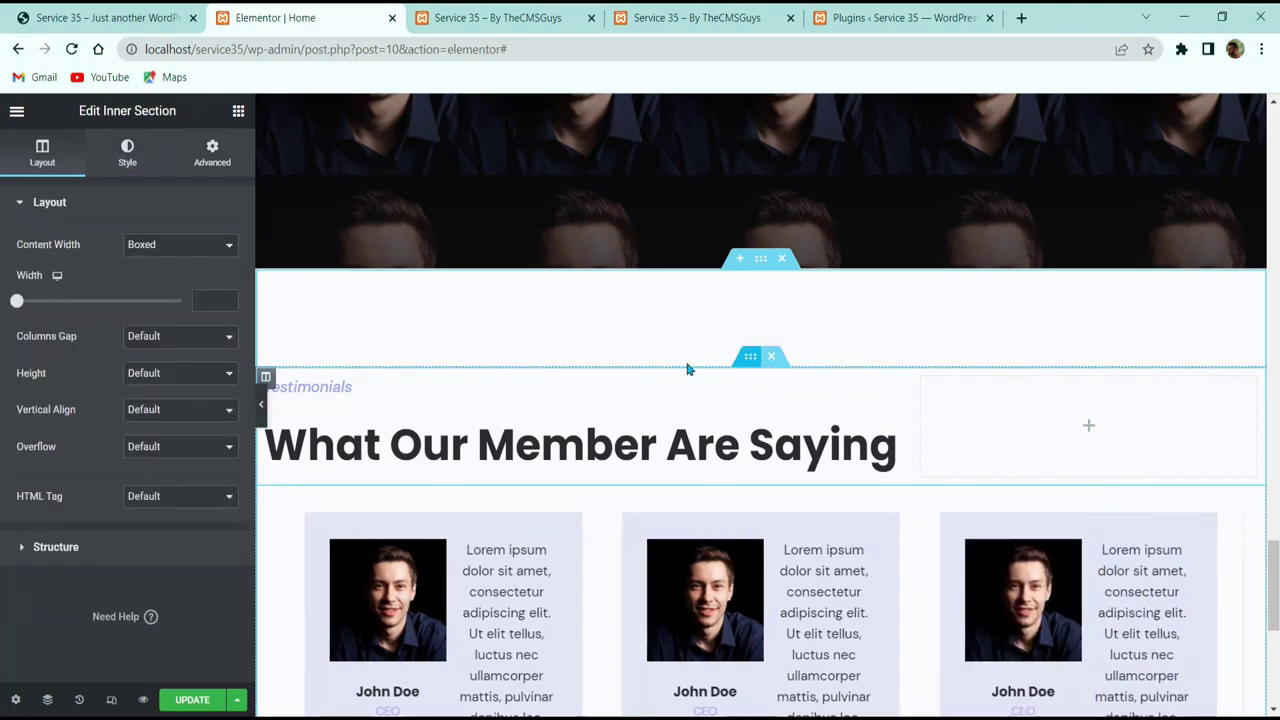
left_click(208, 172)
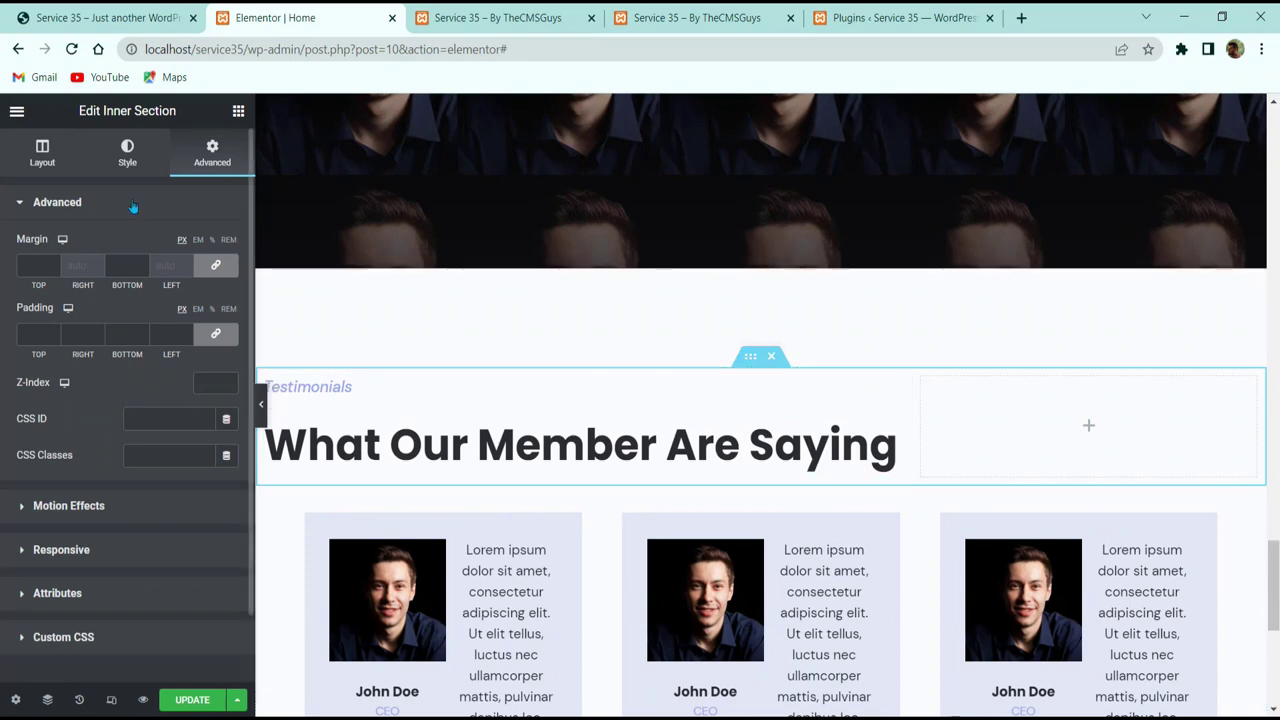
left_click(42, 152)
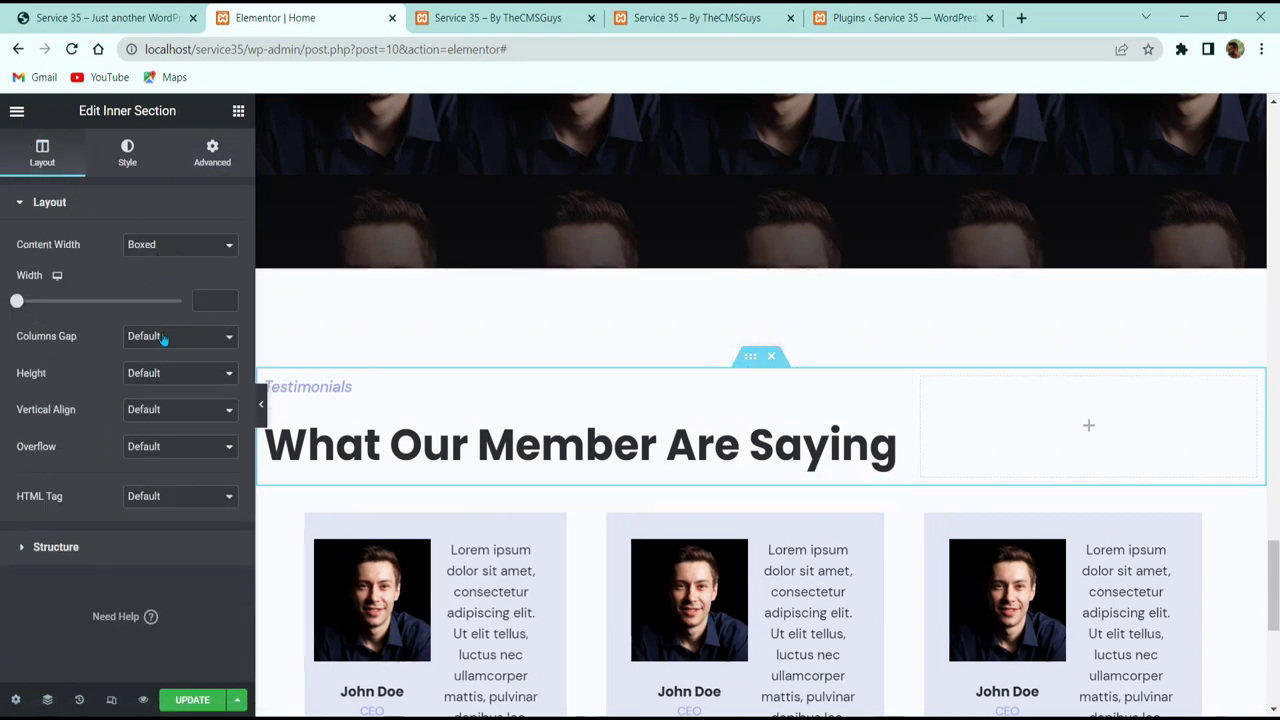
left_click(162, 337)
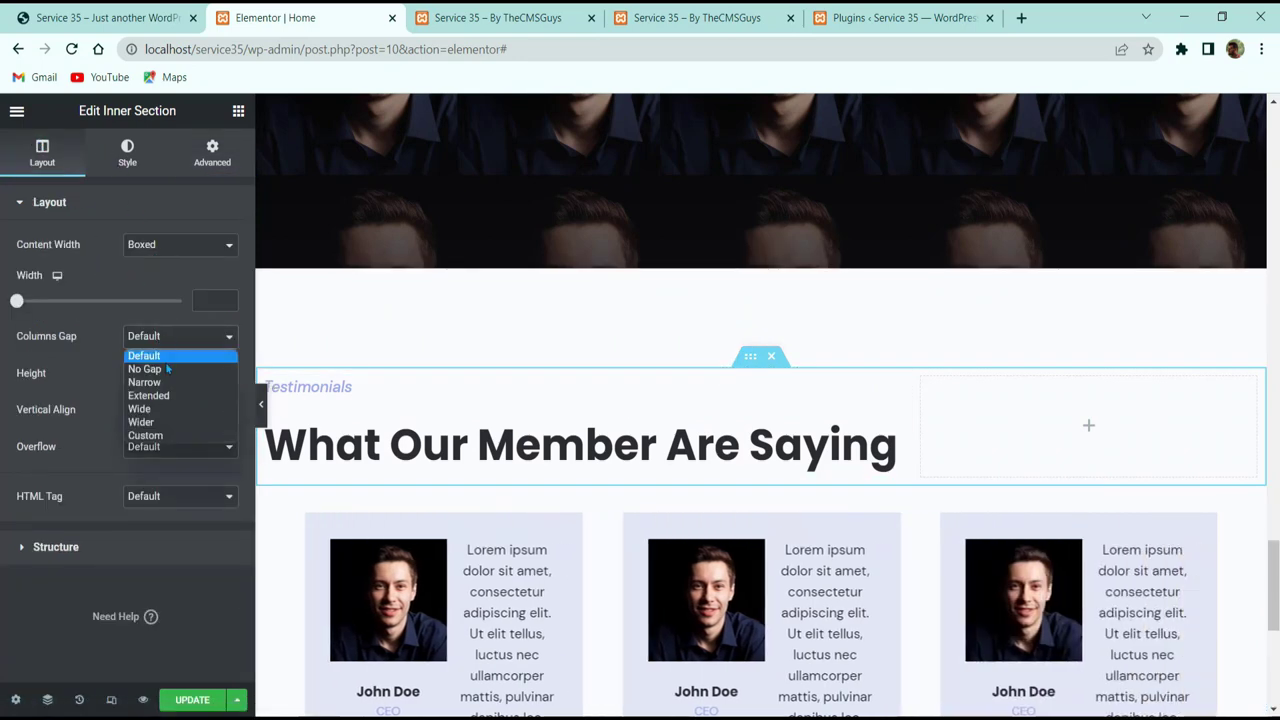
left_click(141, 422)
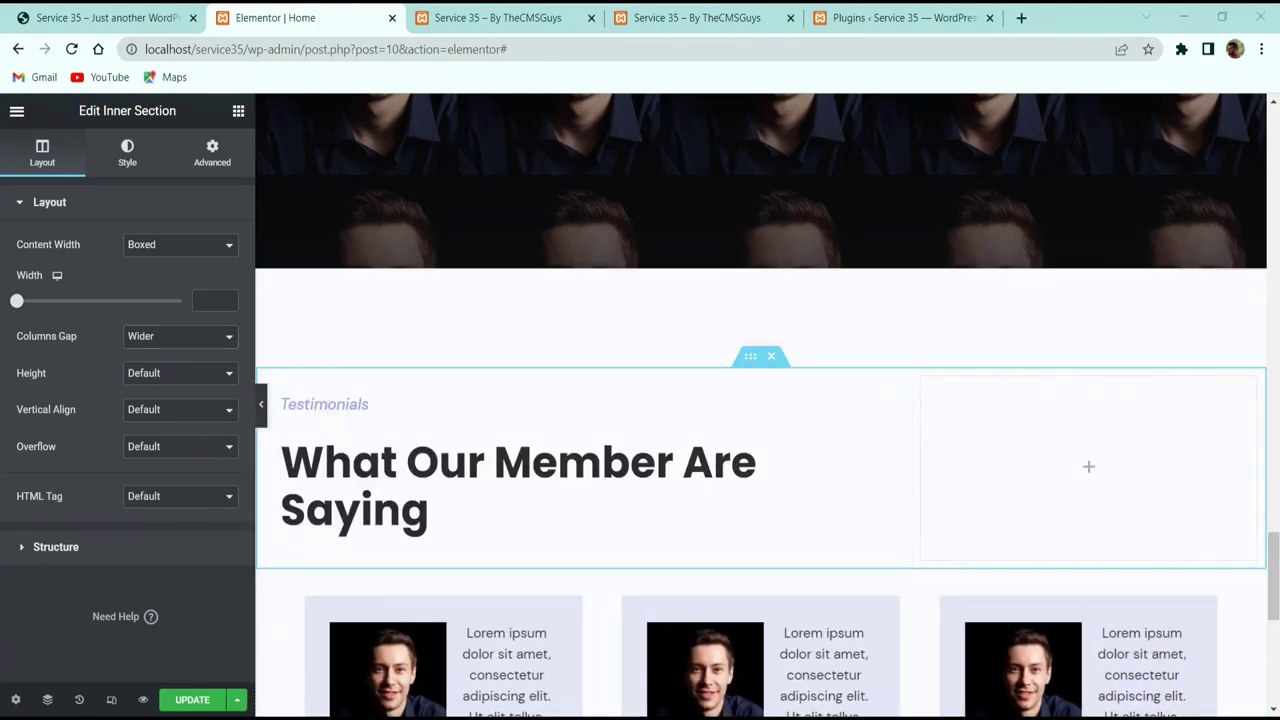
left_click(261, 404)
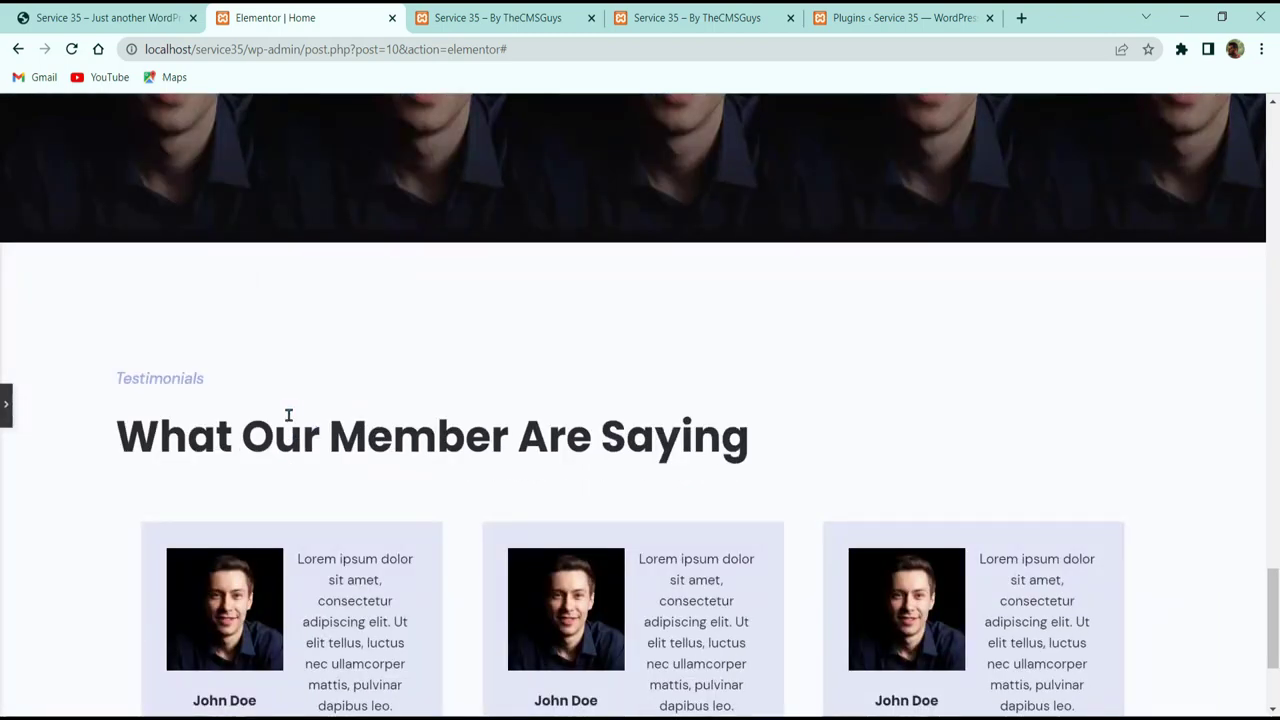
Step: Select the heading and testimonial-card columns and review their Advanced spacing settings
scroll(286, 414, "down", 2)
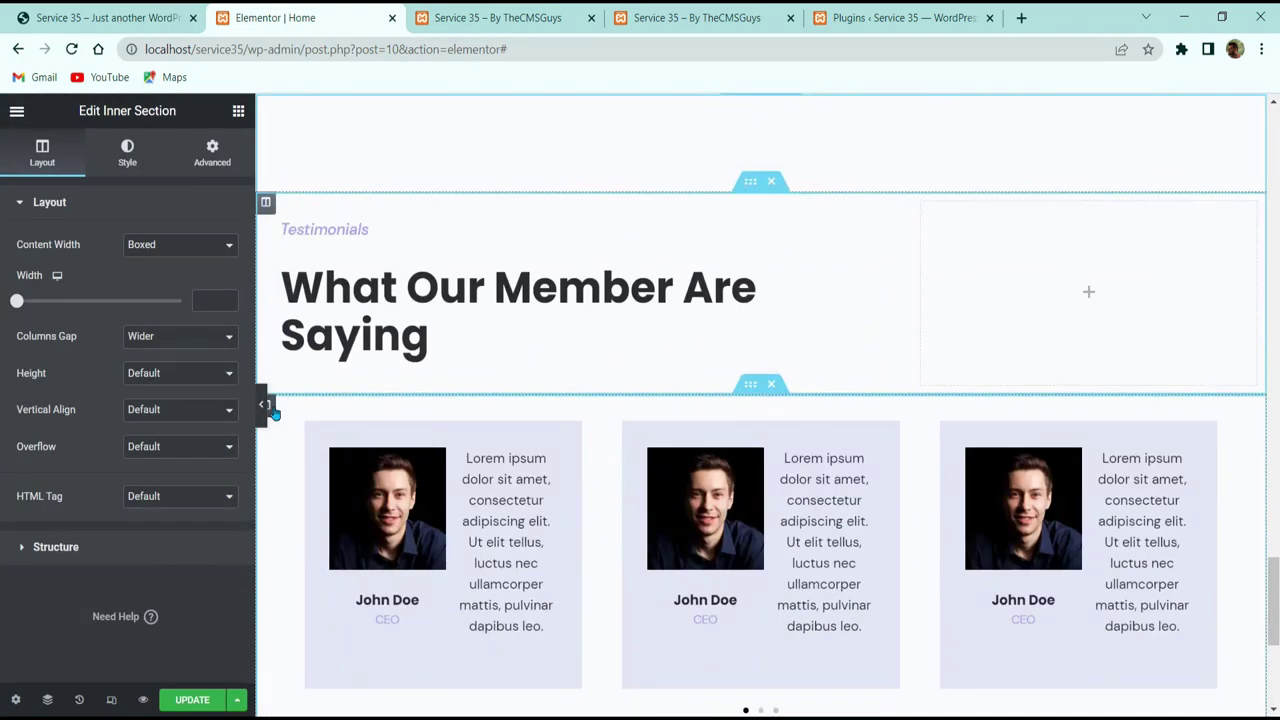
left_click(265, 202)
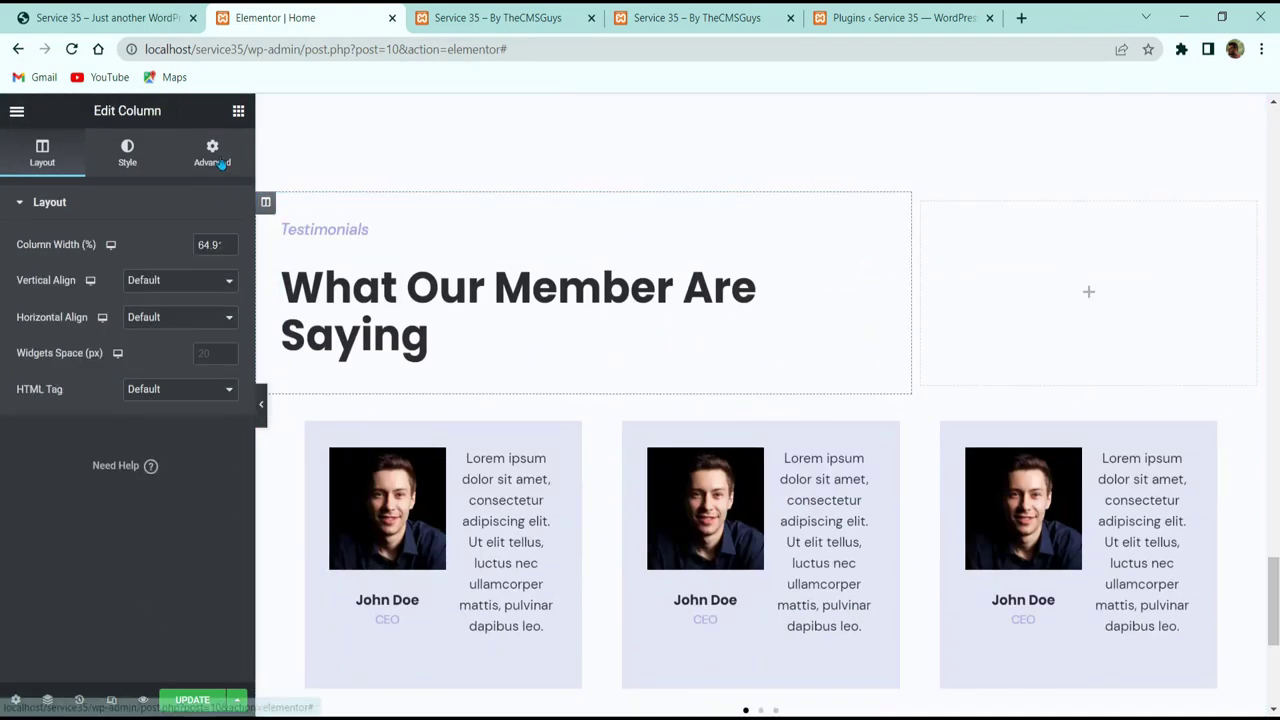
left_click(212, 152)
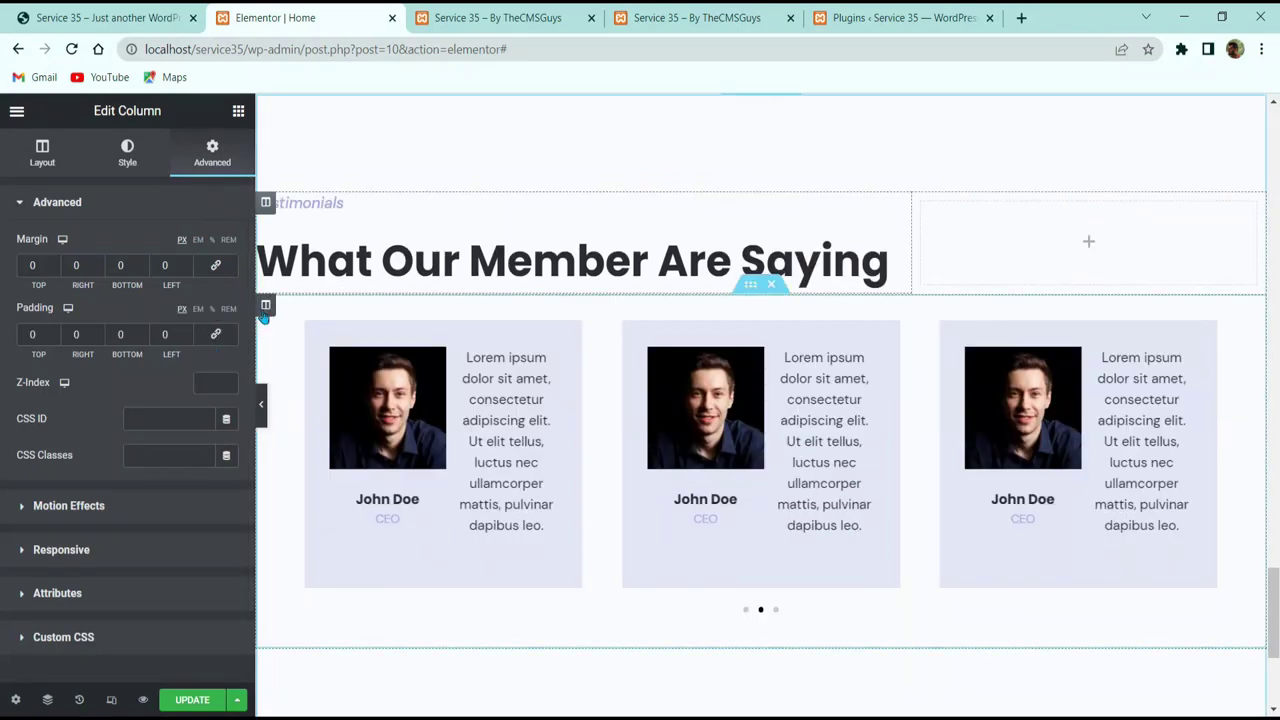
left_click(265, 304)
left_click(212, 152)
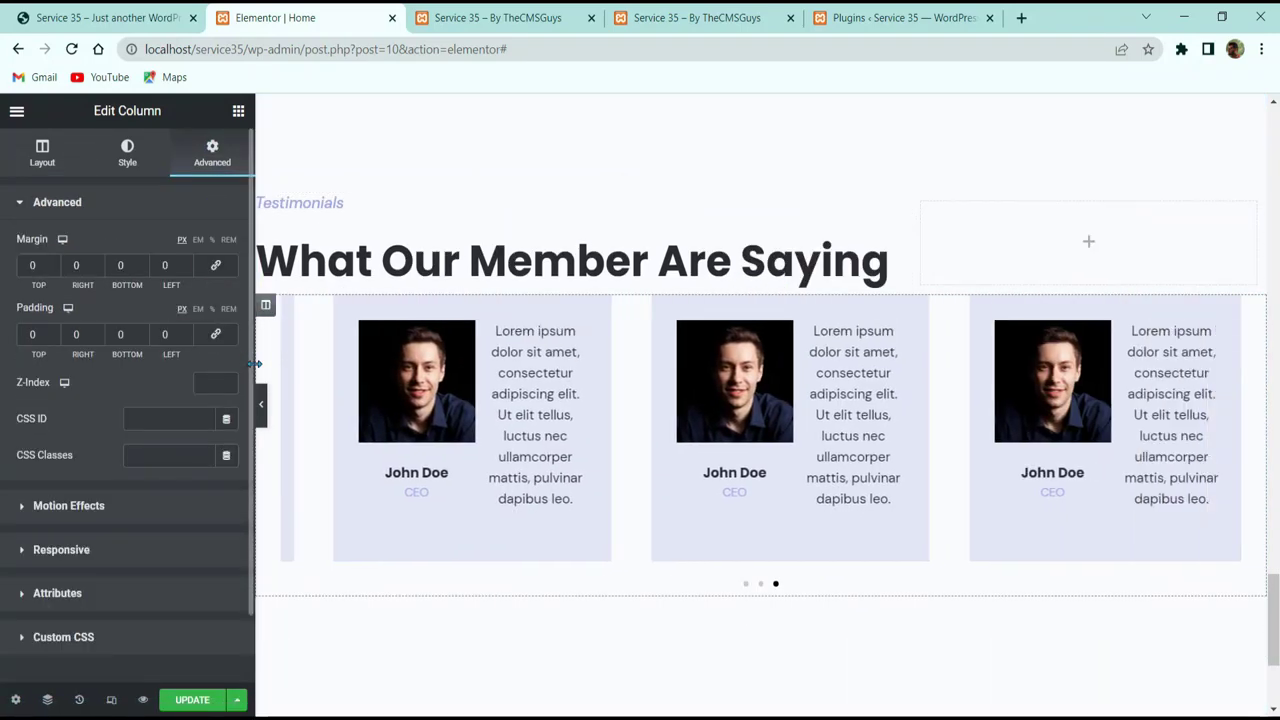
key("ctrl+p")
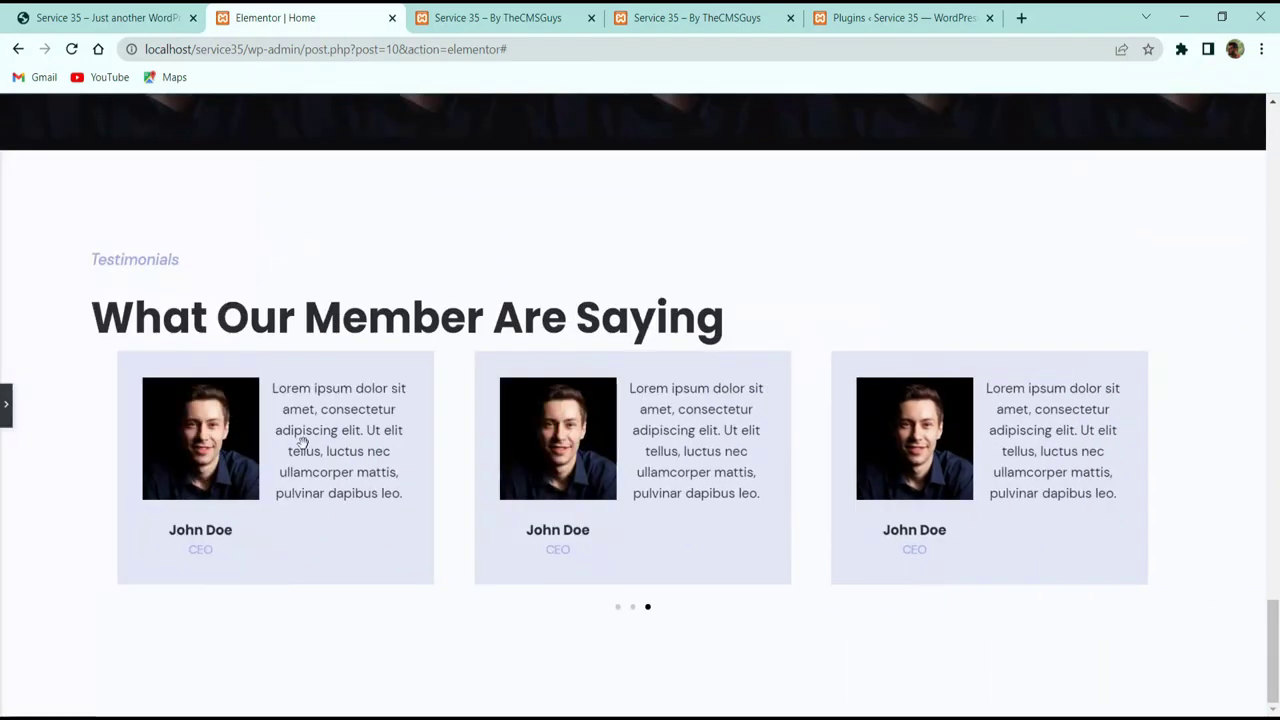
left_click(7, 405)
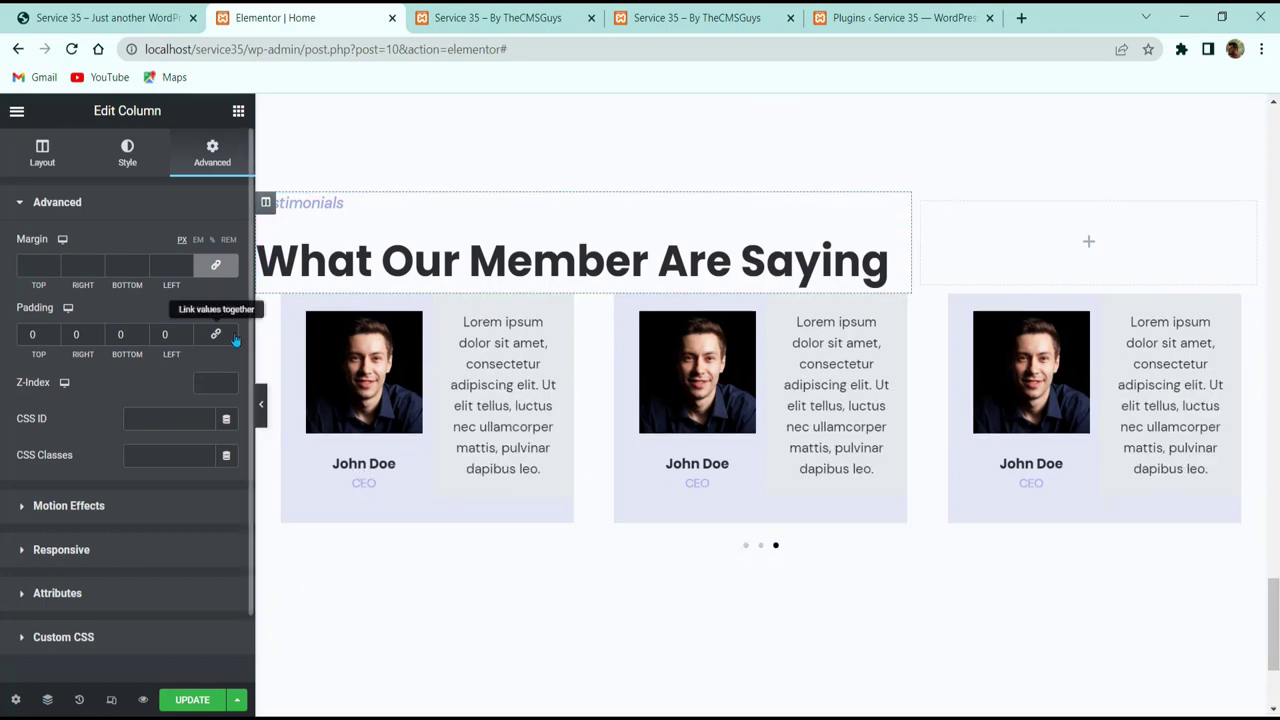
Step: Try the column padding spinners, then select the Testimonial Carousel and view its style settings
left_click(186, 331)
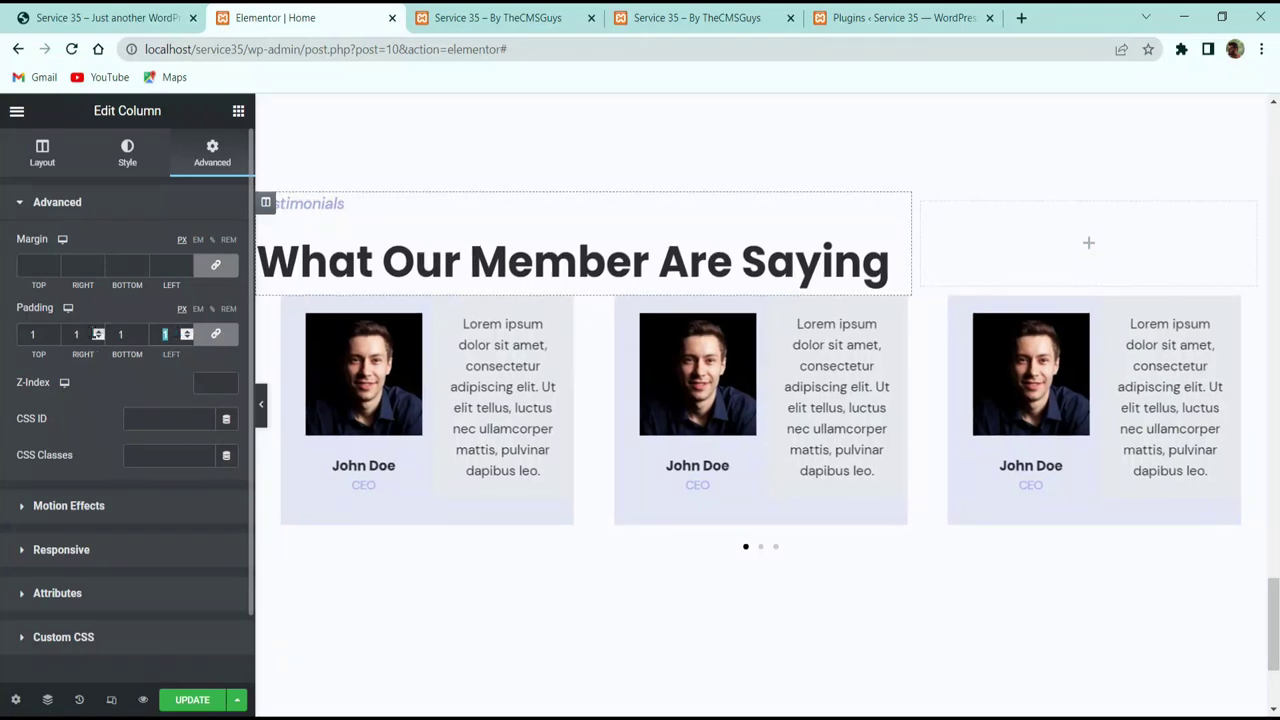
left_click(186, 338)
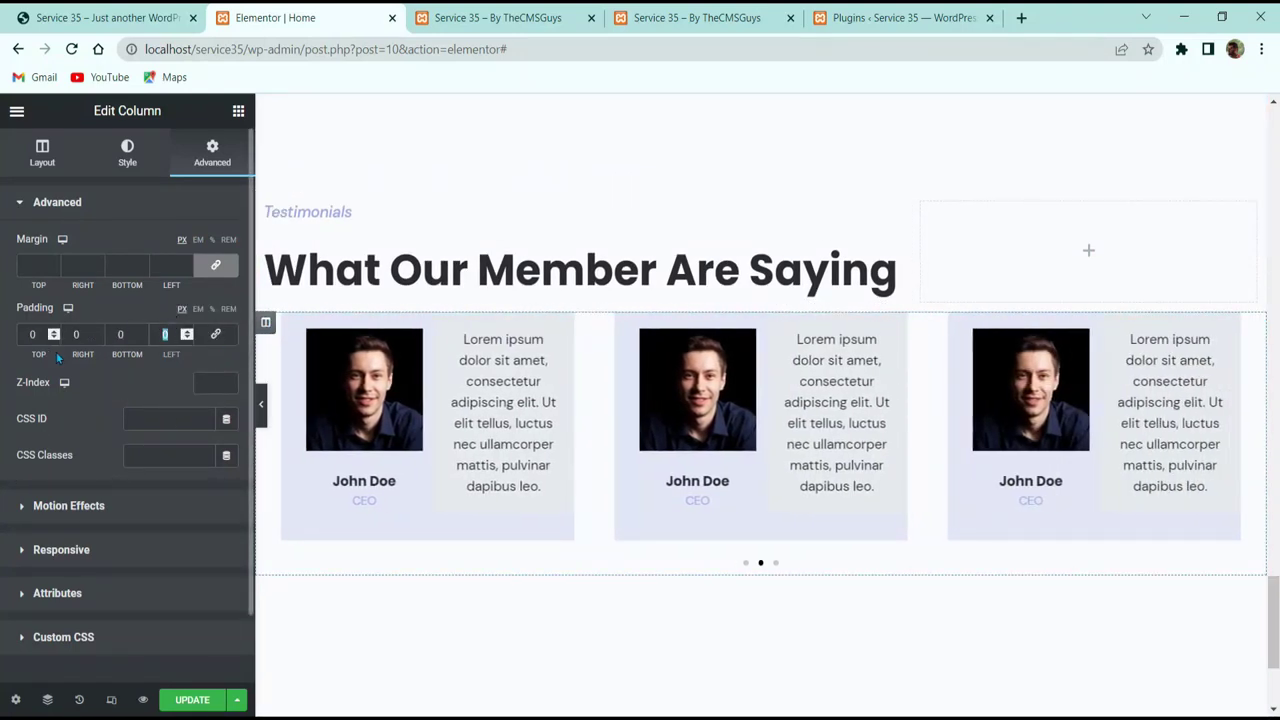
left_click(186, 338)
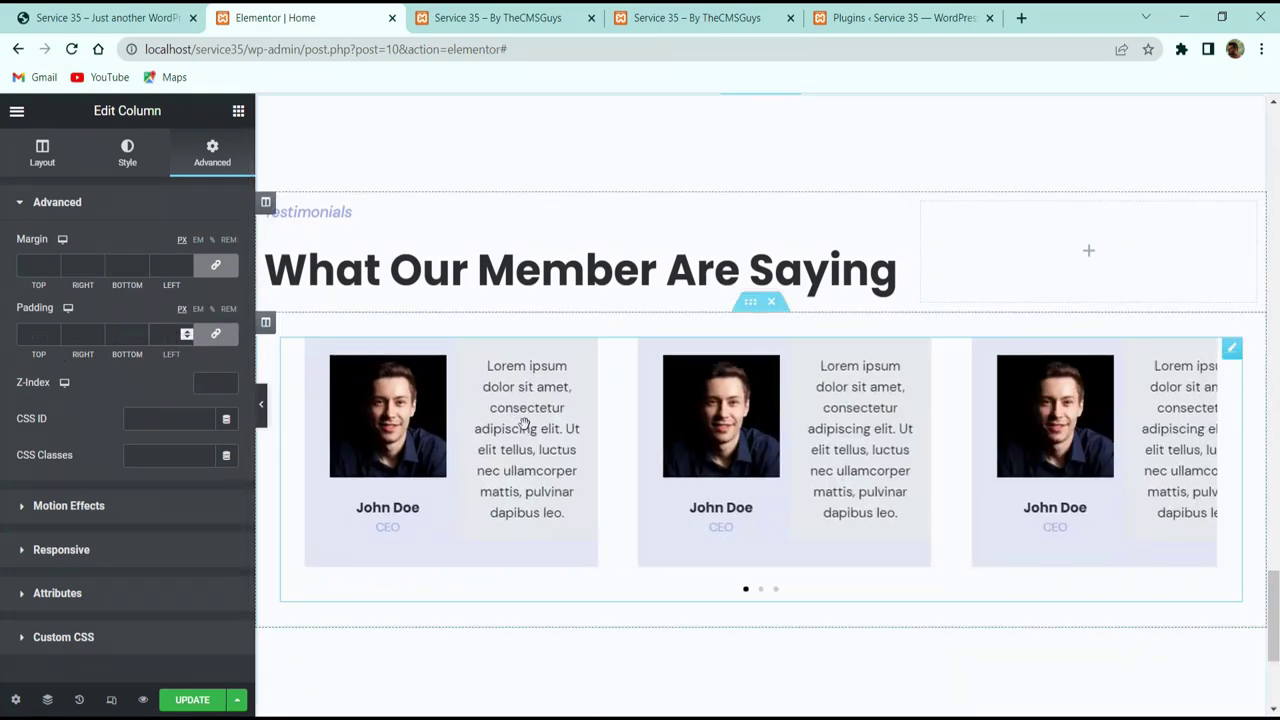
left_click(330, 348)
scroll(129, 447, "down", 3)
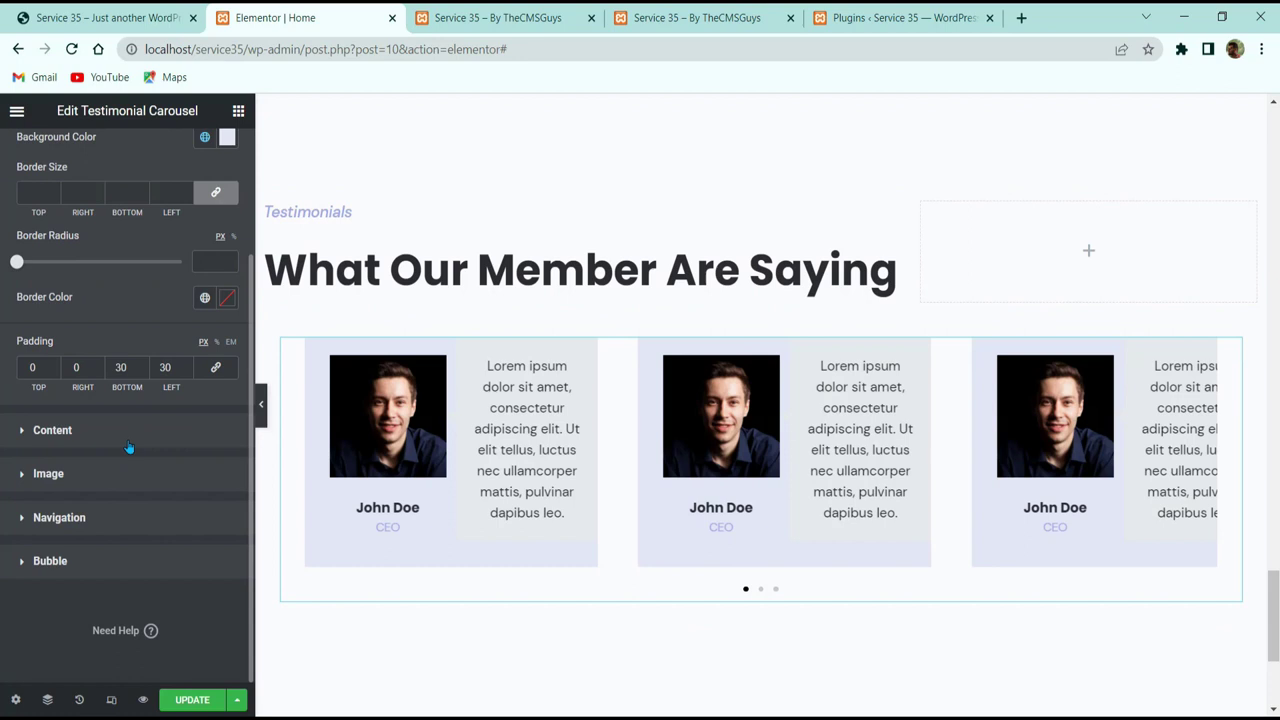
Step: Unlink the bubble padding and set it to 30, 20, 30, 0
left_click(90, 575)
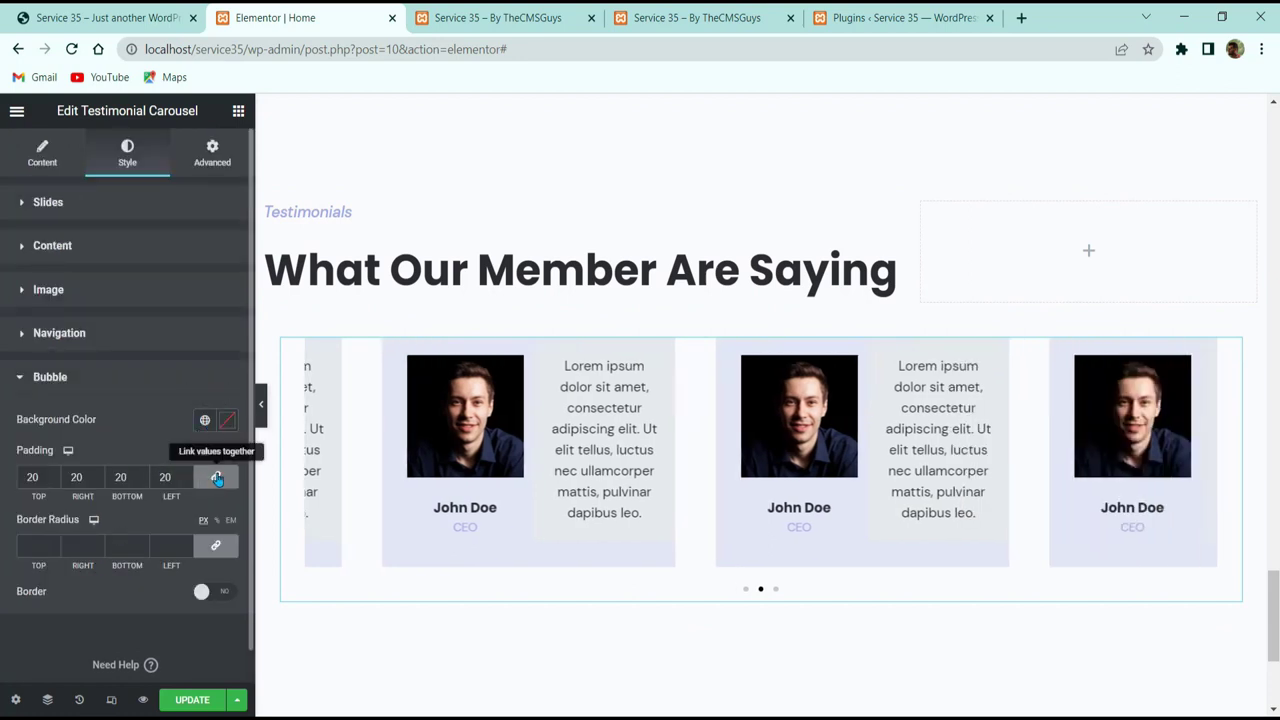
key("BackSpace")
key("BackSpace")
type("30")
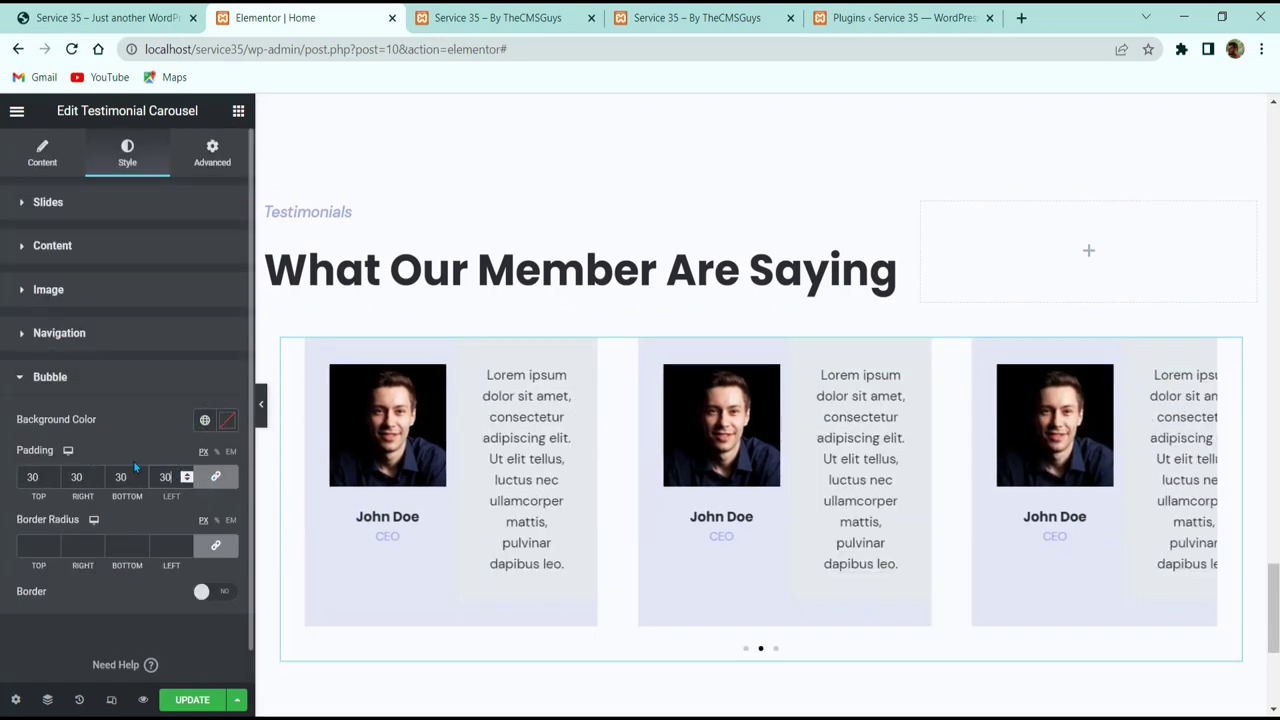
left_click(215, 476)
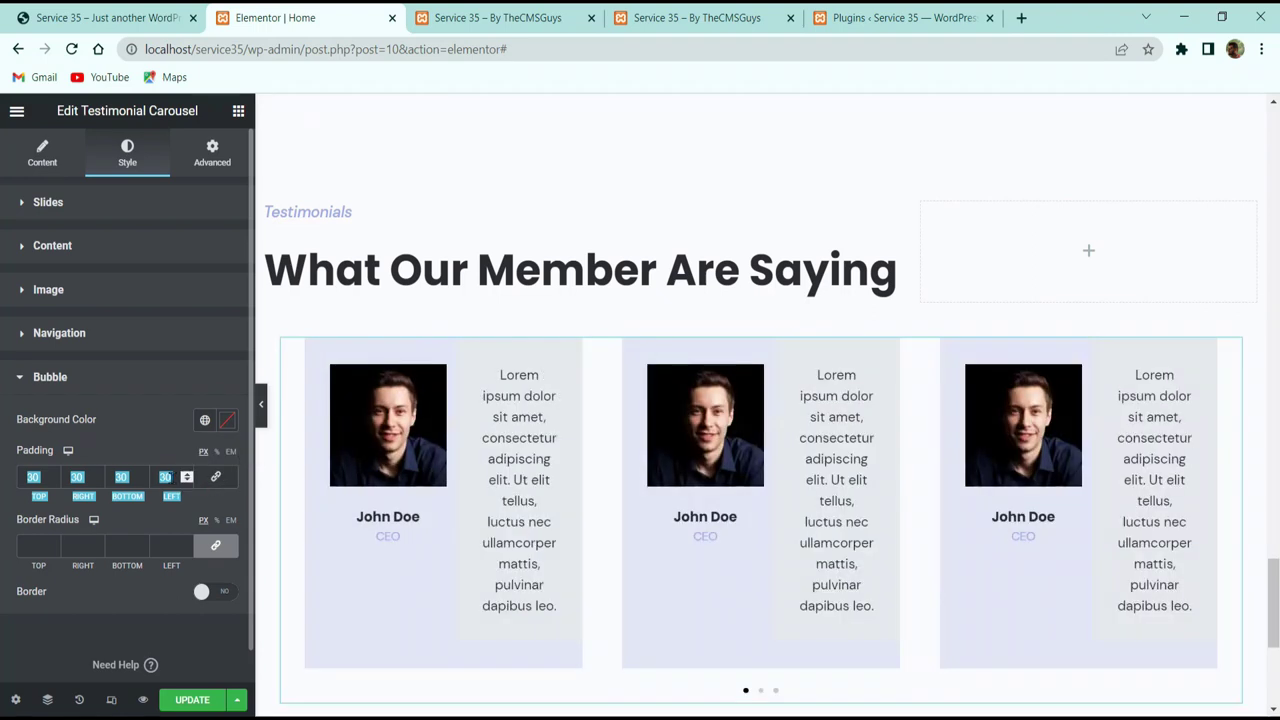
left_click(170, 478)
type("0")
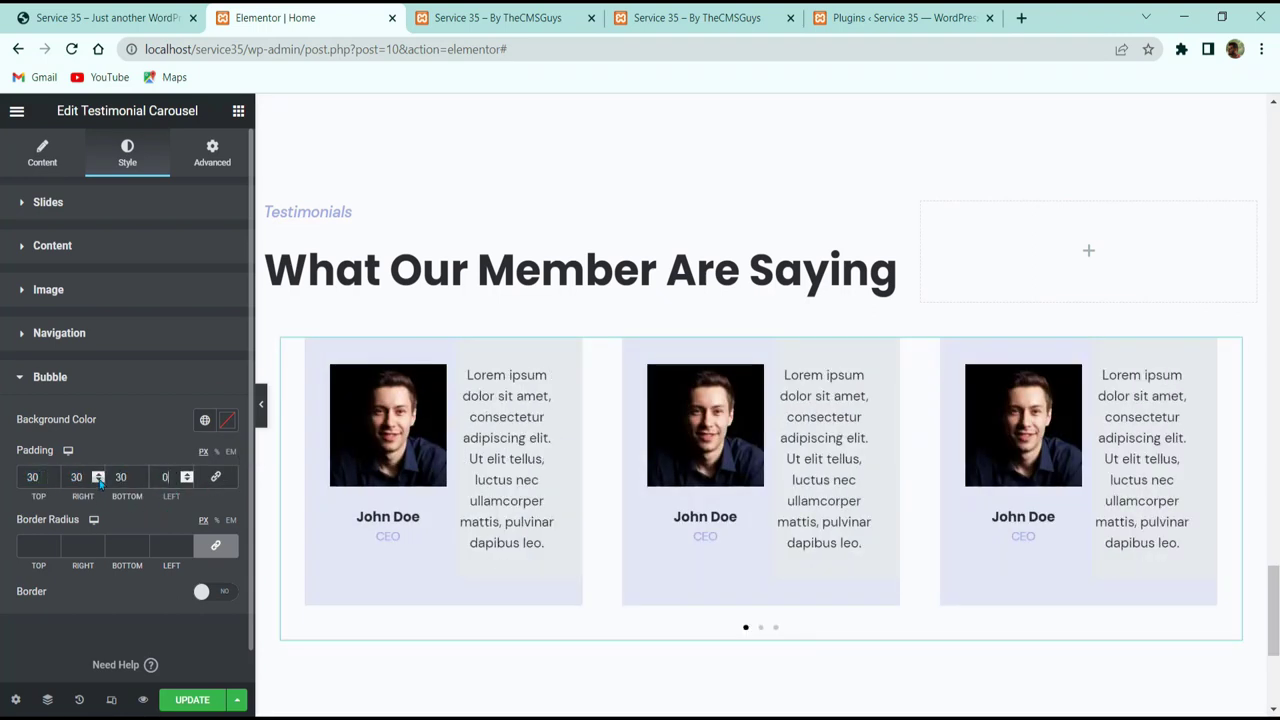
left_click(100, 483)
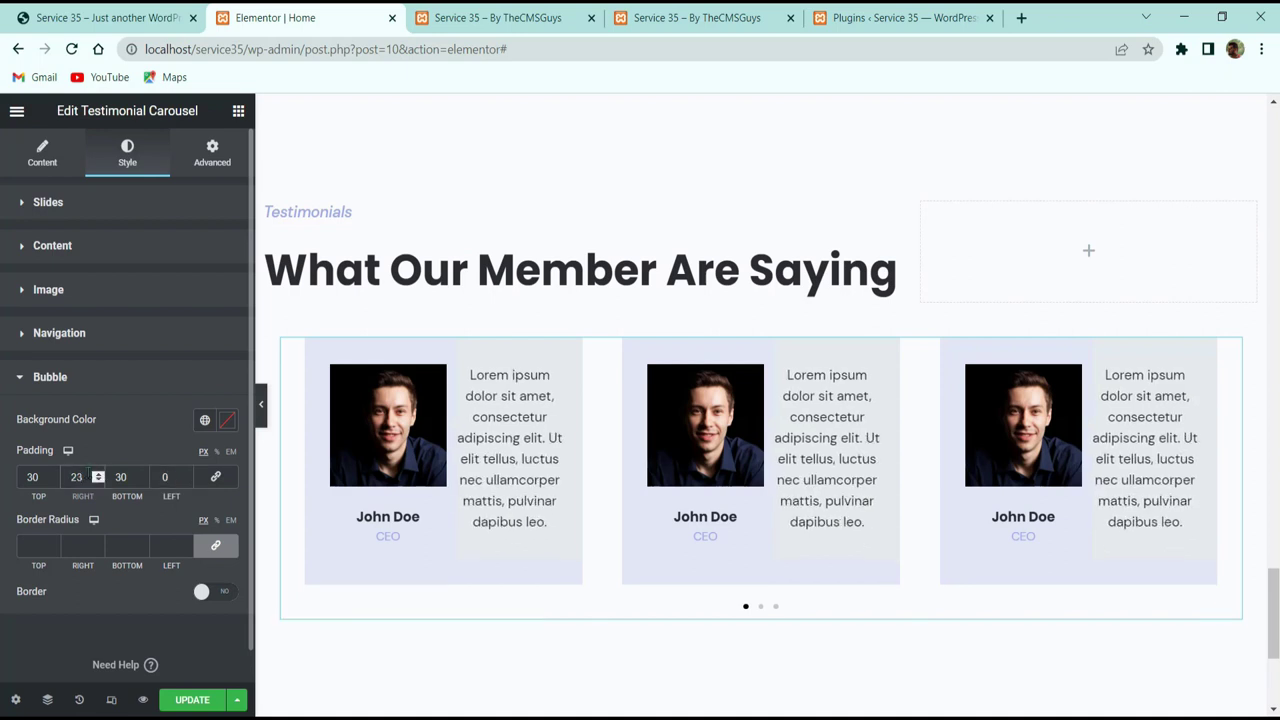
type("20")
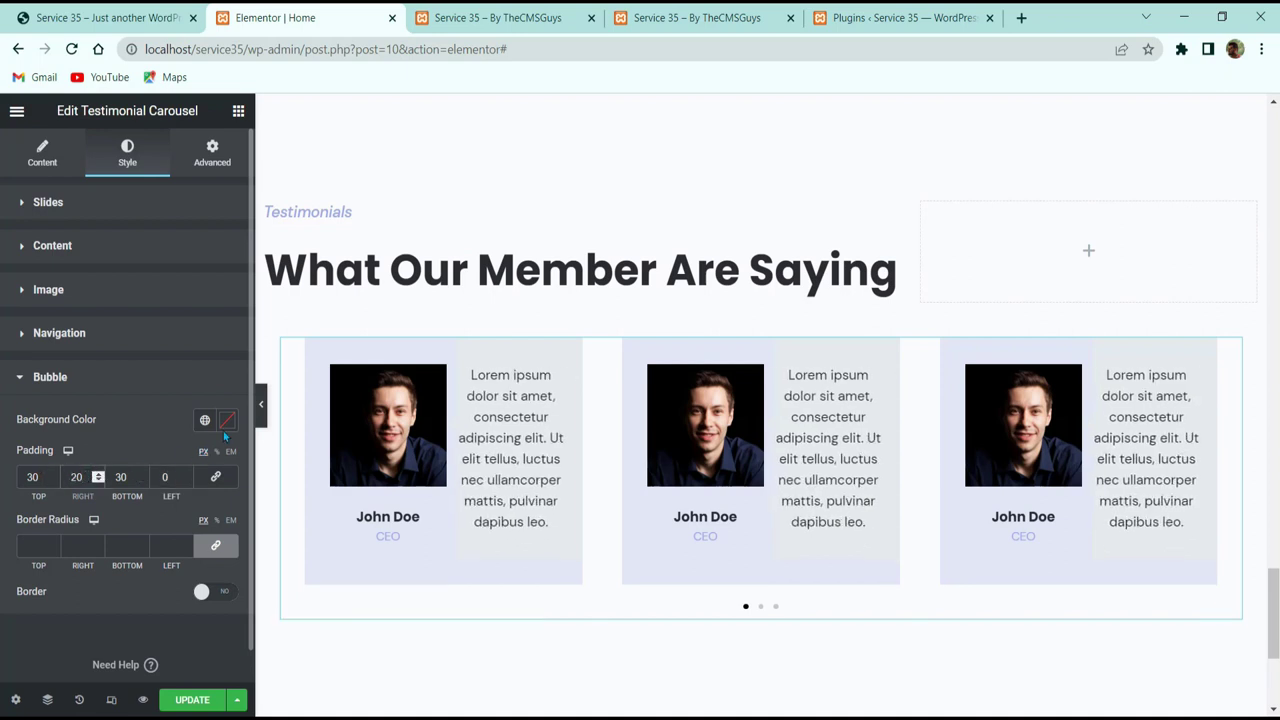
Step: Give the bubbles the Light global background colour and preview the carousel
left_click(205, 421)
scroll(90, 600, "down", 5)
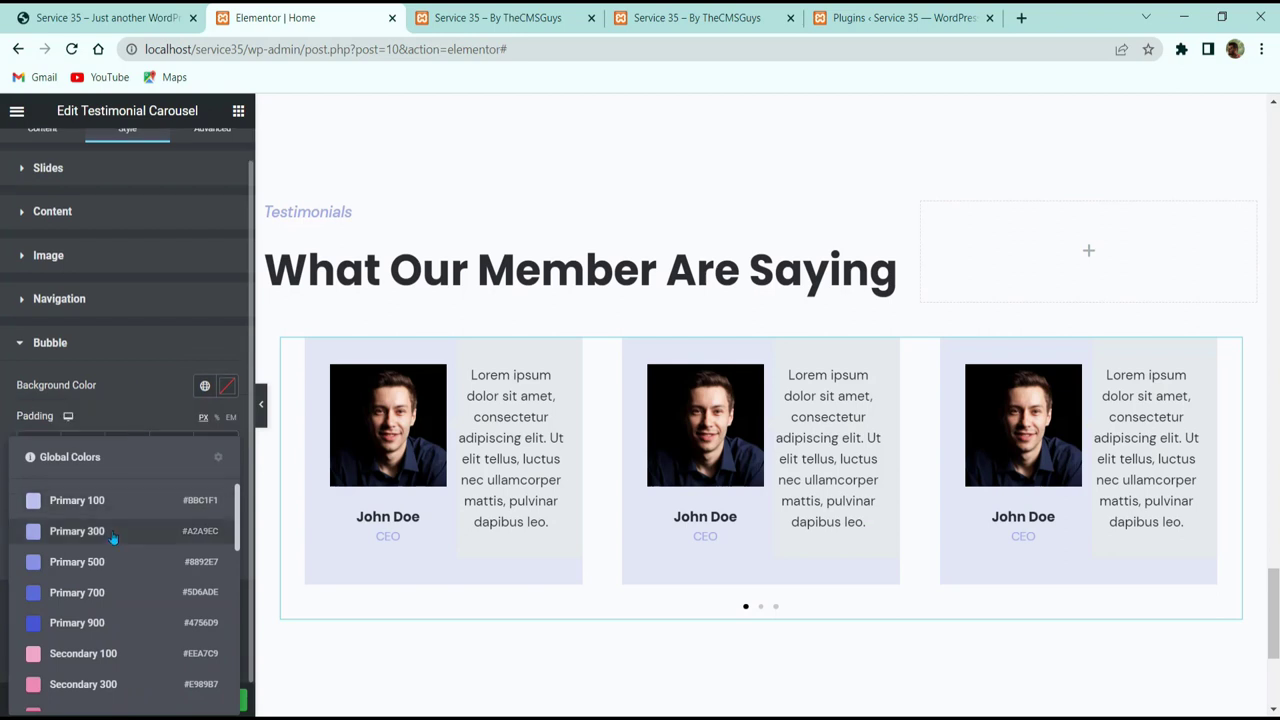
left_click(70, 597)
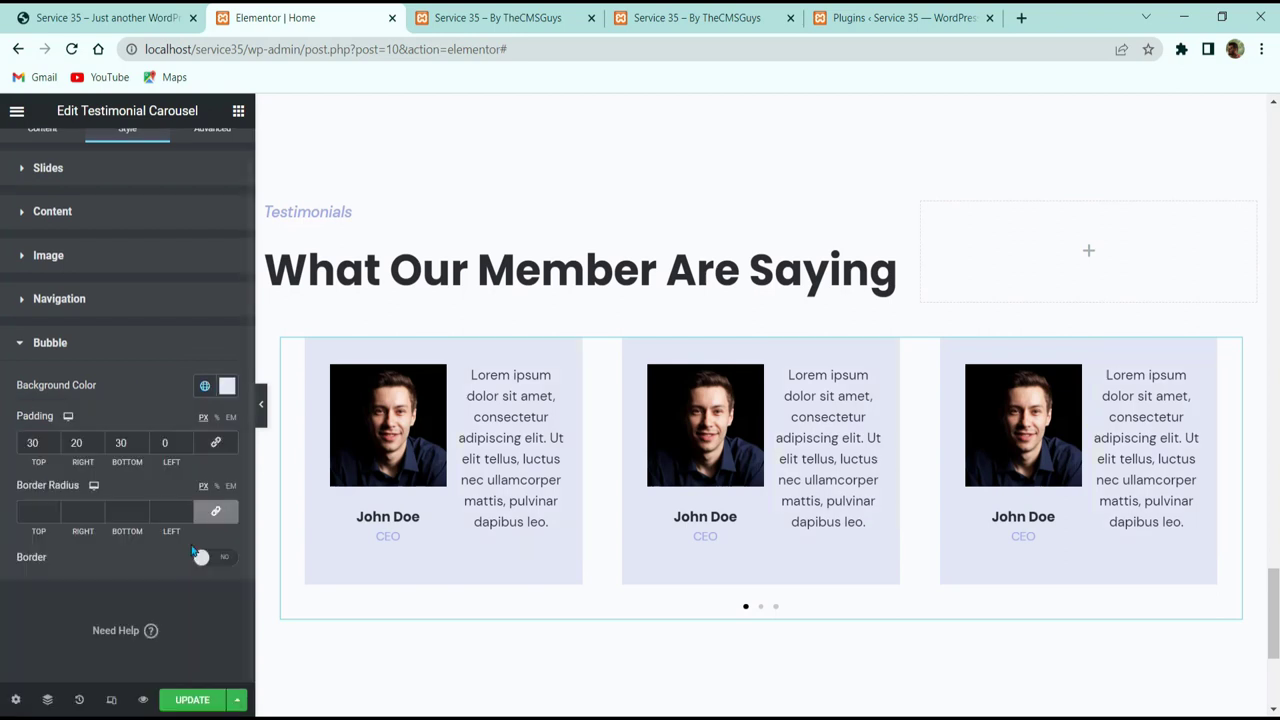
left_click(262, 411)
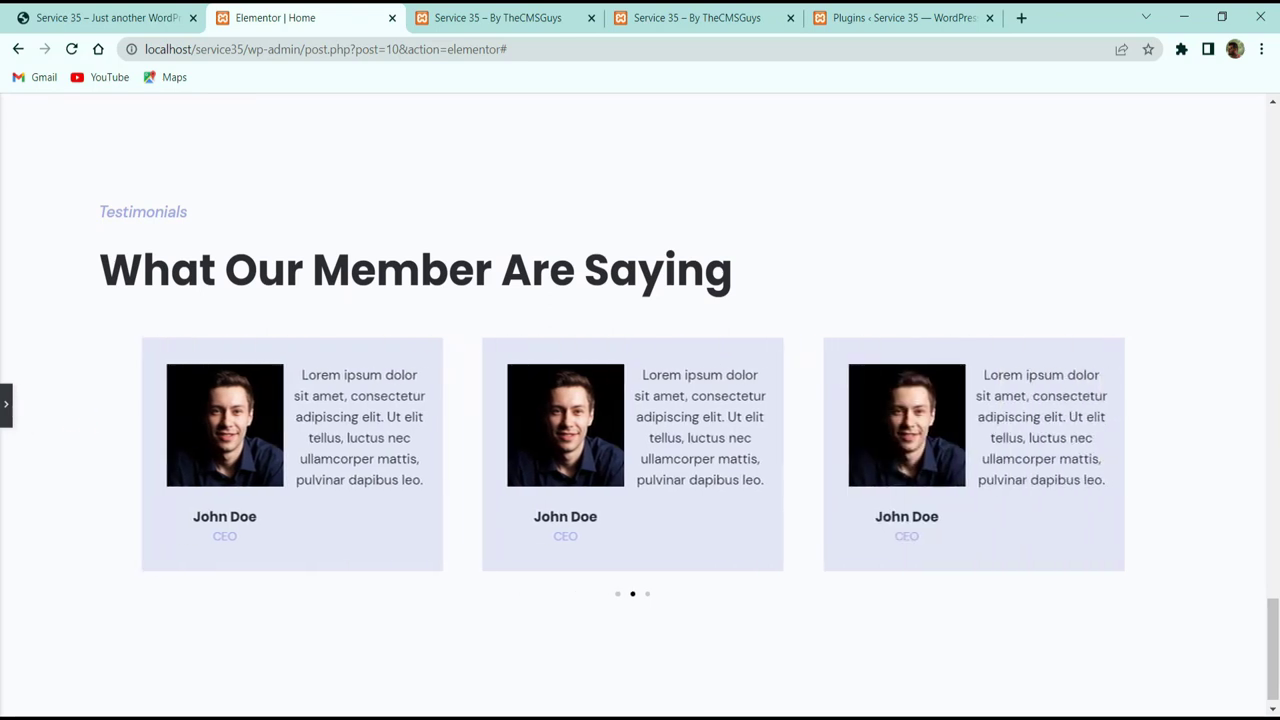
Step: Scroll through the live site's testimonials for comparison, then return to the Elementor editor
left_click(6, 403)
left_click(104, 12)
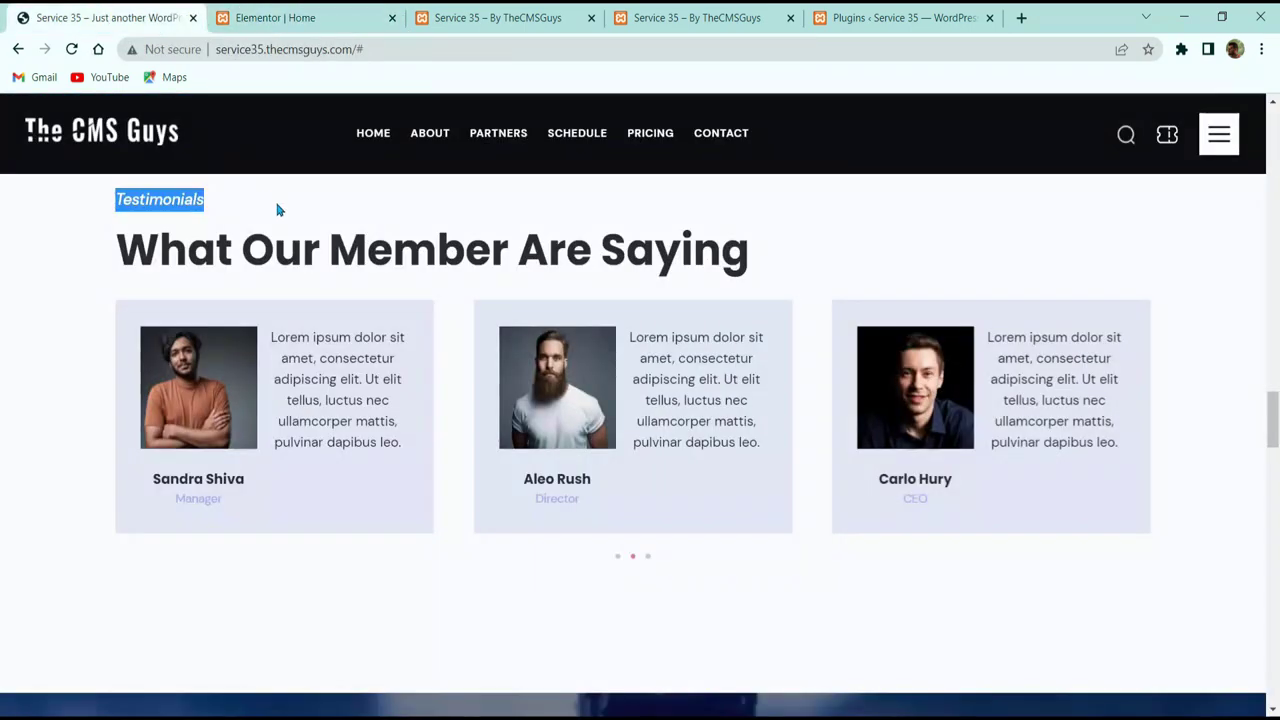
scroll(277, 206, "down", 9)
scroll(312, 285, "down", 3)
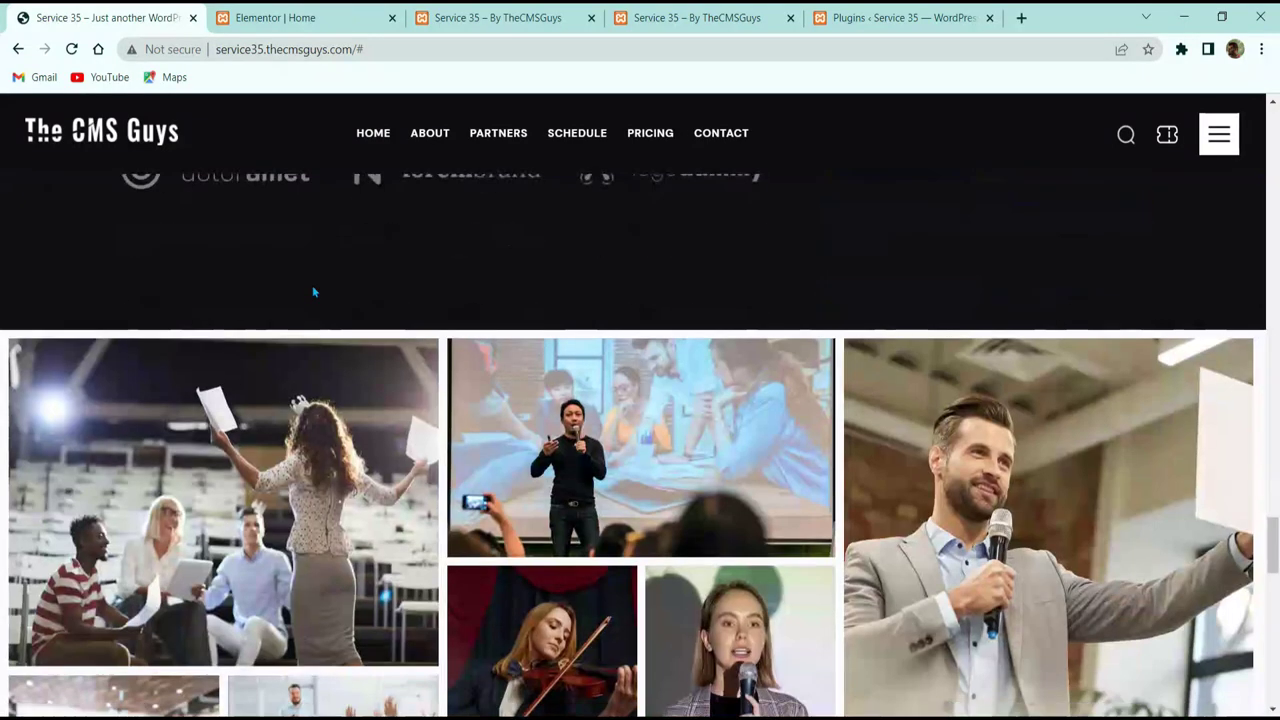
scroll(314, 288, "up", 8)
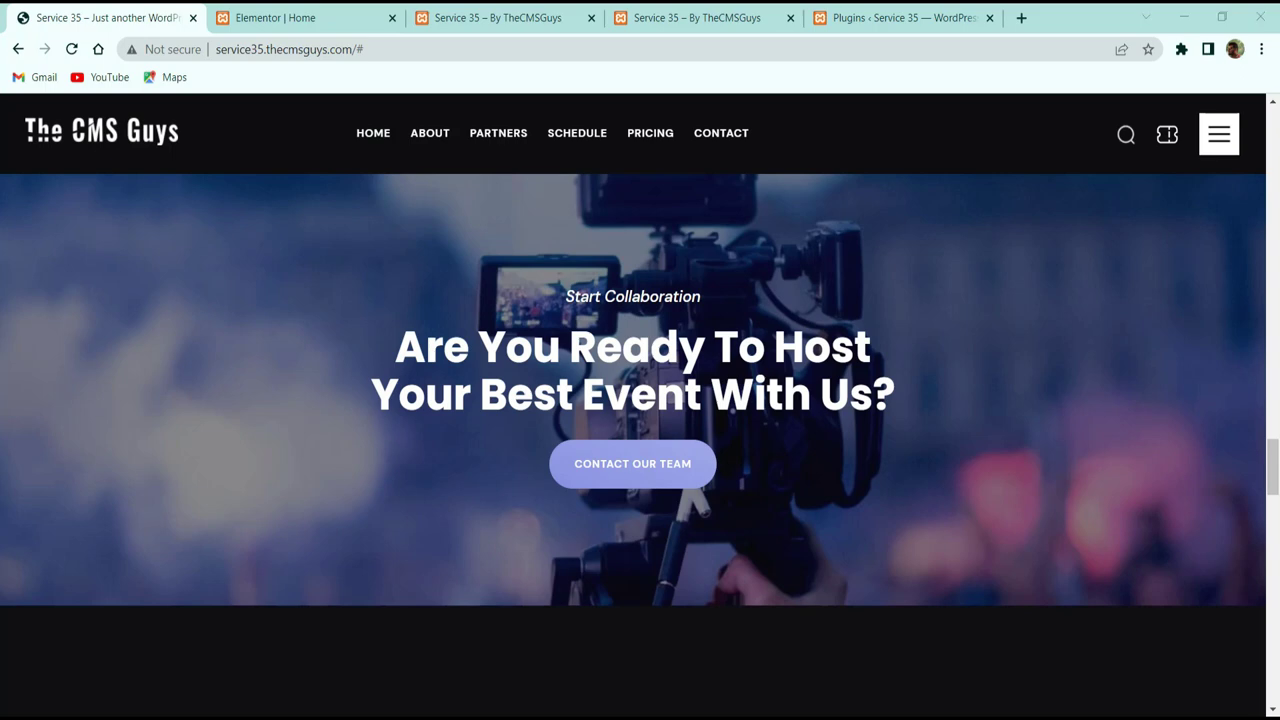
scroll(700, 410, "up", 2)
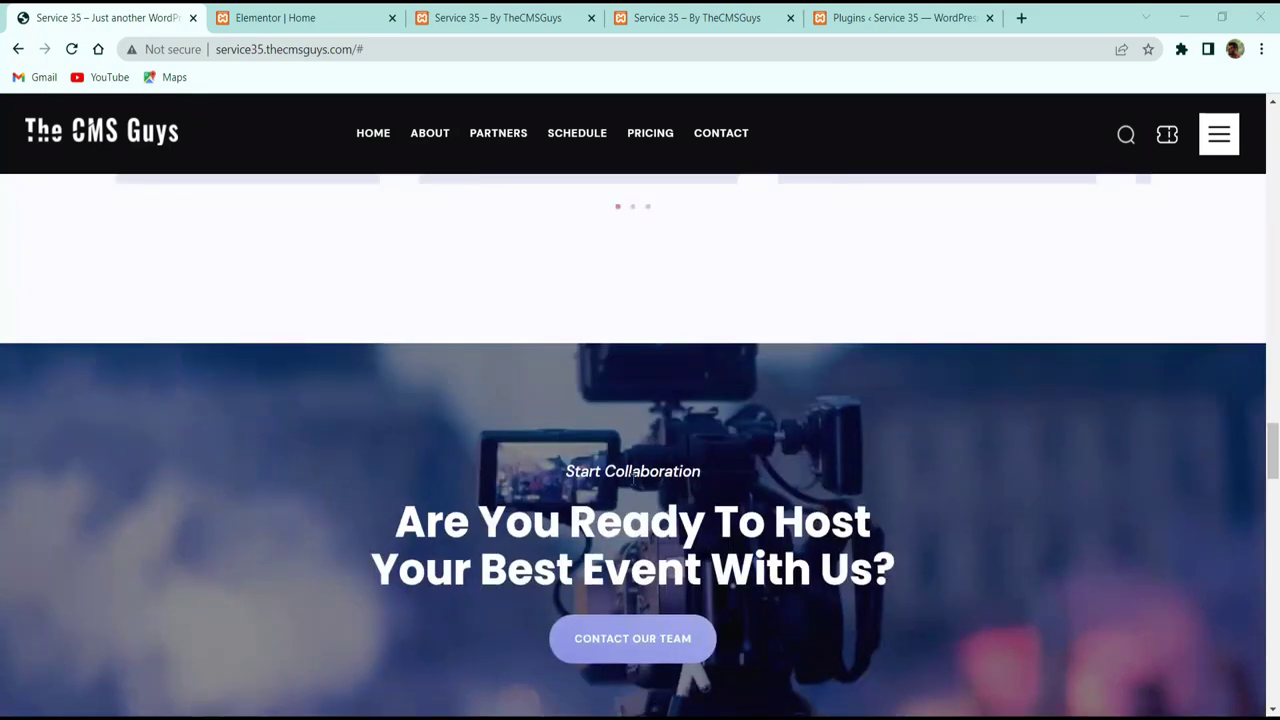
scroll(640, 412, "down", 2)
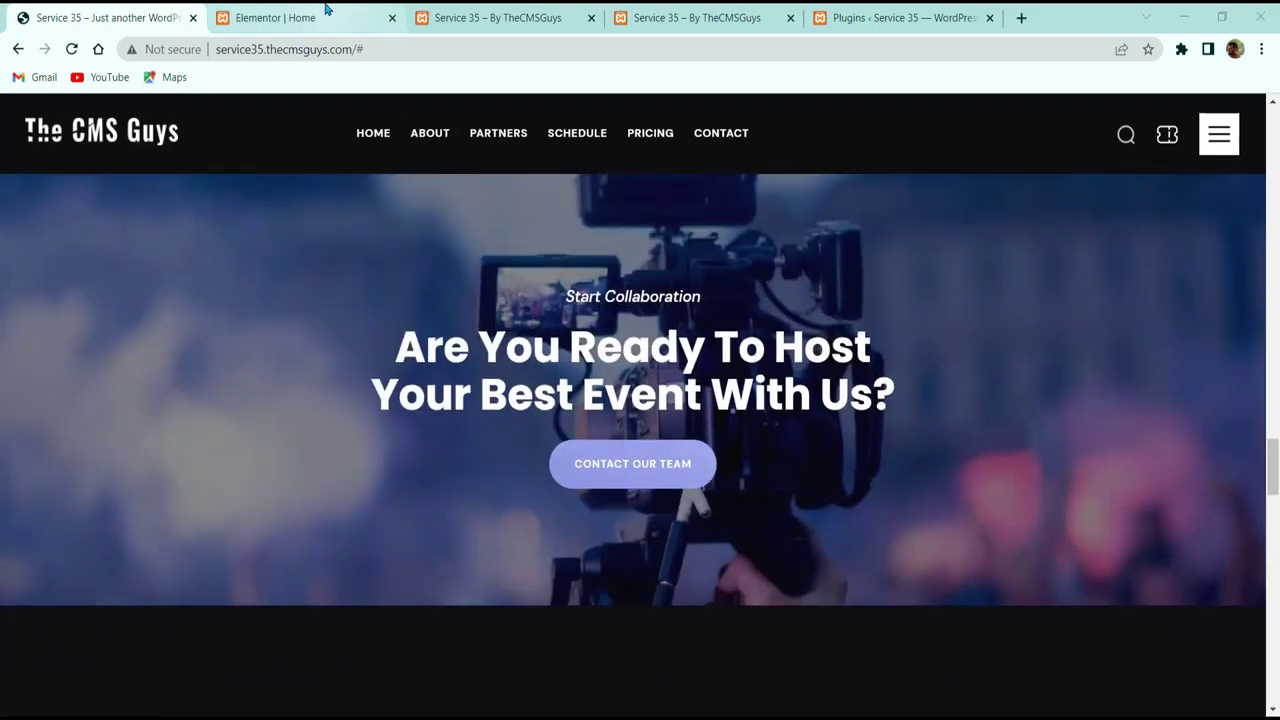
left_click(323, 12)
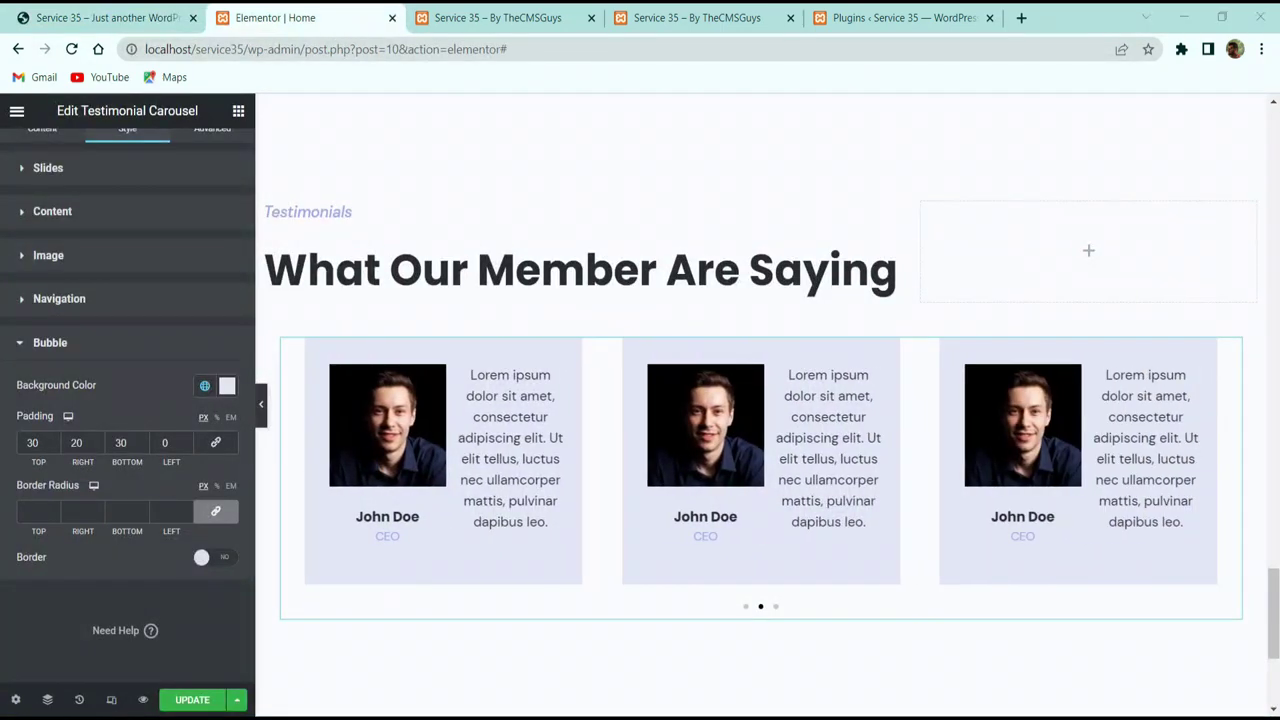
Step: Add a single-column section below the carousel with Full Width content
scroll(733, 515, "down", 2)
scroll(733, 515, "down", 1)
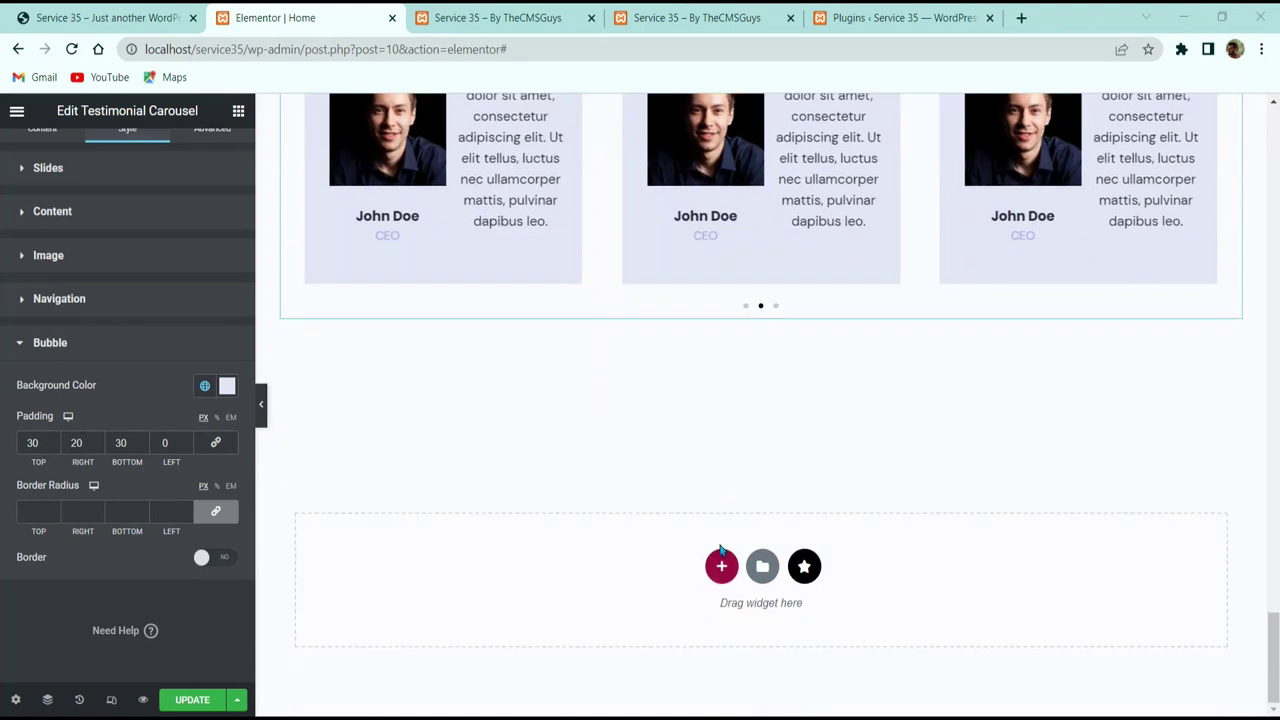
left_click(723, 562)
left_click(524, 608)
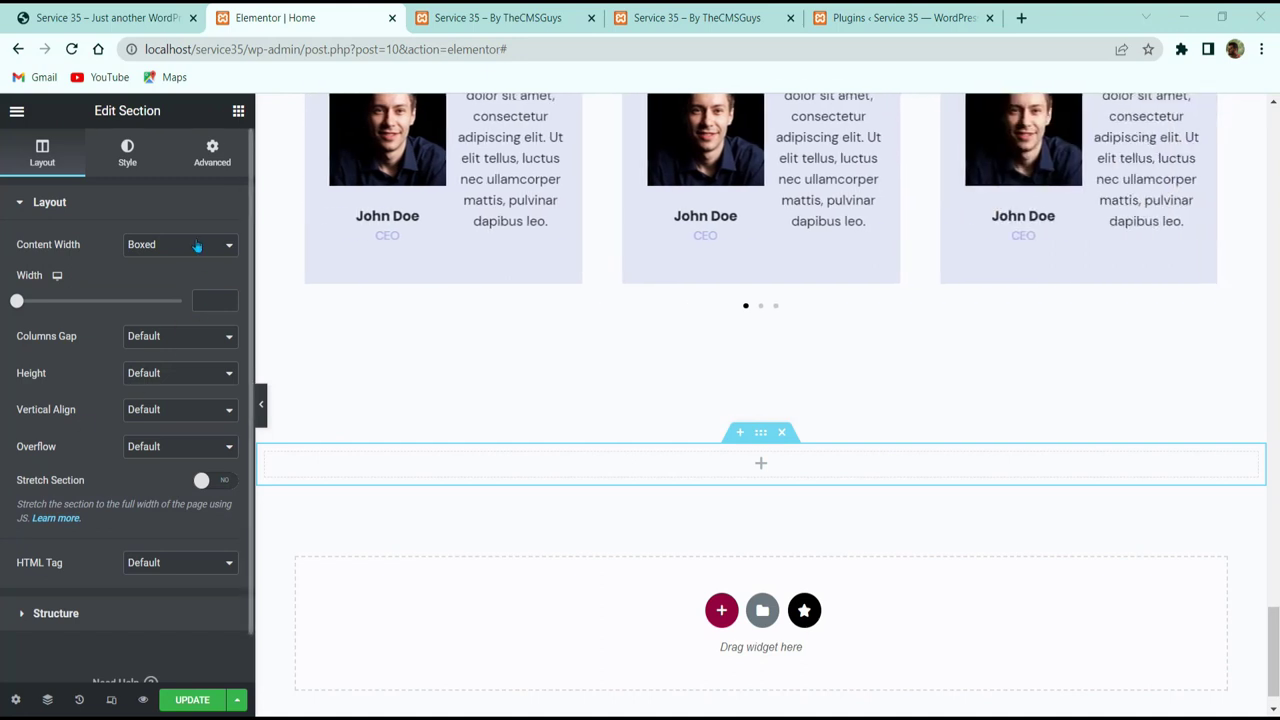
left_click(192, 246)
left_click(185, 285)
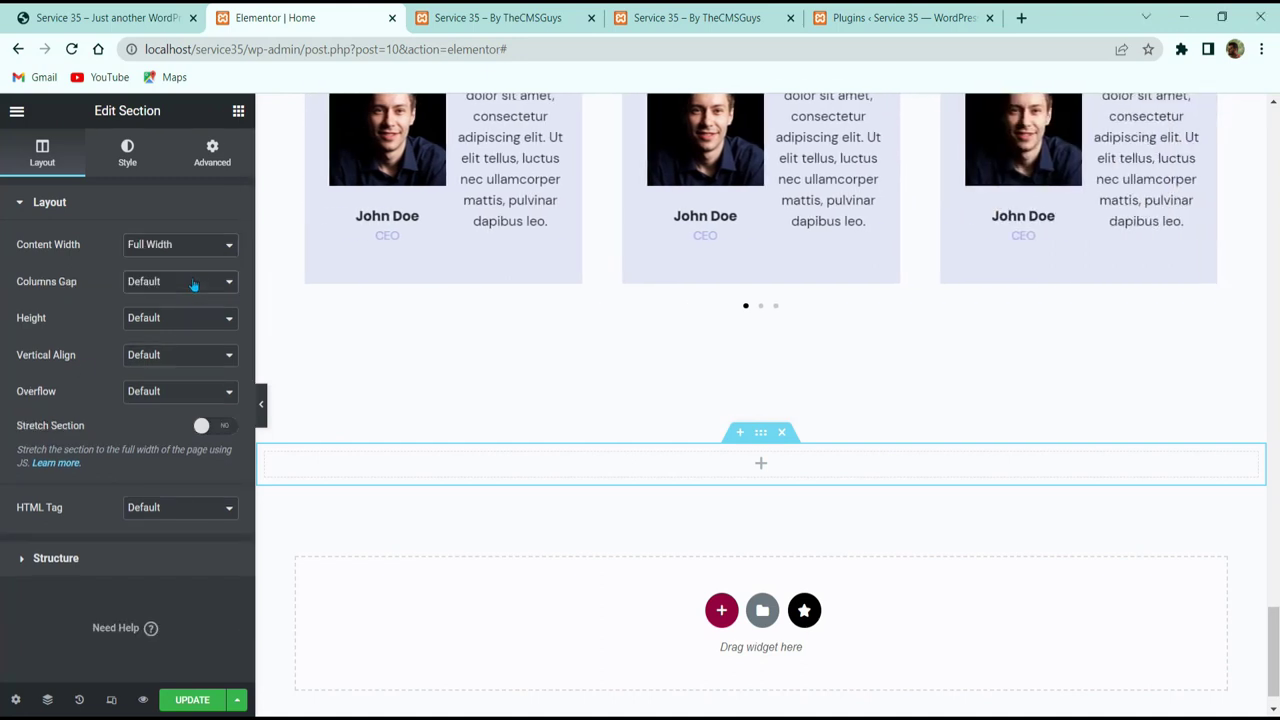
Step: Set the new section's Columns Gap to No Gap and Min Height to 500 px
left_click(193, 284)
left_click(178, 316)
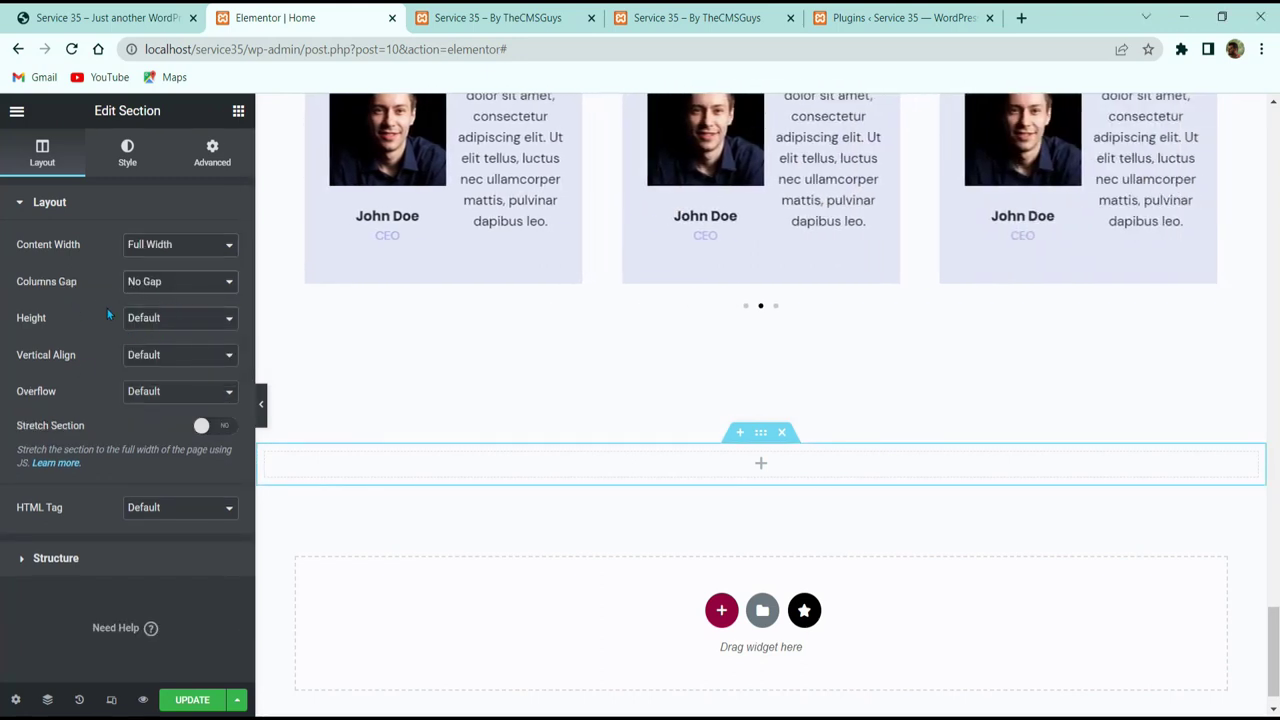
left_click(155, 318)
left_click(166, 364)
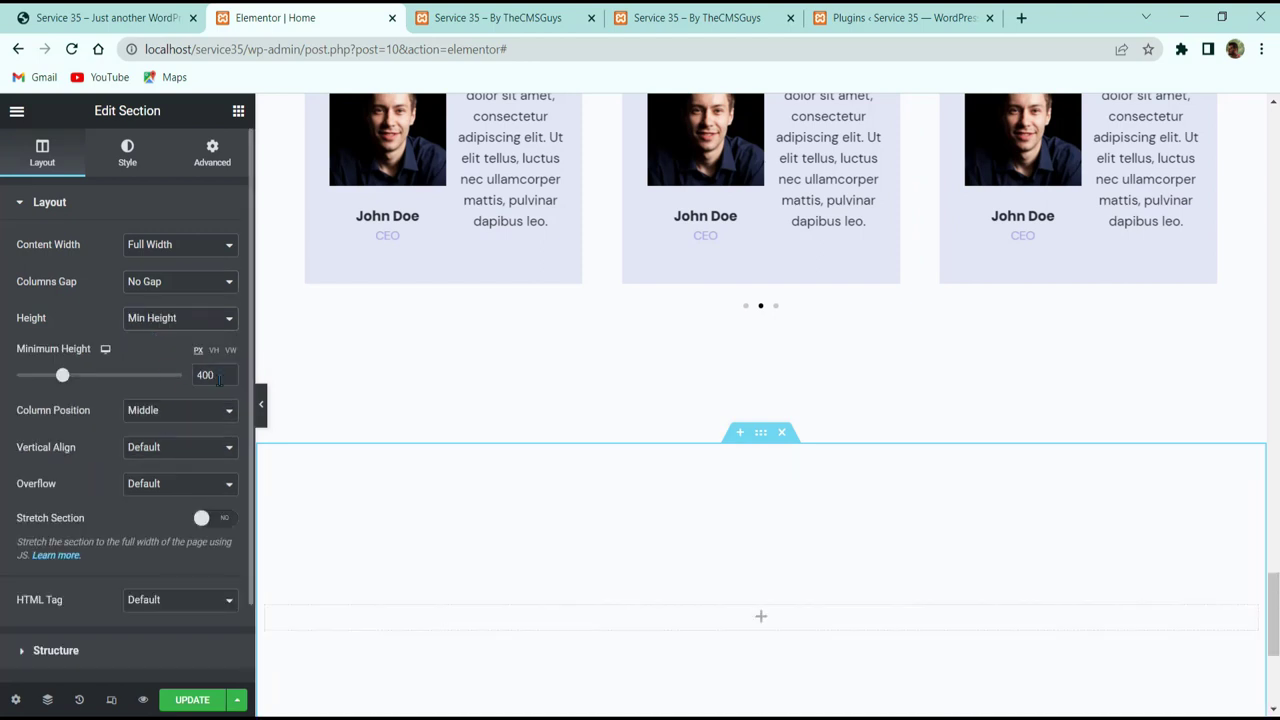
double_click(205, 375)
type("500")
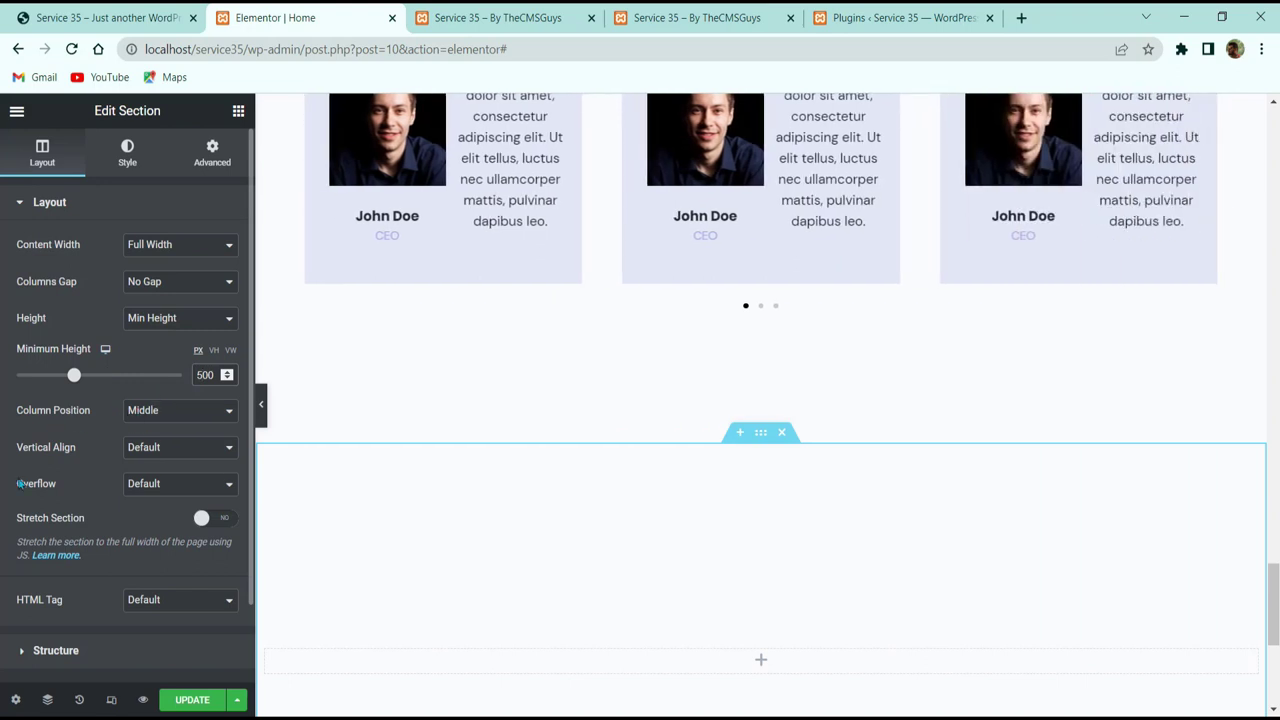
left_click(127, 152)
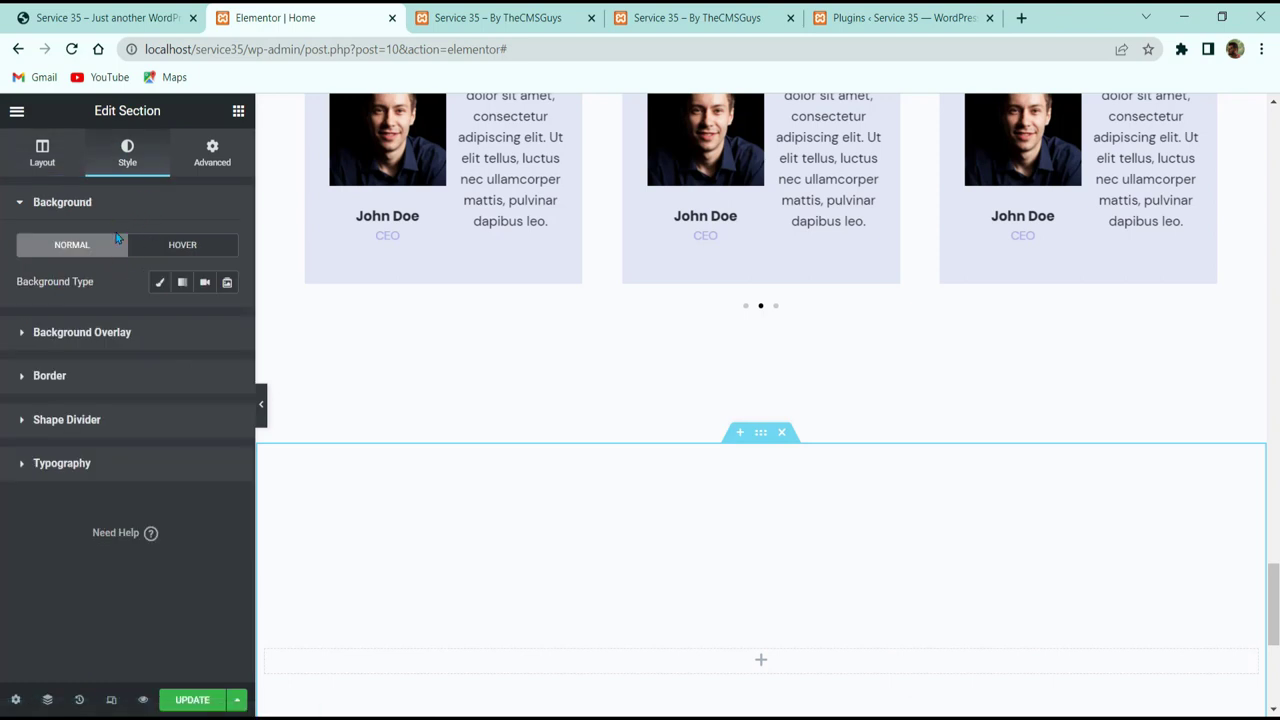
Step: Give the section a Classic background using the camera photo from the Media Library
left_click(157, 283)
left_click(143, 400)
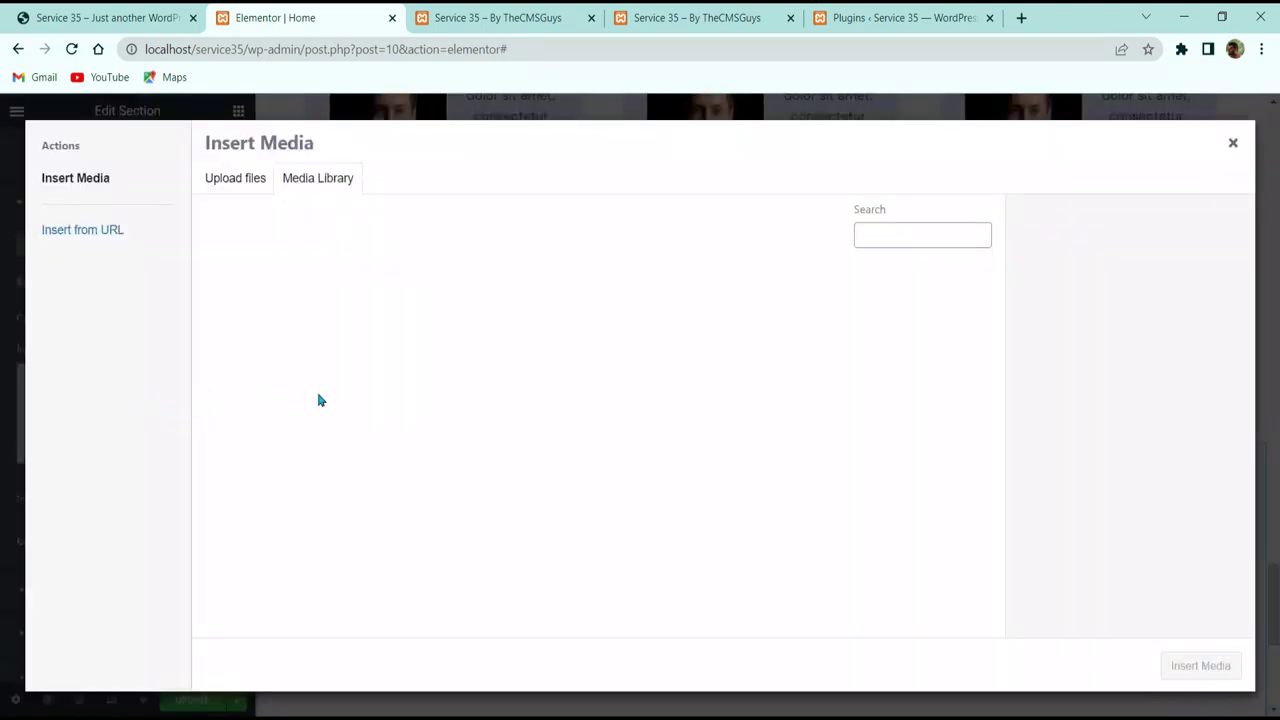
left_click(100, 17)
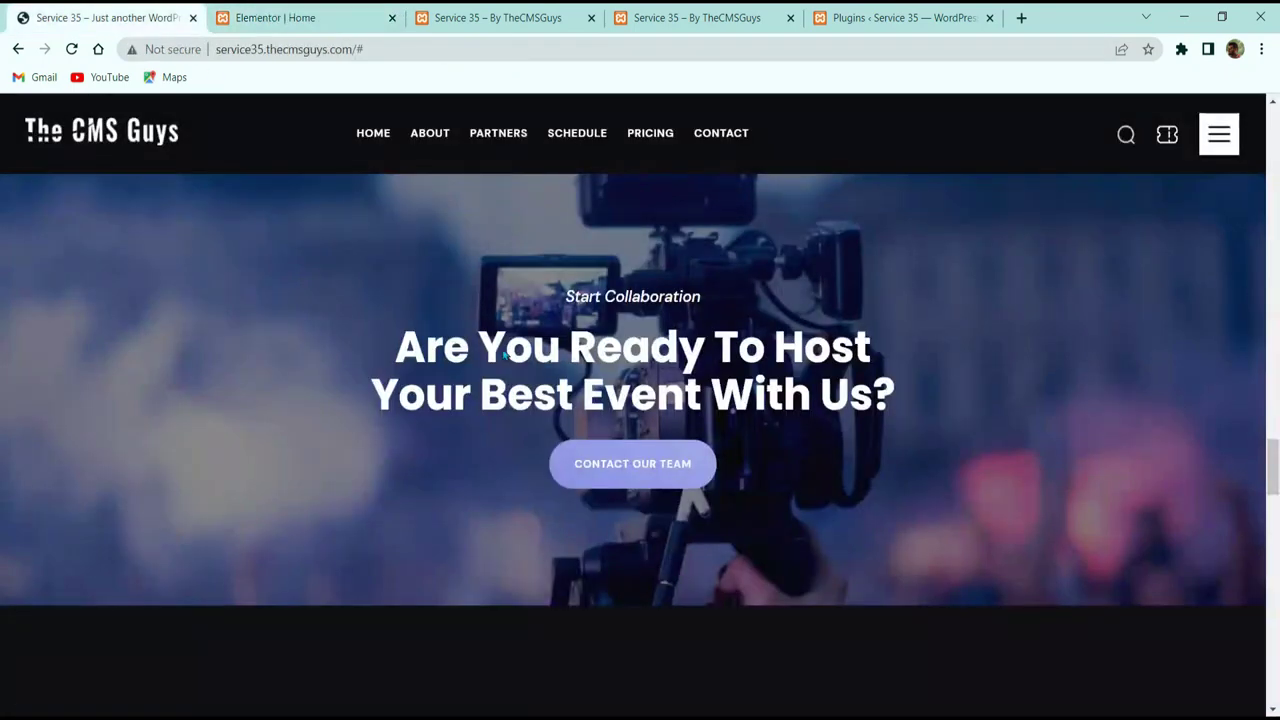
scroll(581, 395, "down", 1)
left_click(334, 12)
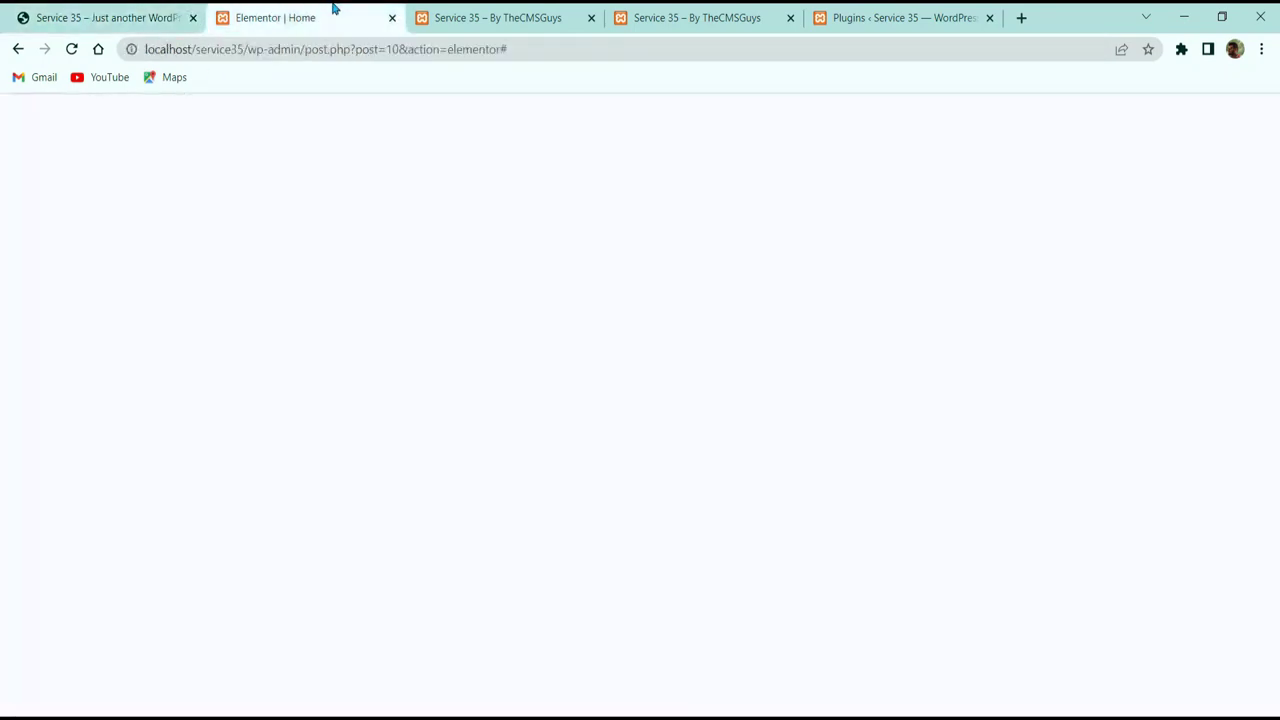
scroll(700, 360, "down", 5)
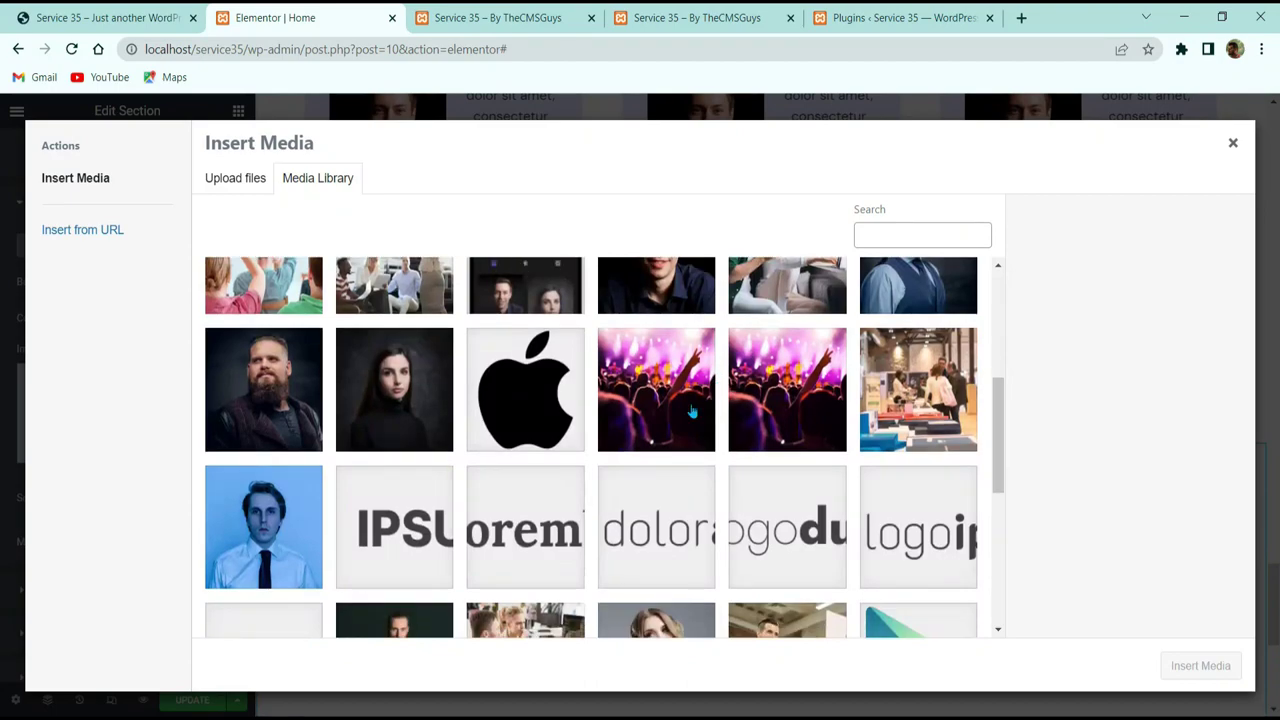
scroll(659, 447, "down", 3)
left_click(410, 525)
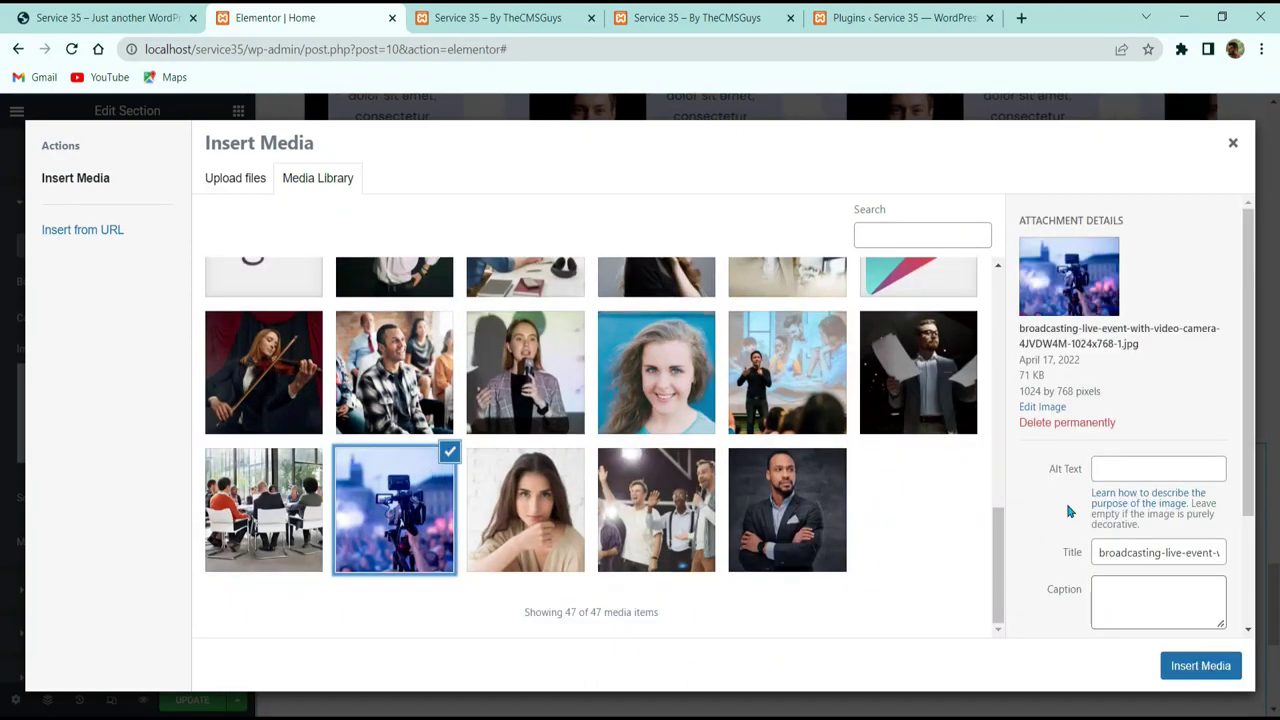
left_click(1220, 665)
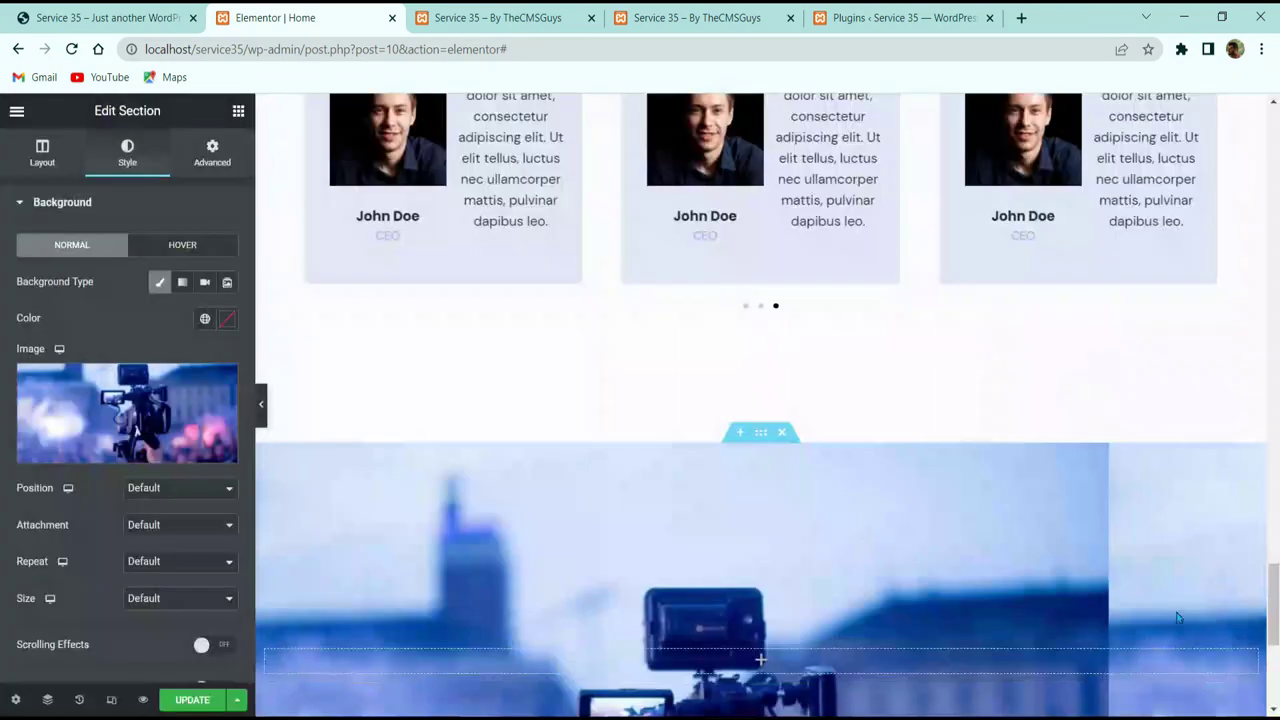
Step: Position the background at Center Center with Cover size, then compare with the live site
scroll(814, 539, "down", 3)
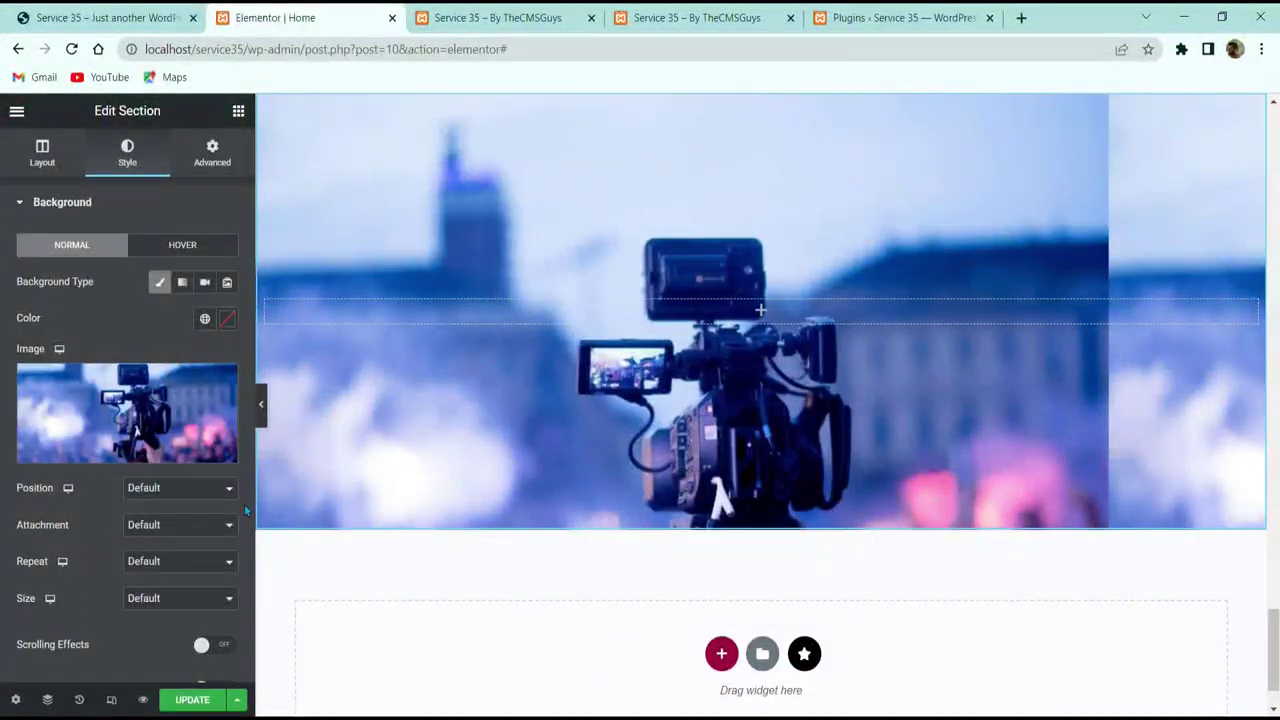
left_click(177, 490)
left_click(181, 516)
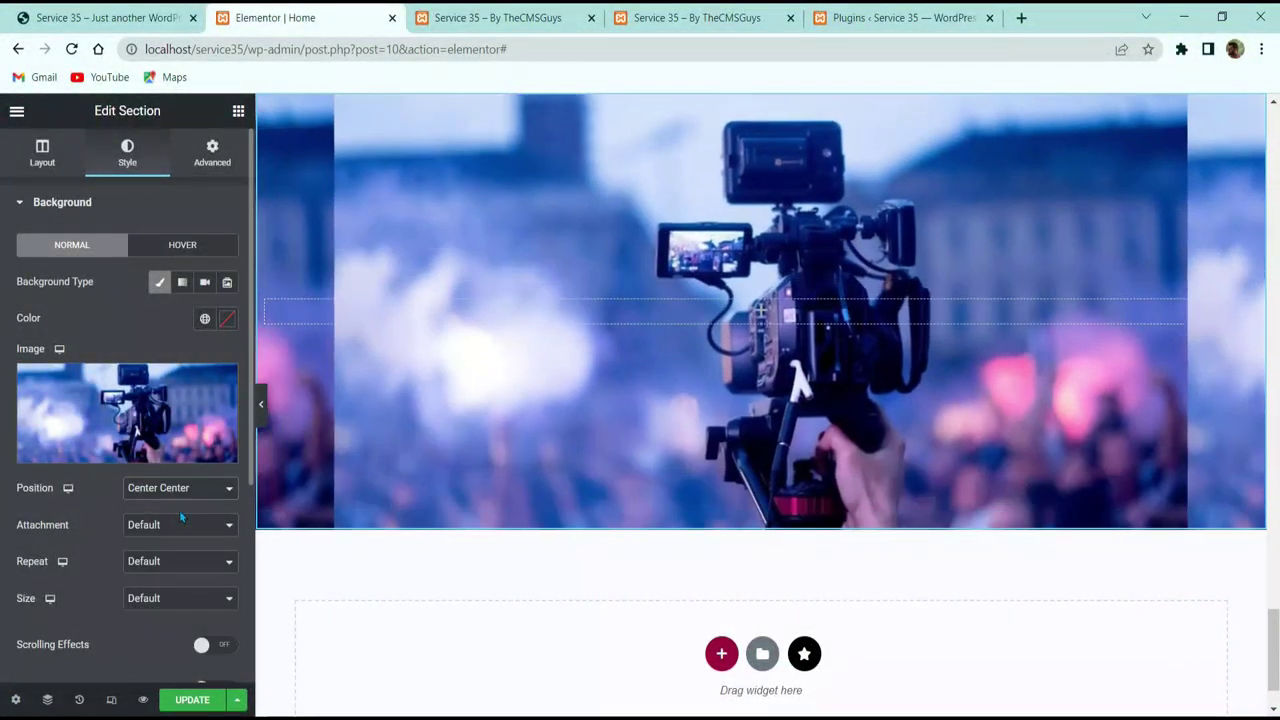
left_click(150, 598)
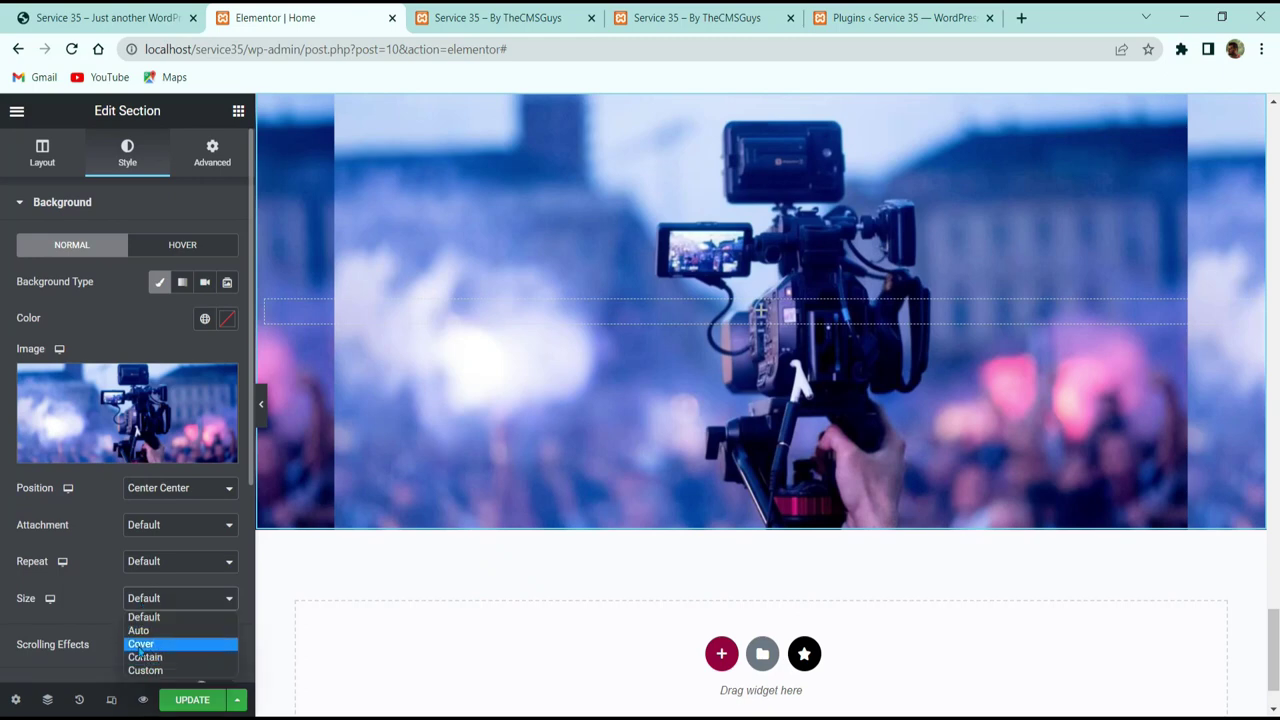
left_click(150, 598)
scroll(152, 552, "down", 2)
left_click(173, 382)
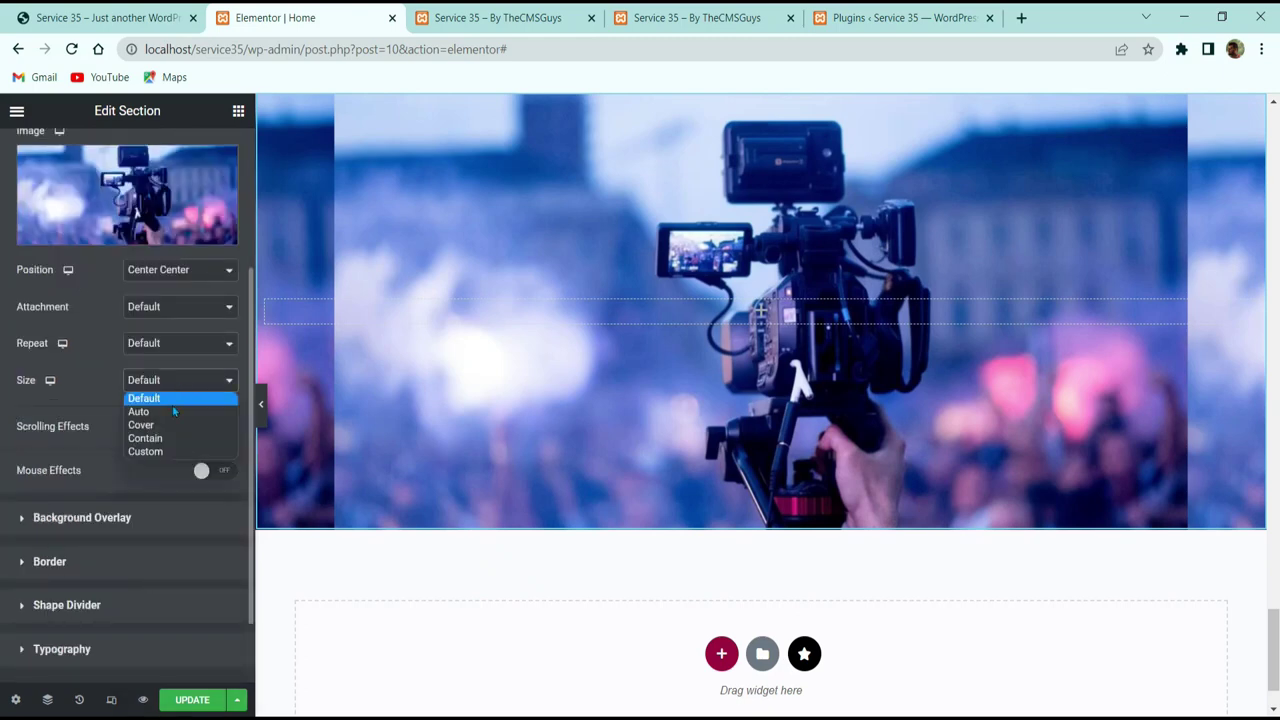
left_click(166, 425)
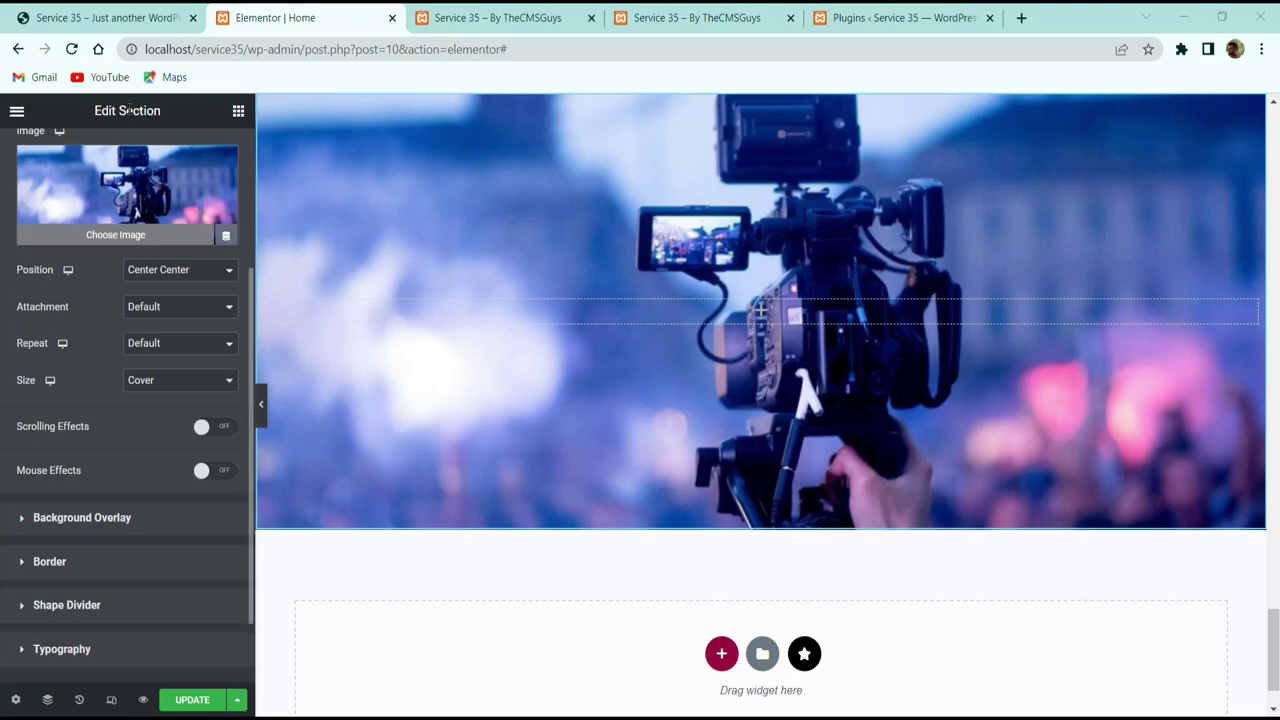
left_click(108, 17)
scroll(615, 360, "up", 2)
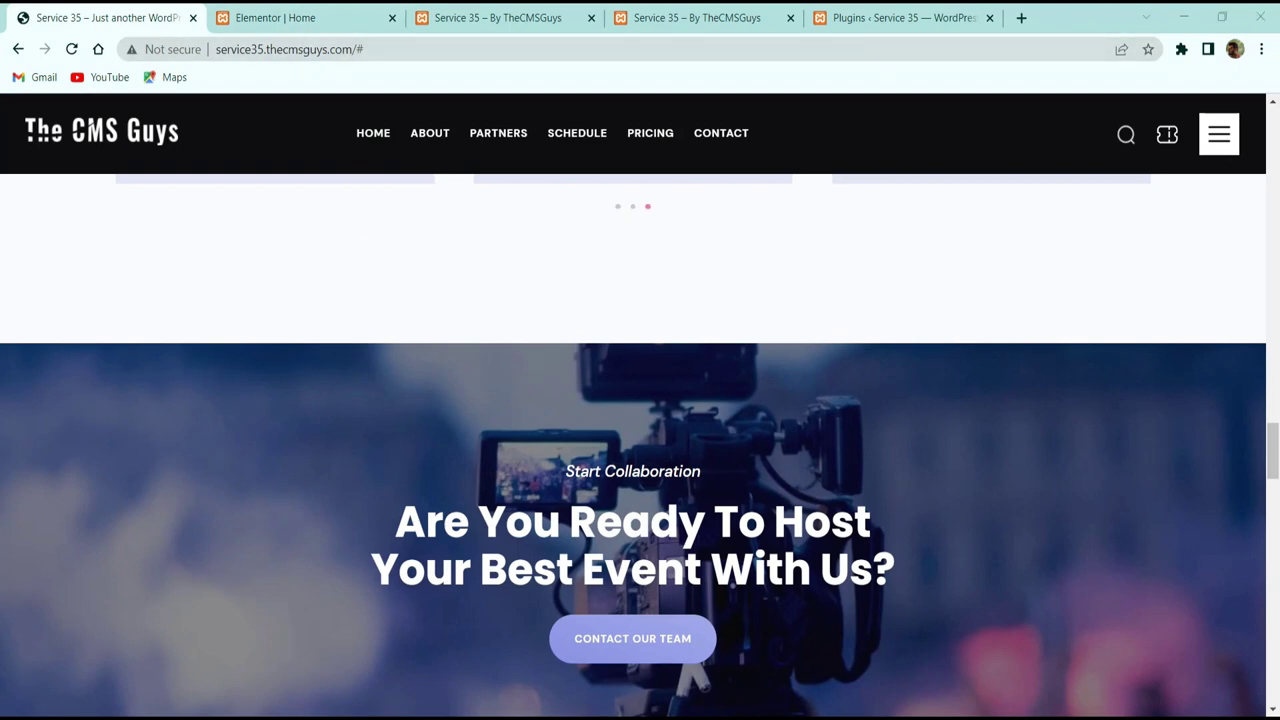
left_click(342, 17)
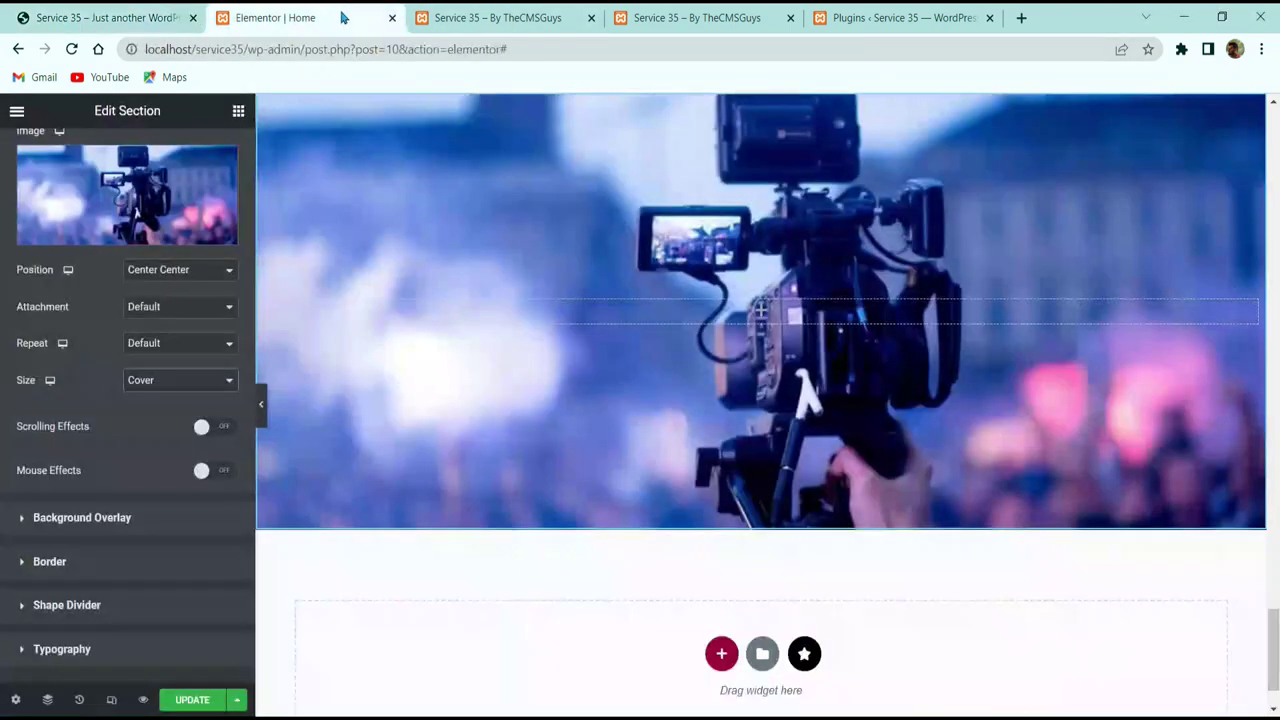
left_click(238, 111)
left_click_drag(80, 310, 738, 316)
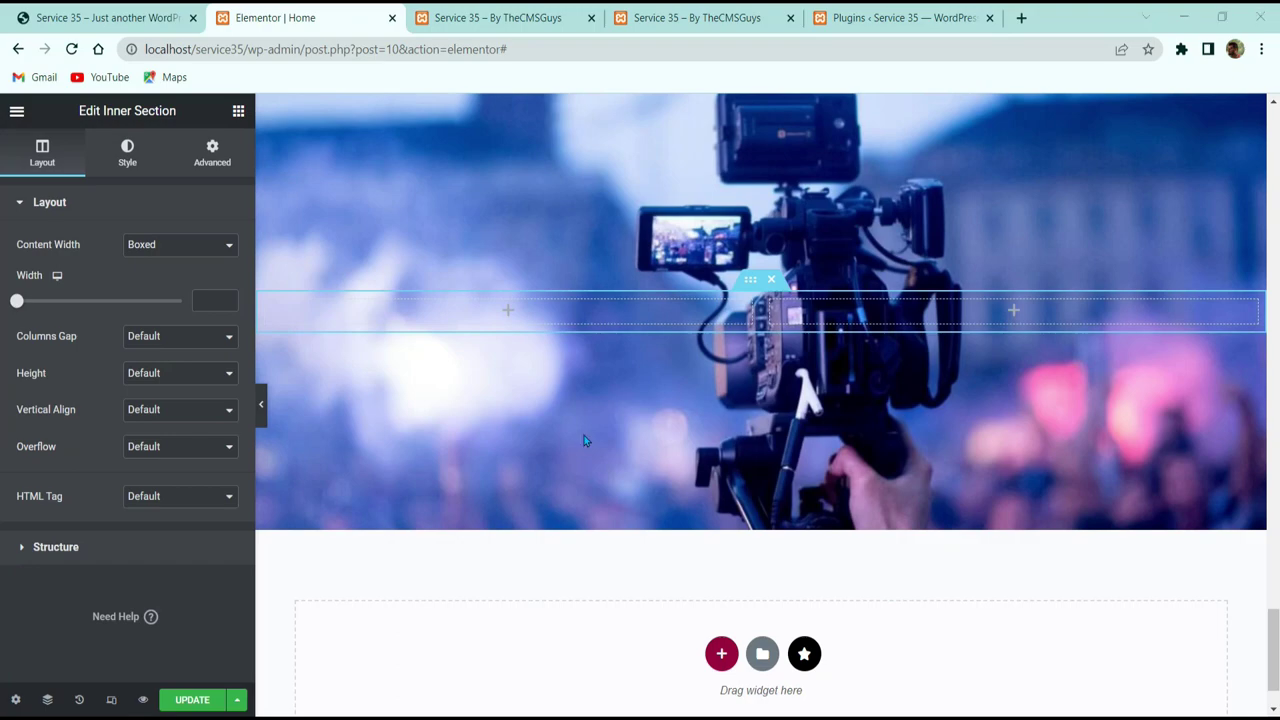
right_click(776, 300)
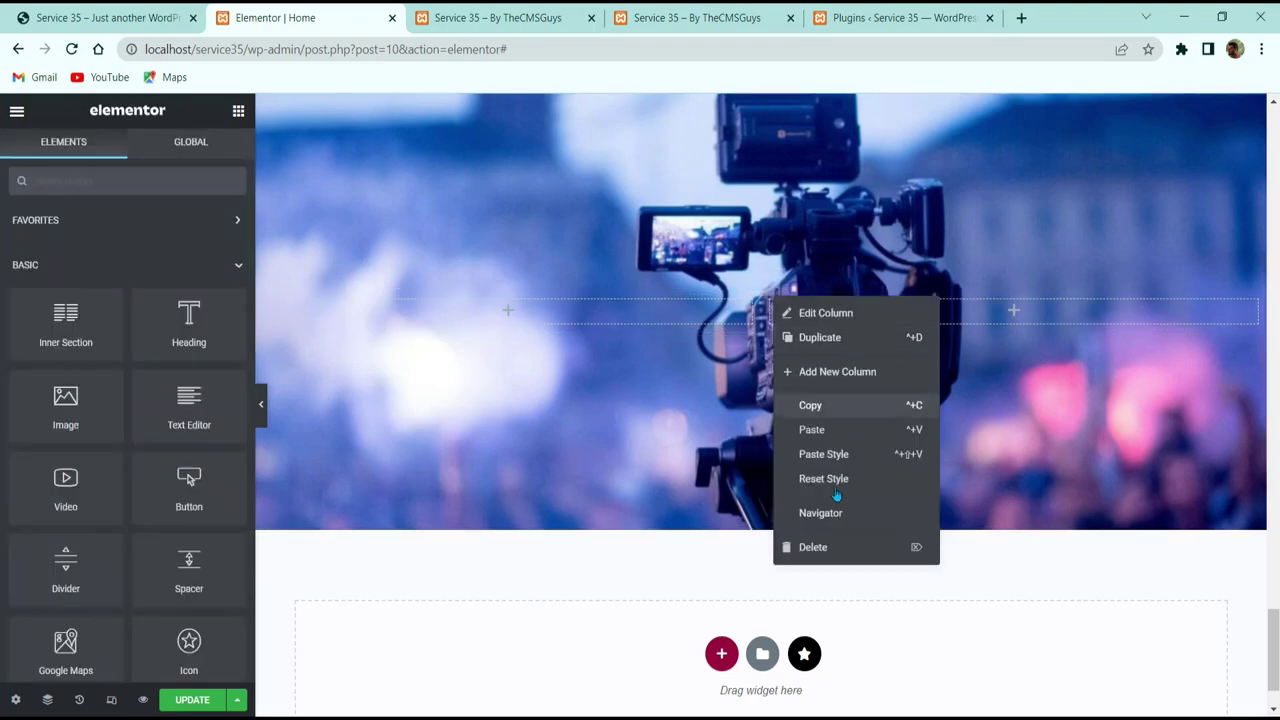
left_click(830, 547)
scroll(689, 391, "down", 10)
scroll(545, 449, "up", 3)
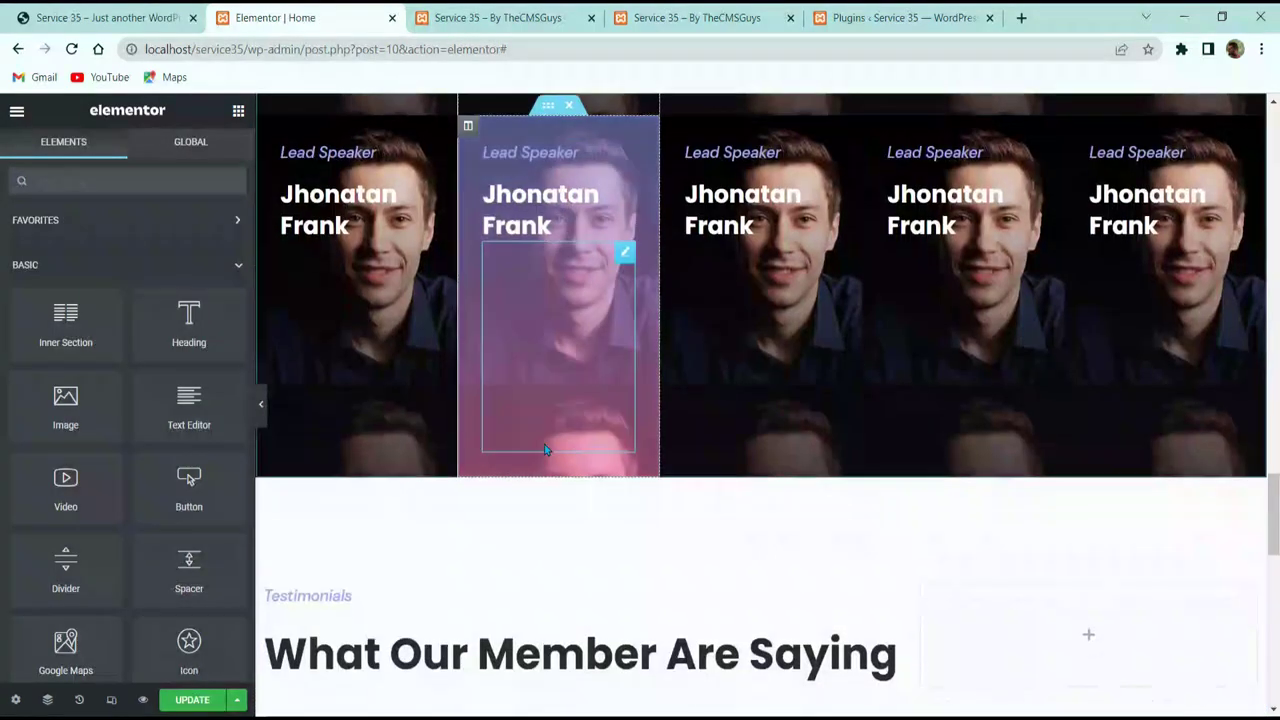
scroll(545, 449, "down", 3)
right_click(745, 240)
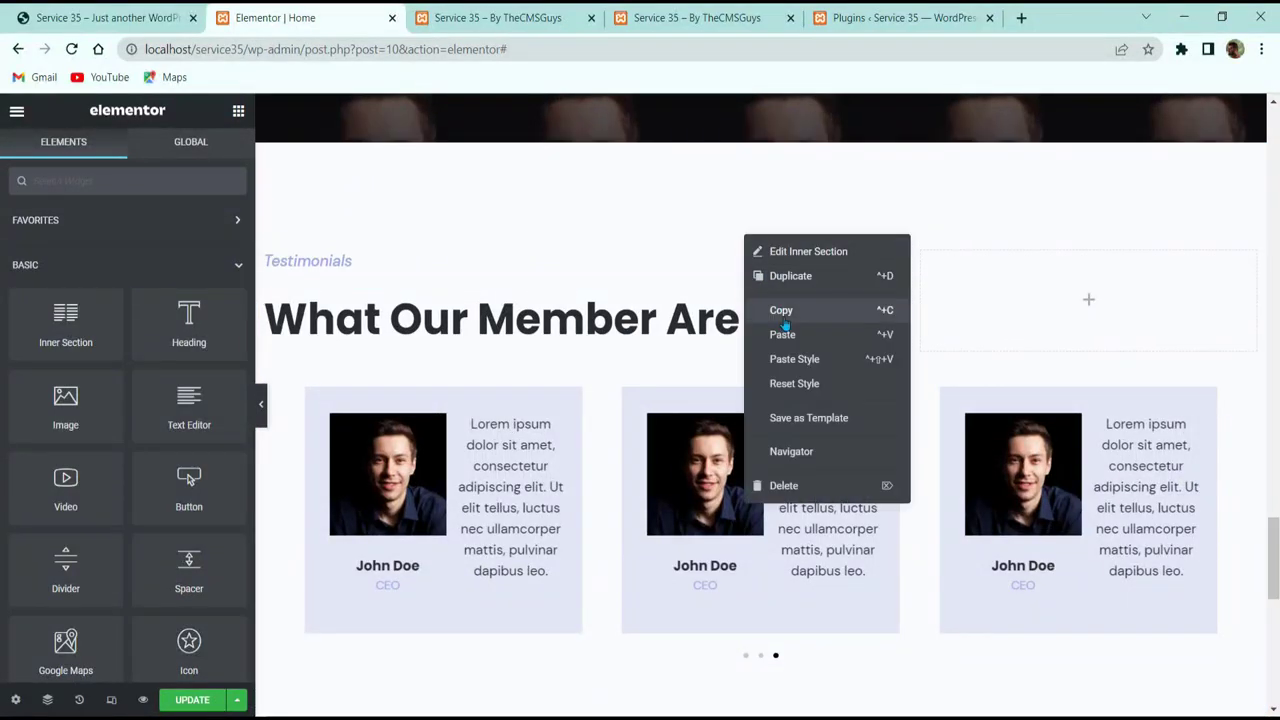
left_click(789, 312)
scroll(777, 291, "down", 5)
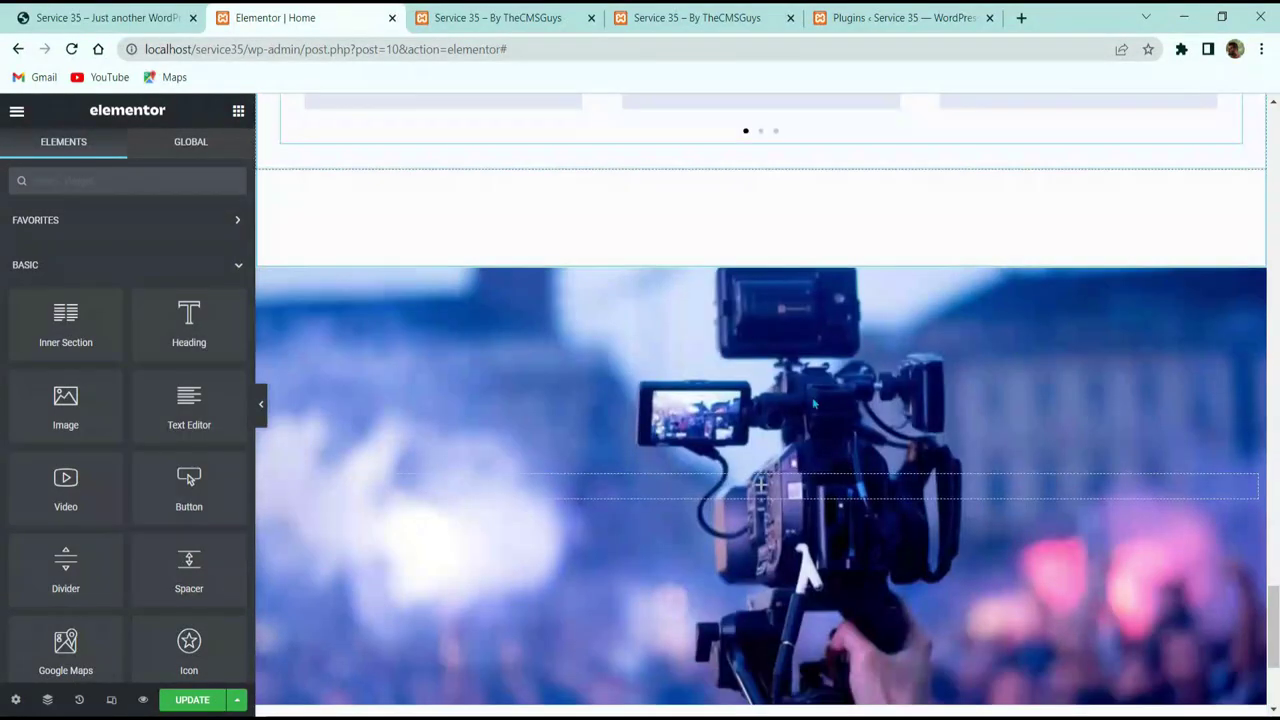
right_click(760, 487)
left_click(786, 580)
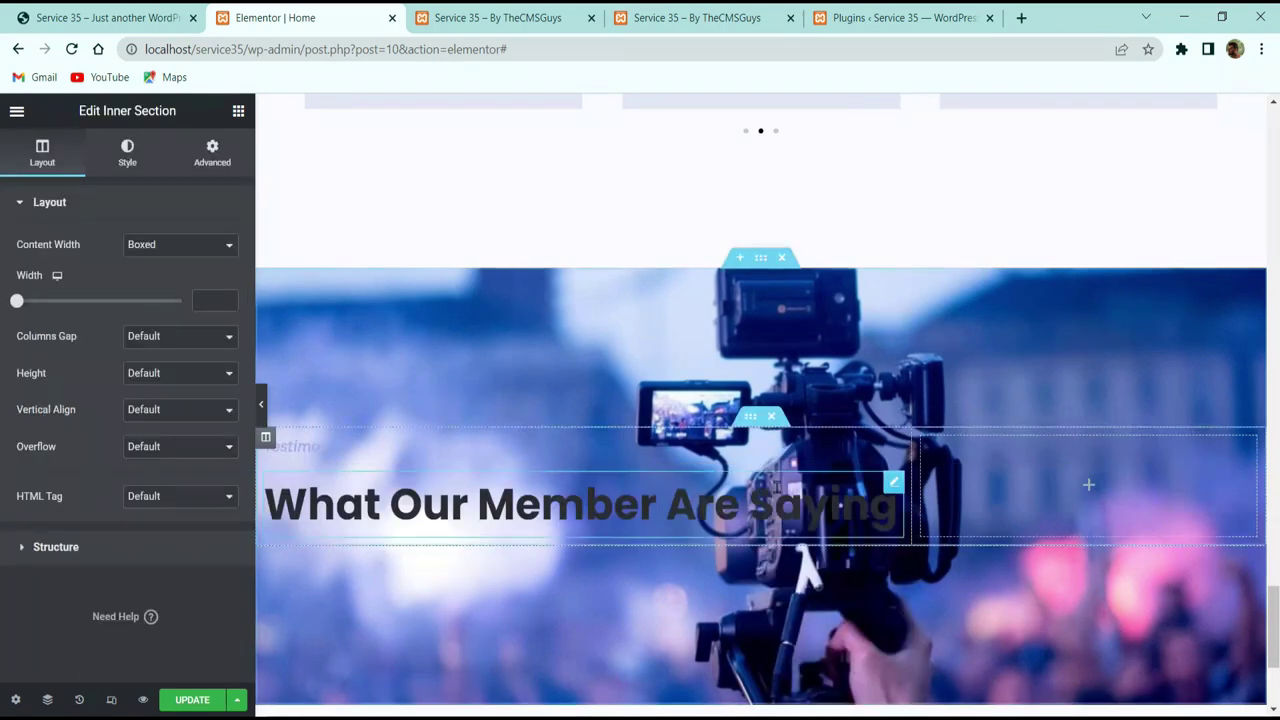
left_click(880, 446)
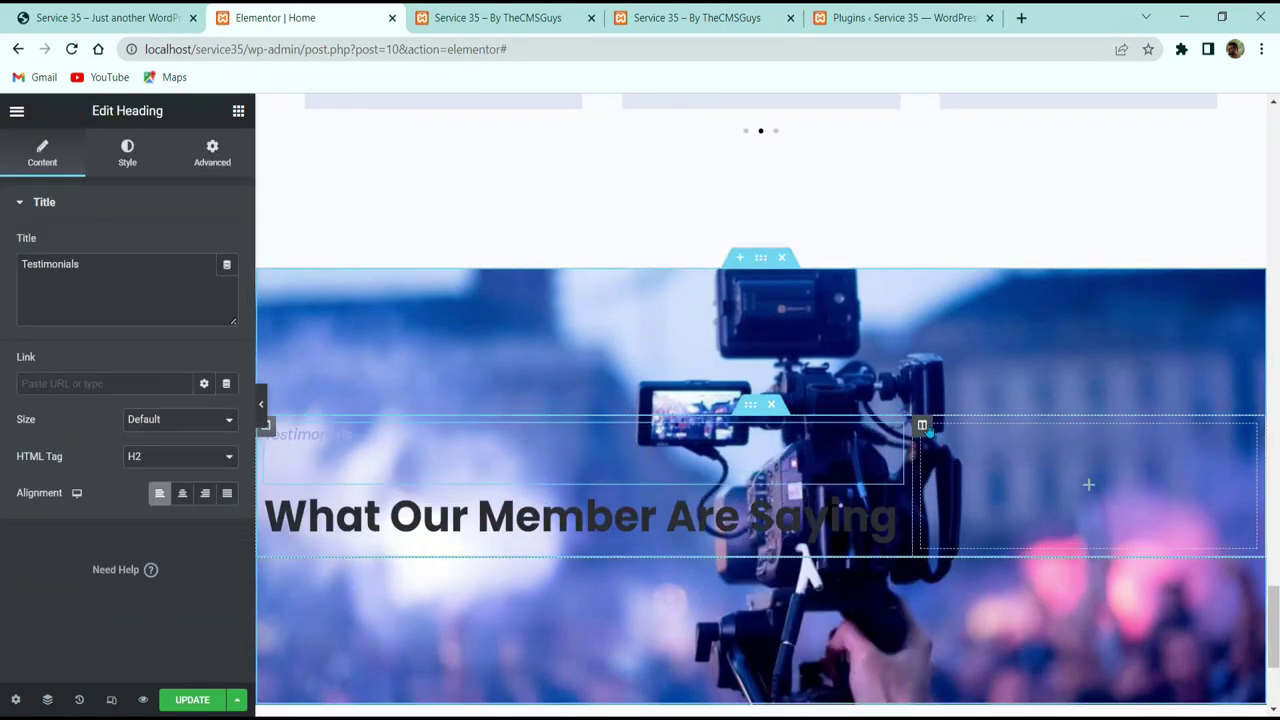
right_click(928, 430)
left_click(968, 674)
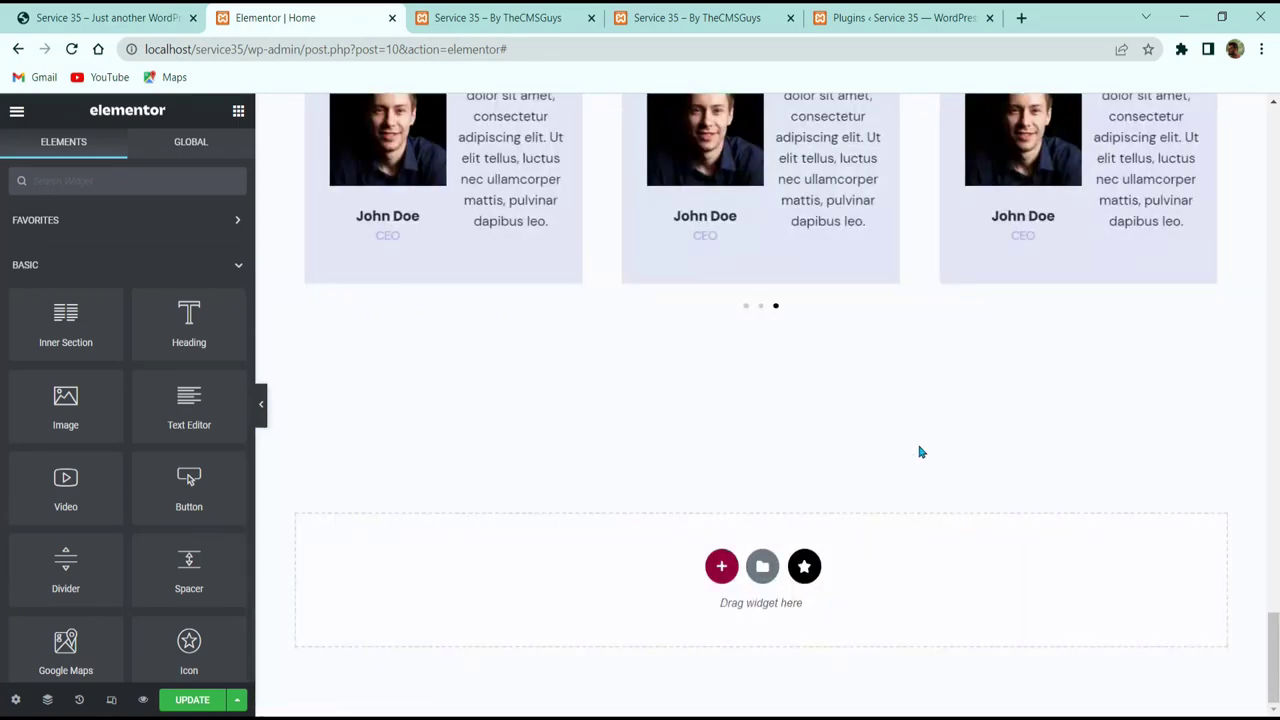
key("ctrl+z")
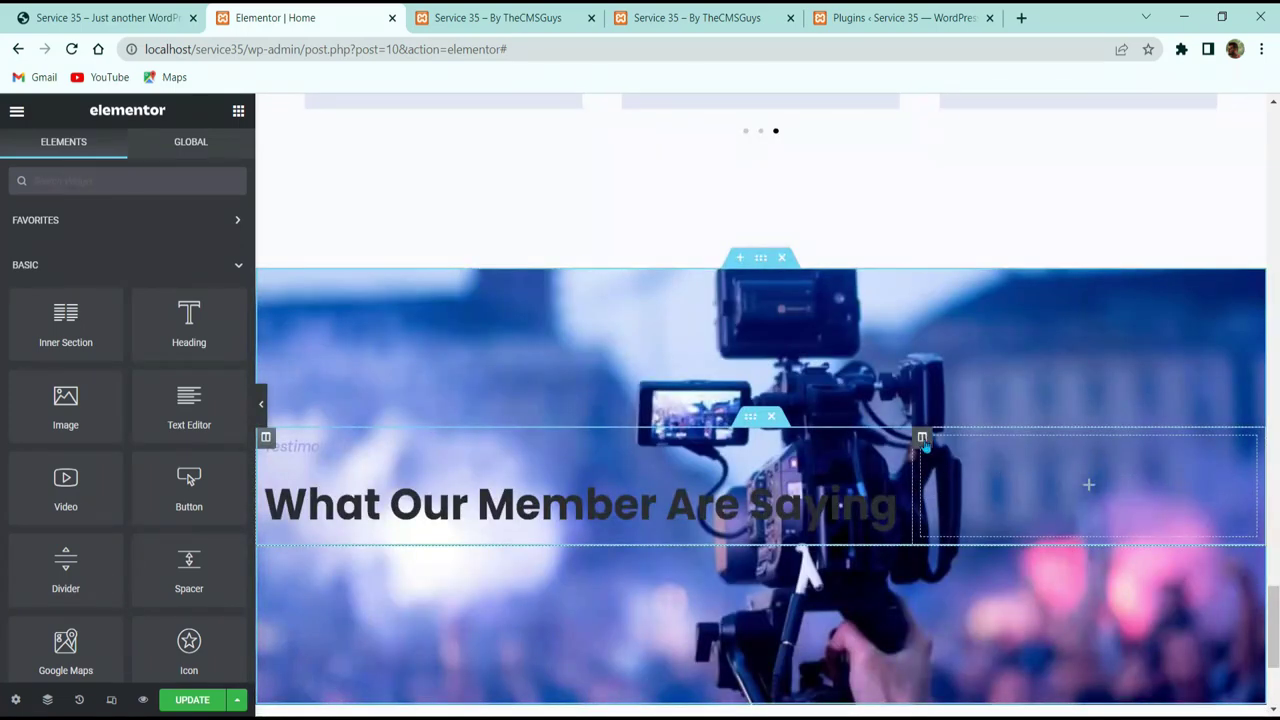
Step: Centre-align the 'What Our Member Are Saying' heading and the Testimonials subheading
right_click(927, 438)
key("Escape")
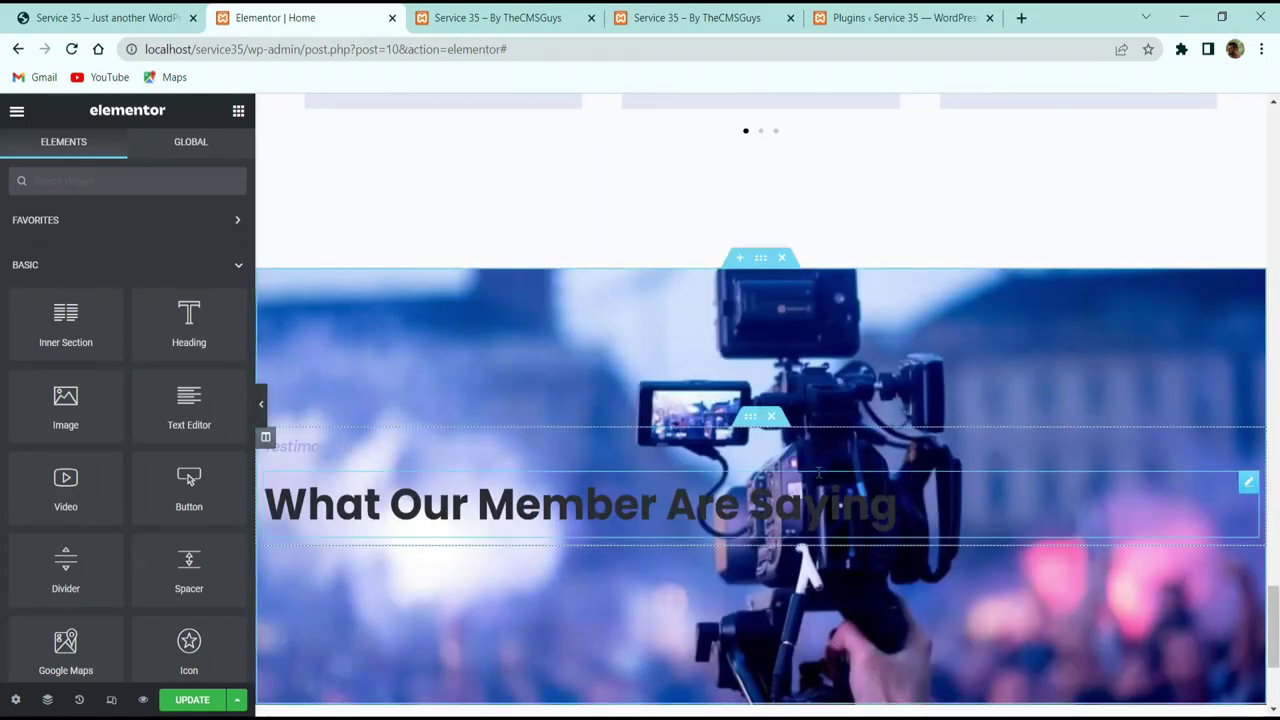
left_click(390, 500)
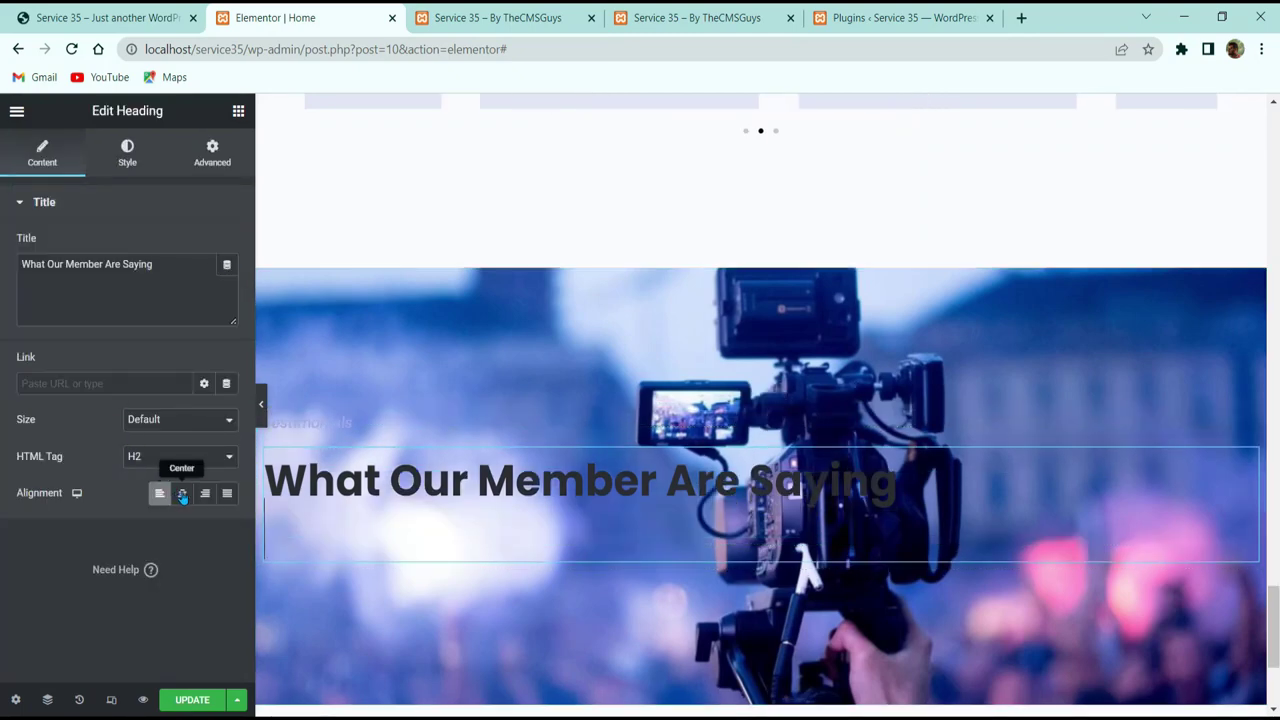
left_click(182, 493)
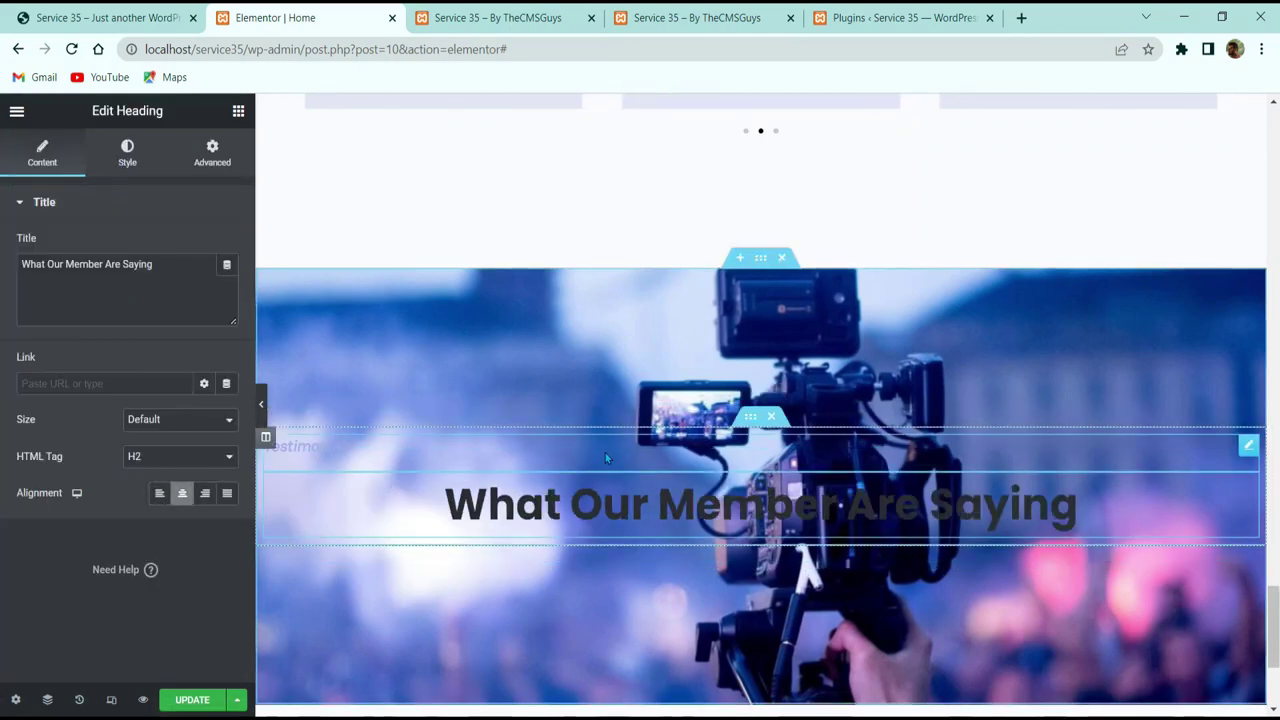
left_click(605, 452)
left_click(180, 494)
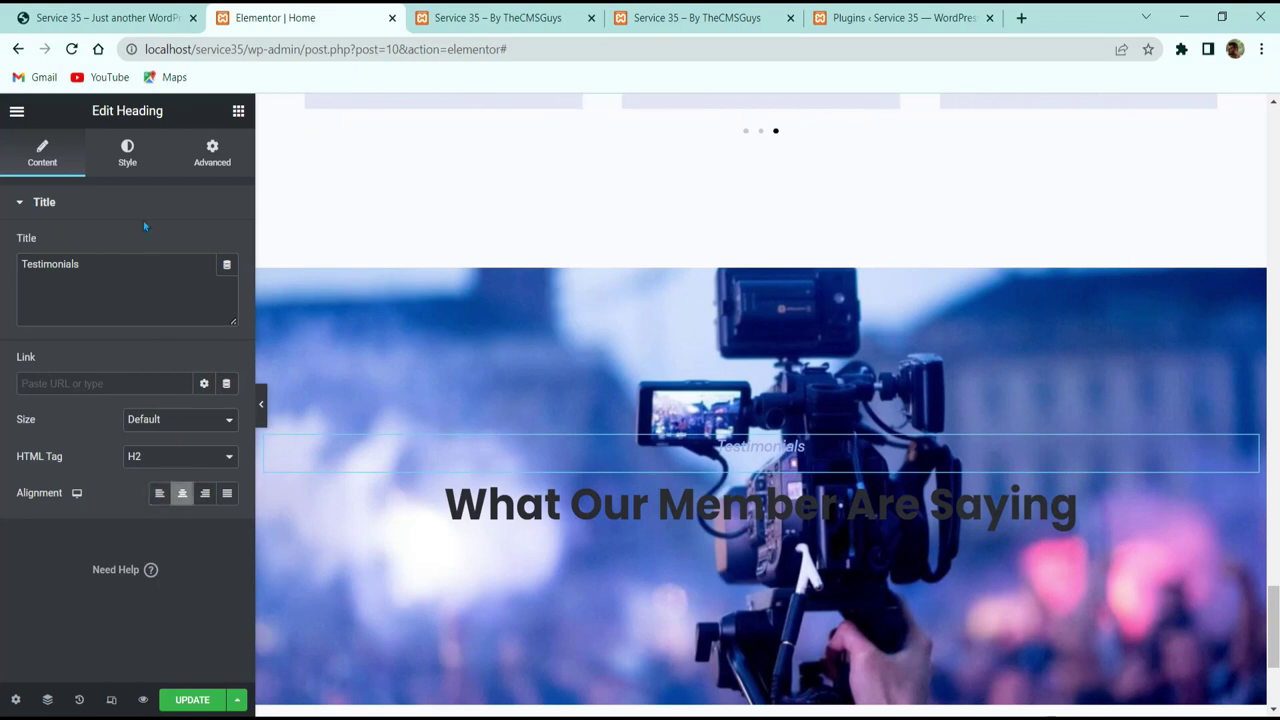
Step: Colour both the Testimonials subheading and the main heading Pure White
left_click(127, 155)
left_click(204, 245)
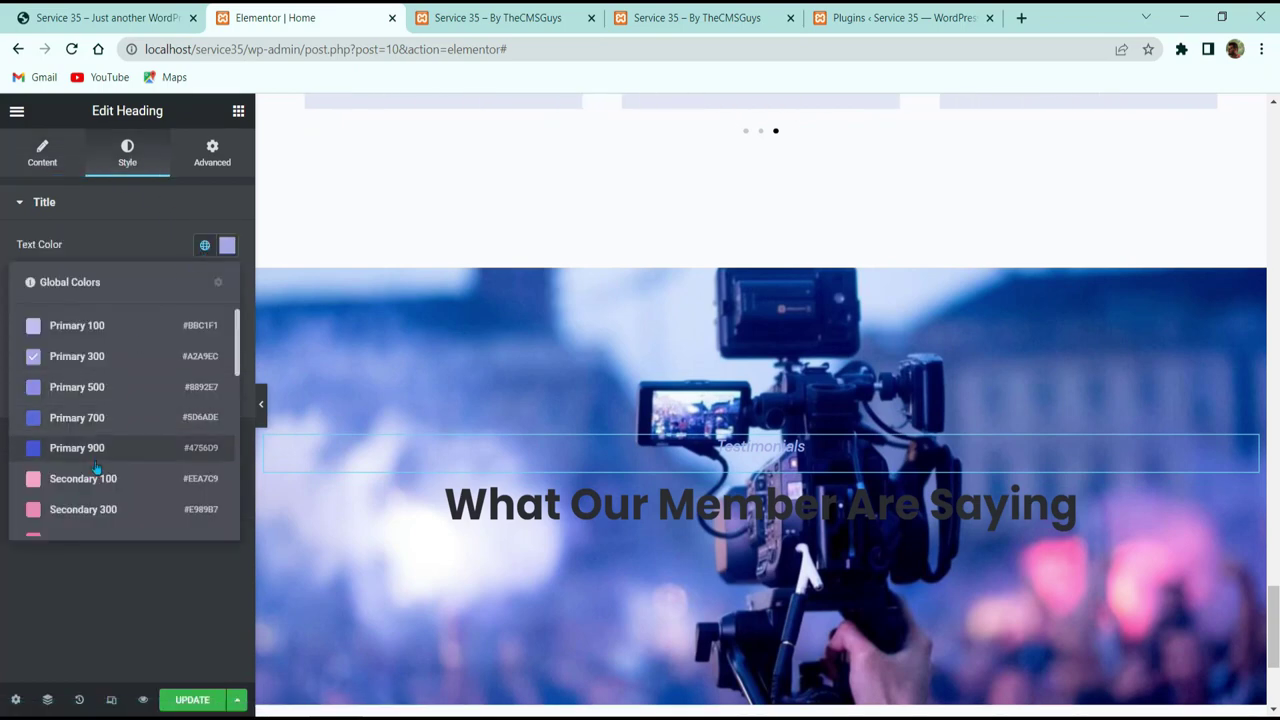
scroll(101, 458, "down", 5)
left_click(86, 514)
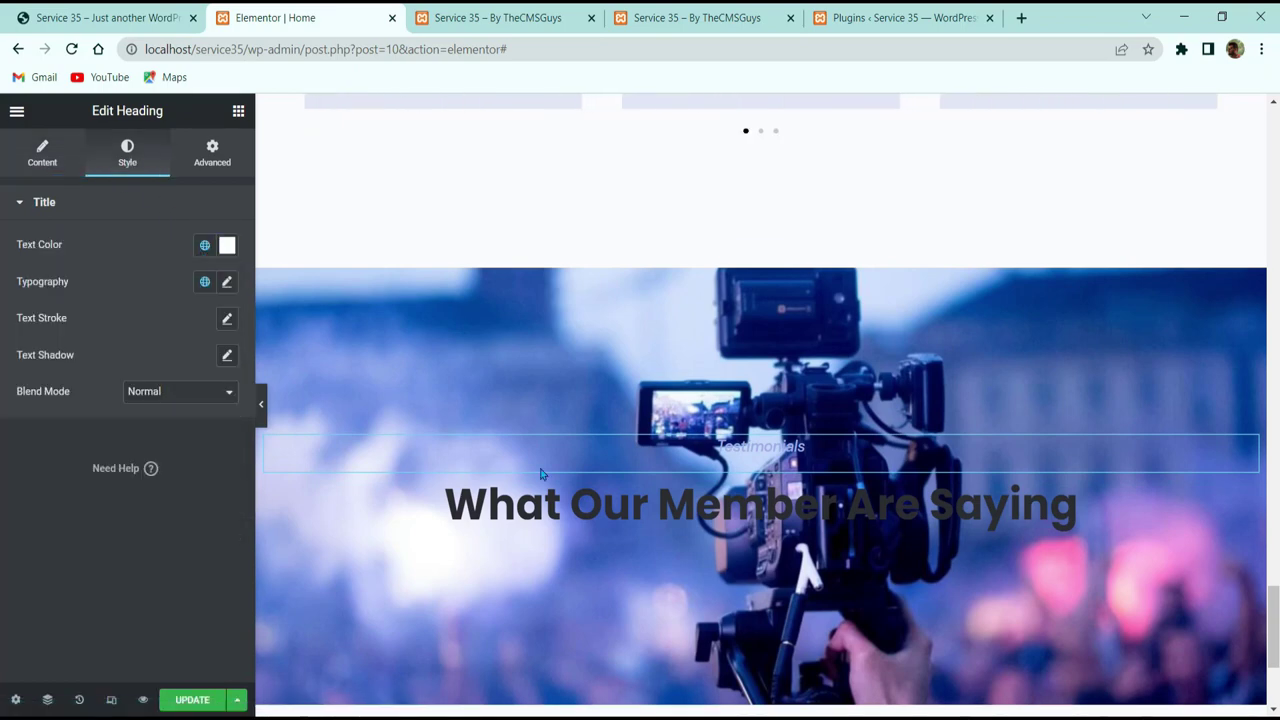
left_click(570, 512)
left_click(127, 155)
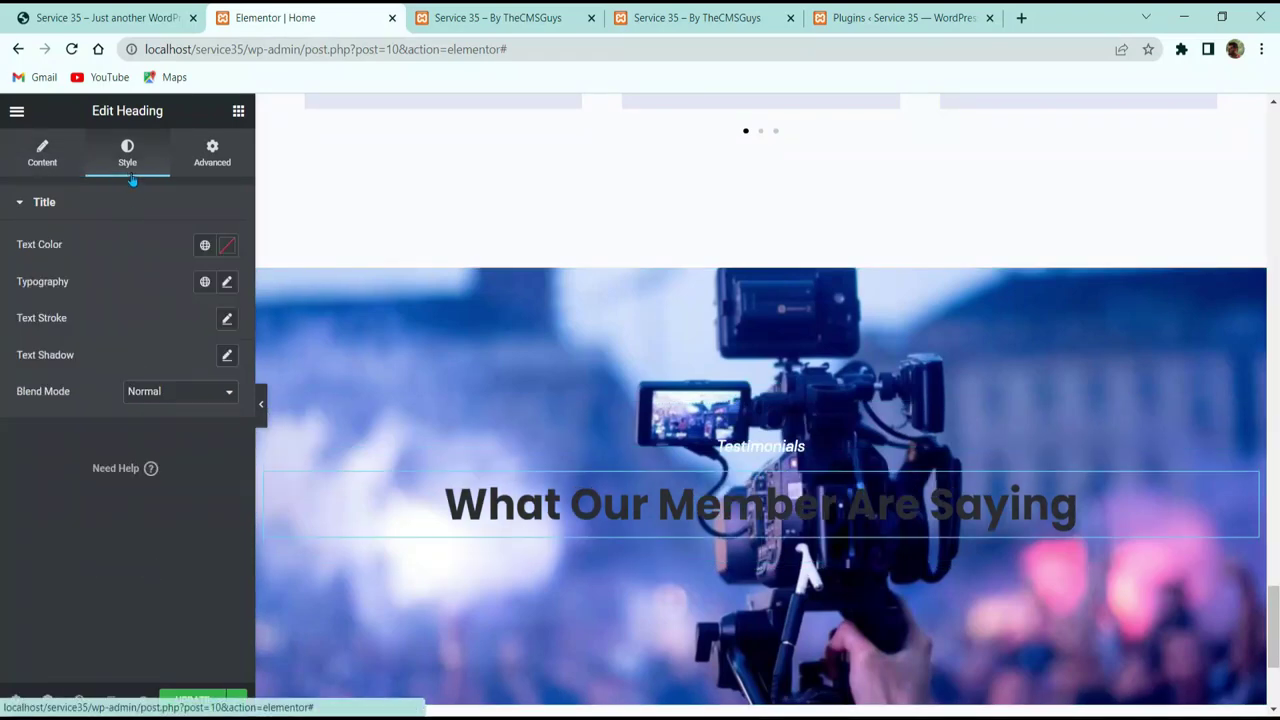
left_click(204, 245)
scroll(110, 430, "down", 5)
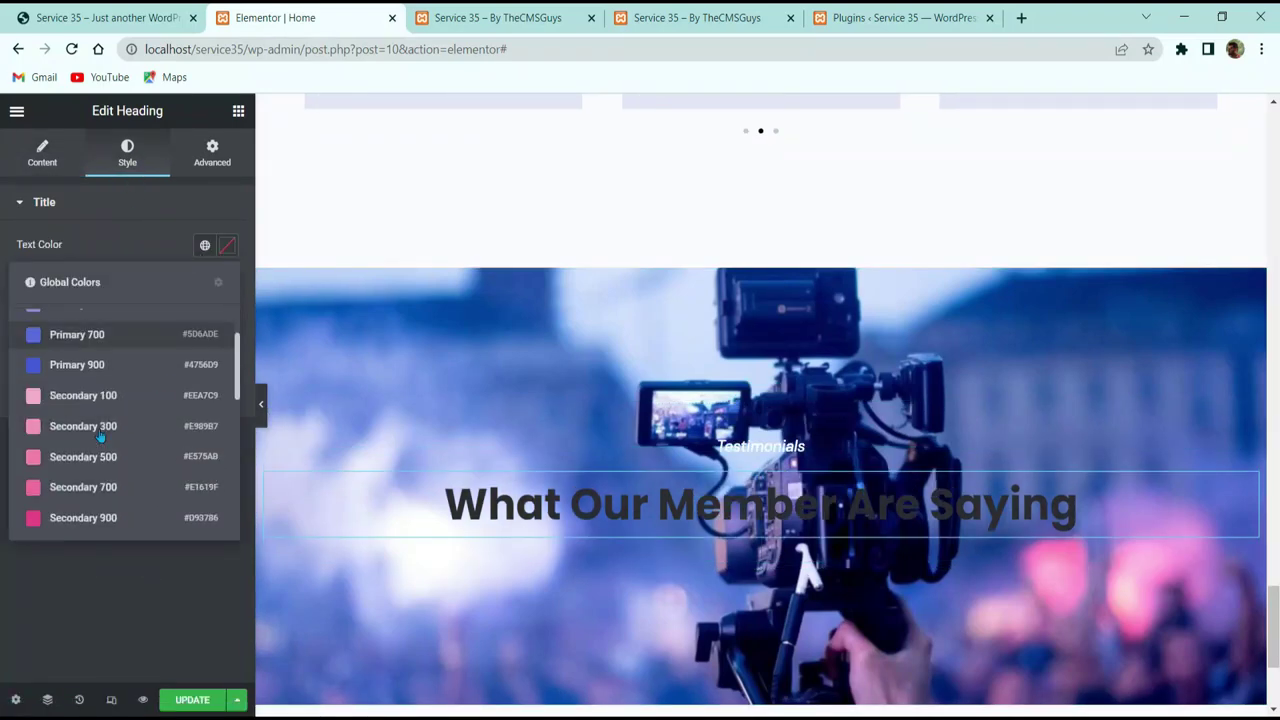
left_click(123, 511)
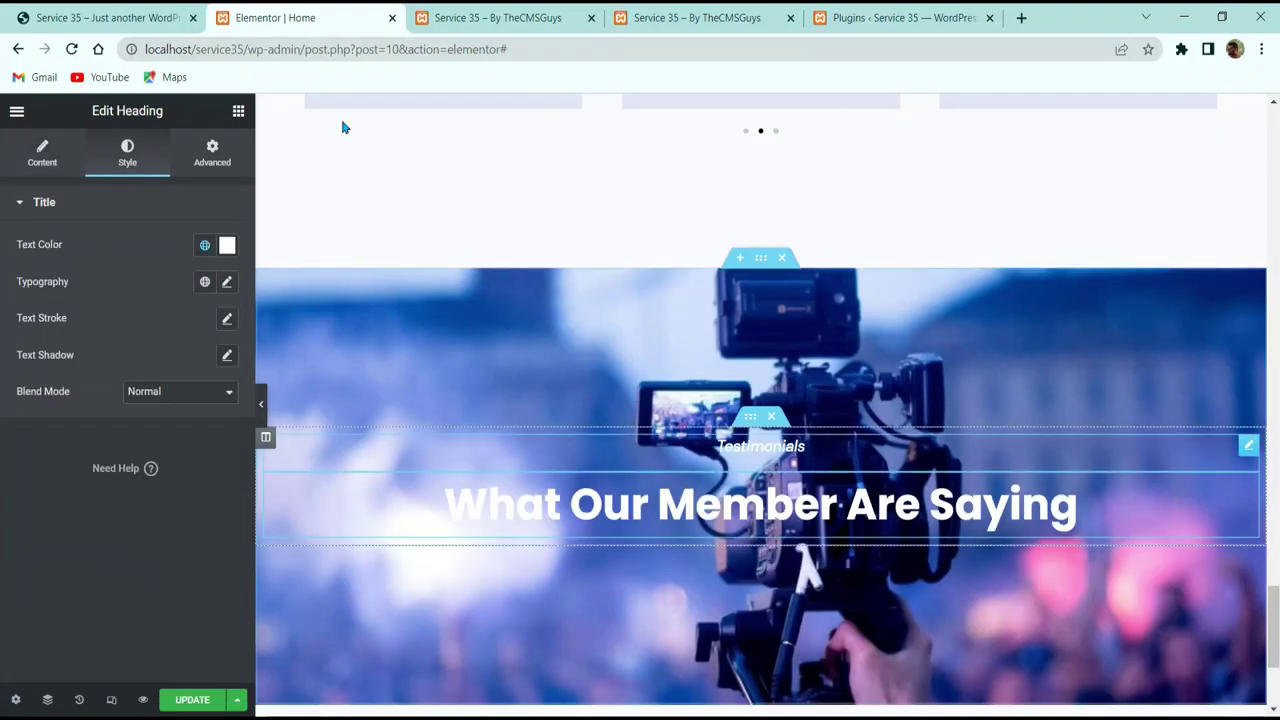
Step: Give the section a Classic background overlay in the Dark global colour
left_click(173, 8)
scroll(496, 383, "down", 2)
left_click(340, 18)
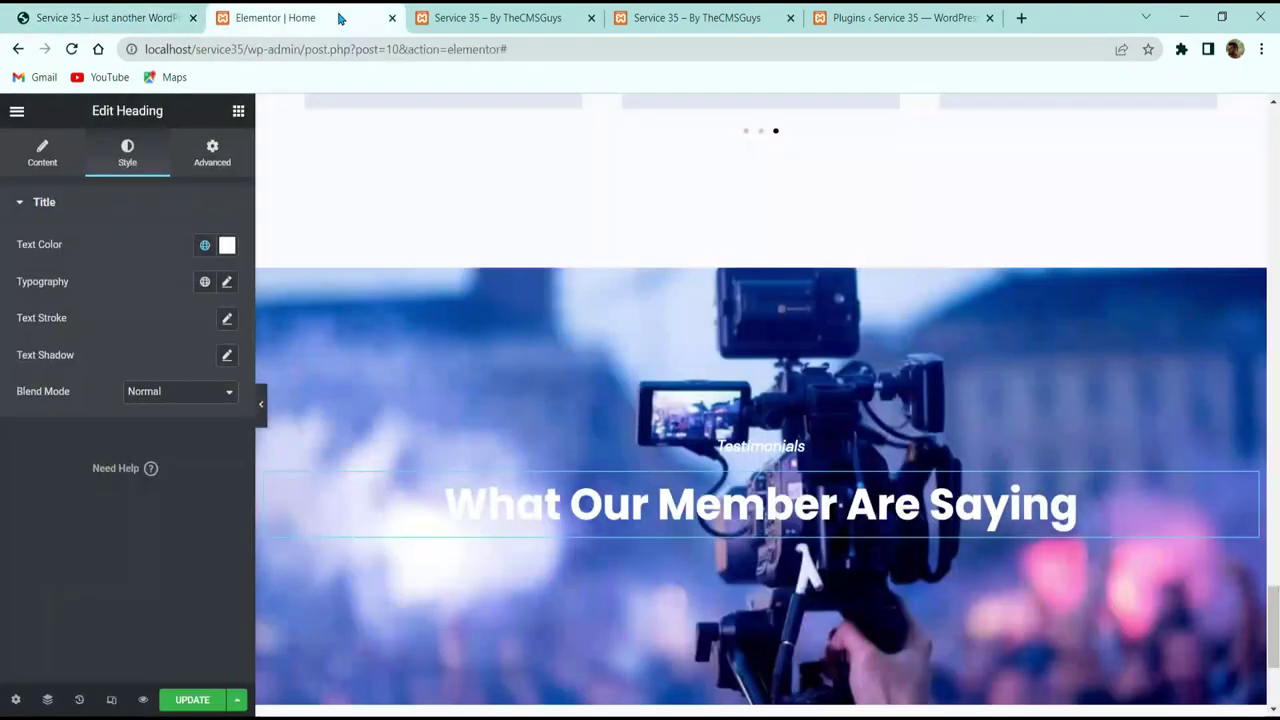
left_click(761, 257)
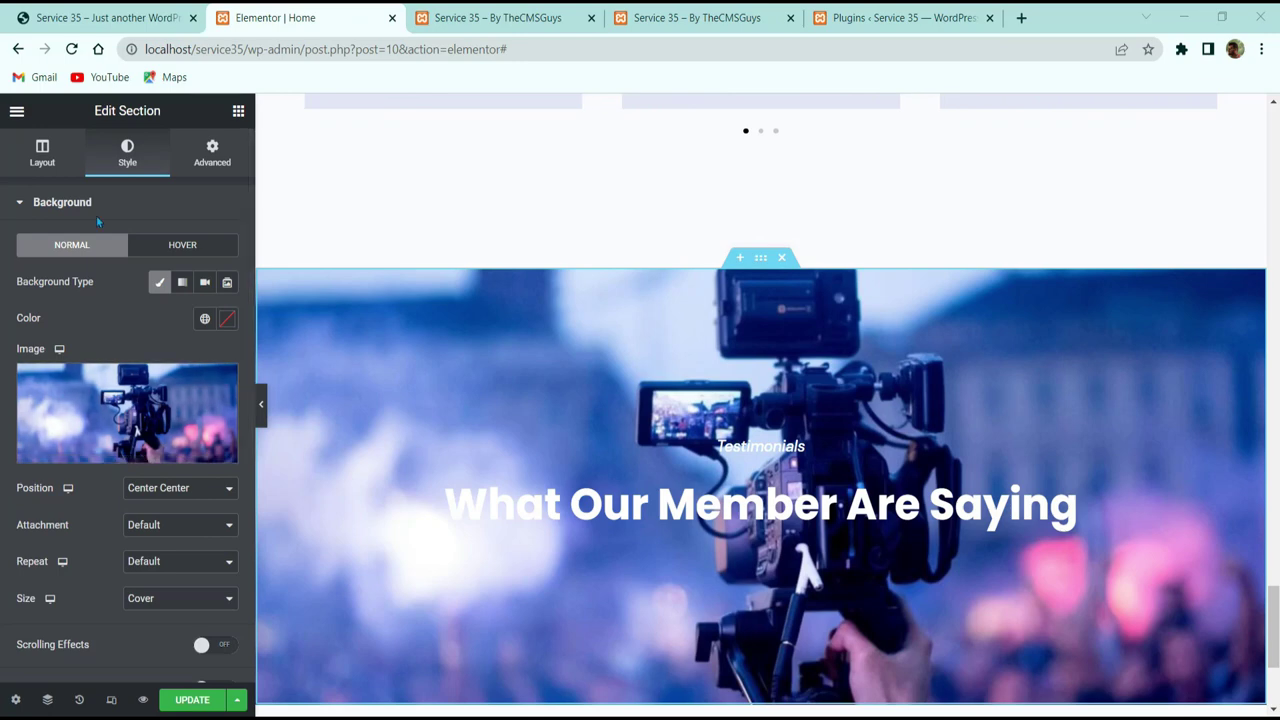
scroll(140, 398, "down", 3)
left_click(96, 433)
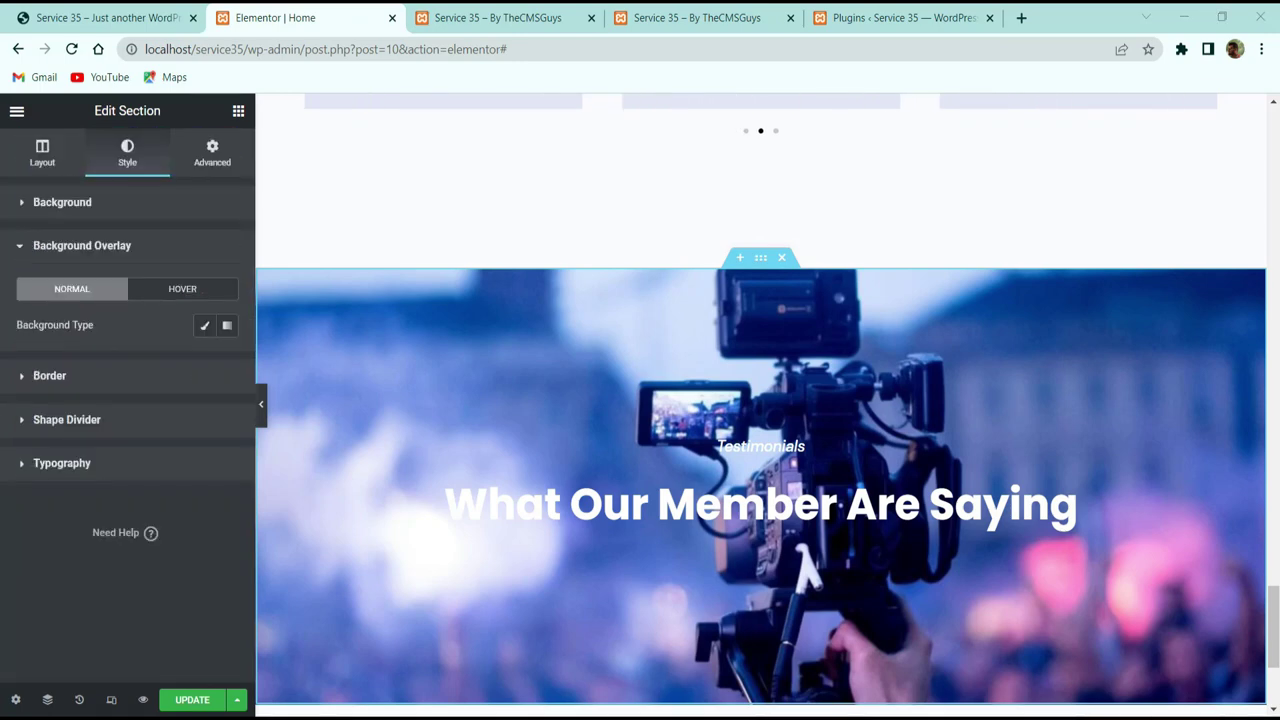
left_click(205, 325)
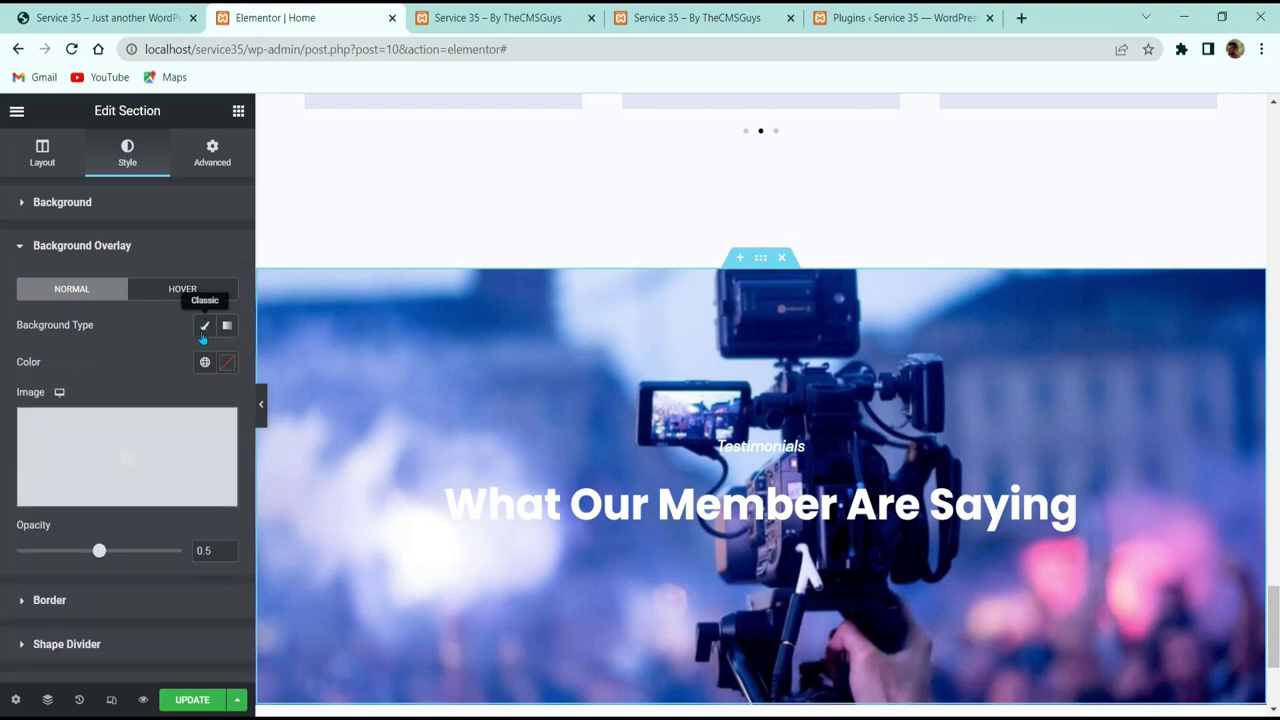
left_click(204, 361)
scroll(100, 470, "down", 5)
scroll(93, 482, "down", 1)
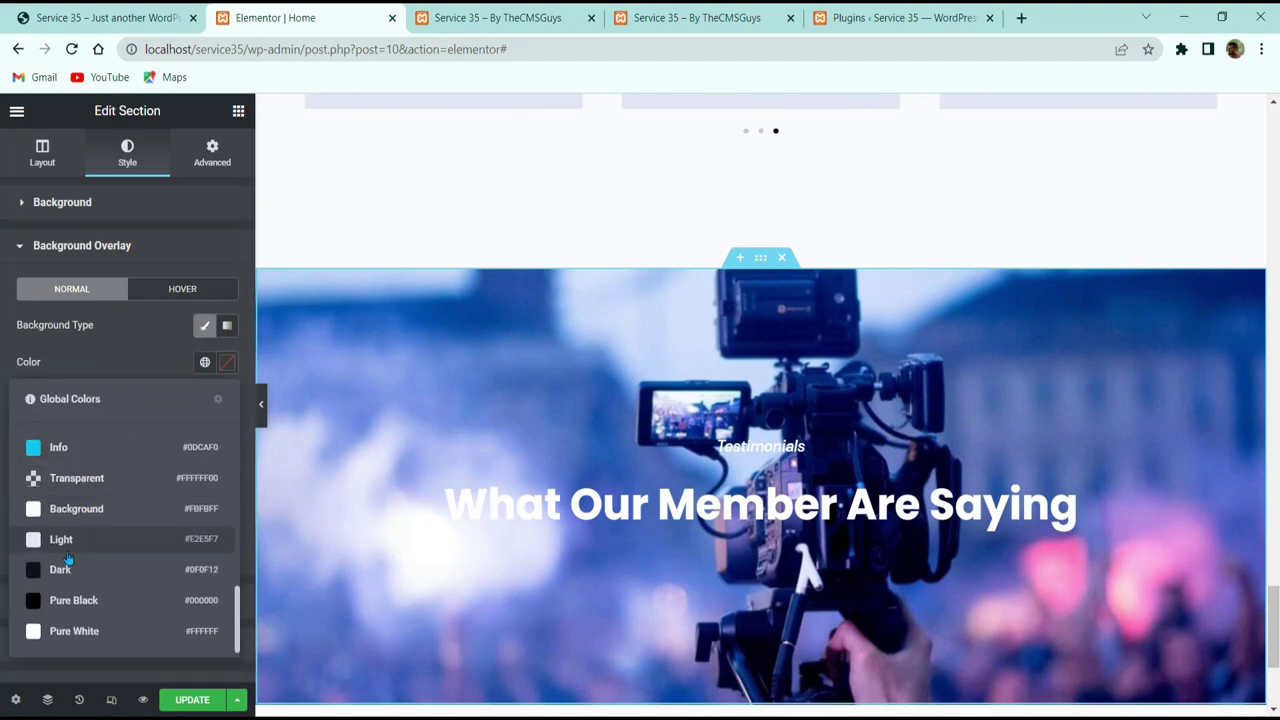
left_click(70, 570)
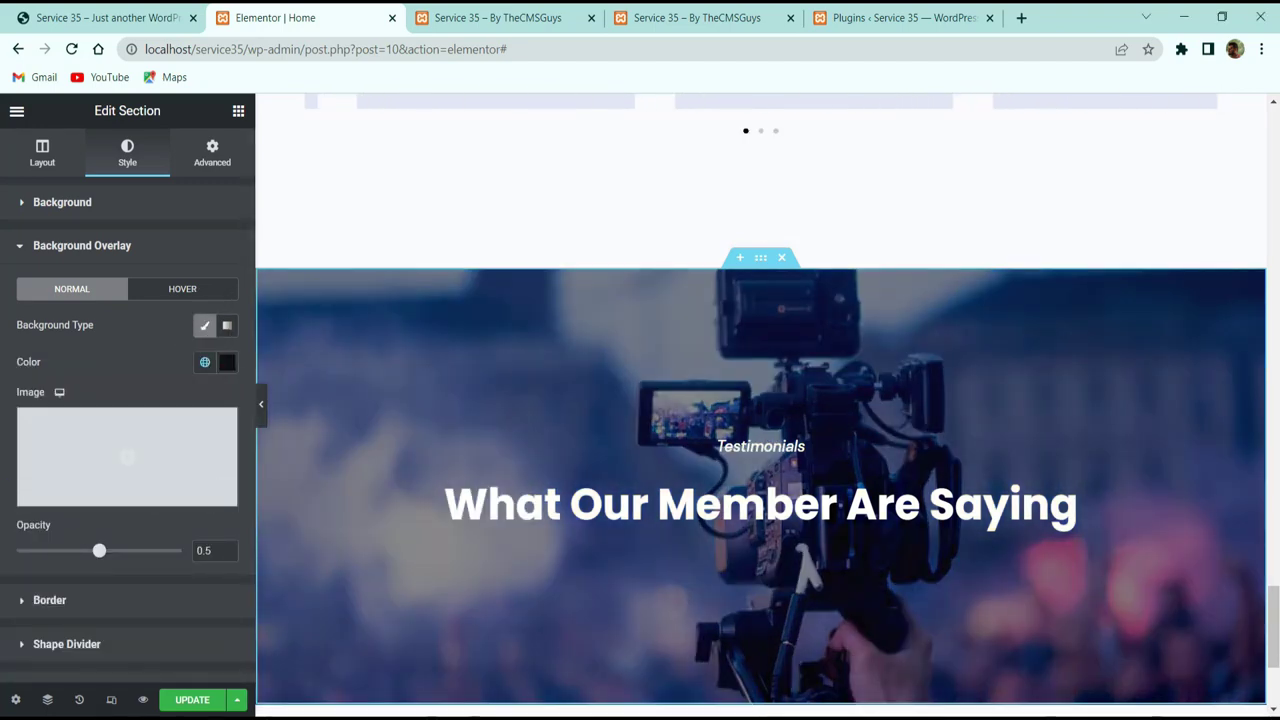
left_click(592, 494)
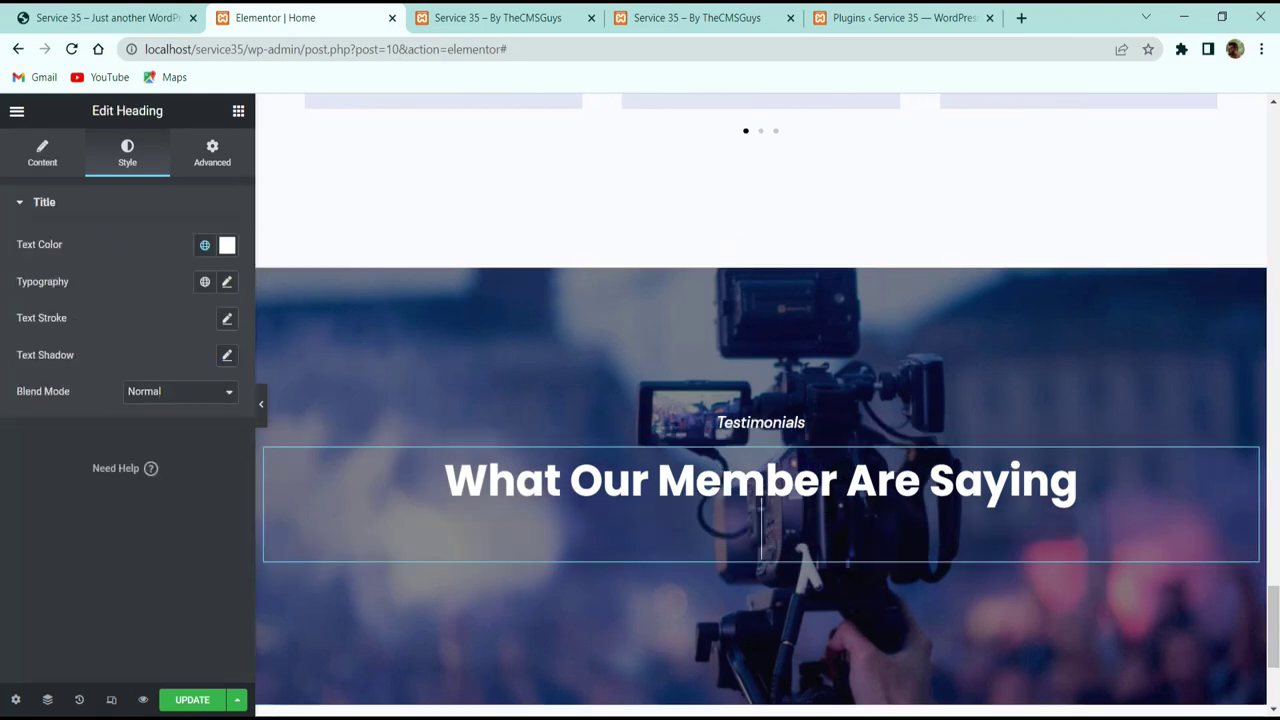
Step: Paste 'Are You Ready To Host Your Best Event With Us?' from the live site as the heading title
left_click(200, 14)
triple_click(690, 378)
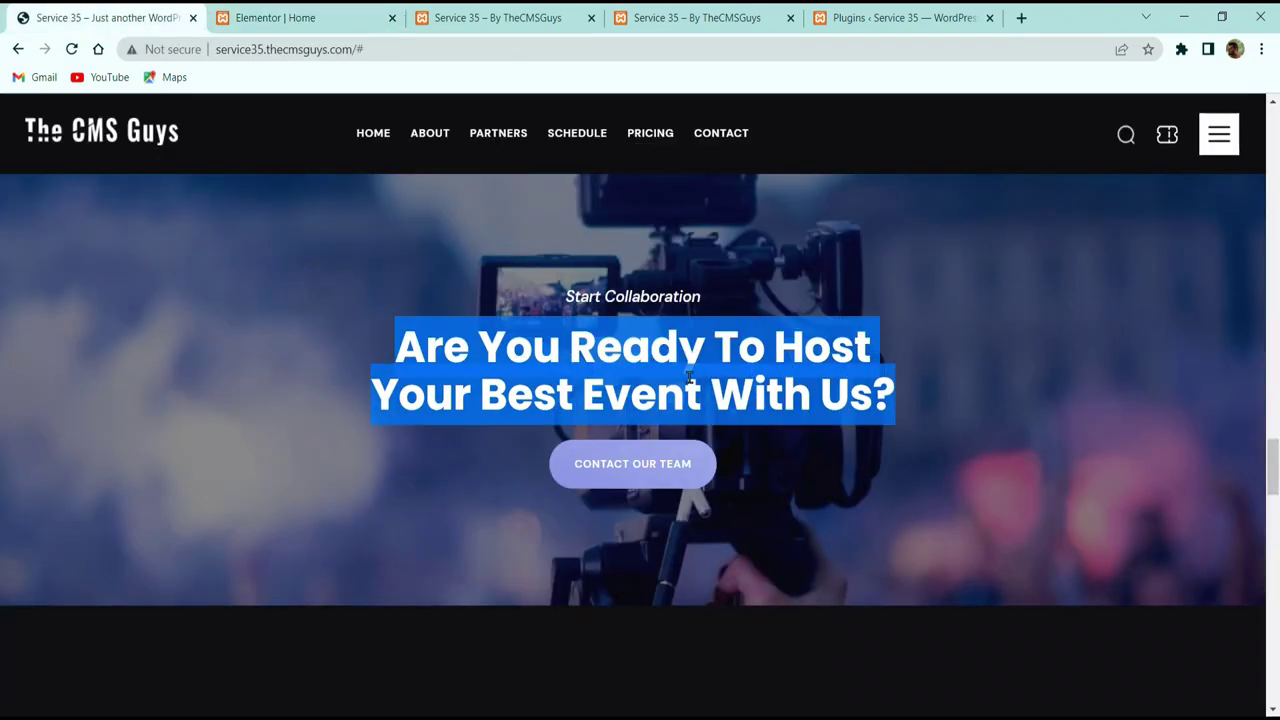
left_click(310, 17)
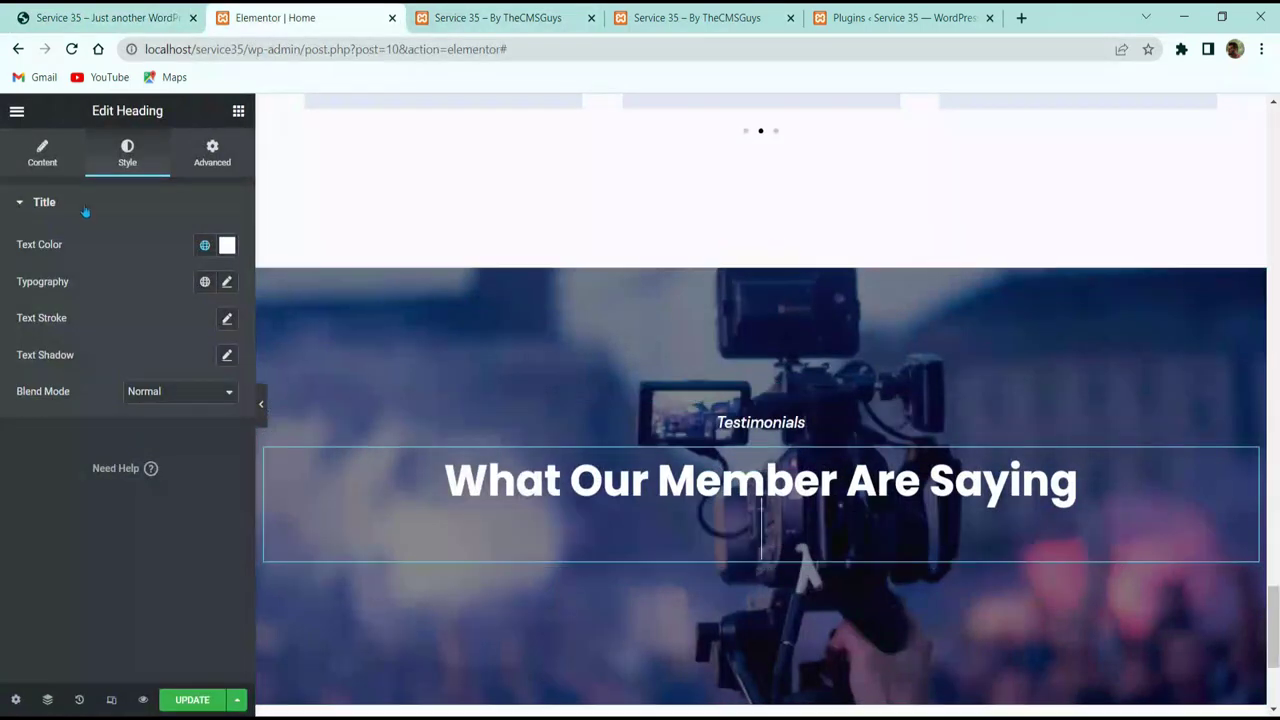
left_click(42, 152)
key("ctrl+v")
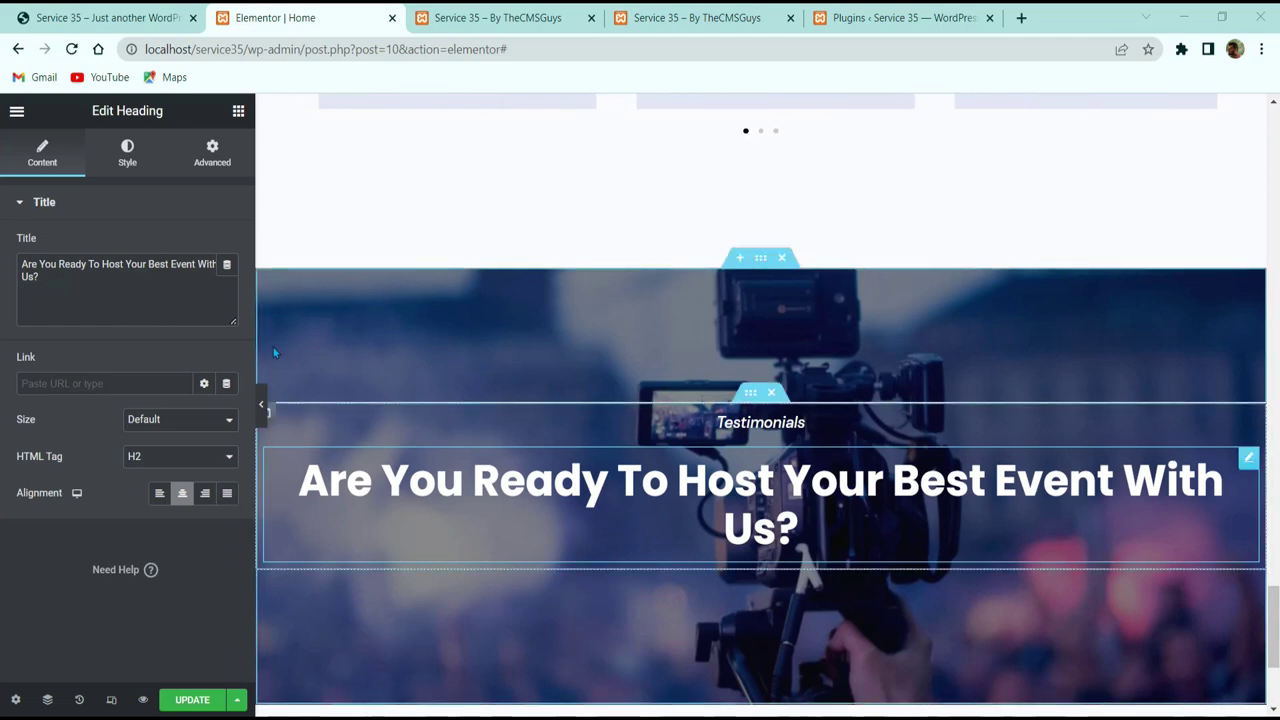
Step: Set the heading's width to Custom 650 px with Center vertical alignment
left_click(212, 152)
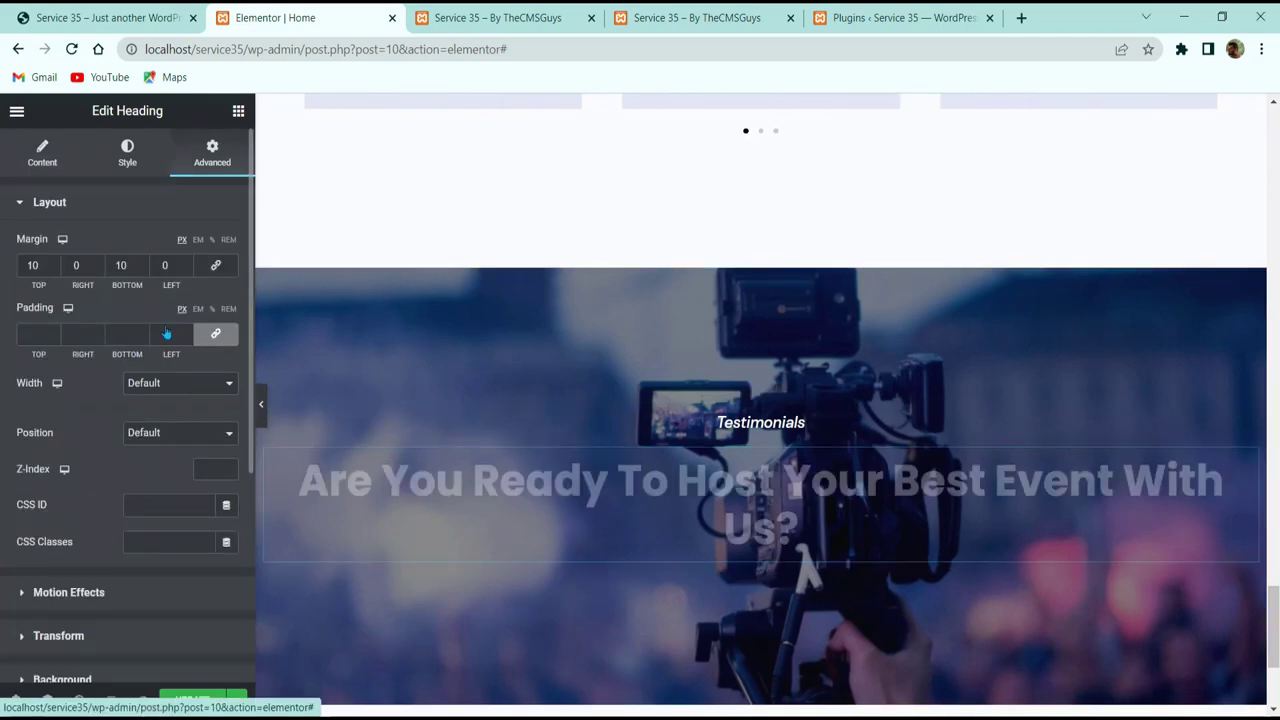
left_click(179, 386)
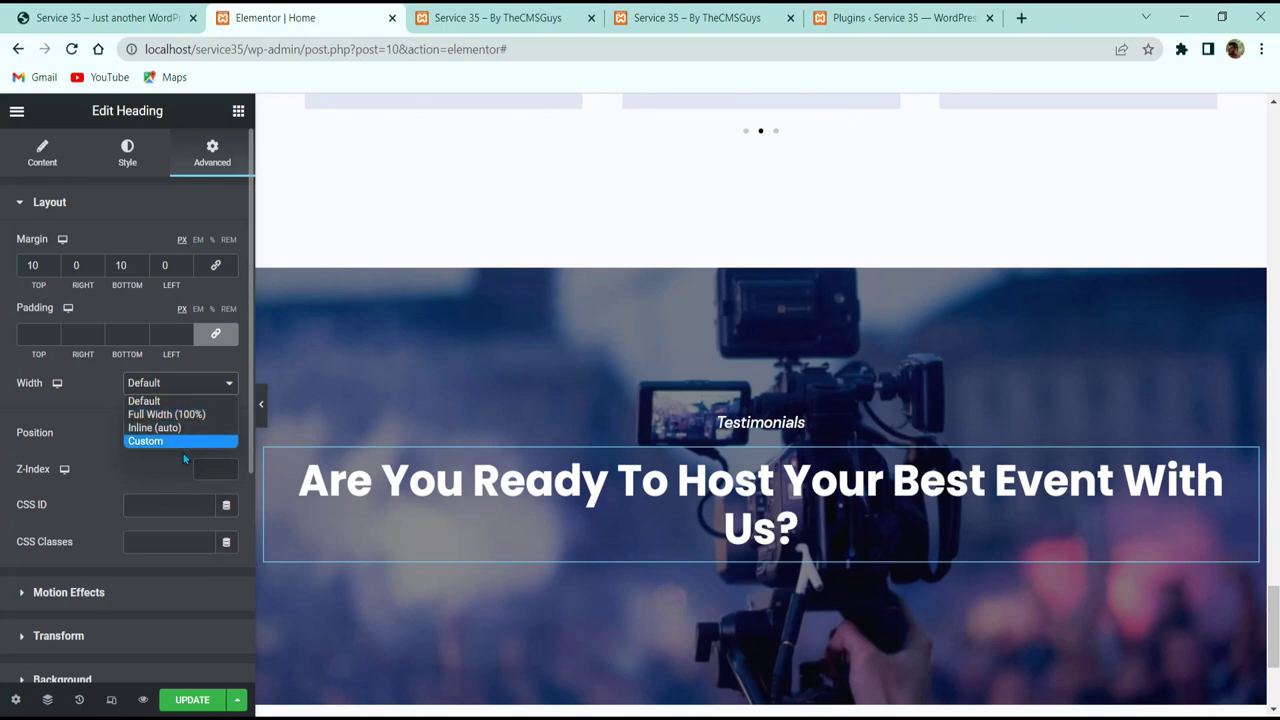
left_click(180, 441)
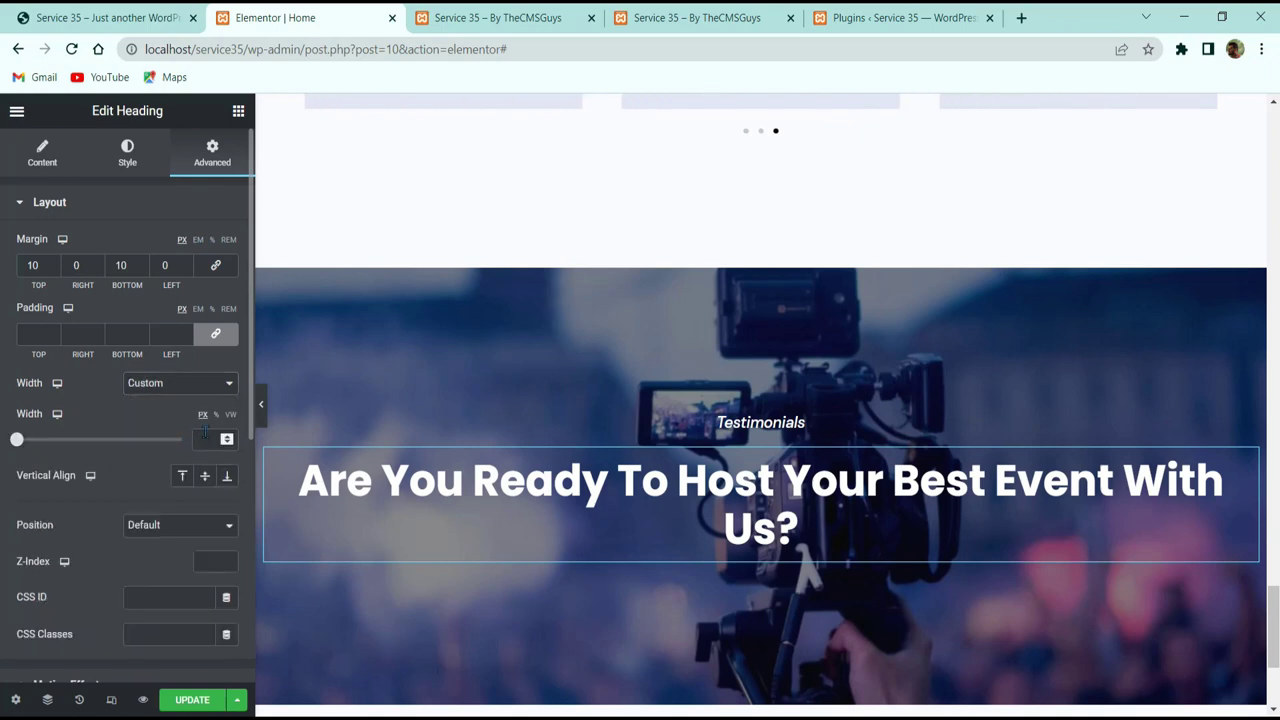
type("650")
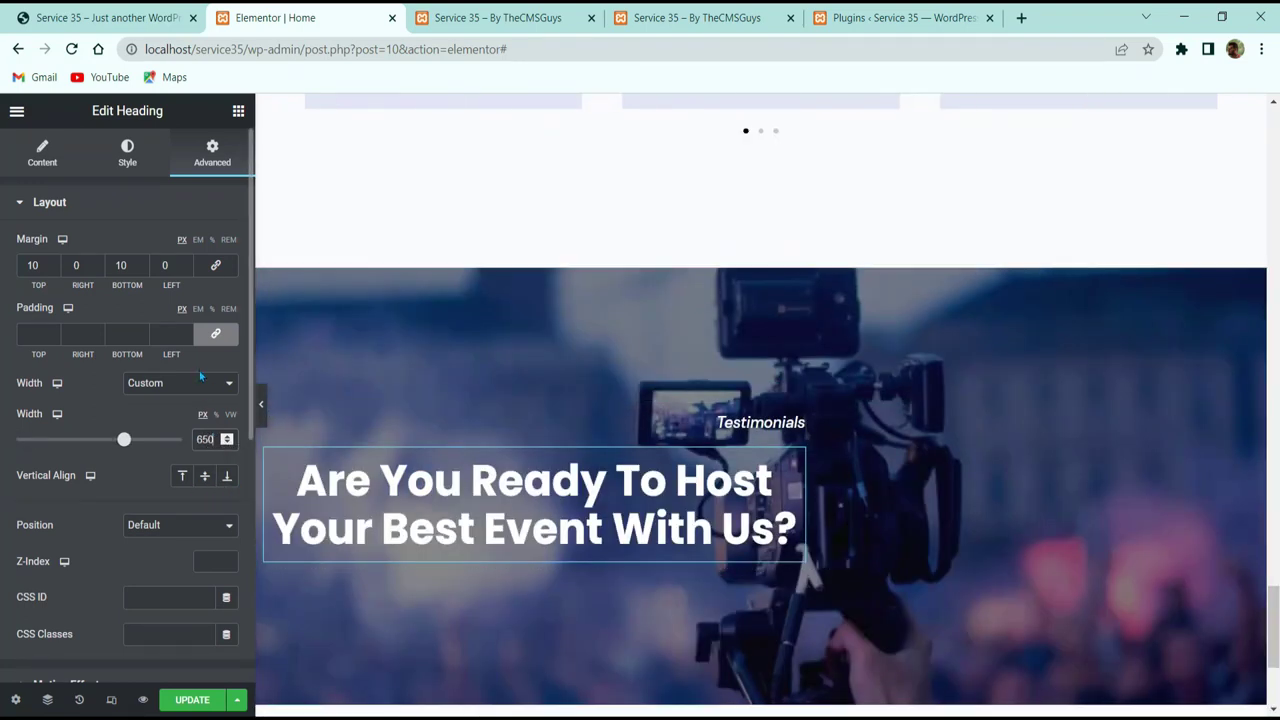
left_click(205, 477)
left_click(115, 156)
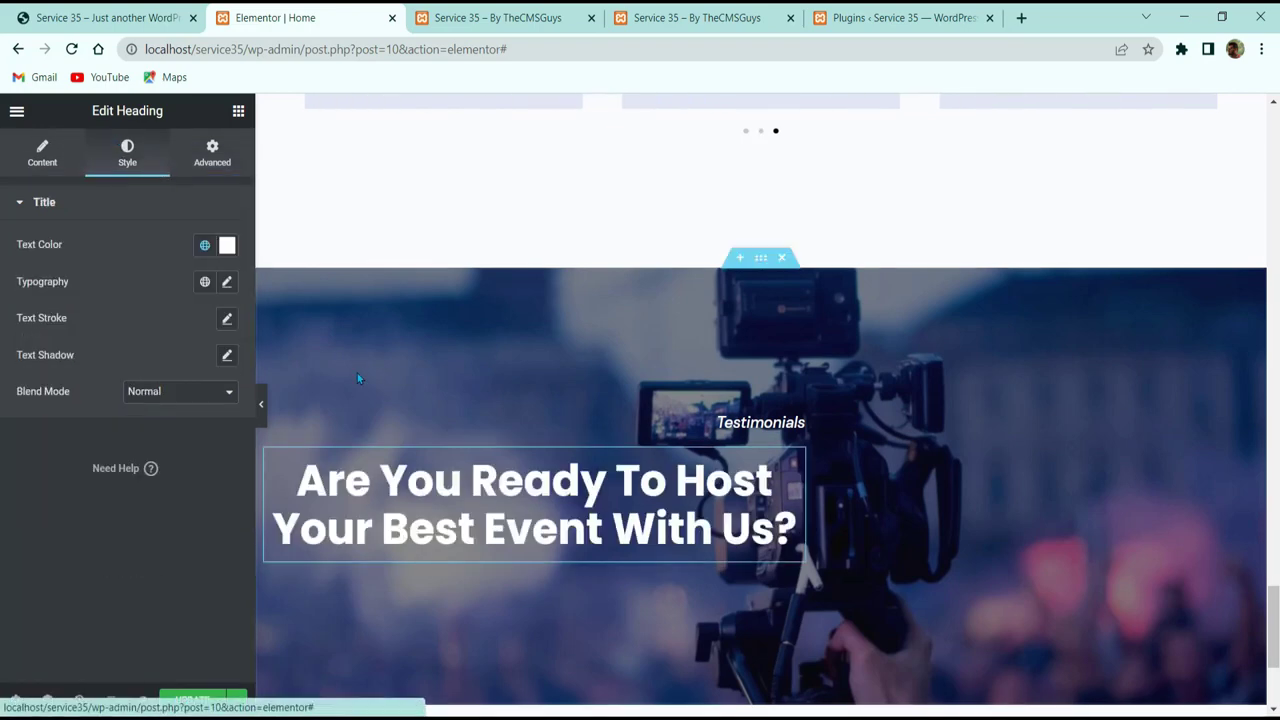
left_click(667, 302)
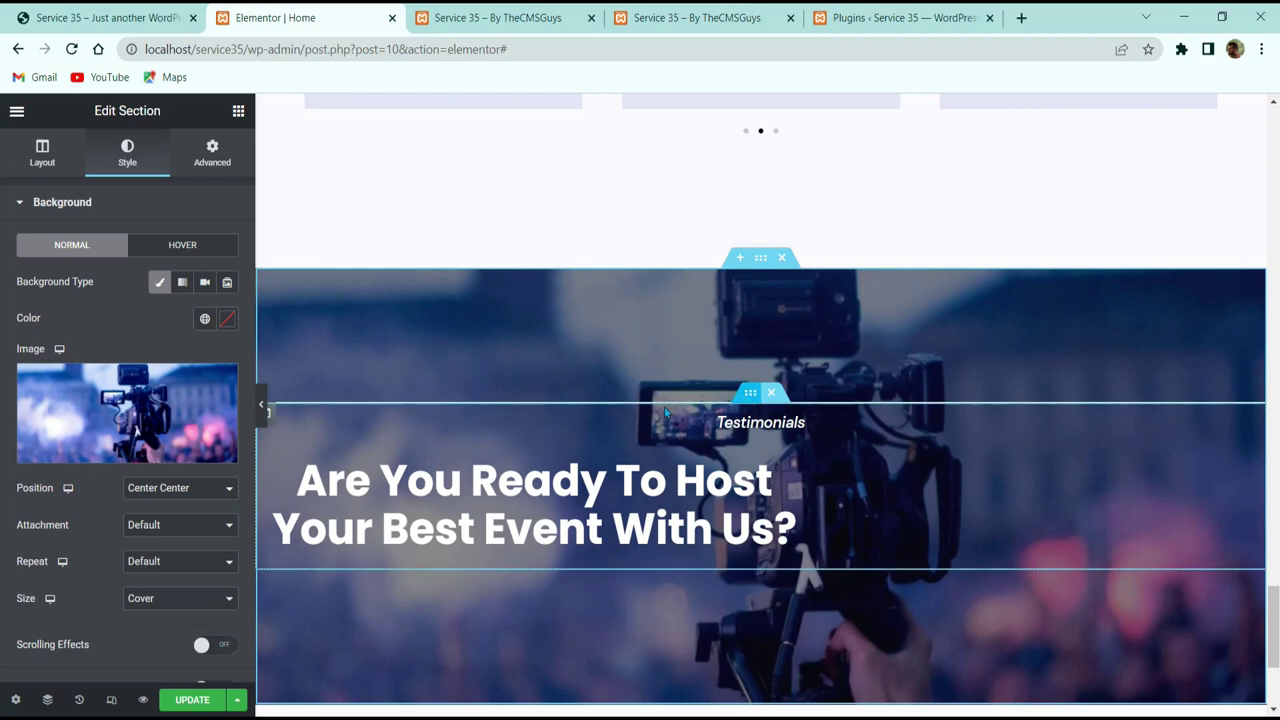
Step: Set the inner section's vertical alignment to Middle and keep the event heading centre-aligned
left_click(750, 392)
left_click(152, 410)
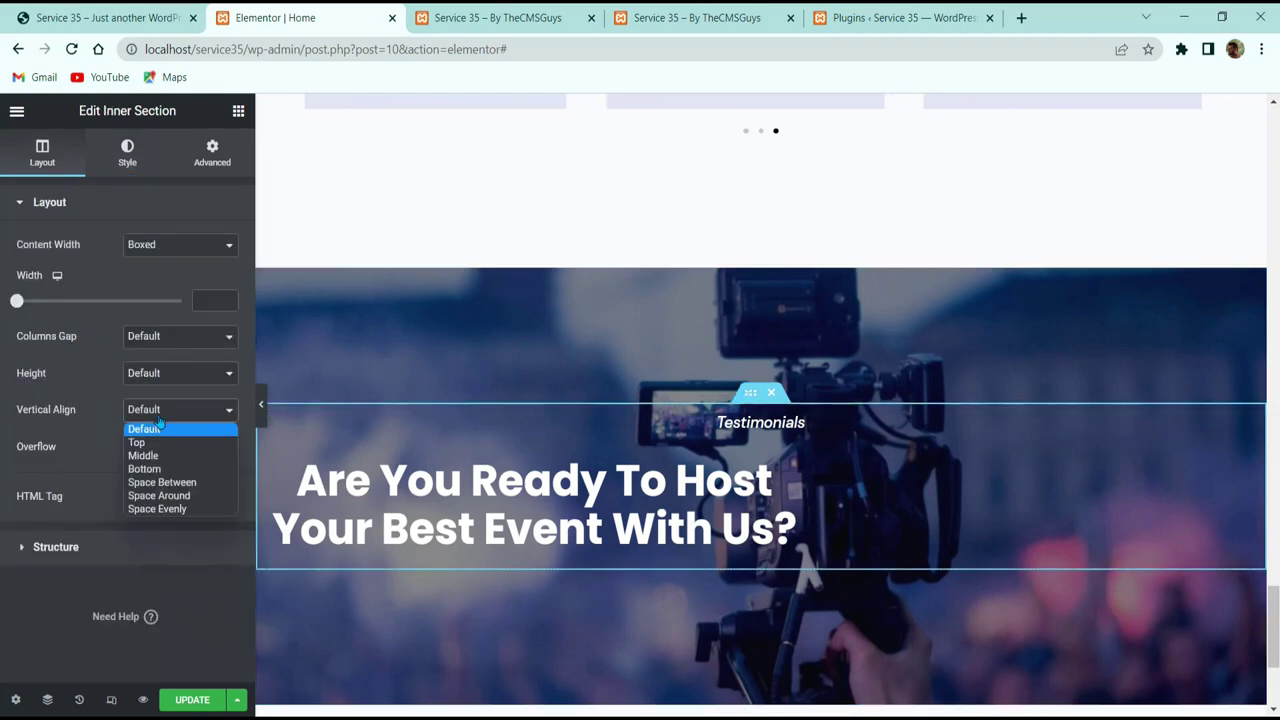
left_click(166, 460)
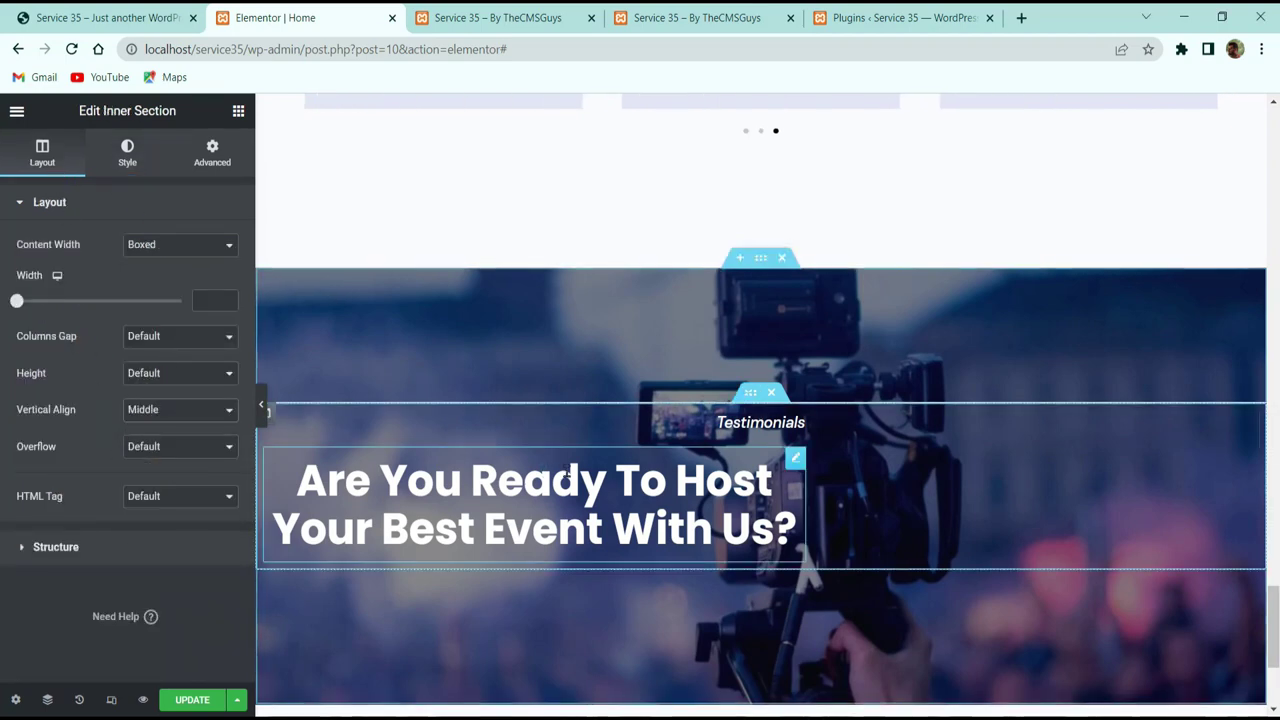
left_click(790, 476)
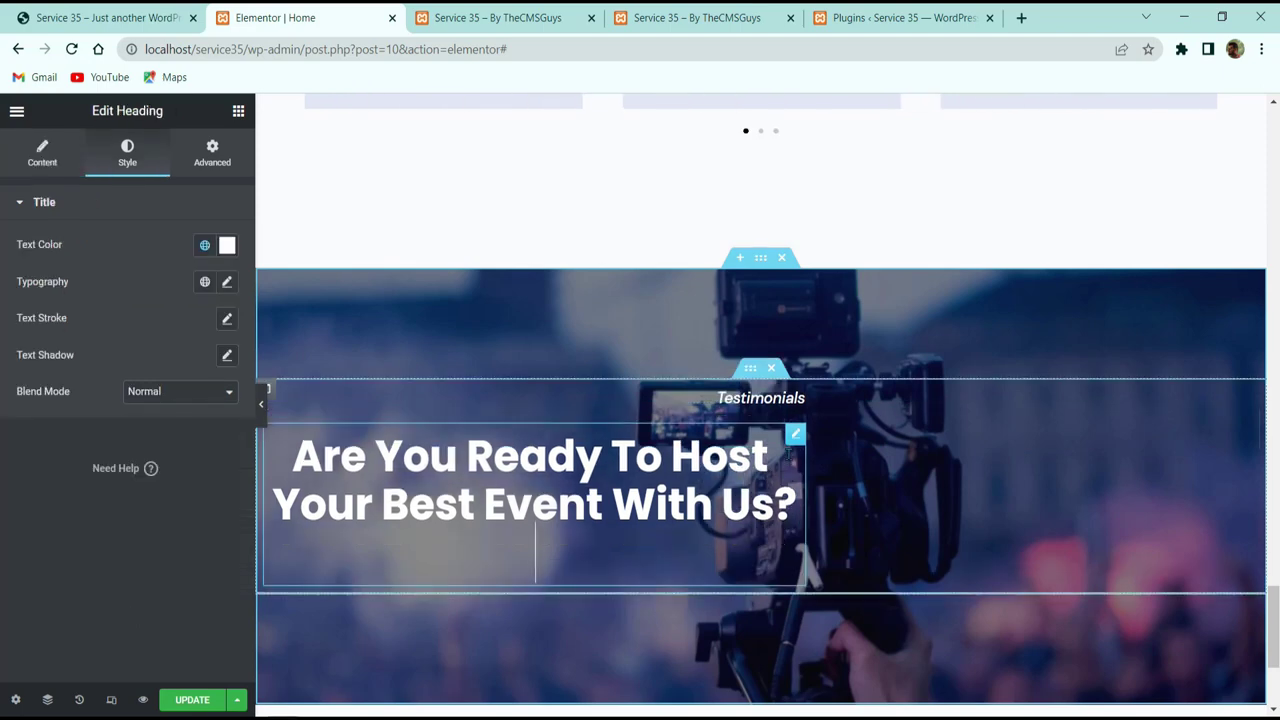
left_click(42, 148)
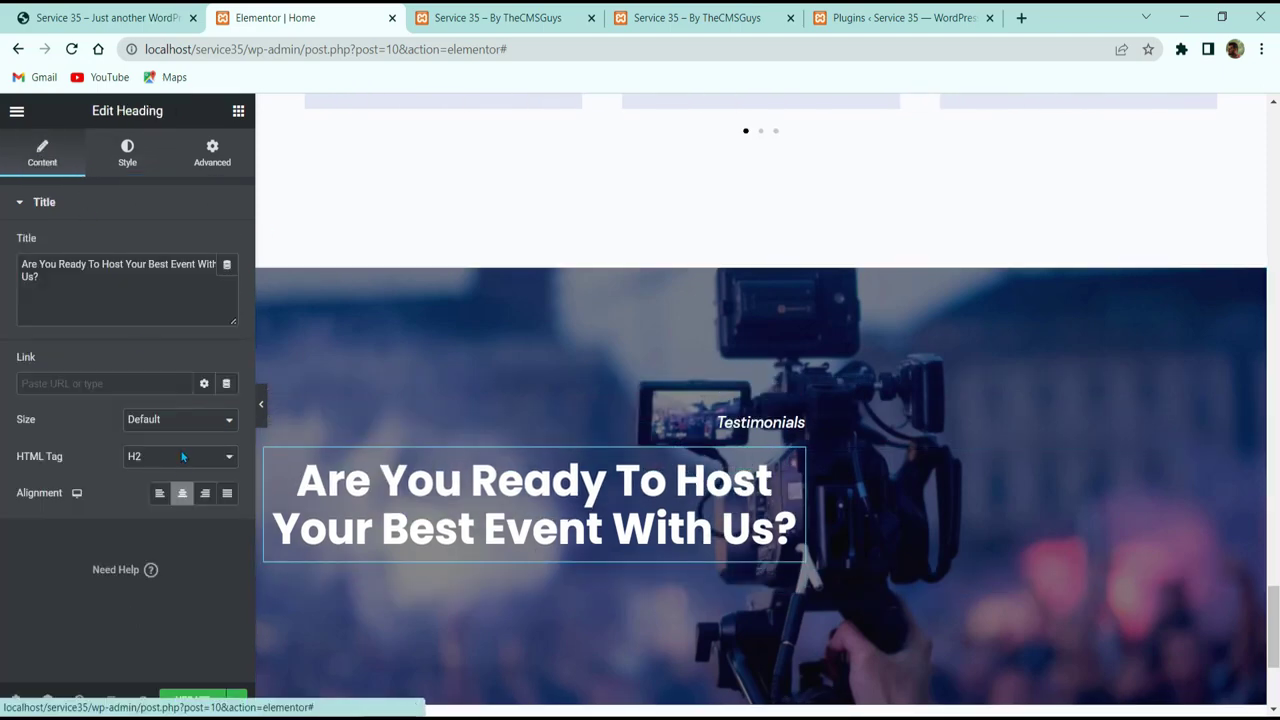
left_click(204, 493)
left_click(180, 496)
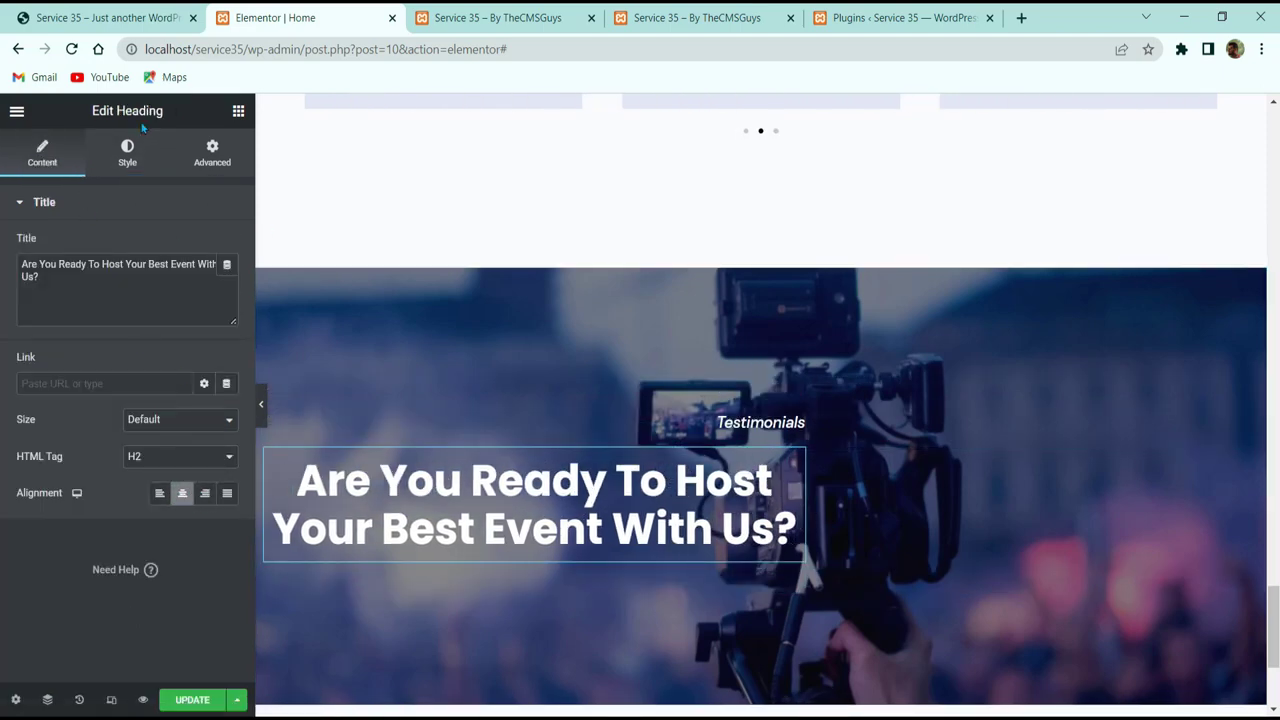
Step: Set the heading column's Horizontal Align to Center
left_click(145, 158)
left_click(205, 157)
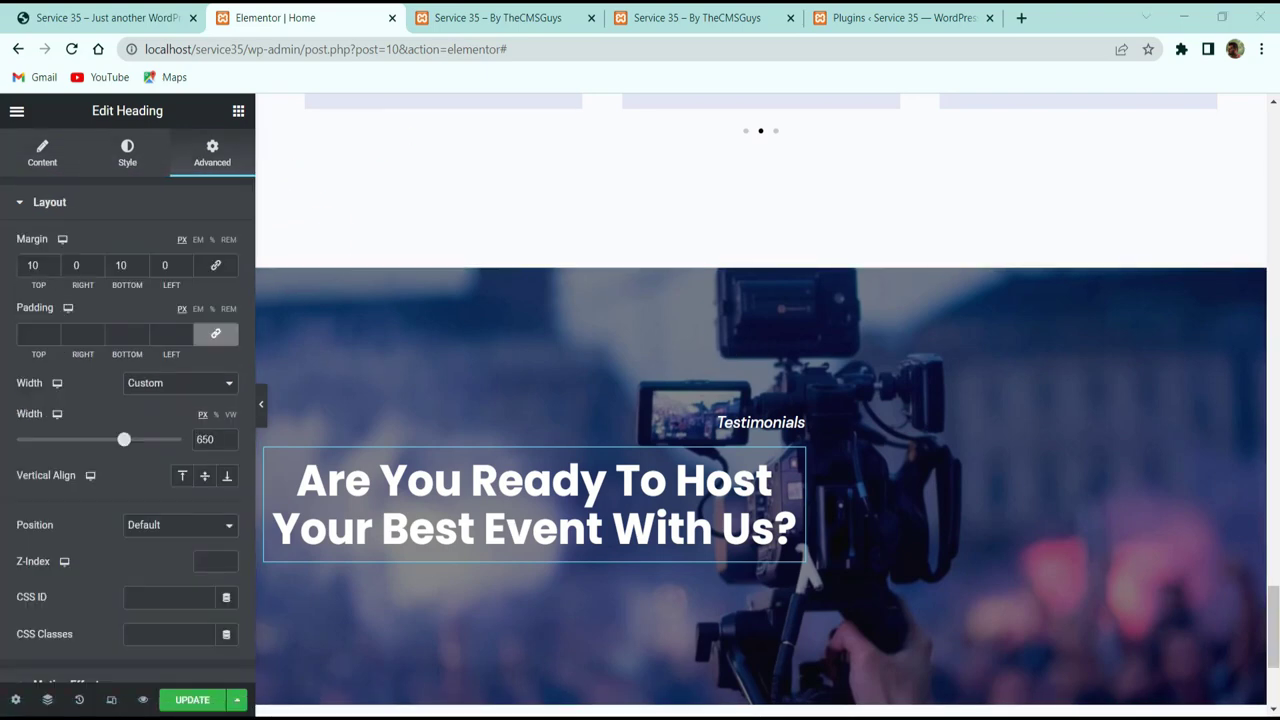
left_click(267, 411)
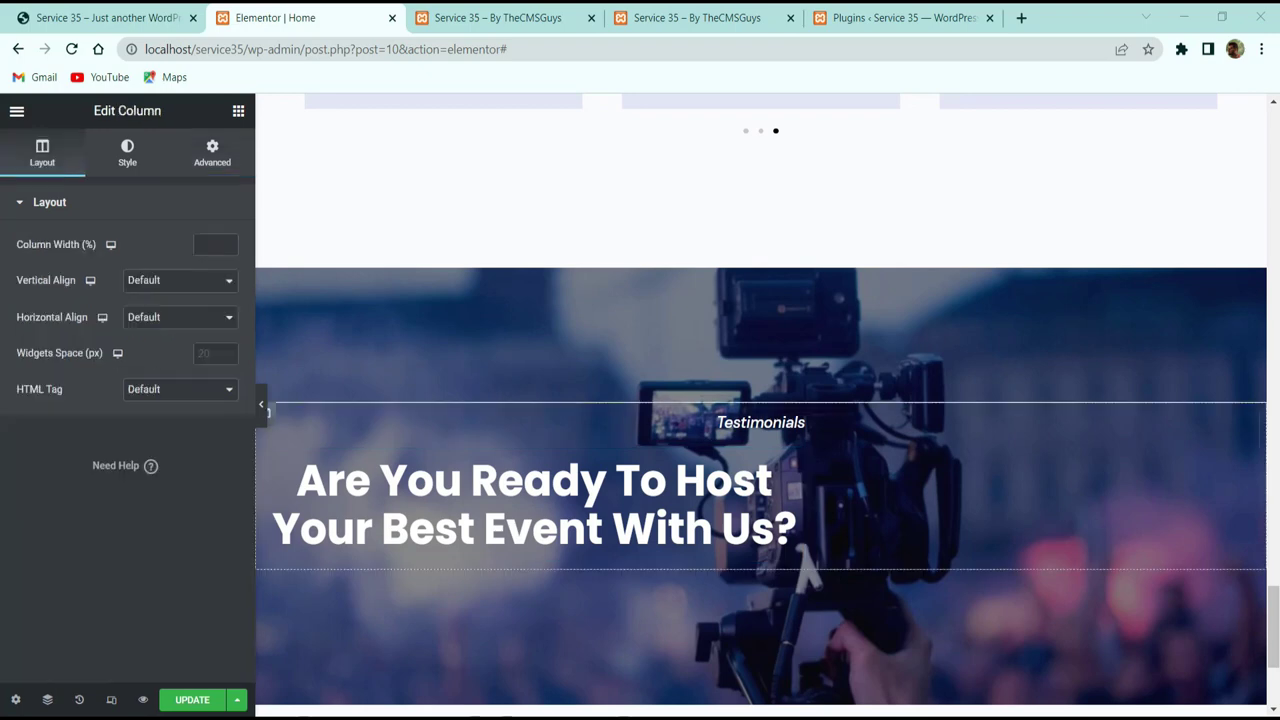
left_click(165, 316)
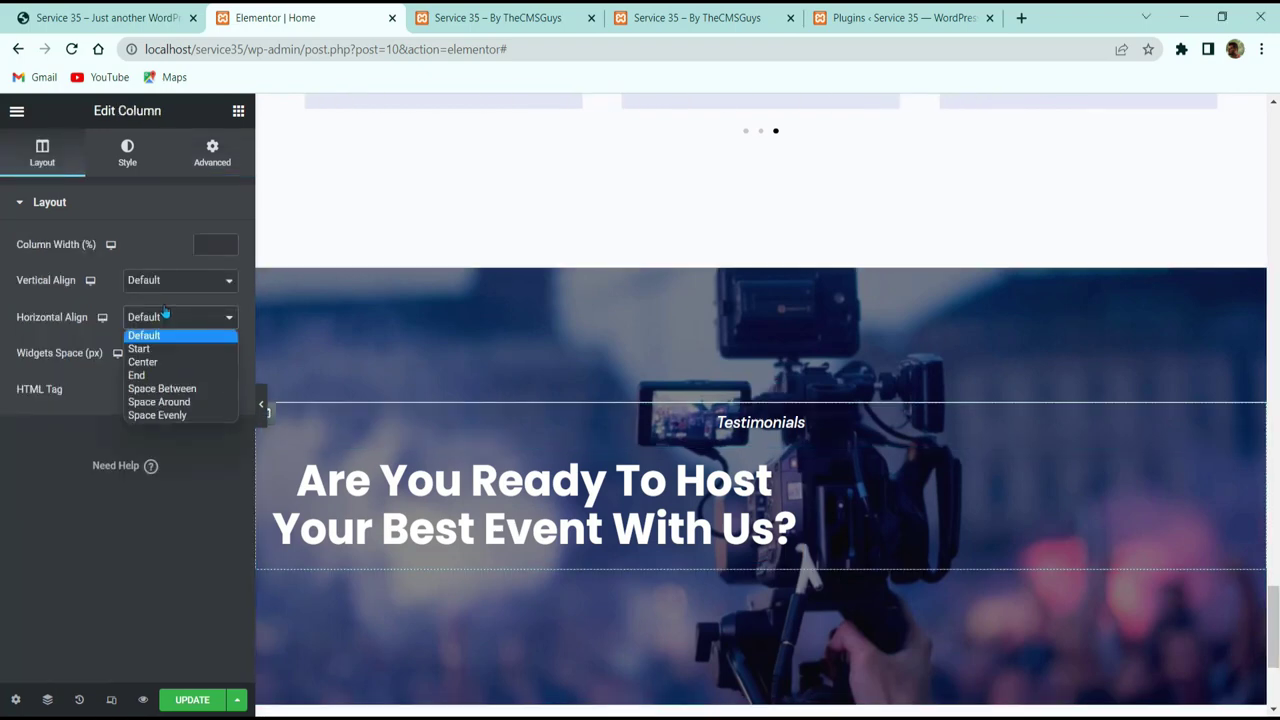
left_click(142, 361)
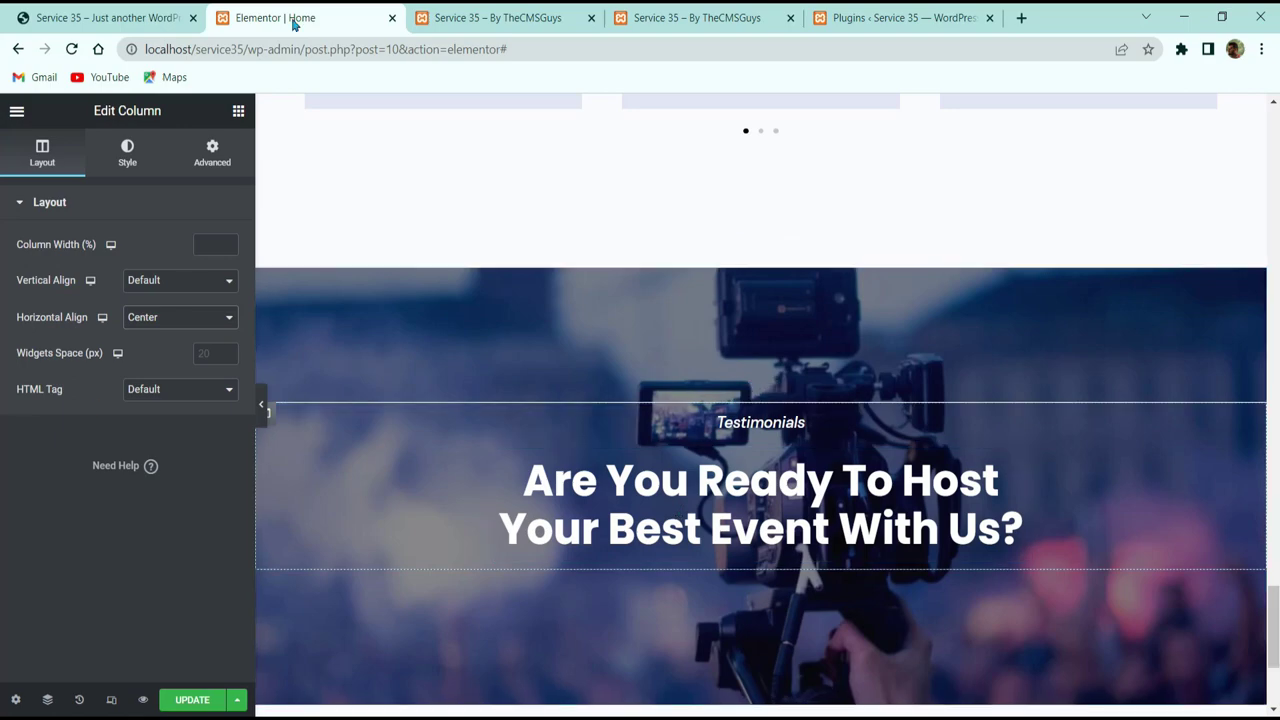
Step: Copy the SEE ALL SPEKERS button and paste it after the event heading
left_click(100, 17)
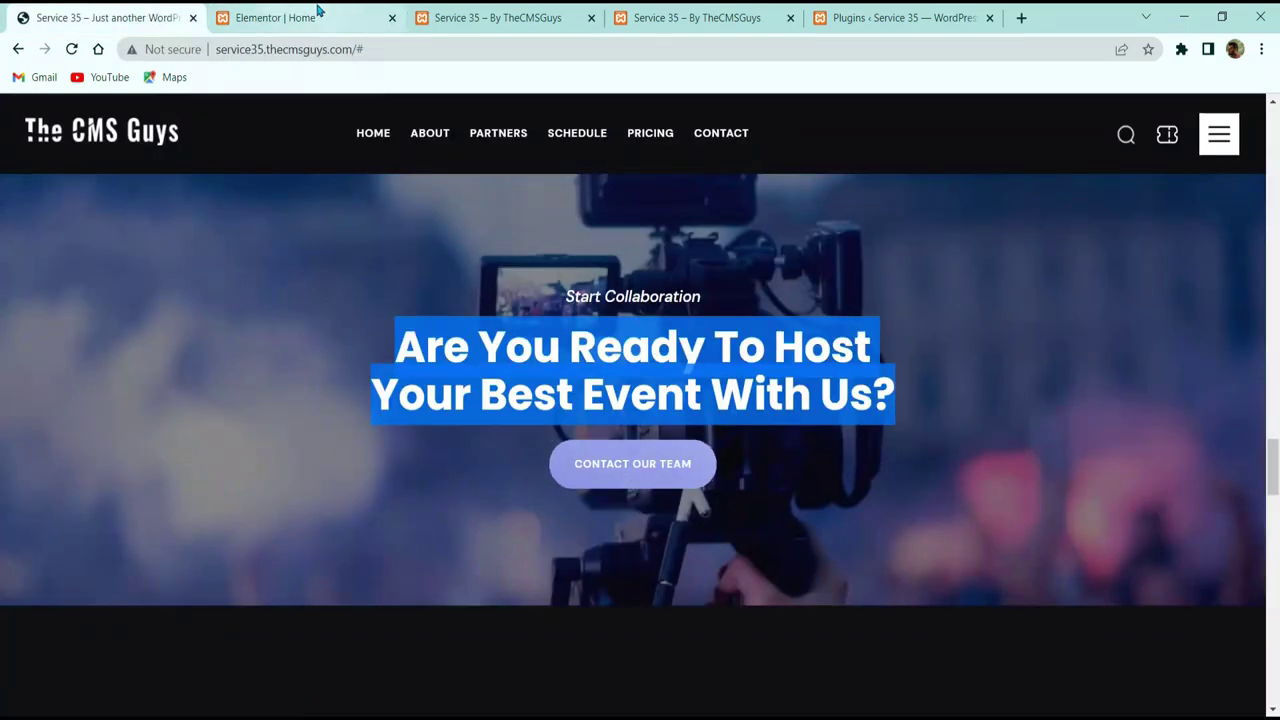
left_click(317, 12)
scroll(517, 380, "up", 3)
scroll(517, 374, "up", 5)
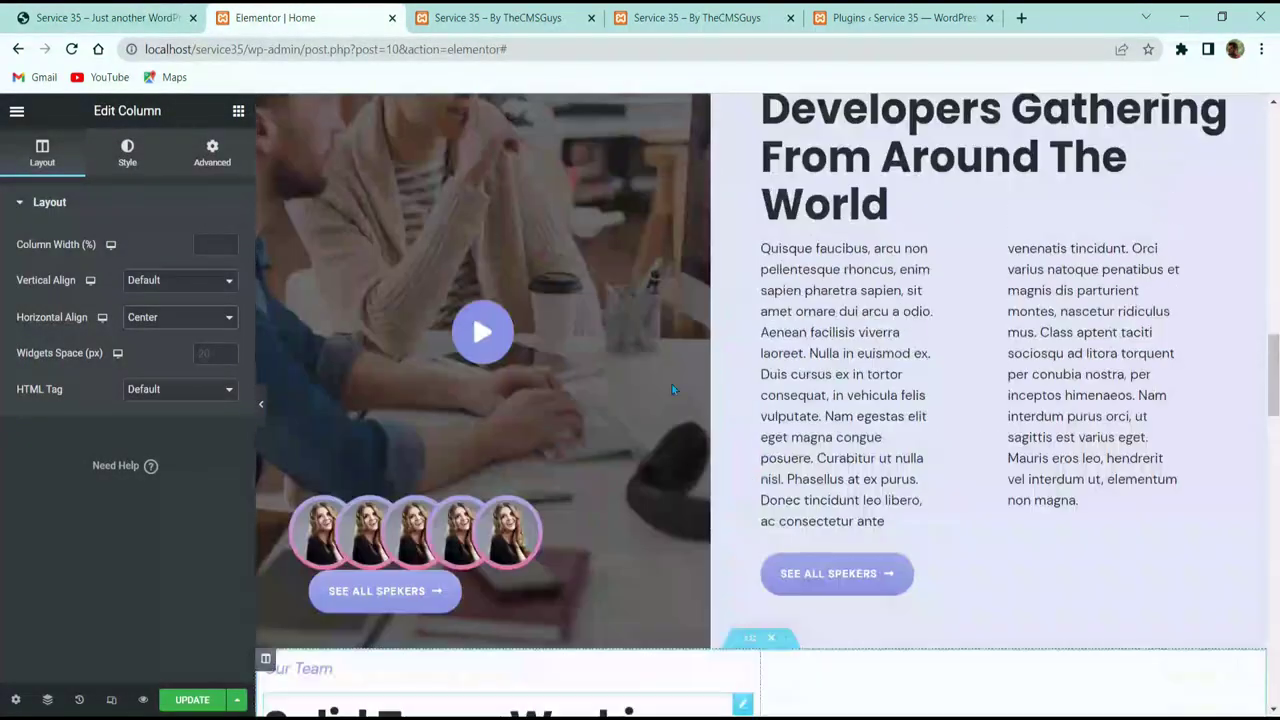
right_click(810, 574)
left_click(848, 524)
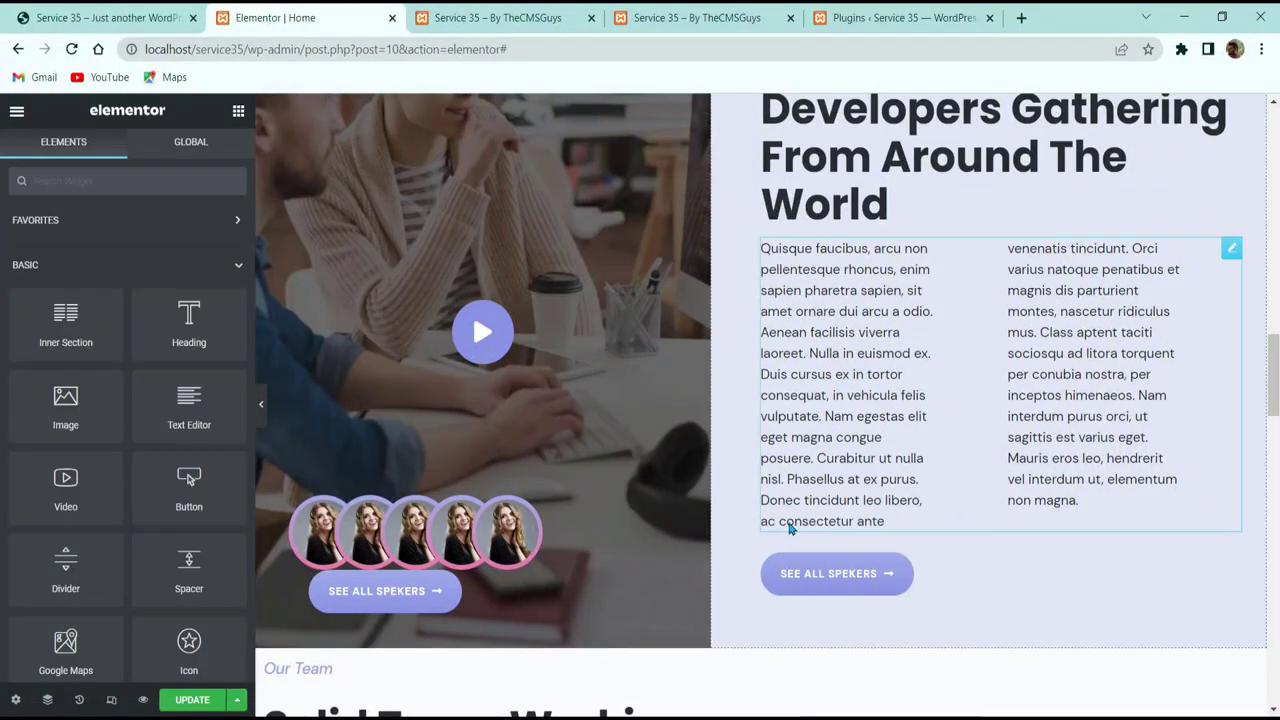
scroll(767, 498, "down", 15)
right_click(757, 246)
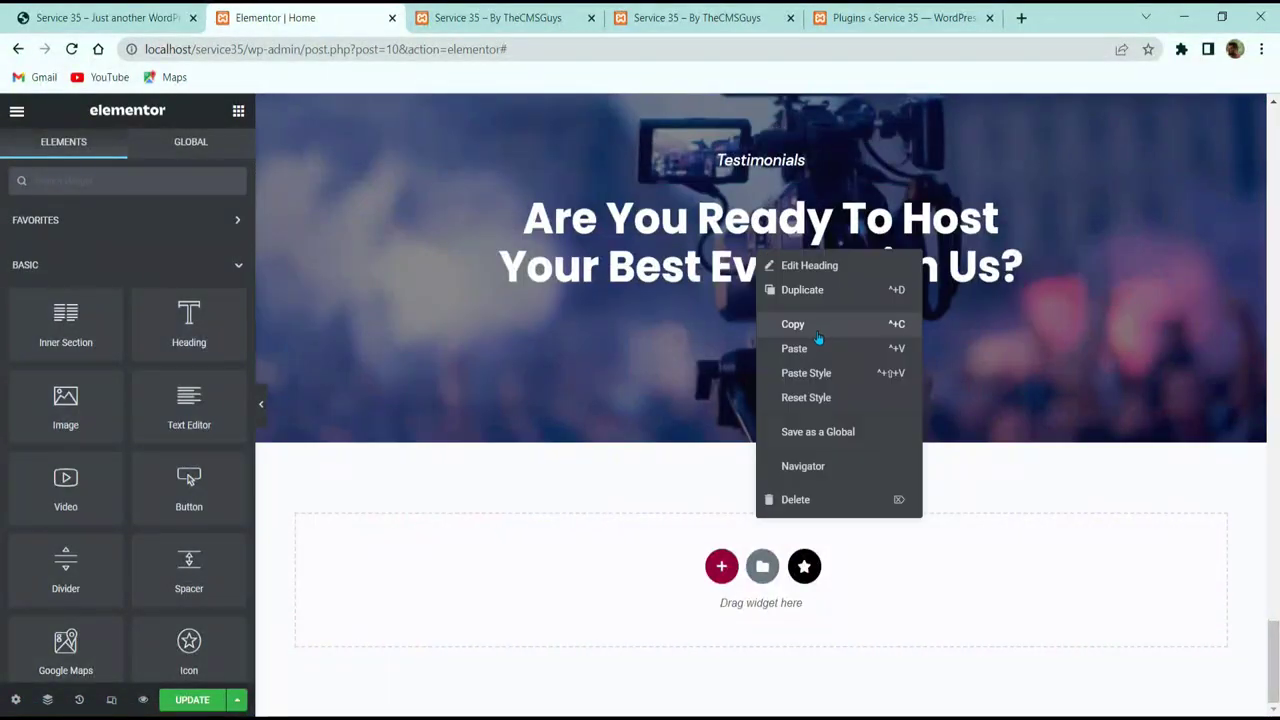
left_click(816, 351)
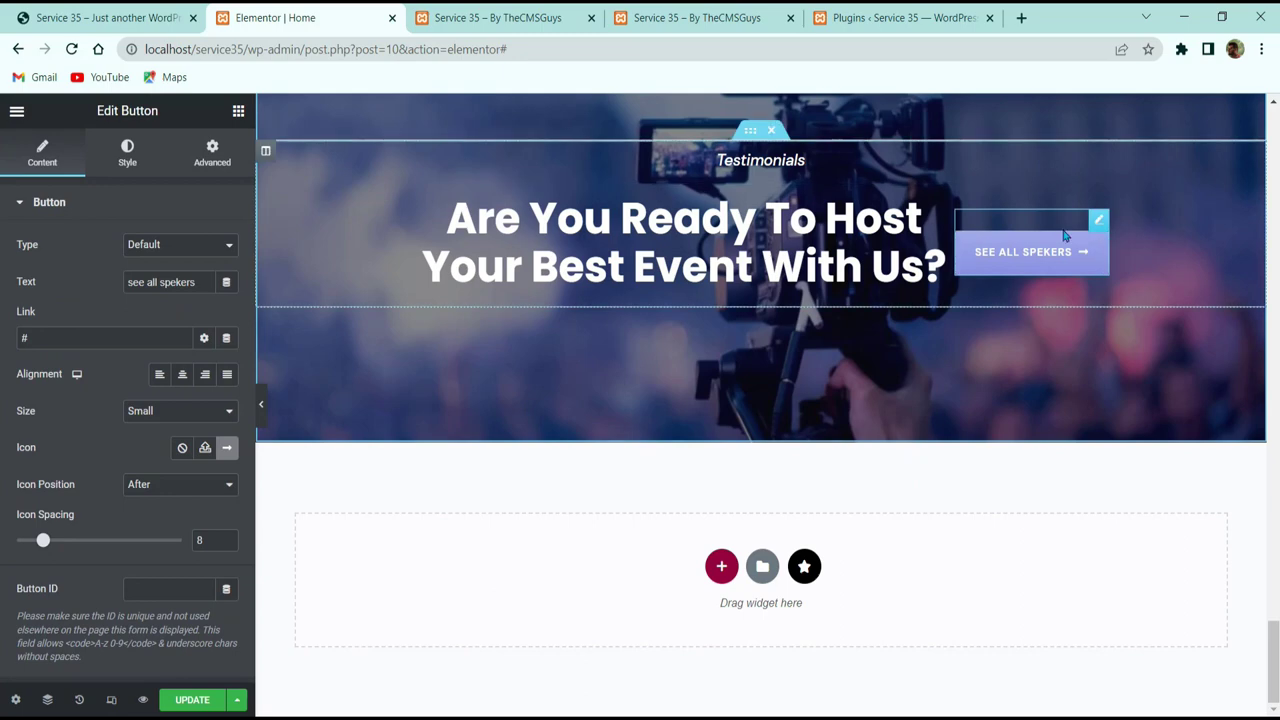
Step: Set the button to Default width, centred, with a 20 px top margin, and save with Update
left_click(212, 152)
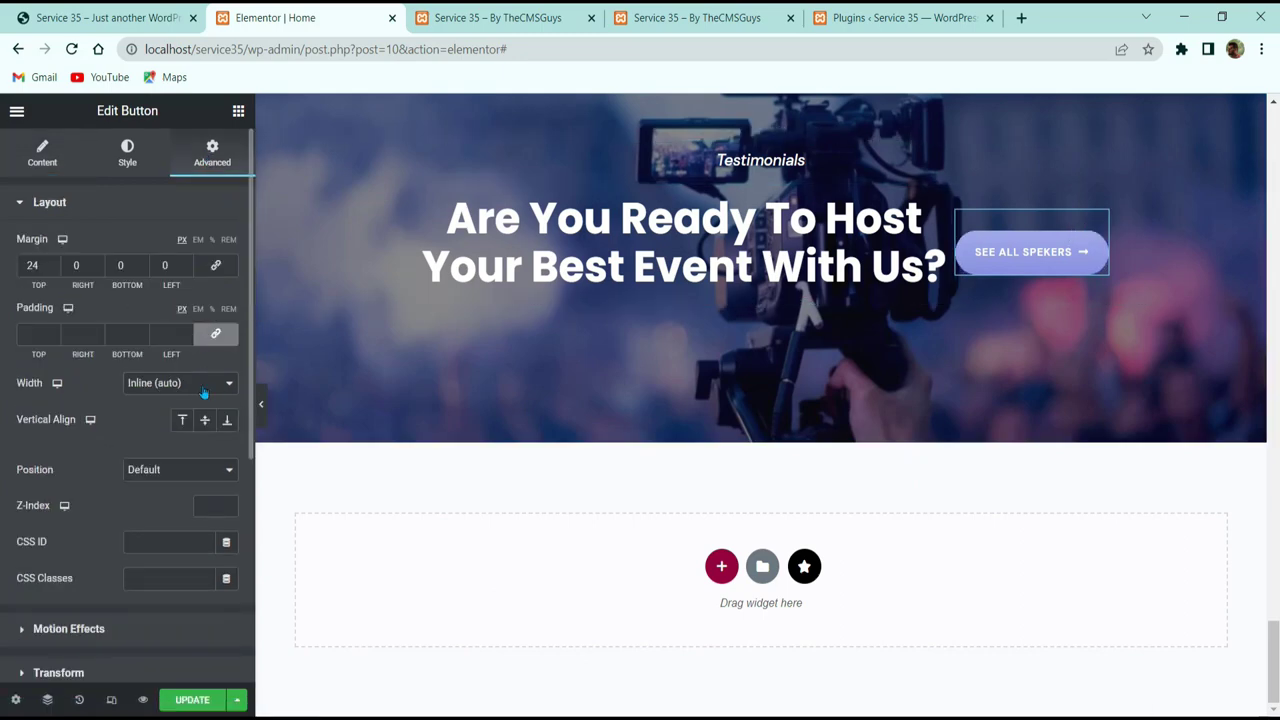
left_click(180, 383)
left_click(183, 402)
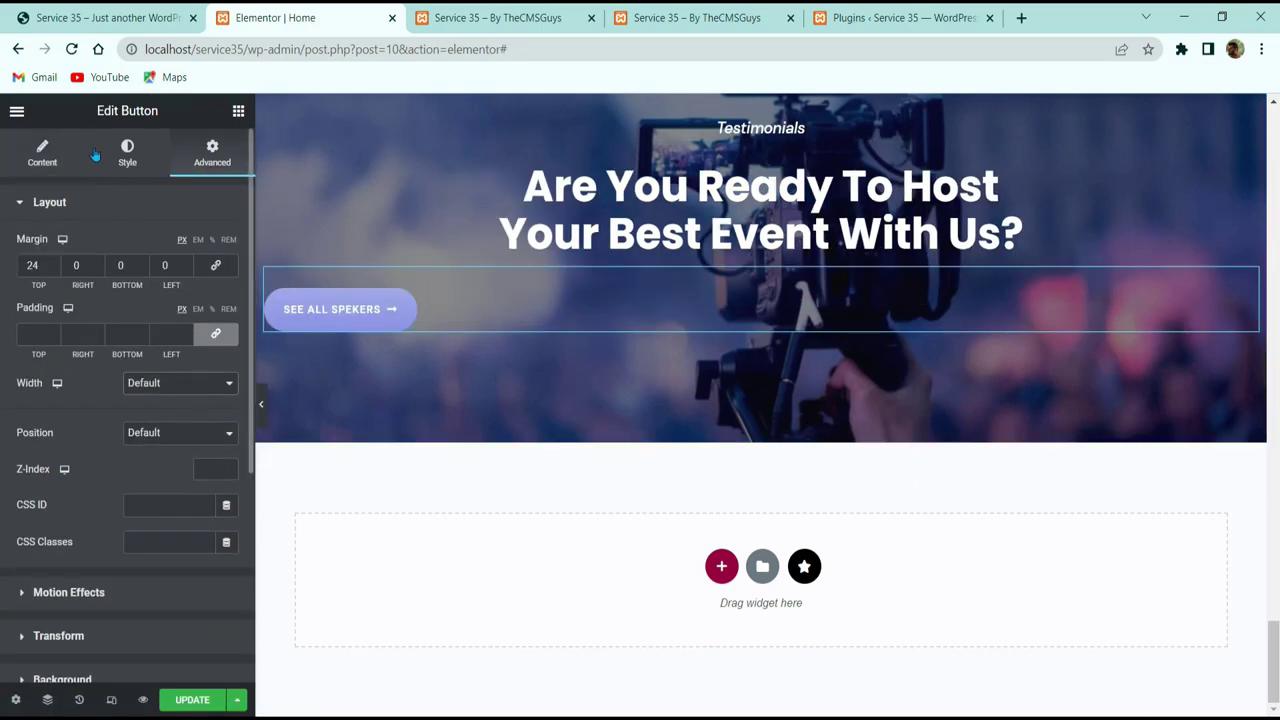
left_click(43, 152)
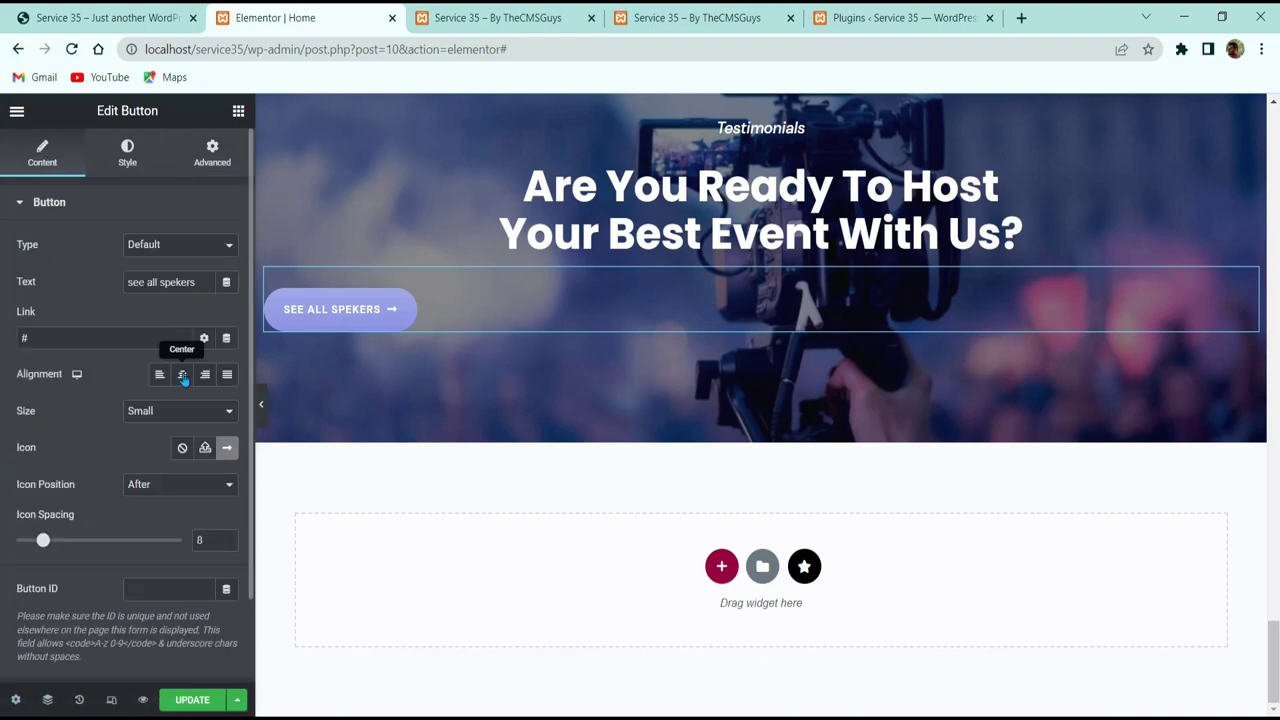
left_click(182, 374)
left_click(212, 152)
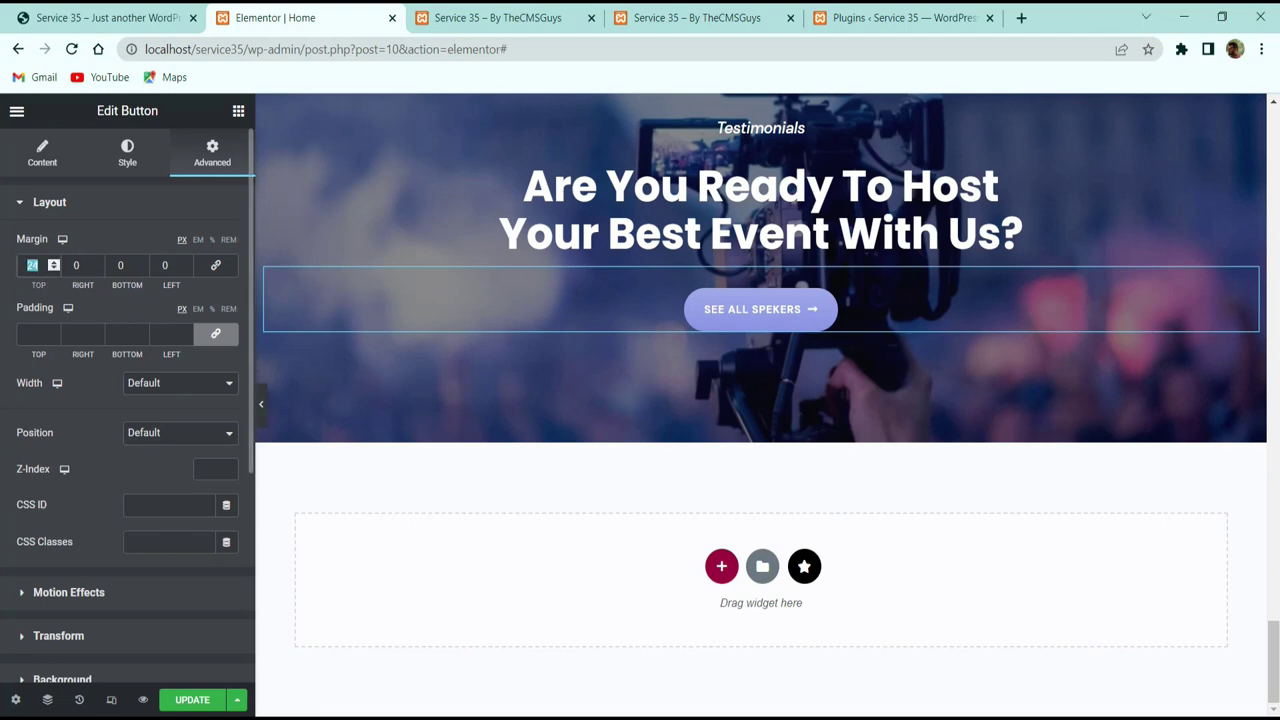
type("0")
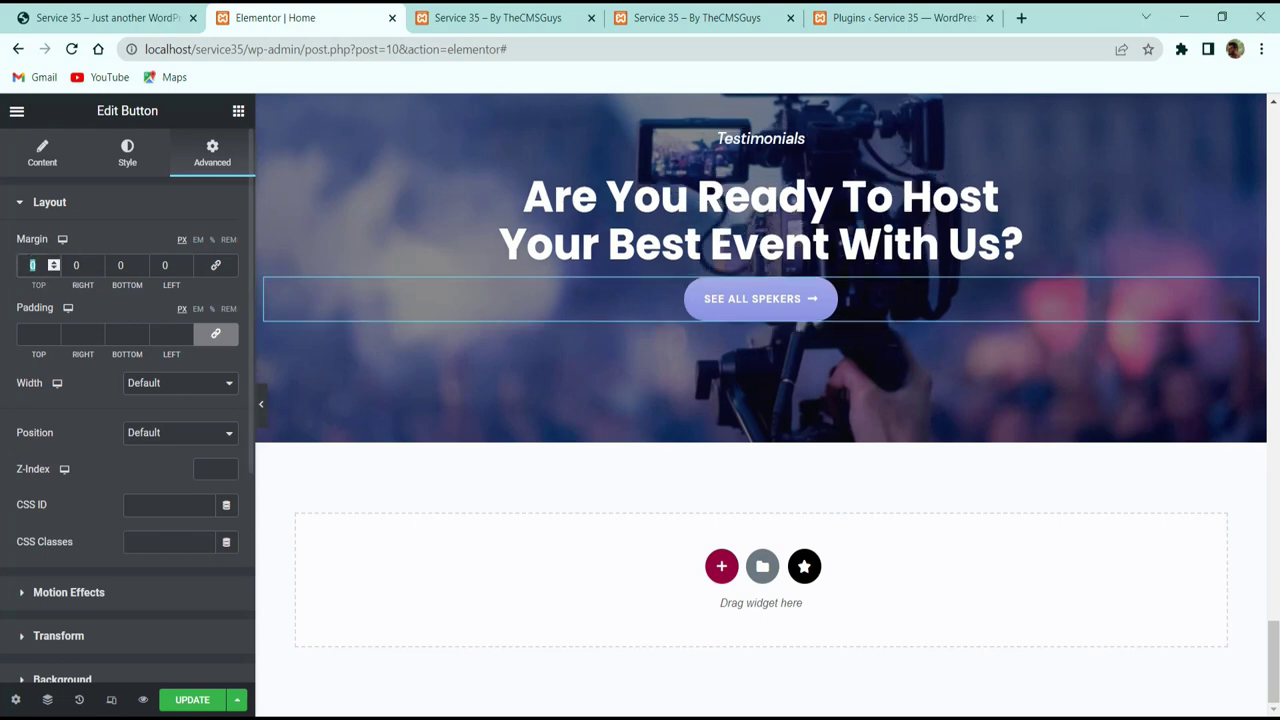
type("20")
left_click(190, 699)
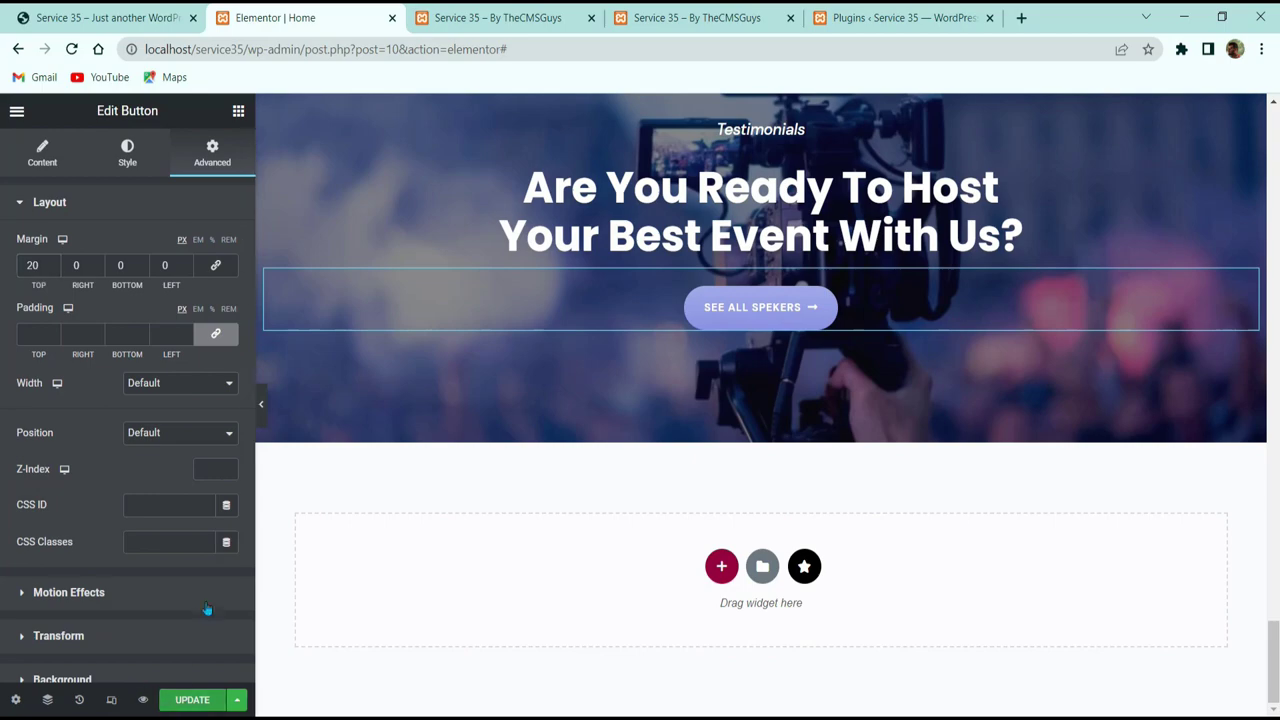
scroll(476, 460, "up", 3)
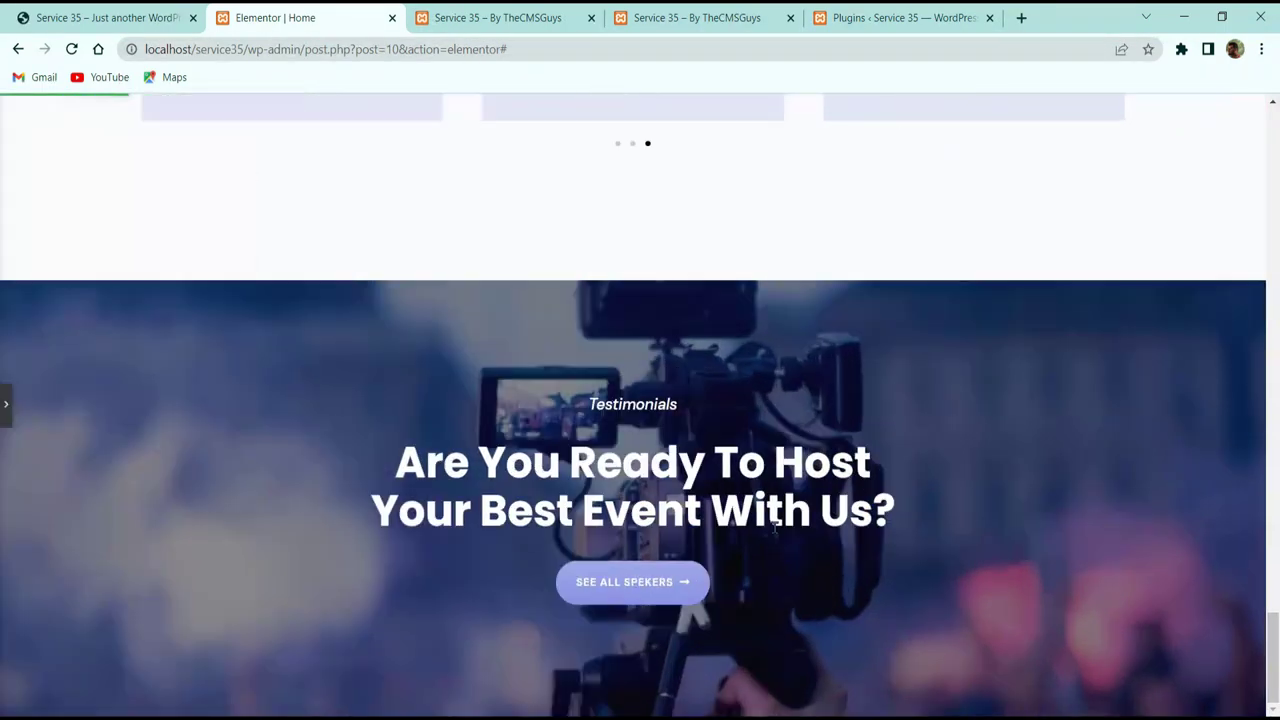
left_click(260, 405)
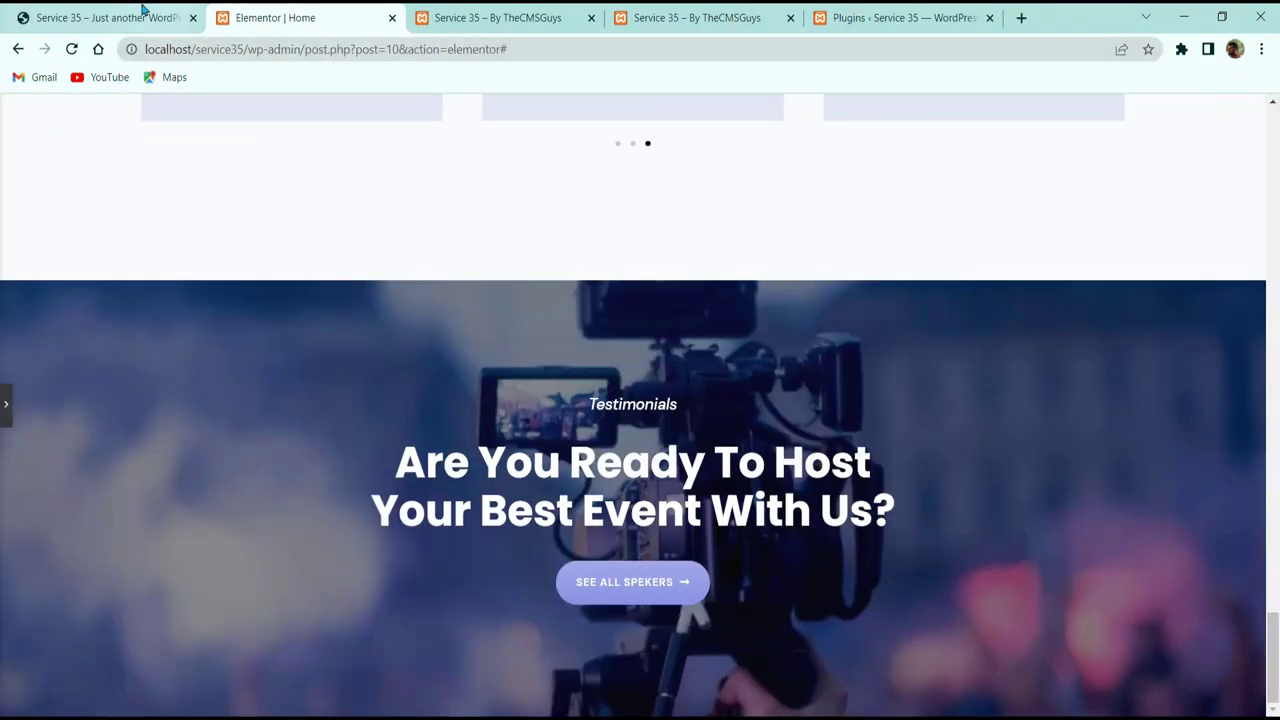
left_click(150, 17)
scroll(356, 260, "down", 5)
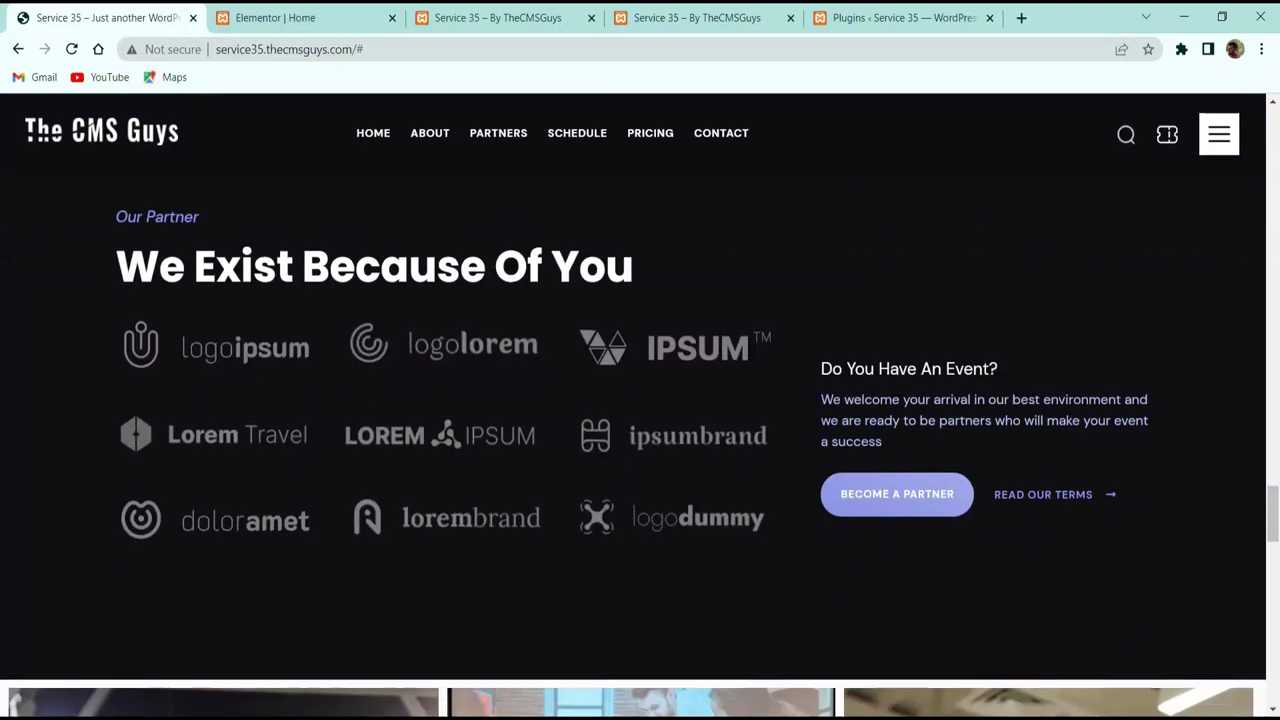
scroll(347, 212, "up", 2)
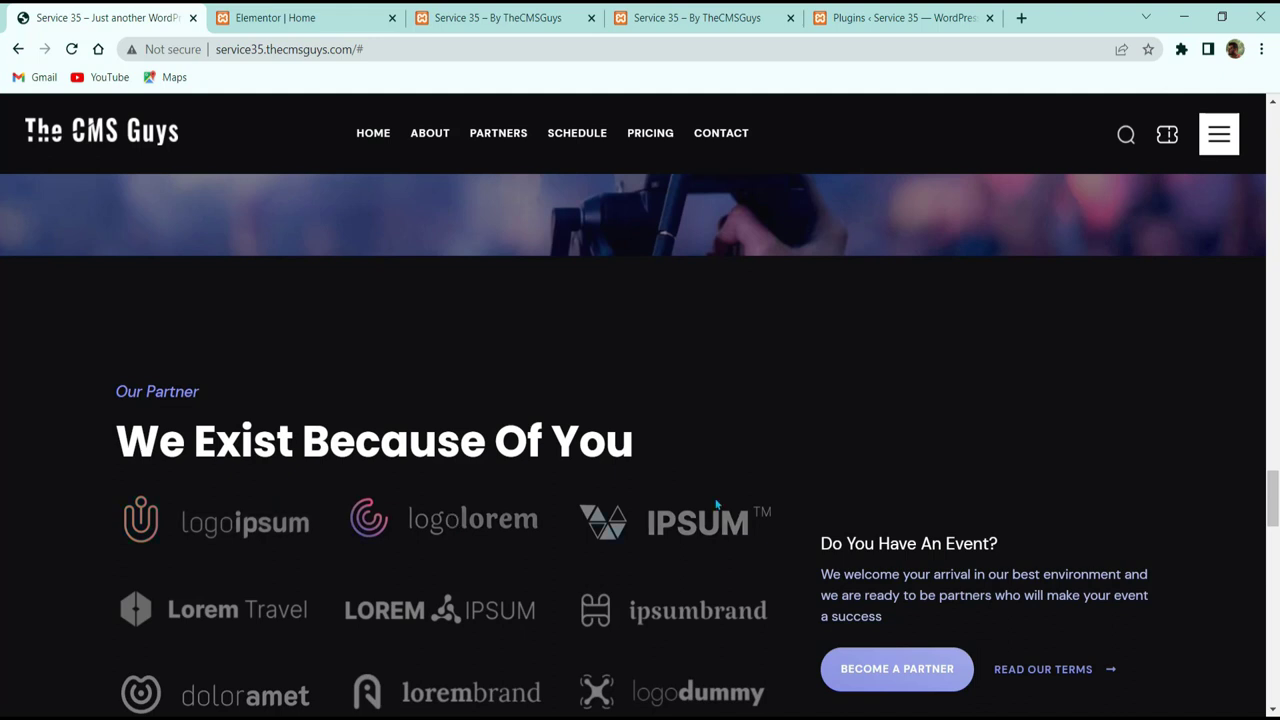
scroll(697, 563, "down", 2)
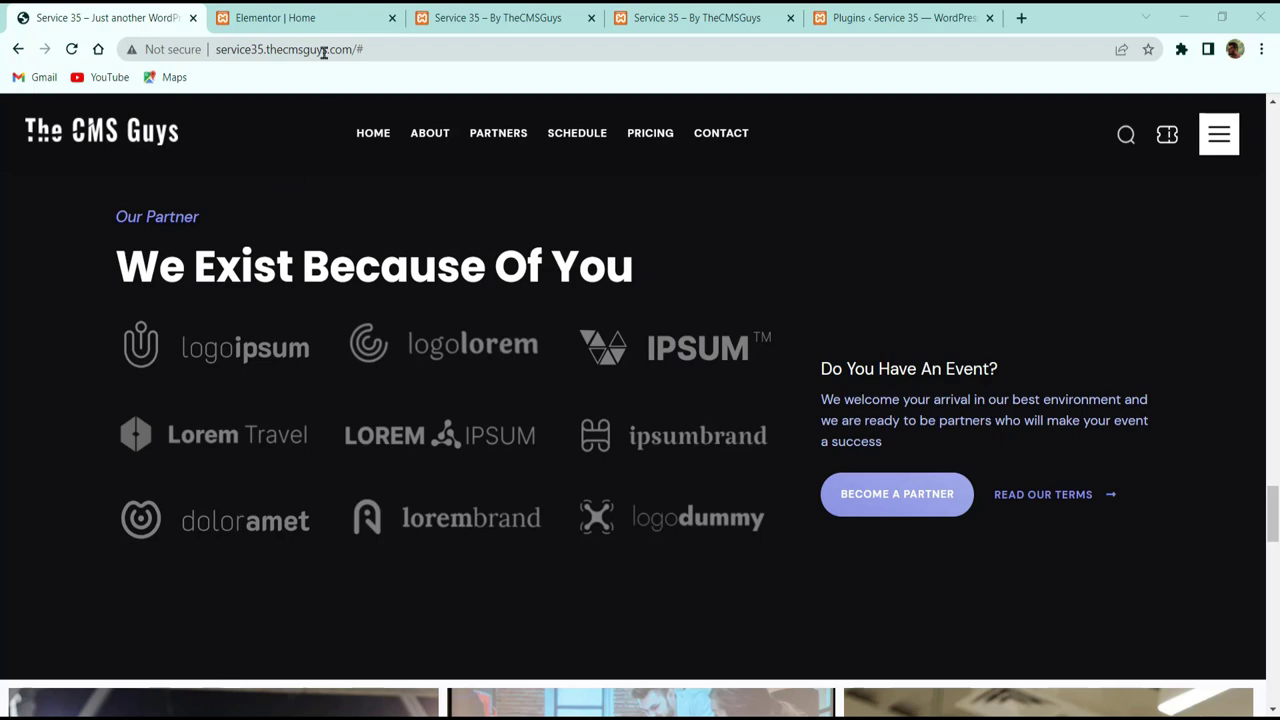
left_click(290, 18)
left_click(8, 404)
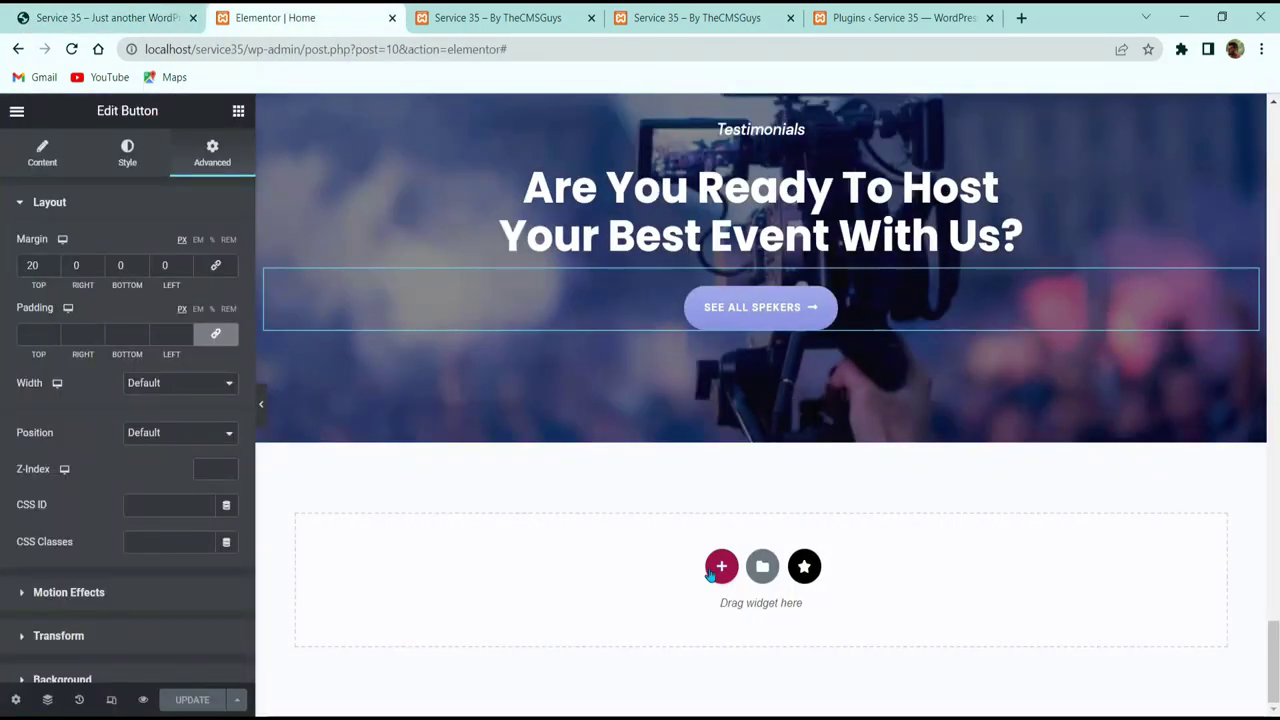
Step: Add a single-column section below the banner with no column gap and 112 top and bottom padding
left_click(717, 567)
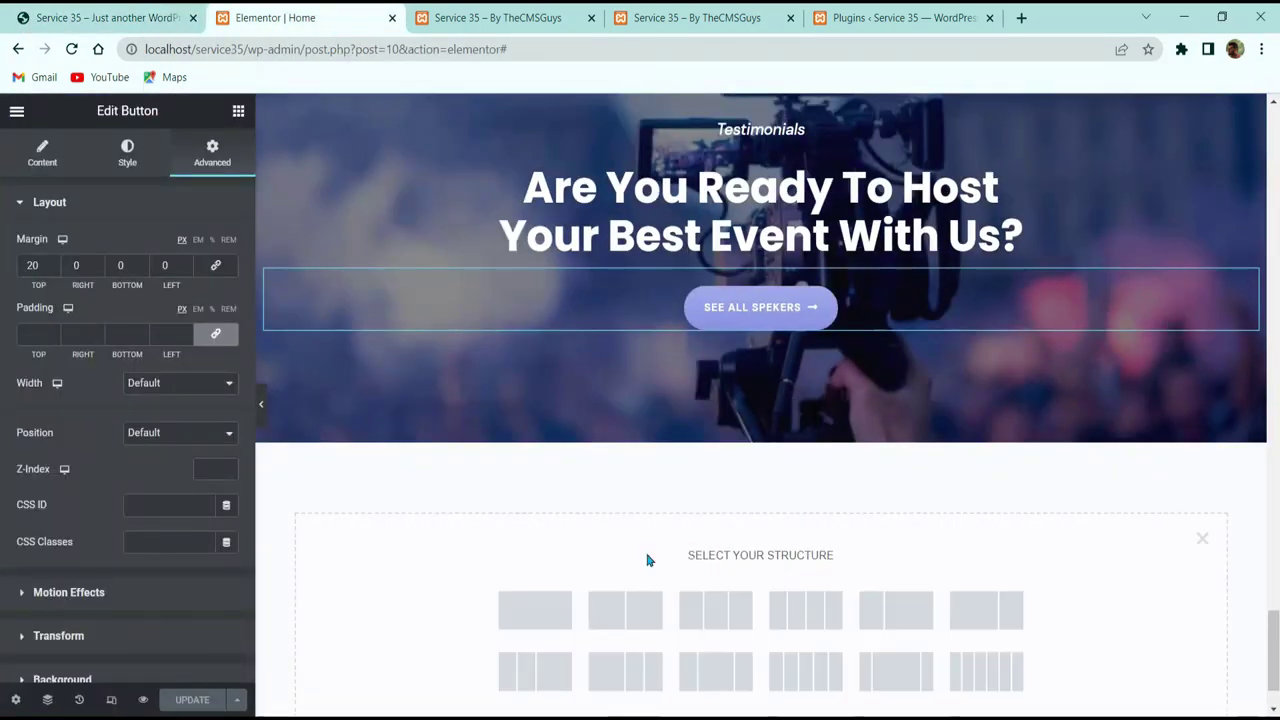
left_click(543, 606)
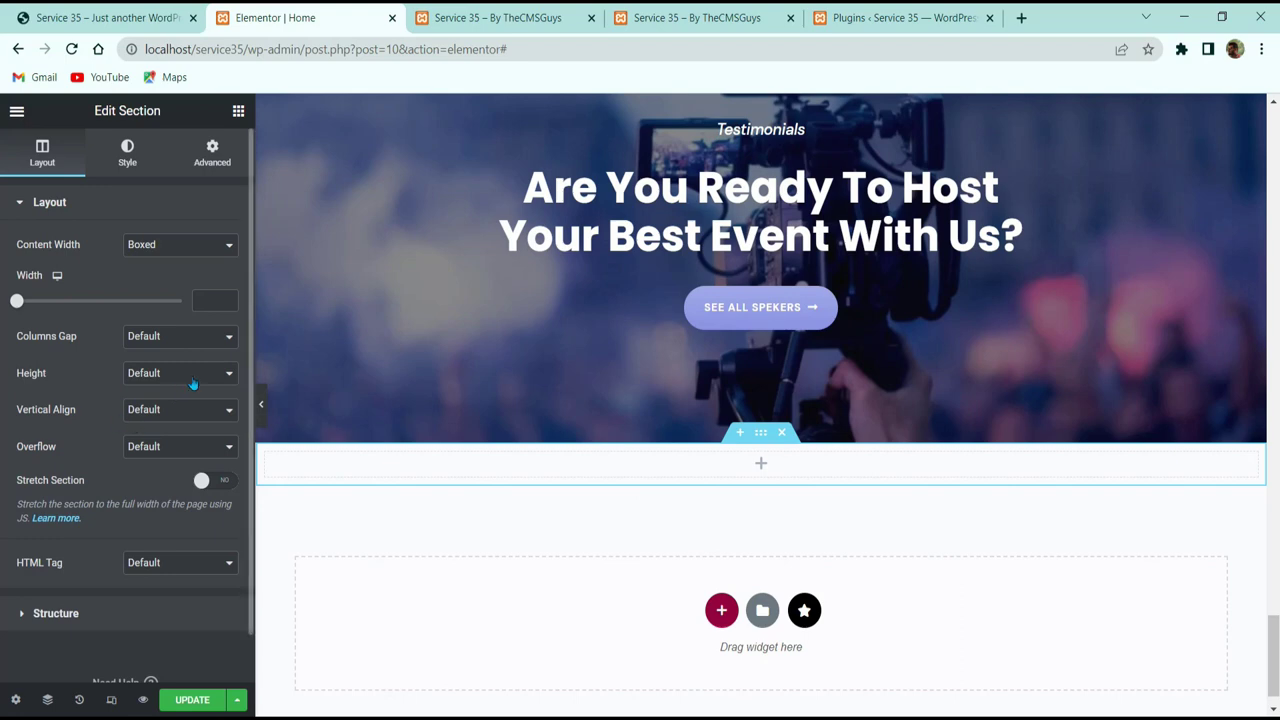
left_click(172, 337)
left_click(176, 367)
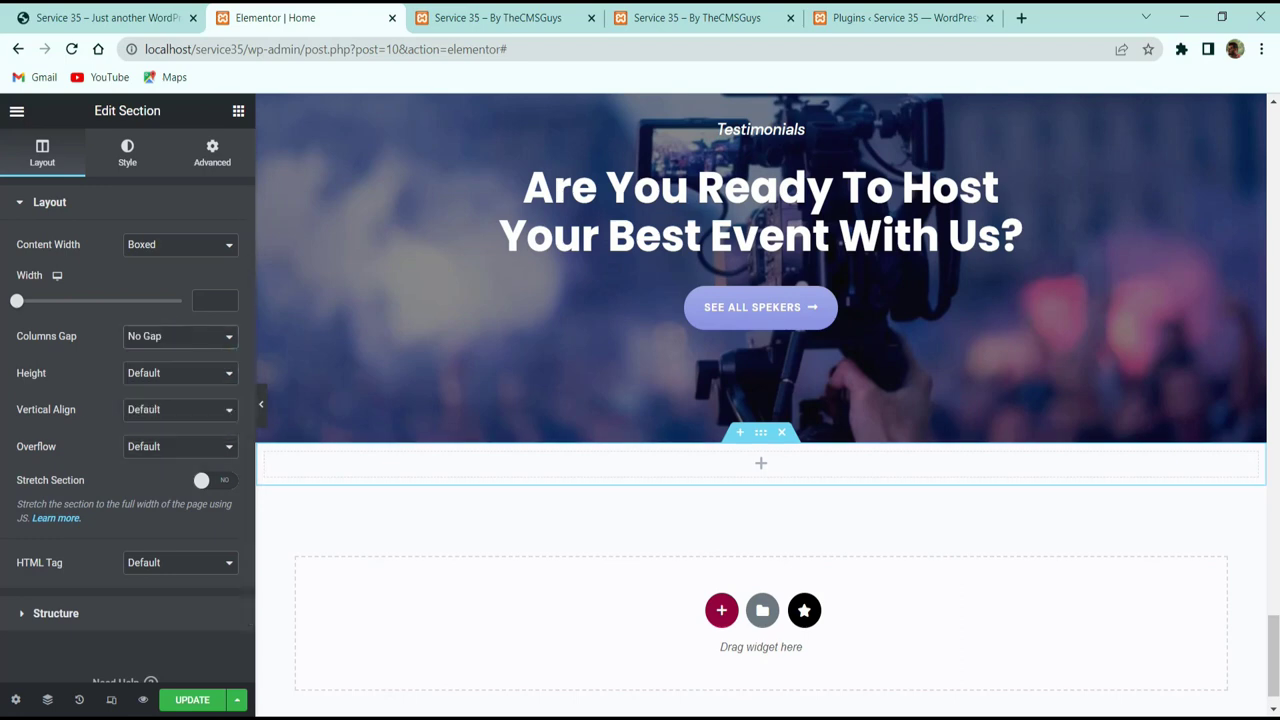
left_click(212, 152)
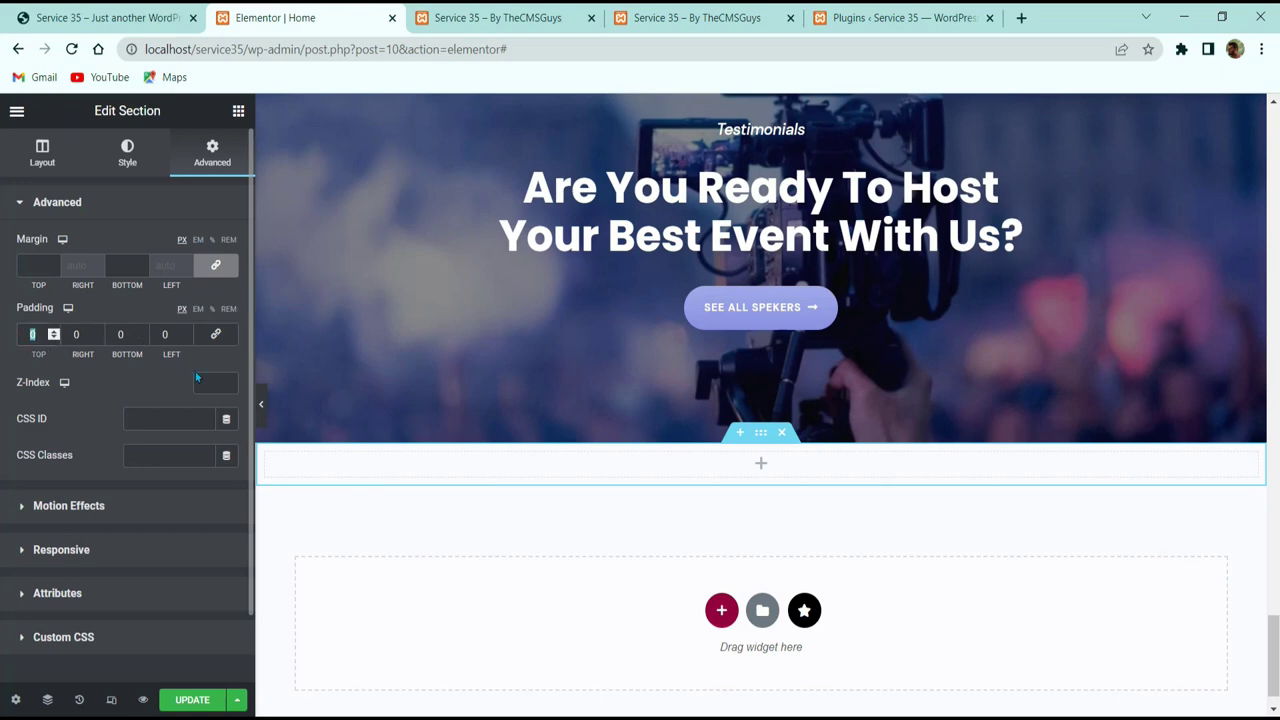
type("112")
left_click(120, 334)
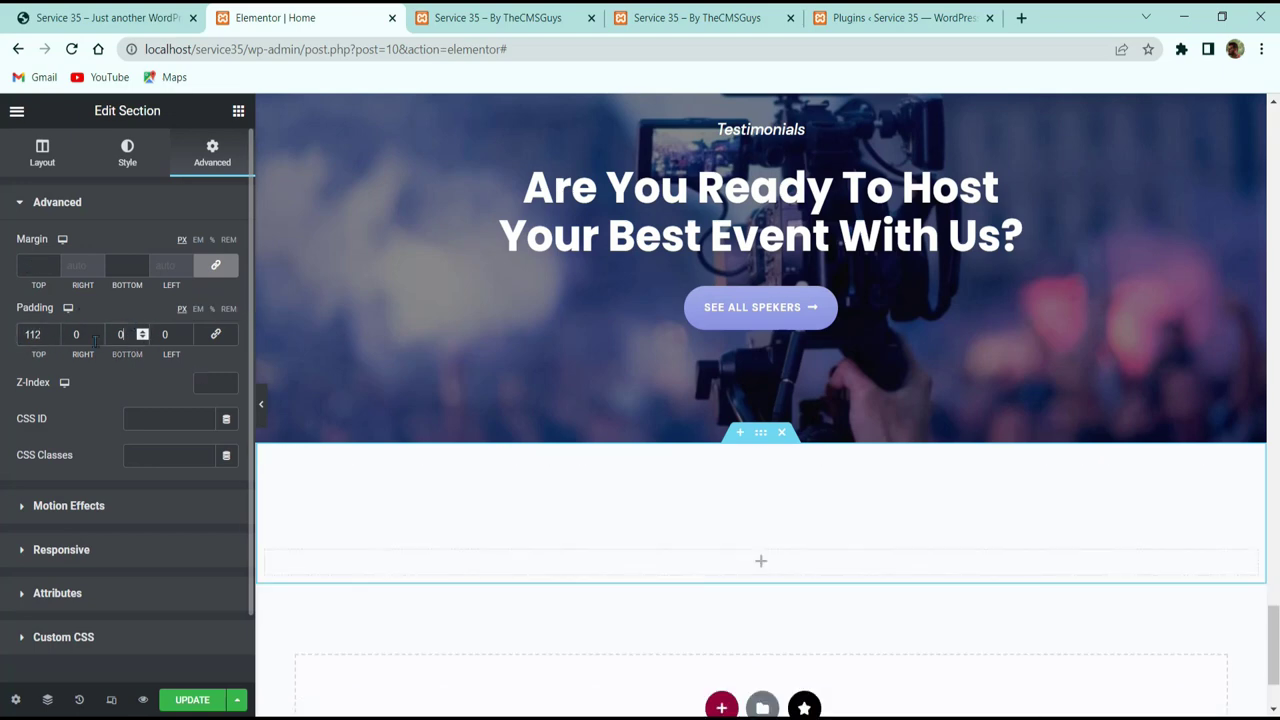
type("112")
Step: Give the section a Classic background using the Dark global colour (#0F0F12)
left_click(140, 20)
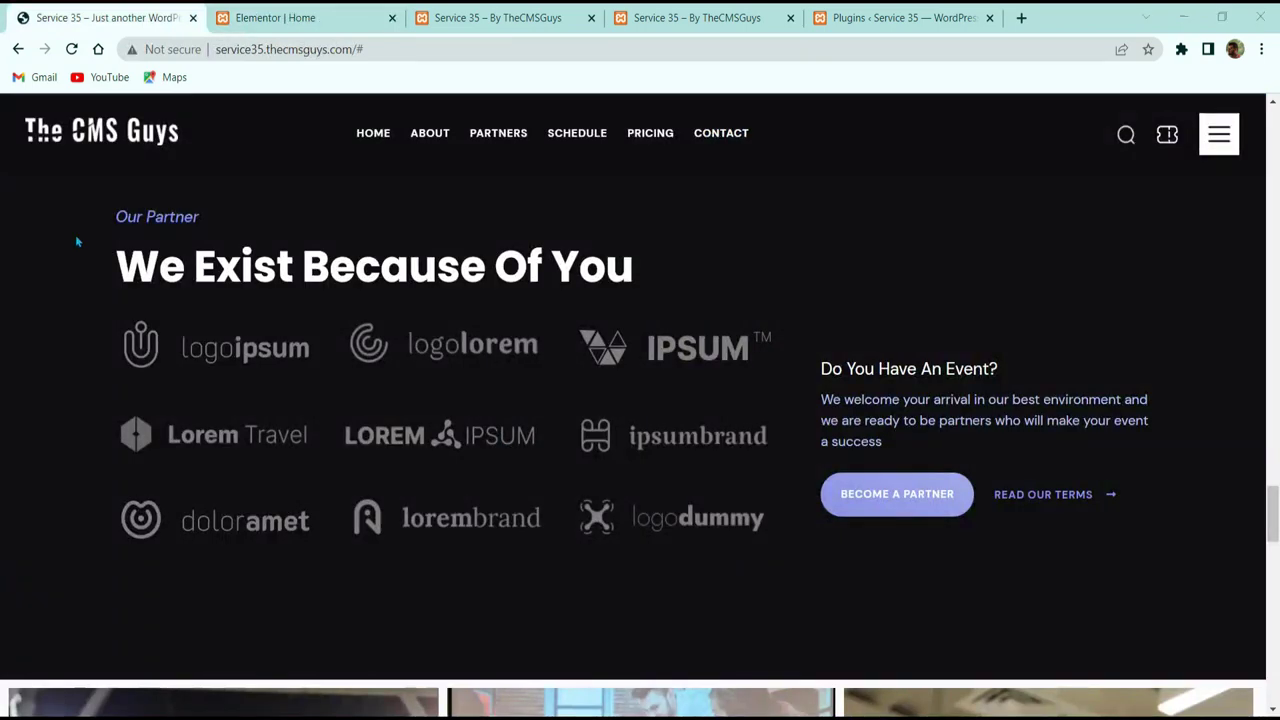
left_click(280, 17)
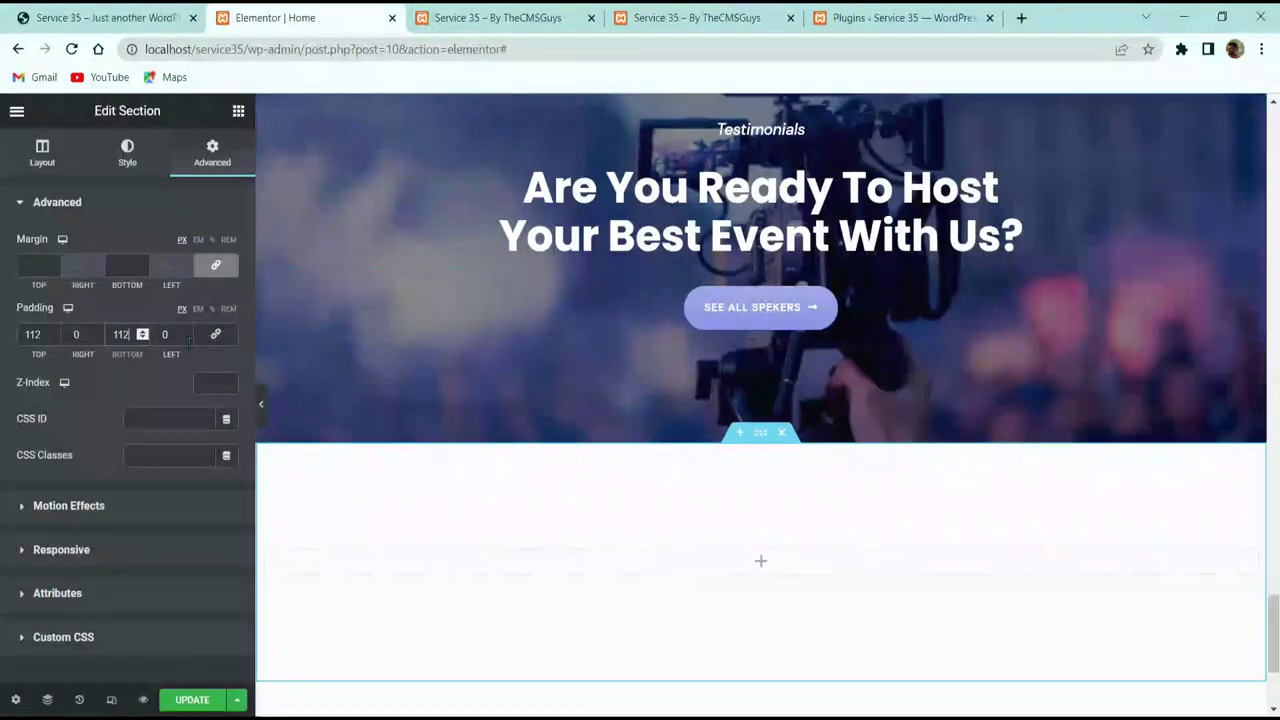
left_click(134, 166)
left_click(159, 282)
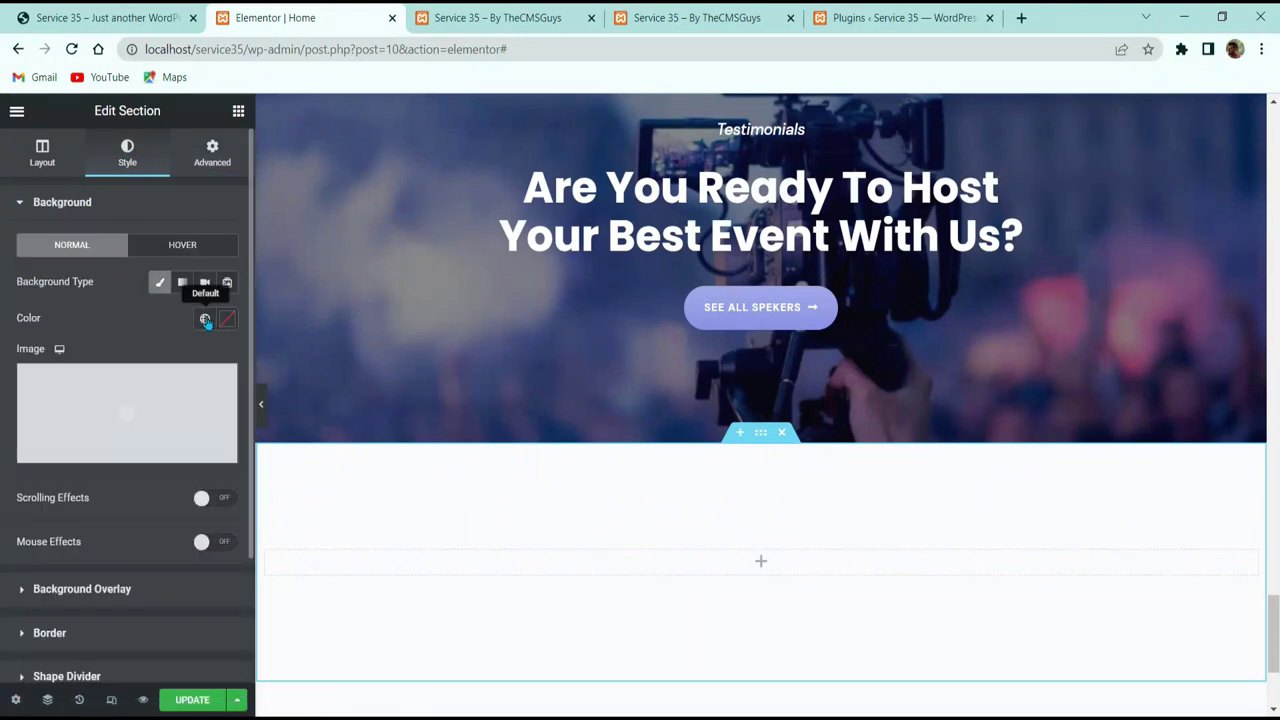
left_click(205, 320)
scroll(130, 485, "down", 6)
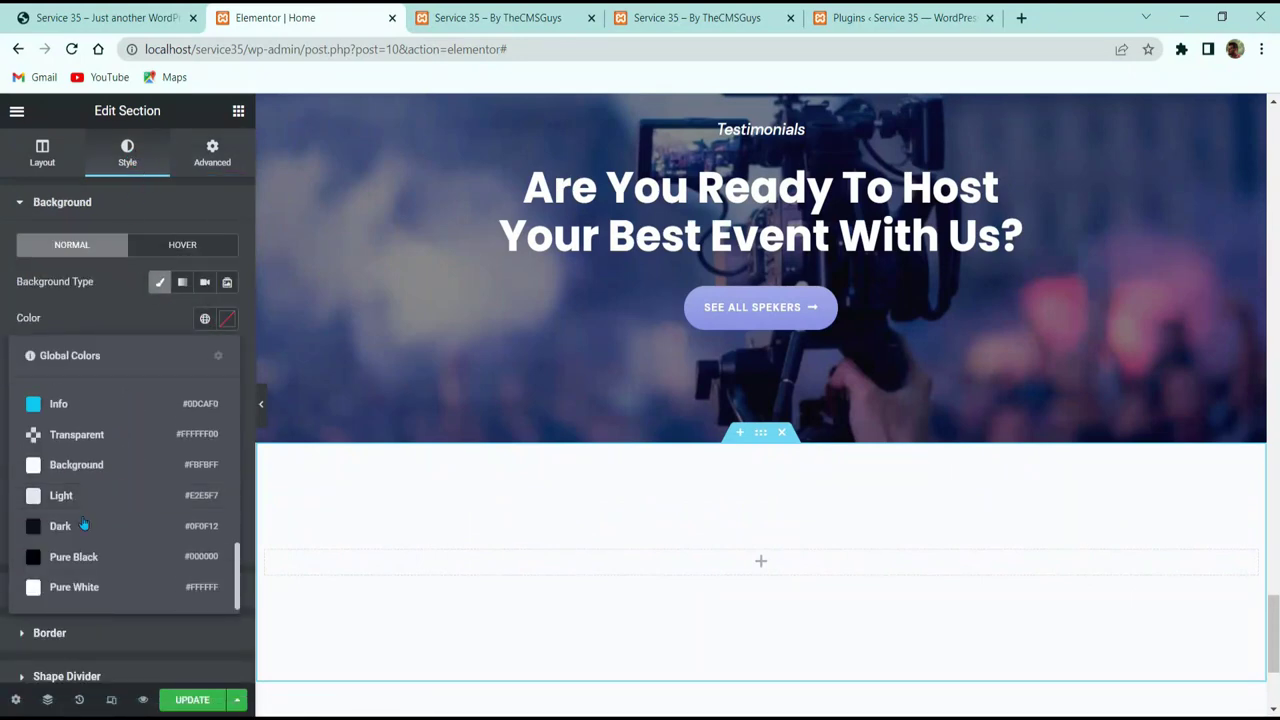
left_click(84, 525)
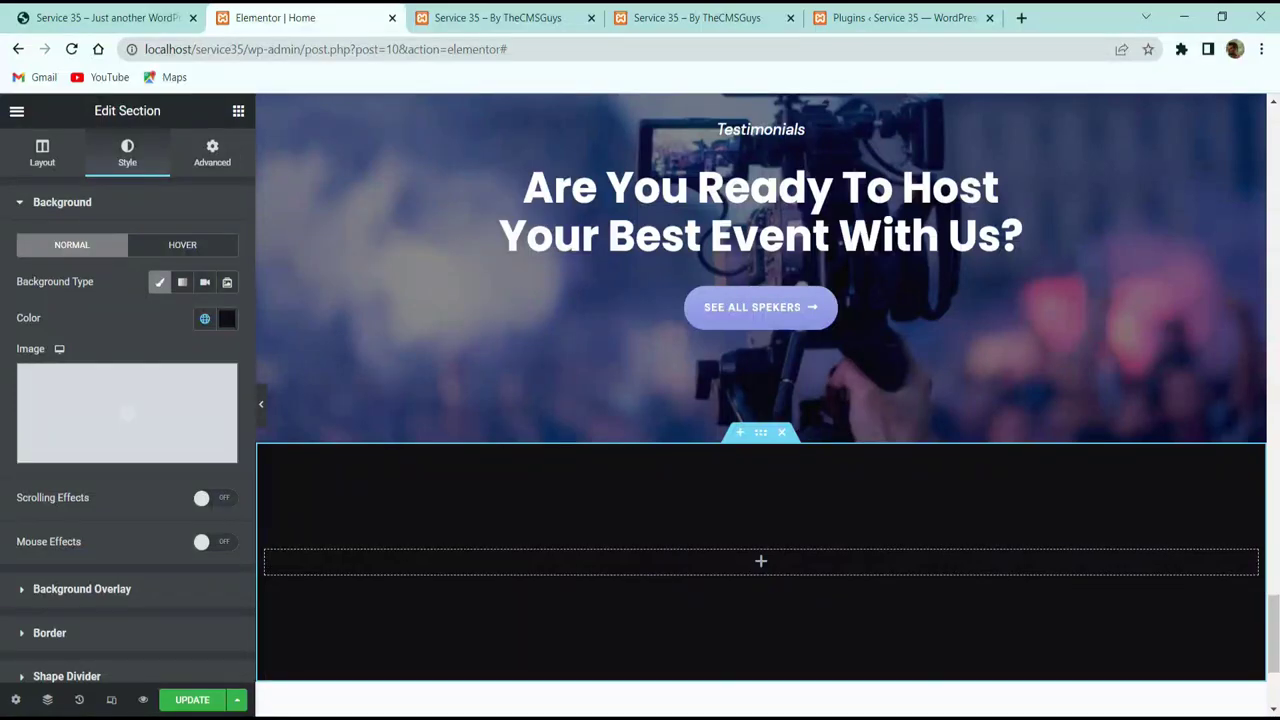
scroll(695, 541, "up", 14)
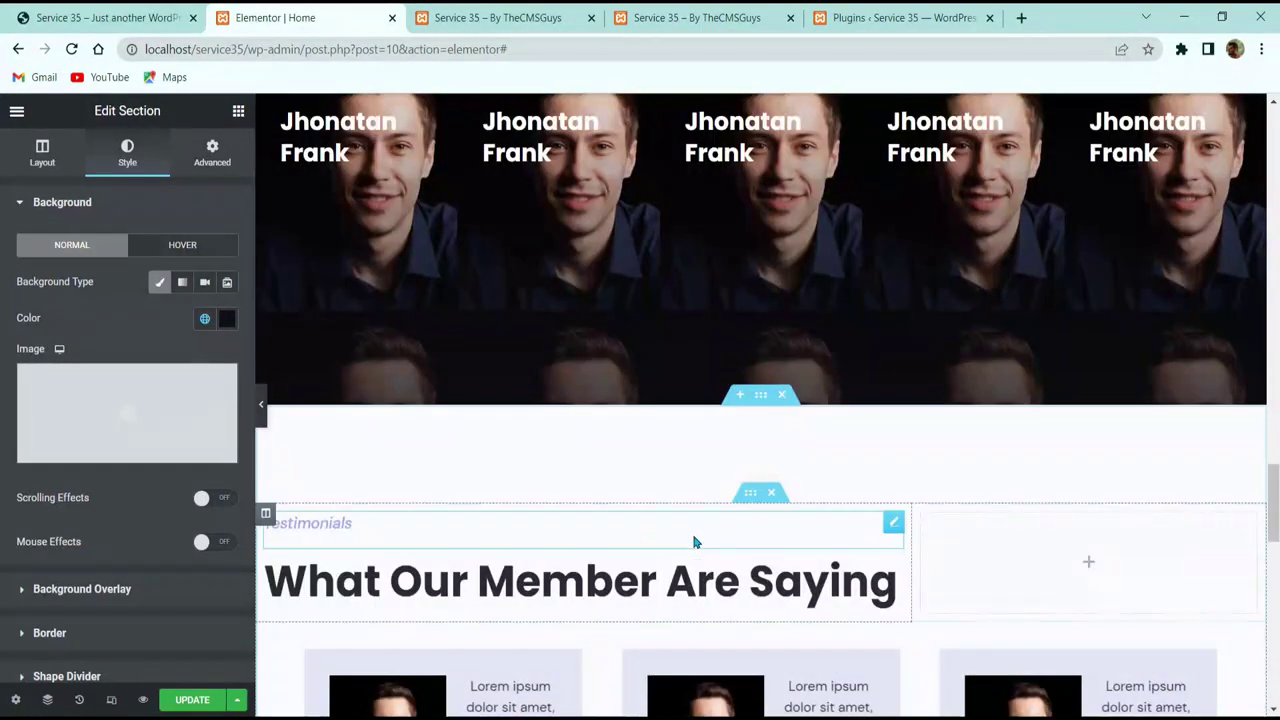
Step: Copy the Testimonials heading block and paste it into the dark section's column
right_click(751, 493)
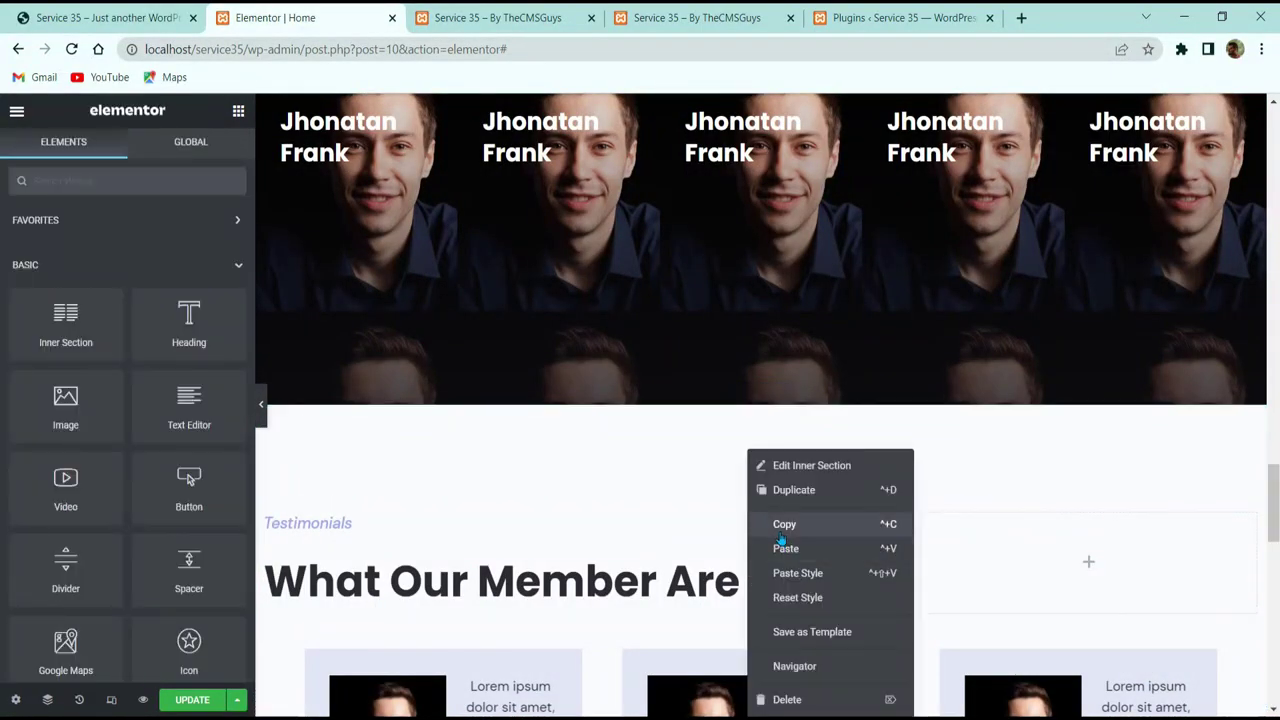
left_click(781, 530)
scroll(760, 450, "down", 15)
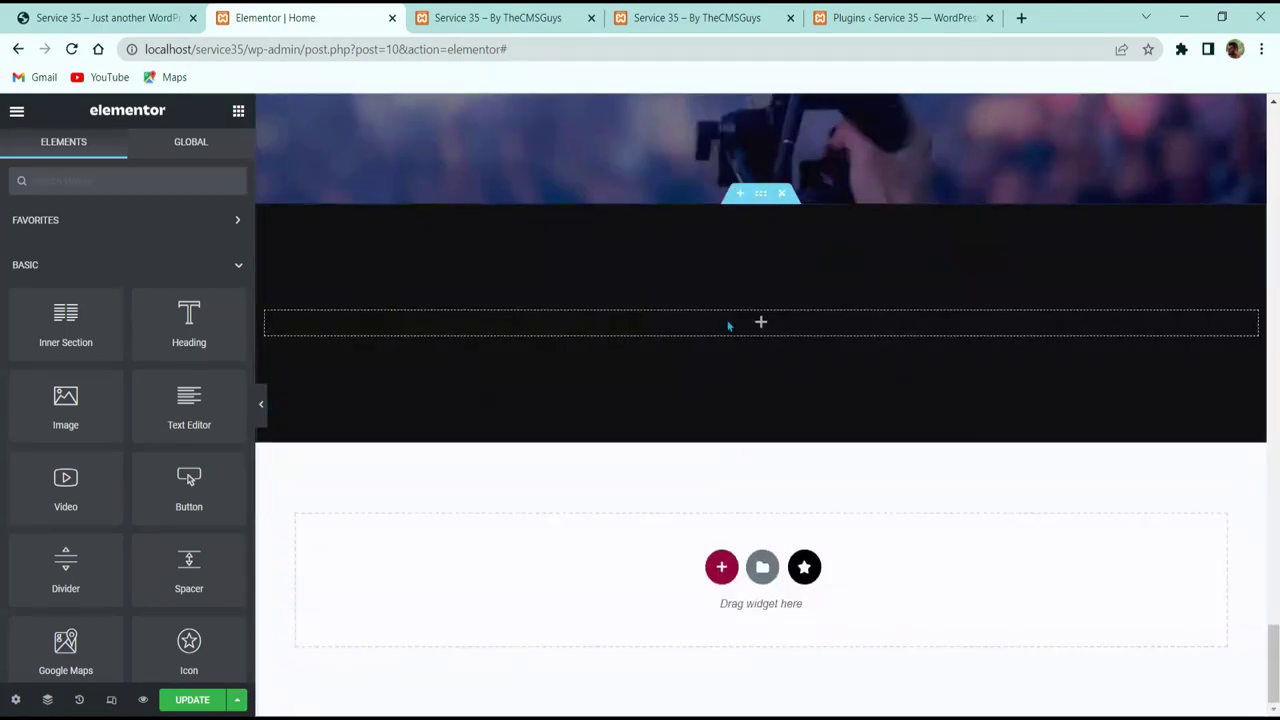
right_click(729, 323)
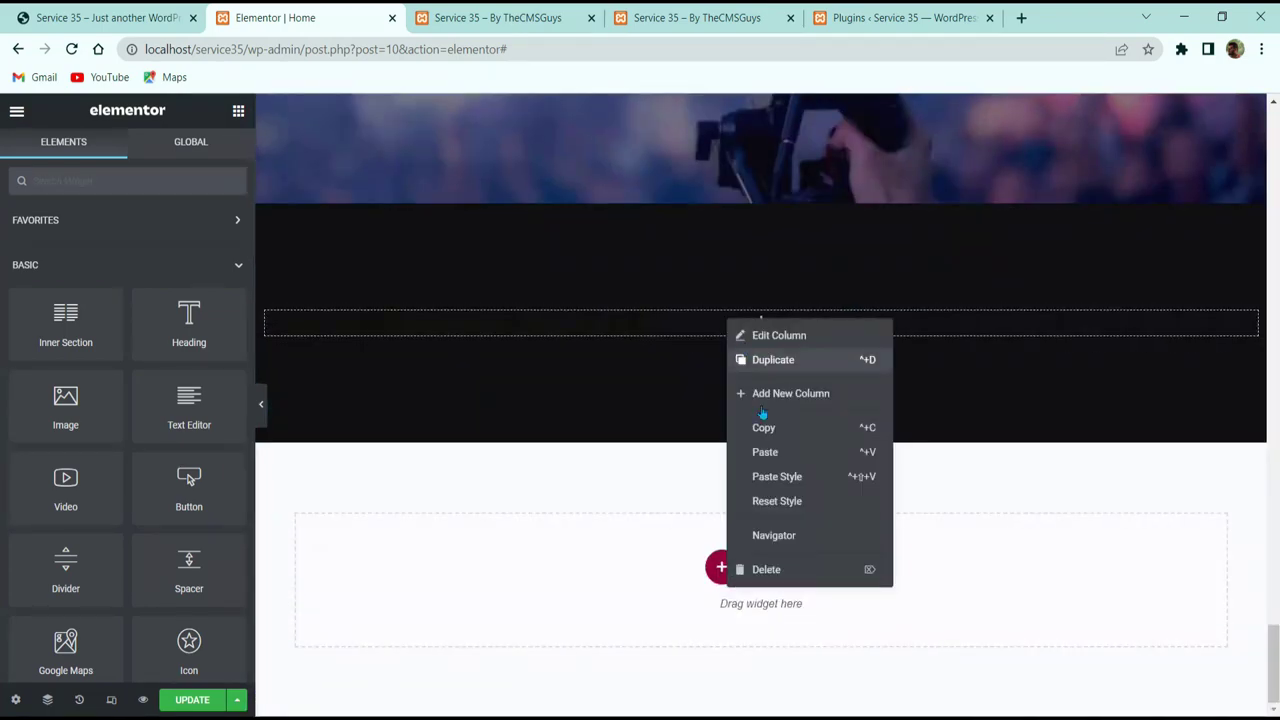
left_click(765, 452)
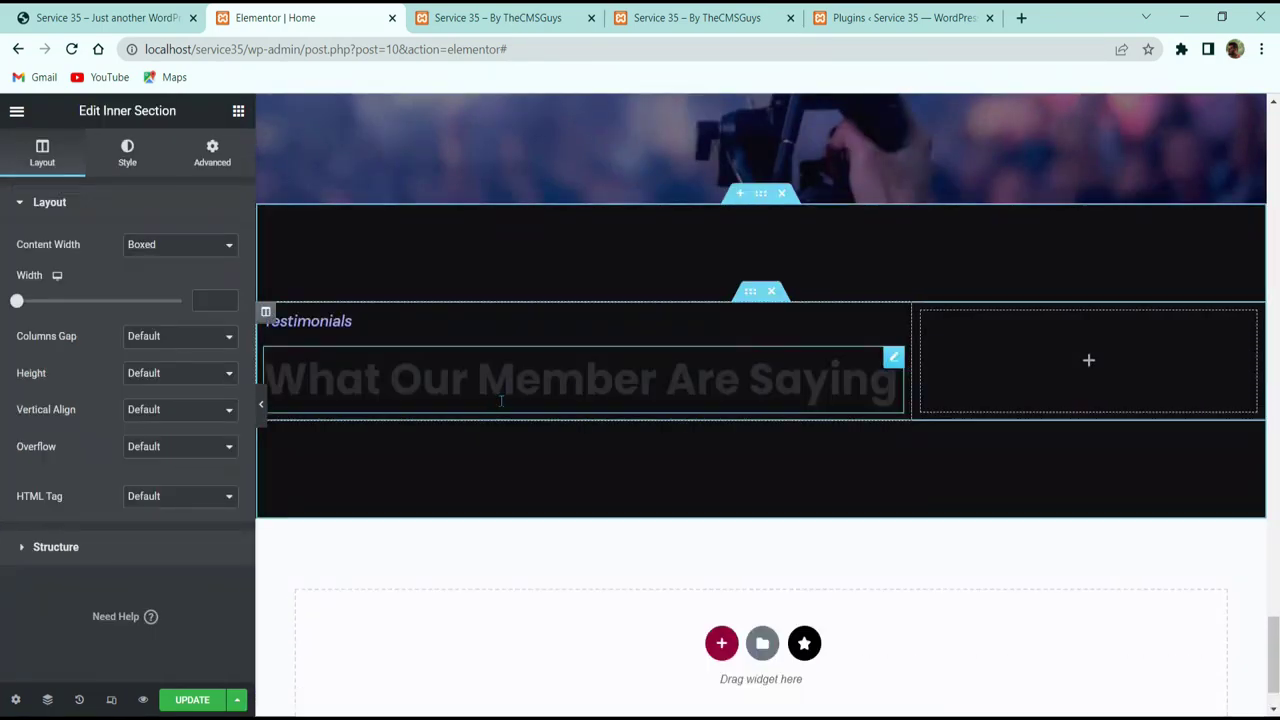
scroll(270, 398, "up", 2)
Step: Replace the pasted heading's text with 'We Exist Because Of You' copied from the live site
left_click(256, 404)
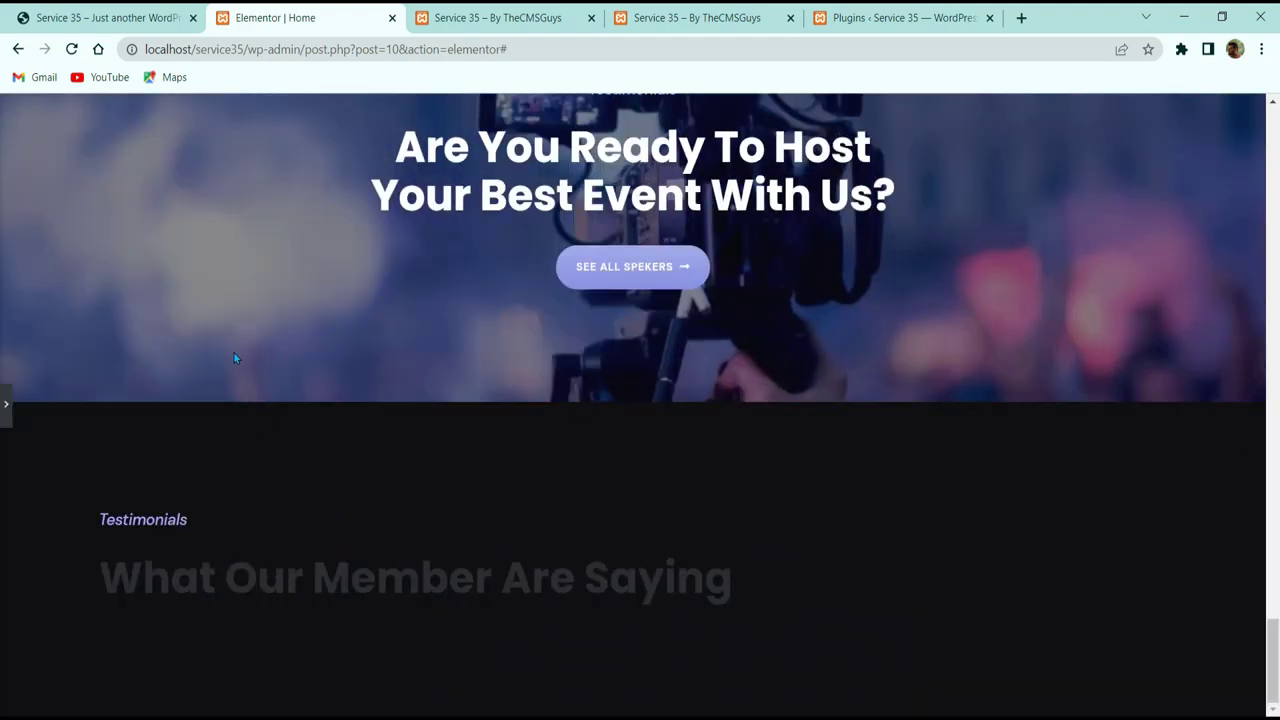
left_click(129, 17)
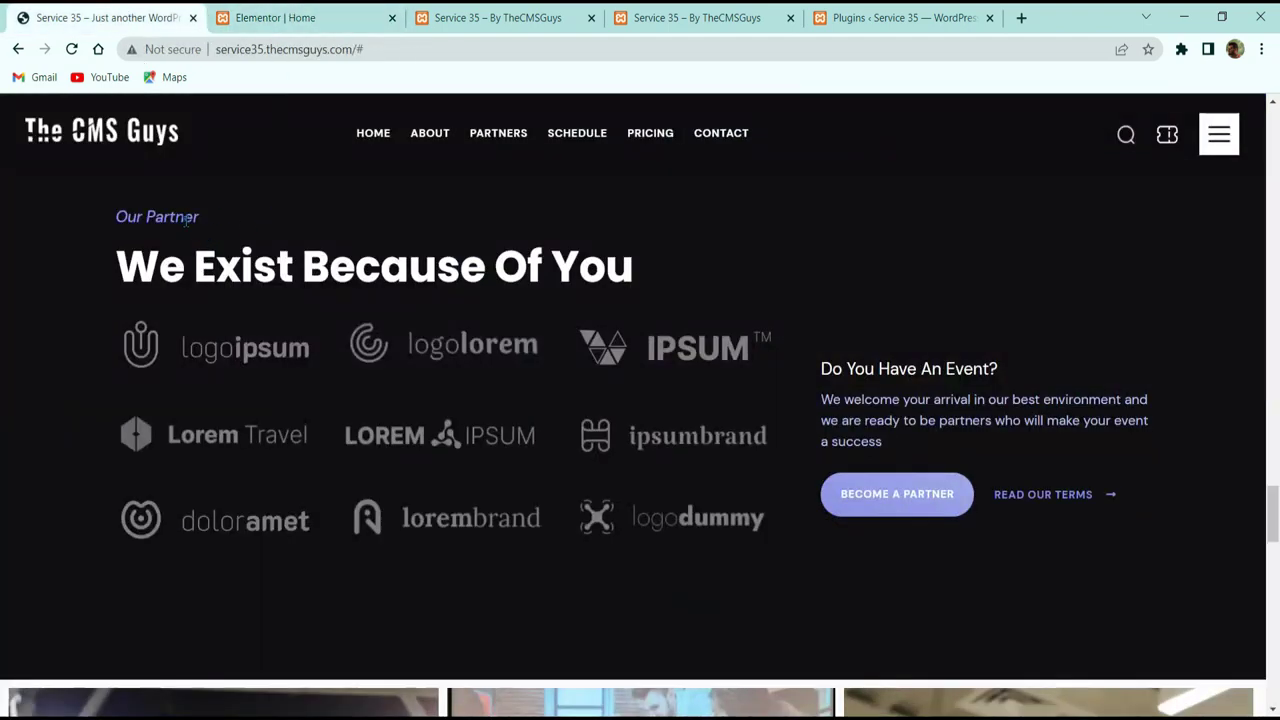
triple_click(228, 270)
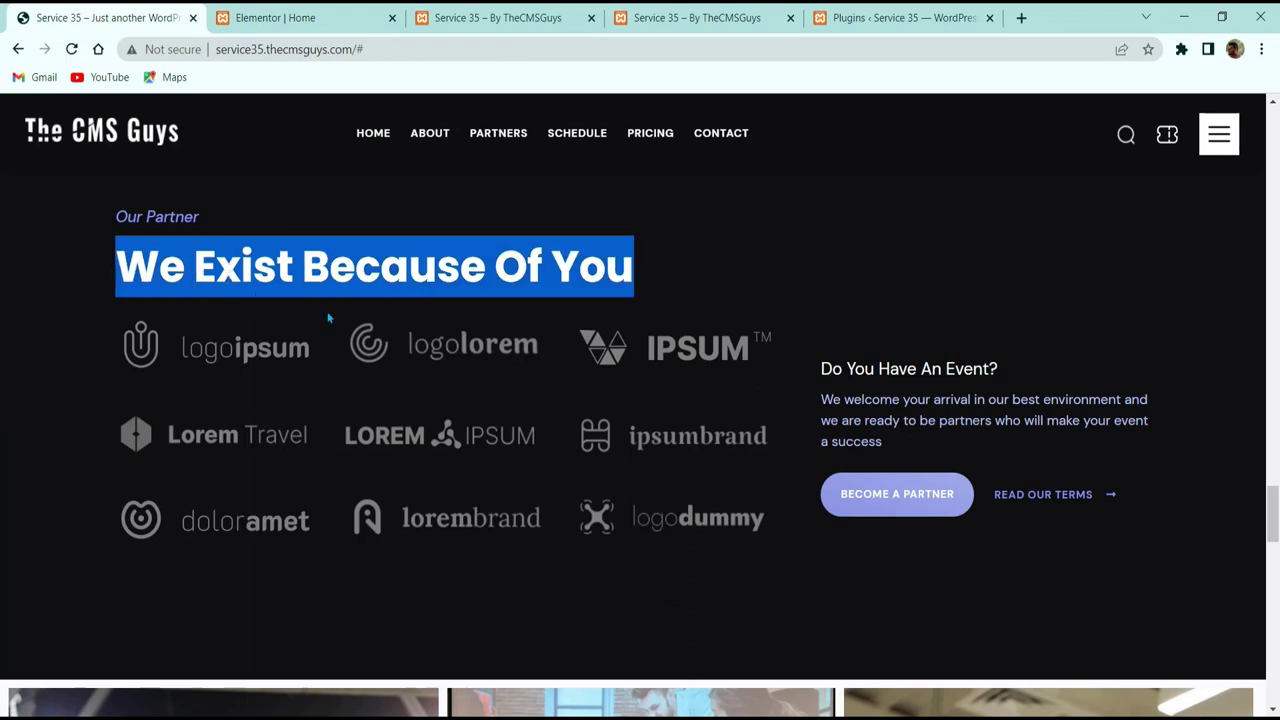
left_click(340, 17)
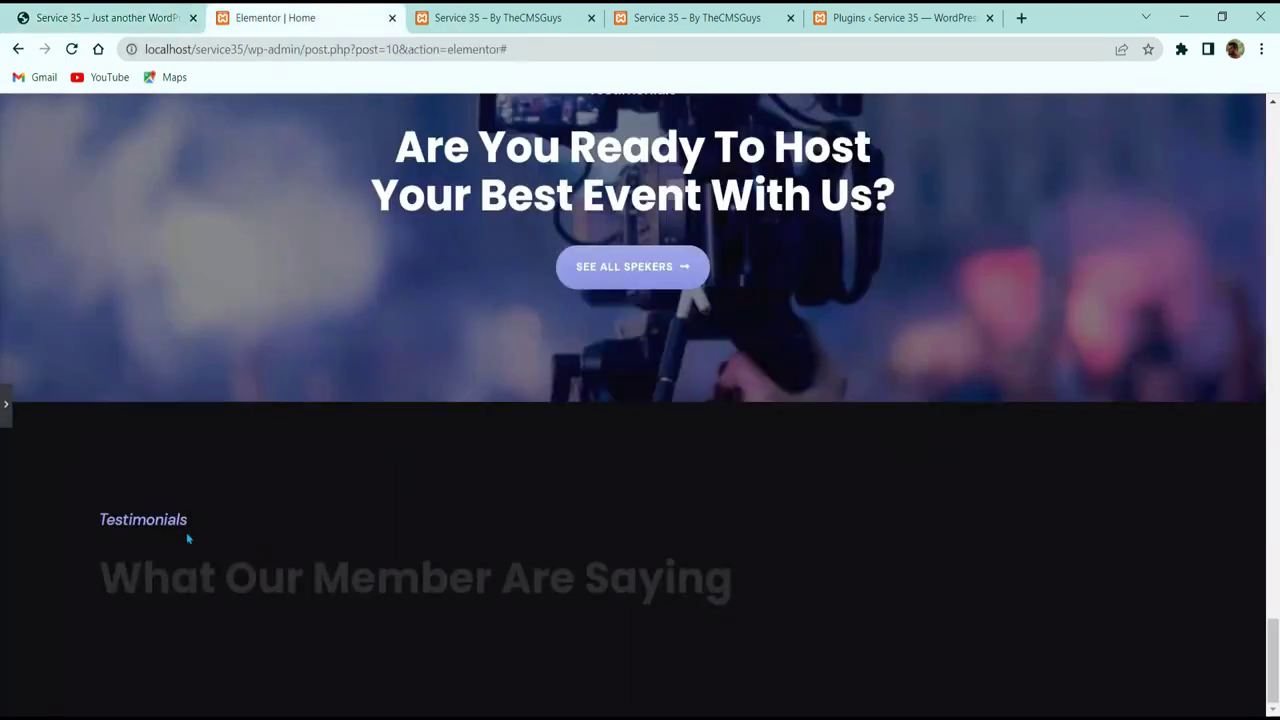
left_click(5, 404)
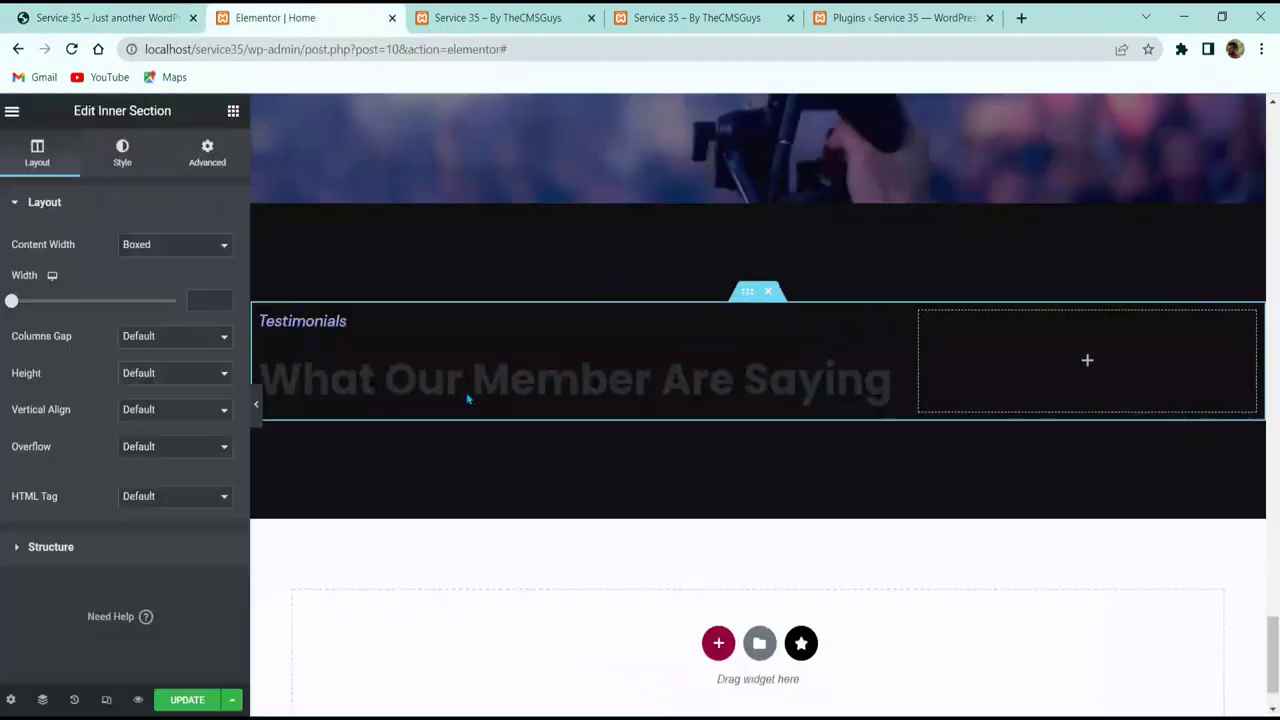
left_click(410, 396)
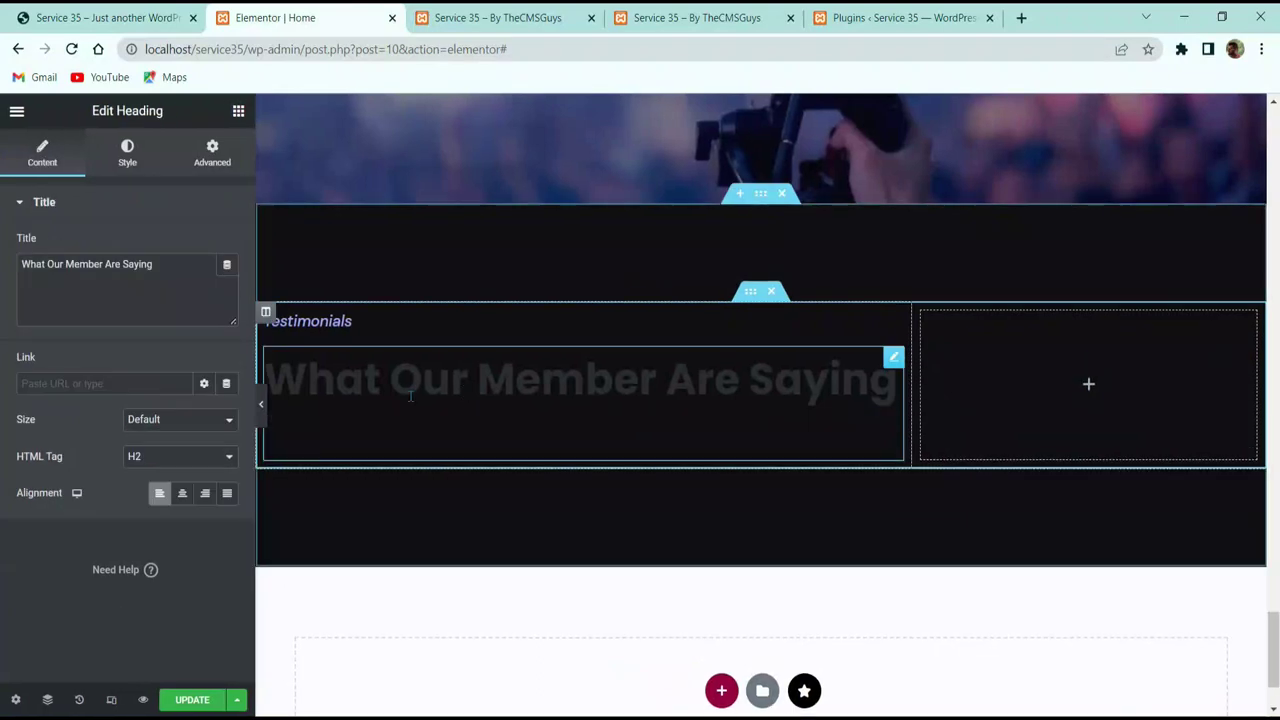
triple_click(144, 294)
key("ctrl+v")
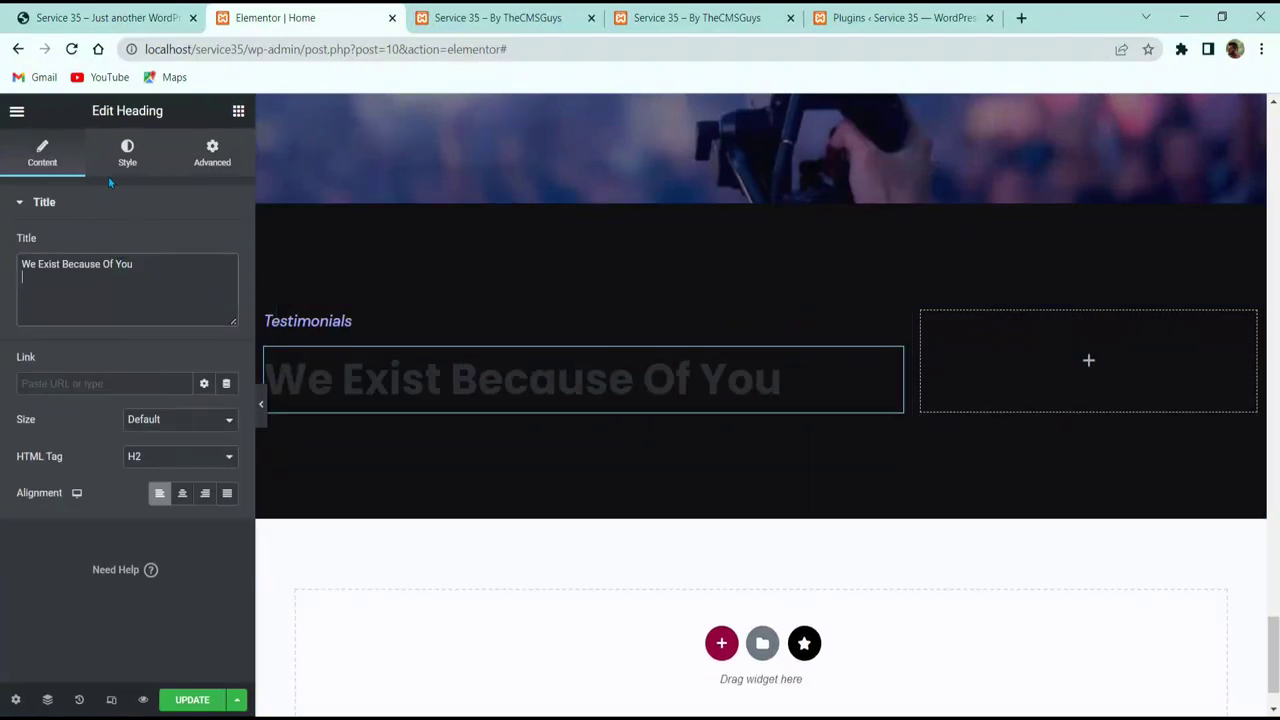
Step: Set the heading's text colour to the Pure White global colour
left_click(127, 152)
left_click(205, 245)
scroll(135, 405, "down", 2)
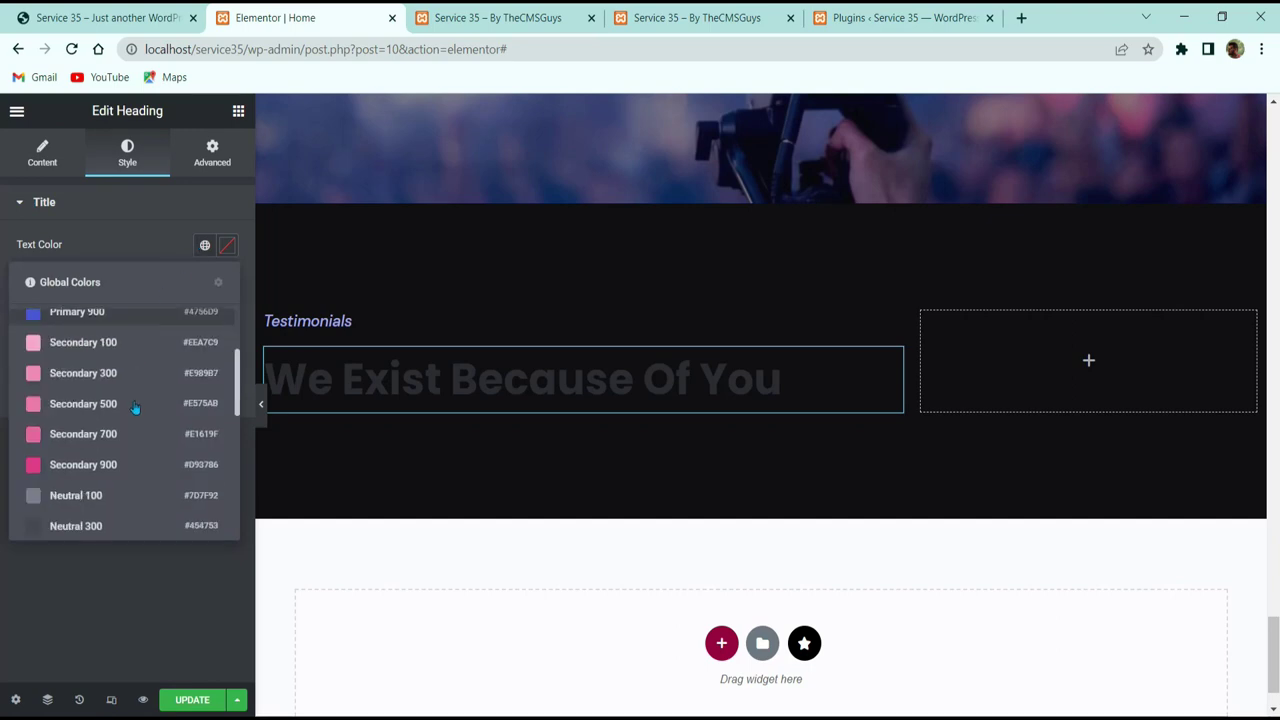
scroll(135, 405, "down", 5)
scroll(94, 480, "down", 2)
left_click(96, 470)
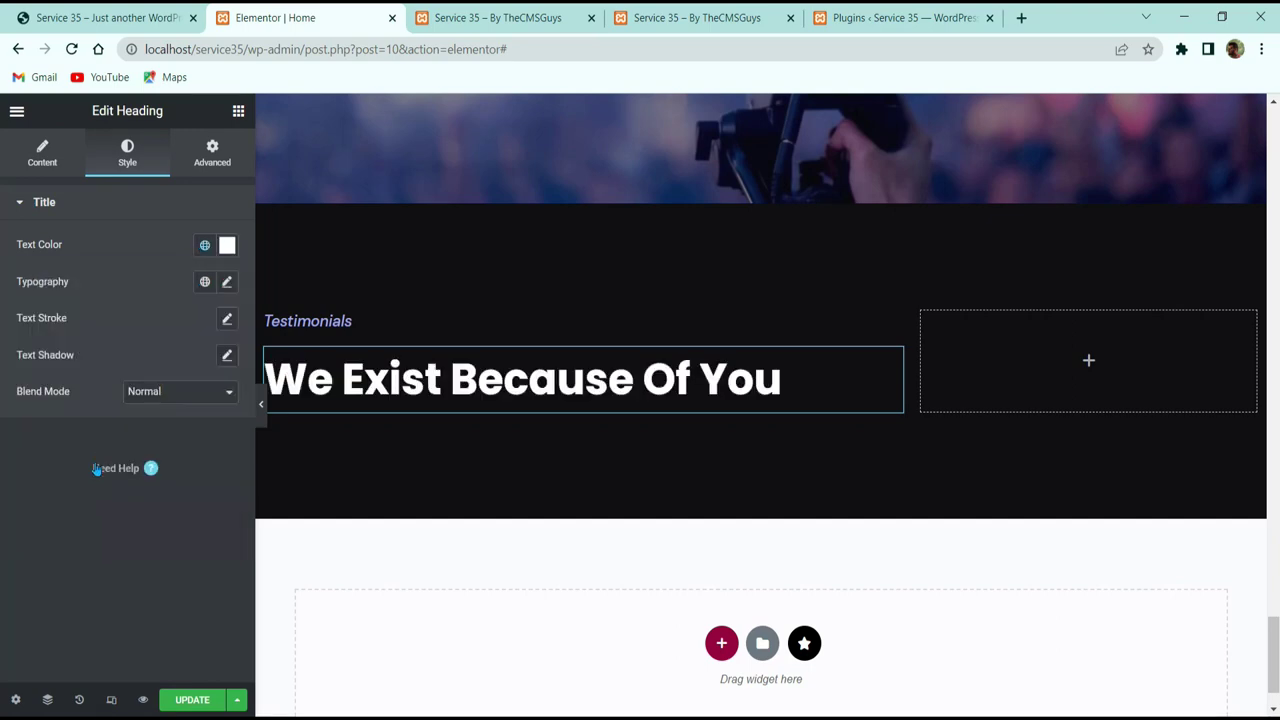
left_click(110, 17)
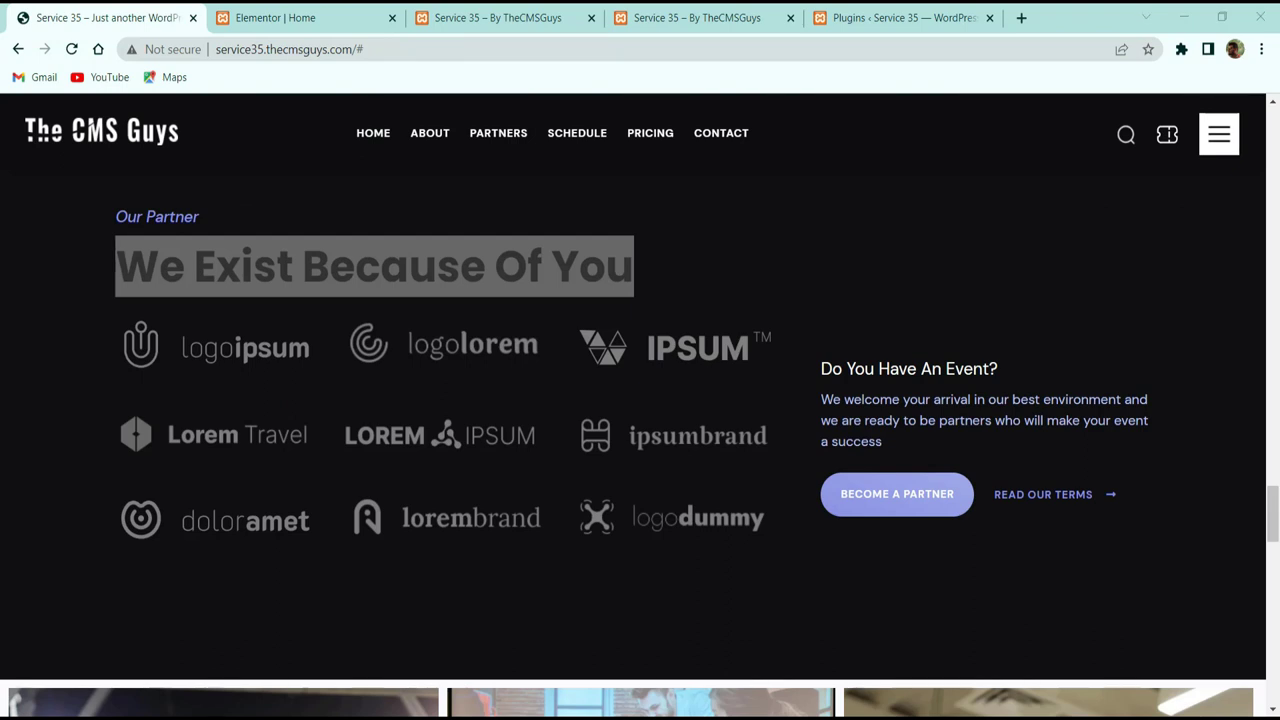
left_click(285, 20)
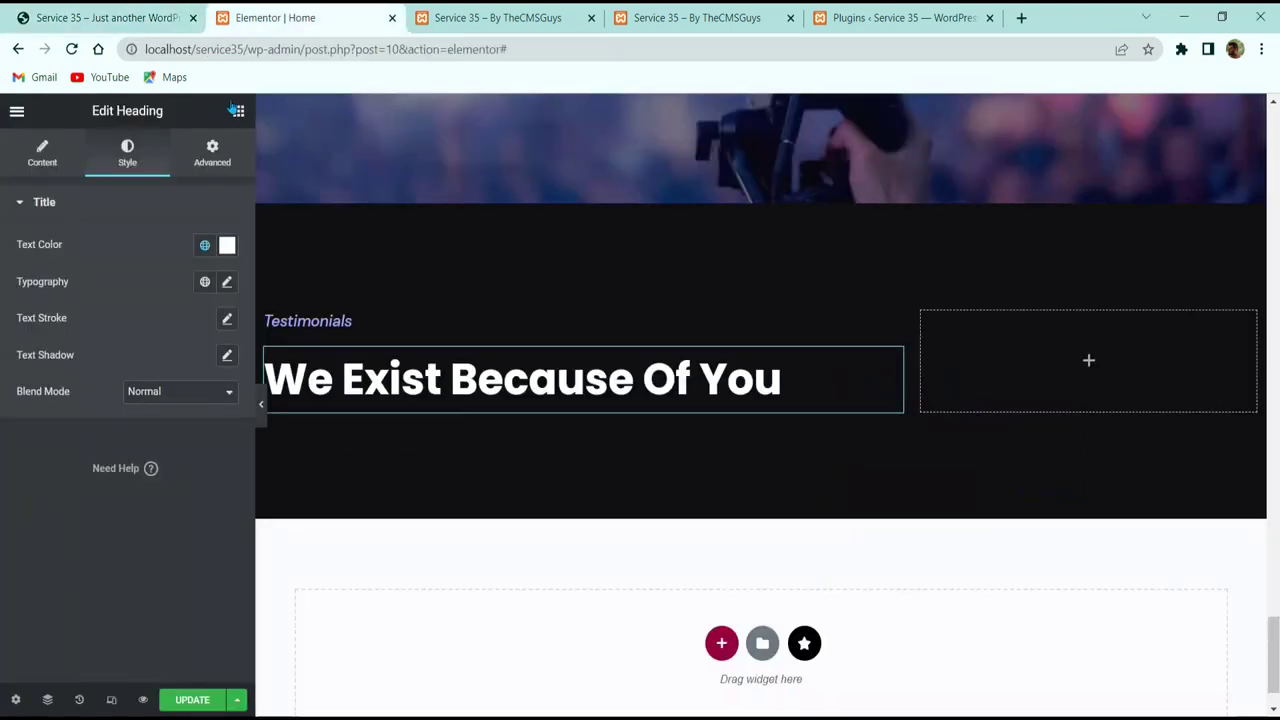
left_click(238, 111)
Step: Drop a two-column Inner Section below the 'We Exist Because Of You' heading and select its left column
left_click_drag(103, 326, 695, 424)
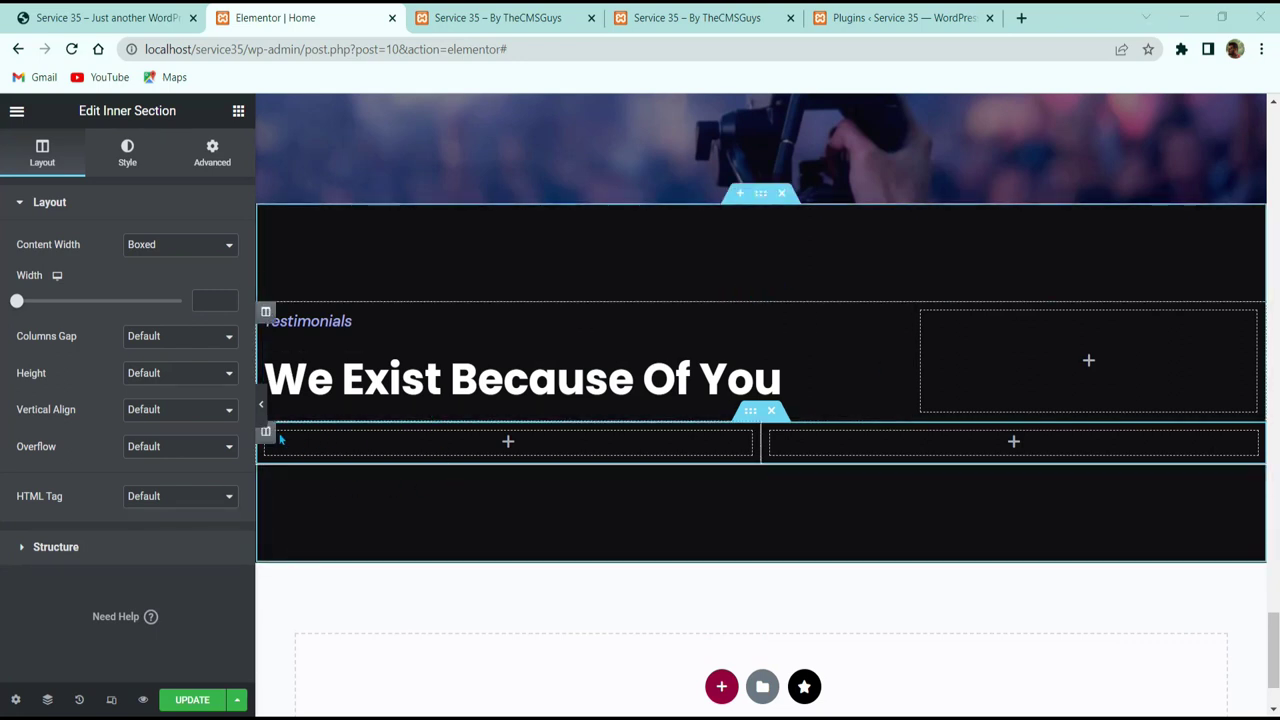
left_click(266, 432)
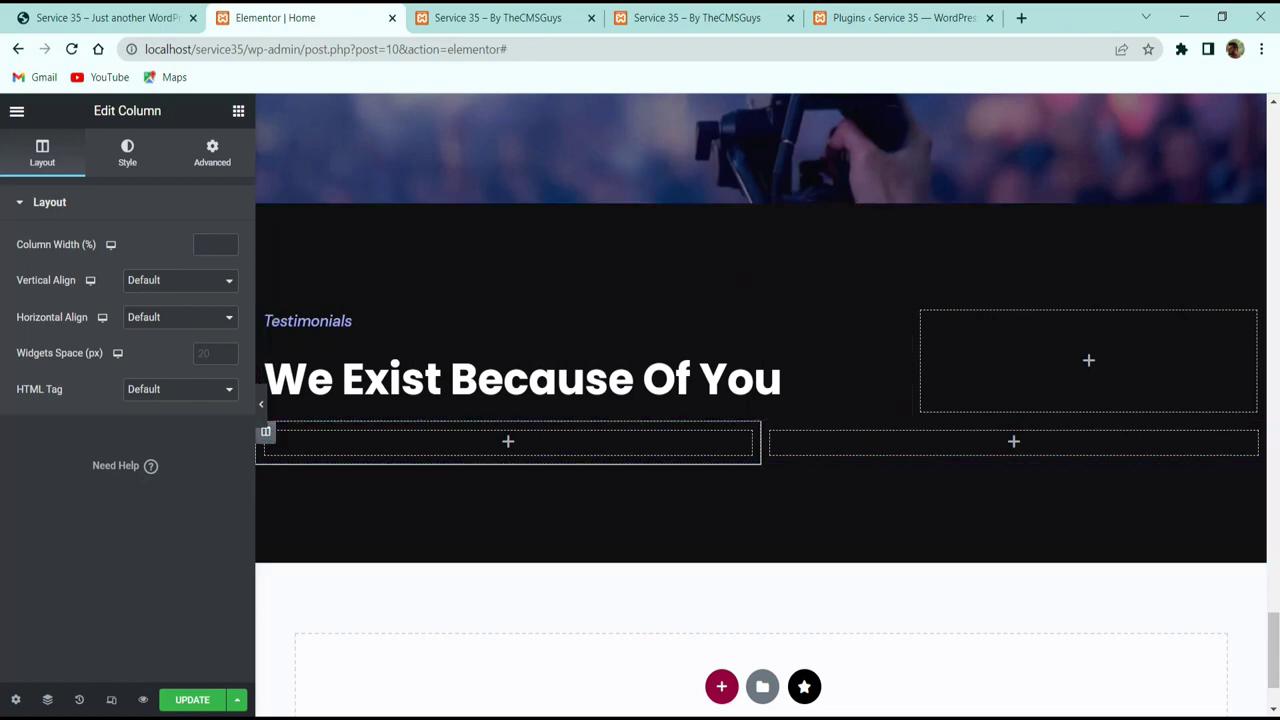
left_click(268, 434)
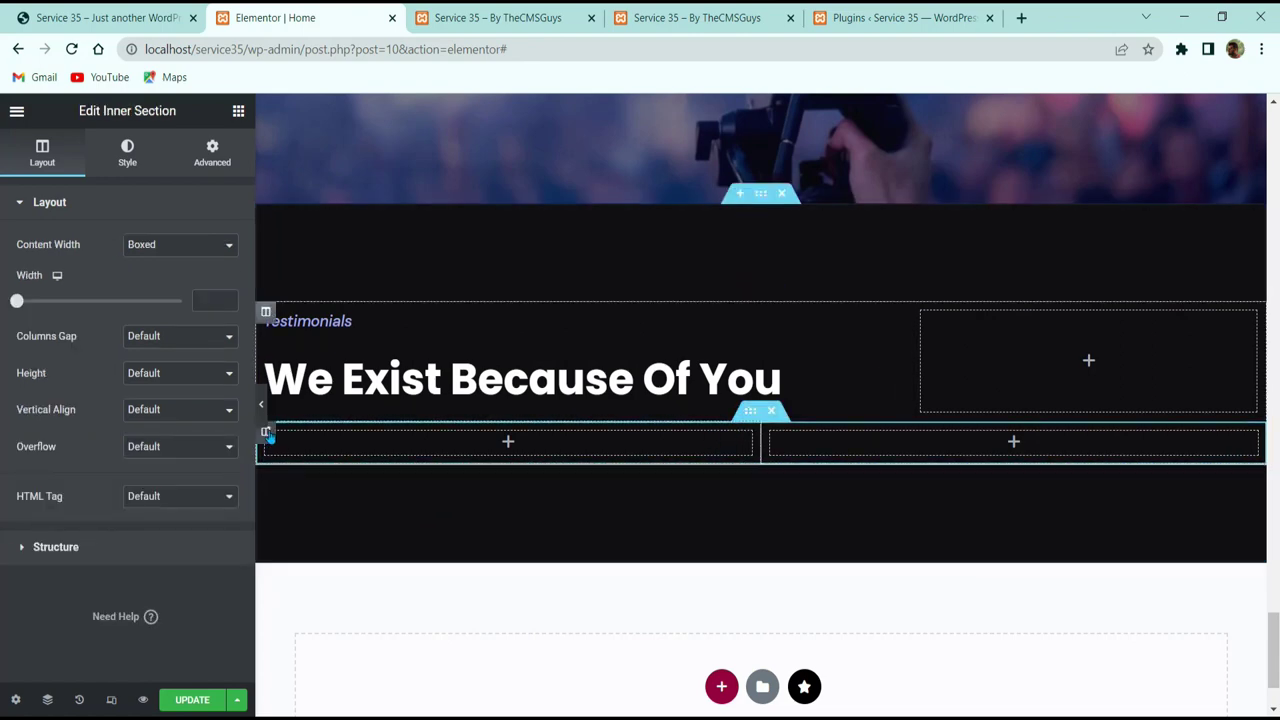
left_click(266, 433)
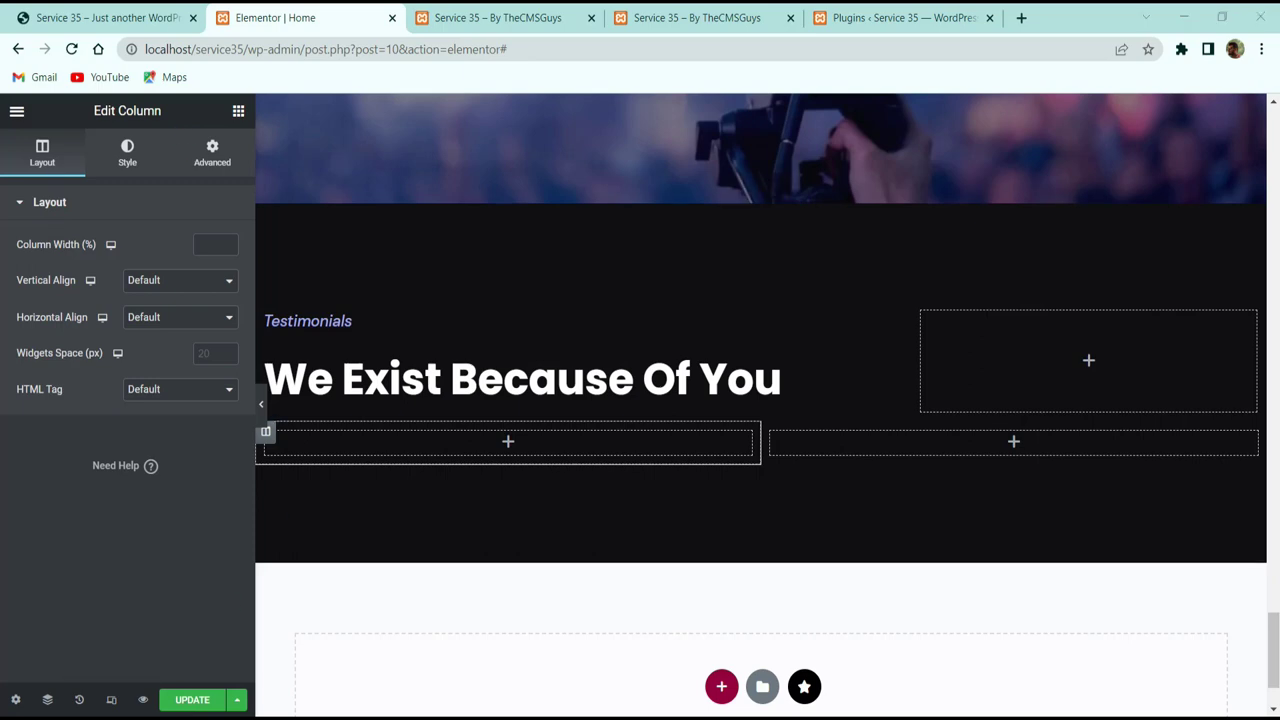
left_click(140, 18)
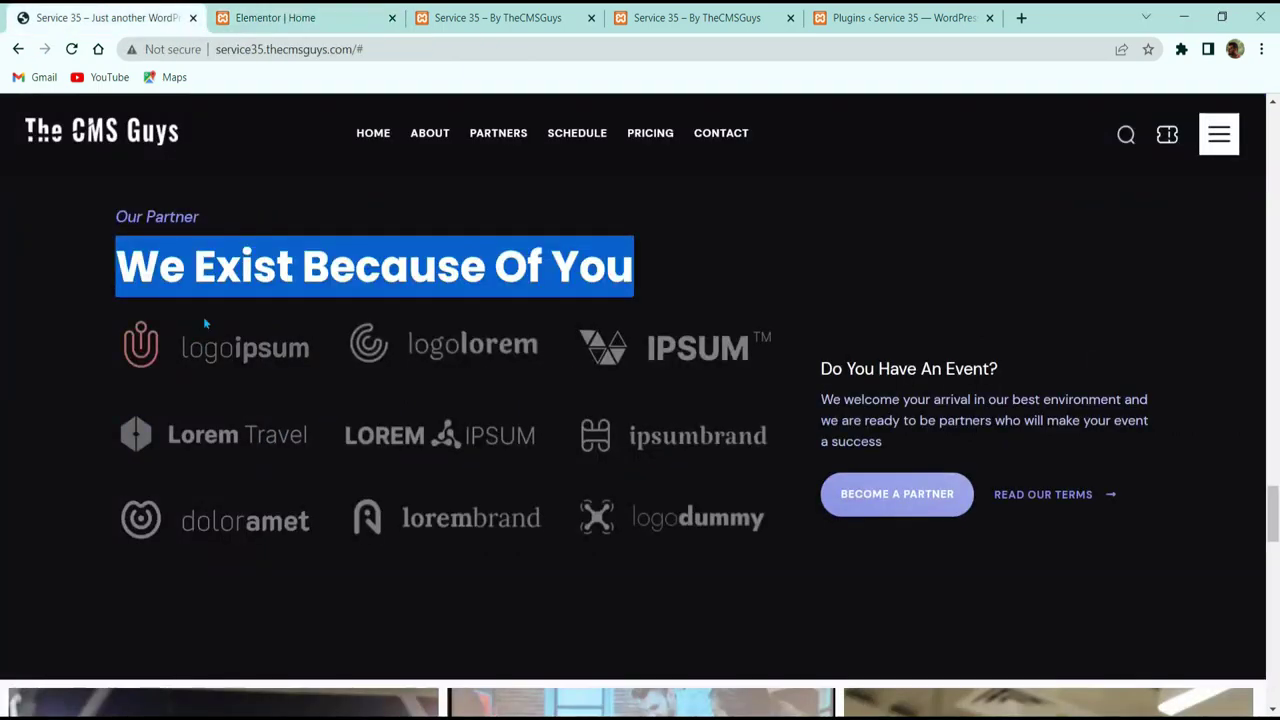
left_click(306, 17)
Step: Search for 'image' and drop an Image widget into the left column
left_click(238, 110)
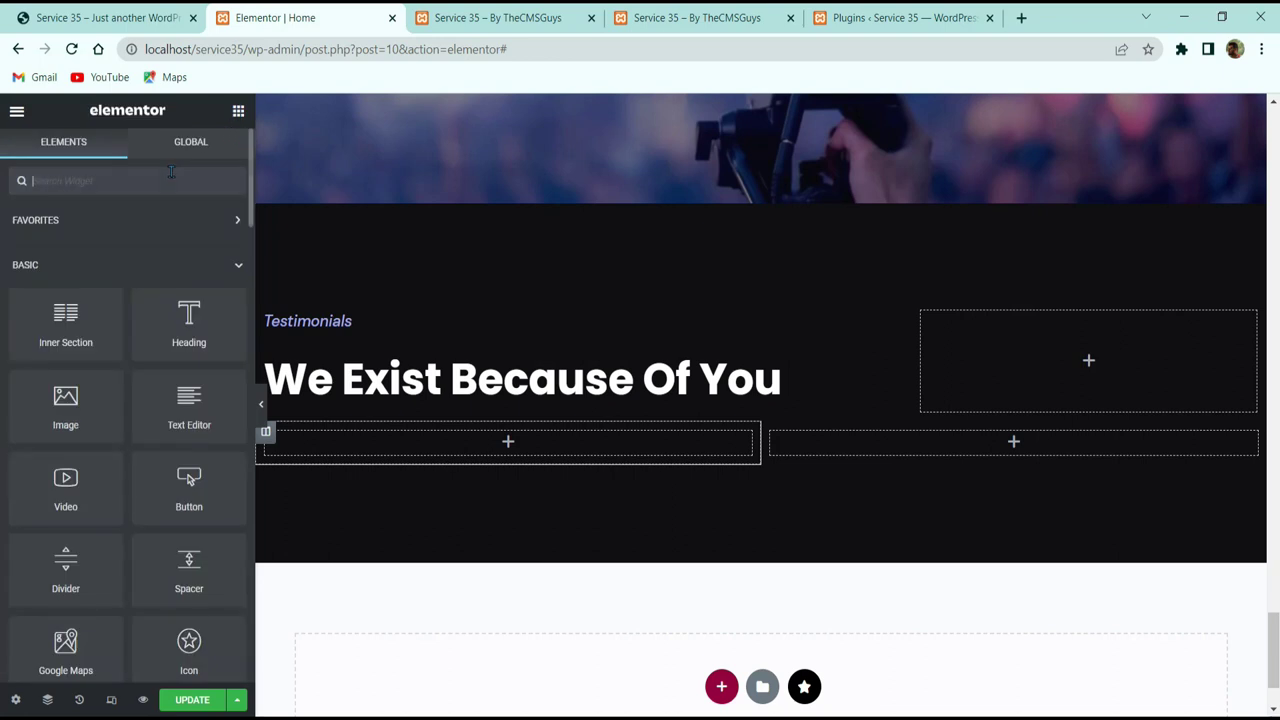
type("image")
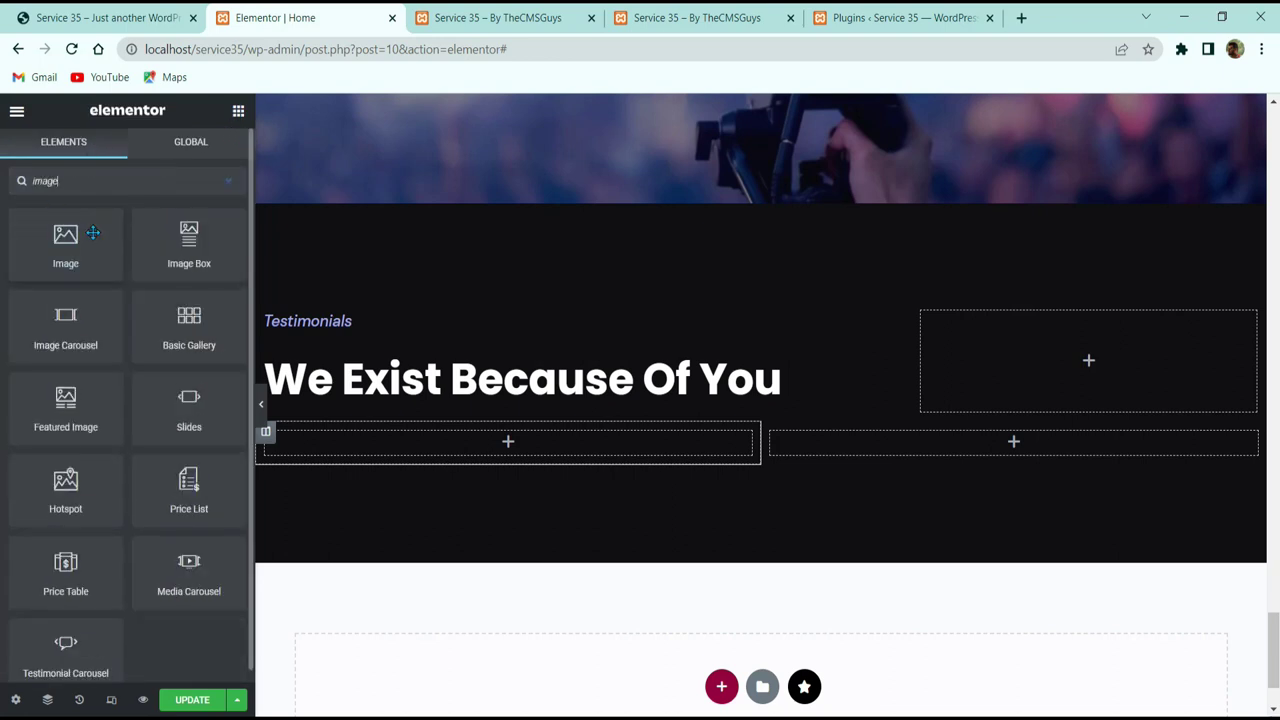
left_click_drag(92, 232, 380, 441)
Step: Pick the logodummy file from the media library and insert it into the widget
left_click(147, 304)
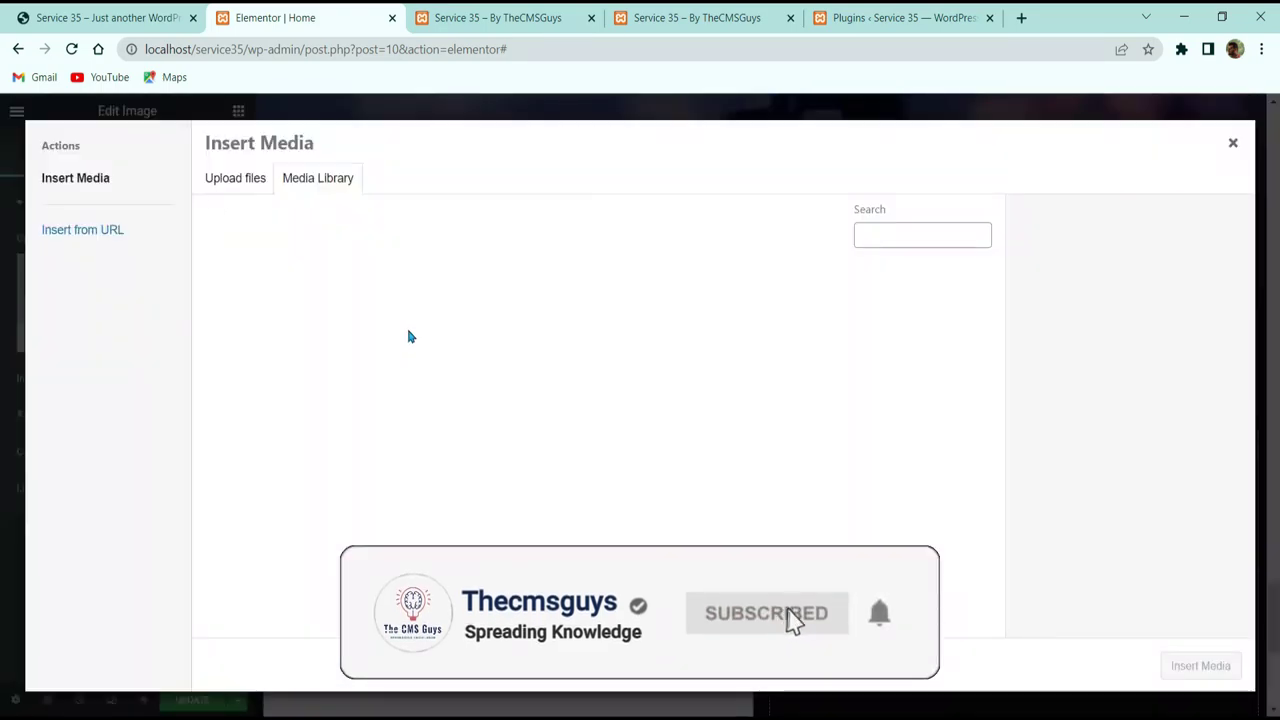
scroll(465, 395, "down", 5)
scroll(470, 404, "up", 5)
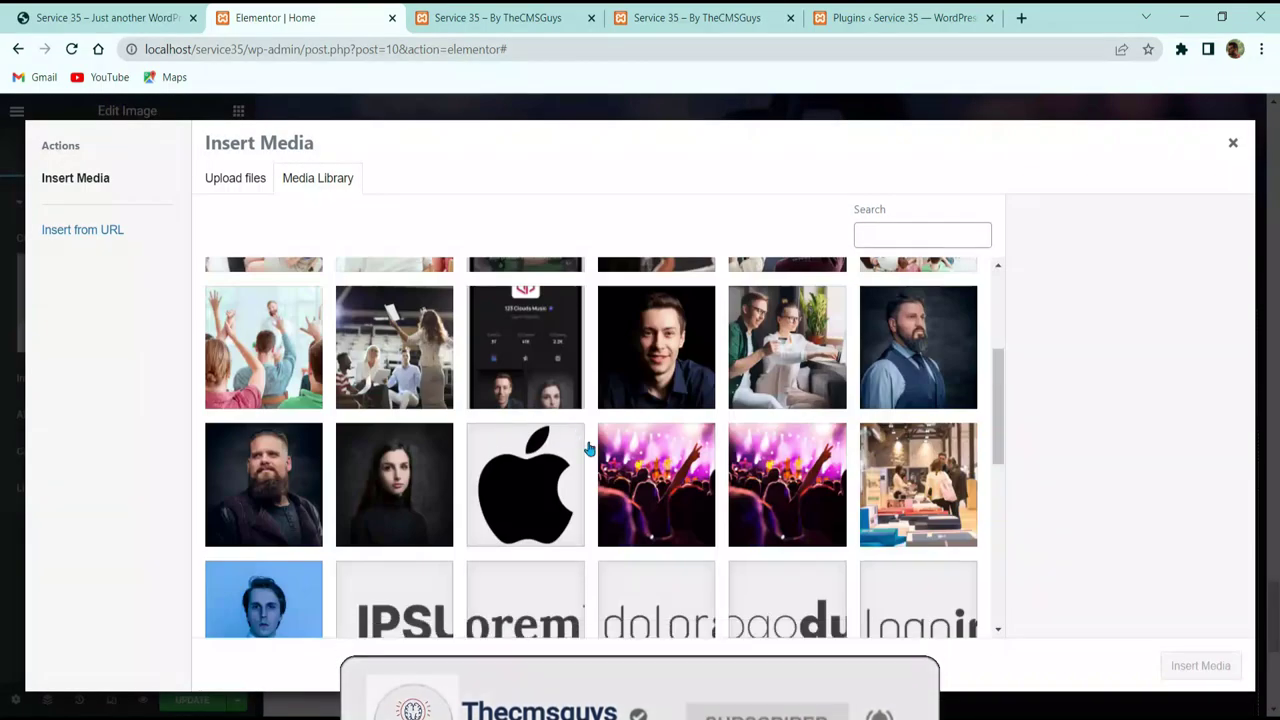
scroll(600, 420, "down", 2)
scroll(700, 440, "up", 1)
left_click(785, 448)
left_click(637, 451)
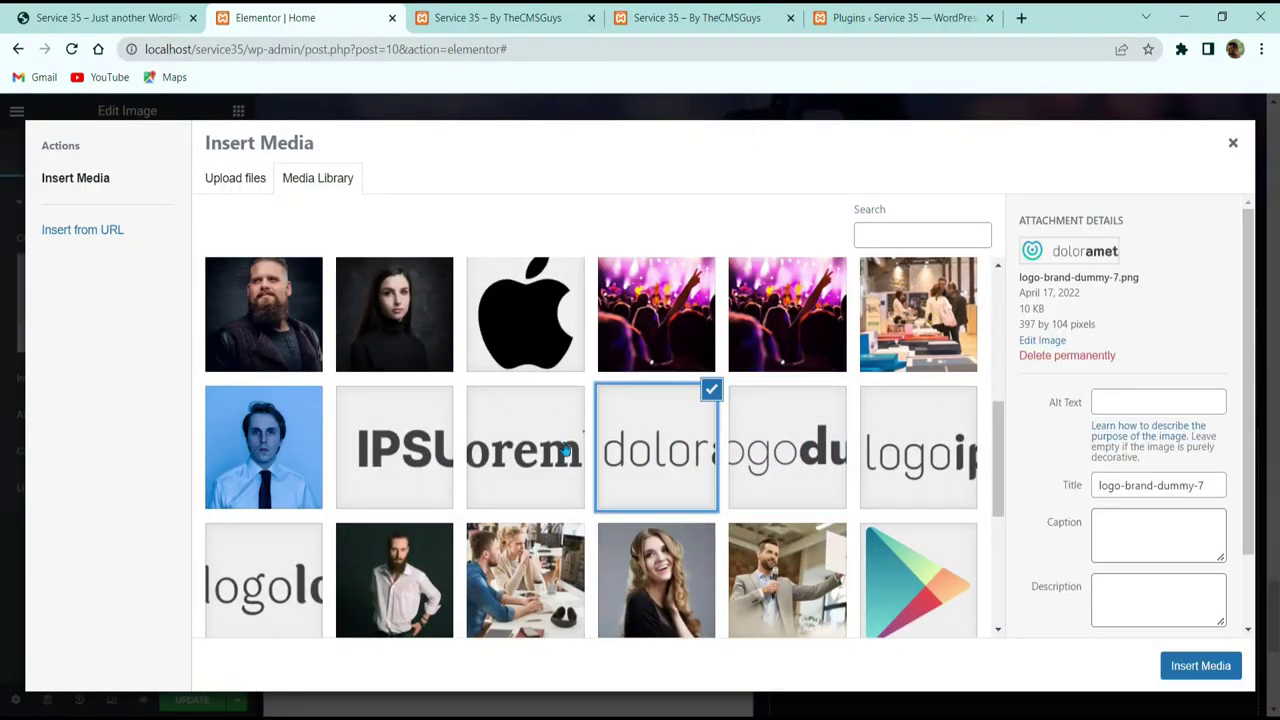
left_click(562, 448)
left_click(400, 447)
left_click(650, 448)
left_click(760, 447)
left_click(1198, 667)
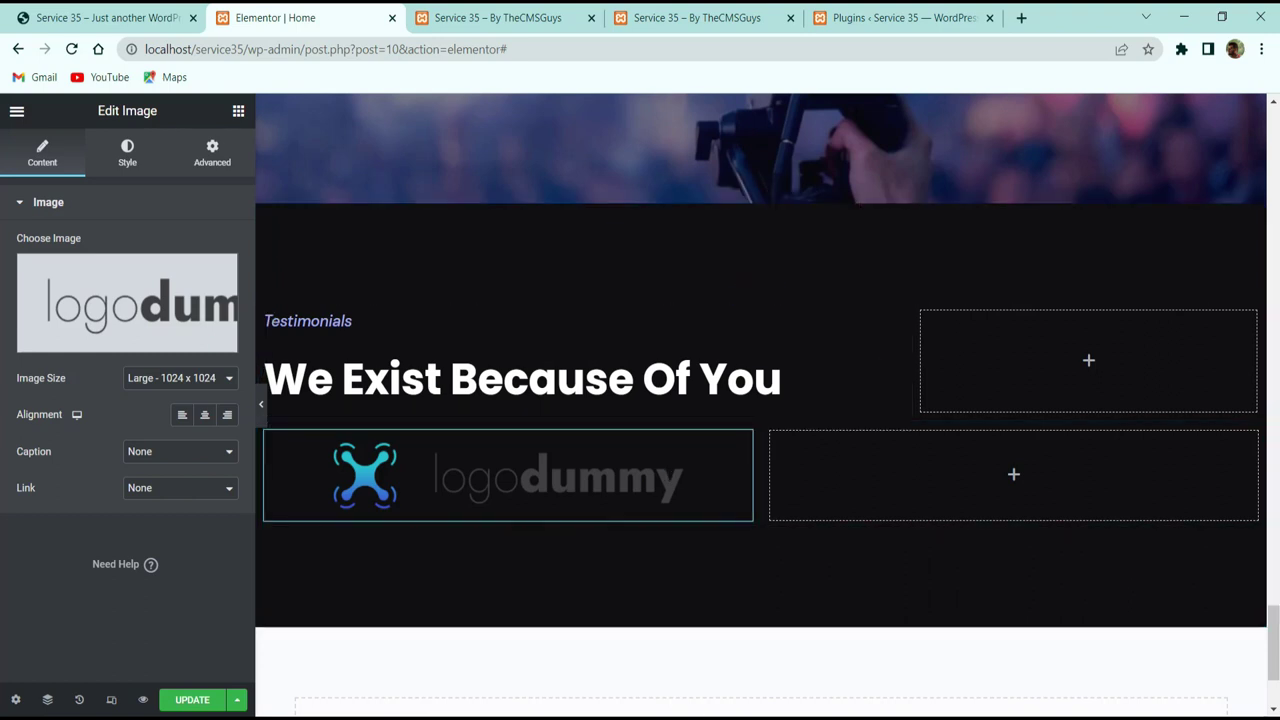
Step: Set the image's normal-state CSS Filter contrast to 0 to grey it out
left_click(146, 158)
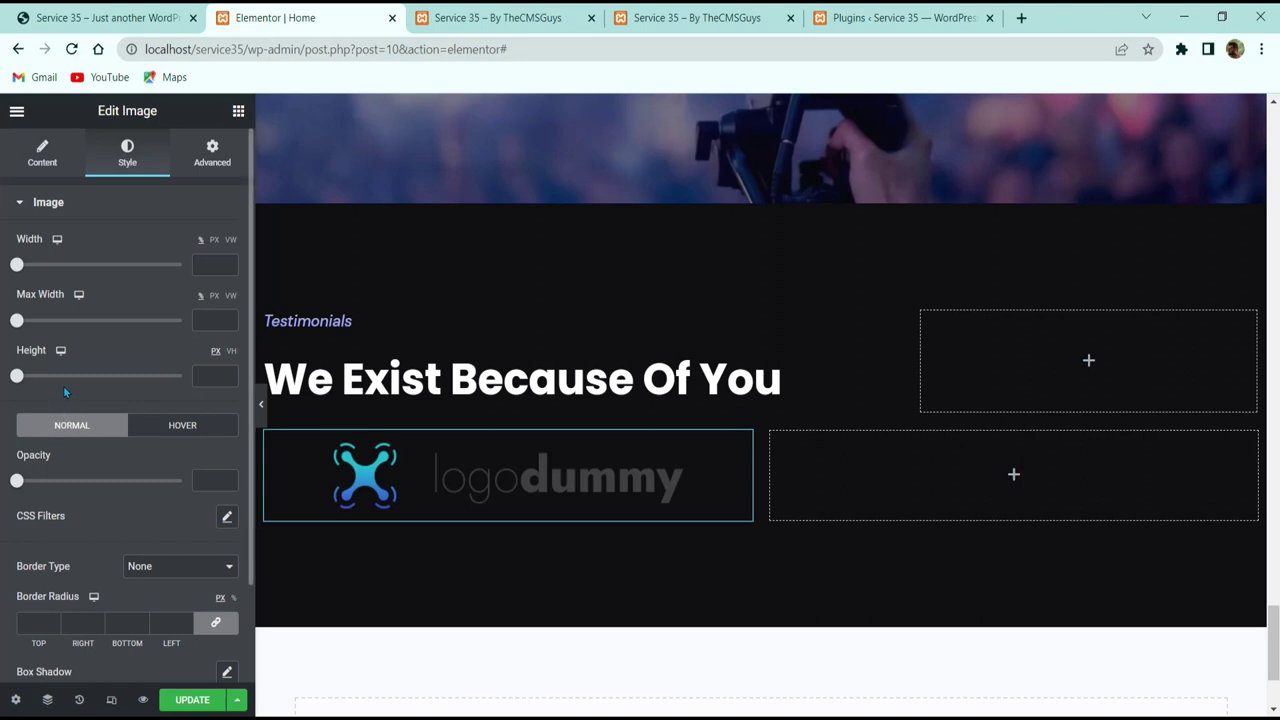
left_click(227, 517)
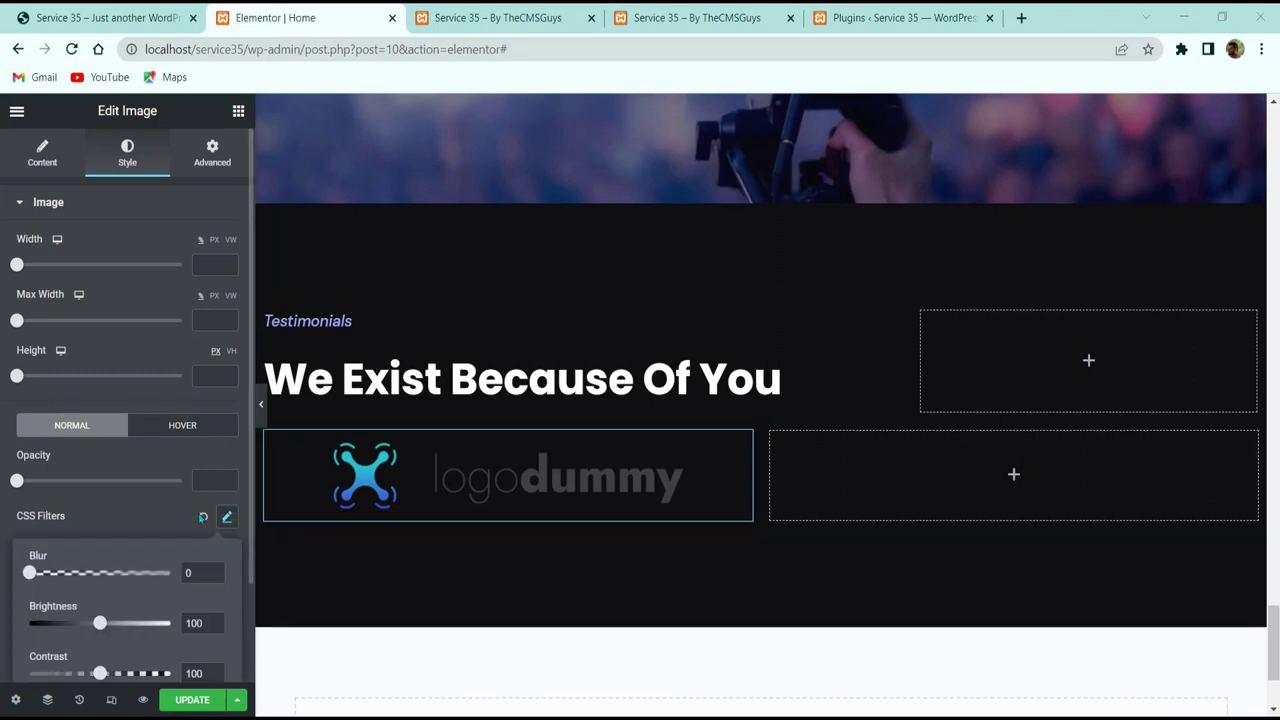
scroll(197, 563, "down", 1)
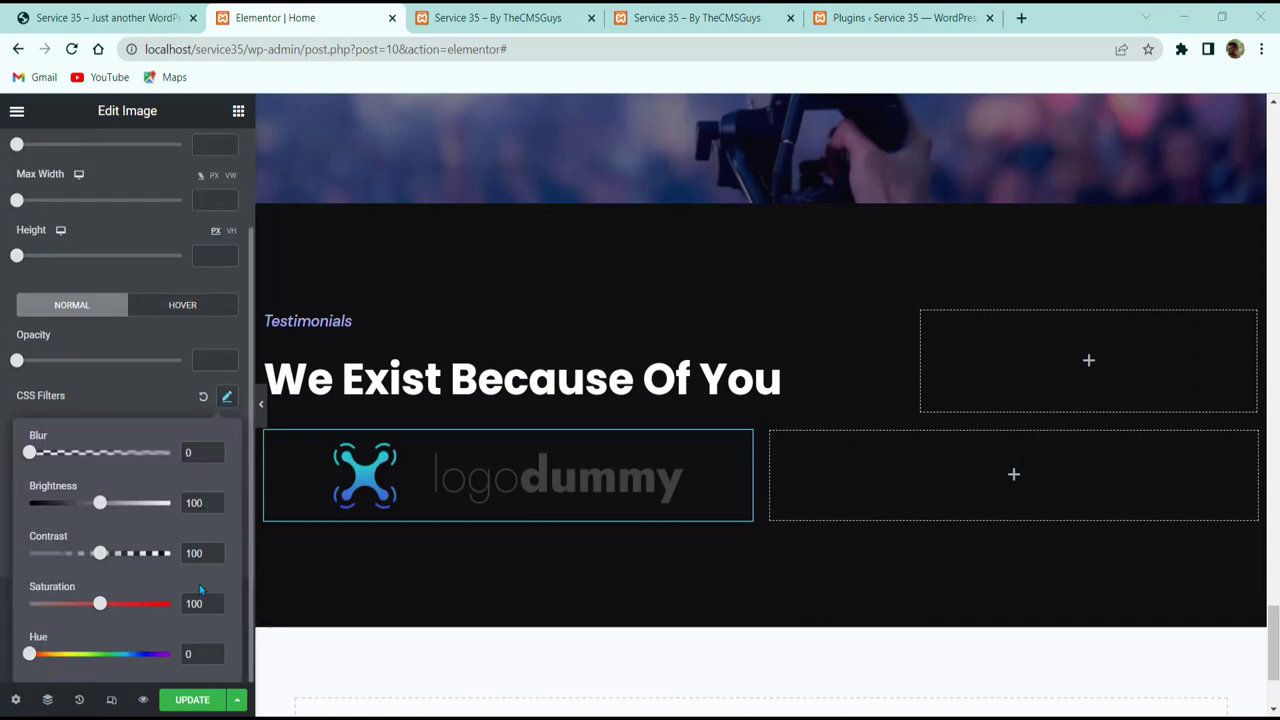
type("0")
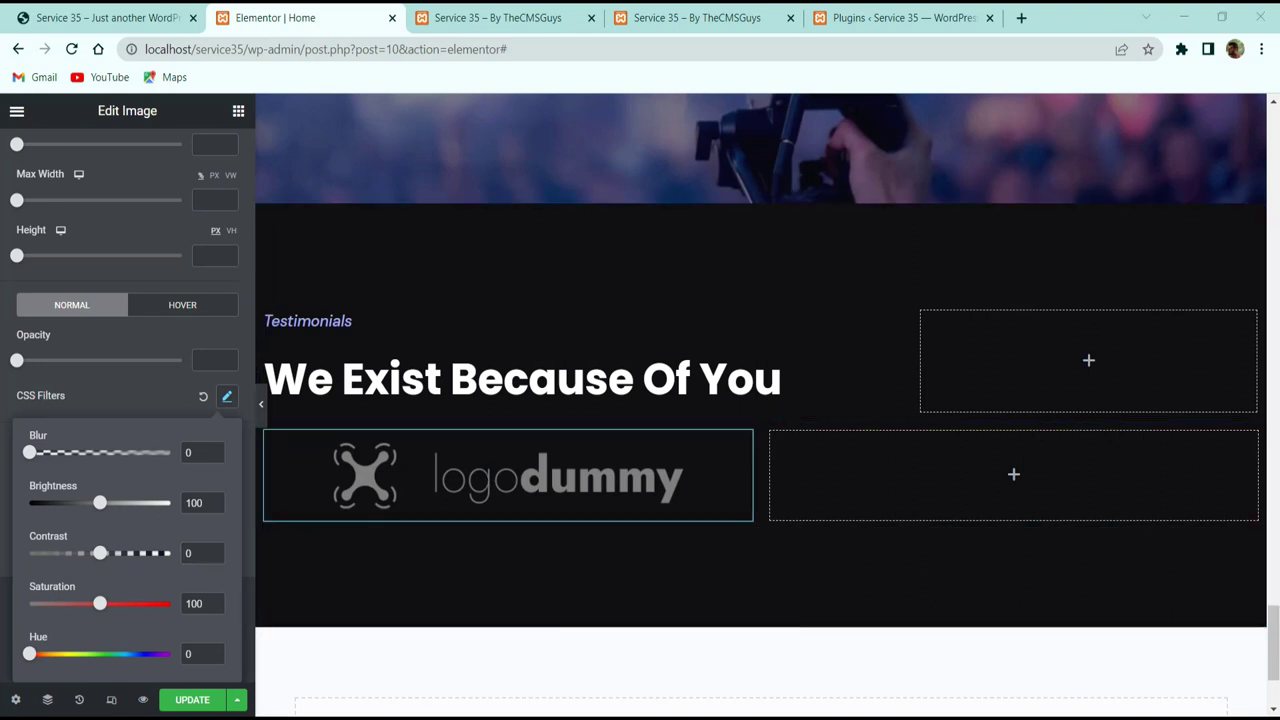
Step: On hover, set the CSS Filter brightness to 155 with a transition duration of 1
left_click(199, 310)
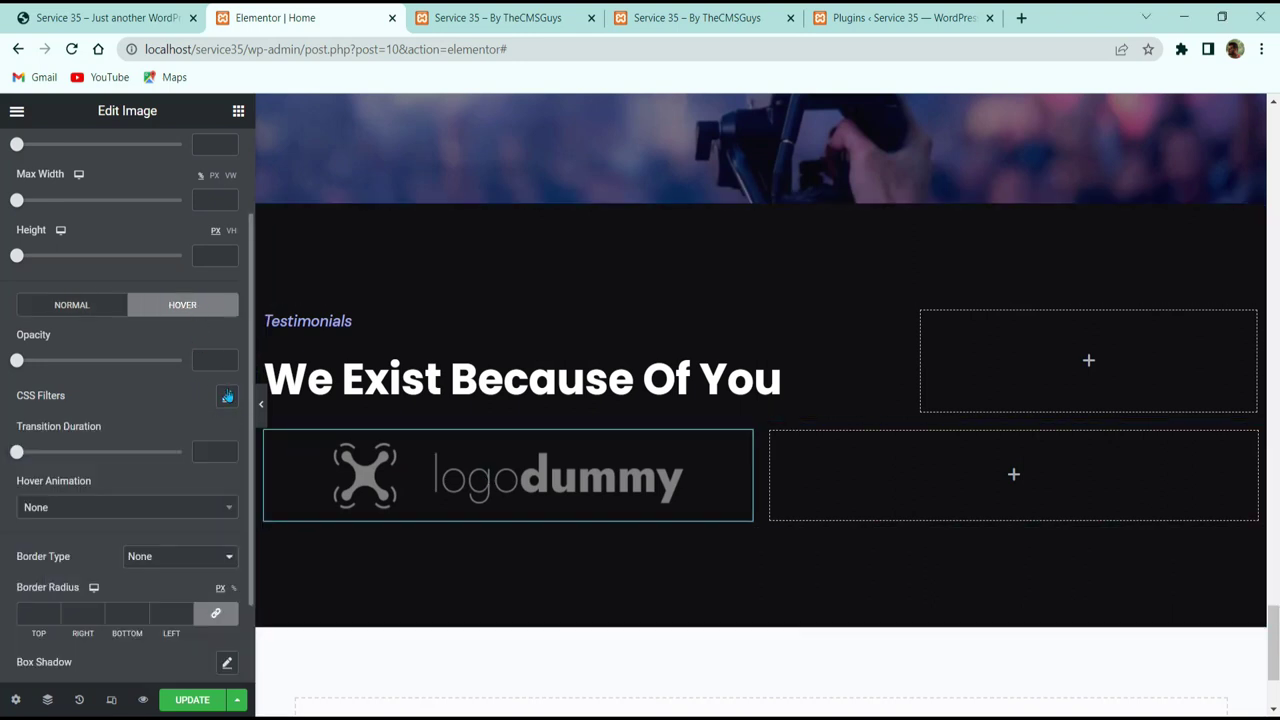
left_click(228, 396)
left_click(433, 500)
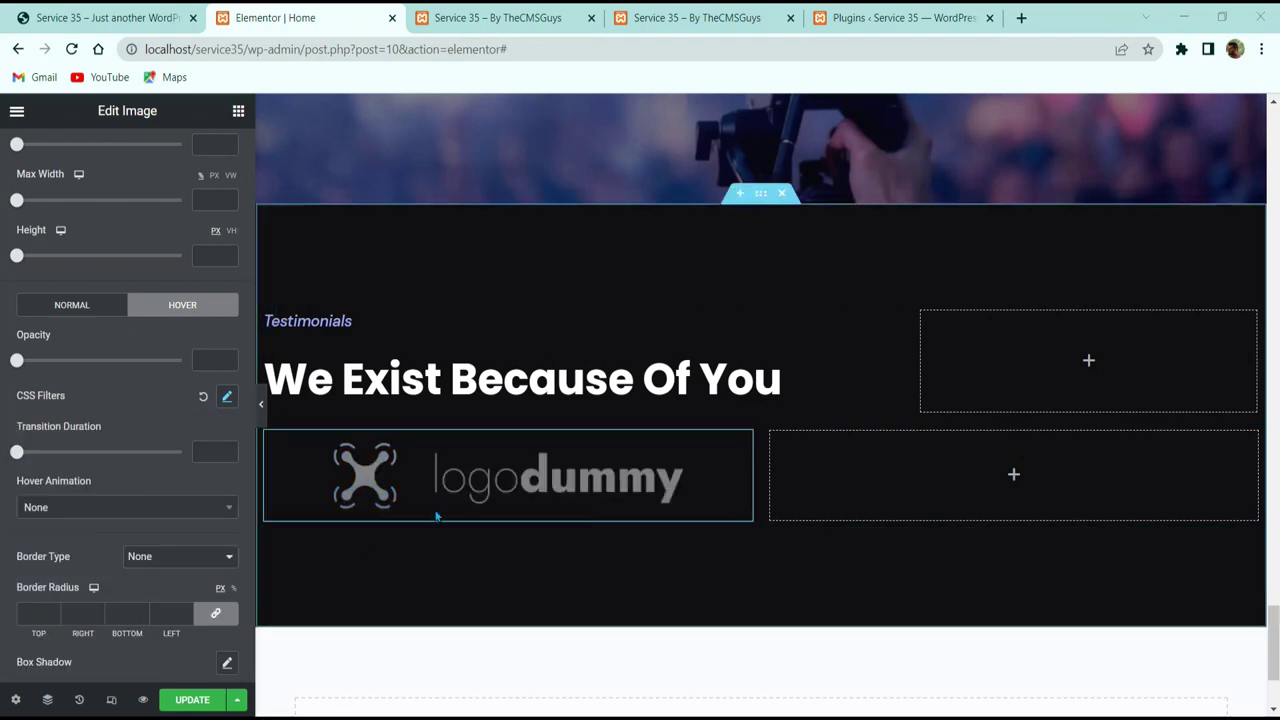
left_click(226, 398)
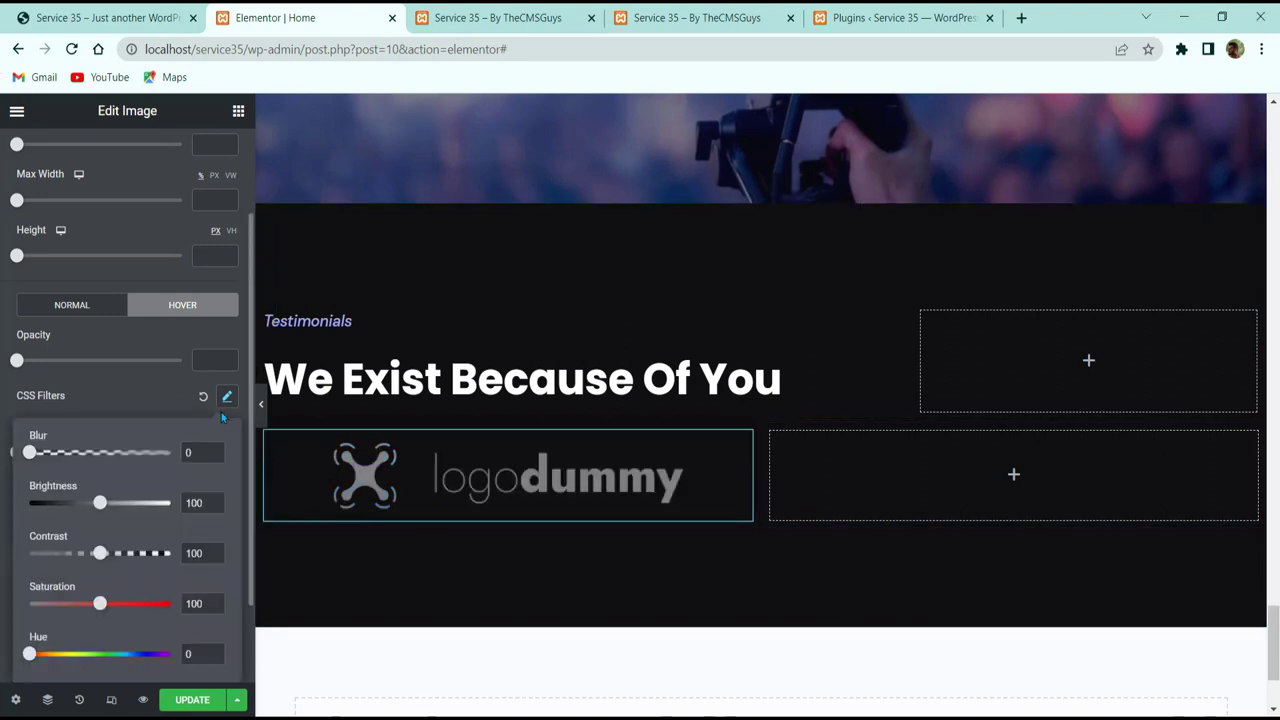
double_click(200, 502)
type("150")
left_click_drag(135, 503, 138, 503)
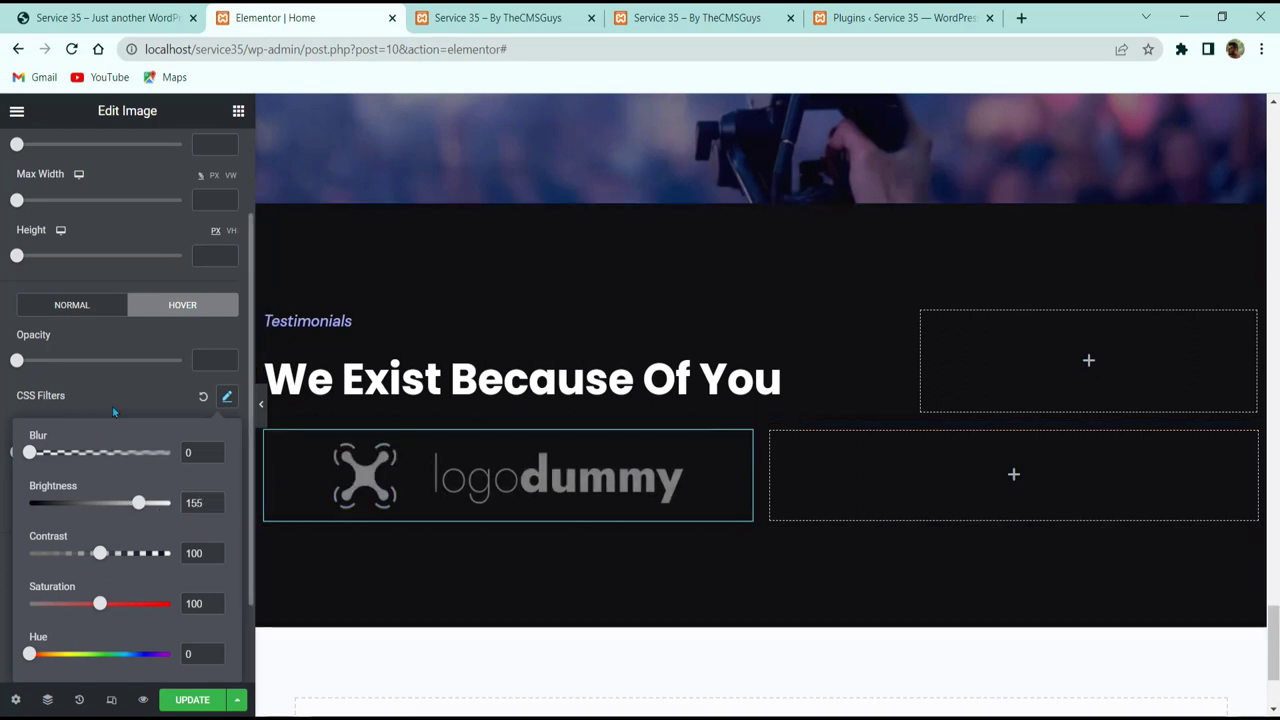
left_click(113, 410)
left_click(181, 452)
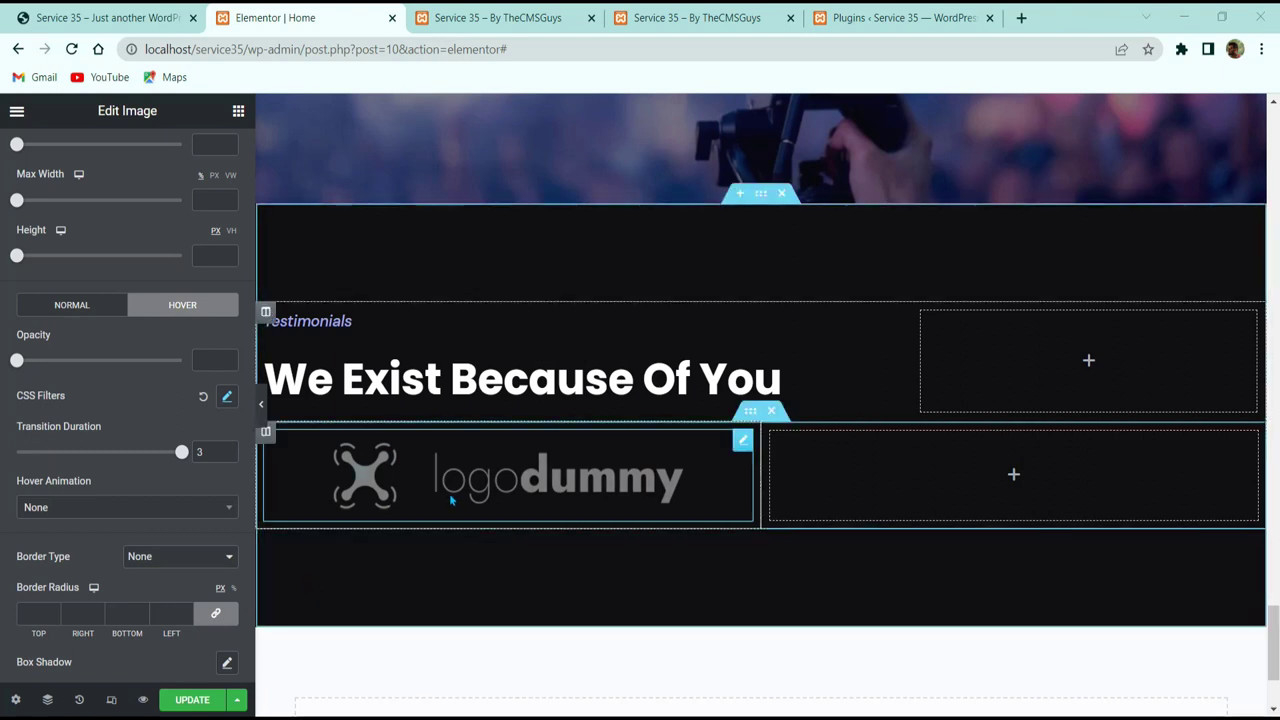
left_click(71, 452)
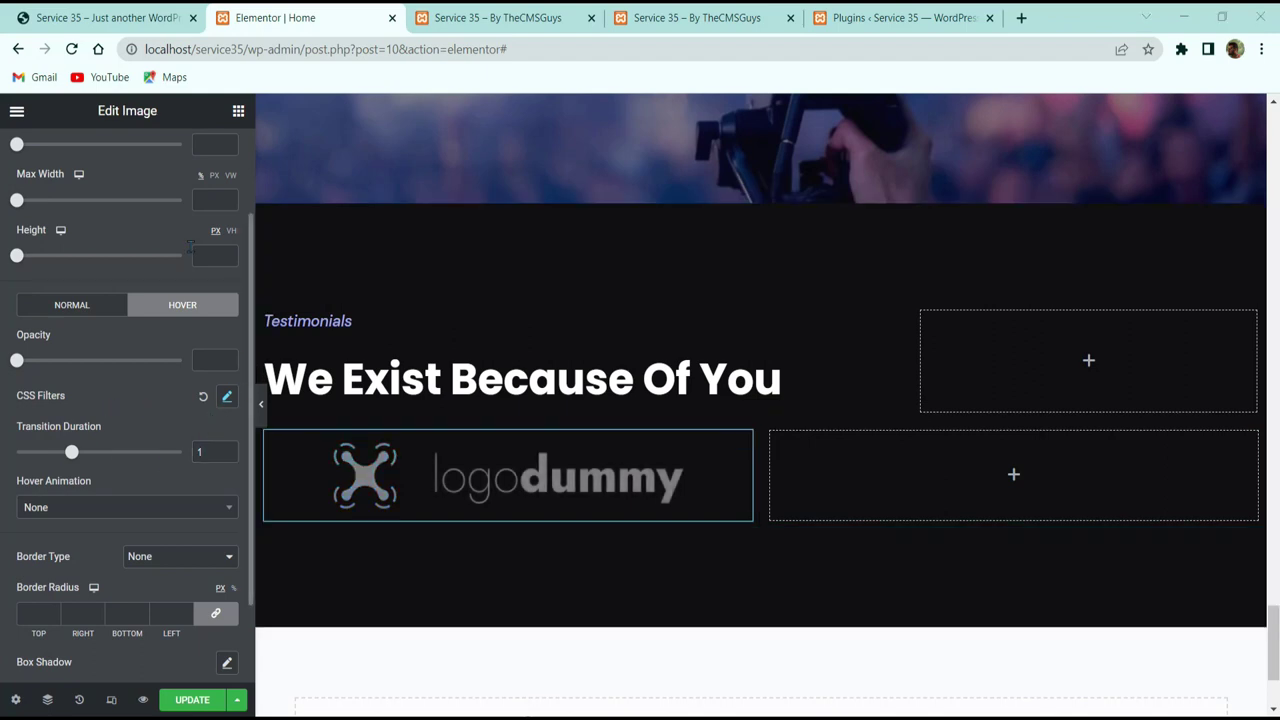
scroll(150, 300, "up", 2)
left_click(212, 152)
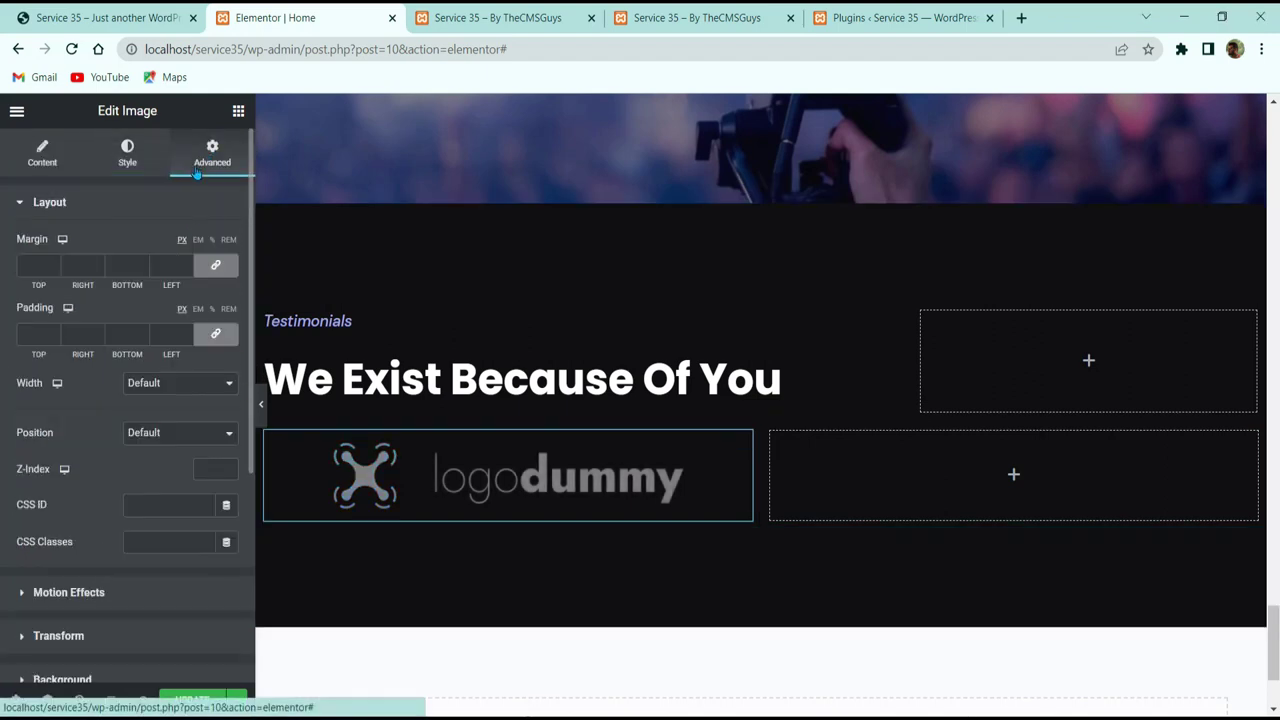
Step: Give the logo an unlinked bottom margin of 40 and a custom width of 30
left_click(216, 262)
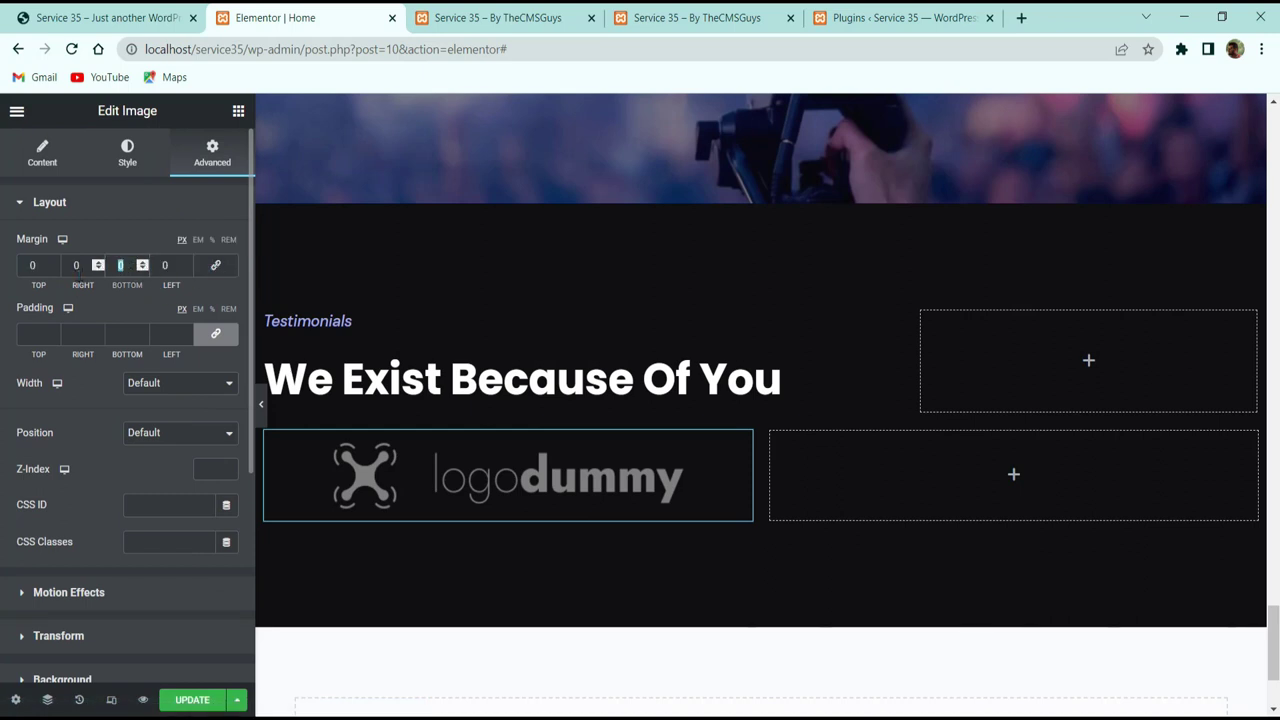
type("40")
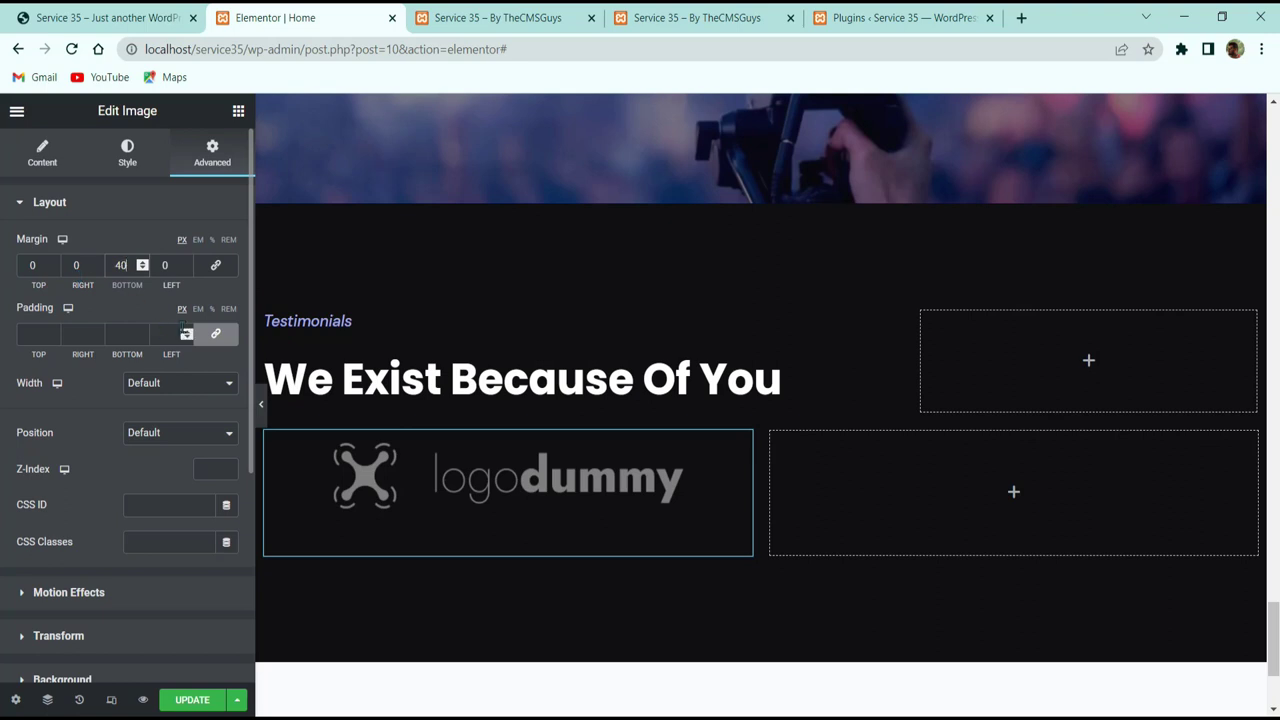
left_click(176, 382)
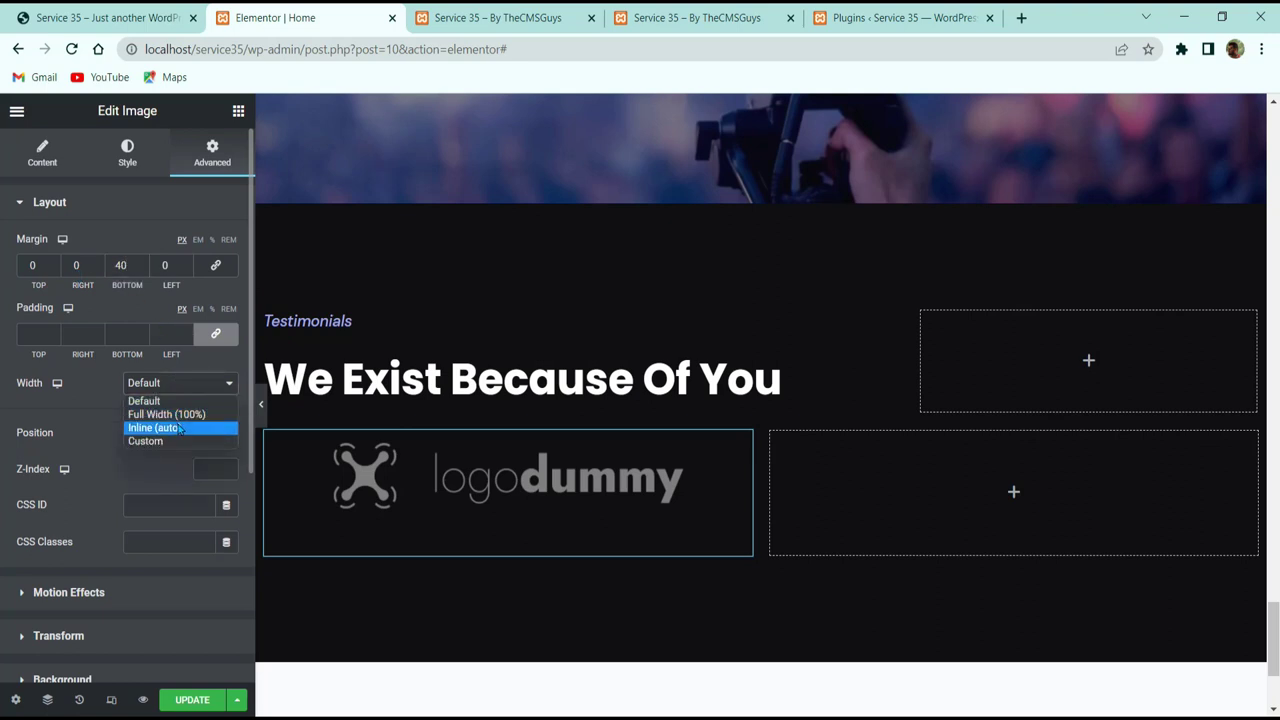
left_click(180, 428)
left_click(176, 383)
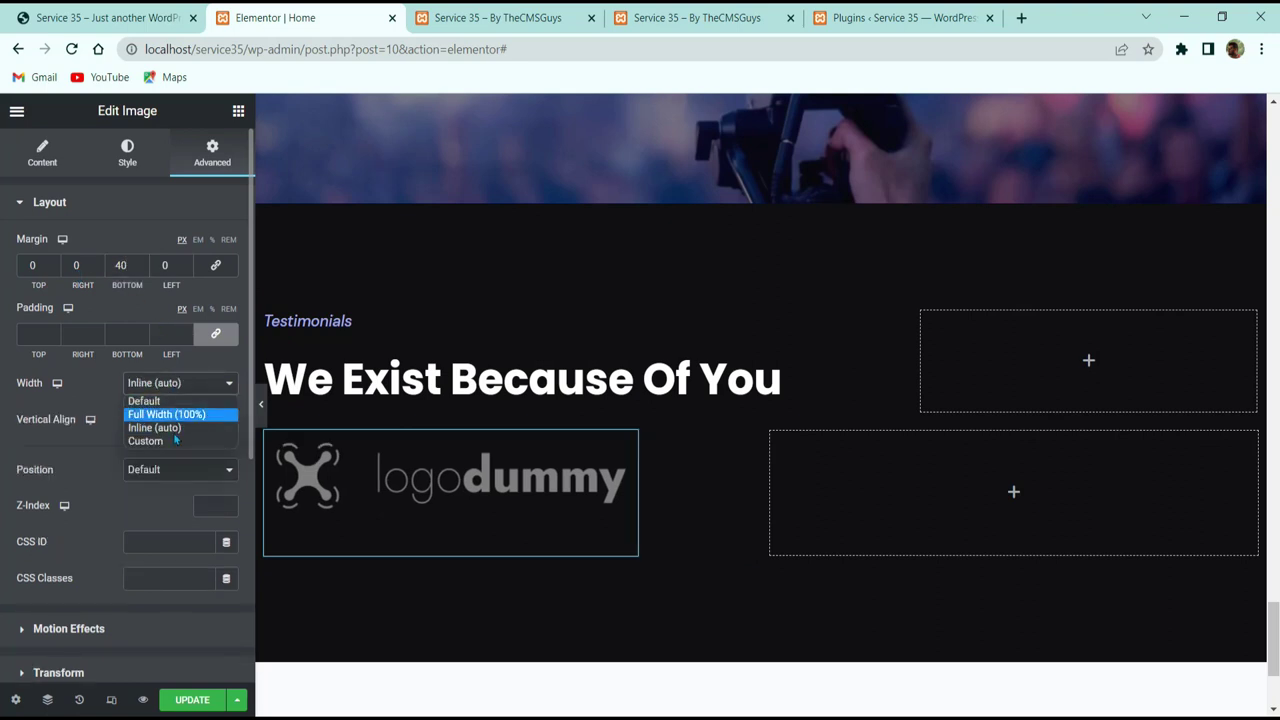
left_click(180, 441)
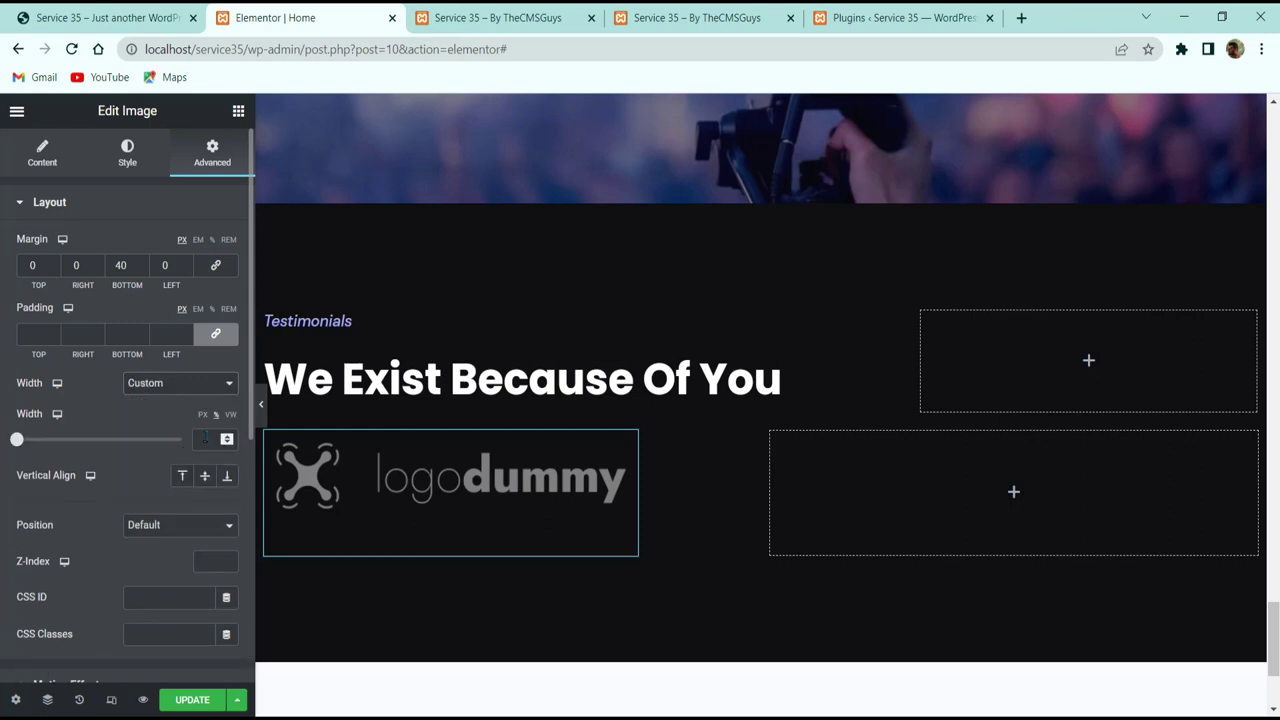
left_click(197, 439)
type("30")
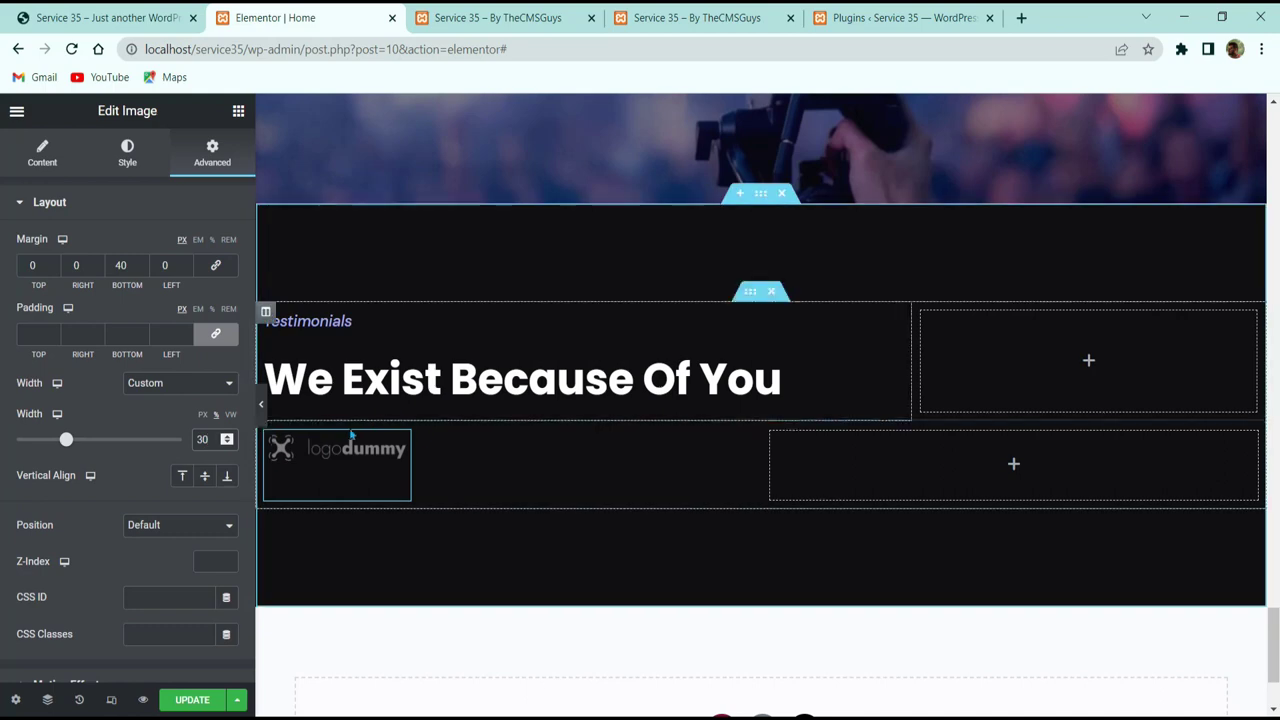
Step: Duplicate the logo repeatedly until nine logos form a three-by-three grid
right_click(330, 438)
left_click(375, 471)
right_click(360, 480)
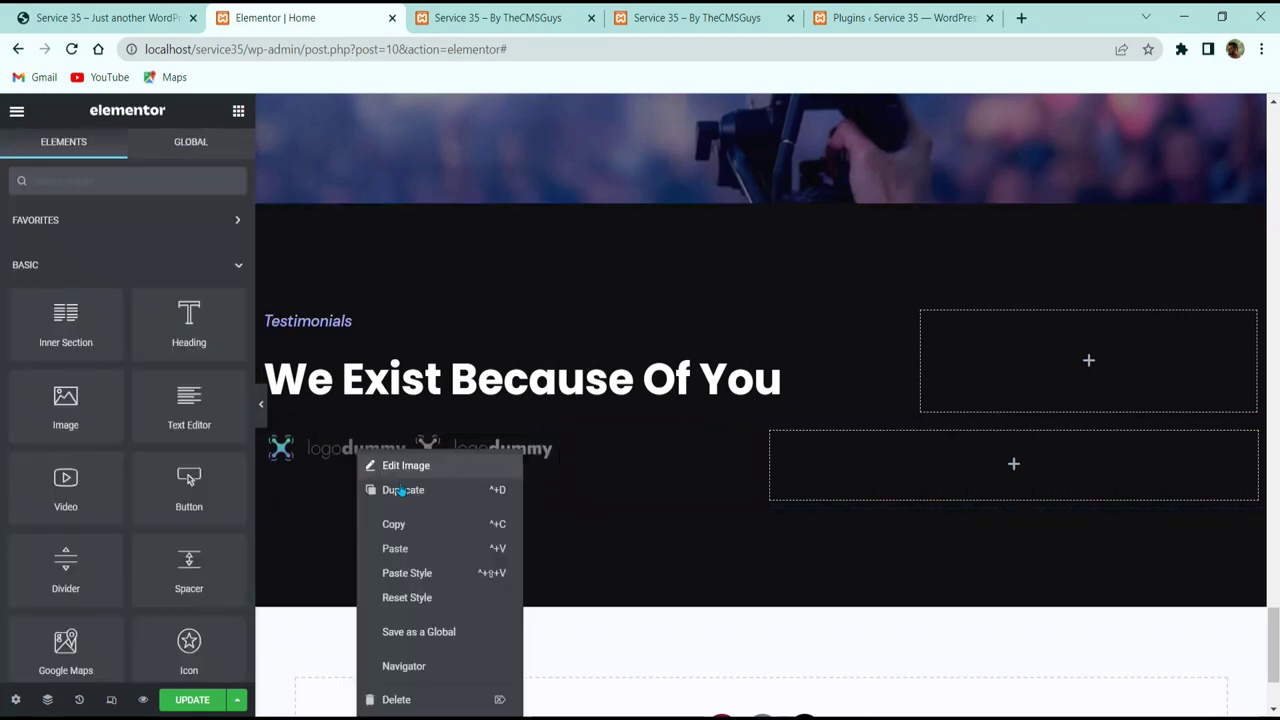
left_click(395, 489)
left_click(100, 17)
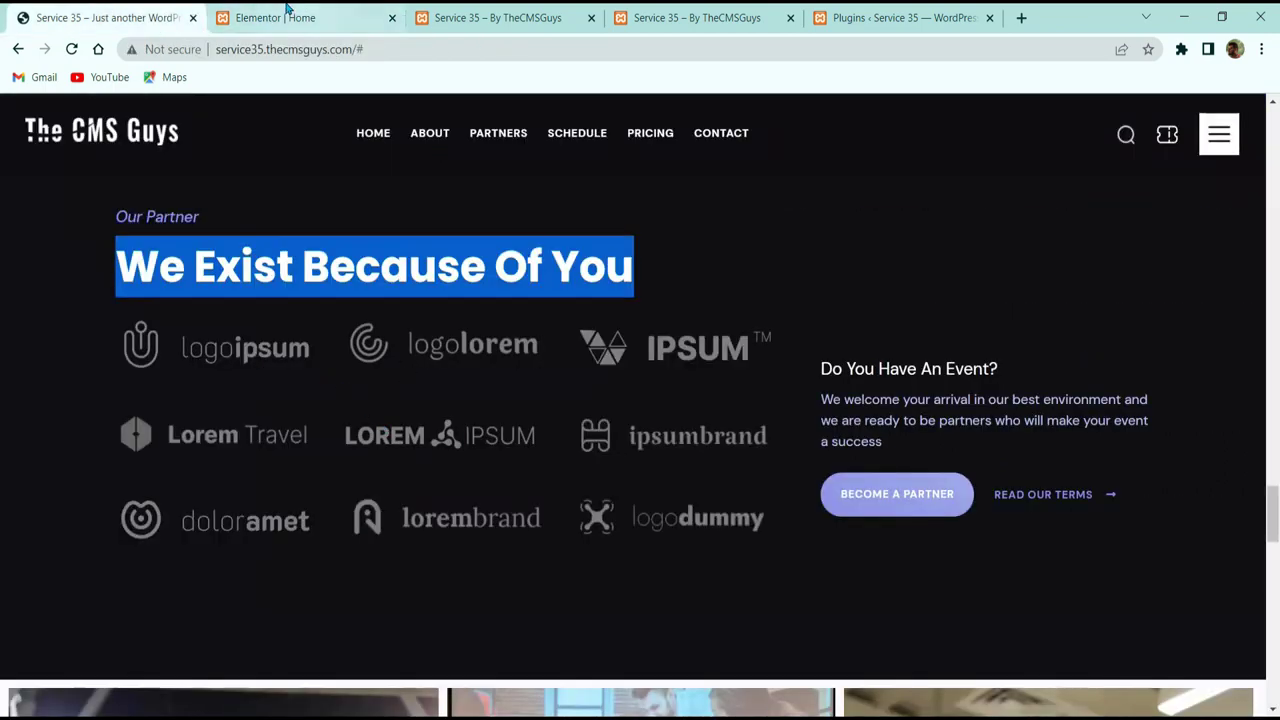
left_click(297, 17)
right_click(497, 460)
left_click(549, 500)
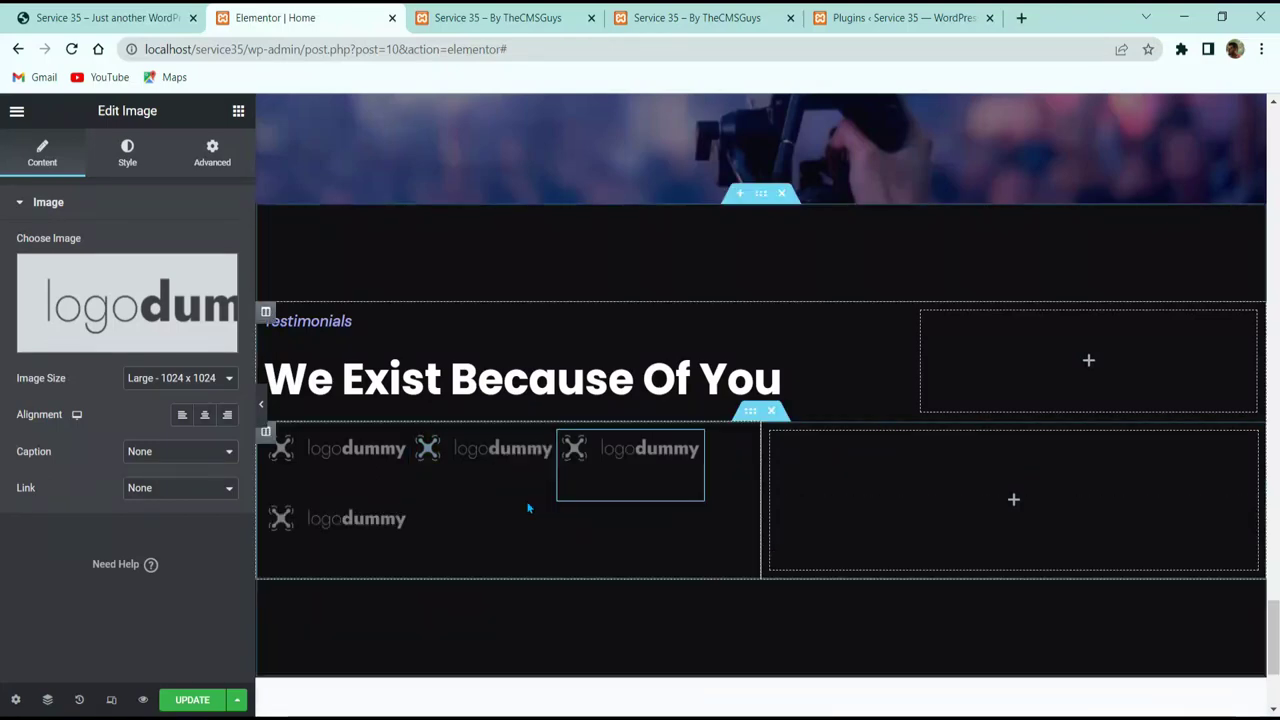
right_click(476, 458)
right_click(521, 467)
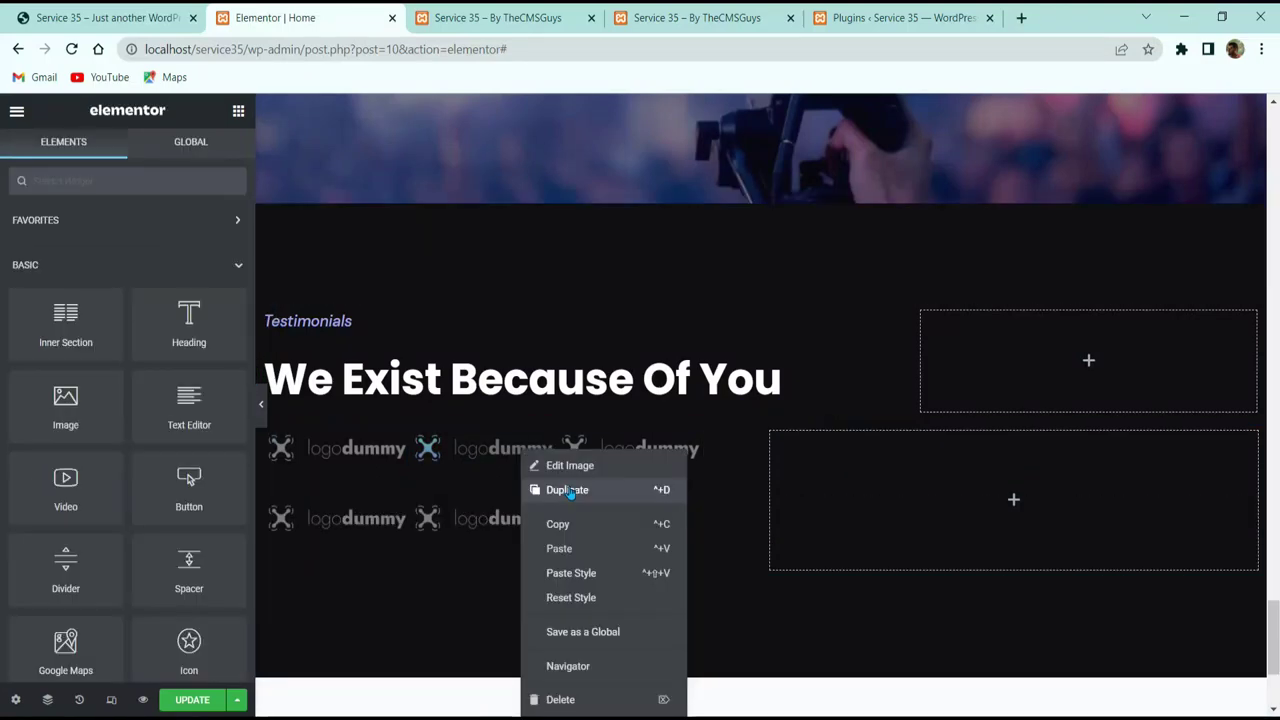
left_click(568, 489)
right_click(482, 470)
left_click(528, 489)
right_click(476, 485)
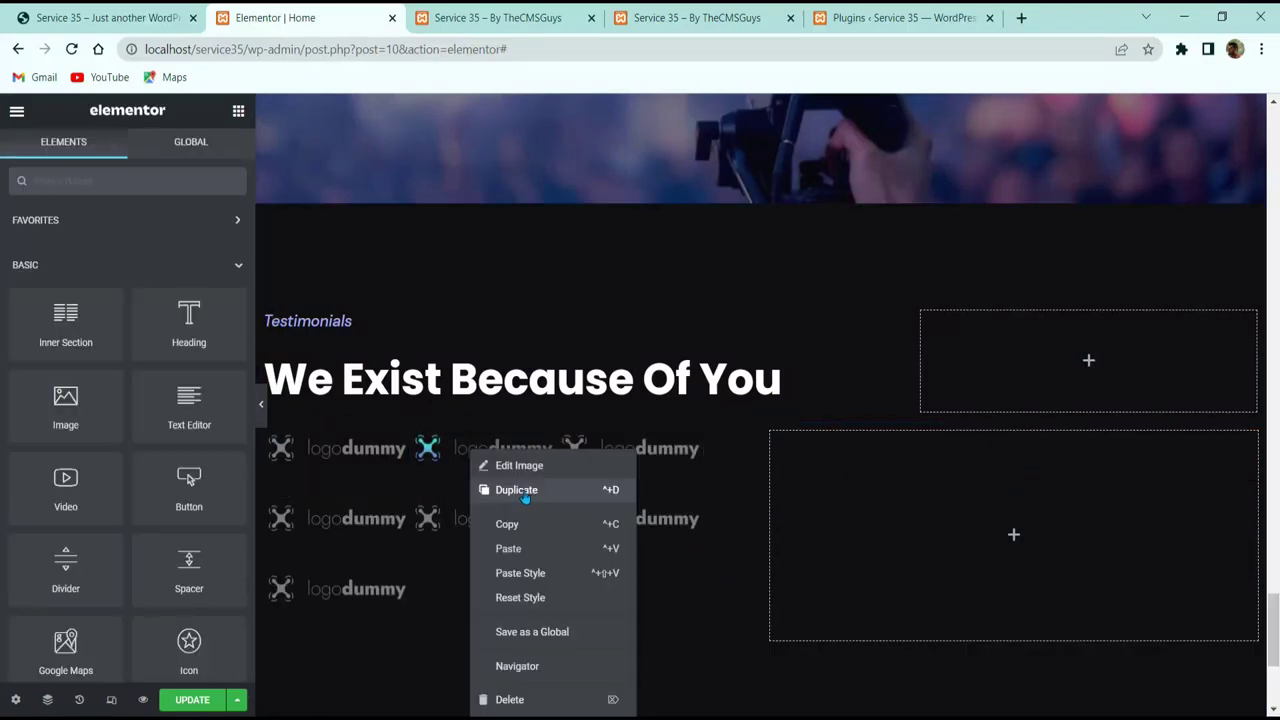
left_click(528, 490)
right_click(480, 477)
left_click(533, 492)
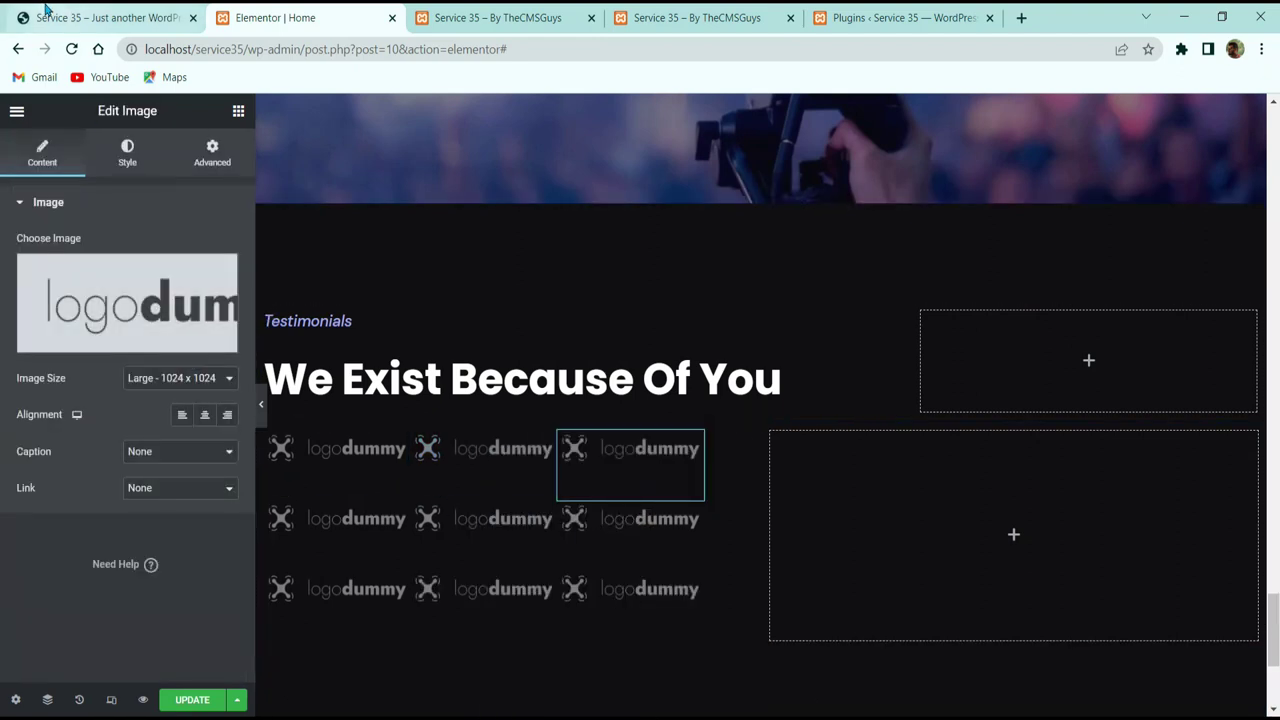
left_click(68, 10)
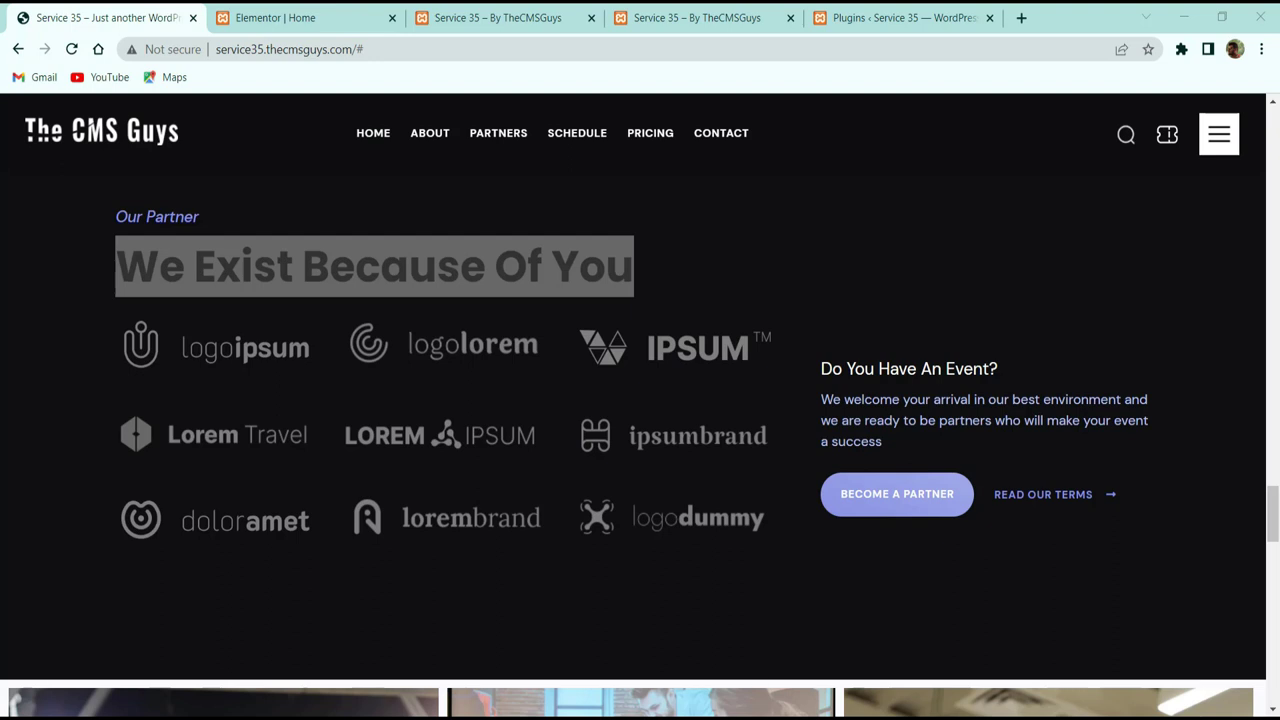
Step: Compare the logo grid in full-width preview against the live site's Our Partner section, then restore the panel
left_click(280, 12)
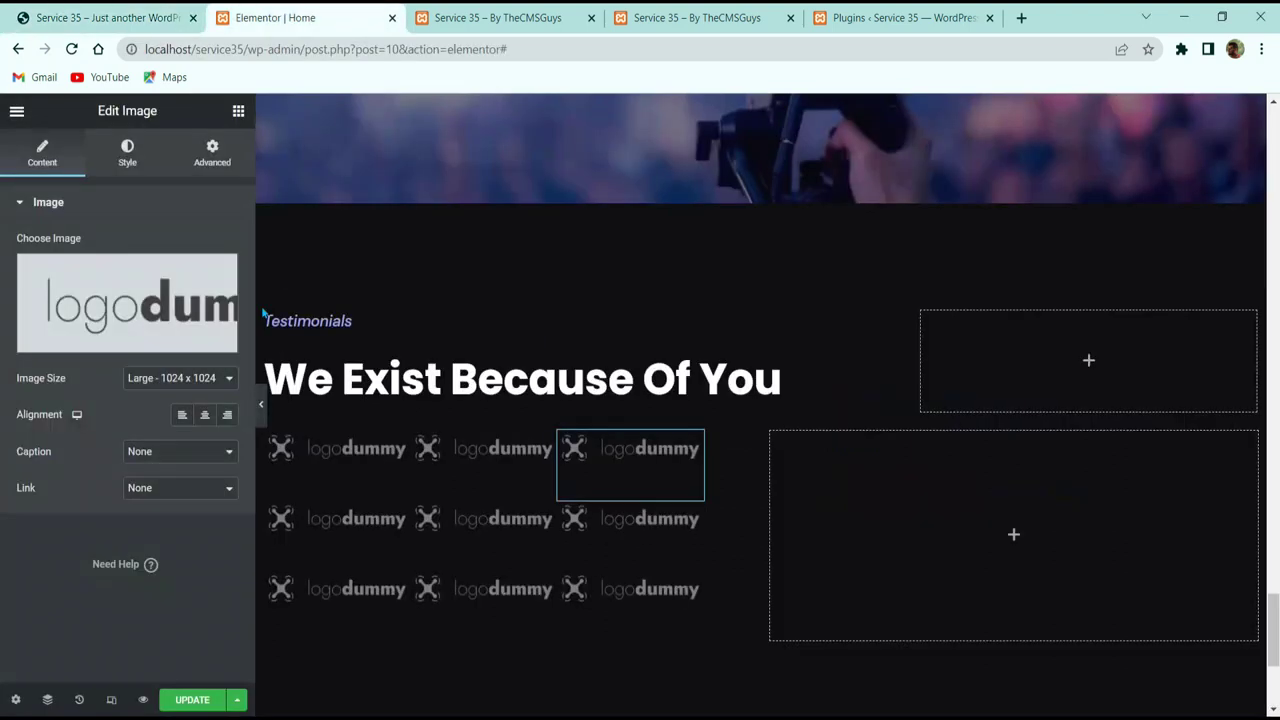
left_click(264, 414)
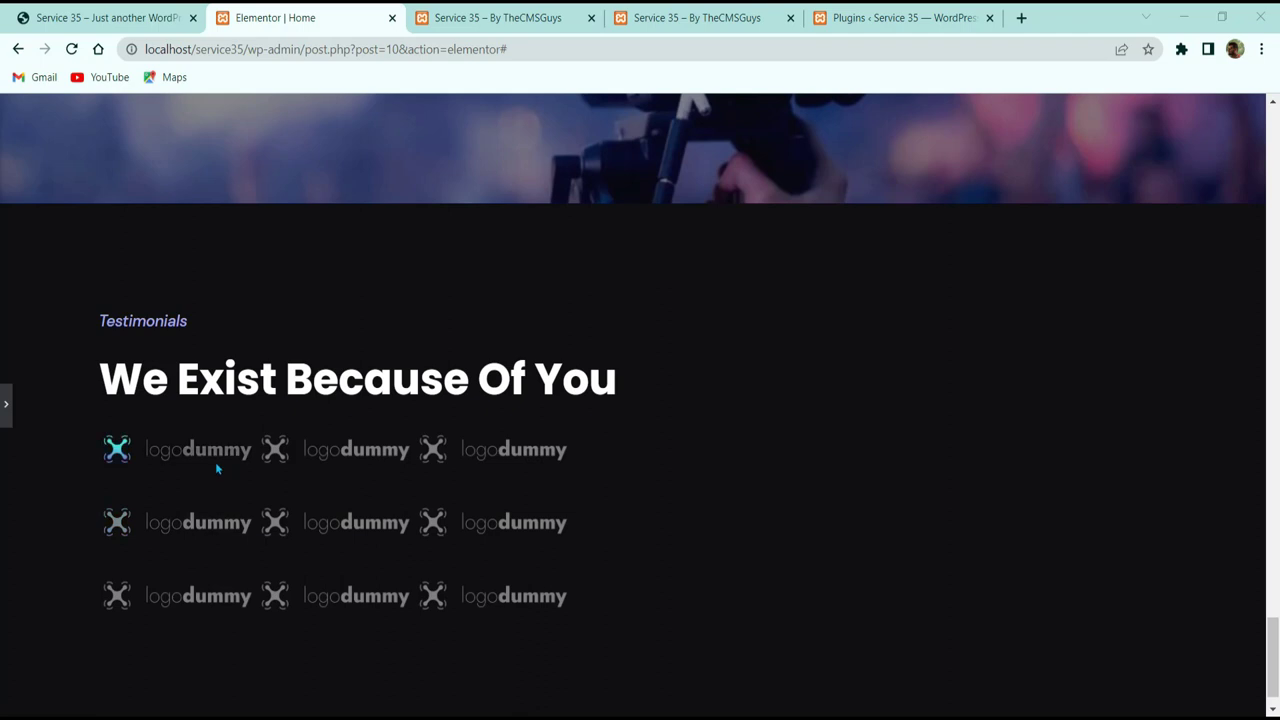
key("ctrl+Page_Up")
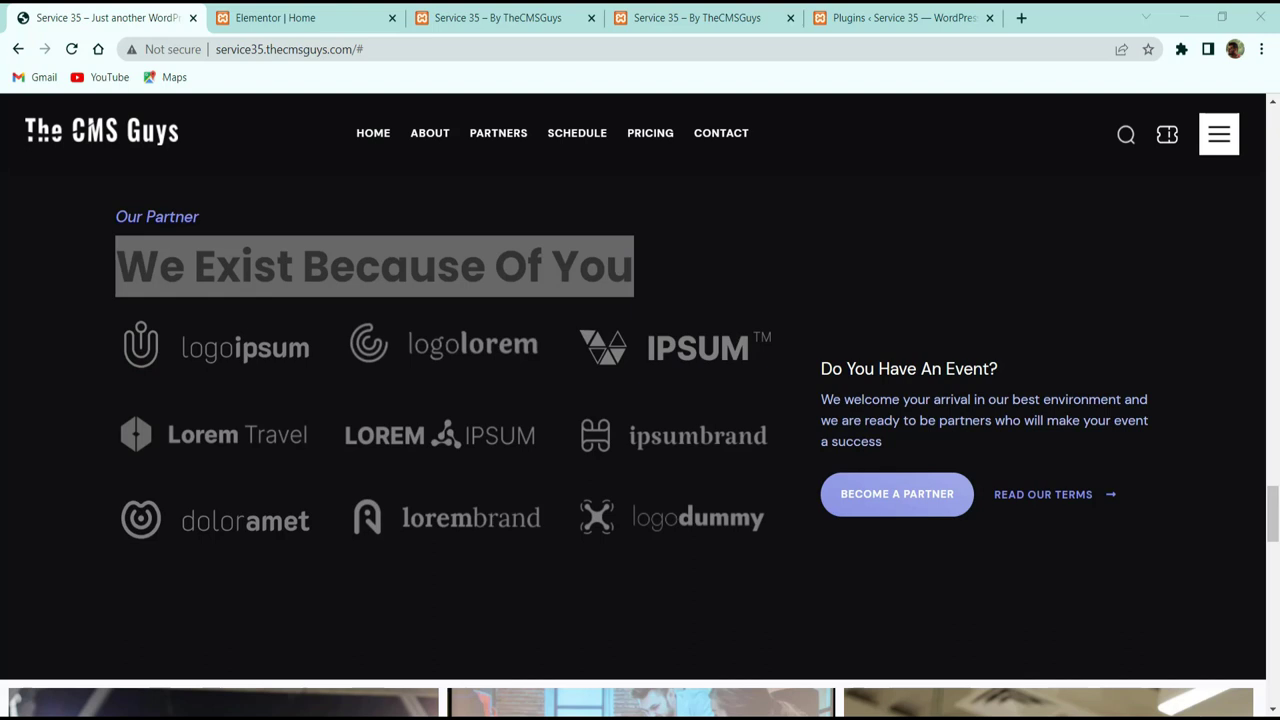
key("ctrl+Page_Down")
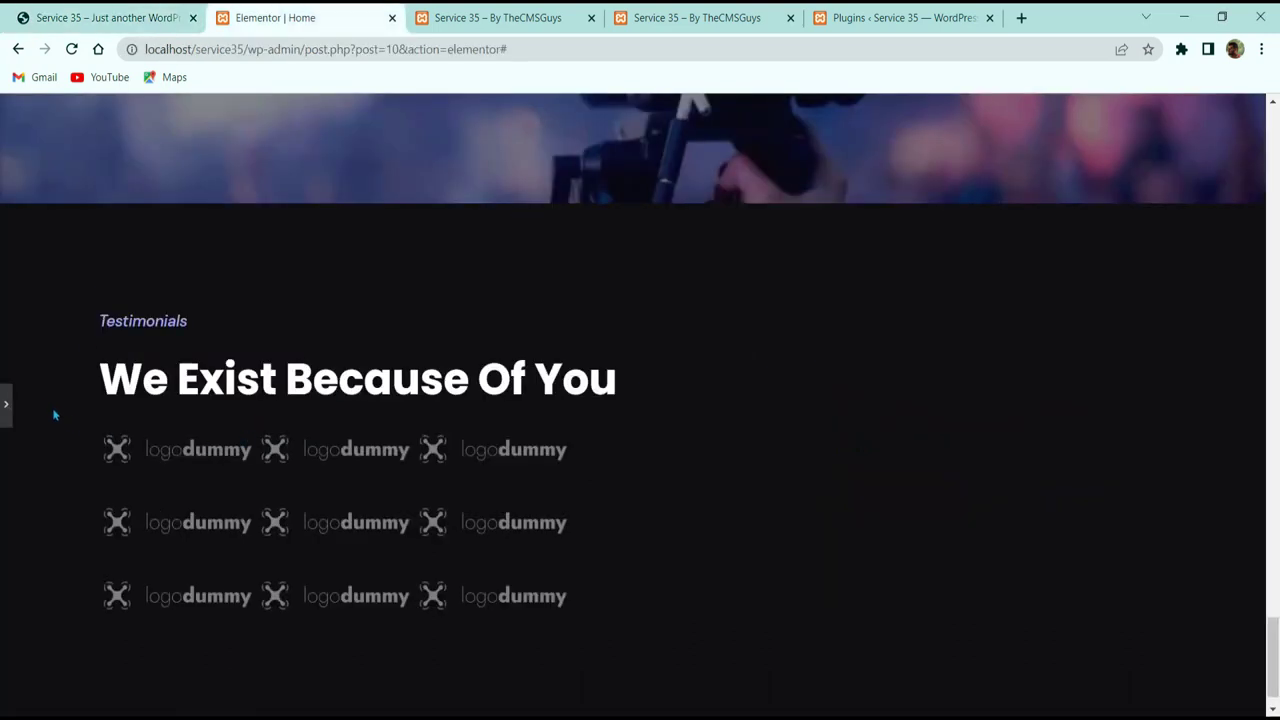
left_click(140, 462)
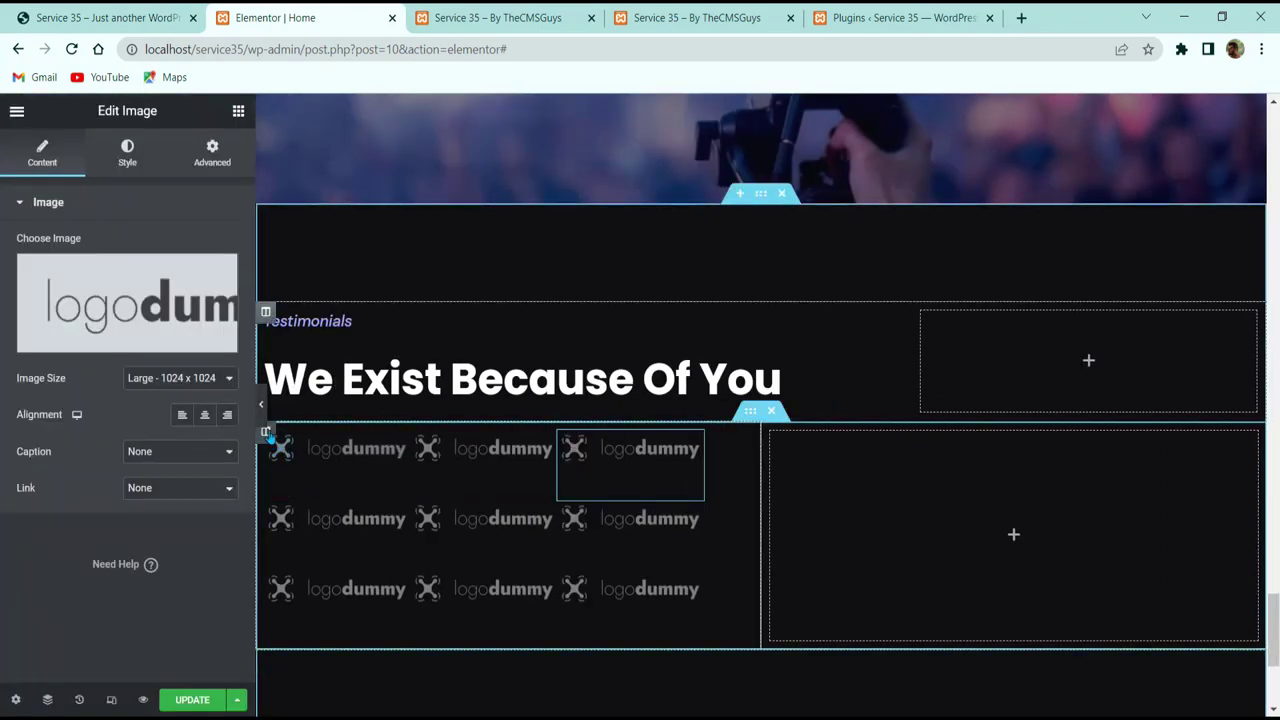
Step: Set the logo column's vertical and horizontal alignment to Space Between, then preview the result
left_click(266, 435)
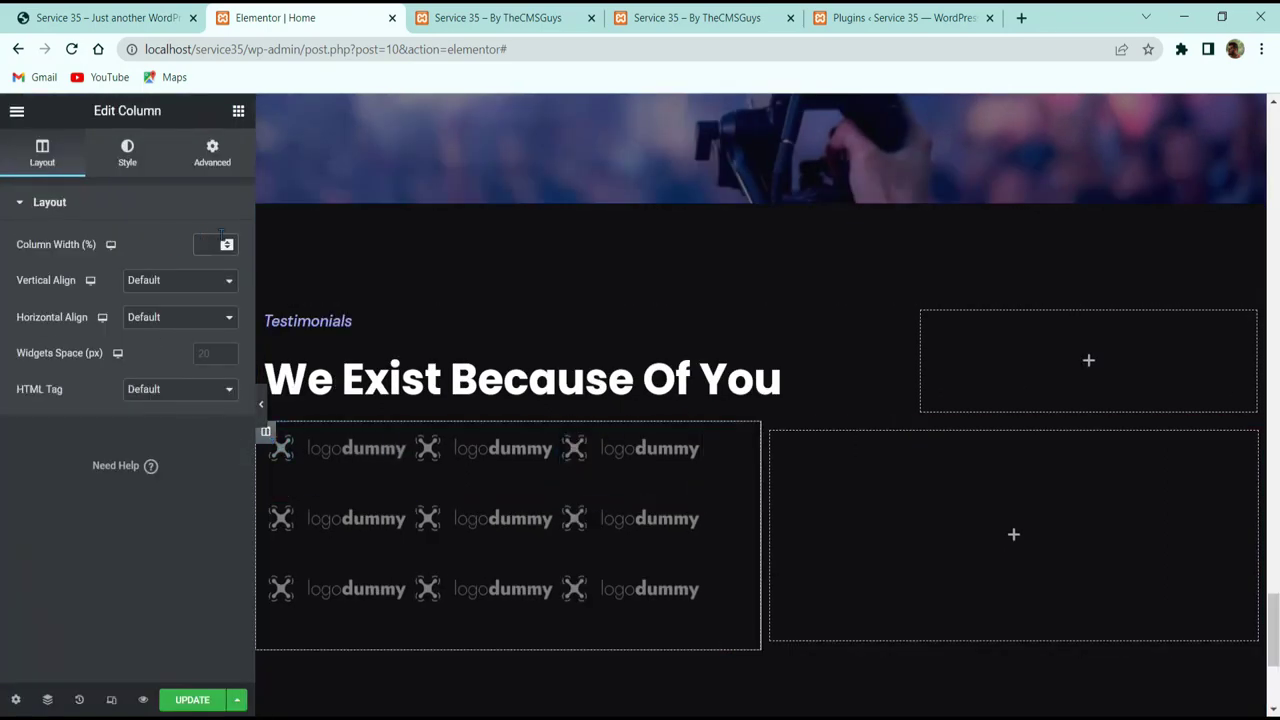
type("65")
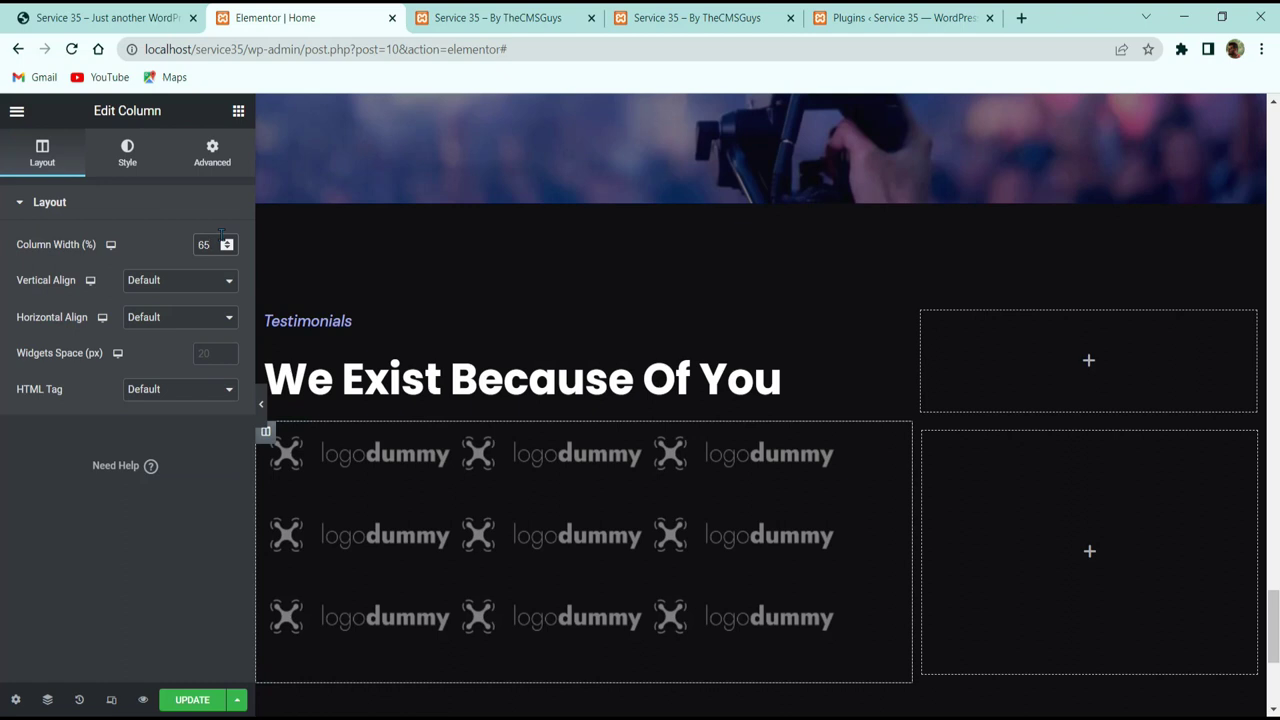
left_click(443, 461)
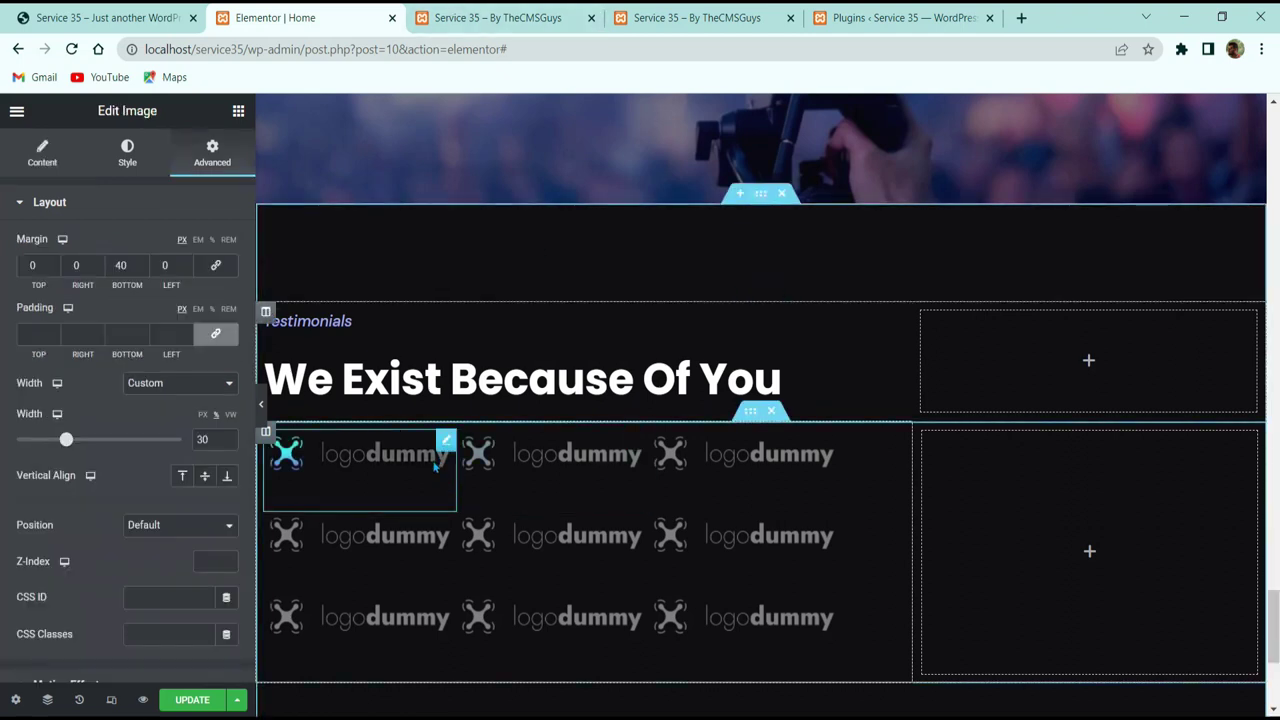
left_click(265, 432)
left_click(144, 285)
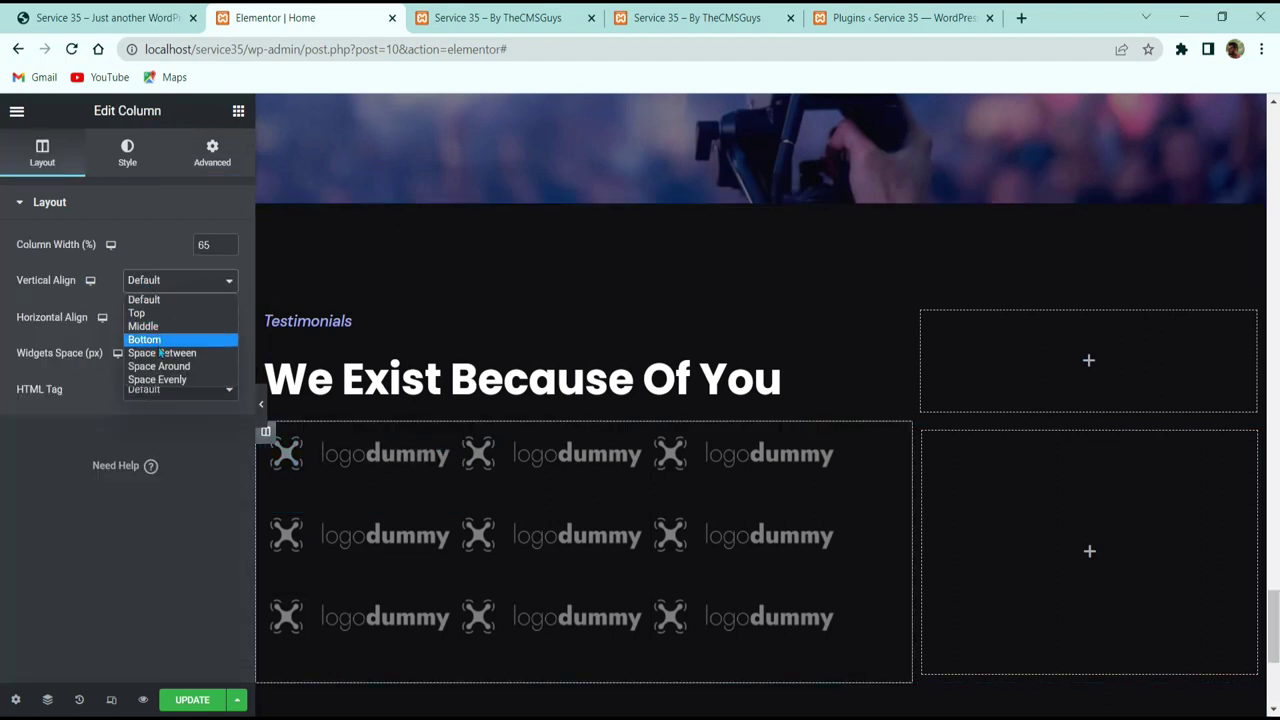
left_click(160, 341)
left_click(170, 285)
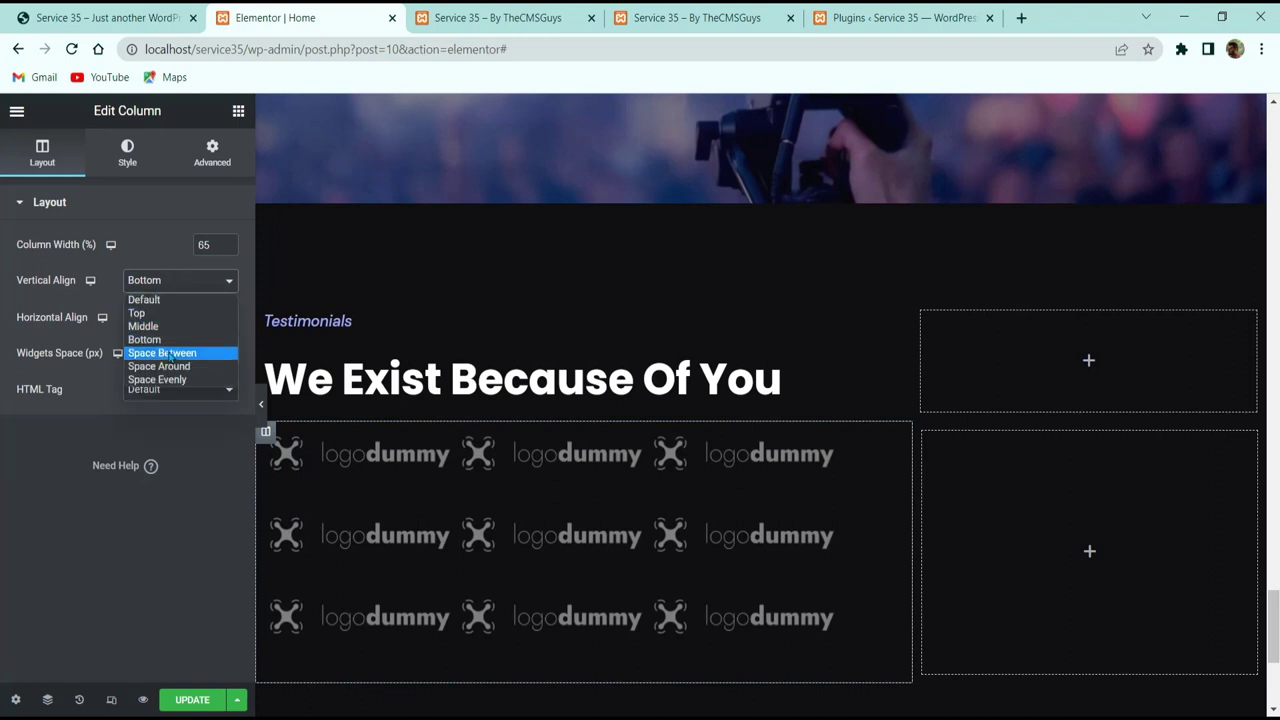
left_click(165, 355)
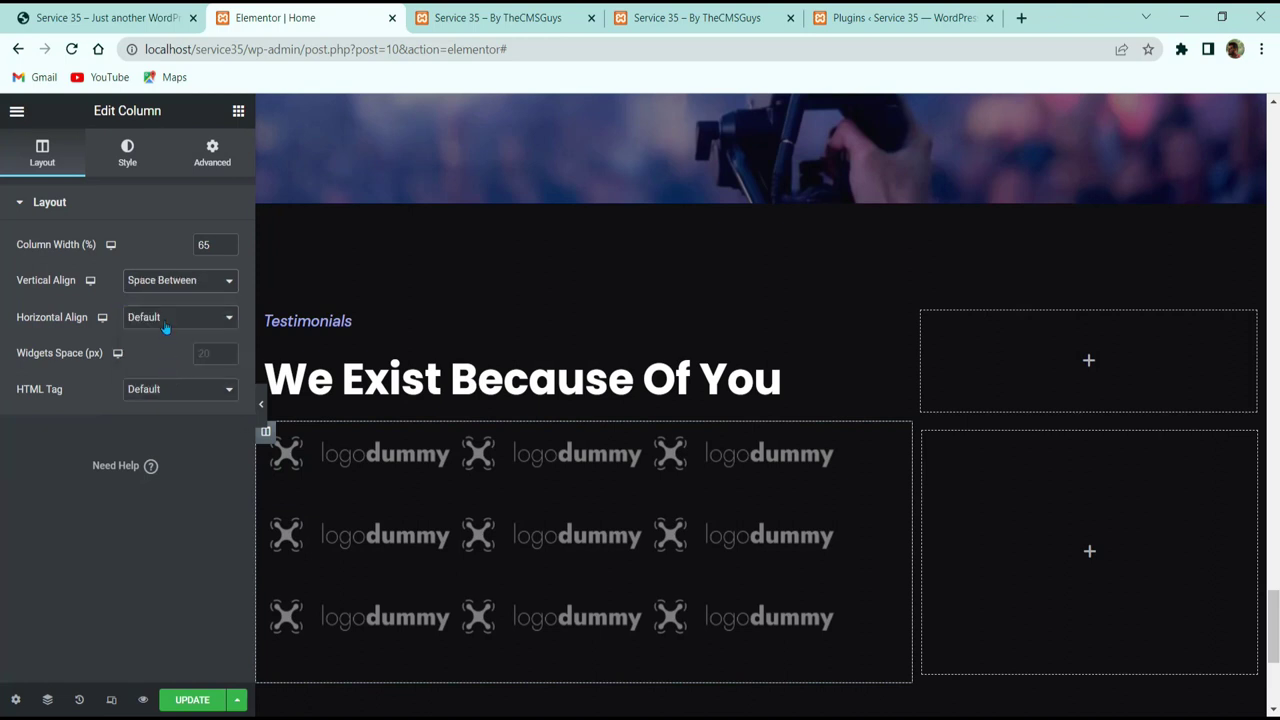
left_click(175, 317)
left_click(170, 390)
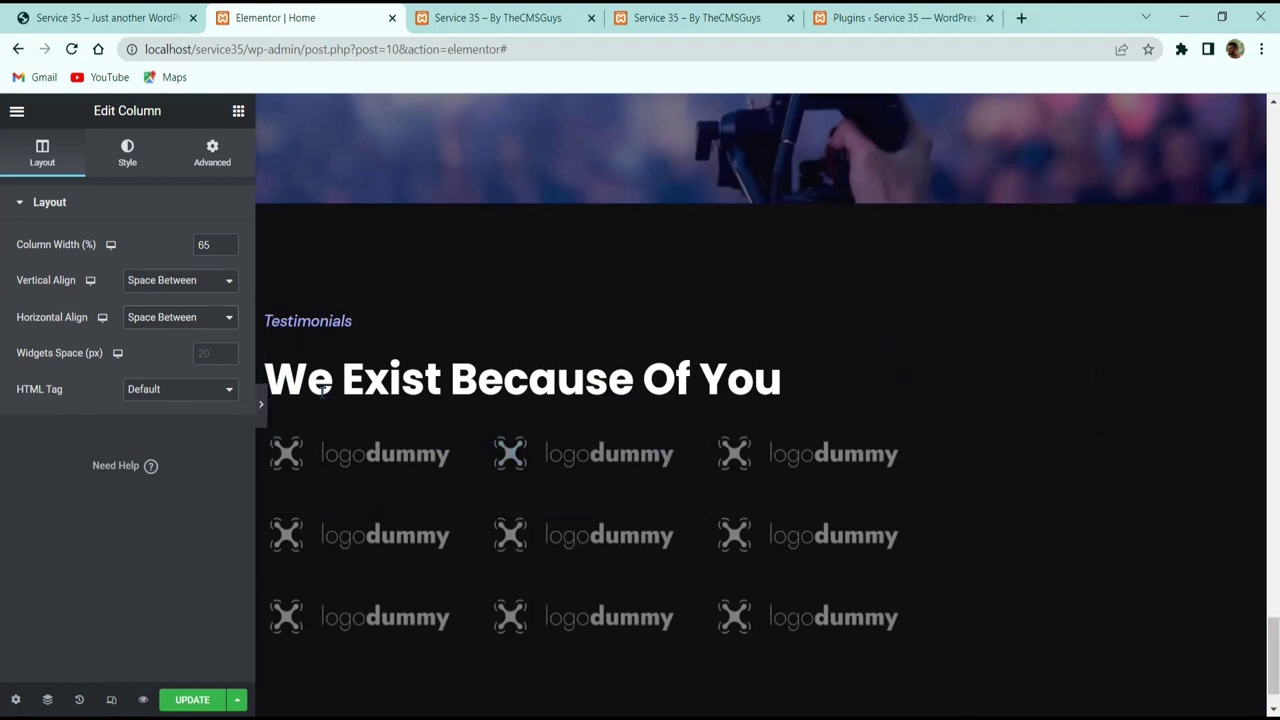
key("ctrl+p")
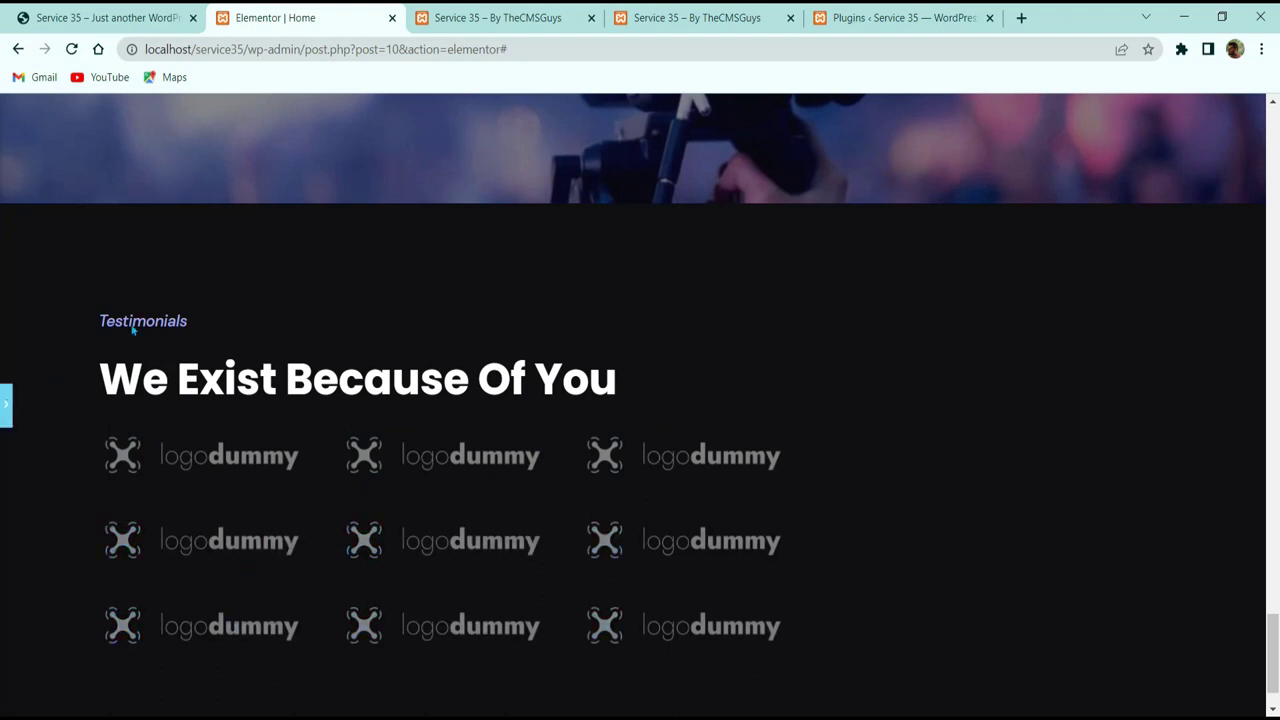
key("ctrl+shift+Tab")
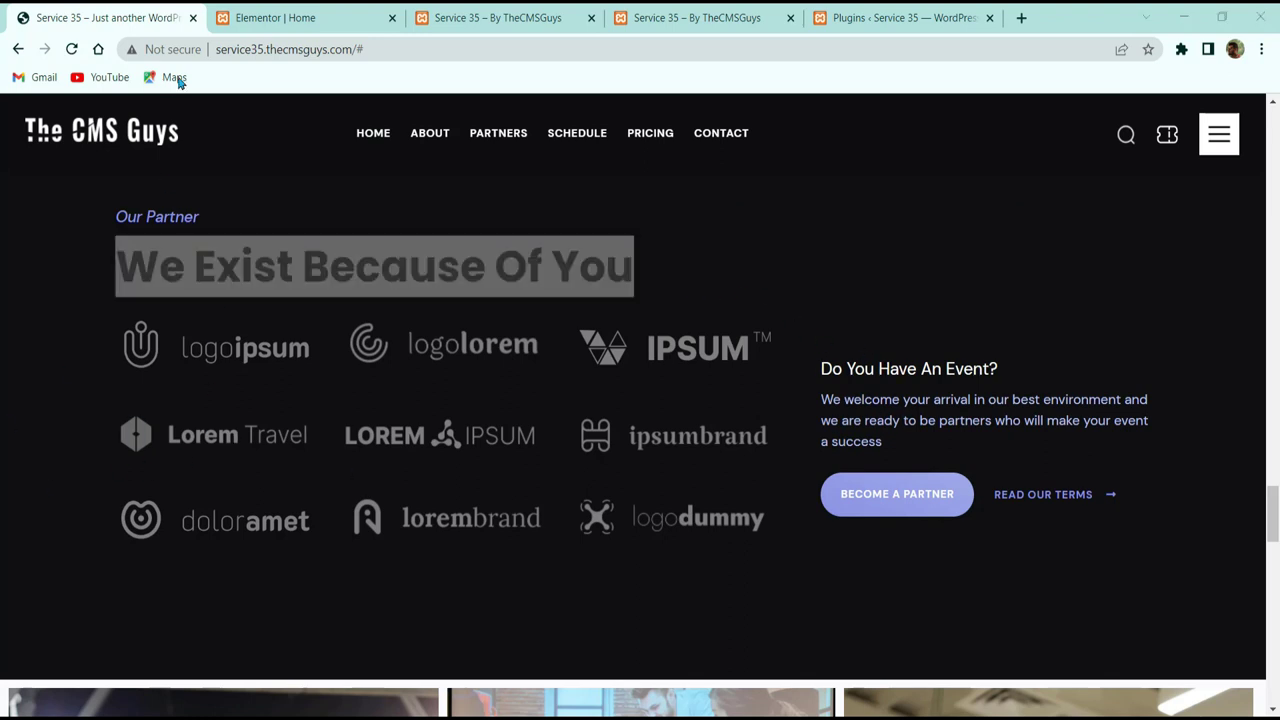
Step: Add a heading to the right column reading 'Do You Have An Event?', copied from the reference site
left_click(272, 17)
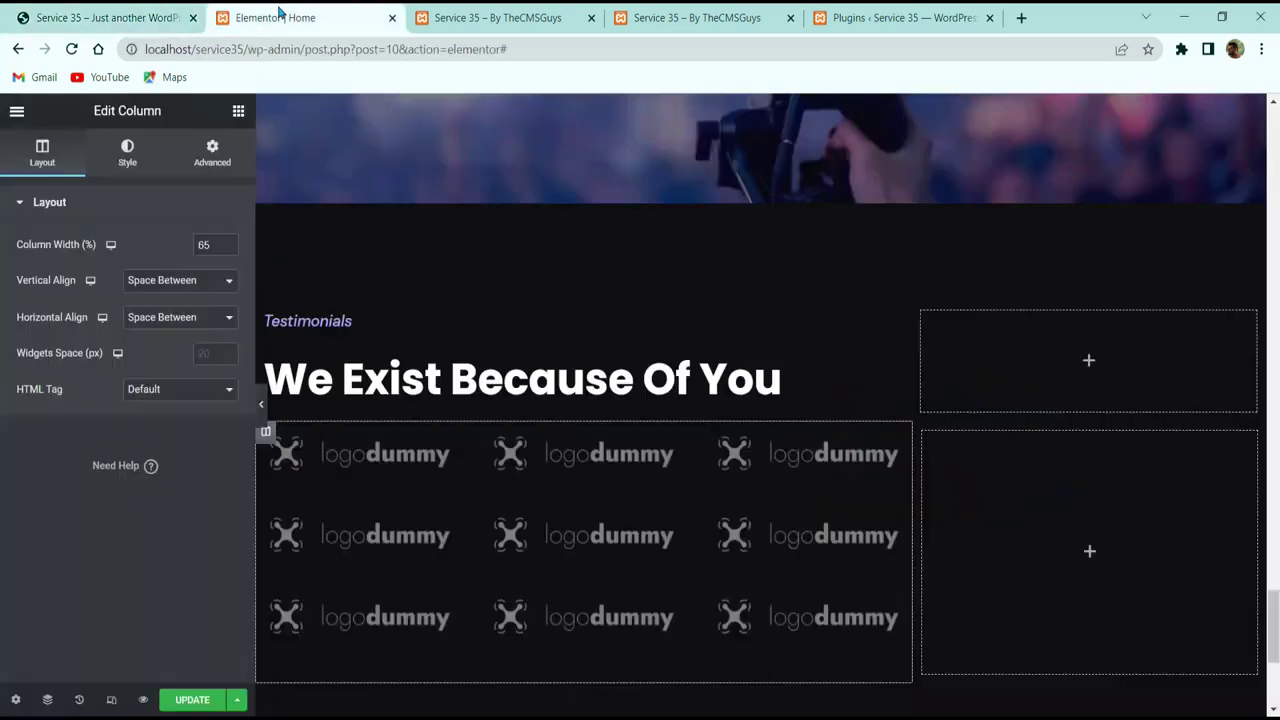
left_click(240, 113)
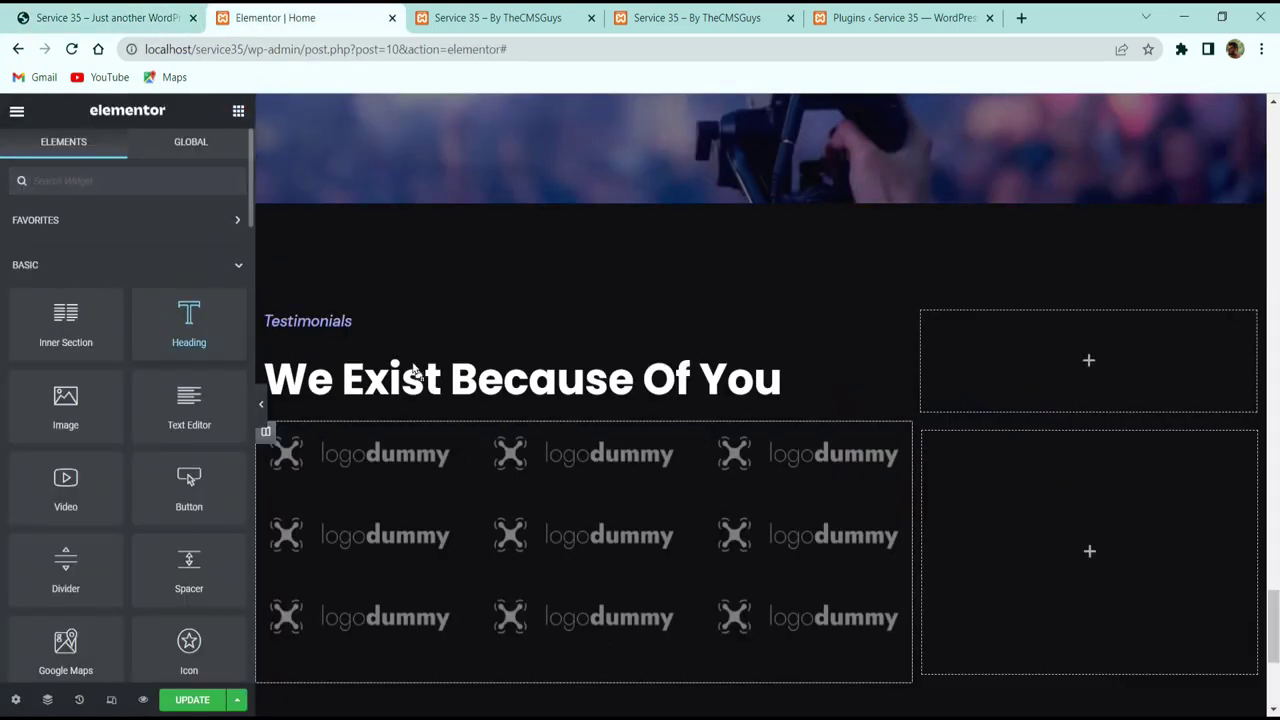
left_click_drag(186, 318, 1011, 470)
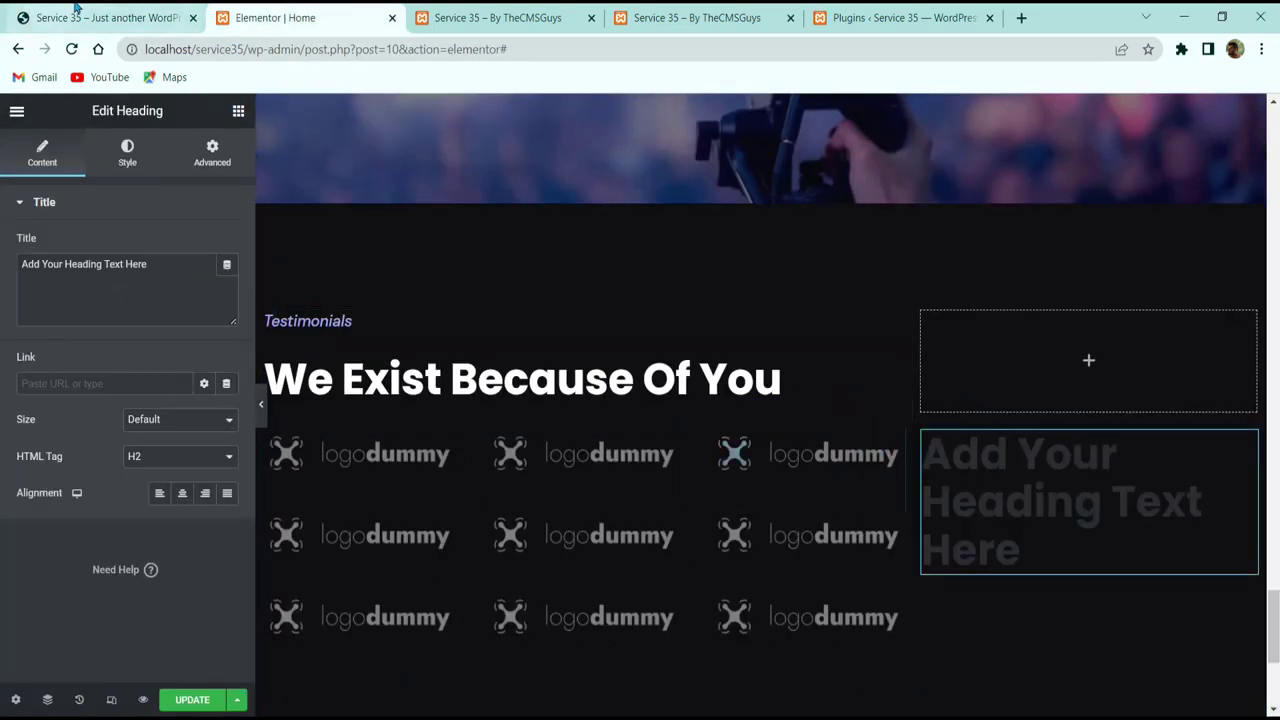
left_click(100, 17)
triple_click(920, 368)
key("ctrl+c")
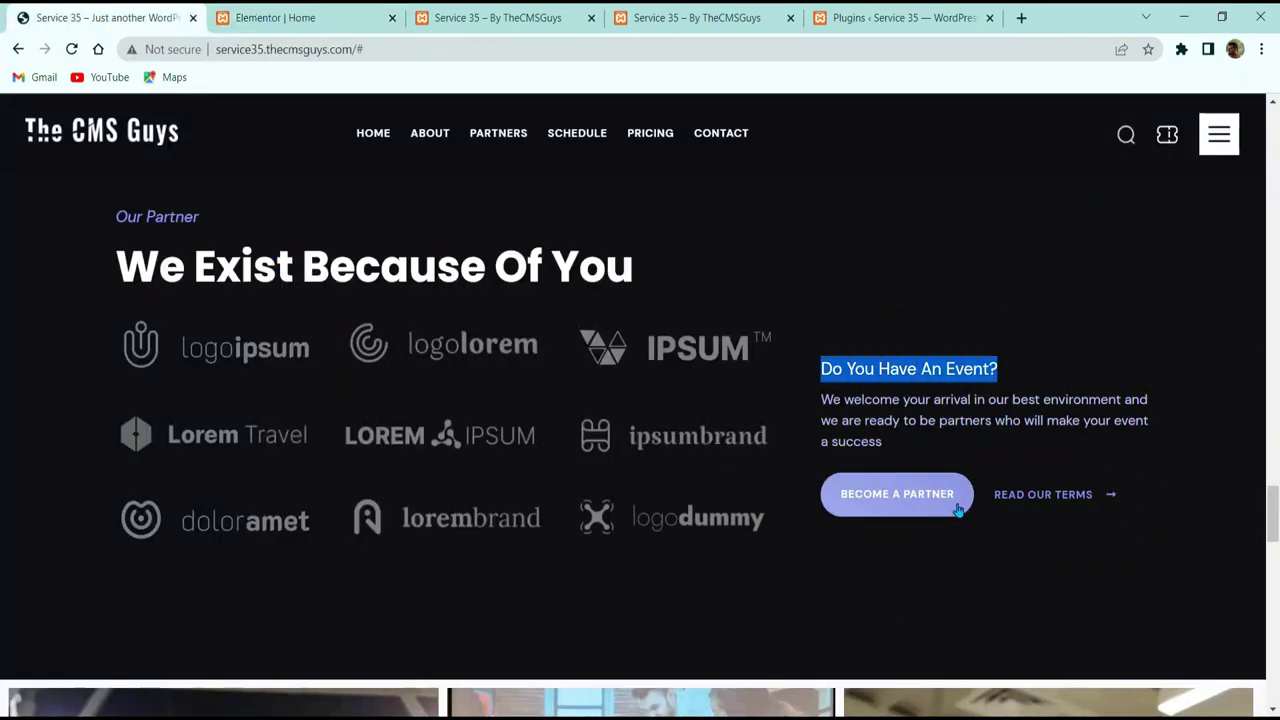
left_click(286, 14)
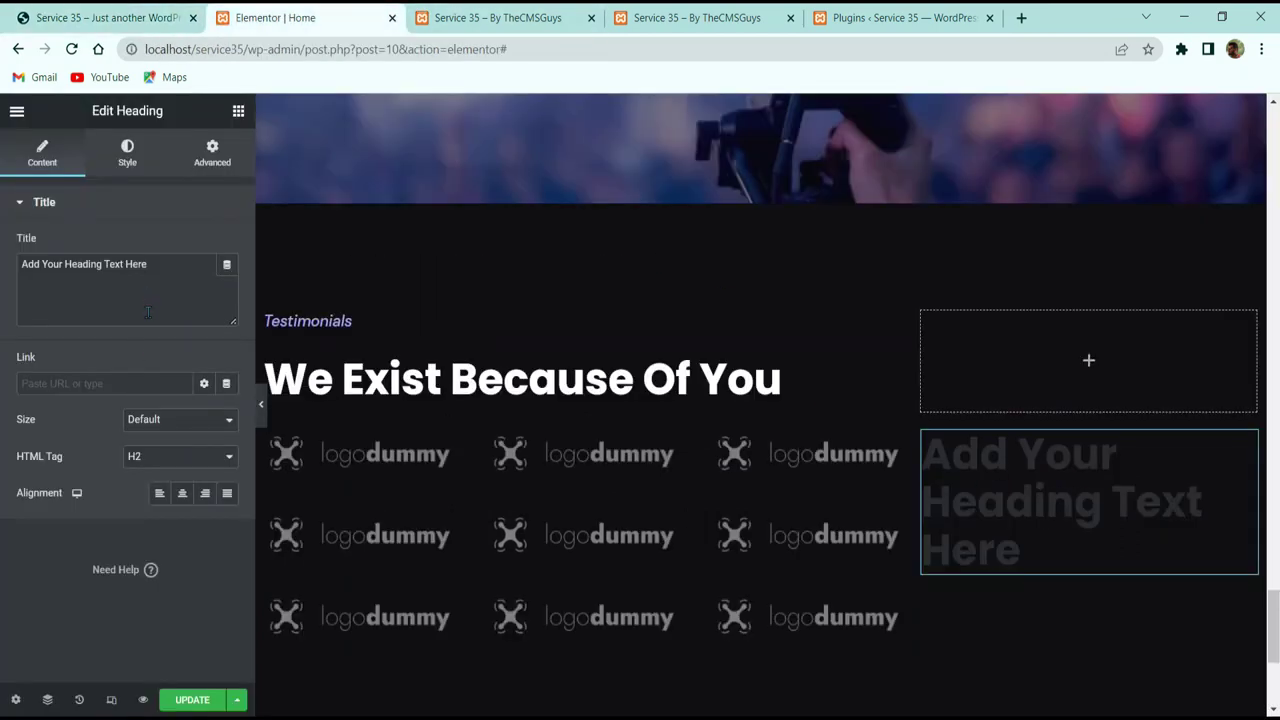
triple_click(184, 278)
key("ctrl+v")
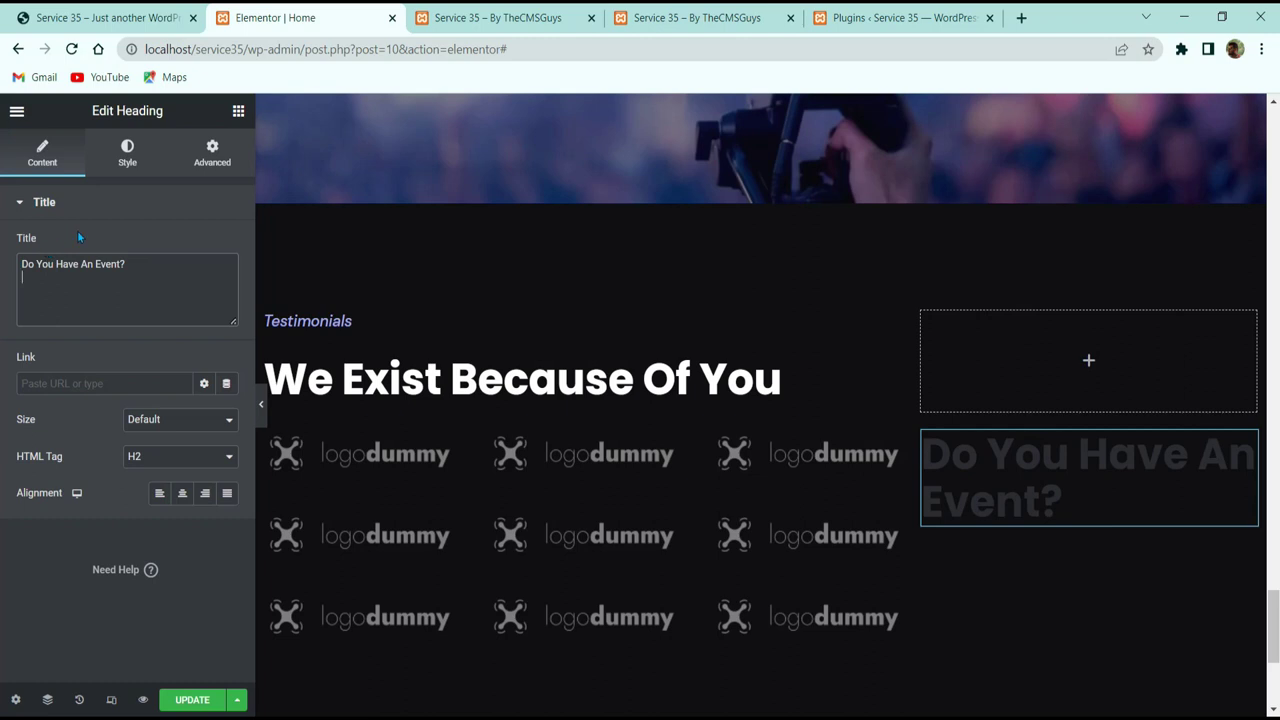
Step: Make the heading text Pure White and apply the Caption global font
left_click(127, 158)
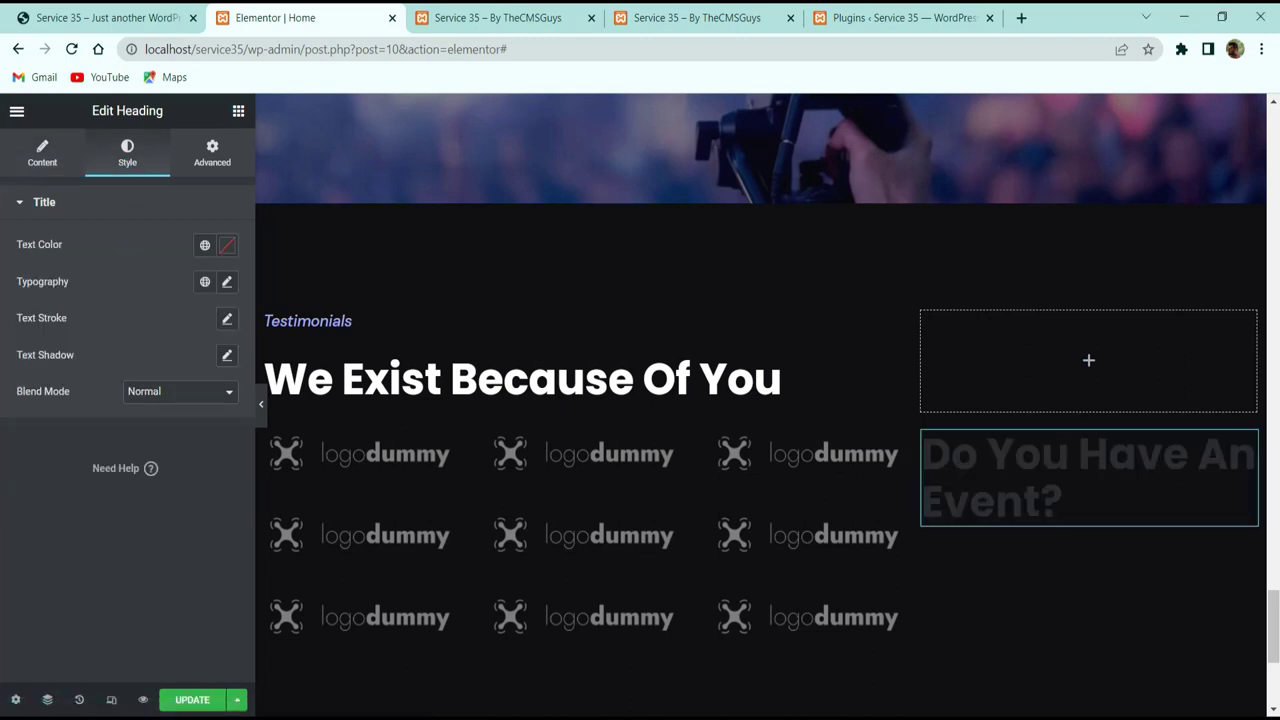
left_click(204, 245)
scroll(130, 420, "down", 5)
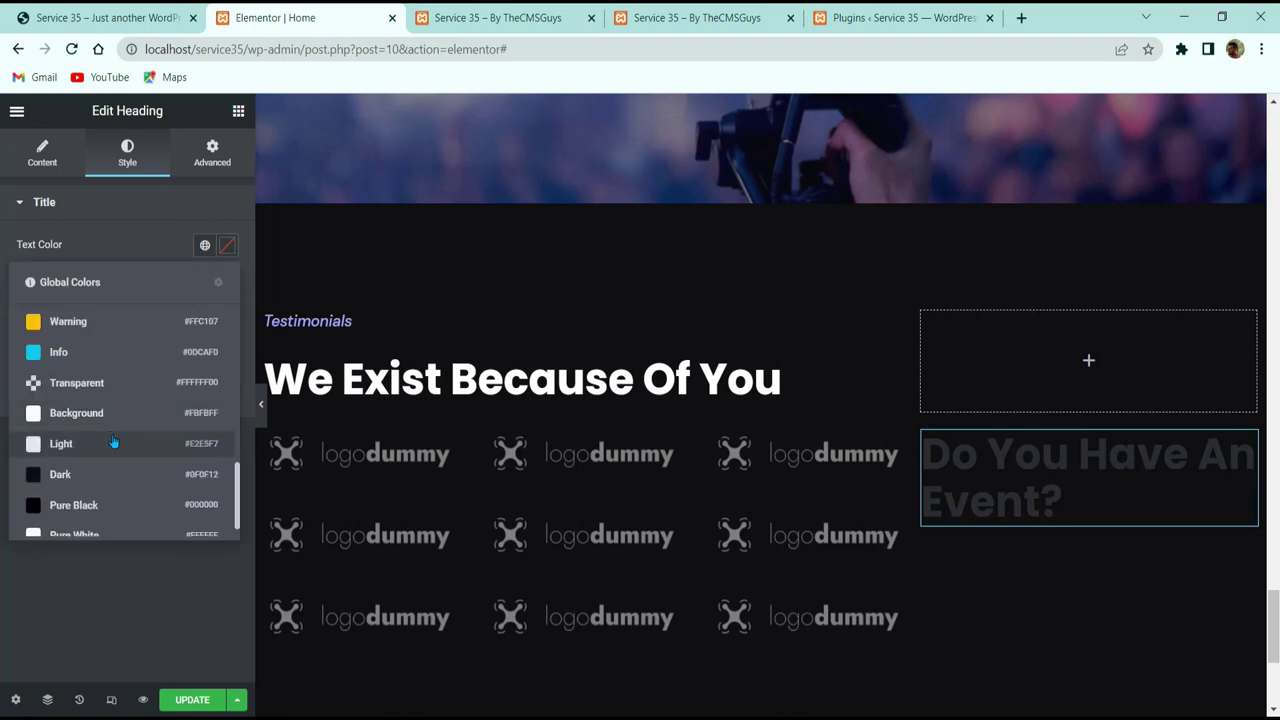
scroll(110, 440, "down", 1)
left_click(100, 517)
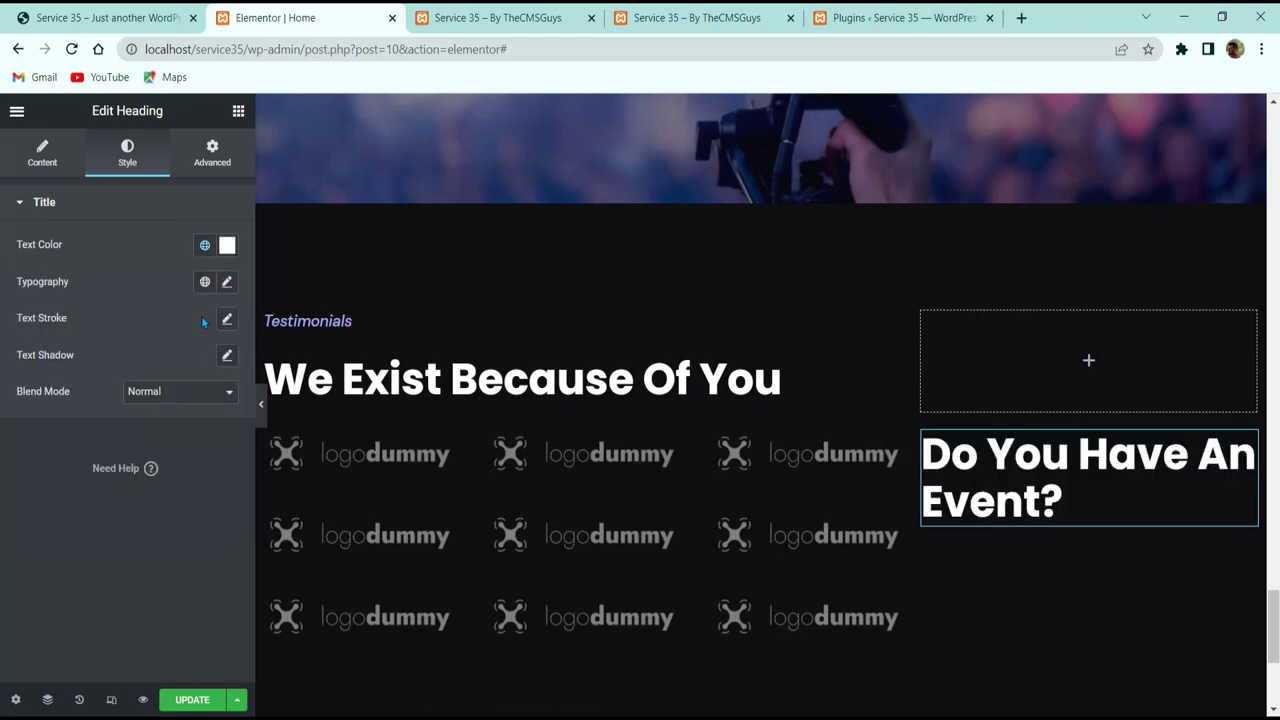
left_click(204, 282)
scroll(85, 438, "down", 3)
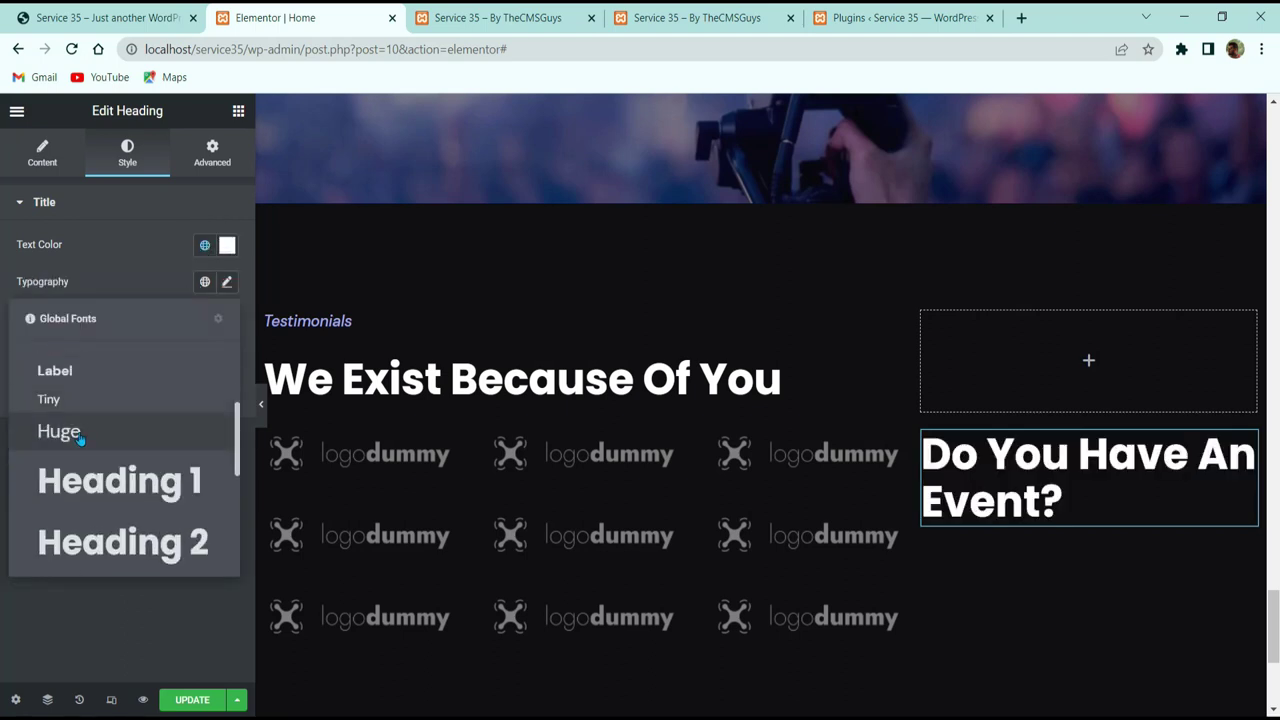
scroll(89, 440, "up", 3)
scroll(90, 445, "down", 6)
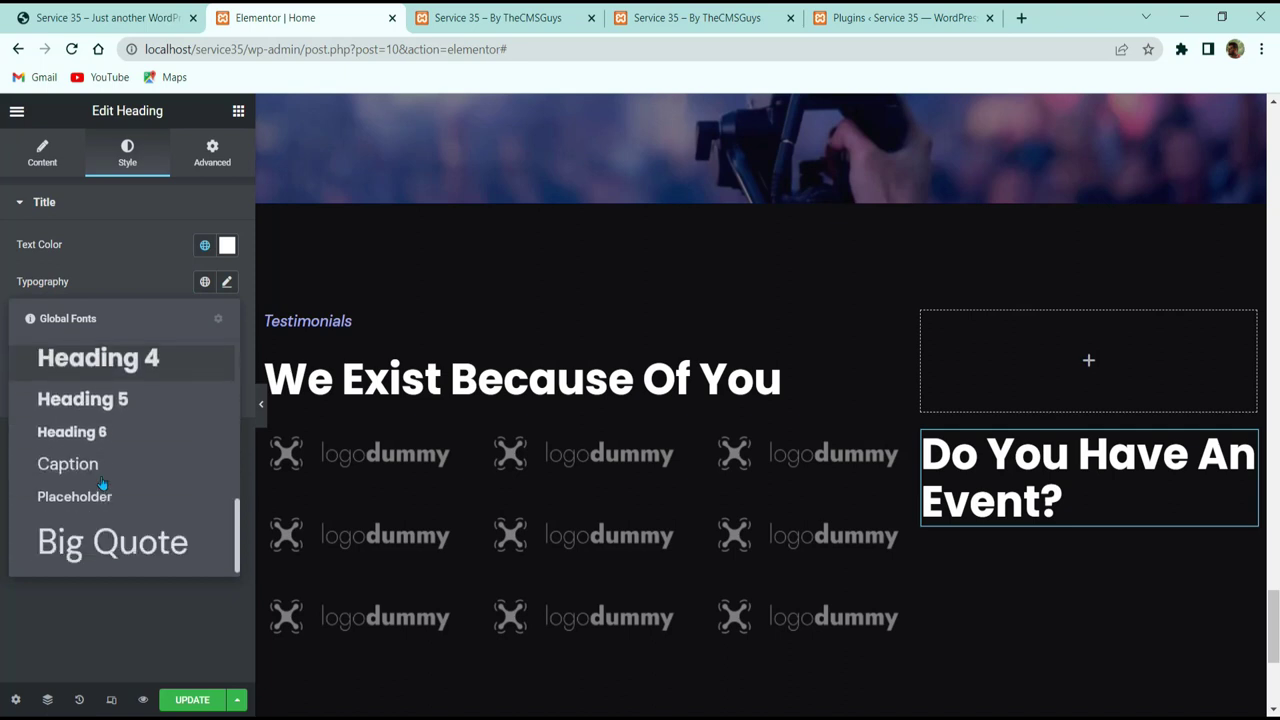
left_click(100, 470)
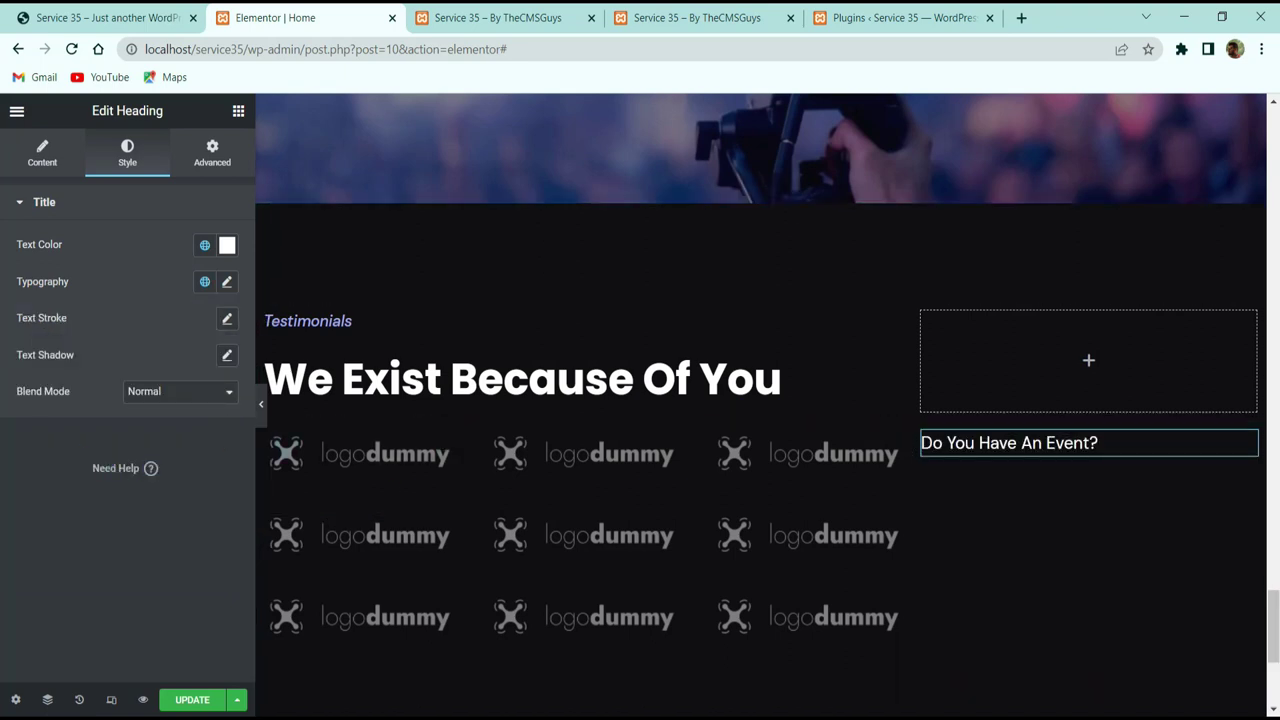
Step: Copy the welcome paragraph text from the live reference site
left_click(105, 17)
left_click_drag(897, 442, 821, 397)
key("ctrl+c")
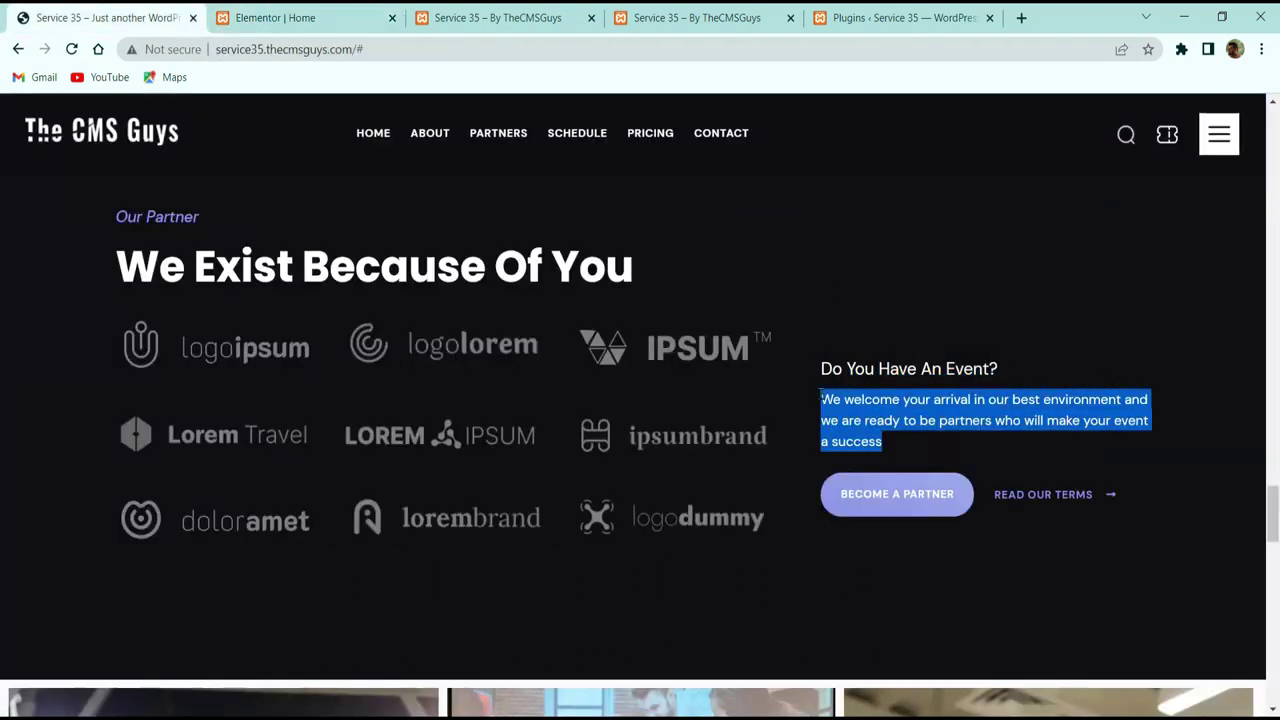
left_click(330, 17)
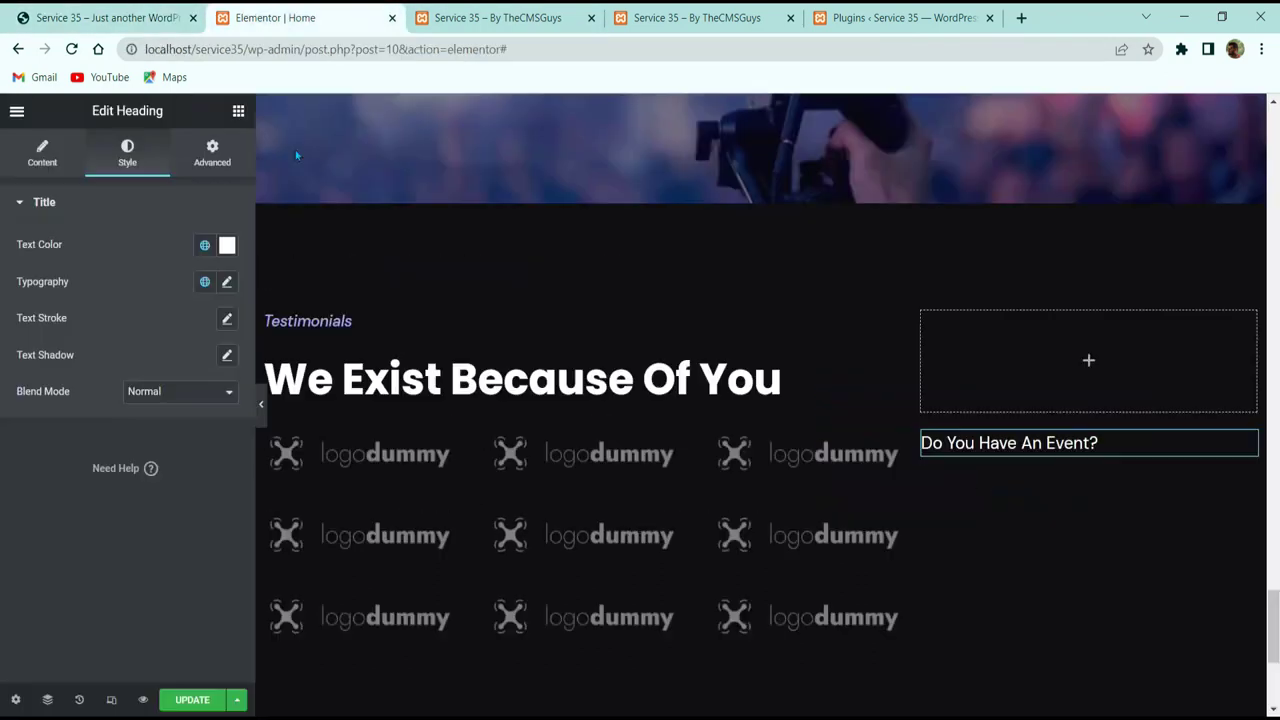
left_click(238, 110)
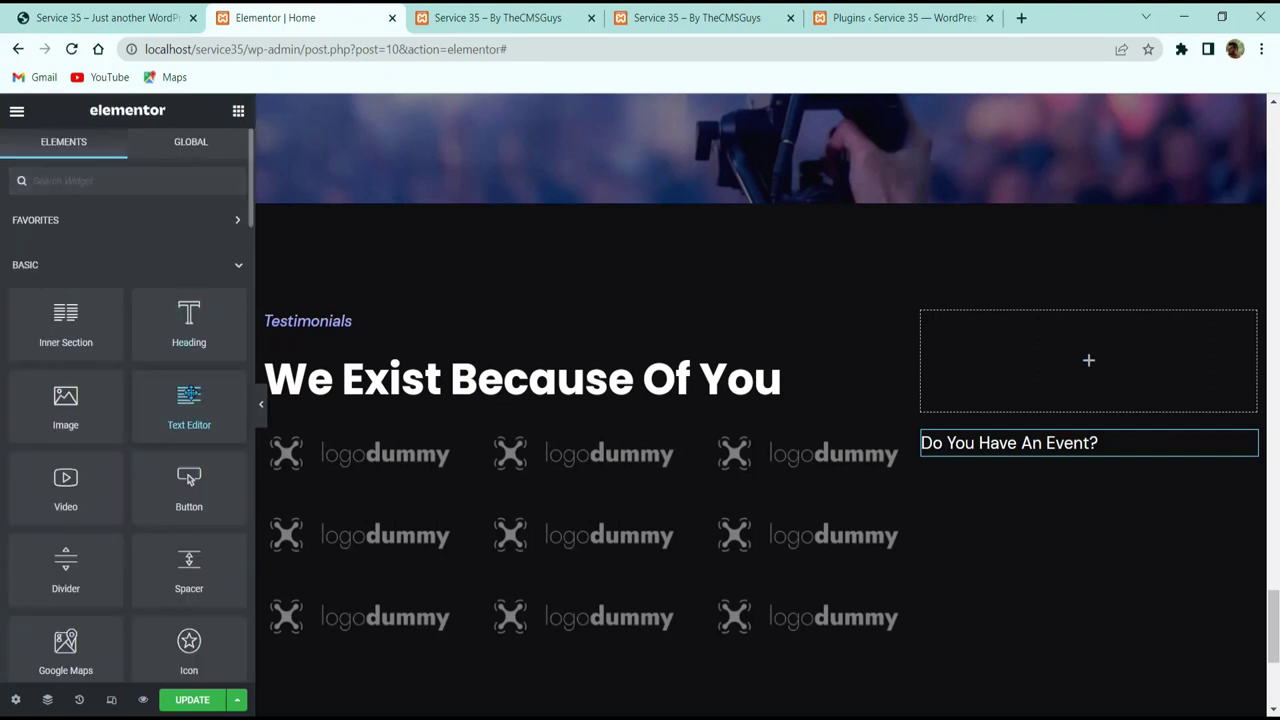
Step: Add a text block under the event heading holding the copied 'We welcome your arrival…' paragraph
left_click_drag(189, 400, 1027, 412)
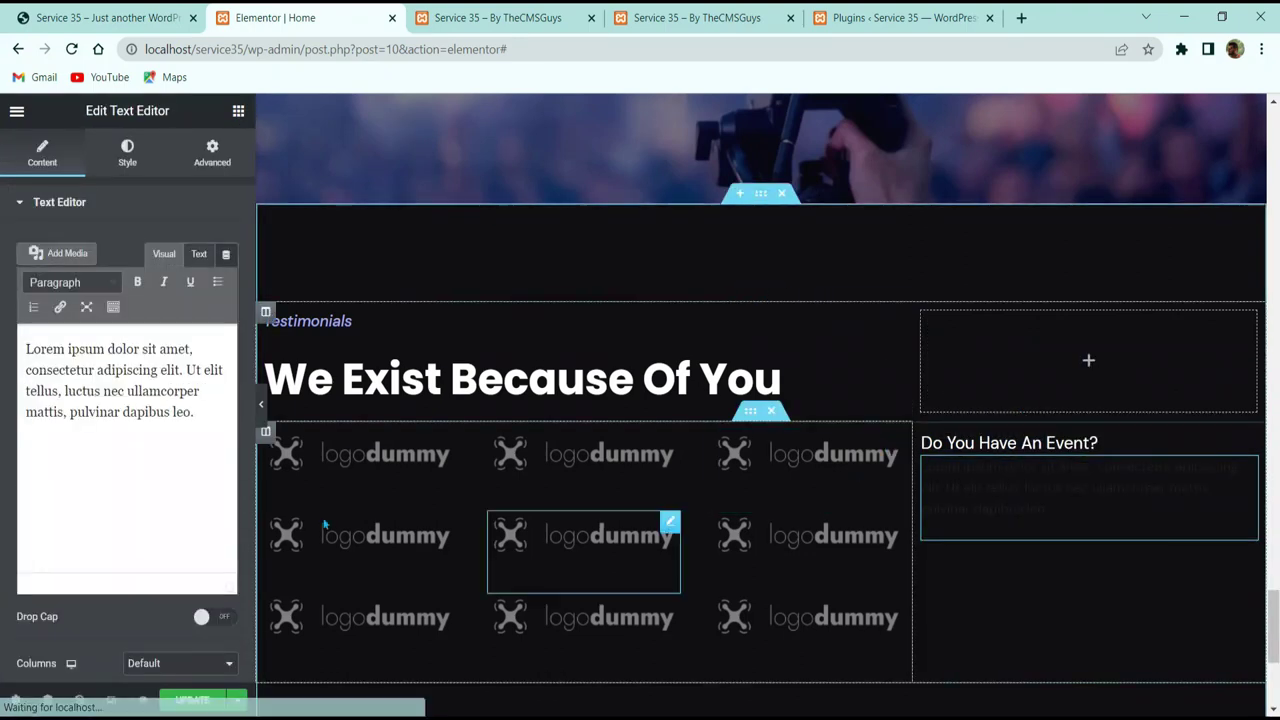
left_click(208, 461)
key("ctrl+a")
key("ctrl+v")
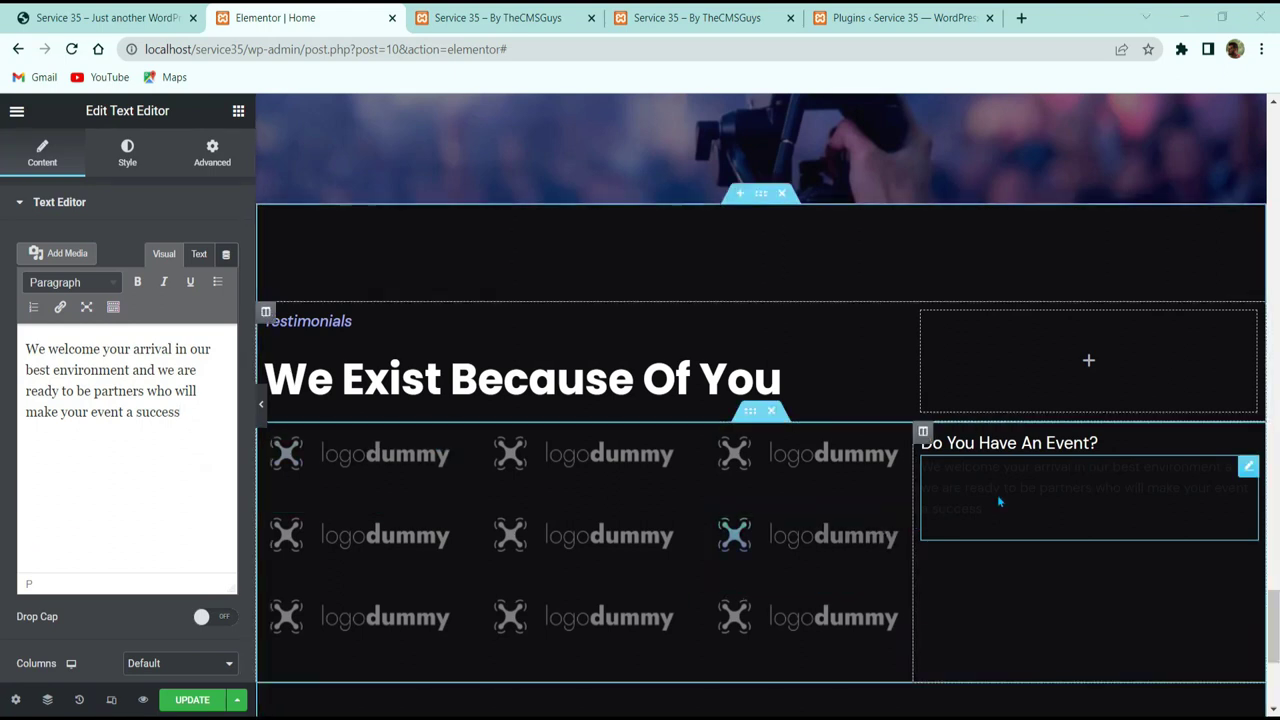
Step: Colour the paragraph lavender Primary 300 and give it a global font
left_click(121, 160)
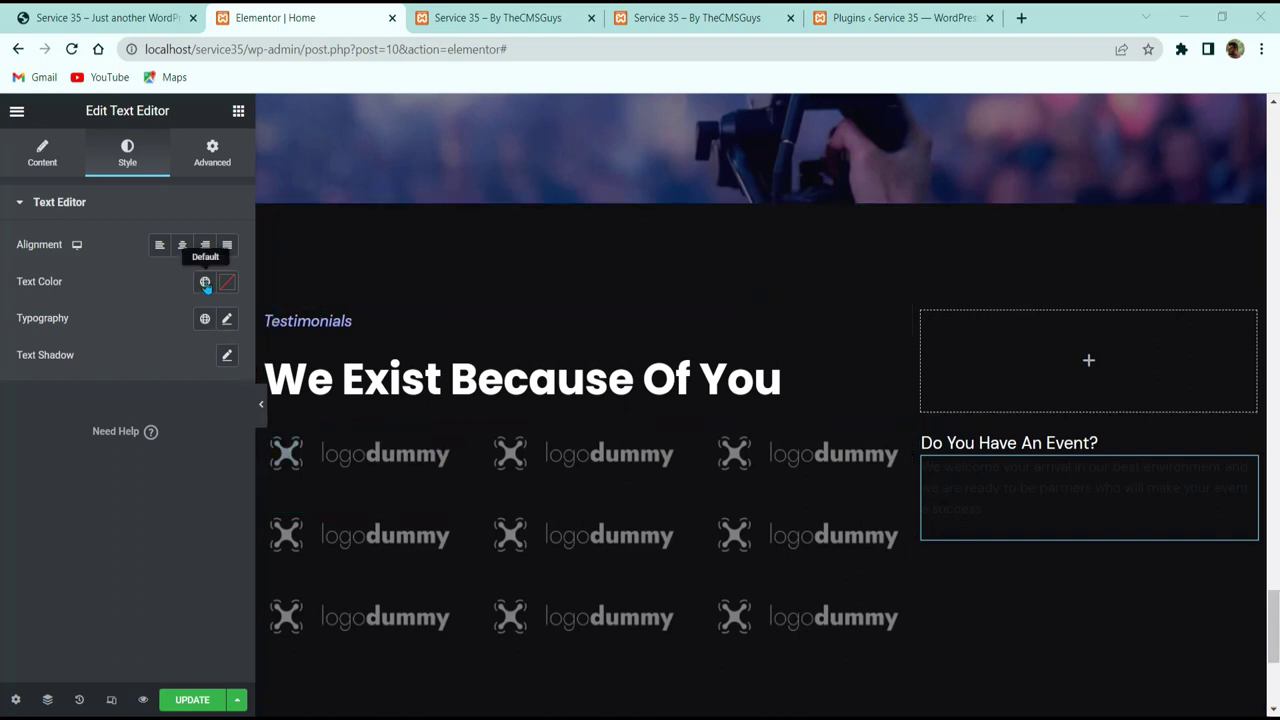
left_click(204, 281)
left_click(109, 393)
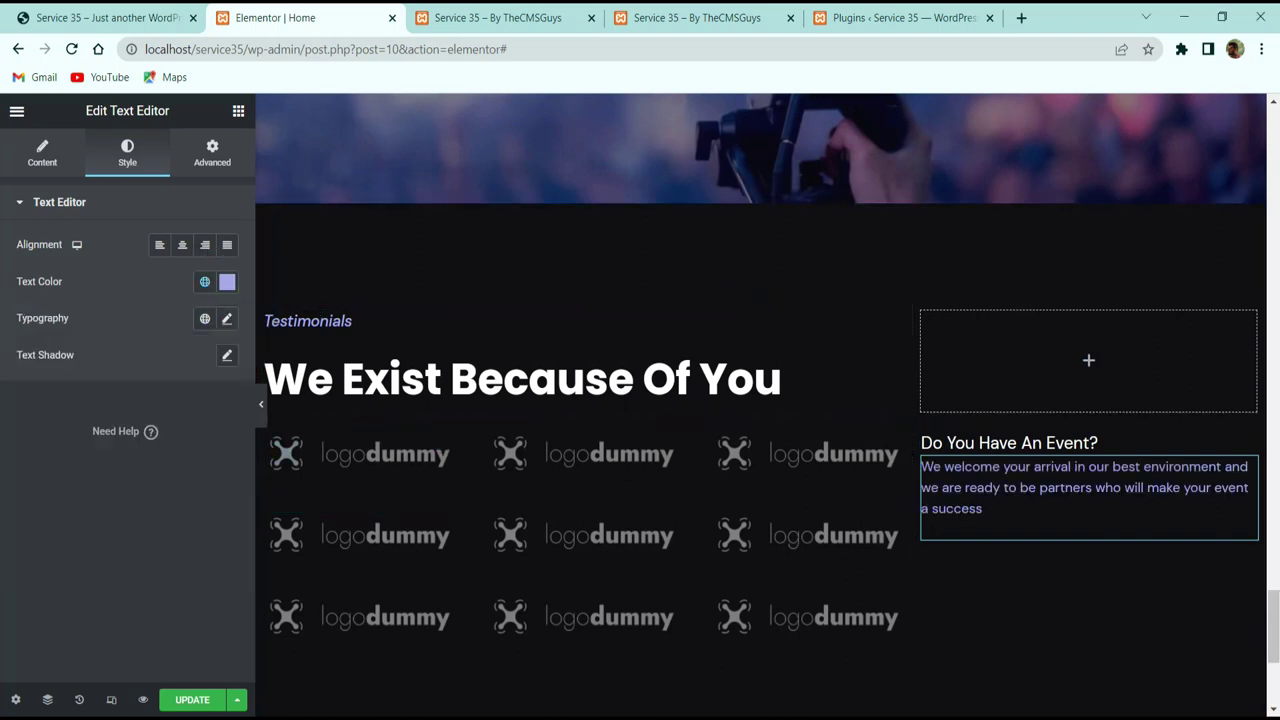
left_click(203, 317)
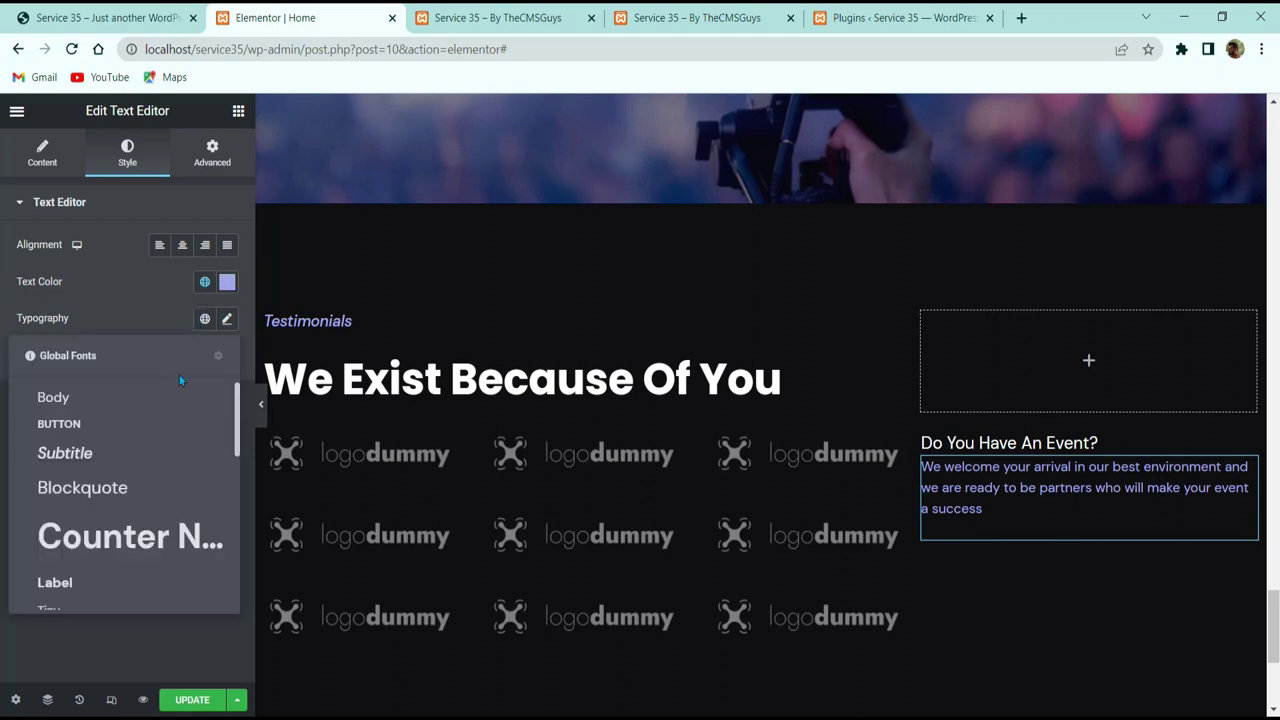
left_click(134, 412)
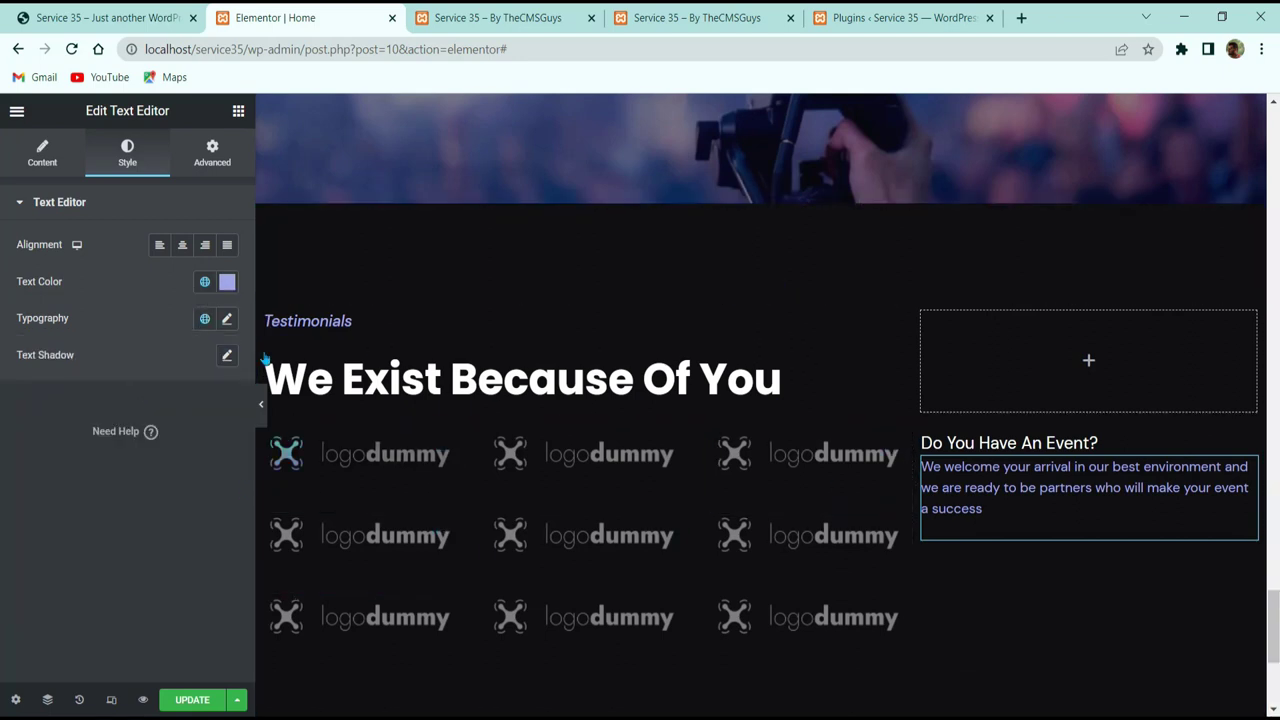
left_click(145, 17)
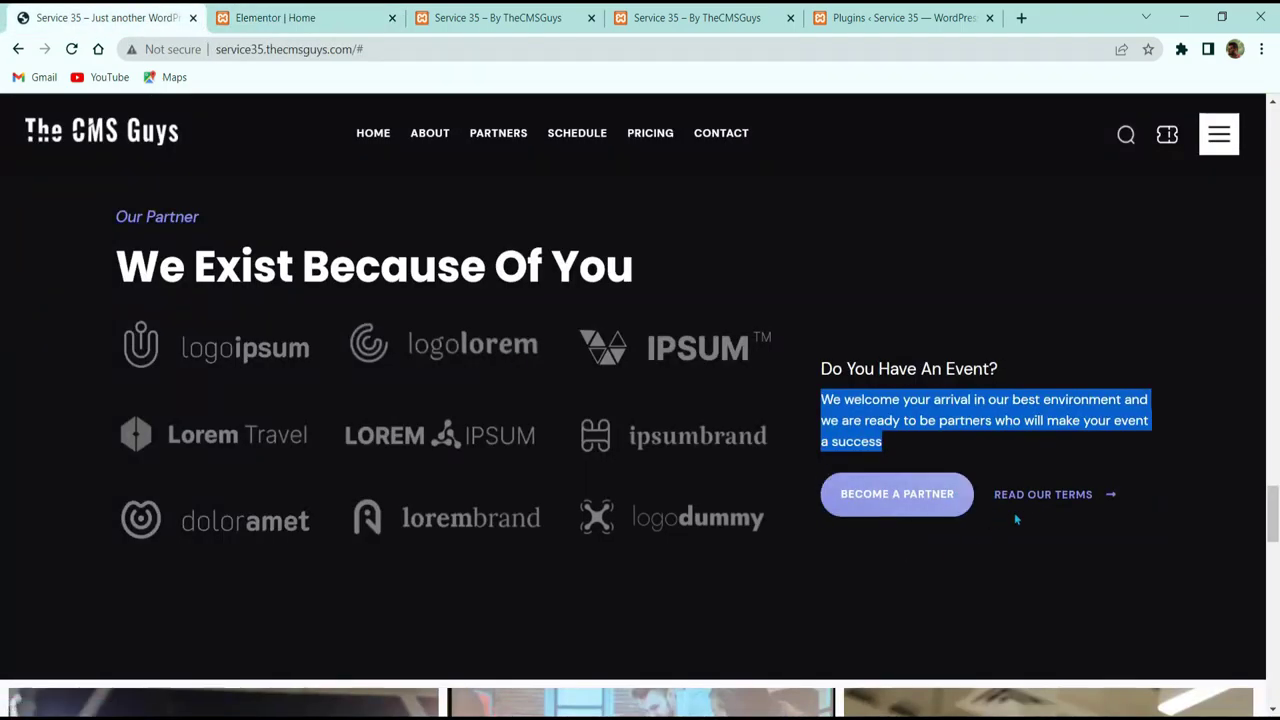
left_click(290, 17)
Step: Copy the ALL TEAM link and paste it below the event description text
scroll(595, 432, "down", 10)
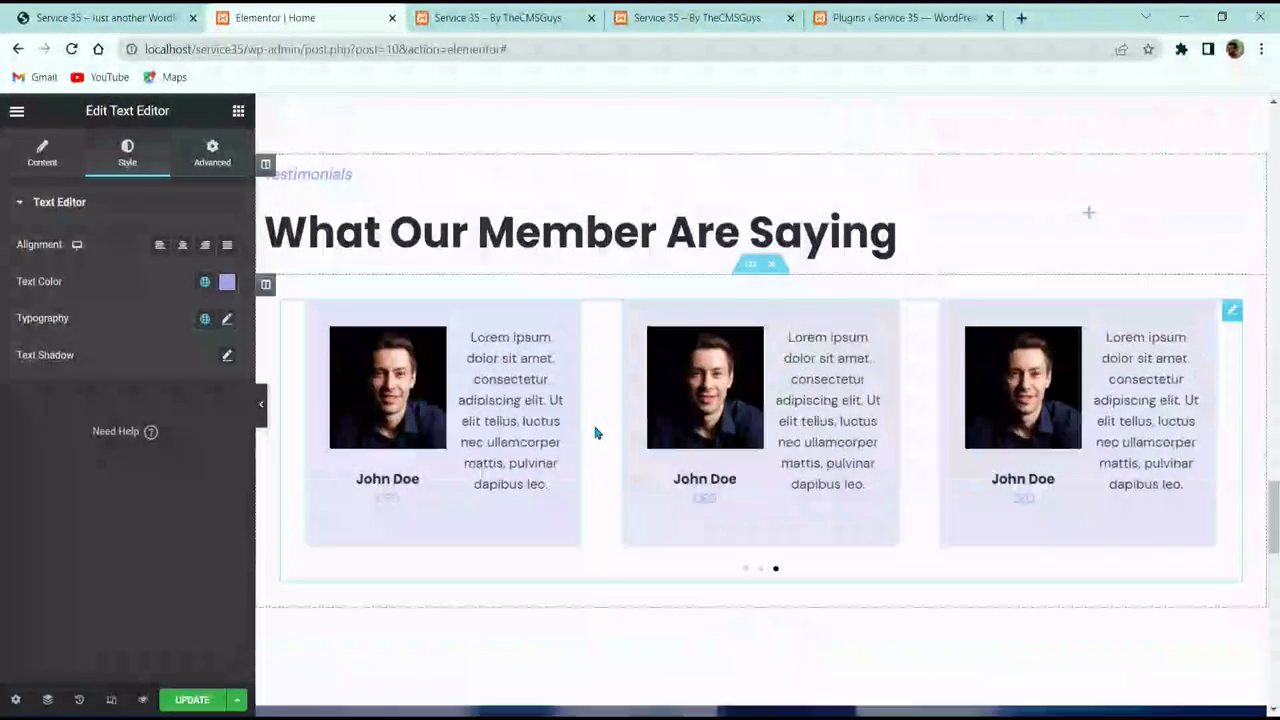
scroll(595, 432, "up", 10)
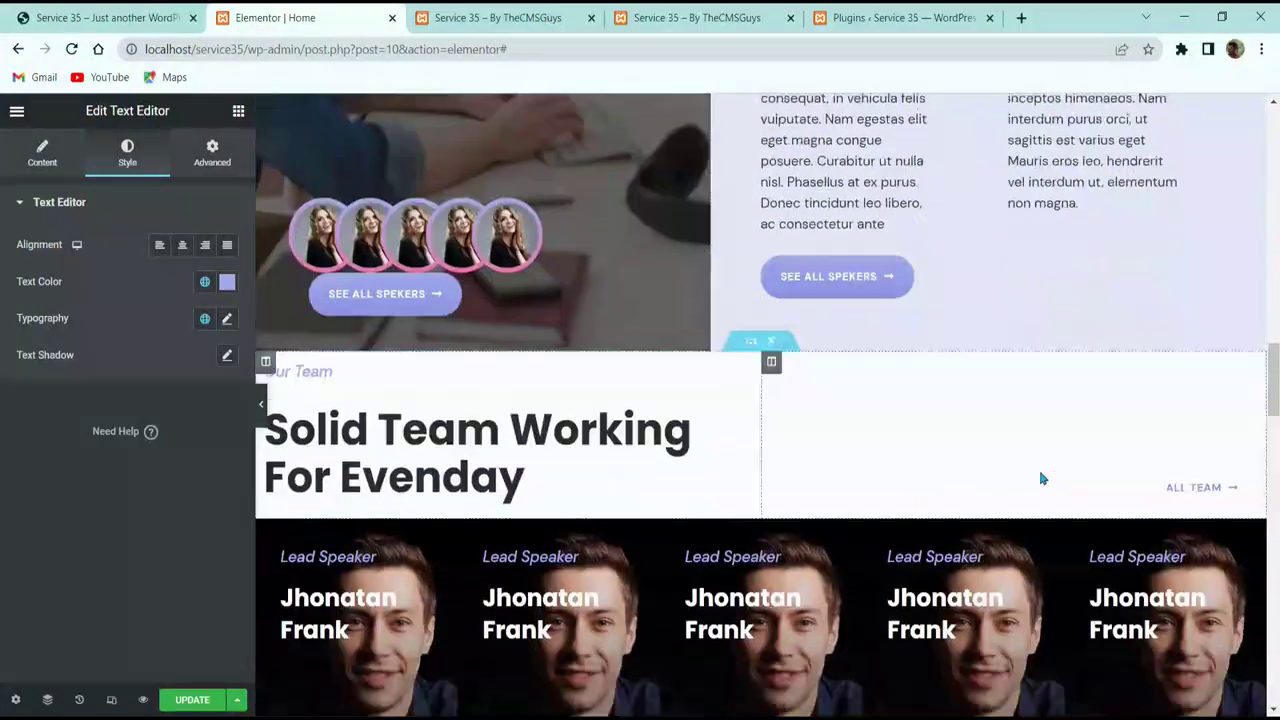
scroll(1041, 479, "down", 1)
right_click(1118, 447)
left_click(1152, 515)
scroll(1128, 542, "down", 5)
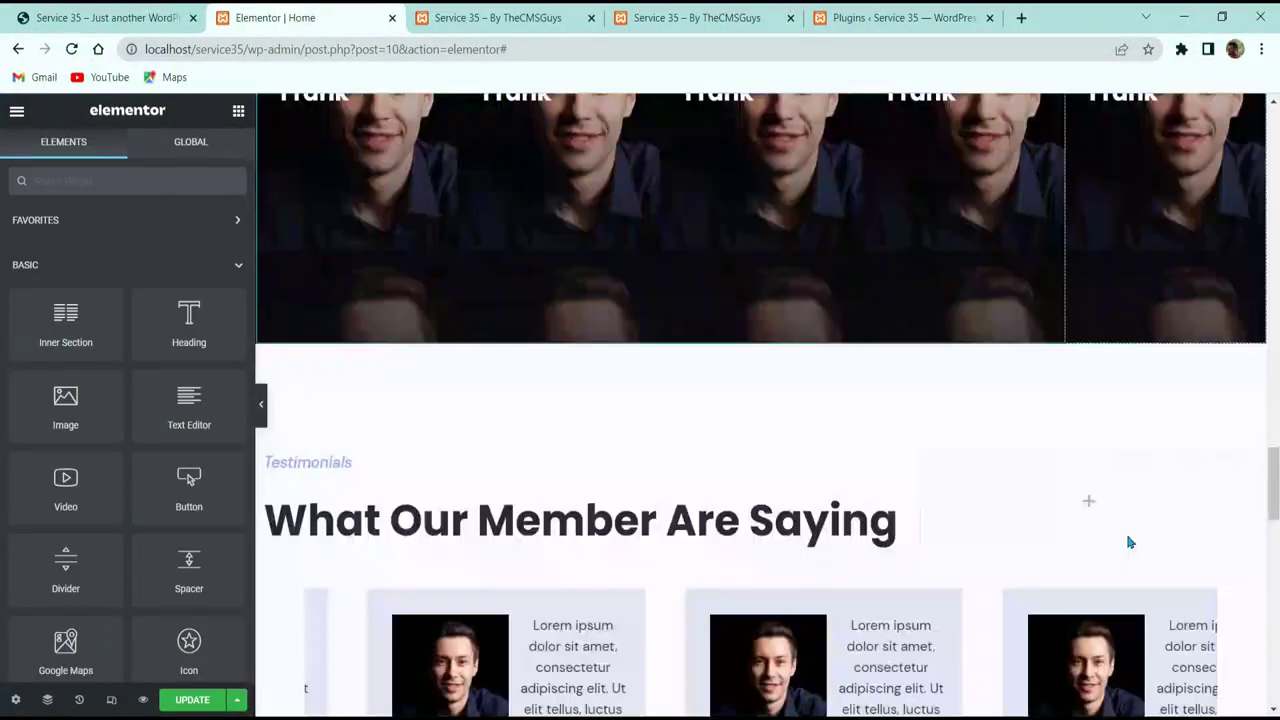
scroll(1128, 542, "down", 10)
right_click(1069, 329)
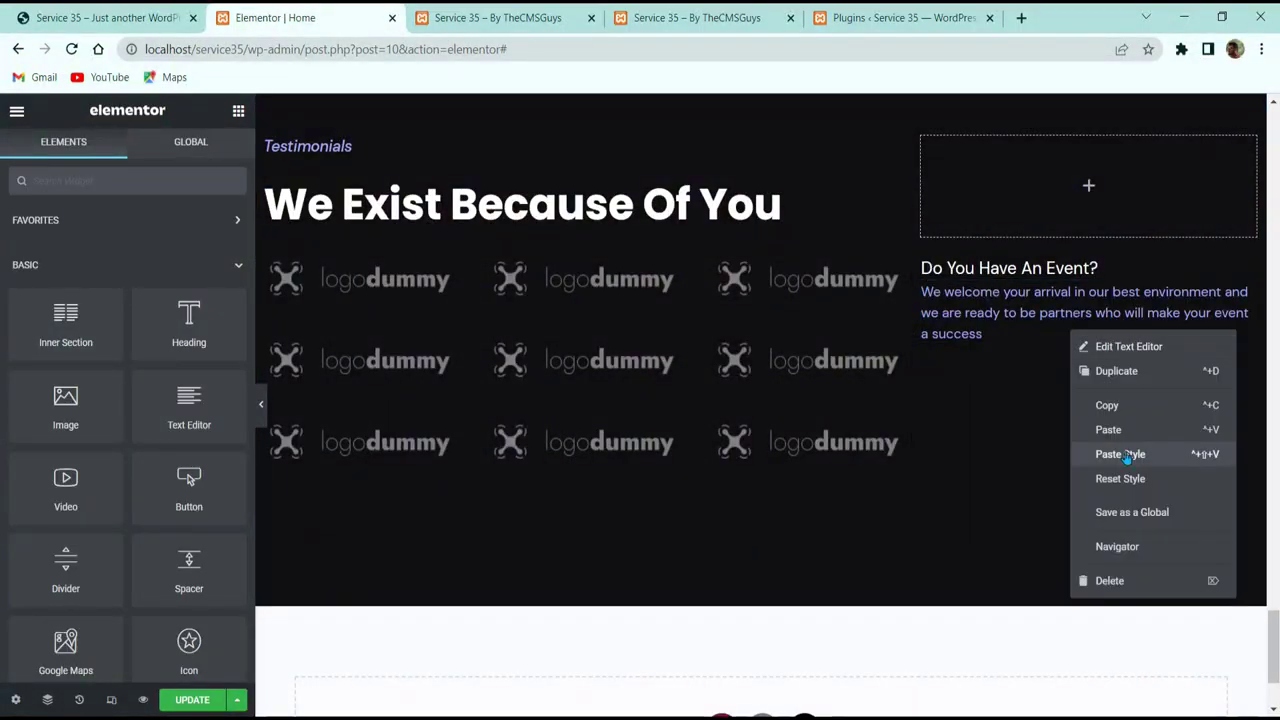
left_click(1122, 431)
Step: Copy the SEE ALL SPEKERS button and paste it under the event description text
scroll(900, 430, "up", 5)
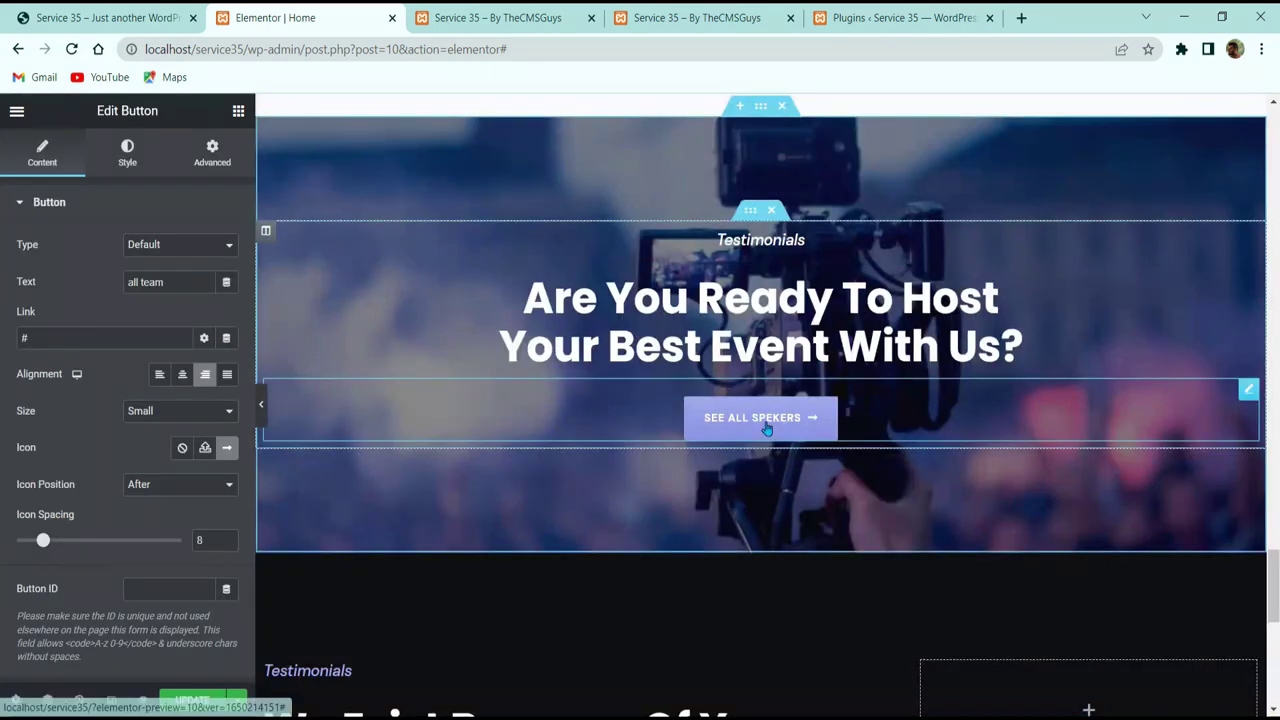
right_click(766, 428)
left_click(823, 488)
scroll(1017, 517, "down", 10)
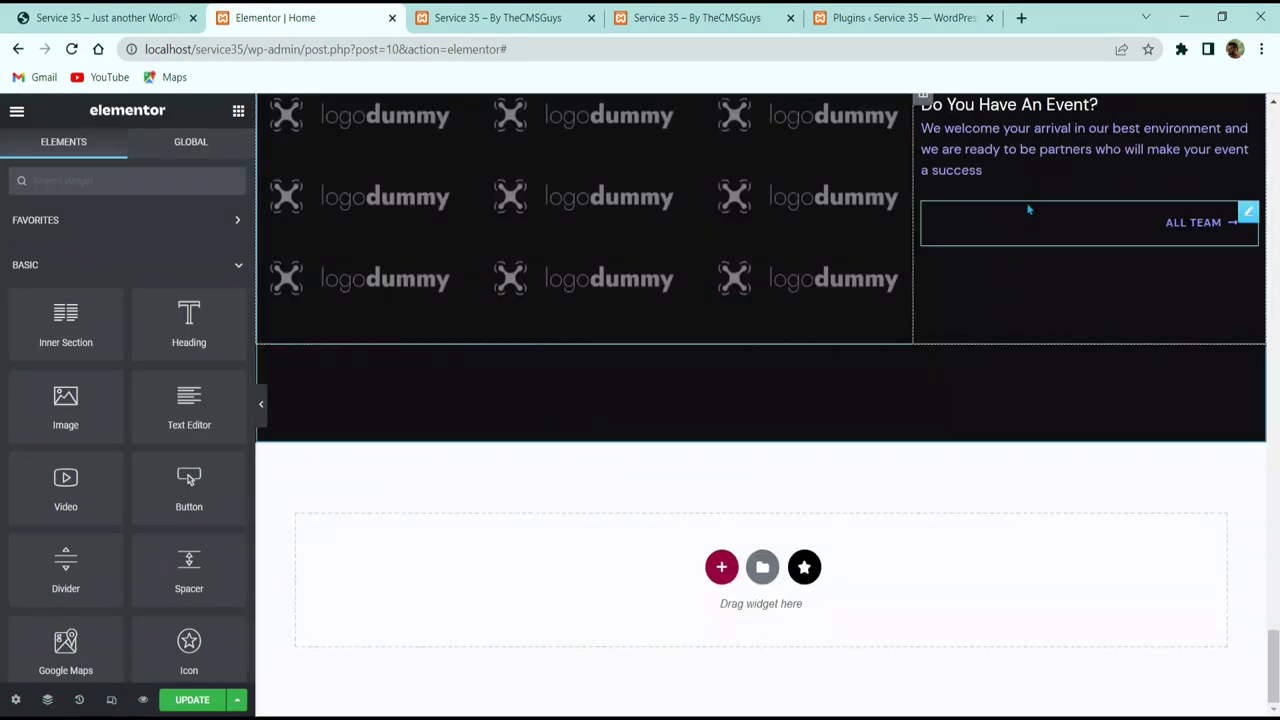
right_click(1037, 169)
left_click(1060, 257)
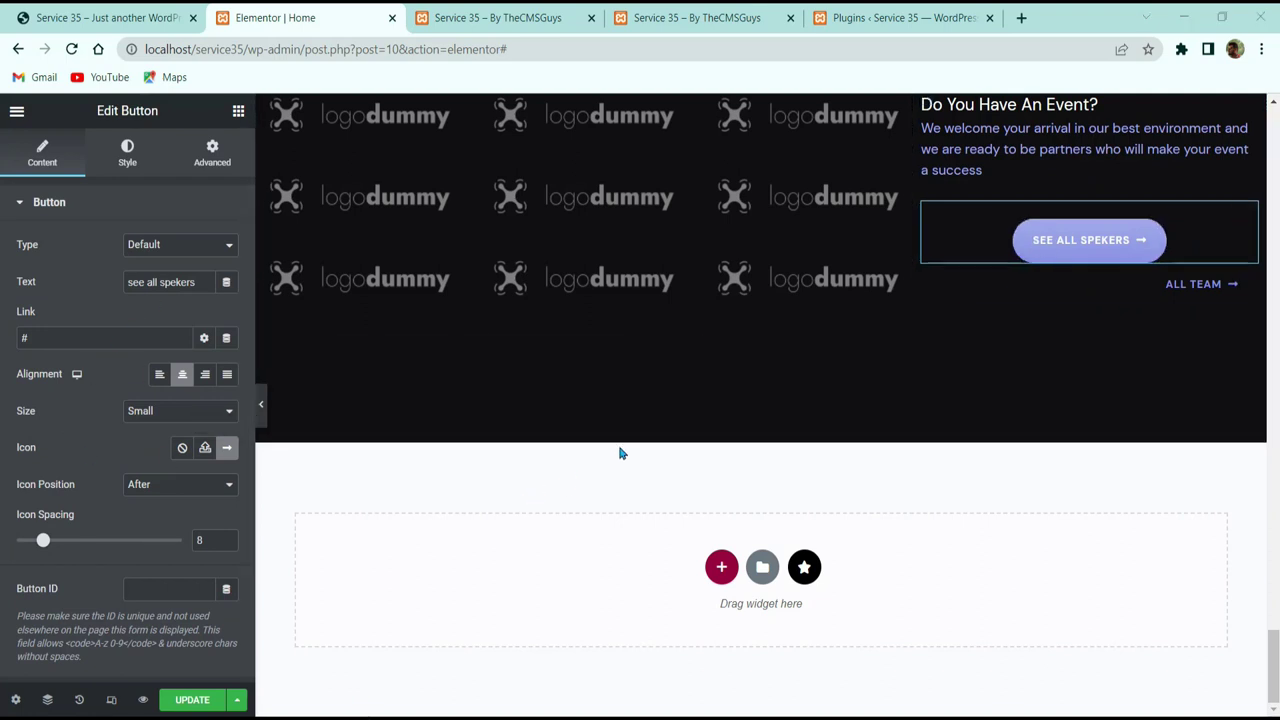
Step: Set SEE ALL SPEKERS to inline auto width with top margin 0 and right margin 20
left_click(230, 150)
left_click(168, 388)
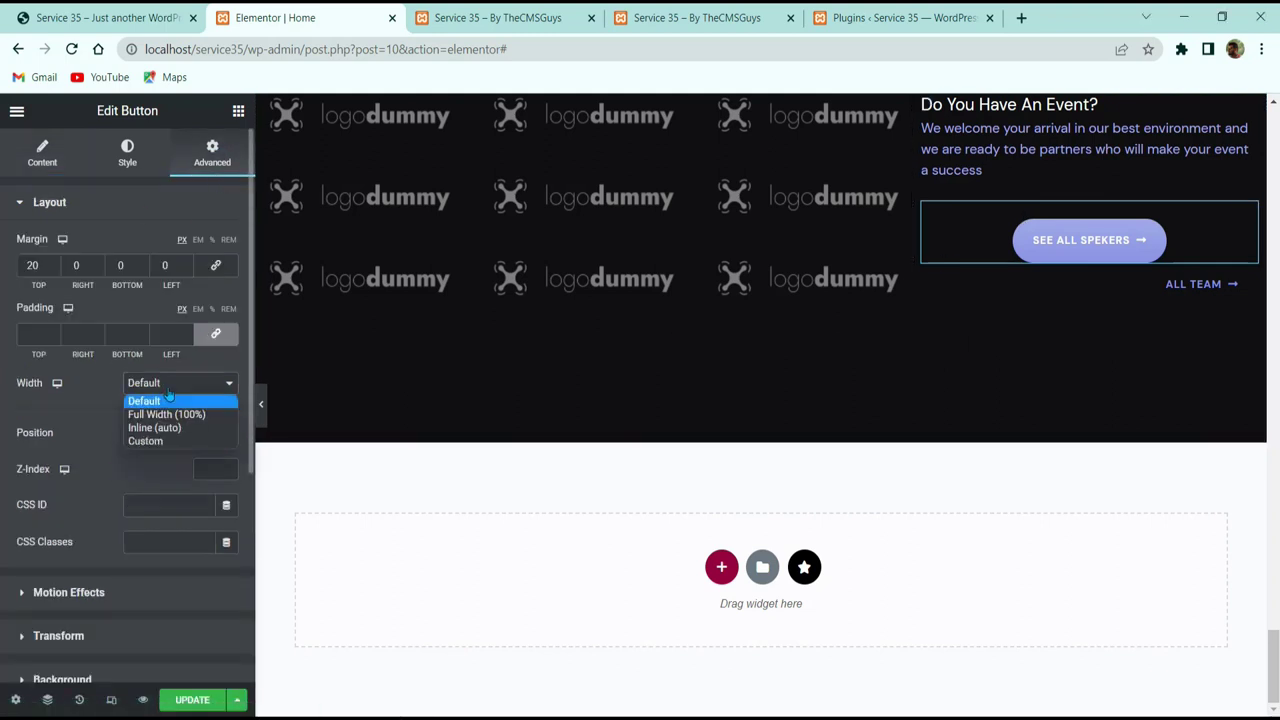
left_click(160, 427)
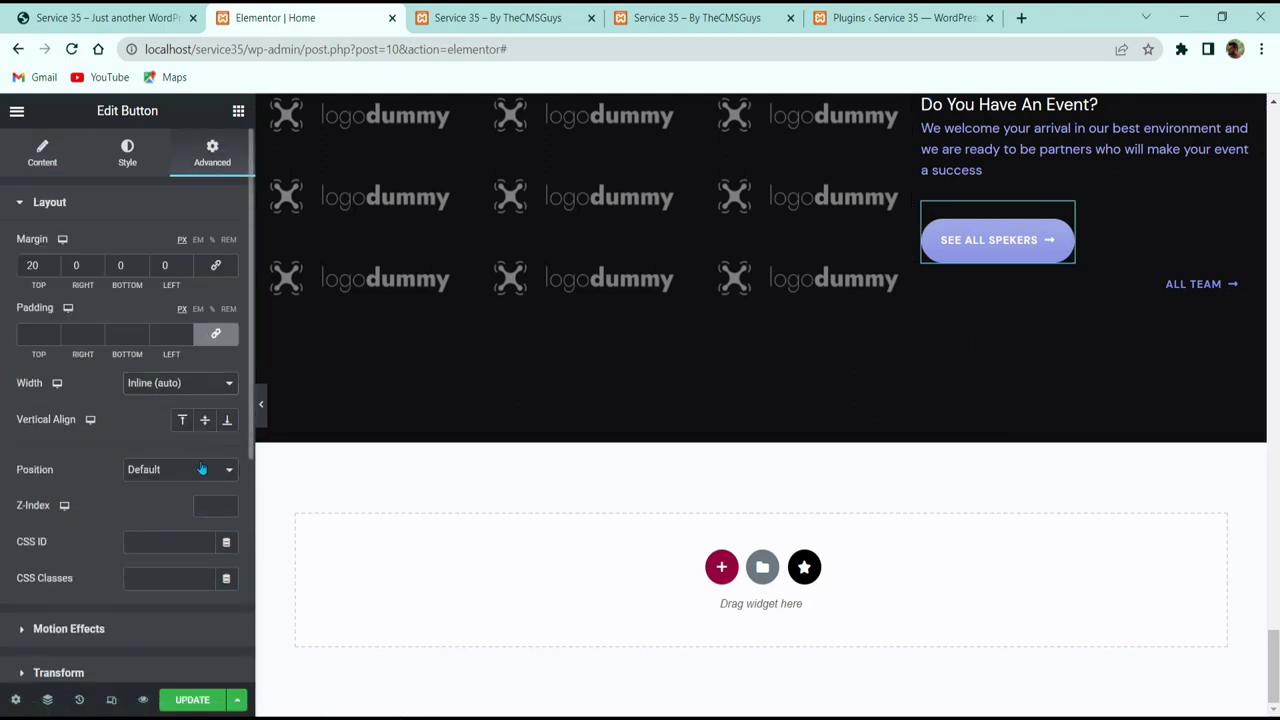
double_click(32, 265)
type("0")
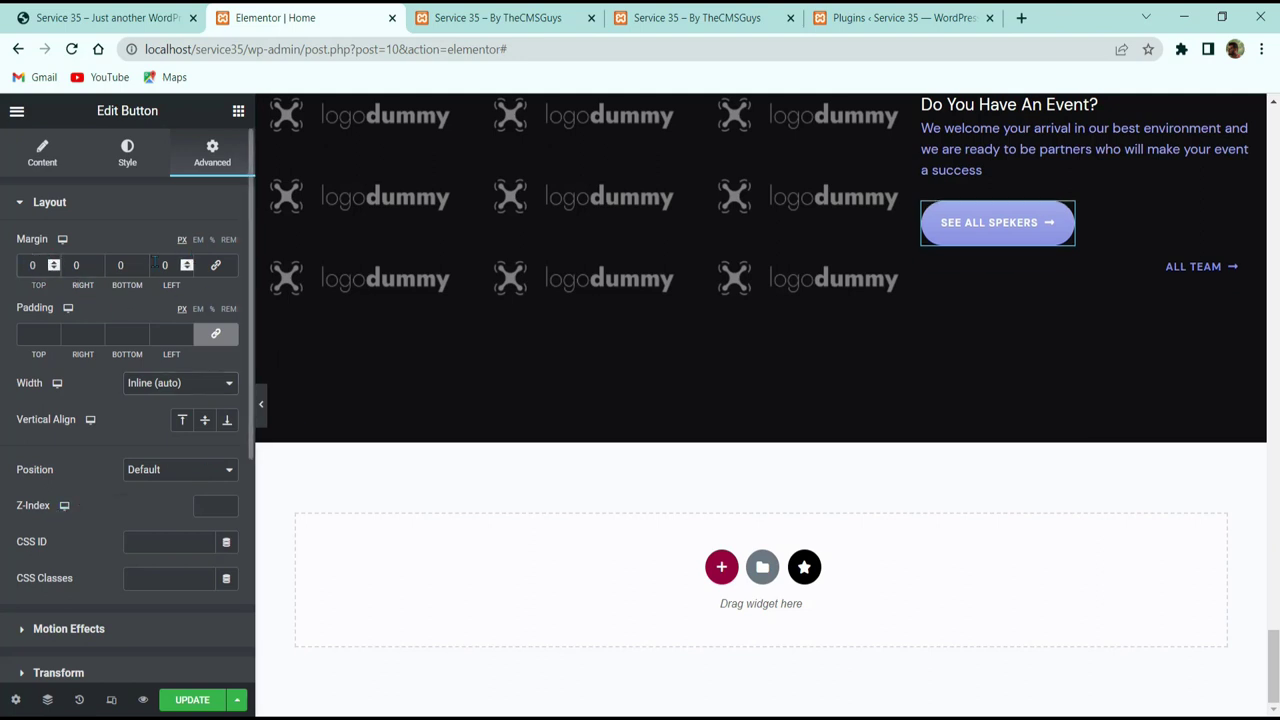
double_click(76, 265)
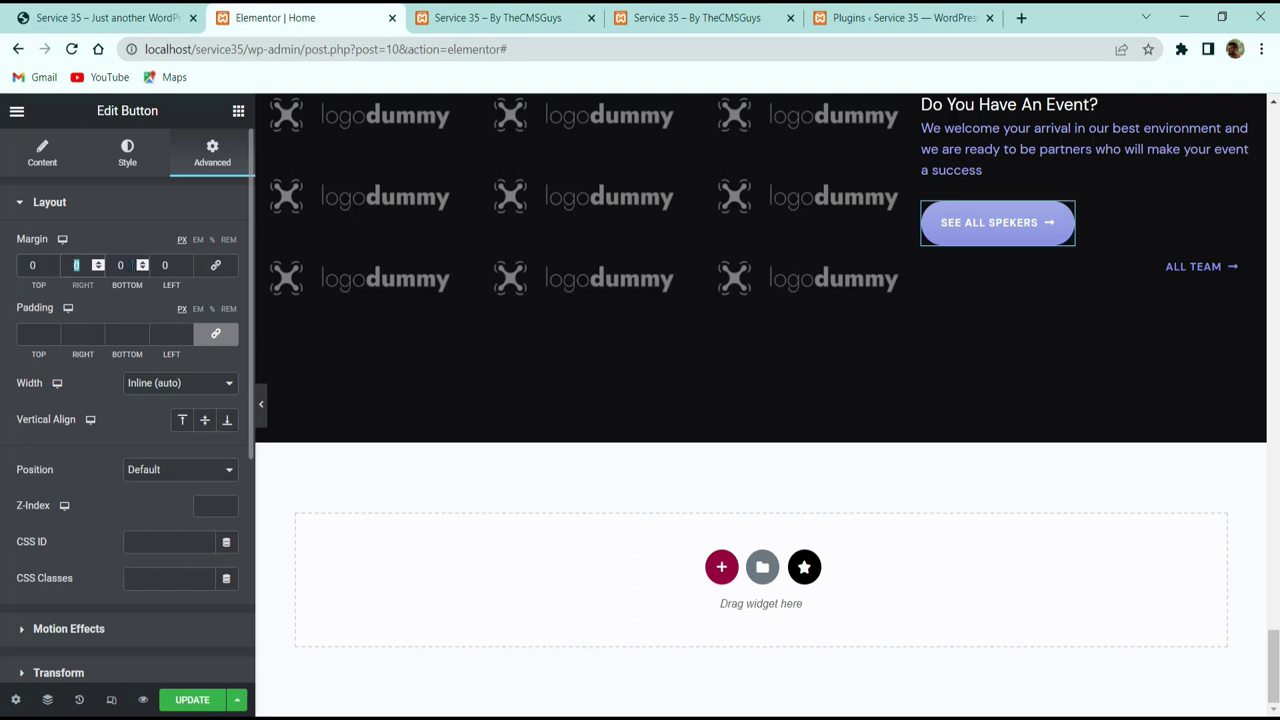
type("20")
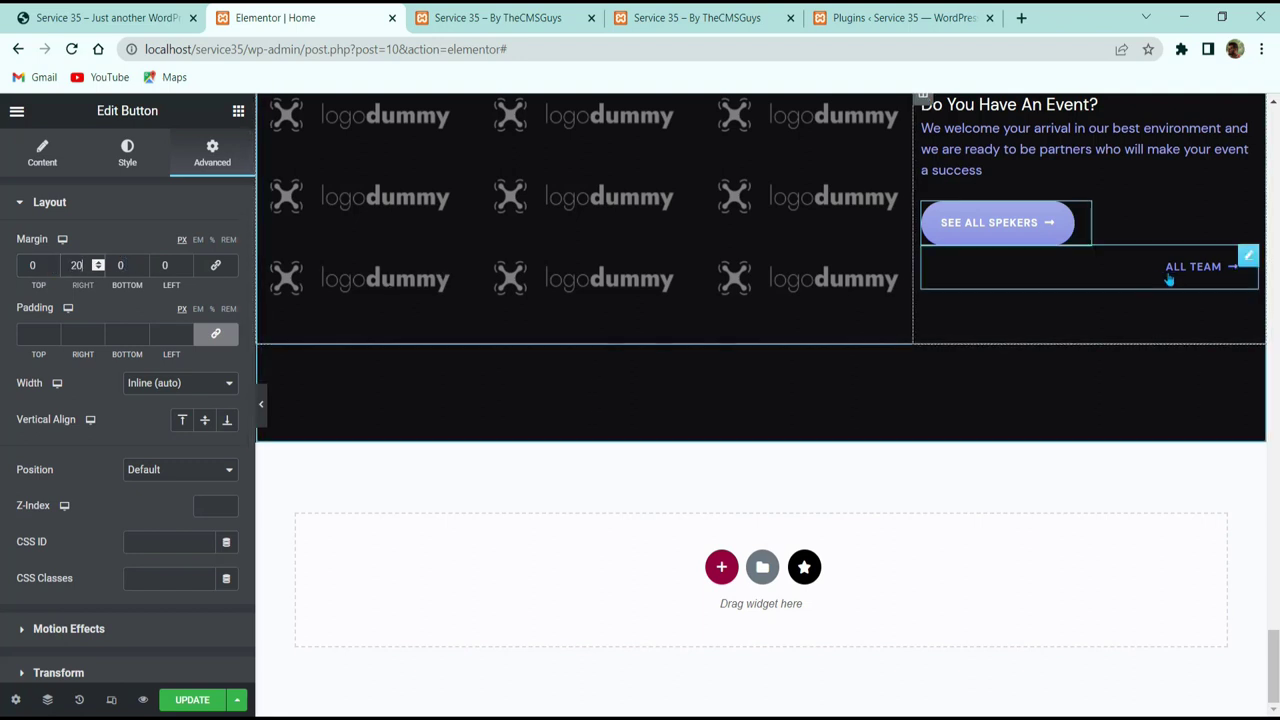
Step: Left-align the ALL TEAM link and make its width inline so it sits beside SEE ALL SPEKERS
left_click(1150, 268)
left_click(213, 165)
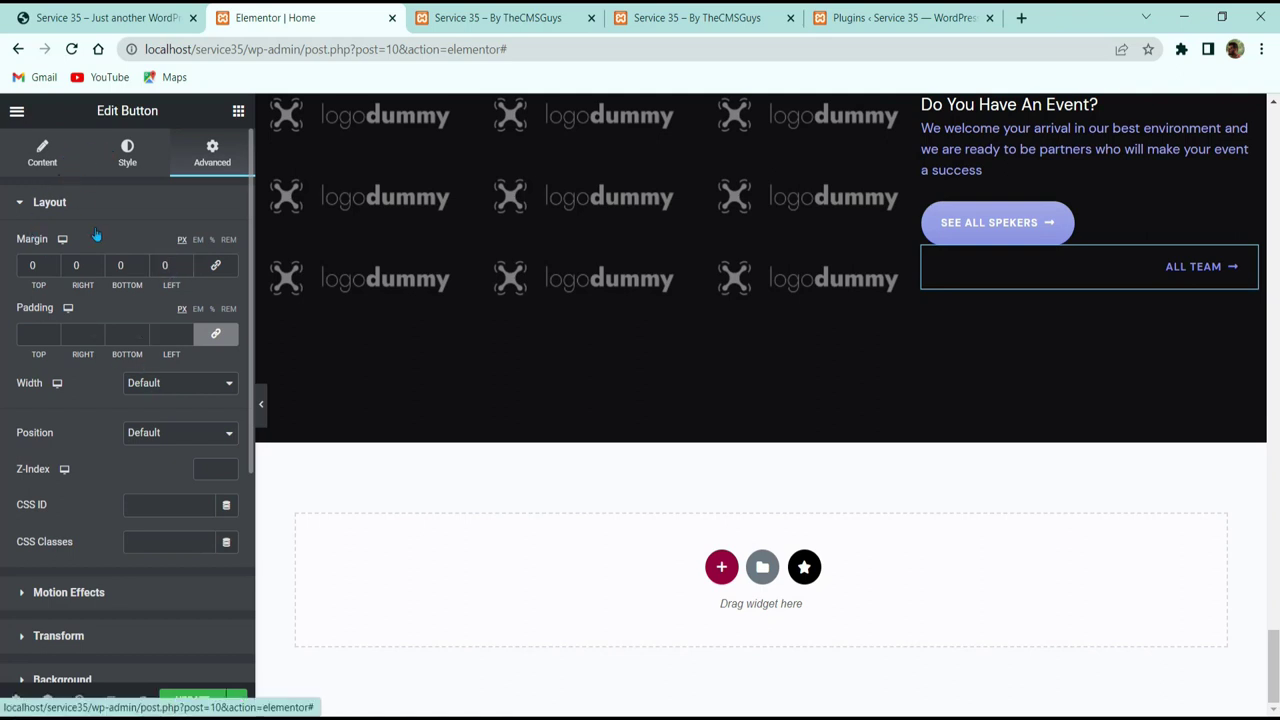
left_click(66, 157)
left_click(159, 374)
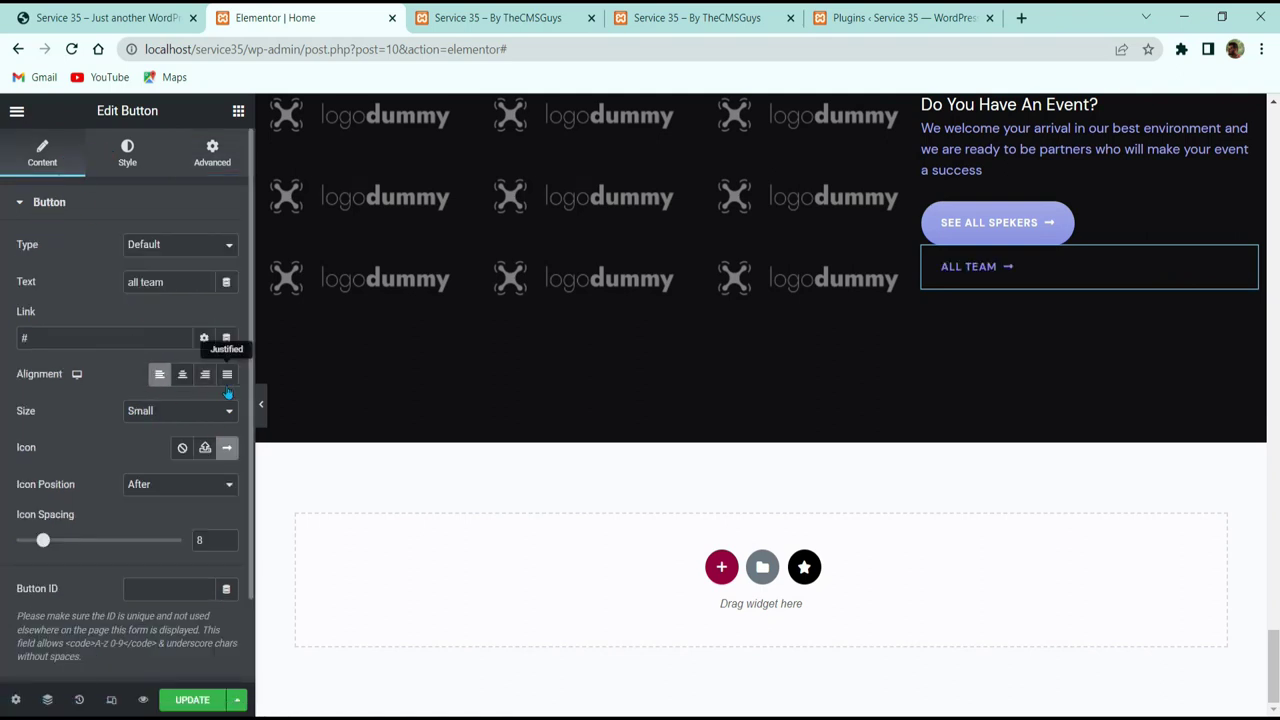
left_click(207, 145)
left_click(171, 383)
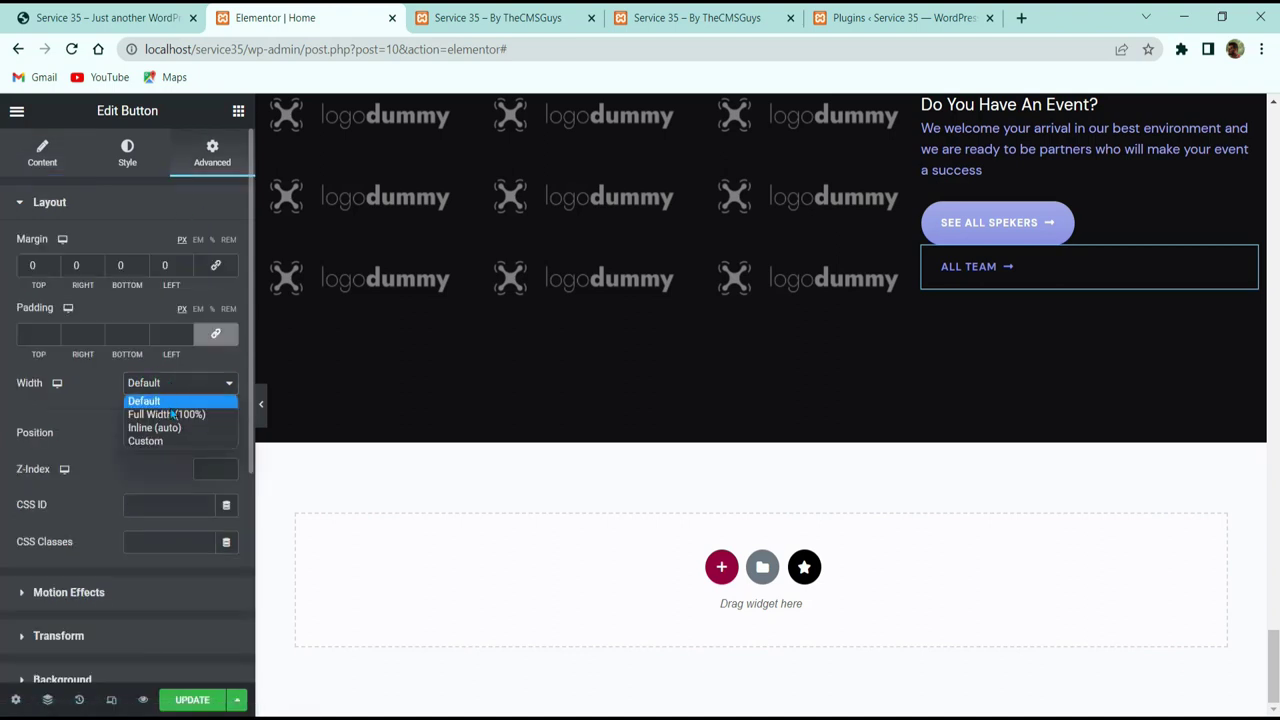
left_click(174, 428)
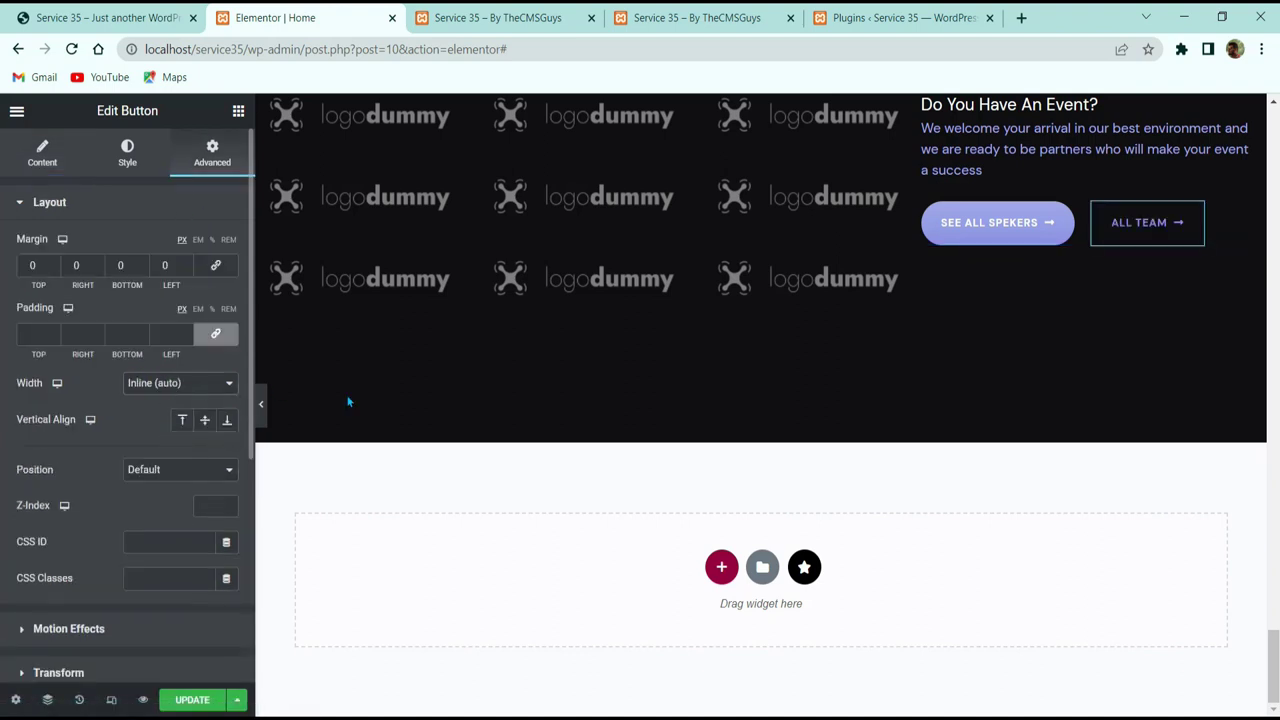
left_click(262, 406)
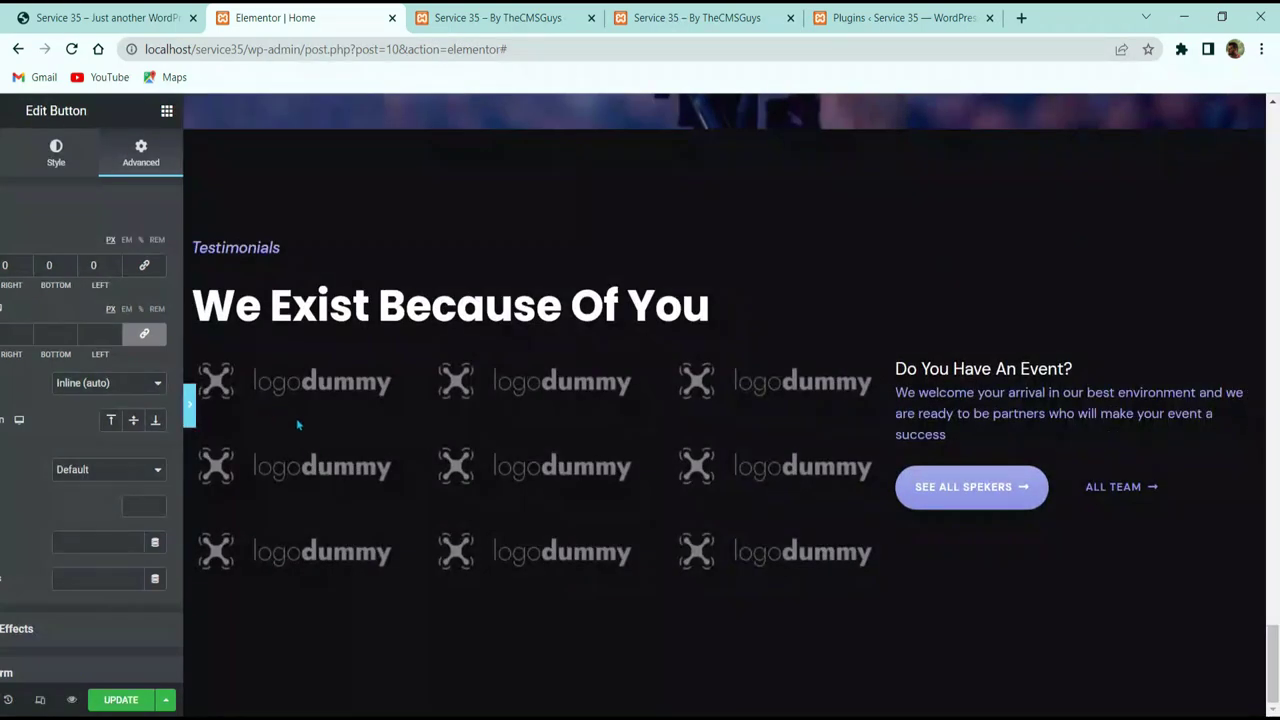
Step: Compare the partner section against the live reference site, then restore the editor panel with Ctrl+P
left_click(52, 14)
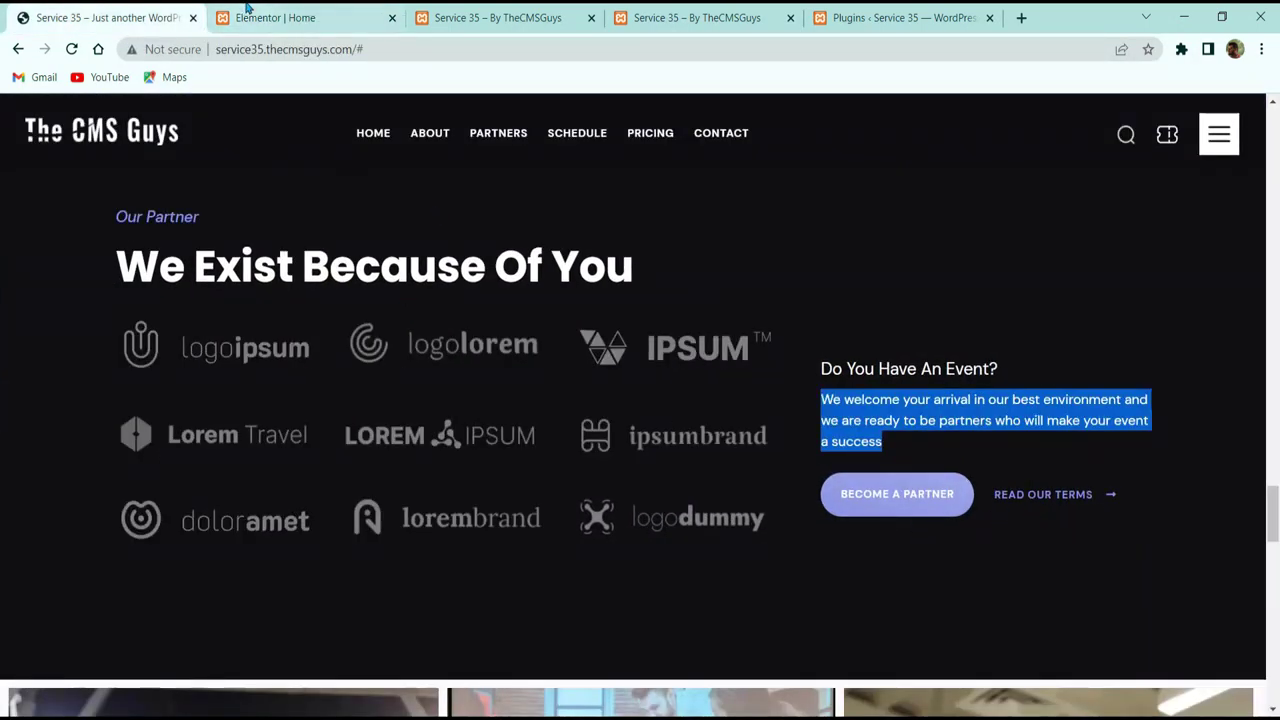
left_click(262, 12)
left_click(125, 12)
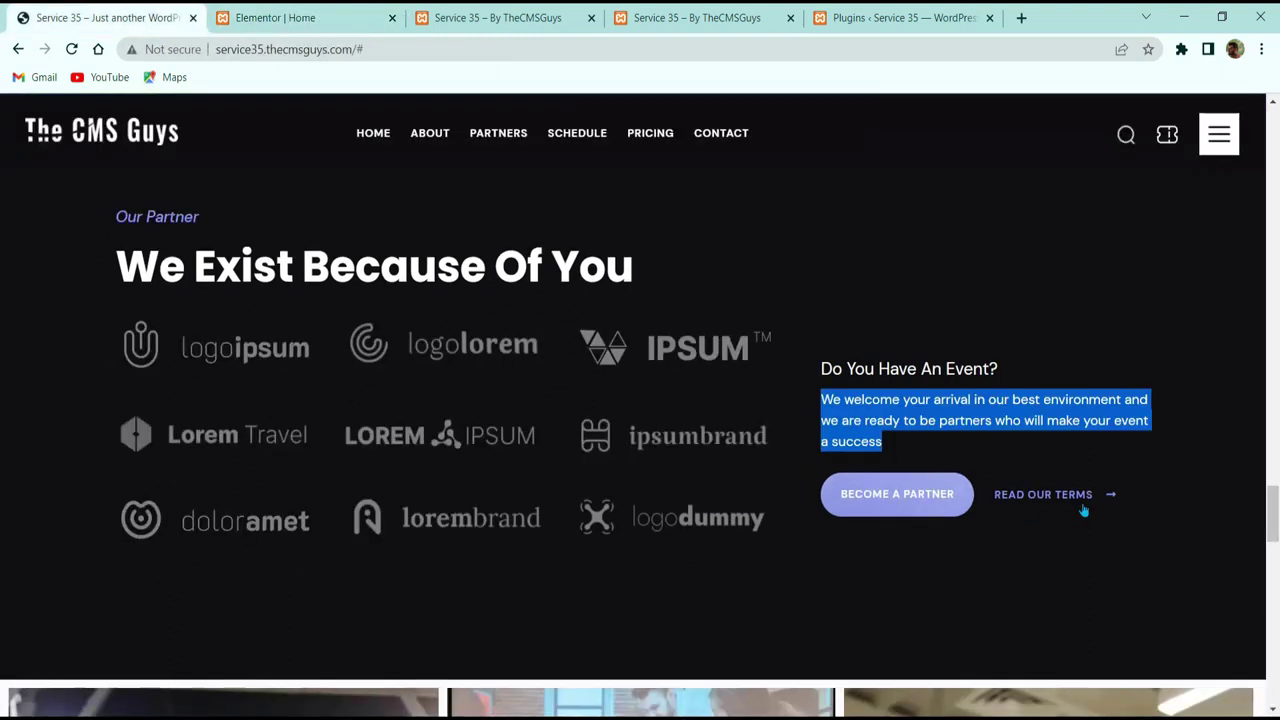
left_click(283, 12)
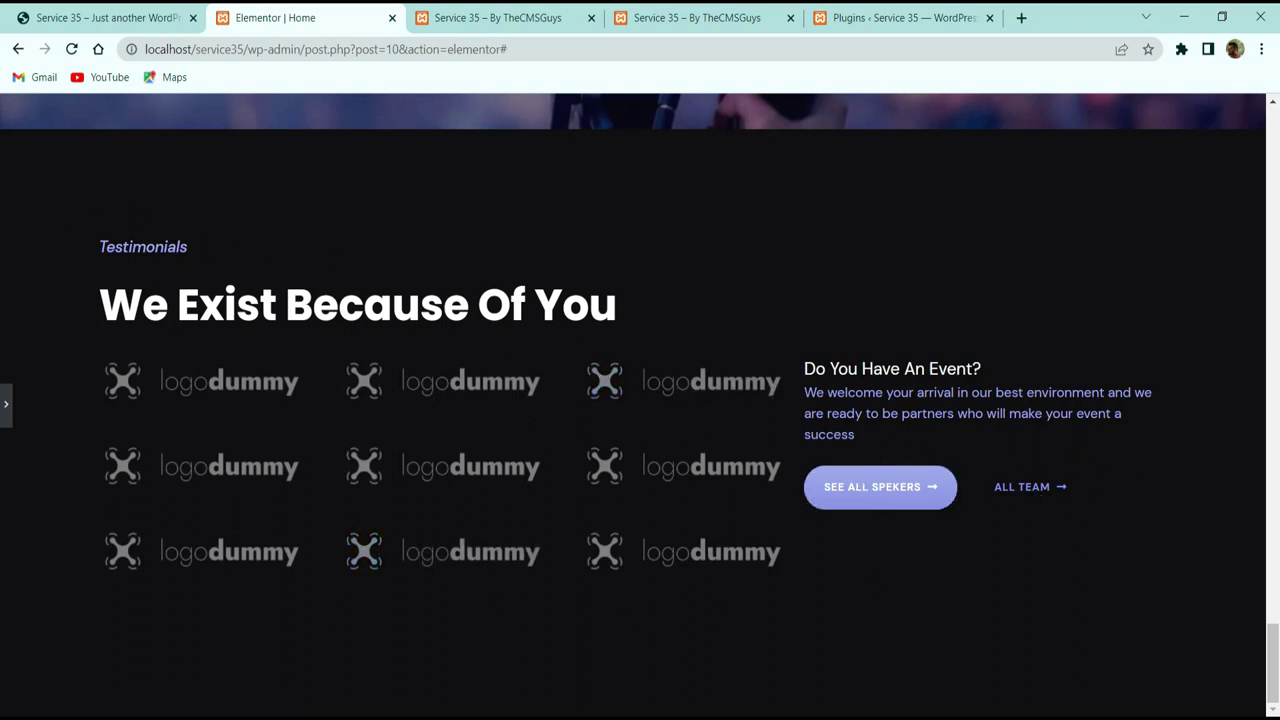
left_click(172, 7)
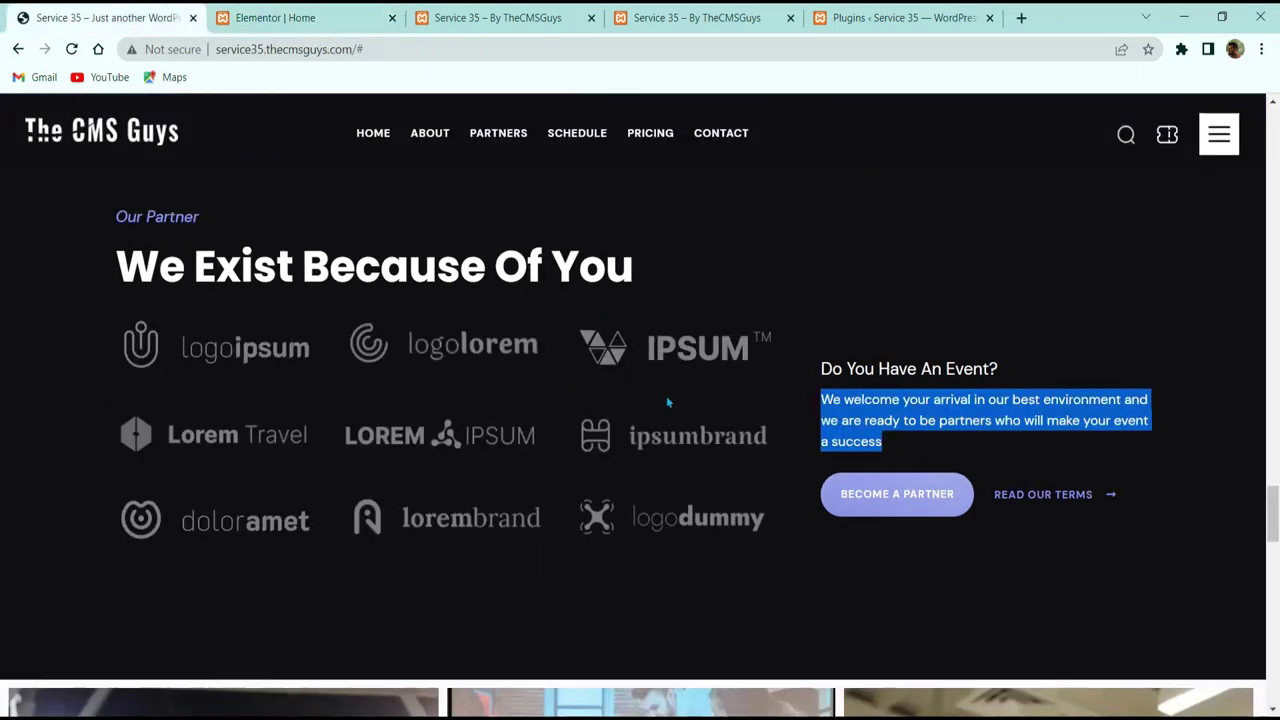
left_click(316, 12)
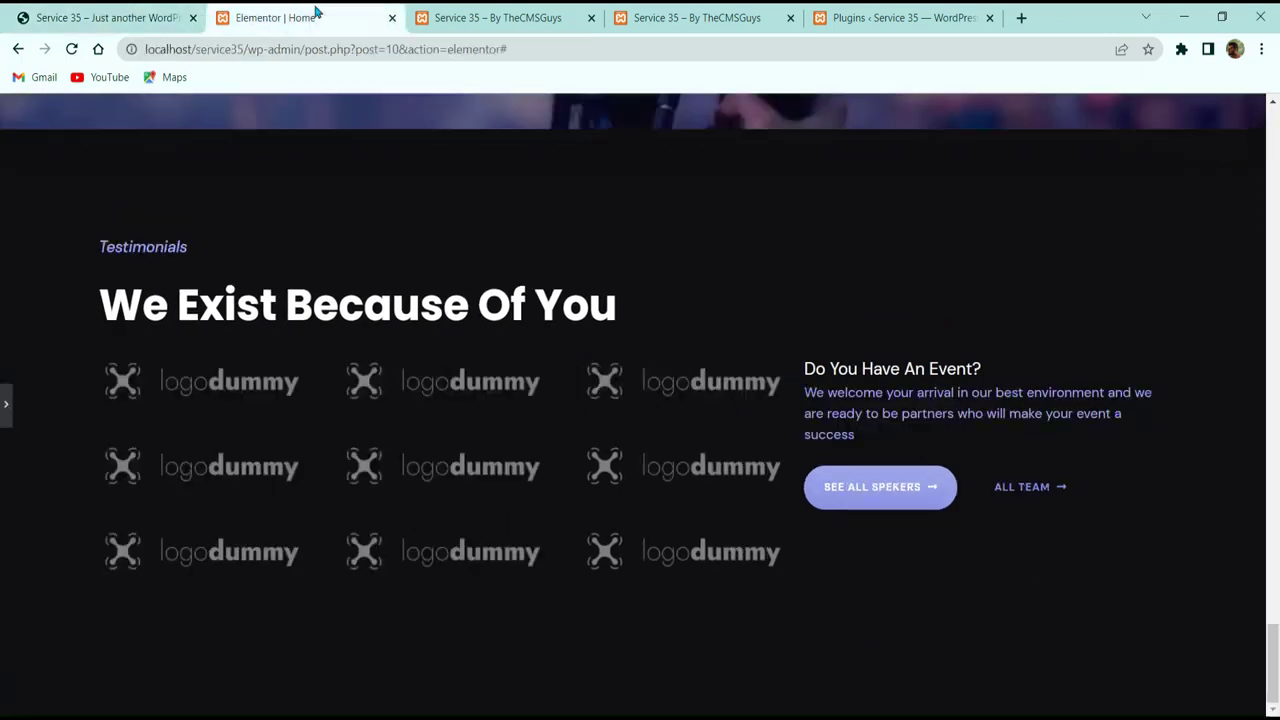
key("ctrl+p")
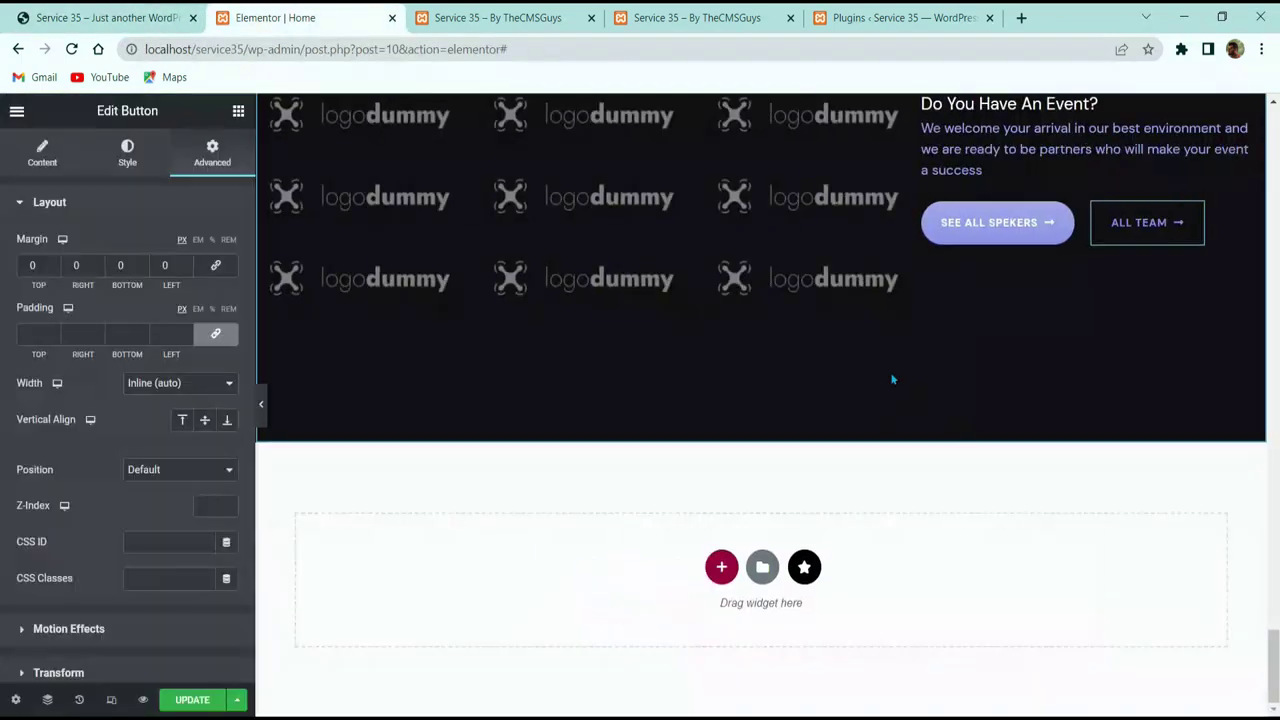
Step: Set the right event column's vertical alignment to Middle
left_click(922, 268)
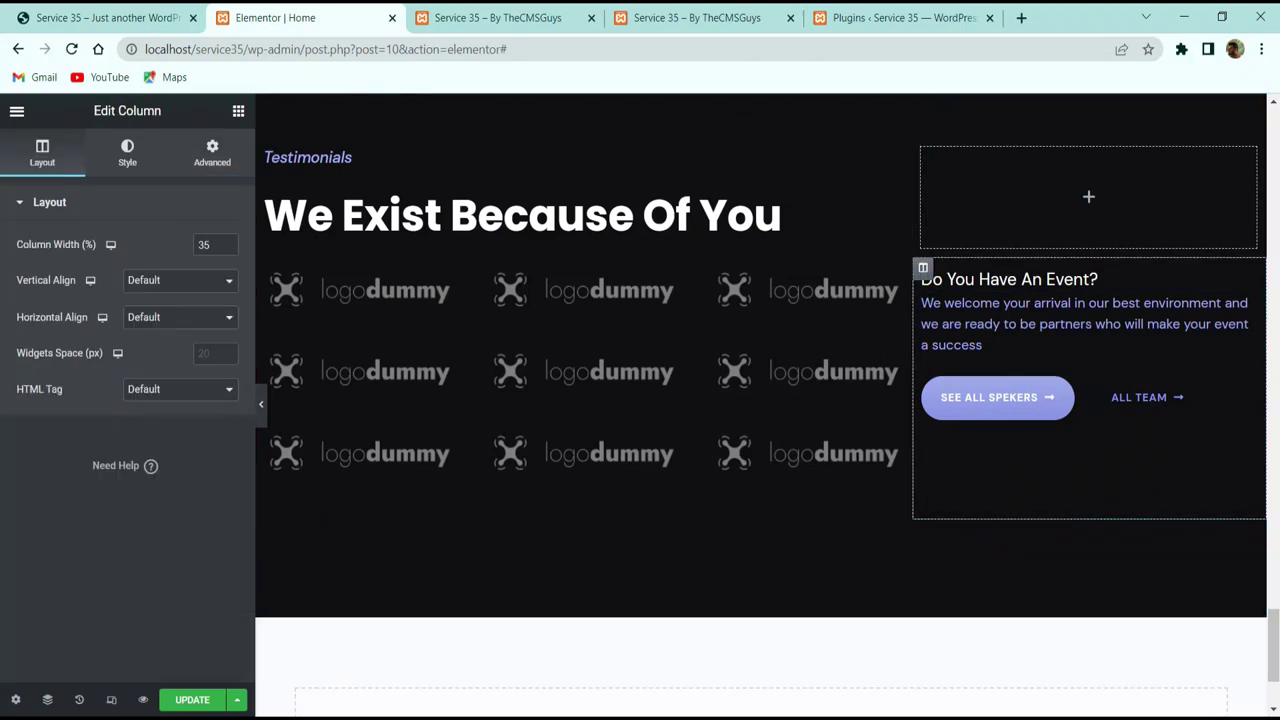
left_click(186, 282)
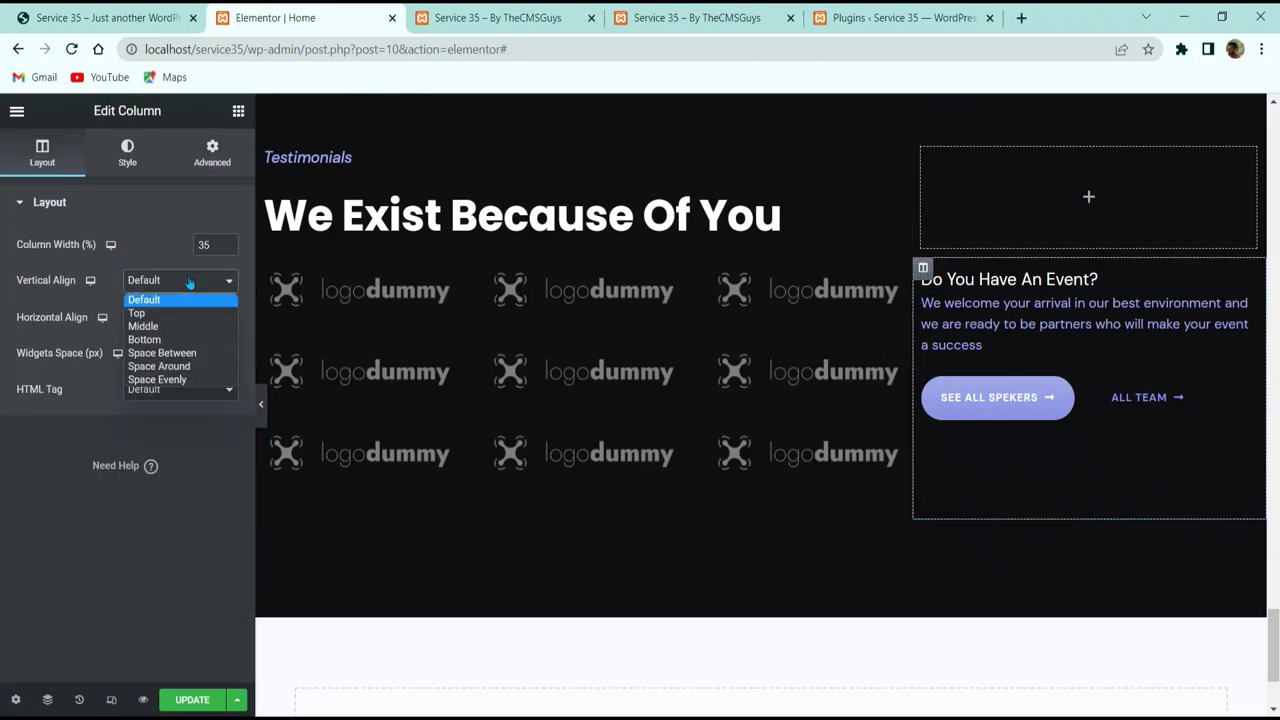
left_click(183, 325)
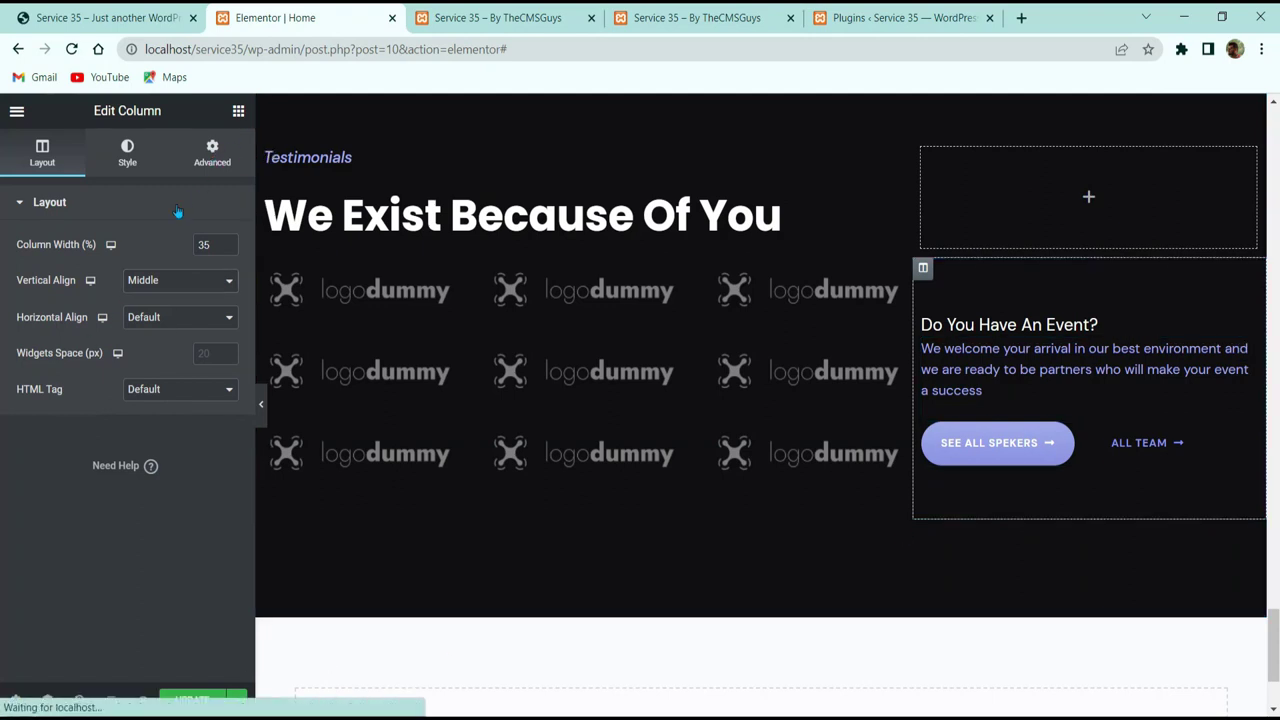
left_click(212, 152)
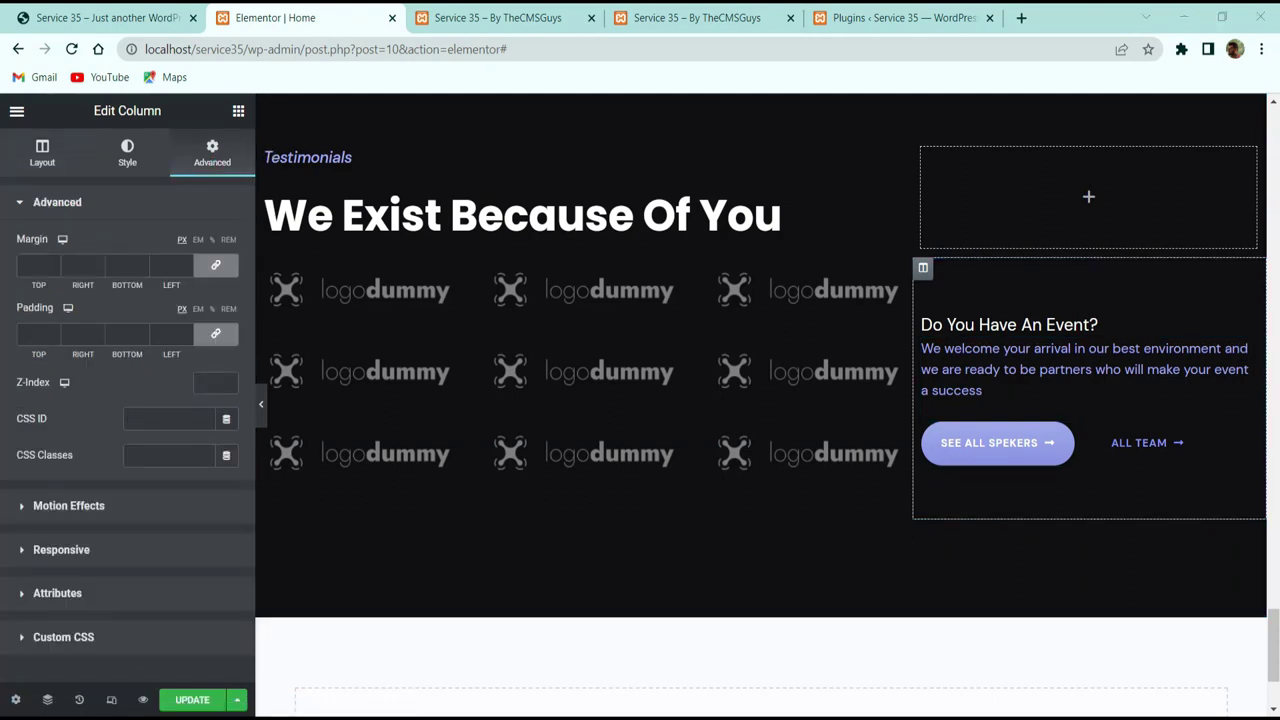
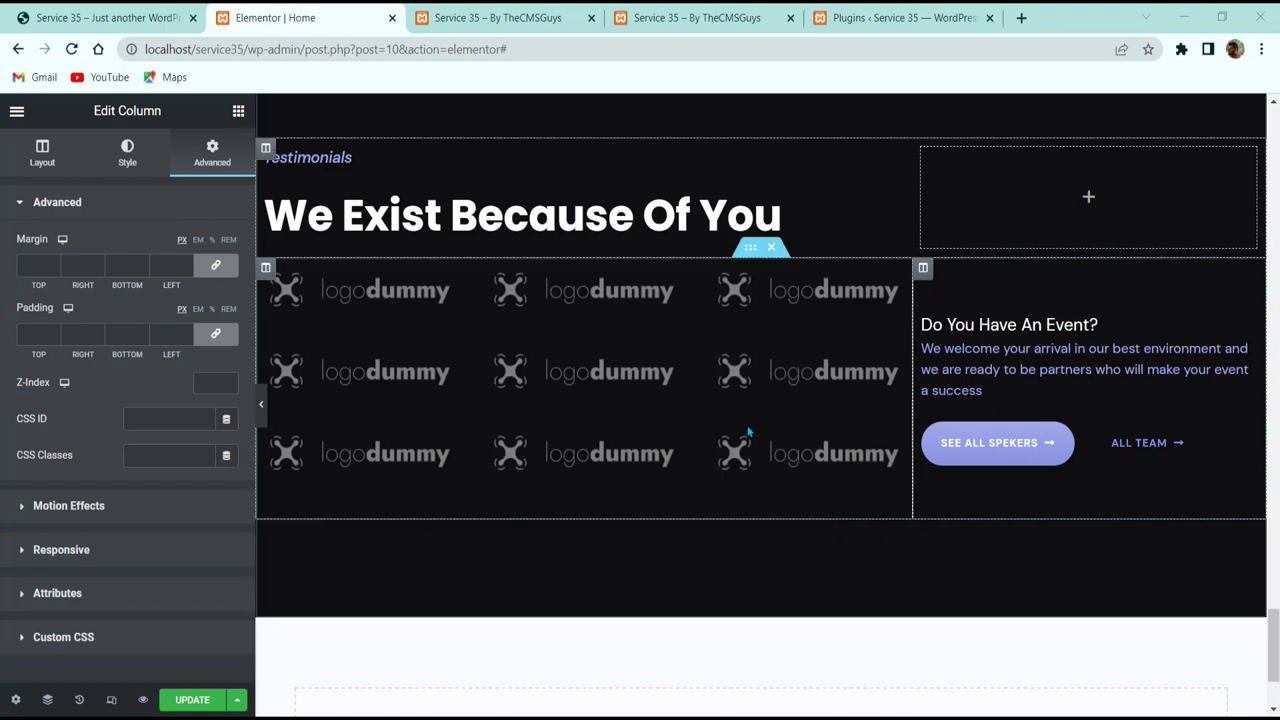
Step: Give the logos inner section a Wider columns gap and save the page
left_click(750, 247)
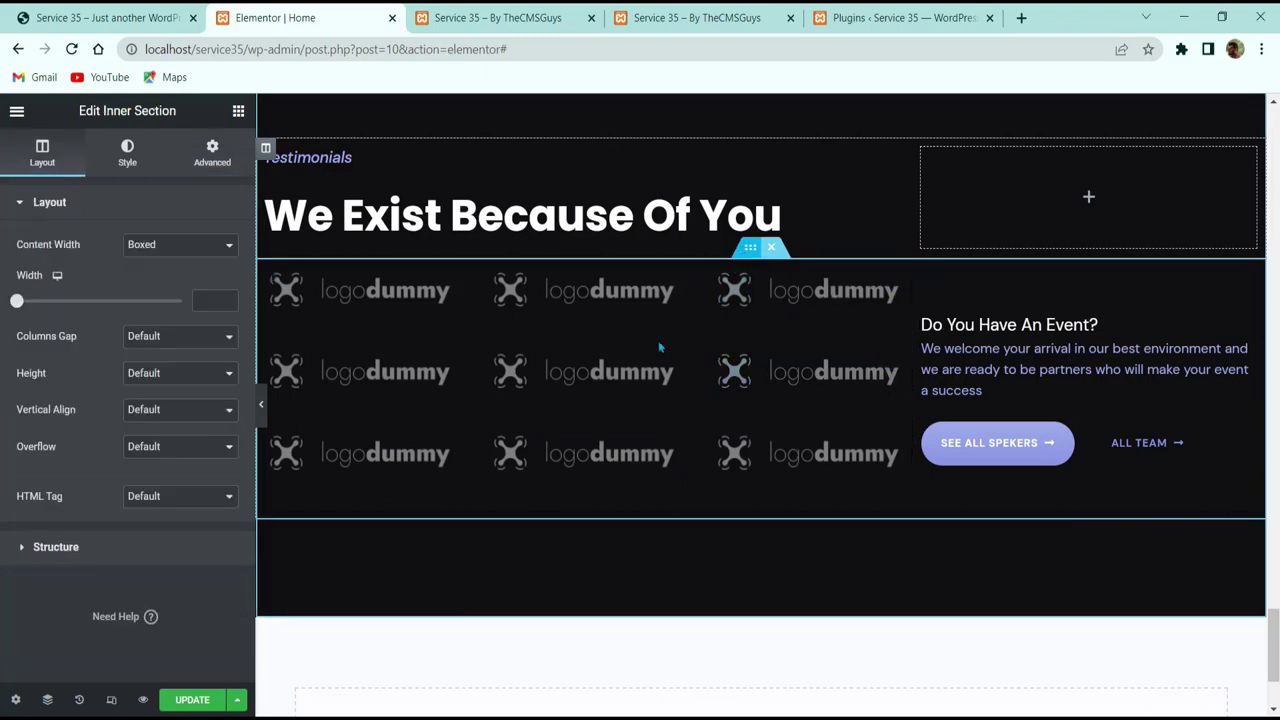
left_click(160, 341)
left_click(169, 422)
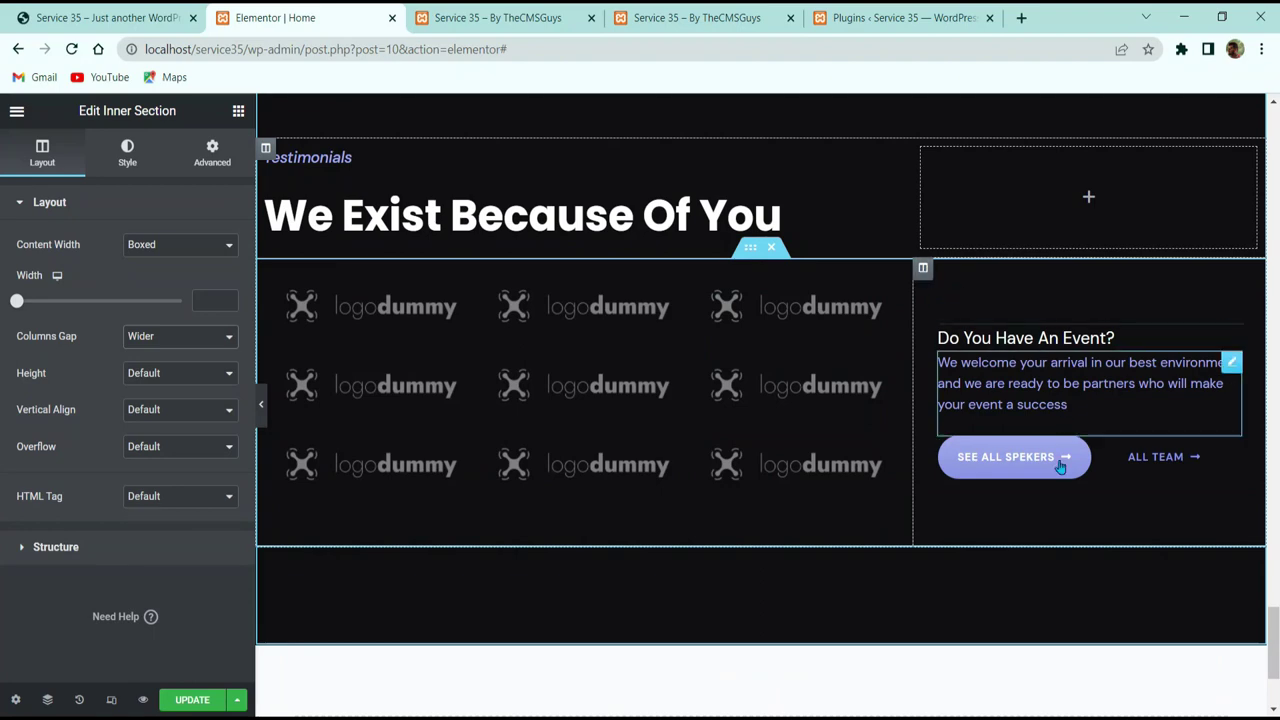
left_click(192, 699)
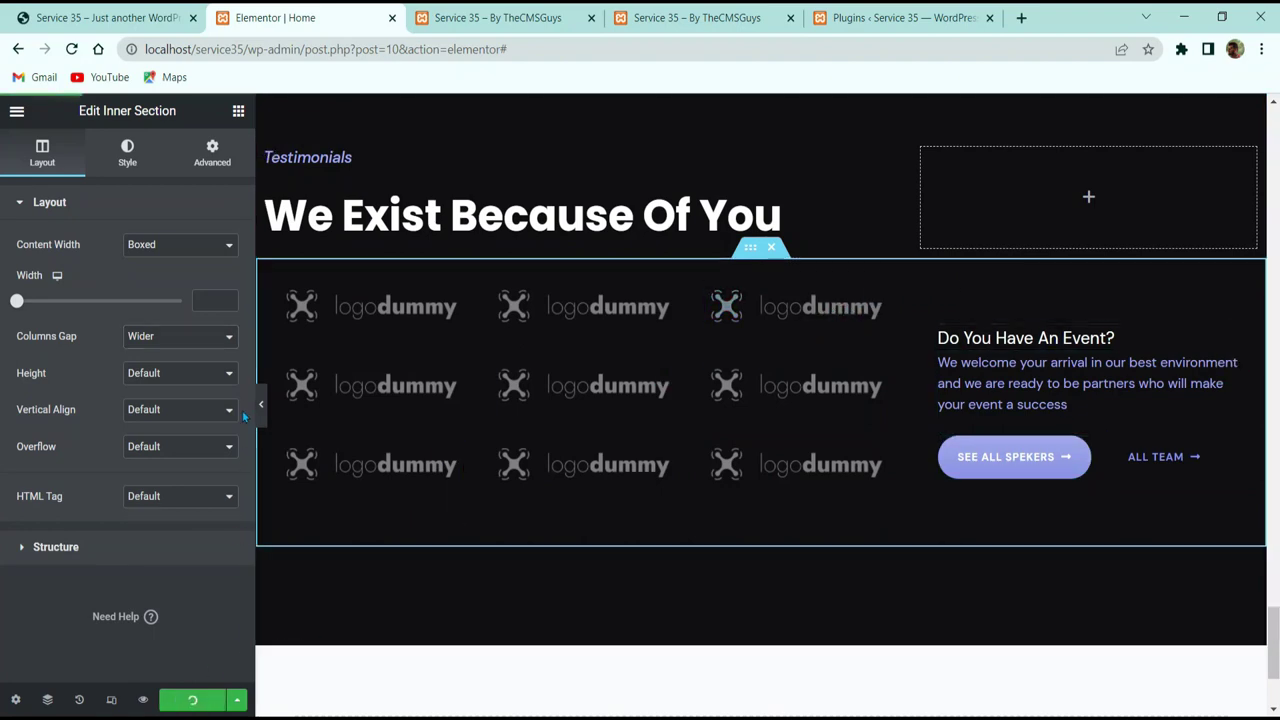
left_click(261, 408)
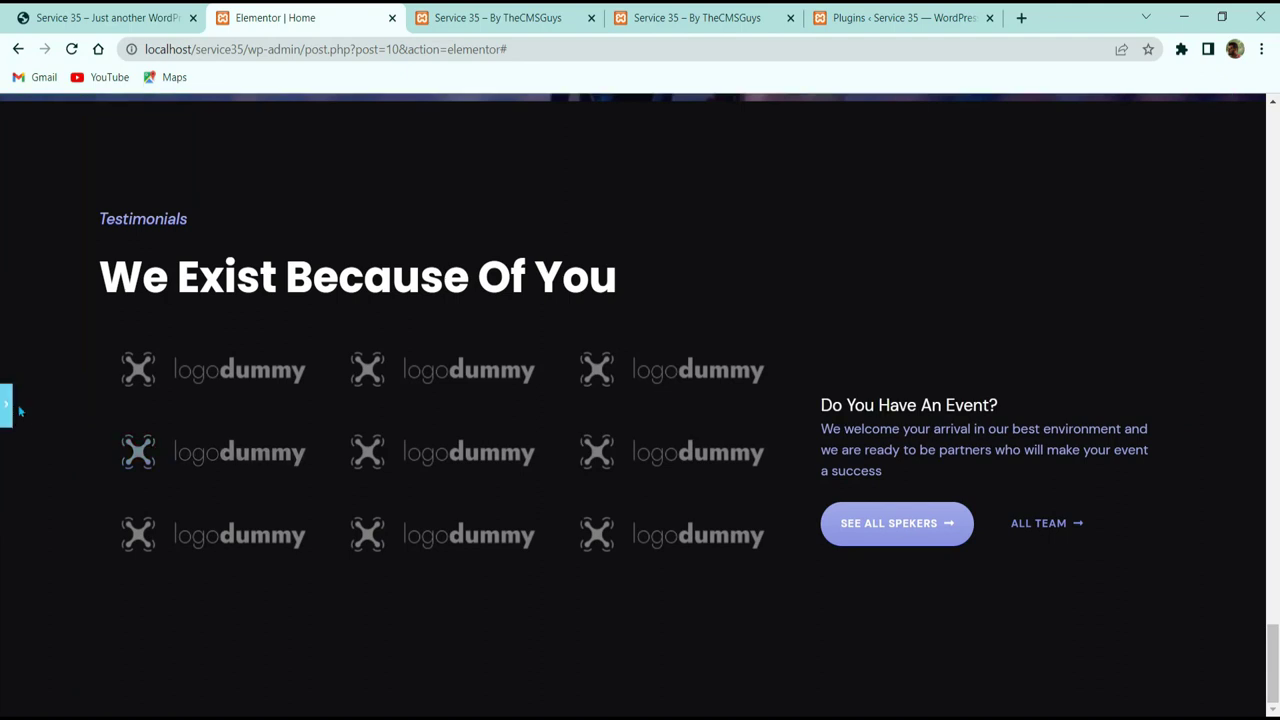
Step: Give the 'We Exist Because Of You' heading inner section a Wider columns gap and save
left_click(6, 405)
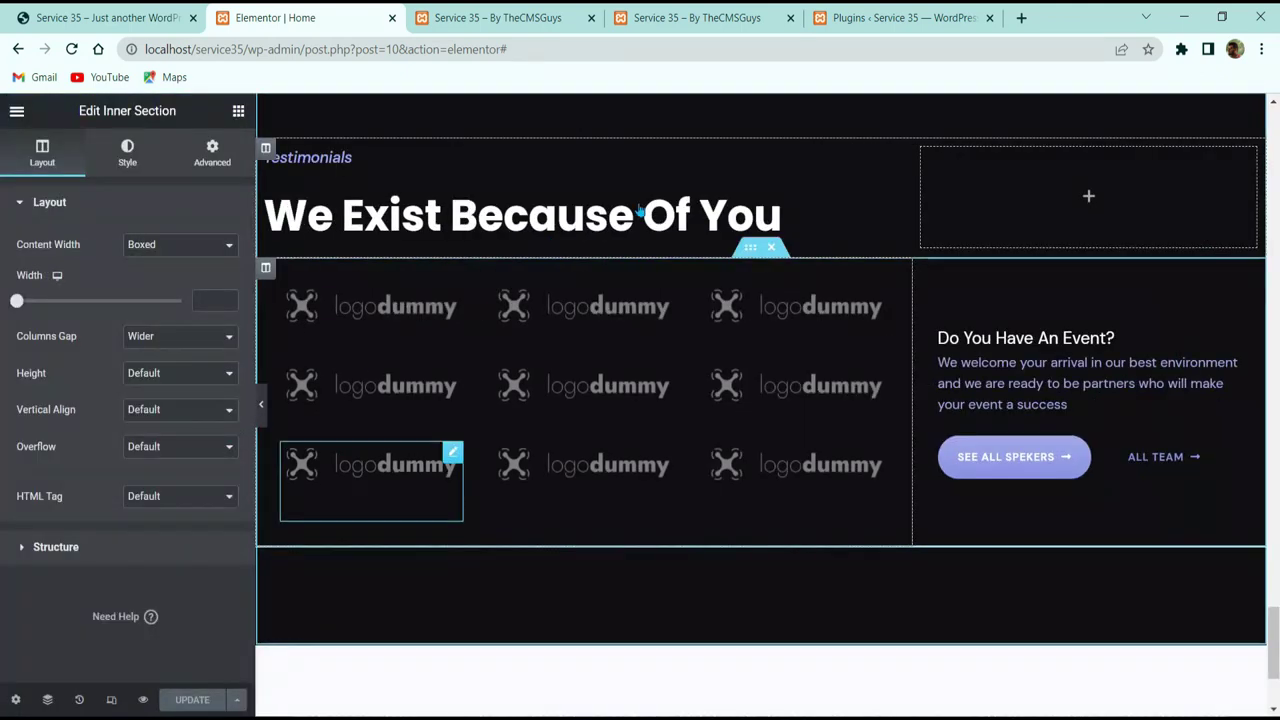
left_click(178, 336)
left_click(144, 356)
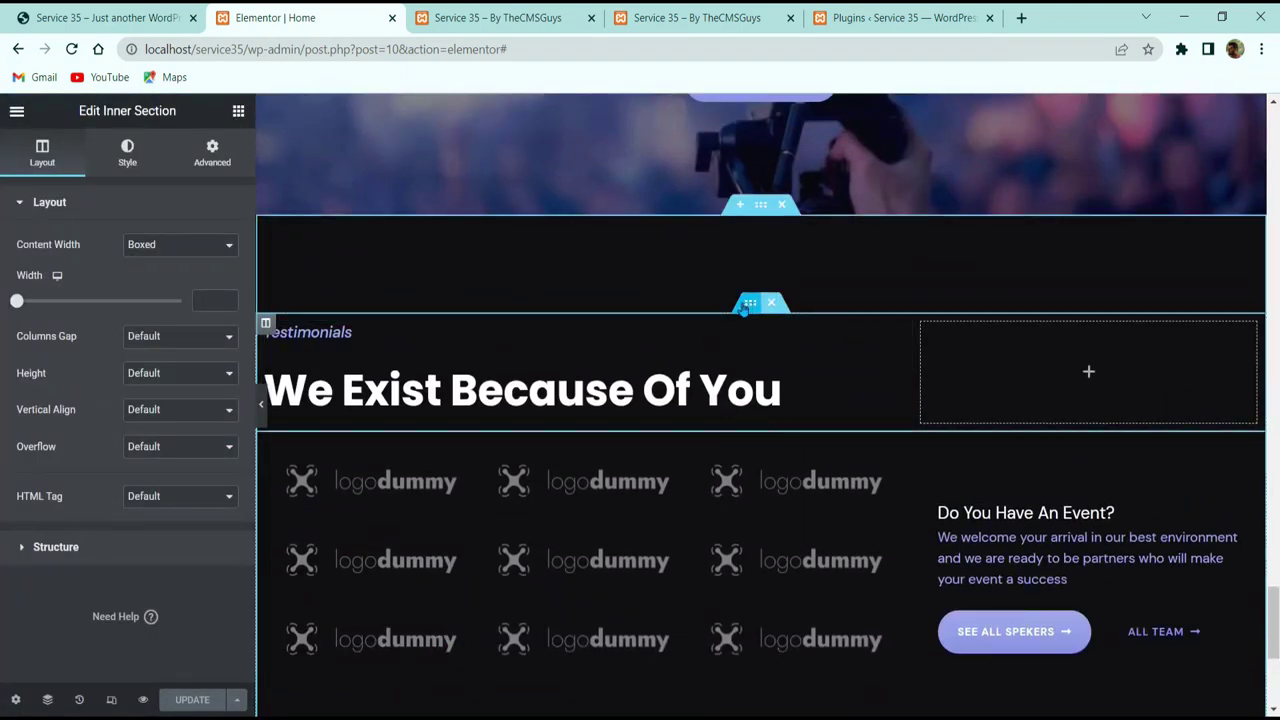
left_click(162, 344)
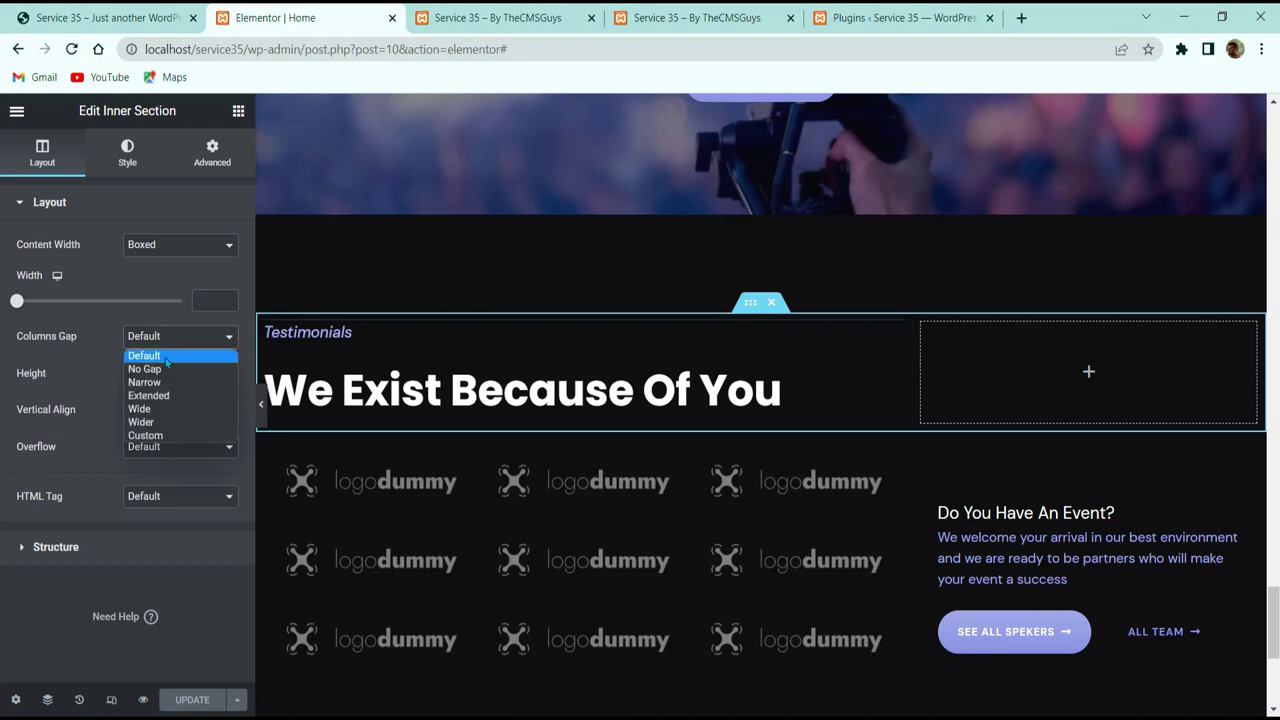
left_click(141, 422)
key("ctrl+s")
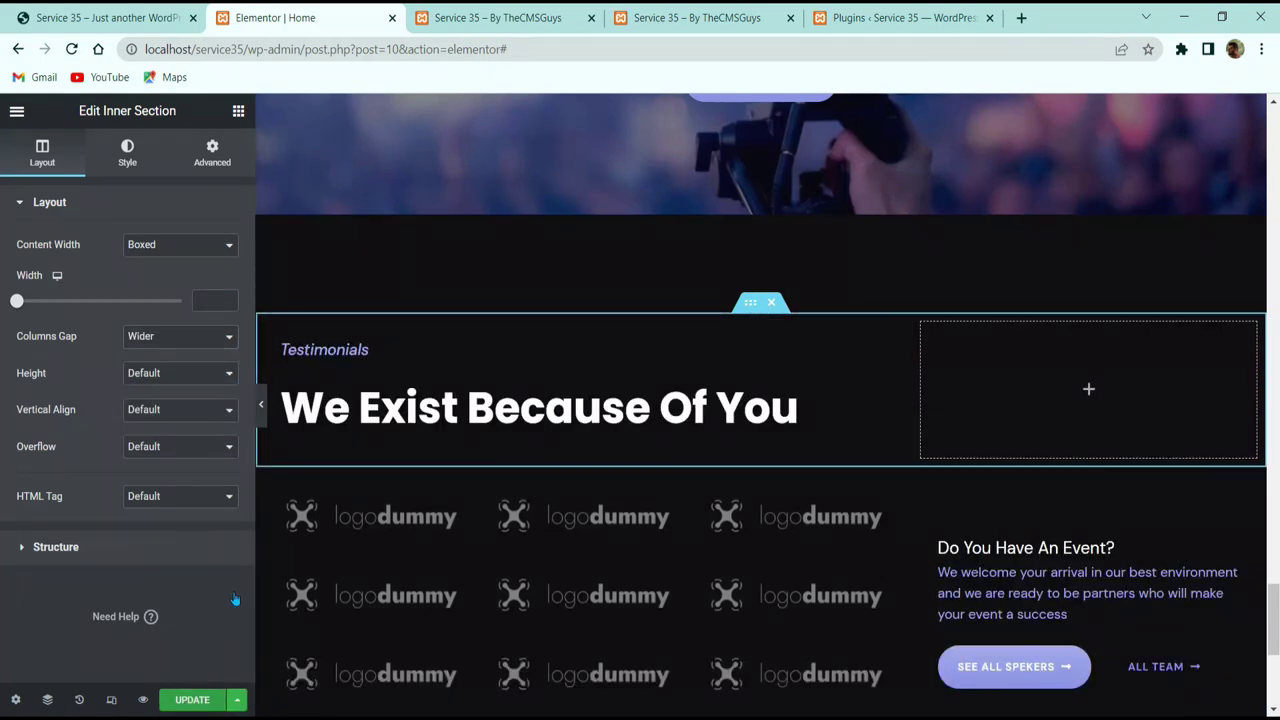
left_click(262, 410)
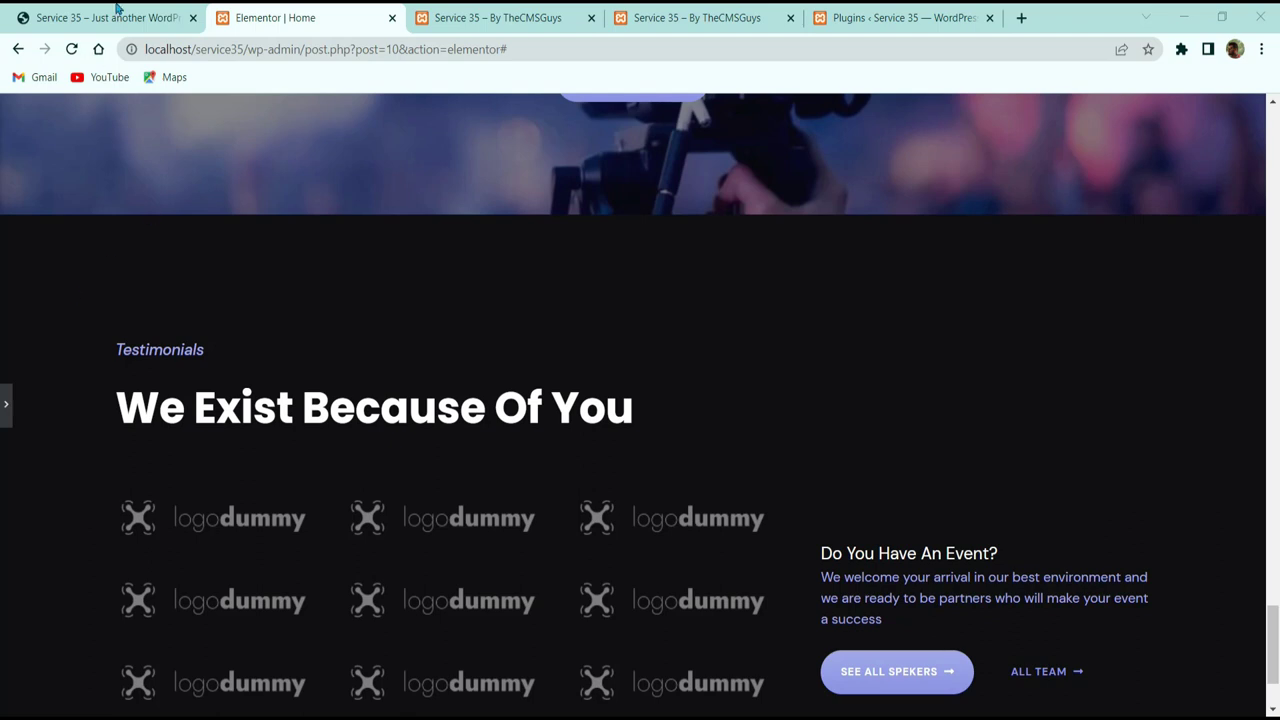
left_click(117, 8)
scroll(640, 440, "down", 5)
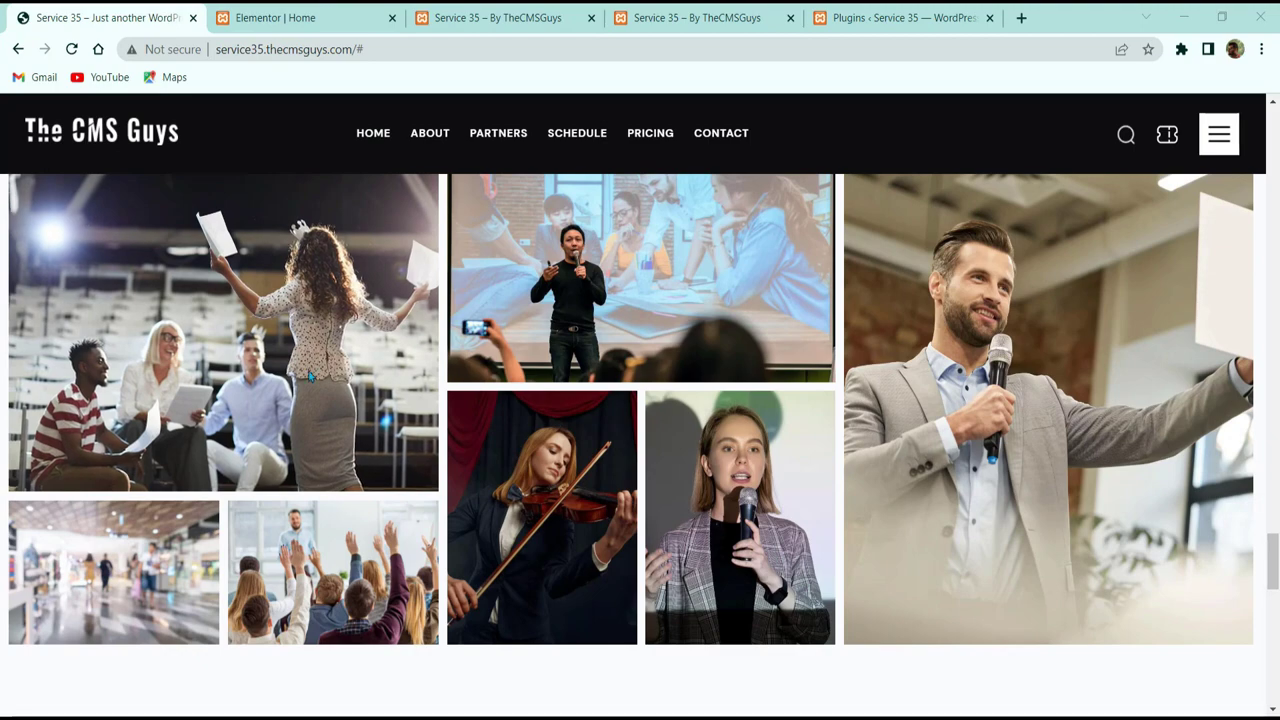
scroll(369, 348, "up", 2)
scroll(347, 395, "down", 2)
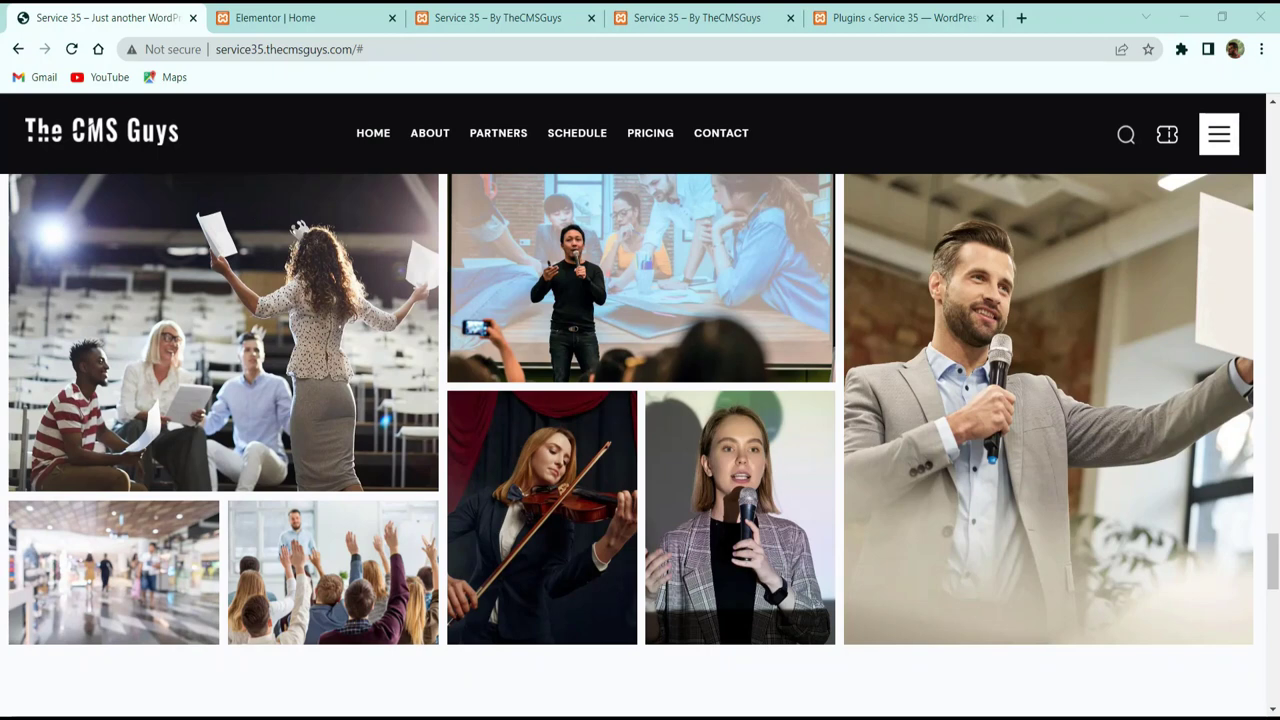
scroll(640, 445, "up", 2)
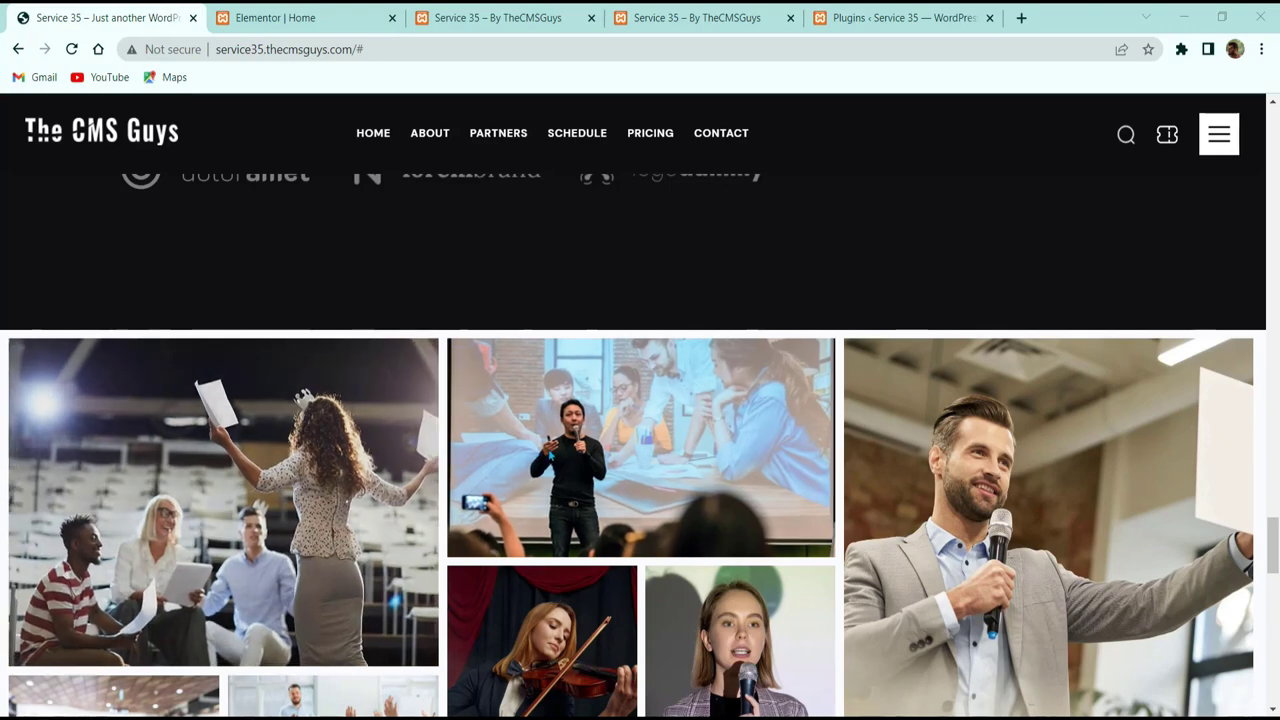
scroll(250, 422, "down", 2)
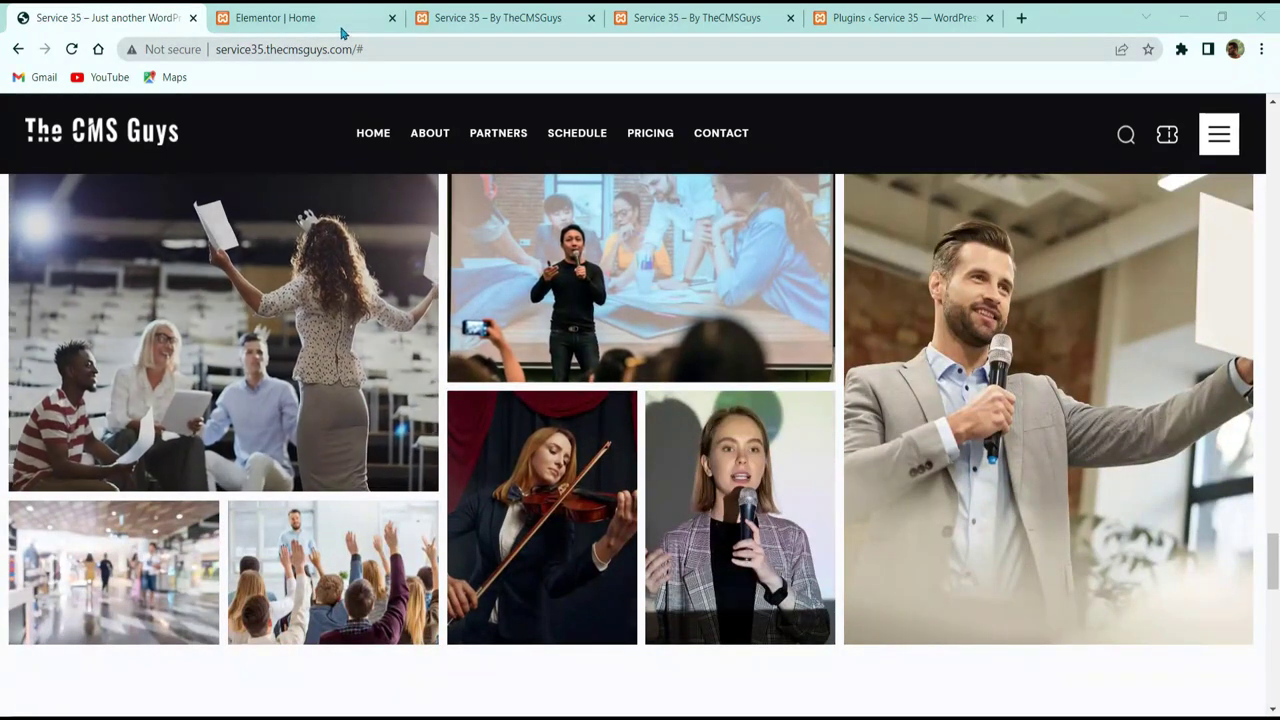
scroll(318, 242, "up", 2)
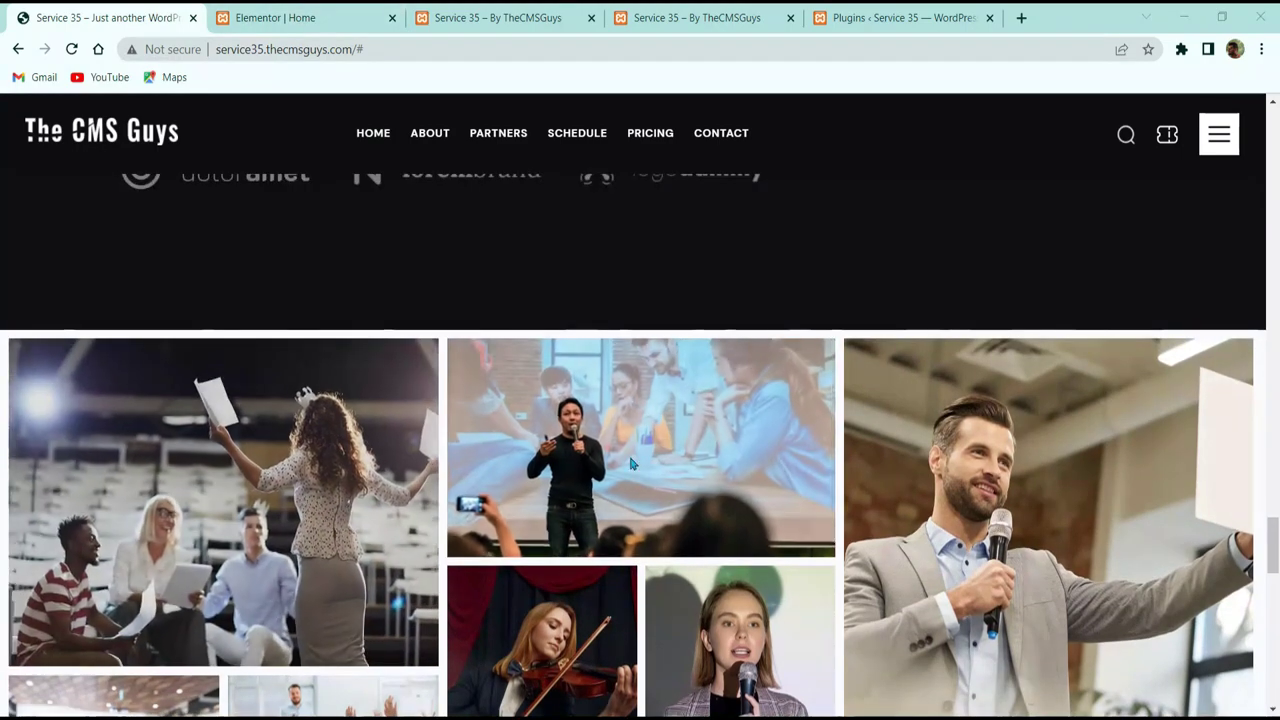
left_click(297, 6)
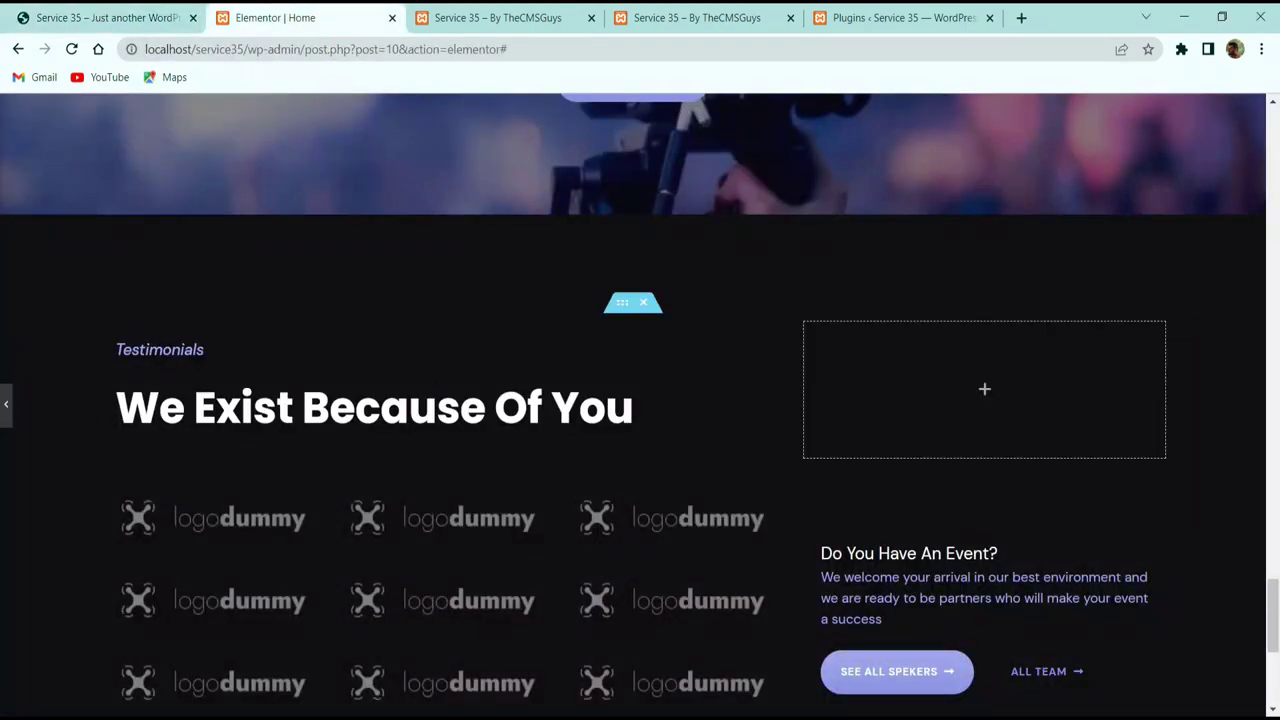
Step: Add a full-width three-column section at the bottom of the page
left_click(6, 404)
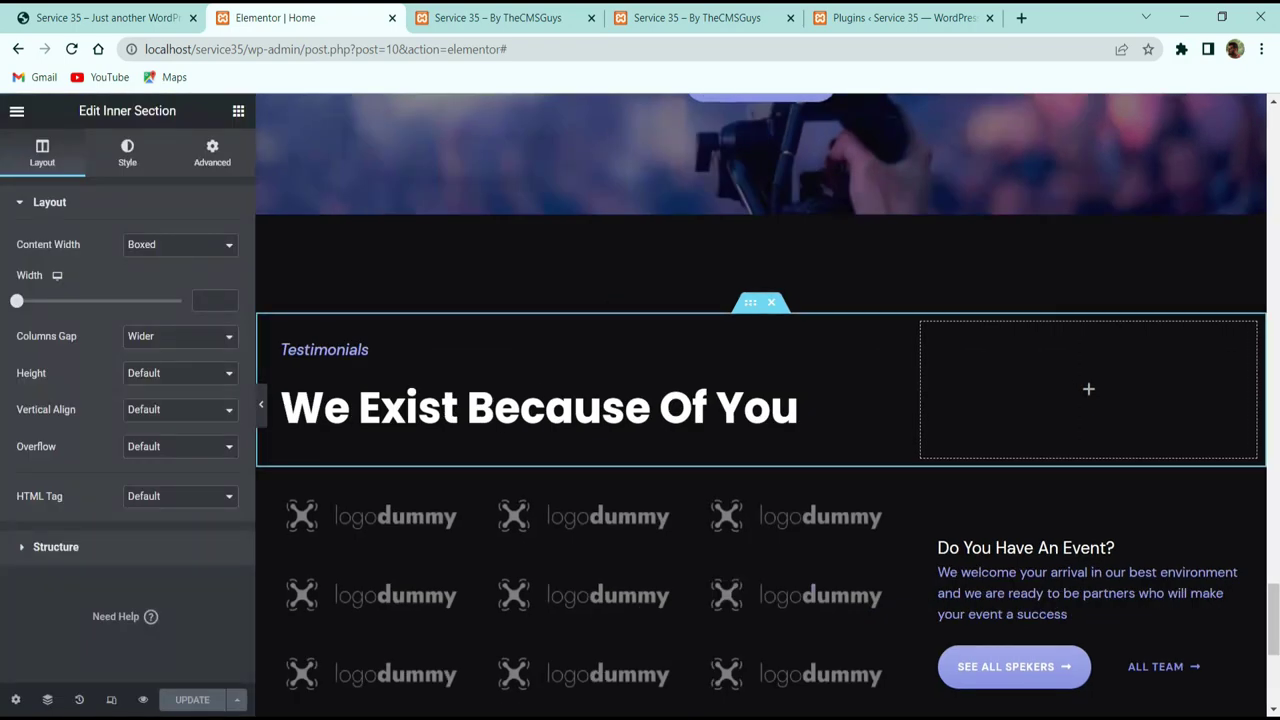
scroll(663, 386, "down", 4)
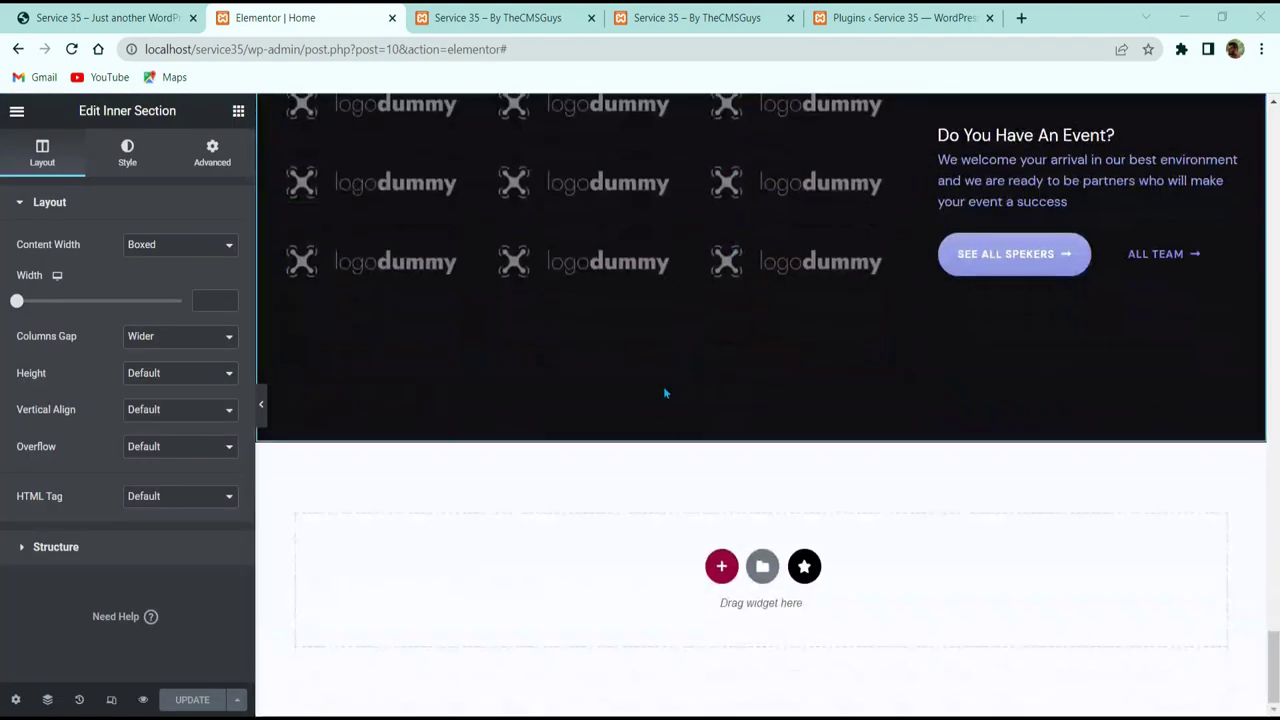
left_click(719, 563)
left_click(716, 610)
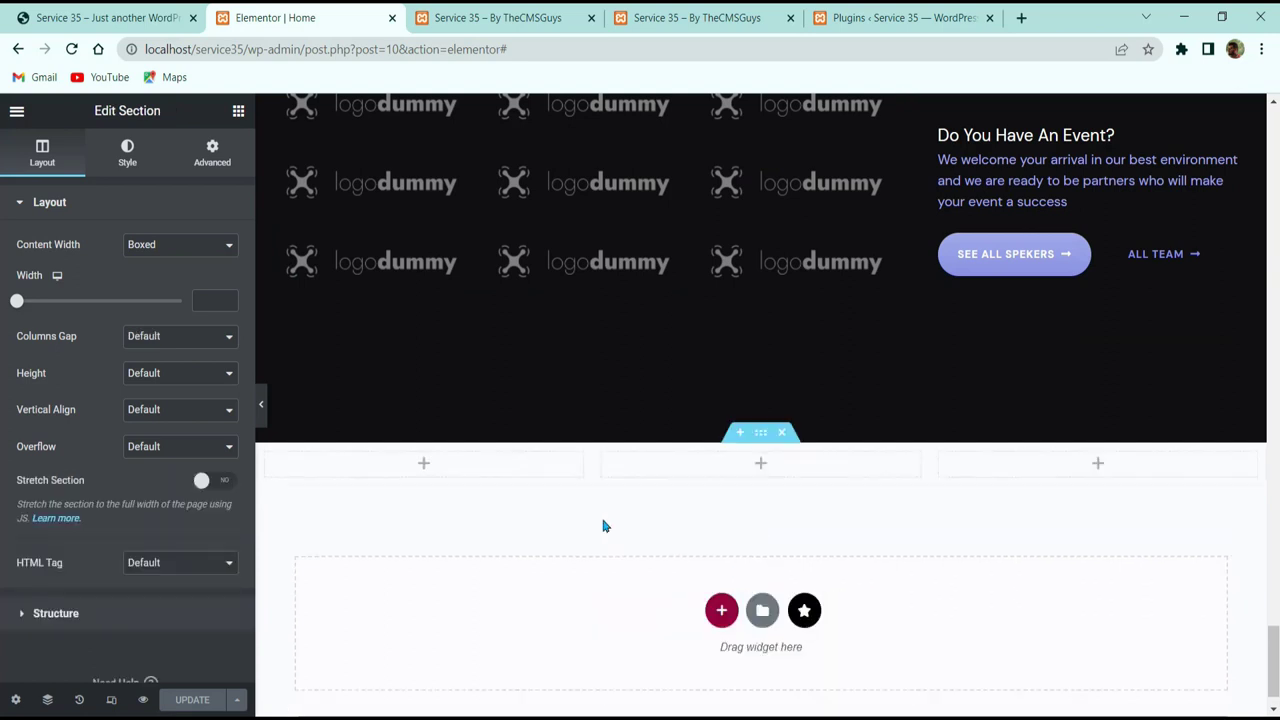
left_click(155, 248)
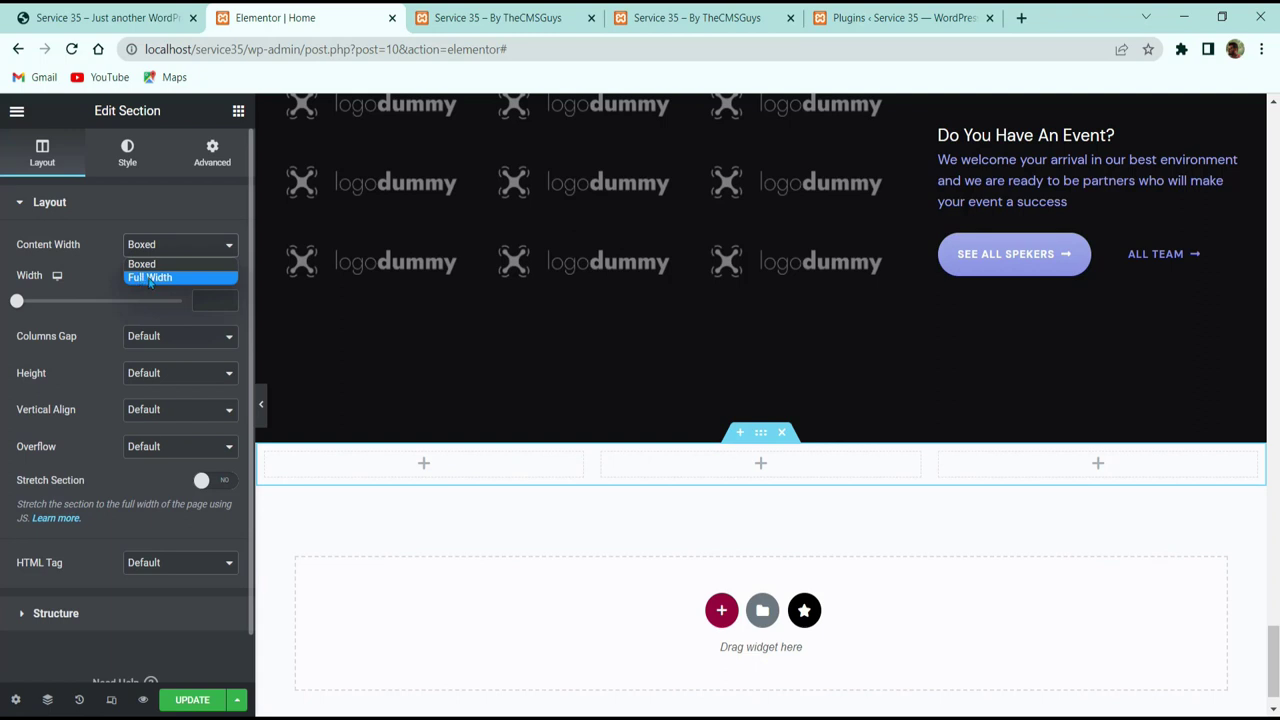
left_click(150, 279)
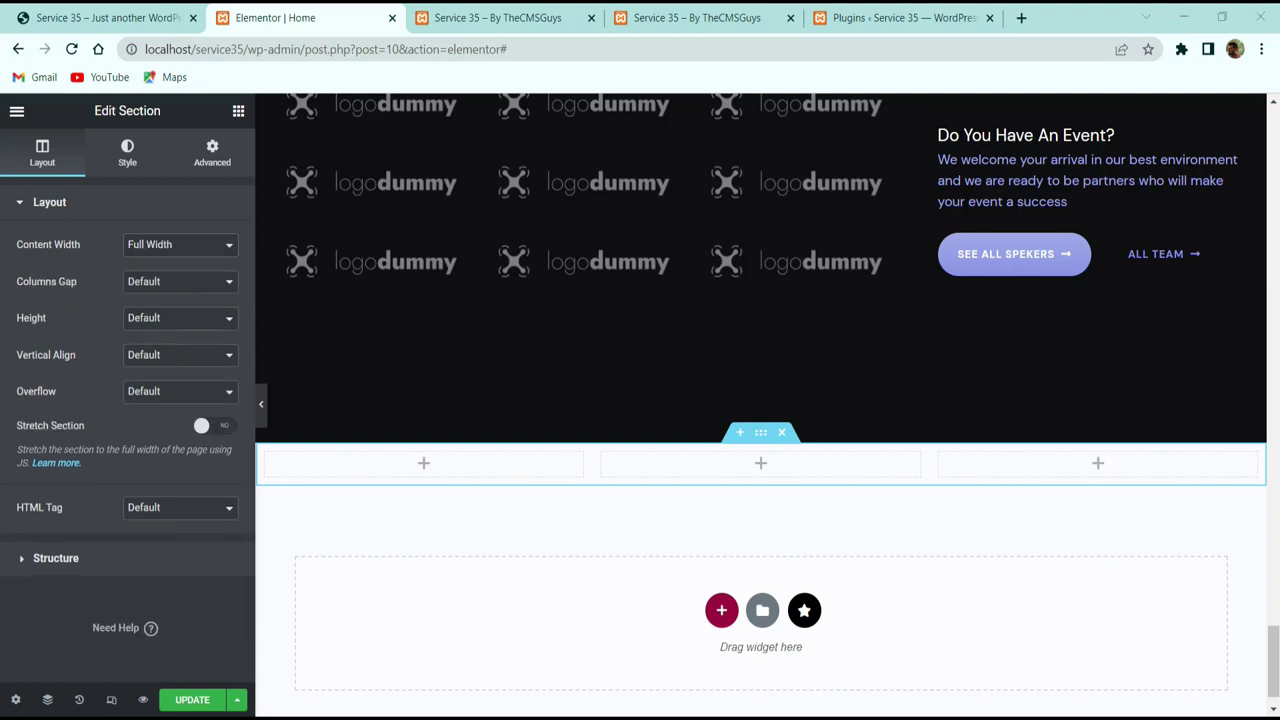
Step: Give the new section a Classic background in the white global colour
left_click(127, 152)
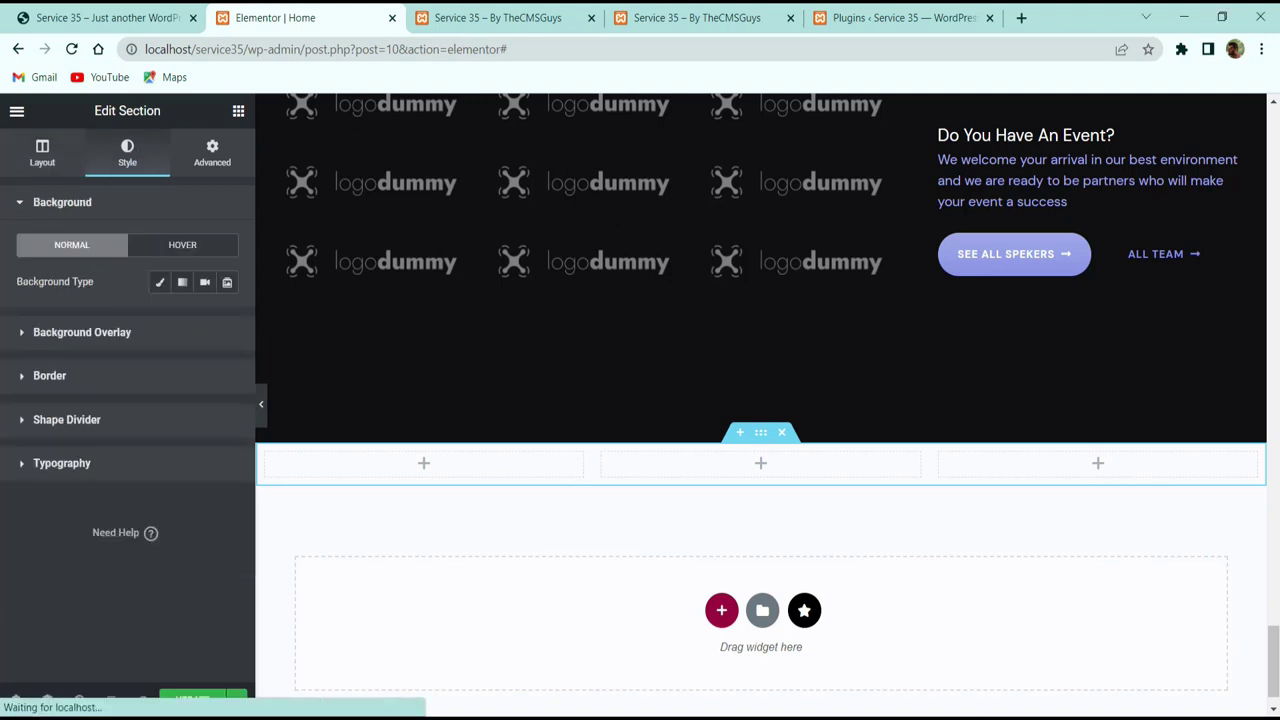
left_click(159, 282)
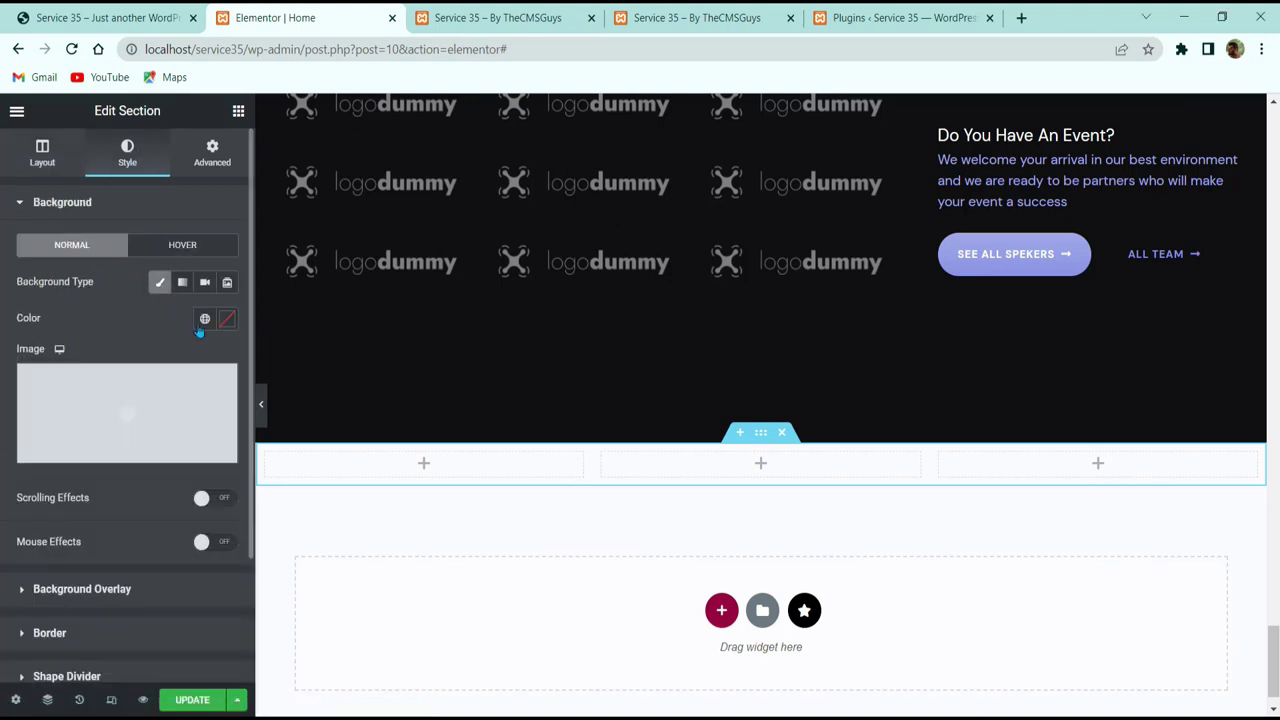
left_click(204, 318)
scroll(100, 507, "down", 5)
scroll(100, 507, "down", 3)
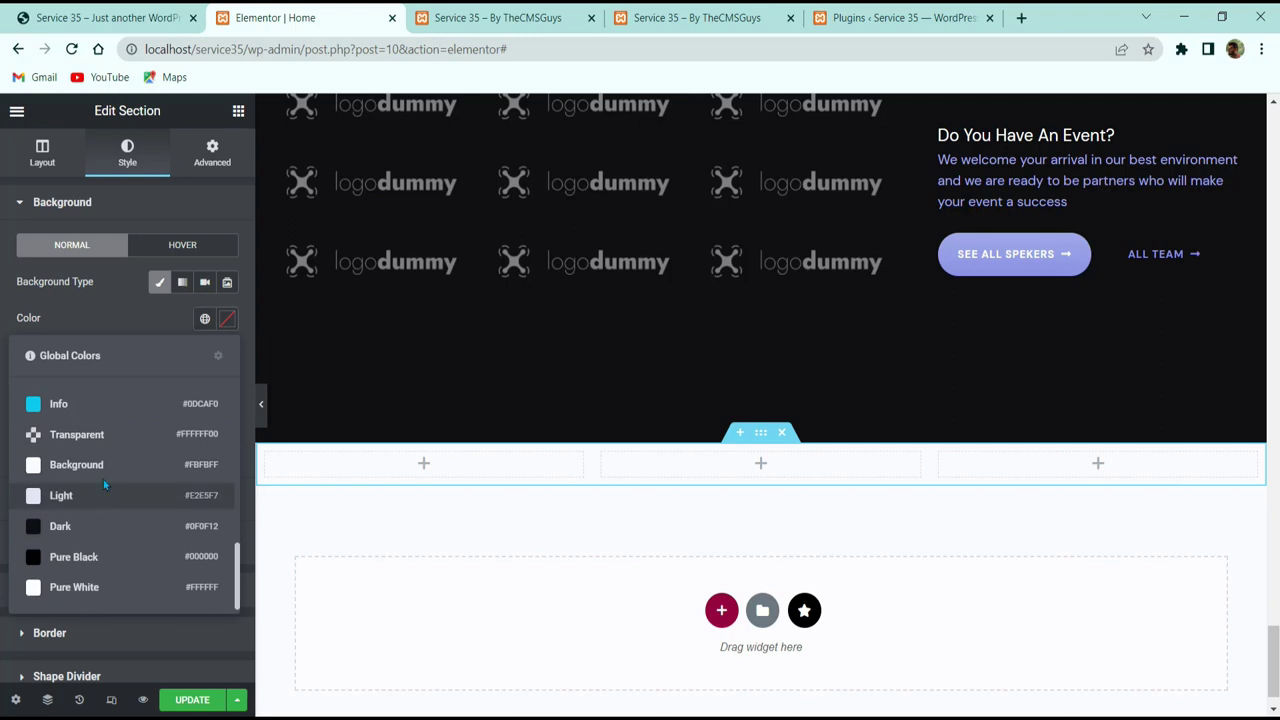
left_click(105, 490)
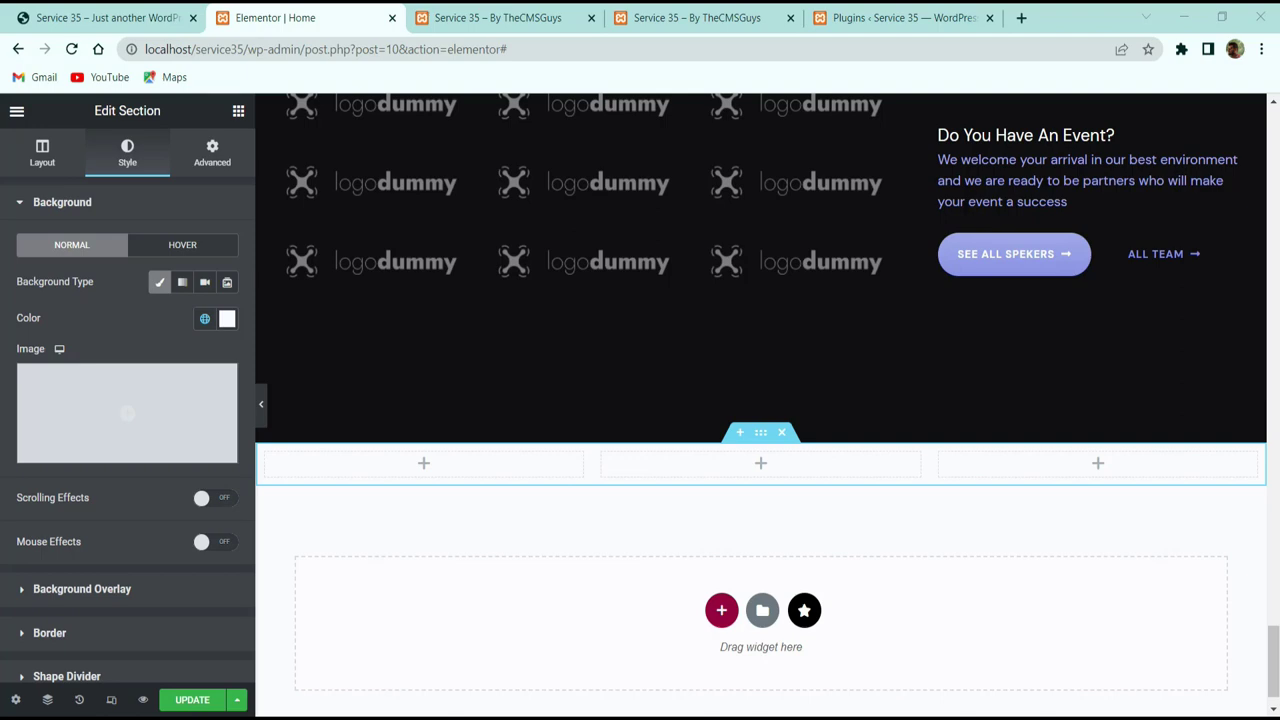
key("ctrl+shift+Tab")
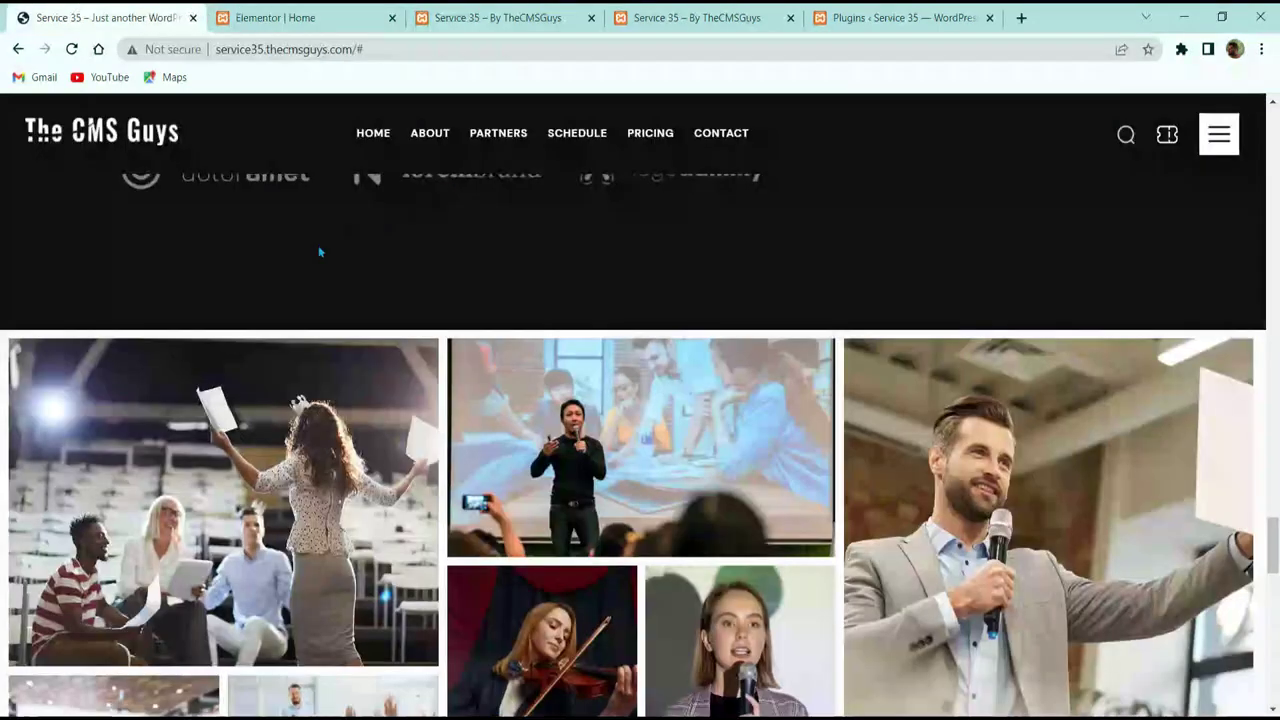
left_click(313, 10)
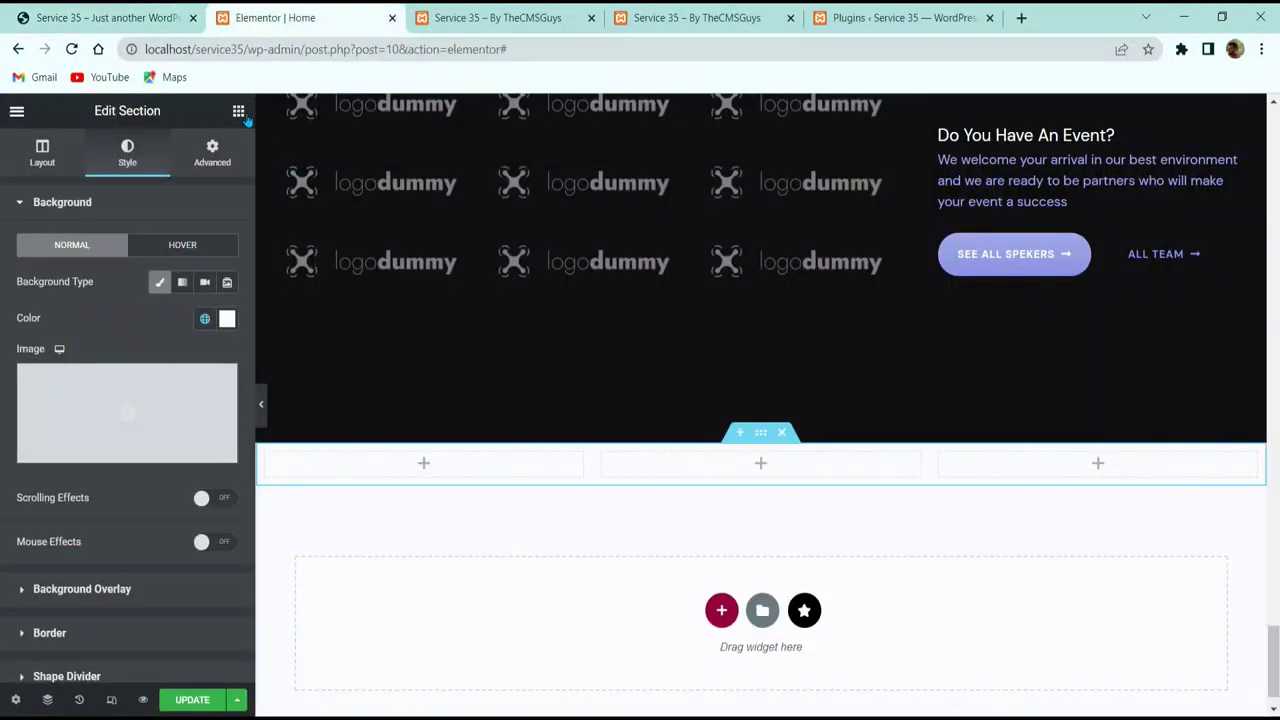
Step: Place a Call to Action widget with the Cover skin in the first column
left_click(238, 110)
type("call")
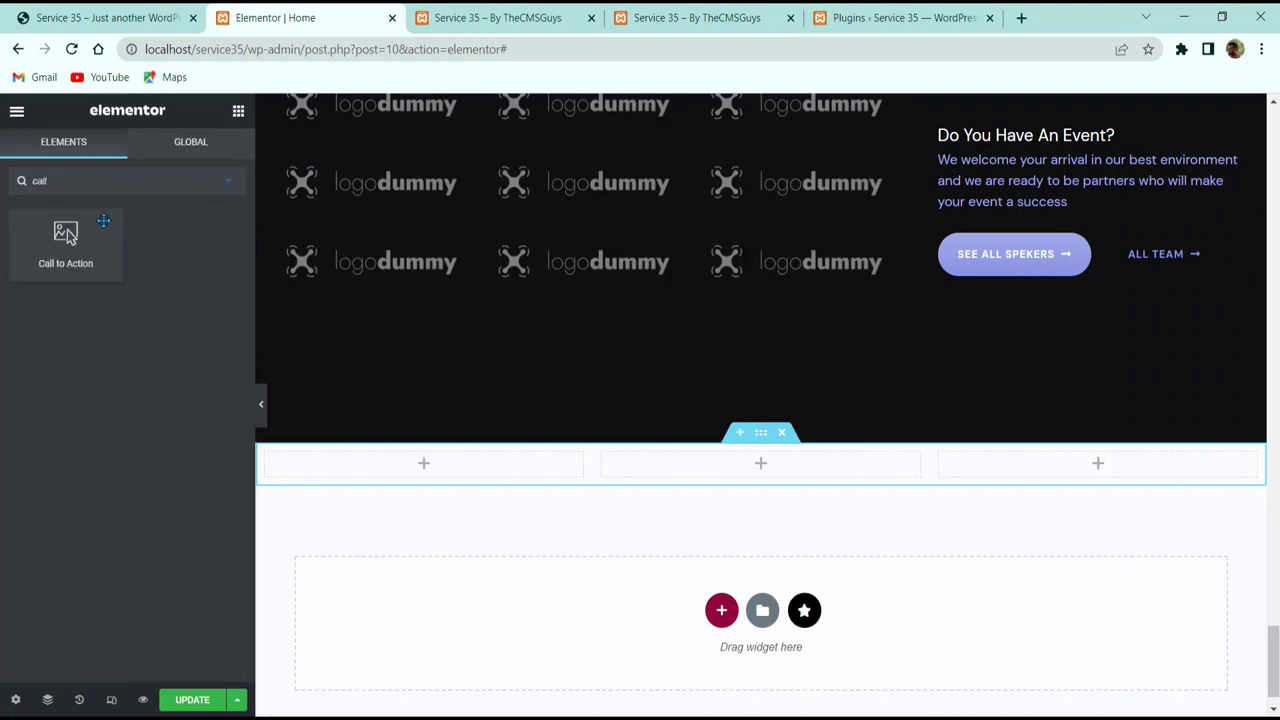
left_click_drag(103, 221, 444, 447)
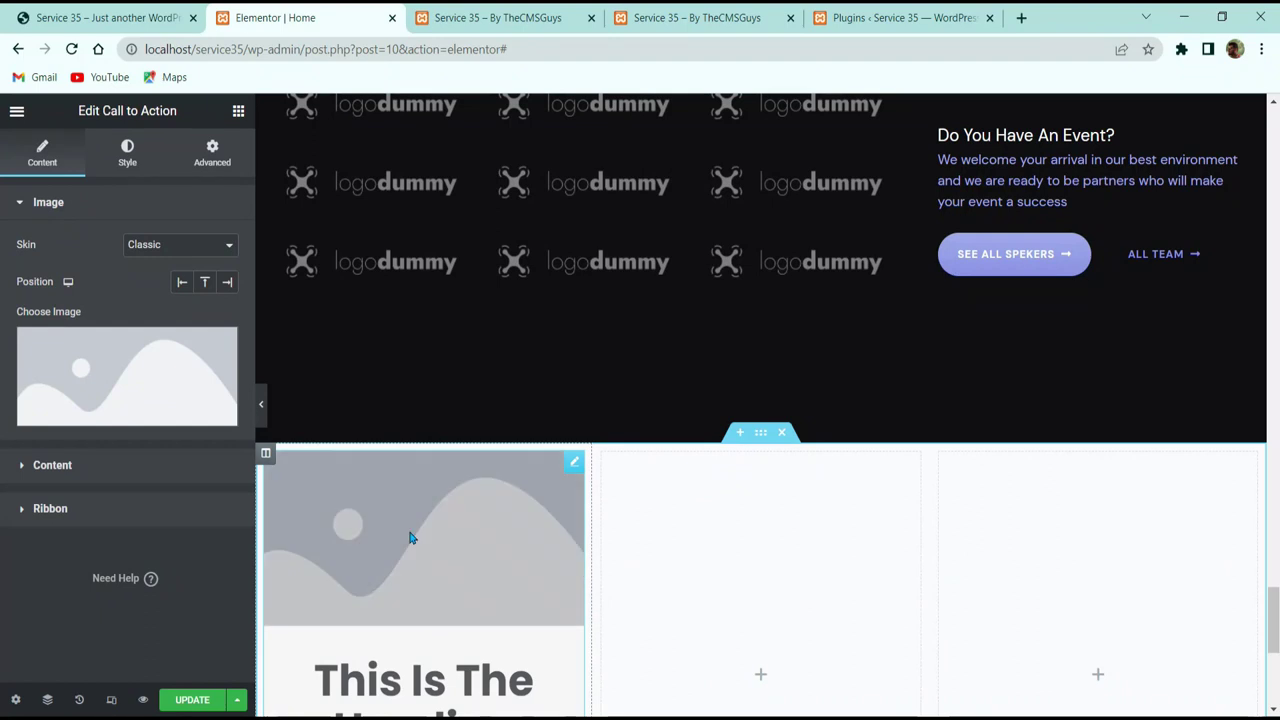
left_click(160, 246)
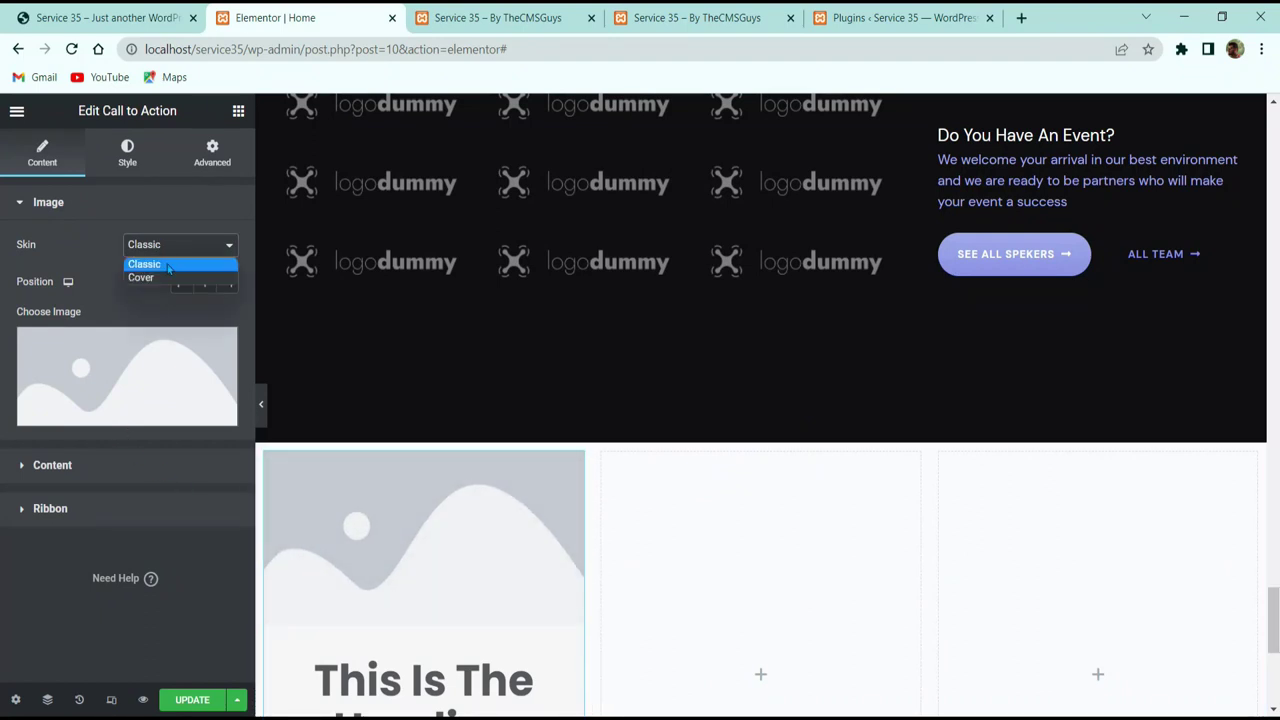
left_click(168, 278)
Step: Set the card's image to the photo of a woman tossing papers
left_click(92, 311)
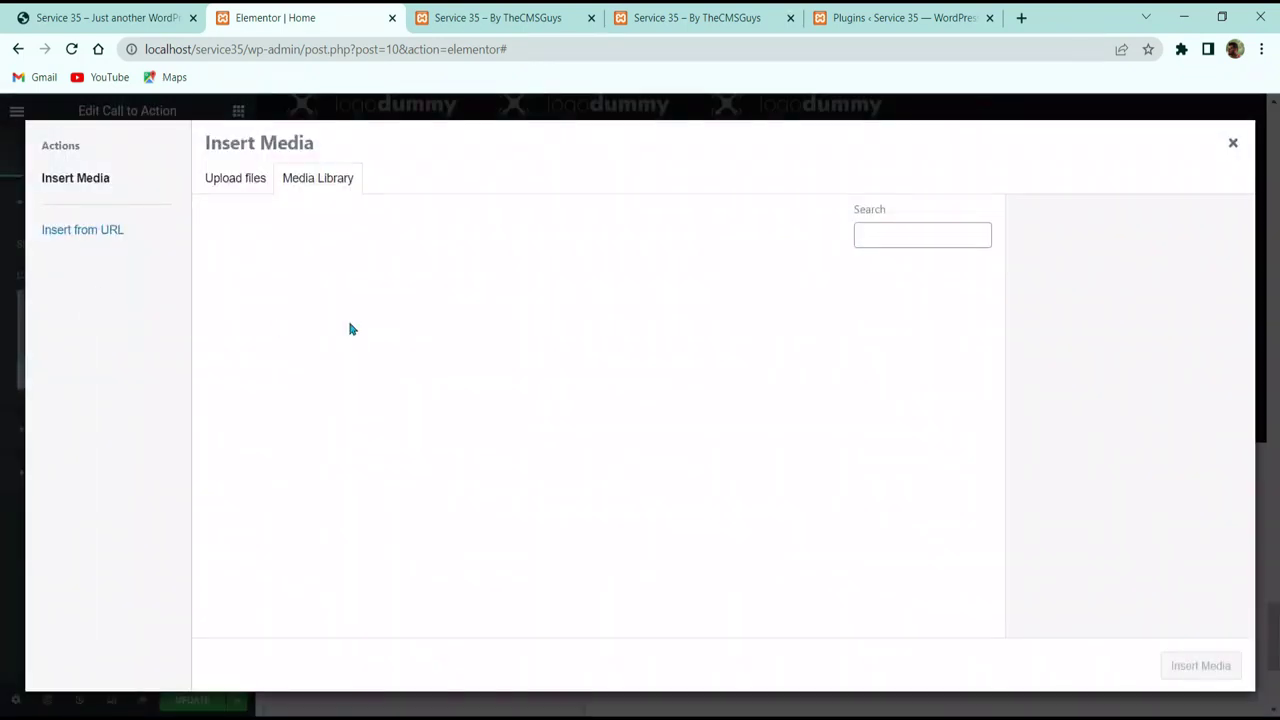
scroll(412, 278, "down", 4)
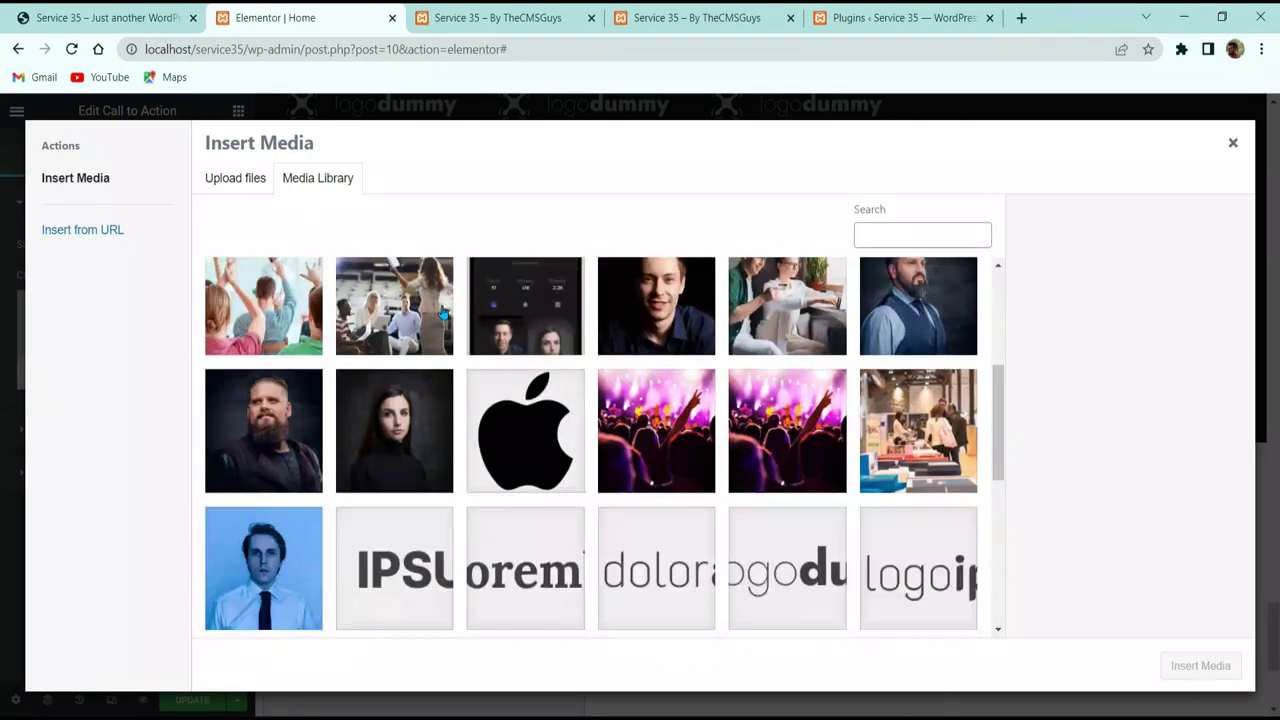
scroll(443, 313, "down", 6)
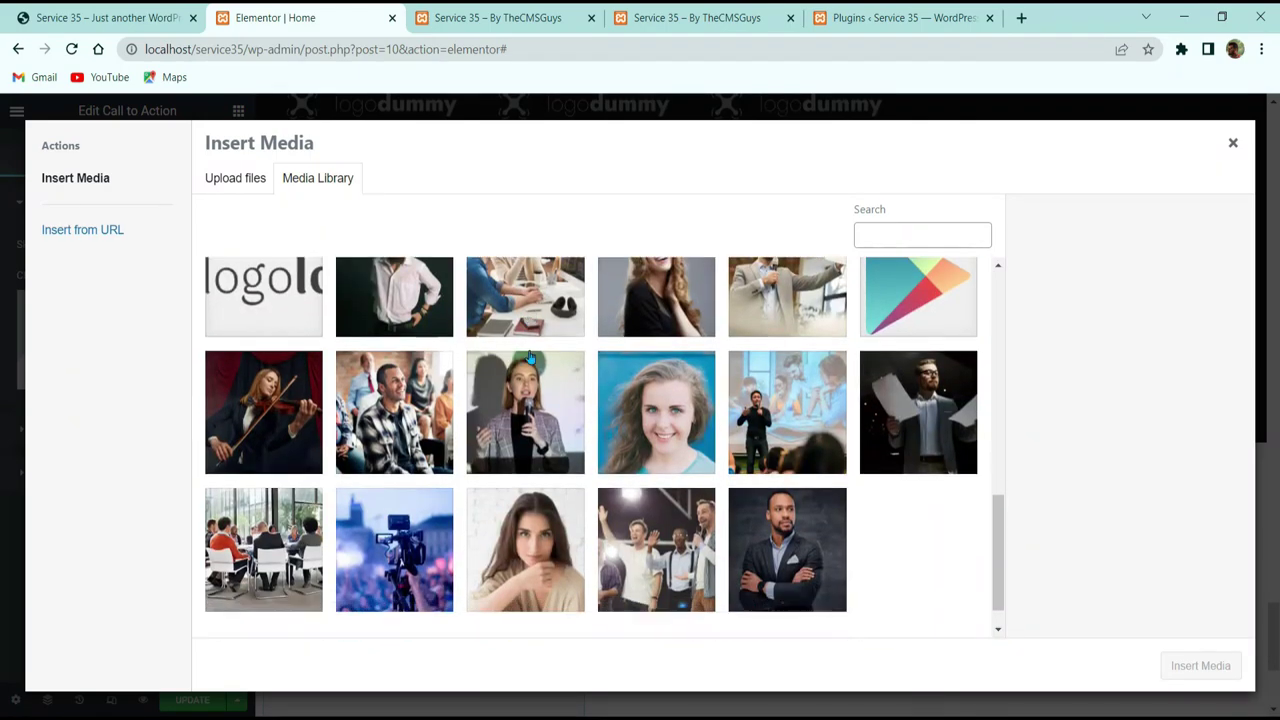
scroll(520, 476, "up", 5)
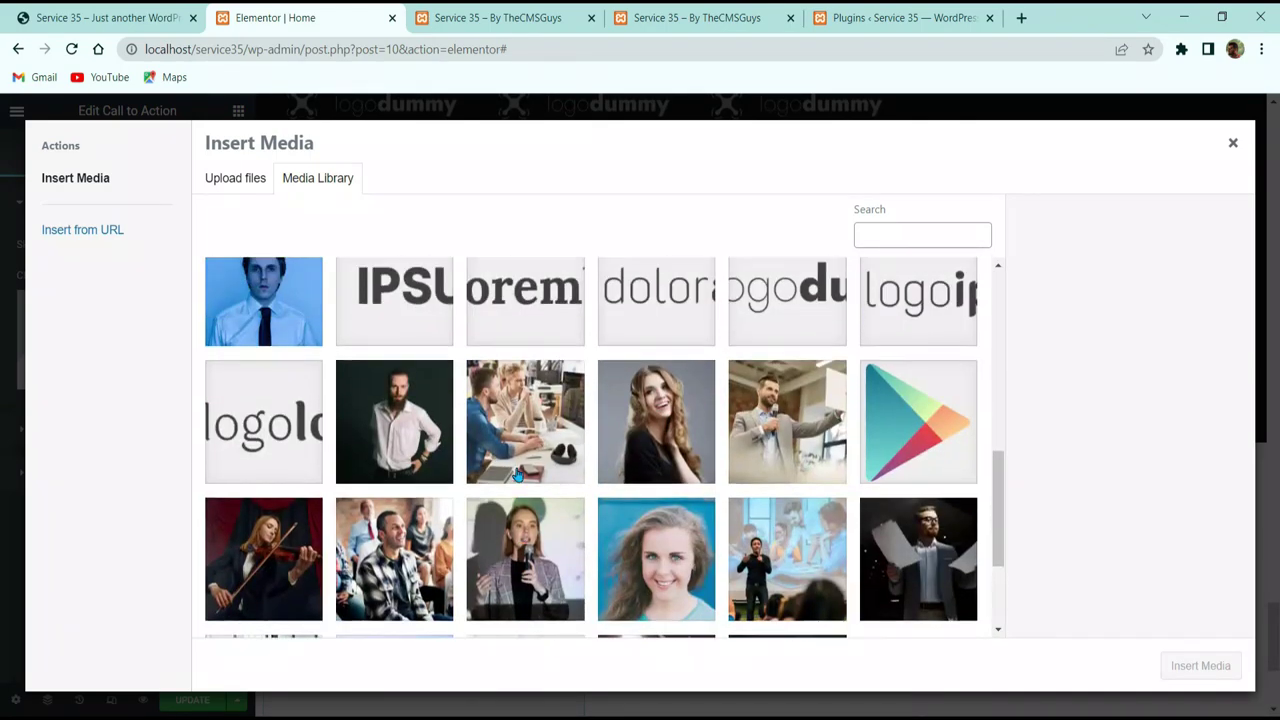
scroll(517, 468, "up", 5)
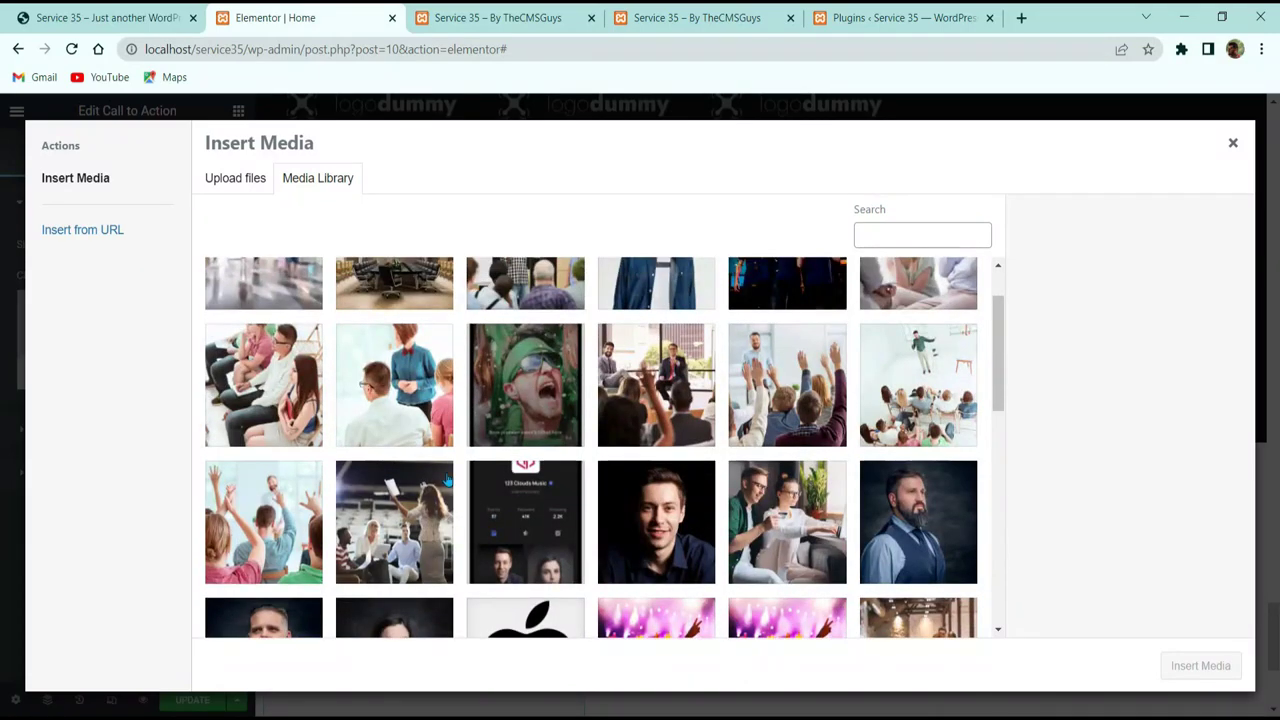
left_click(387, 462)
left_click(1200, 666)
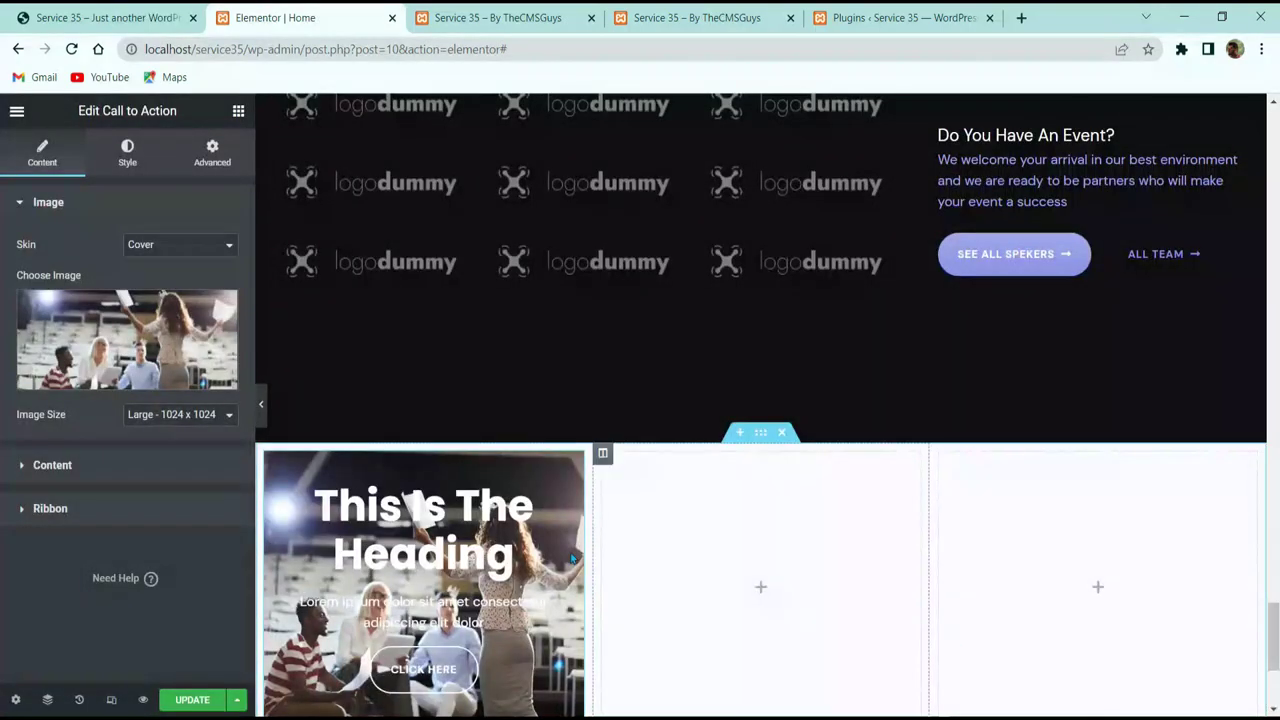
scroll(700, 450, "down", 2)
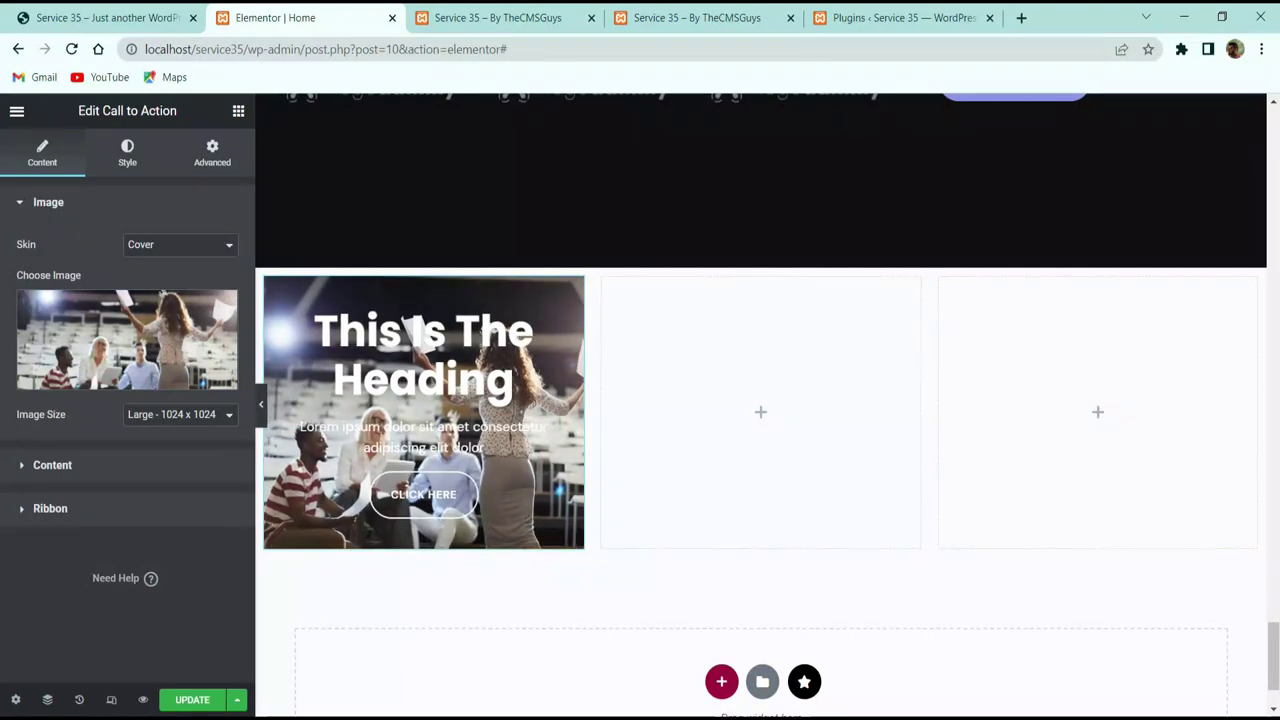
Step: Clear the Call to Action card's title and description text
left_click(100, 17)
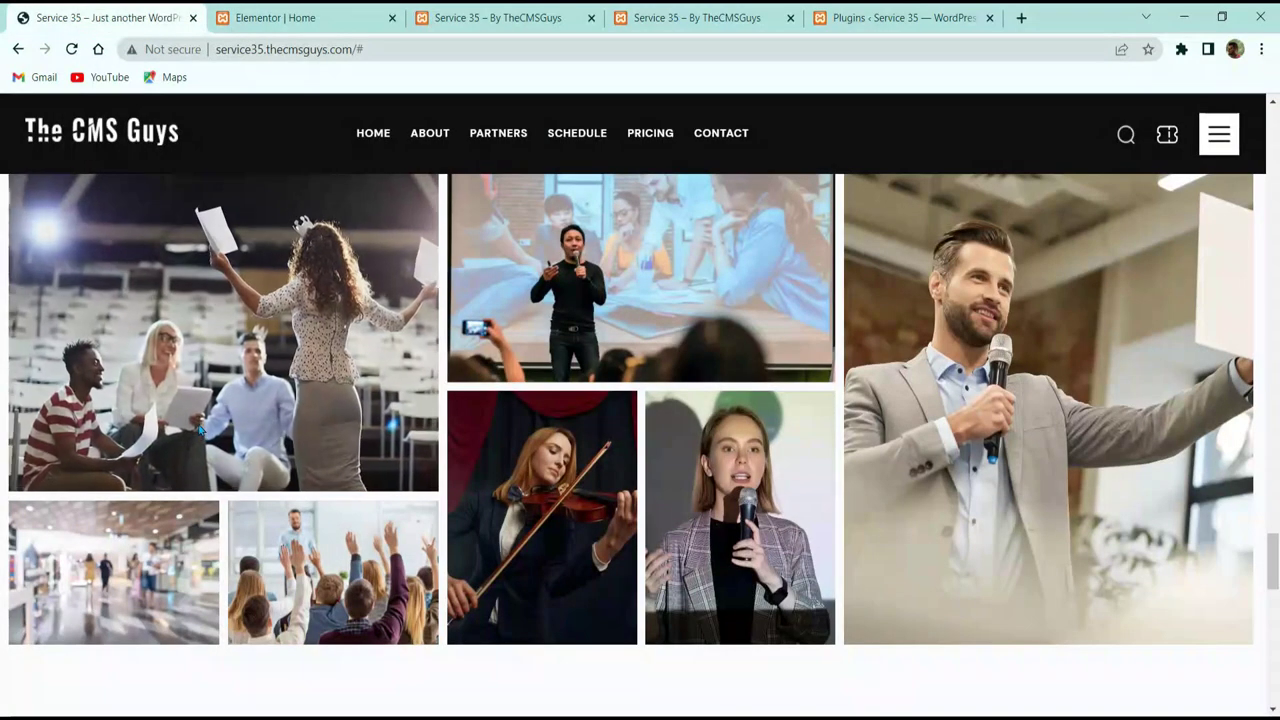
mouse_move(86, 452)
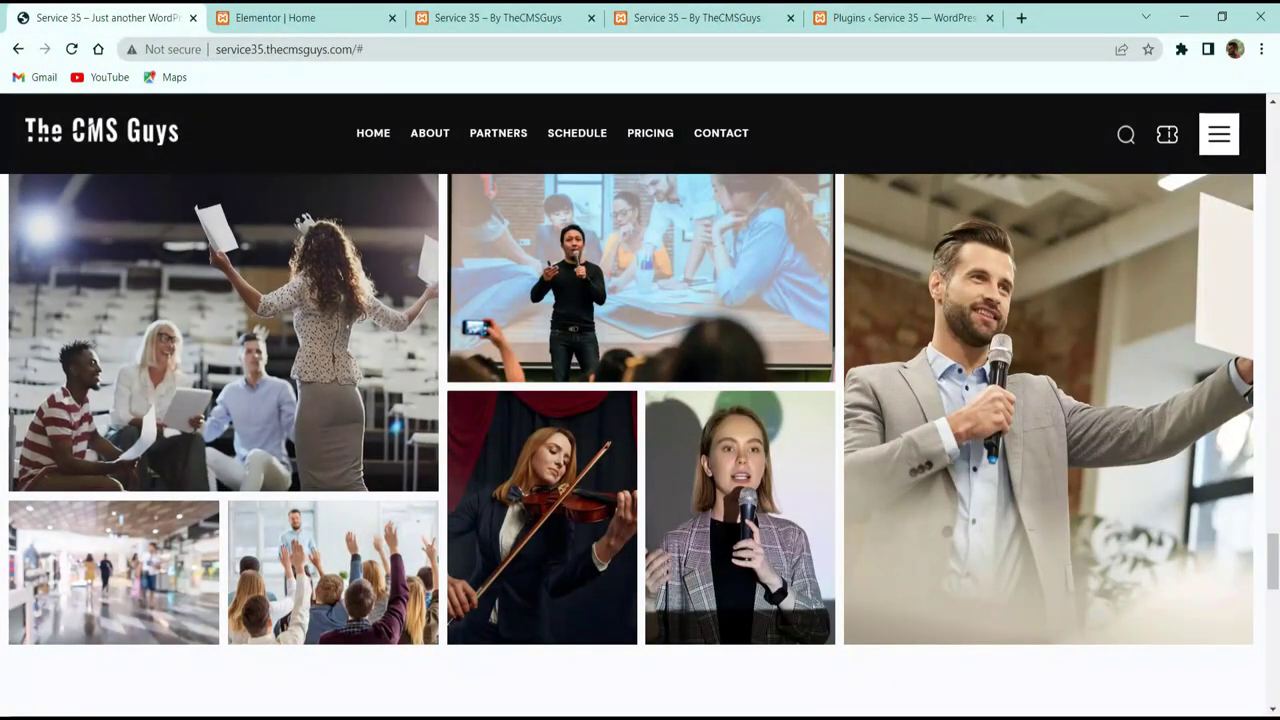
left_click(300, 17)
left_click(90, 466)
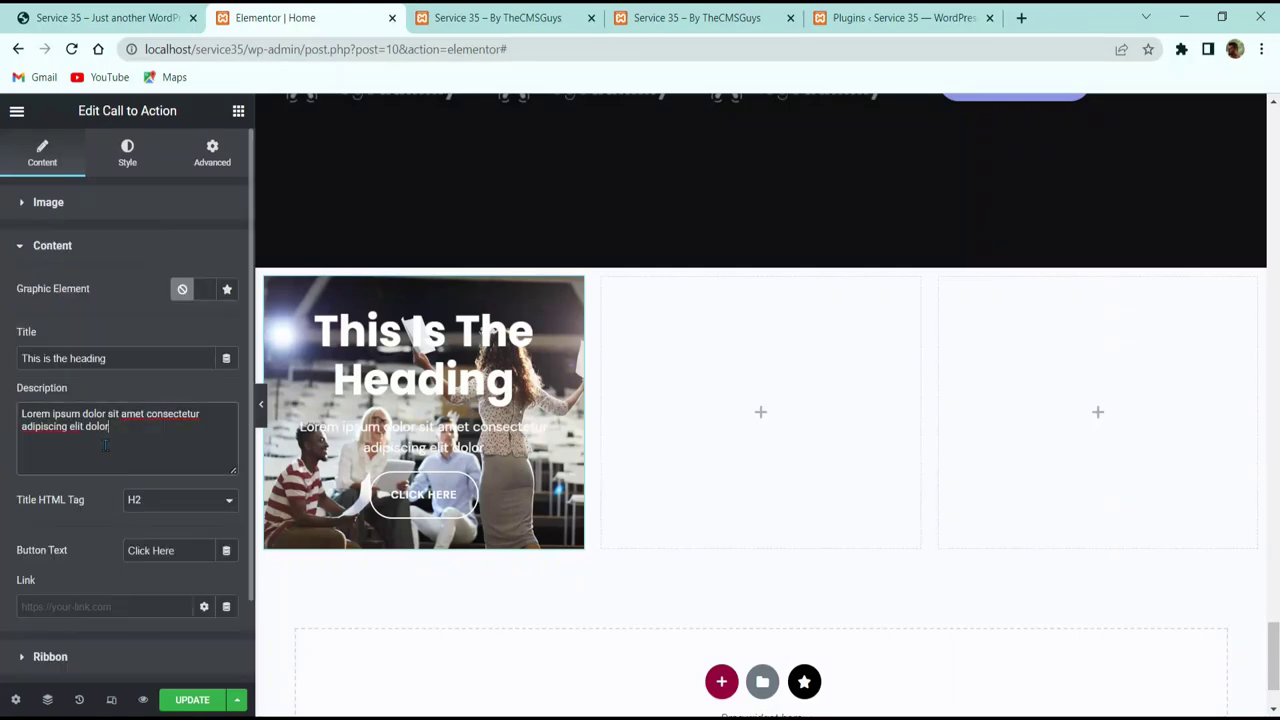
left_click(120, 425)
key("ctrl+a")
key("BackSpace")
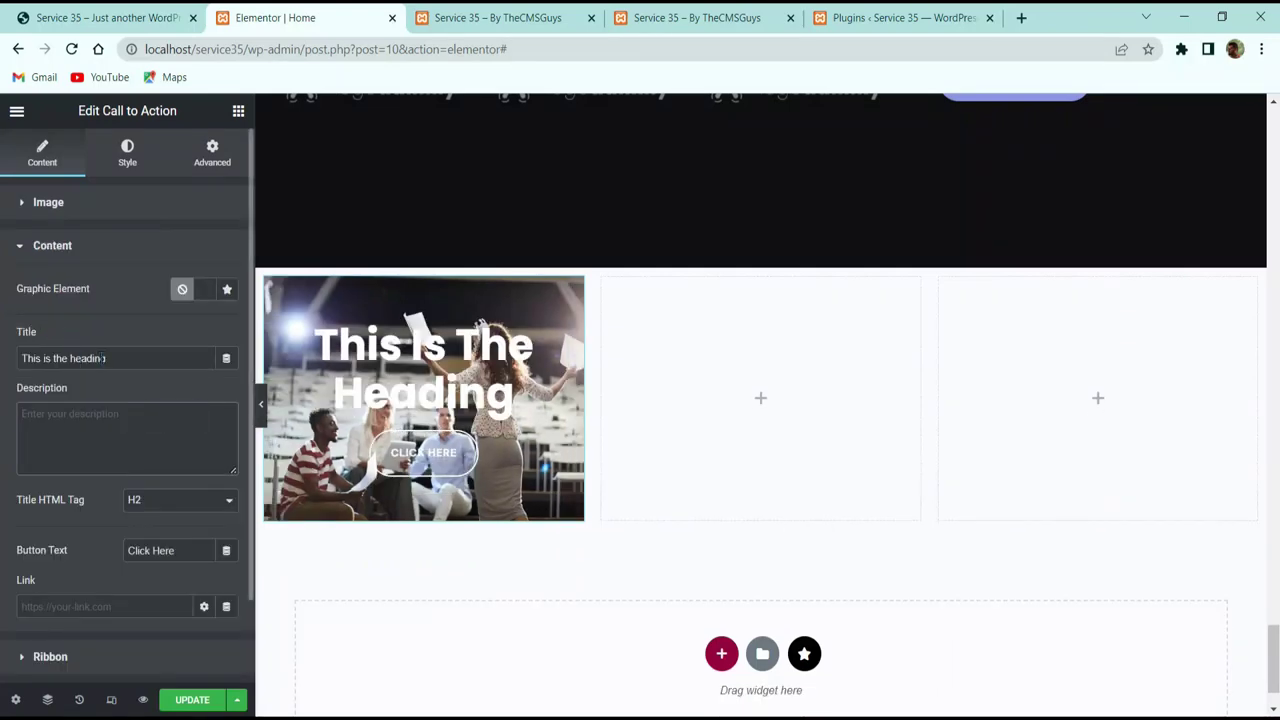
triple_click(80, 358)
key("BackSpace")
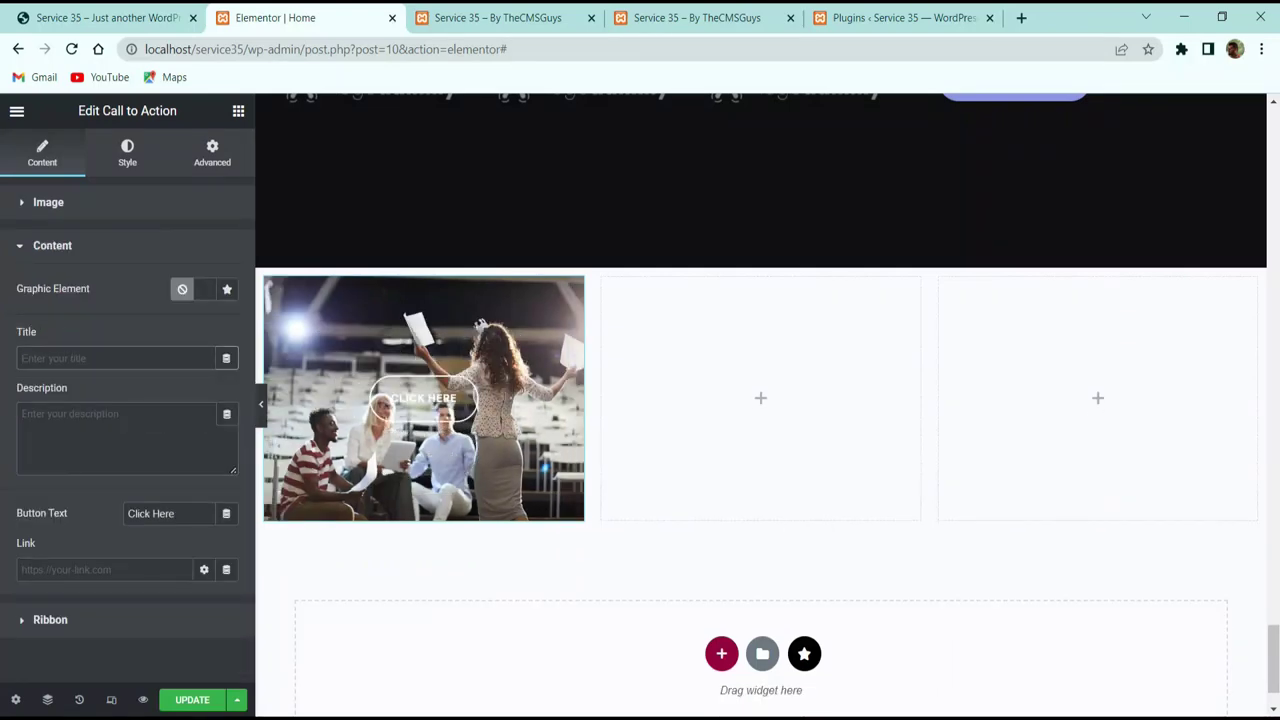
Step: Relabel the card's button from 'Click Here' to 'See More'
triple_click(155, 513)
left_click(187, 9)
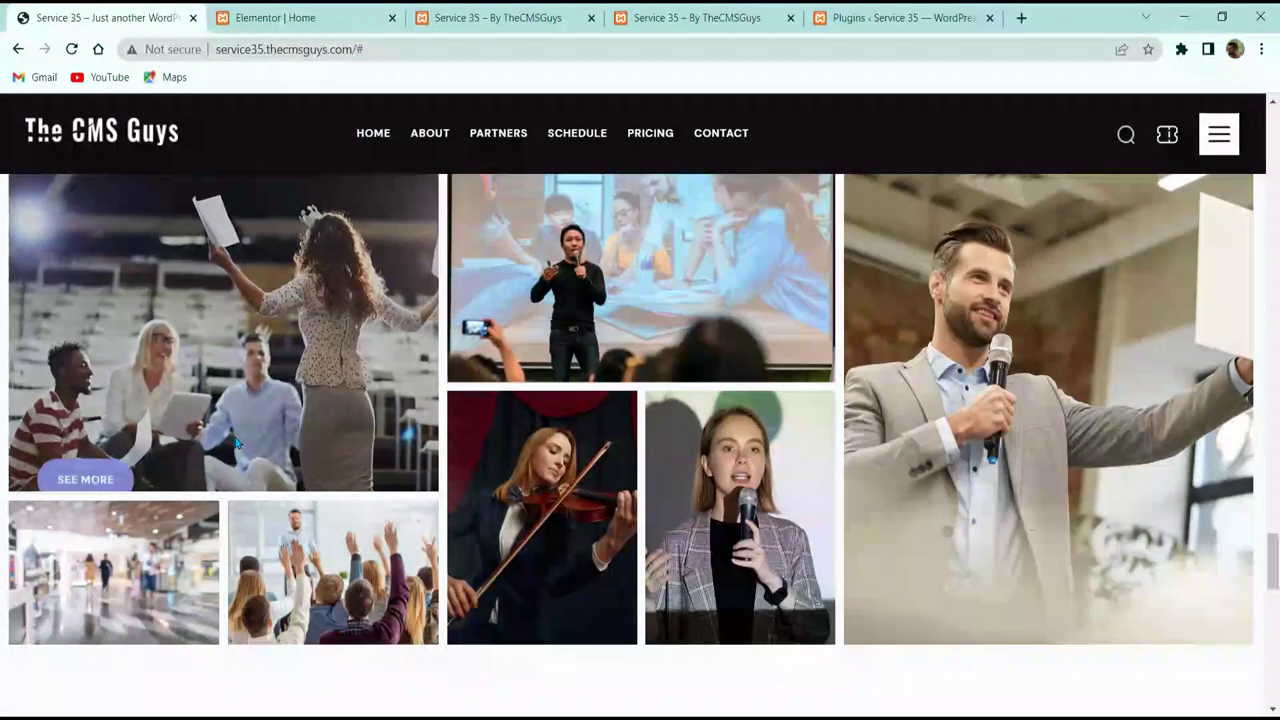
left_click(293, 10)
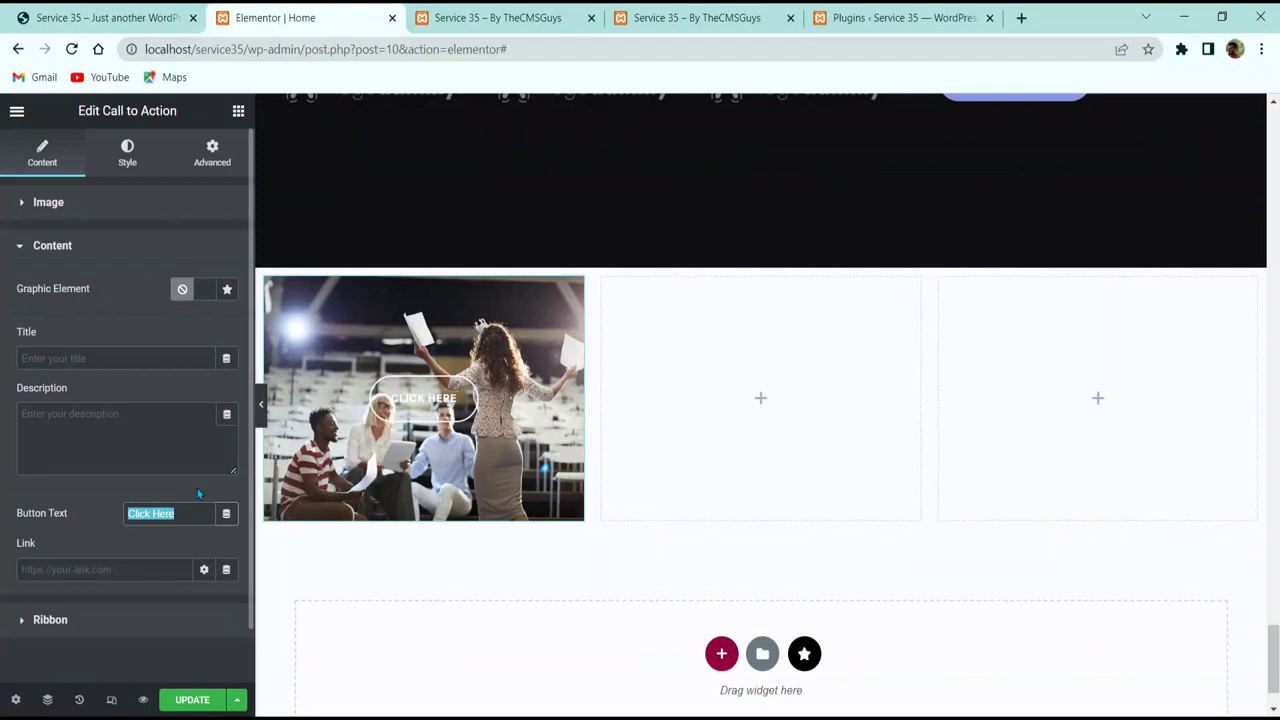
type("See More")
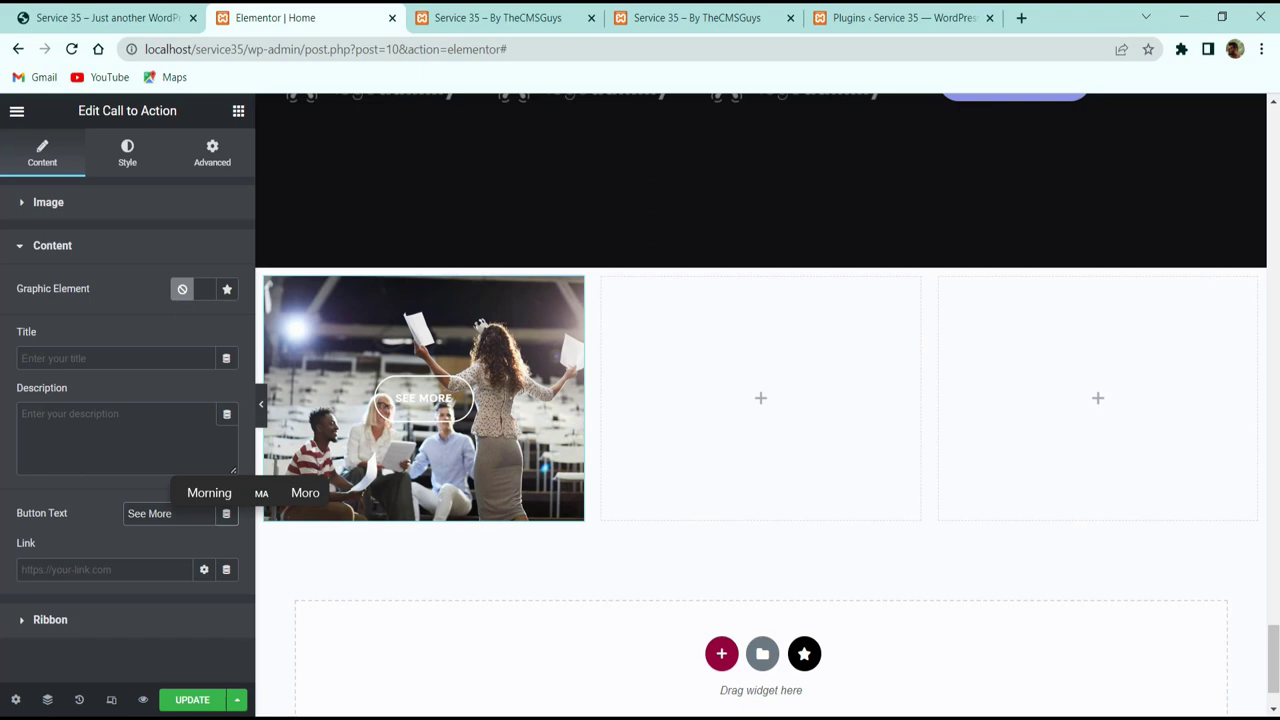
Step: Set the card height to 375 and place the button at bottom left
left_click(127, 158)
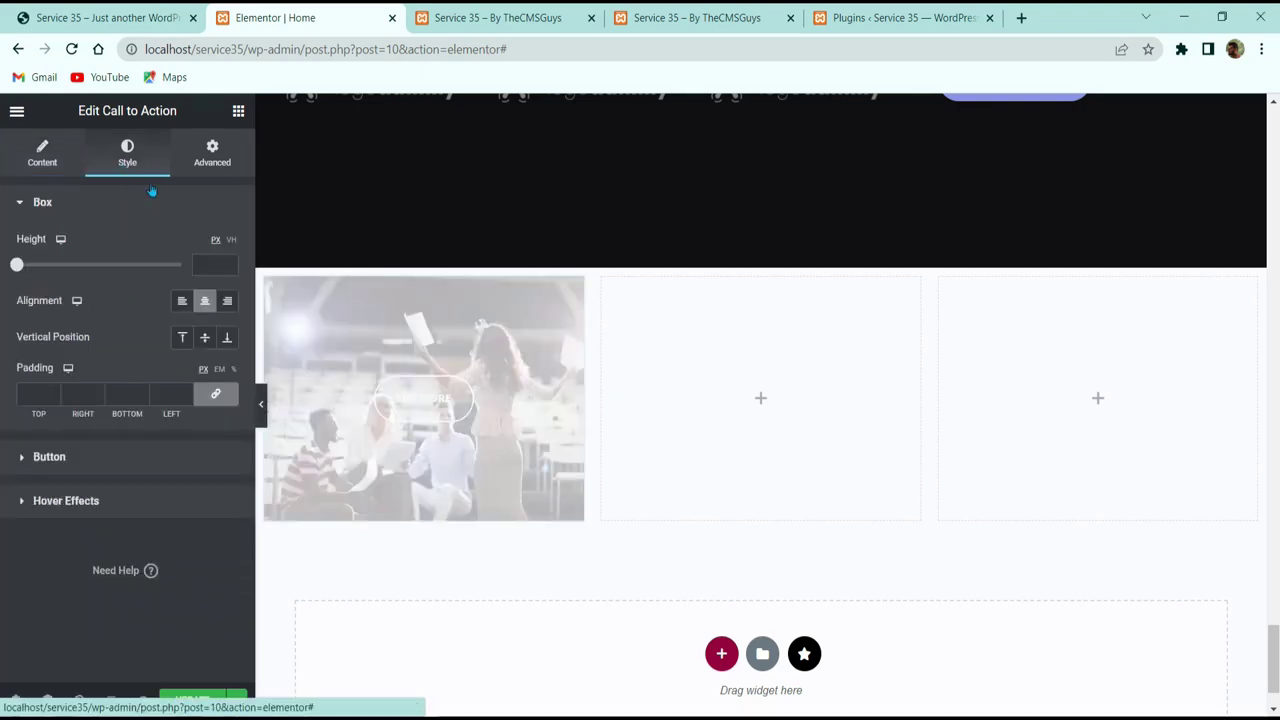
left_click(203, 266)
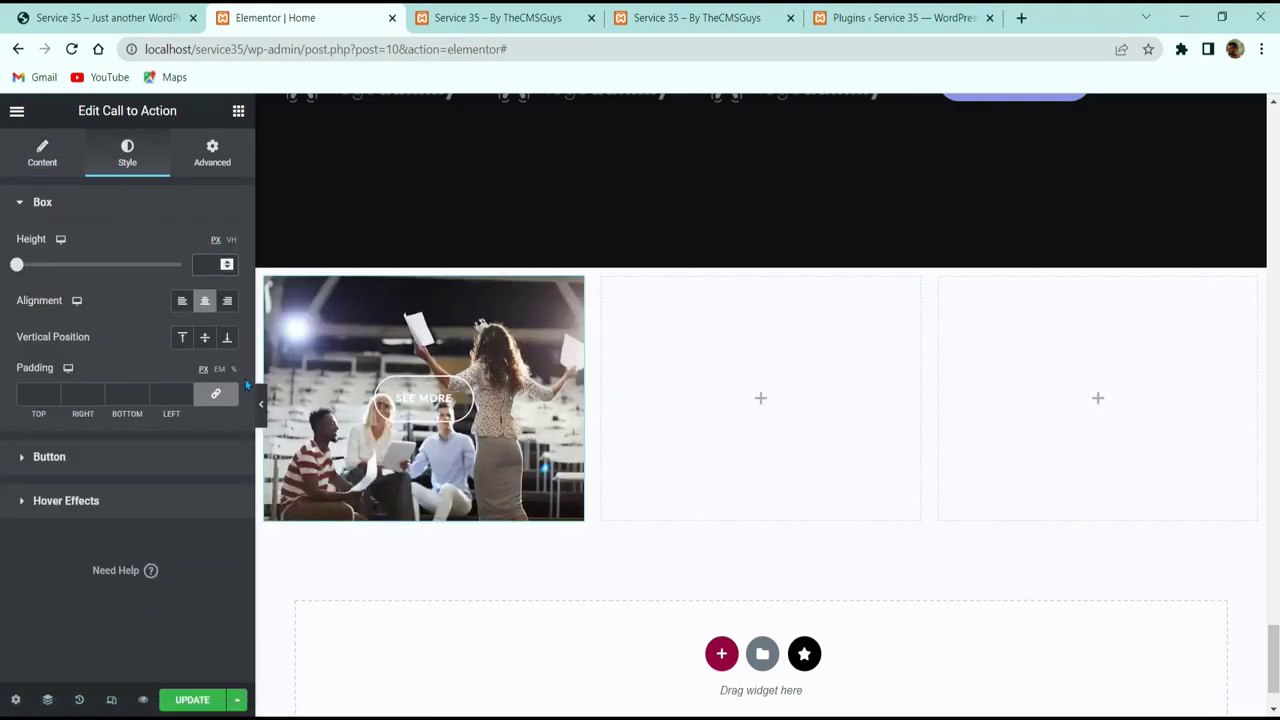
type("375")
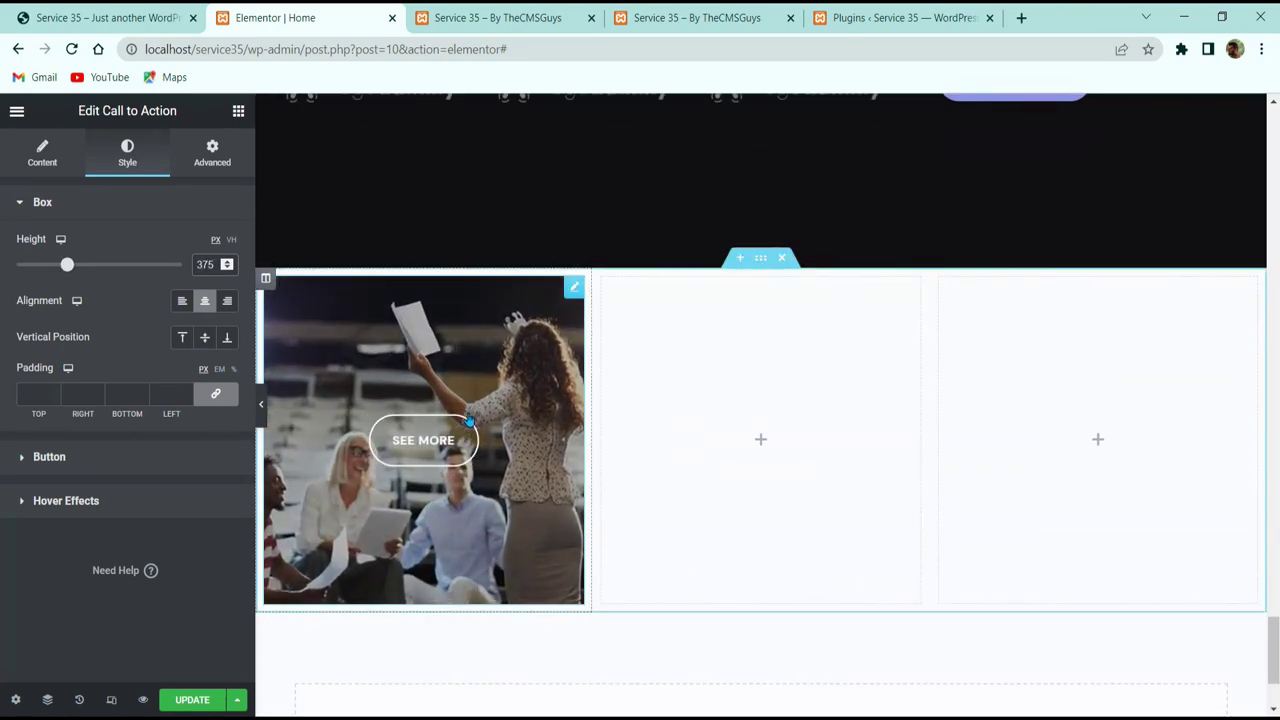
left_click(228, 338)
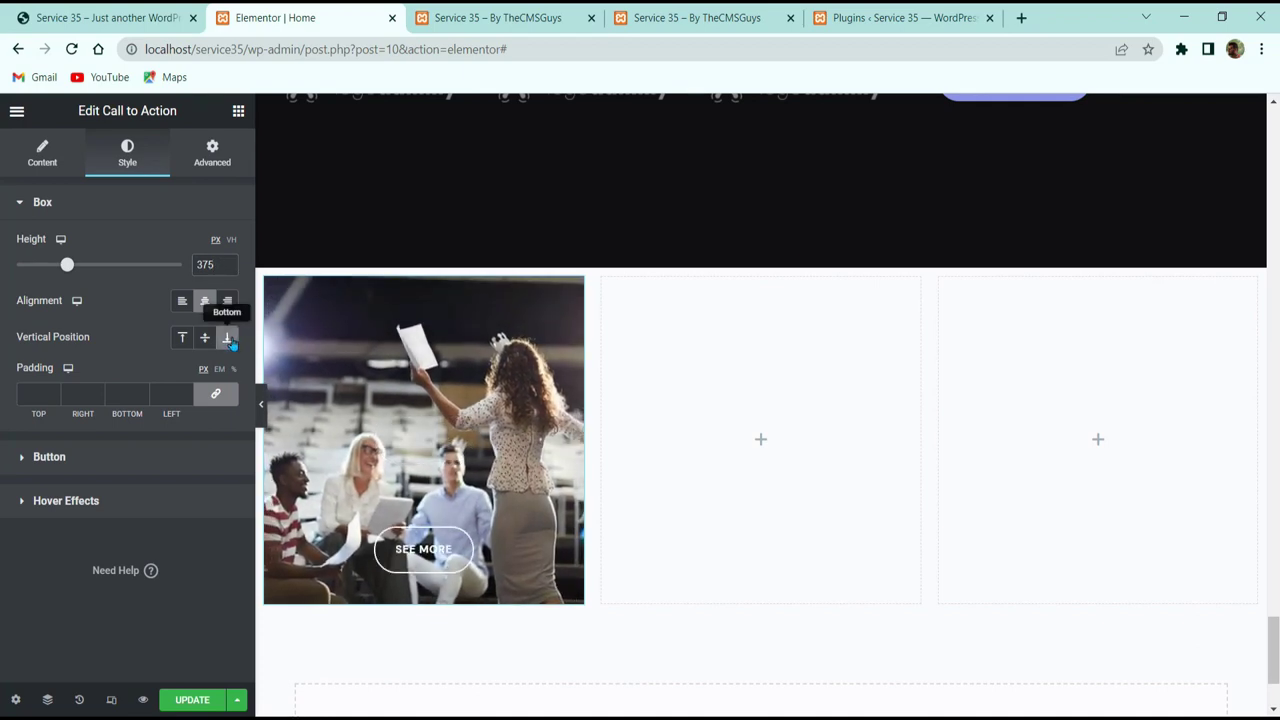
left_click(189, 302)
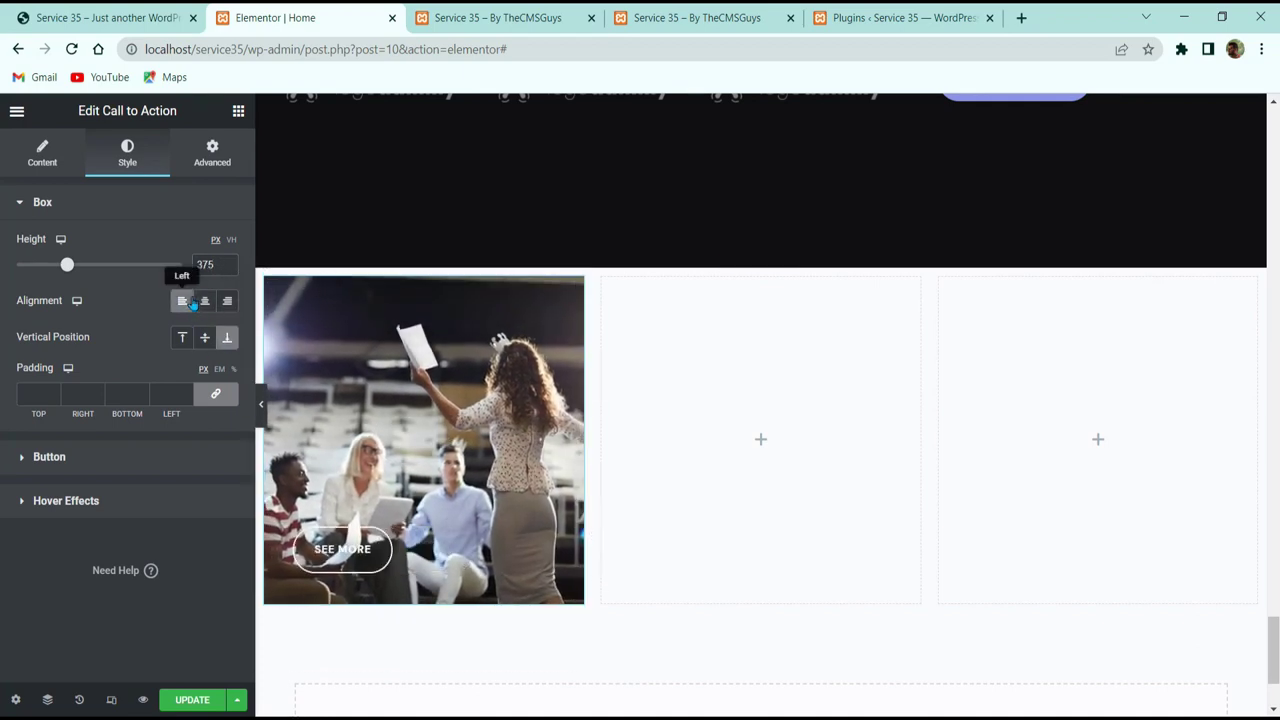
Step: Set the button background to the global Primary 500 purple
left_click(110, 17)
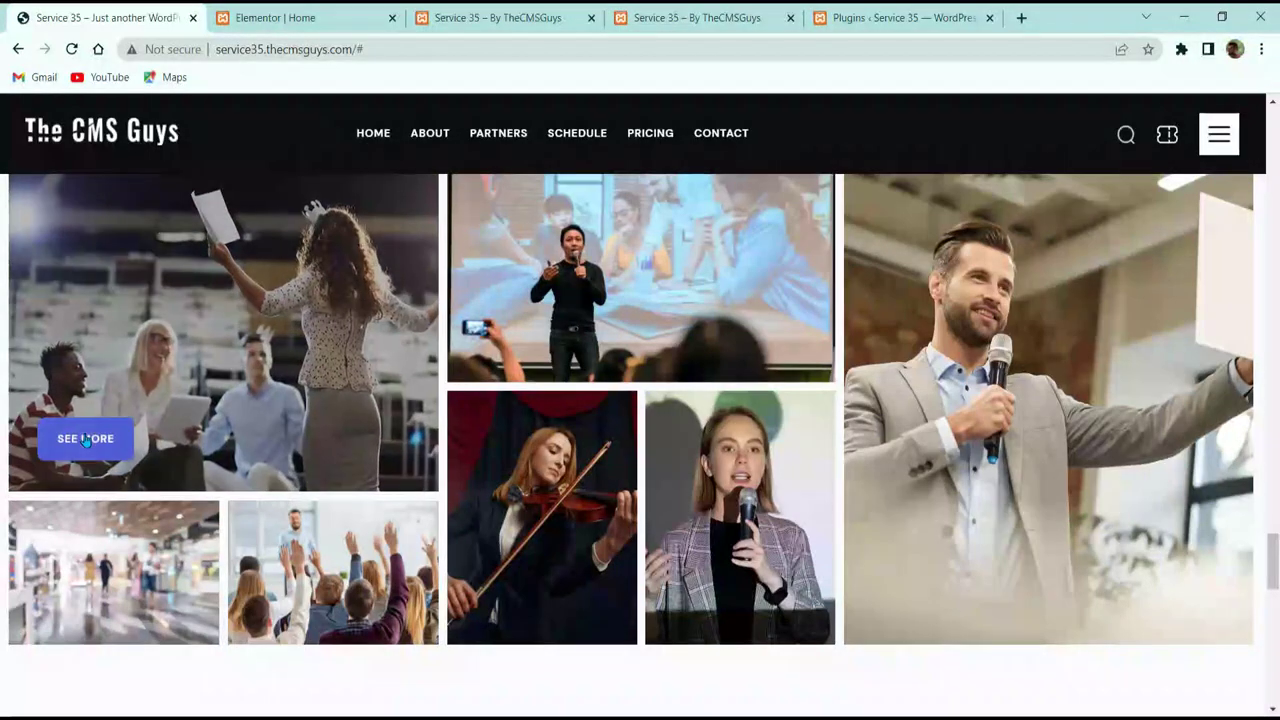
left_click(313, 12)
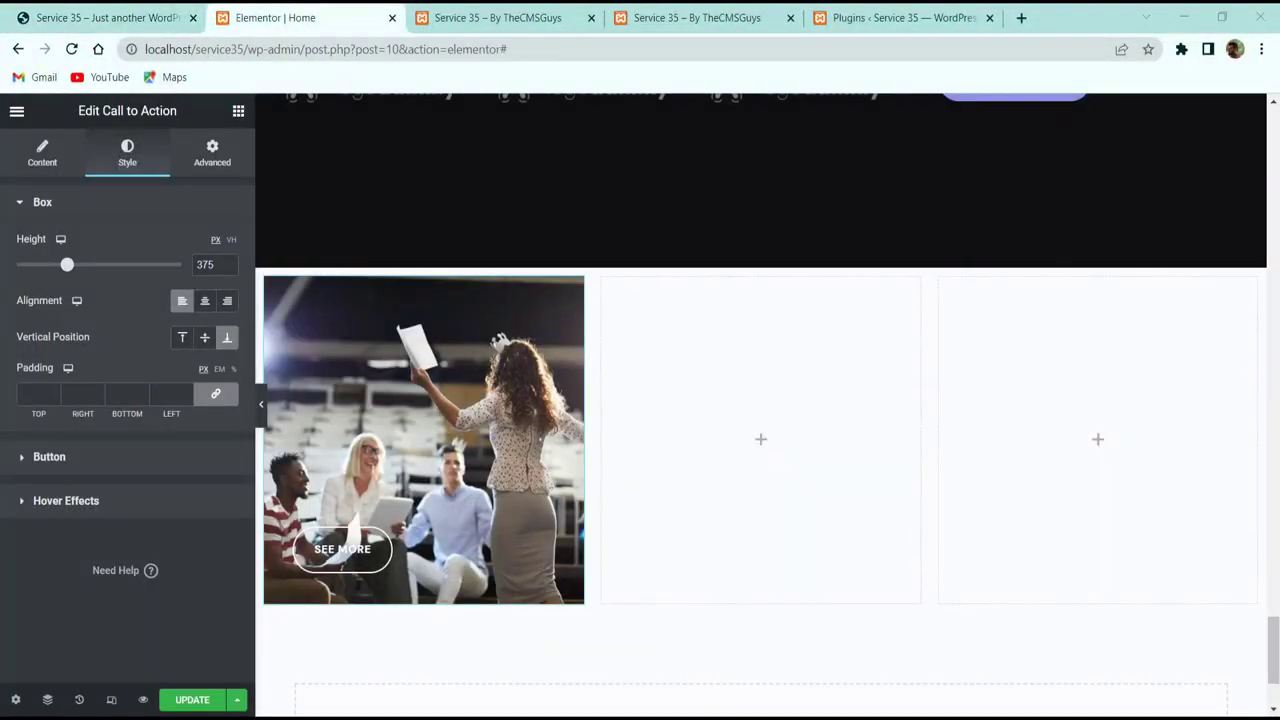
left_click(137, 458)
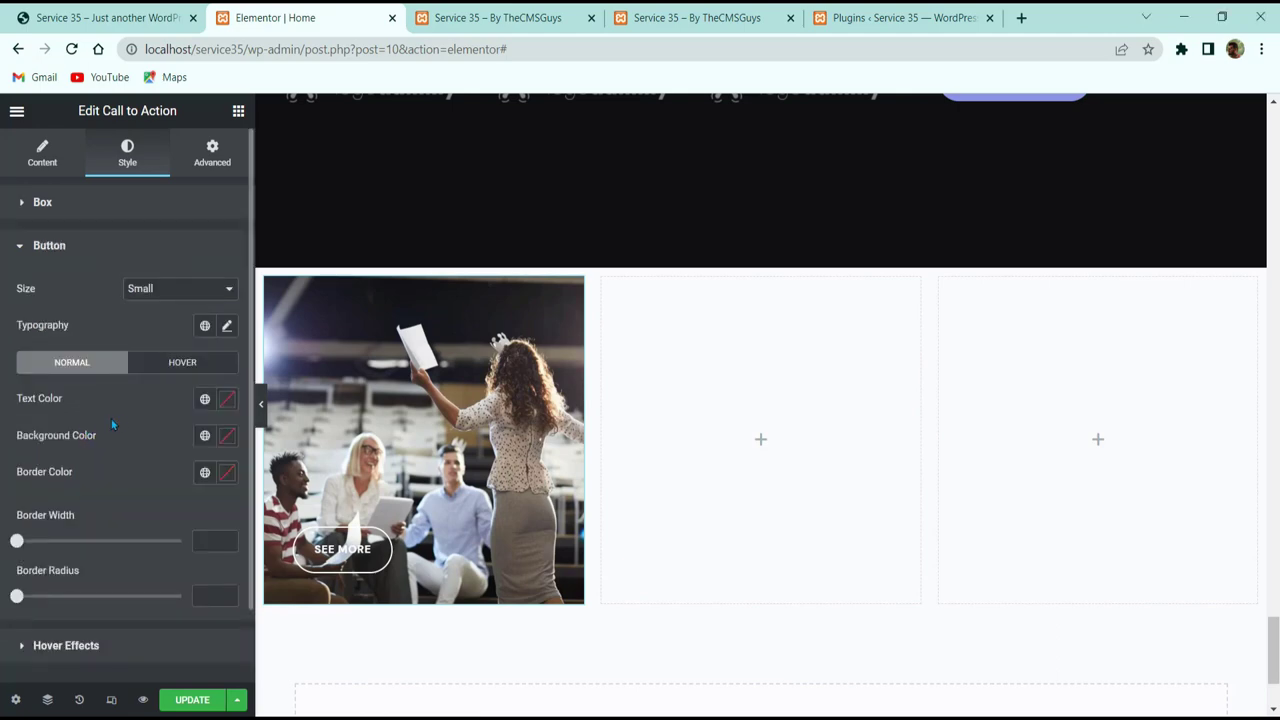
scroll(140, 400, "down", 1)
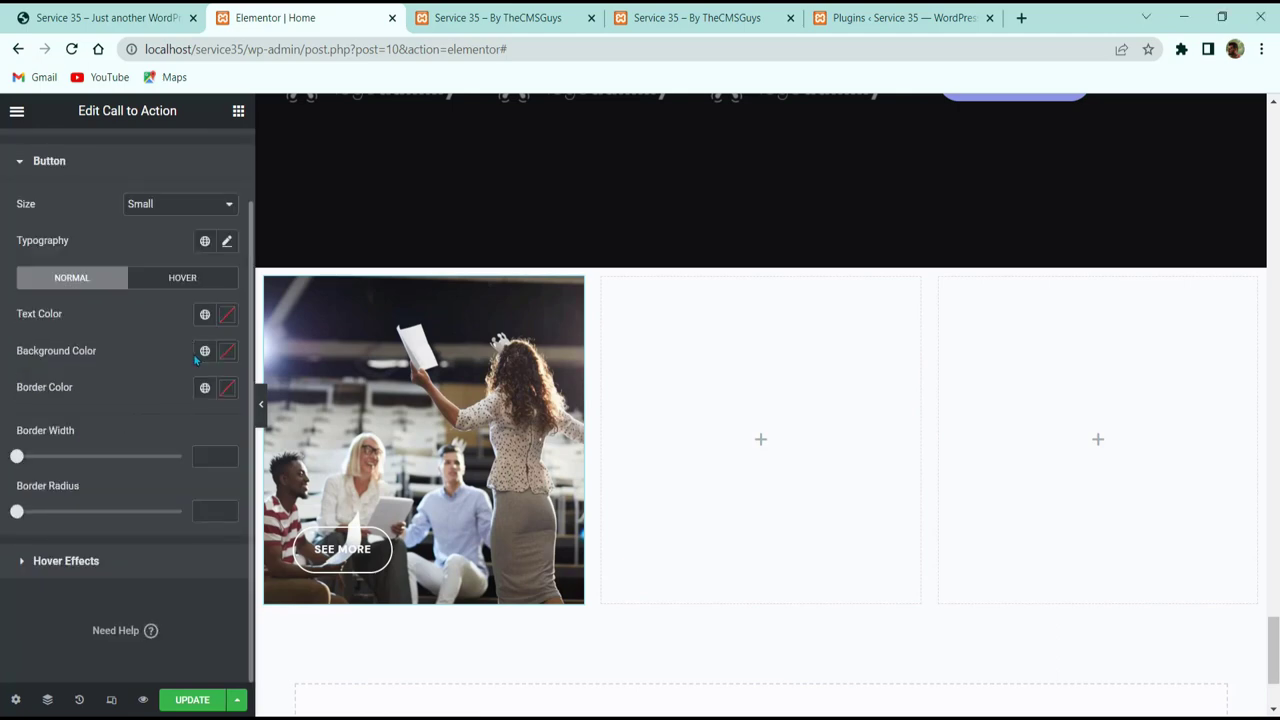
left_click(204, 351)
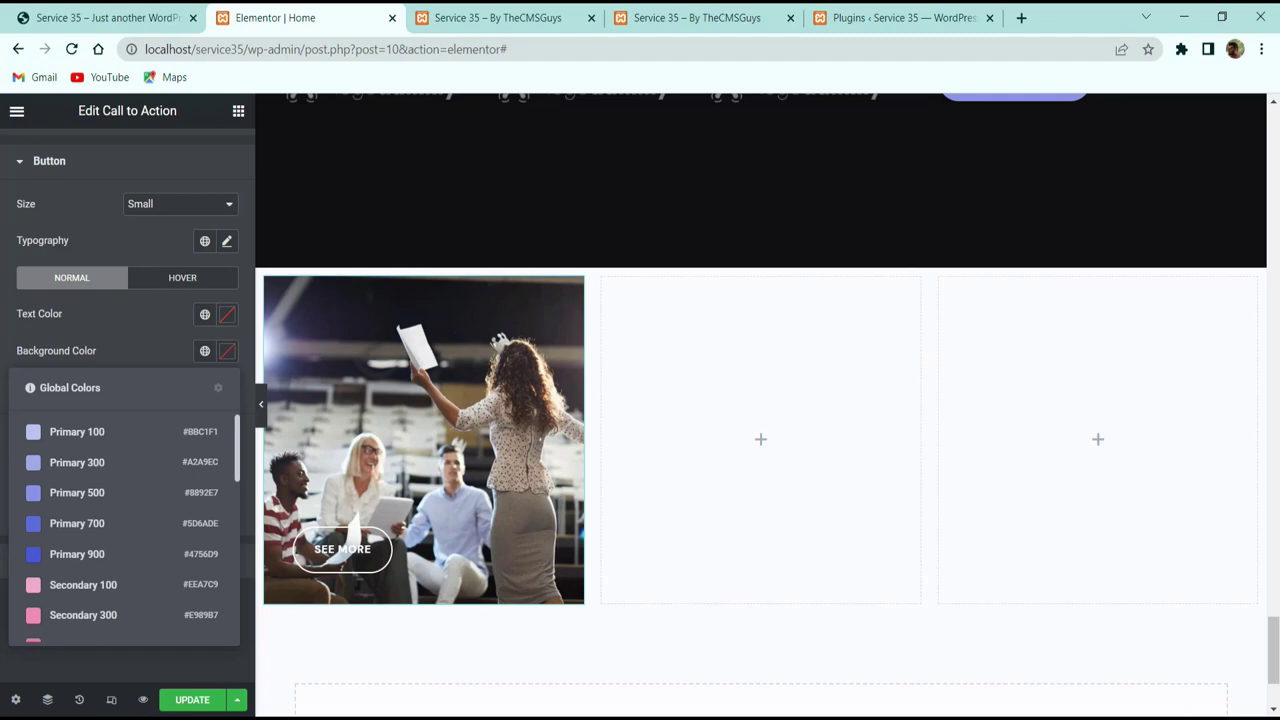
left_click(84, 494)
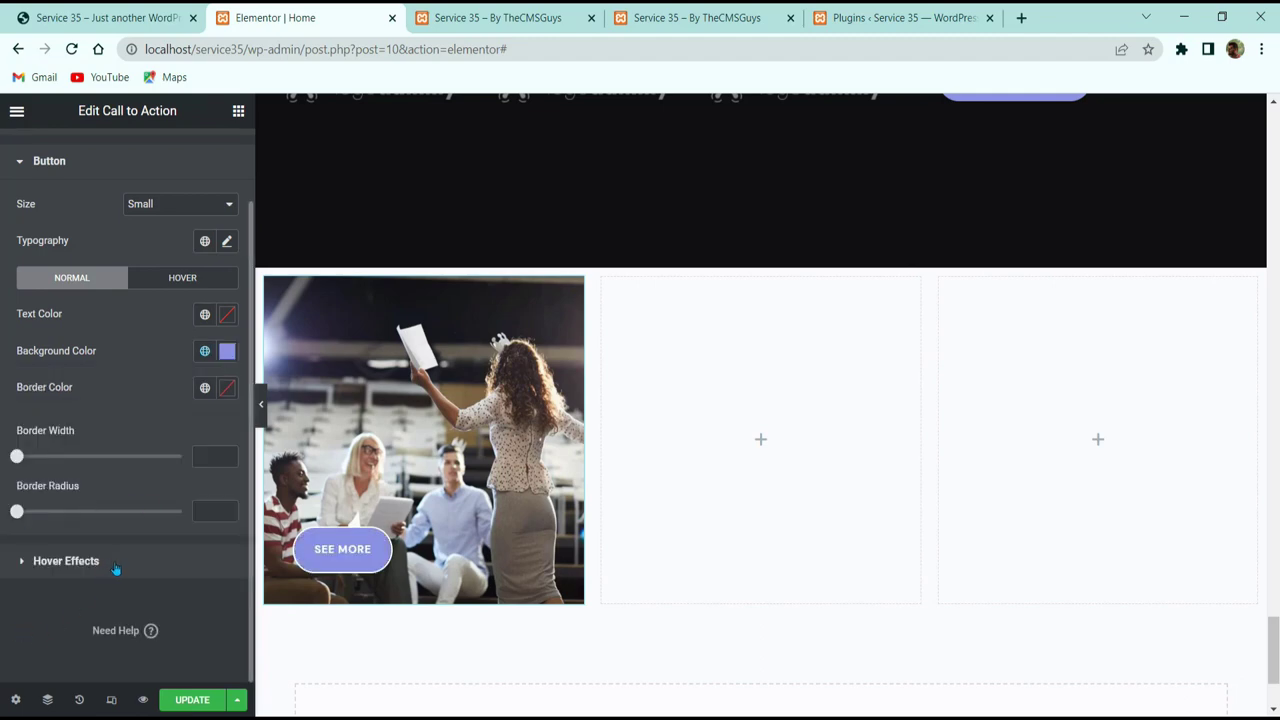
type("0")
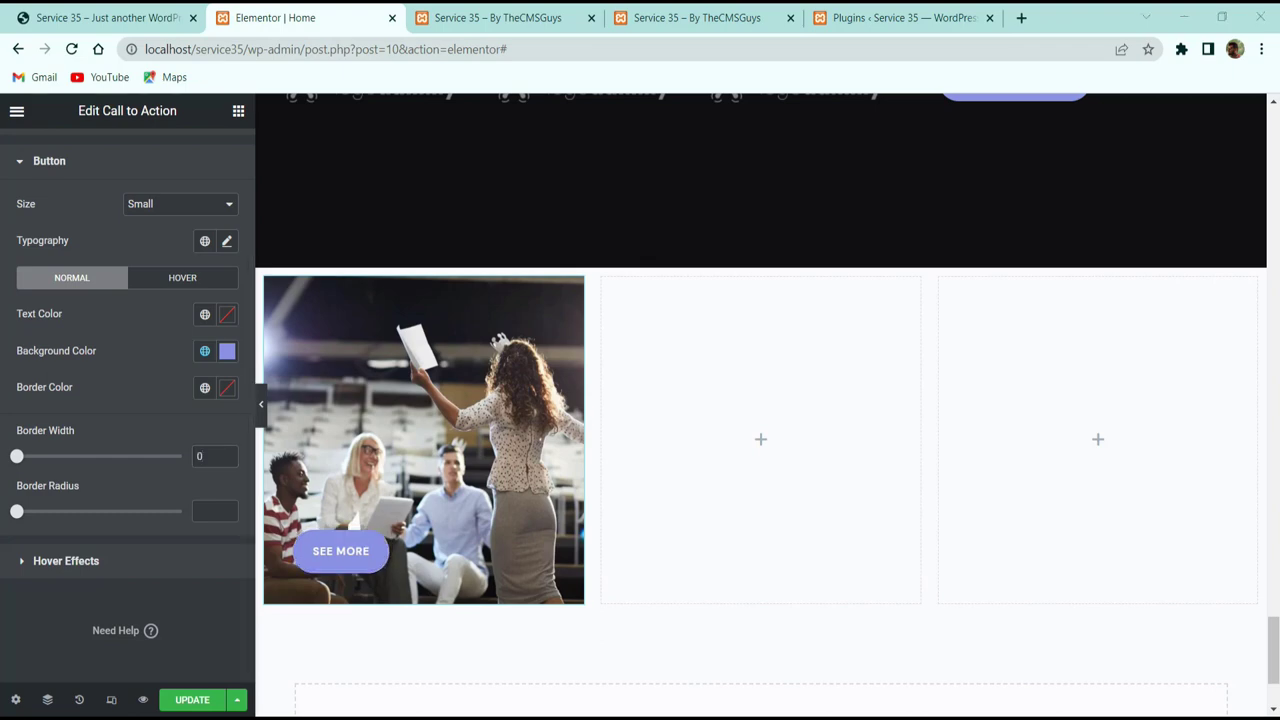
Step: Make the button's hover background Primary 900 and expand the Hover Effects section
left_click(100, 17)
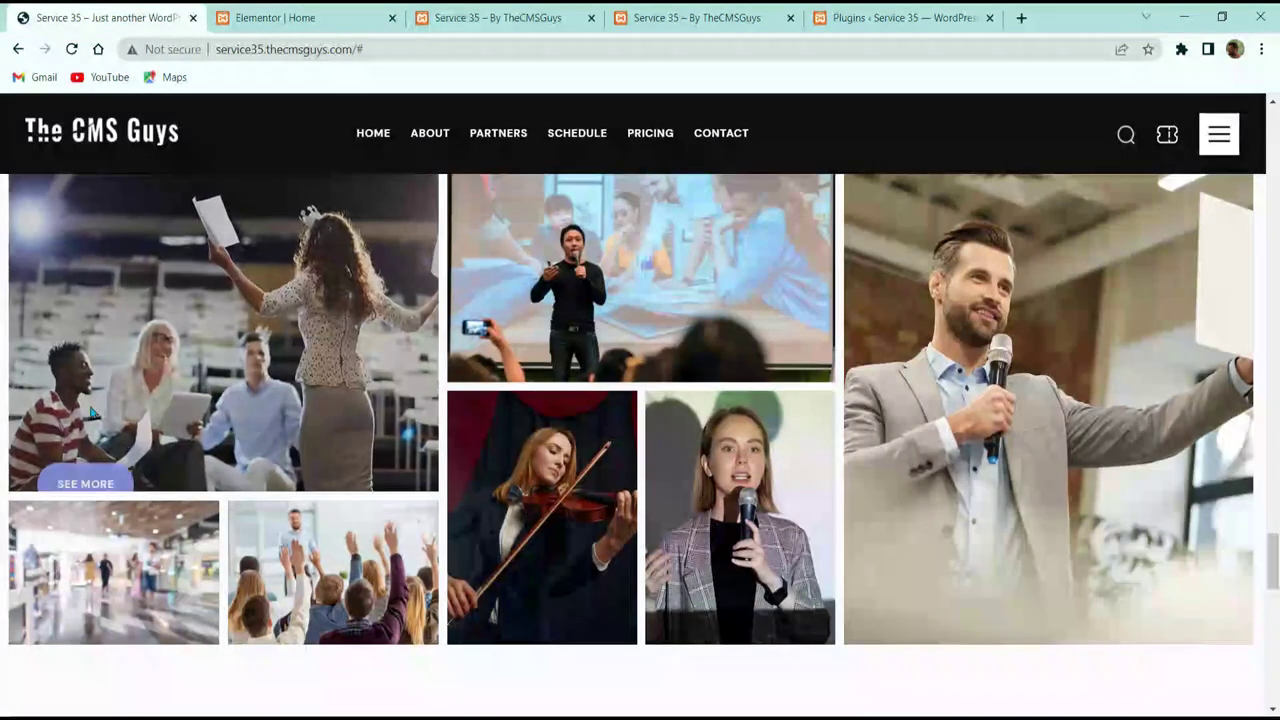
left_click(262, 12)
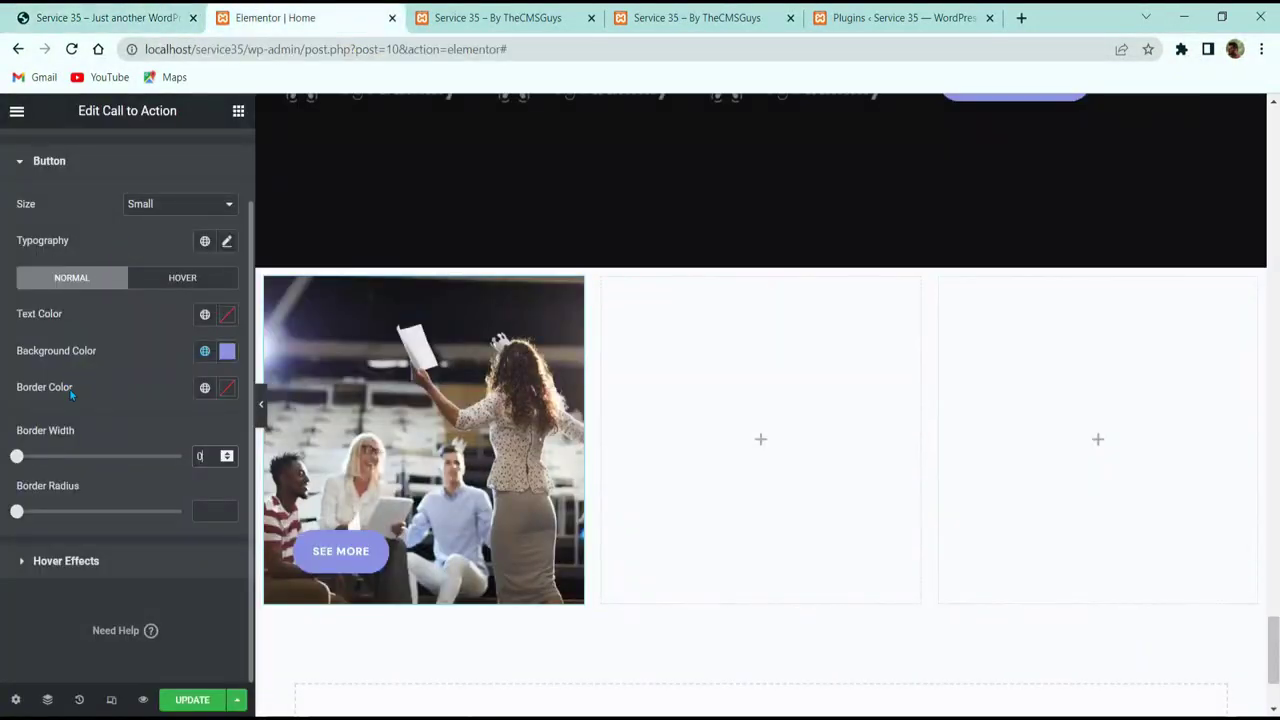
left_click(181, 279)
left_click(204, 351)
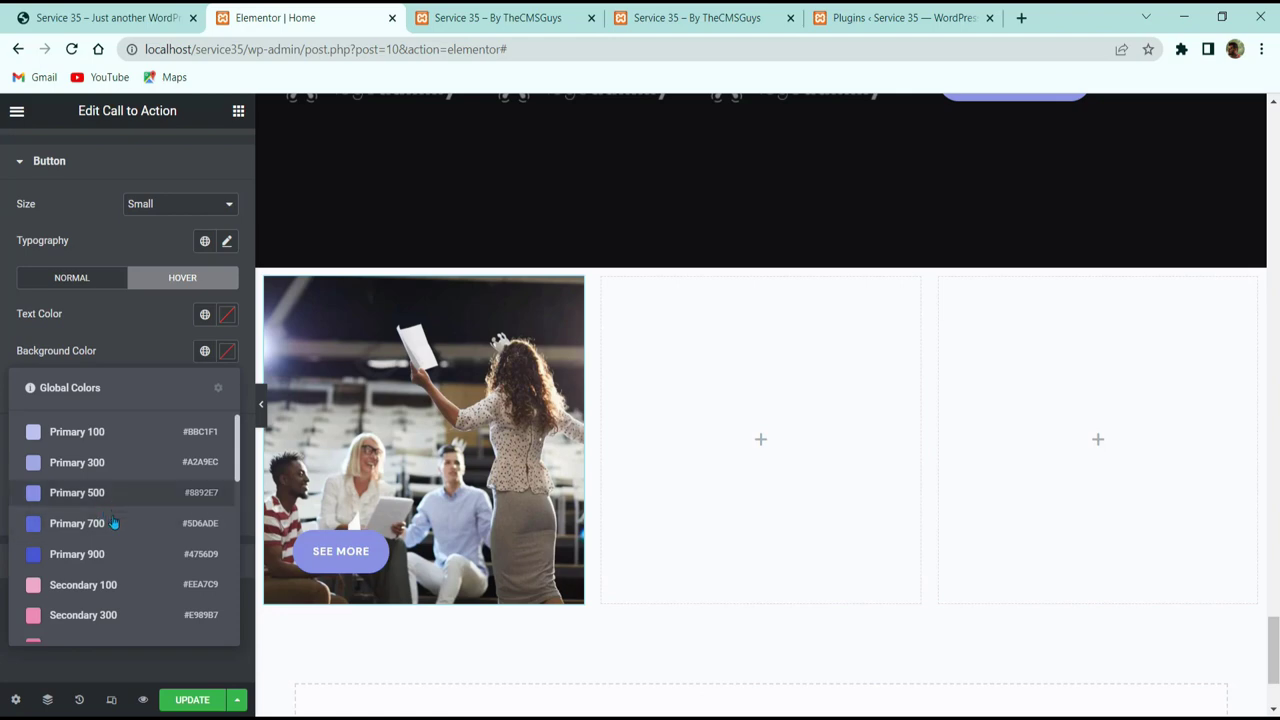
left_click(108, 554)
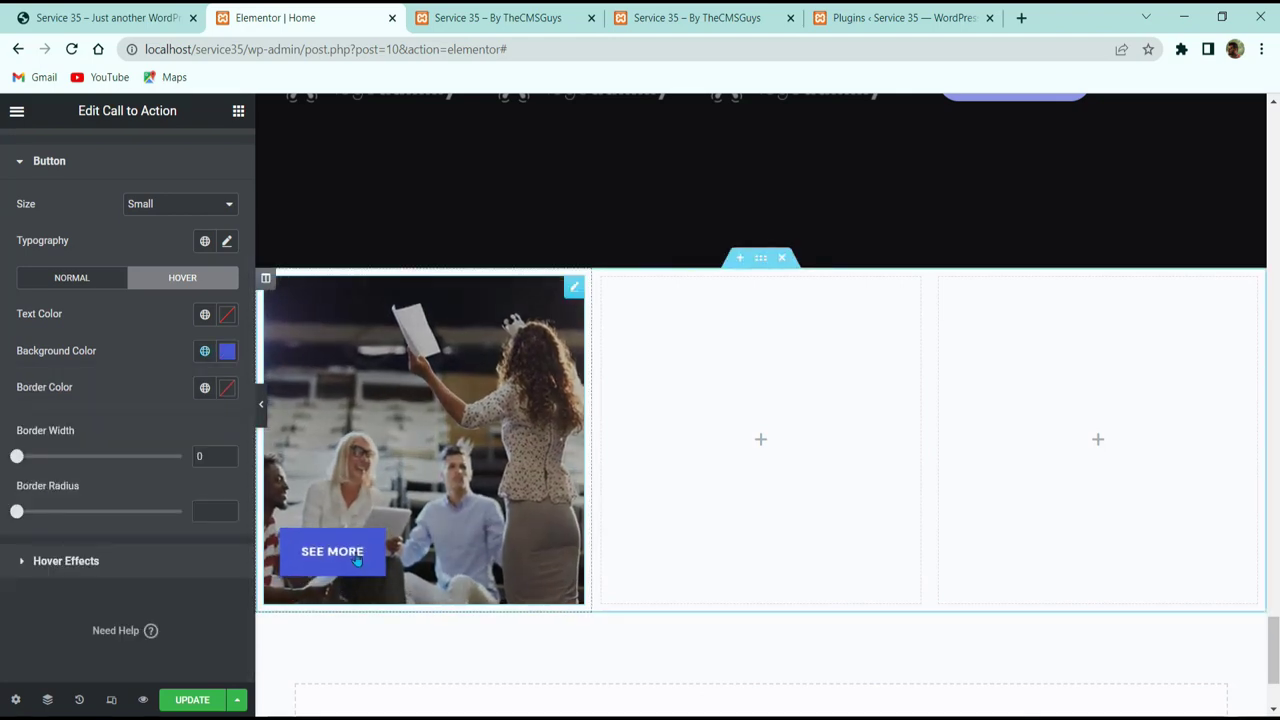
left_click(54, 564)
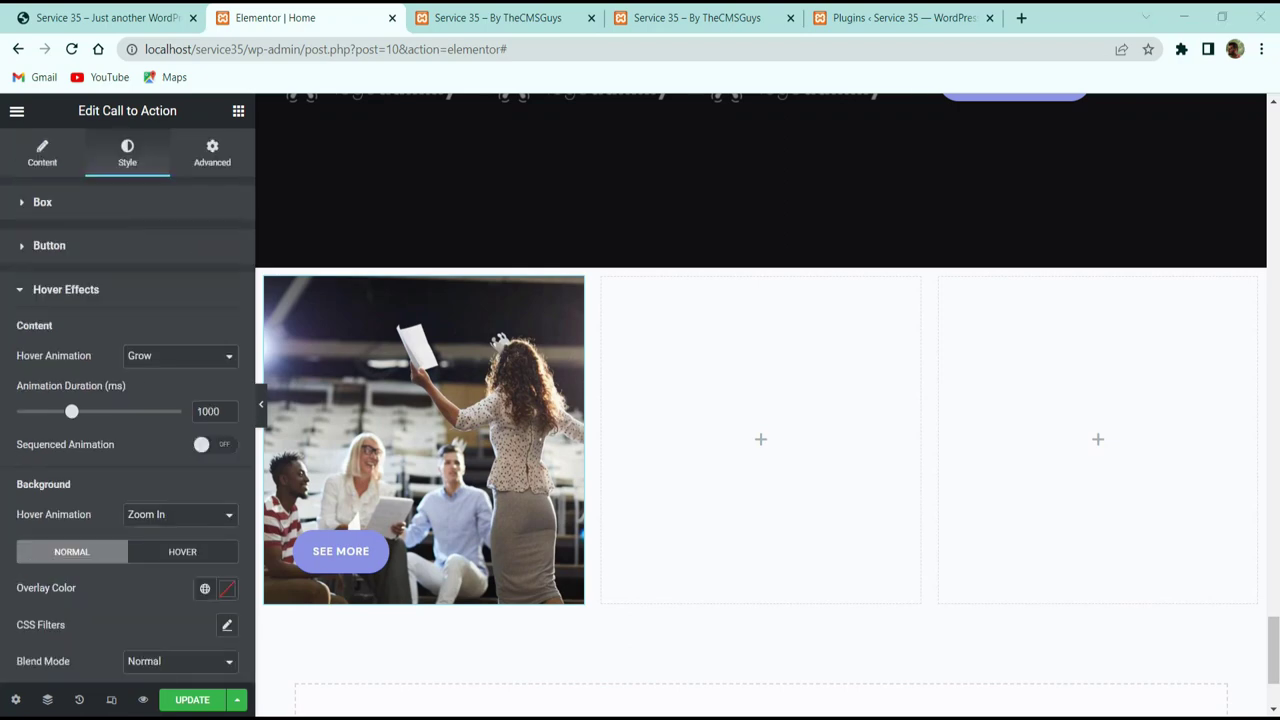
Step: Set the content hover animation to Slide In Down and preview it
left_click(160, 356)
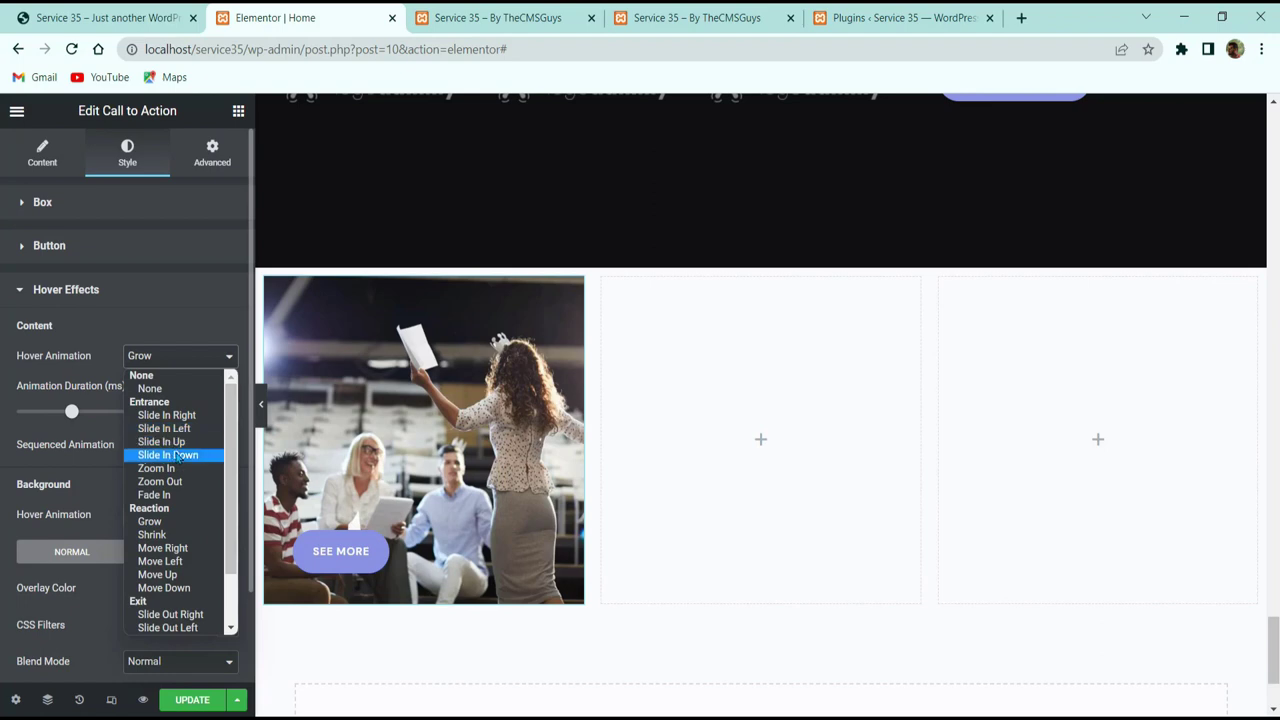
left_click(183, 461)
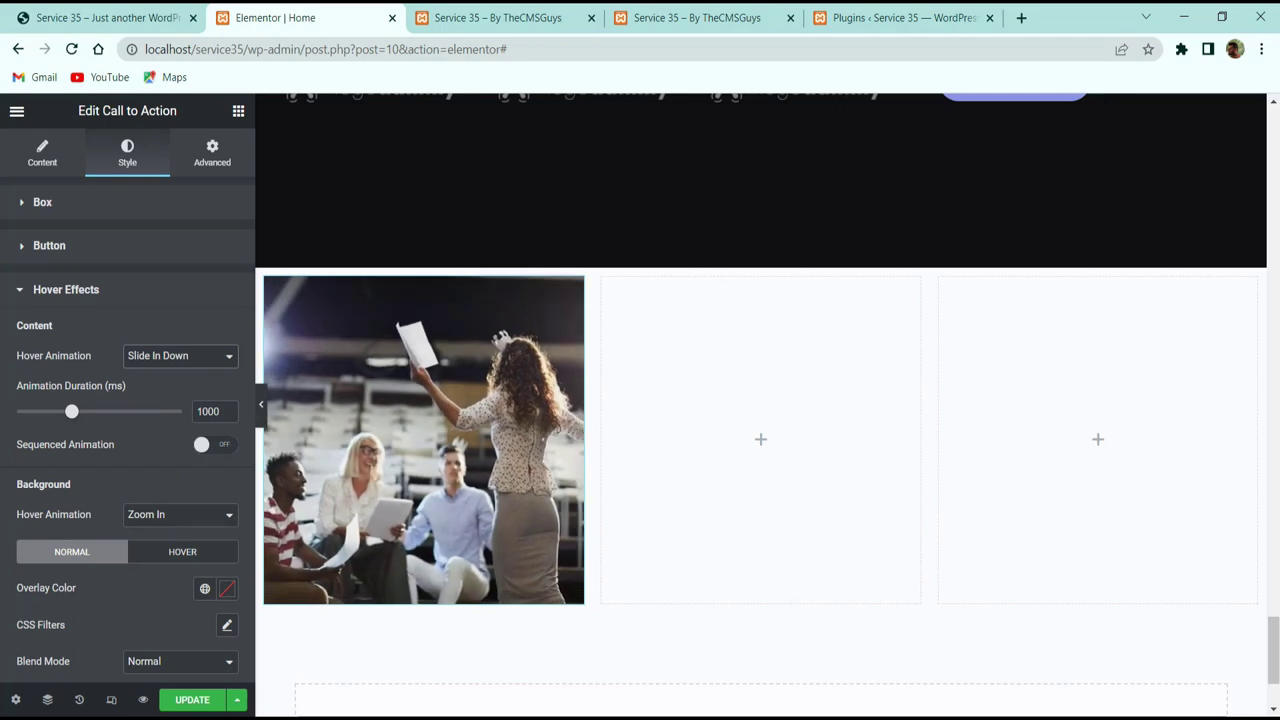
scroll(110, 470, "down", 2)
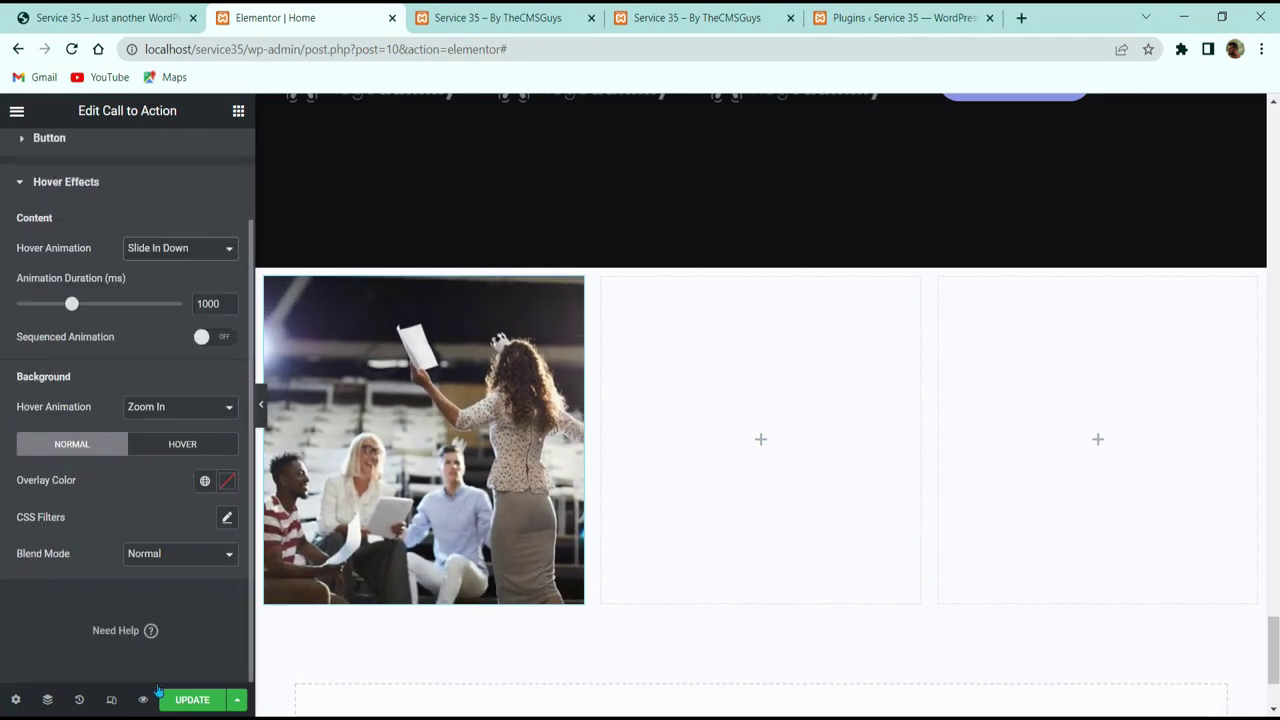
left_click(261, 405)
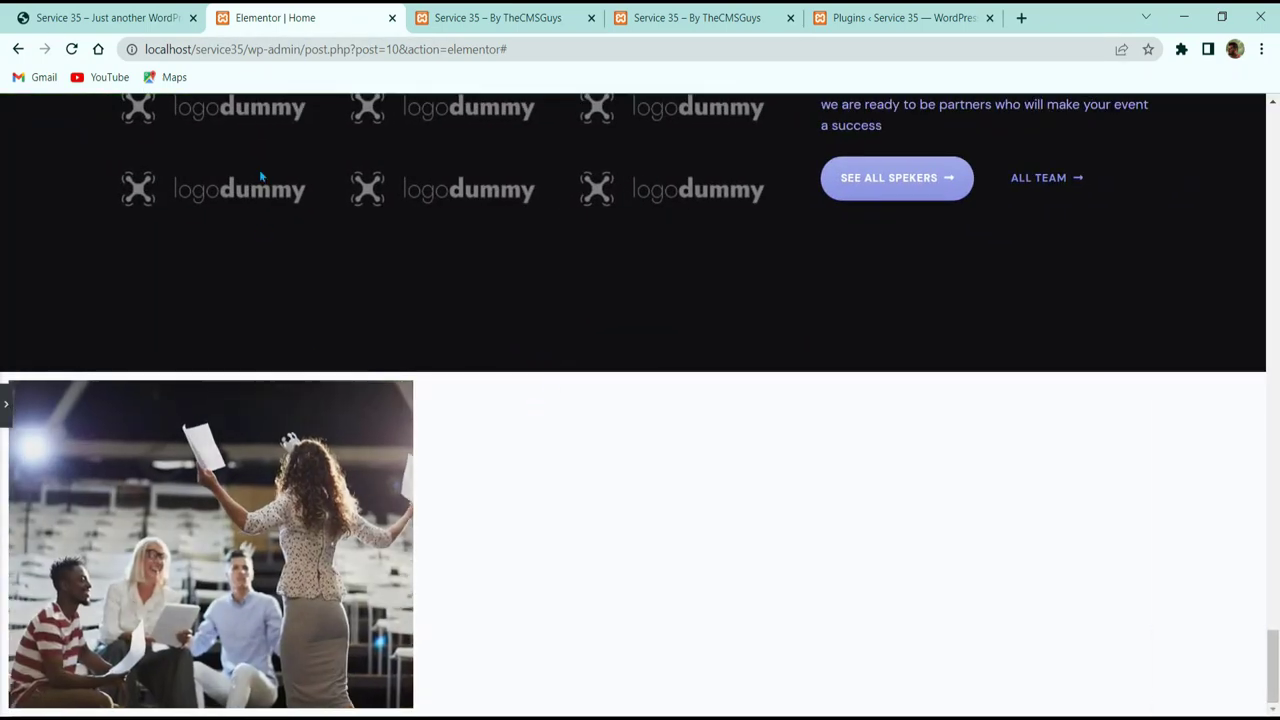
Step: Compare the card with the live site's gallery, then return to the editor
left_click(164, 18)
left_click(278, 17)
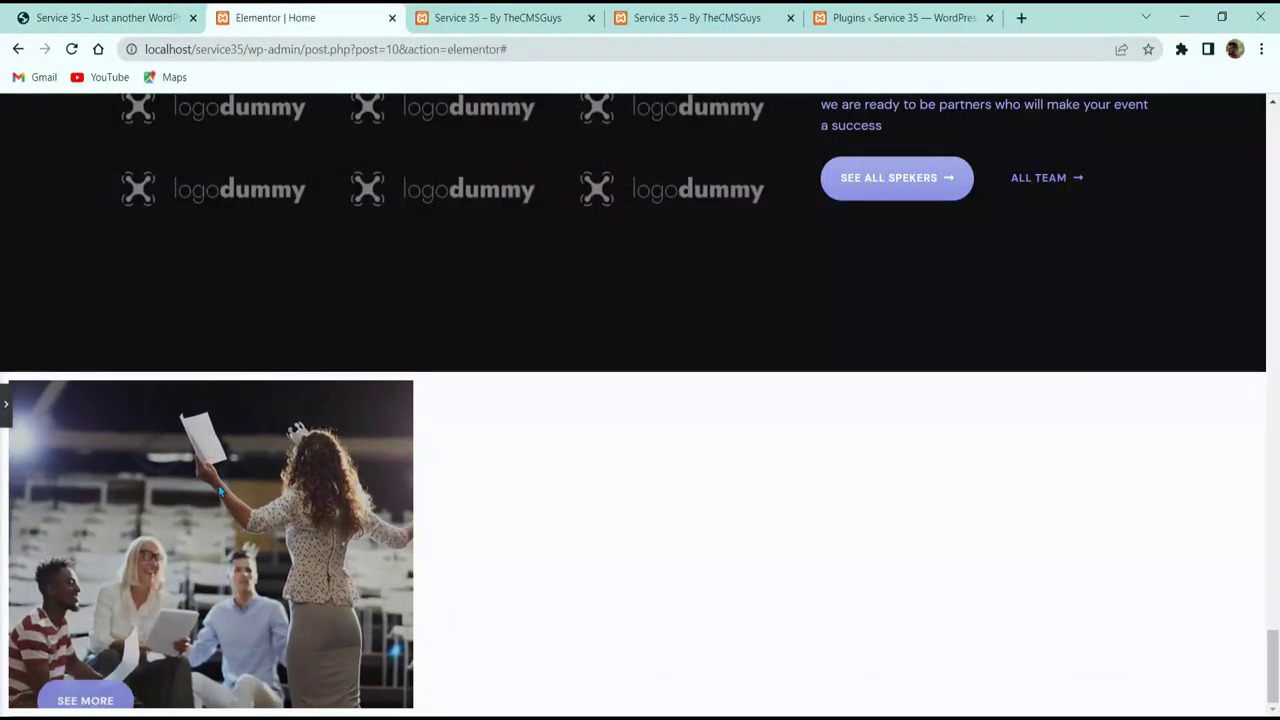
key("ctrl+Page_Up")
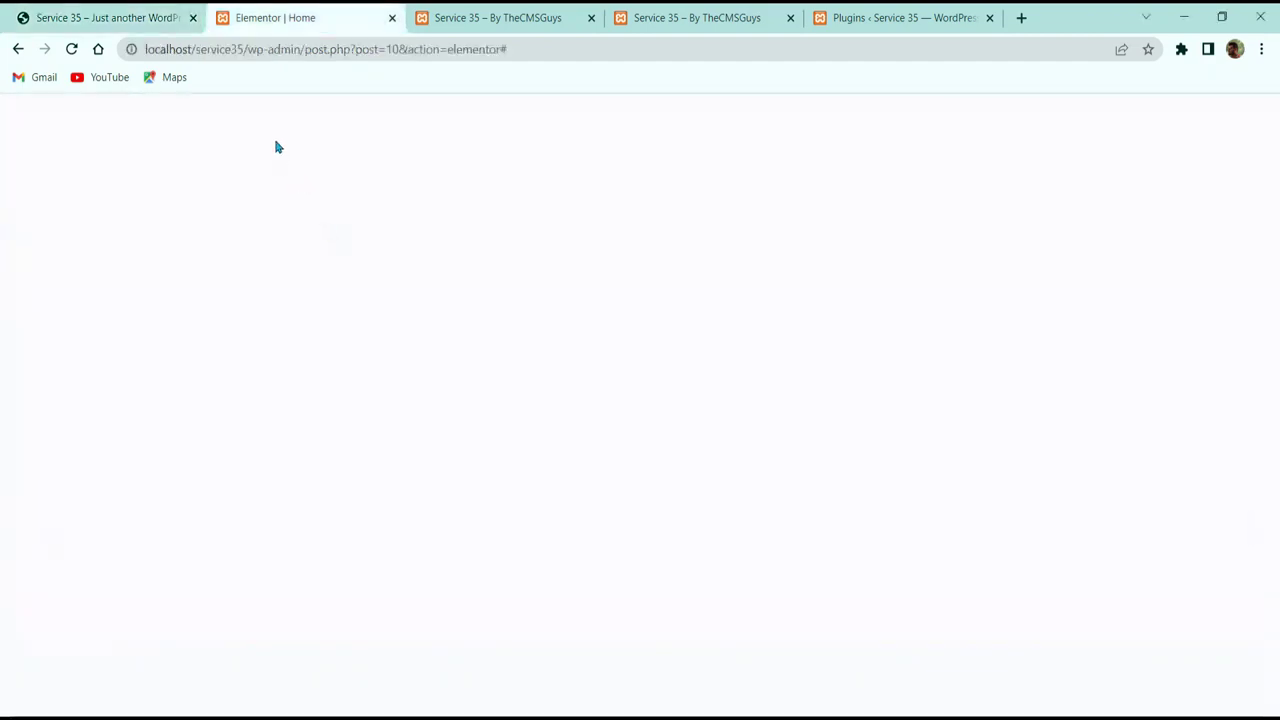
left_click(294, 10)
left_click(238, 111)
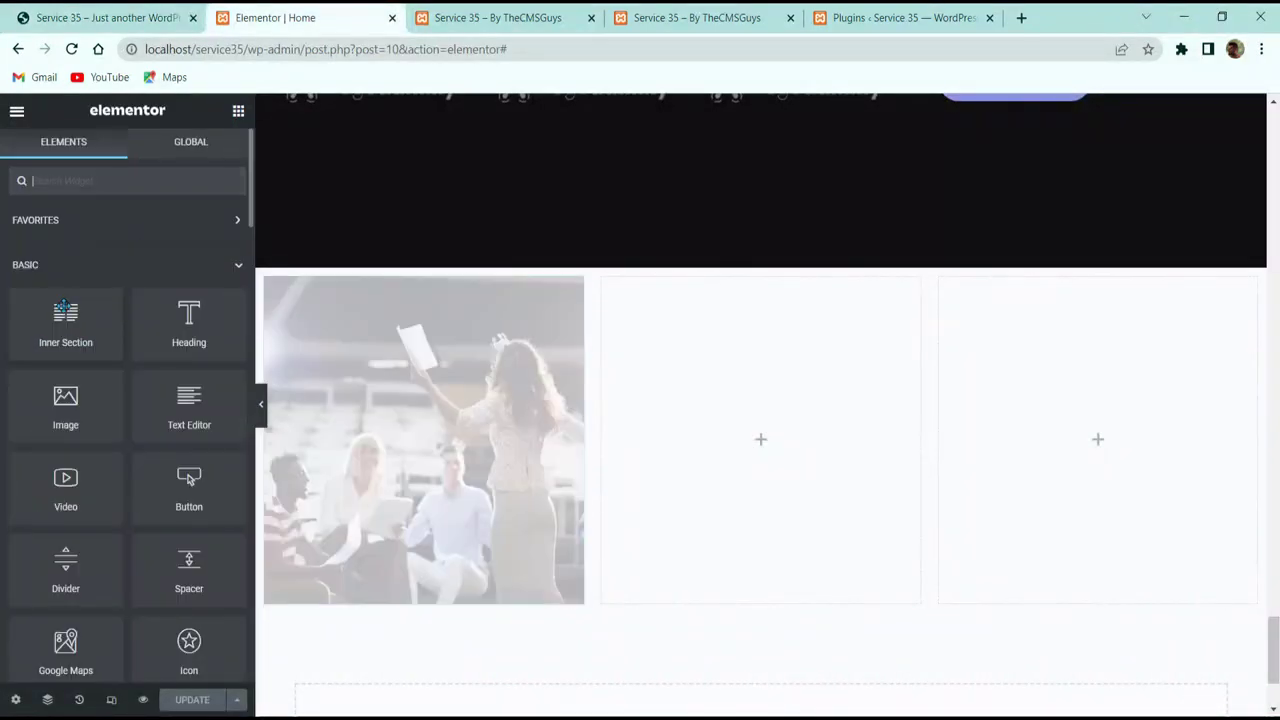
Step: Add an inner section below the card with a No Gap columns gap
left_click_drag(65, 320, 424, 618)
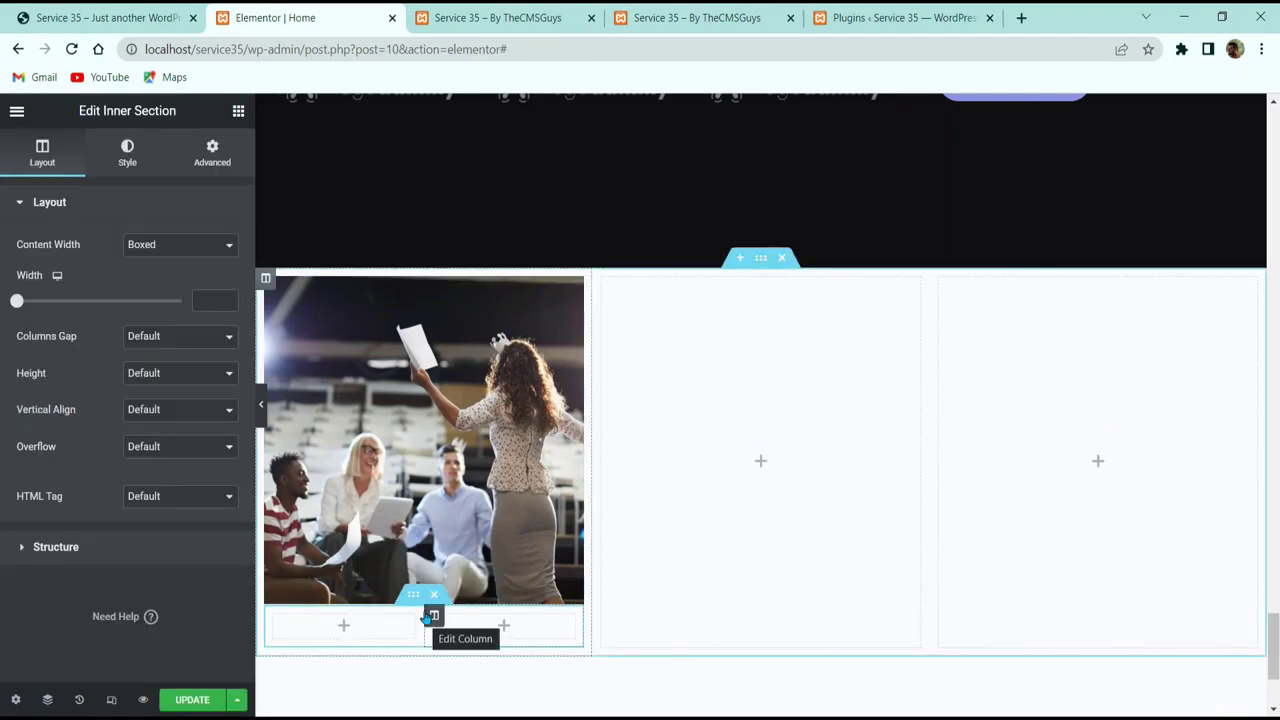
left_click(160, 337)
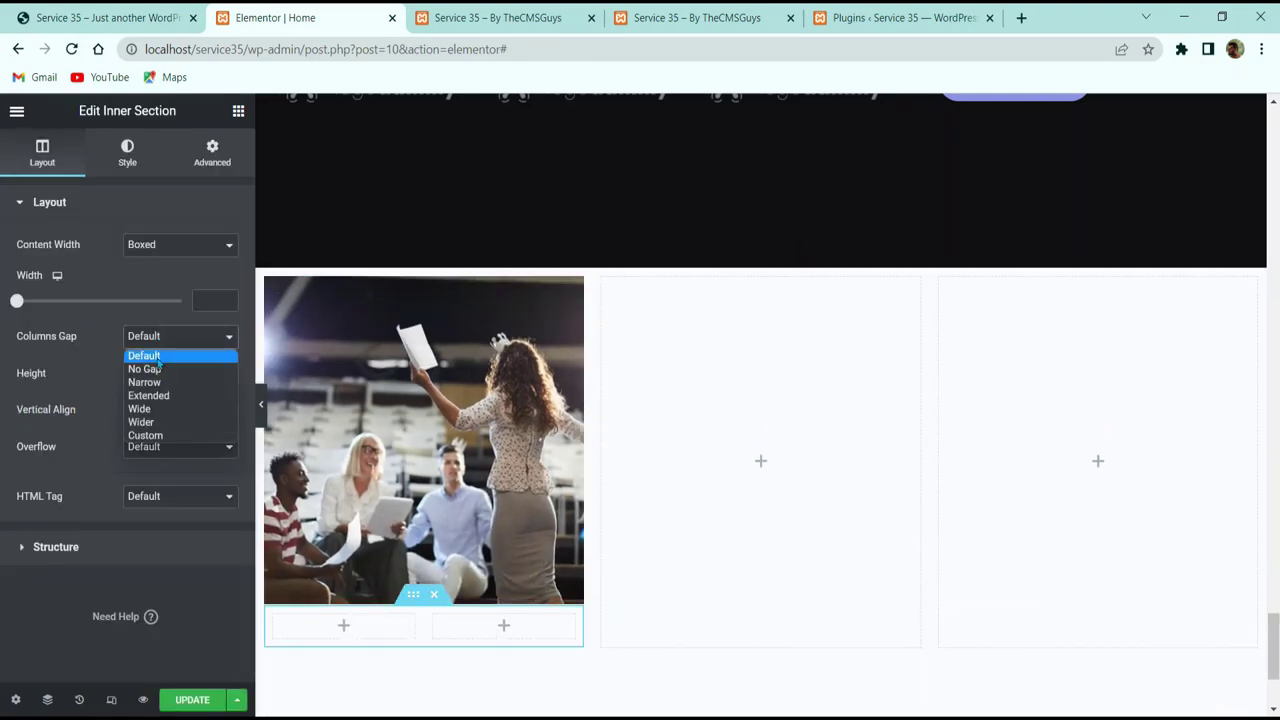
left_click(160, 370)
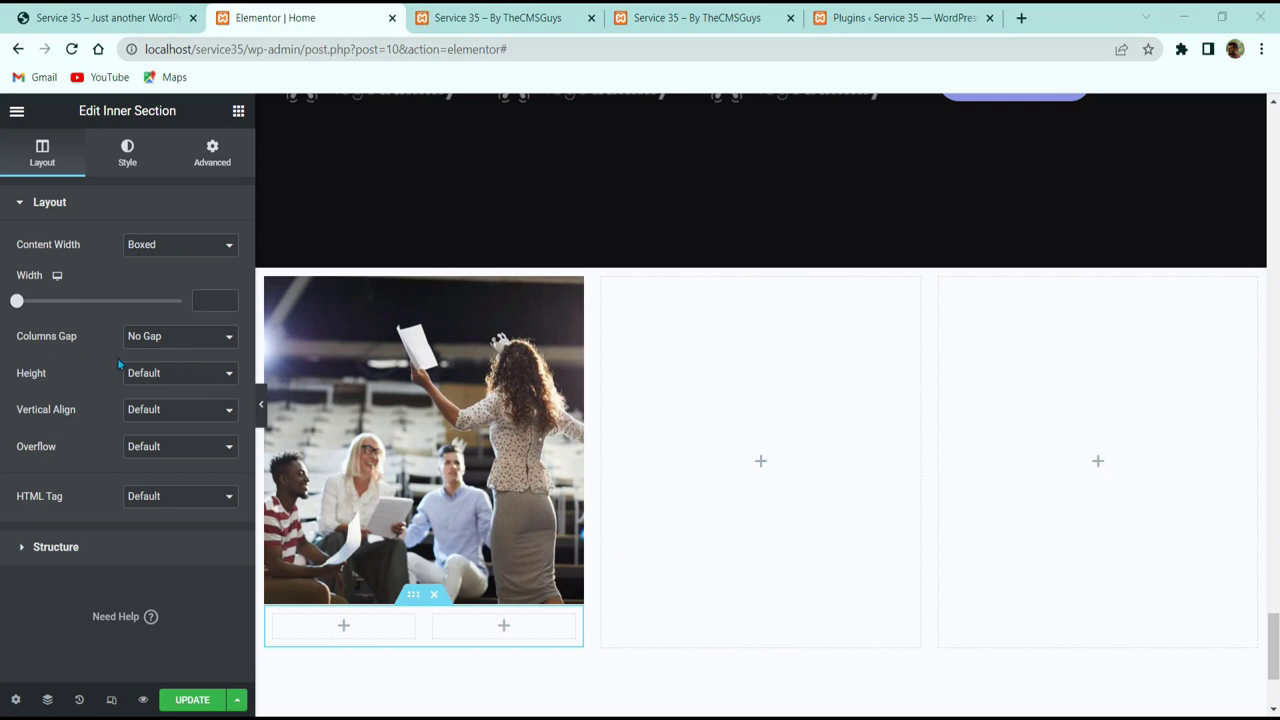
left_click(205, 160)
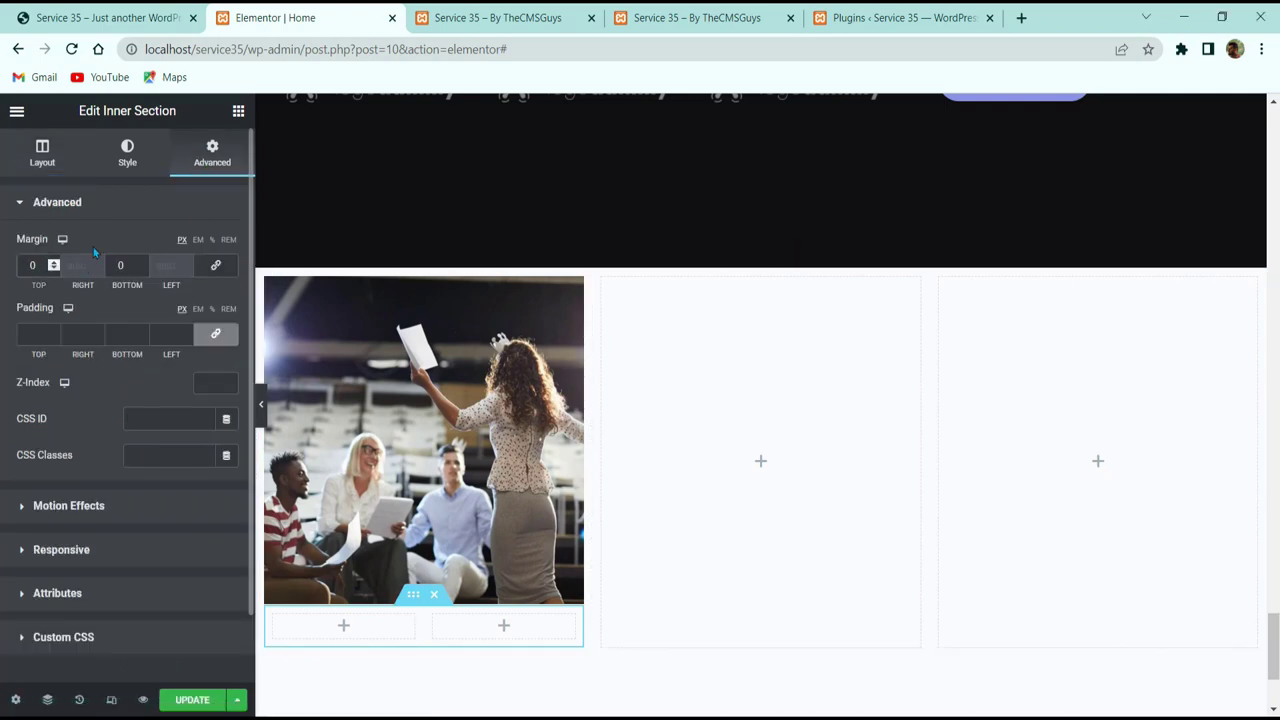
Step: Copy the Call to Action and paste it into both inner columns
right_click(416, 354)
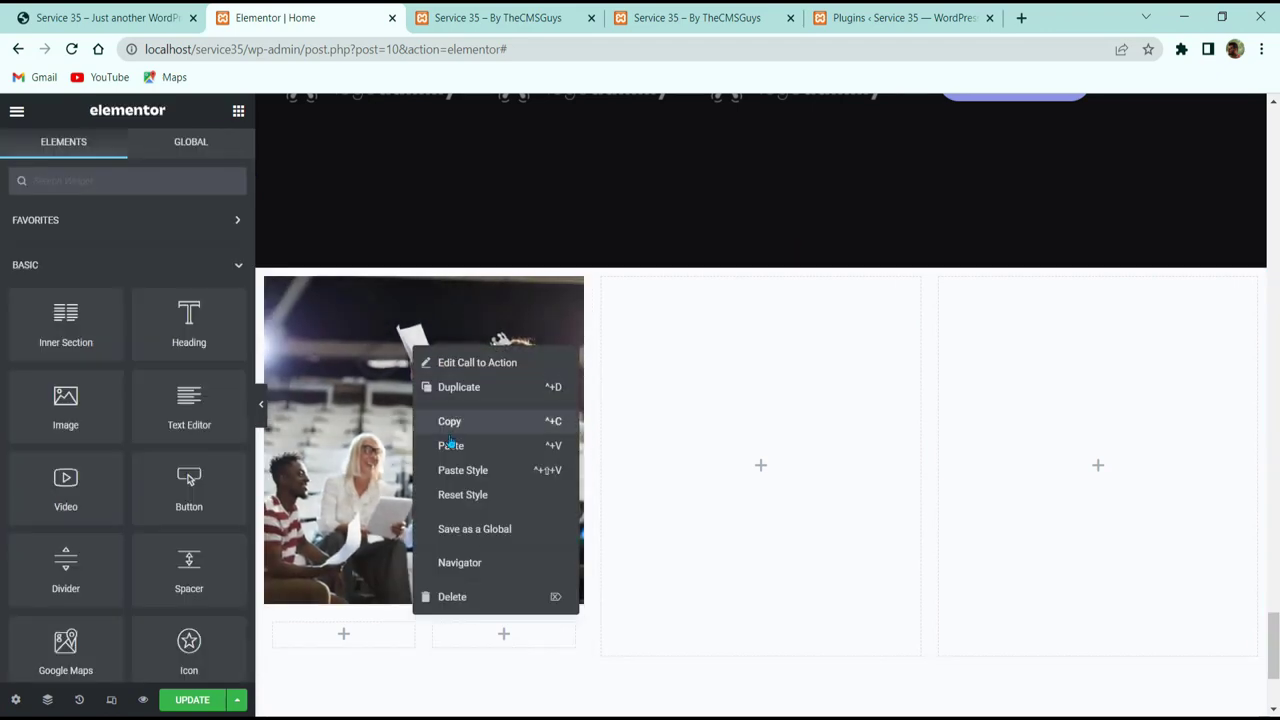
left_click(447, 420)
scroll(351, 480, "down", 2)
right_click(334, 457)
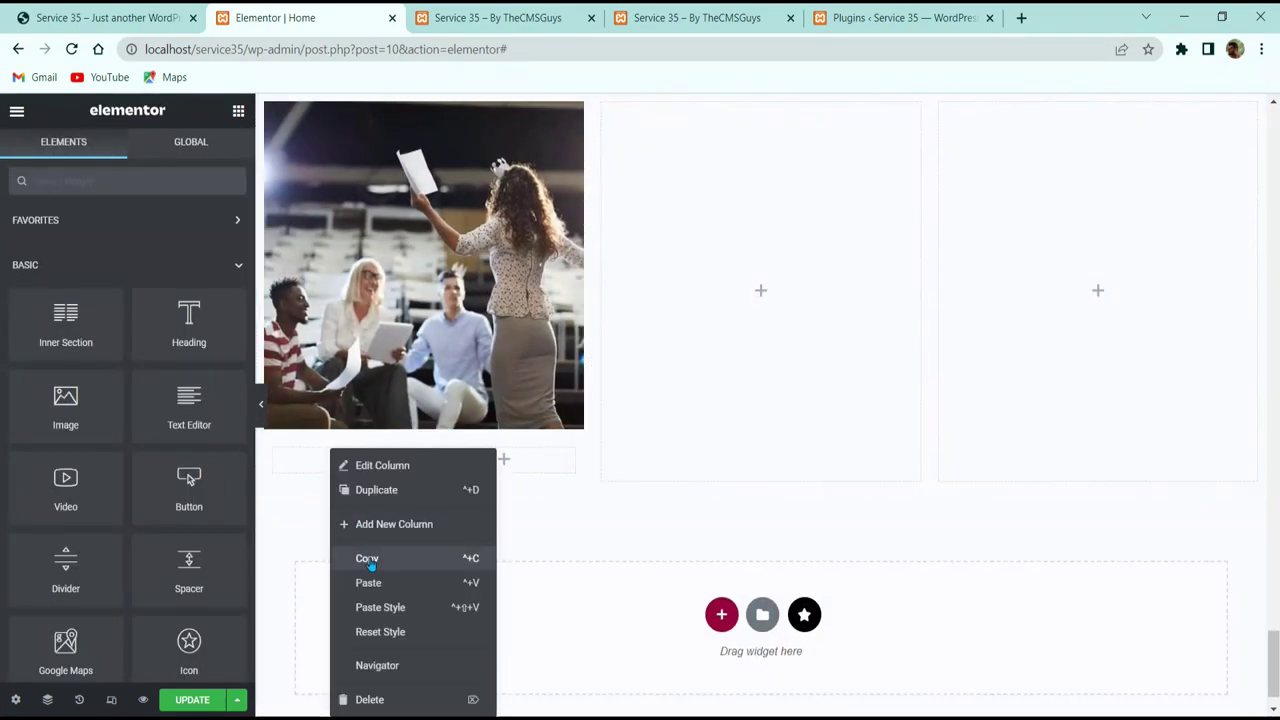
left_click(368, 582)
right_click(460, 494)
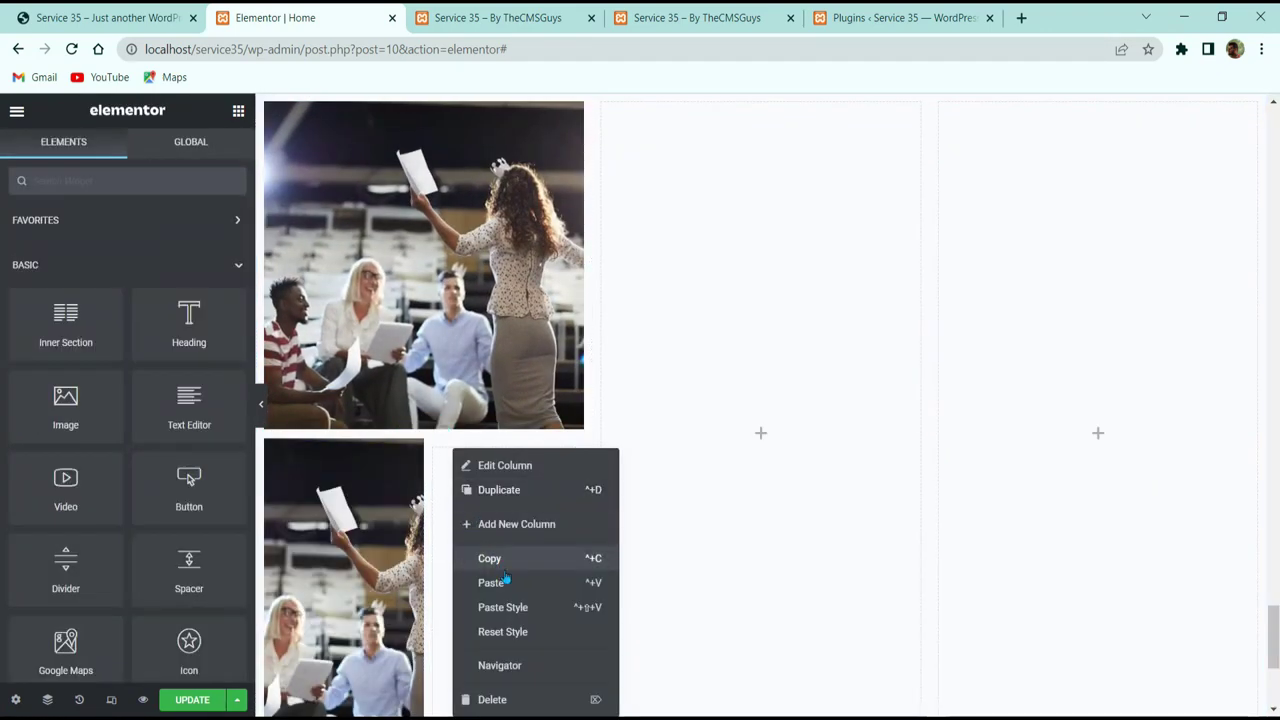
left_click(509, 560)
scroll(420, 450, "down", 2)
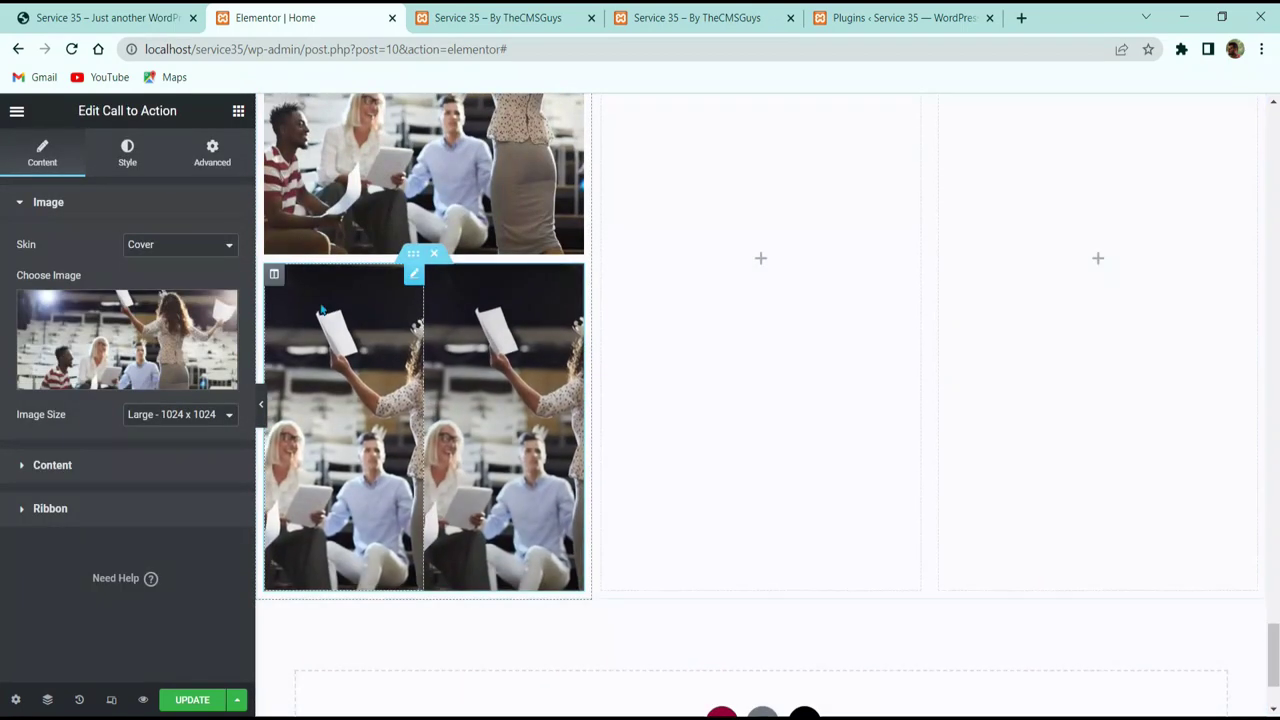
Step: Set the box height of the two lower Call to Action cards to 165 px
left_click(274, 273)
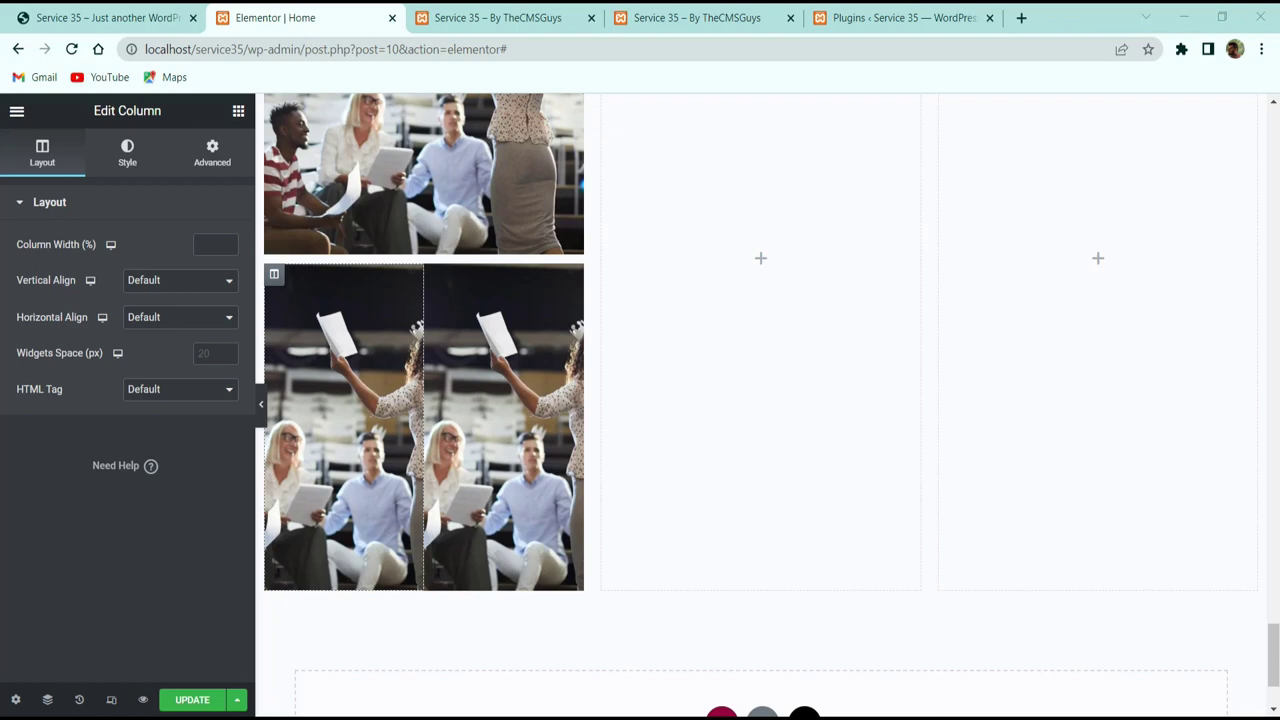
left_click(261, 404)
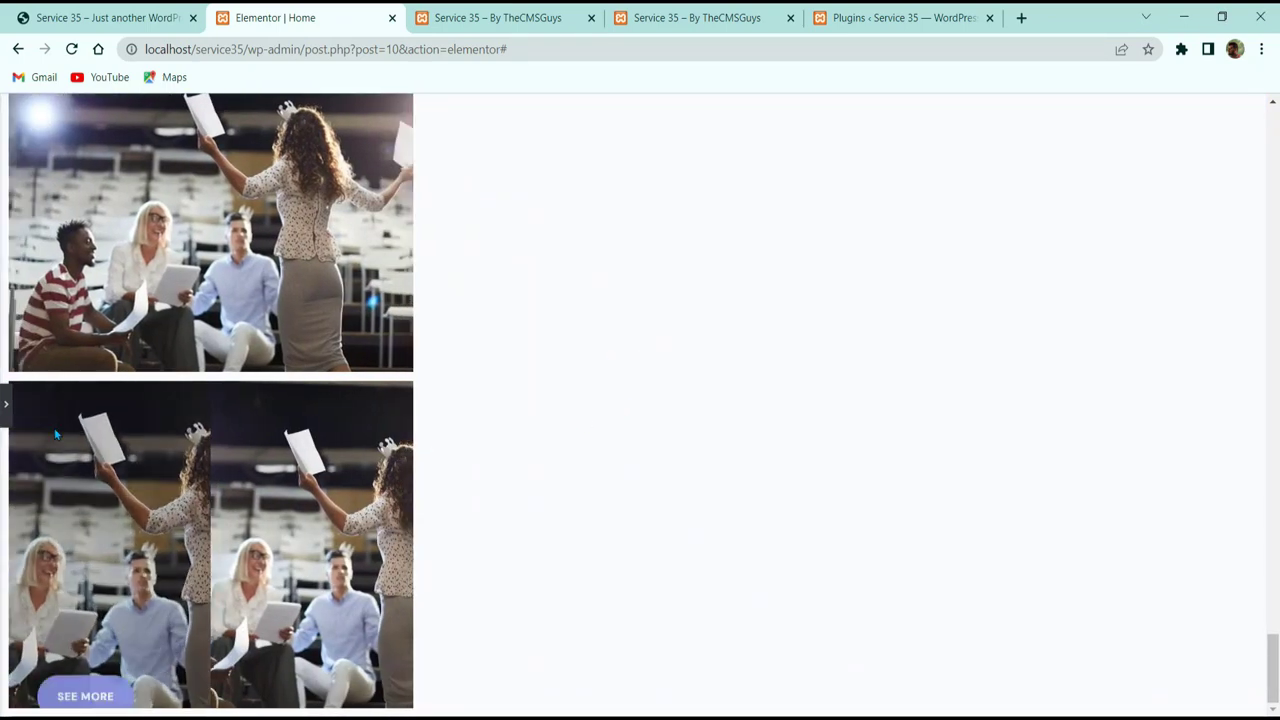
left_click(3, 397)
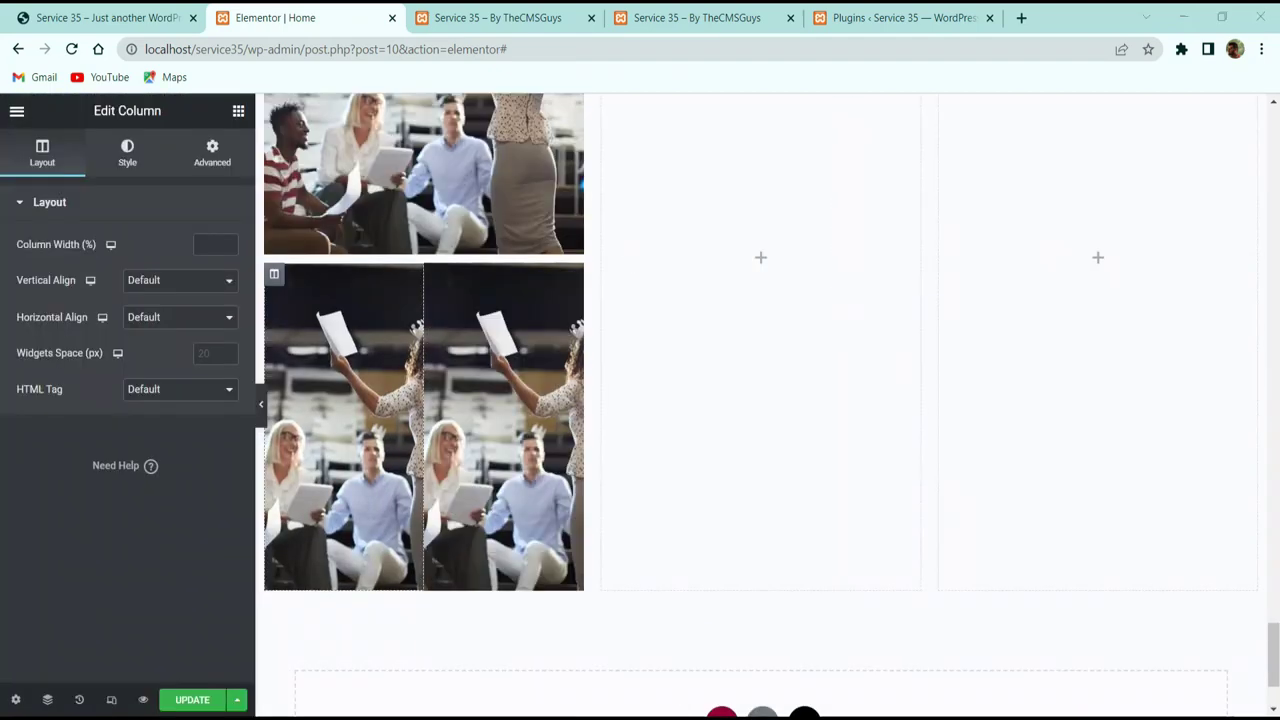
left_click(291, 537)
left_click(127, 152)
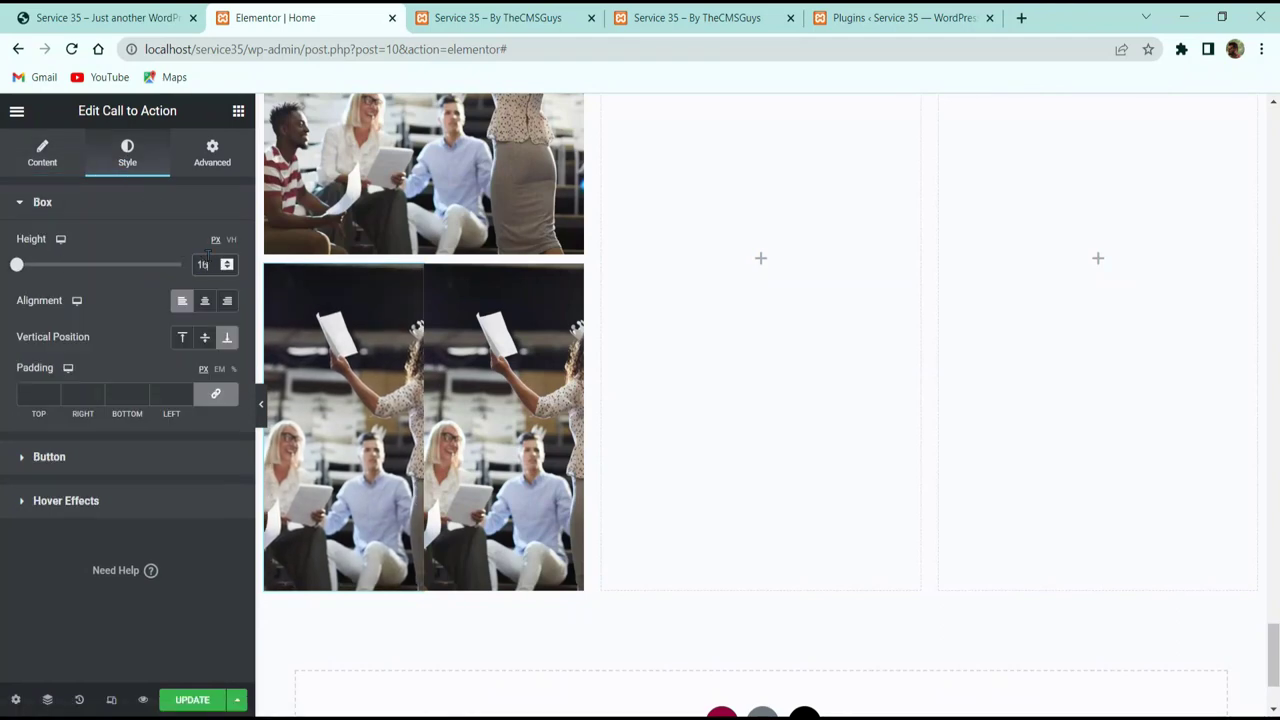
type("0")
left_click(340, 340)
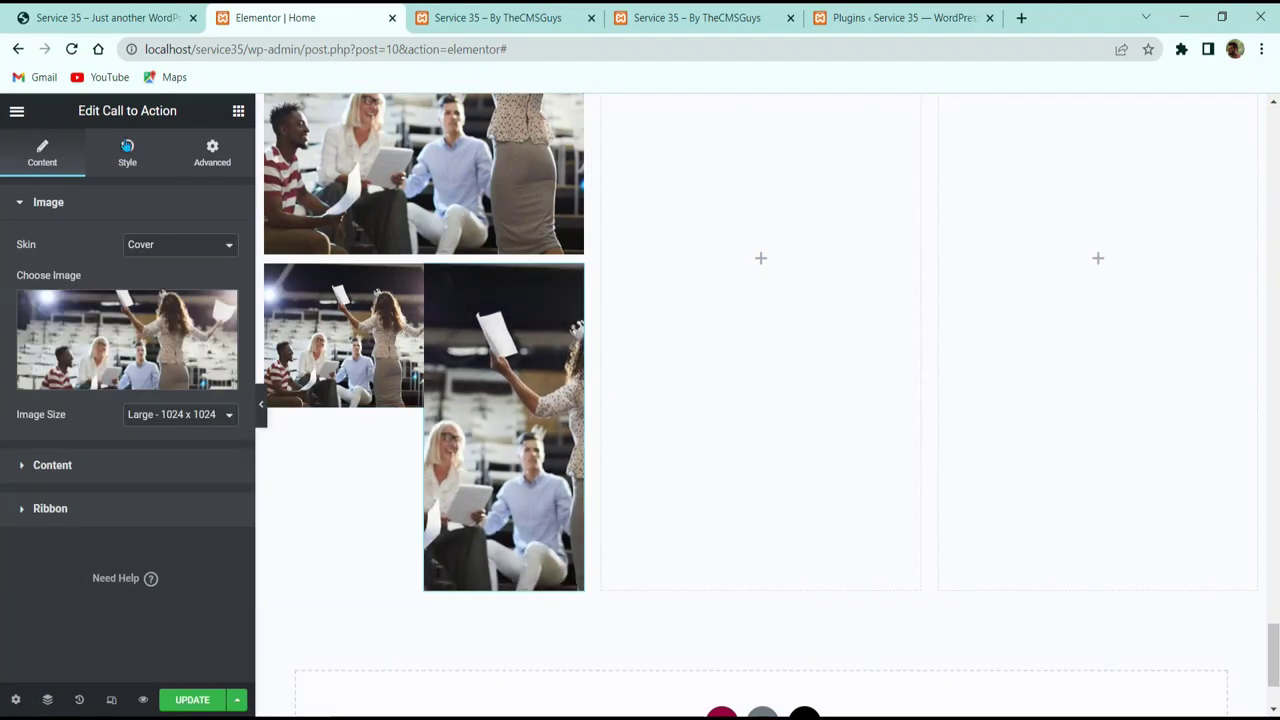
left_click(127, 150)
type("165")
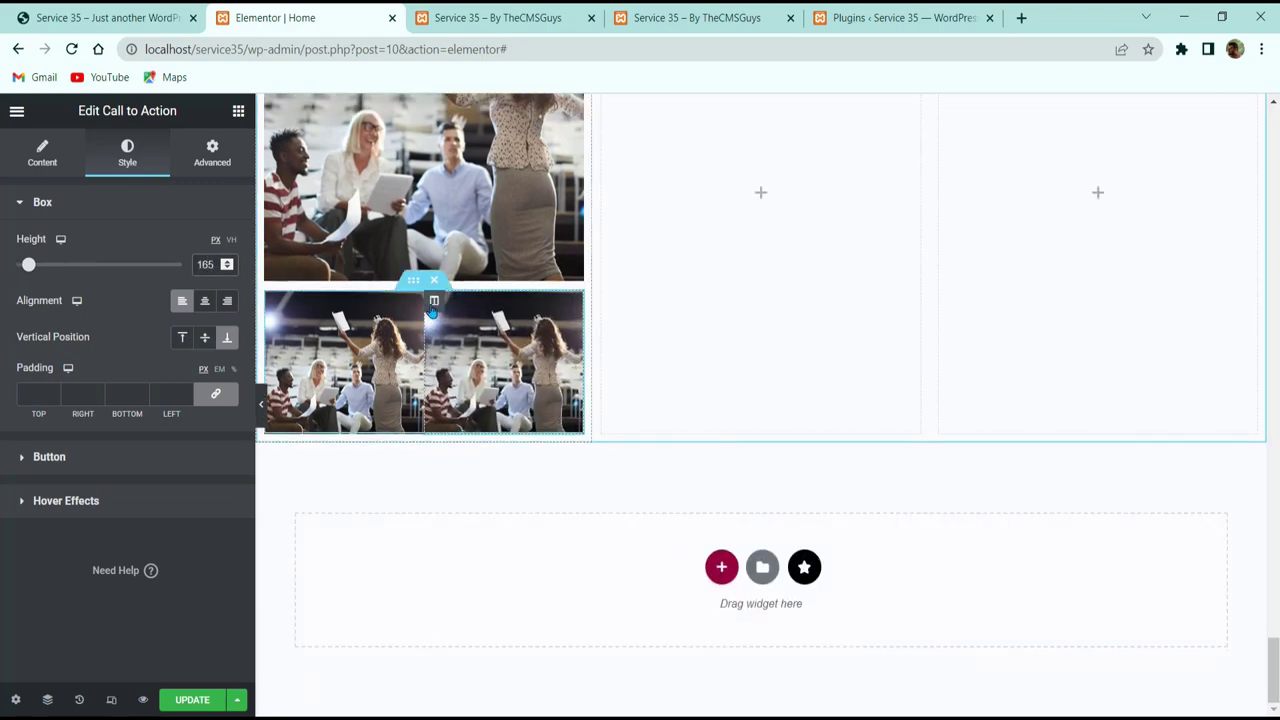
Step: Give the right inner column a 5 px left margin
left_click(434, 300)
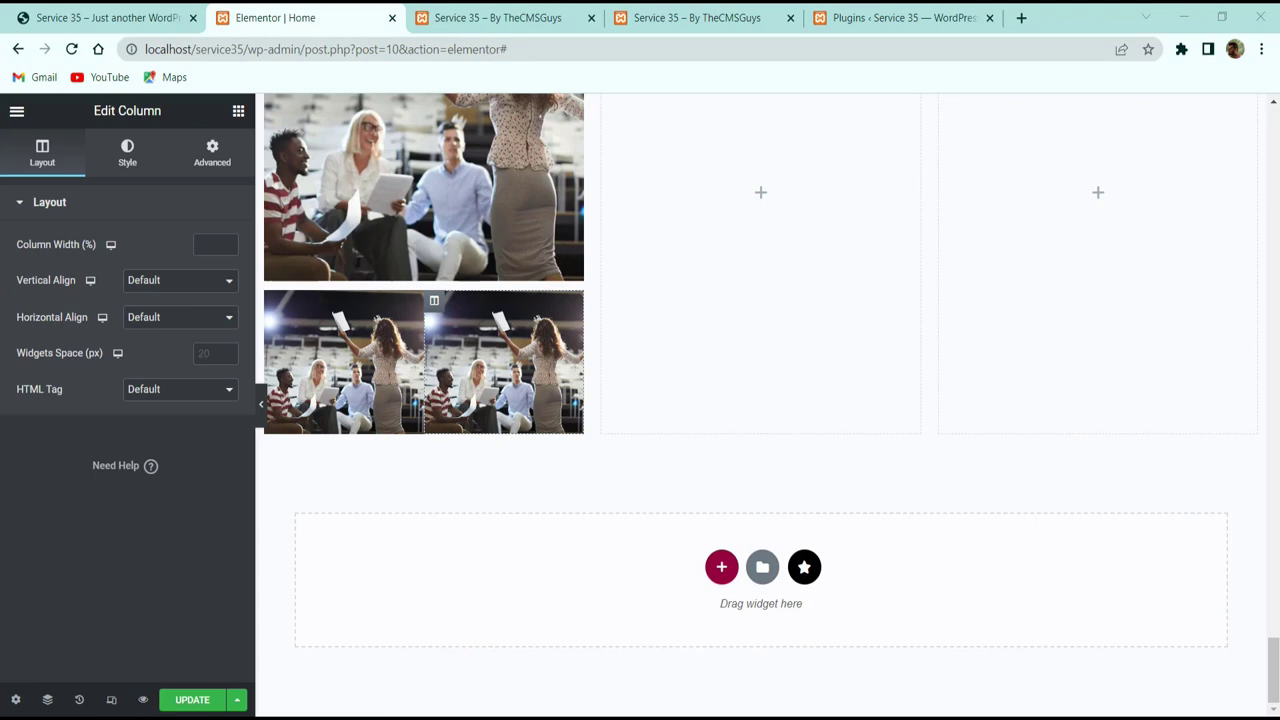
left_click(105, 17)
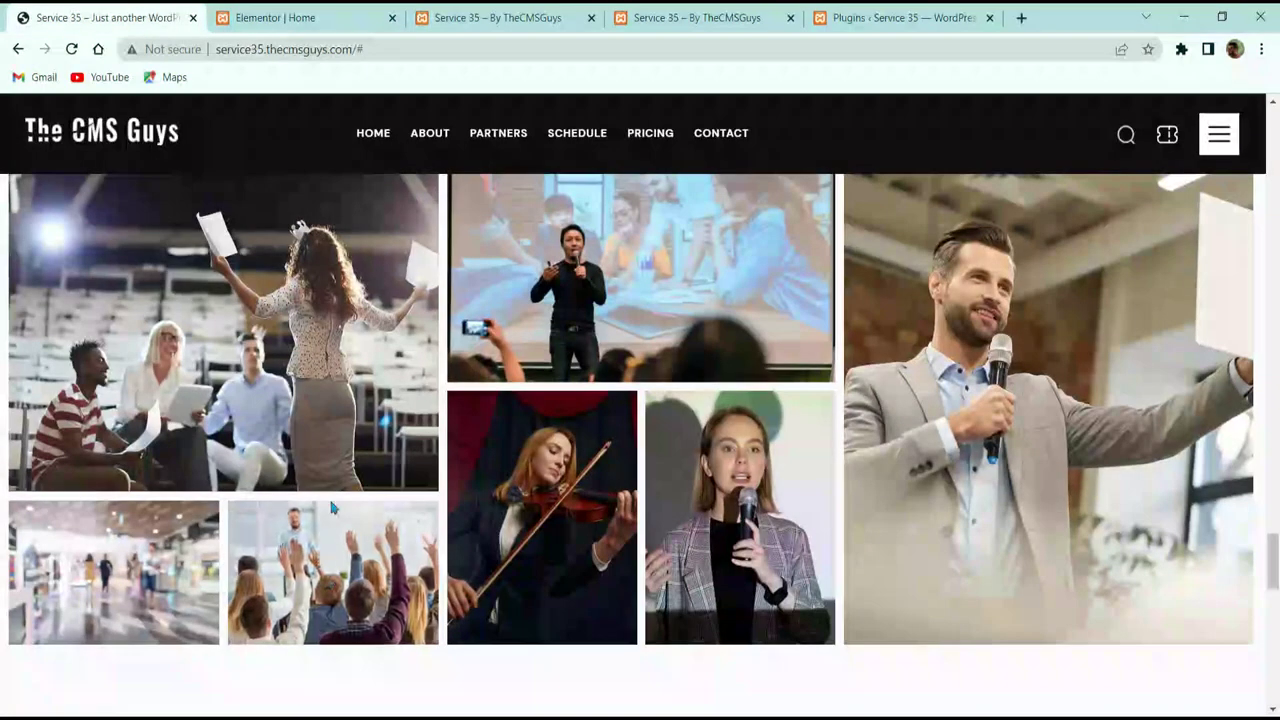
left_click(262, 17)
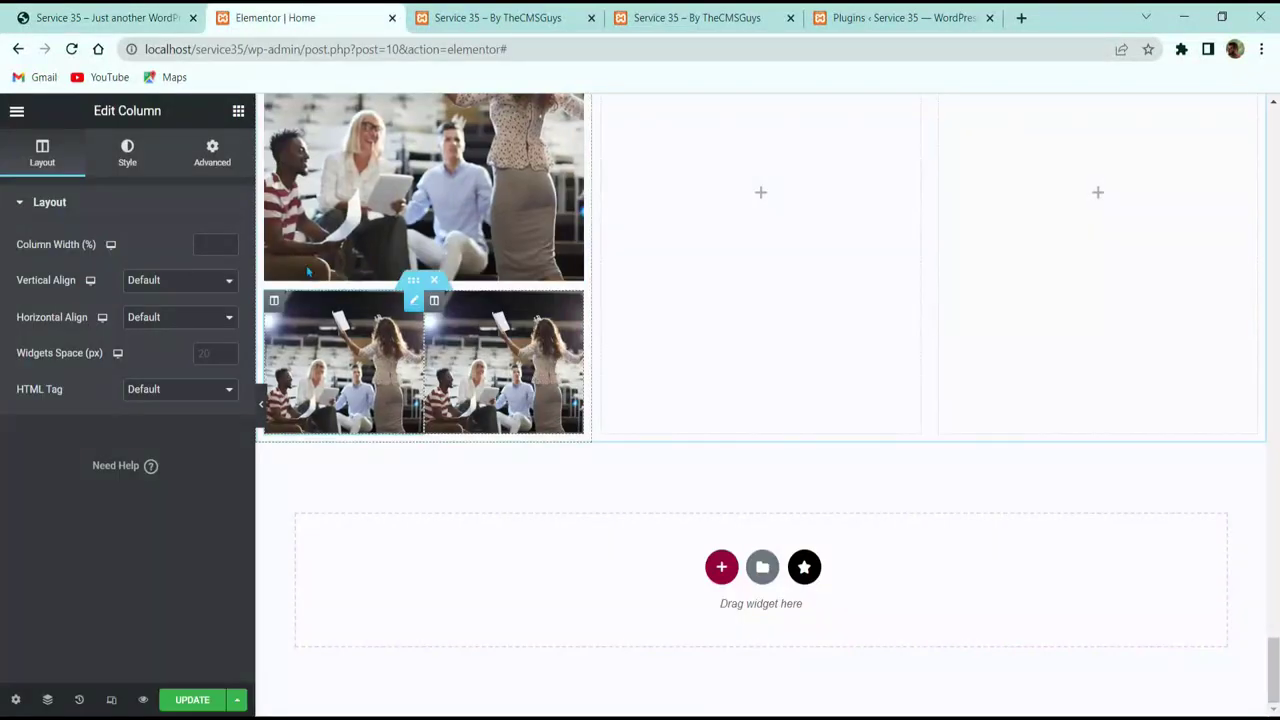
left_click(210, 155)
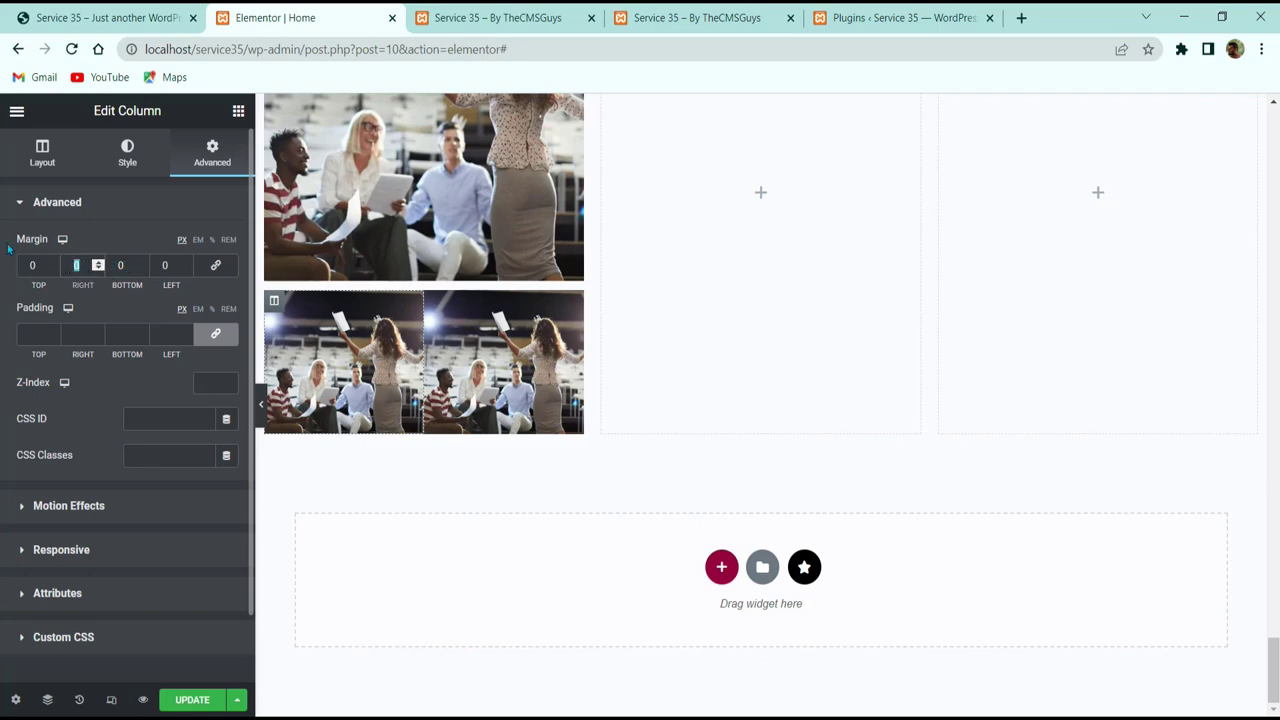
left_click(434, 300)
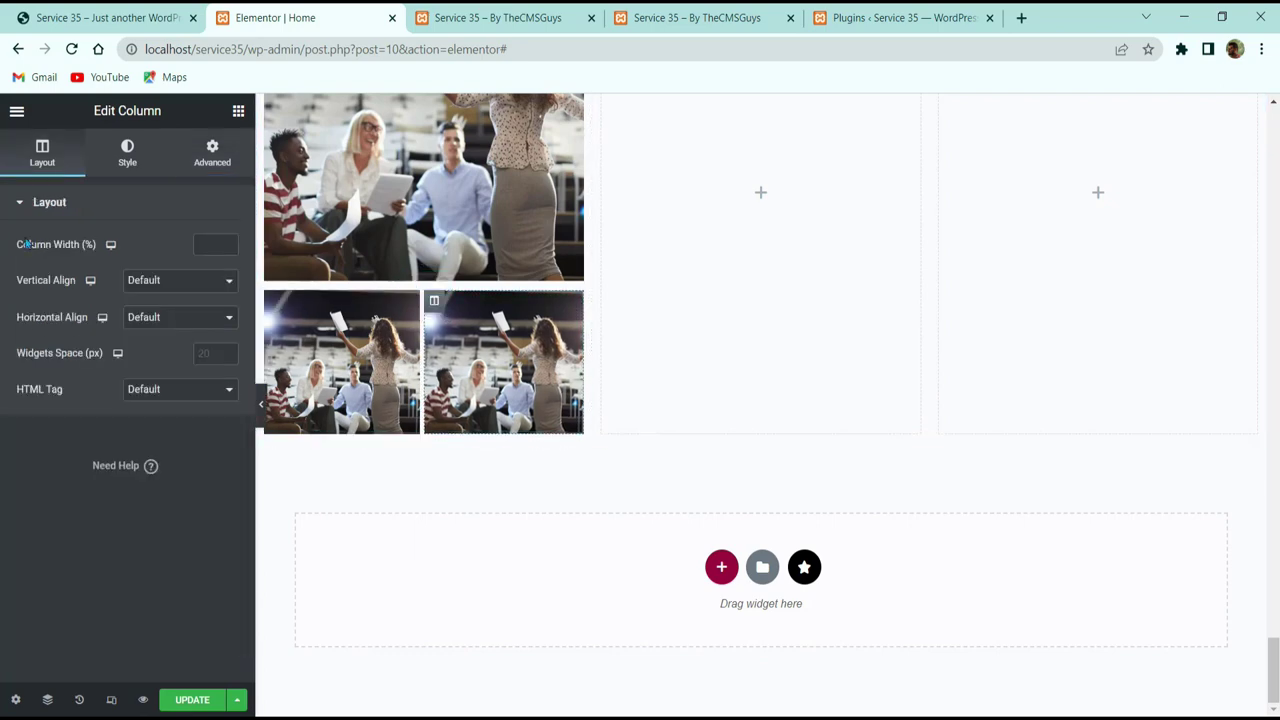
left_click(208, 152)
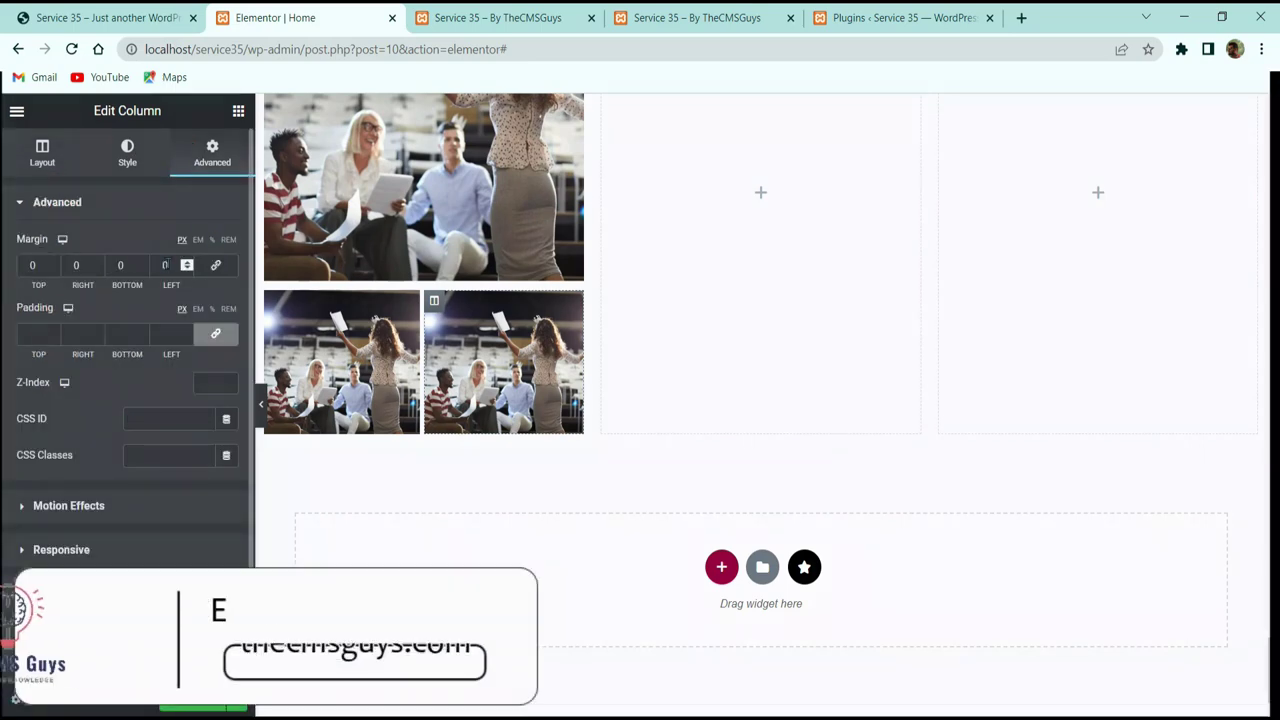
type("5")
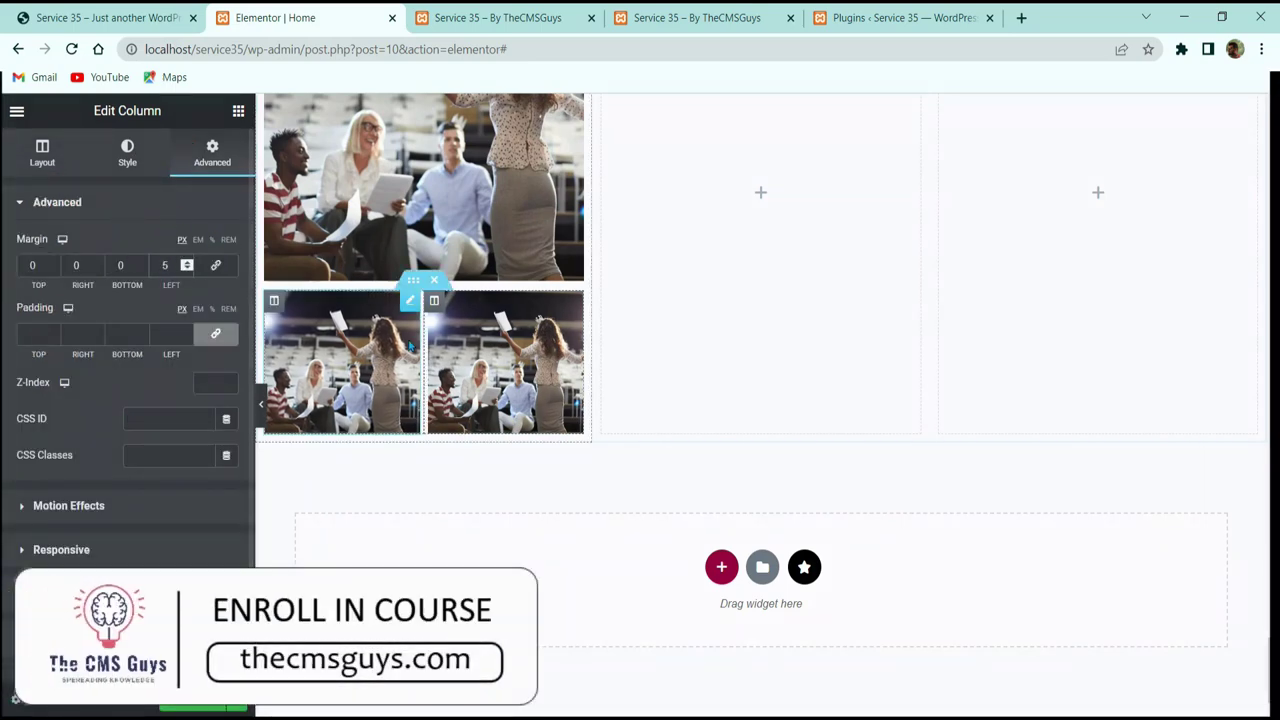
right_click(265, 131)
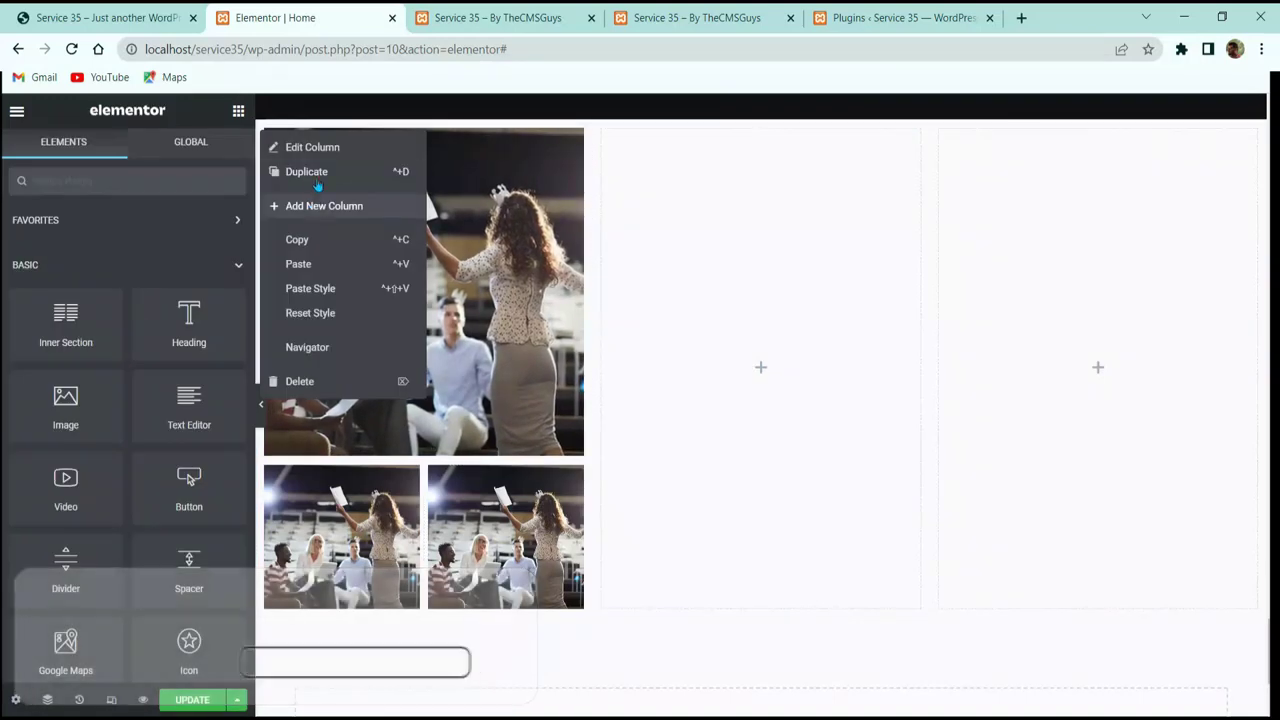
Step: Duplicate the card column and delete the spare empty column
left_click(300, 171)
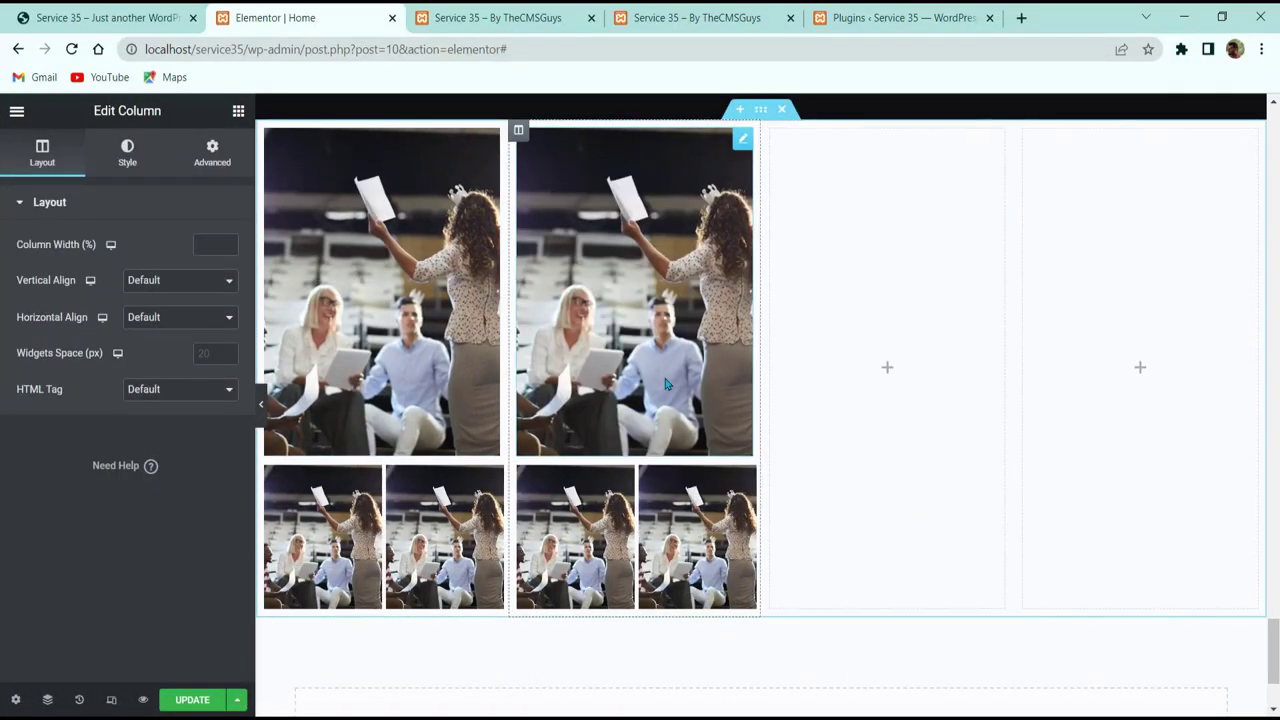
right_click(1146, 303)
left_click(1153, 550)
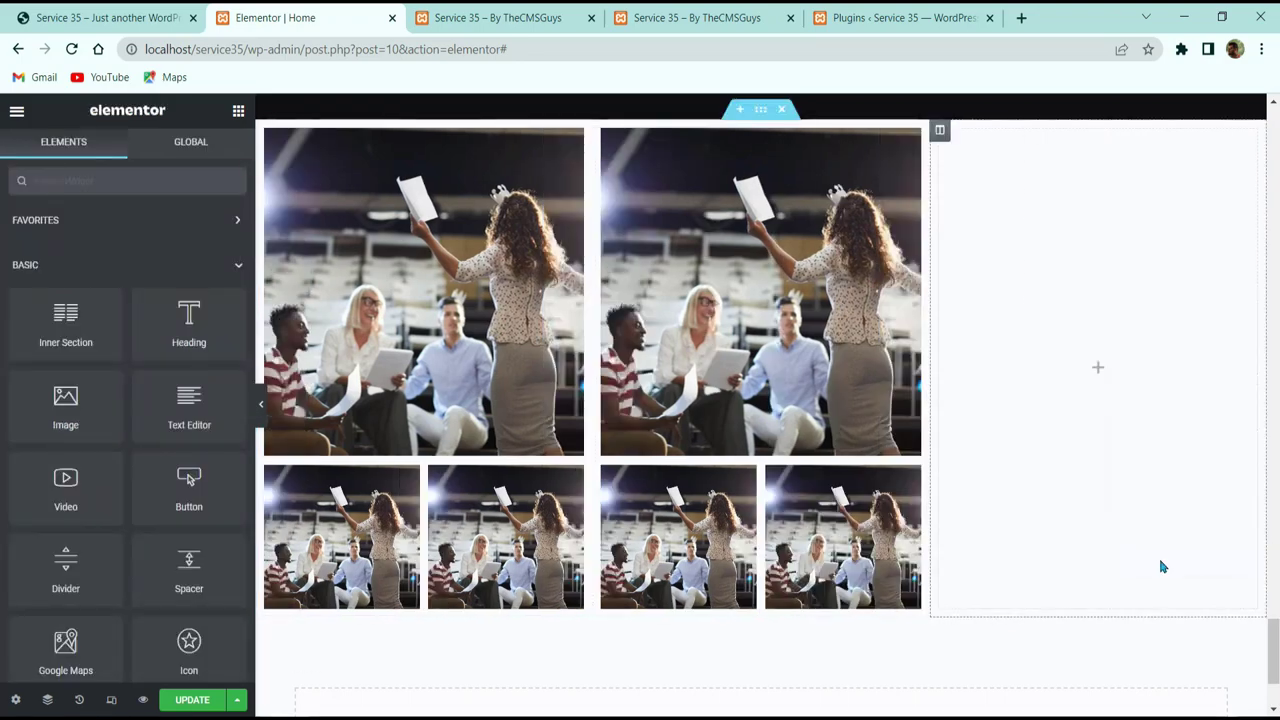
Step: Copy the large Call to Action card into the remaining empty column
right_click(493, 286)
left_click(530, 357)
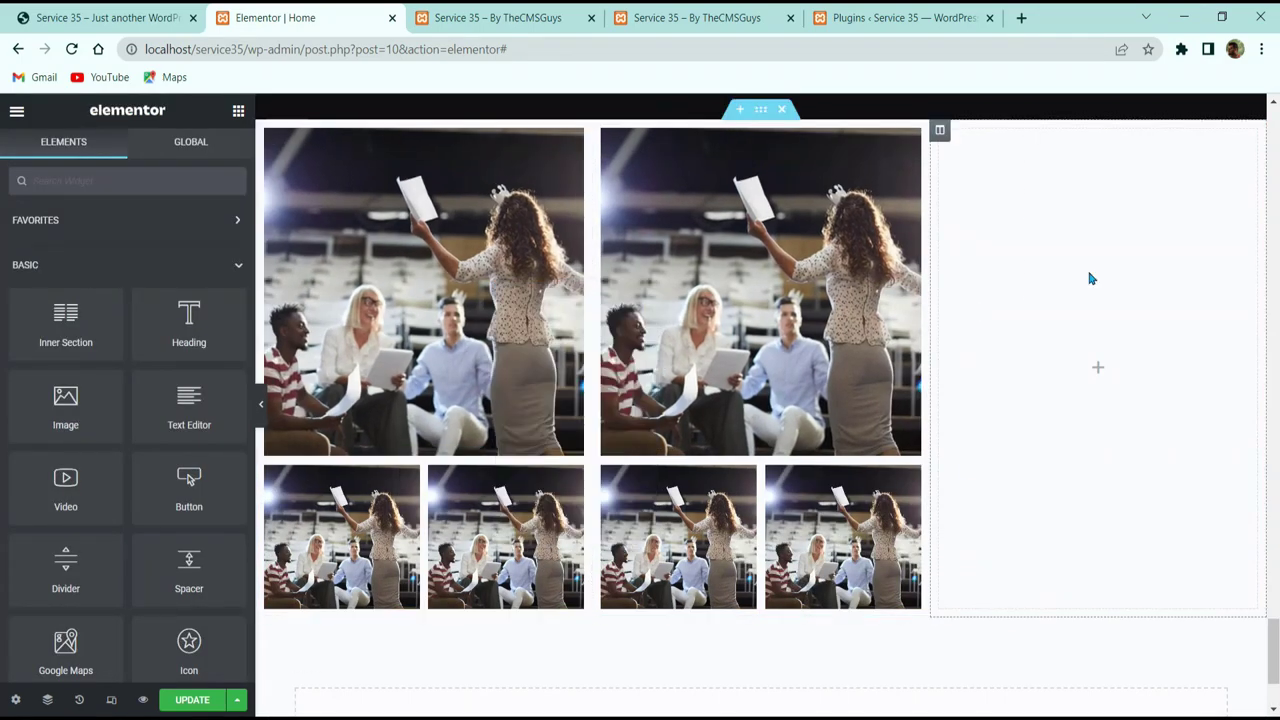
right_click(1089, 277)
left_click(1126, 410)
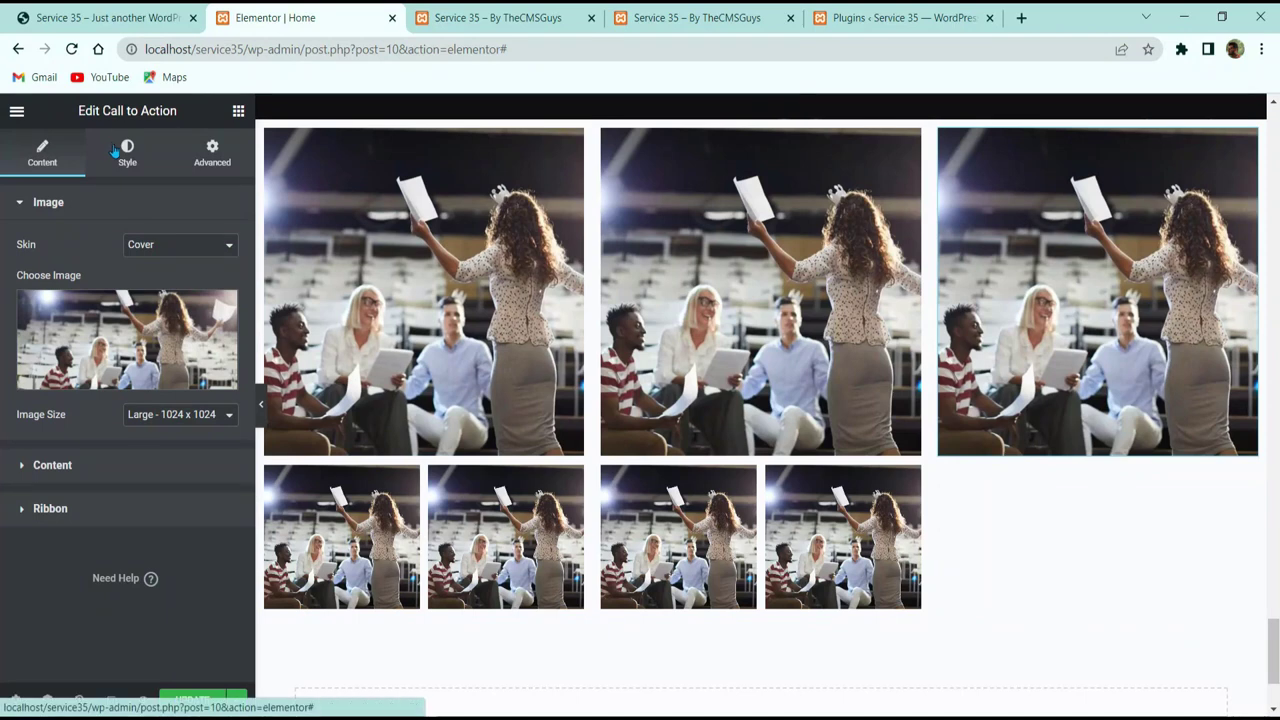
Step: Set the right-column card's box height to 550, then check the live site's gallery
left_click(120, 150)
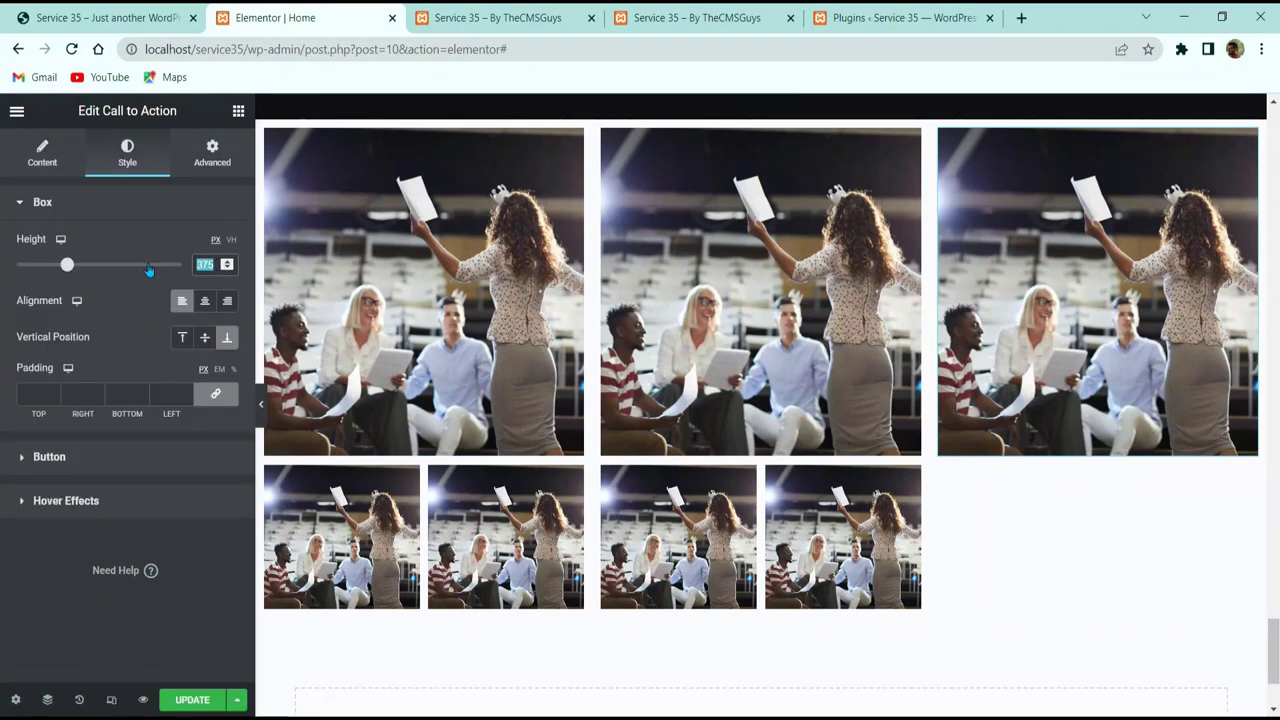
type("550")
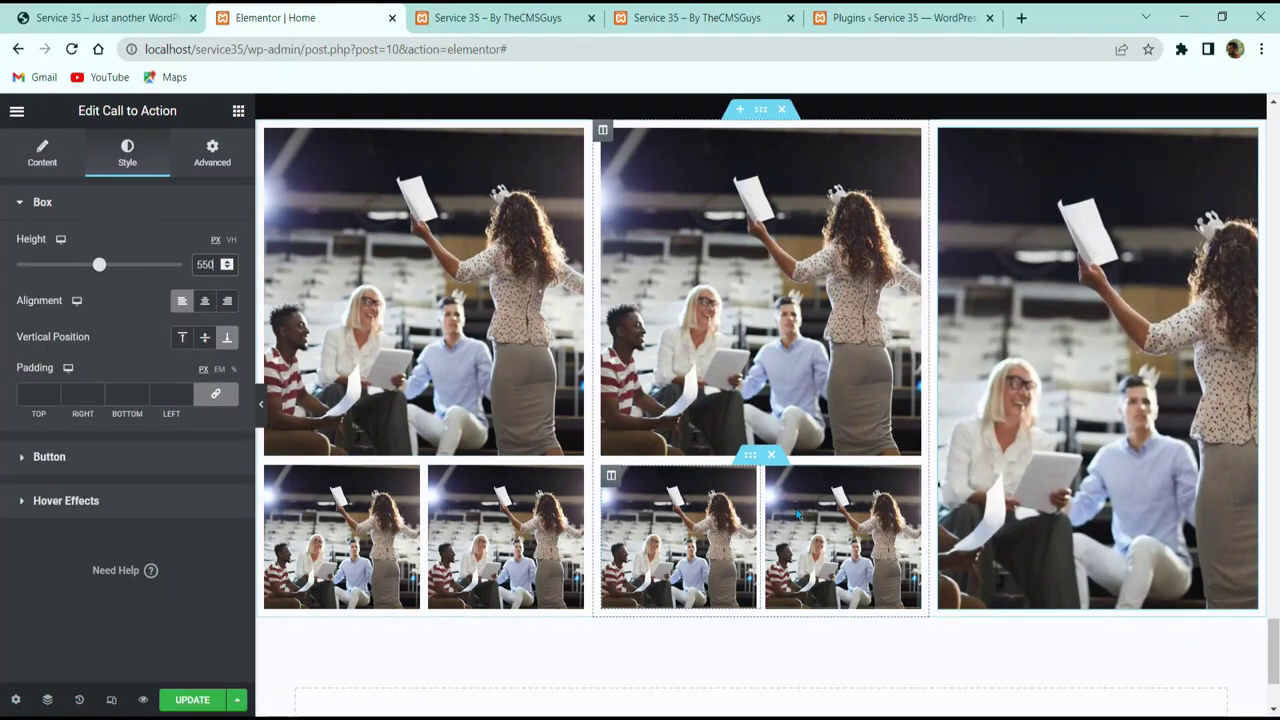
left_click(860, 334)
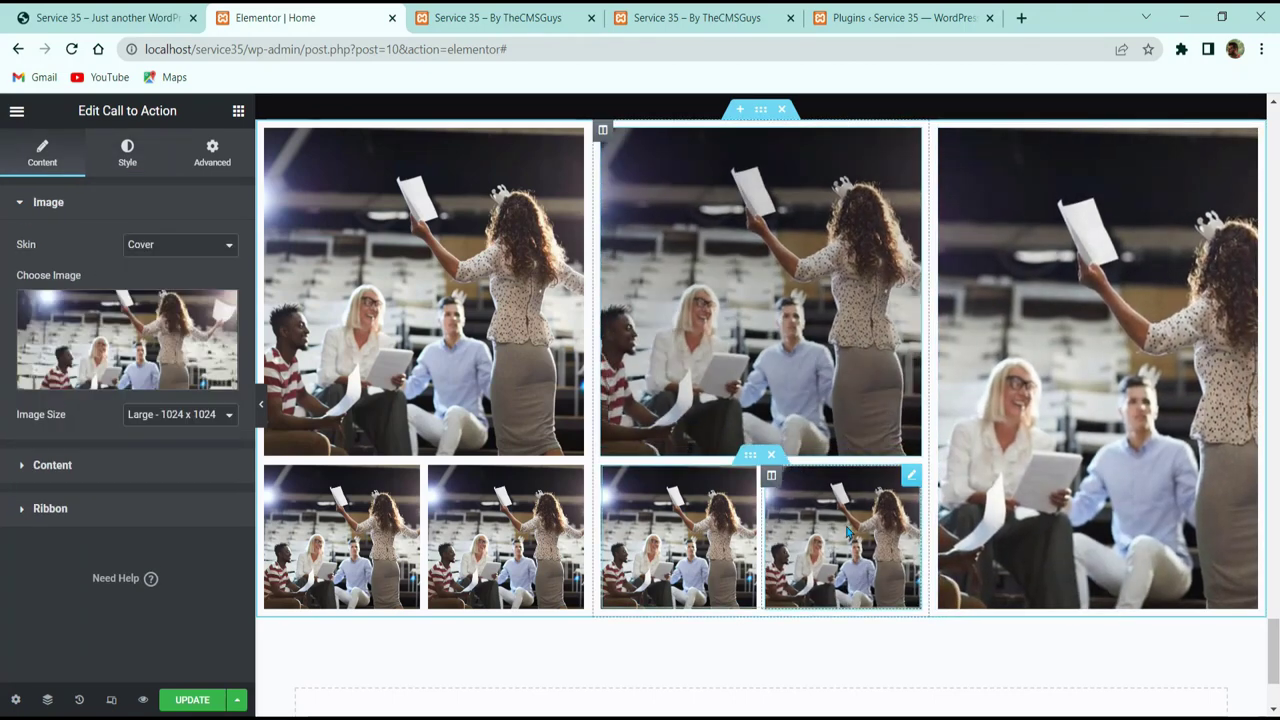
left_click(846, 533)
left_click(127, 152)
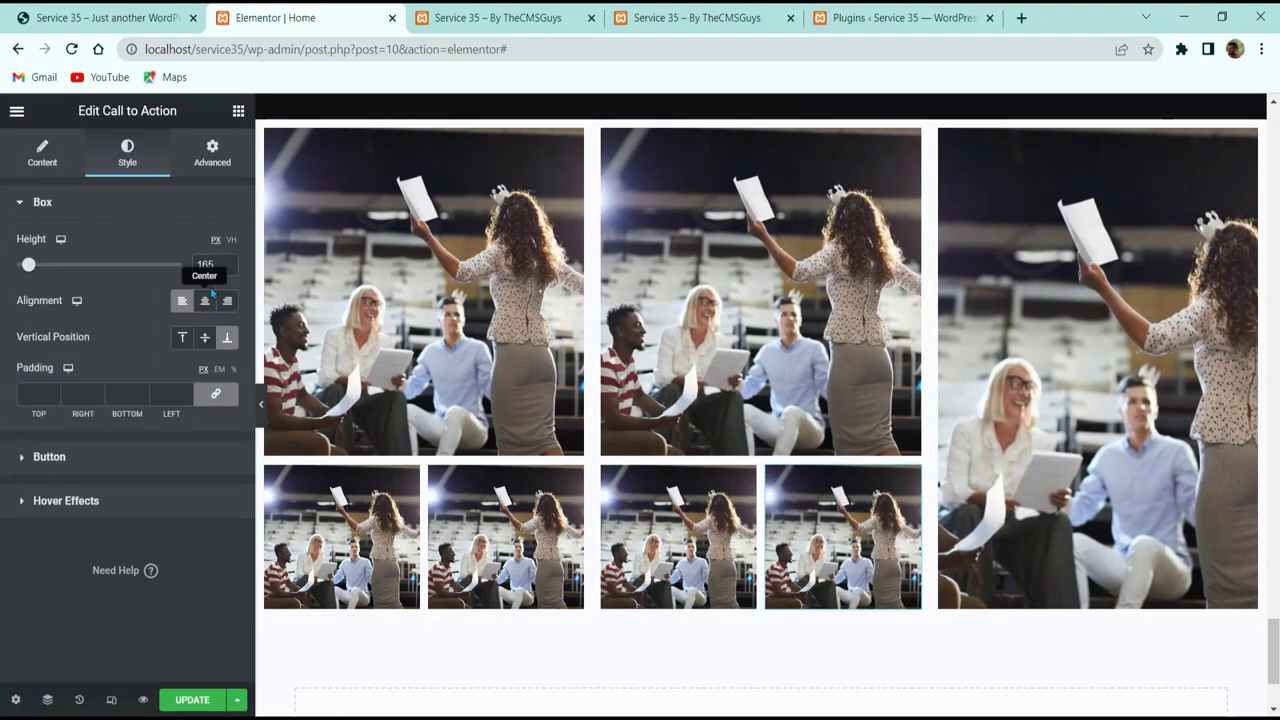
mouse_move(655, 597)
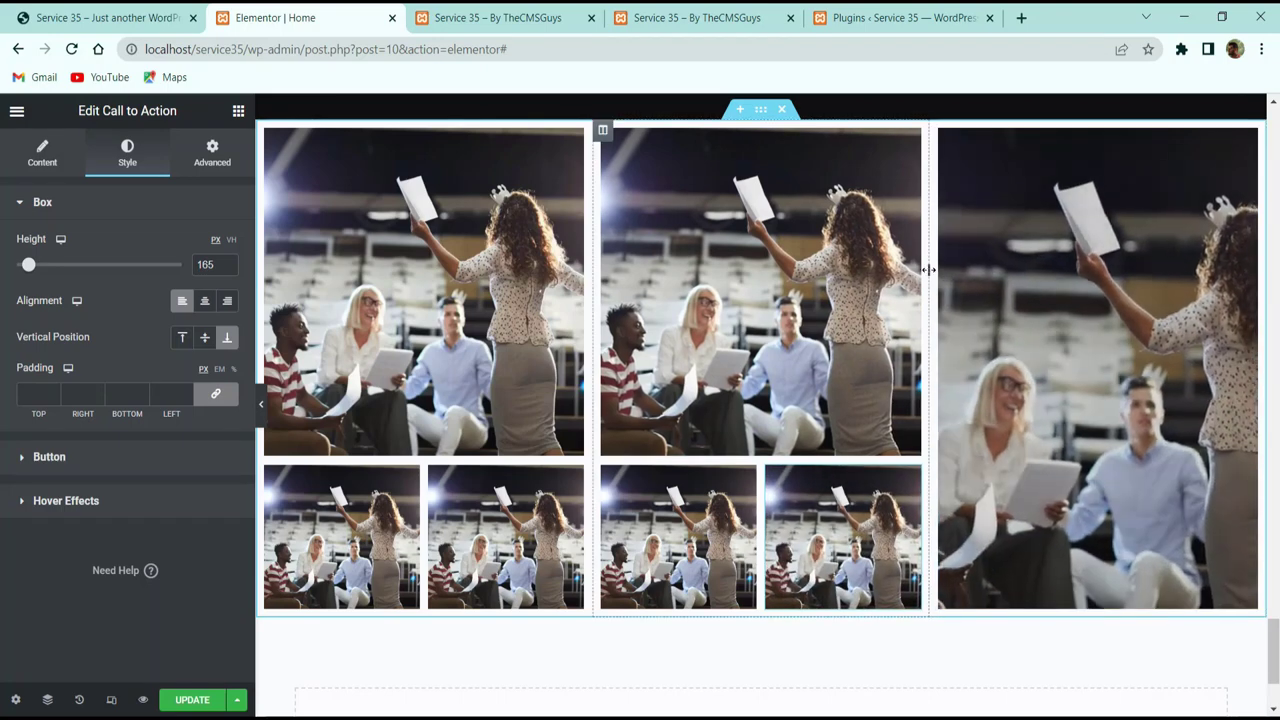
left_click(100, 17)
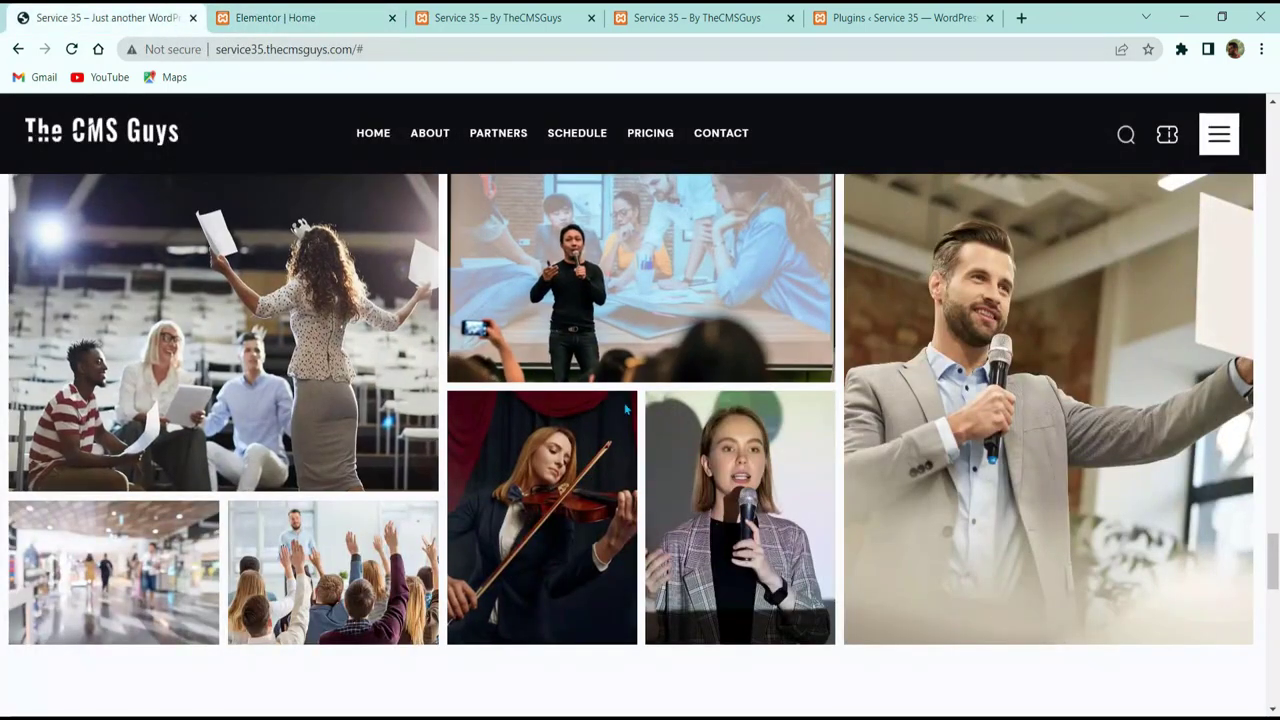
scroll(626, 407, "up", 2)
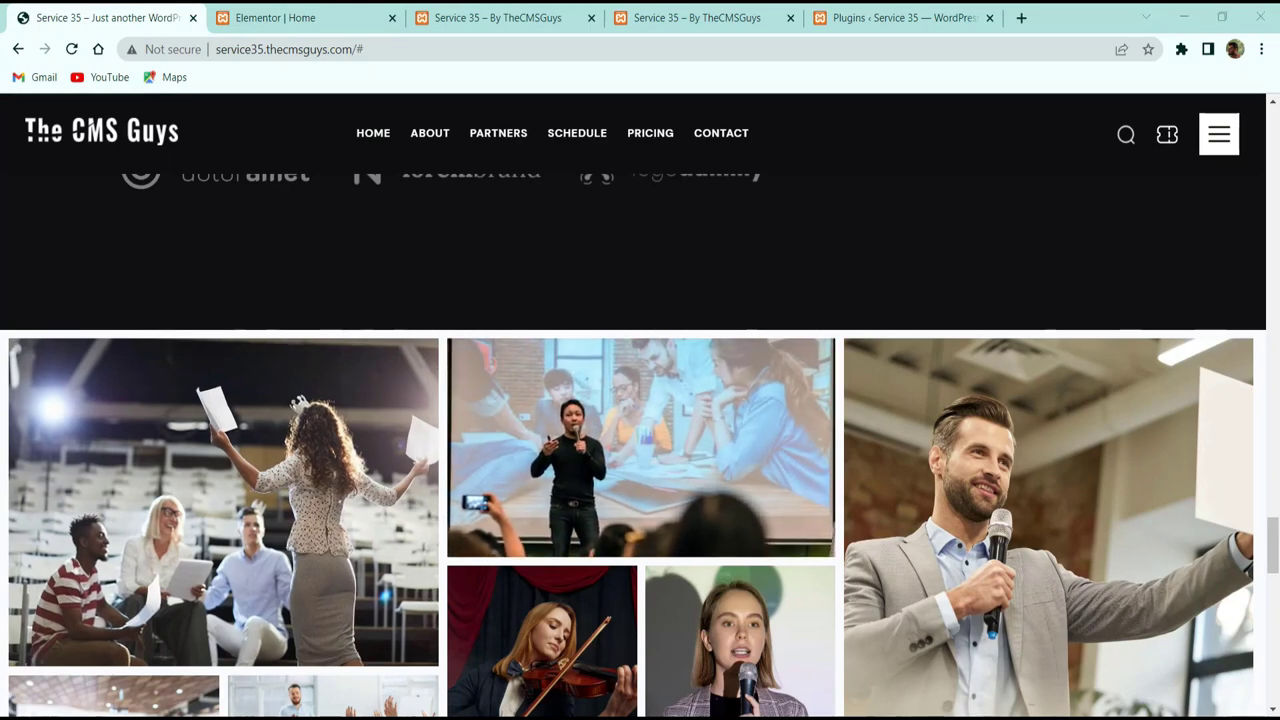
left_click(240, 12)
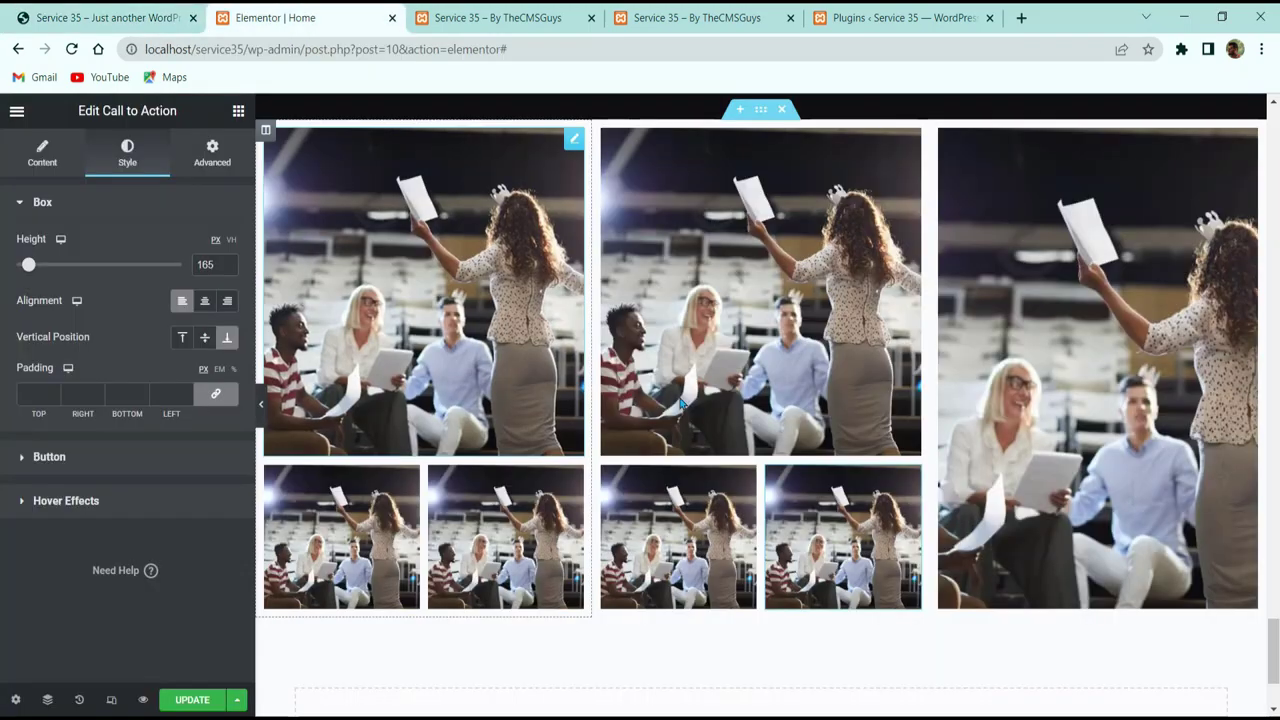
Step: Set the middle column's top card to 250 px and its lower cards to 290 px, then save
left_click(60, 155)
left_click(102, 163)
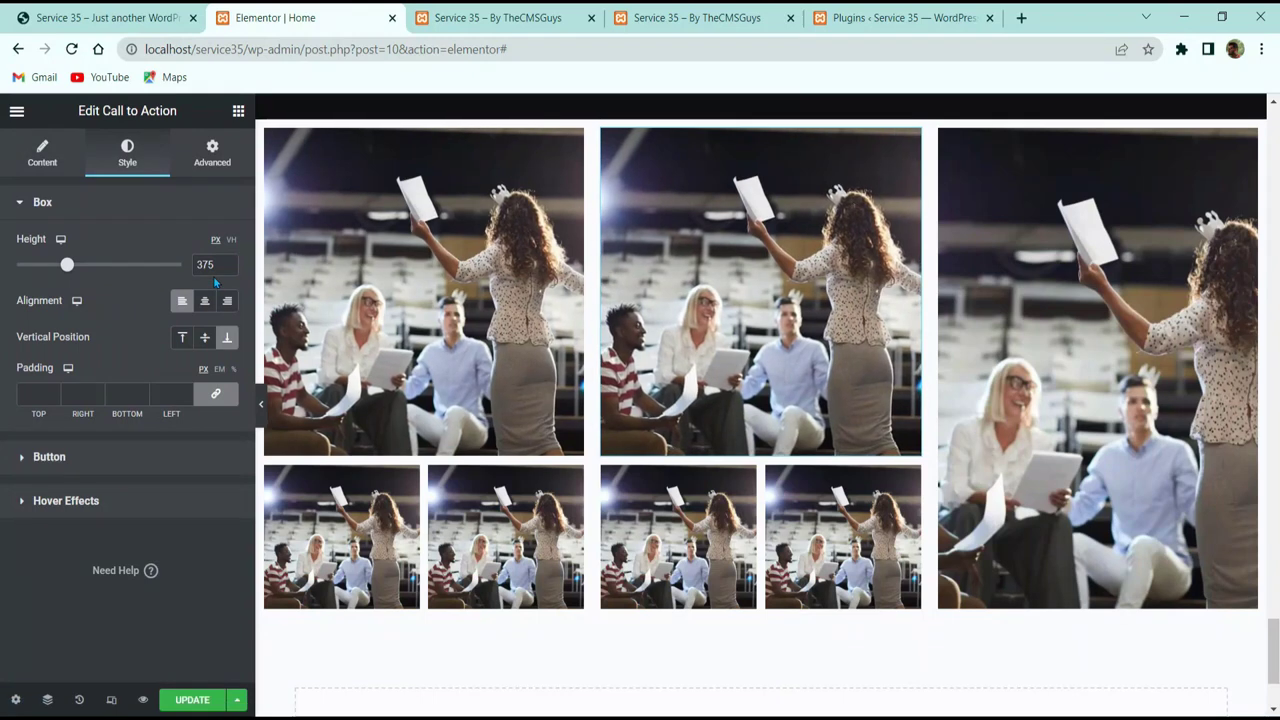
type("250")
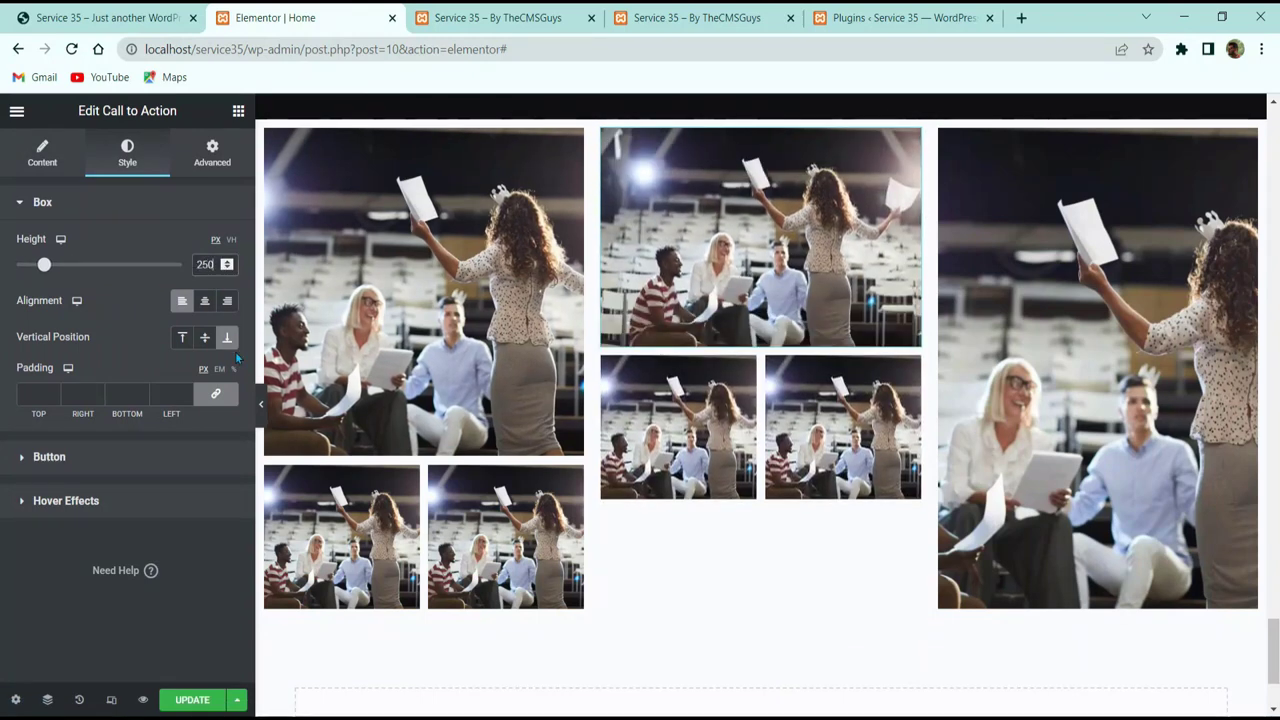
left_click(678, 428)
left_click(127, 152)
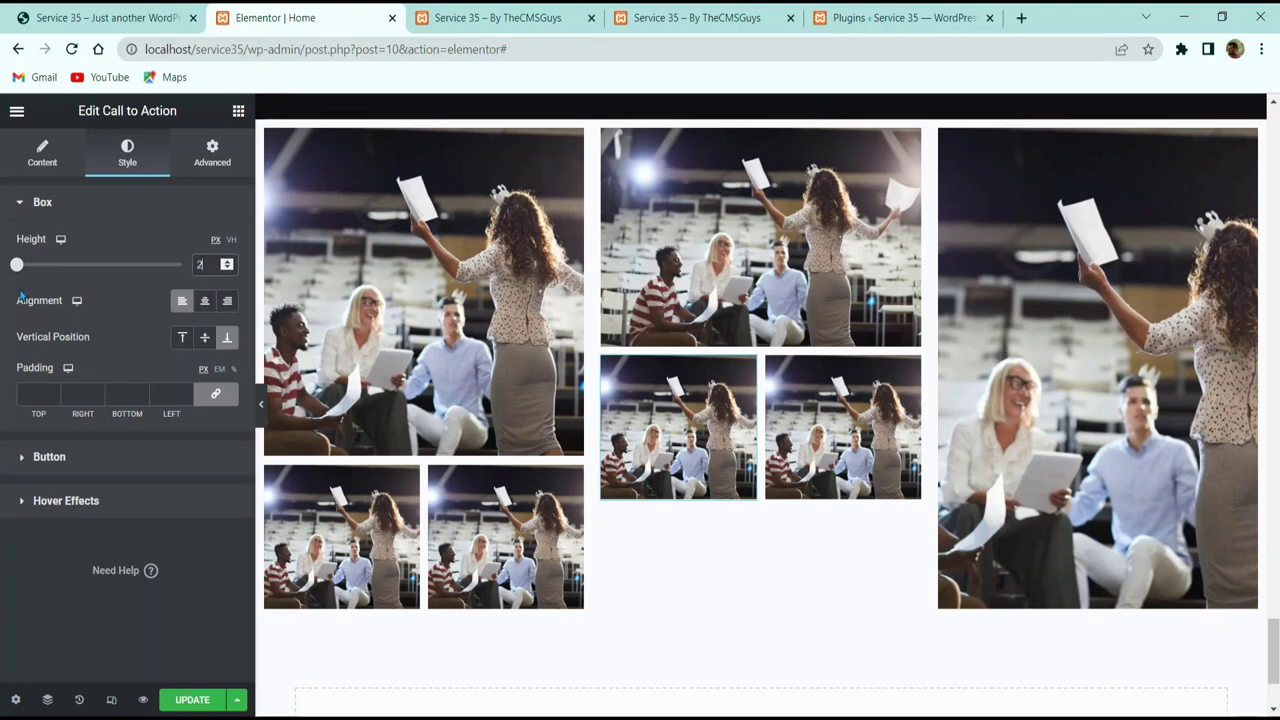
key("BackSpace")
type("165")
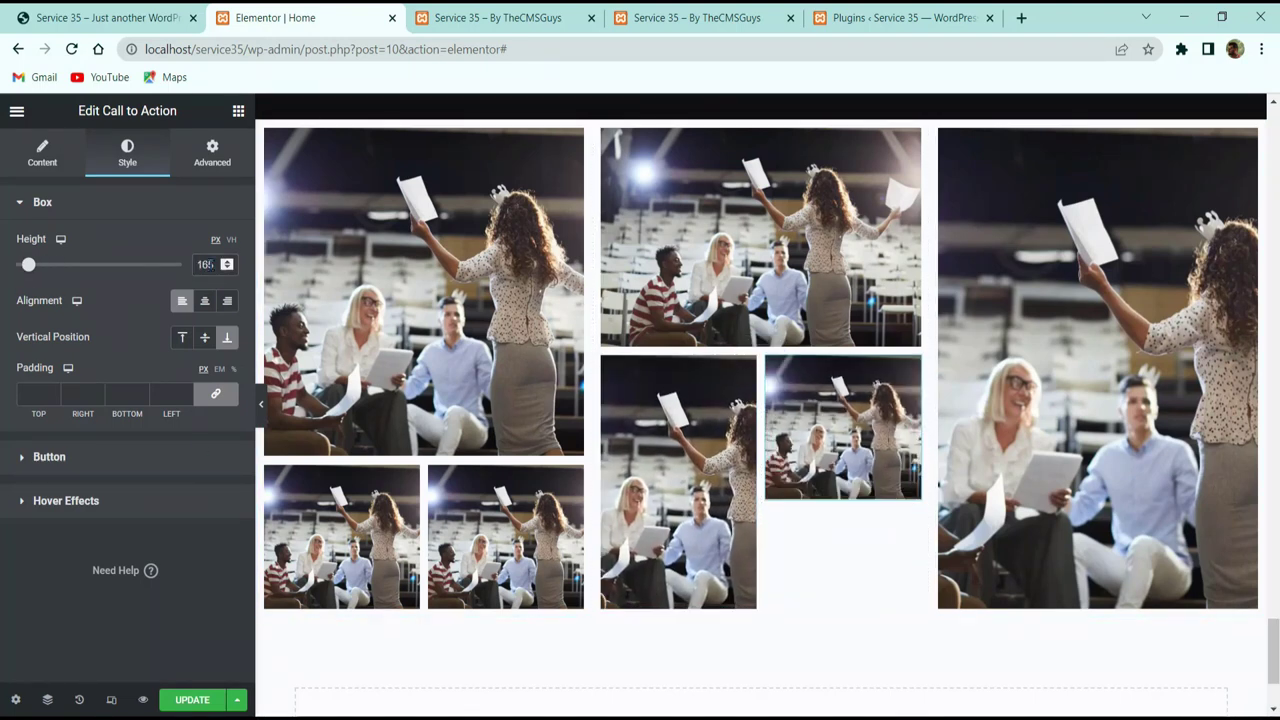
type("290")
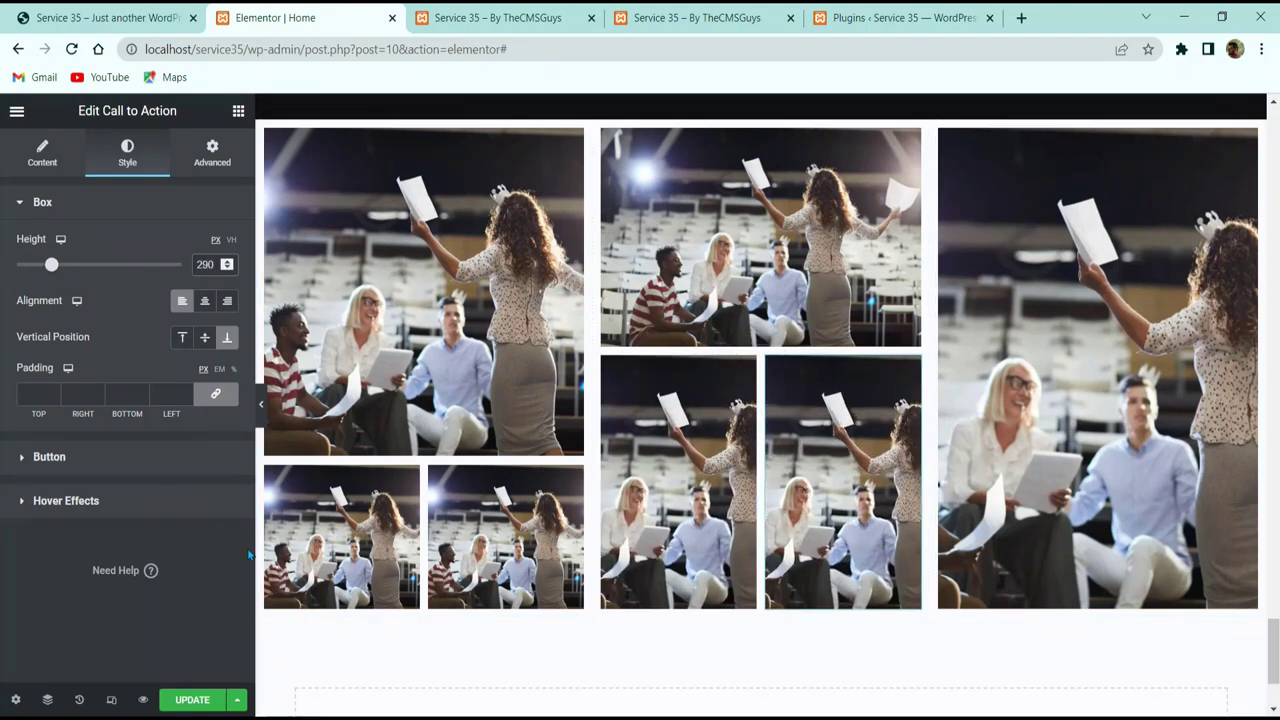
left_click(196, 698)
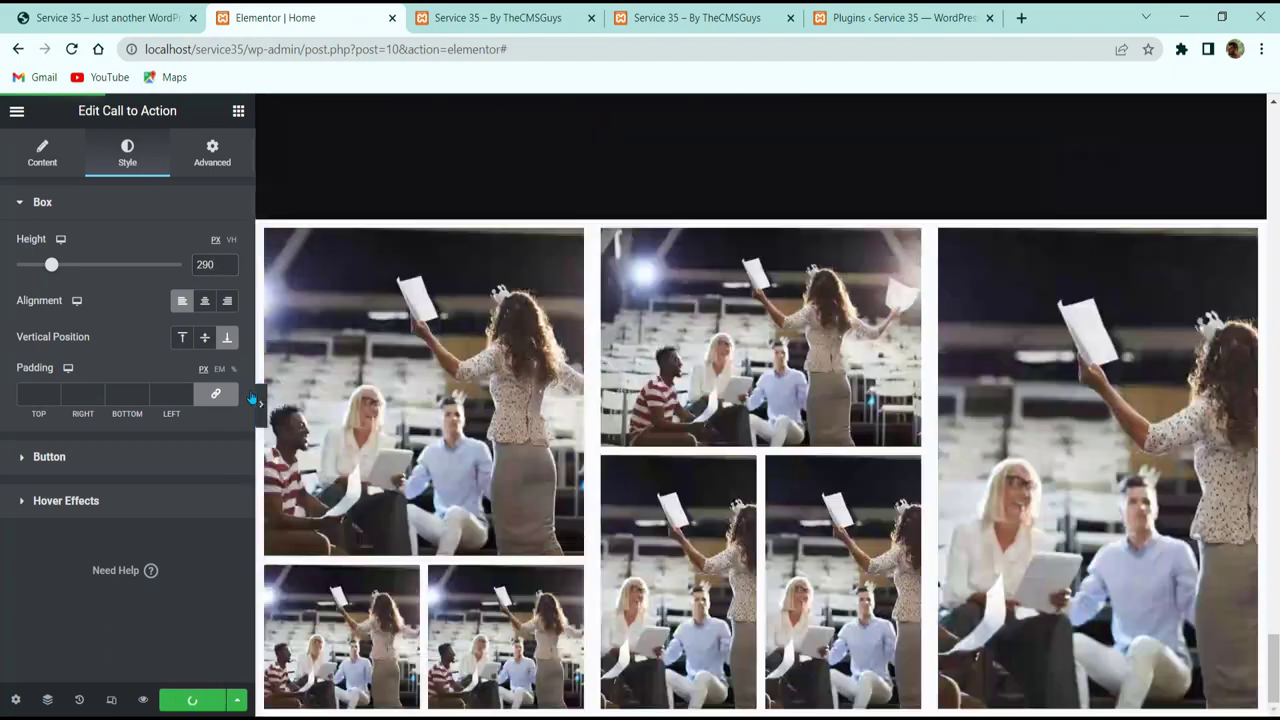
left_click(261, 404)
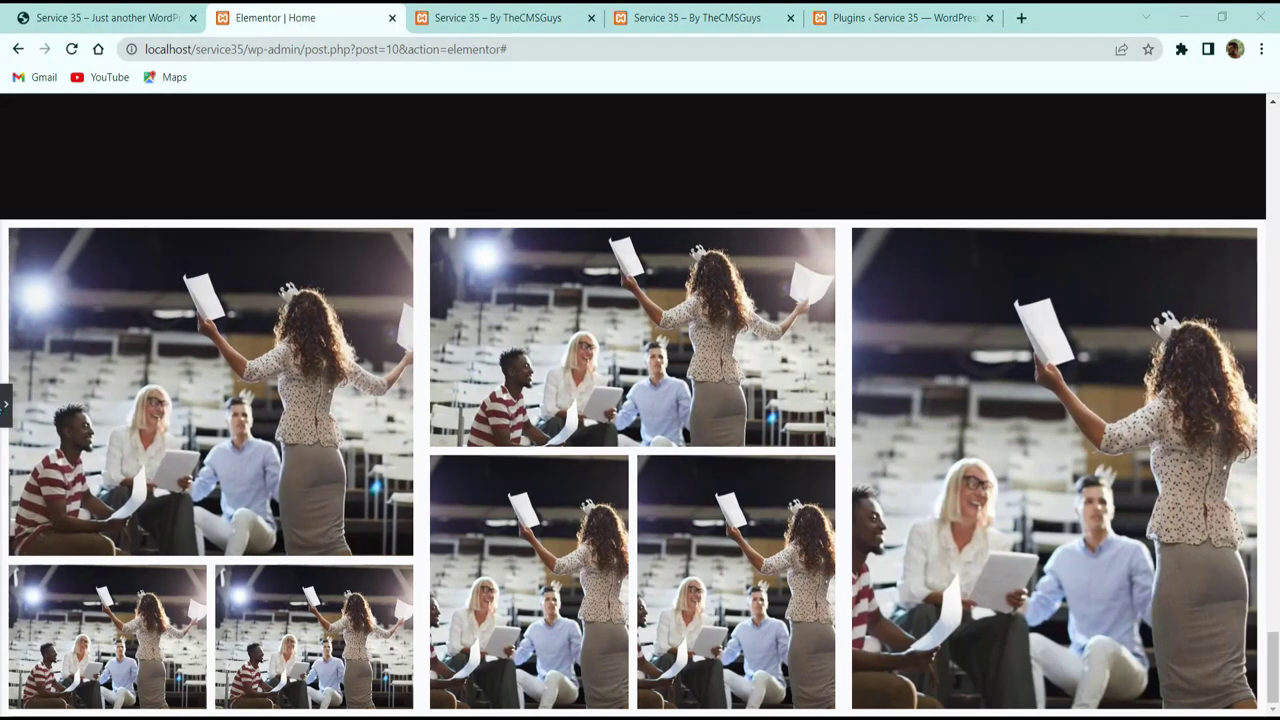
Step: Set the gallery section's Columns Gap to No Gap so the three photo columns sit flush
left_click(545, 326)
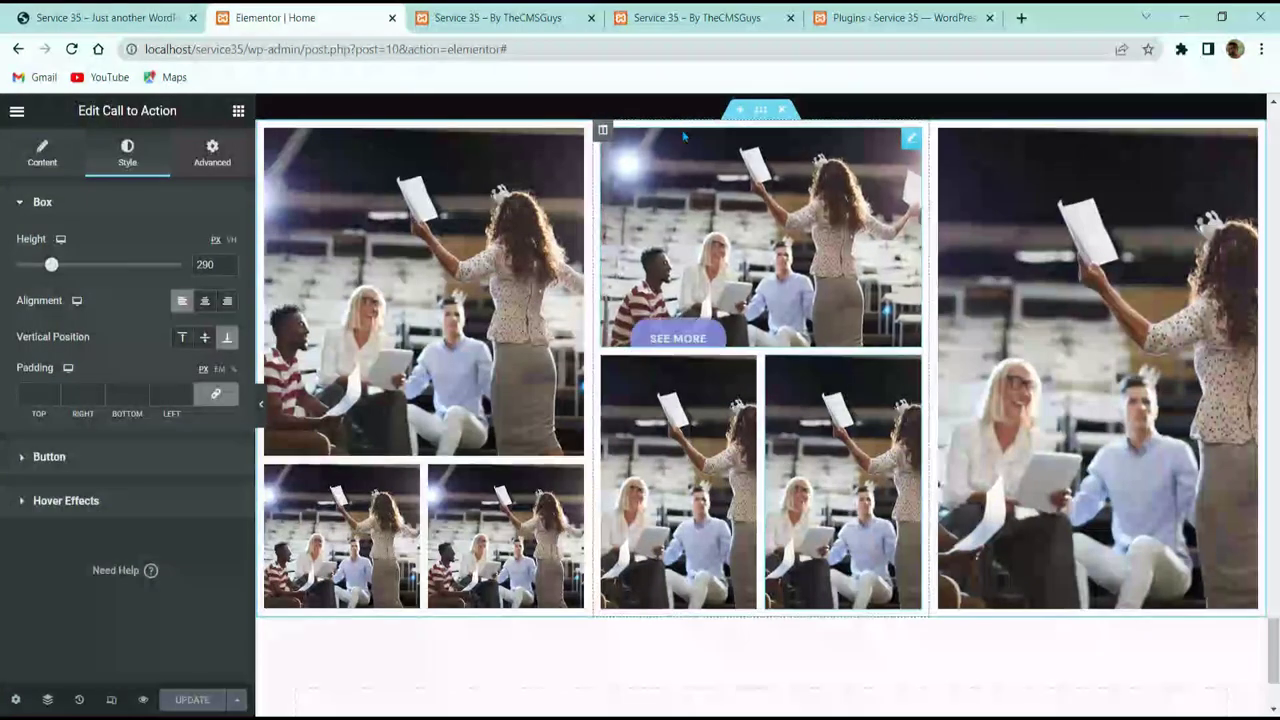
left_click(760, 112)
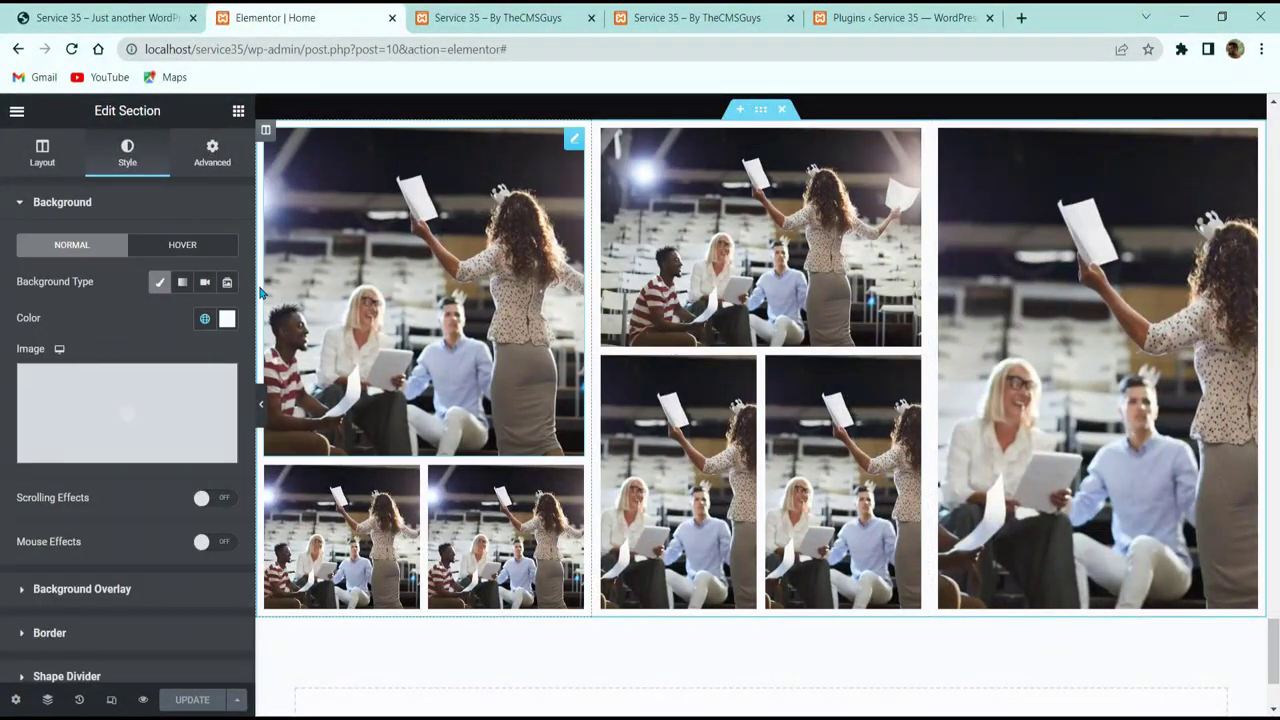
left_click(42, 153)
left_click(177, 282)
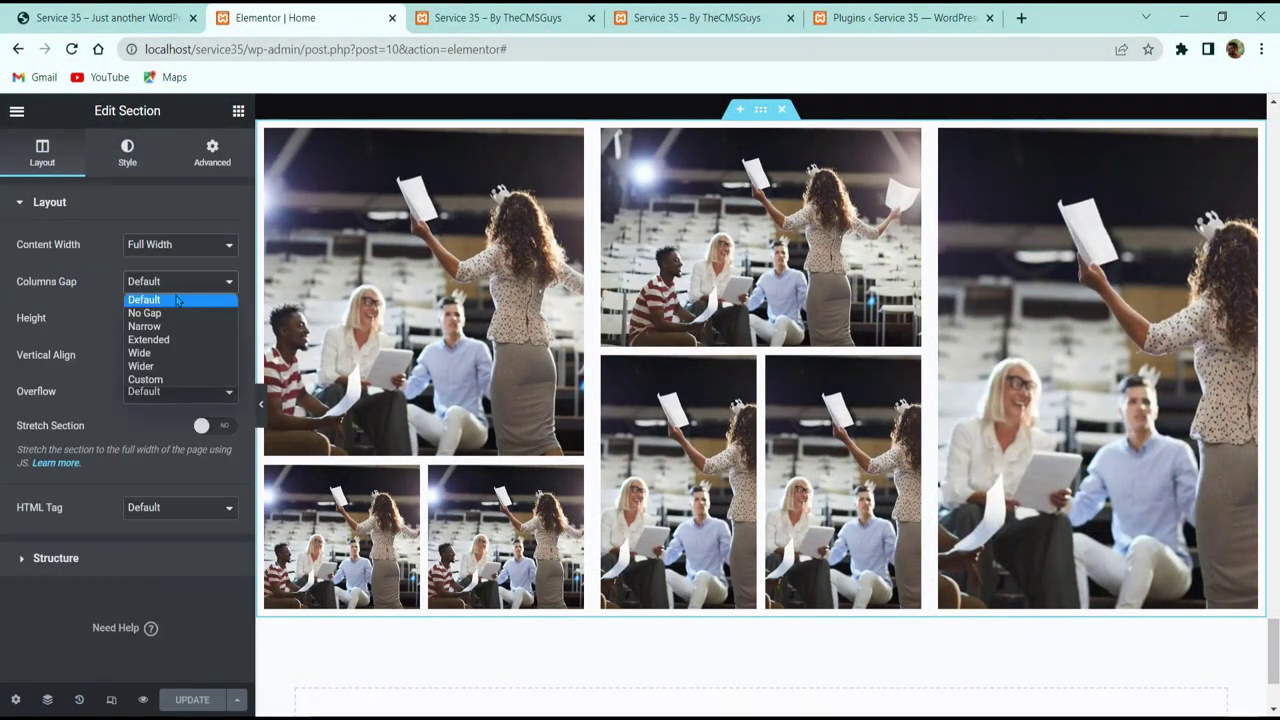
left_click(160, 308)
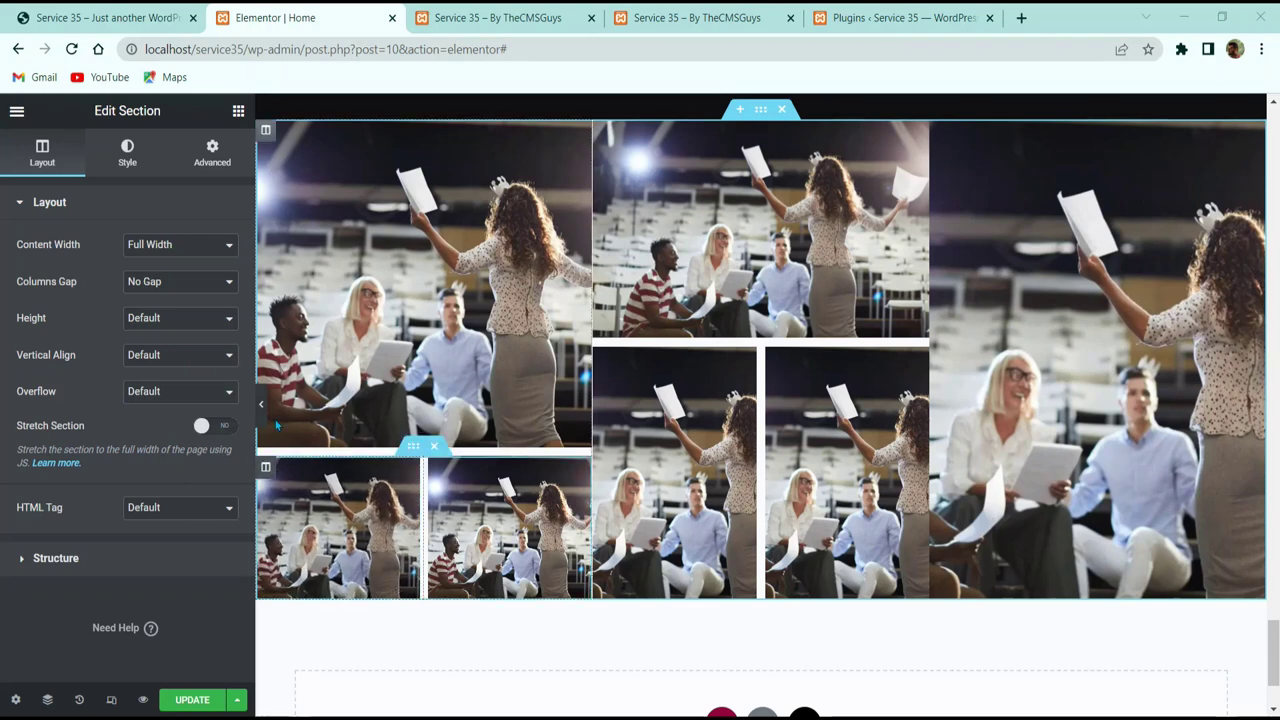
Step: Give the left gallery column 10 px padding, unlinked, with 5 px on the right
left_click(266, 131)
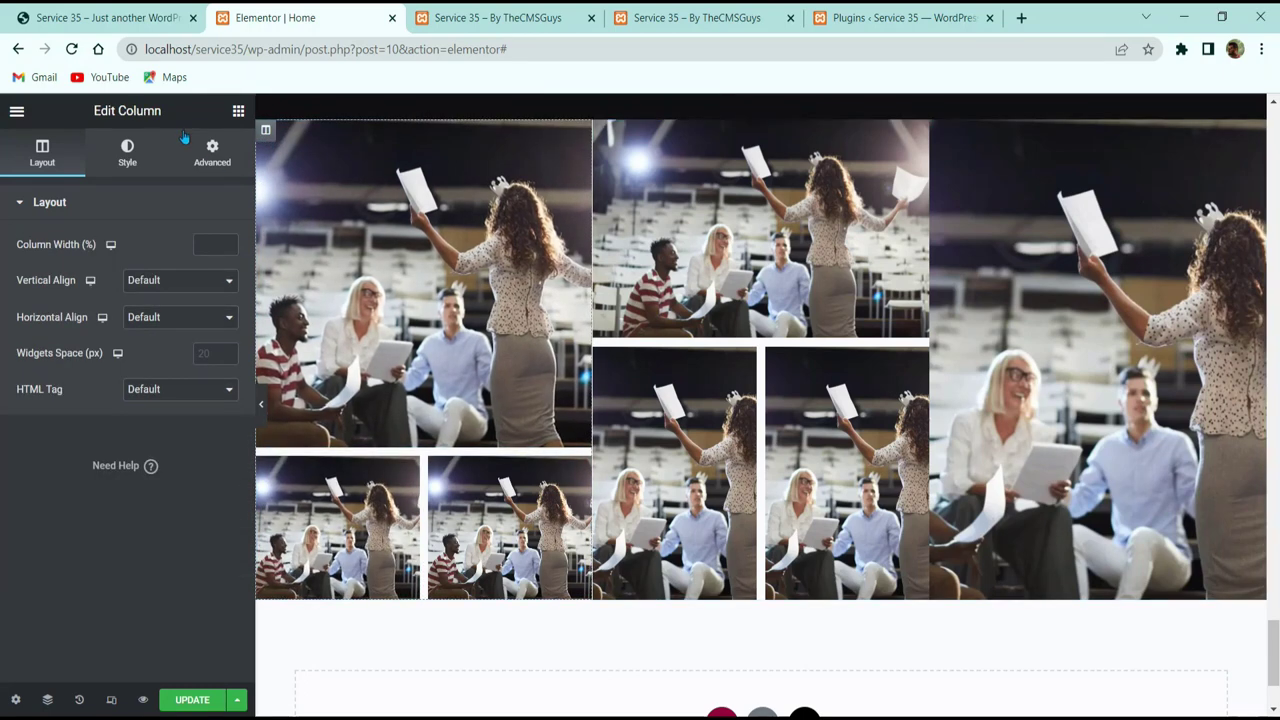
left_click(212, 152)
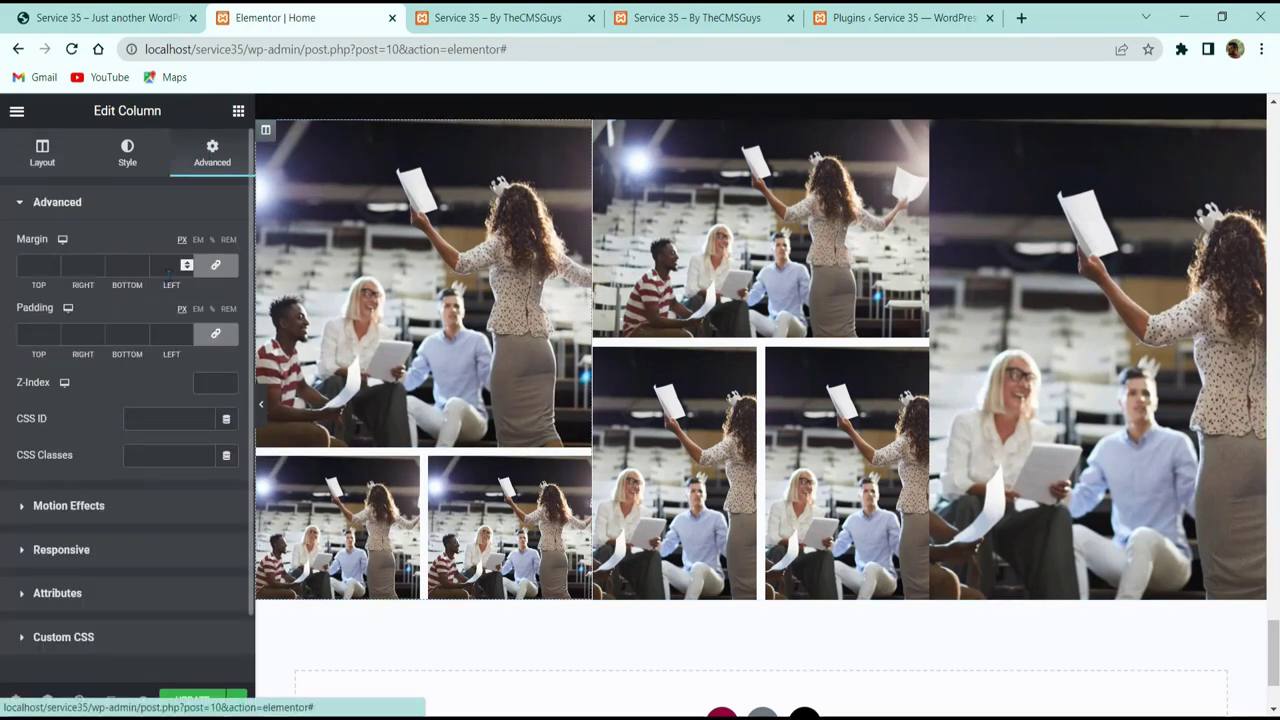
left_click(30, 333)
type("10")
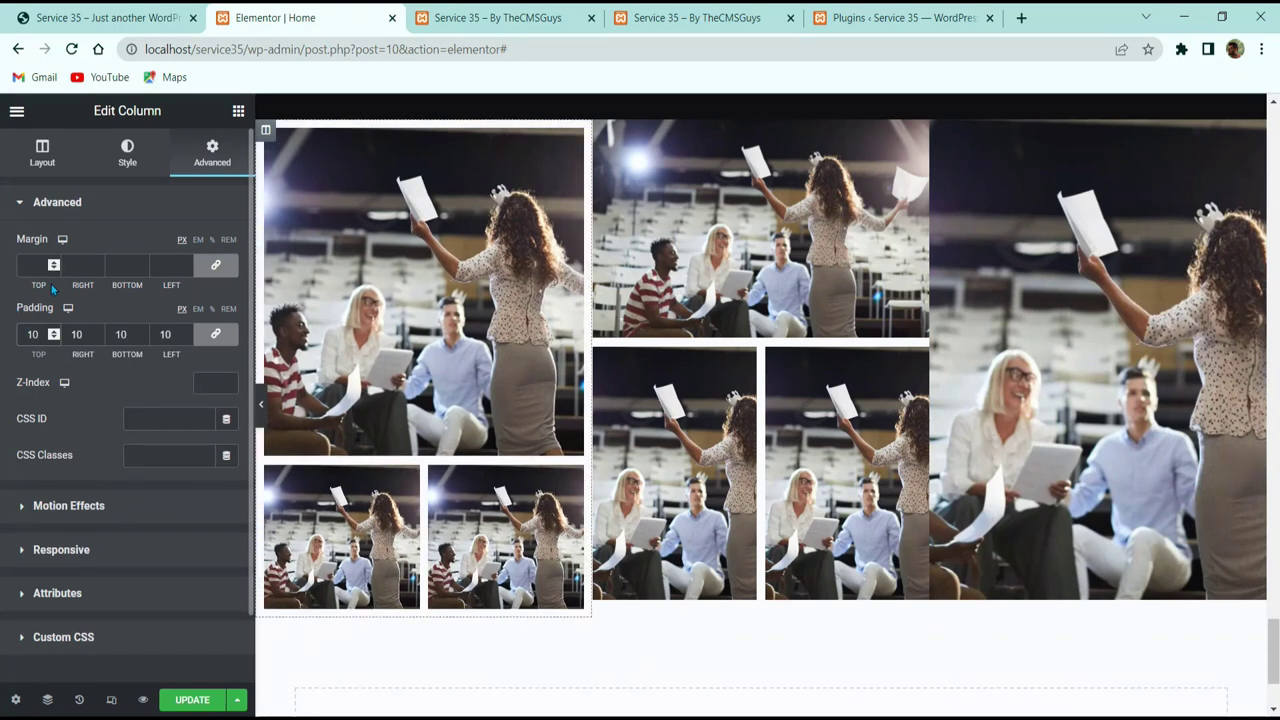
left_click(215, 334)
double_click(76, 334)
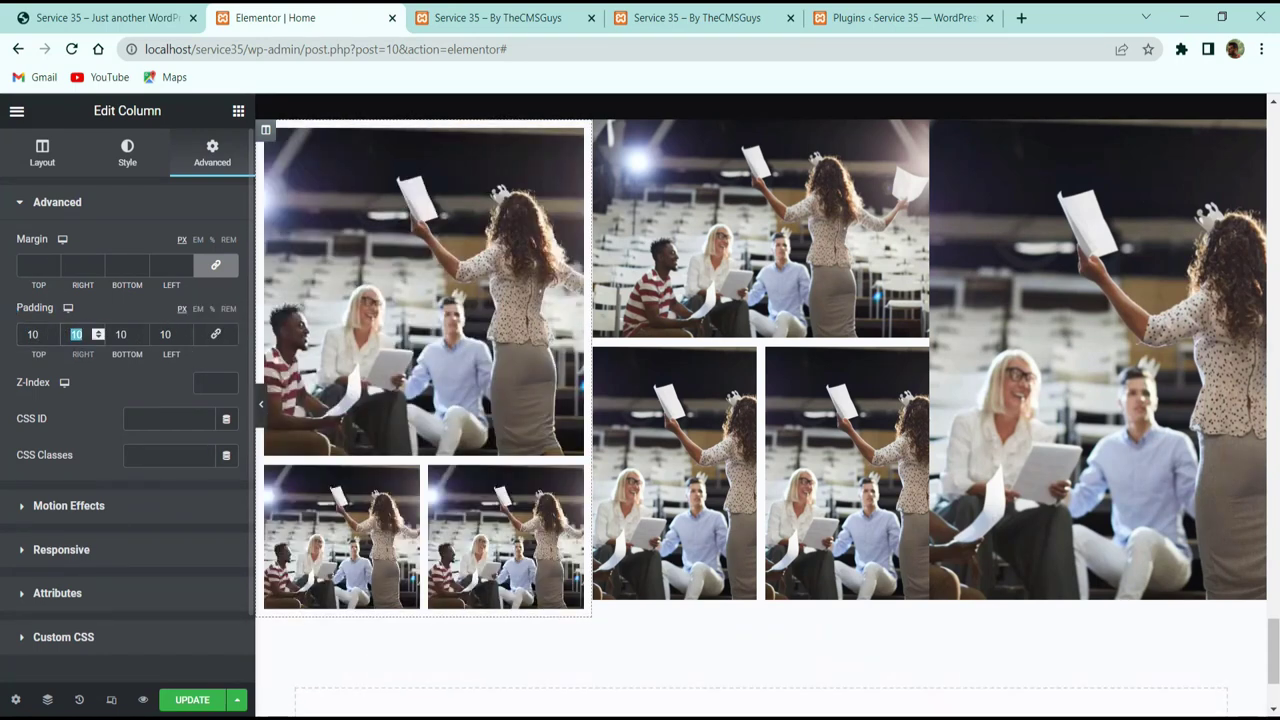
type("5")
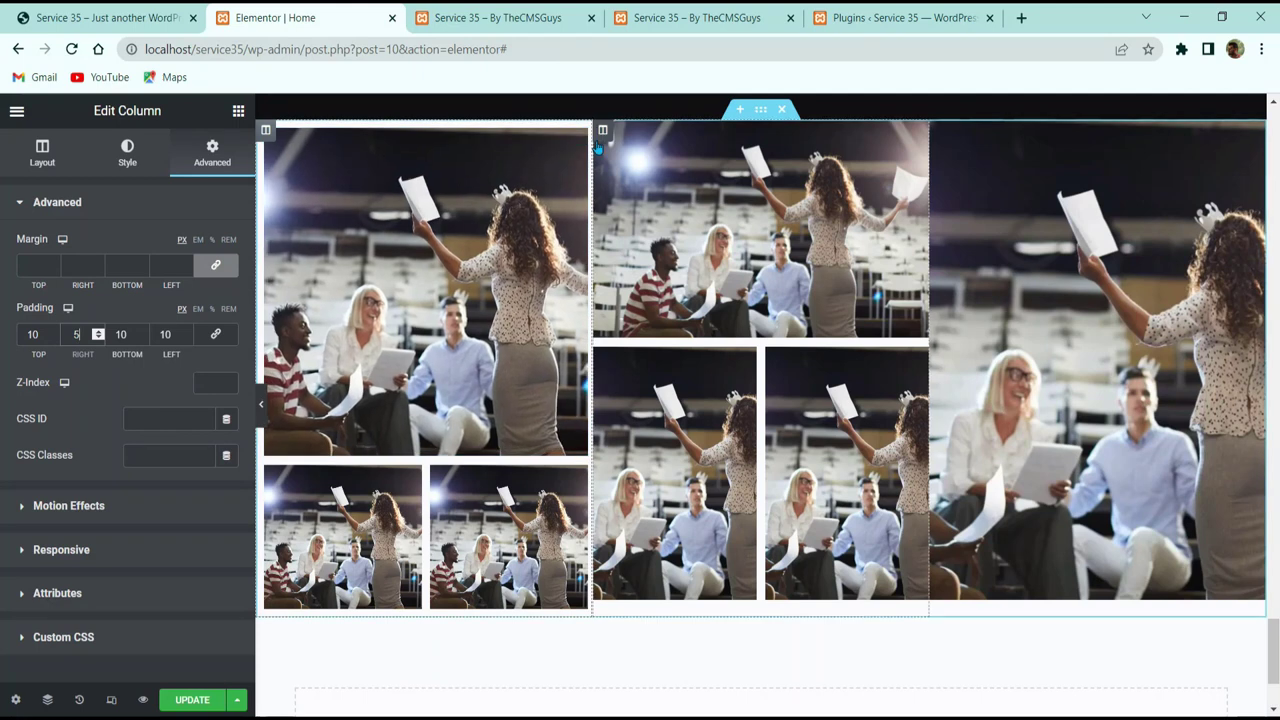
Step: Set the middle column's padding to 10 px top and bottom, 5 px right and left
left_click(602, 131)
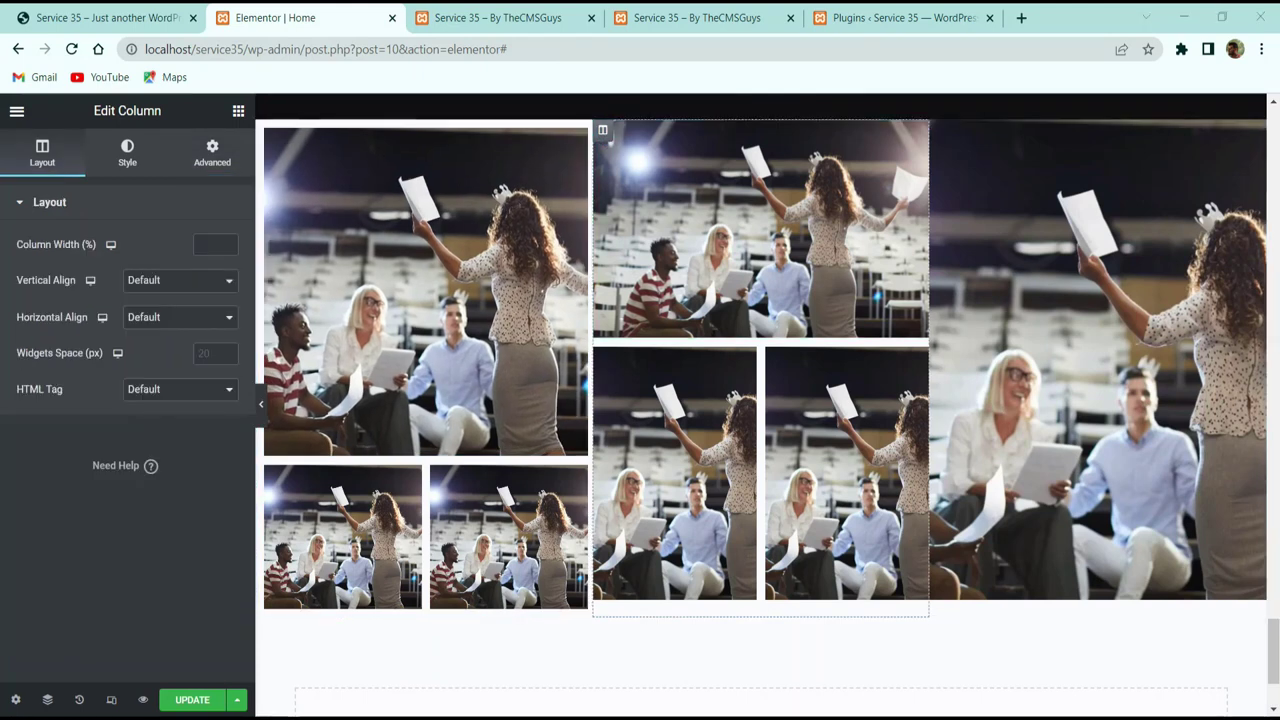
left_click(212, 152)
double_click(166, 334)
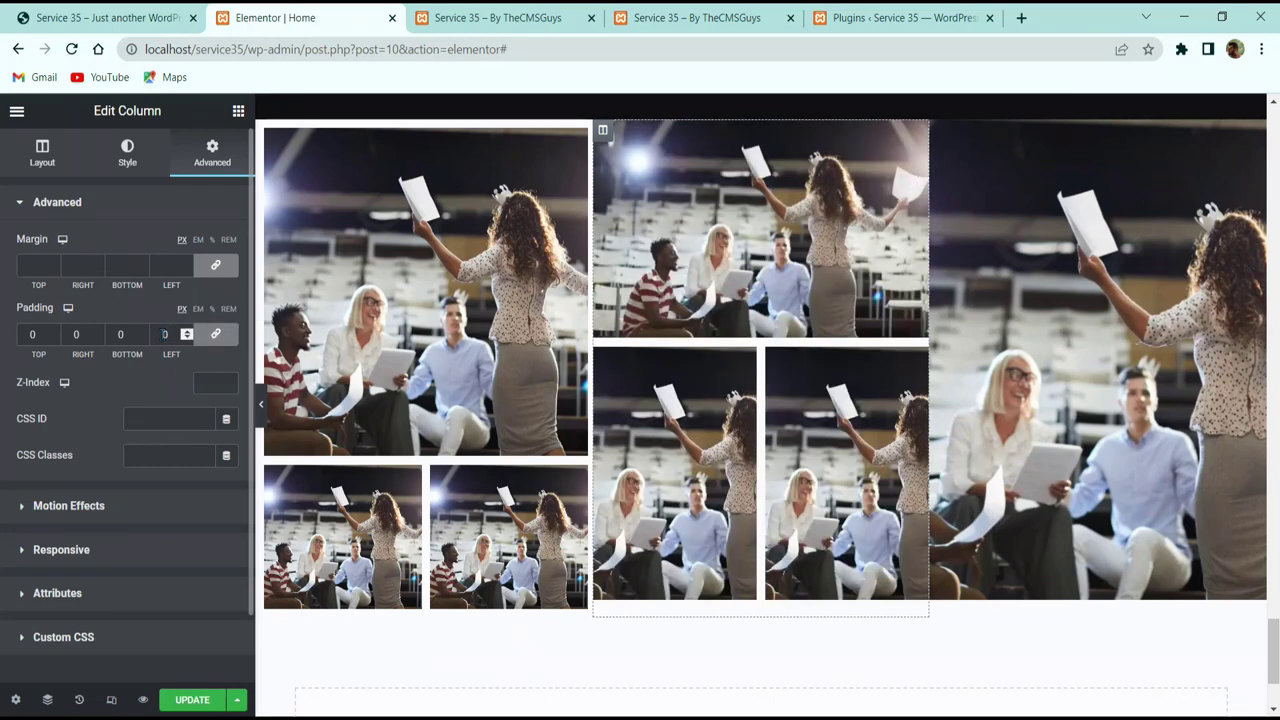
type("10")
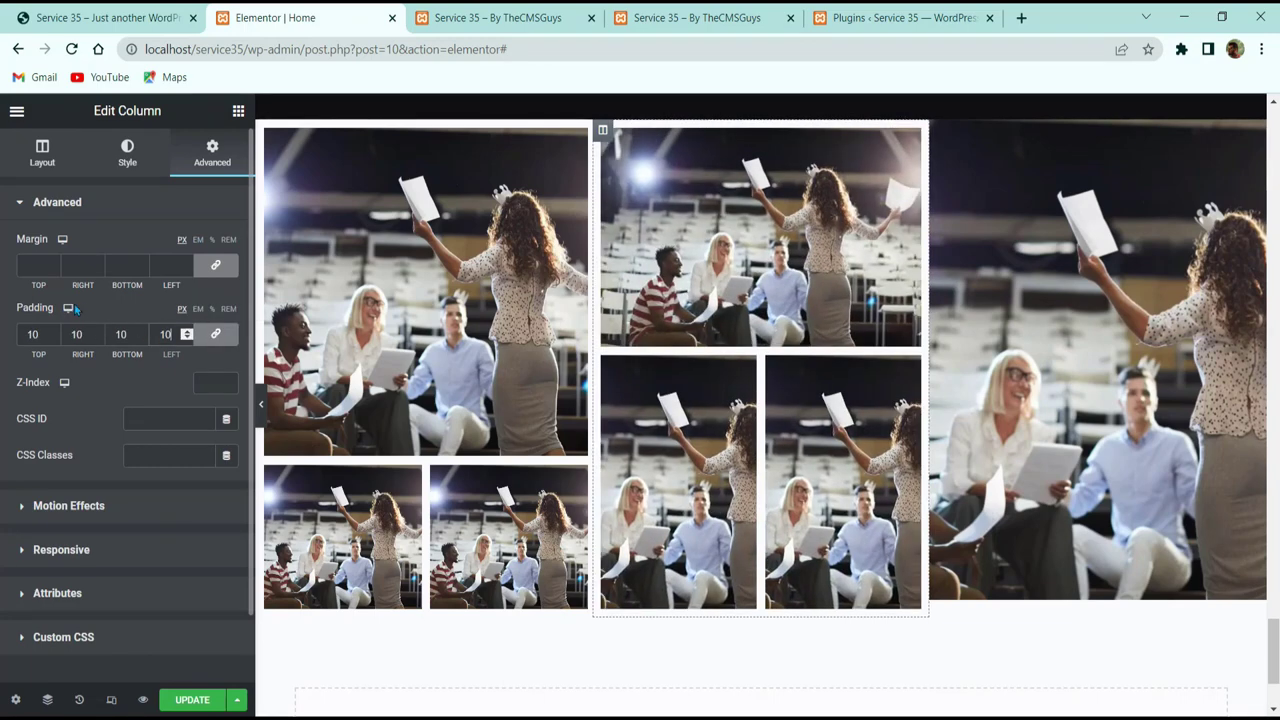
left_click(76, 334)
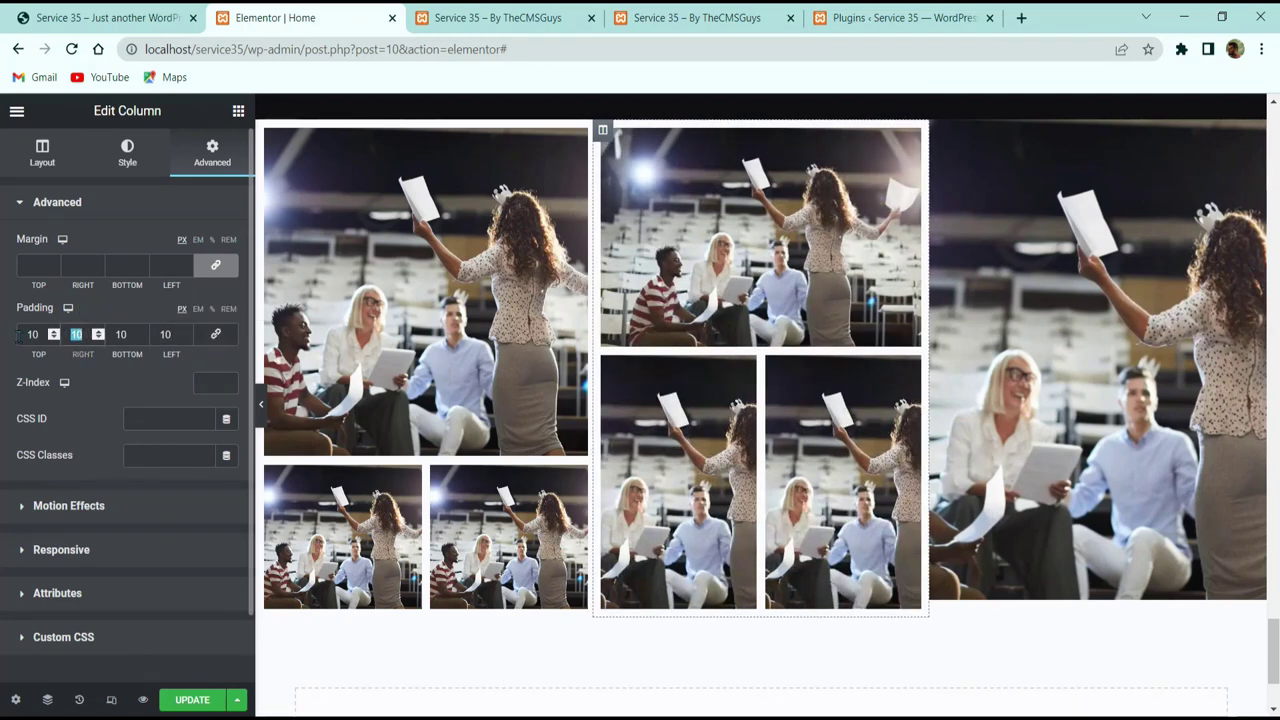
type("5")
double_click(166, 334)
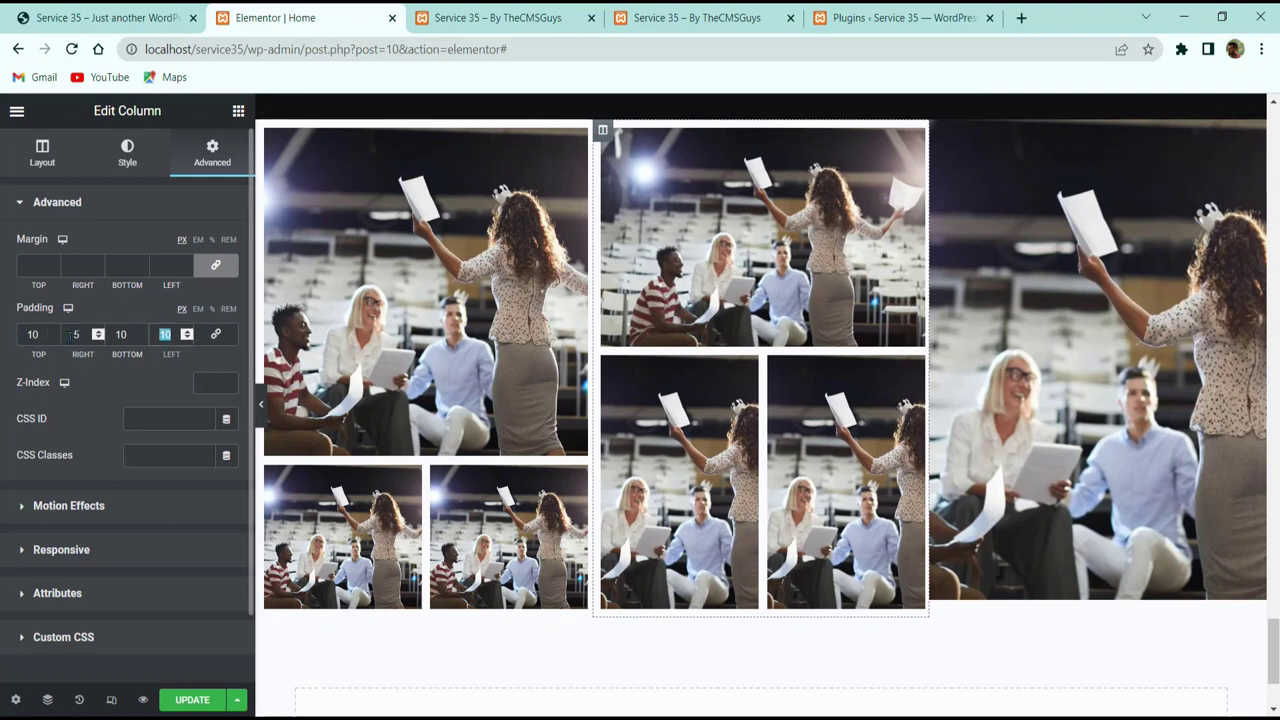
type("5")
Step: Give the right column 10 px padding with 5 px on the left, then Update the page
left_click(930, 133)
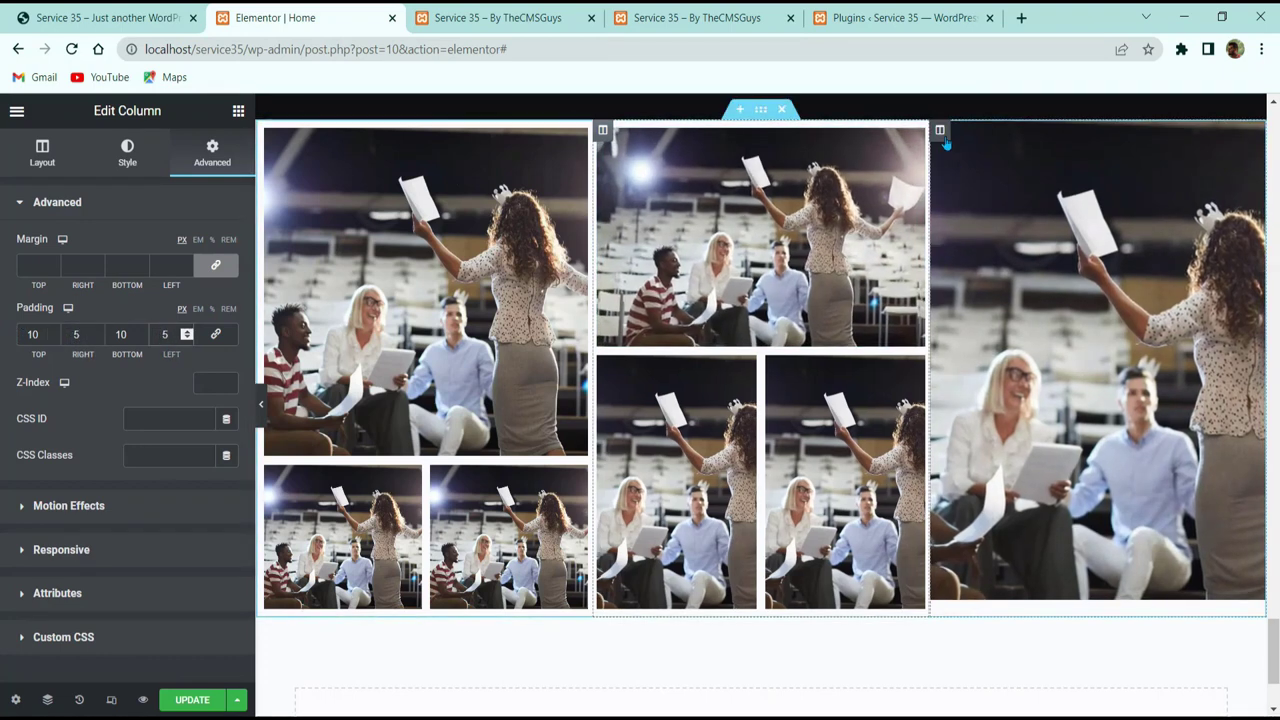
left_click(204, 160)
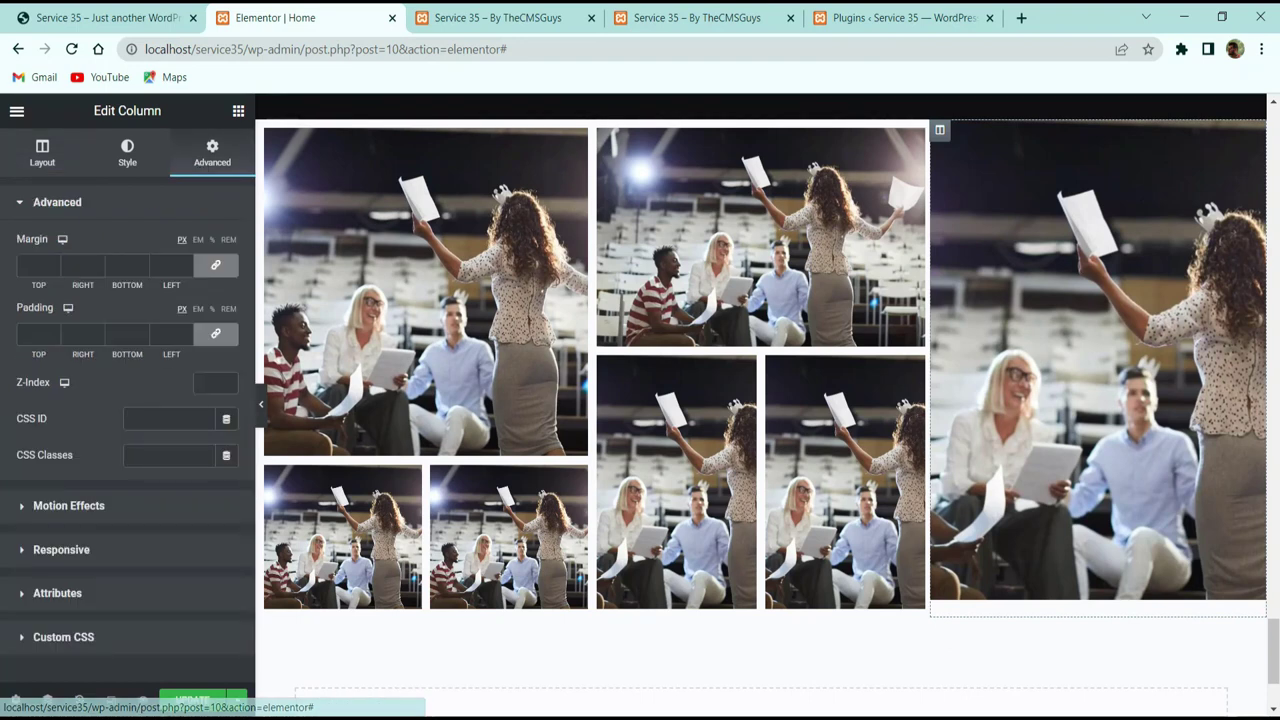
left_click(155, 334)
type("1")
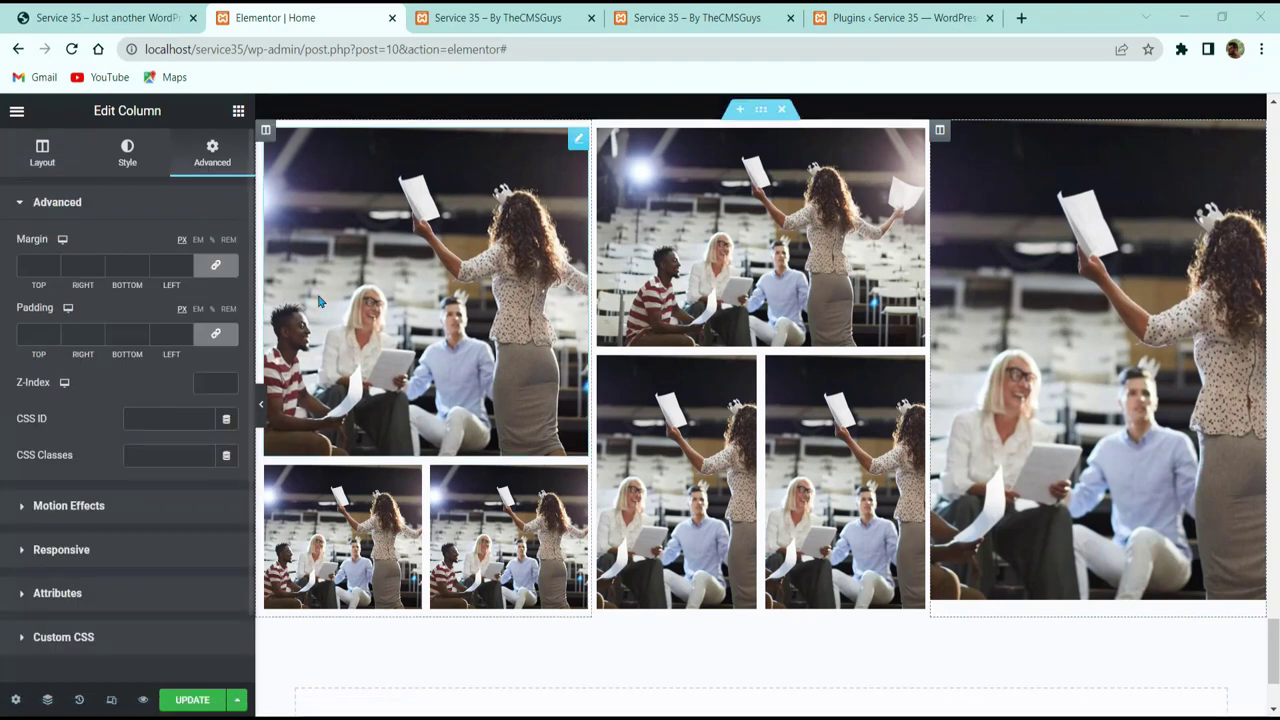
type("0")
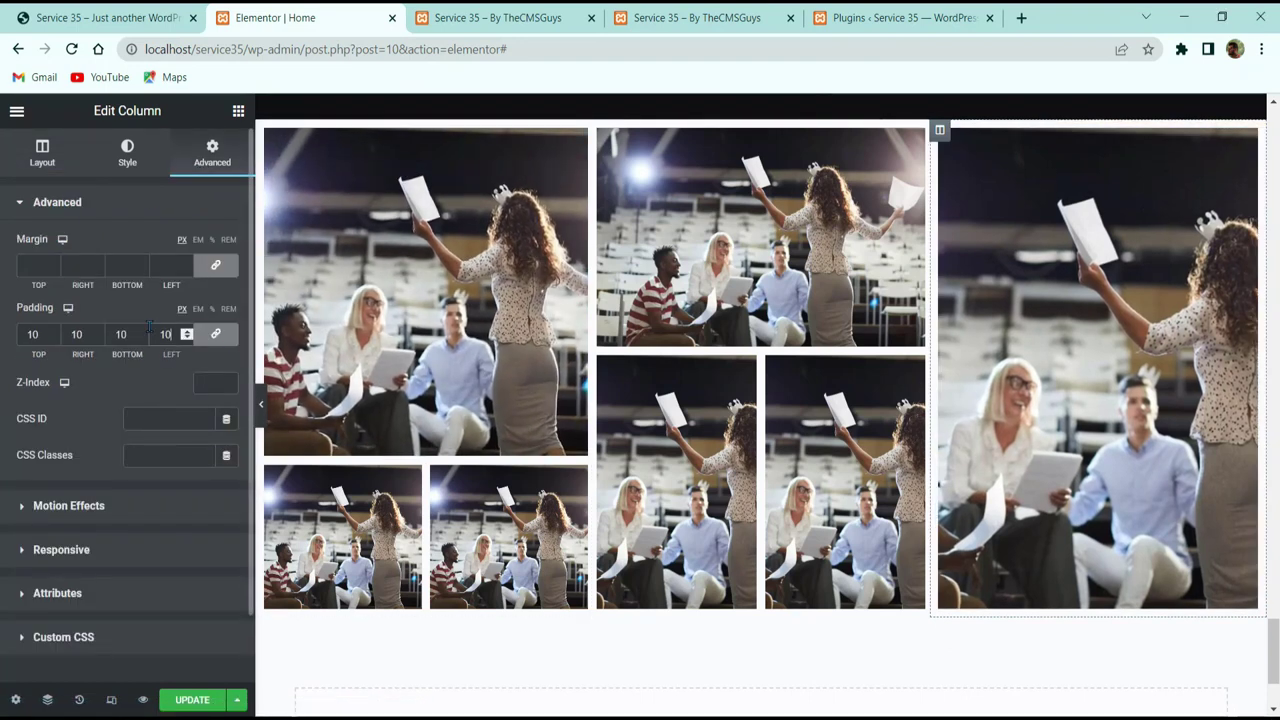
left_click(215, 334)
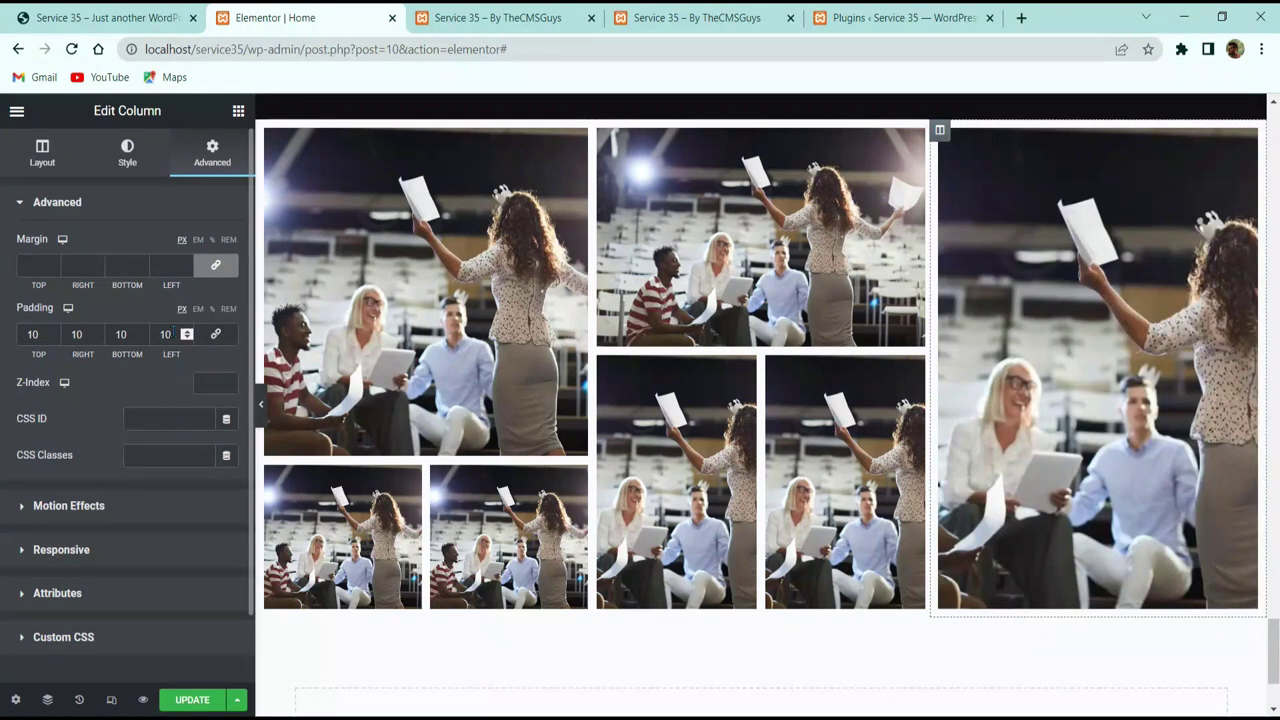
type("5")
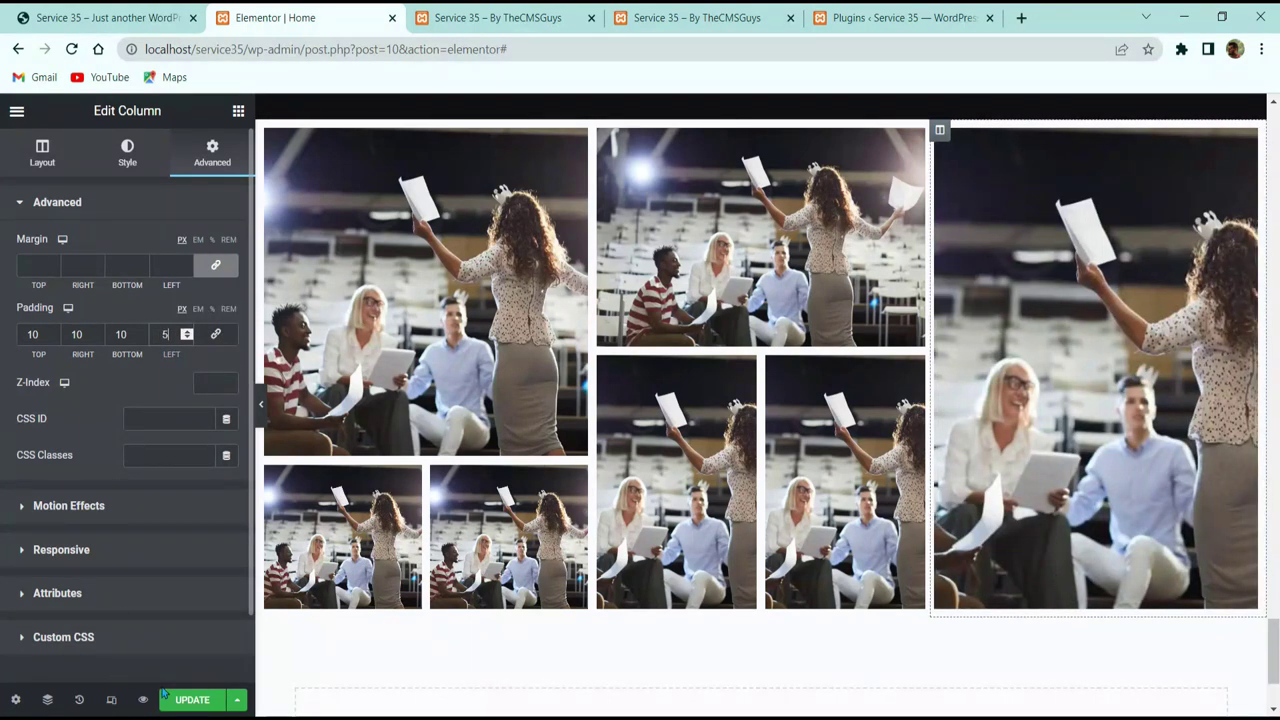
left_click(192, 699)
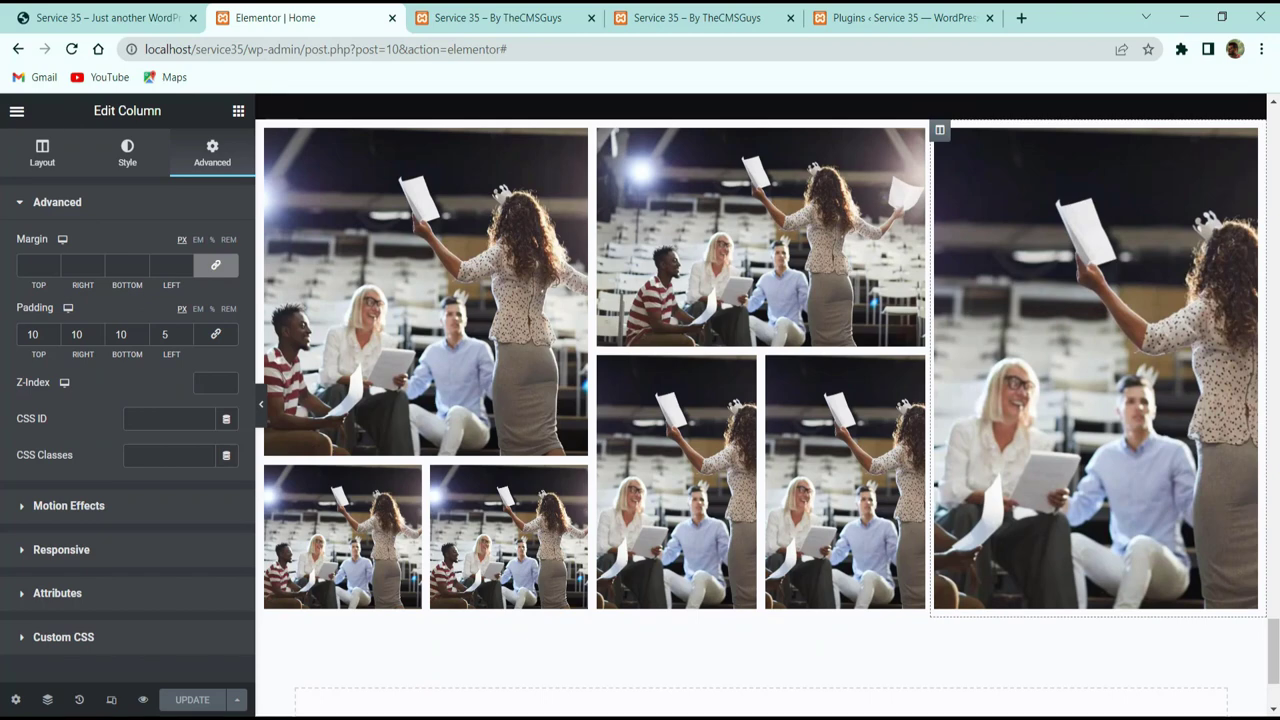
left_click(105, 17)
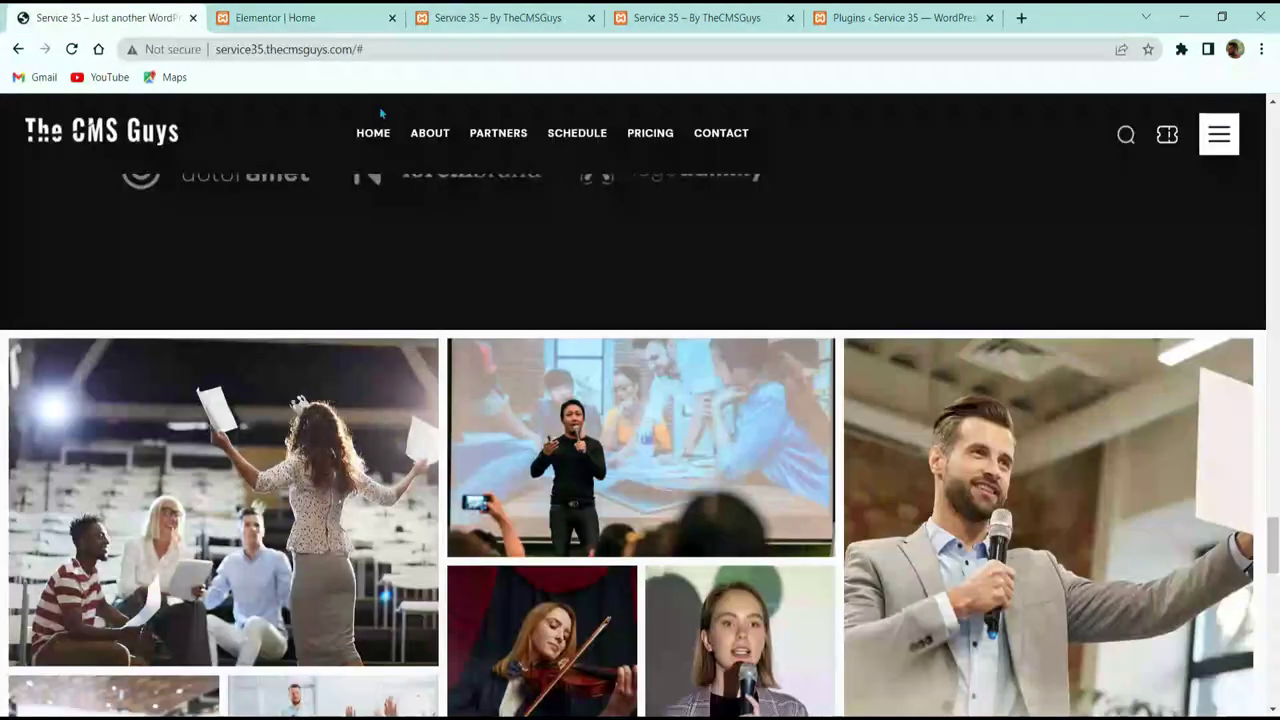
scroll(456, 240, "down", 5)
scroll(456, 240, "down", 4)
scroll(474, 297, "up", 4)
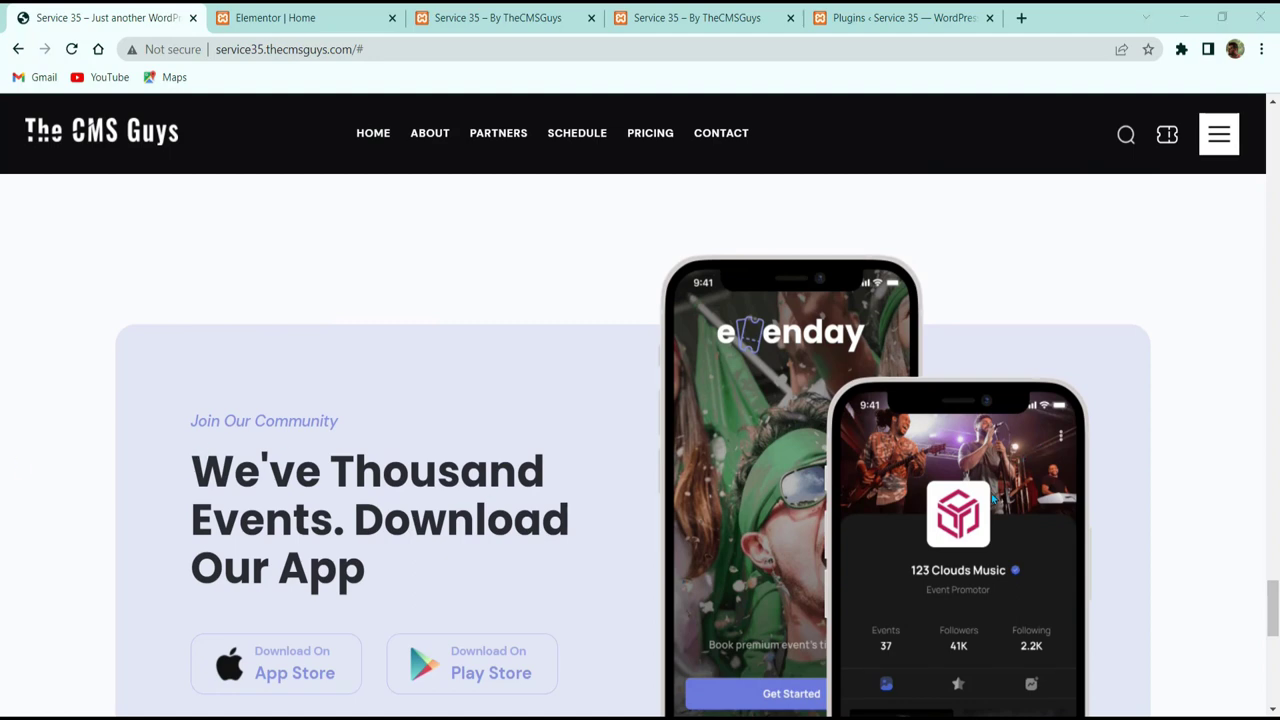
scroll(993, 497, "down", 4)
scroll(905, 537, "up", 4)
scroll(541, 324, "down", 2)
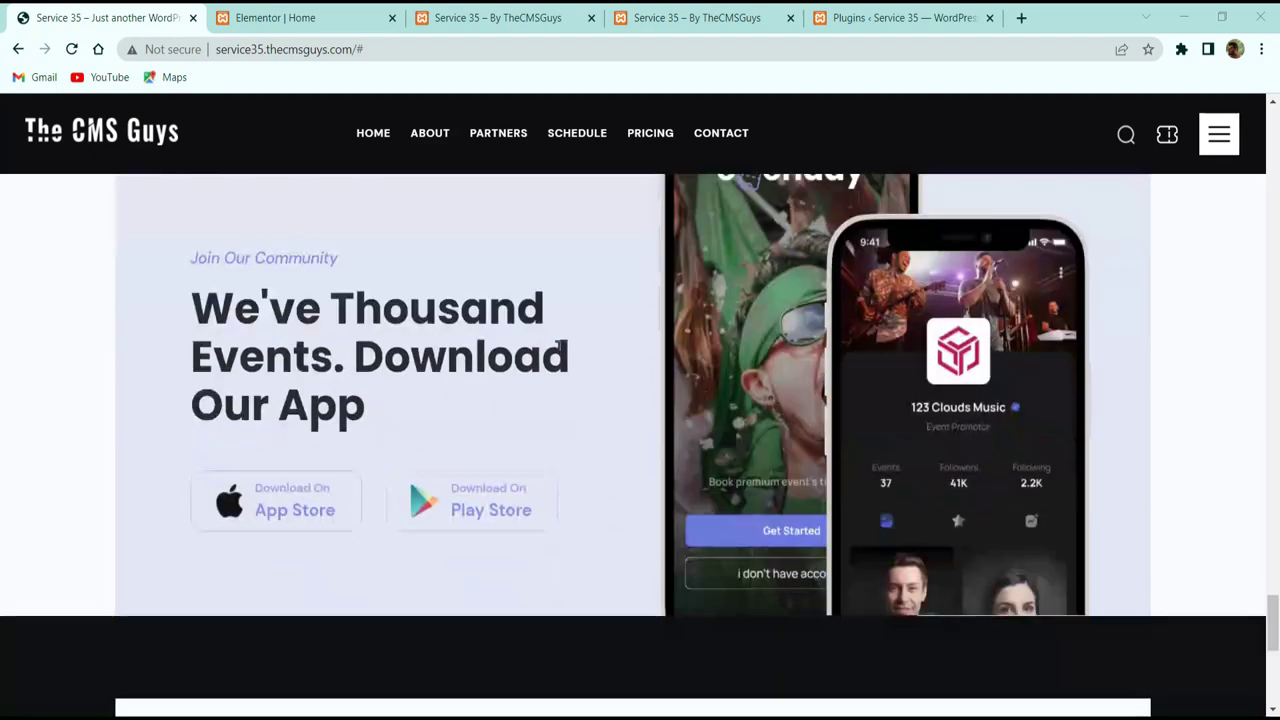
scroll(557, 349, "up", 2)
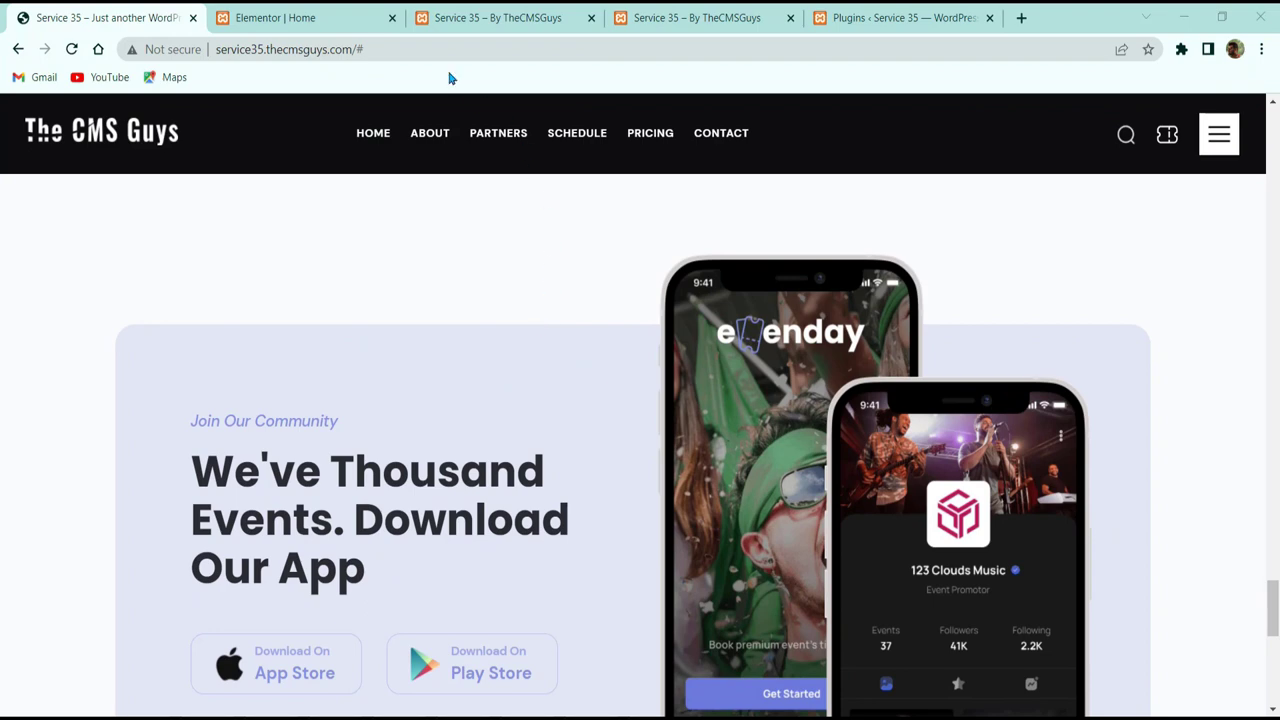
left_click(270, 20)
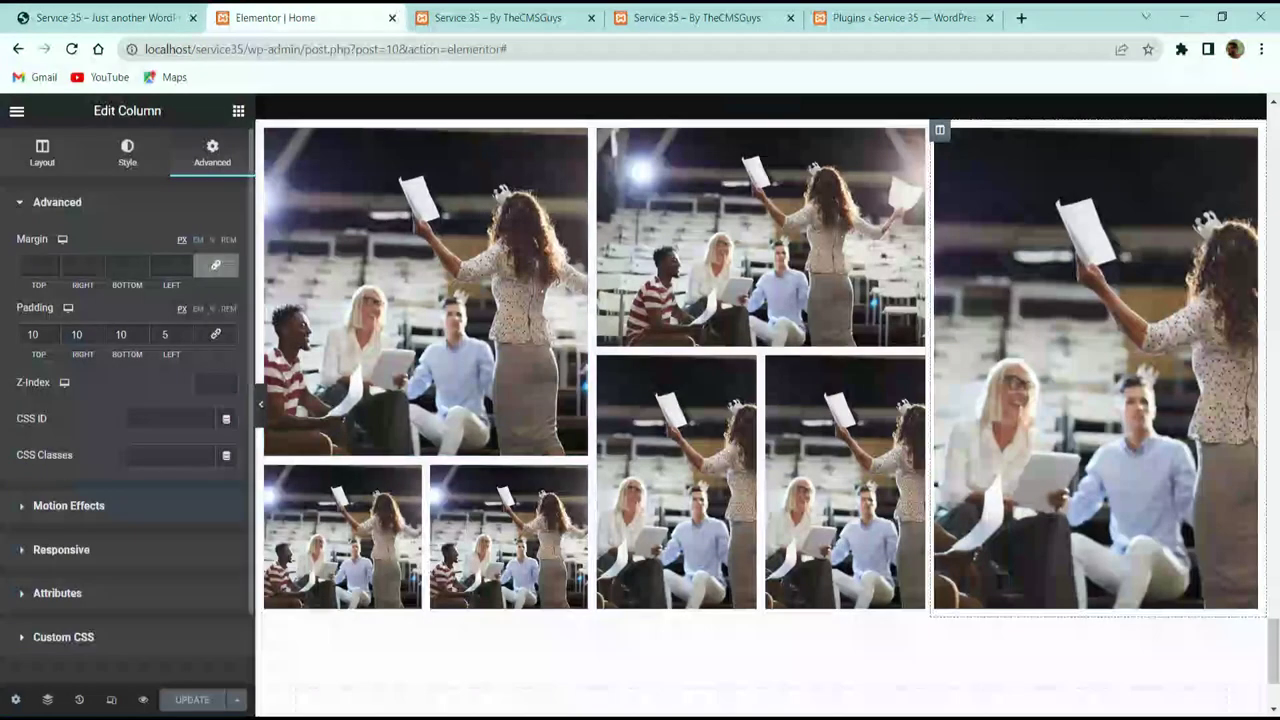
Step: Add a single-column section below the gallery with a Wider column gap
scroll(777, 472, "down", 2)
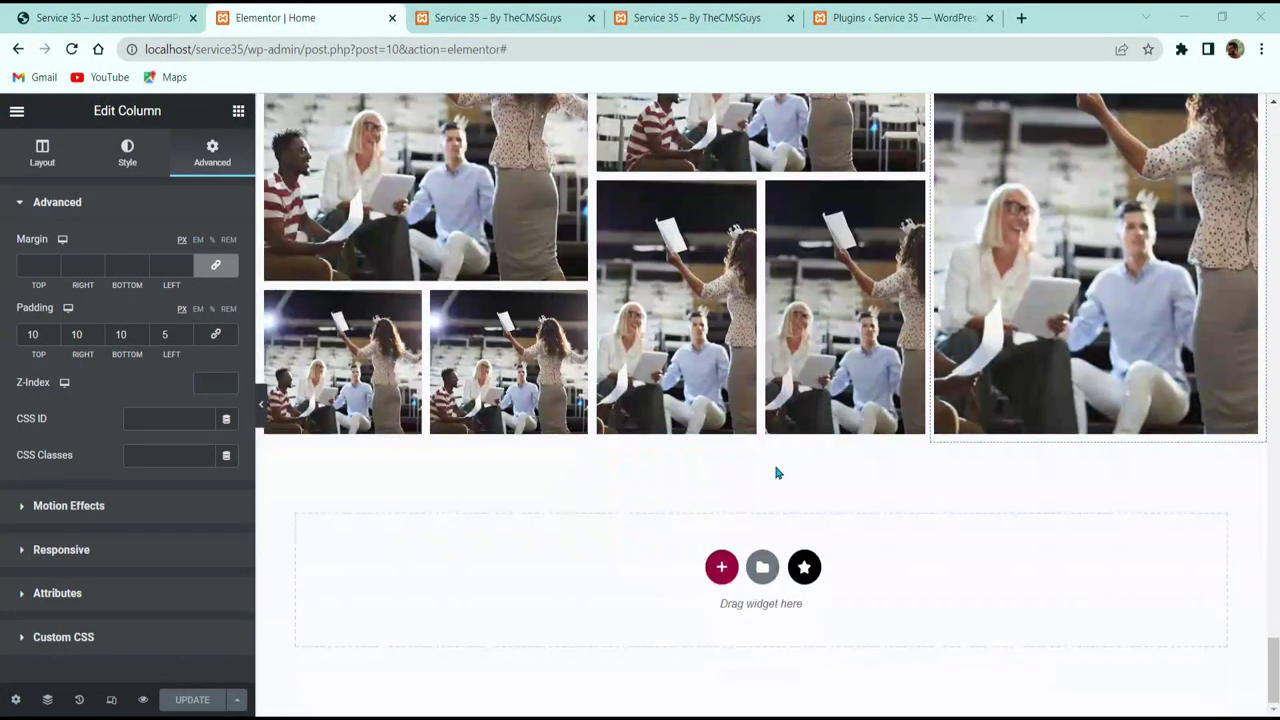
left_click(721, 567)
left_click(538, 612)
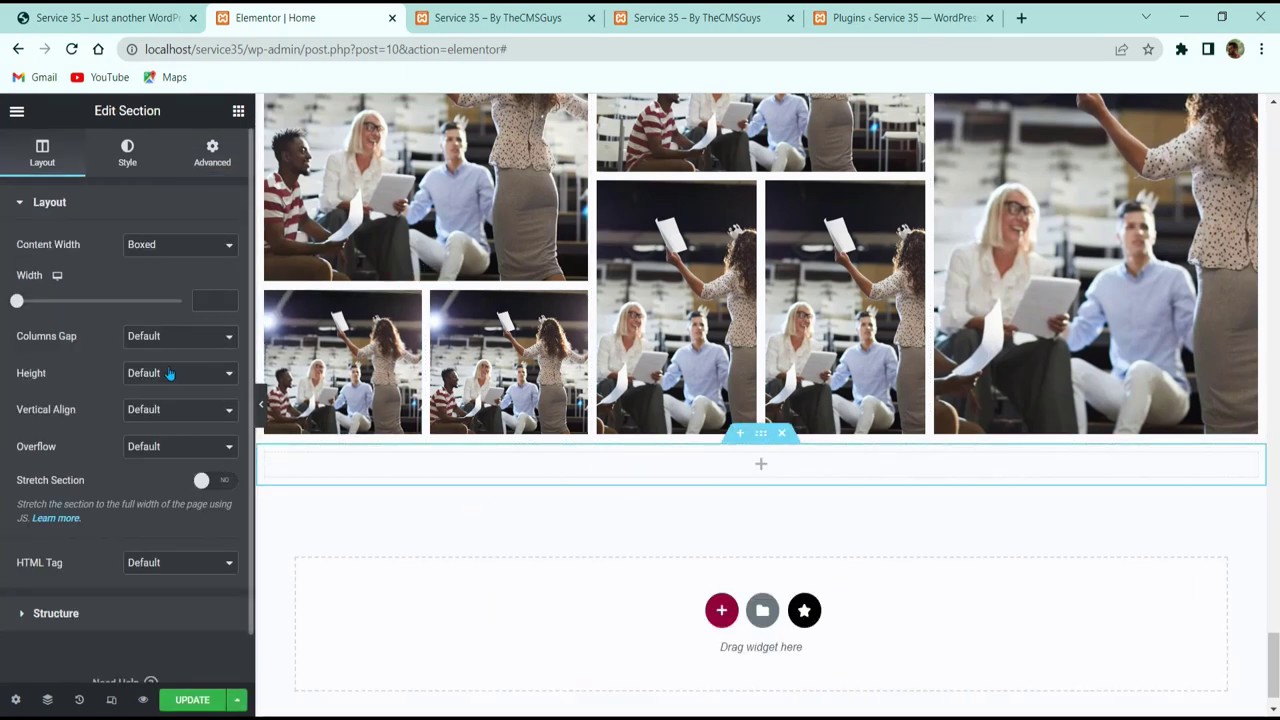
left_click(135, 338)
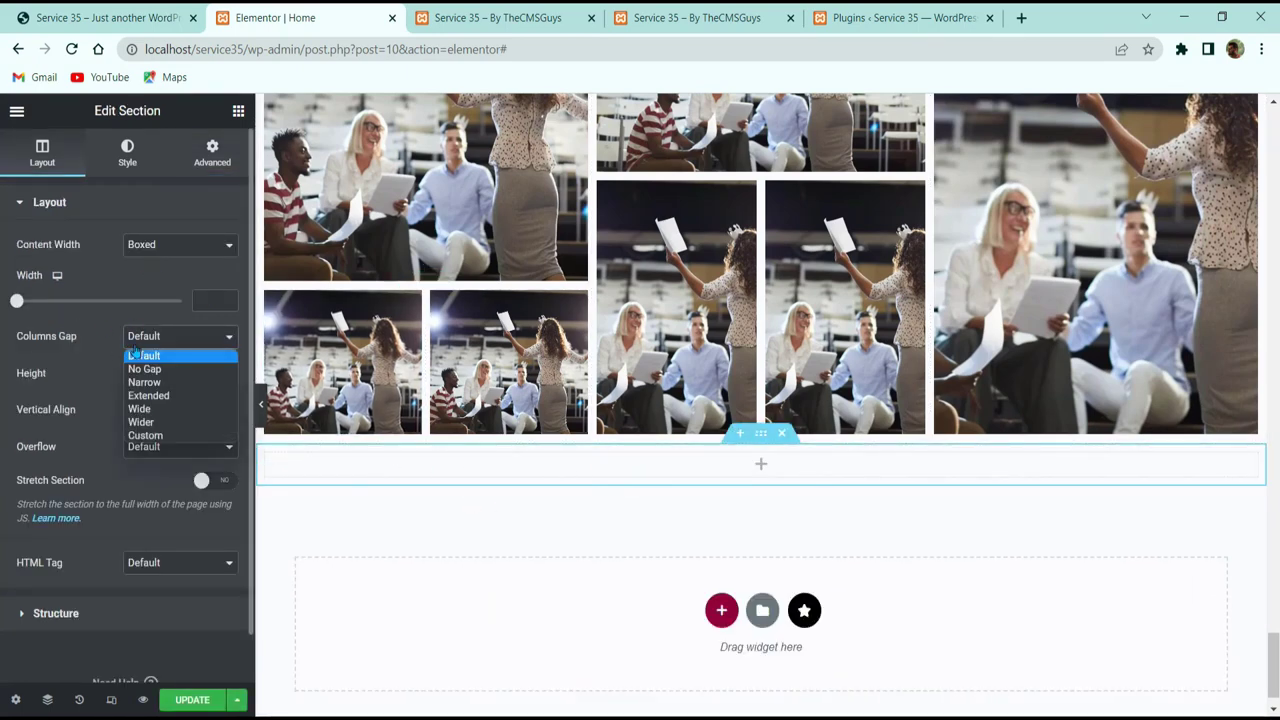
left_click(145, 422)
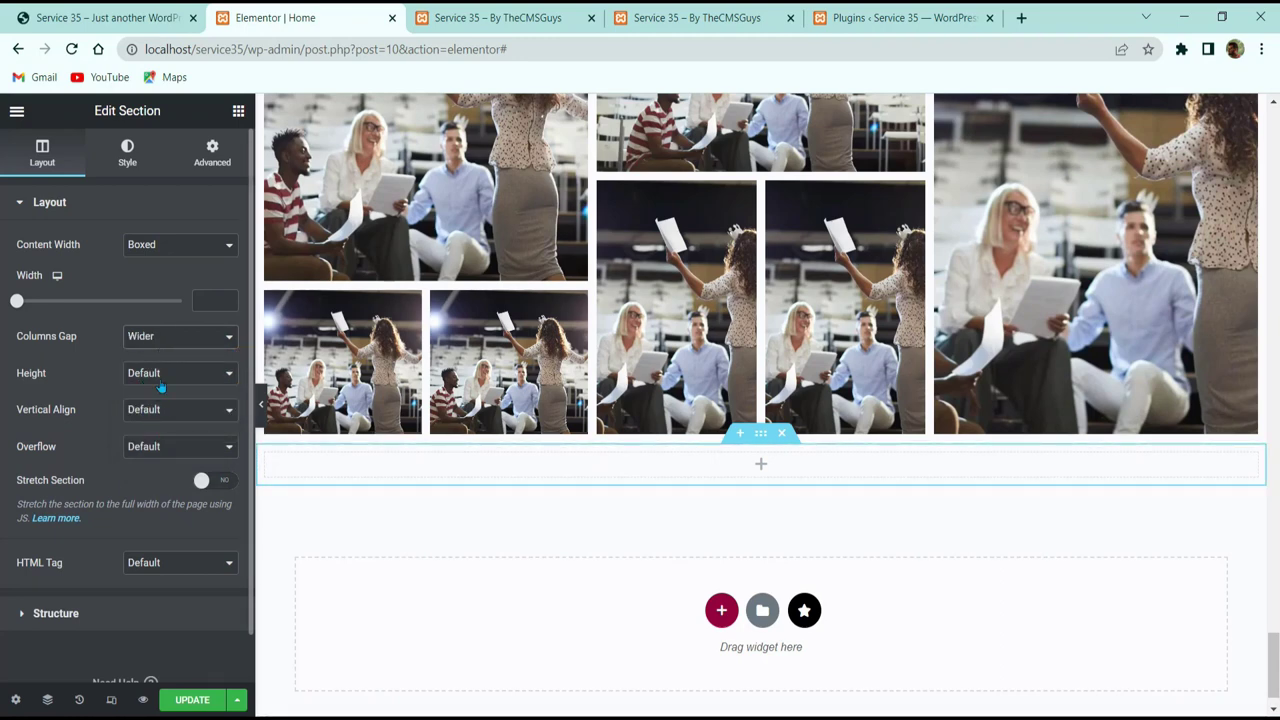
Step: Set the new section's height to Min Height, keeping column position at Middle
left_click(160, 378)
left_click(172, 375)
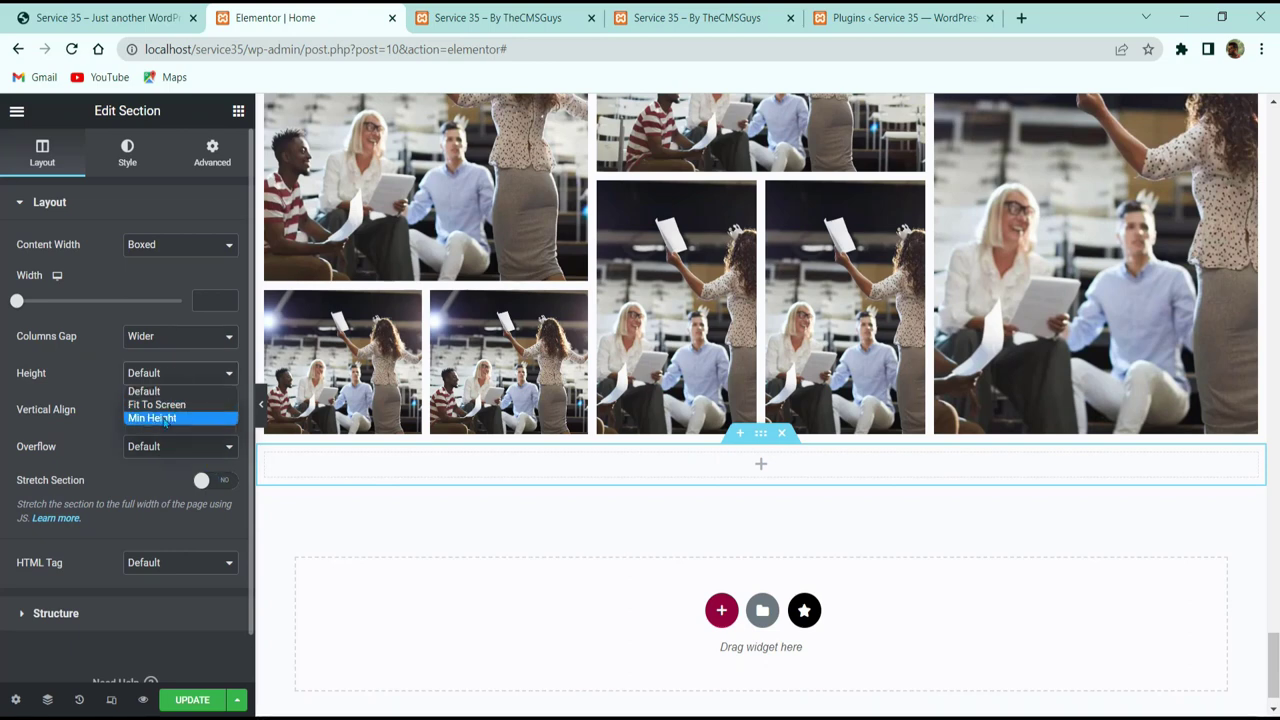
left_click(155, 418)
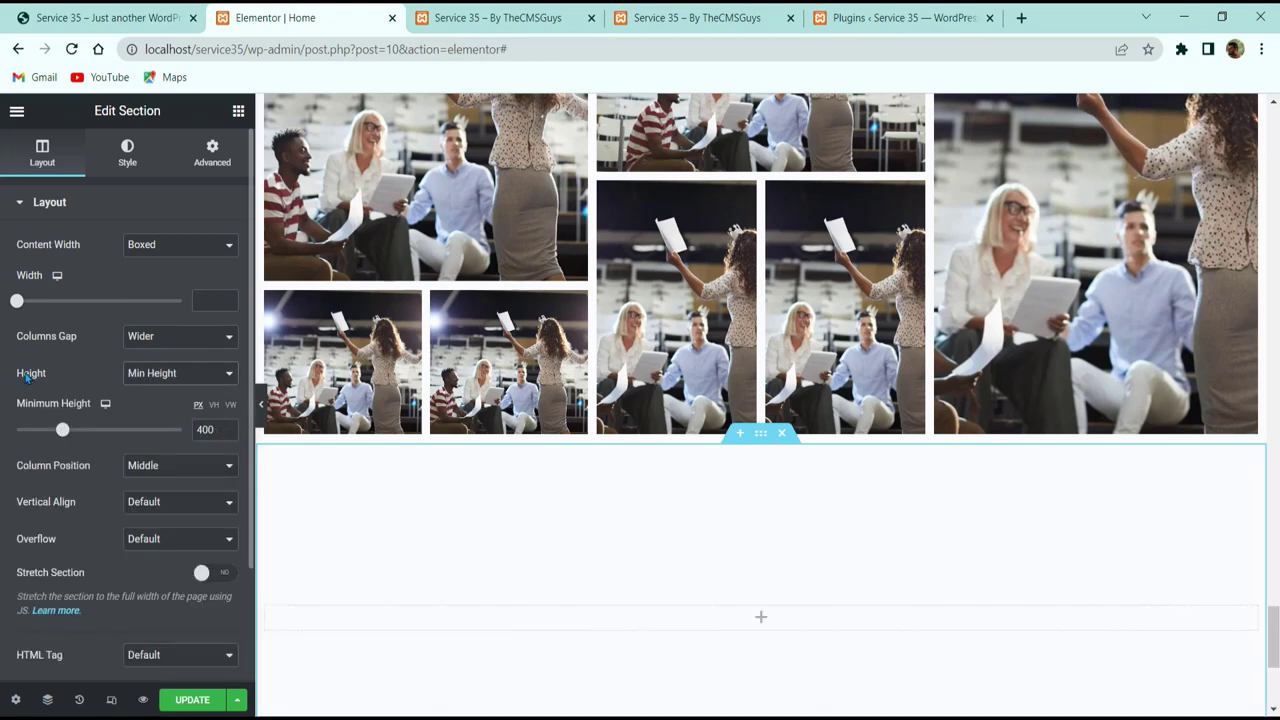
left_click(144, 466)
left_click(146, 472)
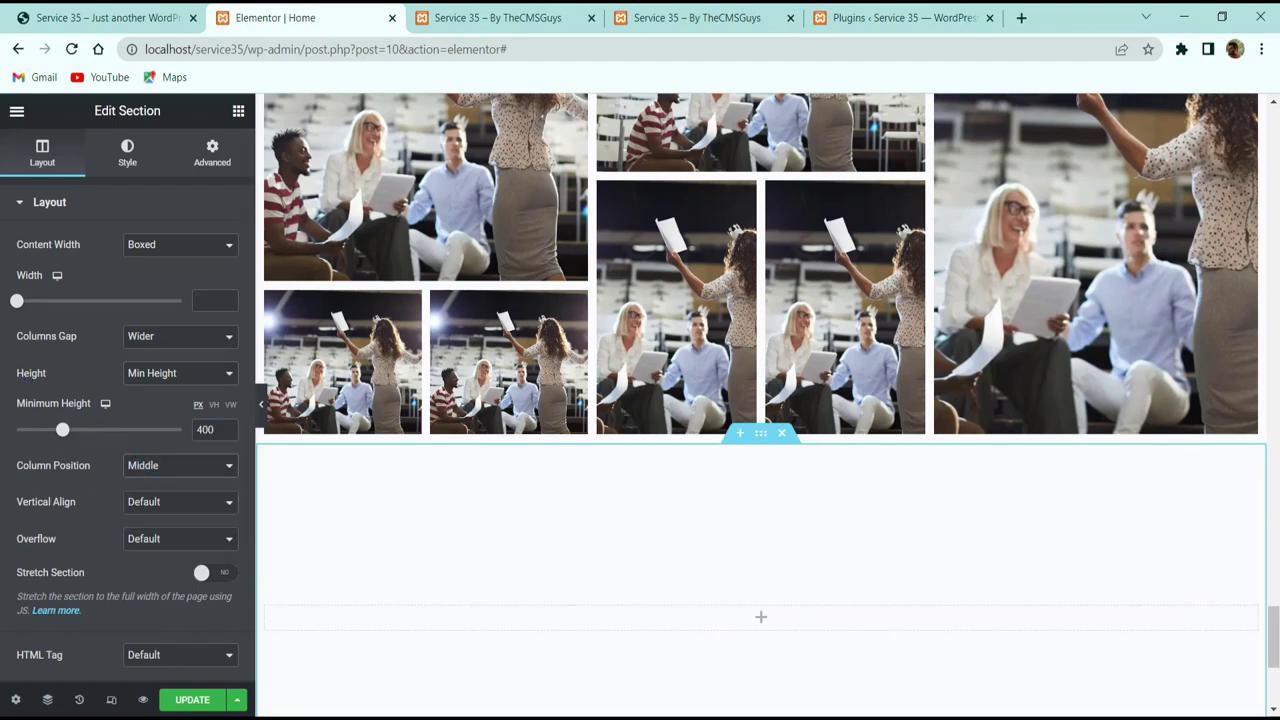
Step: Give the section 225 px top padding, checking the live site for reference
left_click(212, 152)
left_click(145, 17)
scroll(577, 531, "up", 4)
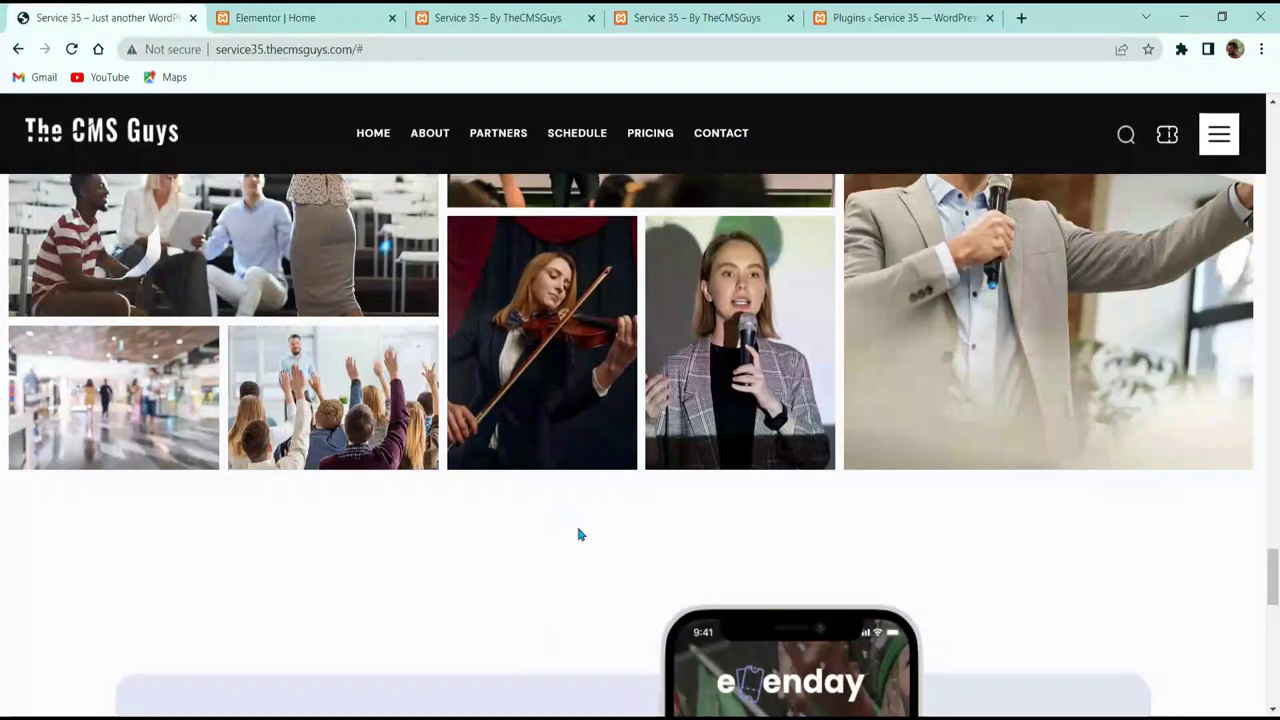
left_click(371, 10)
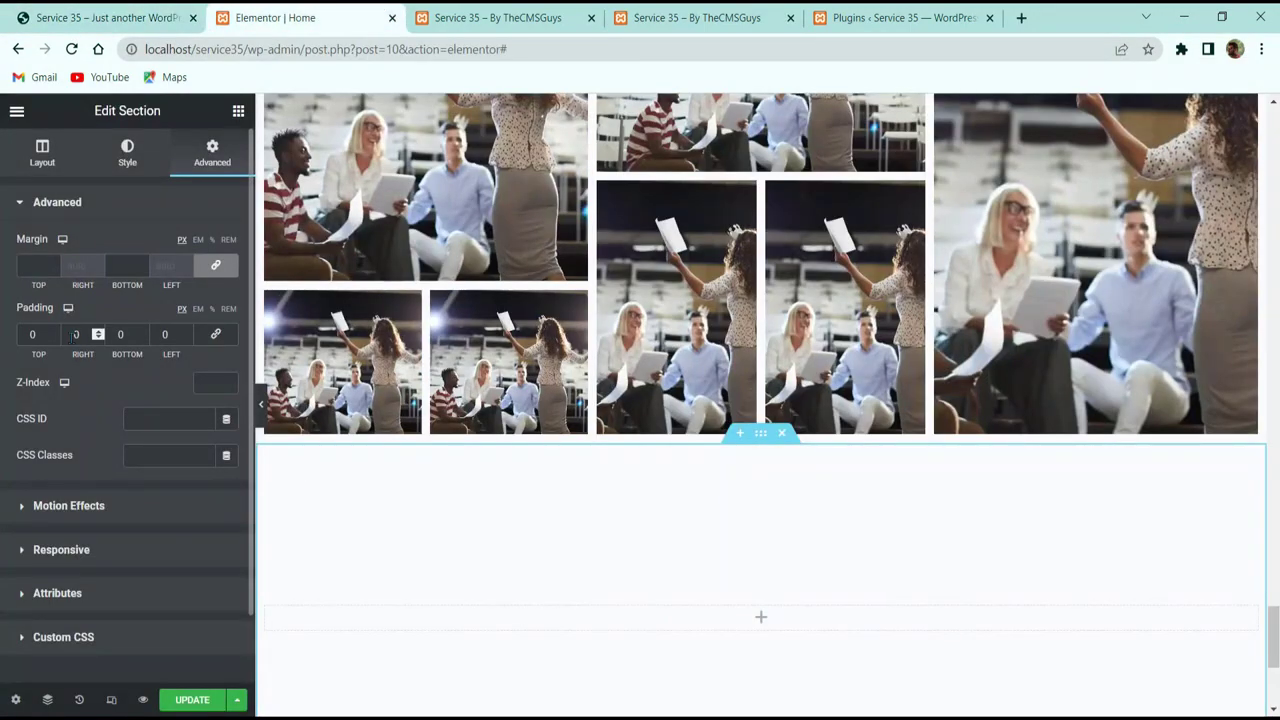
type("225")
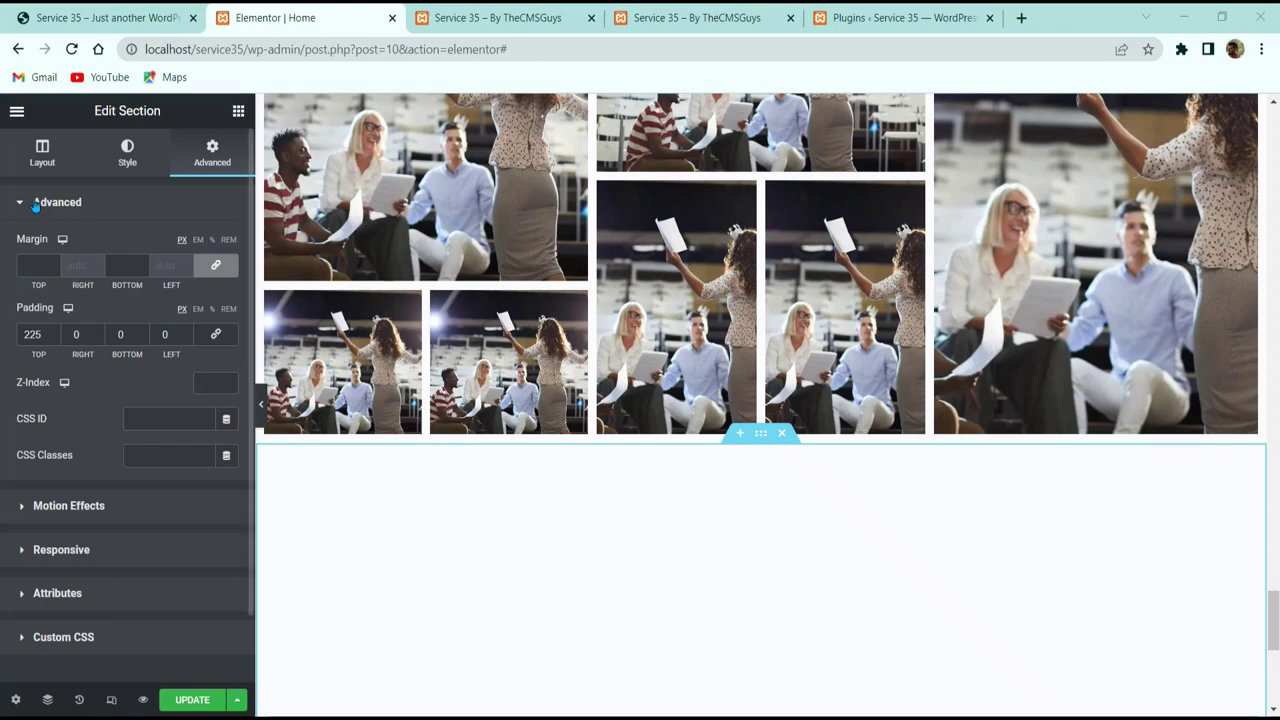
left_click(145, 12)
scroll(490, 400, "down", 3)
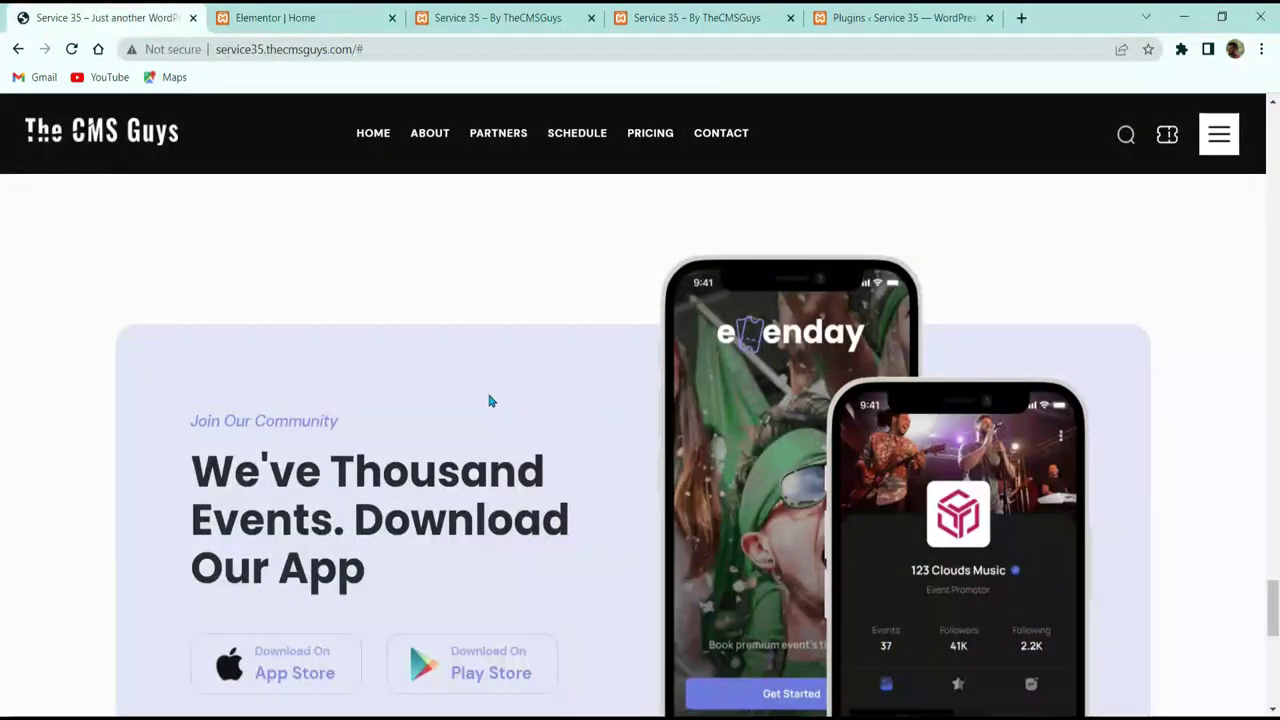
left_click(300, 28)
left_click(238, 110)
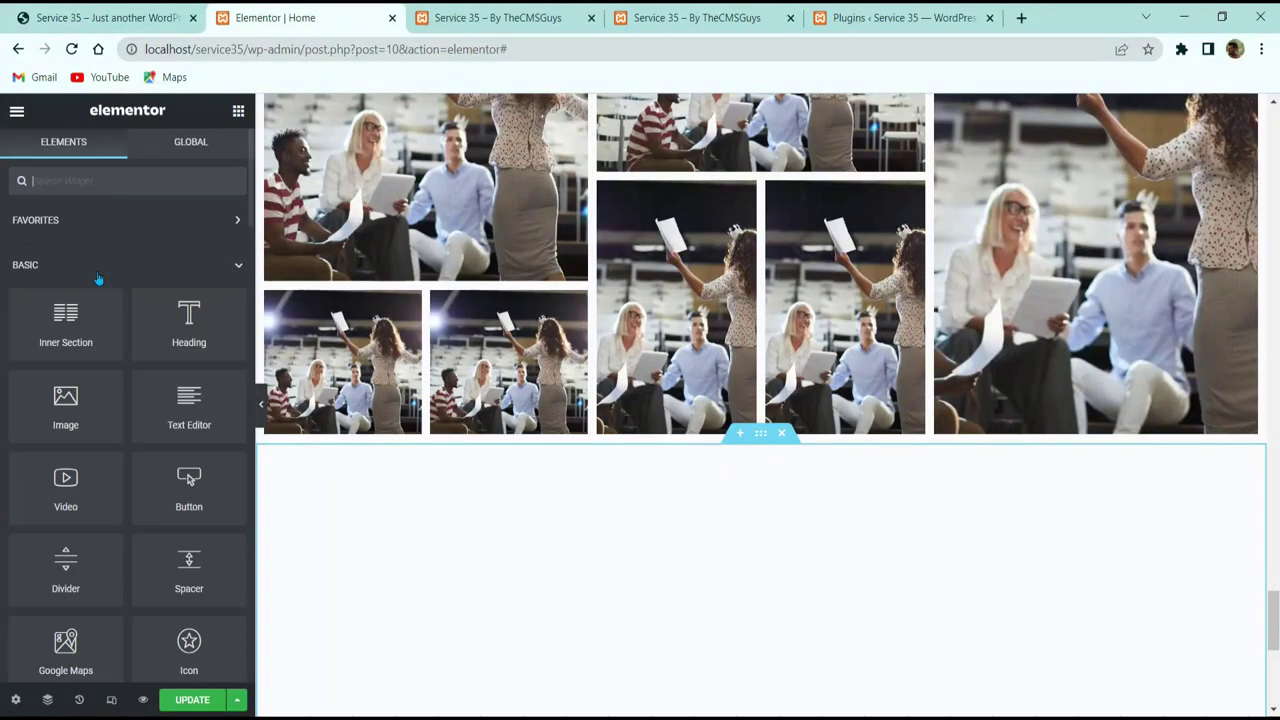
Step: Drop an Inner Section into the new section and set its column gap to Wider
left_click_drag(65, 320, 751, 669)
scroll(751, 669, "down", 5)
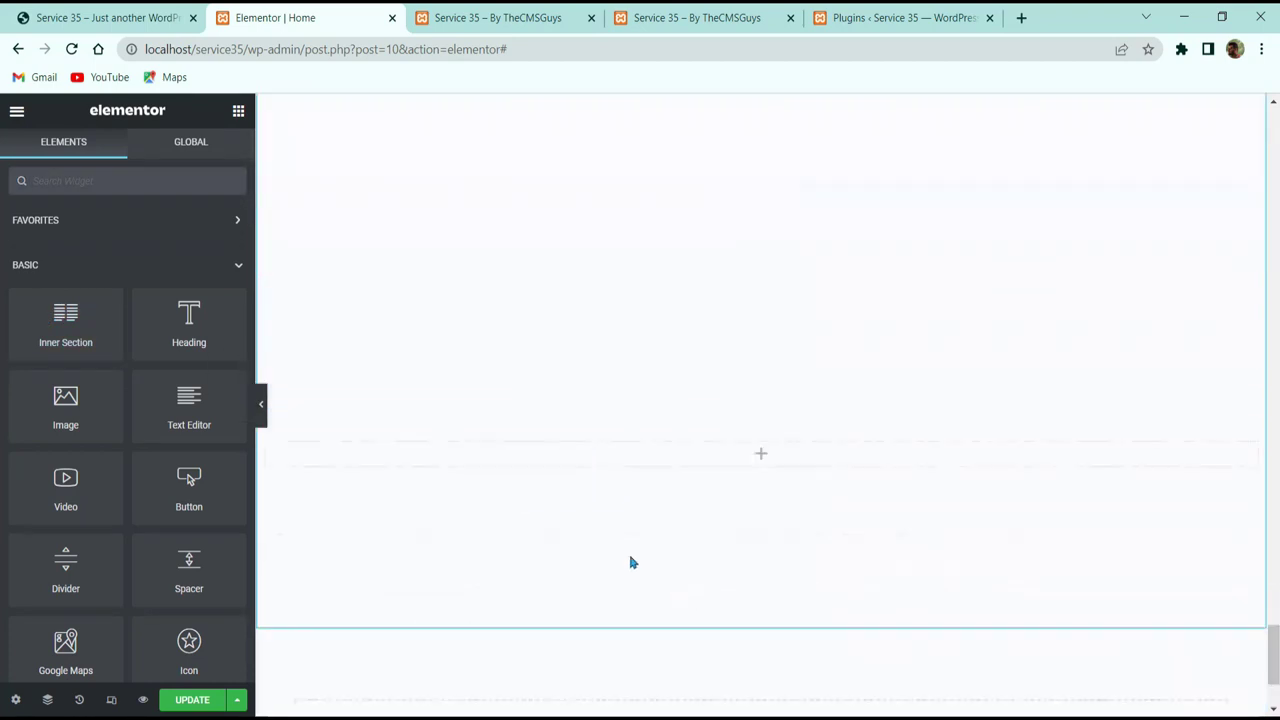
left_click_drag(65, 342, 746, 283)
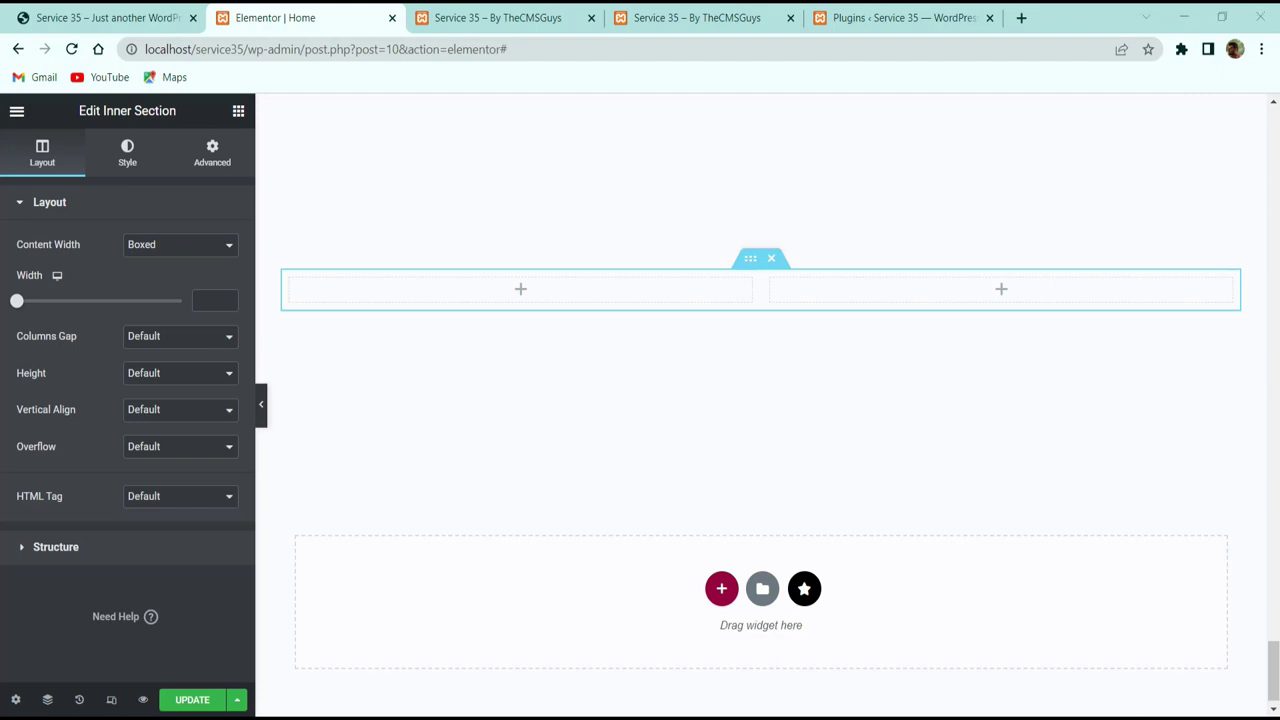
left_click(166, 334)
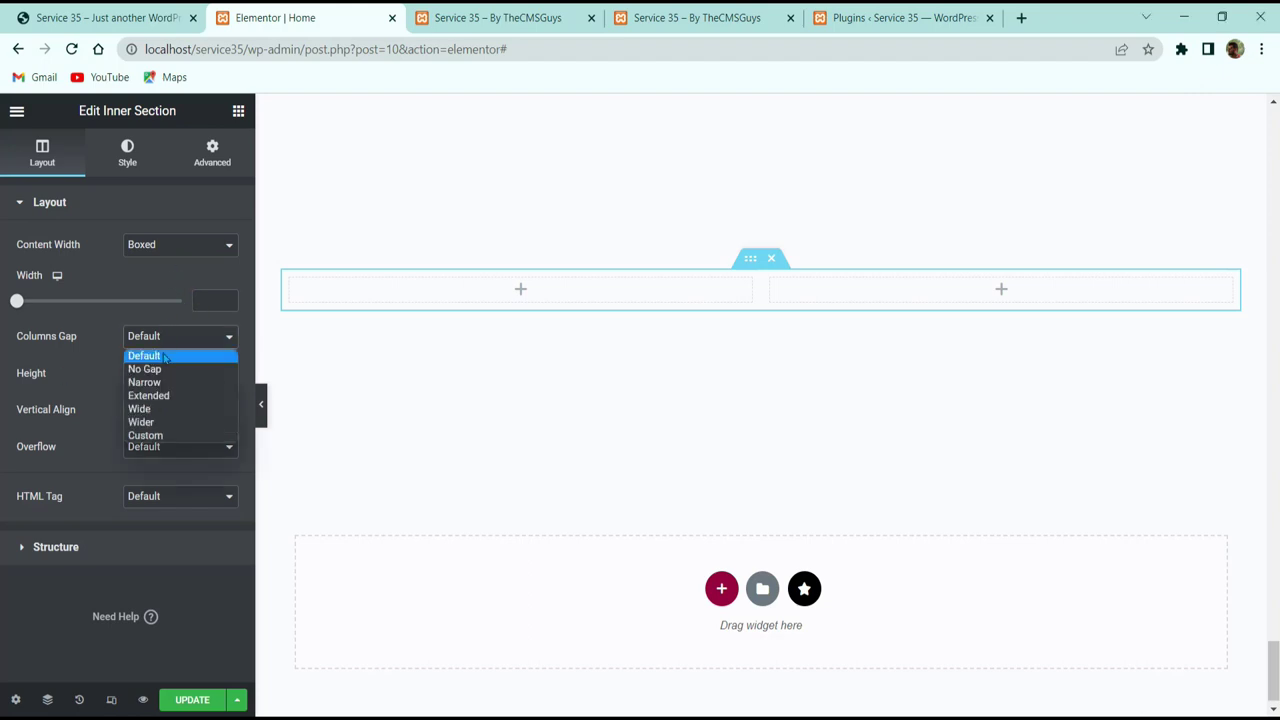
left_click(141, 422)
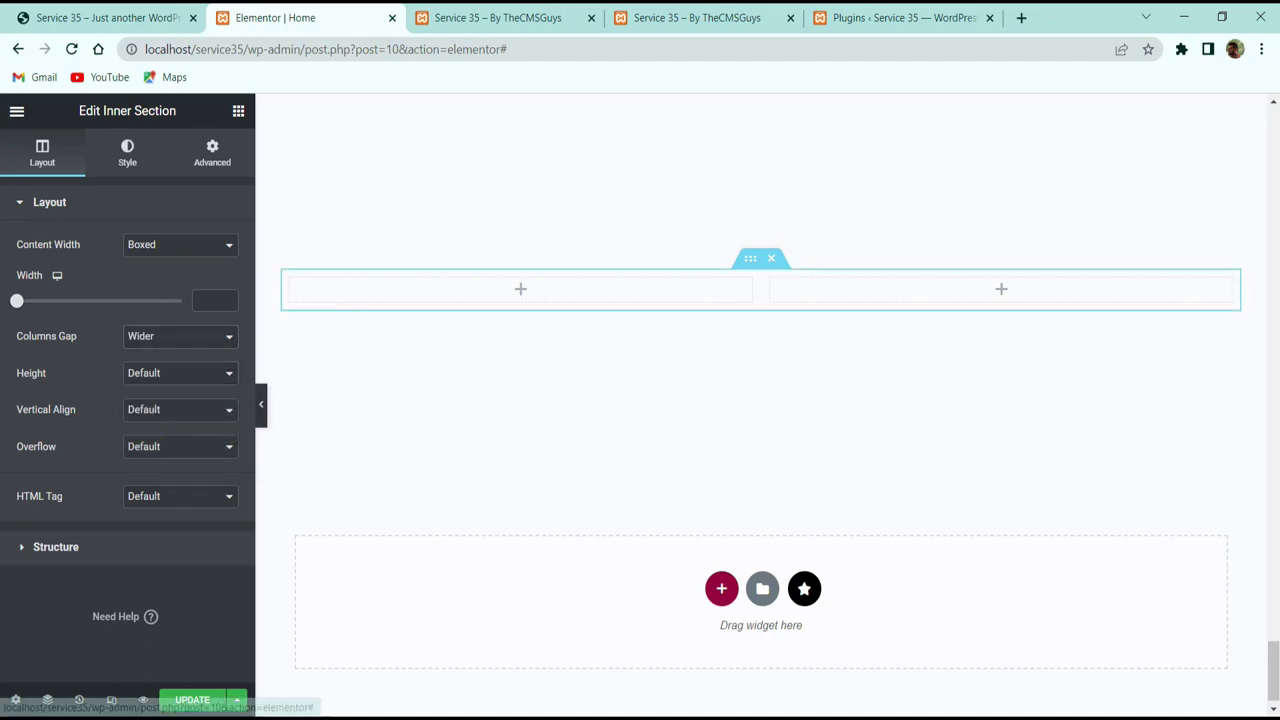
Step: Give the inner section a Classic background using the Light lavender global colour
left_click(127, 152)
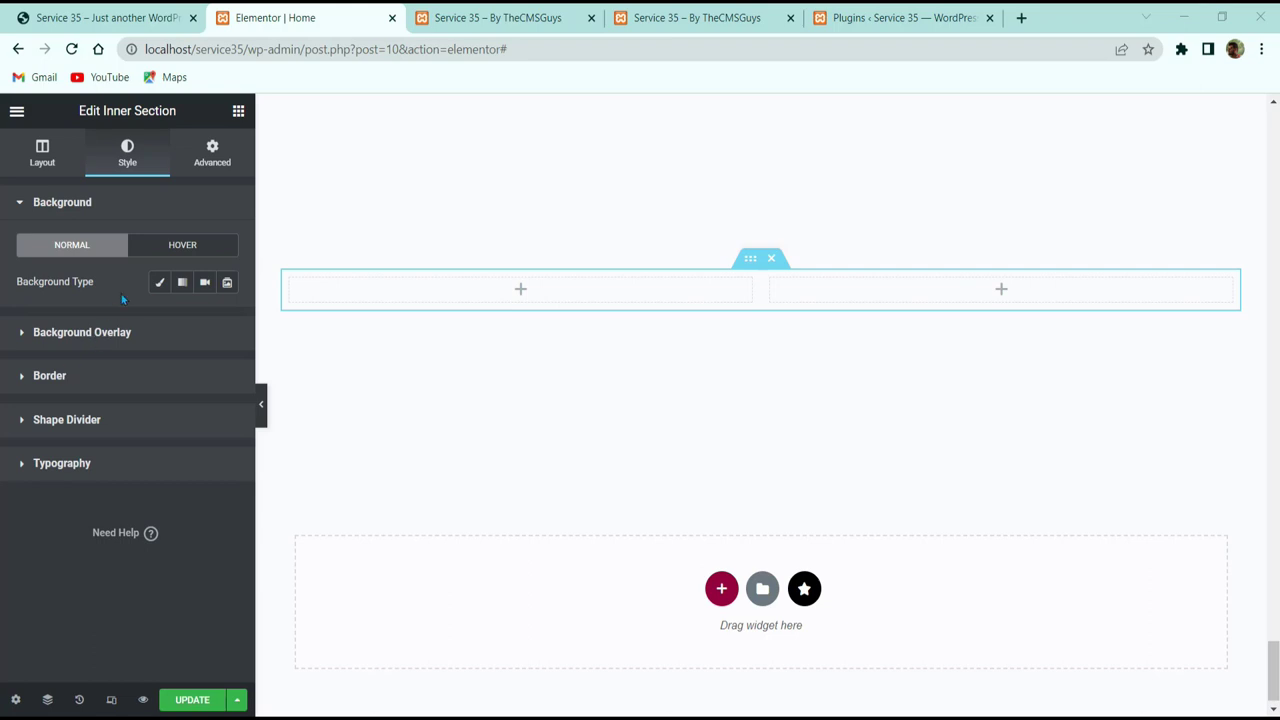
left_click(158, 283)
left_click(204, 318)
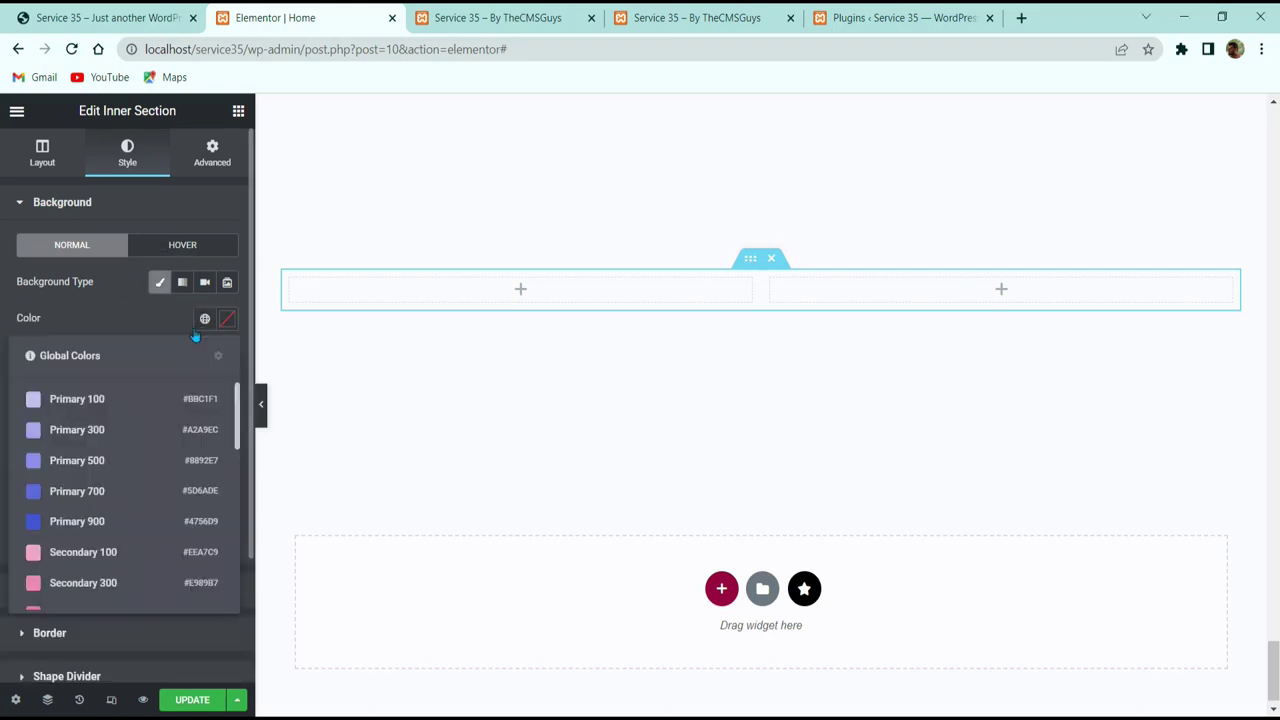
scroll(90, 492, "down", 3)
scroll(84, 494, "down", 3)
left_click(70, 495)
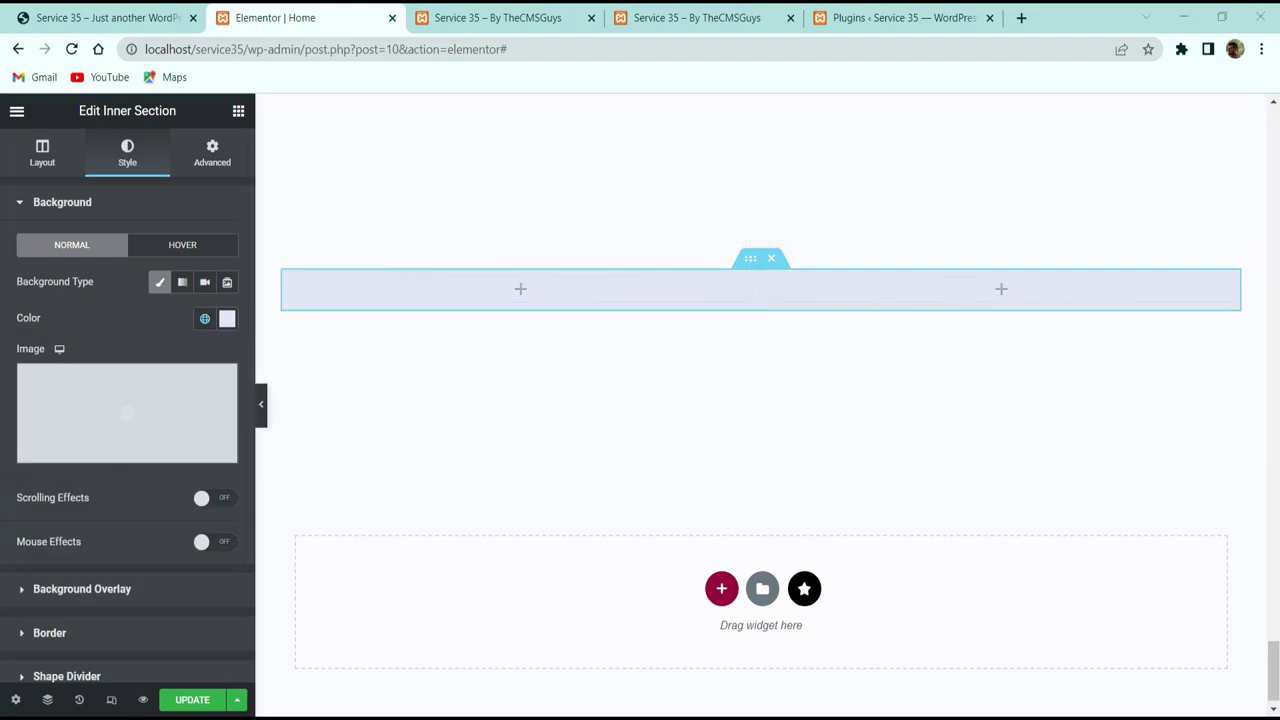
left_click(100, 17)
scroll(543, 357, "down", 4)
scroll(517, 432, "up", 2)
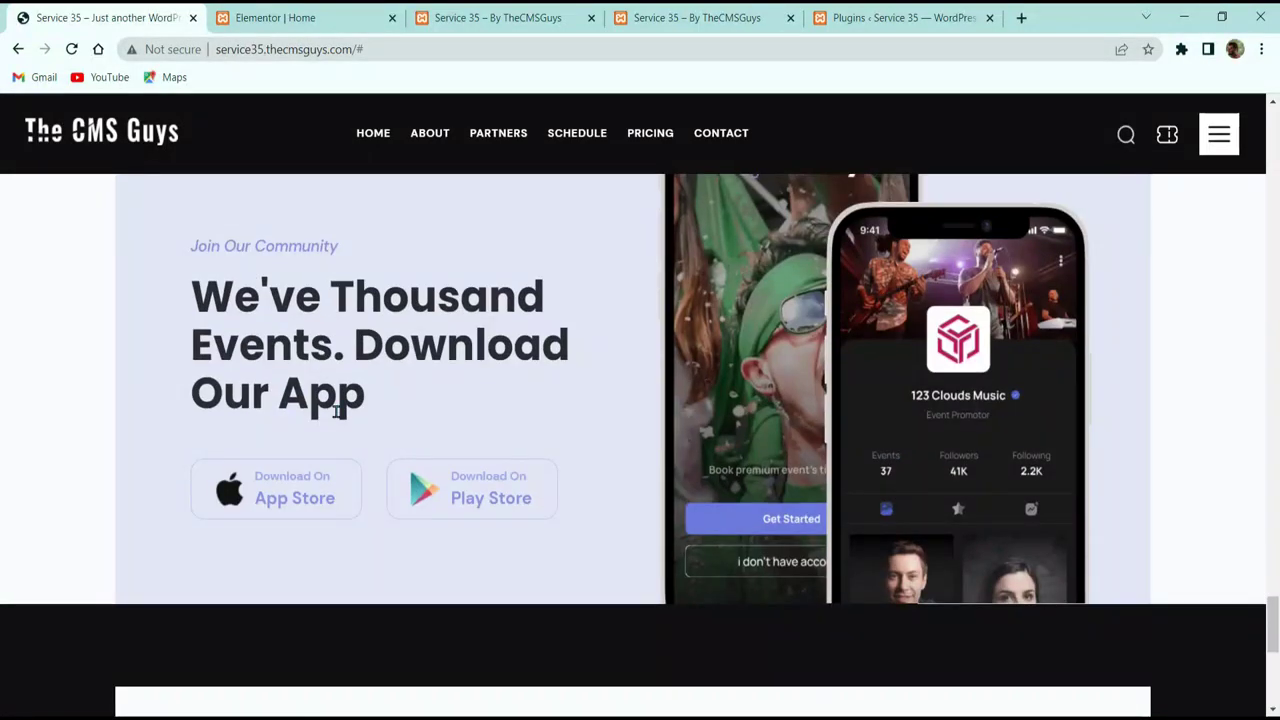
scroll(938, 312, "up", 2)
left_click(376, 12)
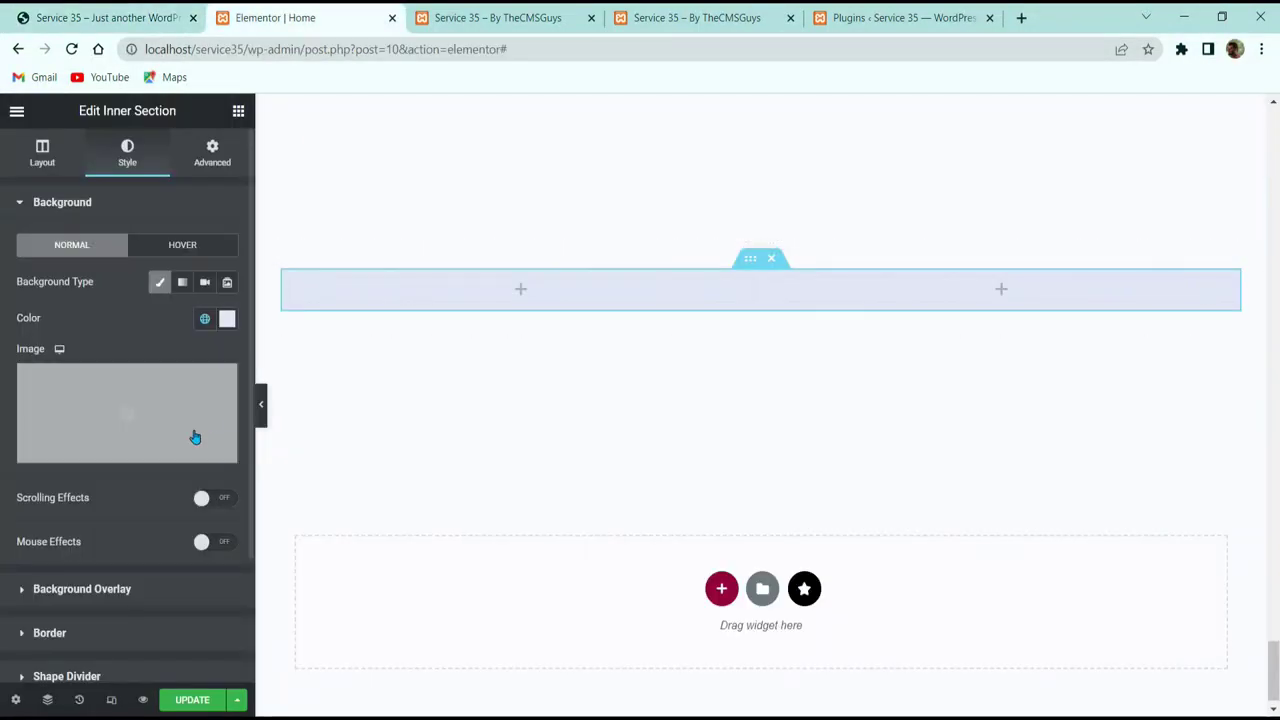
Step: Set the inner section's top-left and top-right border radius to 24 px
scroll(174, 430, "down", 2)
left_click(110, 480)
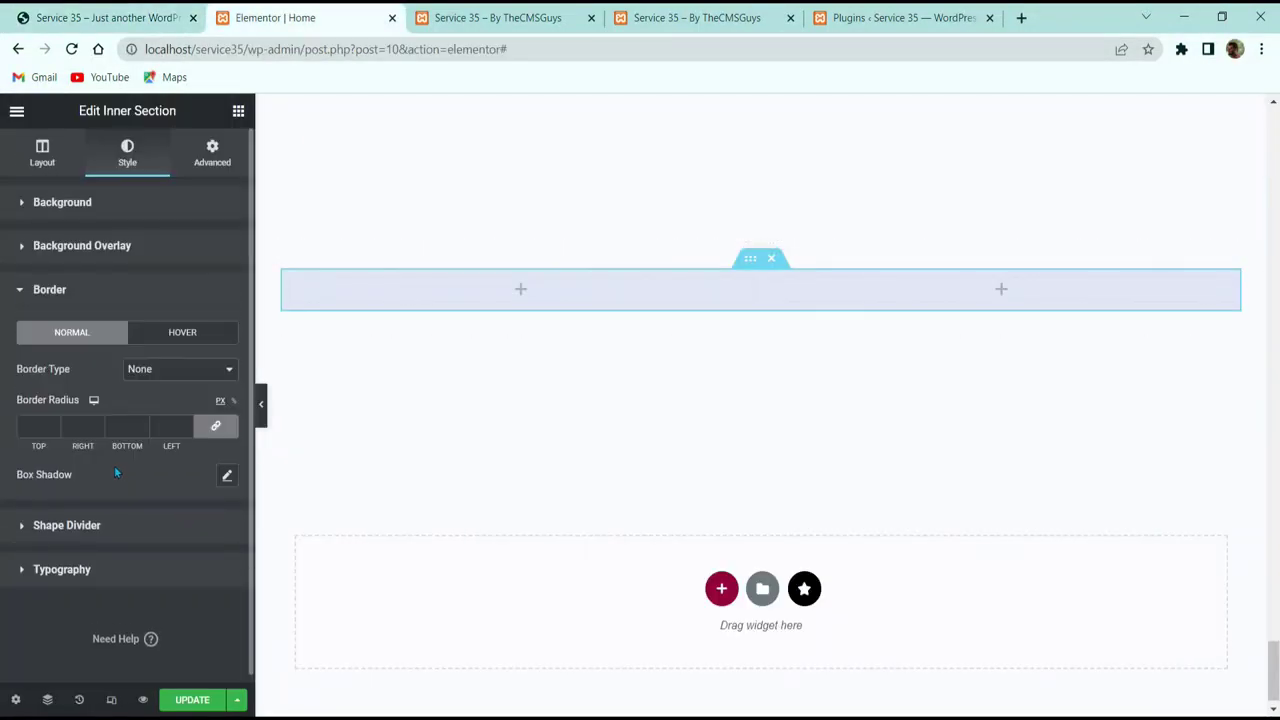
double_click(31, 426)
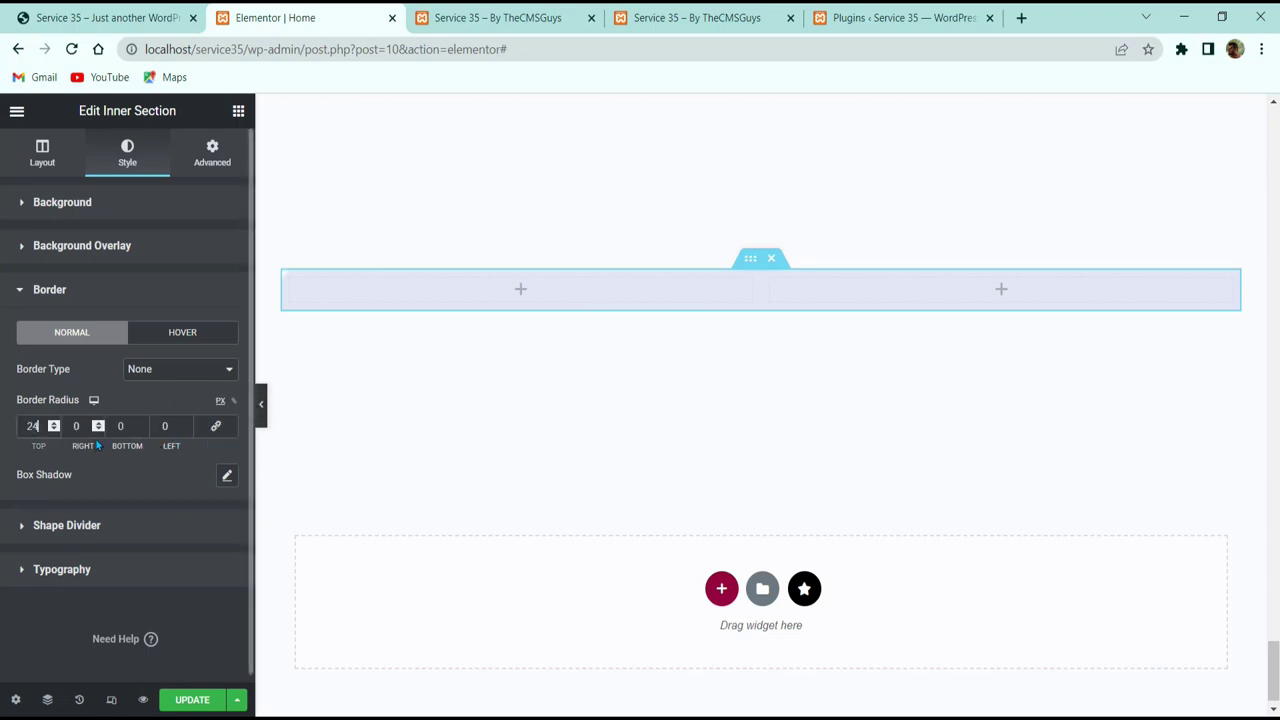
key("Tab")
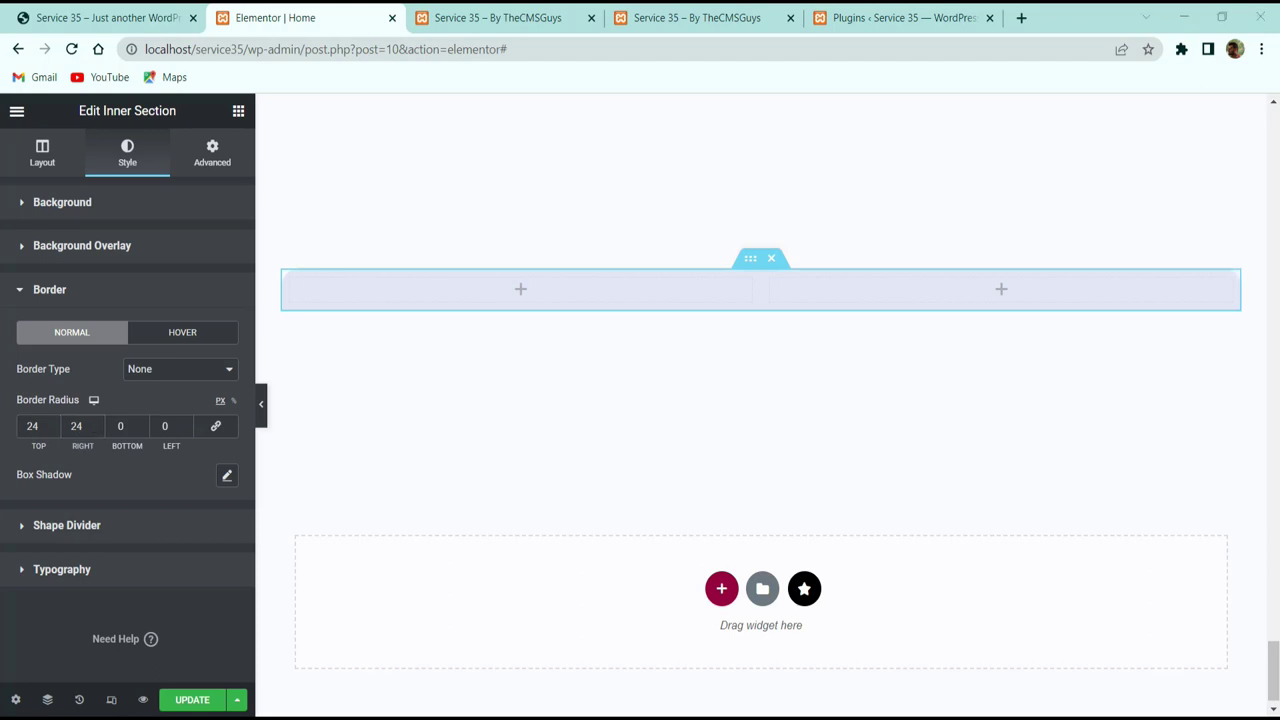
left_click(147, 12)
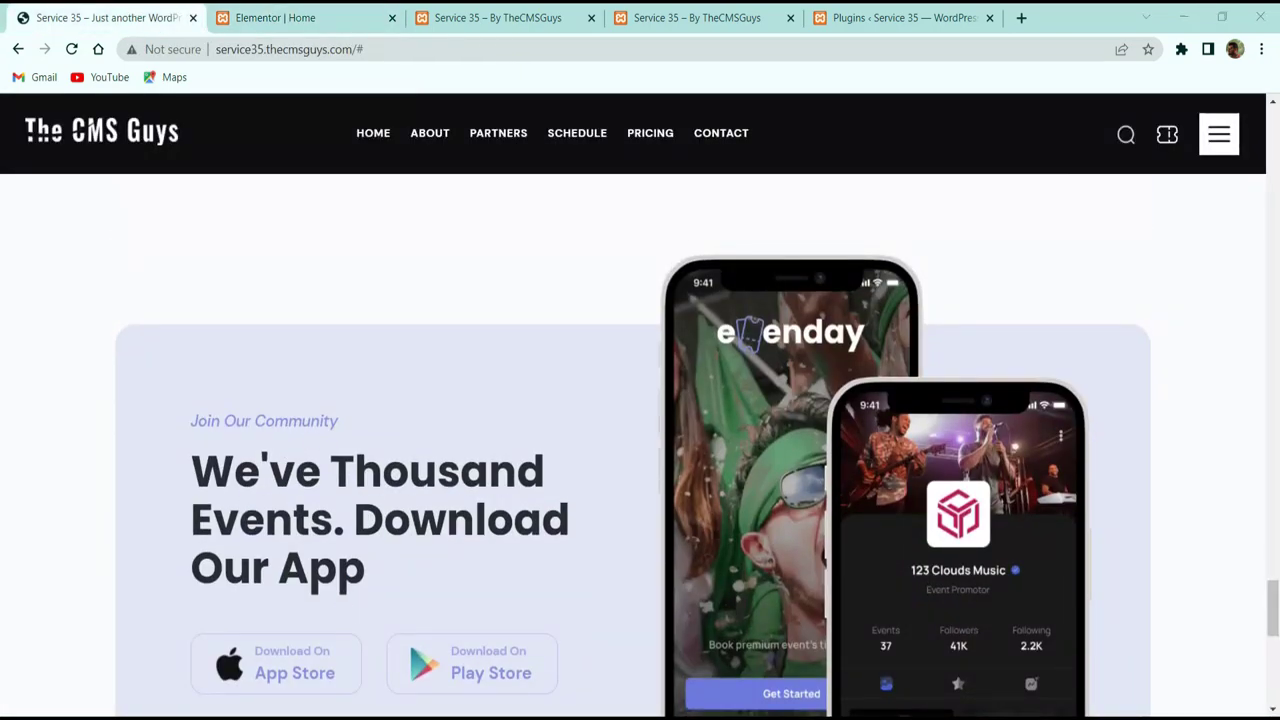
left_click(265, 12)
scroll(434, 451, "up", 15)
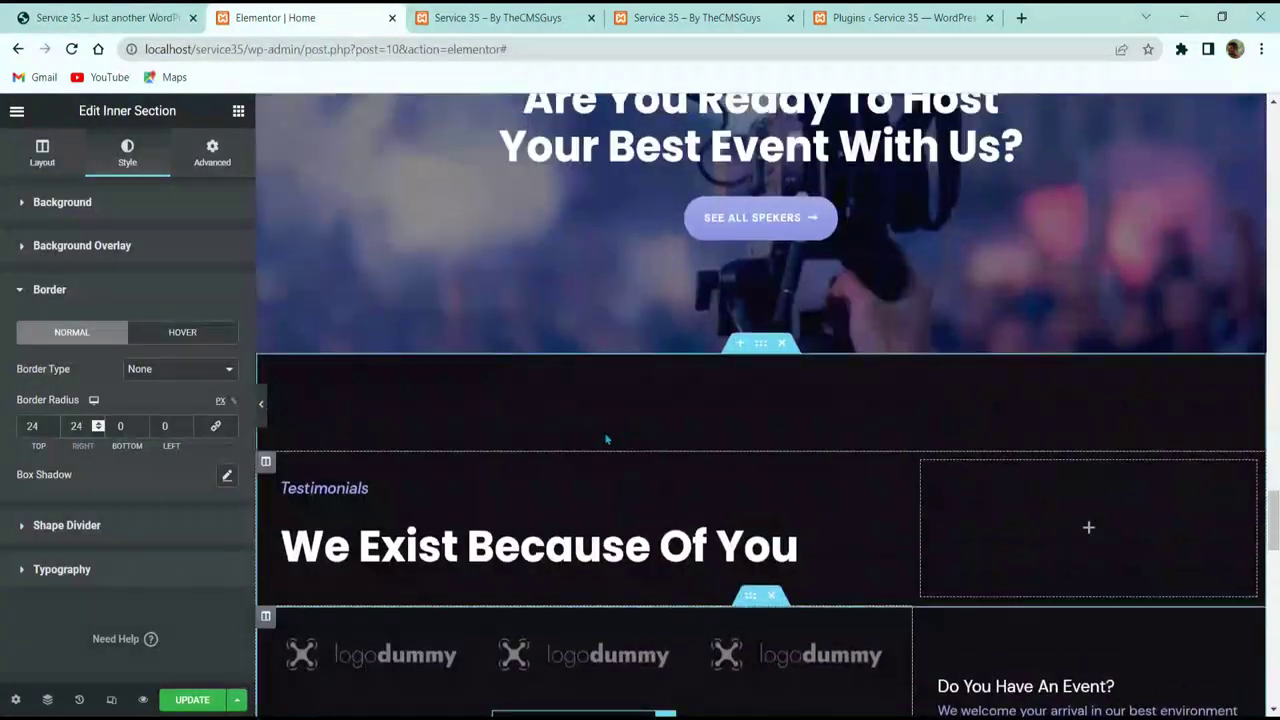
Step: Copy the Testimonials subheading and paste it into the lavender section
right_click(372, 522)
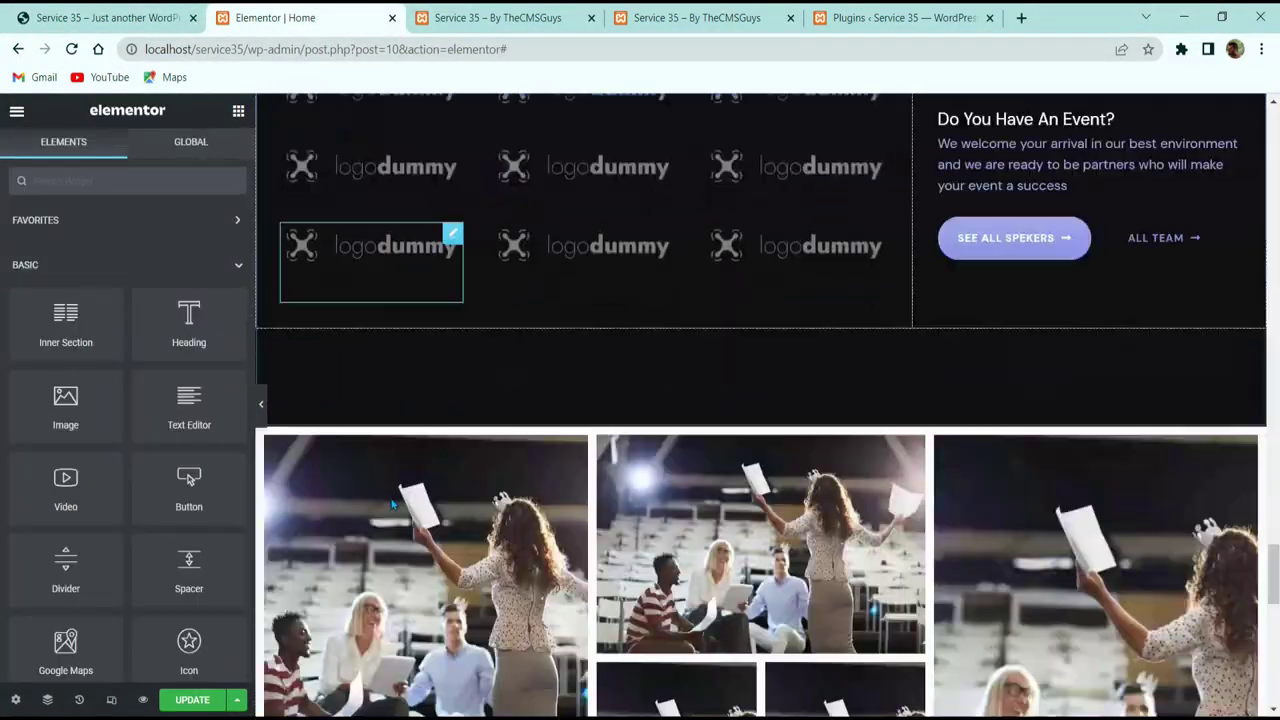
left_click(400, 531)
scroll(400, 520, "down", 15)
right_click(434, 313)
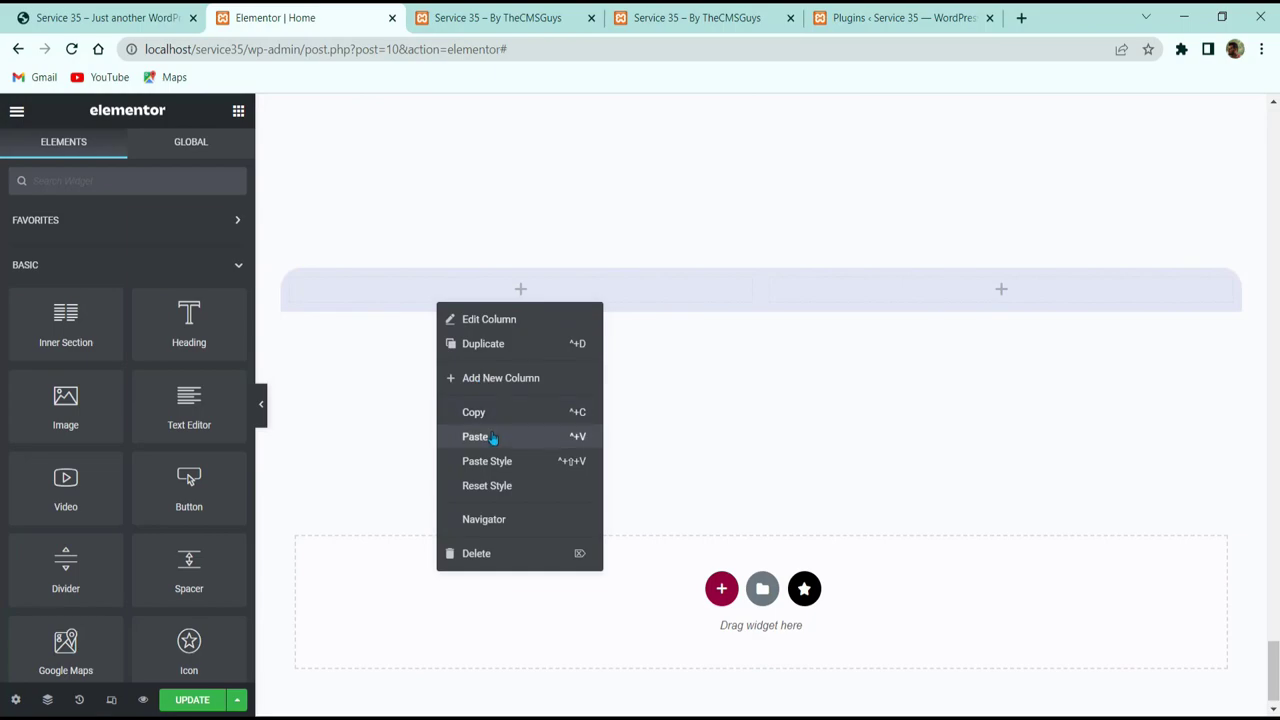
left_click(486, 434)
scroll(372, 316, "up", 5)
scroll(372, 316, "down", 10)
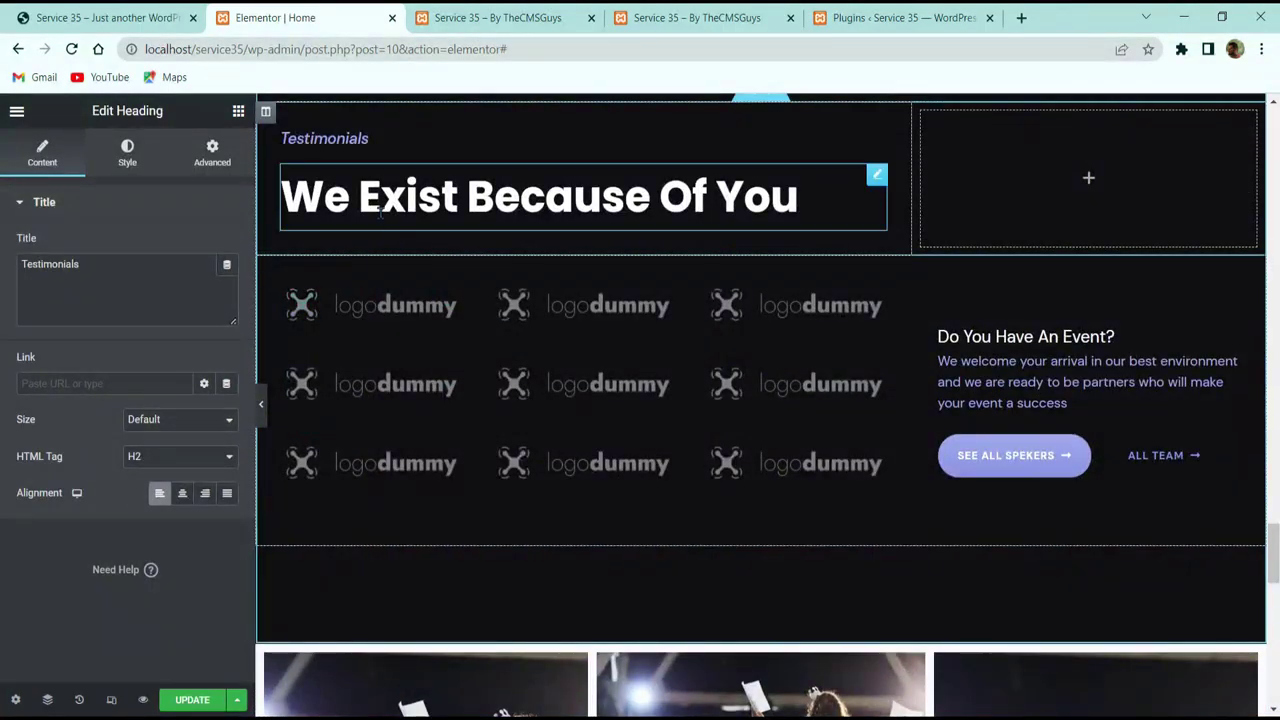
scroll(453, 367, "up", 3)
scroll(460, 385, "up", 5)
scroll(465, 398, "down", 4)
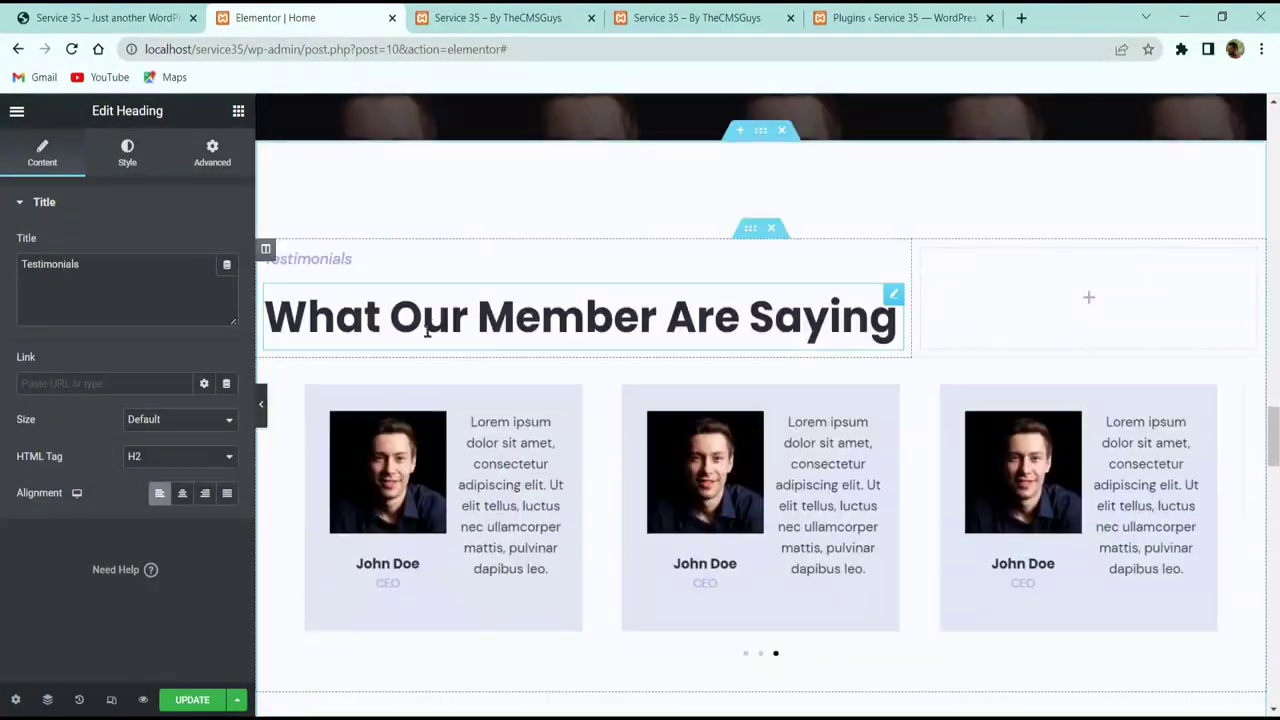
Step: Copy the 'What Our Member Are Saying' heading into the lavender section
right_click(432, 332)
left_click(468, 401)
scroll(450, 390, "down", 10)
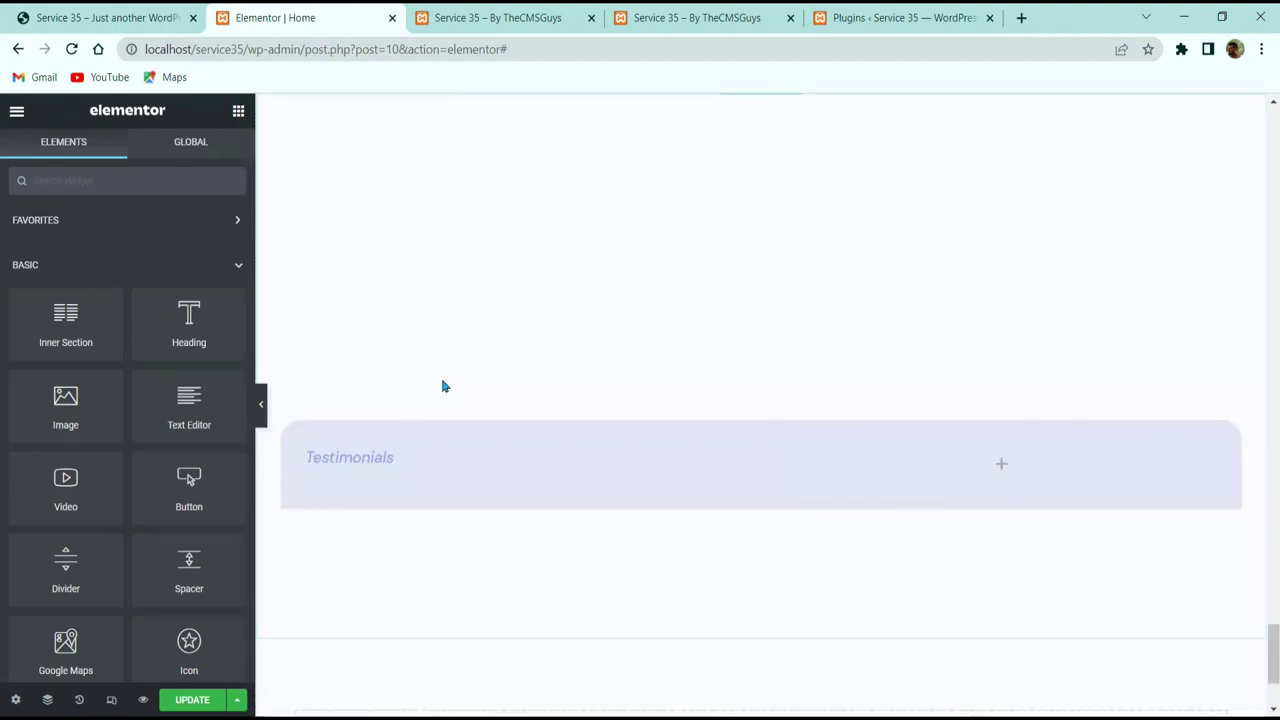
right_click(388, 452)
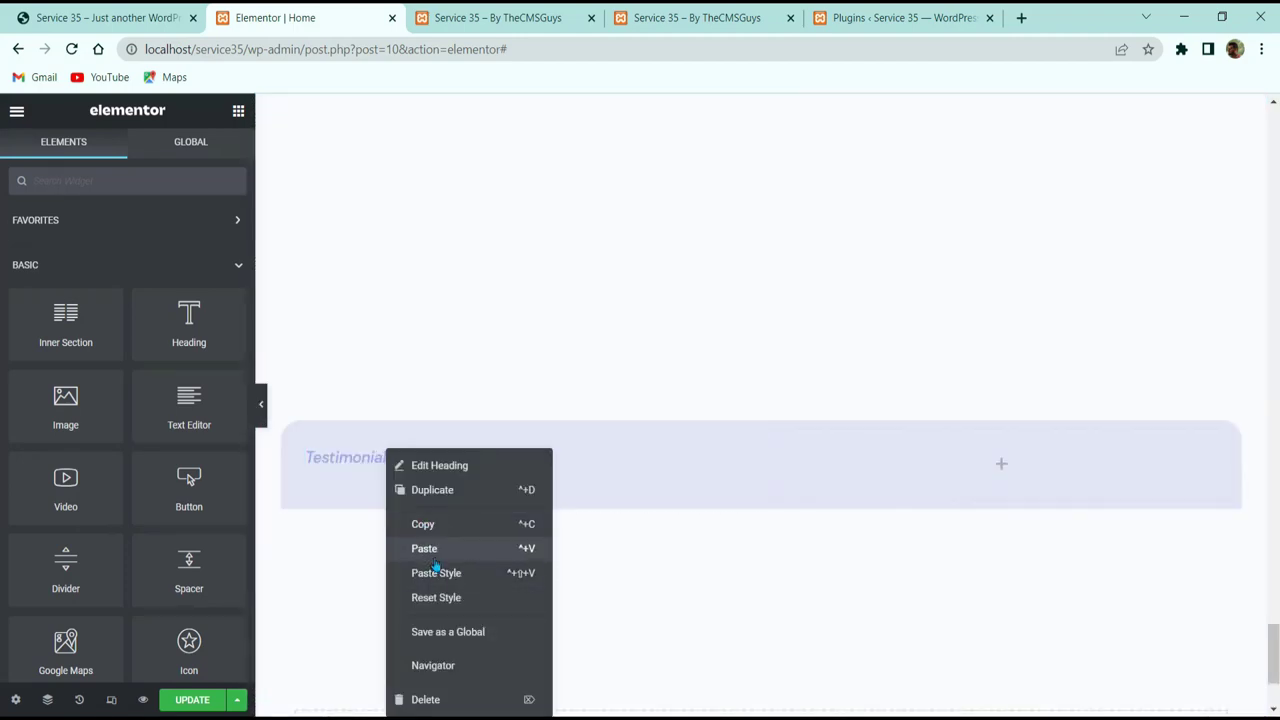
left_click(428, 549)
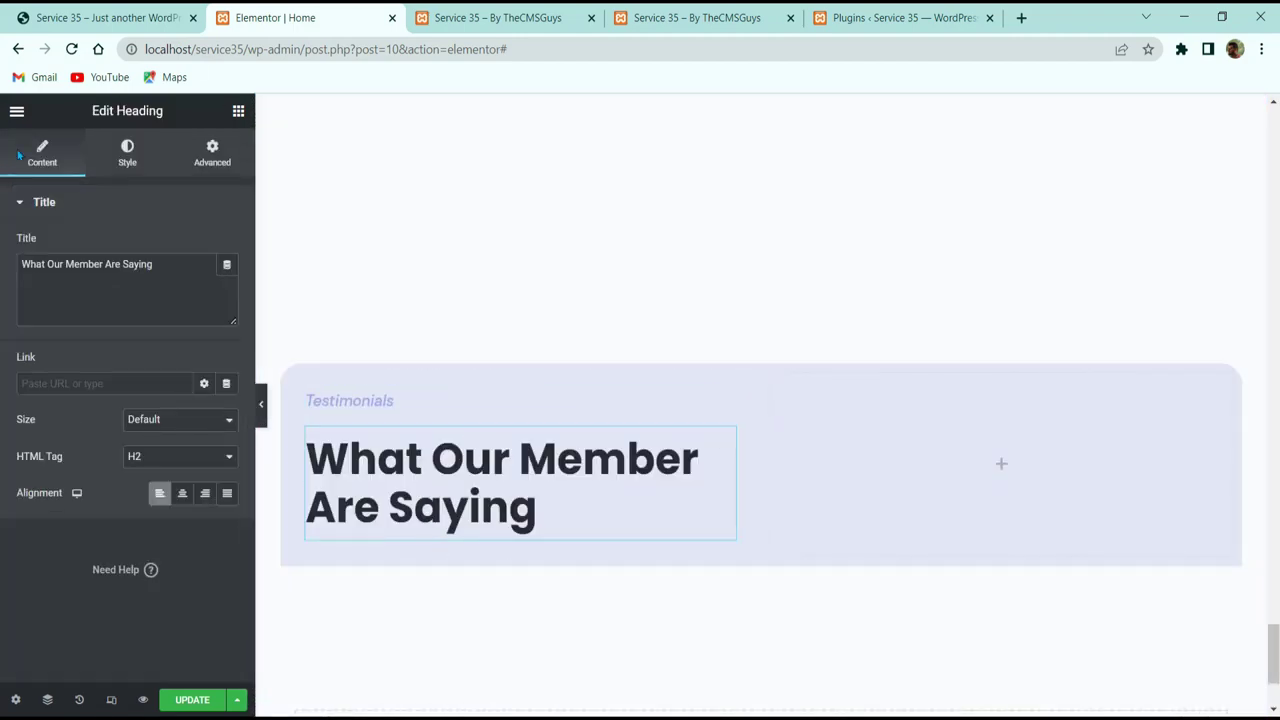
Step: Replace the heading title with 'We've Thousand Events. Download Our App' copied from the live site
left_click(95, 17)
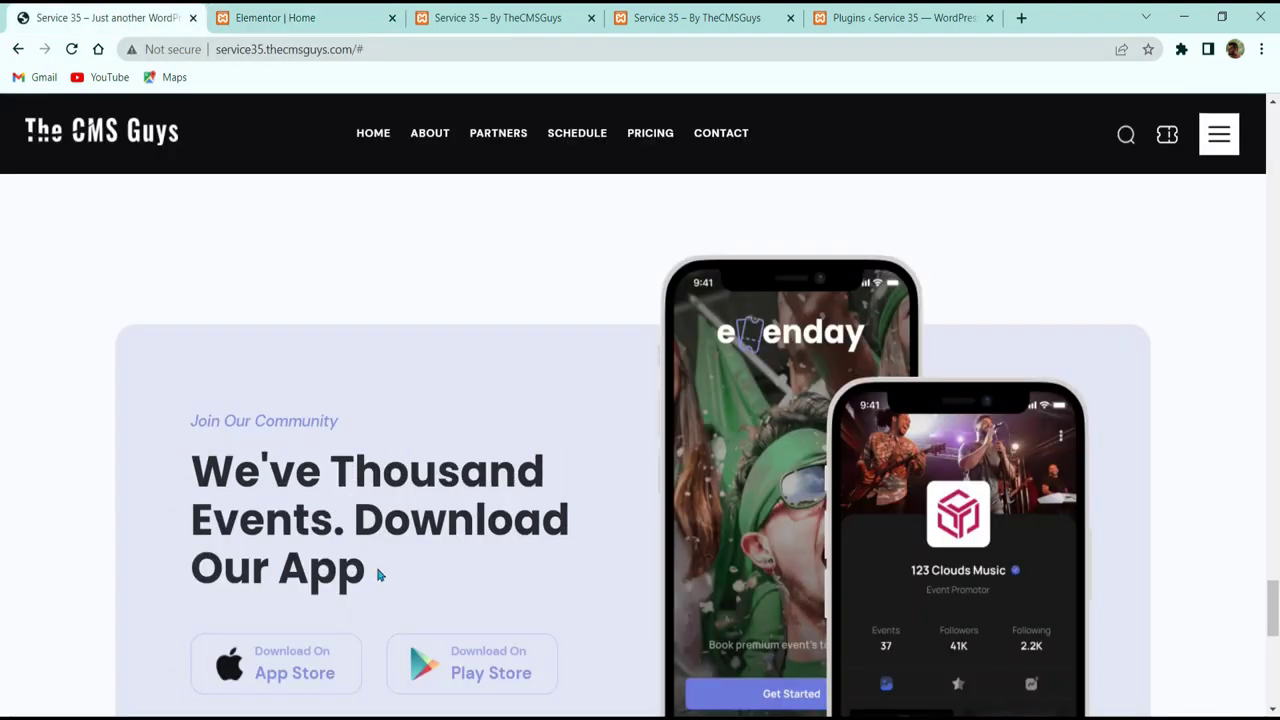
left_click_drag(378, 575, 171, 477)
left_click(340, 14)
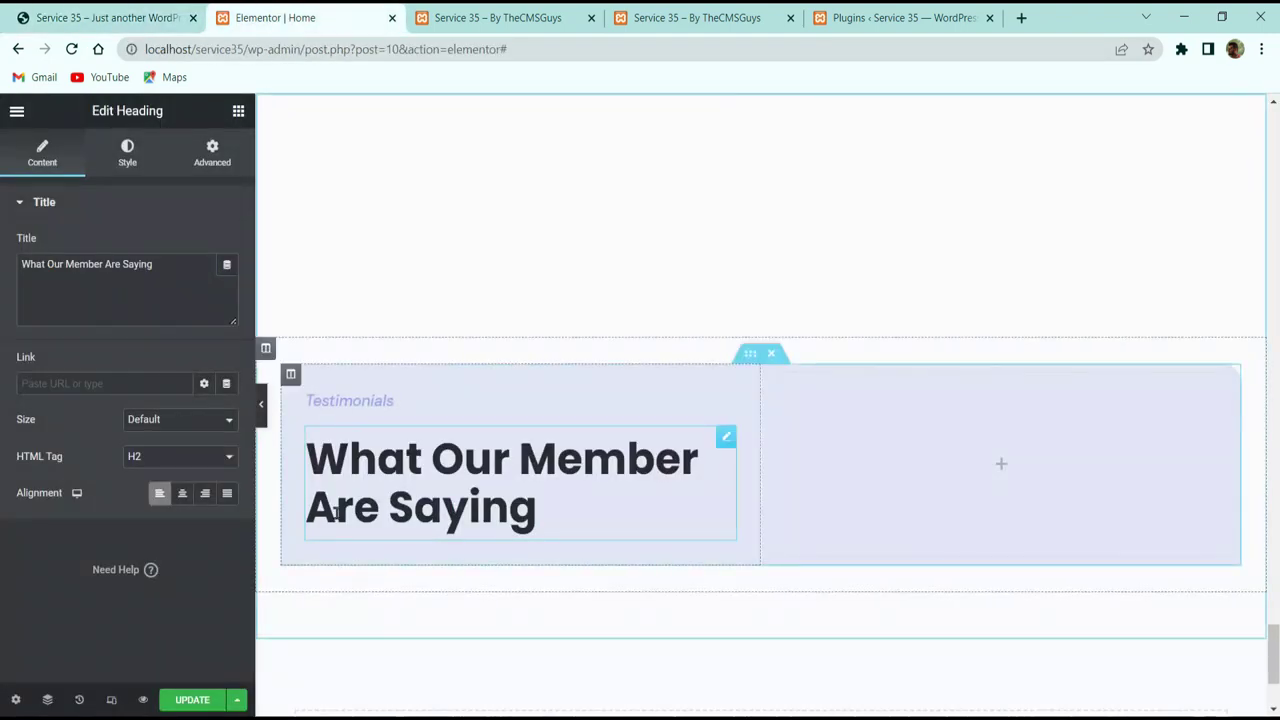
triple_click(90, 289)
key("ctrl+v")
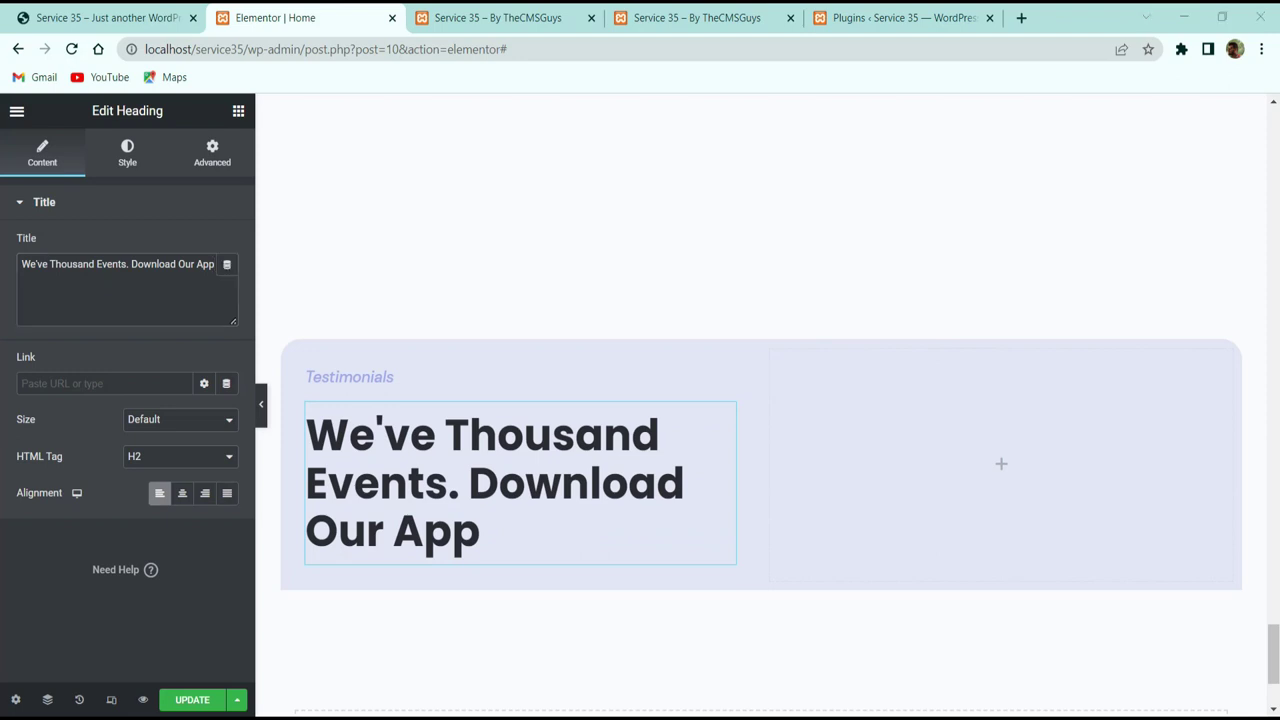
left_click(110, 17)
scroll(380, 480, "down", 2)
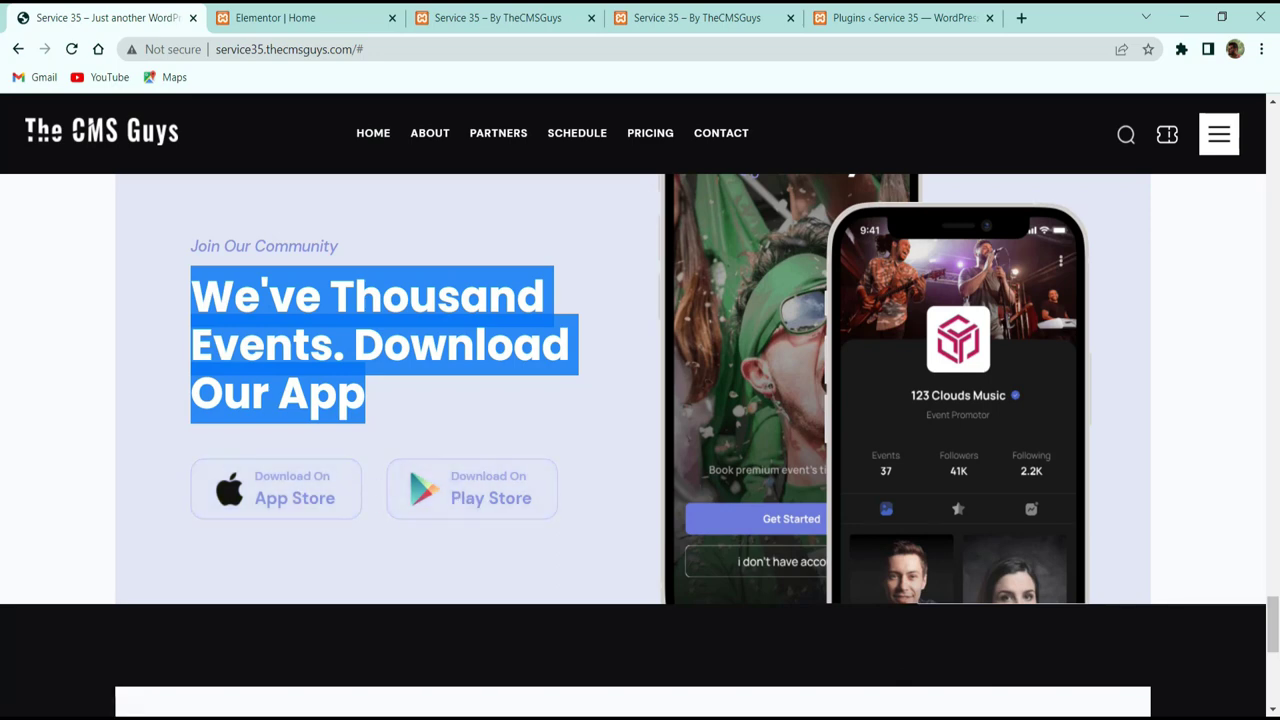
key("alt+Tab")
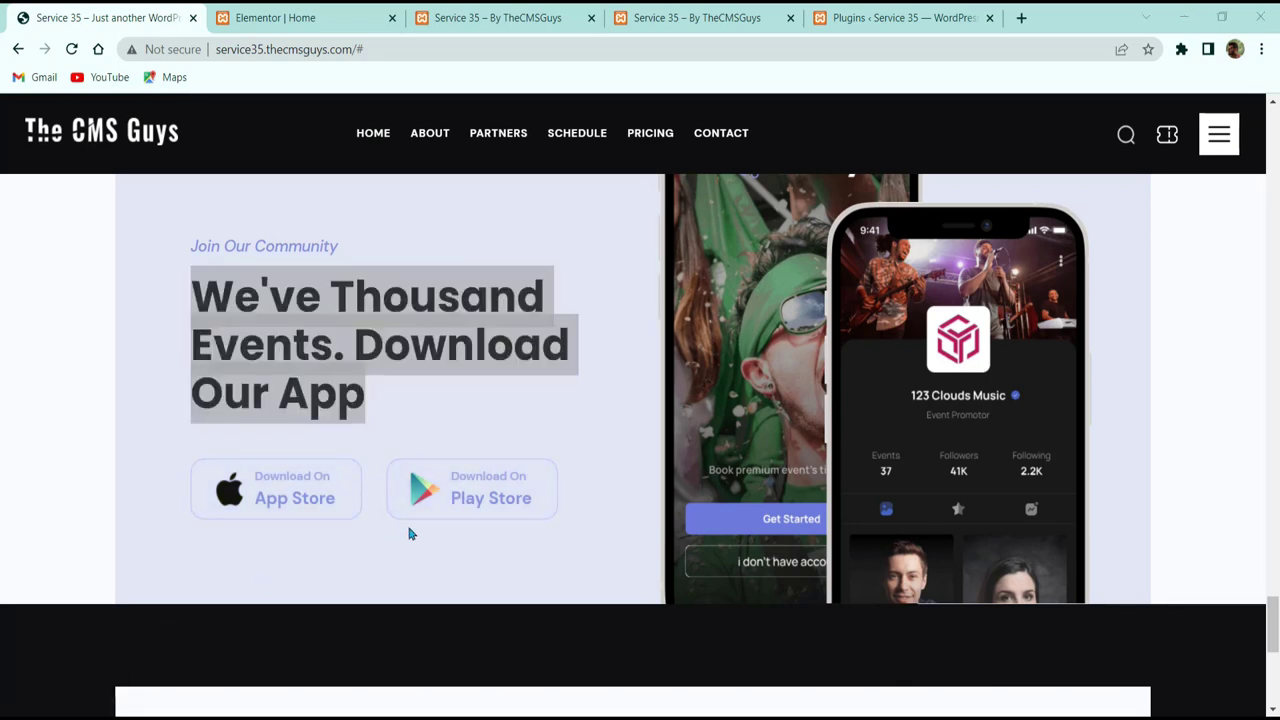
scroll(409, 534, "down", 2)
scroll(440, 497, "up", 2)
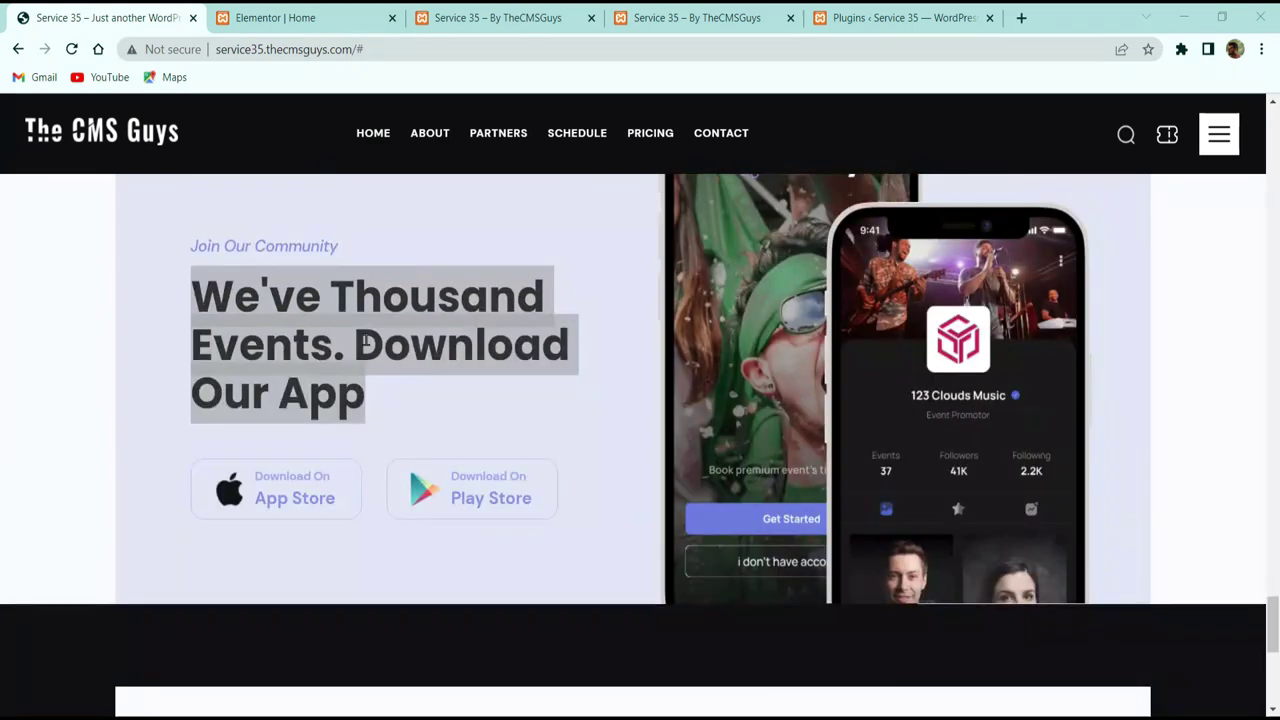
left_click(265, 15)
left_click(237, 109)
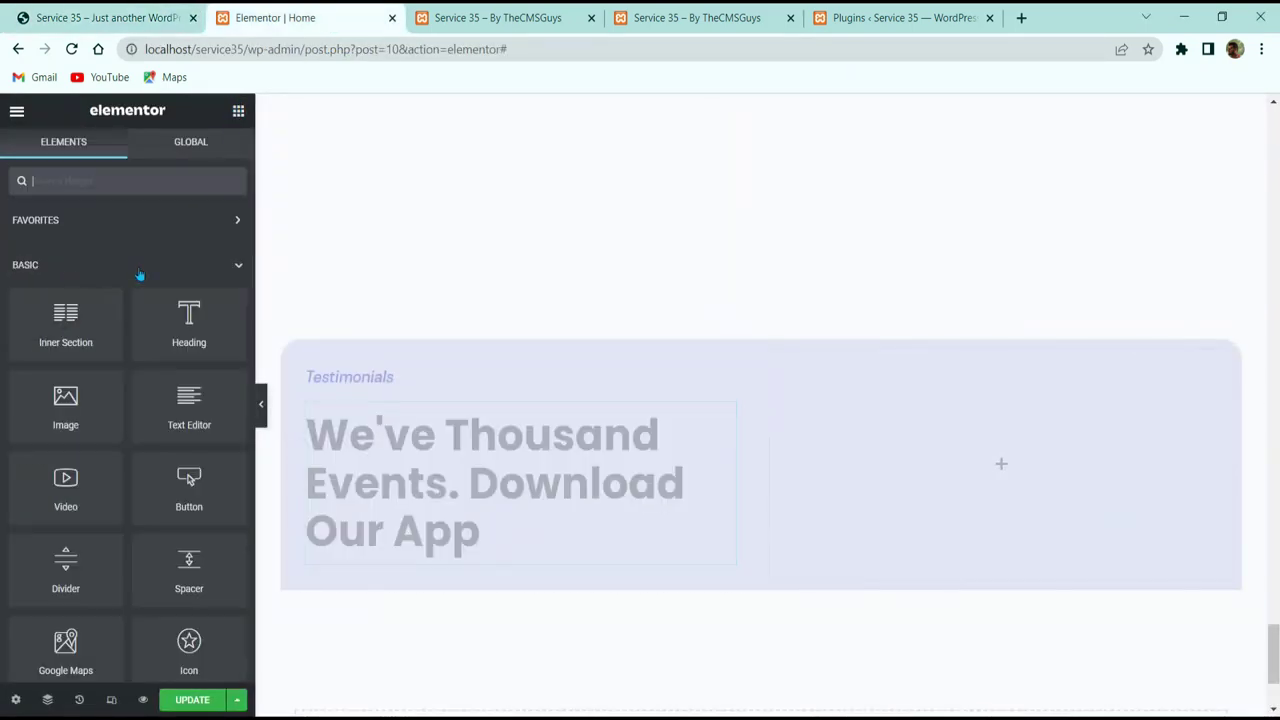
Step: Add another inner section below the heading and reposition it in the Navigator
left_click_drag(73, 320, 517, 551)
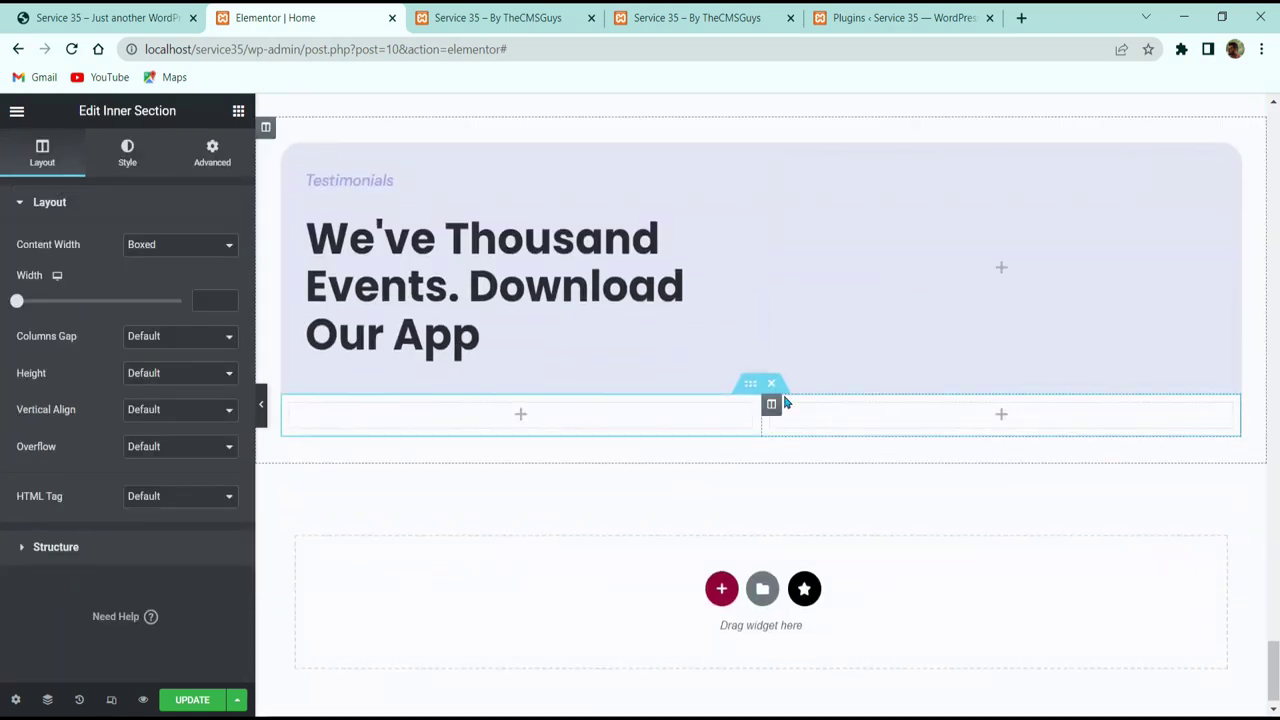
left_click_drag(750, 384, 547, 304)
left_click_drag(750, 384, 521, 314)
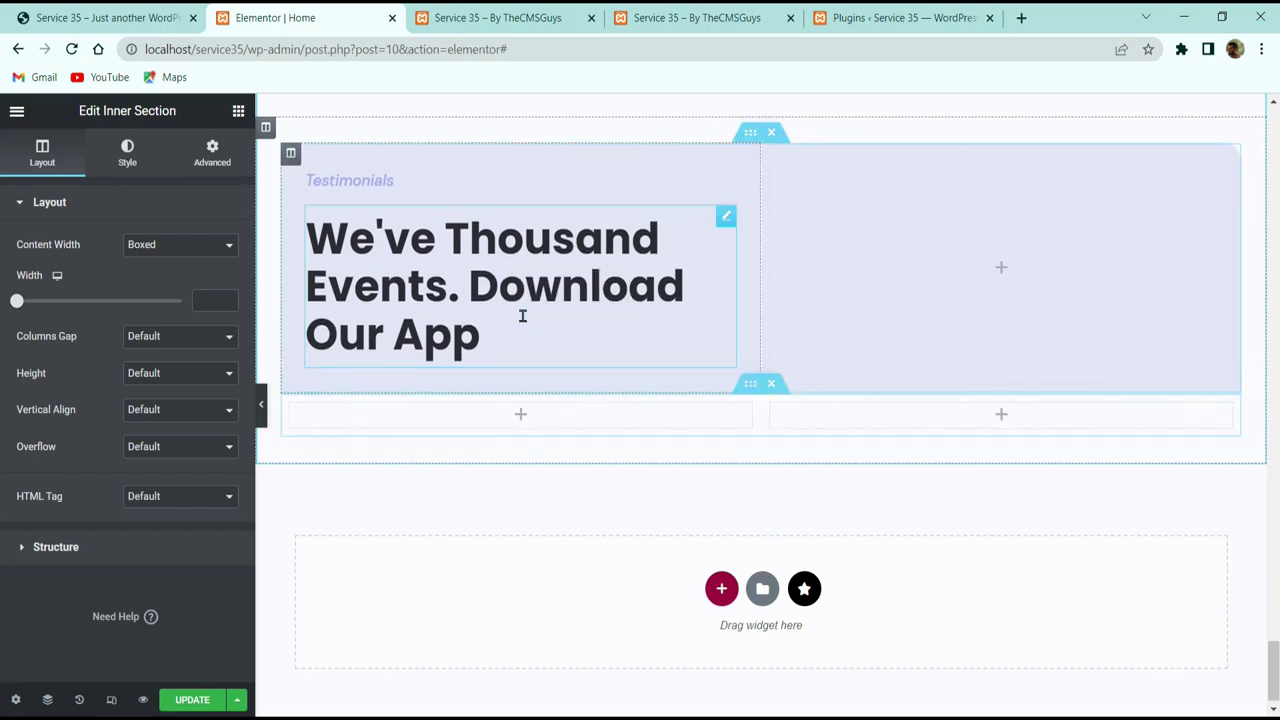
left_click(47, 699)
scroll(1114, 389, "down", 3)
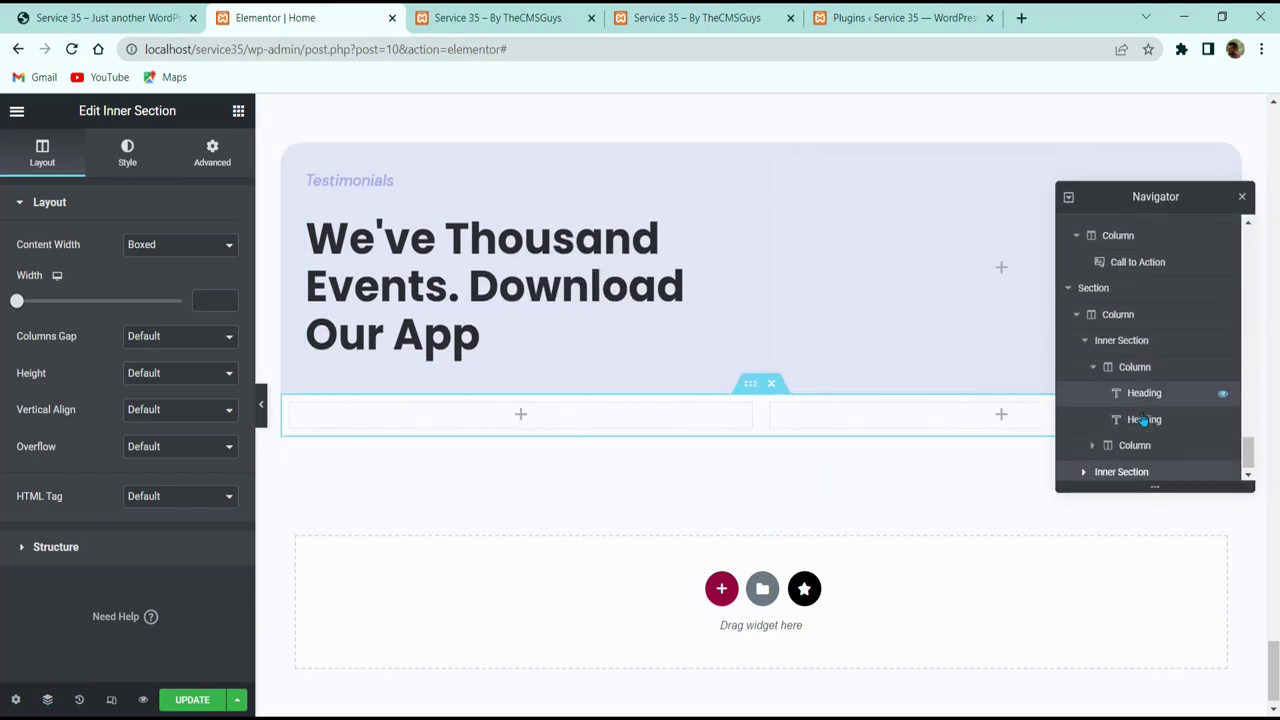
left_click(1093, 368)
left_click_drag(1100, 468, 1115, 398)
Step: Inspect the structure in the Navigator and delete the extra lower inner section
left_click(1150, 418)
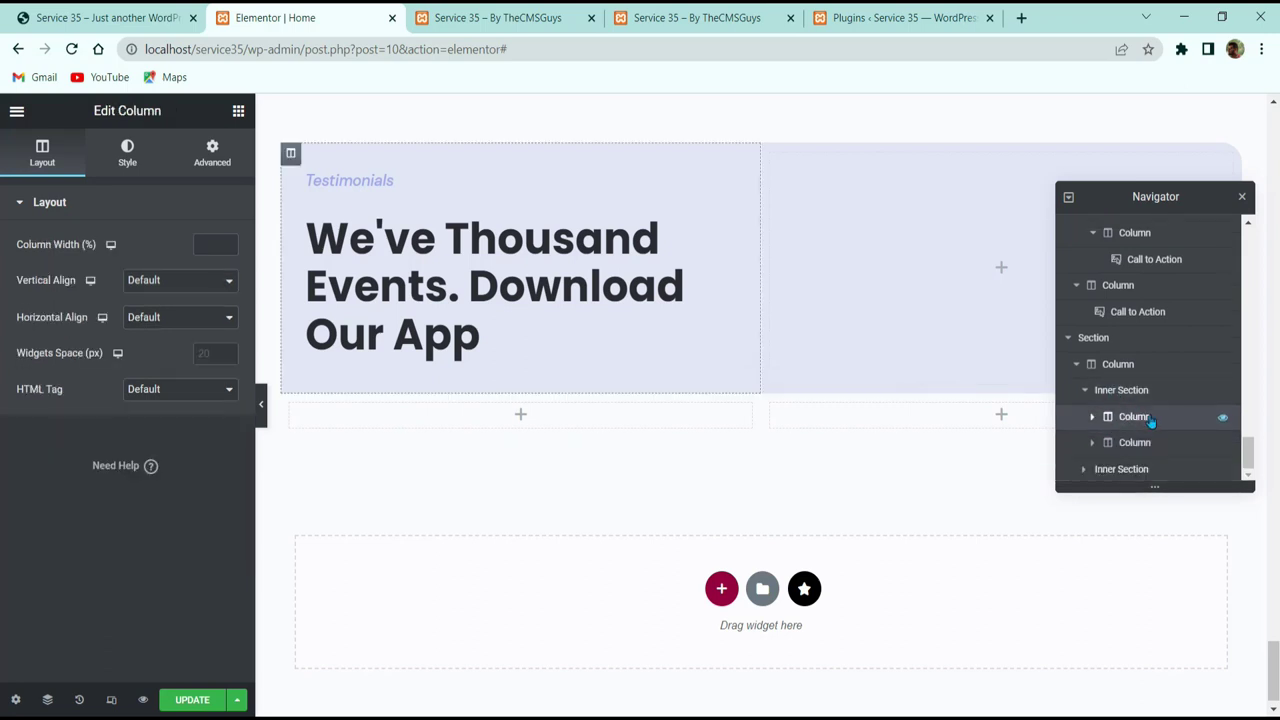
left_click(1124, 392)
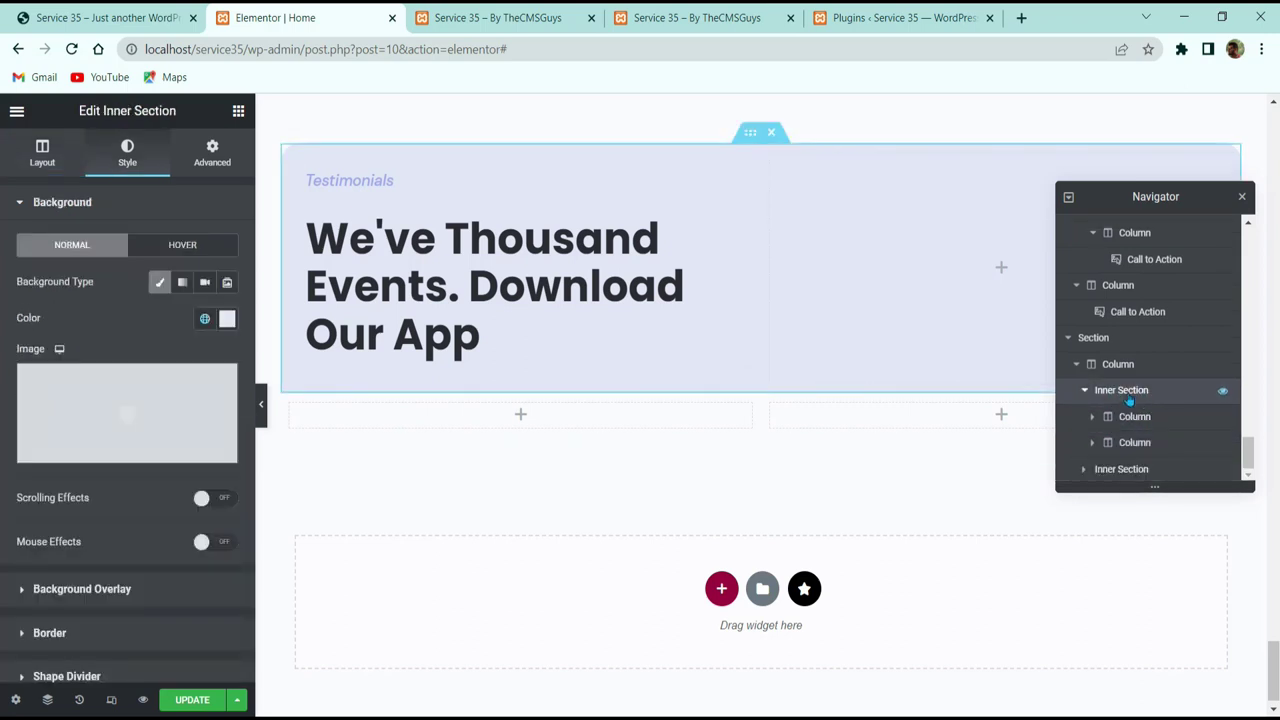
left_click(1120, 366)
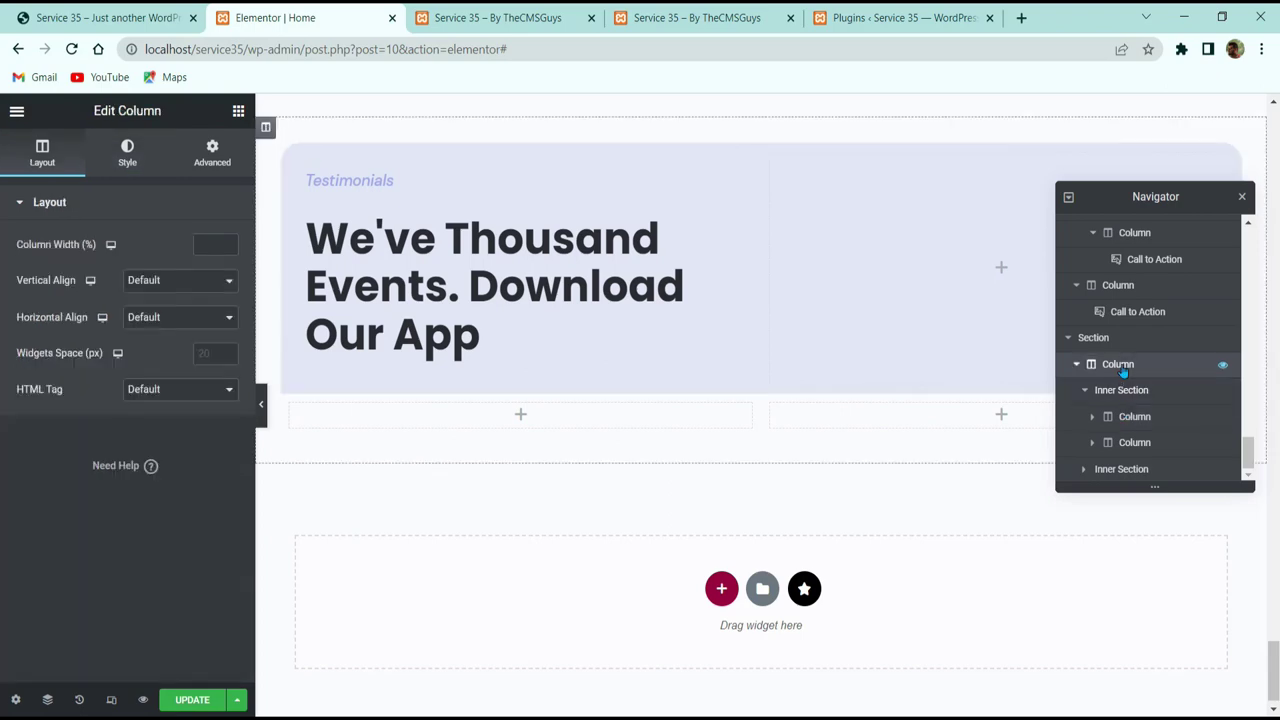
left_click(1122, 390)
left_click(1130, 418)
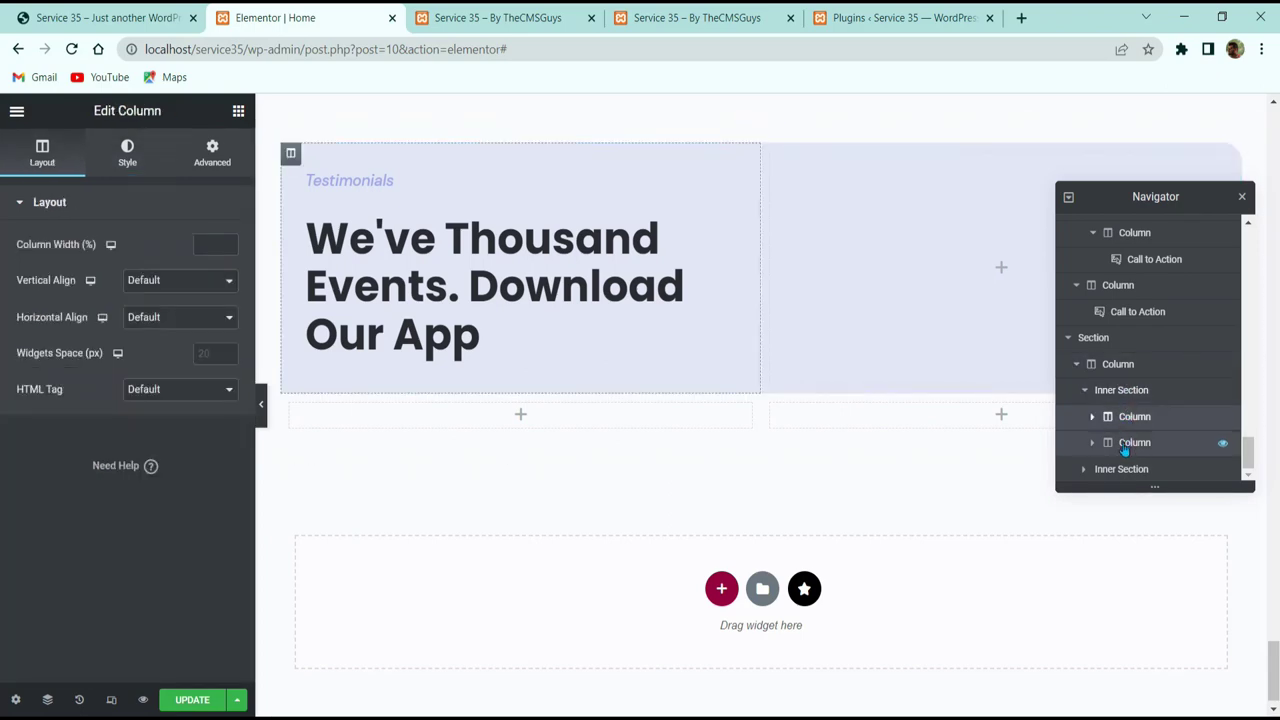
left_click(1126, 444)
left_click(1121, 468)
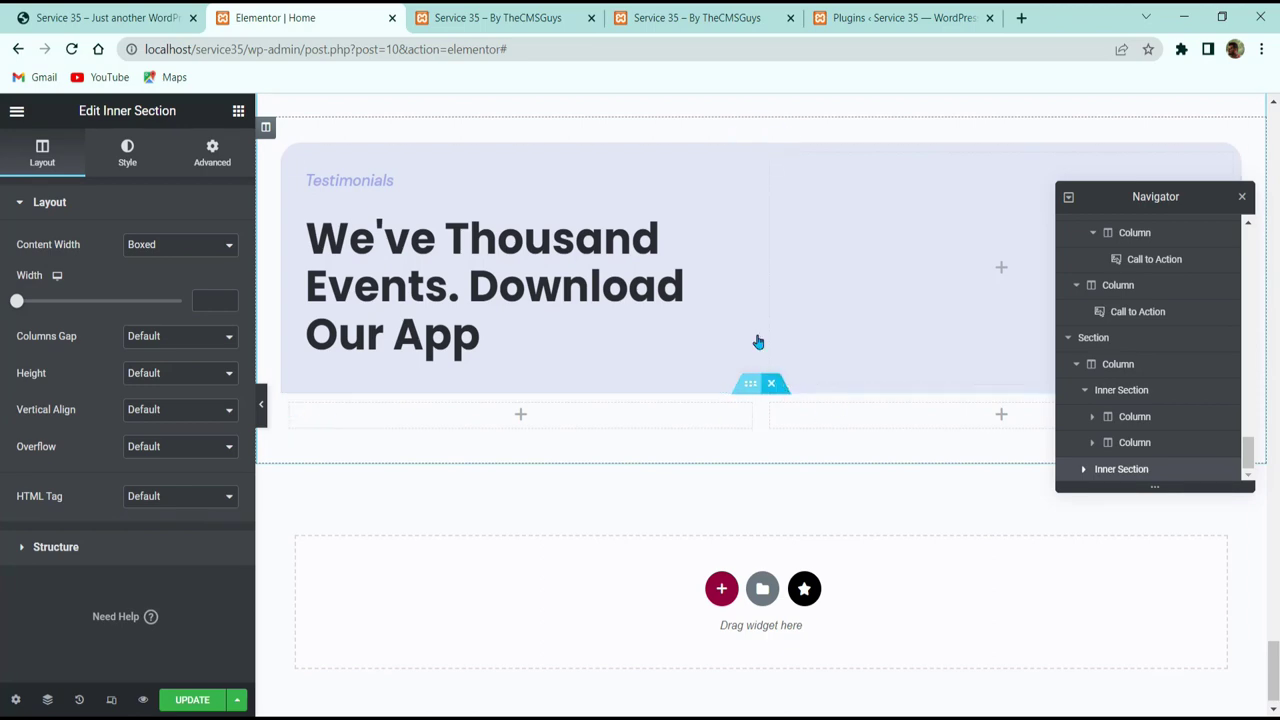
left_click(772, 386)
Step: Add a one-column section with an inner section, then paste the copied column into the heading's column
left_click(721, 588)
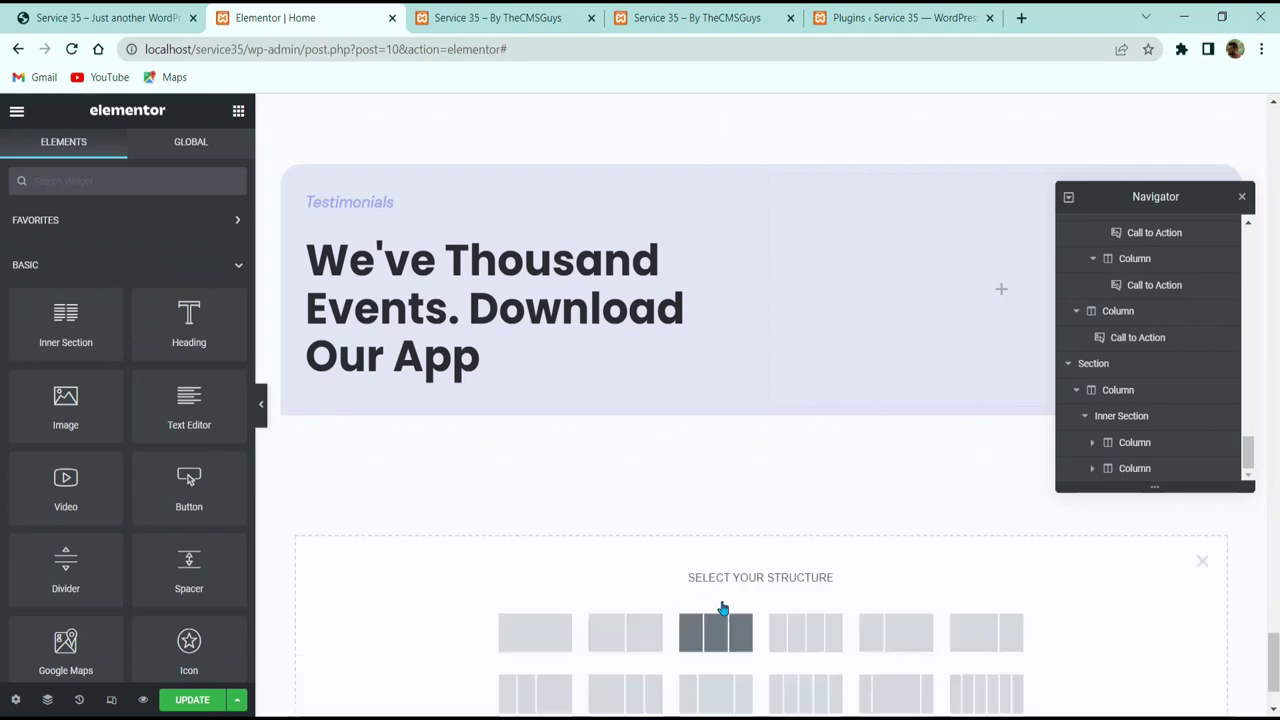
left_click(540, 630)
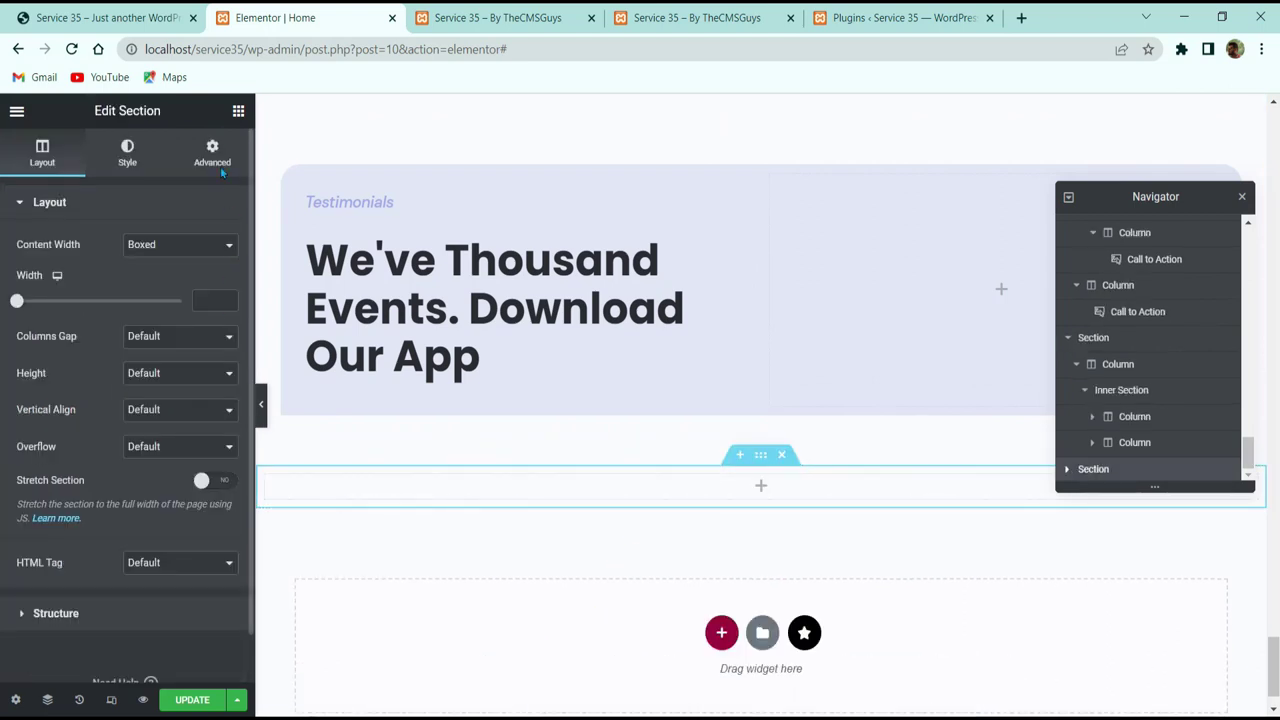
left_click(238, 110)
left_click_drag(48, 322, 500, 490)
right_click(266, 481)
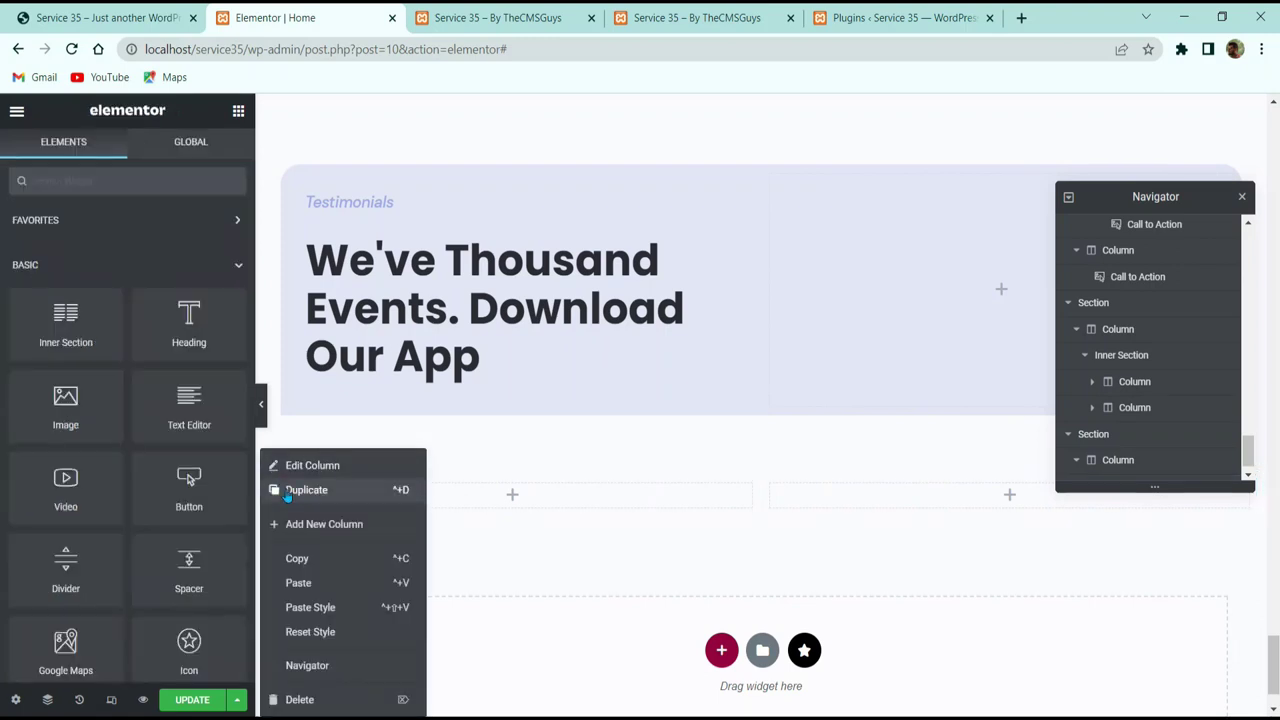
left_click(320, 382)
right_click(290, 178)
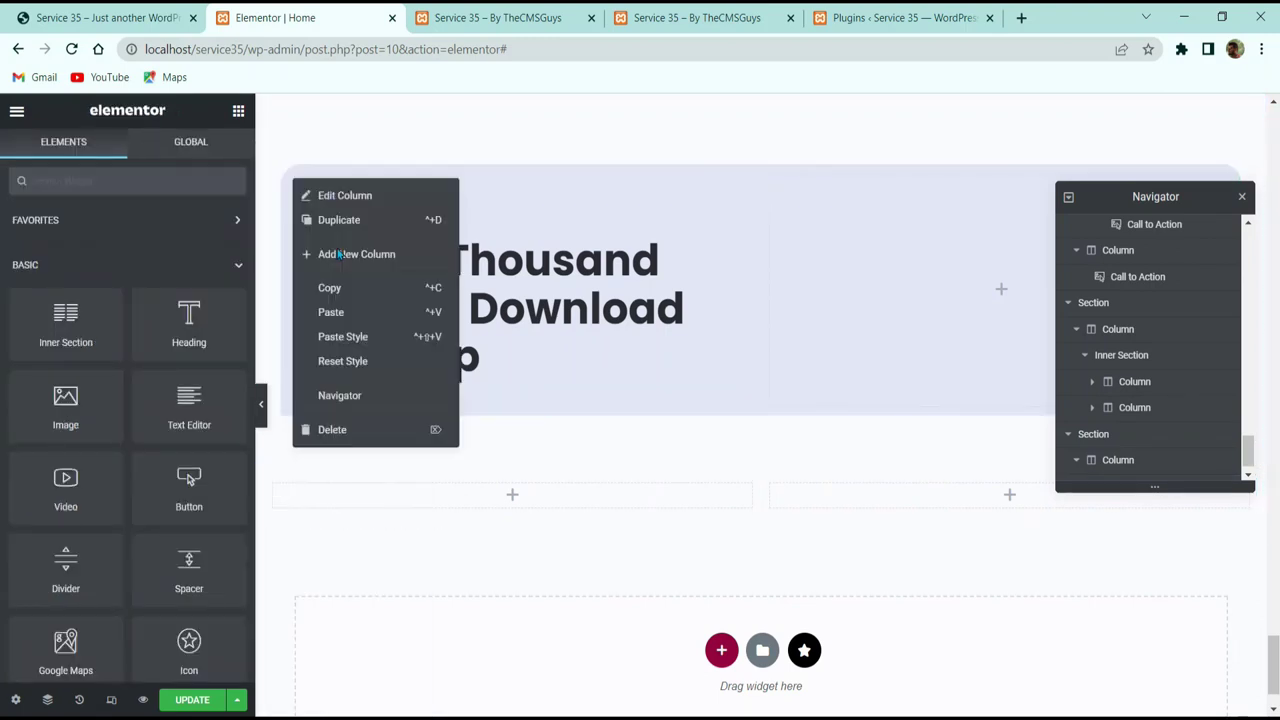
left_click(369, 310)
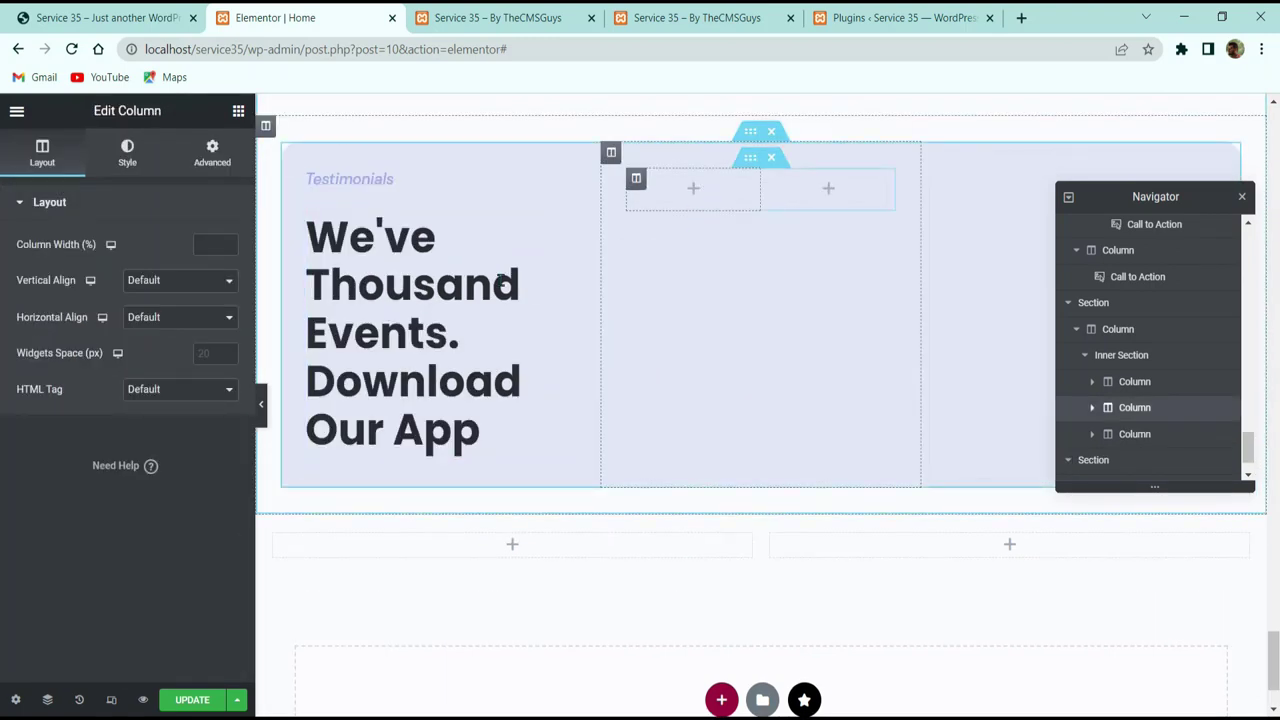
Step: Move the Testimonials heading and paste copied columns to make a three-column inner section
left_click_drag(566, 186, 589, 166)
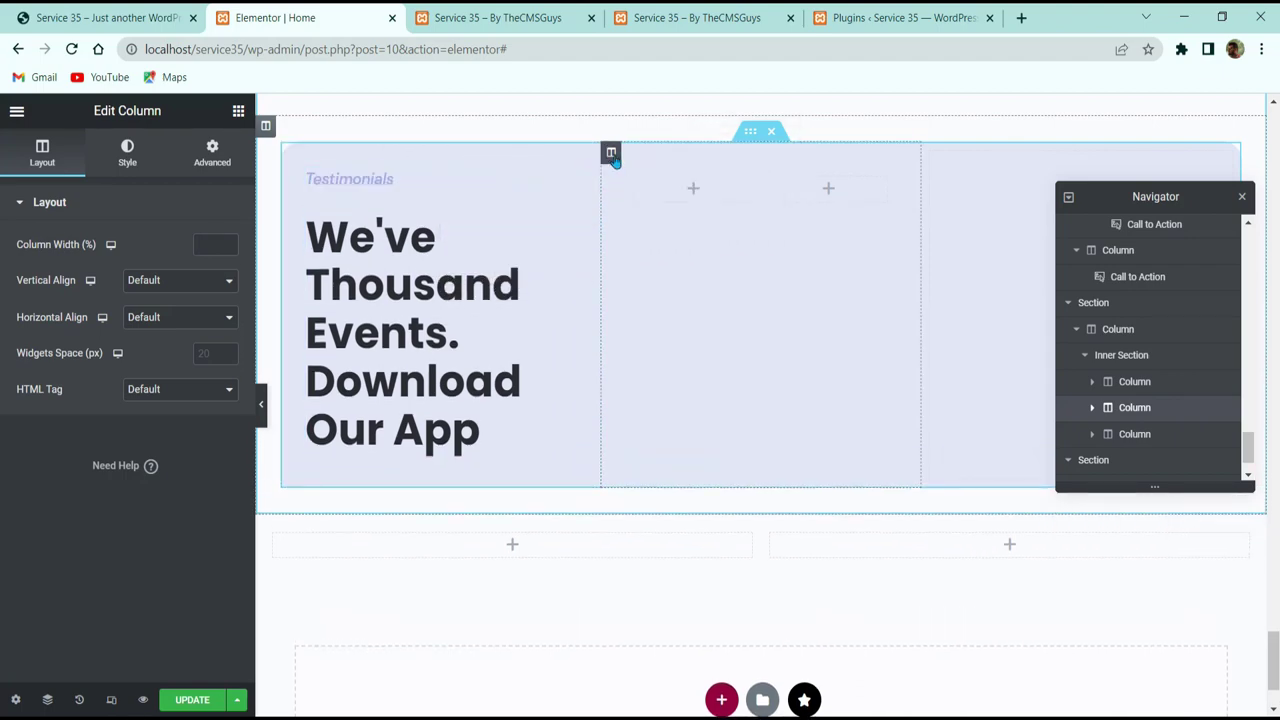
right_click(611, 160)
left_click(660, 264)
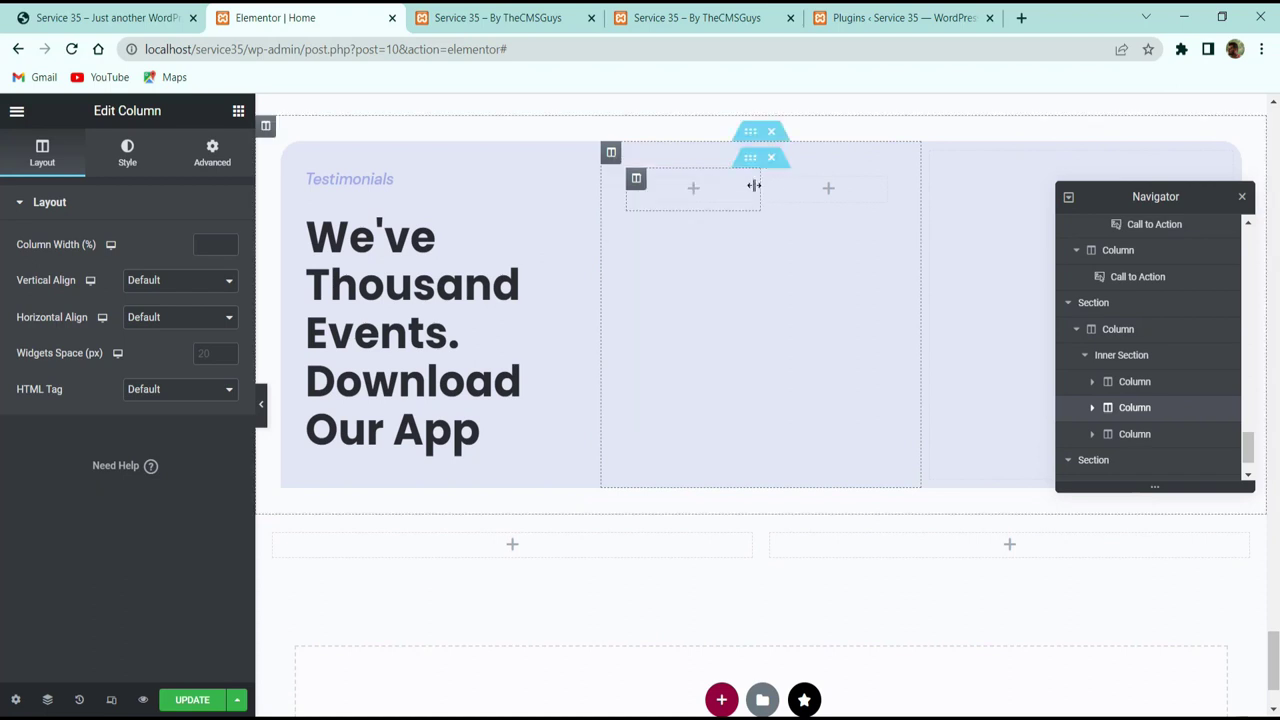
right_click(611, 160)
left_click(660, 290)
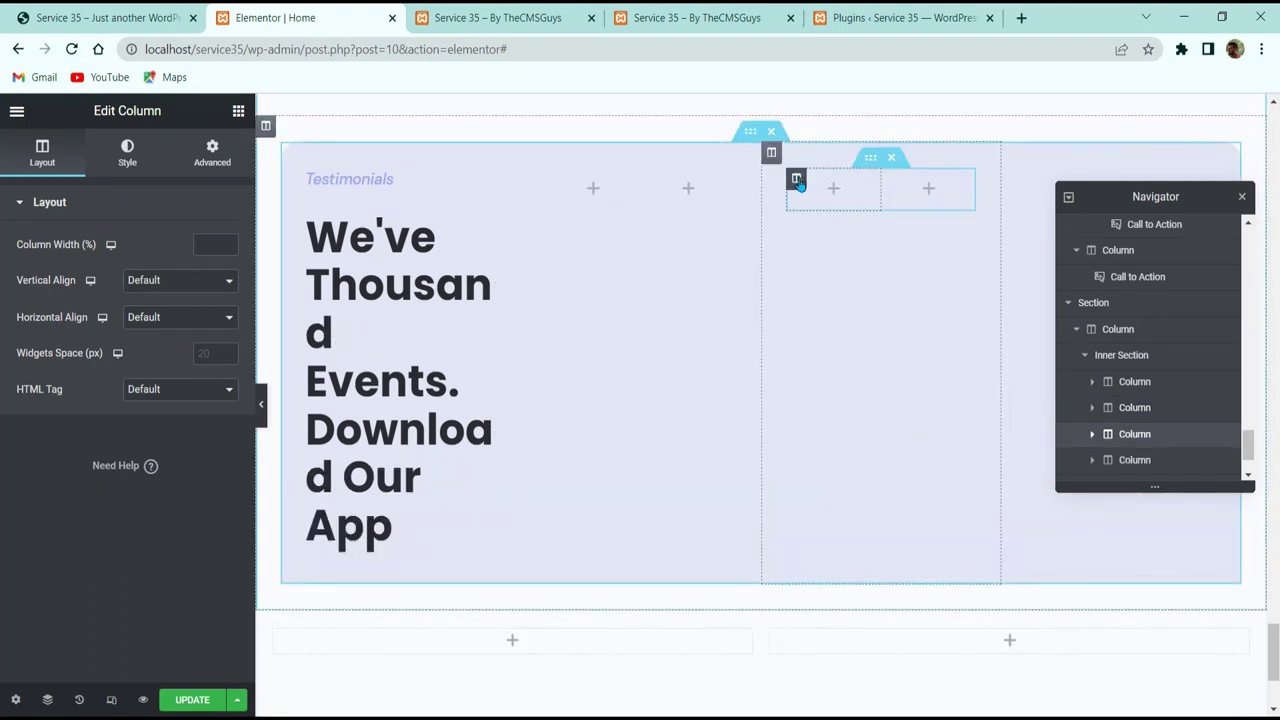
right_click(798, 183)
left_click(845, 309)
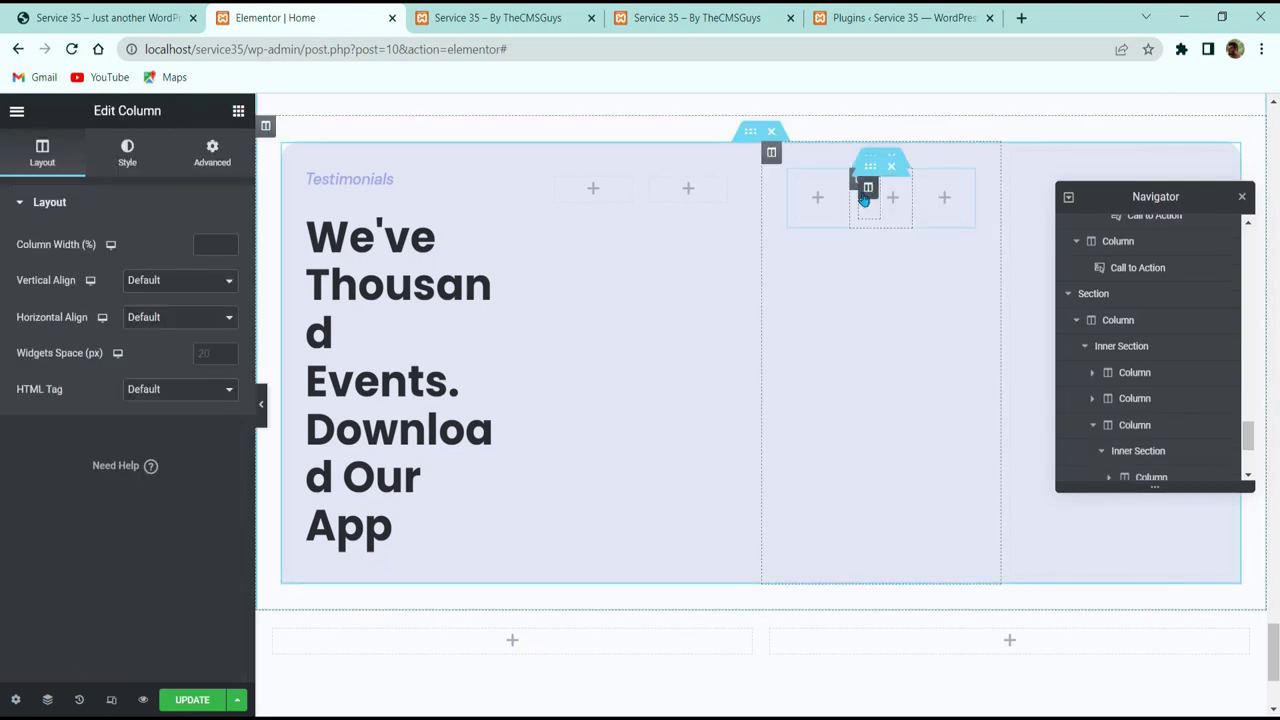
Step: Delete the empty columns and move the main heading beneath Testimonials
right_click(532, 153)
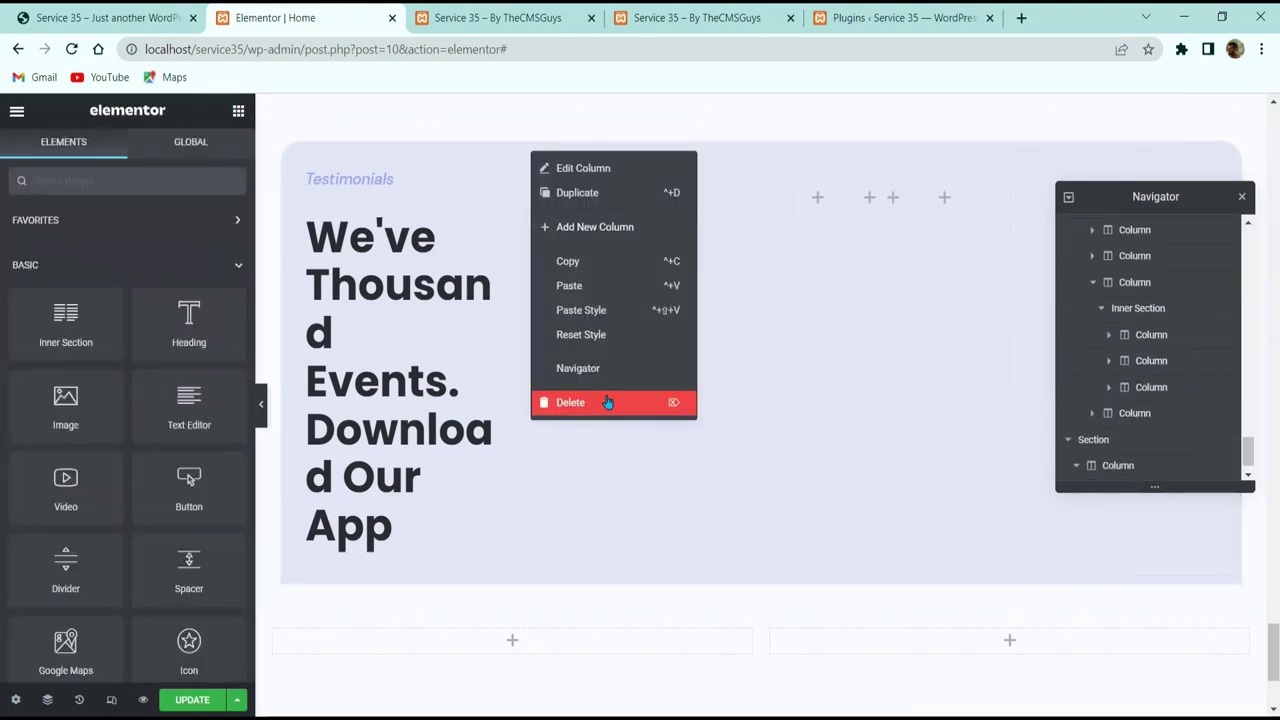
left_click(580, 403)
left_click_drag(562, 181, 705, 372)
left_click_drag(566, 388, 696, 485)
right_click(422, 494)
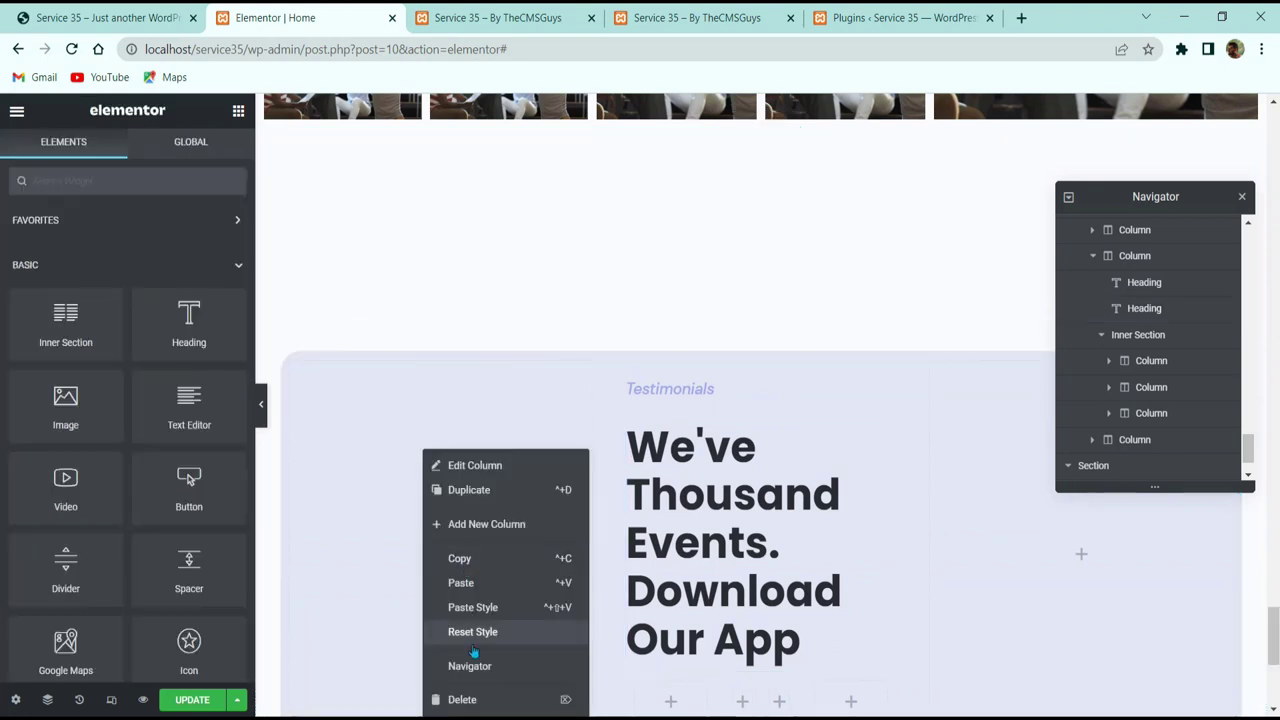
left_click(456, 696)
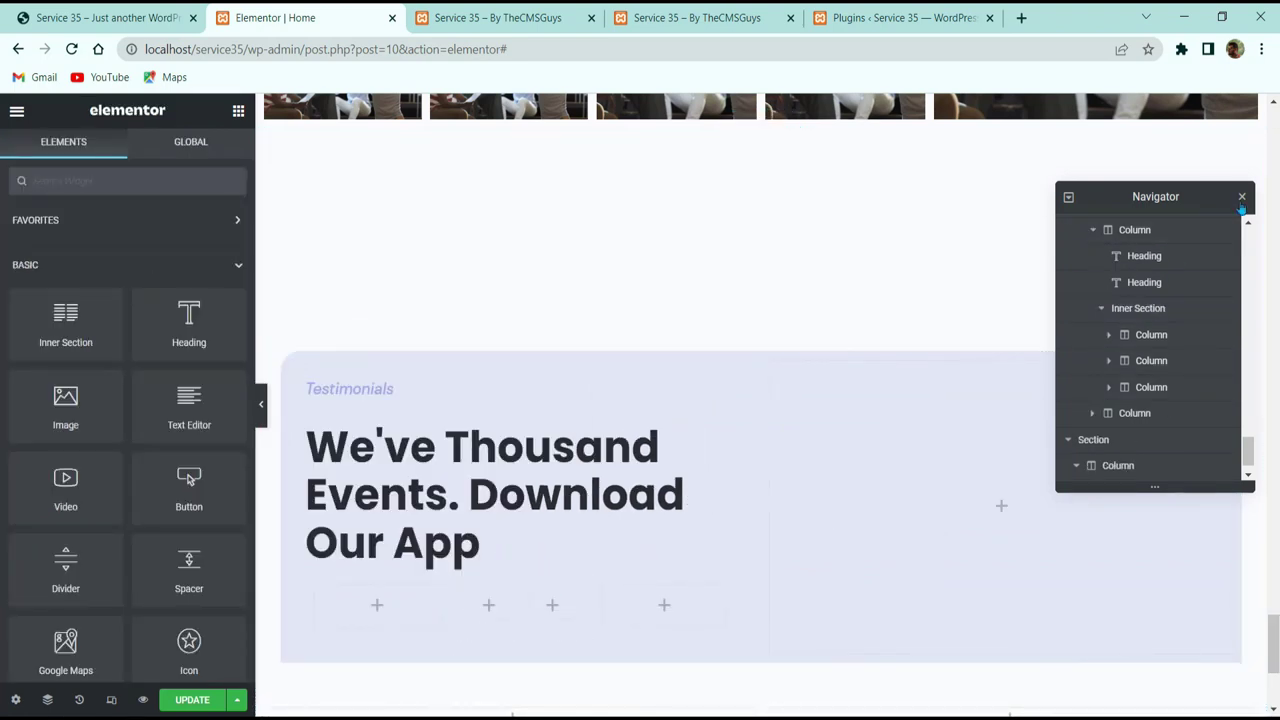
Step: Delete the extra inner columns under the heading, leaving four empty columns
left_click(1241, 197)
scroll(529, 574, "down", 2)
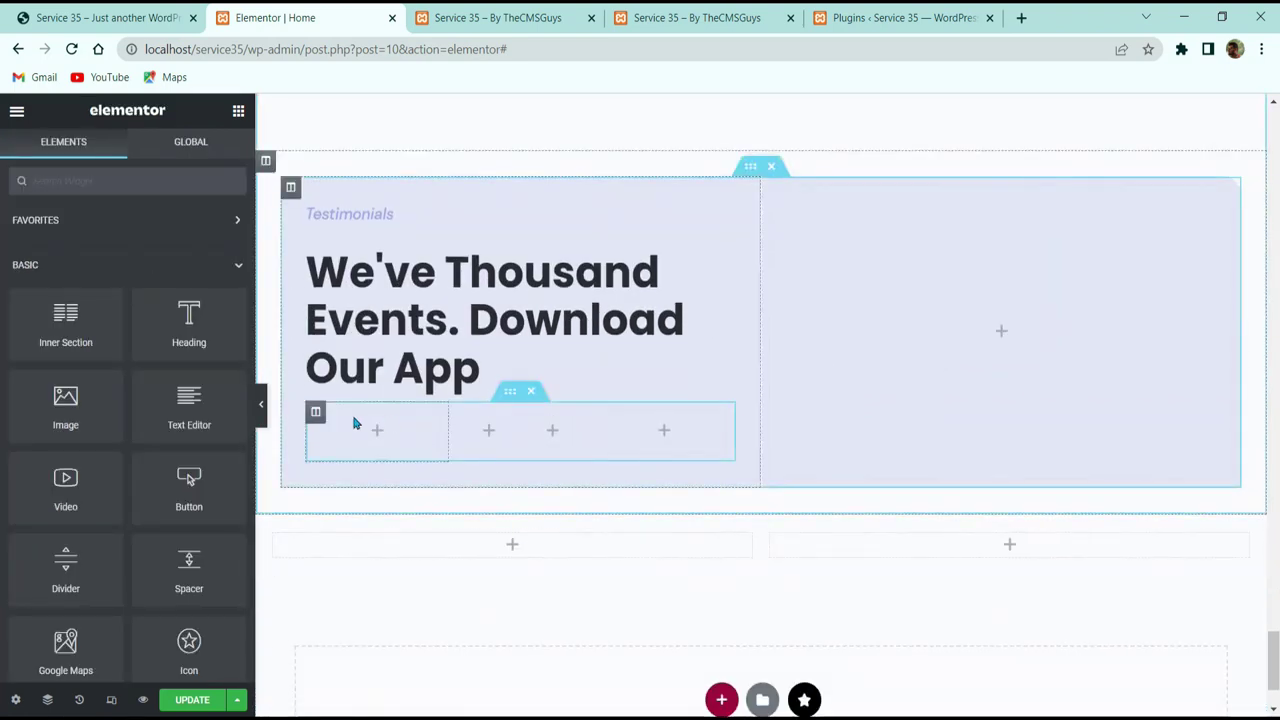
right_click(319, 424)
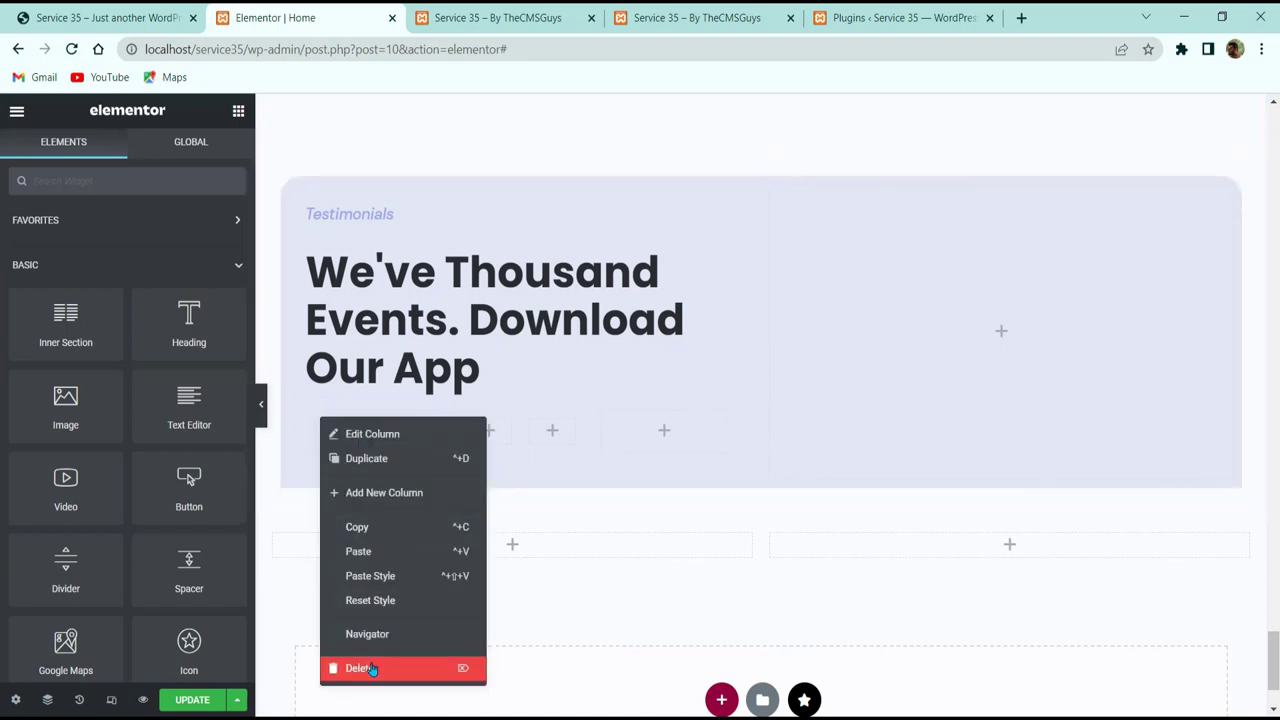
left_click(368, 666)
left_click(499, 393)
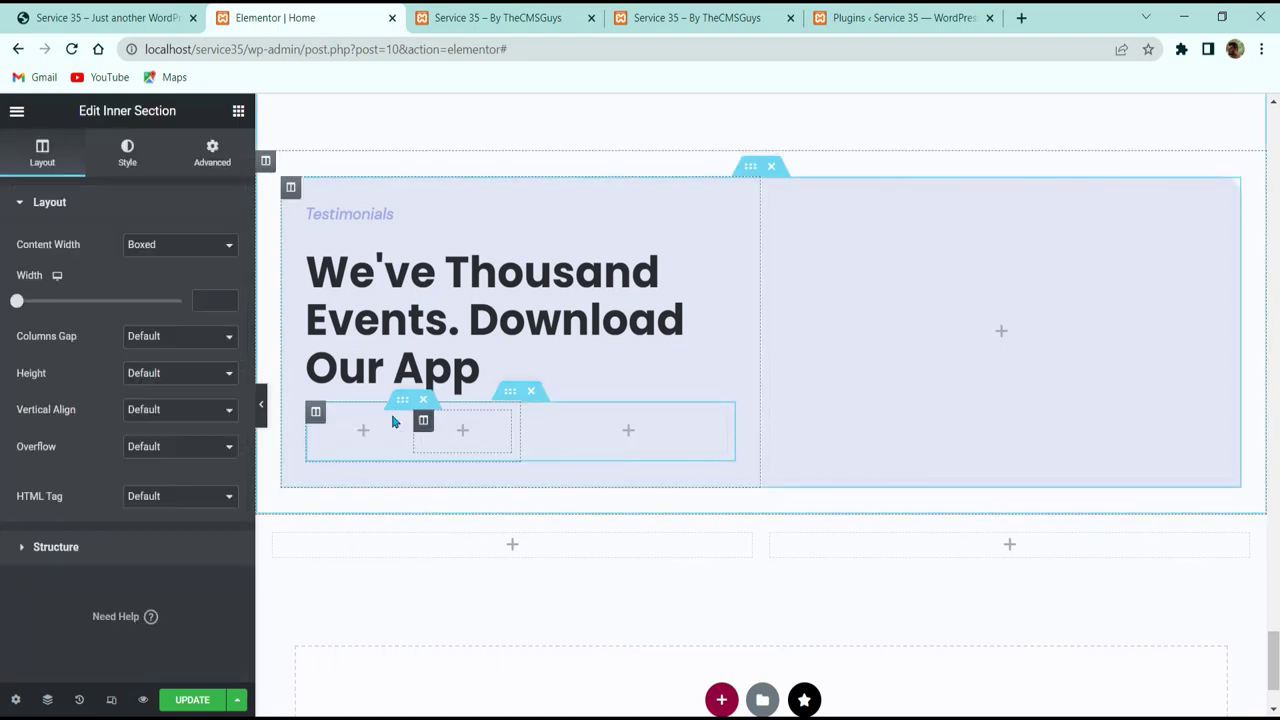
right_click(319, 420)
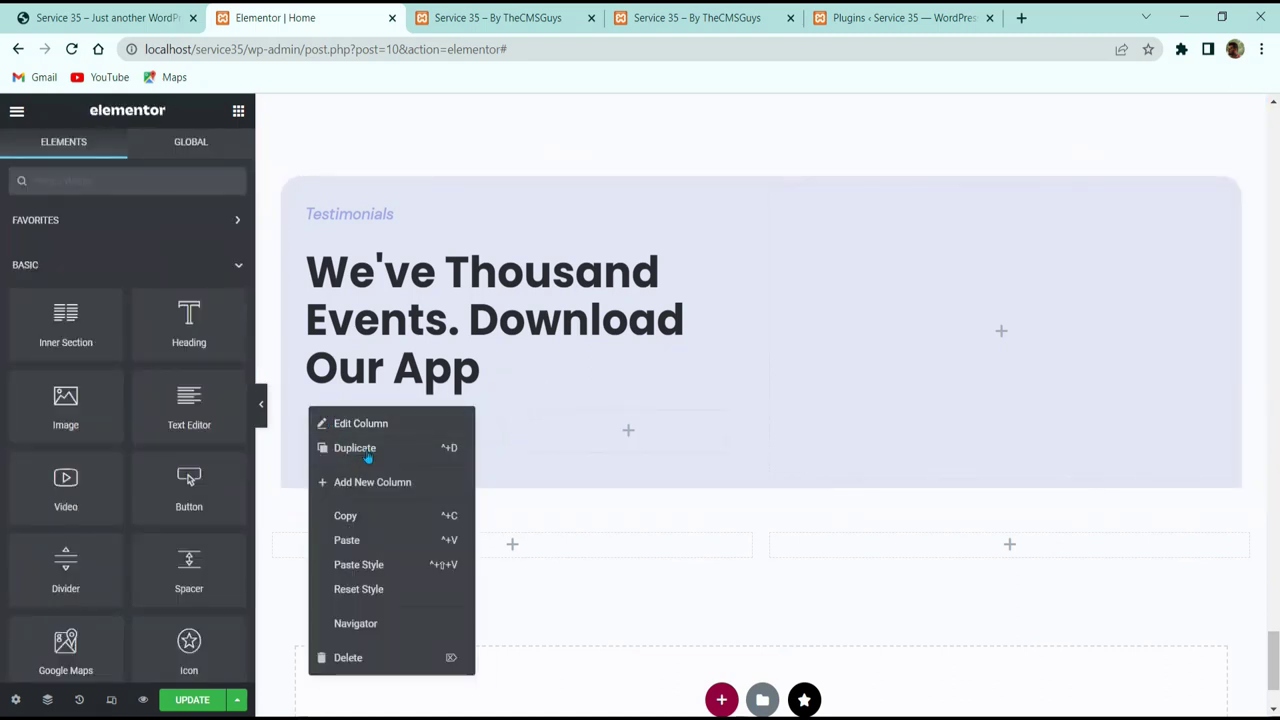
left_click(391, 428)
right_click(660, 430)
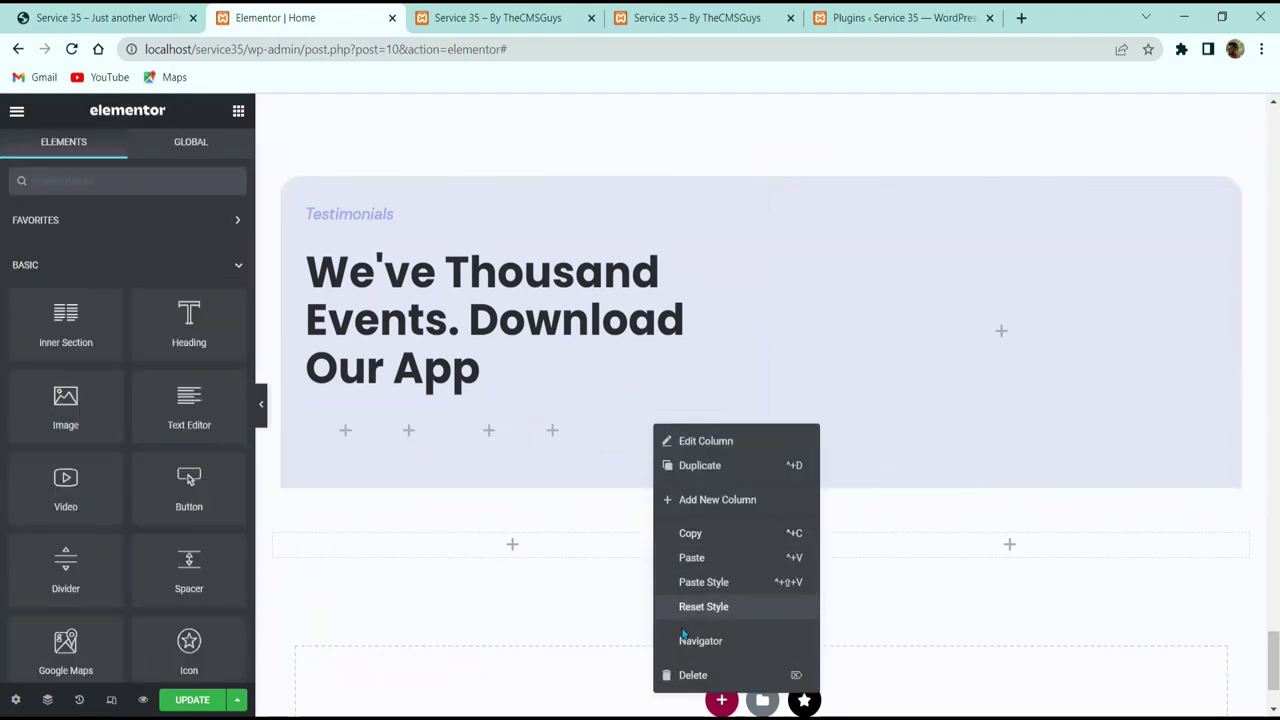
left_click(690, 675)
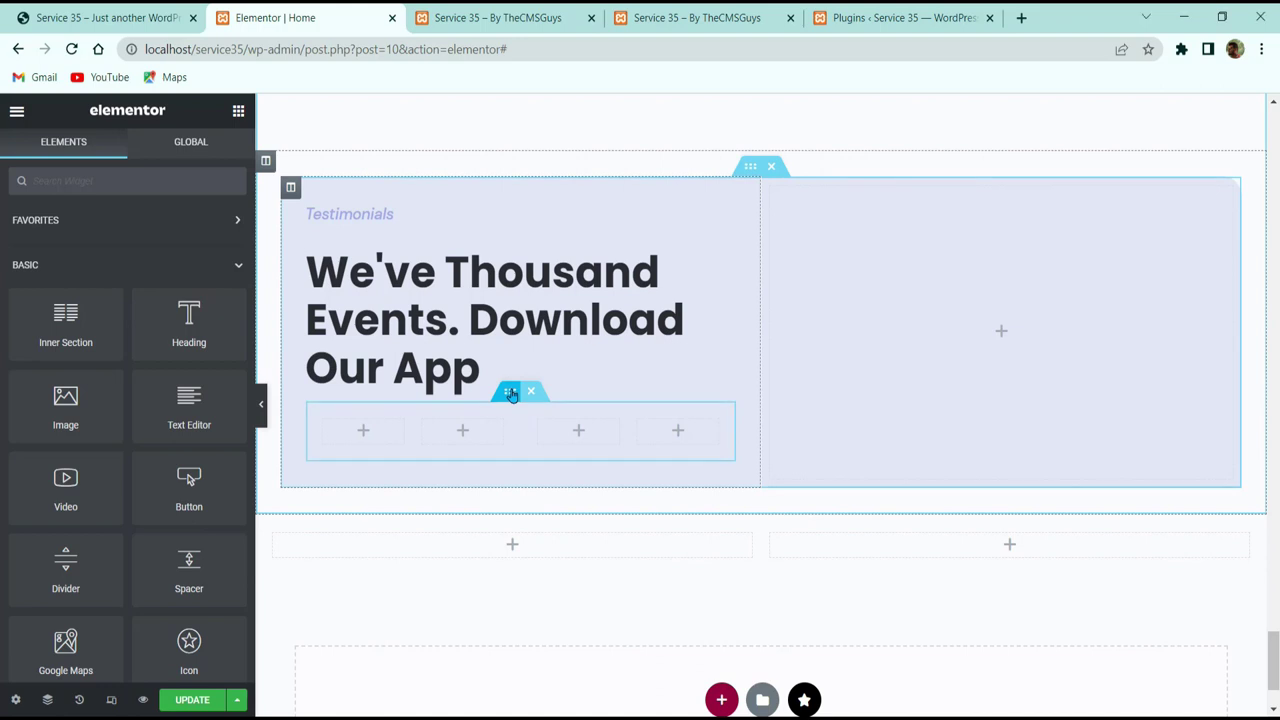
Step: Set the inner section's Columns Gap to No Gap, then bring up the live site for comparison
left_click(510, 393)
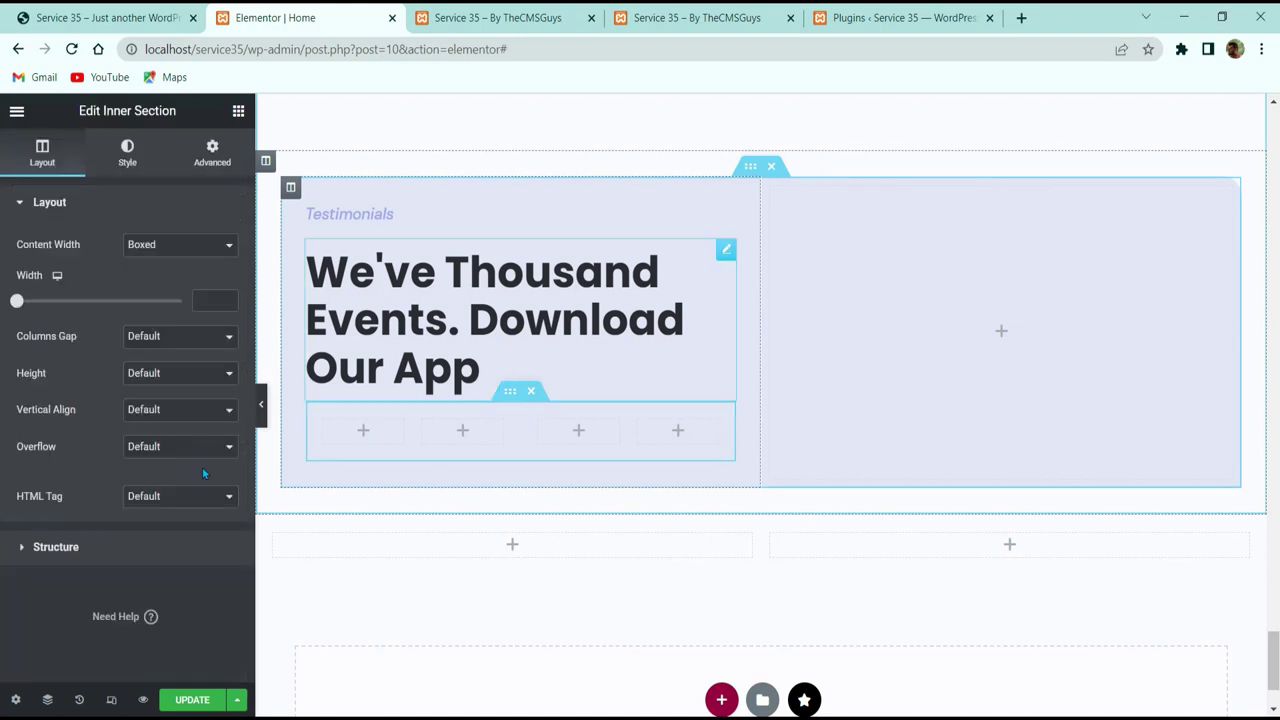
left_click(165, 345)
left_click(162, 371)
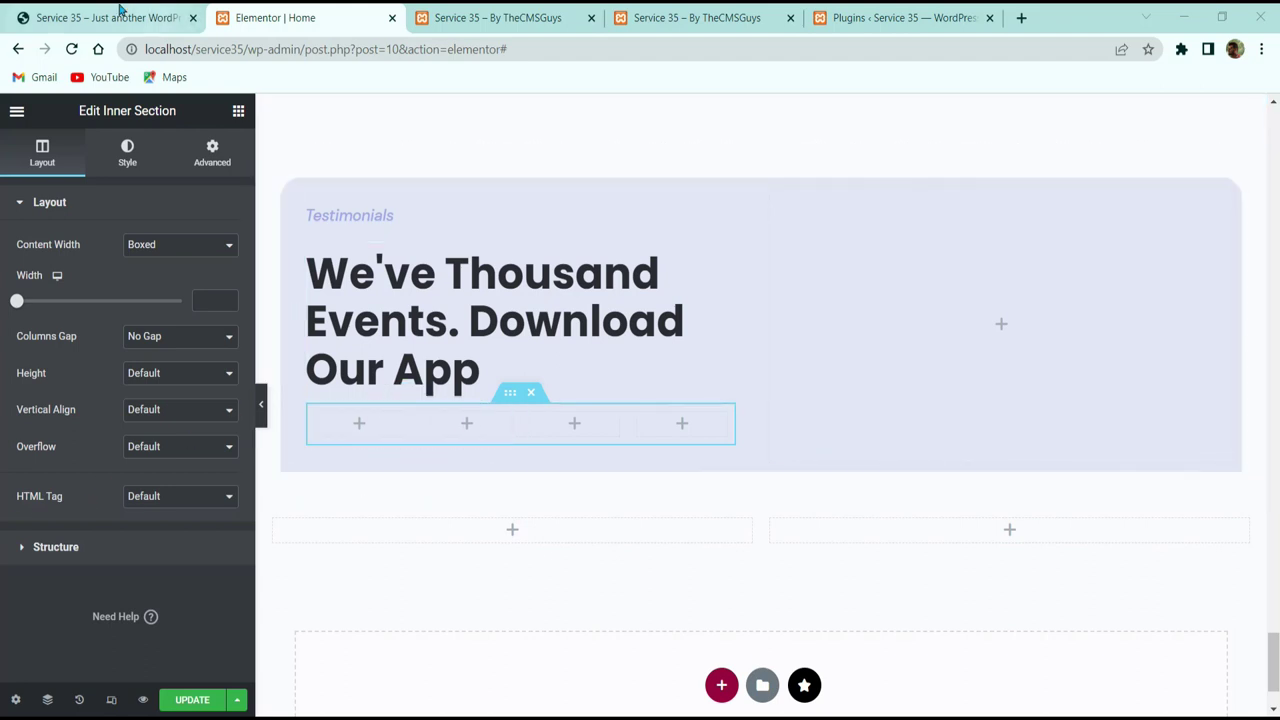
key("ctrl+1")
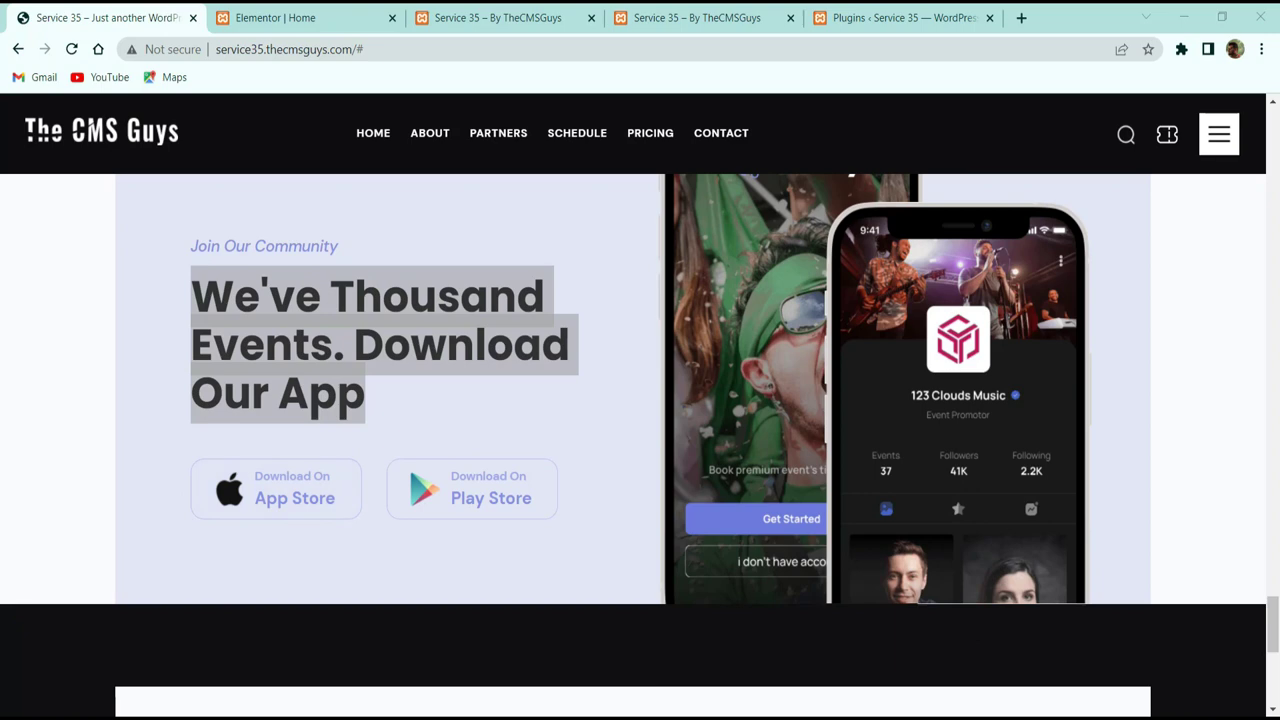
Step: Drag an Image widget into the first inner column and insert the black Apple logo from the Media Library
left_click(281, 12)
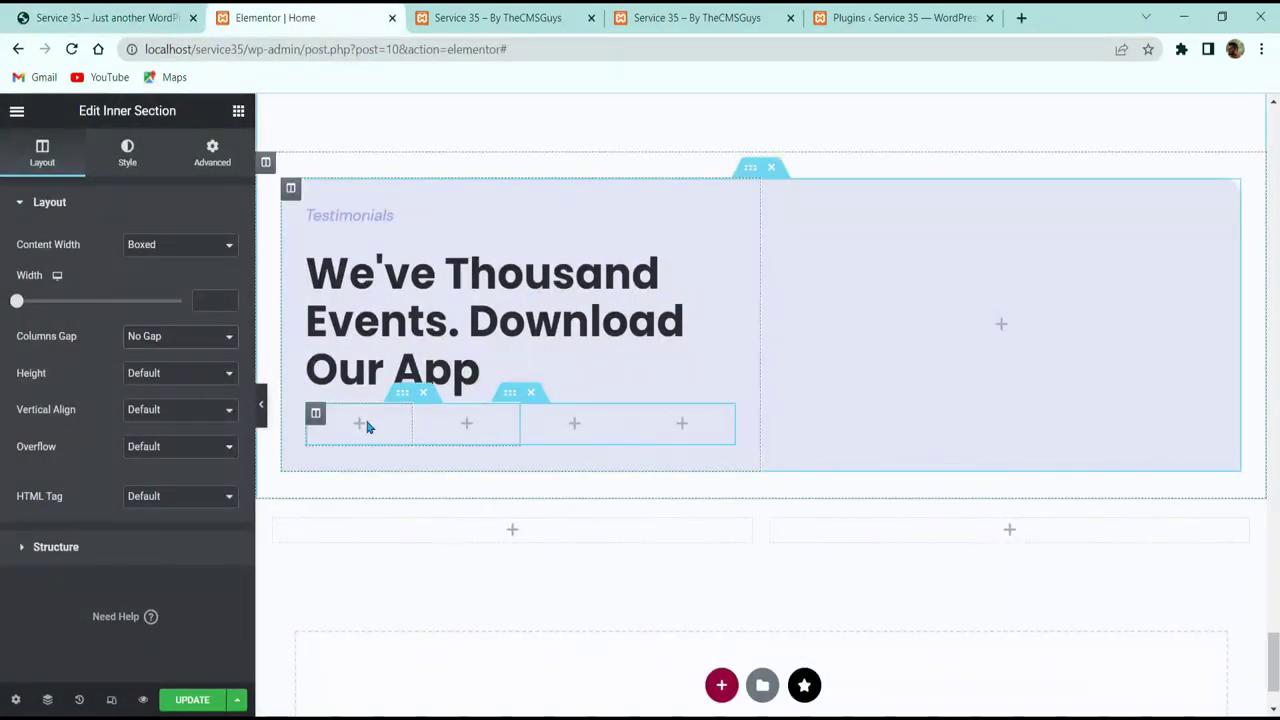
left_click(238, 111)
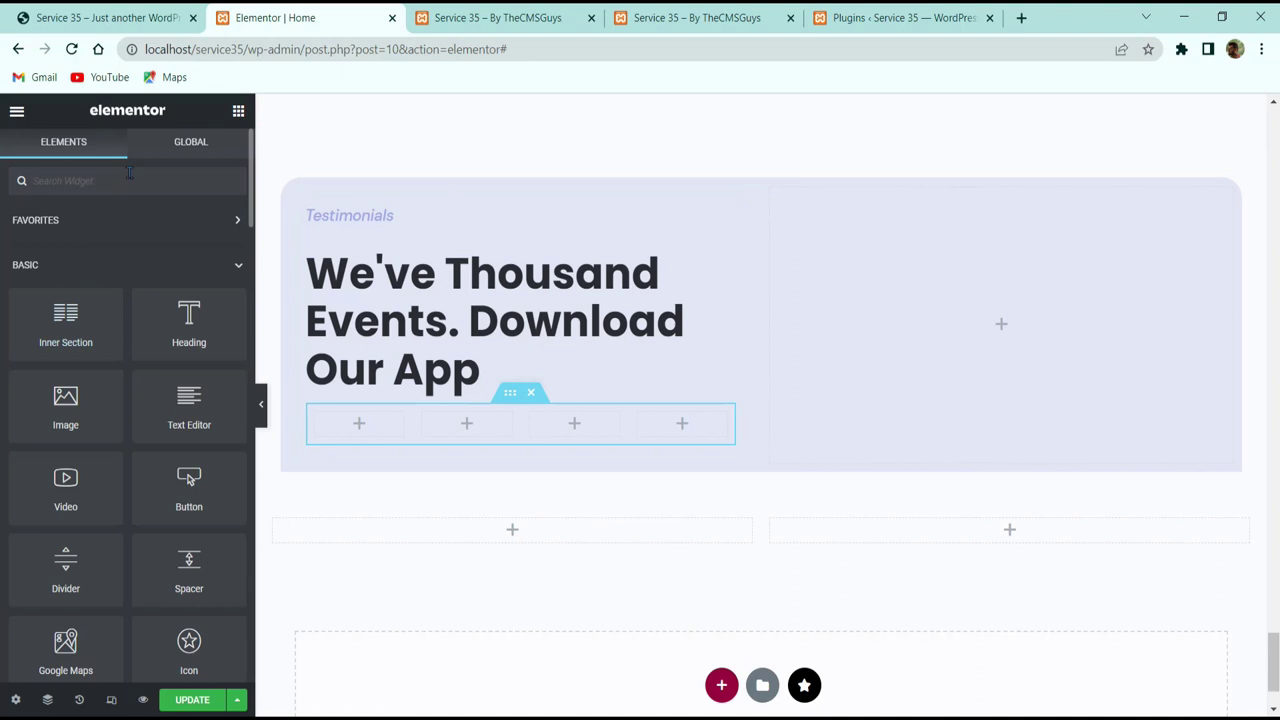
type("image")
left_click_drag(59, 254, 355, 425)
left_click(93, 278)
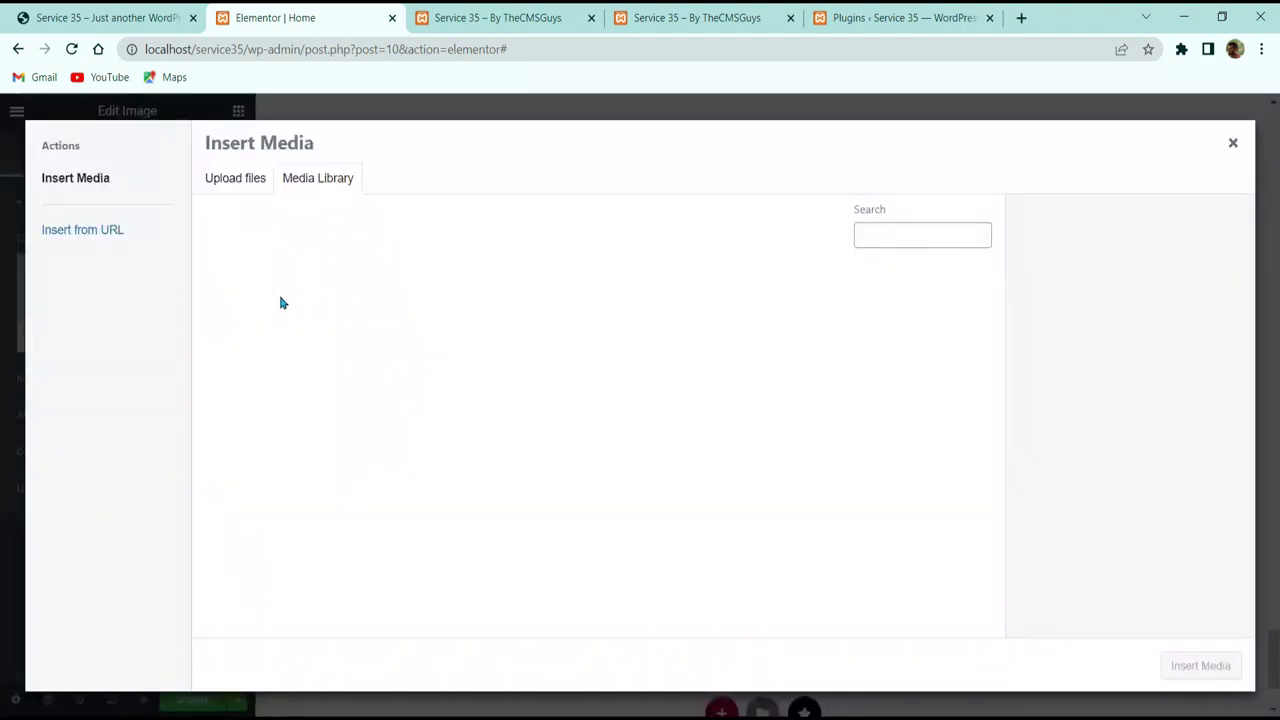
scroll(482, 343, "down", 10)
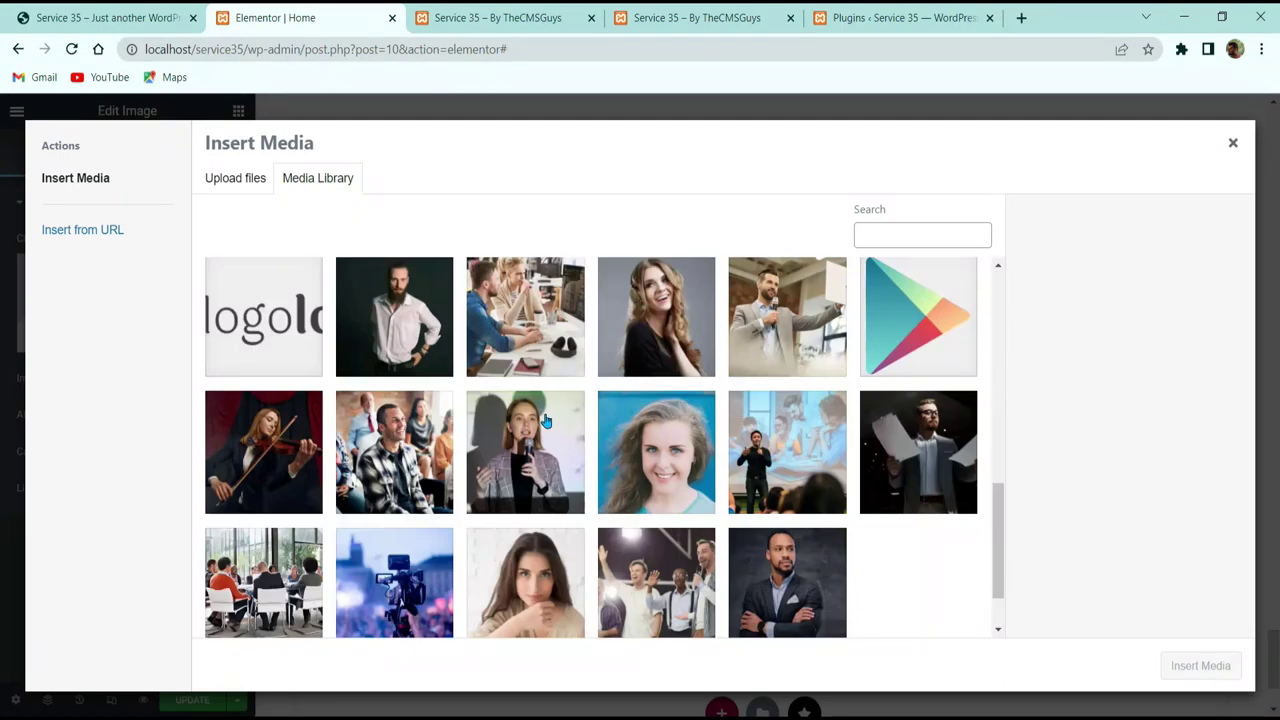
scroll(482, 343, "up", 5)
left_click(525, 390)
left_click(1200, 665)
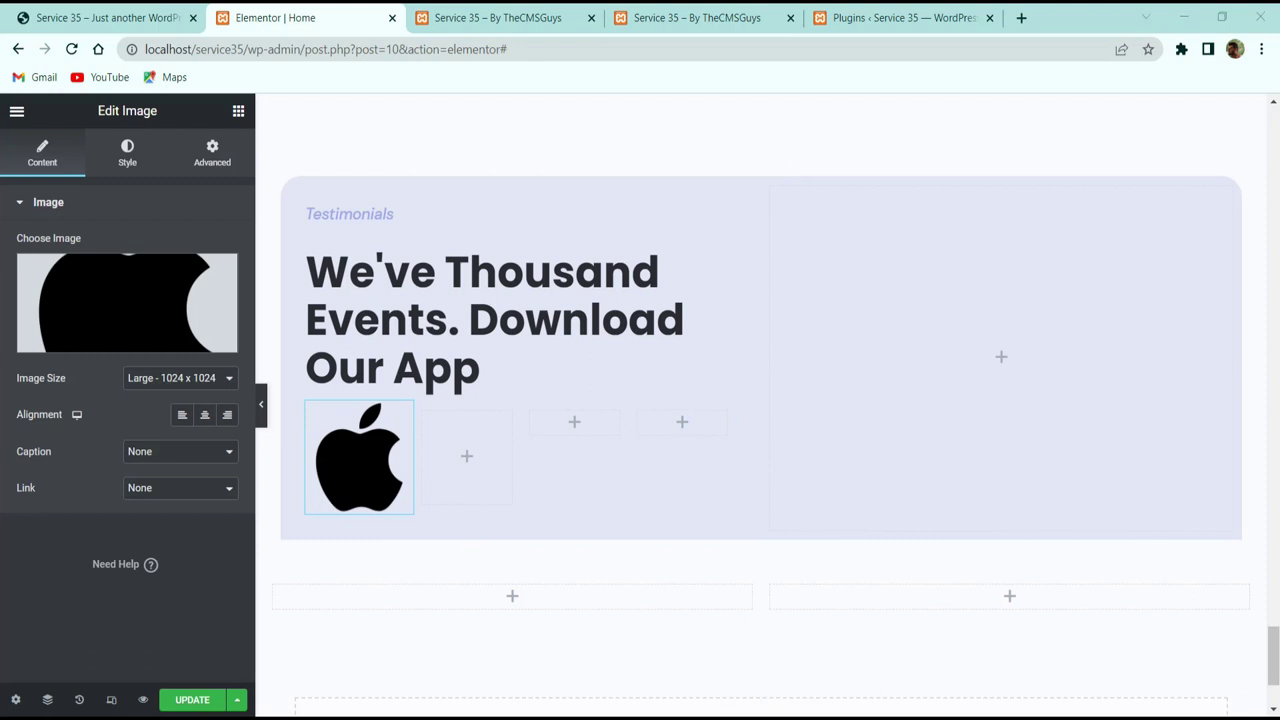
left_click(150, 160)
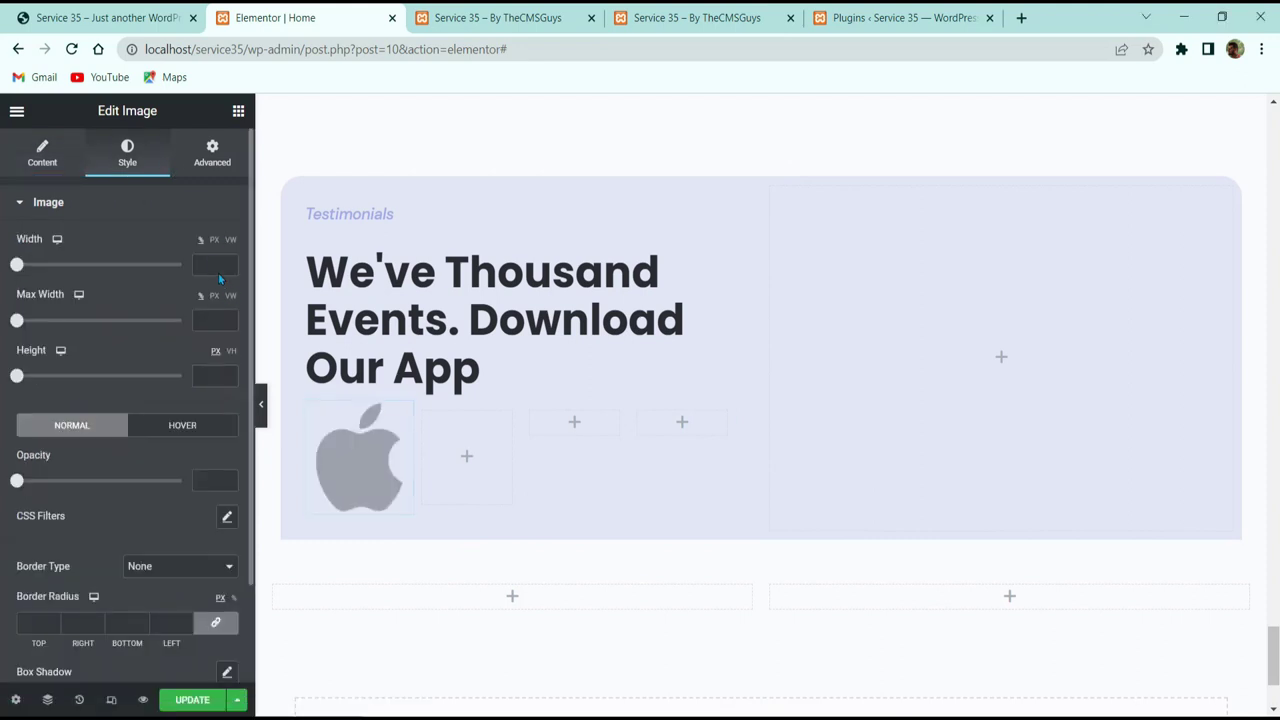
left_click(205, 263)
type("65")
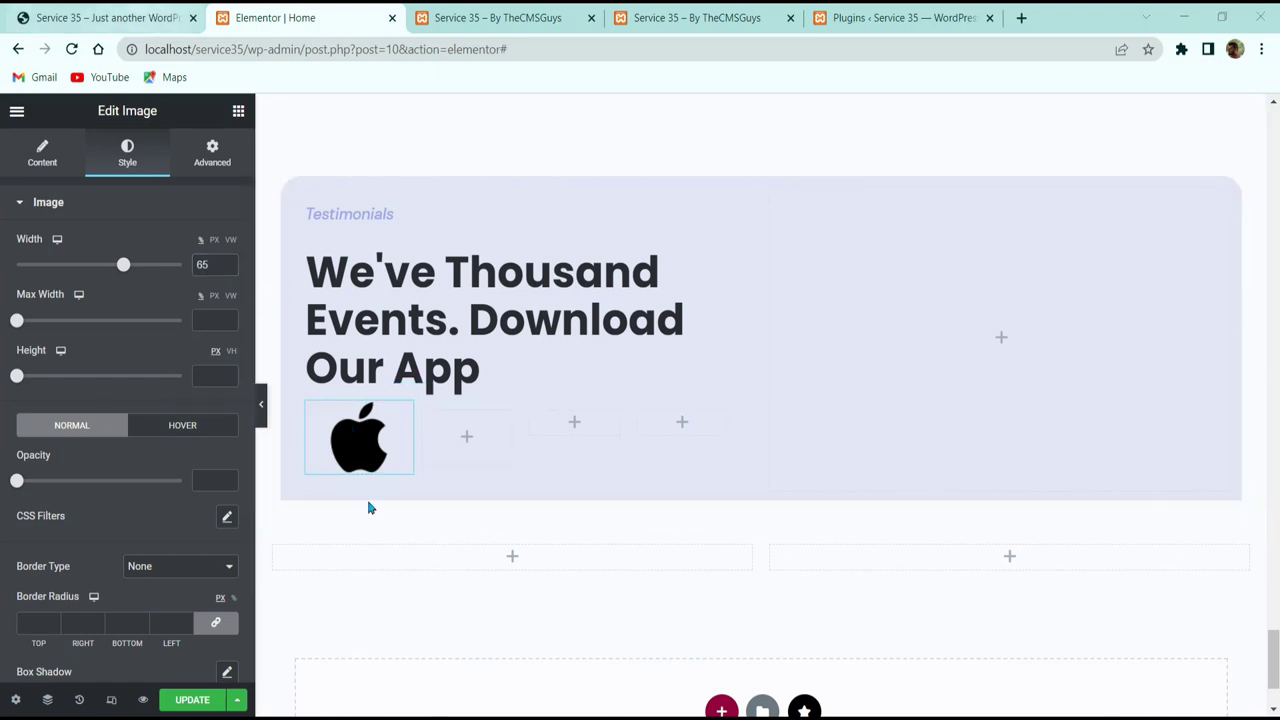
key("ctrl+Page_Up")
key("ctrl+Page_Down")
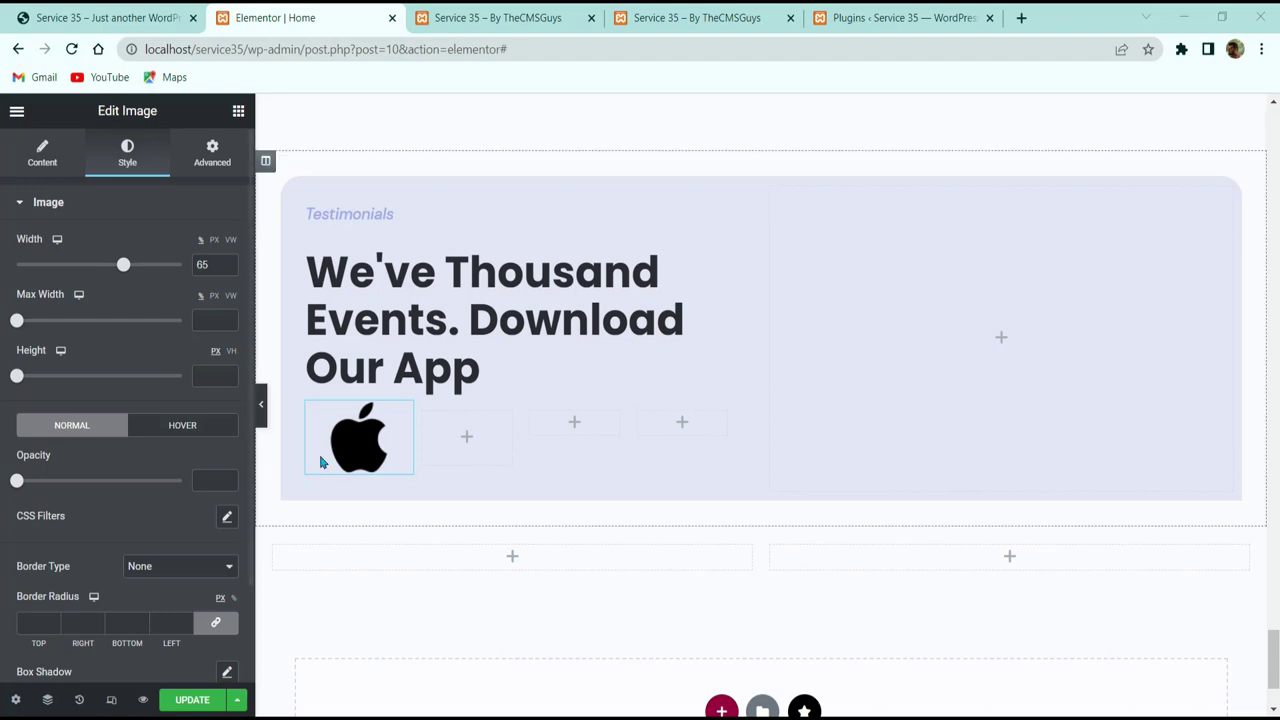
Step: Check the live site, then place a new Heading widget in the column beside the Apple logo
left_click(100, 17)
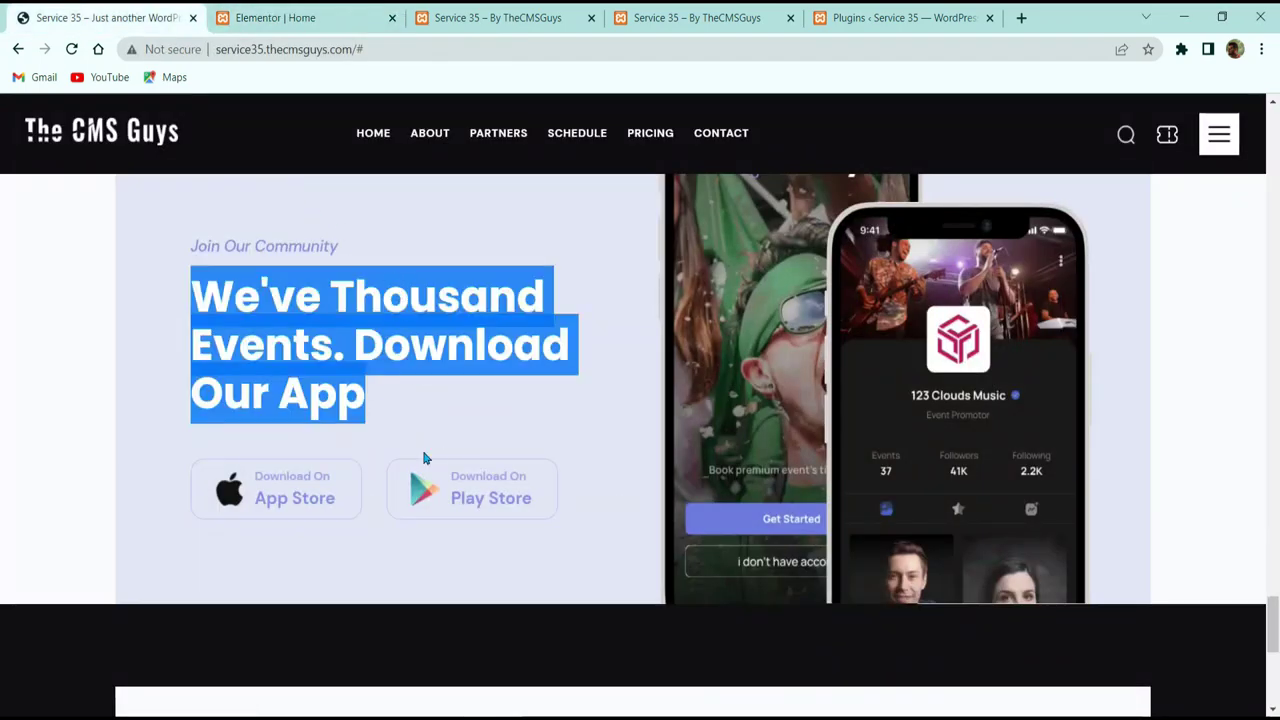
left_click(322, 483)
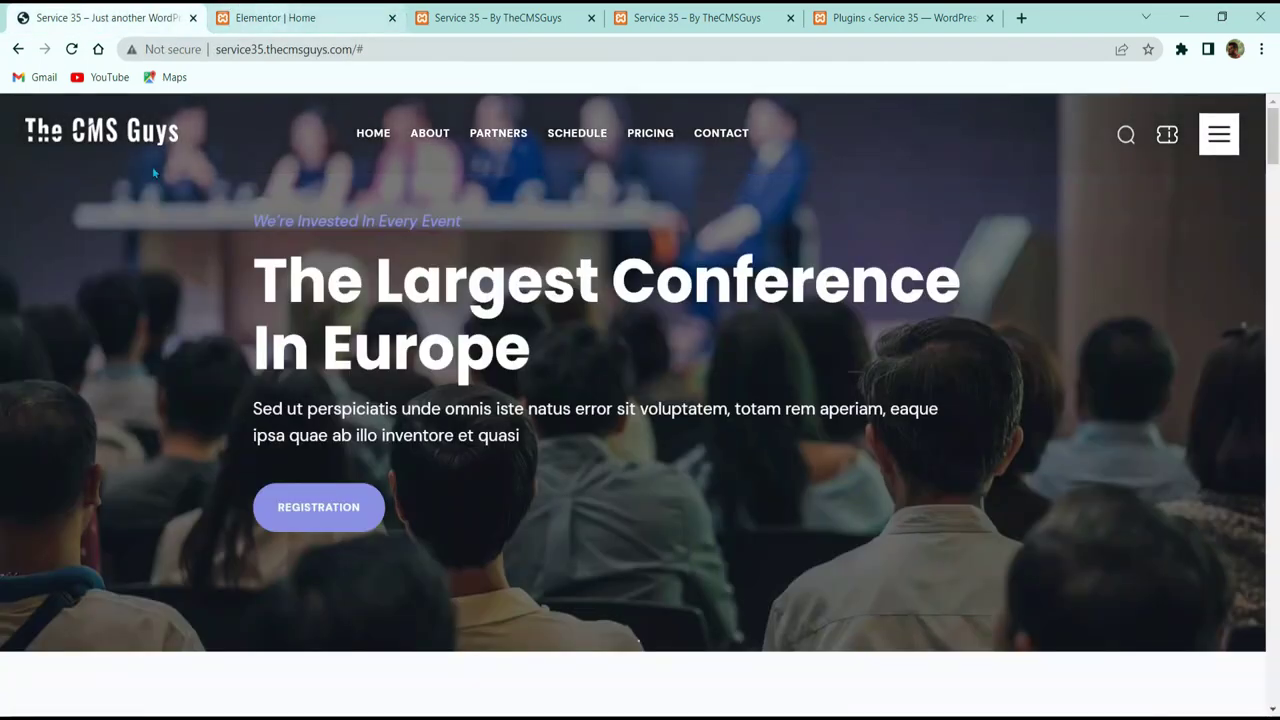
left_click(310, 17)
left_click(238, 111)
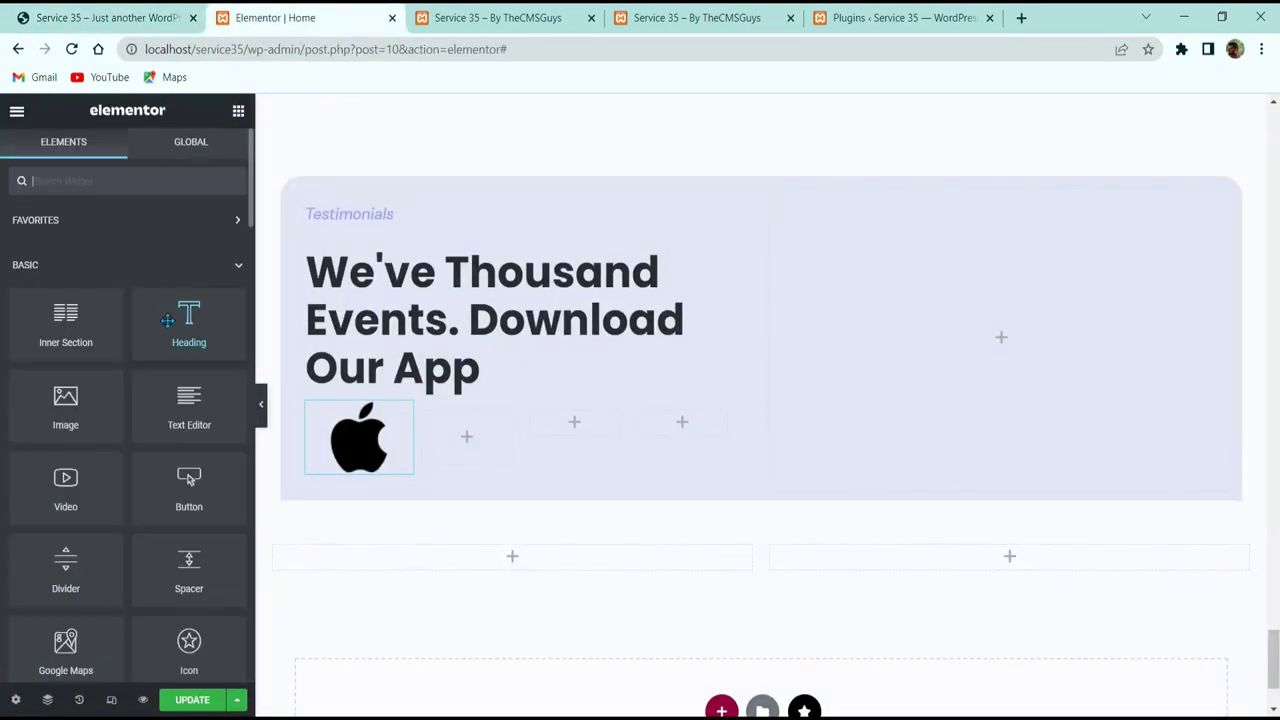
left_click_drag(183, 320, 470, 437)
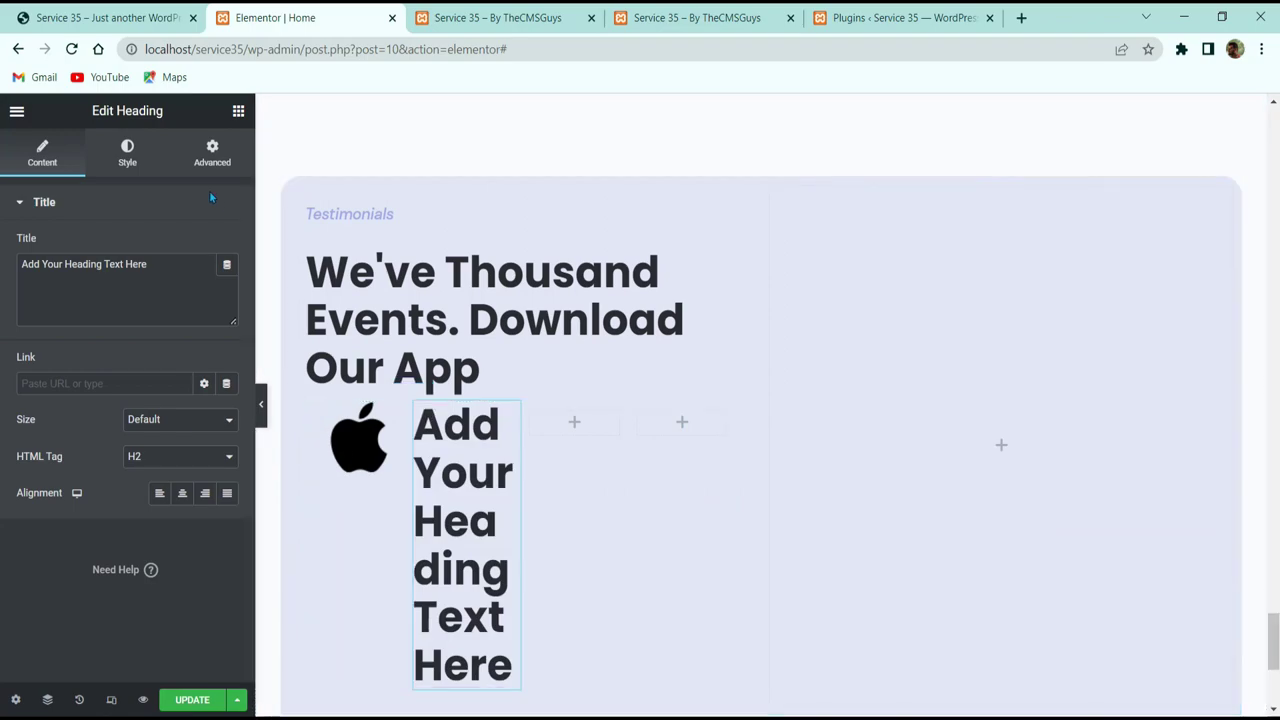
Step: Compare against the live download section and change the heading's title to 'Download On'
left_click(126, 14)
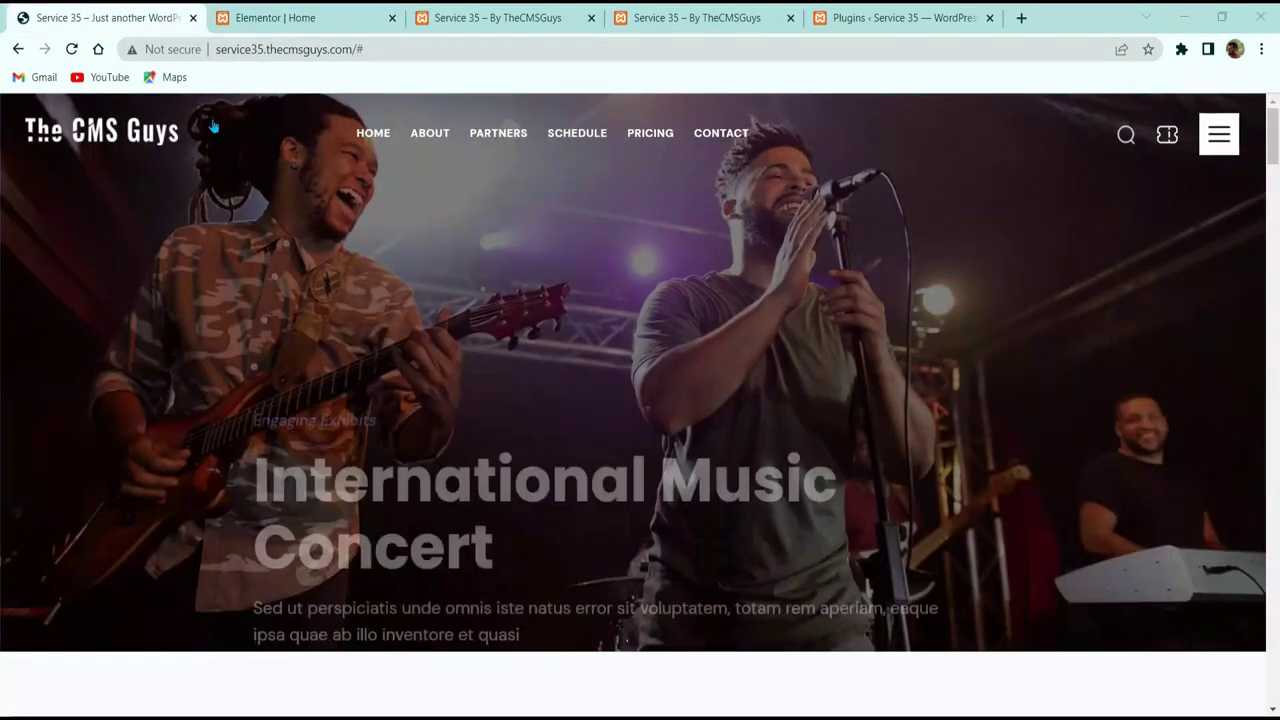
scroll(387, 399, "down", 20)
scroll(386, 405, "down", 6)
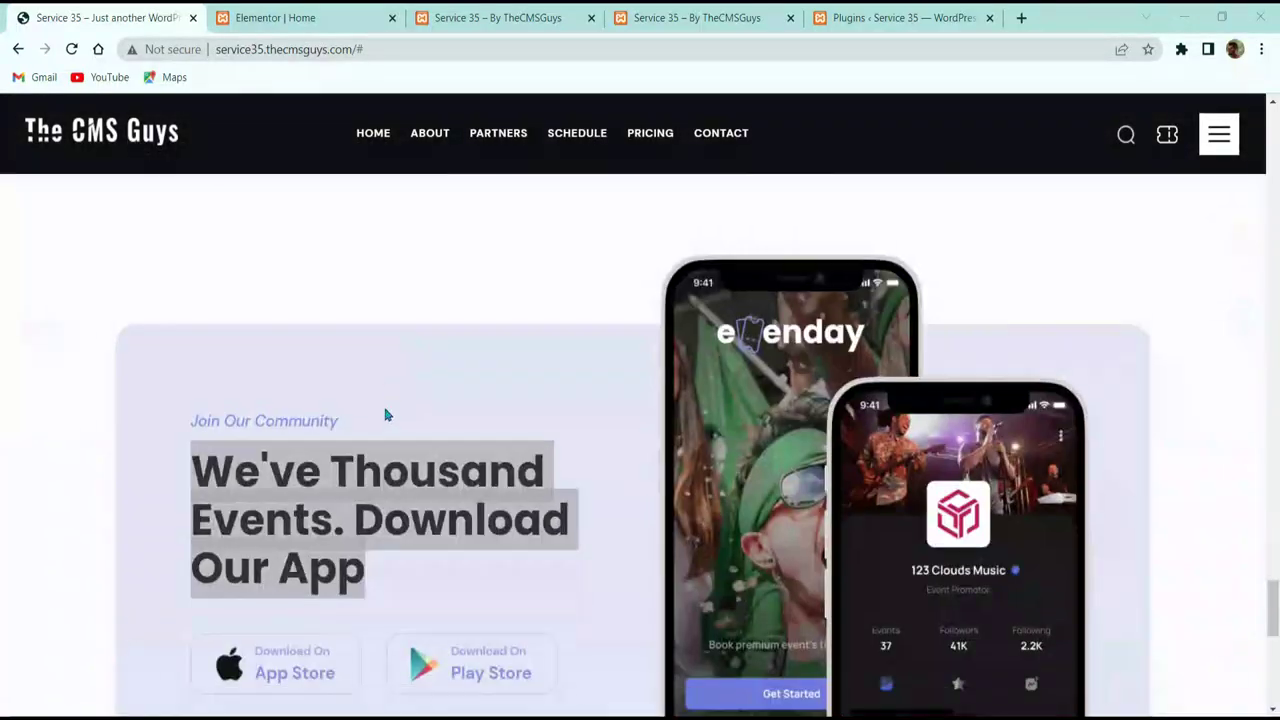
key("ctrl+Tab")
left_click(140, 288)
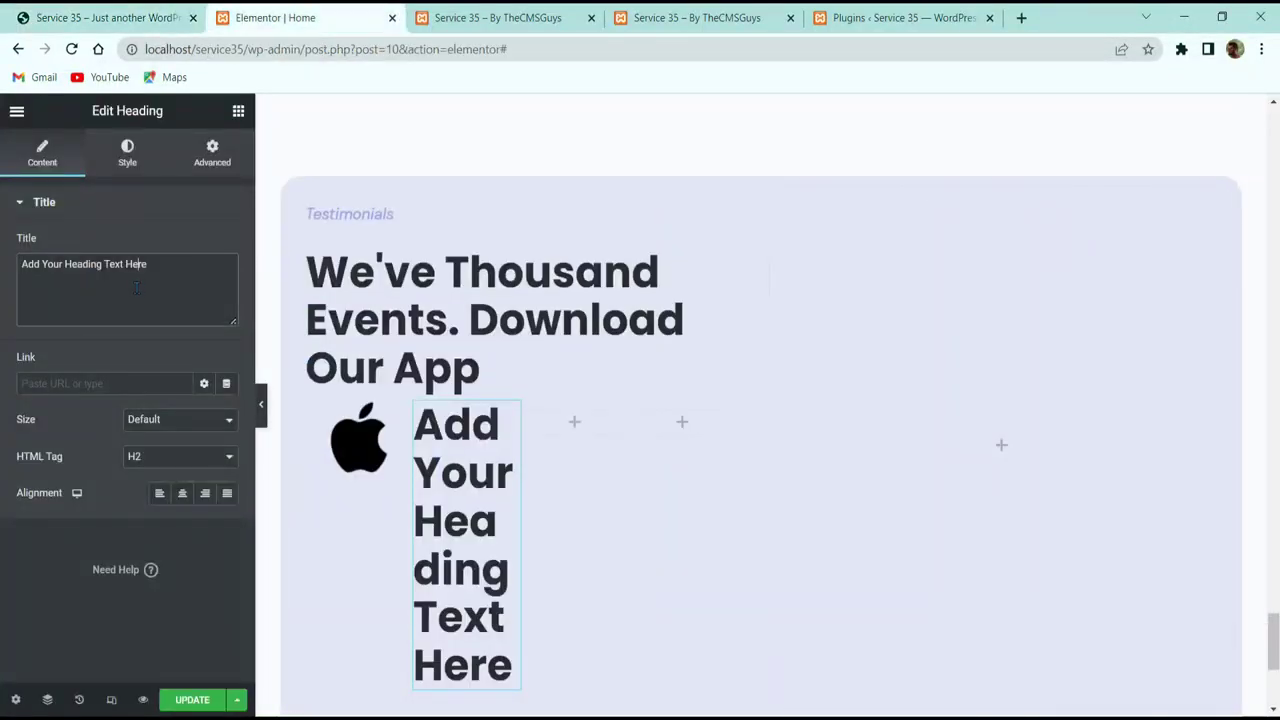
key("ctrl+a")
type("Download")
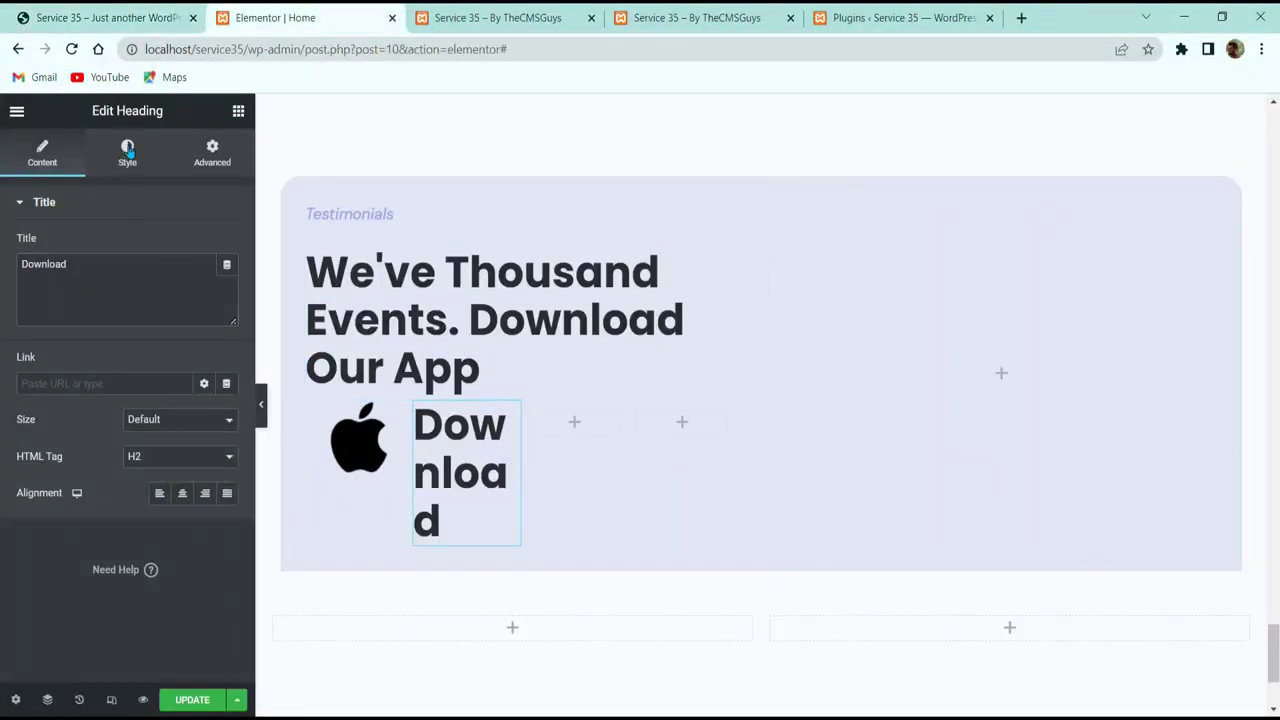
Step: Style the heading with the Primary global text colour and the Tiny global font
left_click(127, 152)
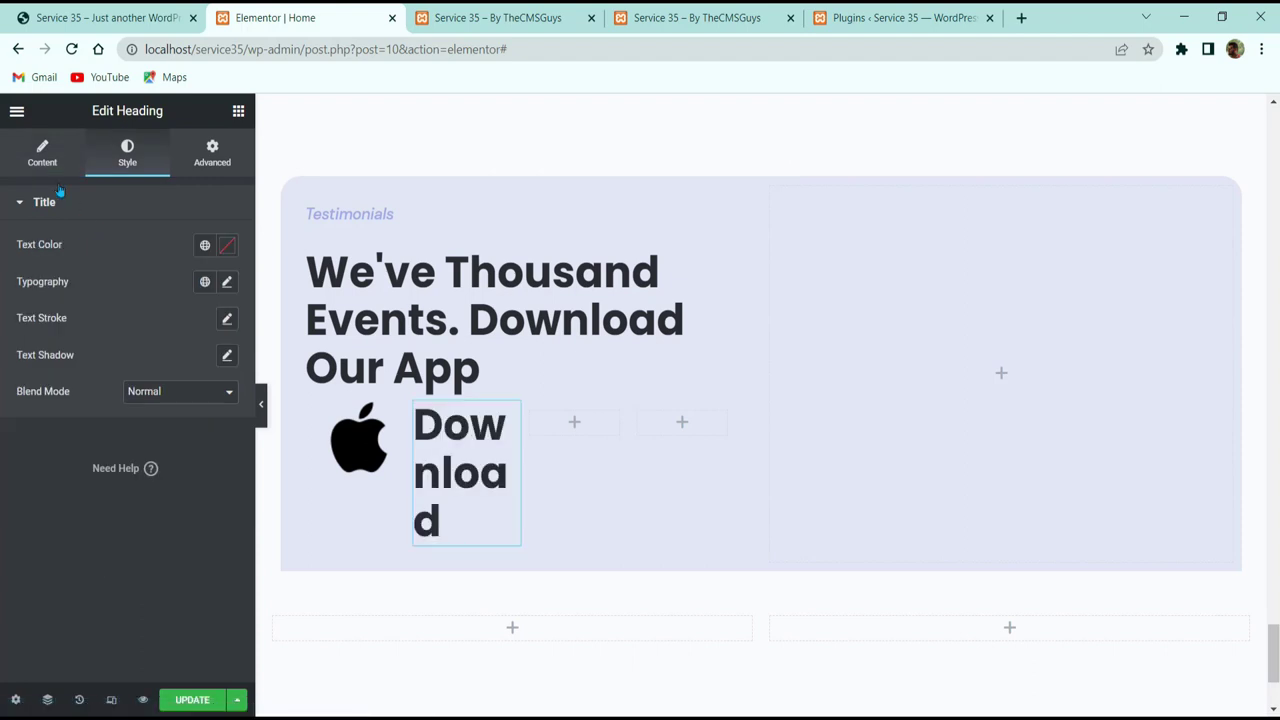
left_click(42, 155)
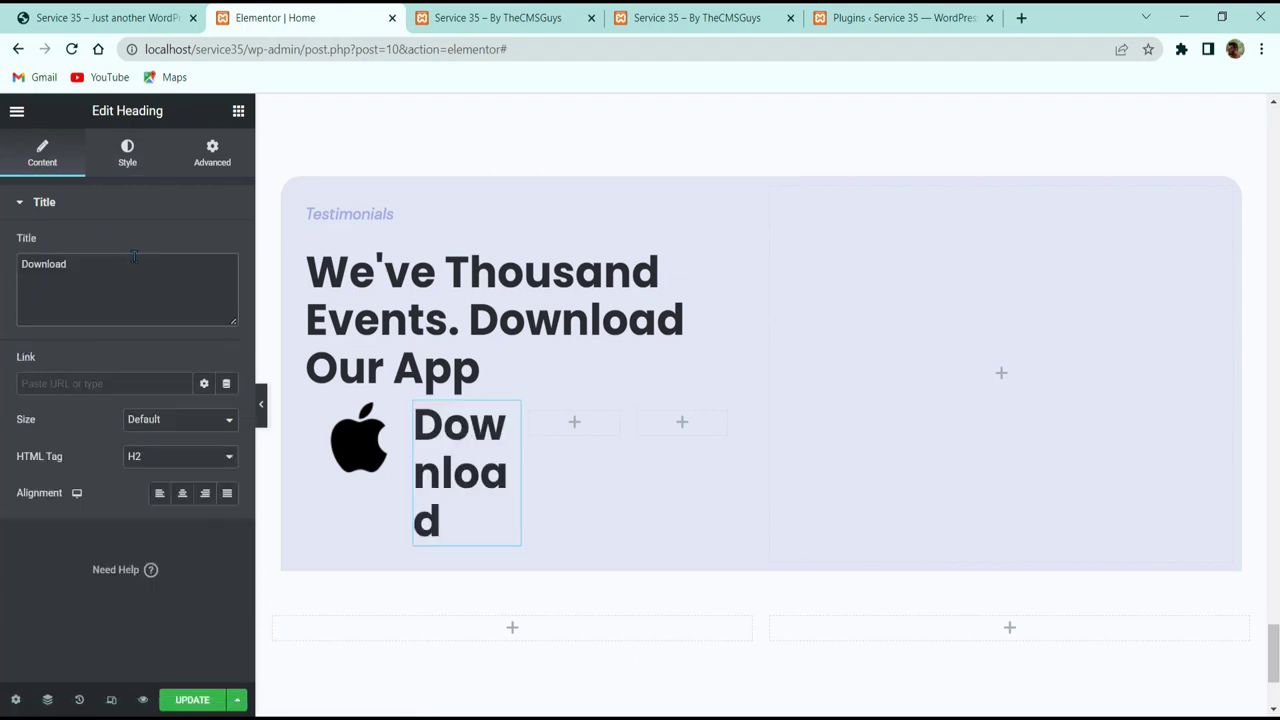
left_click(130, 160)
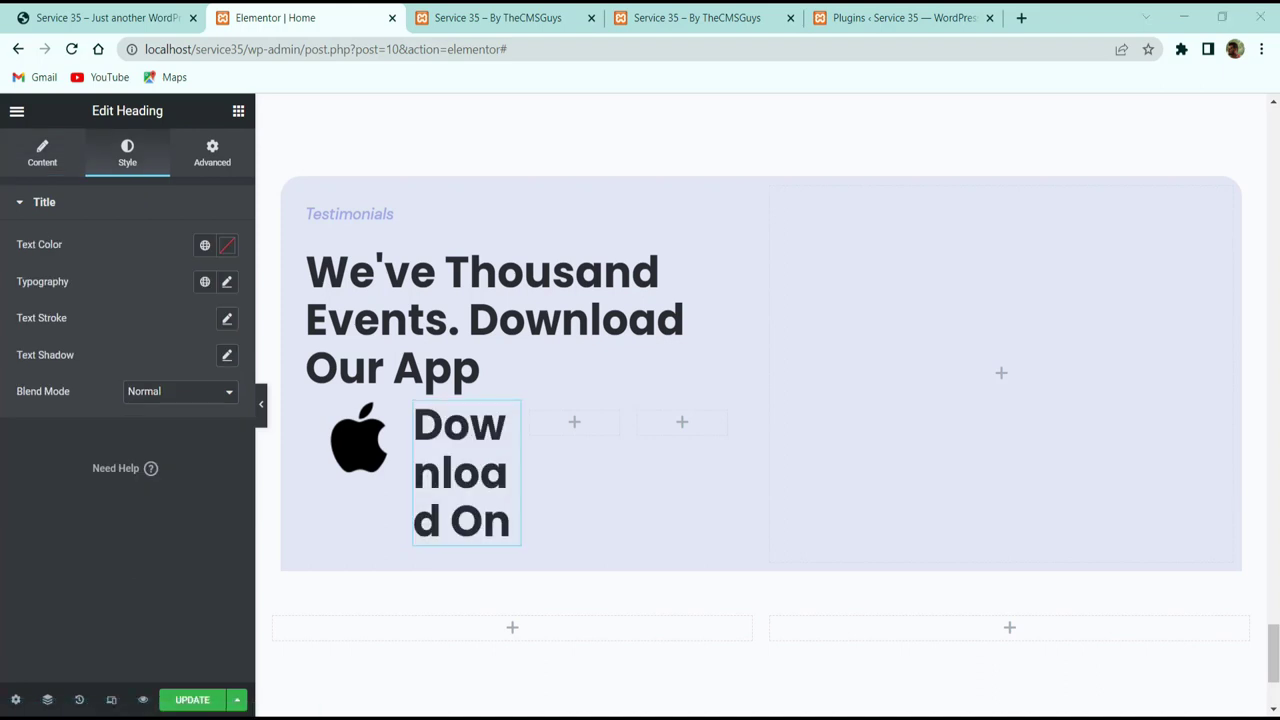
left_click(204, 245)
left_click(114, 382)
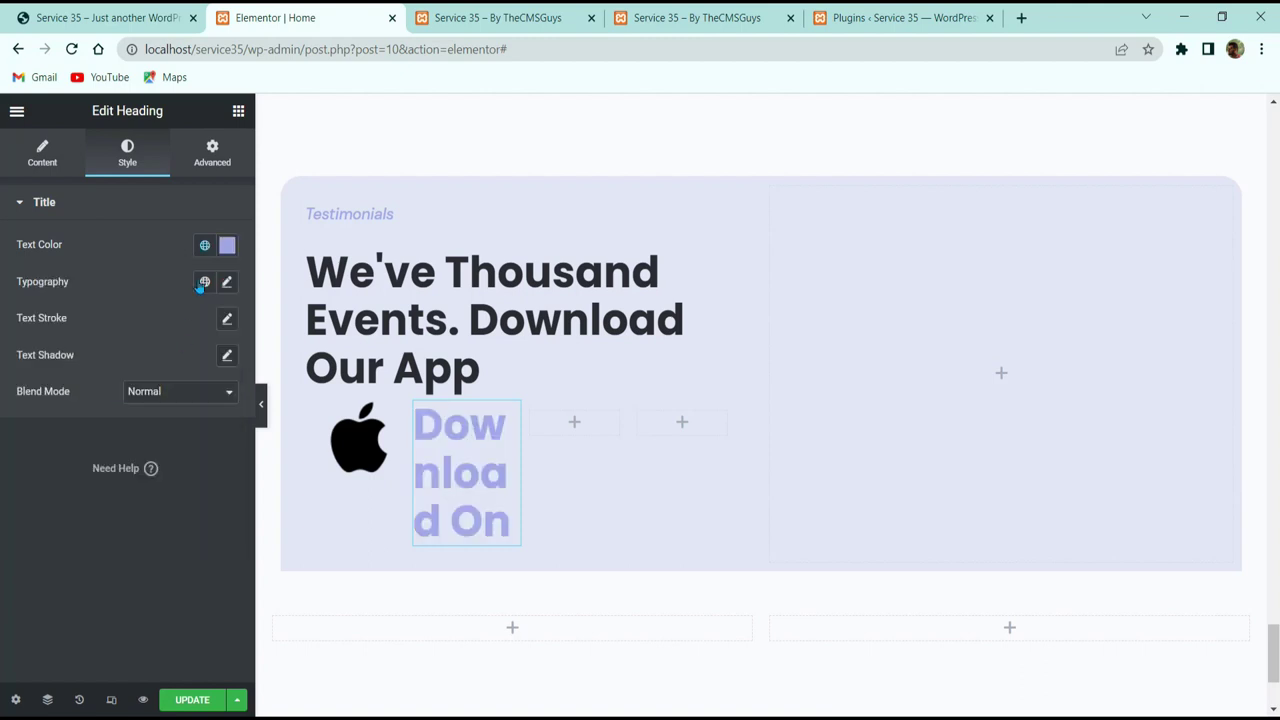
left_click(203, 283)
scroll(97, 402, "down", 3)
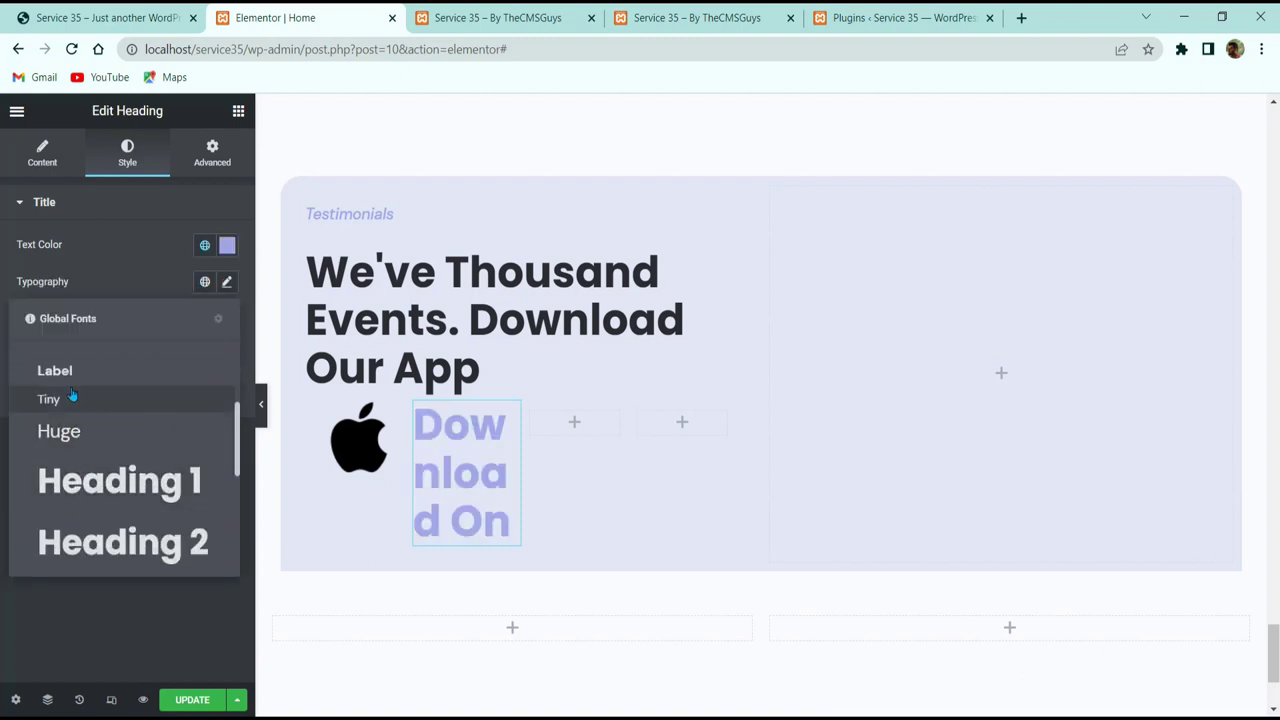
left_click(78, 398)
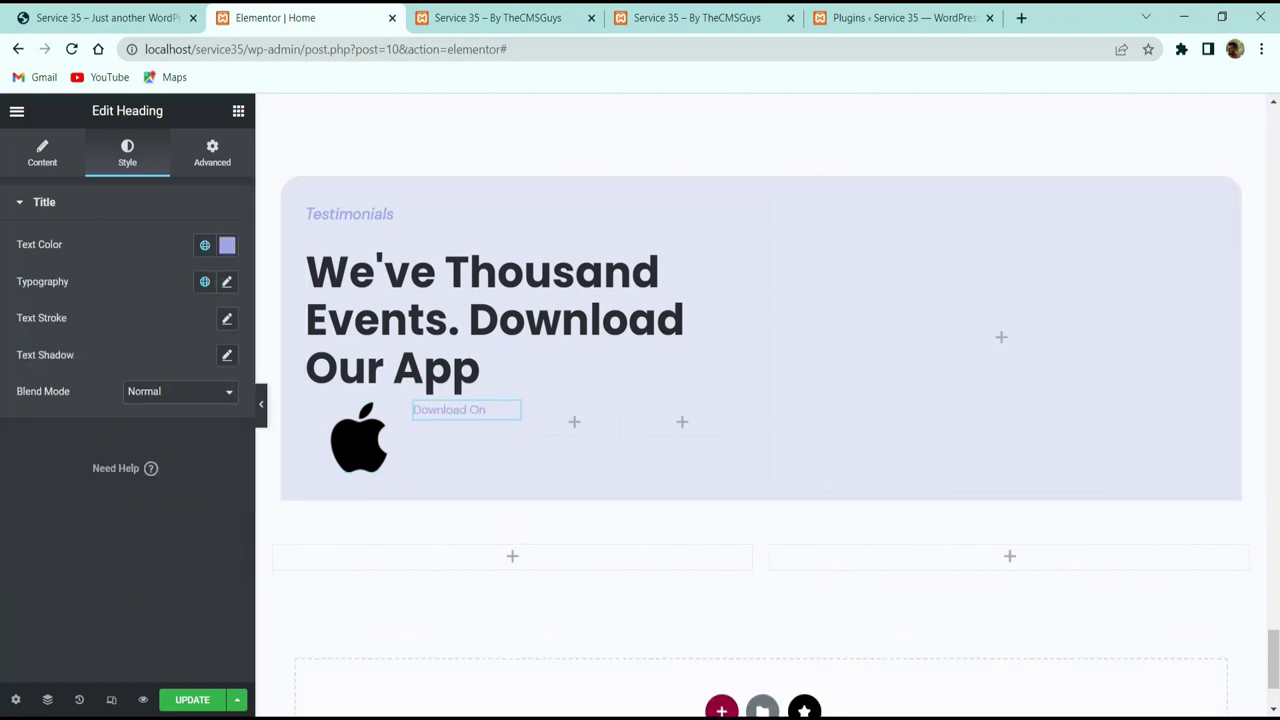
left_click(108, 17)
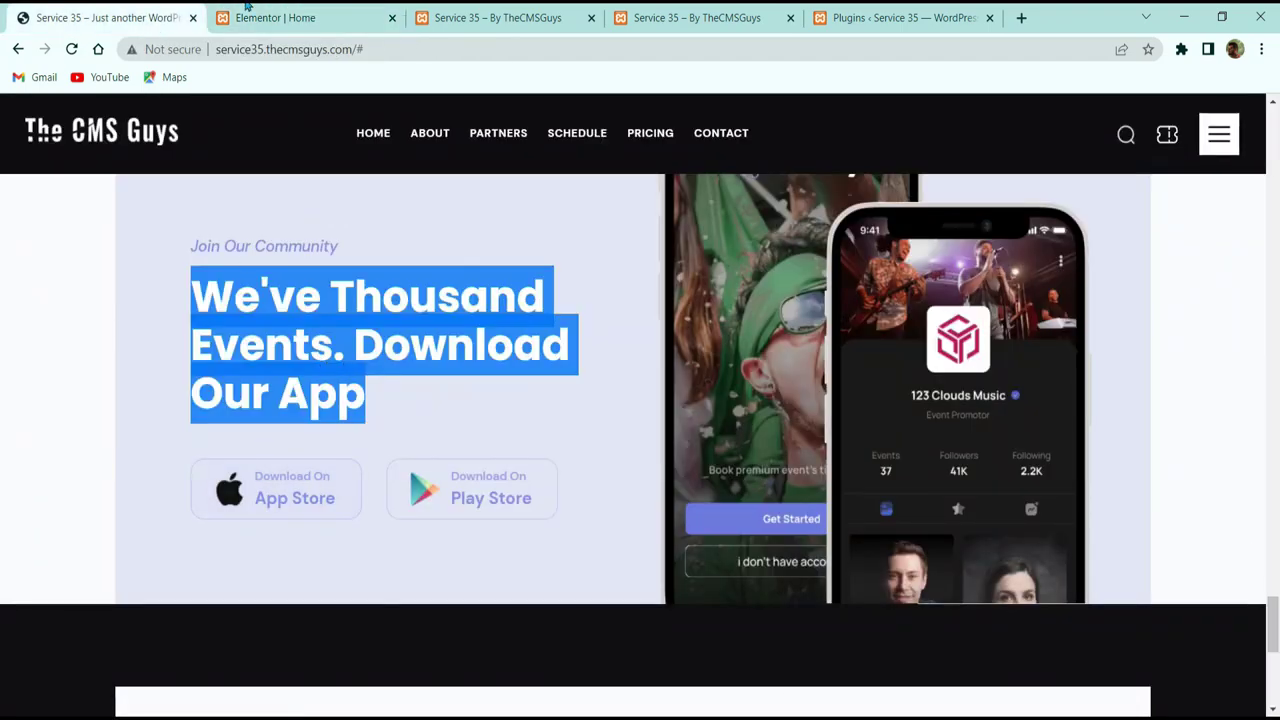
Step: Duplicate the 'Download On' heading as 'App Store' with the Caption global font and lavender Primary colour
left_click(280, 17)
right_click(481, 411)
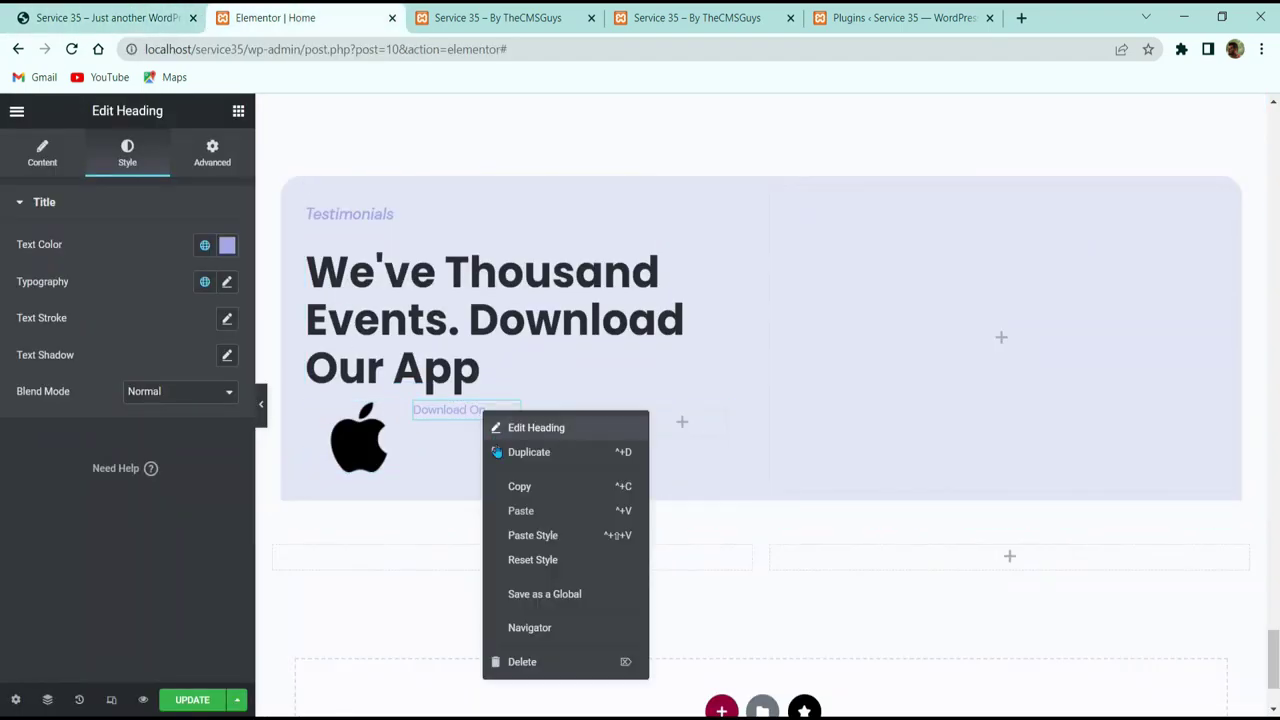
left_click(494, 451)
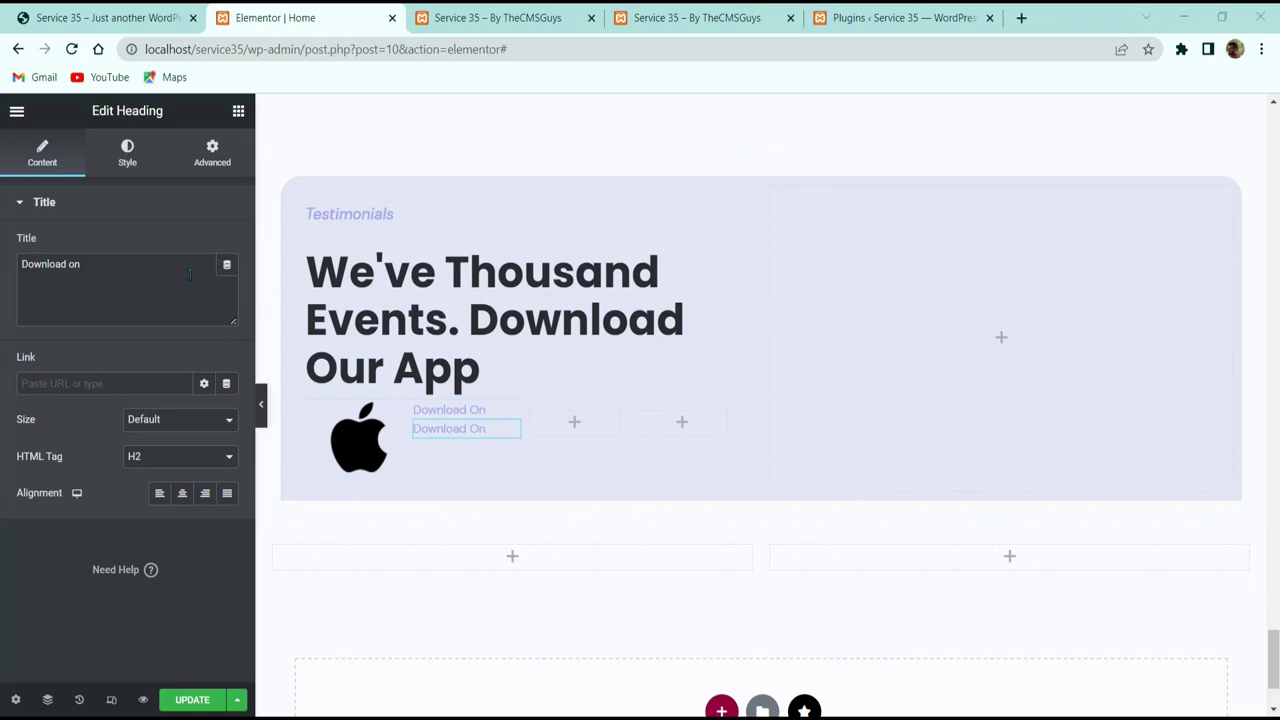
left_click(150, 162)
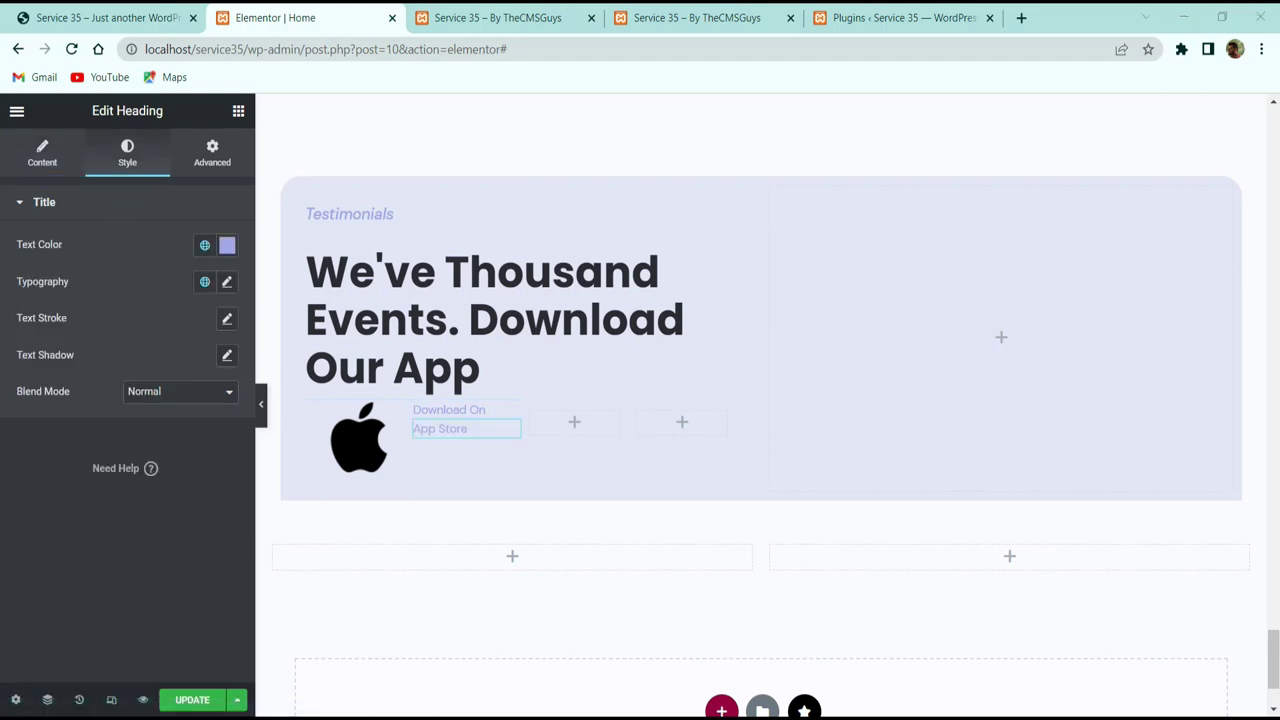
left_click(203, 282)
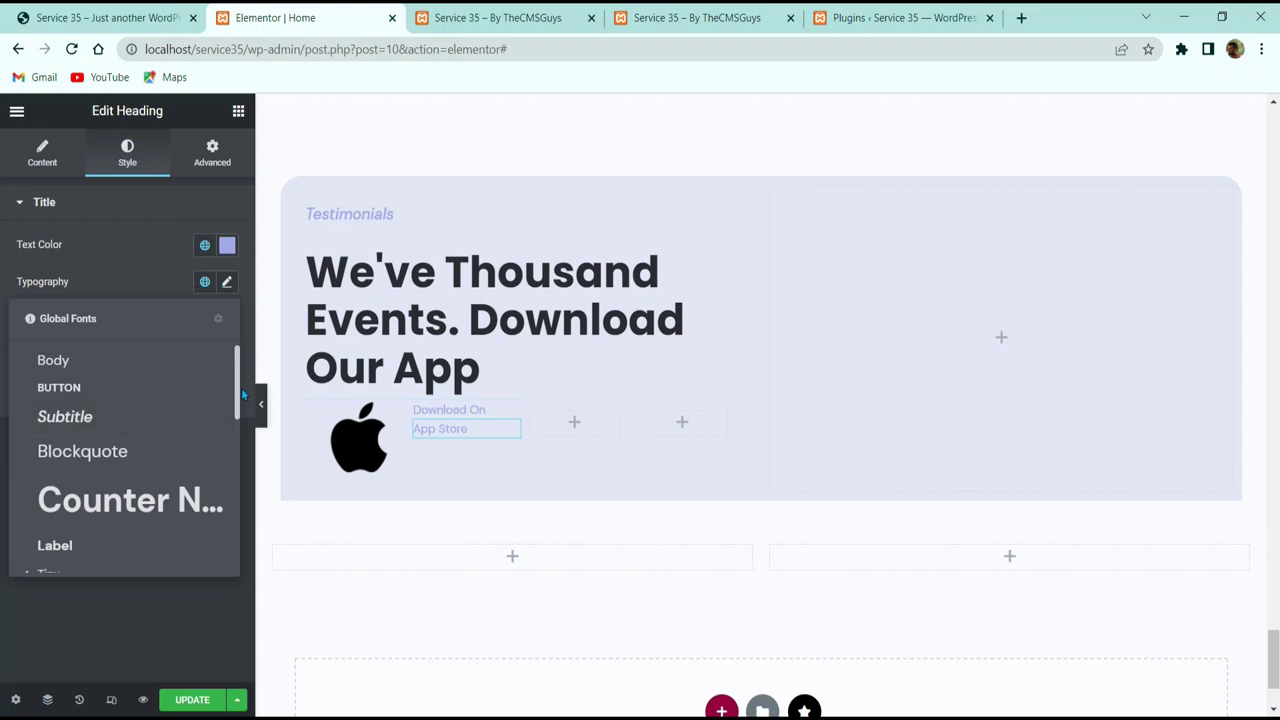
scroll(237, 400, "down", 10)
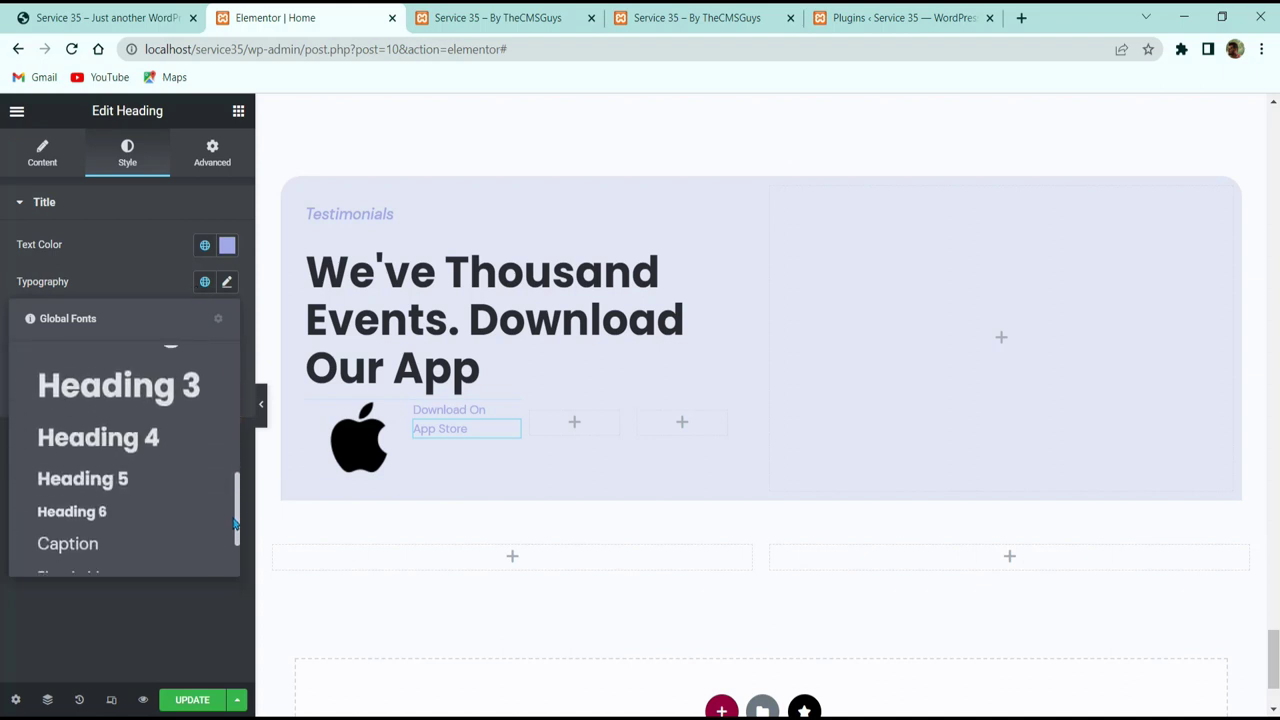
left_click(149, 512)
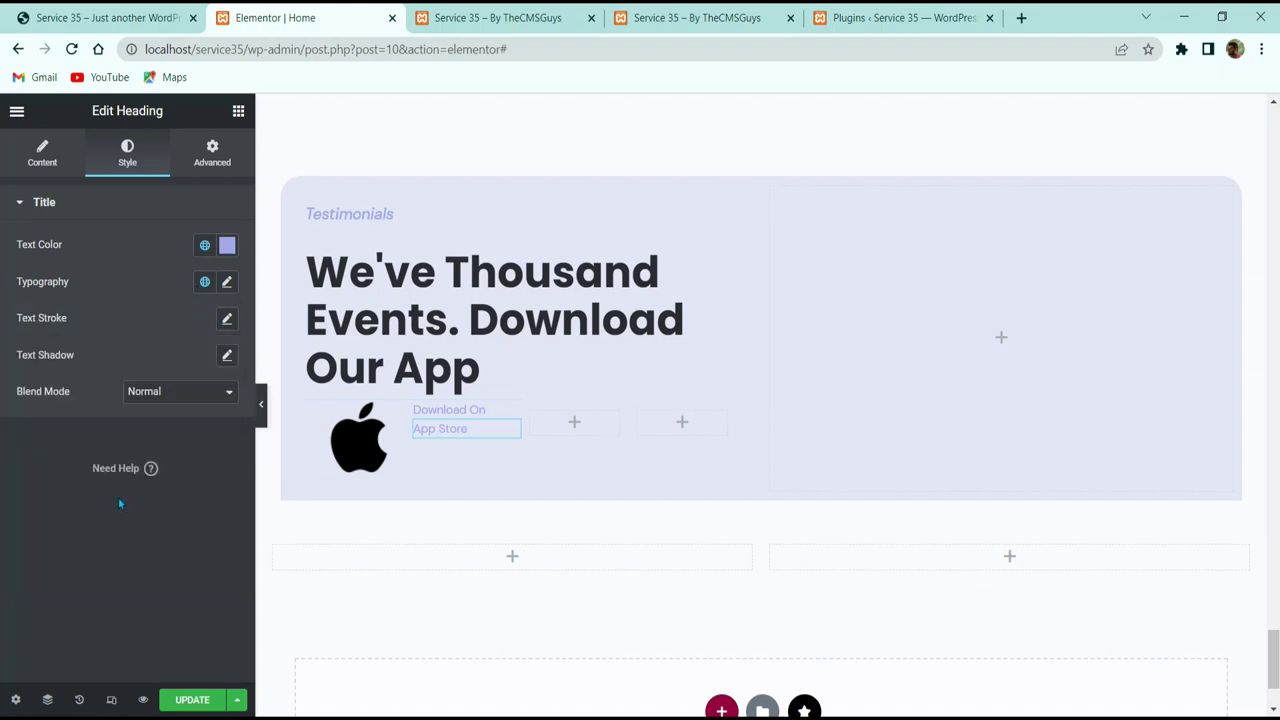
left_click(204, 247)
left_click(102, 389)
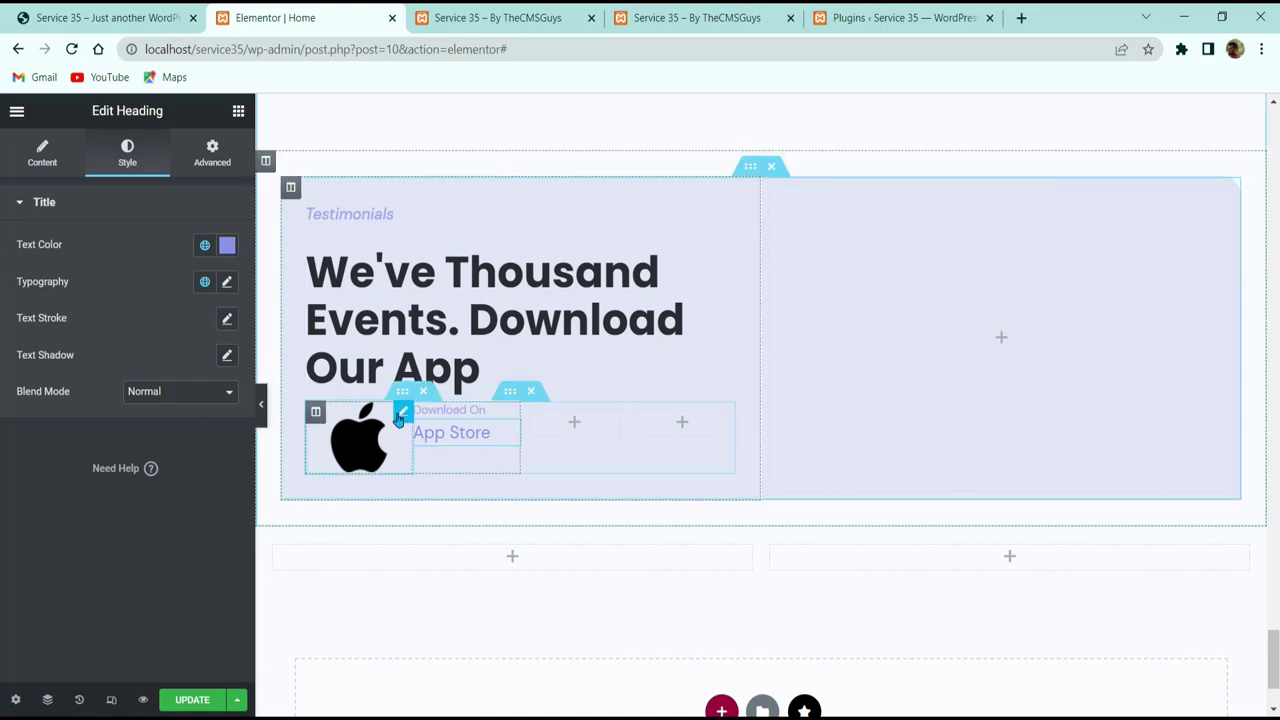
left_click(401, 392)
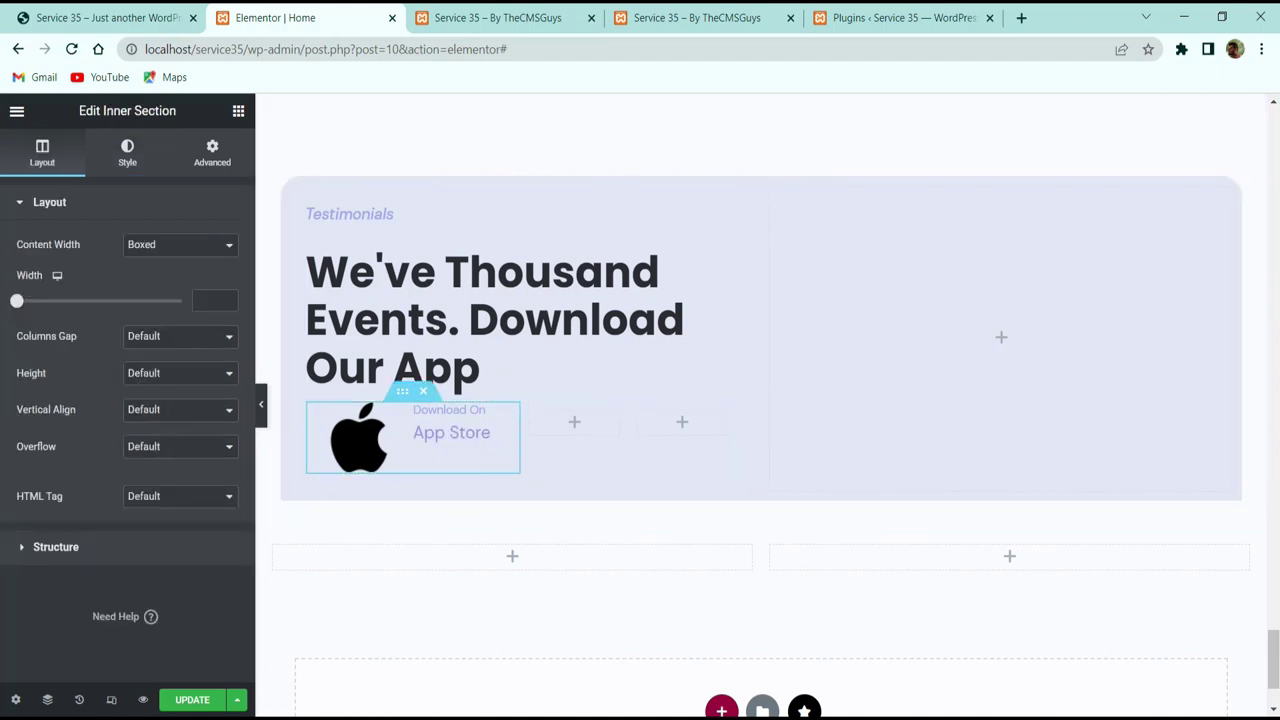
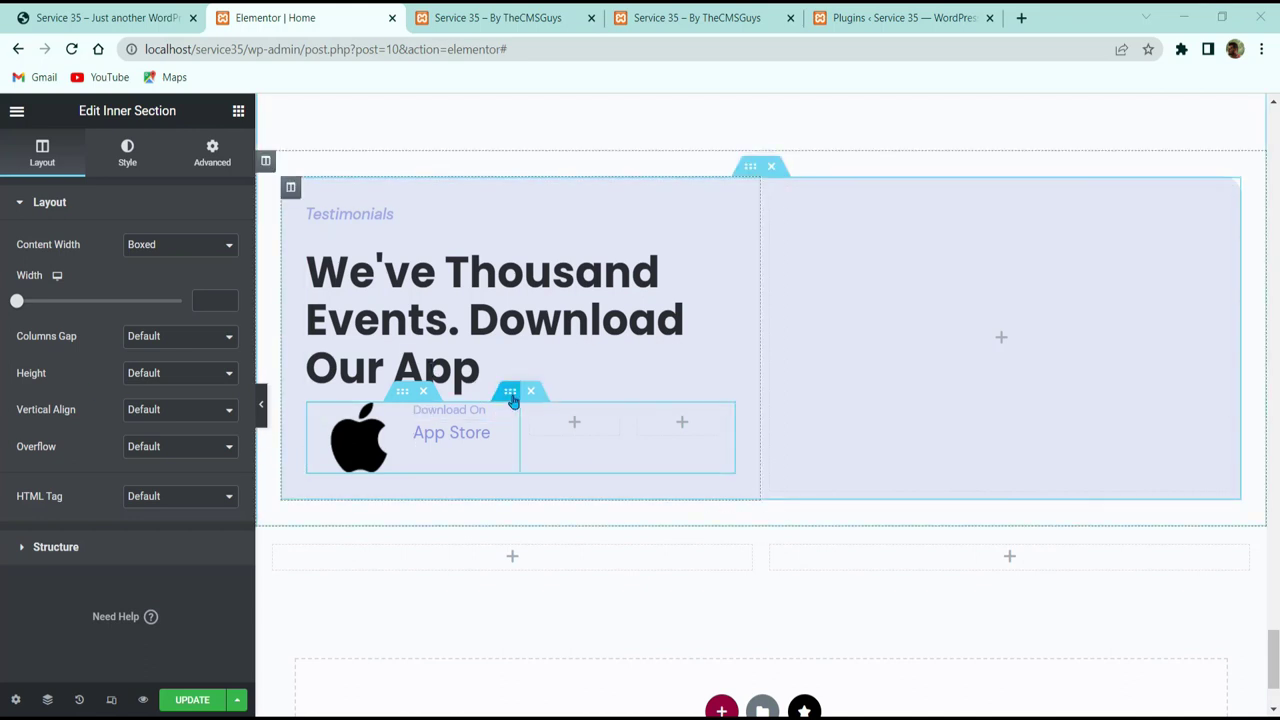
Step: Set the inner section's column gap to No Gap and give the apple logo column a solid border
key("Down")
left_click(315, 414)
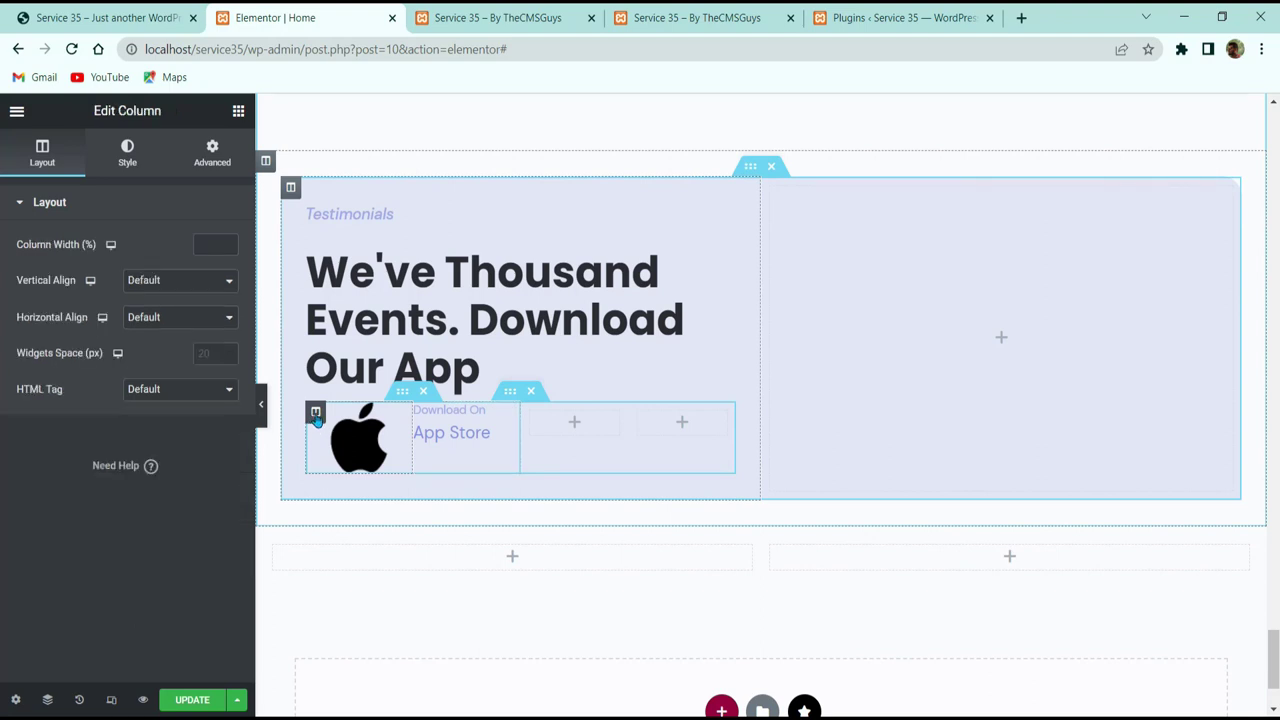
left_click(127, 152)
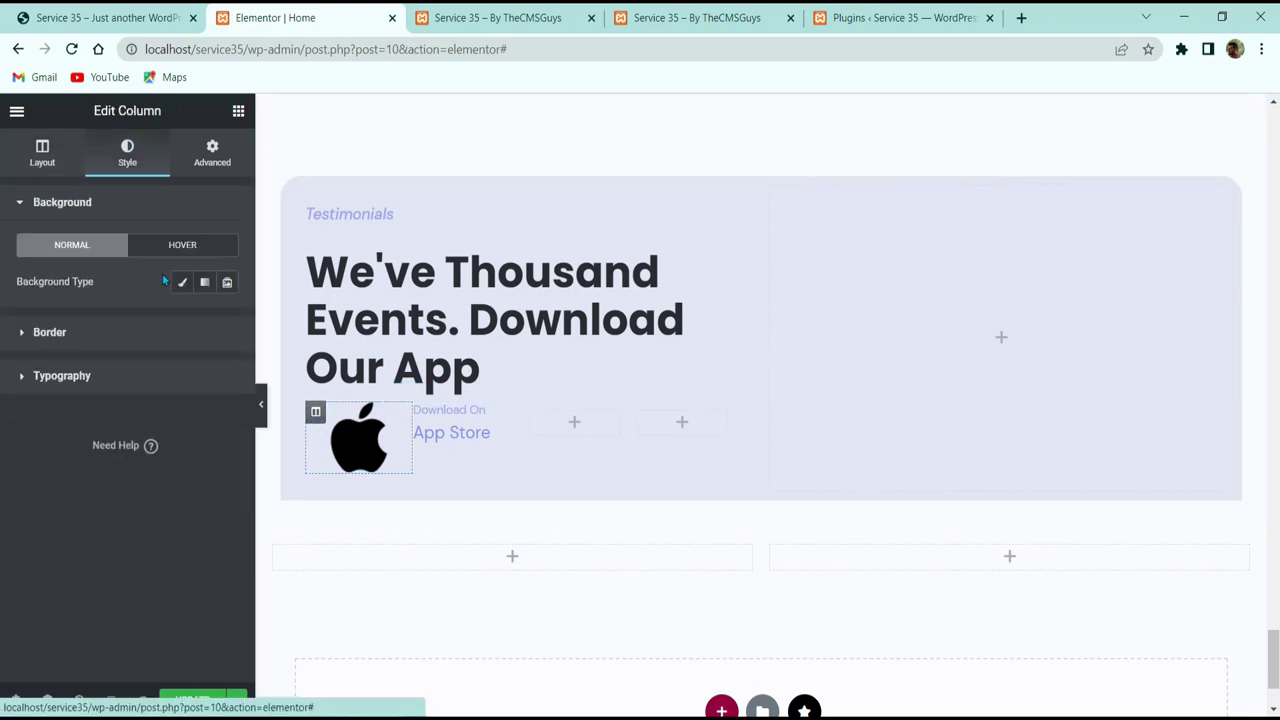
left_click(118, 329)
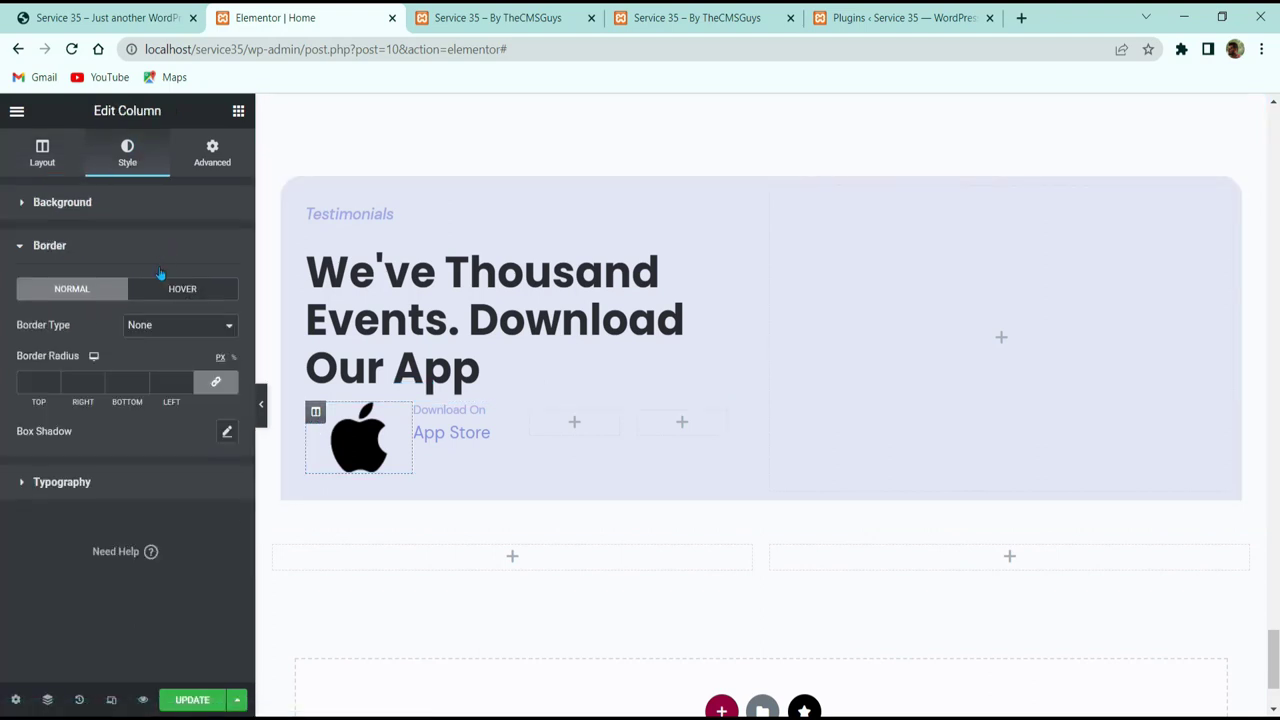
left_click(178, 330)
left_click(145, 352)
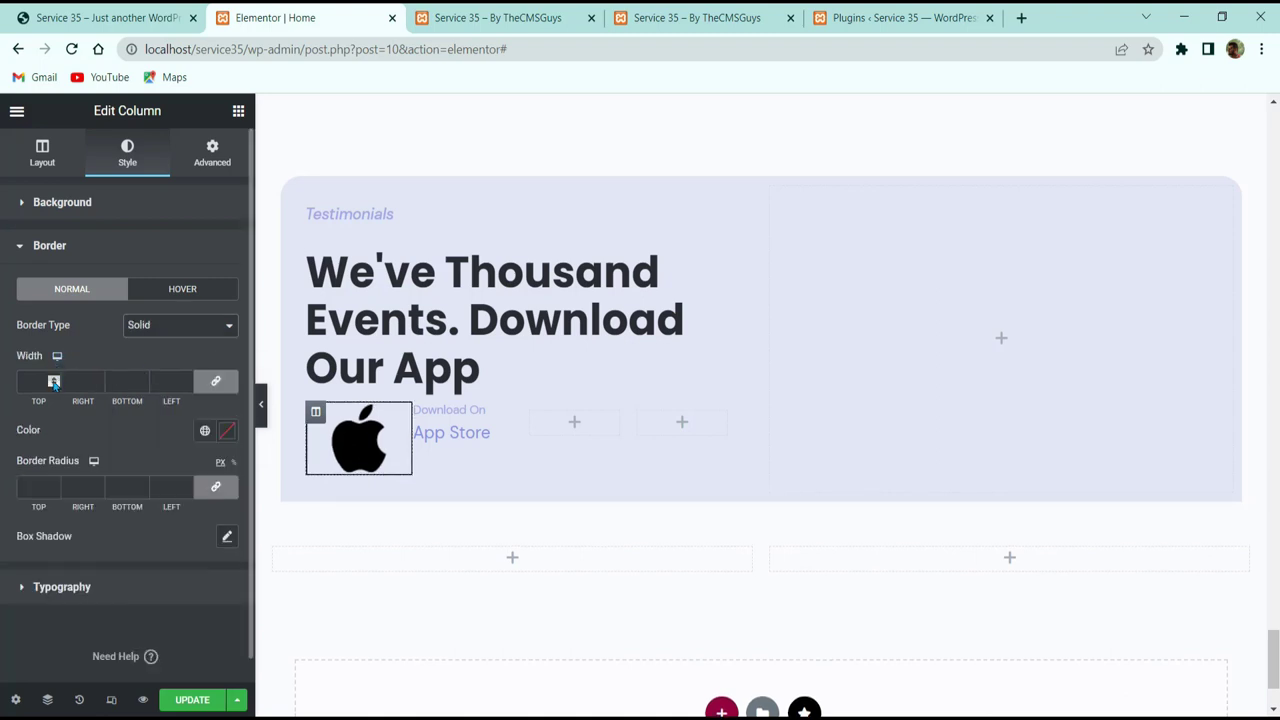
Step: Try a 1 px border width, then clear it and set the border type back to None
left_click(53, 382)
type("1")
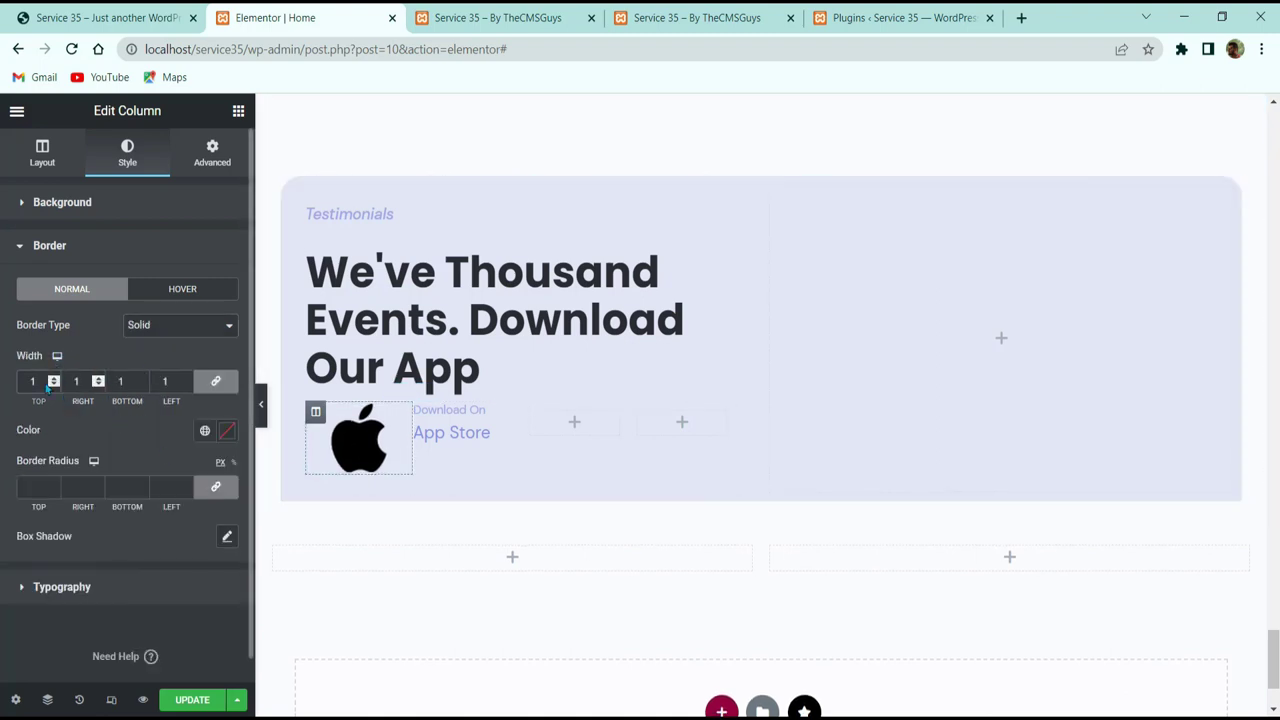
double_click(32, 381)
key("BackSpace")
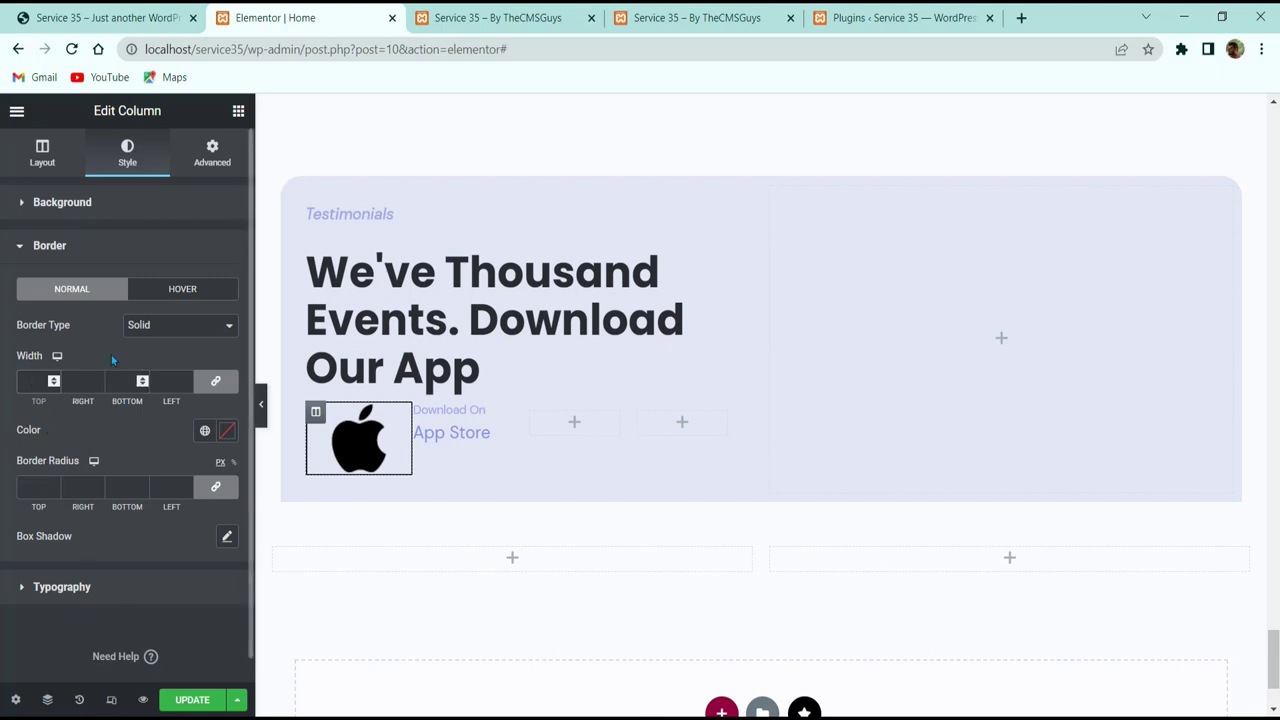
left_click(135, 325)
left_click(140, 343)
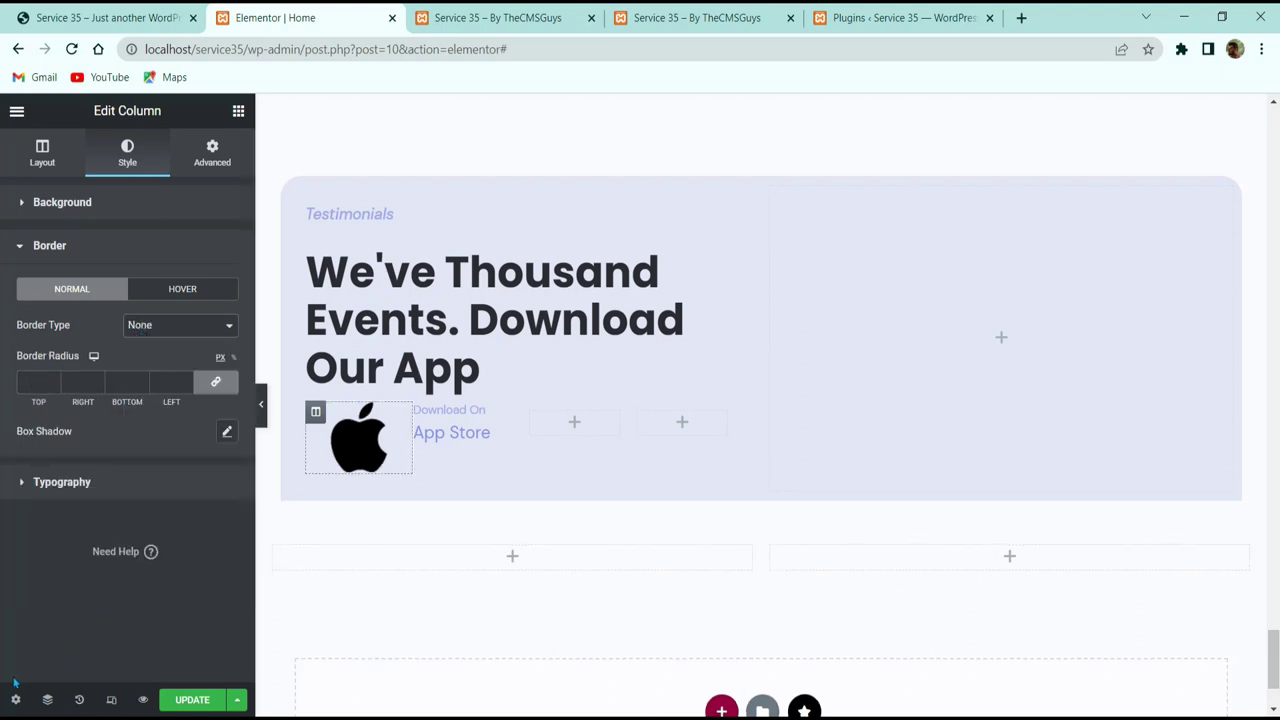
Step: In the Navigator, collapse the inner section and select the App Store badge column
left_click(47, 699)
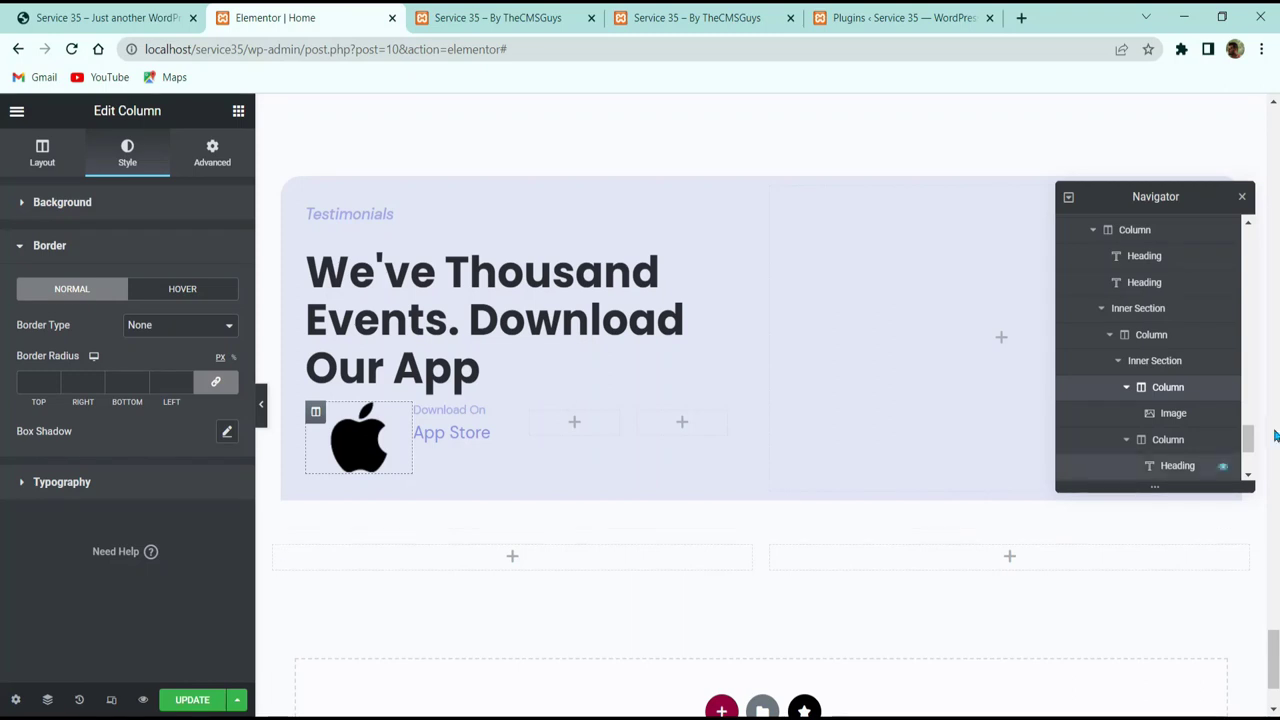
left_click(1155, 361)
left_click(1126, 387)
left_click(1126, 413)
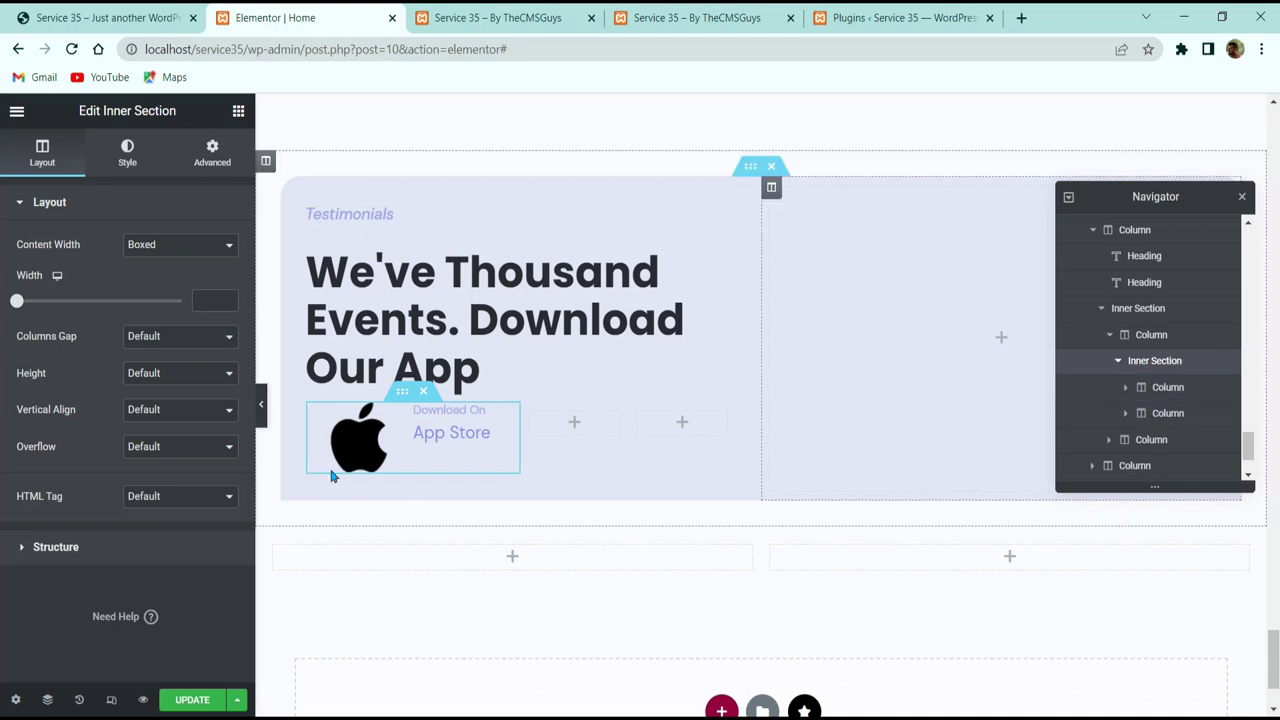
left_click(1141, 311)
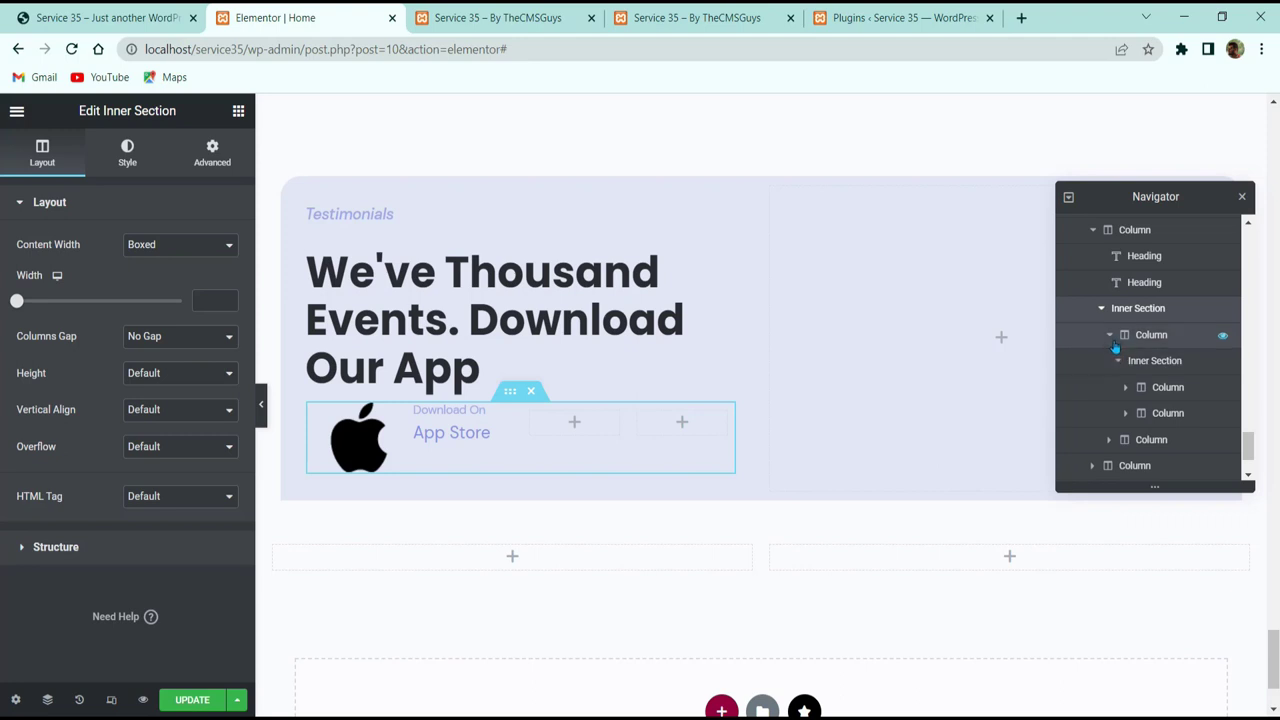
left_click(1129, 342)
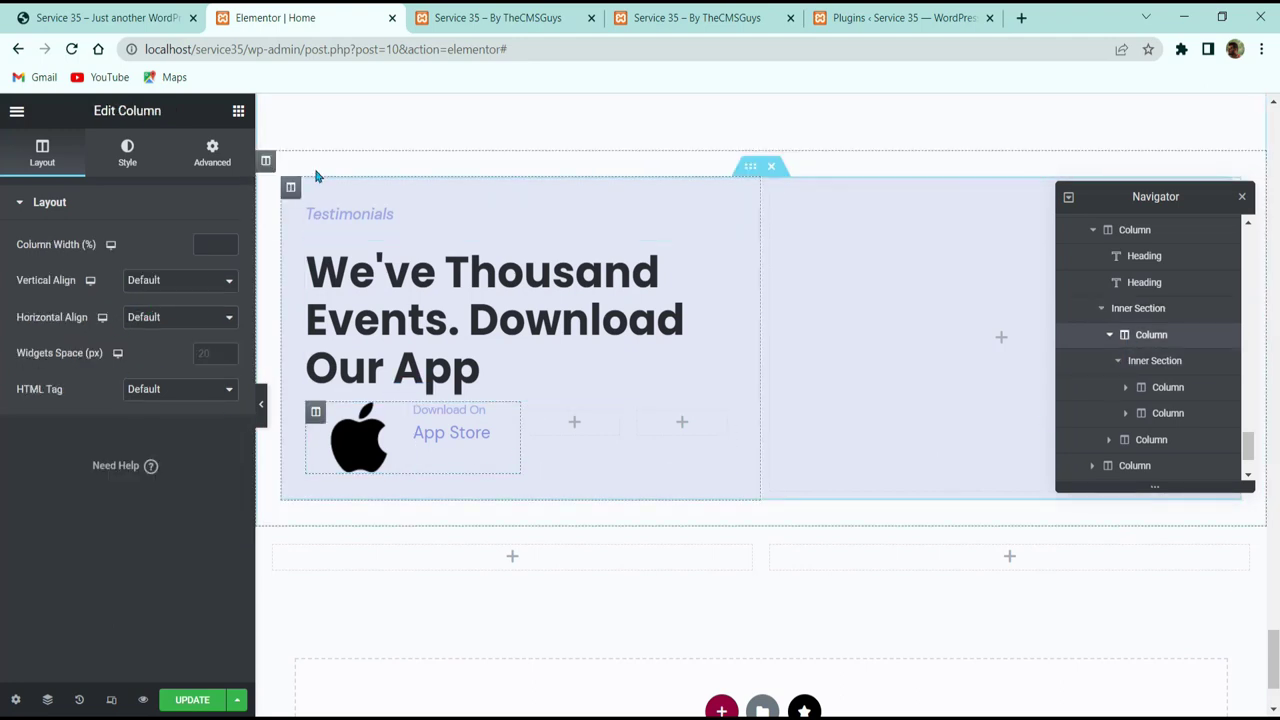
Step: Give the App Store column a solid 1 px border in a global colour with 16 radius
left_click(127, 152)
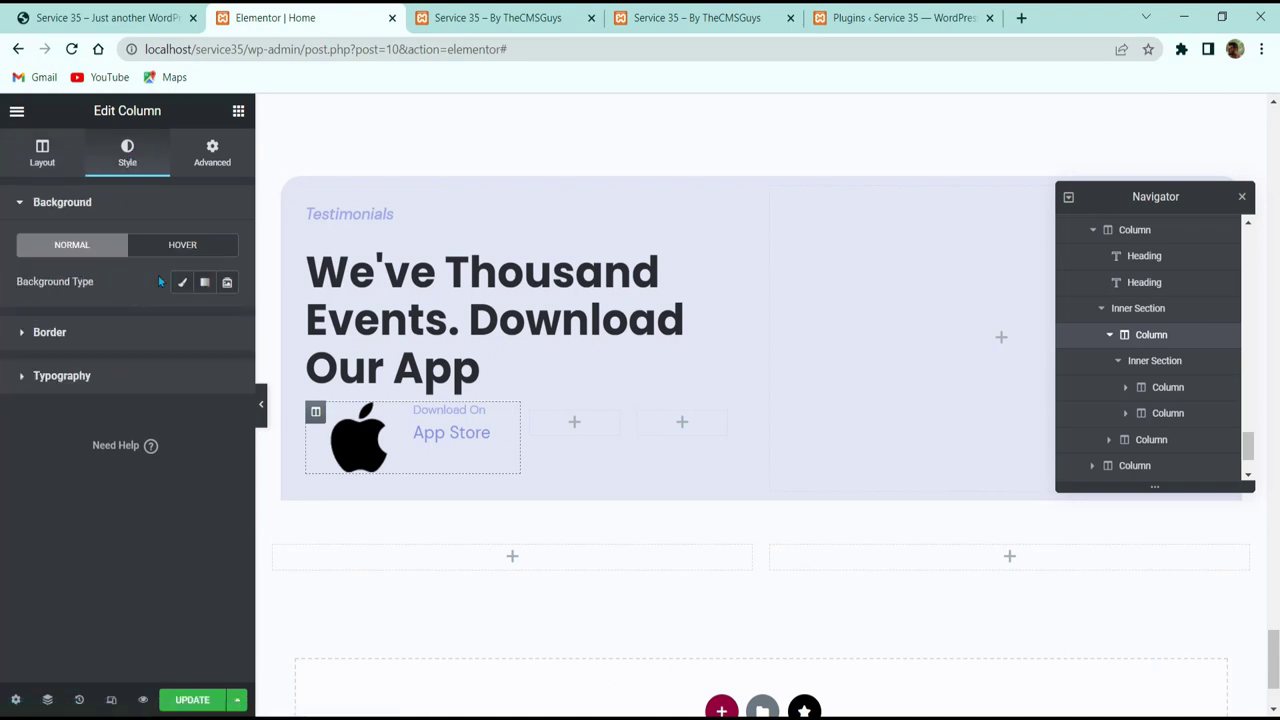
left_click(112, 334)
left_click(184, 340)
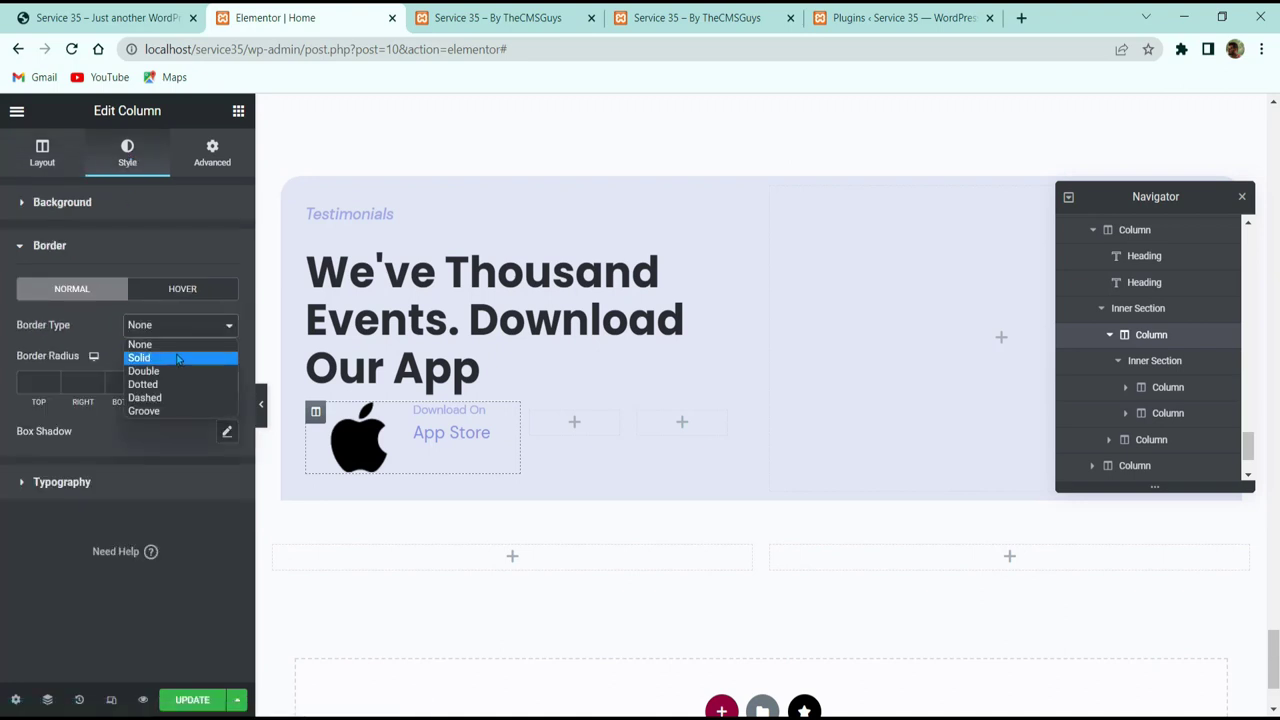
left_click(178, 357)
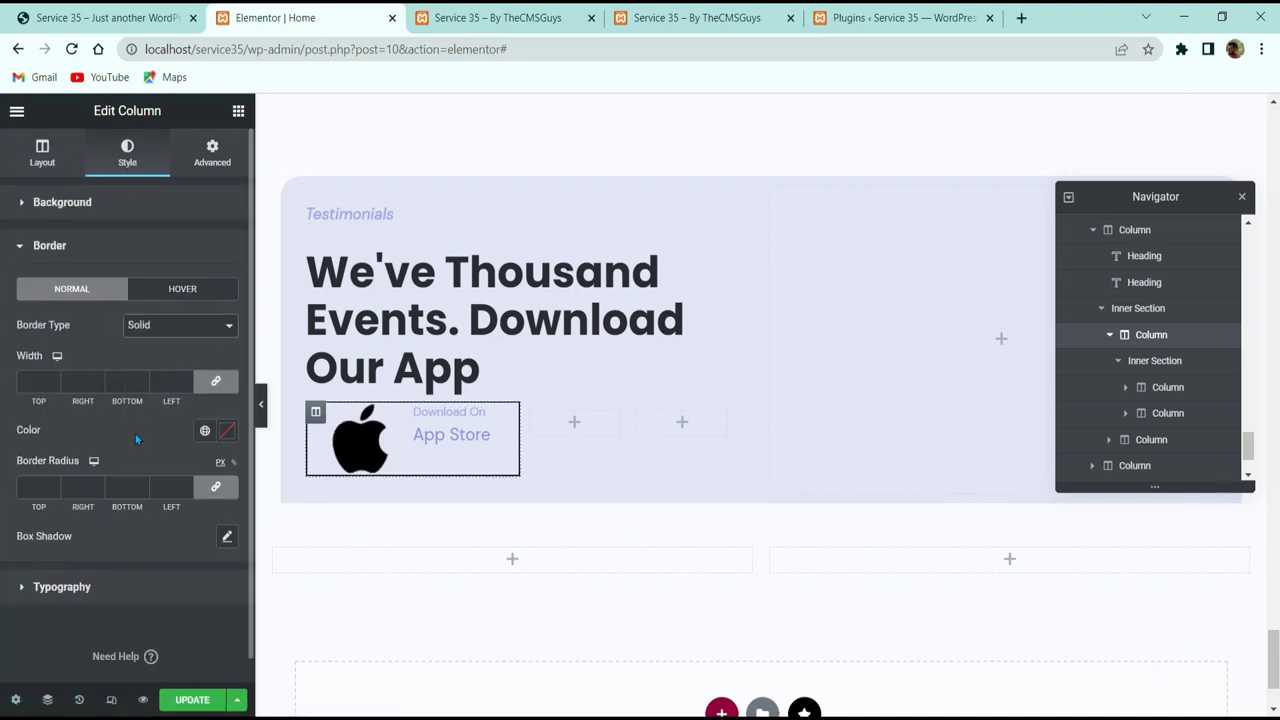
left_click(54, 377)
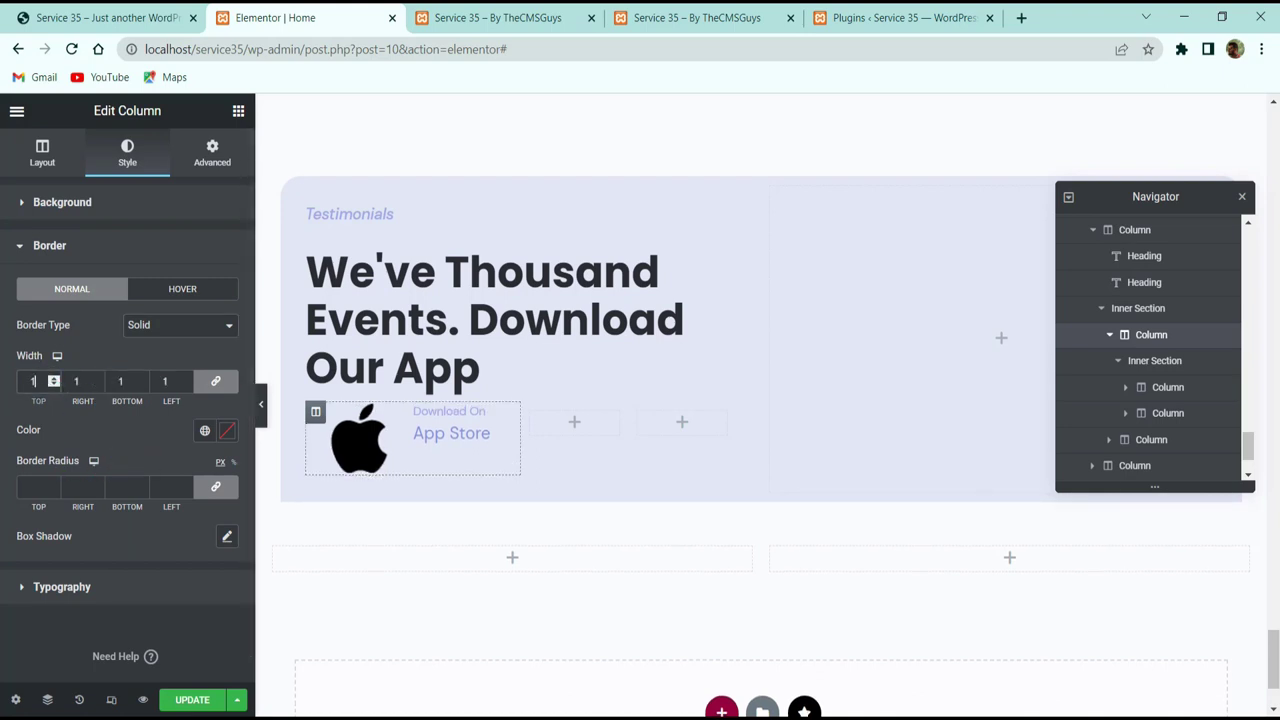
left_click(204, 430)
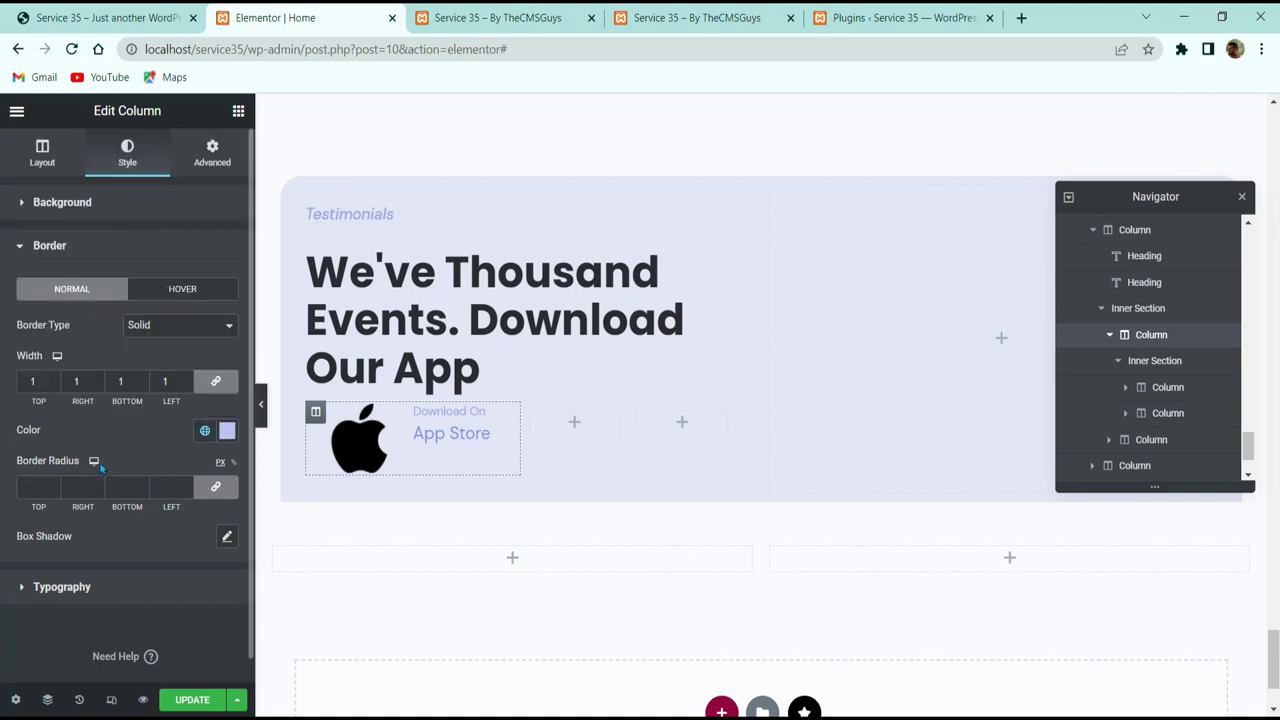
left_click(40, 474)
type("16")
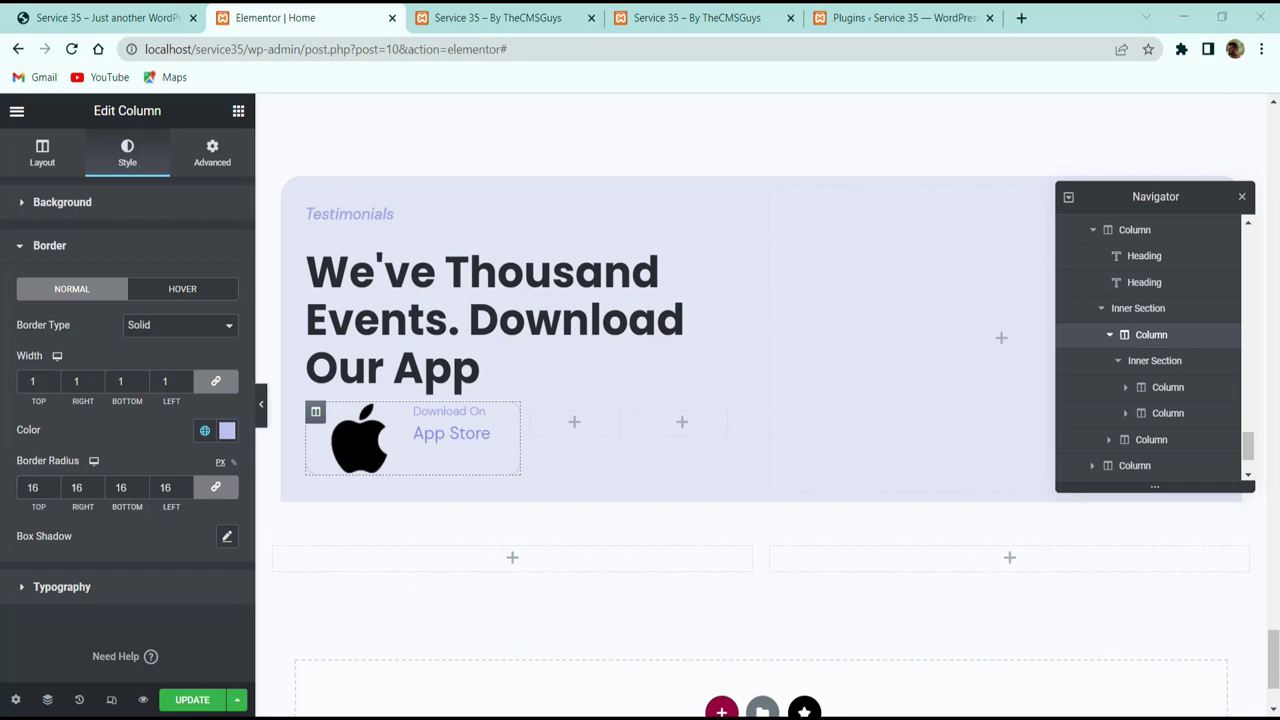
Step: Add a classic global-colour hover background with a 1 s transition
left_click(189, 290)
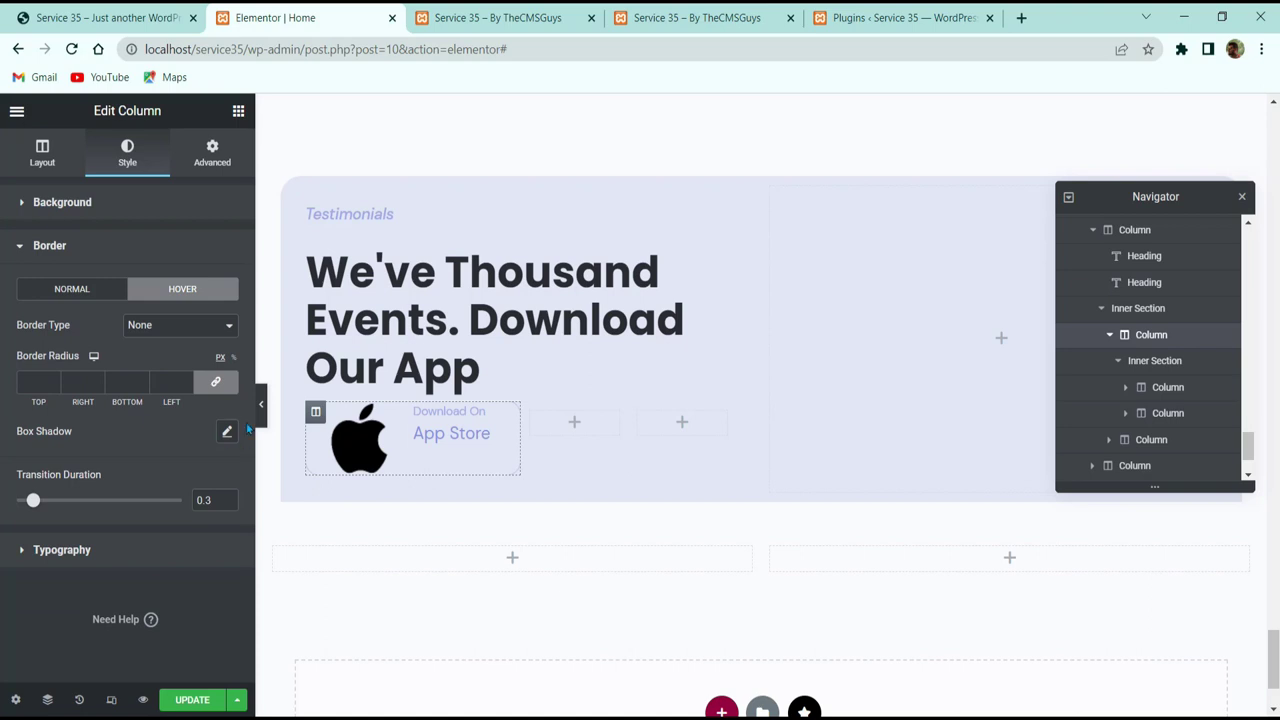
left_click(185, 210)
left_click(203, 284)
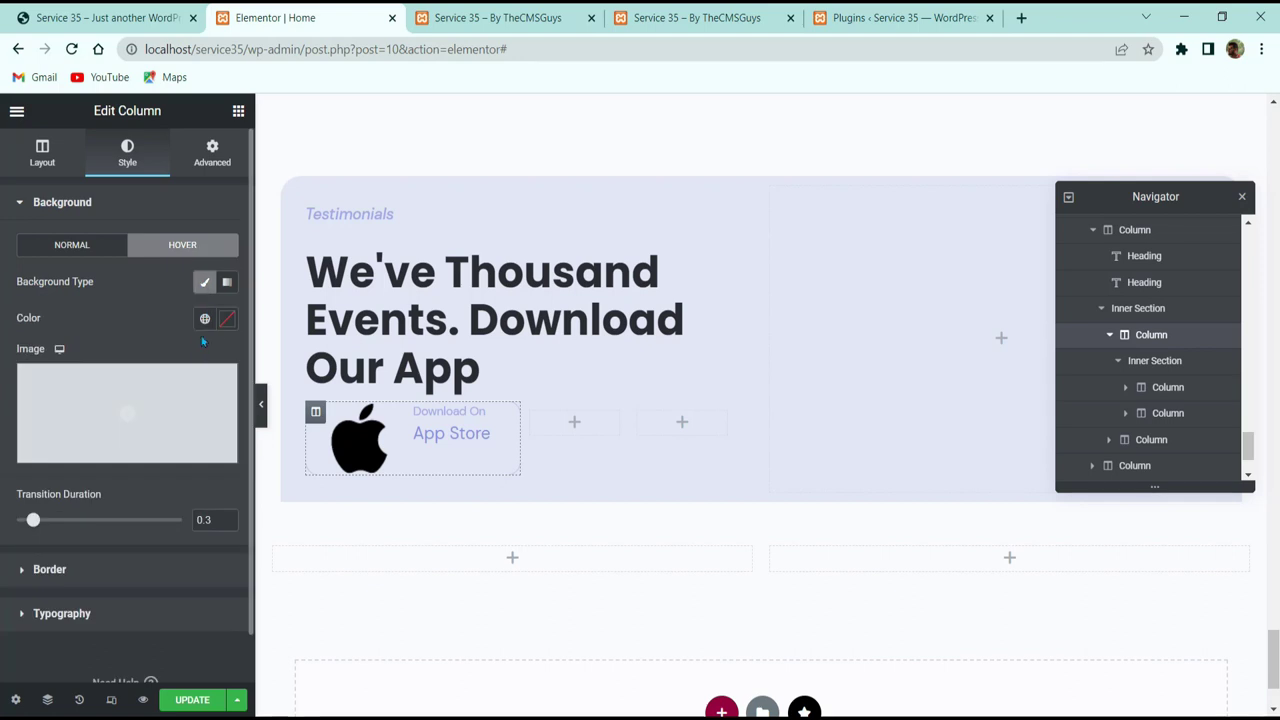
left_click(205, 318)
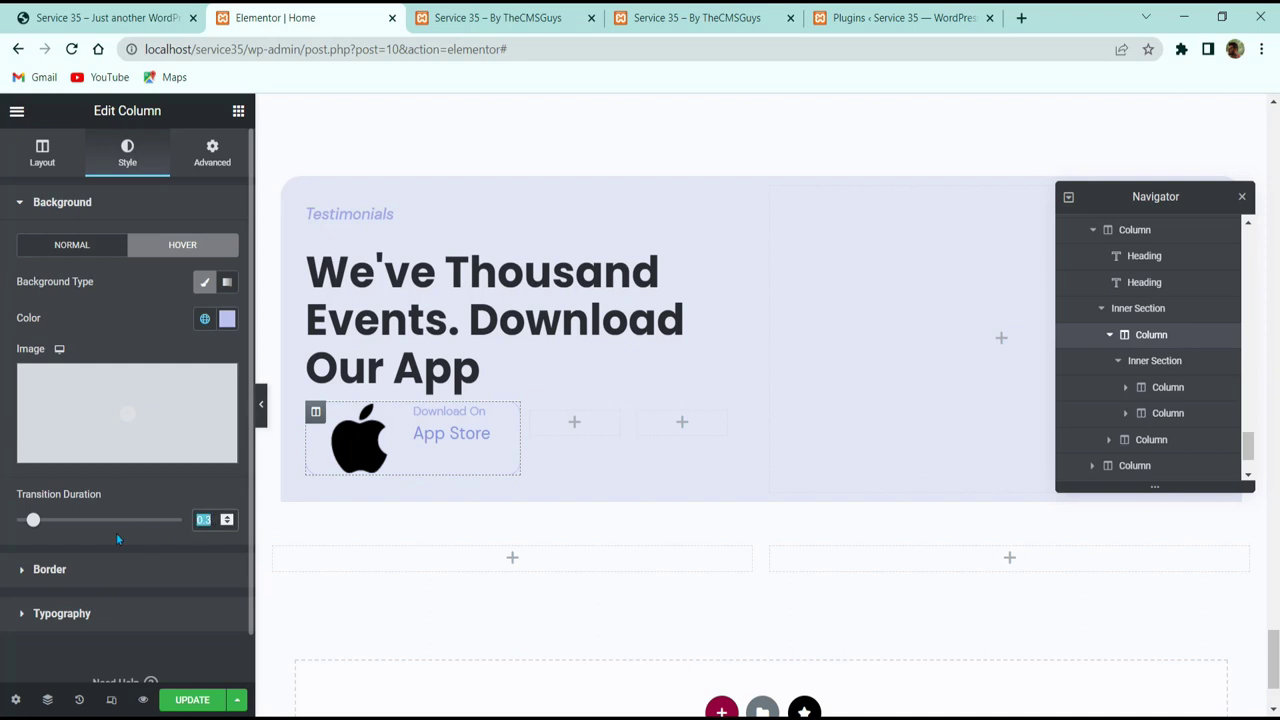
type("1")
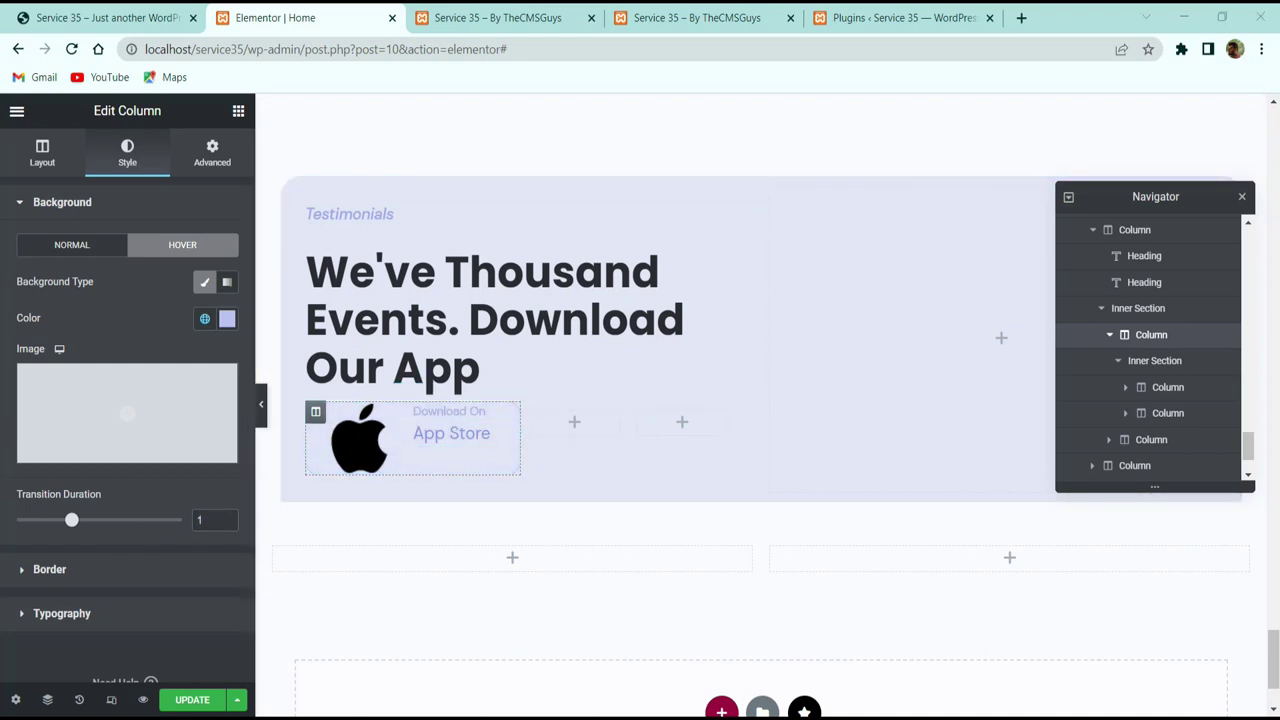
Step: Set the column padding to 8/16/8/16 px and its right margin to 30
left_click(212, 150)
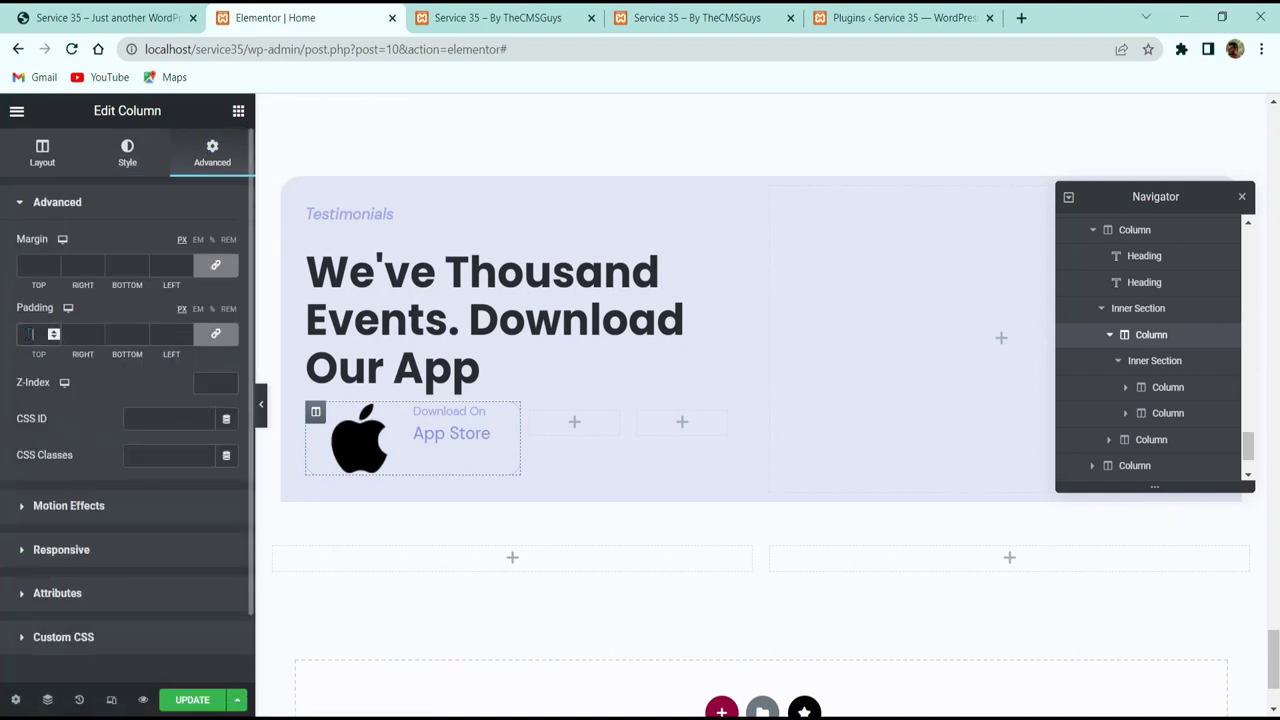
type("8")
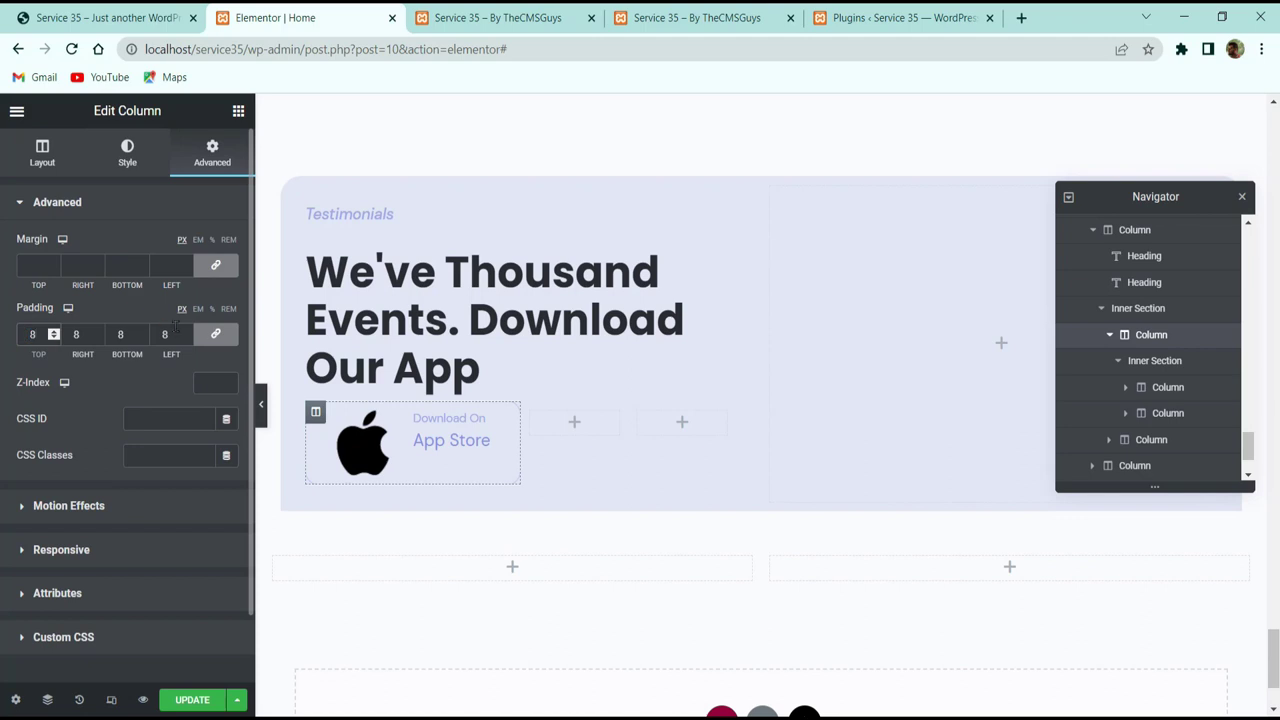
left_click(215, 334)
double_click(76, 334)
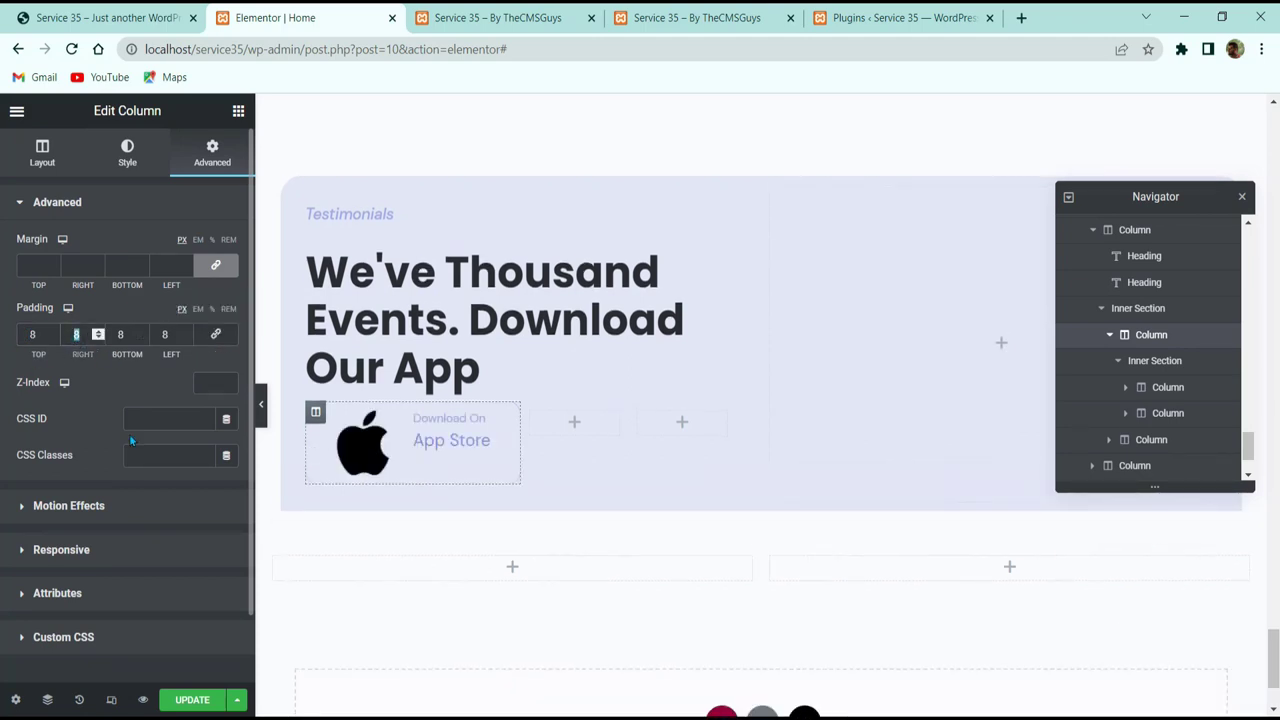
type("16")
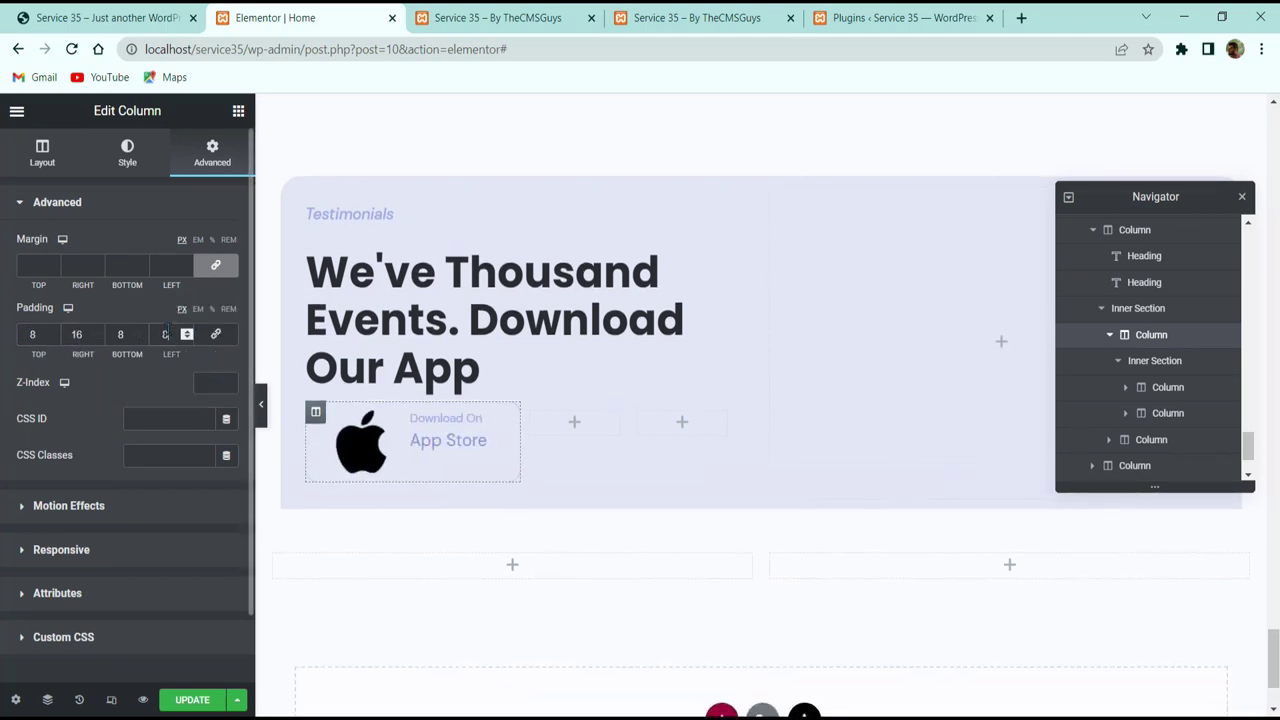
type("16")
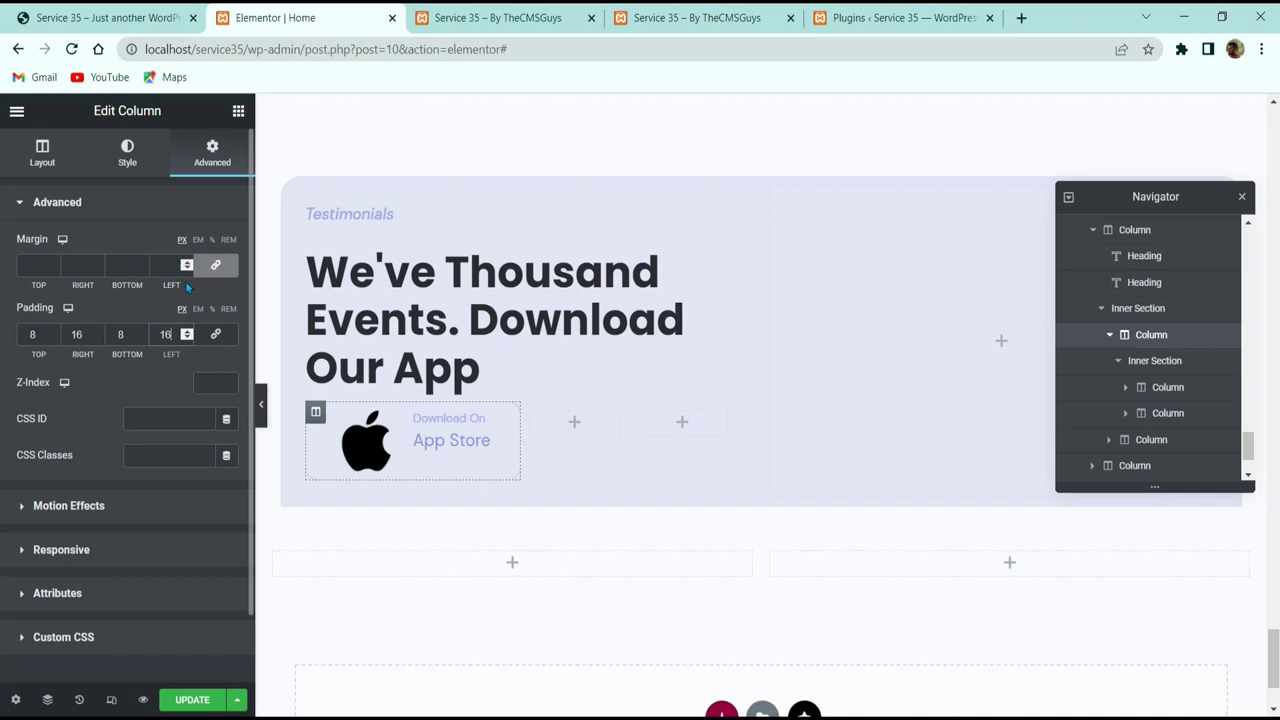
left_click(215, 264)
double_click(76, 265)
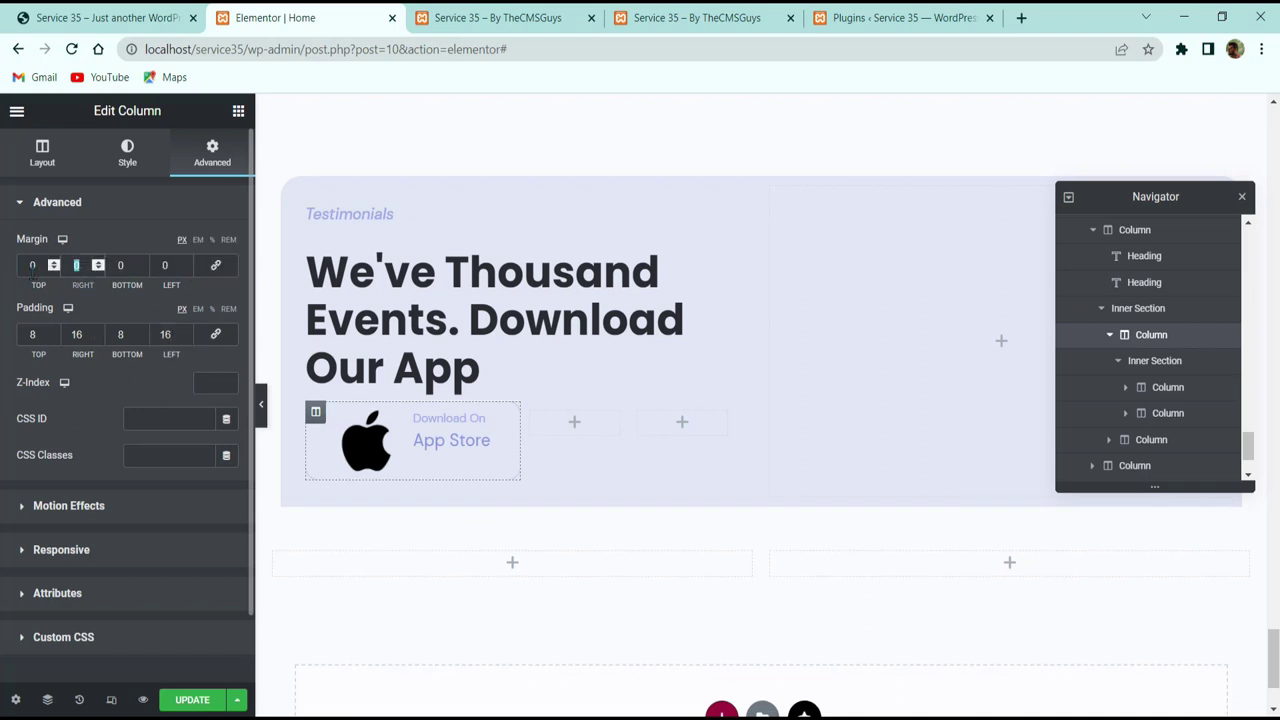
type("30")
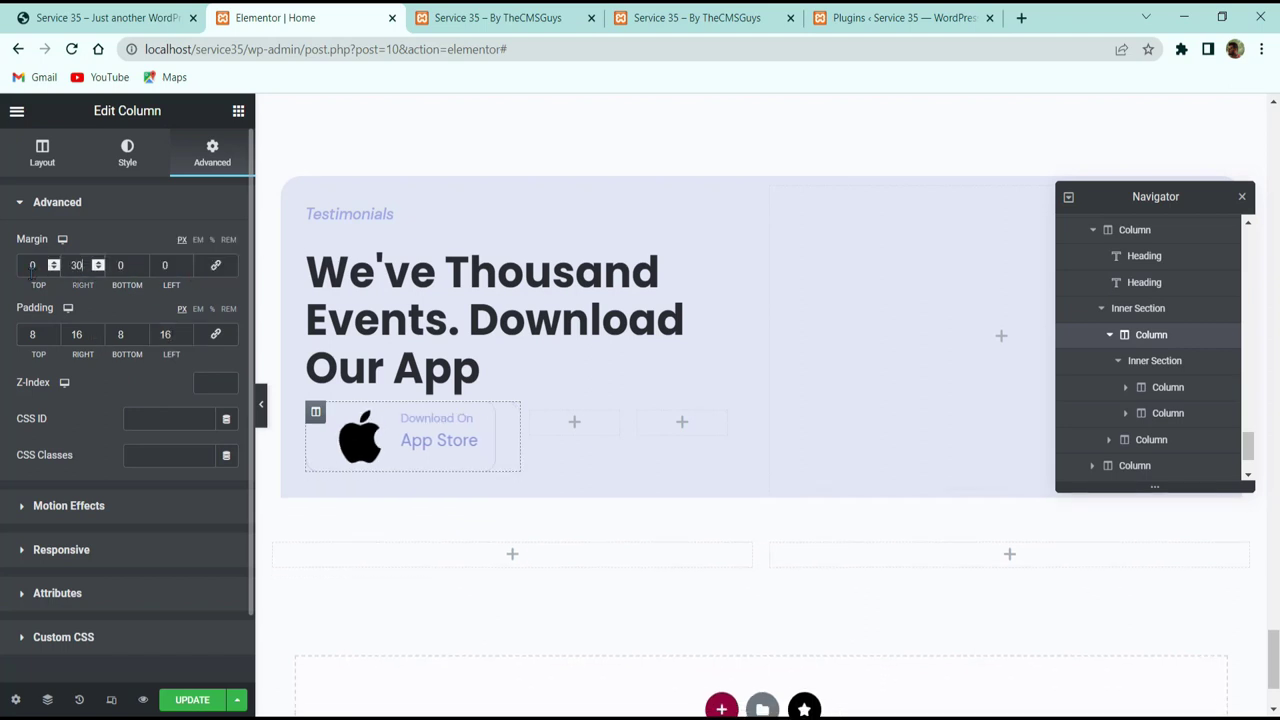
Step: Duplicate the App Store column and delete one of the empty columns
right_click(315, 413)
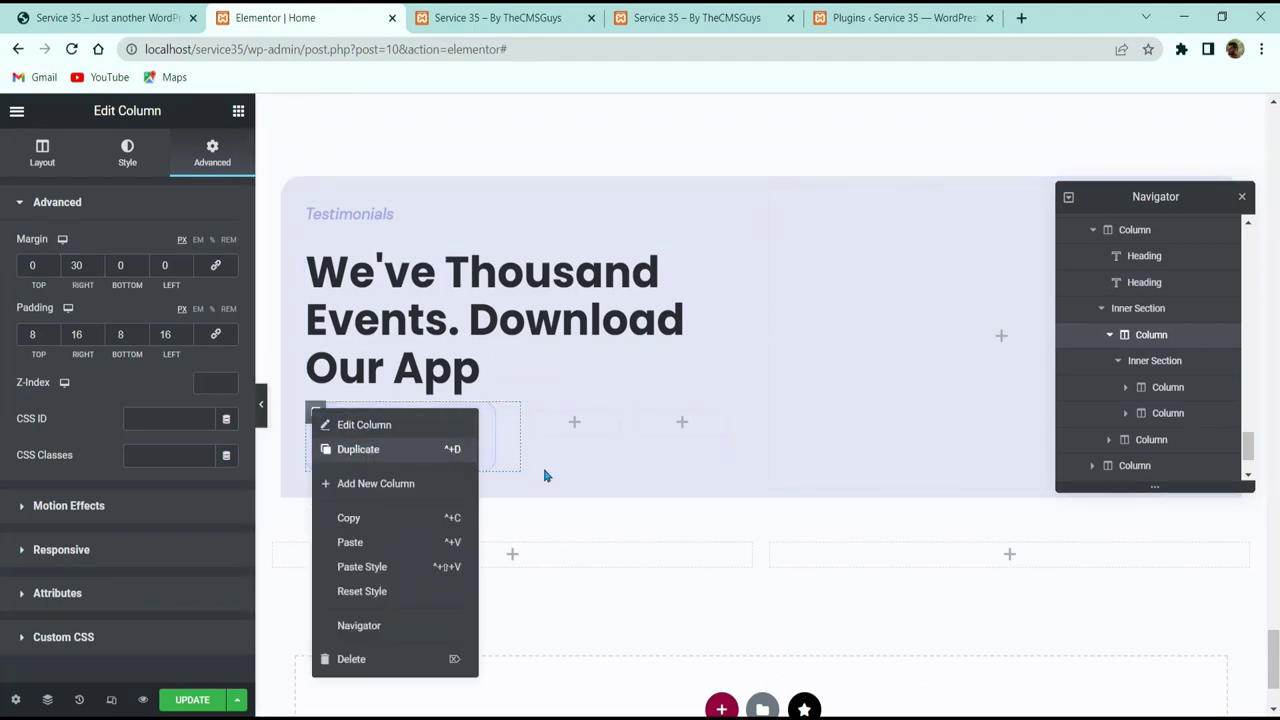
key("ctrl+d")
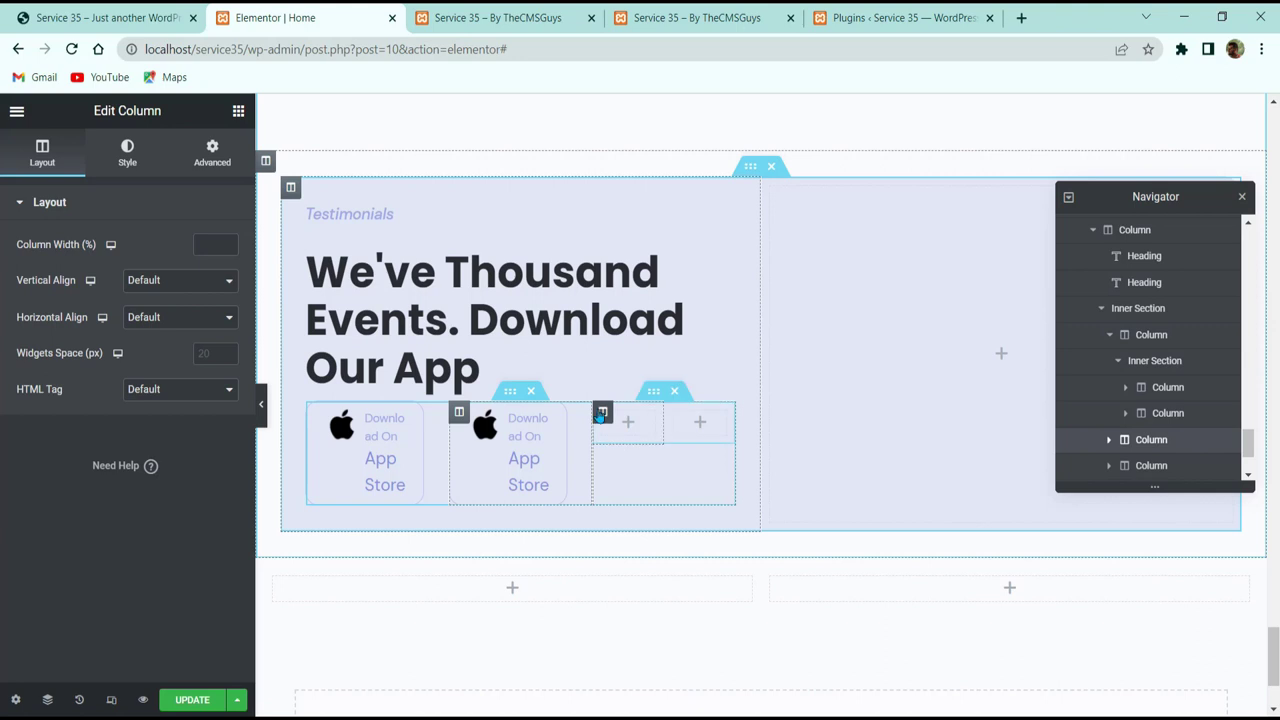
right_click(622, 441)
left_click(640, 658)
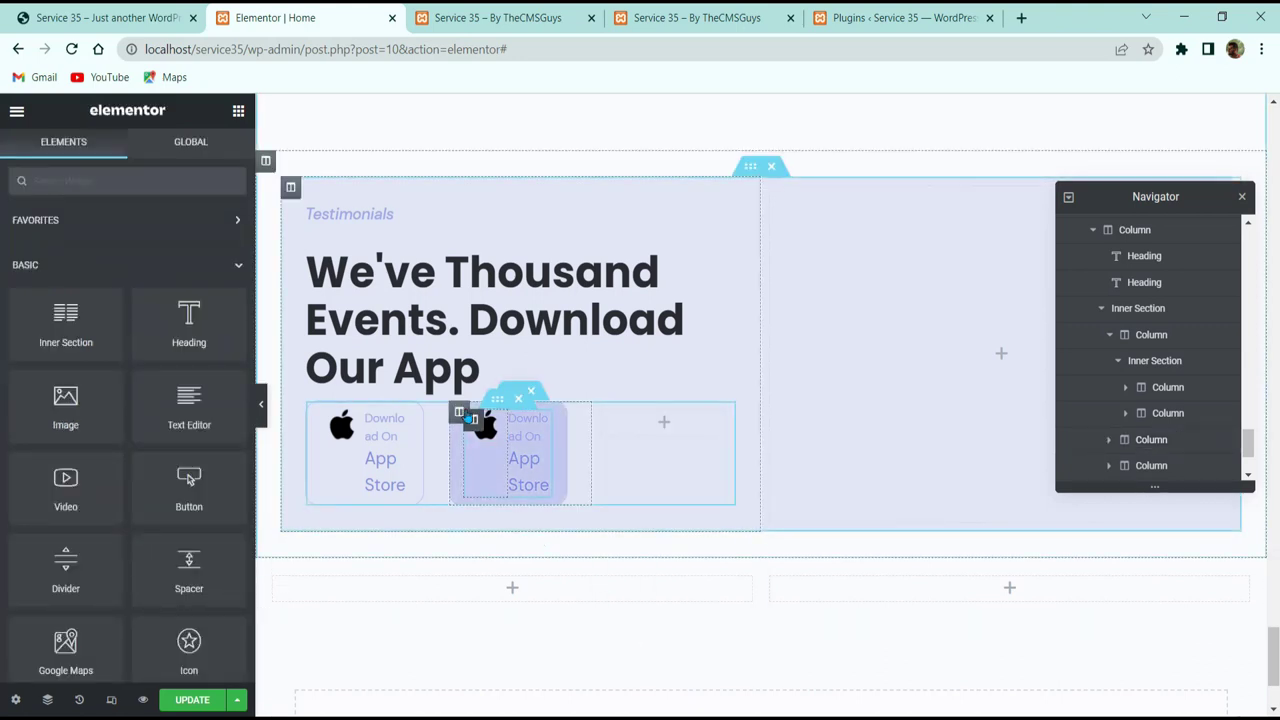
Step: Delete the remaining empty third column so the two buttons widen
left_click(459, 411)
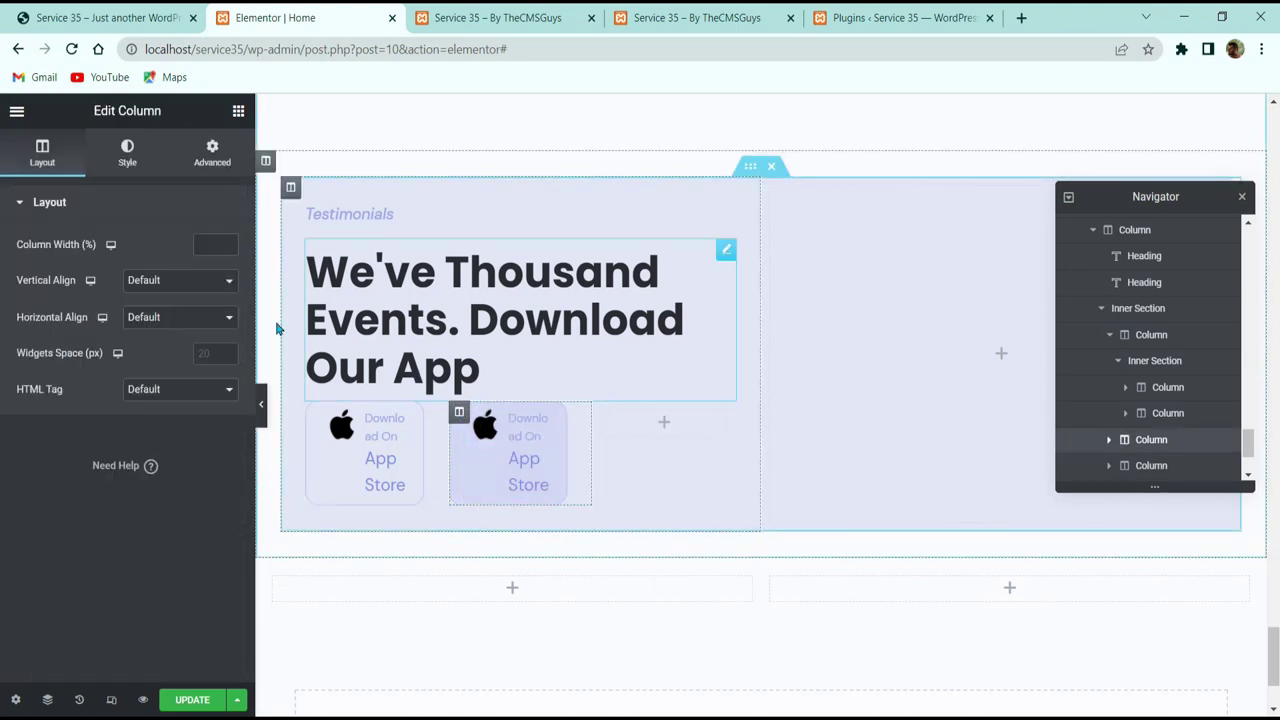
right_click(662, 425)
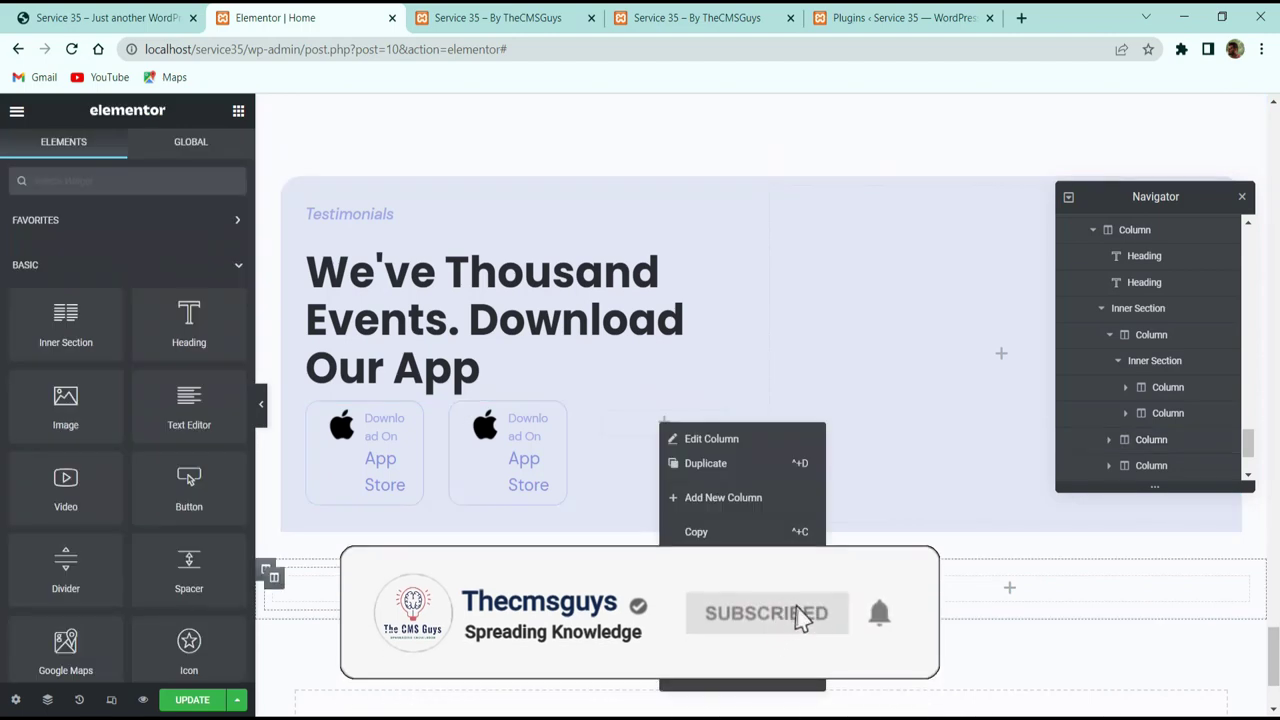
key("Escape")
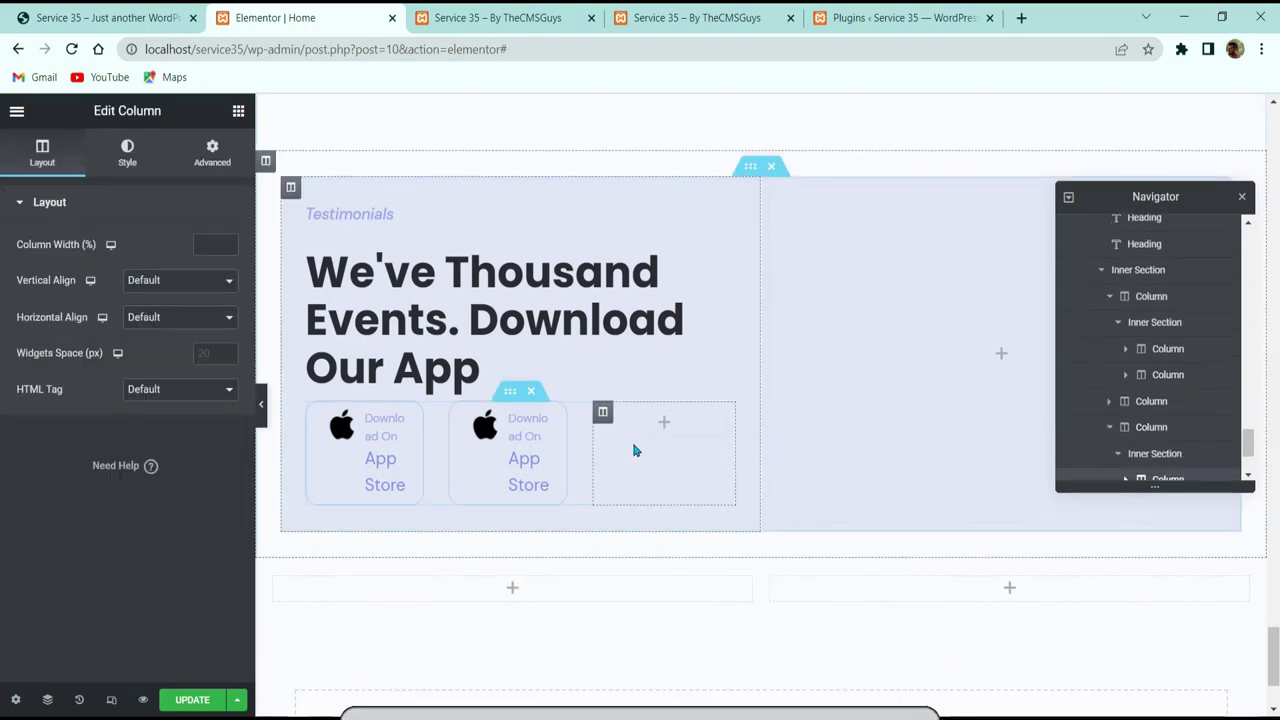
left_click(602, 412)
right_click(602, 412)
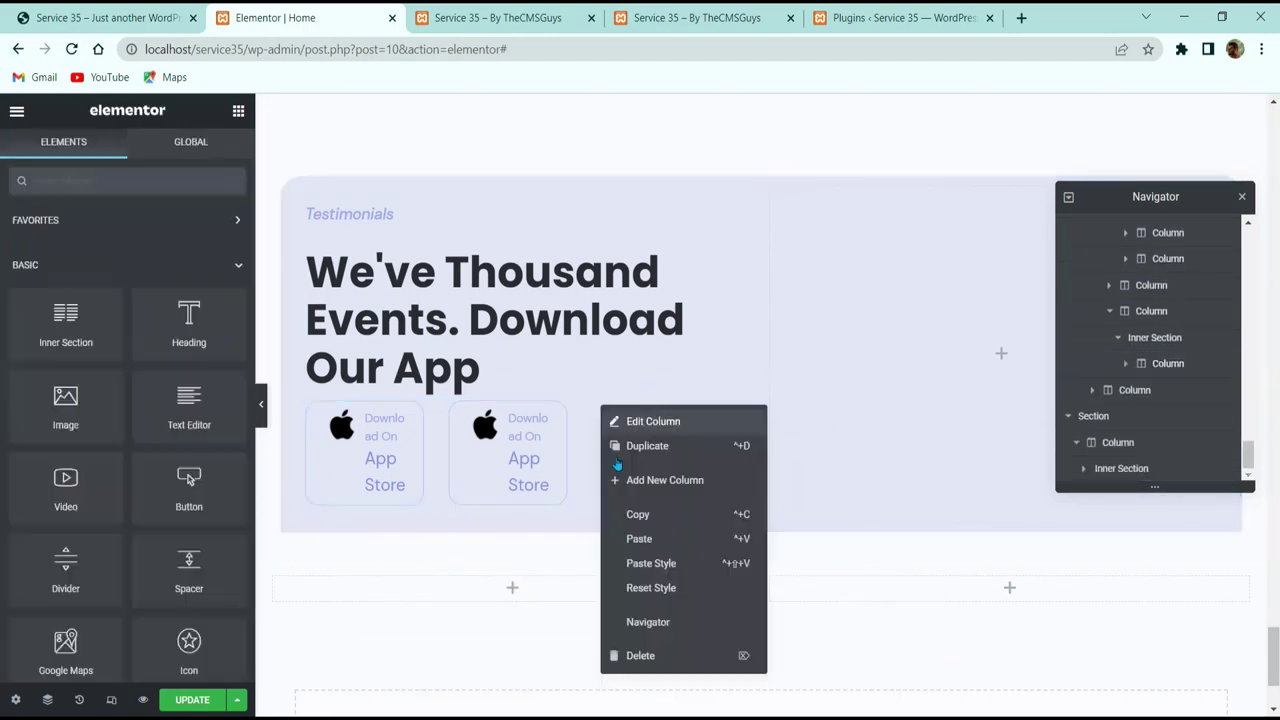
left_click(643, 656)
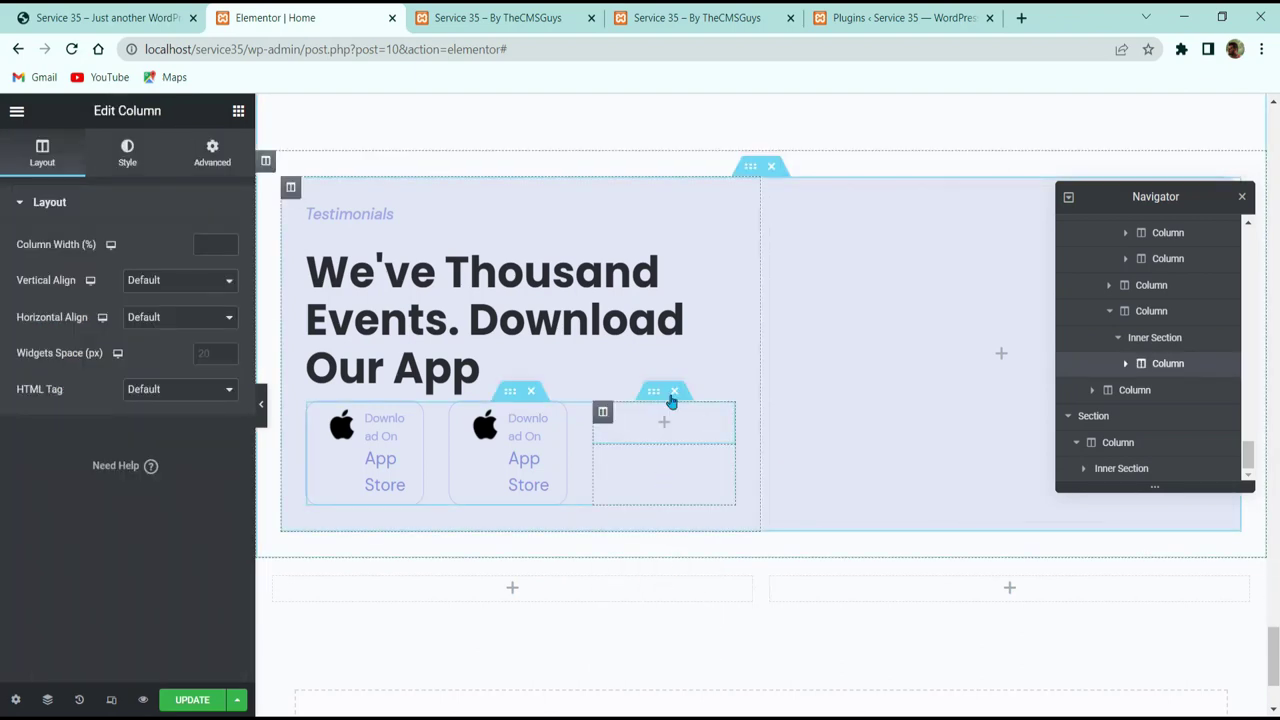
right_click(608, 416)
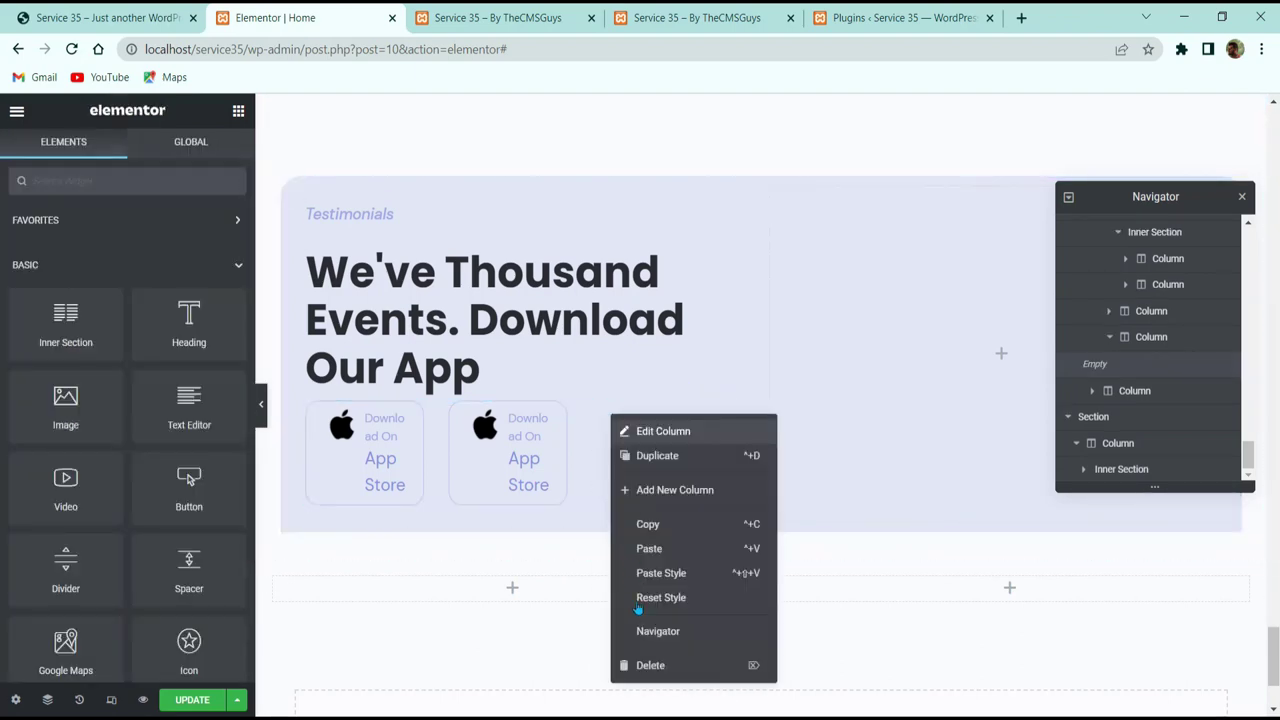
left_click(648, 666)
Step: Change the second button column's margin to 0 right and 30 left
left_click(530, 412)
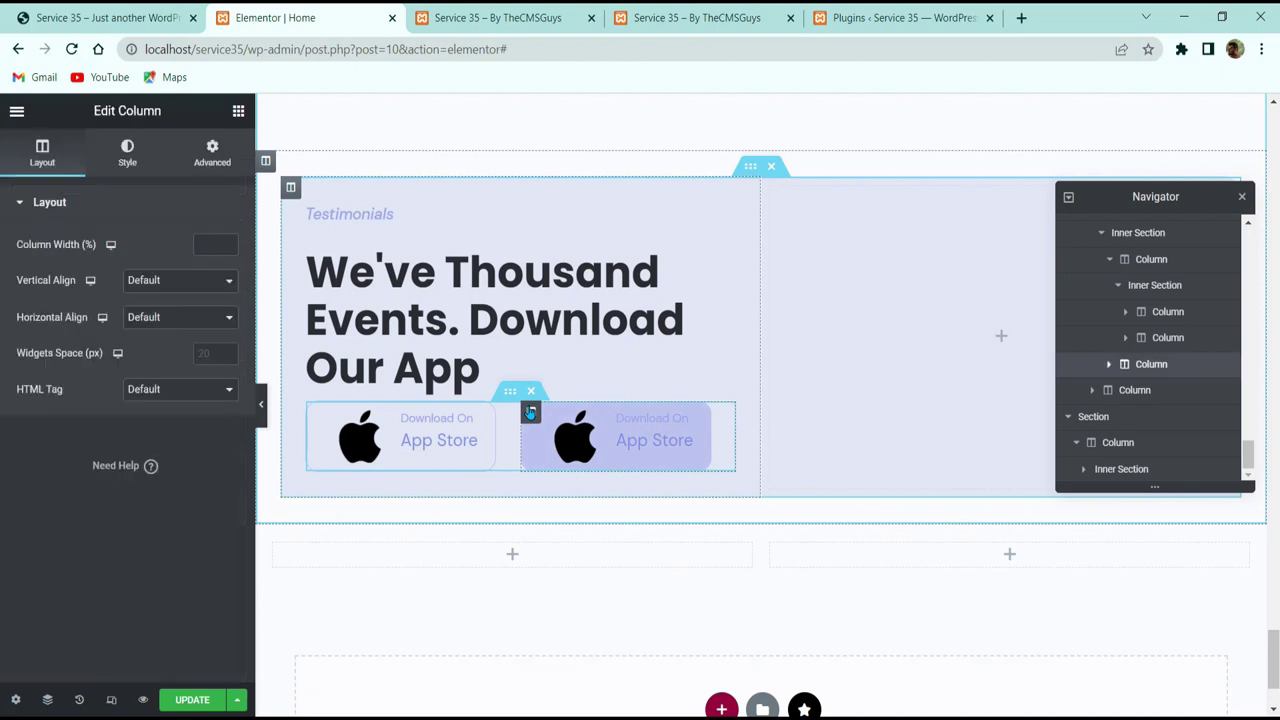
left_click(218, 158)
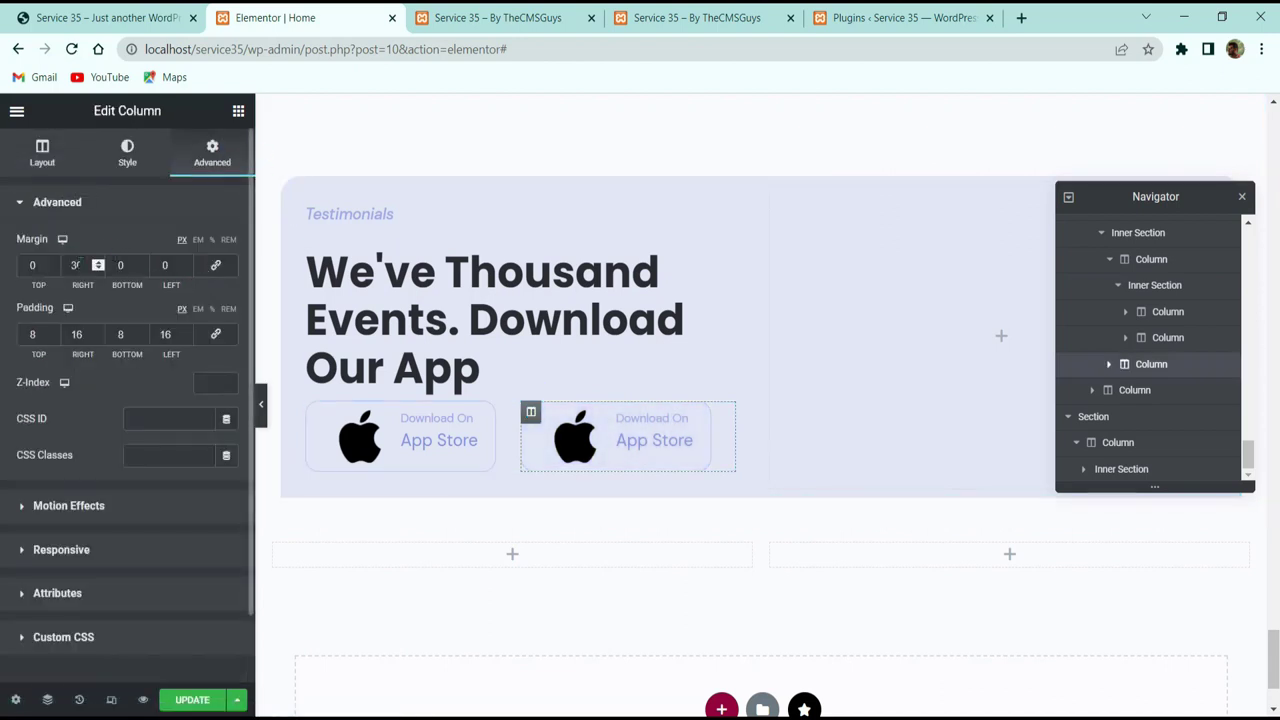
double_click(77, 265)
type("0")
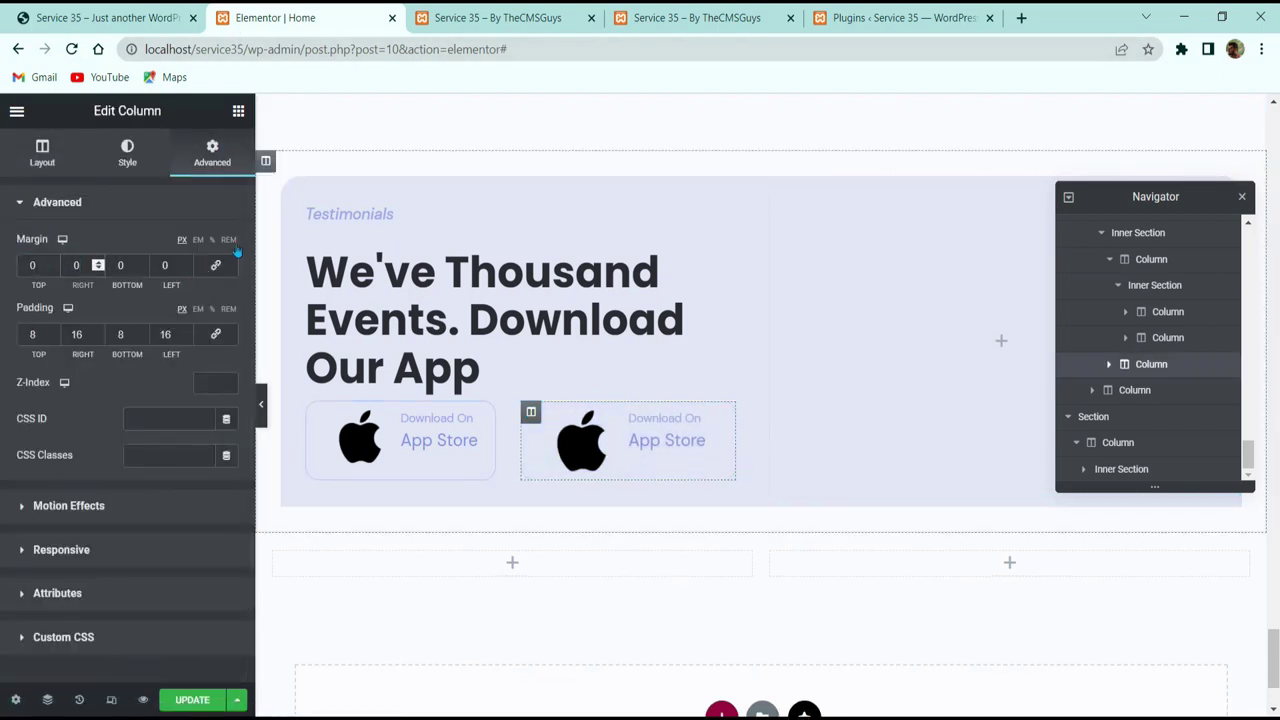
double_click(165, 265)
type("30")
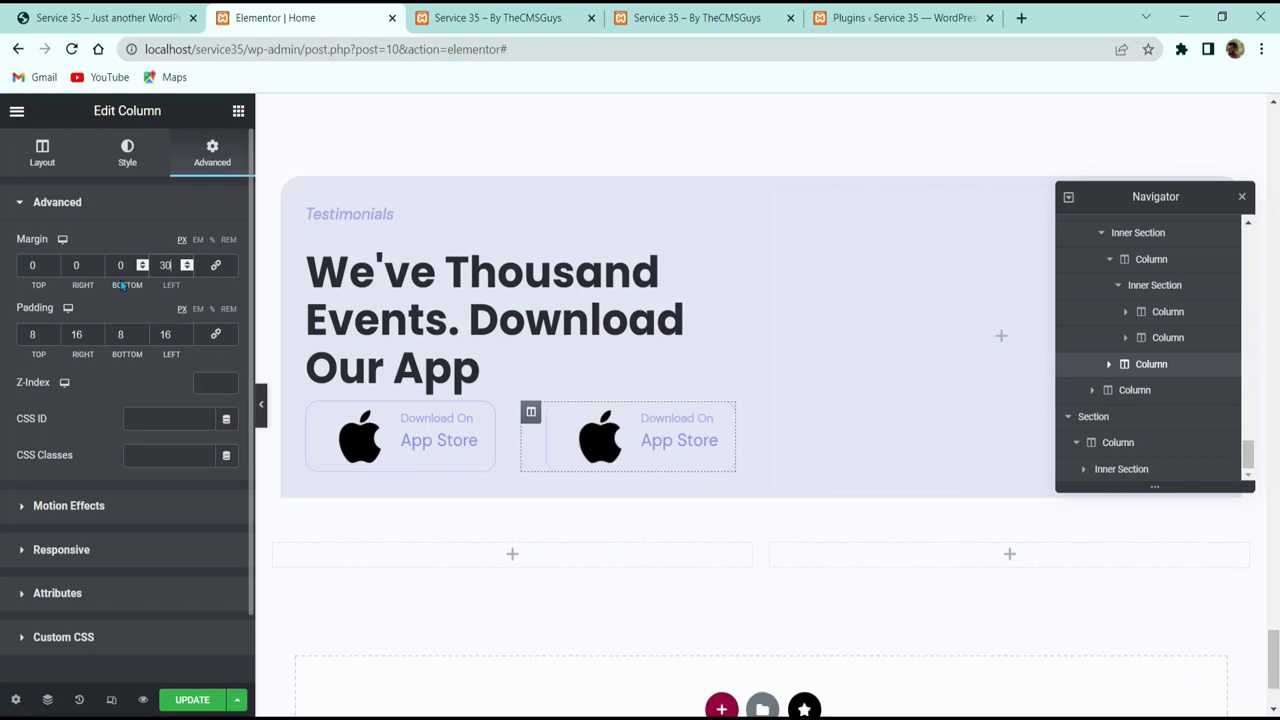
Step: Preview the page and compare it with the live reference site
left_click(261, 412)
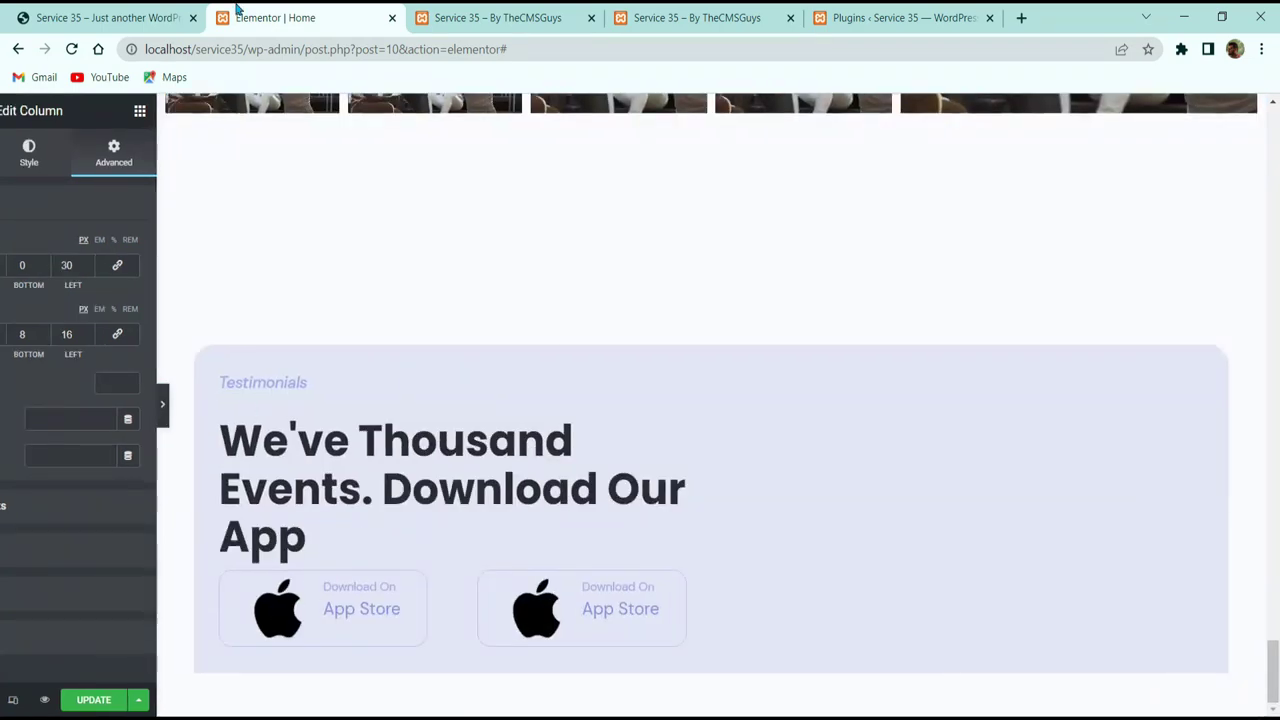
left_click(110, 17)
left_click(300, 17)
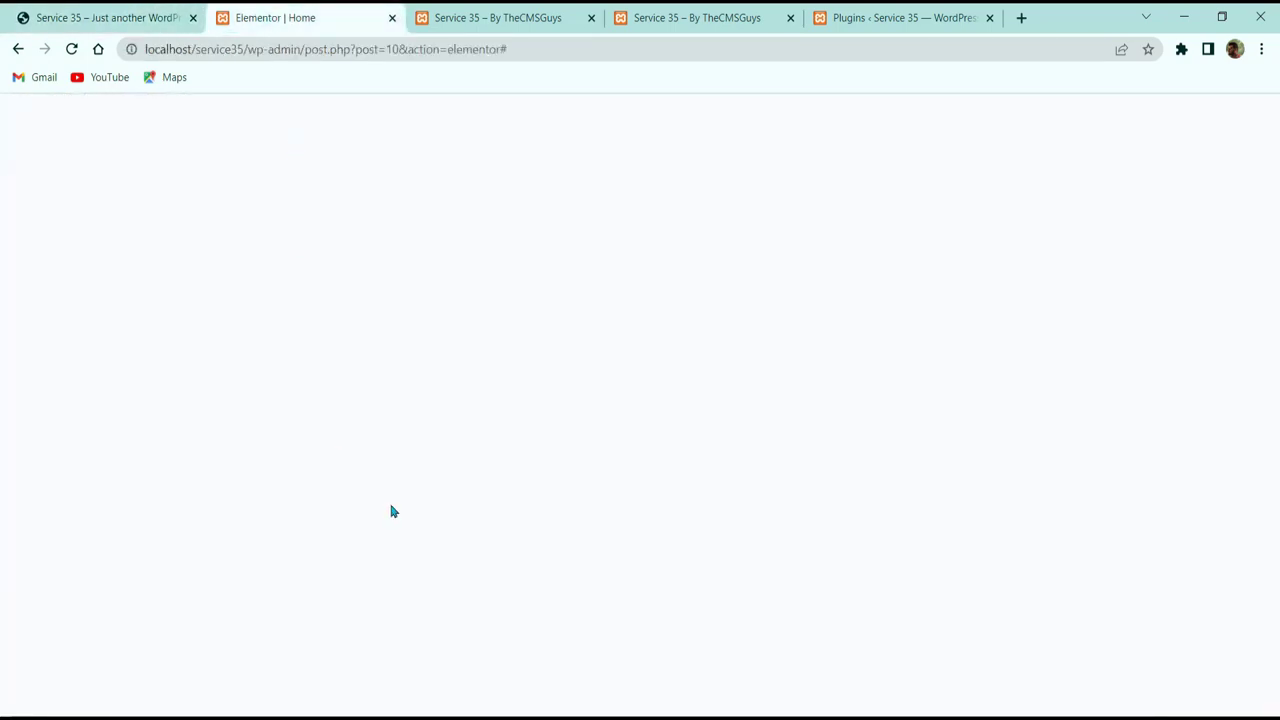
left_click(166, 10)
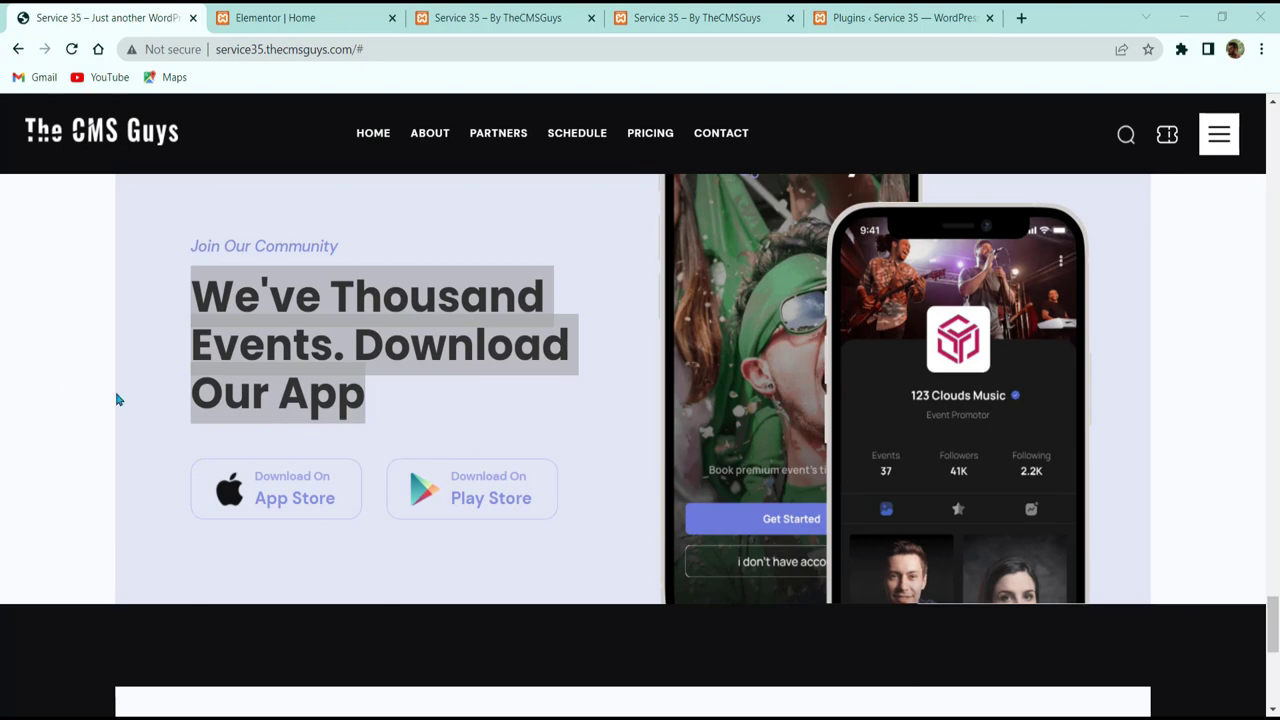
Step: Give the Testimonials column 90 px padding with 60 px on the right
scroll(116, 400, "up", 4)
key("ctrl+Tab")
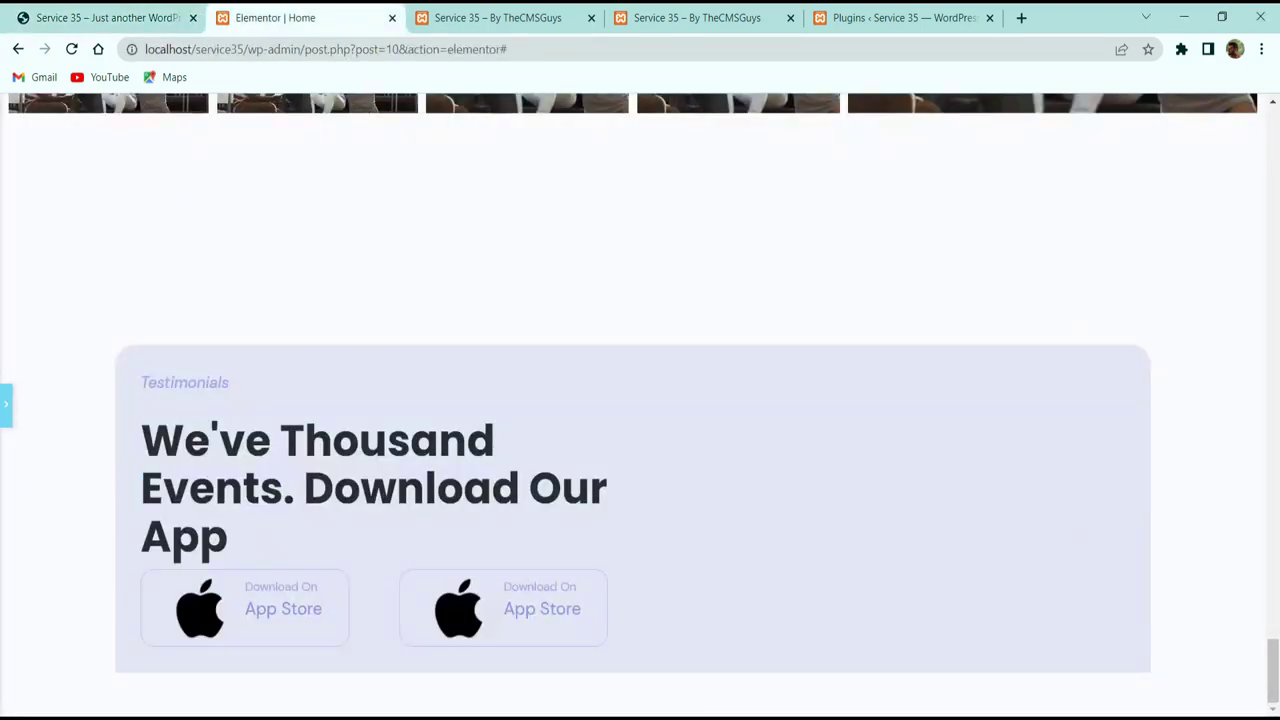
left_click(5, 403)
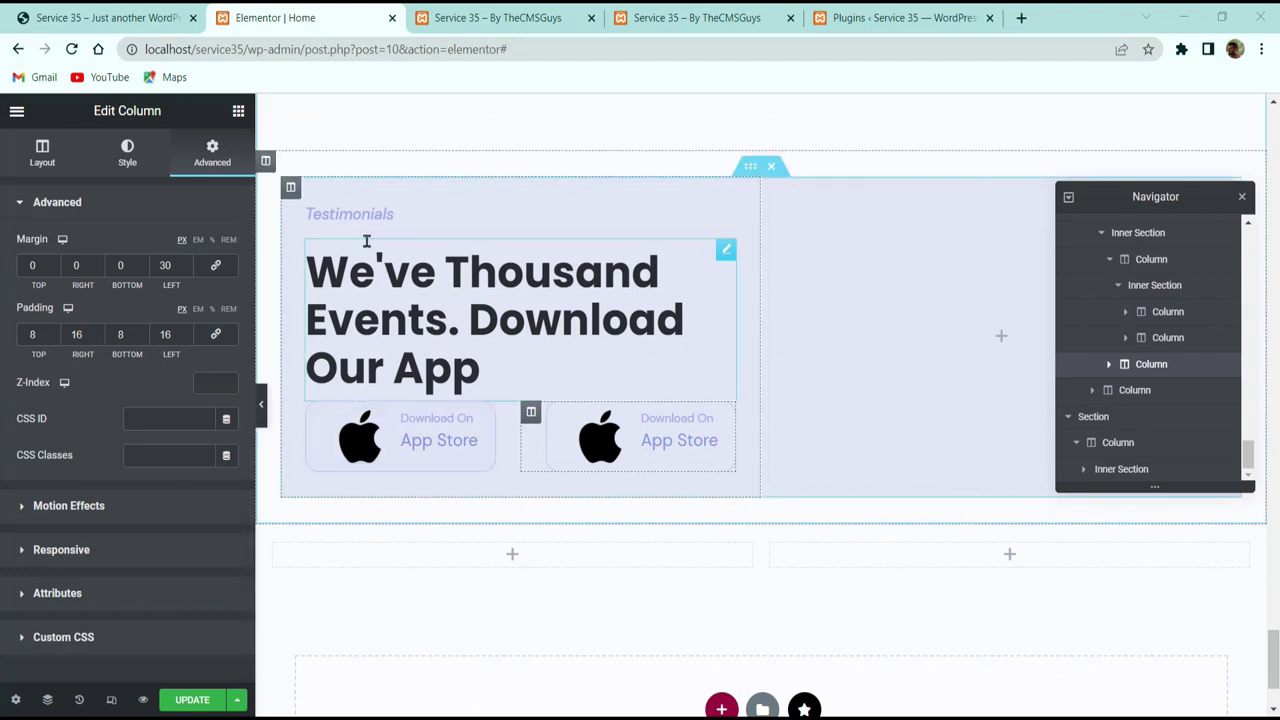
left_click(290, 187)
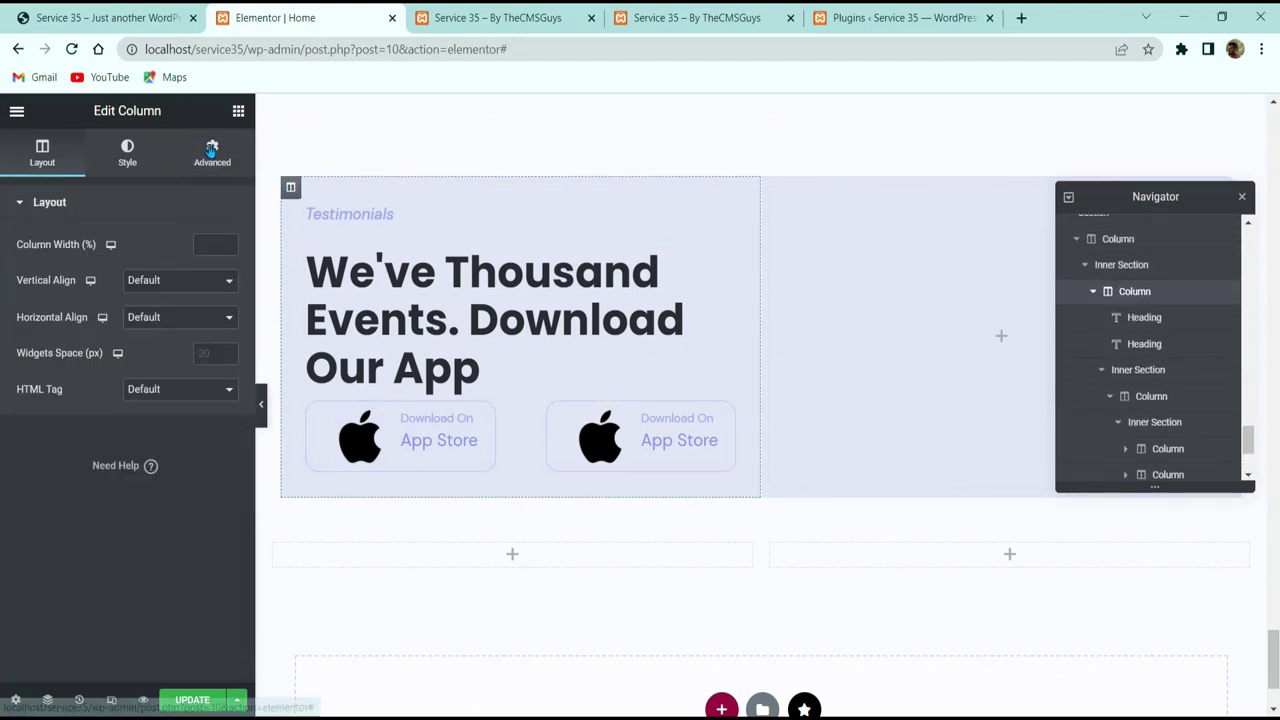
left_click(212, 152)
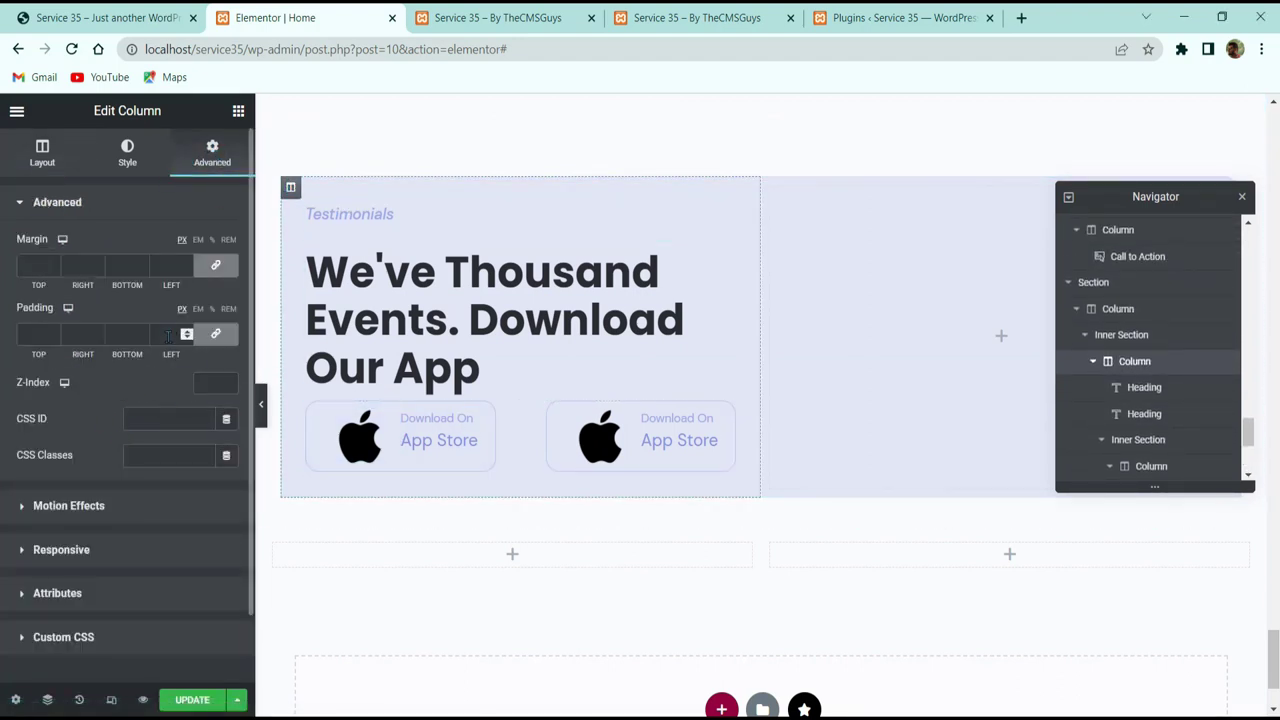
left_click(166, 333)
type("90")
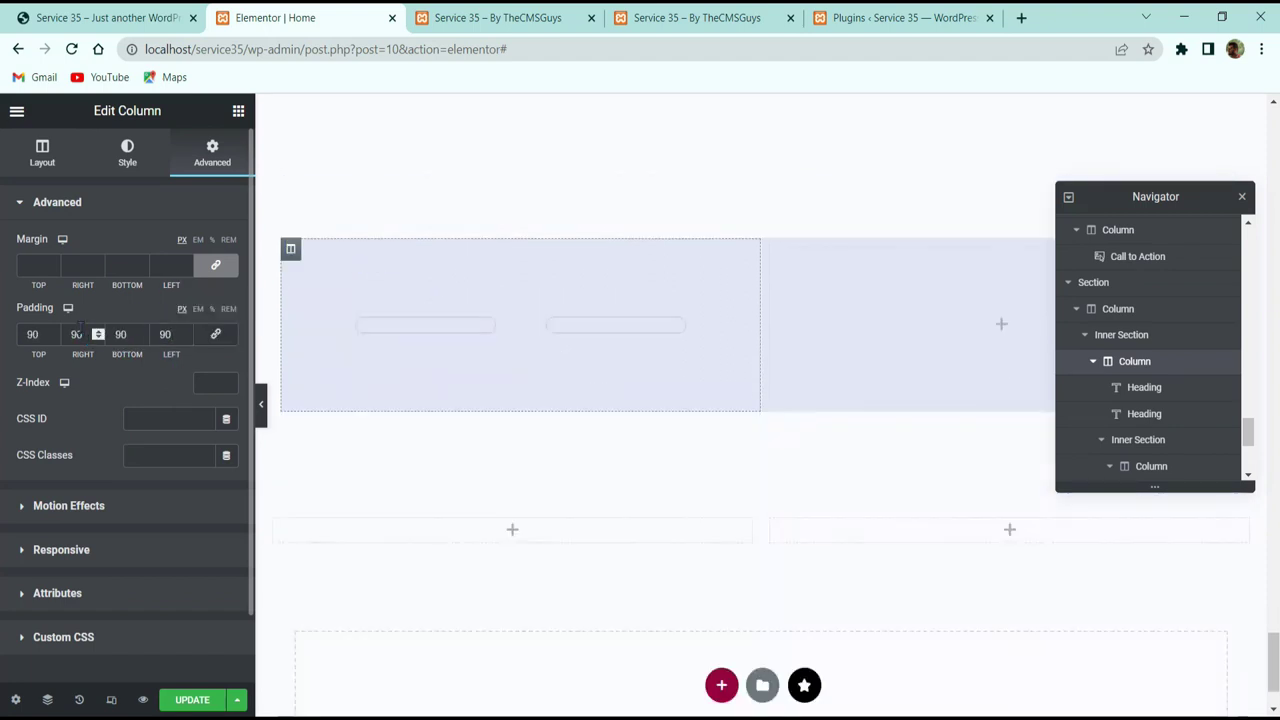
double_click(77, 334)
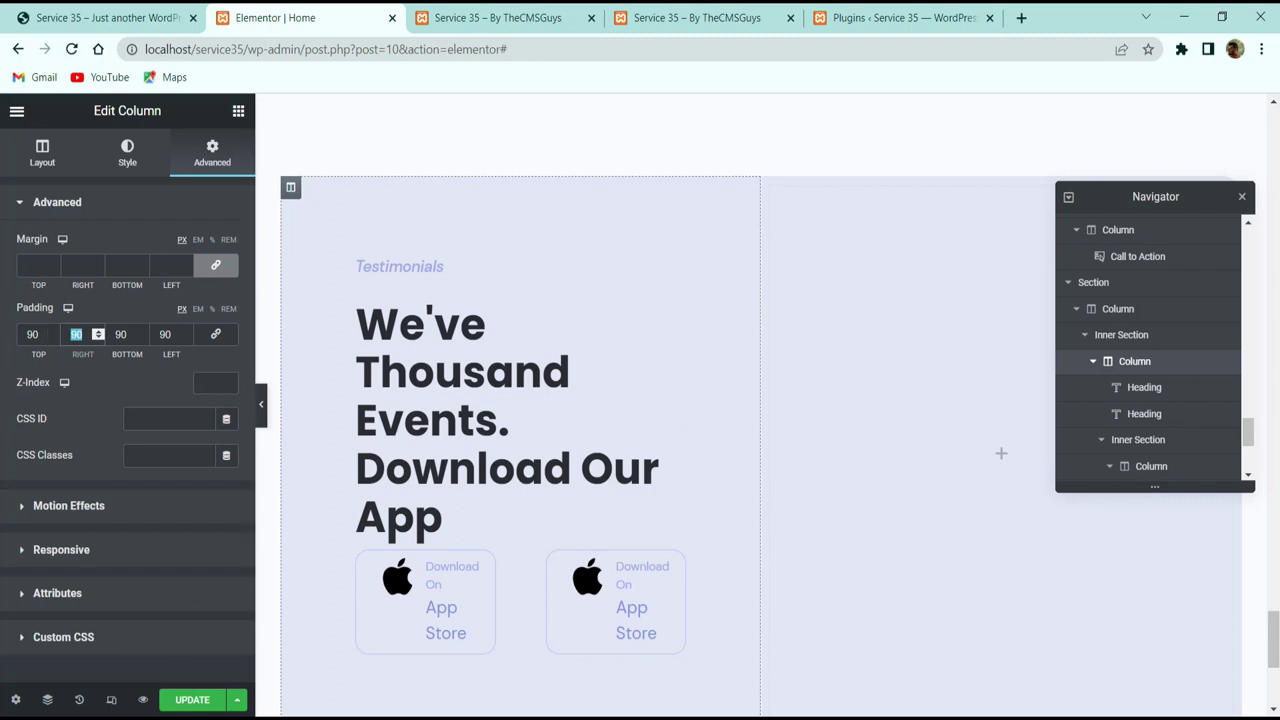
type("60")
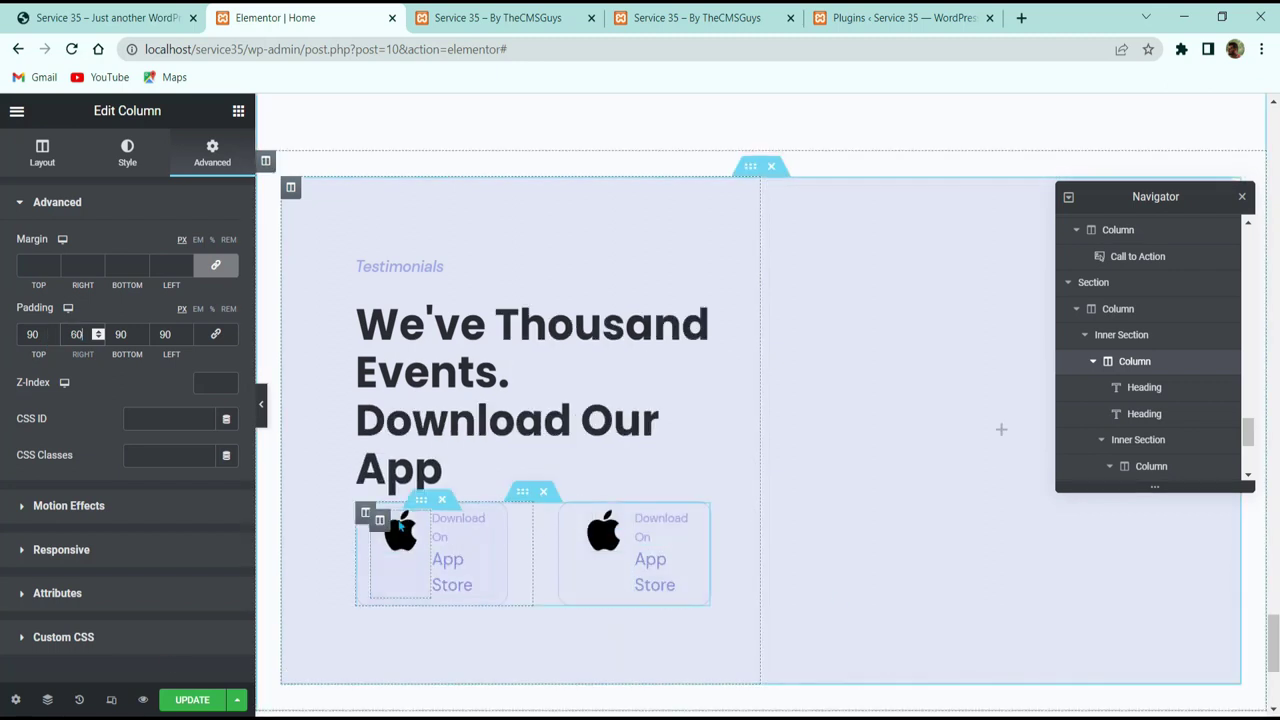
Step: Set both App Store logo columns to 35% width and preview the result
left_click(410, 524)
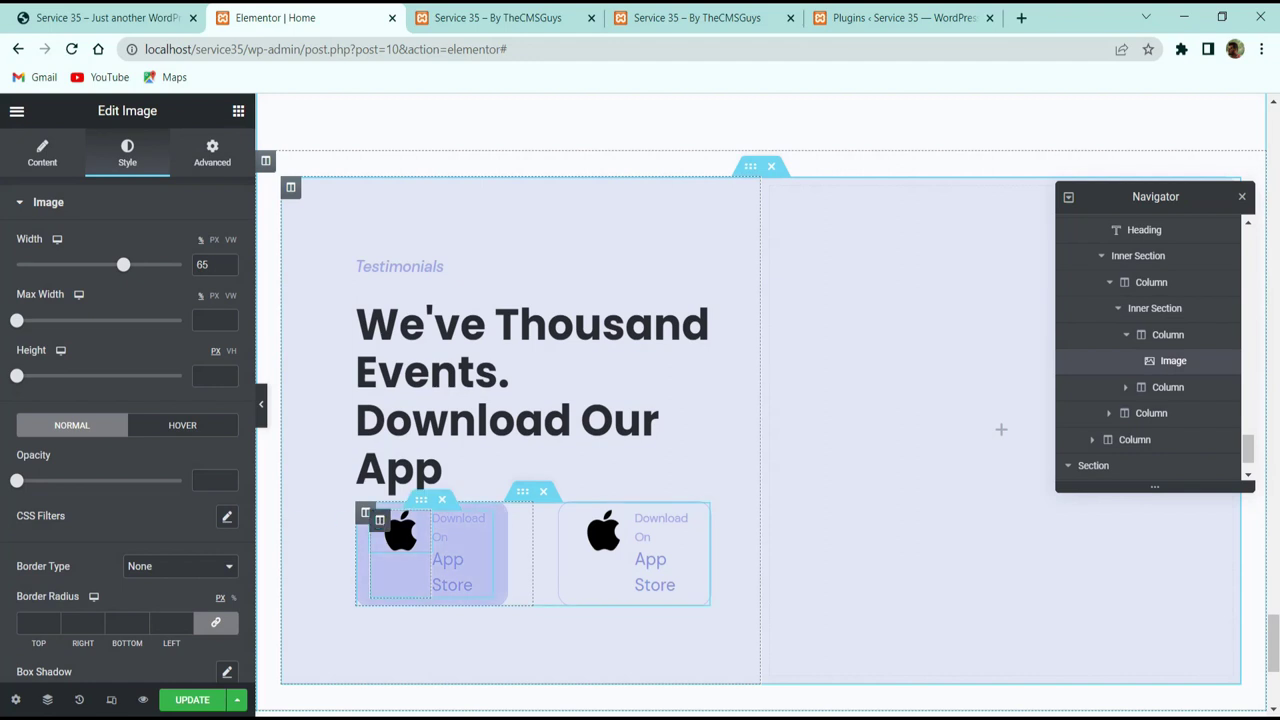
left_click(379, 519)
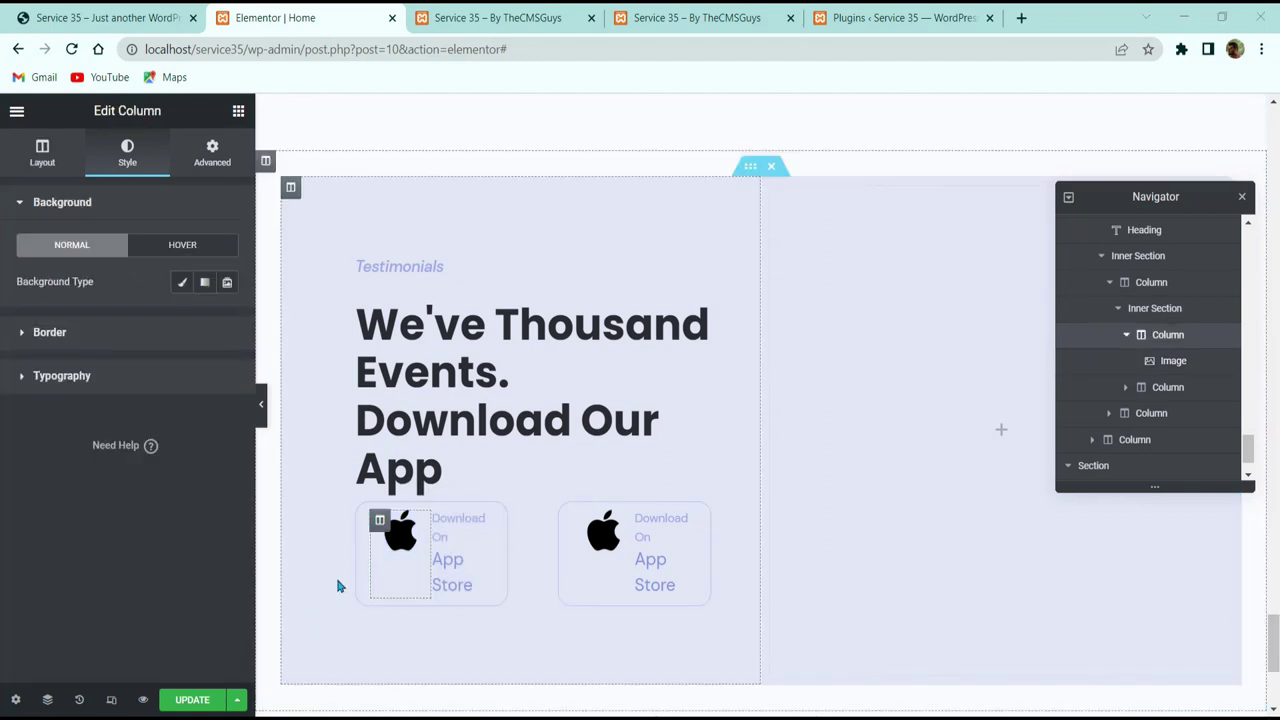
left_click(45, 155)
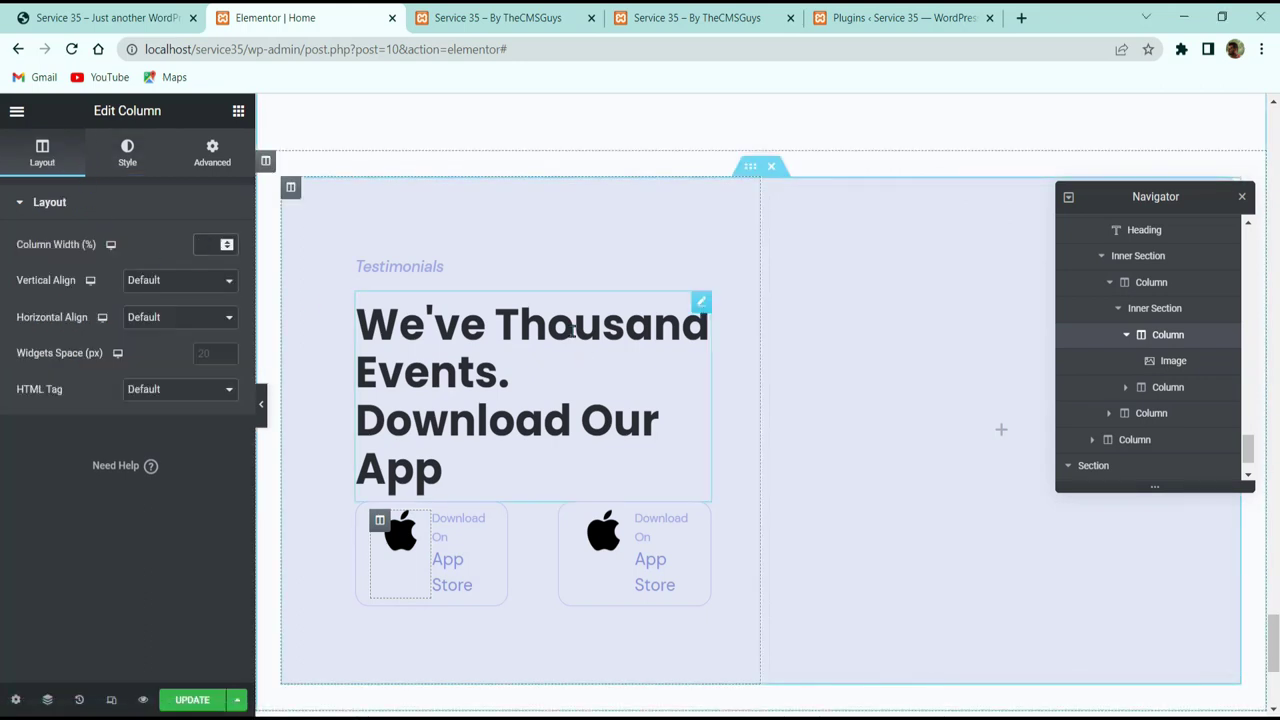
type("35")
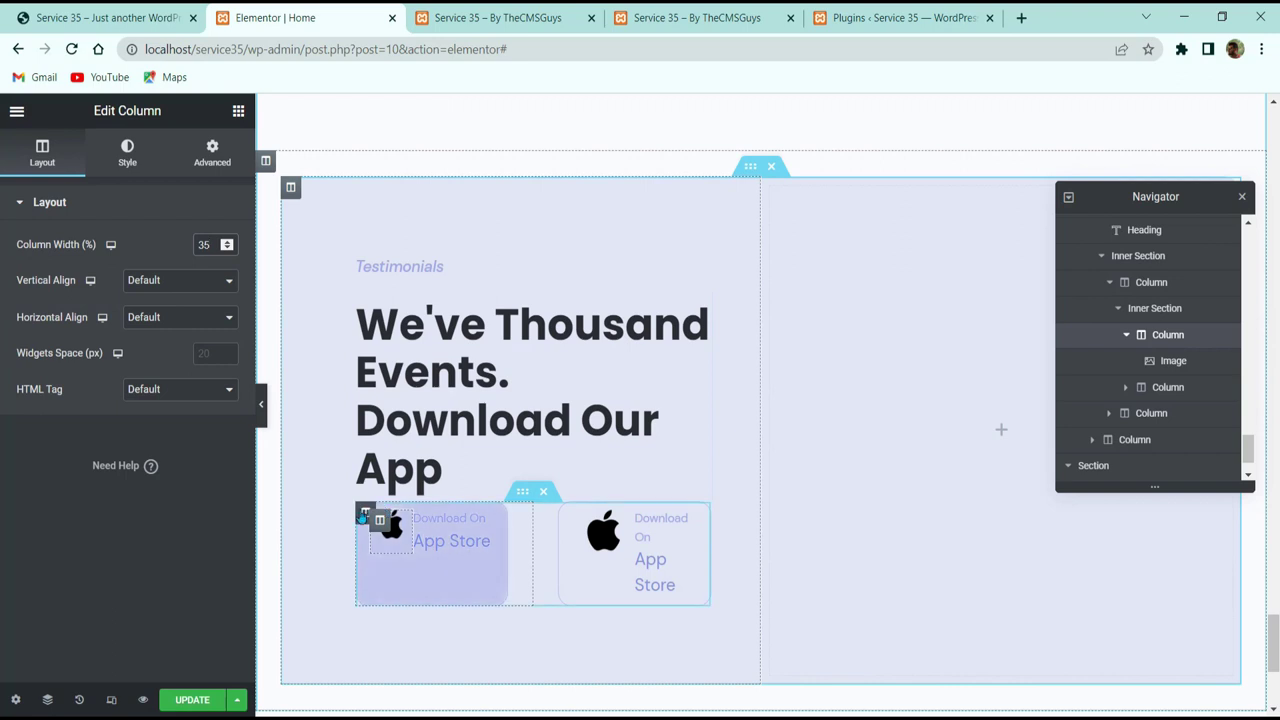
left_click(599, 523)
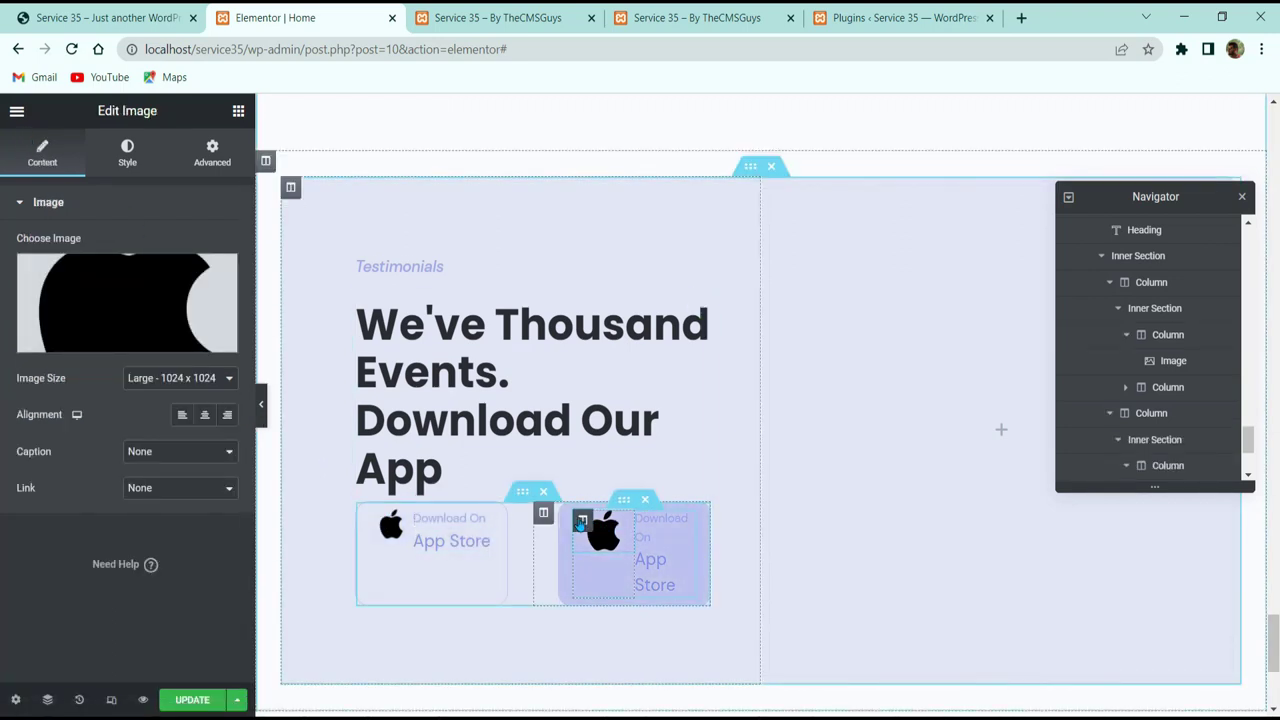
left_click(582, 520)
type("35")
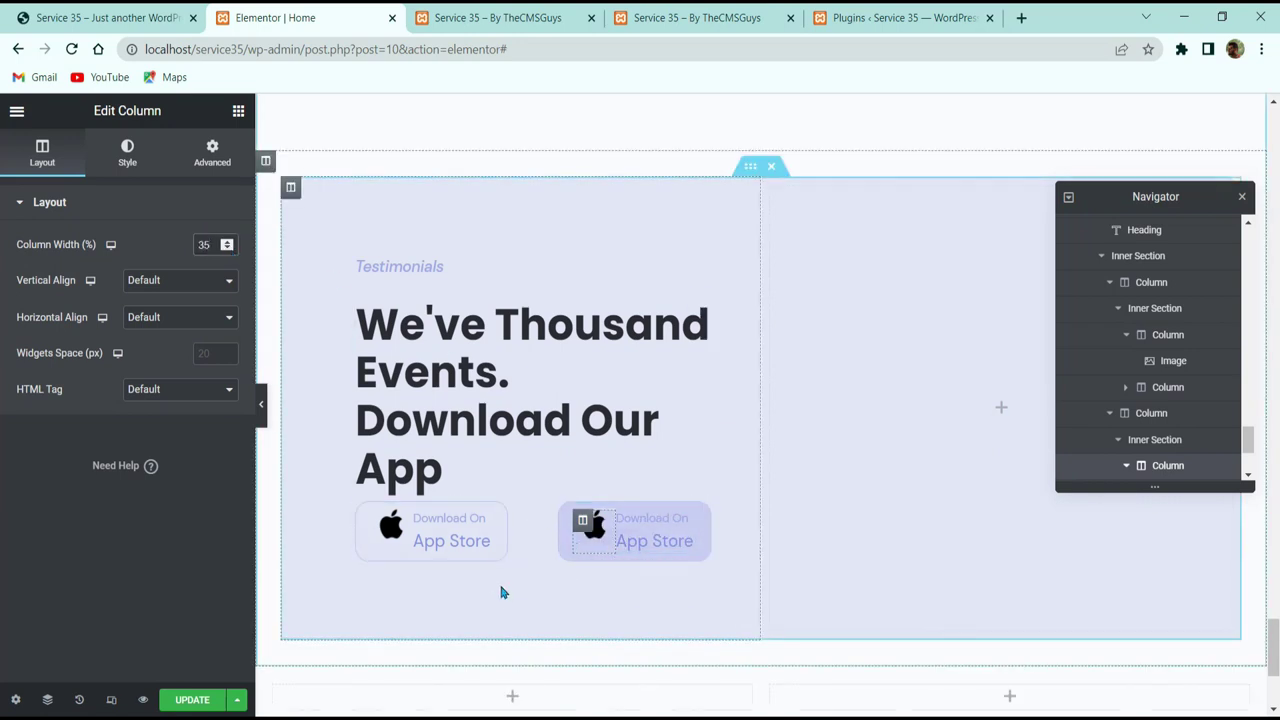
left_click(260, 410)
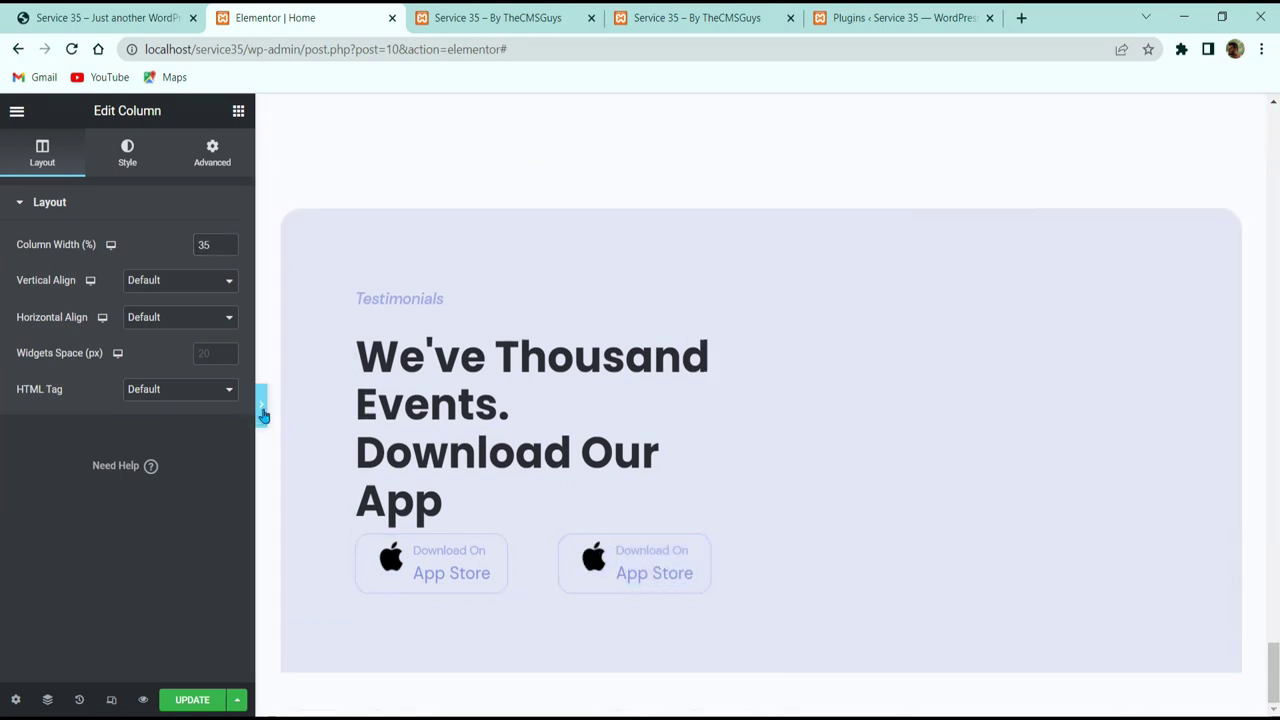
Step: Check the reference site's app-download section before returning to the editor
key("ctrl+Page_Up")
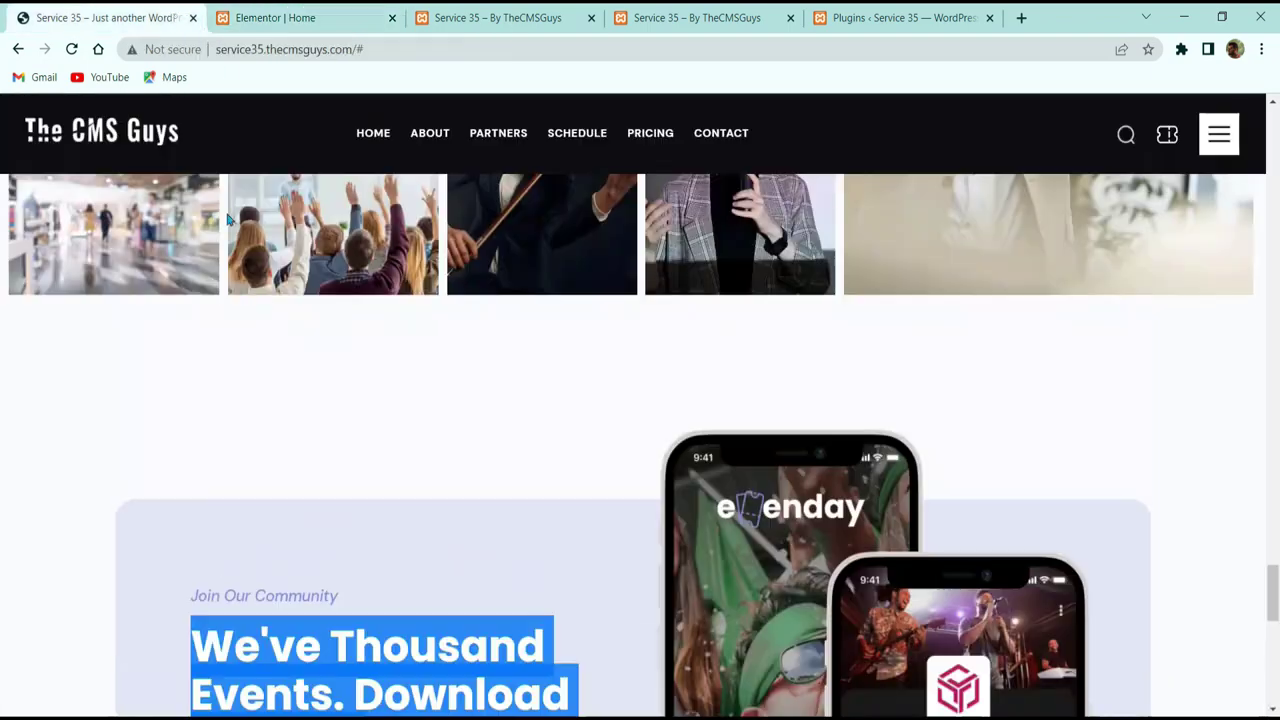
scroll(340, 459, "down", 4)
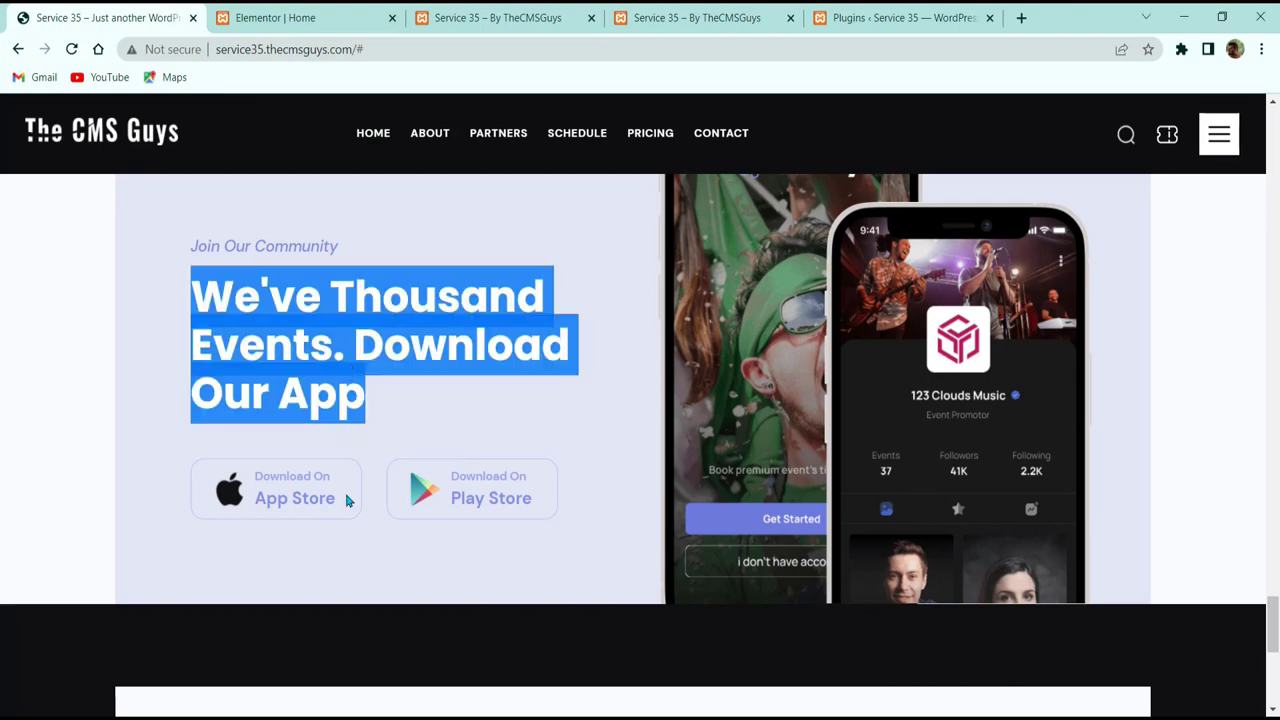
left_click(265, 17)
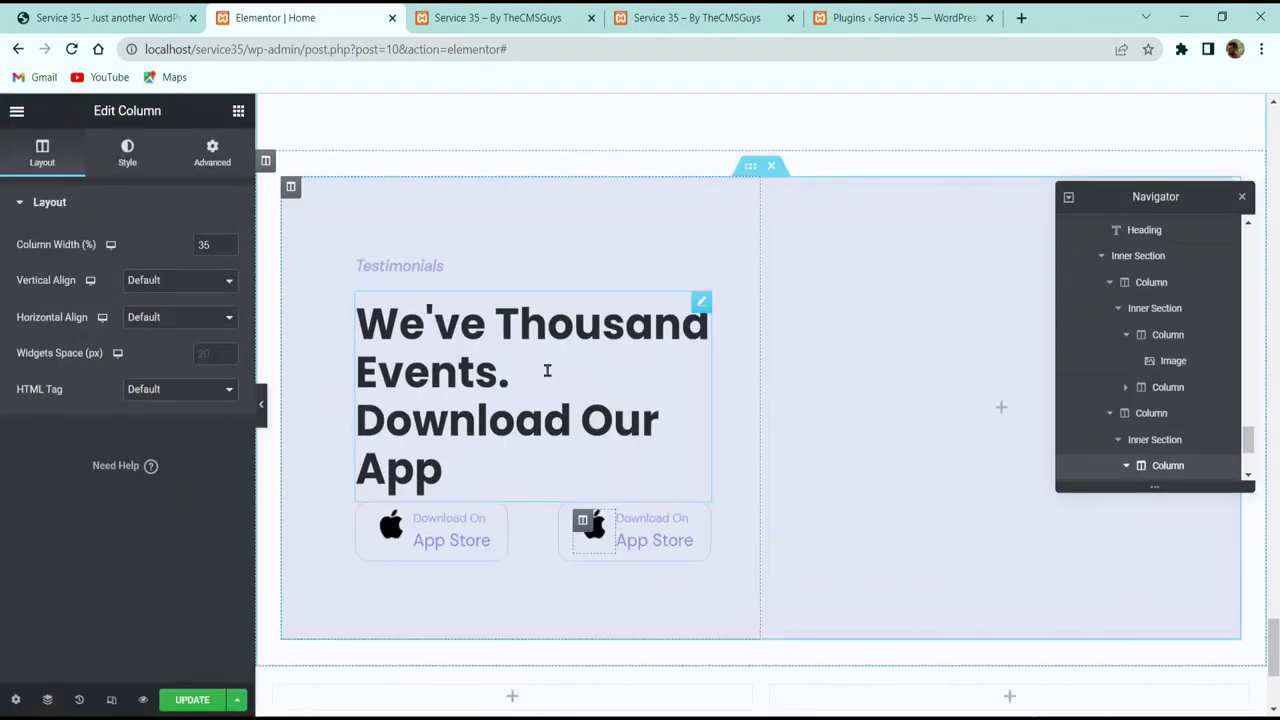
Step: Change the app-download heading's bottom margin from 10 to 50 and save with UPDATE
left_click(547, 370)
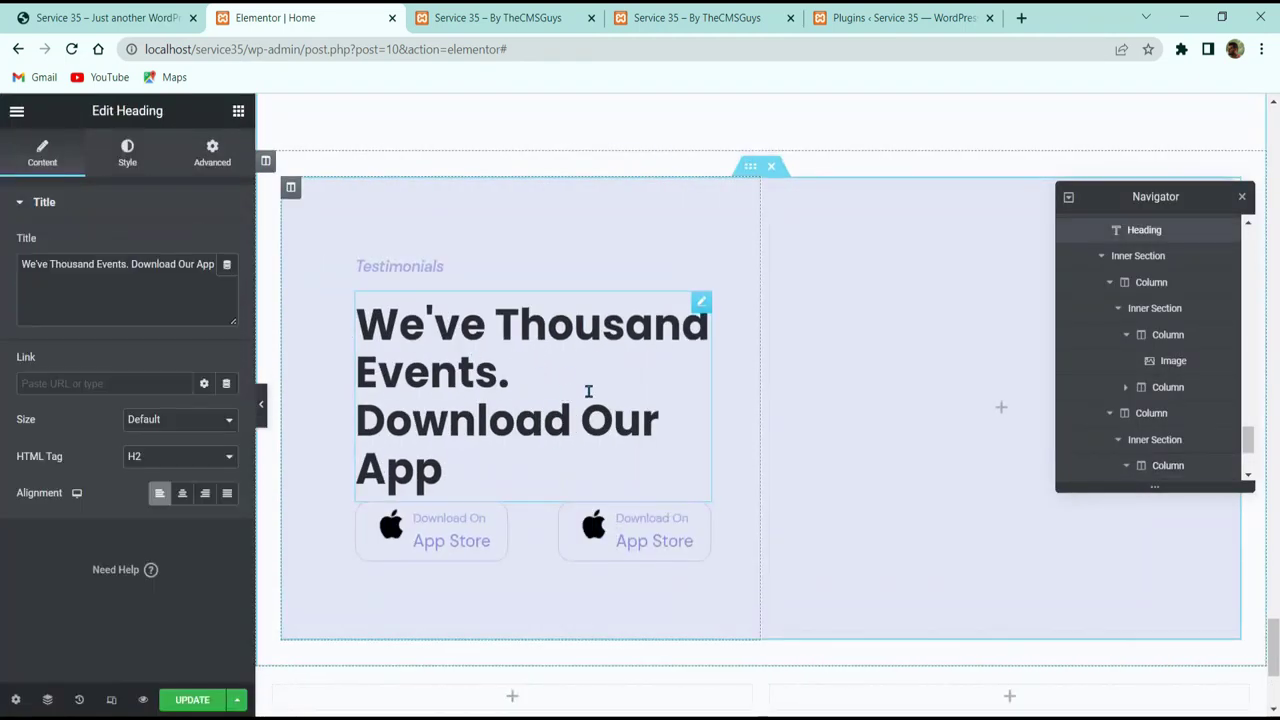
left_click(210, 160)
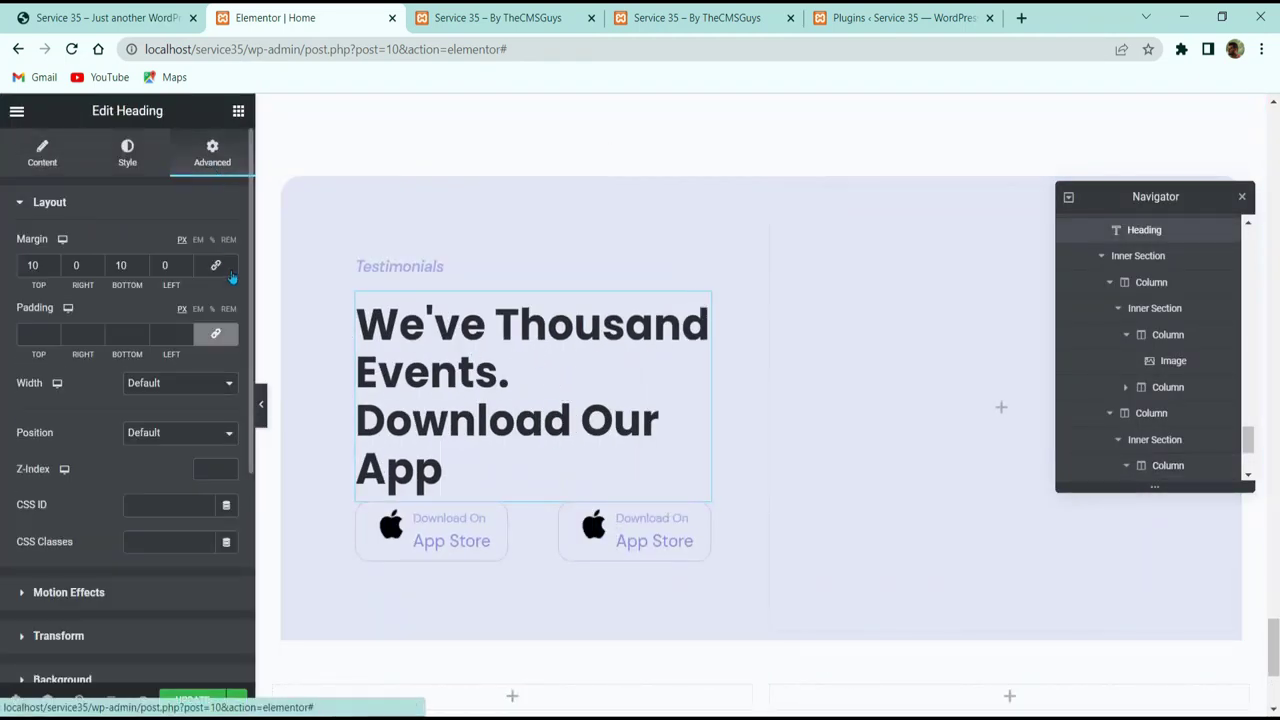
double_click(120, 265)
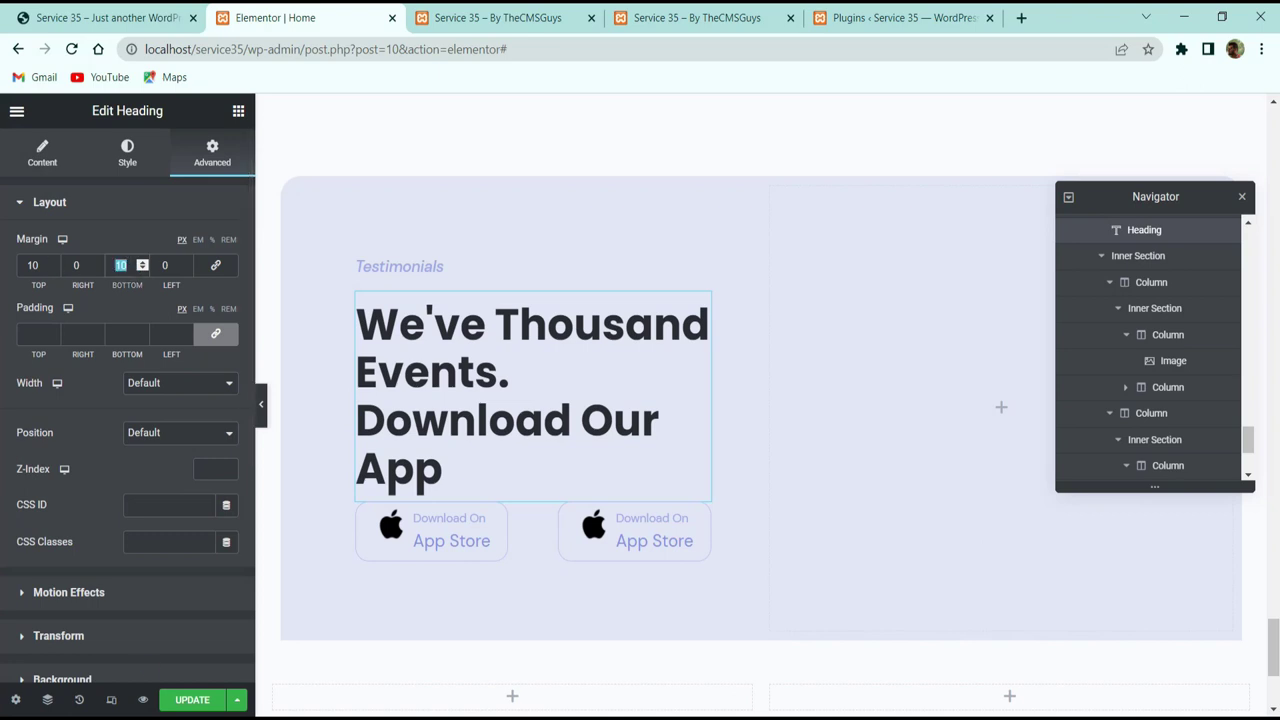
type("50")
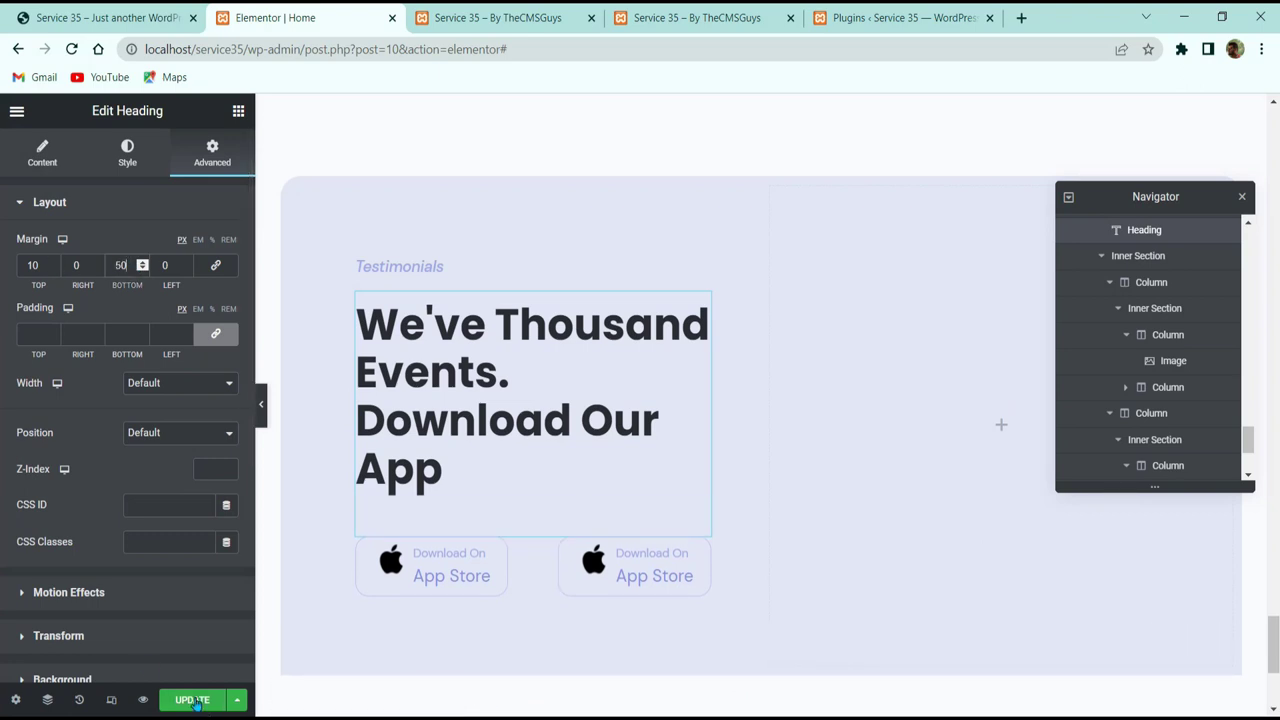
left_click(192, 699)
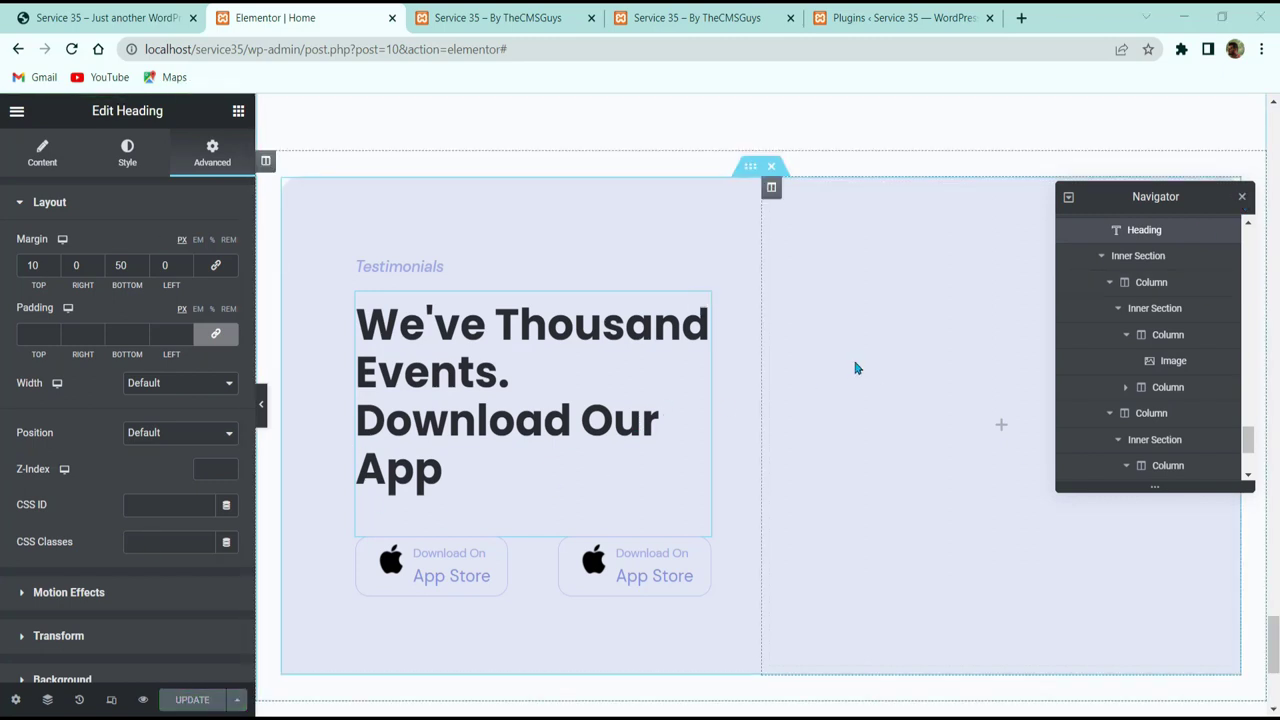
left_click(110, 17)
Step: Select the section around the app-download heading and show its Layout settings
key("alt+Tab")
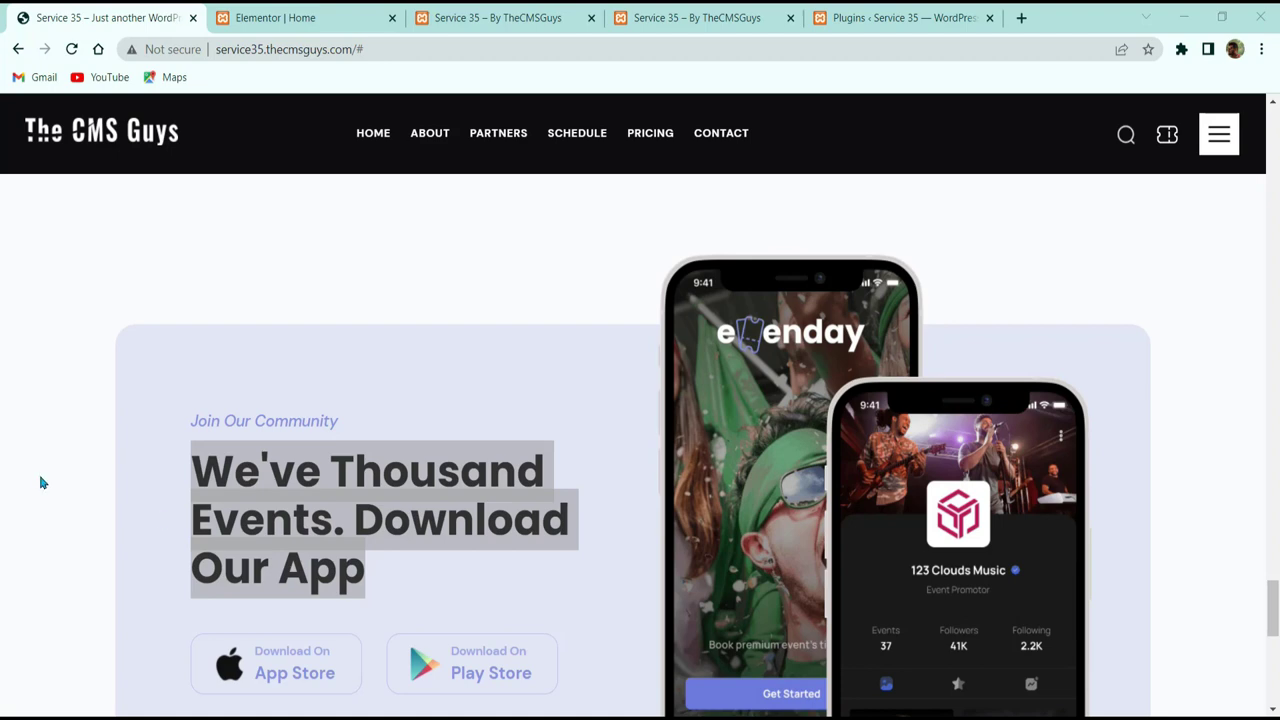
left_click(300, 17)
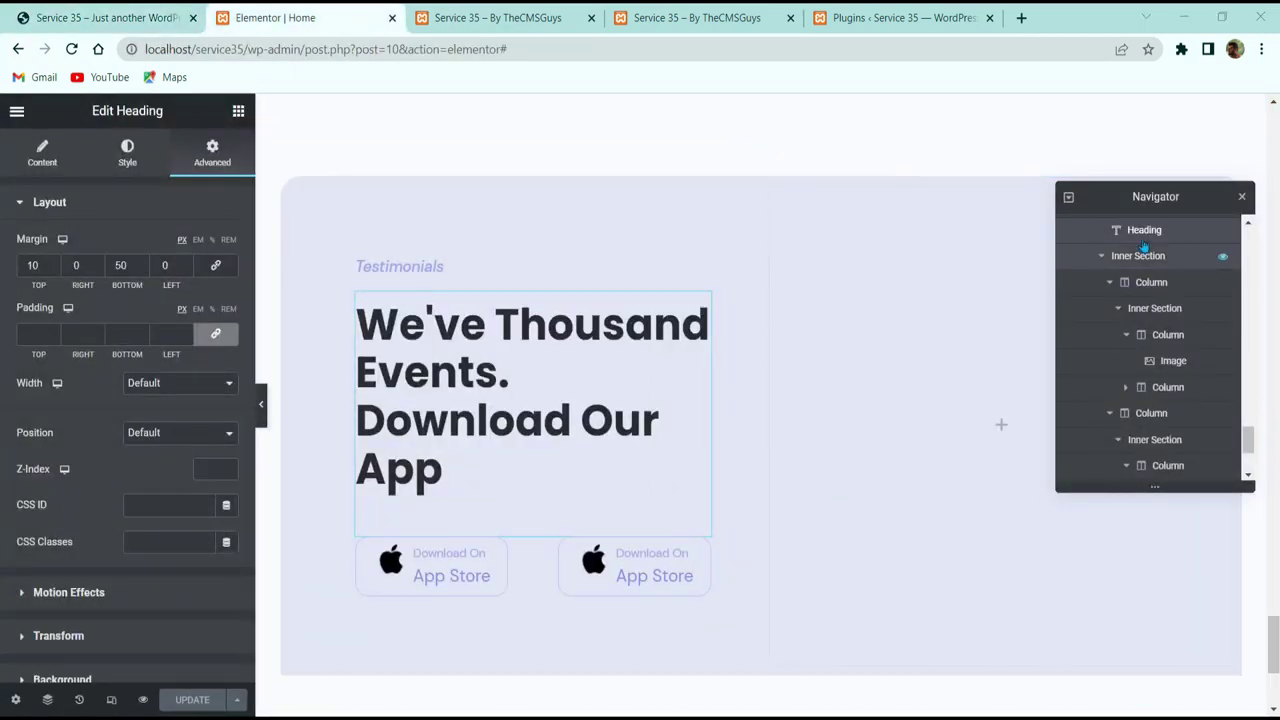
scroll(891, 471, "down", 3)
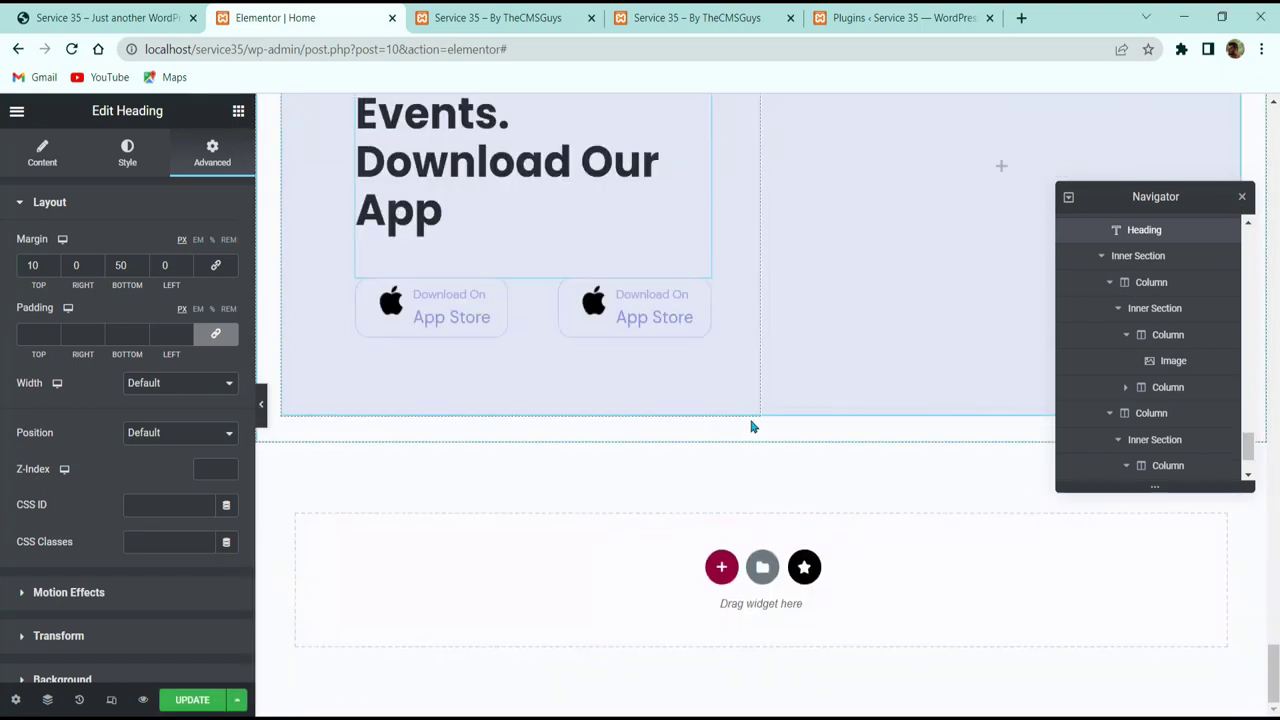
scroll(754, 426, "up", 4)
scroll(745, 270, "up", 4)
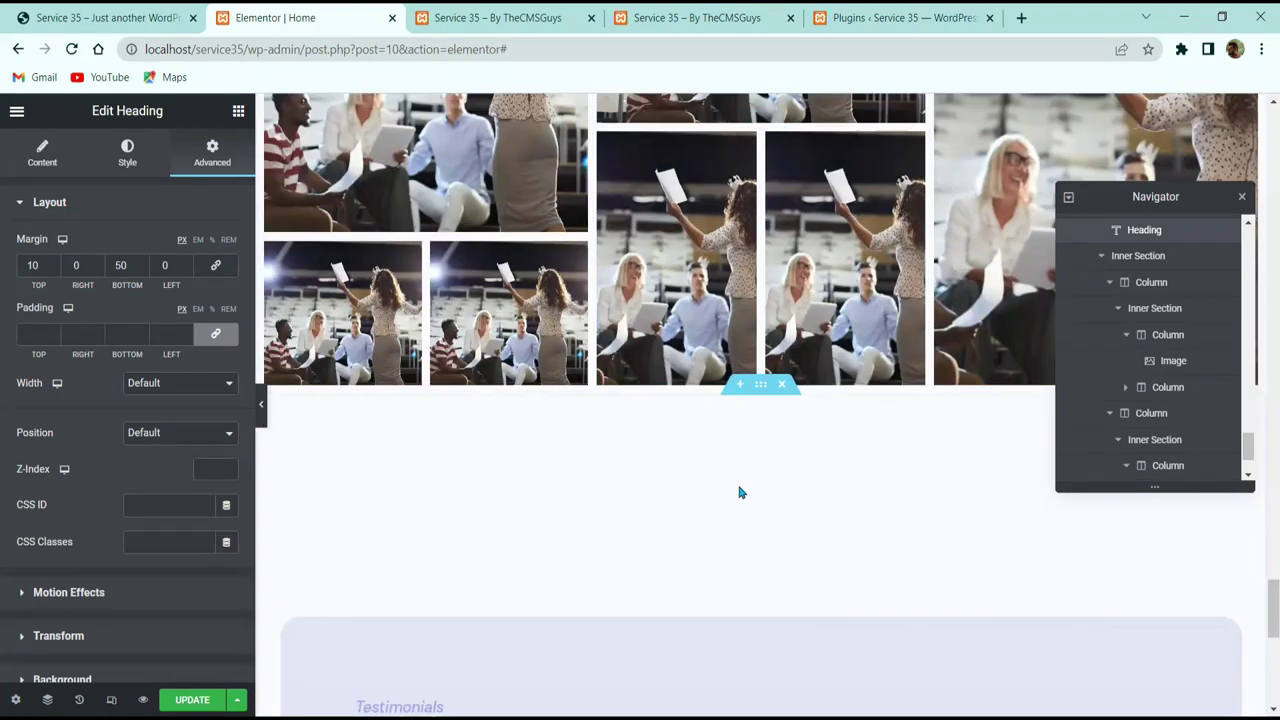
scroll(740, 491, "down", 2)
left_click(761, 214)
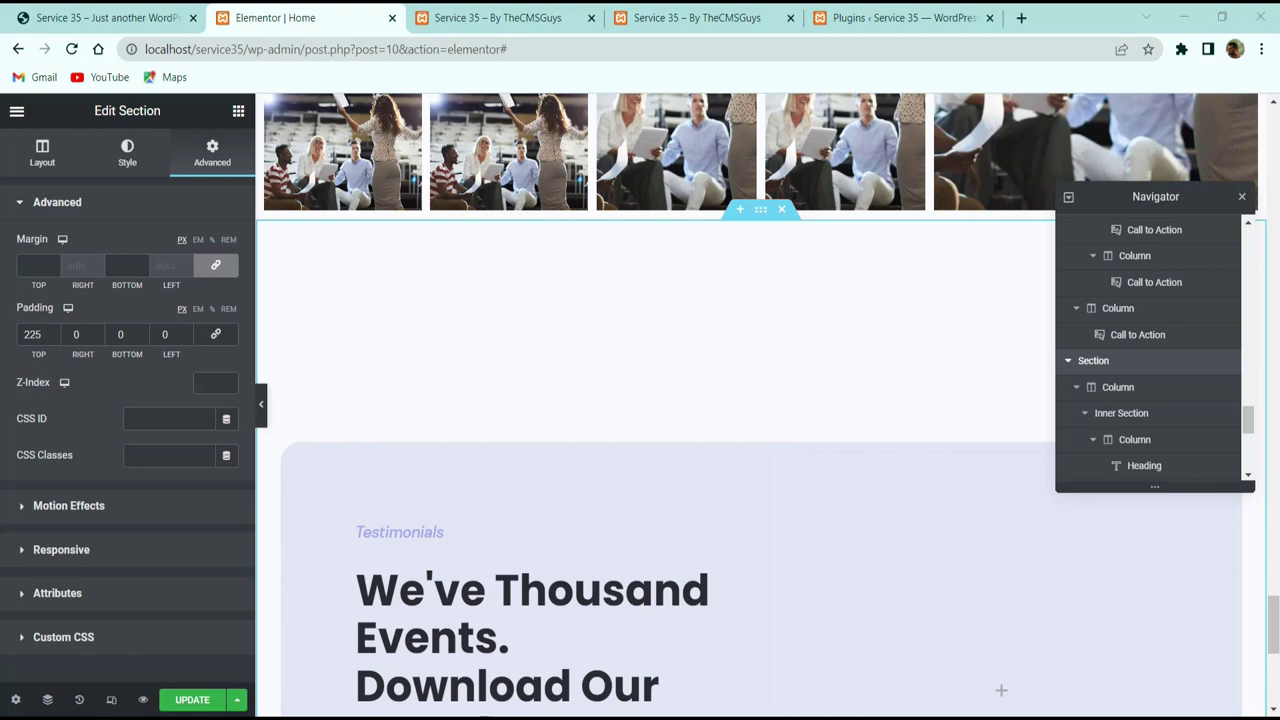
left_click(756, 222)
scroll(575, 461, "down", 1)
scroll(575, 461, "down", 2)
left_click(42, 152)
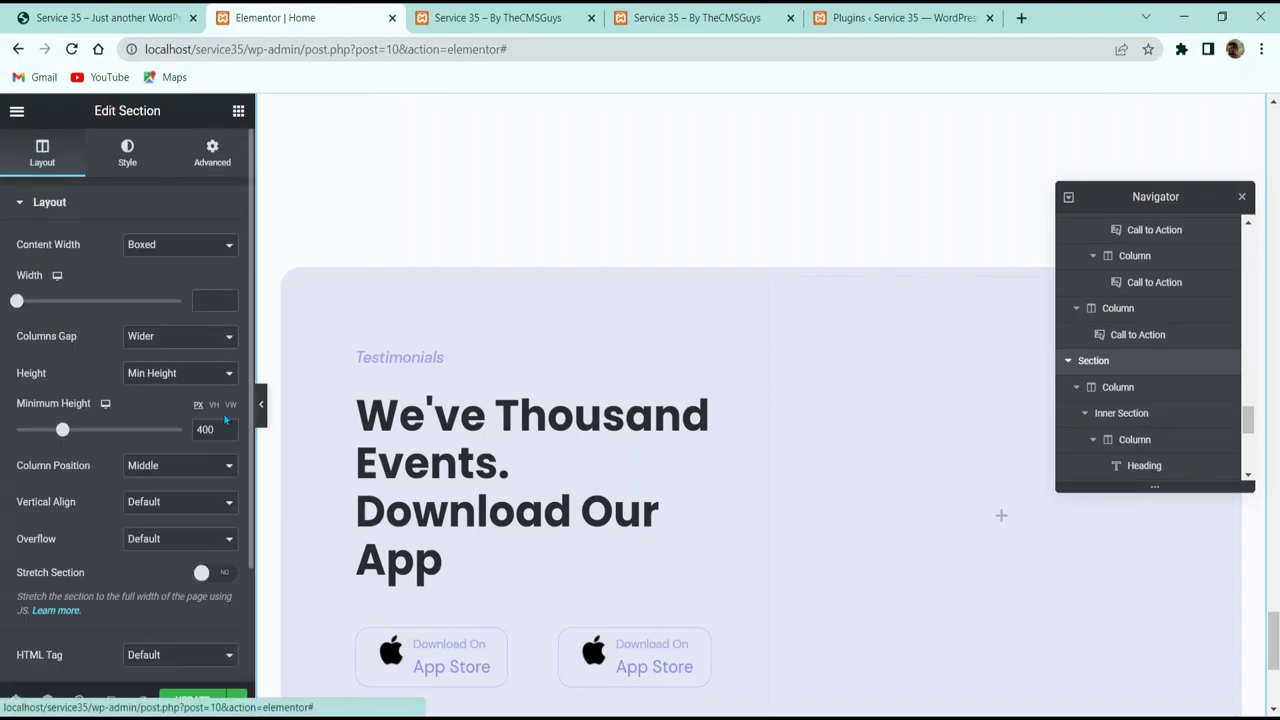
scroll(127, 450, "down", 2)
scroll(751, 429, "down", 3)
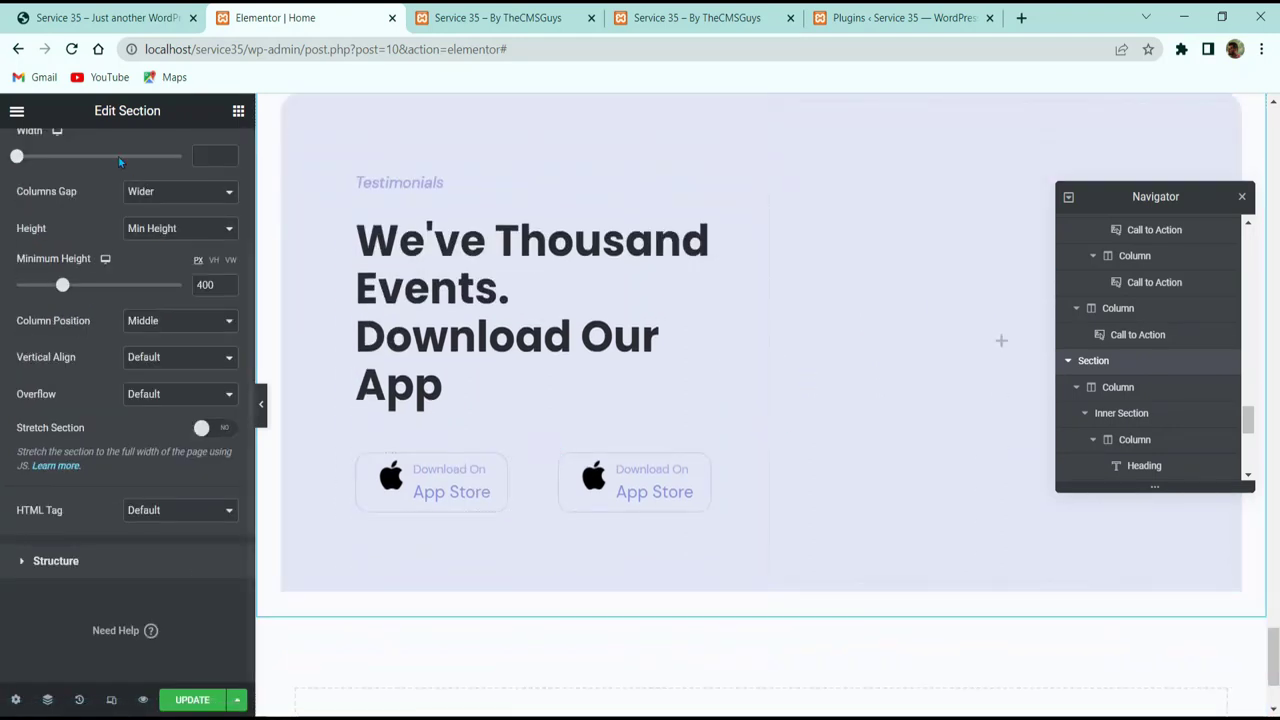
Step: Add a Spacer to the empty right column with a height of 600
left_click(238, 110)
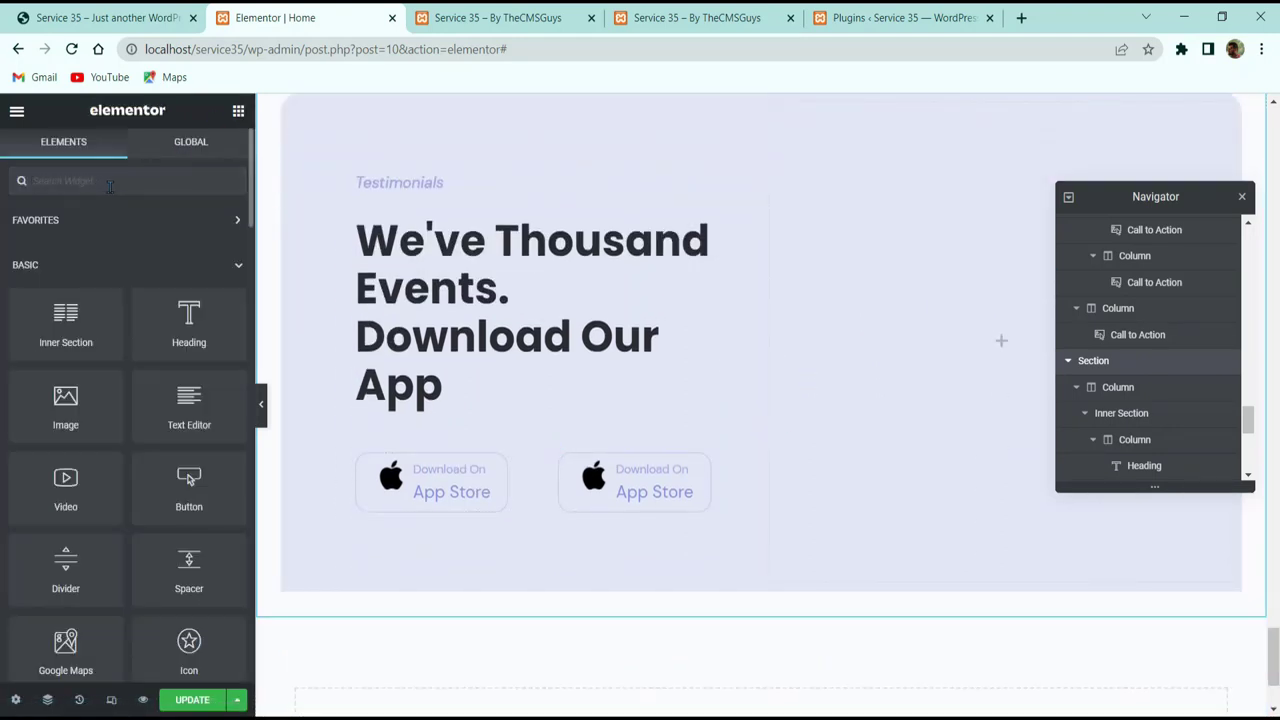
type("space")
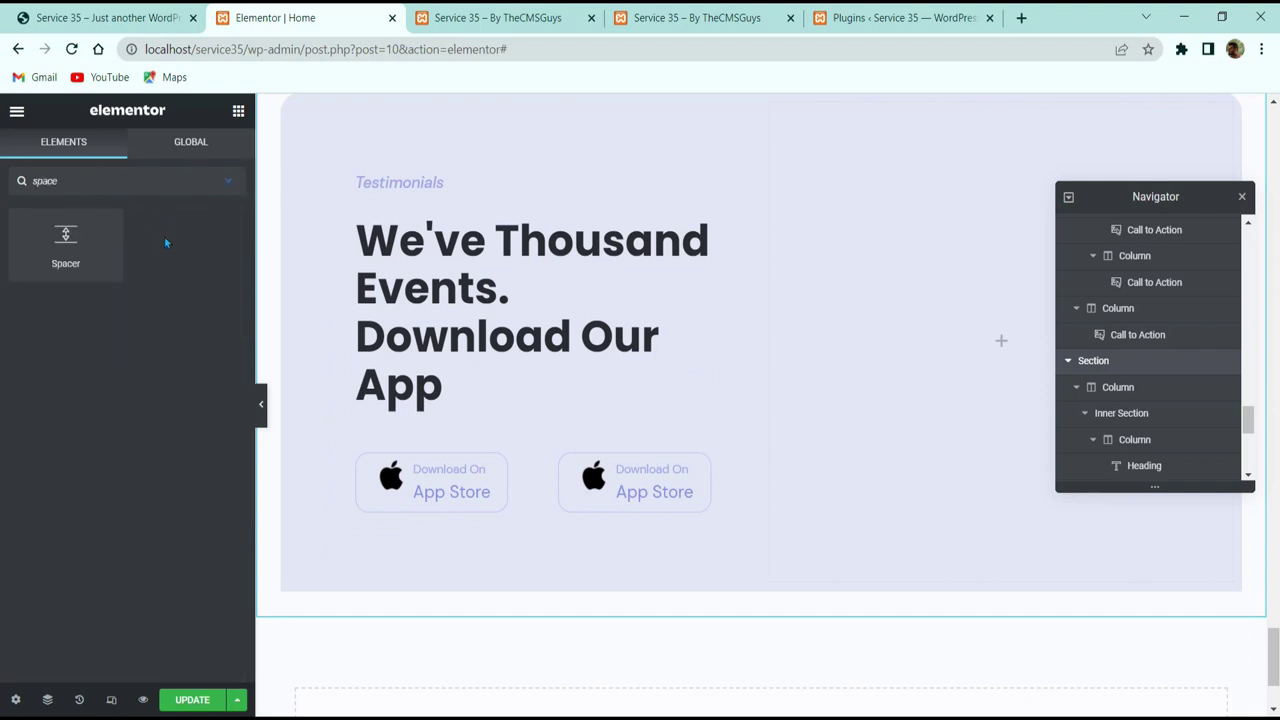
left_click_drag(65, 240, 910, 352)
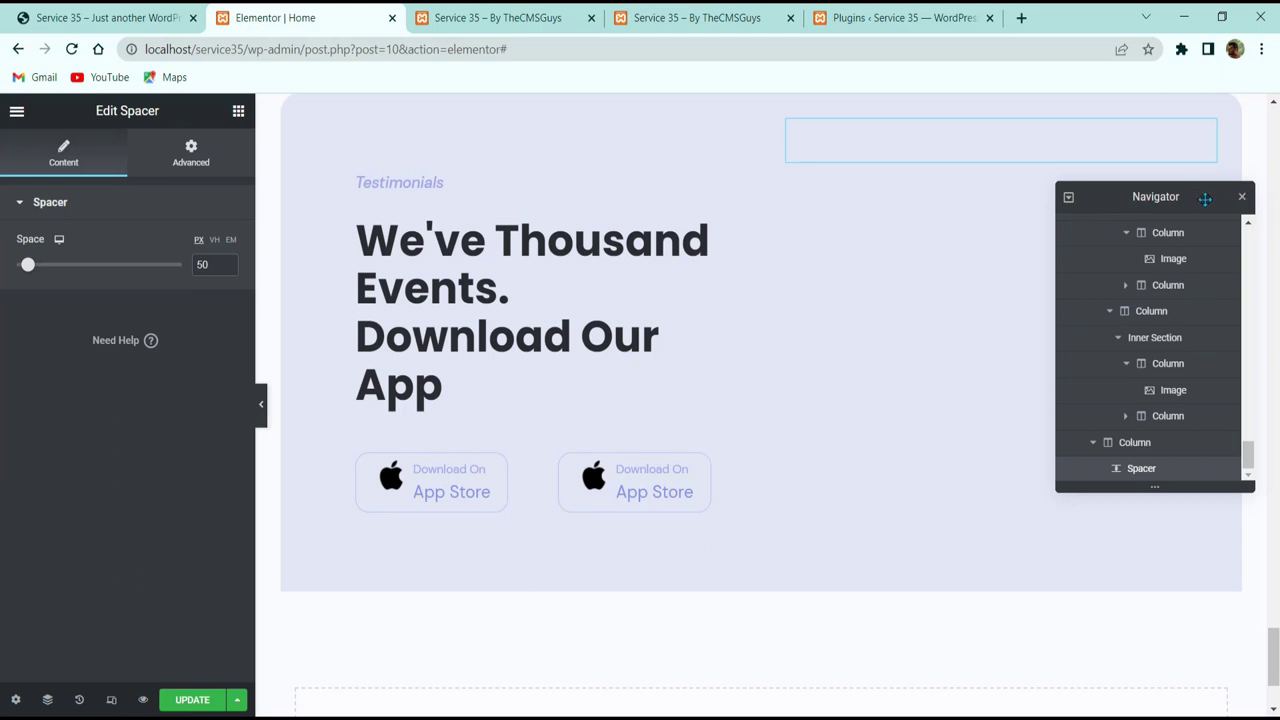
left_click(1241, 198)
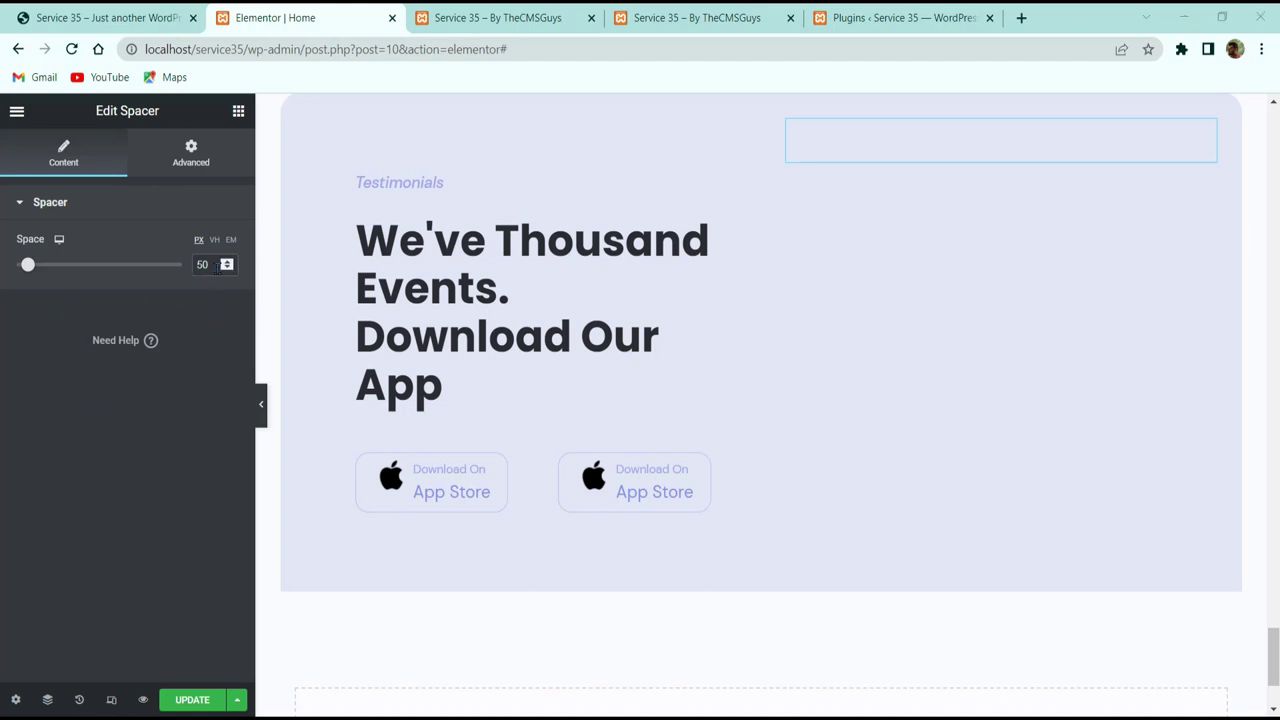
double_click(218, 264)
type("600")
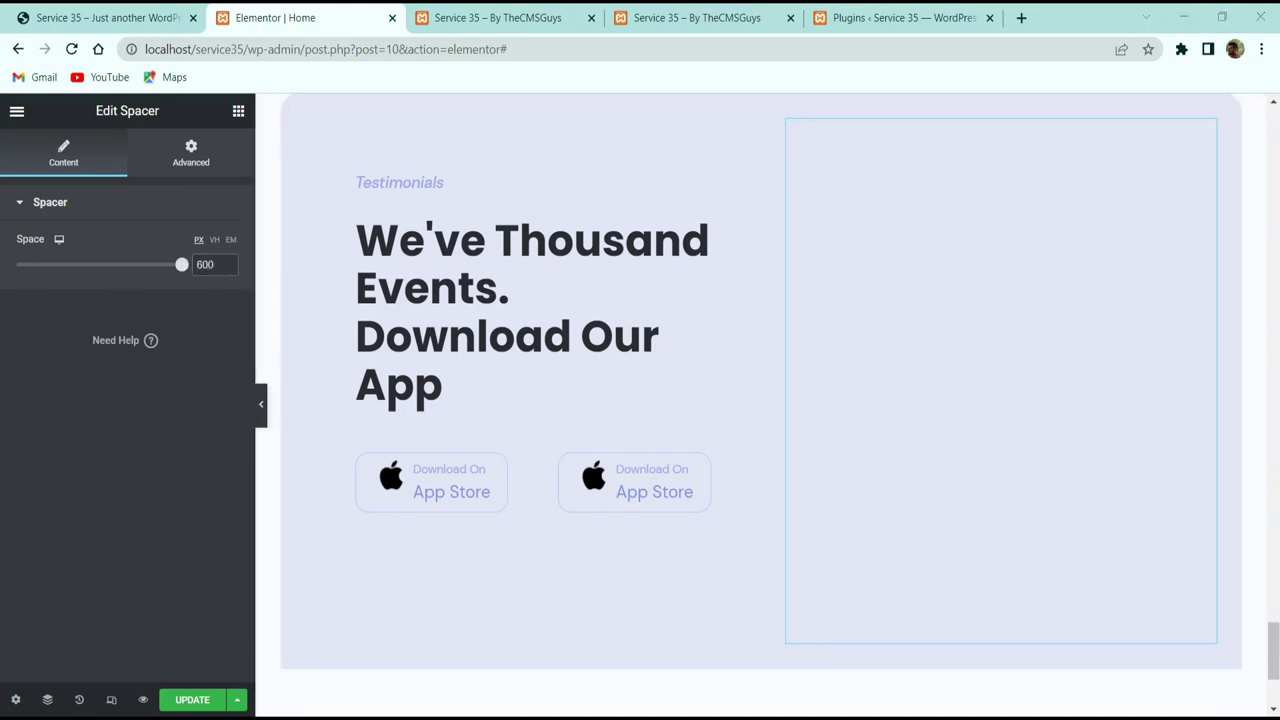
Step: Give the spacer a classic background using the green-cap phone screenshot
left_click(200, 160)
scroll(166, 366, "down", 2)
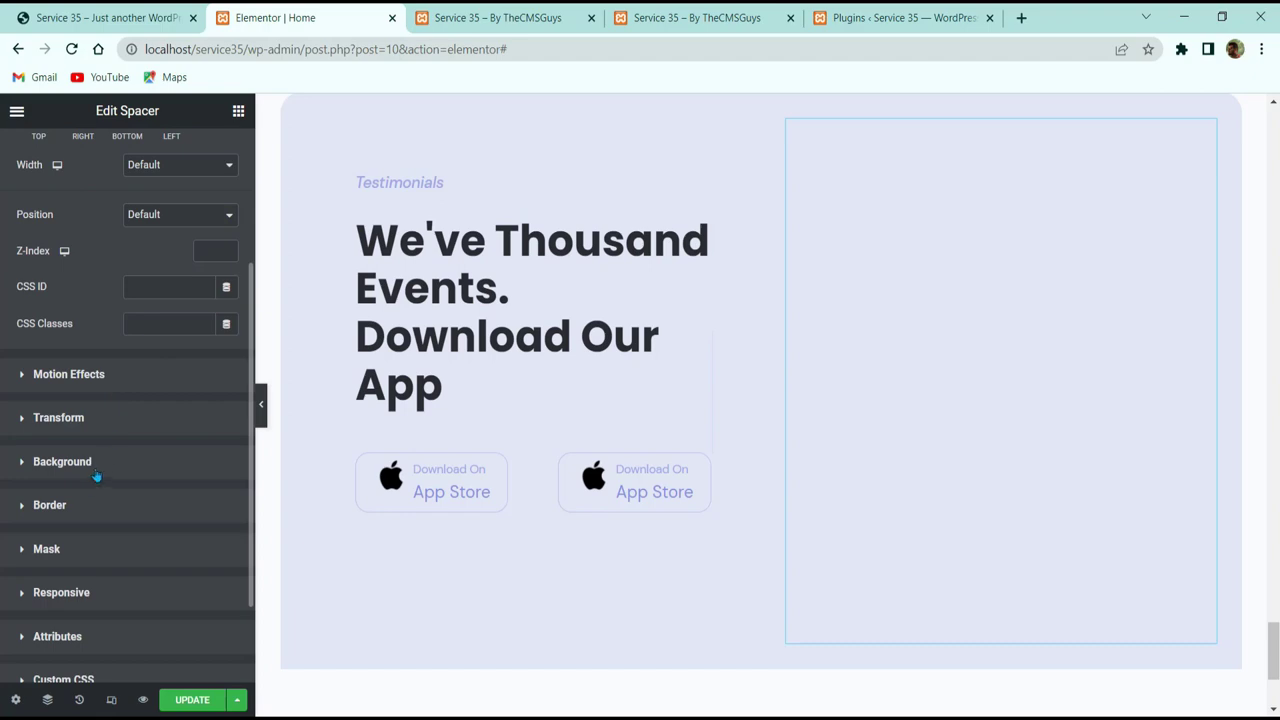
left_click(137, 466)
left_click(203, 413)
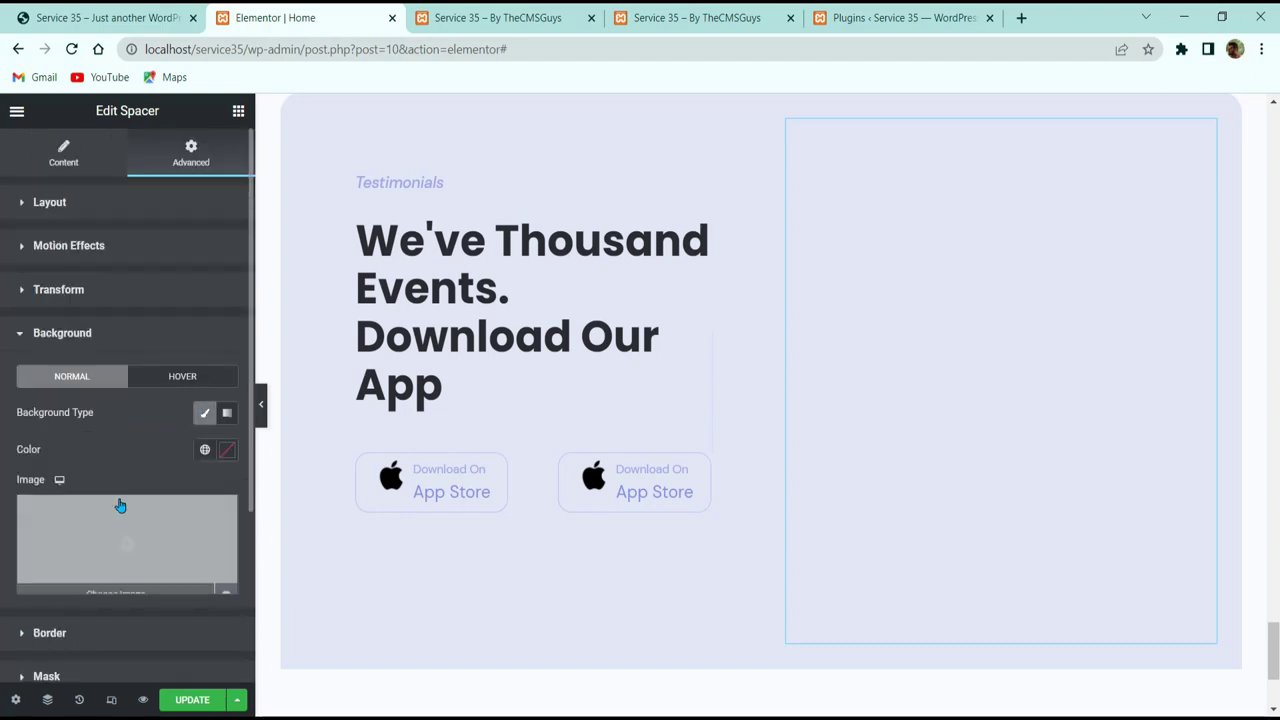
left_click(120, 506)
left_click(112, 17)
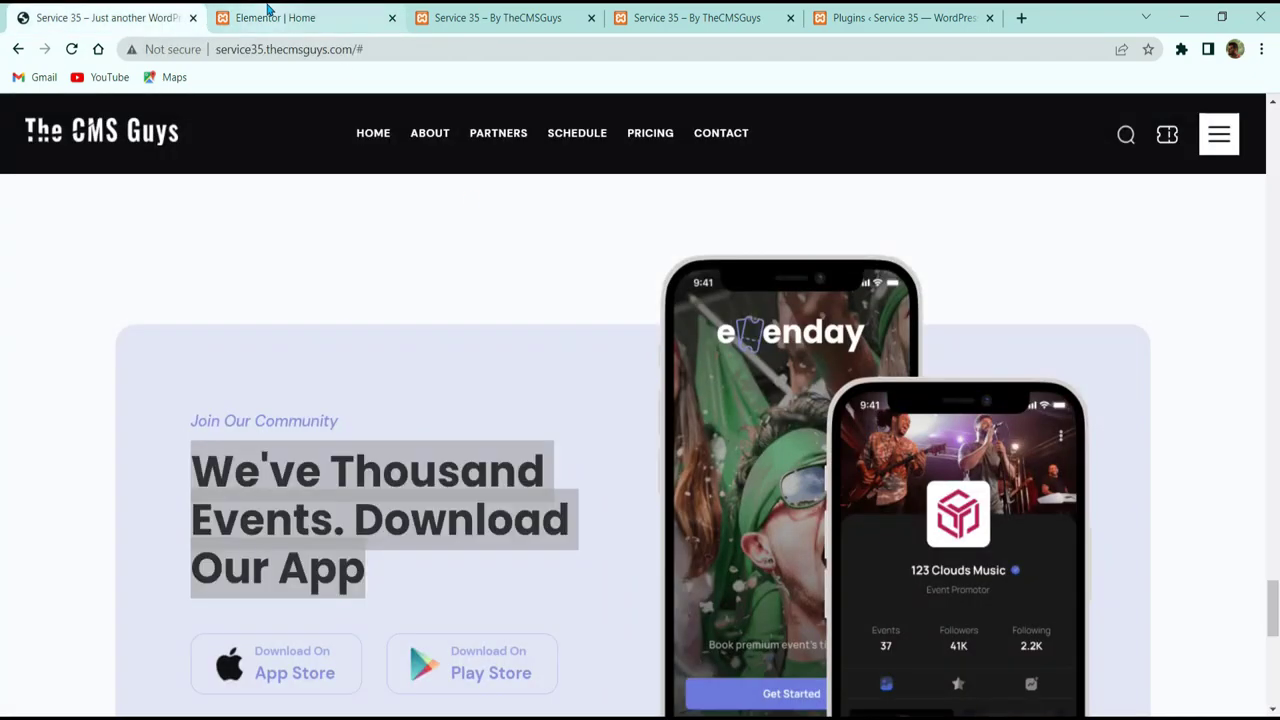
left_click(267, 12)
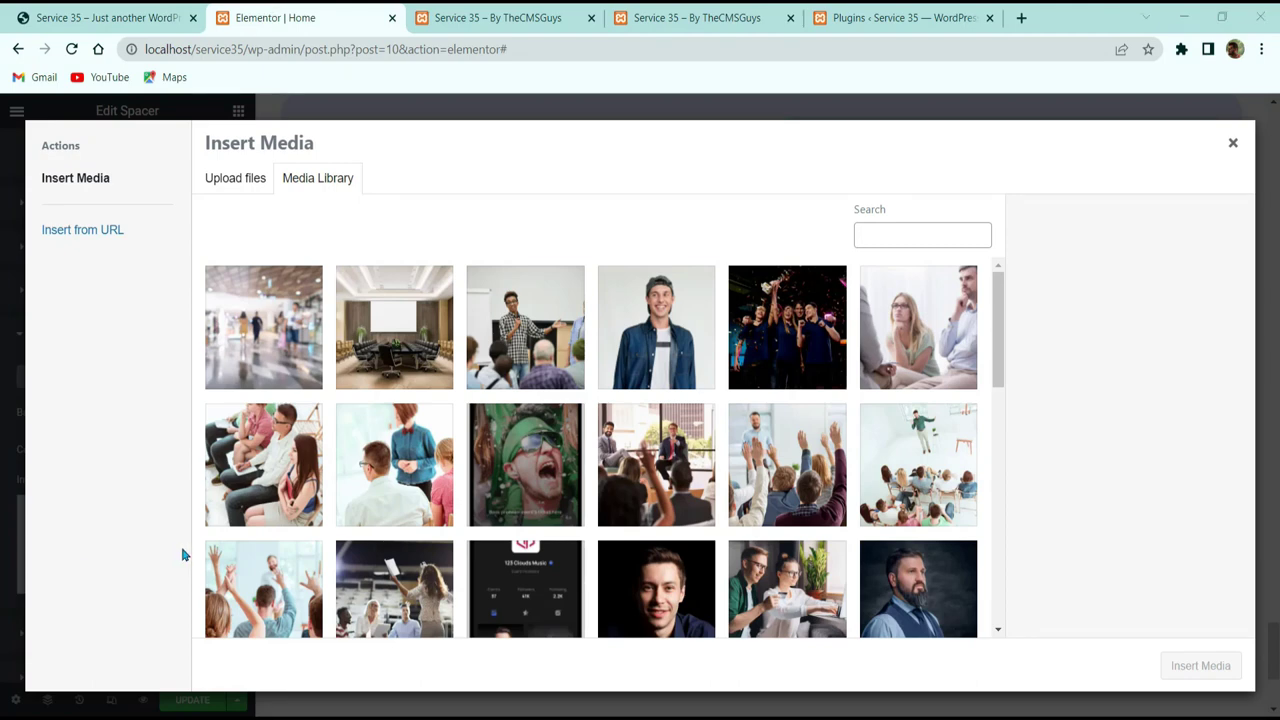
left_click(515, 448)
left_click(1168, 668)
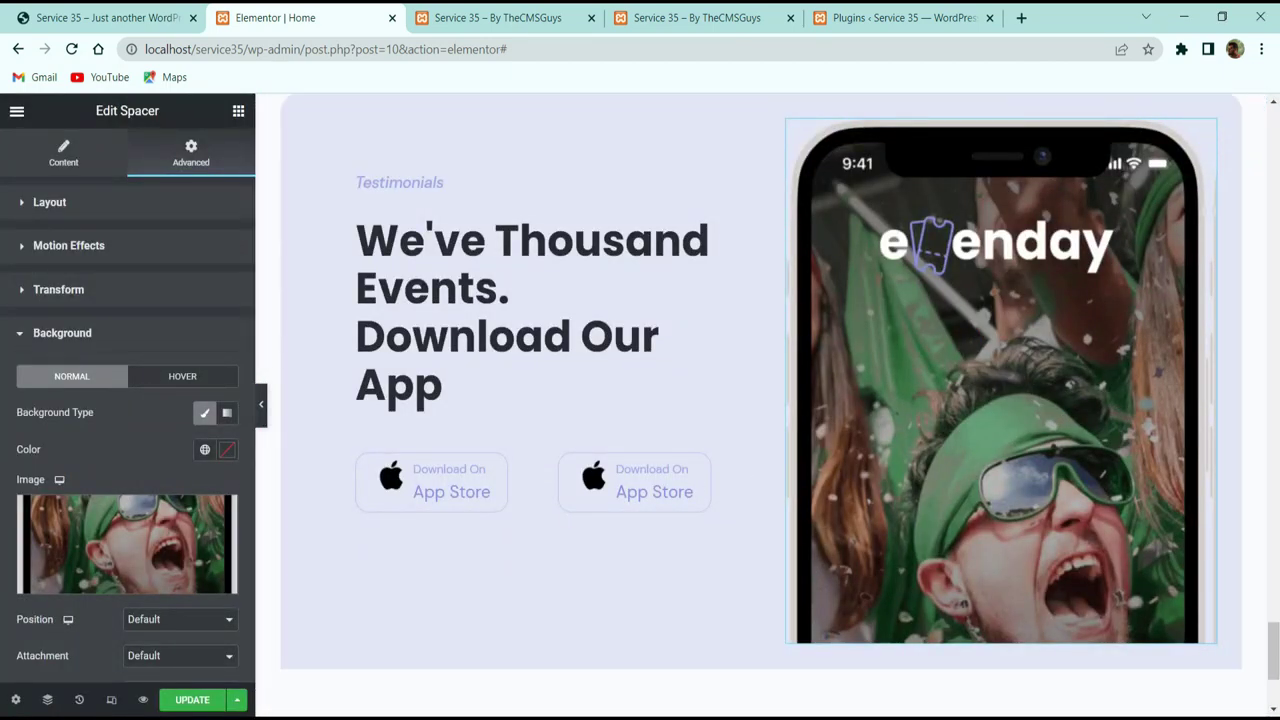
Step: Position the spacer background at Top Center with Cover sizing
scroll(150, 420, "down", 3)
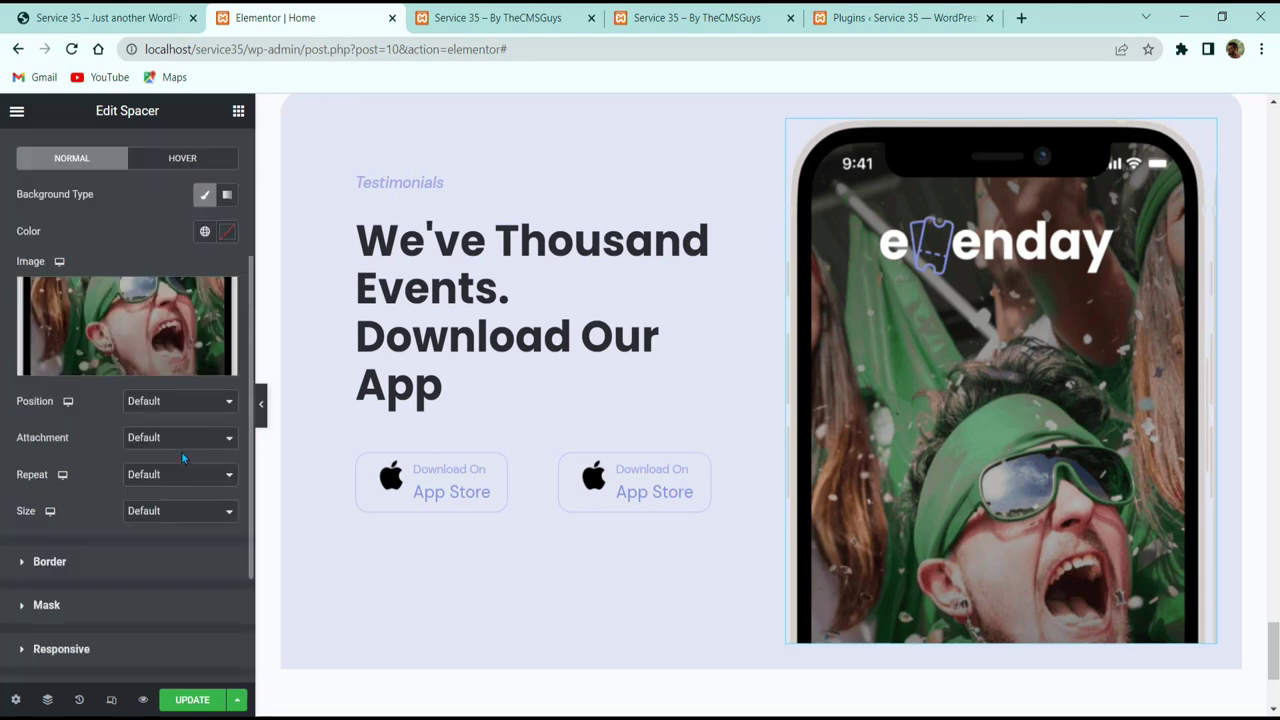
left_click(156, 402)
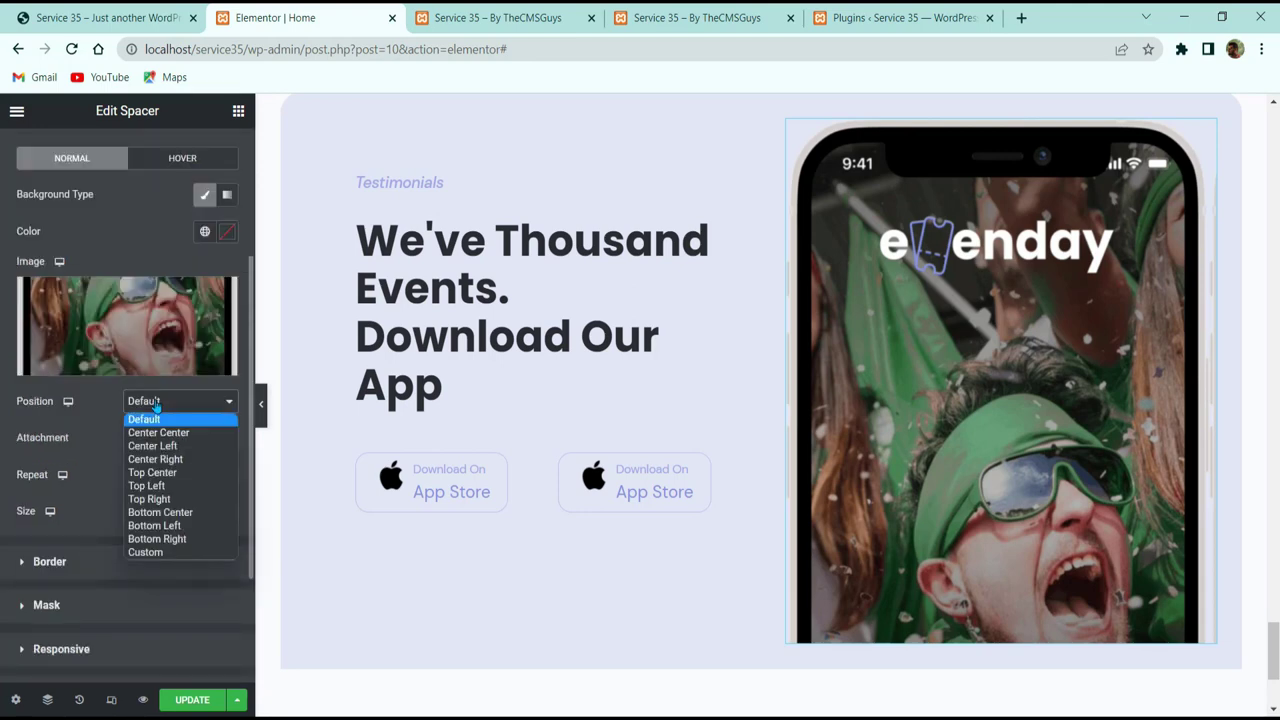
left_click(152, 472)
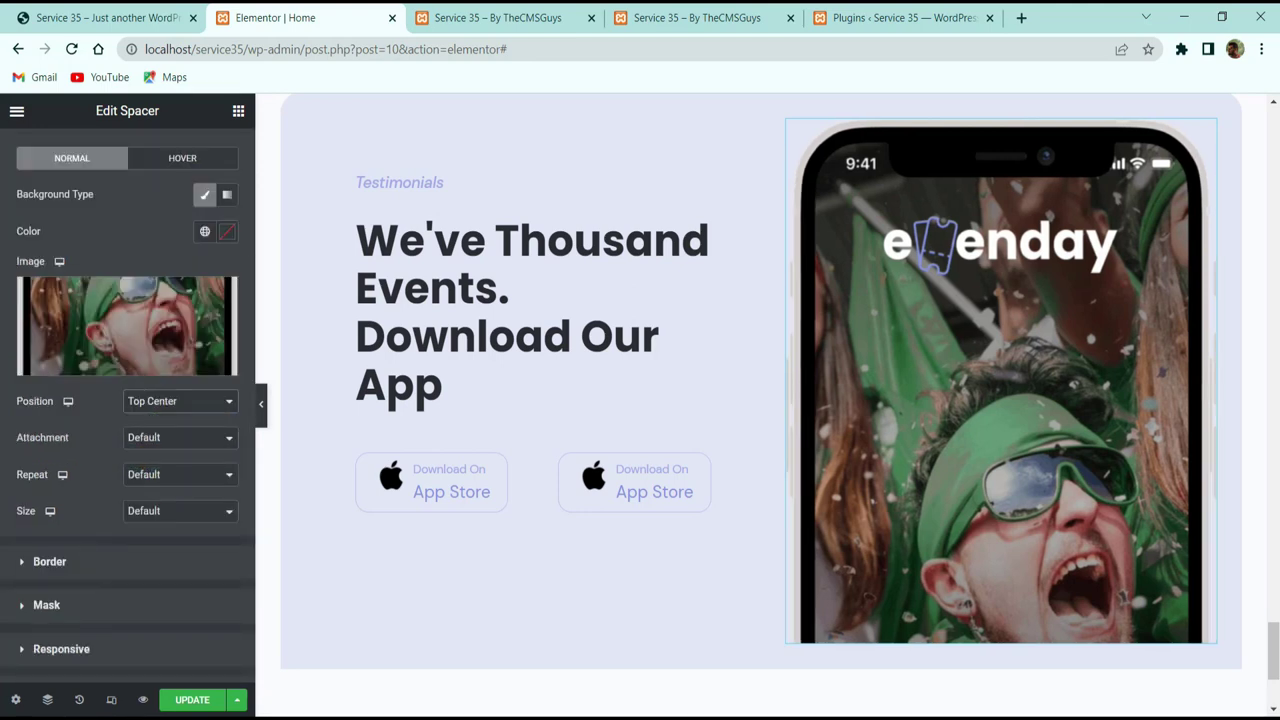
left_click(164, 513)
left_click(164, 555)
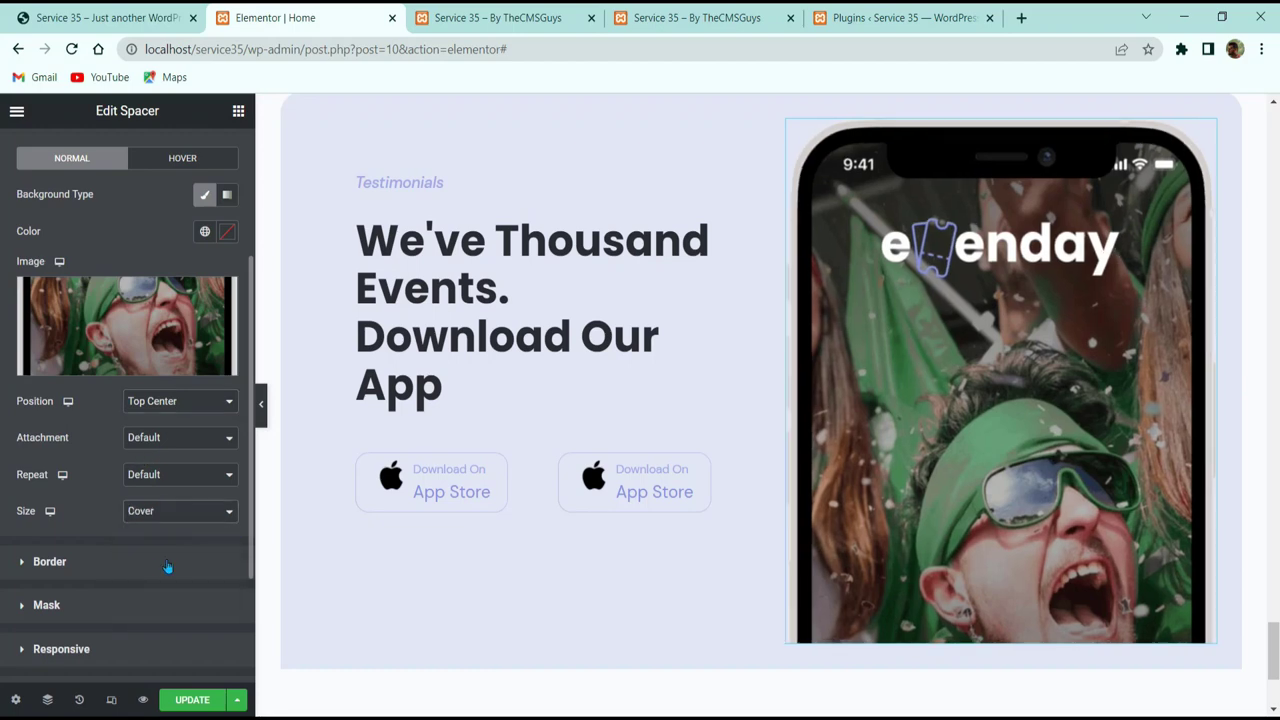
left_click(172, 474)
left_click(170, 506)
scroll(163, 517, "up", 2)
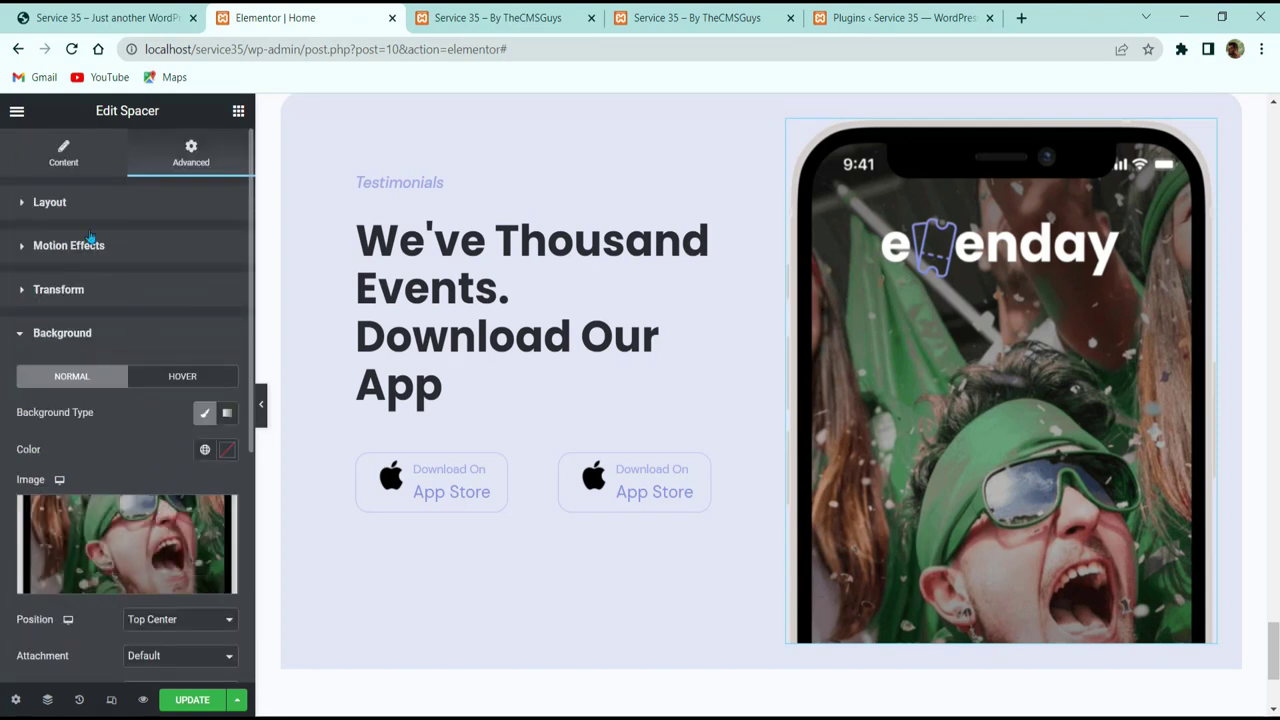
Step: Unlink the spacer's margins and set its top margin to -80
left_click(52, 202)
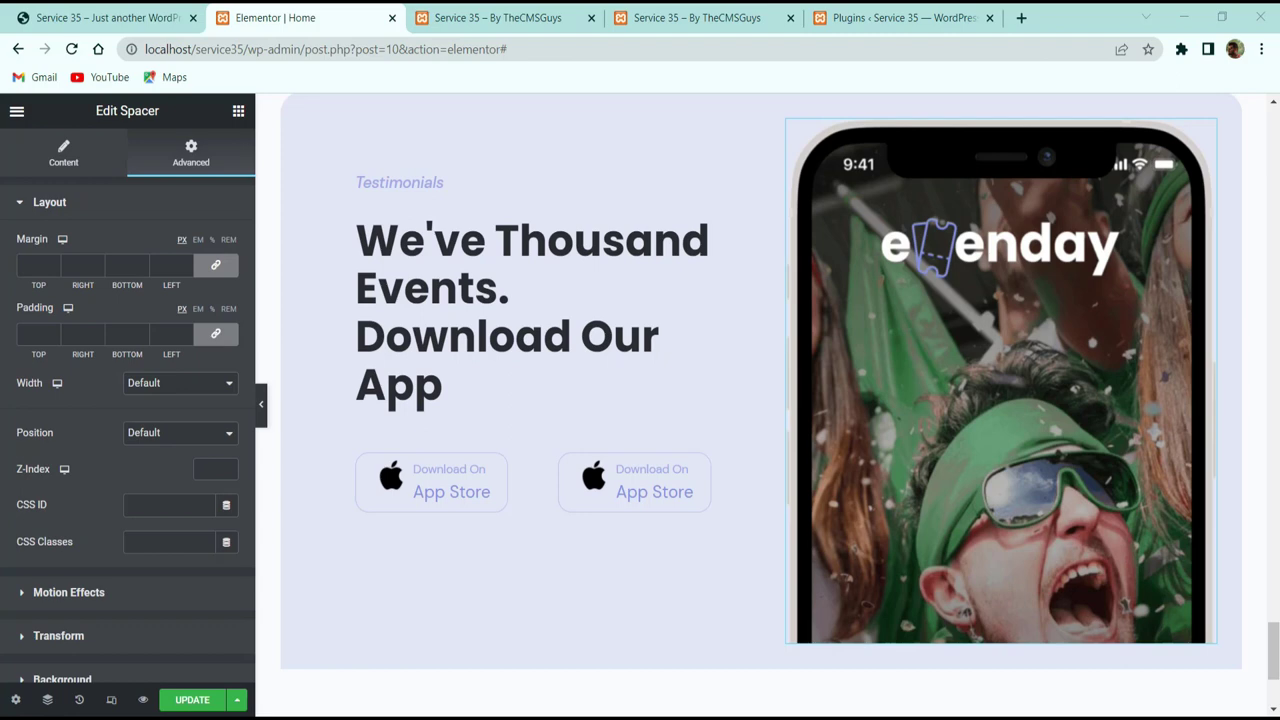
left_click(215, 265)
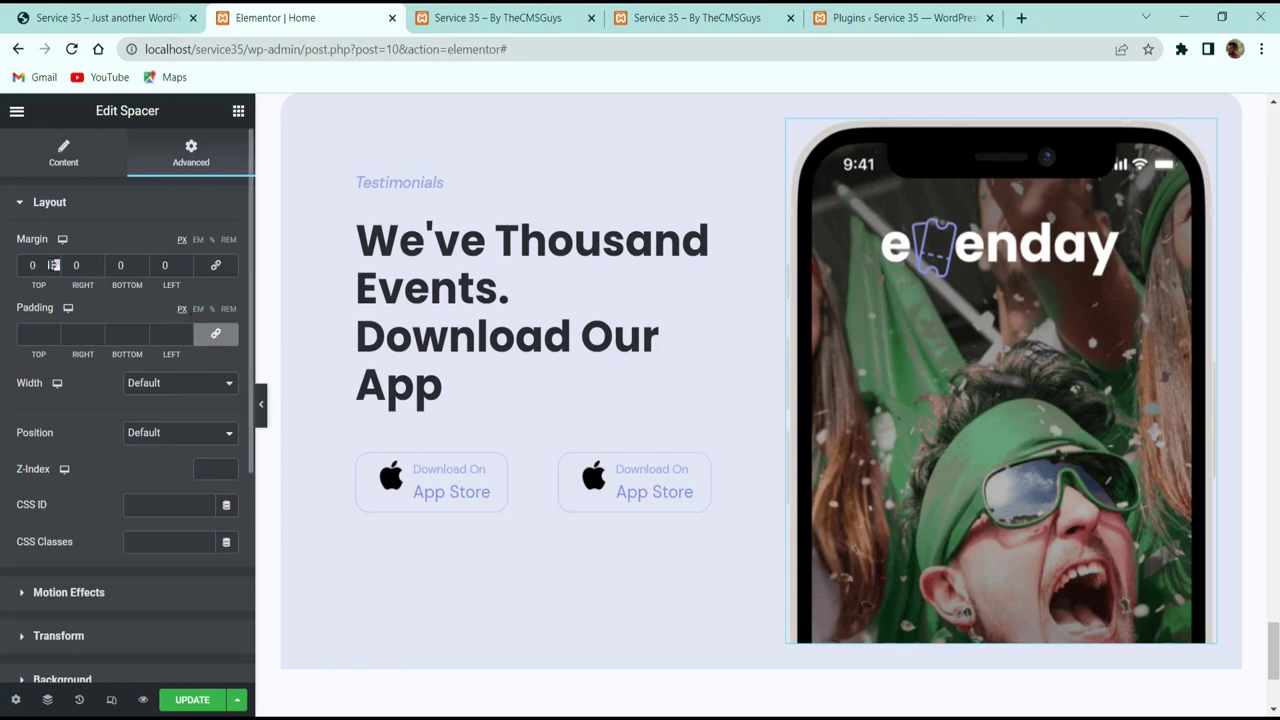
double_click(53, 265)
type("-5")
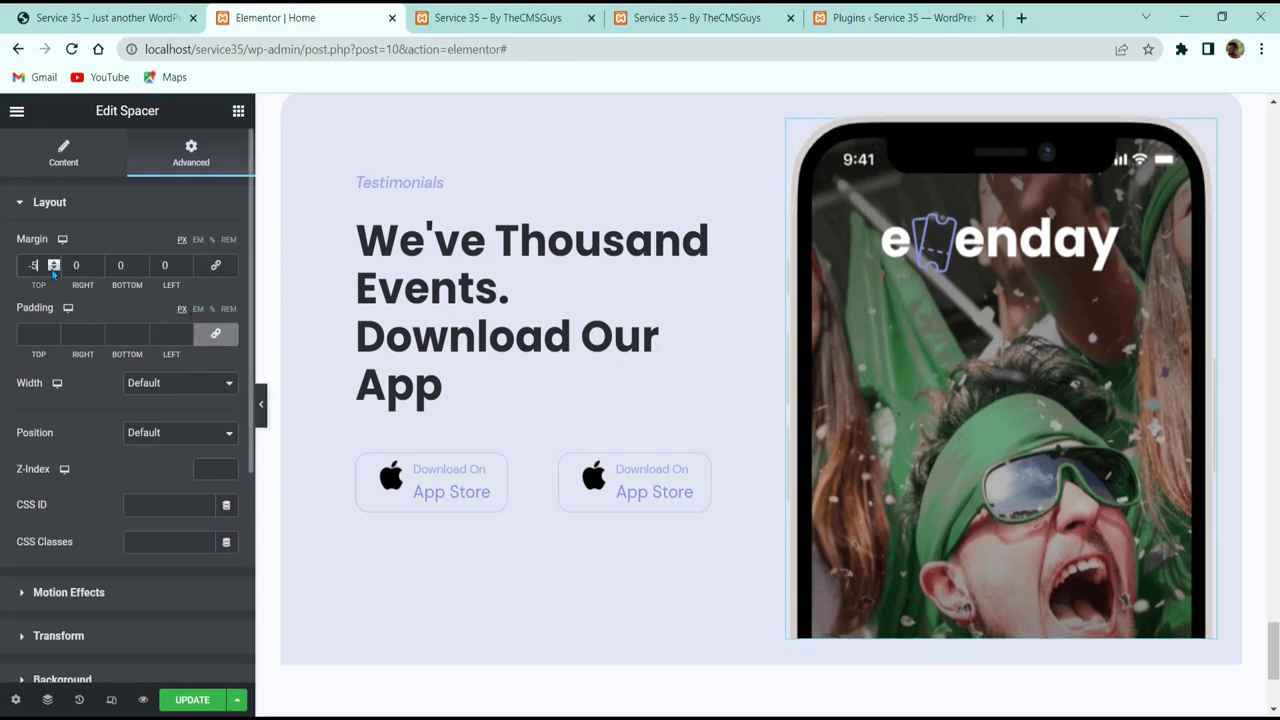
left_click(53, 268)
left_click(53, 268)
left_click(53, 268)
type("0")
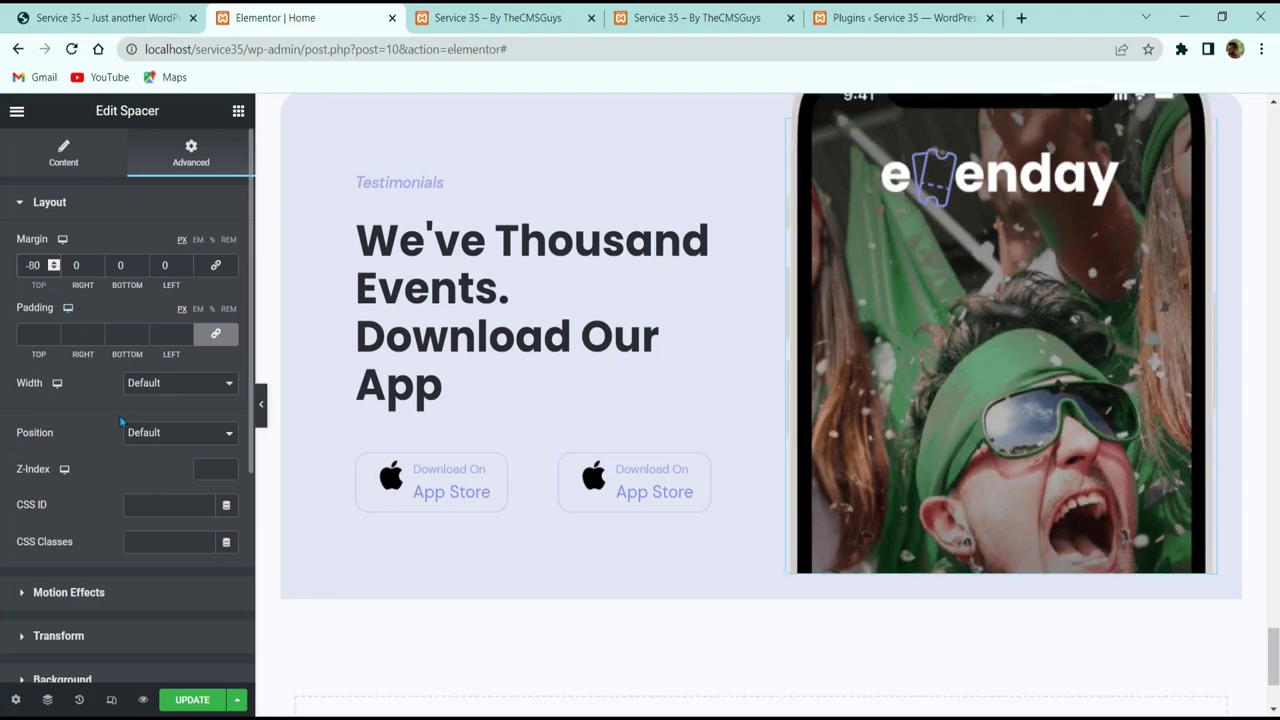
Step: Give the spacer a custom 812 px width and search the widget list for 'spa'
left_click(210, 383)
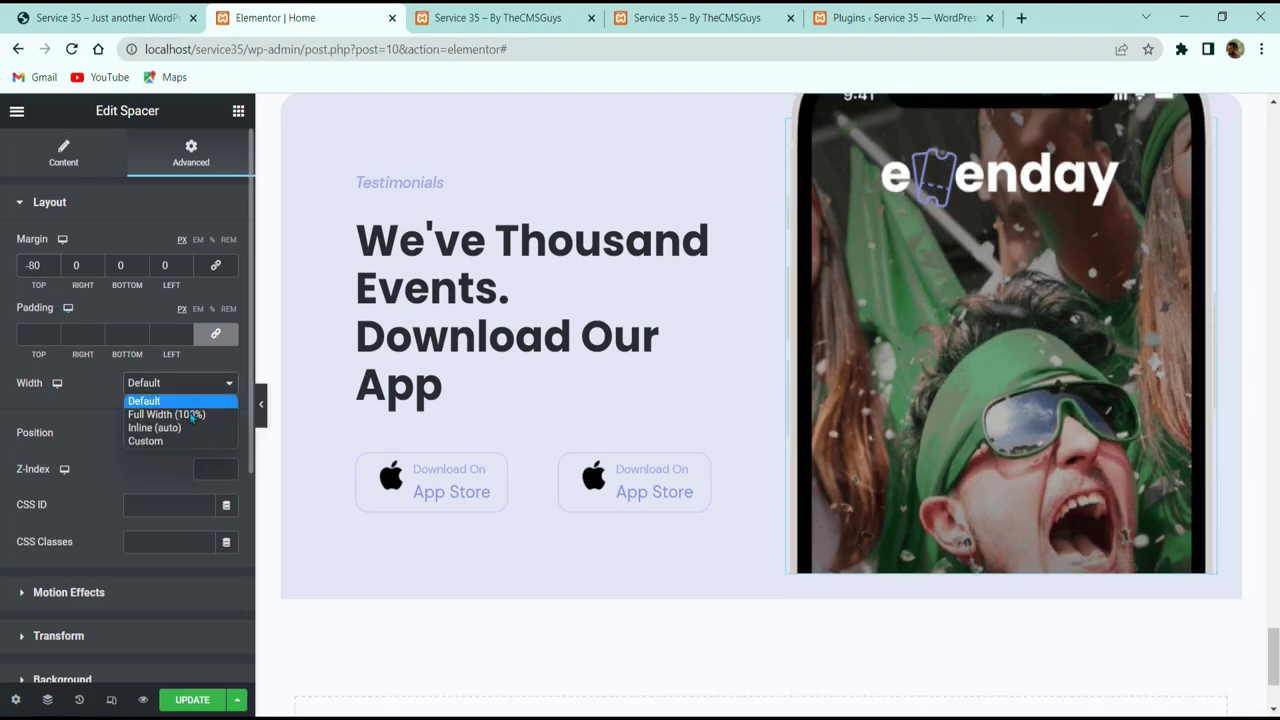
left_click(186, 445)
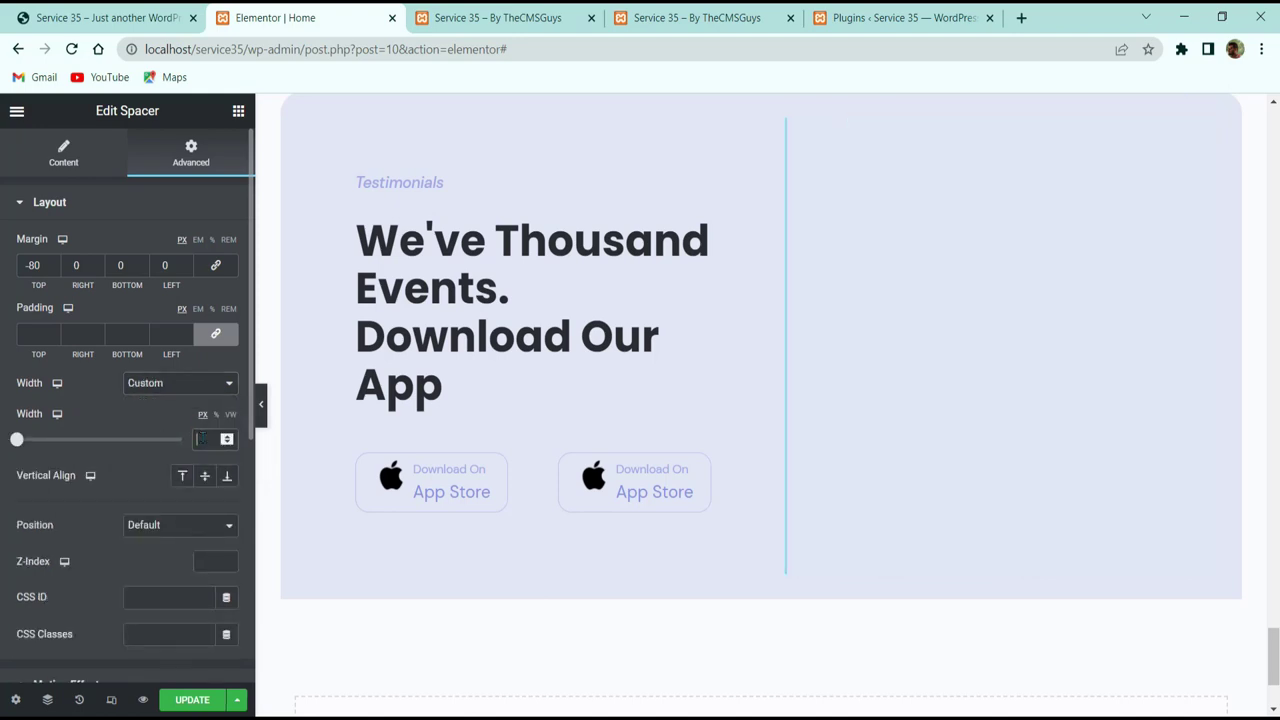
type("812")
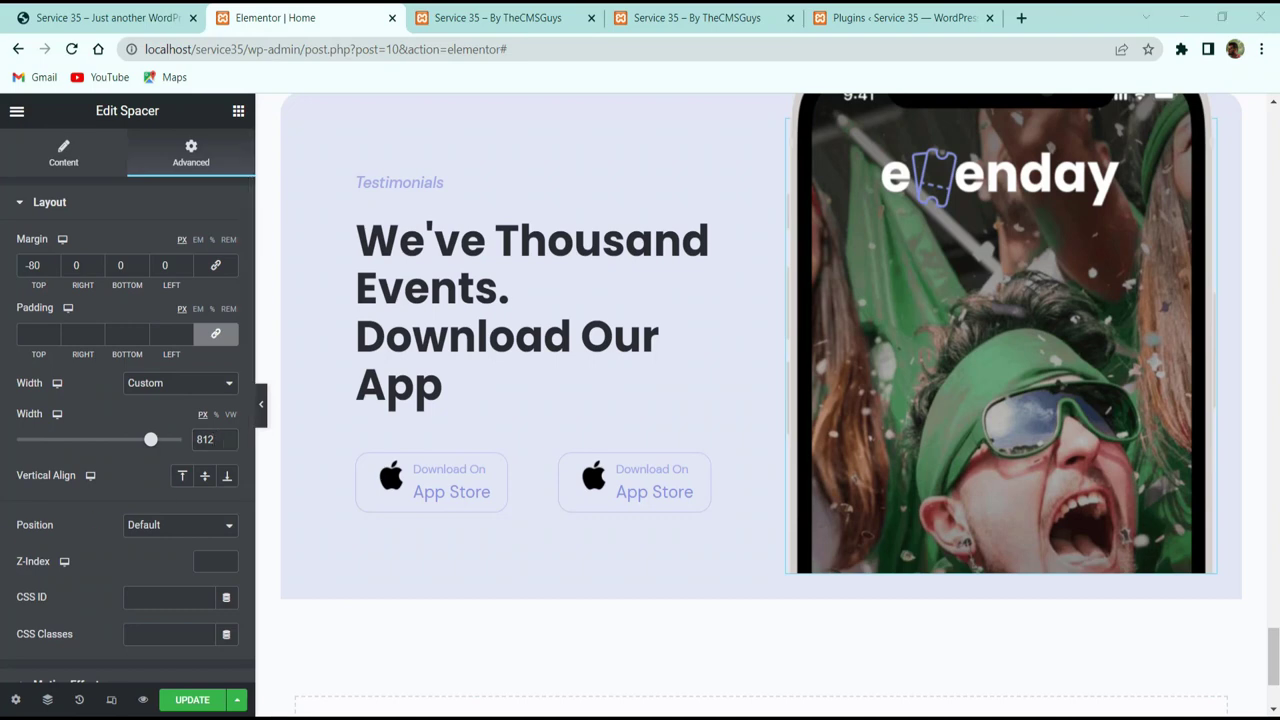
scroll(760, 400, "up", 2)
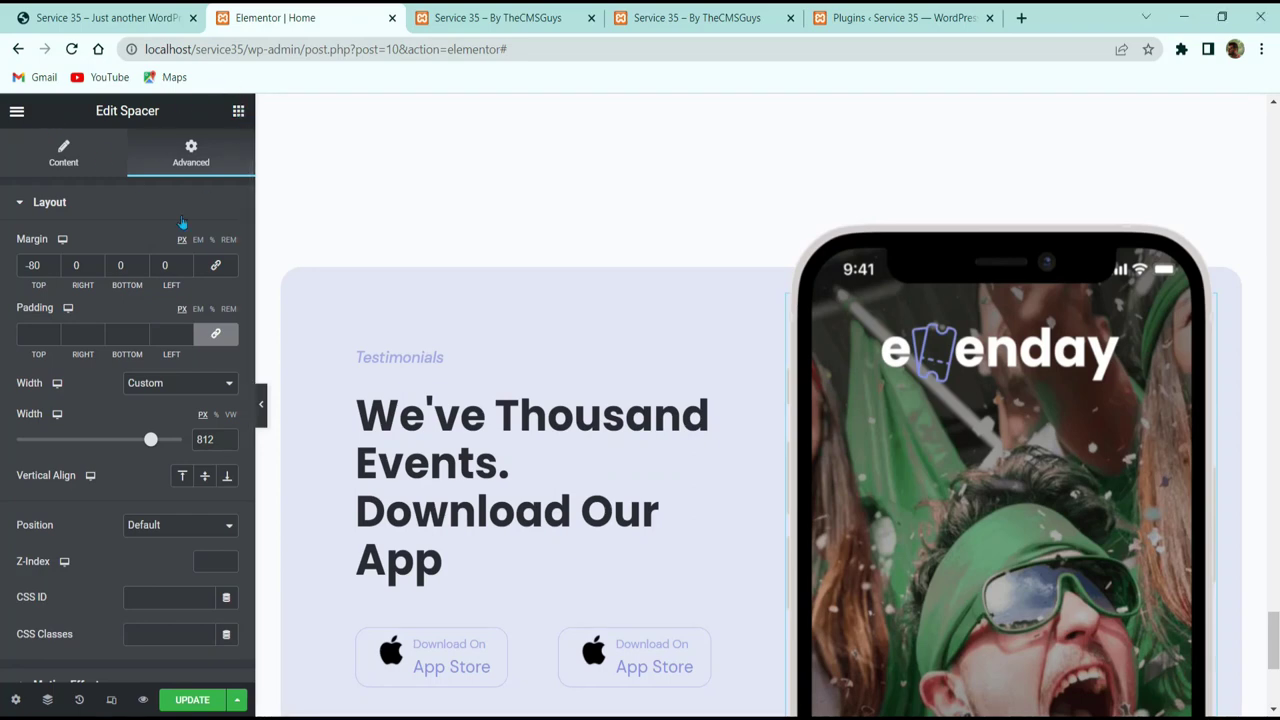
key("Escape")
type("s")
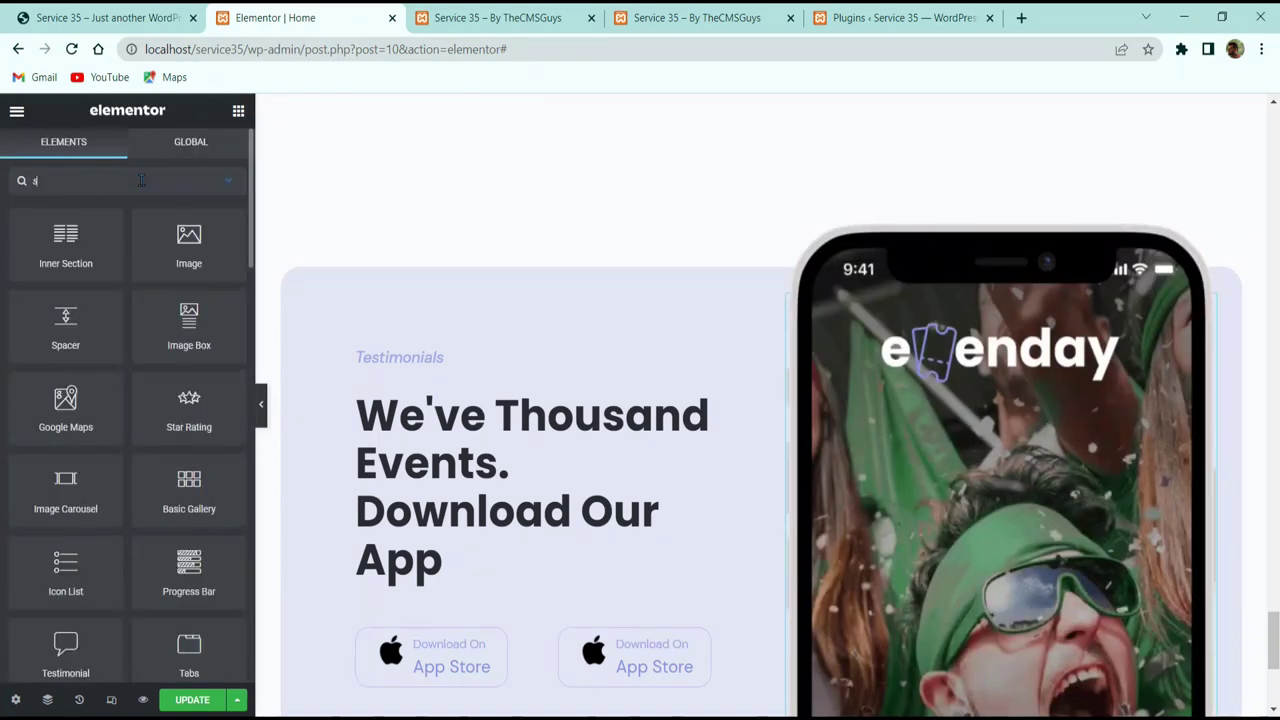
type("pac")
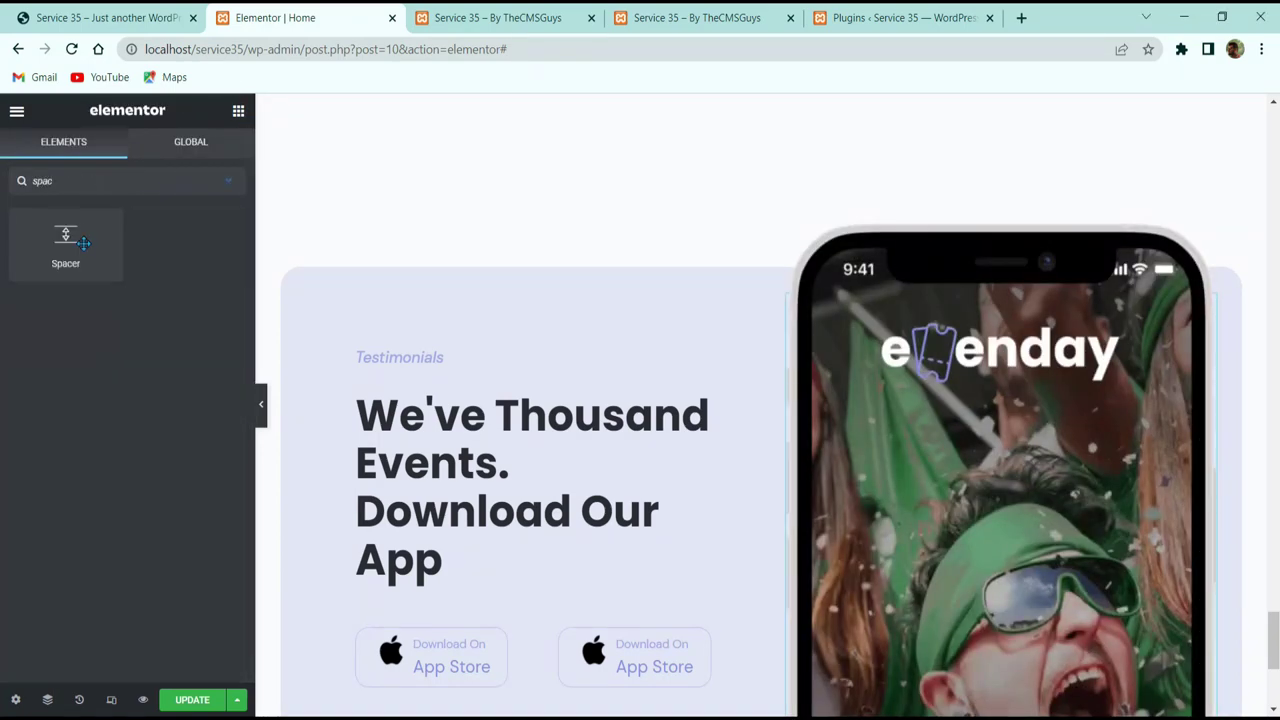
Step: Add a second Spacer to the phone column and set its height to 460 px
left_click_drag(84, 243, 989, 415)
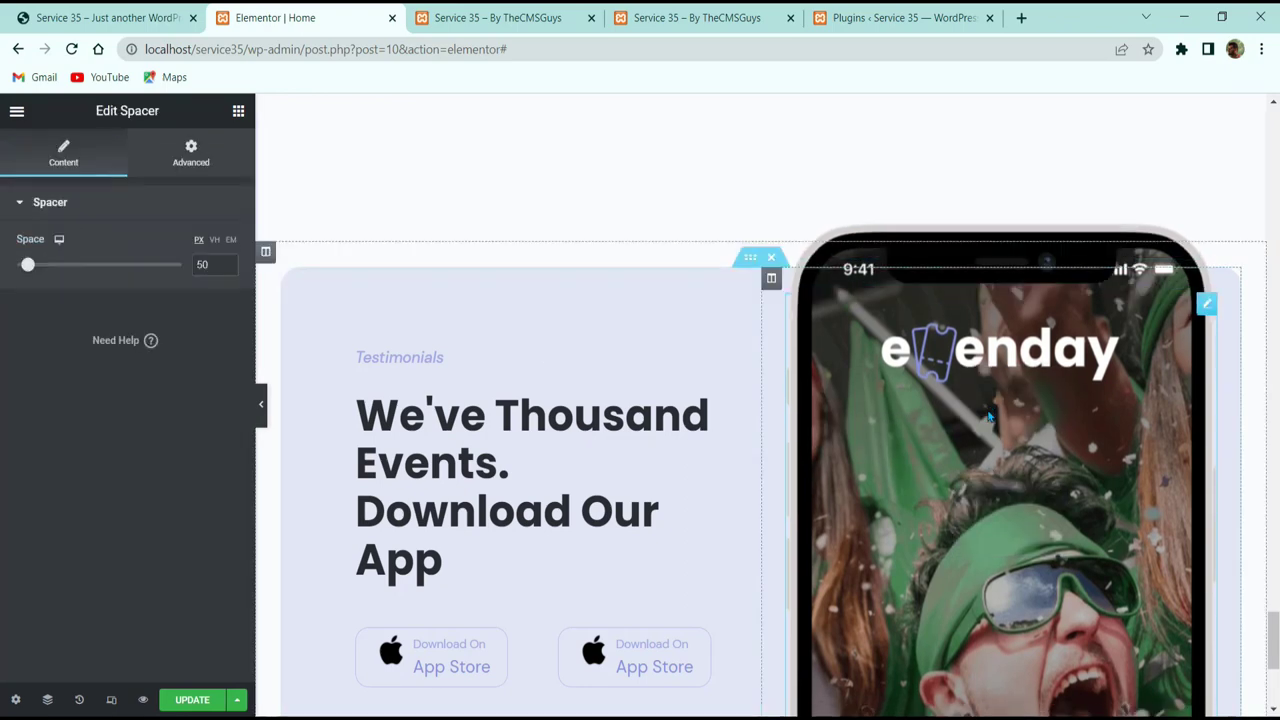
left_click(47, 699)
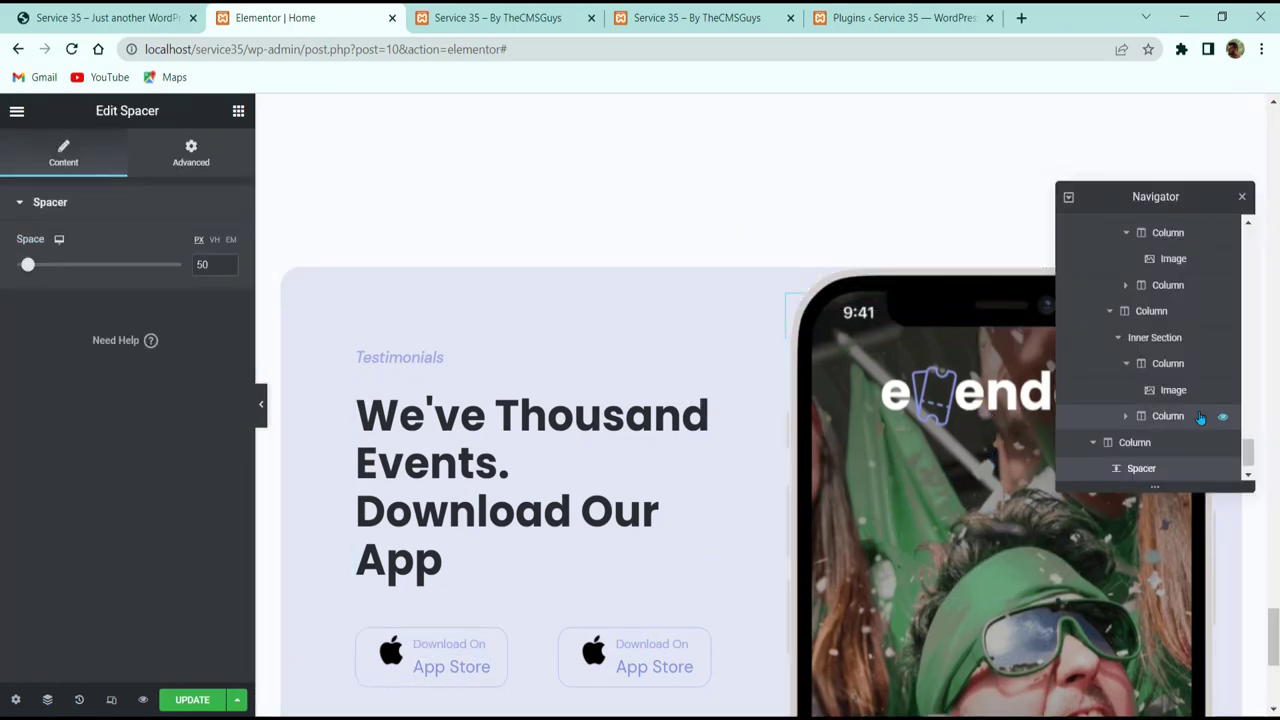
scroll(1180, 420, "down", 1)
left_click(1168, 468)
left_click_drag(1168, 468, 1165, 441)
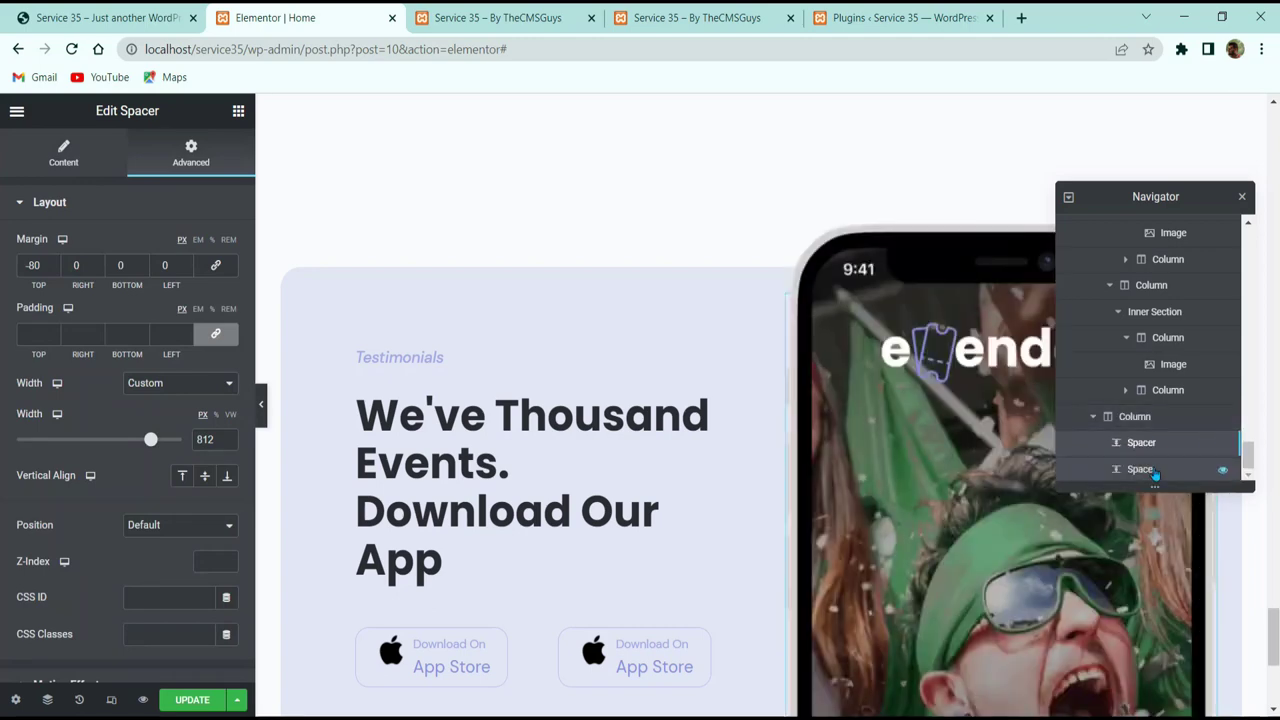
left_click(1150, 470)
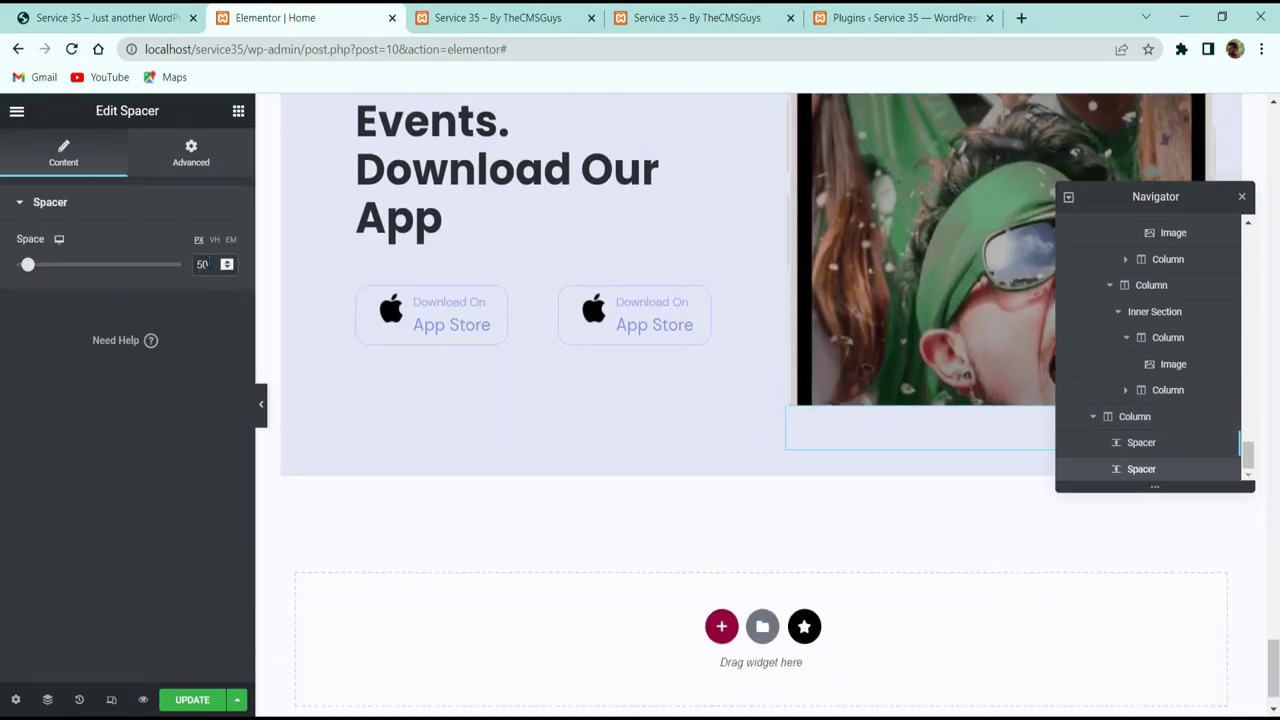
double_click(204, 264)
type("400")
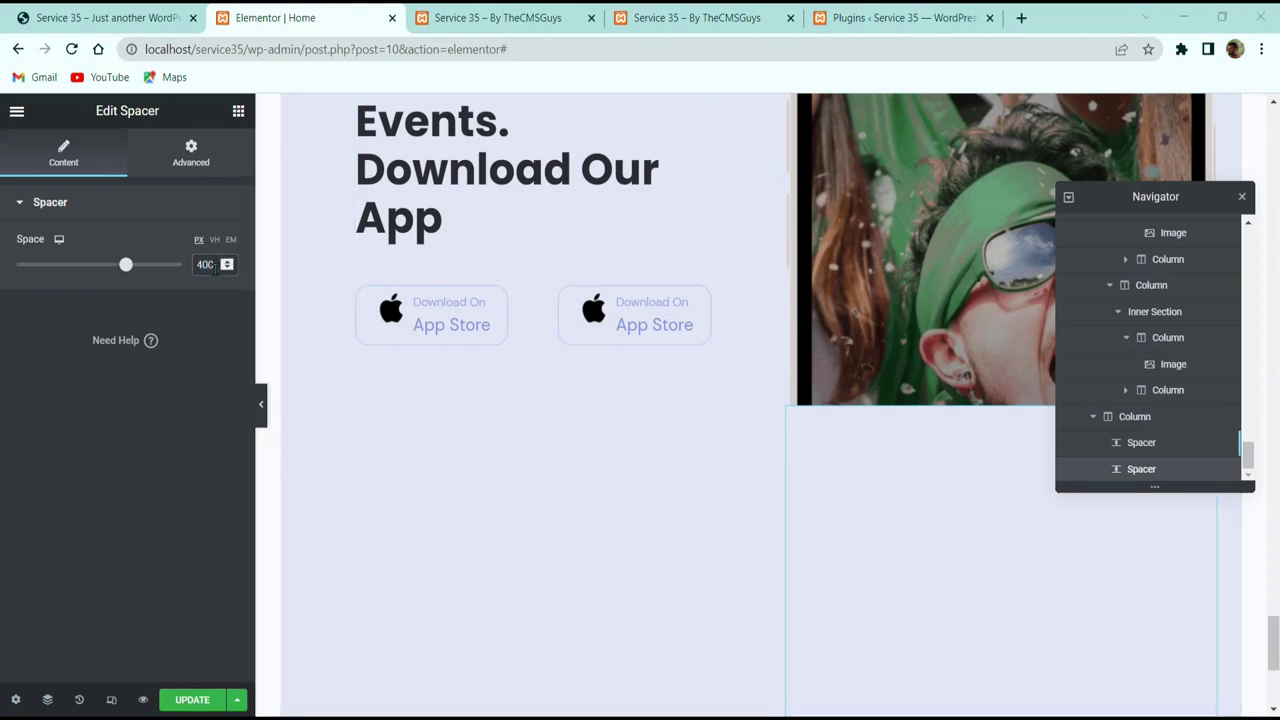
key("alt+Tab")
type("460")
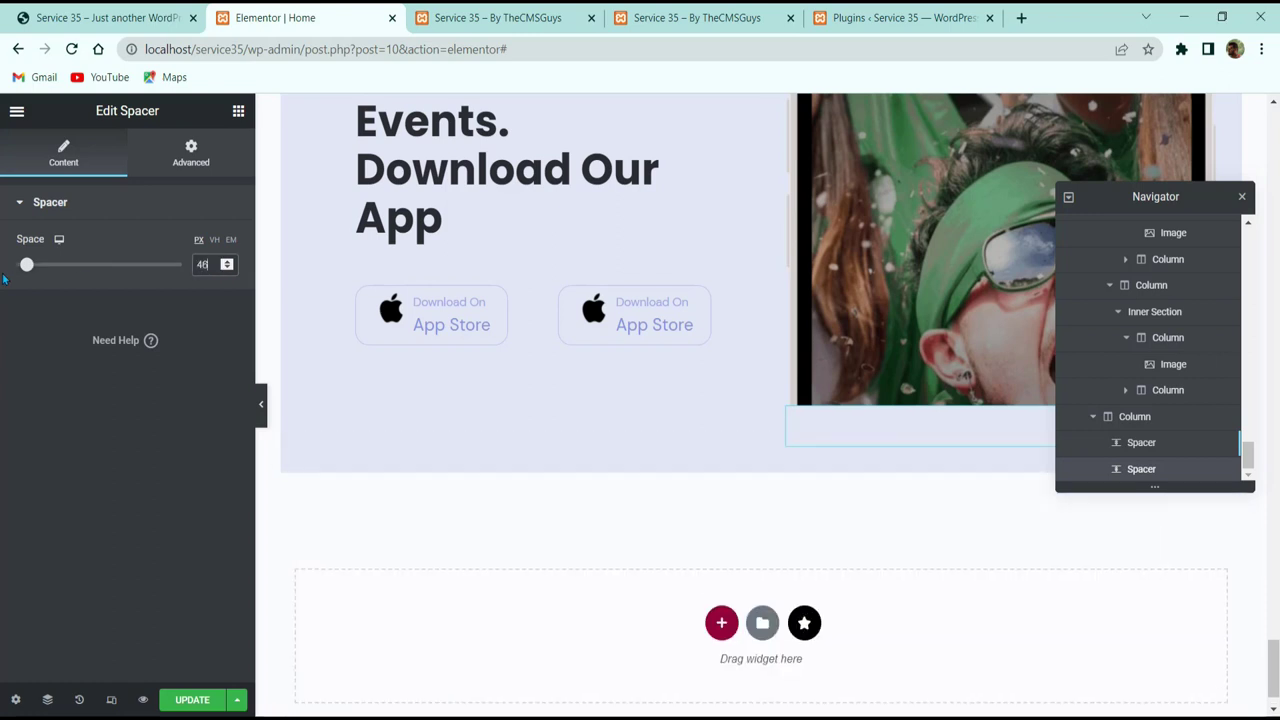
Step: Unlink the spacer's margins and set them to -460 top, -200 right, 0 bottom, 200 left
left_click(212, 168)
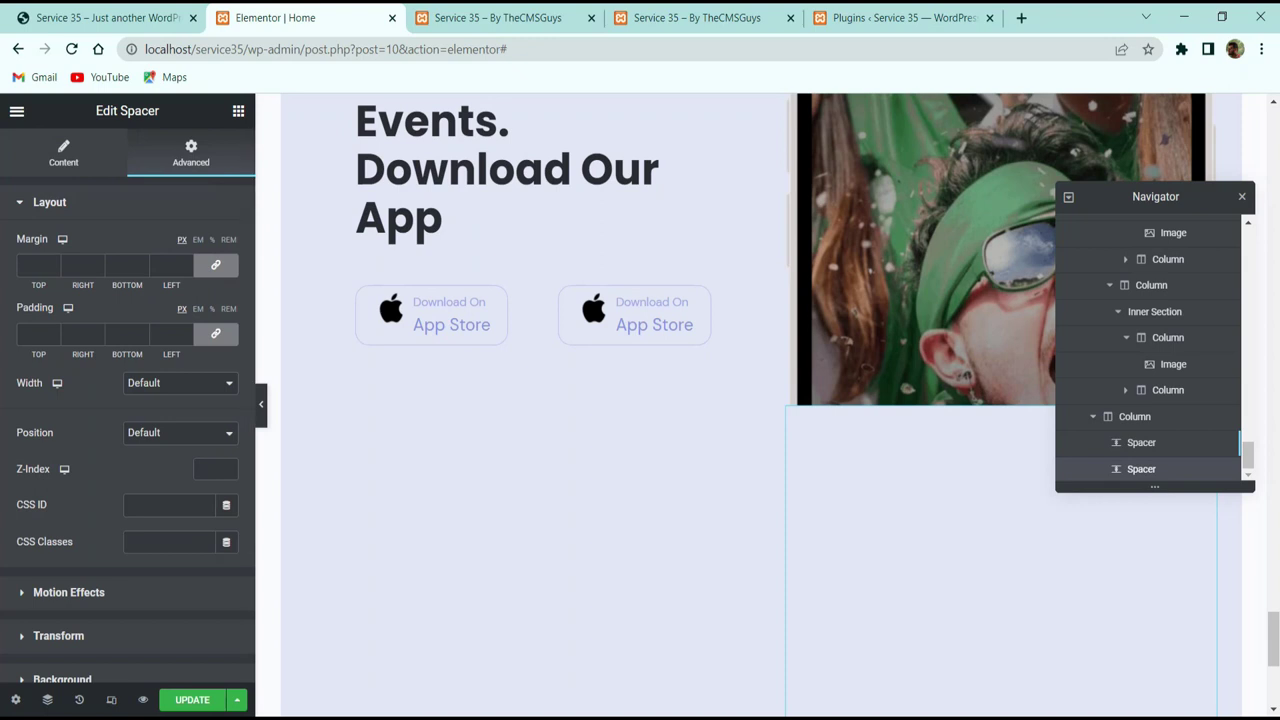
key("alt+Tab")
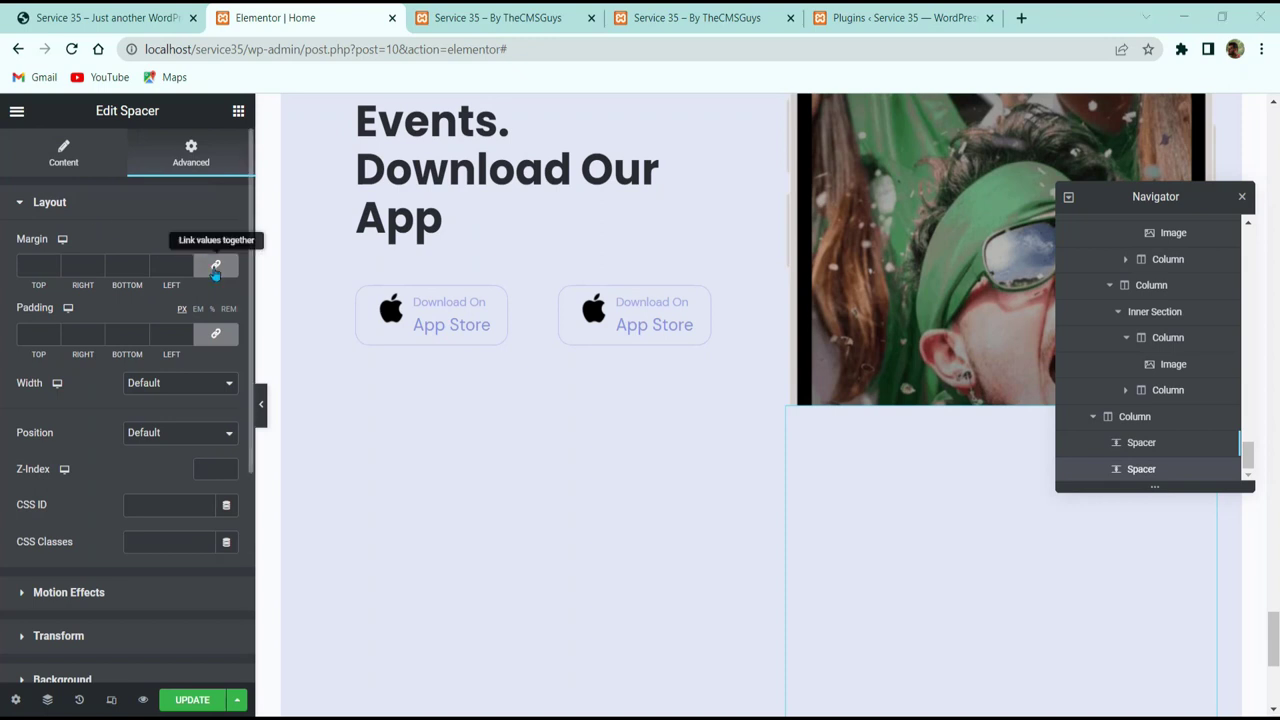
left_click(215, 264)
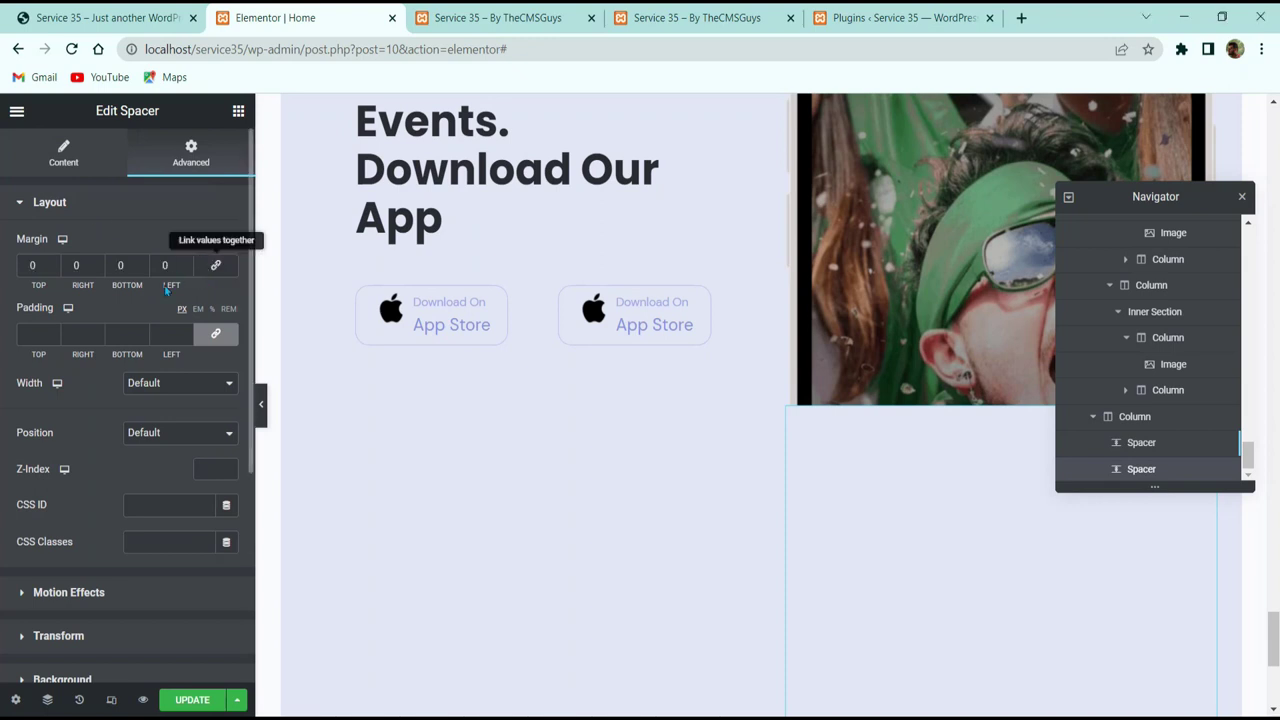
left_click(98, 269)
left_click(98, 269)
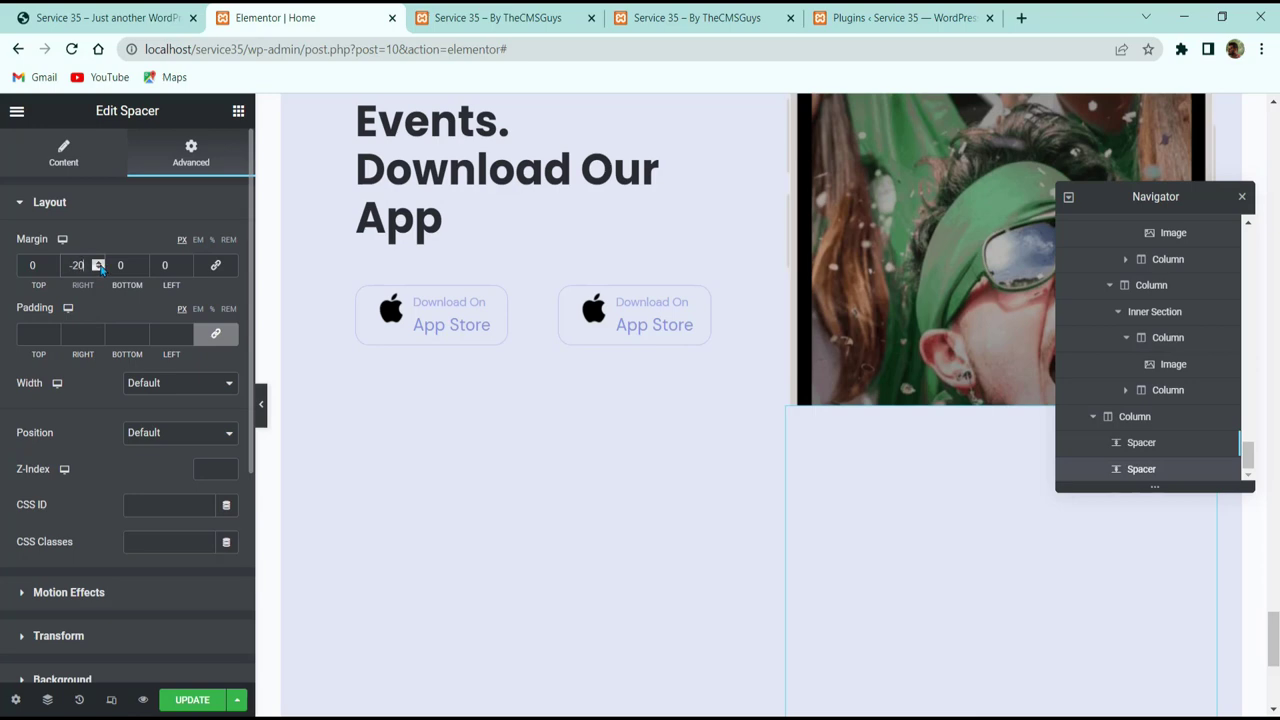
type("00")
left_click(54, 270)
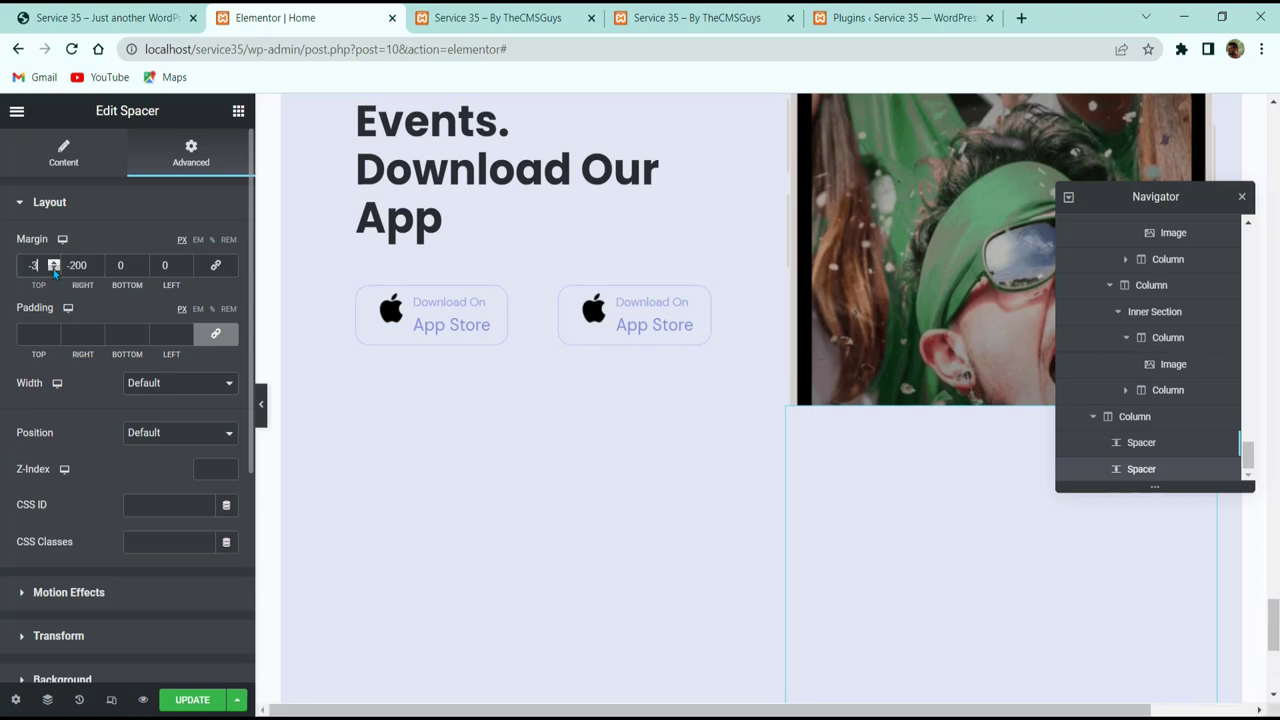
type("60")
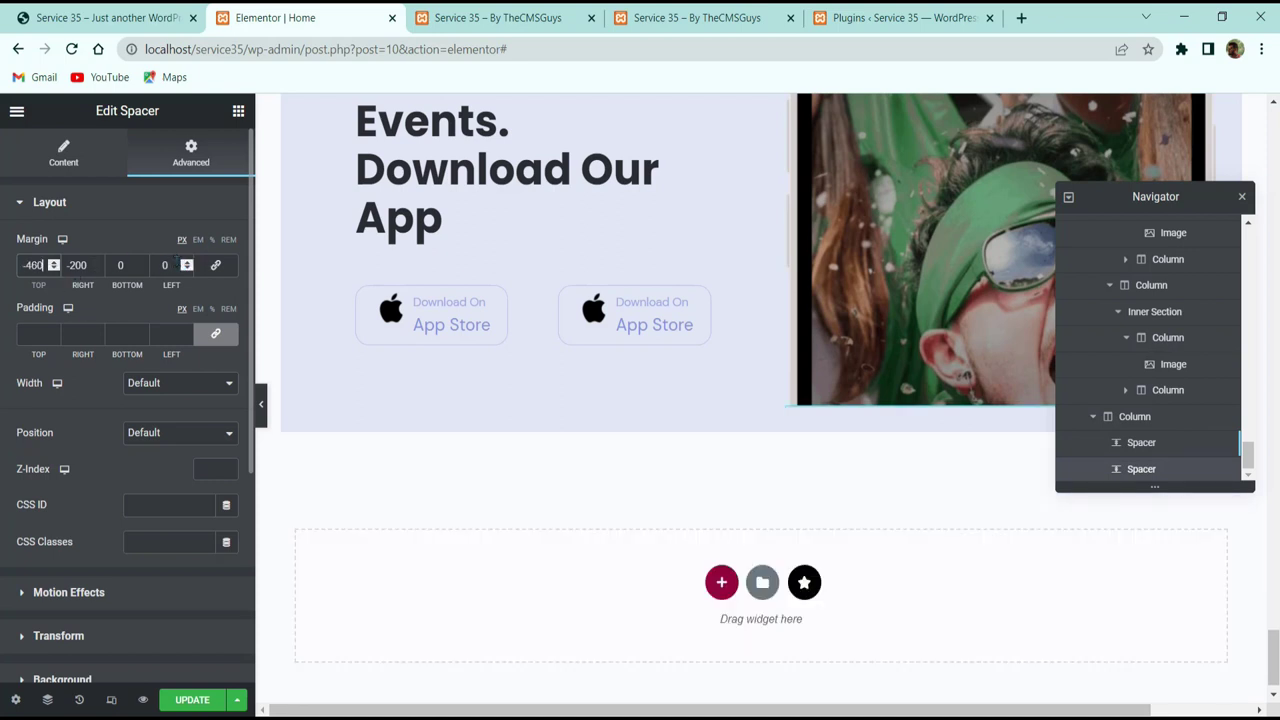
double_click(166, 265)
type("200")
Step: Set the new spacer's width to Custom and expand its Background section
left_click(150, 383)
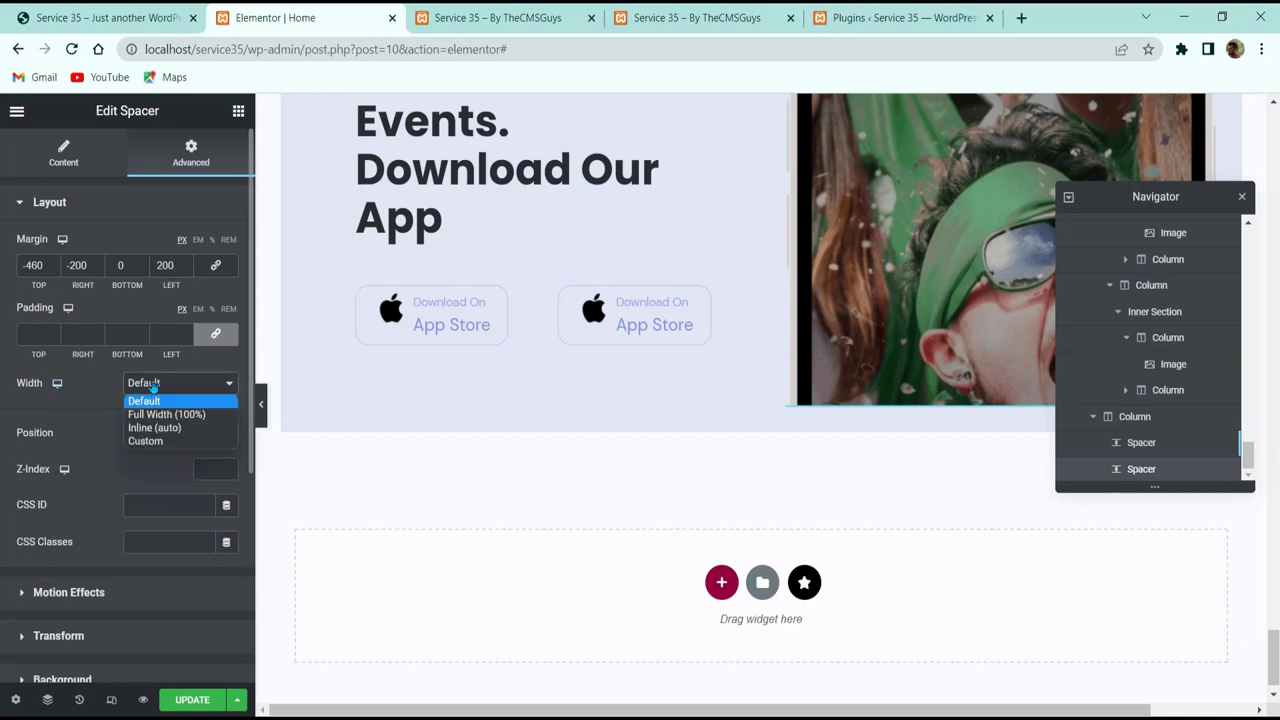
key("Escape")
left_click(170, 444)
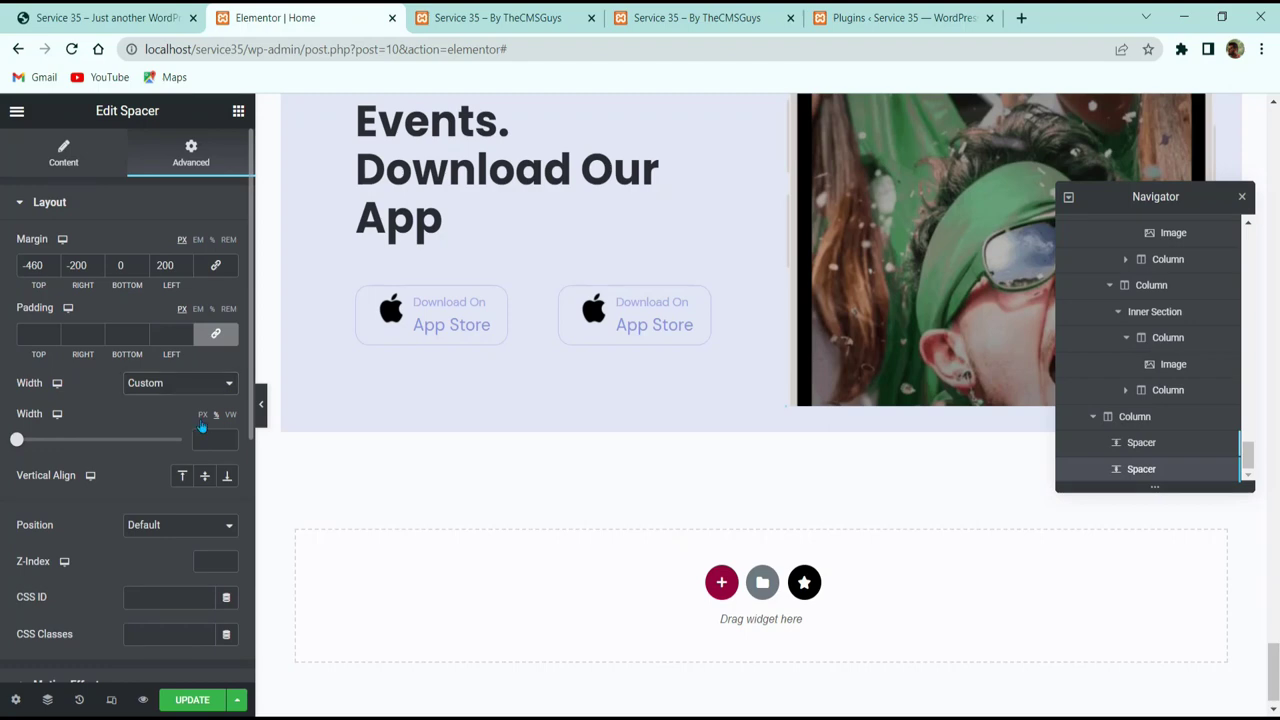
left_click(203, 440)
left_click_drag(16, 440, 76, 440)
scroll(117, 429, "down", 5)
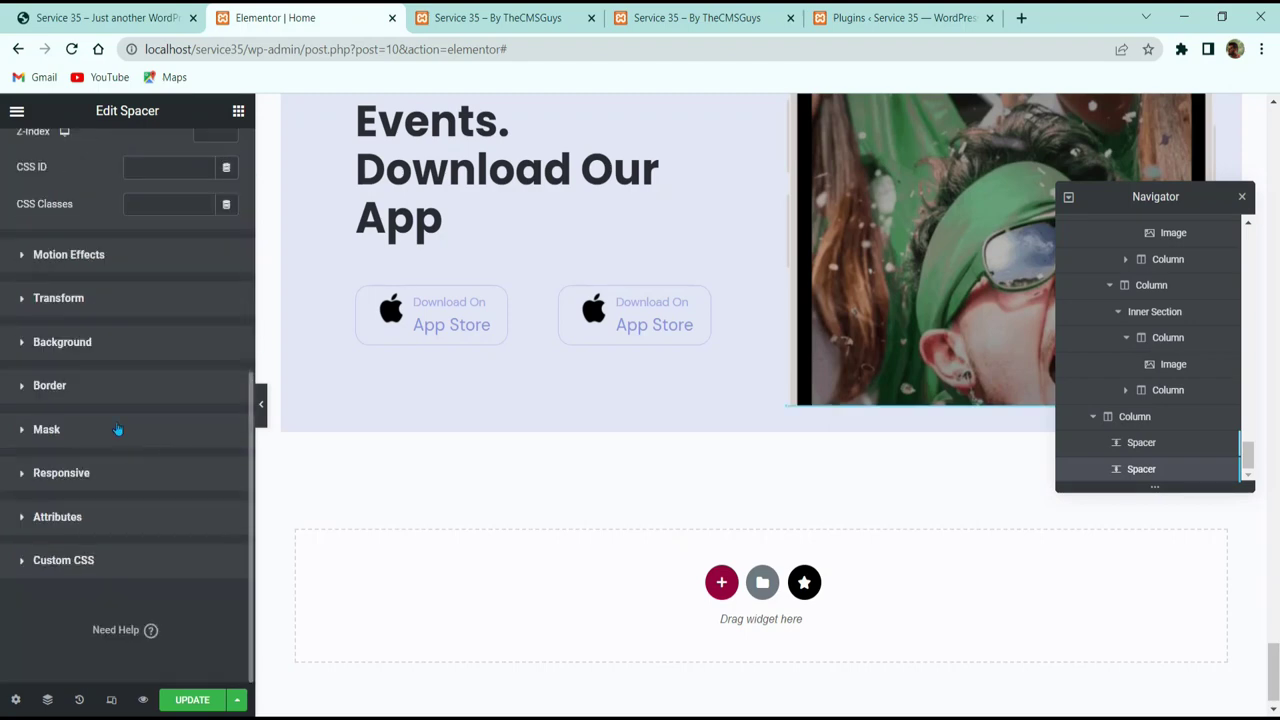
left_click(76, 344)
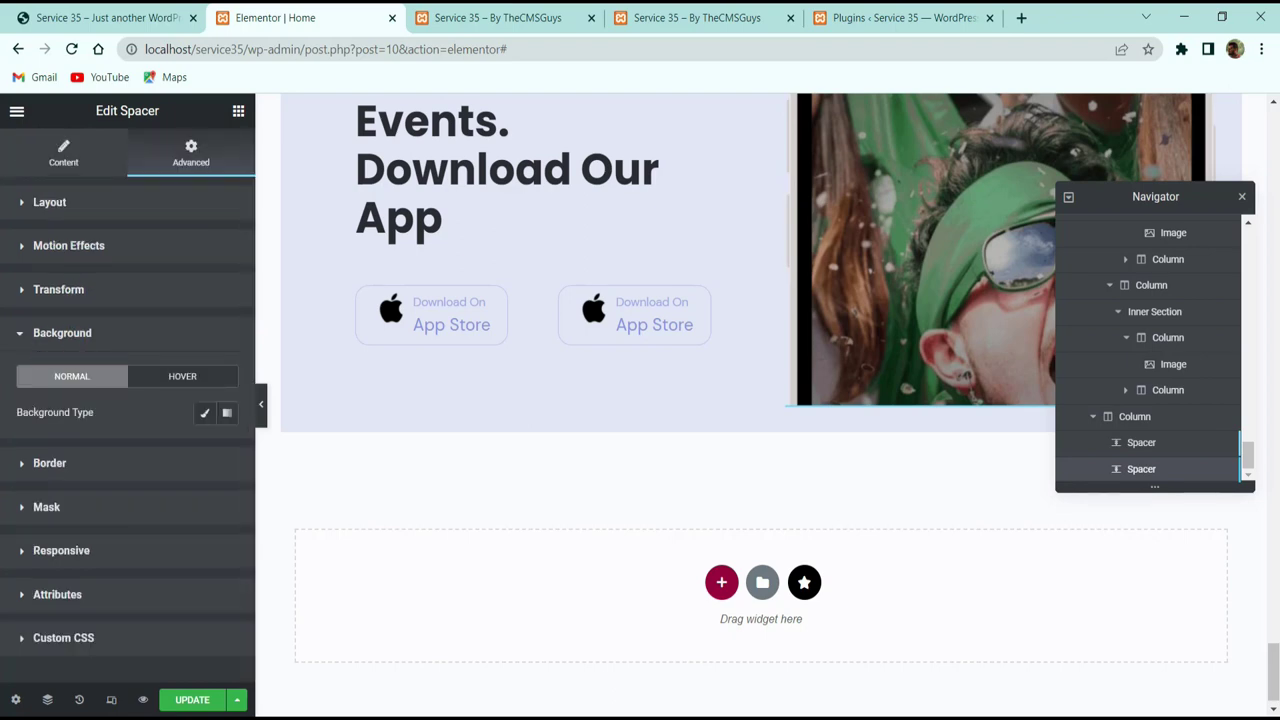
Step: Give the spacer a classic image background using the second phone screenshot
left_click(204, 412)
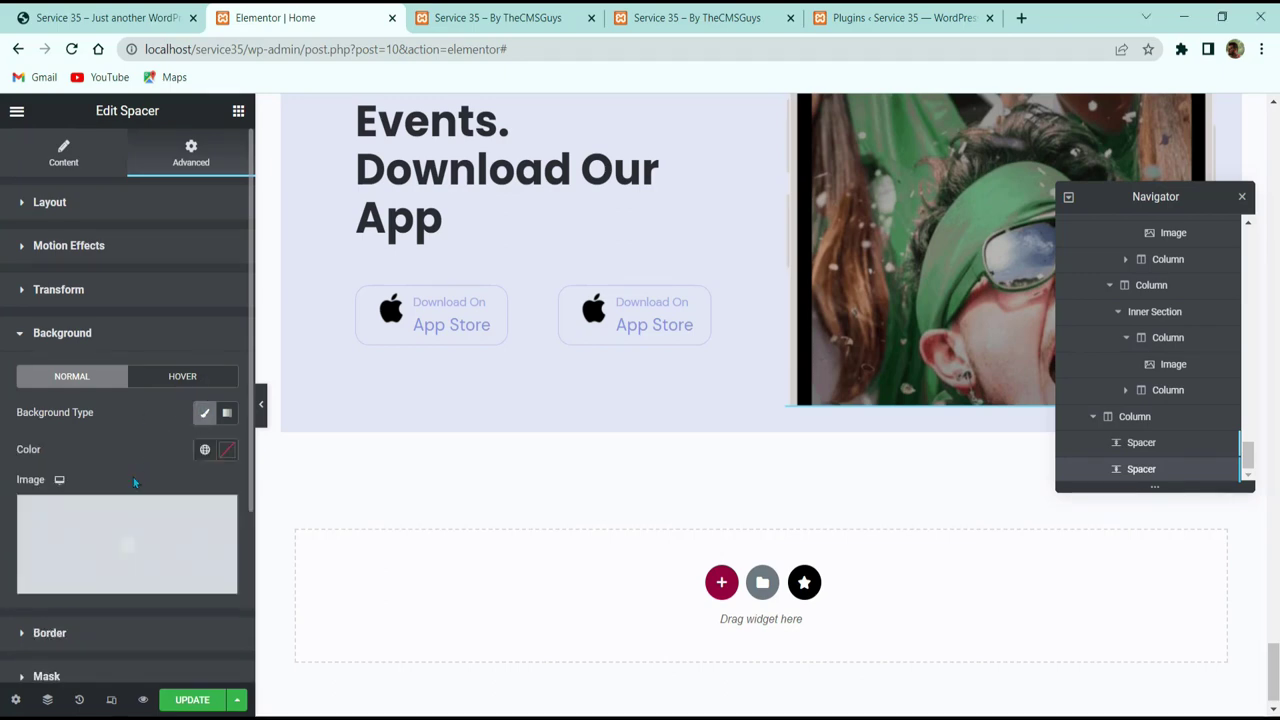
left_click(160, 500)
scroll(555, 390, "down", 4)
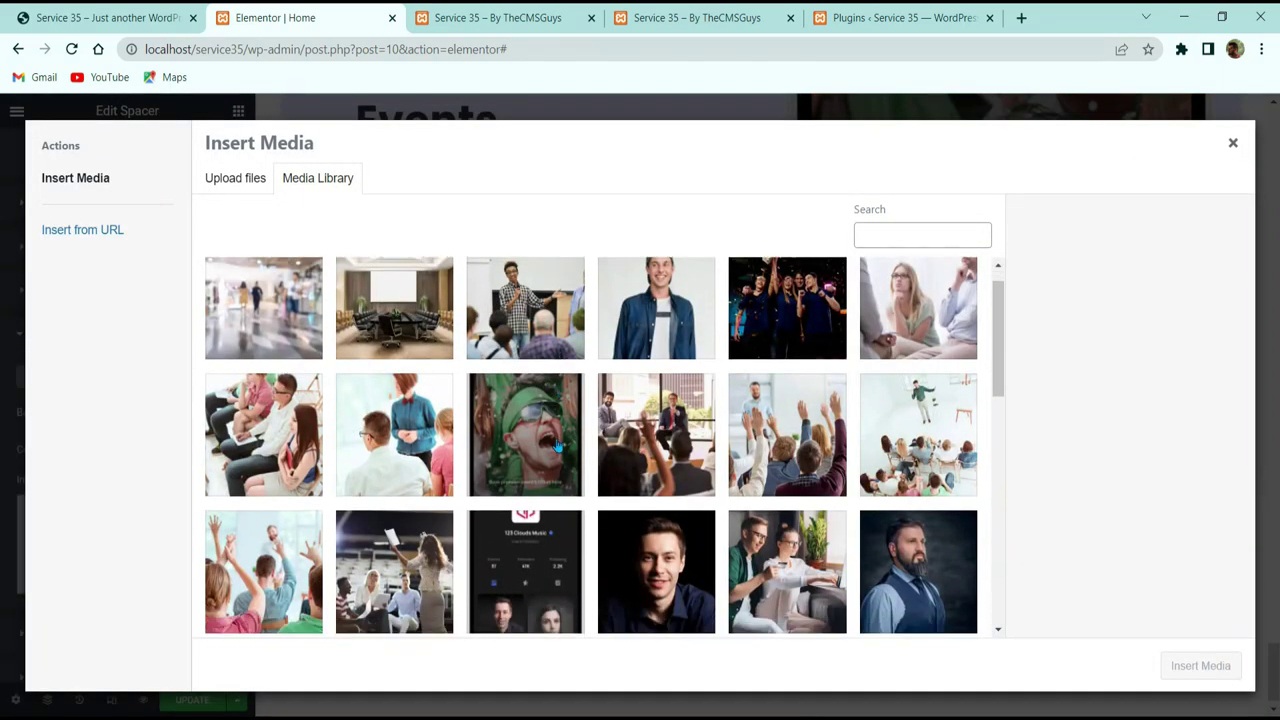
left_click(550, 462)
left_click(1200, 666)
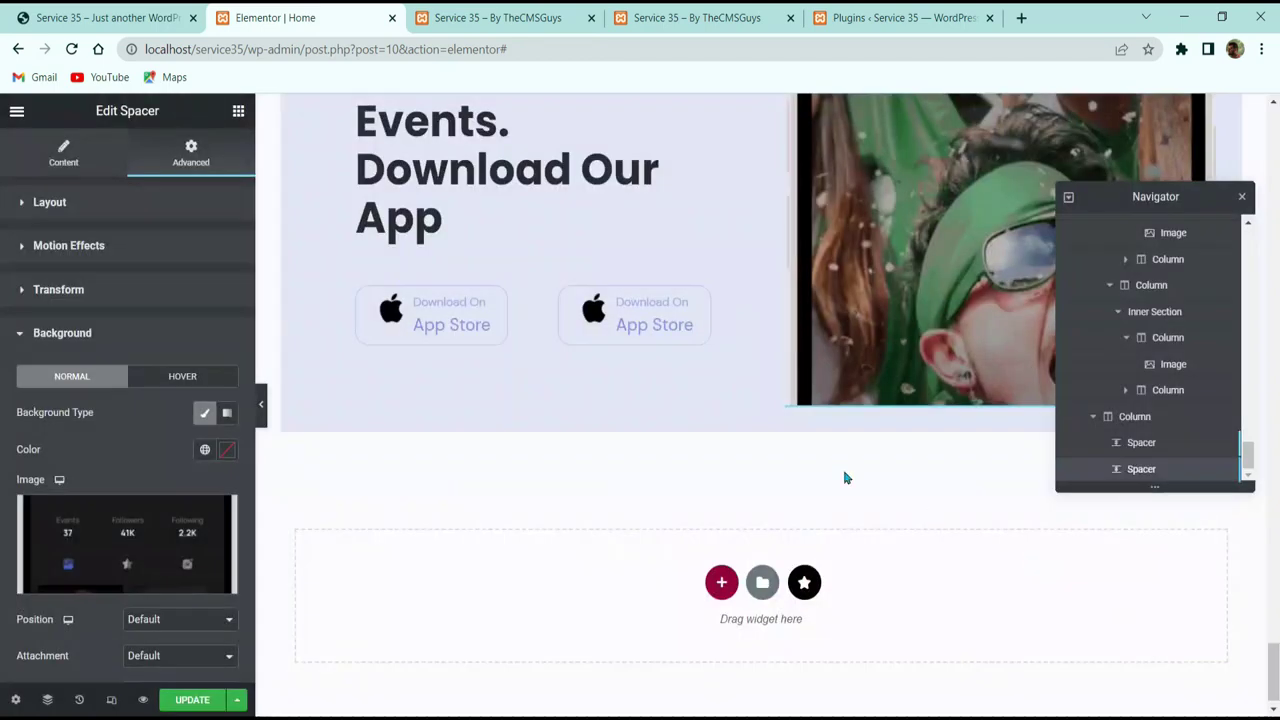
Step: Set the background to Top Center, No-repeat and Cover, then hide the panel to preview
left_click(1168, 260)
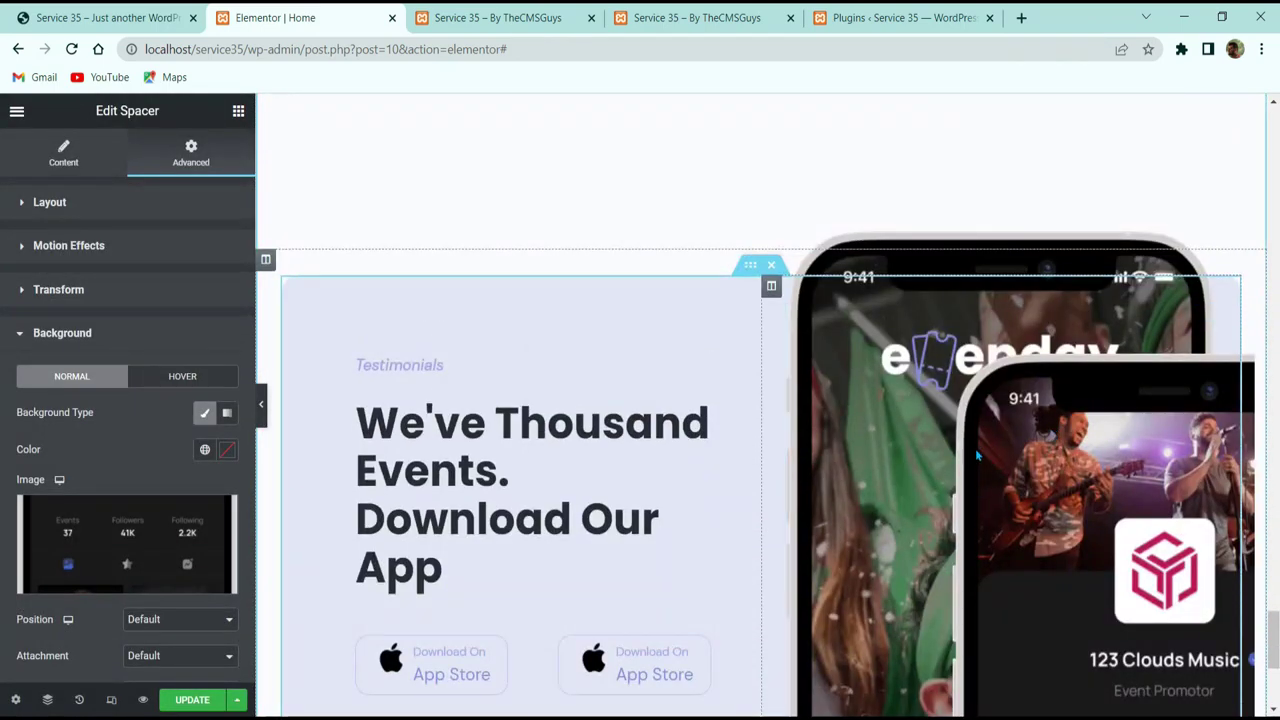
scroll(978, 455, "down", 2)
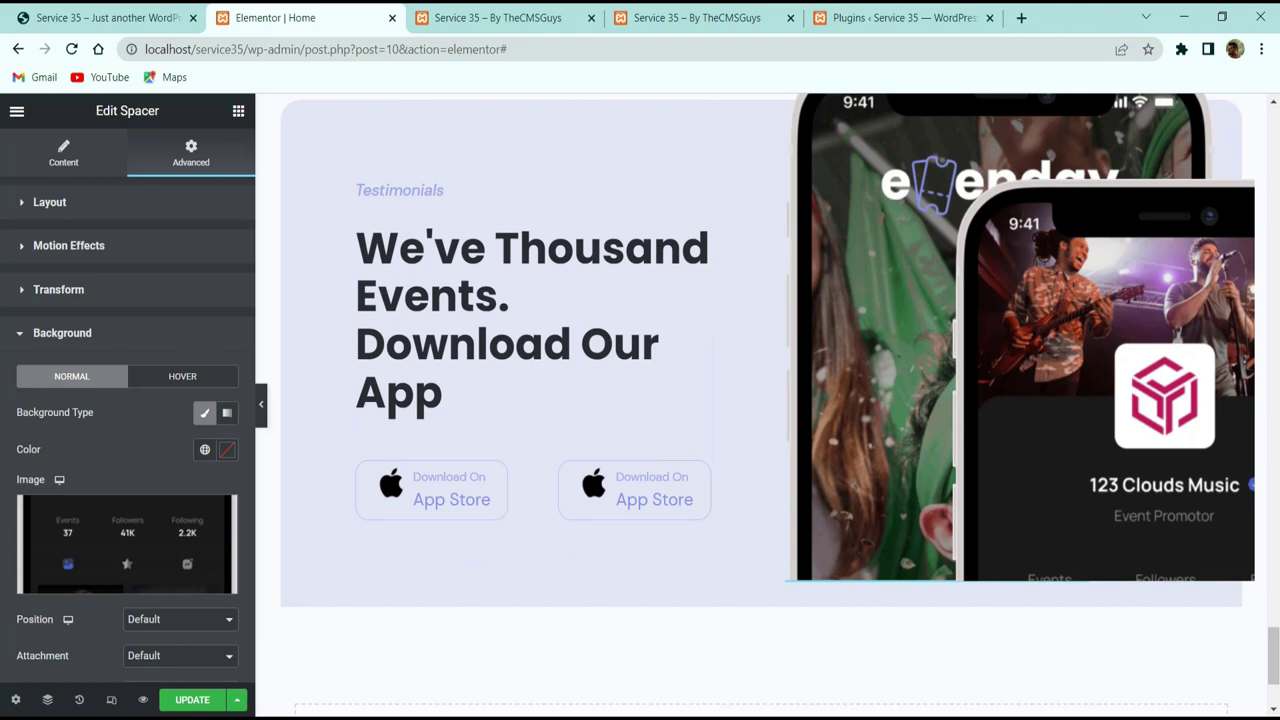
scroll(160, 420, "down", 3)
left_click(162, 401)
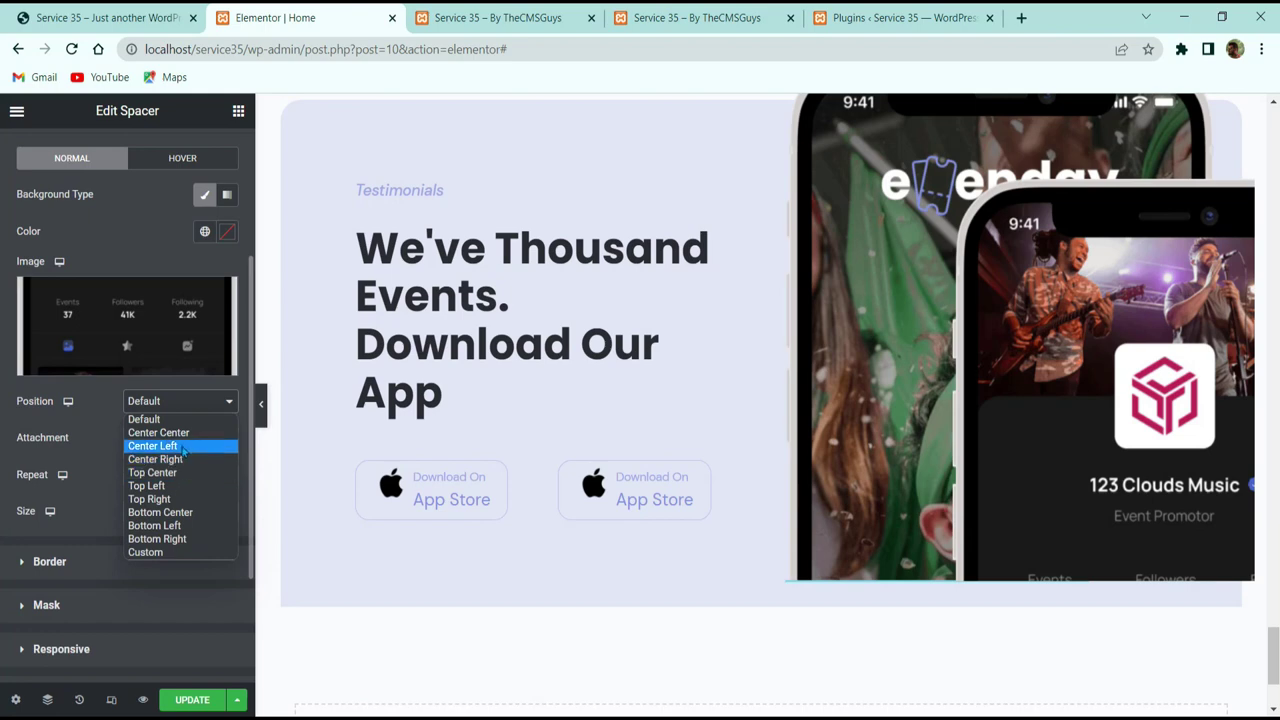
left_click(186, 472)
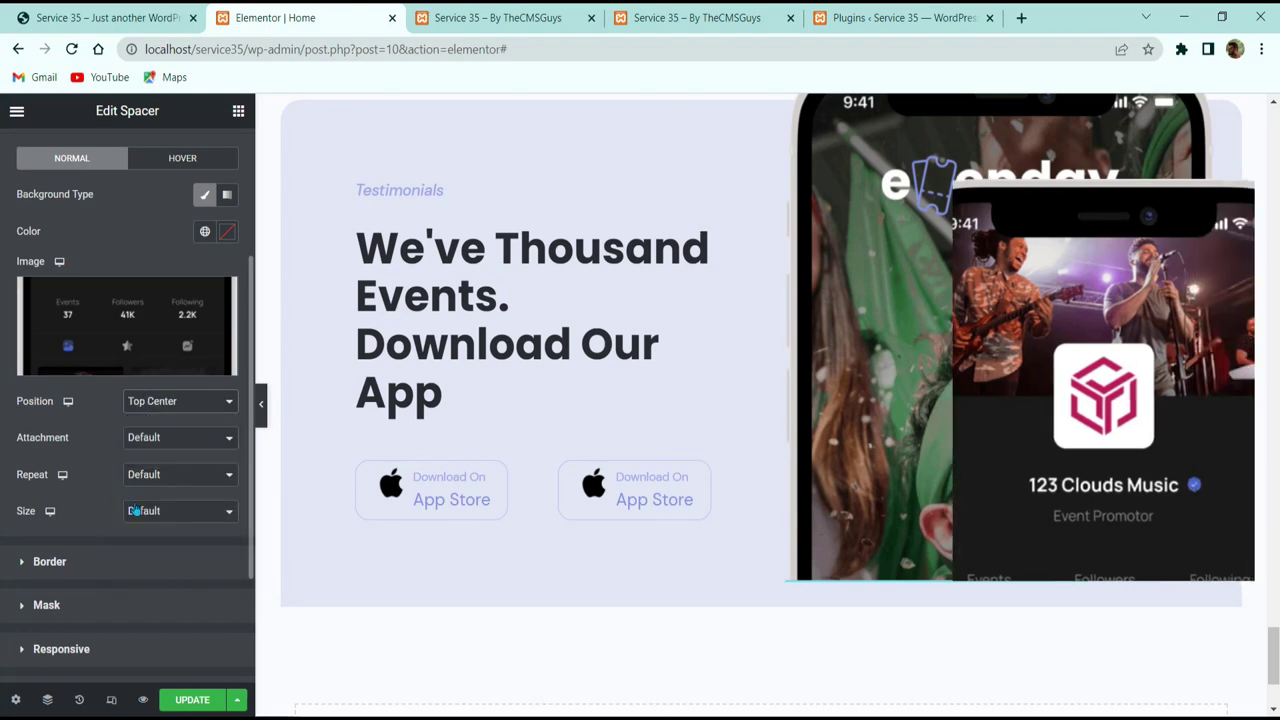
left_click(176, 482)
left_click(178, 503)
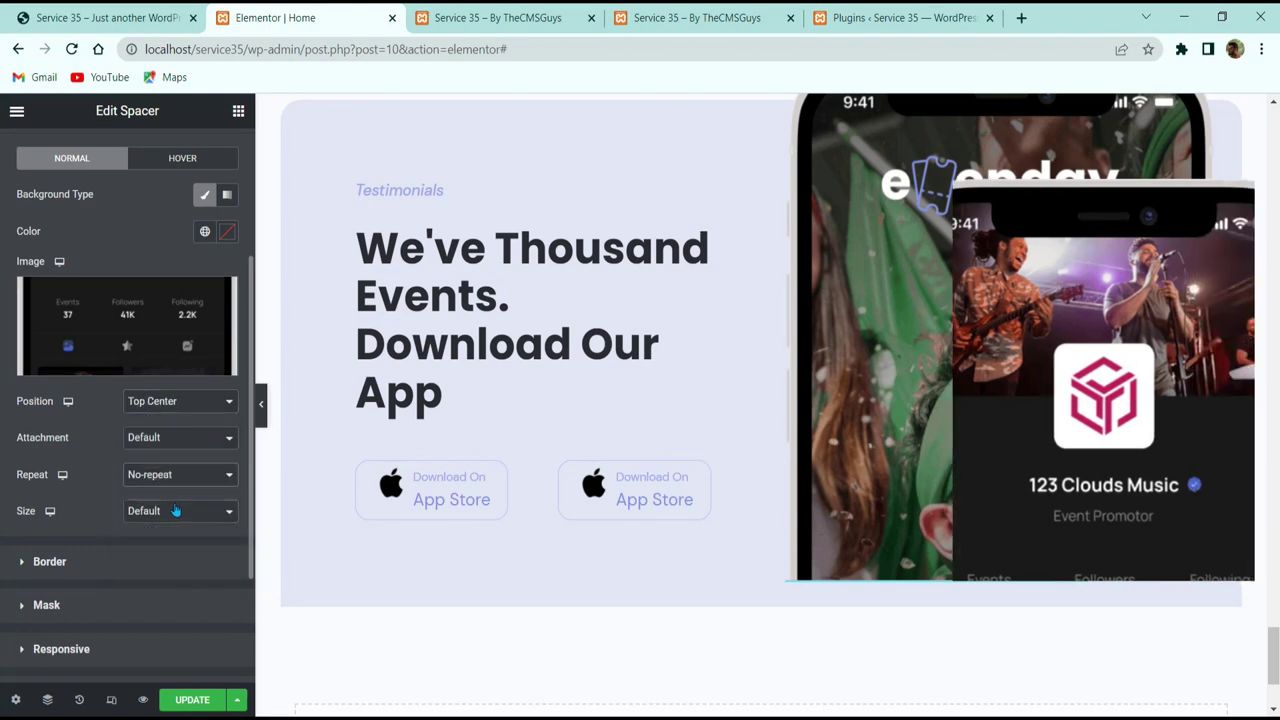
left_click(168, 513)
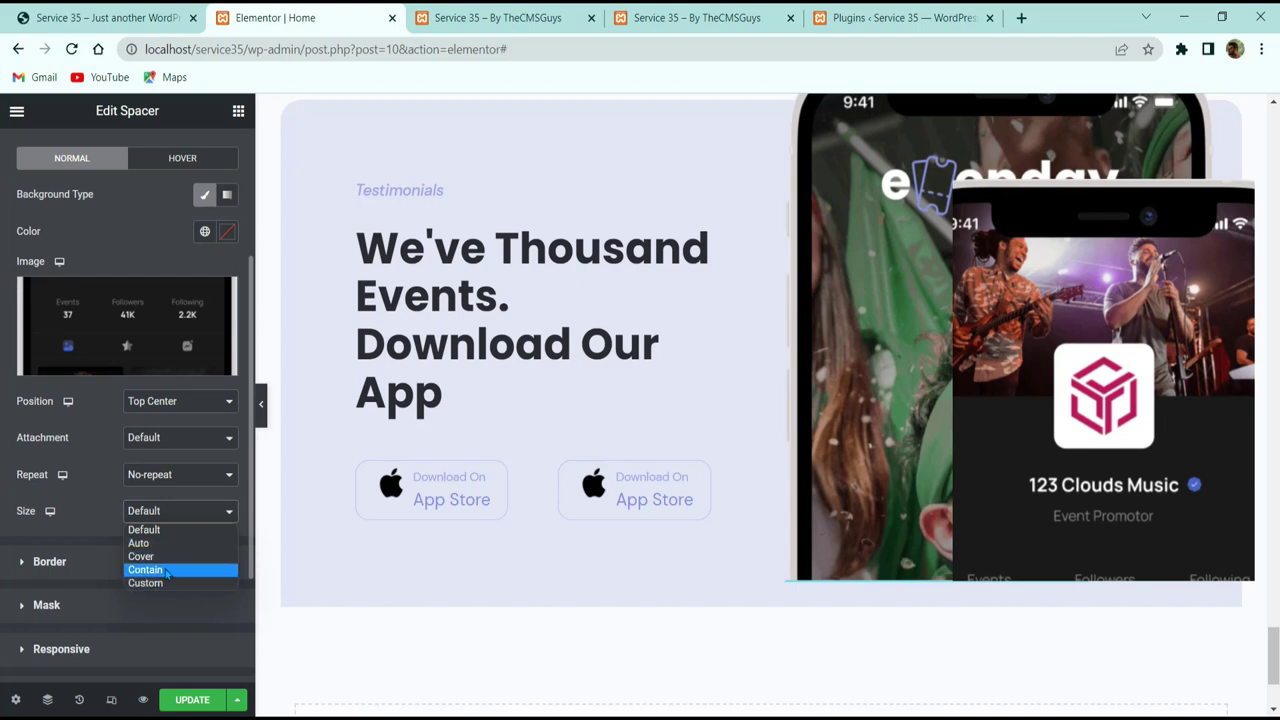
left_click(141, 556)
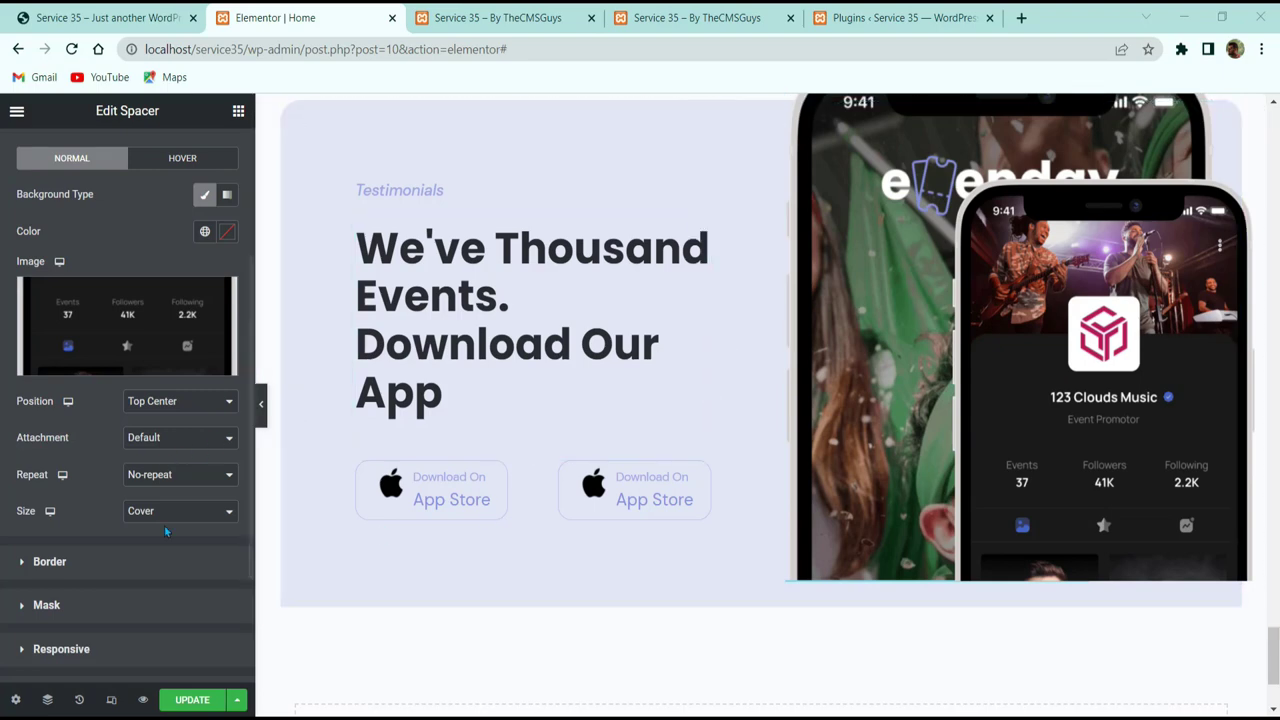
left_click(262, 410)
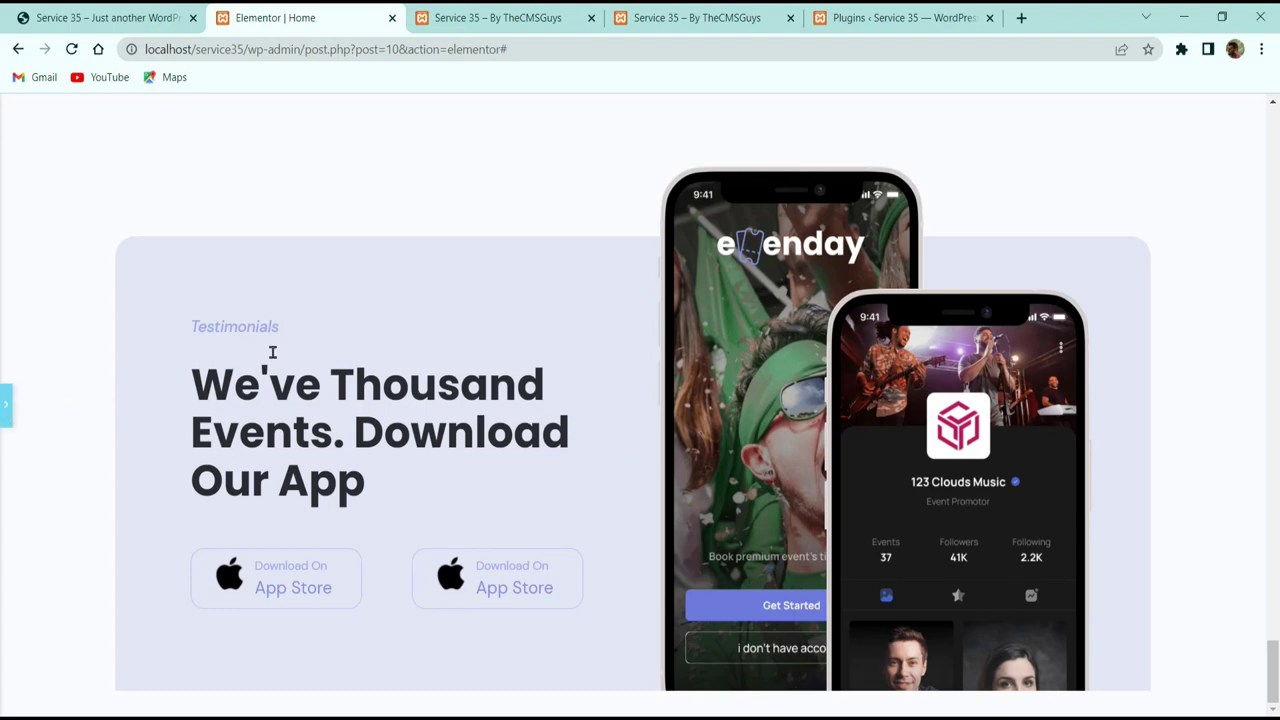
Step: Compare the app section with the reference site, then open the reference About page
left_click(5, 403)
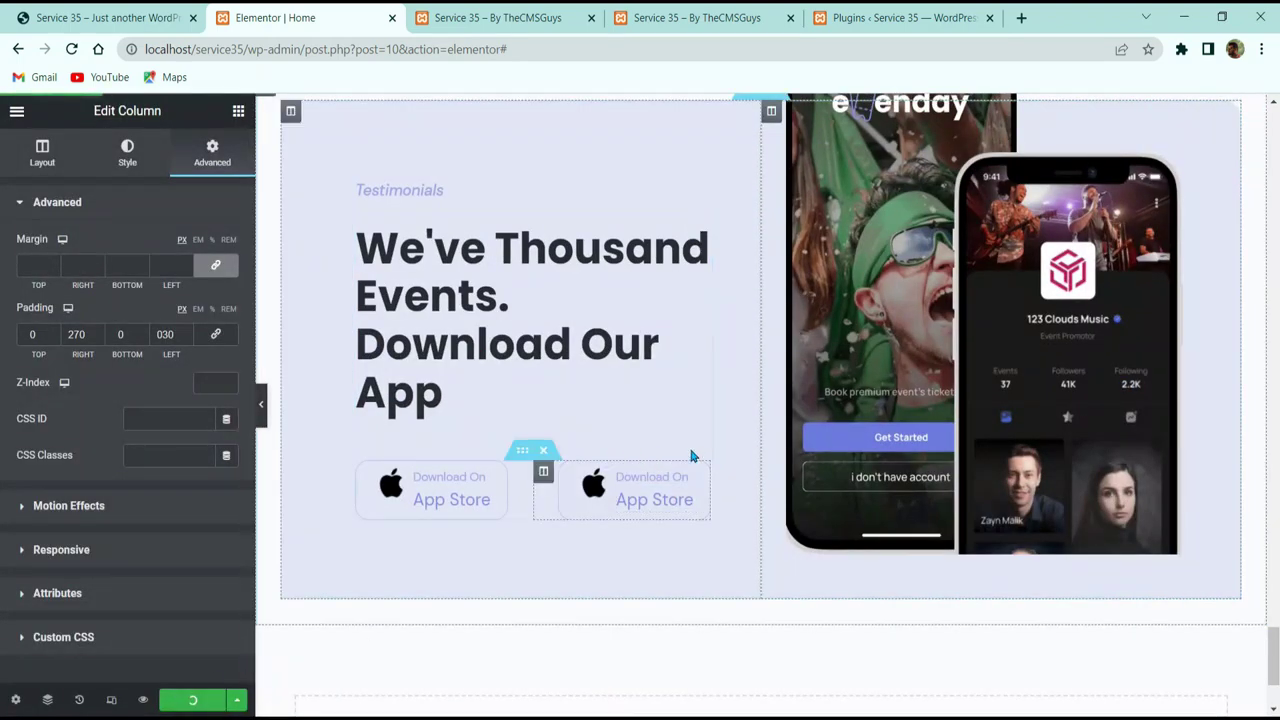
left_click(155, 10)
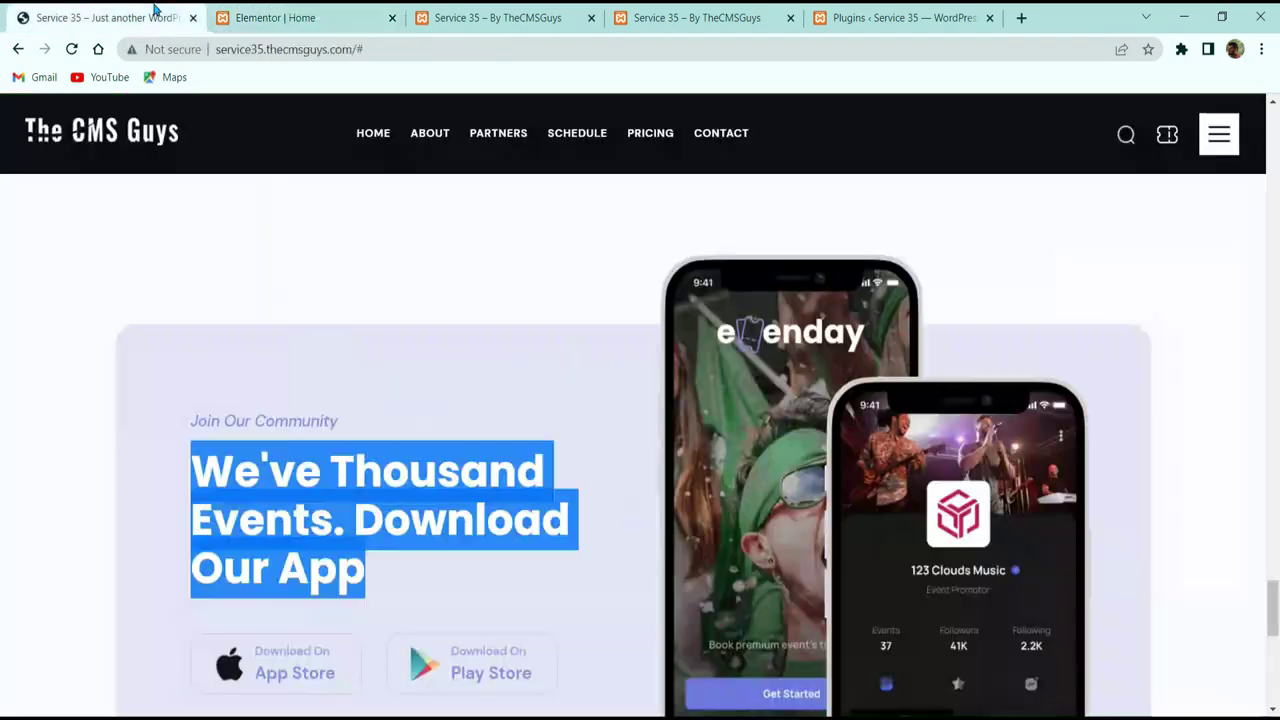
scroll(330, 330, "up", 4)
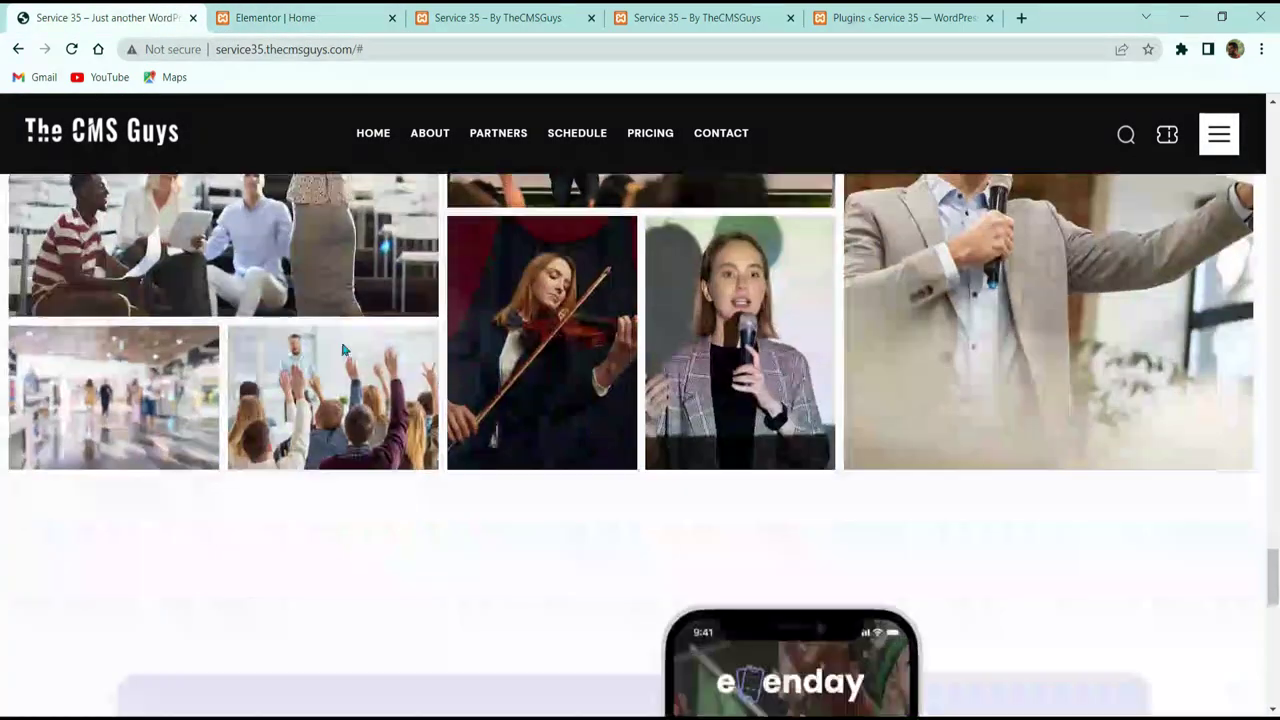
scroll(345, 345, "down", 10)
scroll(371, 391, "up", 8)
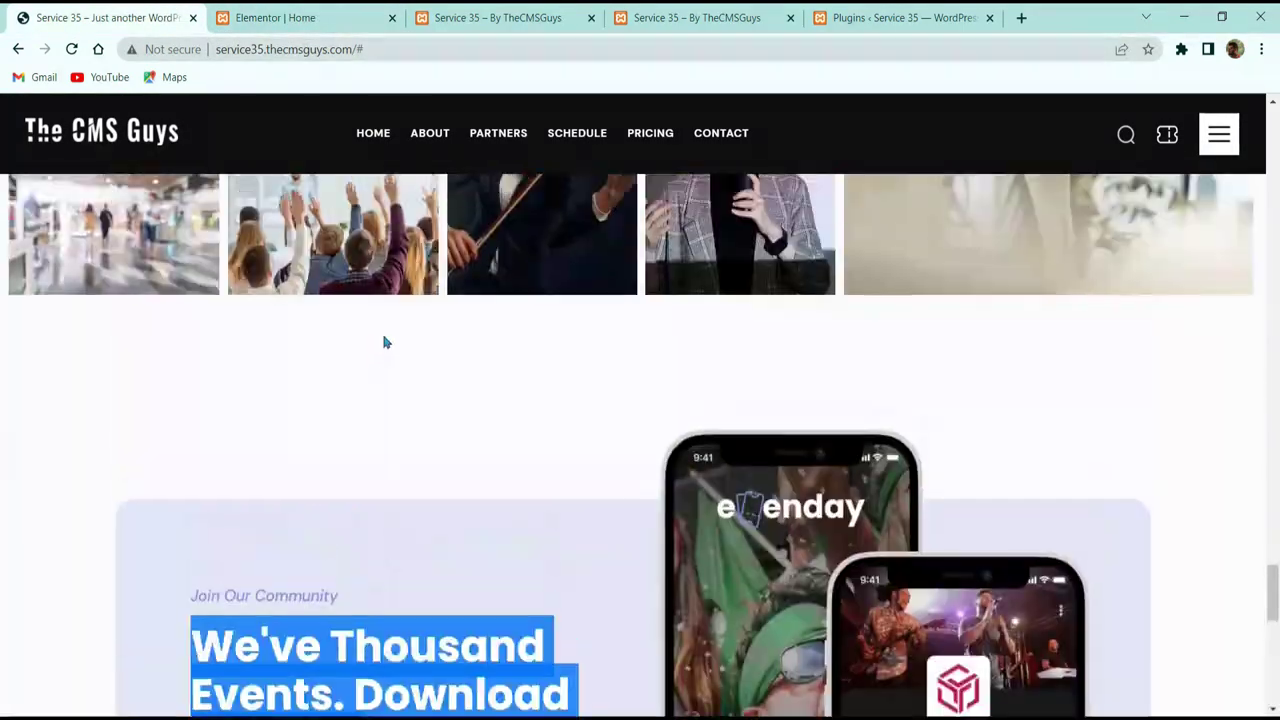
scroll(383, 342, "up", 6)
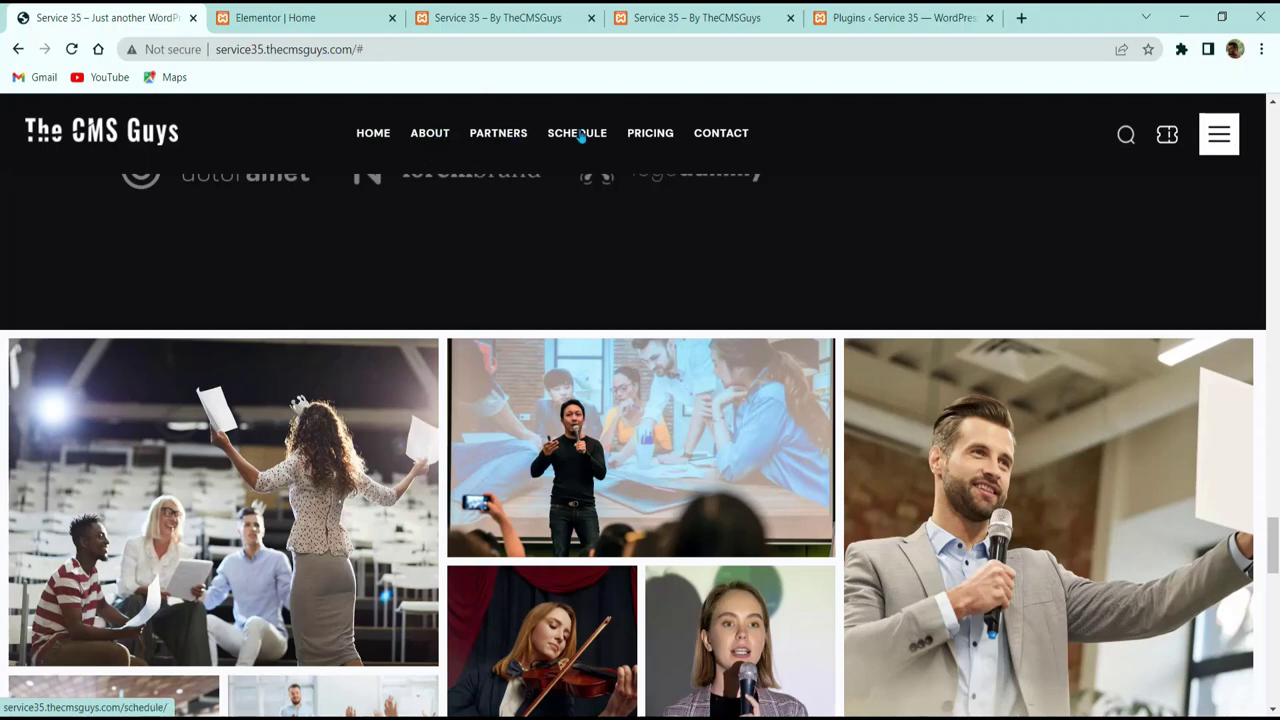
scroll(517, 329, "down", 4)
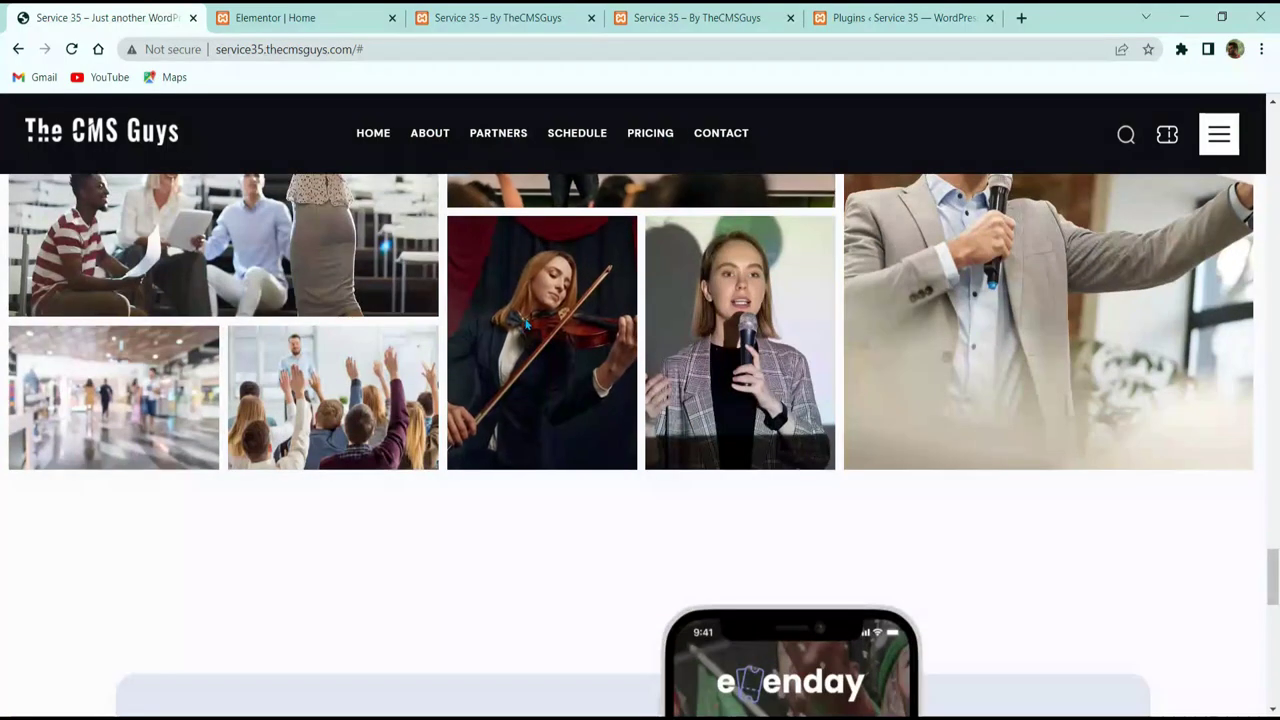
scroll(422, 195, "up", 5)
scroll(507, 353, "down", 2)
scroll(507, 353, "up", 5)
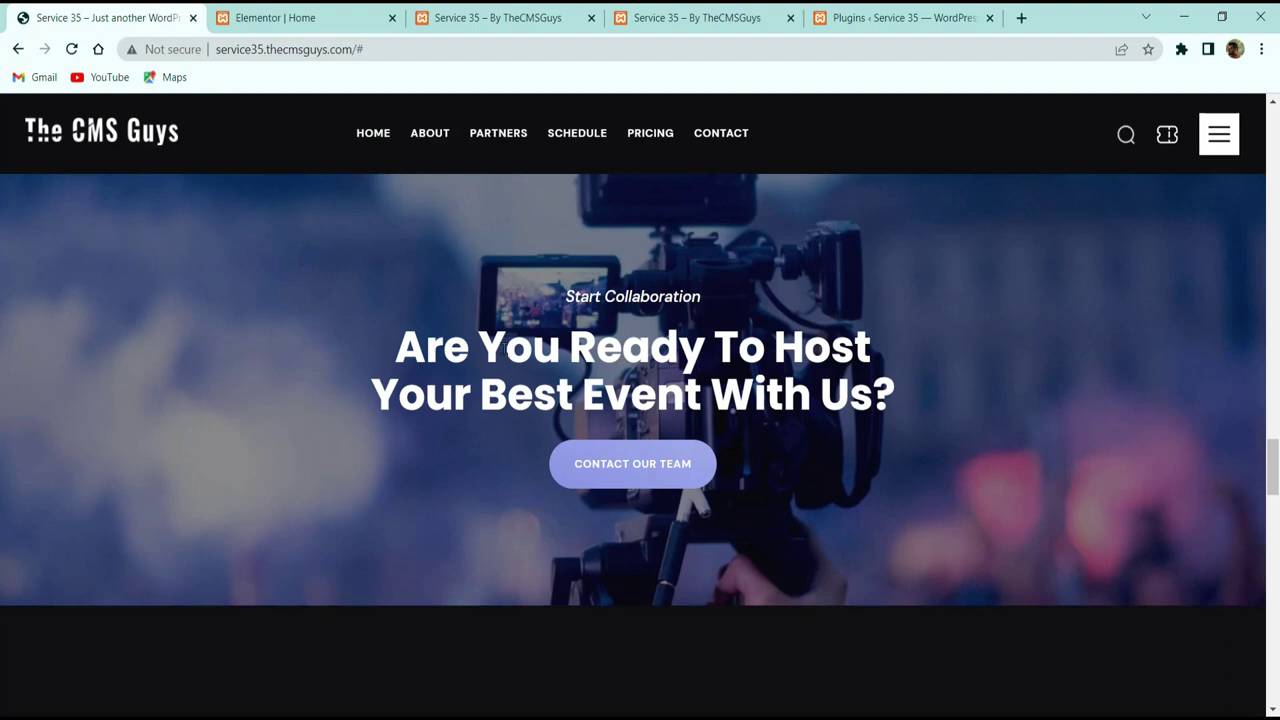
scroll(404, 135, "down", 2)
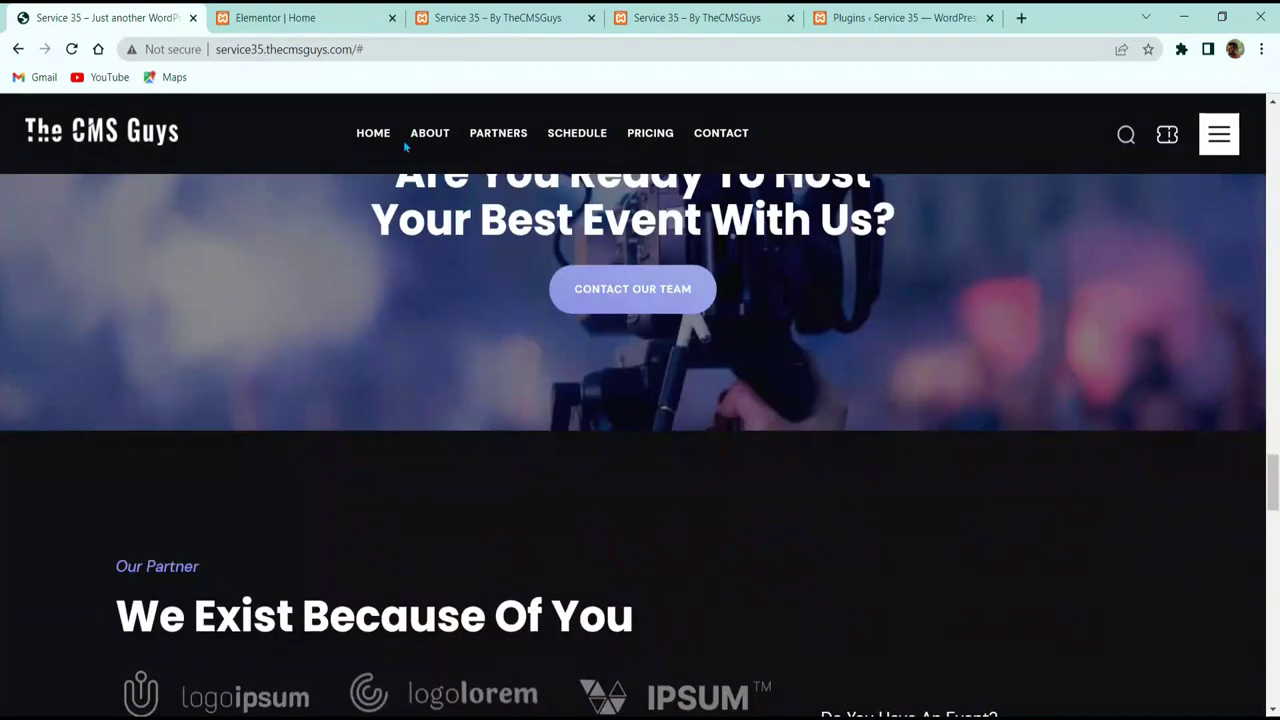
scroll(277, 280, "up", 2)
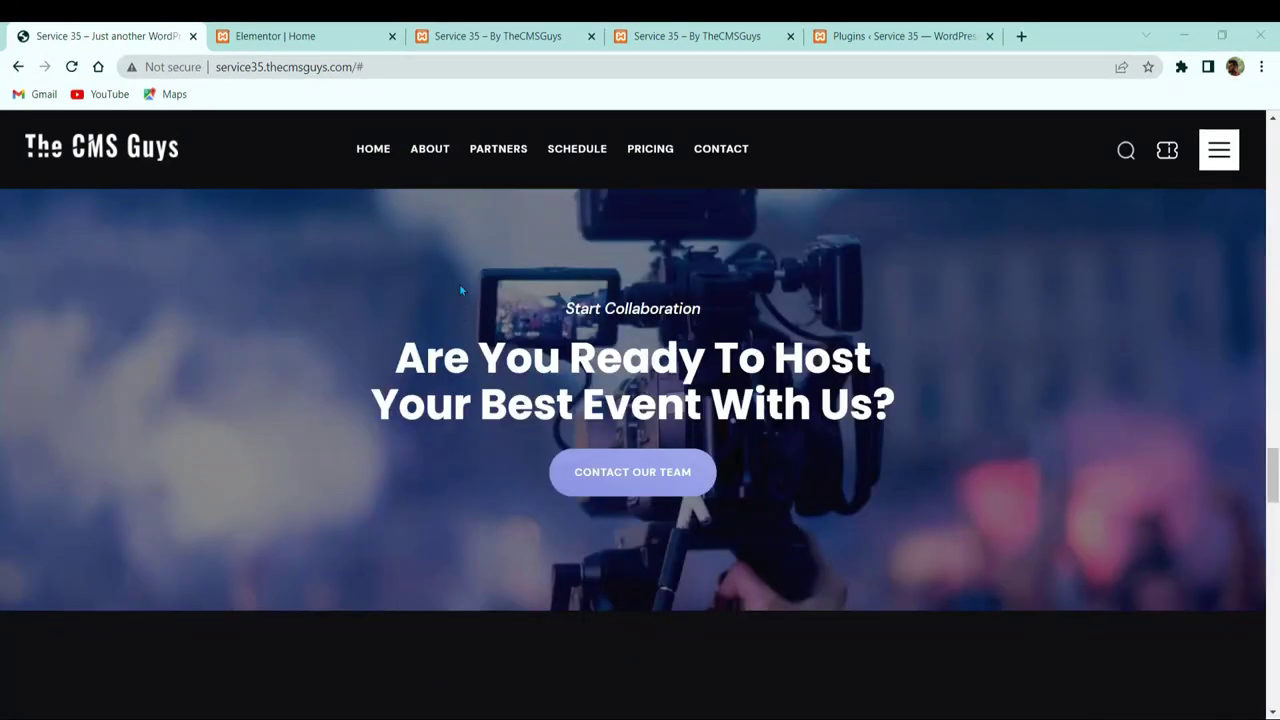
scroll(434, 269, "up", 5)
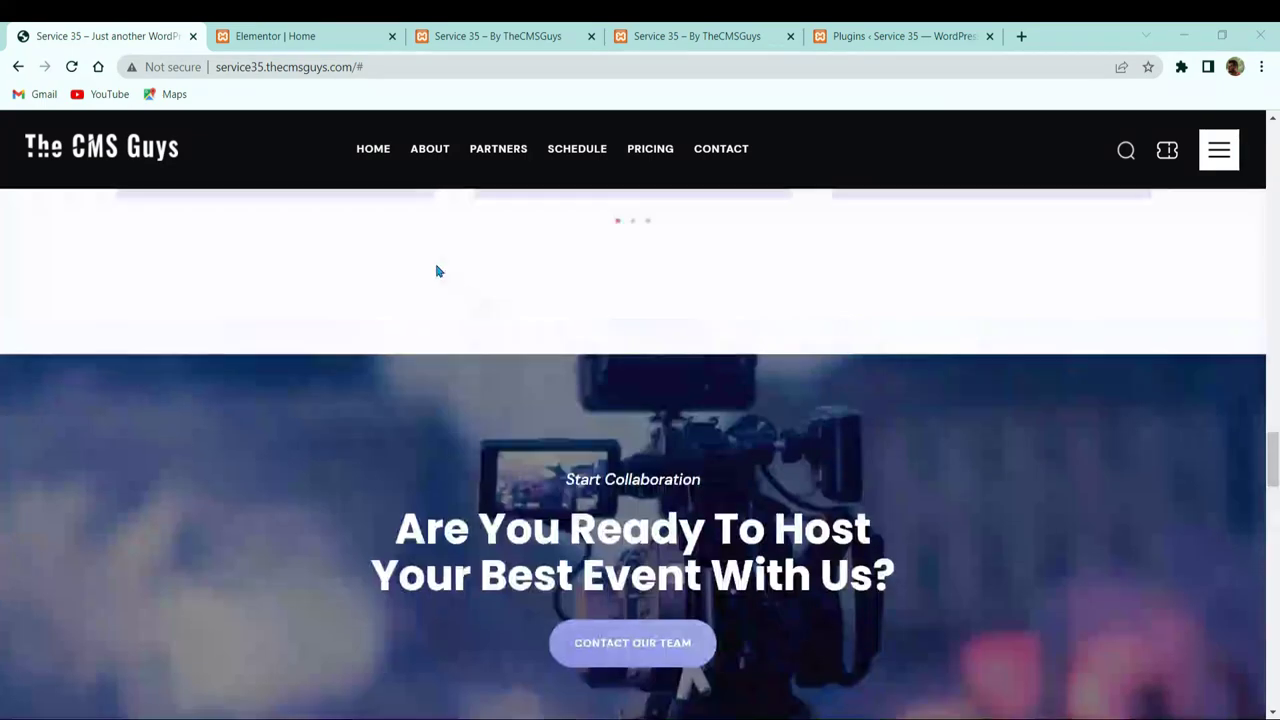
left_click(428, 152)
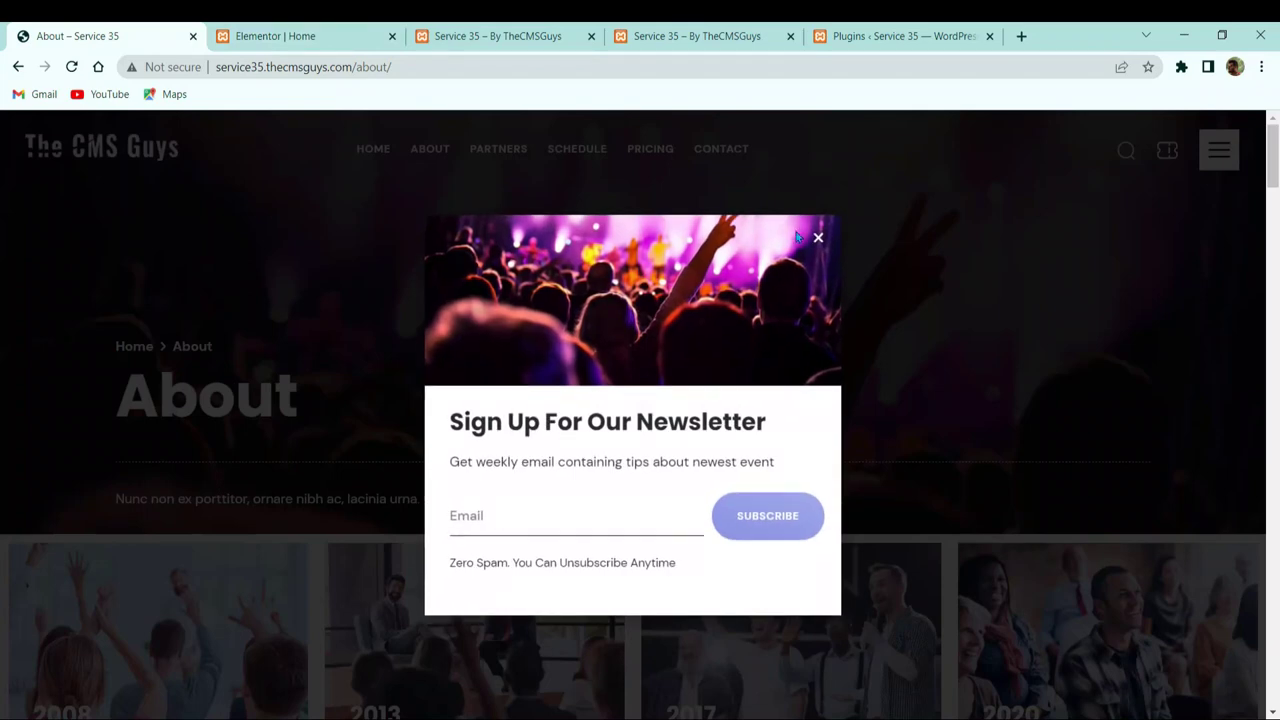
Step: Load localhost/service35/wp-admin in the editor tab to reach the WordPress Dashboard
left_click(312, 38)
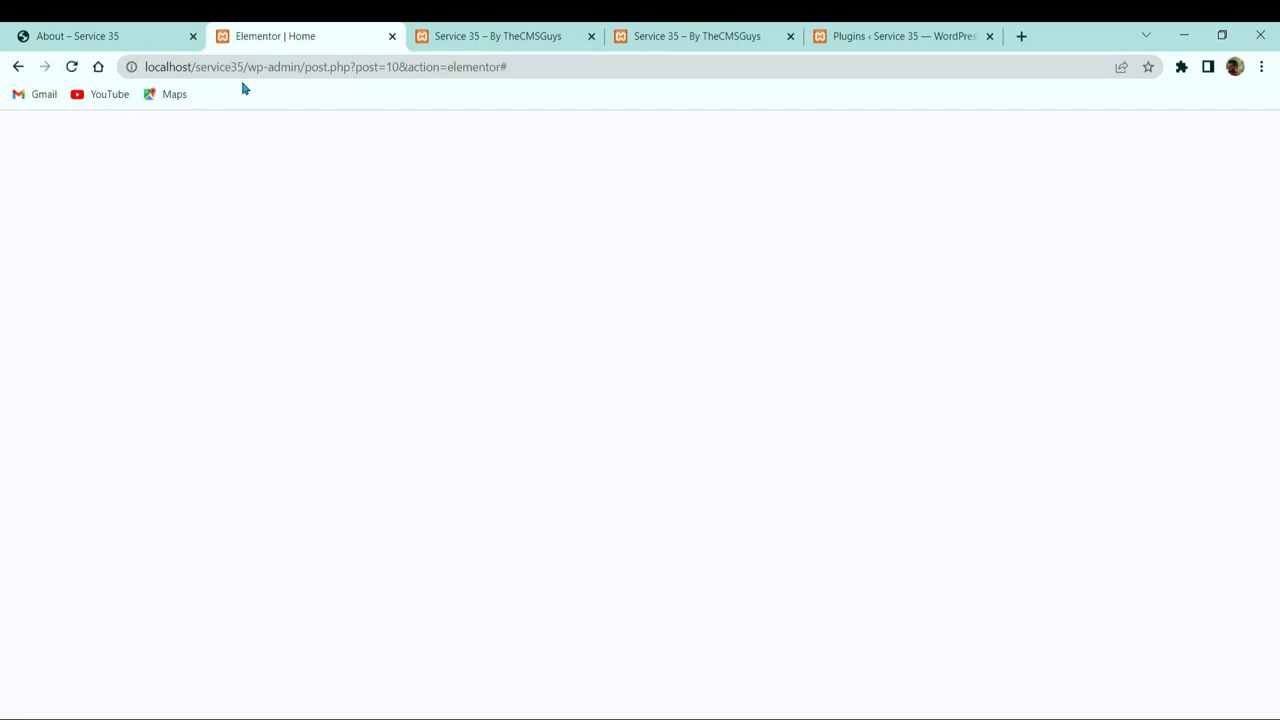
left_click_drag(294, 67, 697, 56)
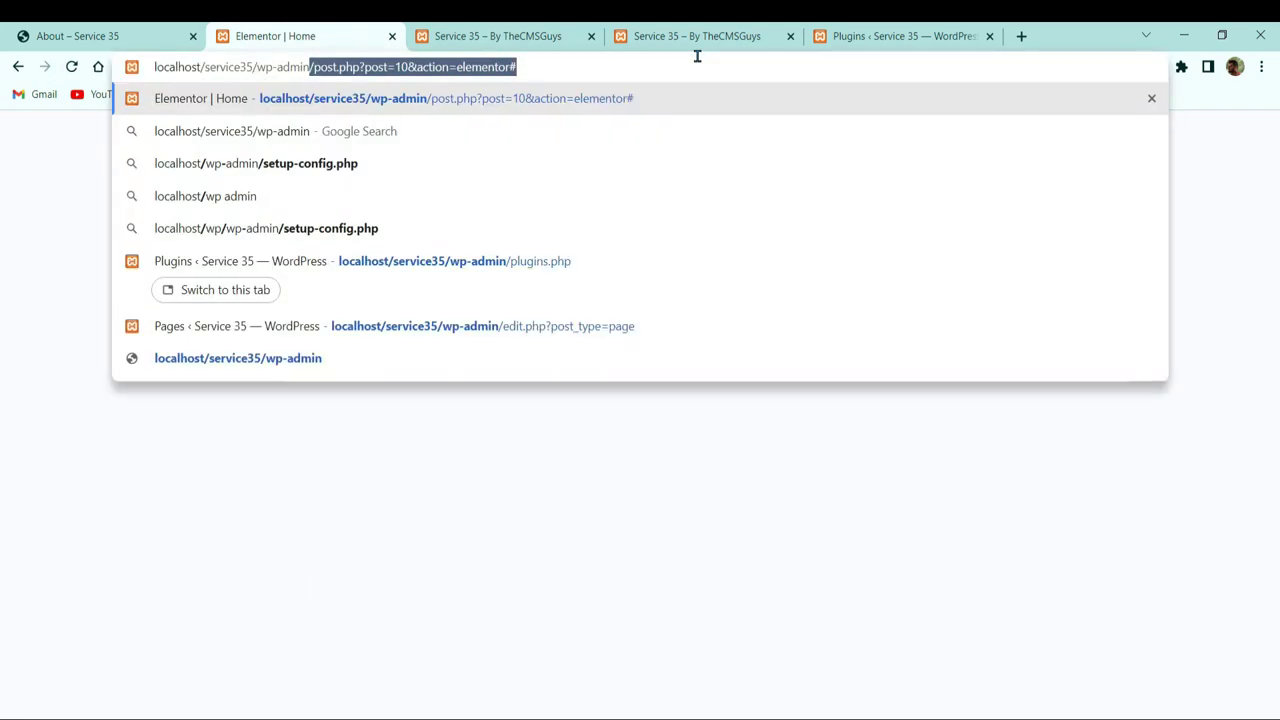
key("BackSpace")
key("Return")
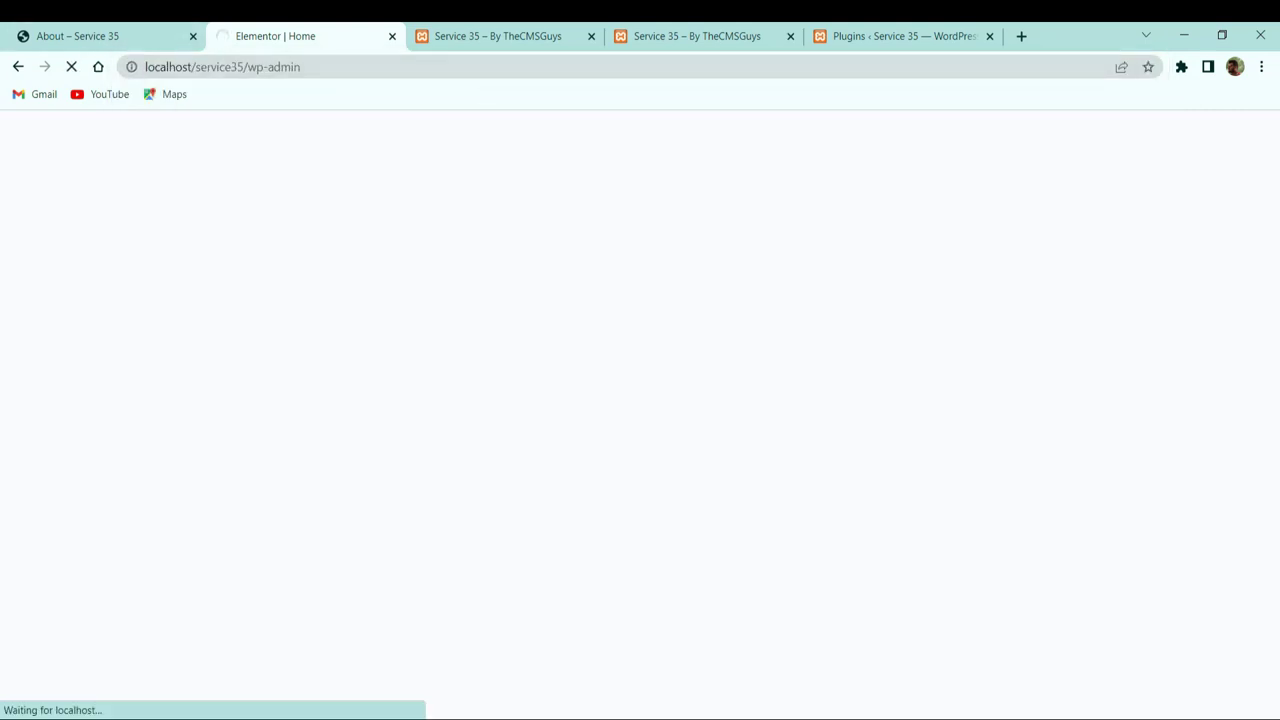
left_click(165, 37)
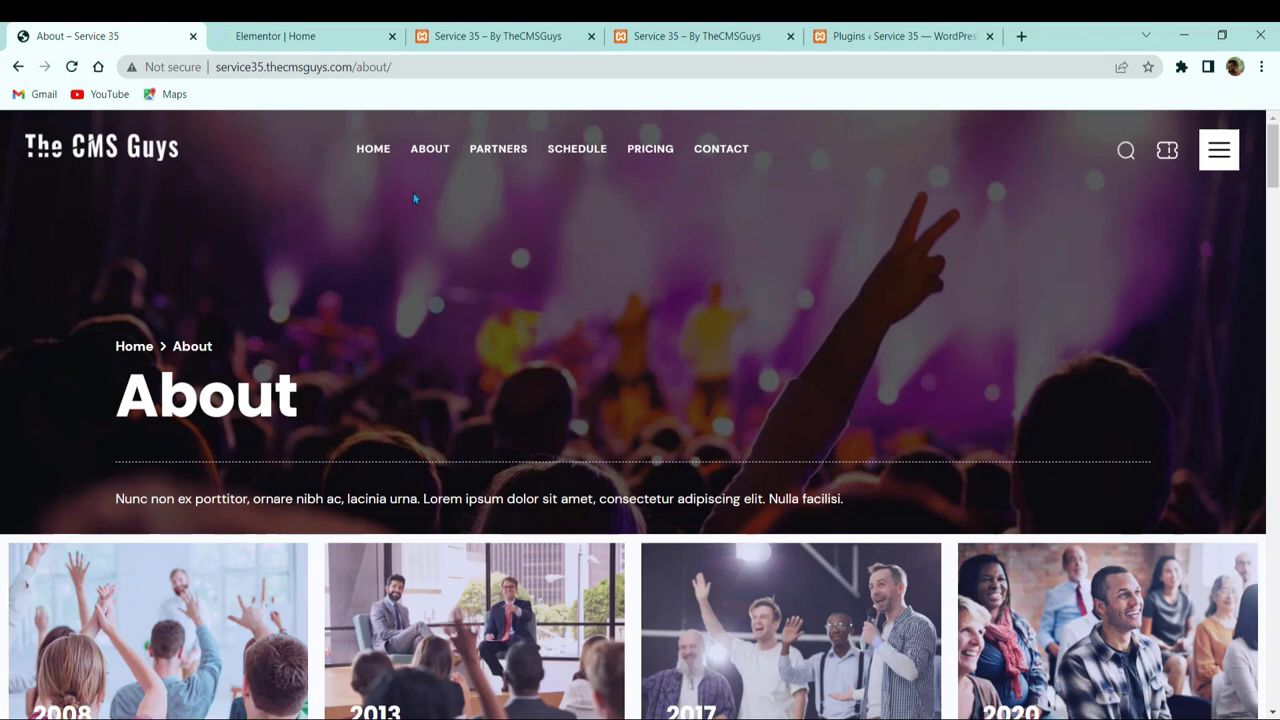
left_click(282, 40)
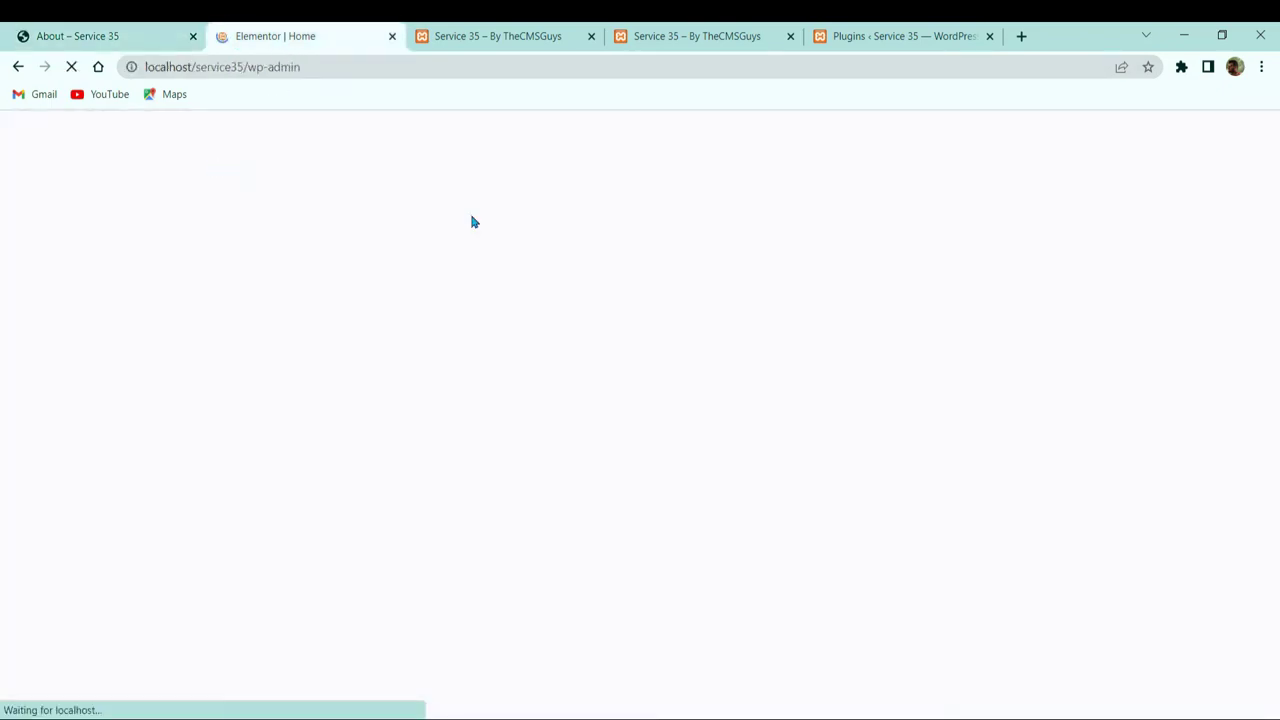
left_click(112, 36)
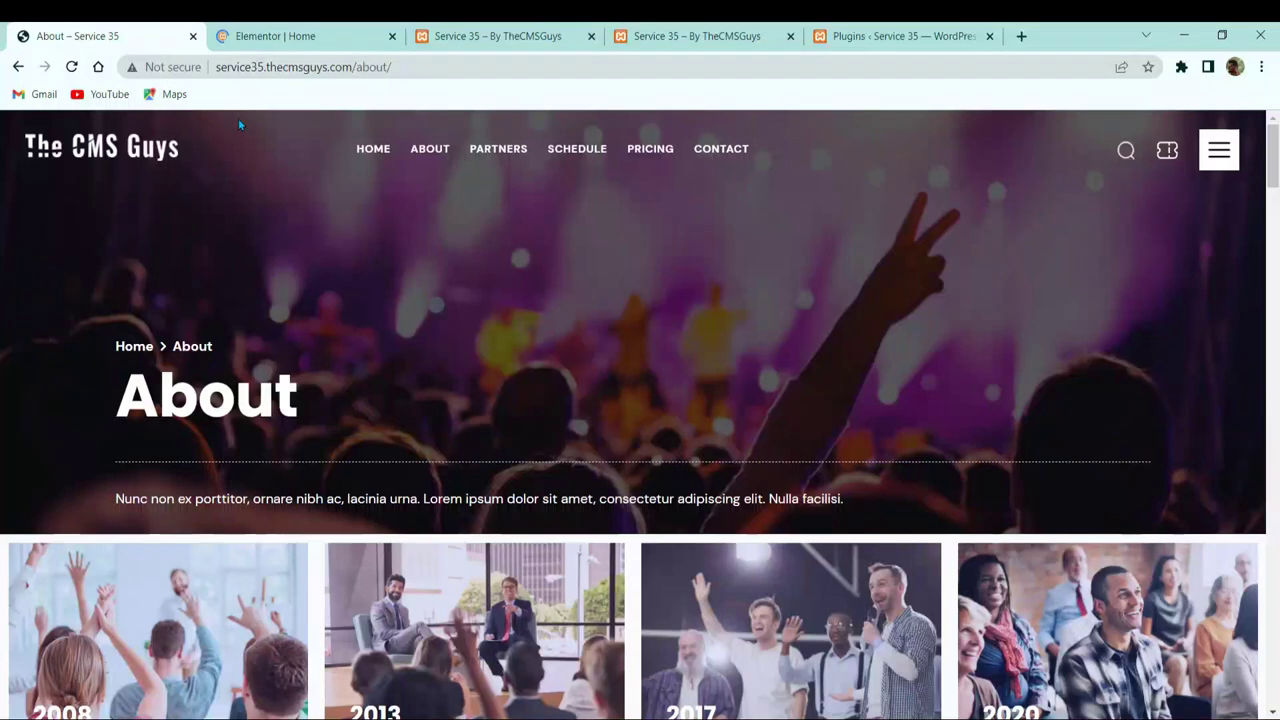
left_click(283, 40)
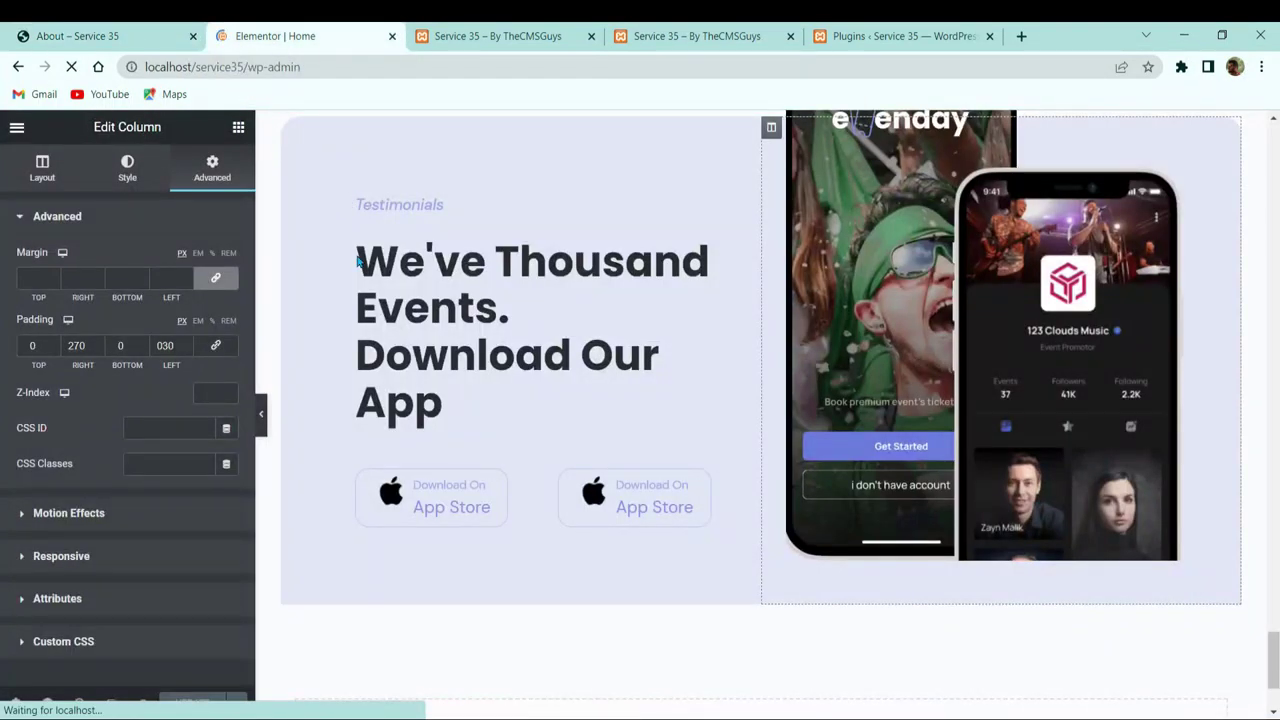
scroll(358, 260, "up", 6)
left_click(359, 77)
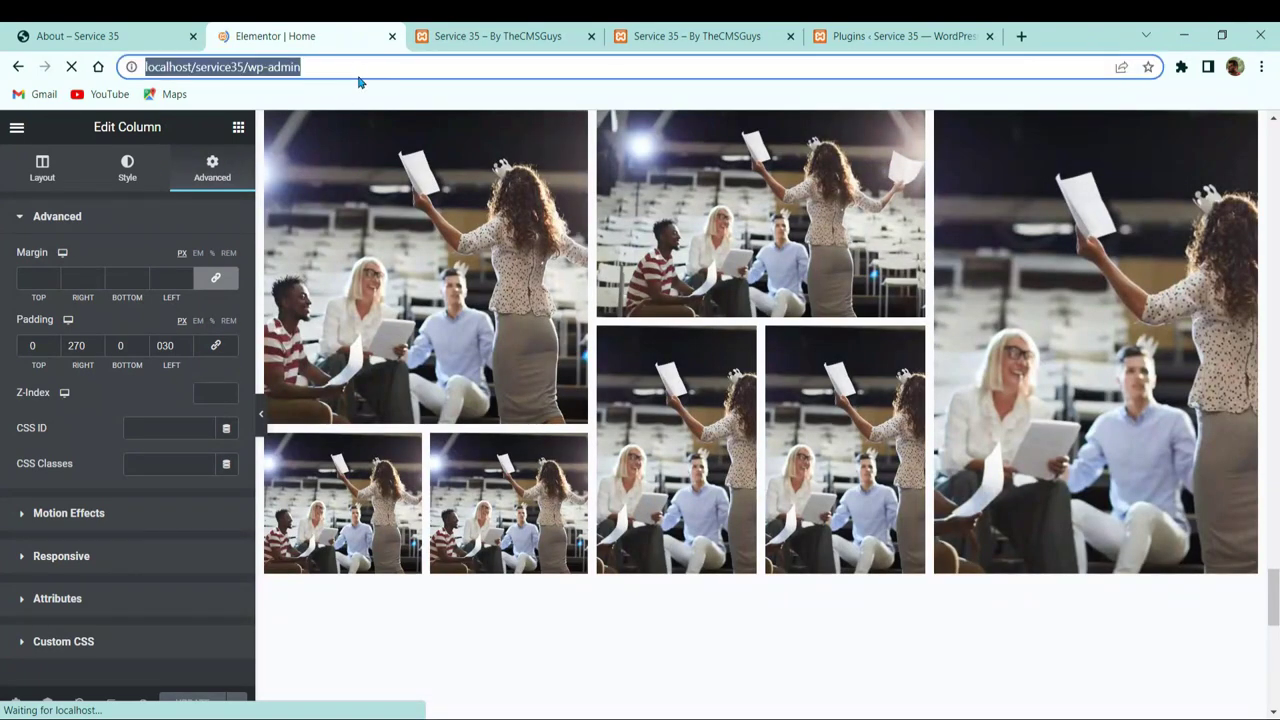
key("Return")
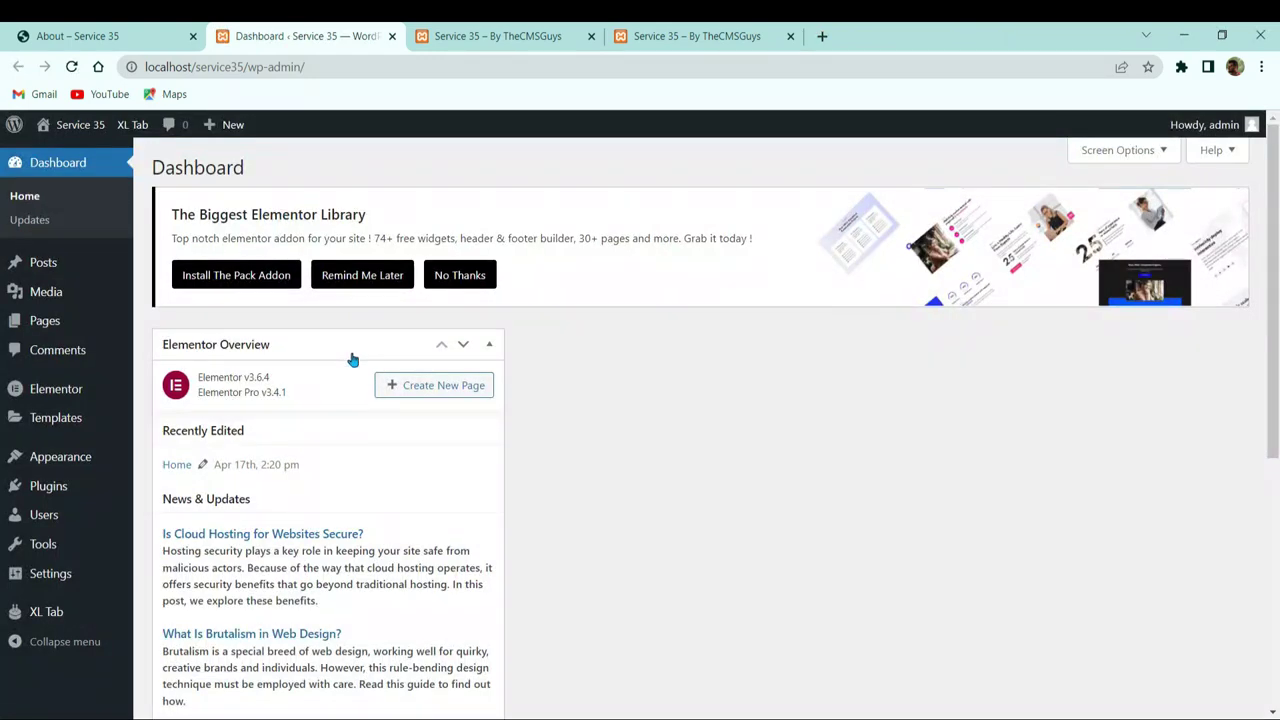
Step: Create a new page titled About using the Elementor Canvas template and publish it
left_click(50, 323)
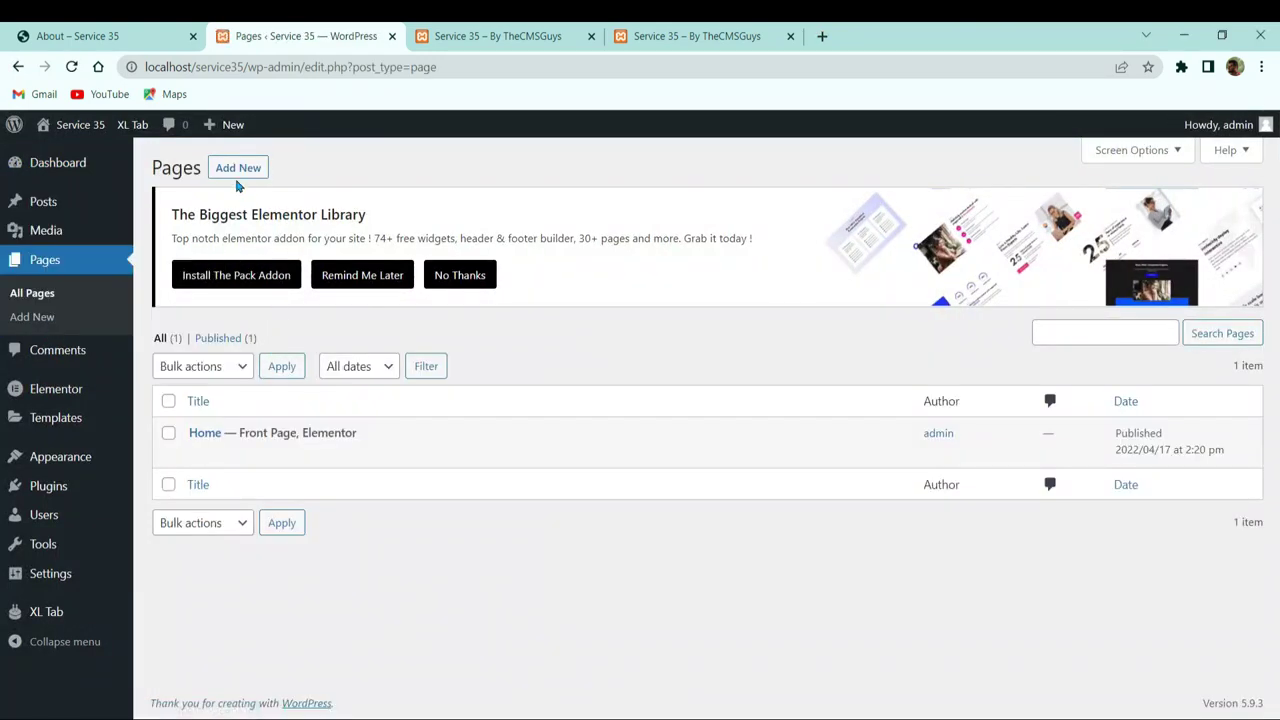
middle_click(240, 170)
left_click(535, 30)
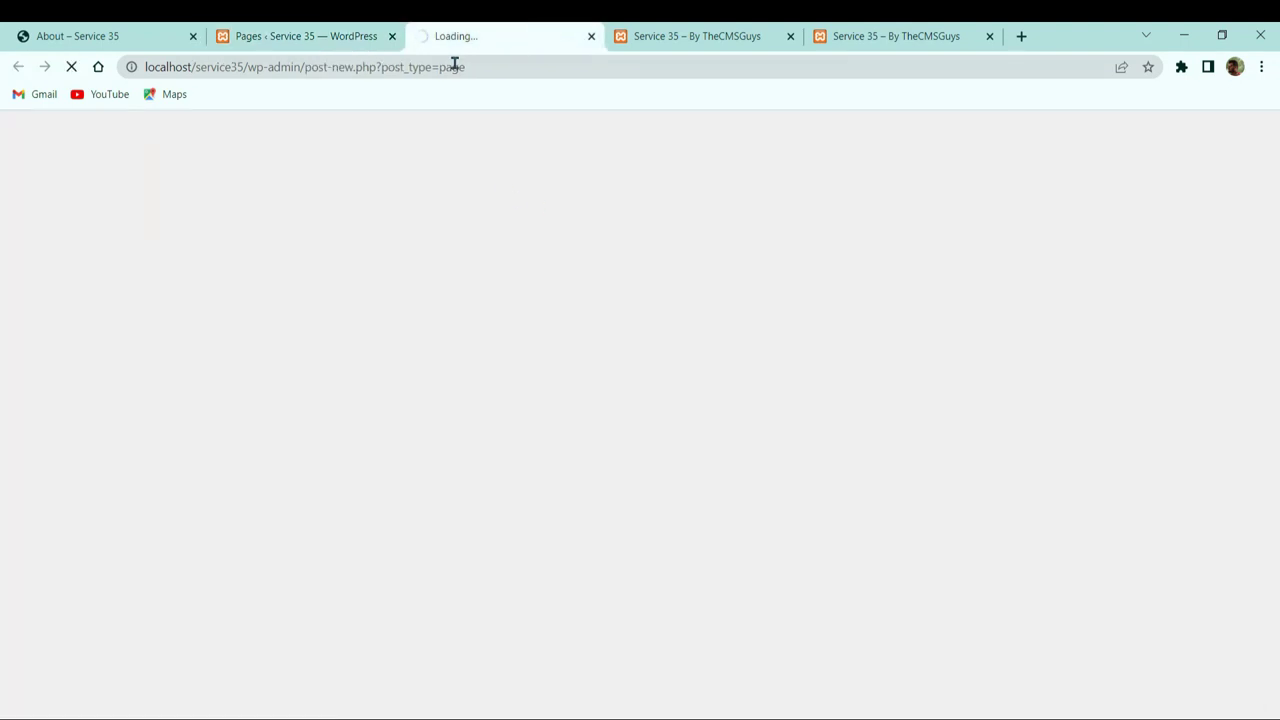
left_click(990, 36)
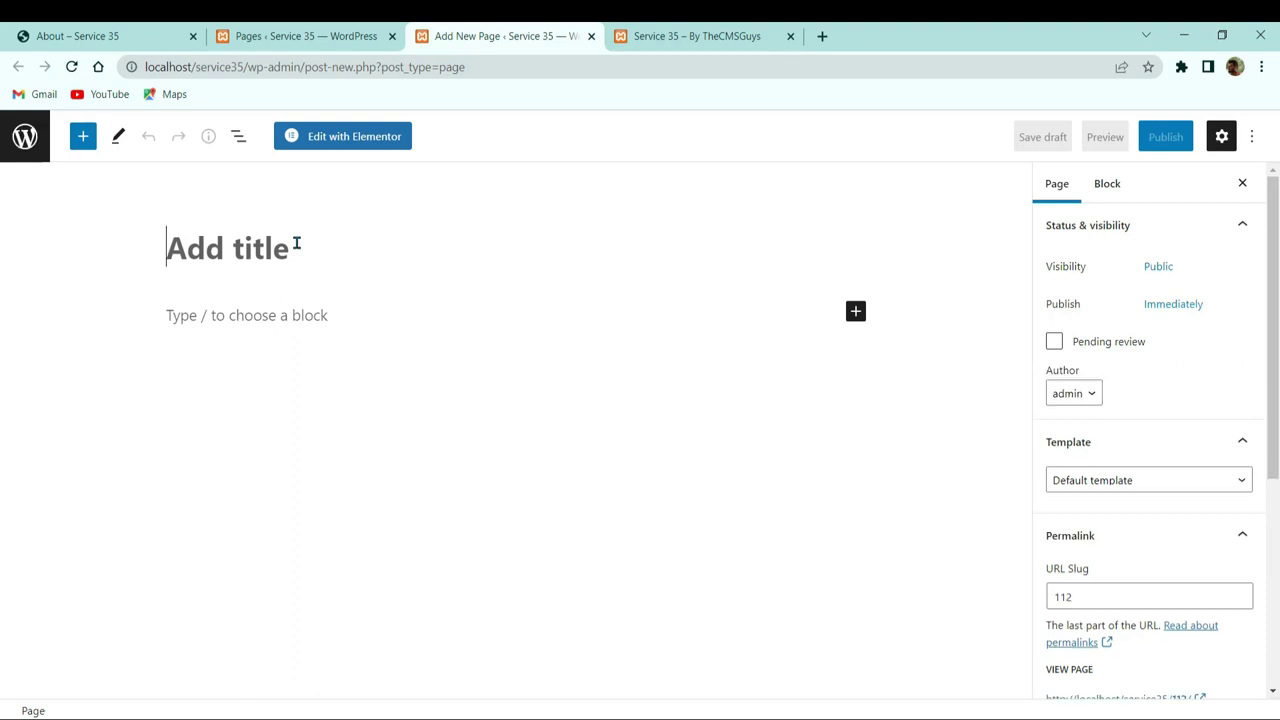
type("About")
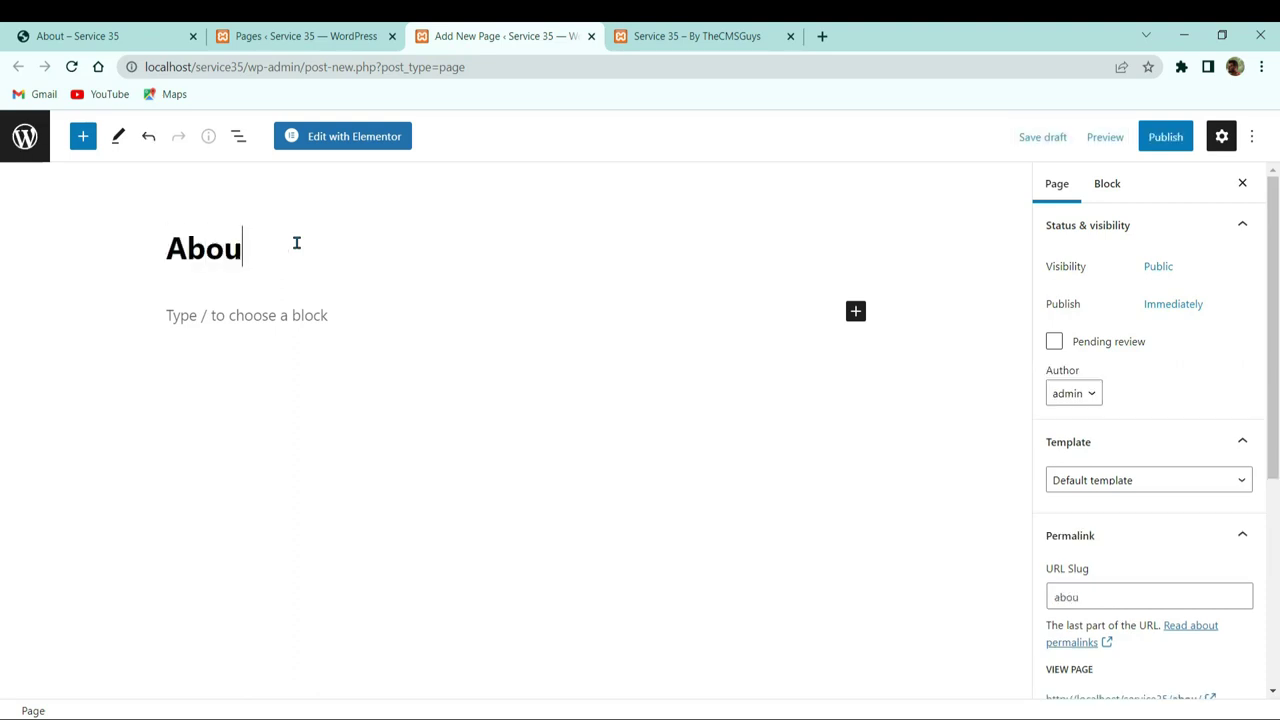
left_click(1107, 489)
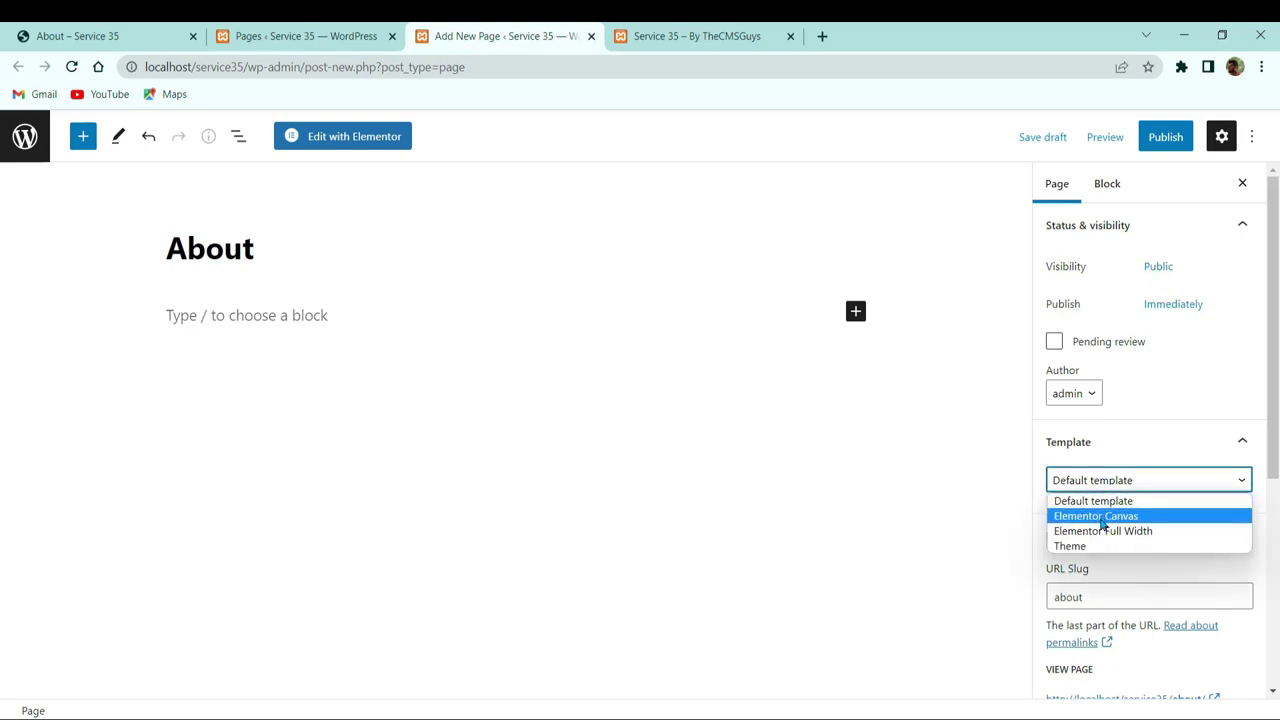
left_click(1105, 522)
left_click(1160, 138)
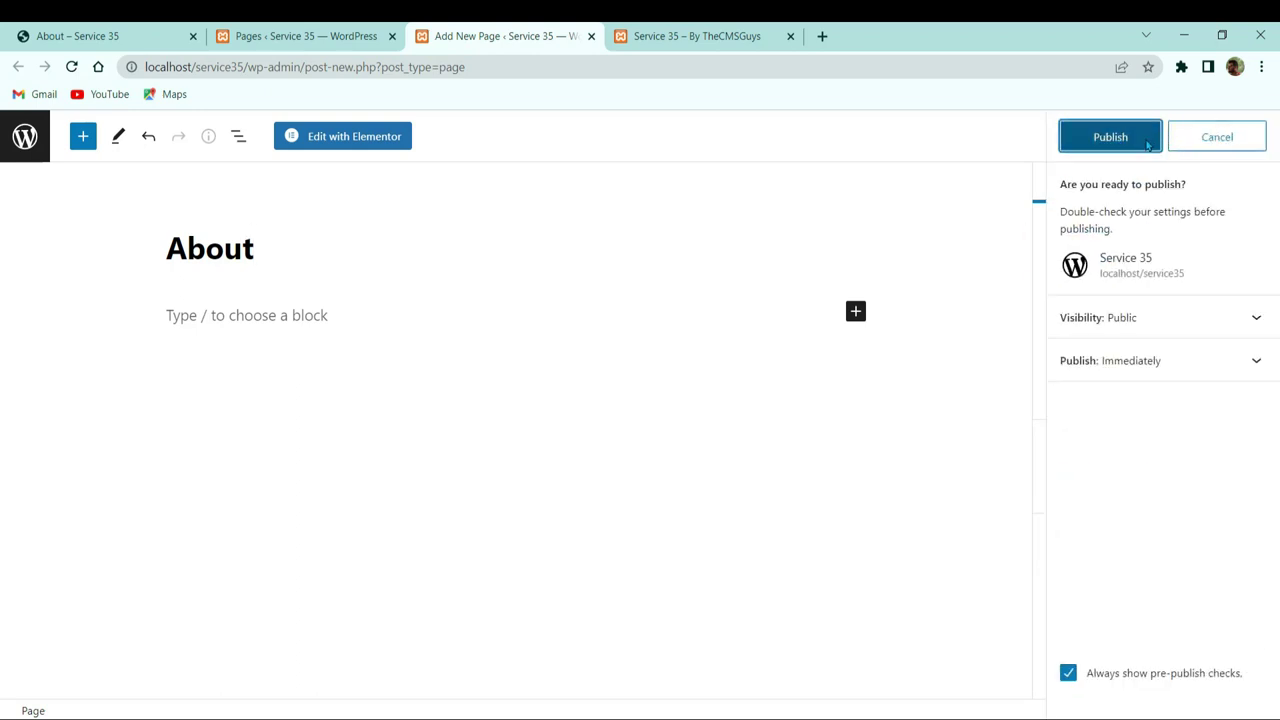
left_click(1158, 136)
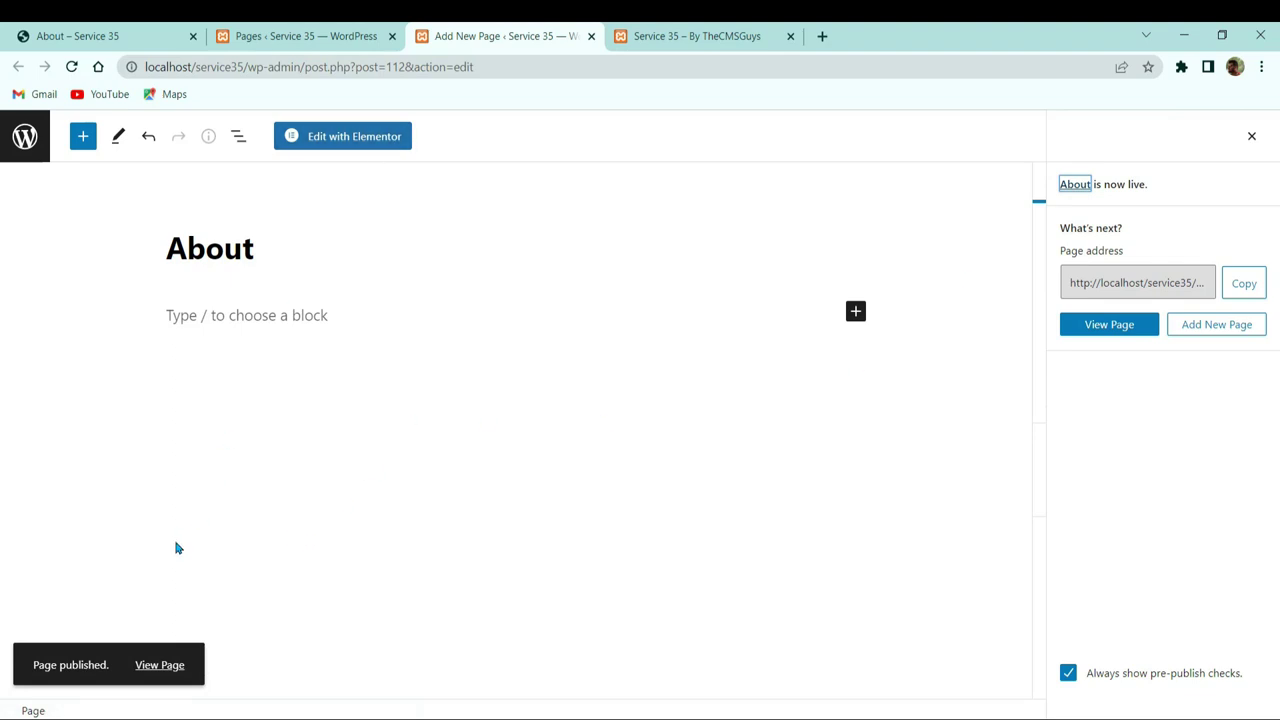
Step: View the published About page, then open it with Elementor
left_click(155, 664)
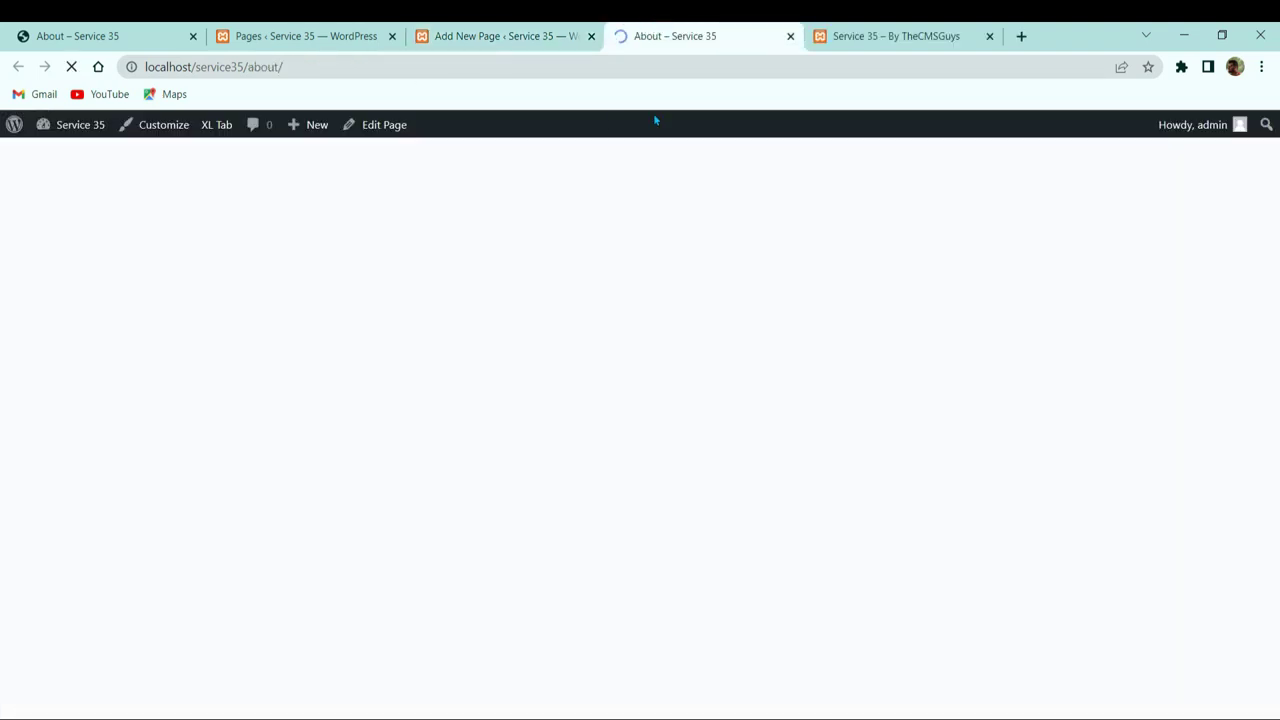
left_click(553, 36)
left_click(388, 137)
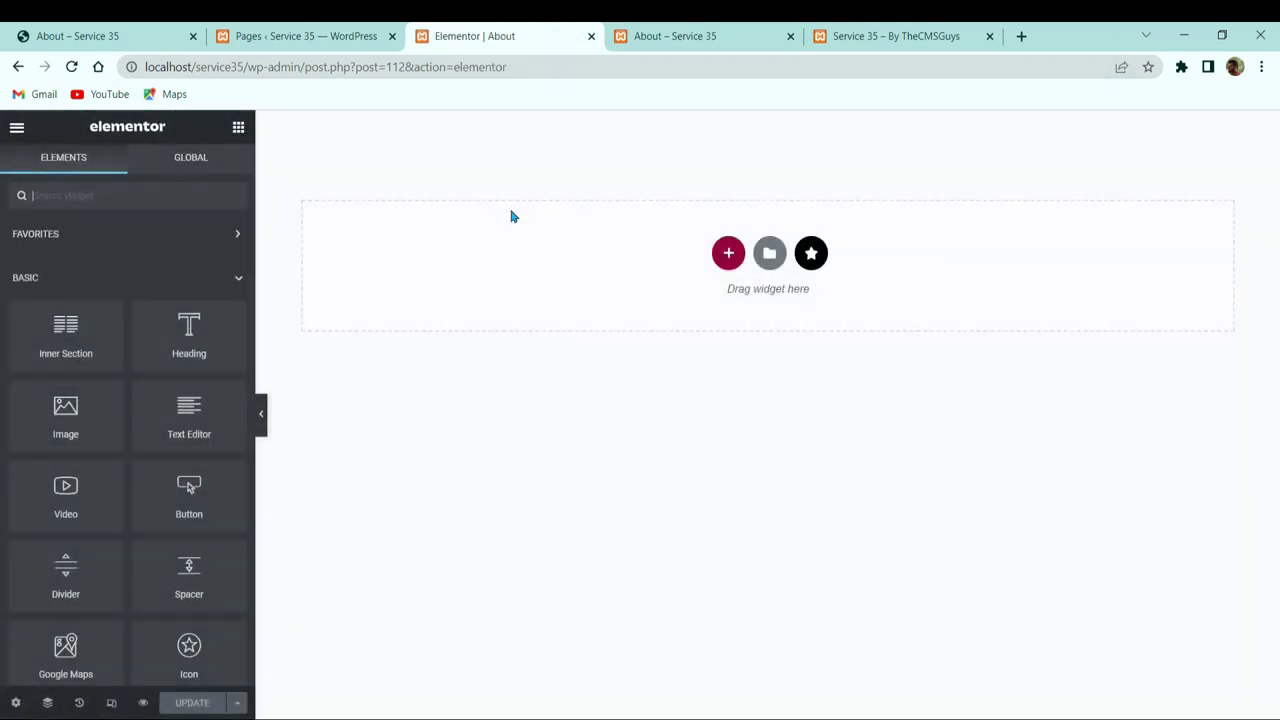
Step: Import About Service 35.json from the Templates folder into My Templates, enabling unfiltered uploads
left_click(767, 252)
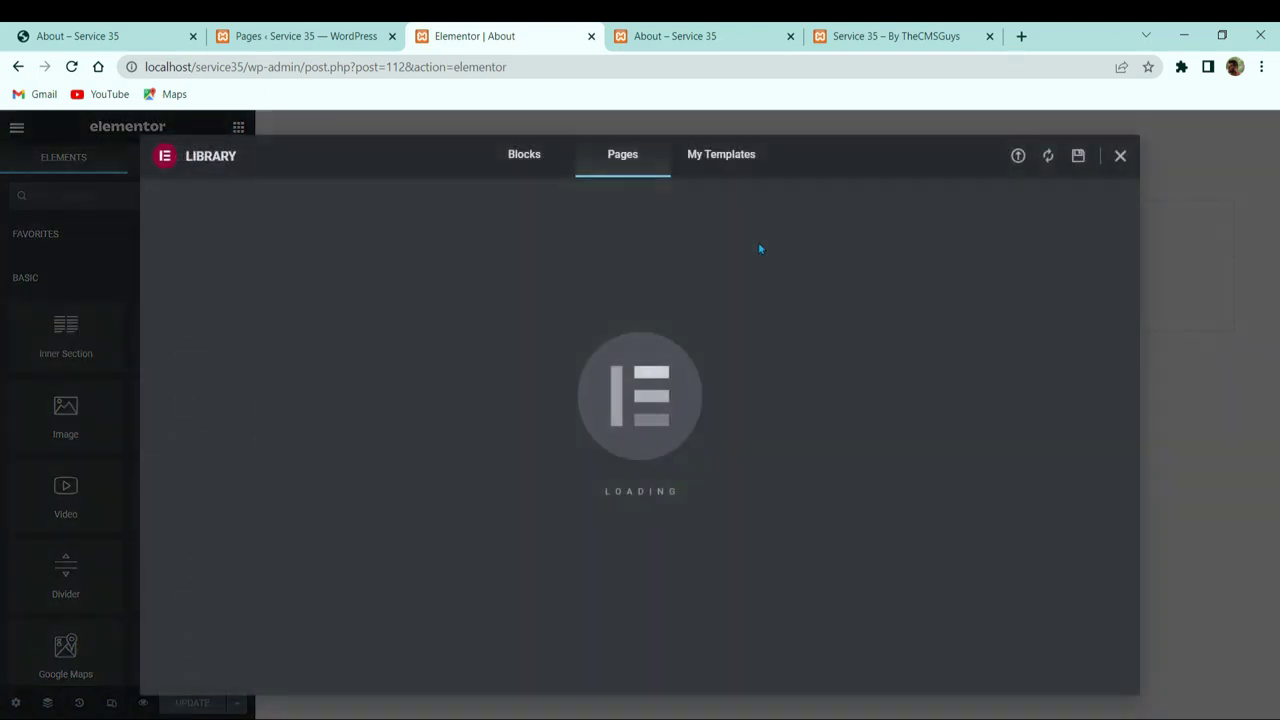
left_click(712, 172)
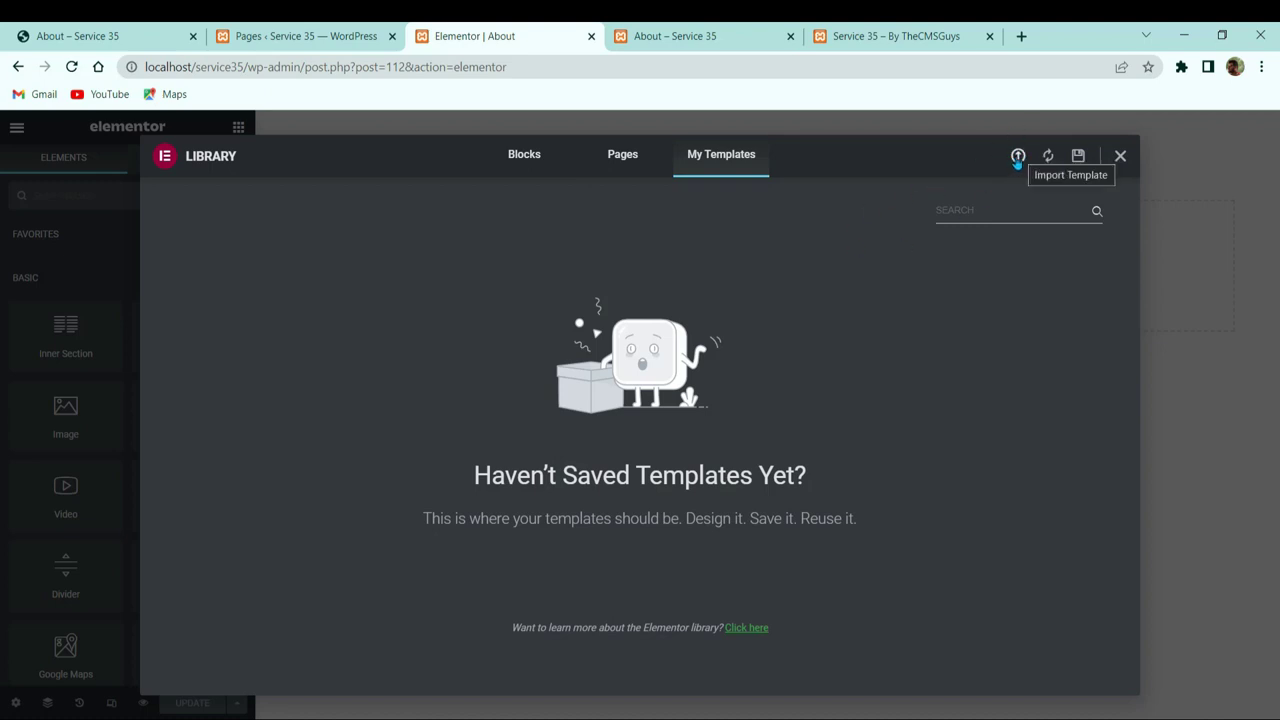
left_click(1017, 157)
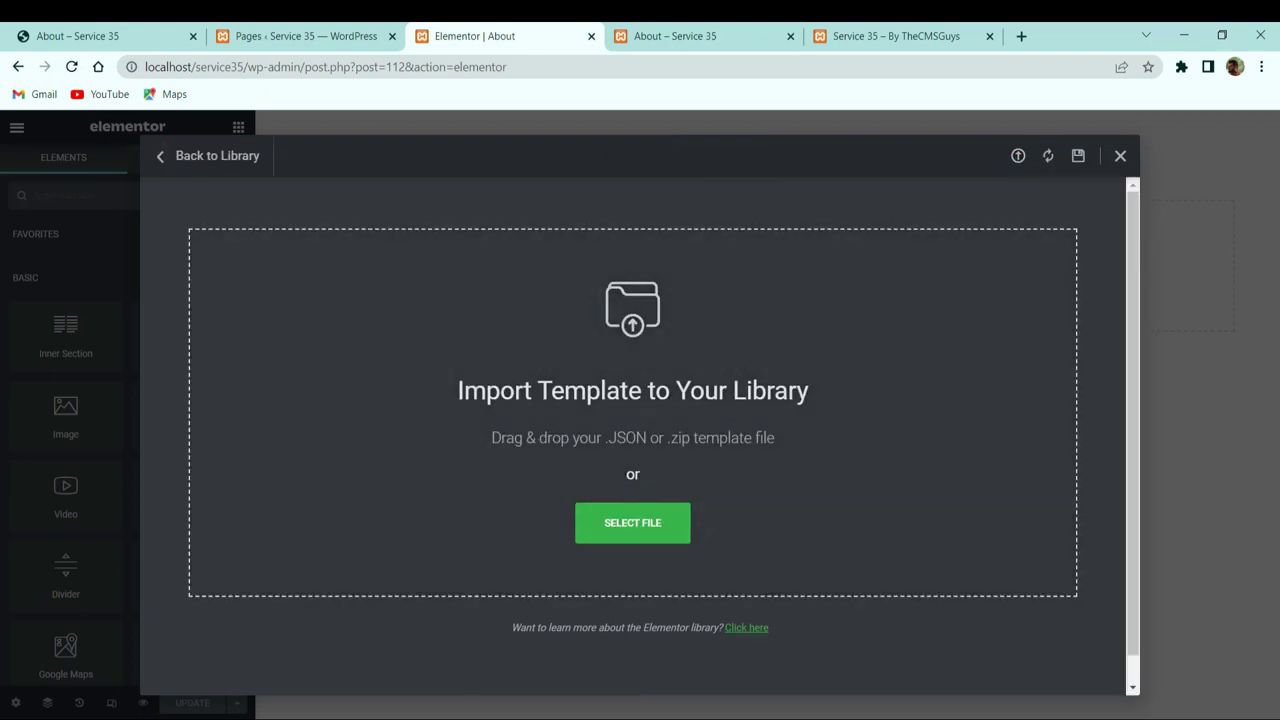
left_click(632, 522)
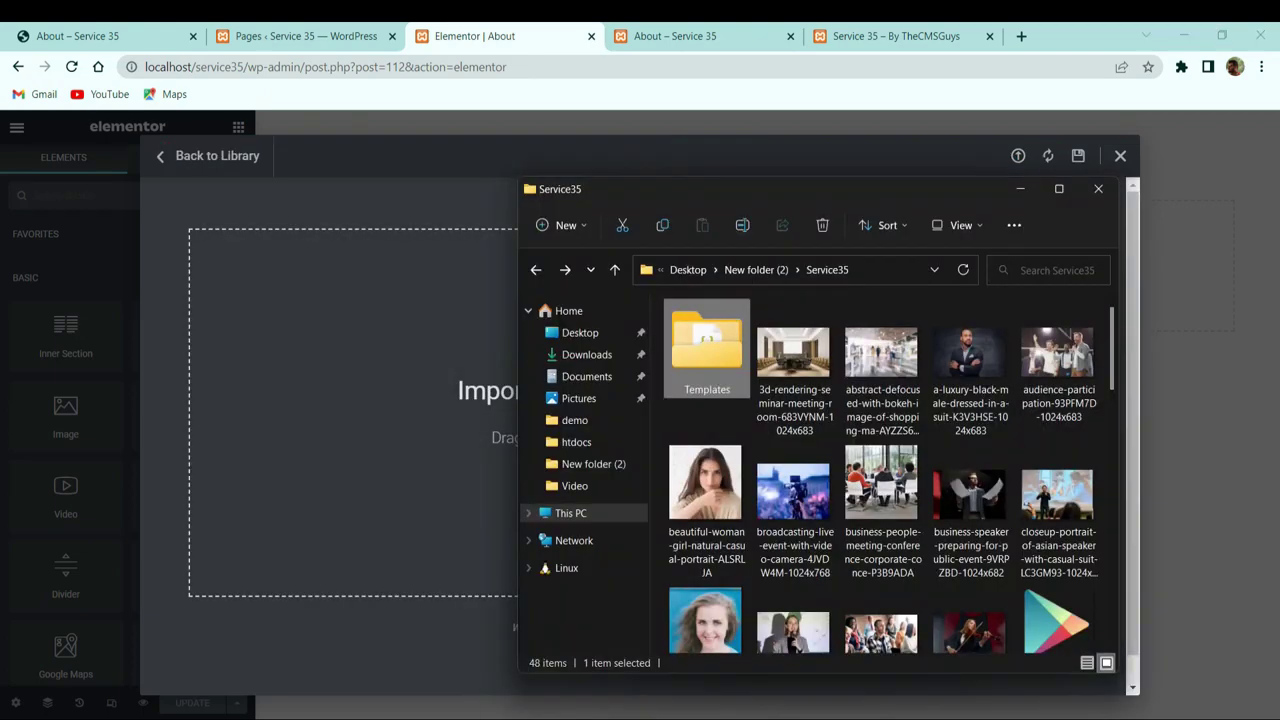
scroll(735, 483, "down", 5)
scroll(700, 420, "up", 5)
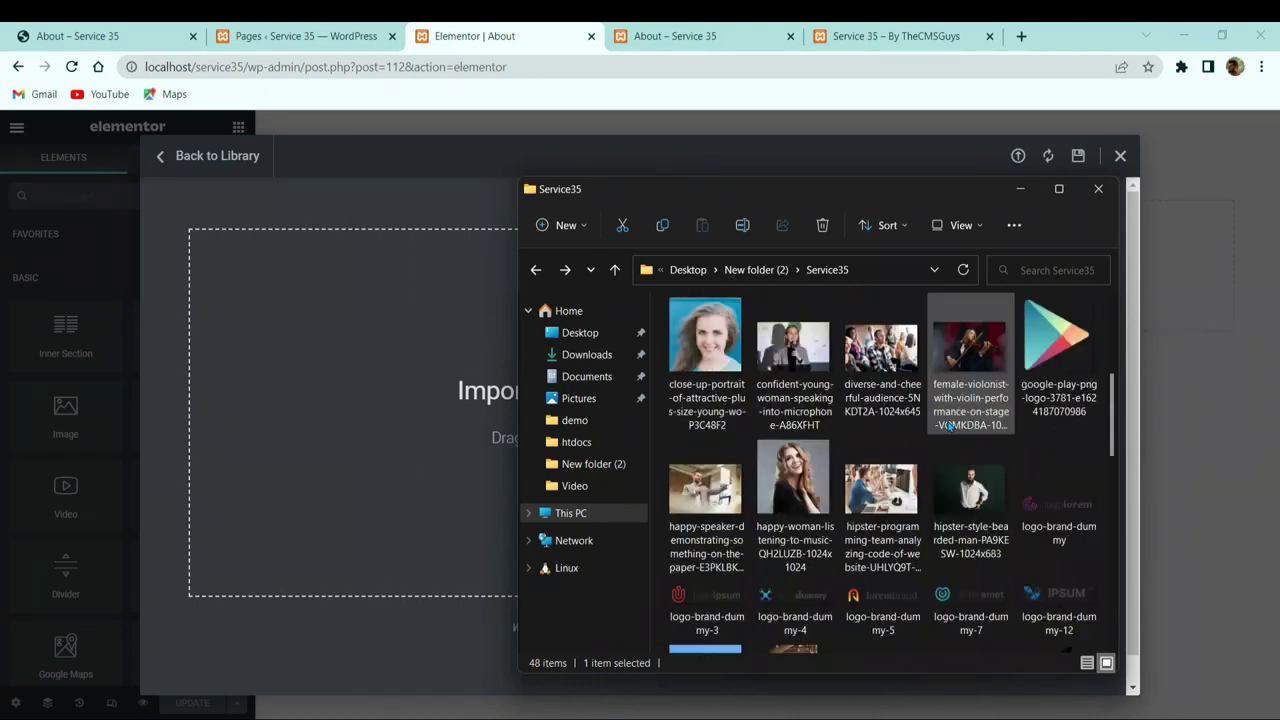
double_click(690, 369)
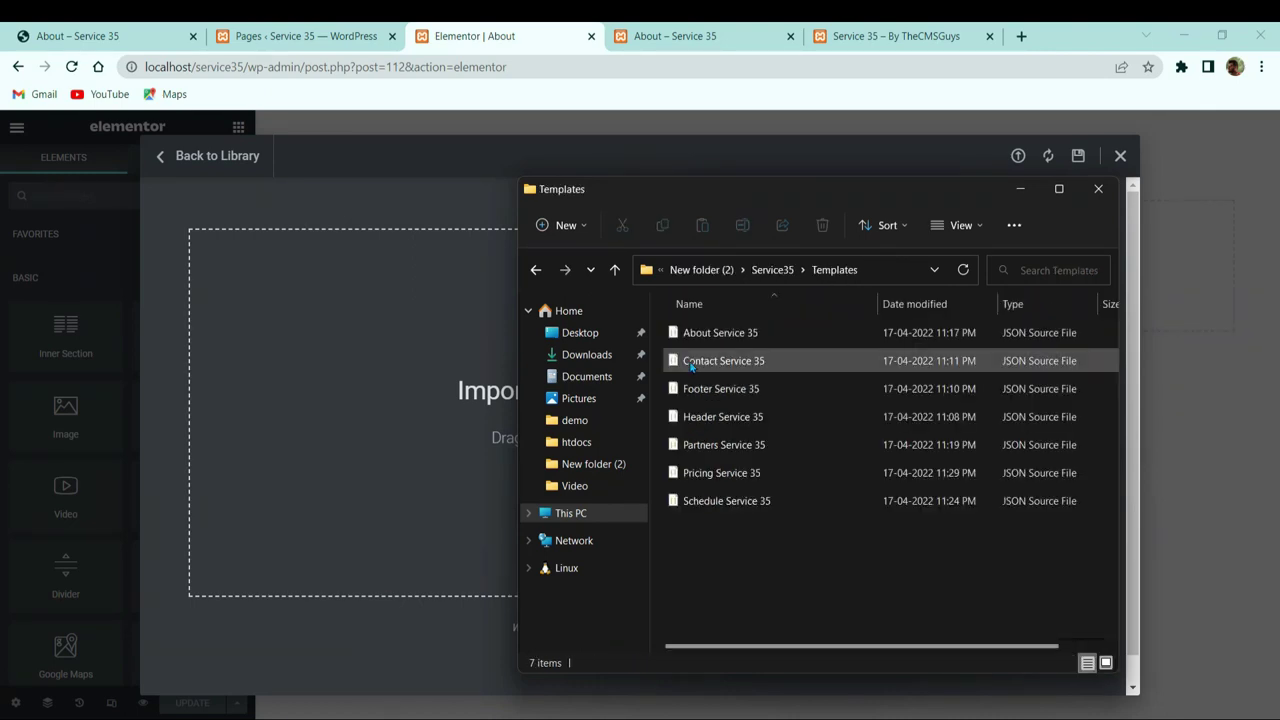
mouse_move(763, 584)
left_mouse_down()
mouse_move(772, 470)
mouse_move(766, 565)
left_mouse_up()
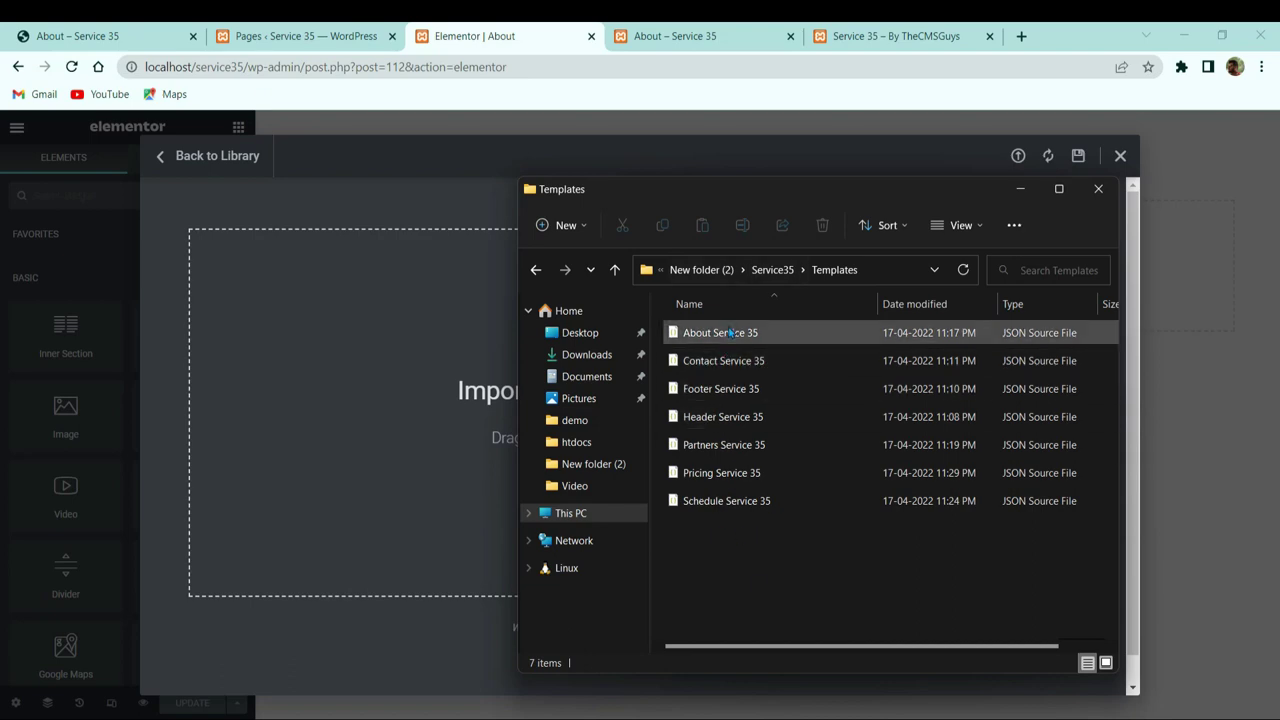
left_click_drag(728, 333, 476, 421)
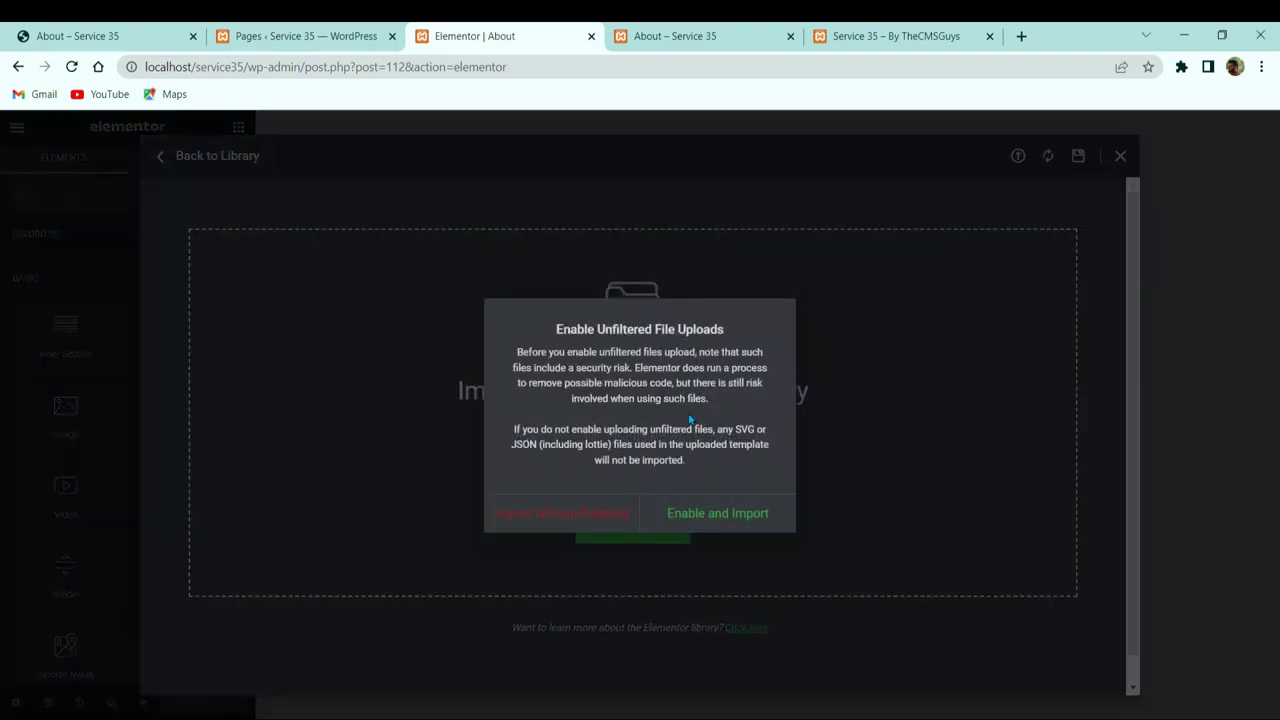
left_click(689, 513)
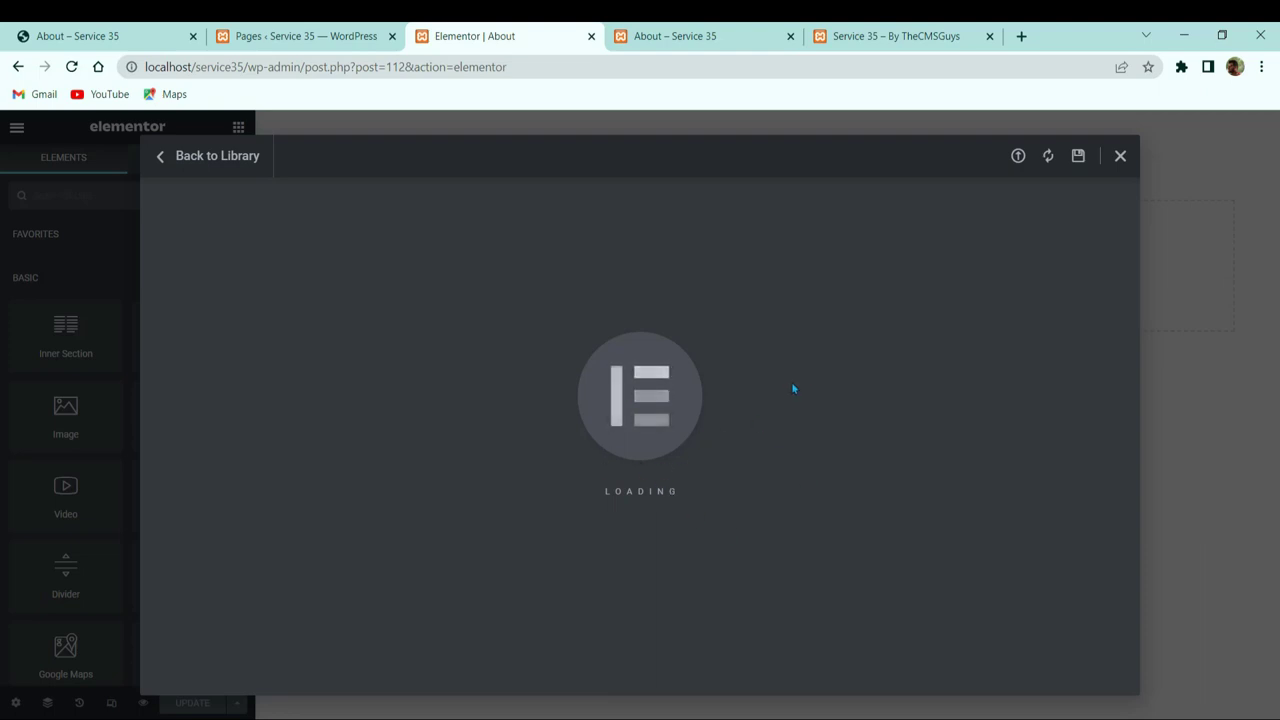
Step: Scroll through the reference About page, then return to the Elementor About tab
left_click(114, 34)
scroll(385, 298, "down", 5)
scroll(385, 298, "down", 10)
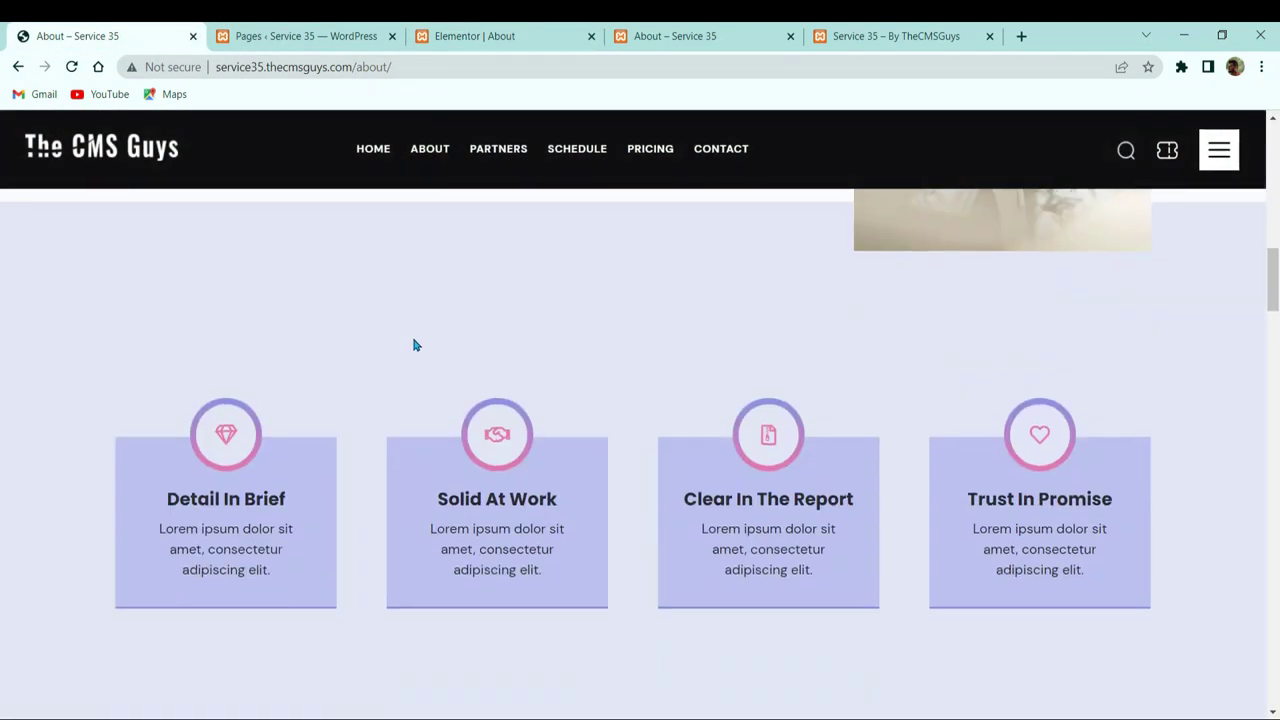
scroll(401, 373, "down", 15)
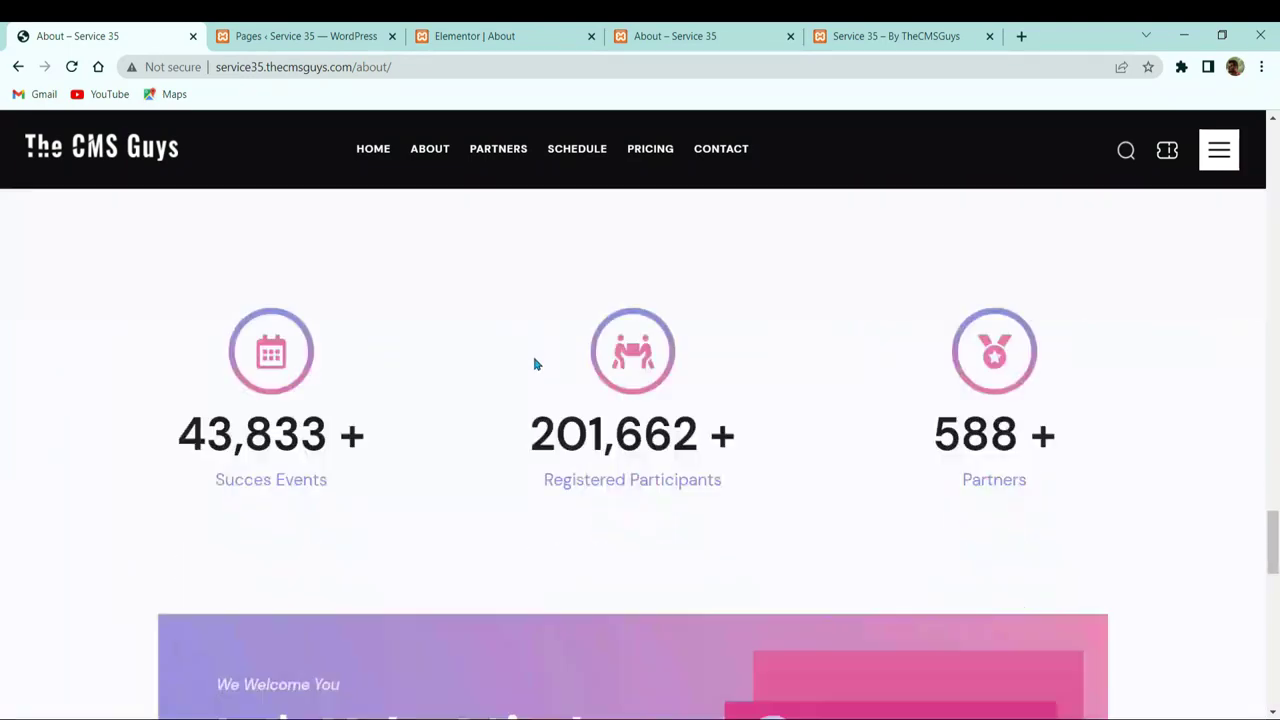
scroll(536, 381, "up", 2)
scroll(549, 377, "down", 2)
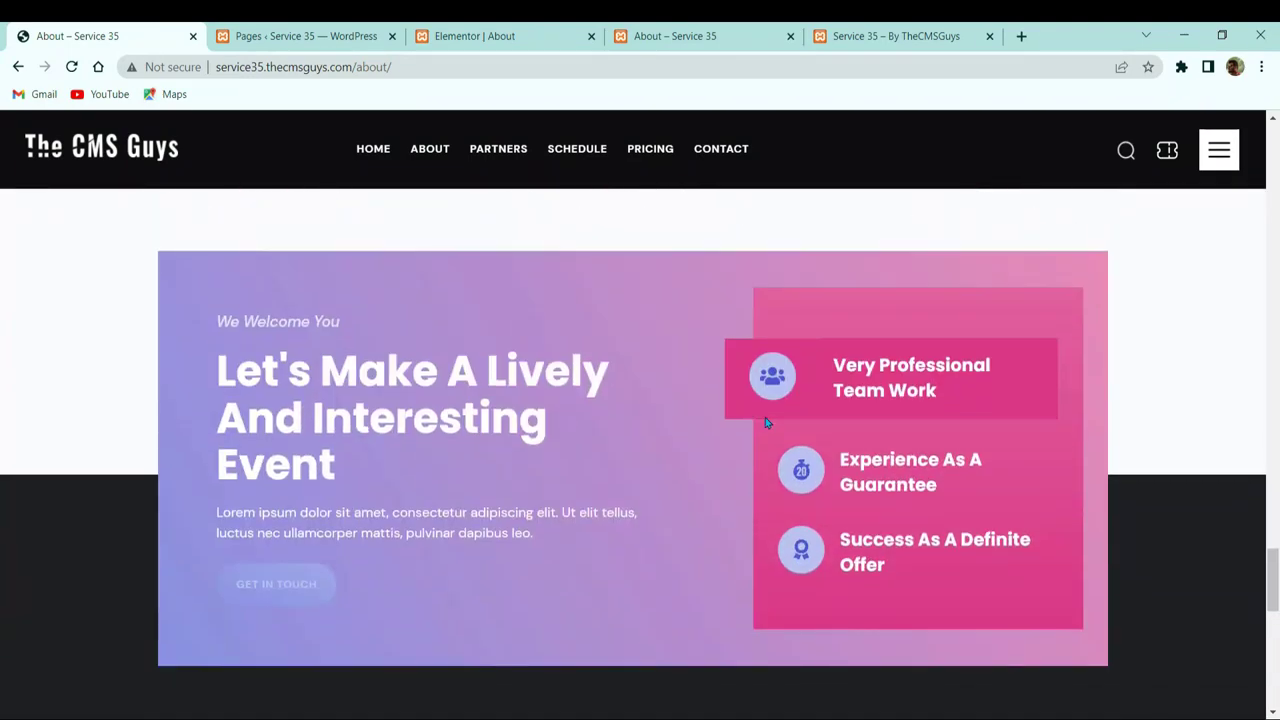
scroll(766, 423, "down", 5)
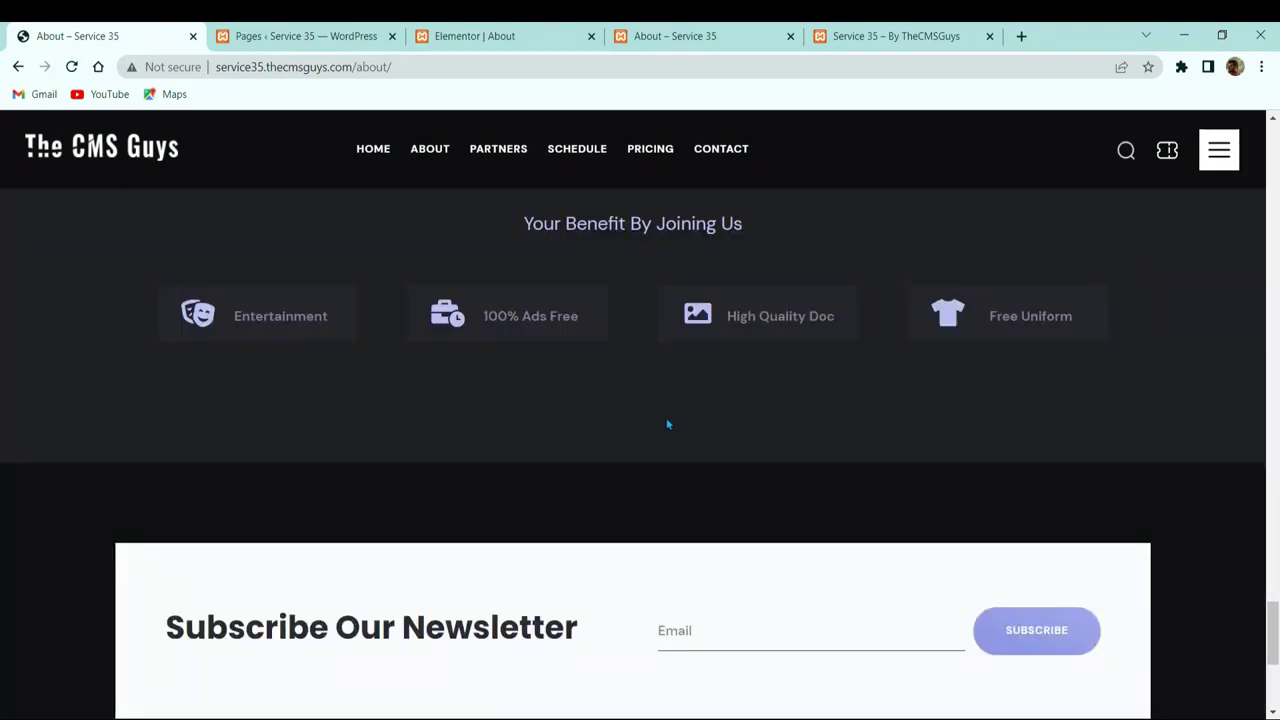
scroll(620, 422, "up", 2)
scroll(575, 421, "up", 2)
left_click(475, 36)
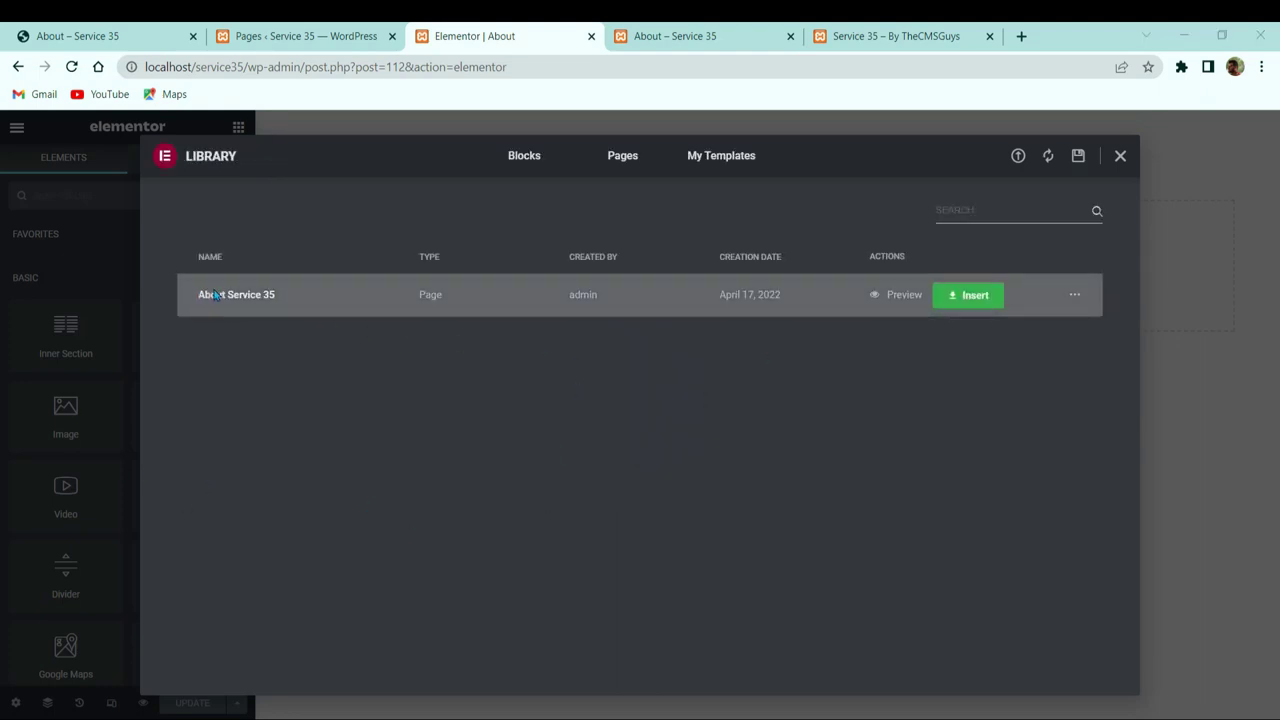
Step: Insert the About Service 35 template and inspect the breadcrumb and page title
left_click(951, 295)
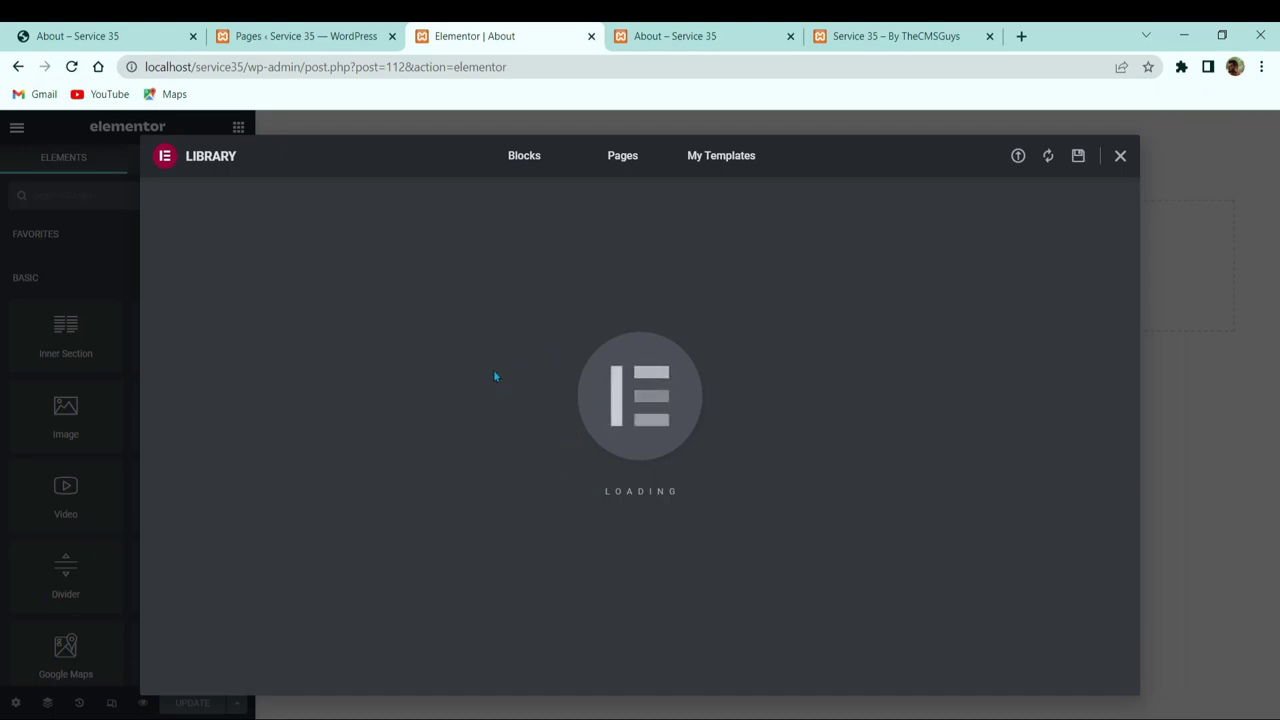
scroll(620, 314, "down", 7)
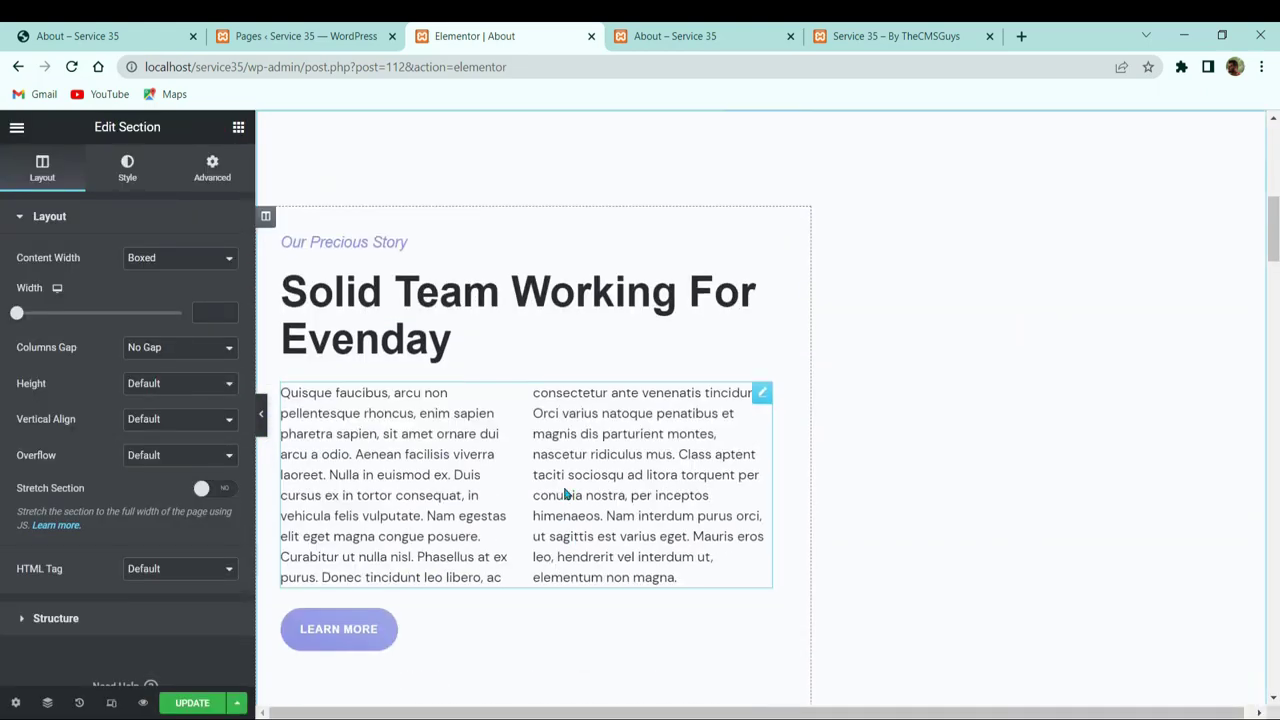
scroll(566, 494, "up", 7)
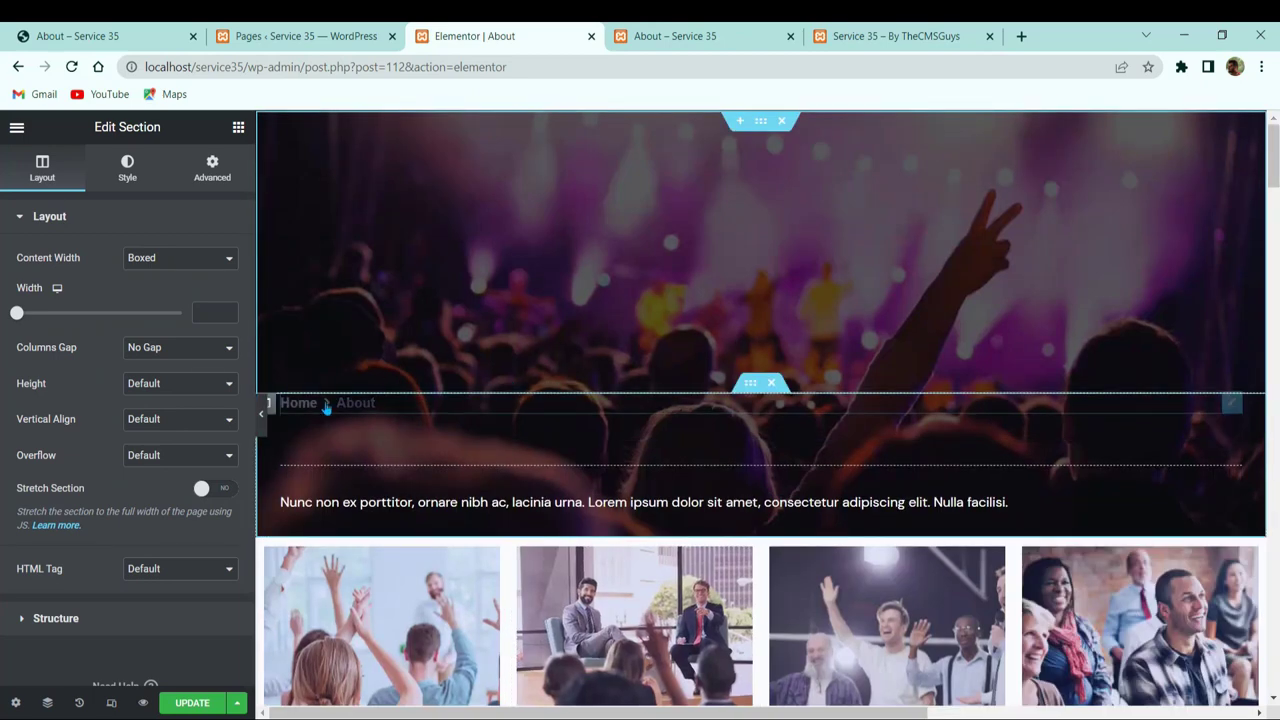
left_click(420, 402)
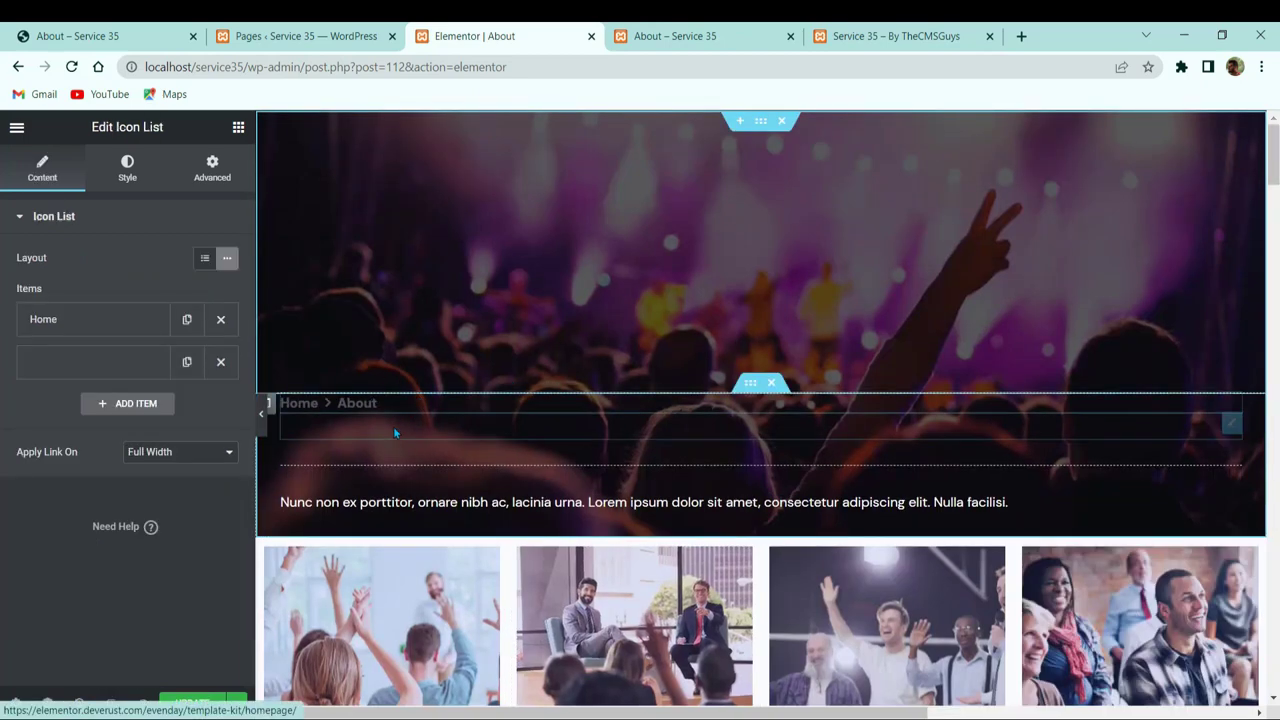
left_click(390, 428)
scroll(460, 330, "down", 7)
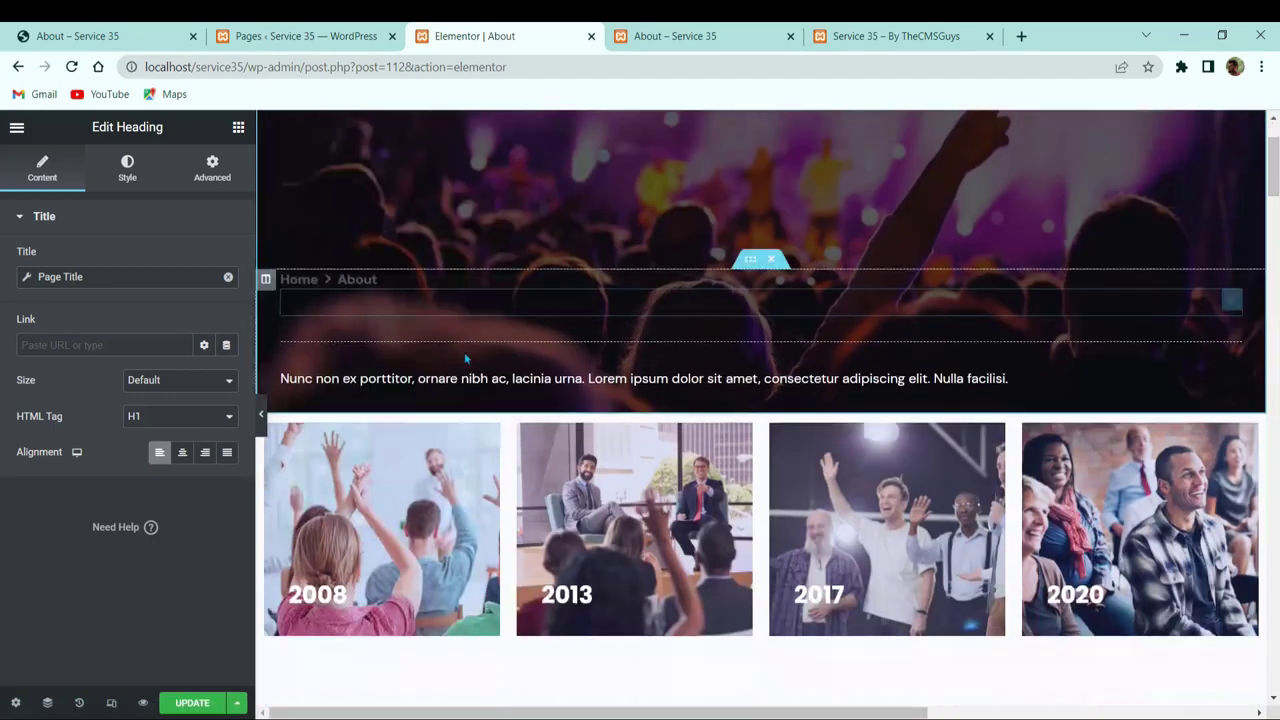
scroll(455, 377, "down", 10)
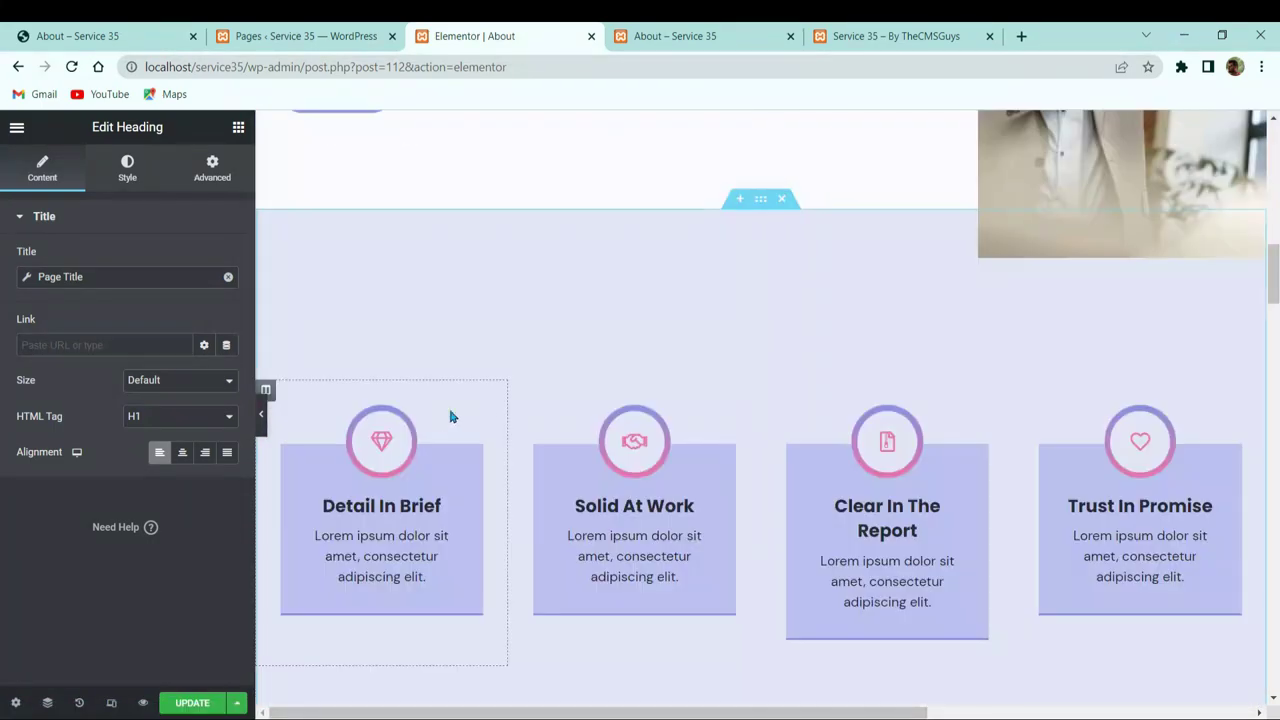
Step: Compare the Elementor About page against the reference site's About page
left_click(245, 28)
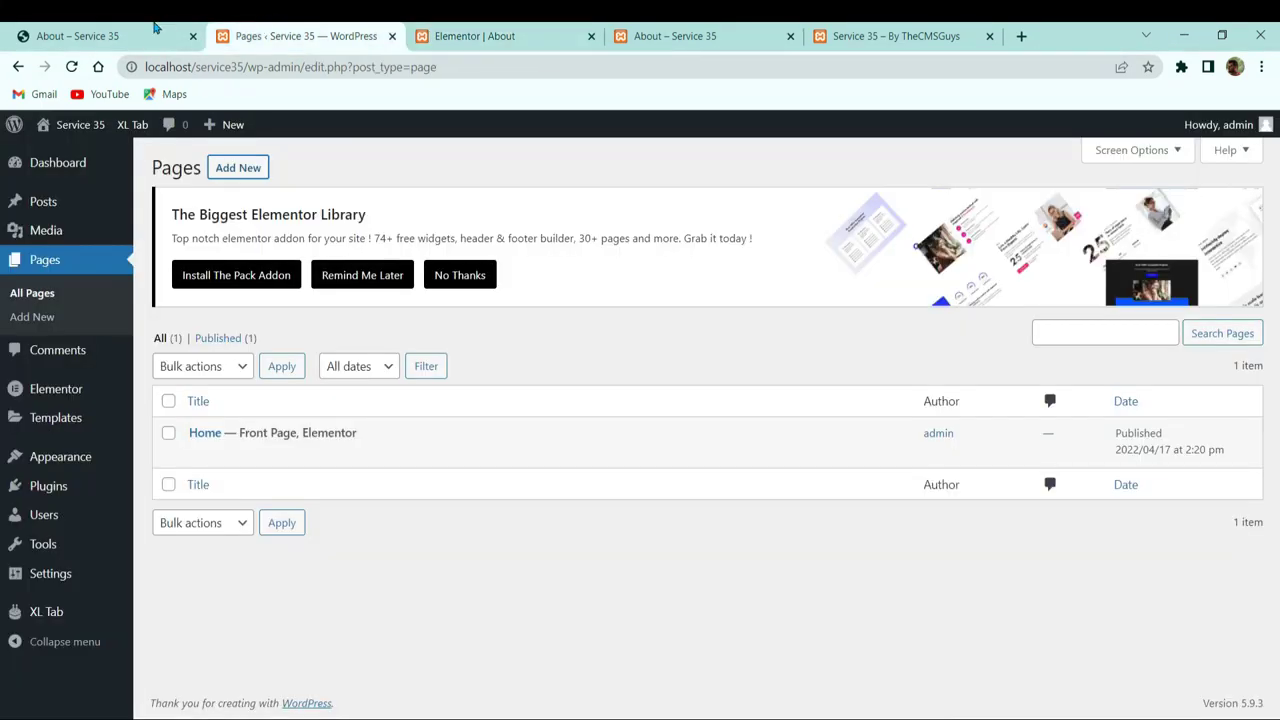
left_click(157, 30)
left_click_drag(491, 30, 300, 30)
scroll(474, 345, "up", 3)
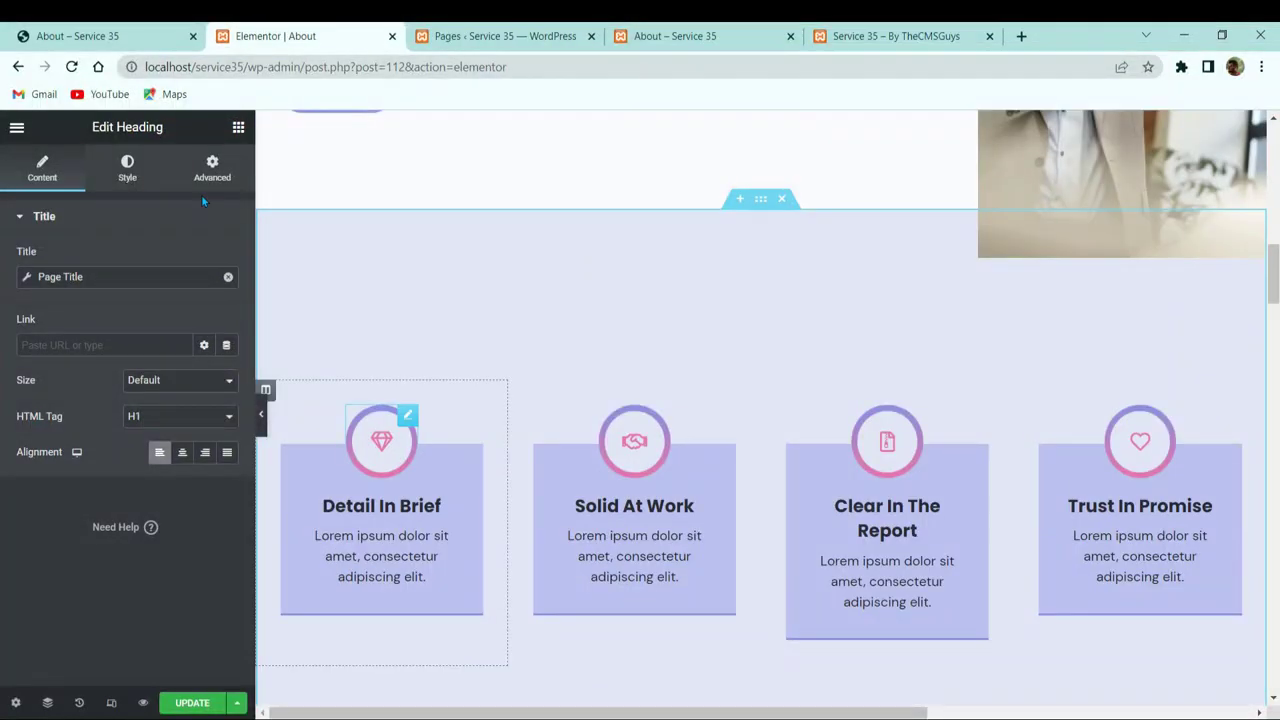
key("ctrl+1")
scroll(371, 360, "down", 10)
scroll(355, 401, "up", 3)
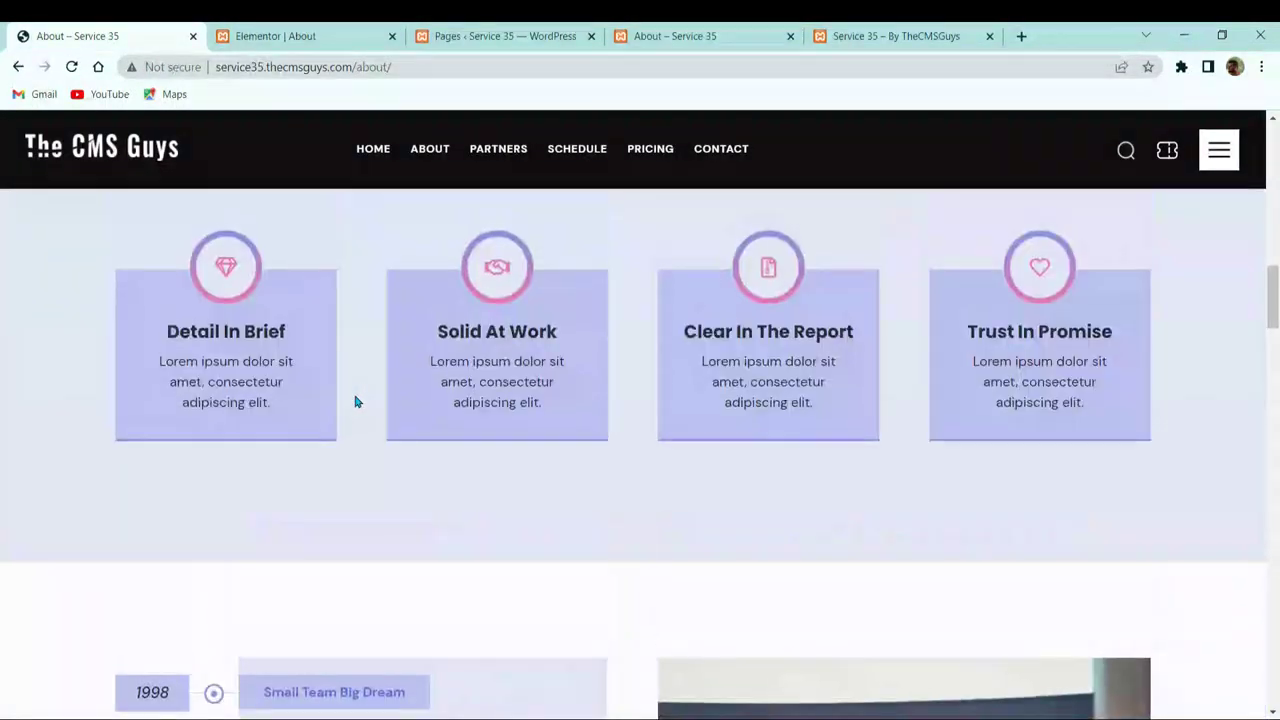
scroll(320, 450, "up", 2)
scroll(230, 420, "down", 2)
left_click(290, 36)
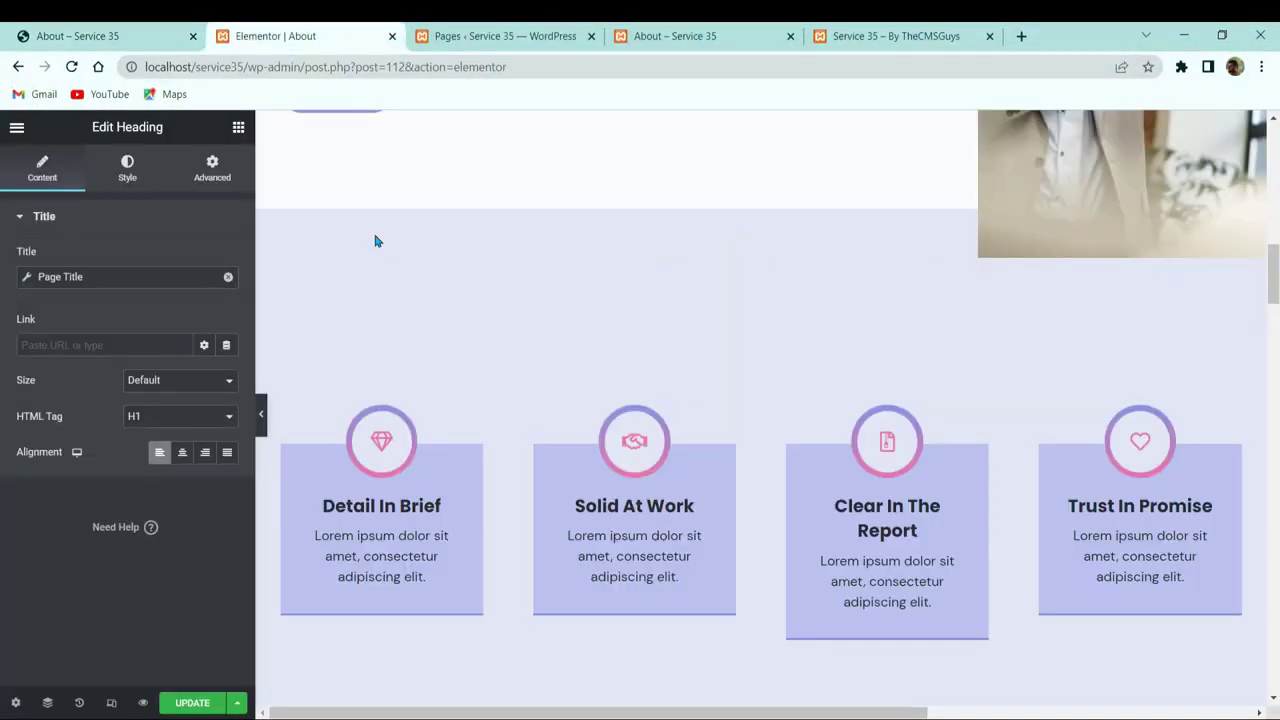
scroll(380, 320, "up", 10)
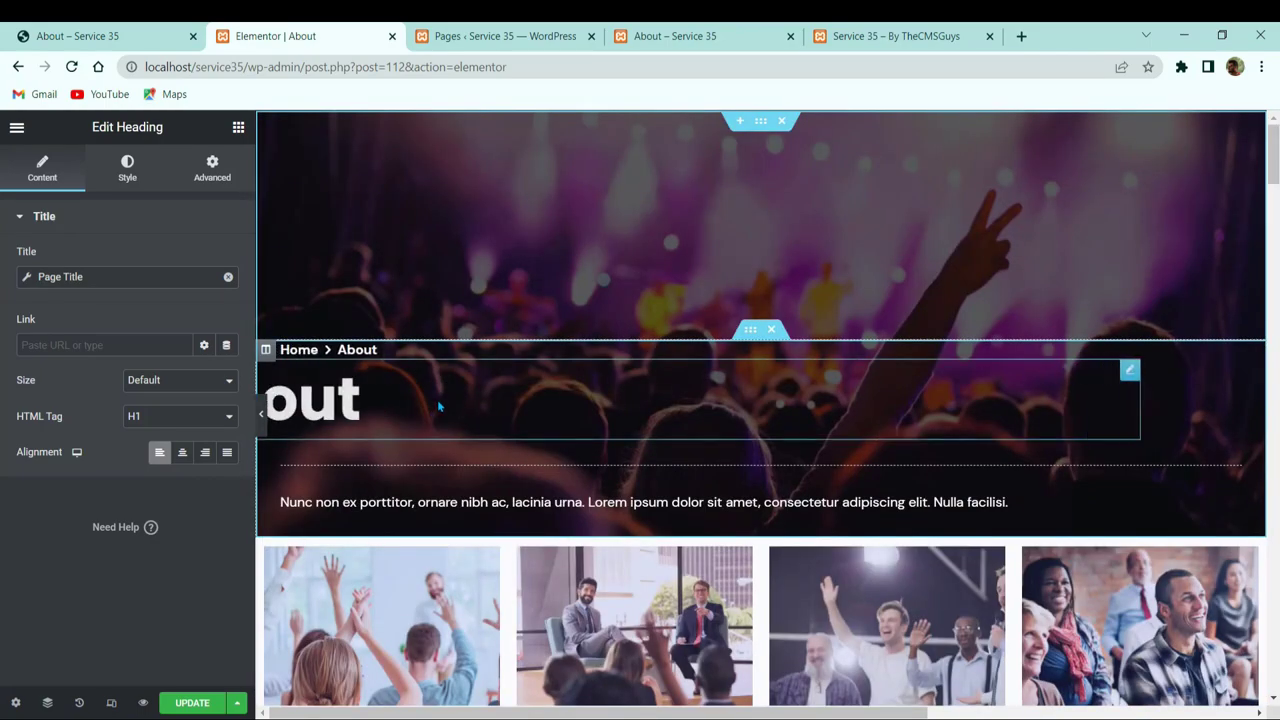
scroll(424, 410, "down", 10)
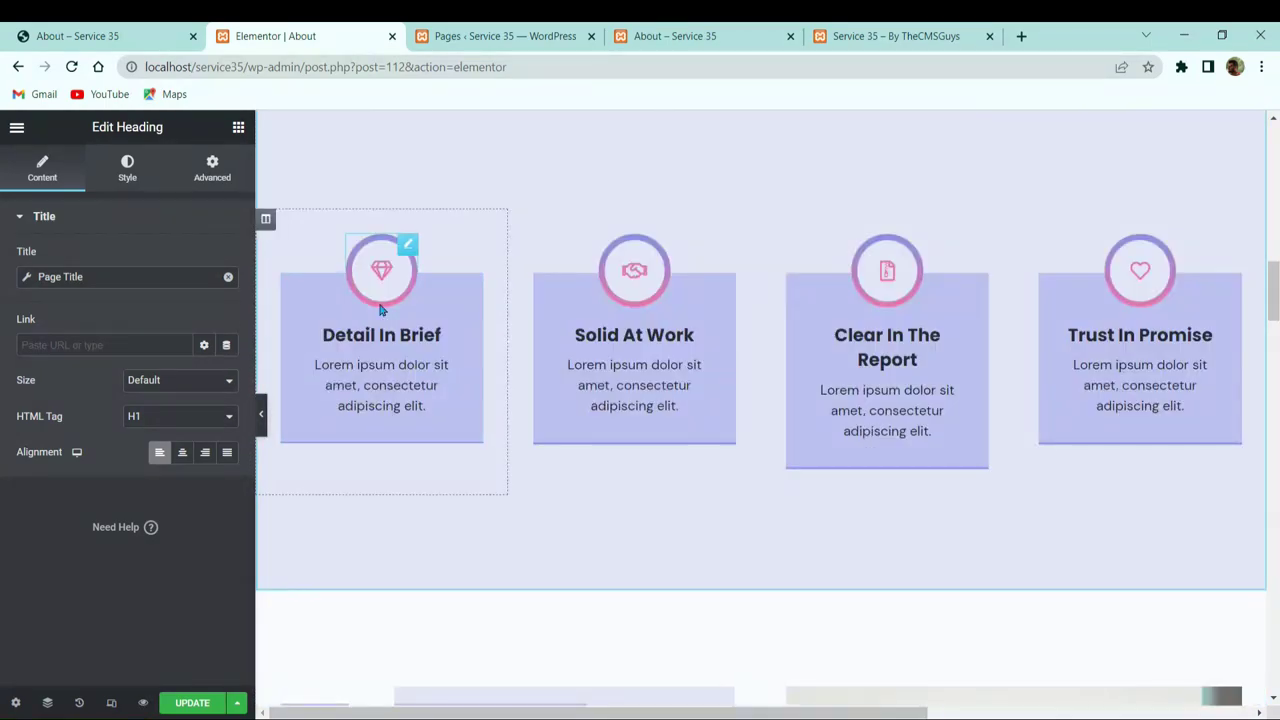
Step: Inspect the Detail In Brief diamond icon and Team Work heading, then close the editor
left_click(383, 285)
left_click(142, 311)
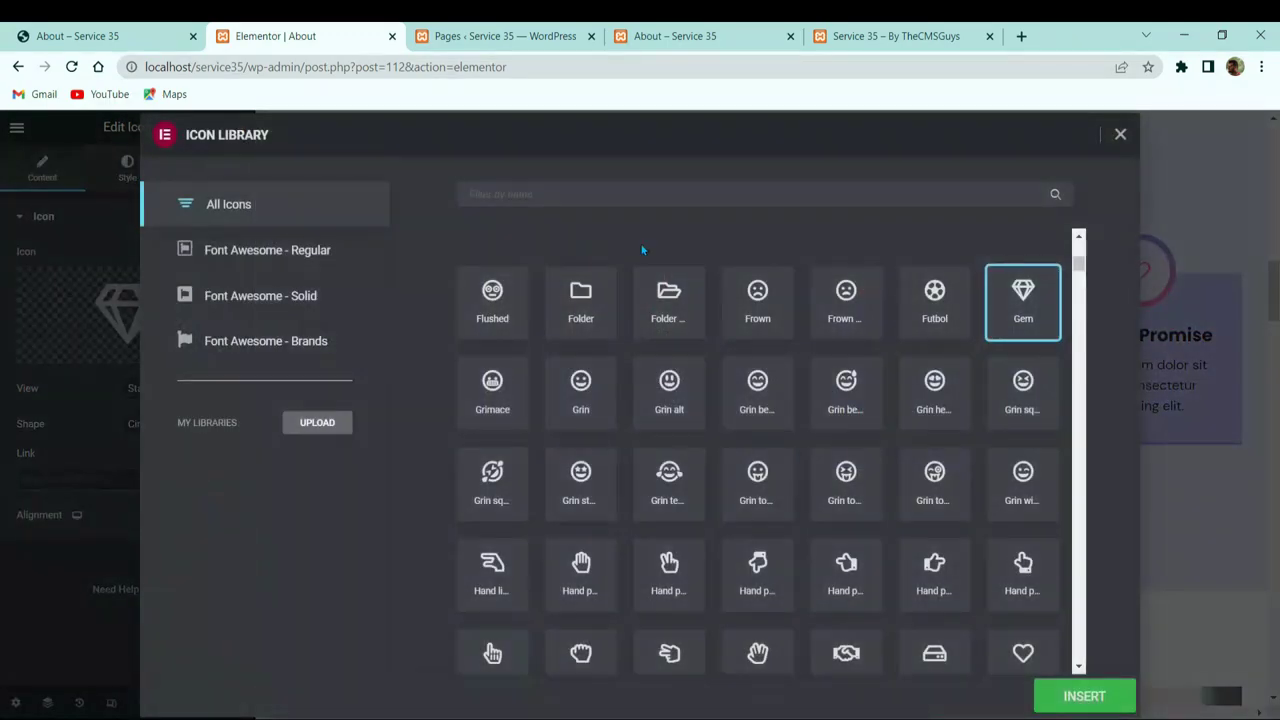
left_click(1120, 135)
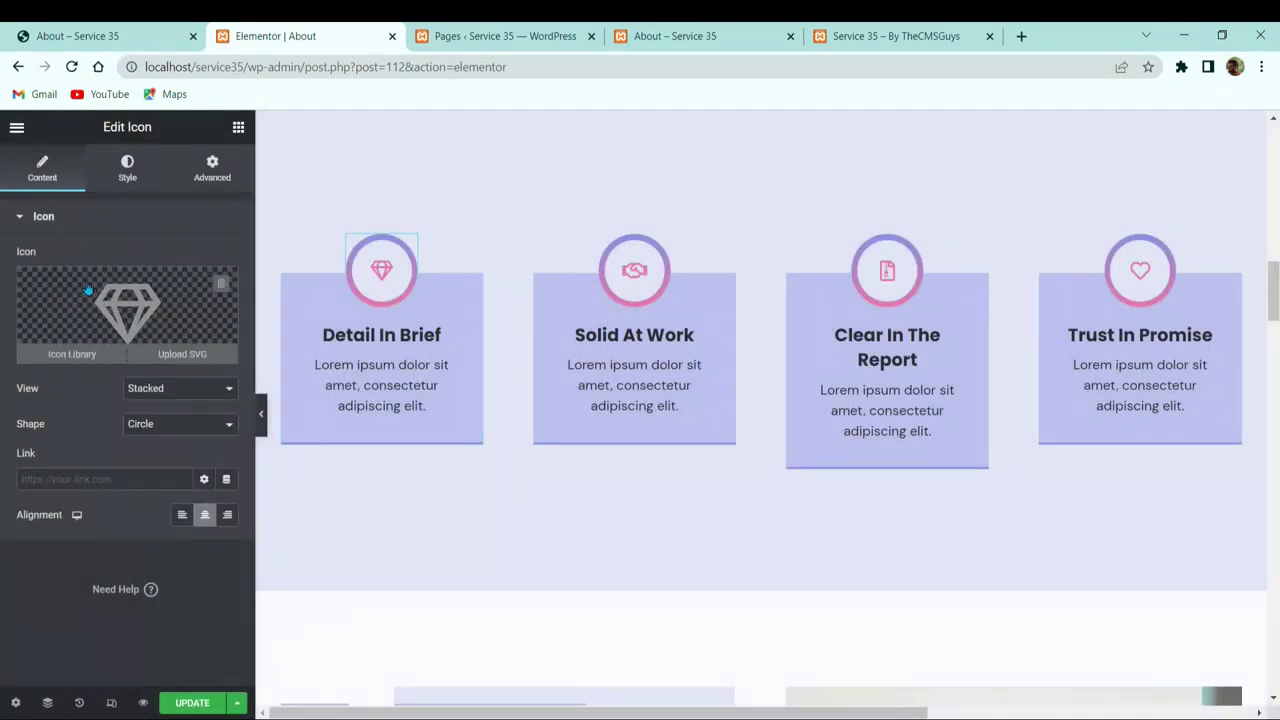
scroll(470, 380, "up", 5)
scroll(493, 399, "down", 15)
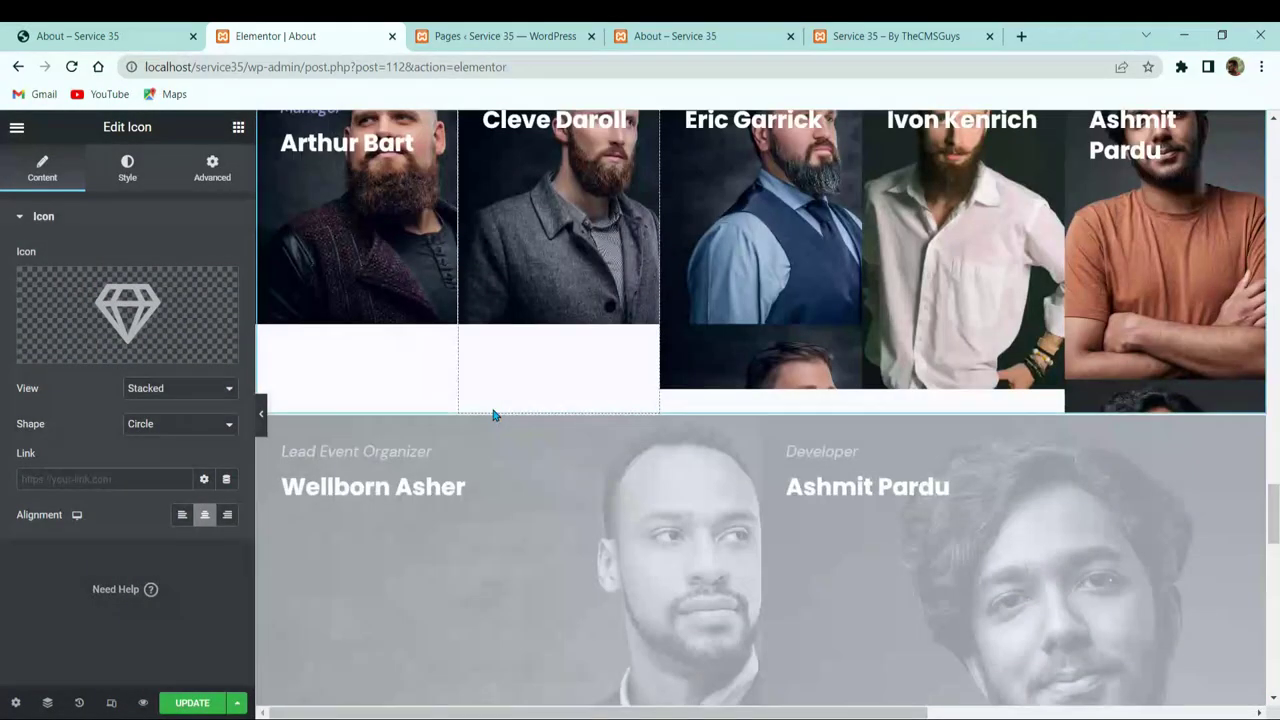
scroll(641, 425, "up", 5)
scroll(649, 463, "down", 10)
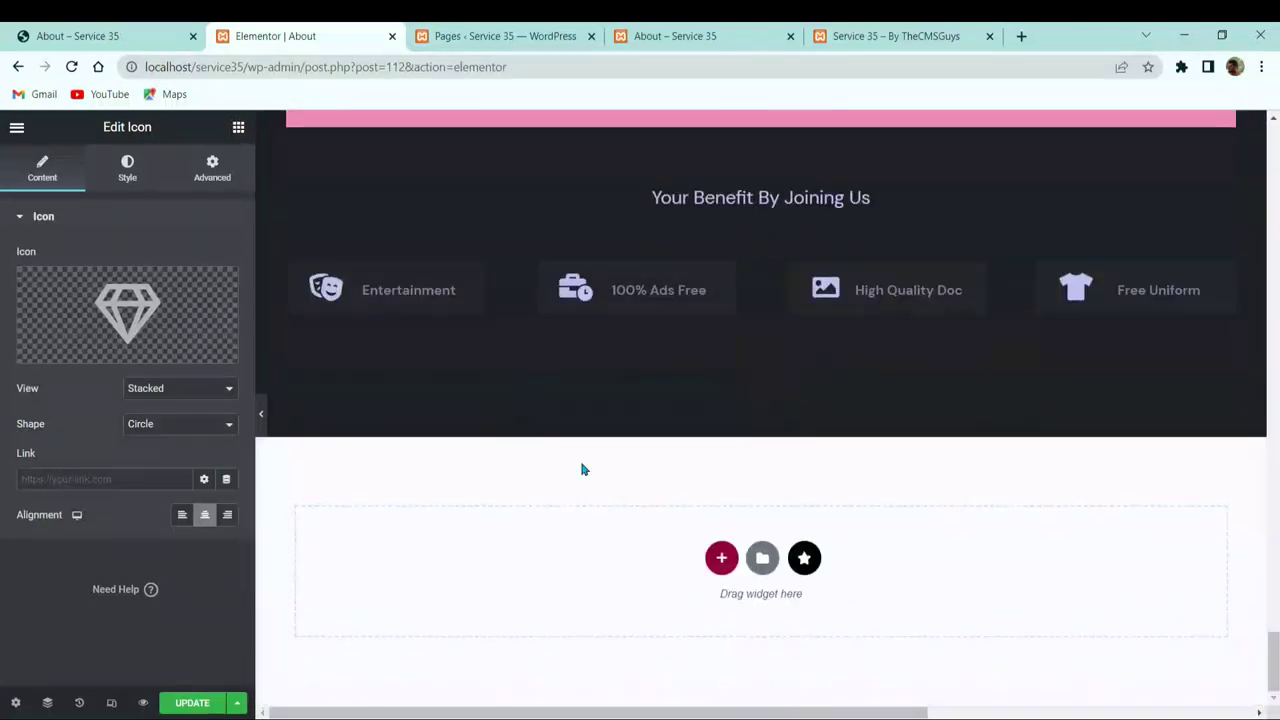
scroll(586, 466, "up", 5)
left_click(1003, 365)
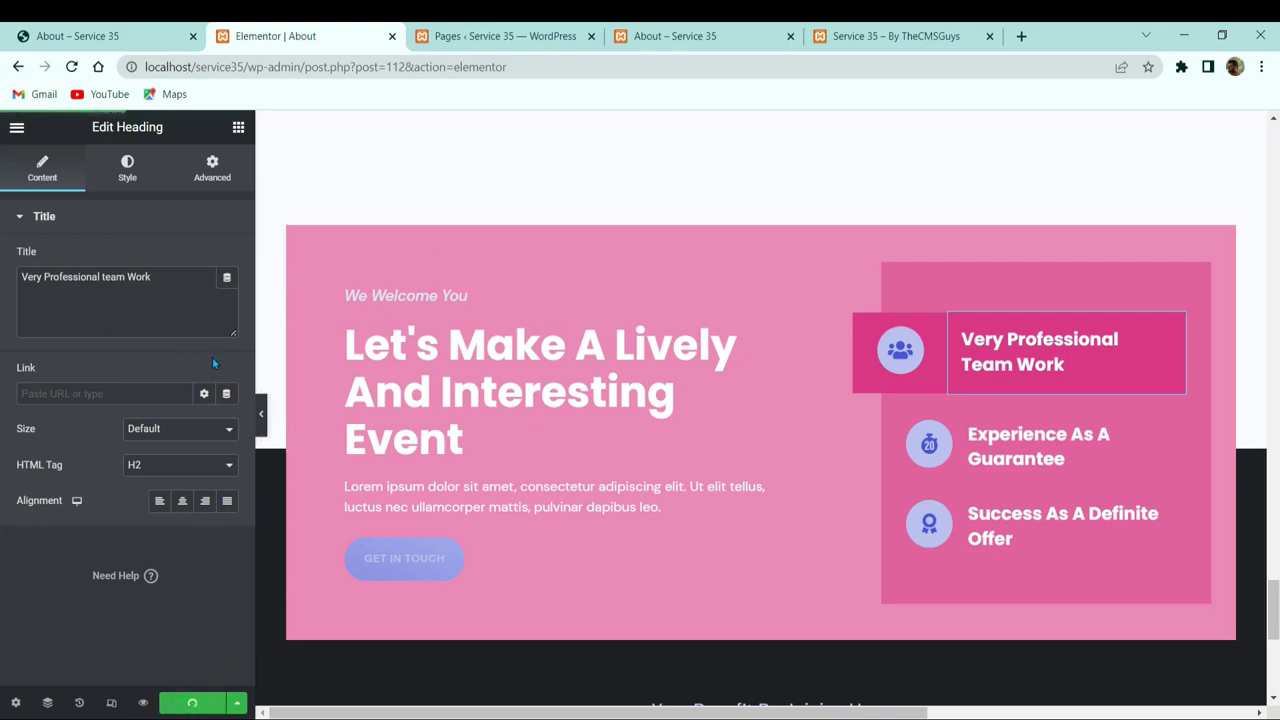
left_click(392, 36)
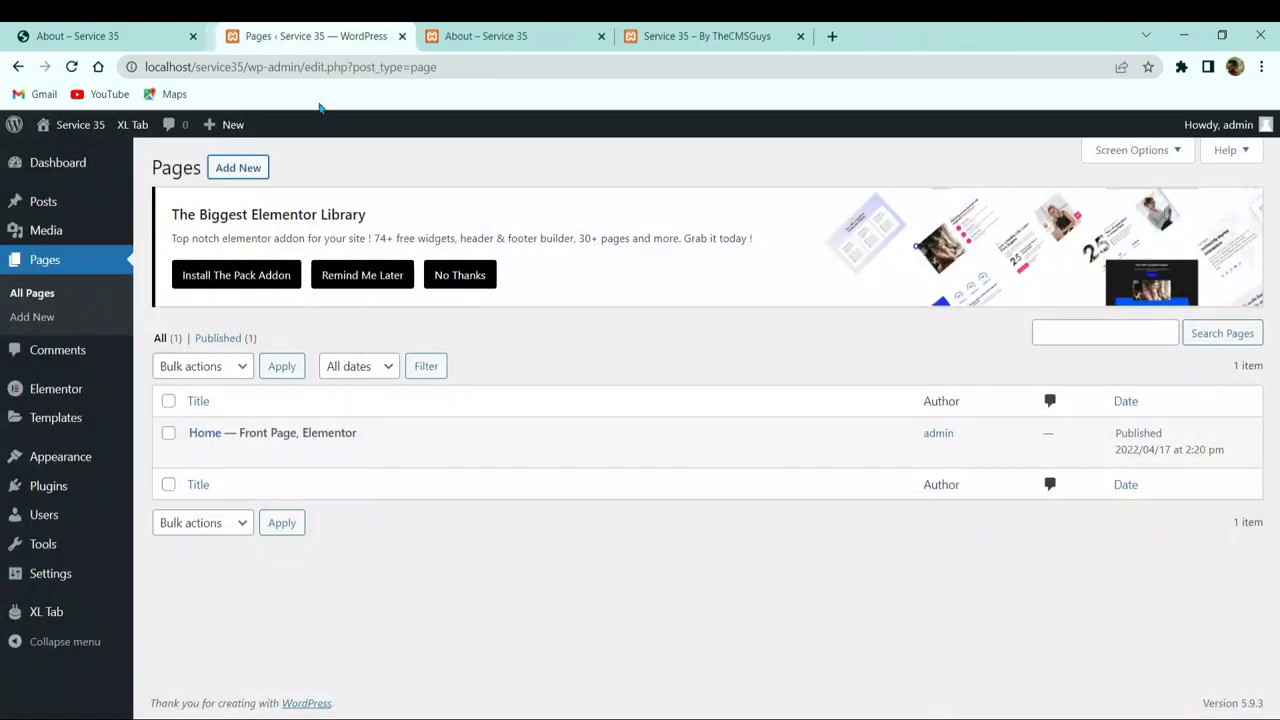
Step: Start a new page in a separate tab after glancing at the reference About page
middle_click(240, 168)
left_click(505, 36)
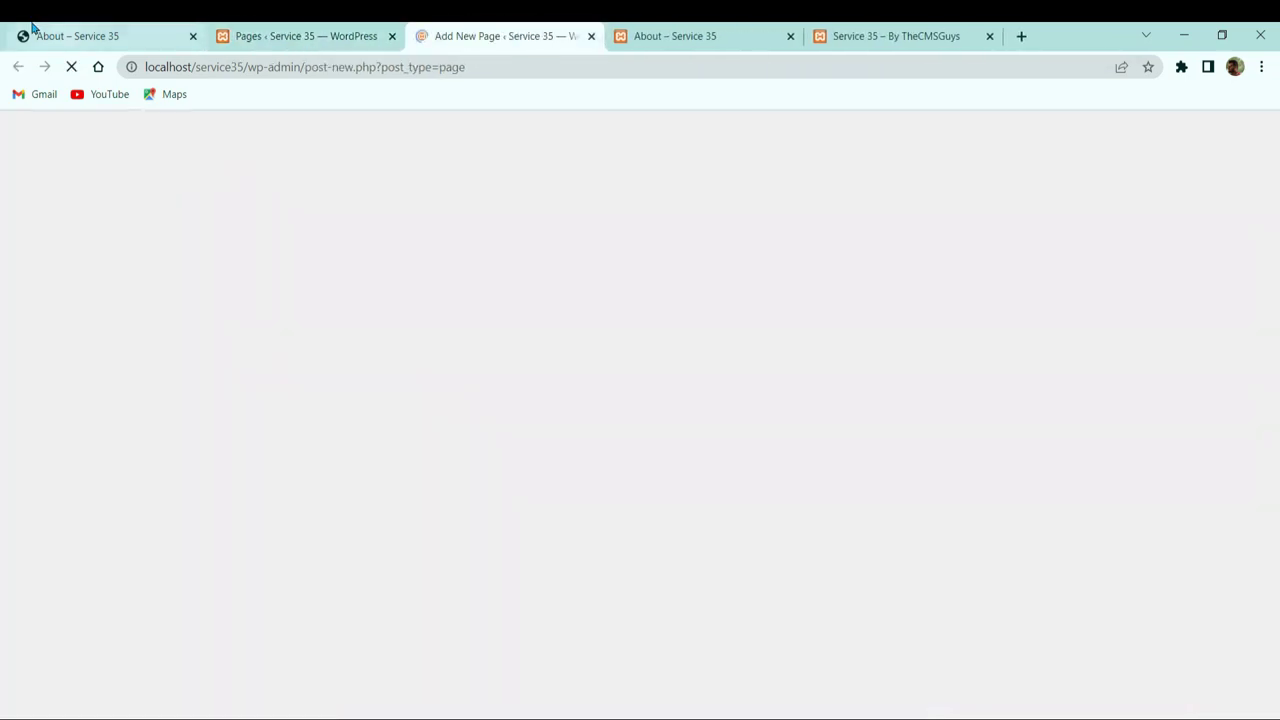
left_click(80, 36)
scroll(530, 224, "down", 10)
scroll(497, 150, "up", 1)
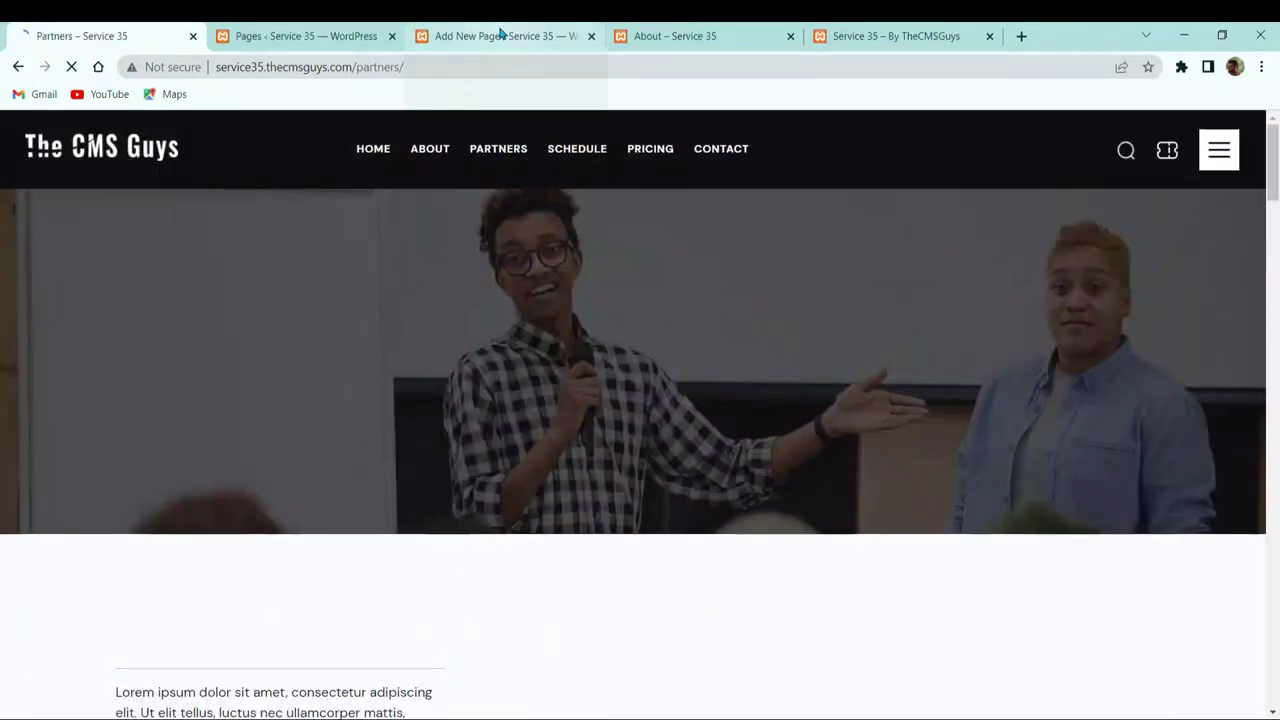
left_click(500, 35)
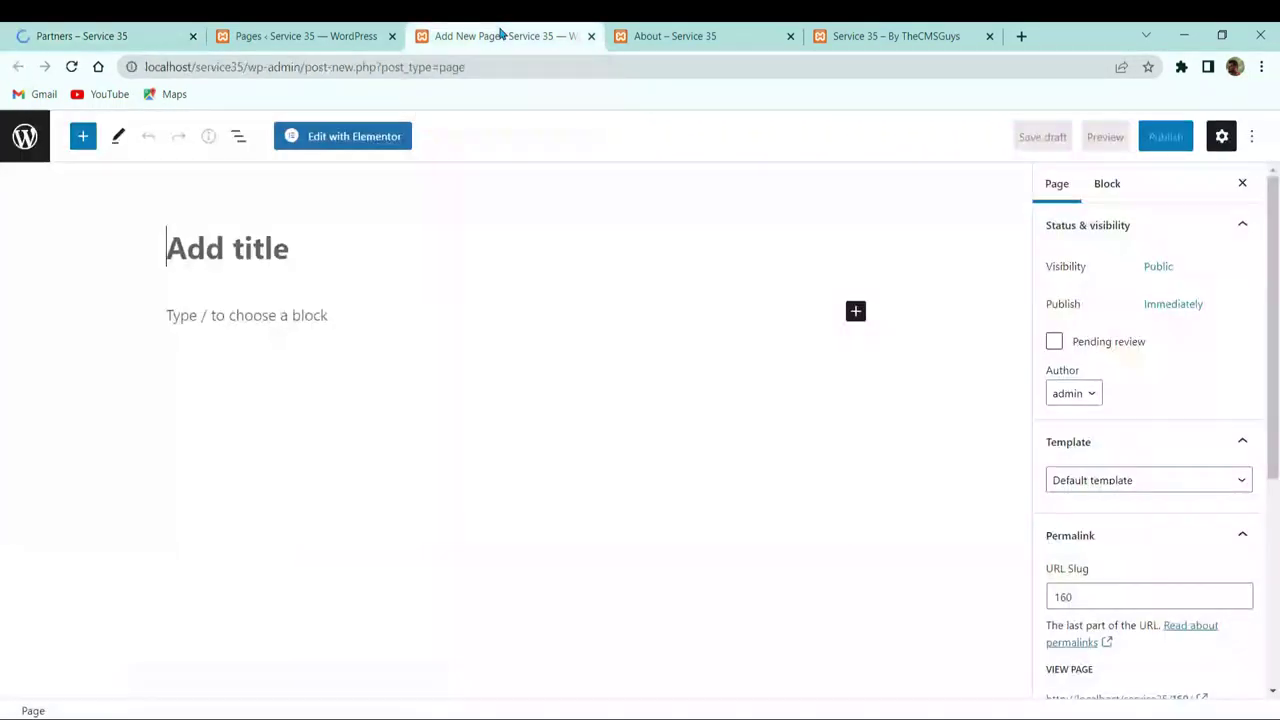
Step: Title it Partners, apply Elementor Canvas, publish, and launch Elementor
type("P")
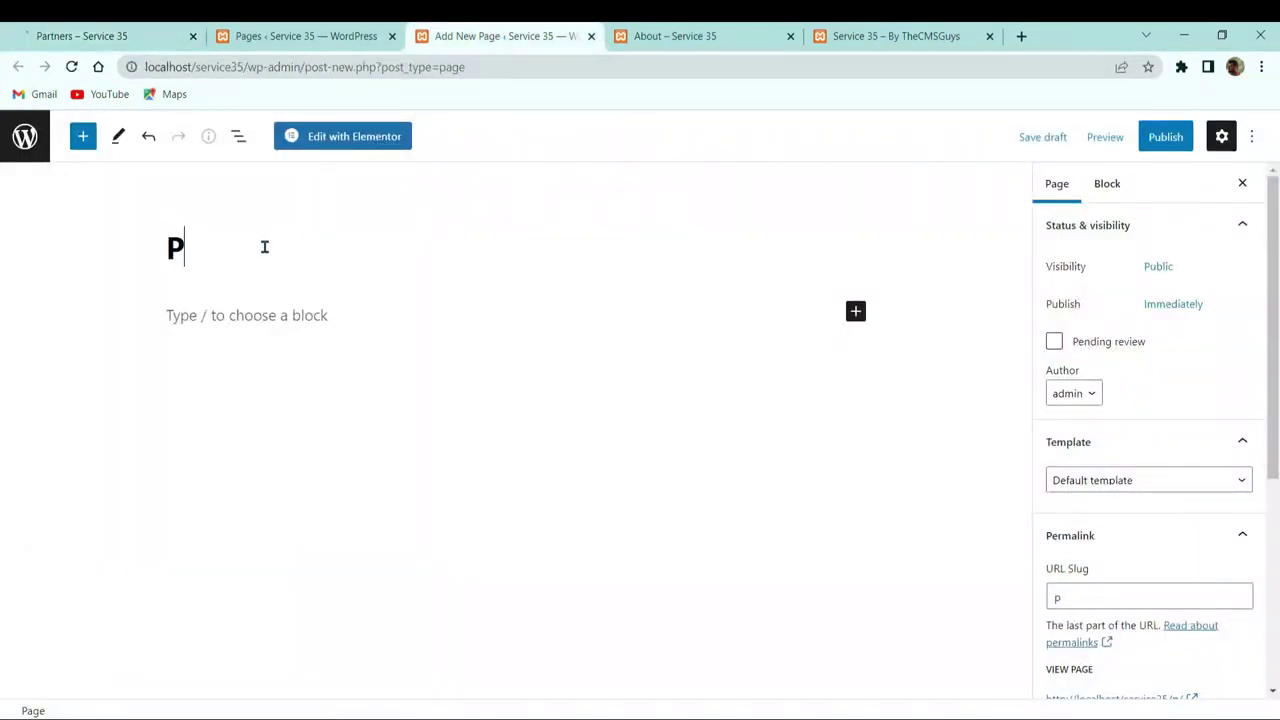
type("artners")
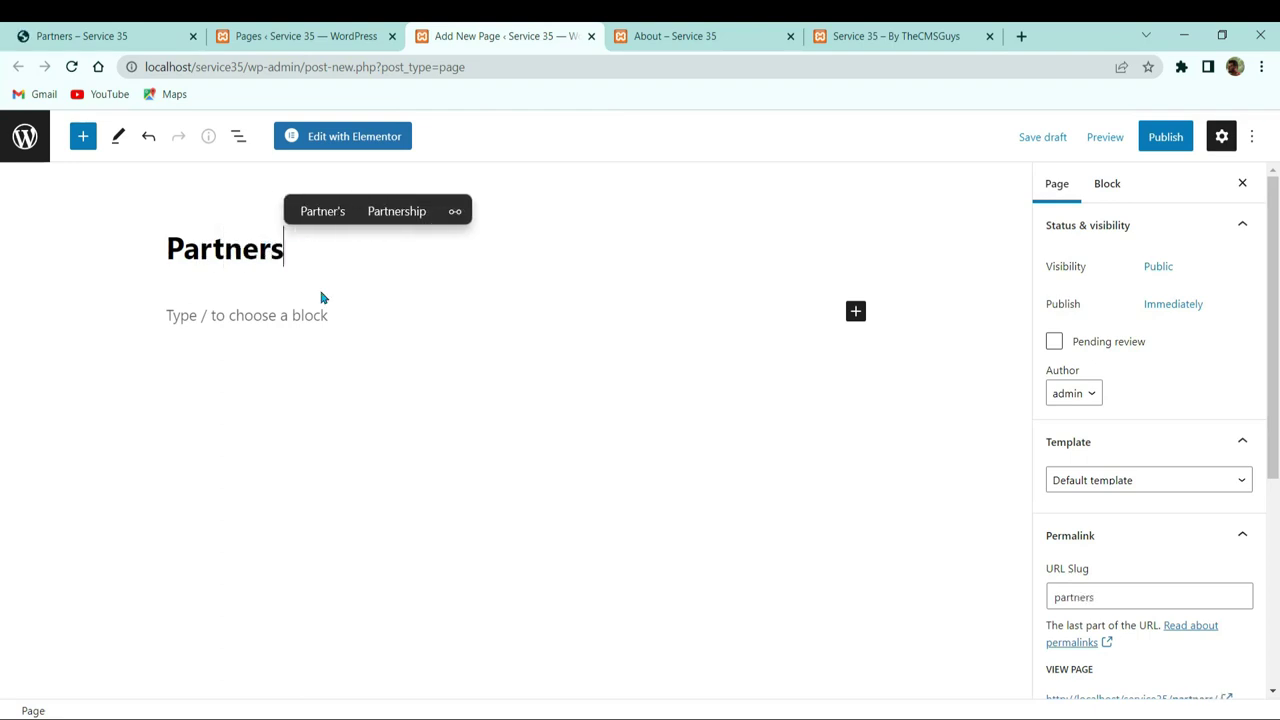
left_click(1109, 486)
left_click(1114, 517)
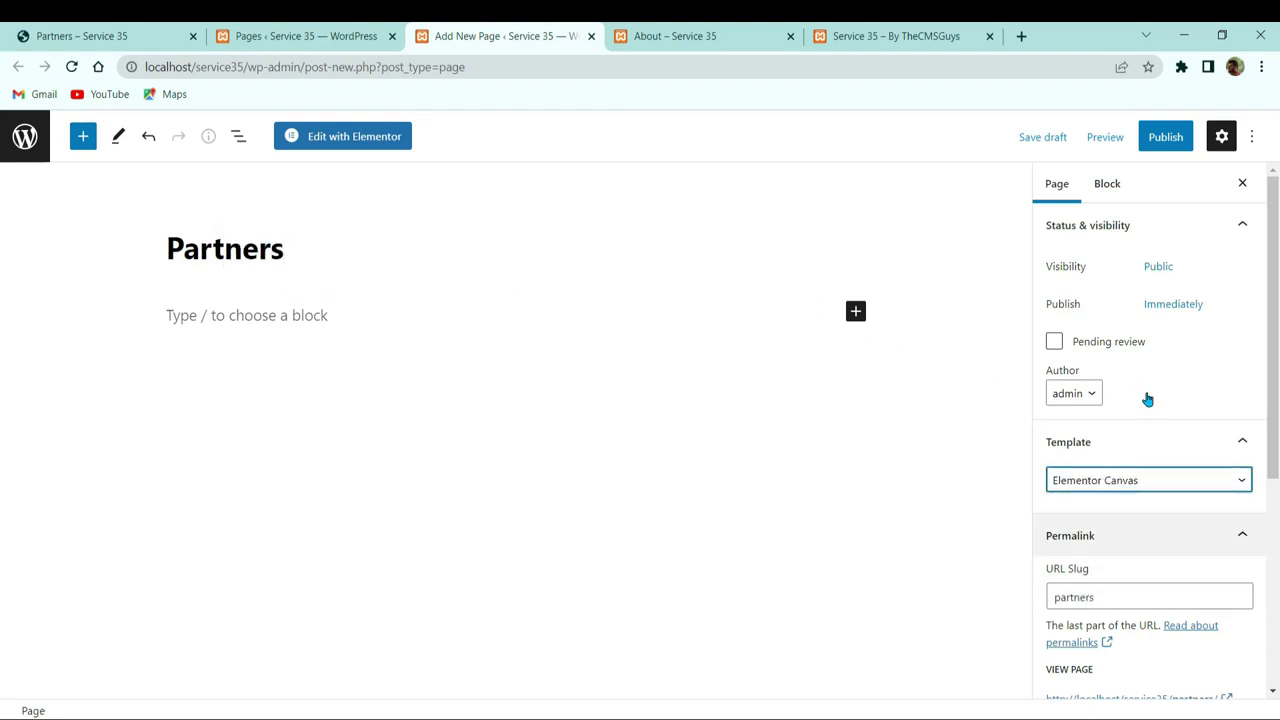
left_click(1166, 140)
left_click(1118, 140)
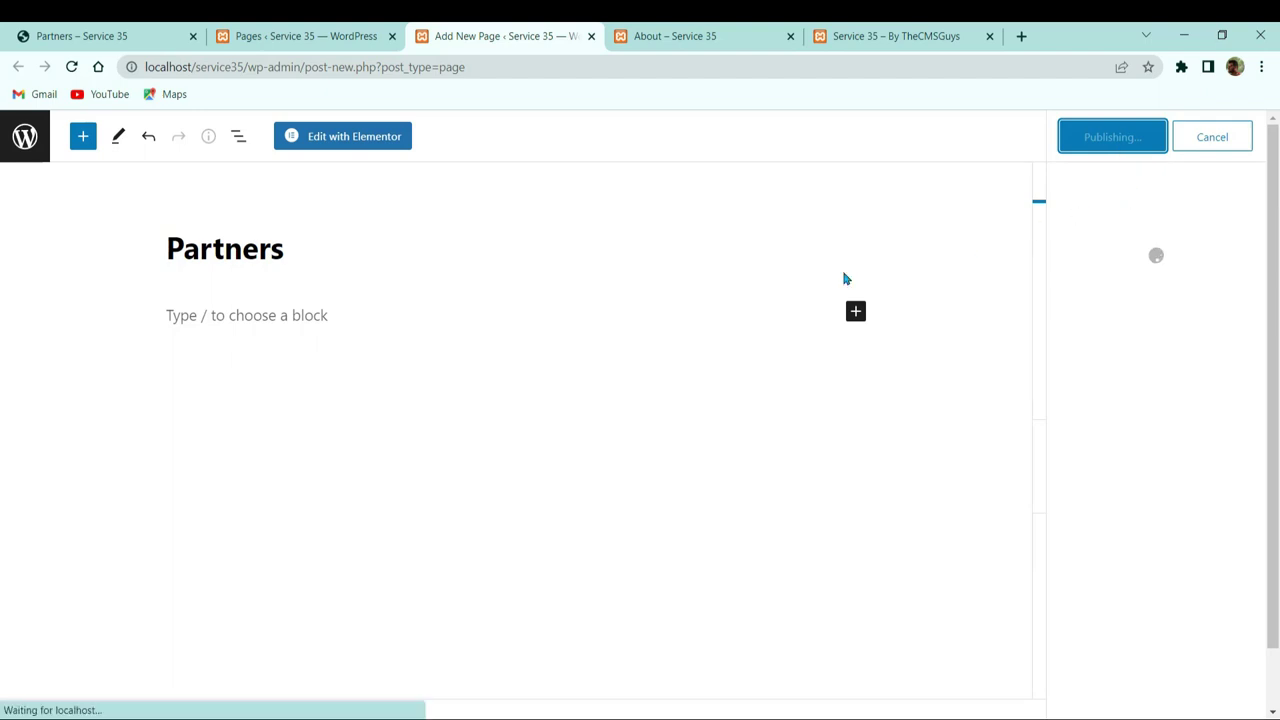
left_click(357, 143)
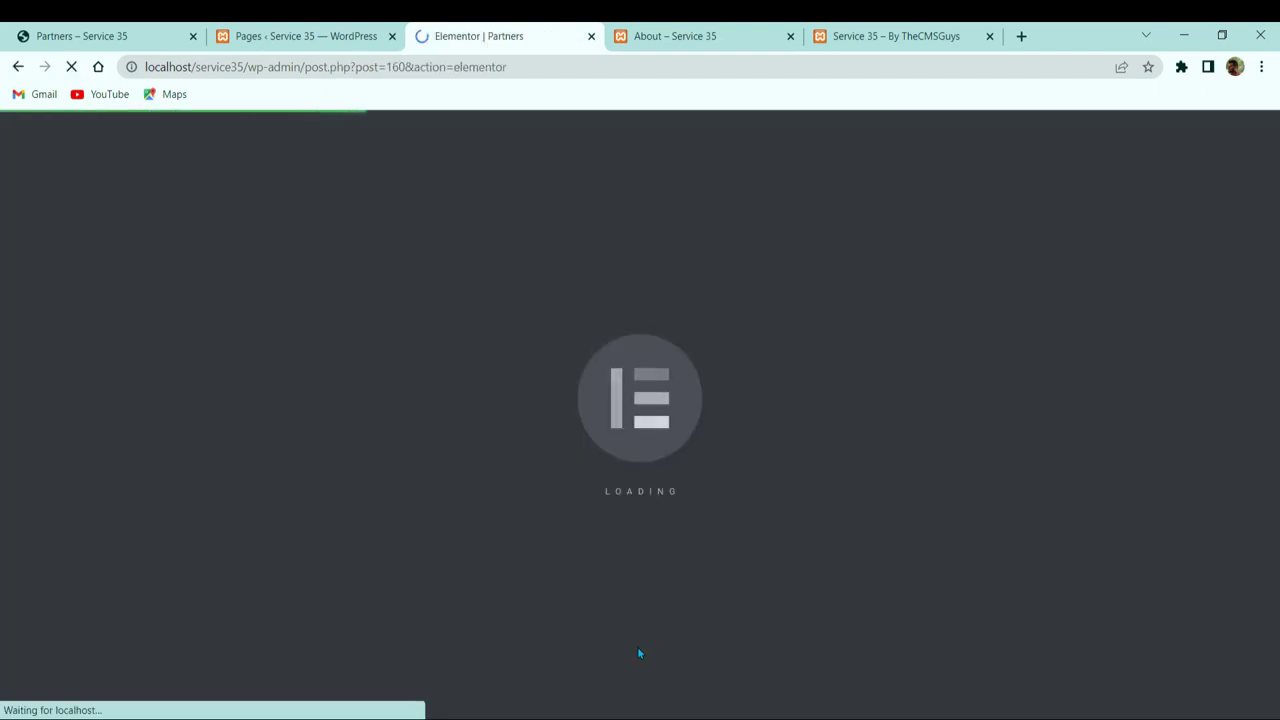
Step: Import the Partners Service 35.json template file into the Elementor template library
left_click(577, 705)
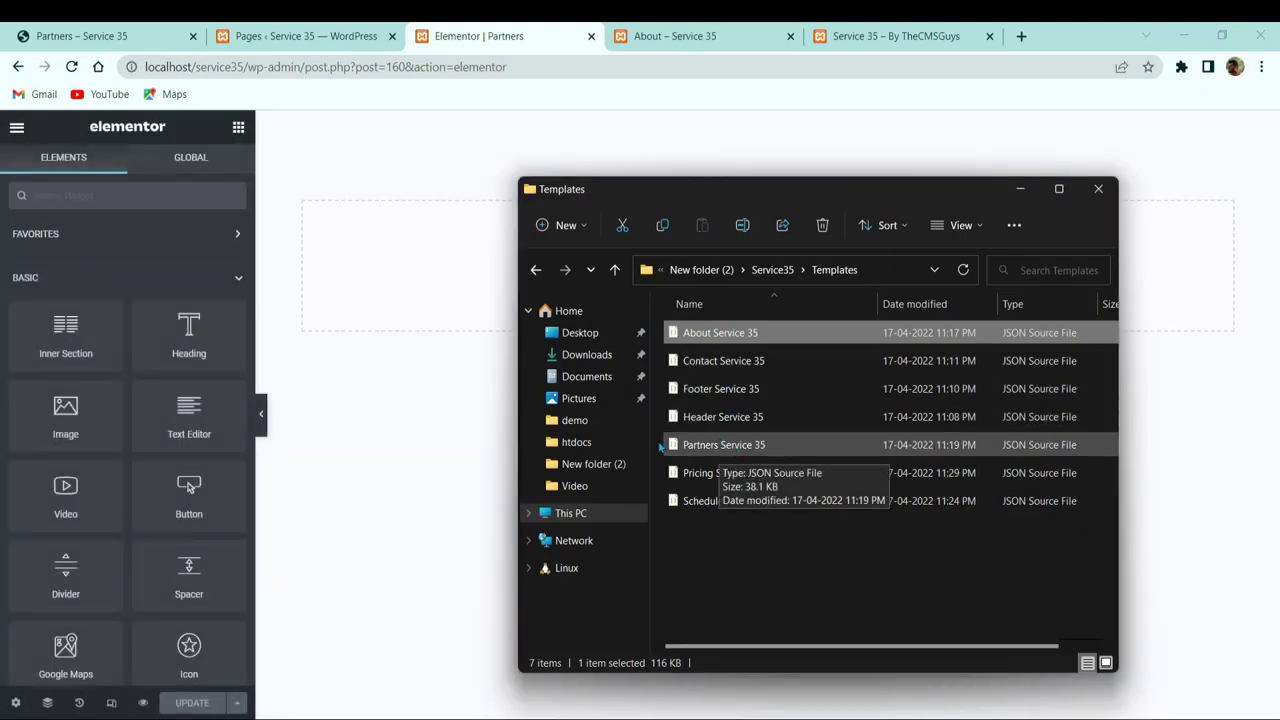
key("alt+Tab")
left_click(769, 254)
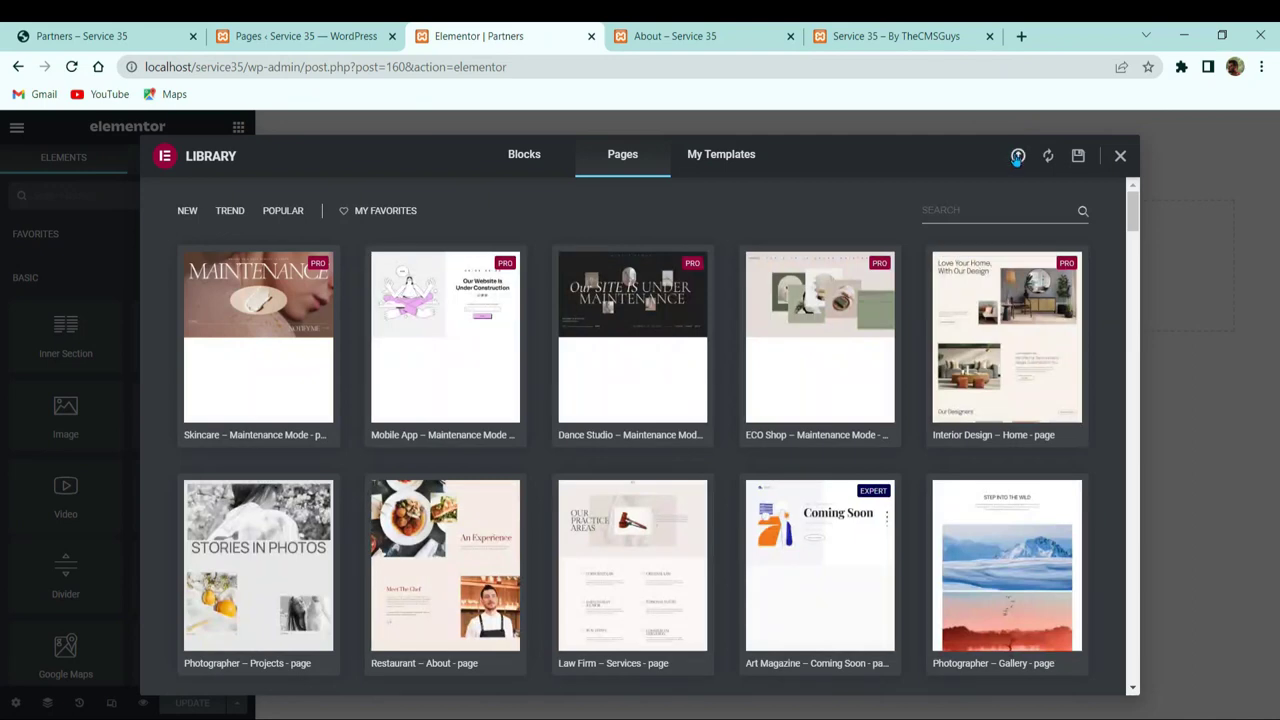
left_click(1017, 157)
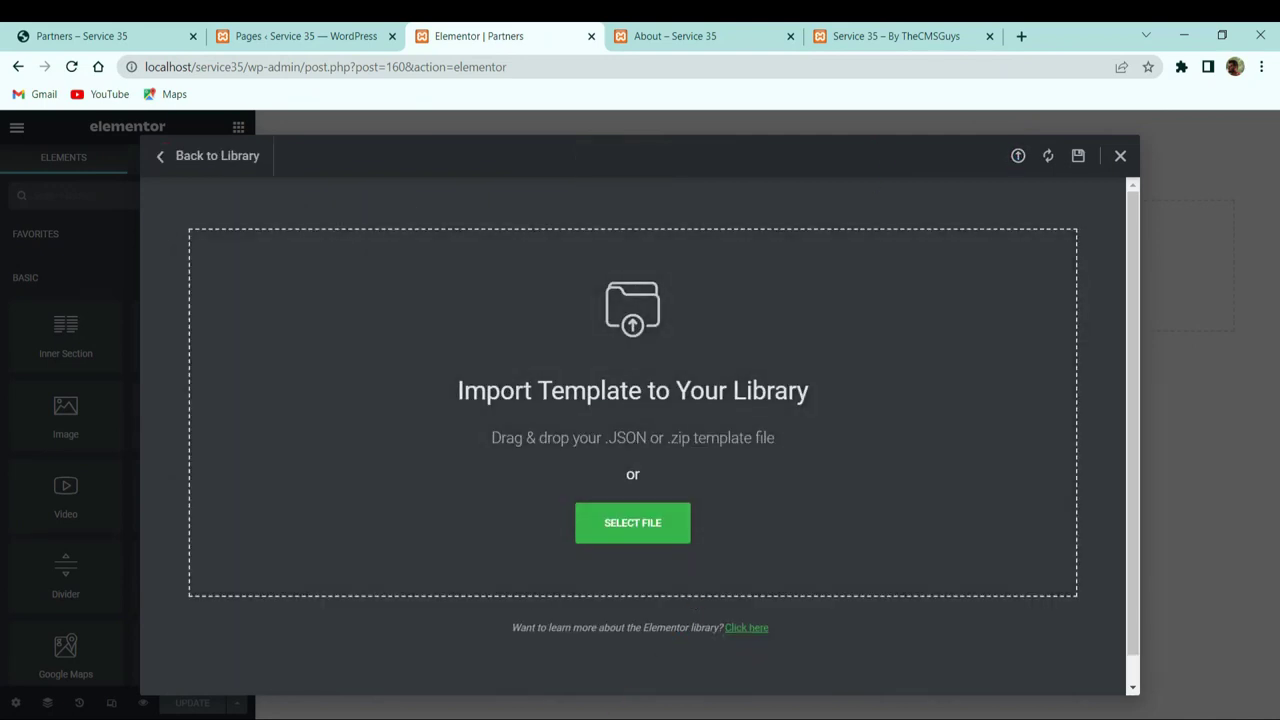
left_click(632, 523)
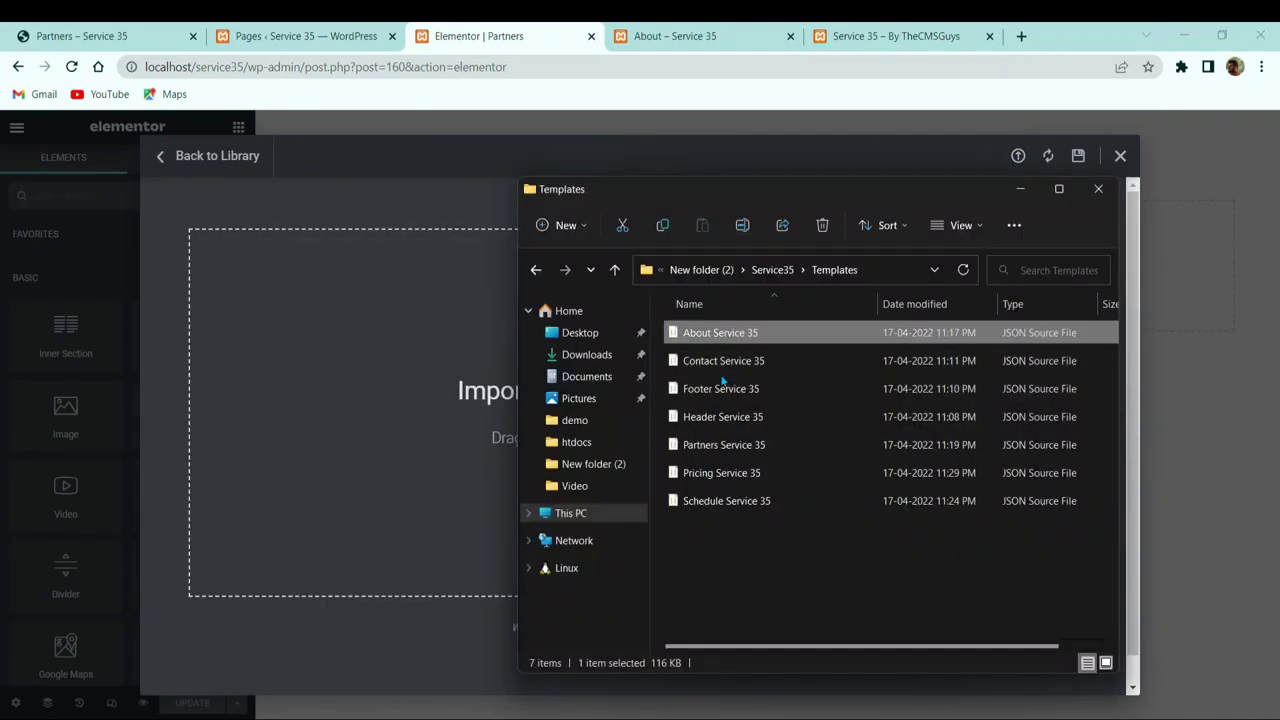
left_click_drag(720, 445, 380, 443)
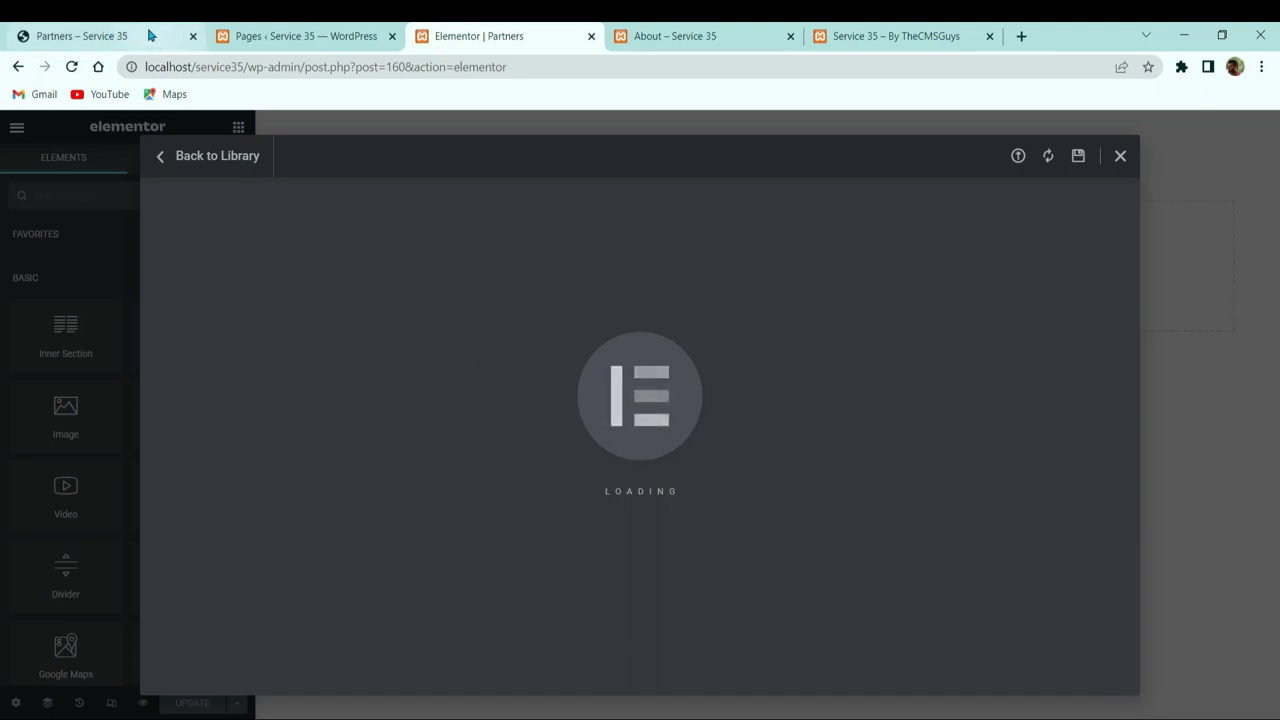
Step: Check the reference Partners page and dismiss its newsletter popup, then return to the editor
left_click(90, 36)
left_click(315, 38)
key("ctrl+Page_Up")
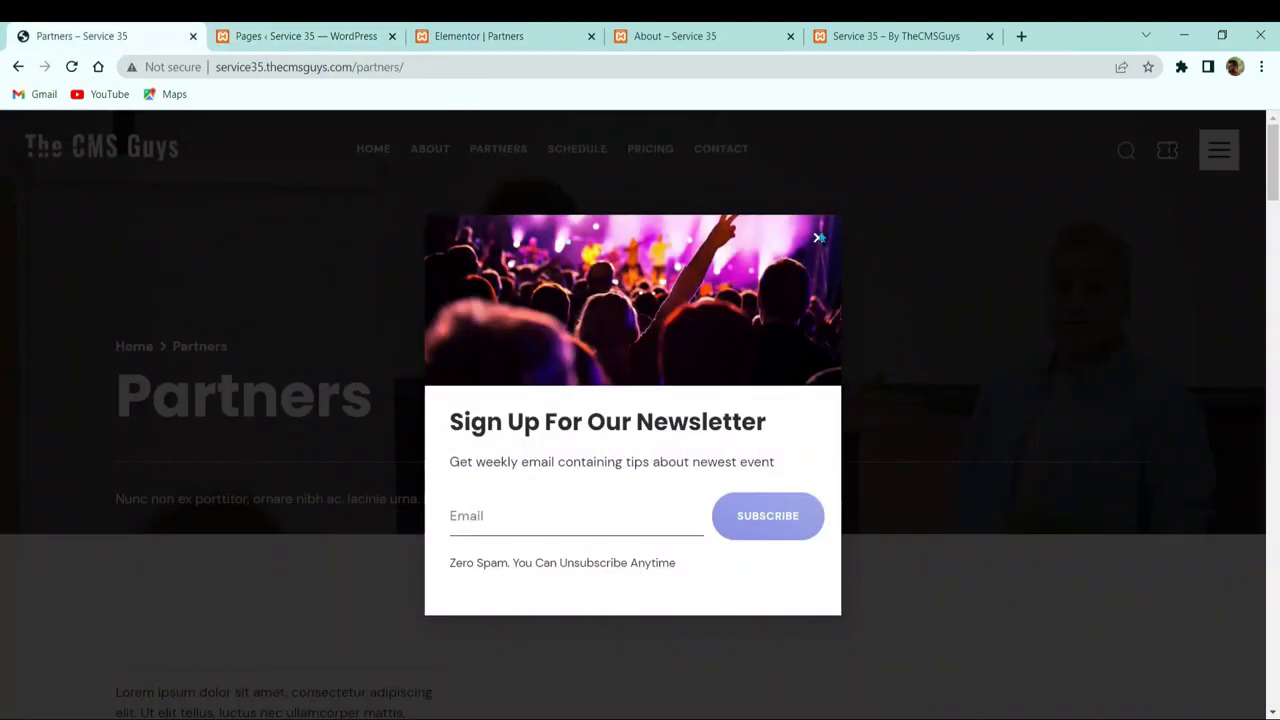
left_click(818, 240)
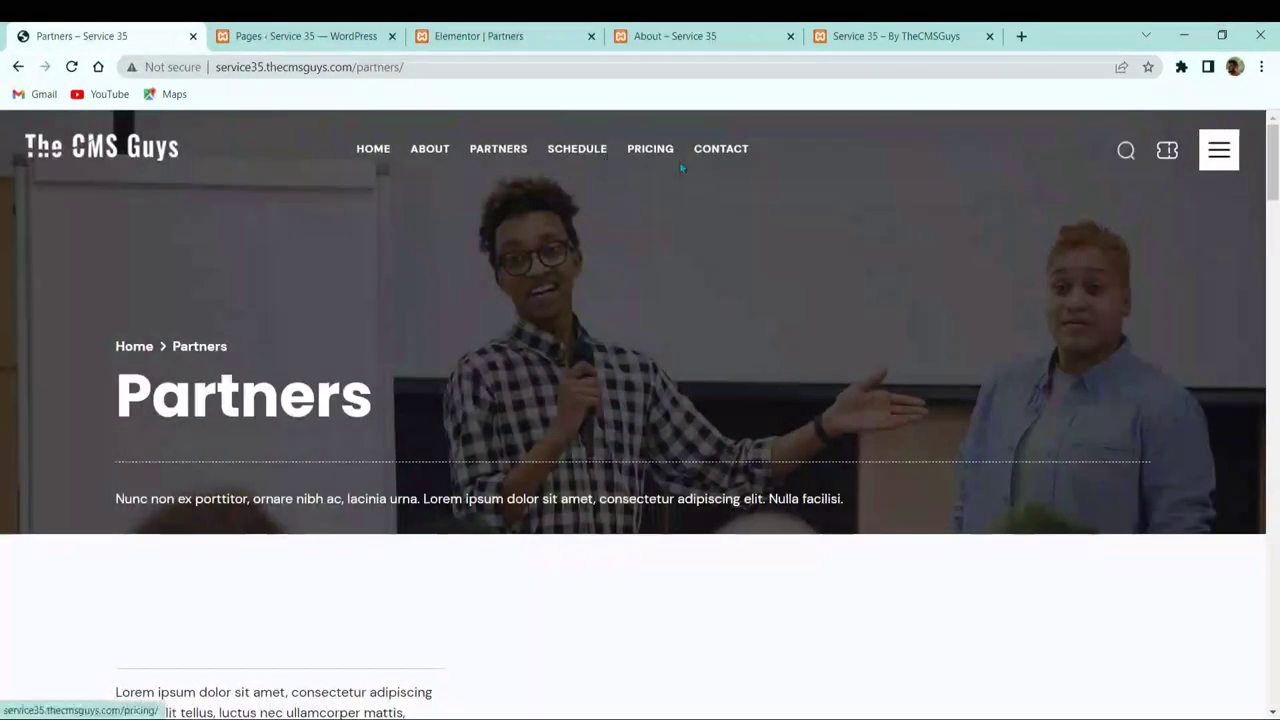
left_click(455, 38)
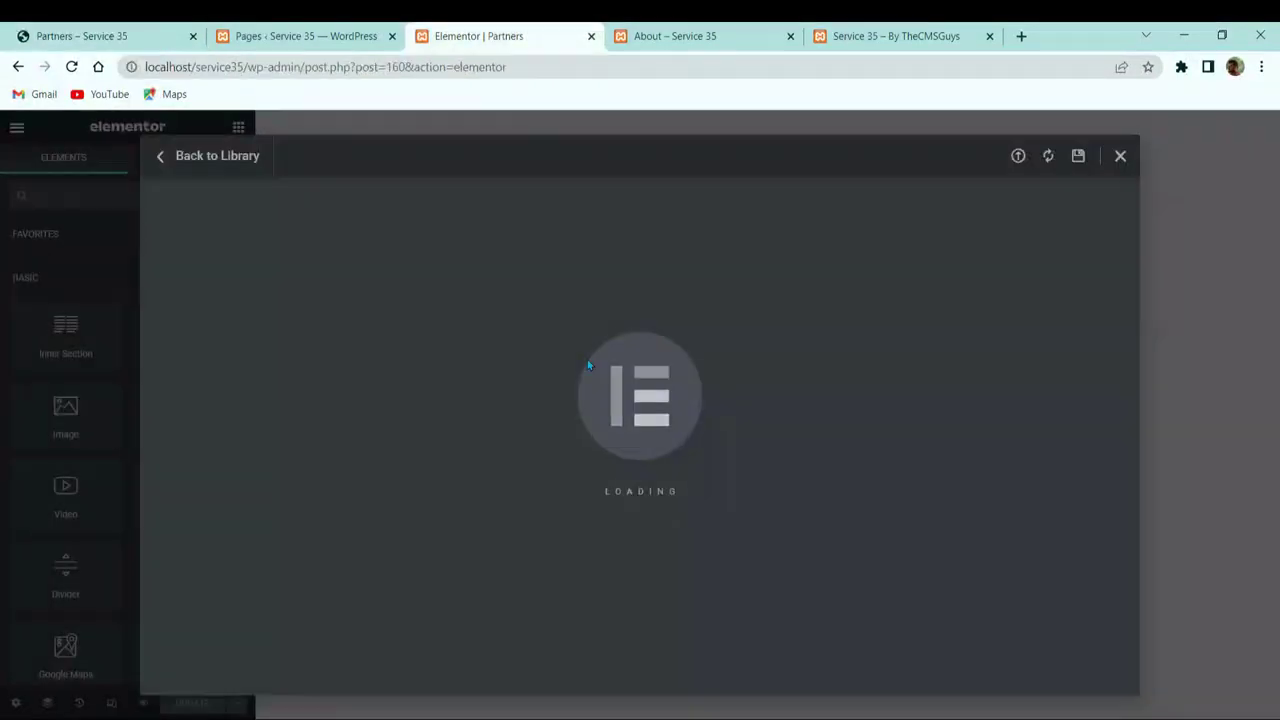
Step: Browse the template files folder, ending on the Pricing Service 35 file
key("alt+Tab")
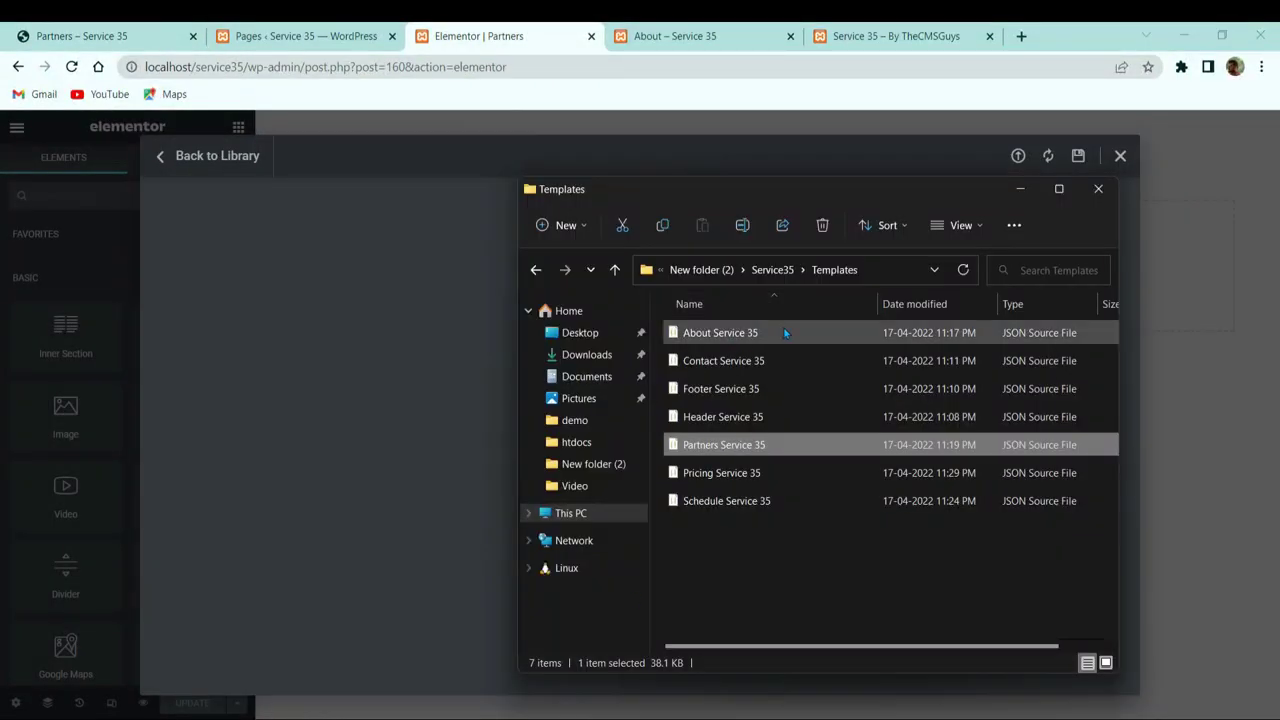
left_click(724, 390)
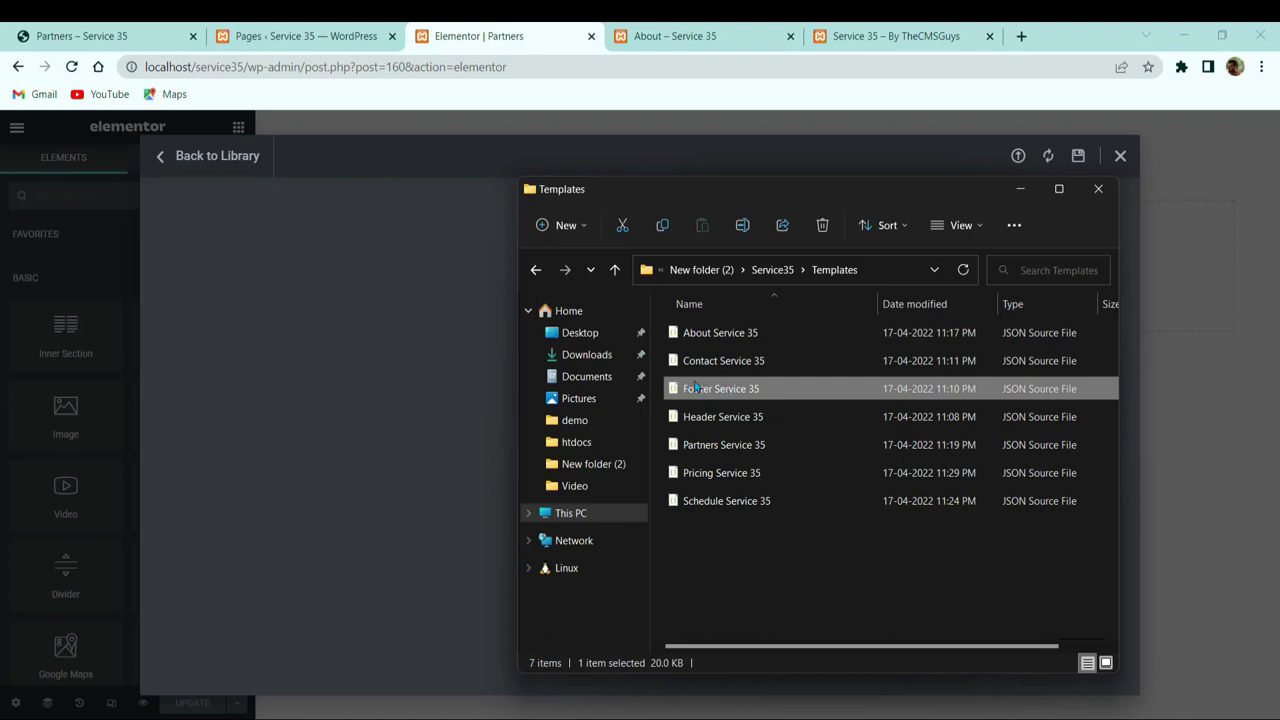
key("Up")
key("Down")
key("Down")
key("Up")
left_click(745, 472)
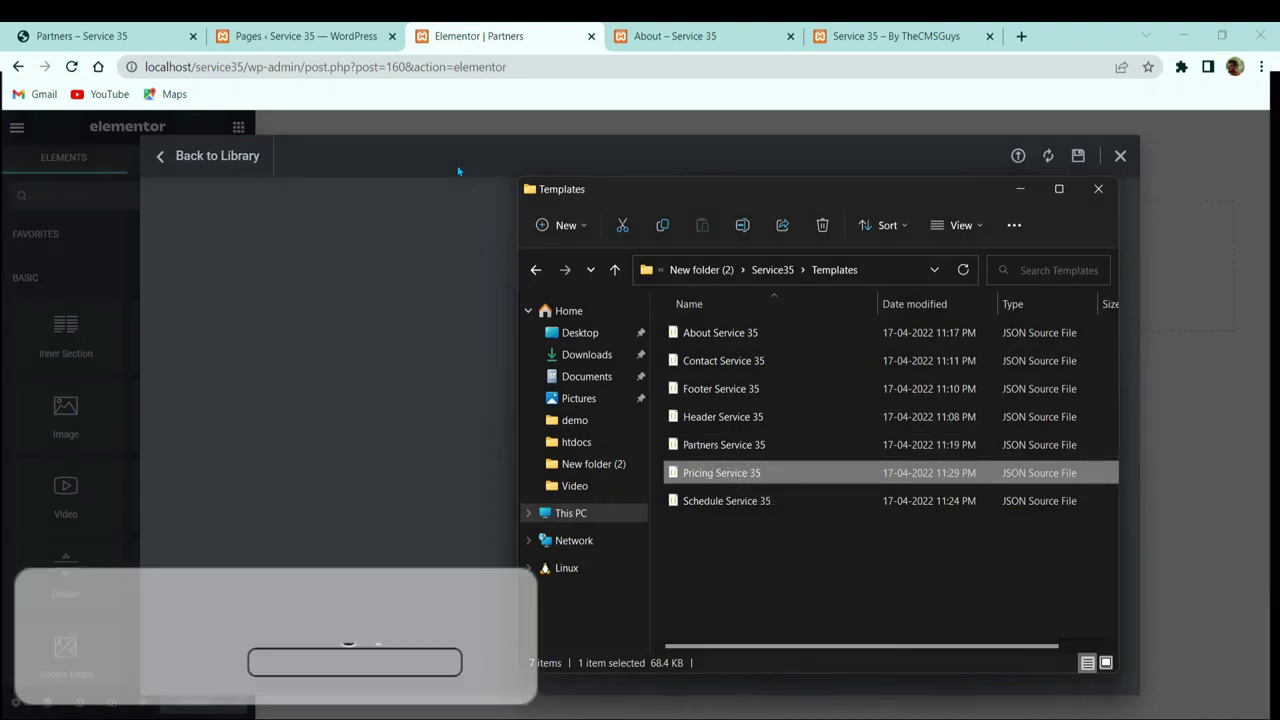
Step: Reload the live About – Service 35 page, scroll through it, and return to the Partners editor
left_click(667, 36)
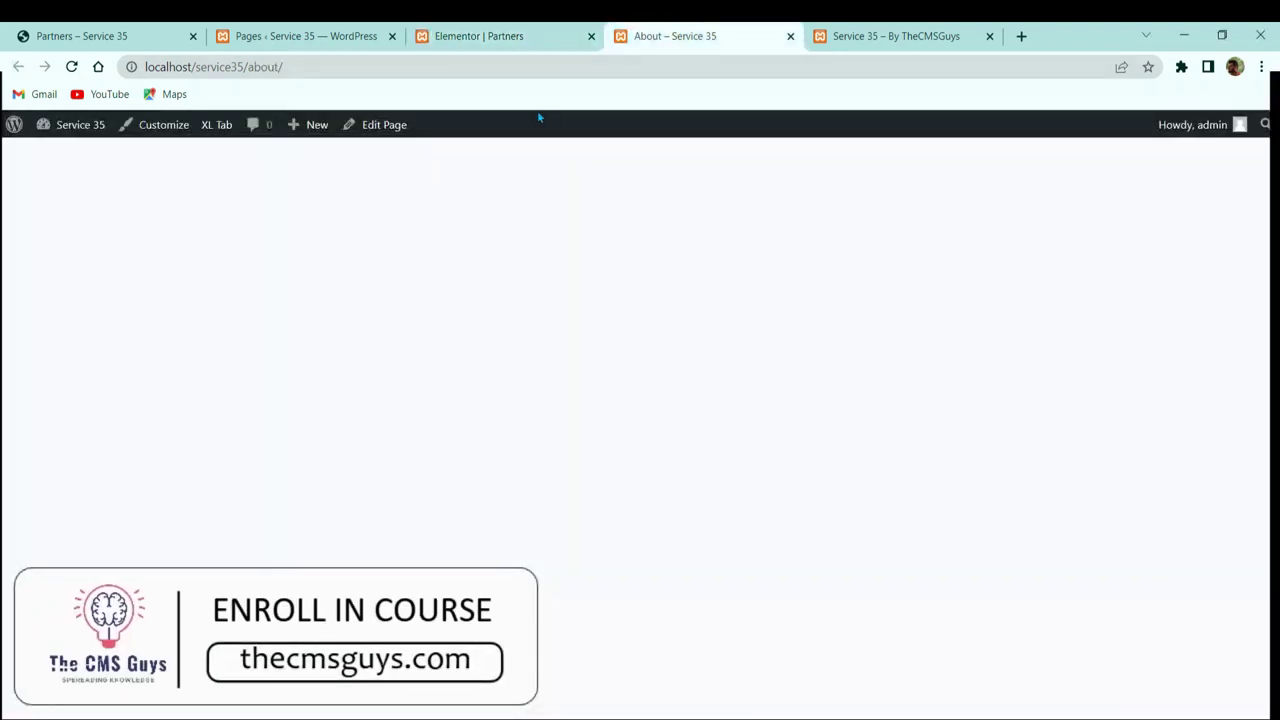
left_click(71, 66)
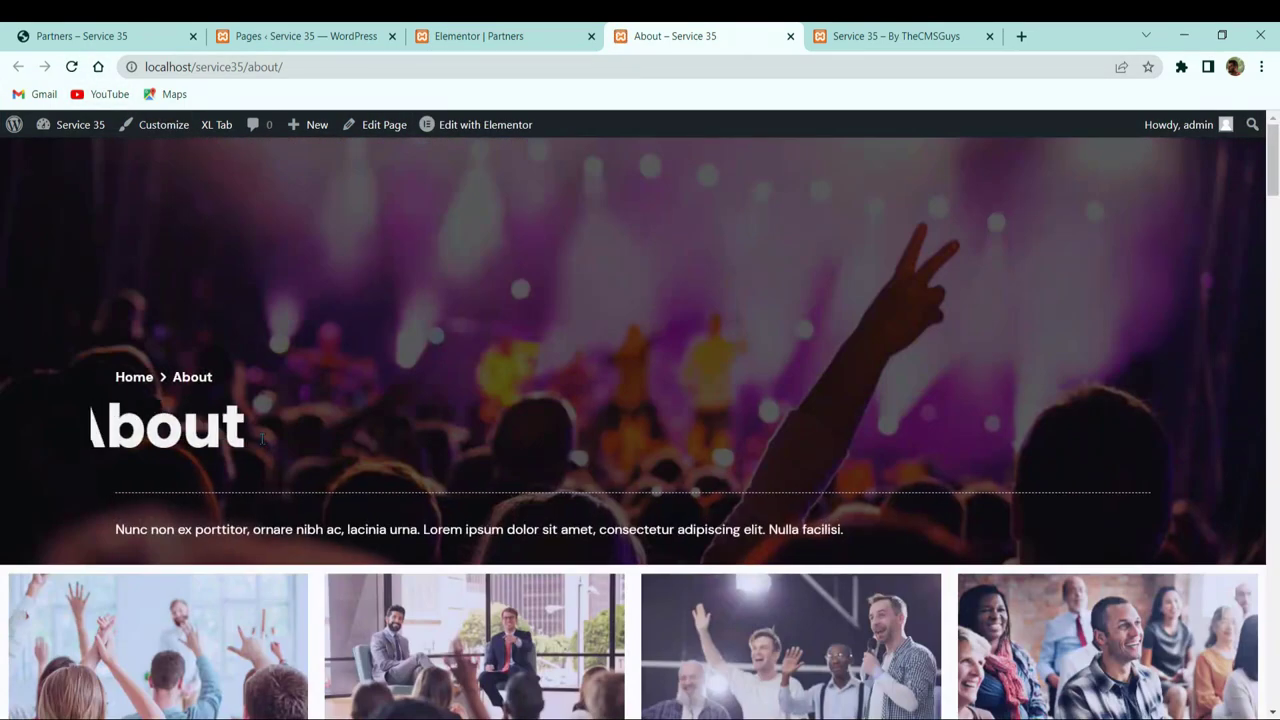
scroll(389, 406, "down", 15)
scroll(391, 403, "up", 5)
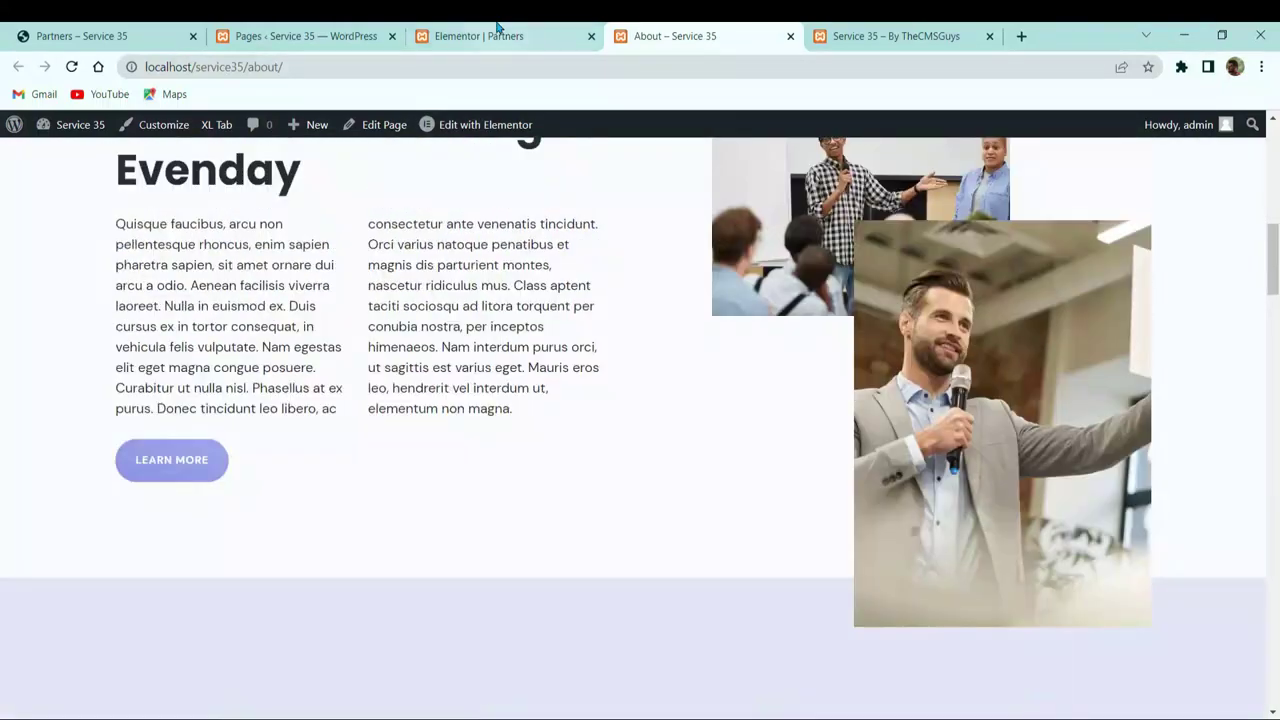
left_click(480, 36)
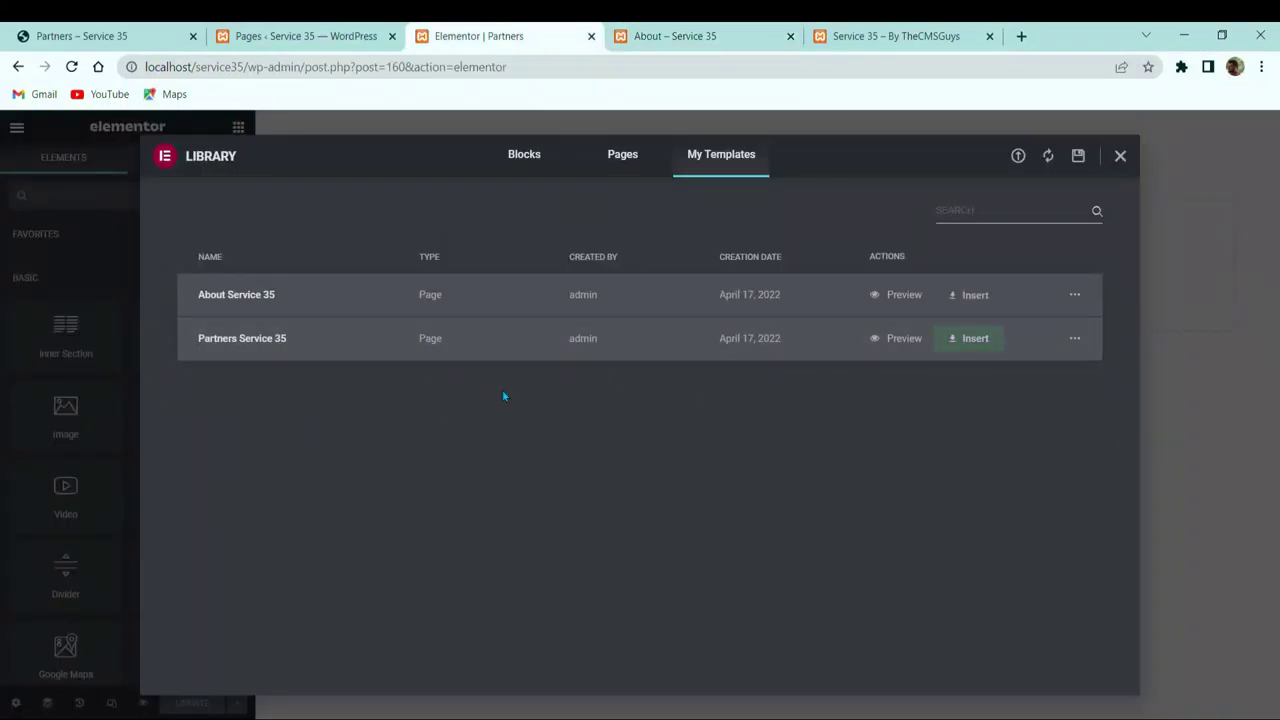
Step: Insert the Partners Service 35 template and scroll down to the partner logo grid
left_click(971, 338)
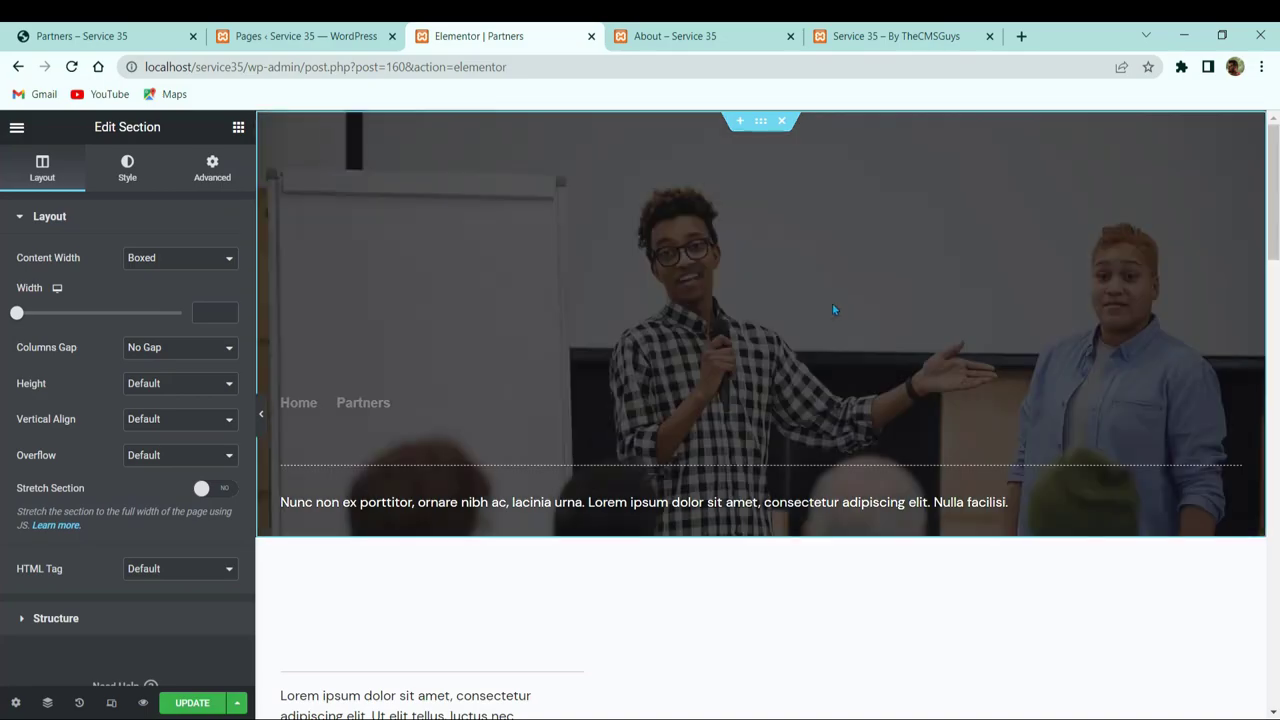
scroll(603, 383, "down", 15)
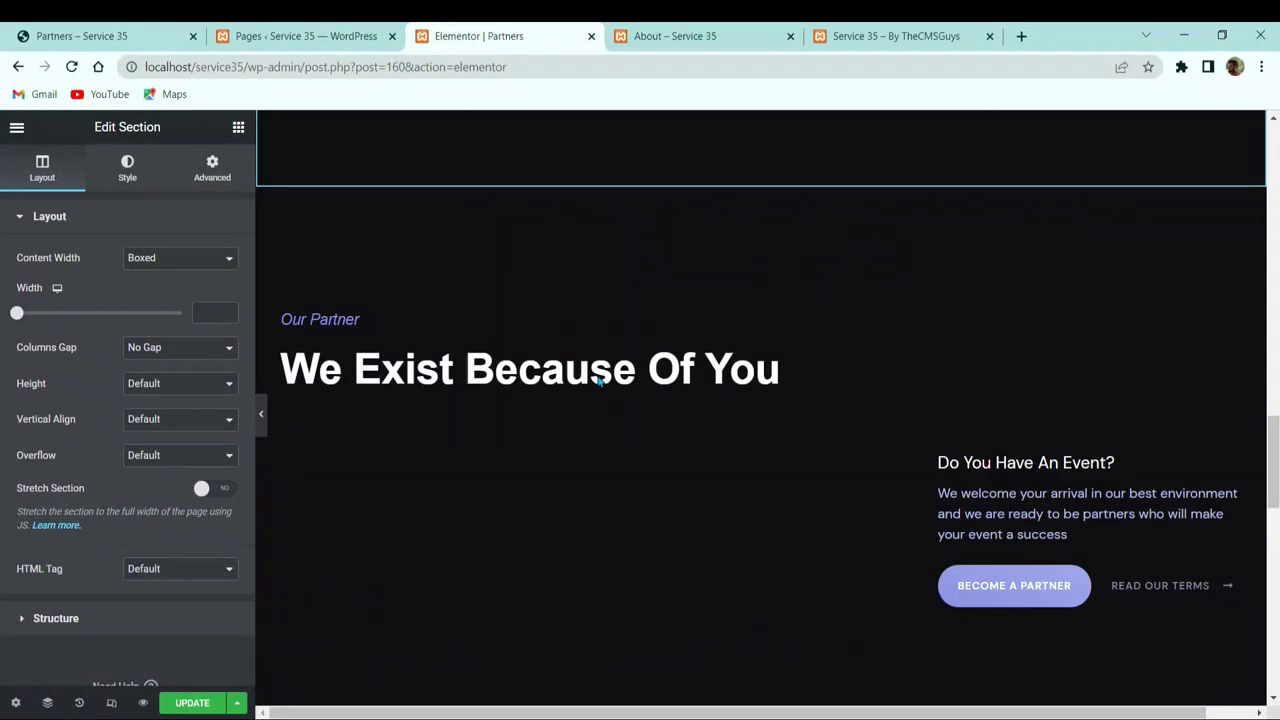
scroll(600, 382, "down", 10)
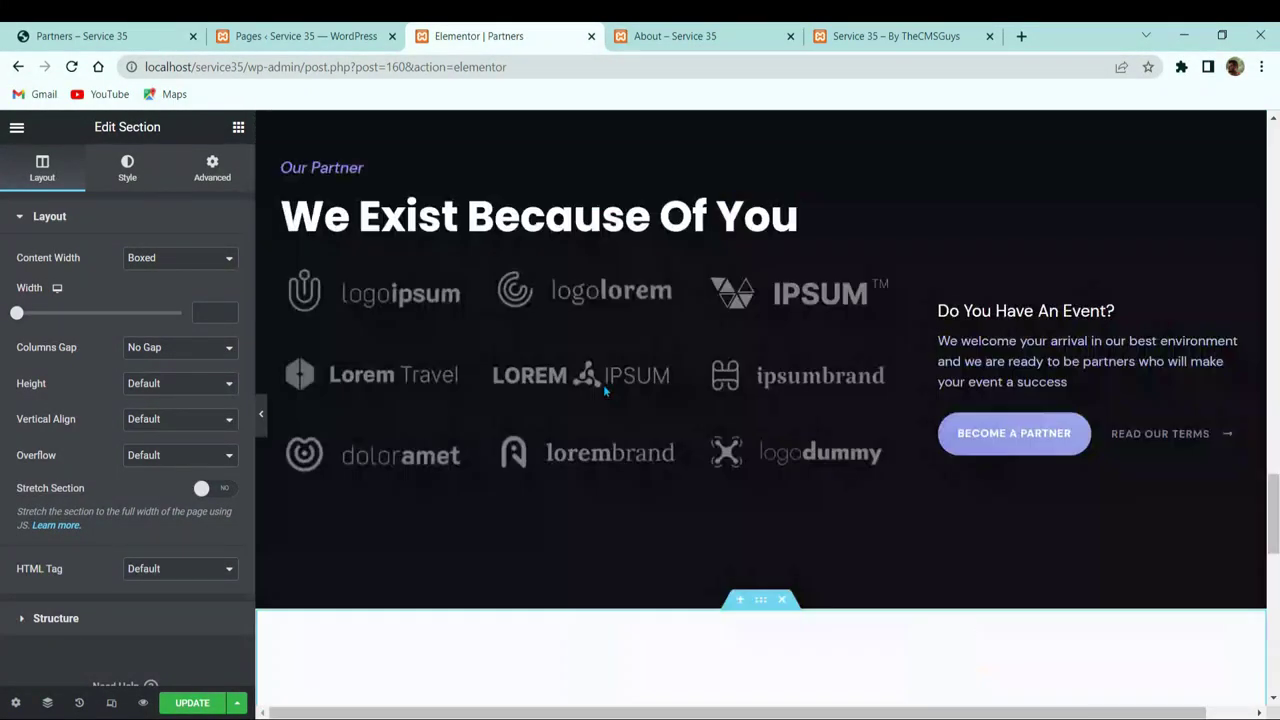
scroll(603, 395, "down", 6)
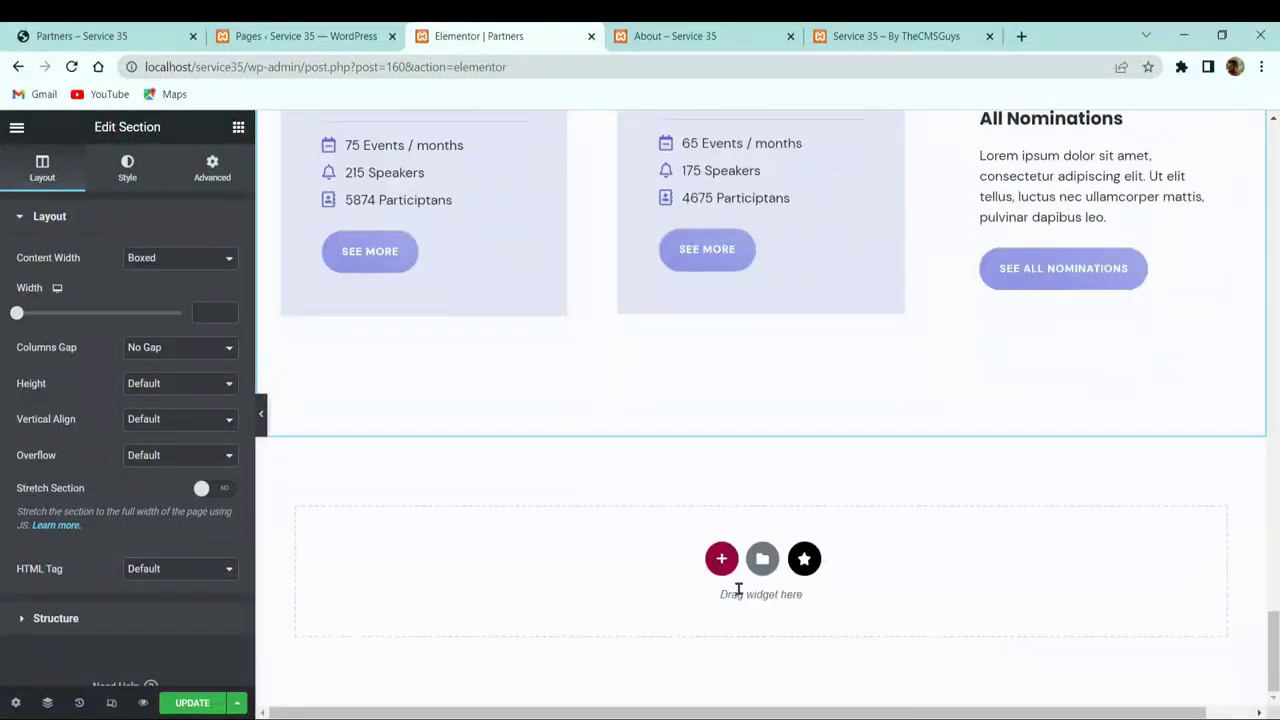
Step: Refresh and close the saved templates library, then return to the WordPress Pages list
left_click(762, 558)
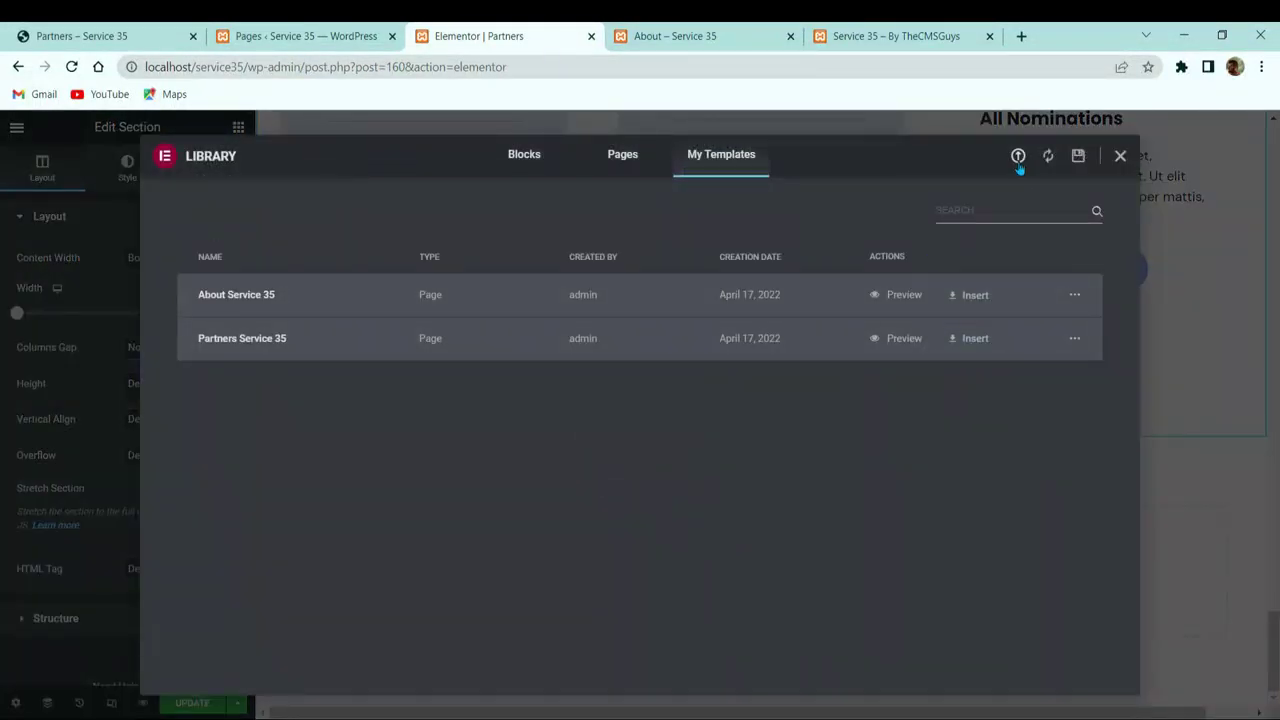
left_click(1018, 157)
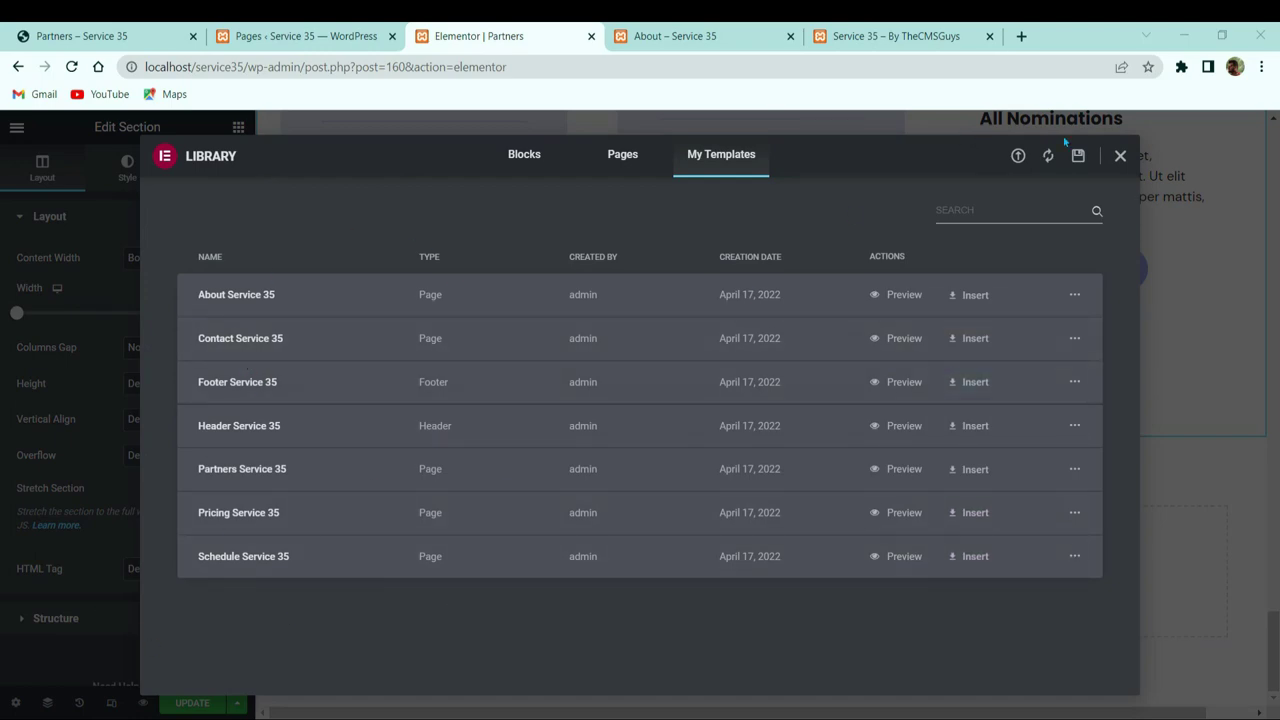
left_click(1120, 156)
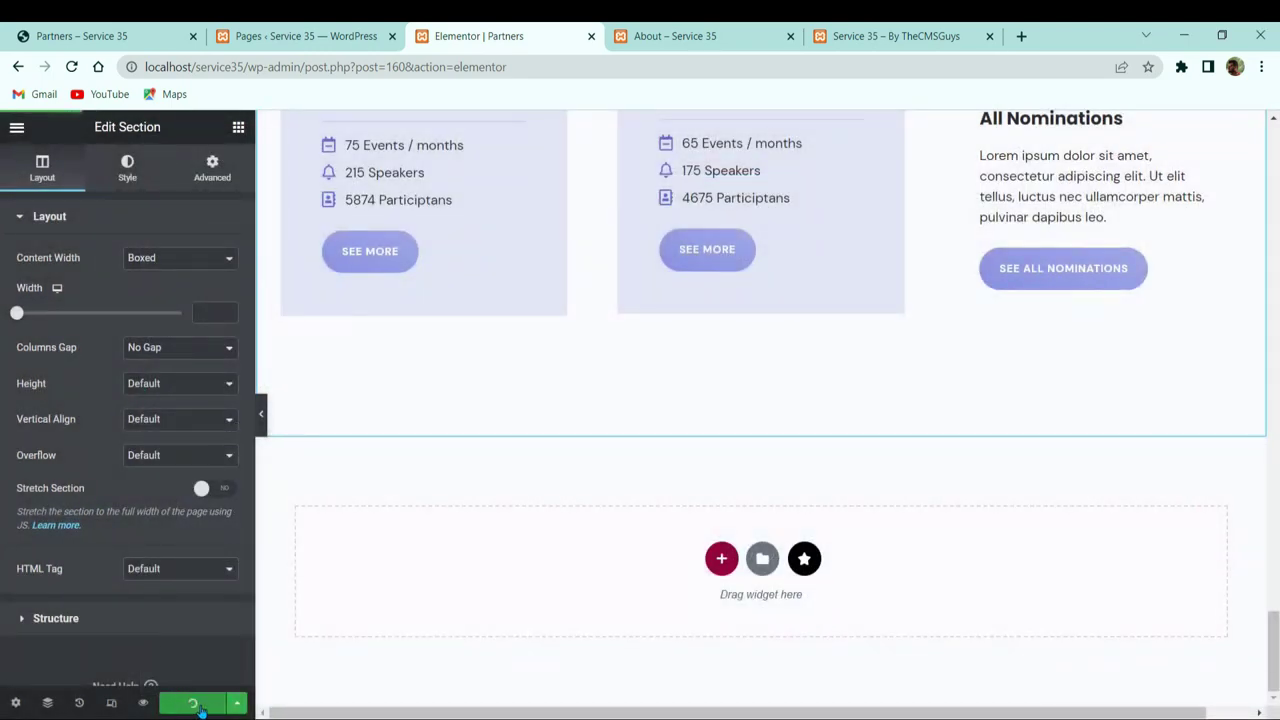
left_click(340, 33)
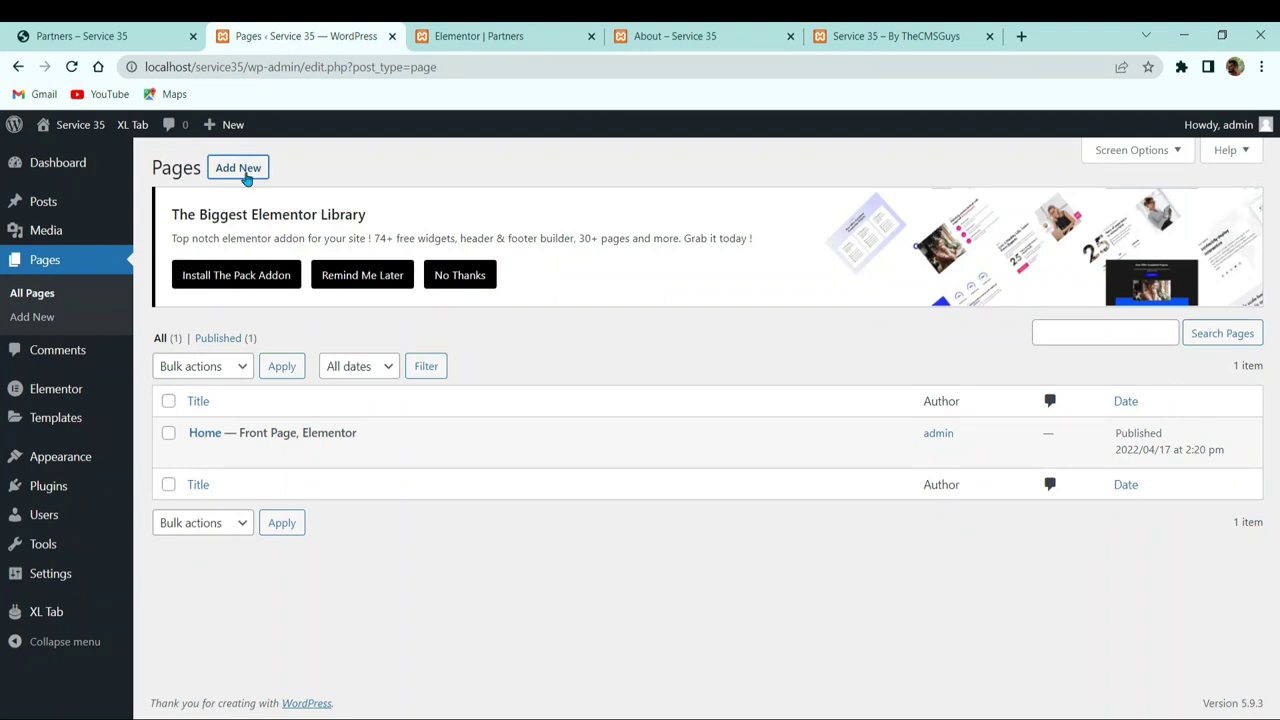
Step: Publish a new 'Schedule' page with the Elementor Canvas template and open it in Elementor
middle_click(246, 170)
left_click(90, 36)
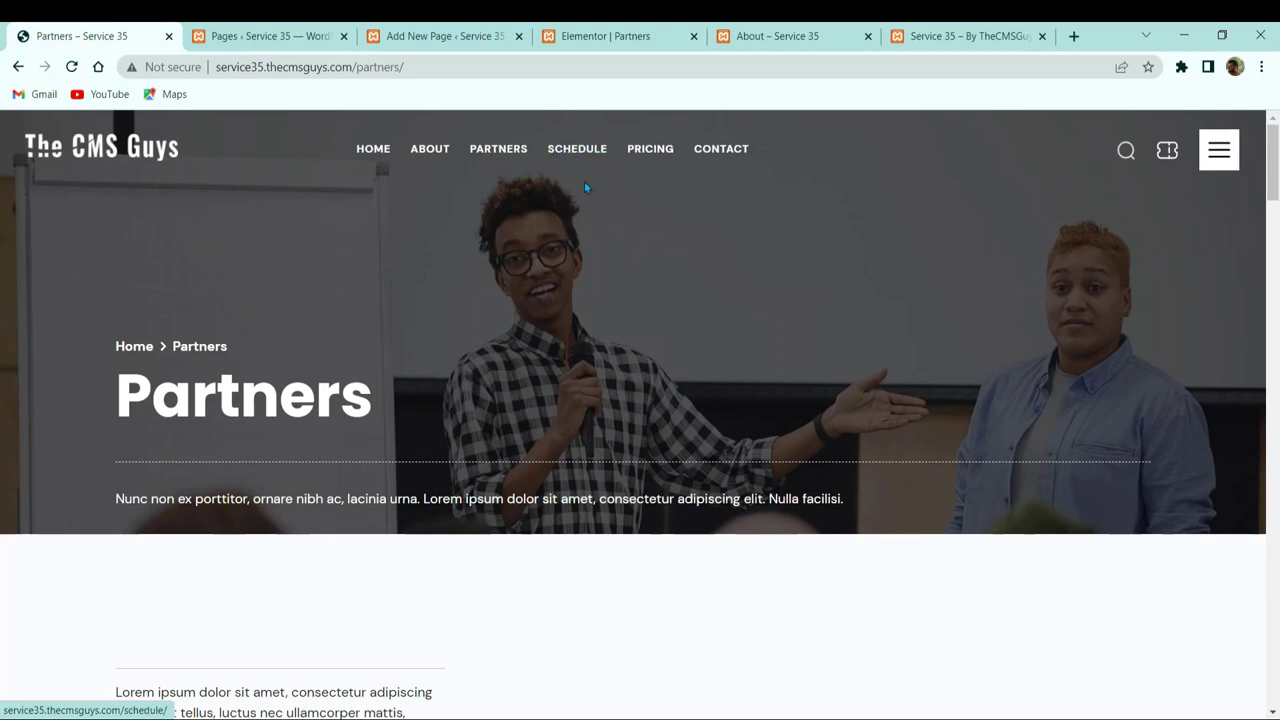
left_click(497, 39)
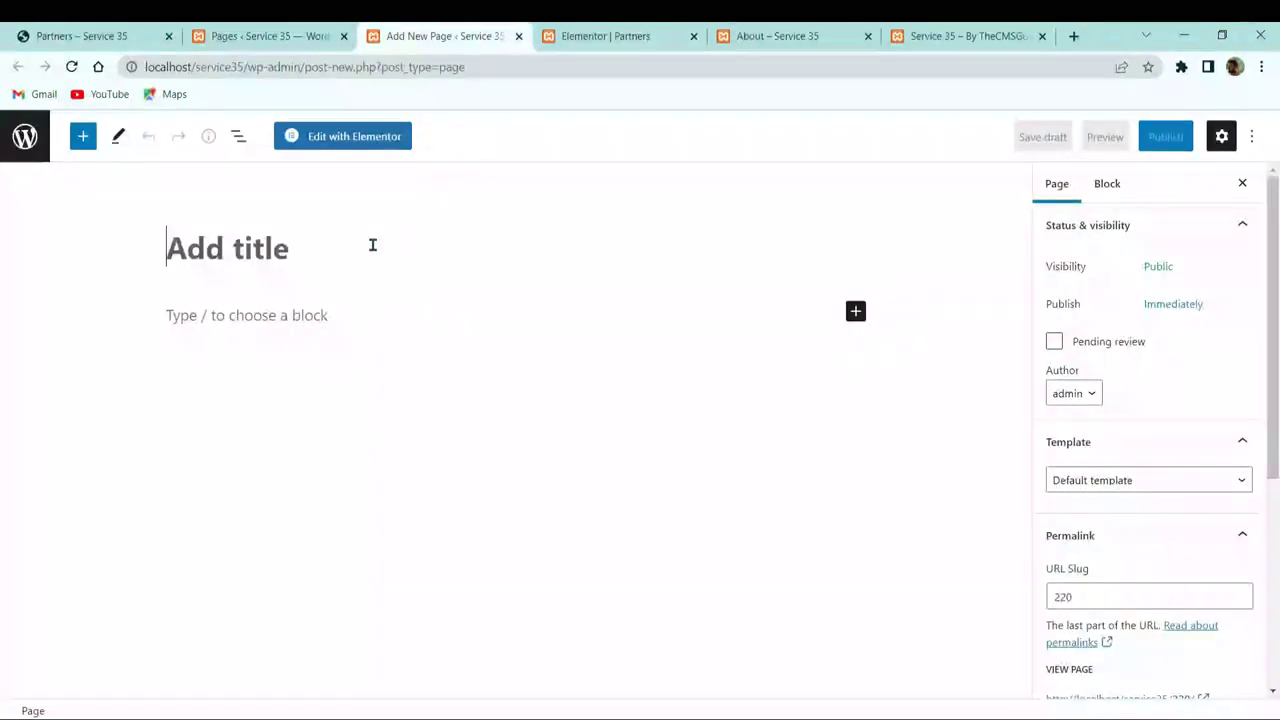
type("Schedule")
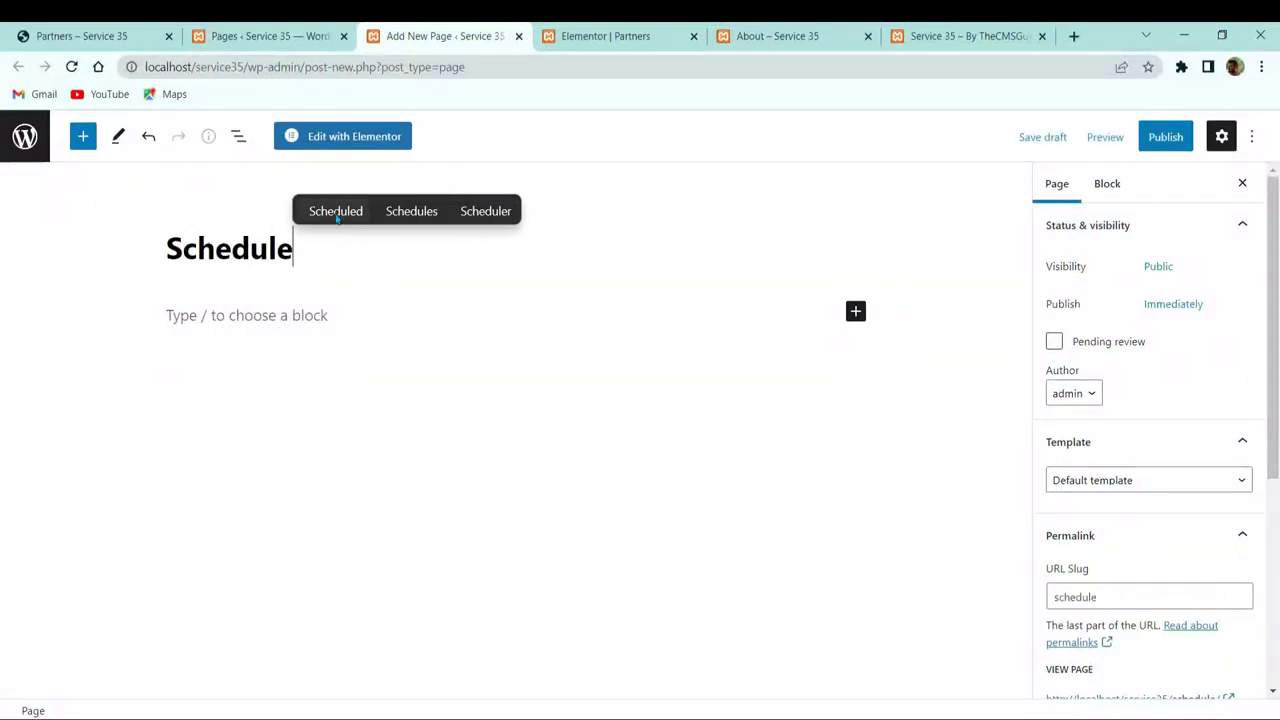
left_click(337, 212)
key("BackSpace")
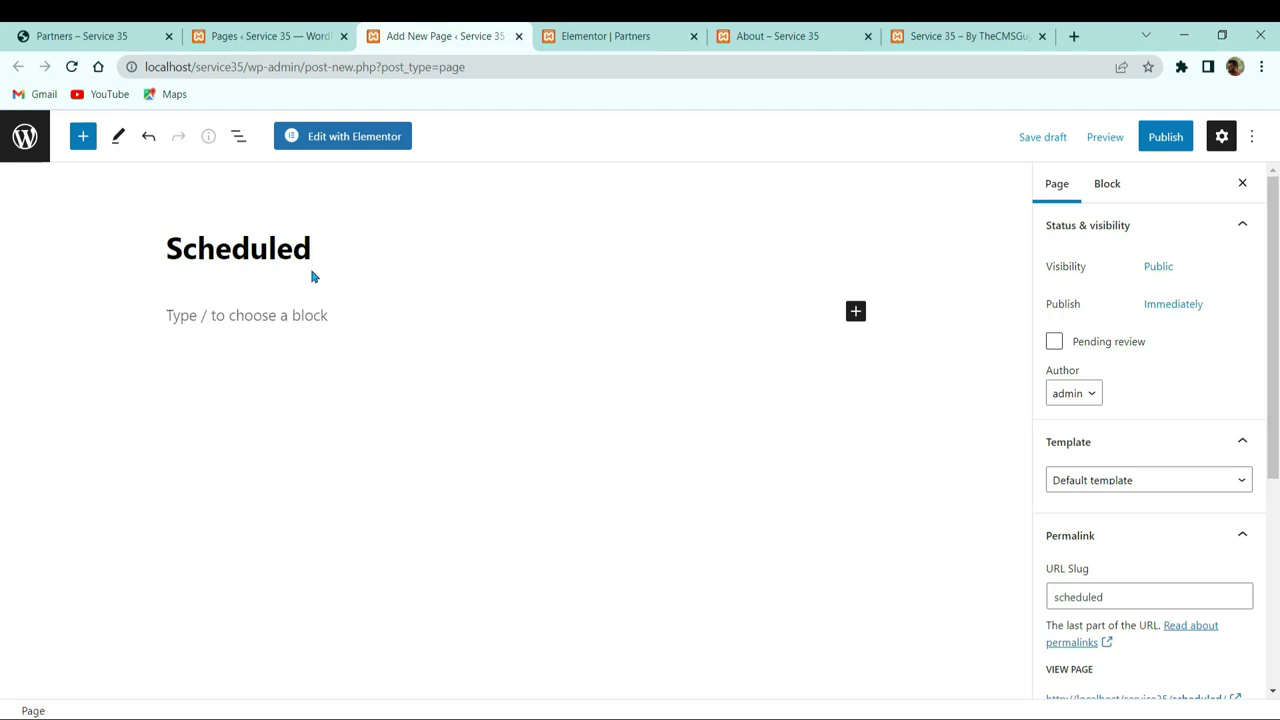
left_click(1120, 490)
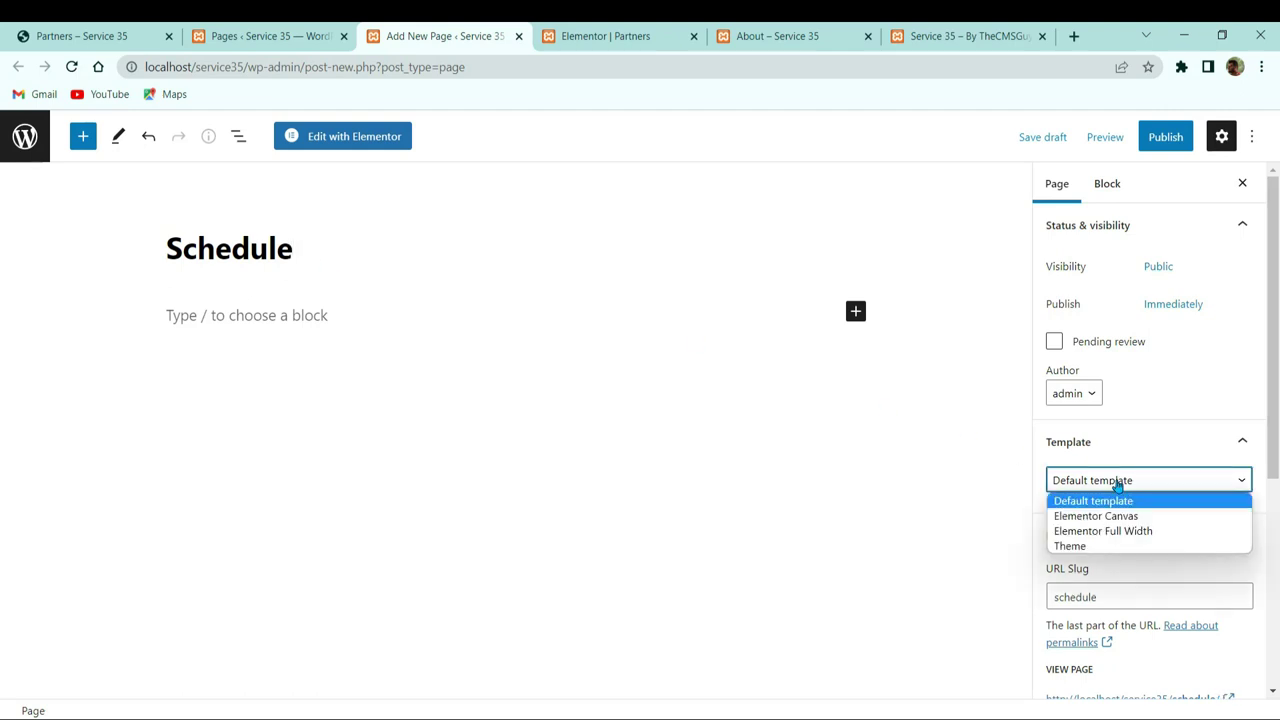
left_click(1072, 515)
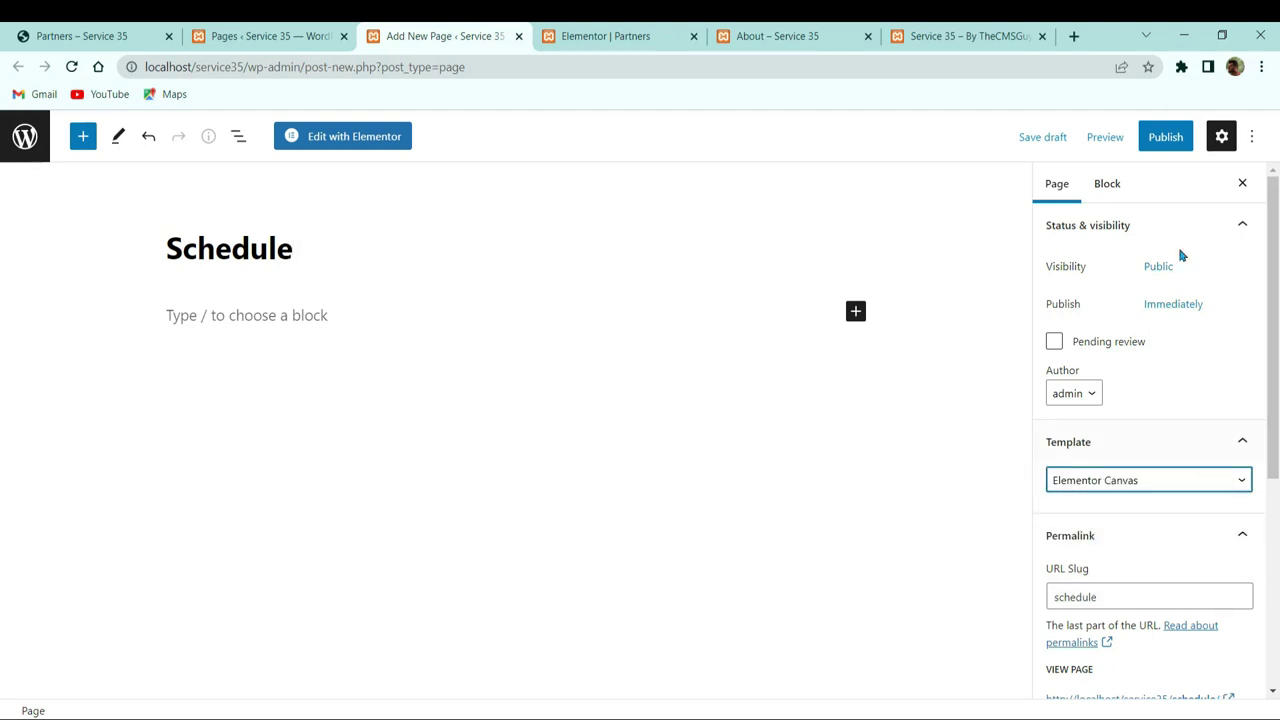
left_click(1165, 137)
left_click(1109, 136)
left_click(391, 140)
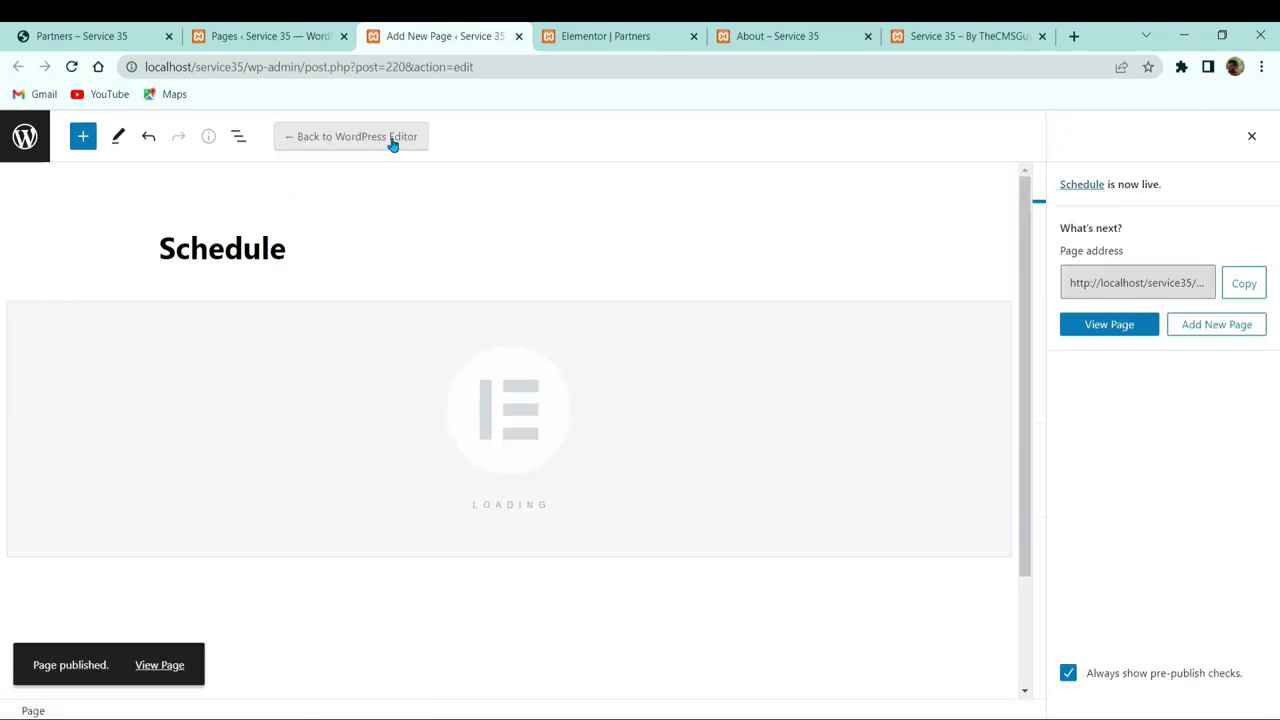
Step: Publish a new 'Pricing' page with the Elementor Canvas template
left_click(288, 36)
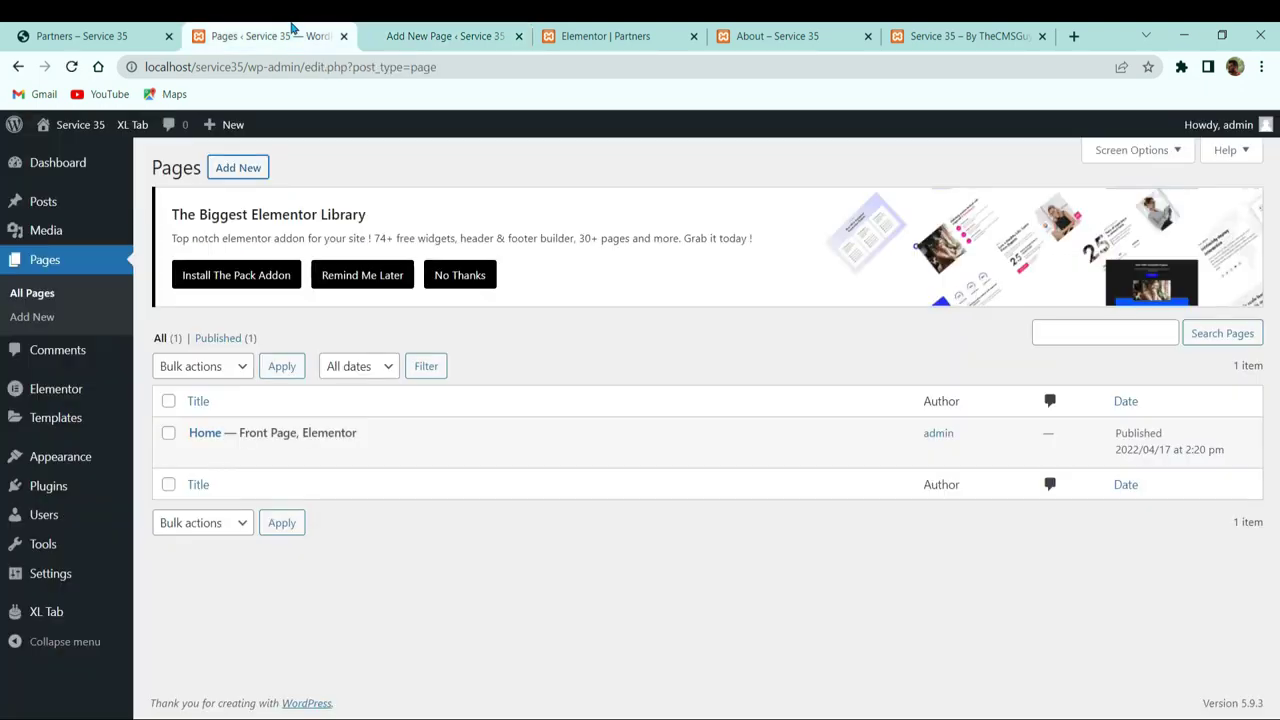
middle_click(238, 170)
left_click(383, 38)
left_click(95, 30)
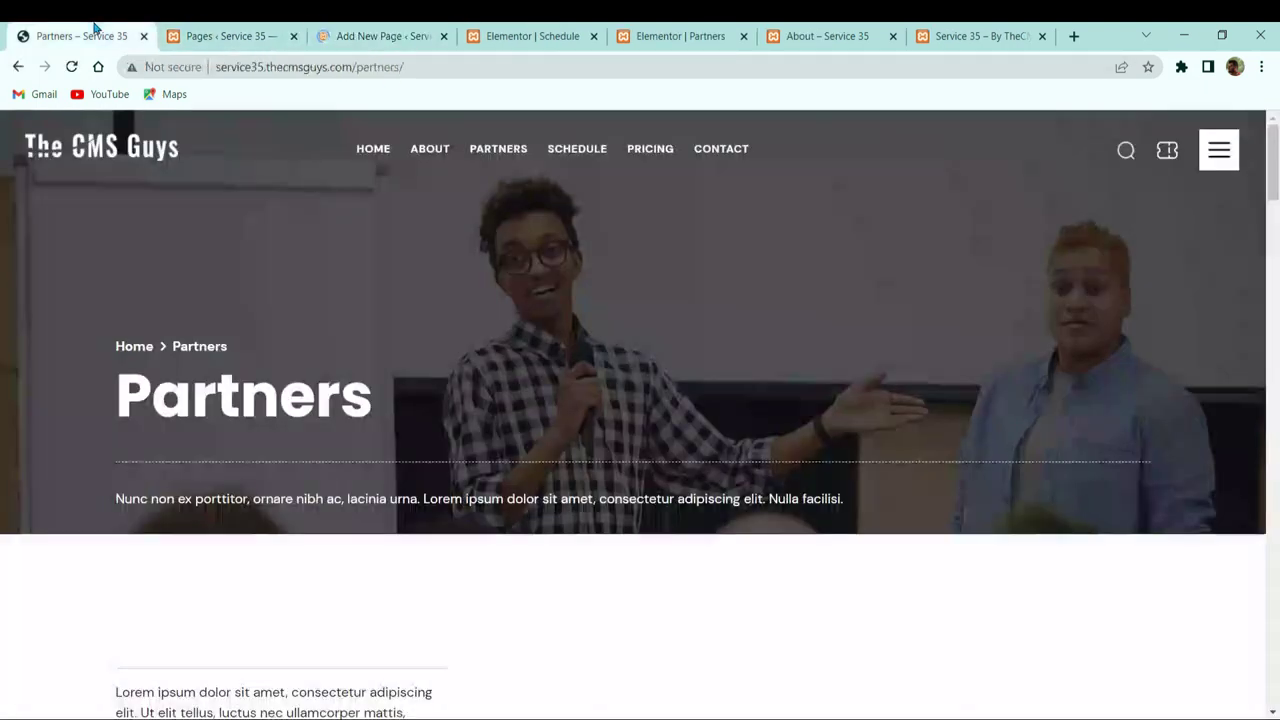
left_click(383, 36)
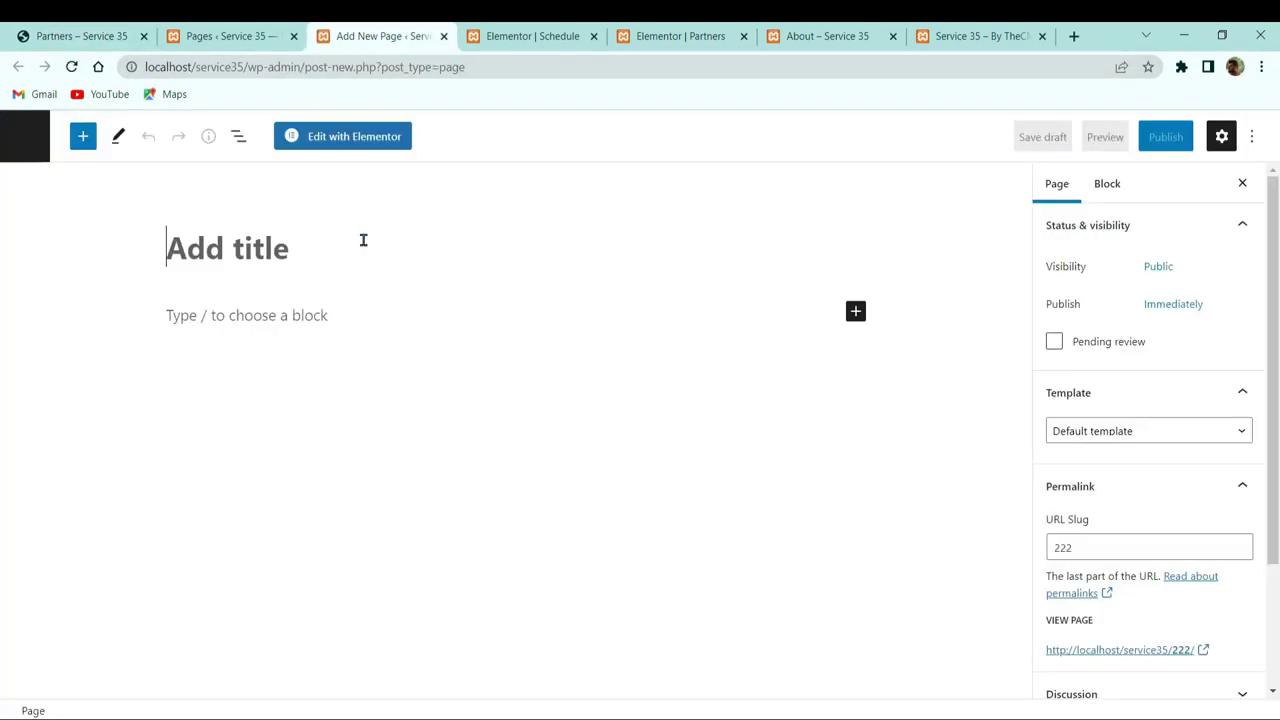
type("Pricing")
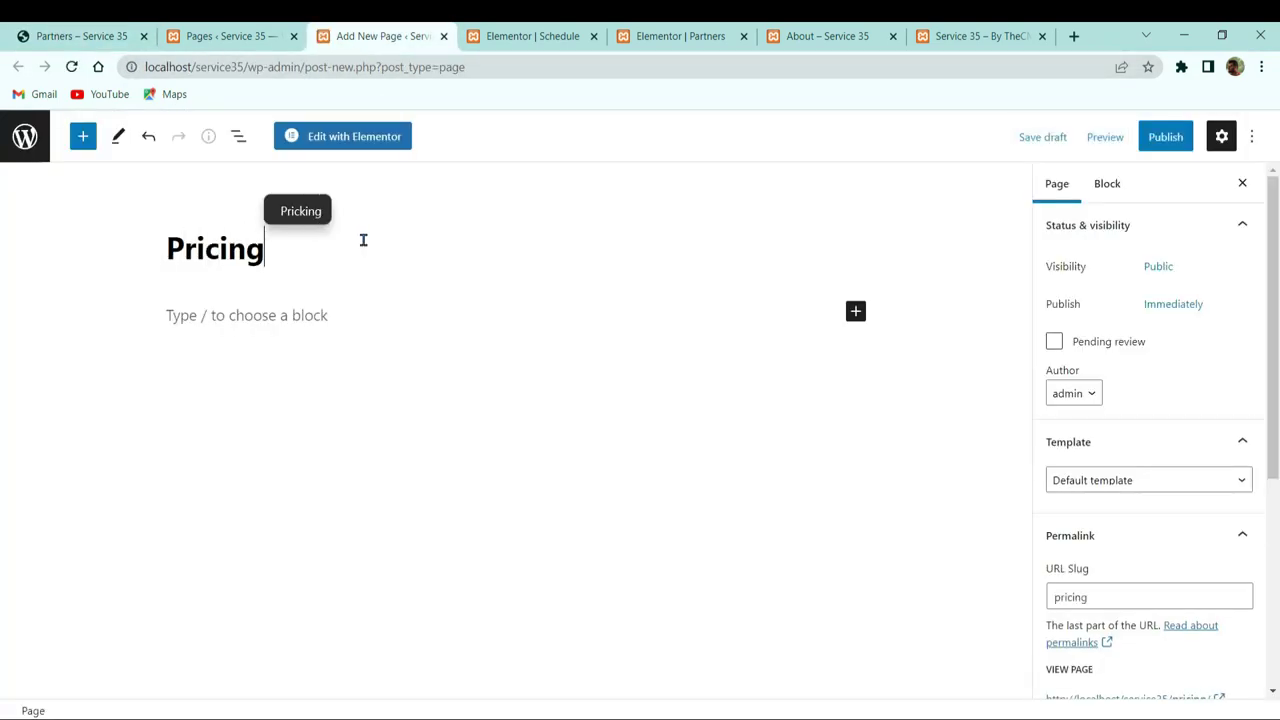
left_click(1048, 483)
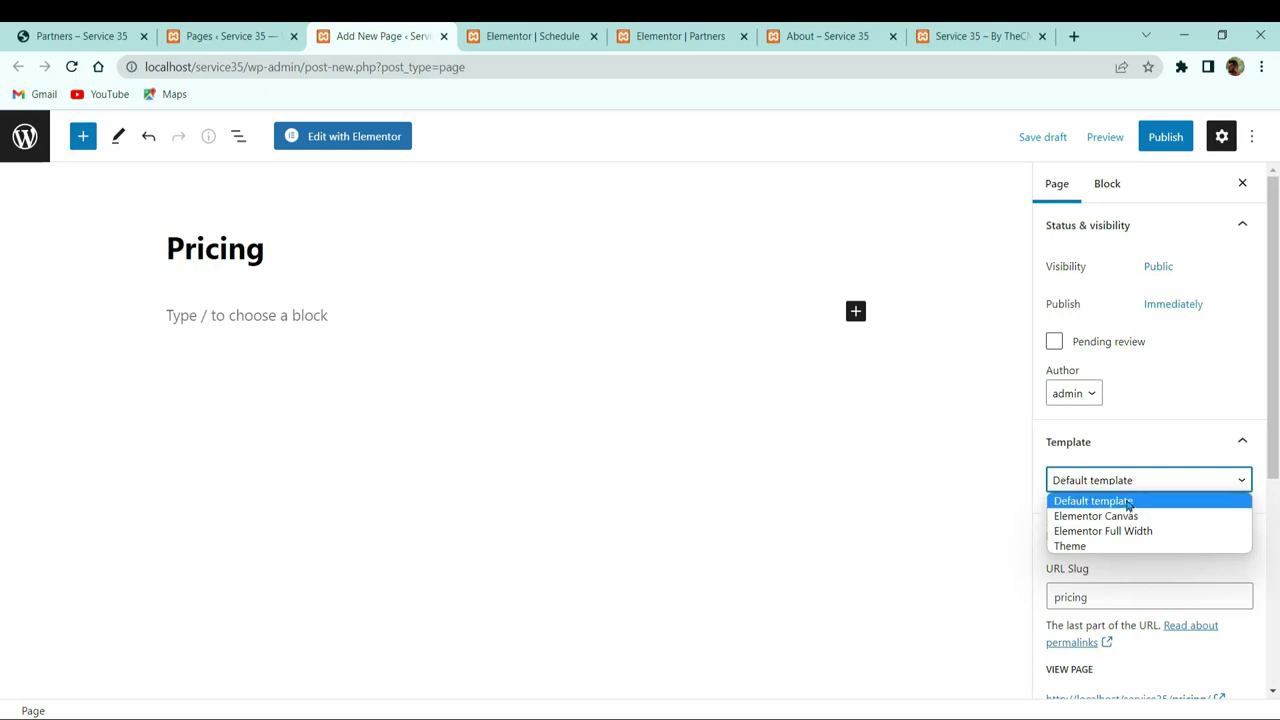
left_click(1095, 516)
left_click(1165, 137)
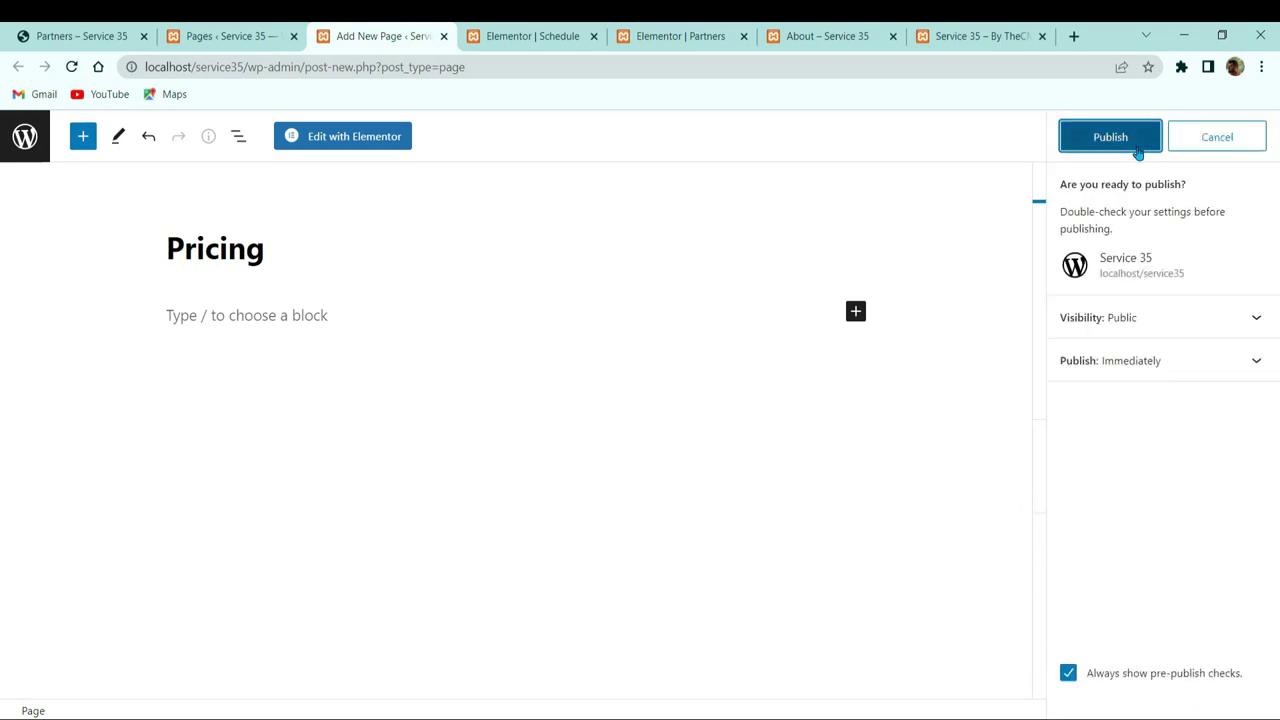
left_click(1112, 137)
Step: Publish a new 'Contact' page with the Elementor Canvas template and open it in Elementor
left_click(100, 32)
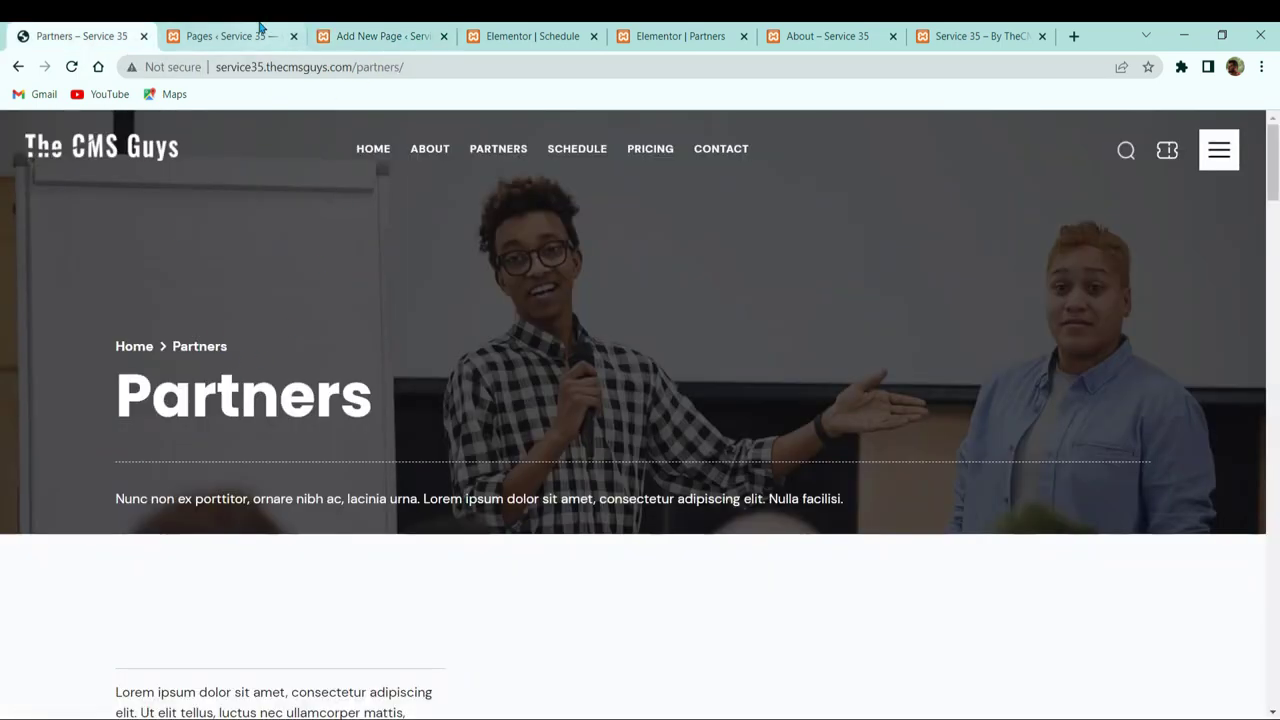
left_click(259, 26)
middle_click(238, 167)
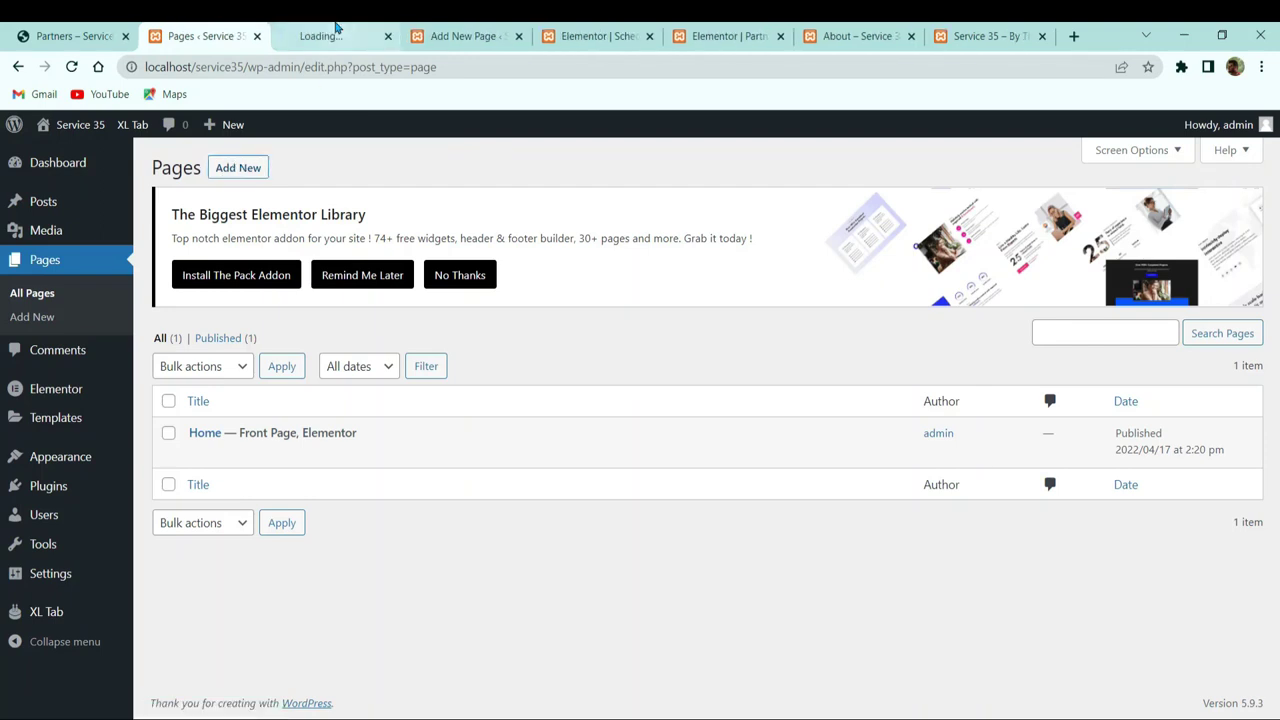
left_click(336, 30)
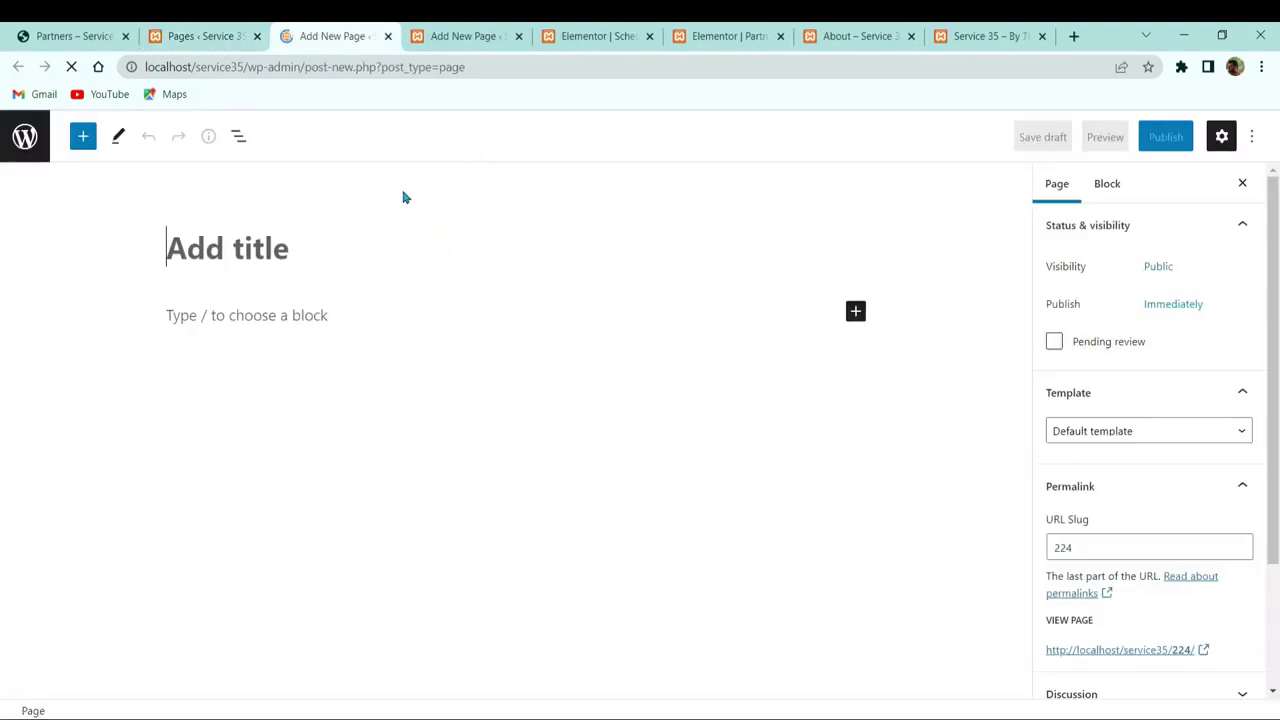
type("Contact")
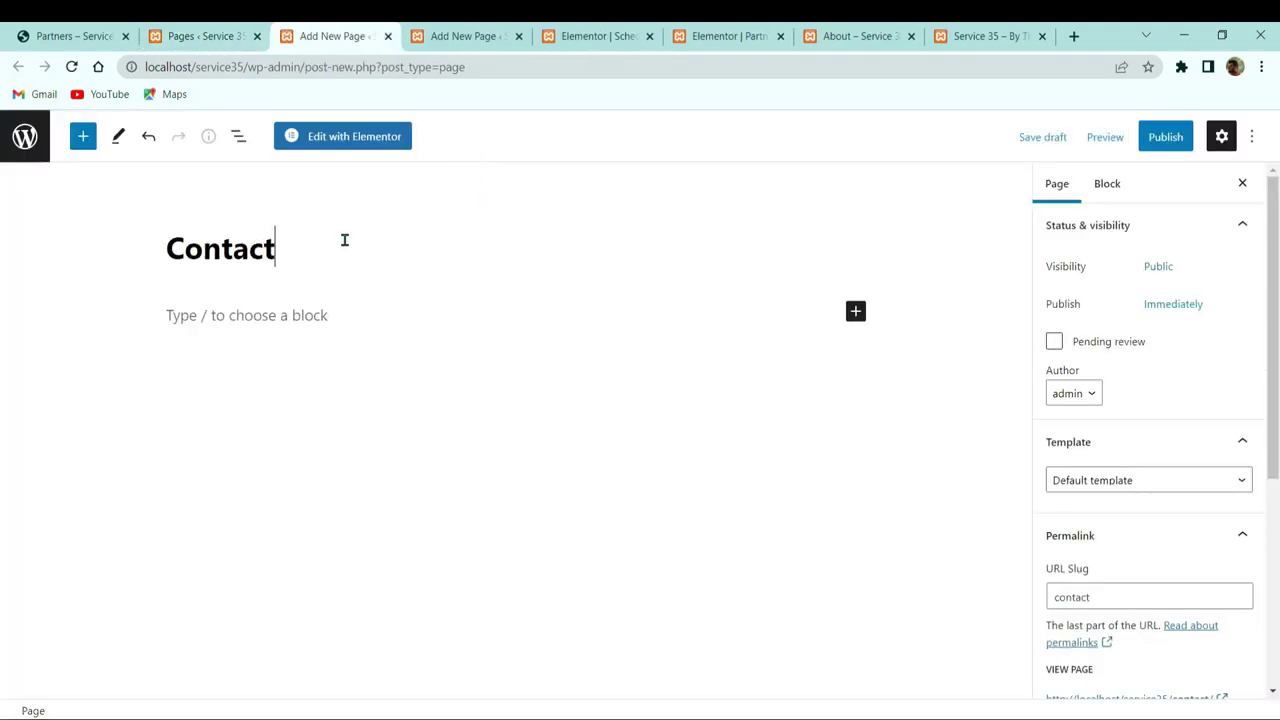
left_click(1072, 480)
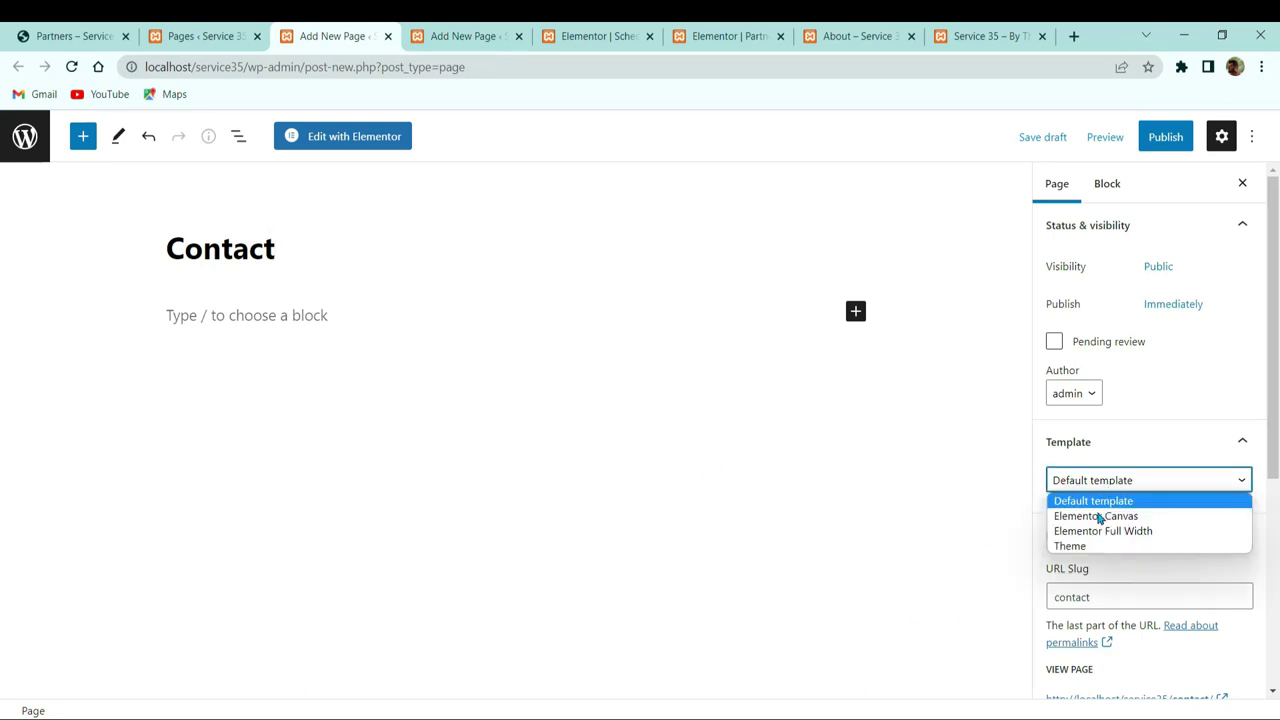
left_click(1098, 517)
left_click(1160, 137)
left_click(1118, 137)
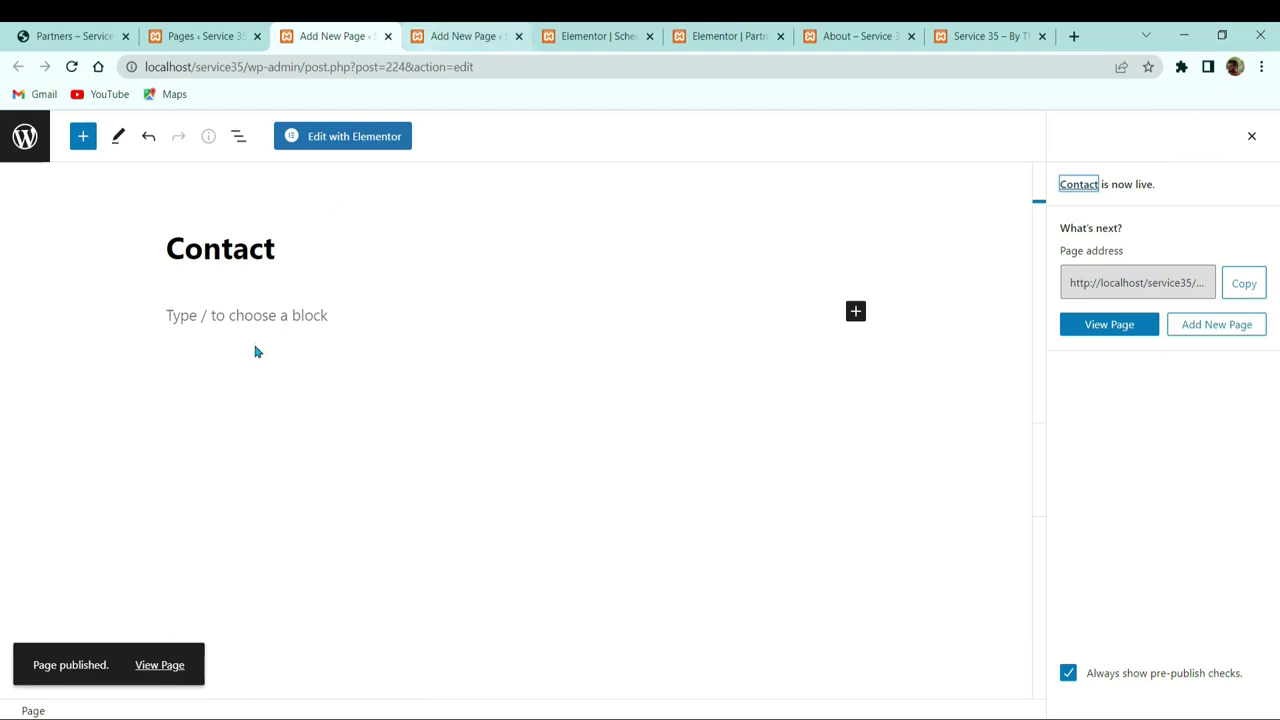
left_click(340, 148)
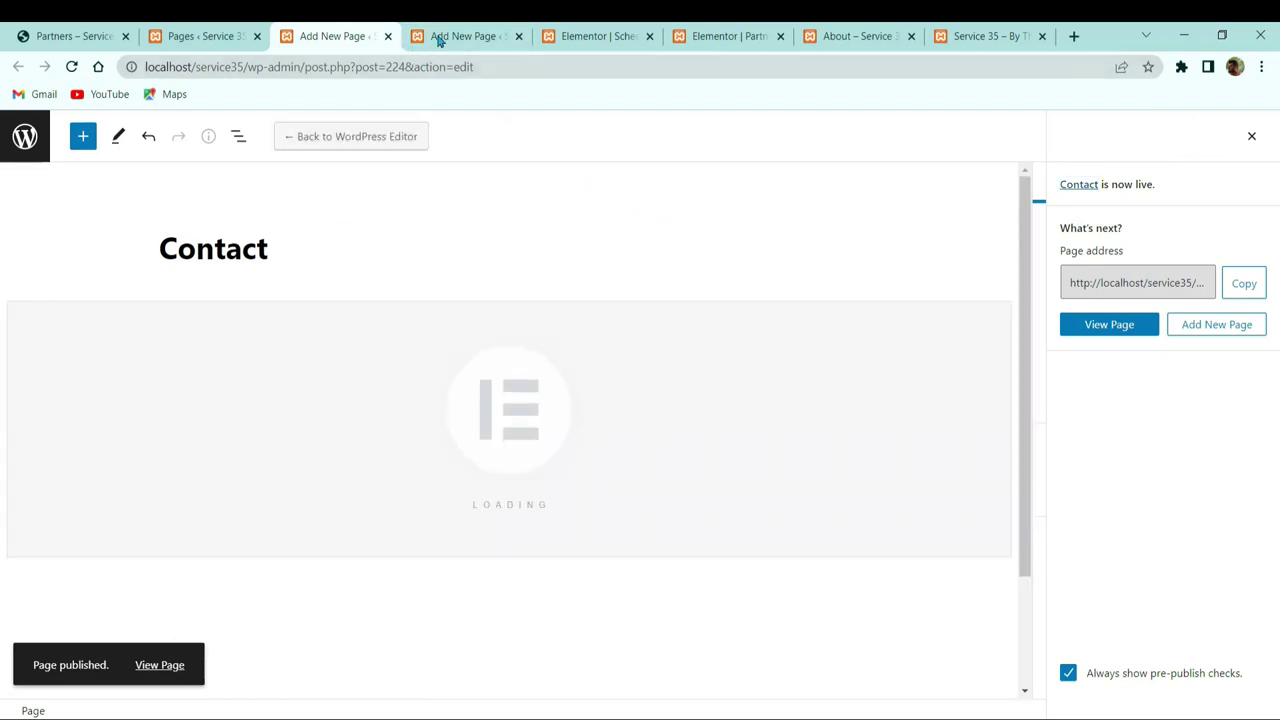
Step: Open the Pricing page in Elementor, then go to the Schedule editor
left_click(437, 37)
left_click(343, 136)
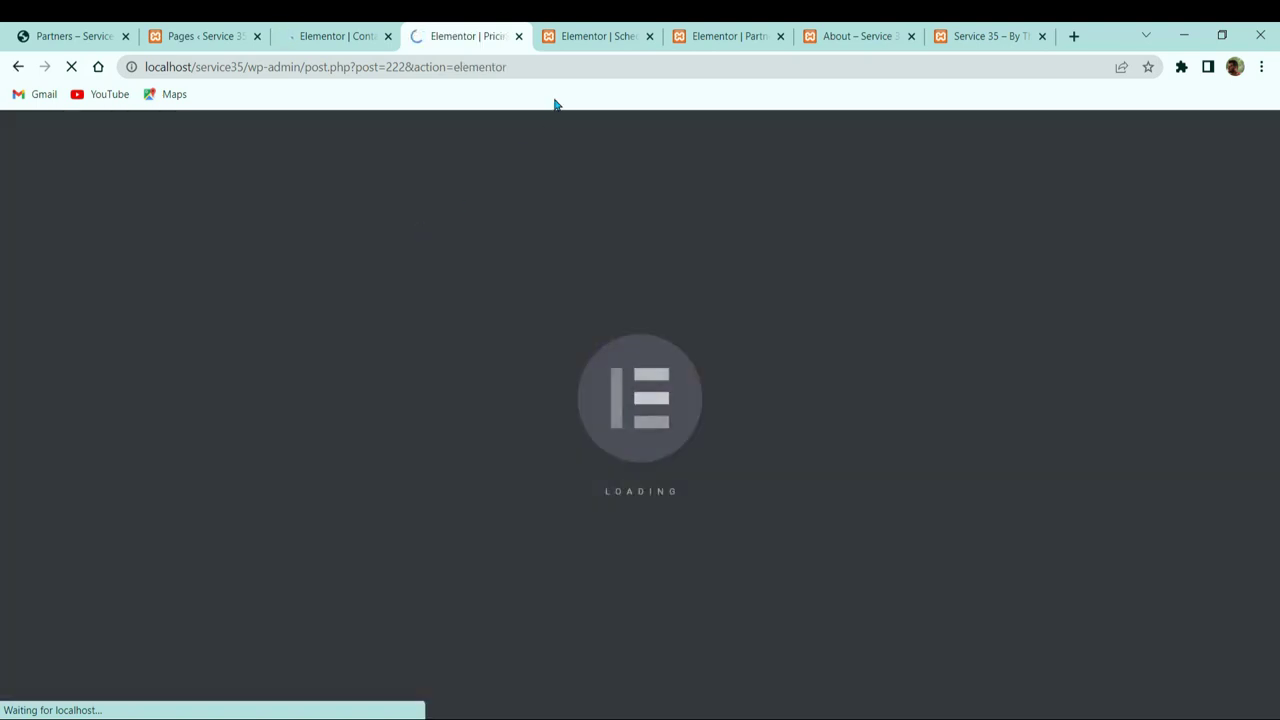
left_click(598, 36)
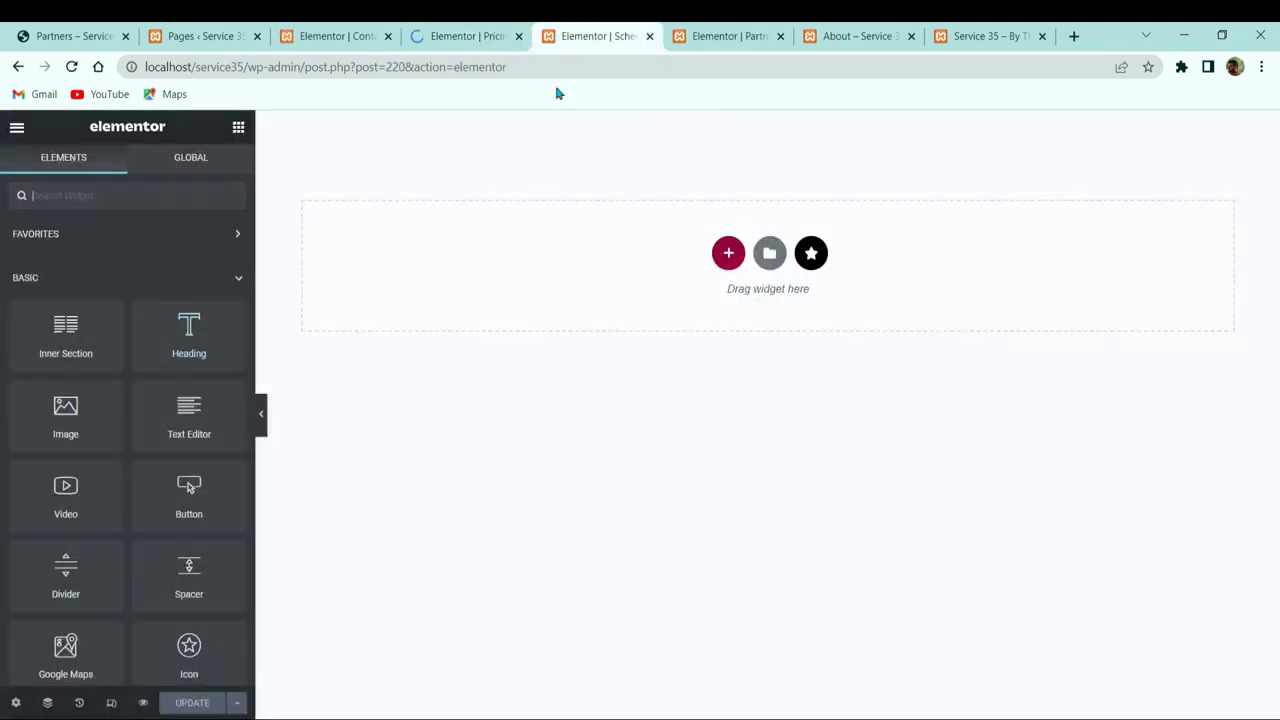
Step: Insert the saved Schedule Service 35 template into the Schedule page
left_click(767, 251)
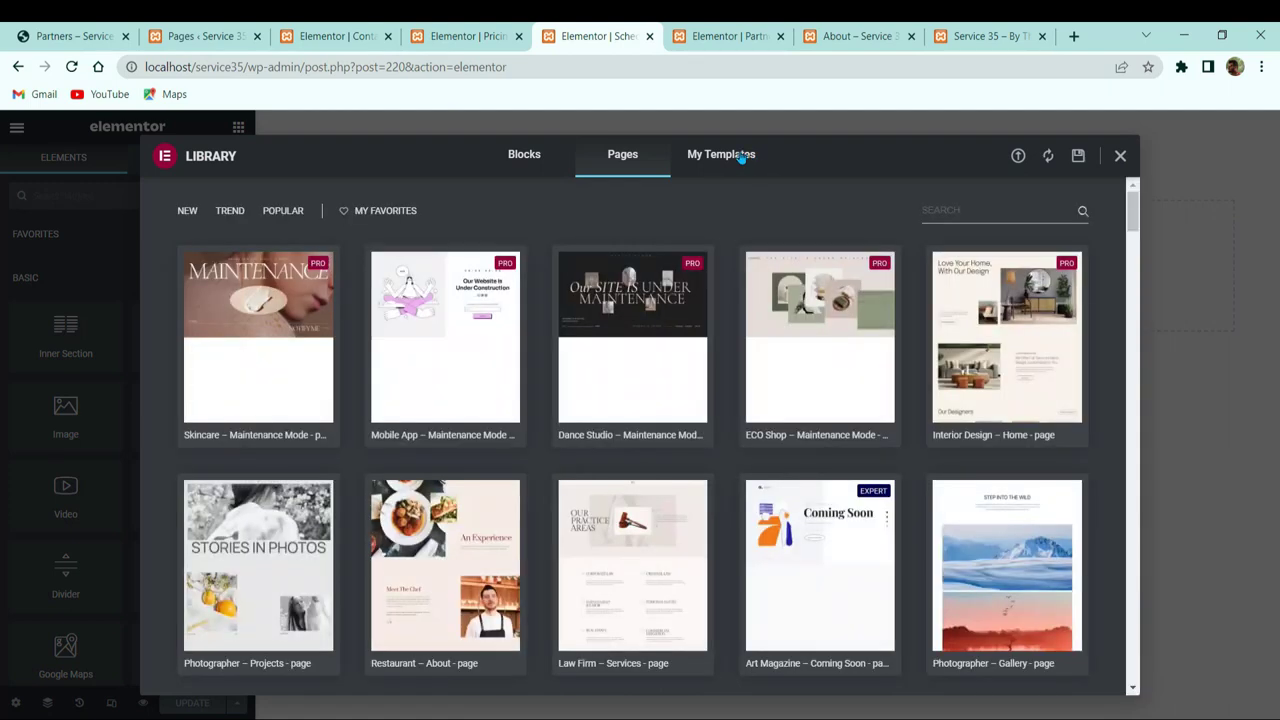
left_click(741, 157)
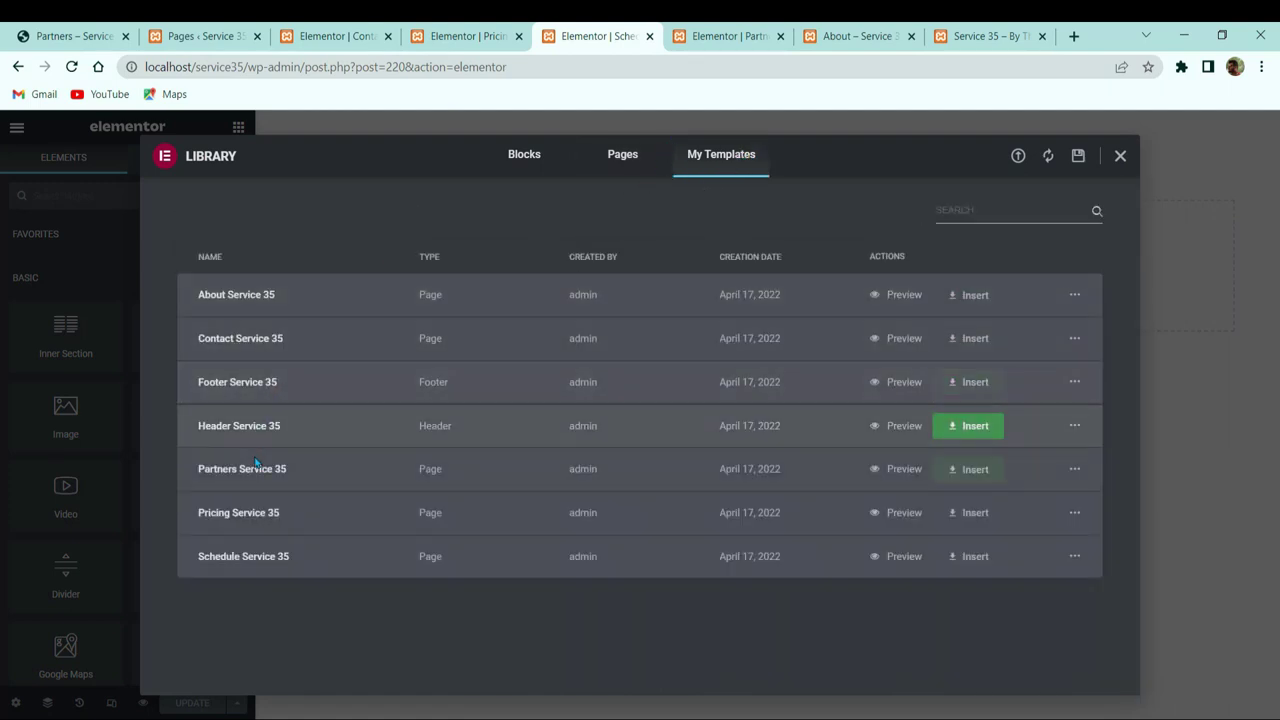
left_click(975, 556)
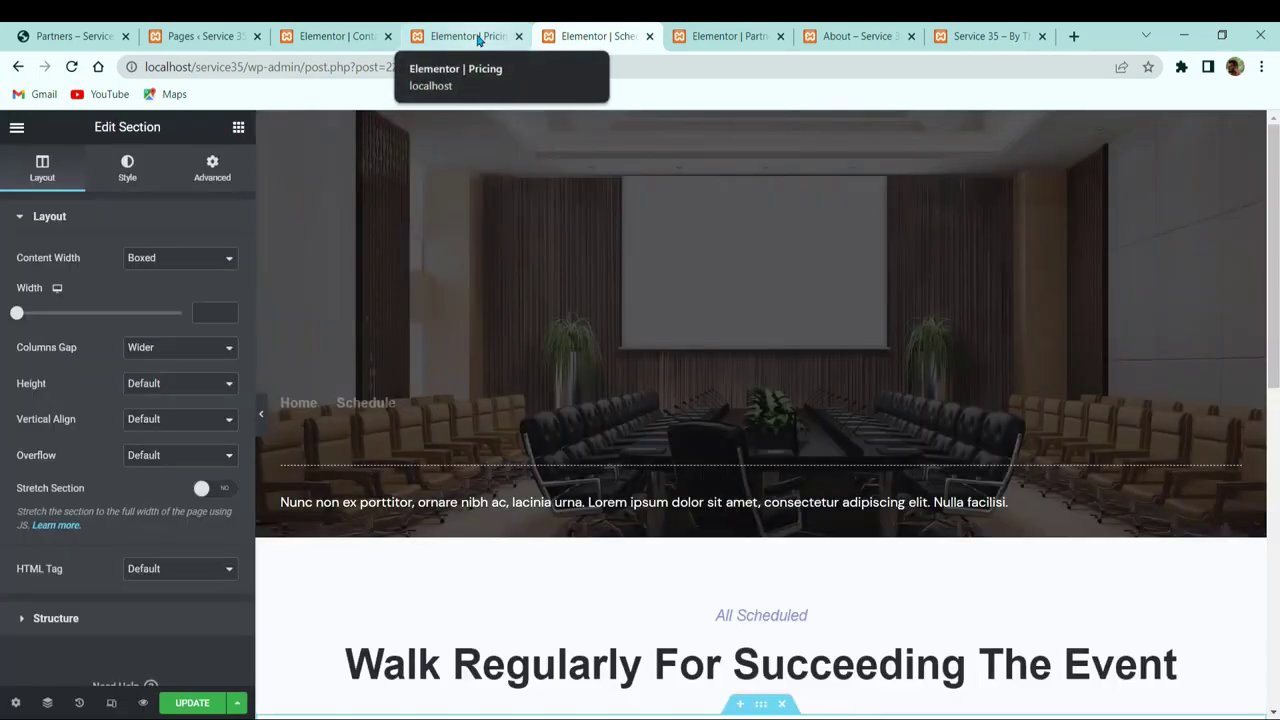
Step: Insert the saved Pricing Service 35 template into the Pricing page
left_click(468, 32)
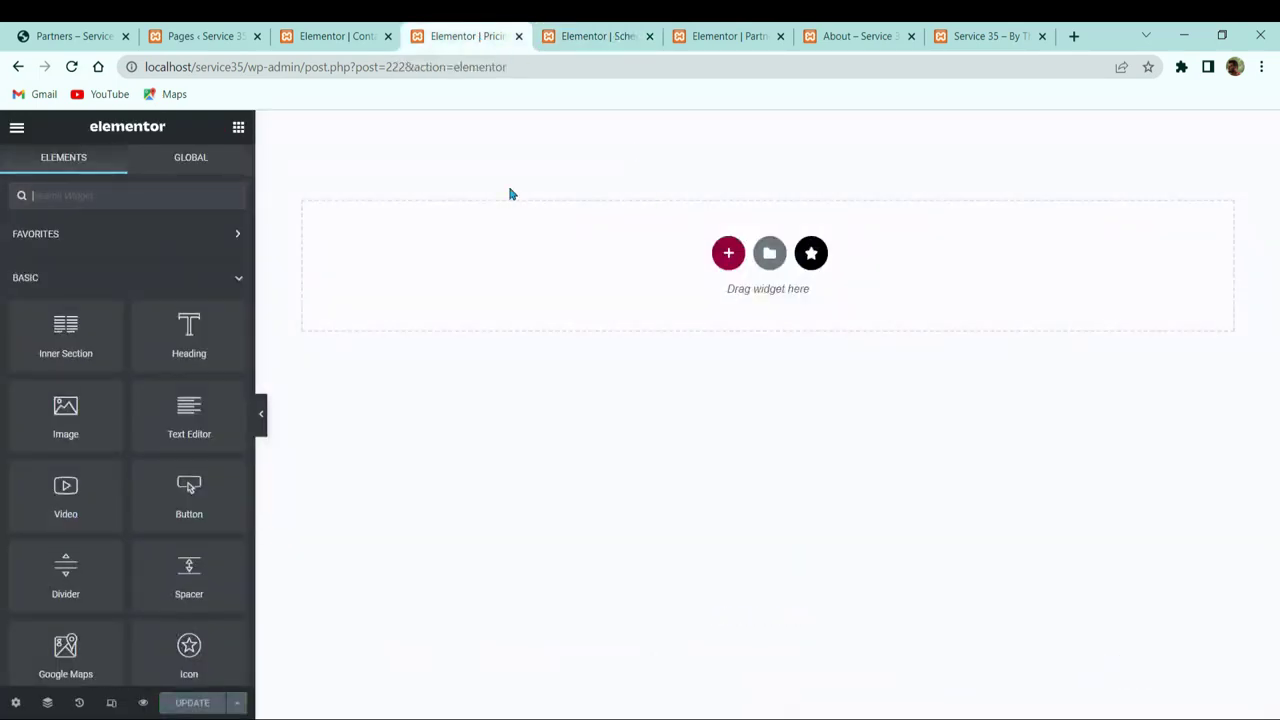
left_click(752, 253)
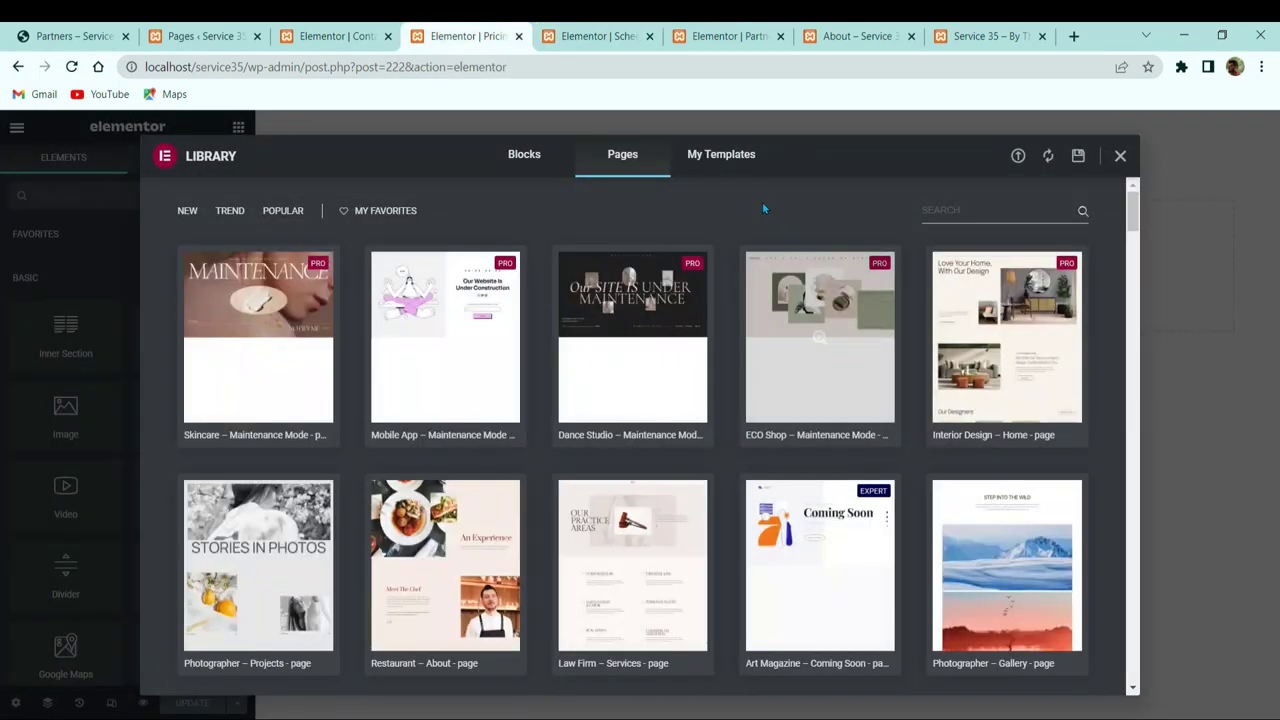
left_click(728, 161)
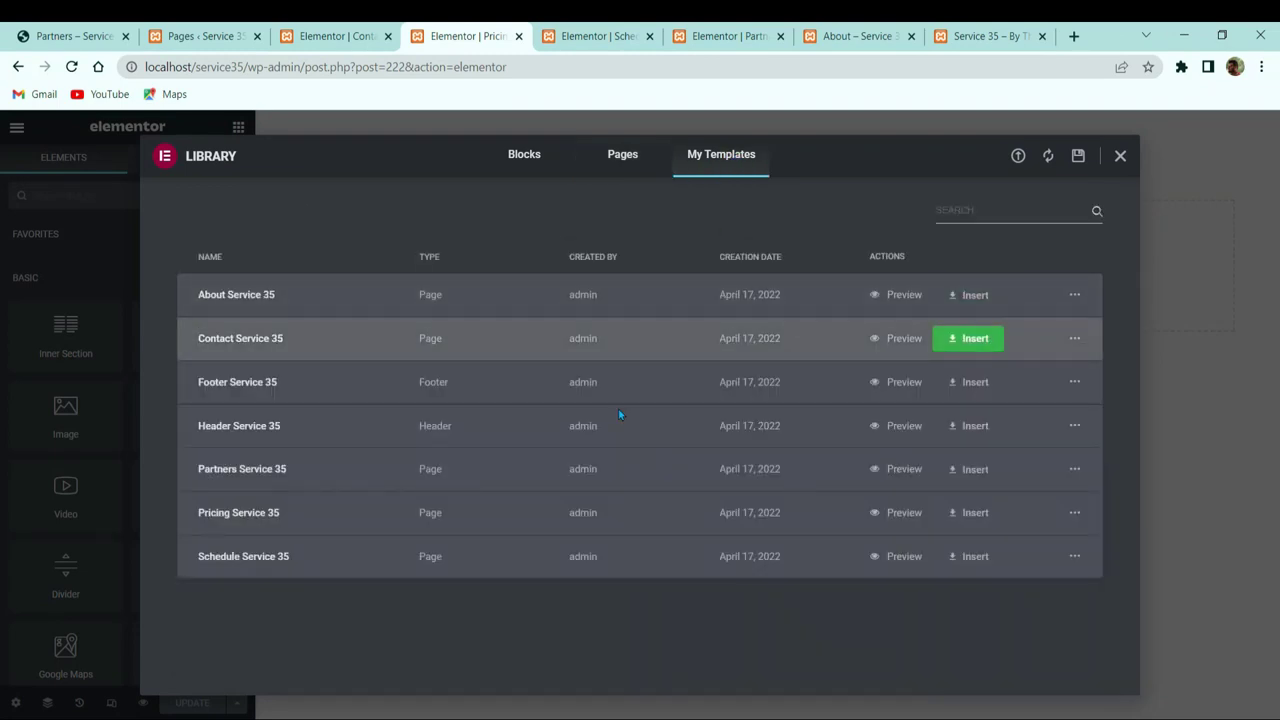
left_click(970, 514)
Step: Insert the saved Contact Service 35 template into the Contact page
left_click(330, 36)
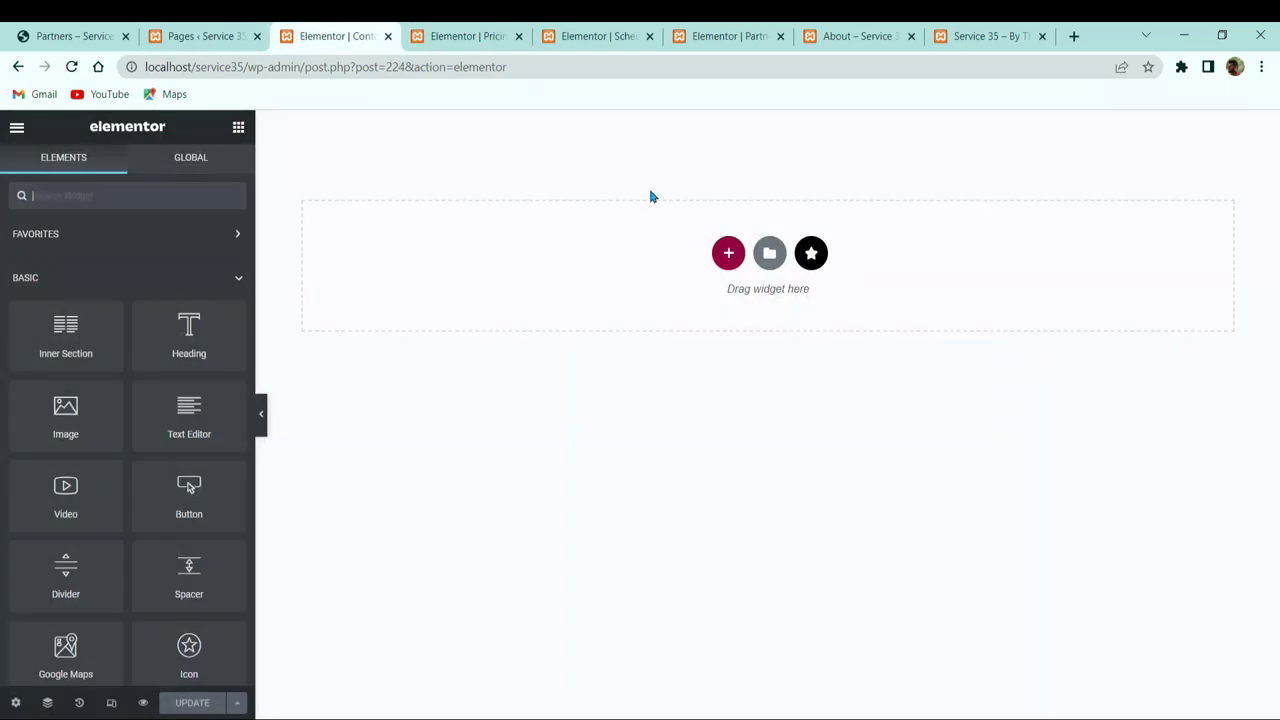
left_click(769, 253)
left_click(734, 160)
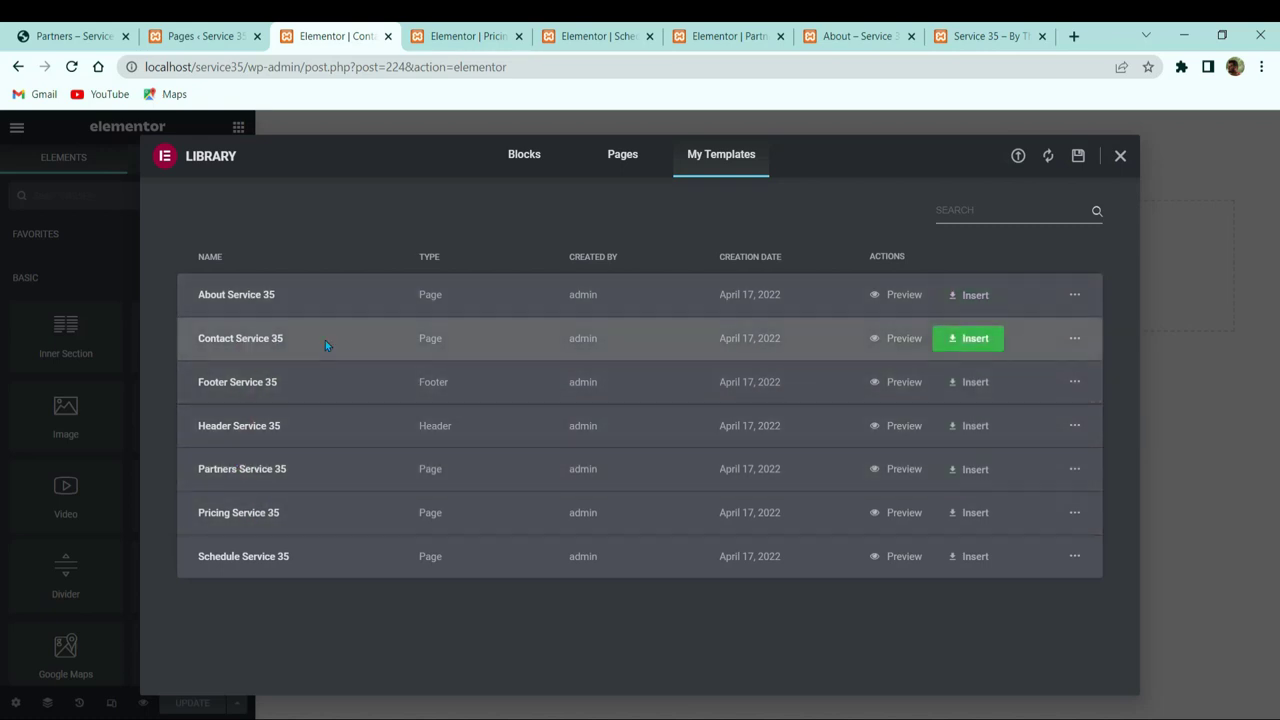
left_click(984, 340)
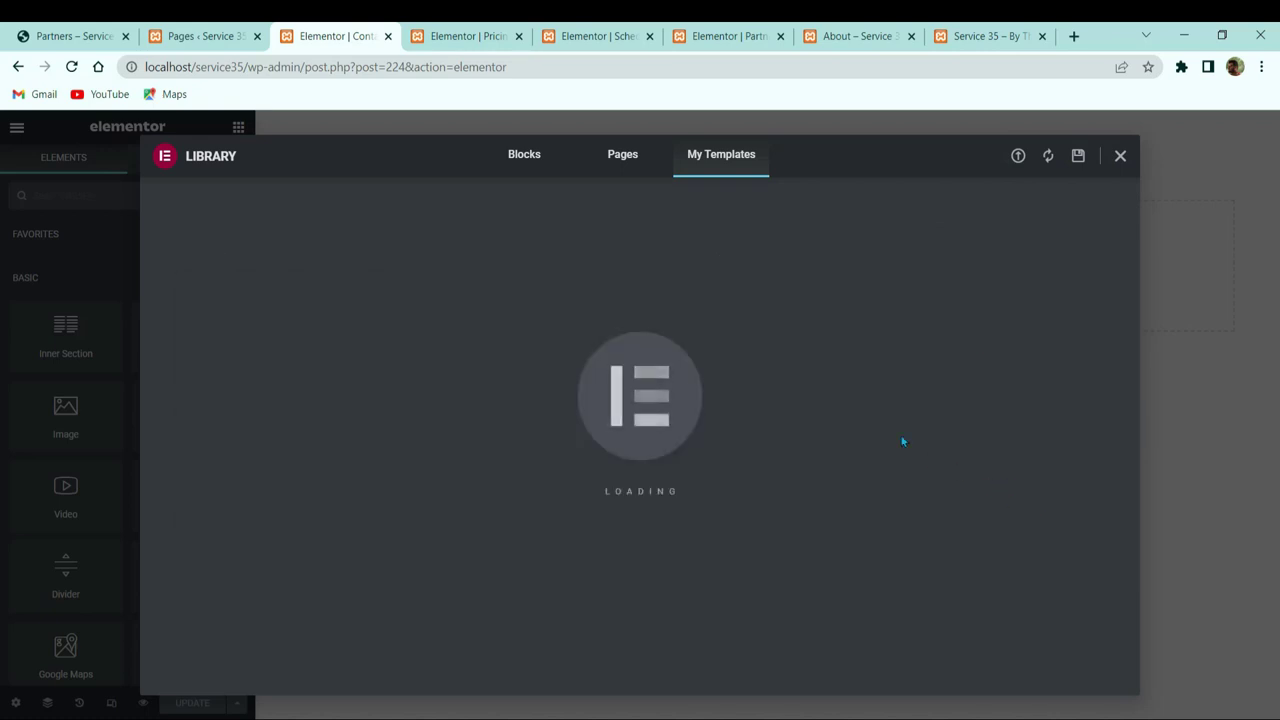
left_click(590, 36)
scroll(651, 266, "down", 4)
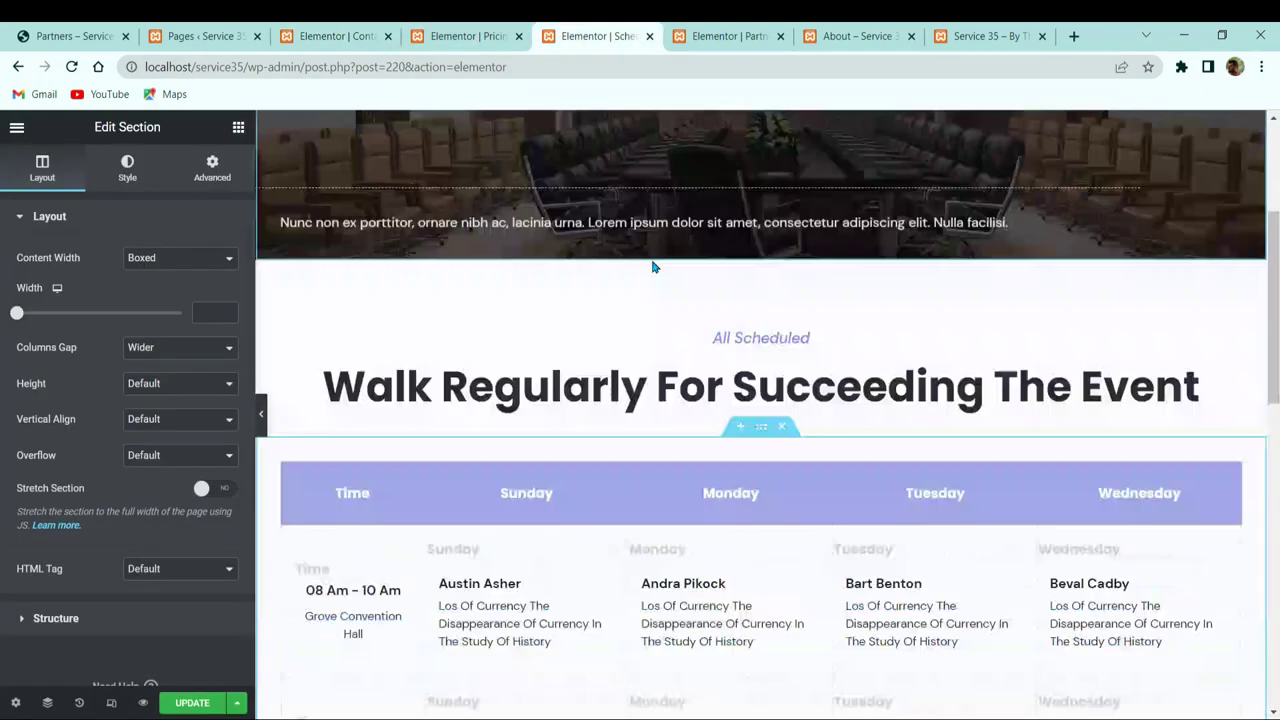
scroll(651, 268, "down", 10)
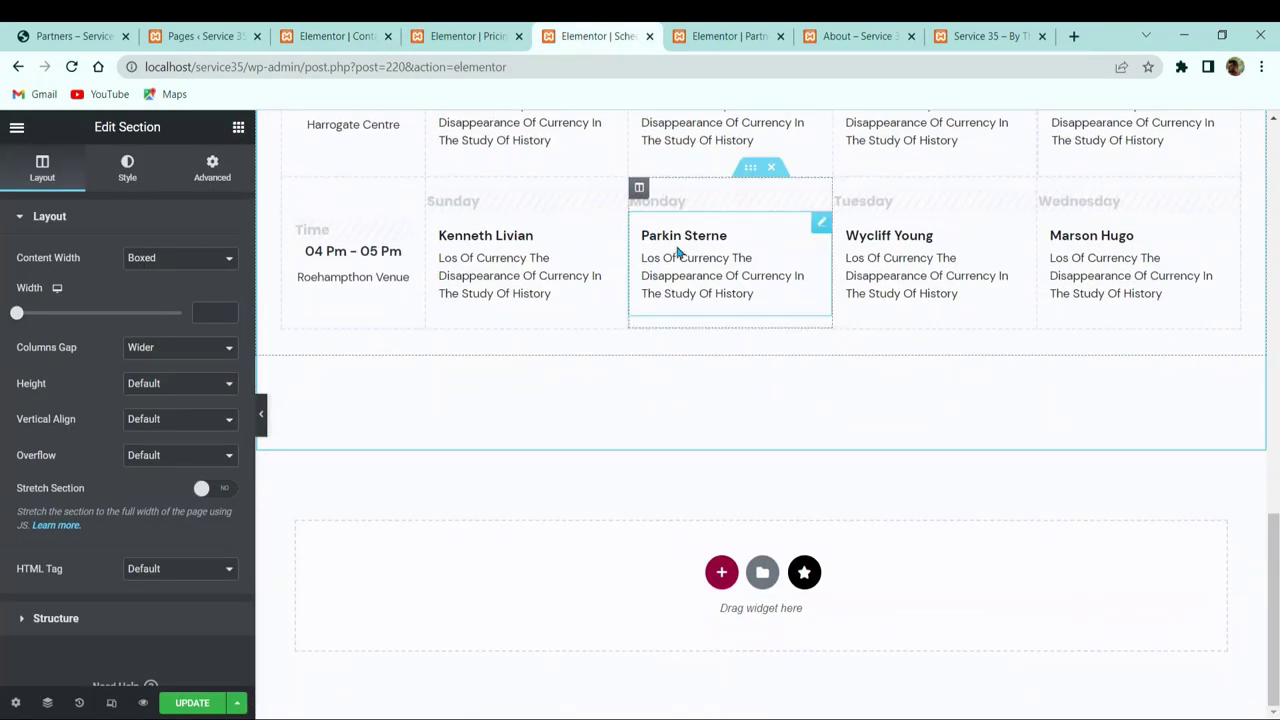
scroll(424, 345, "up", 8)
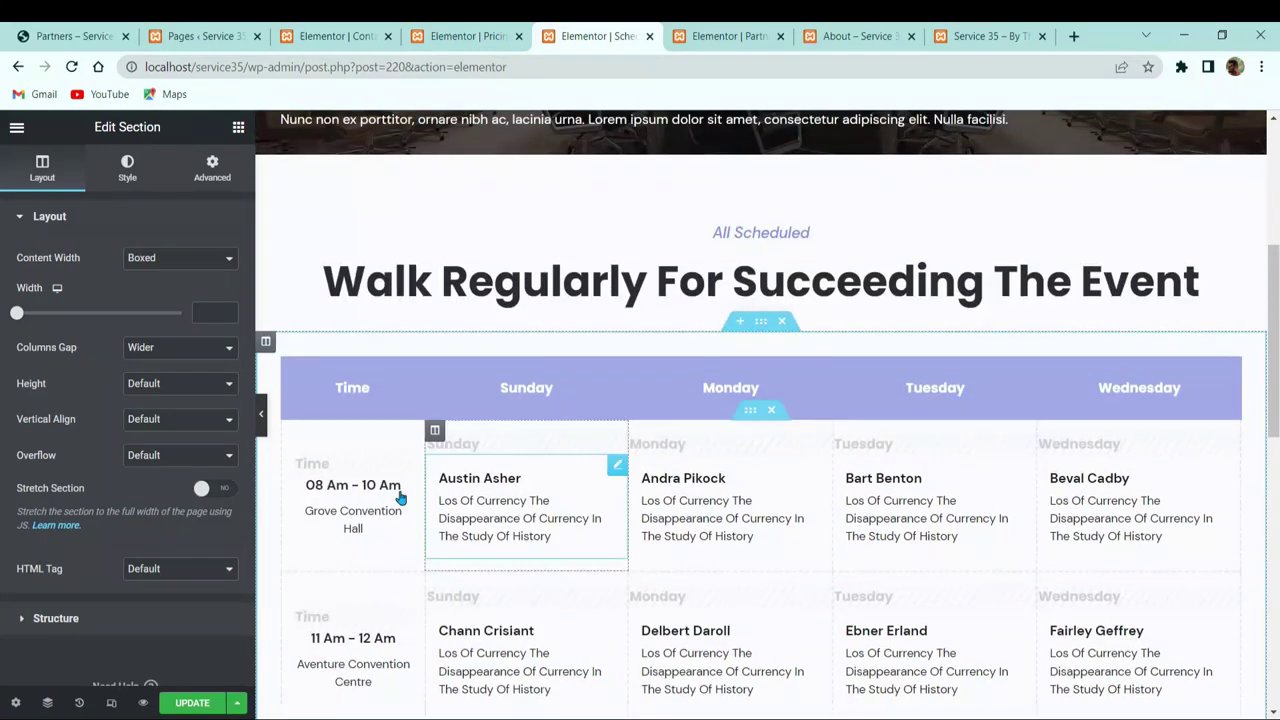
scroll(632, 525, "down", 4)
scroll(597, 400, "up", 4)
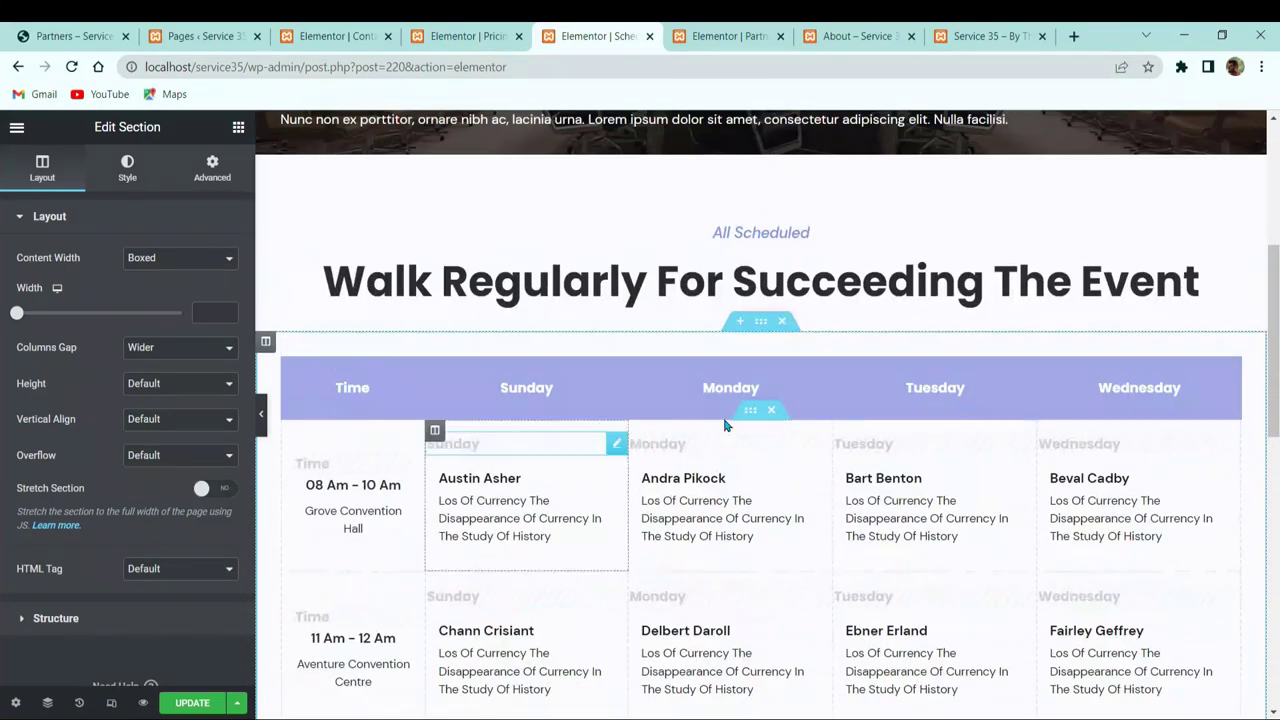
scroll(395, 418, "up", 4)
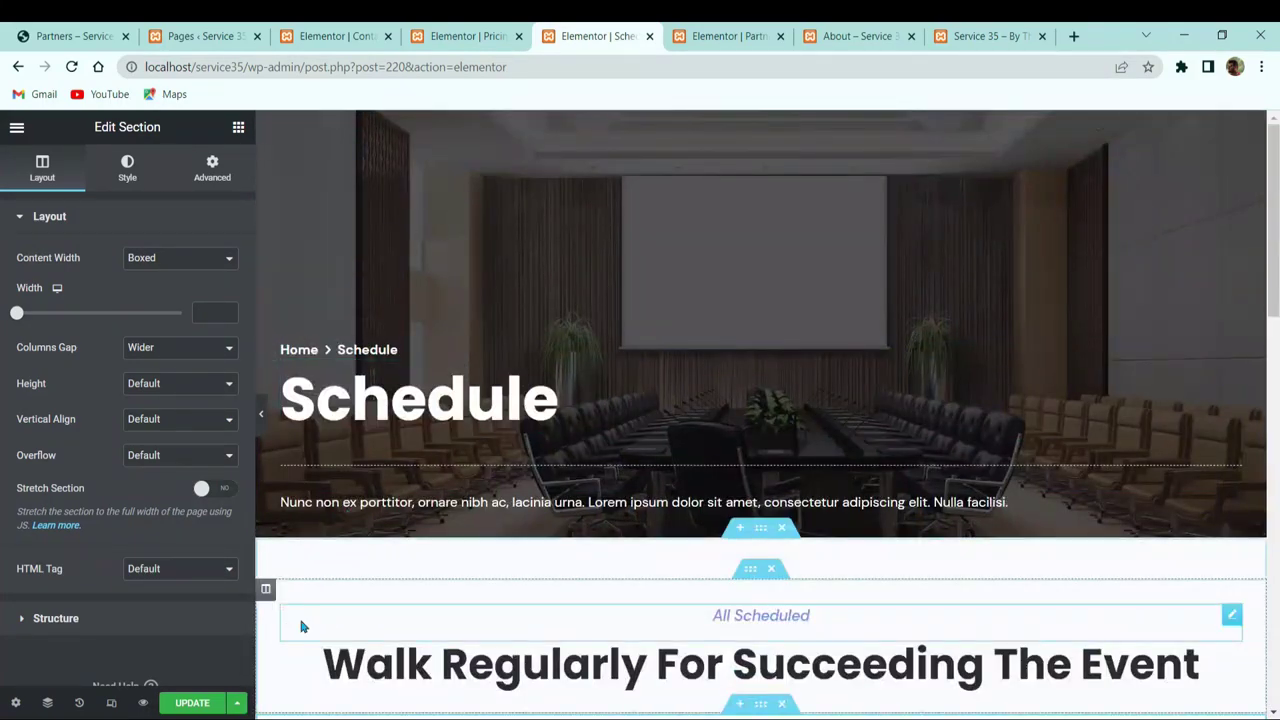
scroll(534, 597, "down", 4)
left_click(510, 541)
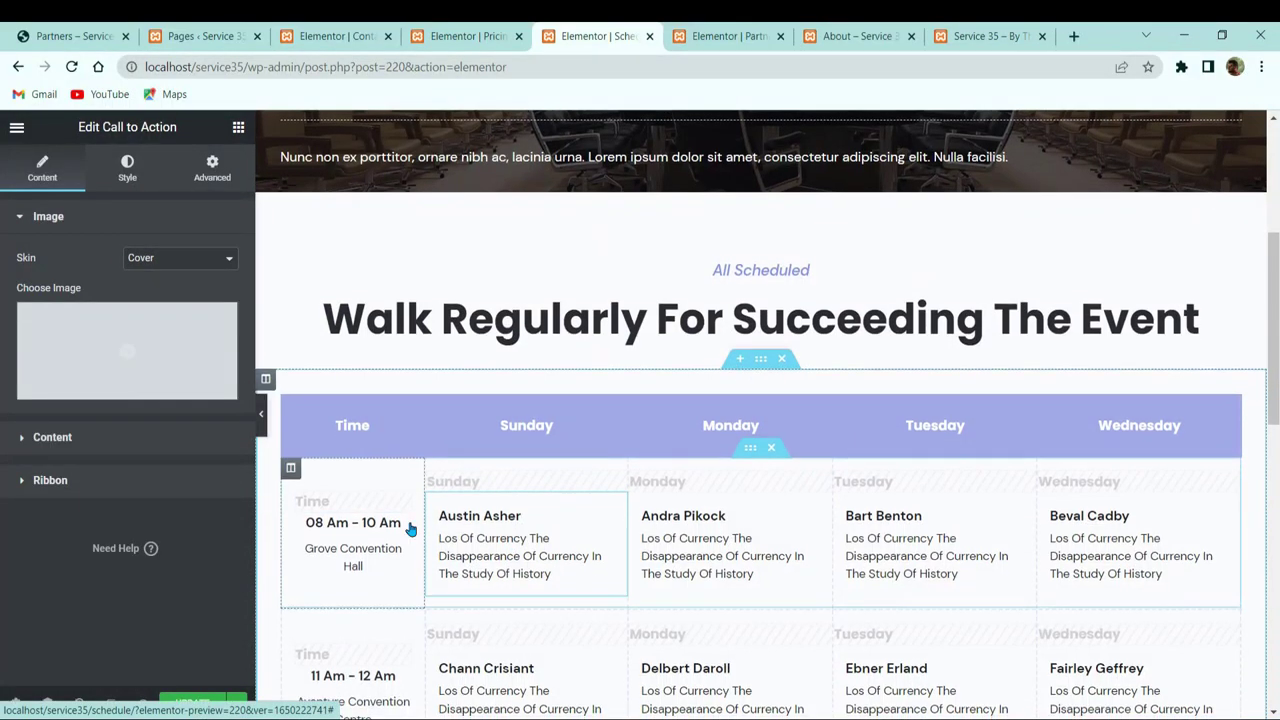
scroll(540, 500, "down", 3)
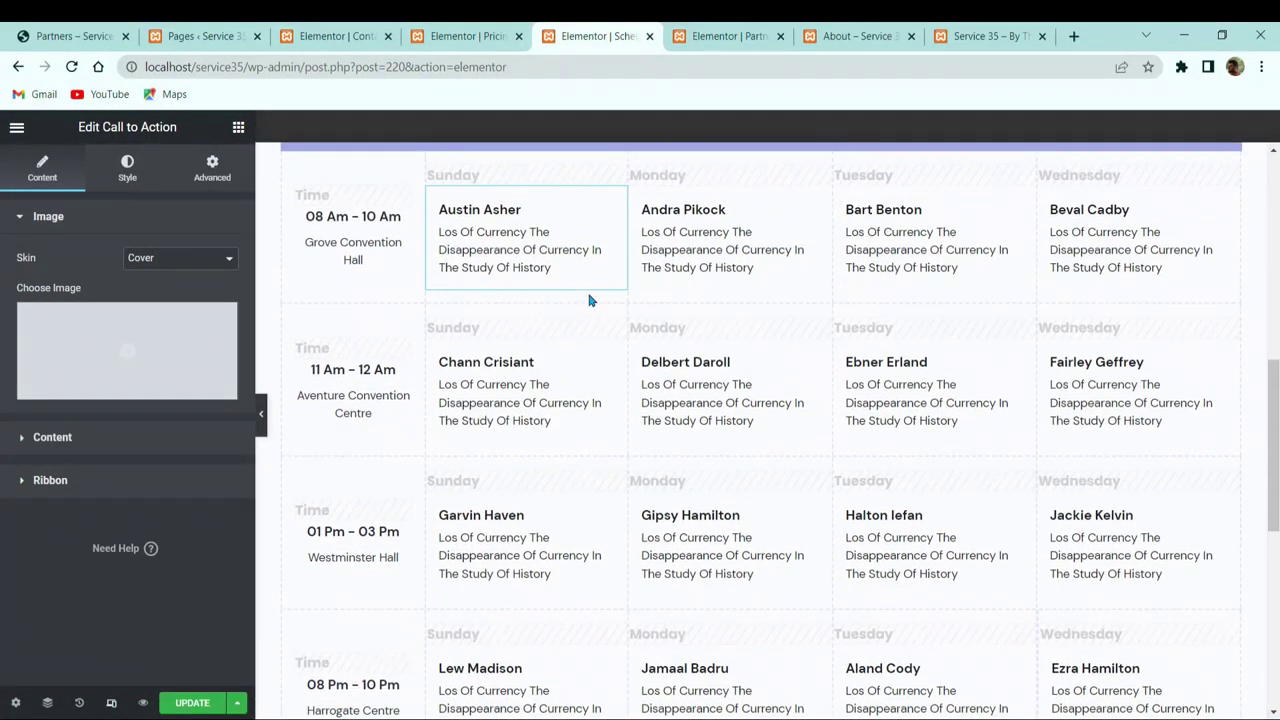
Step: Preview the timetable at mobile width, then switch back to desktop
left_click(114, 703)
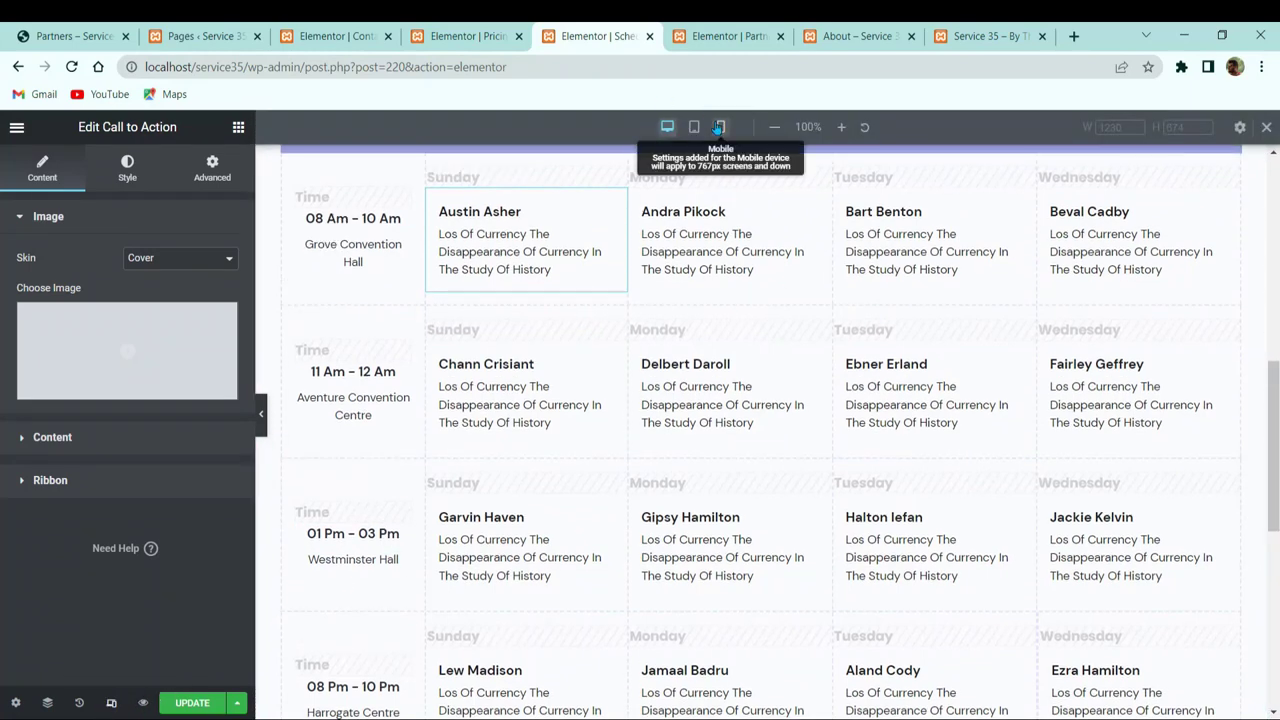
left_click(719, 127)
scroll(728, 375, "down", 3)
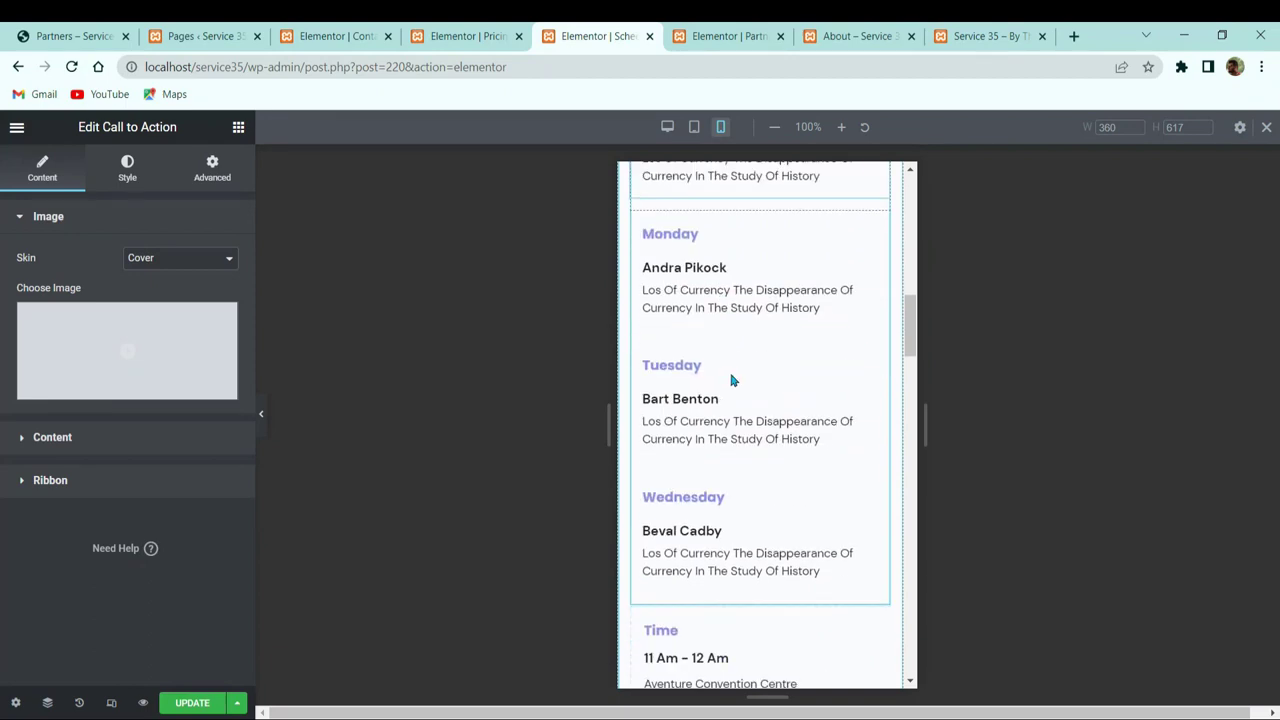
scroll(735, 378, "down", 10)
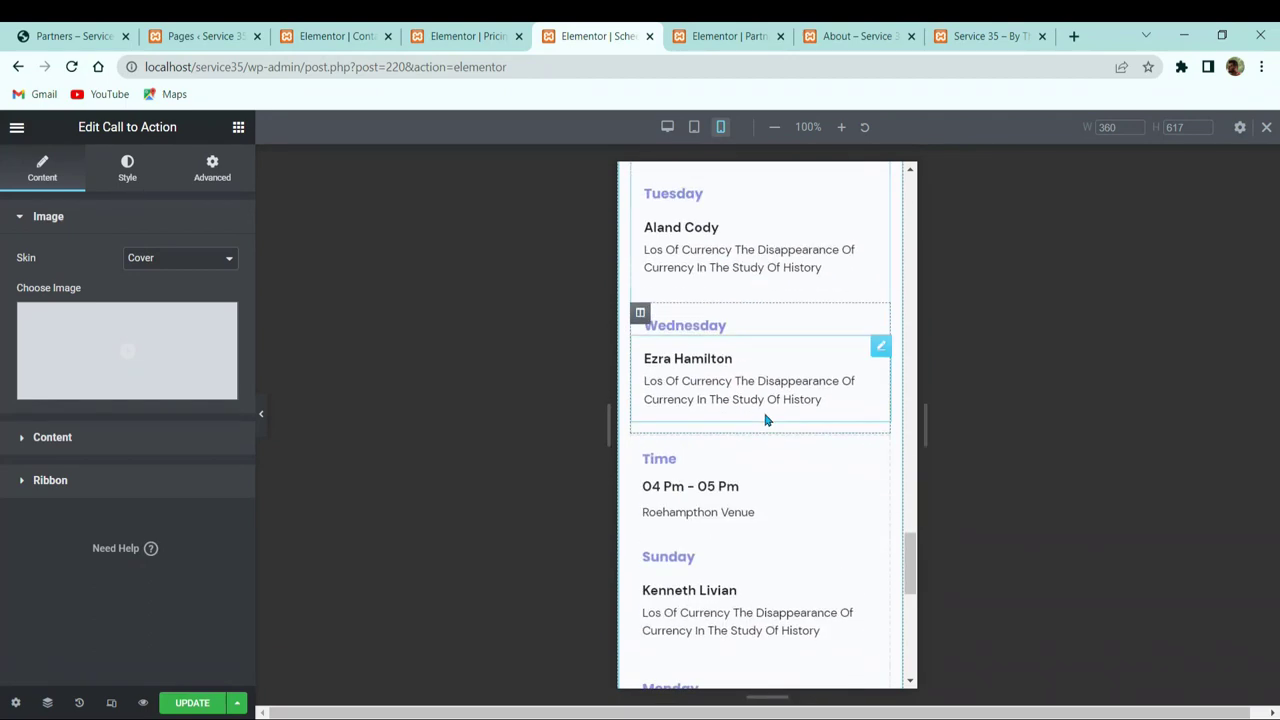
scroll(750, 418, "down", 10)
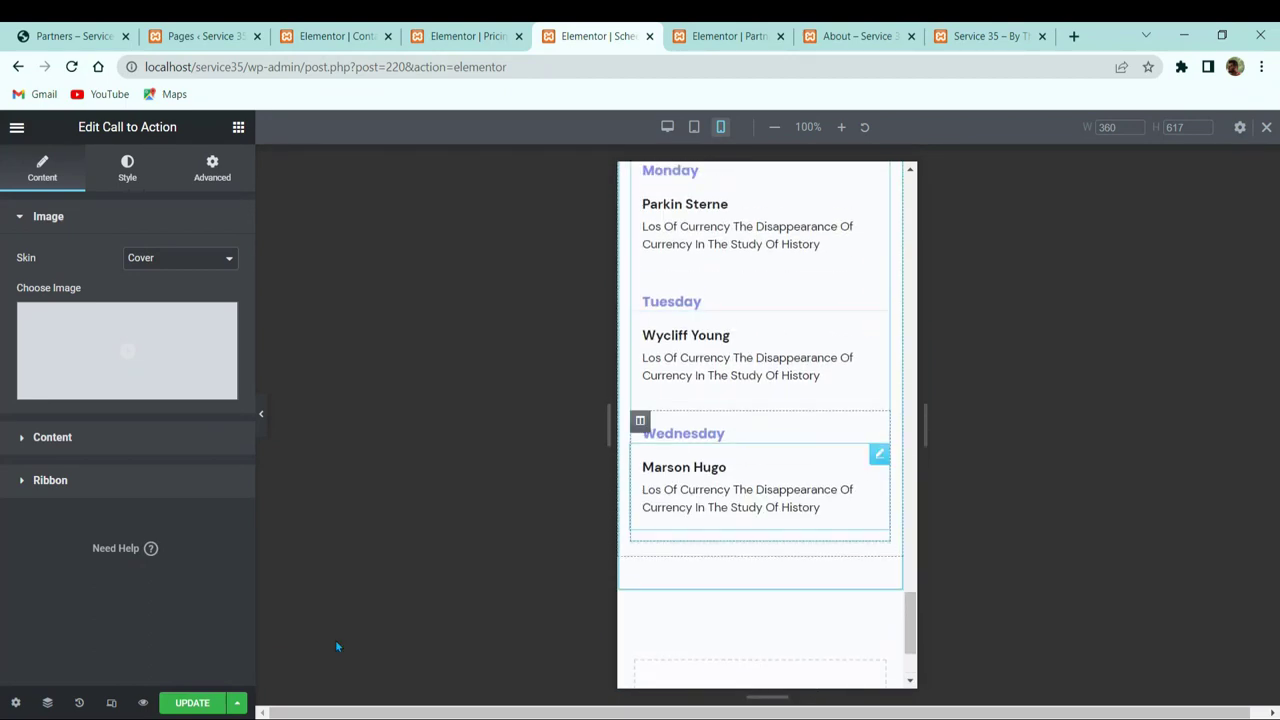
left_click(79, 703)
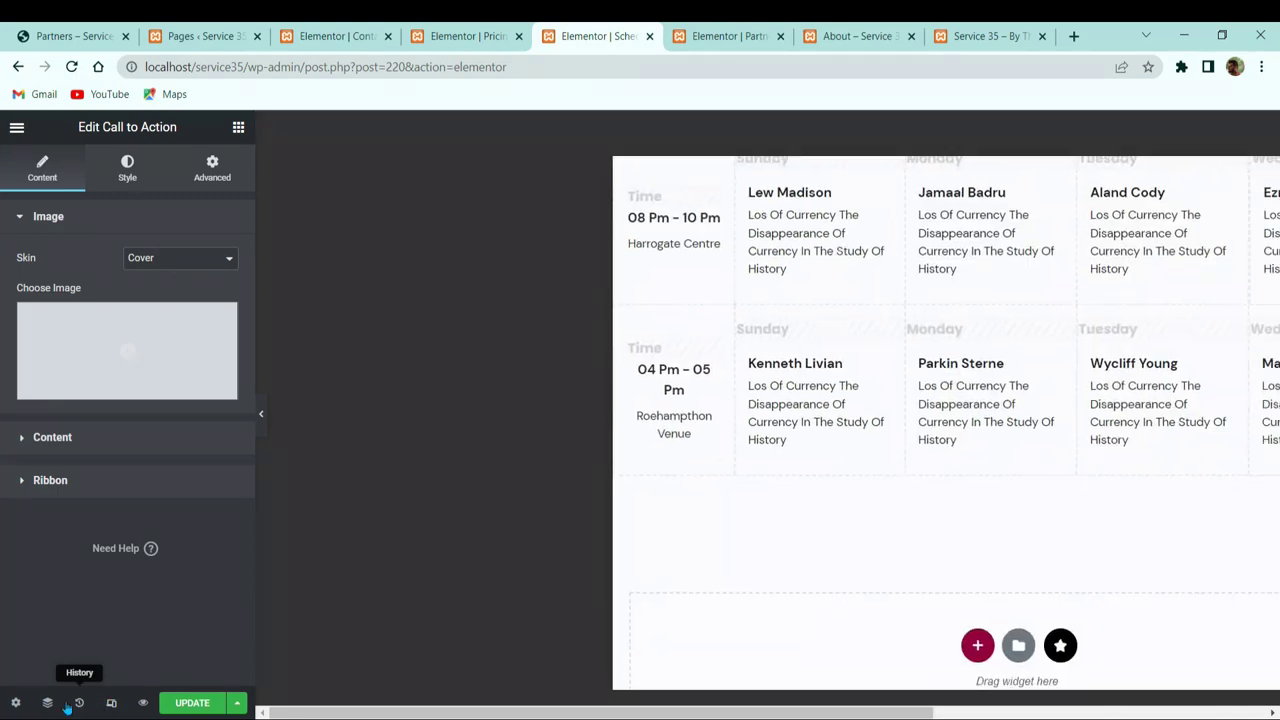
scroll(540, 420, "up", 7)
Step: Show the Sunday label's Advanced > Responsive visibility settings
left_click(491, 408)
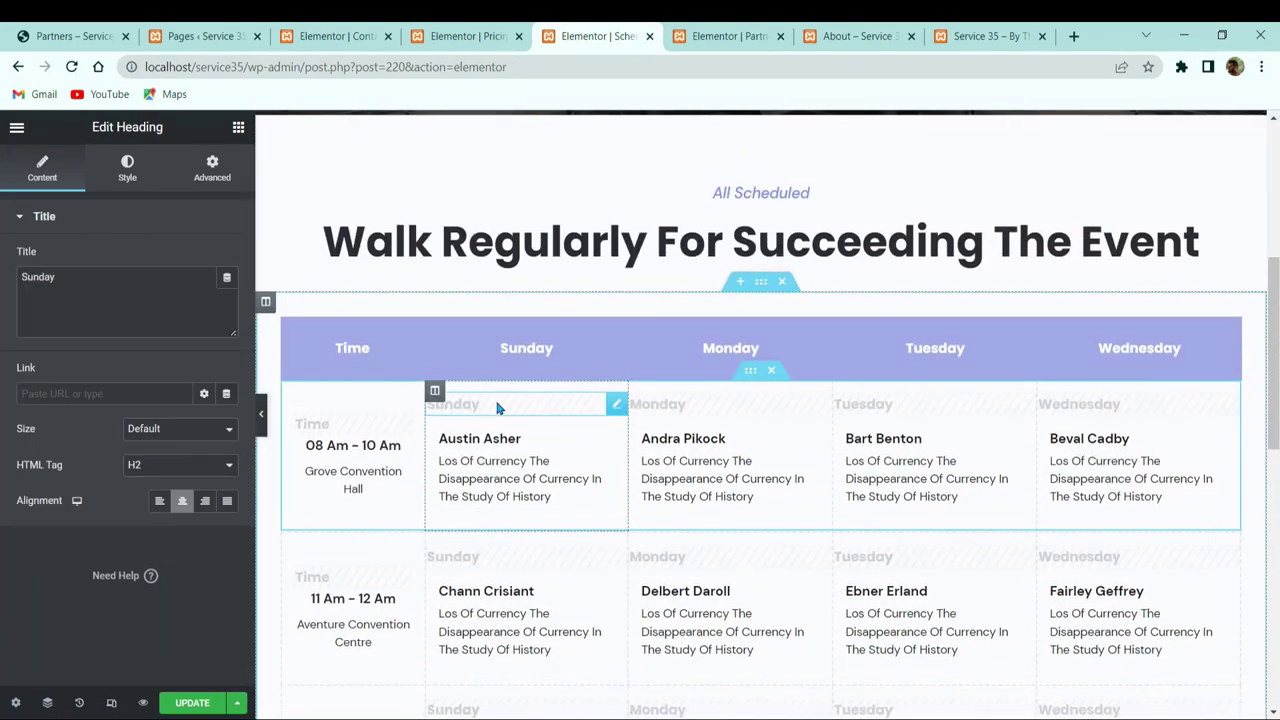
left_click(212, 170)
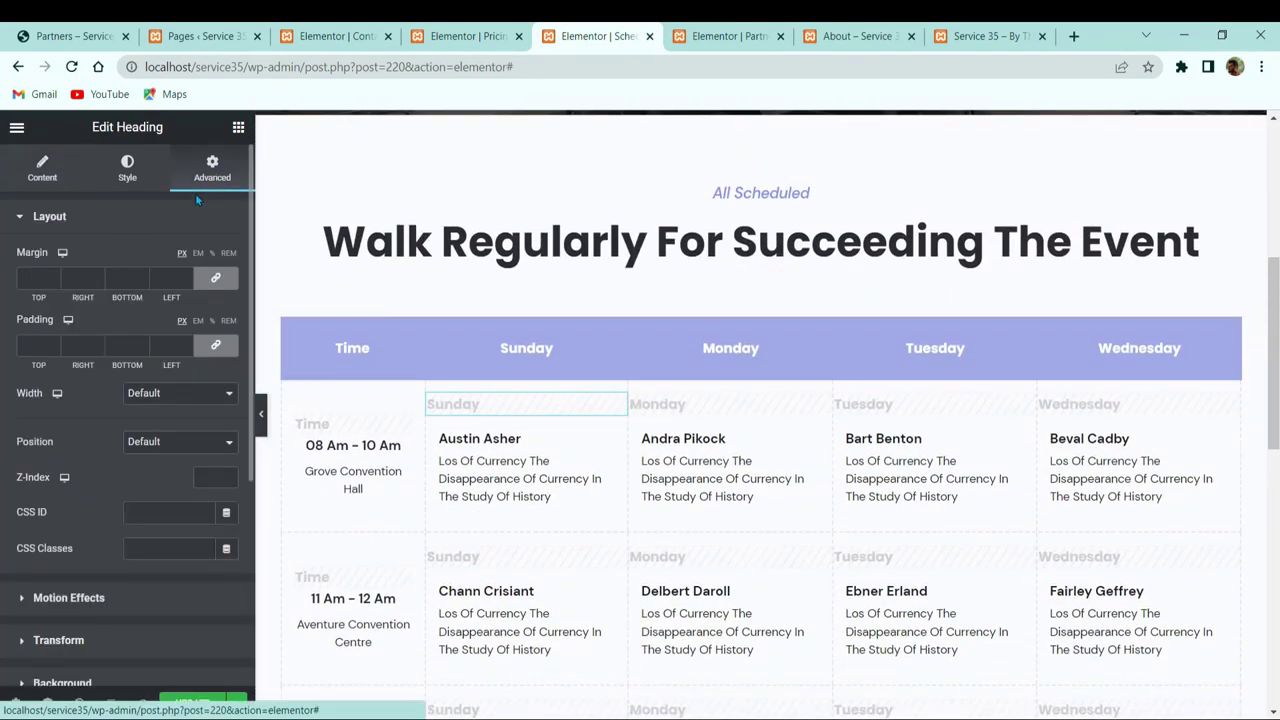
scroll(87, 565, "down", 4)
left_click(60, 481)
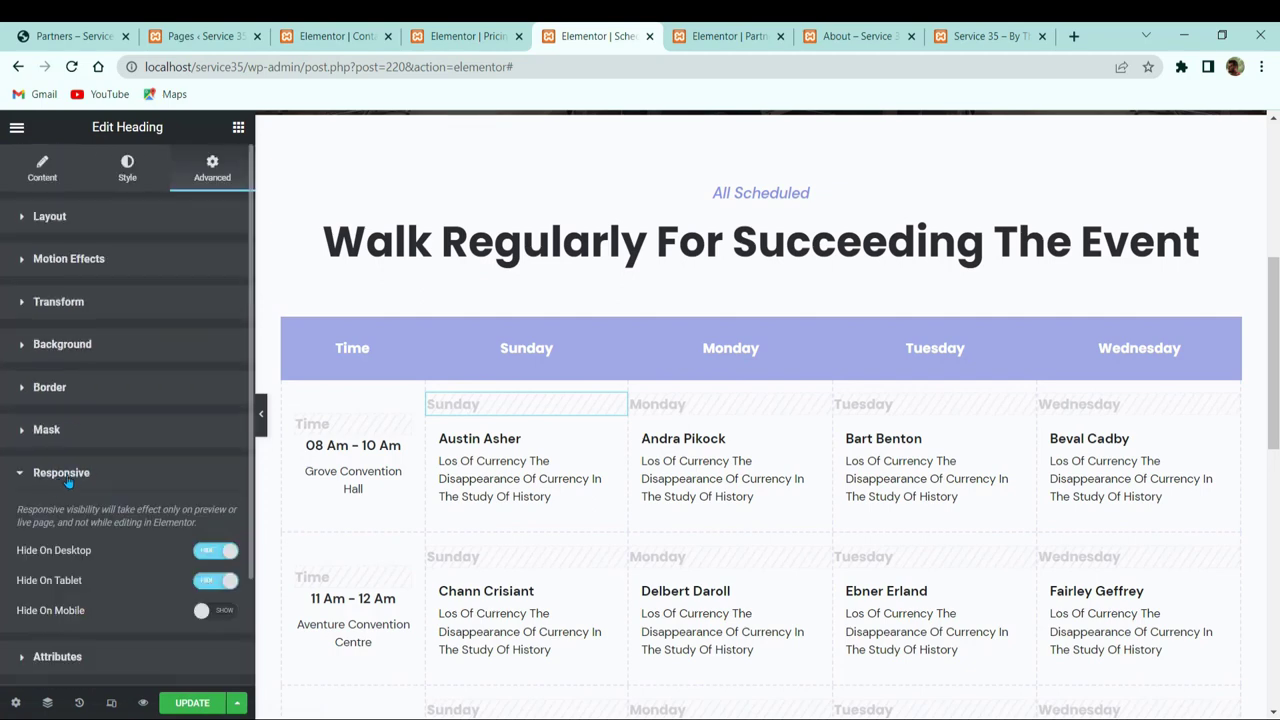
scroll(146, 448, "down", 2)
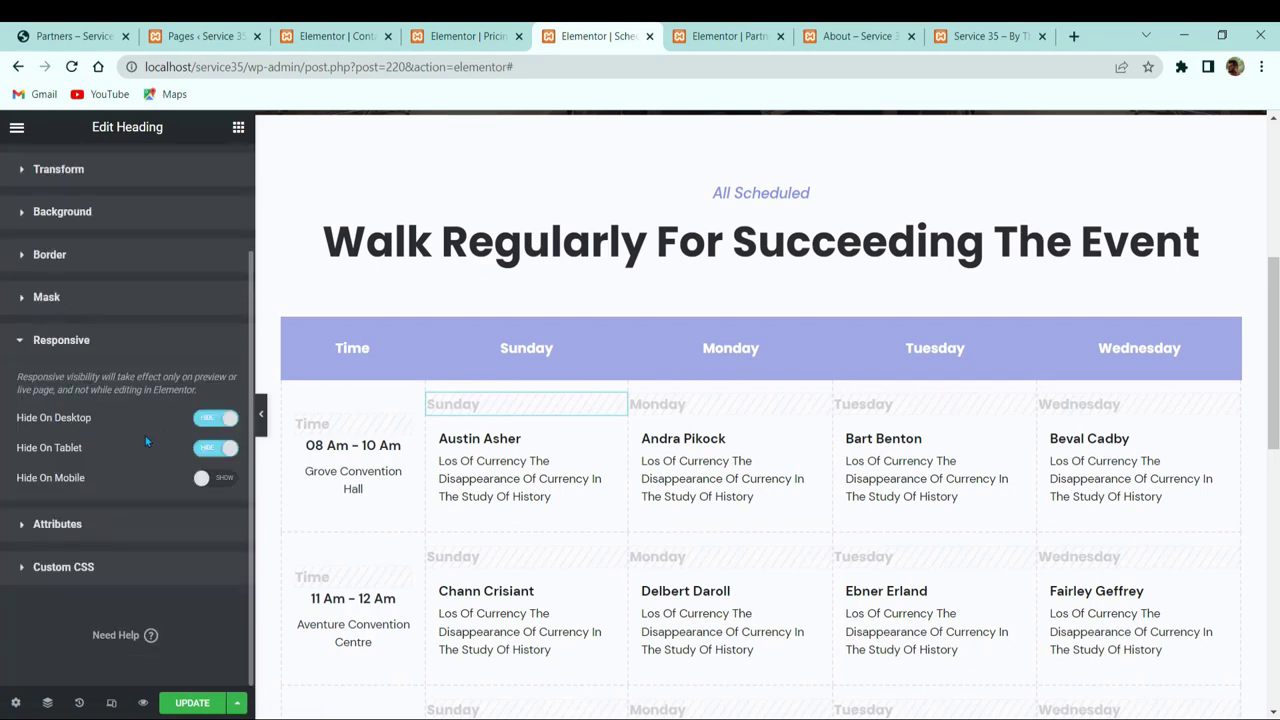
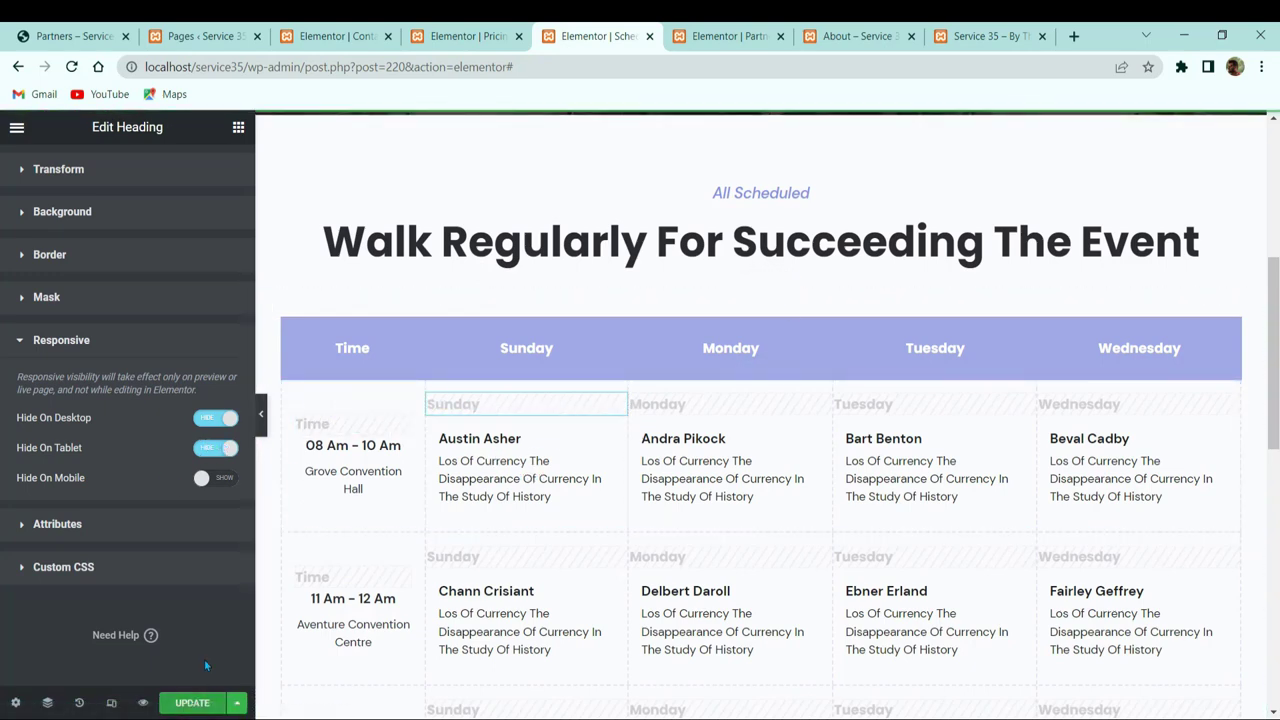
Step: Save the Schedule page, then save the Pricing page
left_click(200, 705)
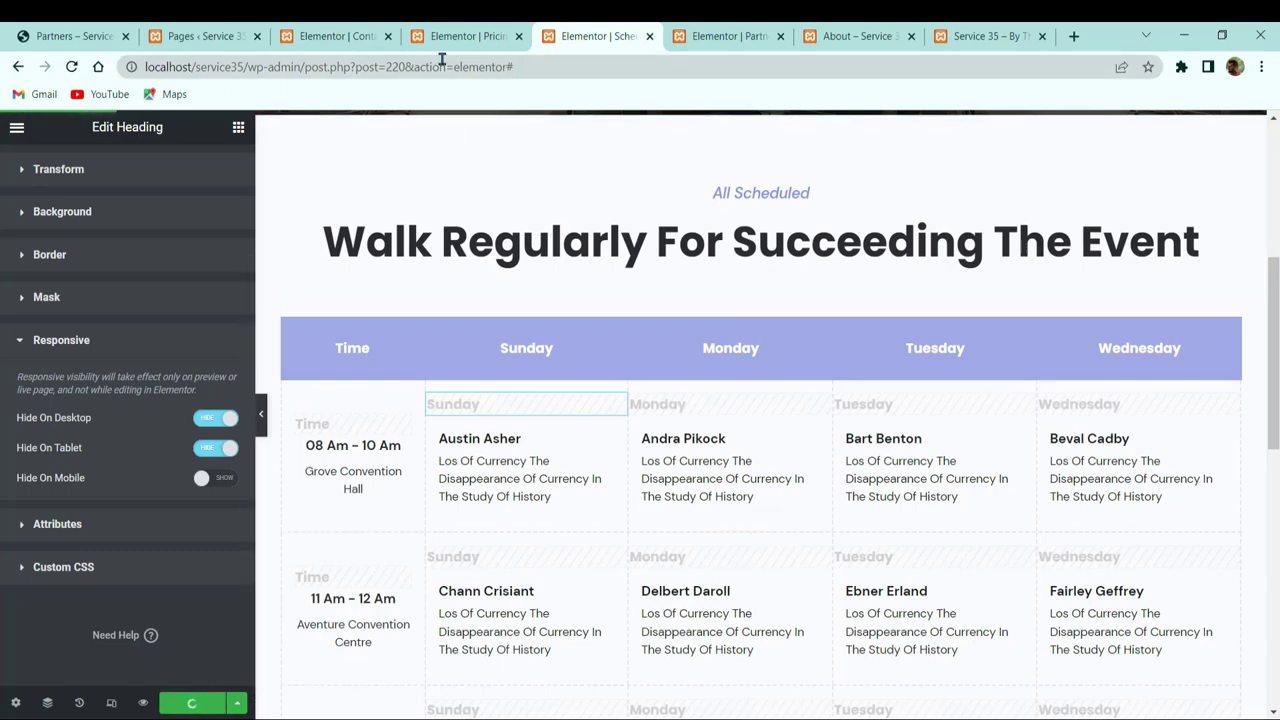
left_click(462, 36)
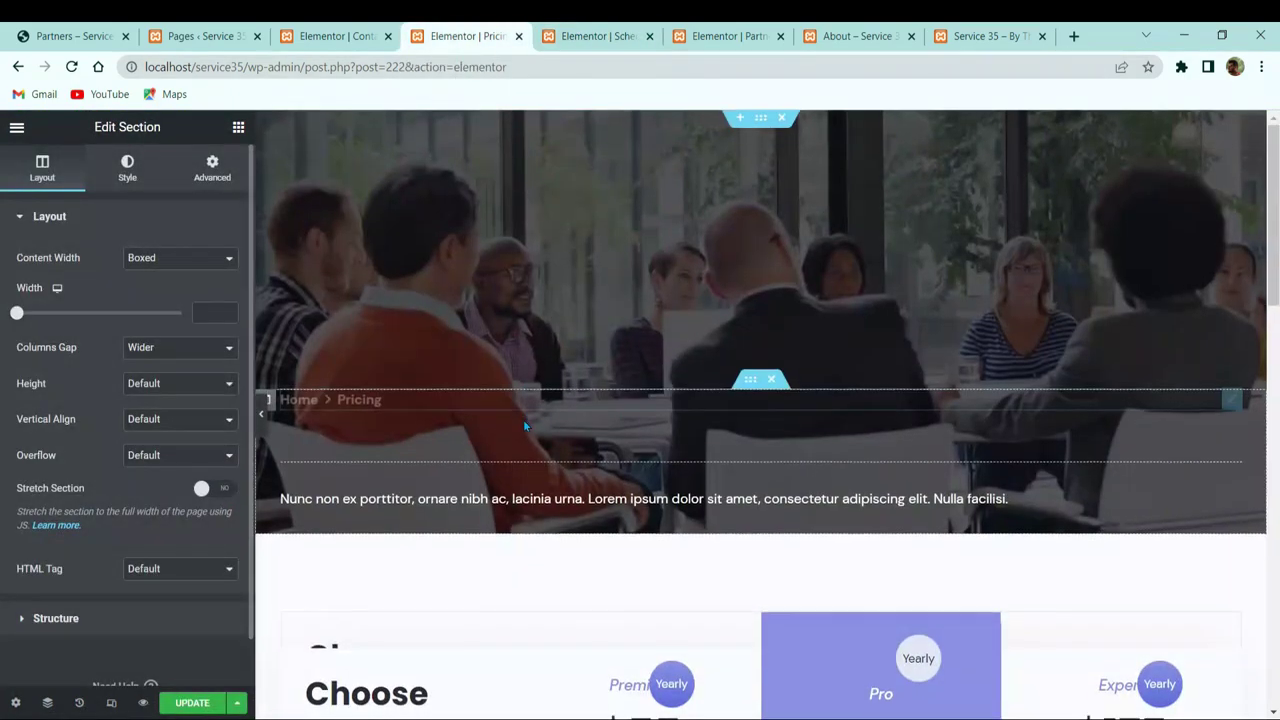
scroll(524, 426, "down", 15)
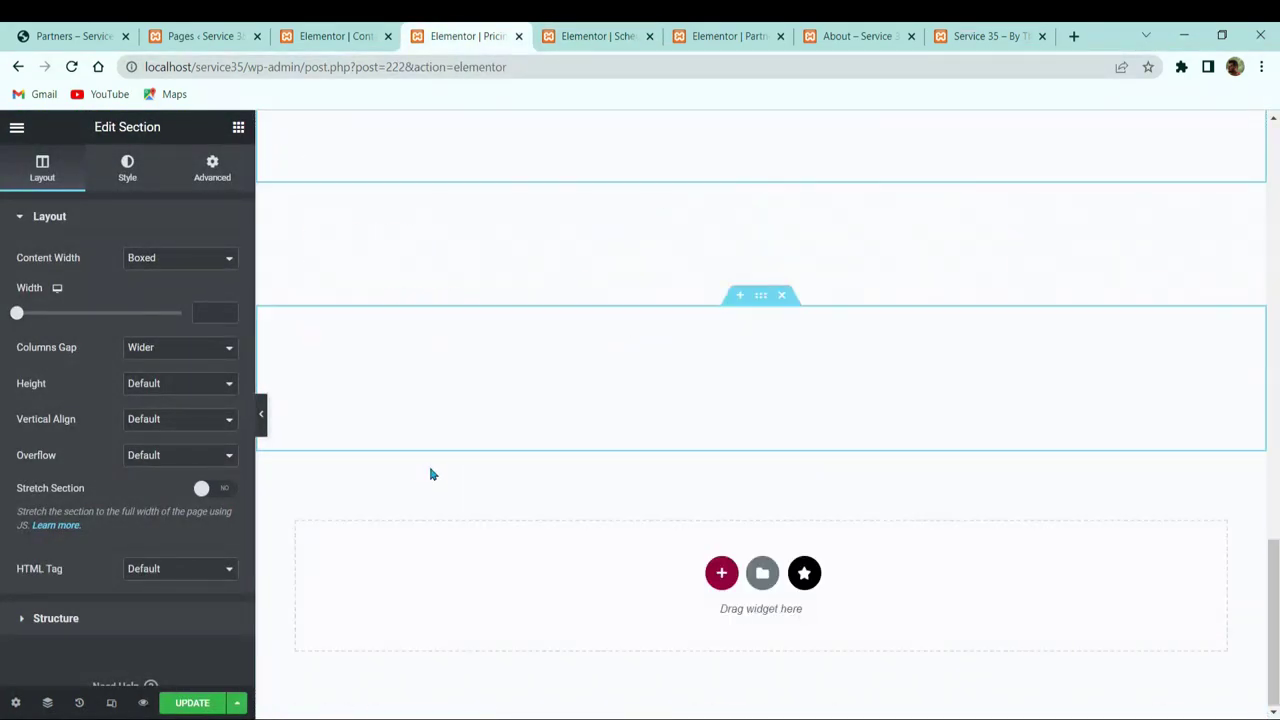
scroll(430, 474, "up", 15)
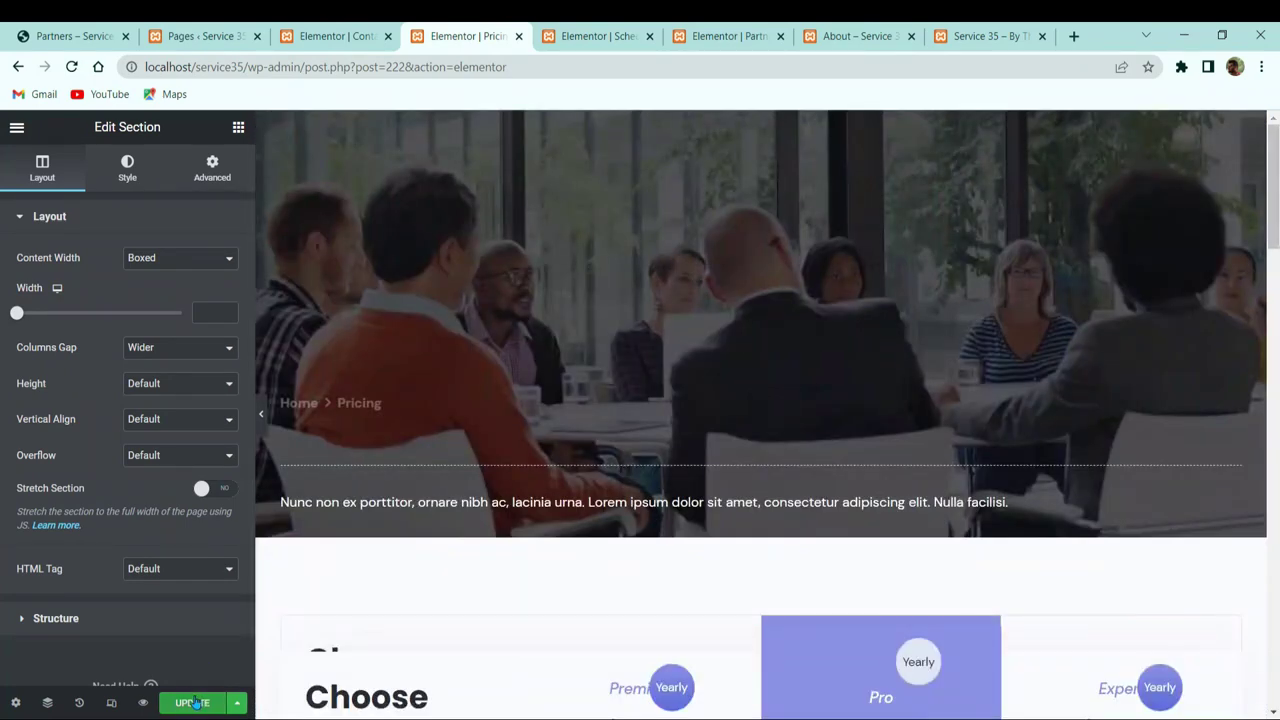
left_click(195, 703)
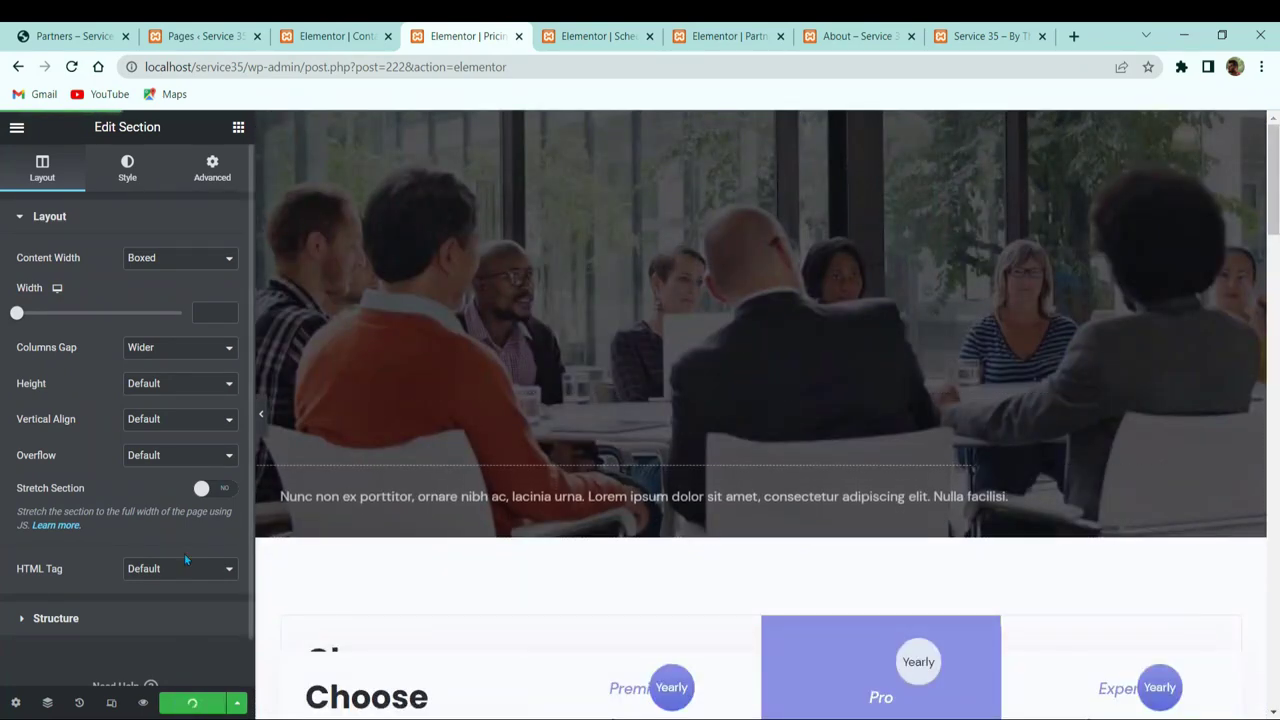
Step: Select the Contact page's form and show its email notification settings
left_click(337, 36)
scroll(457, 317, "down", 3)
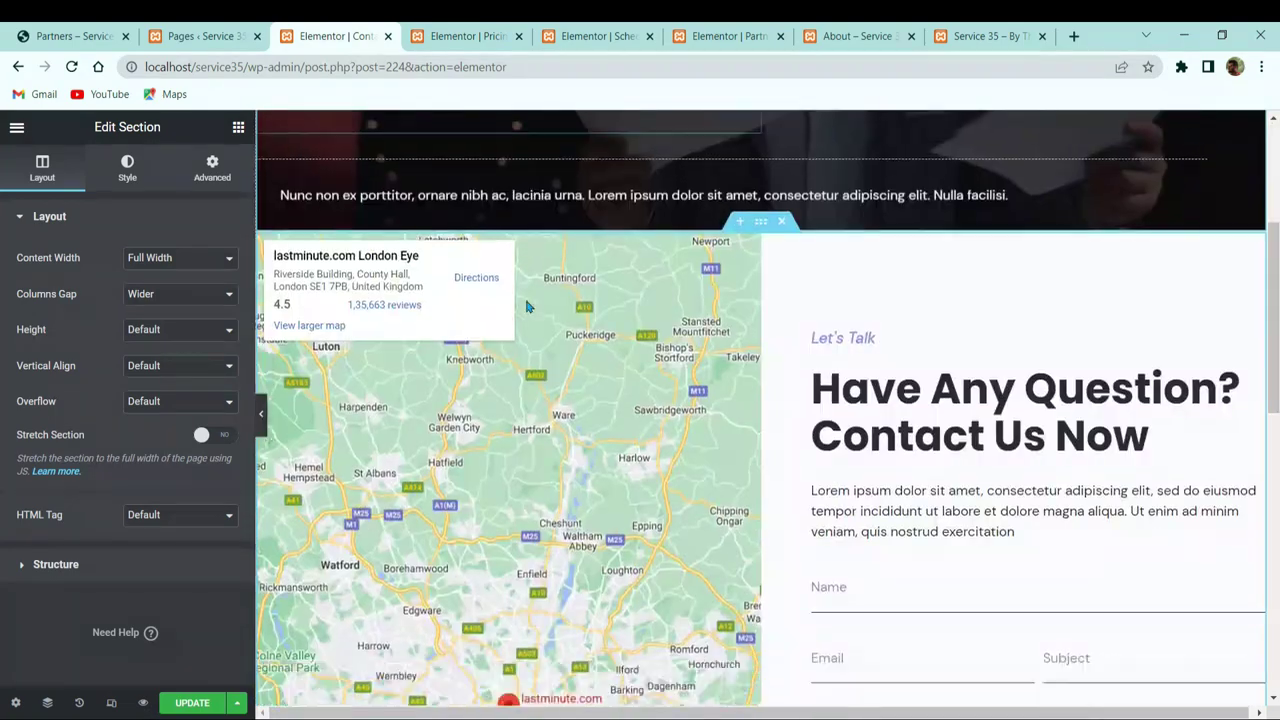
scroll(914, 291, "down", 4)
left_click(896, 300)
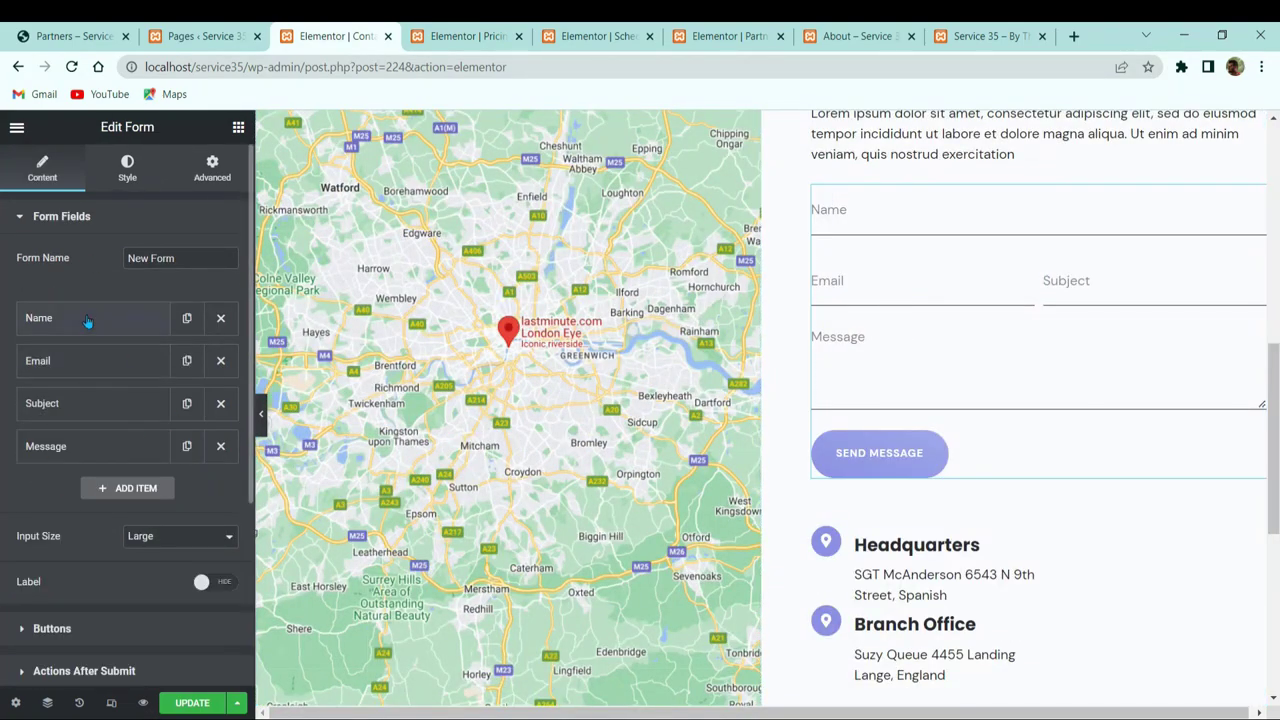
scroll(91, 366, "down", 2)
left_click(75, 540)
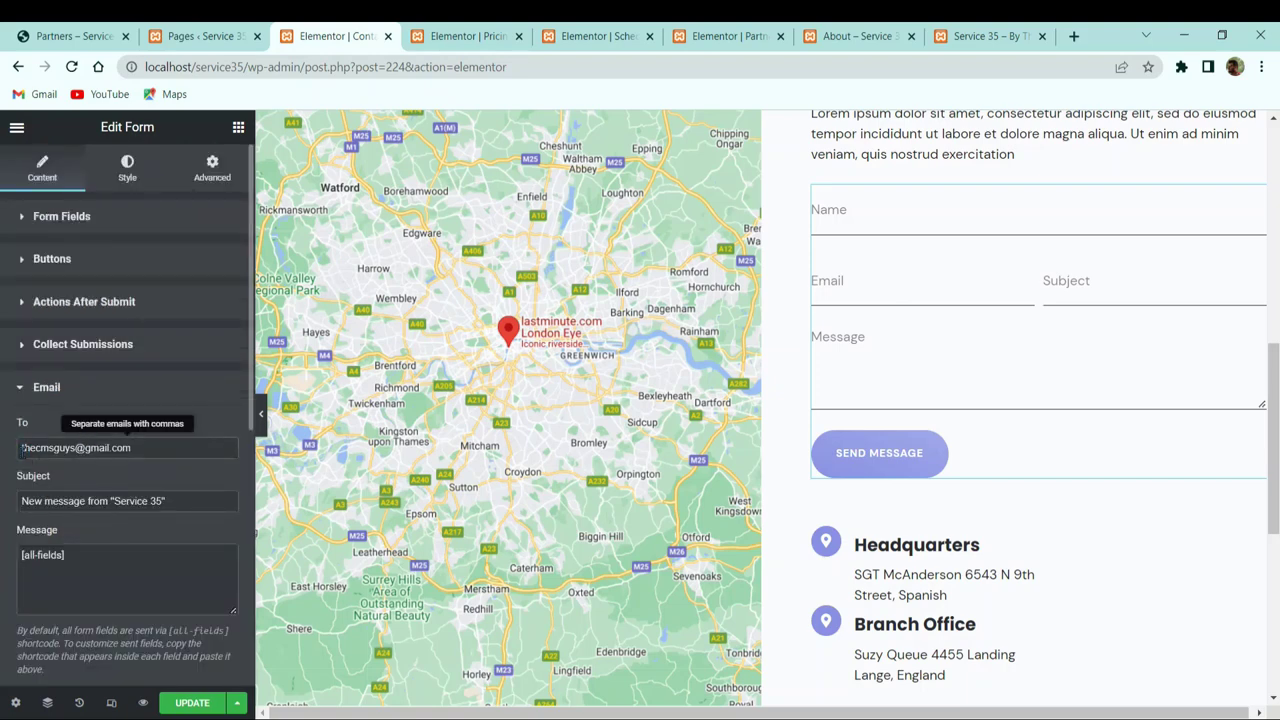
Step: Review the recipient, subject 'New message from Service 35' and message template, then save the Contact page
left_click_drag(22, 448, 101, 448)
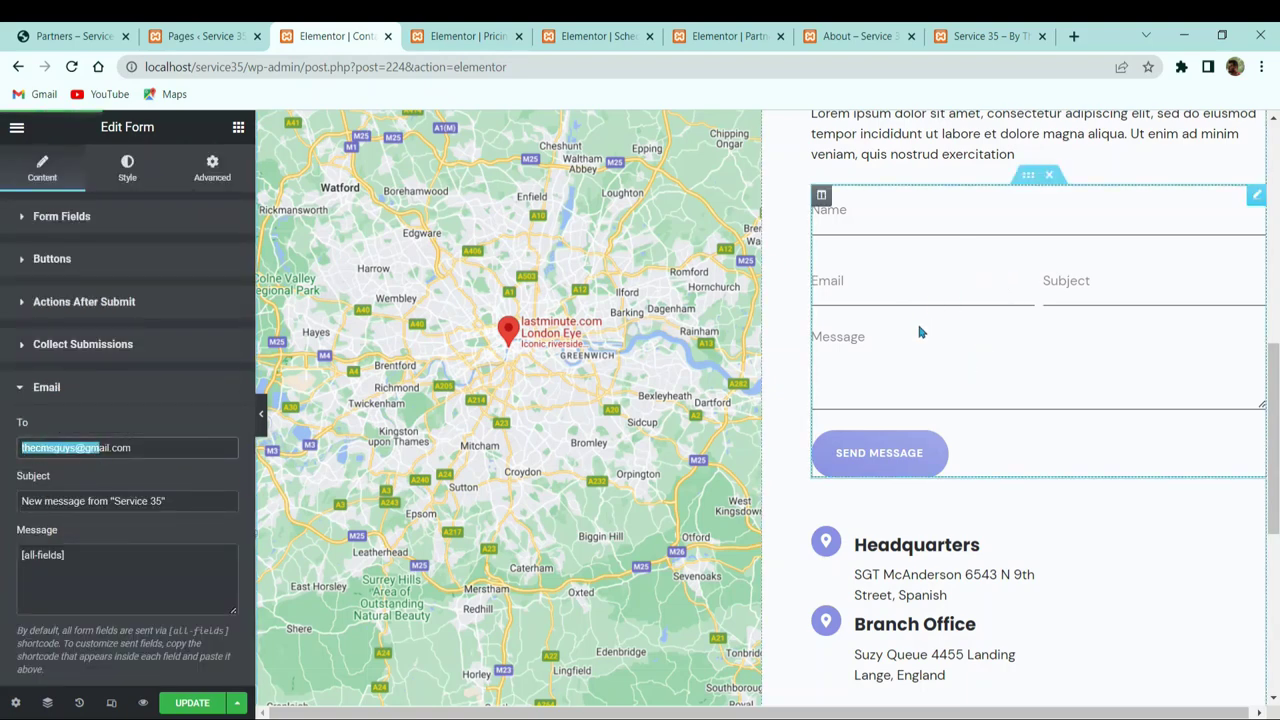
left_click_drag(62, 501, 153, 501)
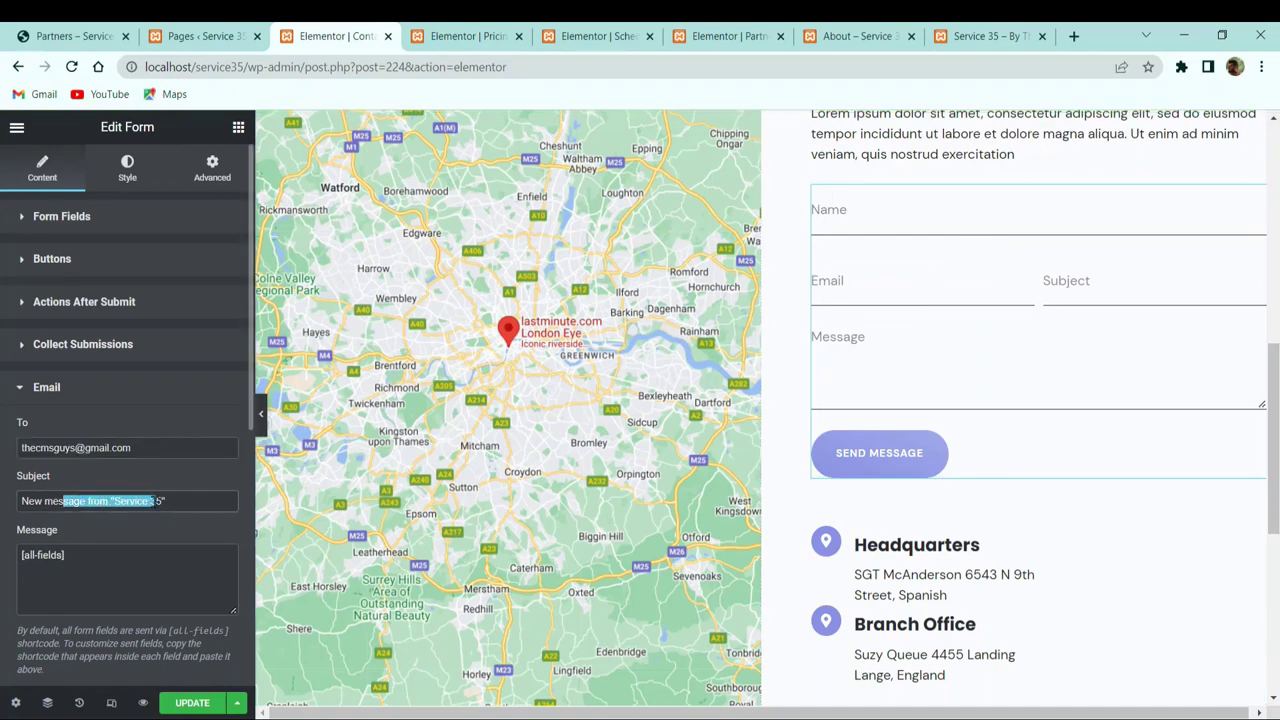
triple_click(119, 560)
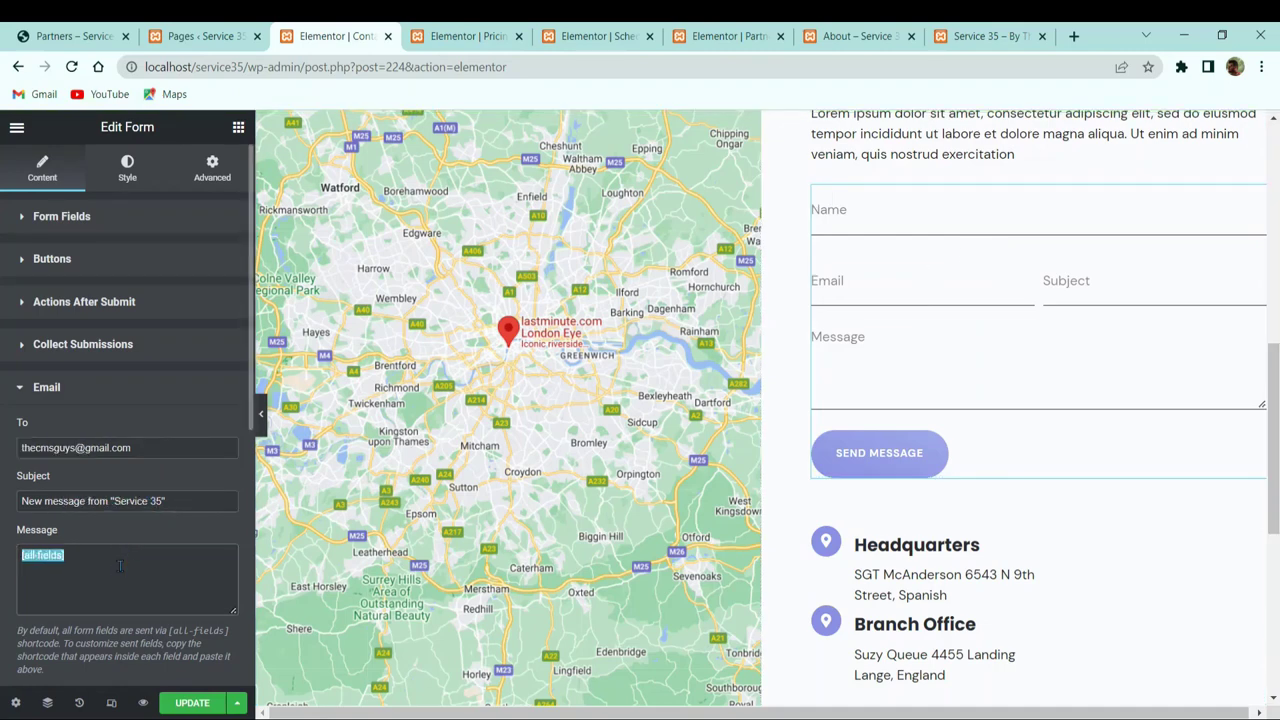
scroll(116, 519, "down", 5)
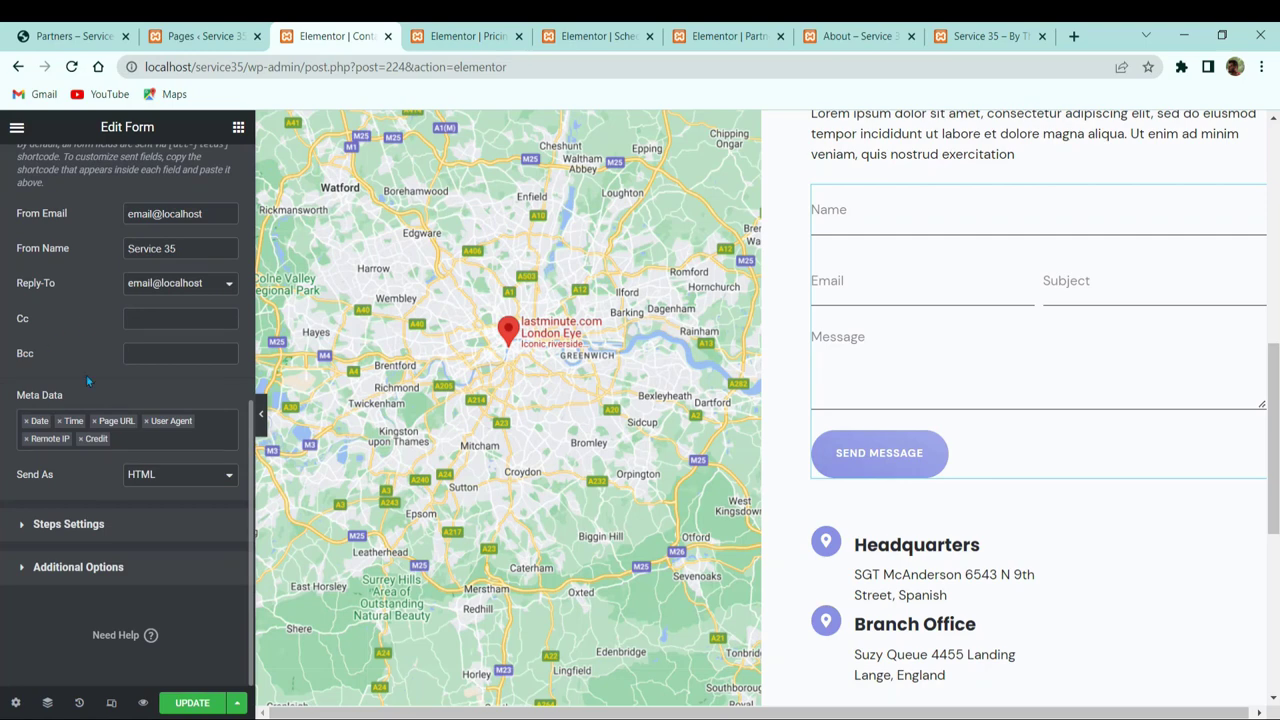
scroll(118, 447, "up", 2)
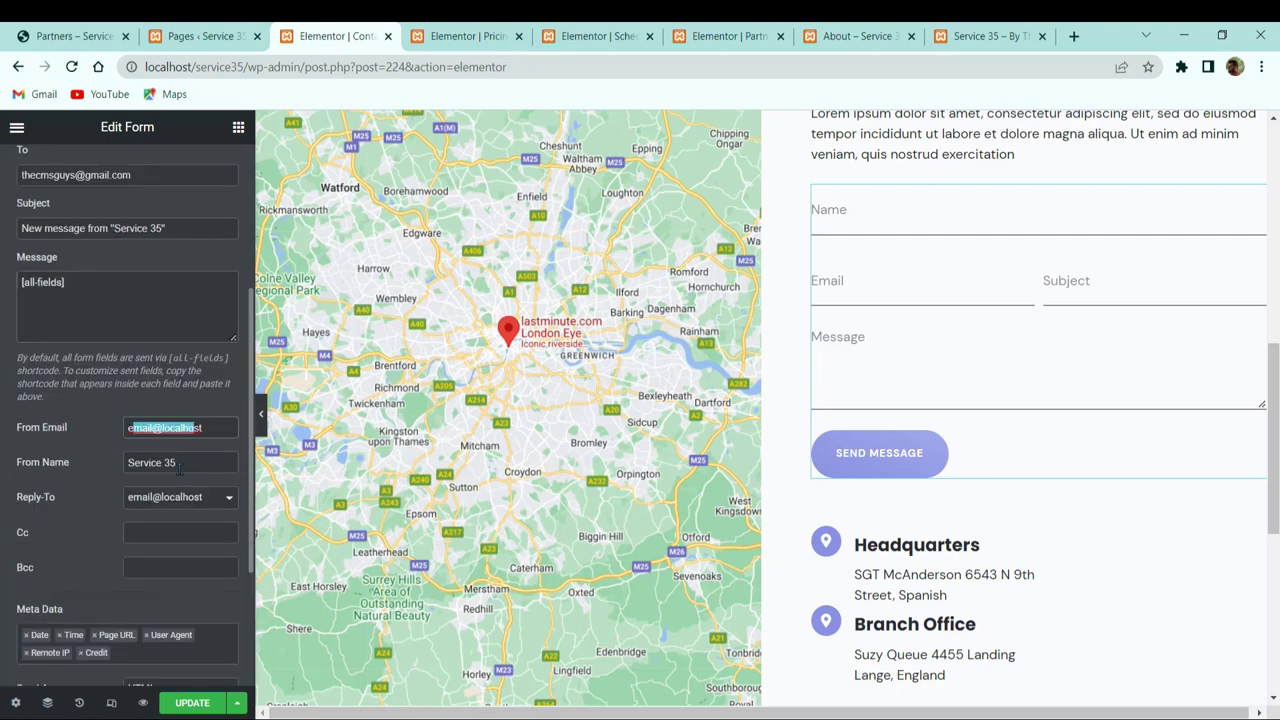
scroll(178, 474, "up", 2)
left_click_drag(35, 389, 117, 389)
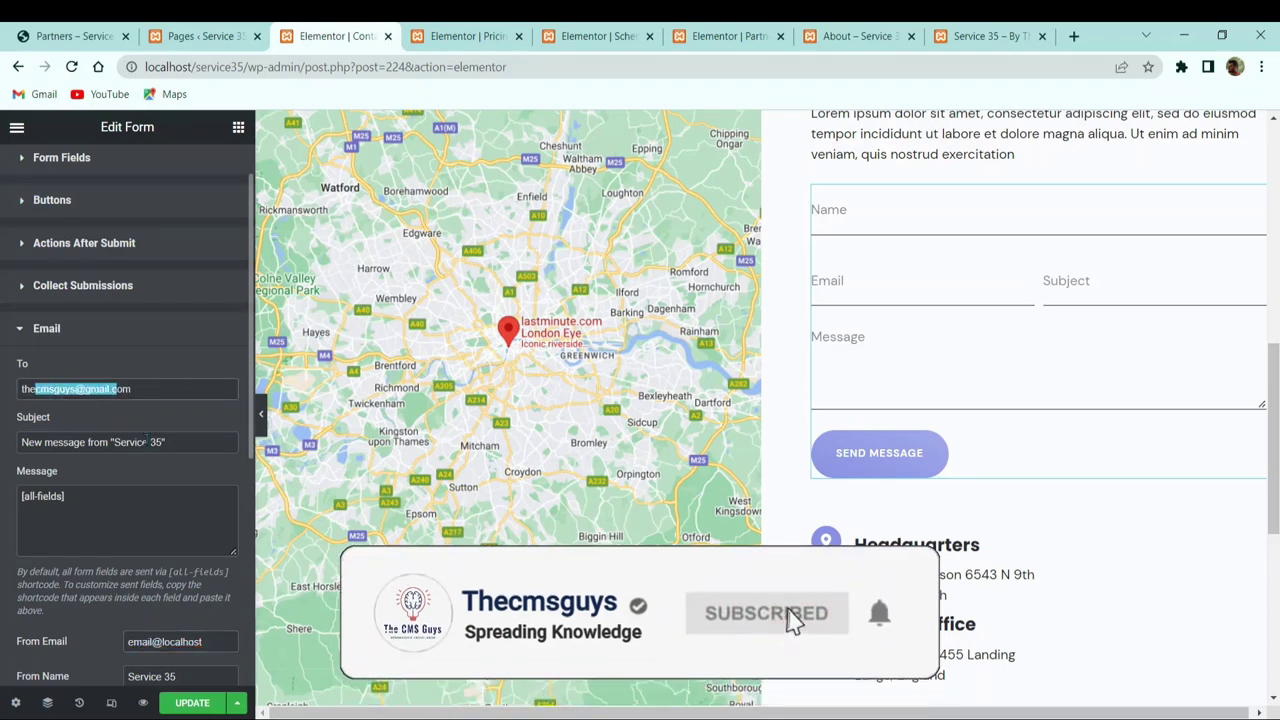
scroll(147, 440, "down", 4)
key("ctrl+s")
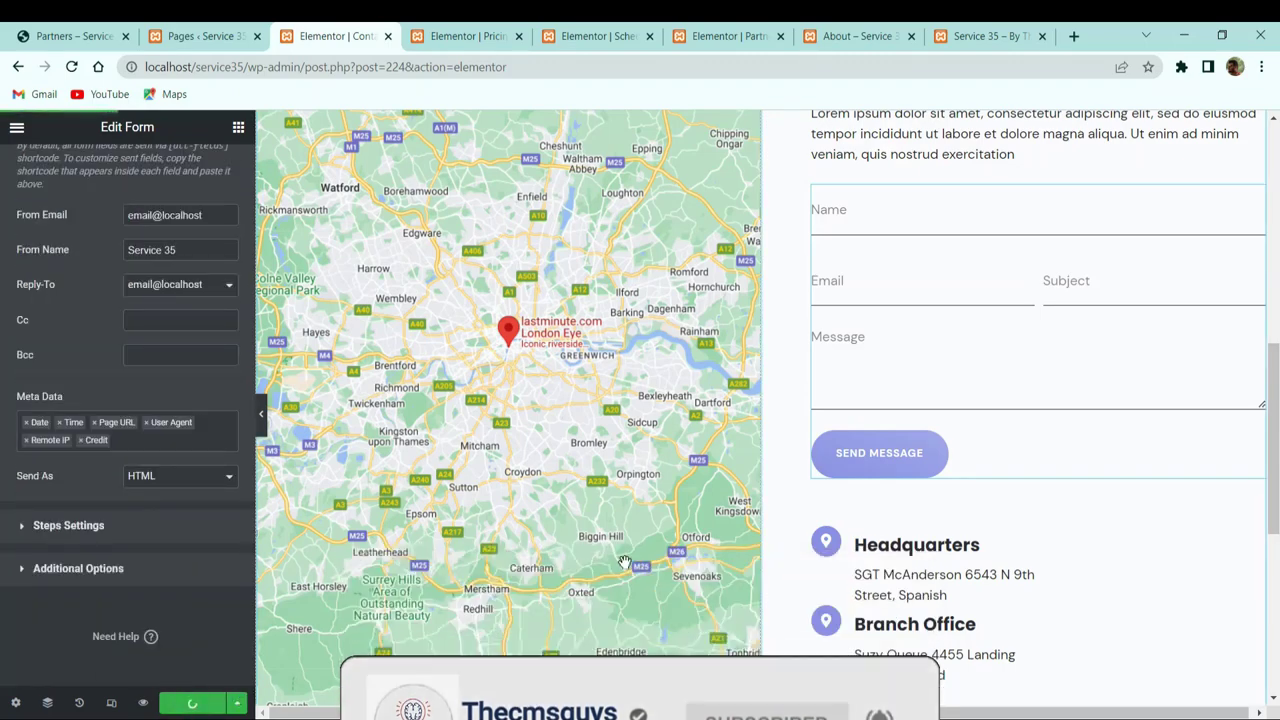
scroll(900, 490, "down", 5)
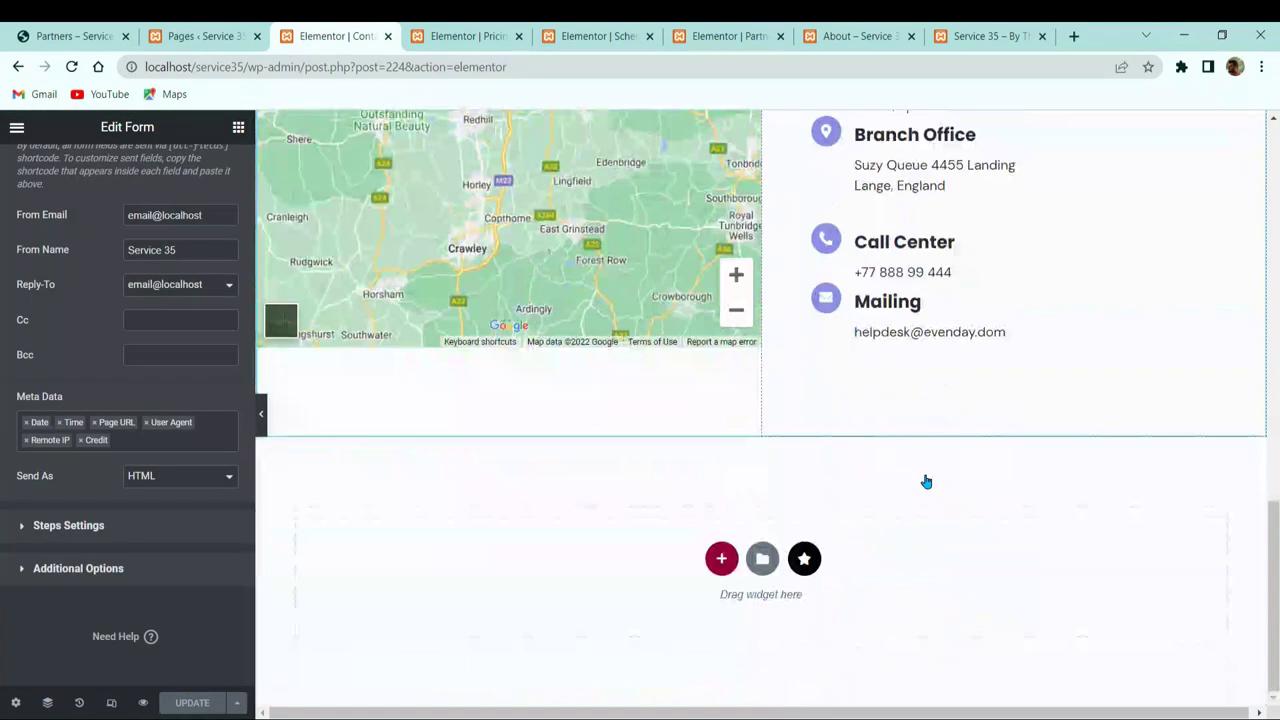
scroll(760, 480, "up", 15)
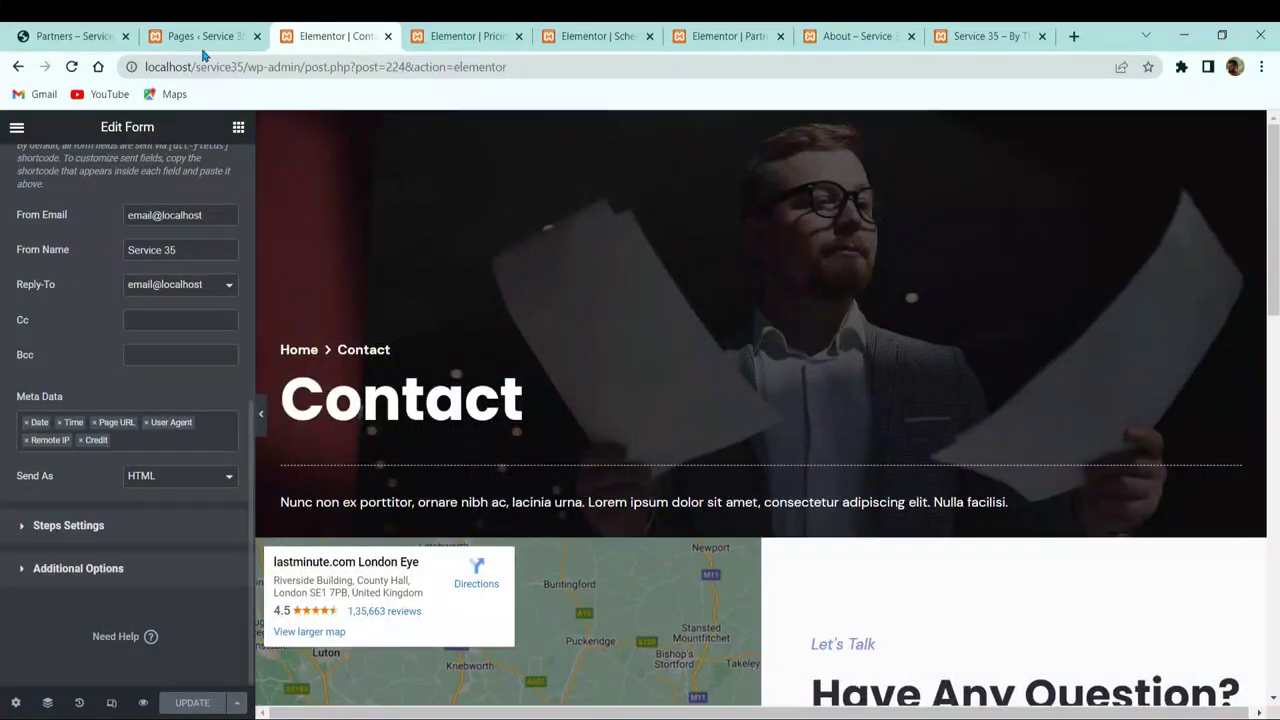
Step: View the live Partners page and reload the WordPress Pages list
left_click(184, 38)
left_click(75, 36)
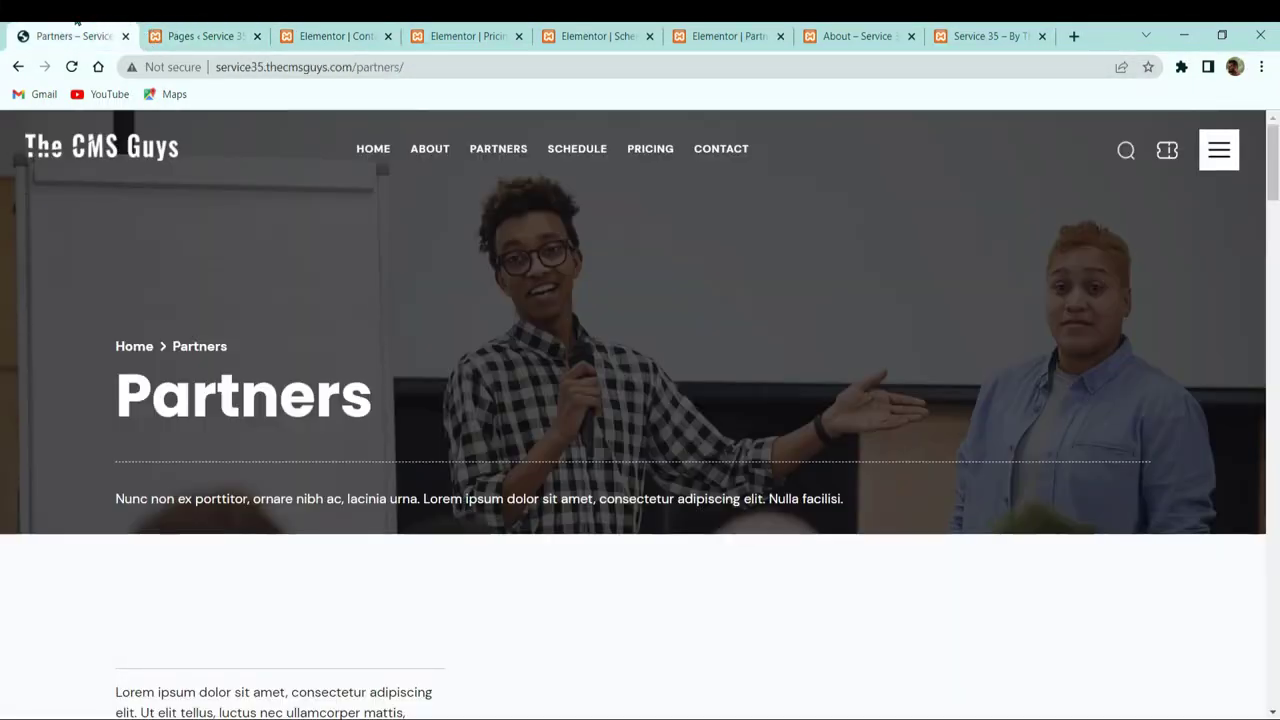
left_click(200, 36)
left_click(70, 67)
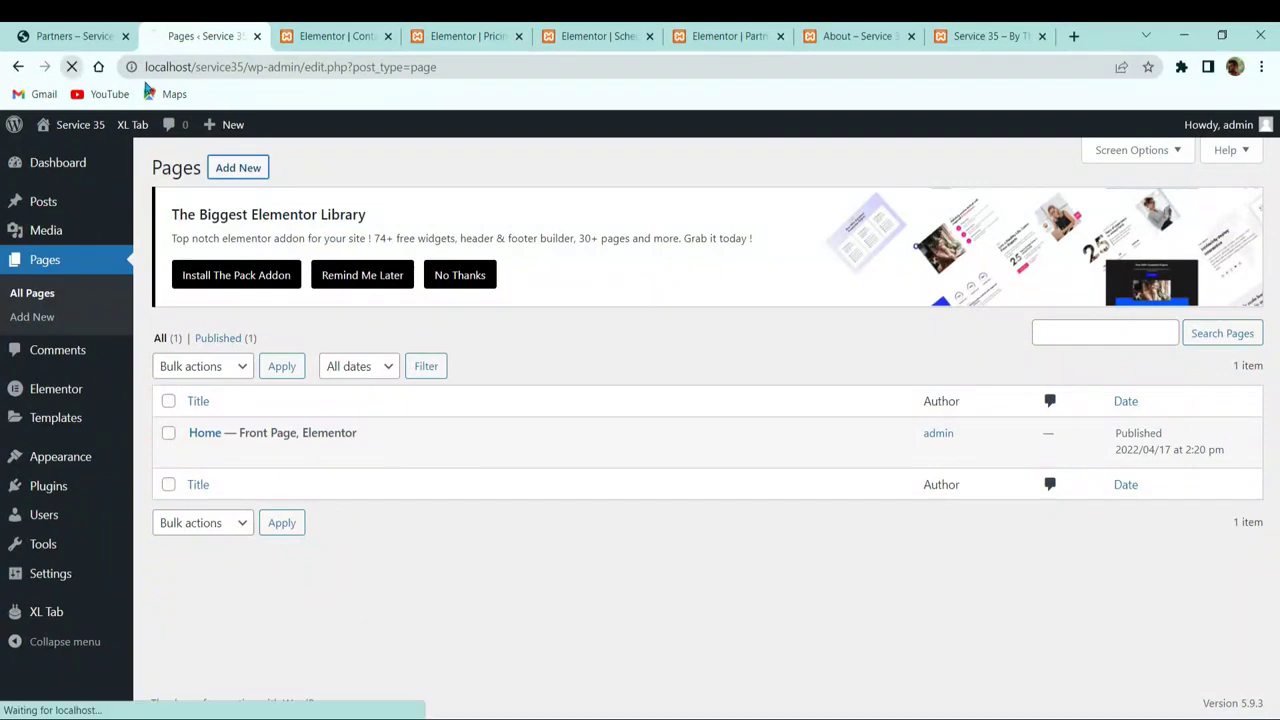
Step: Close the finished Contact, Pricing, Schedule and Partners Elementor editor tabs
left_click(320, 36)
left_click(388, 36)
left_click(388, 36)
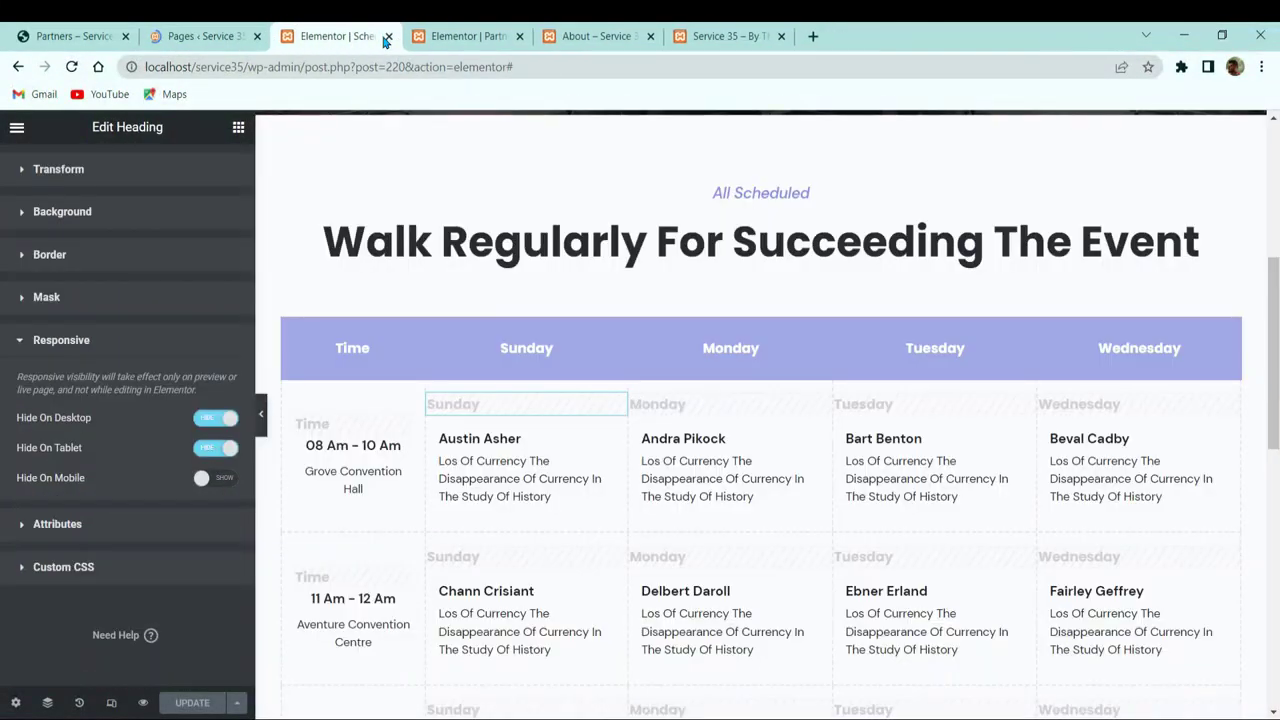
left_click(388, 36)
left_click(388, 36)
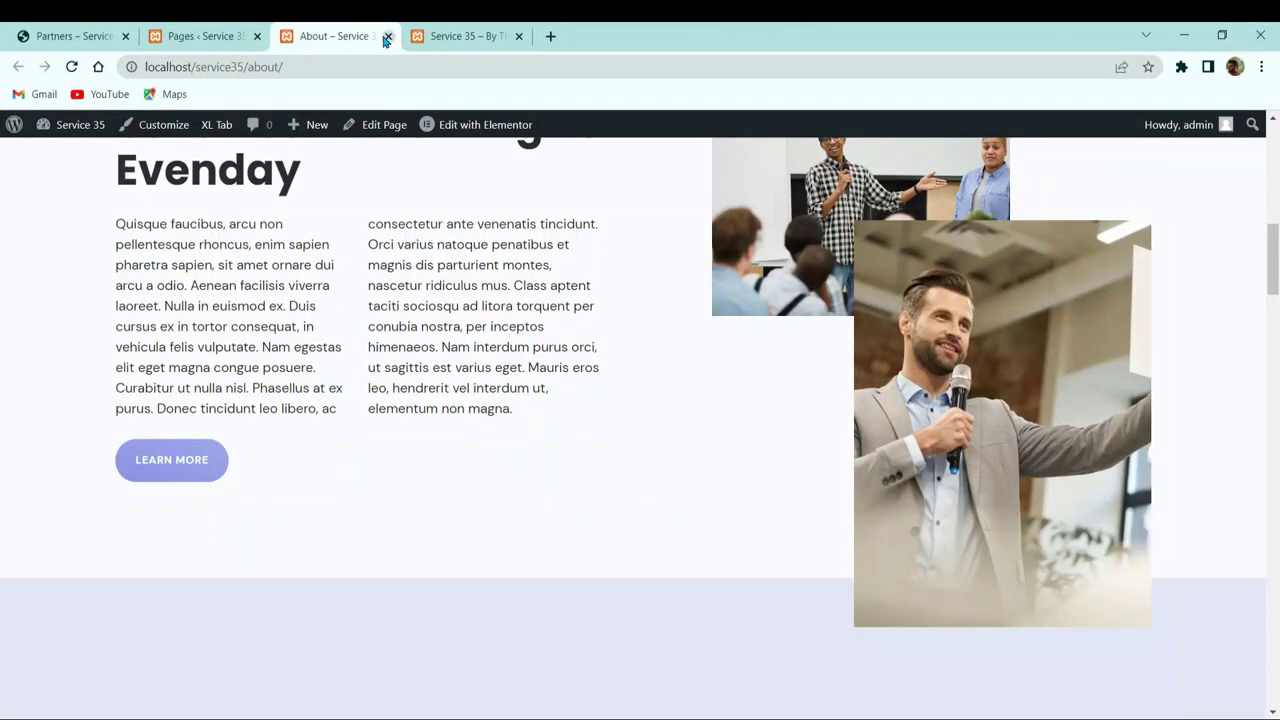
left_click(200, 36)
Step: Preview the live site's front end, then return to the Pages list
scroll(403, 266, "down", 3)
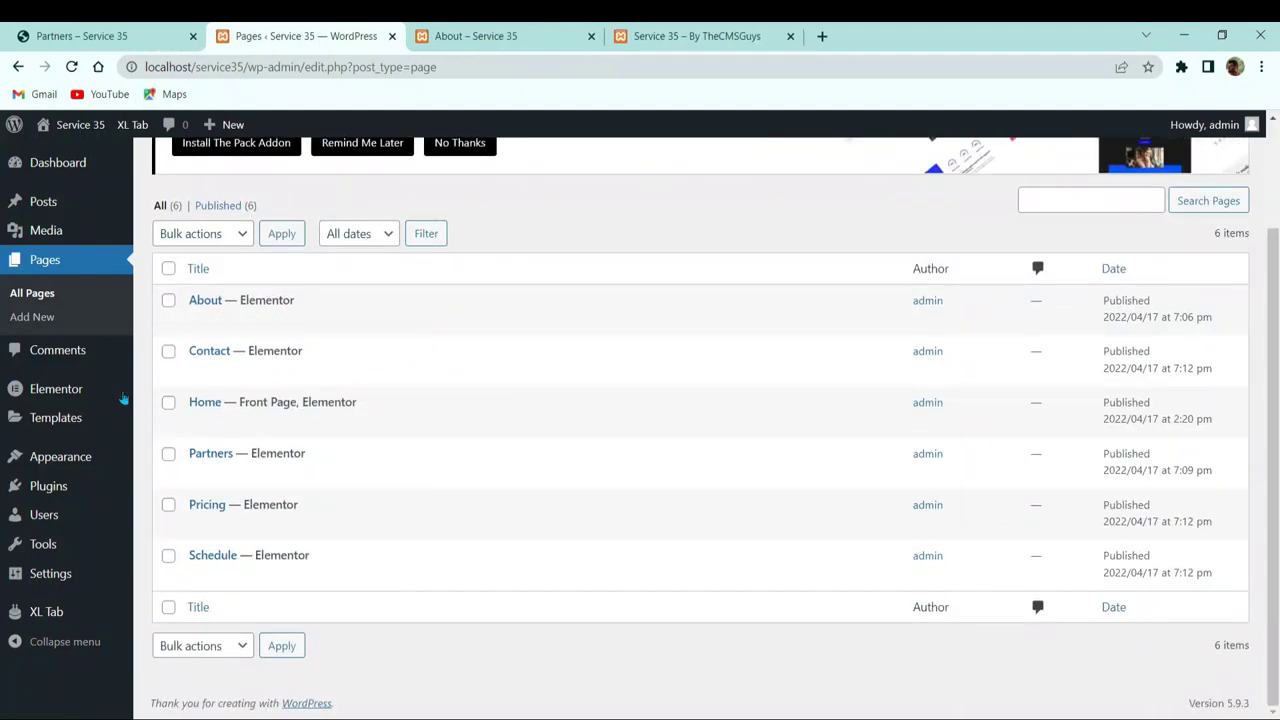
left_click(82, 36)
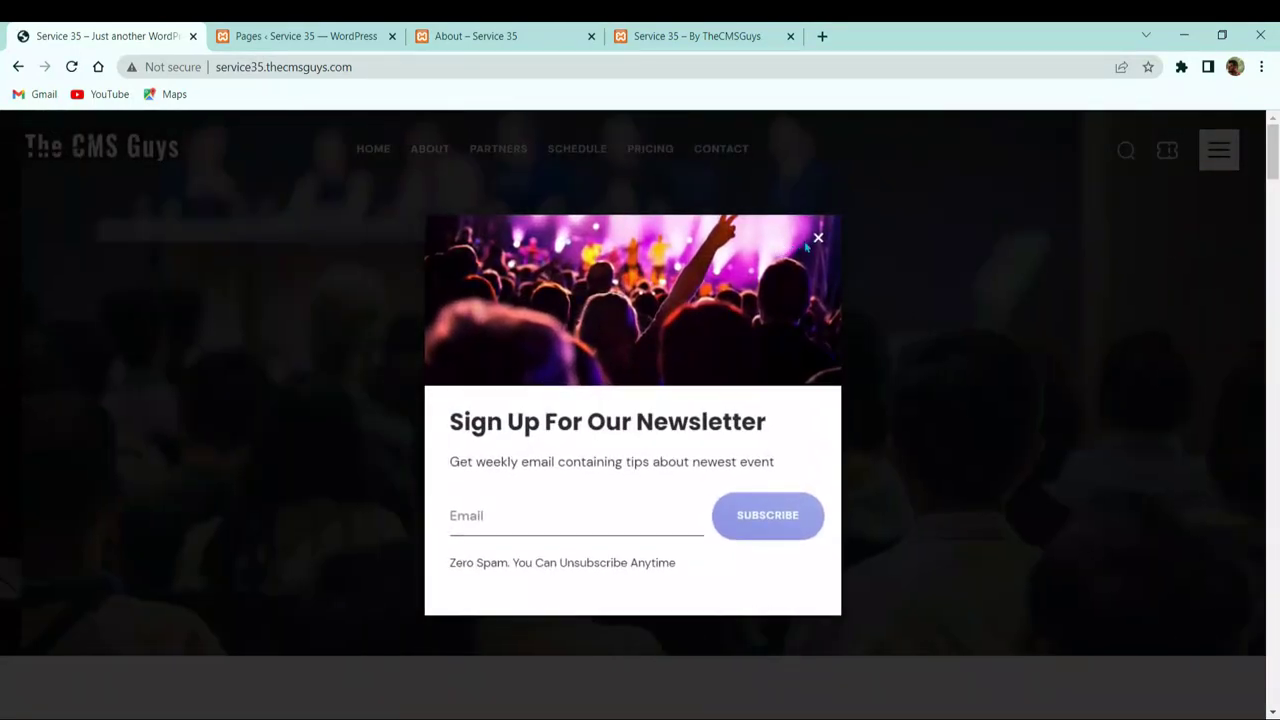
left_click(306, 36)
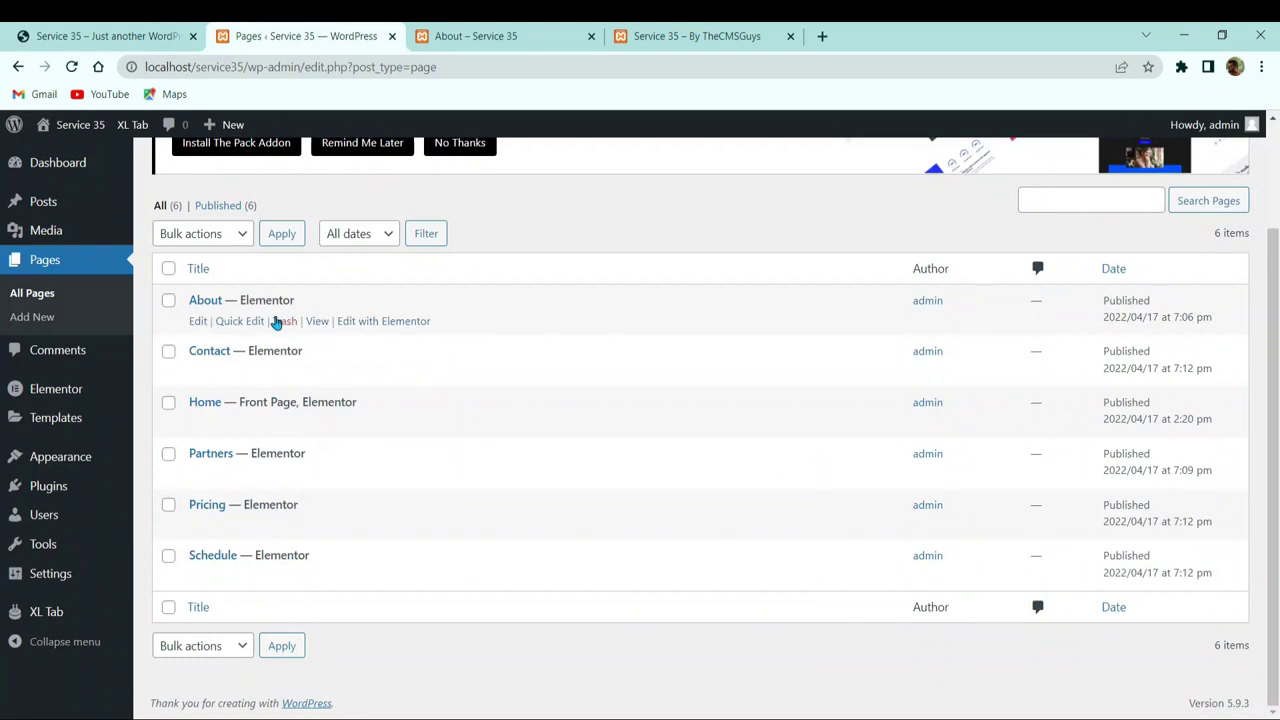
mouse_move(66, 458)
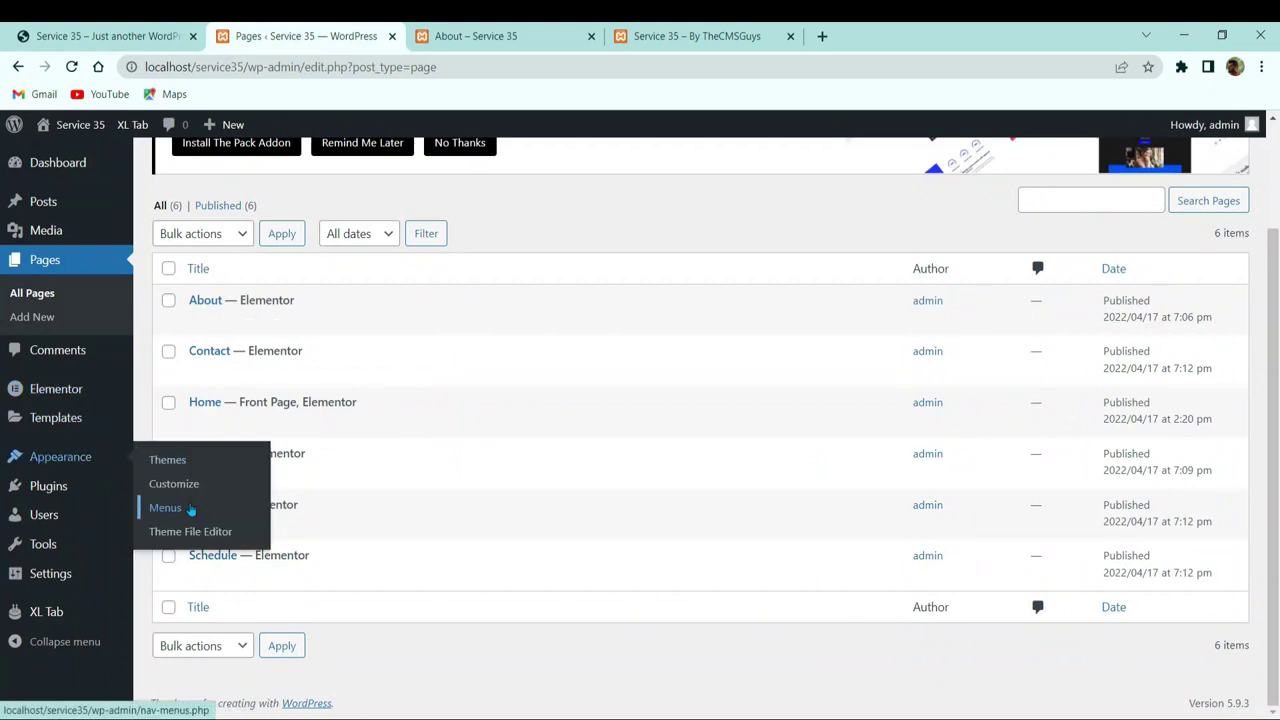
Step: Create a new navigation menu named Main Menu
left_click(190, 510)
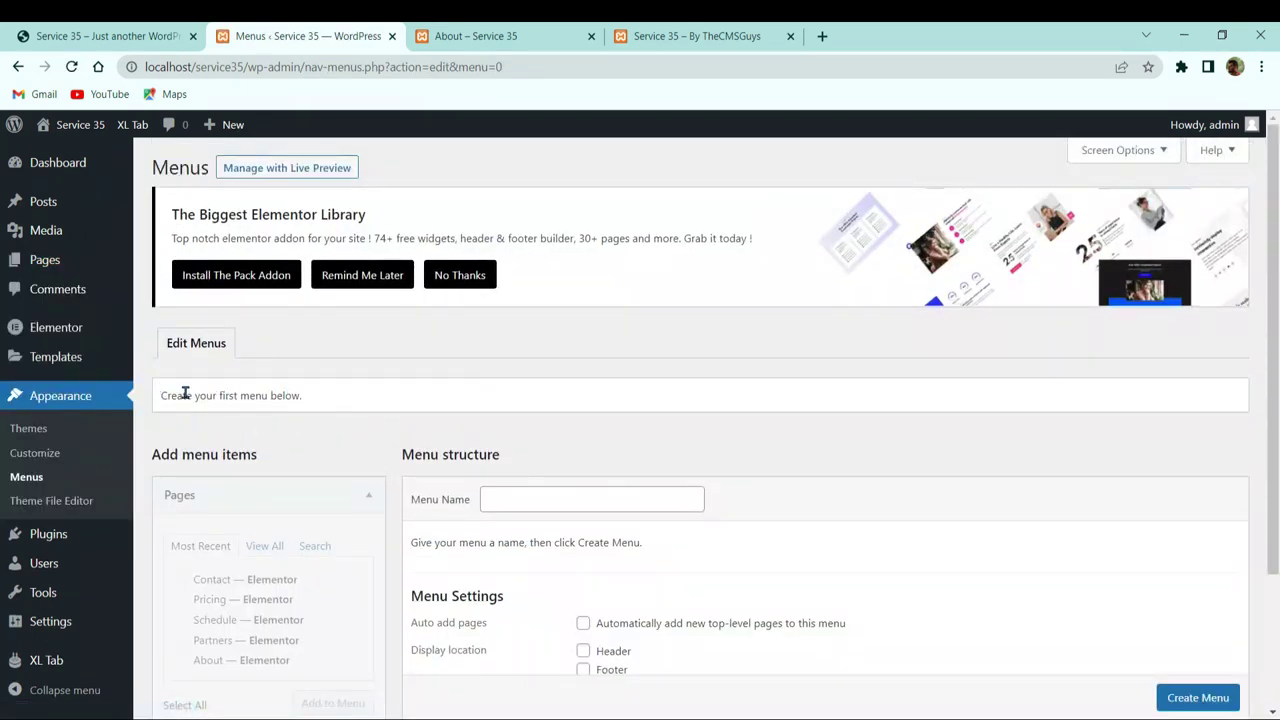
left_click(543, 494)
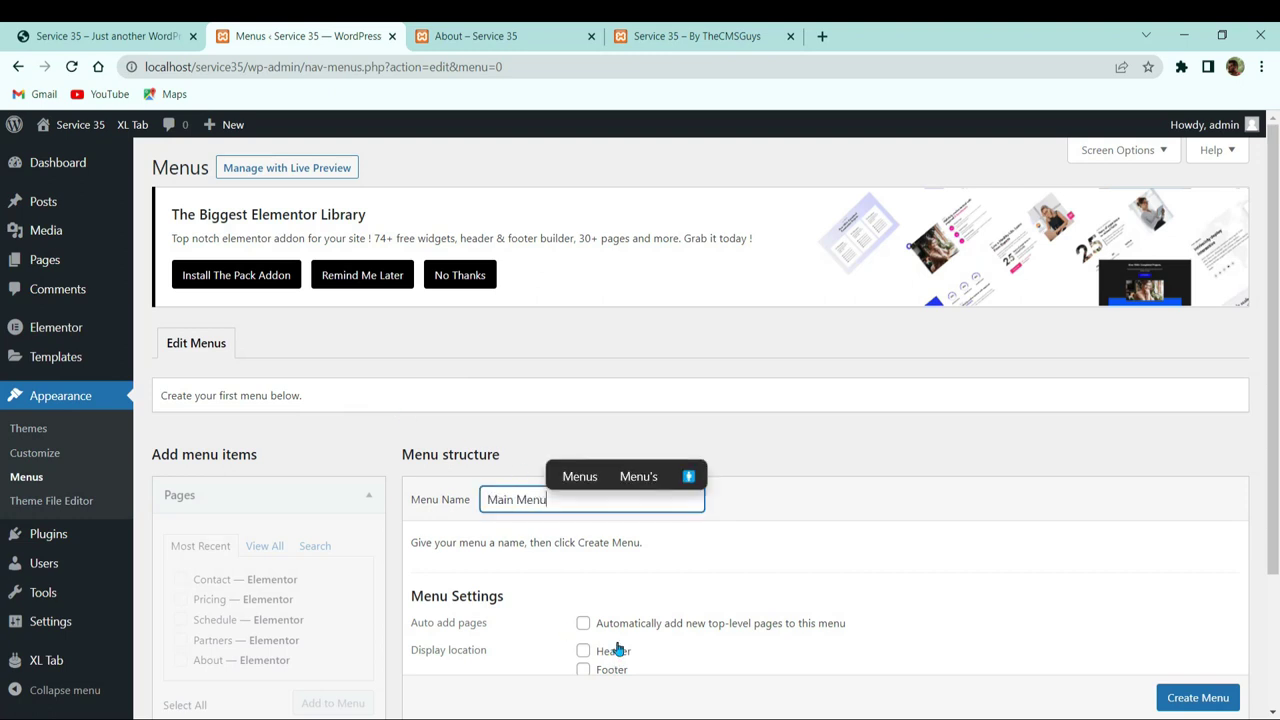
scroll(689, 563, "down", 2)
left_click(1217, 540)
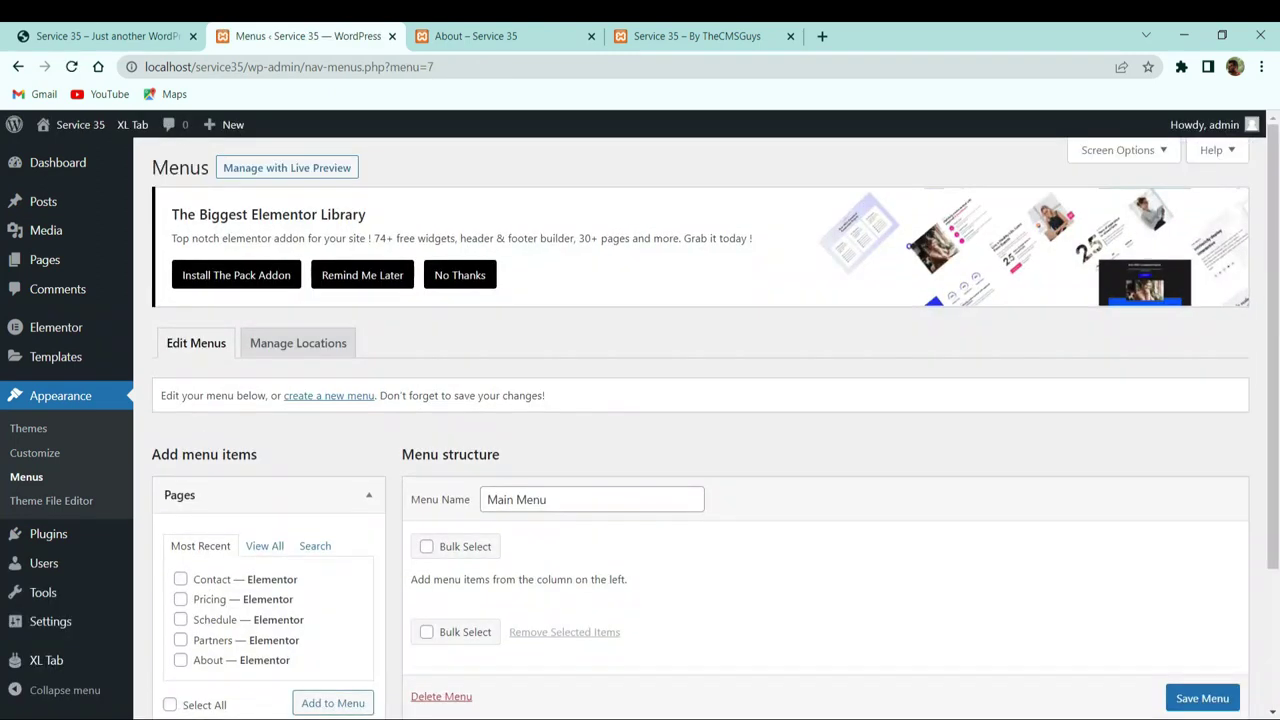
Step: Add all six site pages to Main Menu and start reordering them against the live site
scroll(297, 480, "down", 2)
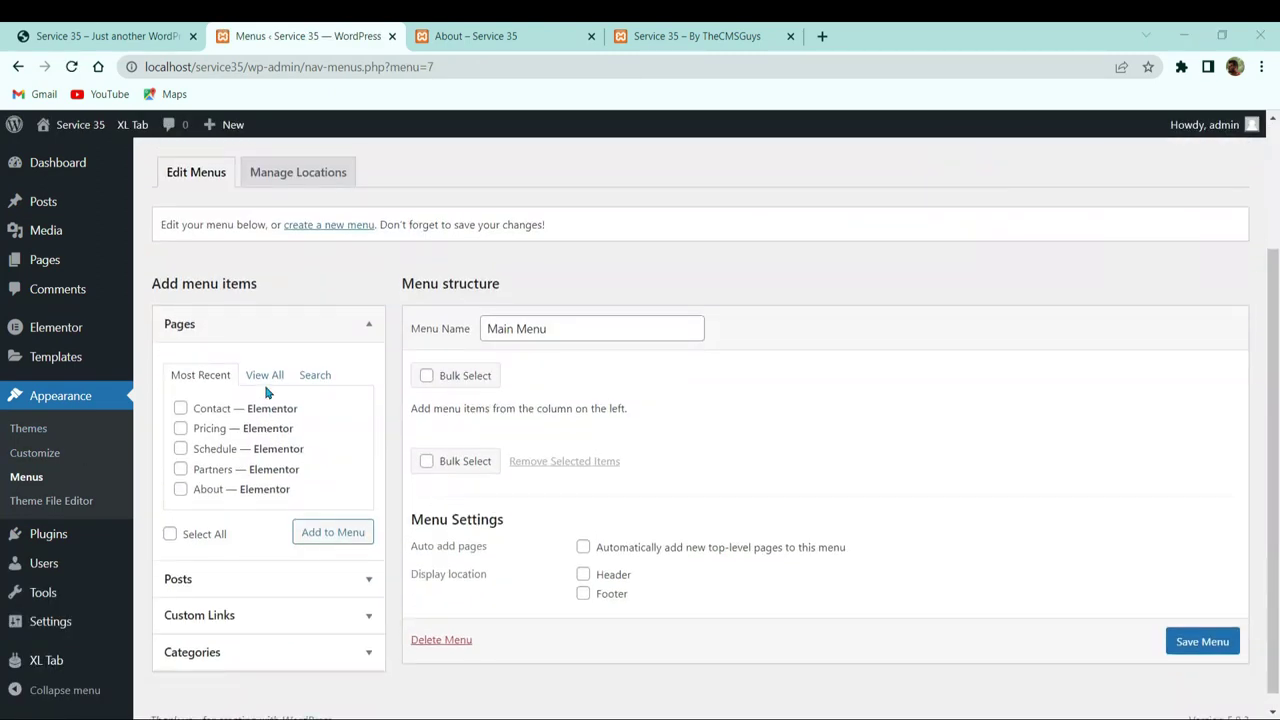
left_click(266, 375)
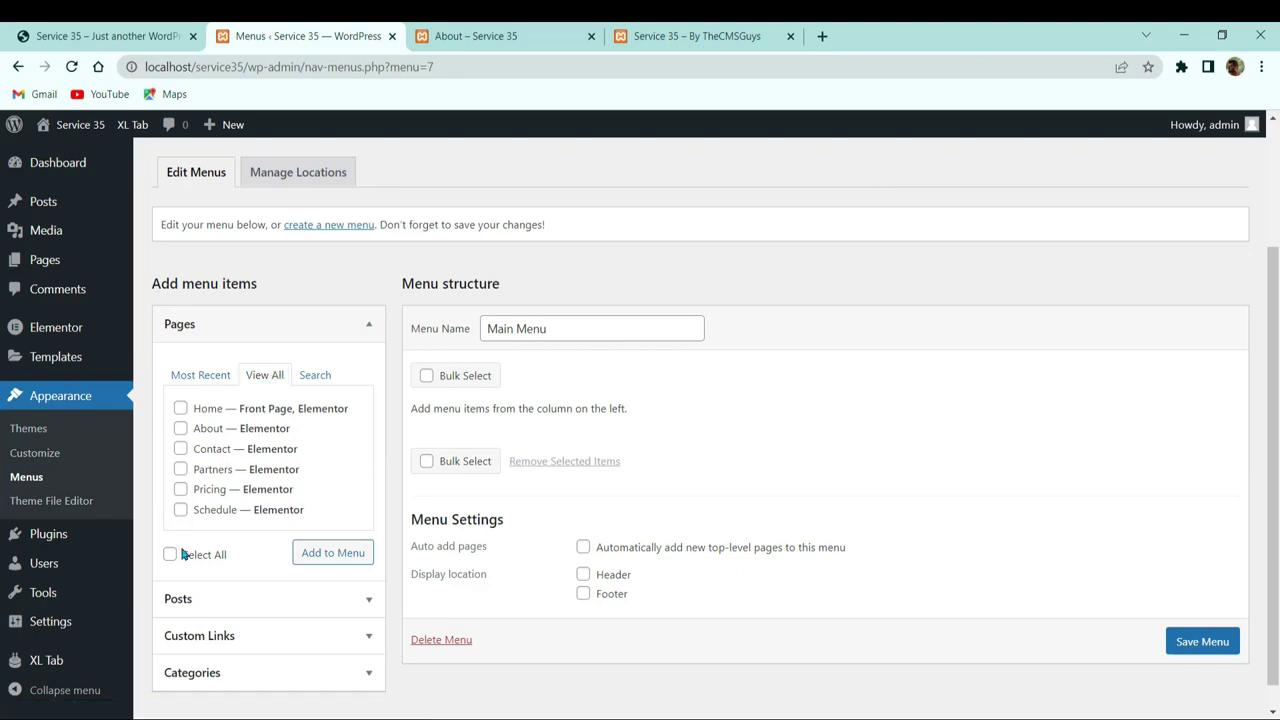
left_click(126, 40)
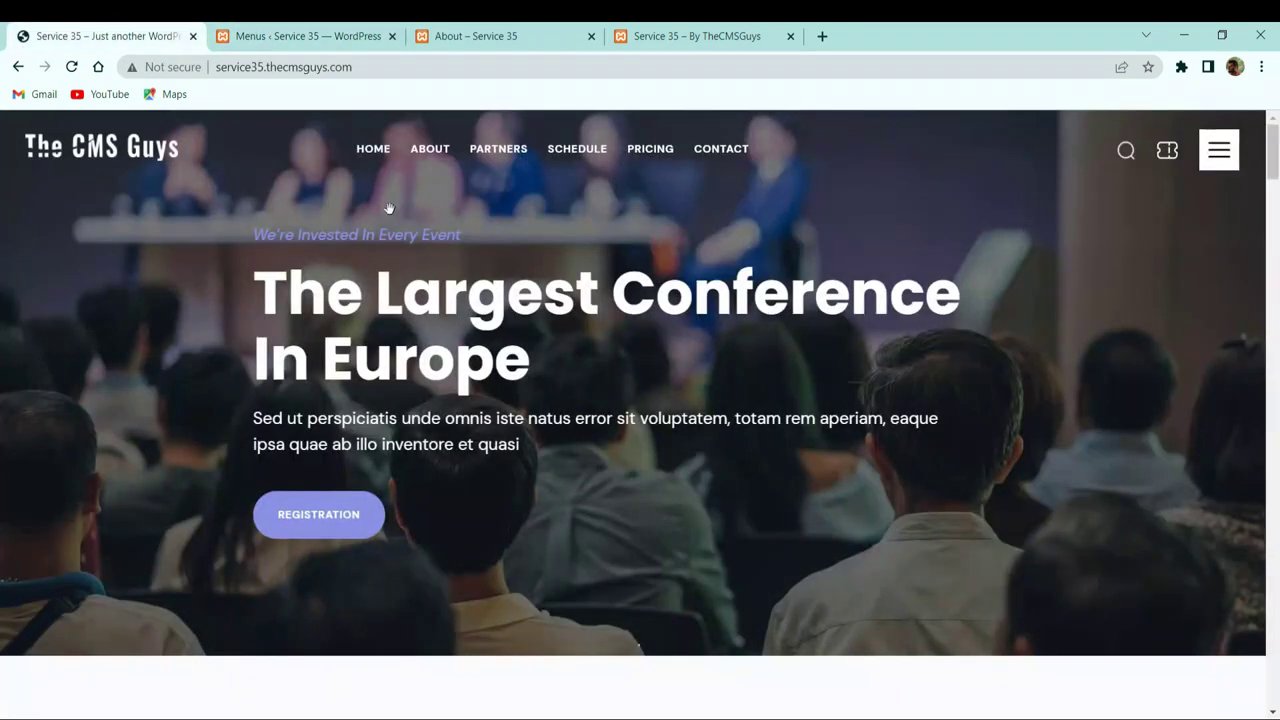
left_click(298, 36)
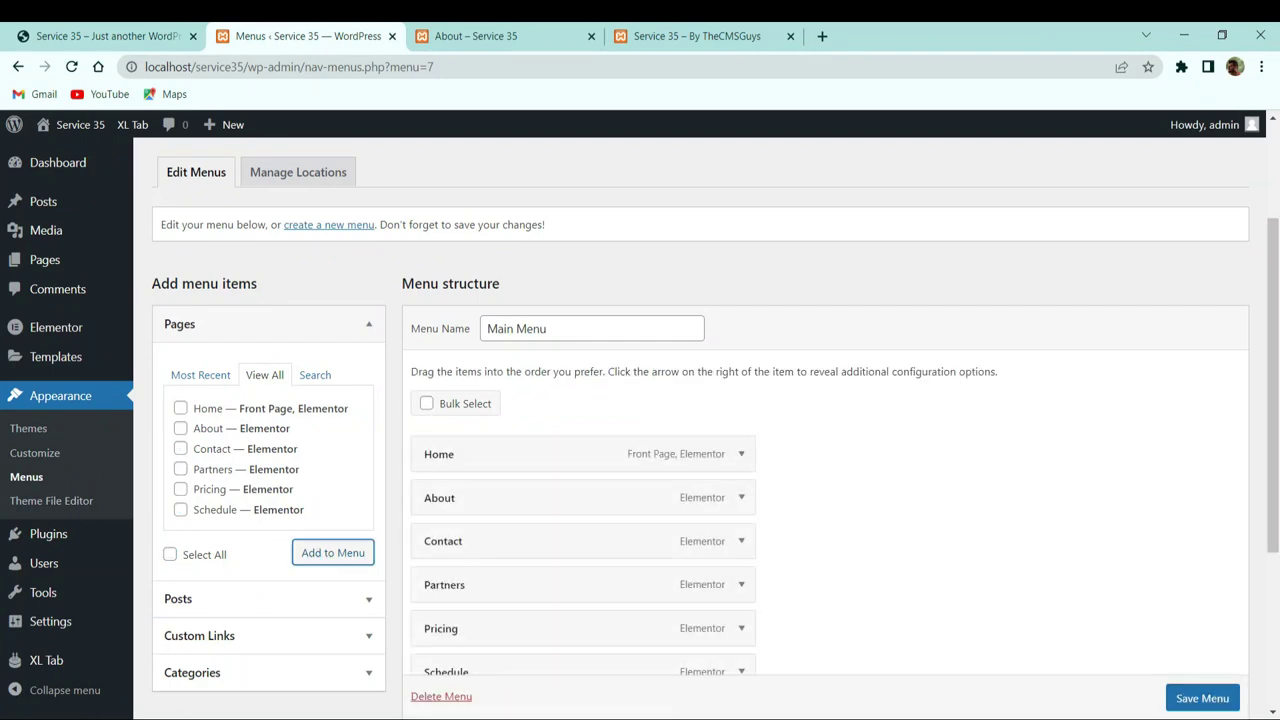
scroll(470, 410, "down", 3)
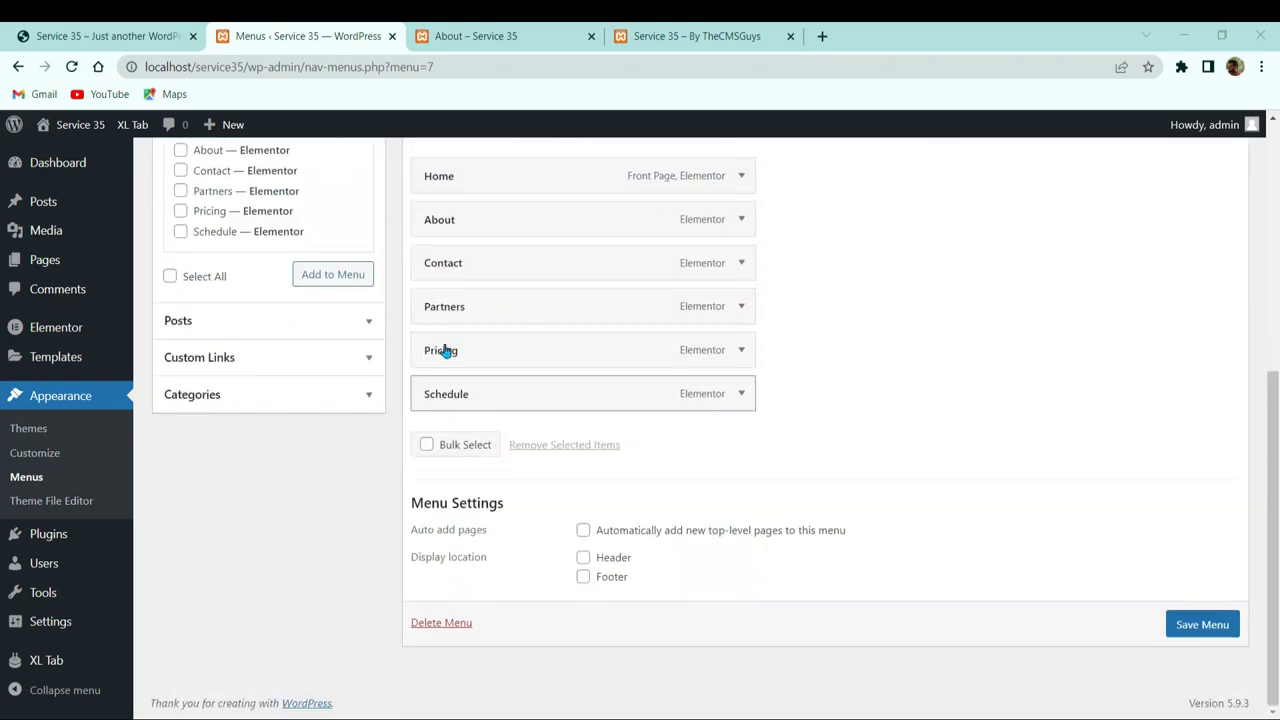
left_click_drag(494, 277, 488, 400)
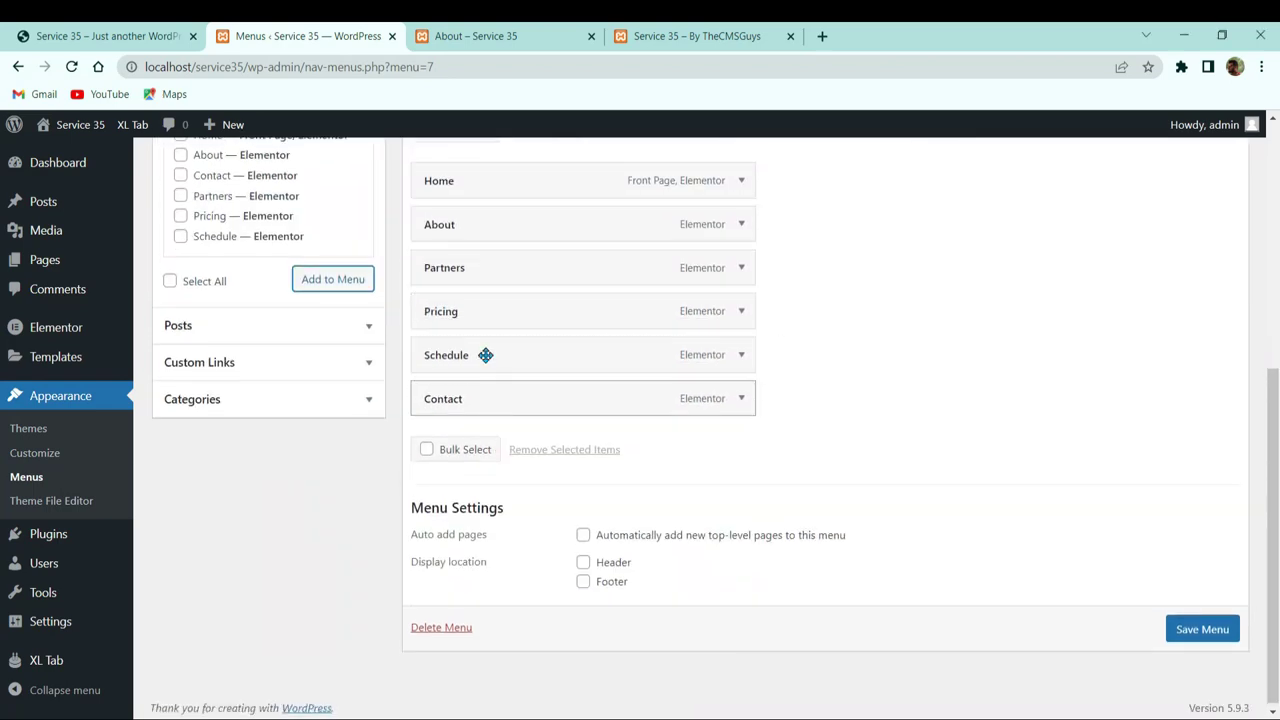
left_click(157, 36)
left_click(283, 27)
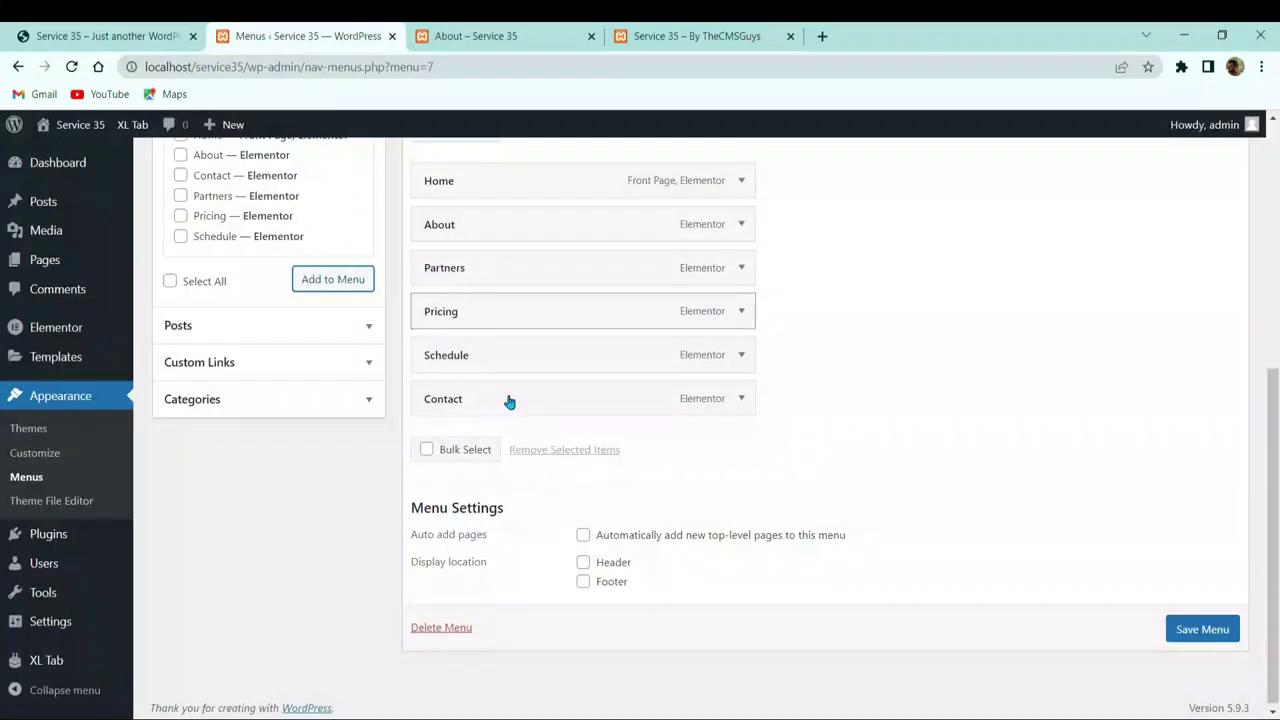
Step: Move Pricing below Schedule and Contact to the bottom, then save Main Menu
left_click_drag(471, 337, 471, 369)
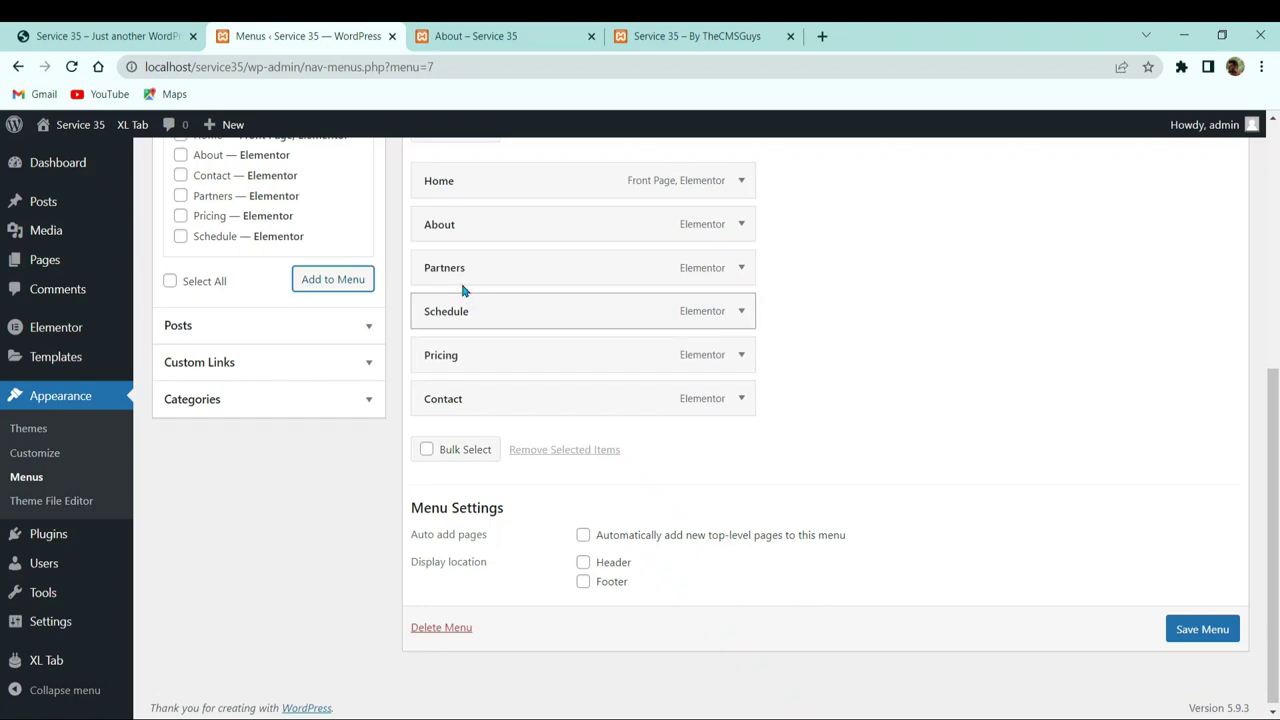
left_click(110, 33)
left_click(249, 26)
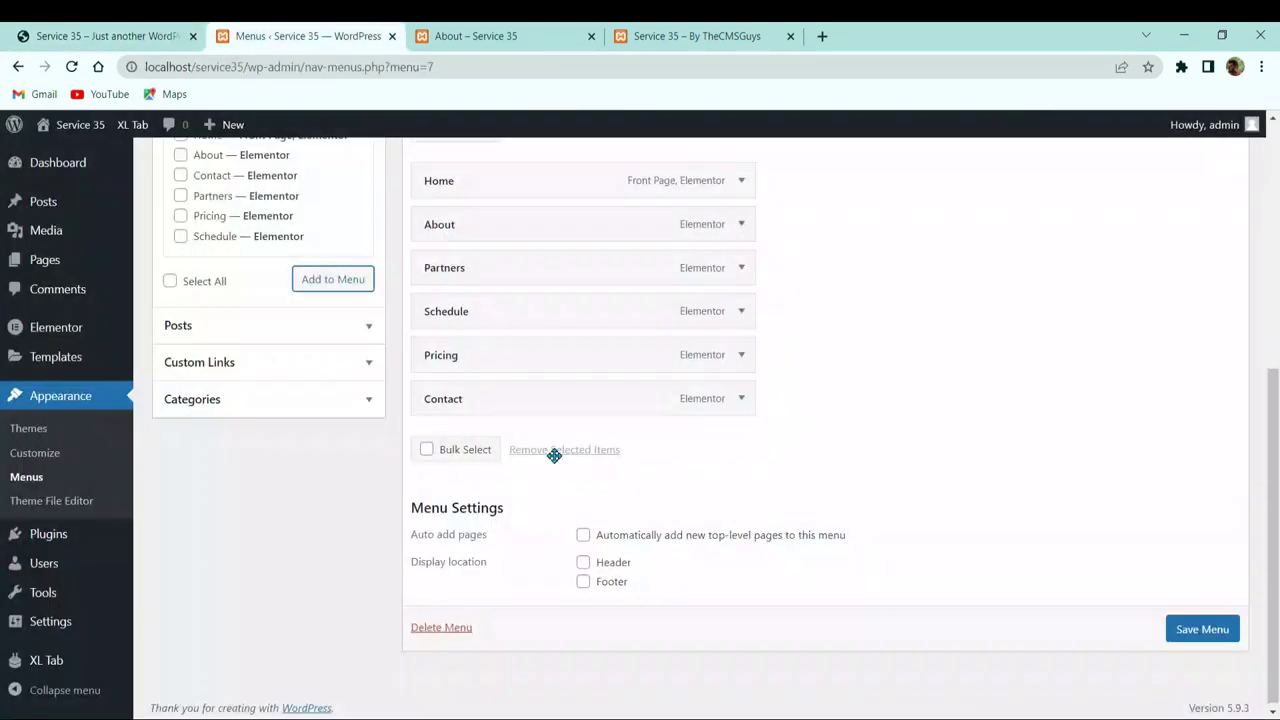
left_click_drag(571, 397, 560, 423)
left_click(1228, 633)
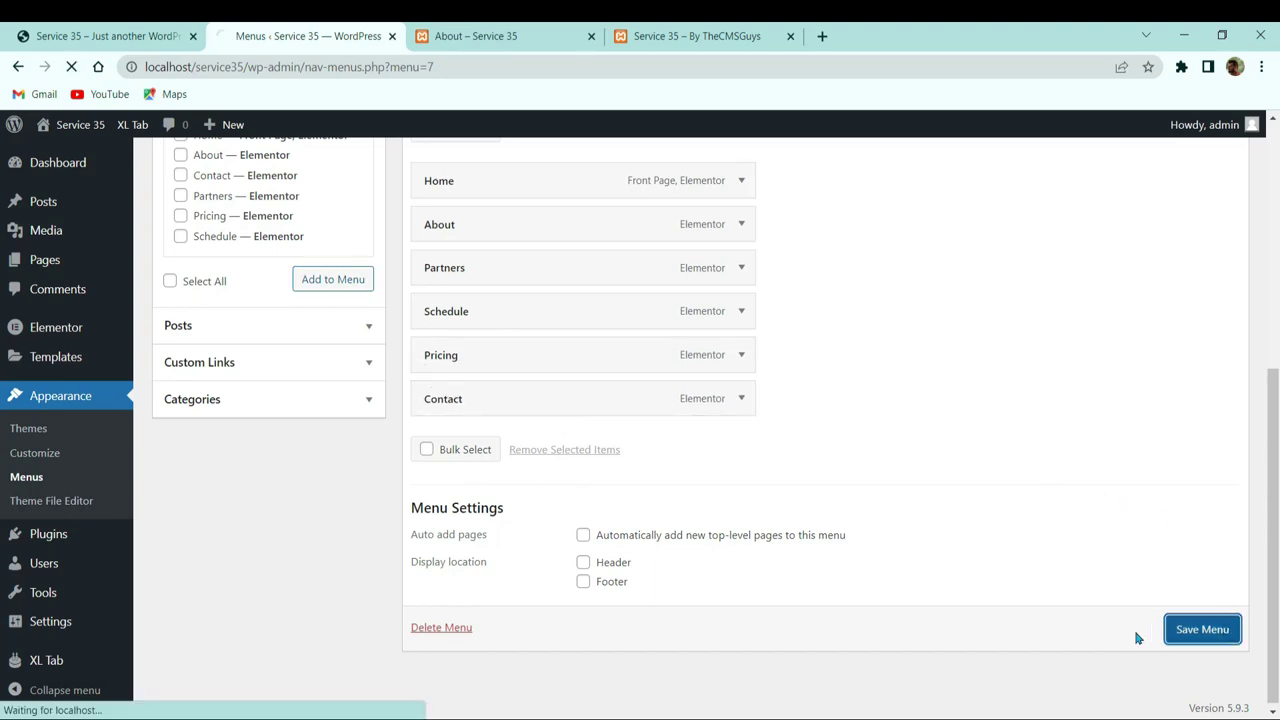
scroll(526, 457, "down", 3)
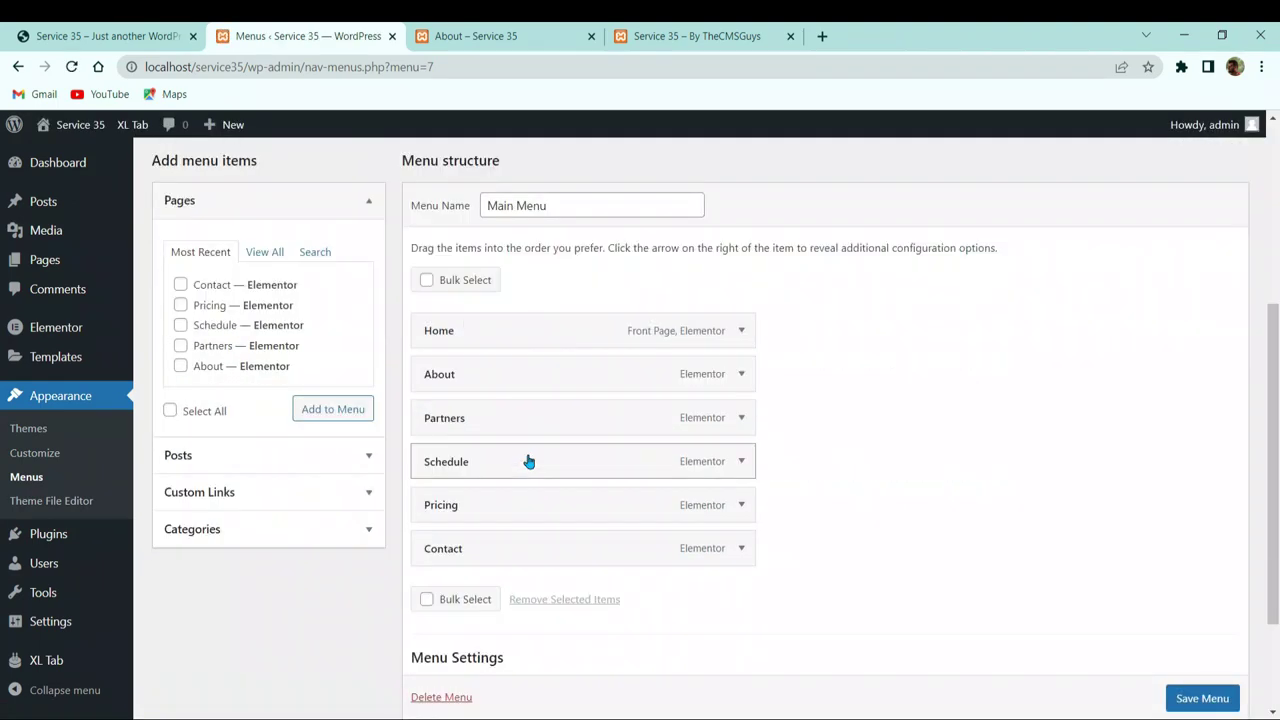
scroll(288, 392, "up", 3)
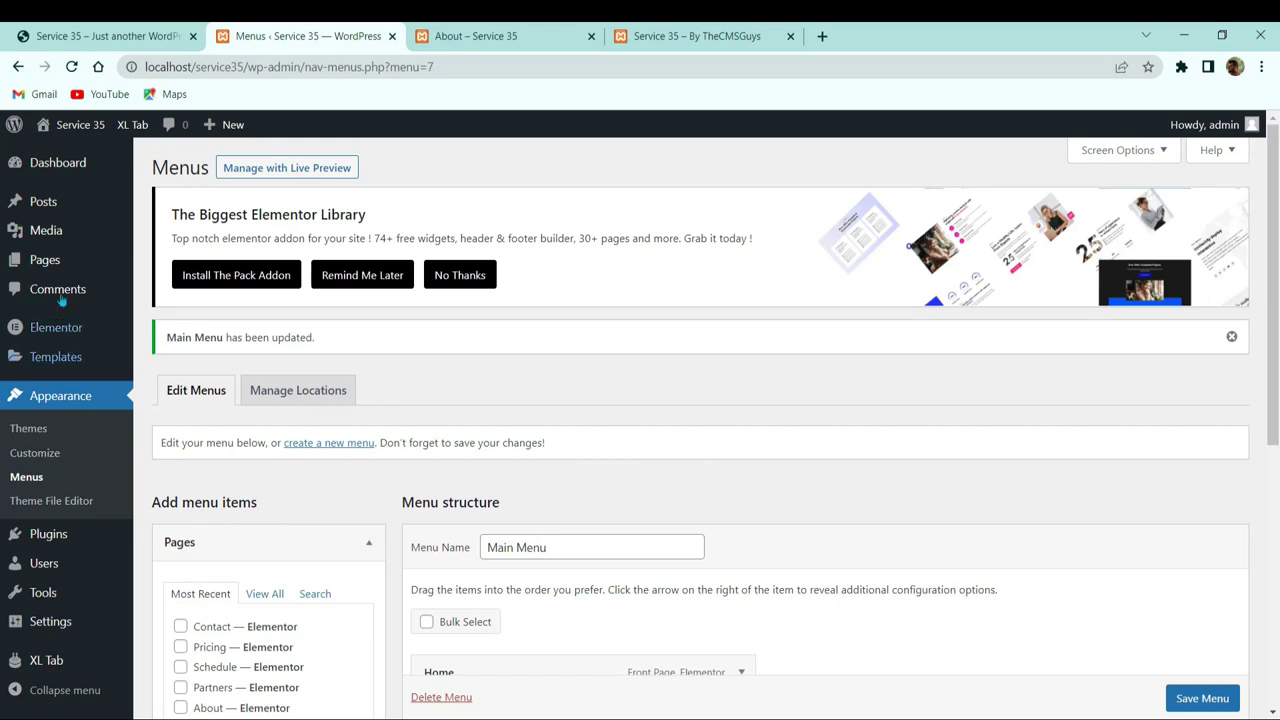
mouse_move(36, 362)
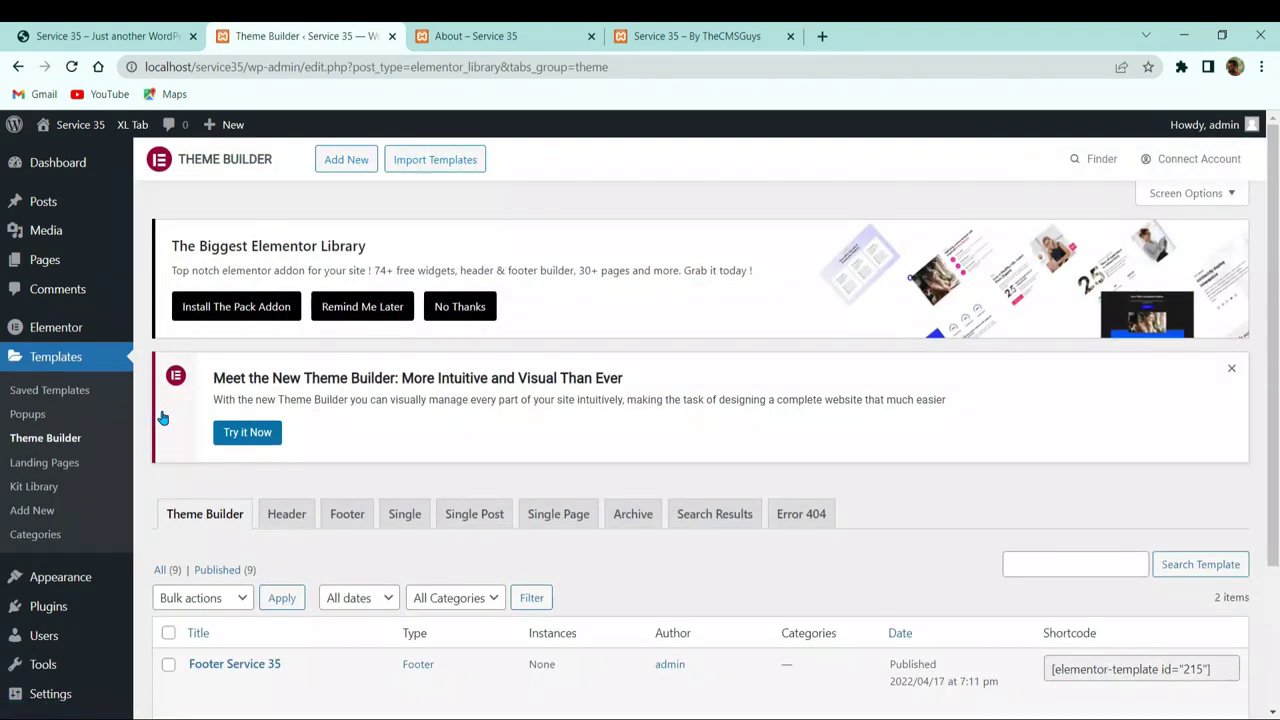
Step: Give the Header Service 35 template an Entire Site display condition and publish it
scroll(160, 414, "down", 2)
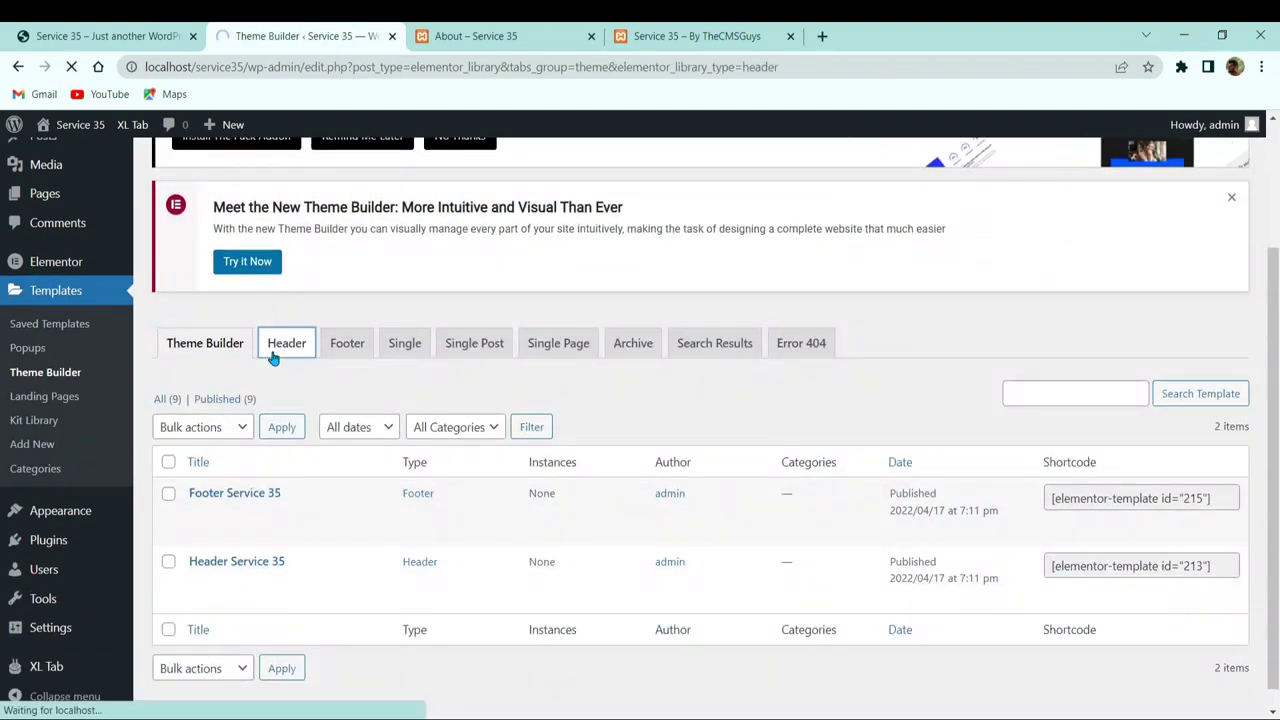
scroll(280, 450, "down", 1)
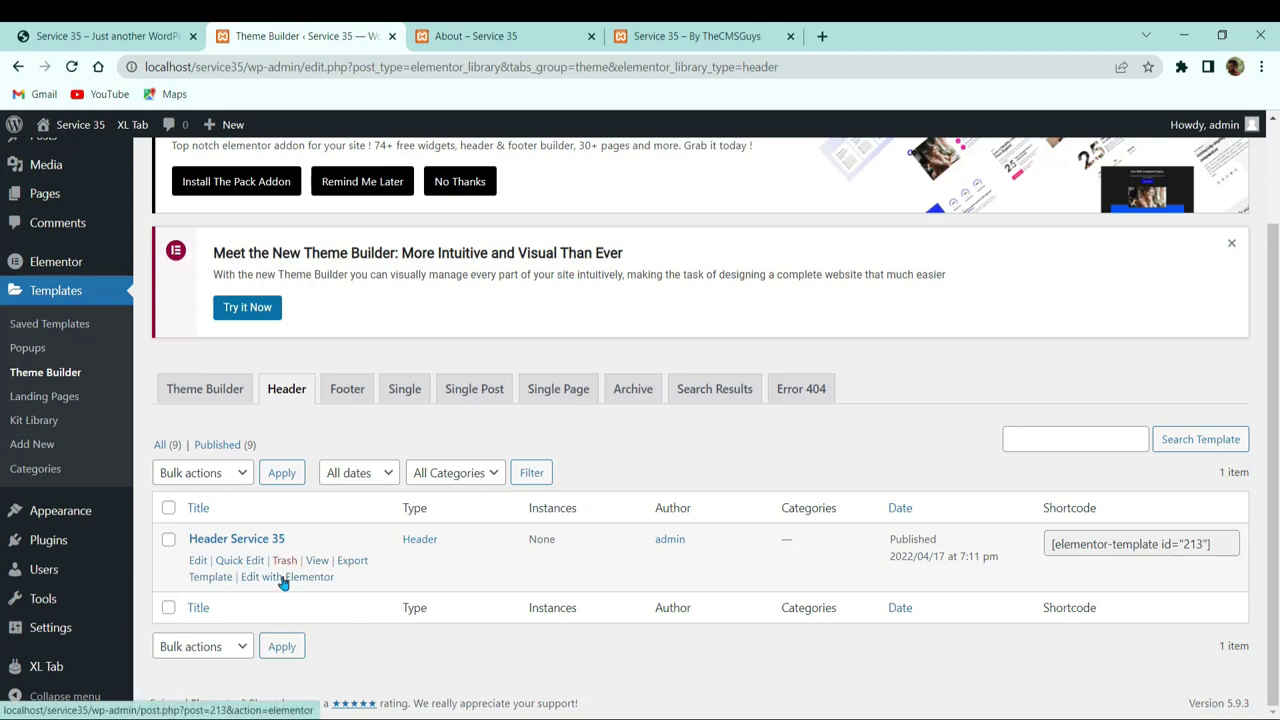
left_click(449, 33)
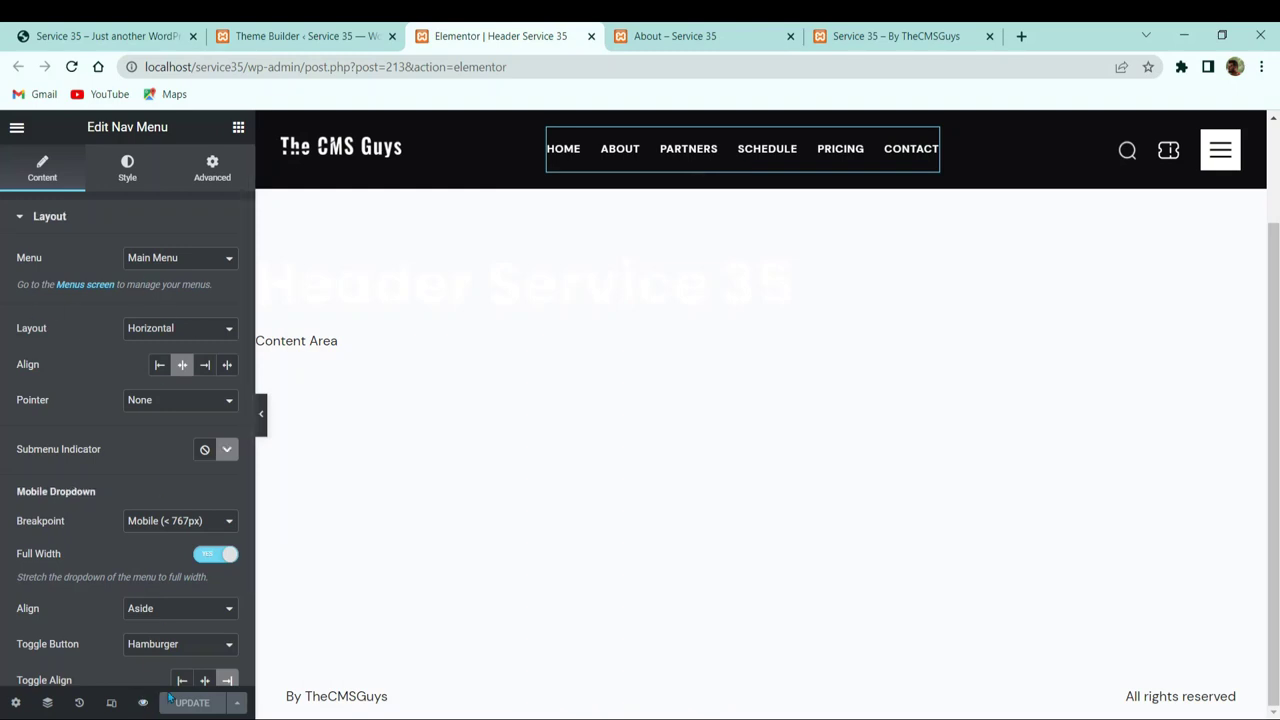
left_click(237, 702)
left_click(228, 630)
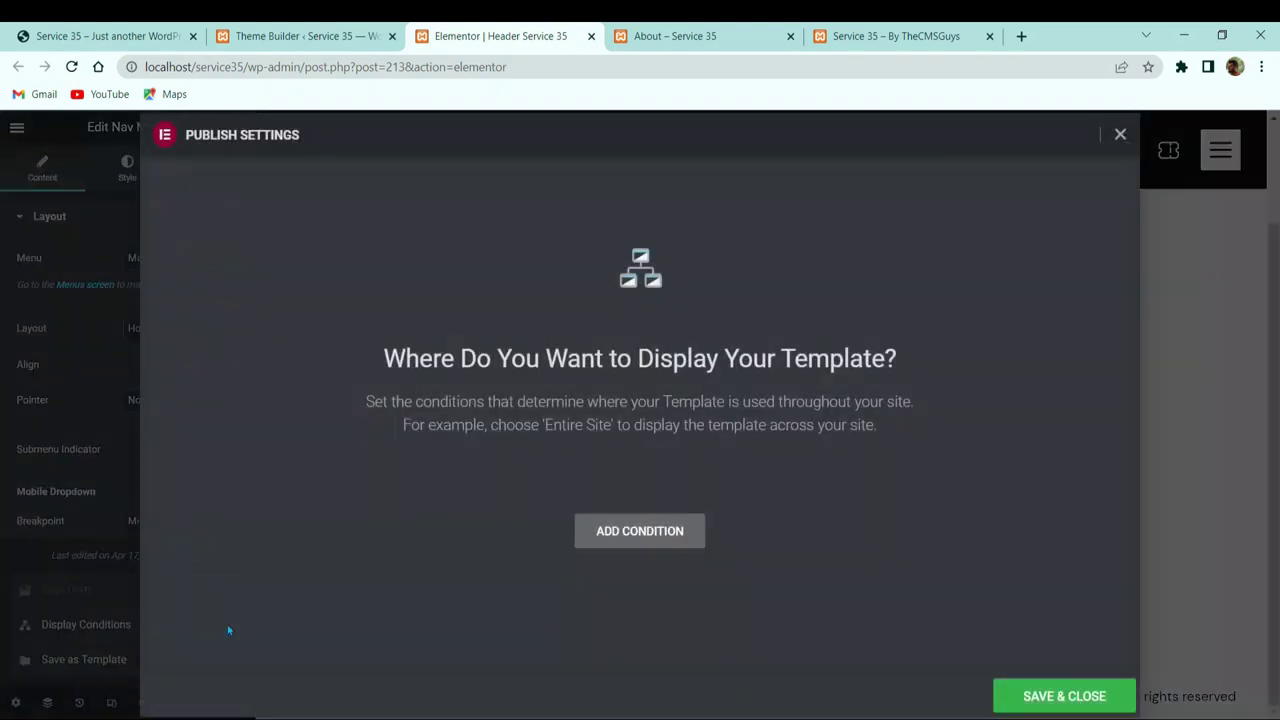
left_click(624, 531)
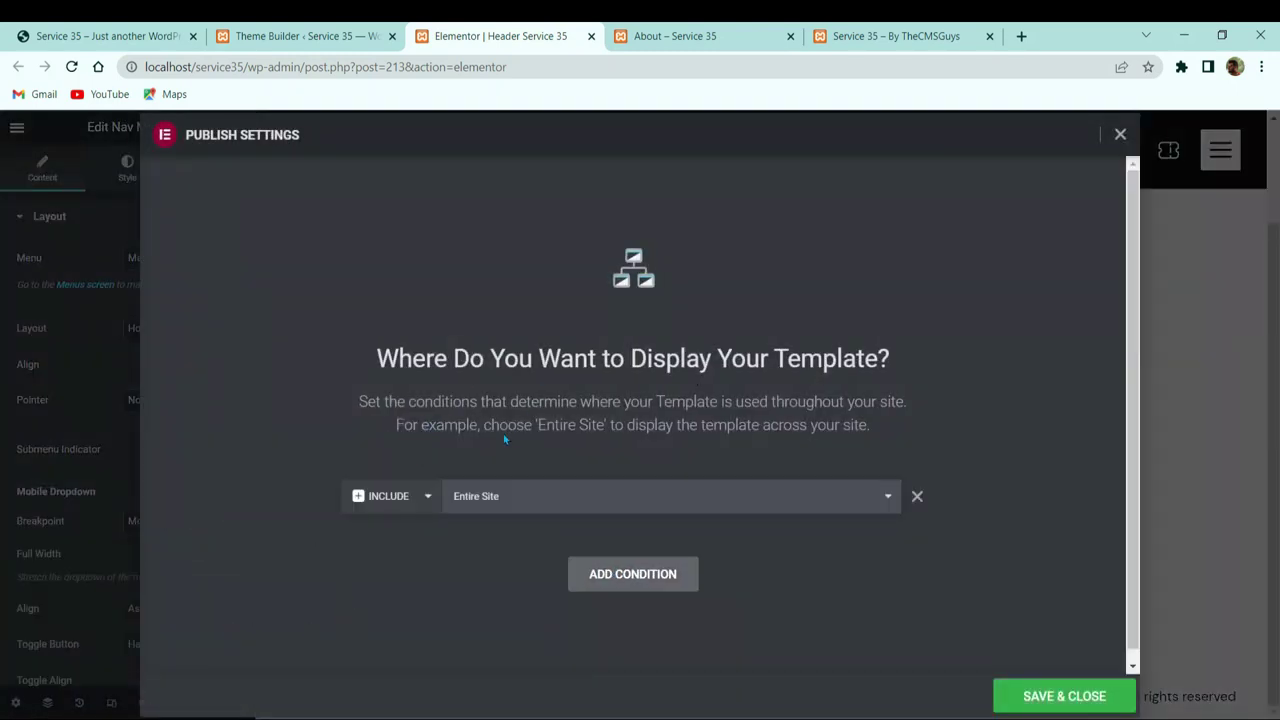
left_click(1062, 690)
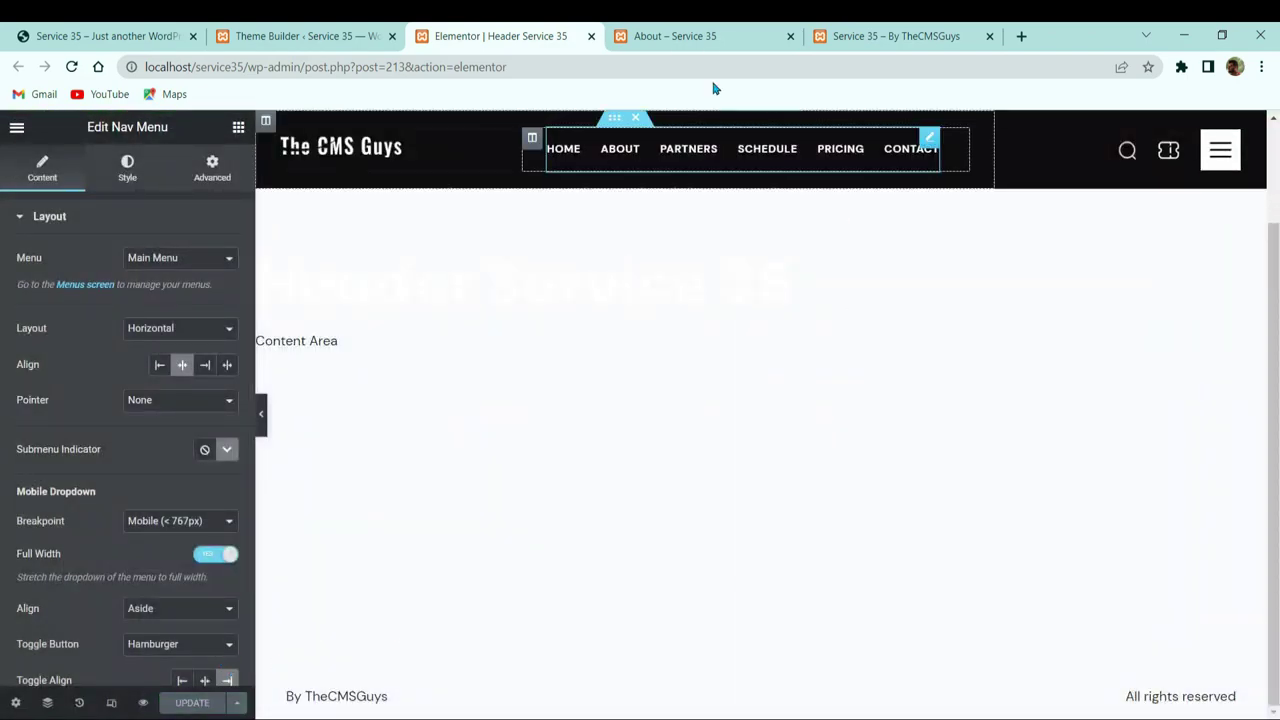
Step: Switch to the live About page
left_click(700, 36)
scroll(120, 190, "up", 4)
scroll(156, 215, "up", 4)
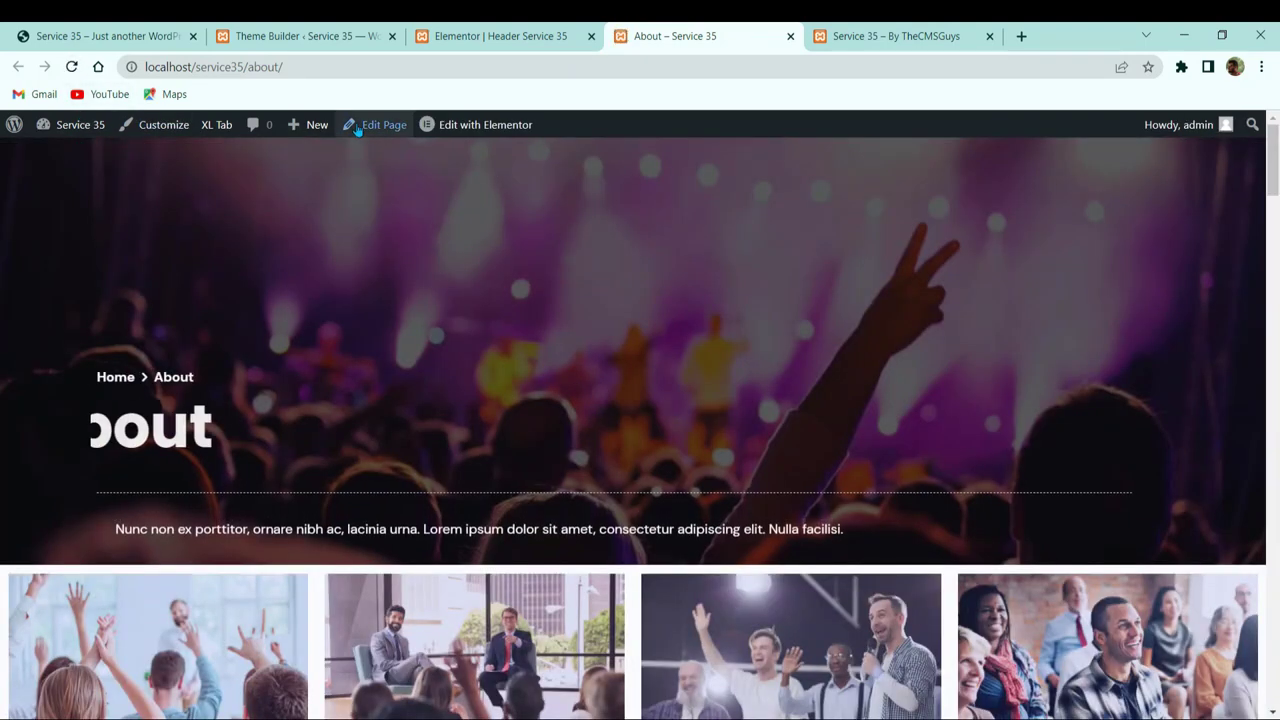
Step: Set the About page's template to Elementor Full Width and update it
left_click(431, 175)
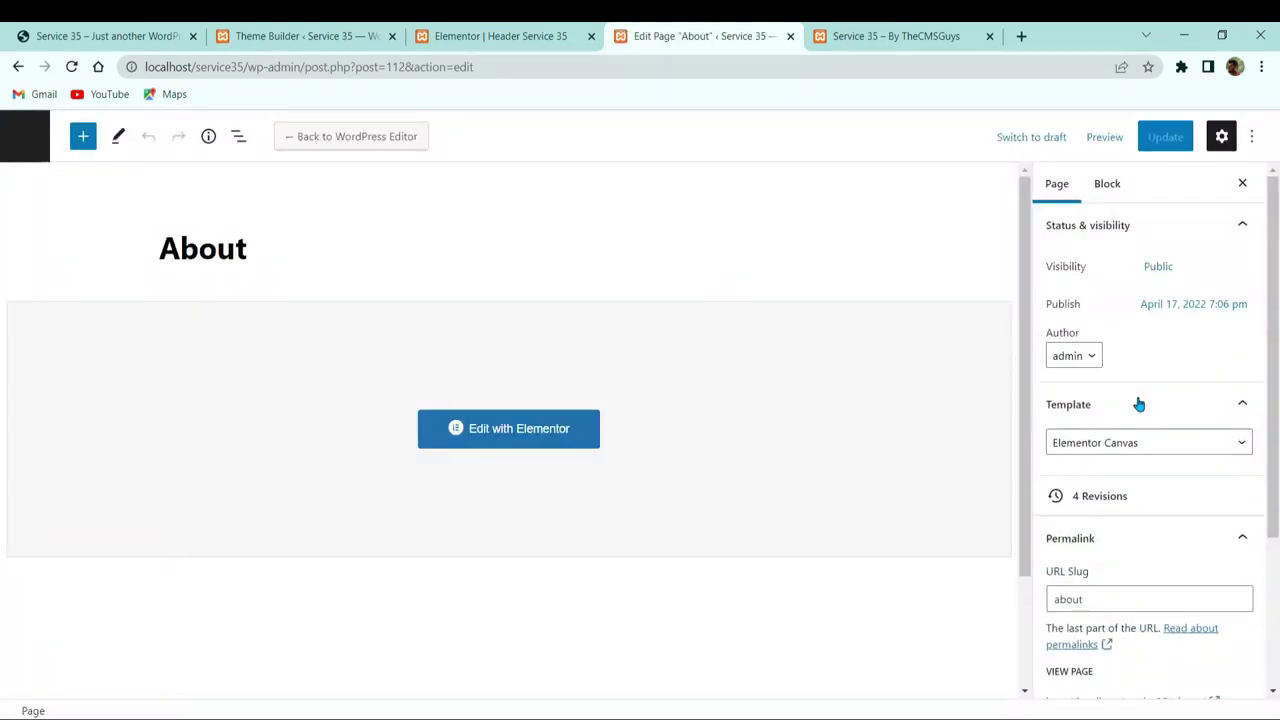
scroll(1137, 403, "down", 4)
scroll(1113, 532, "up", 4)
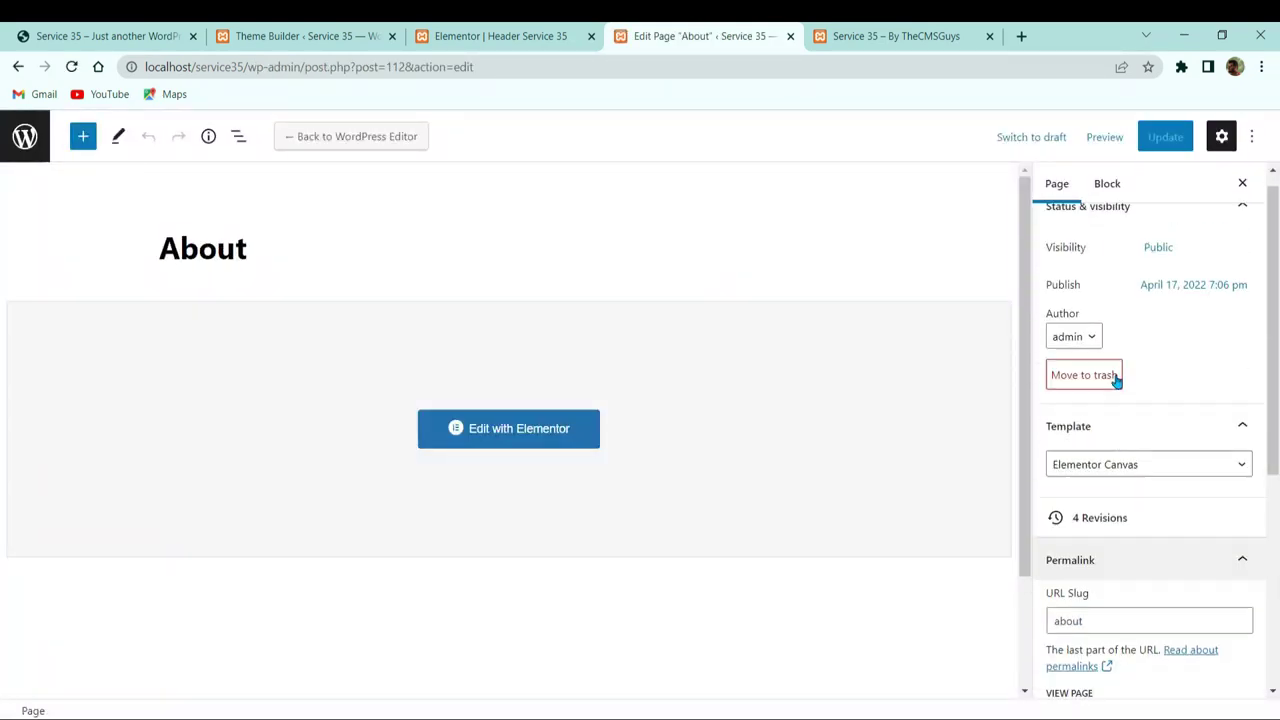
left_click(1110, 484)
left_click(1133, 505)
left_click(1130, 486)
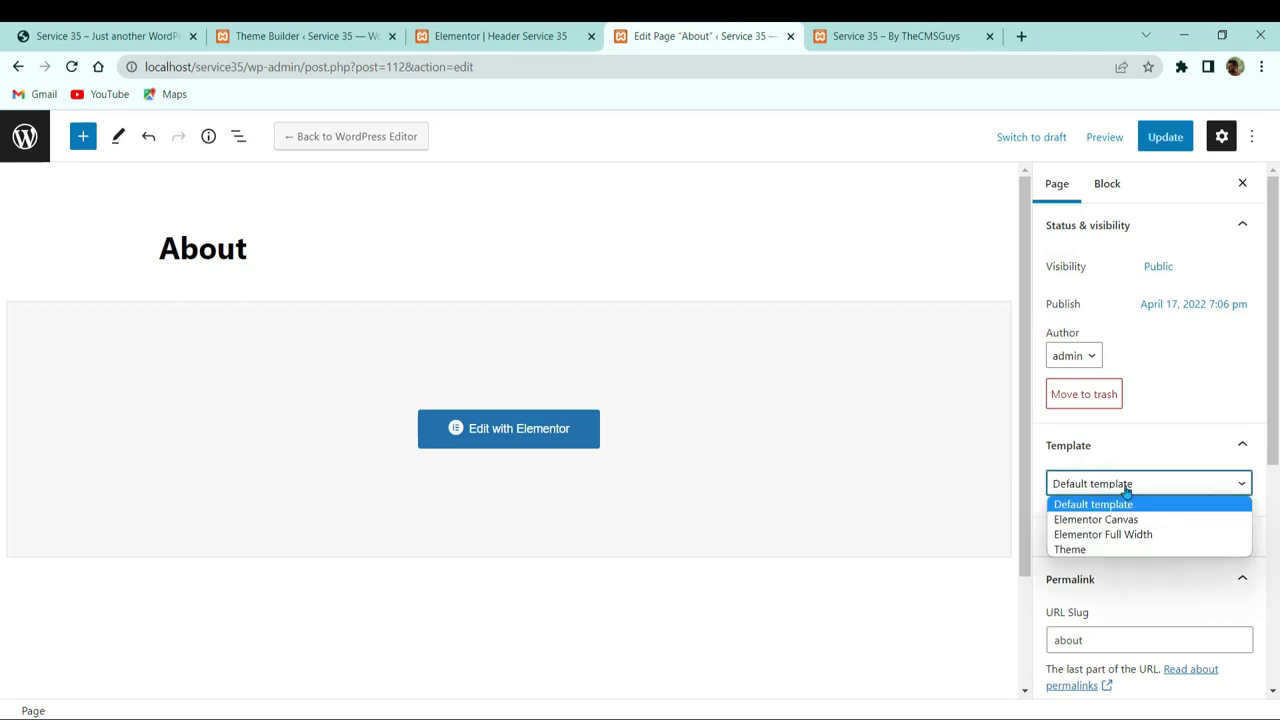
left_click(1125, 535)
left_click(1180, 137)
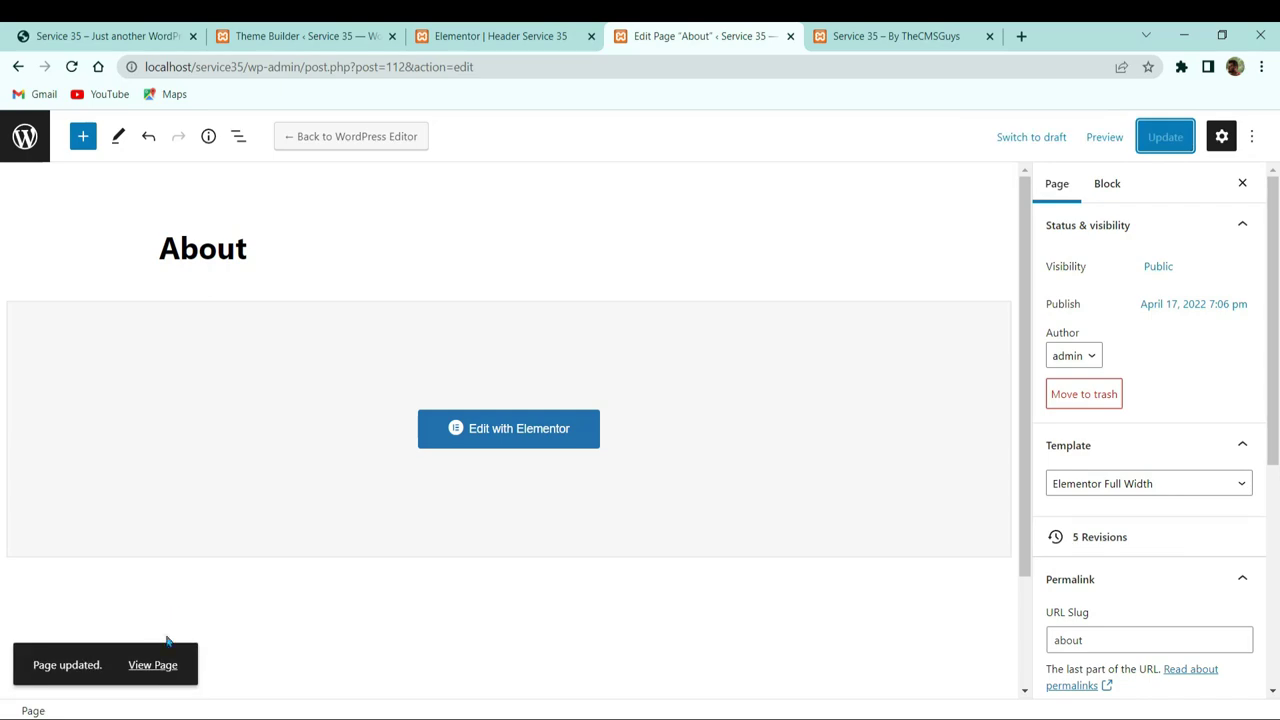
Step: Open the updated live About page and check that its header and menu appear
middle_click(155, 665)
left_click(763, 44)
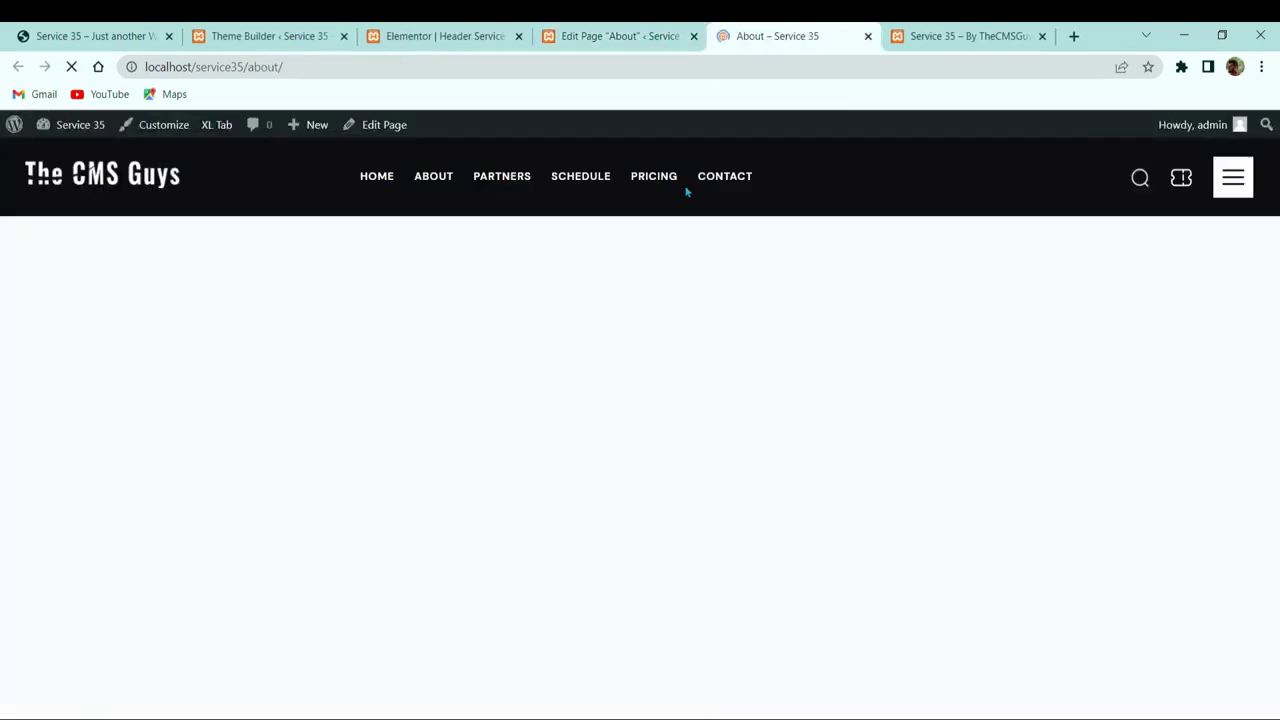
scroll(412, 189, "down", 5)
scroll(494, 408, "up", 5)
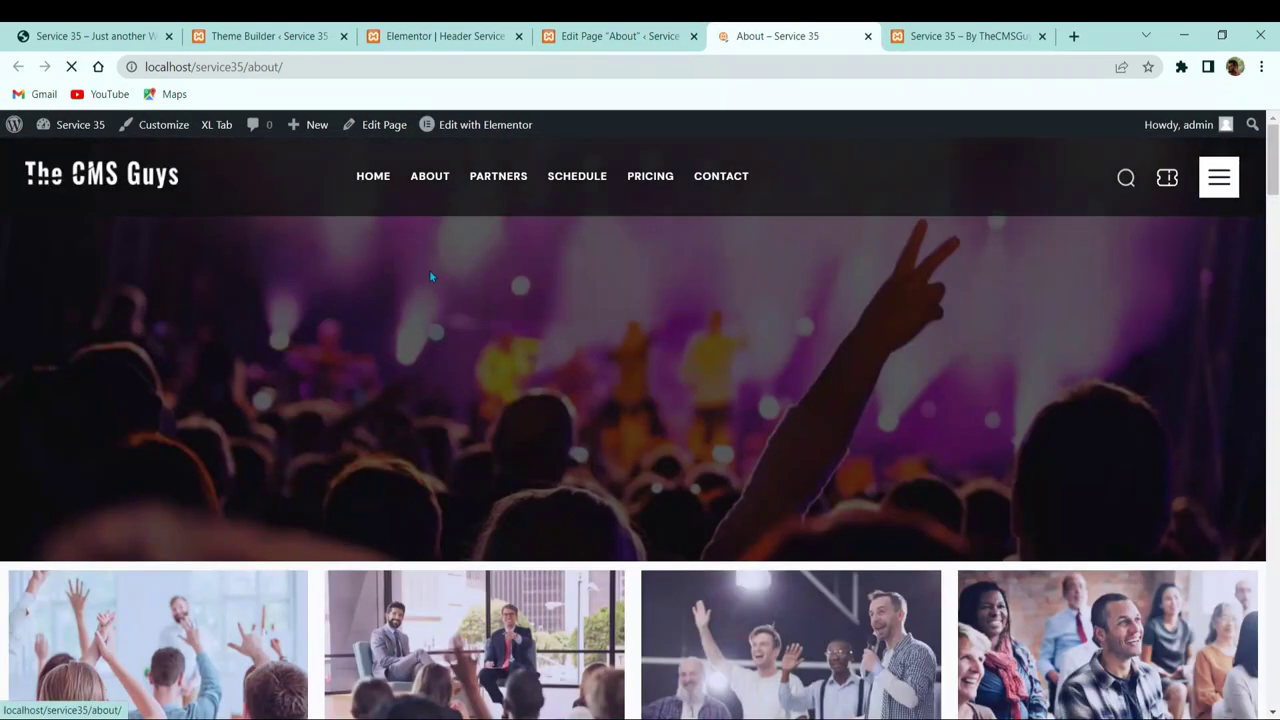
scroll(429, 270, "down", 5)
scroll(462, 320, "up", 5)
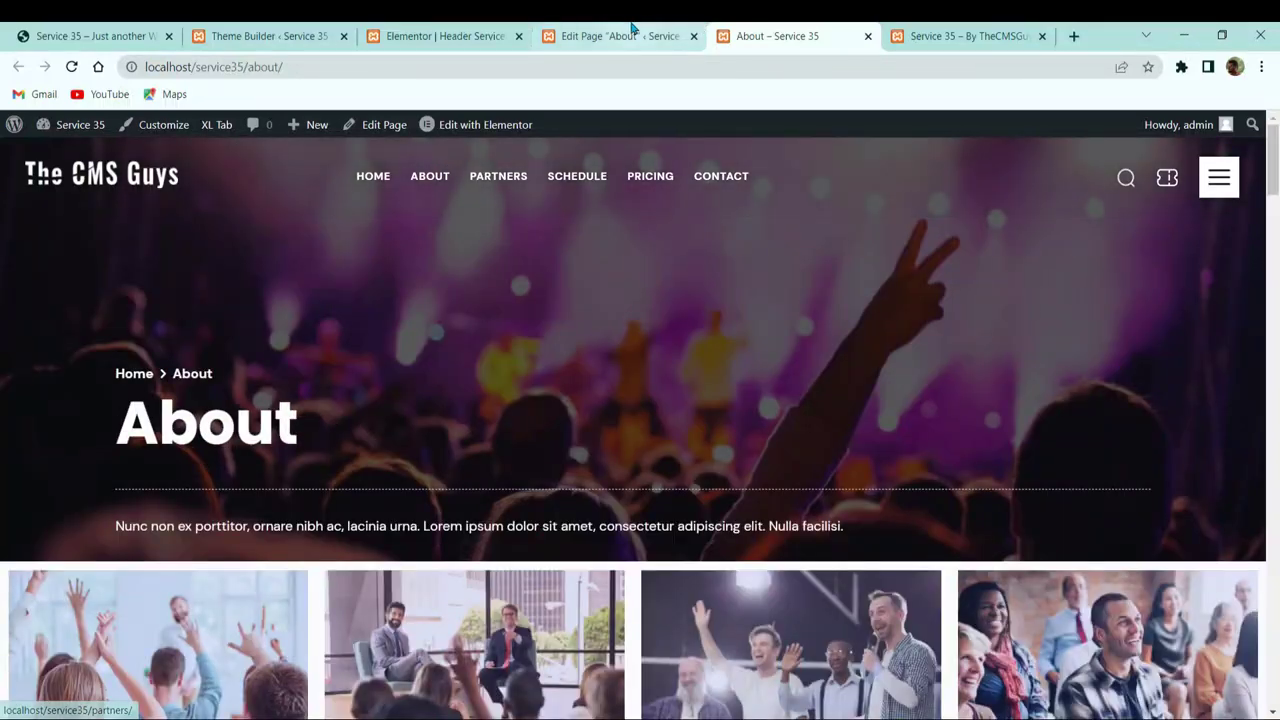
left_click(620, 36)
left_click(815, 30)
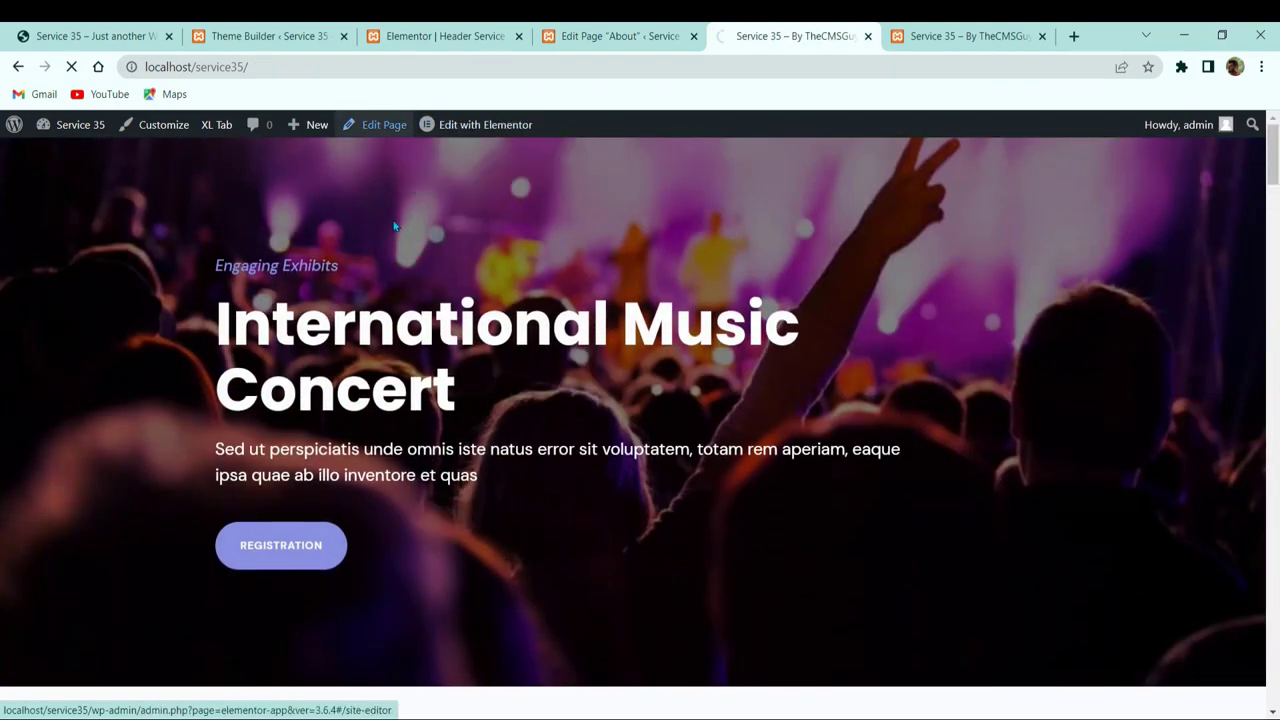
Step: Set the Home page's template to Elementor Full Width, update it and view it live
left_click(384, 125)
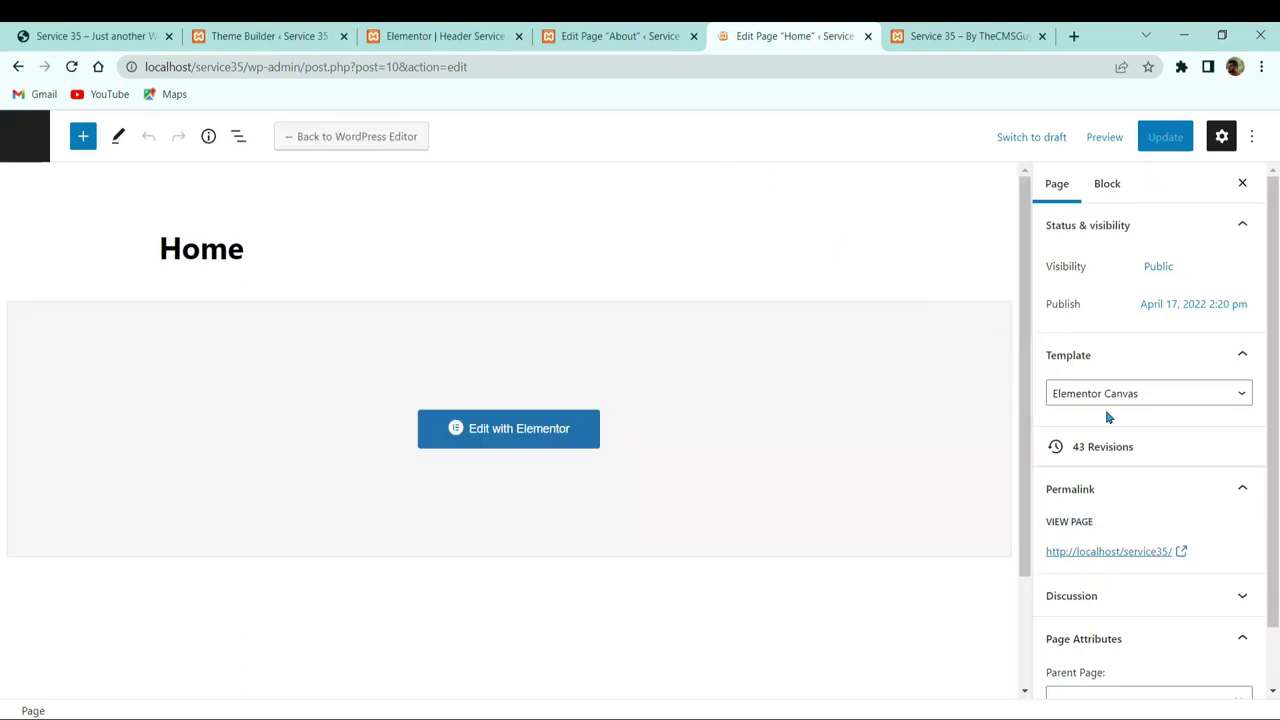
left_click(1145, 393)
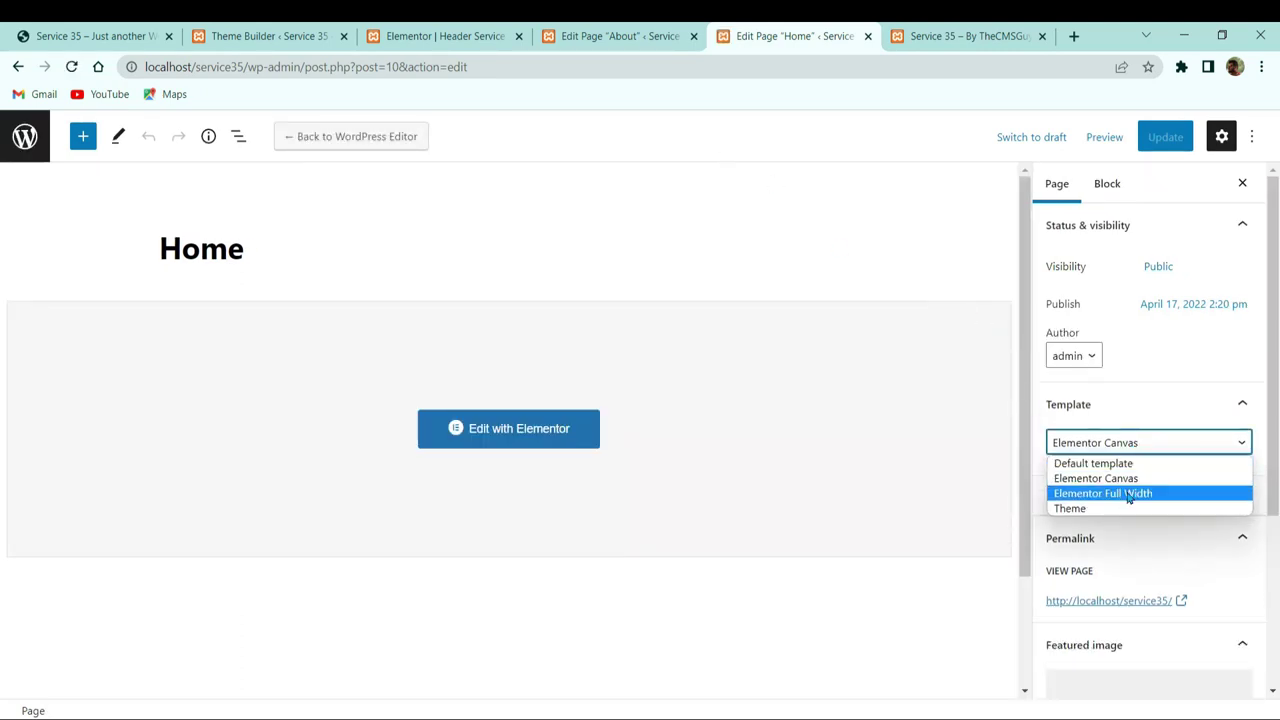
left_click(1140, 534)
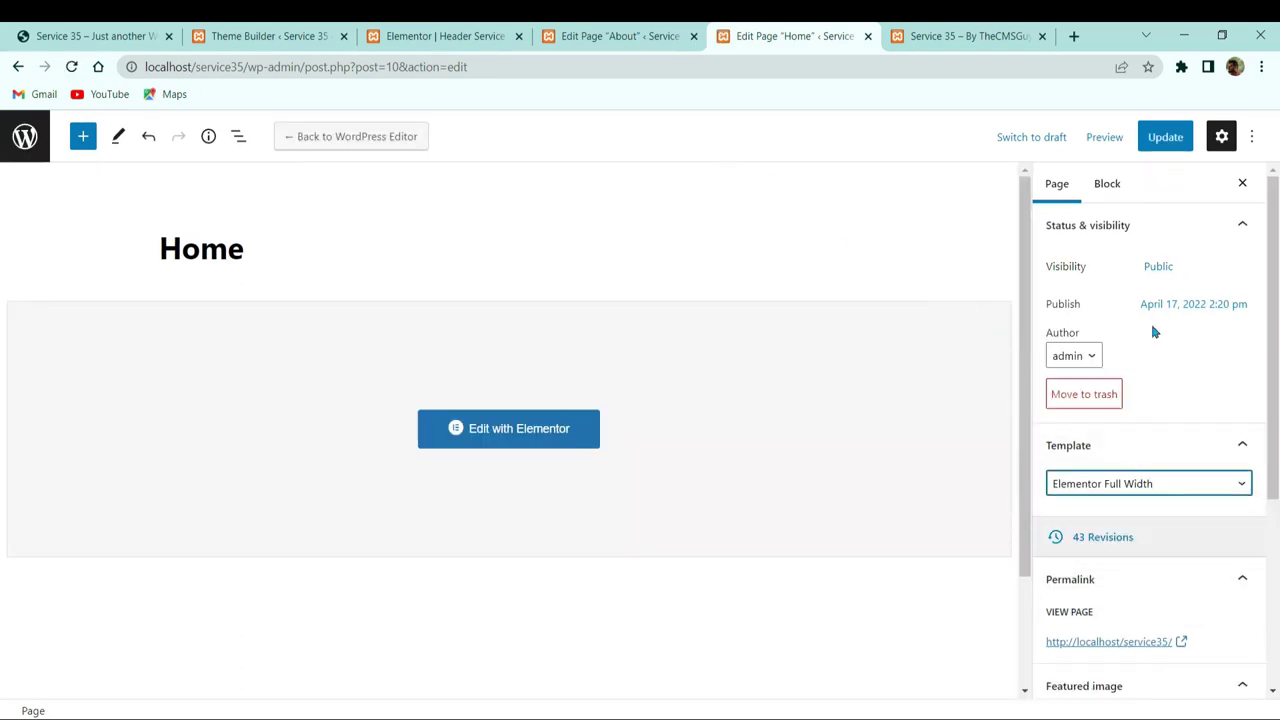
left_click(1165, 136)
left_click(930, 34)
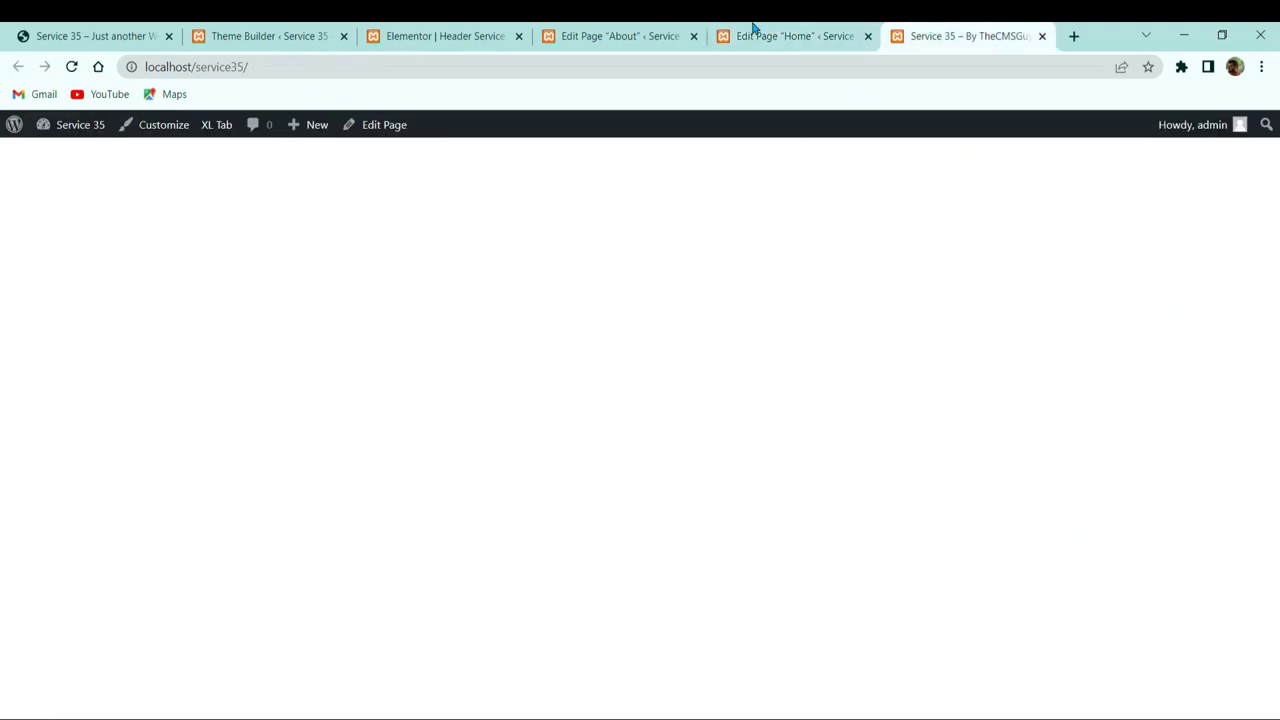
left_click(659, 30)
left_click(766, 32)
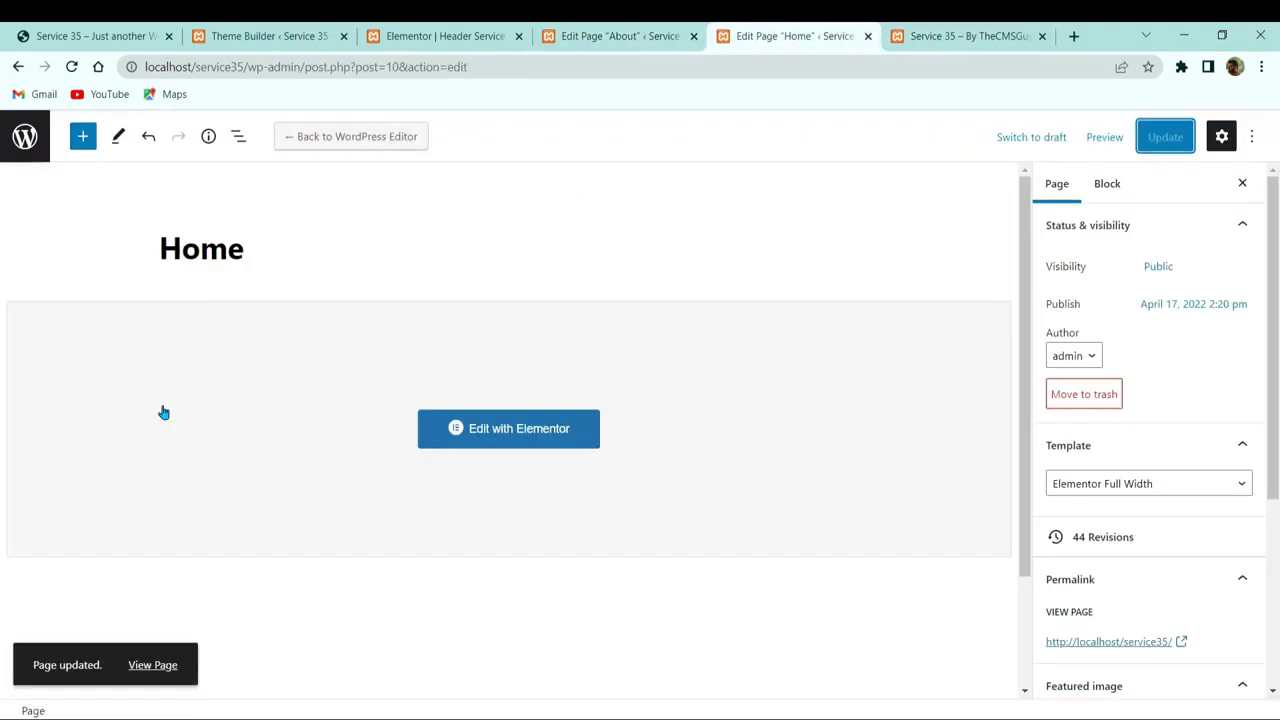
left_click(152, 667)
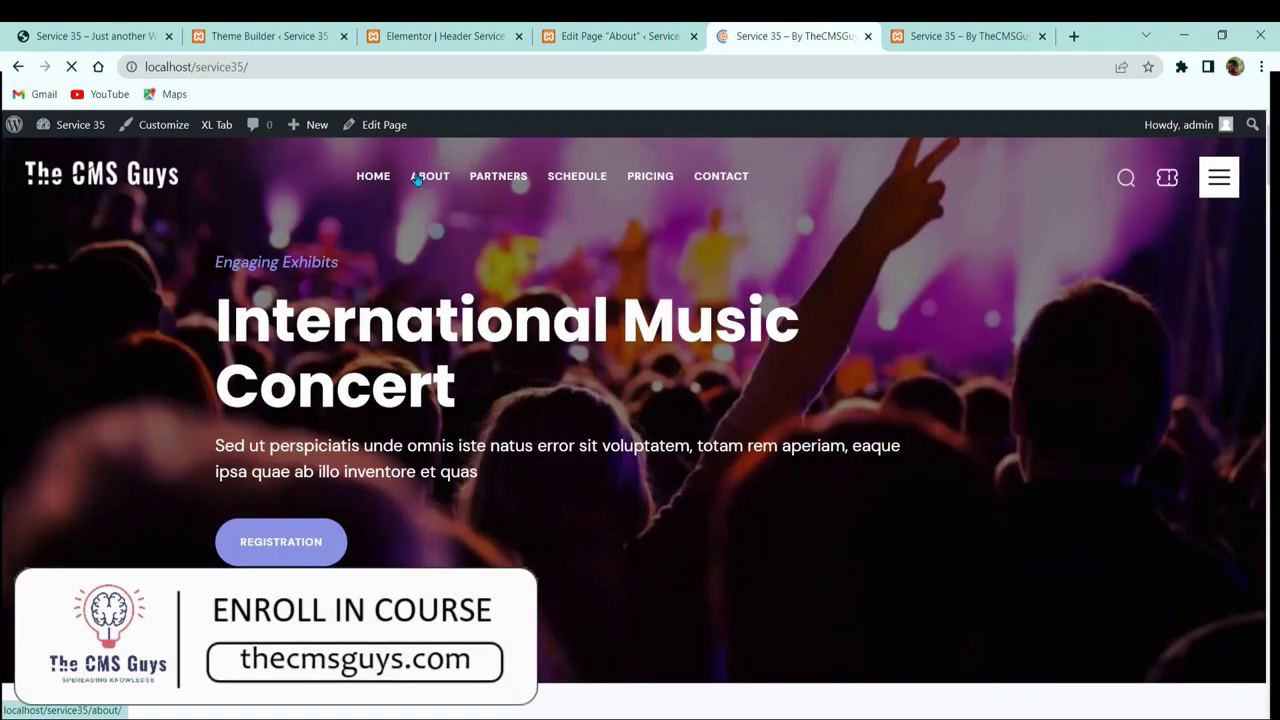
Step: Give the Partners page the Elementor Full Width template and update it
left_click(429, 175)
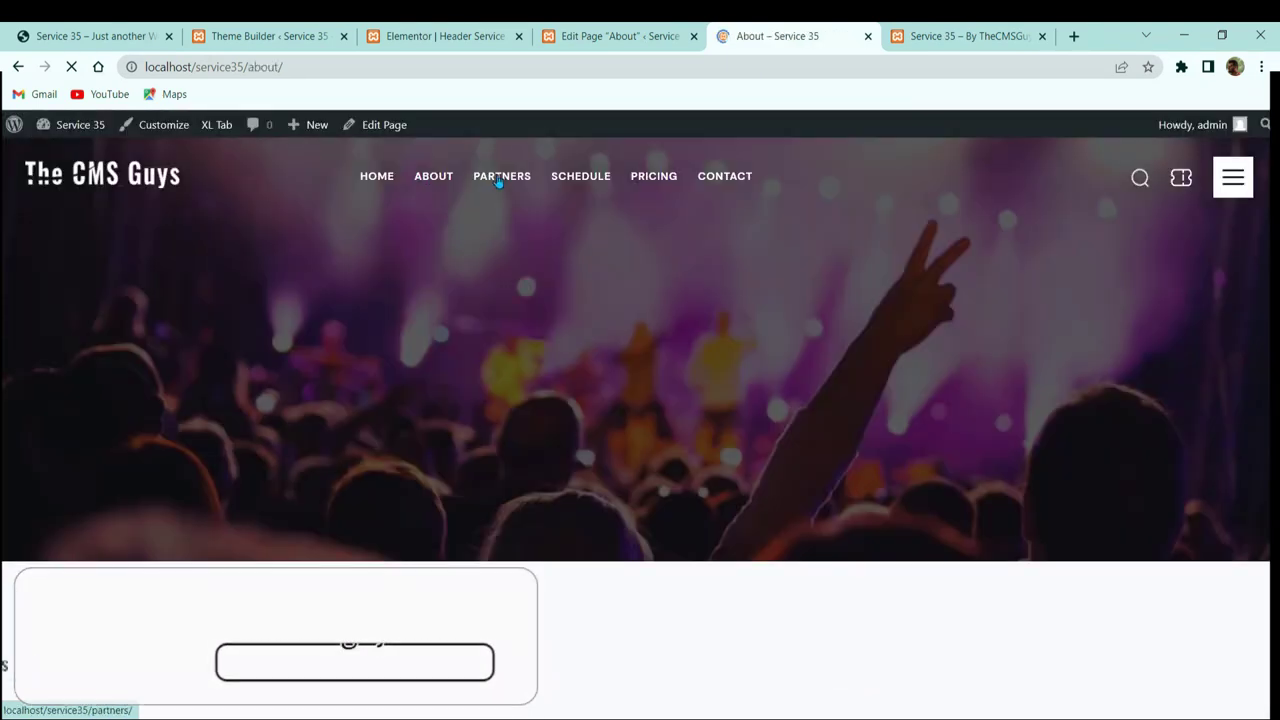
left_click(498, 180)
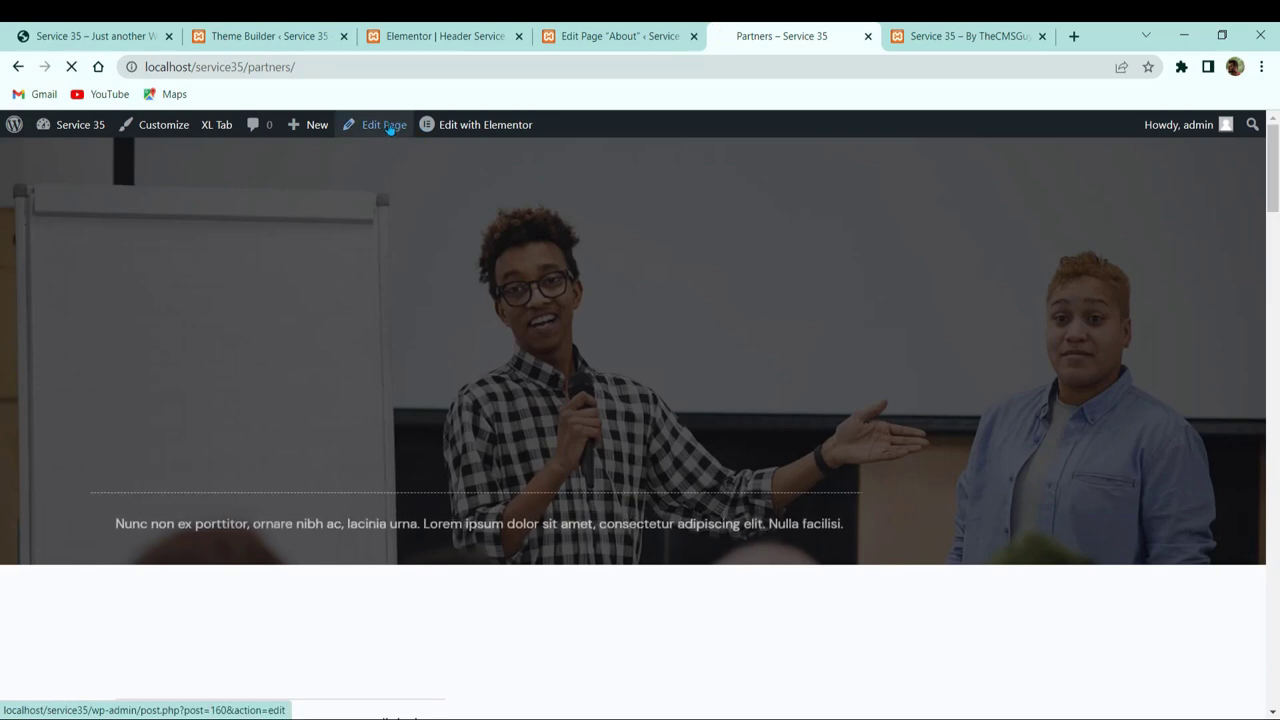
left_click(389, 125)
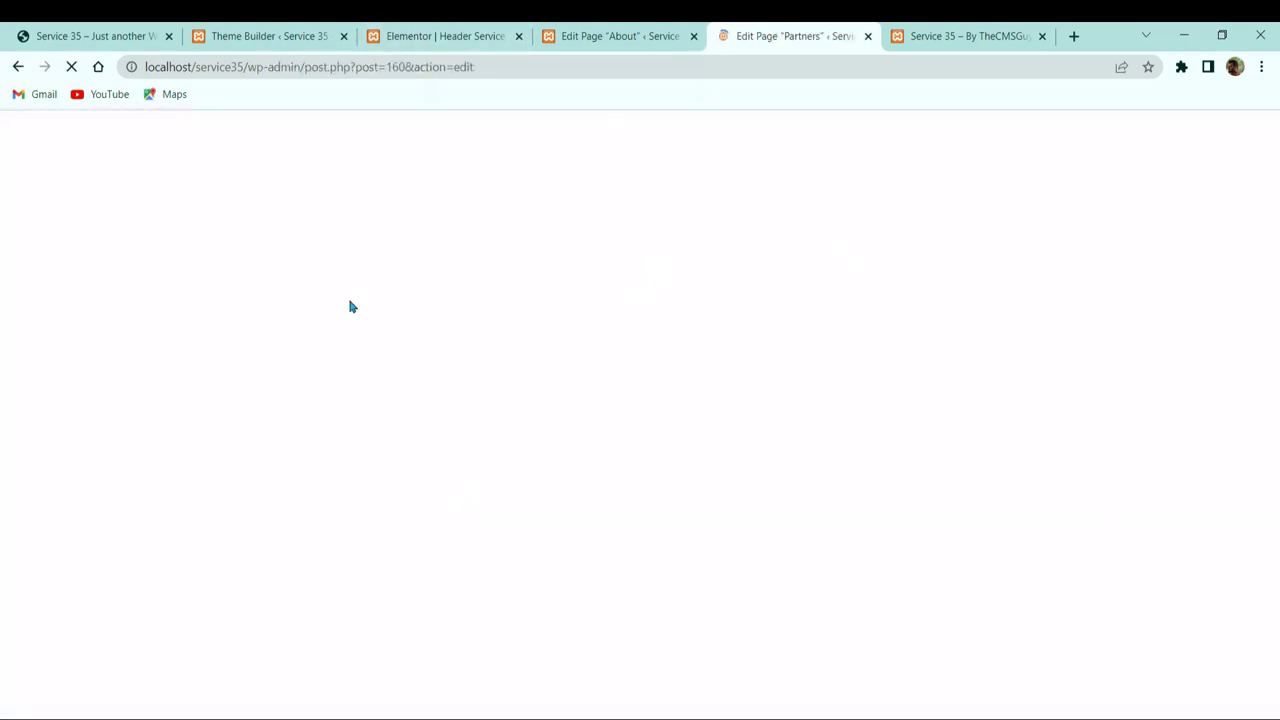
left_click(1157, 404)
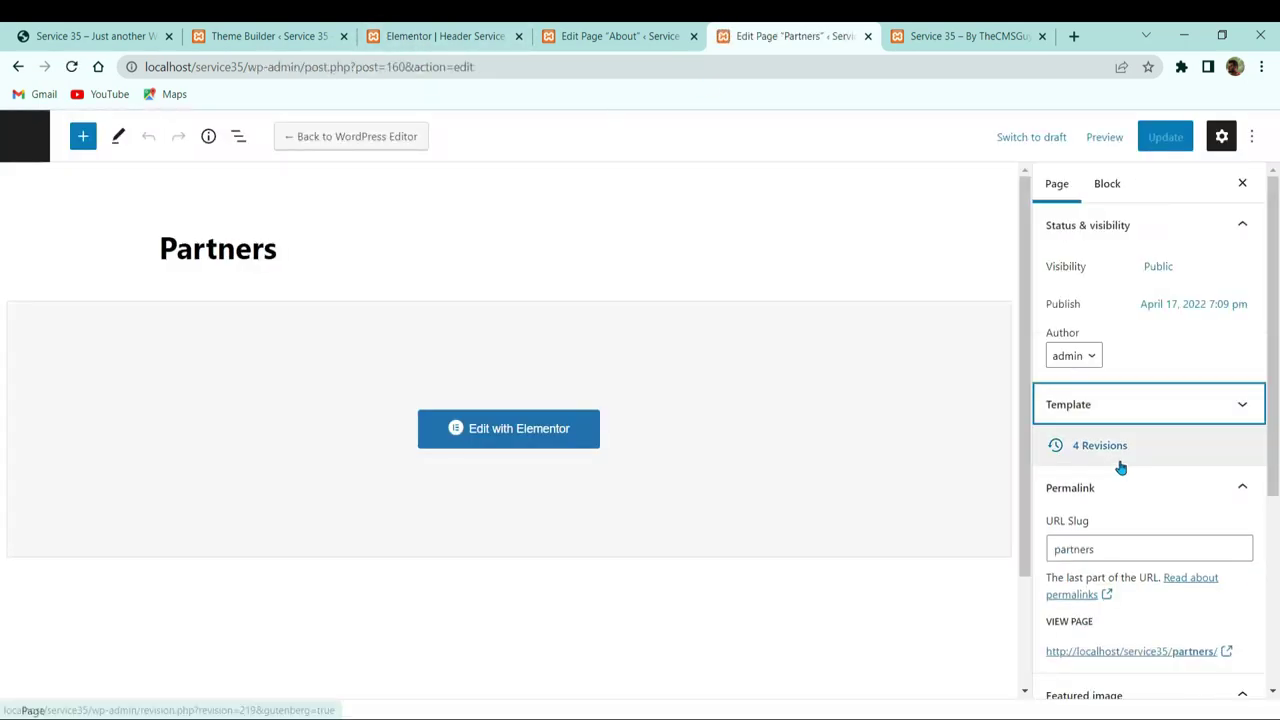
left_click(1125, 415)
left_click(1129, 449)
left_click(1129, 449)
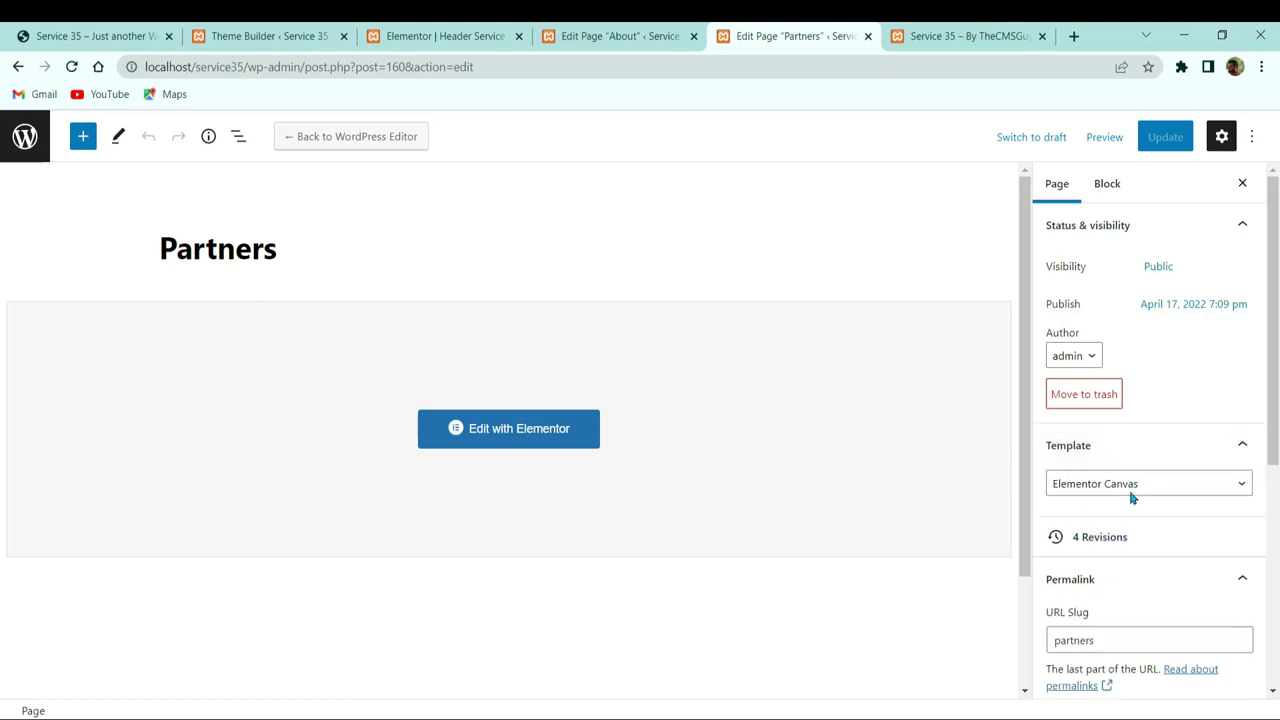
left_click(1131, 490)
left_click(1131, 531)
left_click(1163, 145)
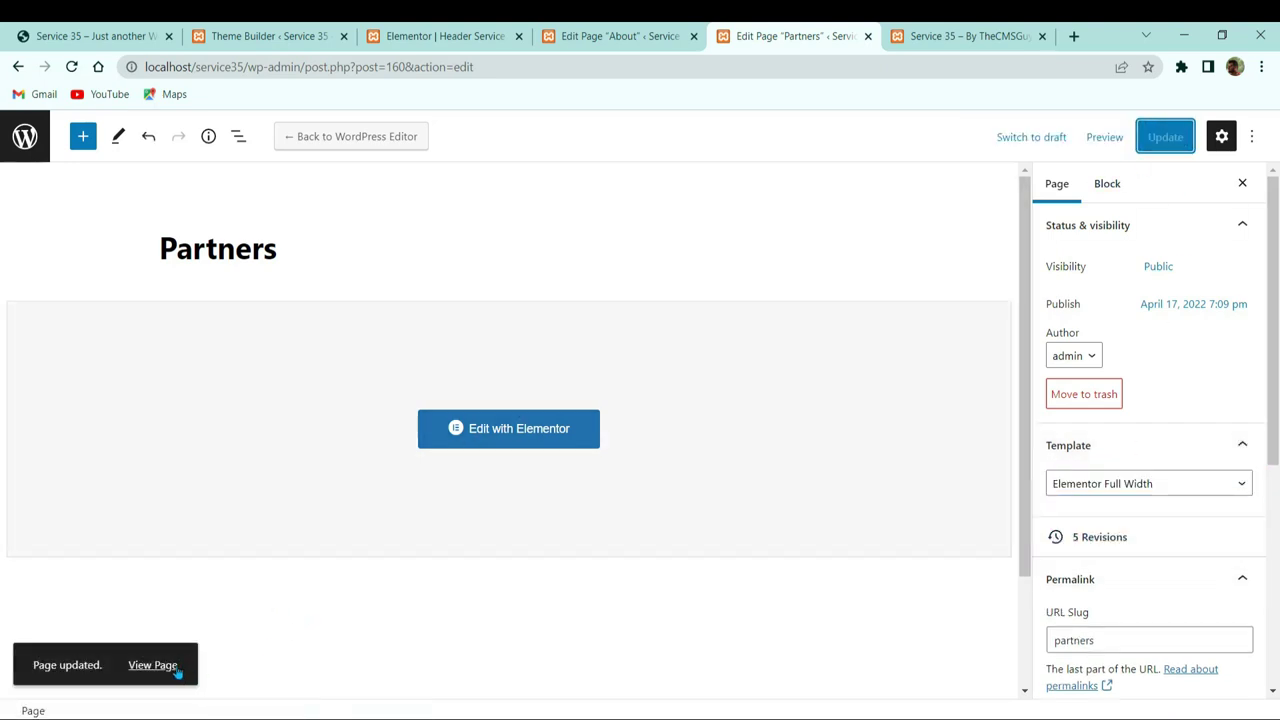
Step: Check the live Partners page header, then list the Theme Builder Footer templates
left_click(586, 30)
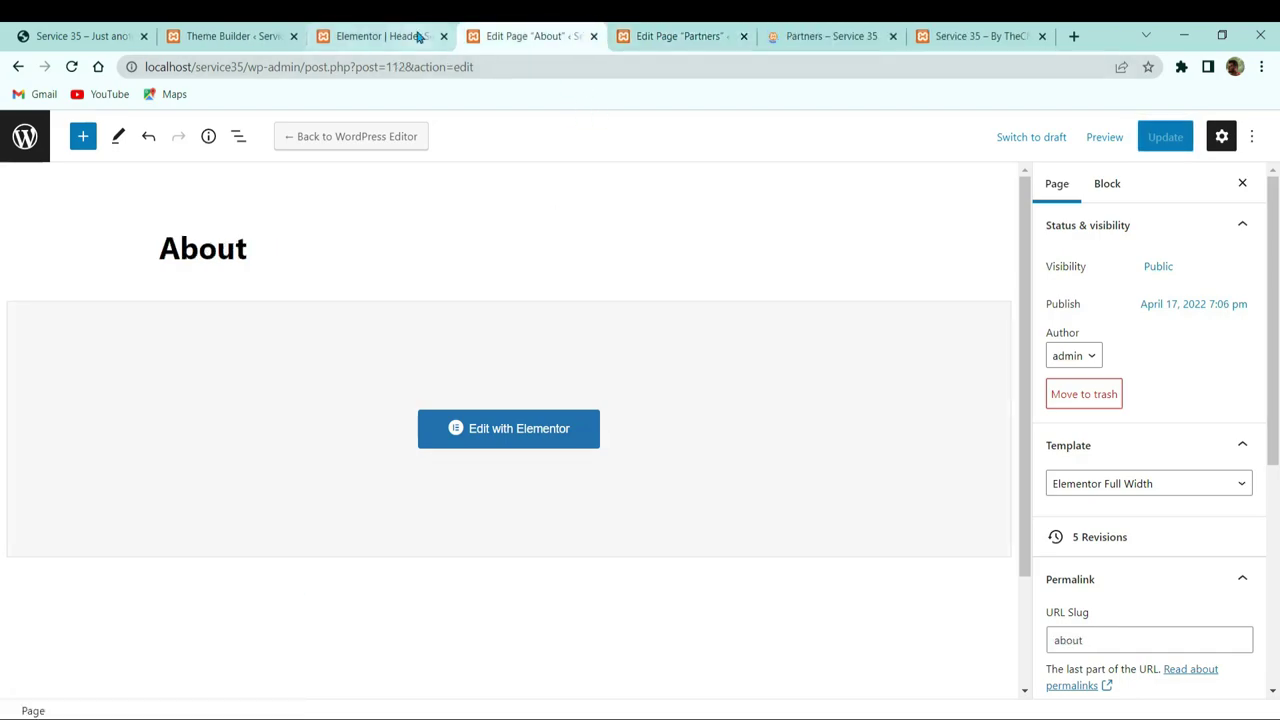
left_click(418, 36)
left_click(680, 36)
left_click(830, 36)
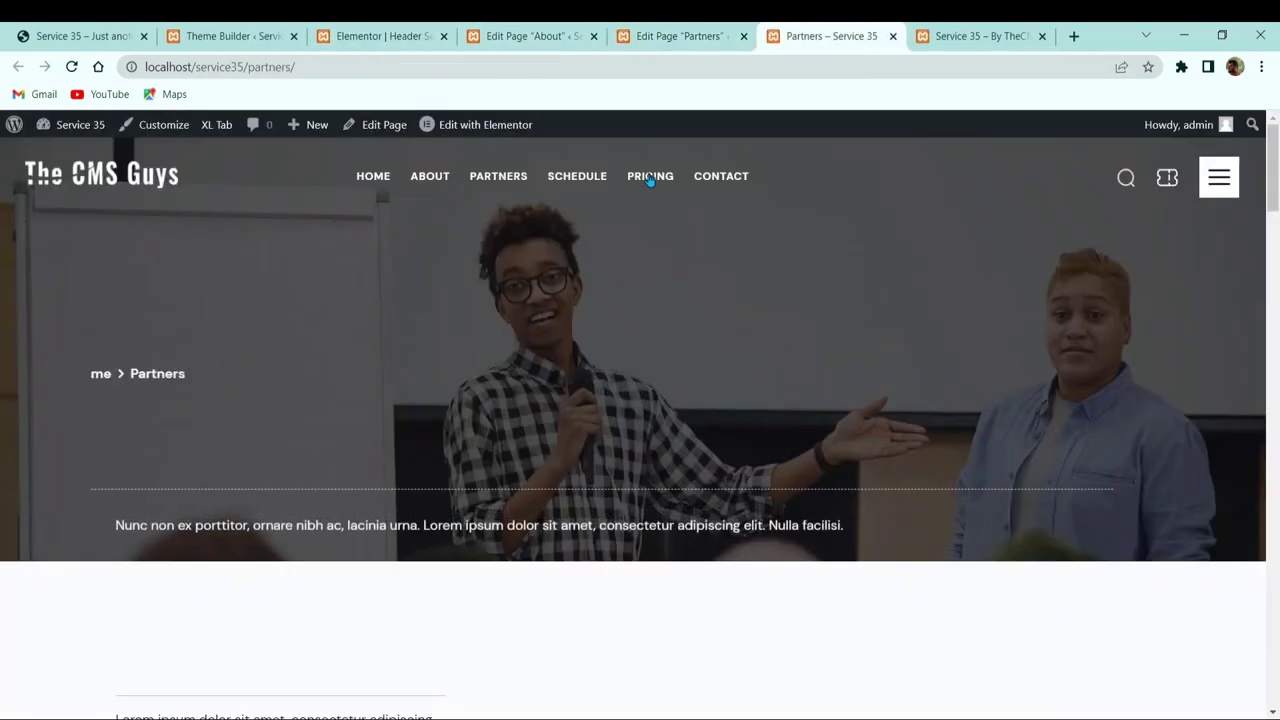
scroll(500, 248, "down", 15)
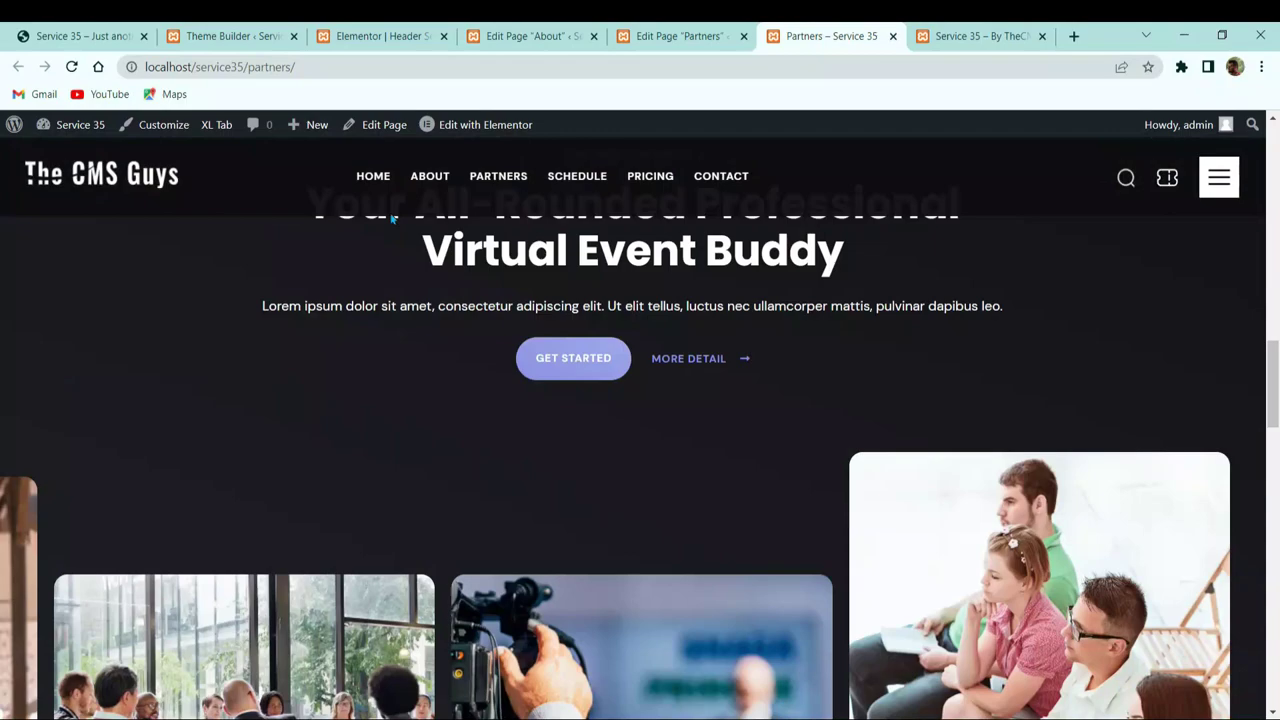
scroll(500, 300, "up", 5)
left_click(372, 176)
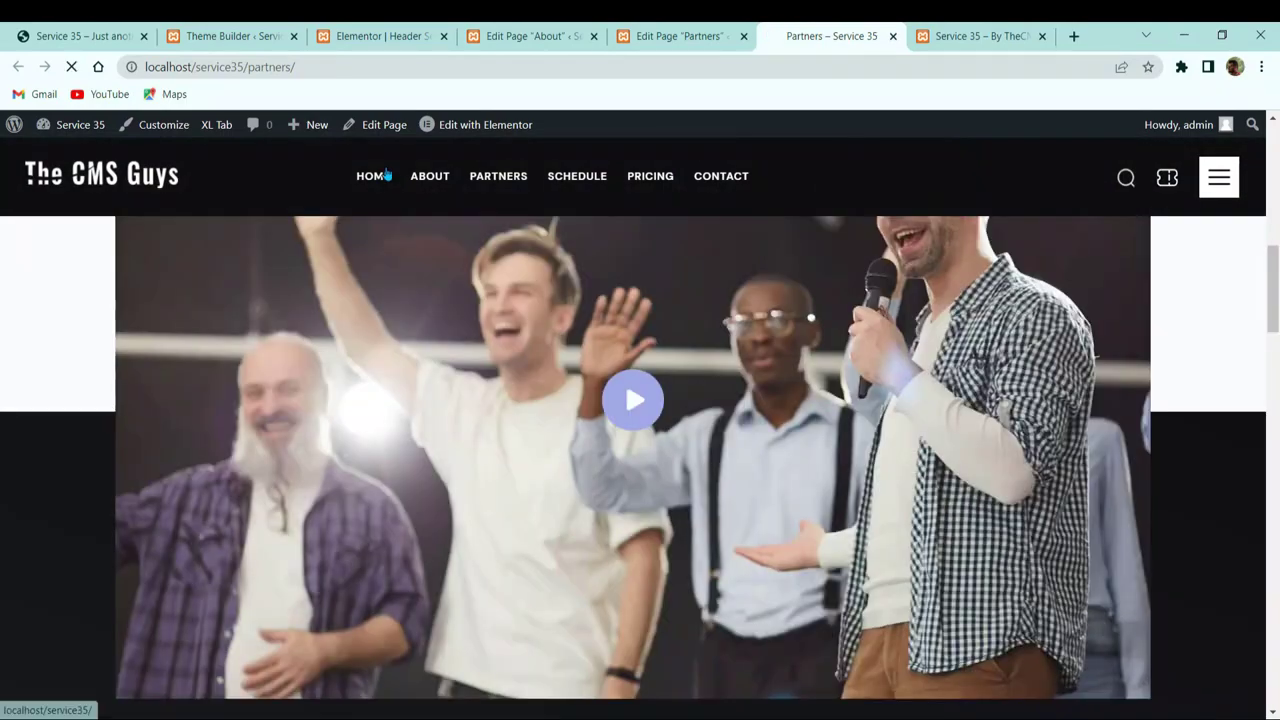
left_click(306, 35)
left_click(349, 393)
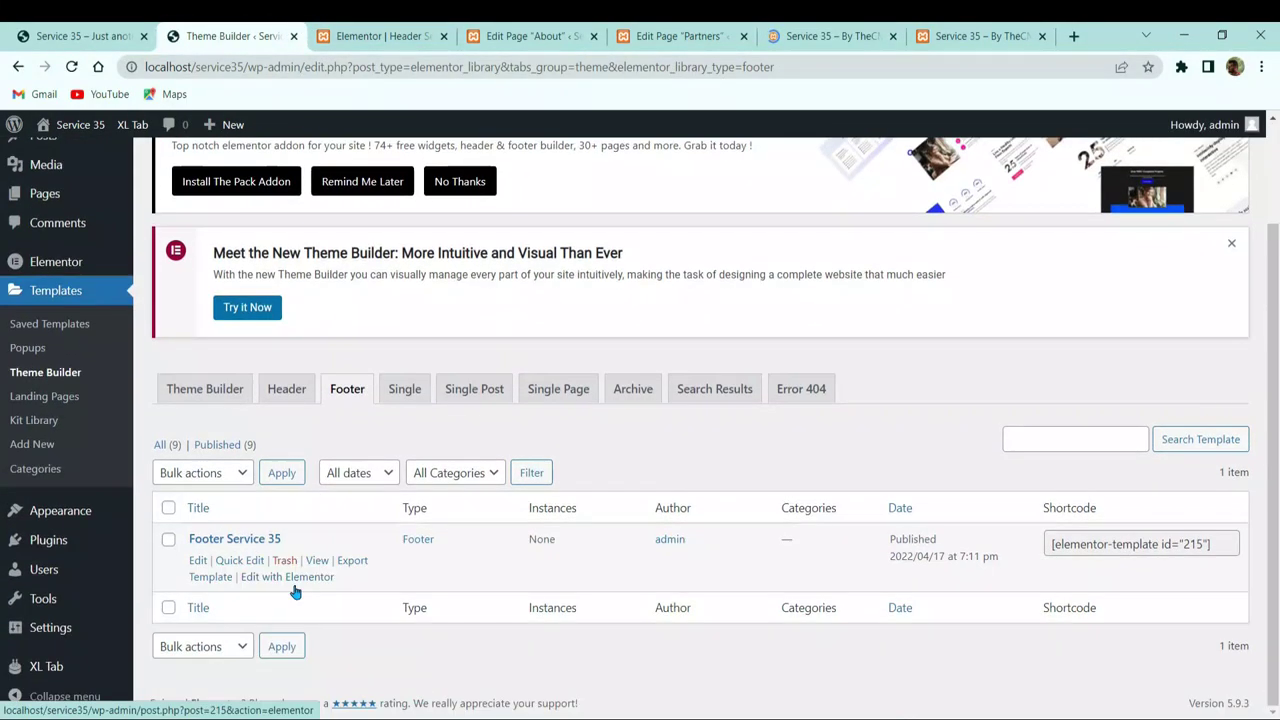
Step: Open the Footer Service 35 template in Elementor and inspect its newsletter form
left_click(313, 577)
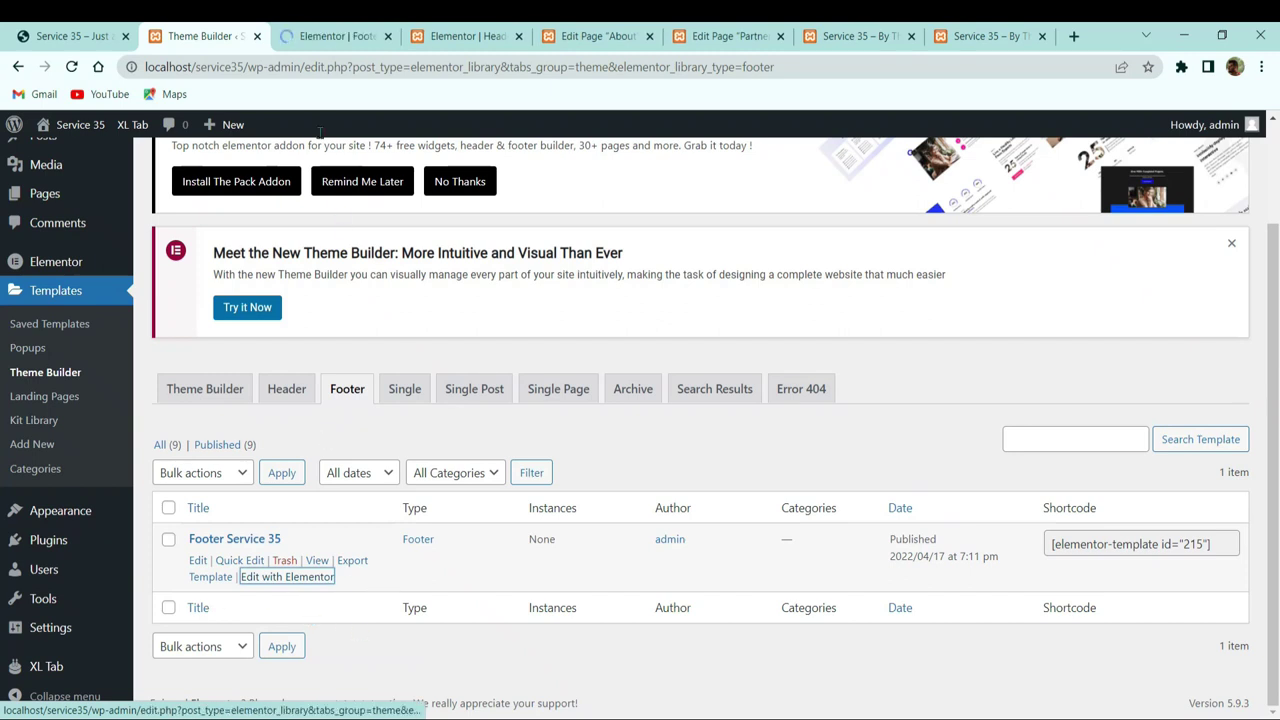
scroll(362, 181, "up", 2)
left_click(330, 36)
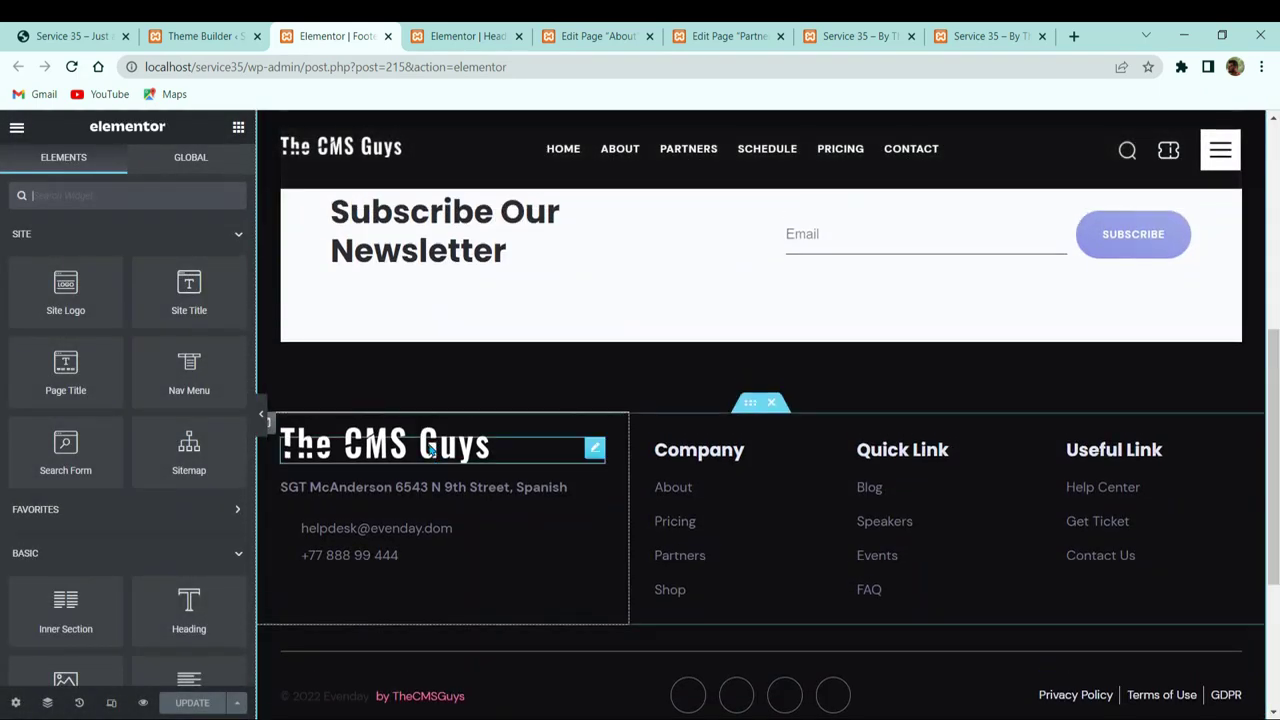
left_click(852, 603)
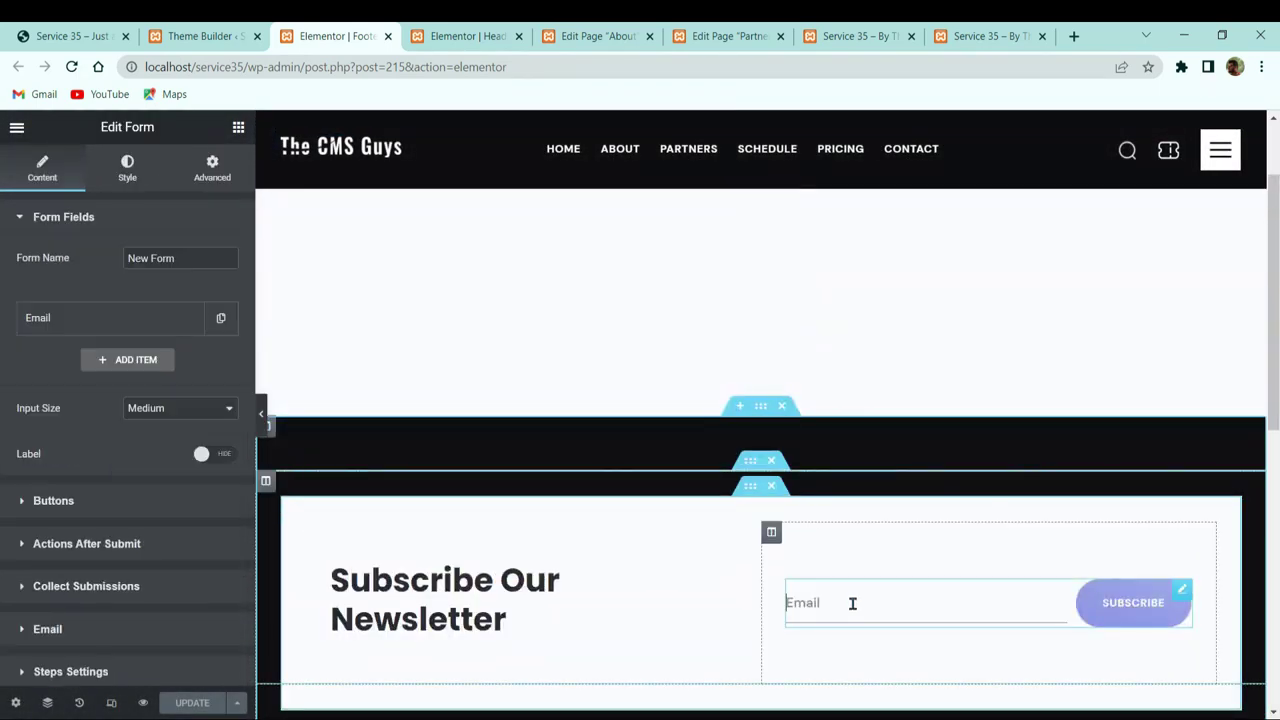
scroll(907, 609, "down", 2)
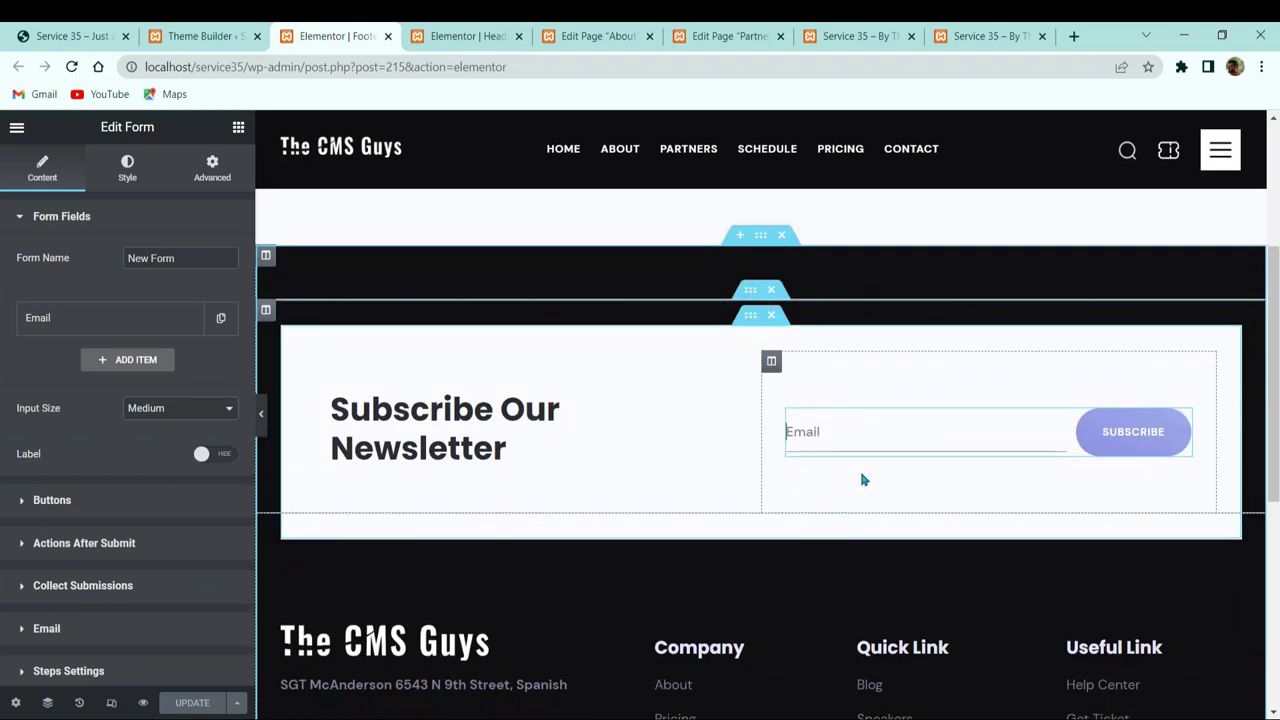
scroll(183, 470, "down", 2)
scroll(80, 294, "up", 2)
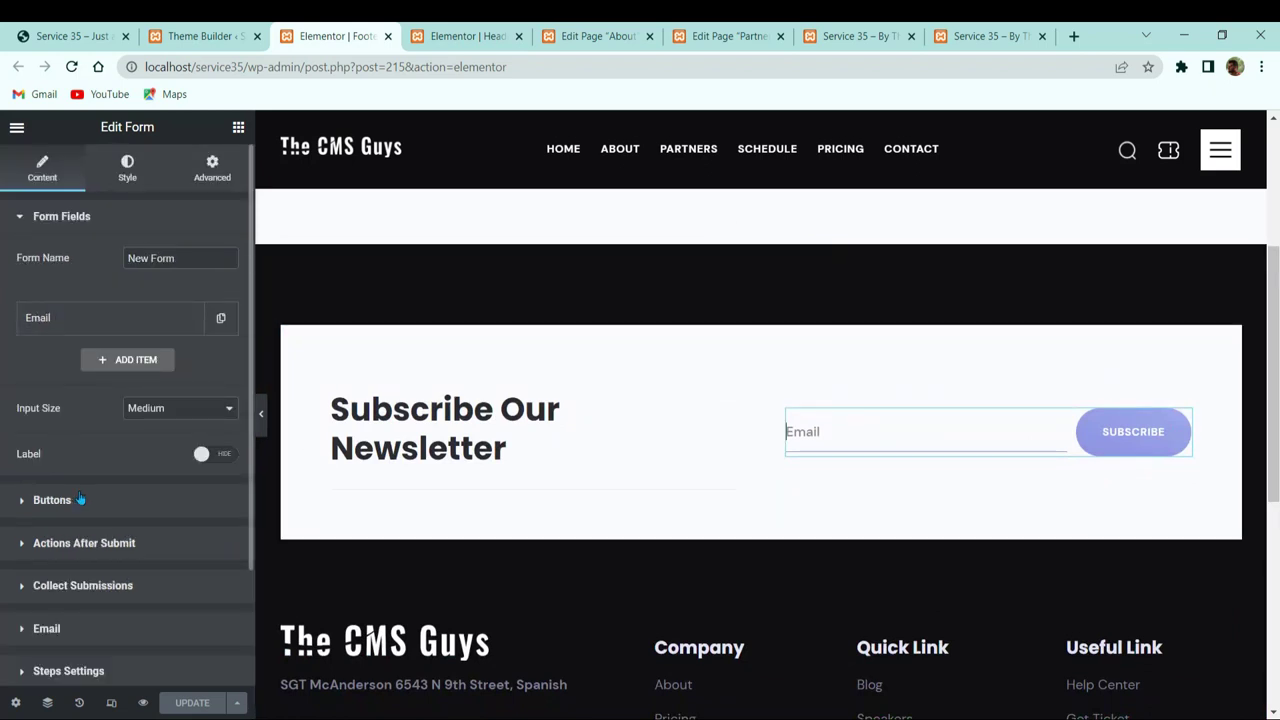
scroll(74, 503, "down", 2)
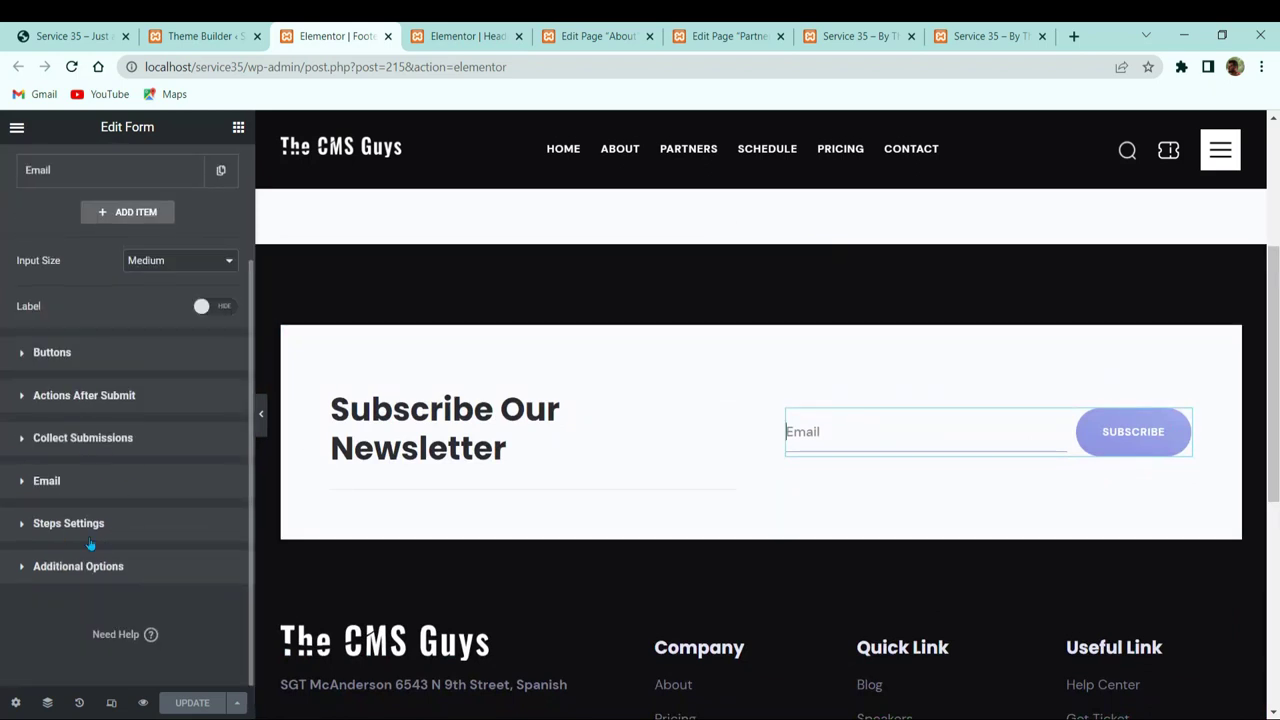
scroll(549, 503, "down", 5)
scroll(731, 443, "up", 2)
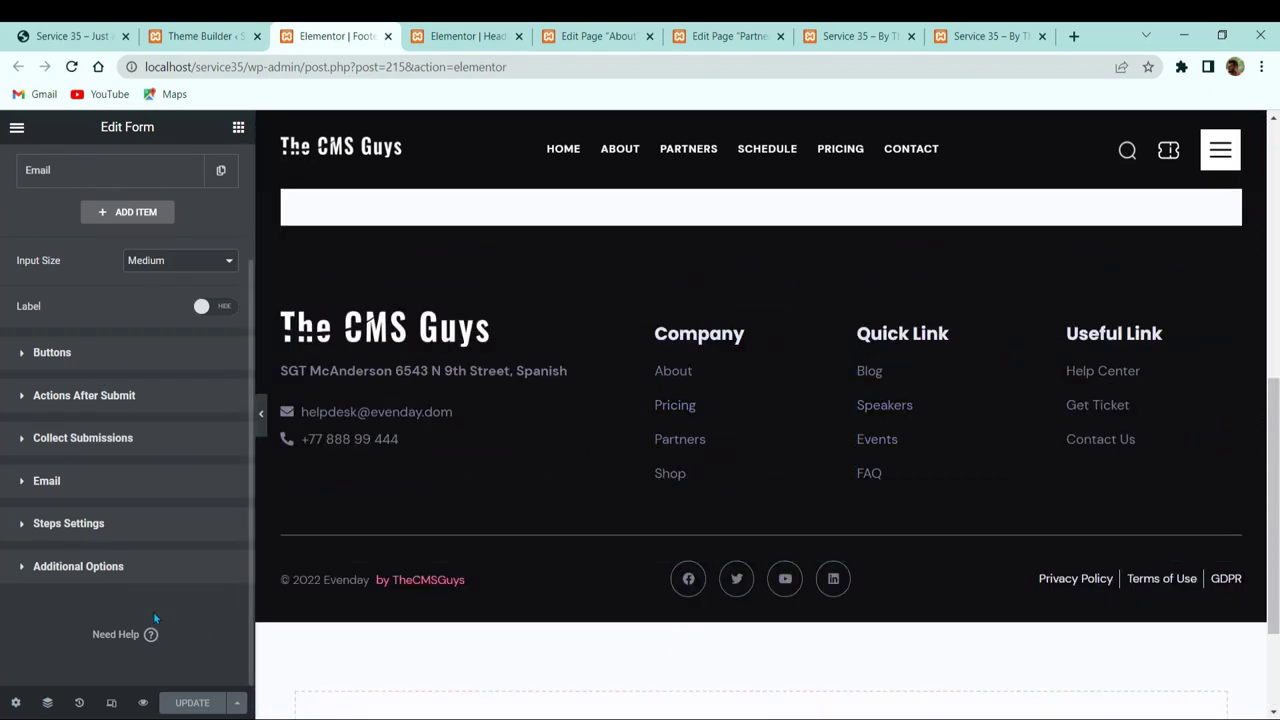
left_click(70, 36)
scroll(400, 420, "down", 15)
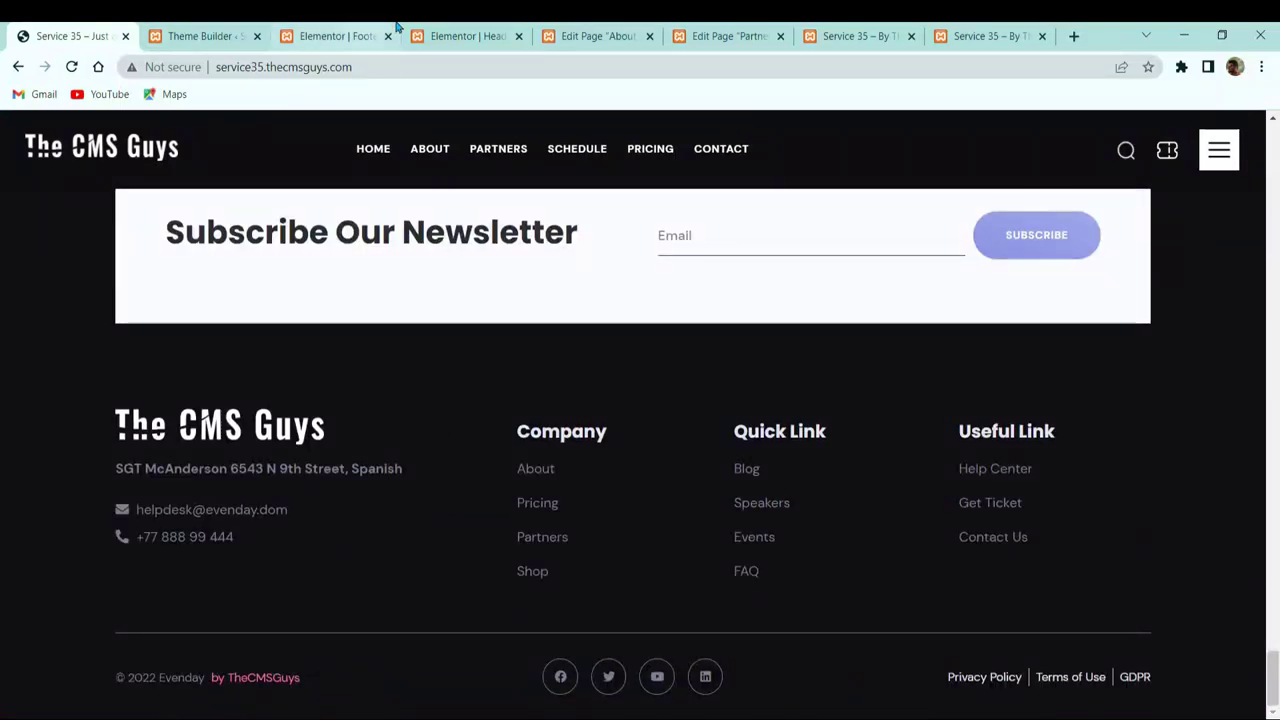
left_click(417, 32)
left_click(340, 36)
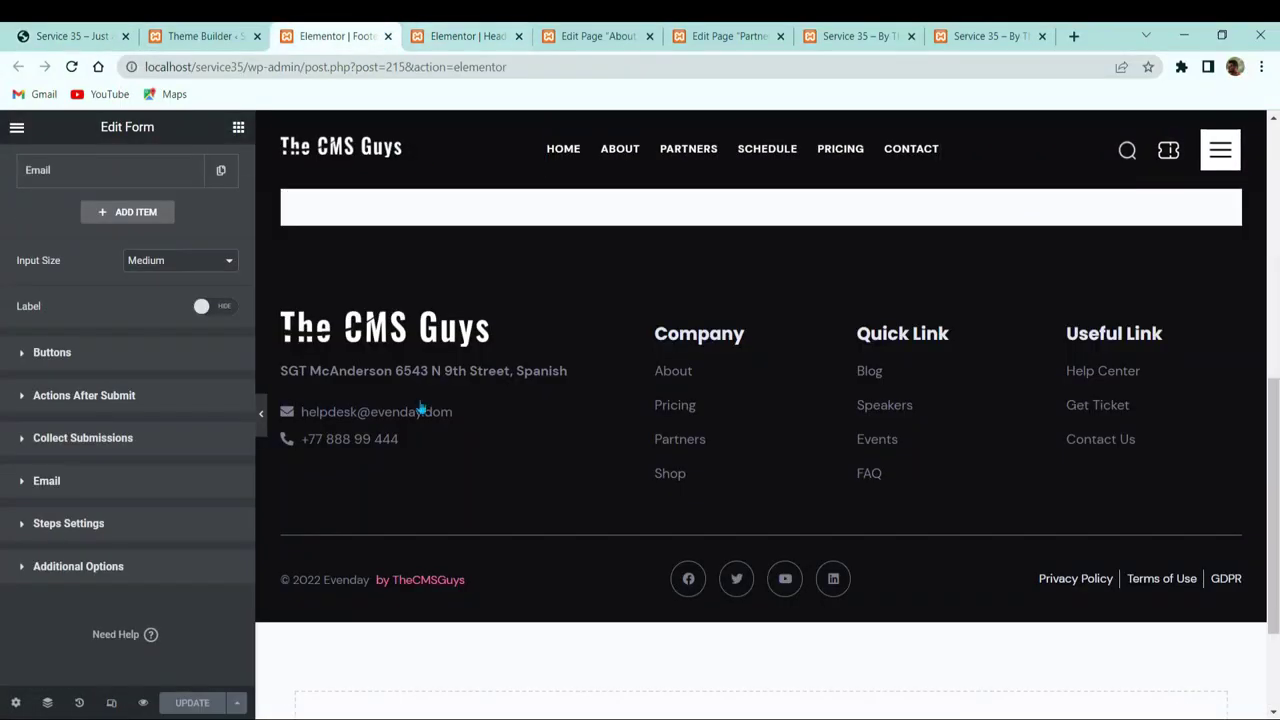
Step: Add an Include Entire Site display condition to the footer
left_click(238, 703)
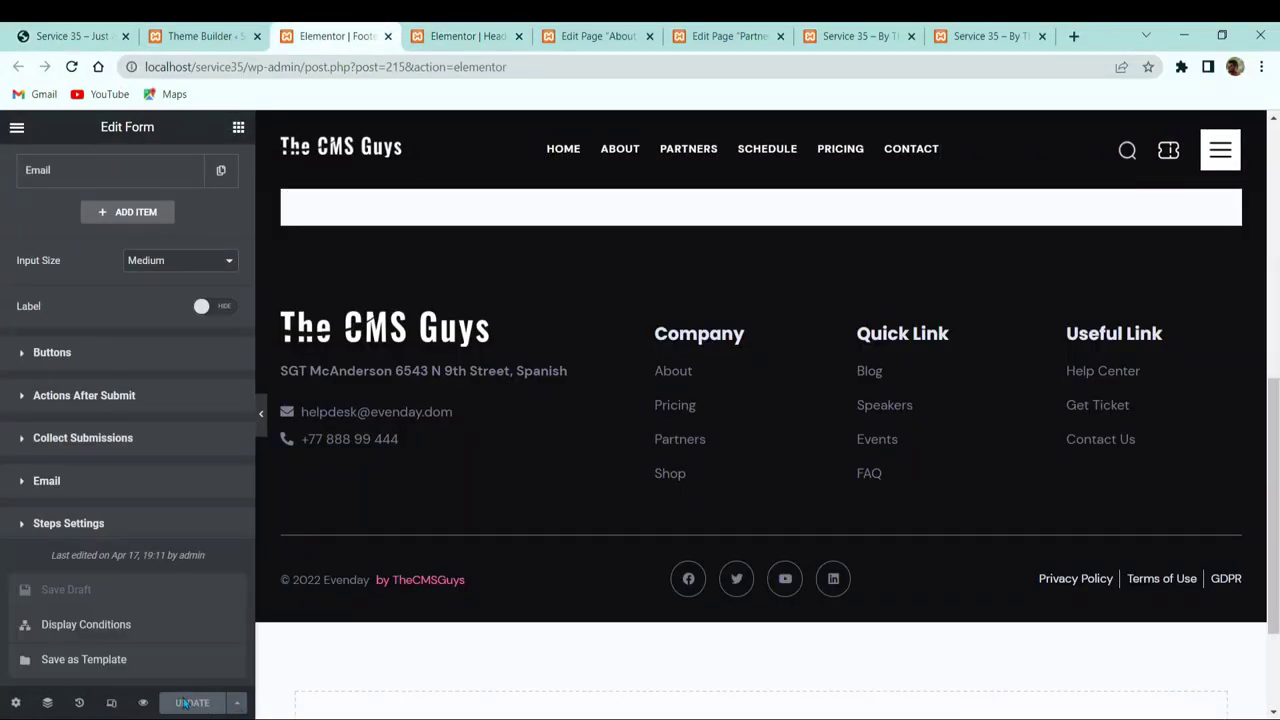
left_click(112, 624)
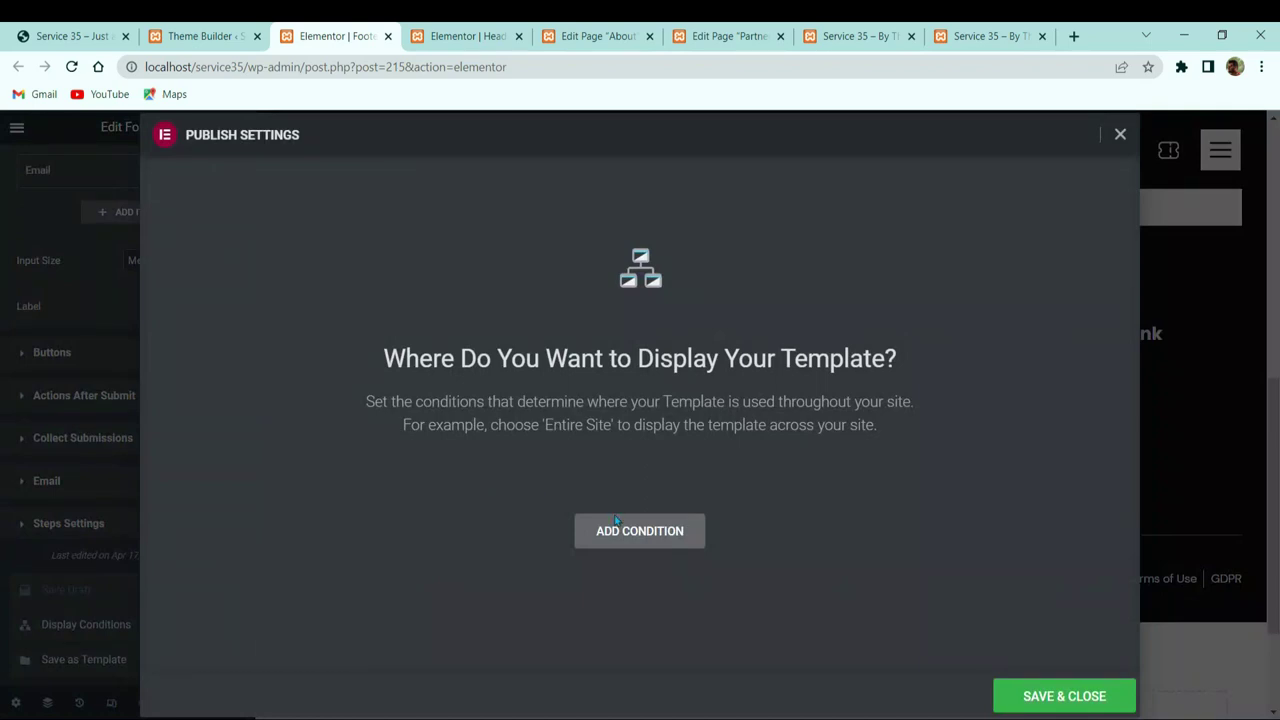
left_click(616, 521)
left_click(508, 490)
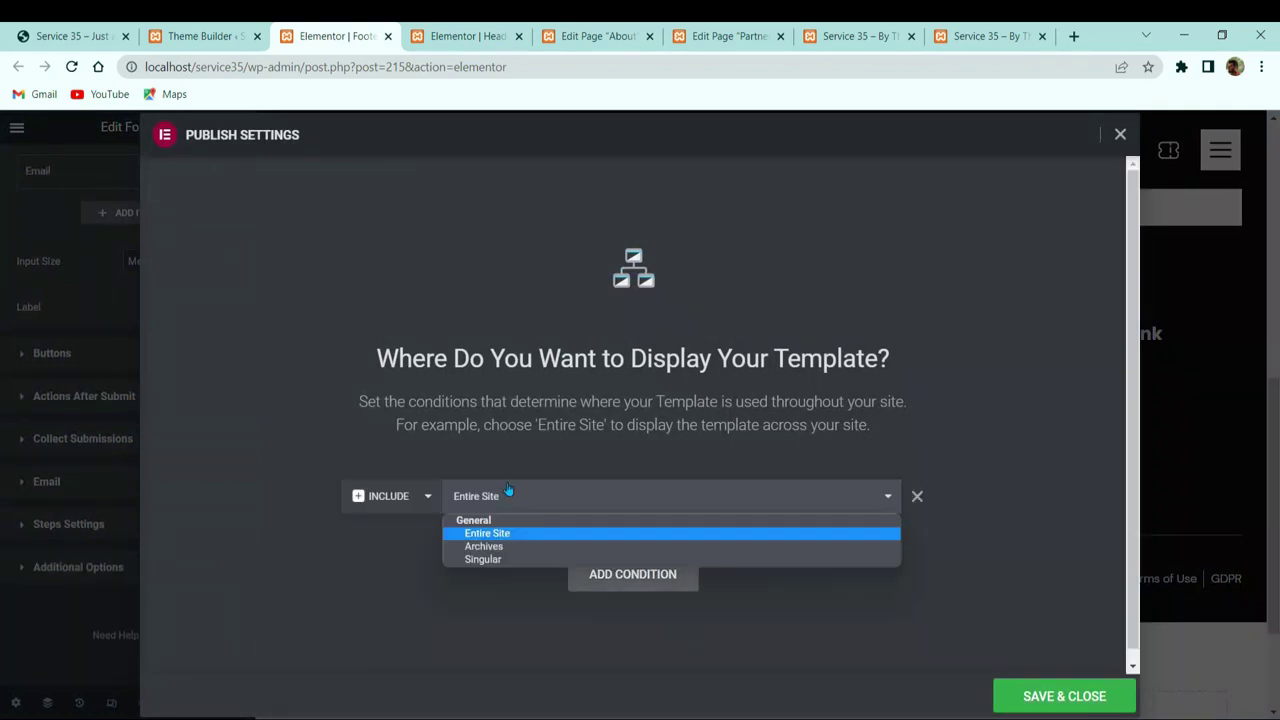
left_click(516, 538)
Step: Add a second Include Singular / All Singular condition and publish the footer
left_click(610, 574)
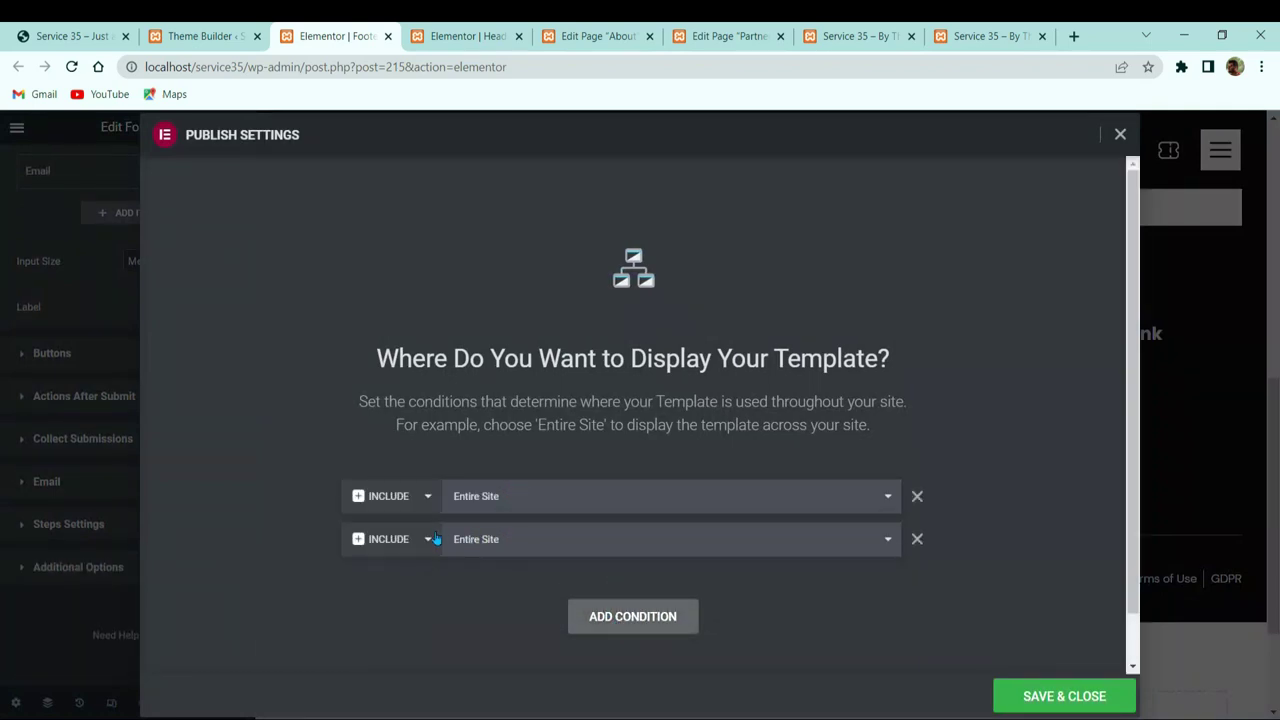
left_click(412, 562)
left_click(600, 538)
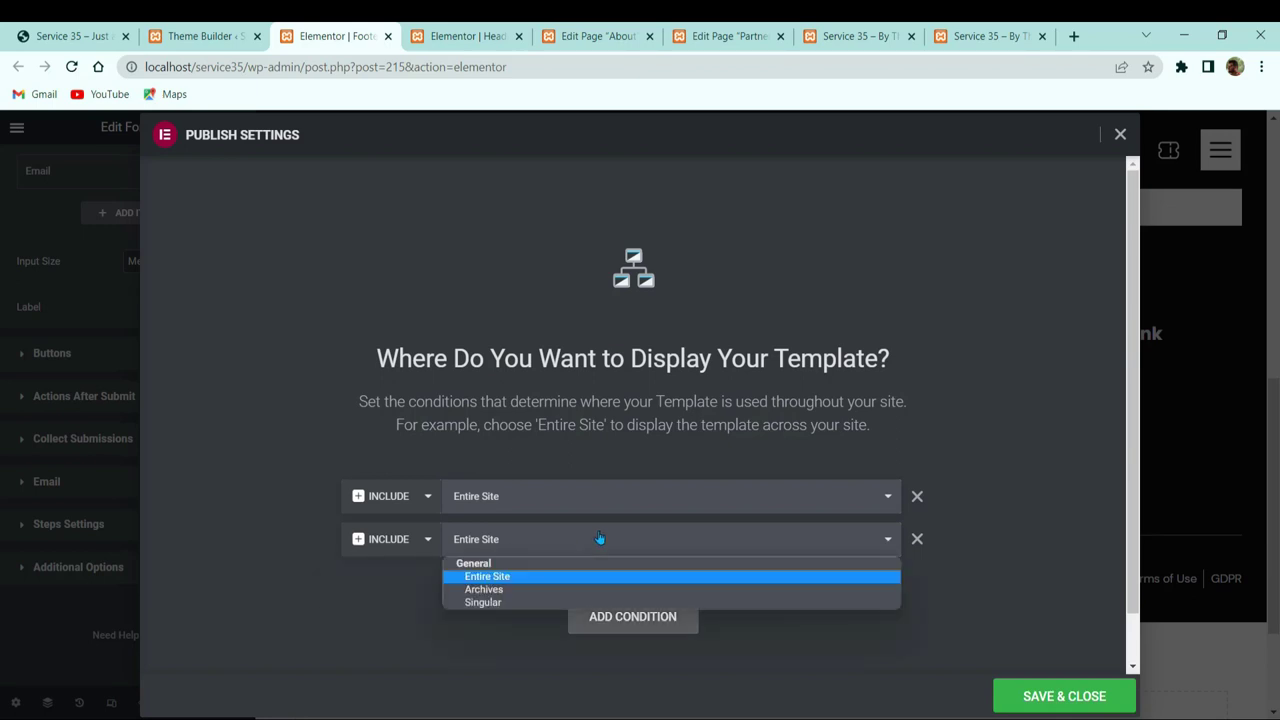
left_click(558, 589)
left_click(457, 543)
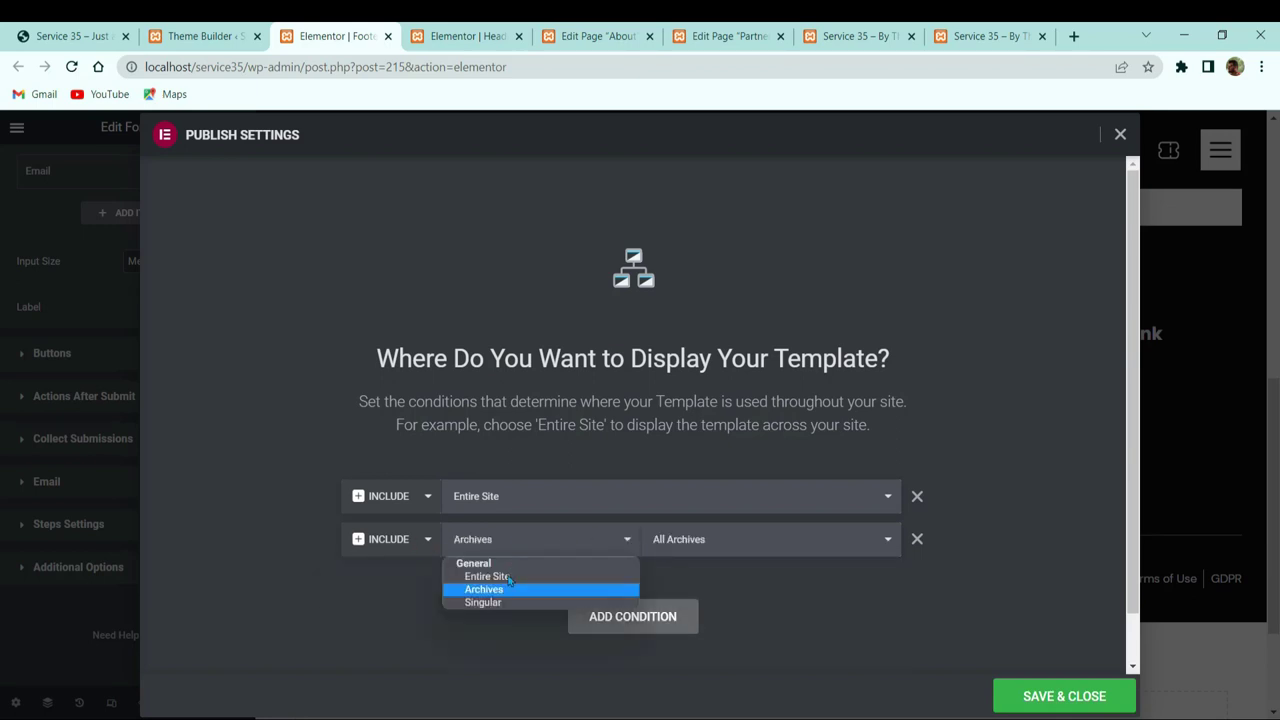
left_click(503, 606)
left_click(675, 545)
left_click(1020, 694)
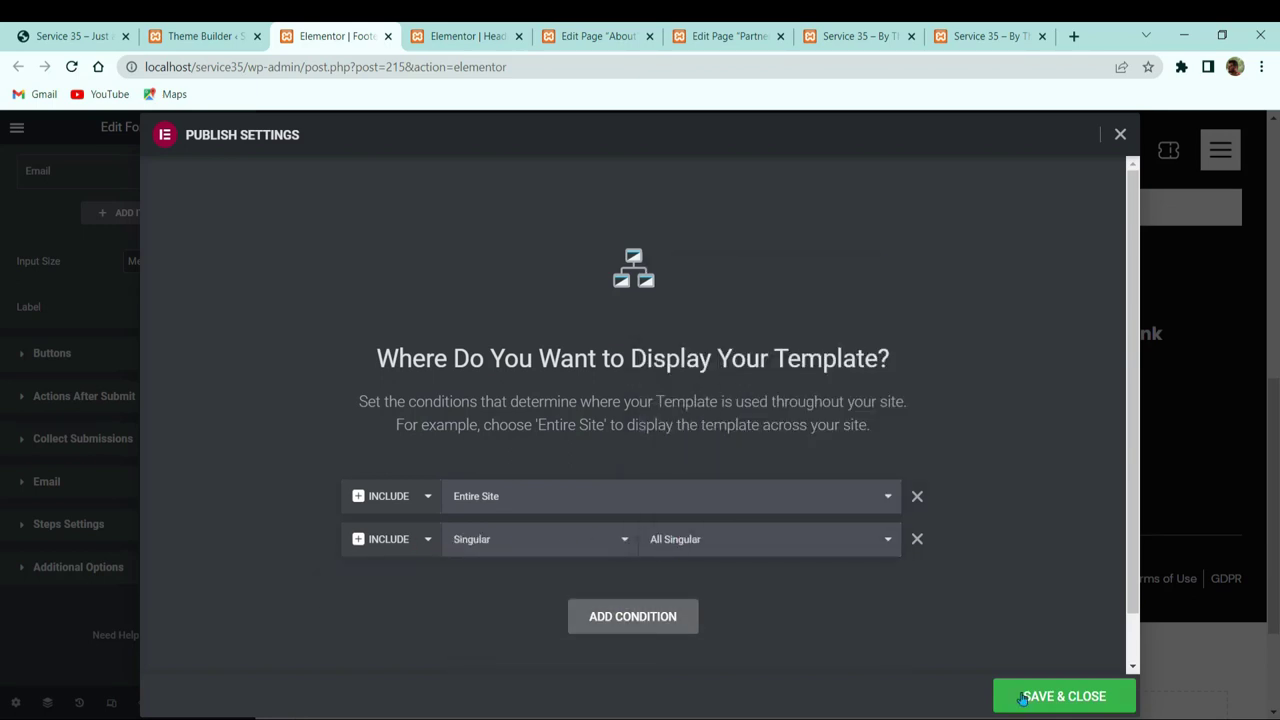
left_click(1020, 694)
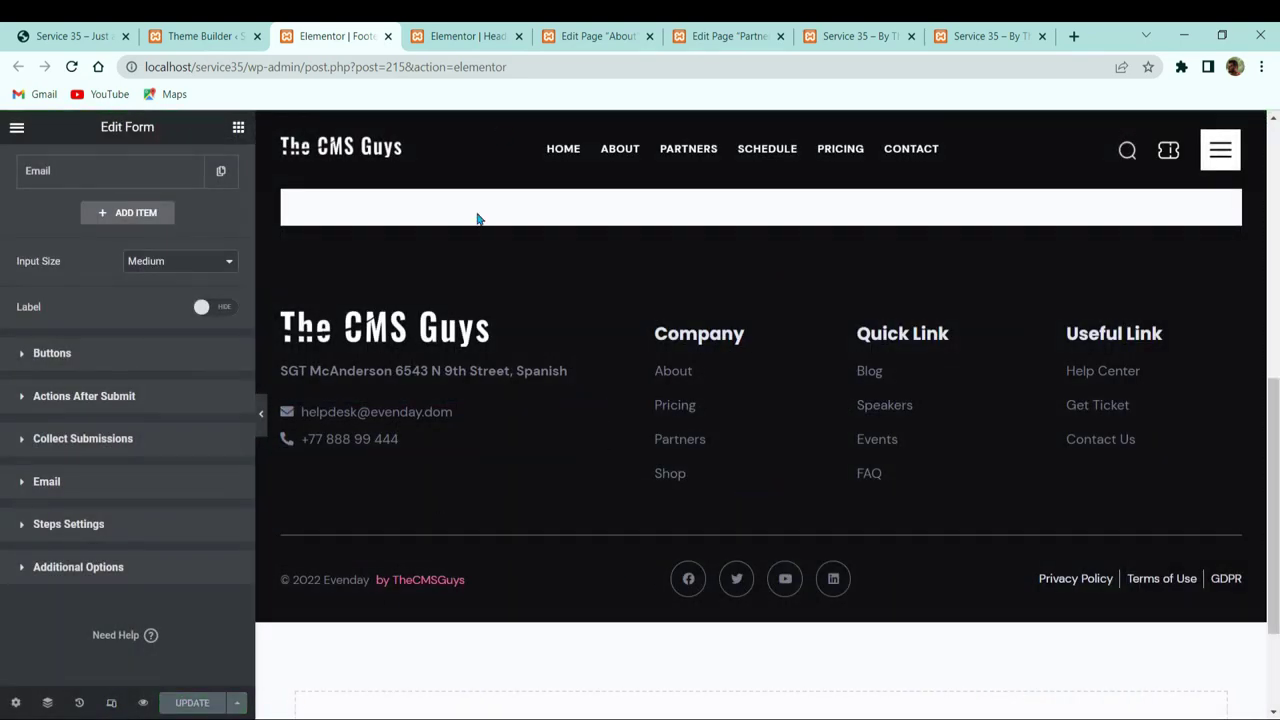
Step: Go to the live site and open the Contact page for editing
left_click(577, 36)
left_click(813, 30)
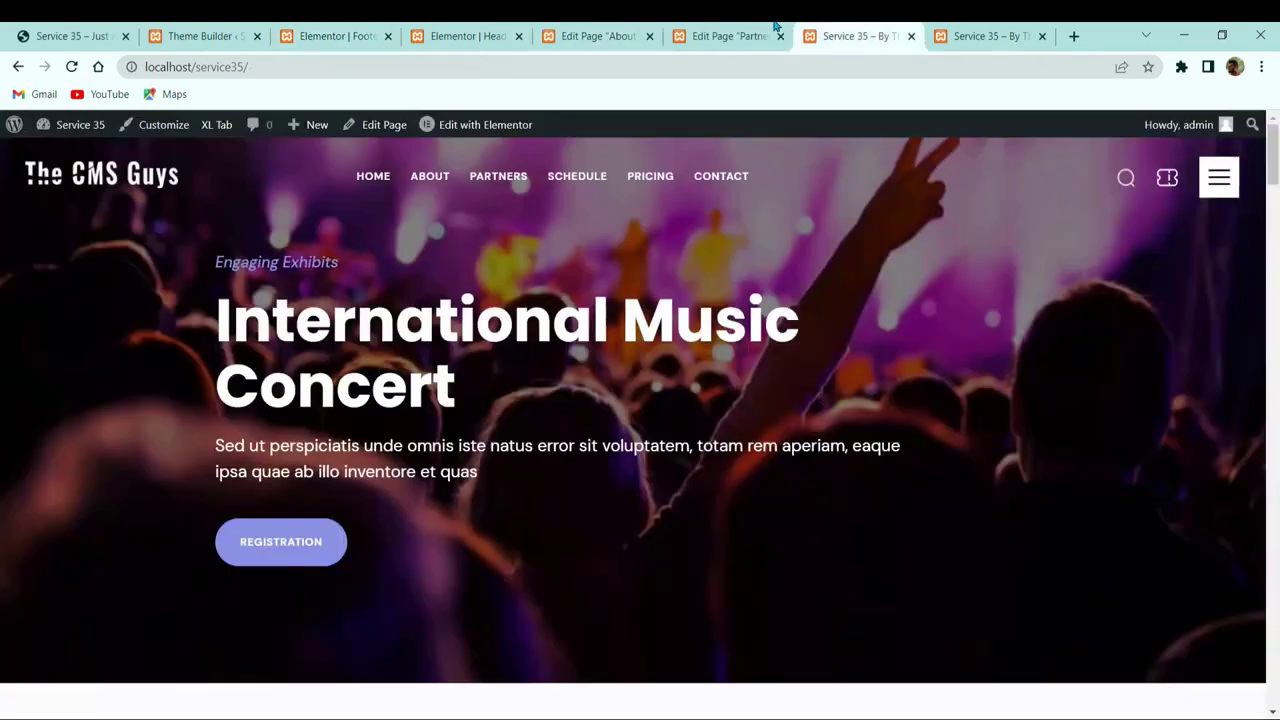
left_click(746, 207)
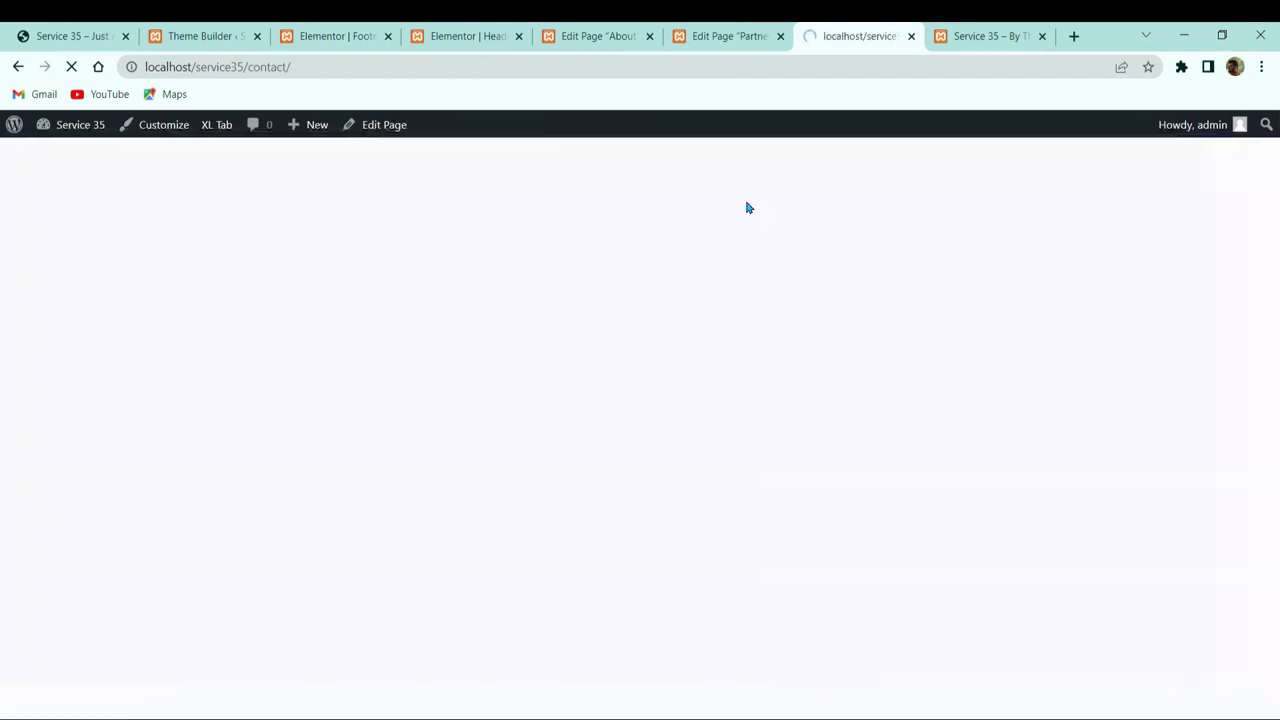
scroll(801, 427, "up", 10)
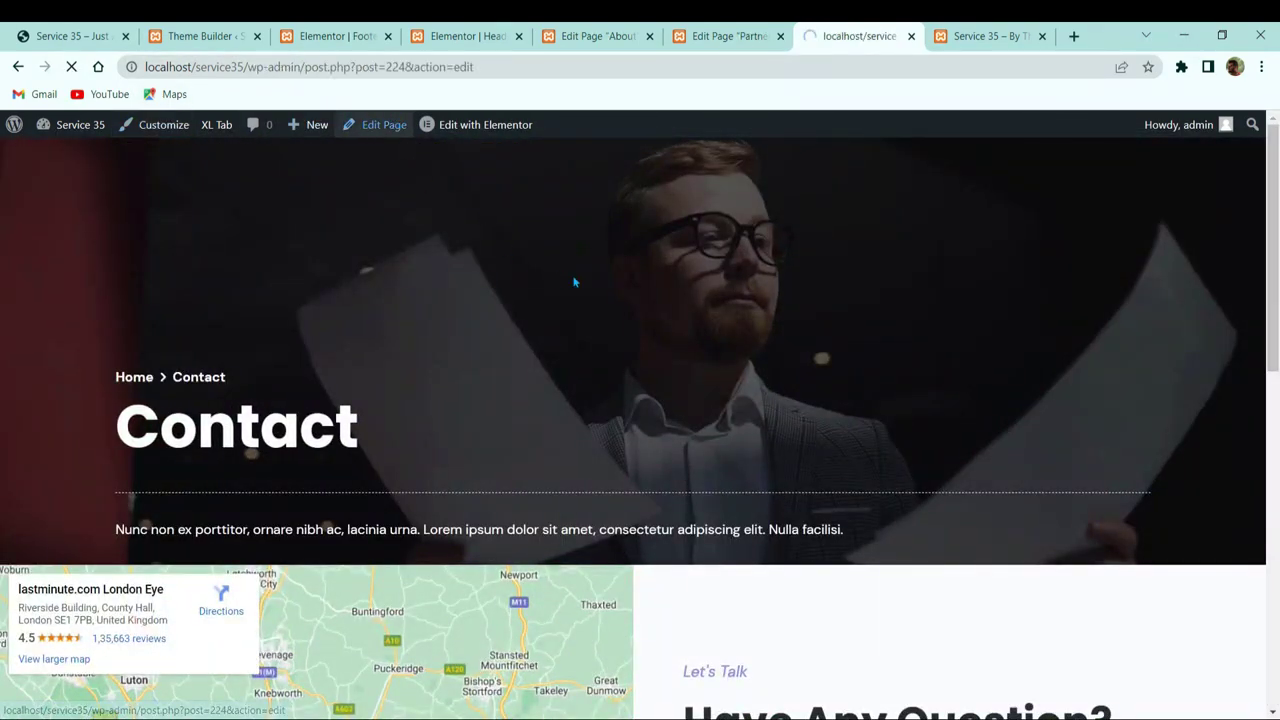
scroll(831, 260, "down", 2)
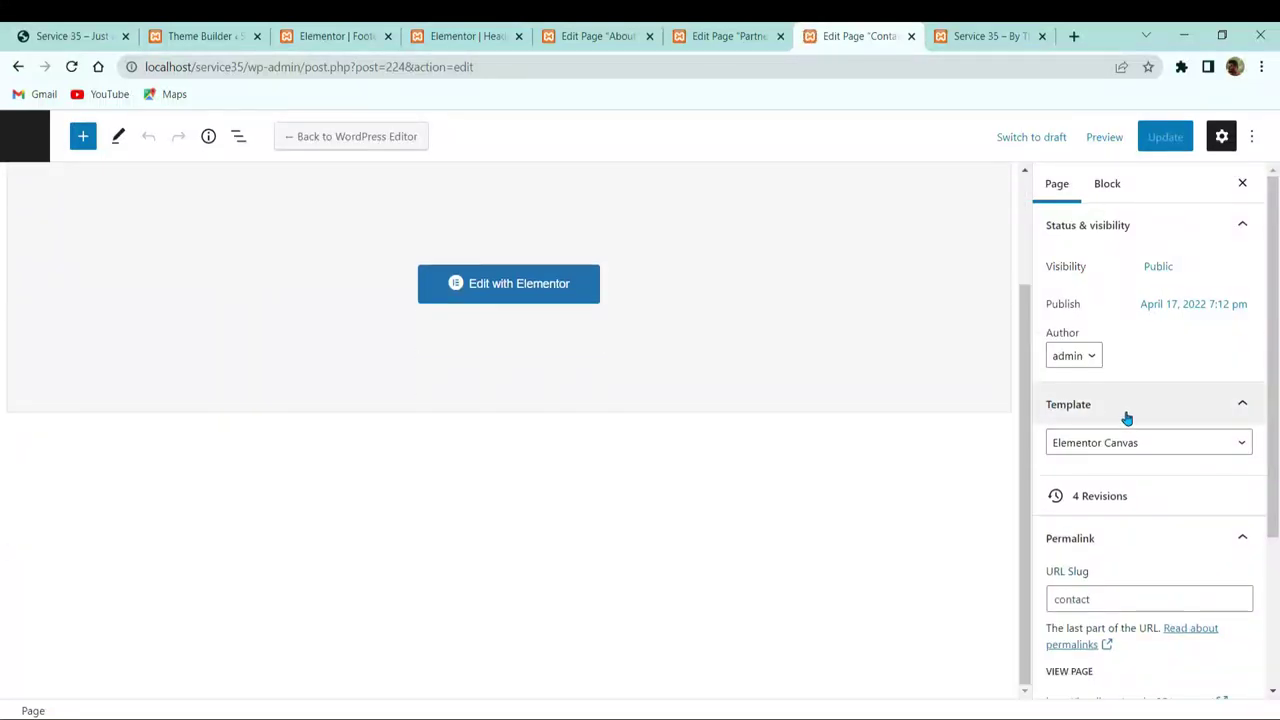
Step: Set the Contact page template to Default template, update it, and view the live page
left_click(1125, 442)
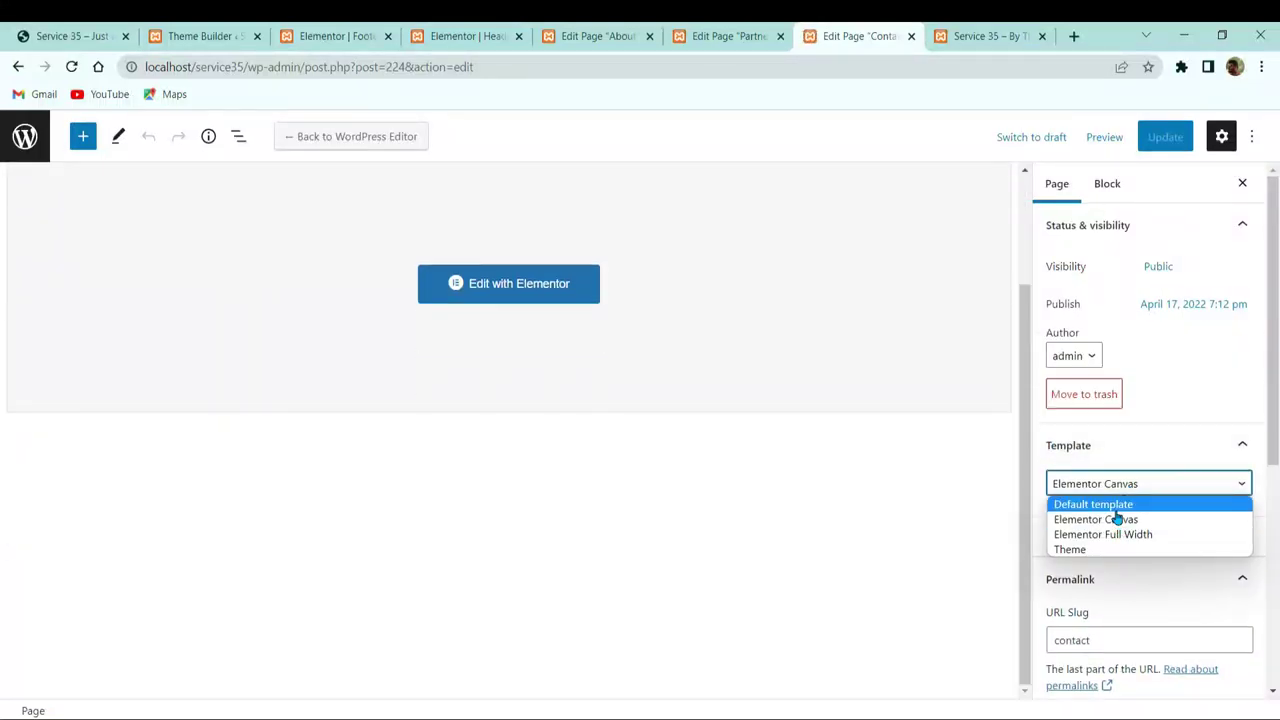
left_click(1105, 505)
left_click(1165, 137)
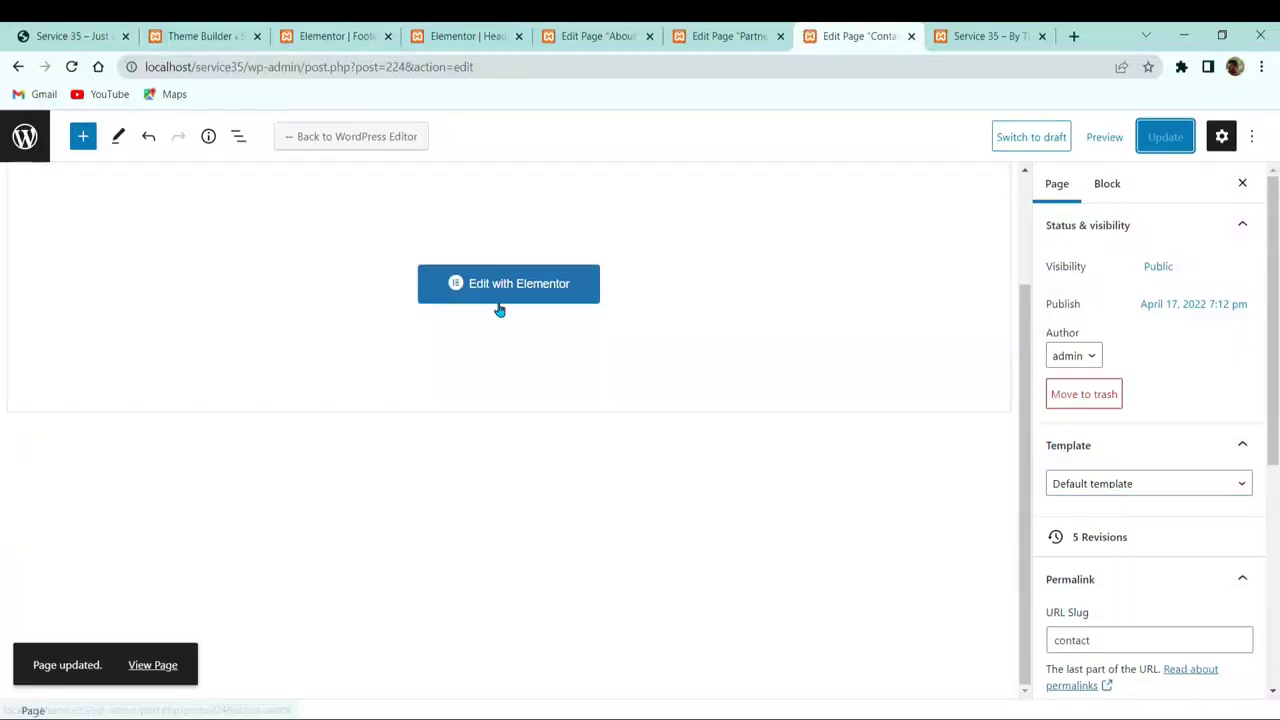
left_click(163, 663)
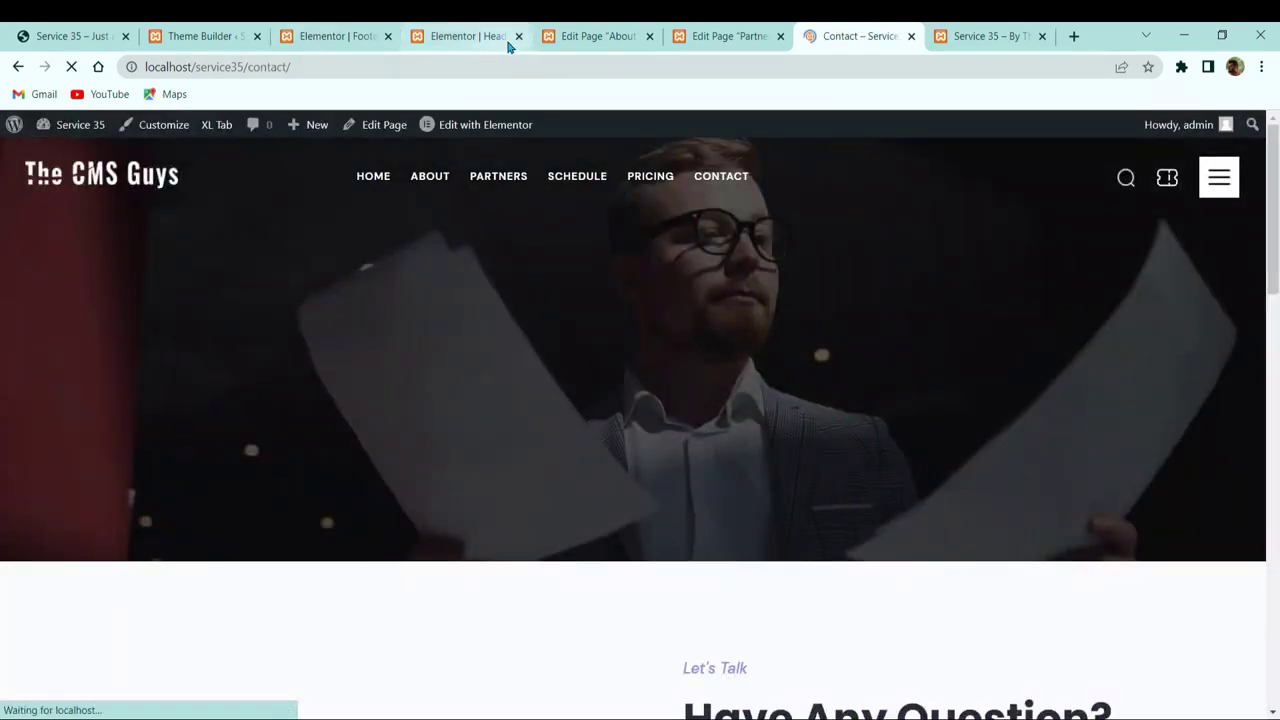
Step: Close the header, About and Partners editor tabs and return to the Theme Builder
left_click(518, 36)
left_click(518, 36)
left_click(518, 36)
scroll(520, 369, "down", 15)
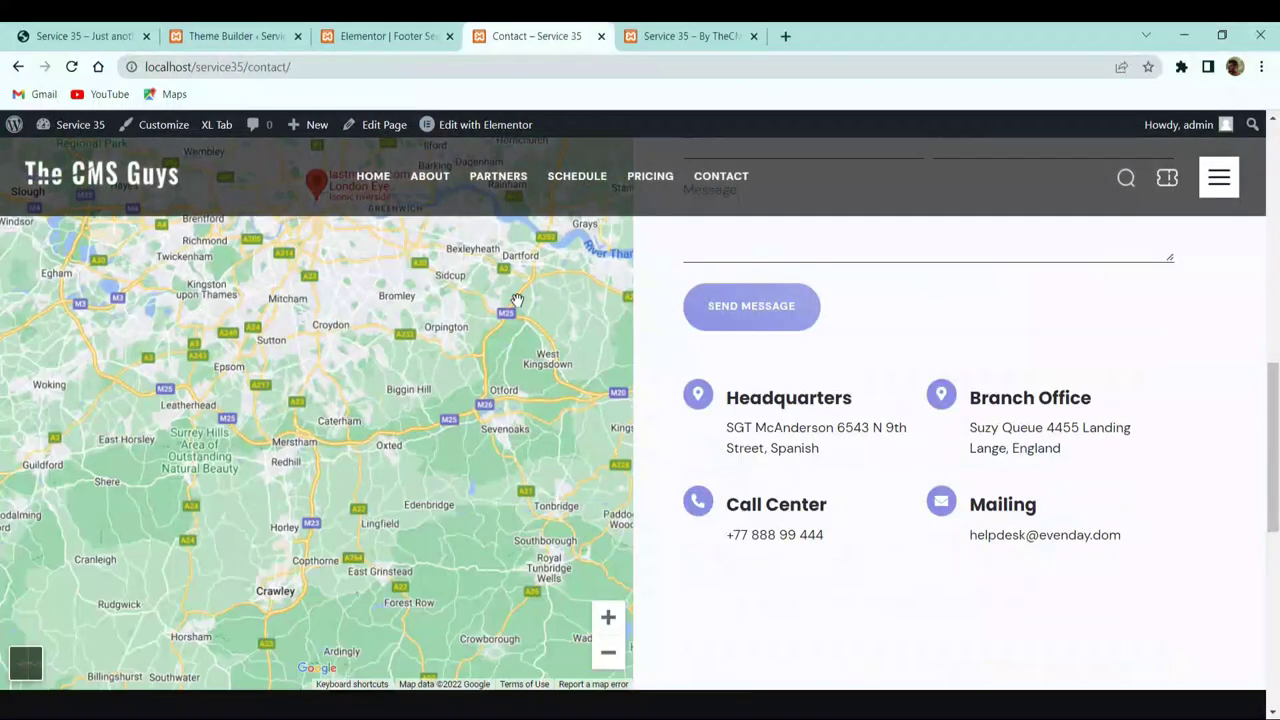
scroll(548, 300, "up", 15)
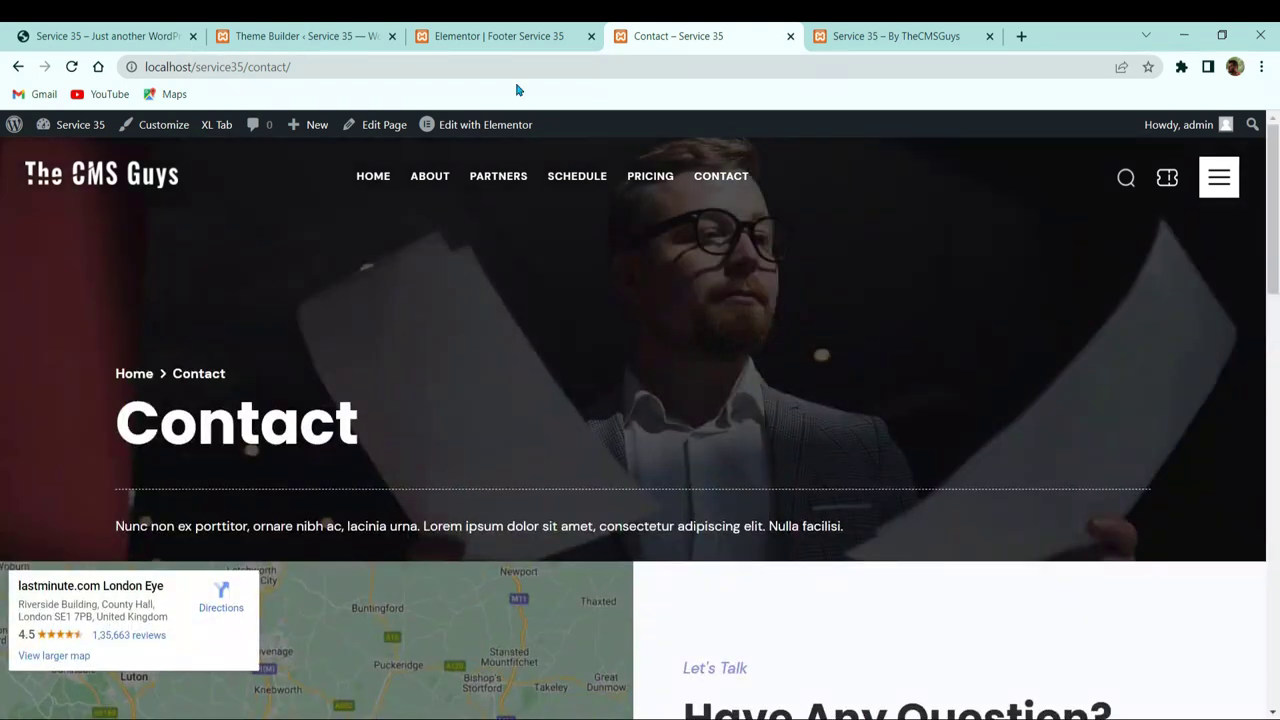
left_click(500, 36)
left_click(300, 36)
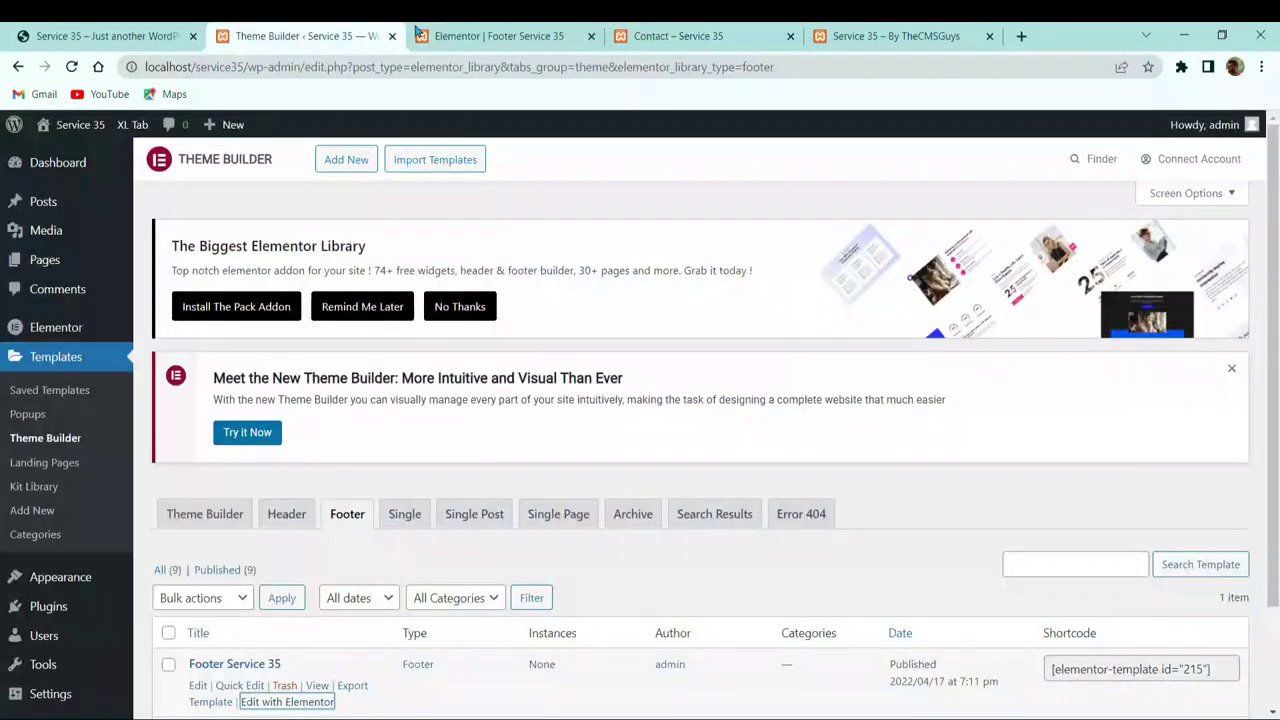
Step: Close the footer editor and Contact tabs, then open the live About page
left_click(530, 36)
left_click(591, 37)
left_click(590, 37)
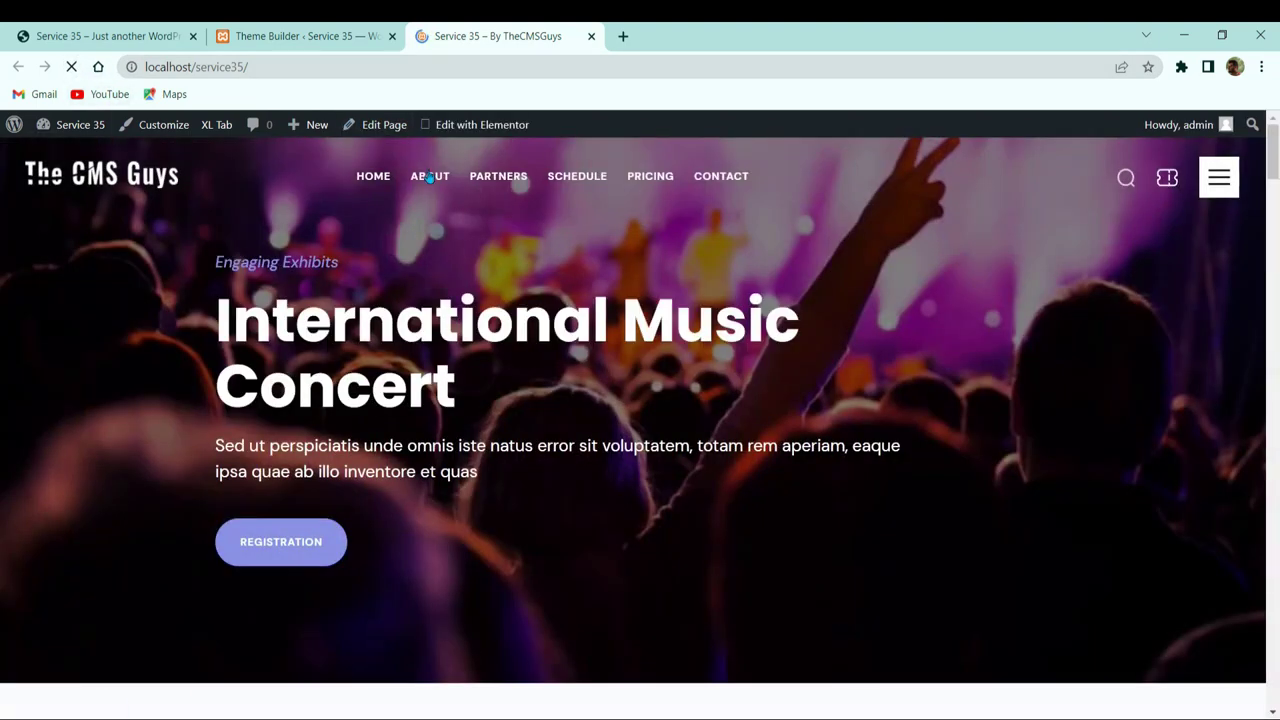
left_click(422, 182)
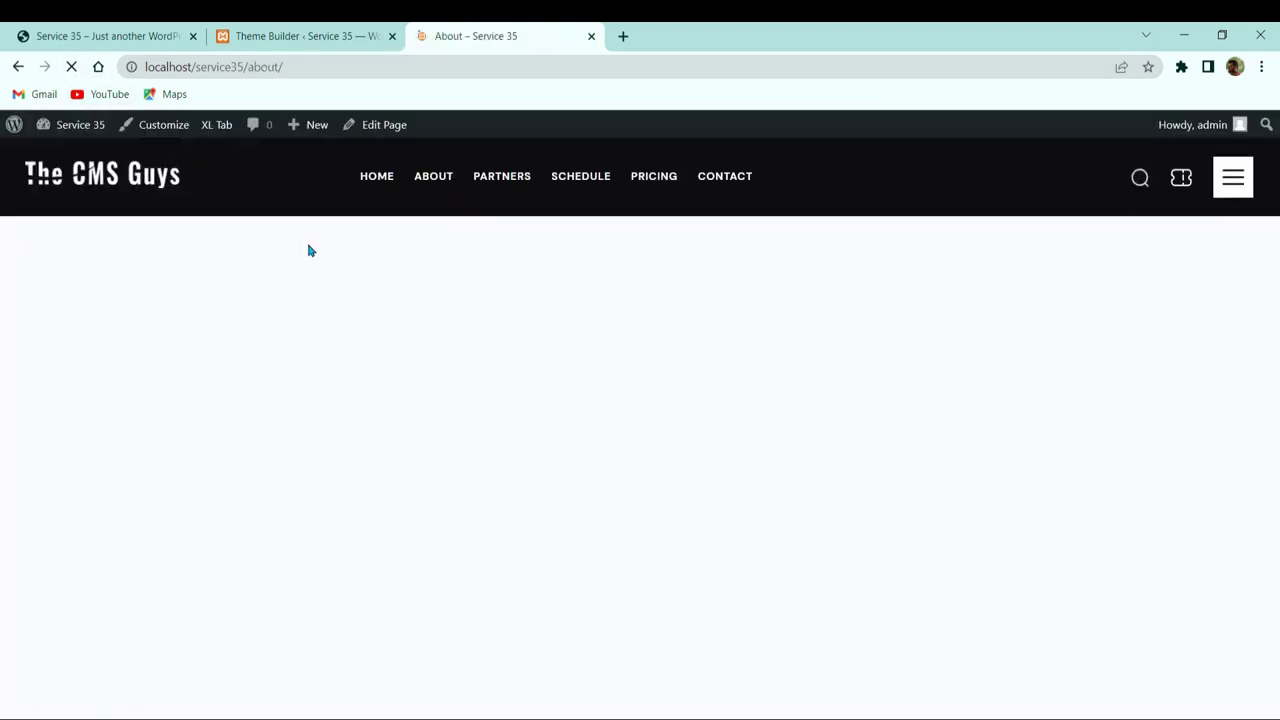
Step: Check the About page's header and footer in mobile view via Inspect, then at desktop width
right_click(308, 250)
left_click(340, 509)
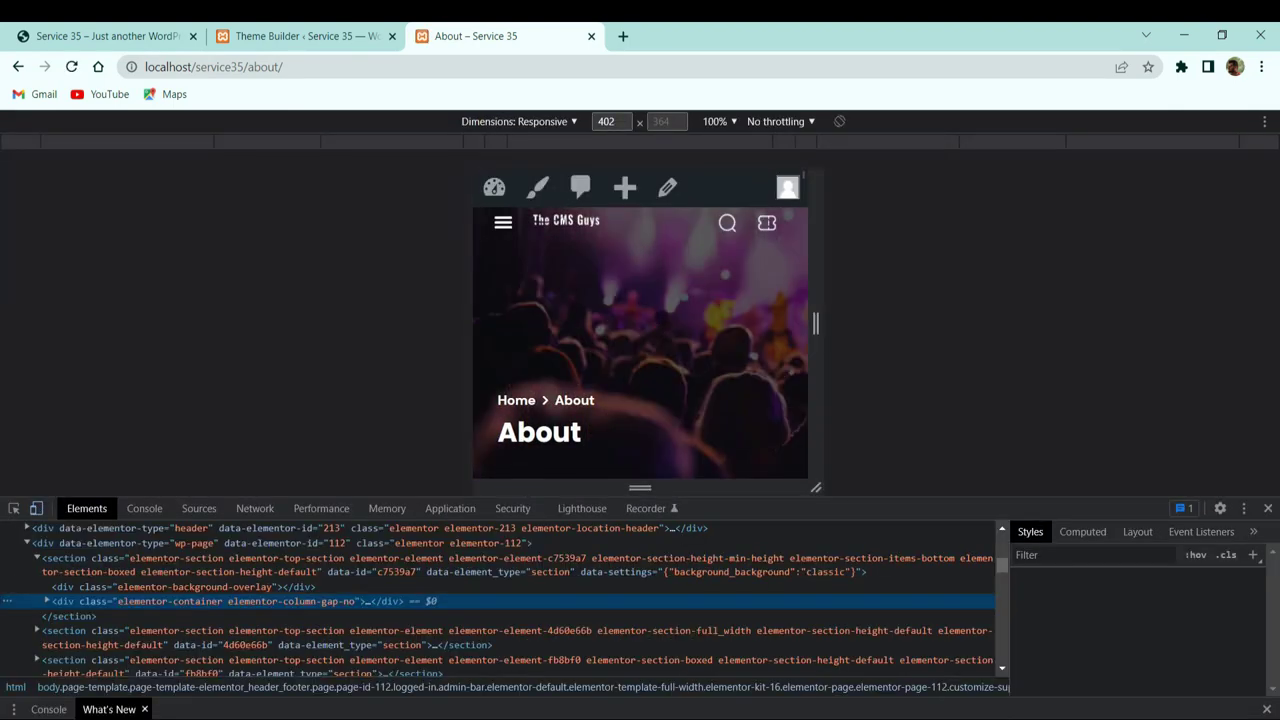
scroll(640, 300, "down", 10)
scroll(640, 291, "down", 15)
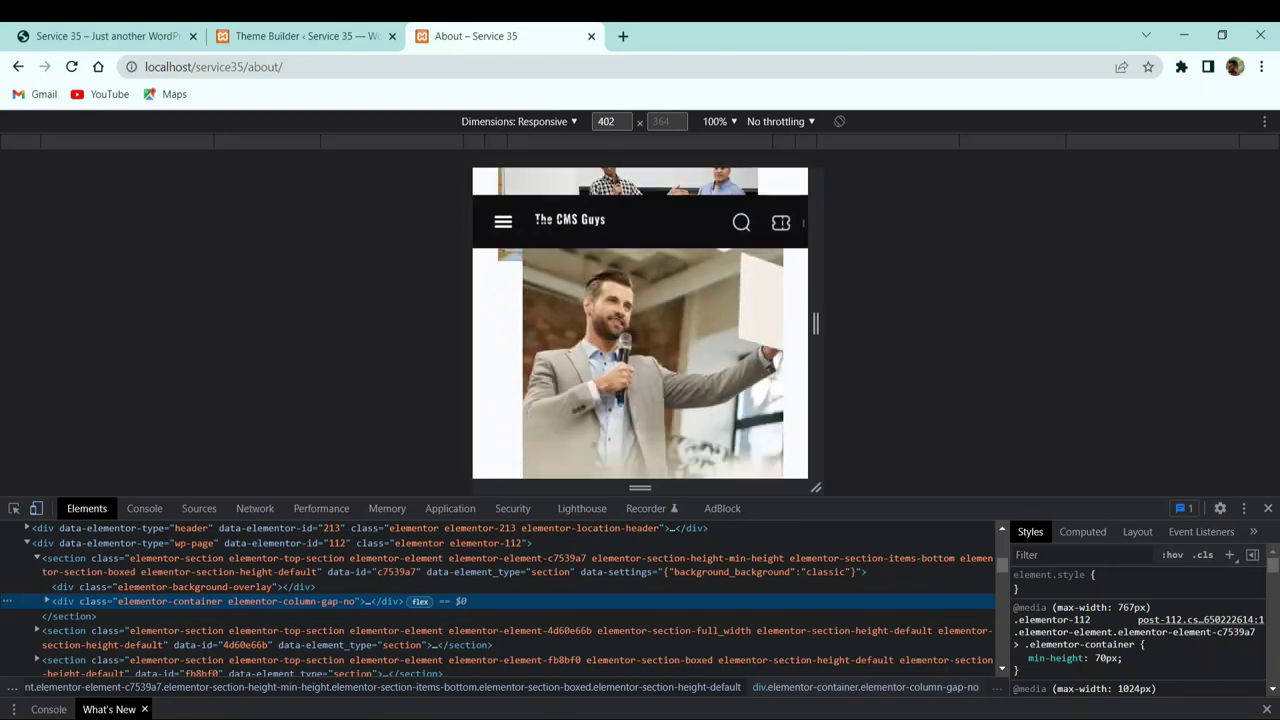
scroll(858, 428, "up", 1)
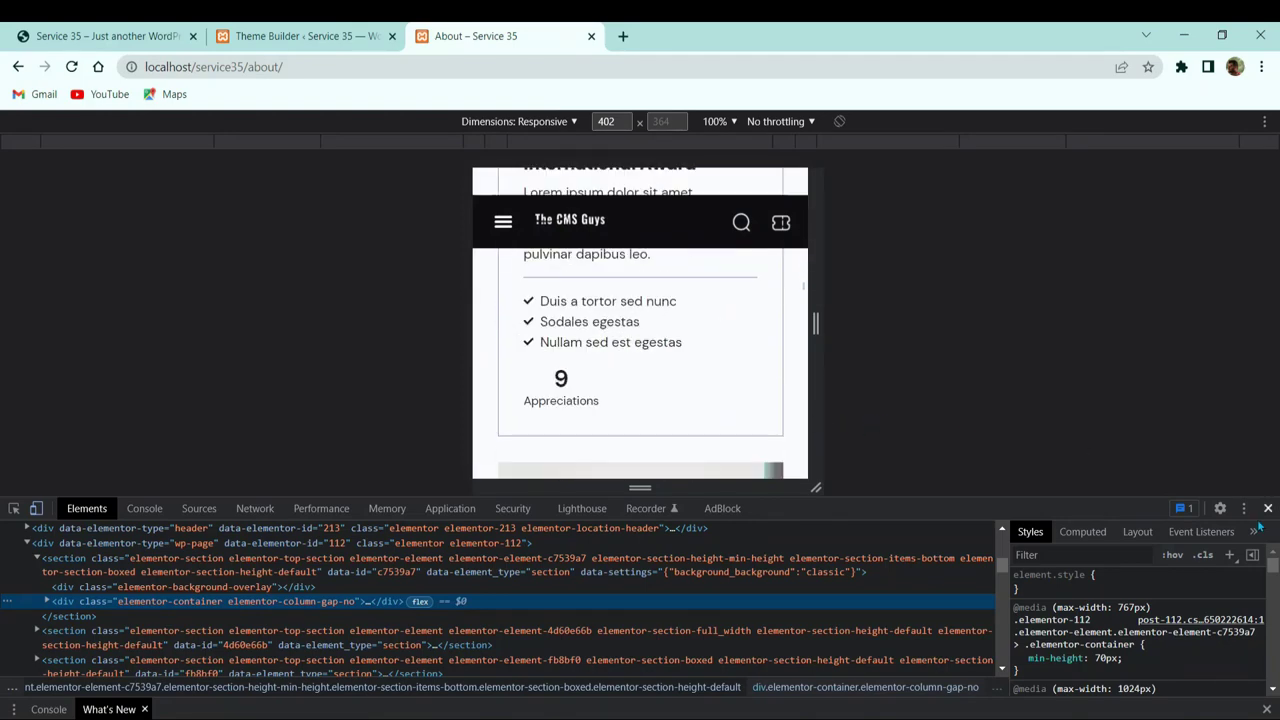
left_click(1268, 509)
scroll(531, 337, "down", 5)
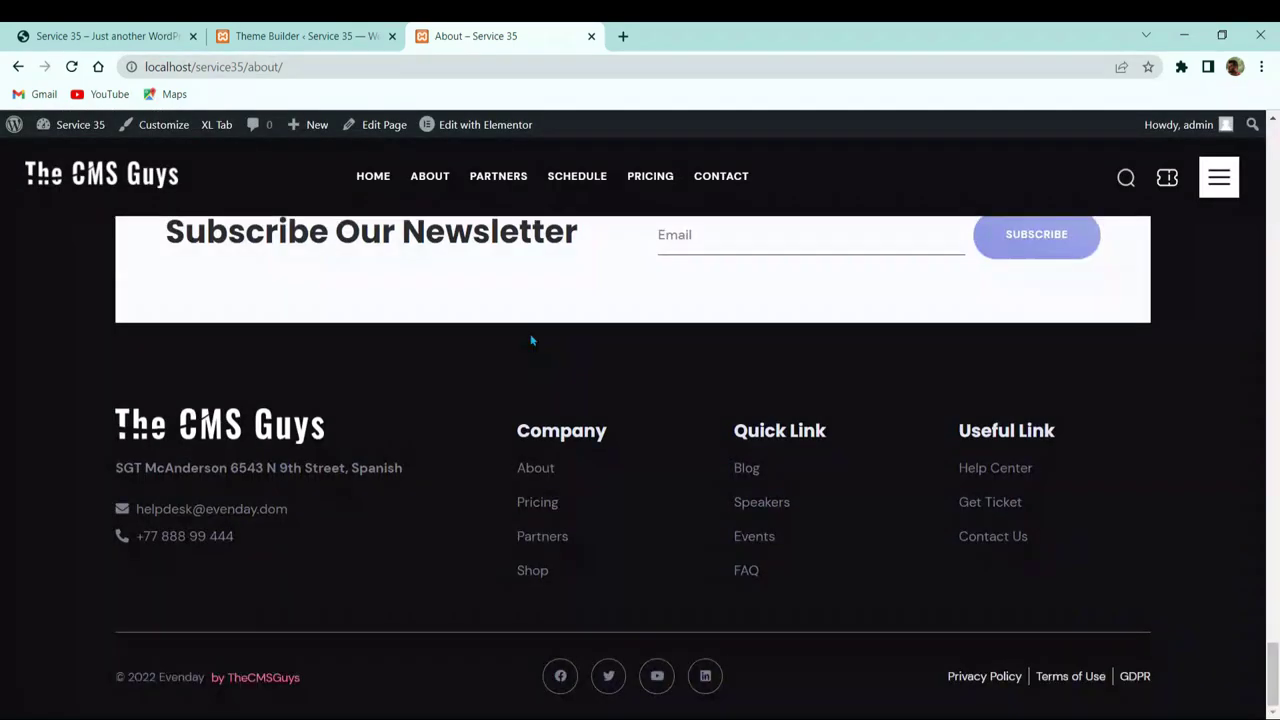
scroll(531, 346, "up", 10)
scroll(531, 346, "up", 15)
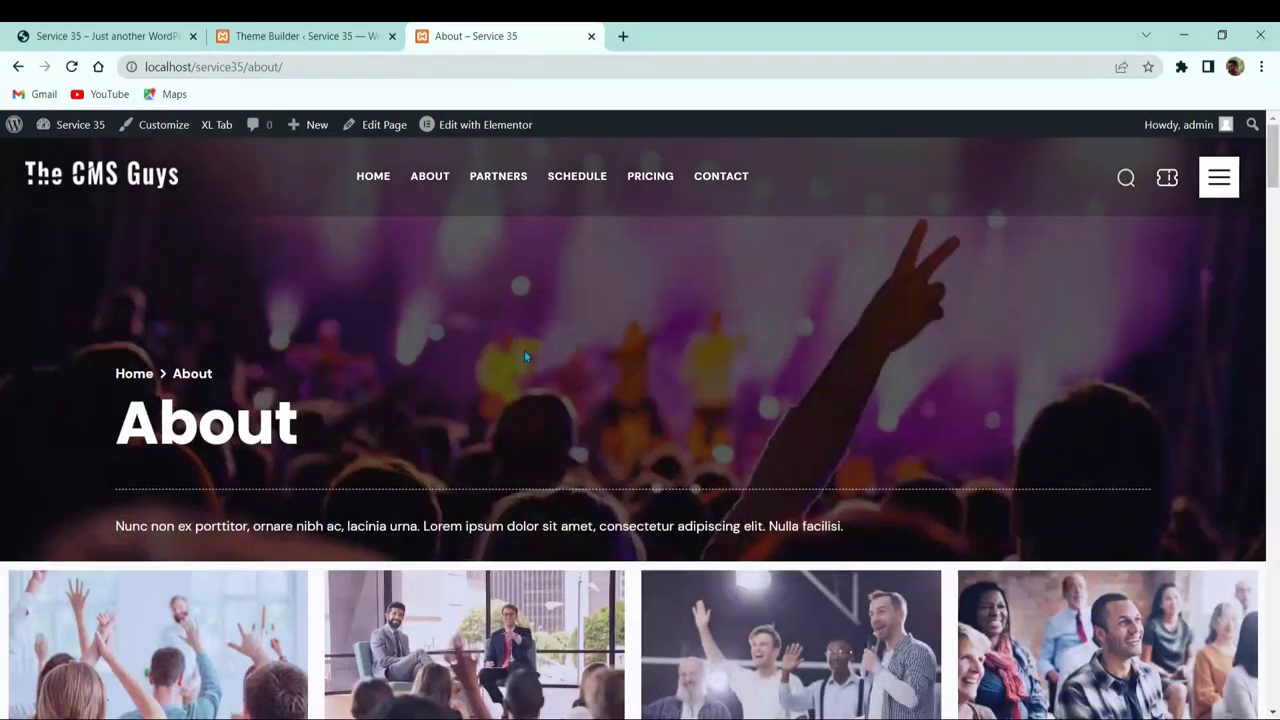